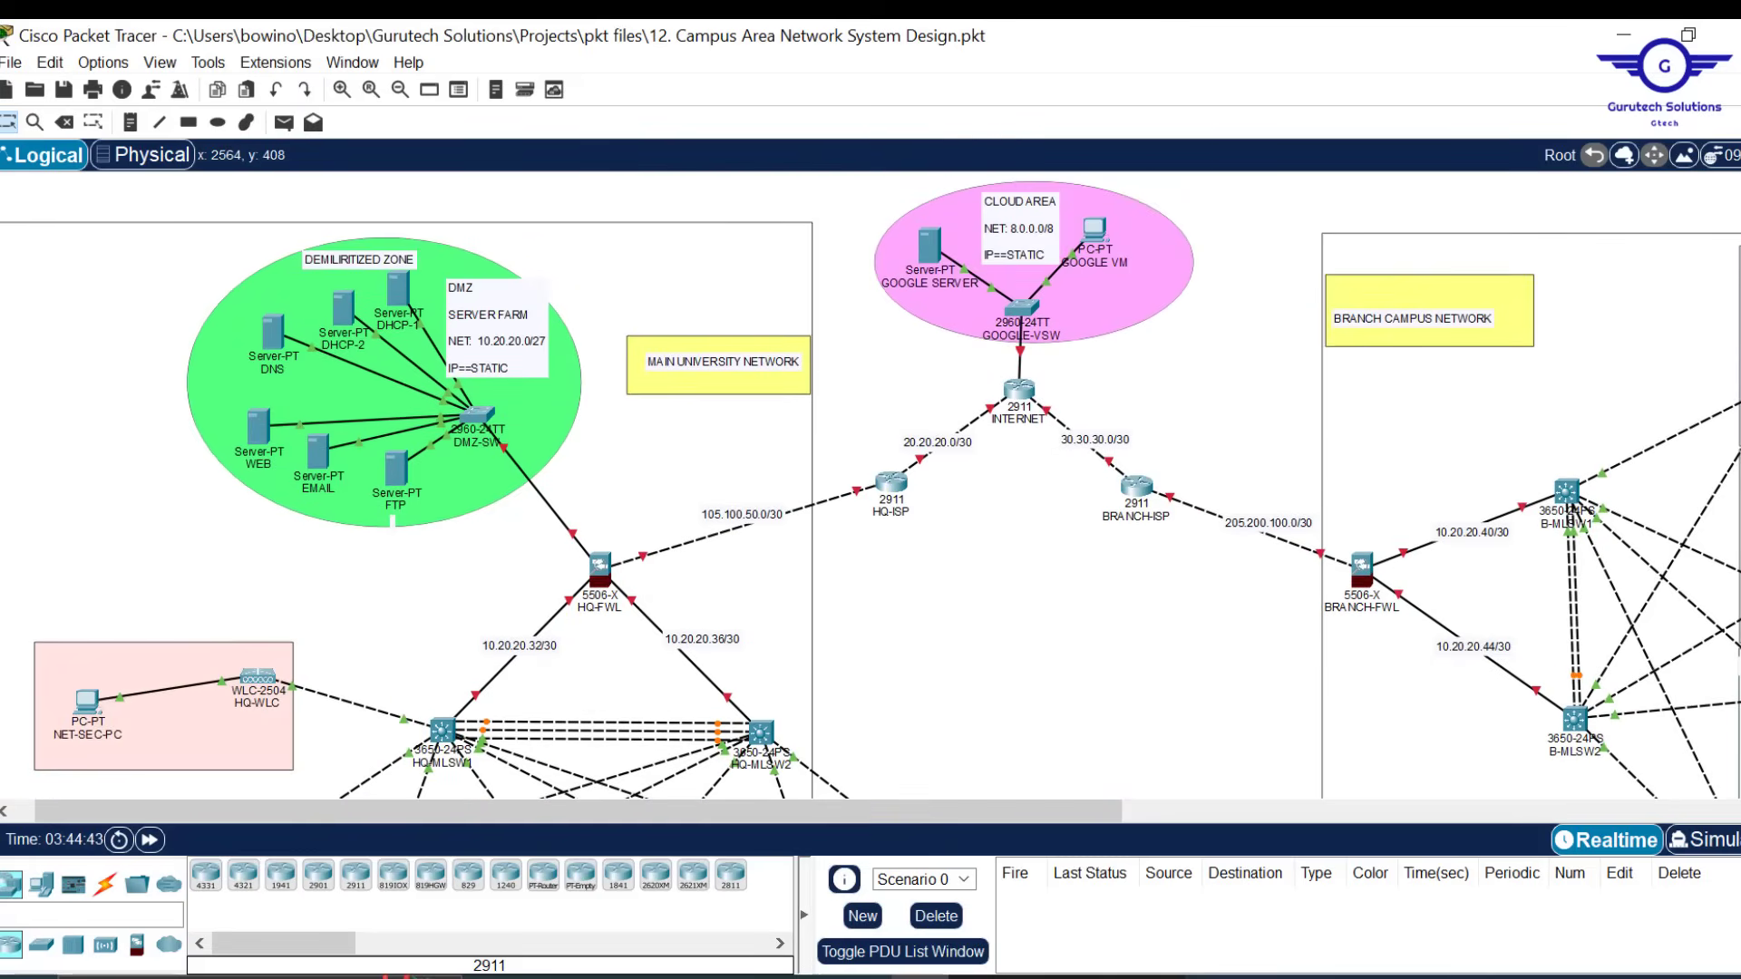
# Scroll up and down around the campus topology view
pyautogui.scroll(-7, 870, 485)
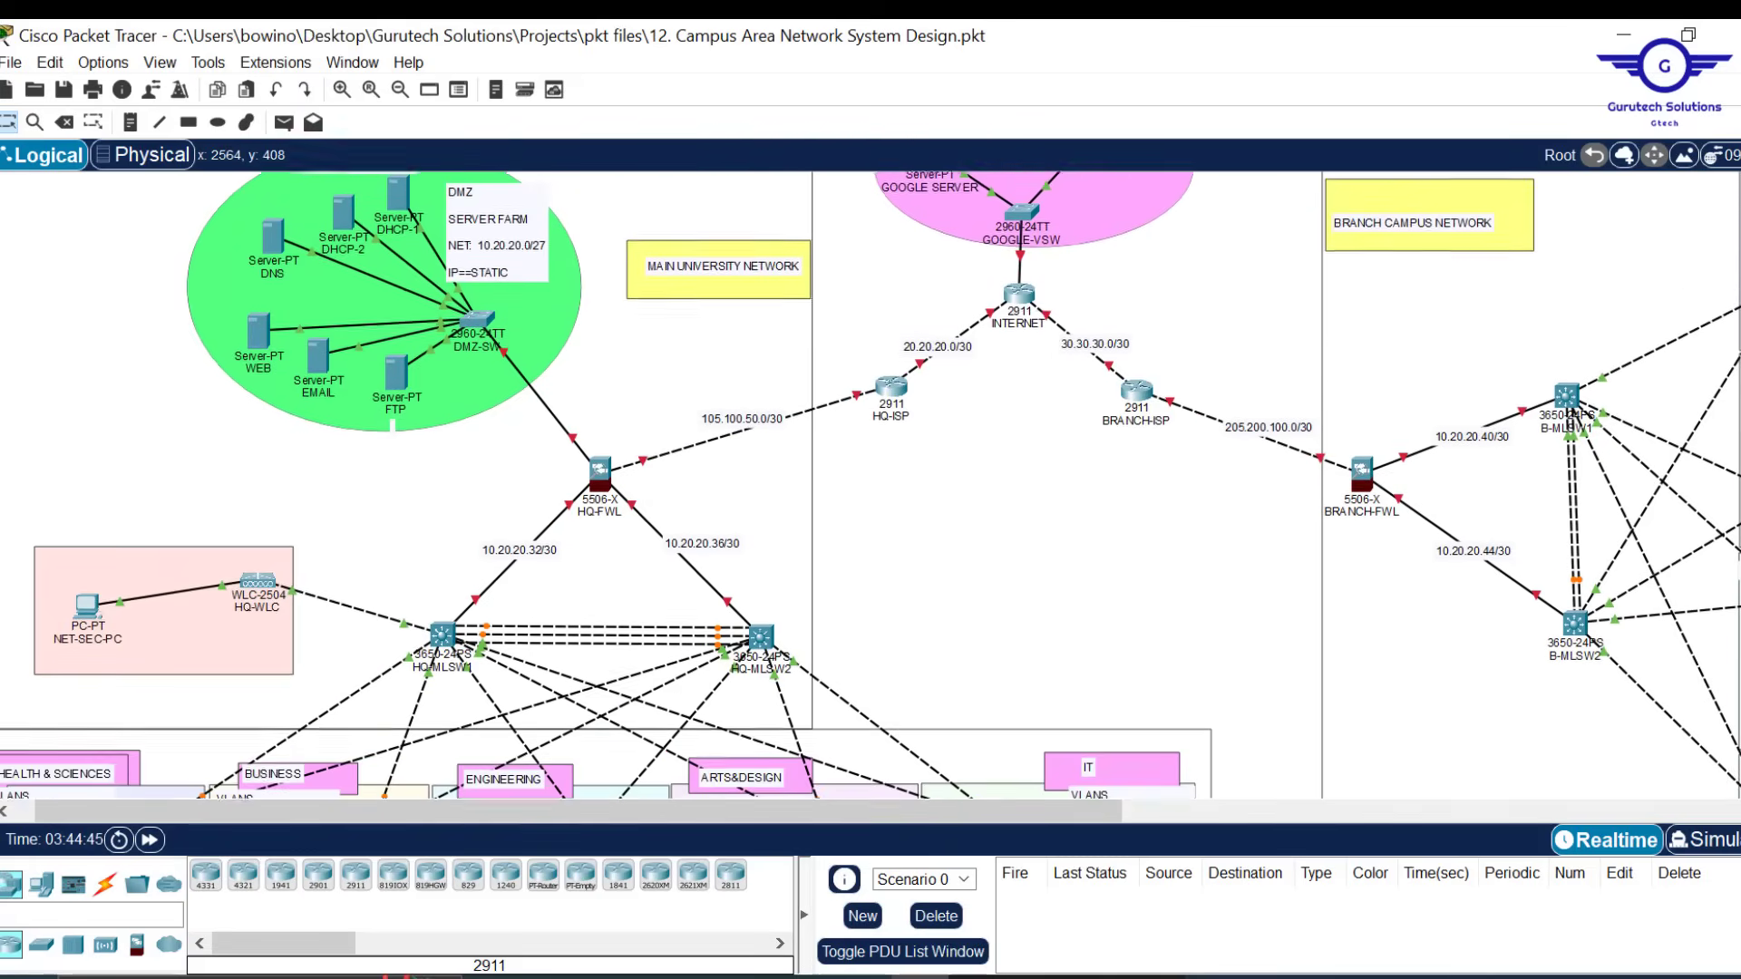
pyautogui.scroll(7, 871, 485)
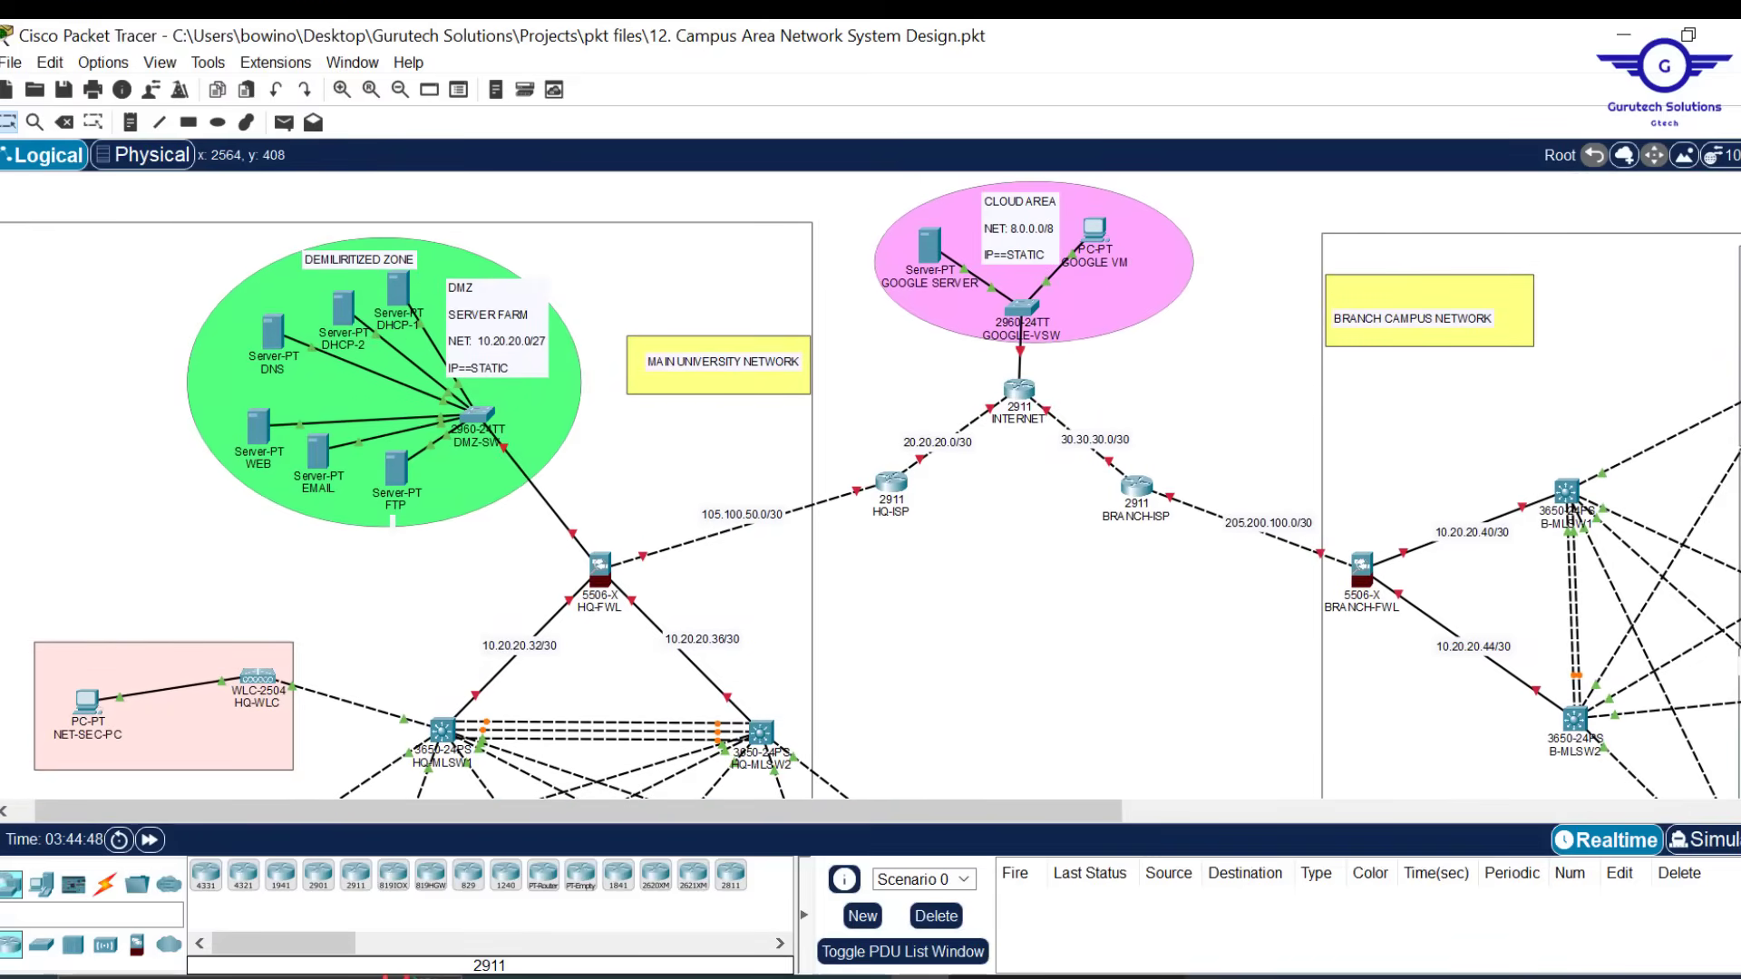
pyautogui.scroll(-5, 871, 485)
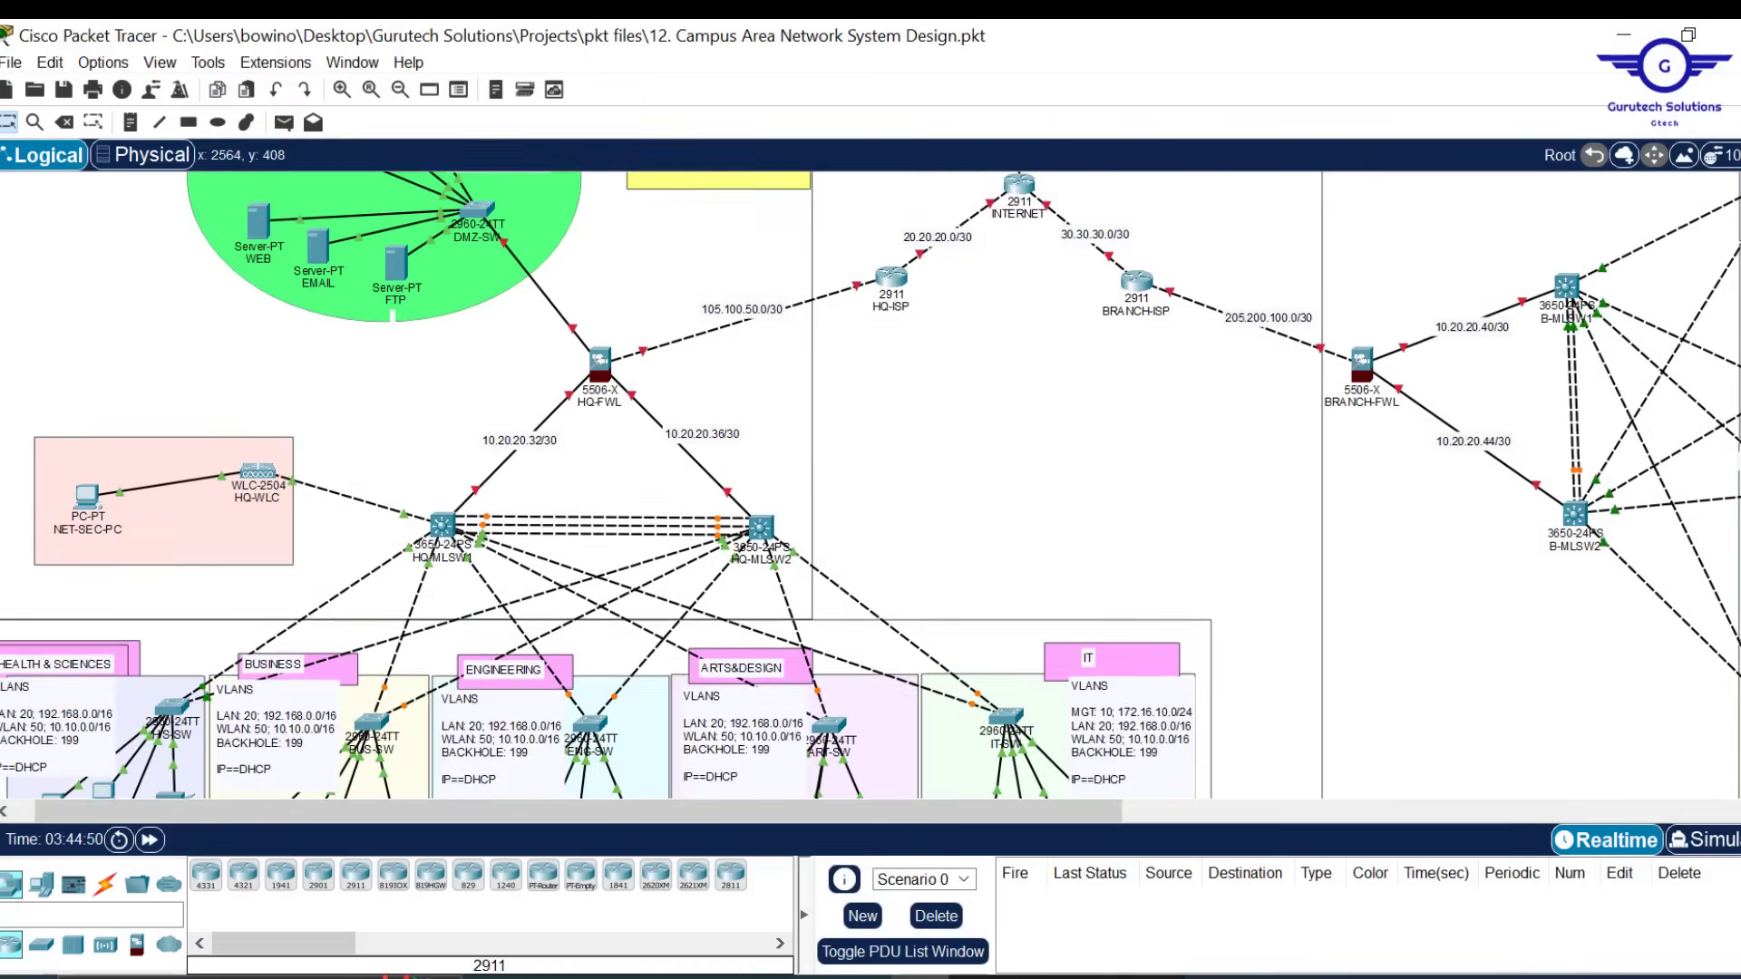
pyautogui.scroll(3, 871, 485)
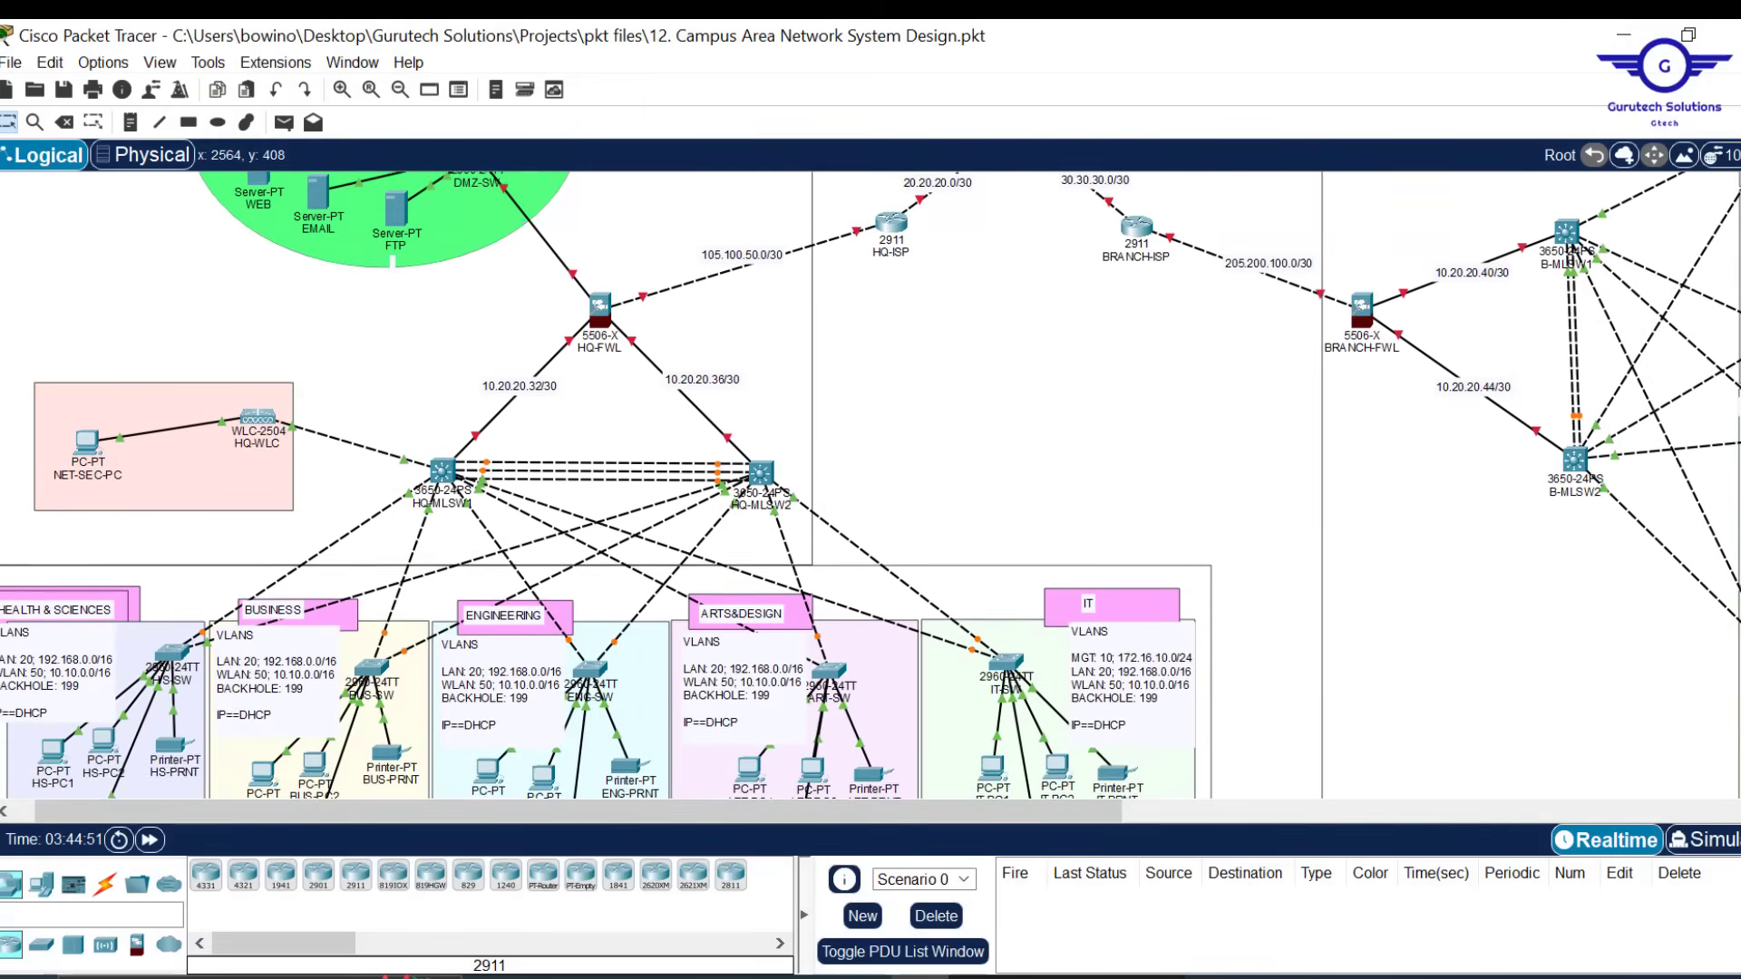
pyautogui.scroll(3, 871, 486)
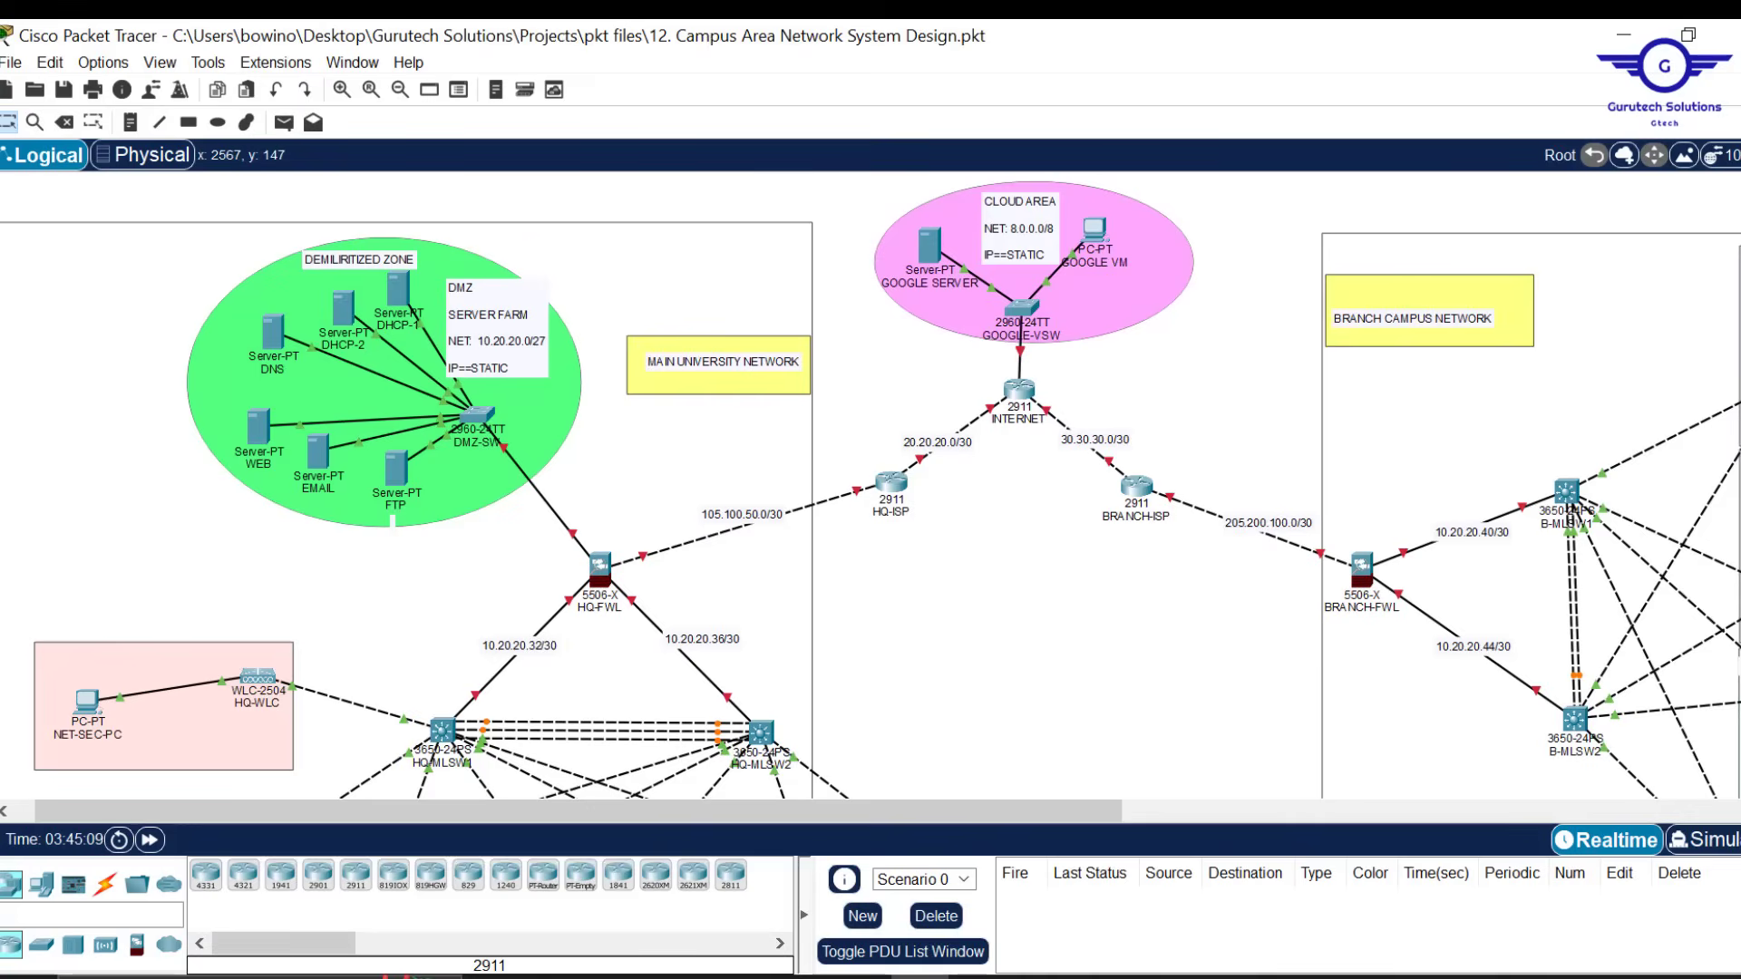
pyautogui.scroll(-3, 871, 485)
pyautogui.scroll(3, 871, 485)
pyautogui.scroll(-2, 870, 485)
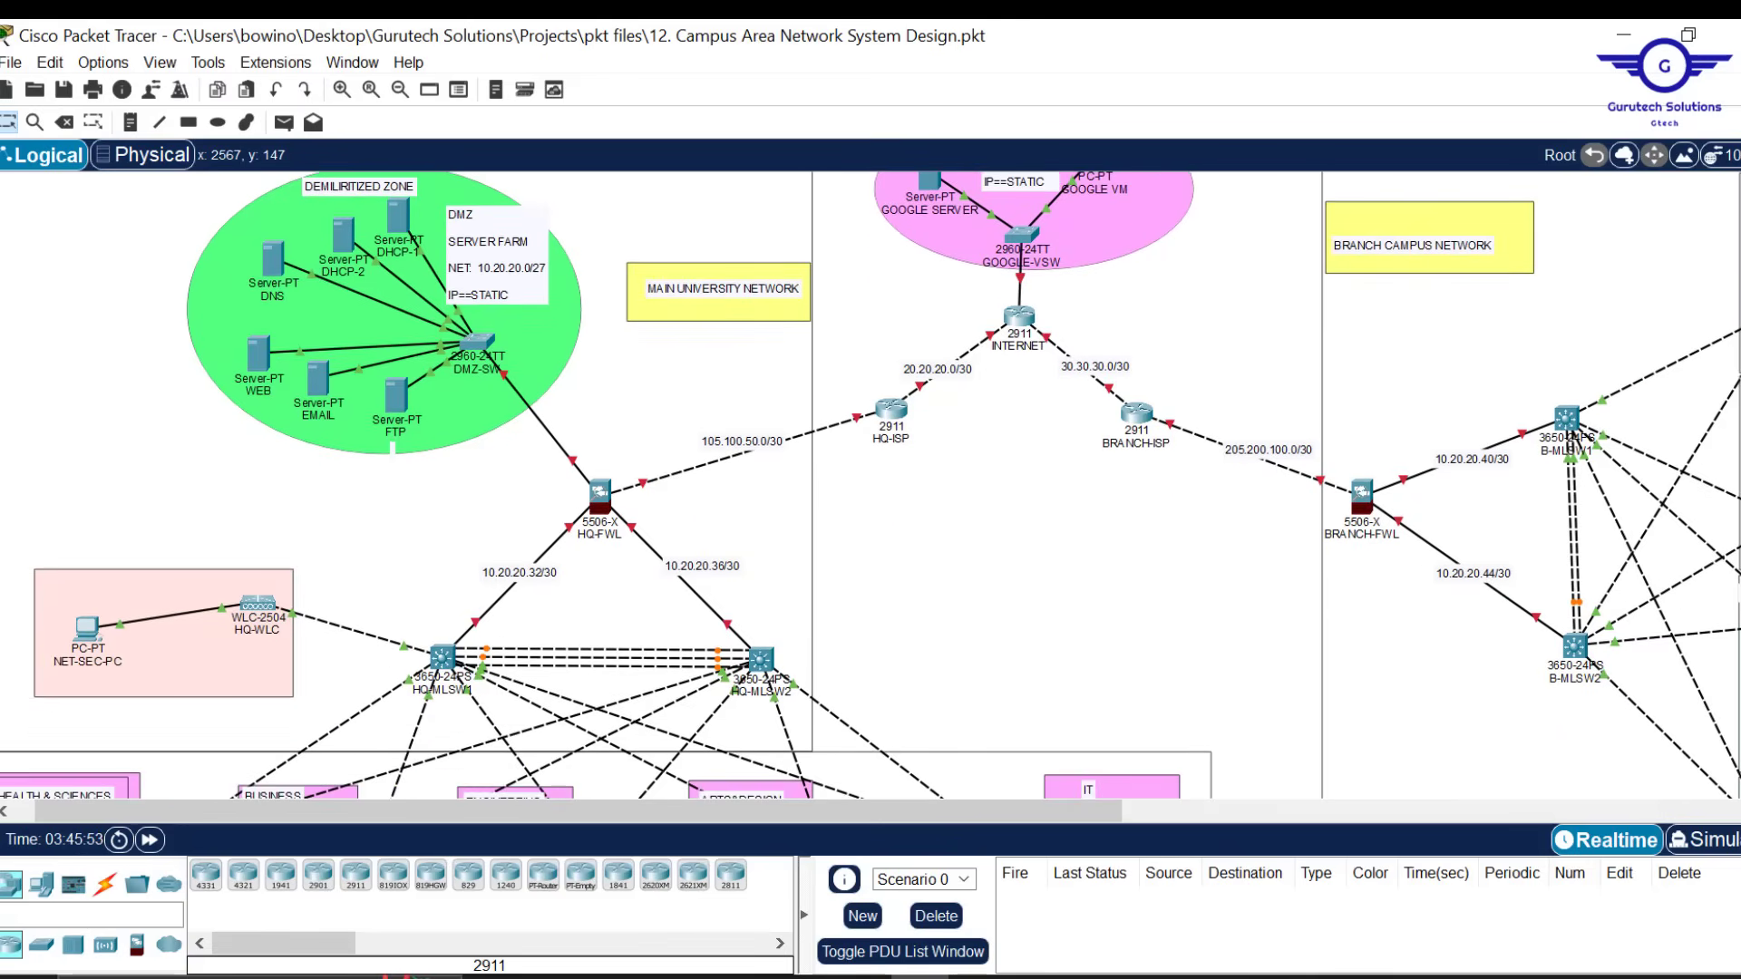
pyautogui.scroll(2, 870, 485)
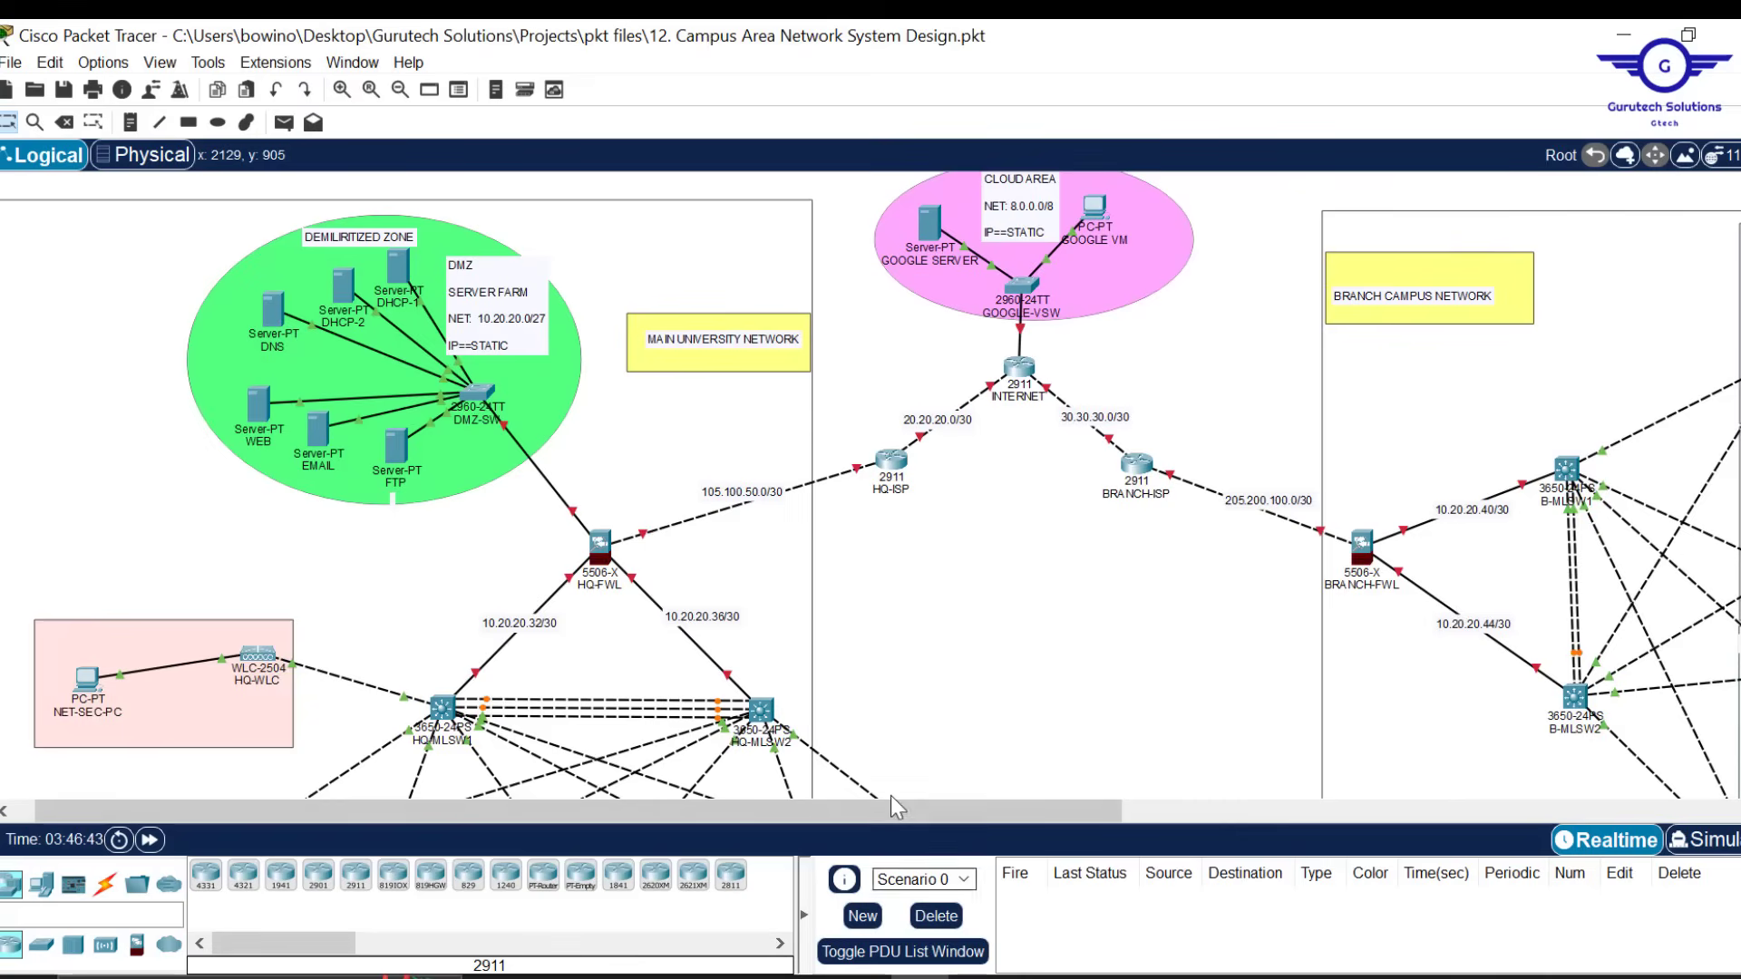
pyautogui.scroll(-3, 998, 710)
pyautogui.scroll(-1, 997, 709)
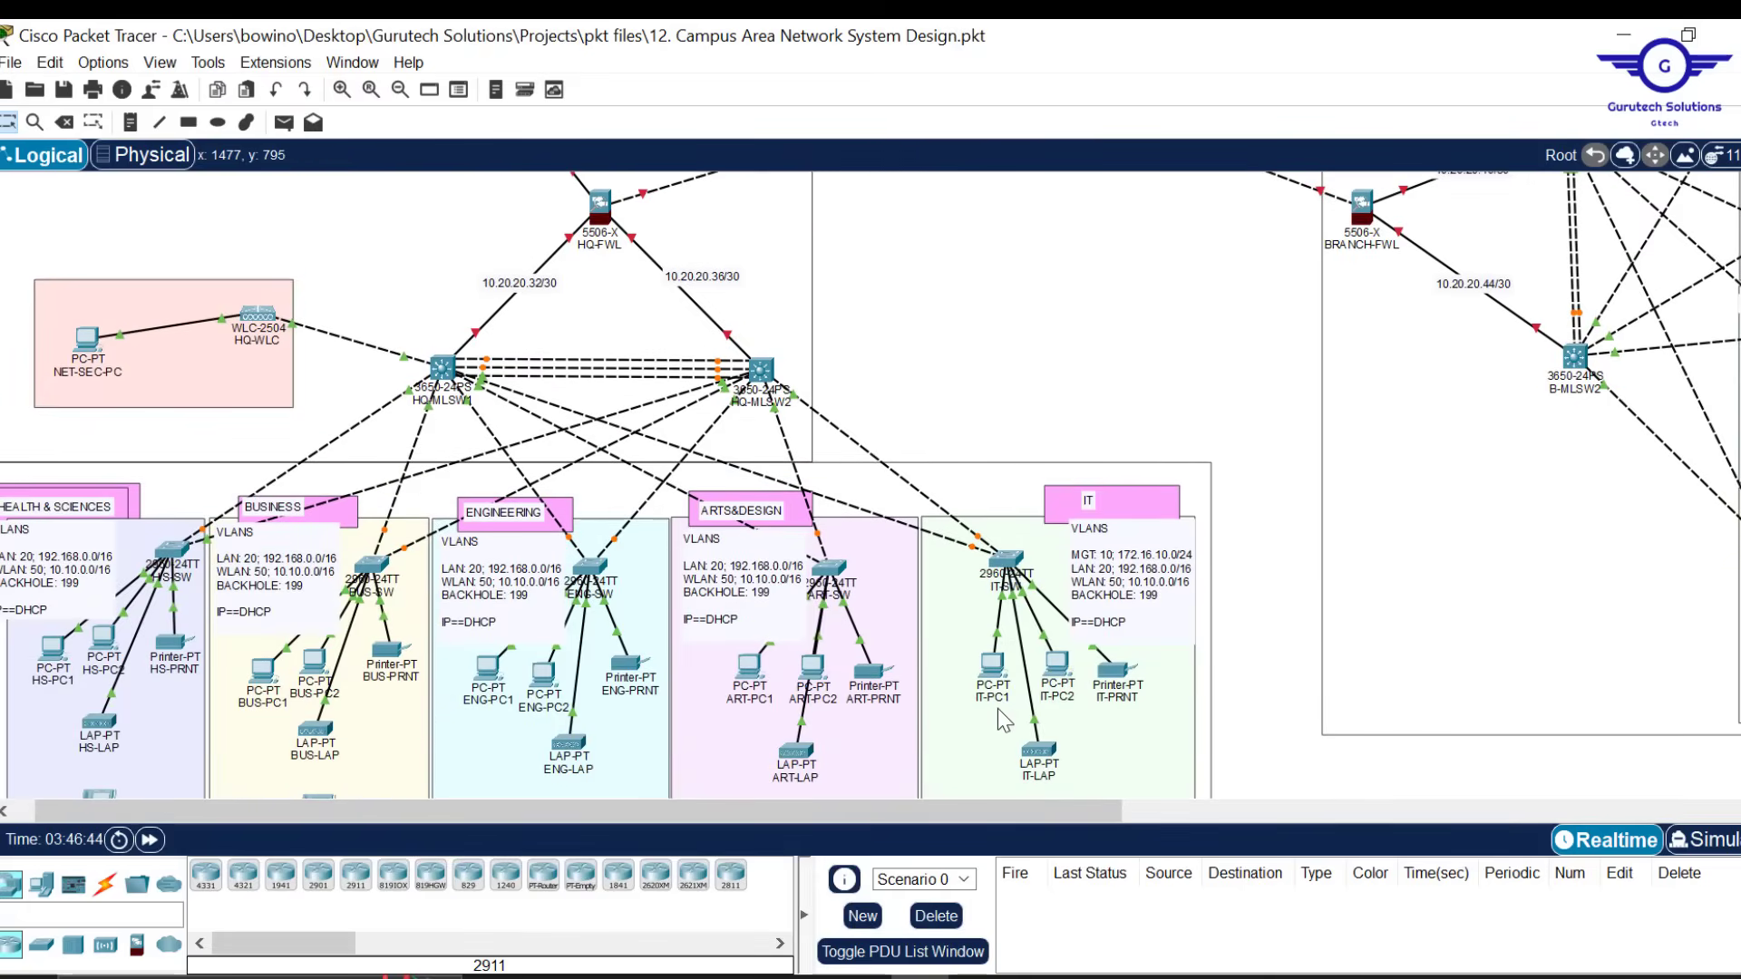
# Bring up Project12.pdf in Acrobat at the Requirements section listing the IP ranges
pyautogui.hotkey('alt', 'Tab')
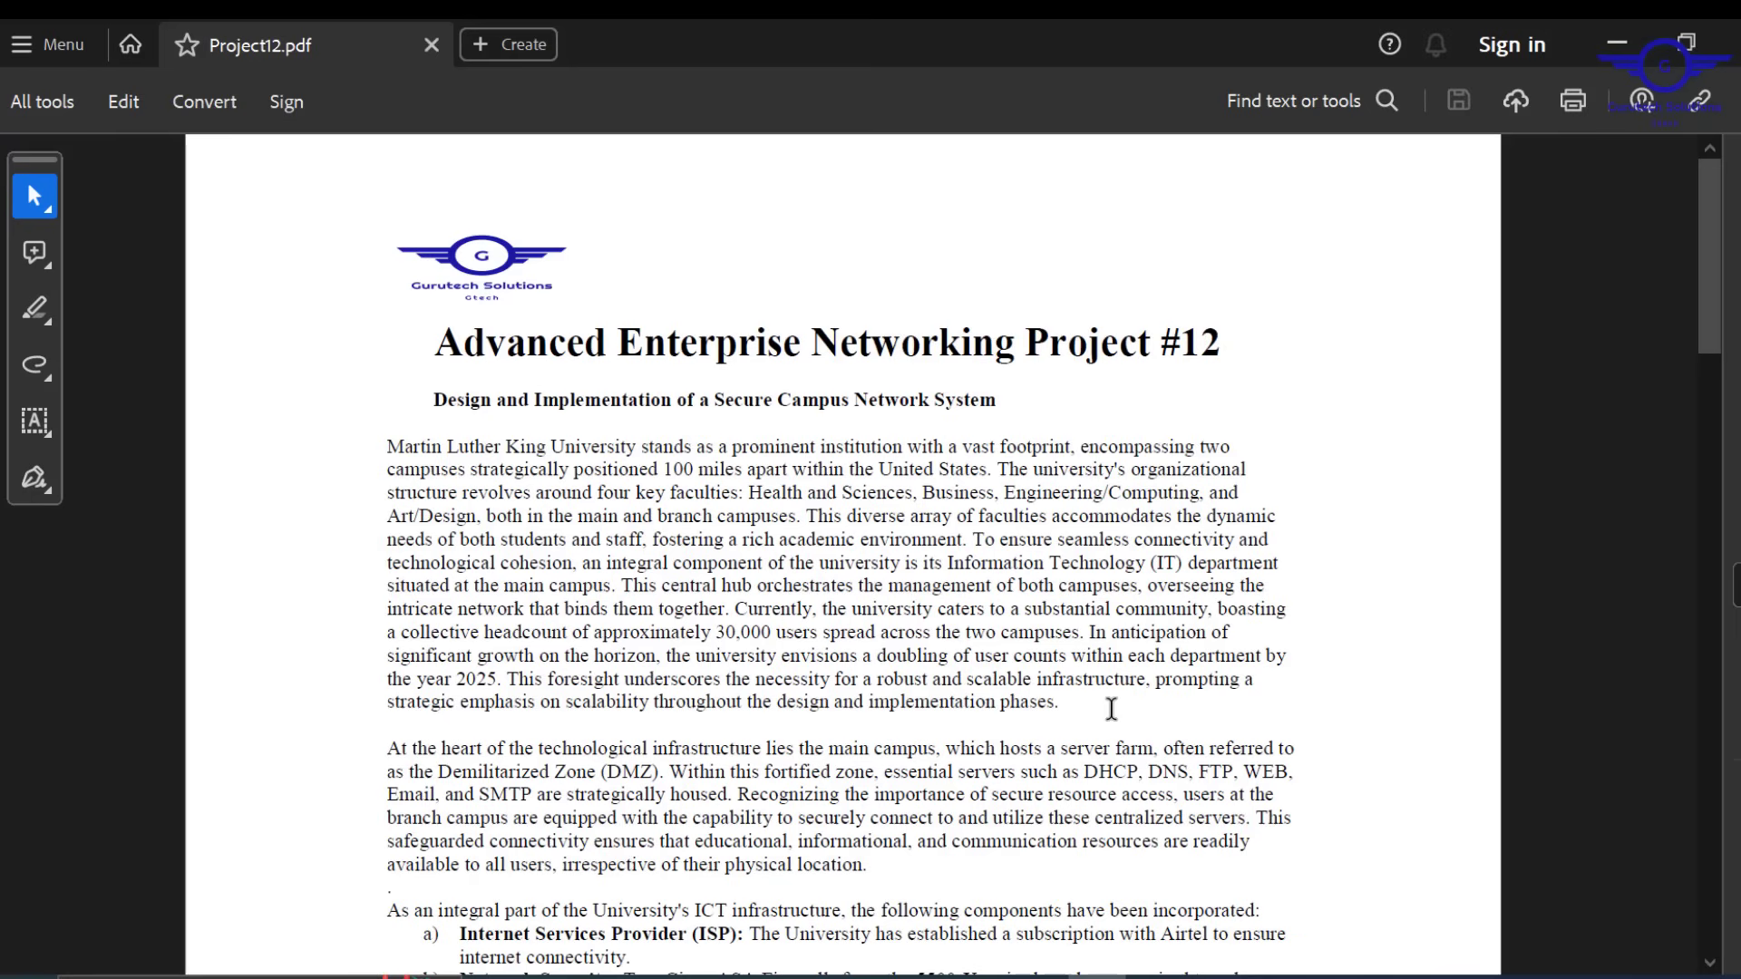
pyautogui.scroll(-10, 1112, 708)
pyautogui.scroll(-15, 1112, 707)
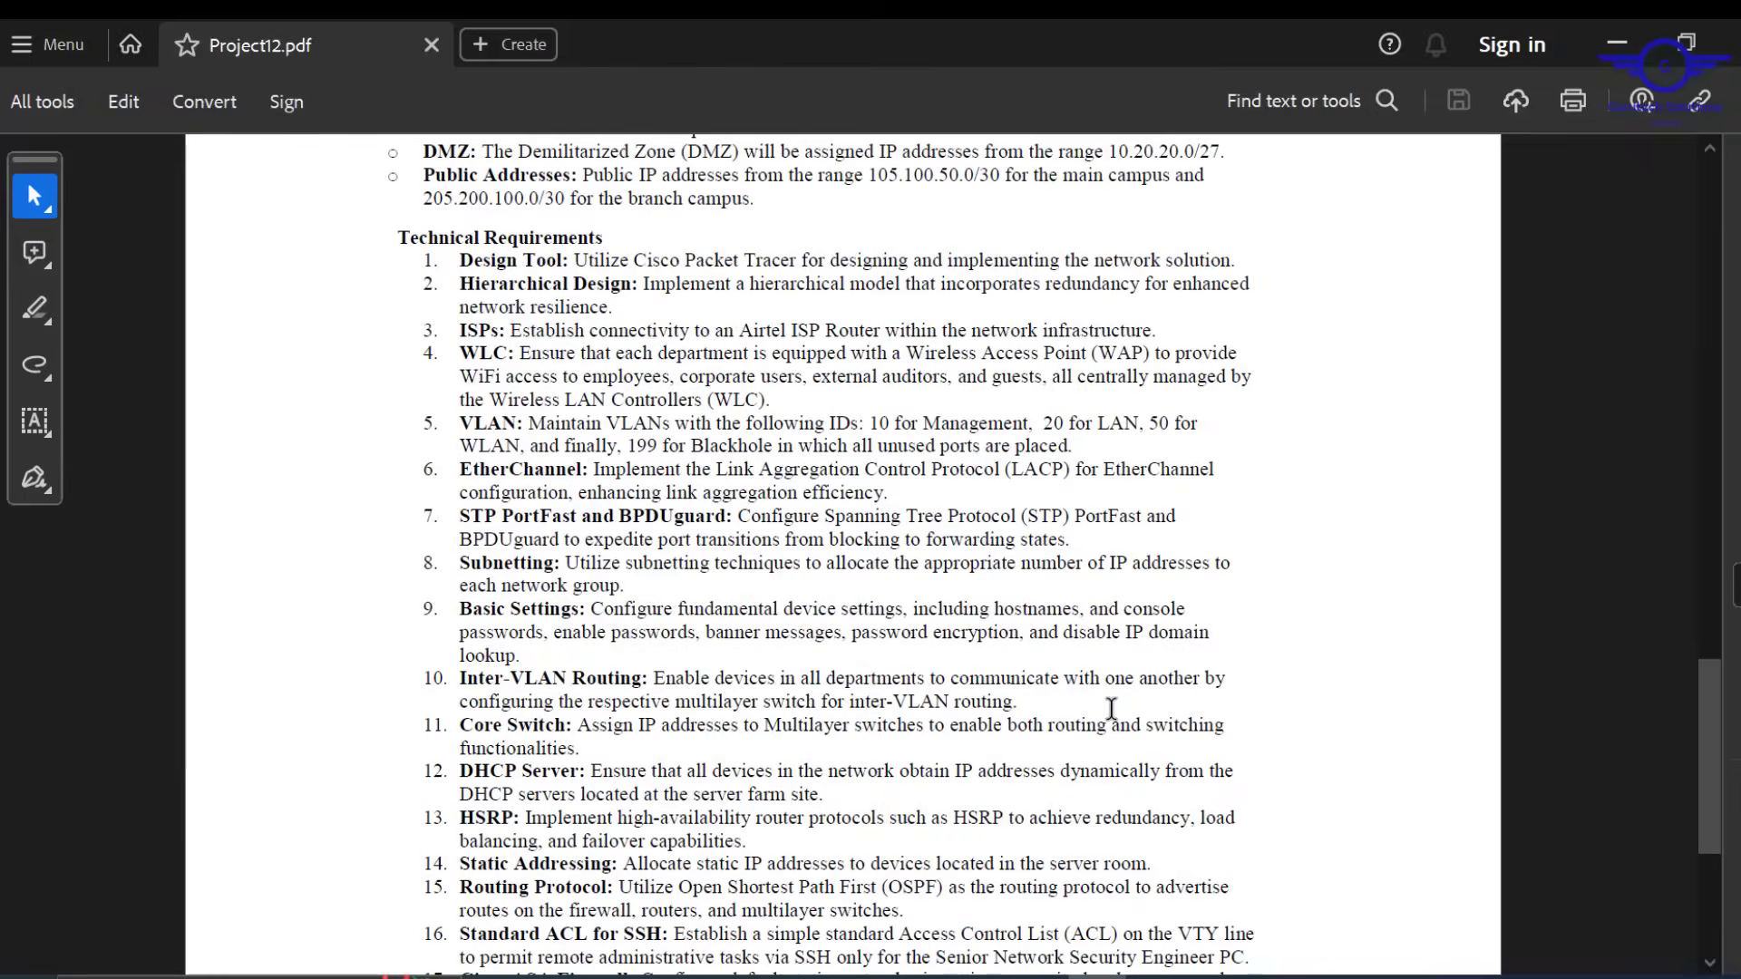
pyautogui.scroll(5, 1011, 579)
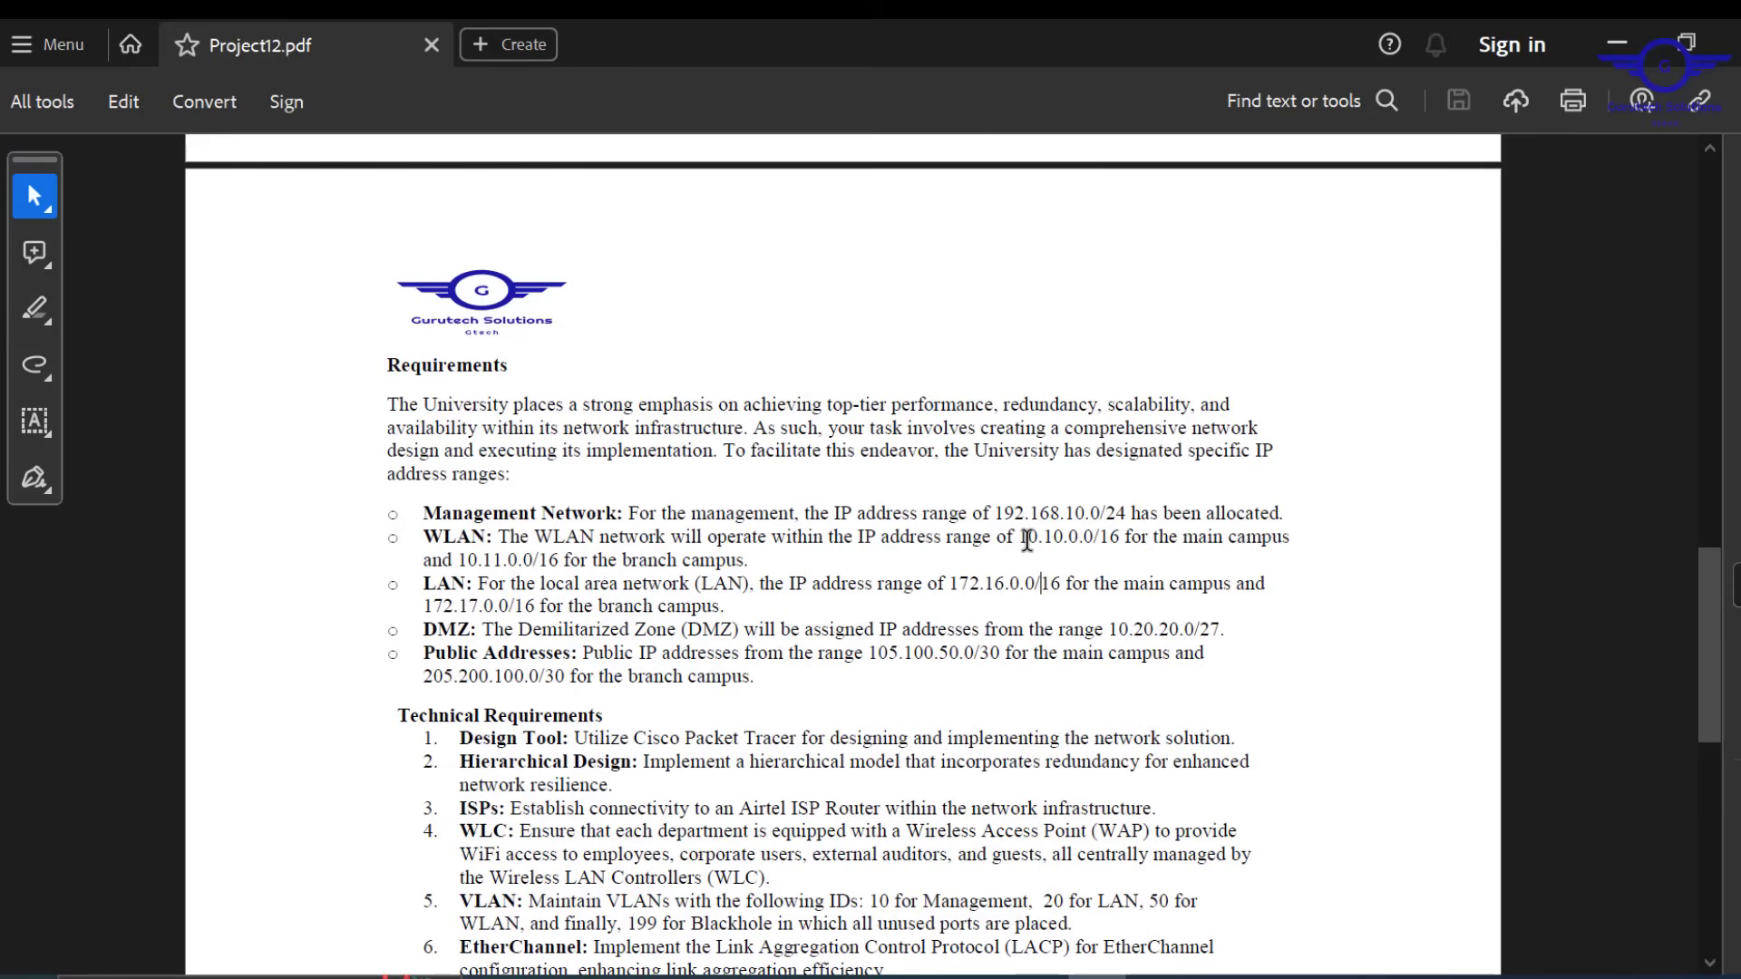
# Highlight the main campus WLAN address range in the Requirements list
pyautogui.moveTo(1016, 541); pyautogui.dragTo(1206, 547)
pyautogui.moveTo(530, 539); pyautogui.dragTo(676, 564)
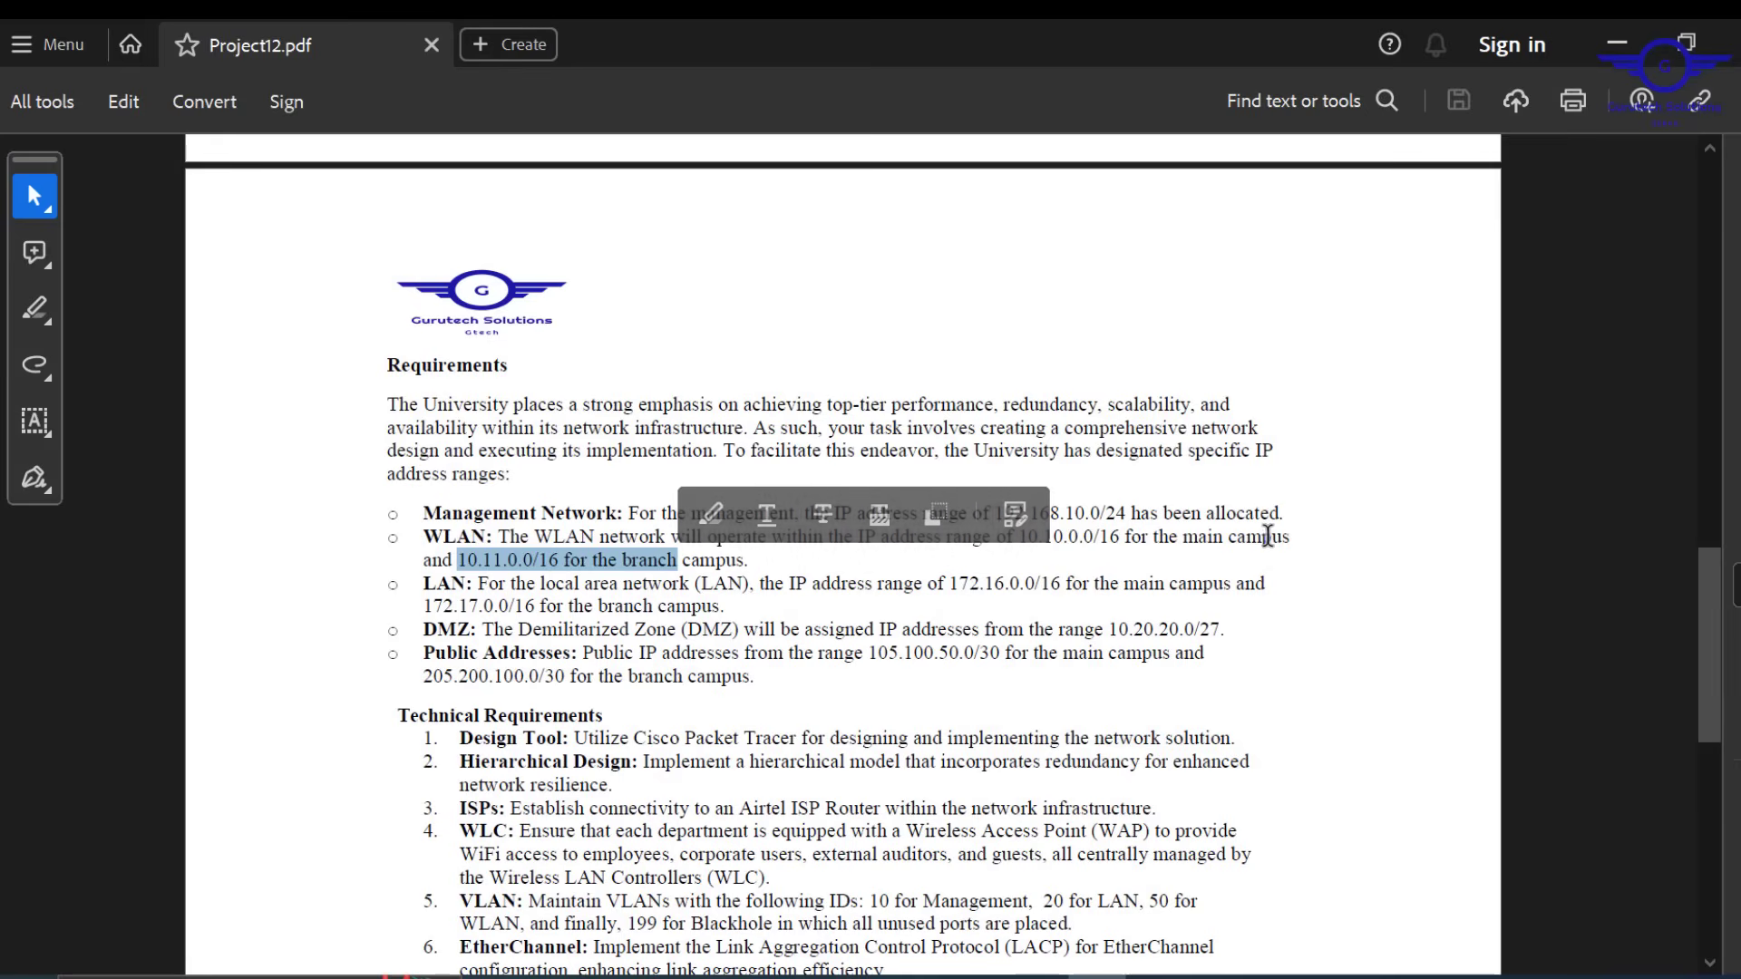
pyautogui.moveTo(1288, 537); pyautogui.dragTo(1025, 535)
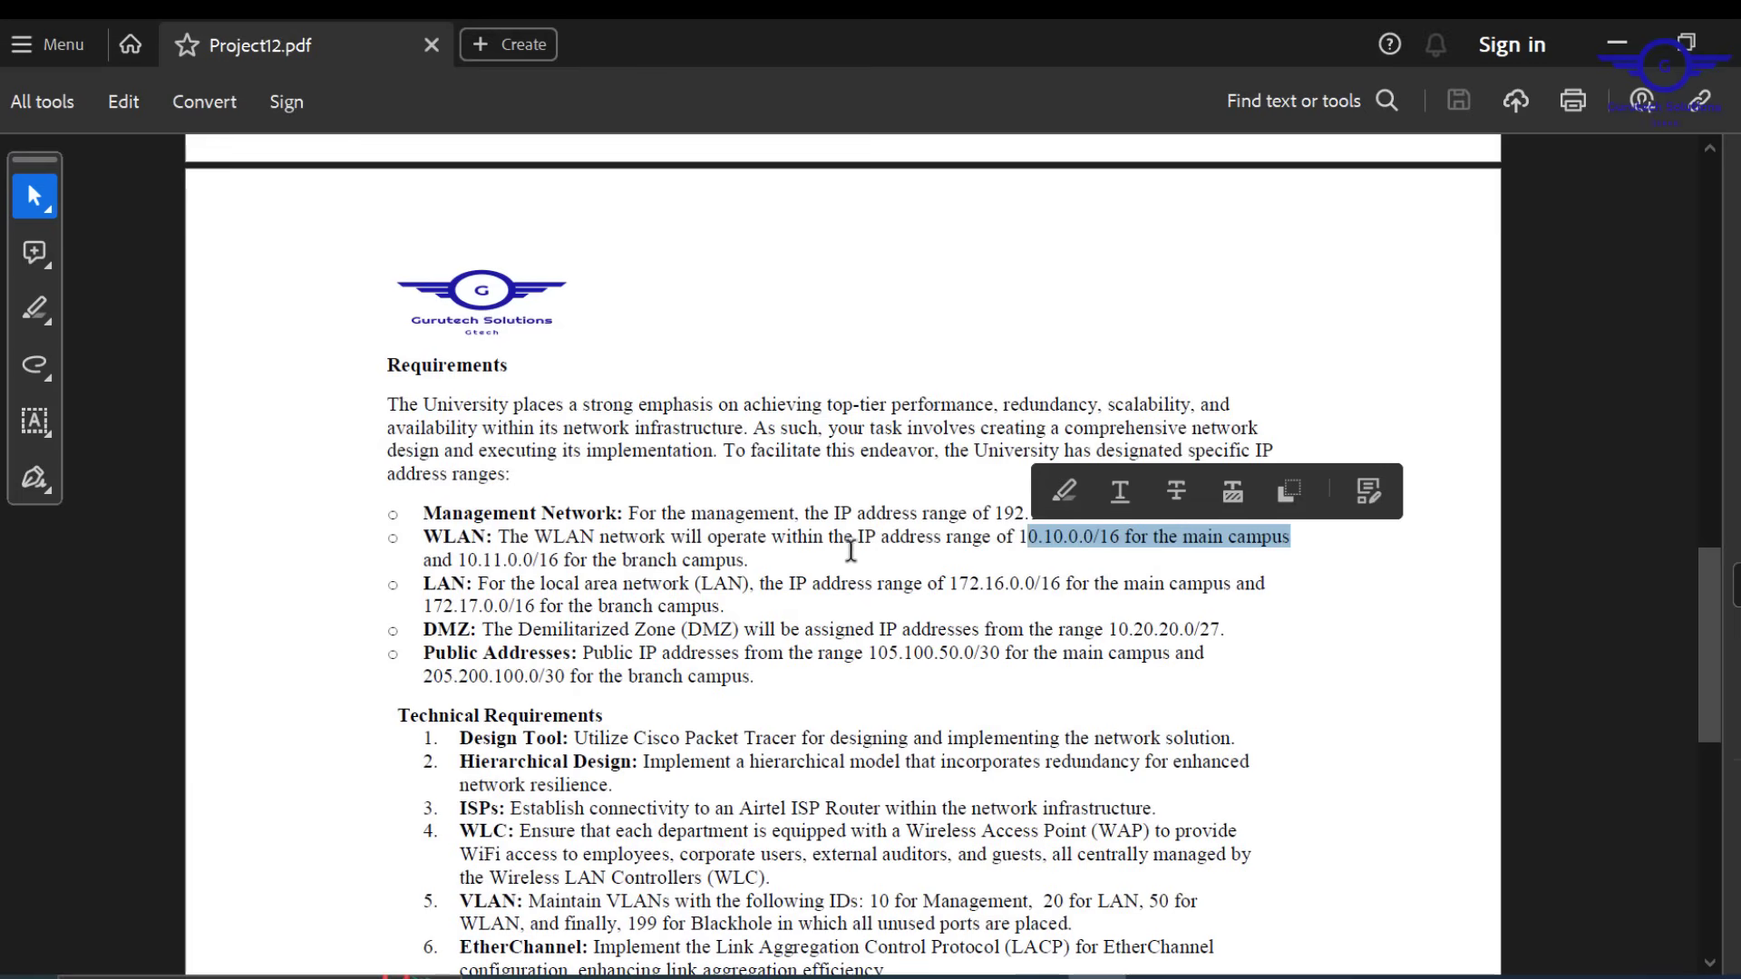
pyautogui.click(748, 563)
pyautogui.moveTo(769, 539)
pyautogui.mouseDown()
pyautogui.moveTo(573, 561)
pyautogui.moveTo(750, 559)
pyautogui.mouseUp()
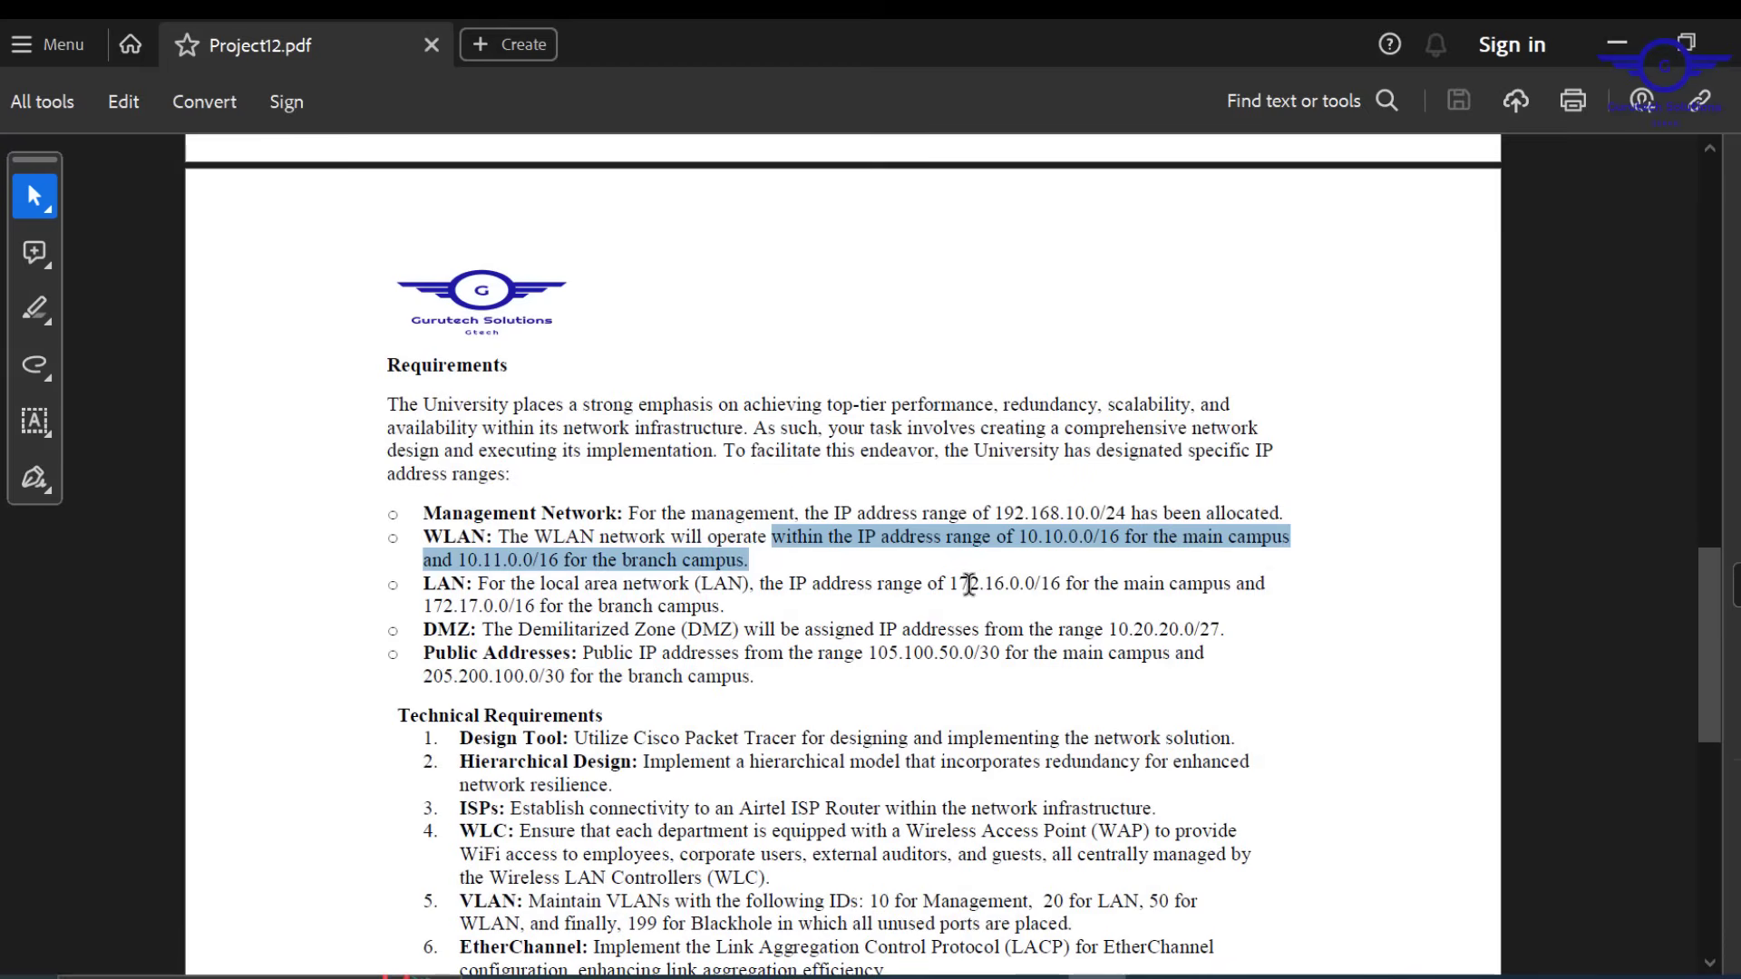
# Highlight LAN ranges 172.16.0.0/16 and 172.17.0.0/16, DMZ 10.20.20.0/27 and the public ranges
pyautogui.moveTo(951, 585); pyautogui.dragTo(1063, 585)
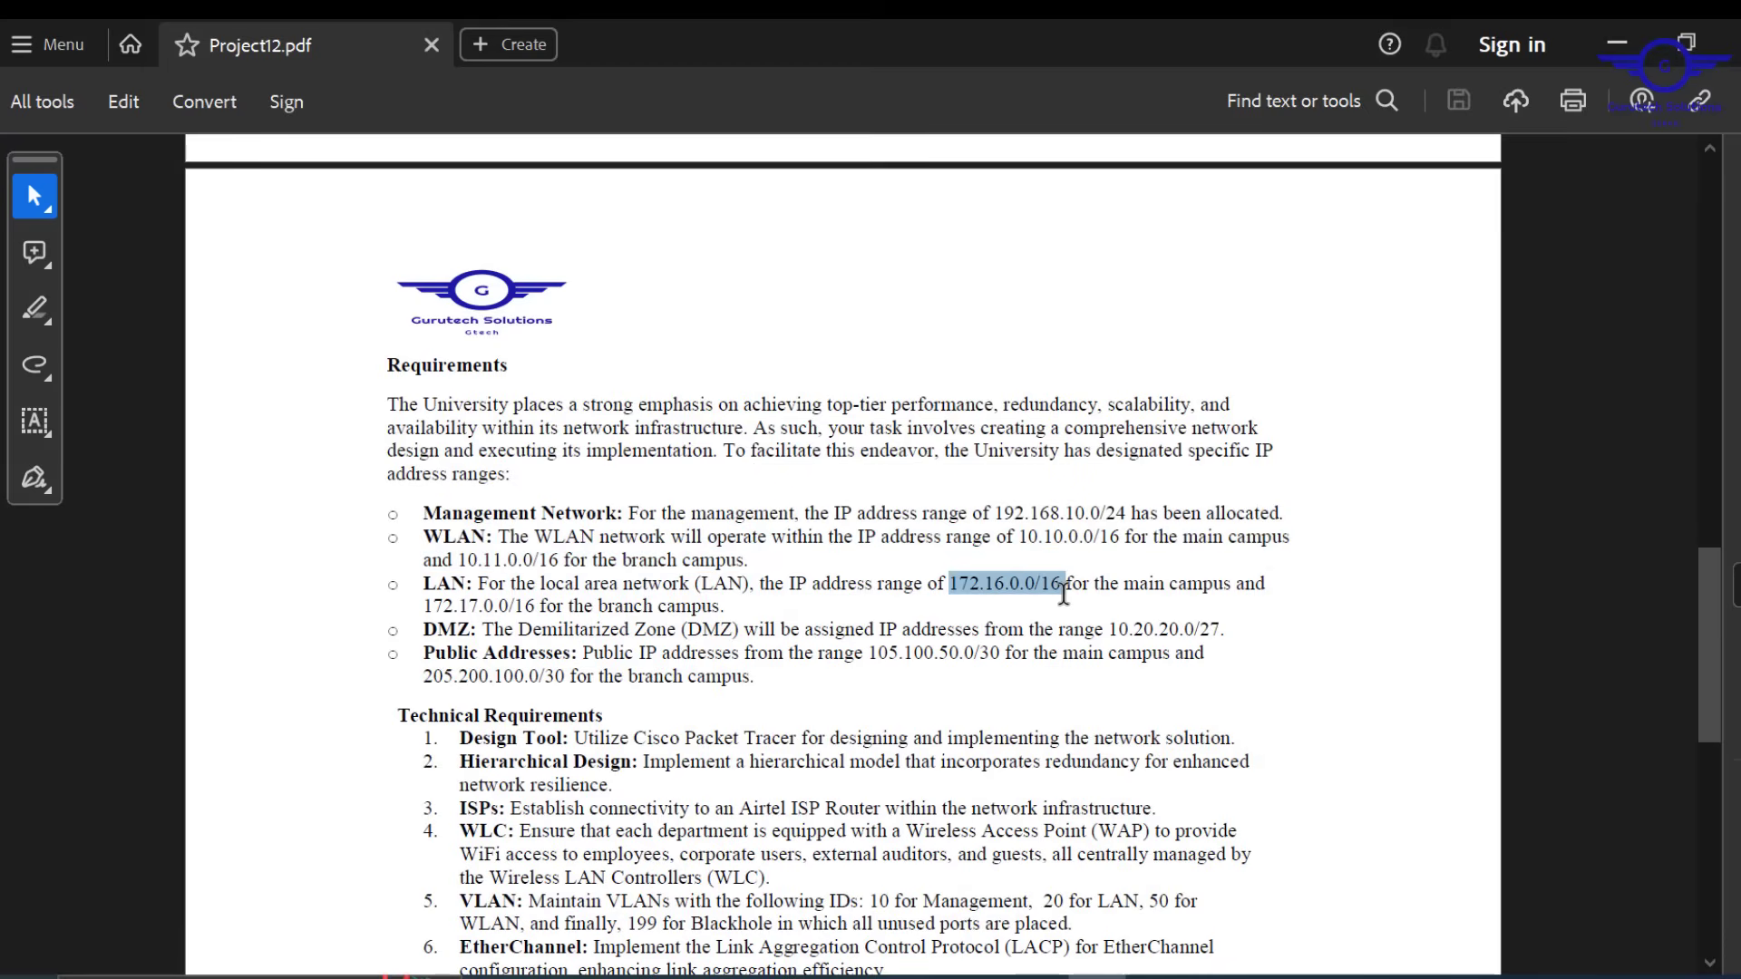
pyautogui.moveTo(538, 606); pyautogui.dragTo(447, 607)
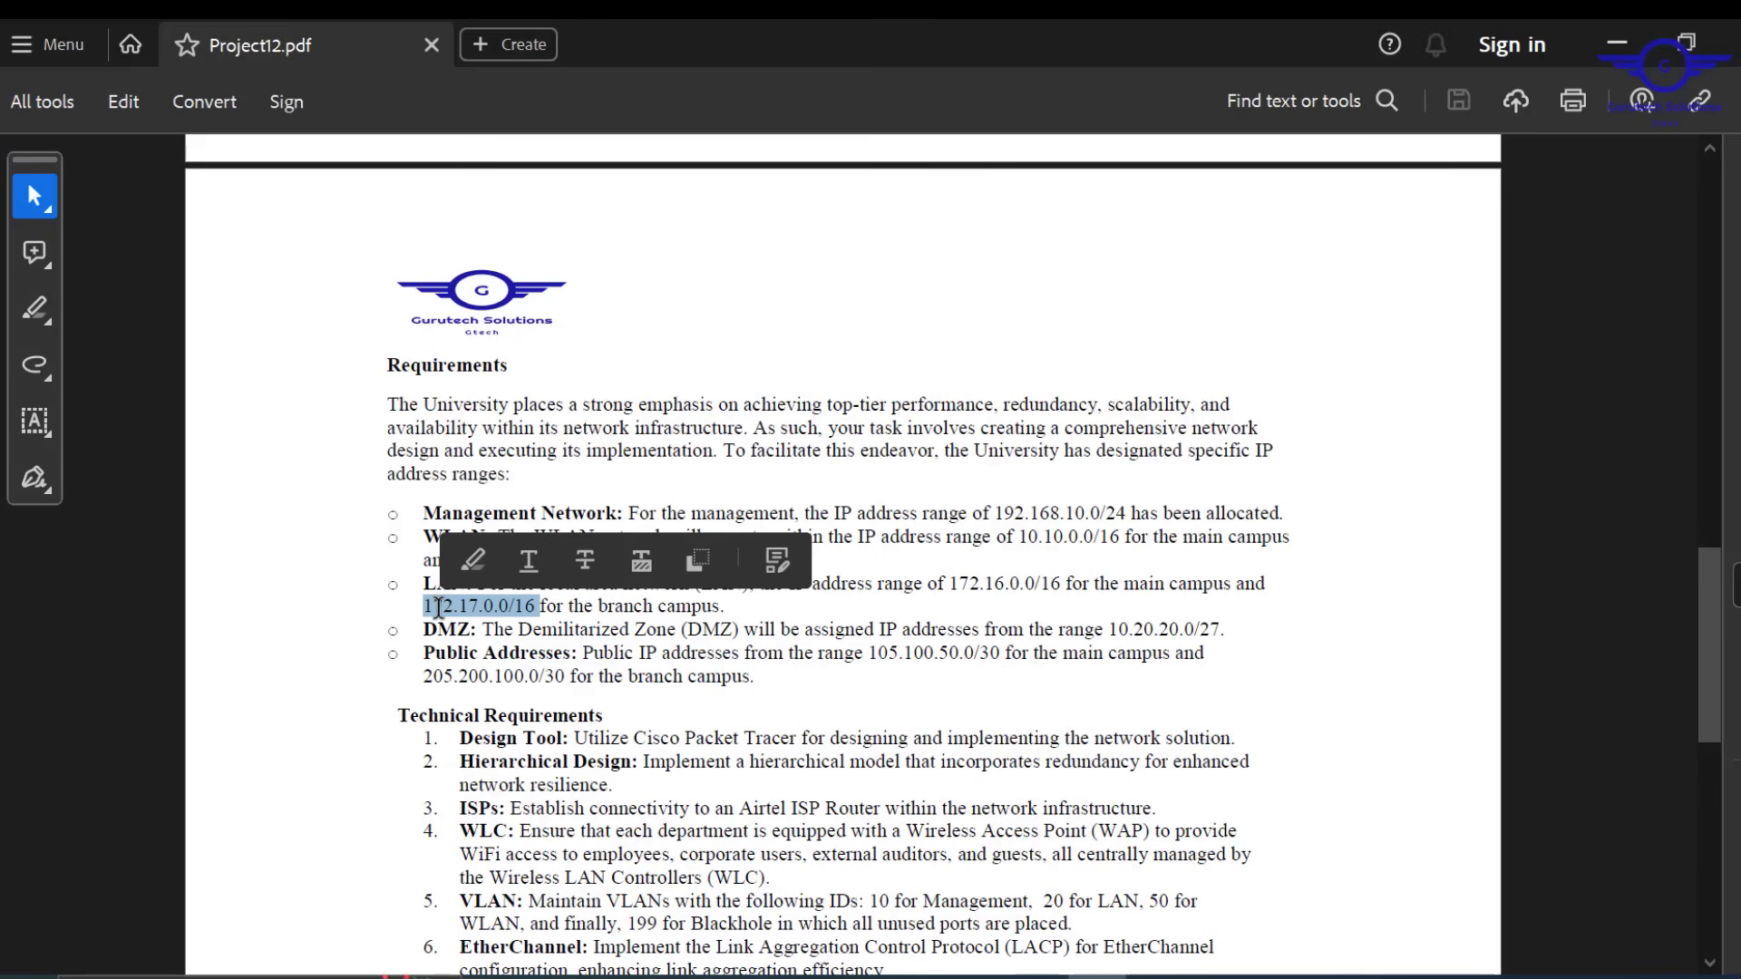
pyautogui.click(923, 653)
pyautogui.moveTo(1230, 632); pyautogui.dragTo(1058, 632)
pyautogui.moveTo(750, 680); pyautogui.dragTo(866, 645)
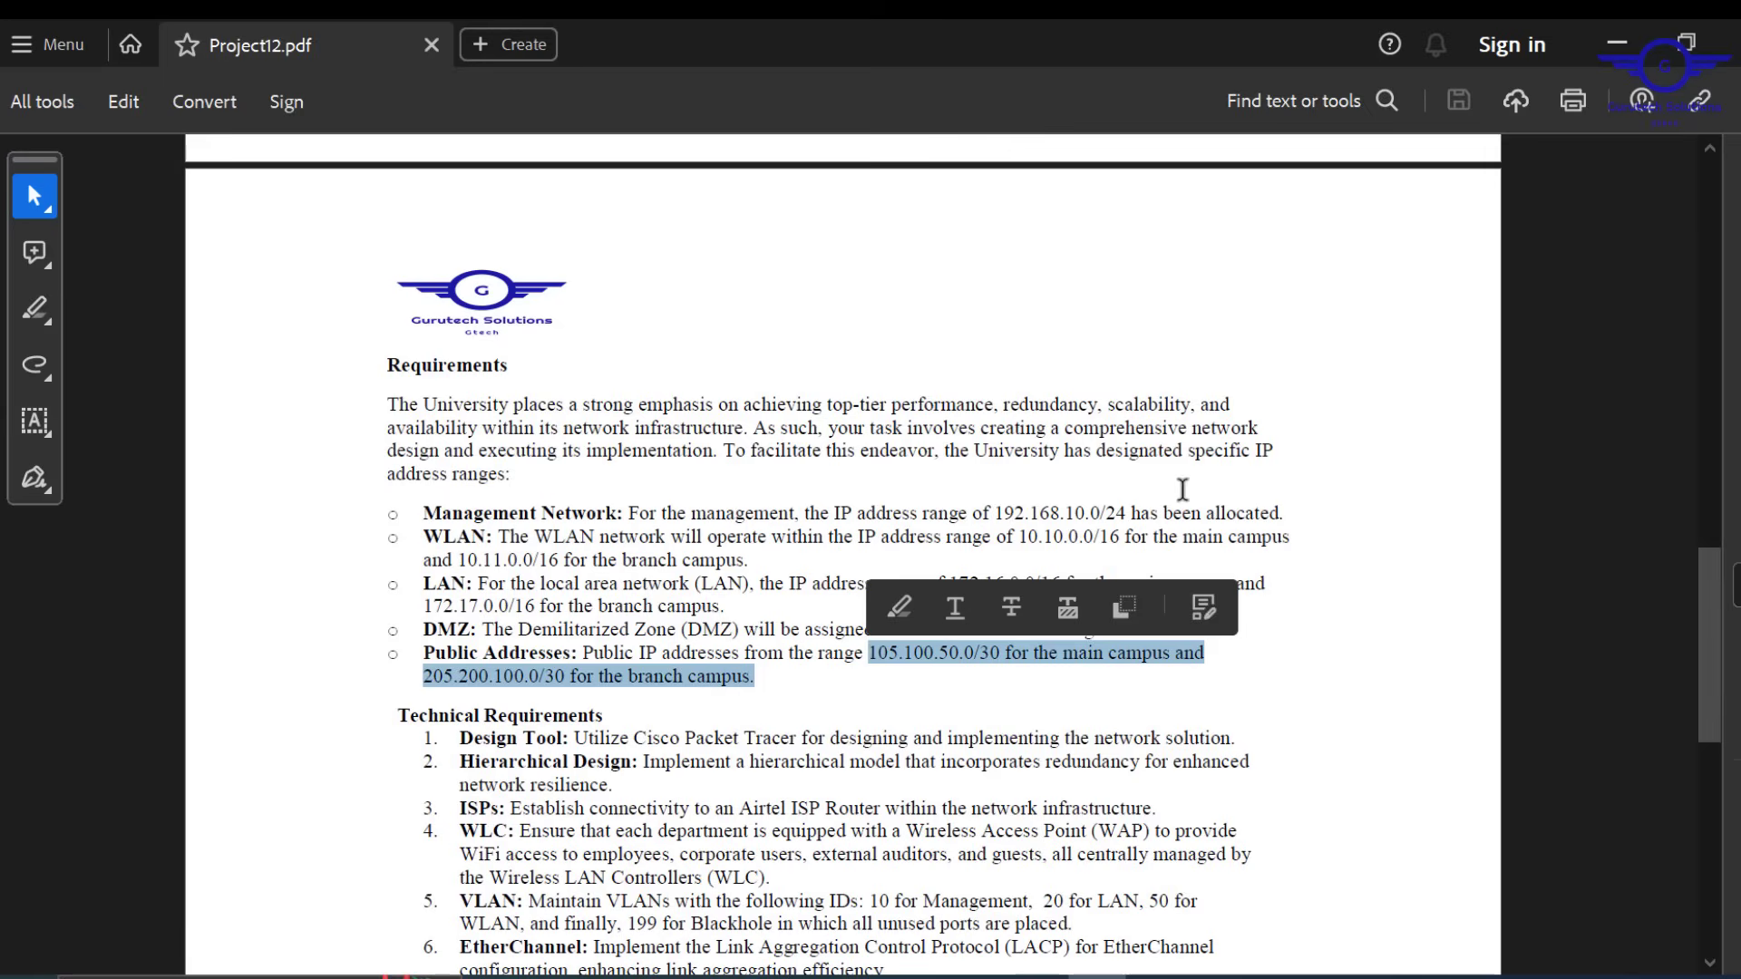
pyautogui.click(1308, 505)
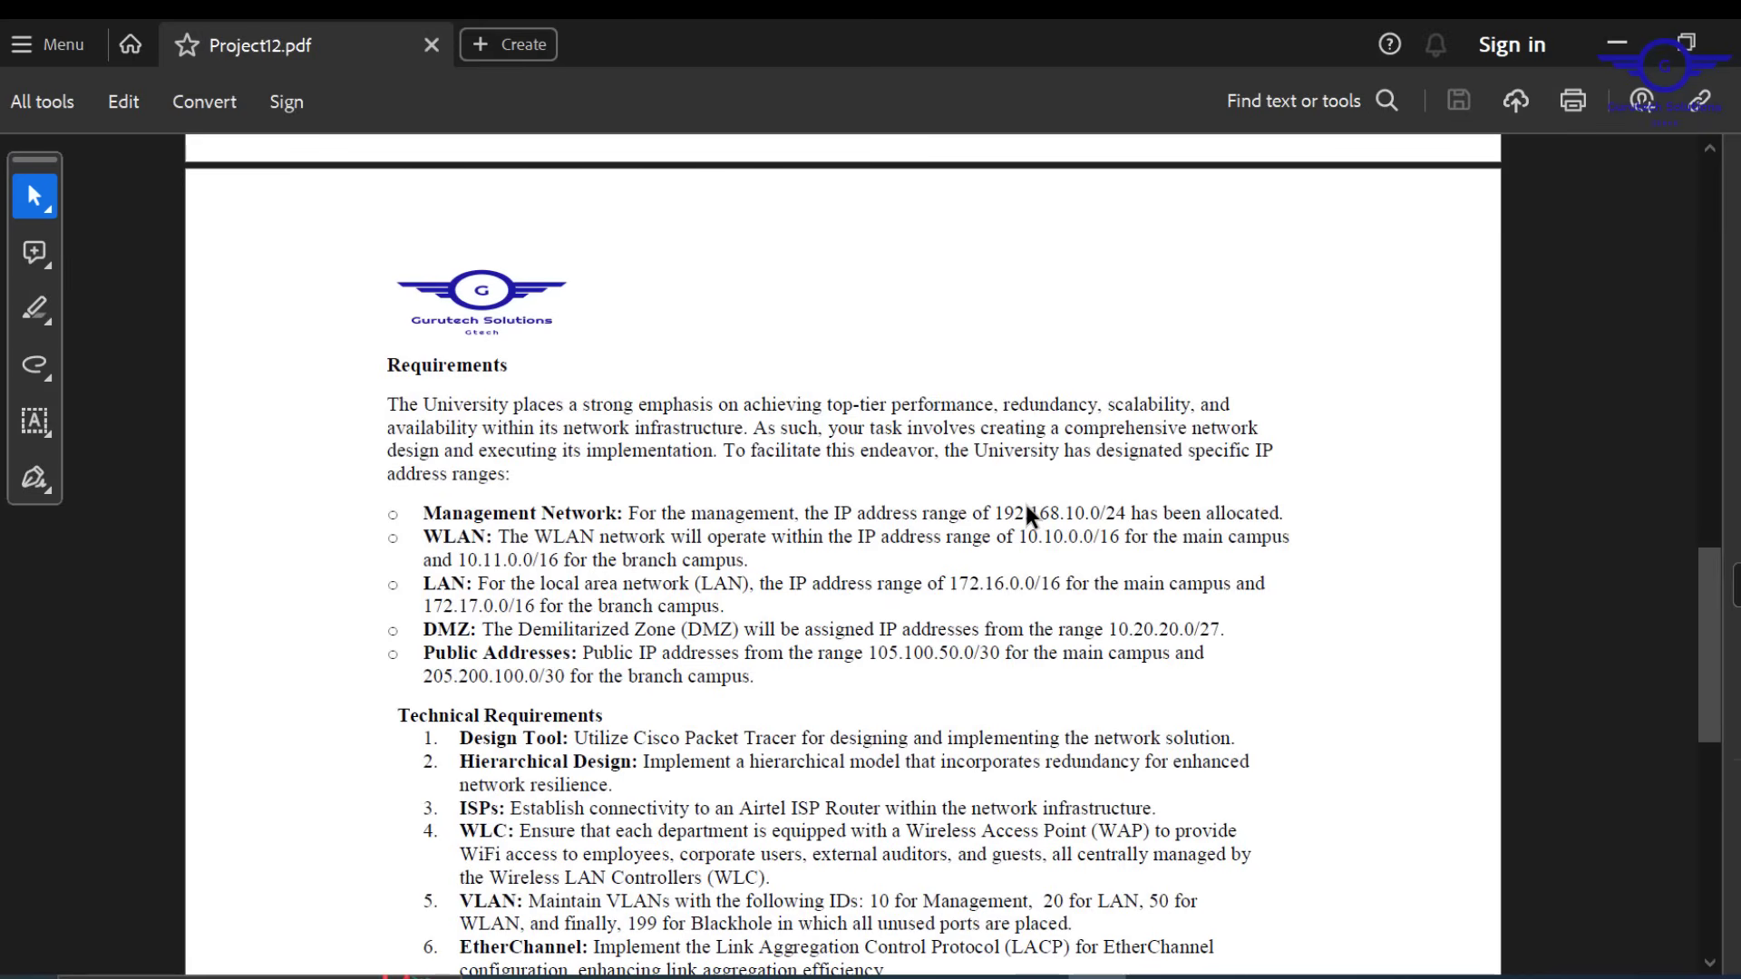
# Highlight management 192.168.10.0/24 and branch WLAN 10.11.0.0/16, then minimize the PDF
pyautogui.moveTo(1000, 513); pyautogui.dragTo(1281, 515)
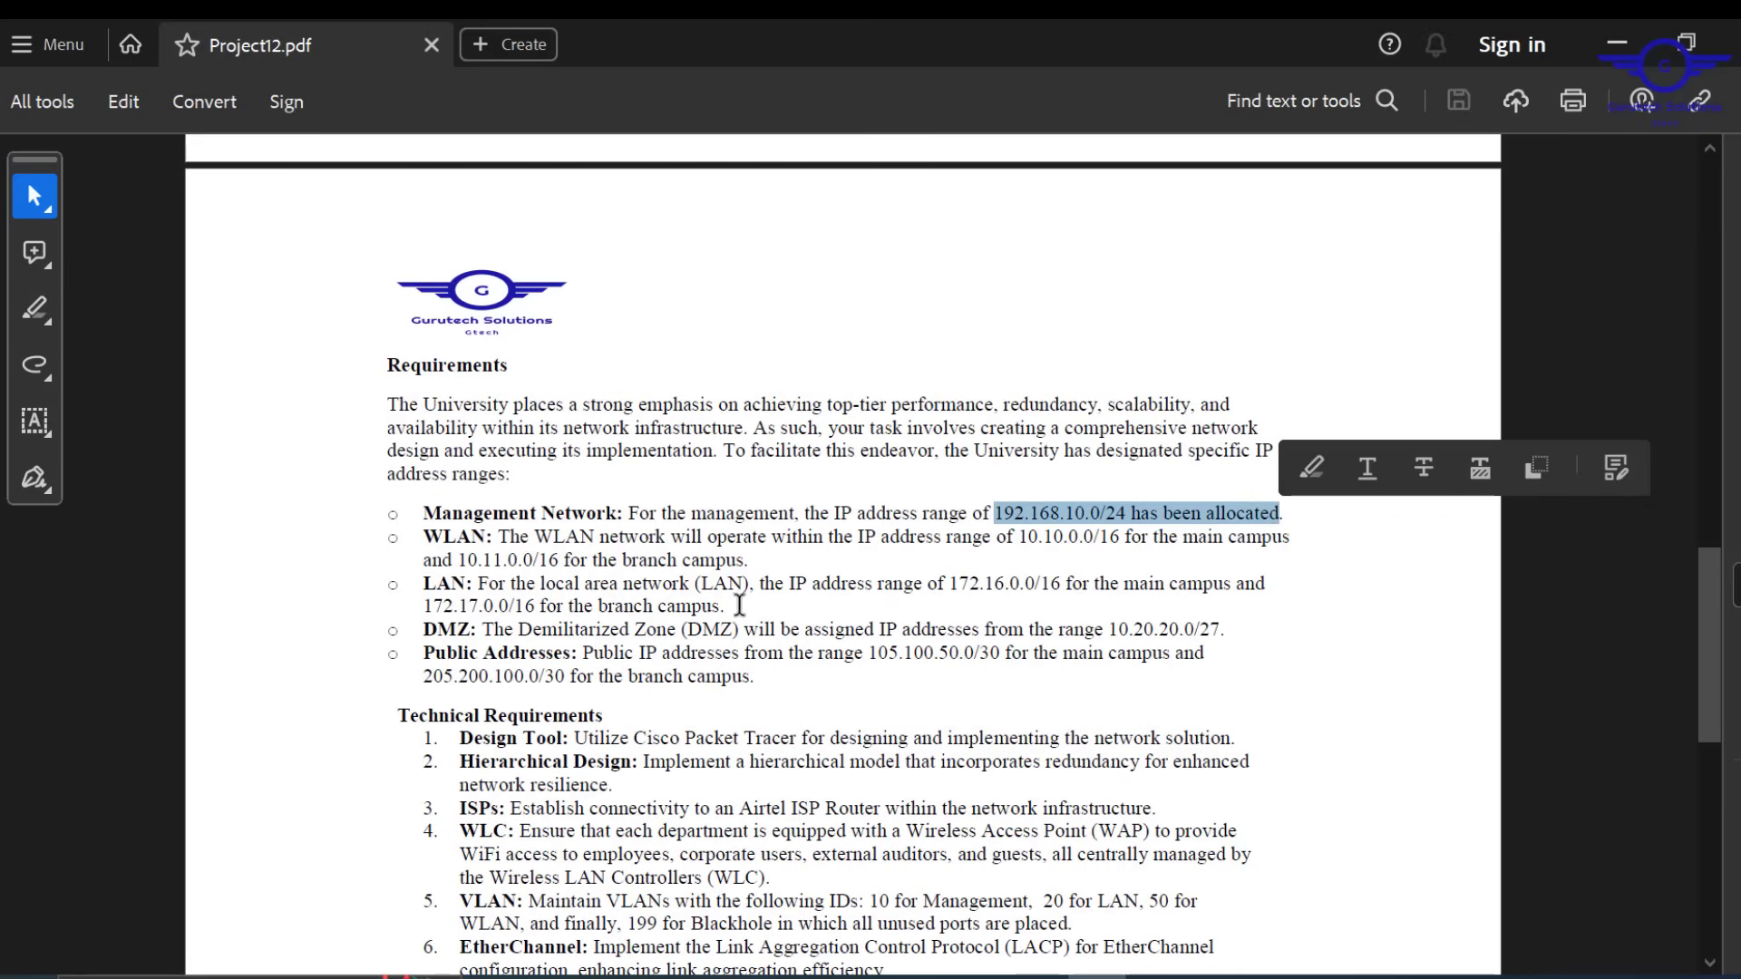
pyautogui.moveTo(776, 626); pyautogui.dragTo(730, 598)
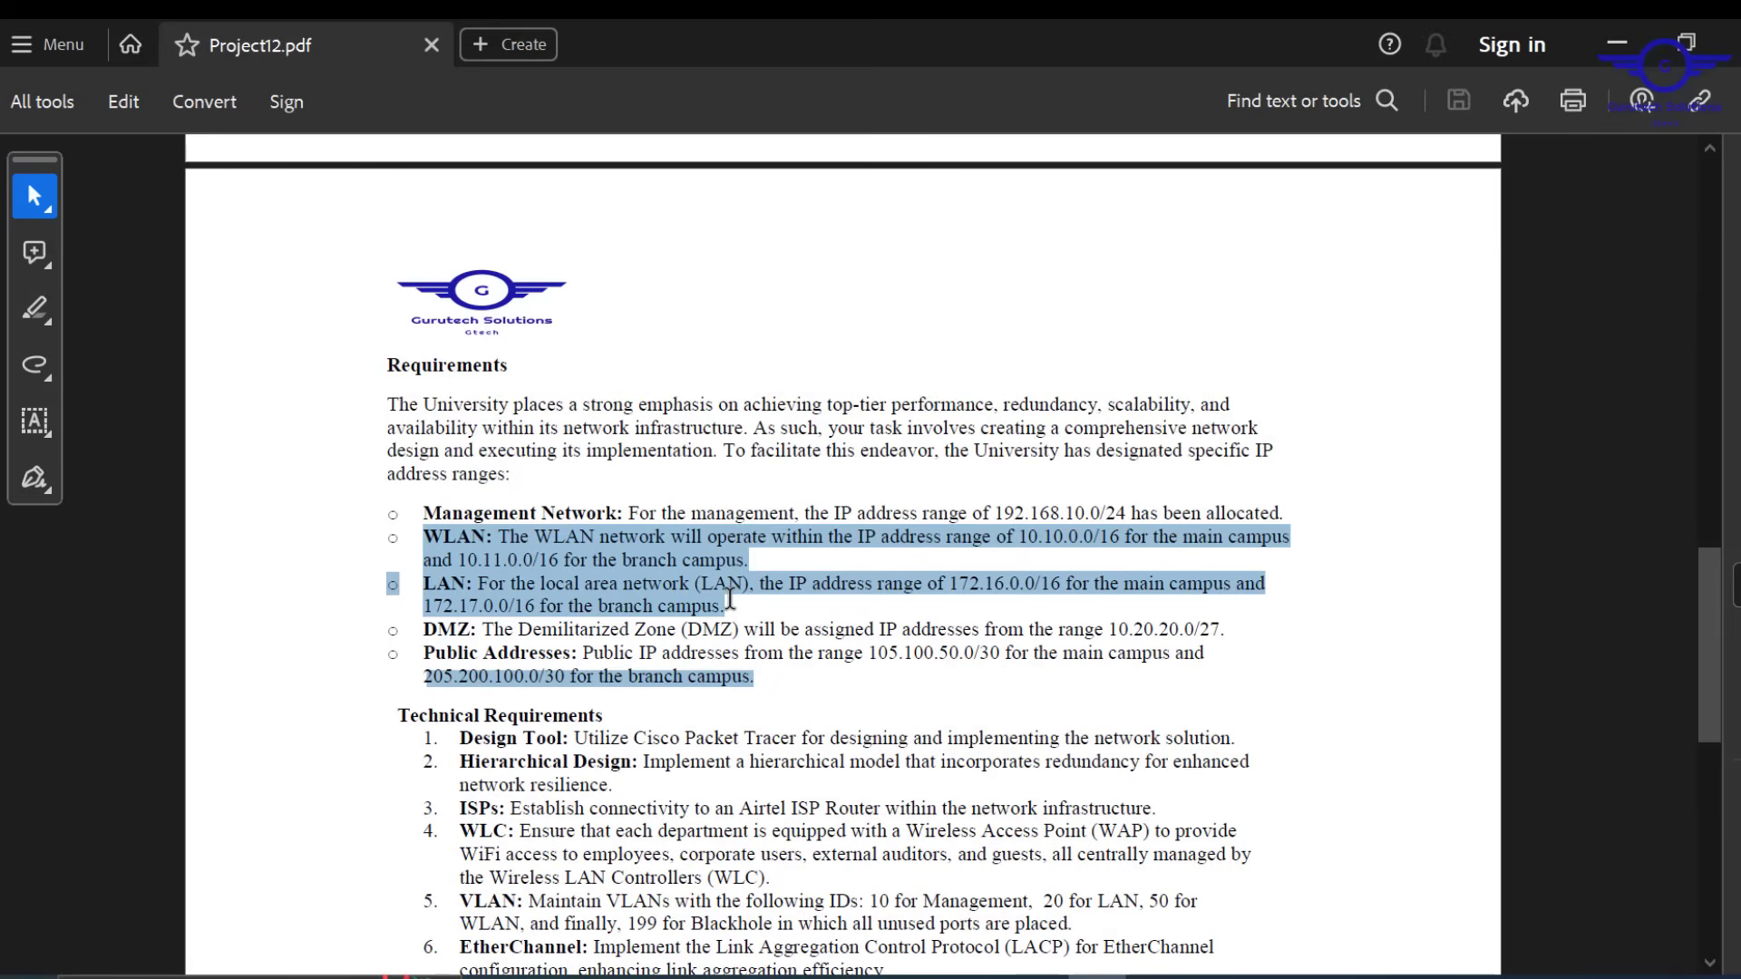
pyautogui.click(795, 599)
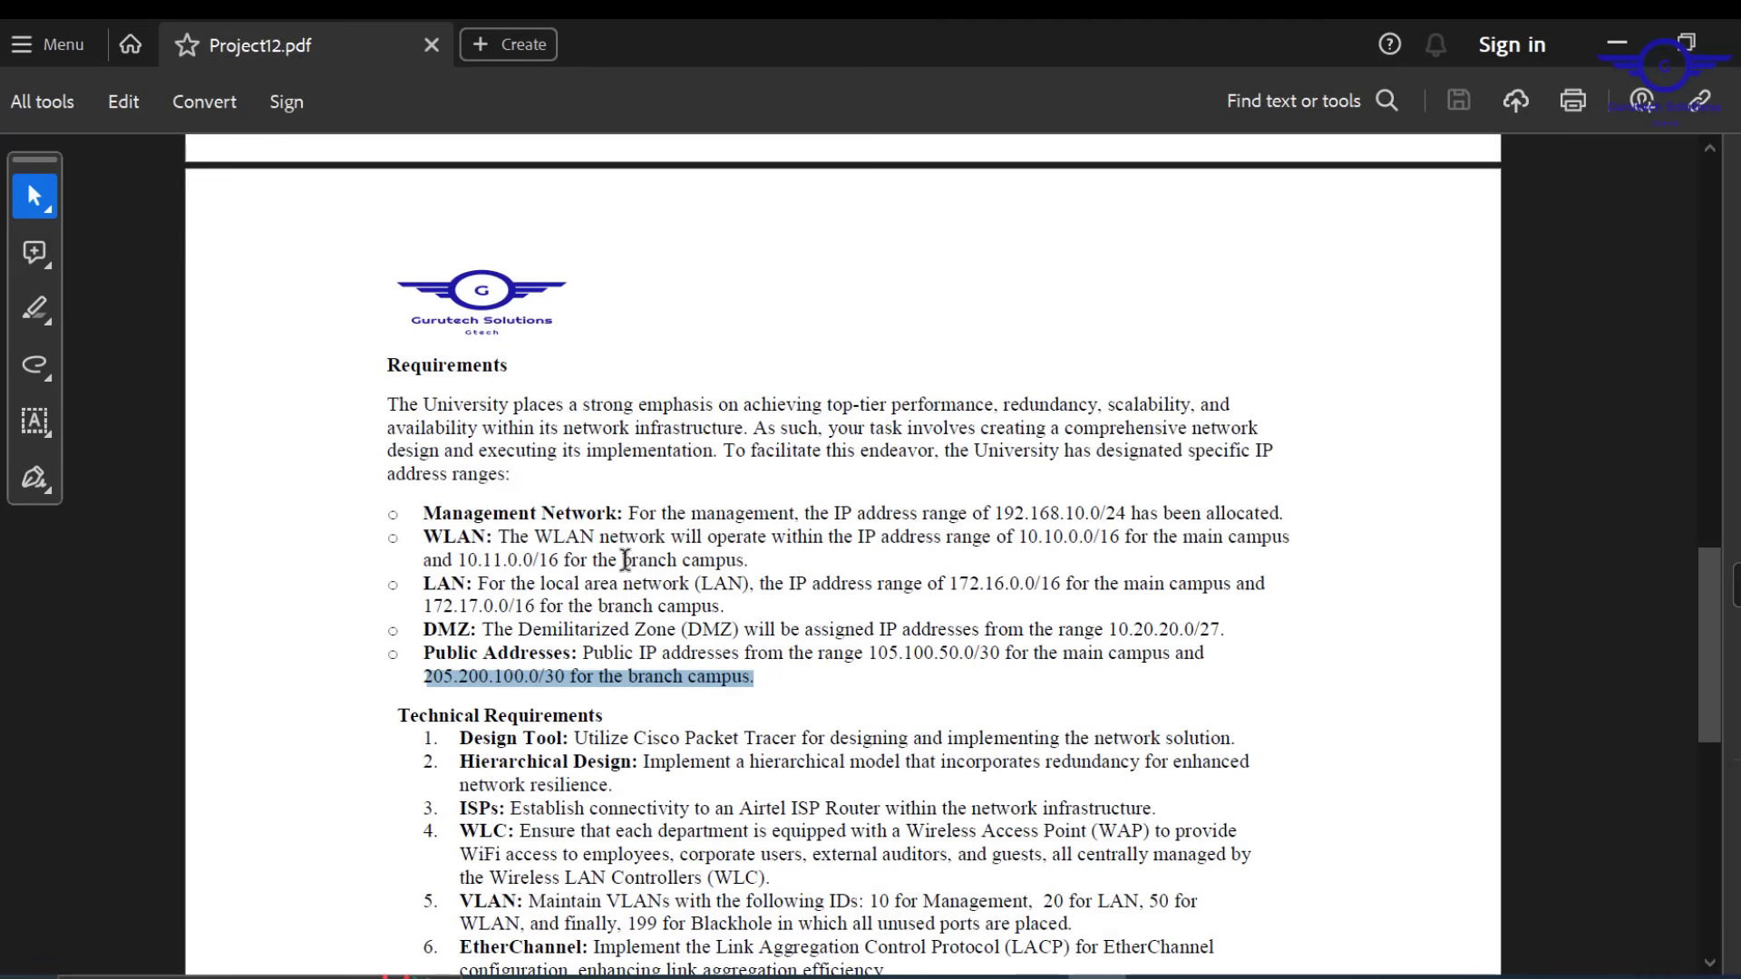
pyautogui.moveTo(461, 564); pyautogui.dragTo(447, 615)
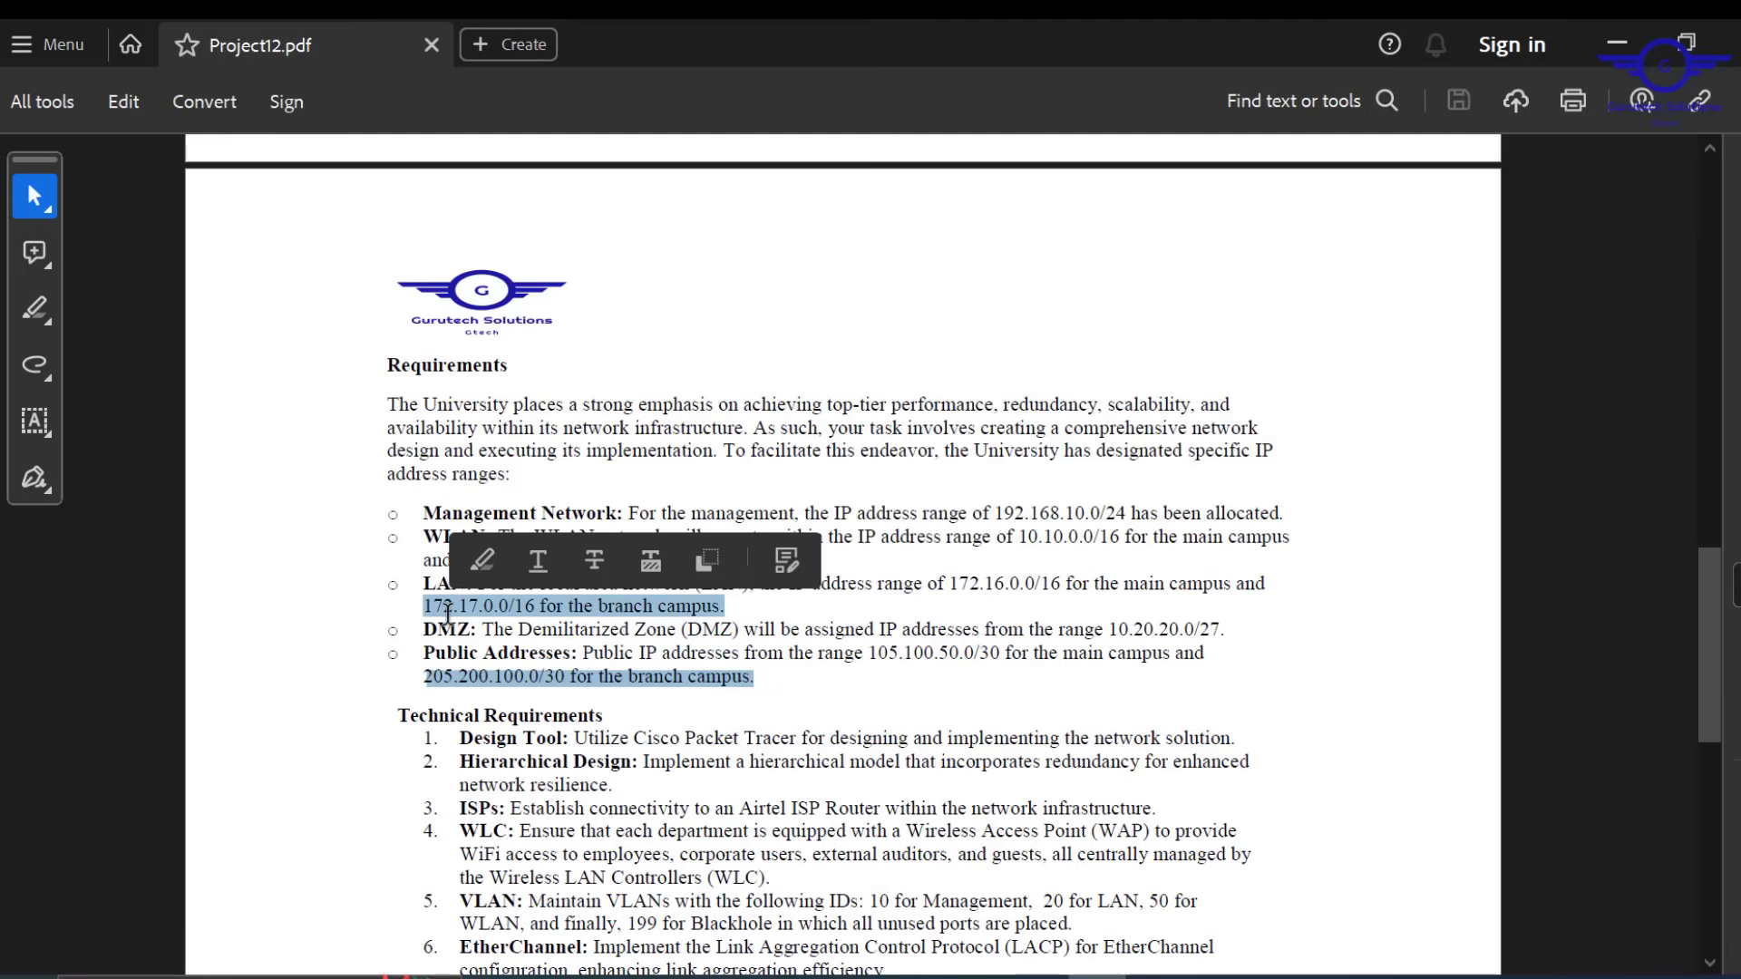
pyautogui.click(660, 646)
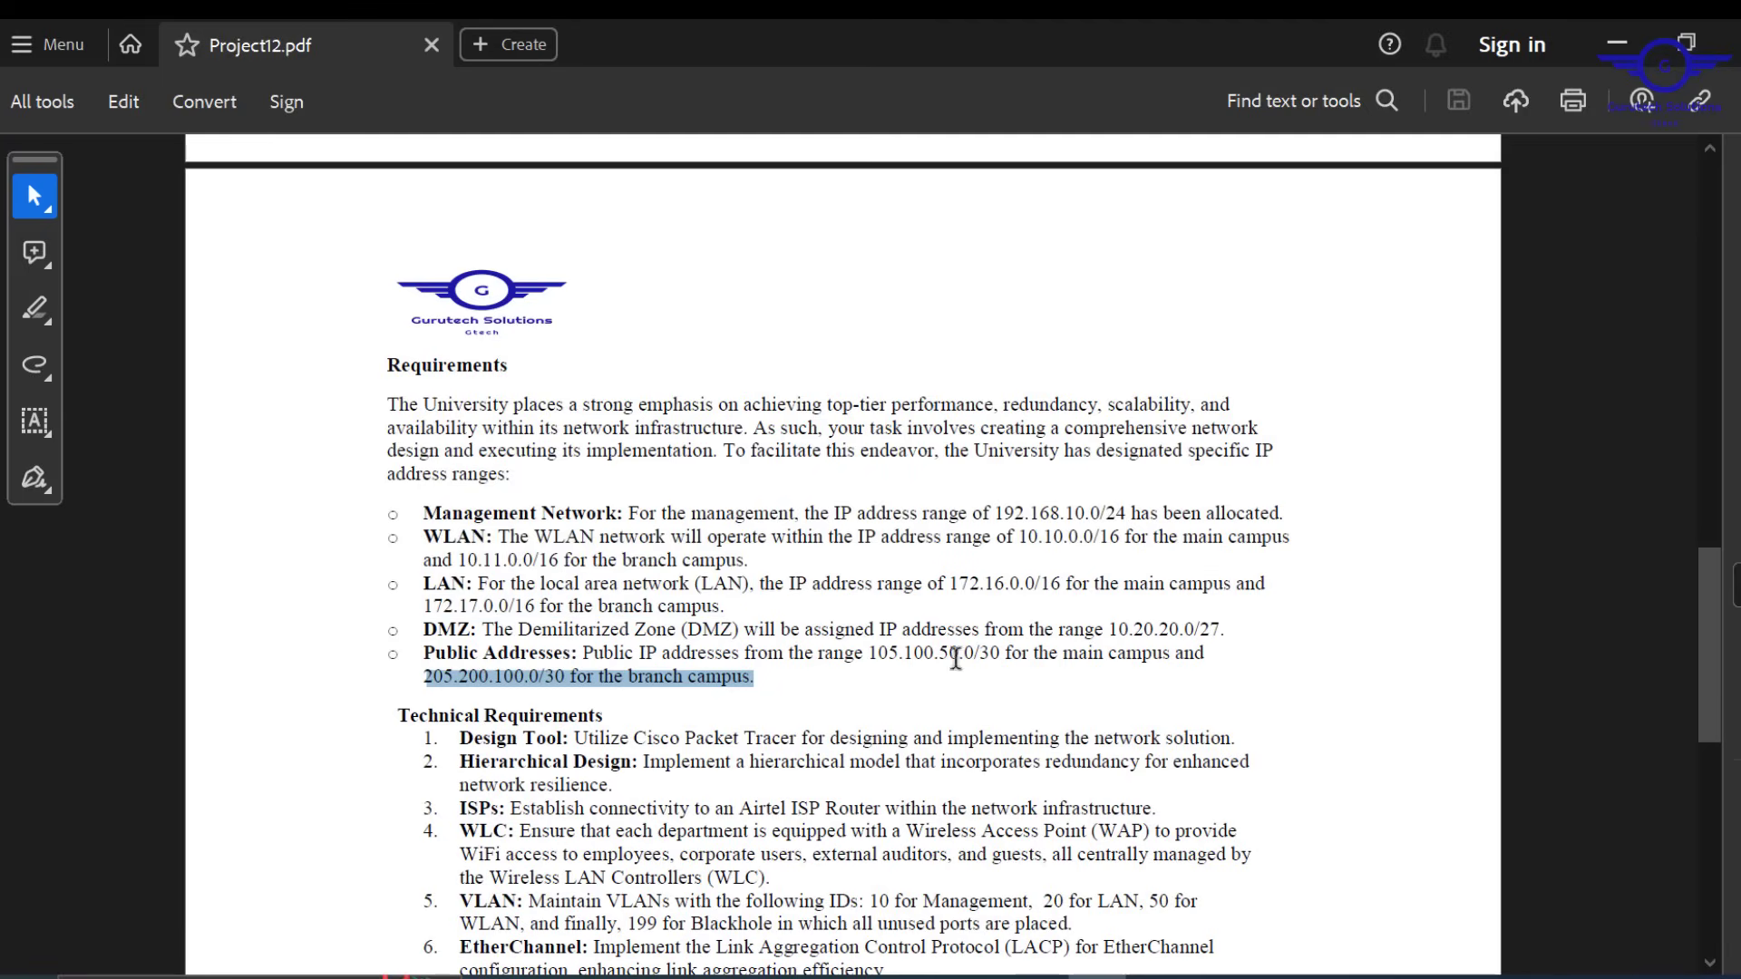
pyautogui.click(1617, 43)
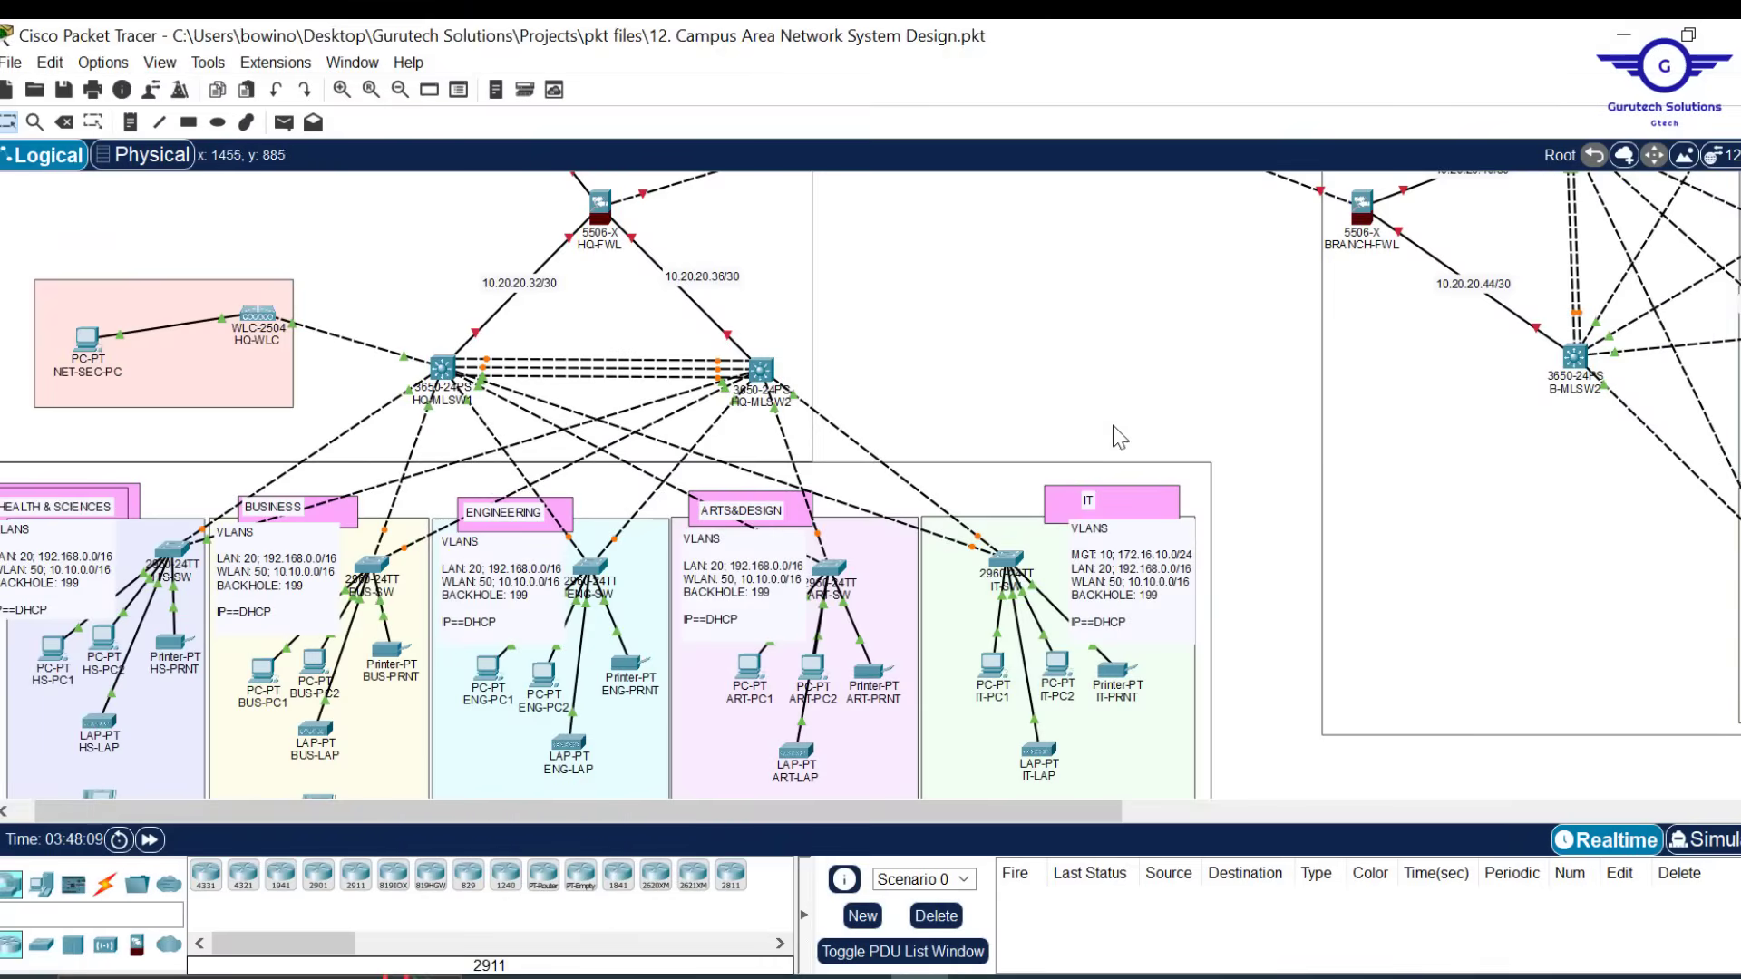
# Delete the INTERNET router's links to HQ-ISP and BRANCH-ISP, then show the cable types
pyautogui.scroll(5, 1178, 388)
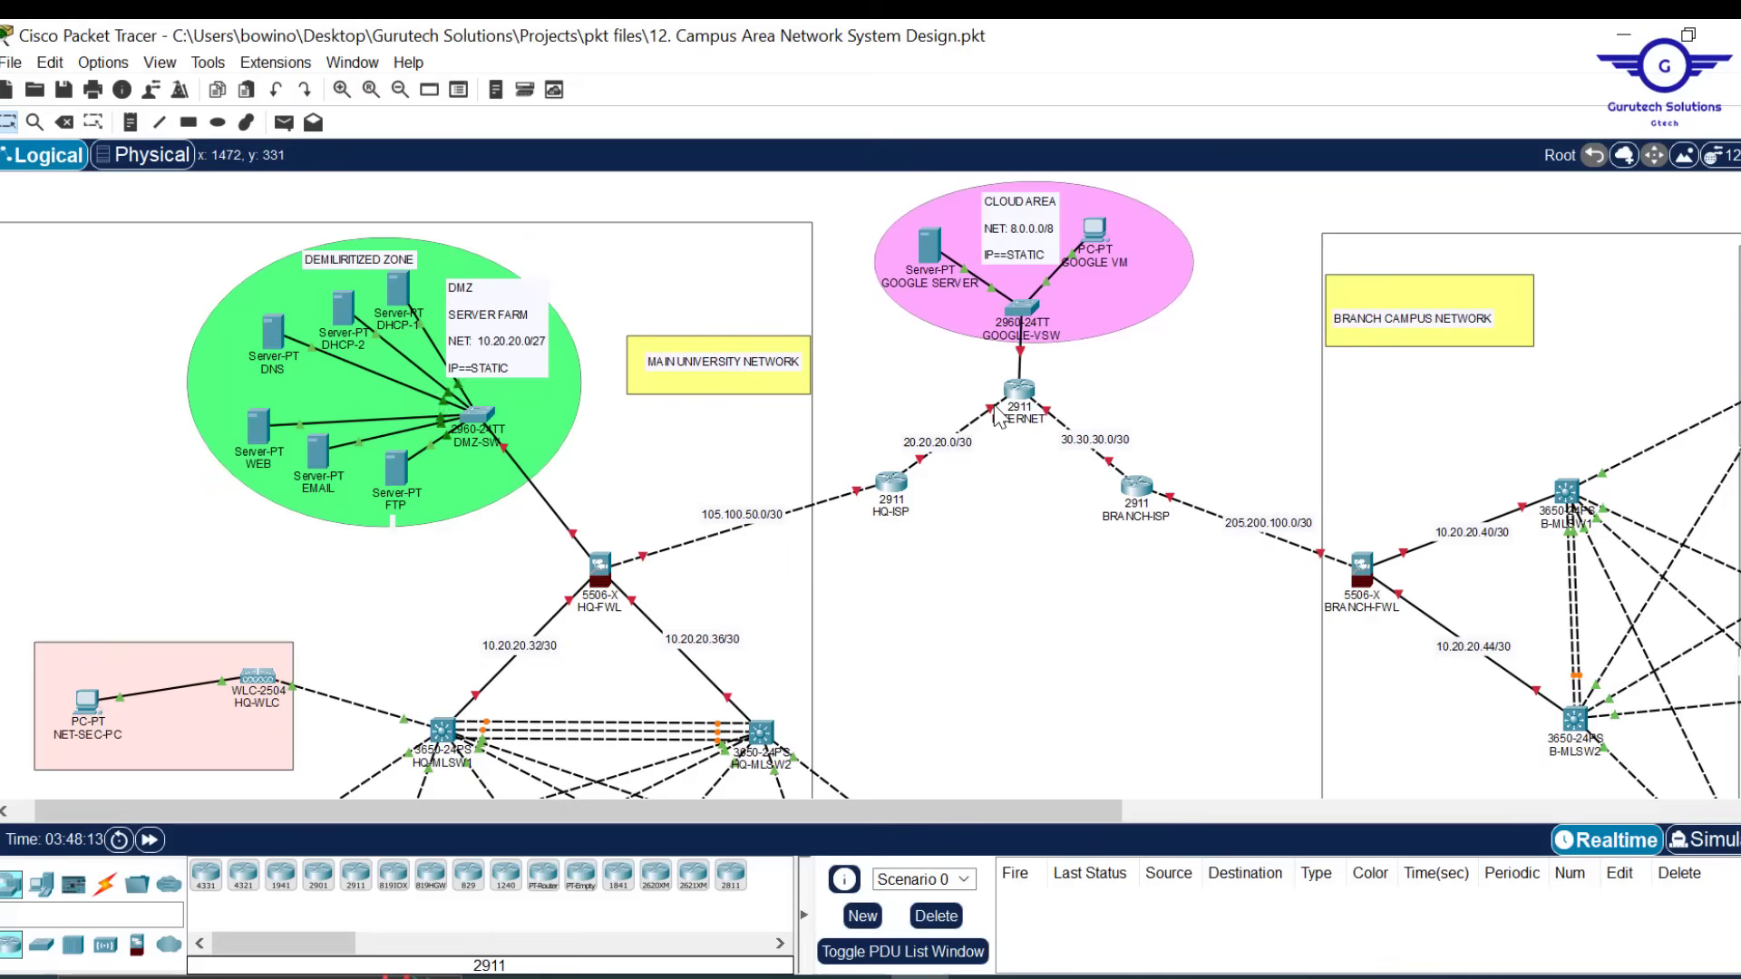
pyautogui.moveTo(1002, 409)
pyautogui.press('Delete')
pyautogui.click(978, 418)
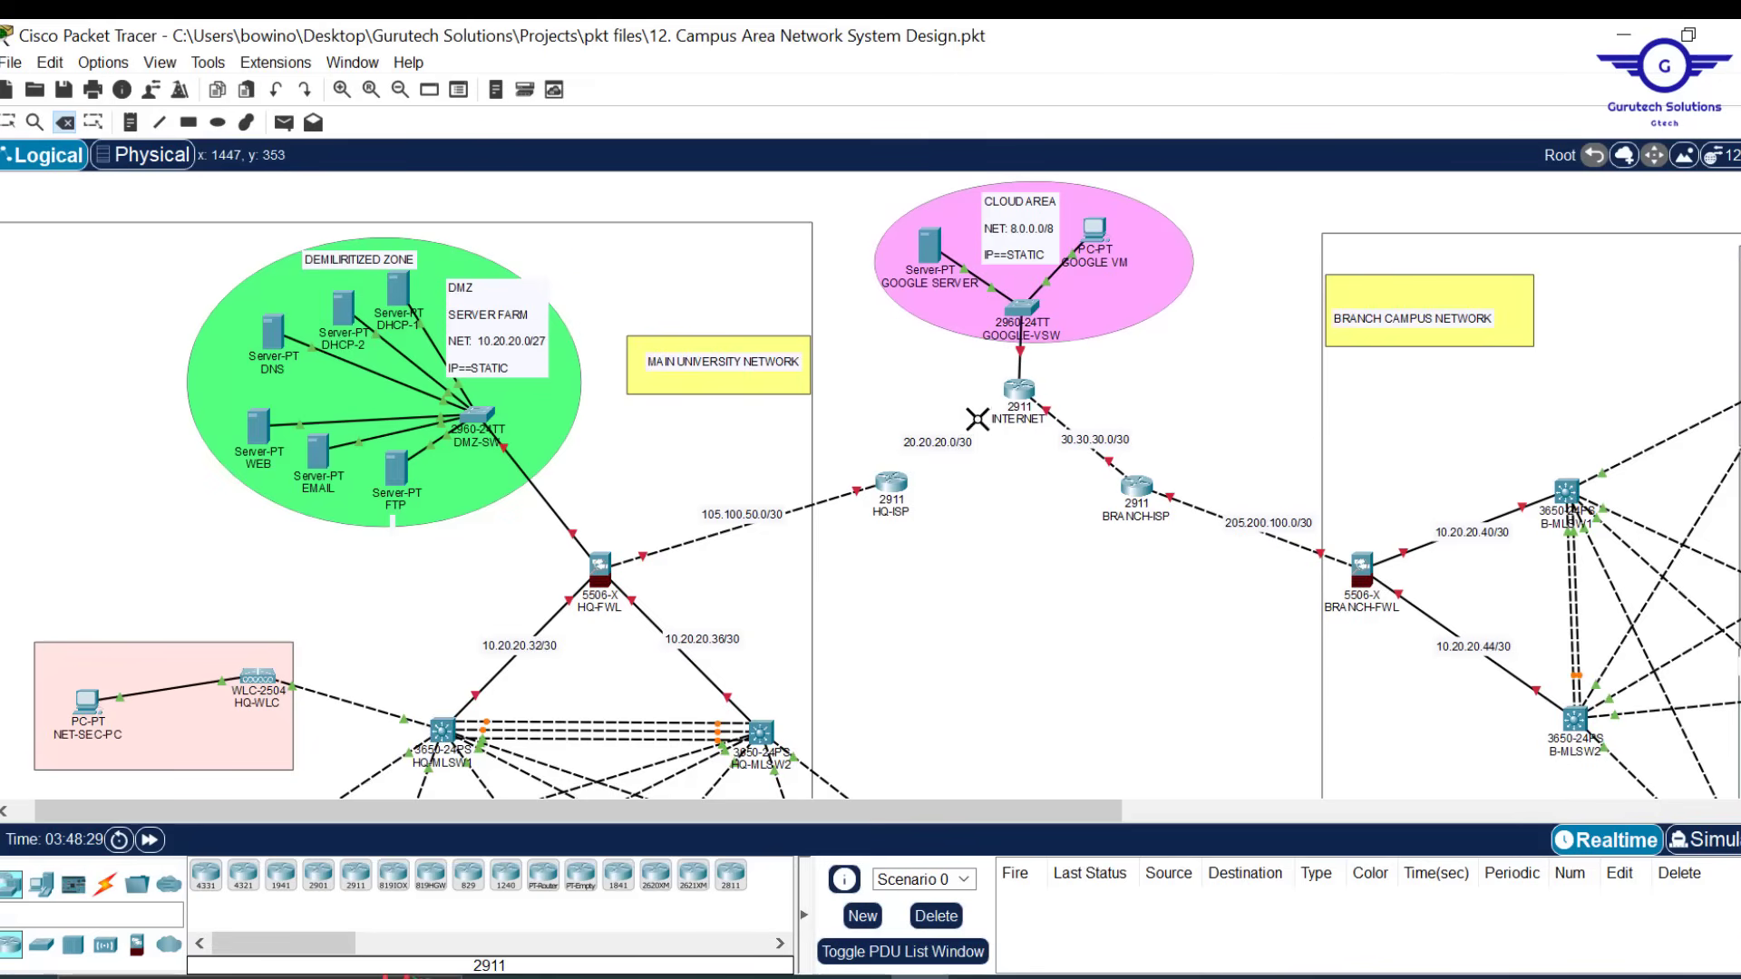
pyautogui.click(1059, 418)
pyautogui.press('Escape')
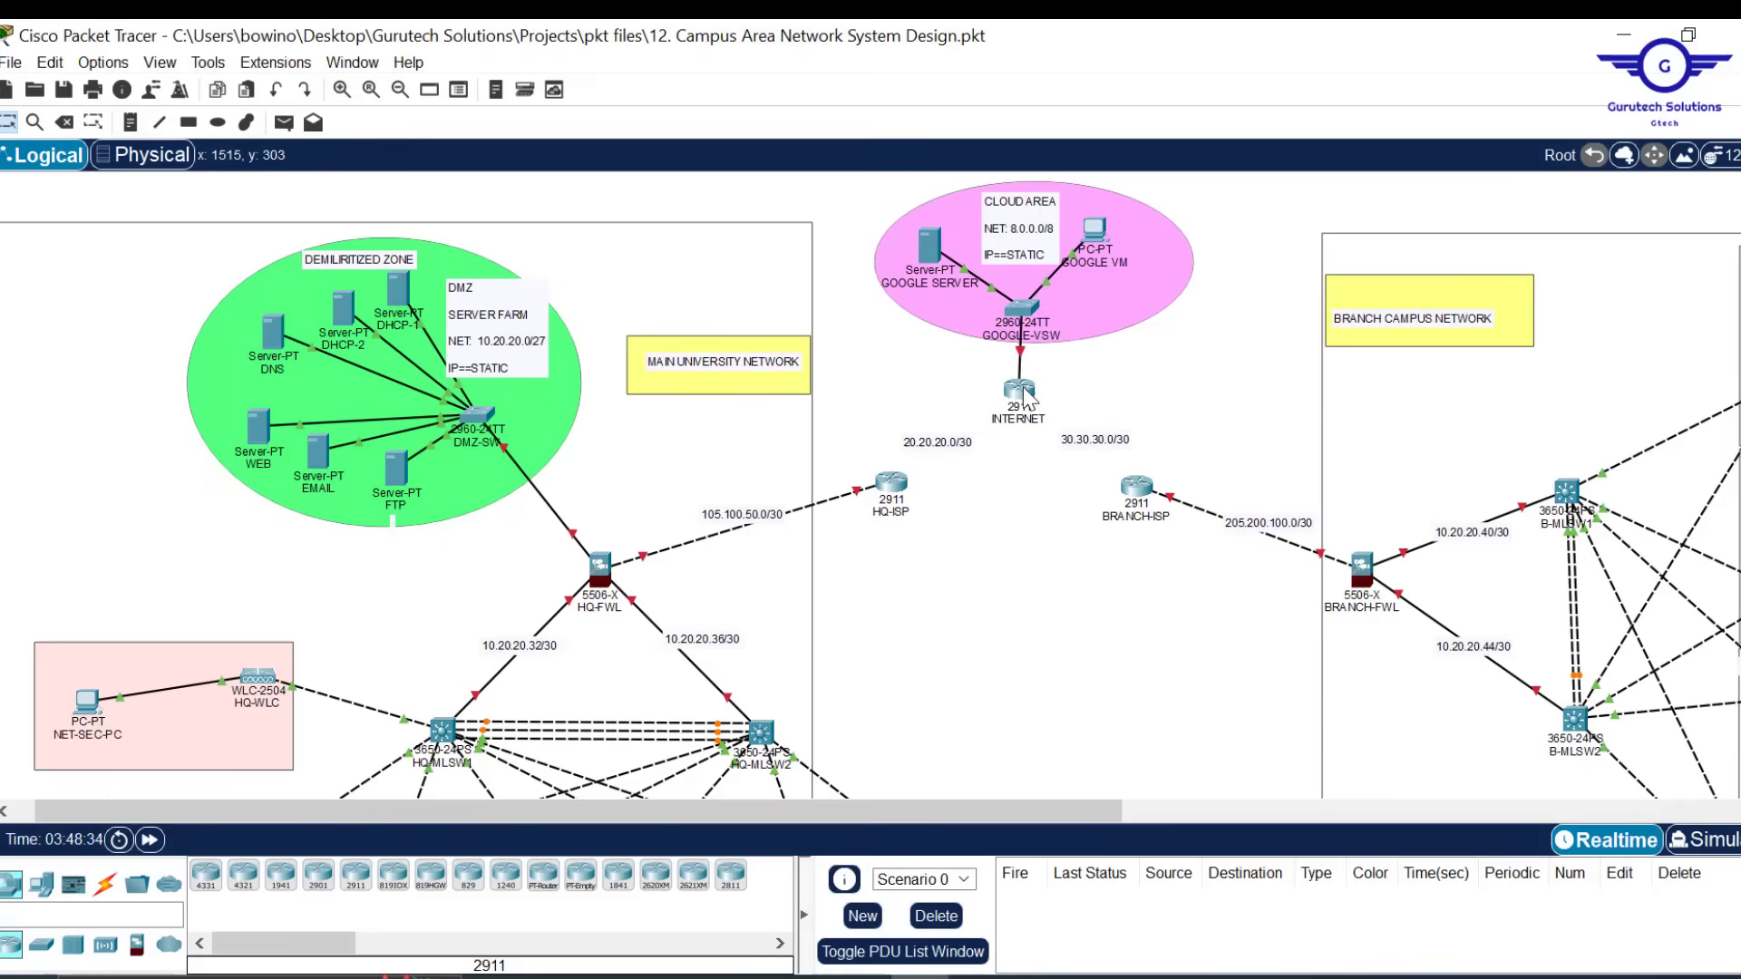
pyautogui.click(105, 883)
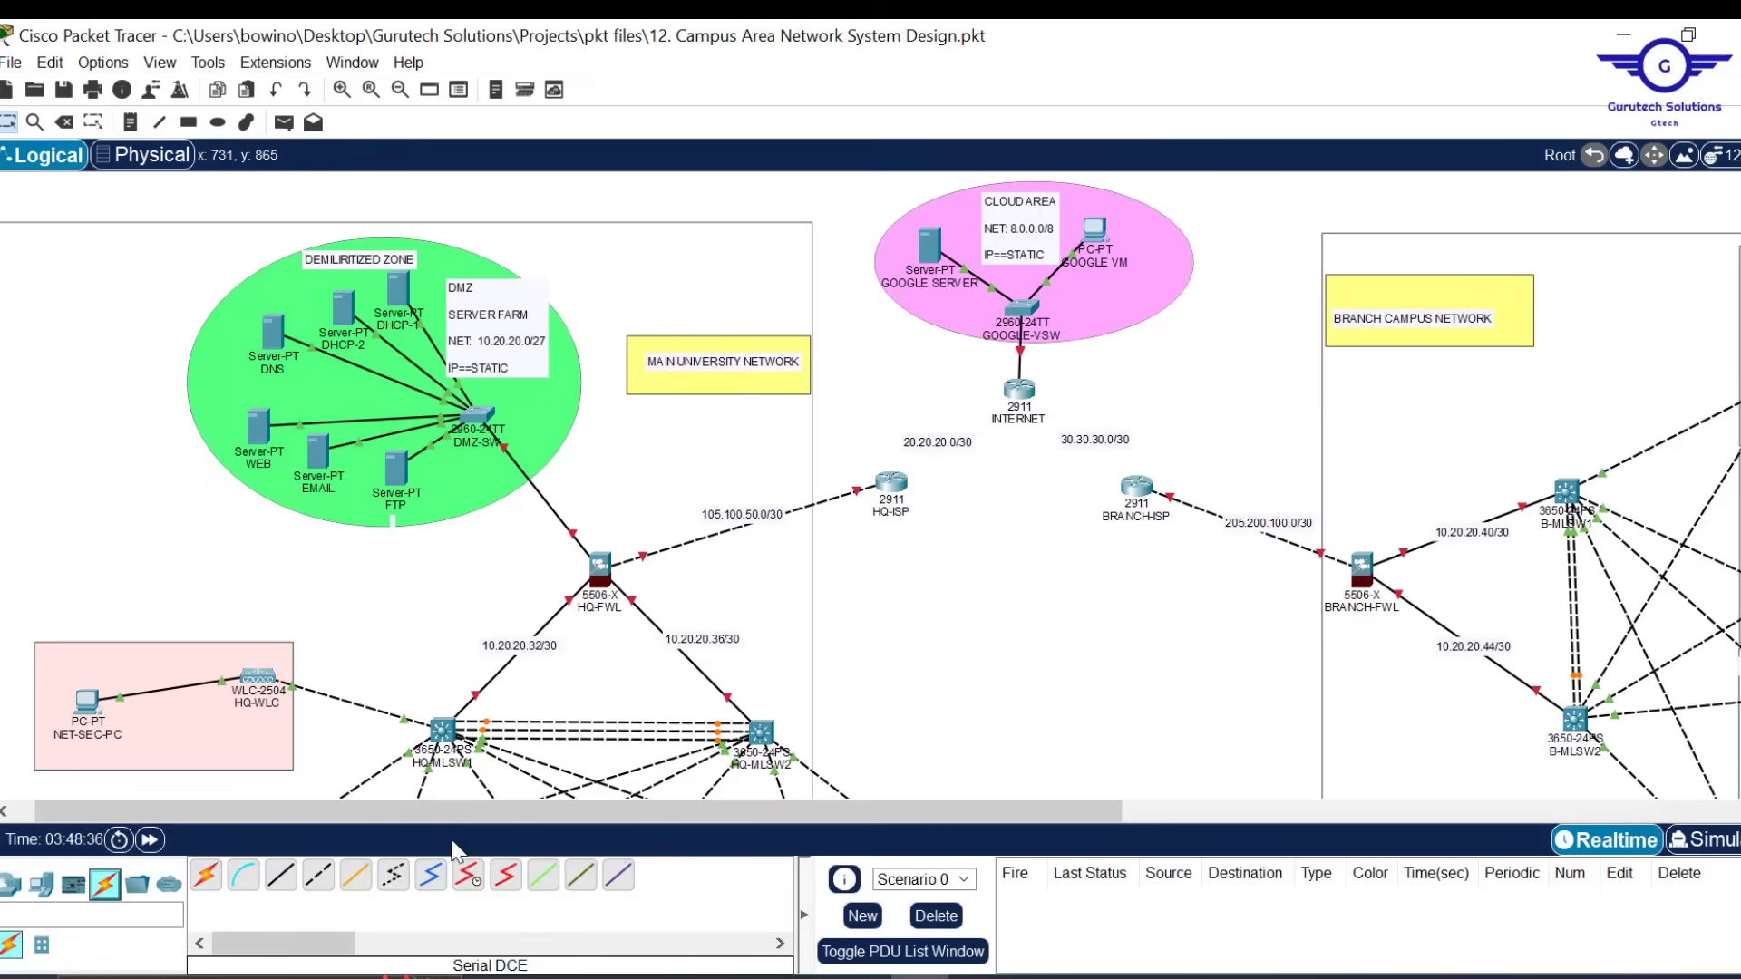
pyautogui.click(469, 885)
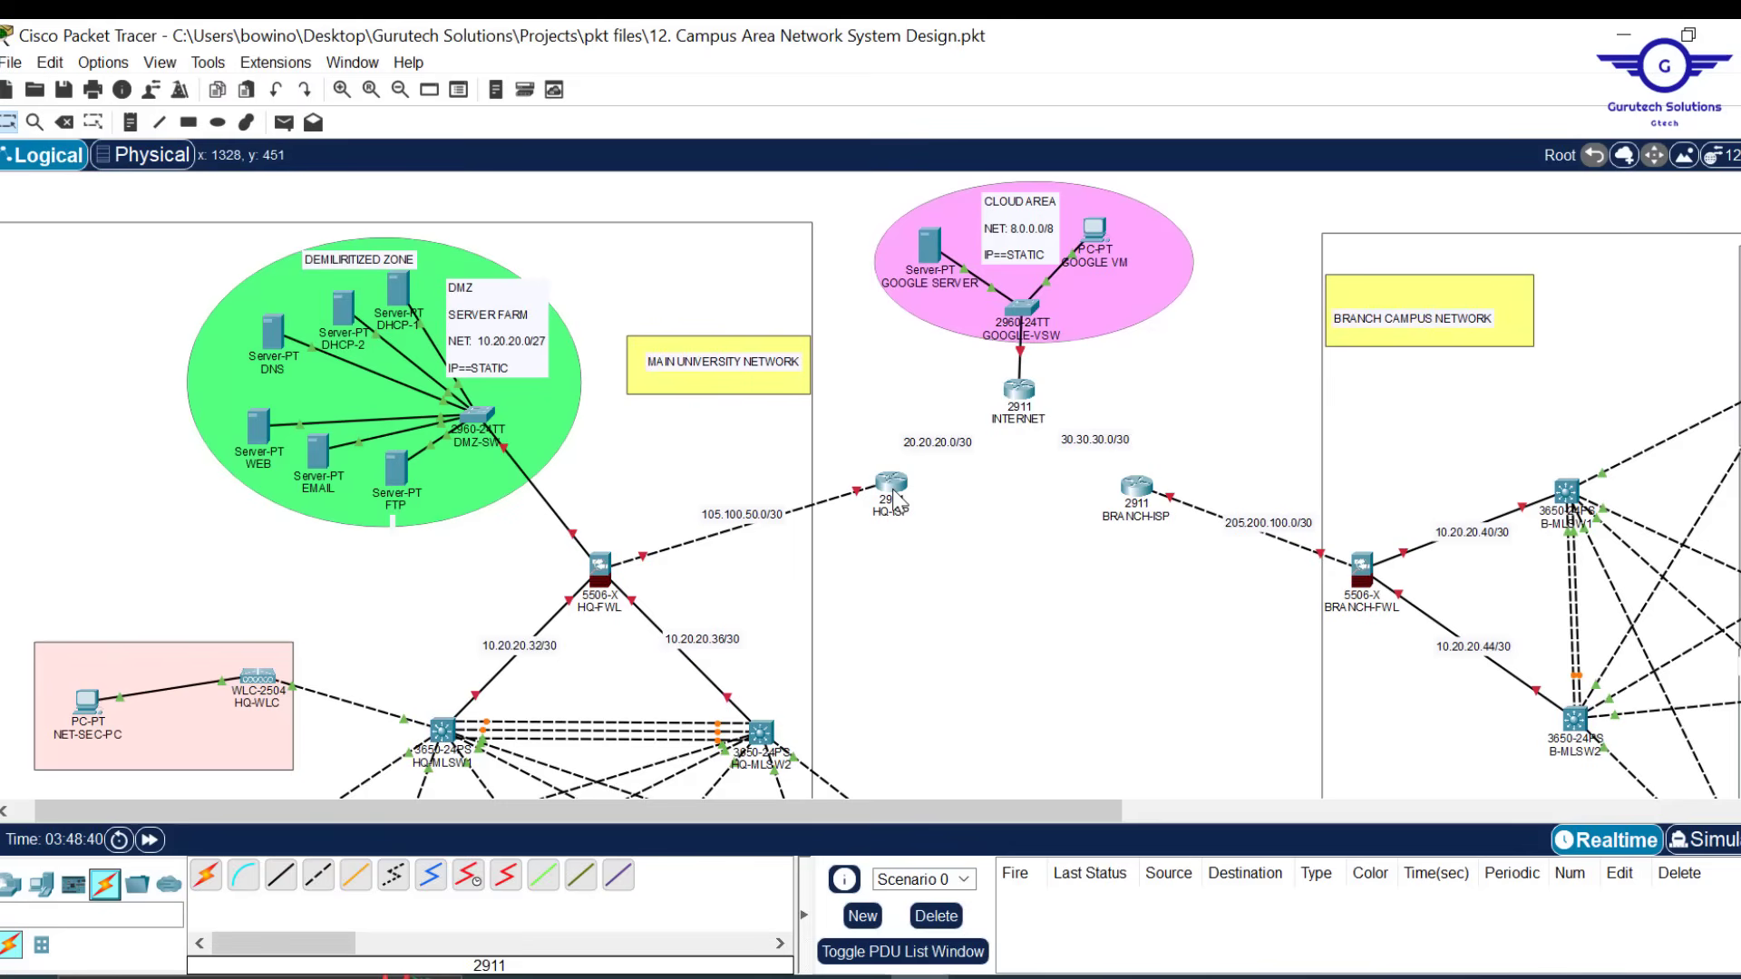
pyautogui.moveTo(895, 487)
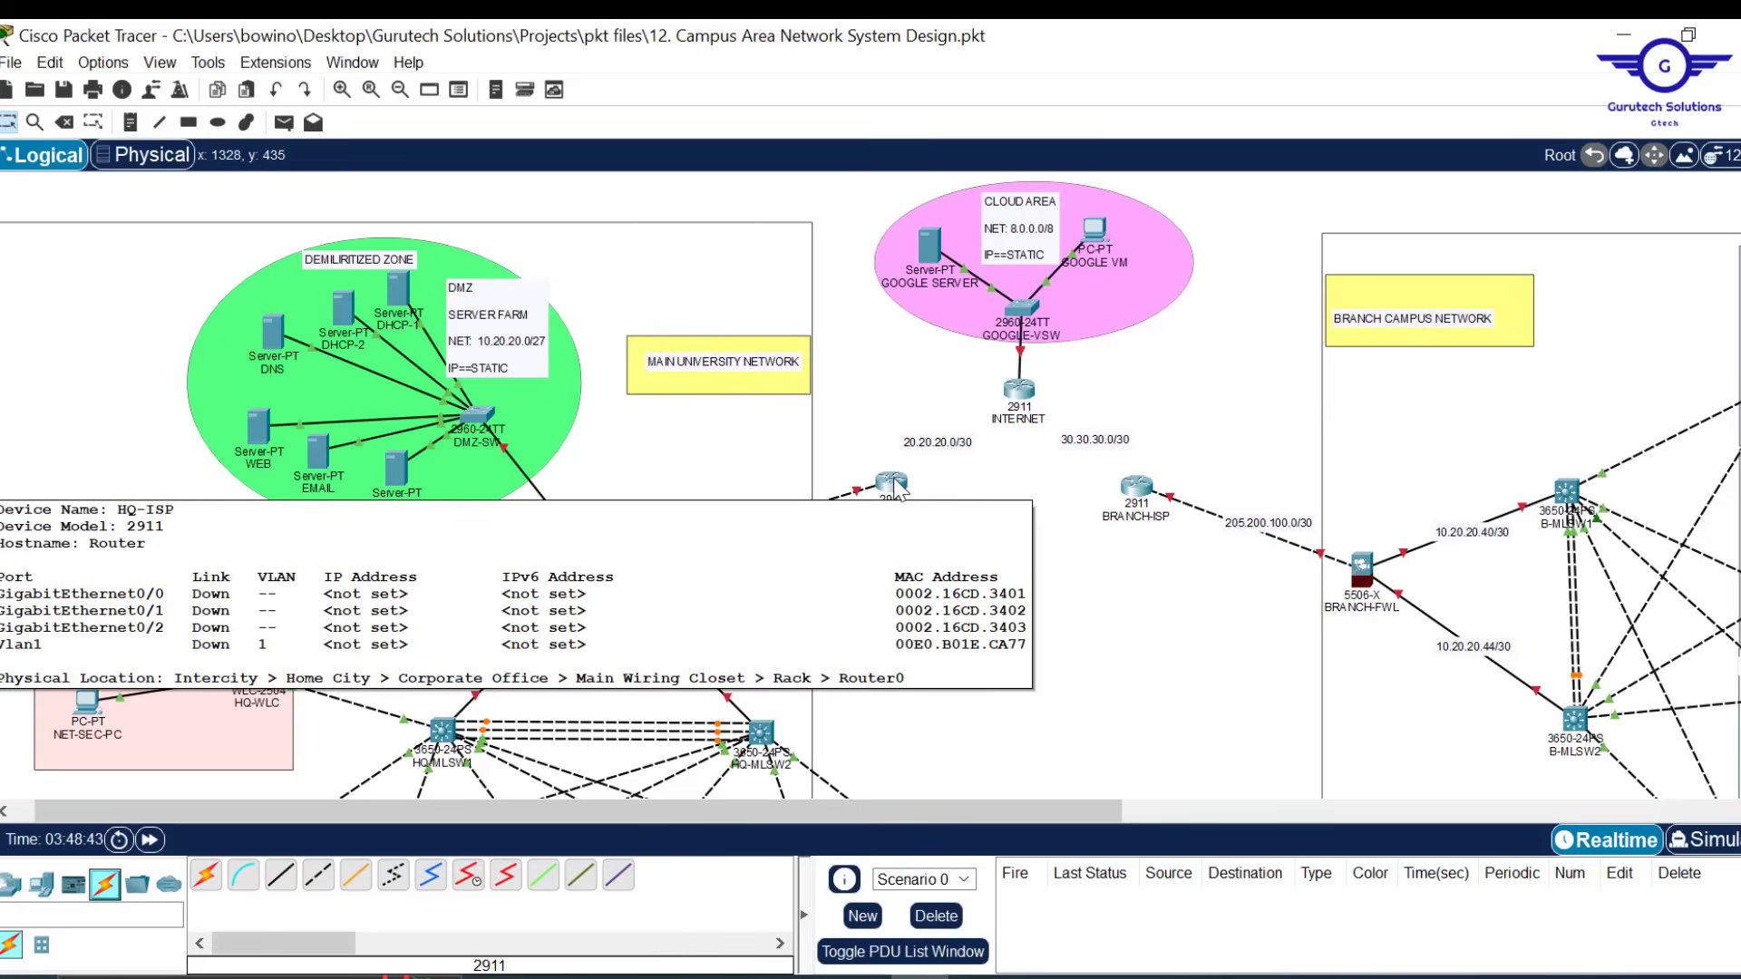
pyautogui.click(895, 487)
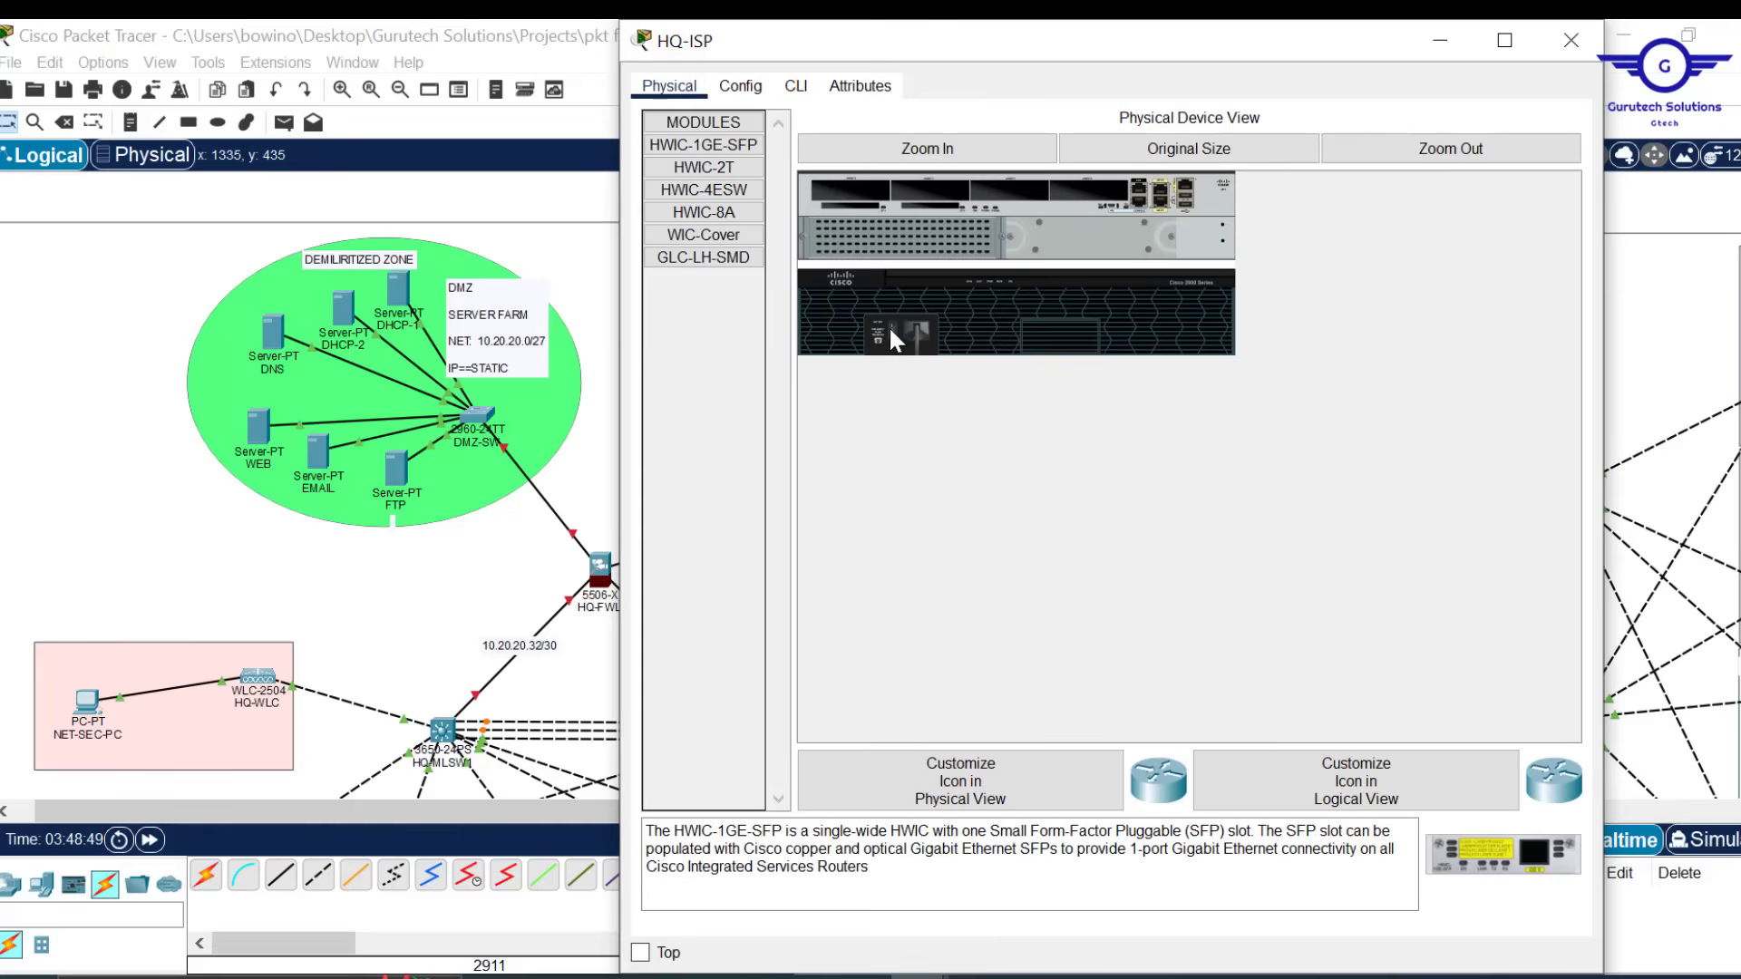
pyautogui.moveTo(704, 168); pyautogui.dragTo(838, 191)
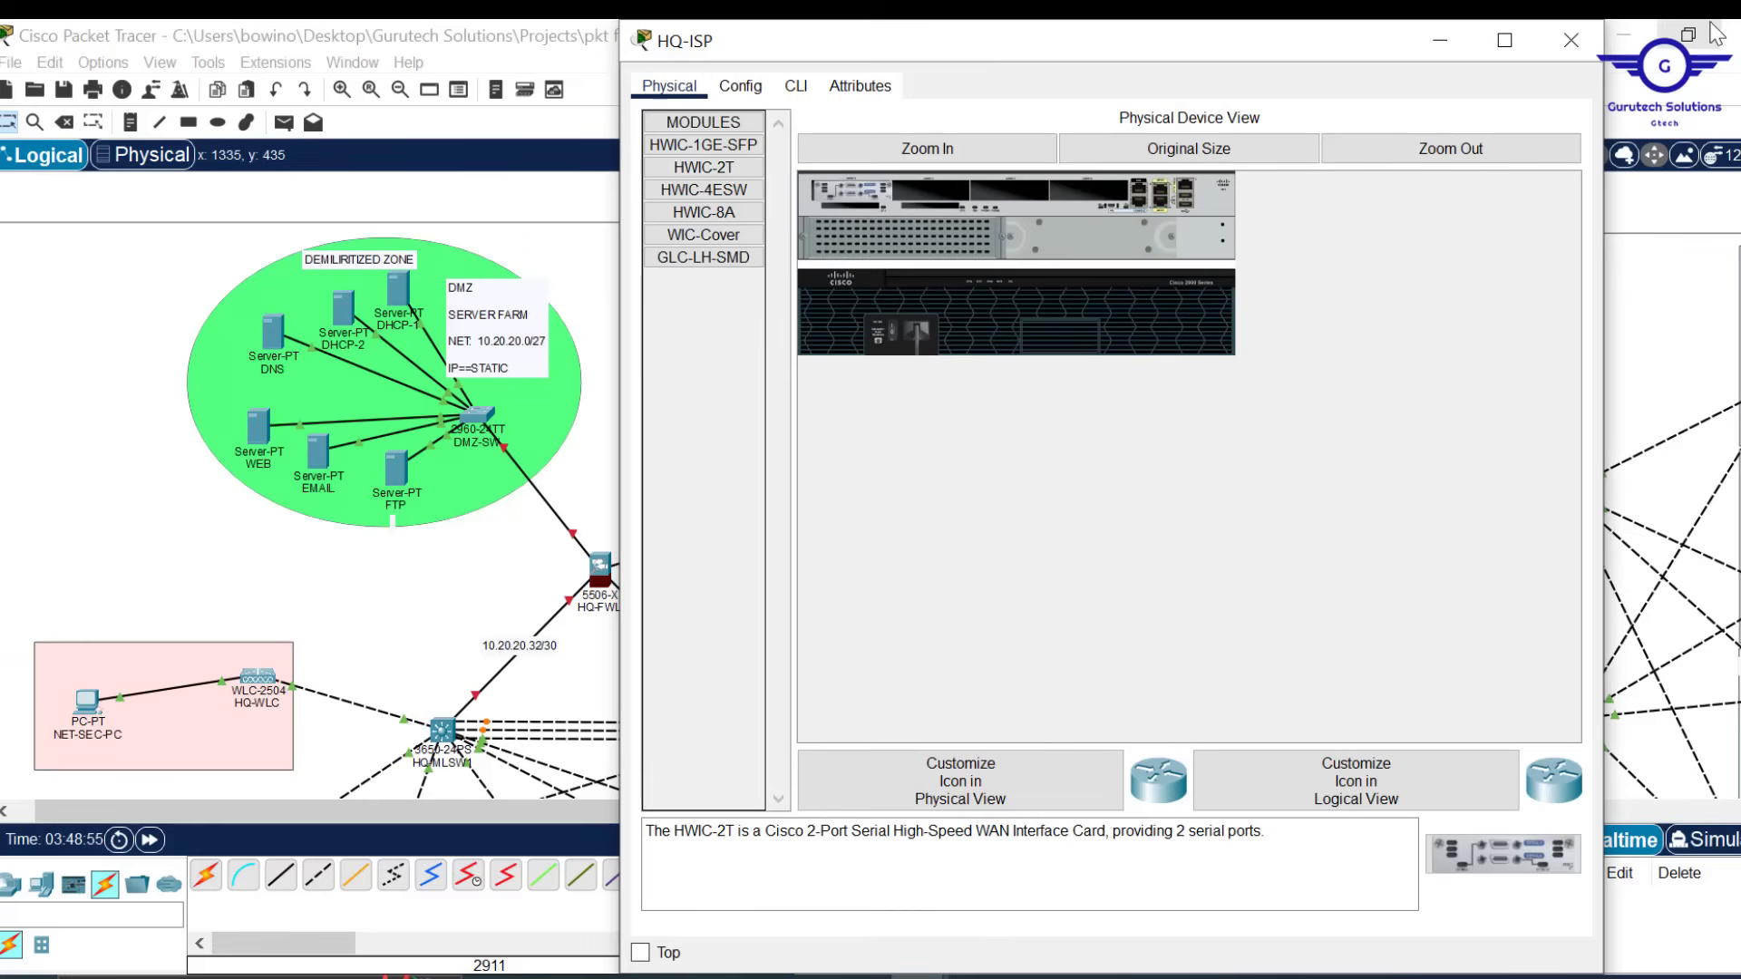
pyautogui.click(1571, 40)
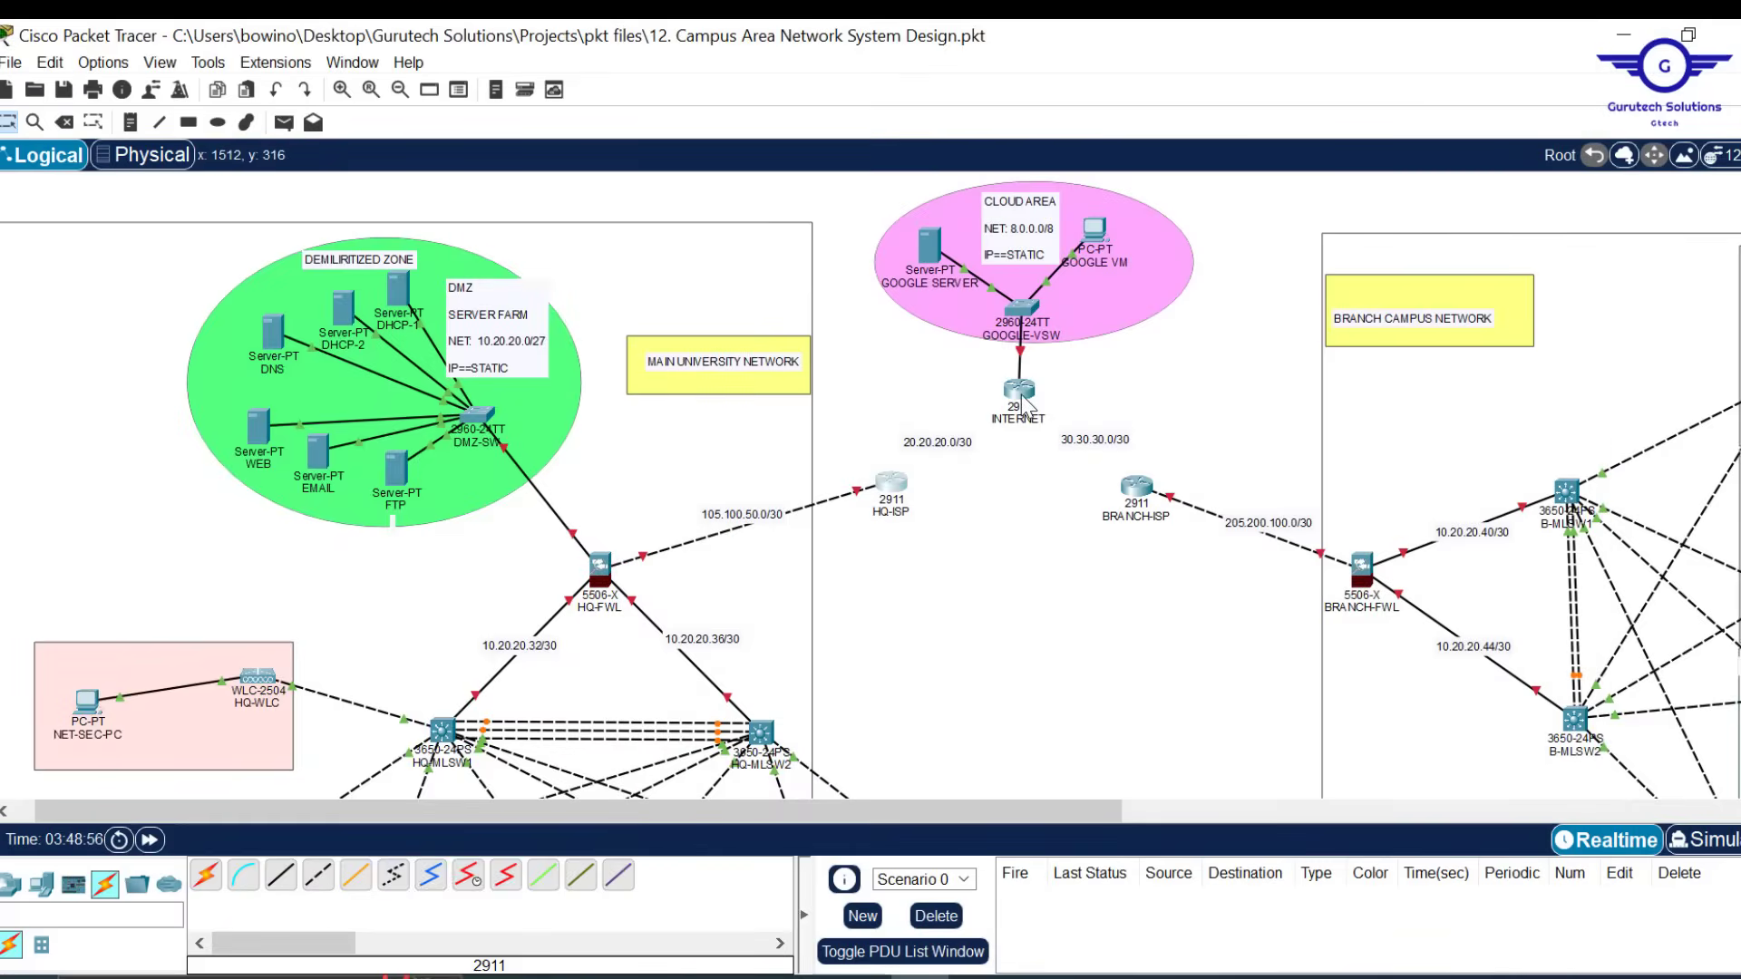
# Open and close the INTERNET and BRANCH-ISP router windows
pyautogui.click(1023, 402)
pyautogui.click(1571, 40)
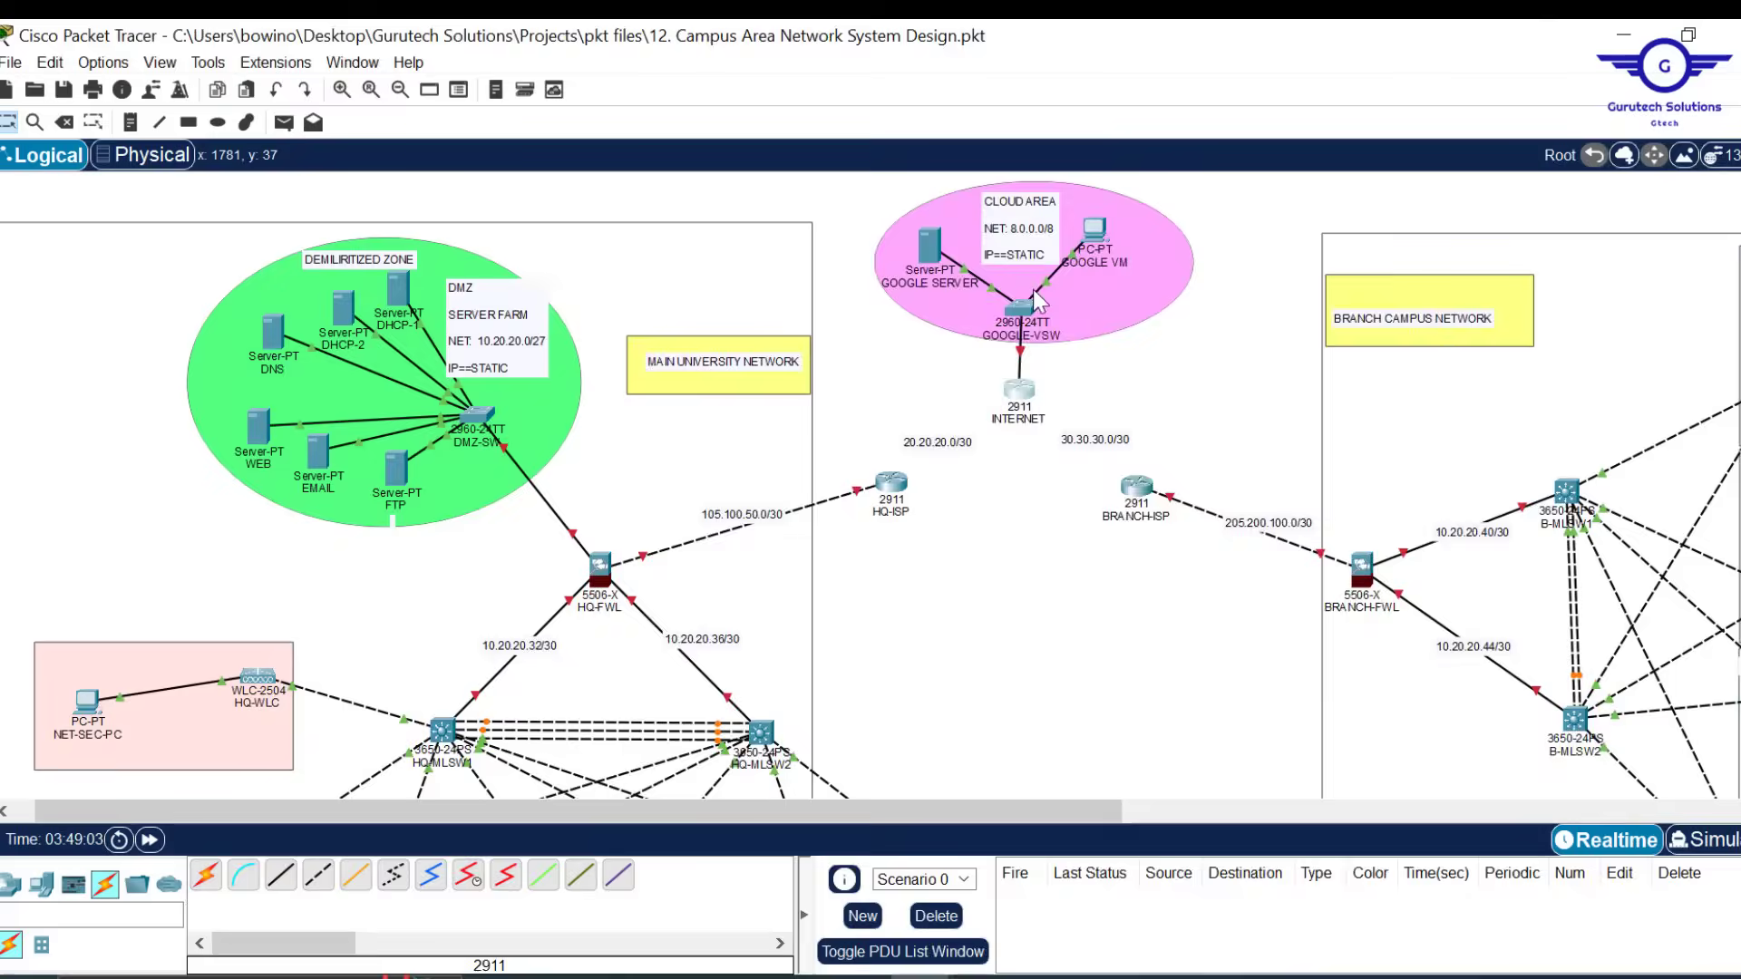
pyautogui.click(1136, 486)
pyautogui.click(1582, 52)
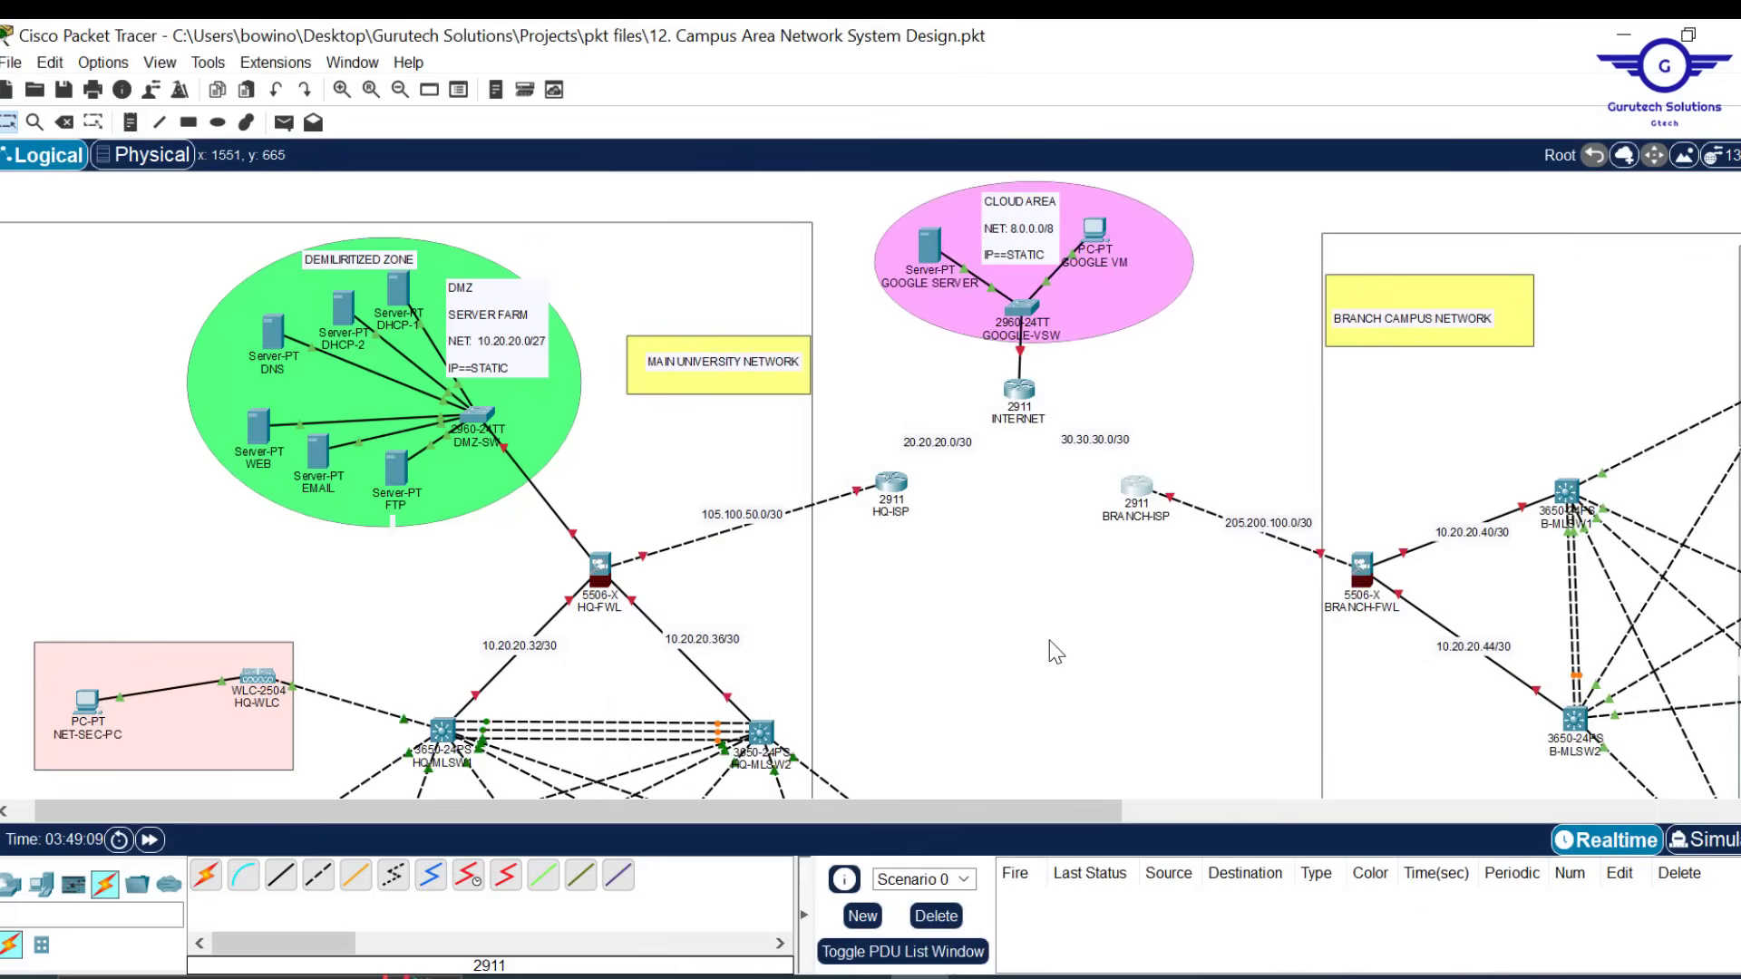
# Auto-cable HQ-ISP and BRANCH-ISP to INTERNET, placing the 20.20.20.0/30 and 30.30.30.0/30 labels beside them
pyautogui.click(216, 878)
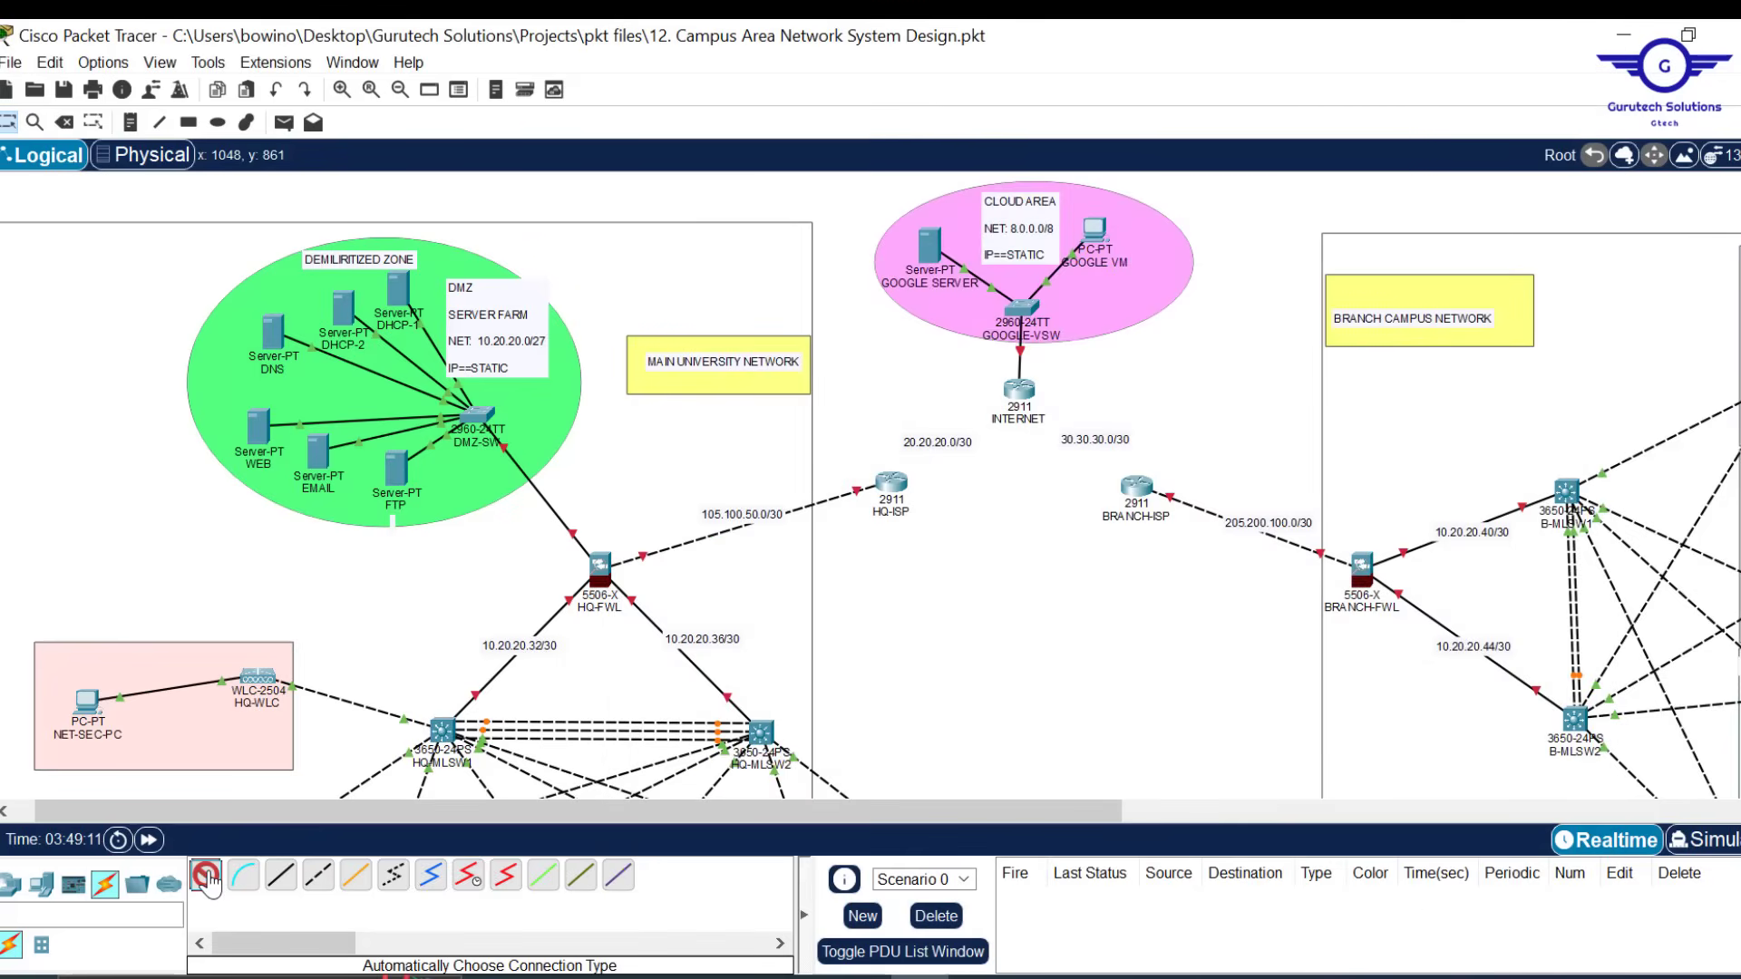
pyautogui.click(896, 478)
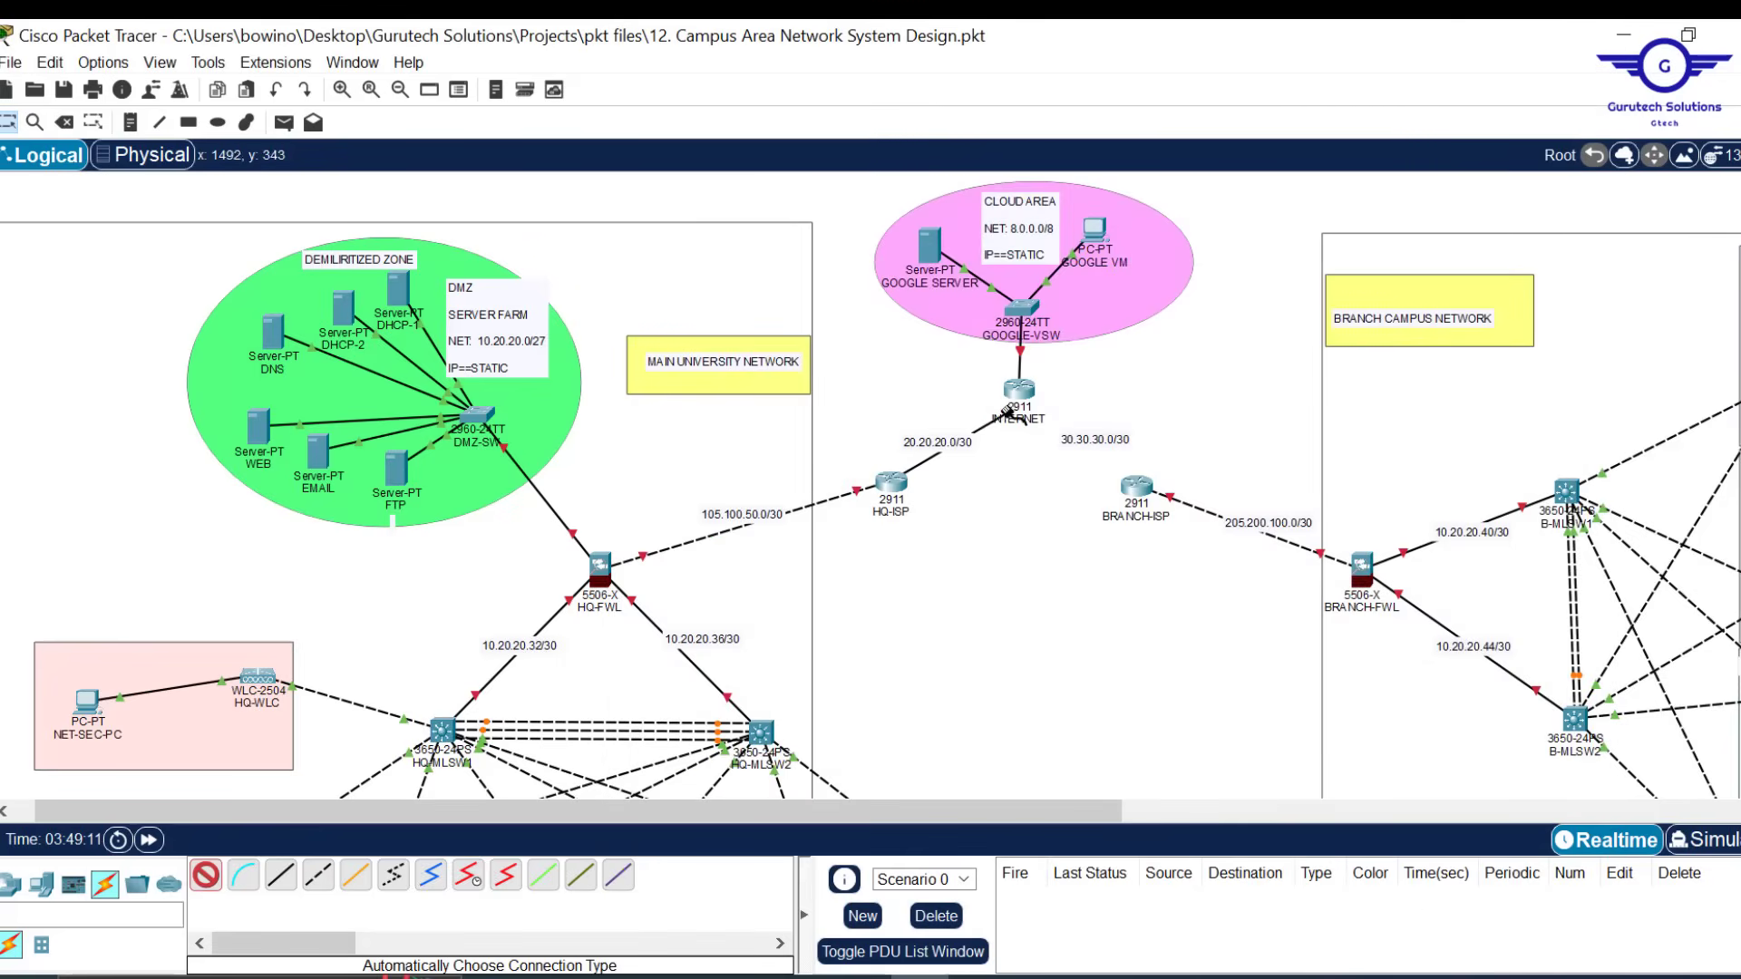
pyautogui.click(1017, 393)
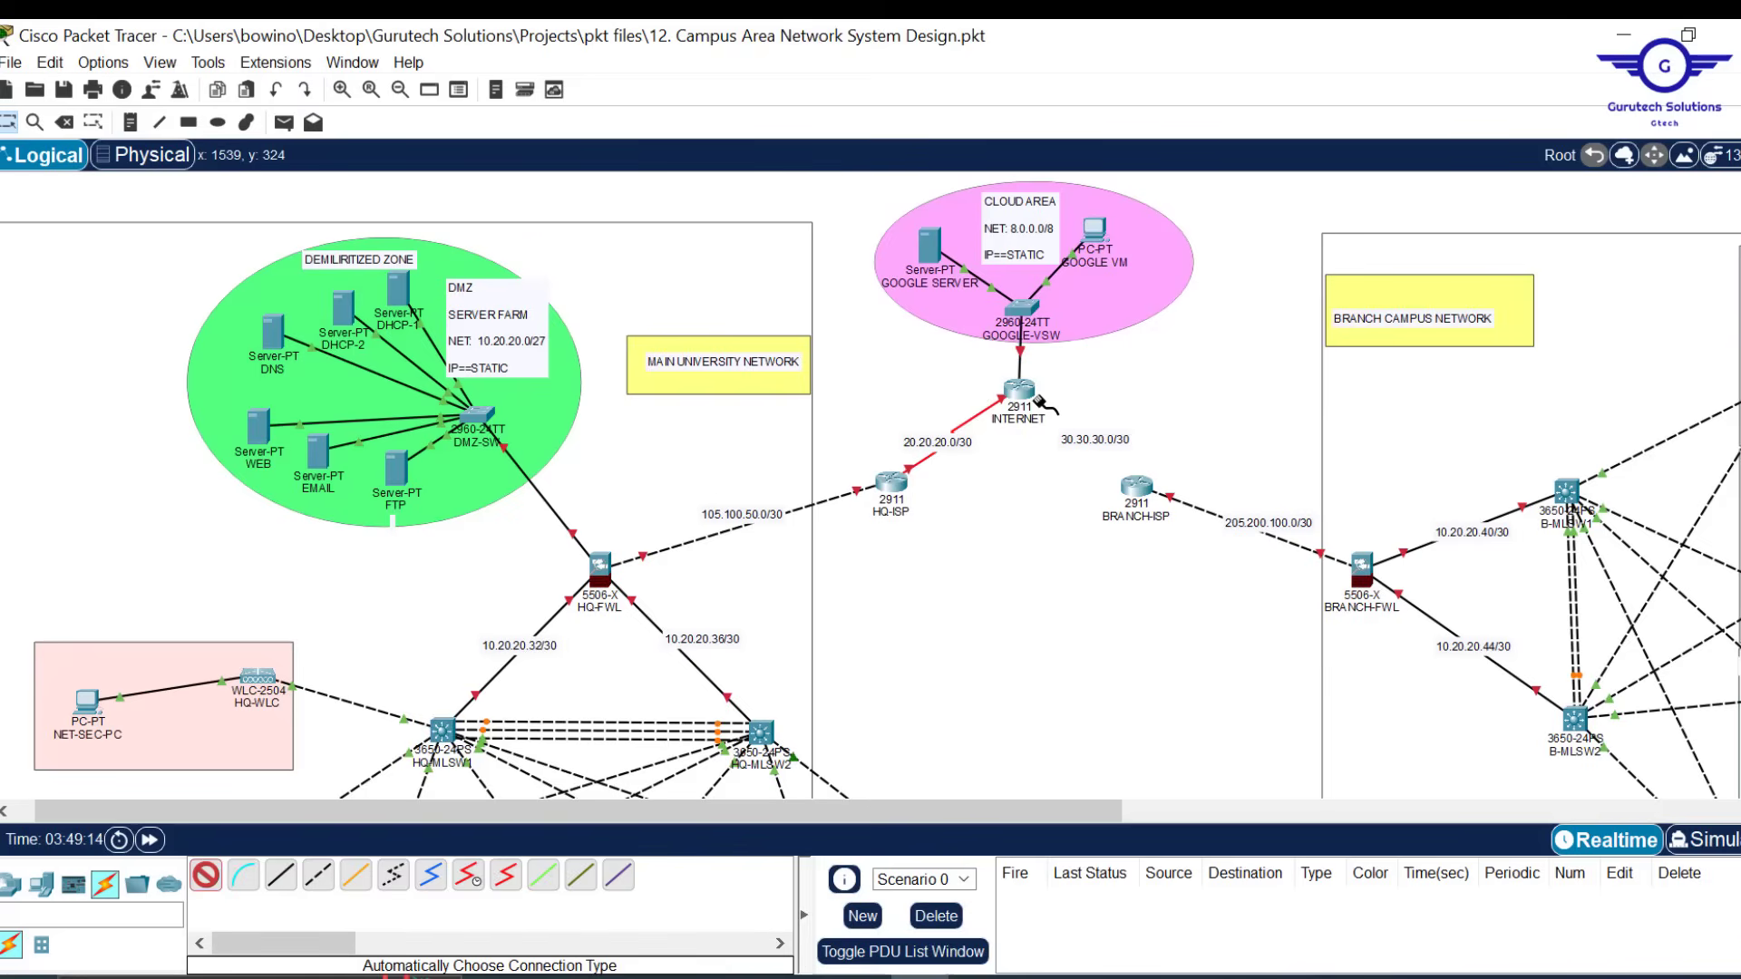
pyautogui.click(1019, 391)
pyautogui.click(1136, 487)
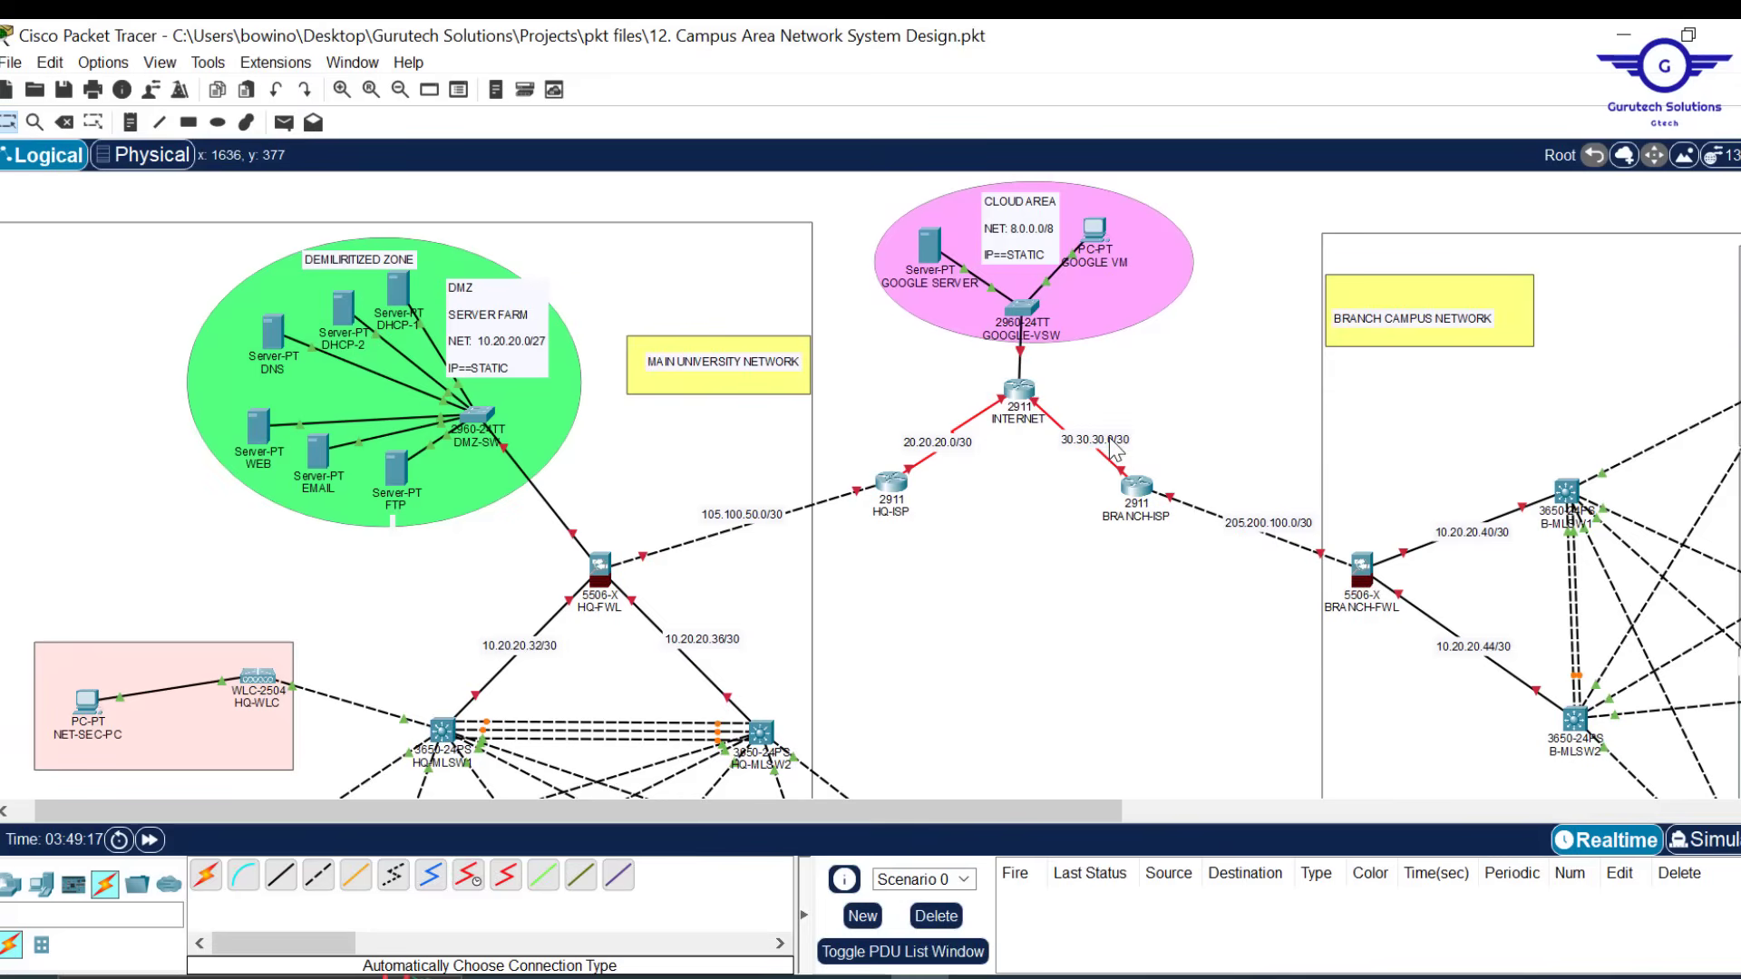
pyautogui.moveTo(1109, 438); pyautogui.dragTo(1128, 422)
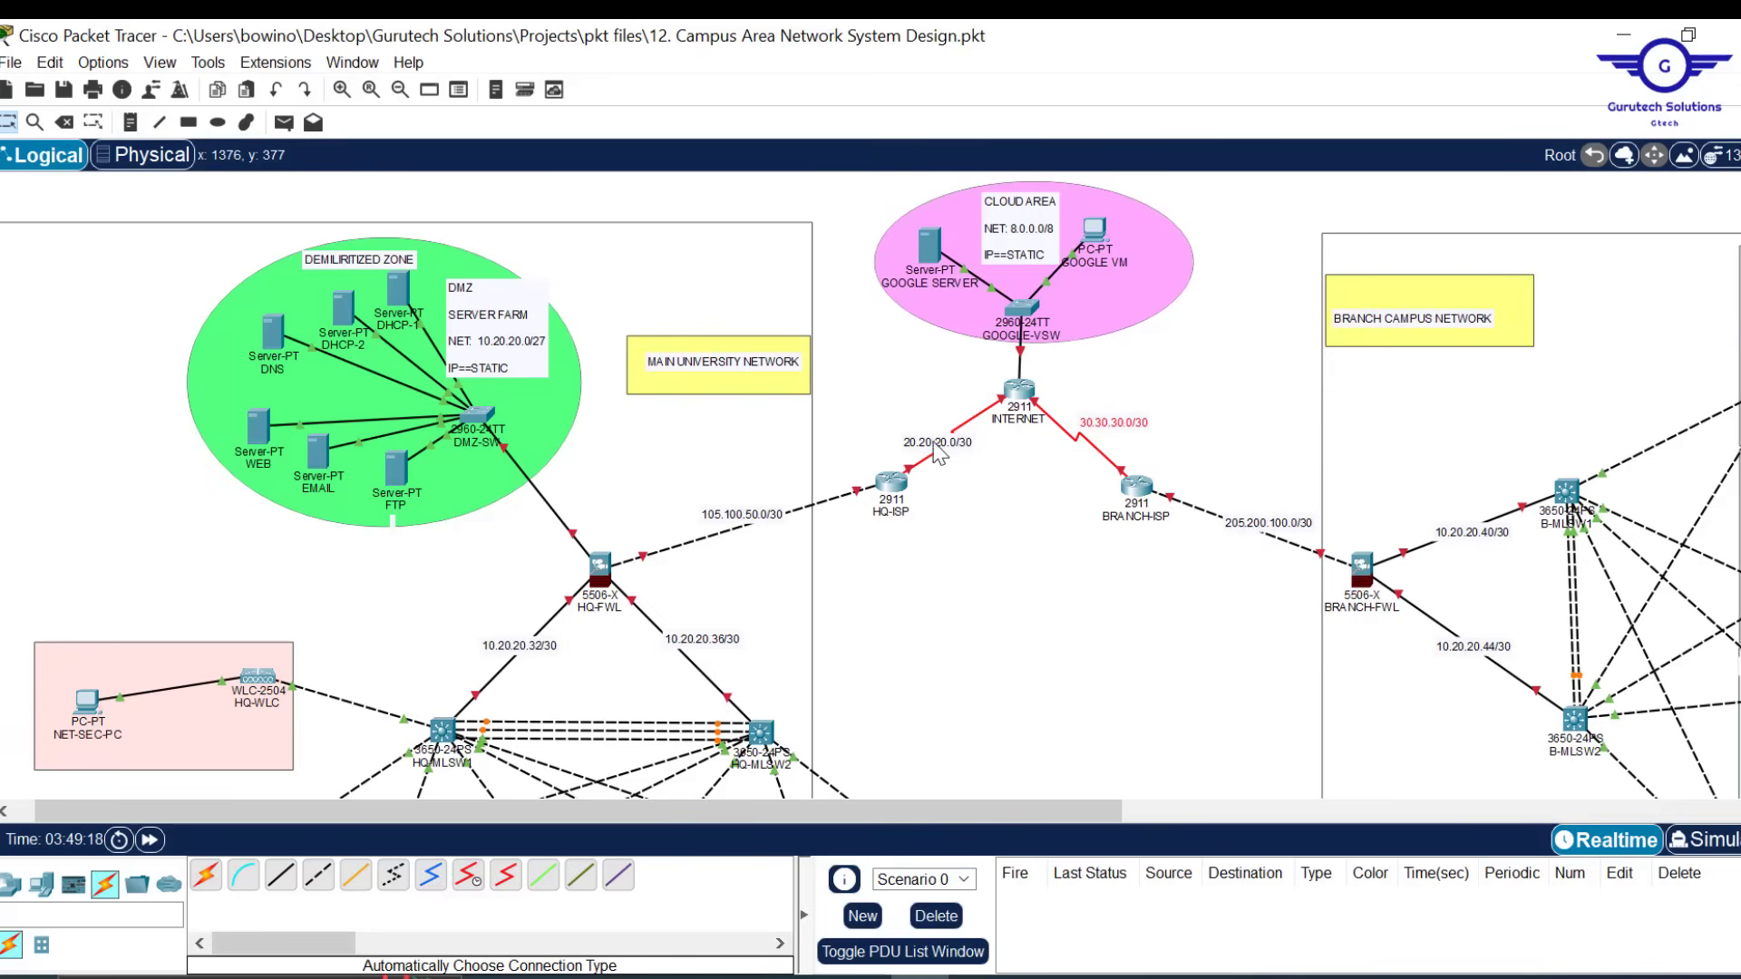
pyautogui.moveTo(935, 447); pyautogui.dragTo(908, 433)
pyautogui.scroll(-5, 1106, 594)
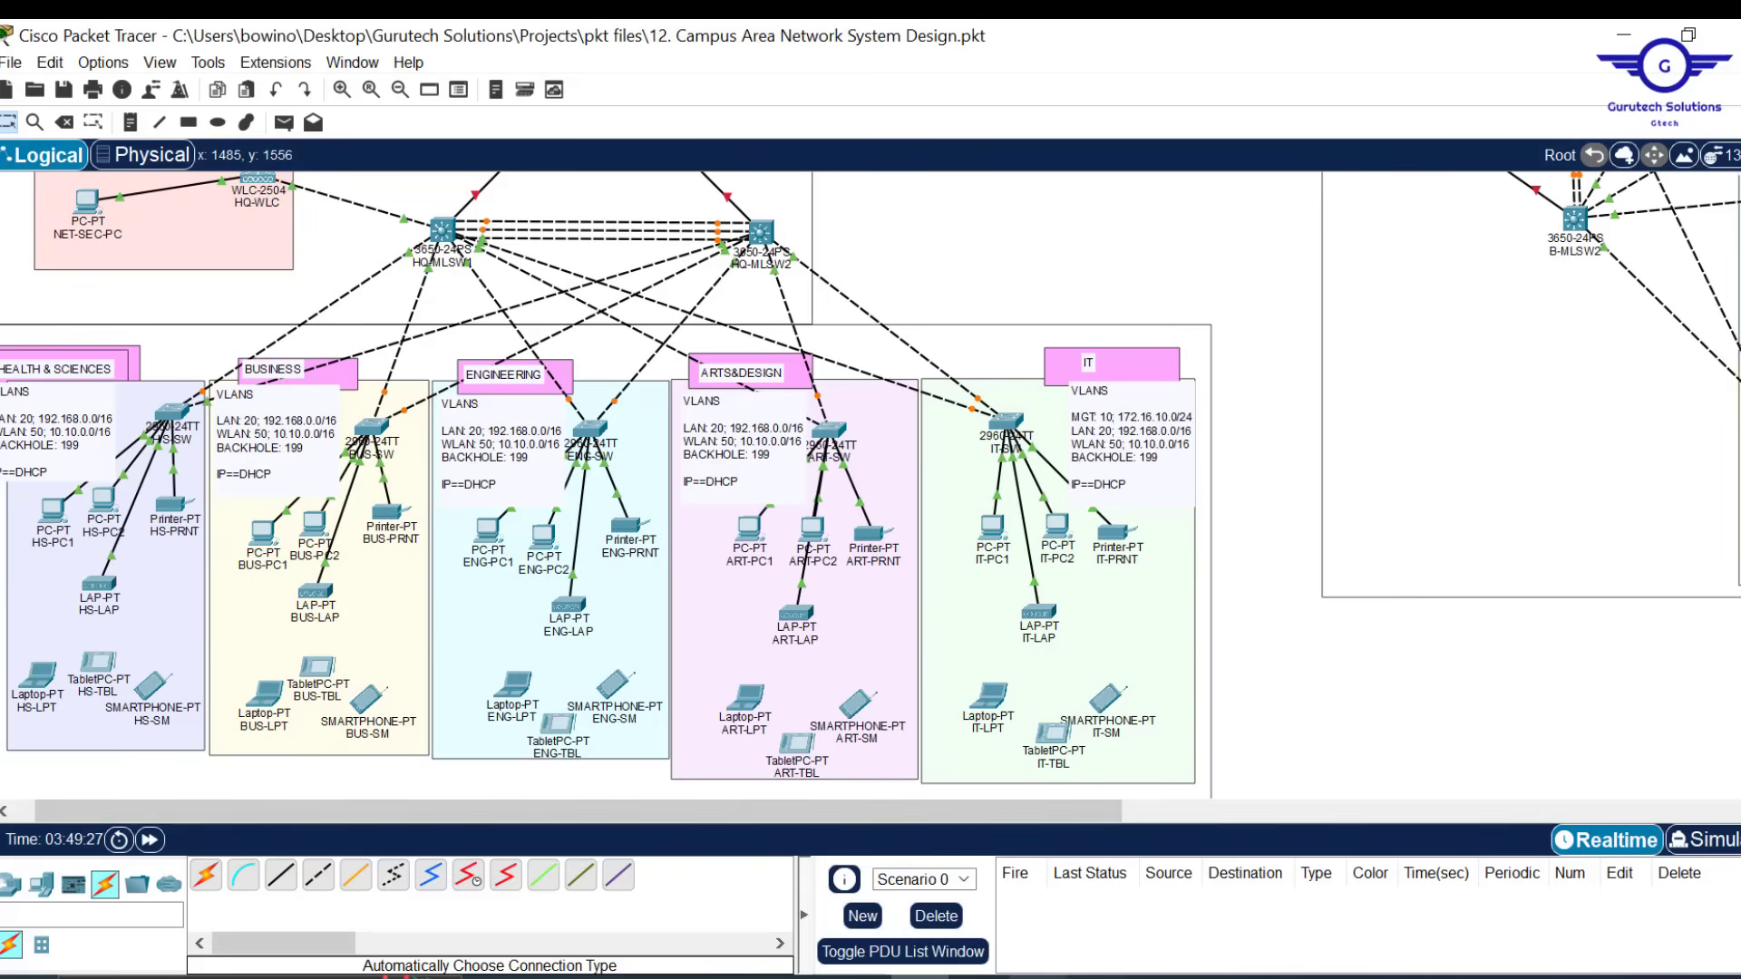
pyautogui.click(1068, 976)
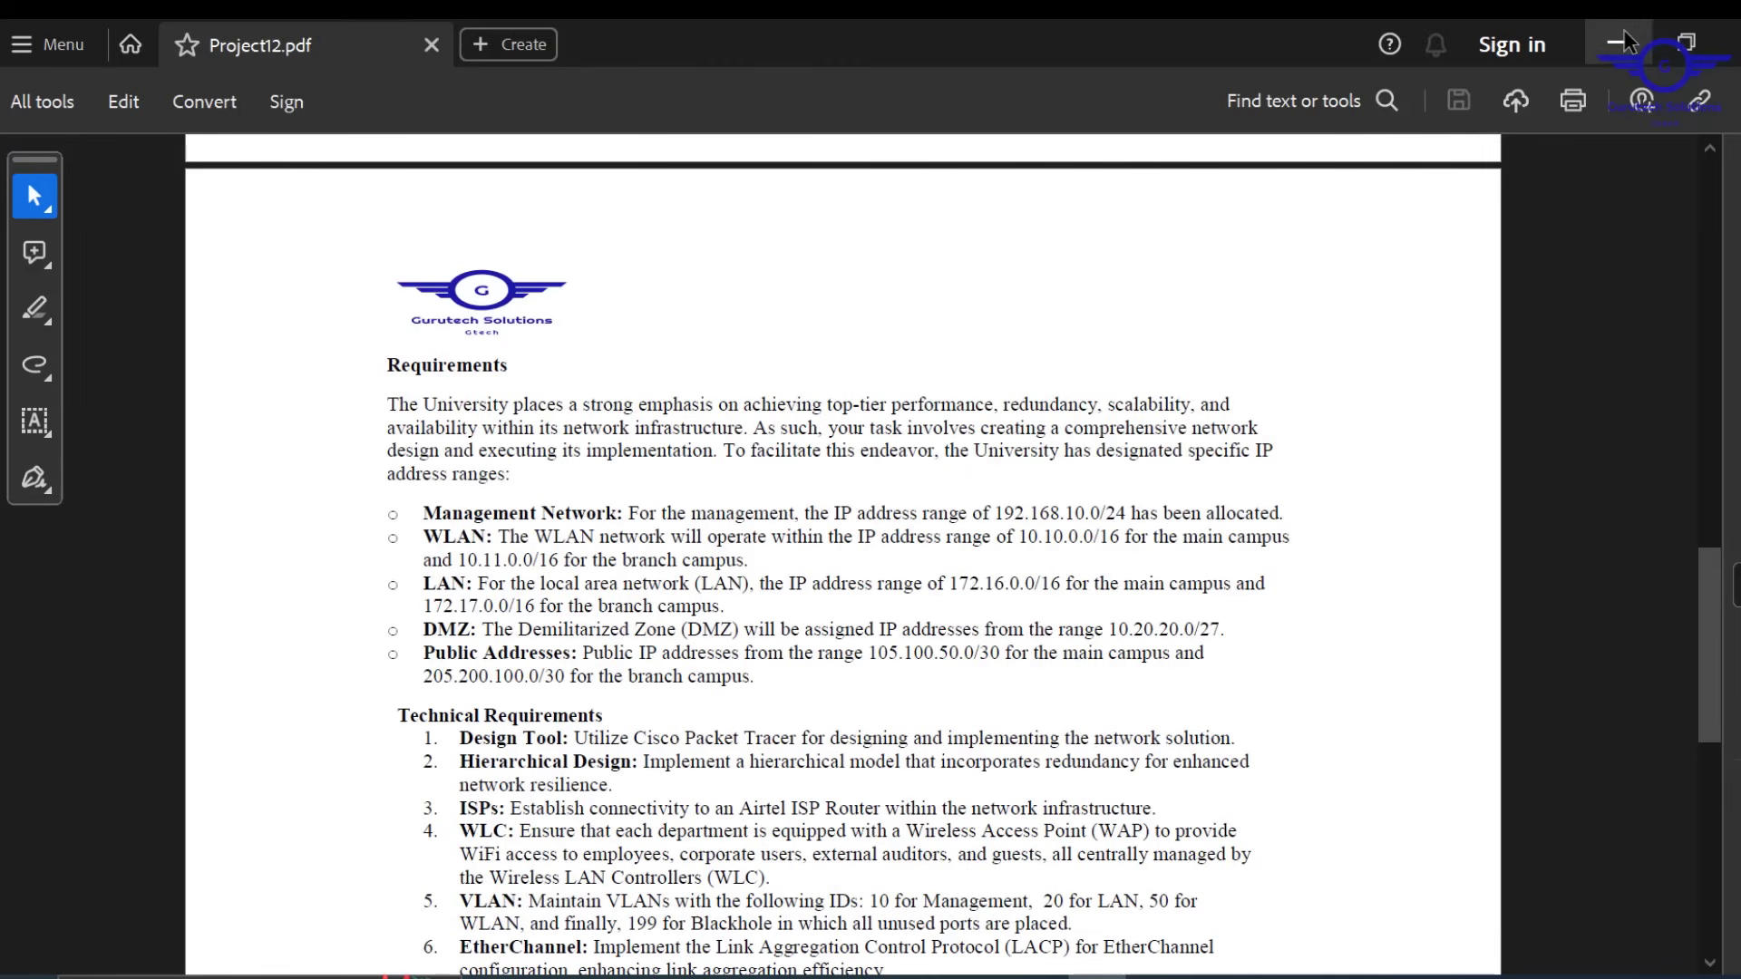
# Minimize the project requirements PDF and the Word campus addressing document
pyautogui.click(1628, 41)
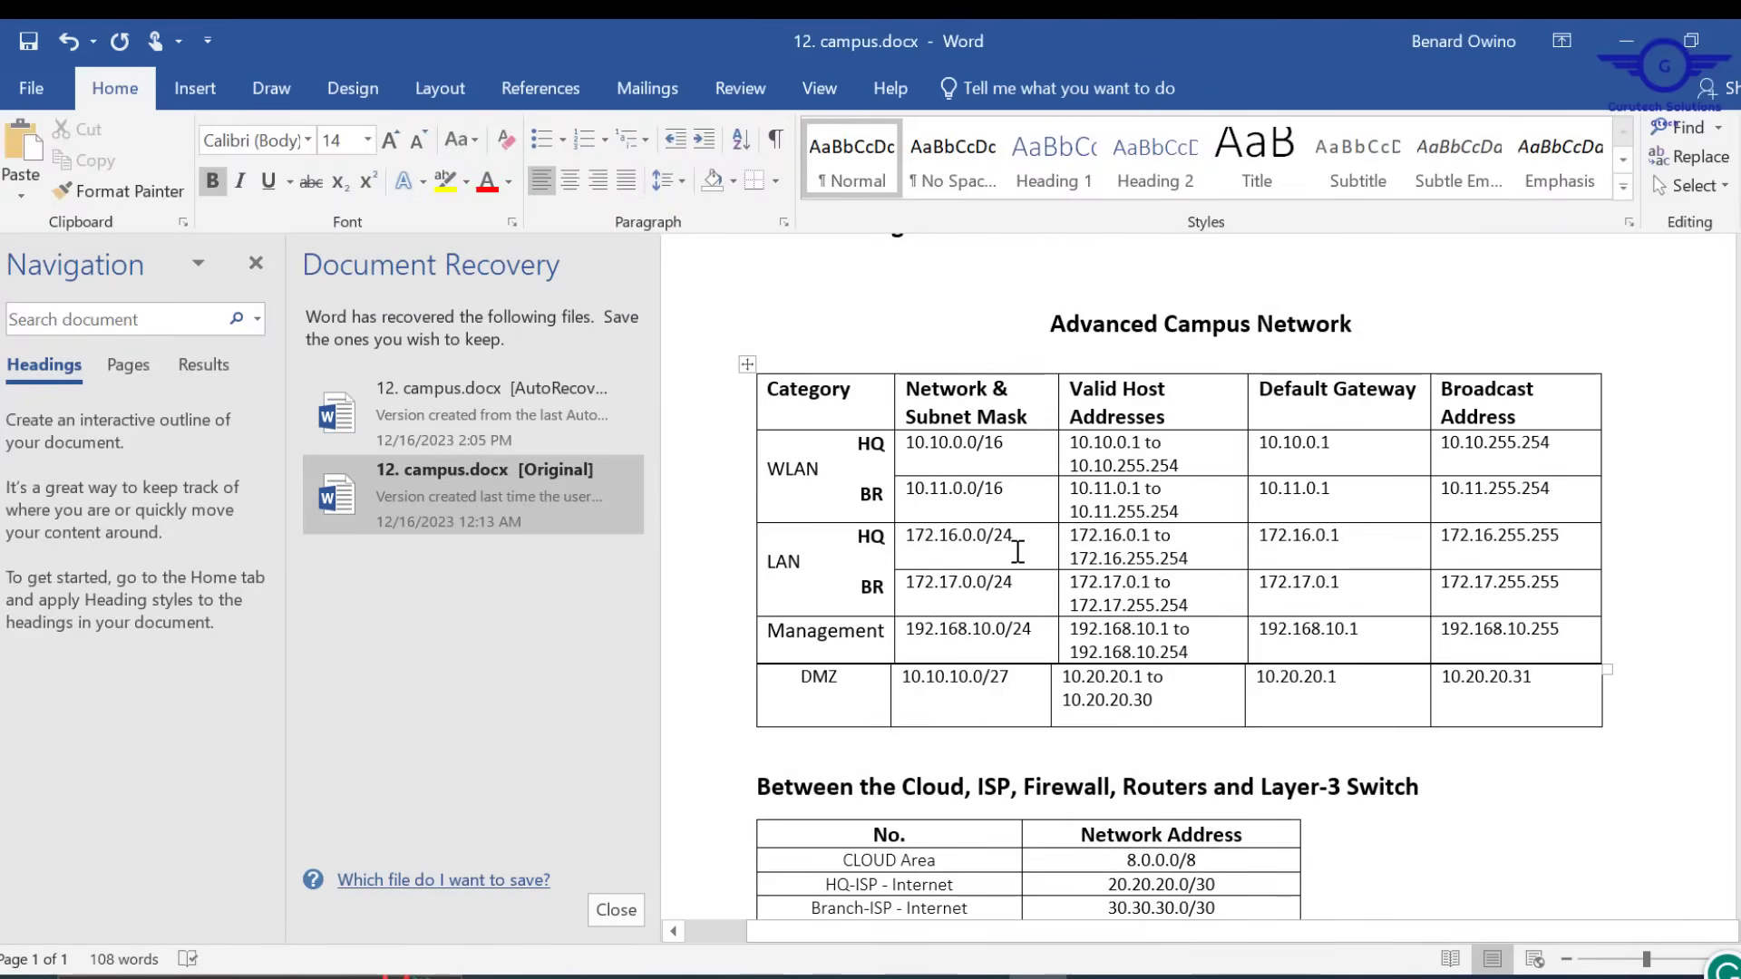
pyautogui.click(1624, 36)
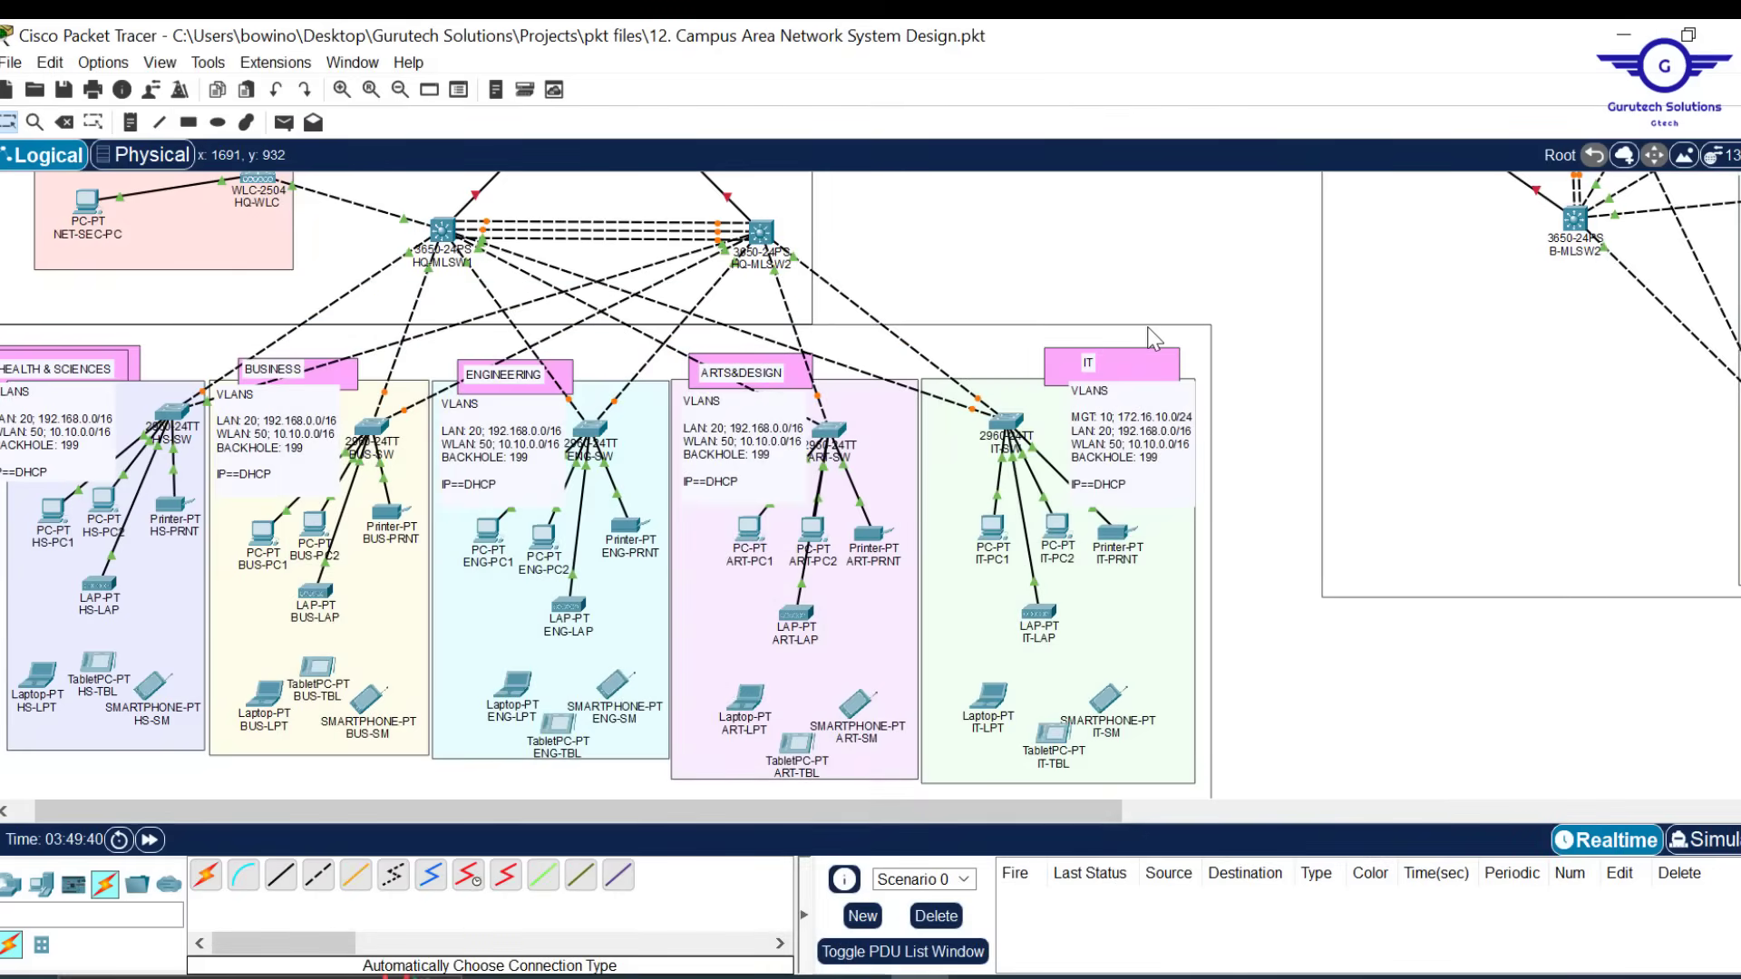
# Select the MGT: 10; 172.16.10.0/24 line in the IT VLANS note
pyautogui.scroll(1, 1153, 338)
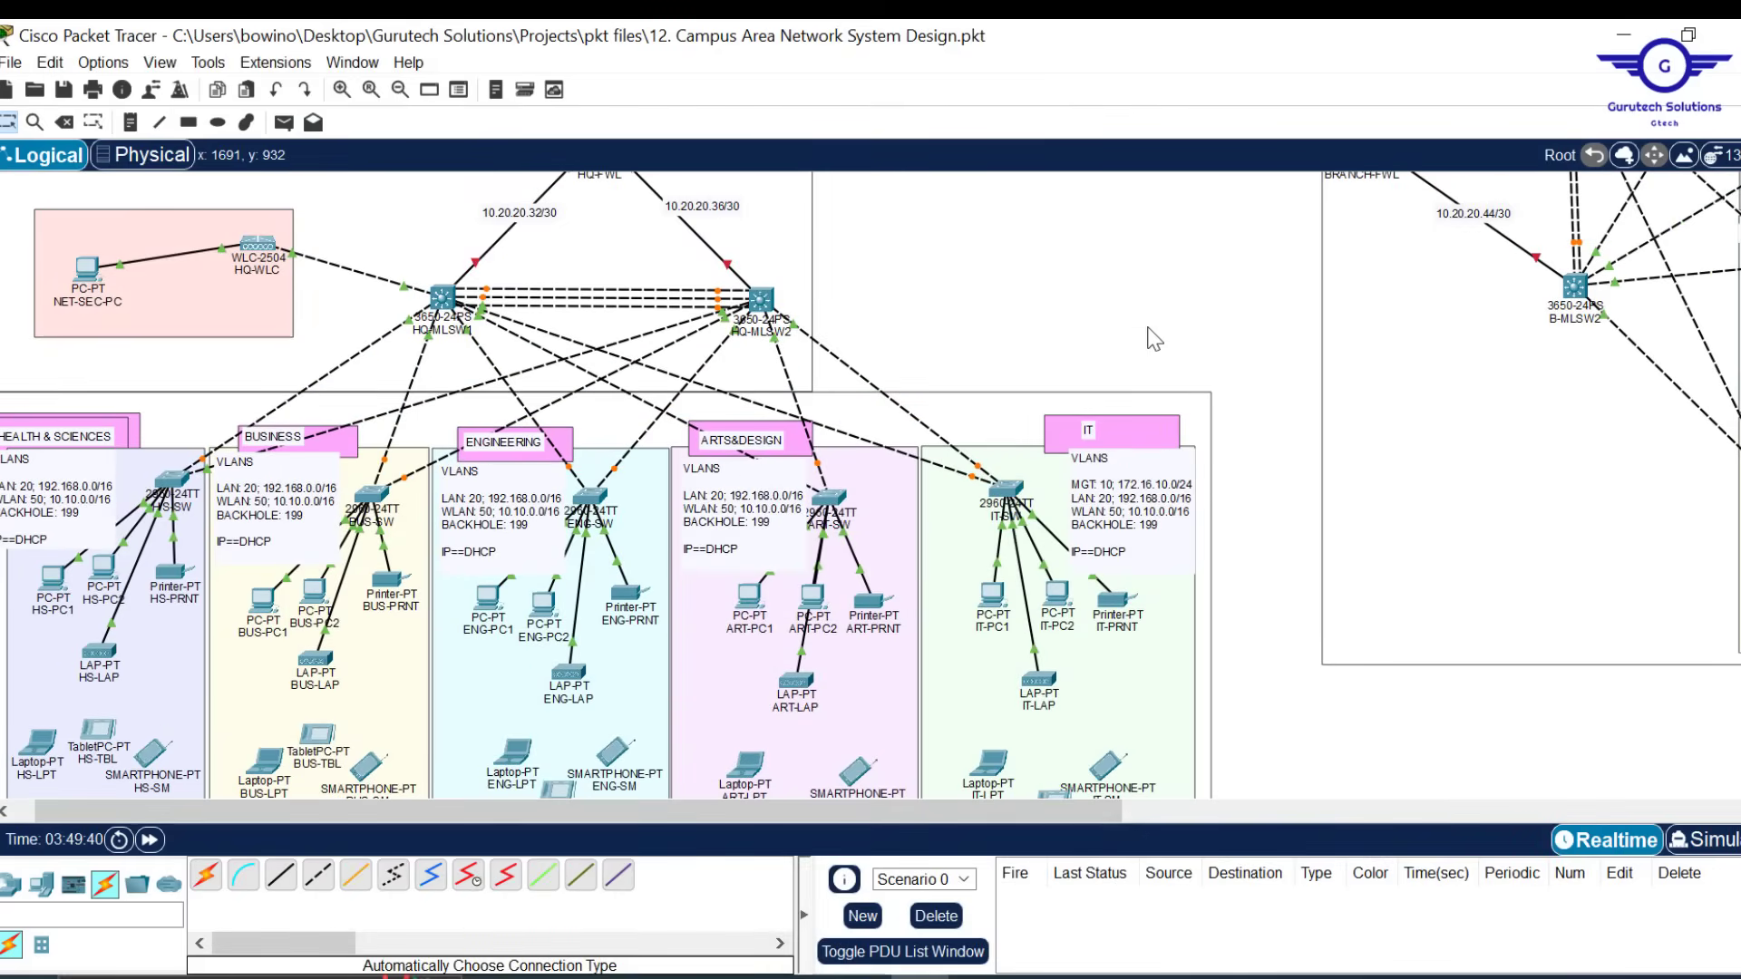
pyautogui.doubleClick(1168, 495)
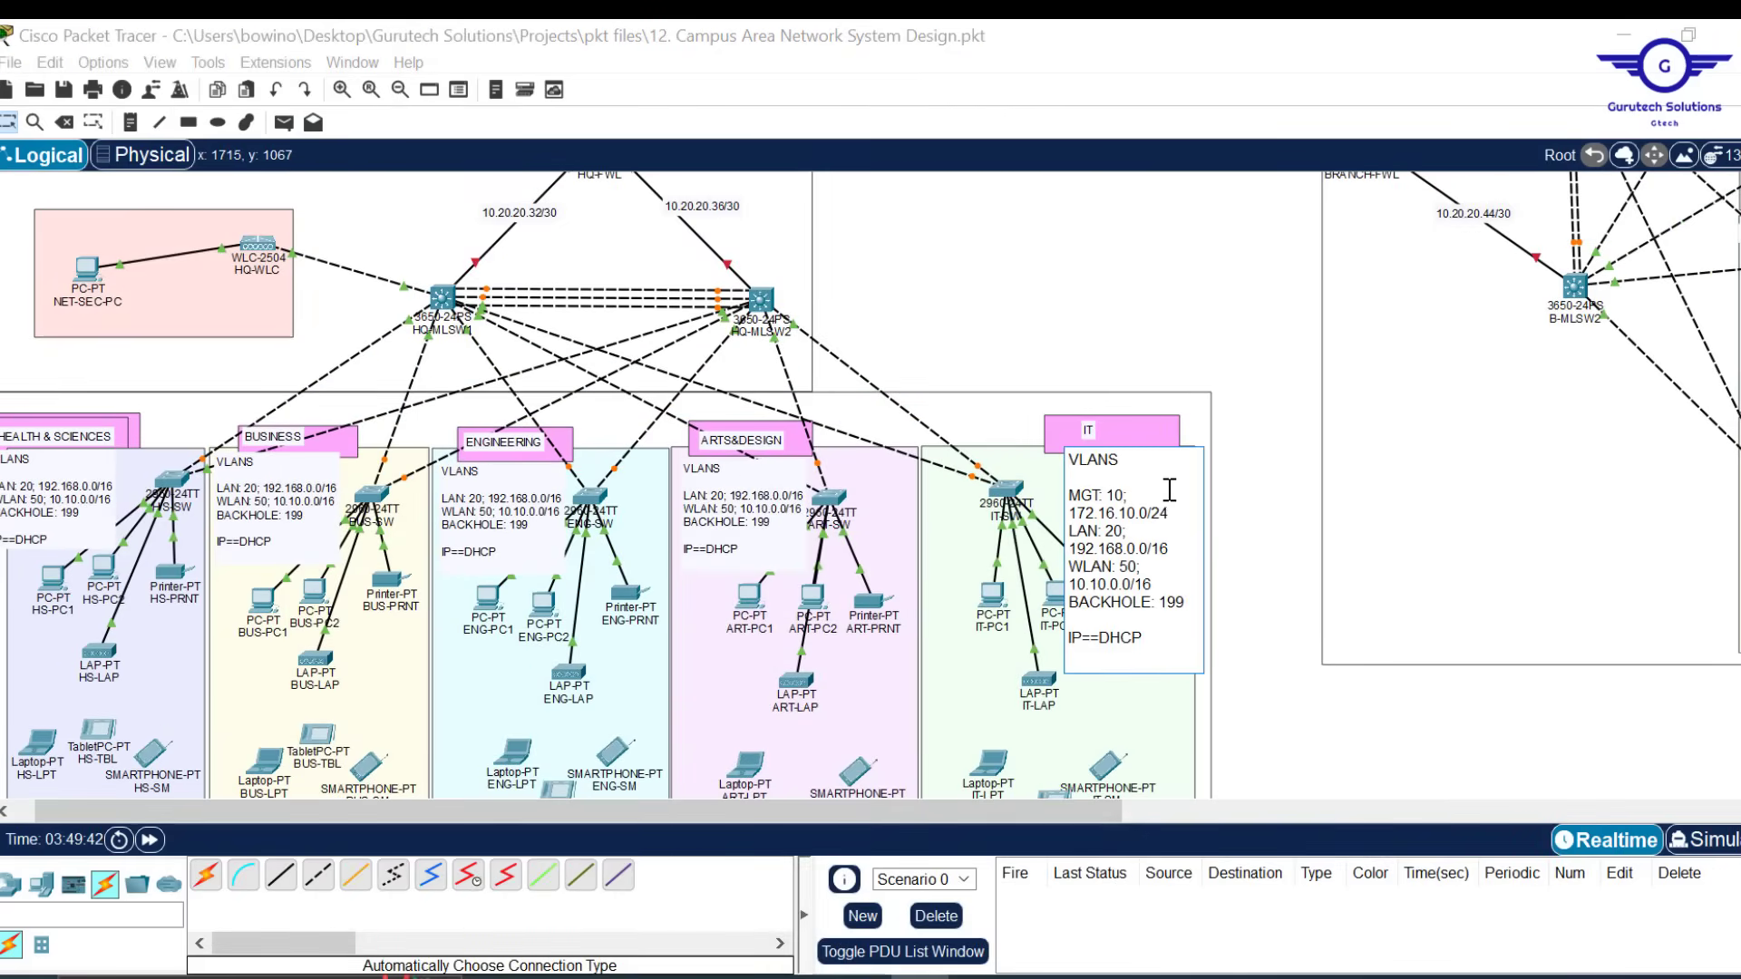
pyautogui.click(1145, 307)
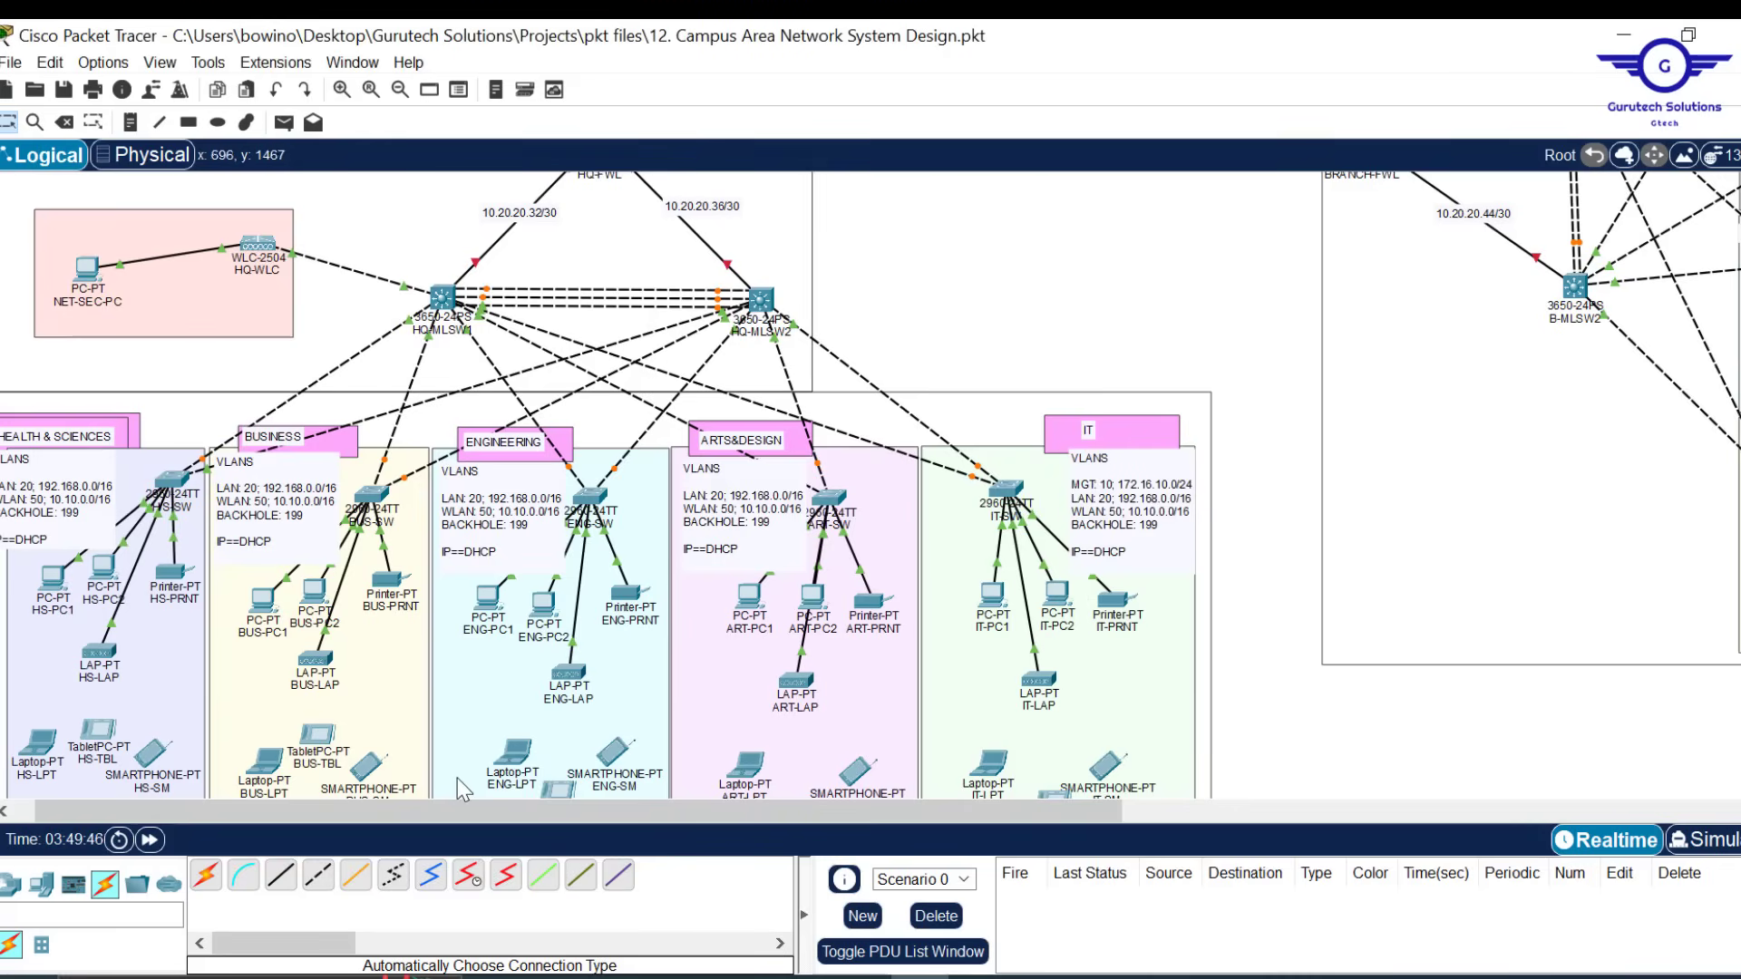
pyautogui.moveTo(292, 816); pyautogui.dragTo(173, 805)
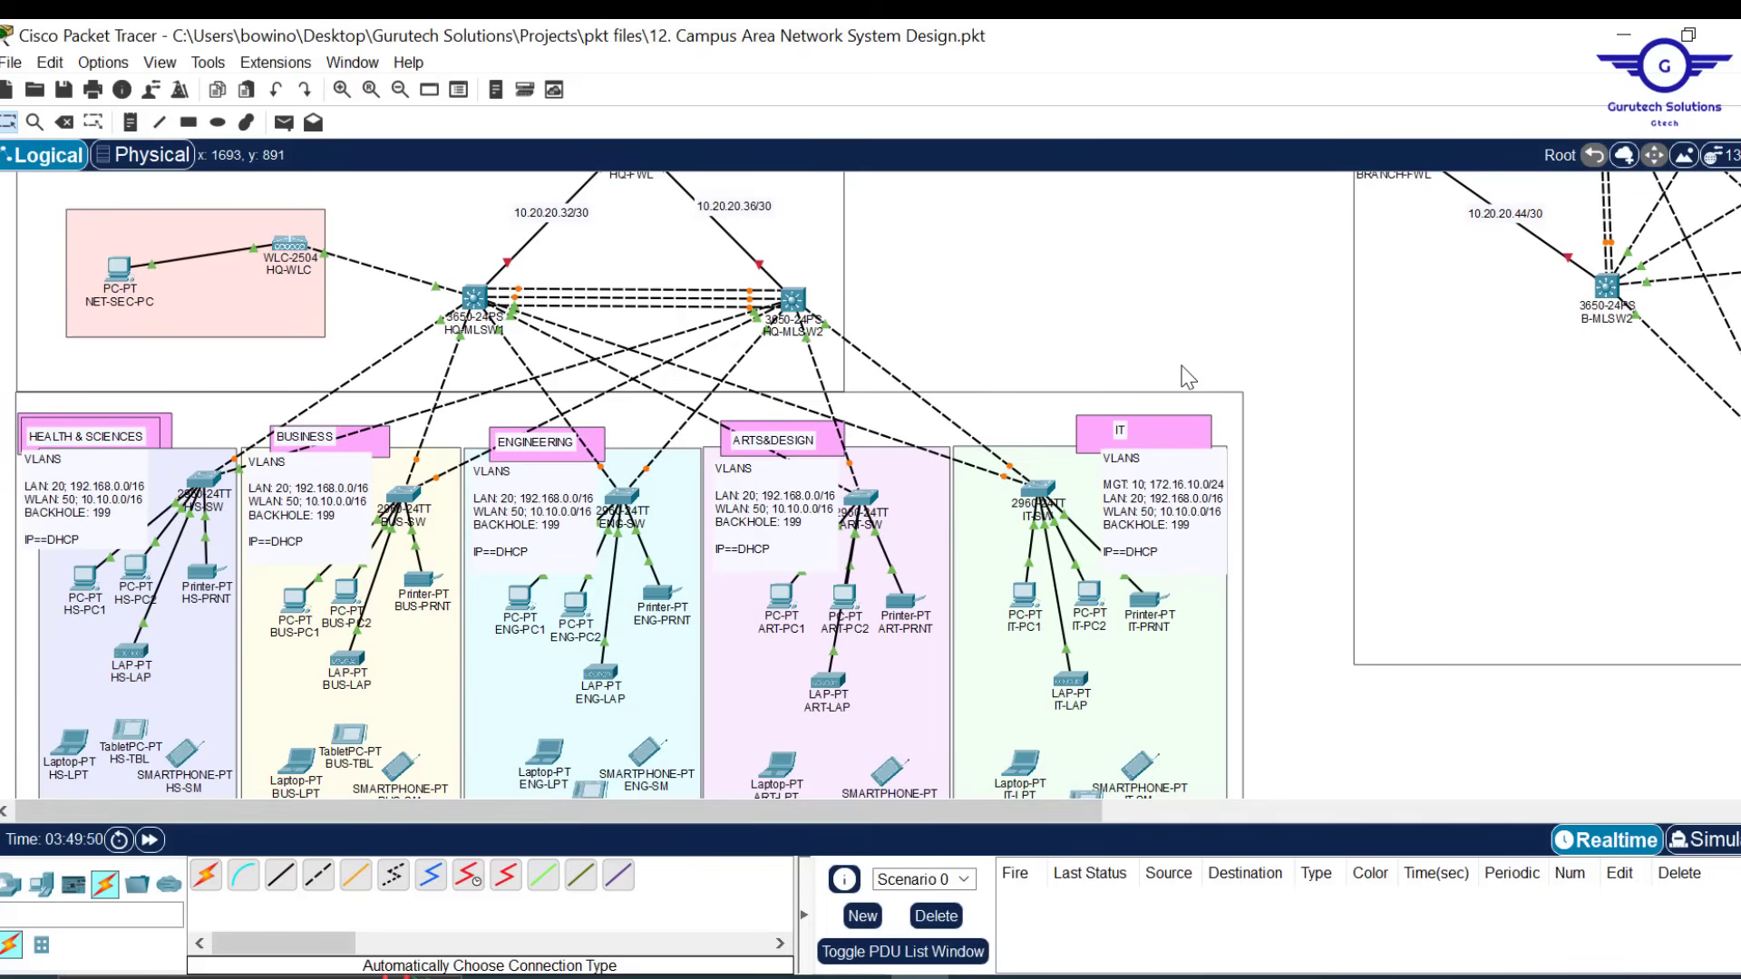
pyautogui.doubleClick(1210, 510)
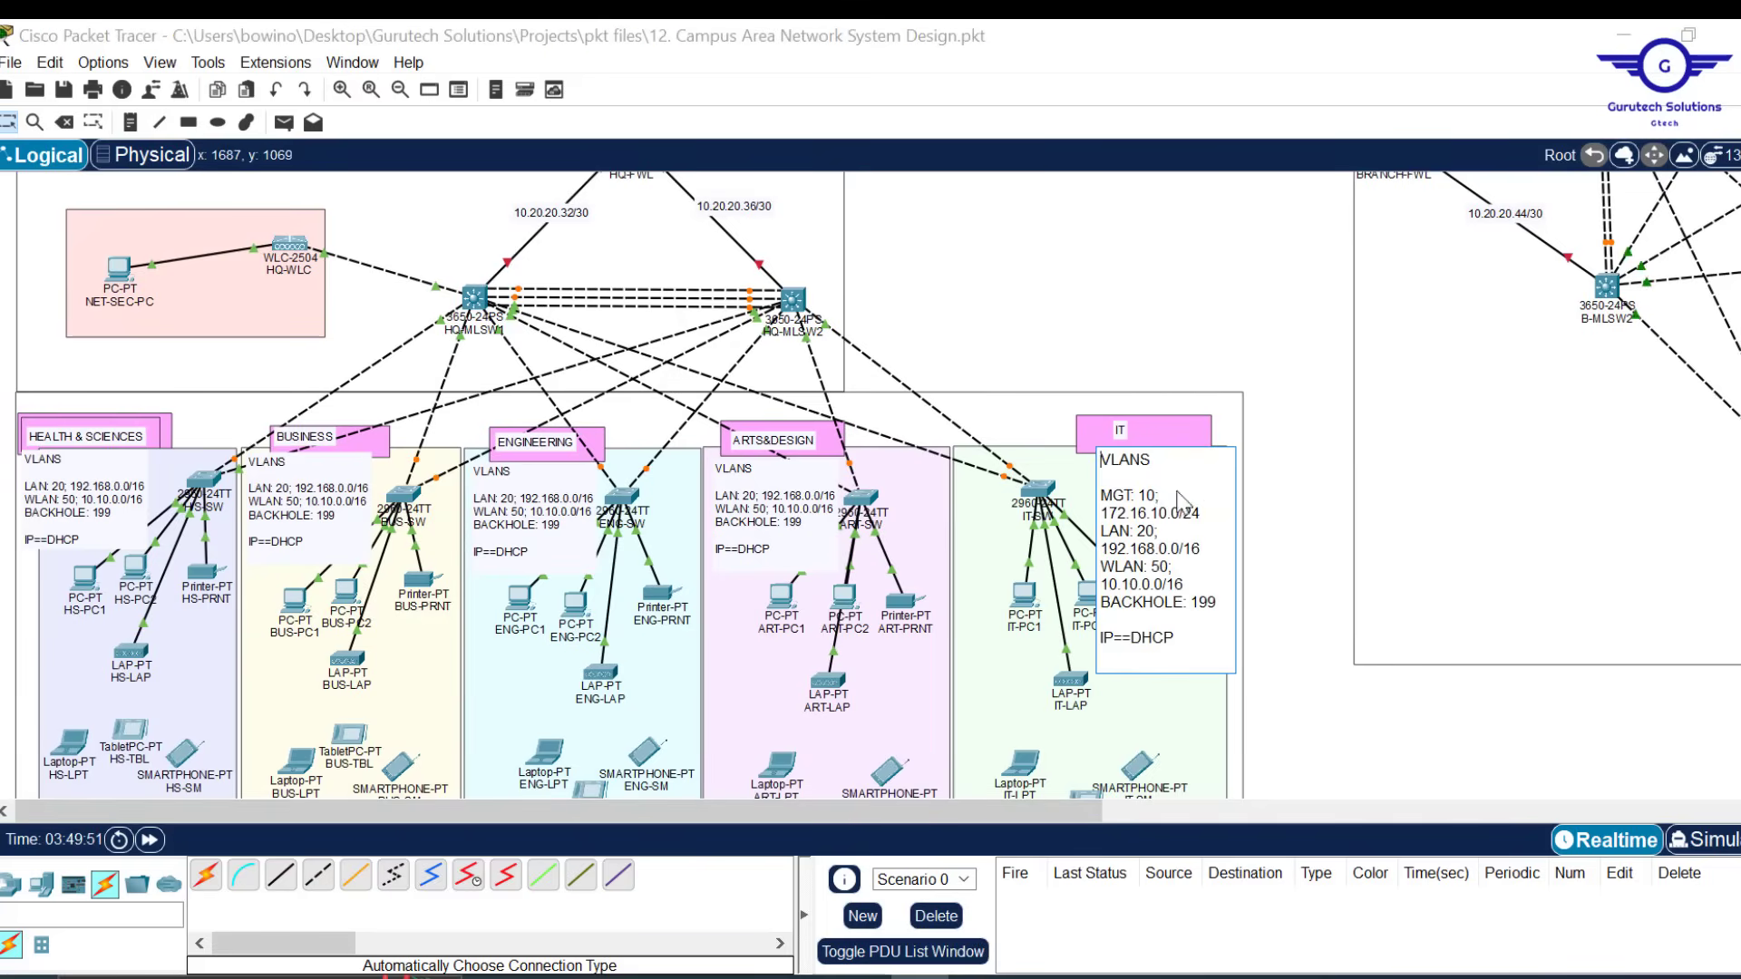
pyautogui.moveTo(1210, 510); pyautogui.dragTo(1101, 481)
pyautogui.hotkey('ctrl', 'c')
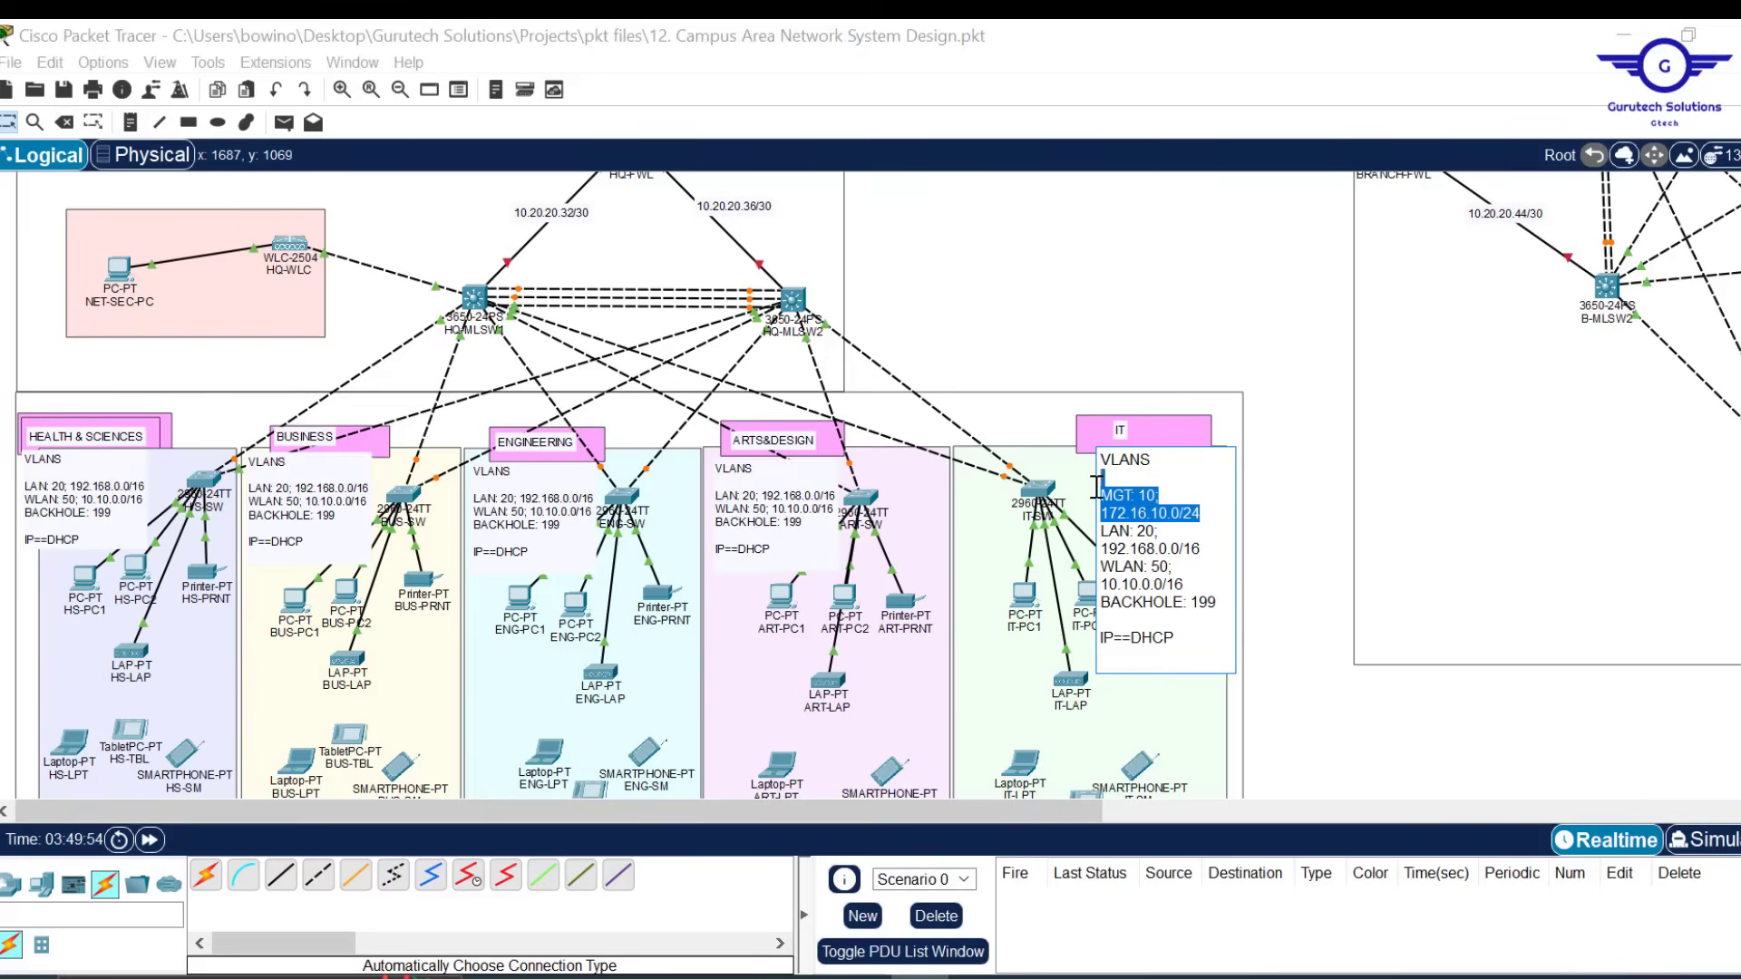
# Paste the MGT line into the ARTS&DESIGN and ENGINEERING VLANS notes
pyautogui.doubleClick(739, 509)
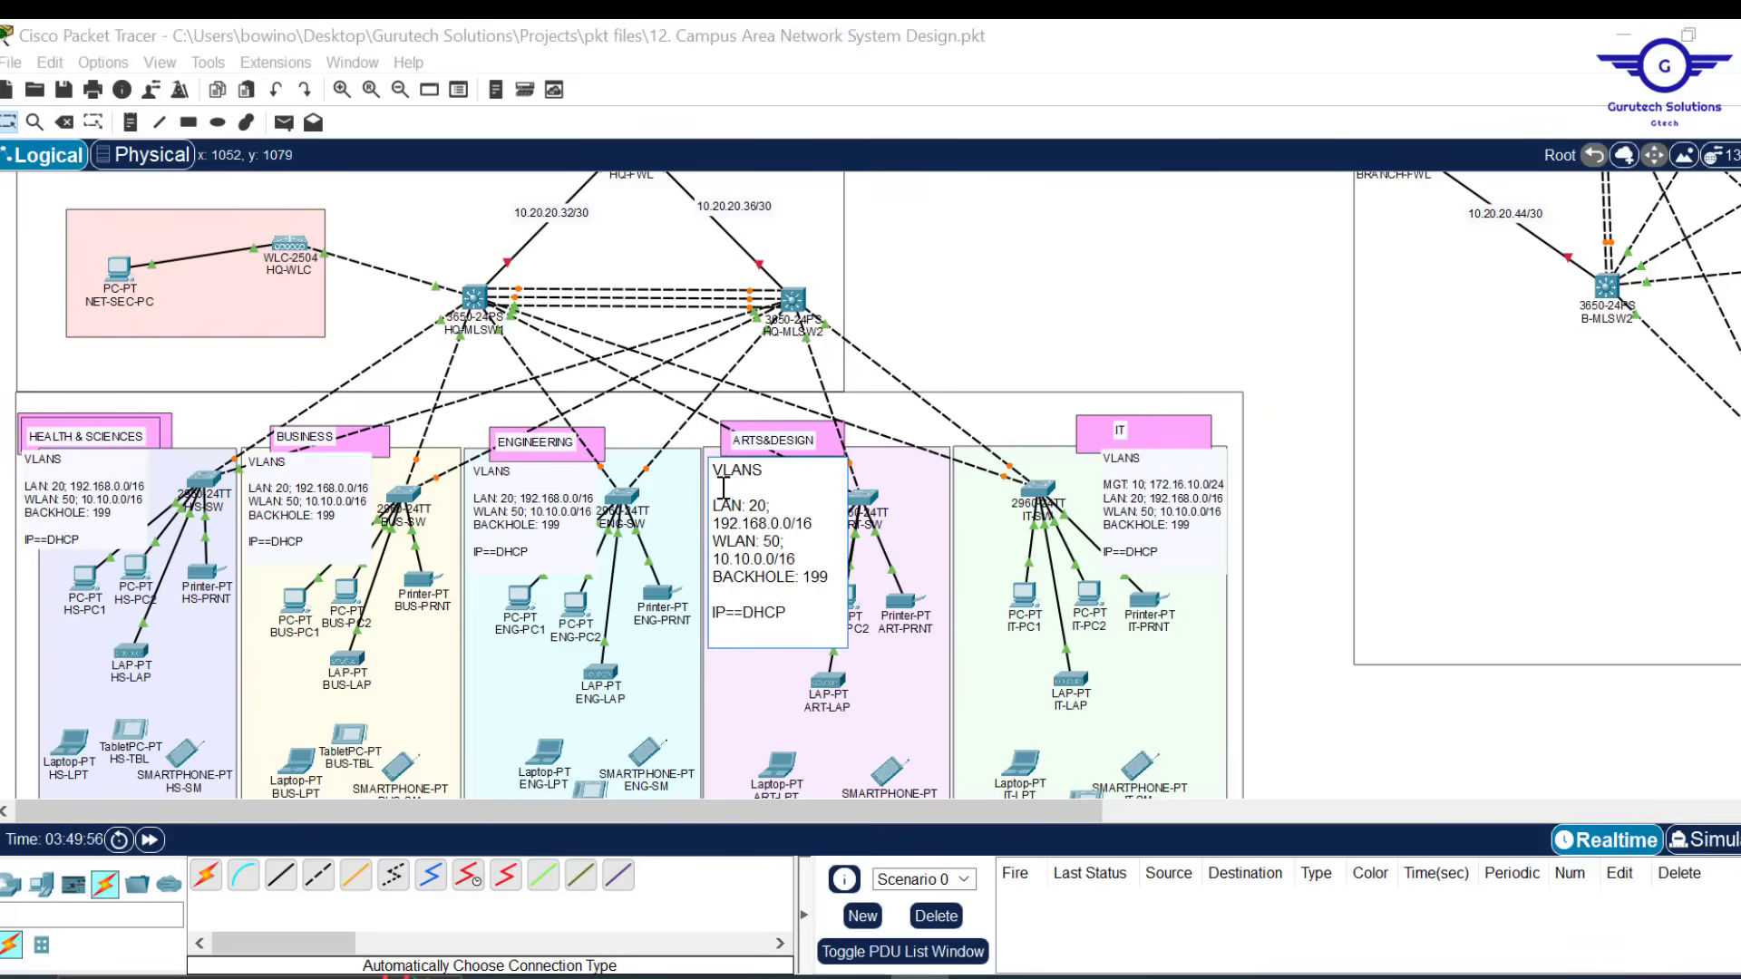
pyautogui.click(723, 489)
pyautogui.hotkey('ctrl', 'v')
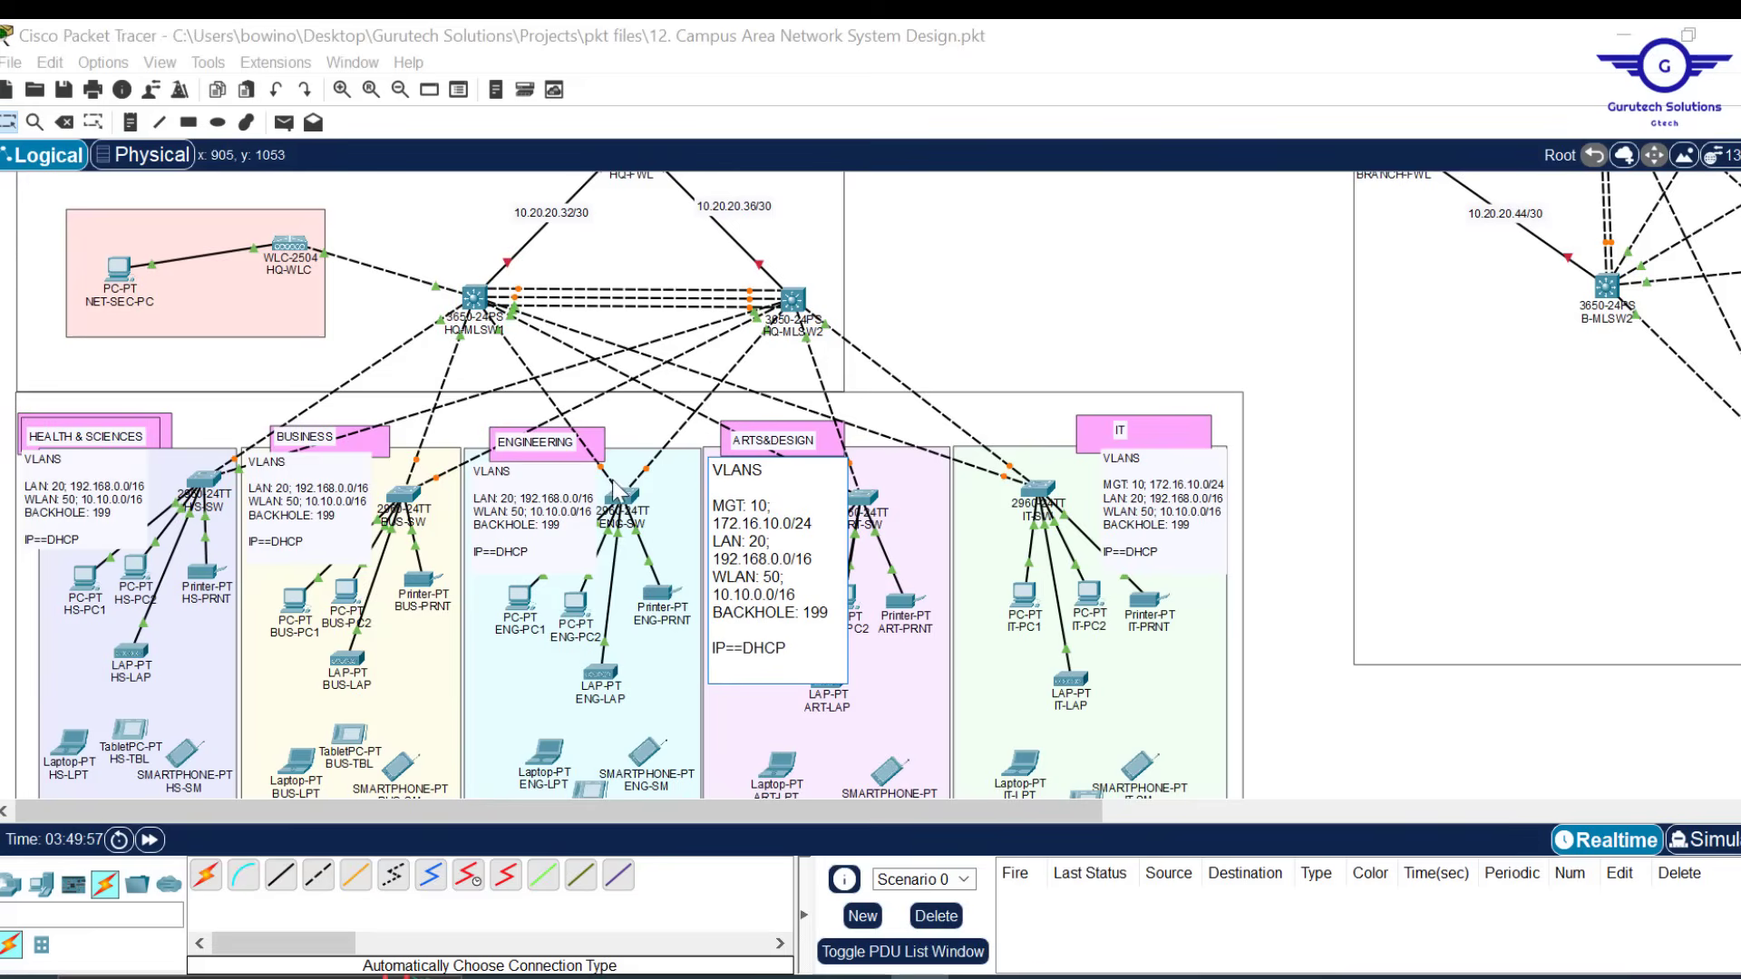
pyautogui.click(498, 492)
pyautogui.doubleClick(497, 494)
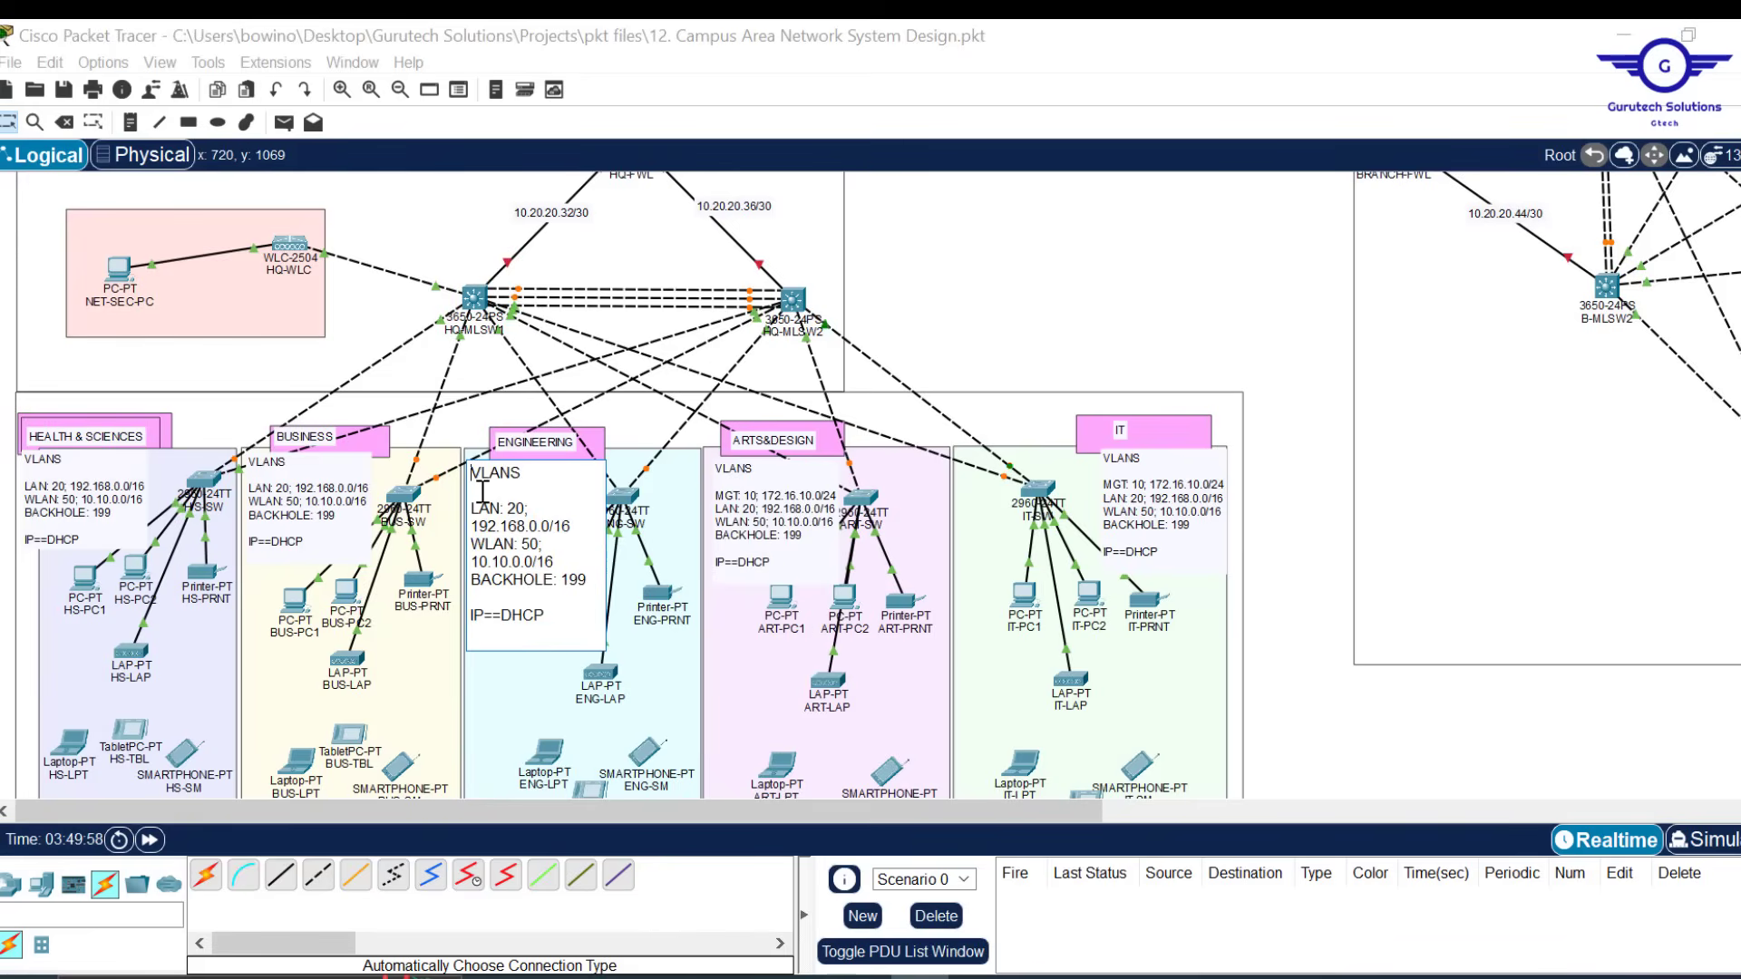
pyautogui.write('MGT 10; 172.16.10.0/24')
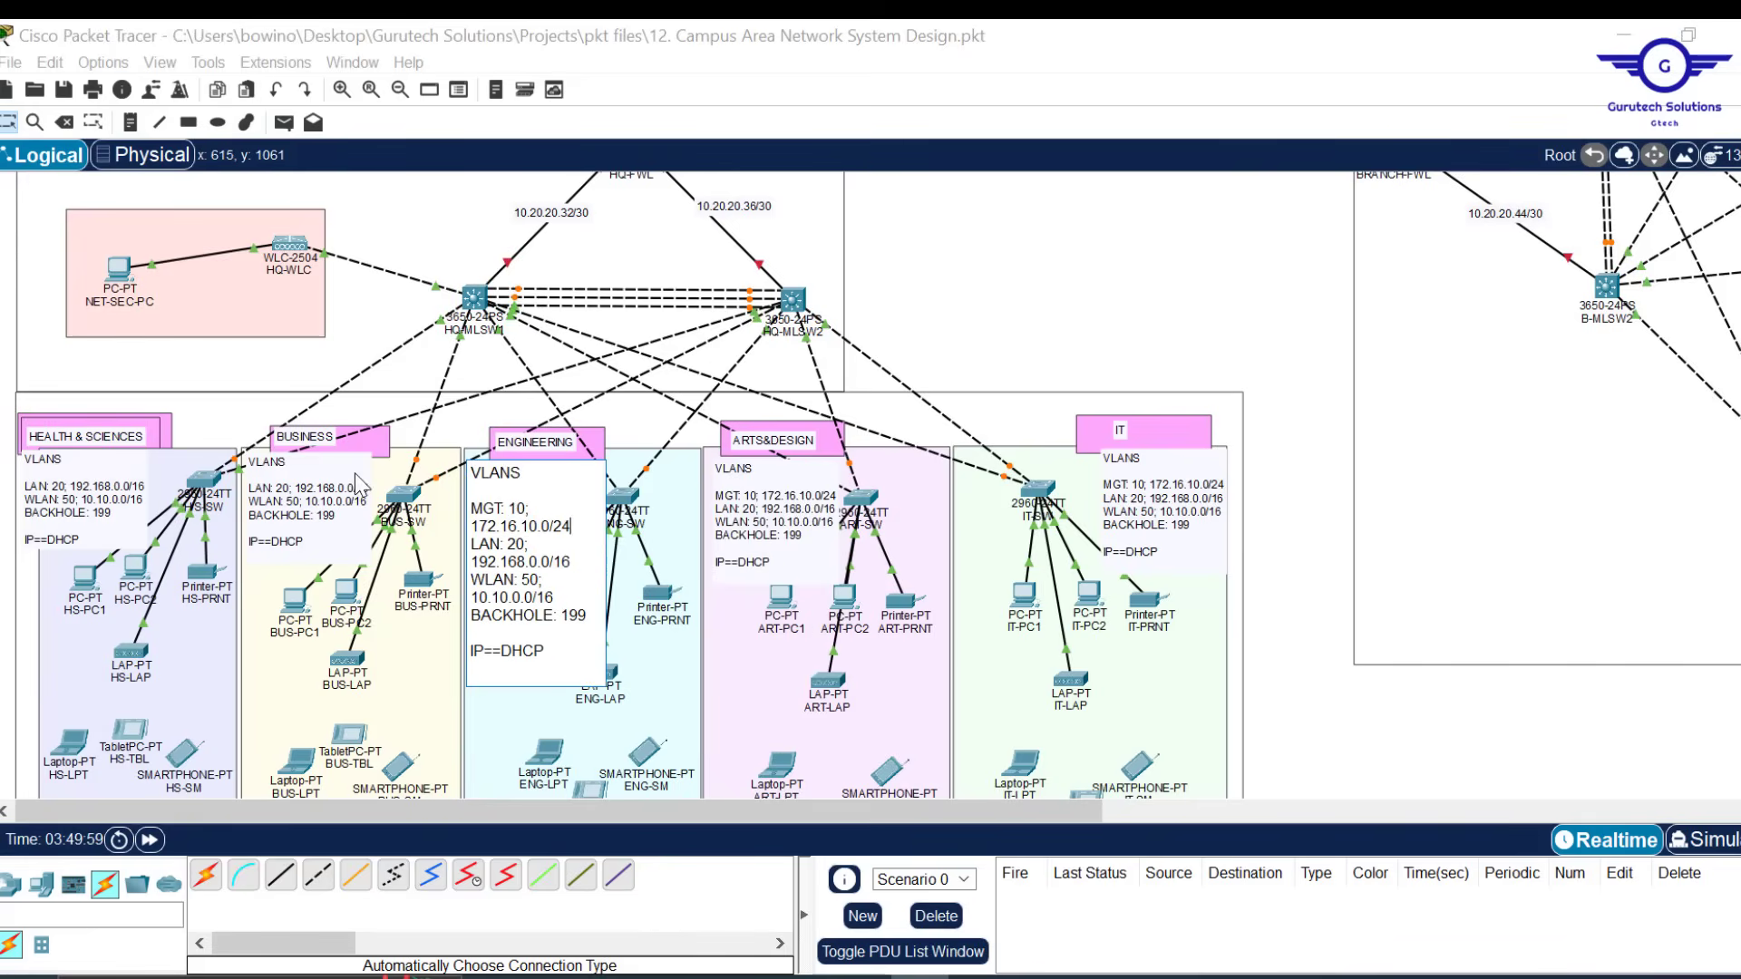
# Paste the MGT line into the BUSINESS and Health & Sciences VLANS notes
pyautogui.doubleClick(293, 499)
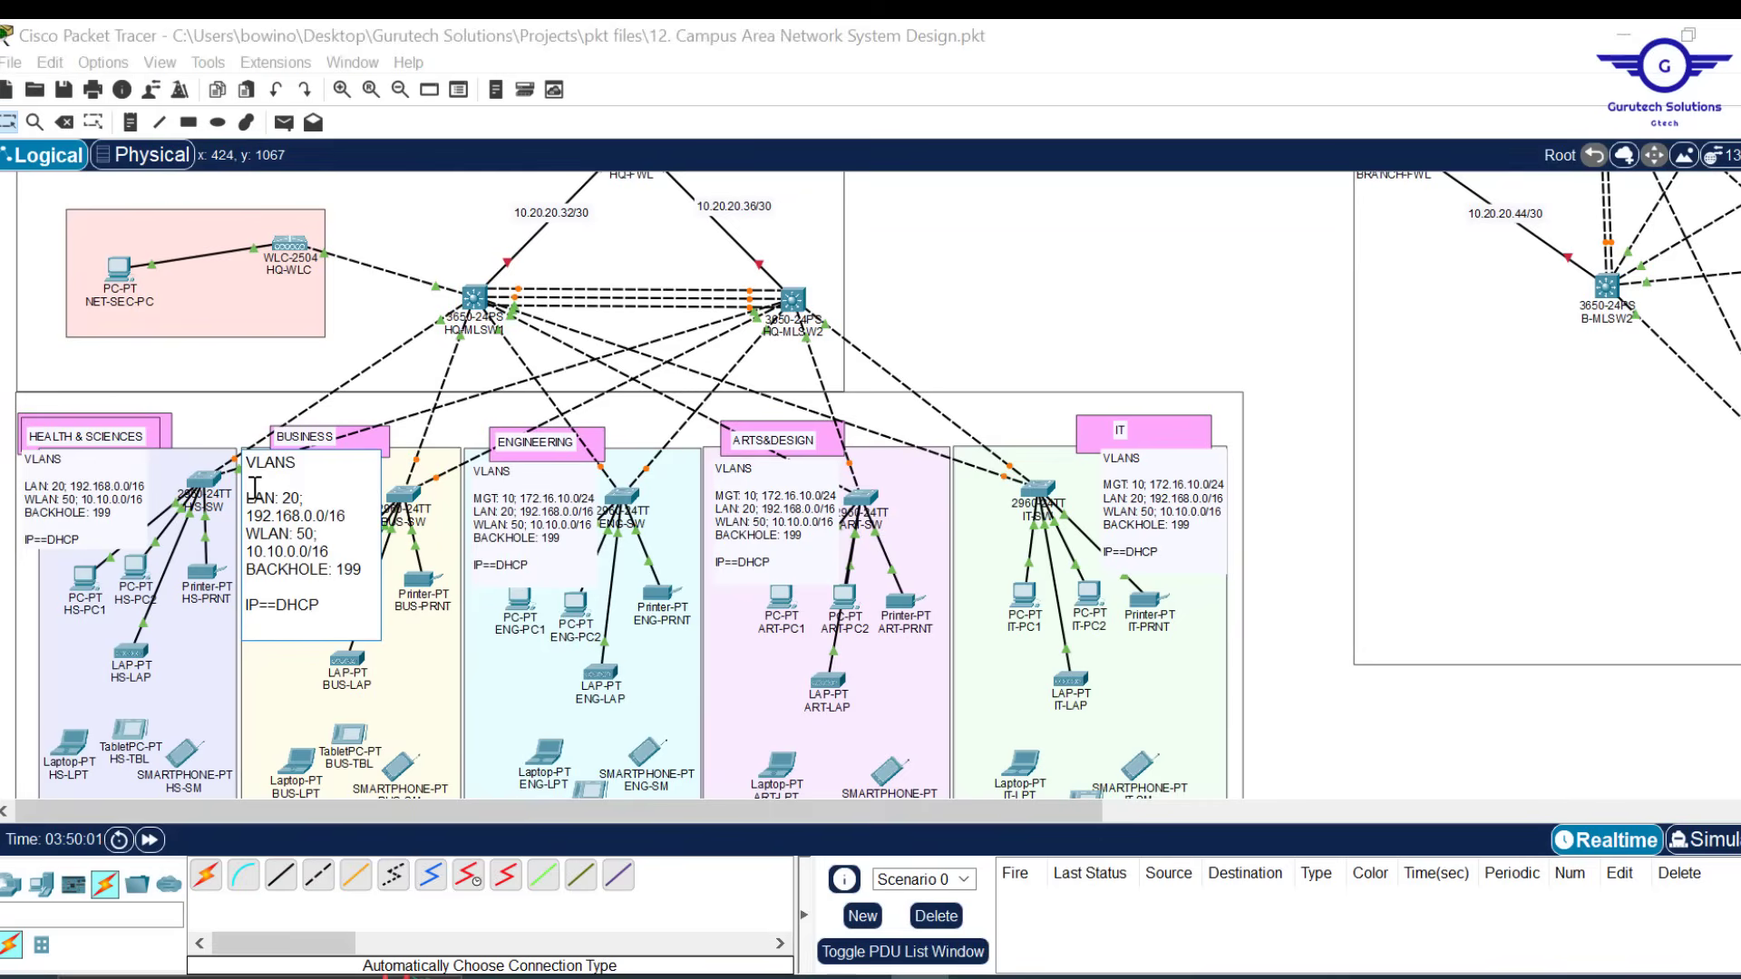
pyautogui.hotkey('ctrl', 'v')
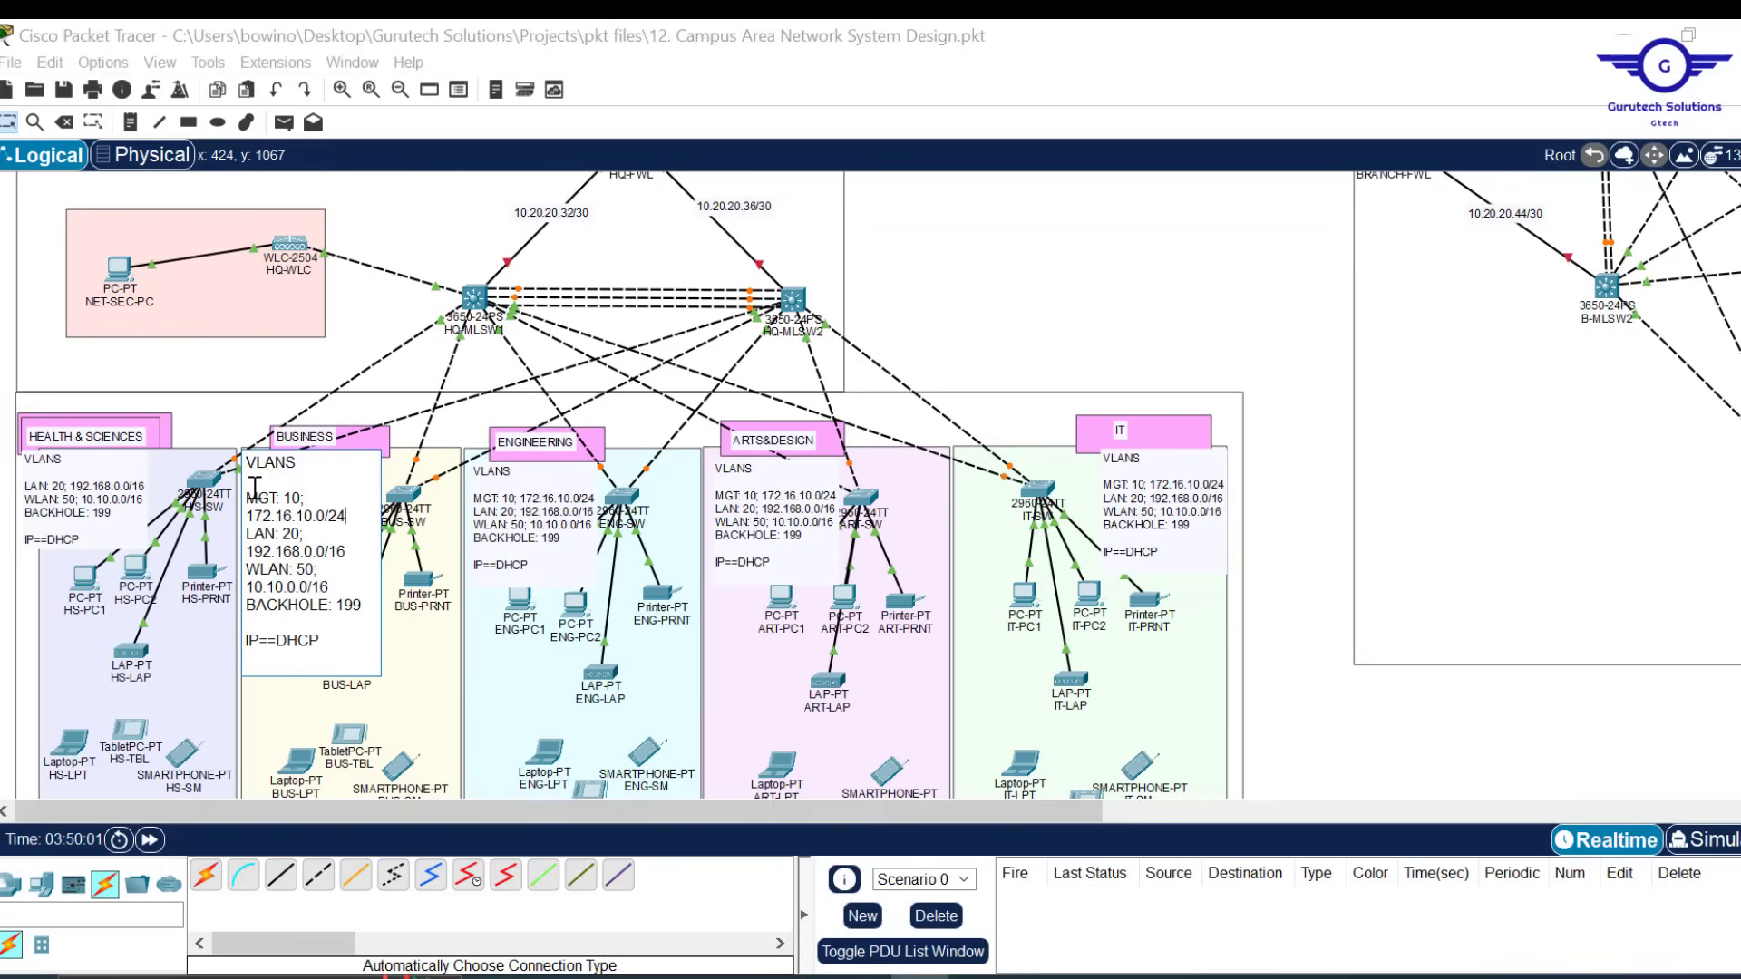
pyautogui.doubleClick(74, 488)
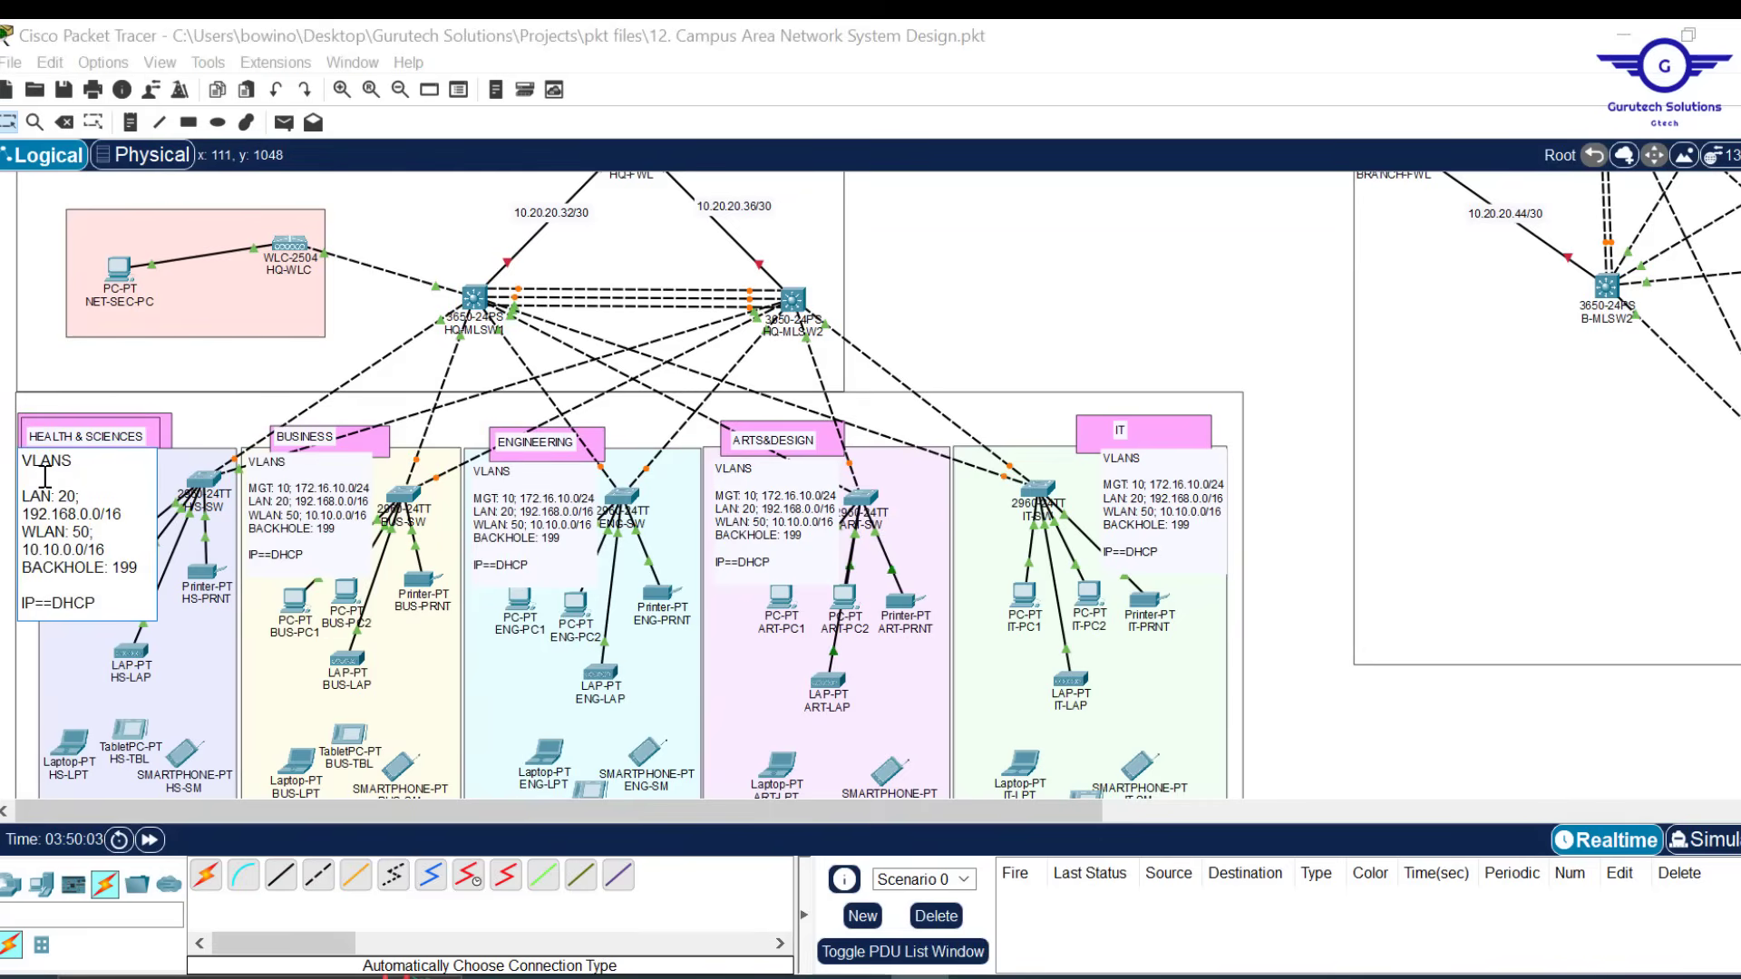
pyautogui.click(46, 475)
pyautogui.hotkey('ctrl', 'v')
pyautogui.click(1246, 335)
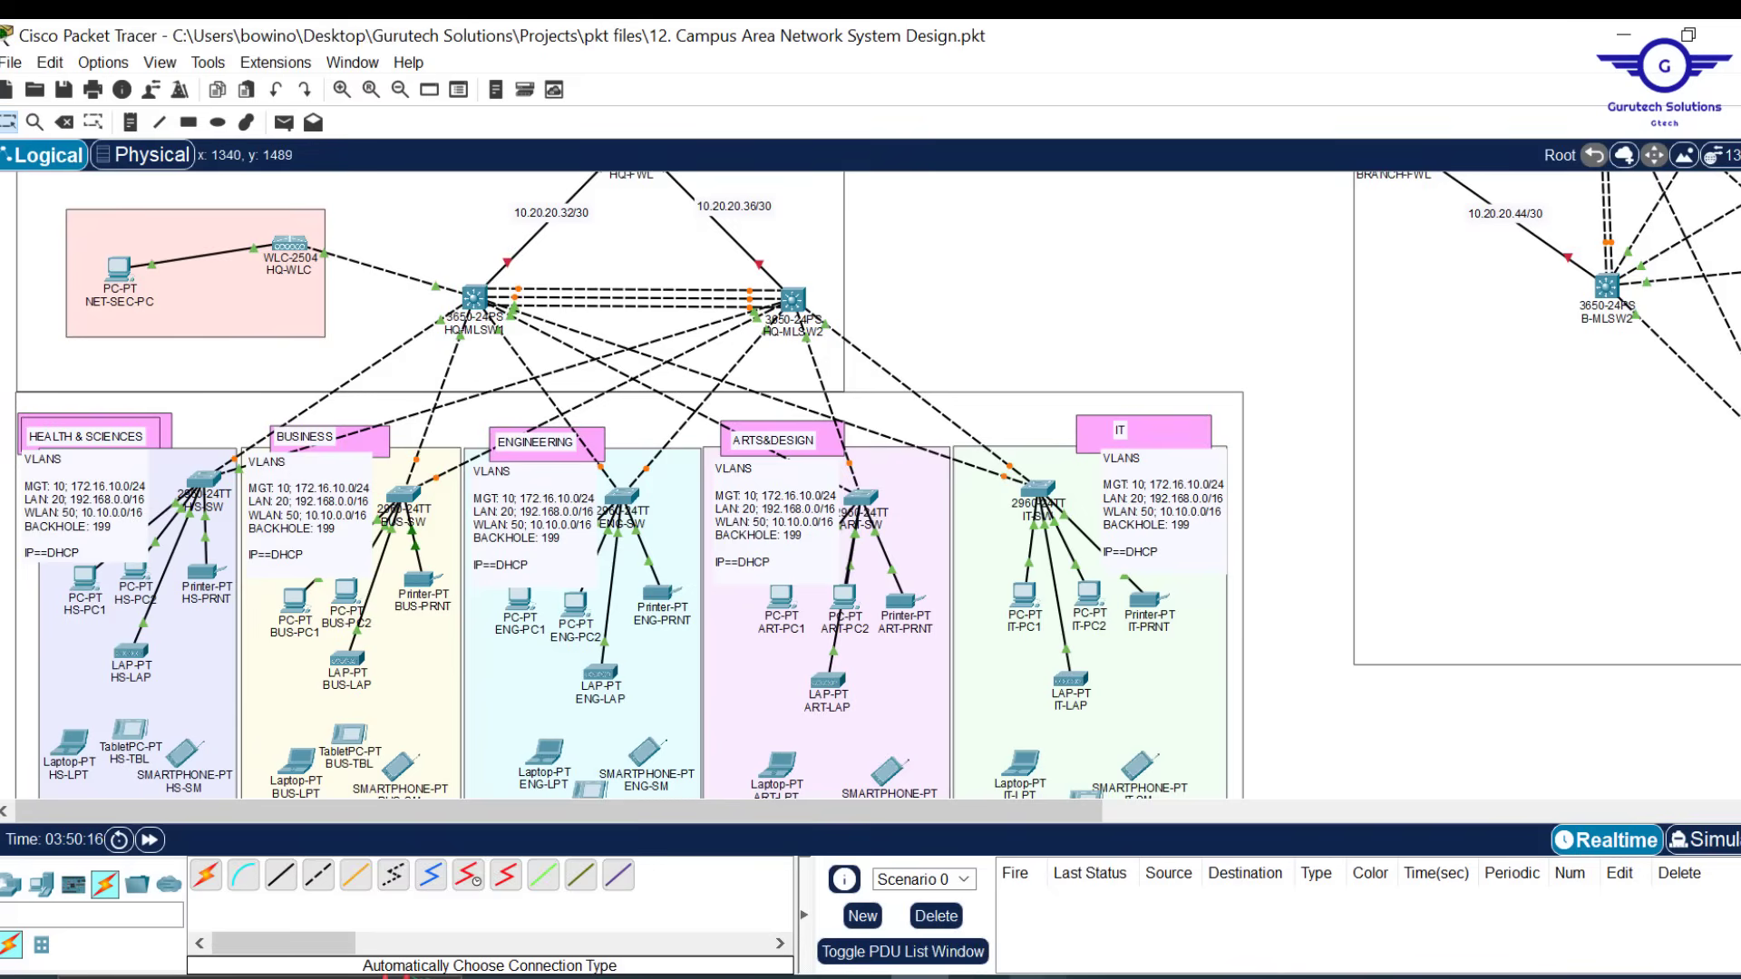
pyautogui.click(1037, 977)
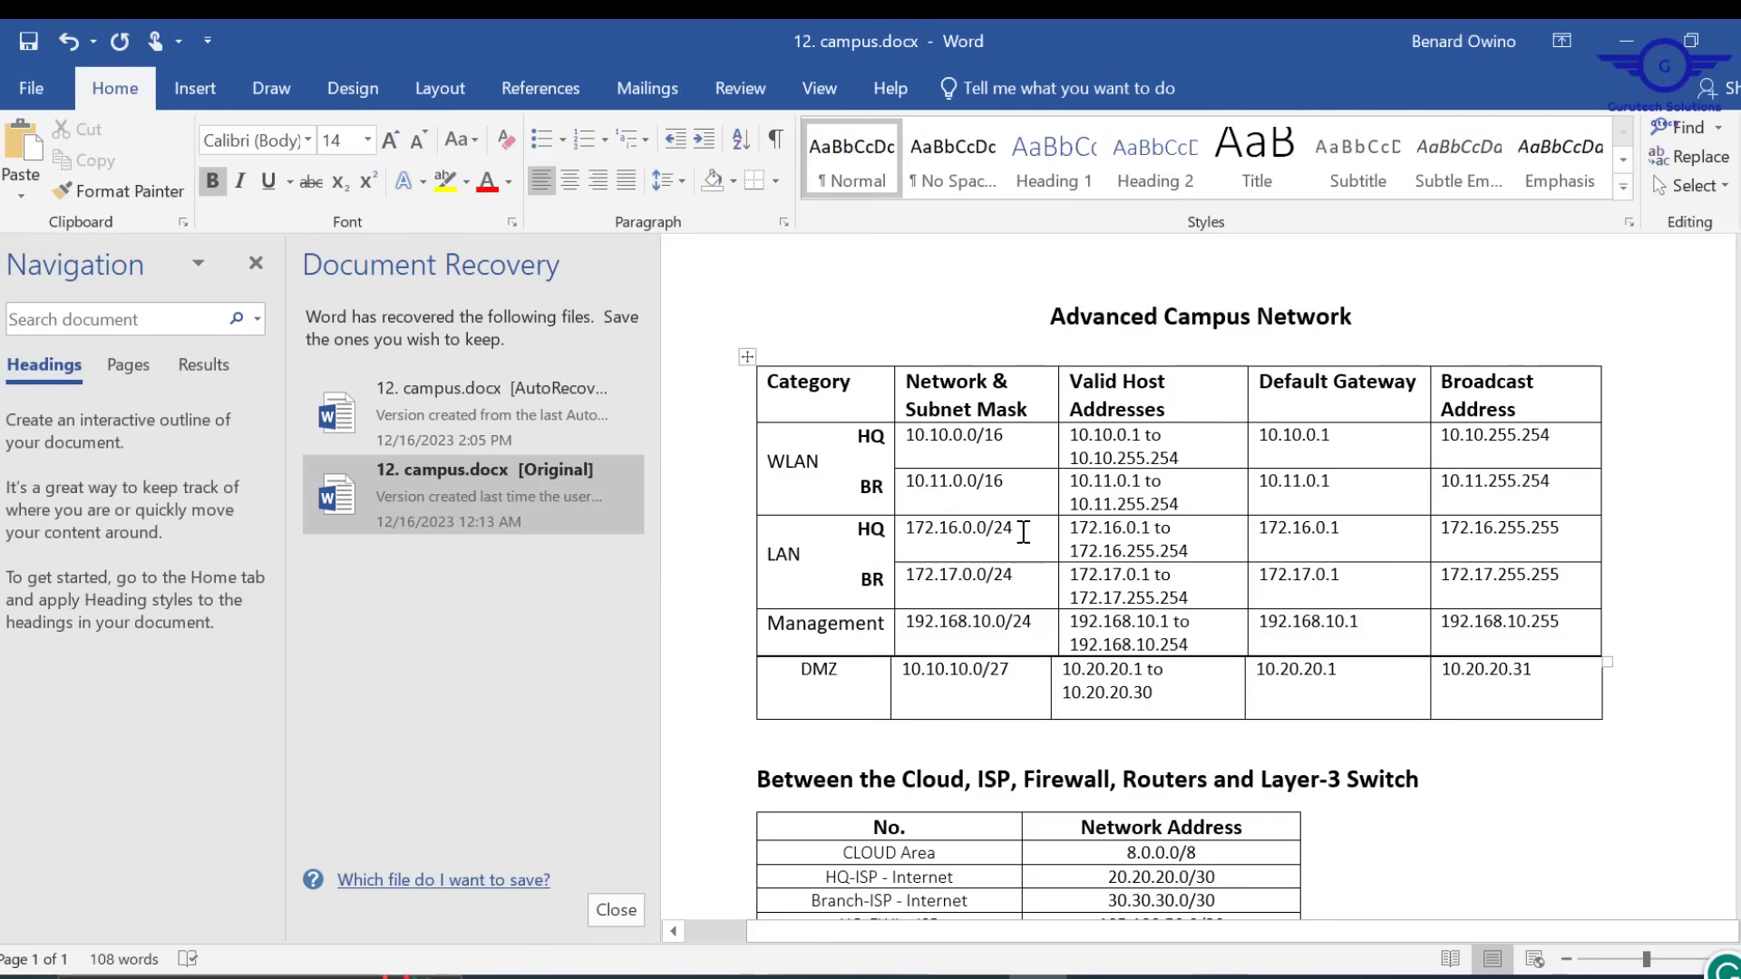
# Change the LAN subnet mask in the Word address table from /24 to /16
pyautogui.click(1023, 532)
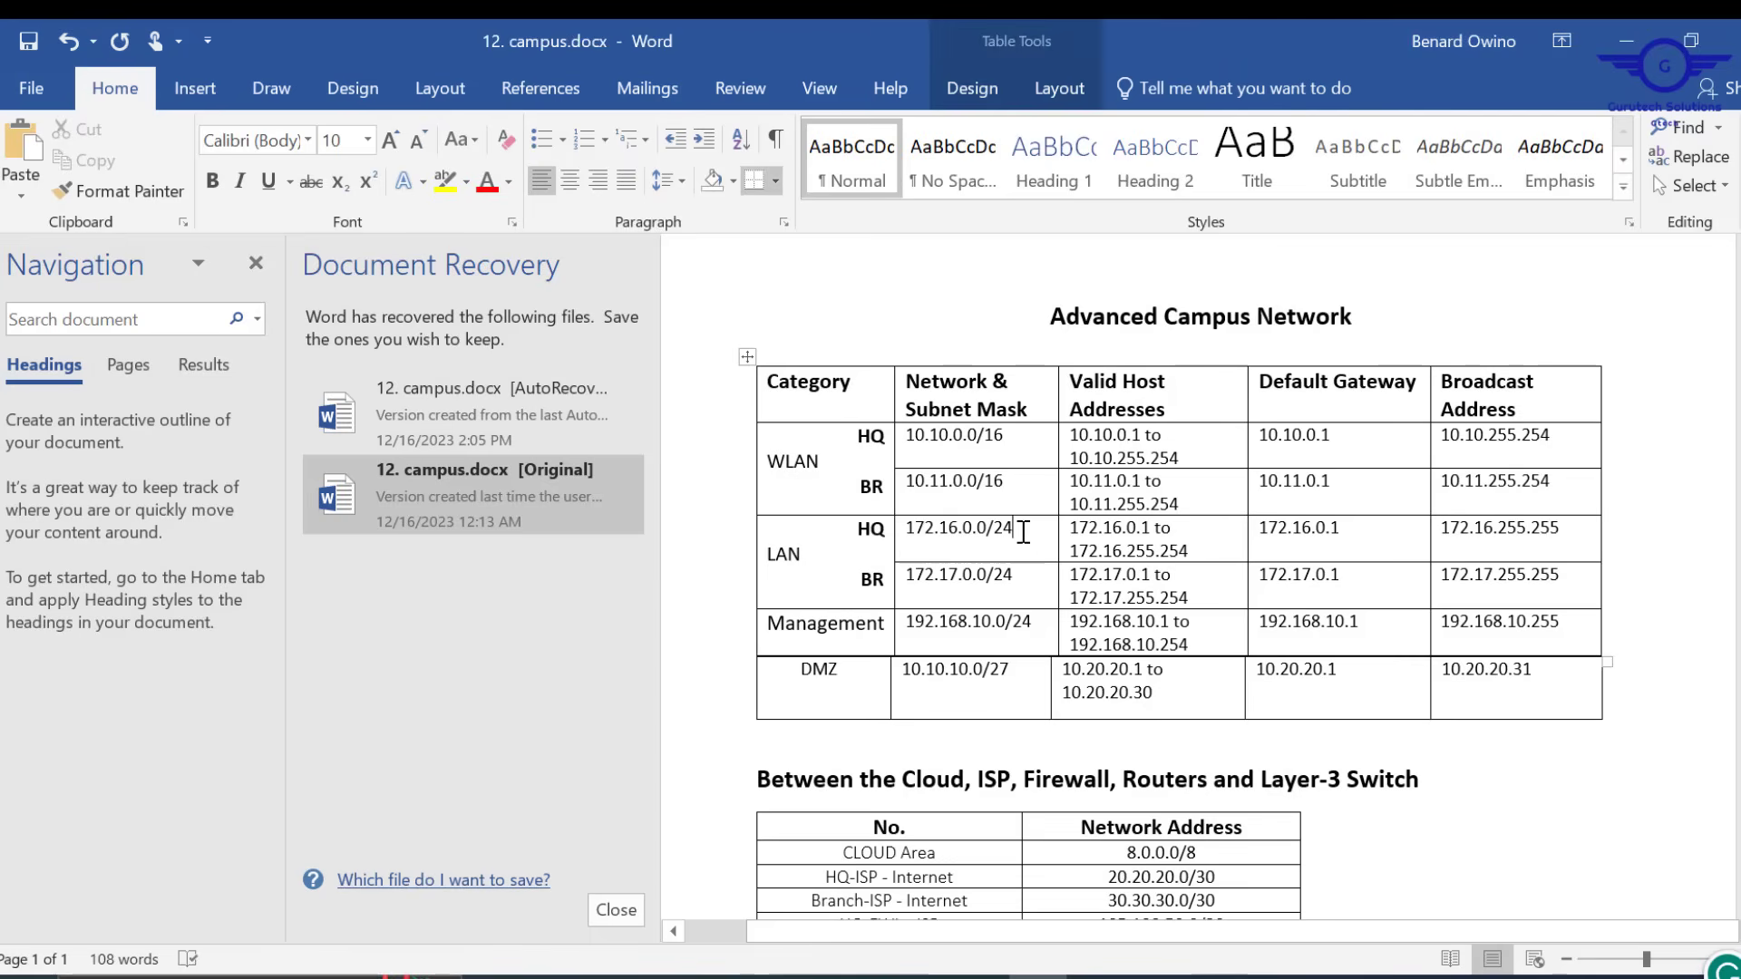
pyautogui.press('BackSpace')
pyautogui.press('BackSpace')
pyautogui.press('BackSpace')
pyautogui.write('16')
# Check the LAN range in the requirements PDF, then minimize Acrobat and Word
pyautogui.click(1093, 975)
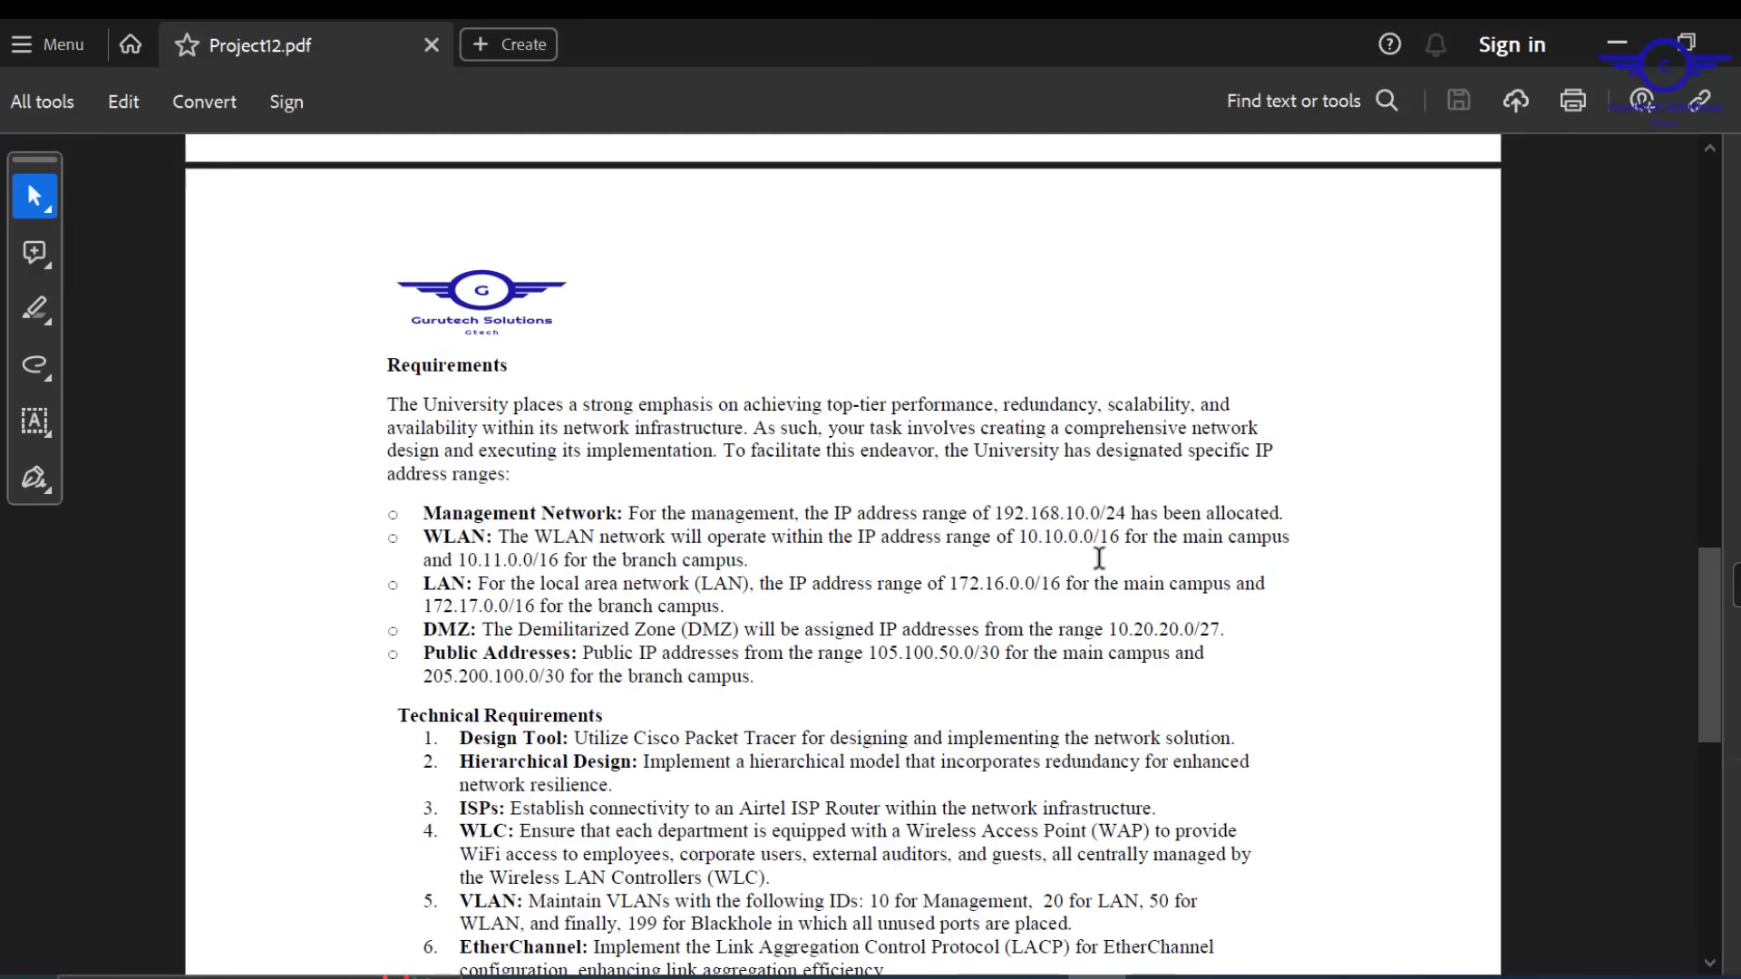
pyautogui.moveTo(959, 585); pyautogui.dragTo(1024, 601)
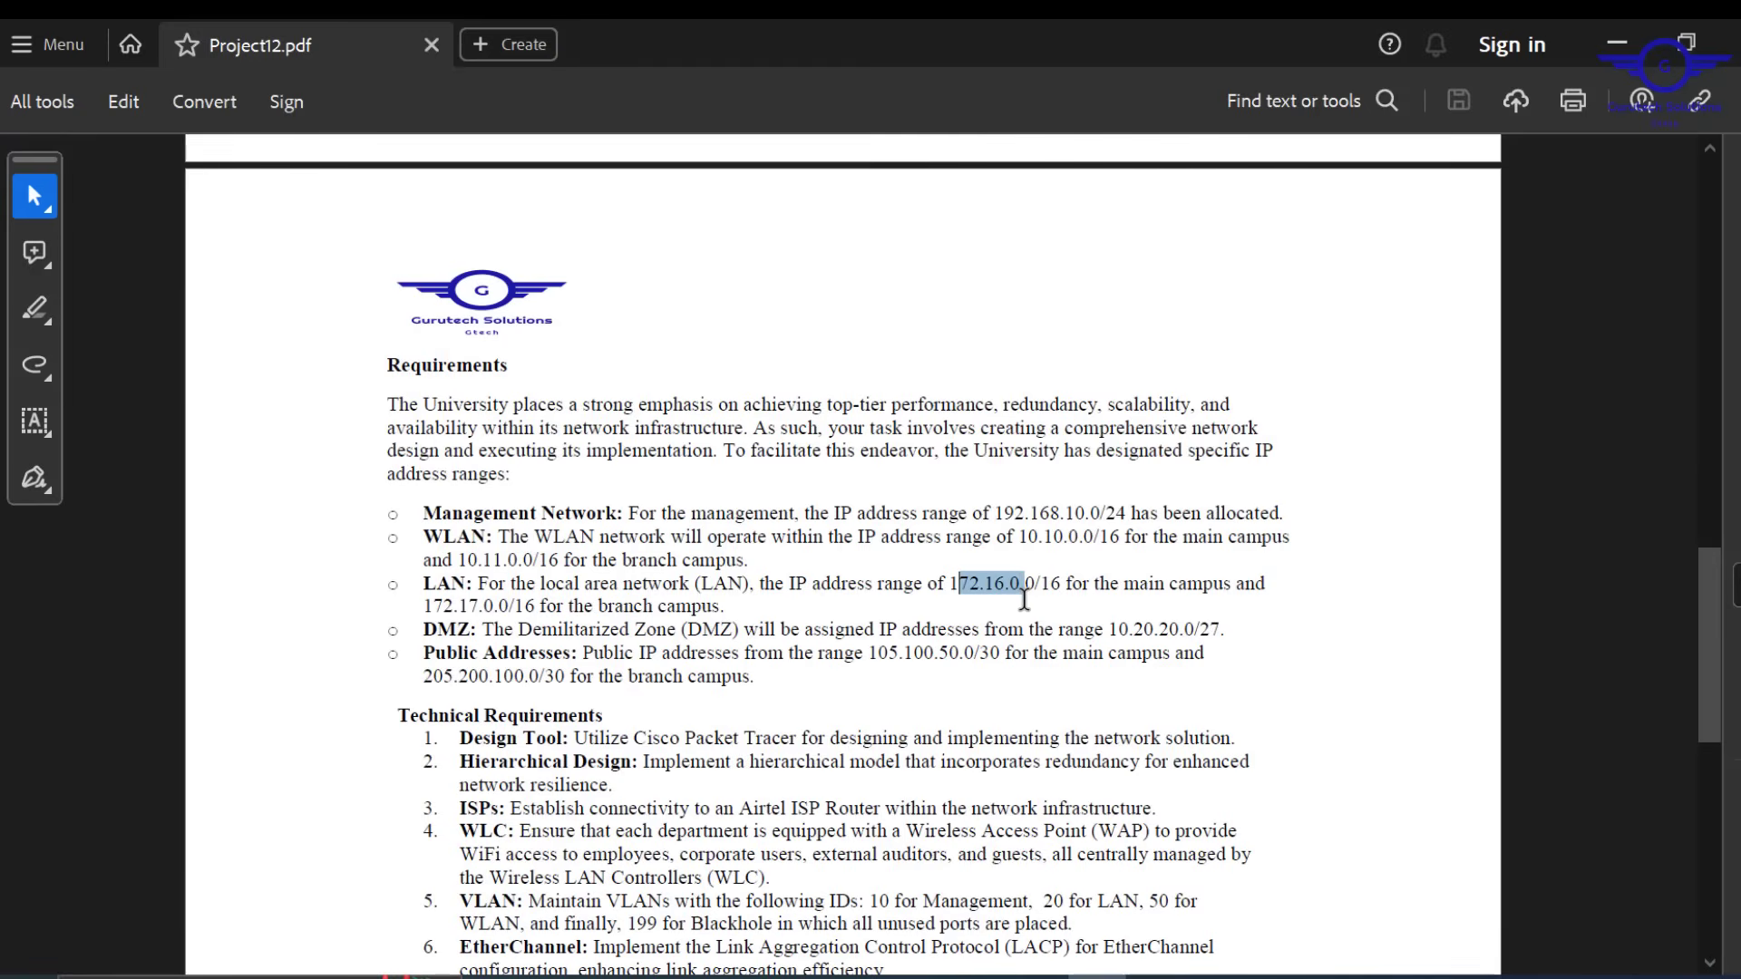
pyautogui.click(1619, 44)
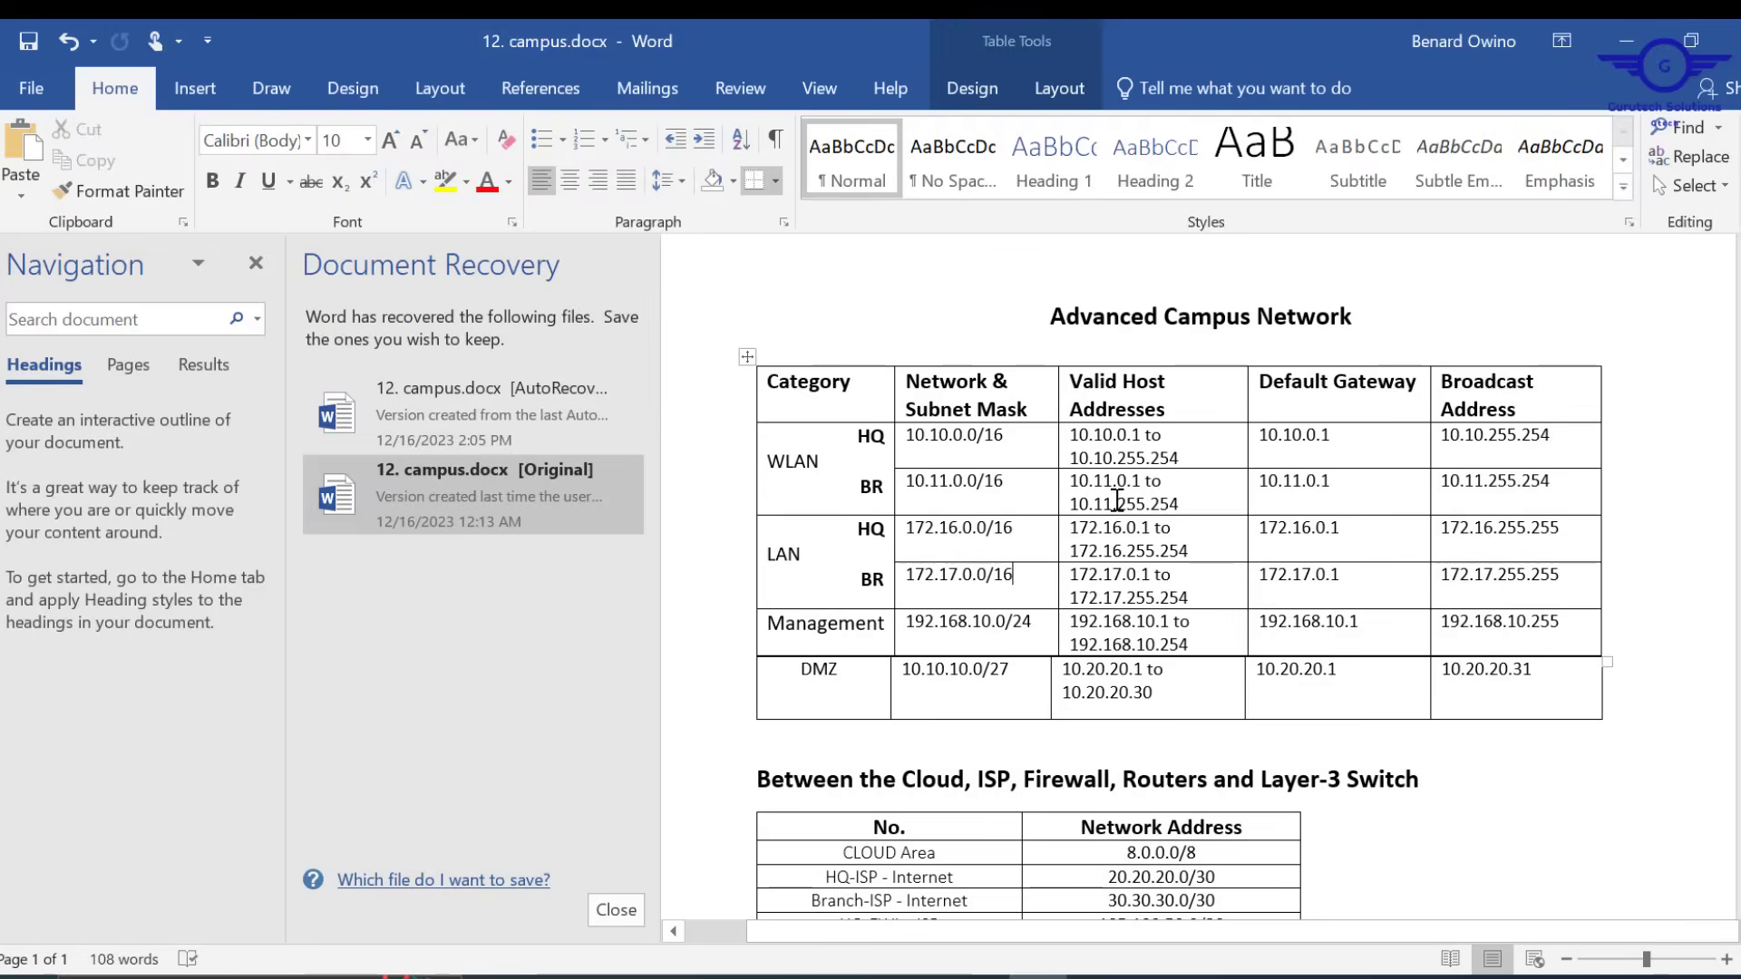
pyautogui.click(1627, 41)
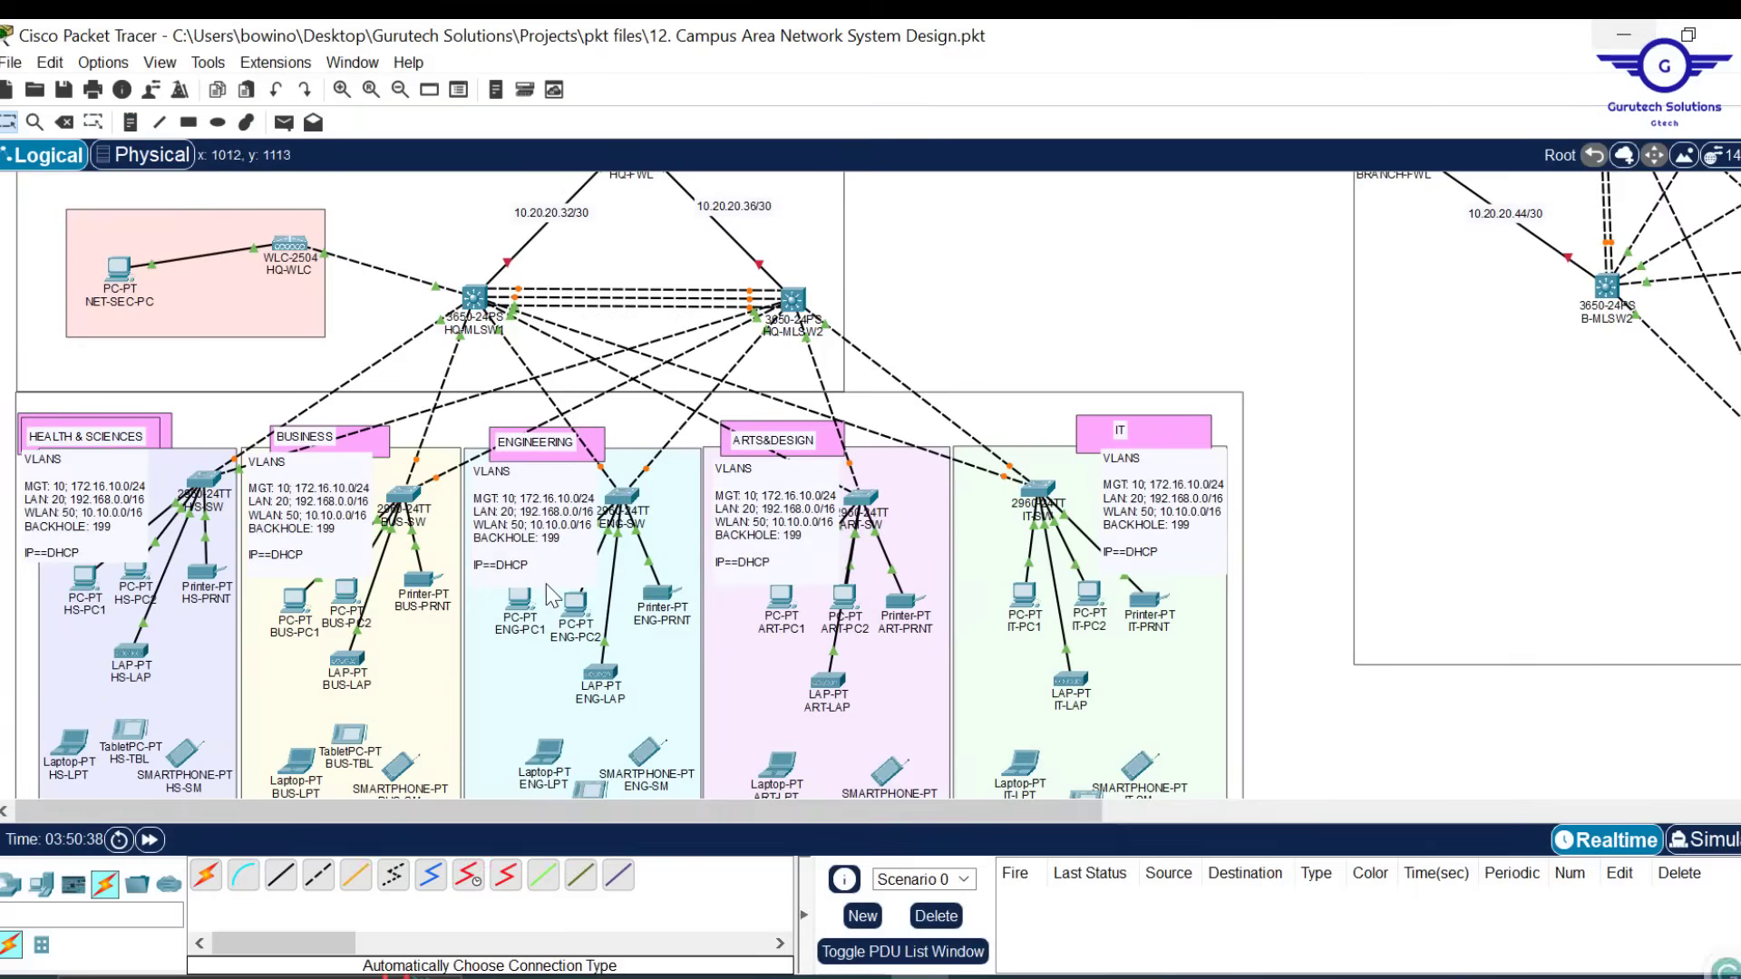
# Correct the Health & Sciences note to MGT 192.168.10.0/24 and LAN 172.16.0.0/16
pyautogui.doubleClick(86, 505)
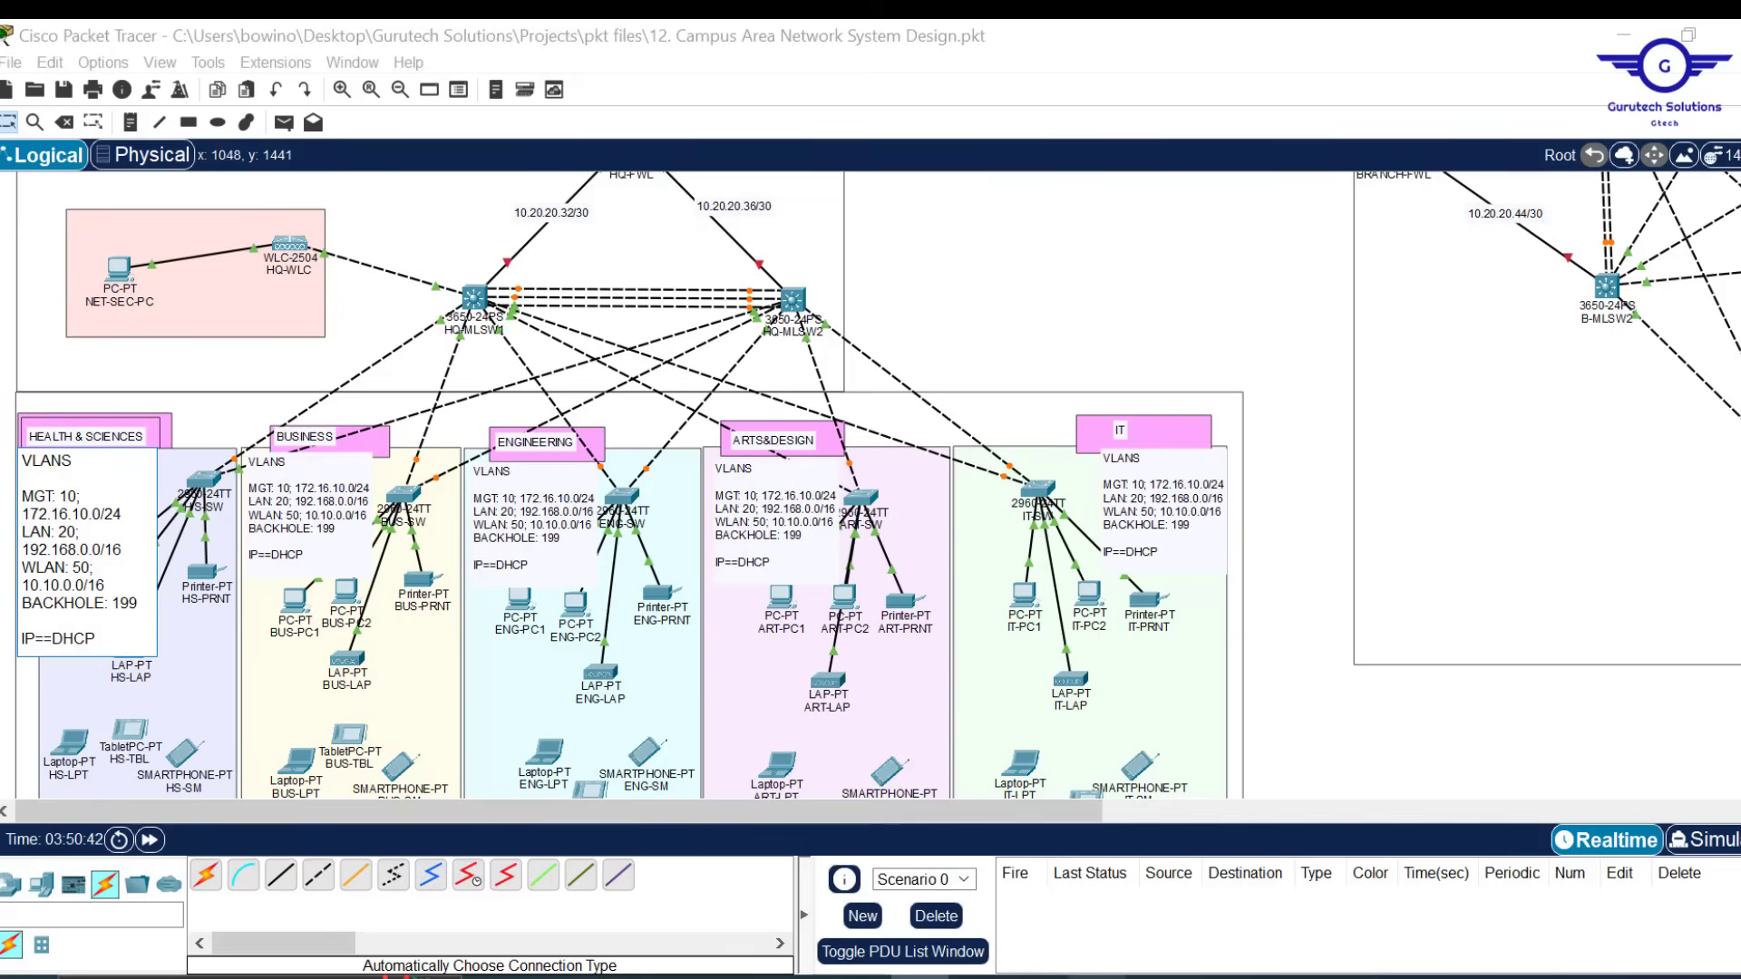
pyautogui.click(1098, 978)
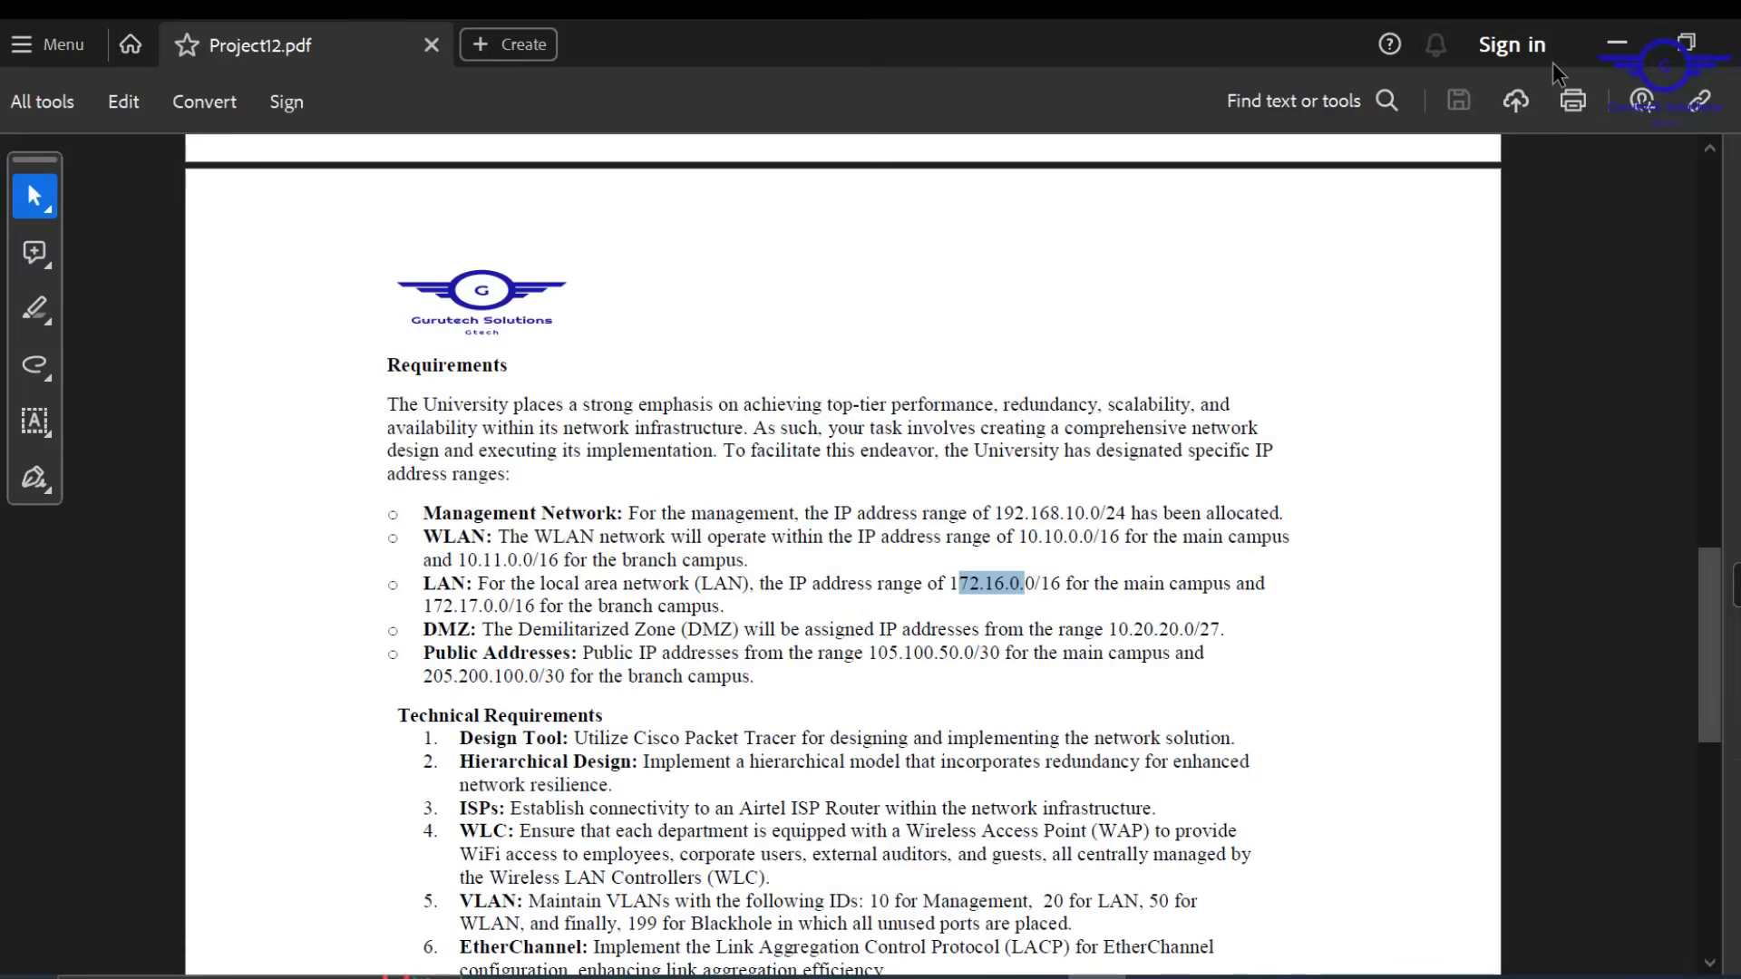
pyautogui.click(1616, 43)
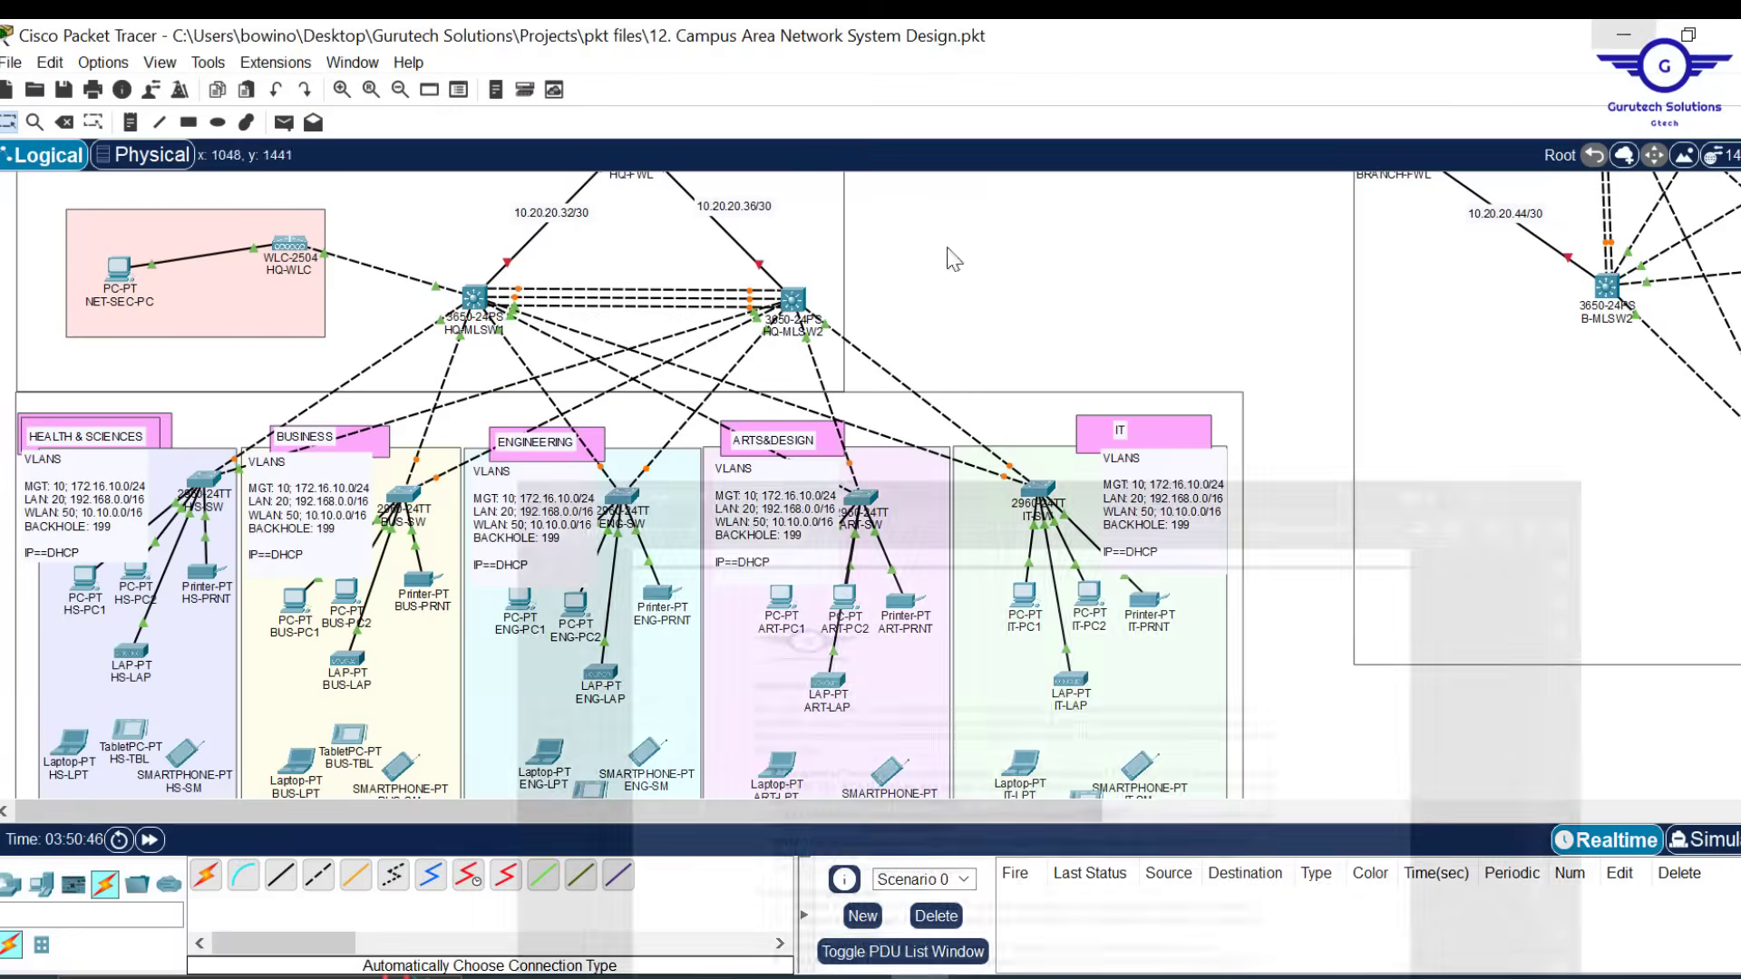
pyautogui.doubleClick(94, 490)
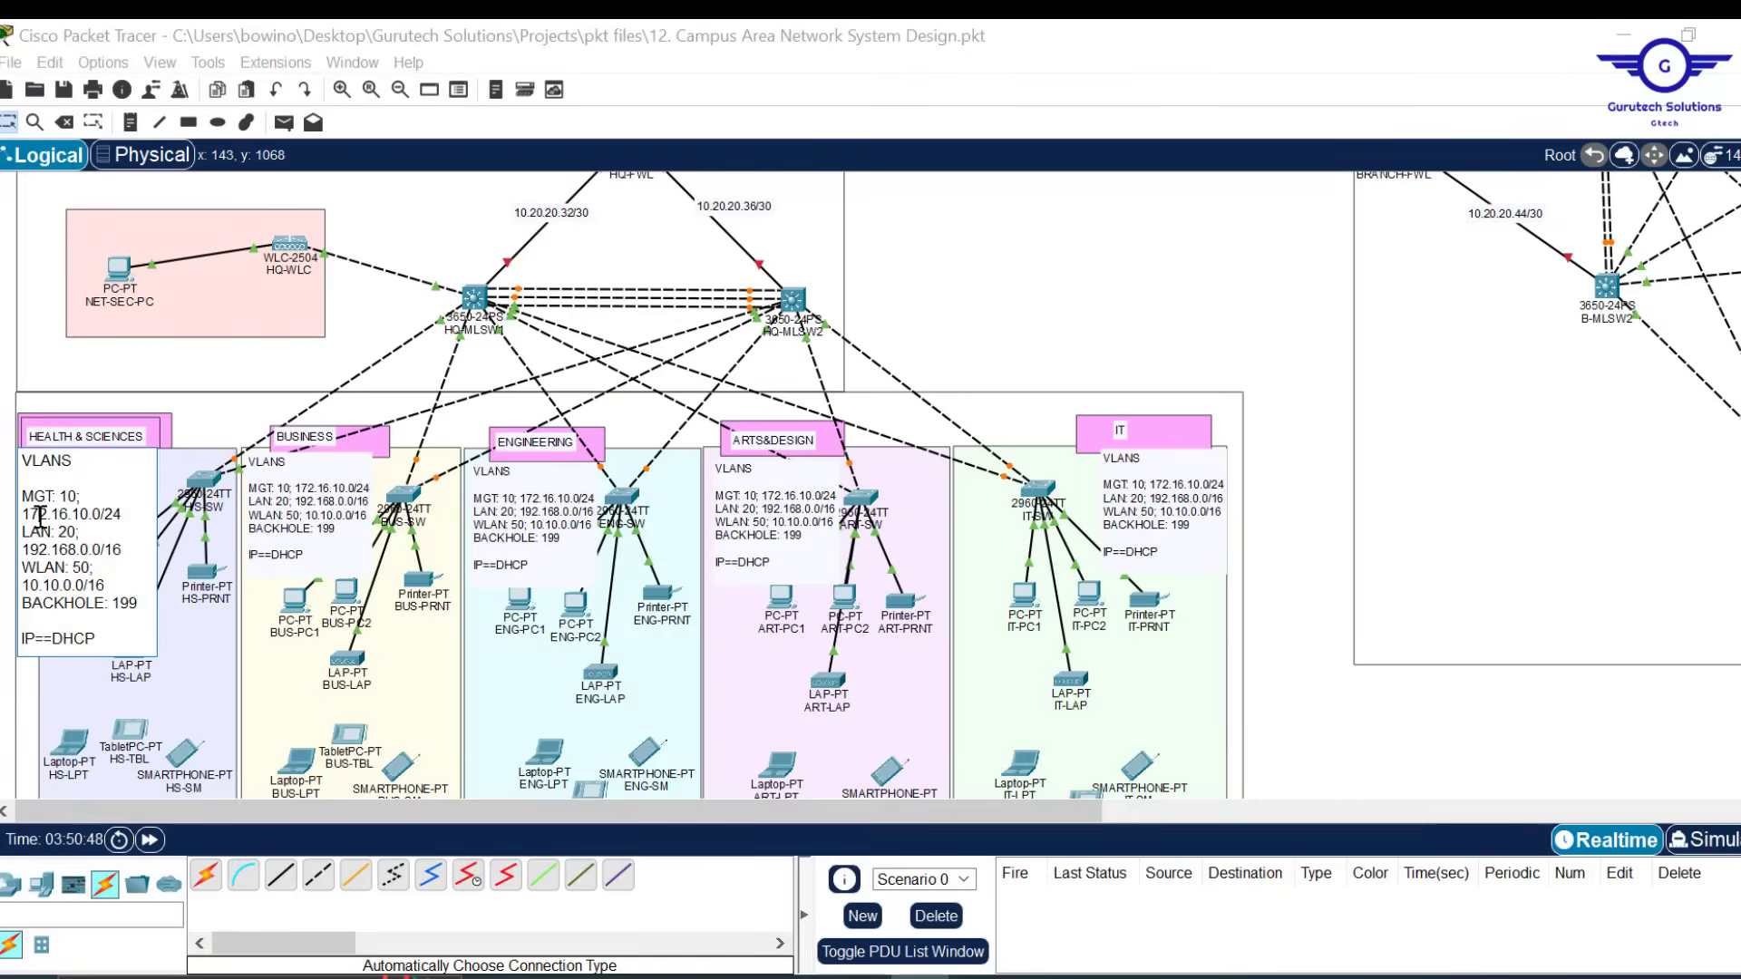
pyautogui.press('BackSpace')
pyautogui.write('9')
pyautogui.press('Right')
pyautogui.press('Right')
pyautogui.press('Right')
pyautogui.write('8')
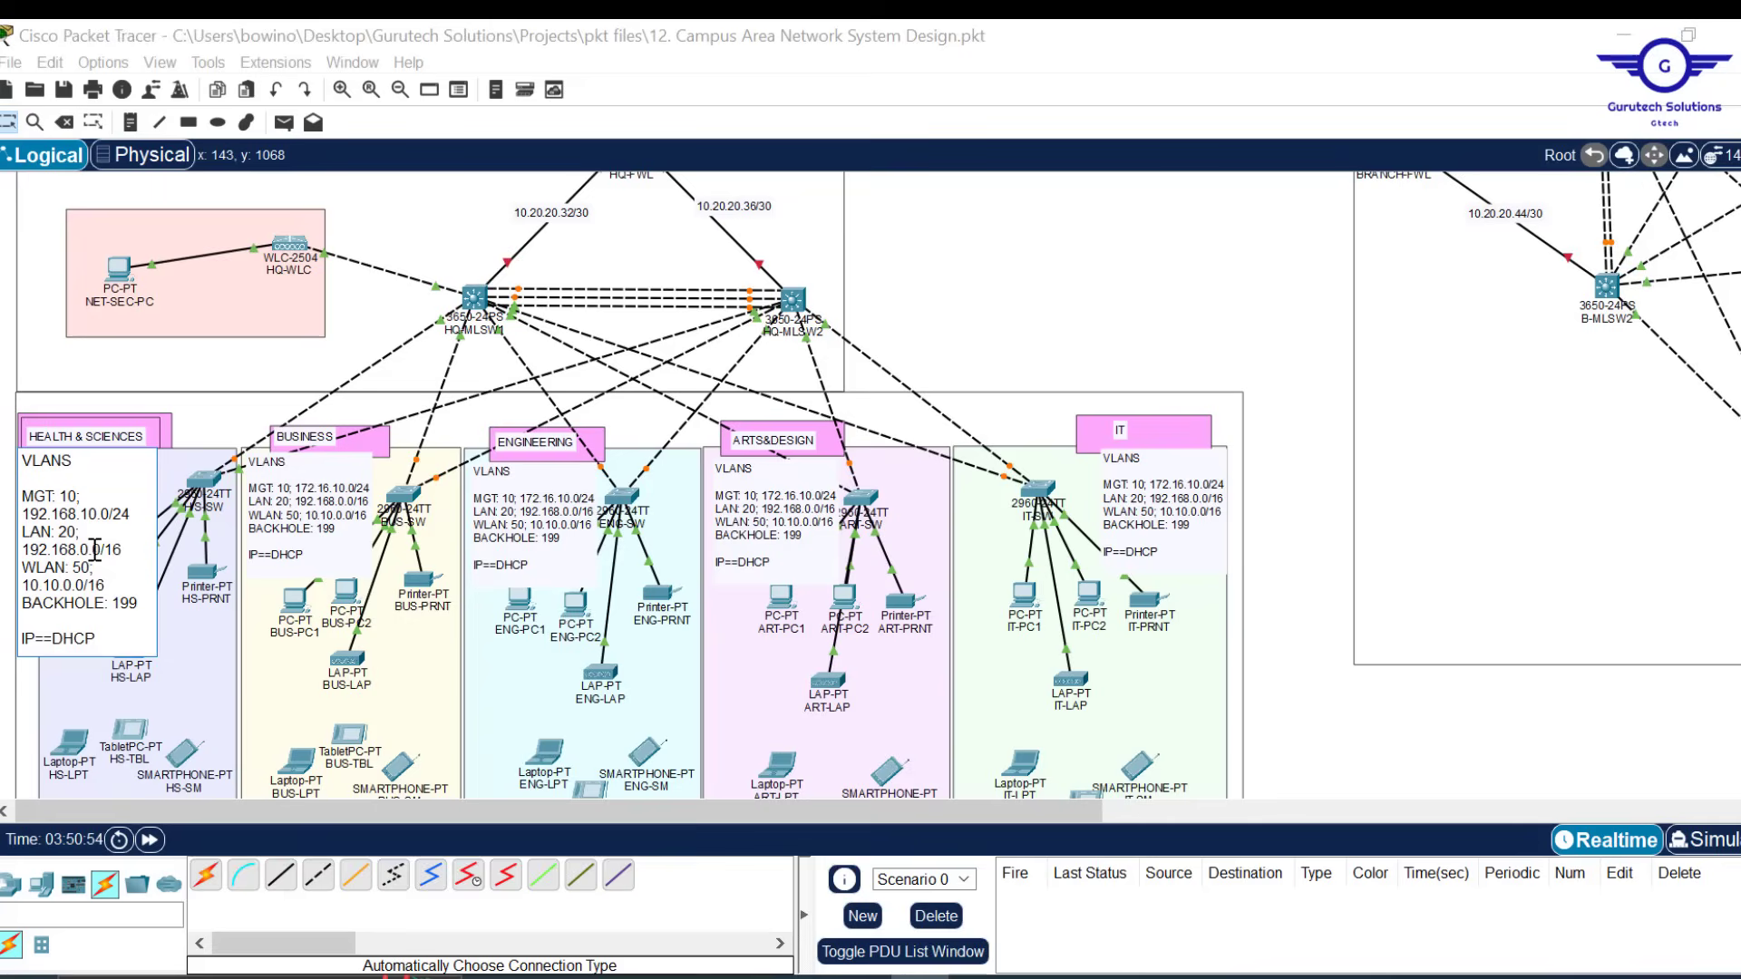
pyautogui.moveTo(77, 549); pyautogui.dragTo(24, 550)
pyautogui.write('172')
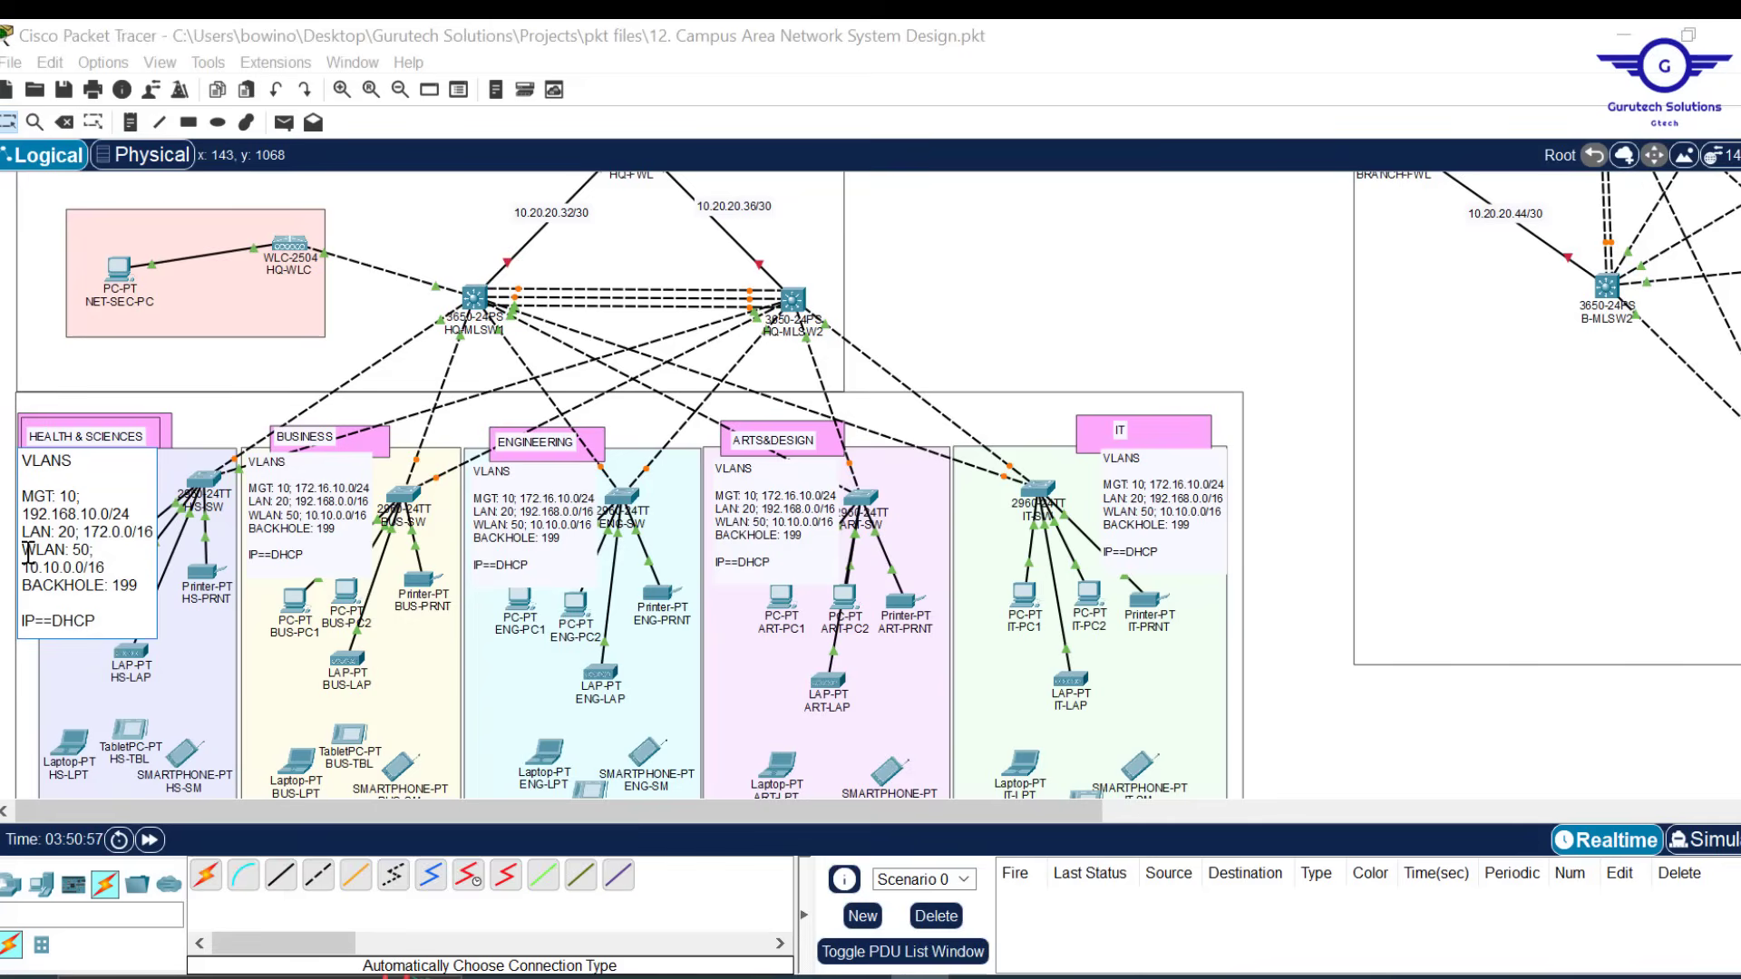
pyautogui.write('.16')
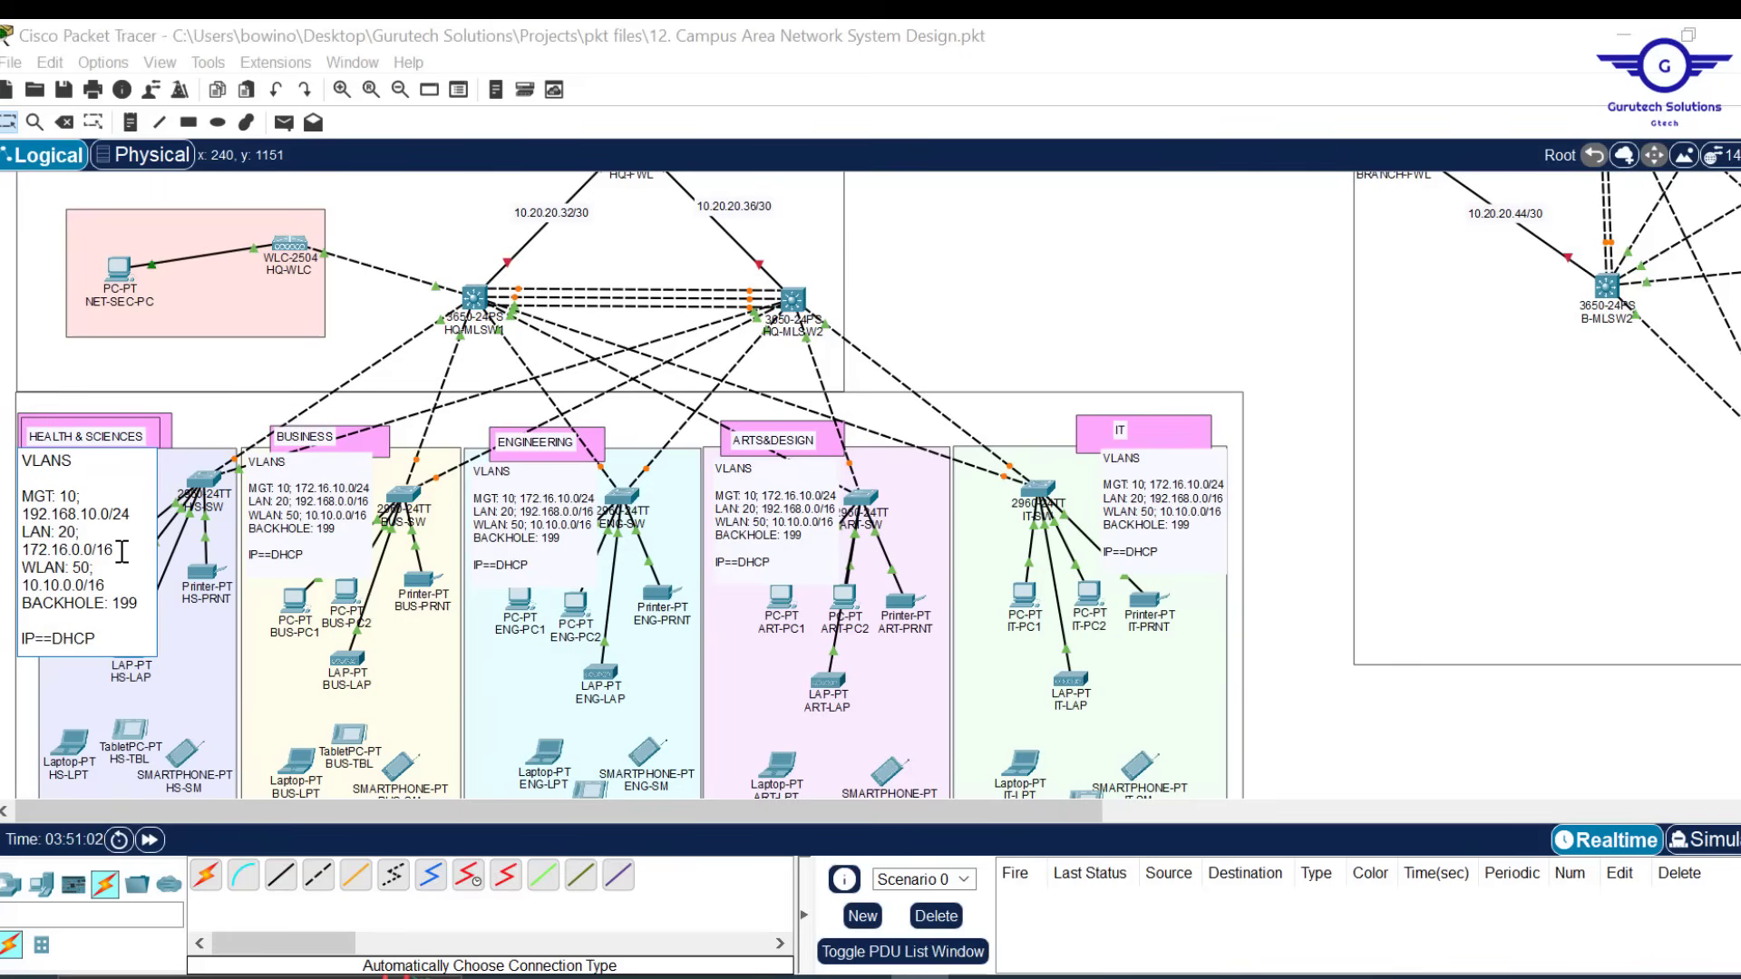
pyautogui.hotkey('ctrl', 'a')
pyautogui.hotkey('ctrl', 'c')
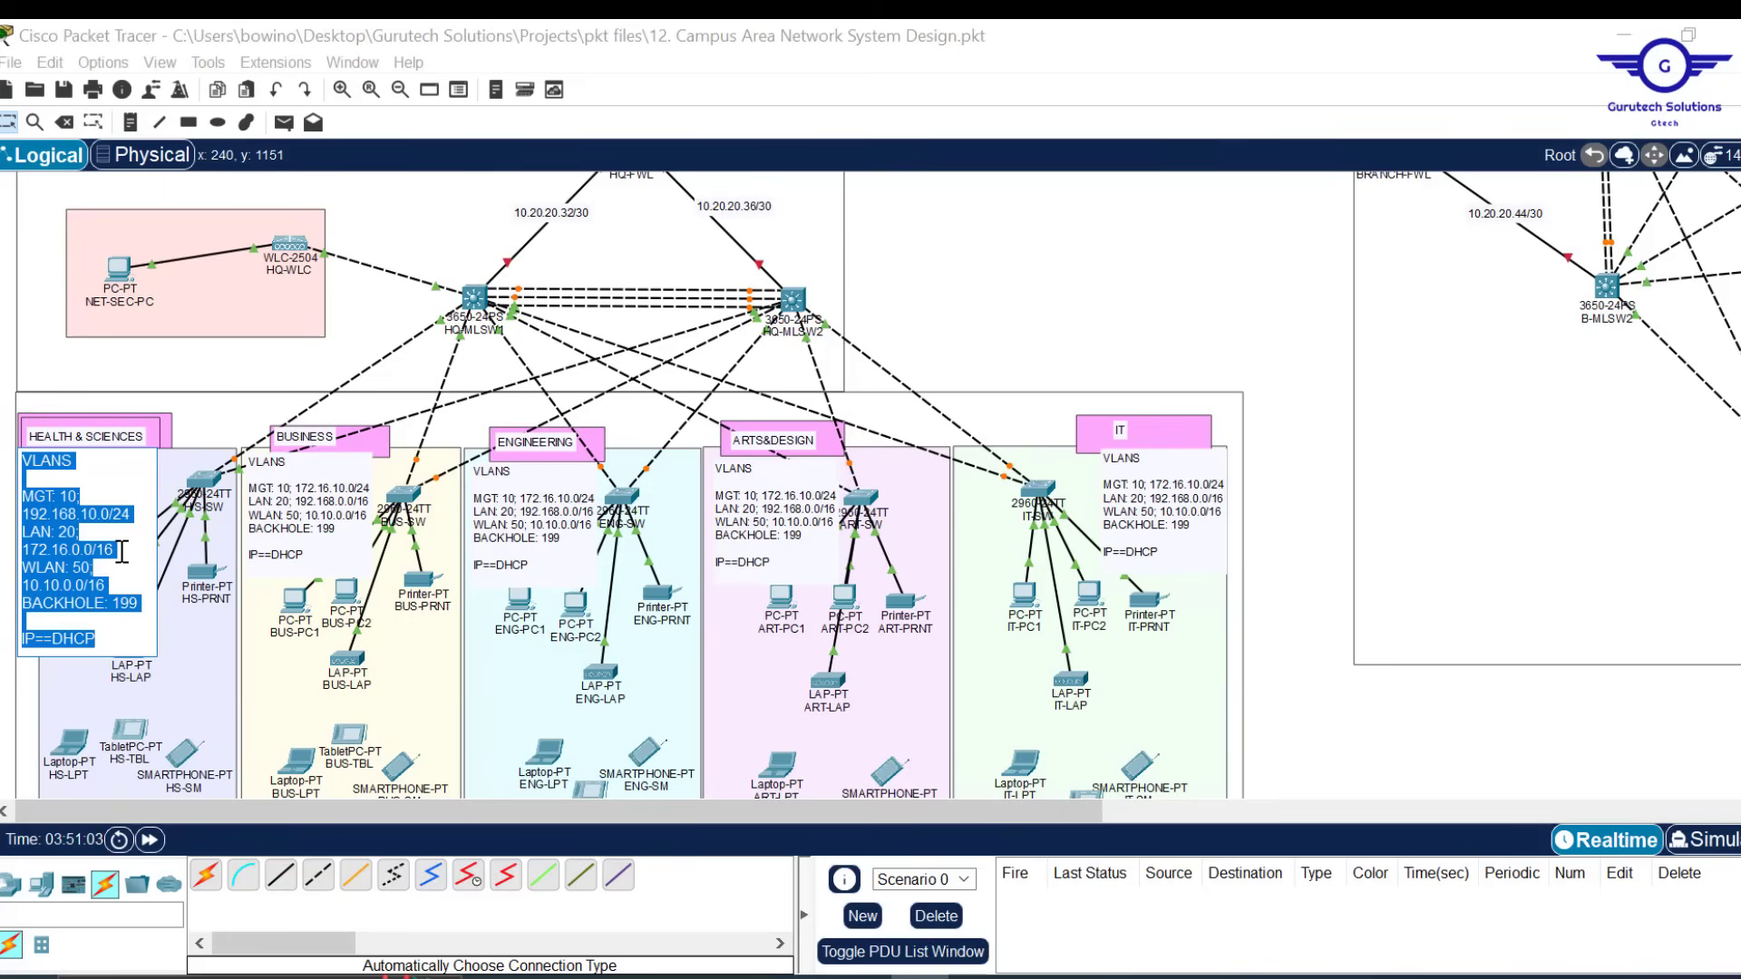
# Replace the BUSINESS, ENGINEERING, ARTS&DESIGN and IT notes' text with the corrected VLAN list
pyautogui.click(310, 557)
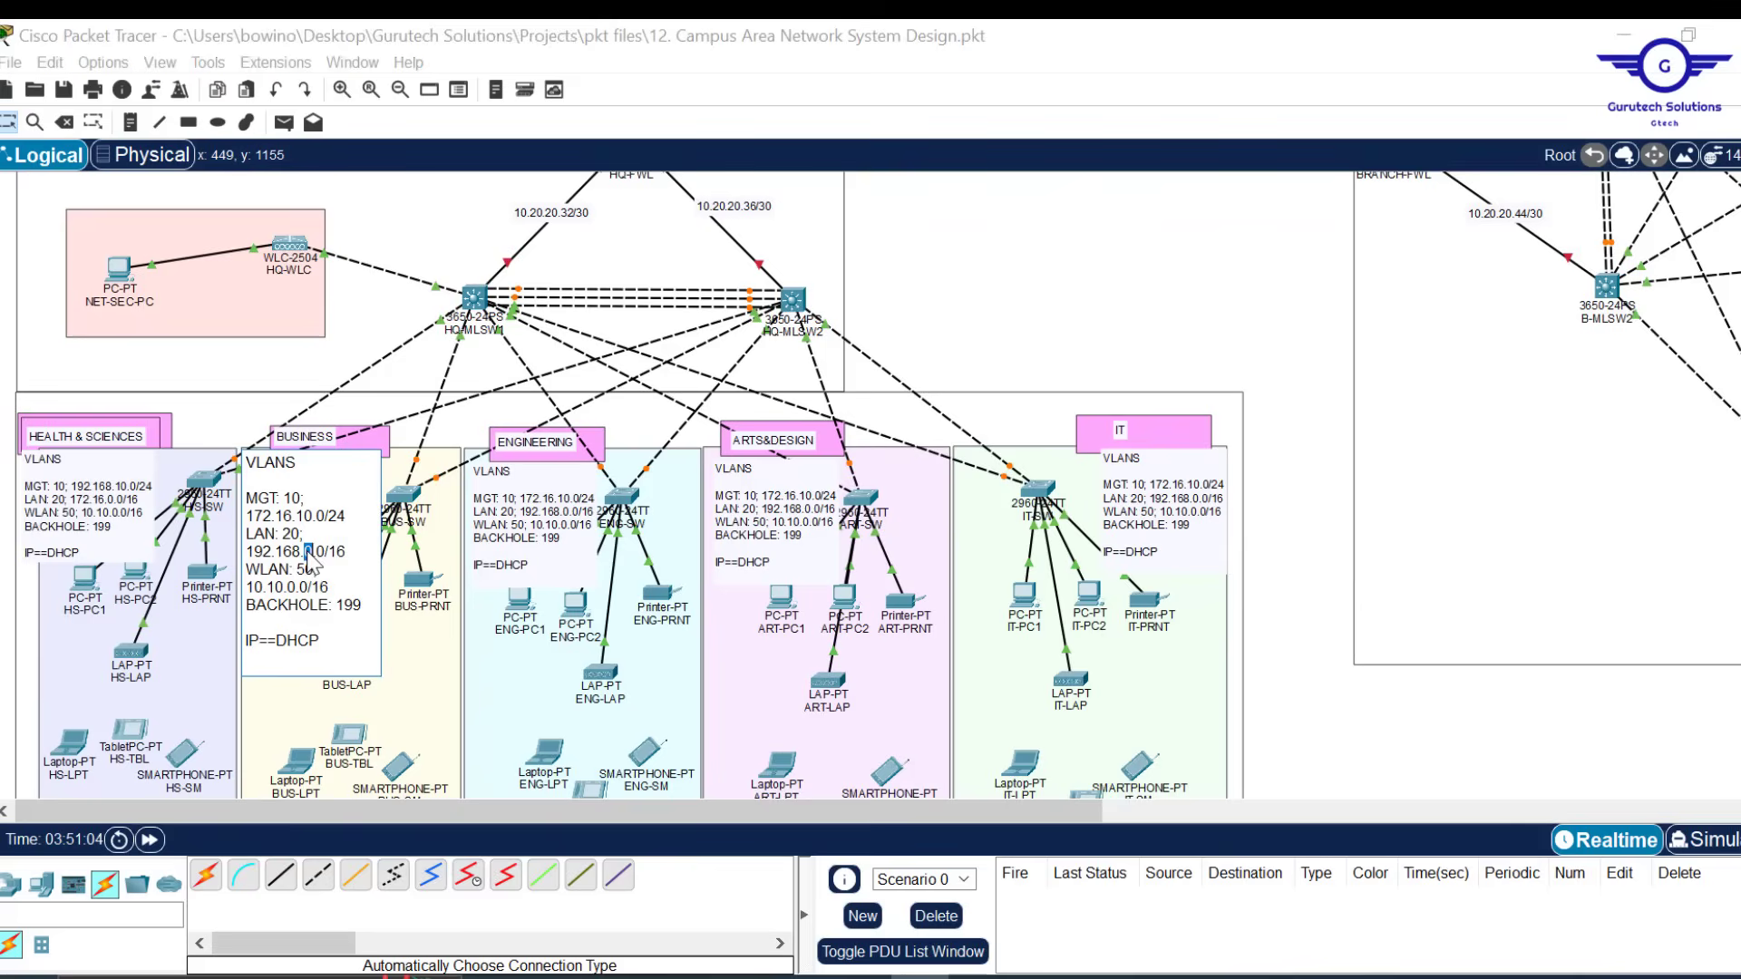
pyautogui.hotkey('ctrl', 'a')
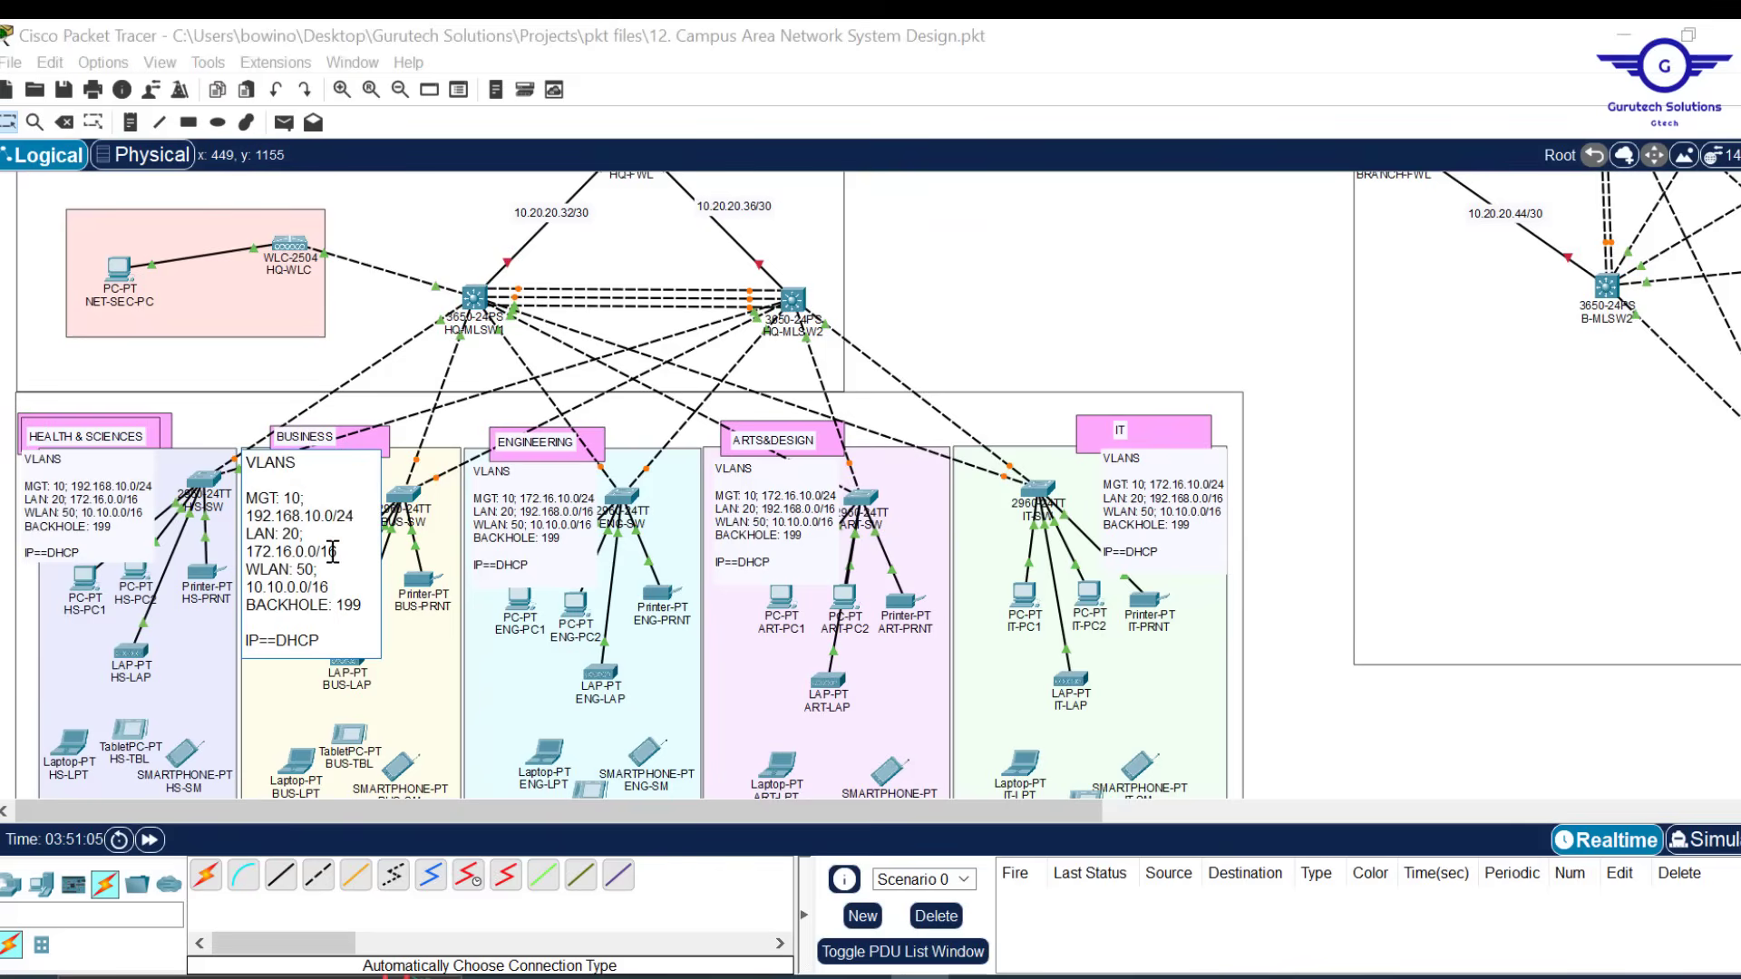
pyautogui.click(517, 554)
pyautogui.hotkey('ctrl', 'a')
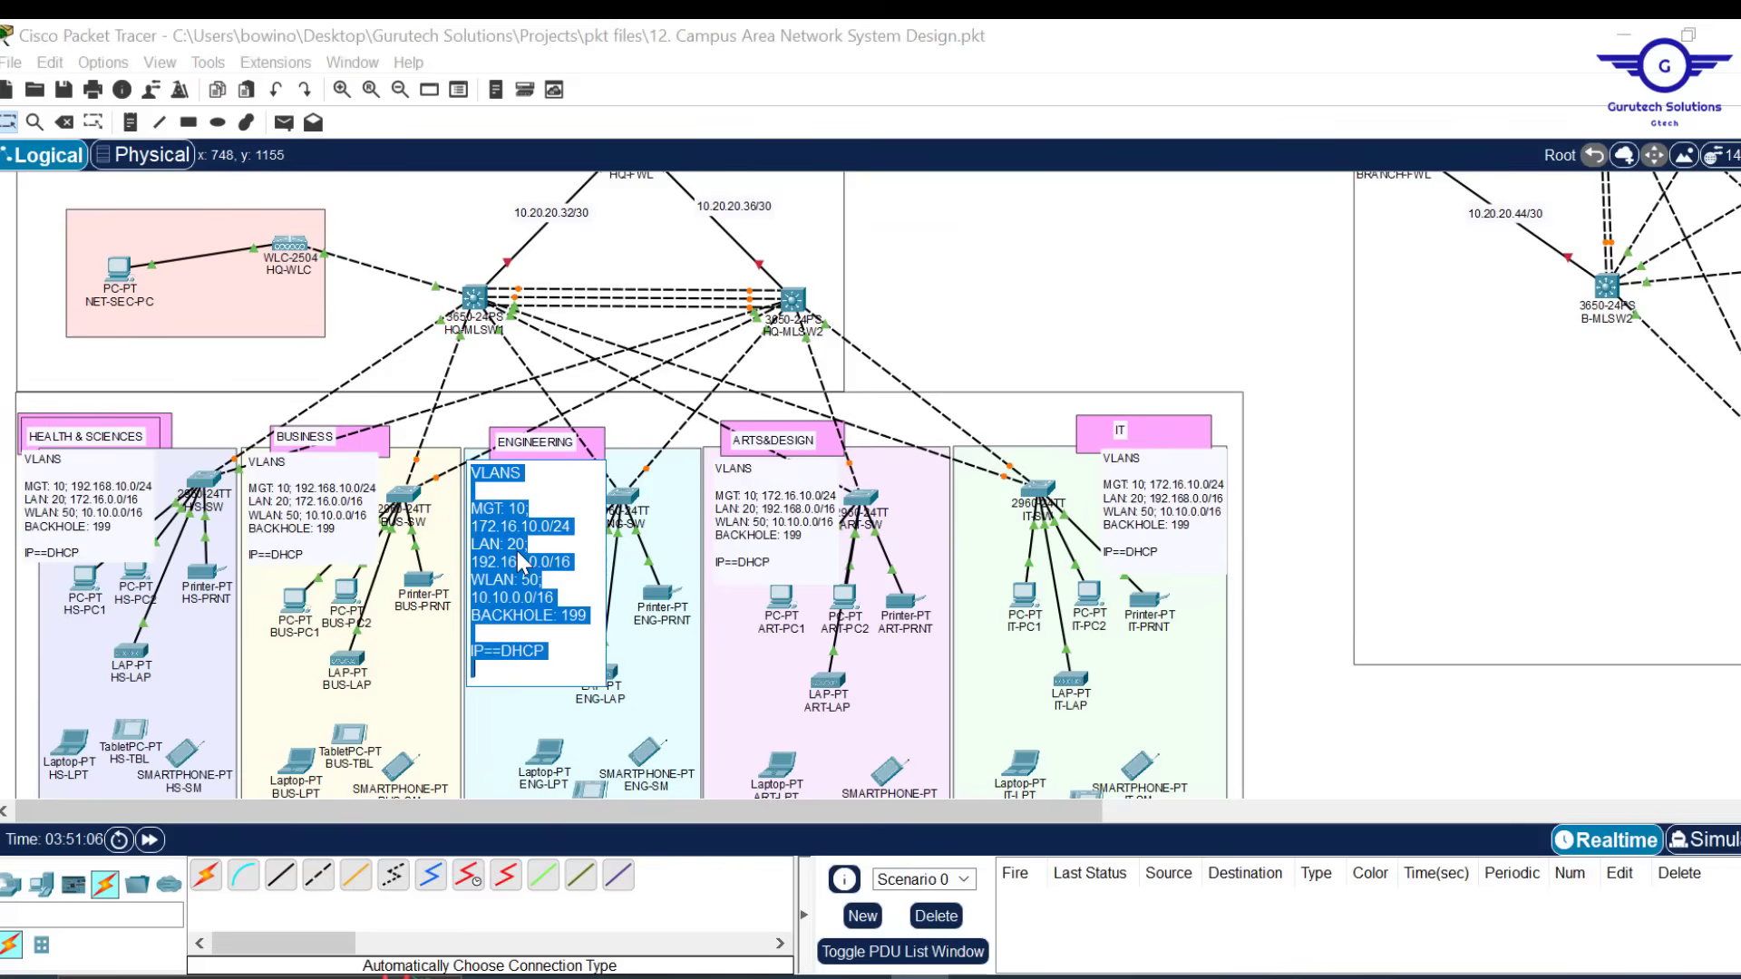
pyautogui.hotkey('ctrl', 'v')
pyautogui.click(780, 563)
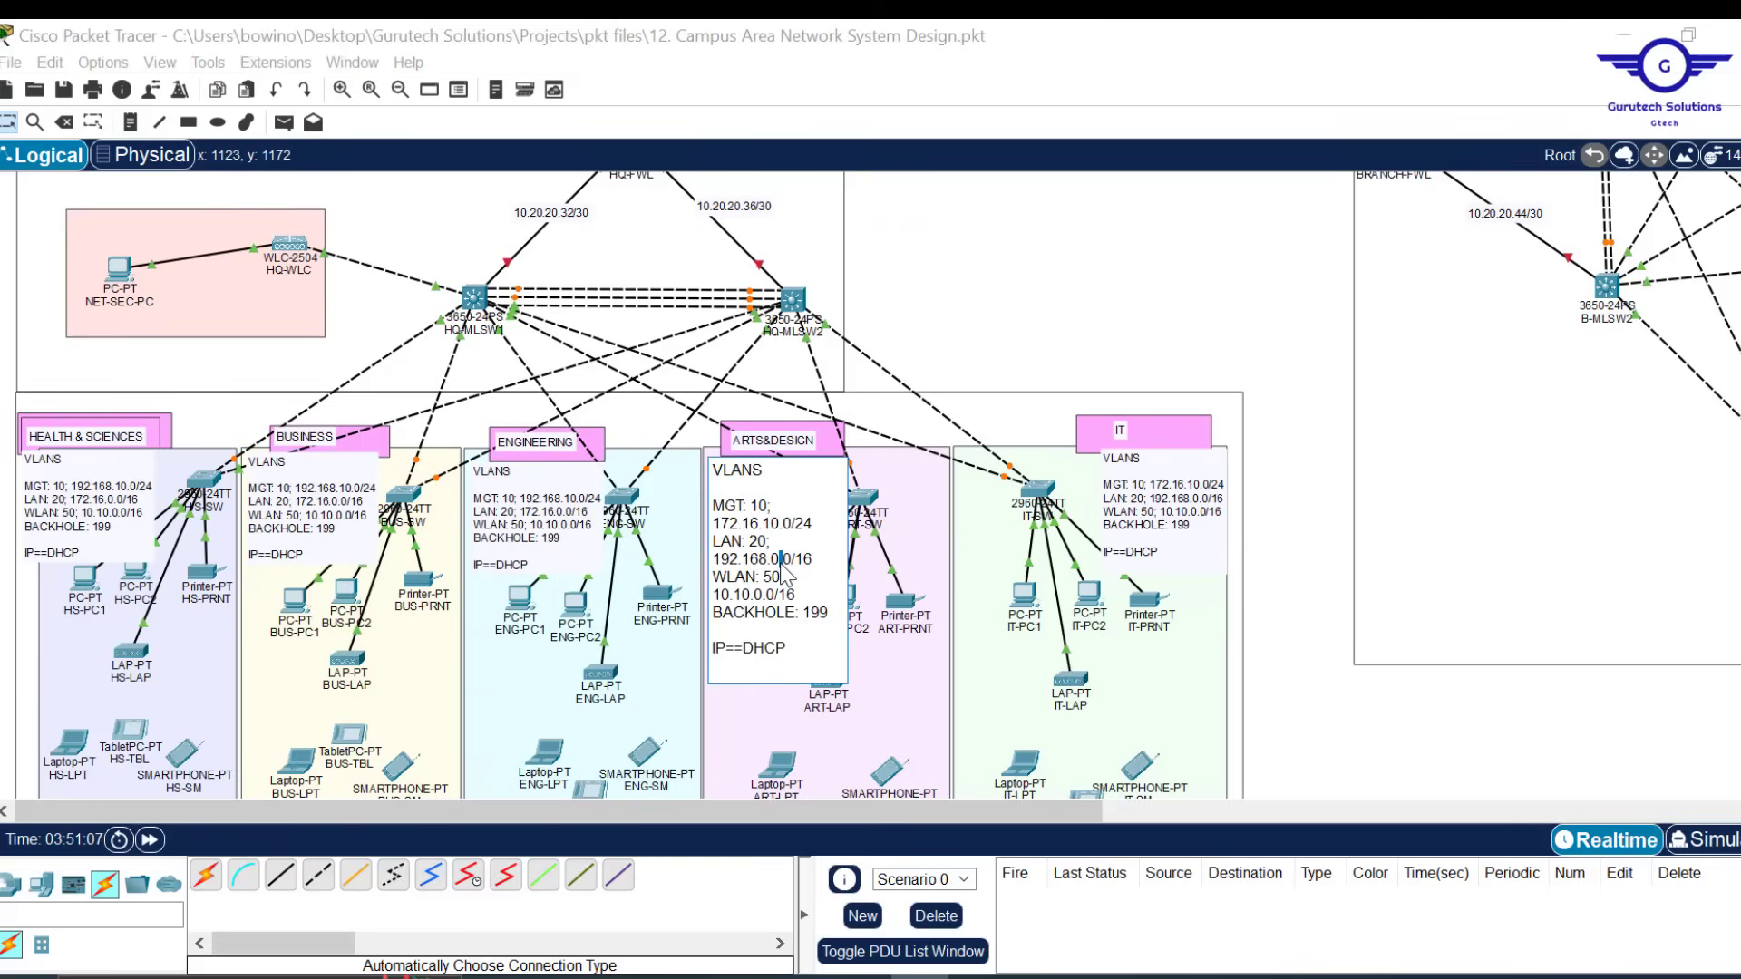
pyautogui.hotkey('ctrl', 'a')
pyautogui.hotkey('ctrl', 'v')
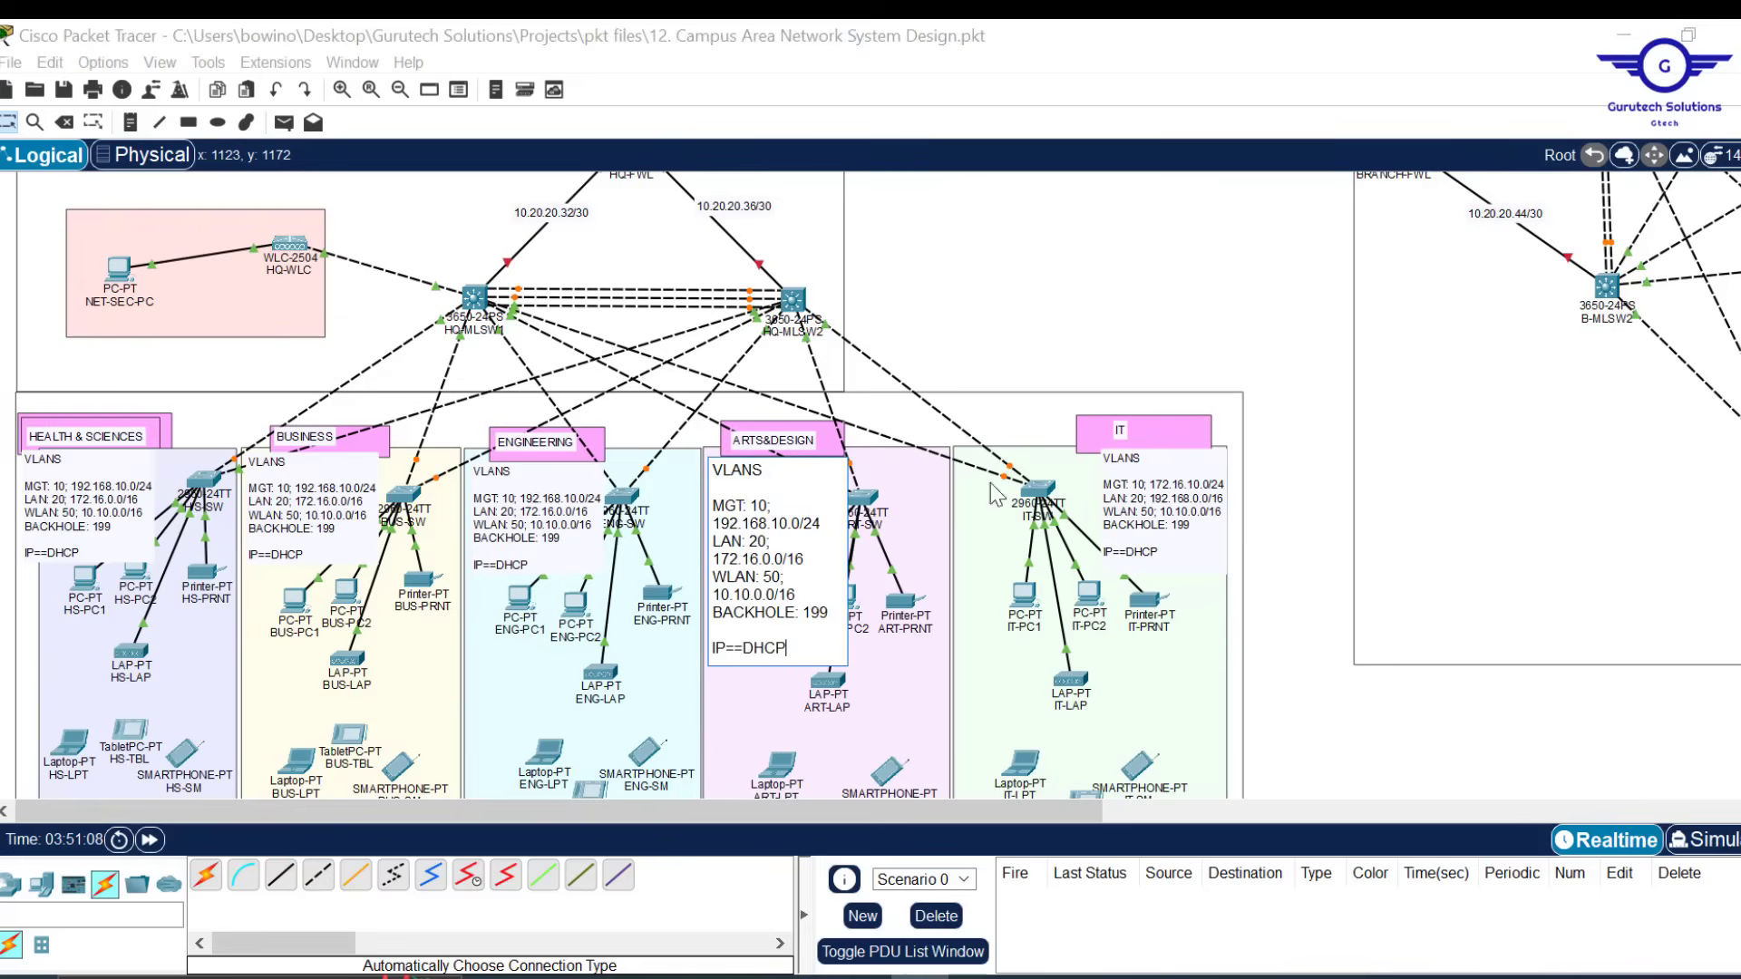
pyautogui.click(1182, 542)
pyautogui.hotkey('ctrl', 'a')
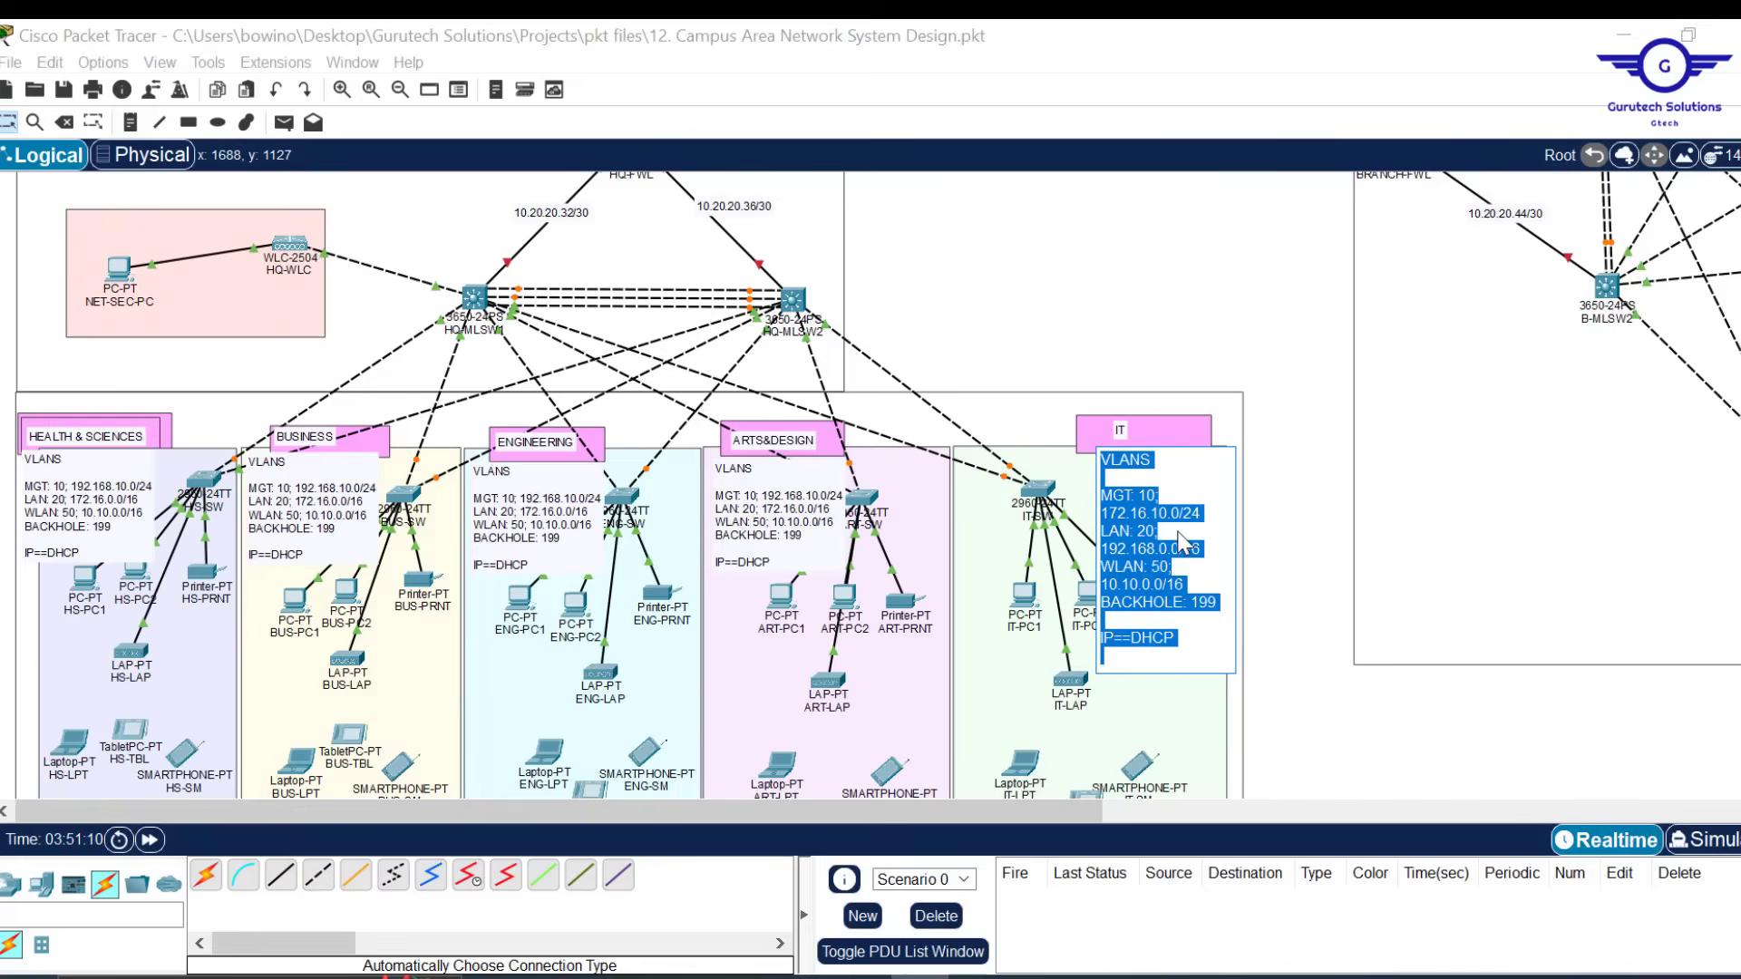
pyautogui.hotkey('ctrl', 'v')
pyautogui.click(1299, 671)
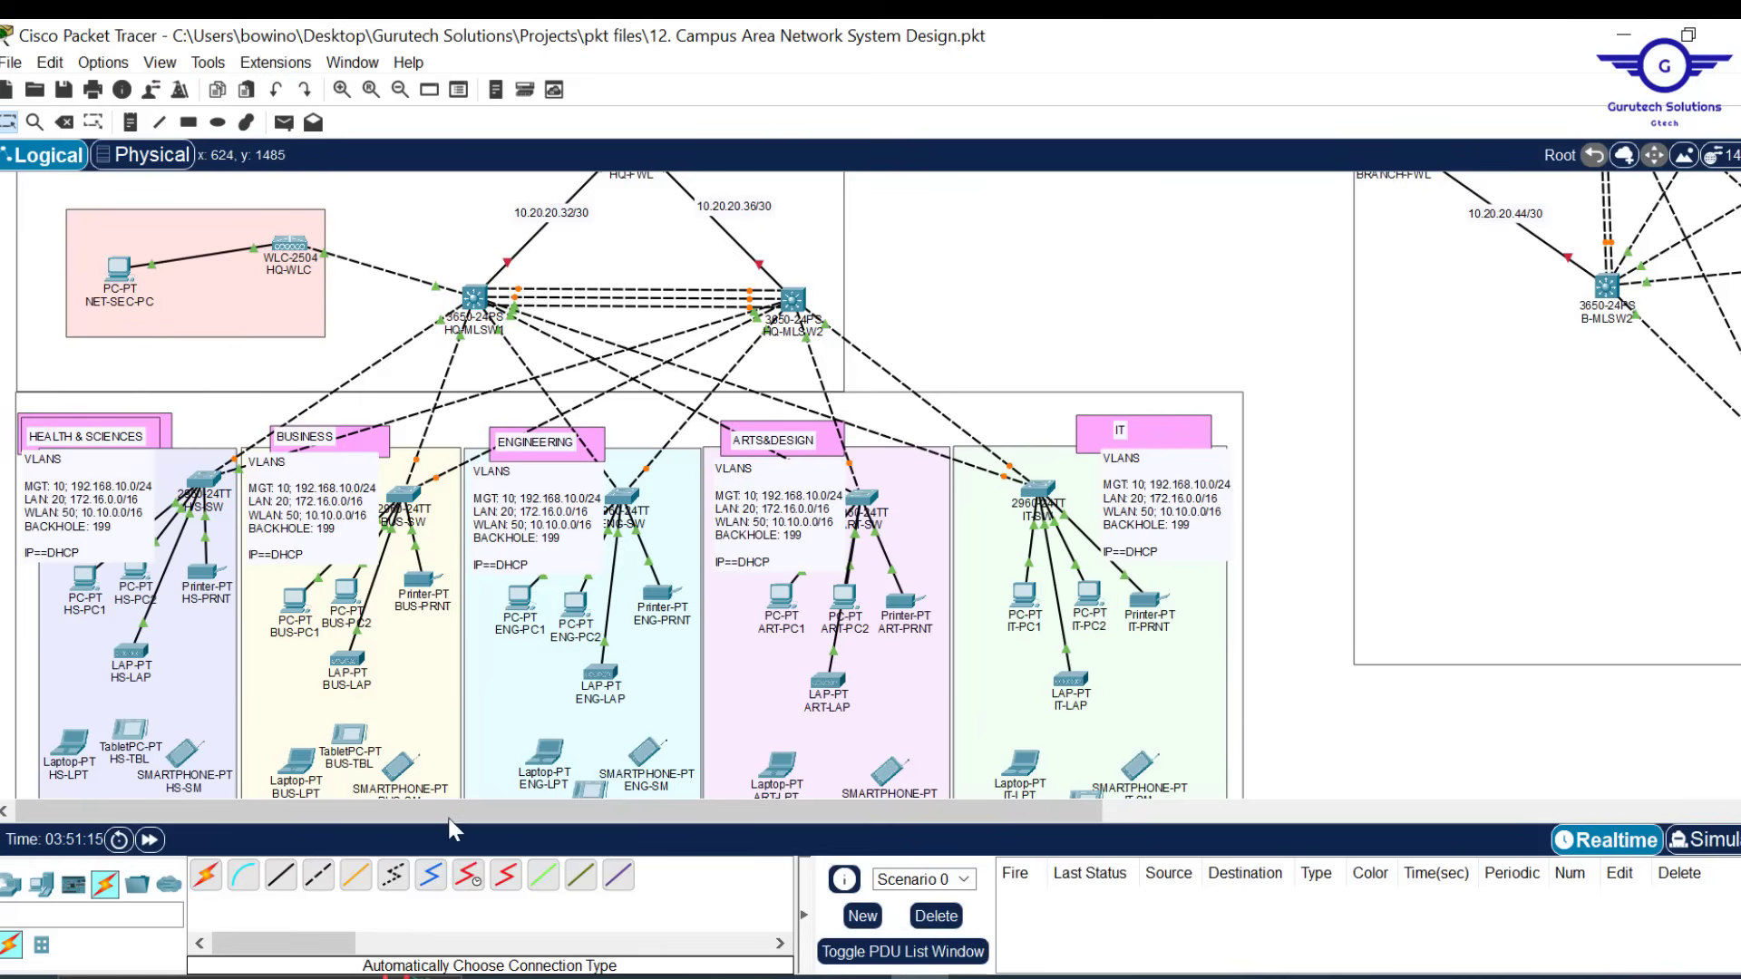
pyautogui.moveTo(455, 808); pyautogui.dragTo(1011, 787)
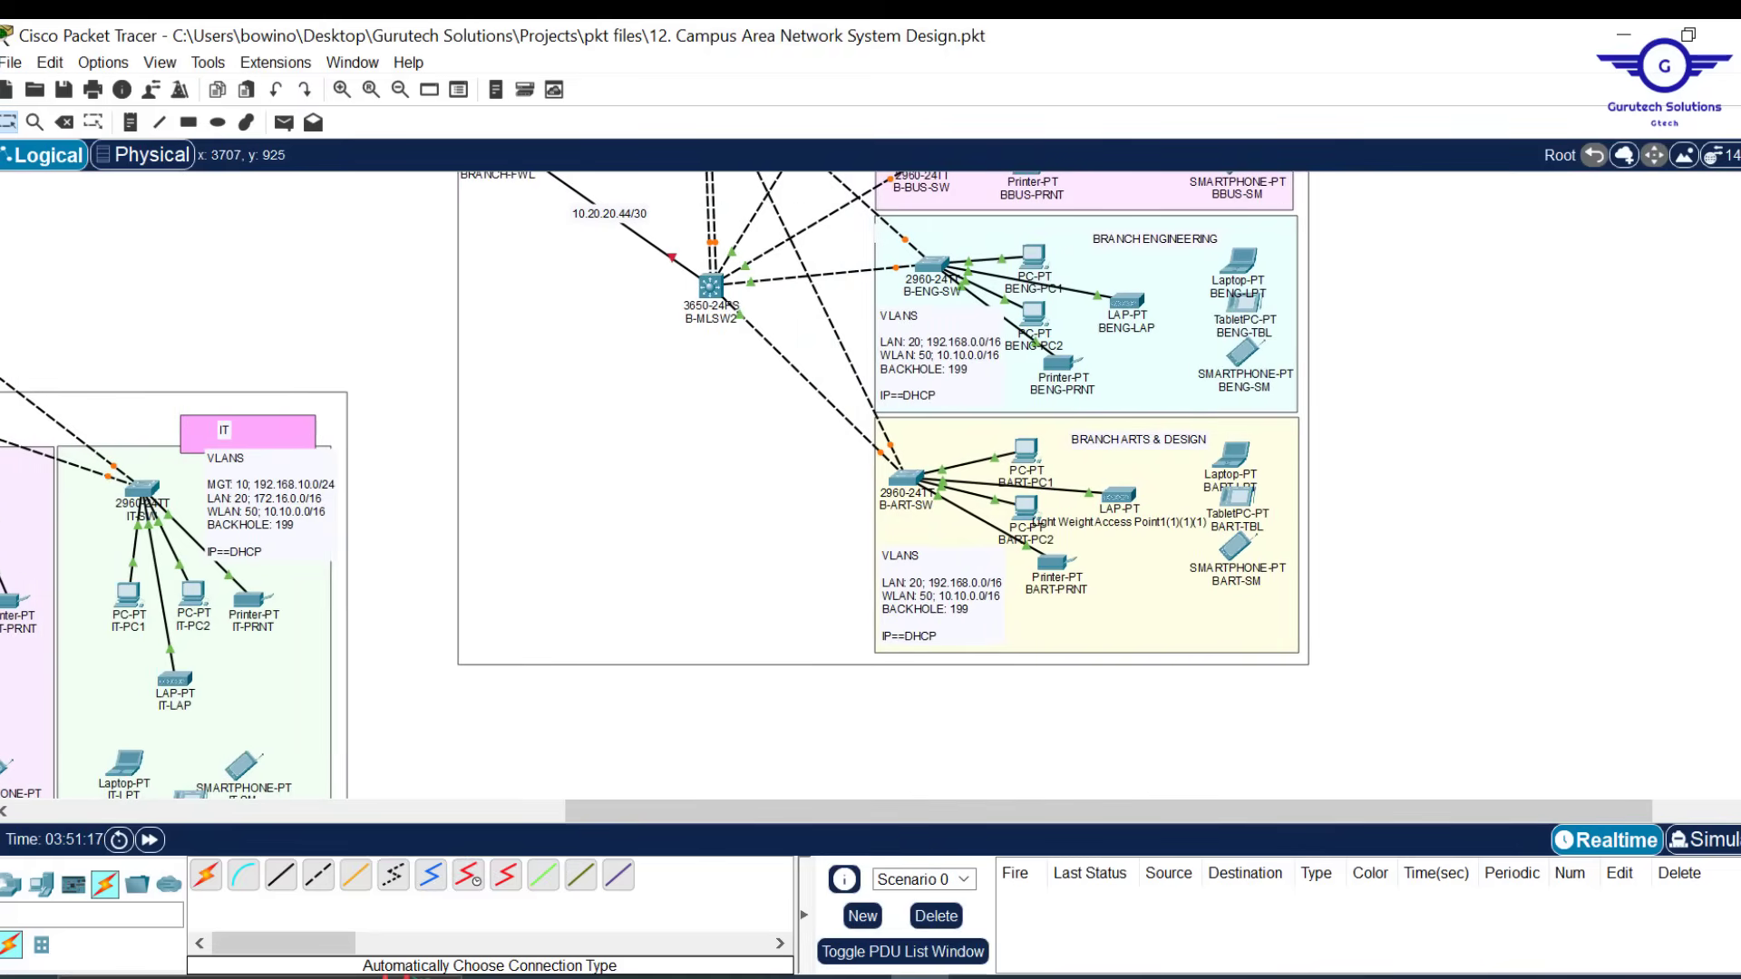
# Paste the corrected VLAN text into the B-ART-SW note and delete its MGT line
pyautogui.scroll(2, 910, 671)
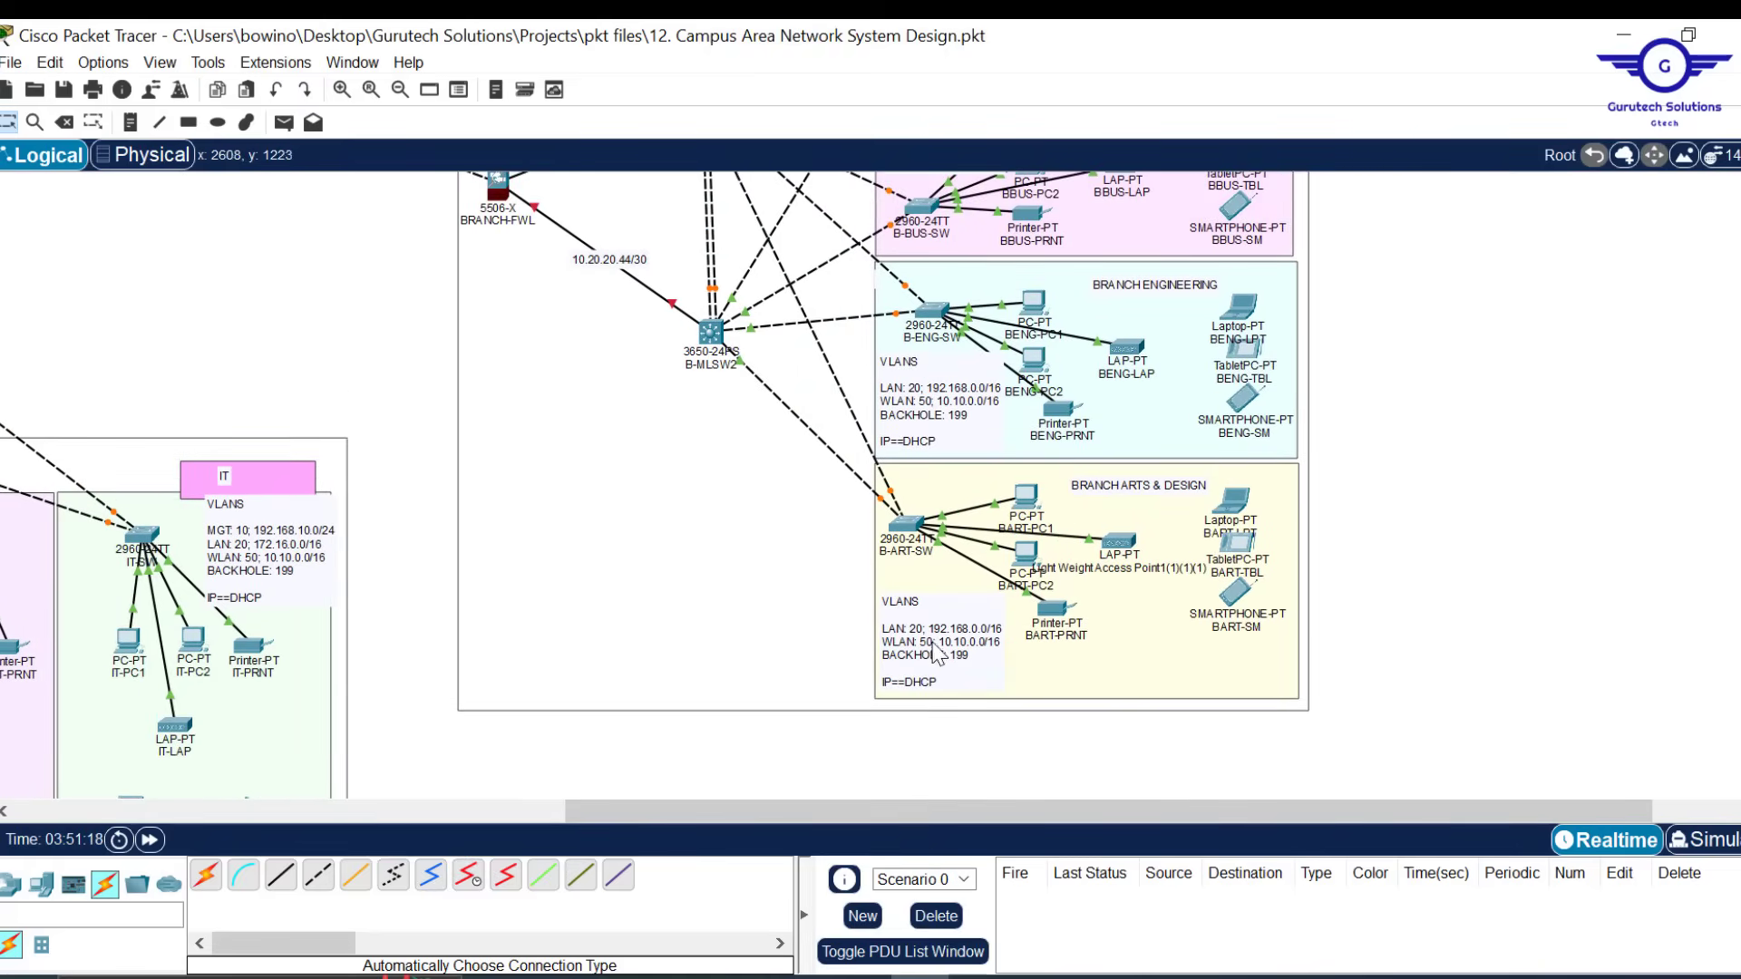
pyautogui.doubleClick(938, 680)
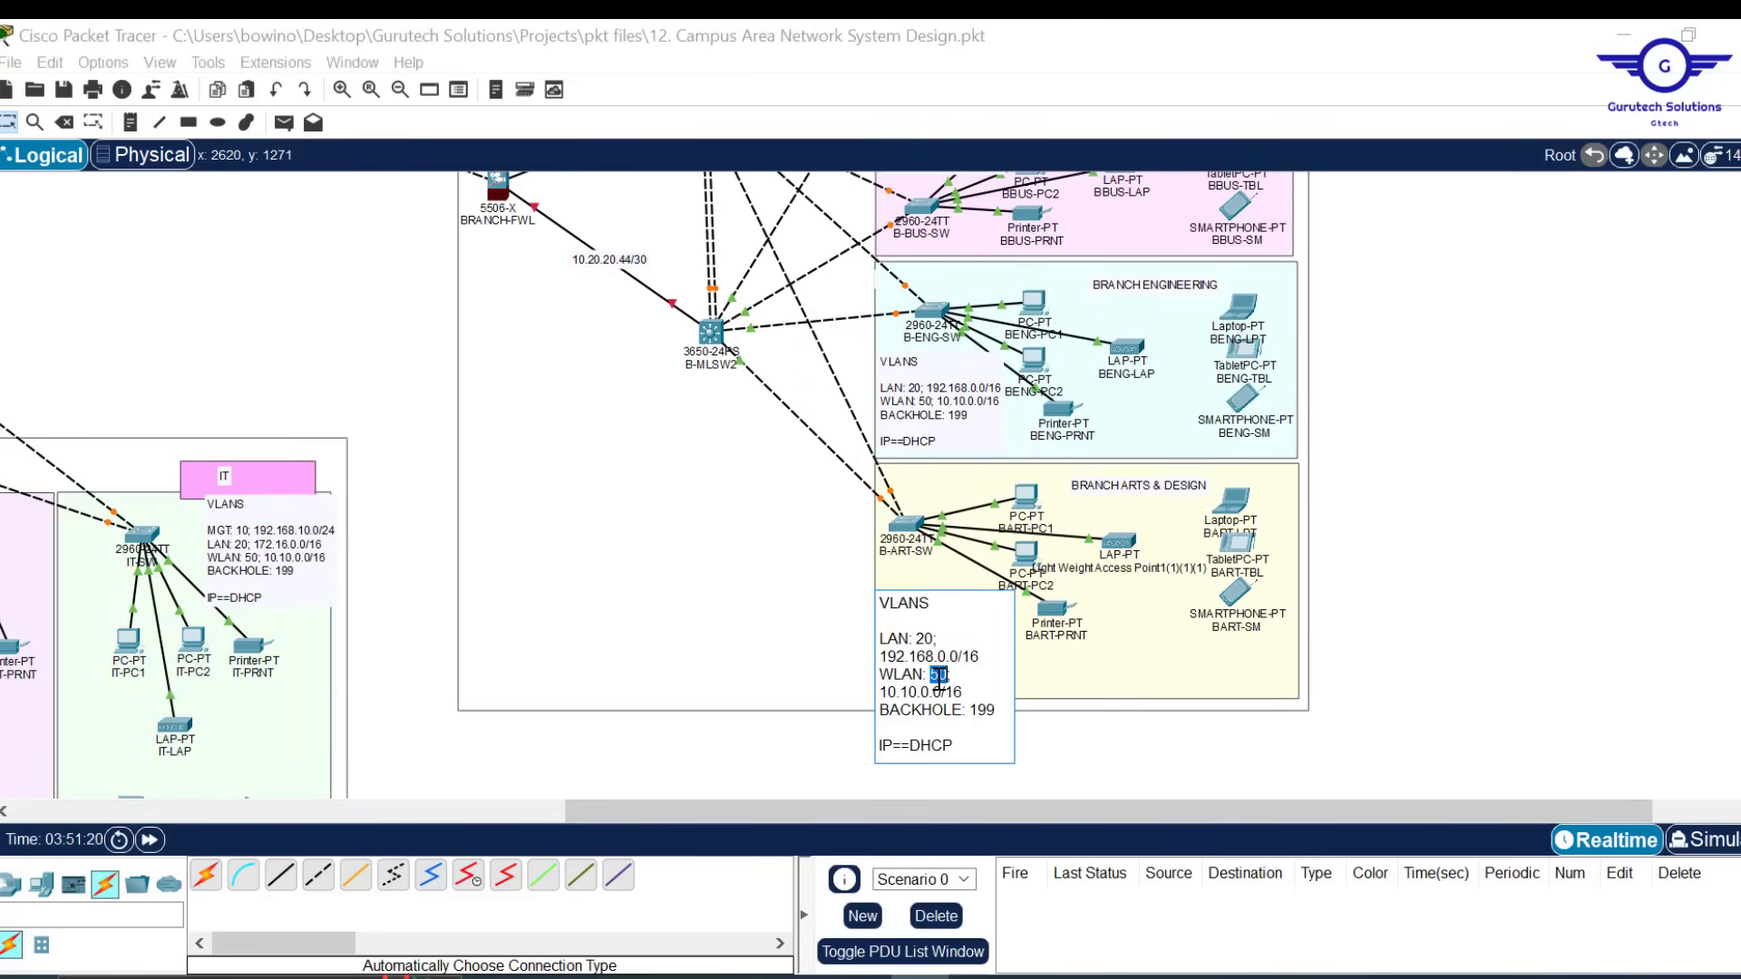
pyautogui.moveTo(943, 736); pyautogui.dragTo(871, 608)
pyautogui.hotkey('ctrl', 'v')
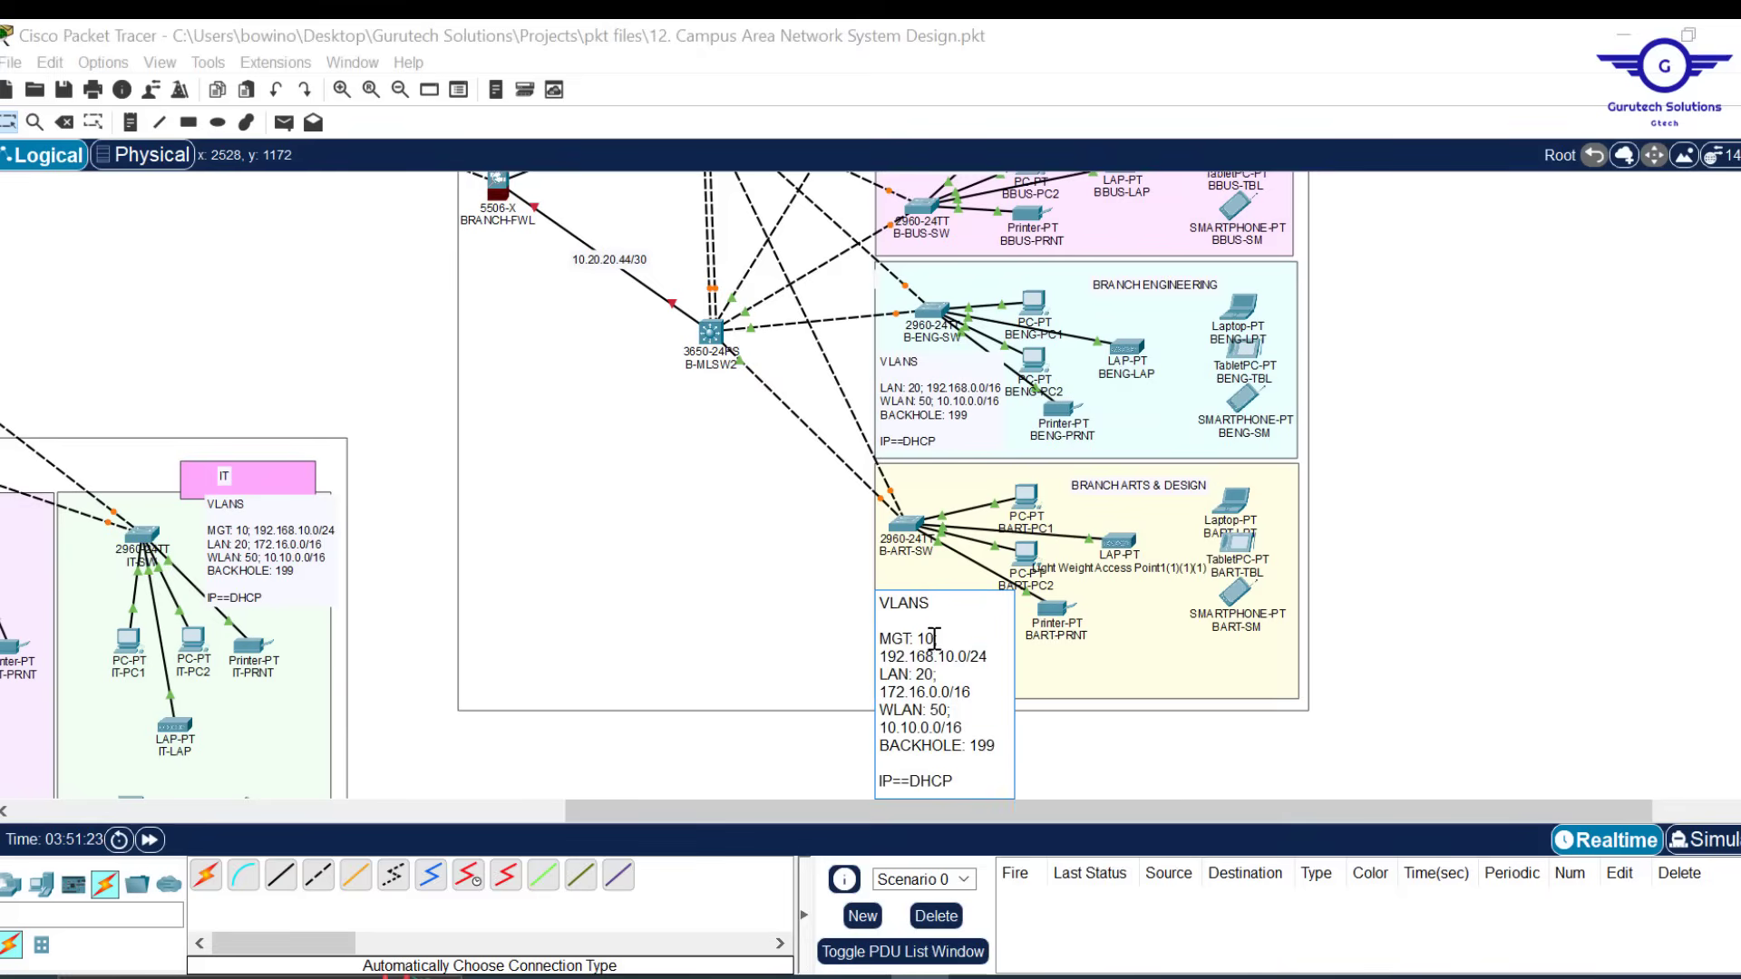
pyautogui.moveTo(988, 656); pyautogui.dragTo(863, 632)
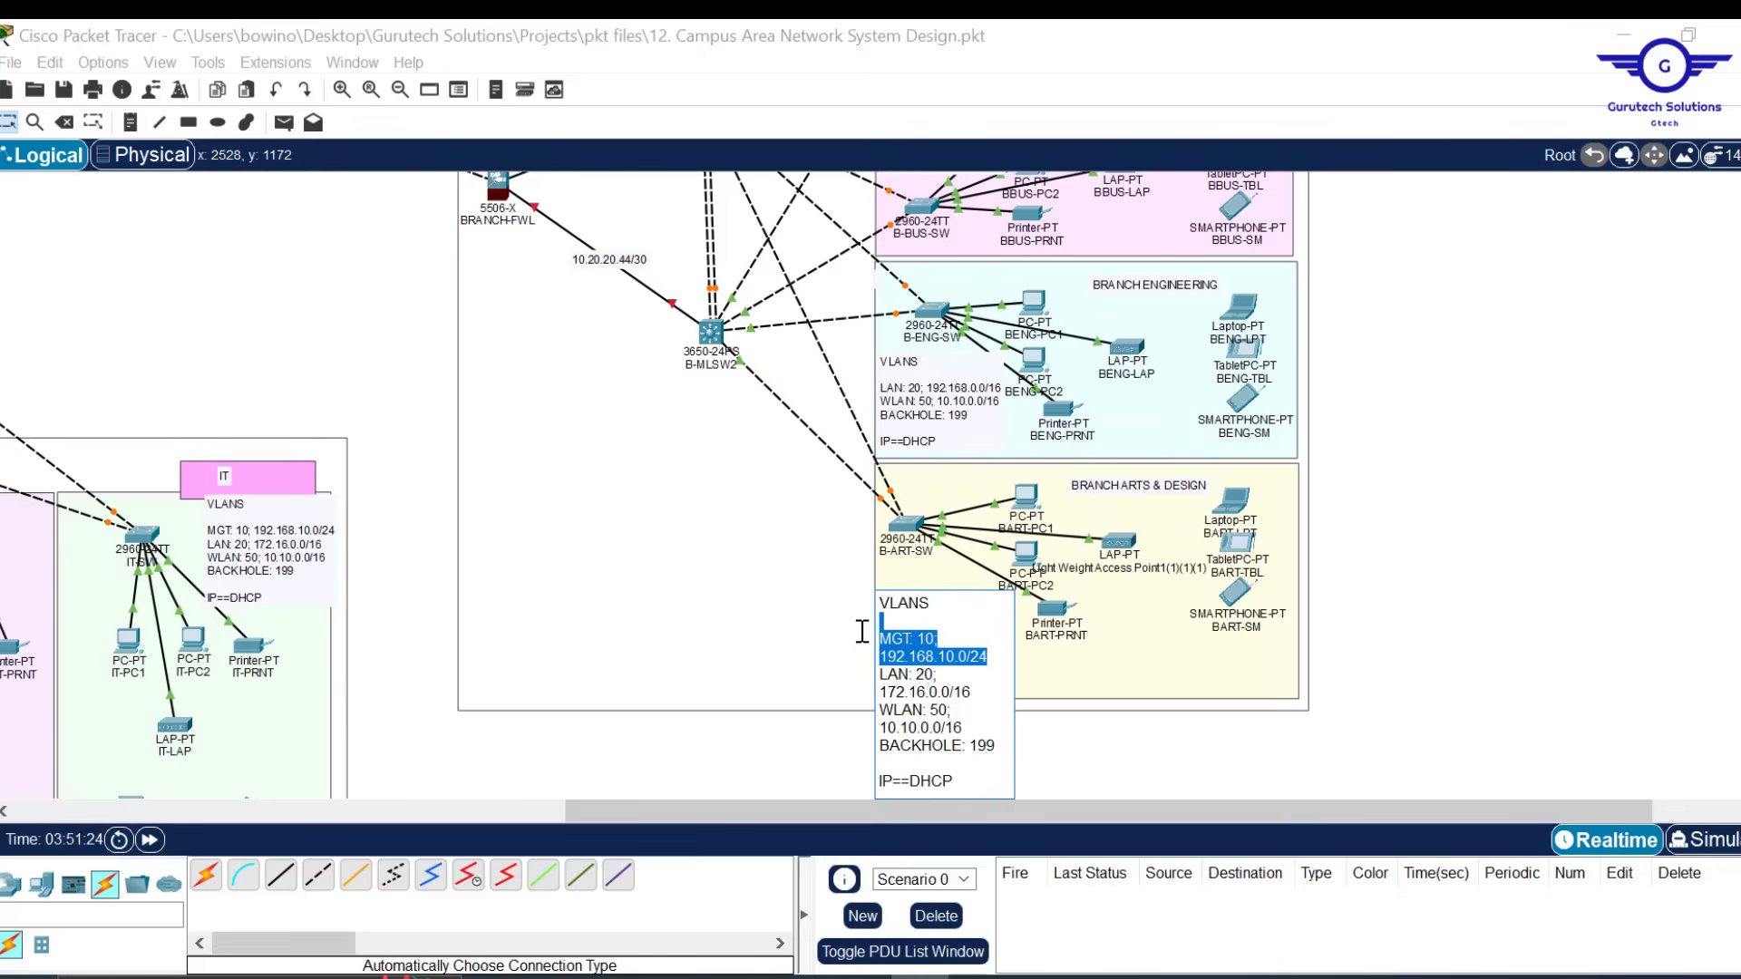
pyautogui.press('BackSpace')
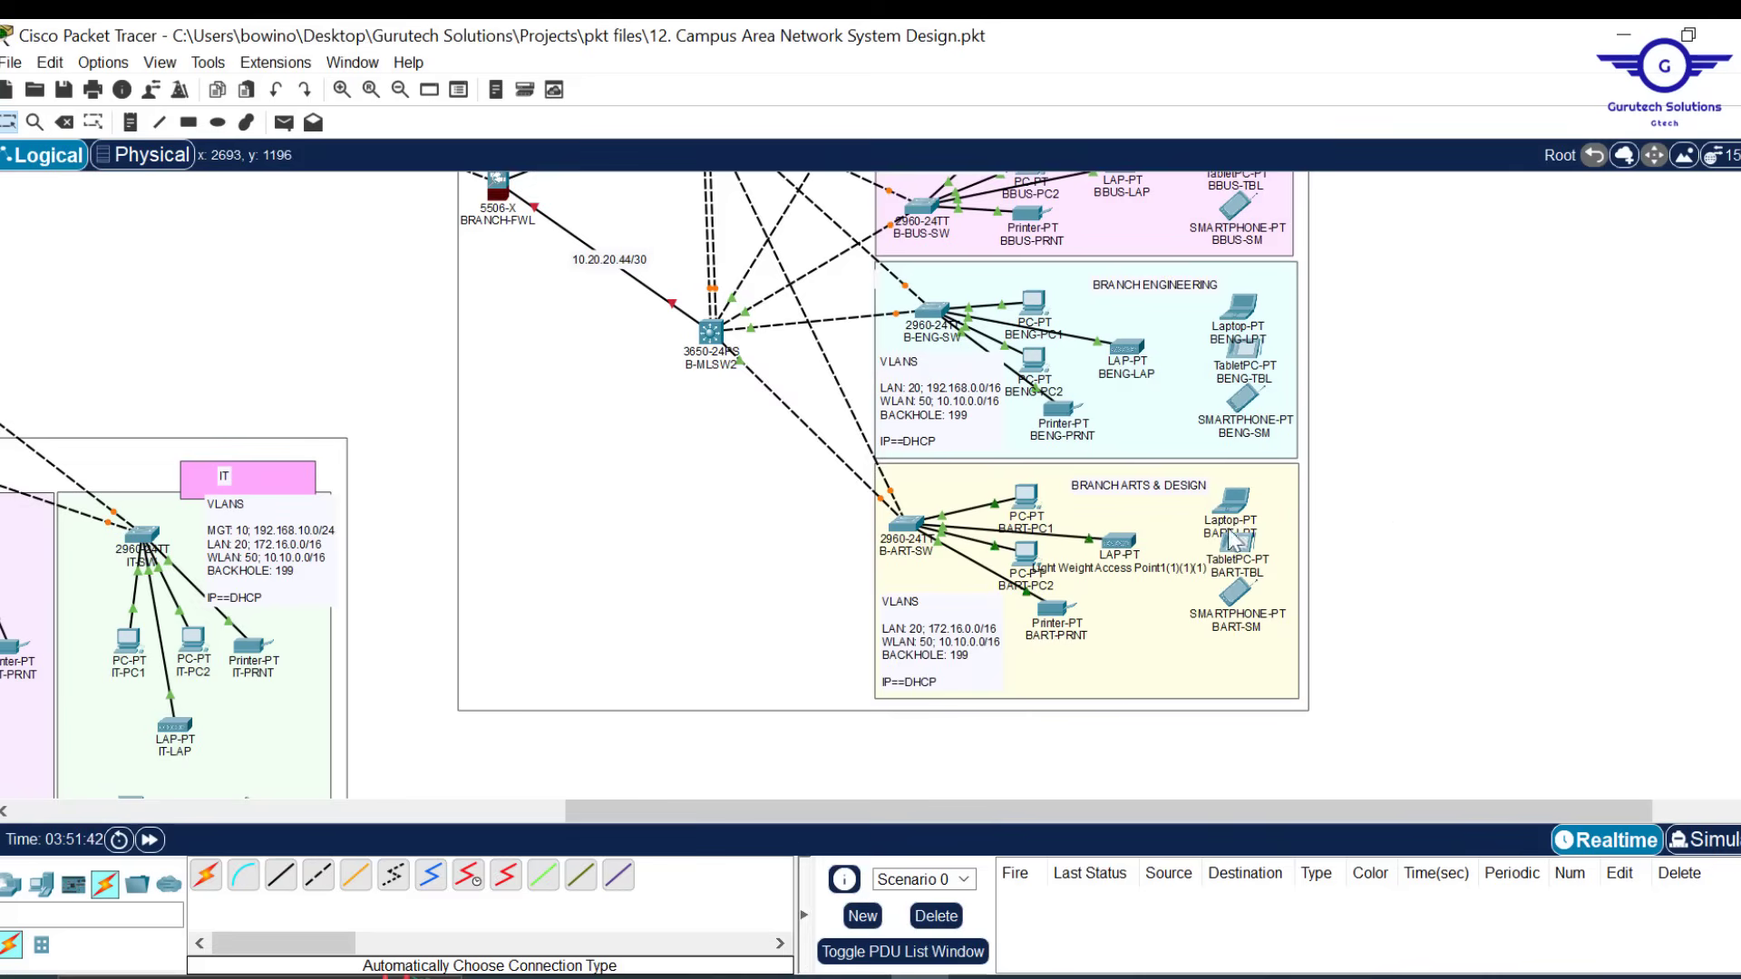
# Renumber the branch note's LAN VLAN to 60 and WLAN VLAN to 90
pyautogui.scroll(3, 1414, 526)
pyautogui.scroll(-3, 1414, 526)
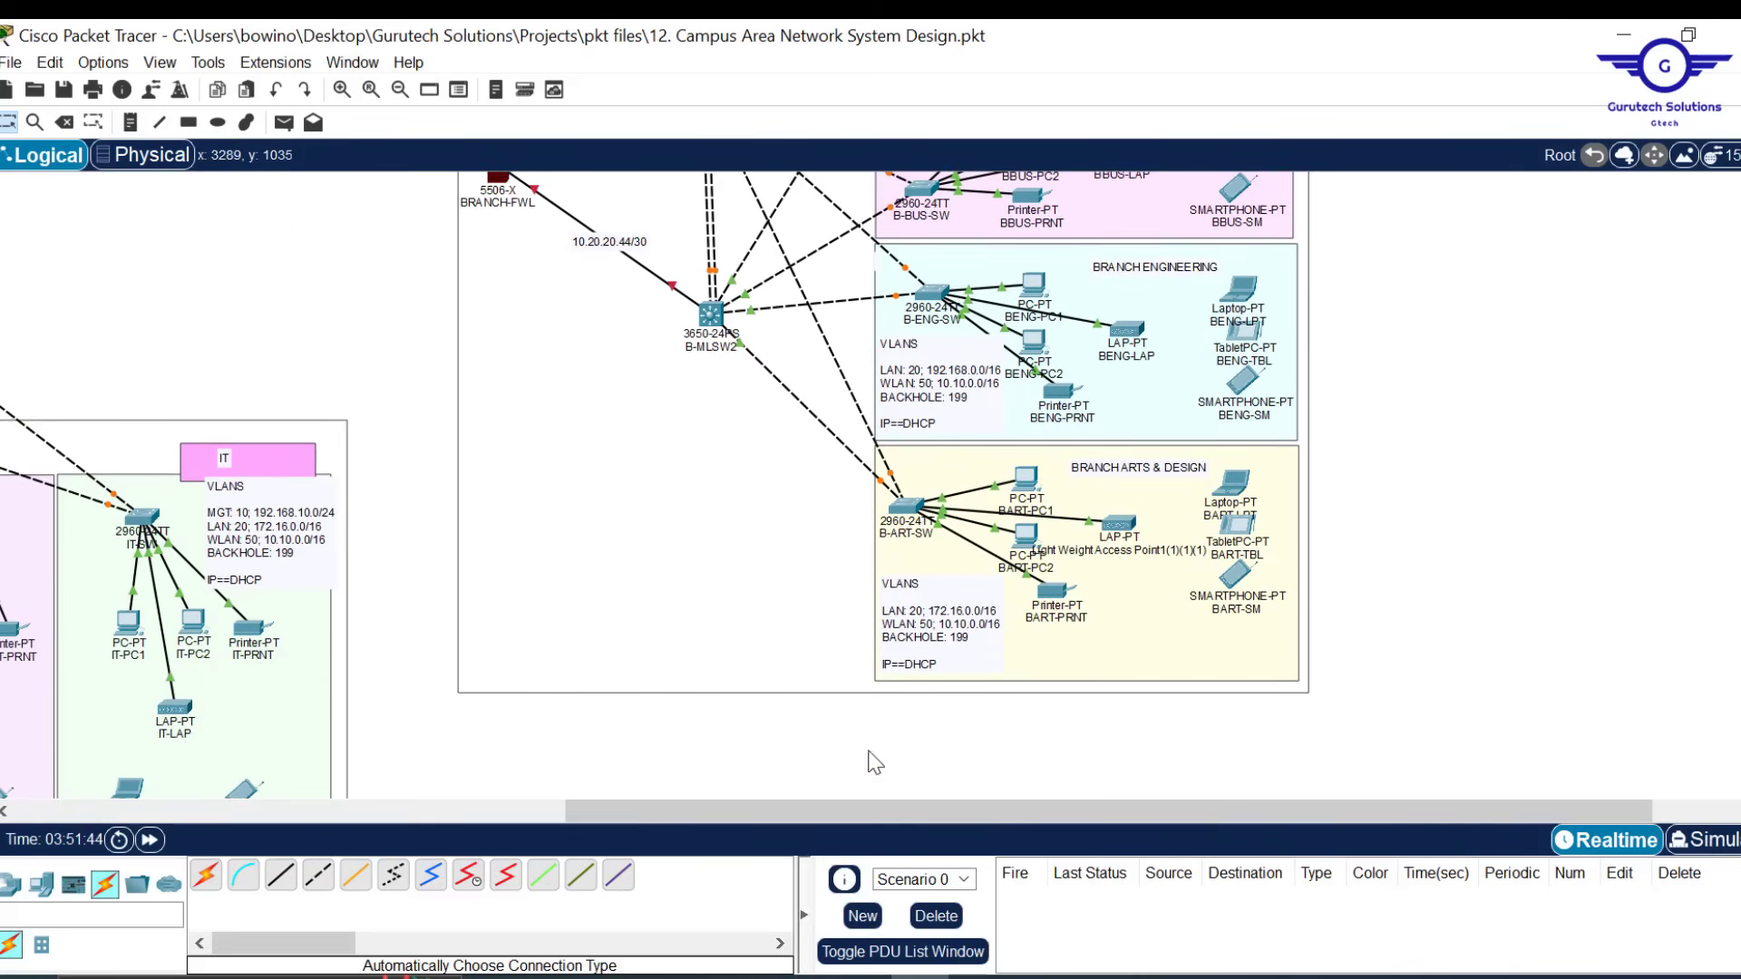
pyautogui.moveTo(853, 817); pyautogui.dragTo(628, 813)
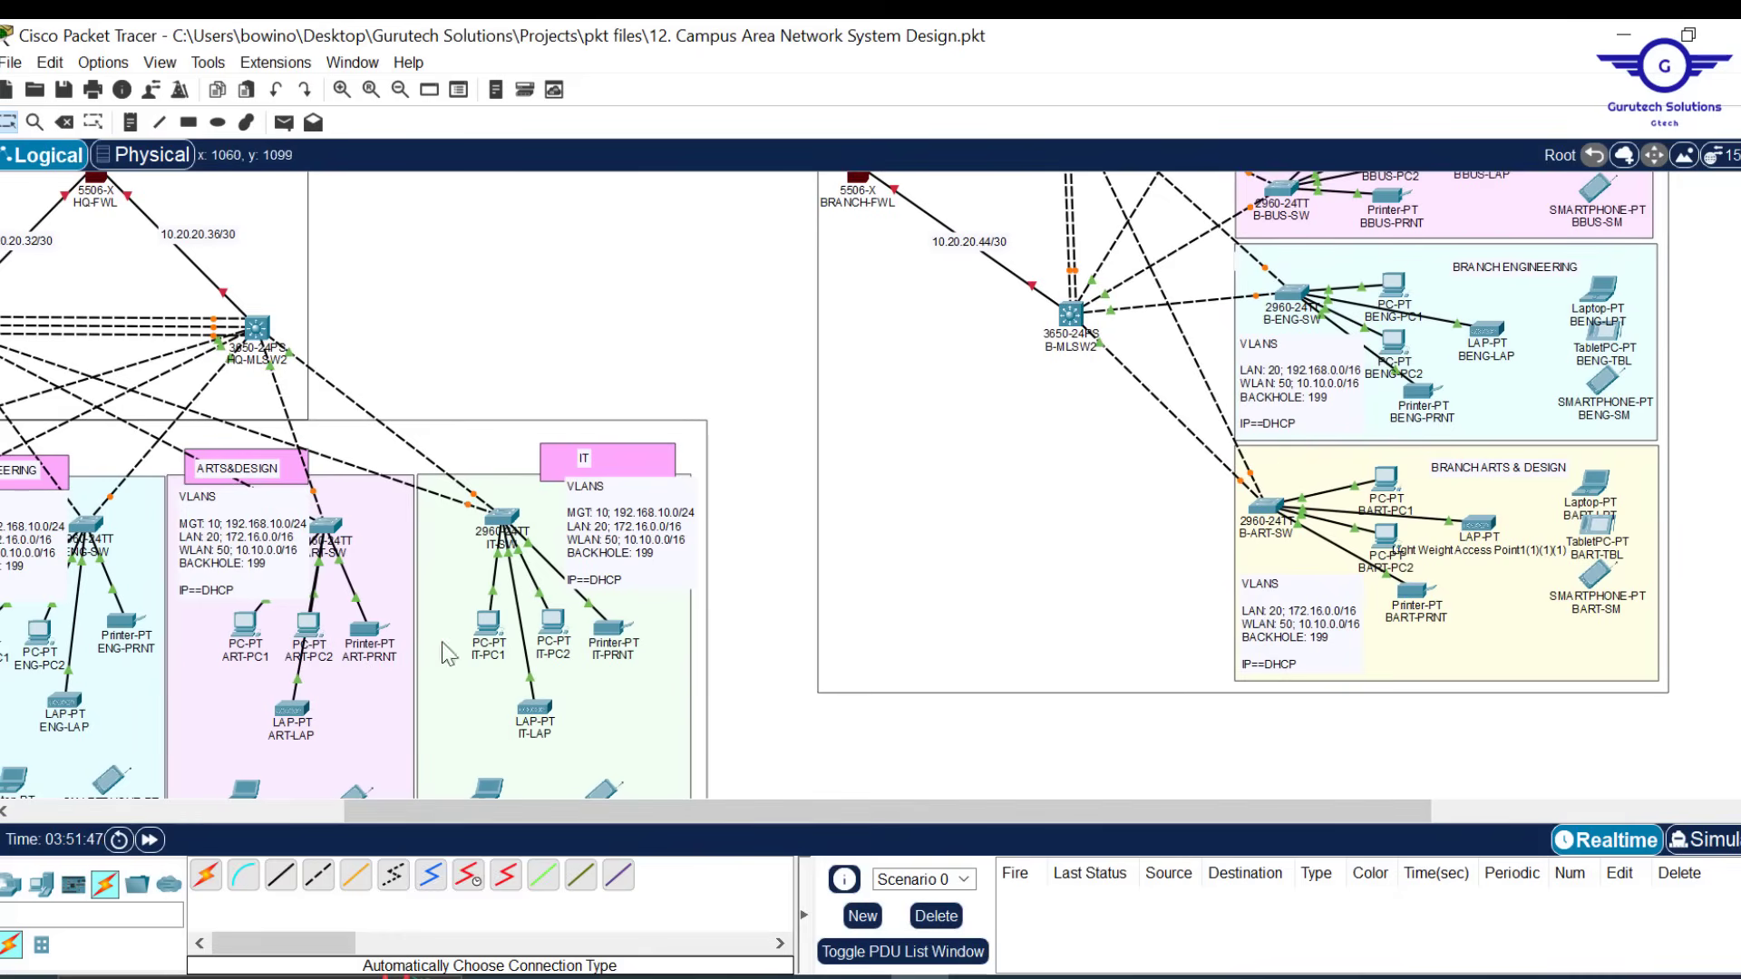
pyautogui.moveTo(916, 814); pyautogui.dragTo(1188, 810)
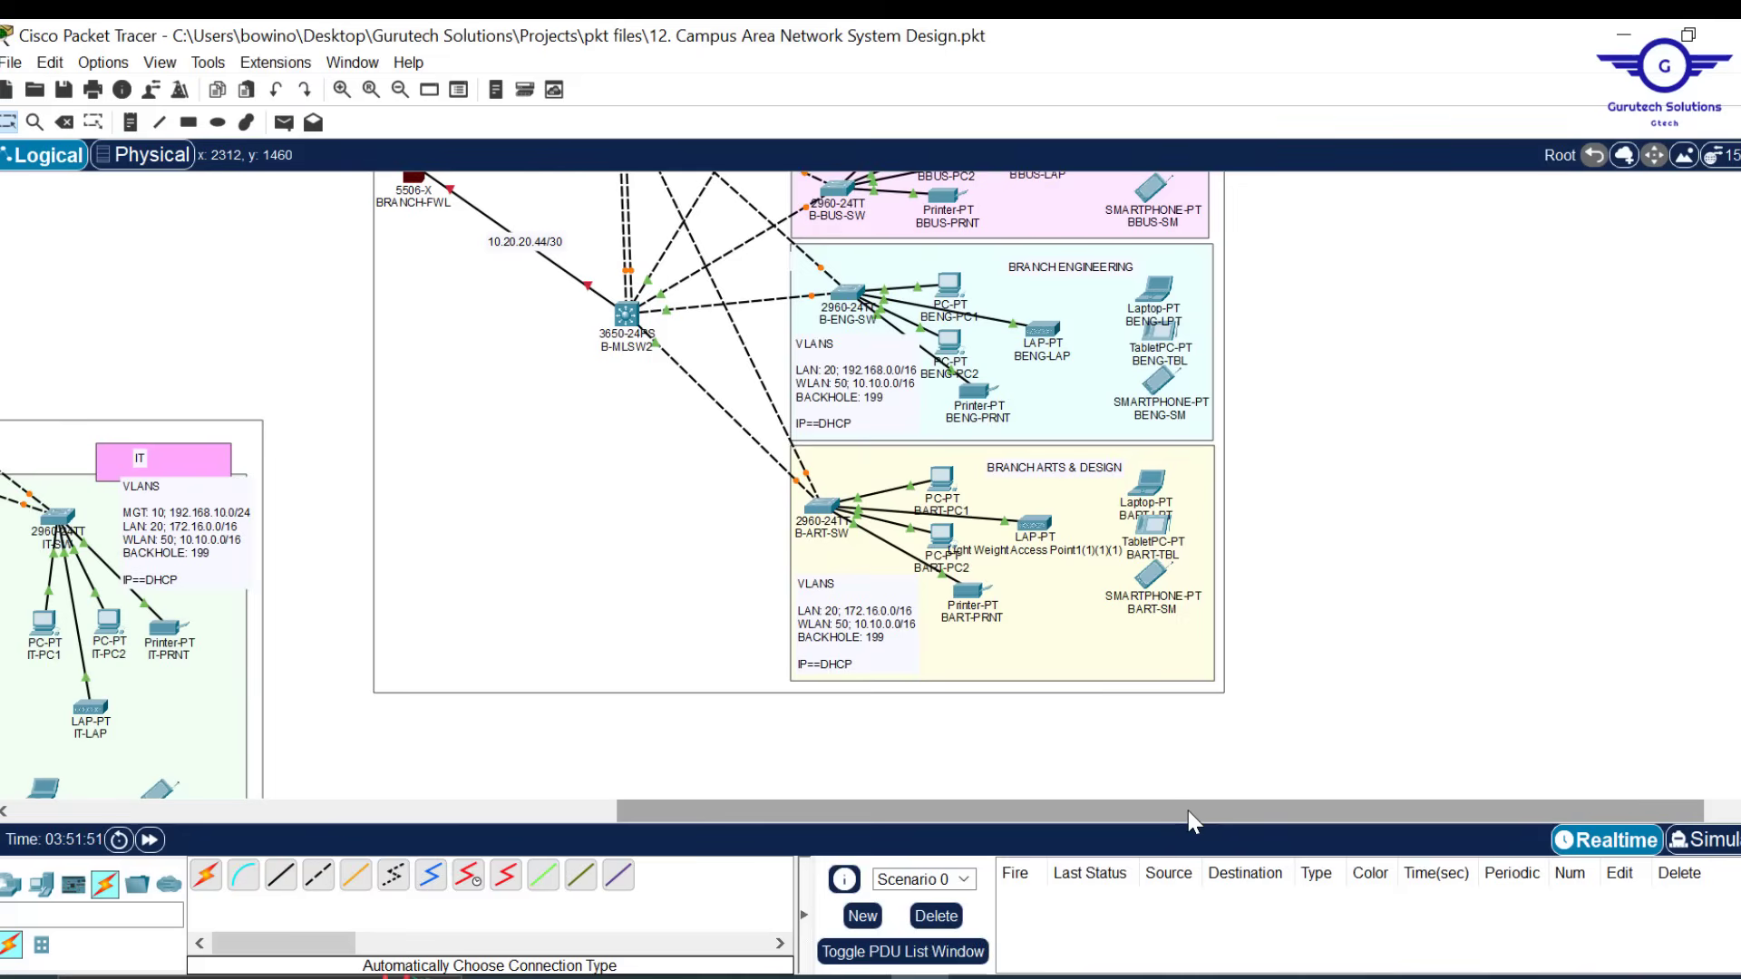
pyautogui.doubleClick(843, 623)
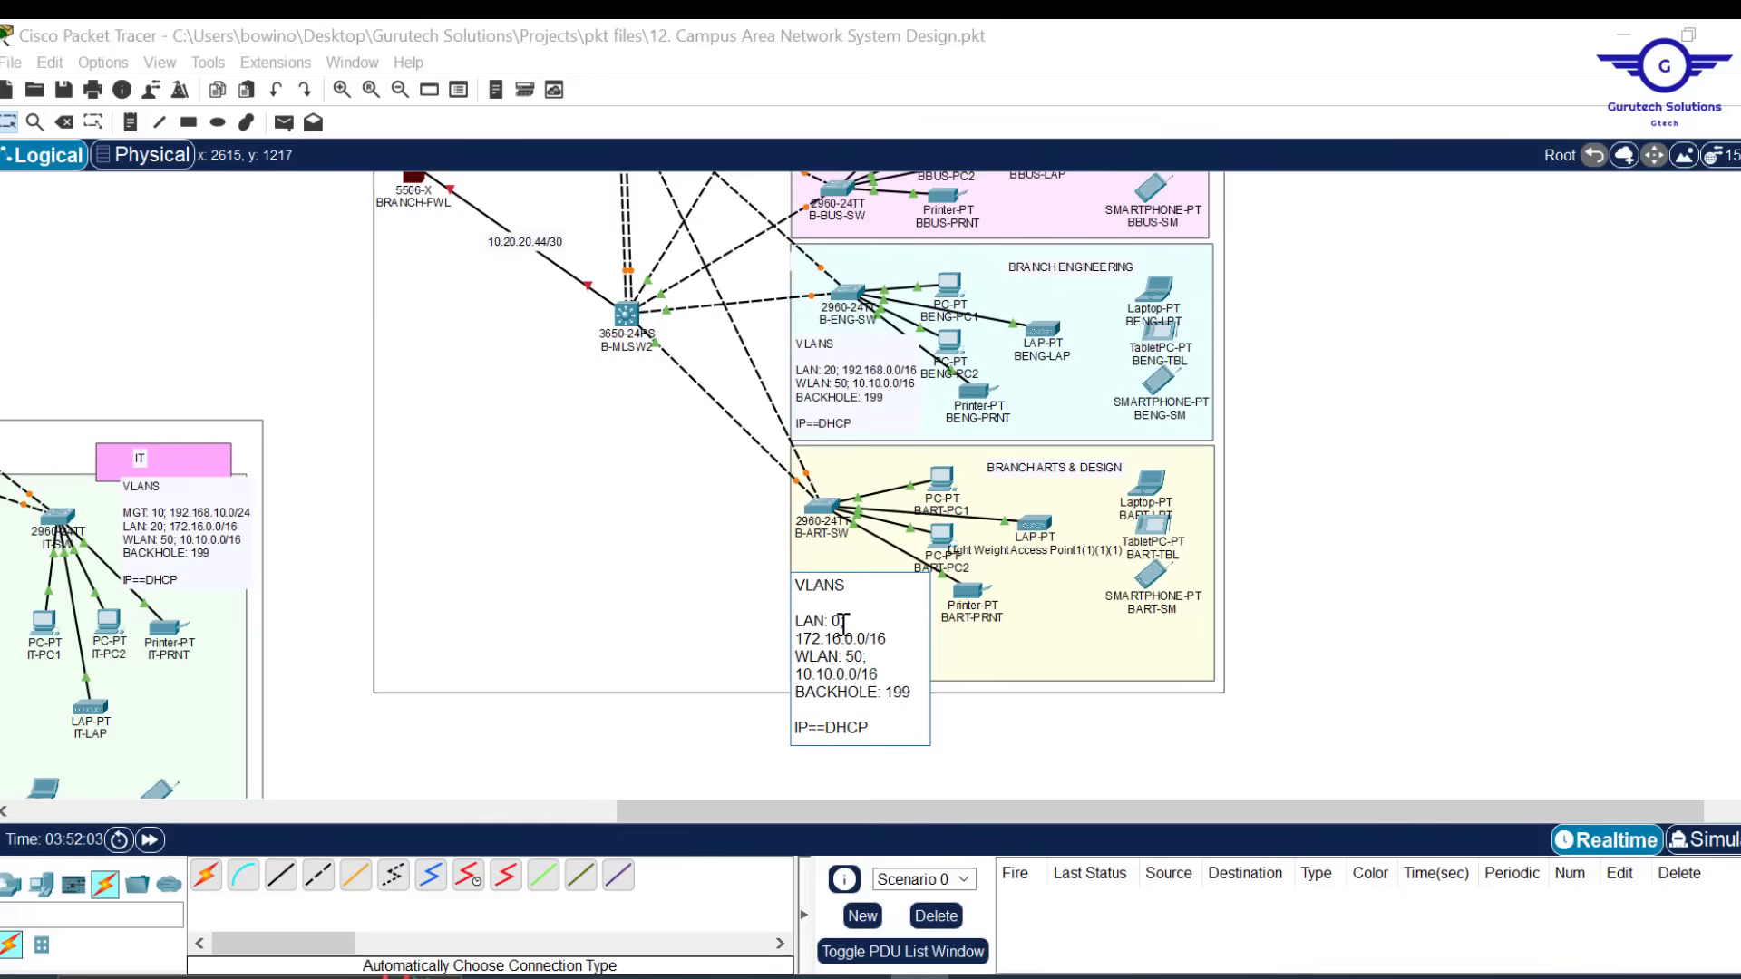
pyautogui.write('60')
pyautogui.press('BackSpace')
pyautogui.moveTo(914, 692); pyautogui.dragTo(799, 694)
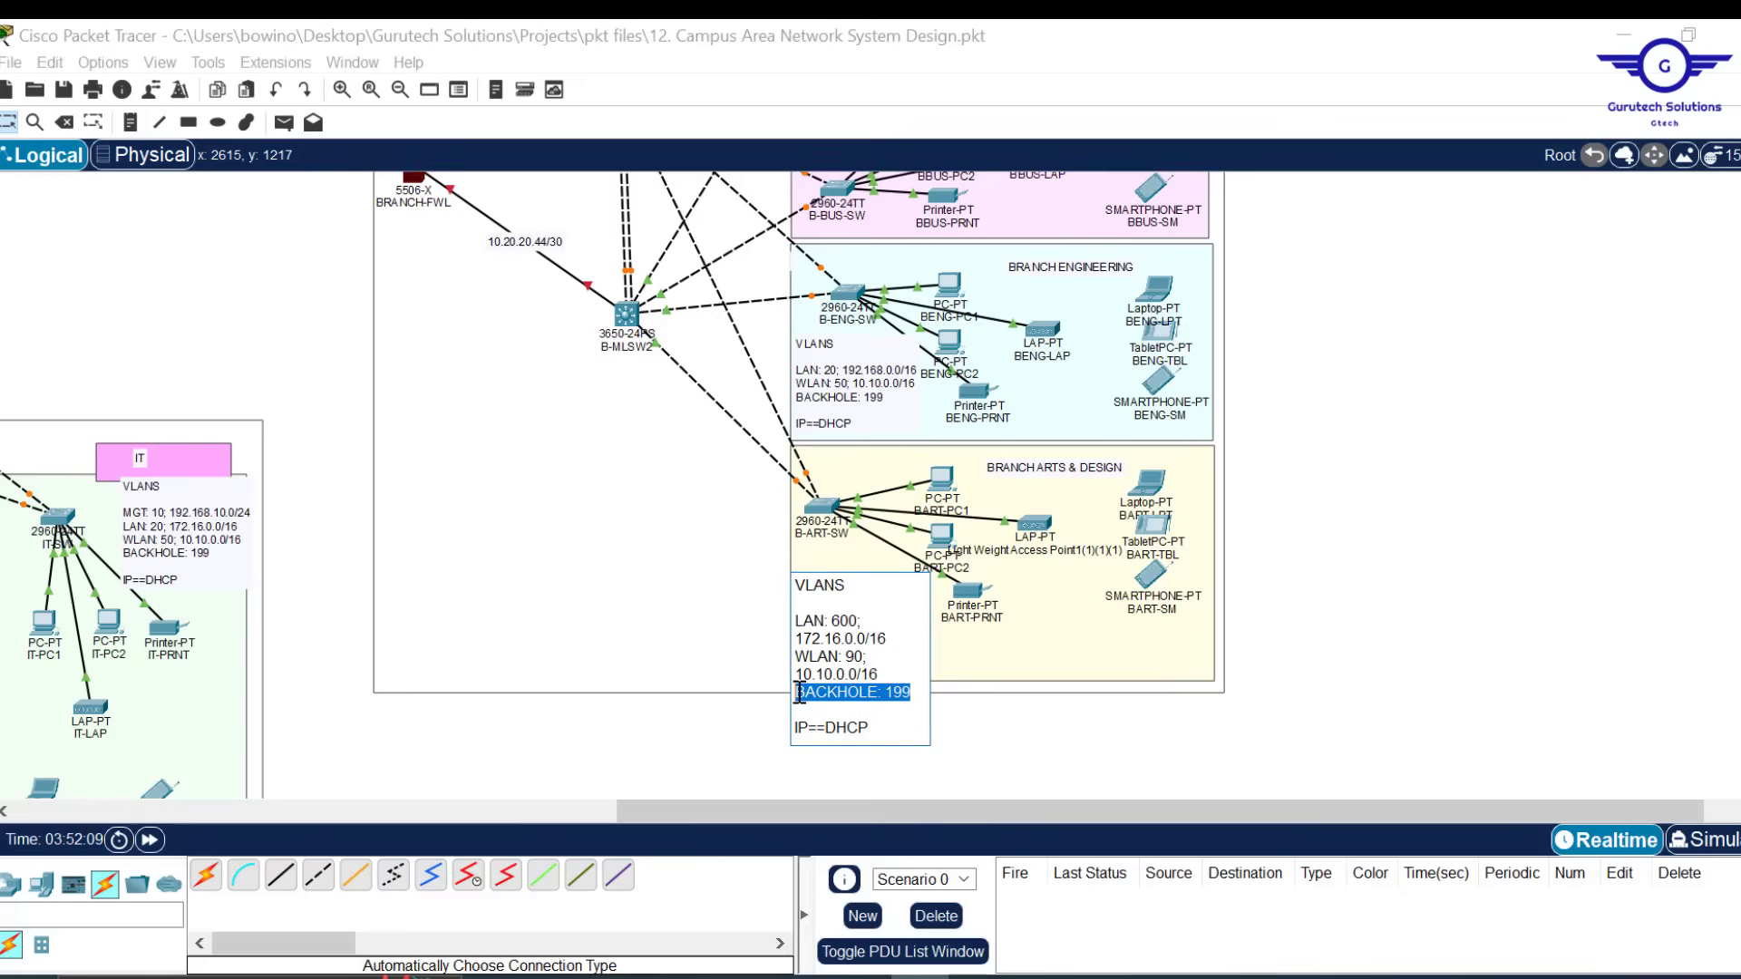
pyautogui.click(847, 623)
pyautogui.press('BackSpace')
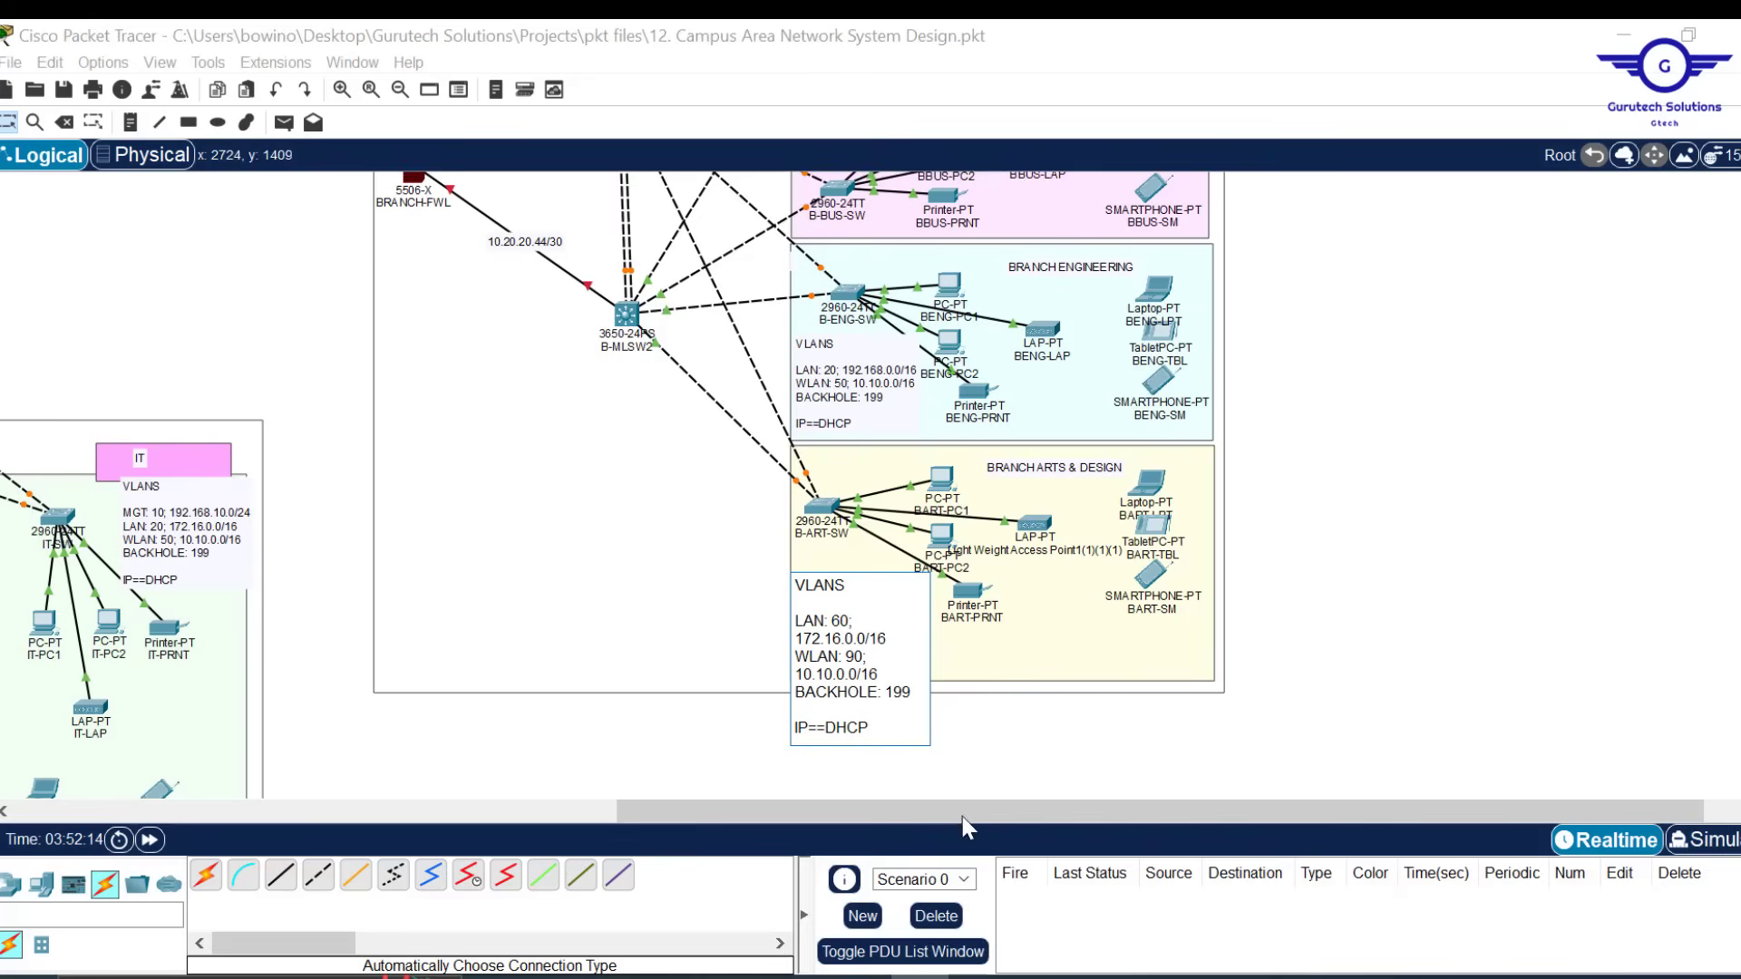
# Check the branch campus LAN range in the requirements PDF and return to the topology
pyautogui.click(1096, 978)
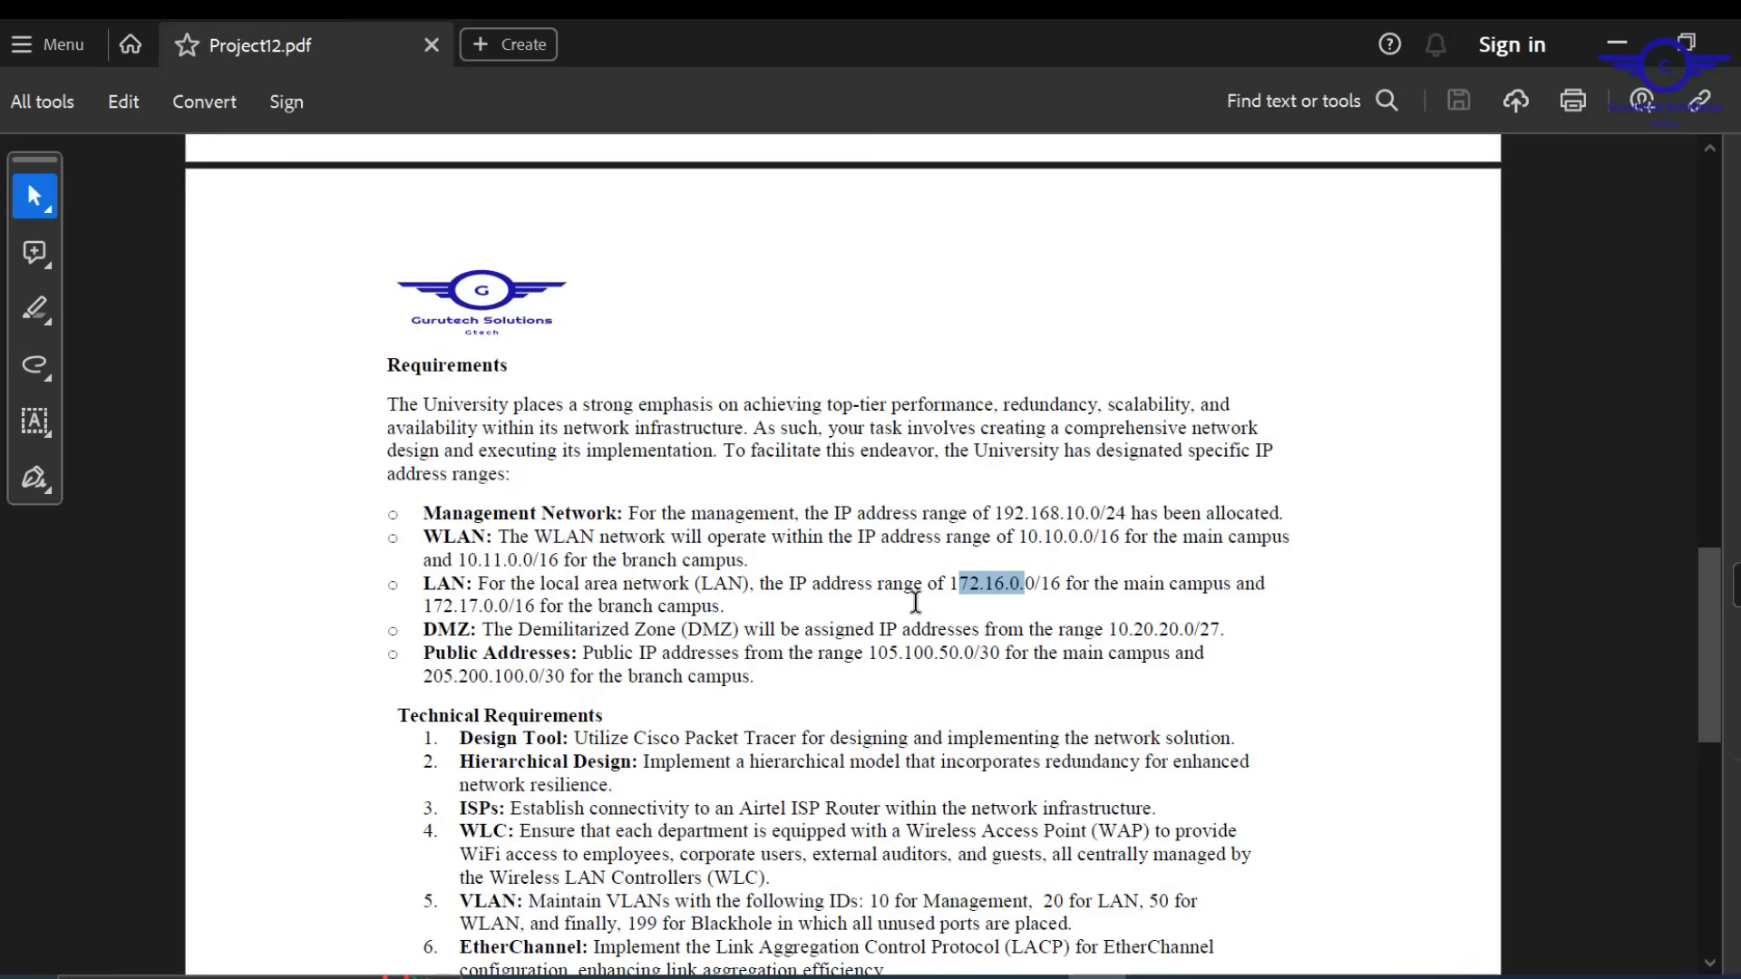
pyautogui.moveTo(724, 607); pyautogui.dragTo(430, 609)
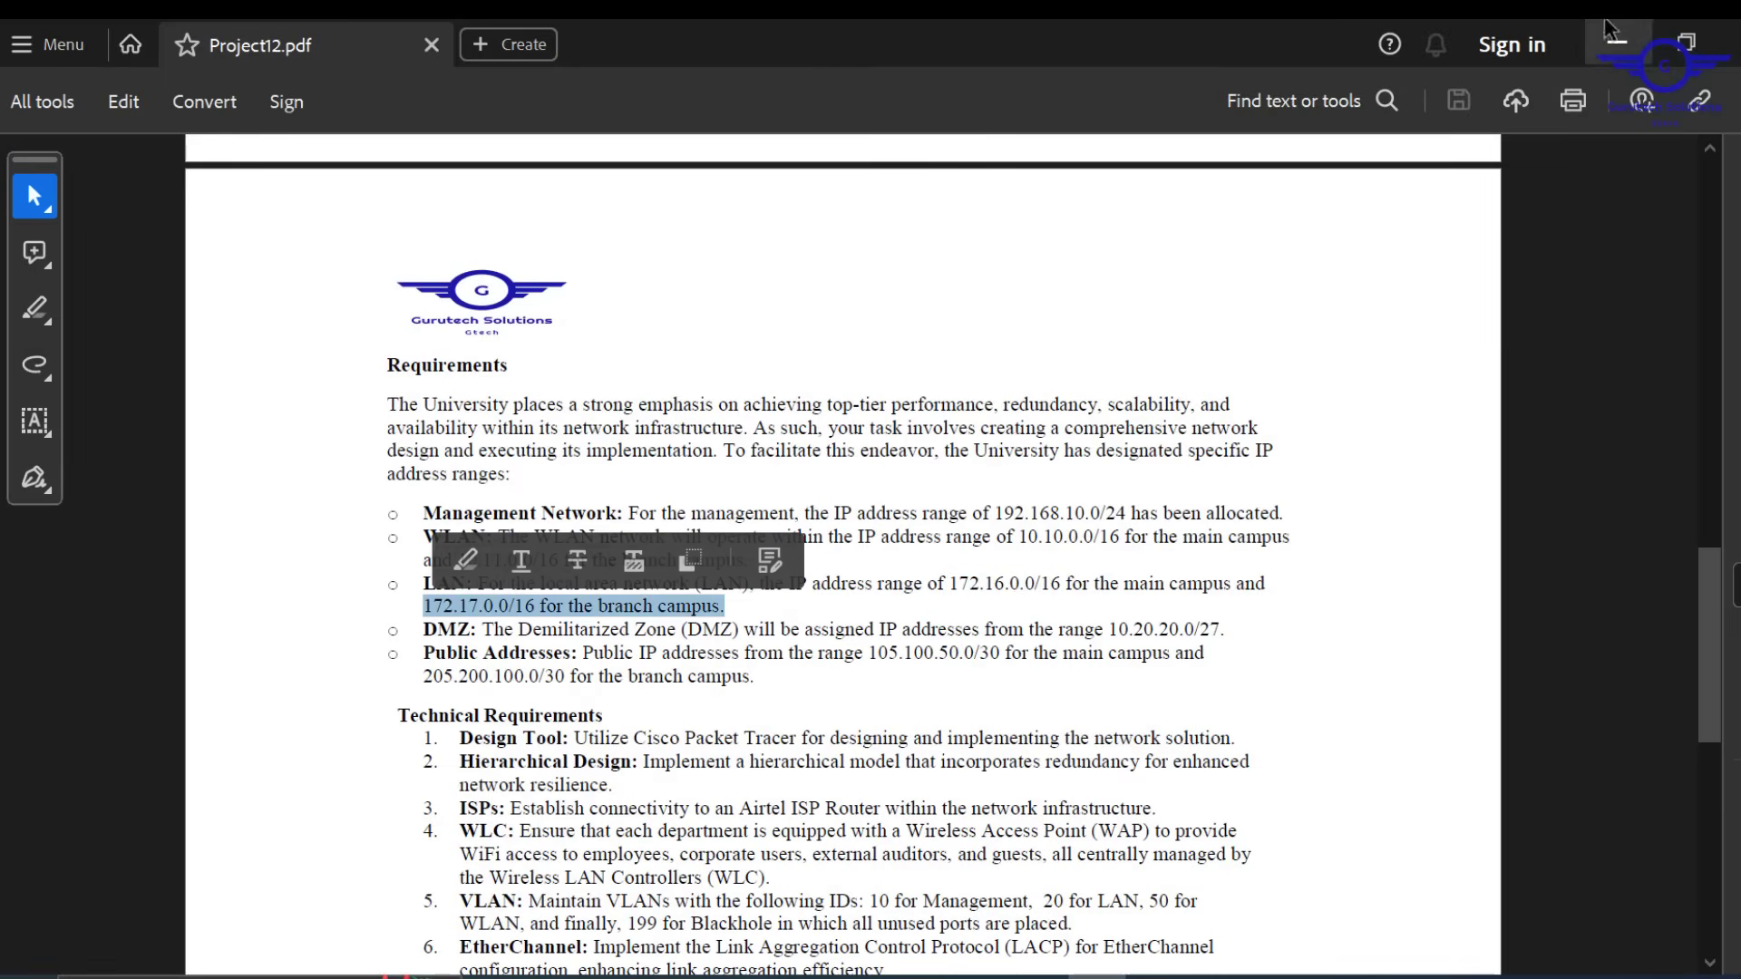
pyautogui.click(1618, 45)
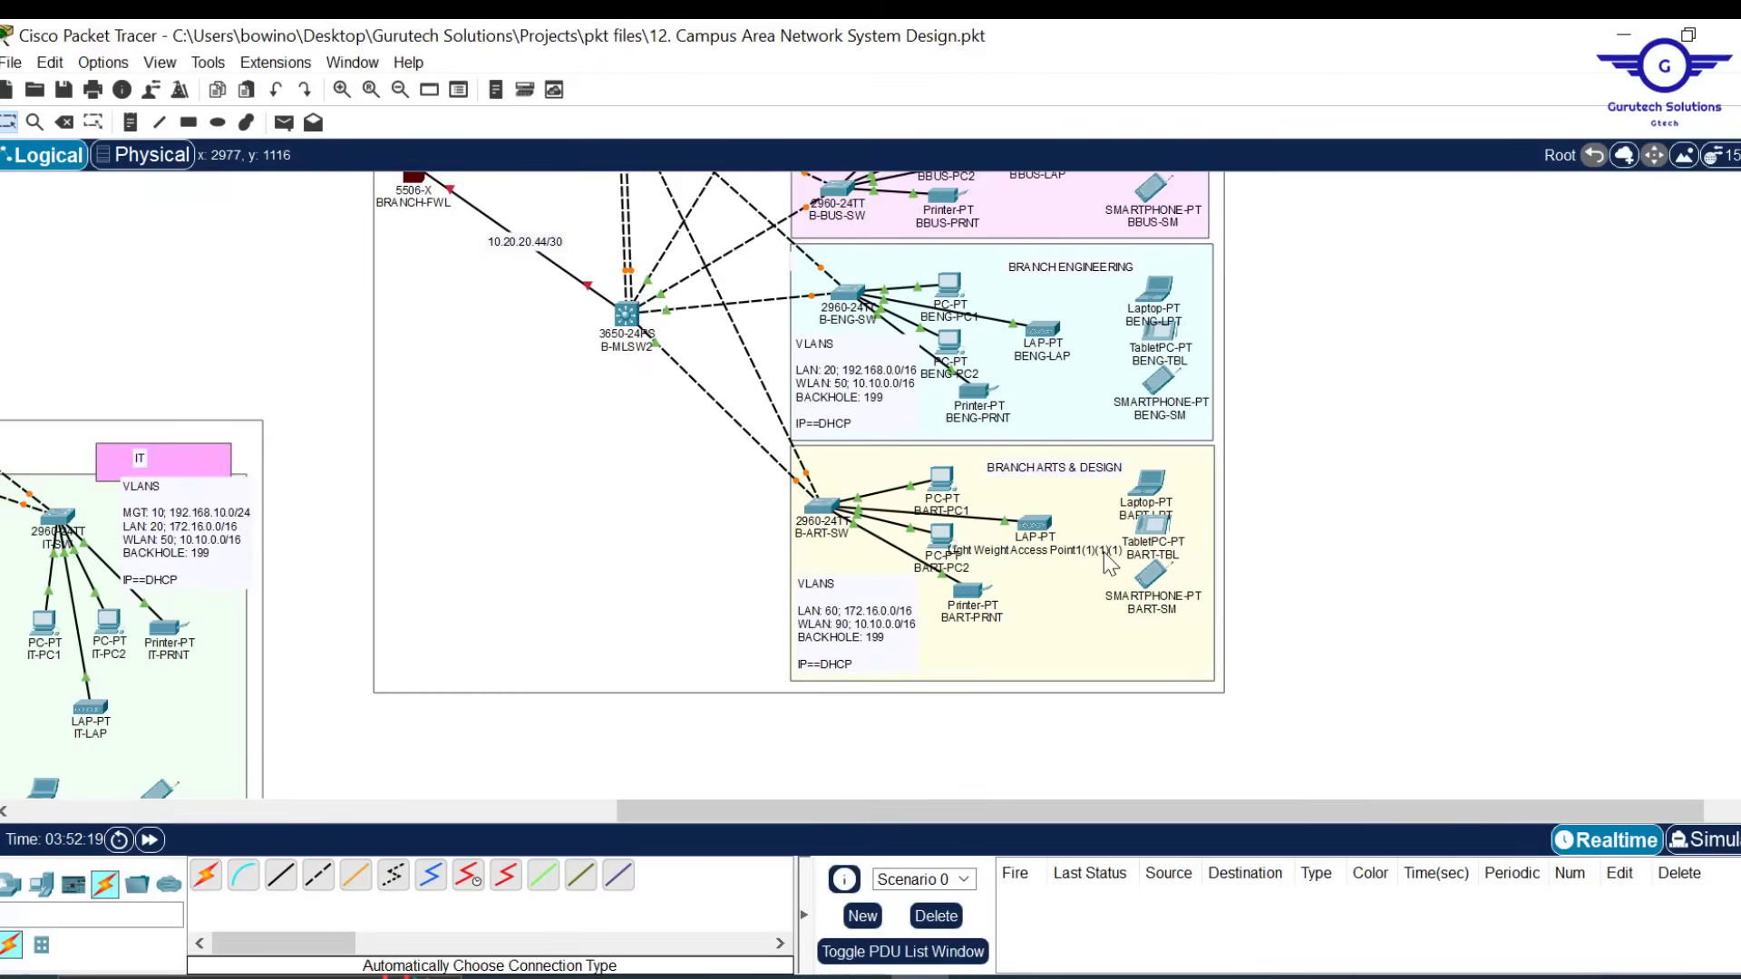
# Change the Branch Arts & Design note's LAN range to 172.17.0.0/16
pyautogui.click(872, 630)
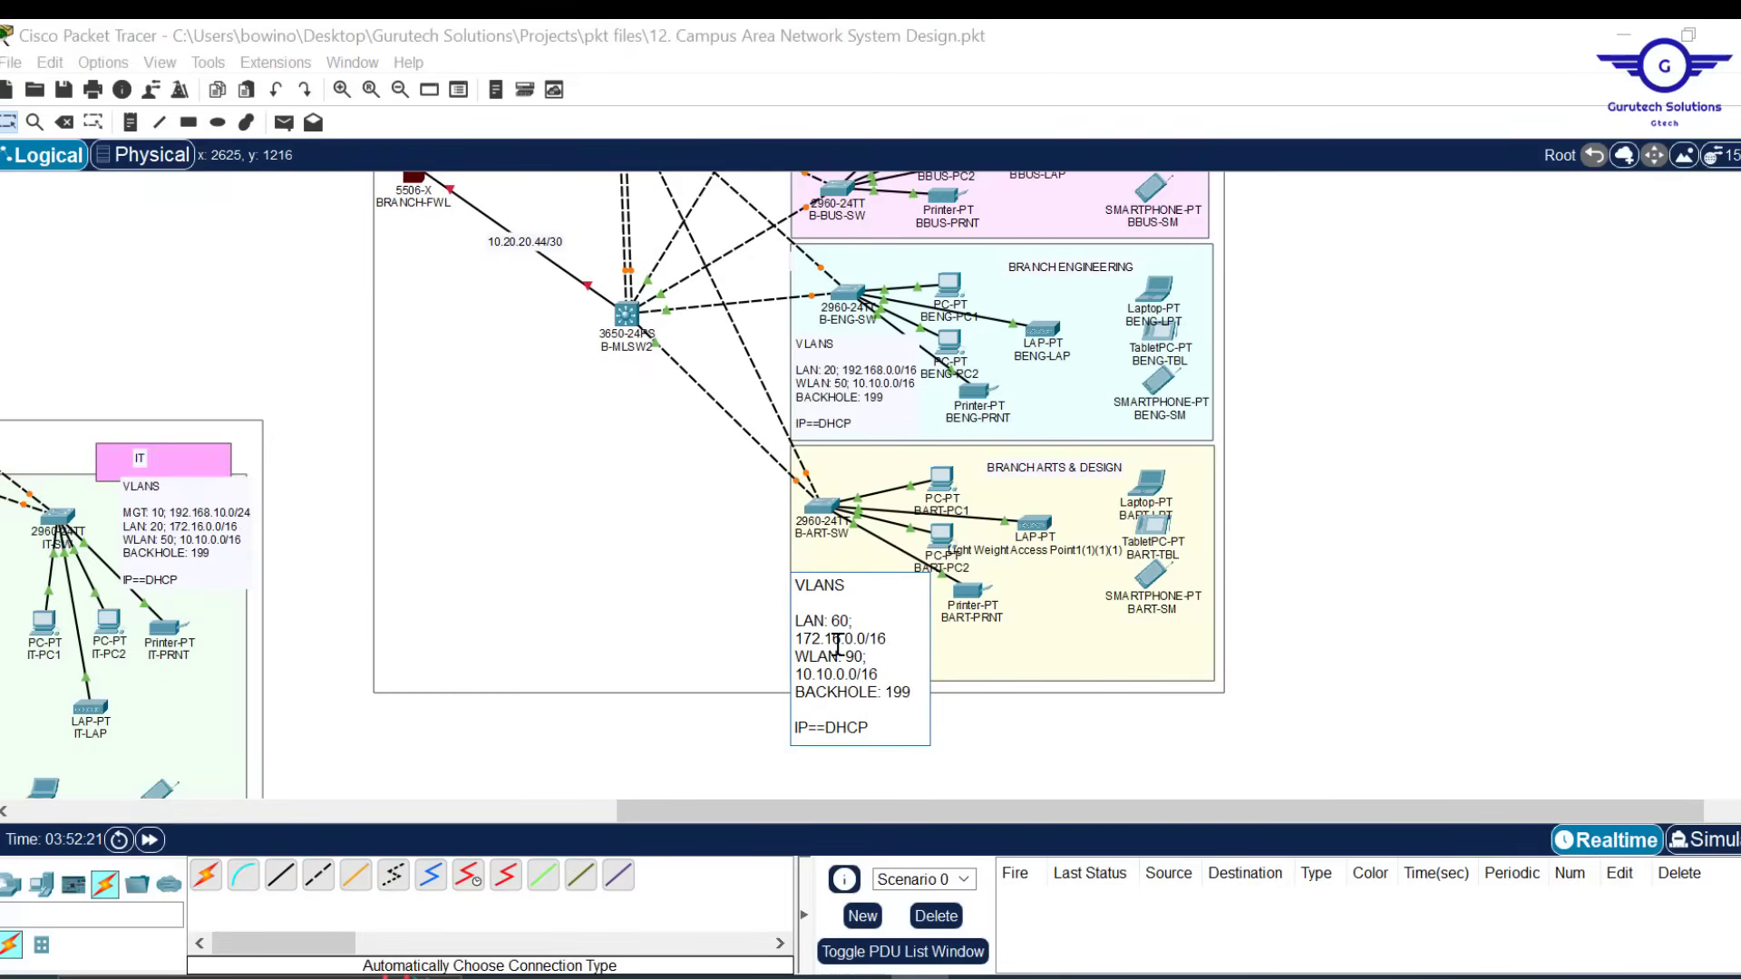
pyautogui.press('BackSpace')
pyautogui.write('7')
# Confirm the branch WLAN range in the PDF and change the note's WLAN to 10.11.0.0/16
pyautogui.moveTo(1097, 977)
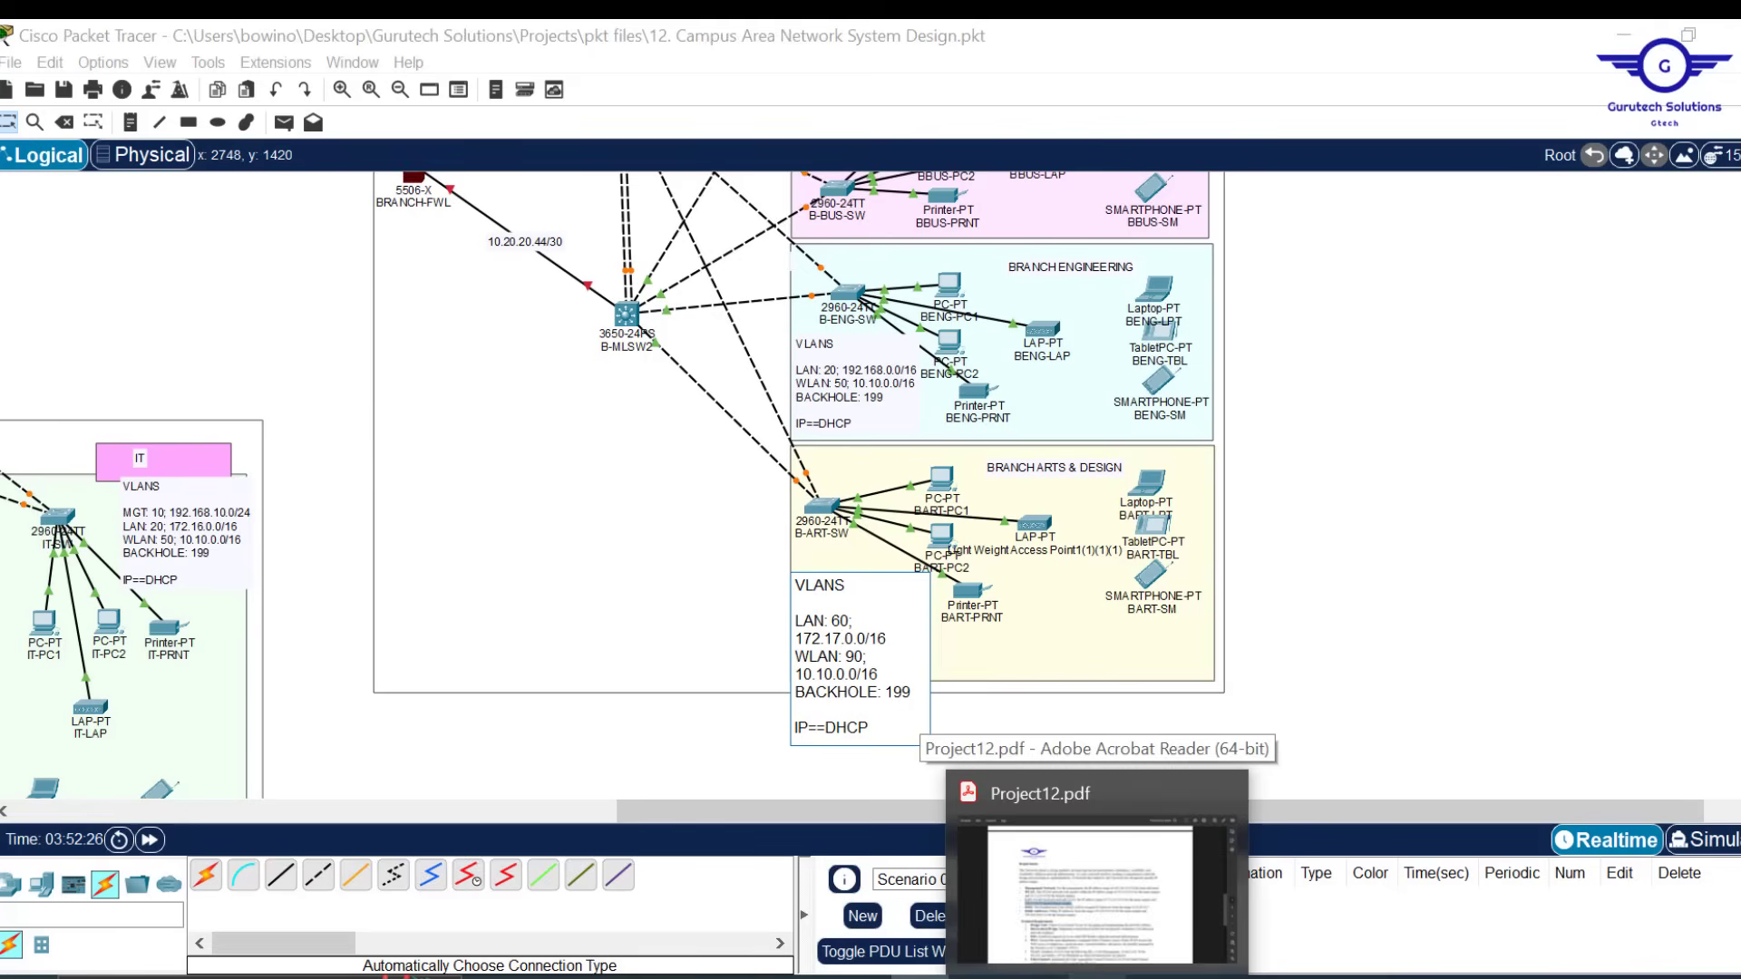
pyautogui.click(1097, 975)
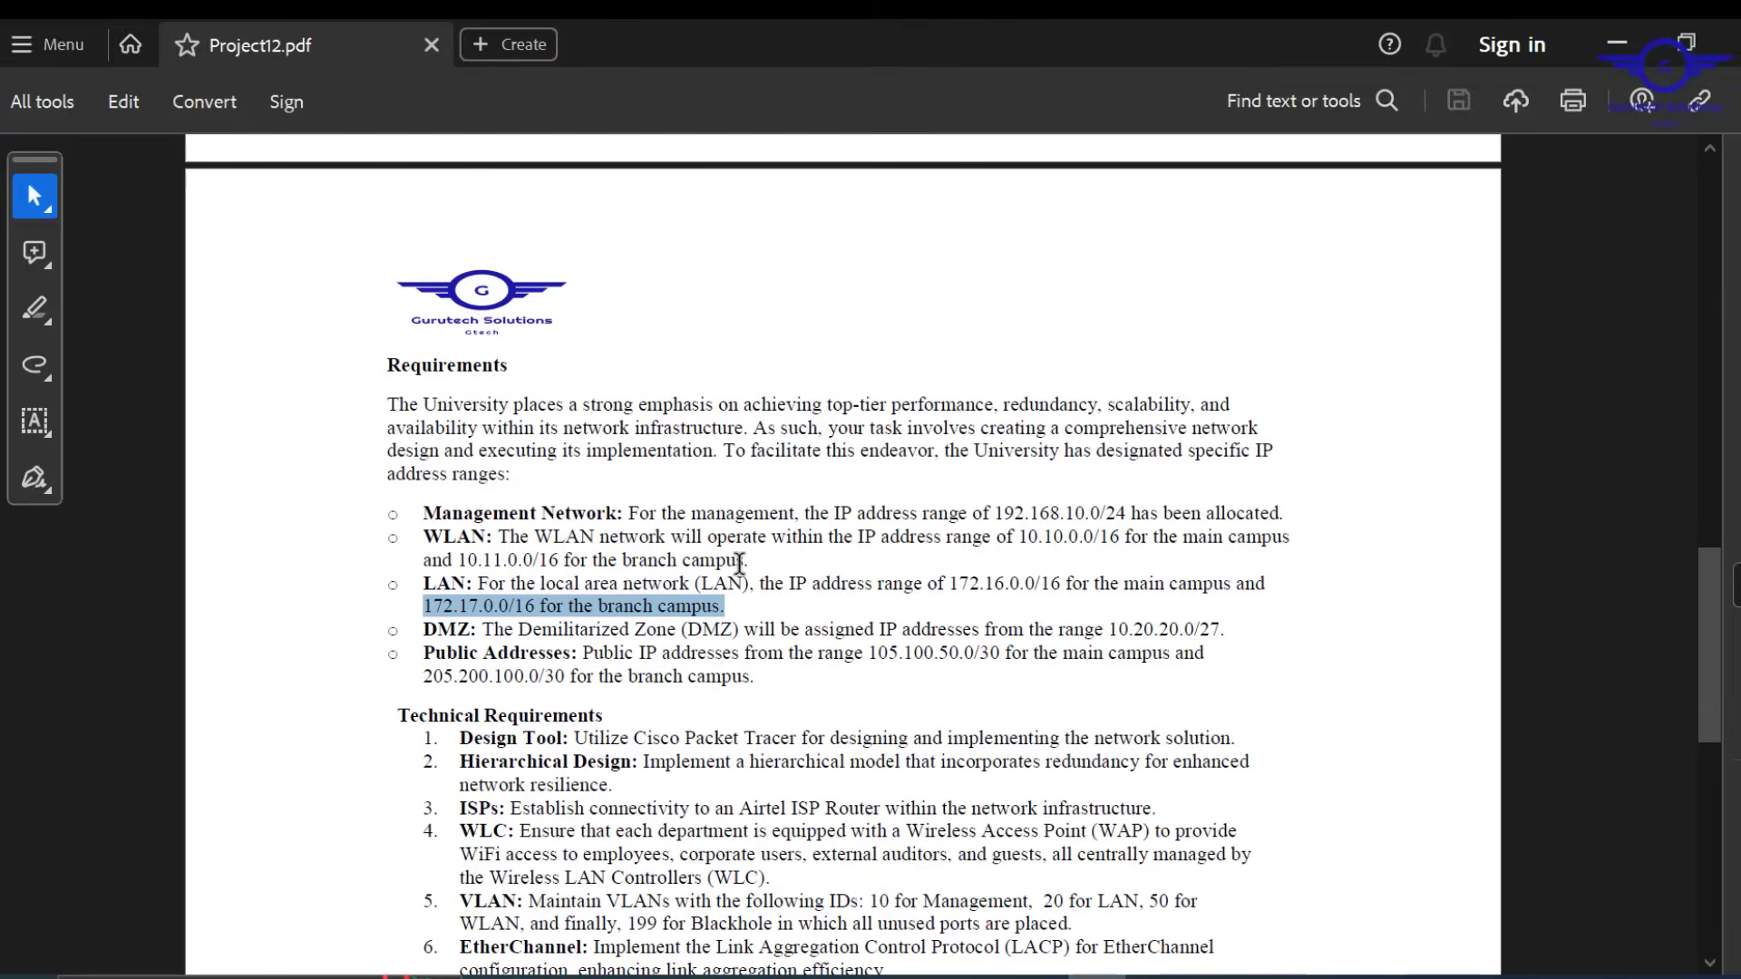
pyautogui.moveTo(748, 560); pyautogui.dragTo(447, 559)
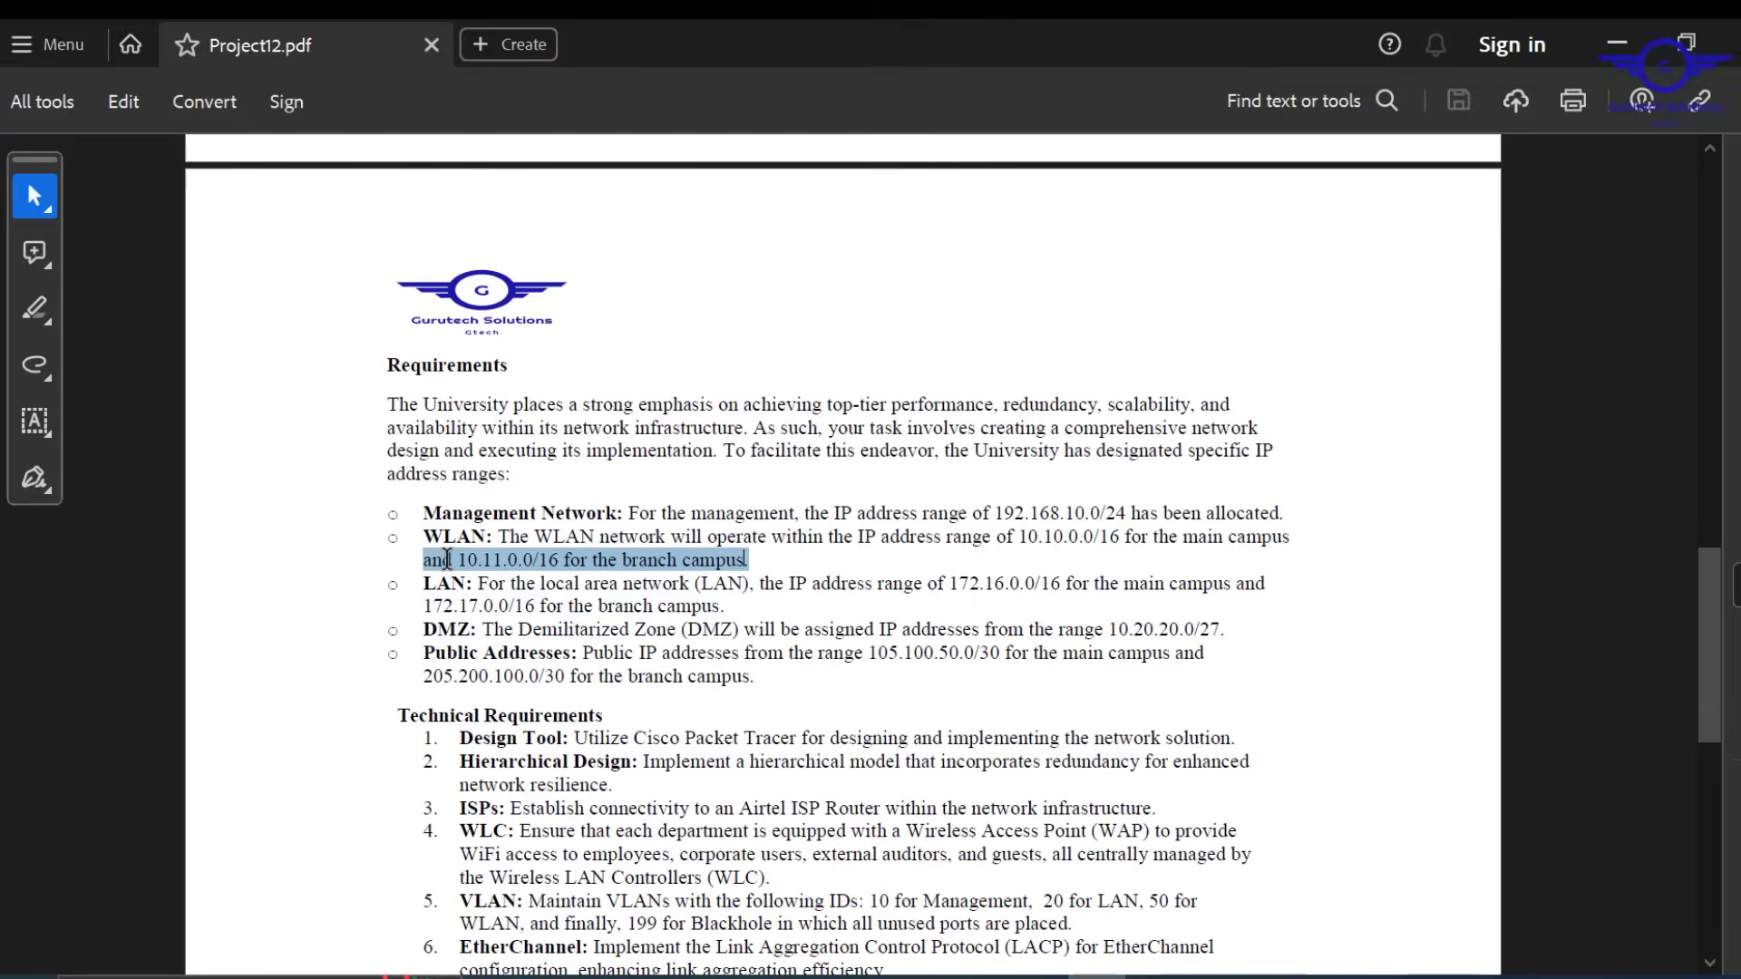
pyautogui.click(1616, 43)
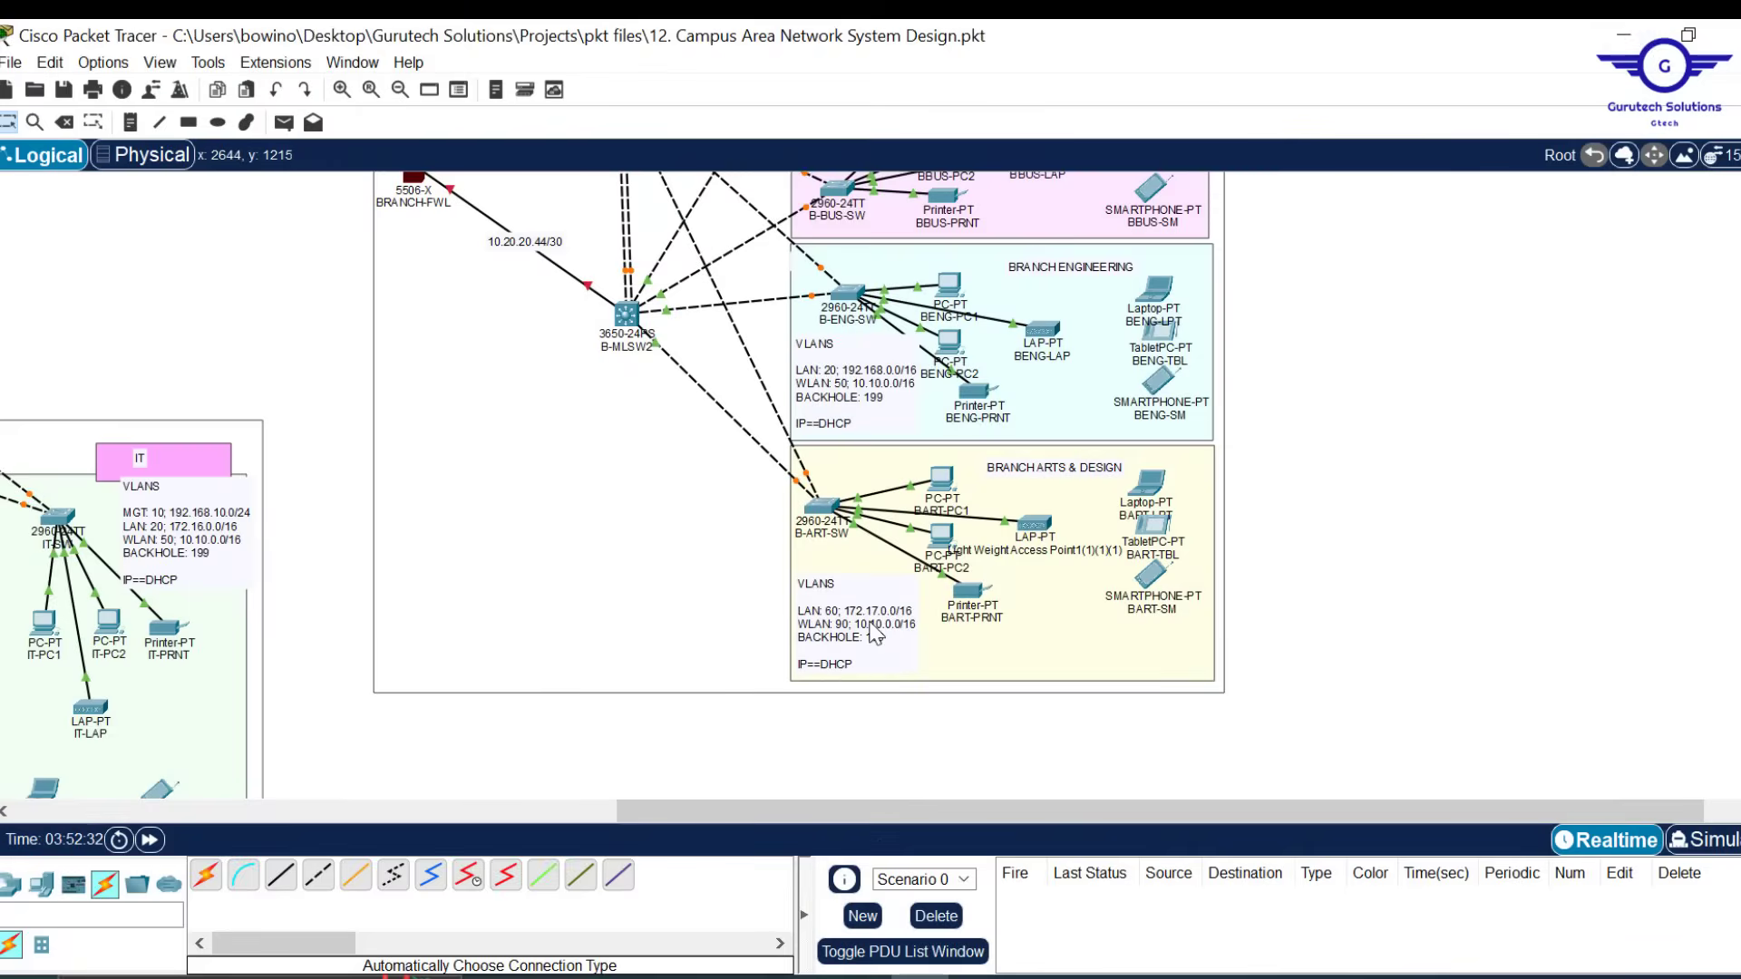
pyautogui.doubleClick(850, 668)
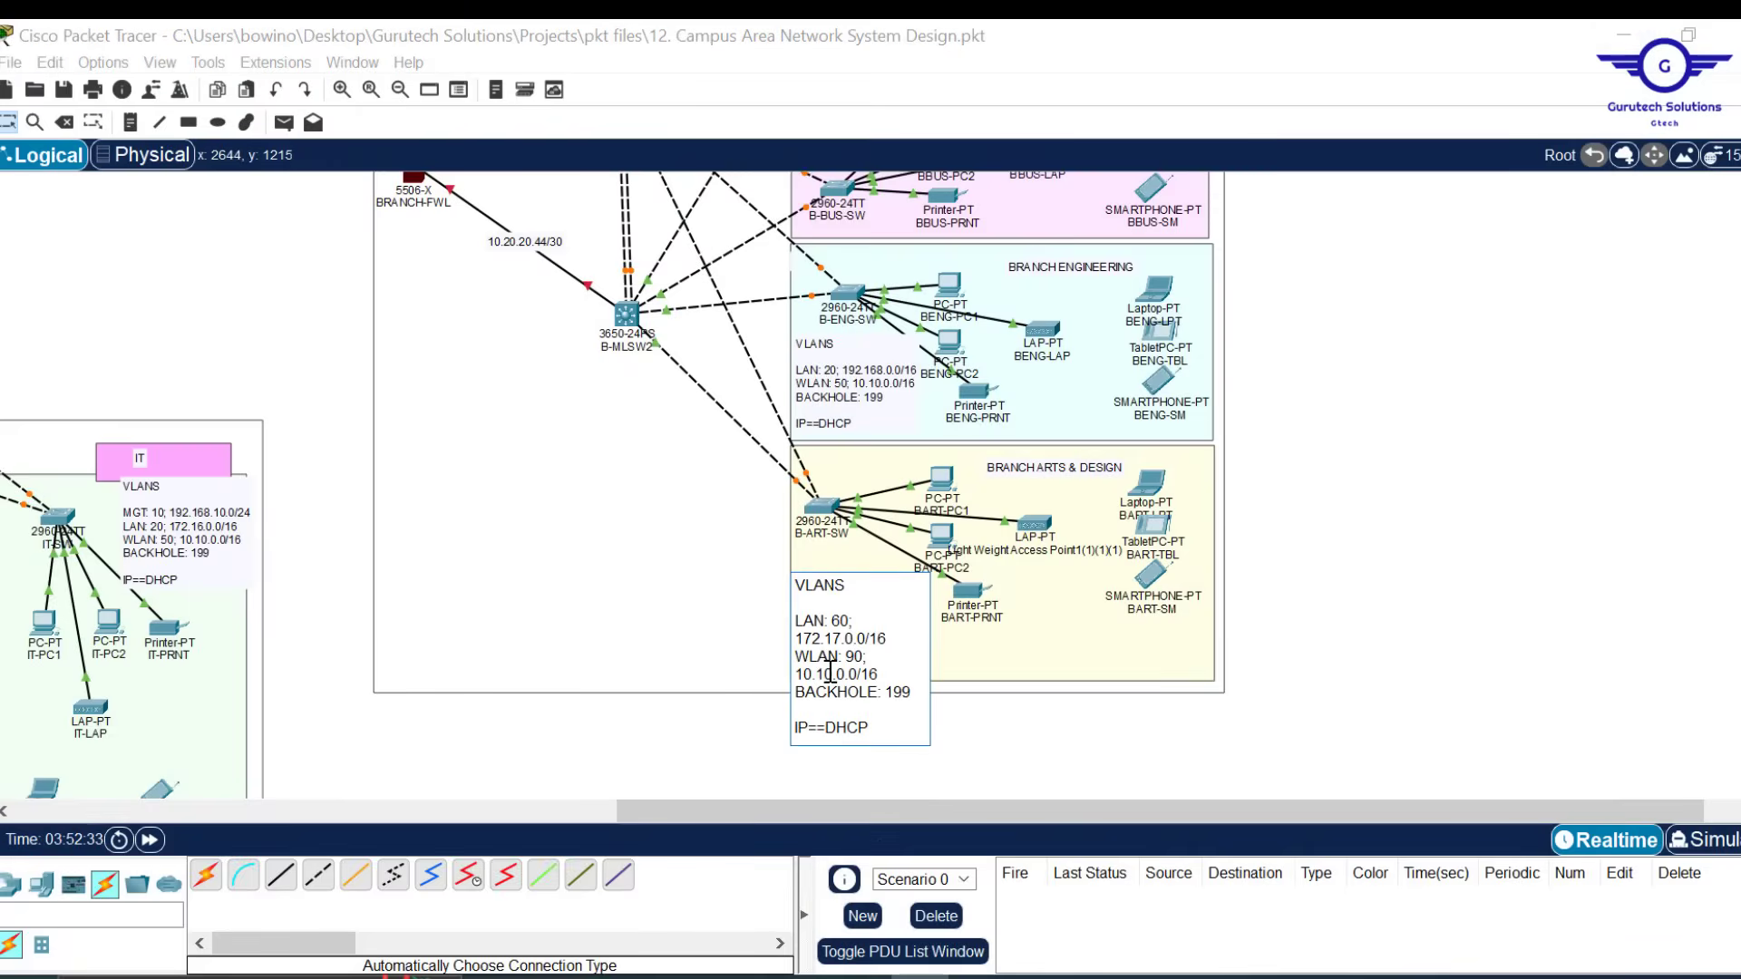
pyautogui.press('BackSpace')
pyautogui.write('1')
pyautogui.hotkey('ctrl', 'a')
pyautogui.hotkey('ctrl', 'c')
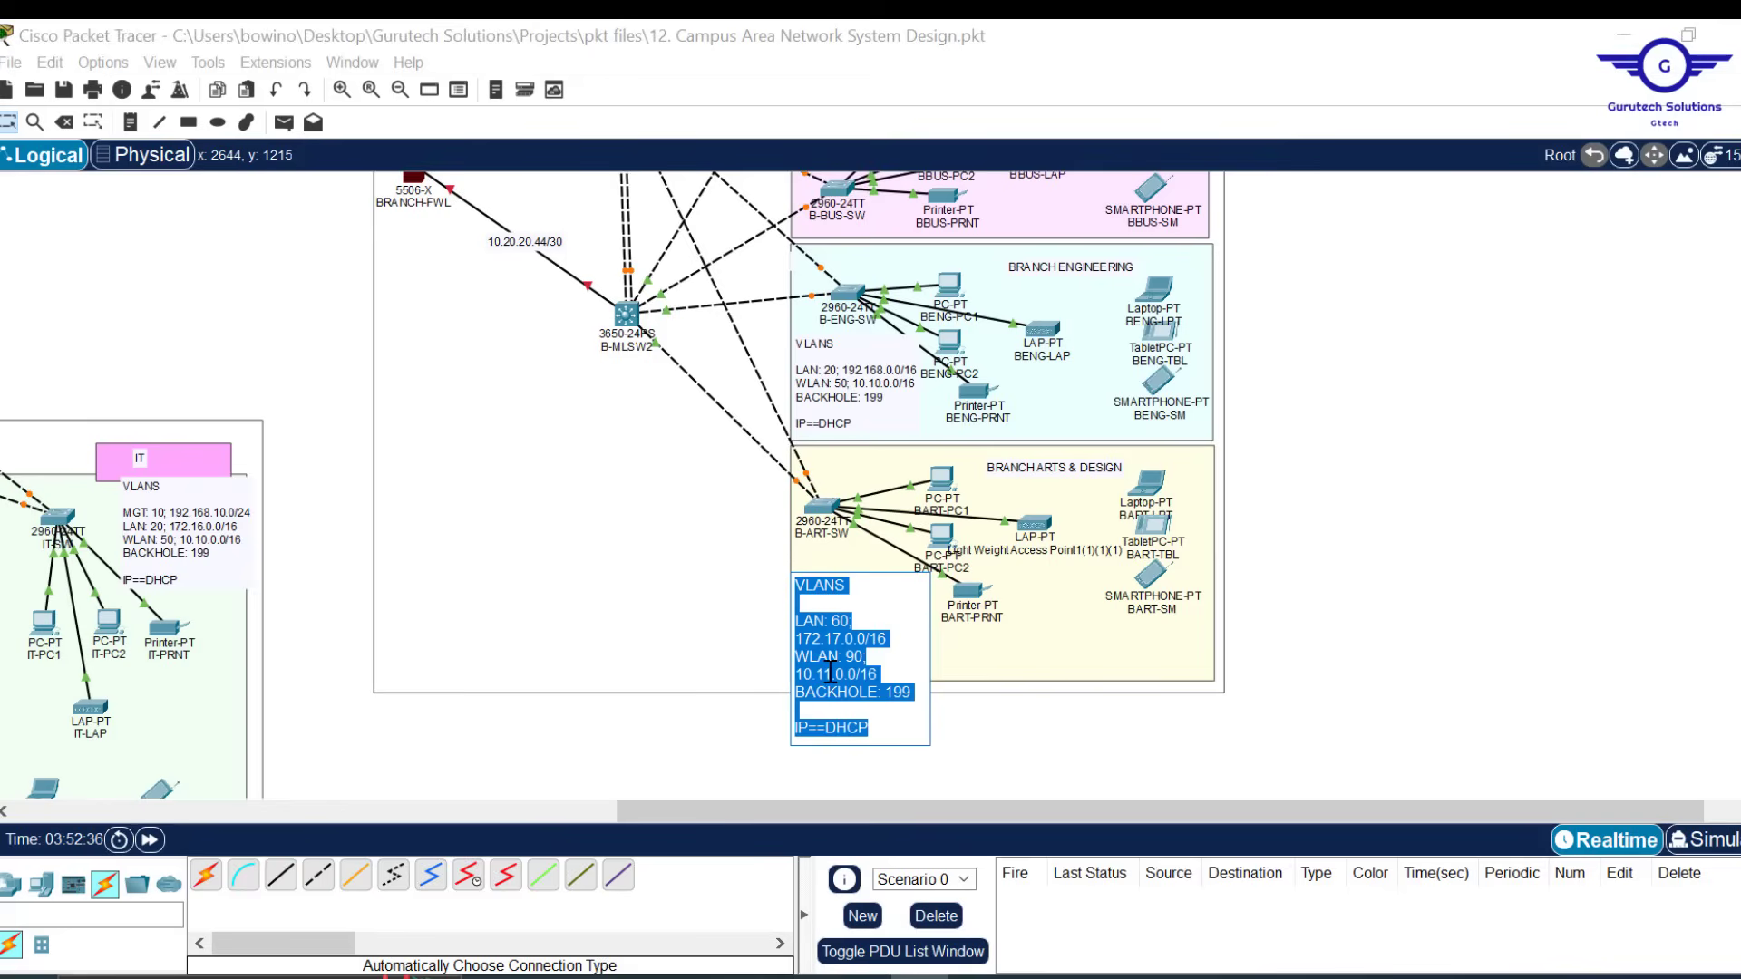
pyautogui.click(1381, 544)
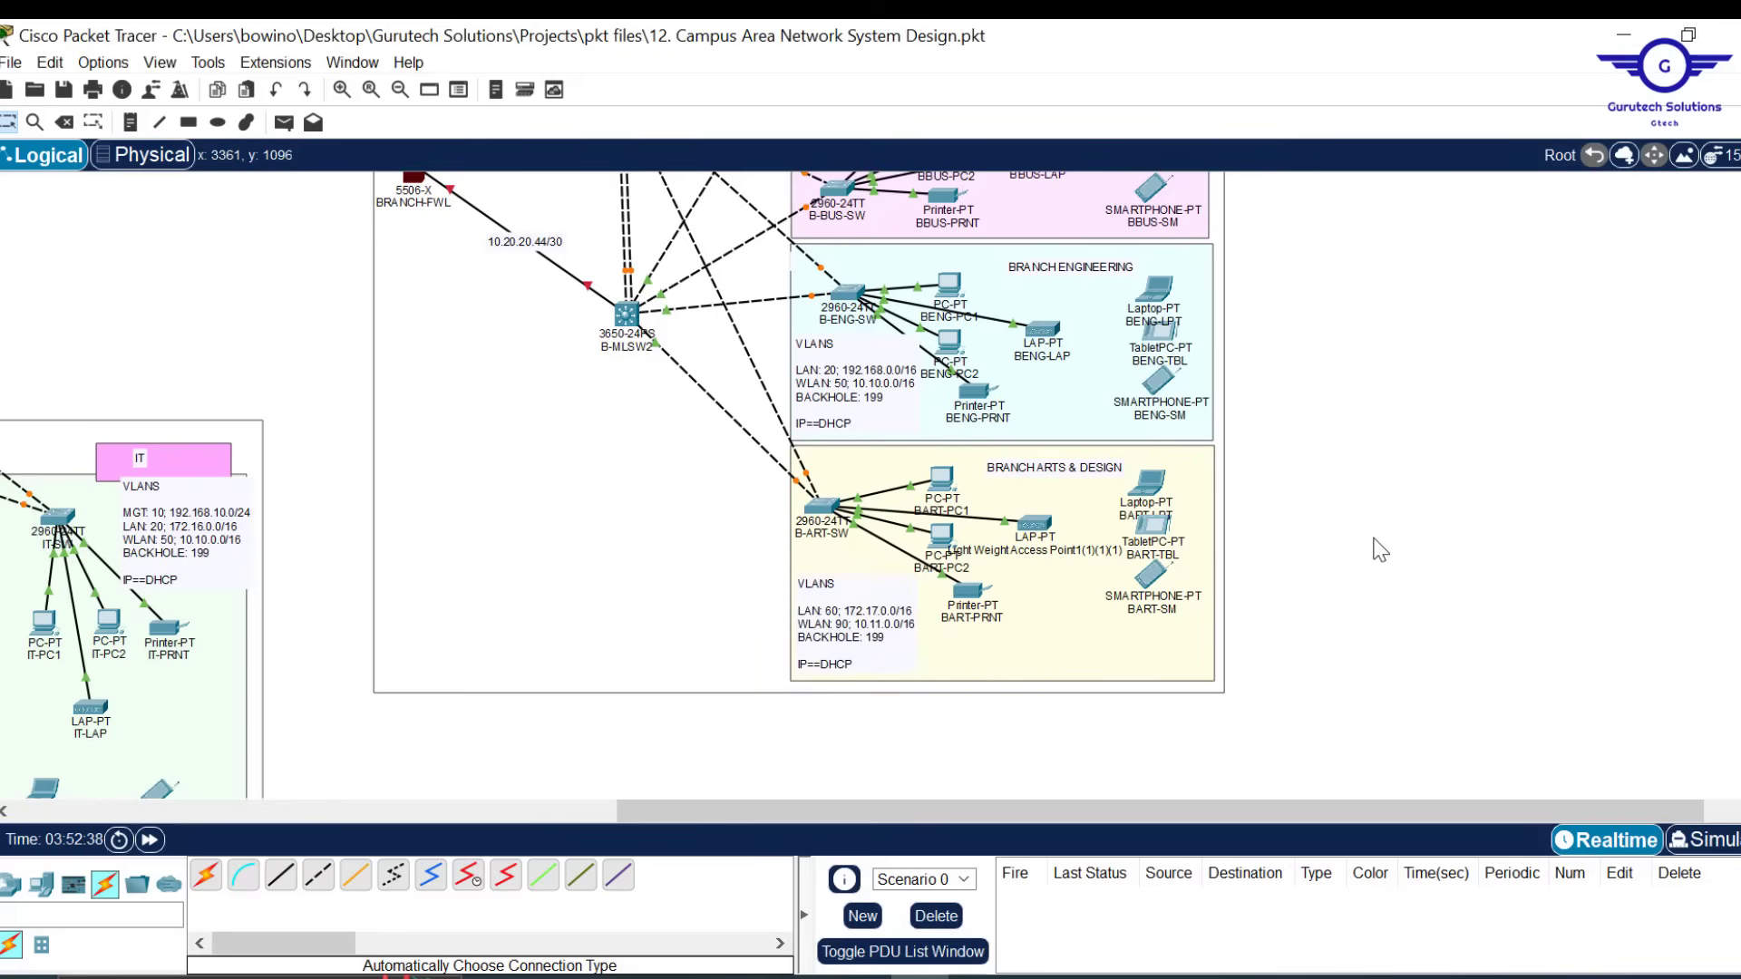
# Replace the Engineering VLAN note text with LAN 60 172.17.0.0/16, WLAN 90 10.11.0.0/16
pyautogui.scroll(2, 1378, 551)
pyautogui.doubleClick(860, 546)
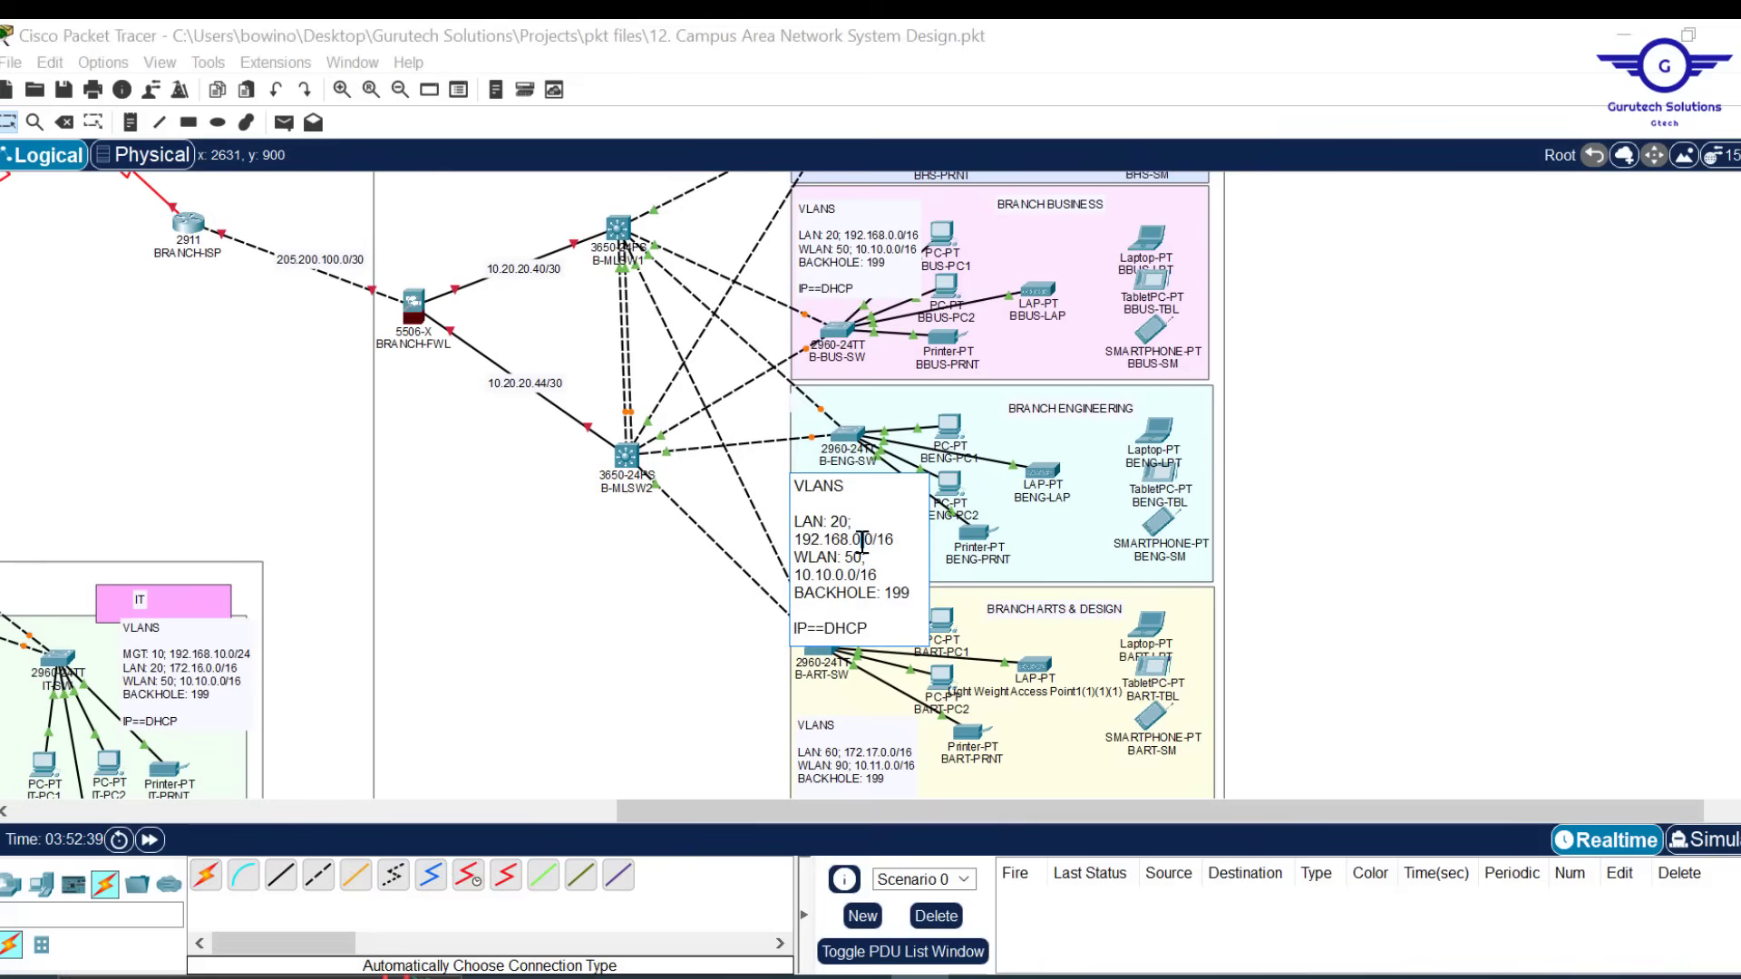
pyautogui.hotkey('ctrl', 'a')
pyautogui.hotkey('ctrl', 'v')
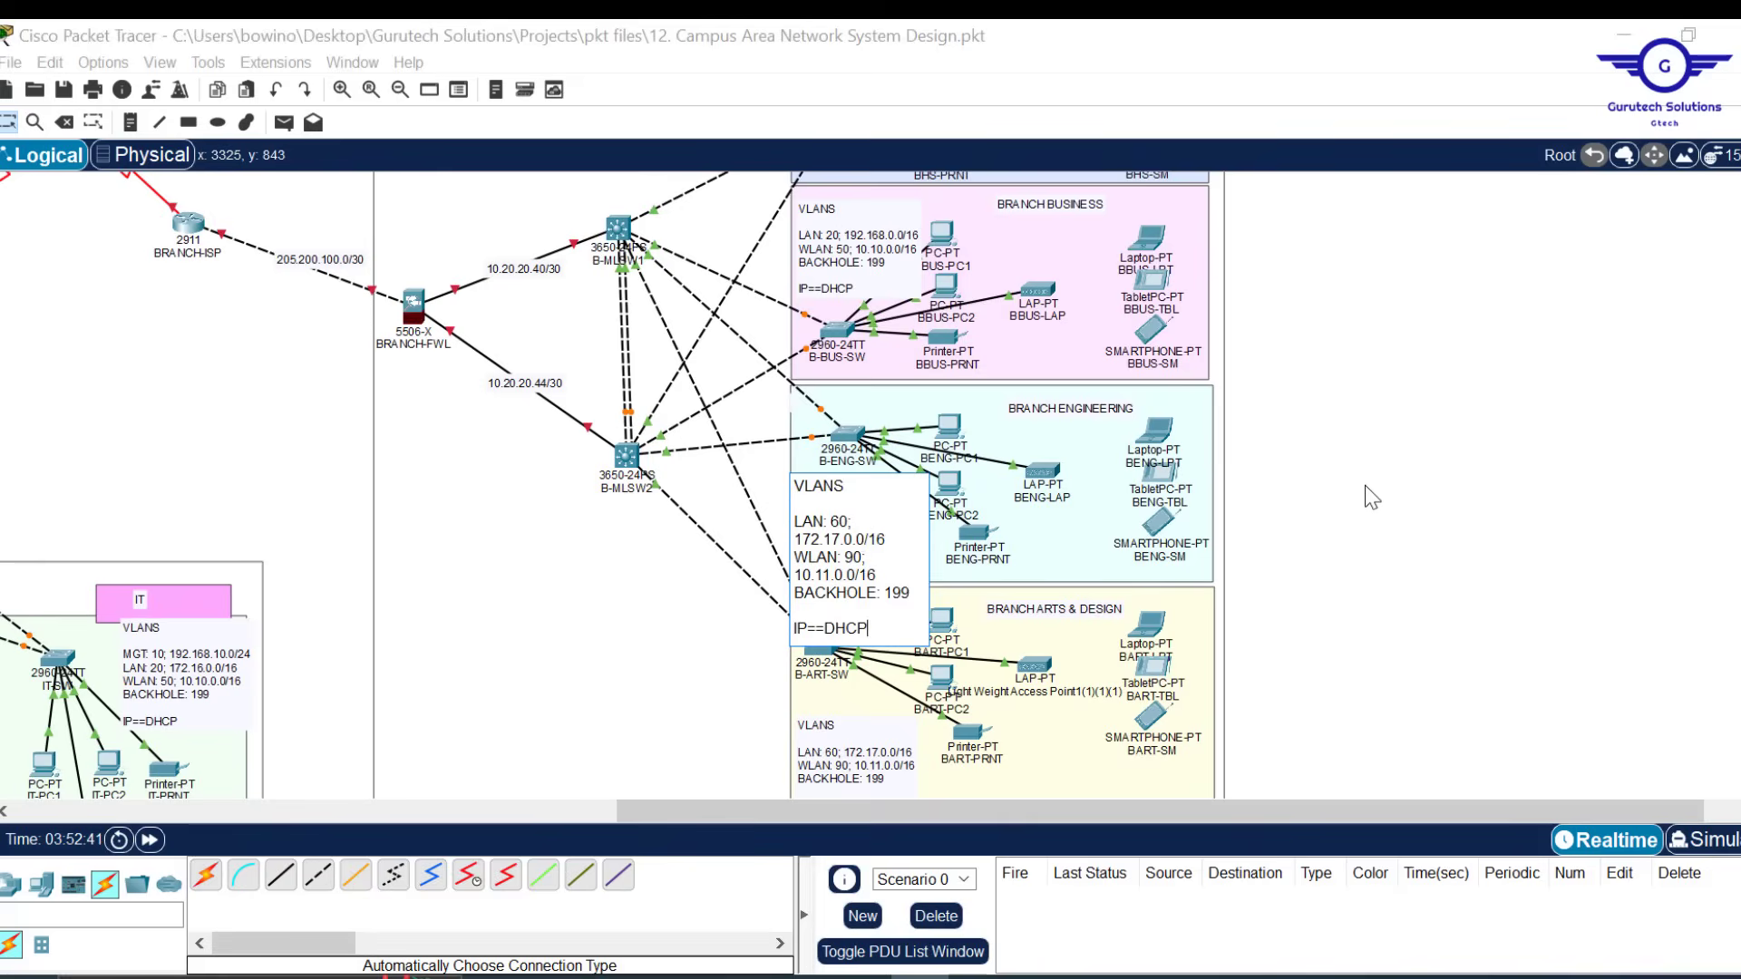
pyautogui.click(1396, 458)
# Paste the same LAN 60 / WLAN 90 VLAN text into the Business note
pyautogui.scroll(2, 1420, 434)
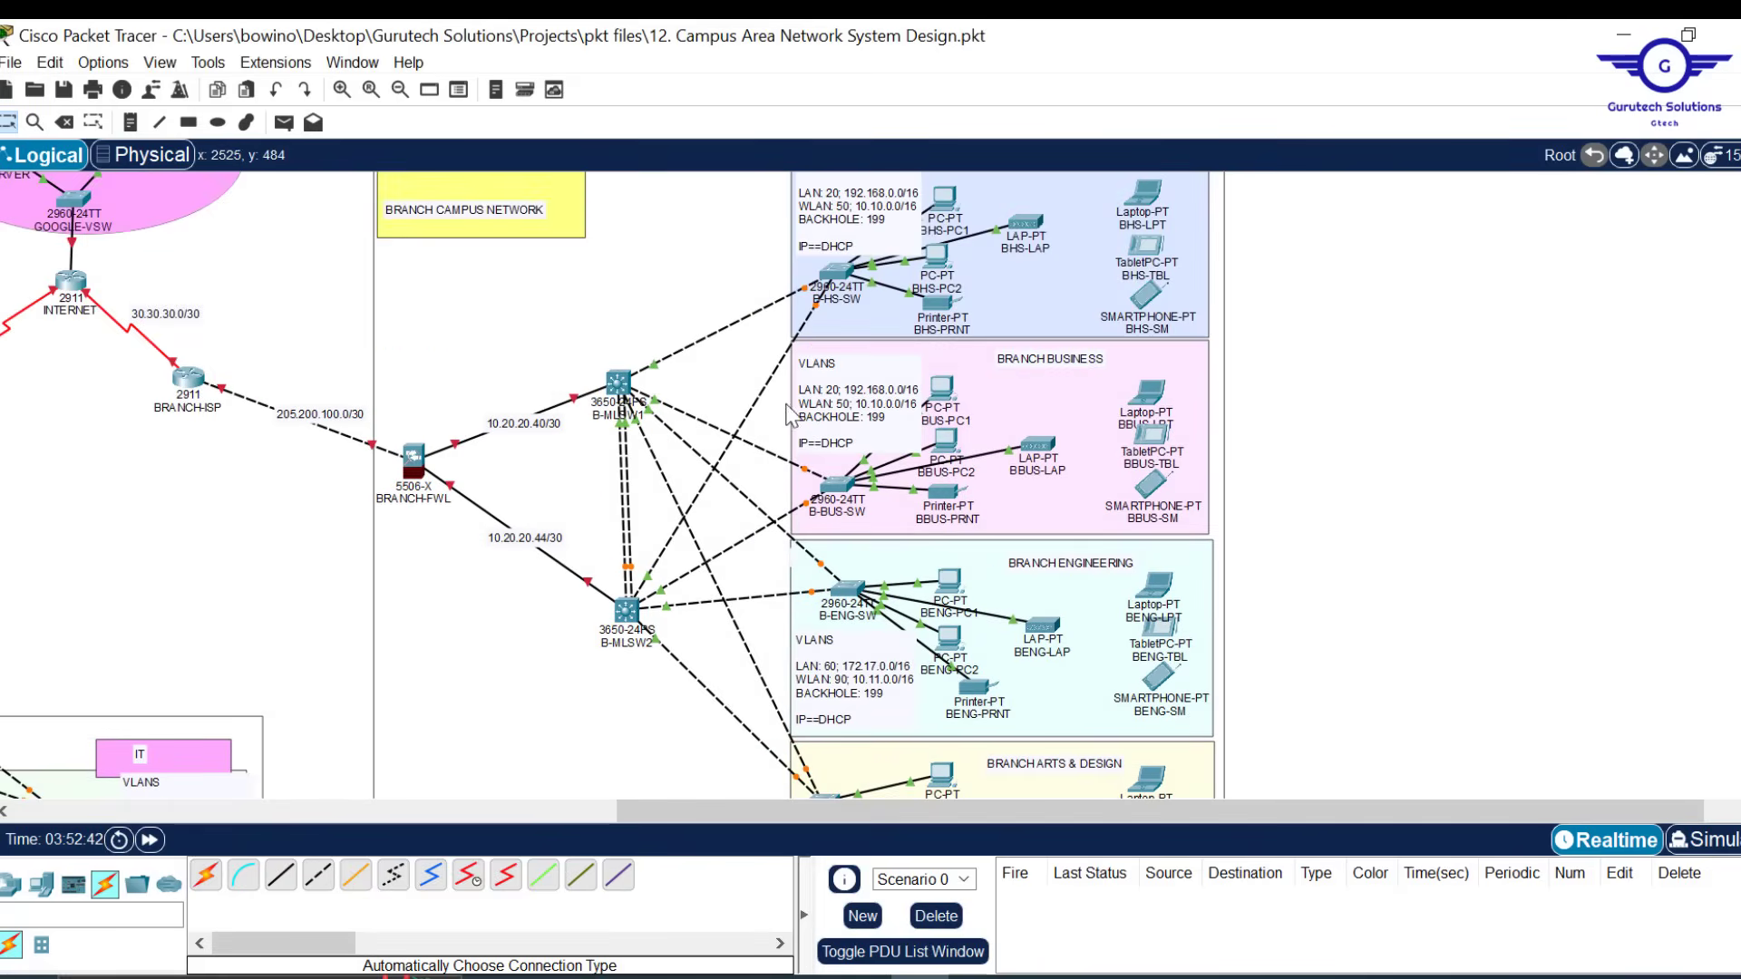
pyautogui.doubleClick(882, 391)
pyautogui.hotkey('ctrl', 'a')
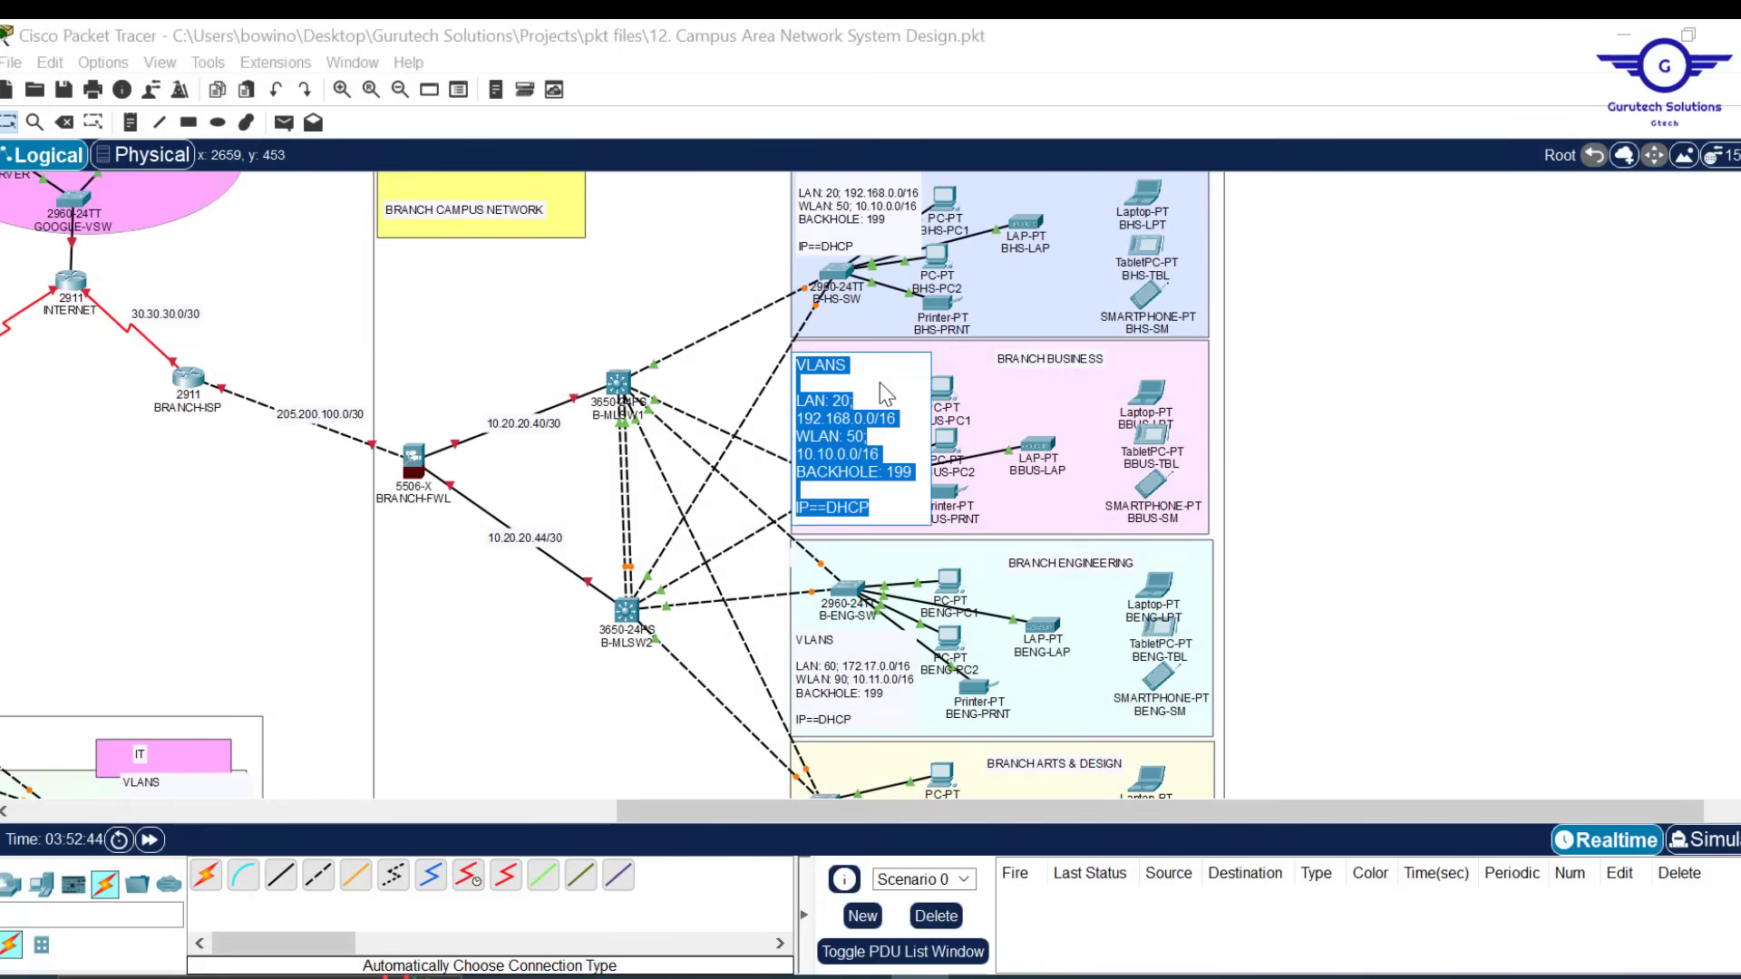
pyautogui.hotkey('ctrl', 'v')
pyautogui.click(1442, 381)
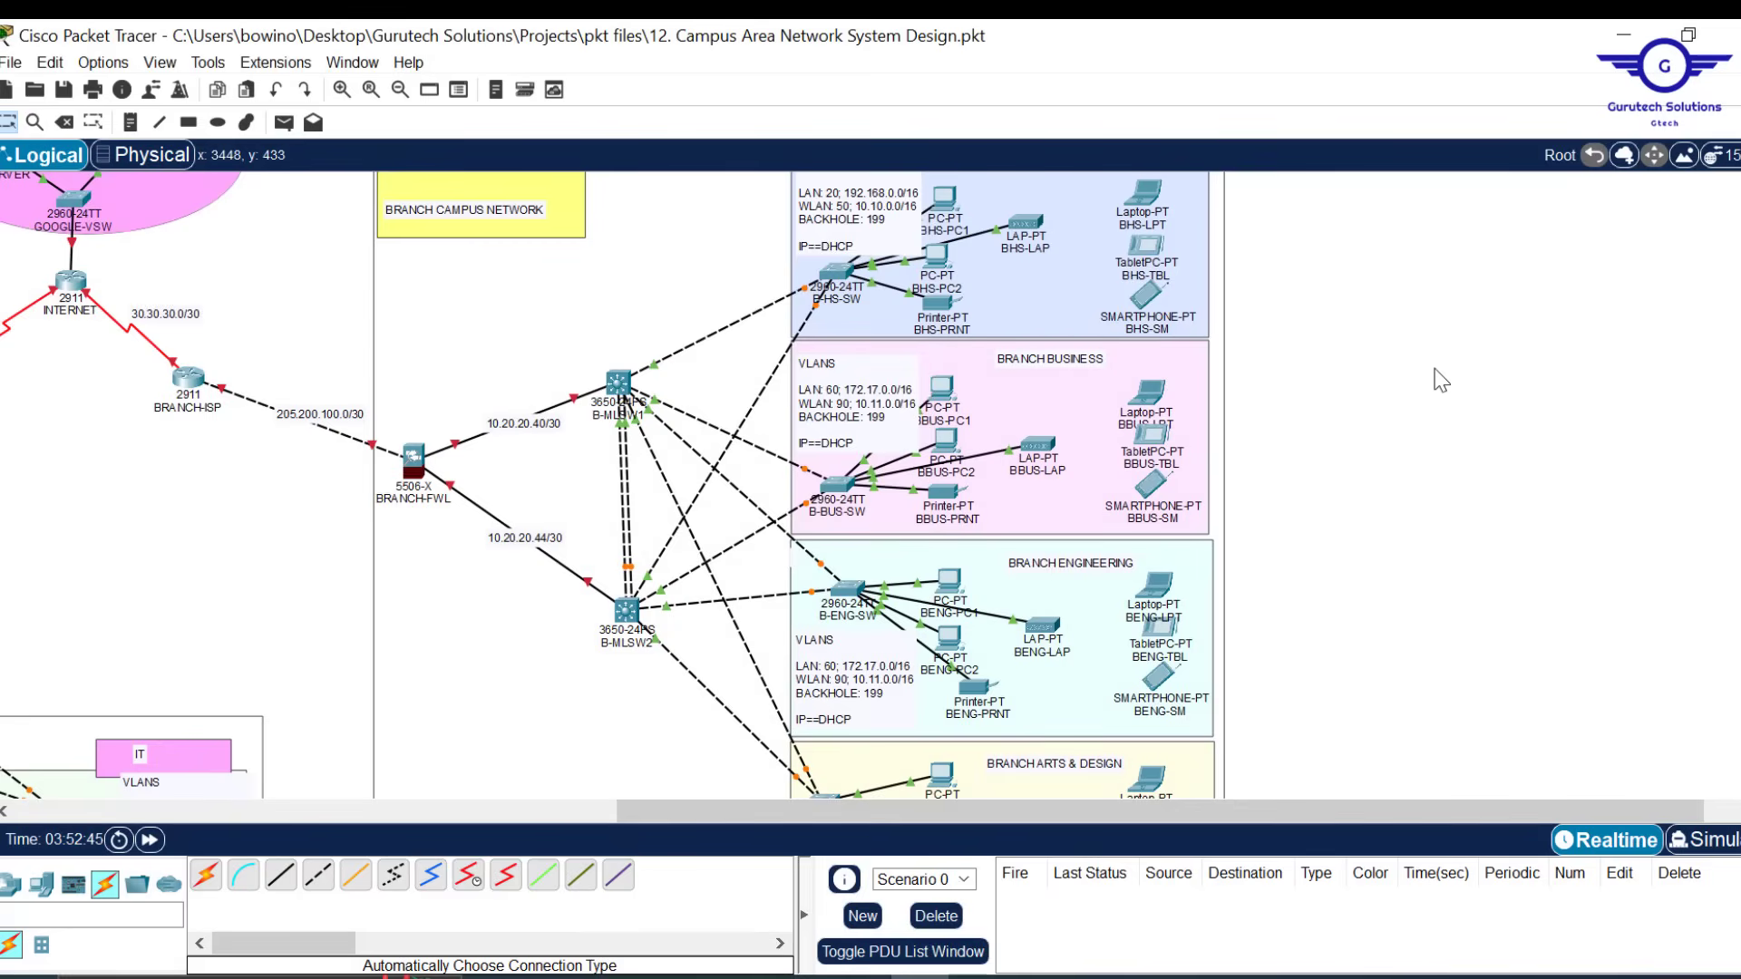
# Paste the same LAN 60 / WLAN 90 VLAN text into the Health & Sciences note
pyautogui.scroll(1, 1440, 379)
pyautogui.doubleClick(843, 337)
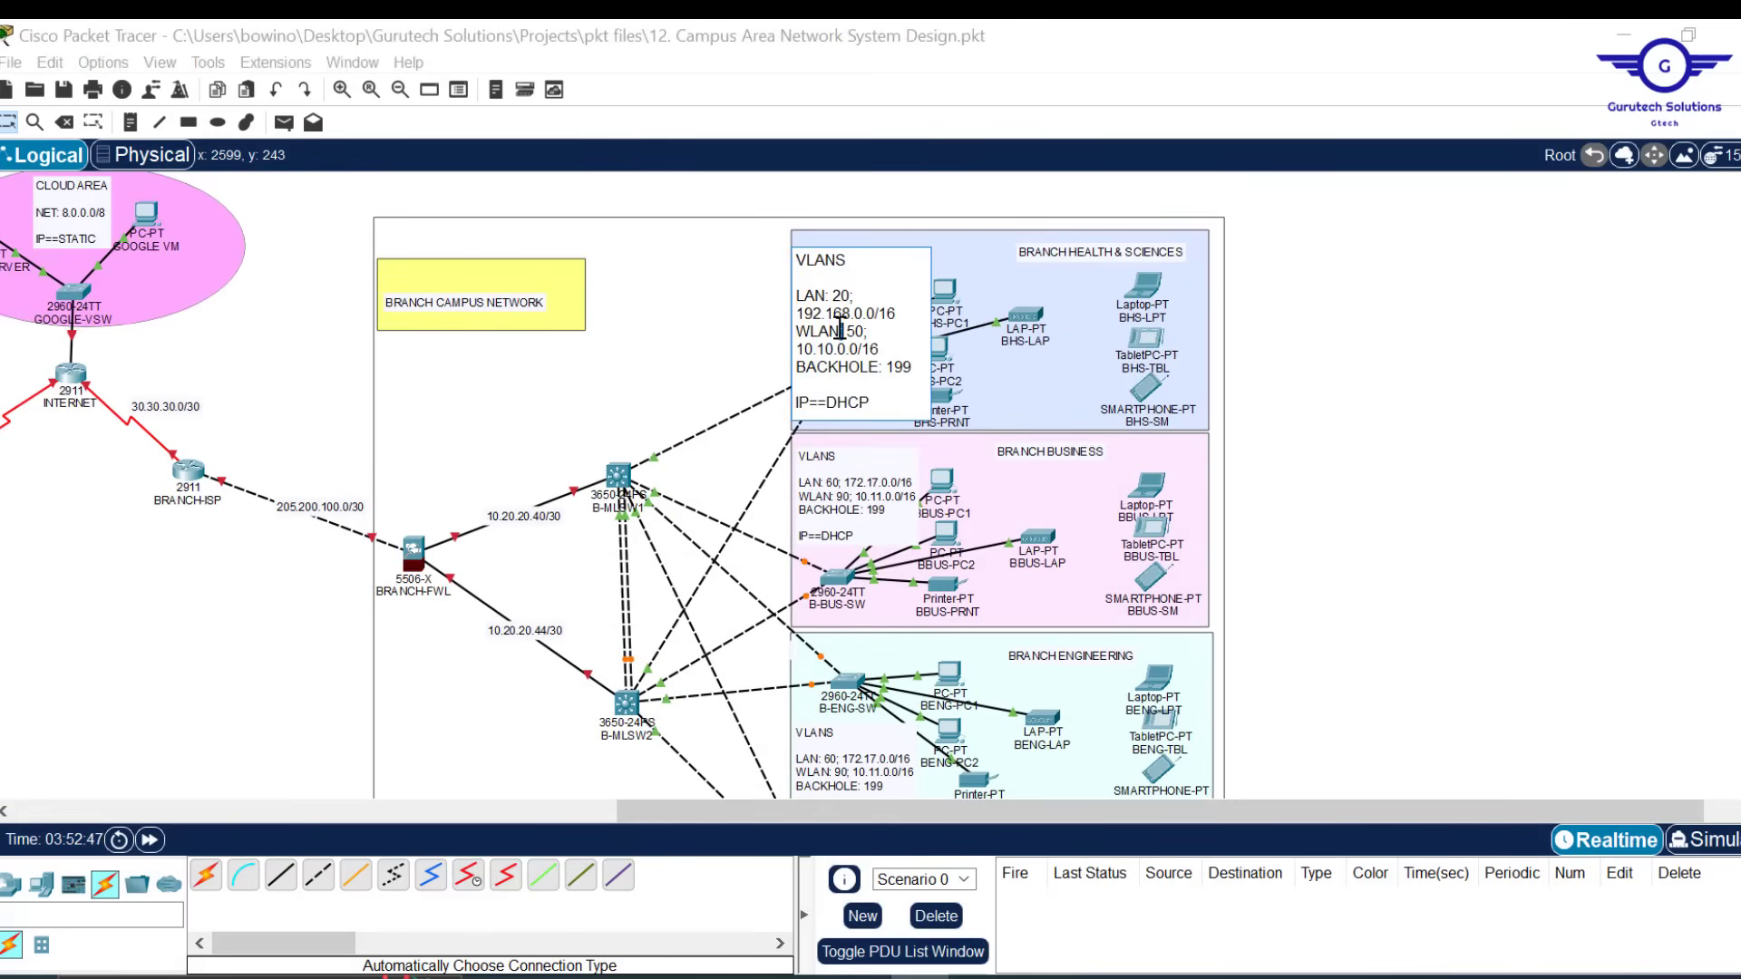
pyautogui.hotkey('ctrl', 'a')
pyautogui.write('LAN: 60; 172.17.0.0/16 WLAN: 90; 10.11.0.0/16 BACKHOLE: 199  IP==DHCP')
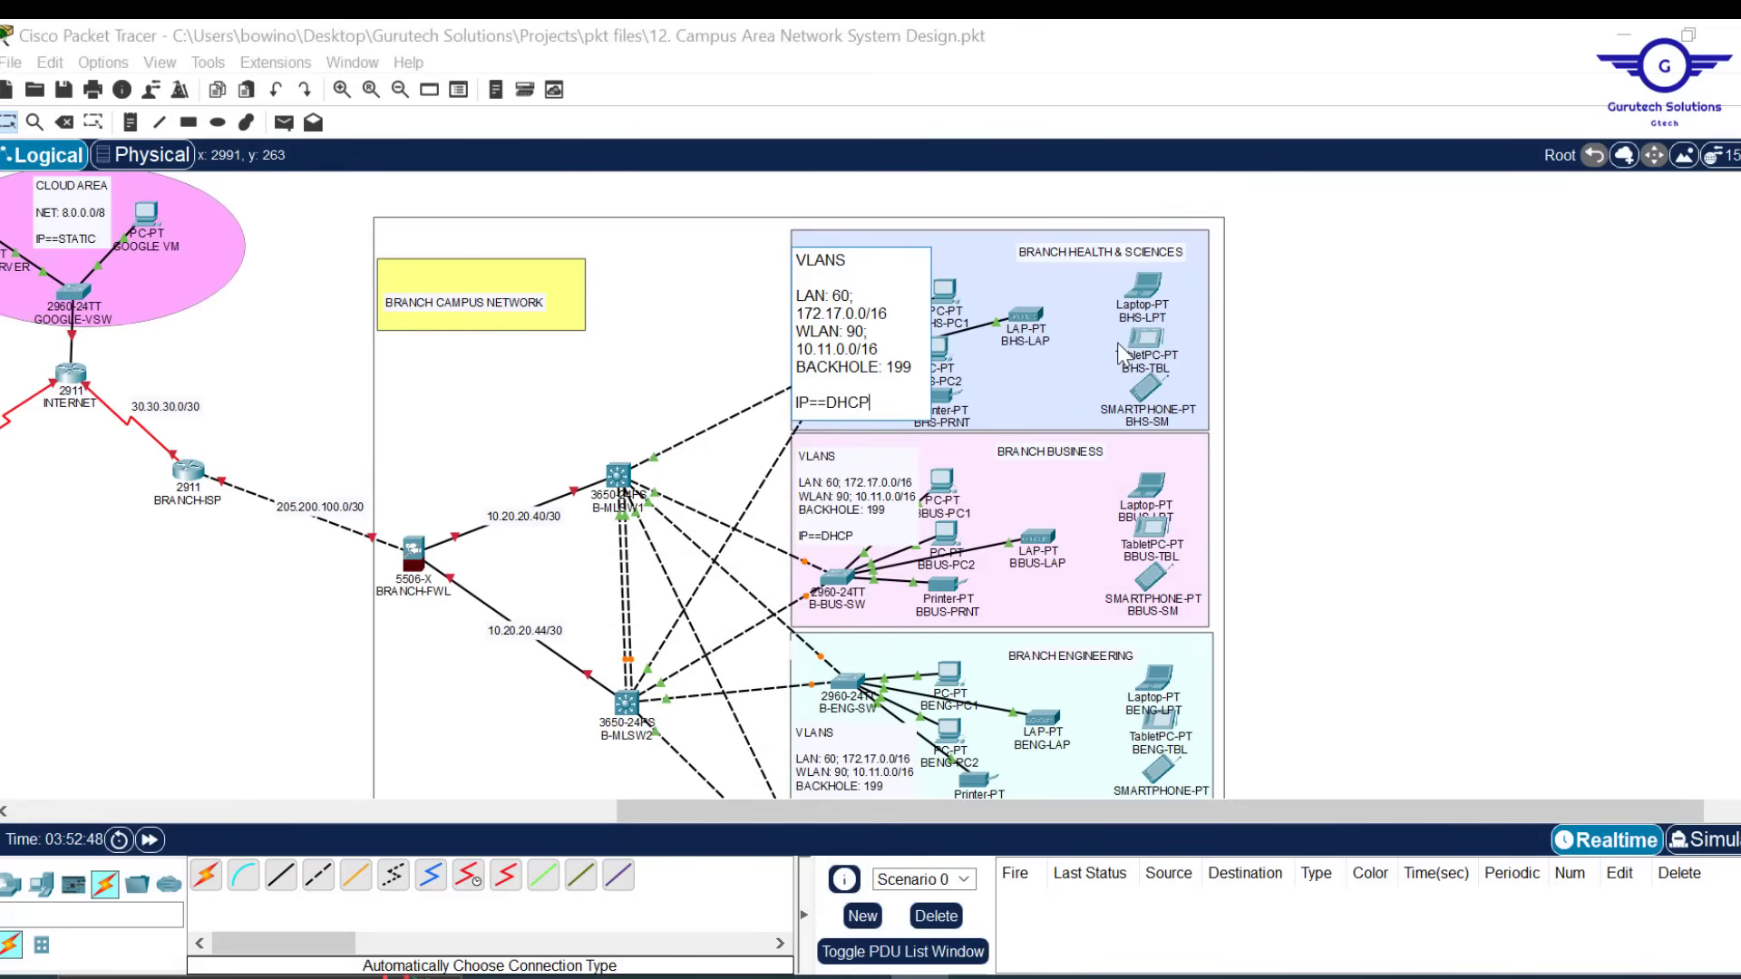
pyautogui.click(1440, 407)
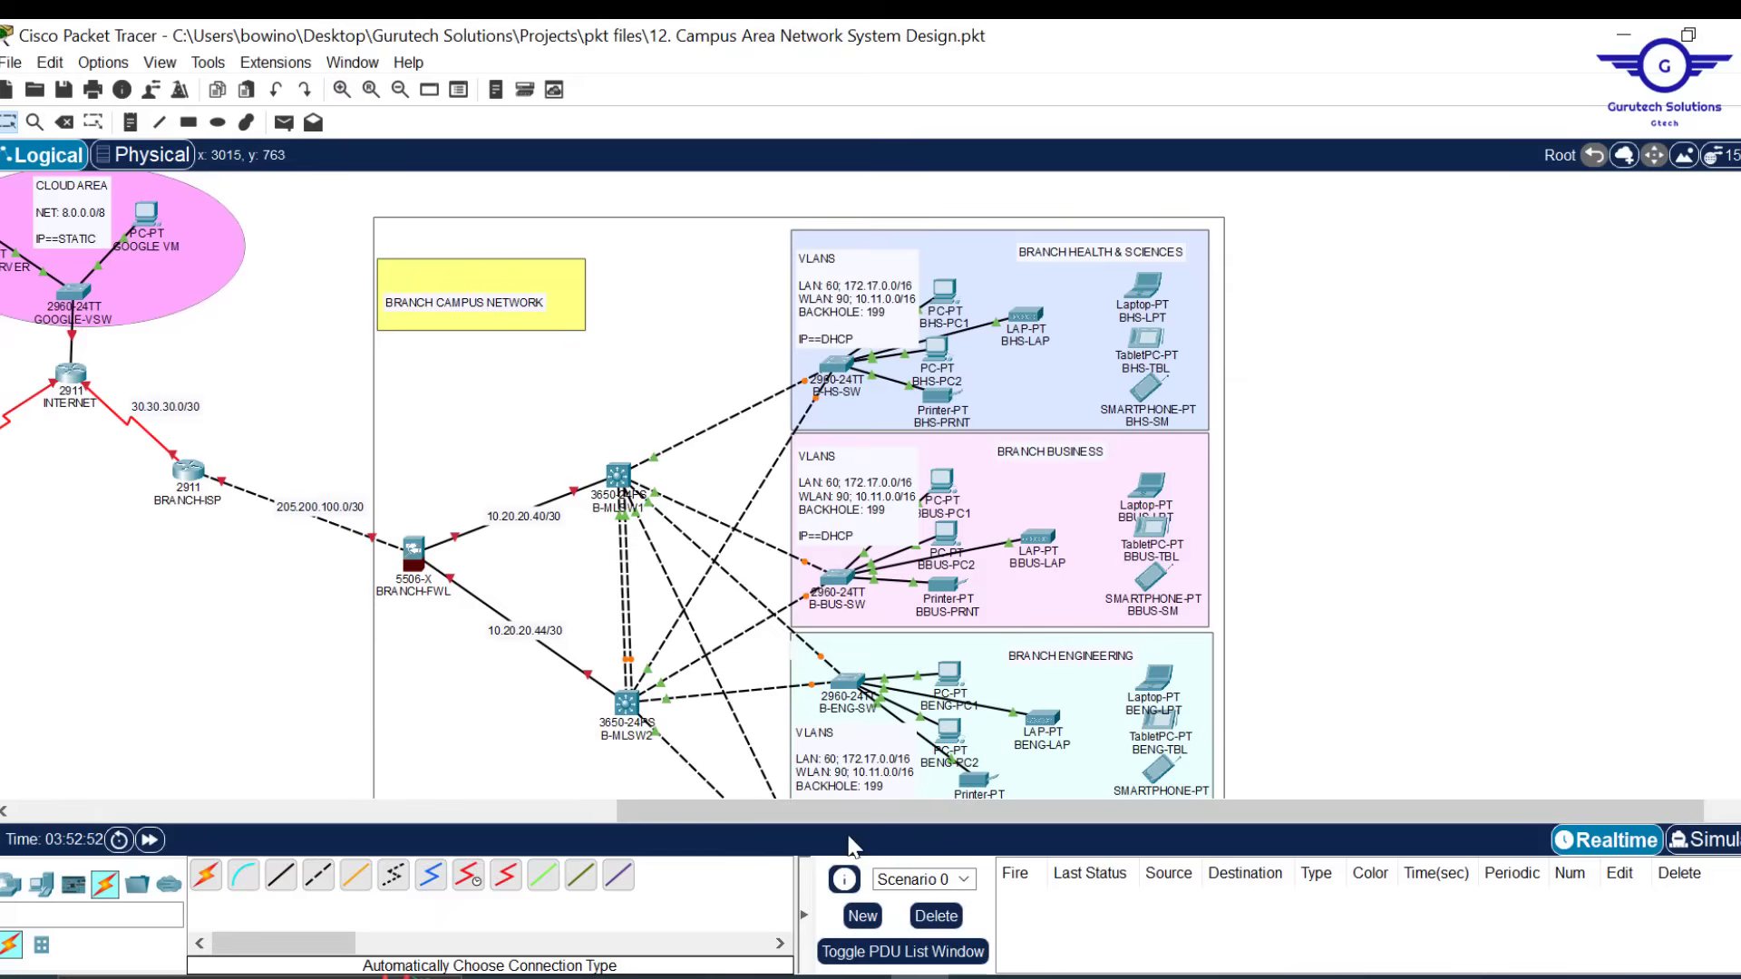
pyautogui.moveTo(766, 816); pyautogui.dragTo(399, 822)
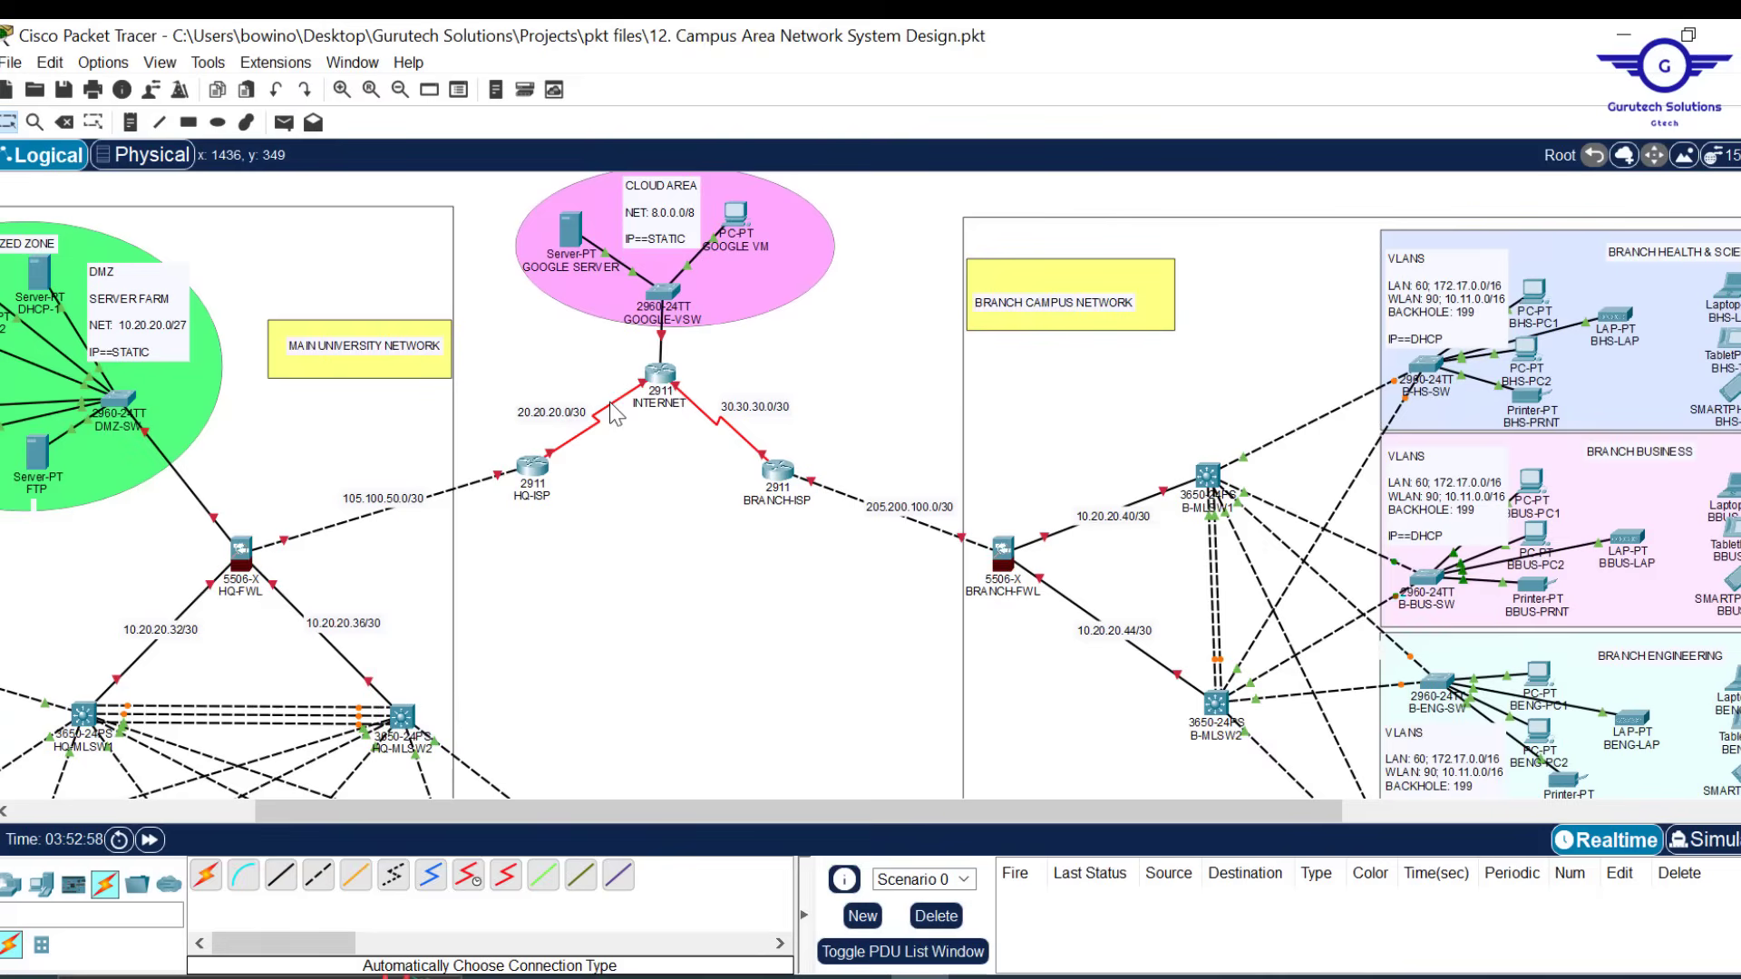
pyautogui.moveTo(610, 401)
pyautogui.scroll(-3, 626, 525)
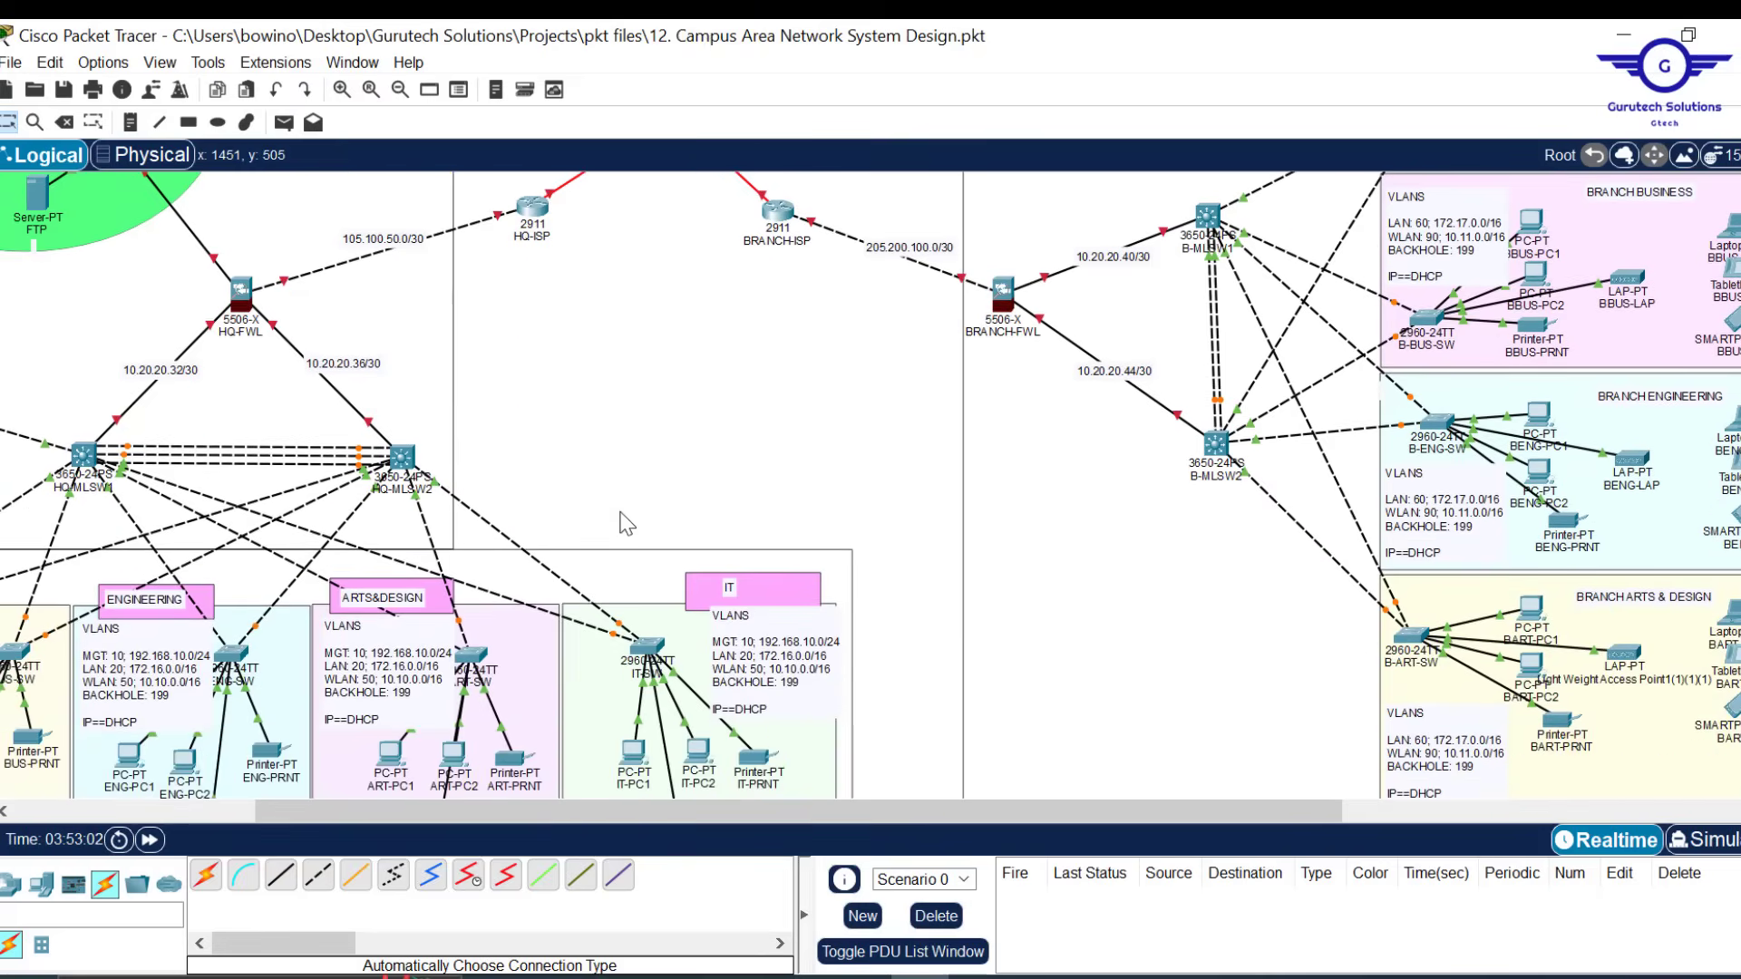
pyautogui.hscroll(-3, 625, 524)
pyautogui.hscroll(-2, 273, 706)
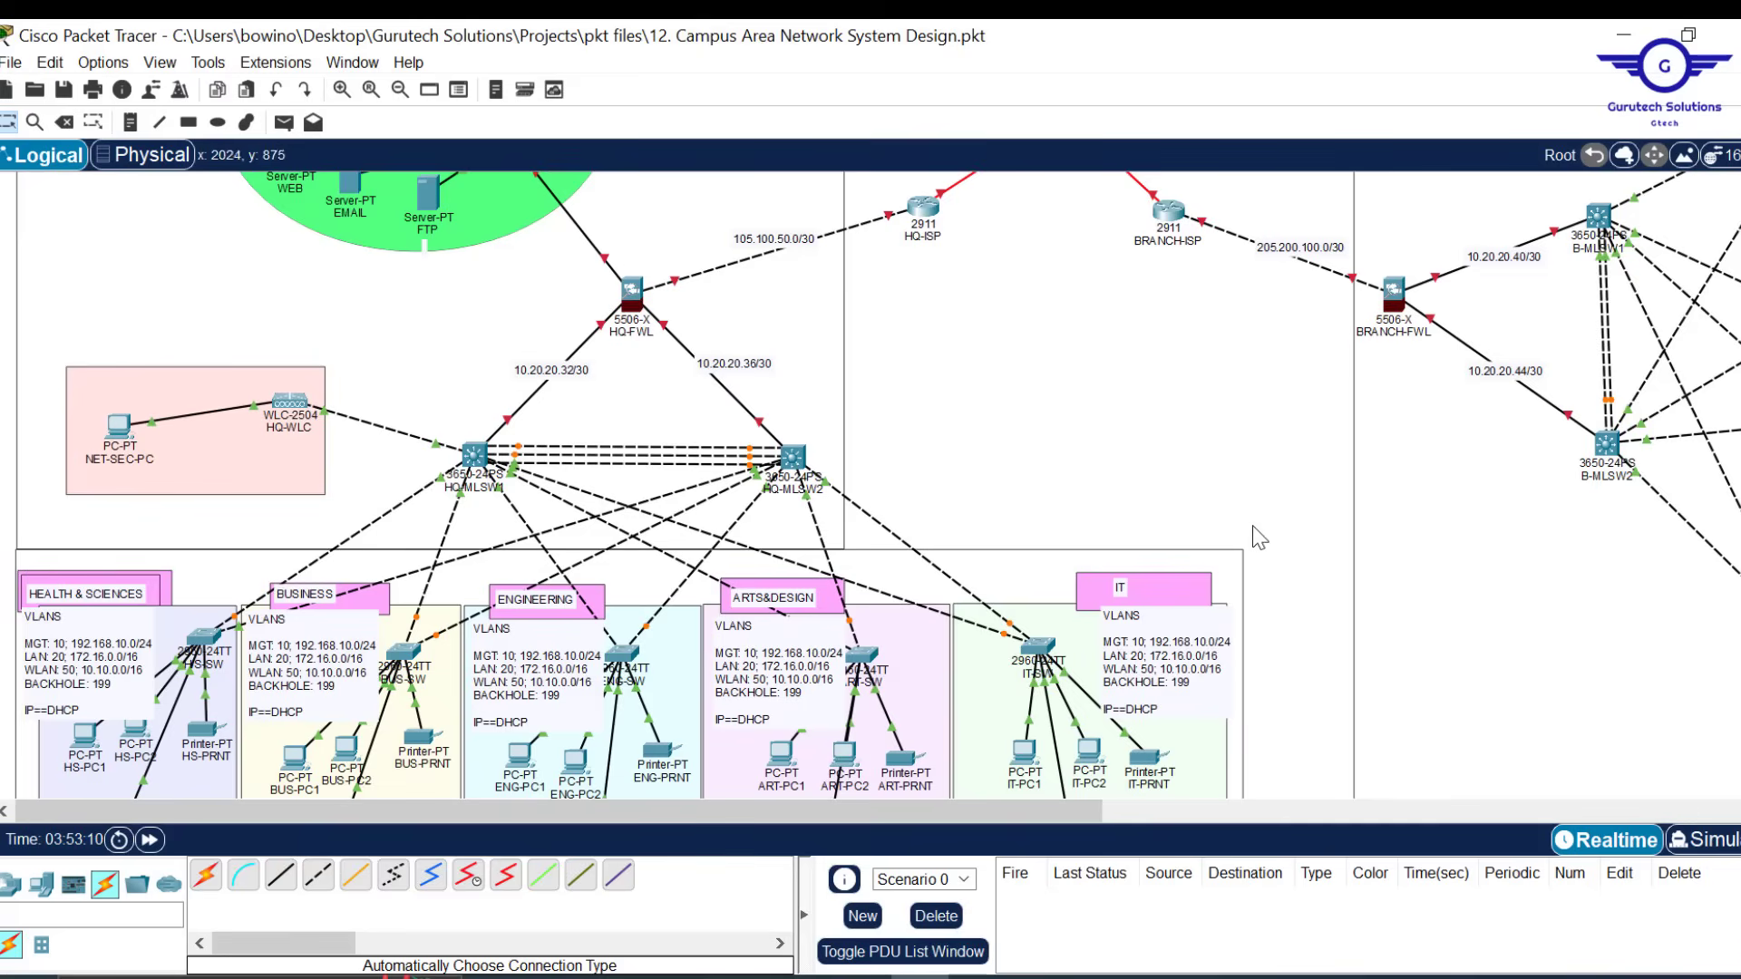
pyautogui.hscroll(5, 1331, 538)
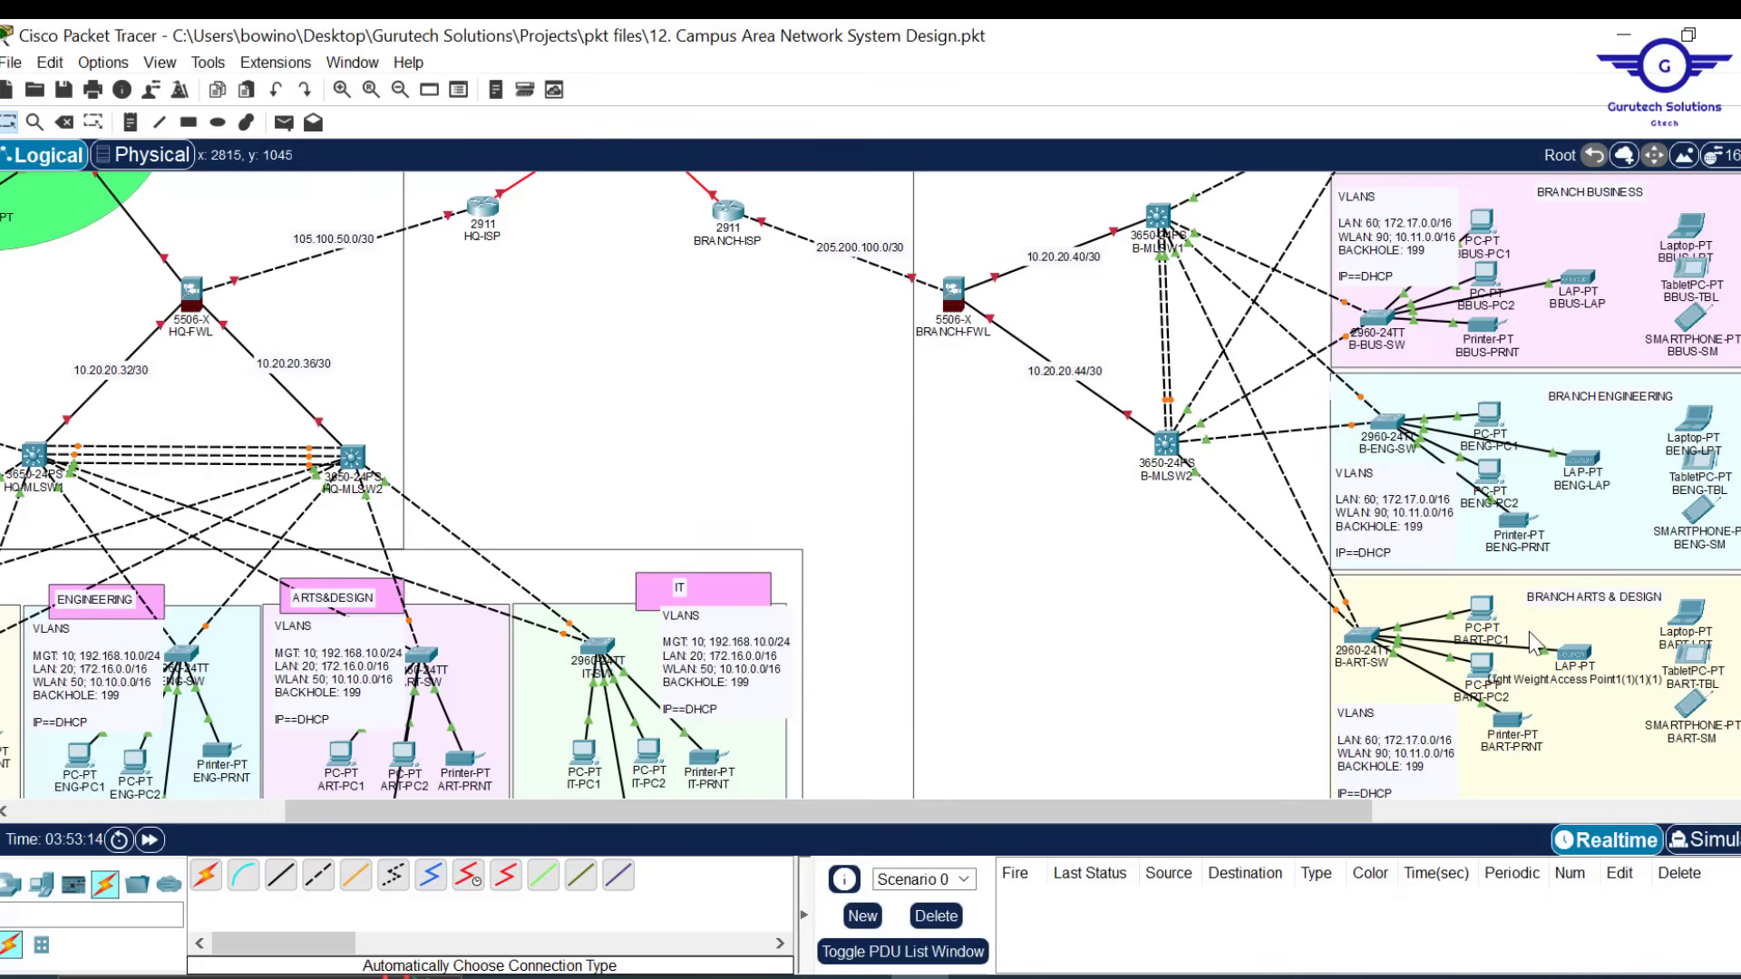
pyautogui.scroll(-2, 1529, 631)
pyautogui.scroll(1, 1529, 631)
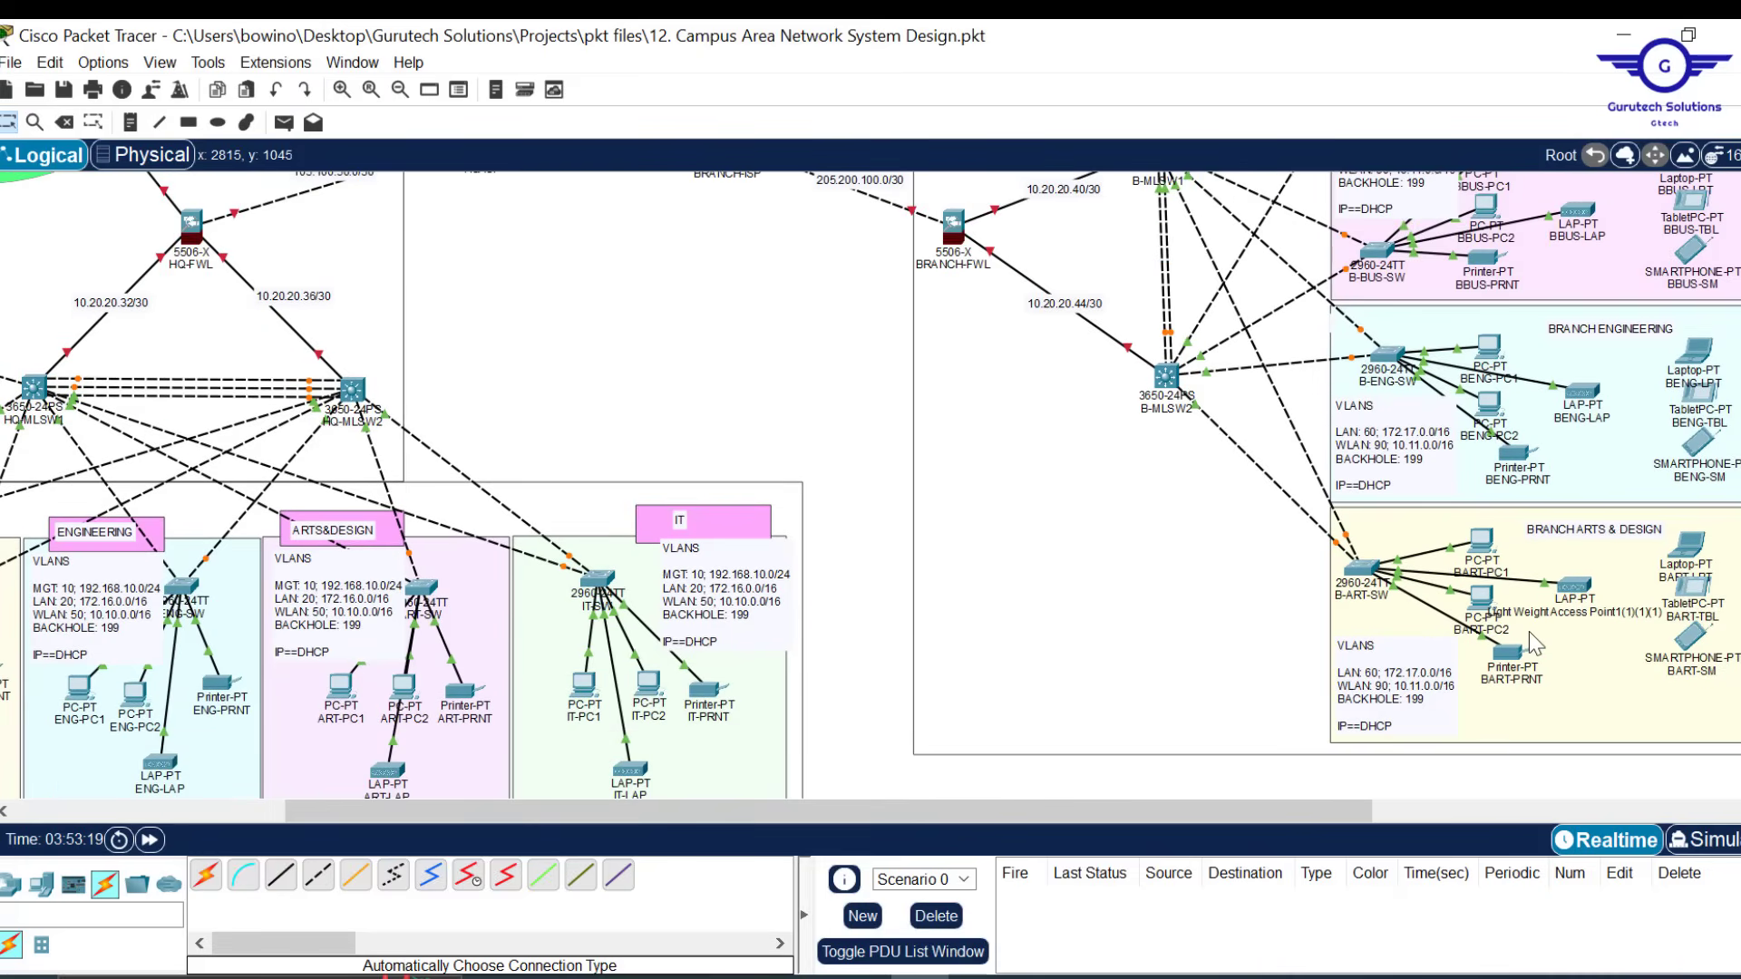
# Highlight step 1, basic settings and SSH, in the Config.txt notes
pyautogui.click(862, 976)
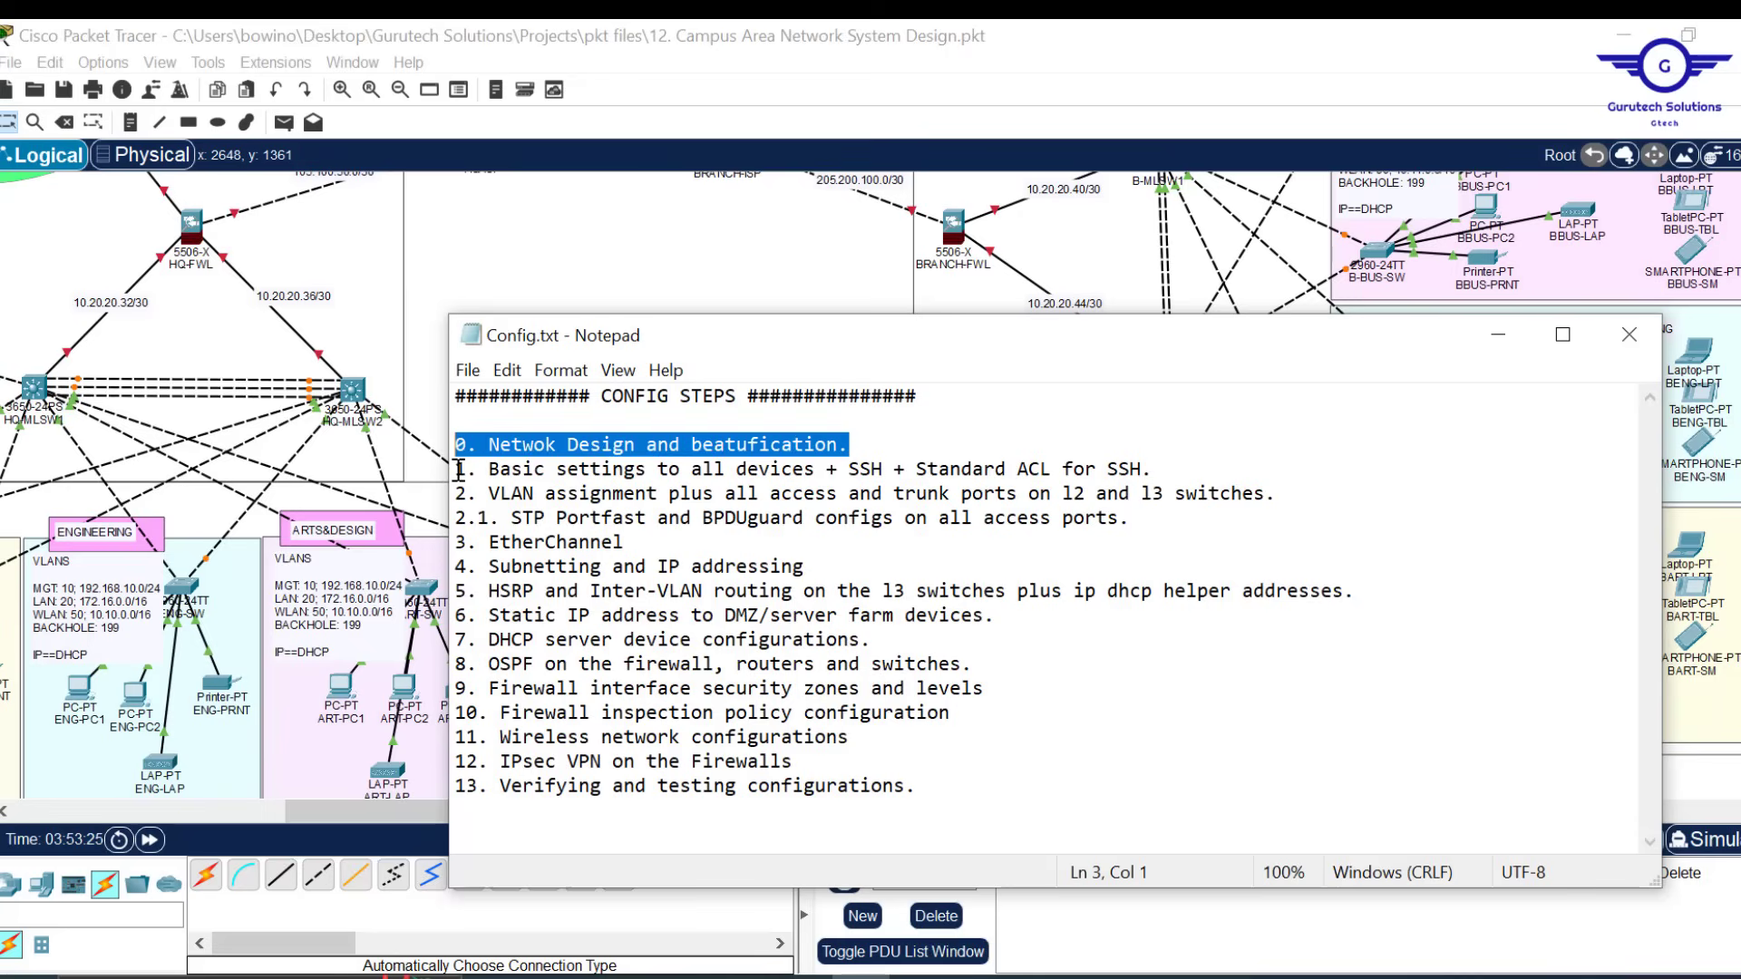
pyautogui.moveTo(460, 471); pyautogui.dragTo(1201, 464)
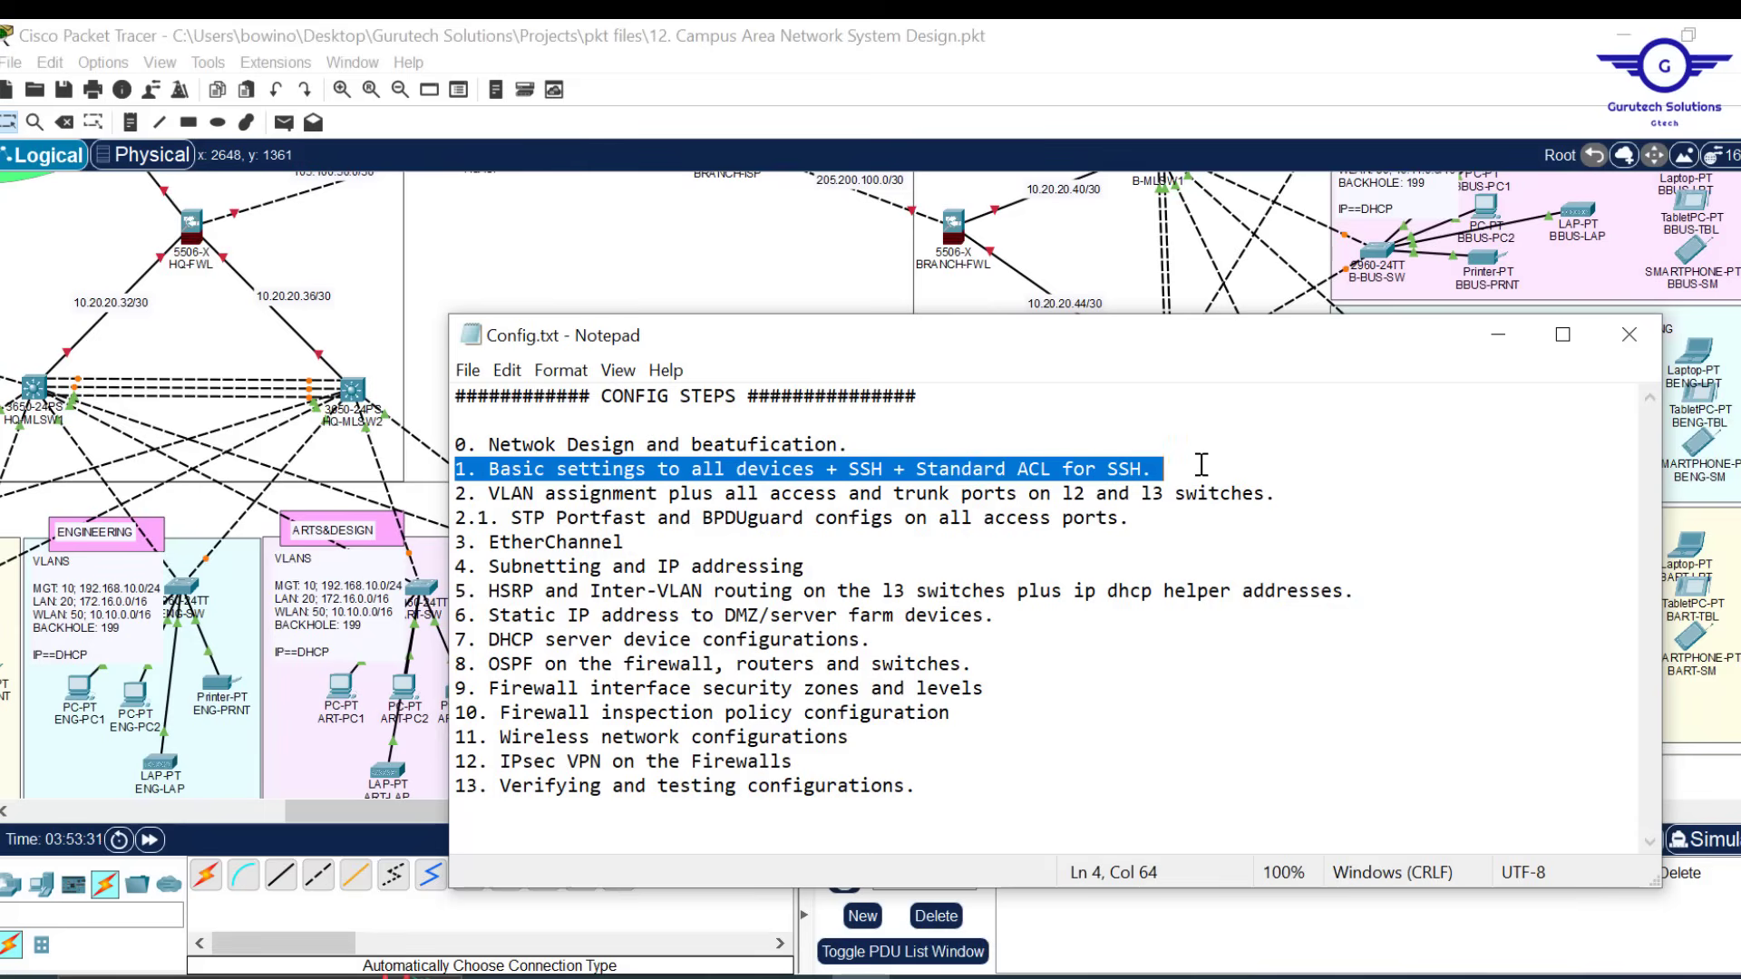
pyautogui.click(764, 290)
# Nudge the HQ area outline rectangle and open the H/S-SW switch's command line
pyautogui.moveTo(687, 819); pyautogui.dragTo(328, 797)
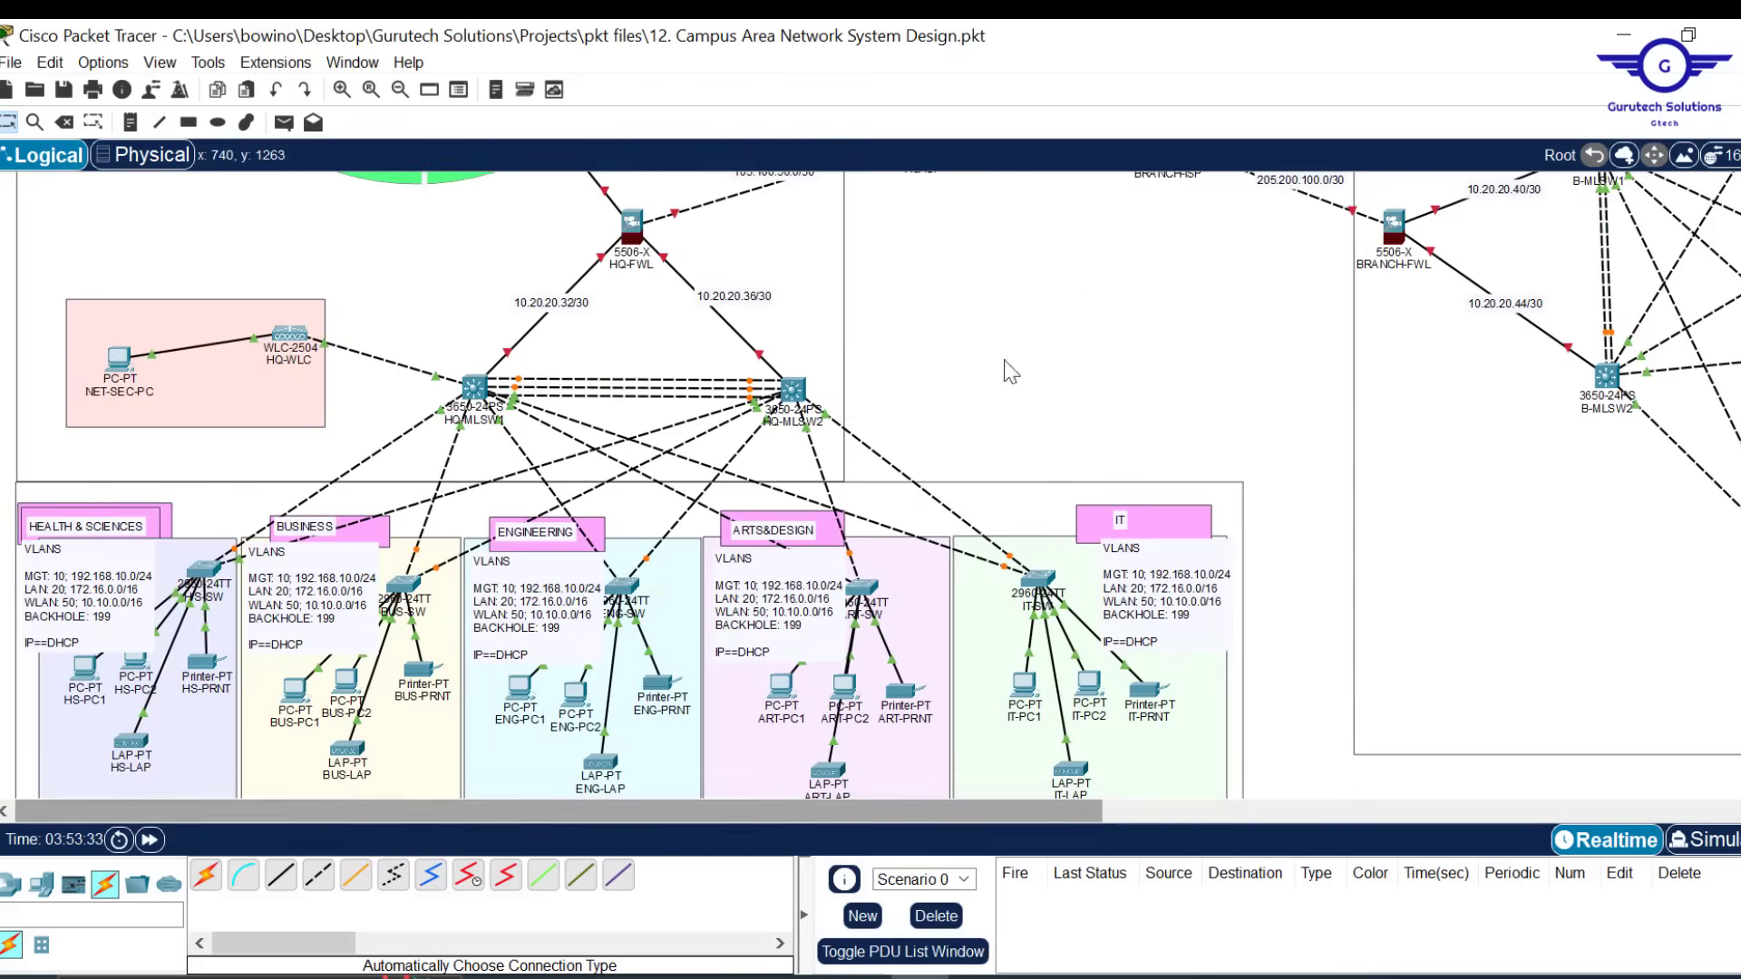
pyautogui.click(817, 316)
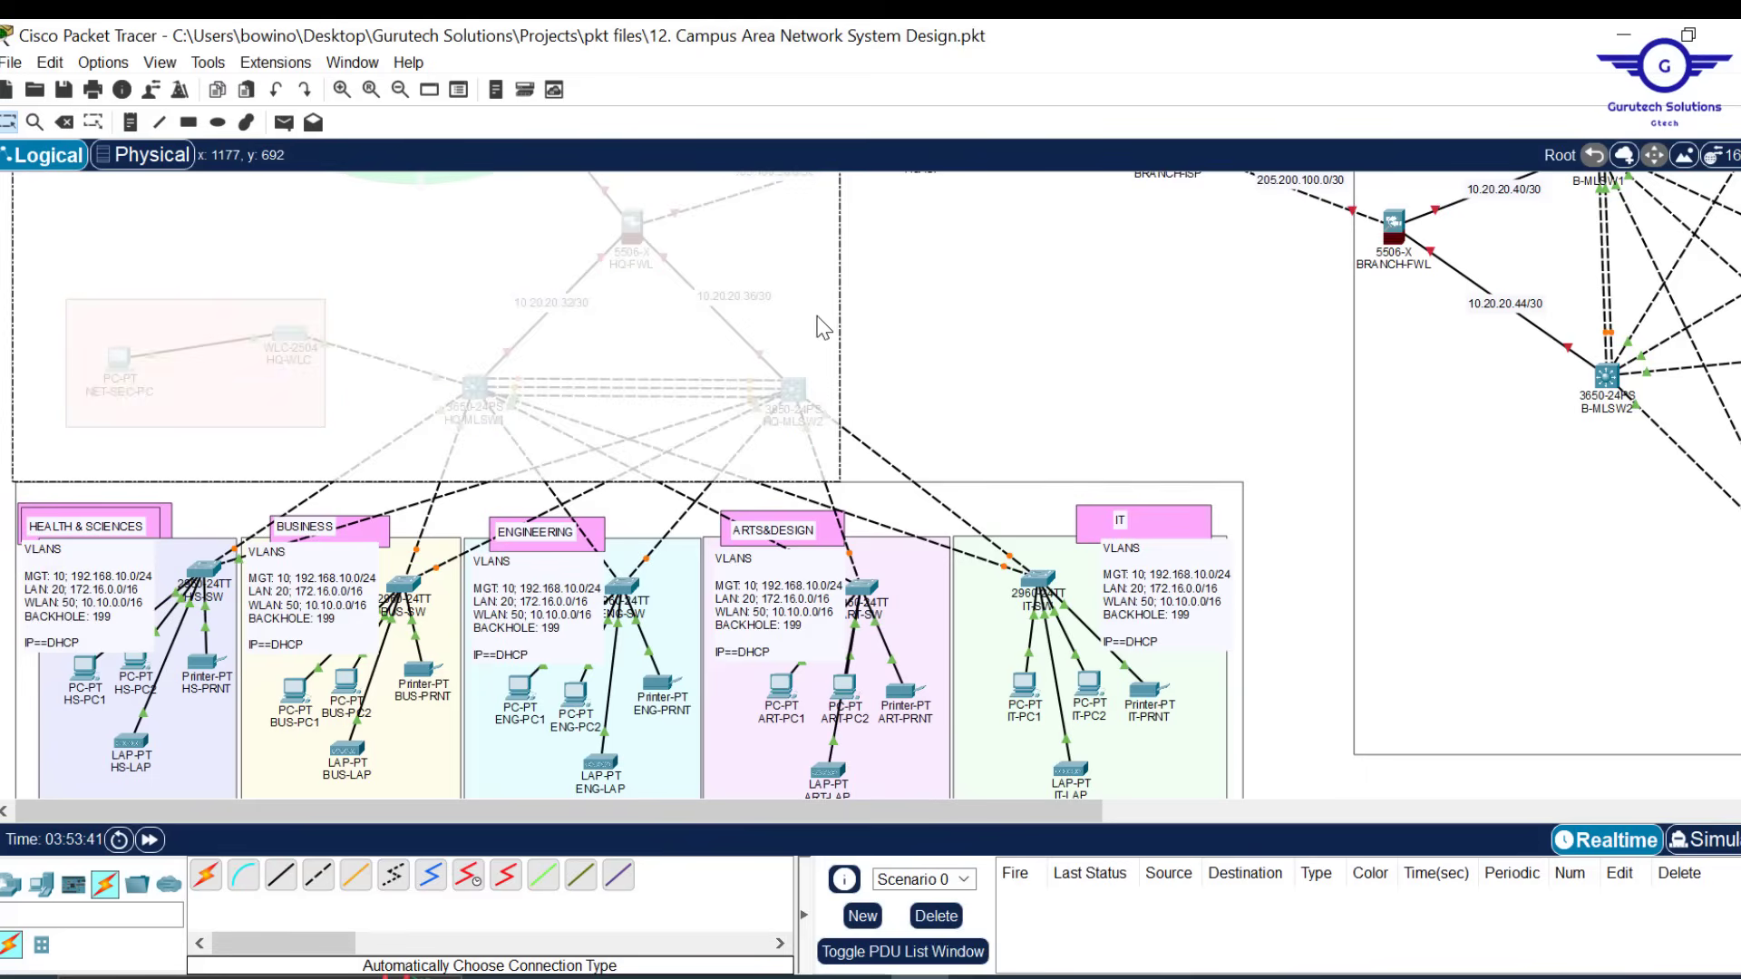
pyautogui.moveTo(816, 315); pyautogui.dragTo(821, 328)
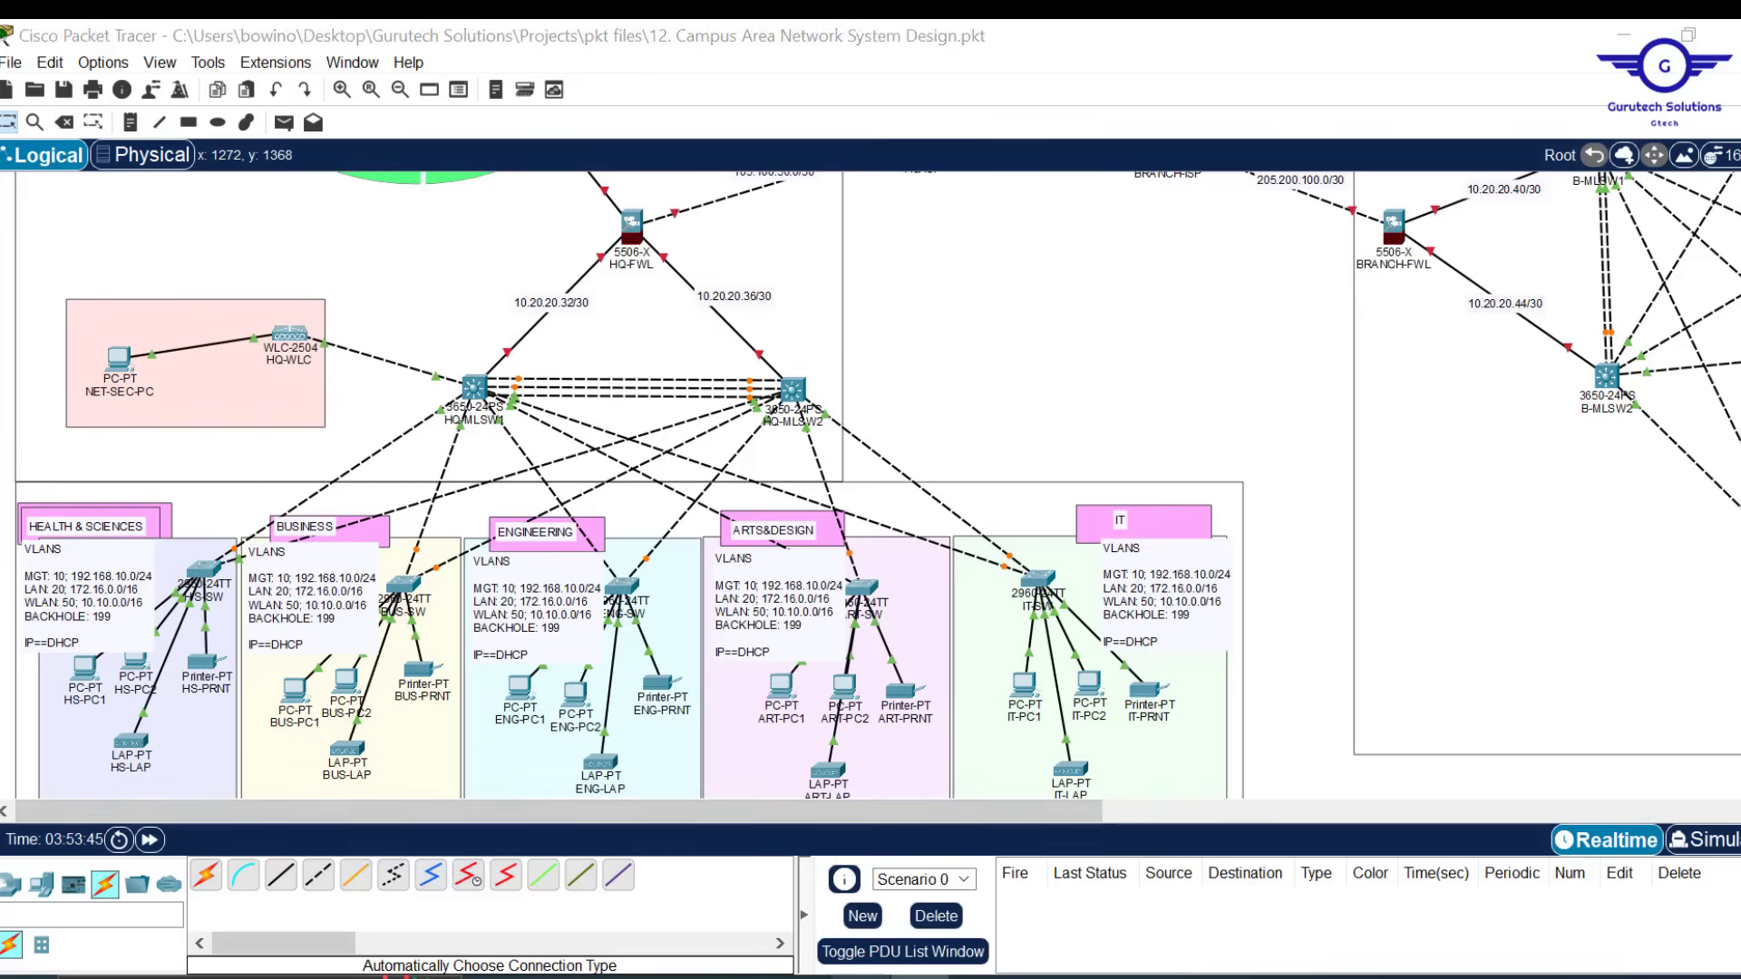
pyautogui.hotkey('alt', 'Tab')
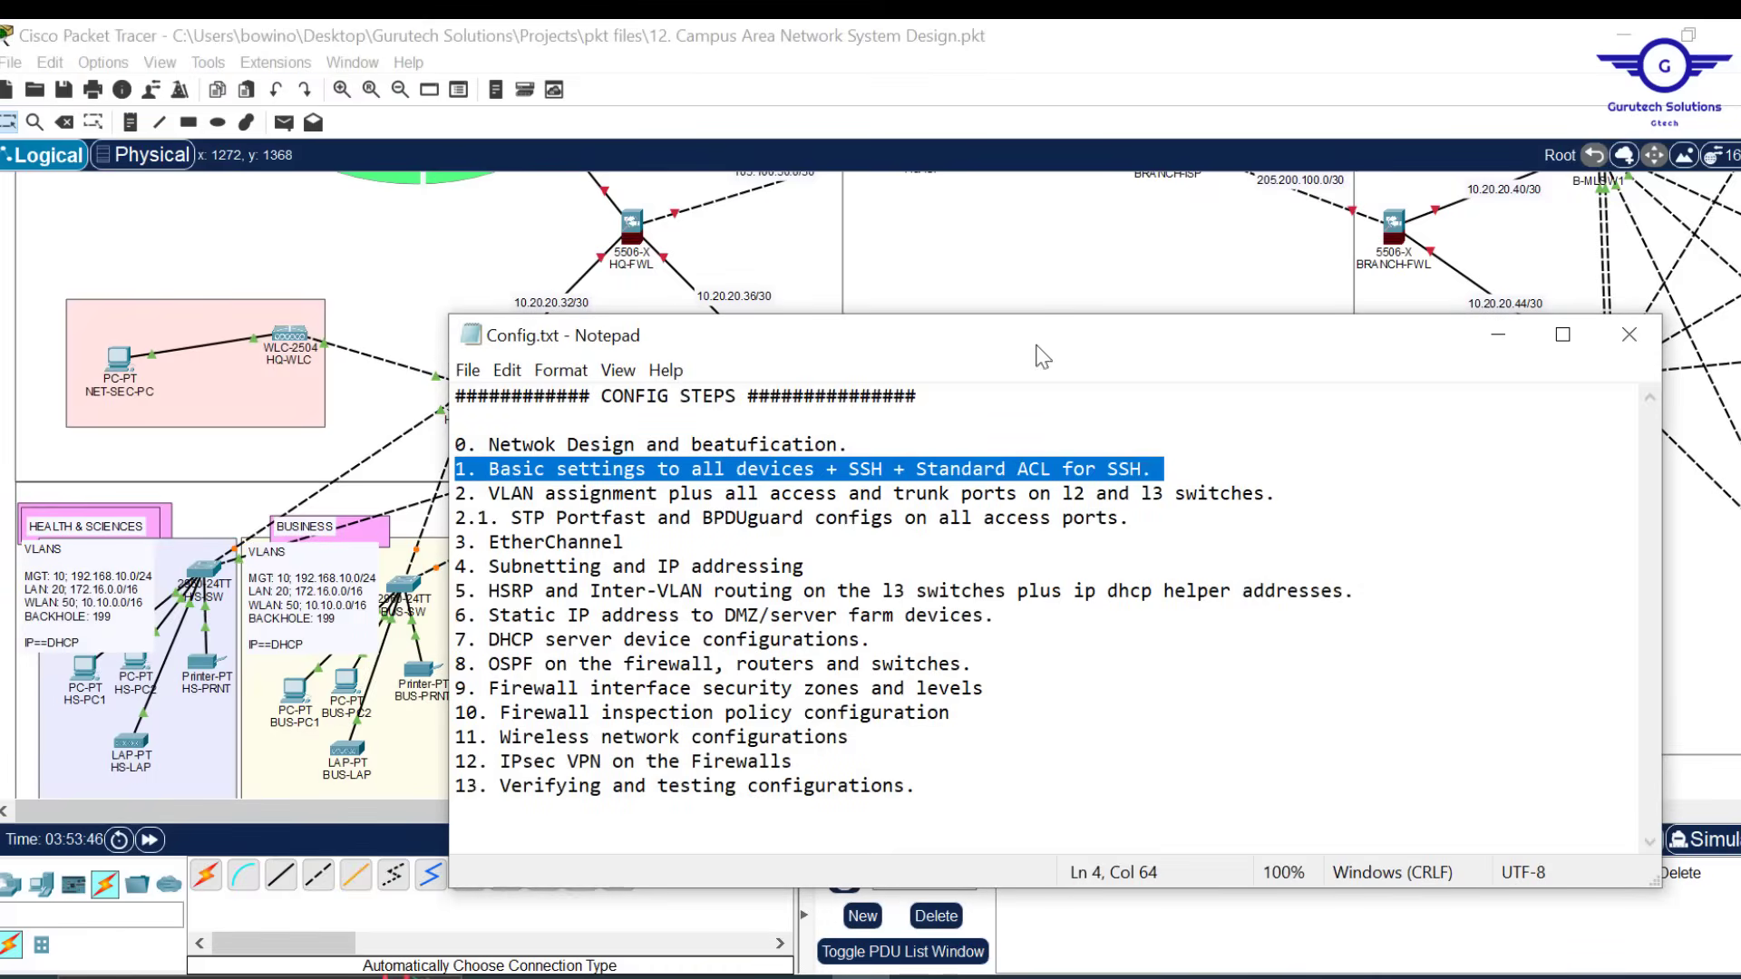
pyautogui.click(1043, 251)
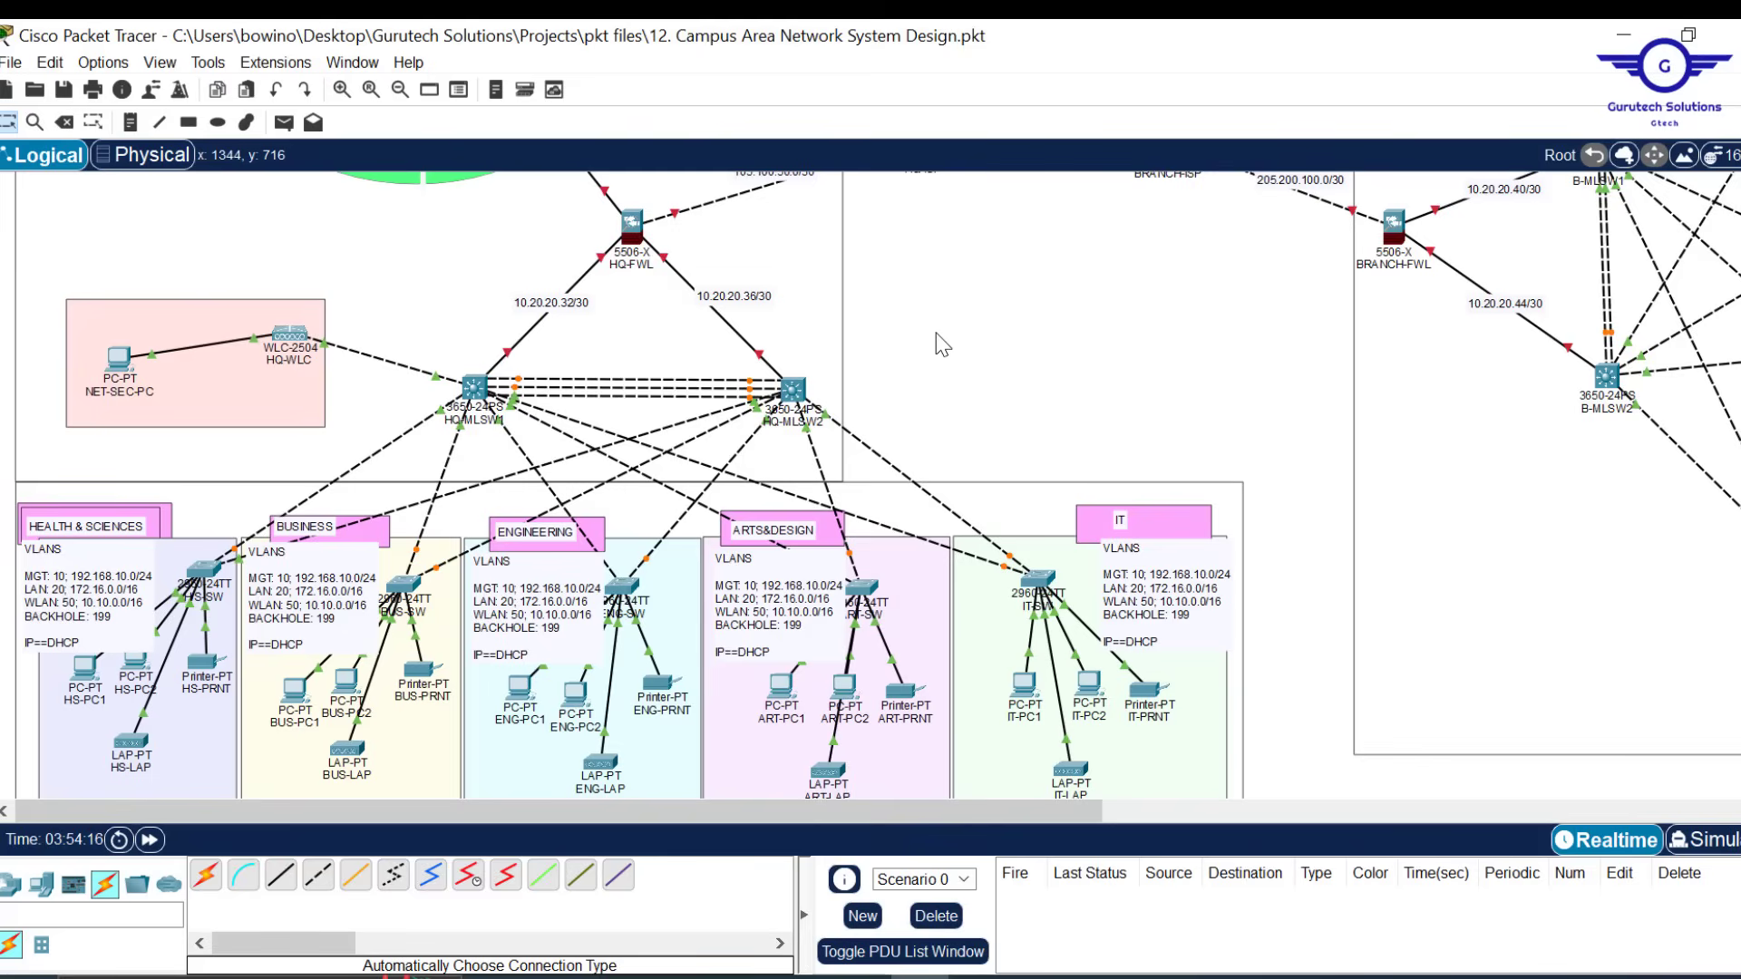
pyautogui.click(201, 579)
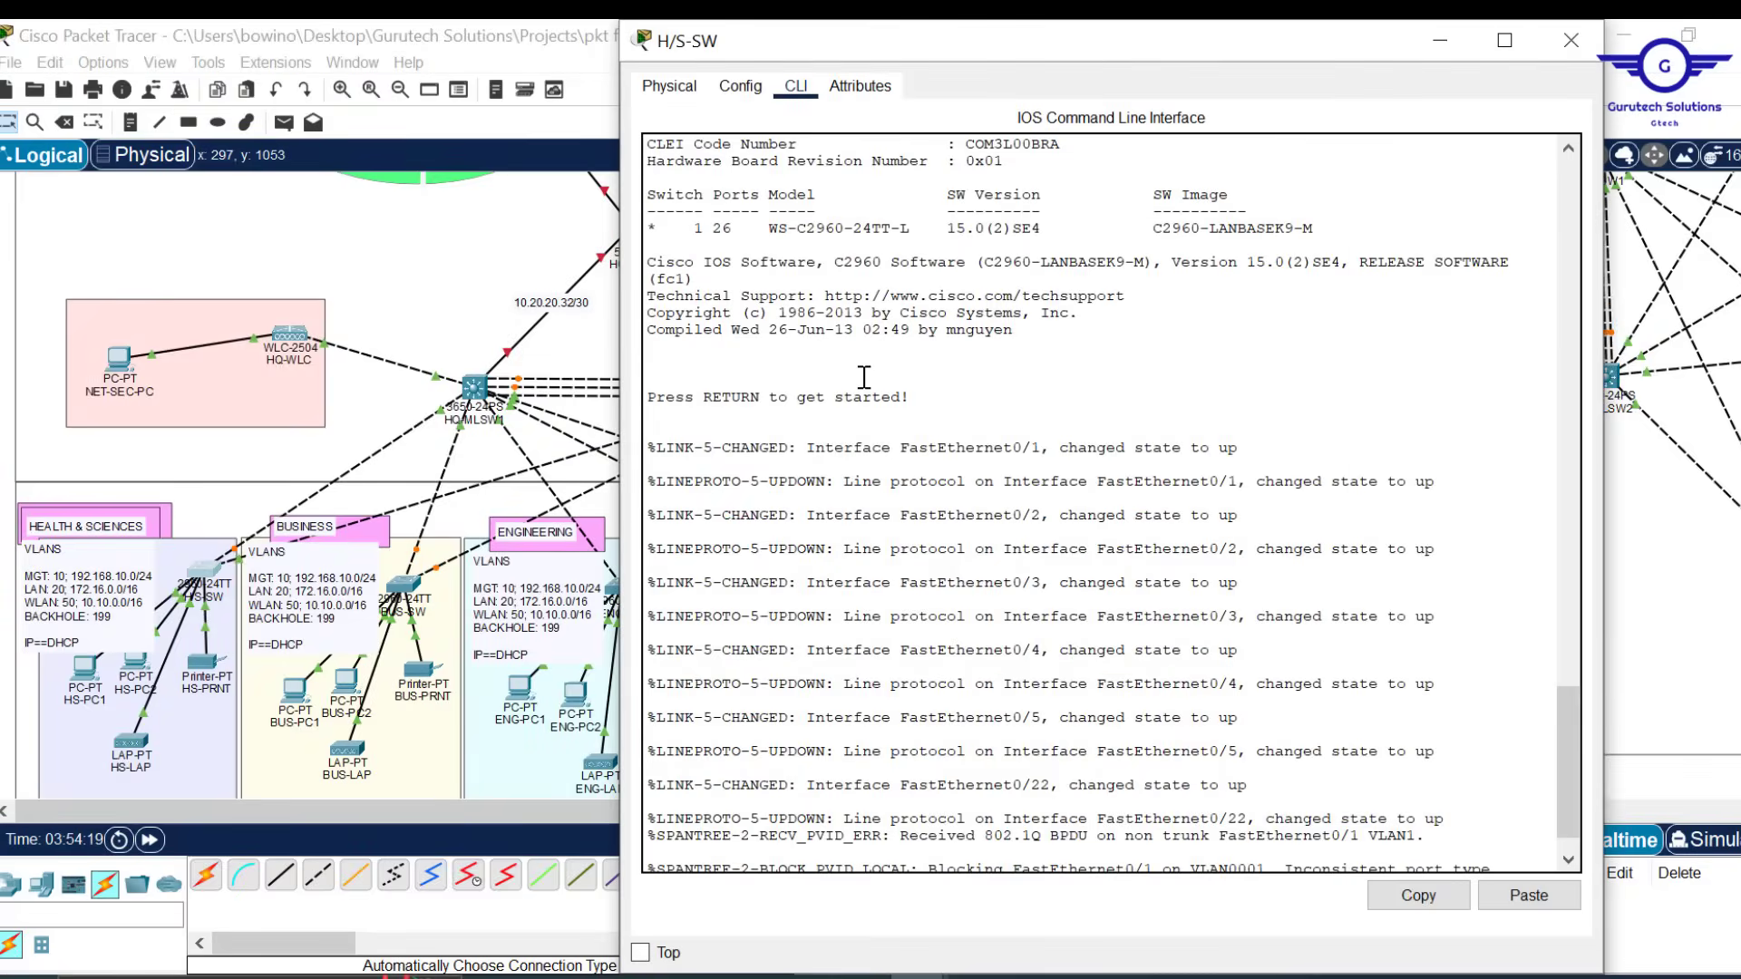
# Take the H/S-SW switch from the user prompt into global configuration mode with conf t
pyautogui.press('Return')
pyautogui.press('Return')
pyautogui.press('Return')
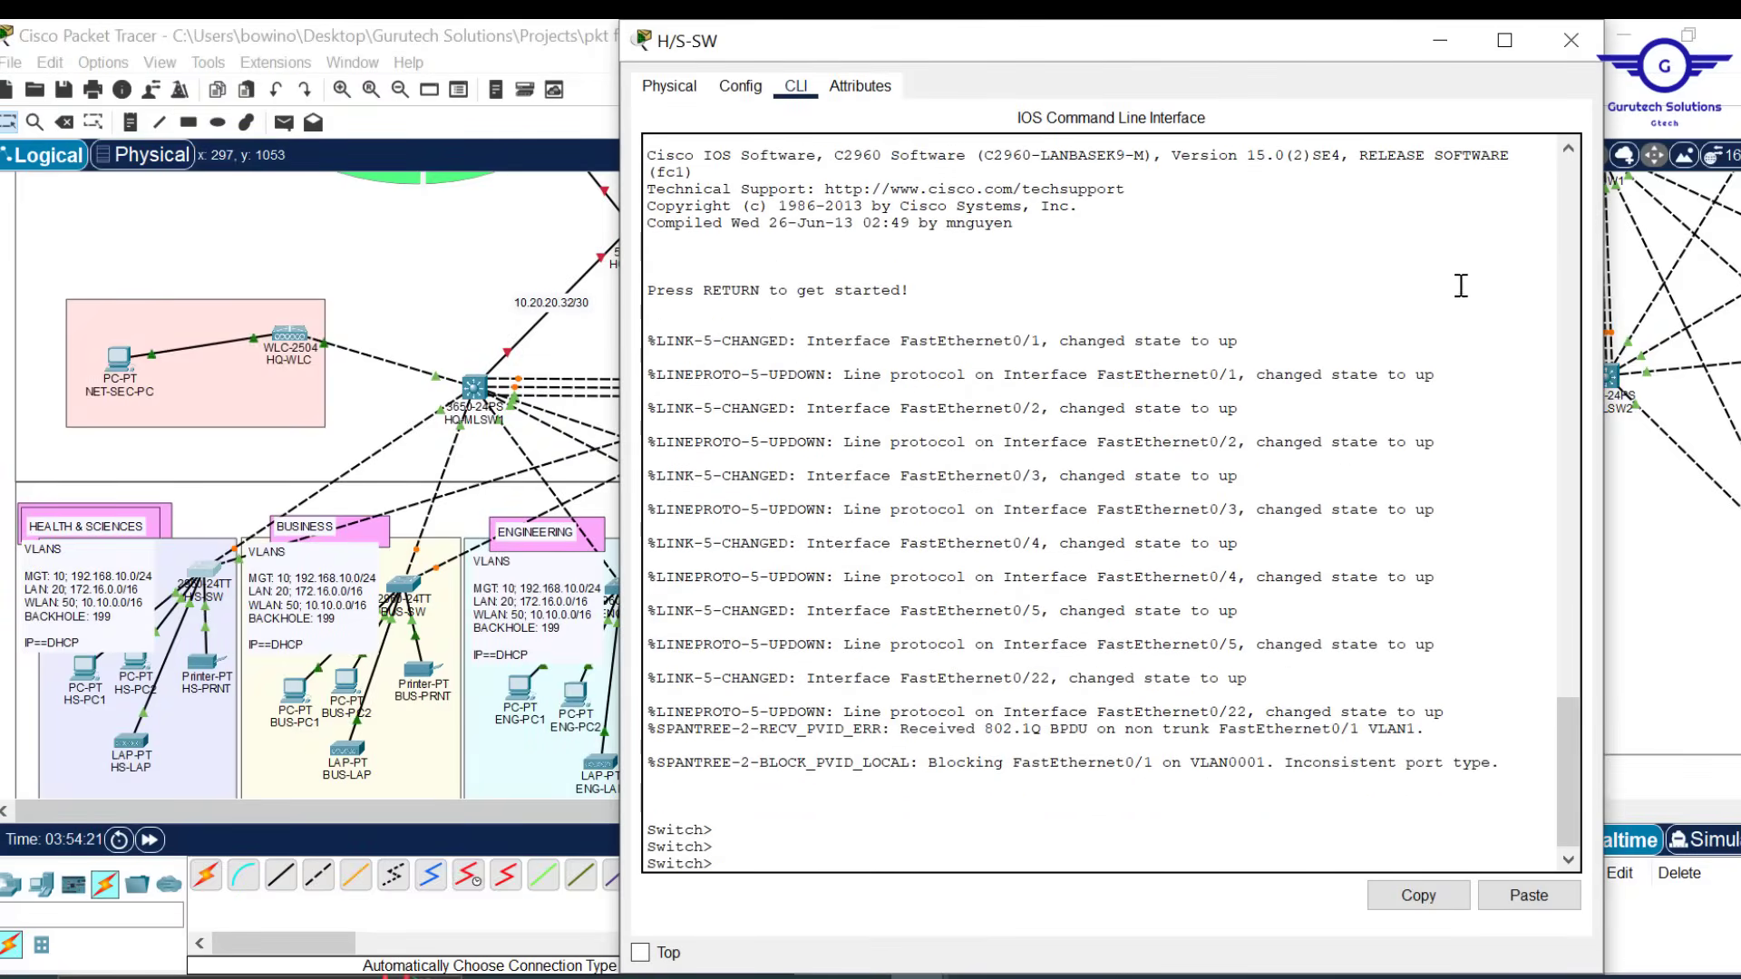
pyautogui.press('Return')
pyautogui.press('Return')
pyautogui.press('Return')
pyautogui.press('Return')
pyautogui.press('Return')
pyautogui.press('Return')
pyautogui.press('Return')
pyautogui.press('Return')
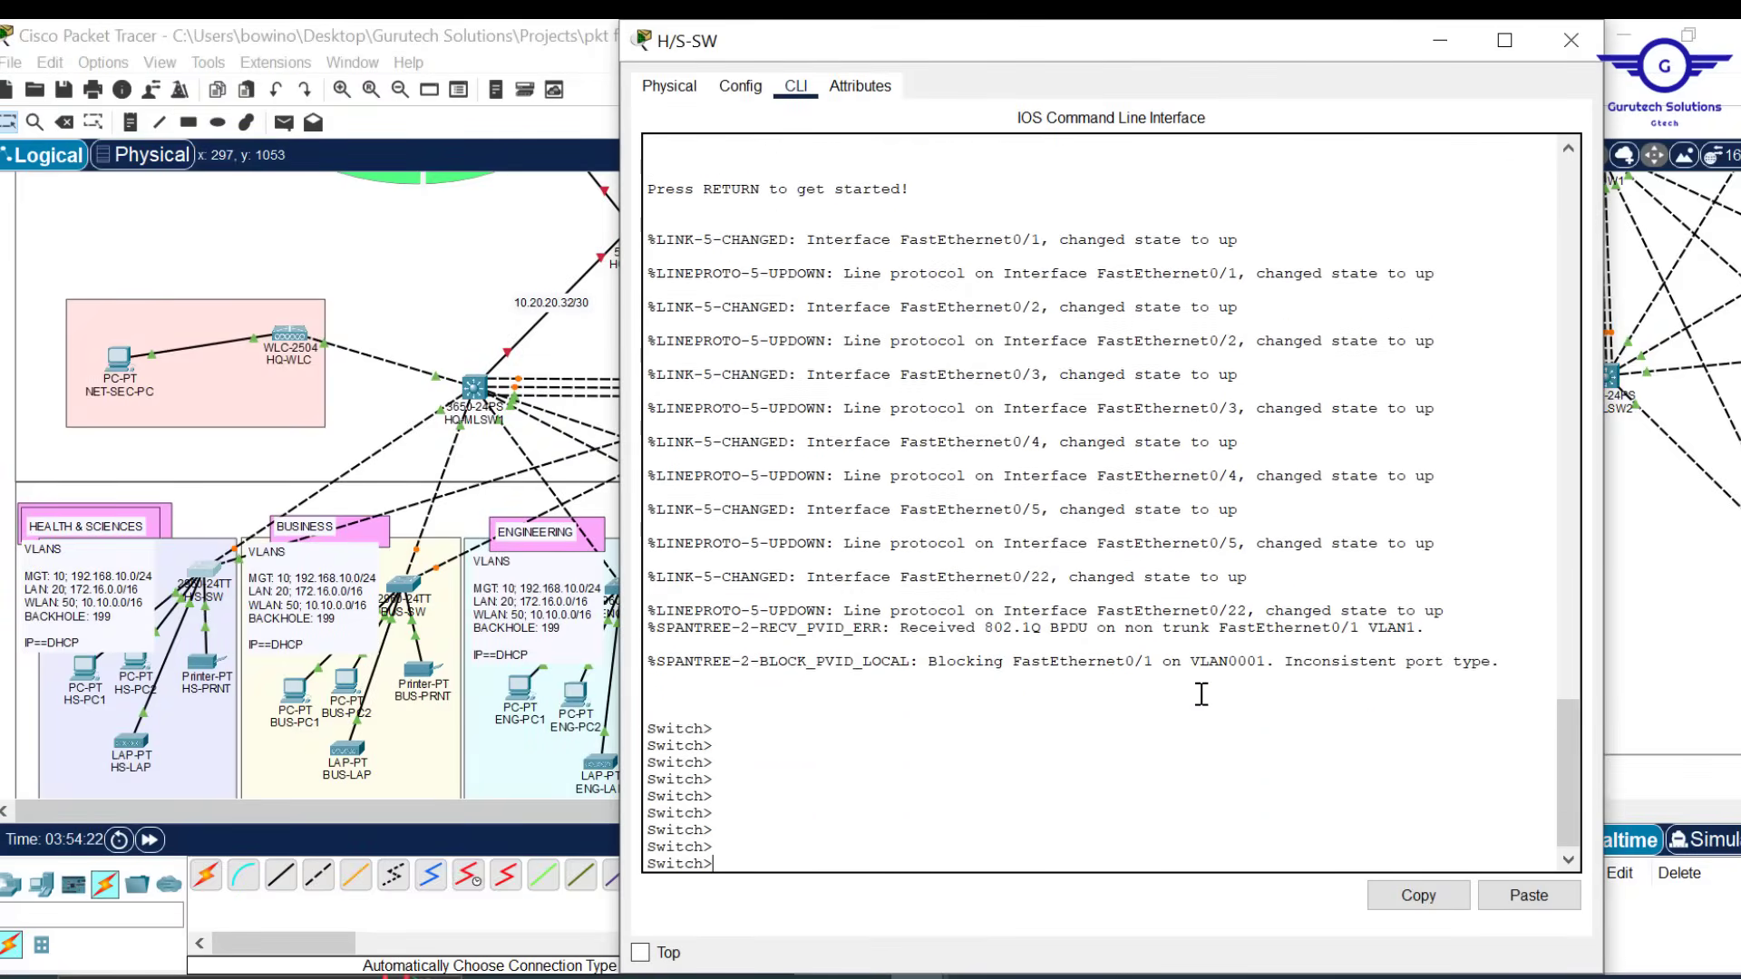
pyautogui.press('Return')
pyautogui.press('Return')
pyautogui.press('Return')
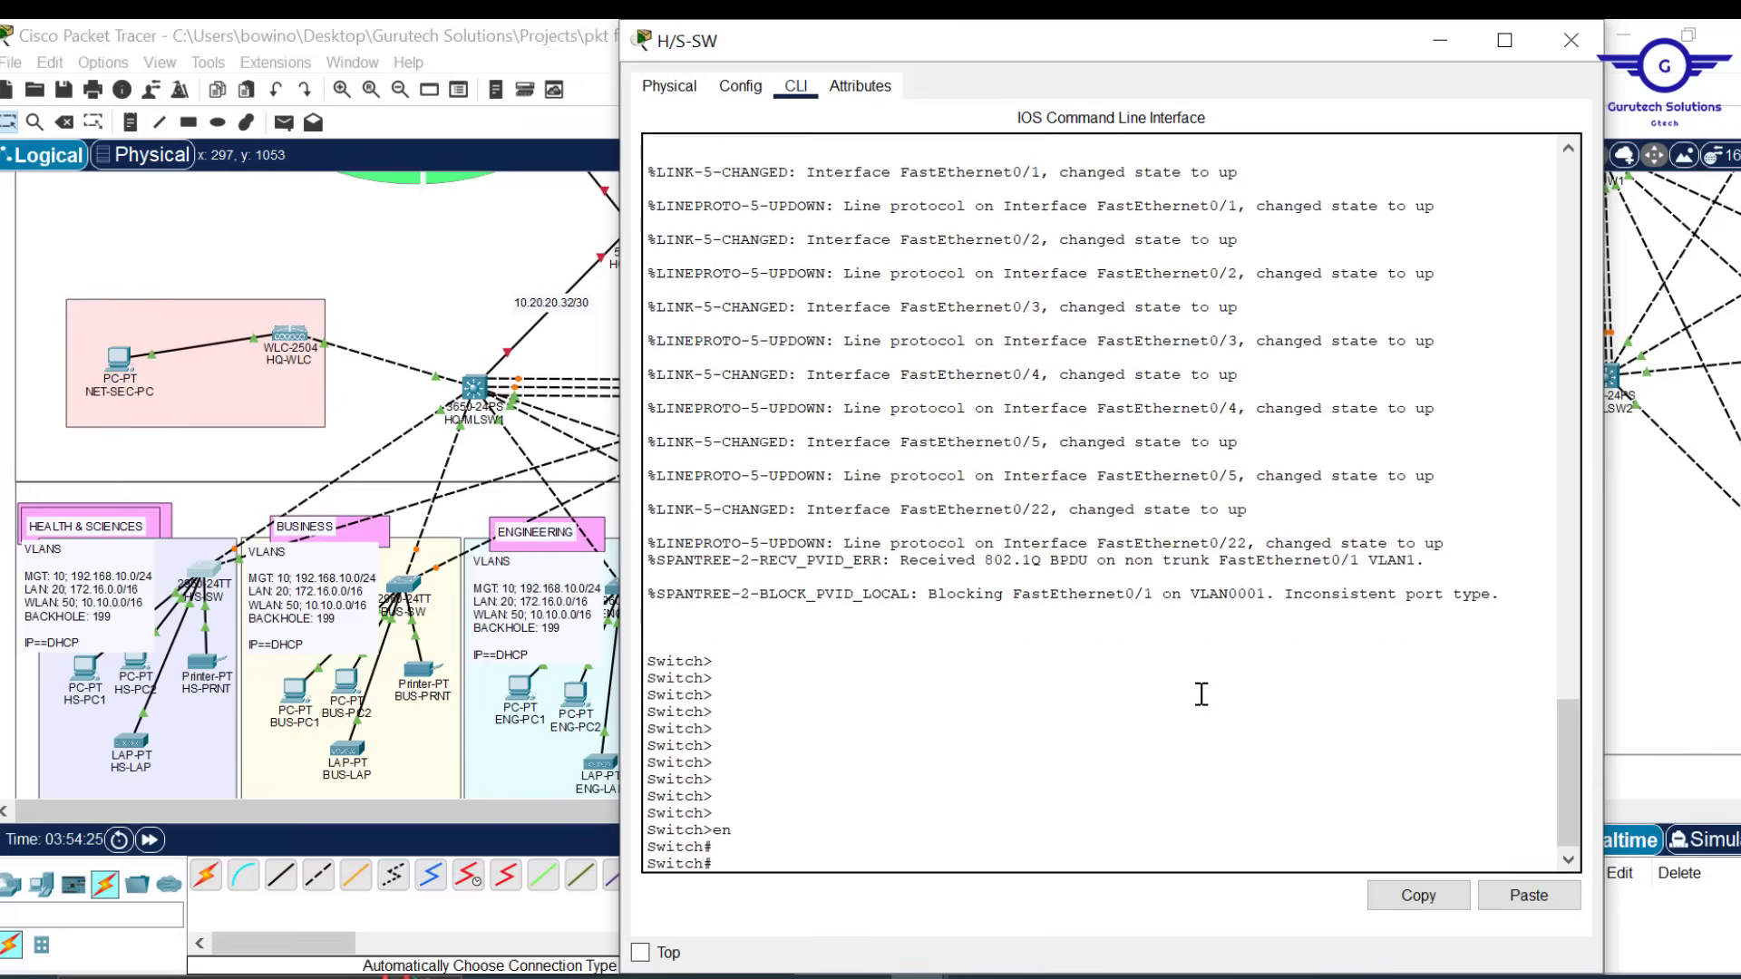
pyautogui.write('conf')
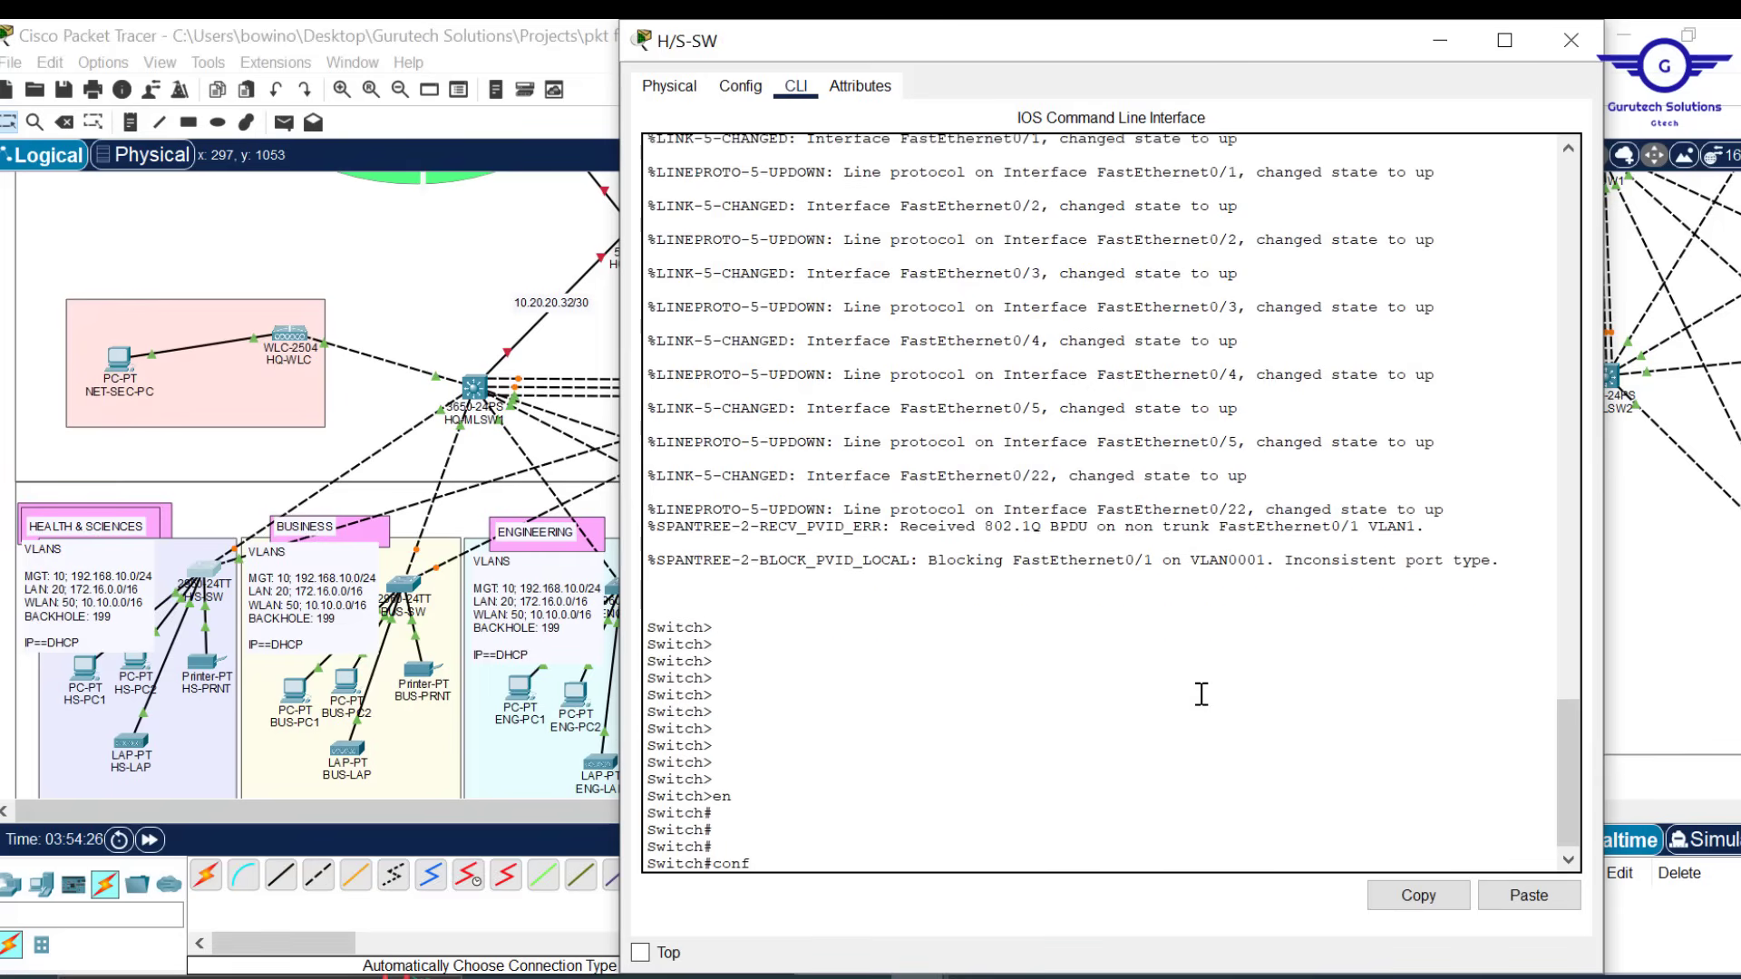
pyautogui.write(' t')
pyautogui.press('Return')
pyautogui.press('Return')
pyautogui.press('Return')
pyautogui.press('Return')
pyautogui.press('Return')
pyautogui.press('Return')
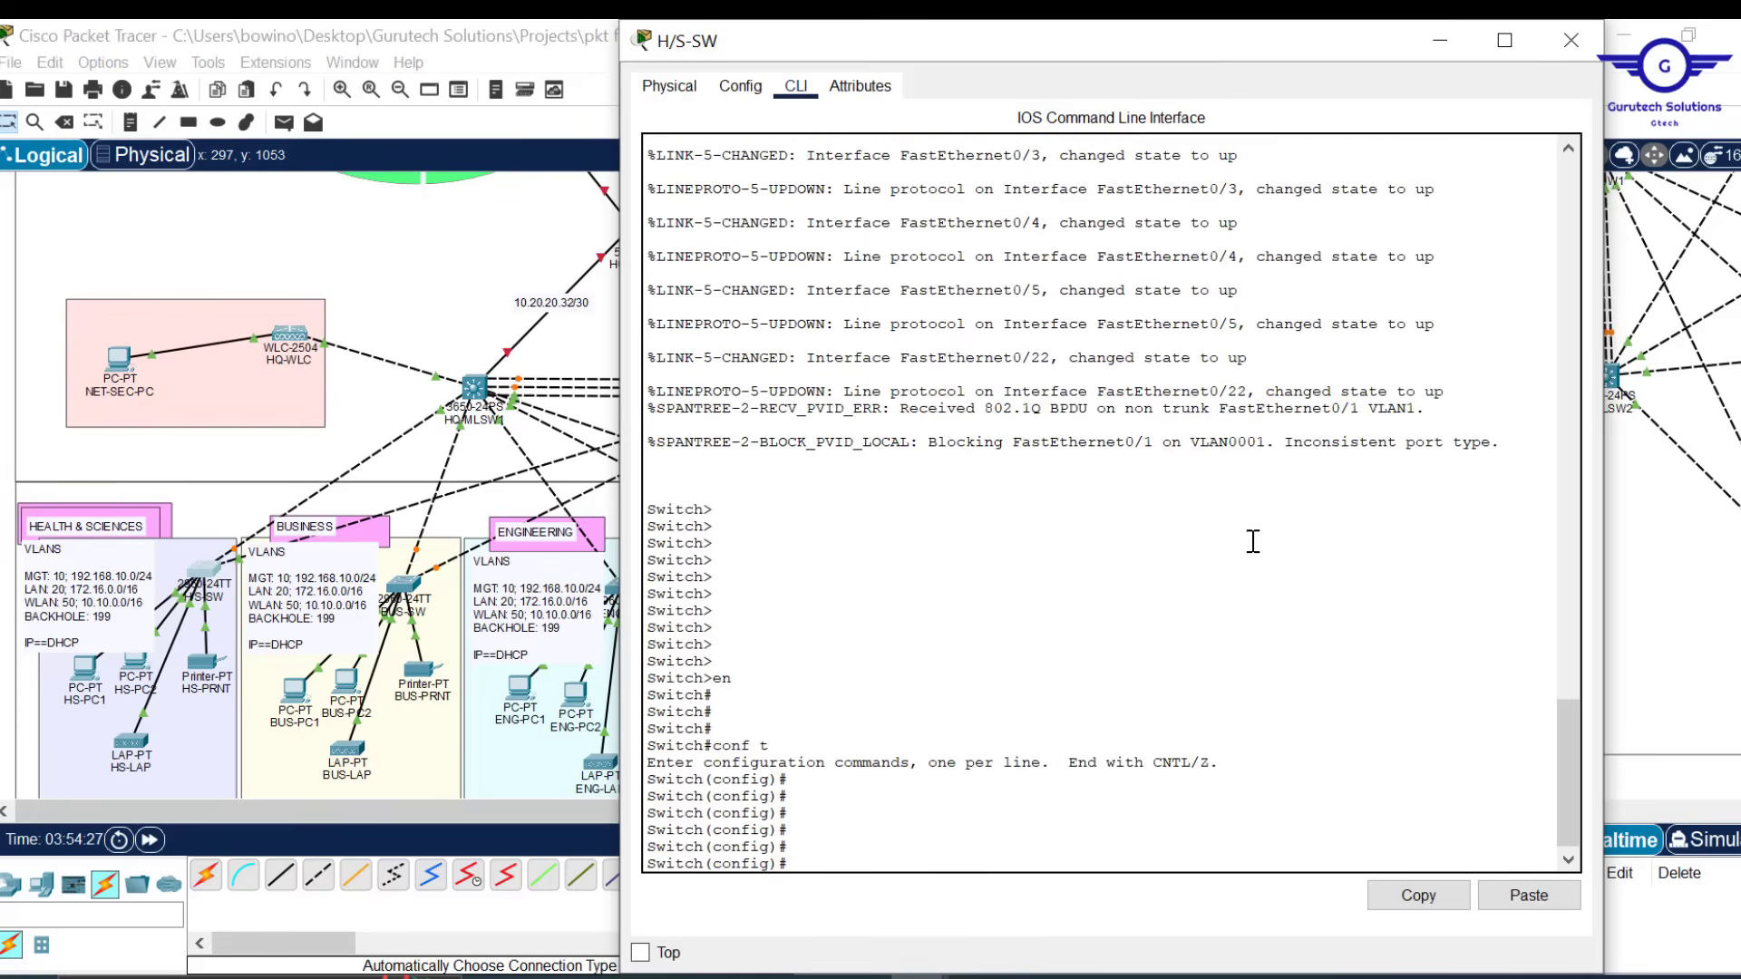
# Move the switch console window lower and begin typing the hostname command
pyautogui.moveTo(1059, 46); pyautogui.dragTo(992, 62)
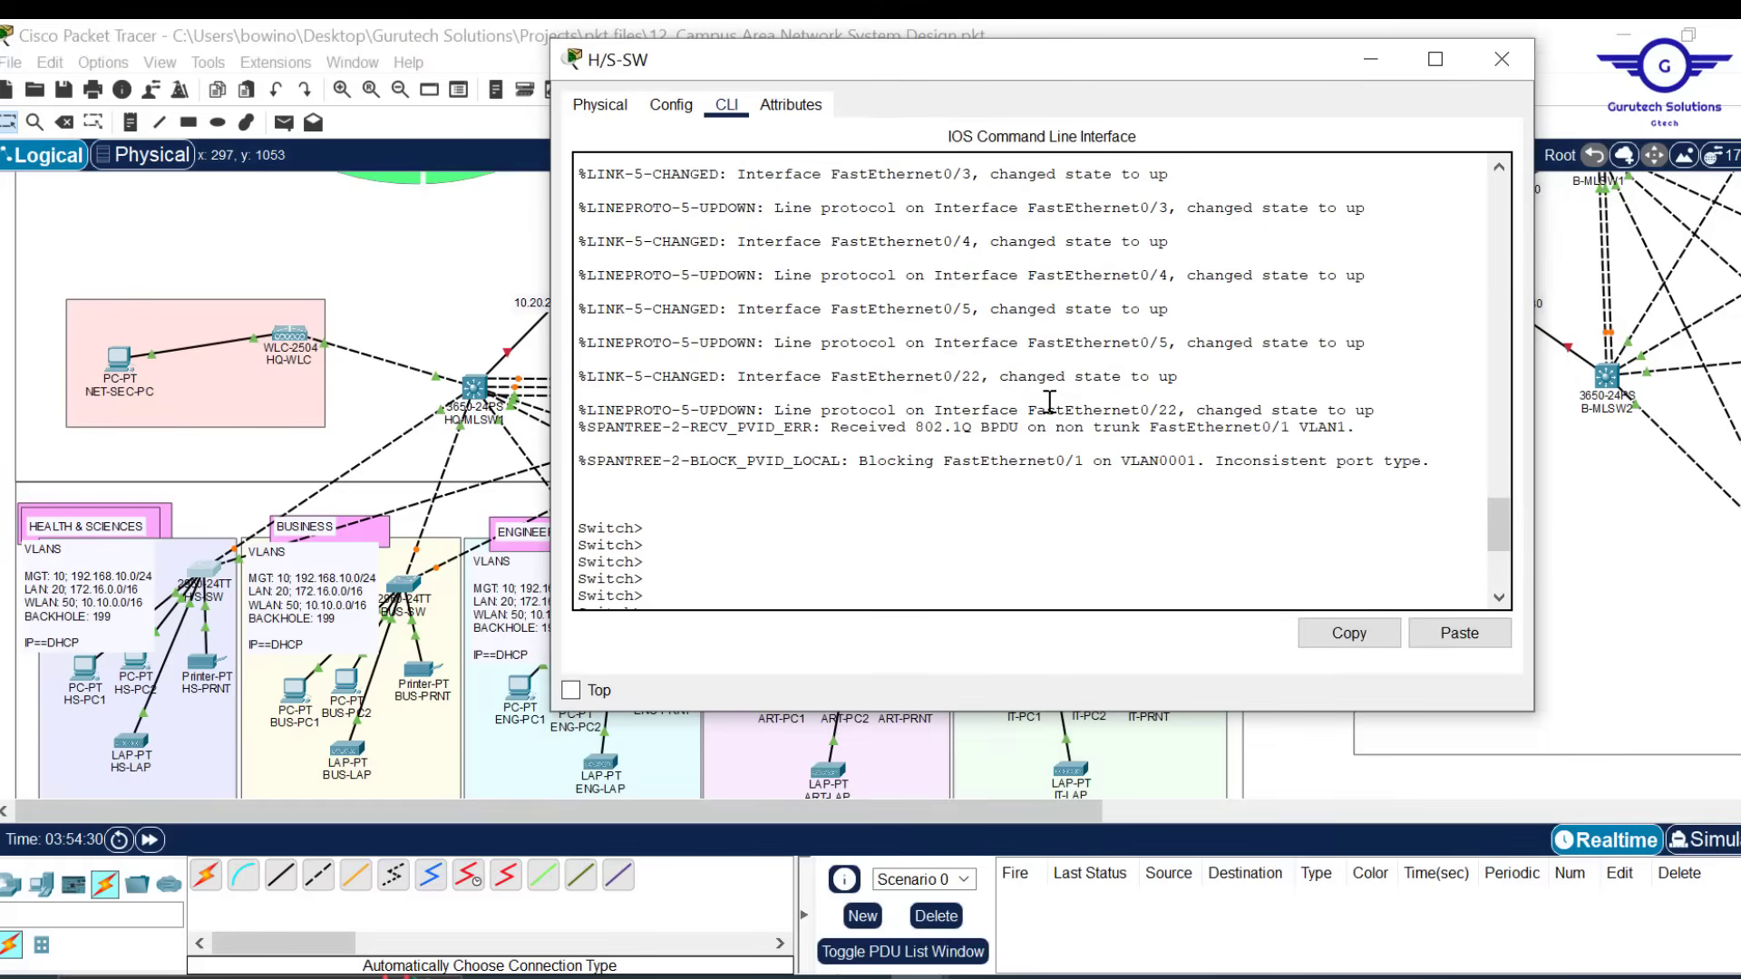
pyautogui.scroll(-5, 1049, 402)
pyautogui.write('h(config)#hos')
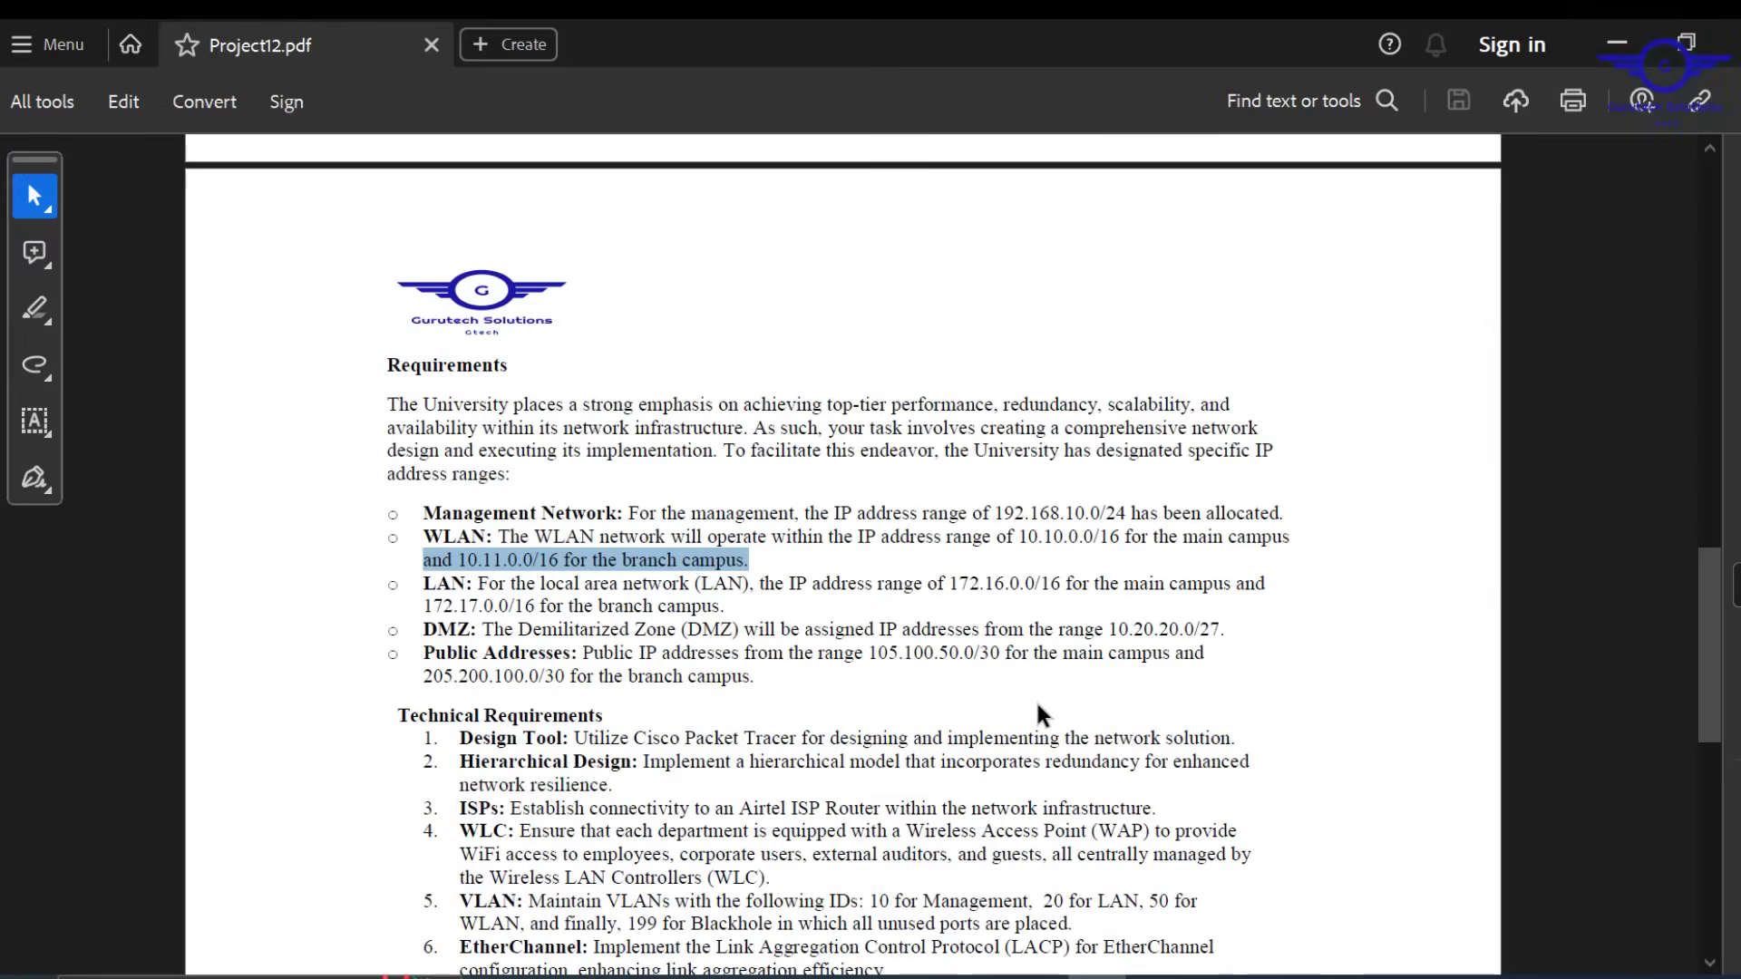
pyautogui.scroll(-5, 1037, 704)
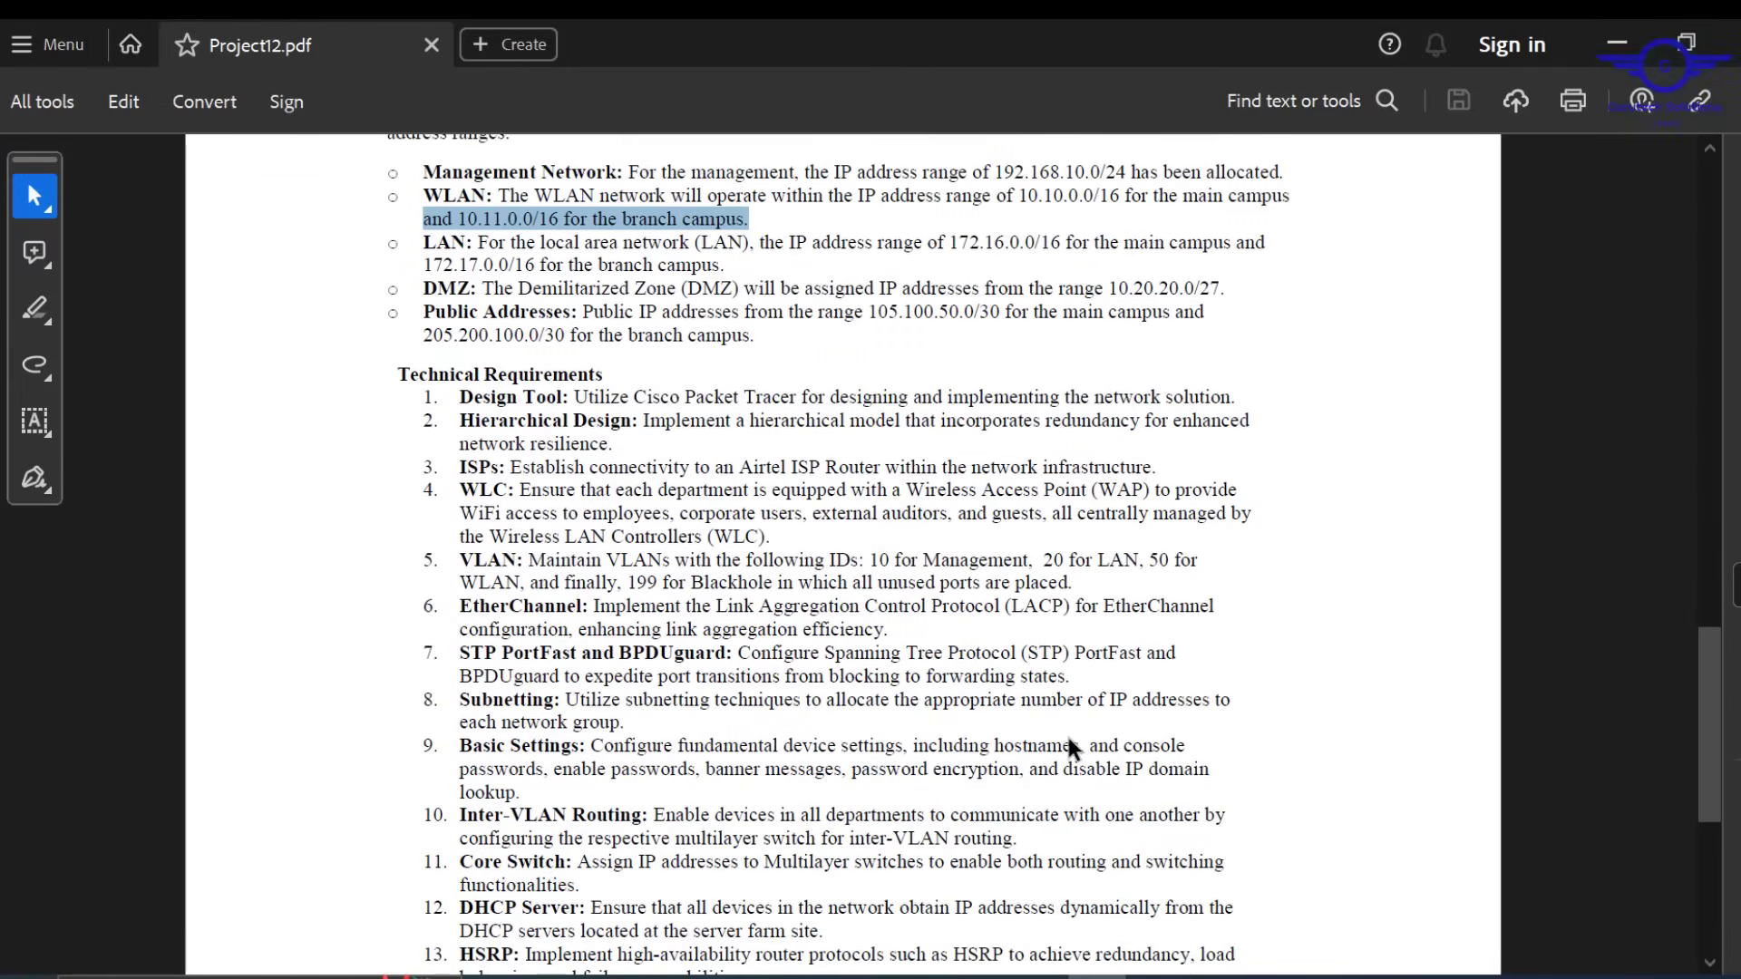
# Highlight requirement 9, Basic Settings, in Project12.pdf and minimise Acrobat
pyautogui.moveTo(522, 794); pyautogui.dragTo(459, 741)
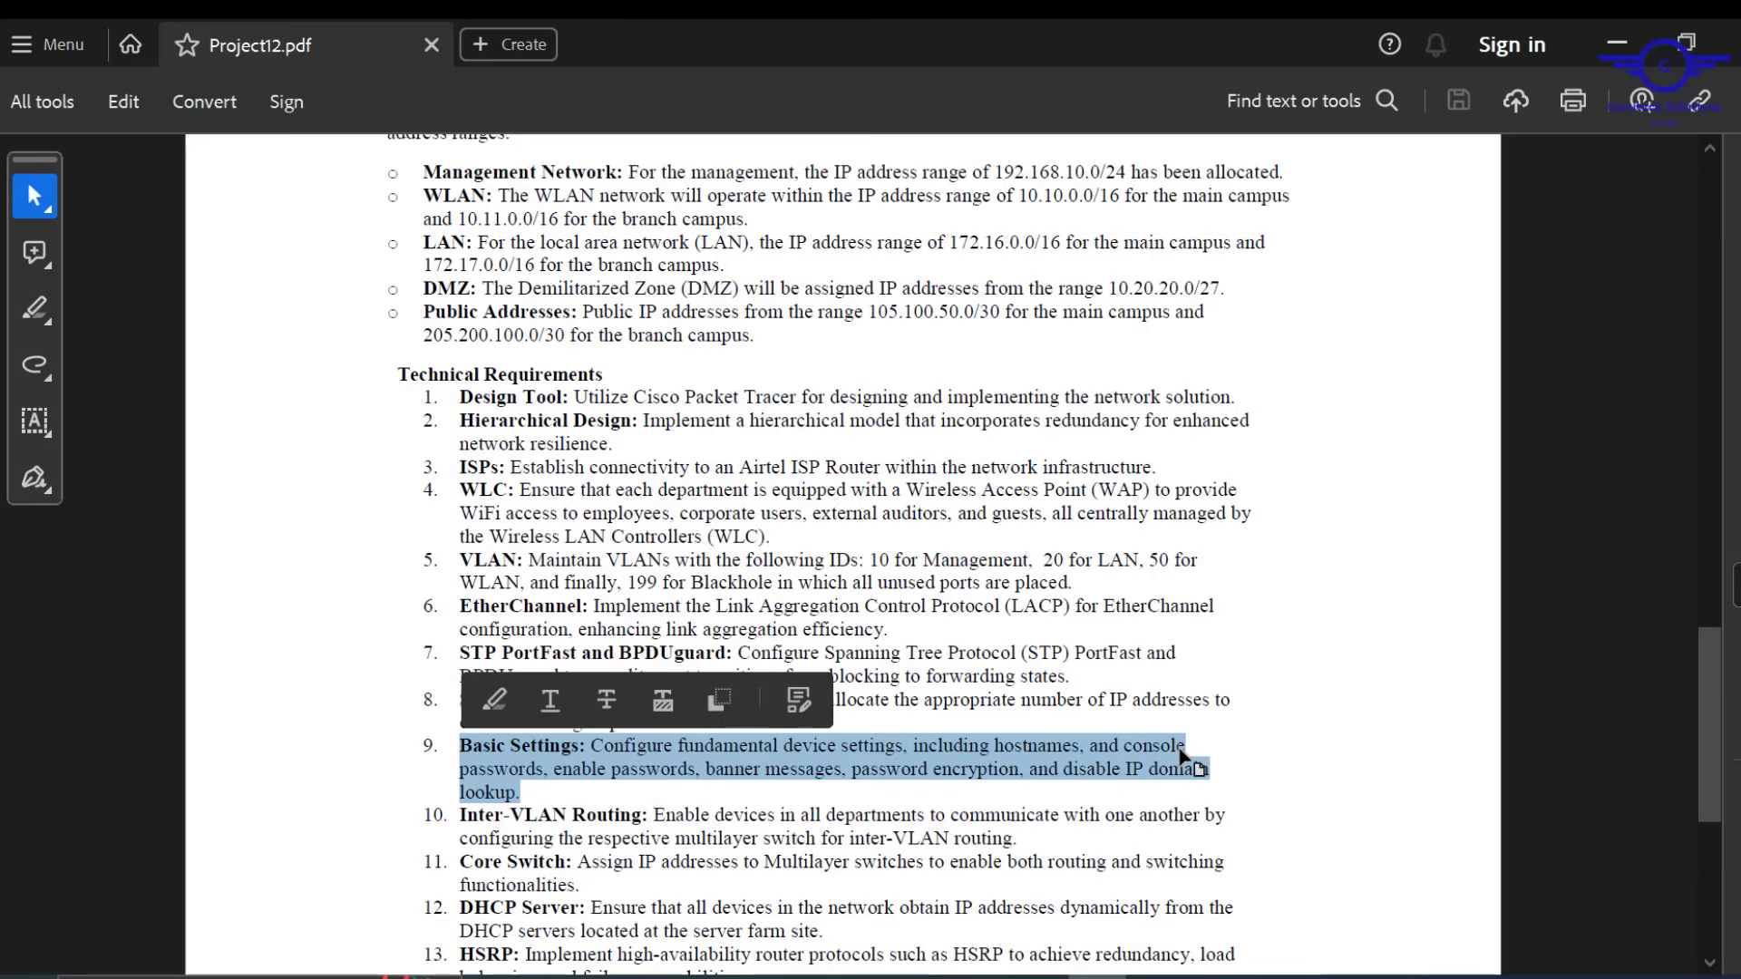
pyautogui.click(1615, 43)
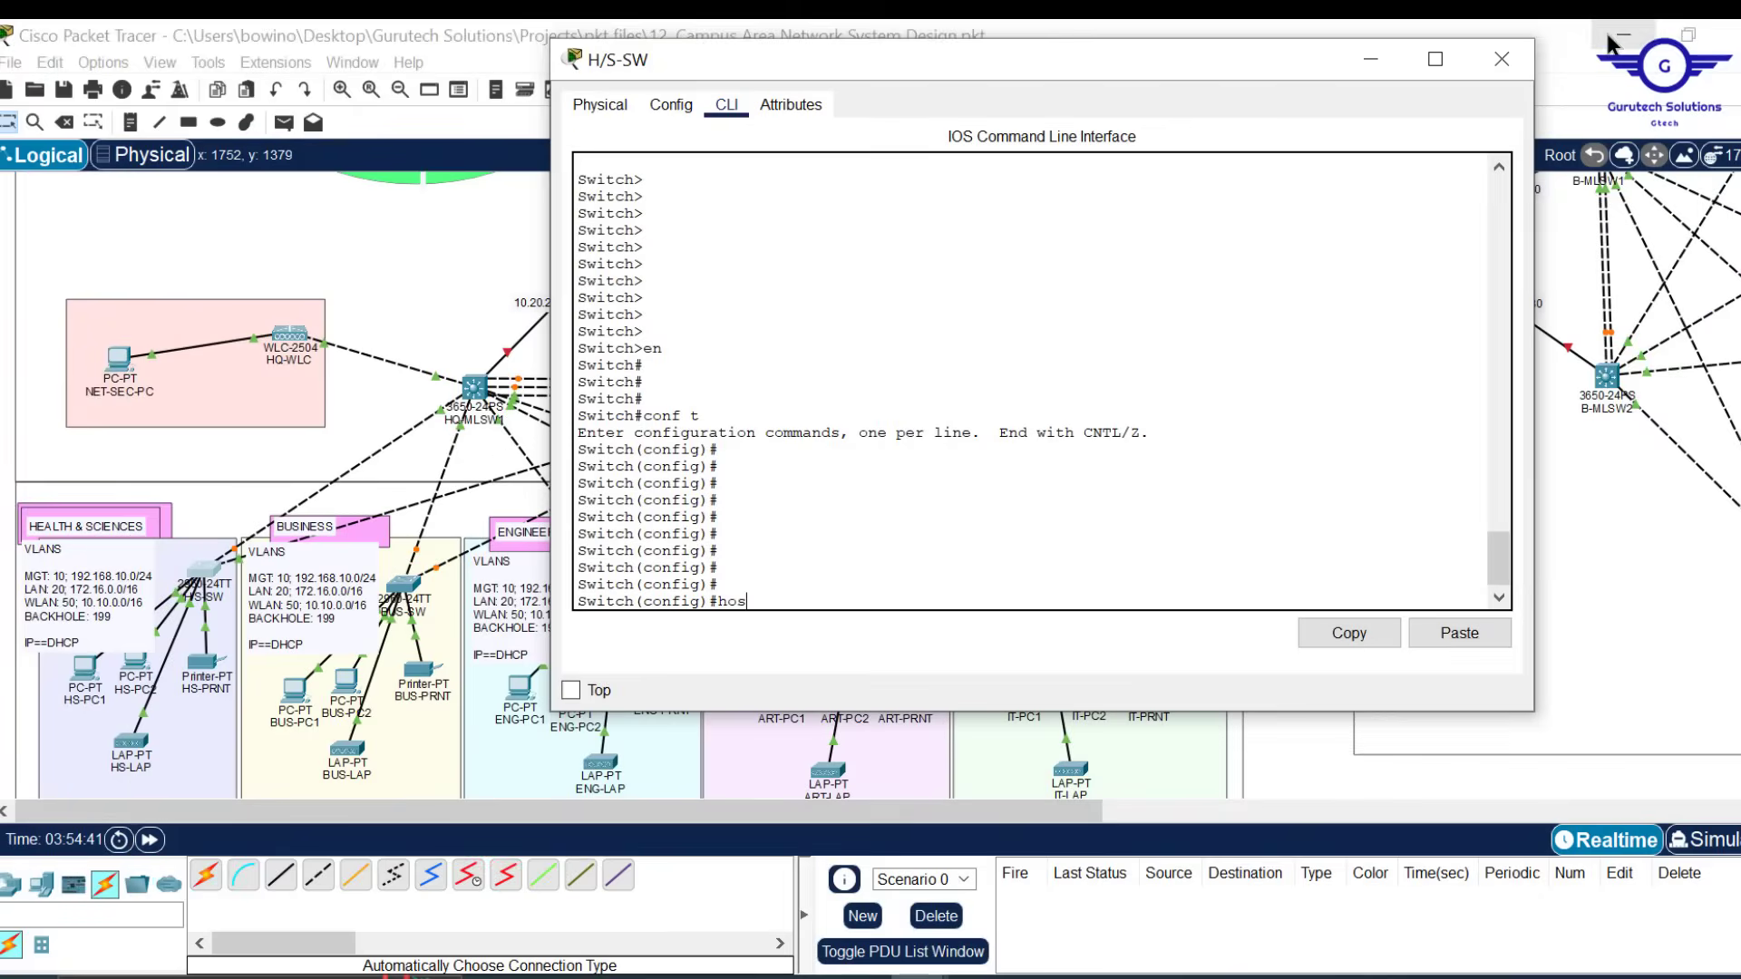
# Set the switch hostname to HEALTHSC-SW, correcting a stray 0 typo
pyautogui.write('t')
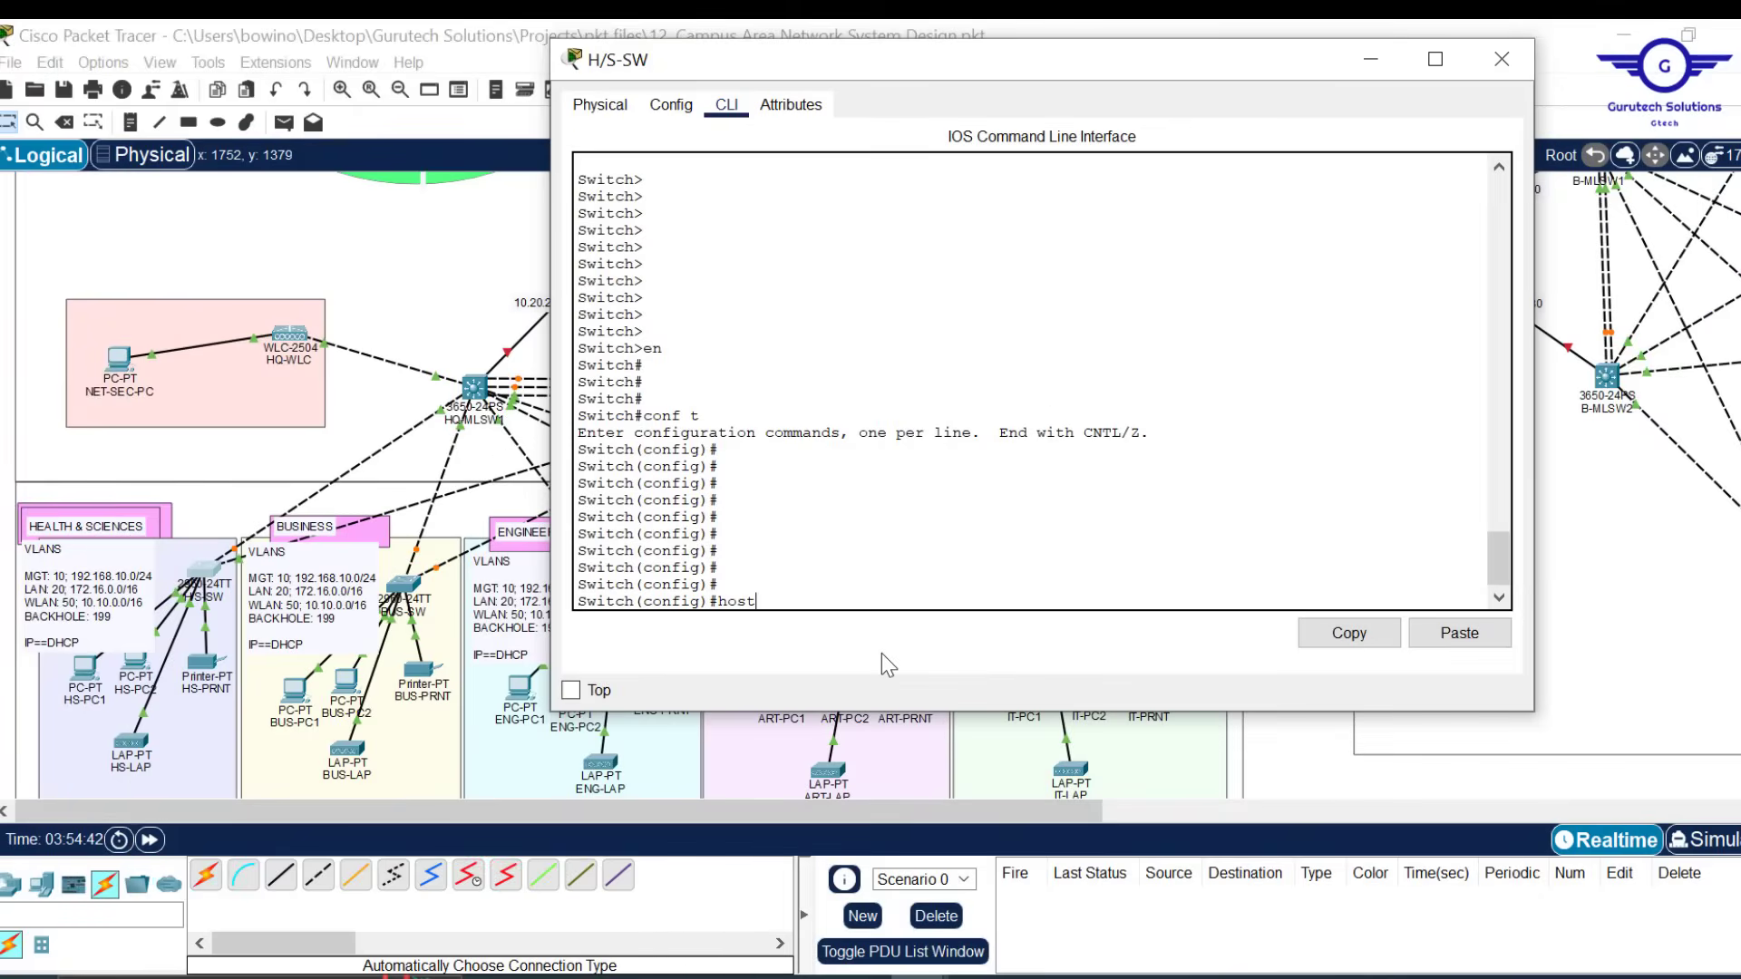
pyautogui.press('Tab')
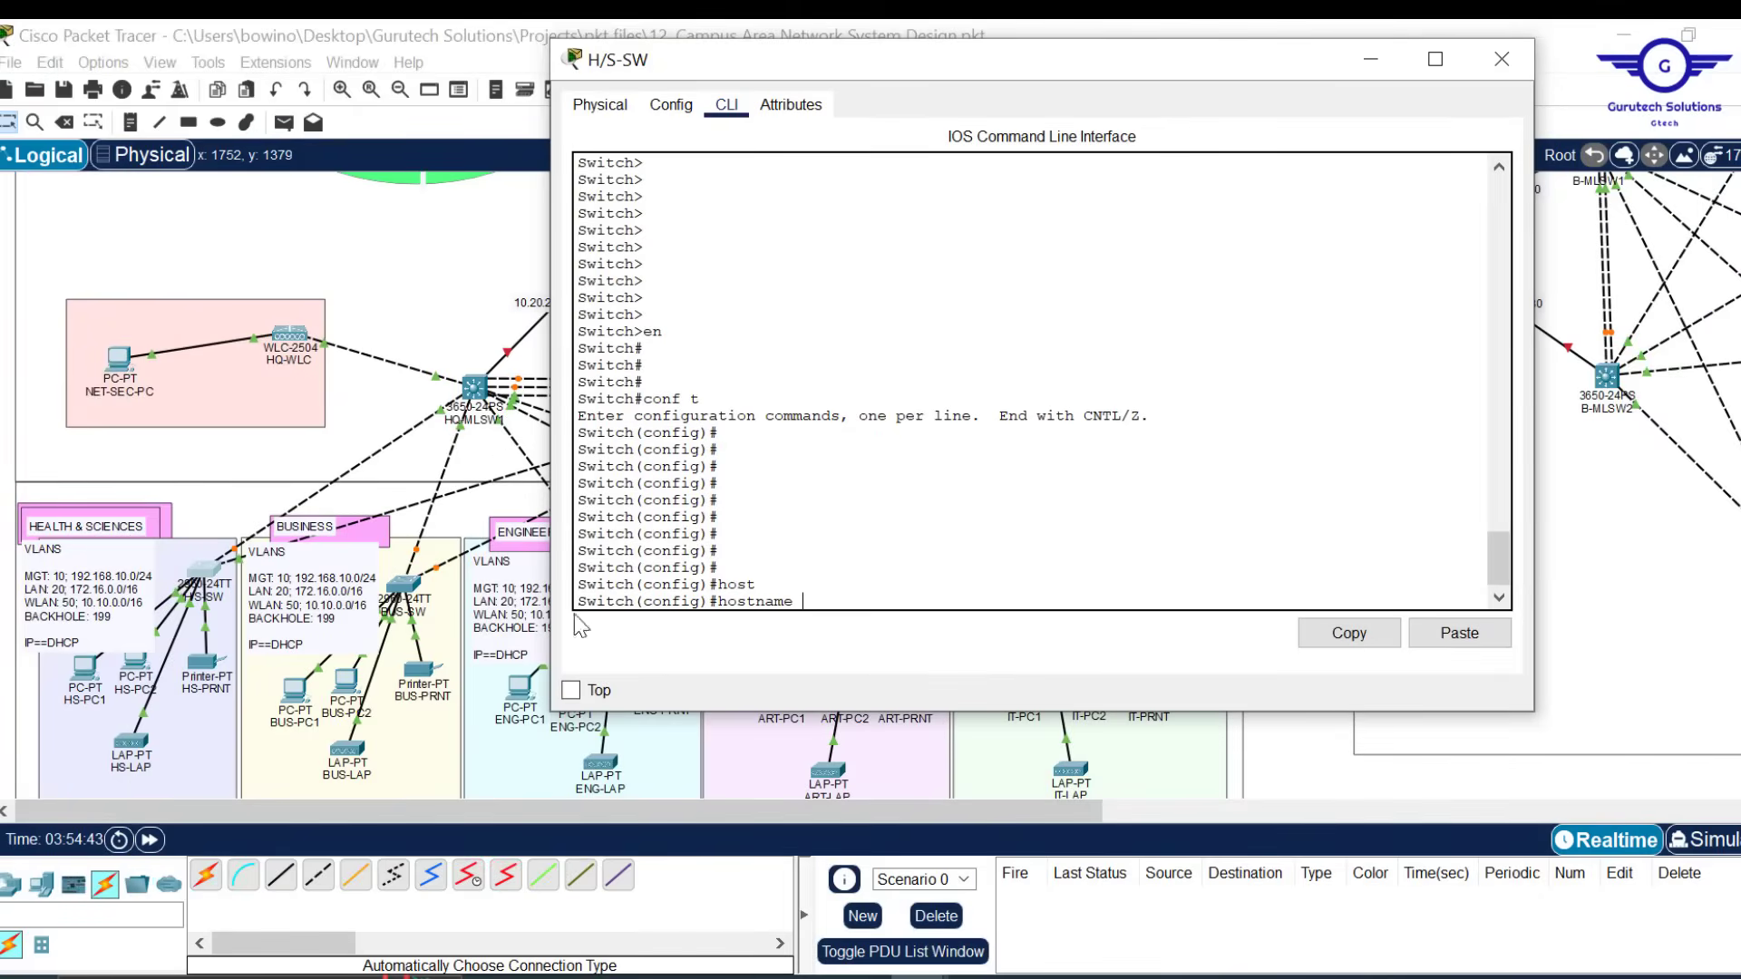
pyautogui.write('HEALTHSC-0SW')
pyautogui.press('BackSpace')
pyautogui.press('BackSpace')
pyautogui.press('BackSpace')
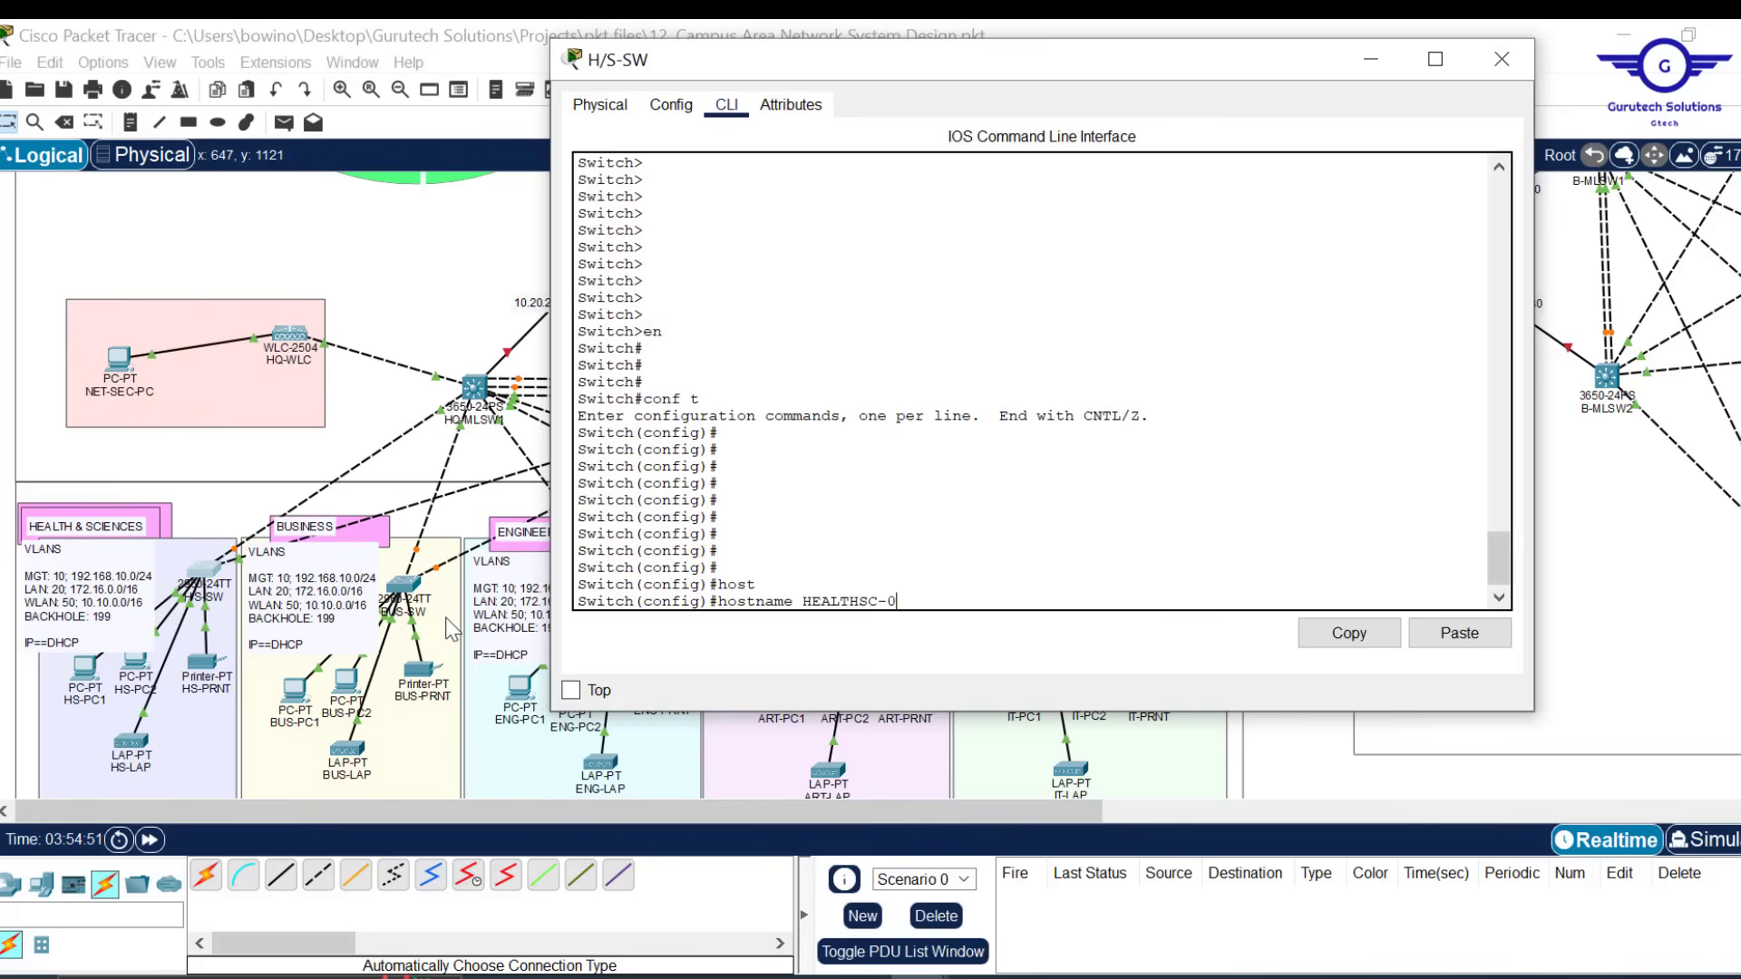
pyautogui.write('SW')
pyautogui.press('Return')
pyautogui.press('Return')
pyautogui.press('Return')
pyautogui.press('Return')
pyautogui.press('Return')
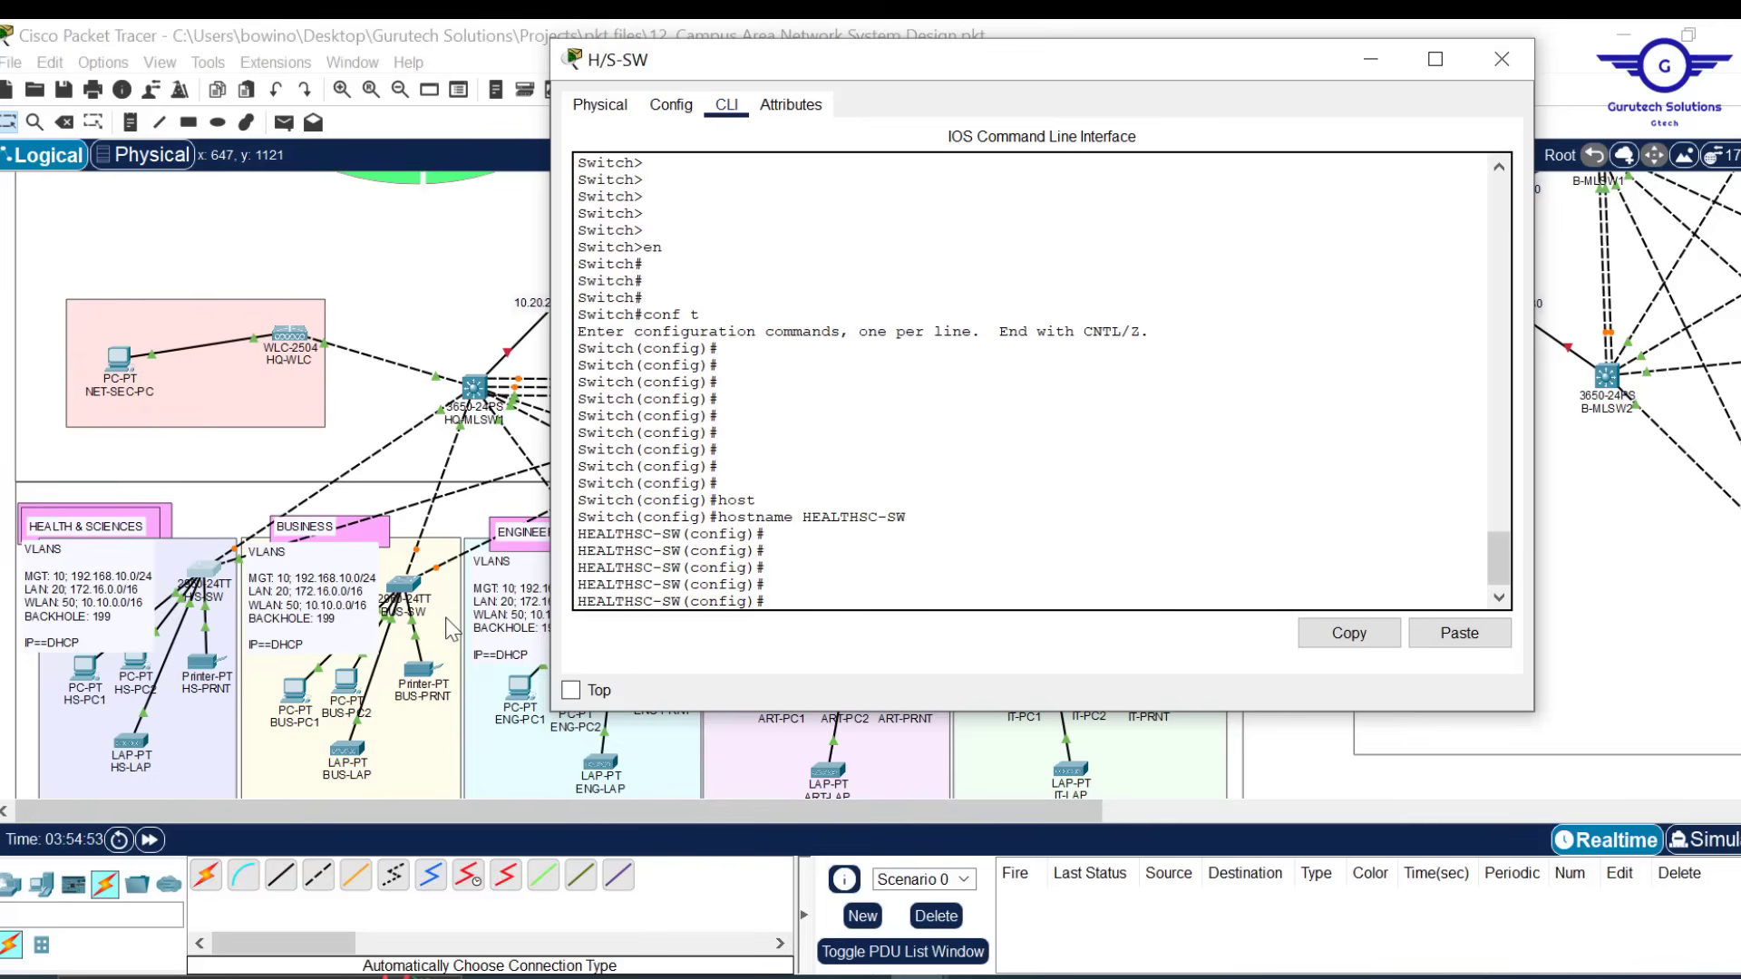
pyautogui.write('lin')
pyautogui.press('Tab')
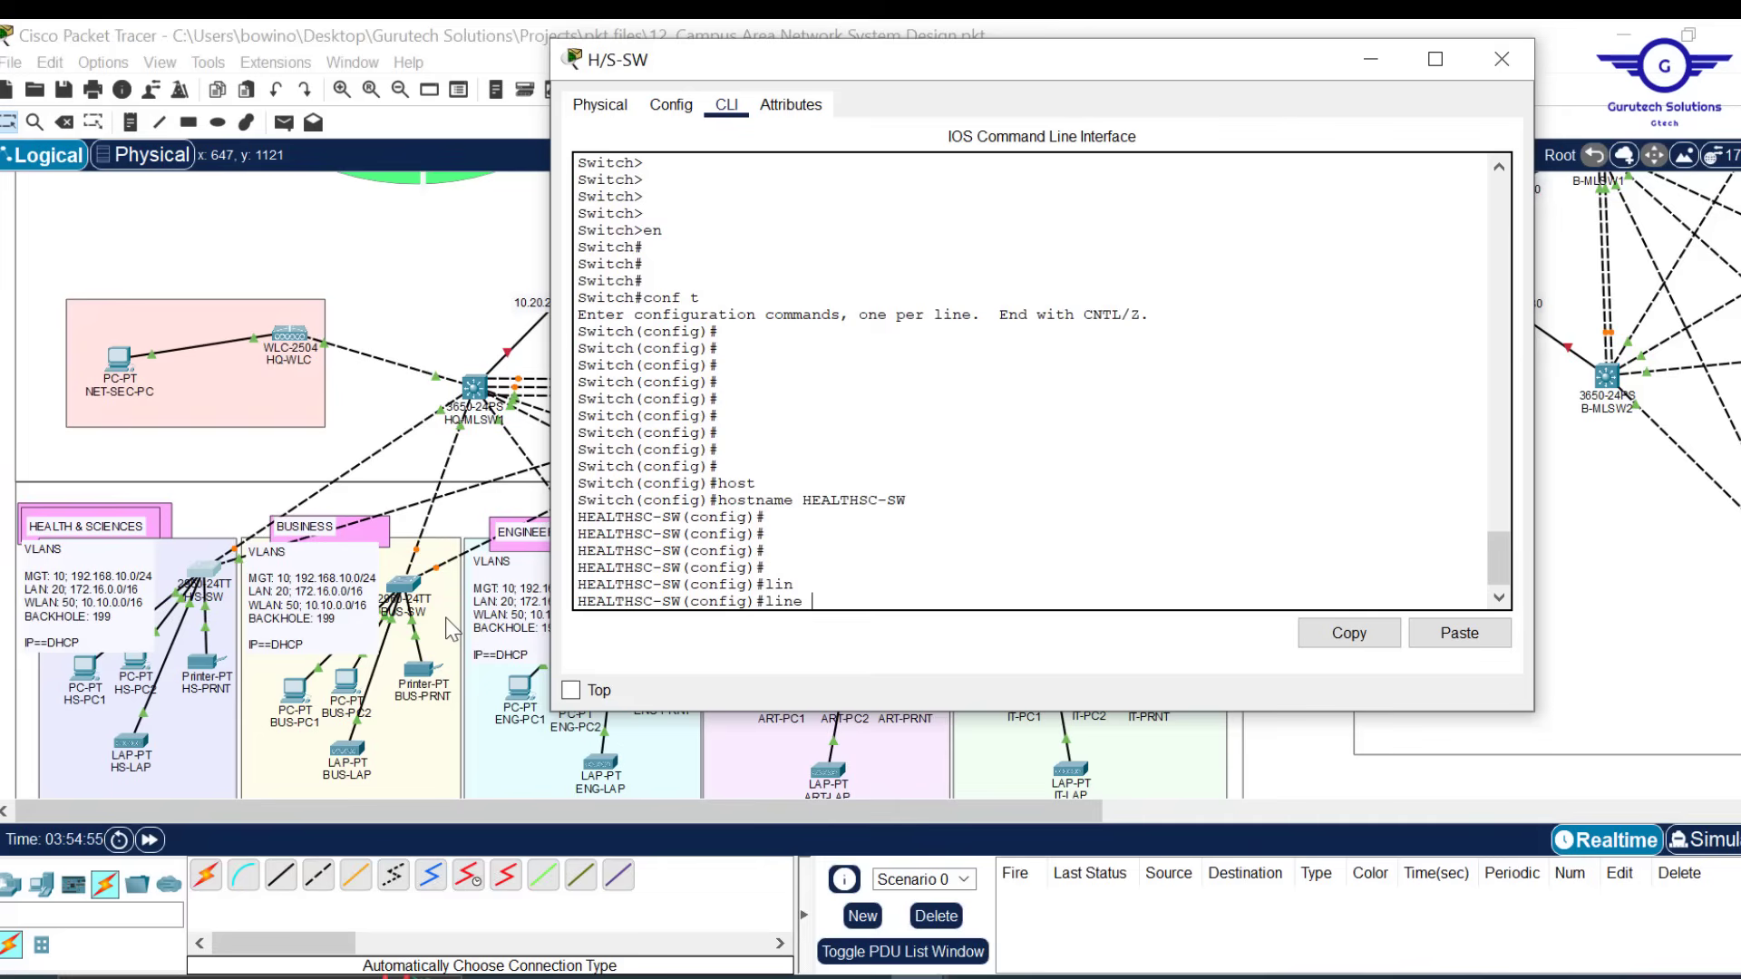
# Enter line console 0 configuration and set a console line password
pyautogui.write('c')
pyautogui.press('Tab')
pyautogui.write('0')
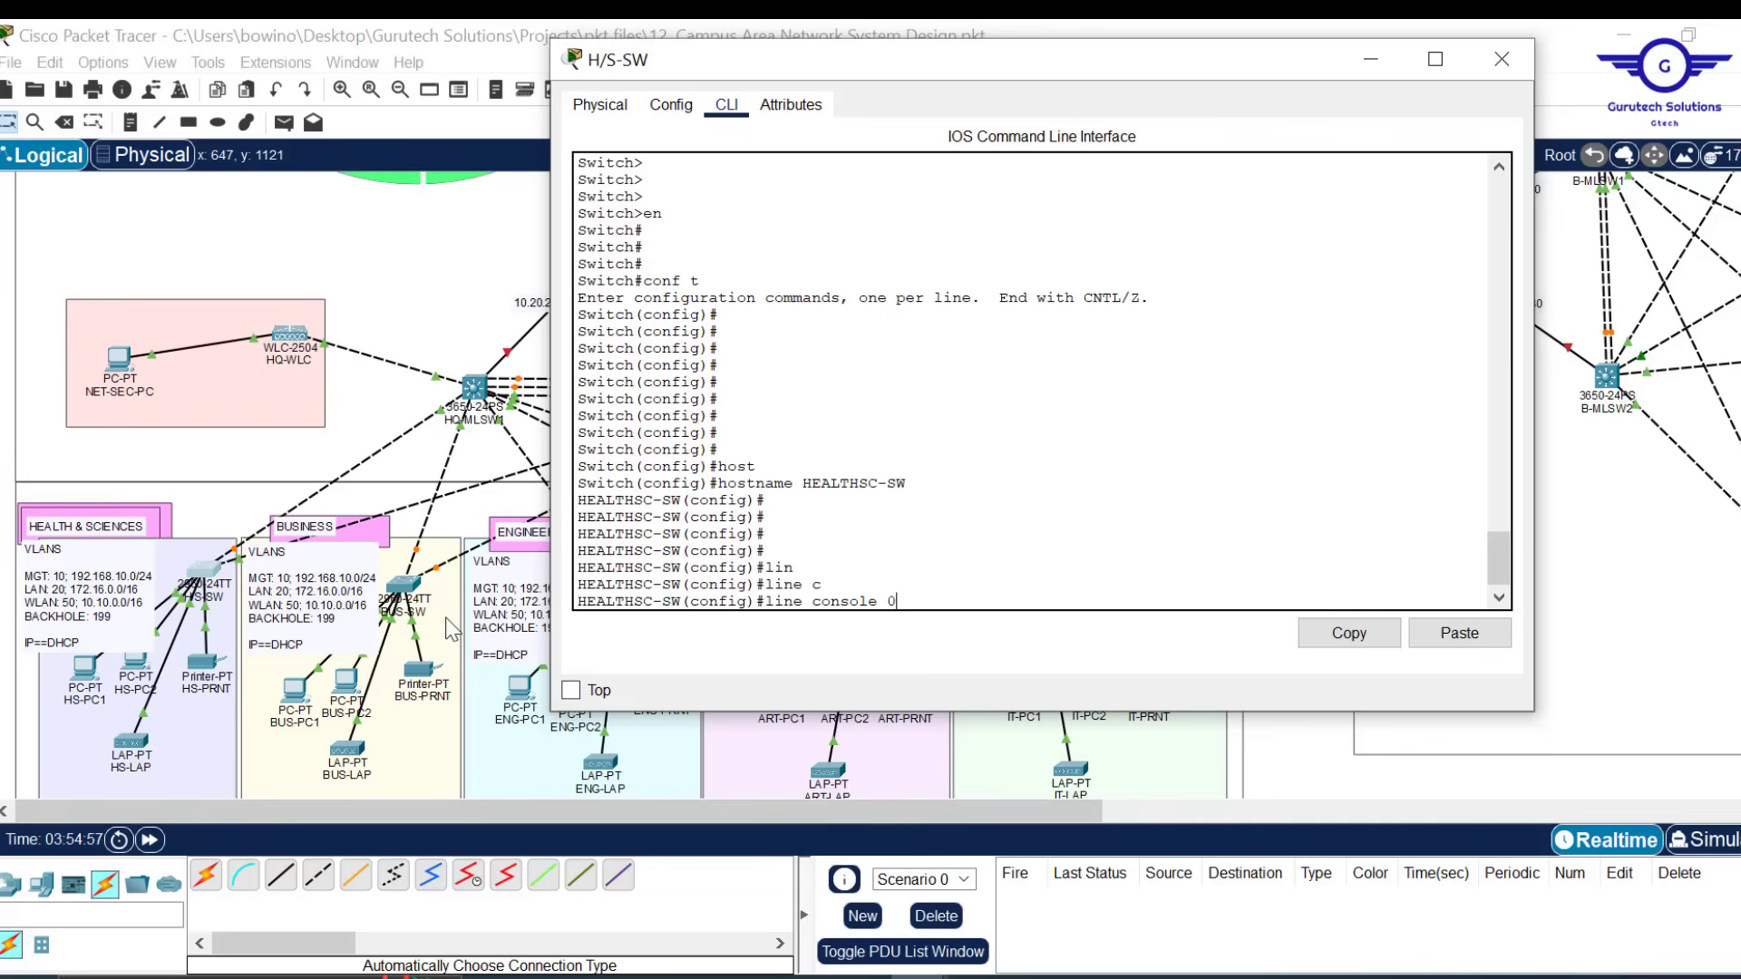
pyautogui.press('Return')
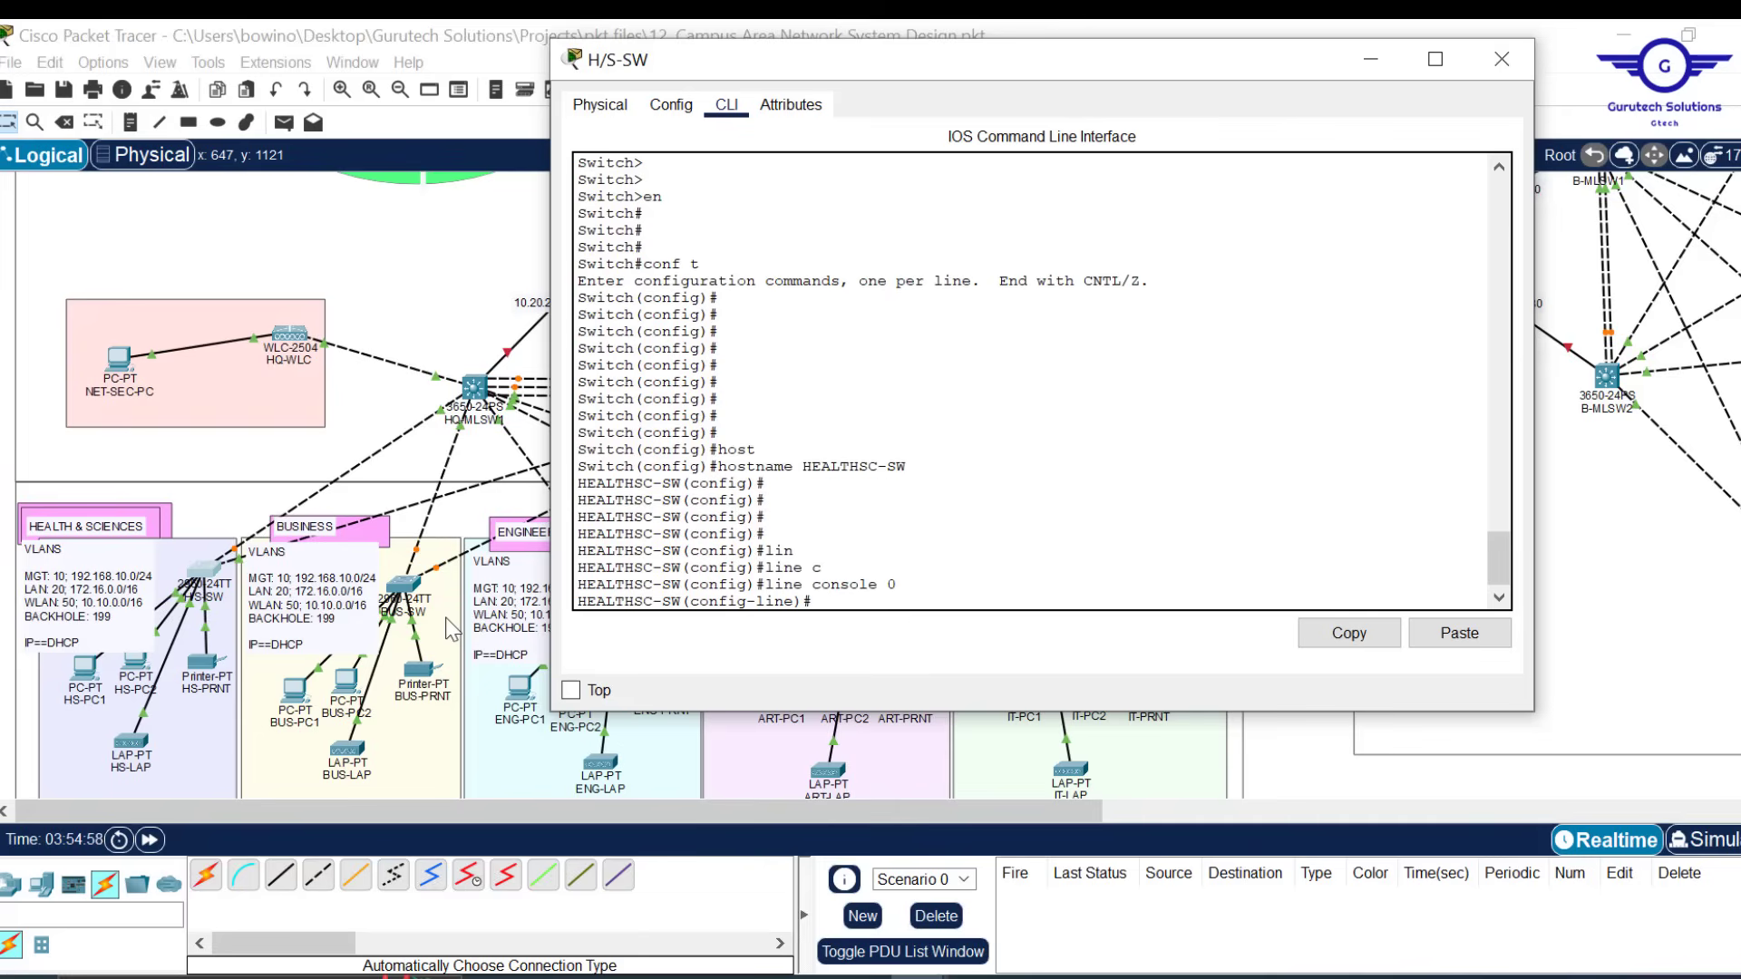
pyautogui.press('Return')
pyautogui.write('p')
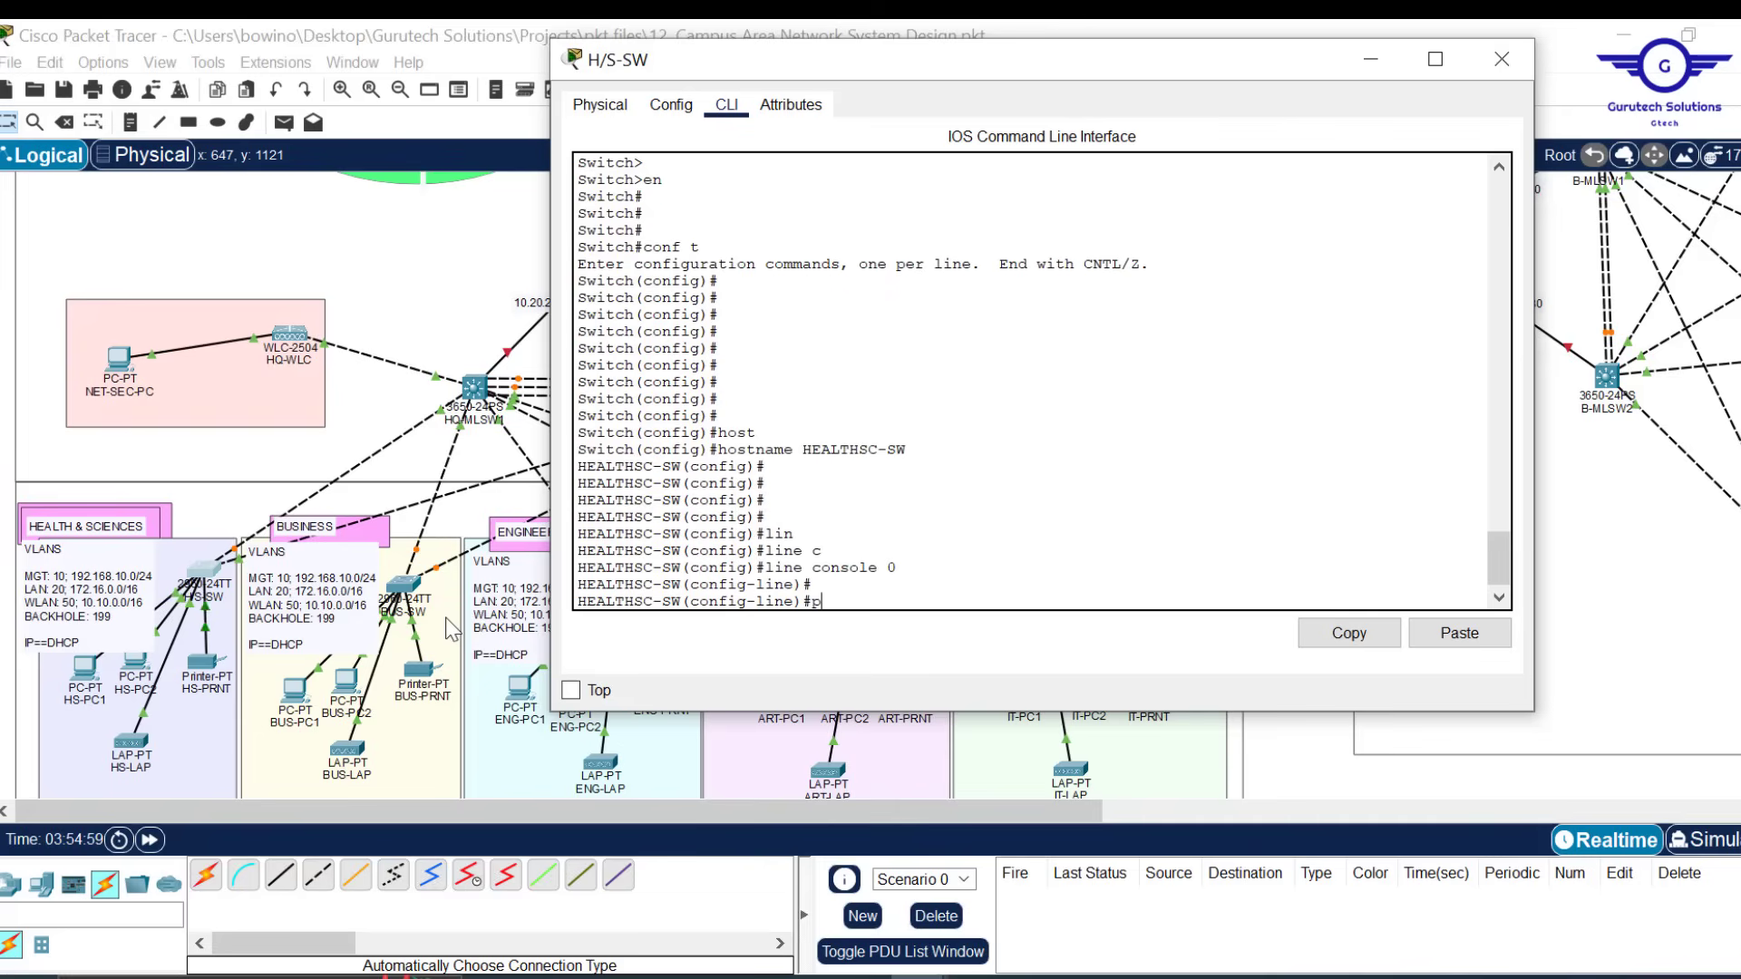
pyautogui.write('aa')
pyautogui.press('Tab')
pyautogui.press('BackSpace')
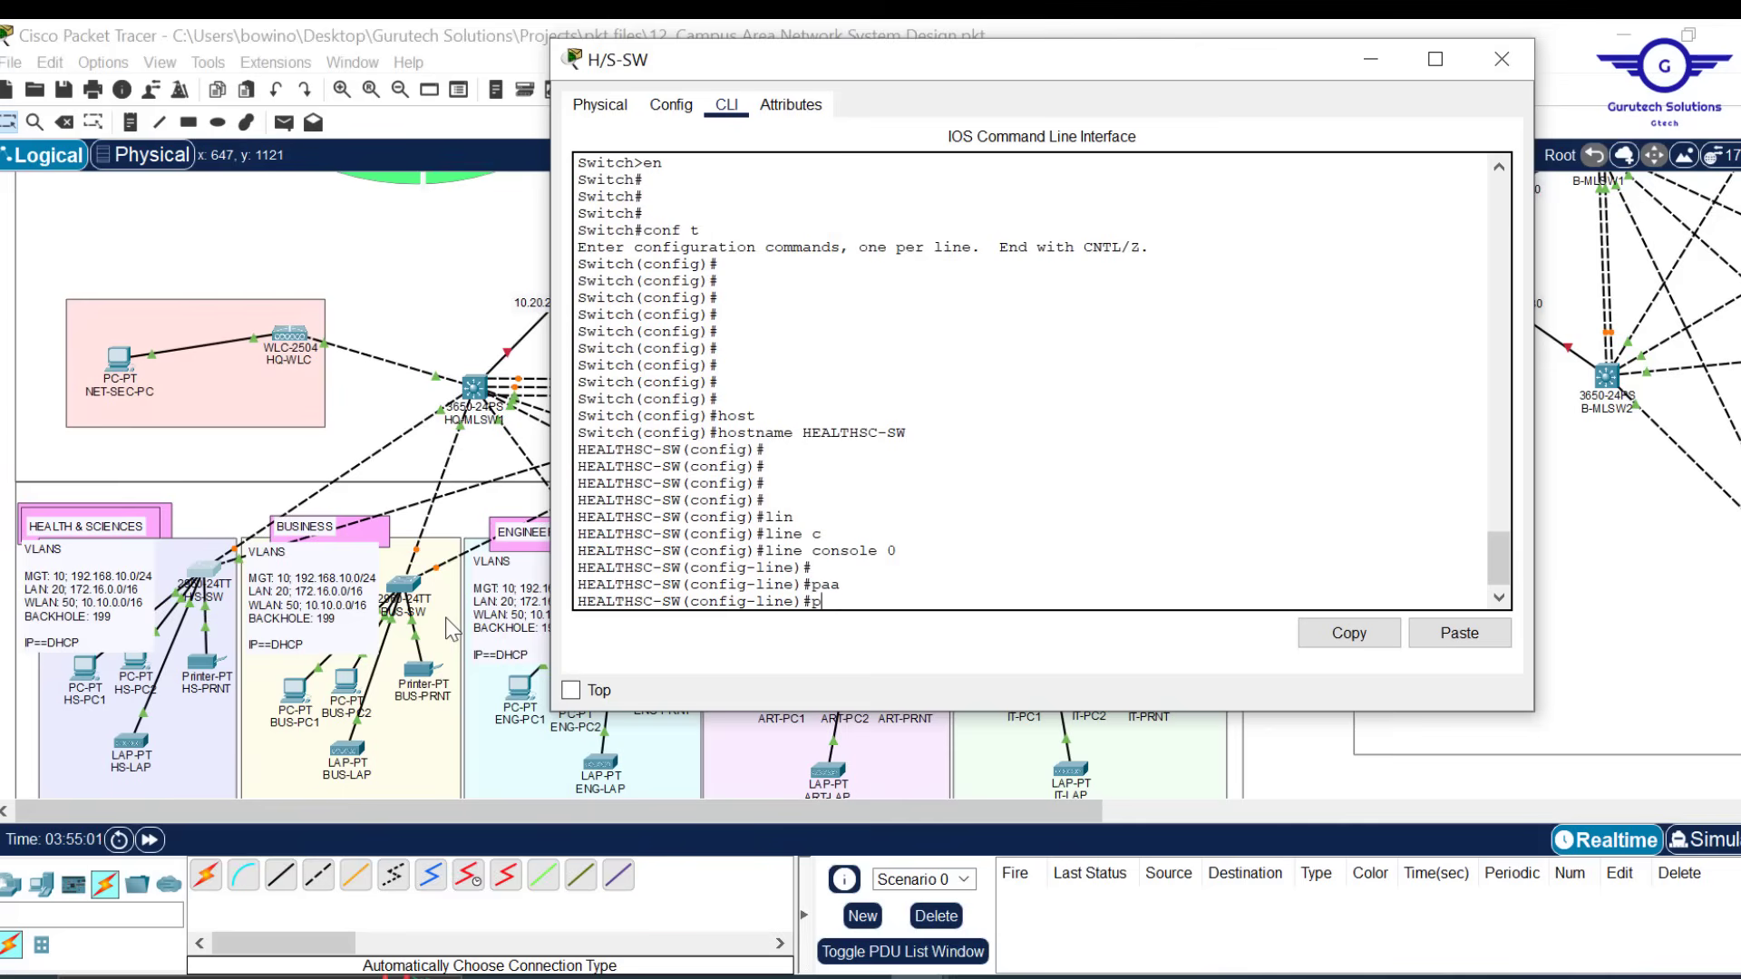
pyautogui.write('a')
pyautogui.press('Tab')
pyautogui.write('s')
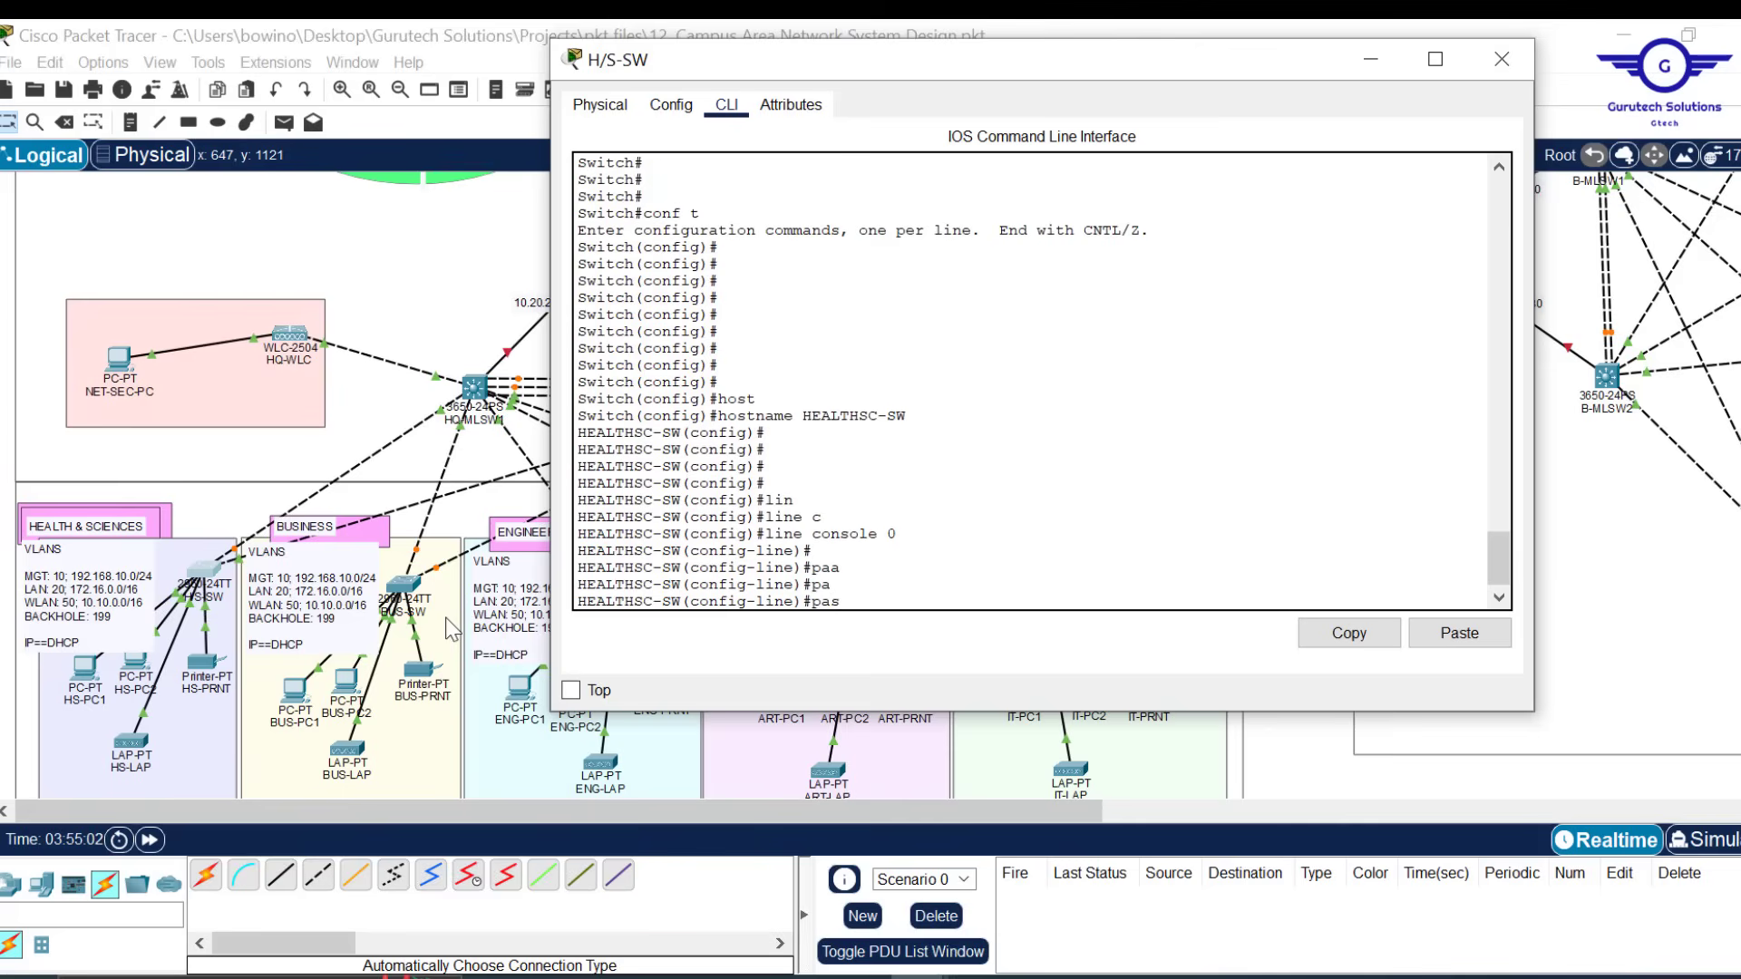
pyautogui.write('s')
pyautogui.press('Tab')
pyautogui.write('cisc')
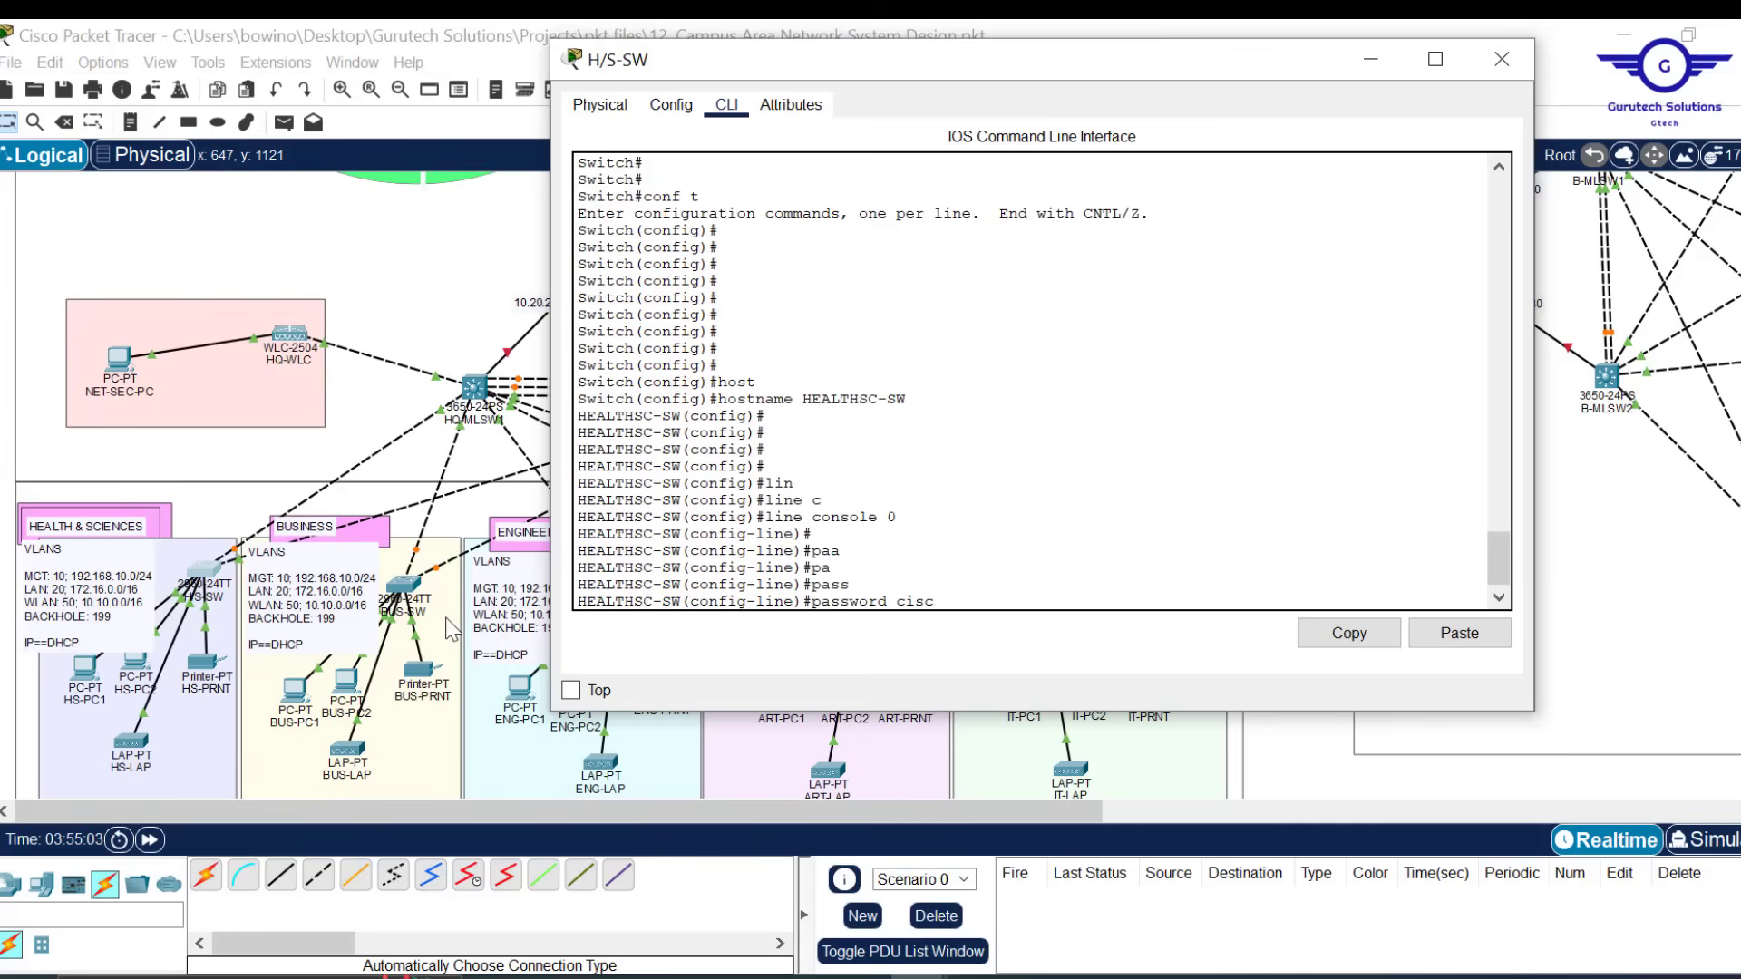
pyautogui.write('o')
pyautogui.press('Return')
pyautogui.press('Return')
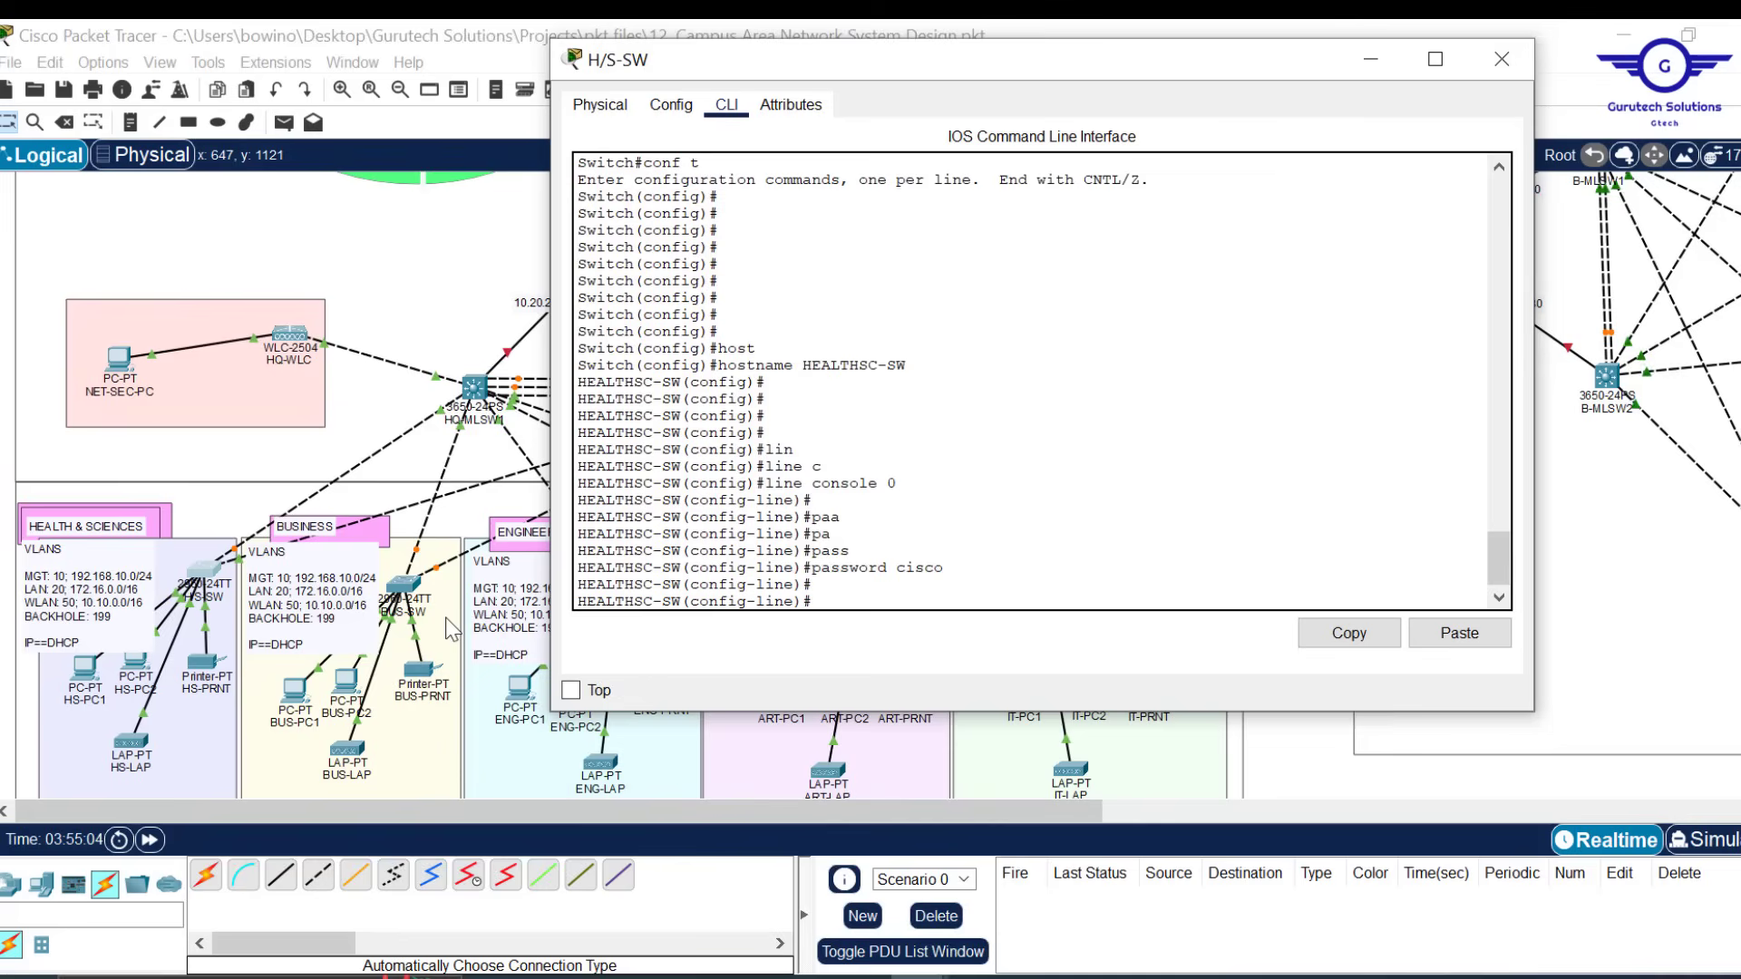
# Require login on the console line and set exec-timeout 3 0
pyautogui.write('login')
pyautogui.press('Return')
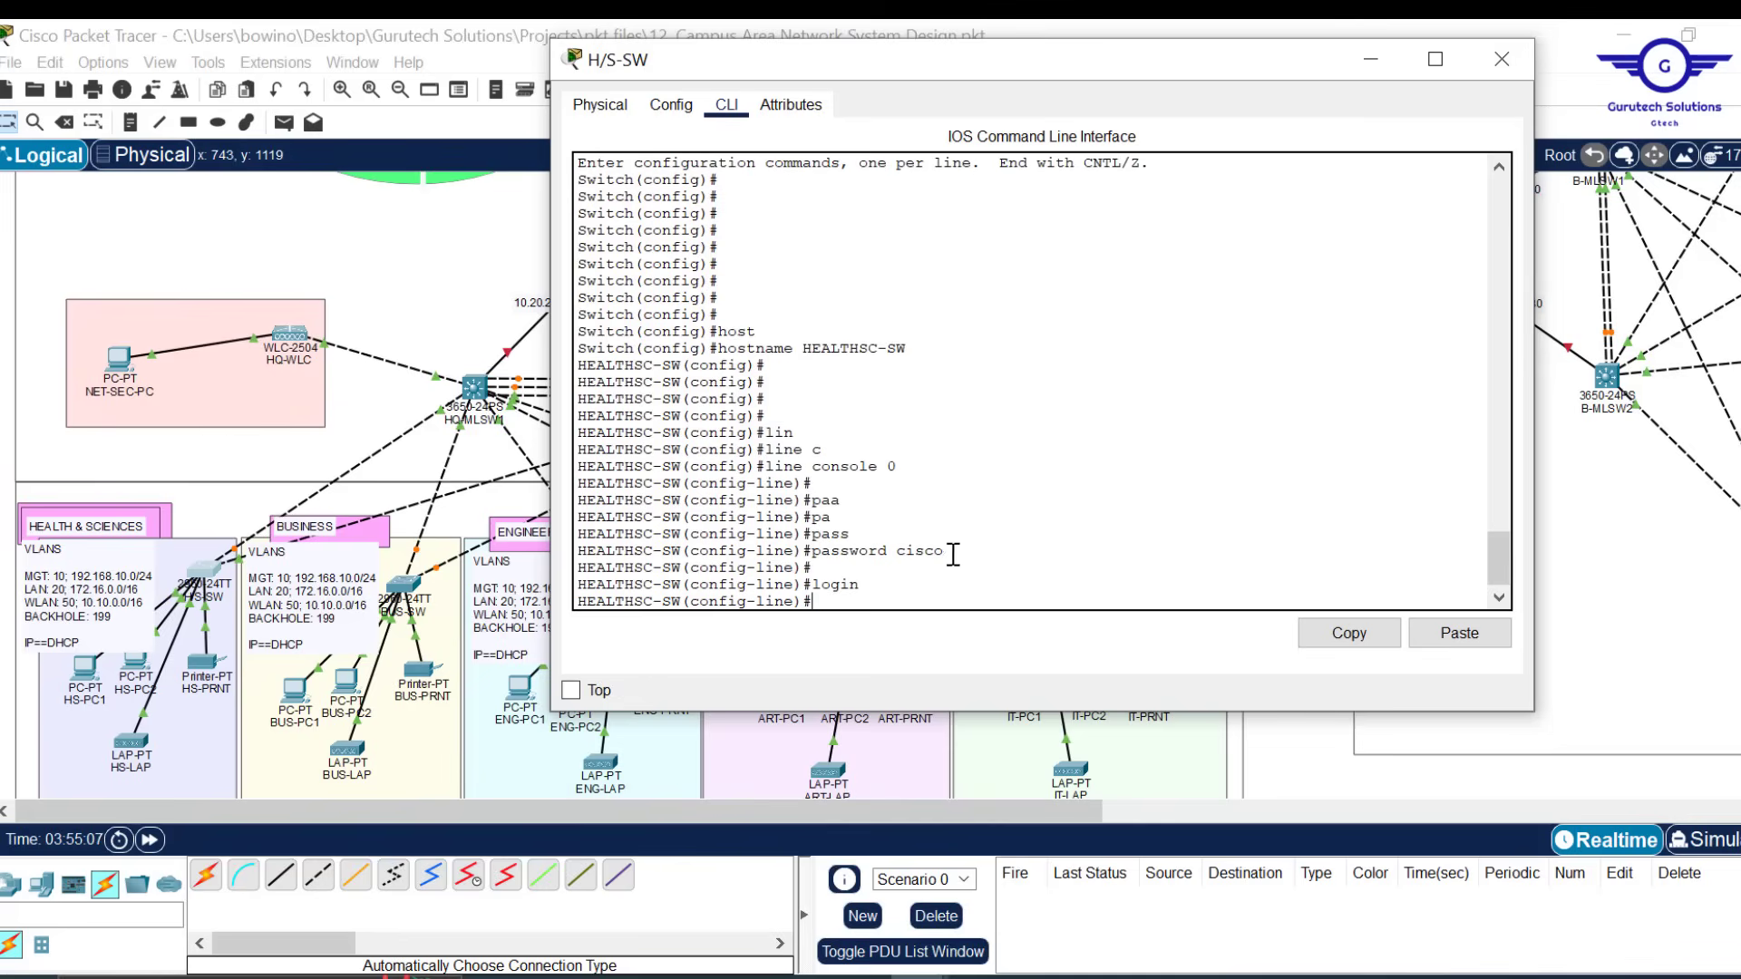
pyautogui.moveTo(944, 551); pyautogui.dragTo(819, 589)
pyautogui.press('Return')
pyautogui.press('Return')
pyautogui.press('Return')
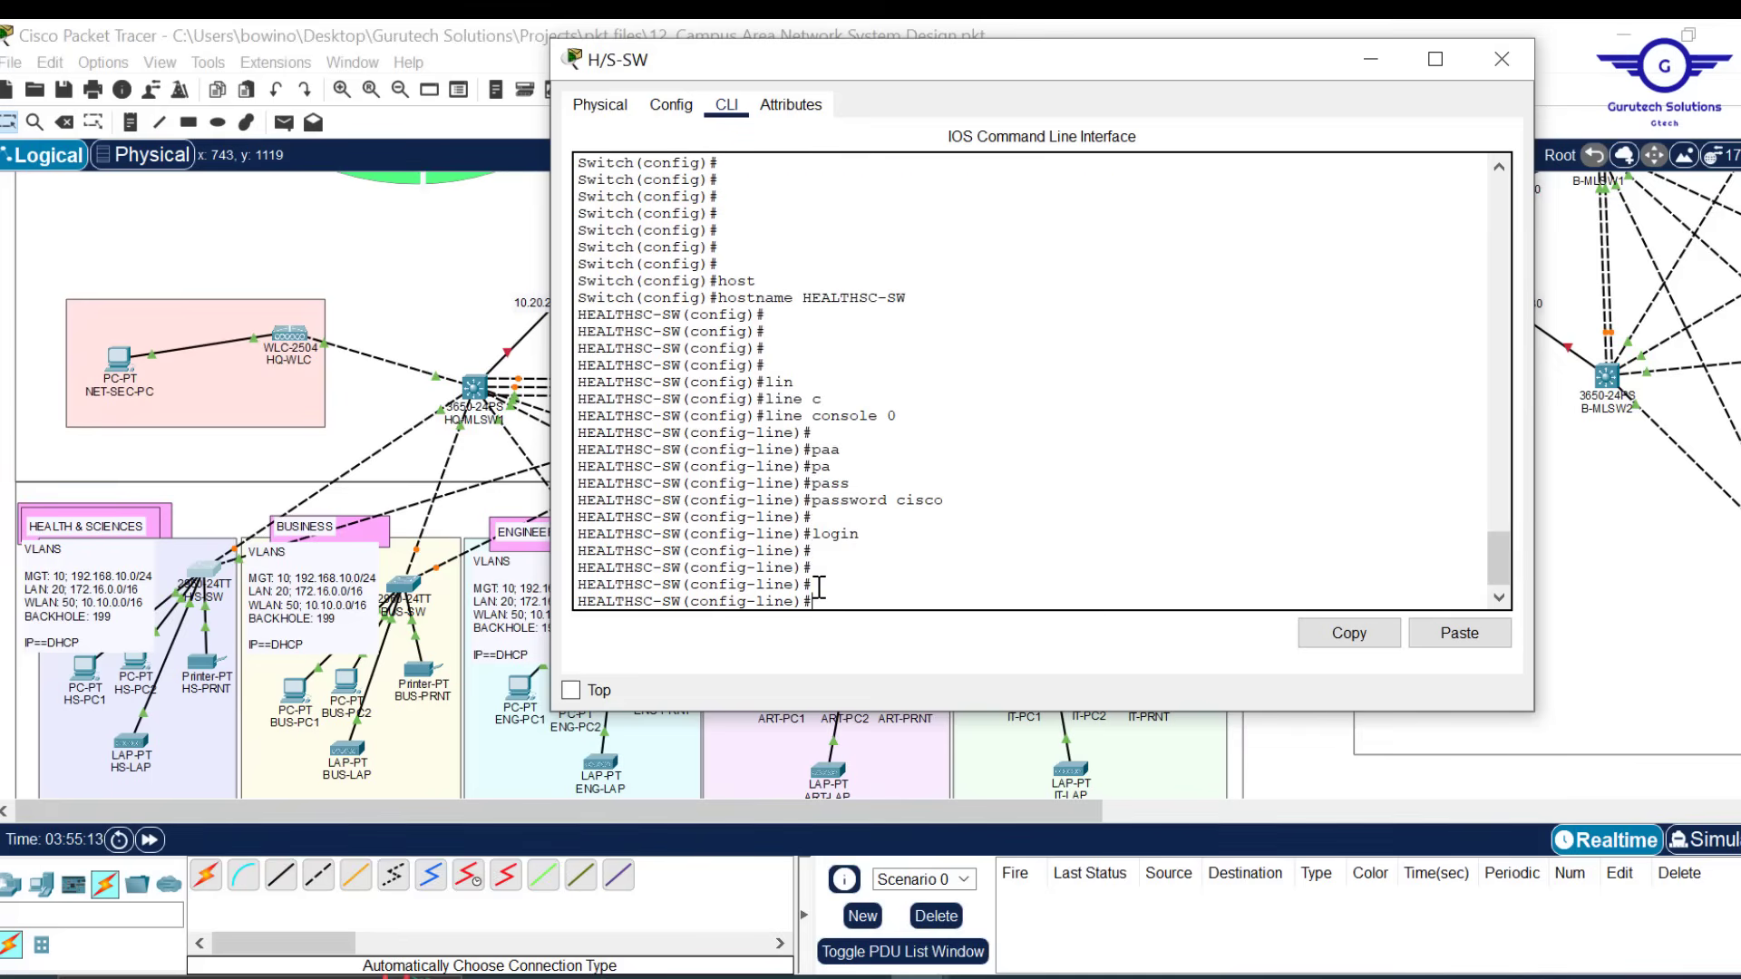
pyautogui.write('exec')
pyautogui.press('Tab')
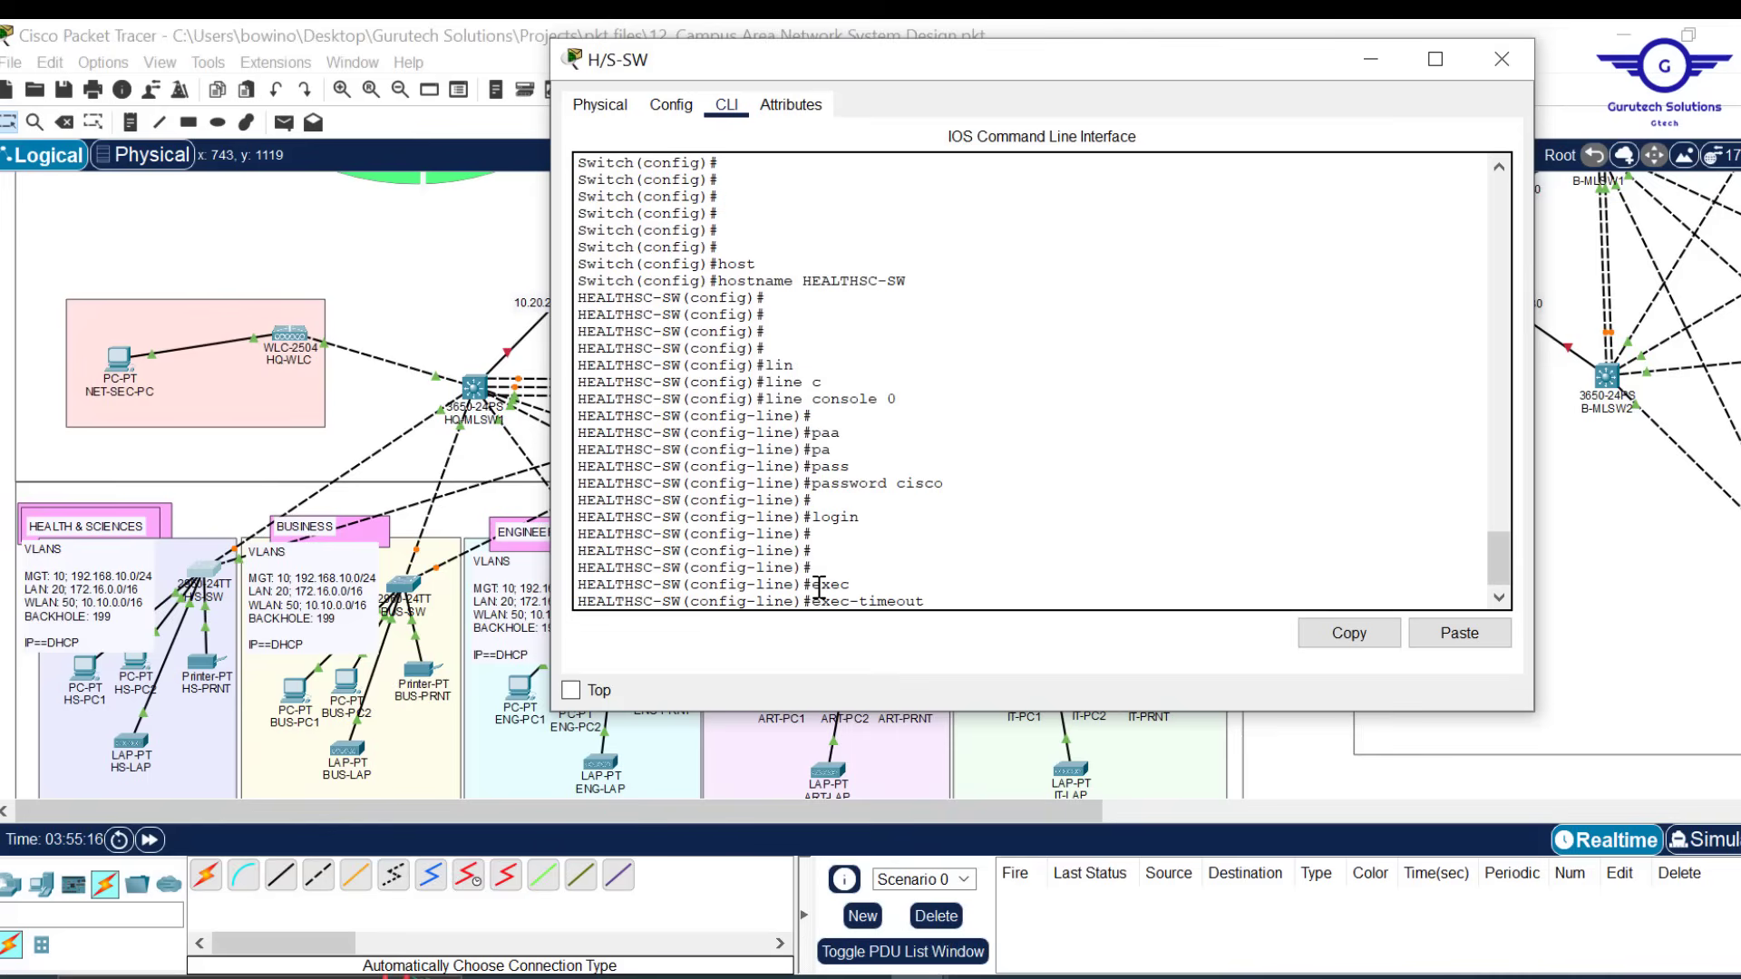
pyautogui.write('3 0')
pyautogui.press('Return')
pyautogui.press('Return')
pyautogui.press('Return')
# Exit console line configuration back to global configuration mode
pyautogui.write('ex')
pyautogui.press('Return')
pyautogui.press('Return')
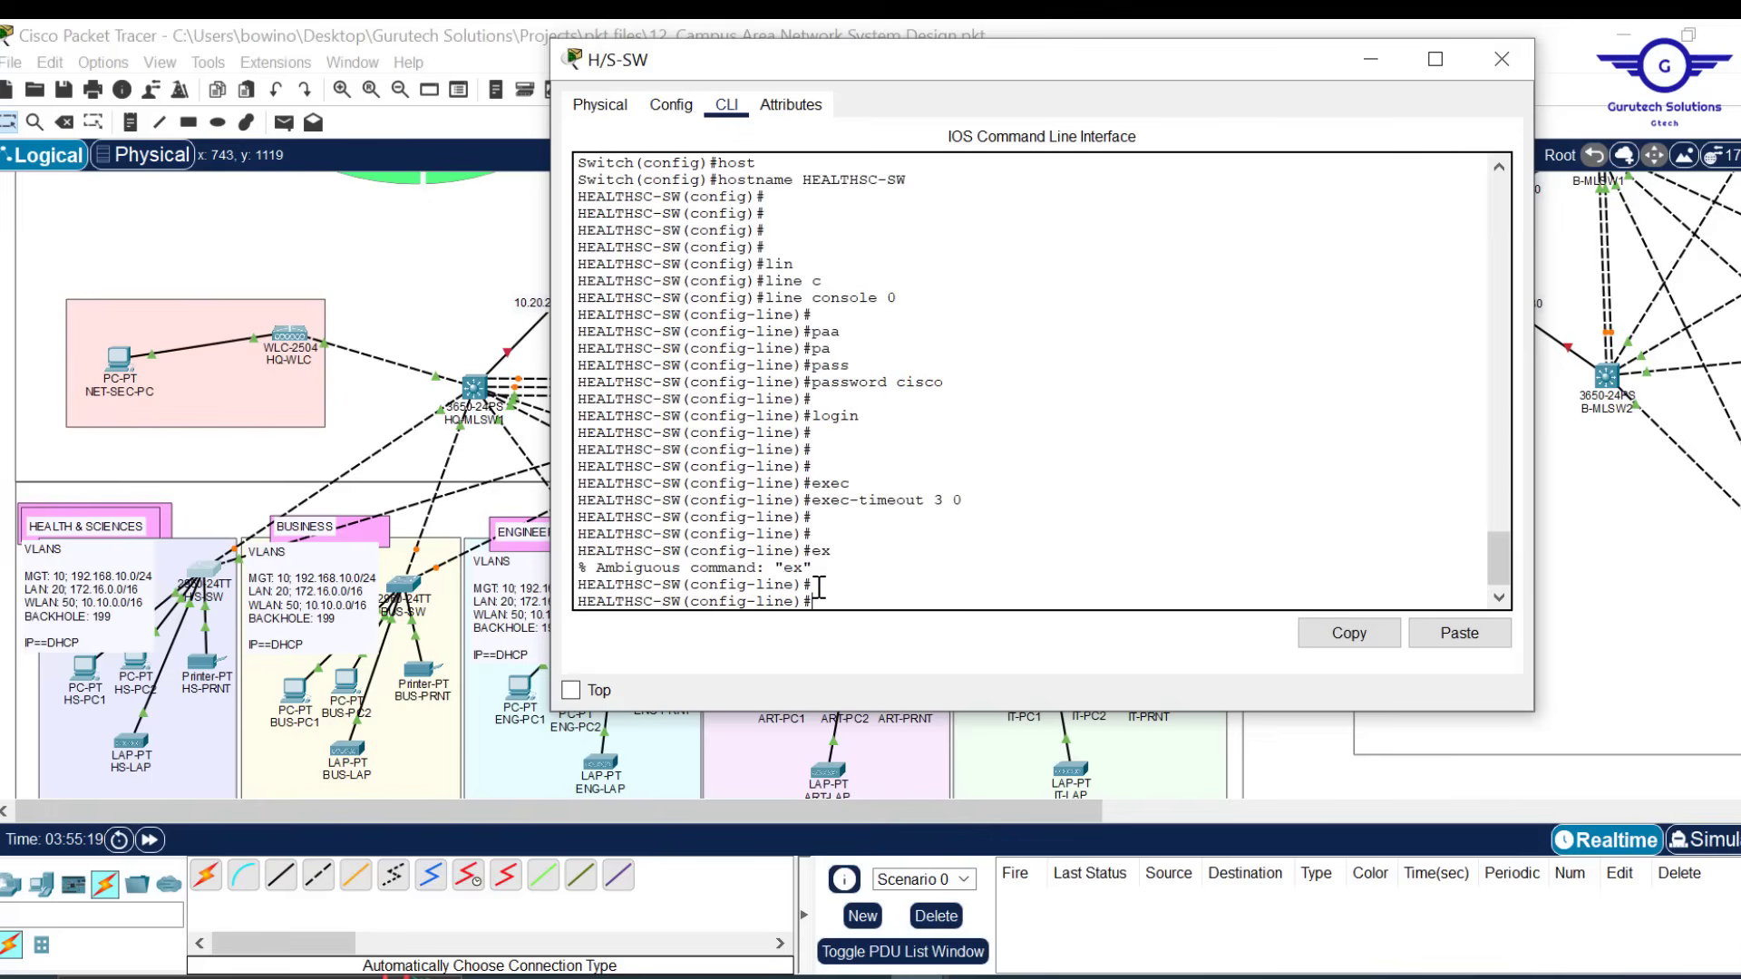
pyautogui.press('Return')
pyautogui.write('exit')
pyautogui.press('Return')
pyautogui.press('Return')
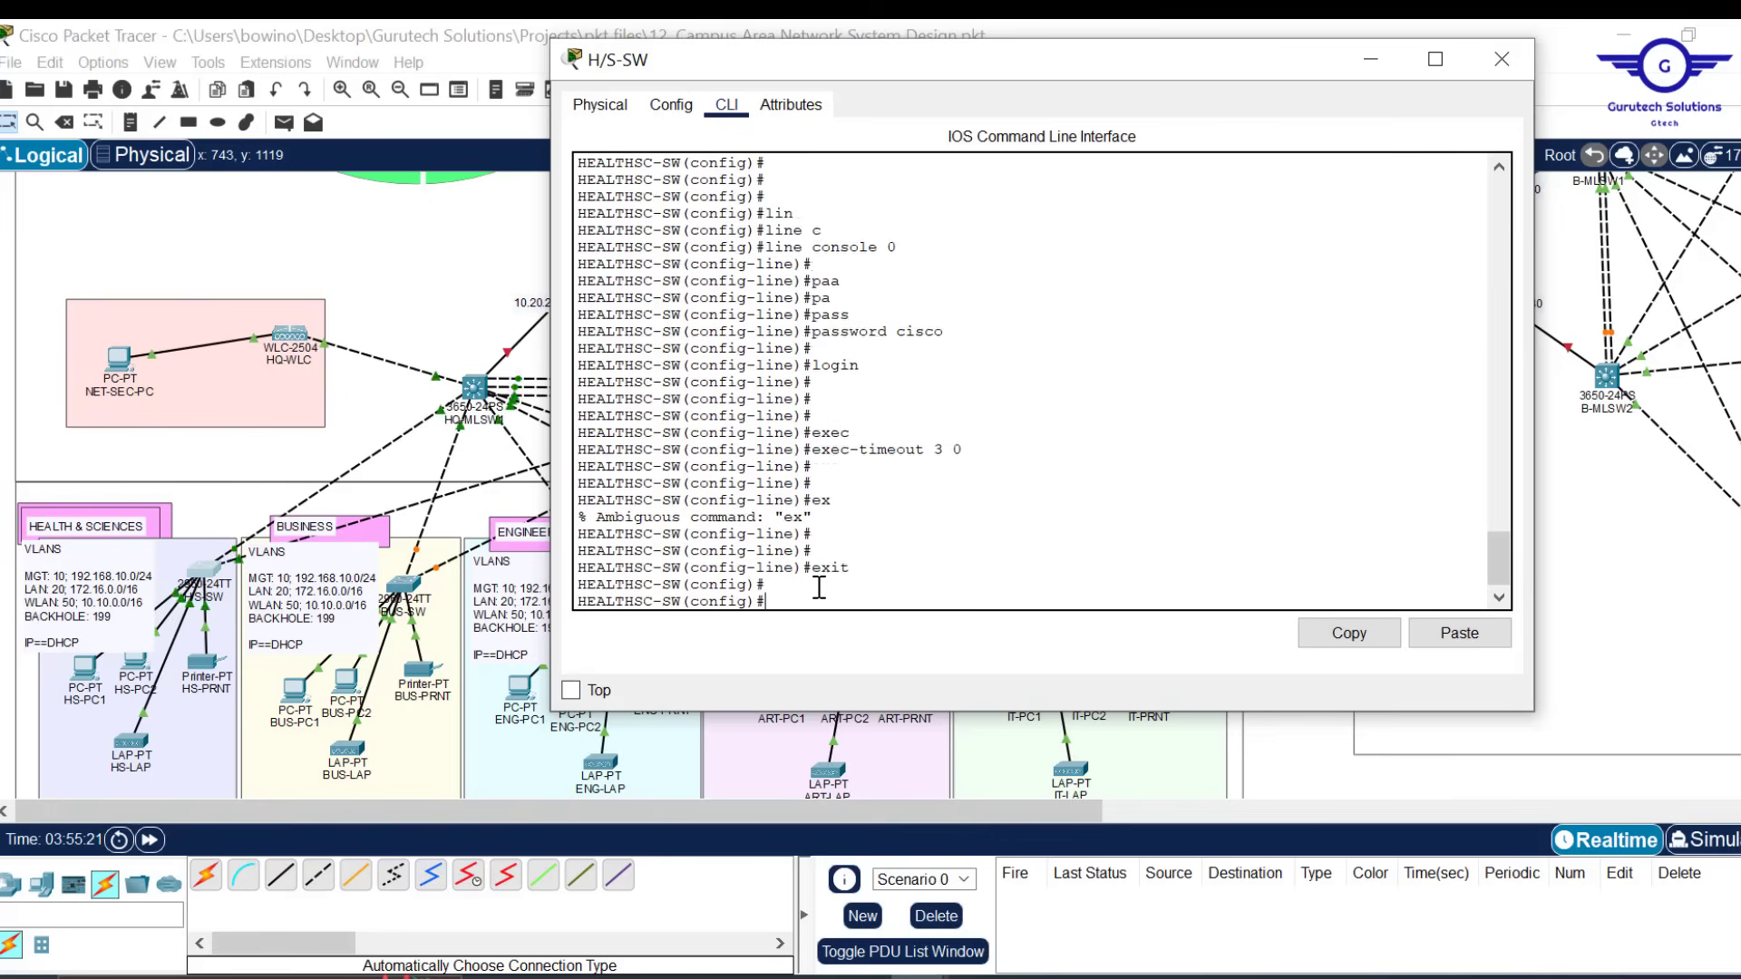
pyautogui.press('Return')
pyautogui.press('Return')
pyautogui.press('Return')
# Set an enable password for privileged mode on HEALTHSC-SW
pyautogui.write('enb')
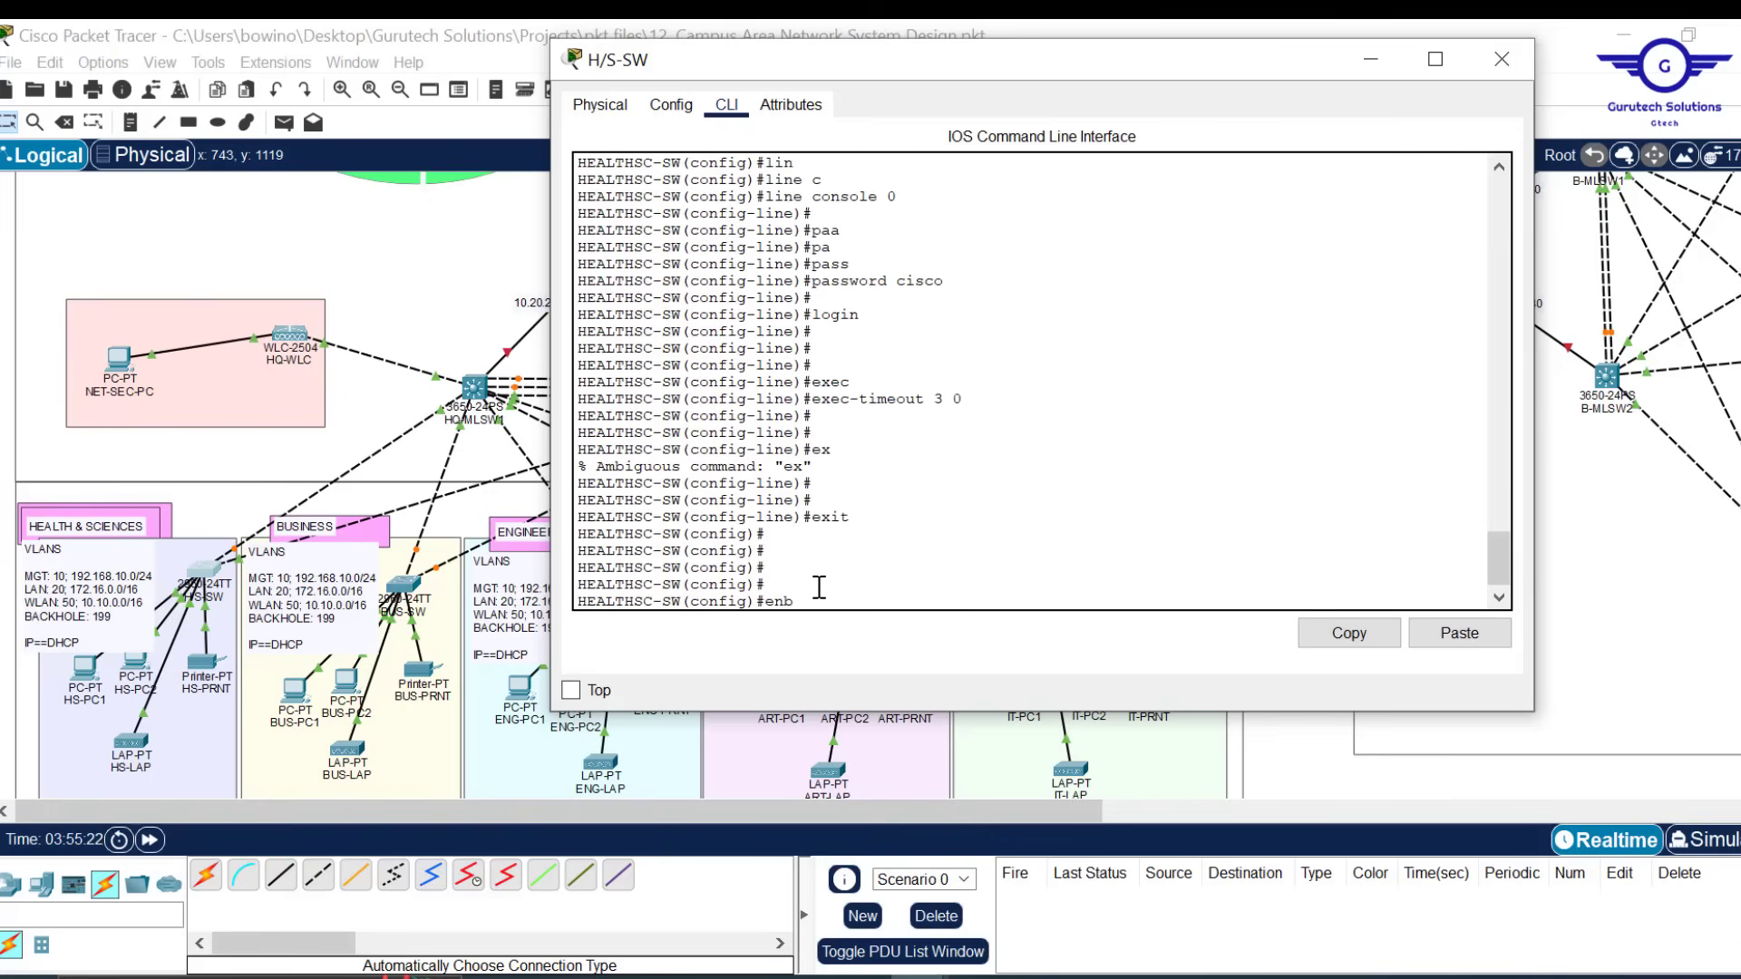
pyautogui.press('Tab')
pyautogui.press('BackSpace')
pyautogui.write('a')
pyautogui.press('Tab')
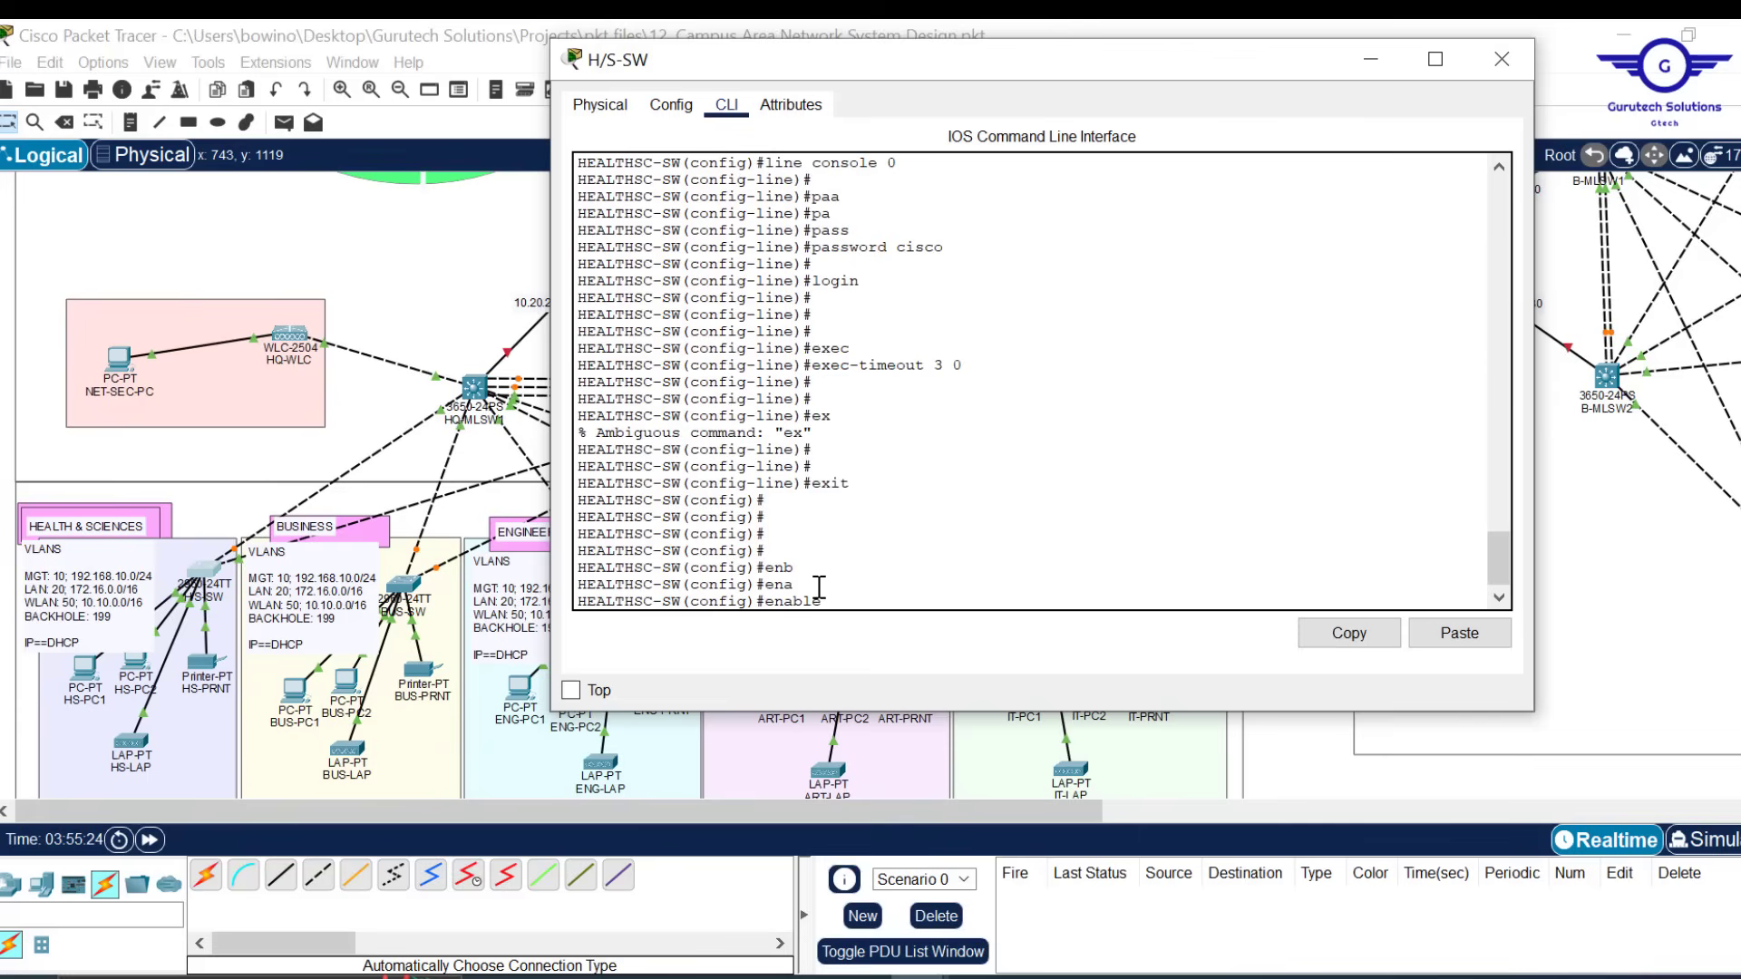
pyautogui.write('pa')
pyautogui.press('Tab')
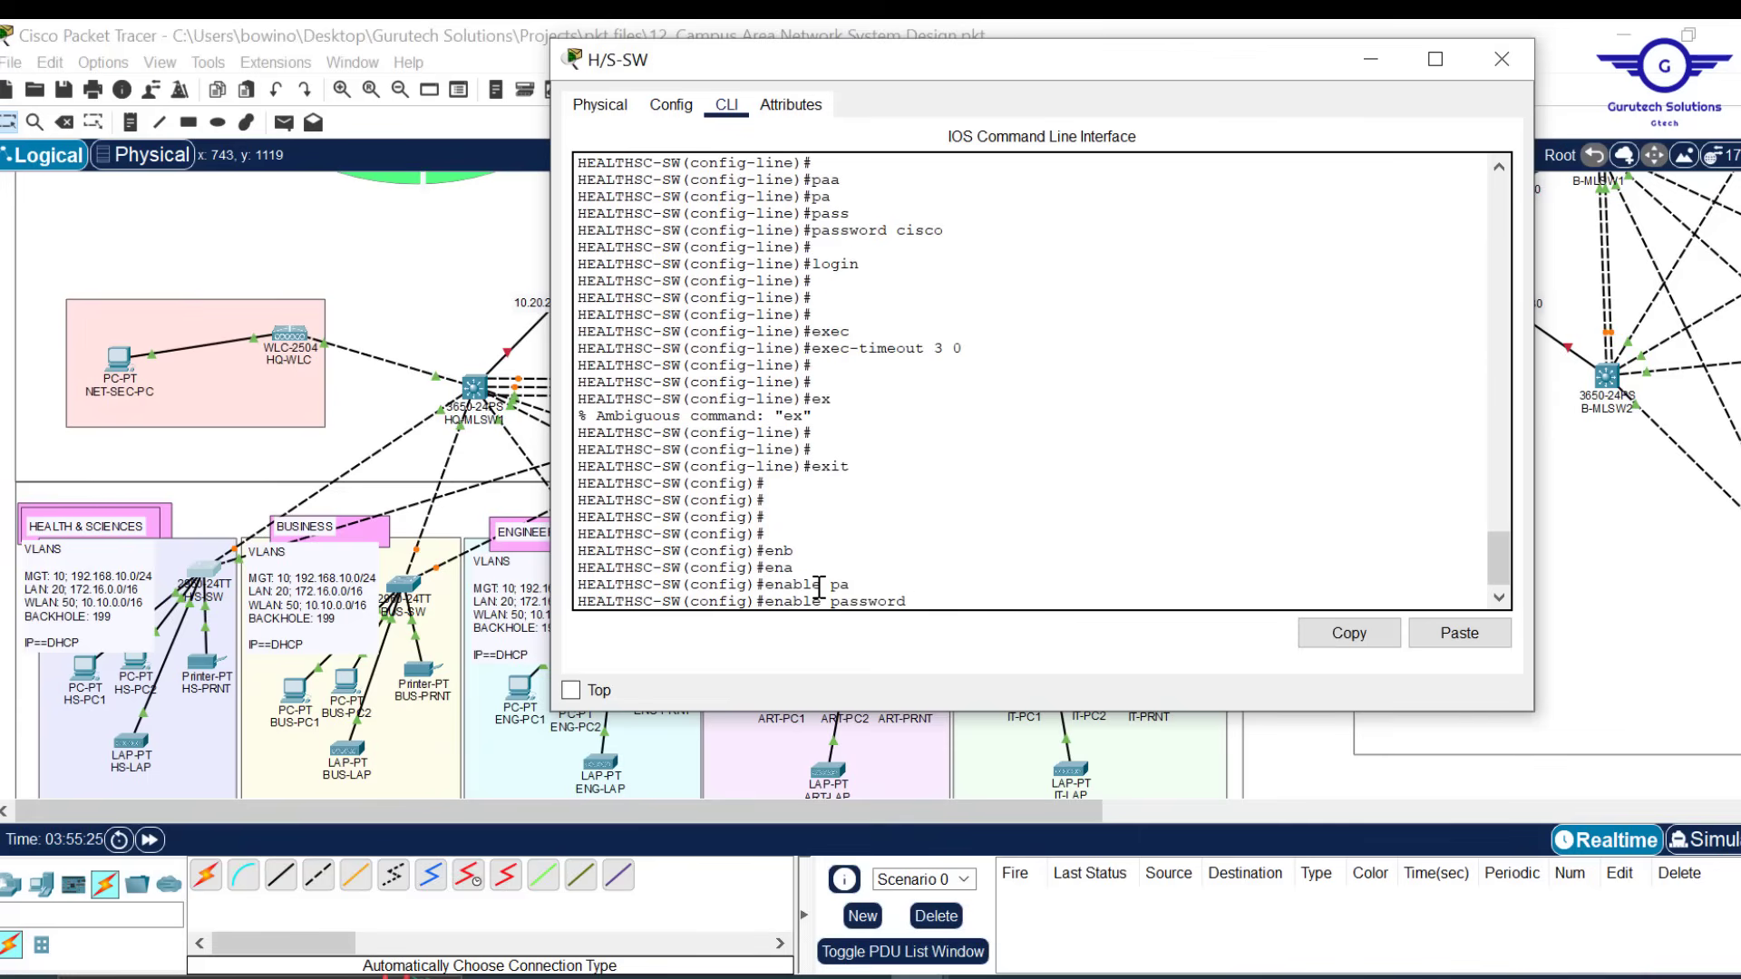
pyautogui.write('cisc')
pyautogui.press('Return')
pyautogui.press('Return')
pyautogui.press('Return')
pyautogui.press('Return')
pyautogui.press('Return')
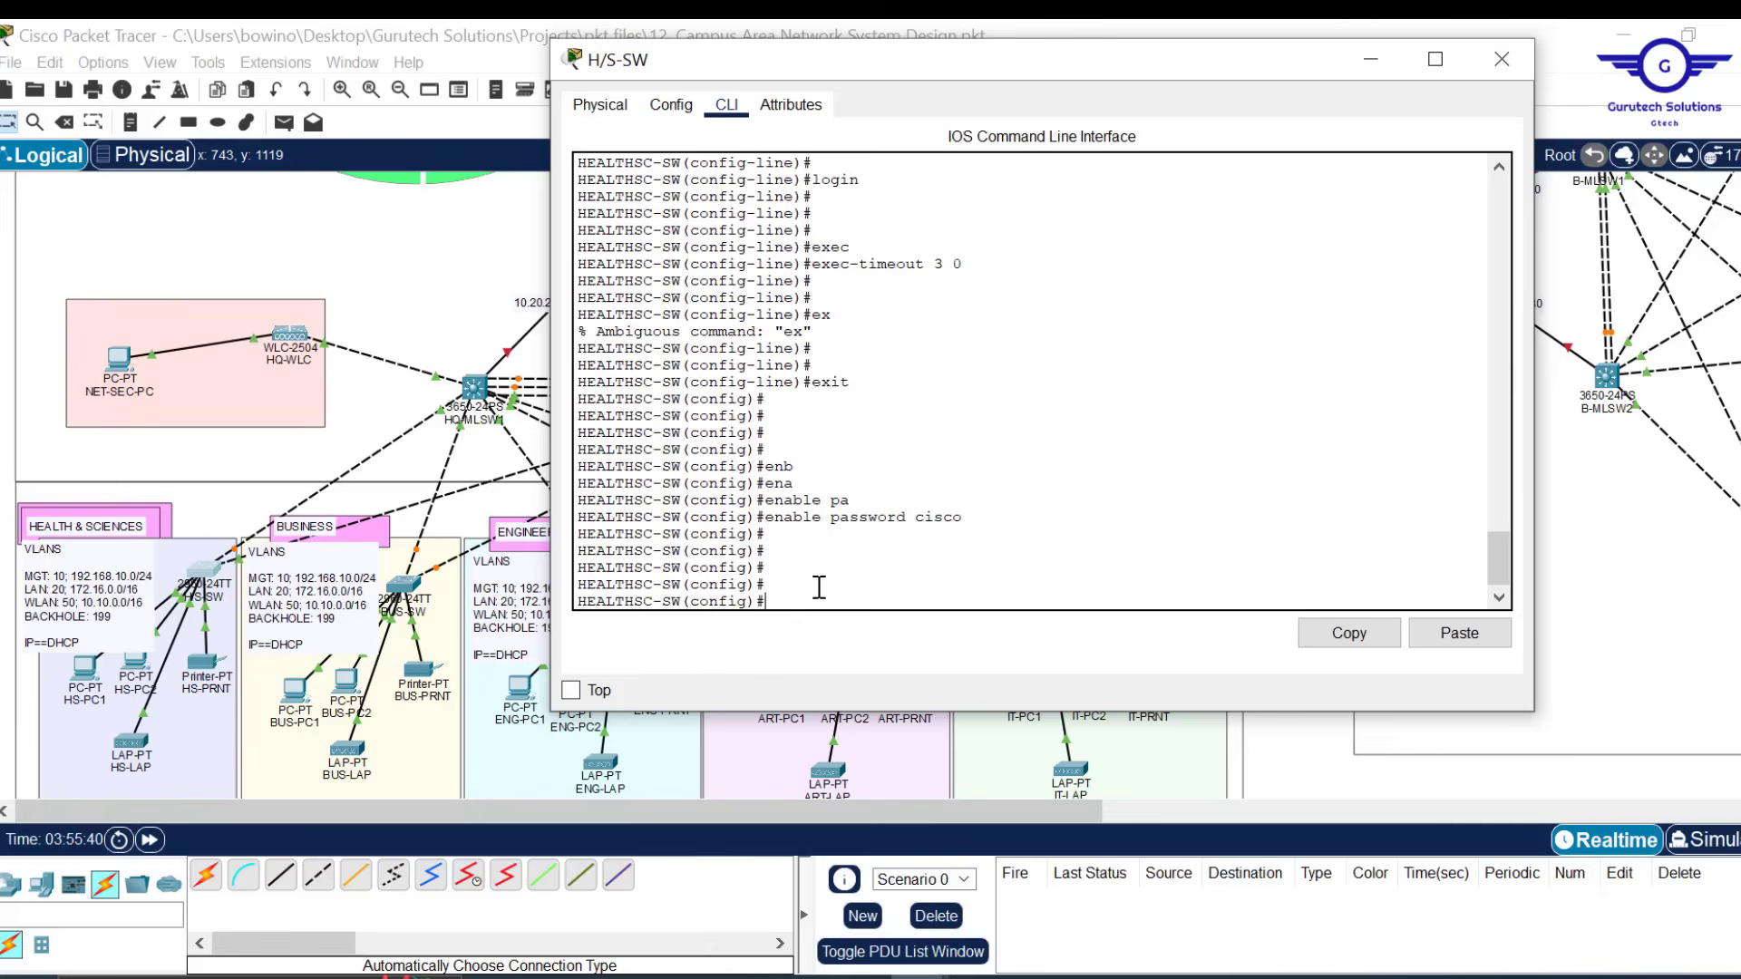
# Add a banner motd reading UNAUTHORISED ACCESS IS PROHIBITED!!!!! with # delimiters
pyautogui.write('bann')
pyautogui.press('Tab')
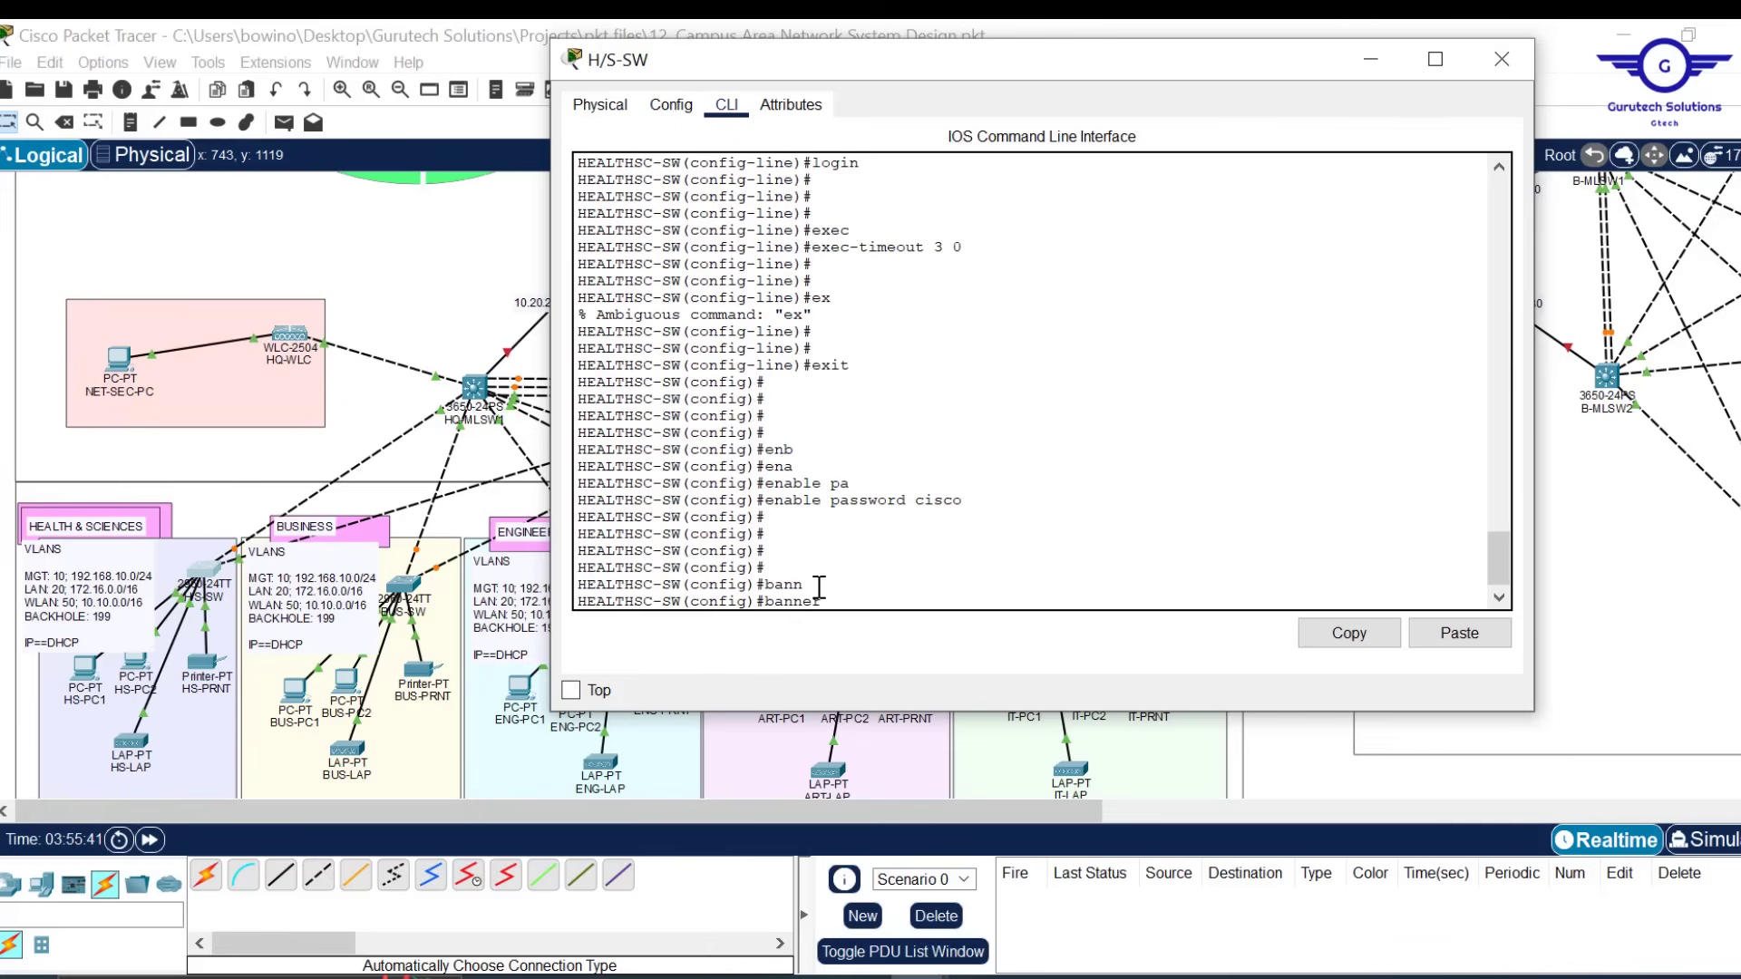
pyautogui.write('m')
pyautogui.press('Tab')
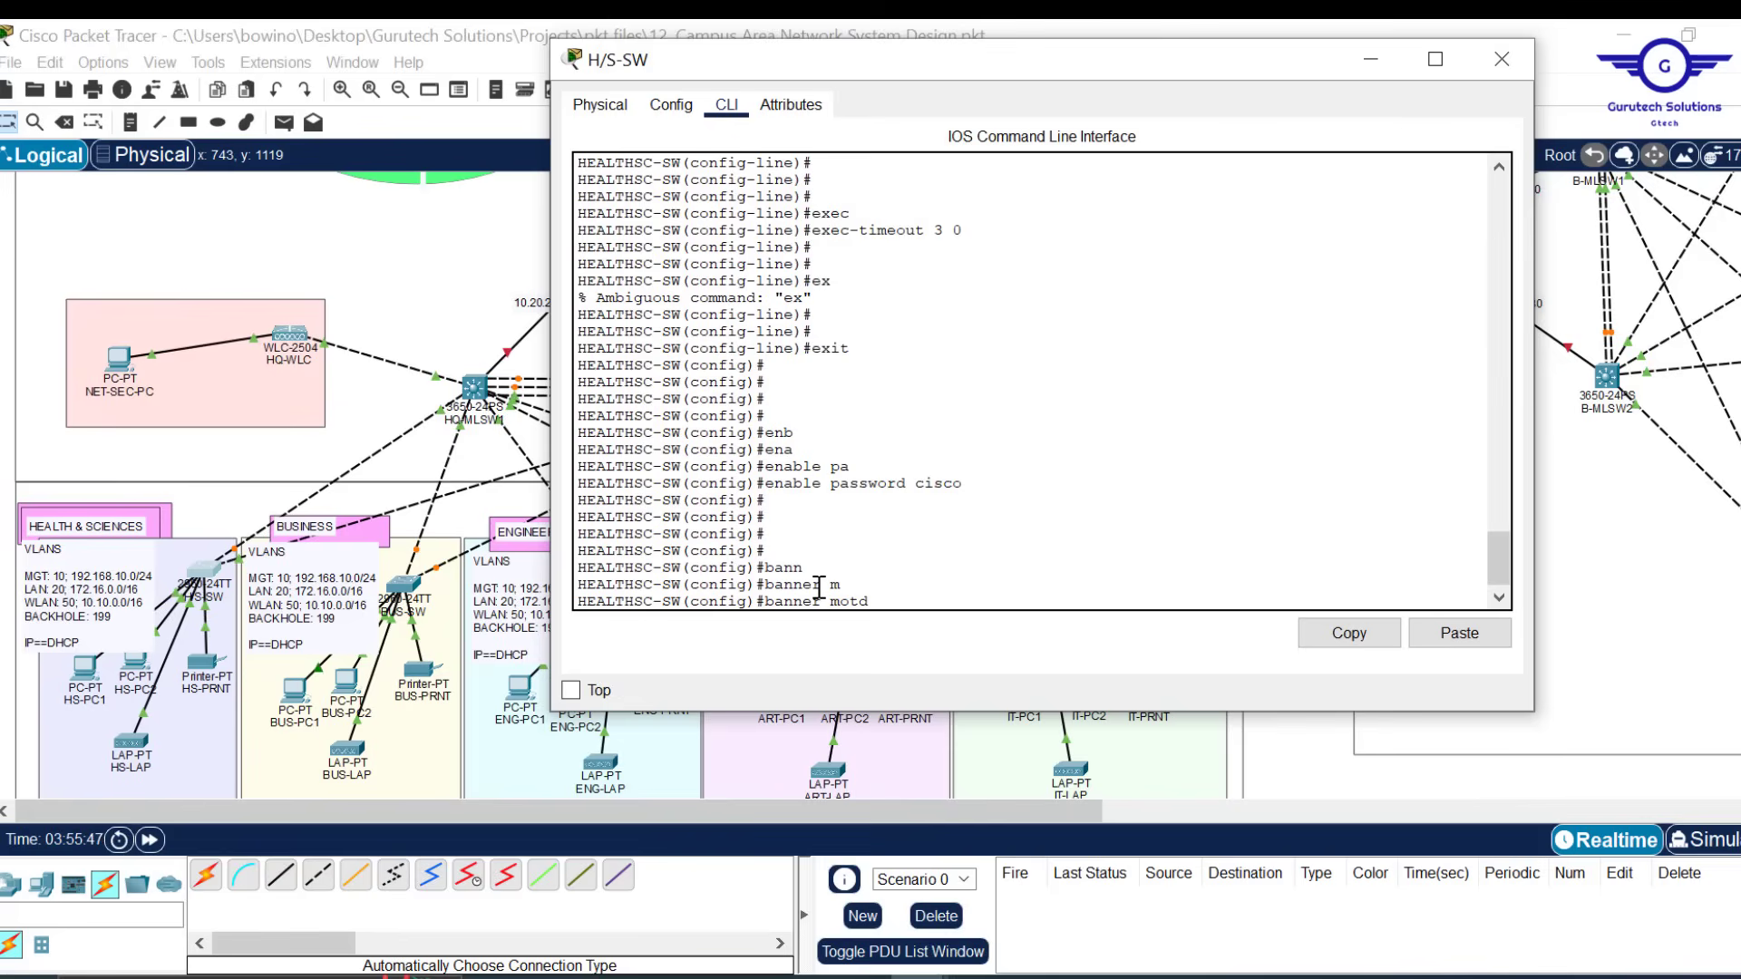
pyautogui.write('##')
pyautogui.write('UNAUTHORISED ACCES')
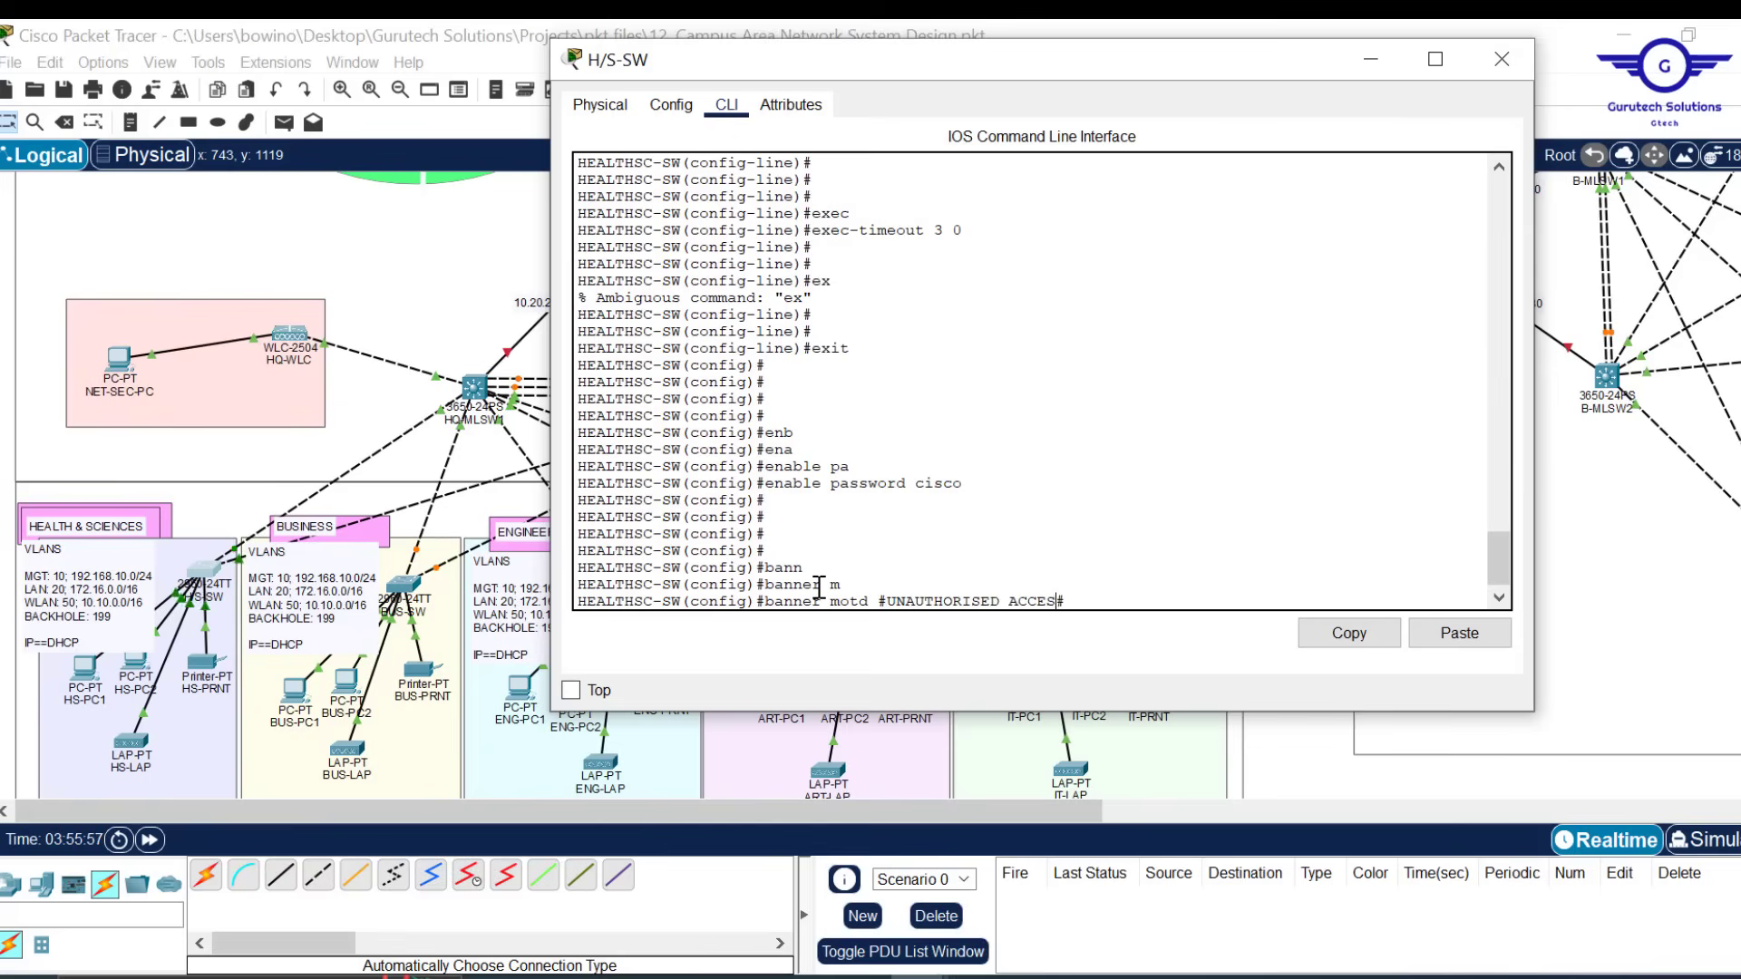
pyautogui.write('S IS PROHIBITED')
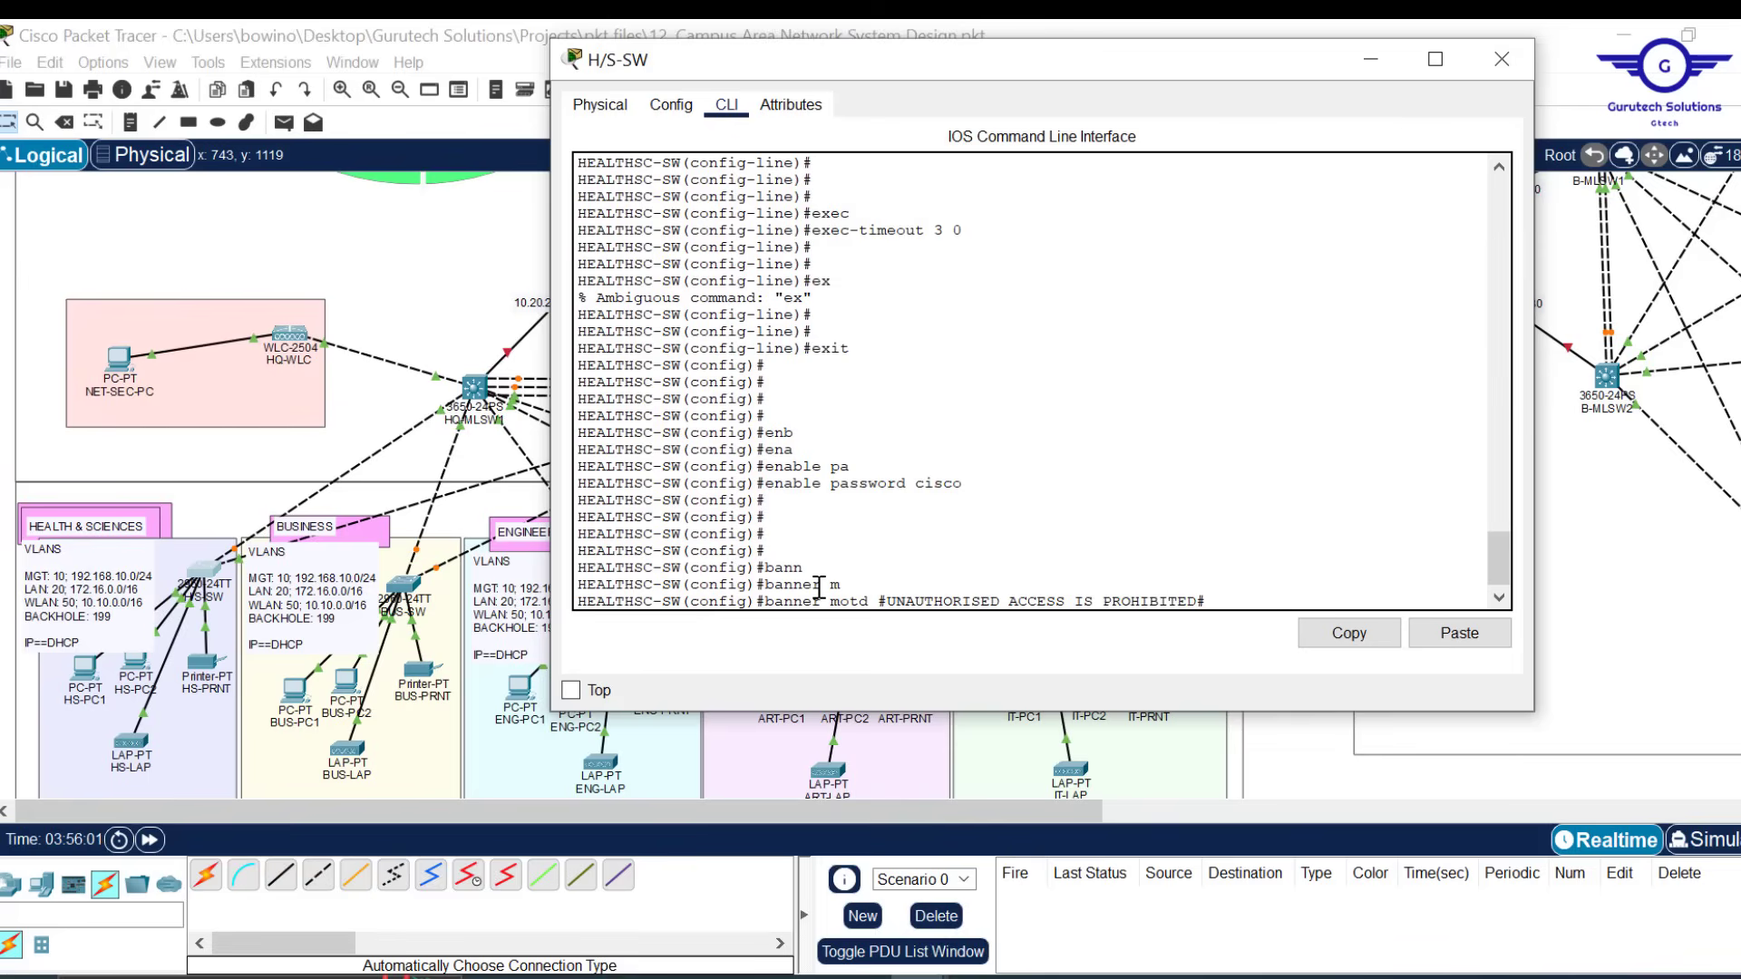
pyautogui.write('!!!!!')
pyautogui.press('Return')
pyautogui.press('Return')
pyautogui.press('Return')
pyautogui.press('Return')
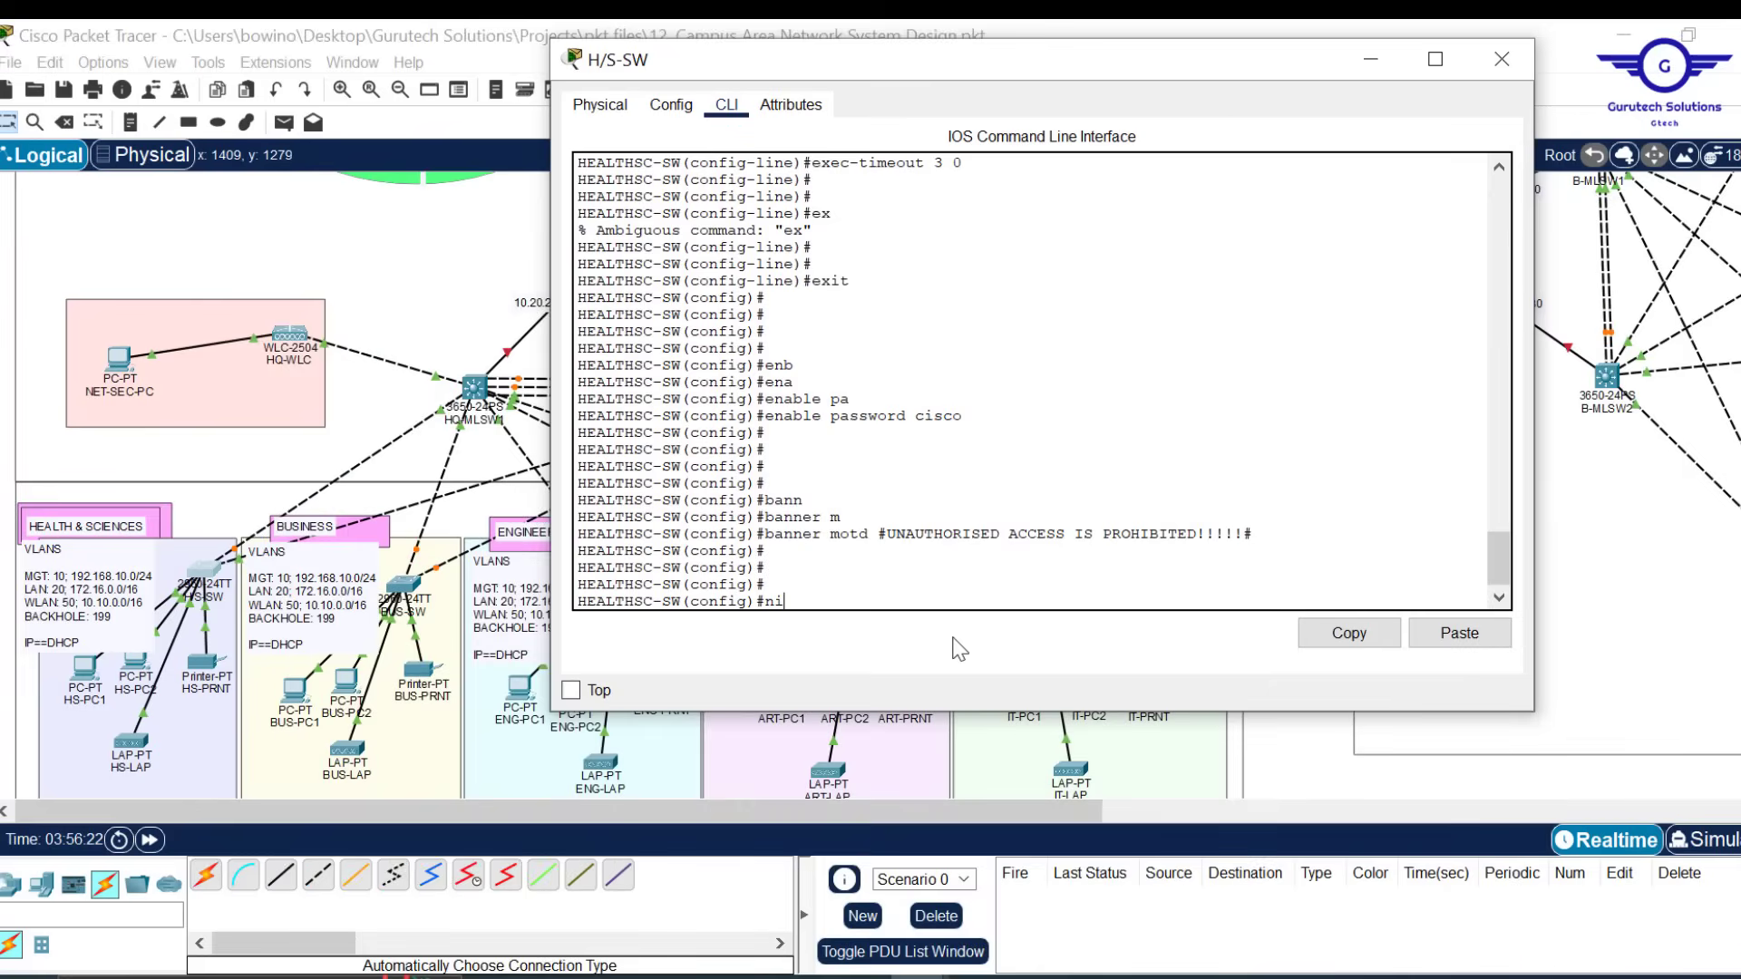
# Disable DNS lookup on the switch with no ip domain-lookup
pyautogui.write('o ip')
pyautogui.press('Tab')
pyautogui.write('dom')
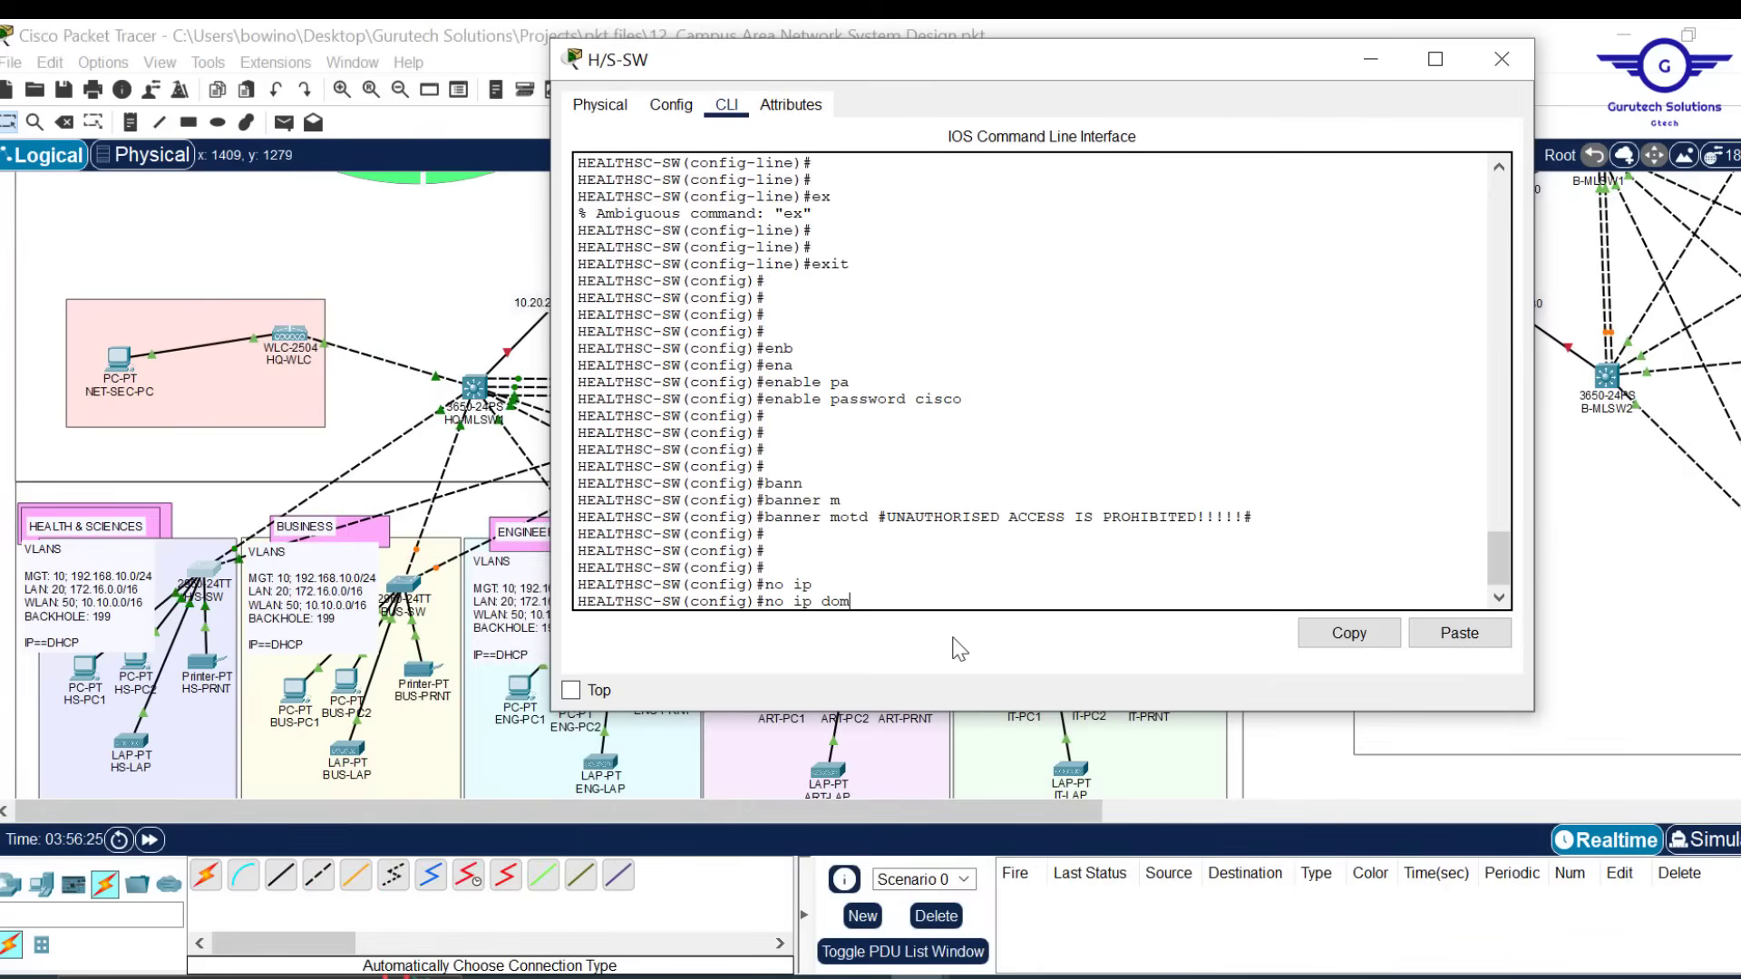
pyautogui.write('ain-')
pyautogui.press('Tab')
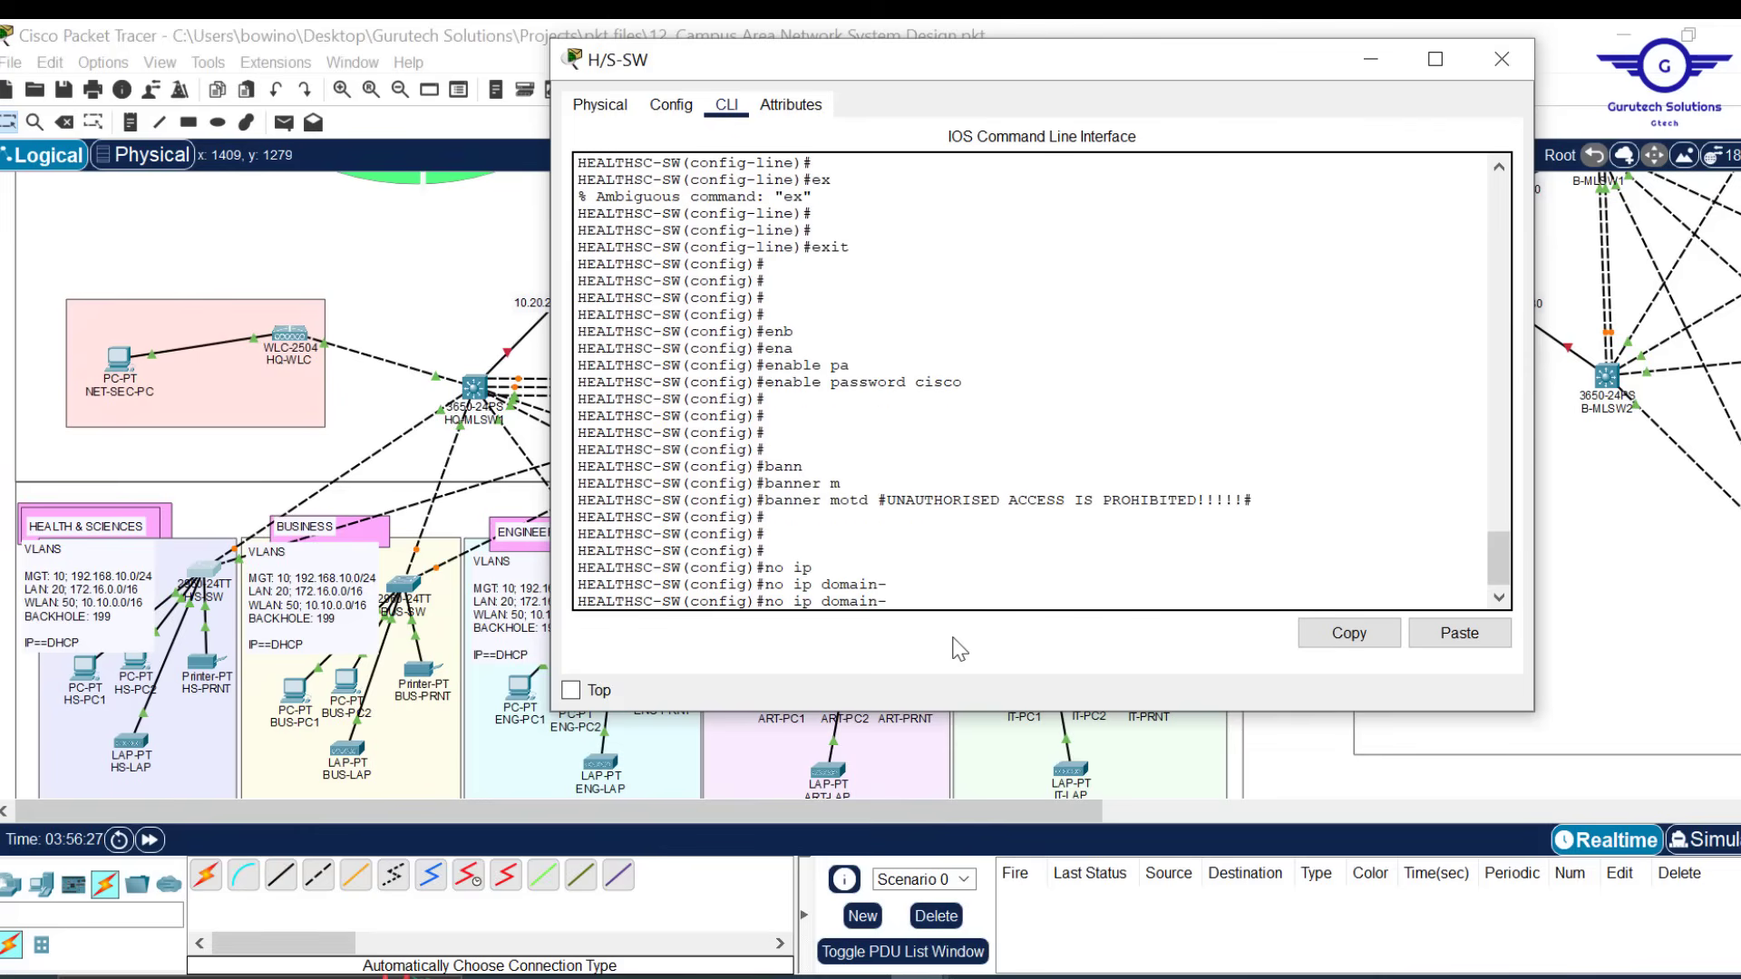
pyautogui.write('l')
pyautogui.press('Tab')
pyautogui.press('Return')
pyautogui.press('Return')
pyautogui.press('Return')
pyautogui.press('Return')
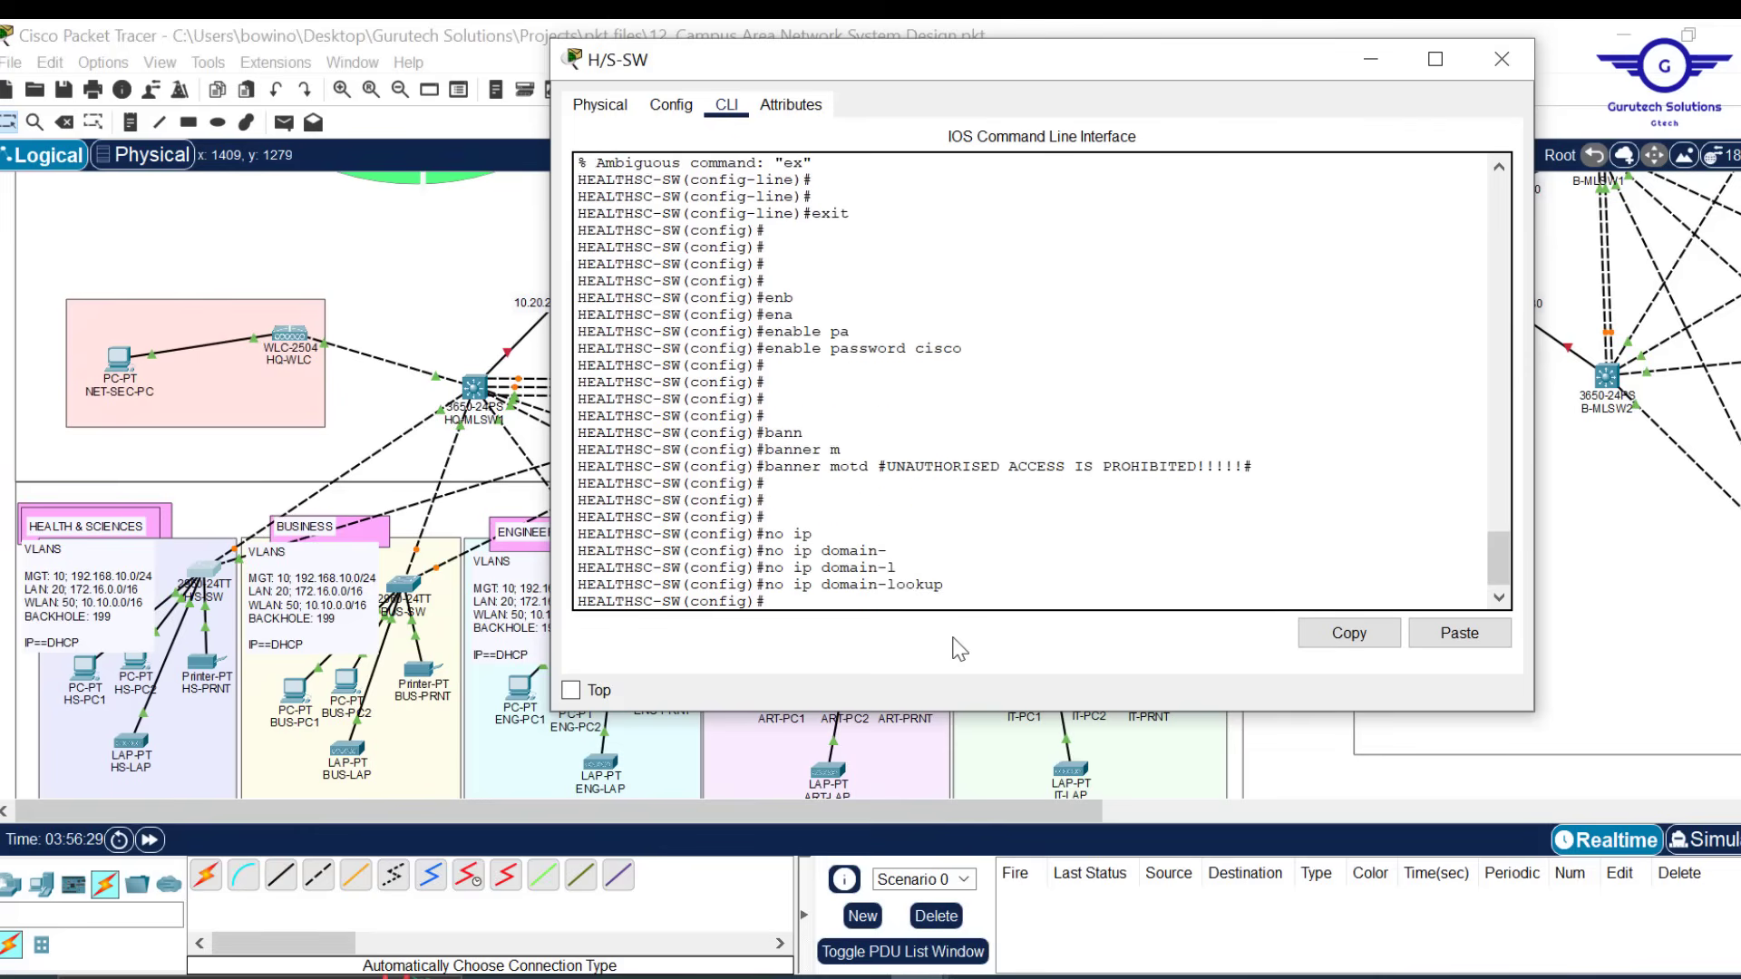
# Turn on service password-encryption, then bring the Config.txt step list to the front
pyautogui.write('ser')
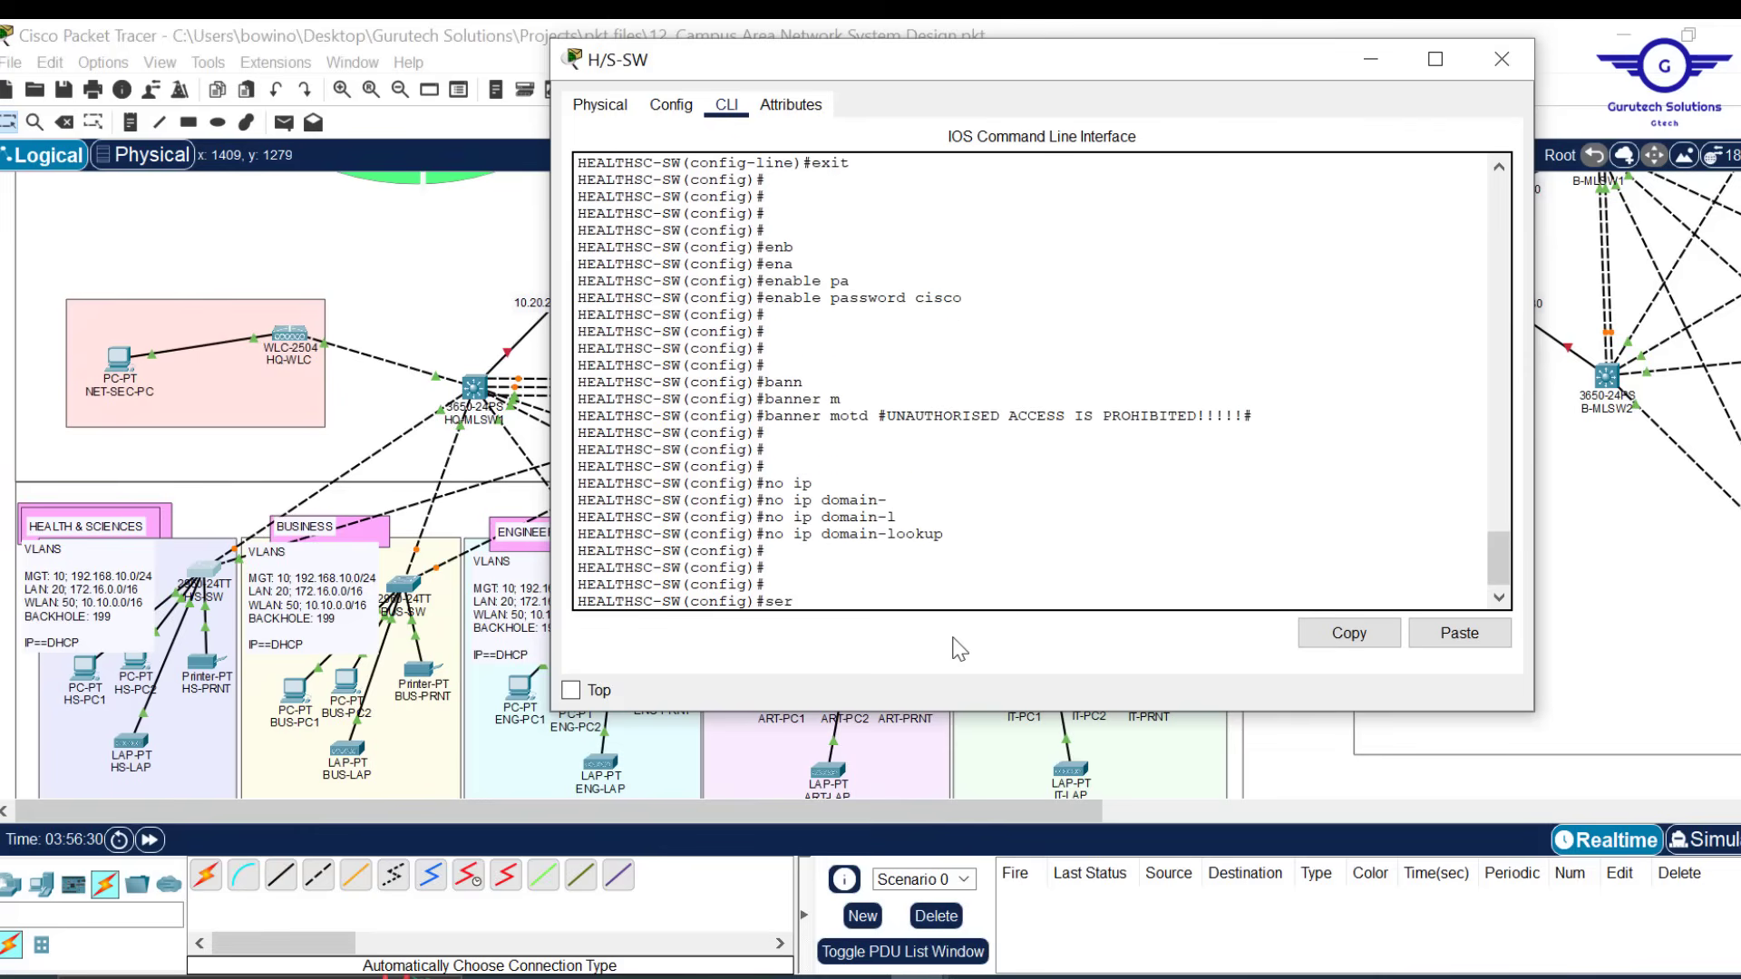
pyautogui.write('v')
pyautogui.press('Tab')
pyautogui.write('p')
pyautogui.press('Tab')
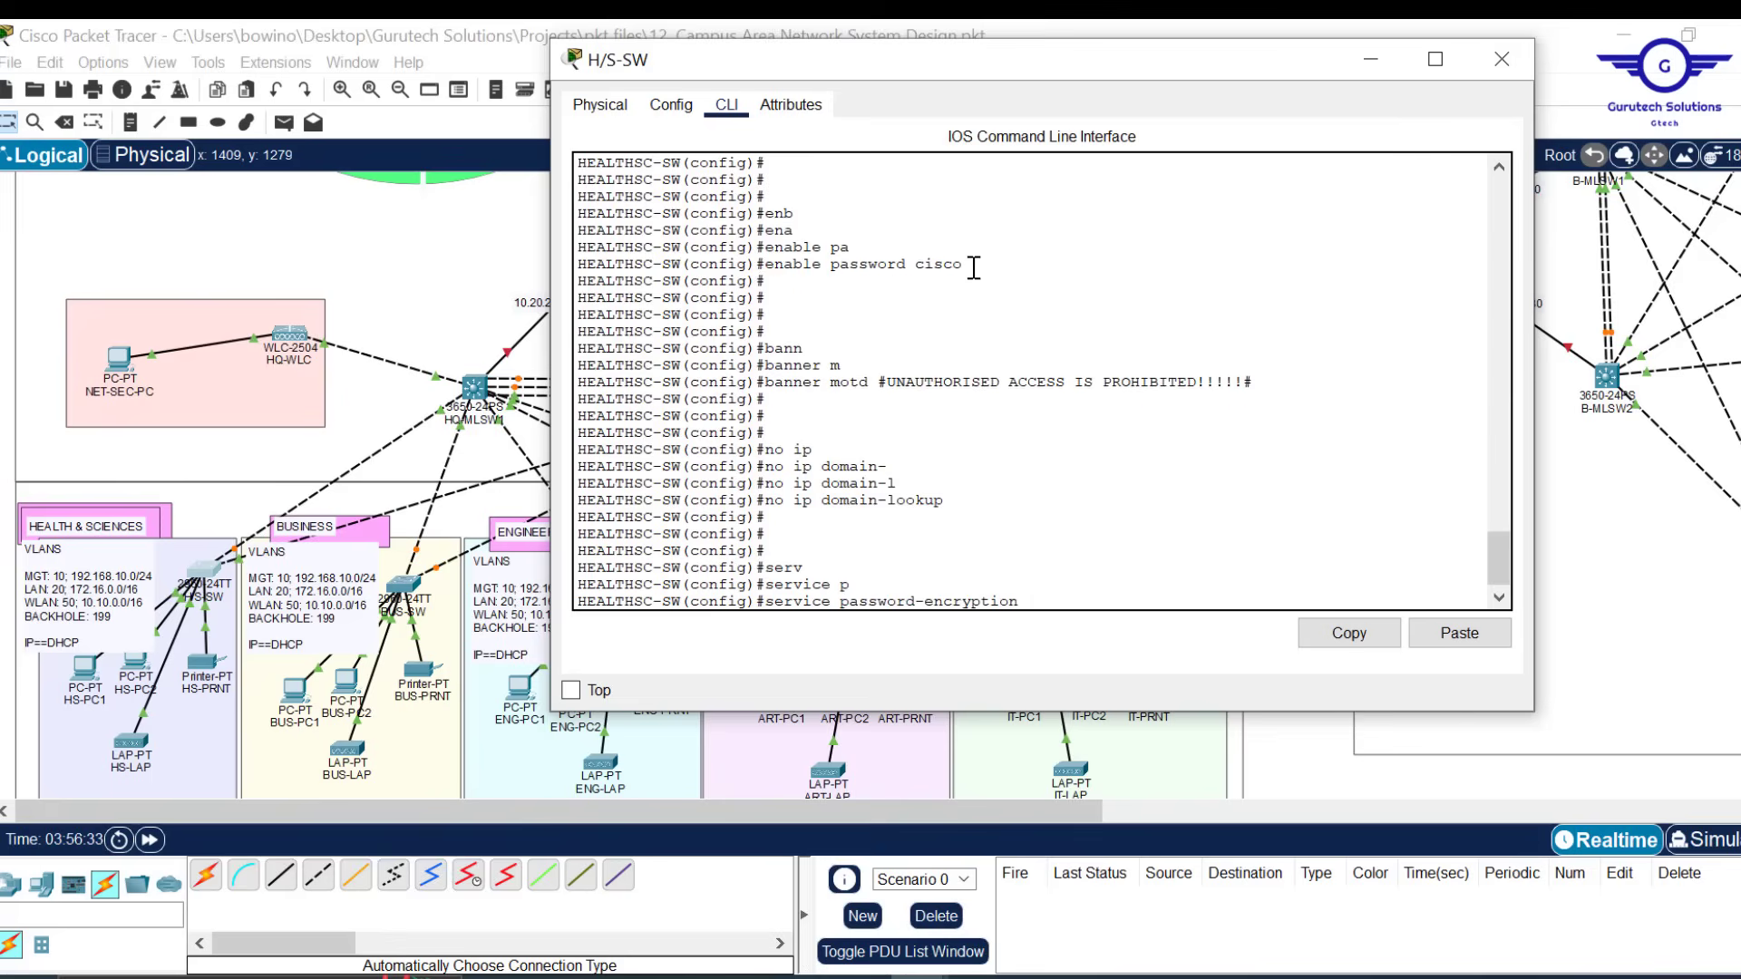
pyautogui.moveTo(972, 266); pyautogui.dragTo(916, 268)
pyautogui.scroll(2, 963, 291)
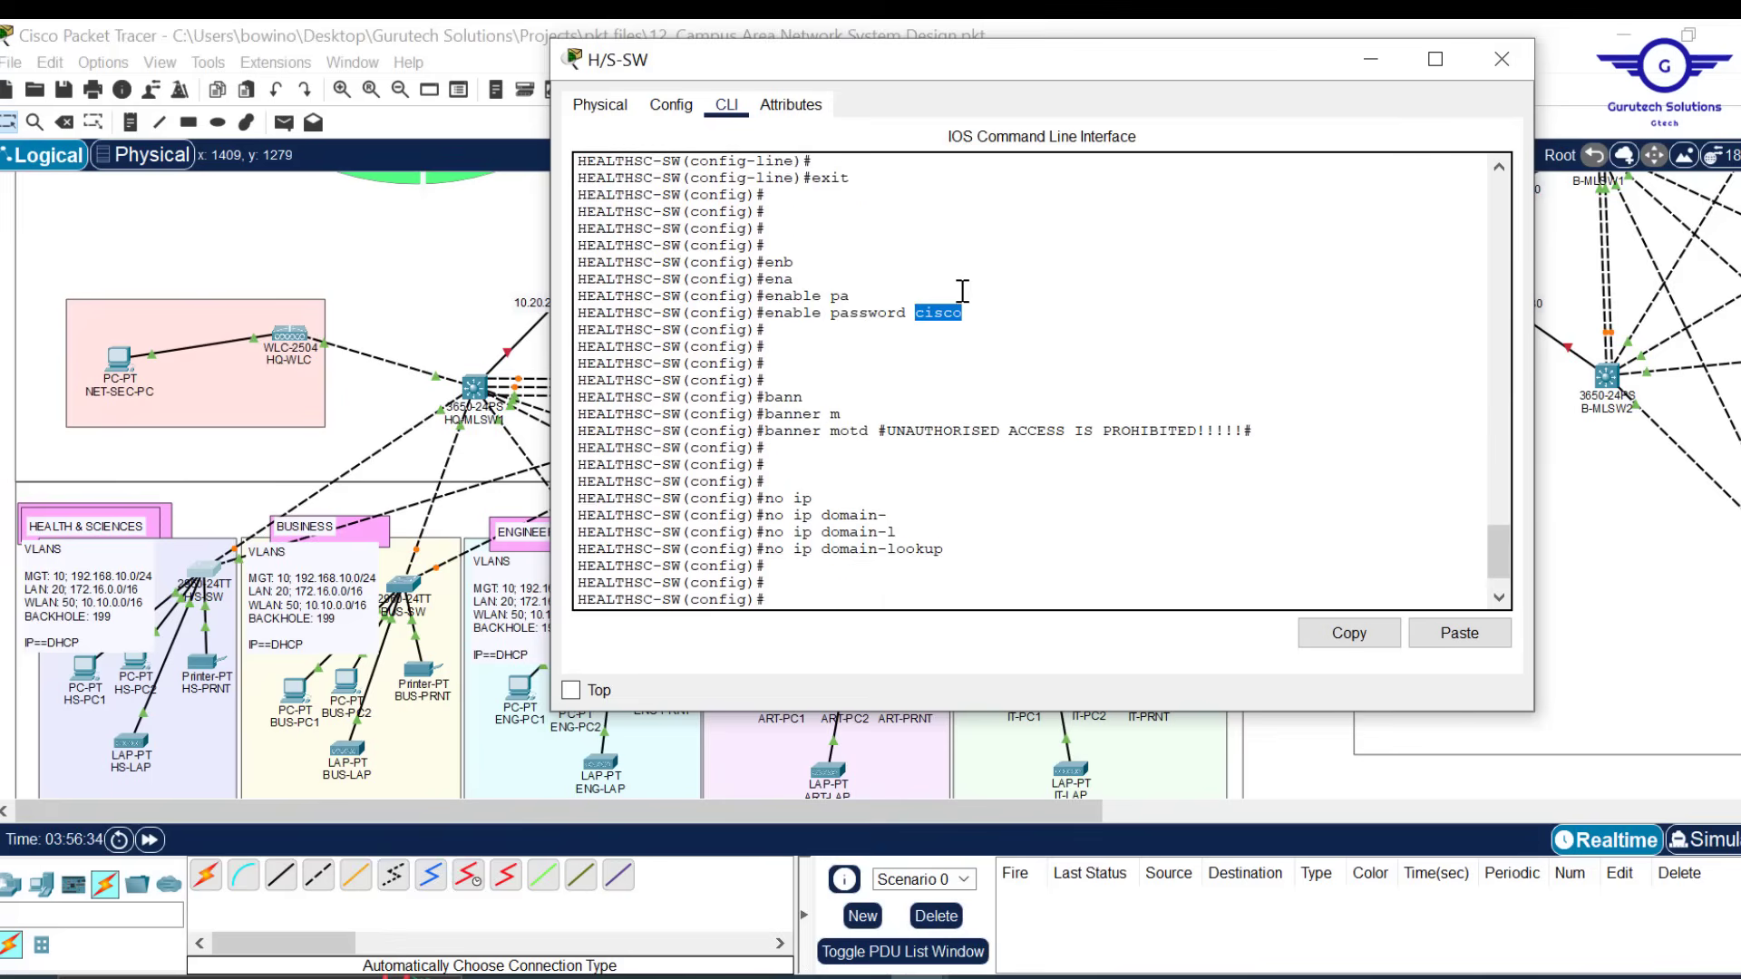
pyautogui.scroll(5, 963, 292)
pyautogui.scroll(-7, 963, 291)
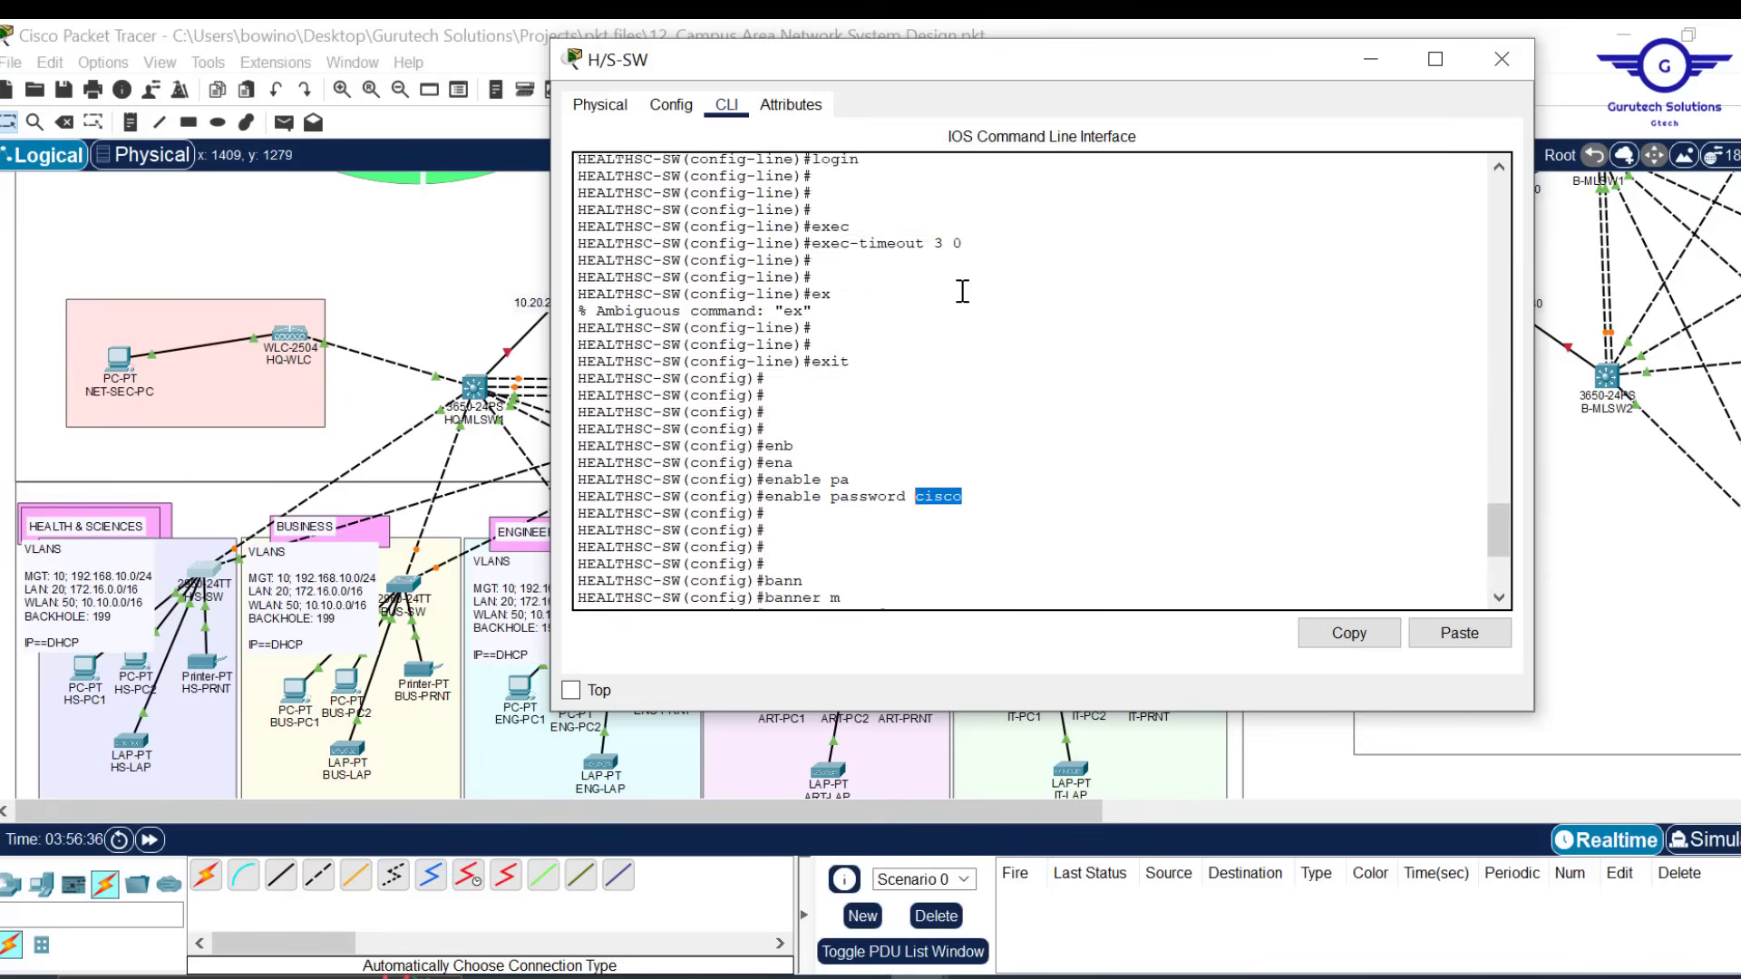
pyautogui.scroll(2, 963, 291)
pyautogui.scroll(-2, 963, 291)
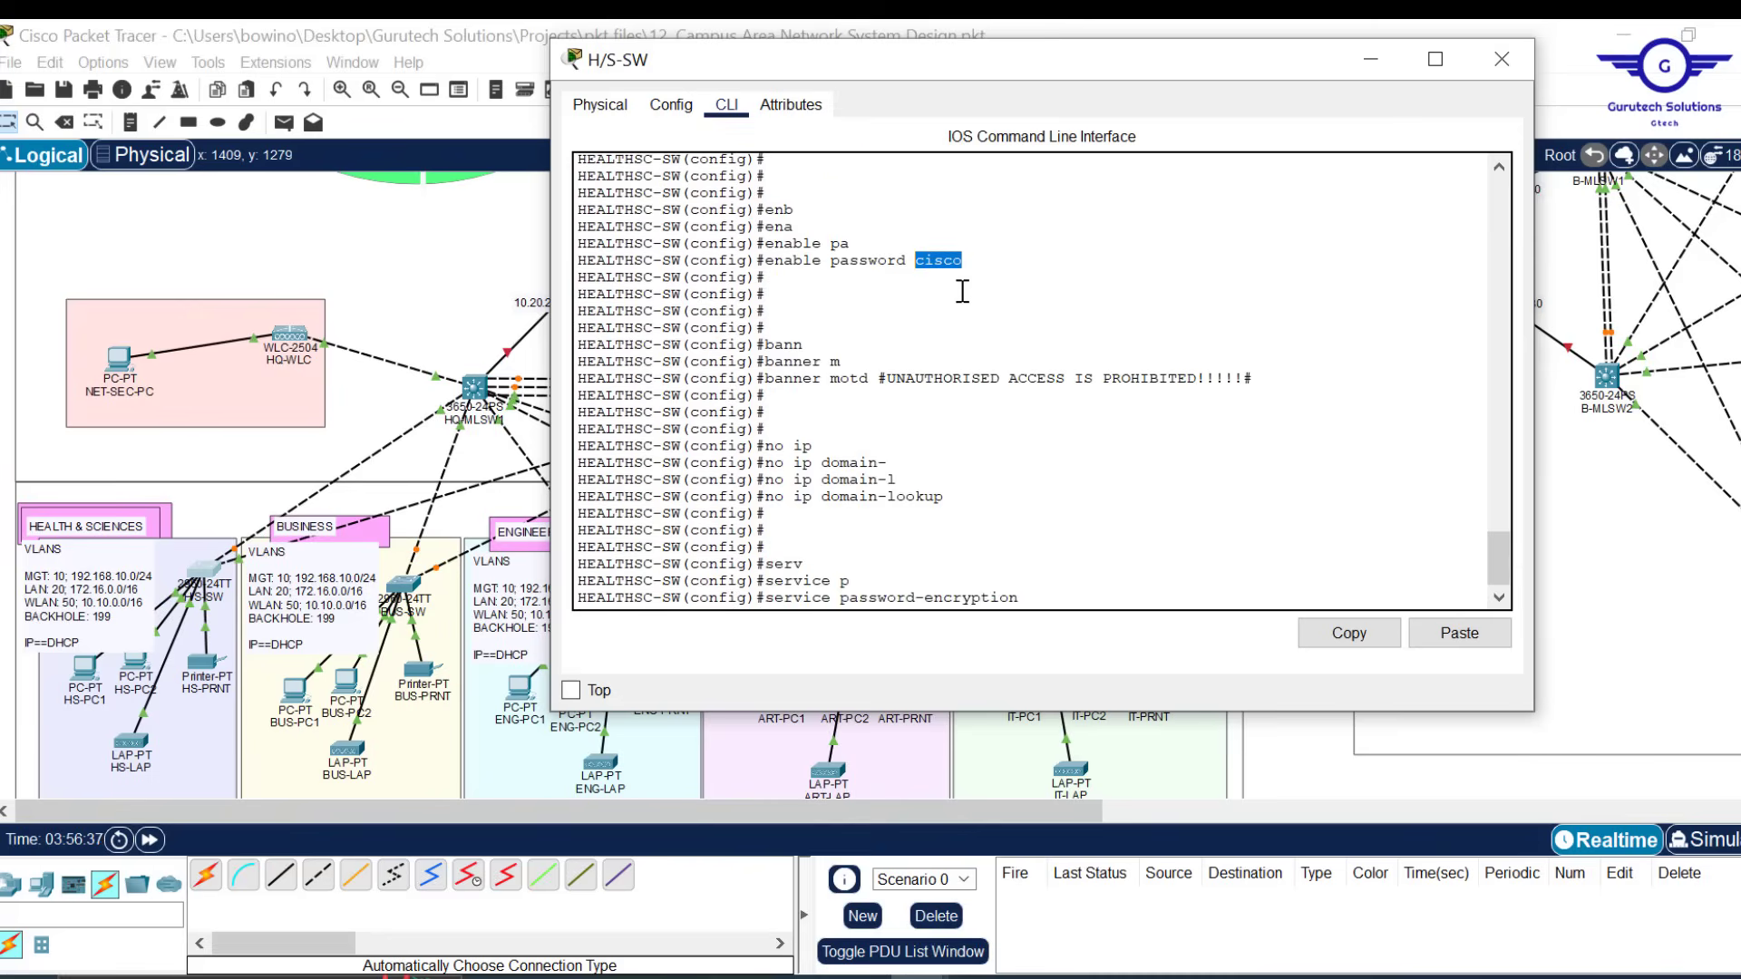
pyautogui.click(1045, 585)
pyautogui.press('Return')
pyautogui.press('Return')
pyautogui.press('Return')
pyautogui.press('Return')
pyautogui.press('Return')
pyautogui.press('Return')
pyautogui.press('Return')
pyautogui.press('Return')
pyautogui.press('Return')
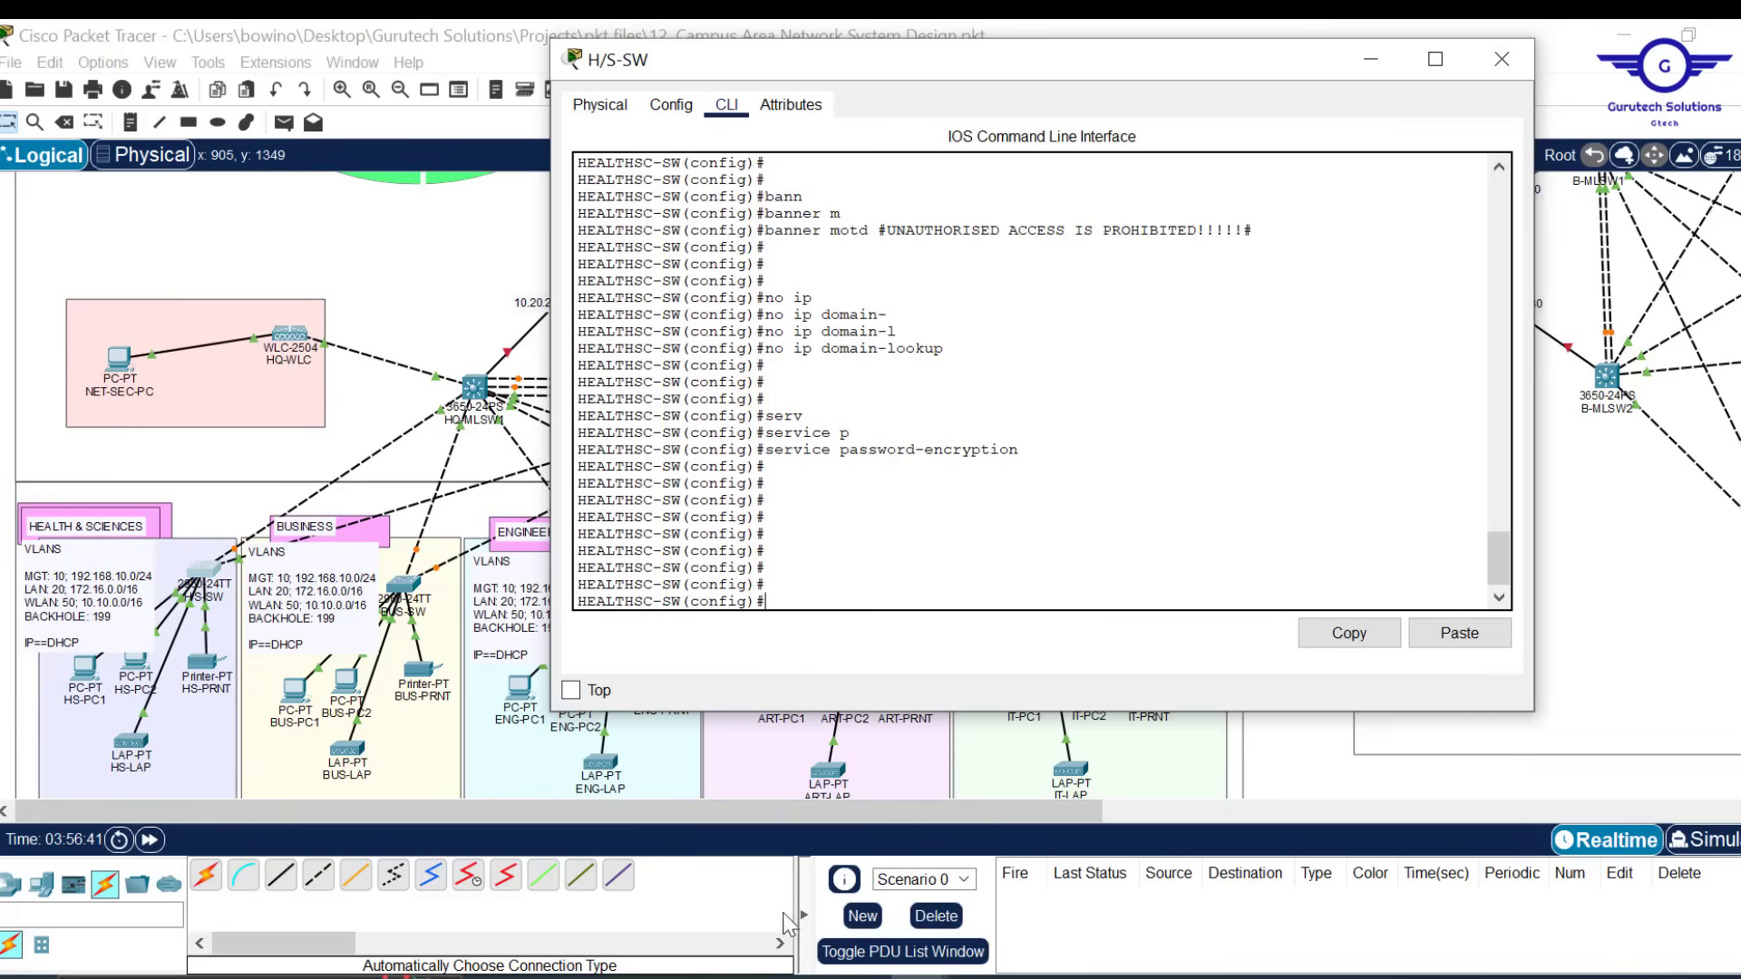
pyautogui.click(861, 976)
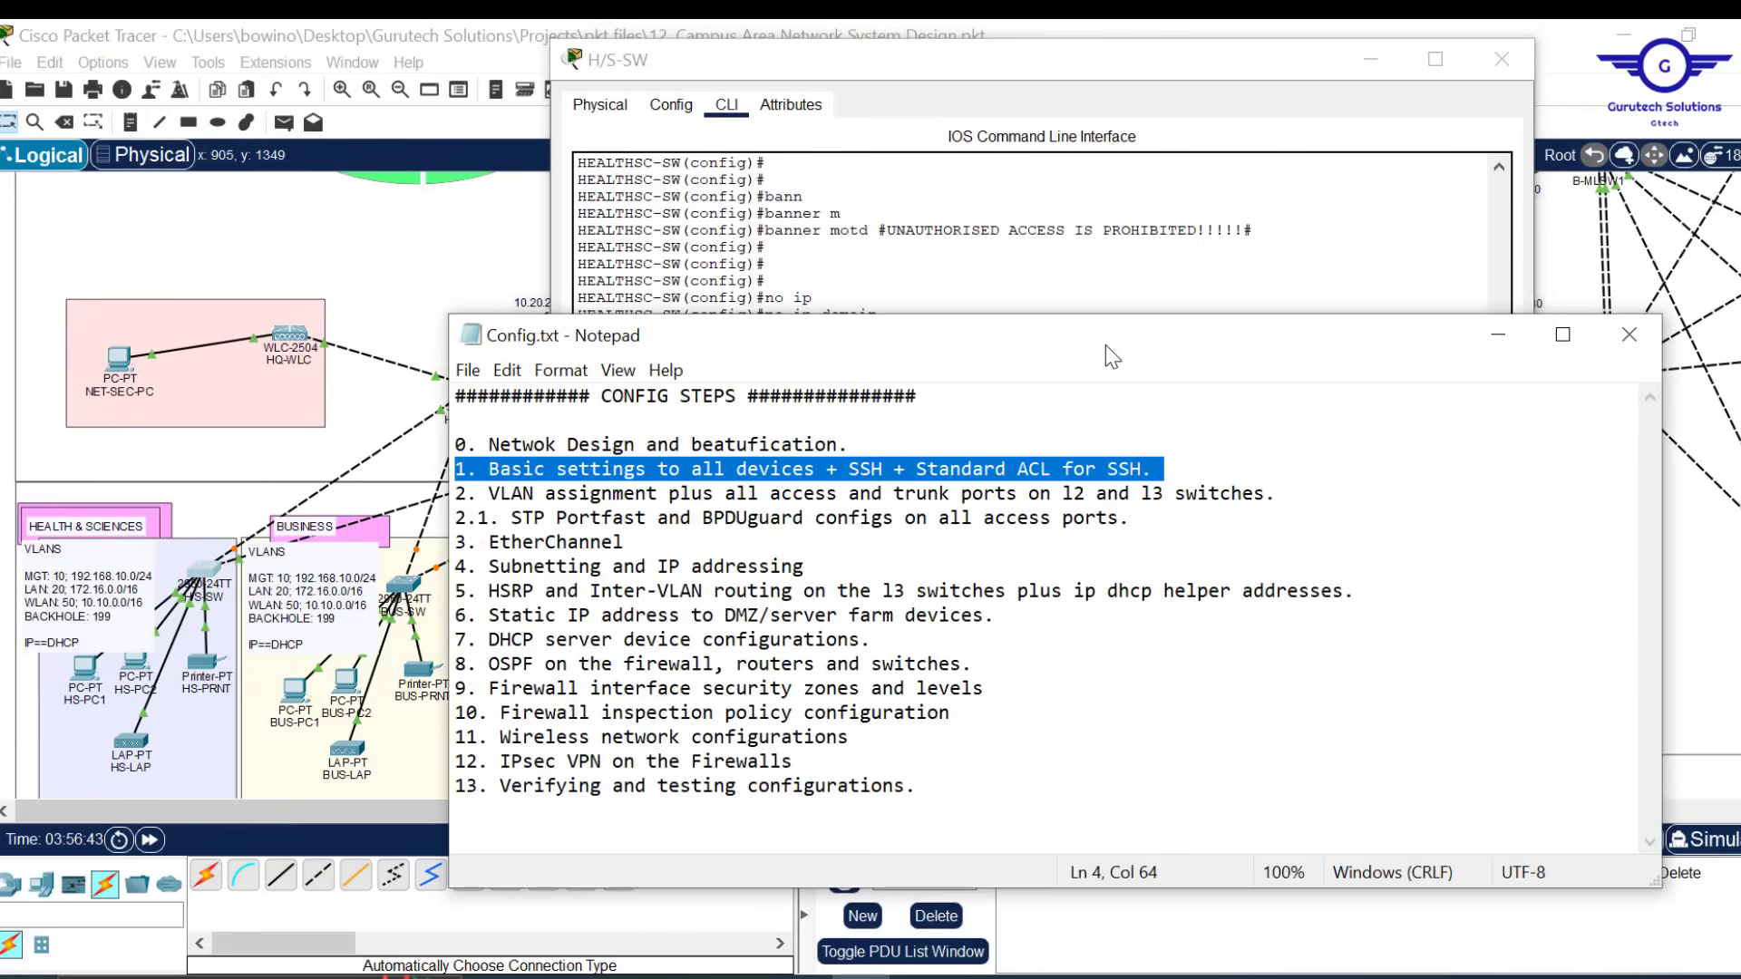
# Create a local username with a password on HEALTHSC-SW
pyautogui.click(1043, 265)
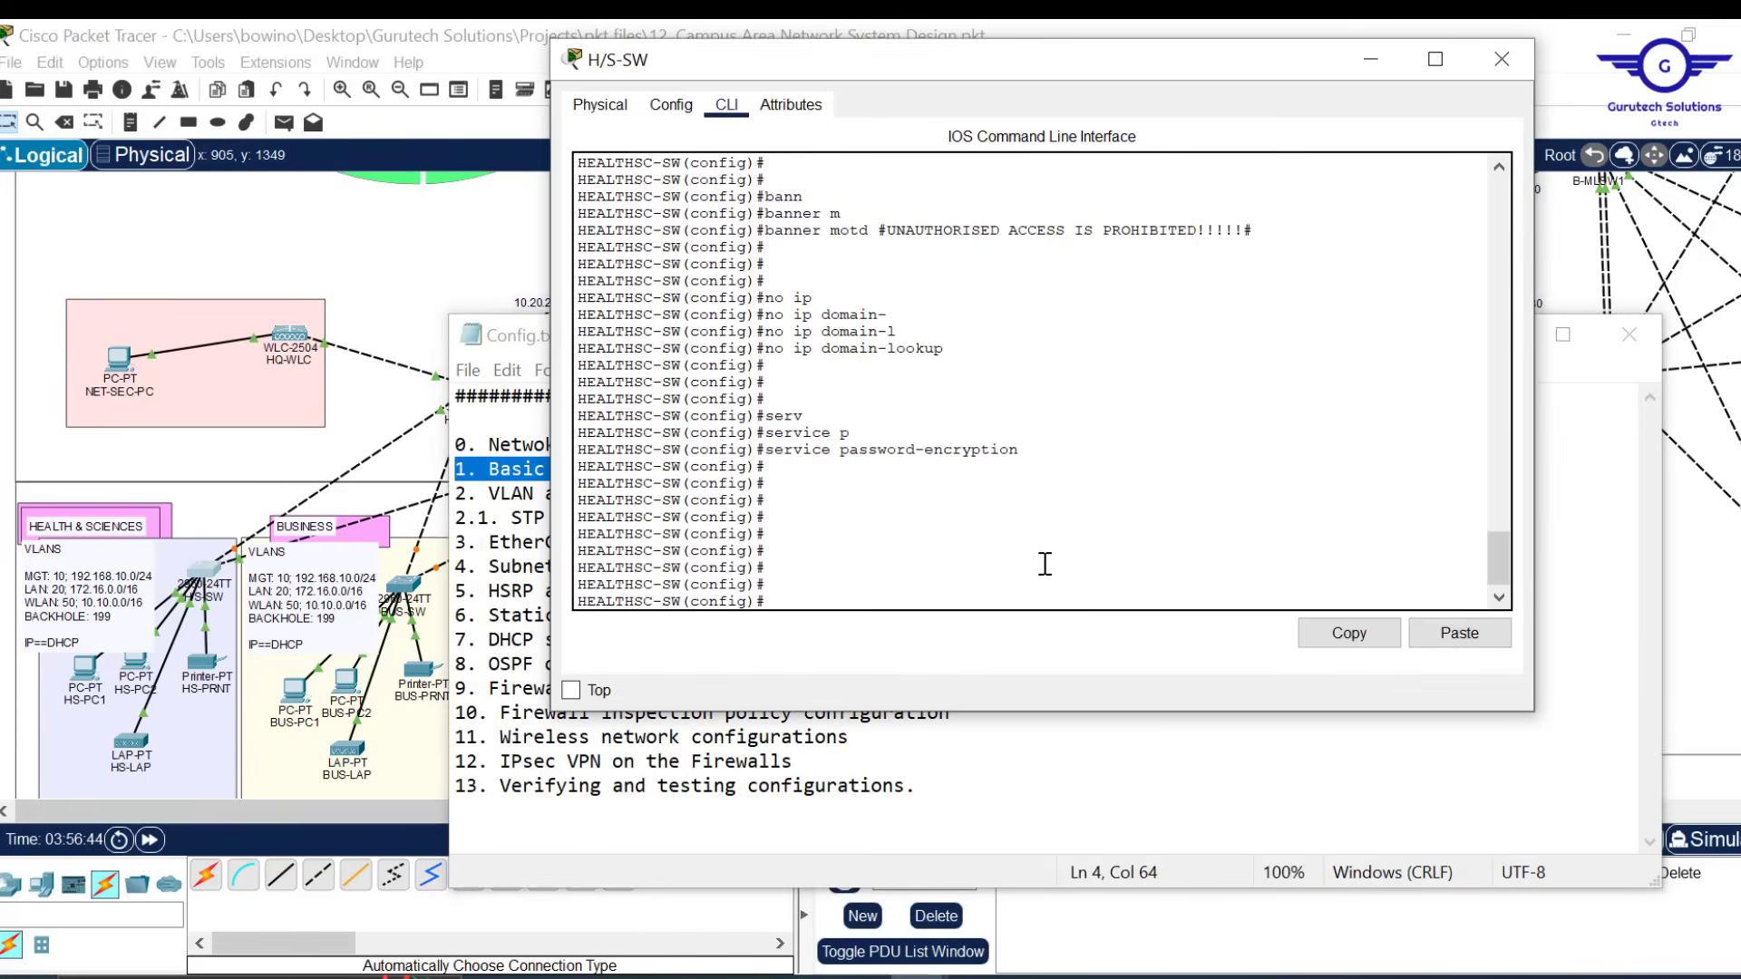
pyautogui.press('Return')
pyautogui.press('Return')
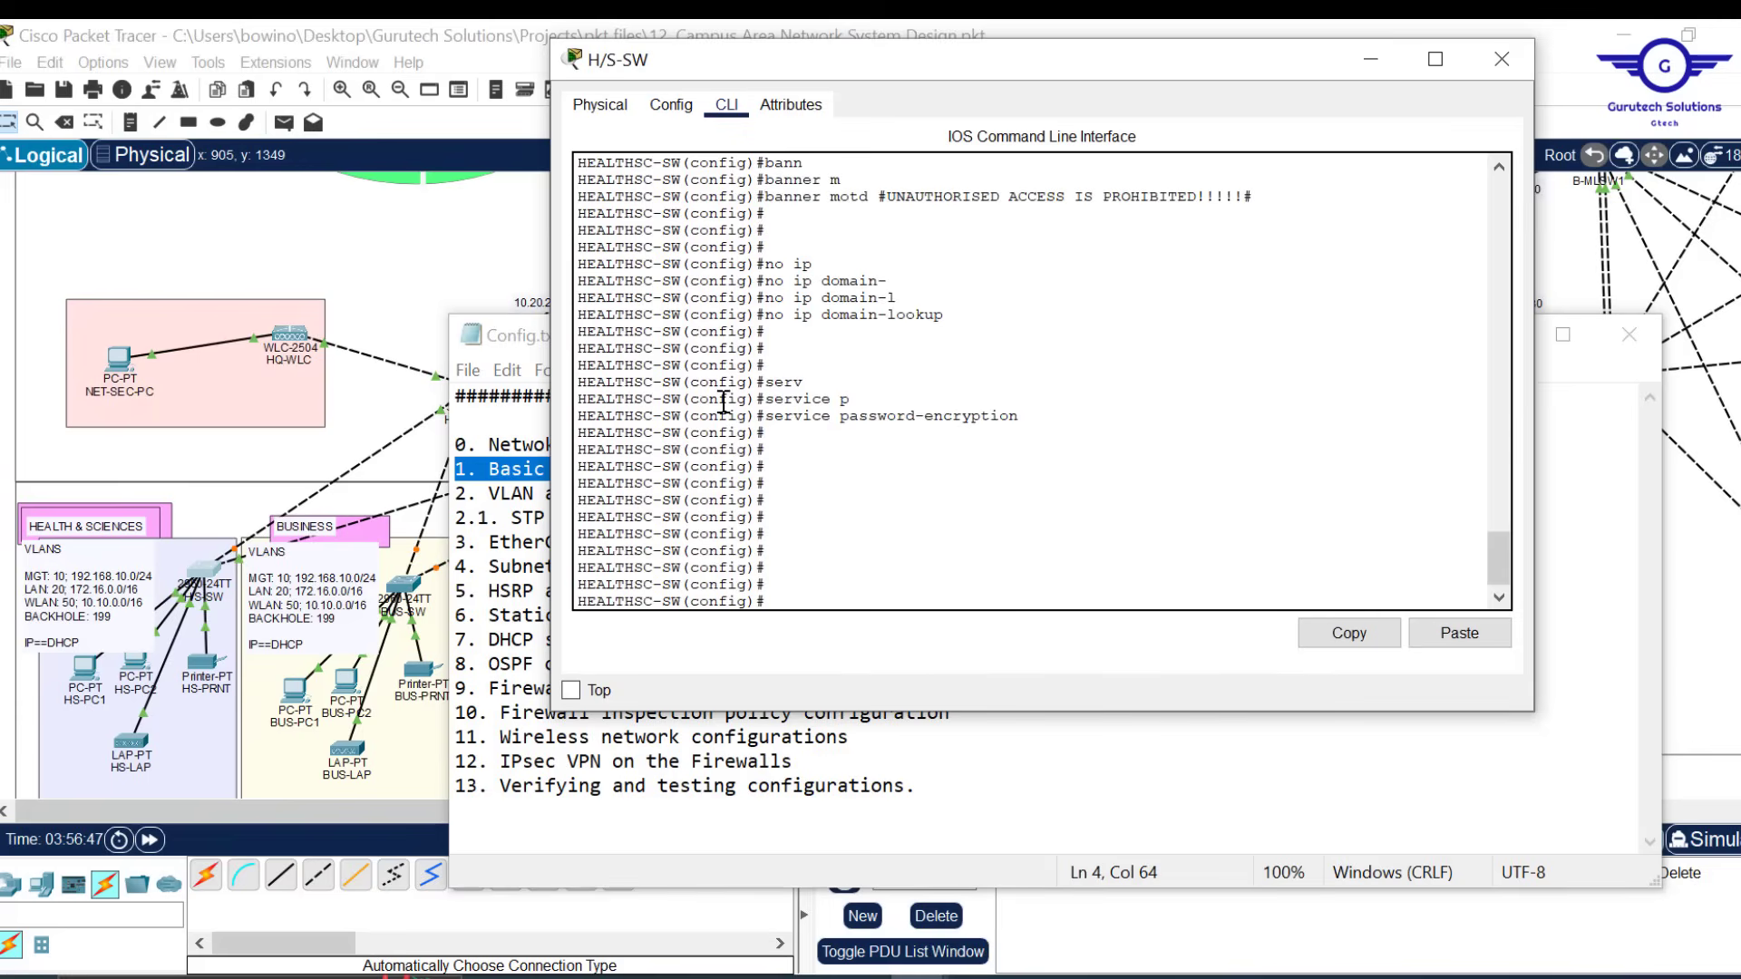
pyautogui.moveTo(672, 417); pyautogui.dragTo(592, 418)
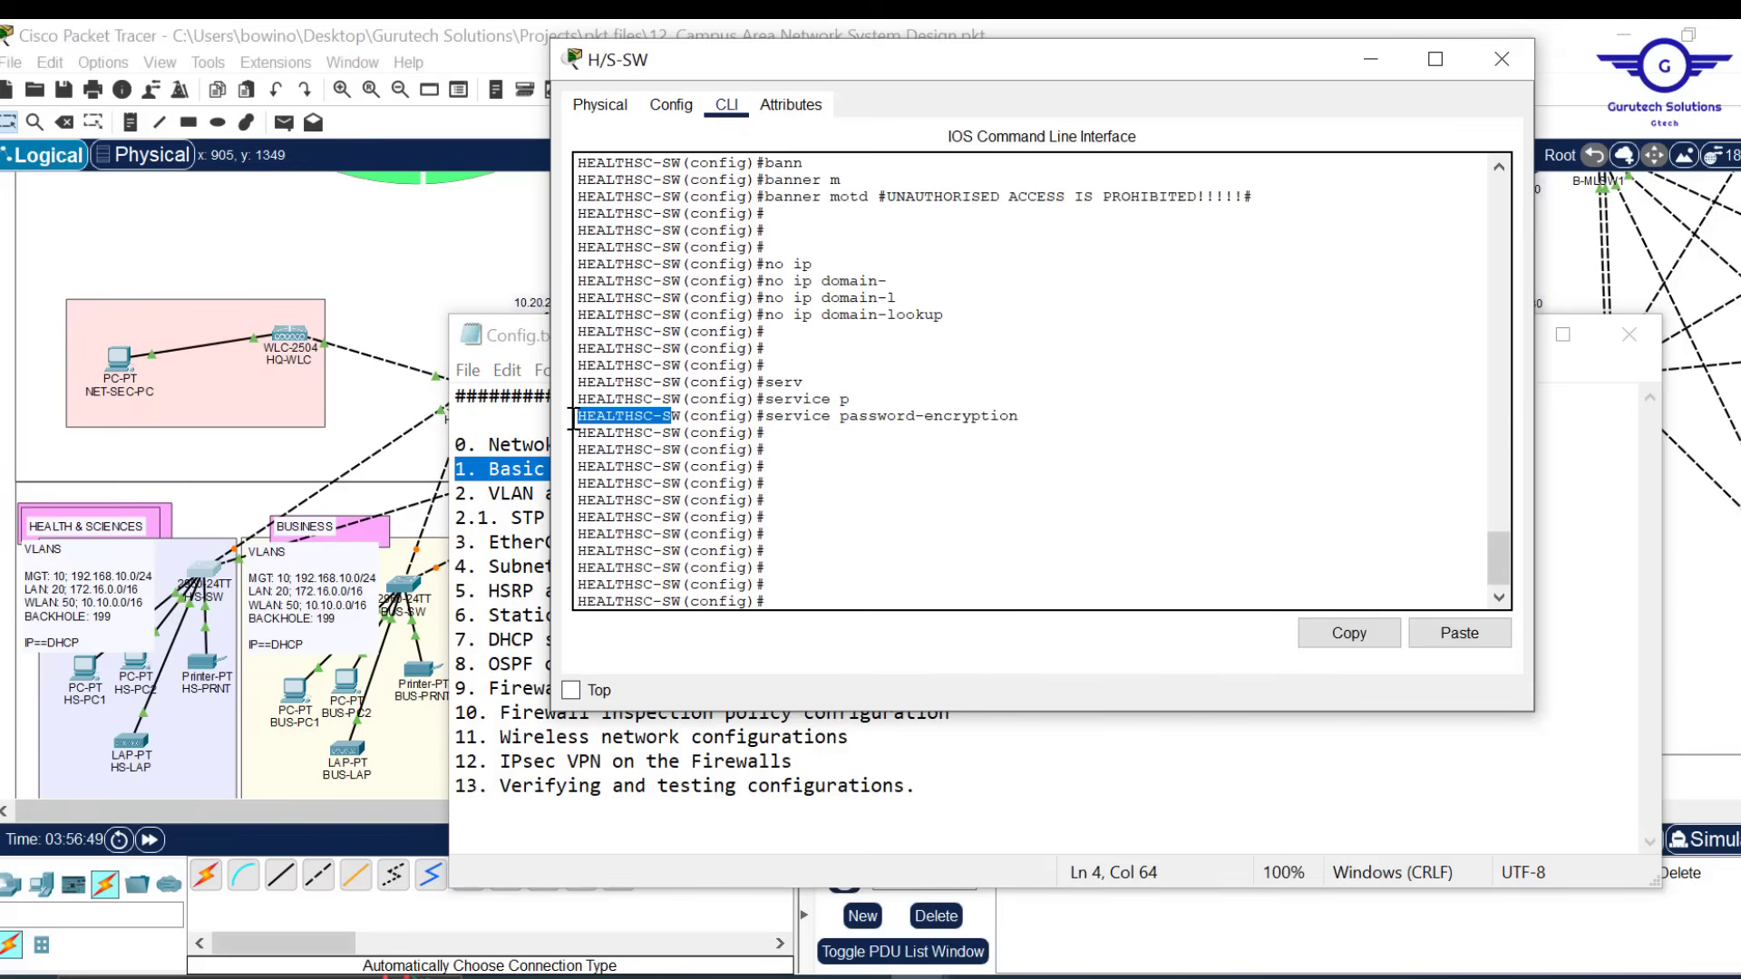
pyautogui.click(840, 572)
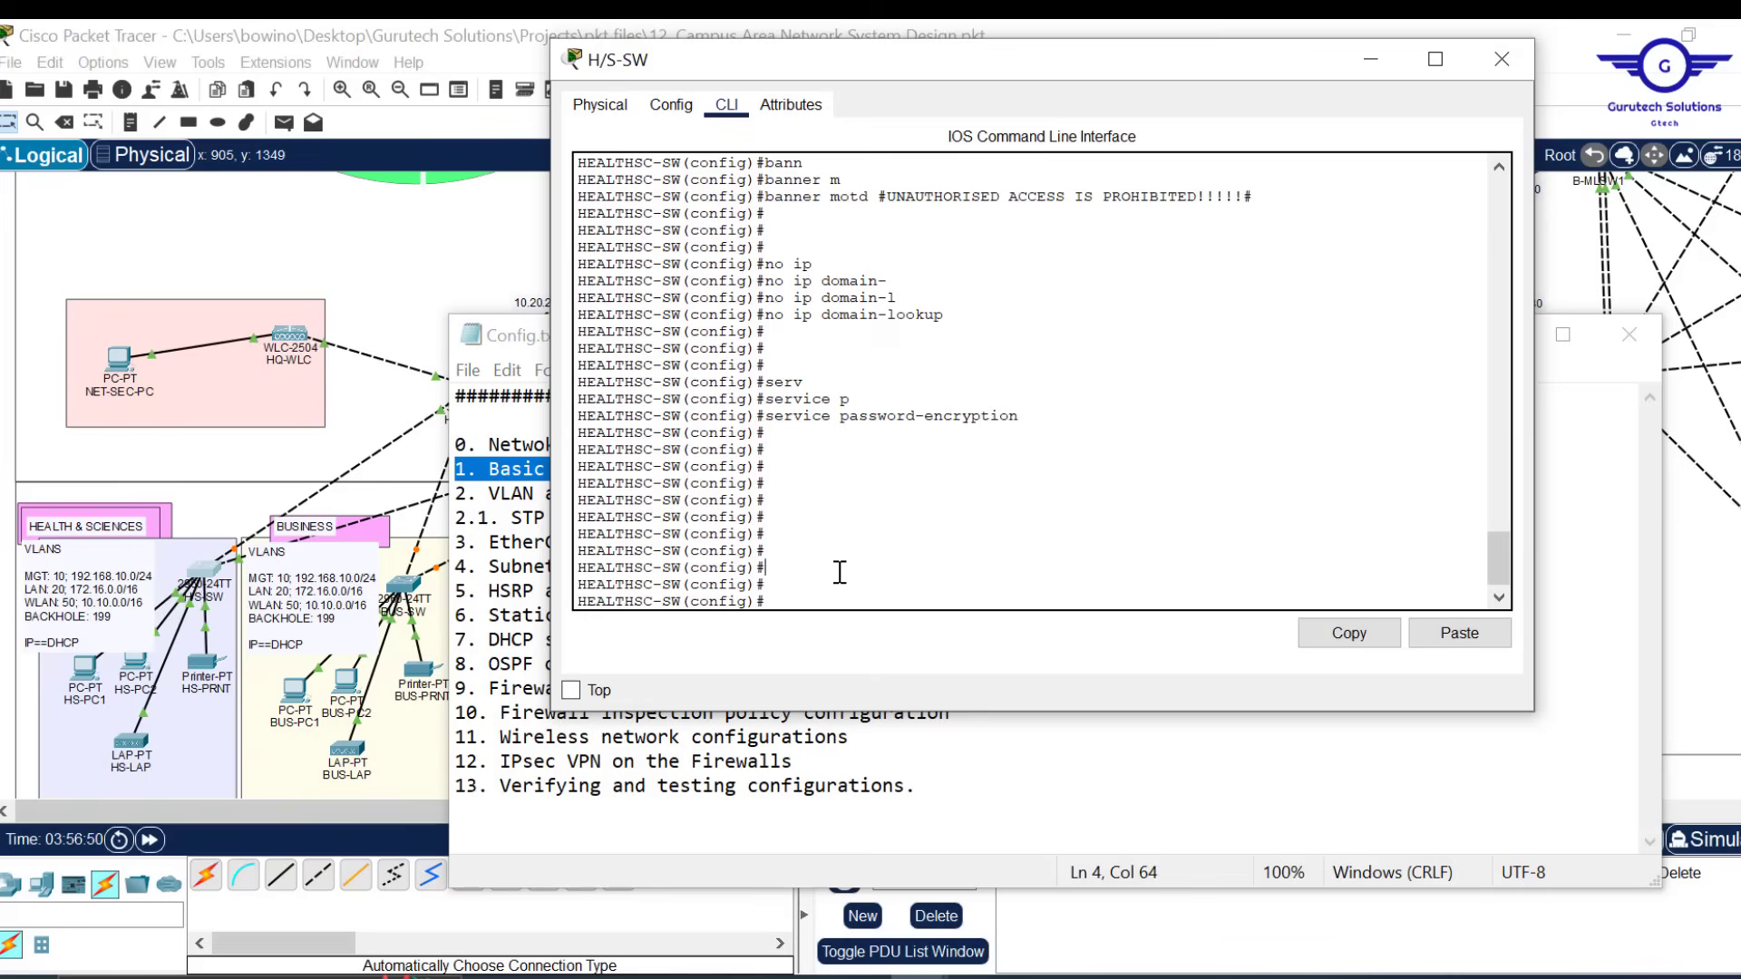
pyautogui.write('ser')
pyautogui.press('Tab')
pyautogui.write('cisco p')
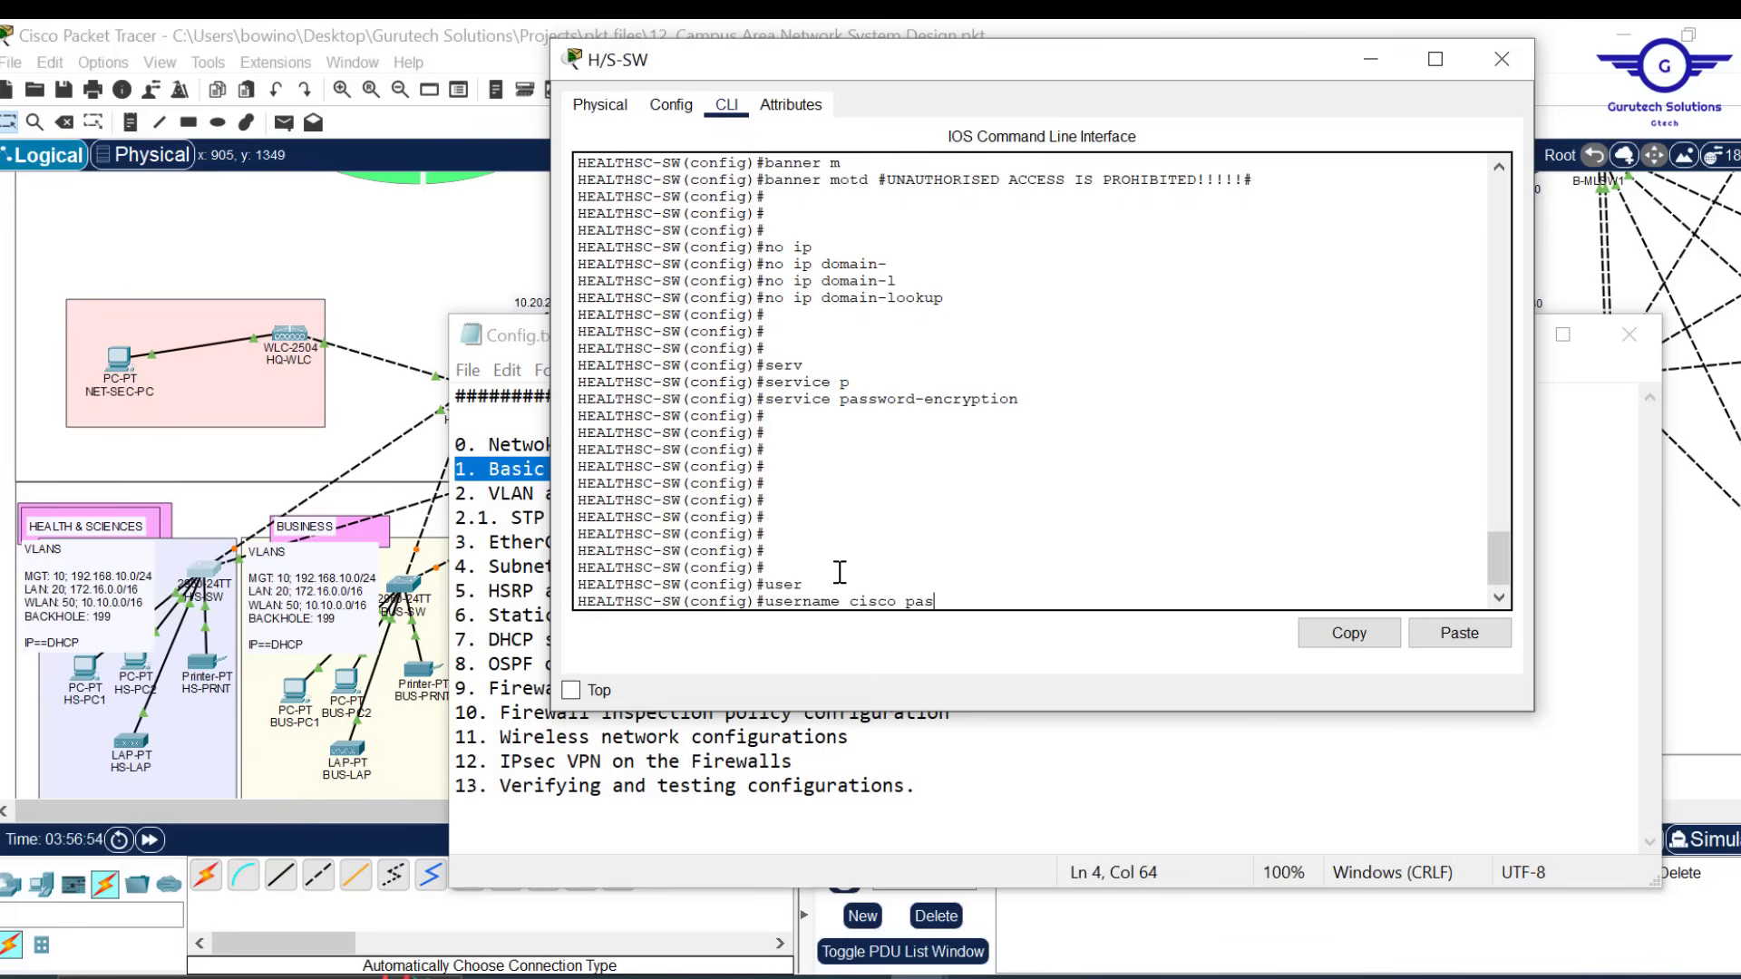
pyautogui.write('as')
pyautogui.press('Tab')
pyautogui.write('cisc')
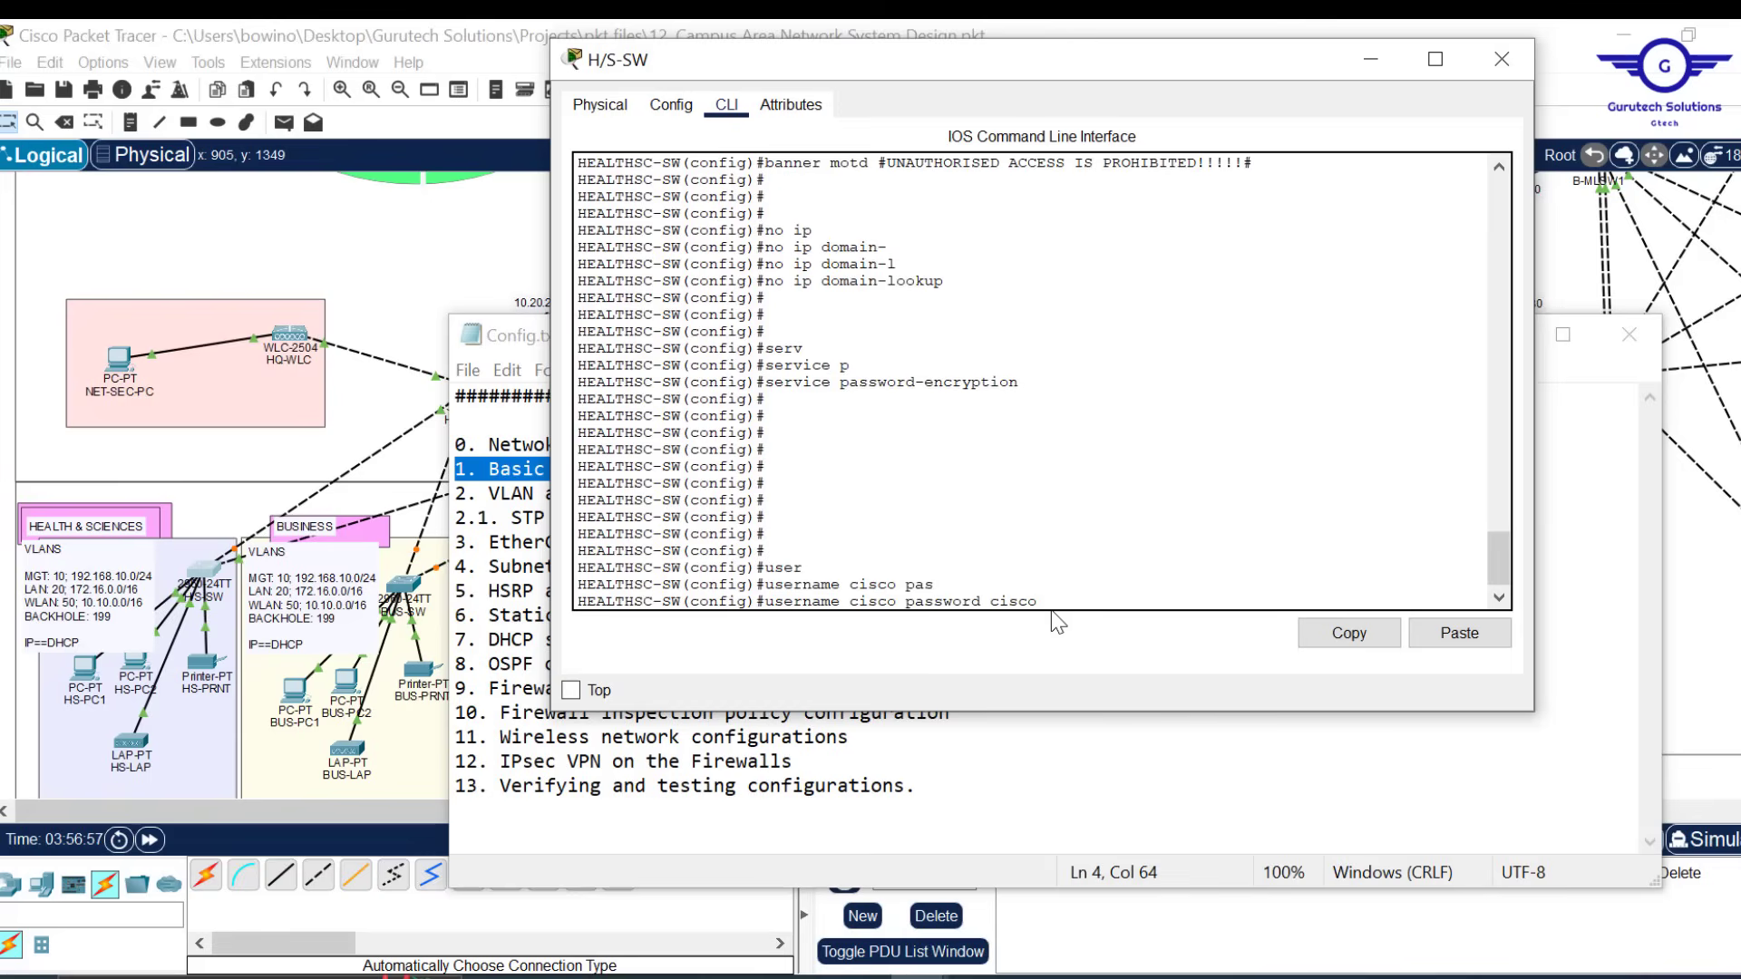
pyautogui.press('Return')
pyautogui.press('Return')
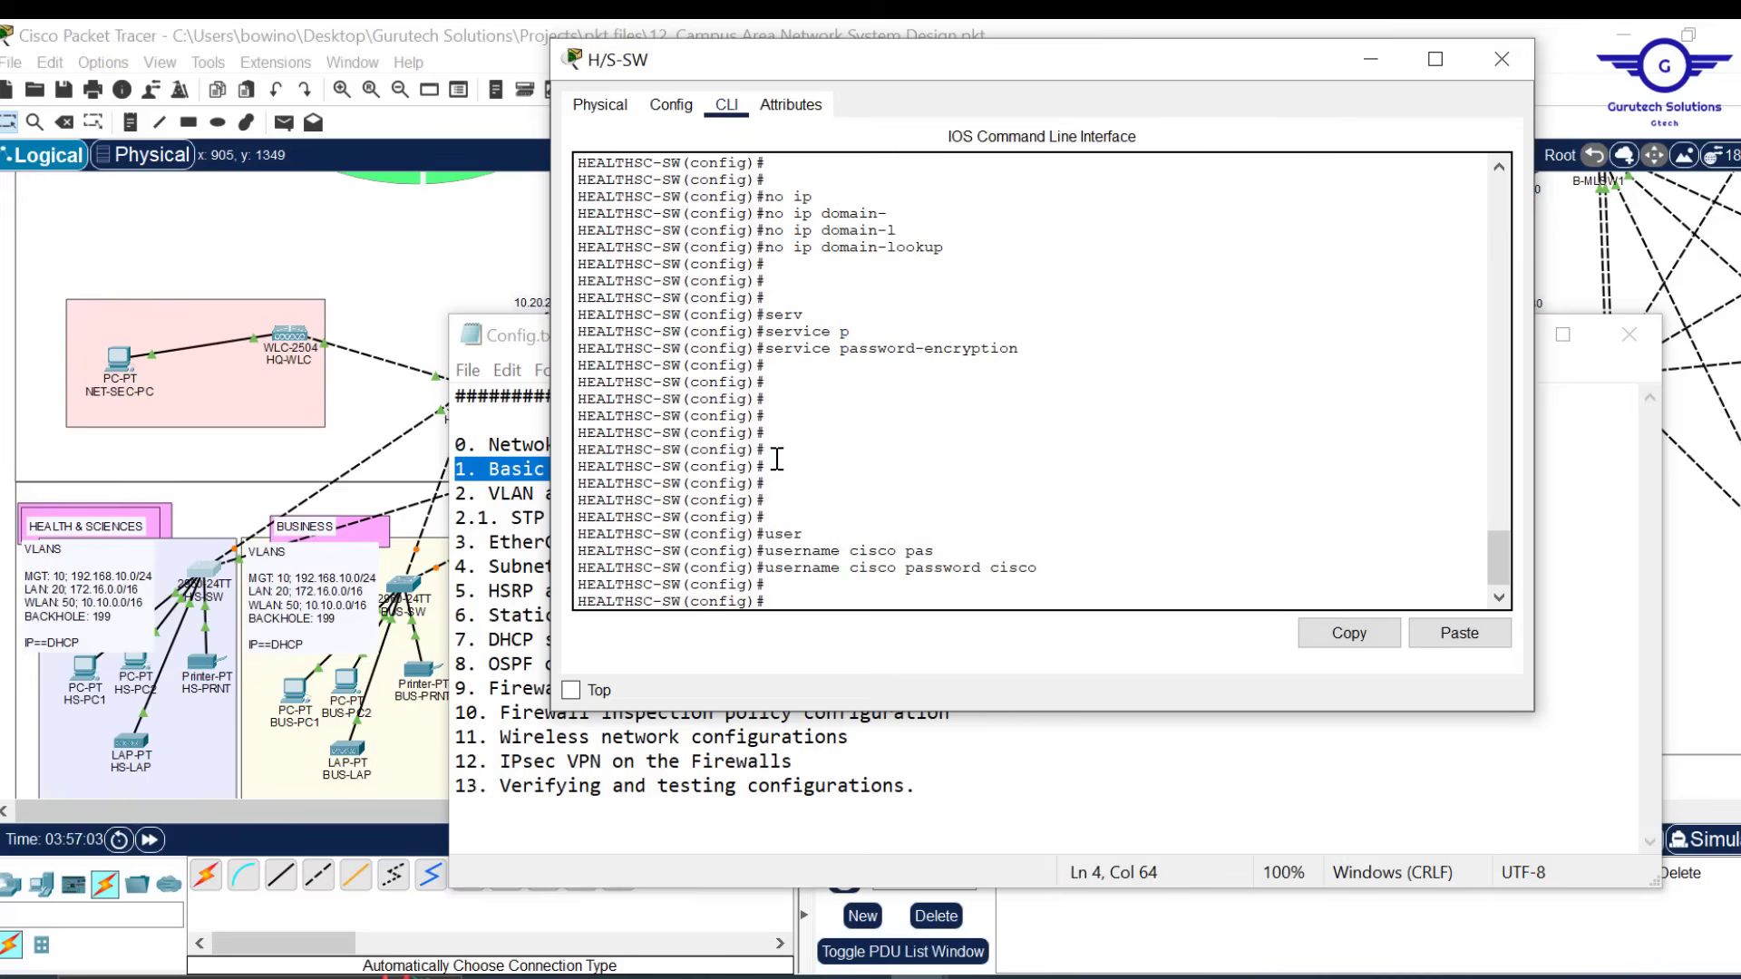
# Set the switch's IP domain name to cisco.com
pyautogui.write('ip domain-na')
pyautogui.press('Tab')
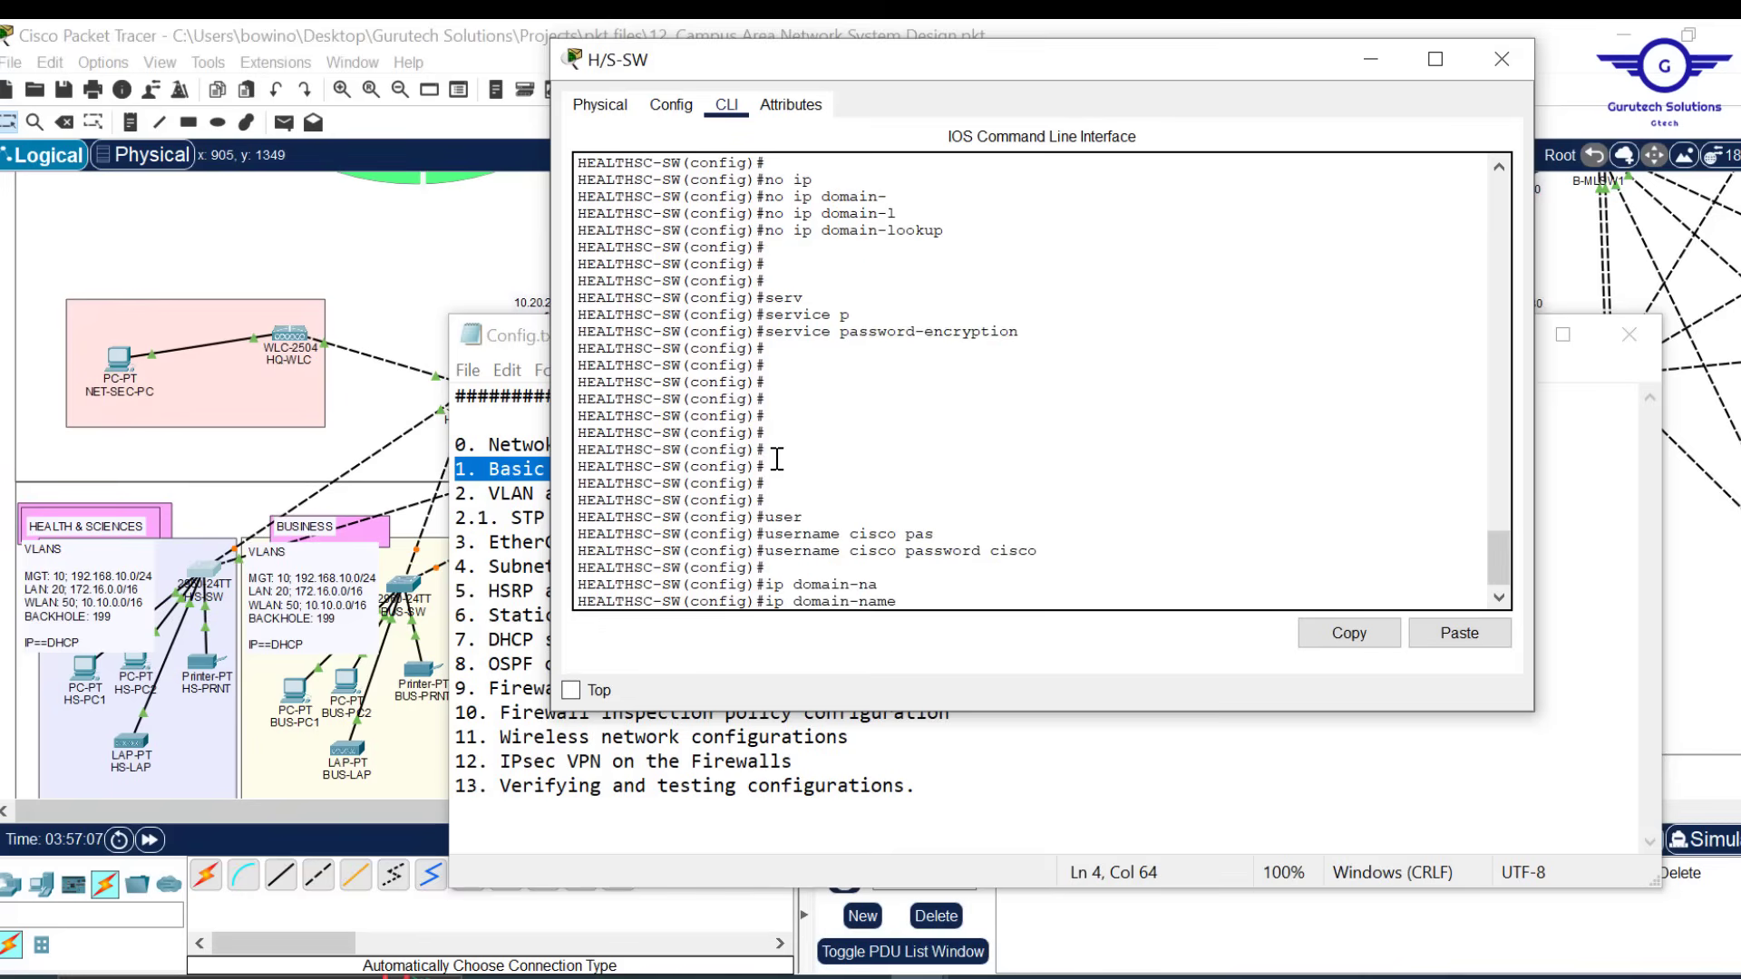
pyautogui.write('cisco.com')
pyautogui.press('Return')
pyautogui.press('Return')
pyautogui.press('Return')
pyautogui.press('Return')
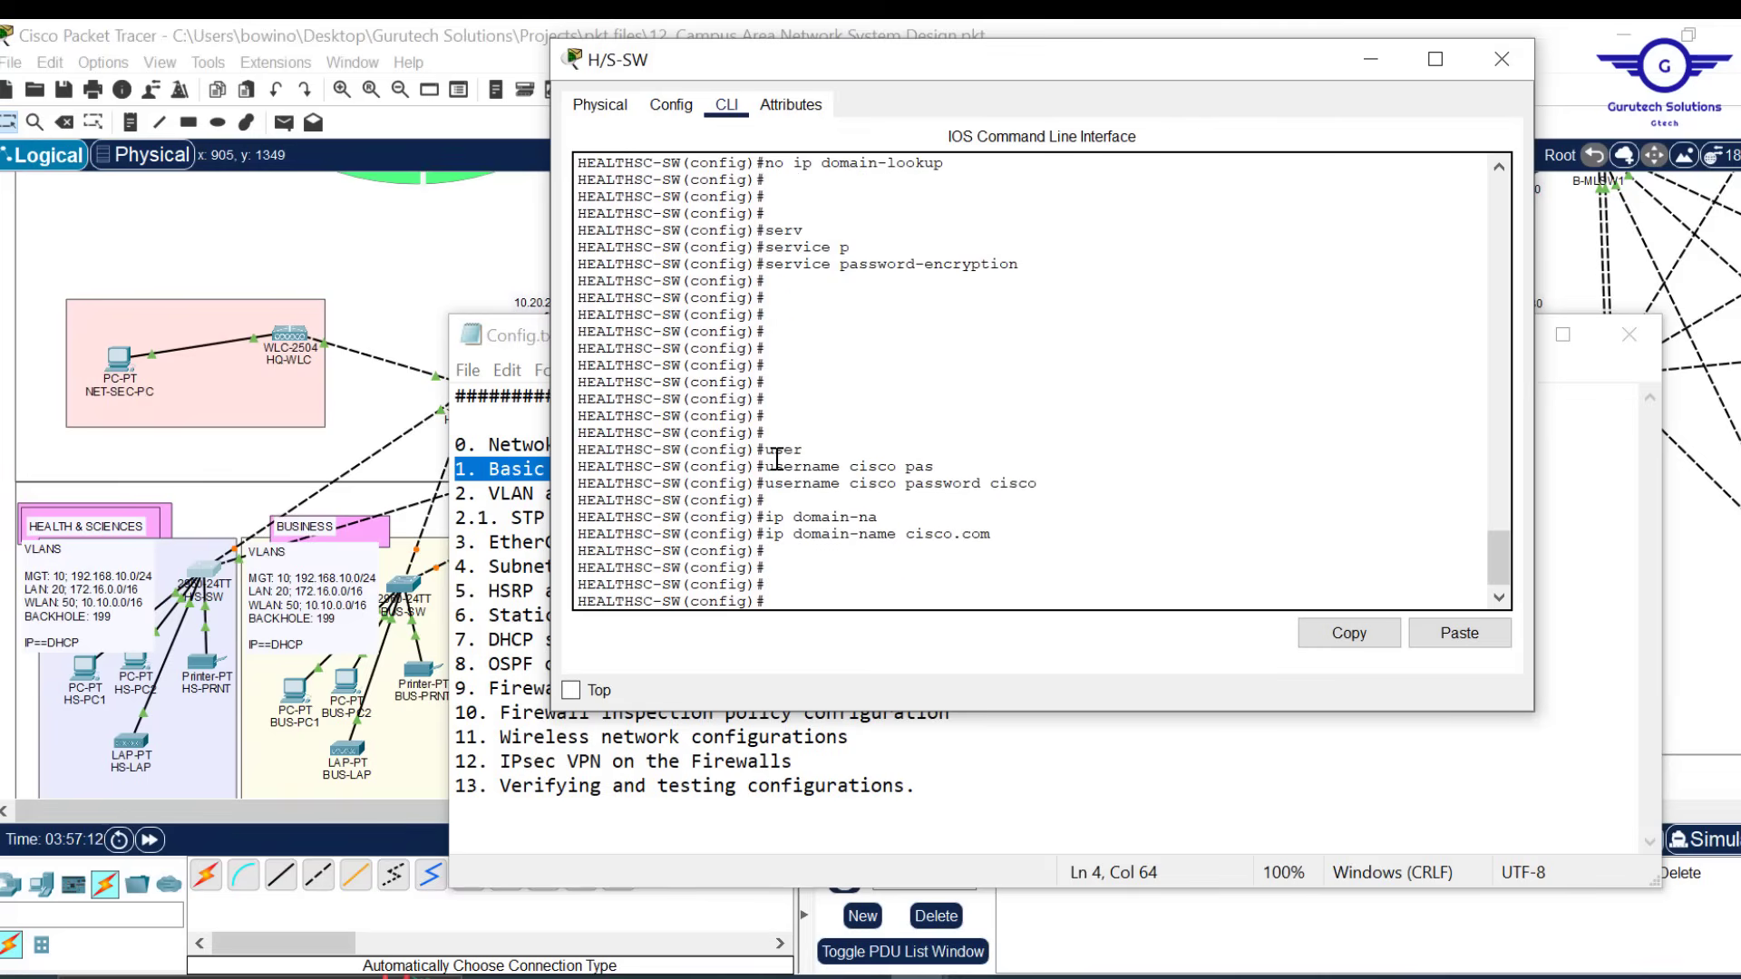
# Build the 'crypto key generate' command in the switch CLI with Tab completion, removing stray letters
pyautogui.write('cry')
pyautogui.press('Tab')
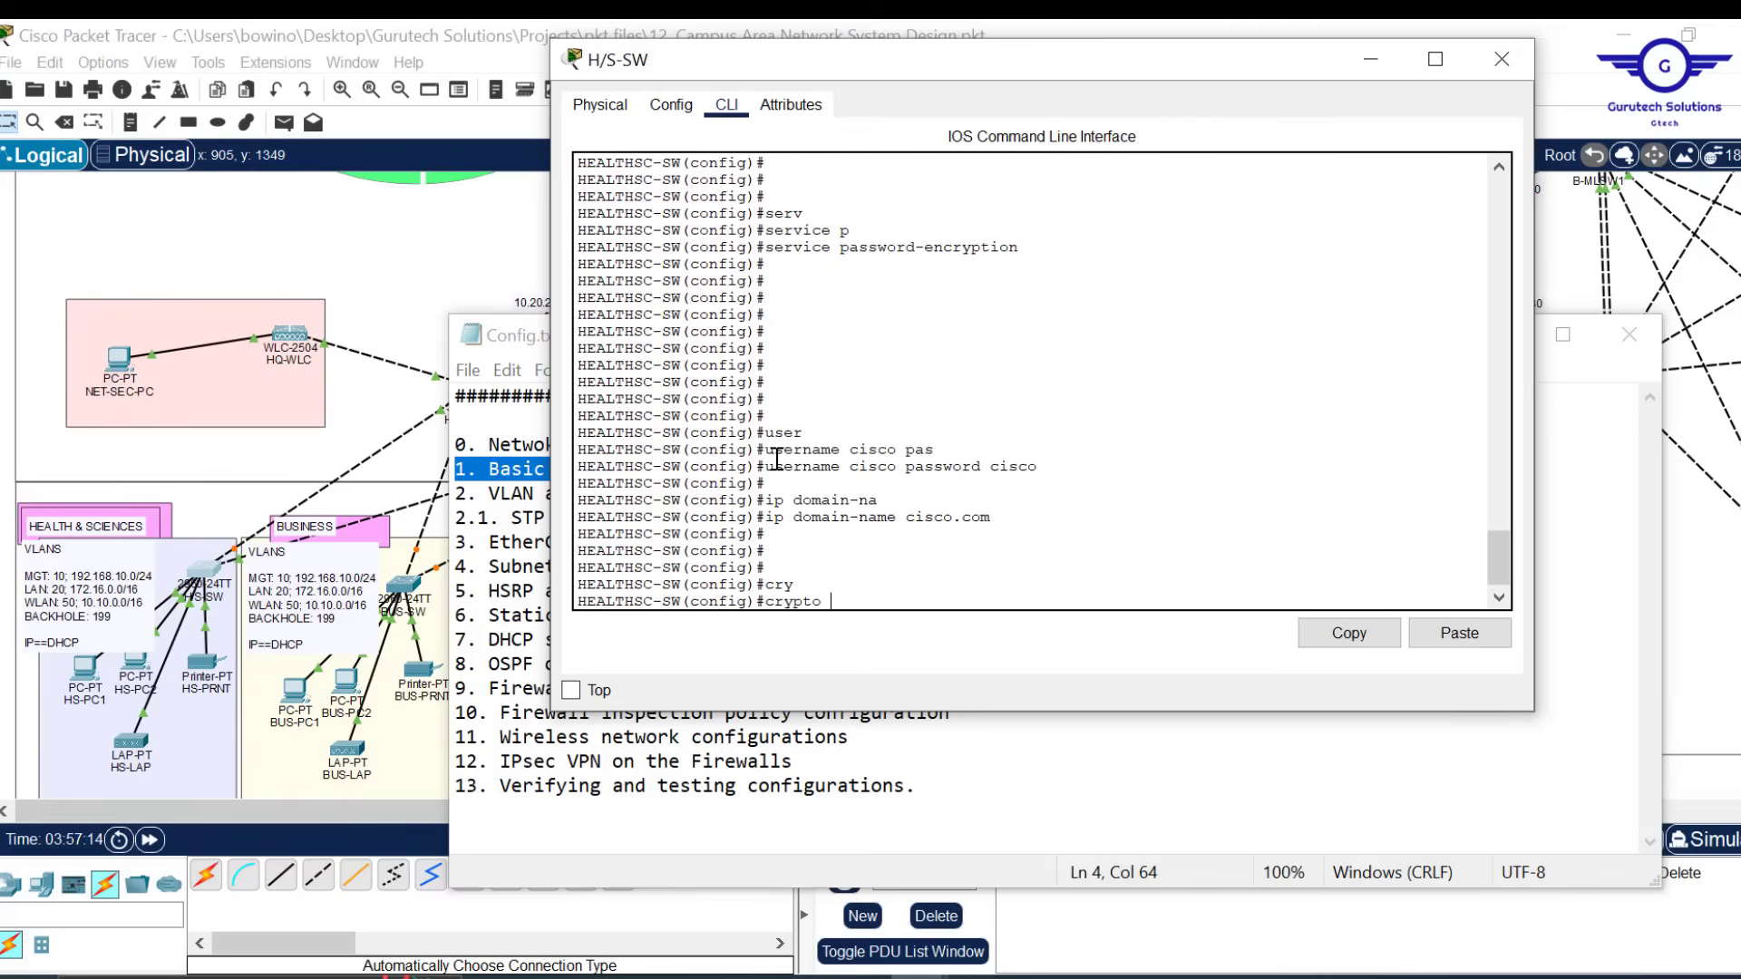
pyautogui.write('k')
pyautogui.press('Tab')
pyautogui.write('g')
pyautogui.press('Tab')
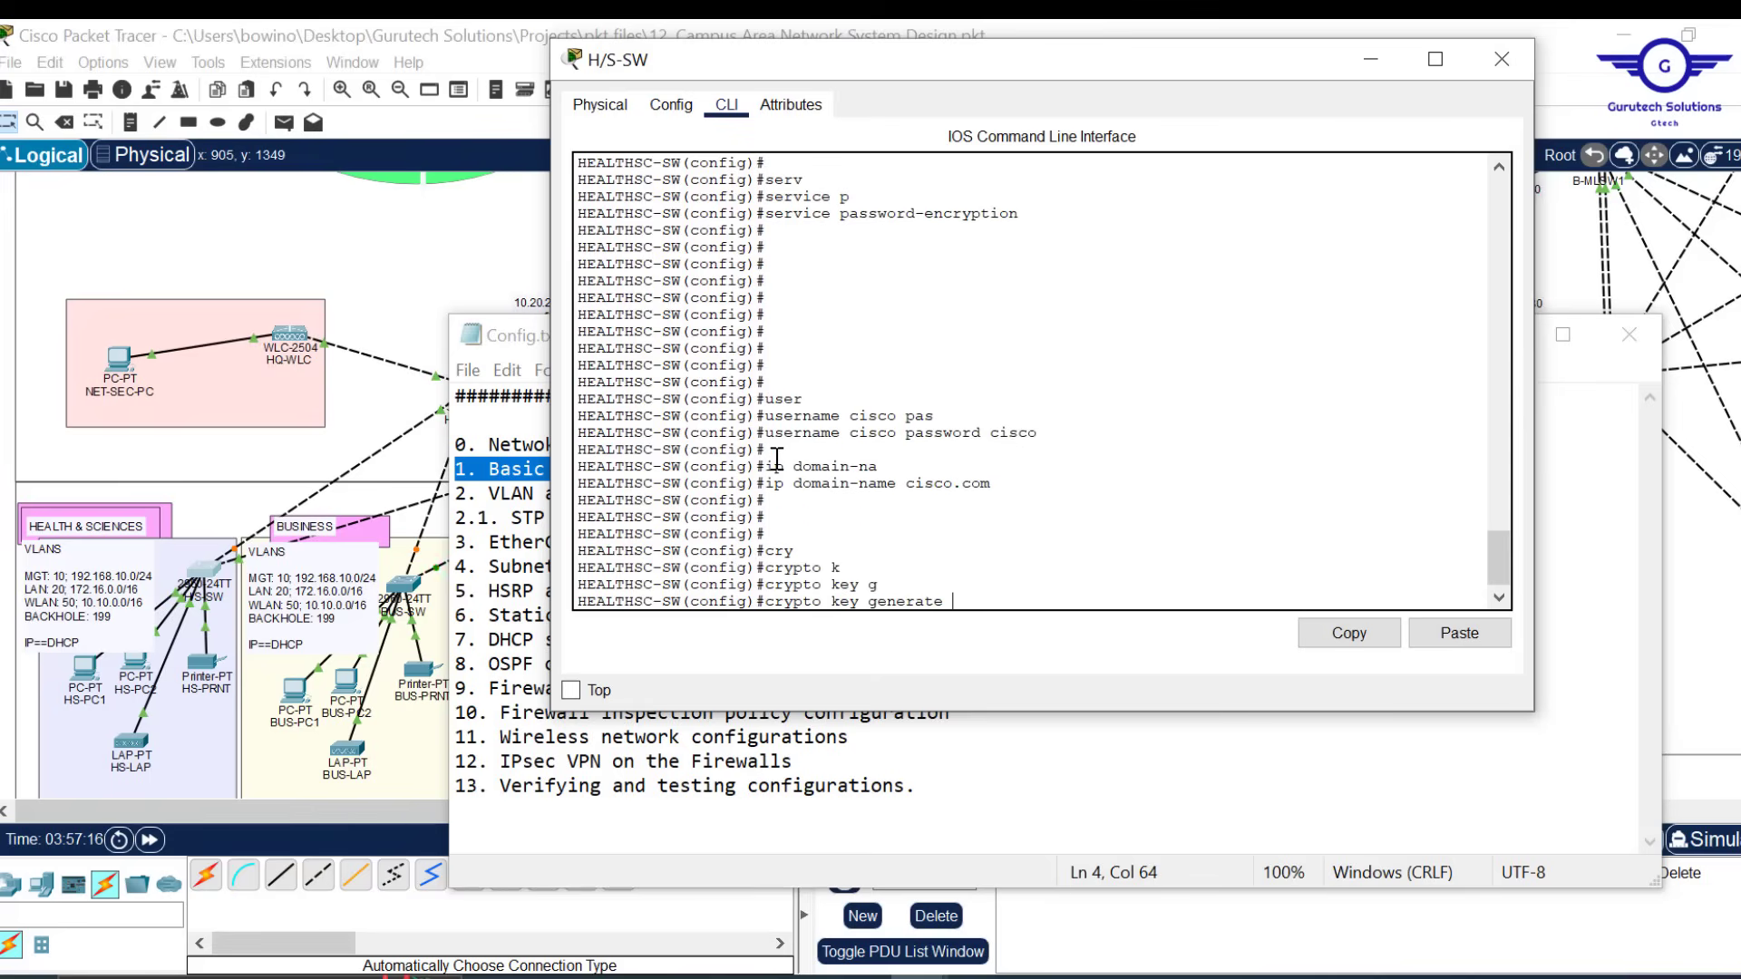
pyautogui.write('g')
pyautogui.press('Tab')
pyautogui.press('BackSpace')
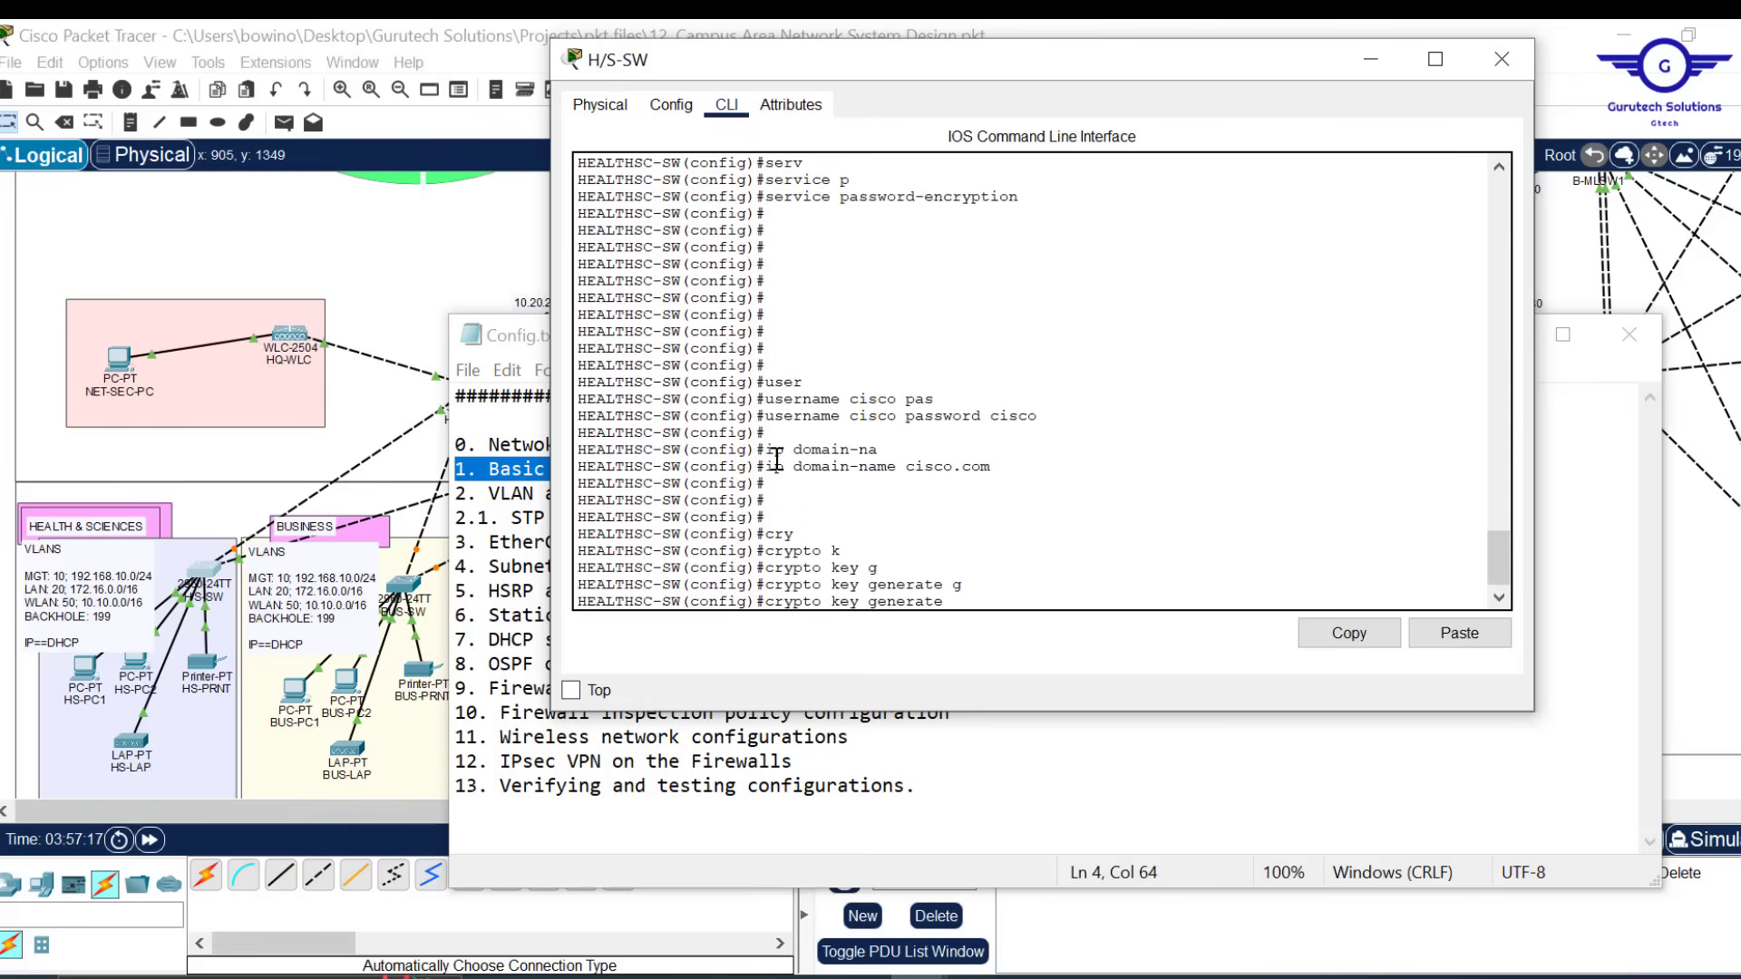
pyautogui.write('gen')
pyautogui.press('Tab')
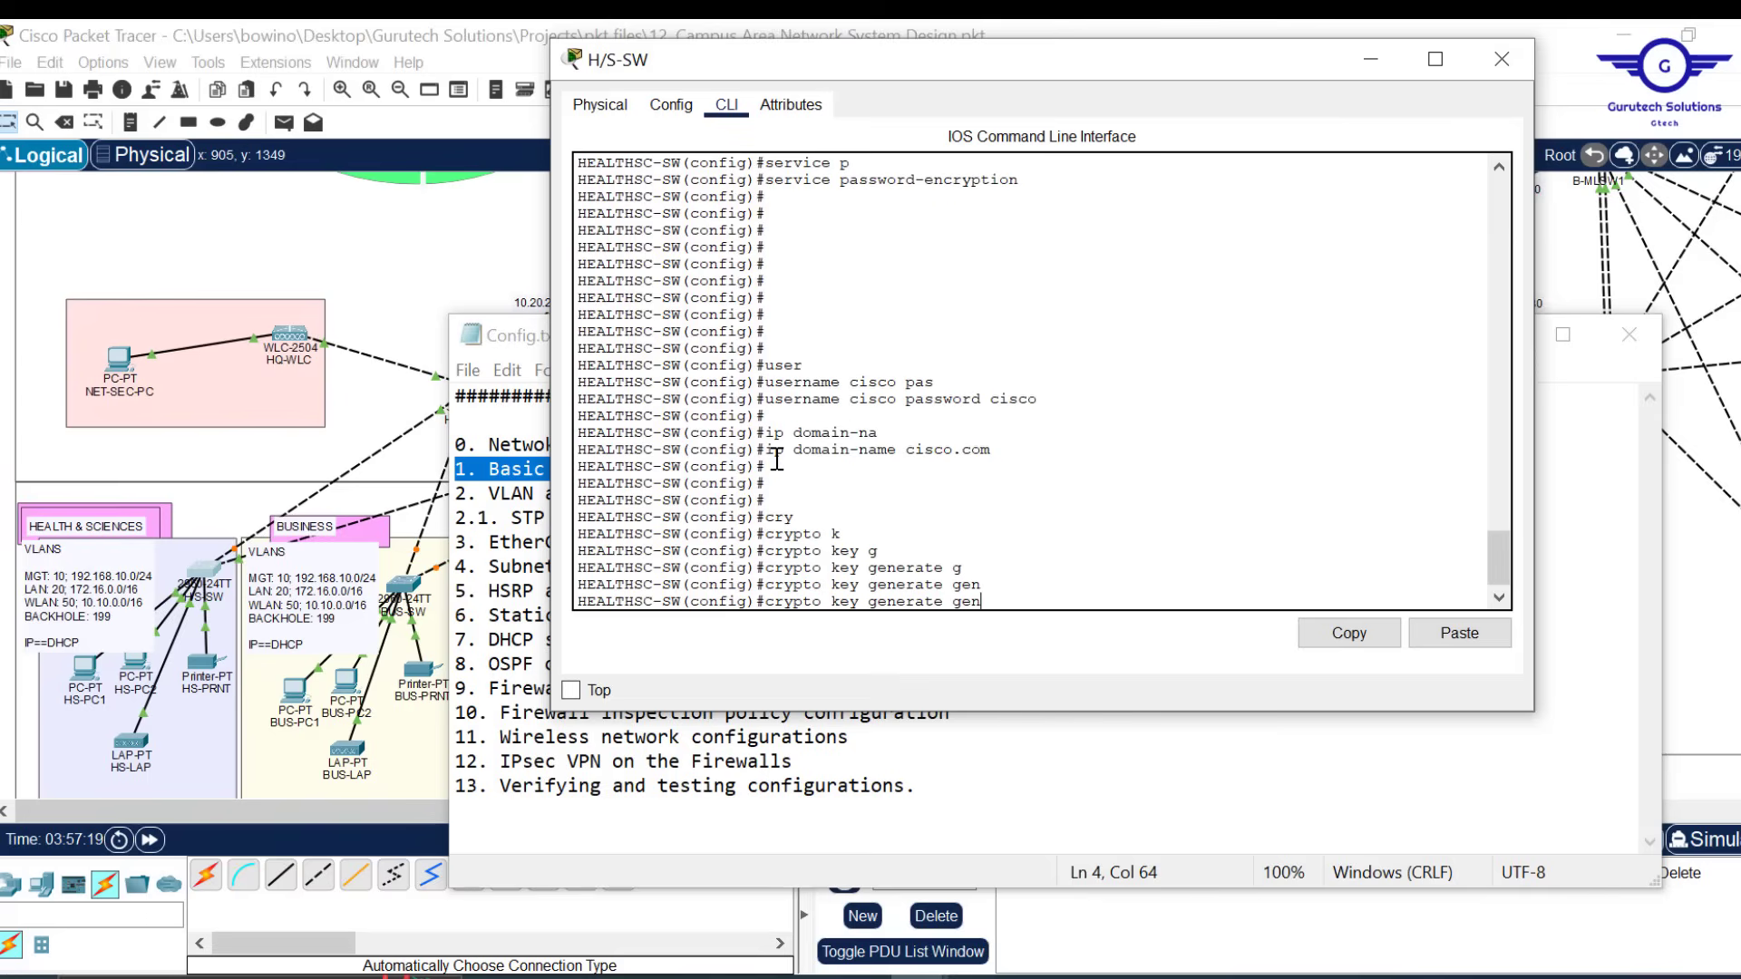
pyautogui.press('BackSpace')
pyautogui.press('BackSpace')
pyautogui.press('BackSpace')
# Add 'rsa general-keys modulus 1024' to generate 1024-bit RSA keys, enabling SSH 1.99
pyautogui.write('rs')
pyautogui.press('Tab')
pyautogui.write('ge')
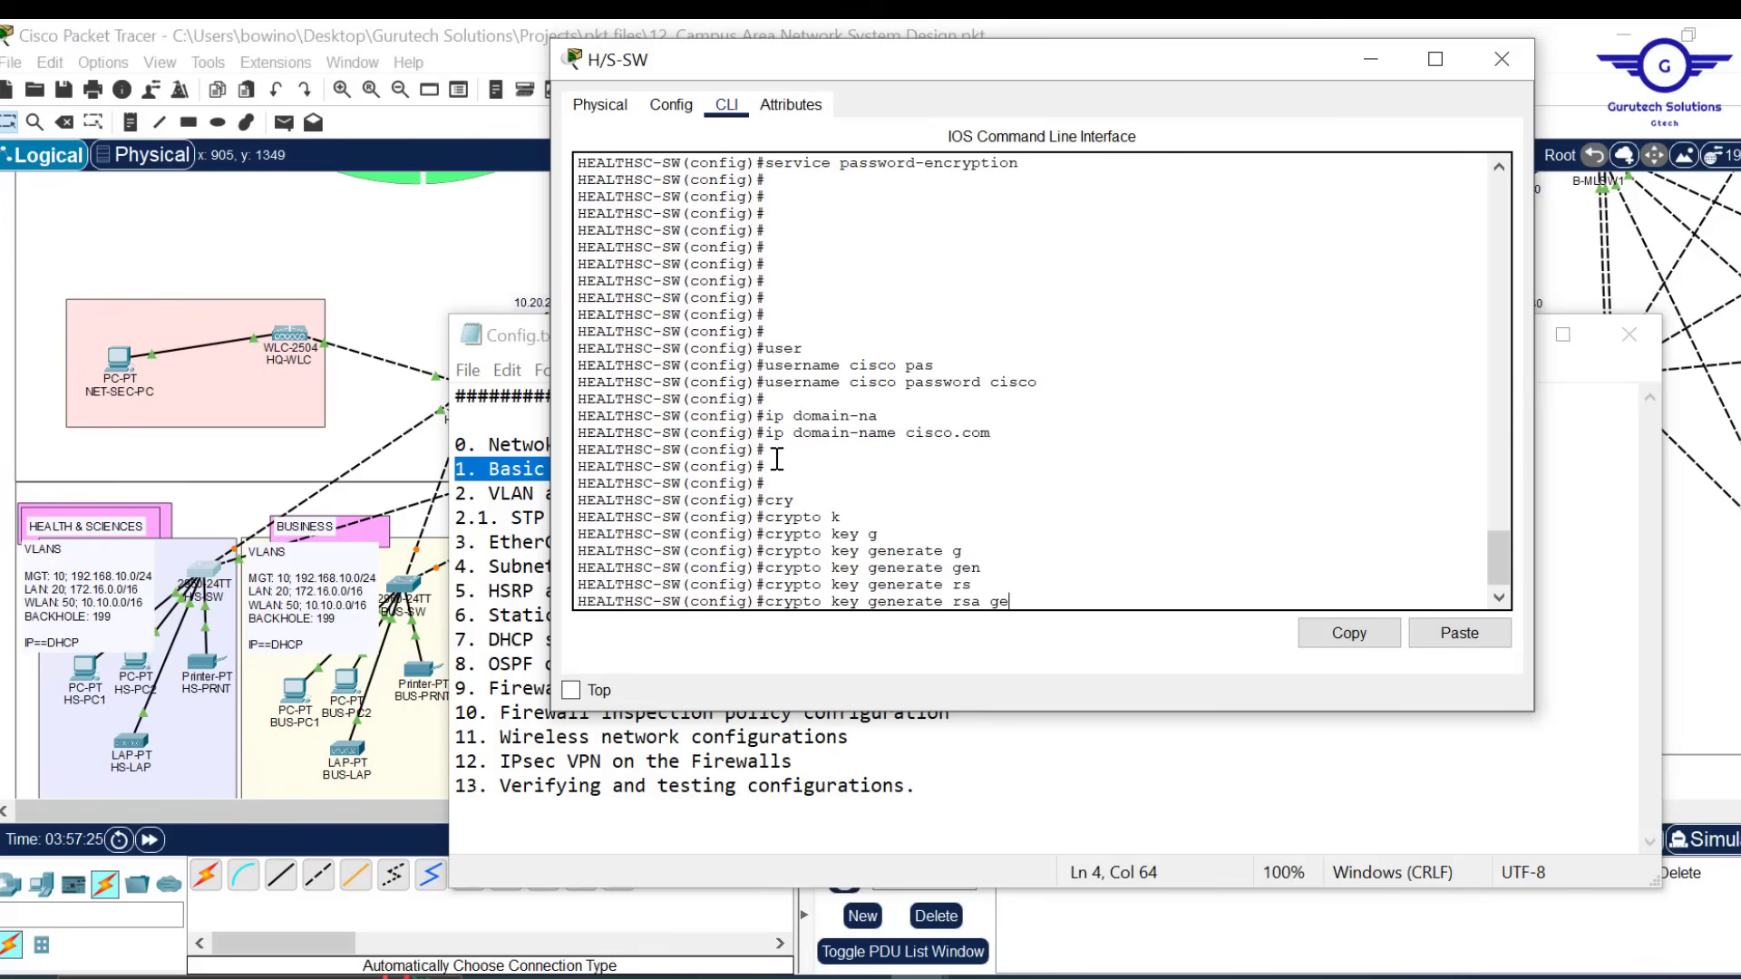
pyautogui.press('Tab')
pyautogui.write('m')
pyautogui.press('Tab')
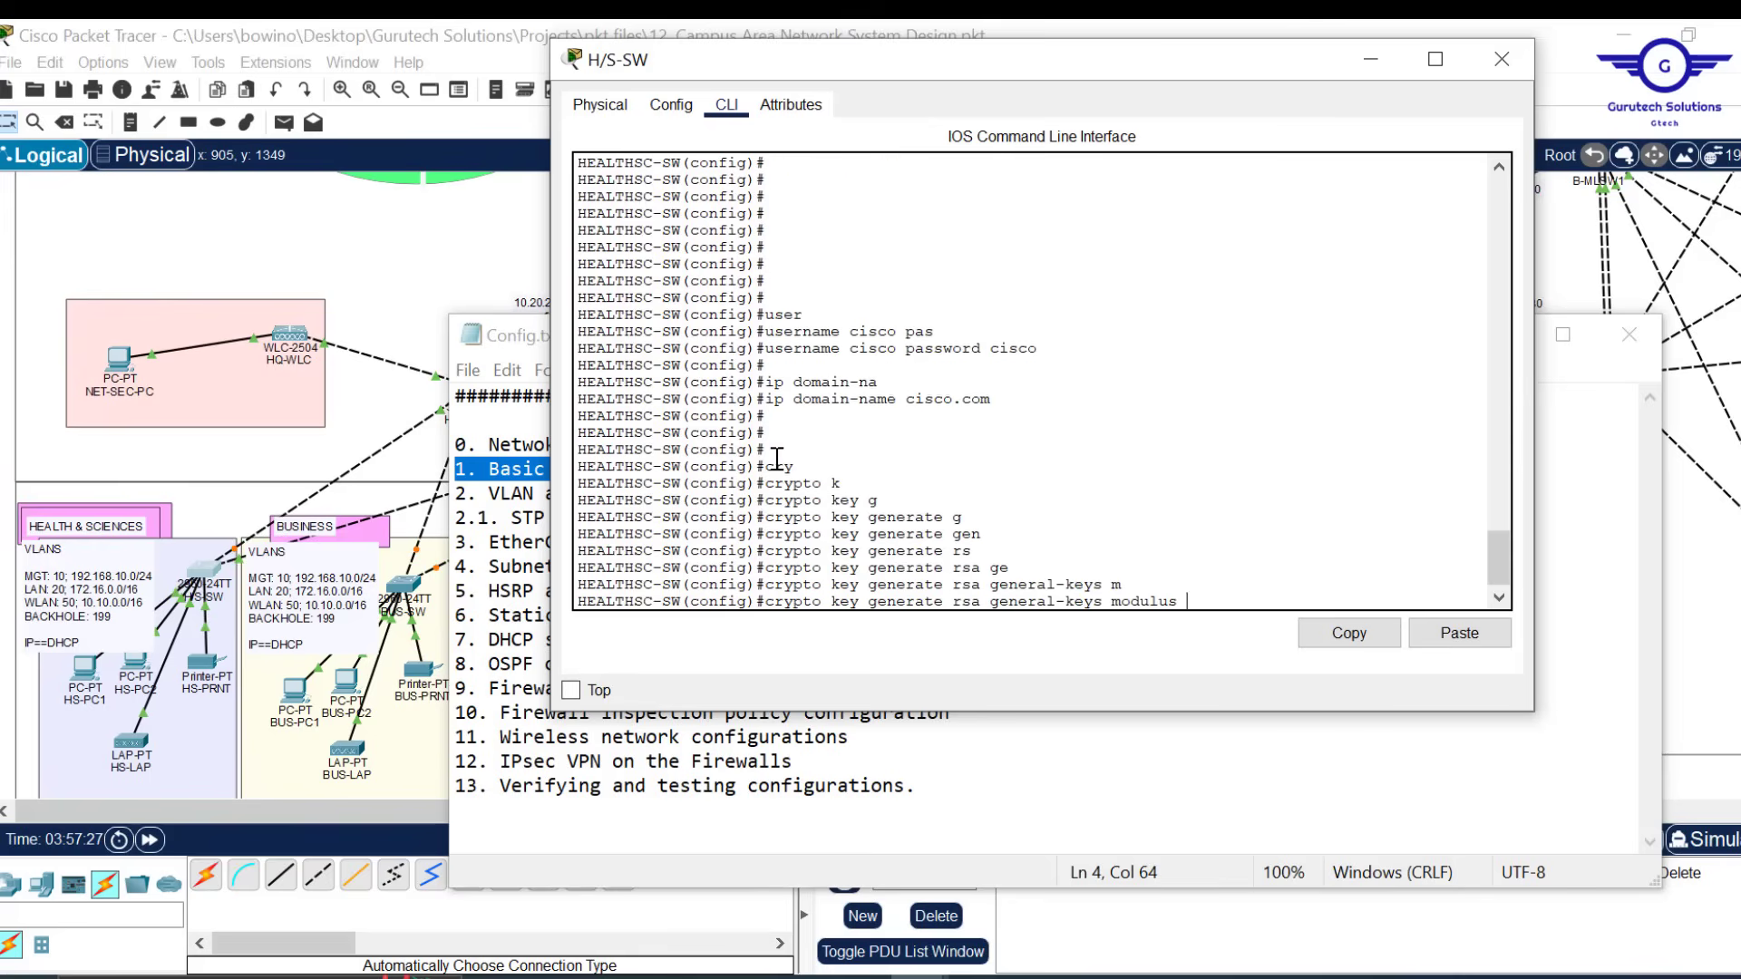
pyautogui.write('1024')
pyautogui.moveTo(1222, 603); pyautogui.dragTo(1132, 605)
pyautogui.press('Return')
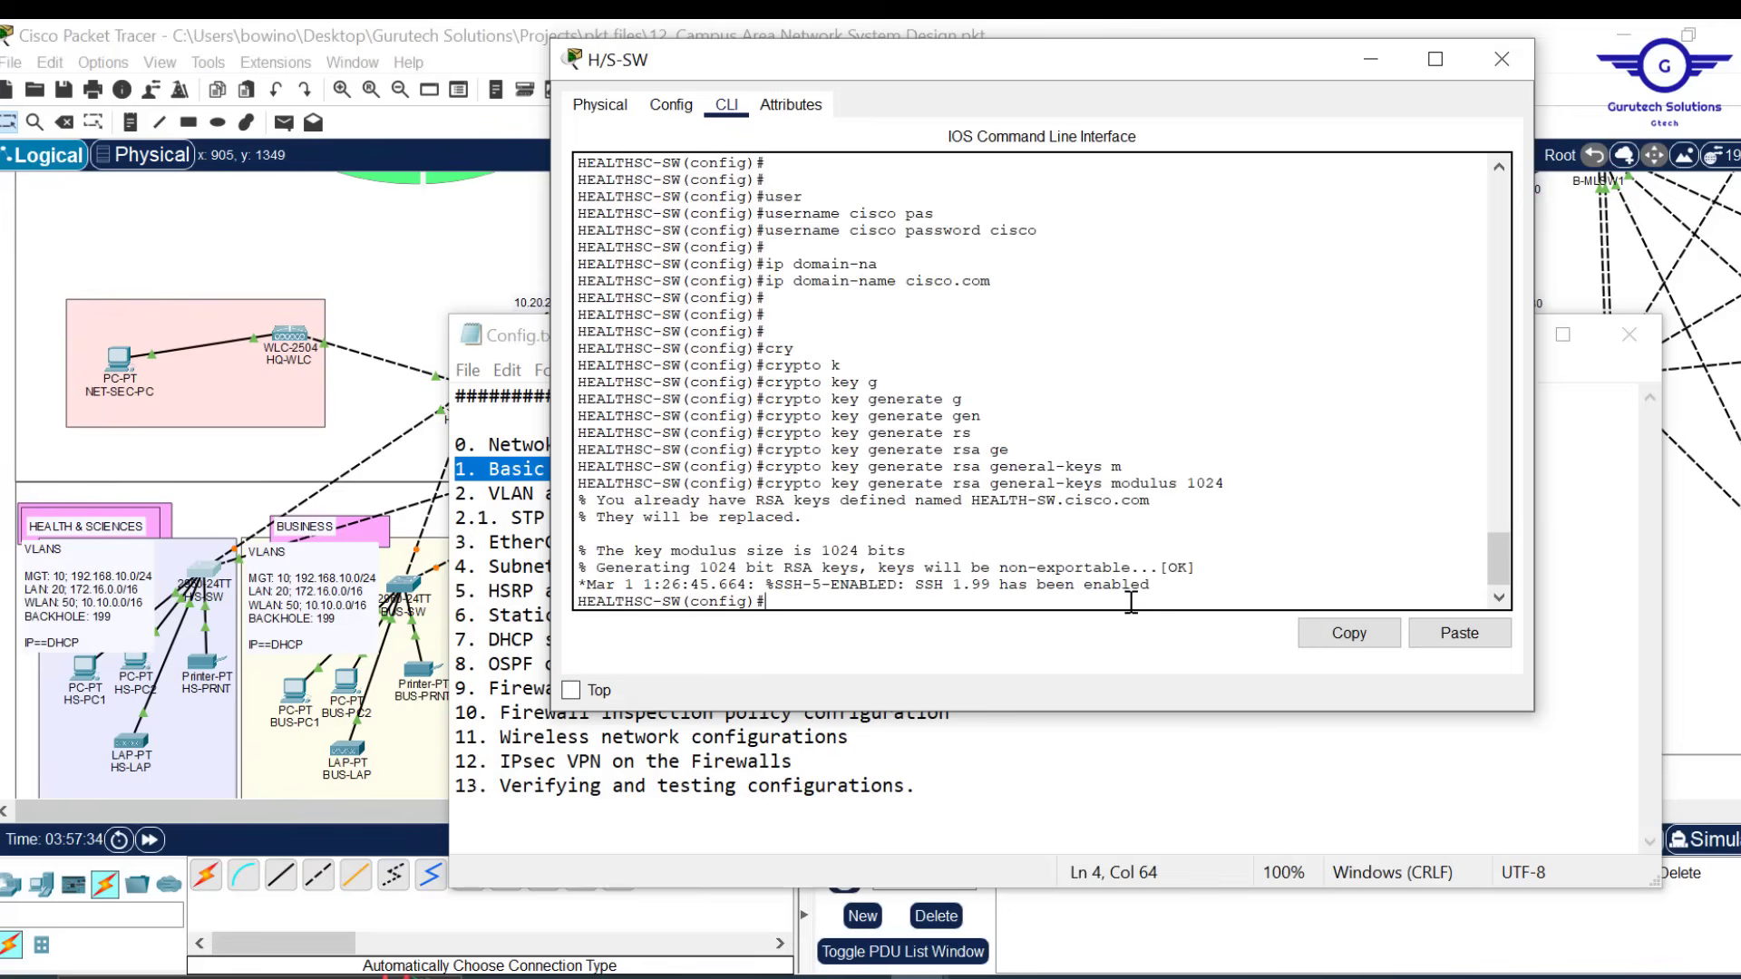
pyautogui.press('Return')
pyautogui.press('Return')
pyautogui.press('Return')
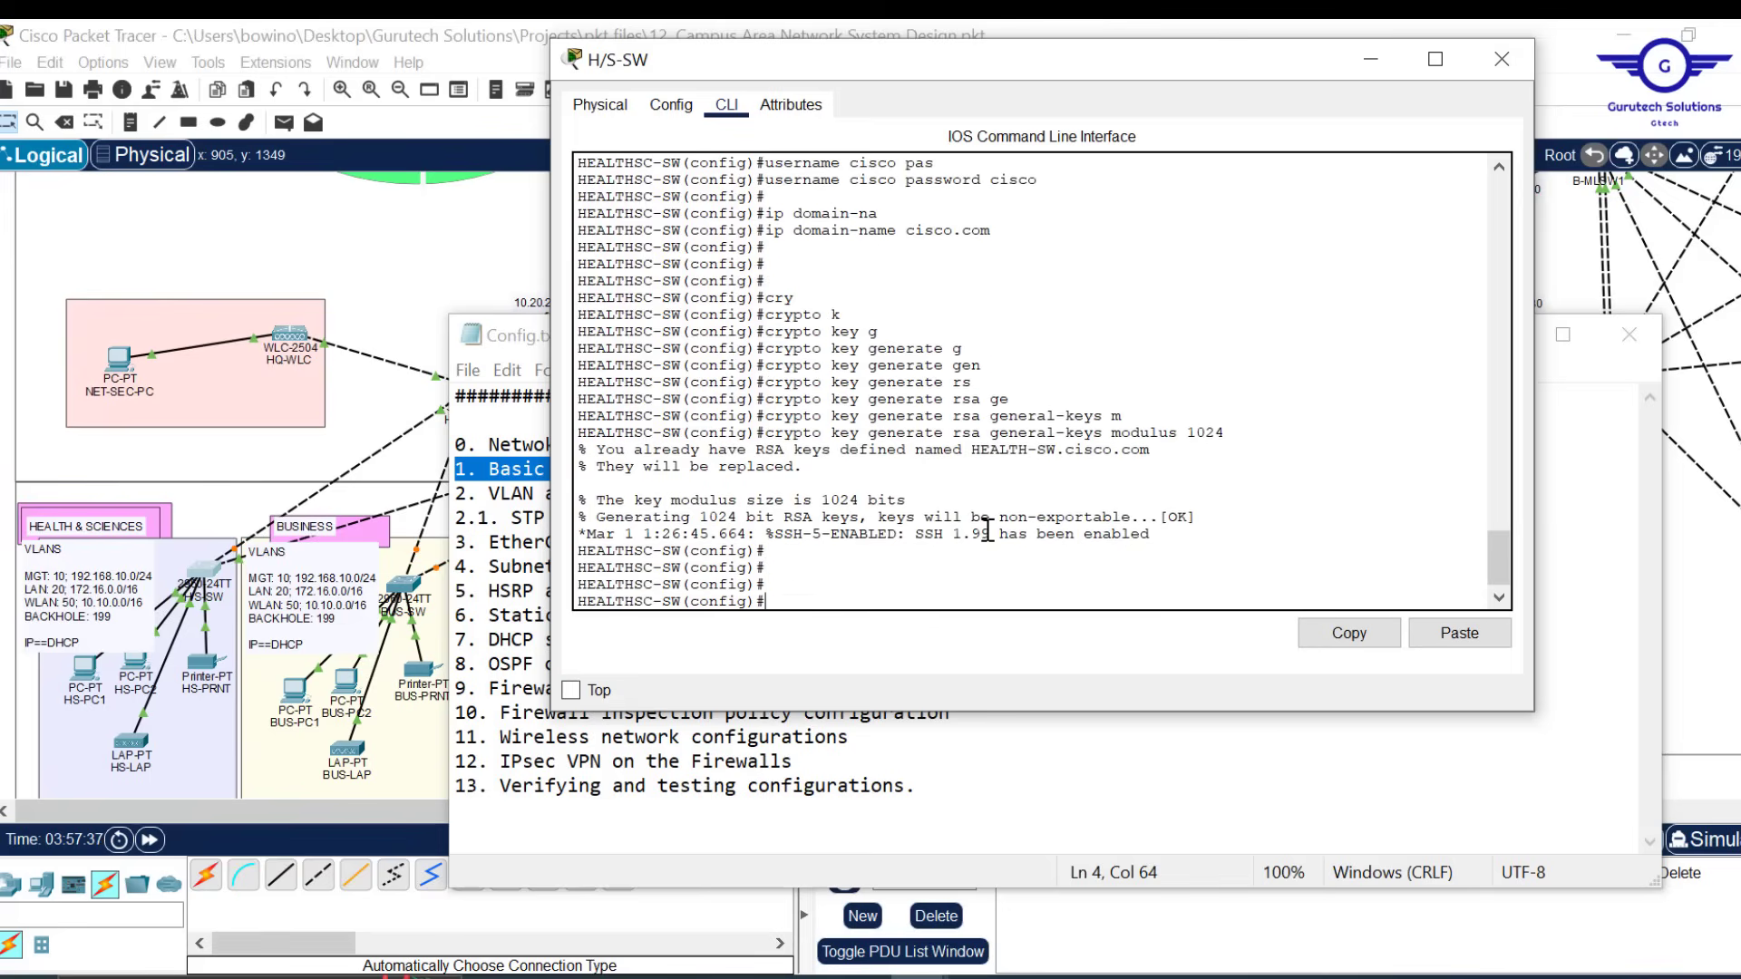
# Restrict the switch to SSH version 2 with 'ip ssh version 2'
pyautogui.moveTo(980, 533); pyautogui.dragTo(923, 535)
pyautogui.click(829, 590)
pyautogui.write('ip s')
pyautogui.write('sh')
pyautogui.press('Tab')
pyautogui.write('v')
pyautogui.press('Tab')
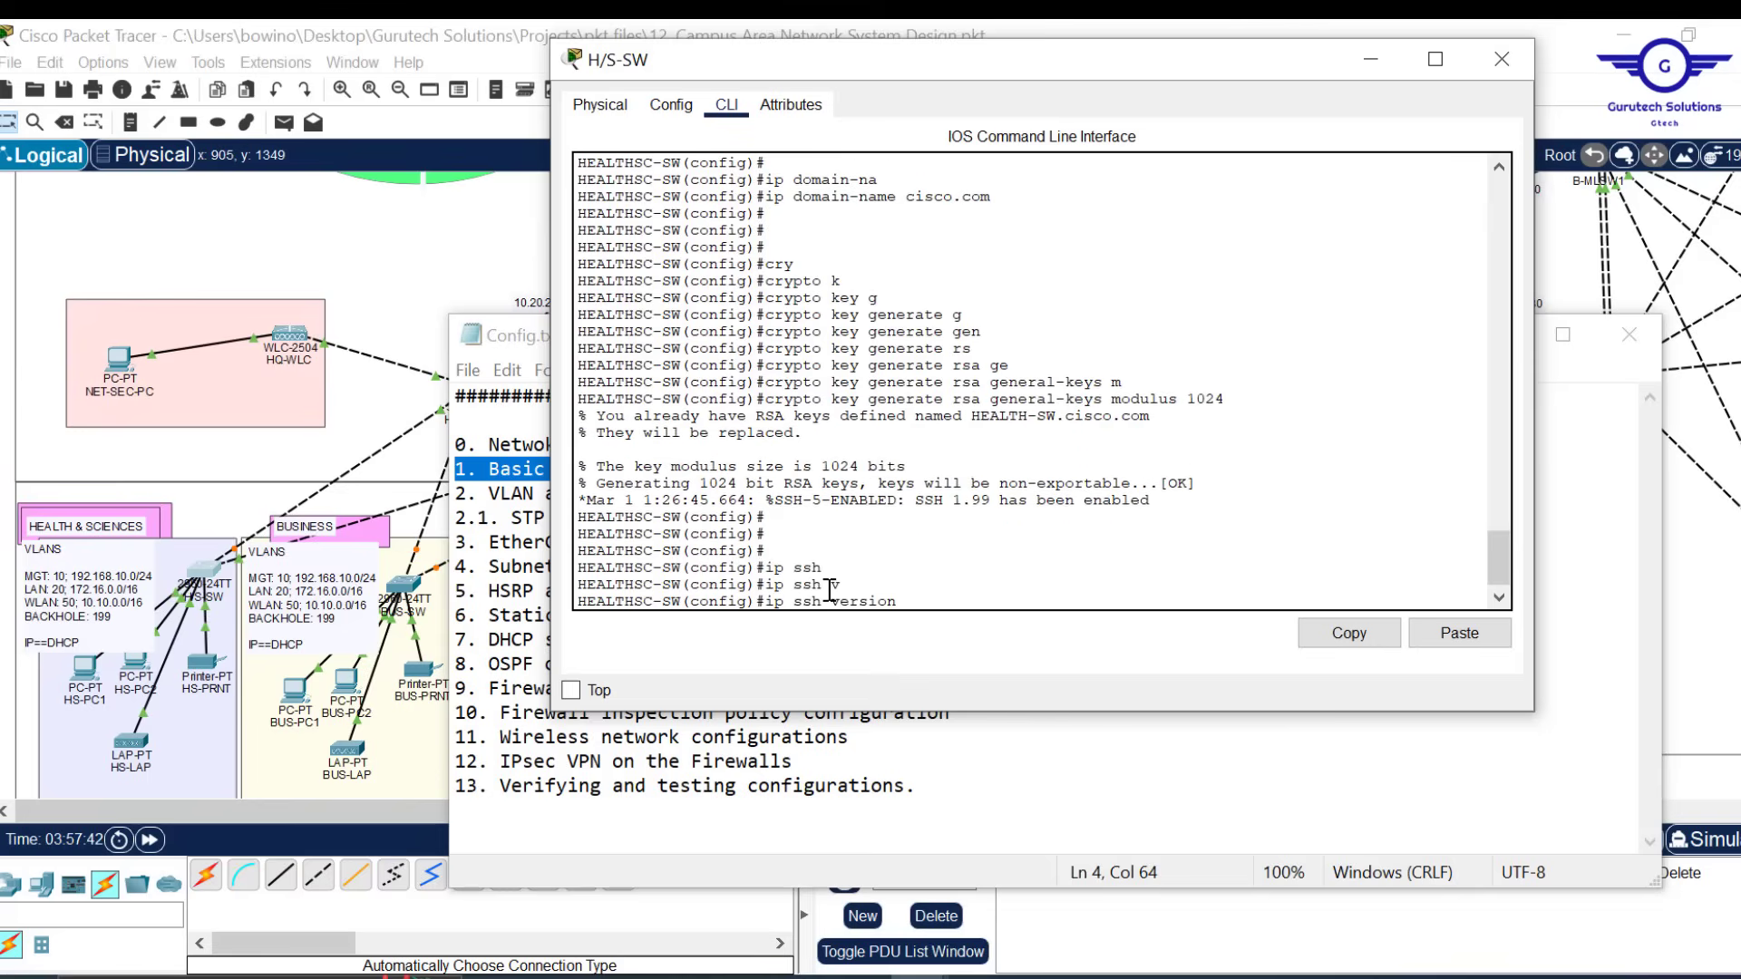
pyautogui.write('2')
pyautogui.press('Return')
pyautogui.press('Return')
pyautogui.press('Return')
pyautogui.press('Return')
pyautogui.press('Return')
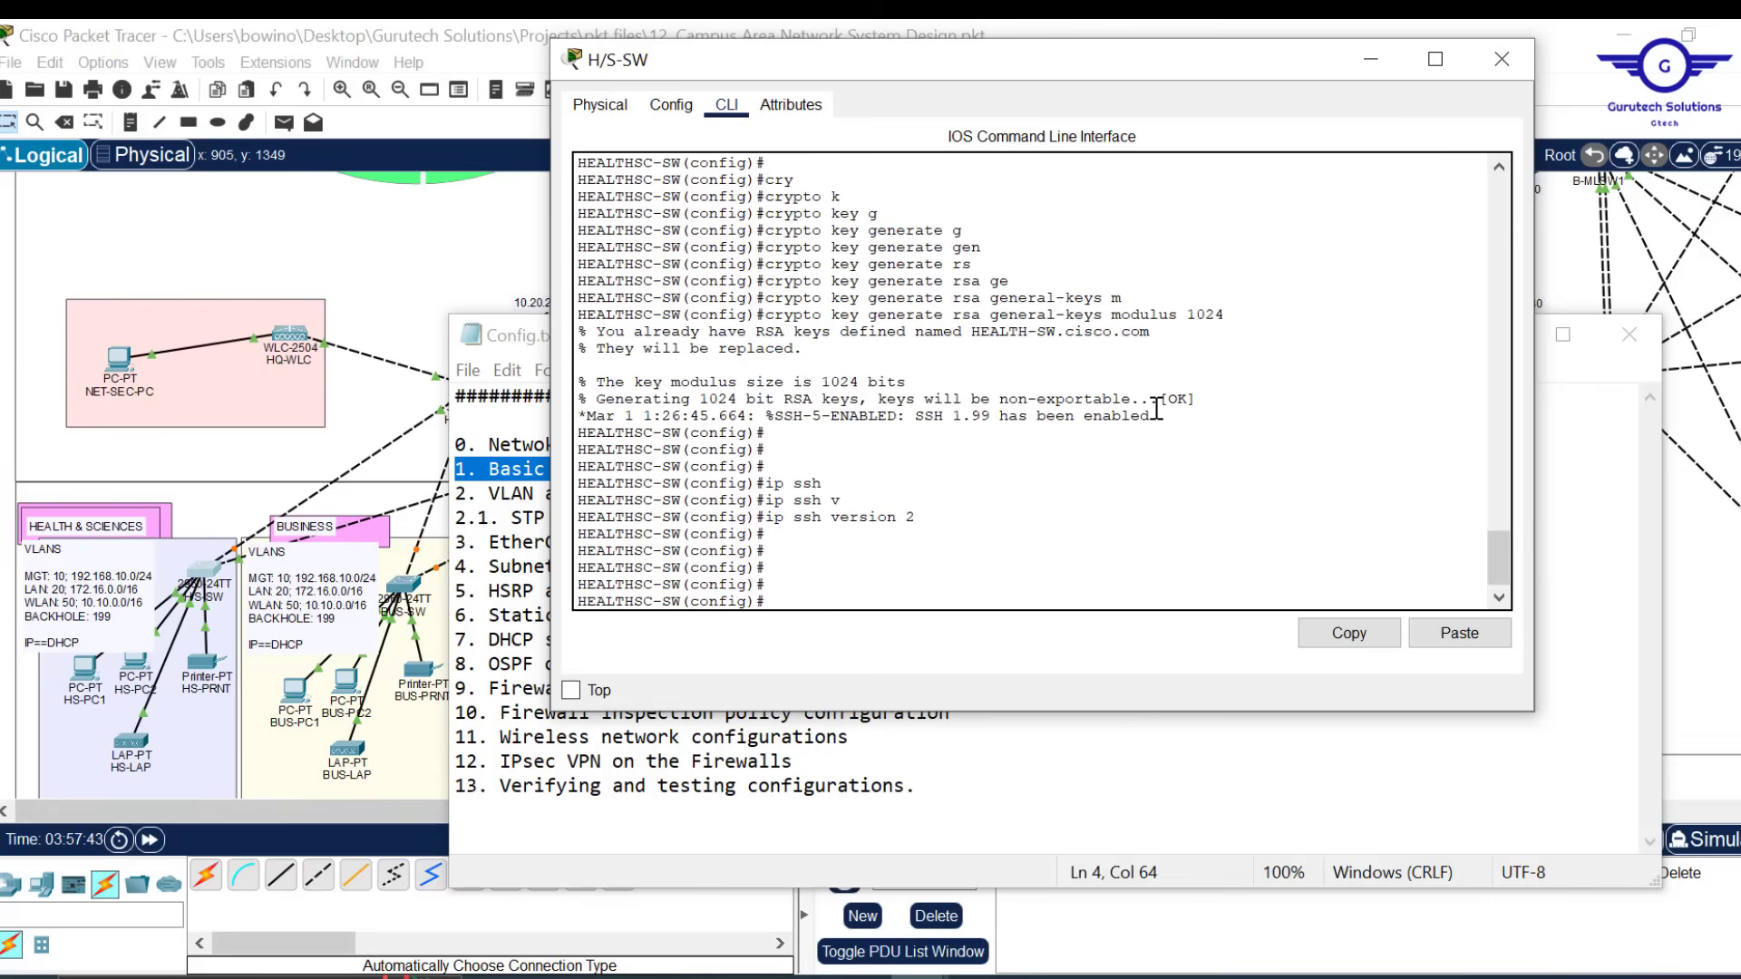
# Review the RSA key generation output, check the Config.txt step list, and return to the switch console
pyautogui.moveTo(1172, 422); pyautogui.dragTo(653, 415)
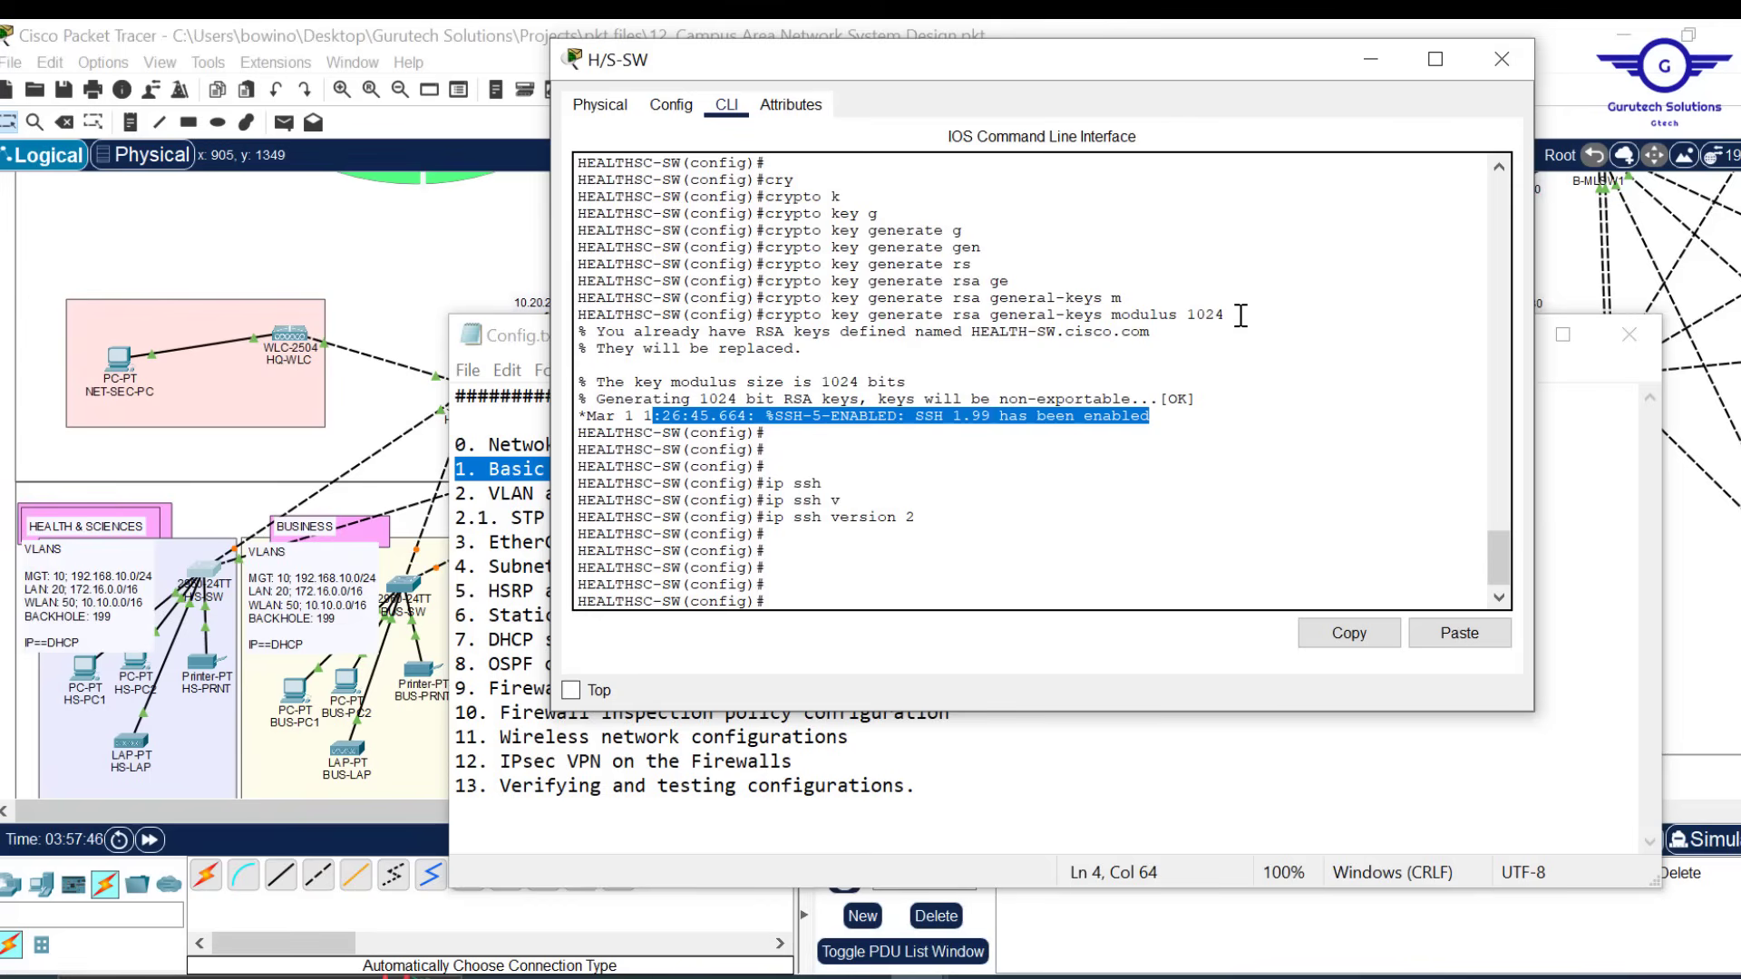
pyautogui.moveTo(1241, 315); pyautogui.dragTo(760, 319)
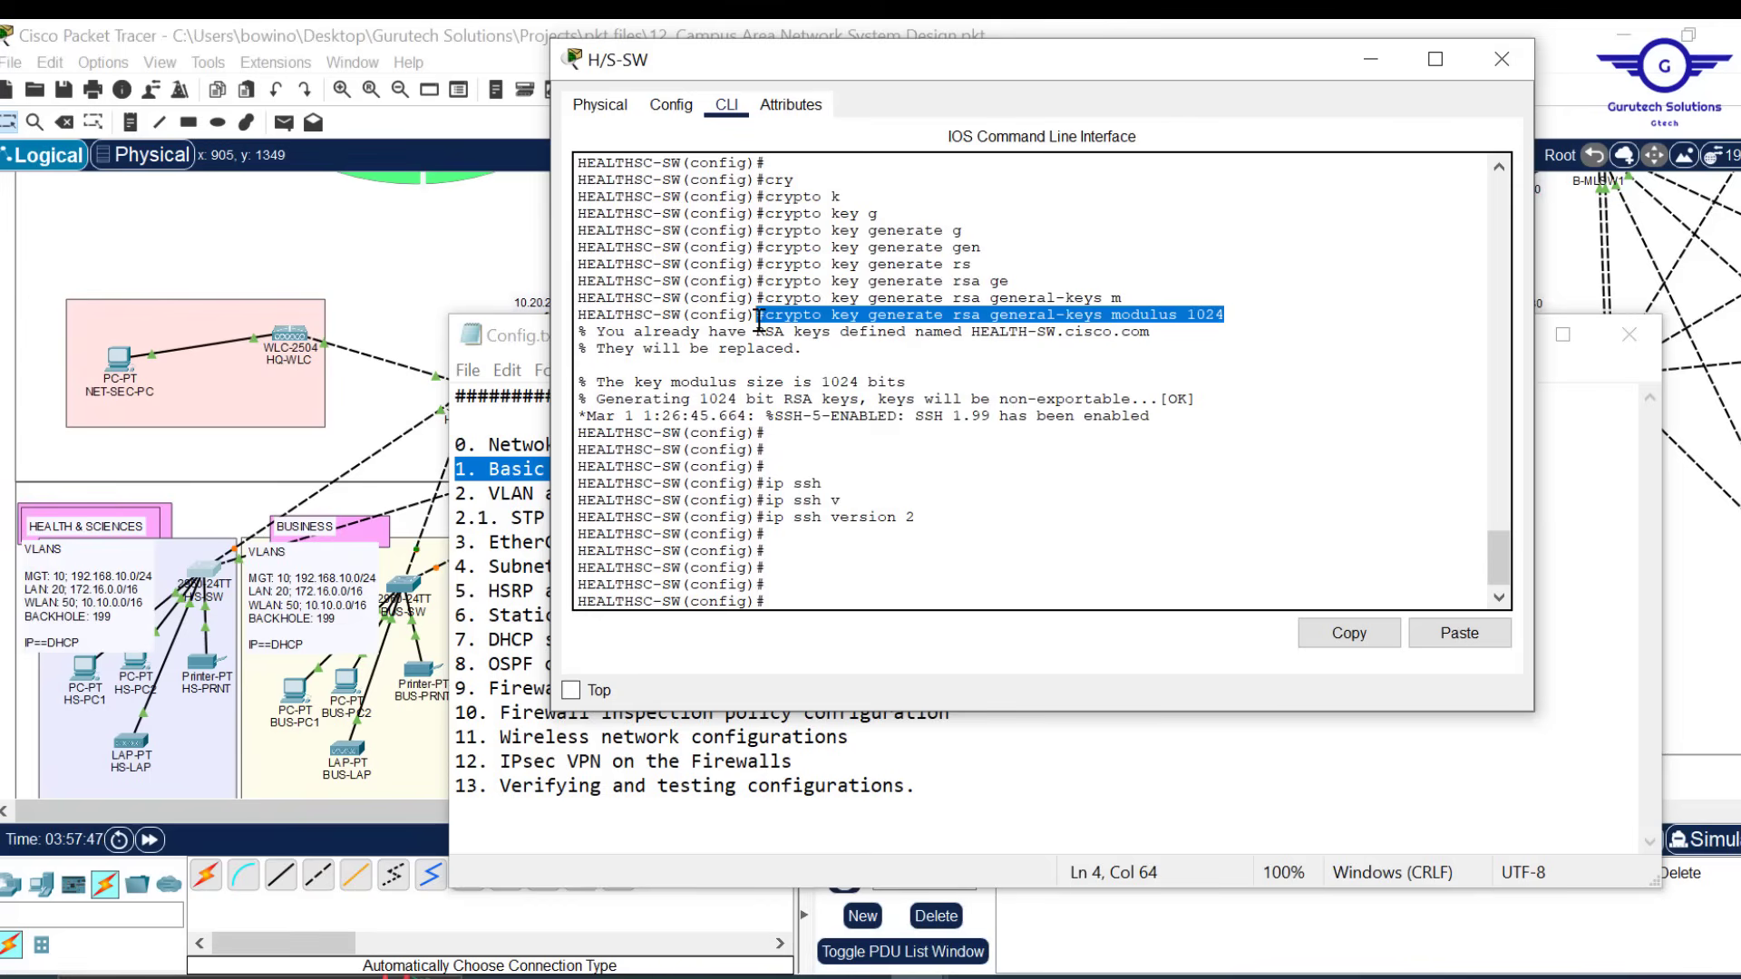
pyautogui.click(764, 319)
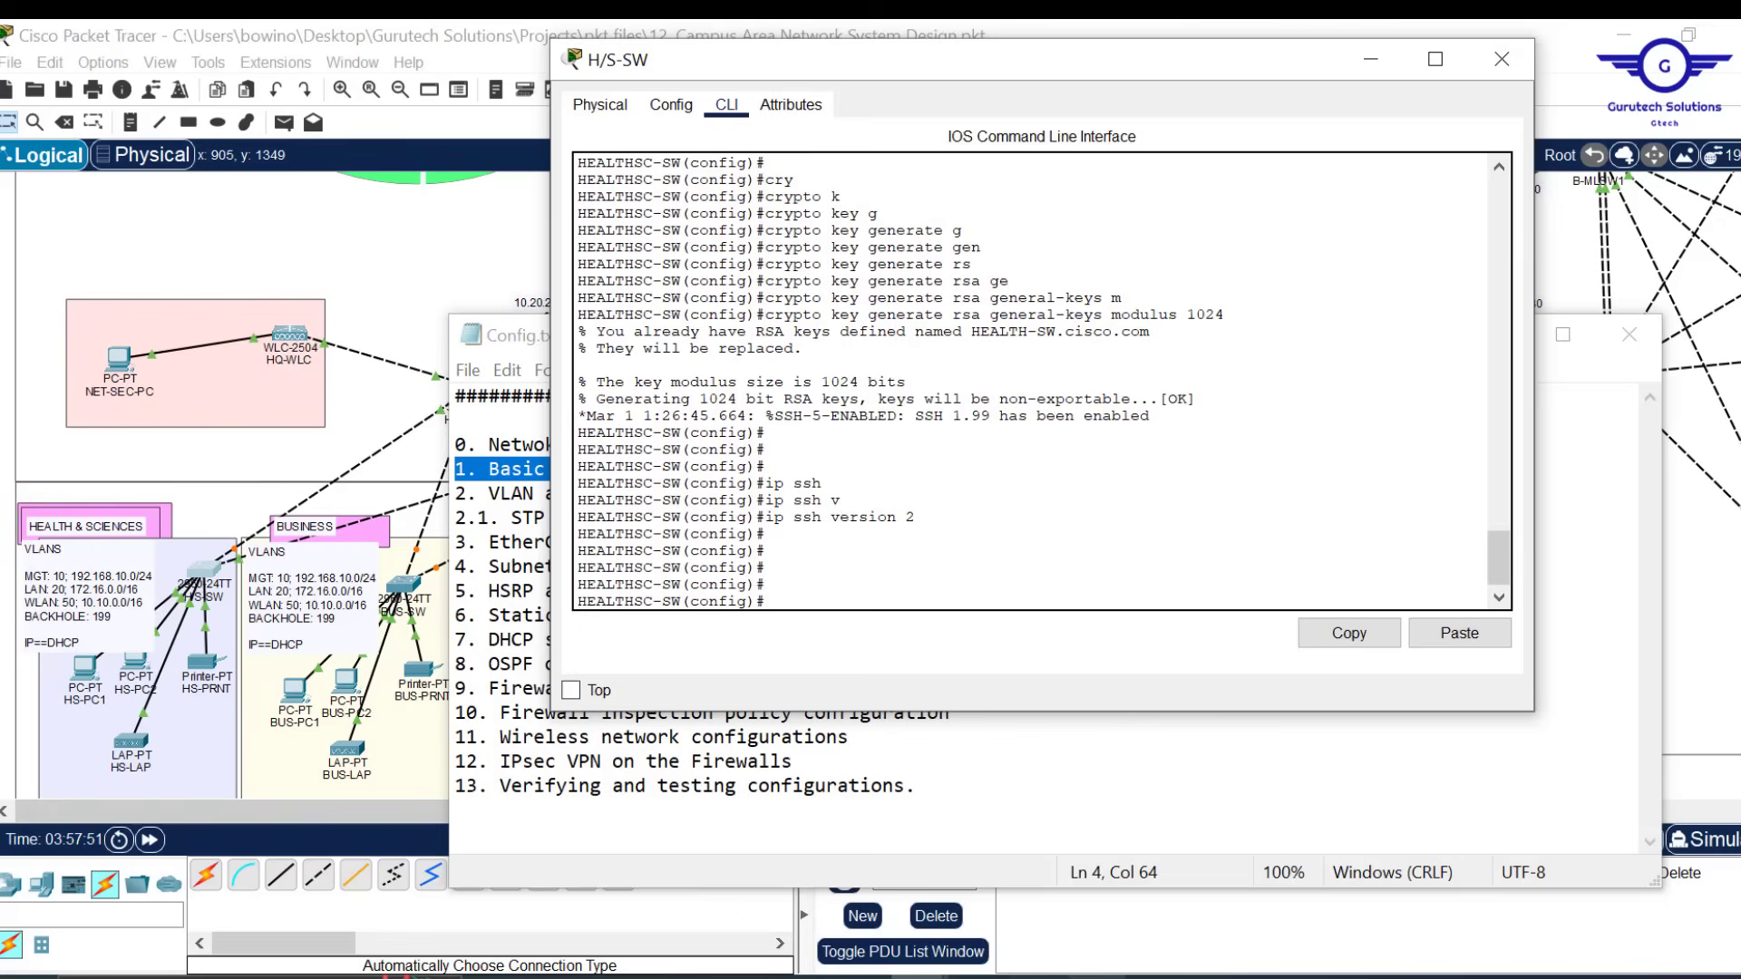
pyautogui.click(1097, 976)
pyautogui.click(1097, 976)
pyautogui.click(861, 977)
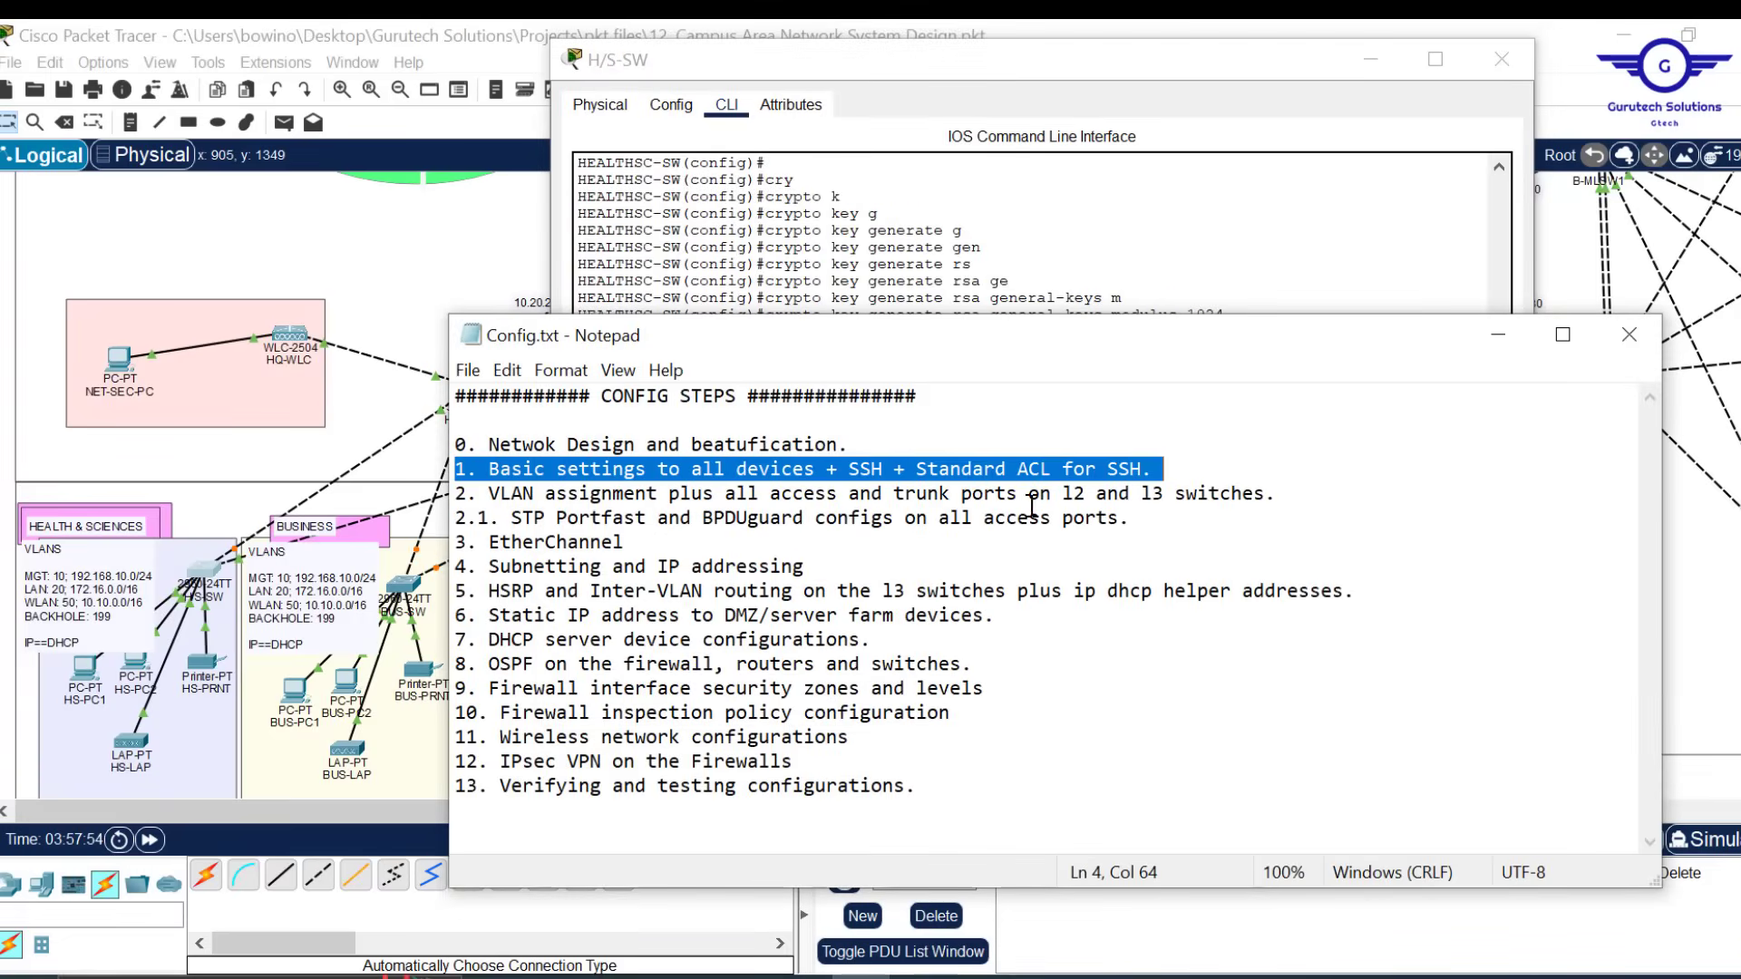
pyautogui.click(1167, 284)
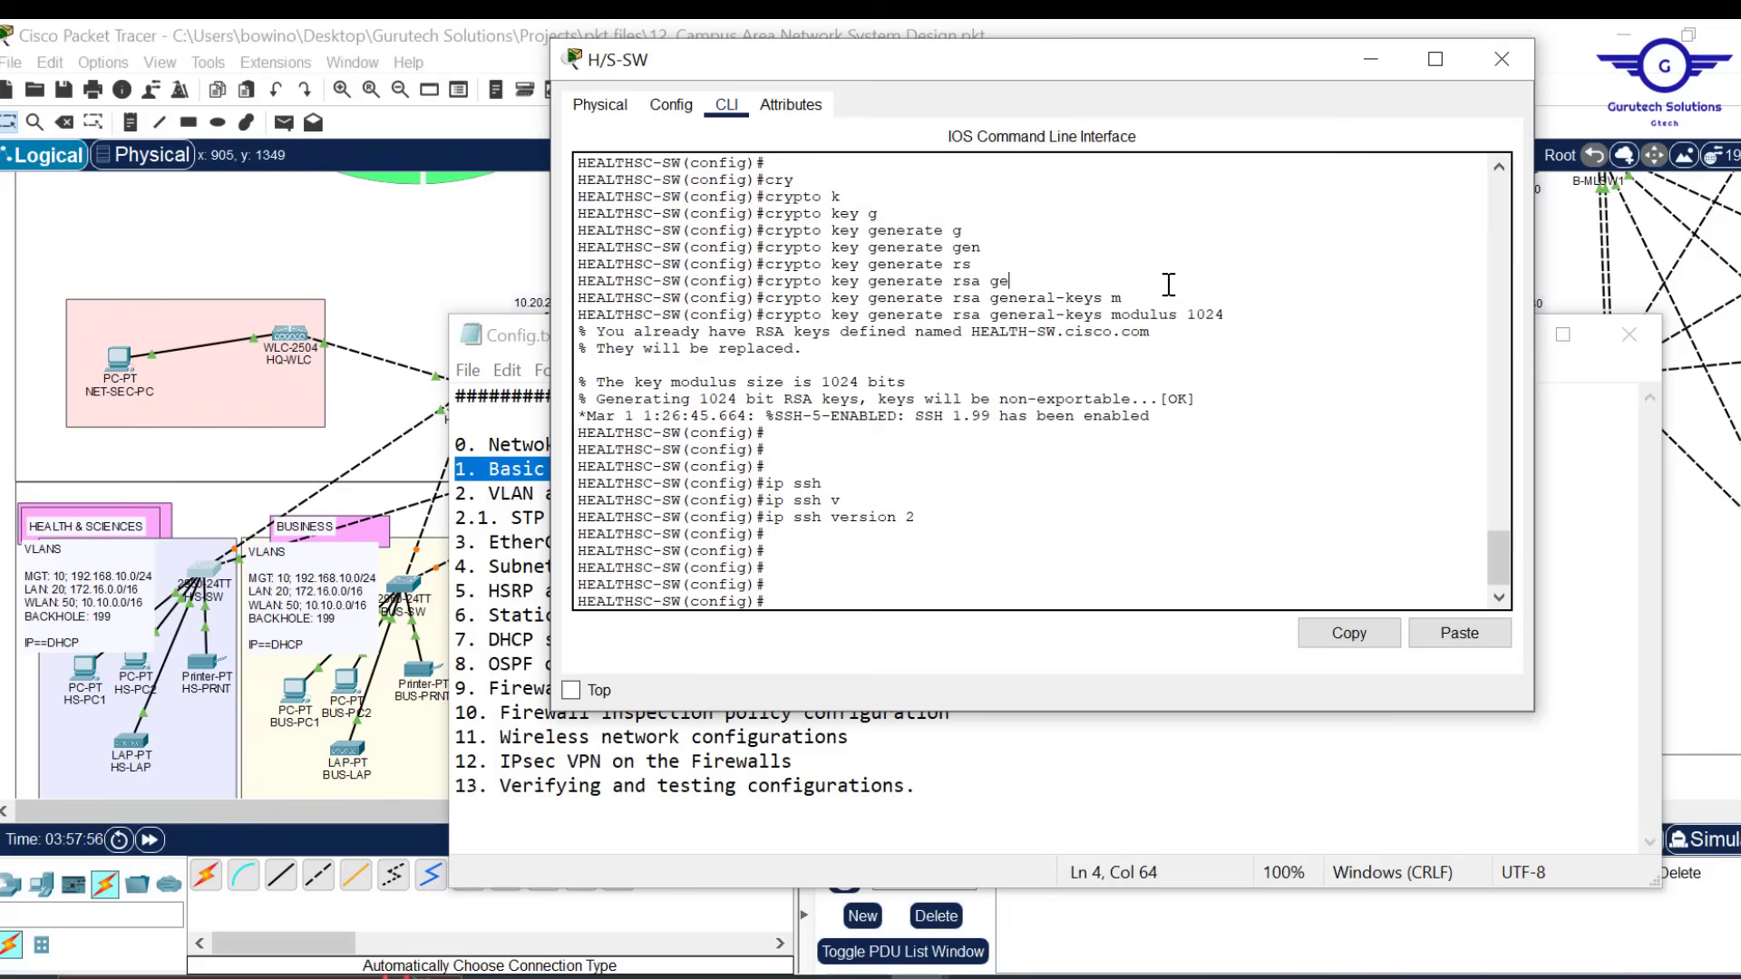
pyautogui.press('Return')
pyautogui.press('Return')
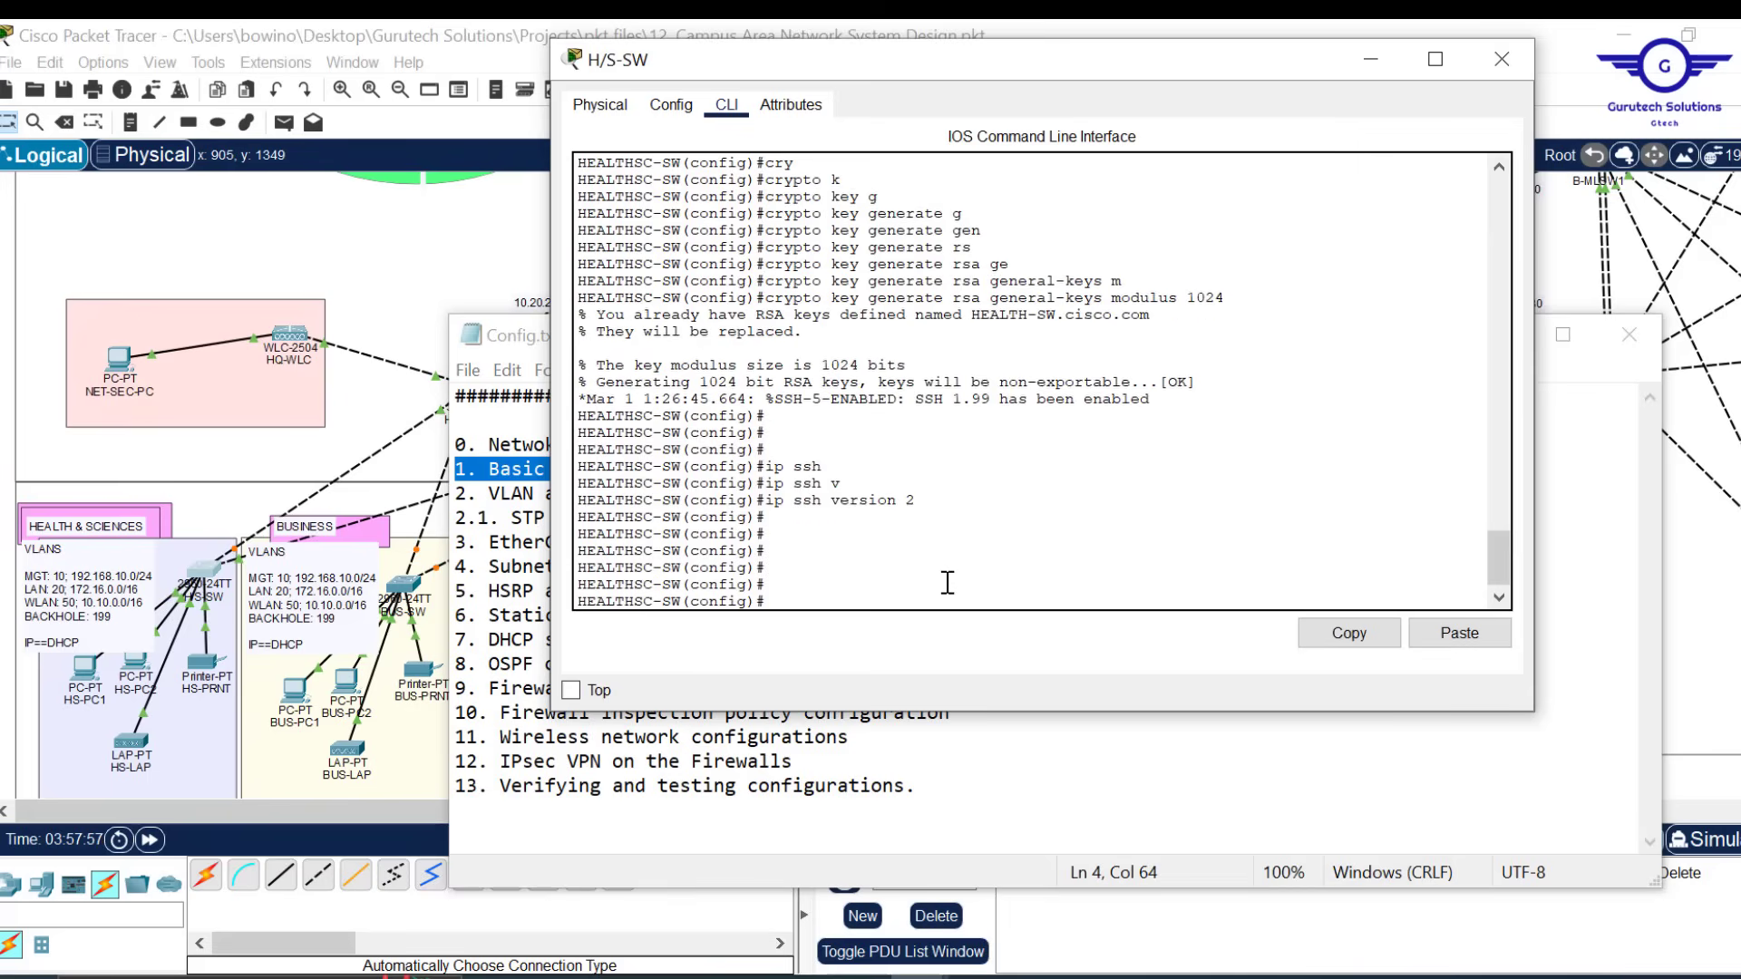
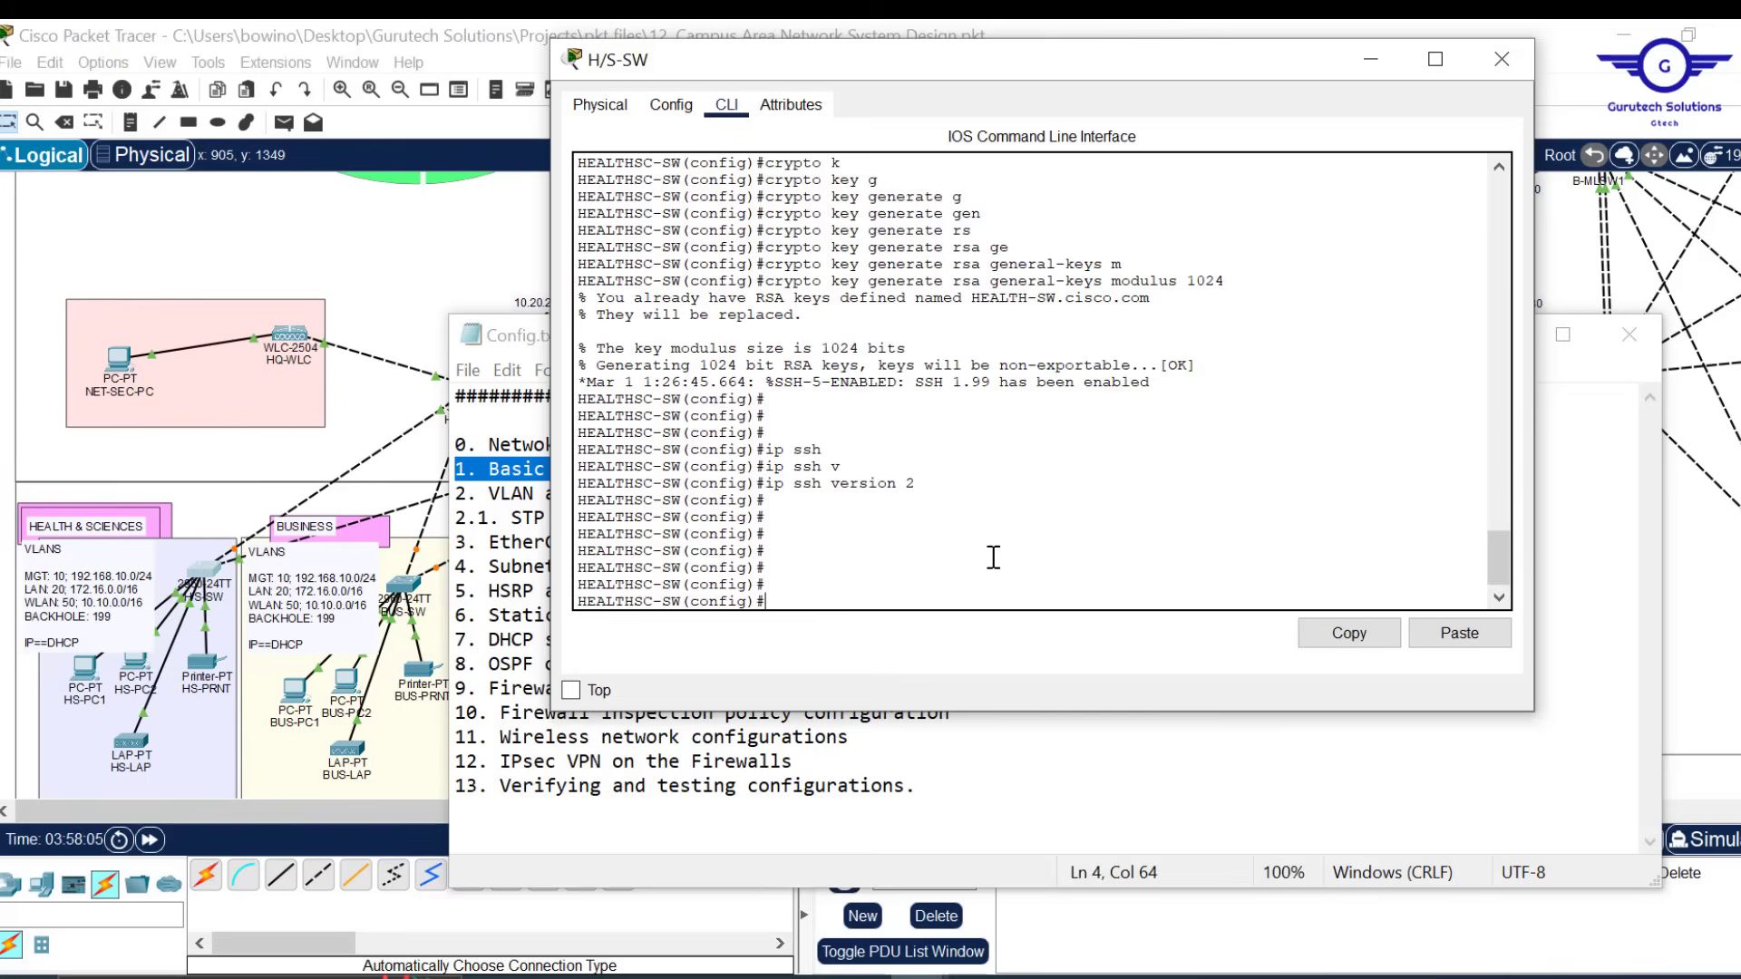
# Add 'access-list 2 permit 192.168.10.0 255.255.255.0', correcting the mistyped mask
pyautogui.press('Return')
pyautogui.write('a')
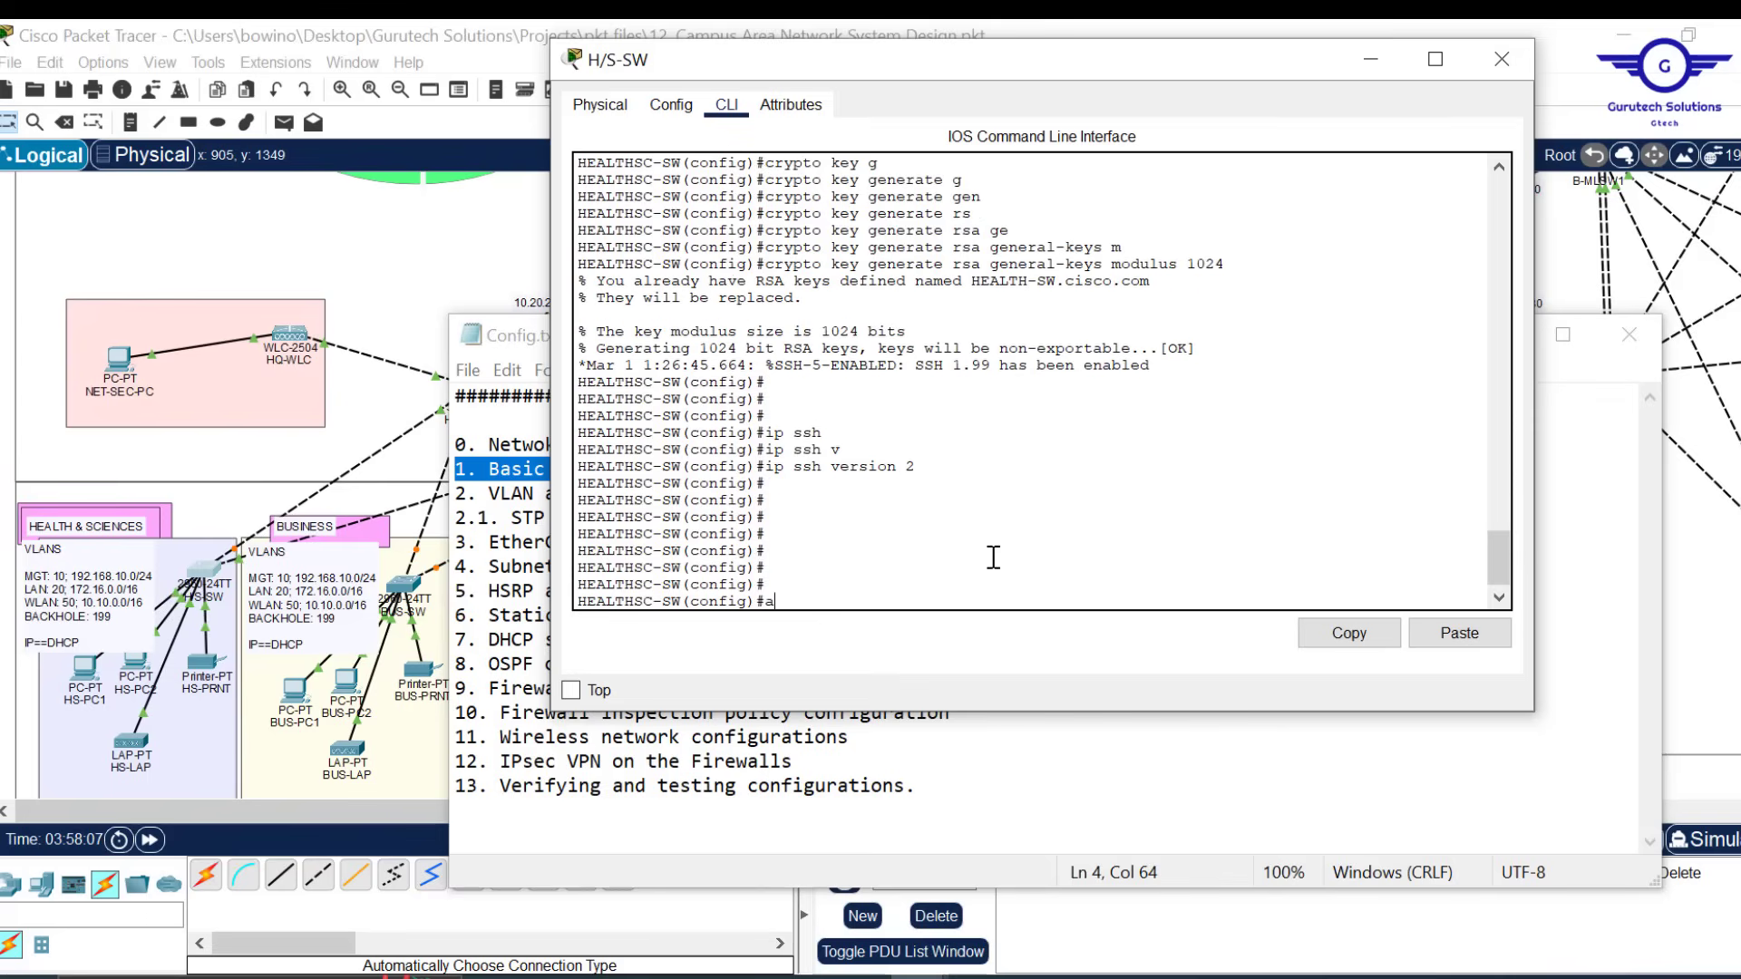
pyautogui.write('cc')
pyautogui.press('Tab')
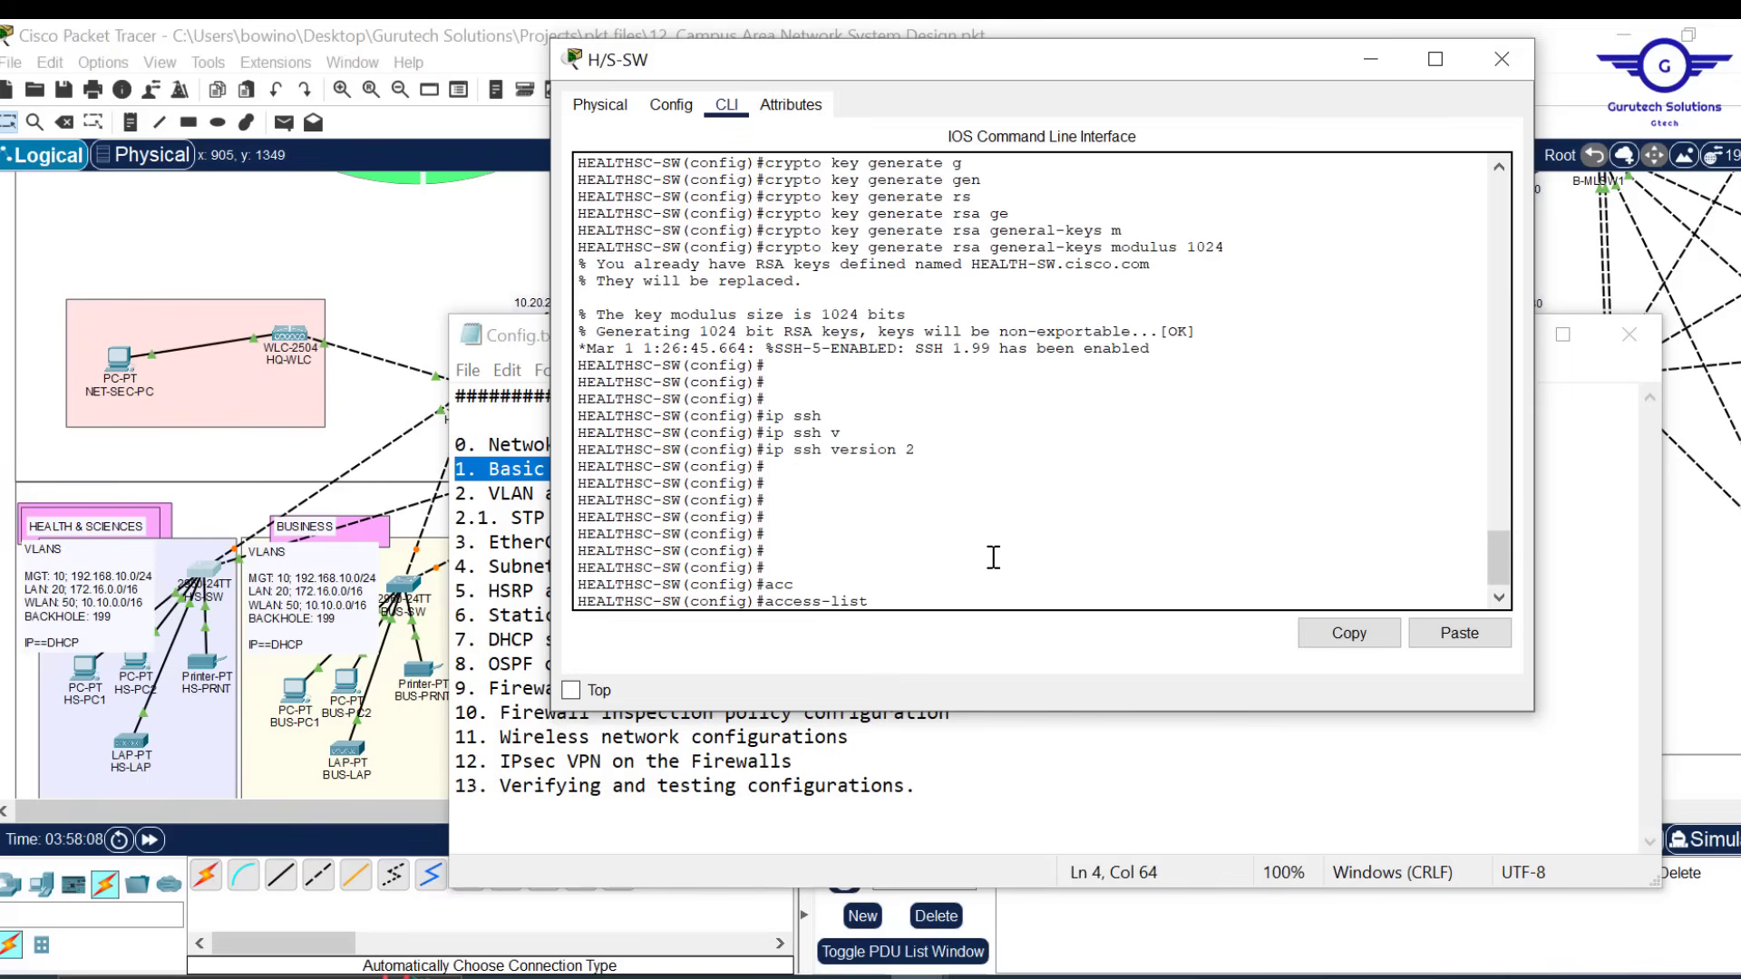
pyautogui.write('2 per')
pyautogui.press('Tab')
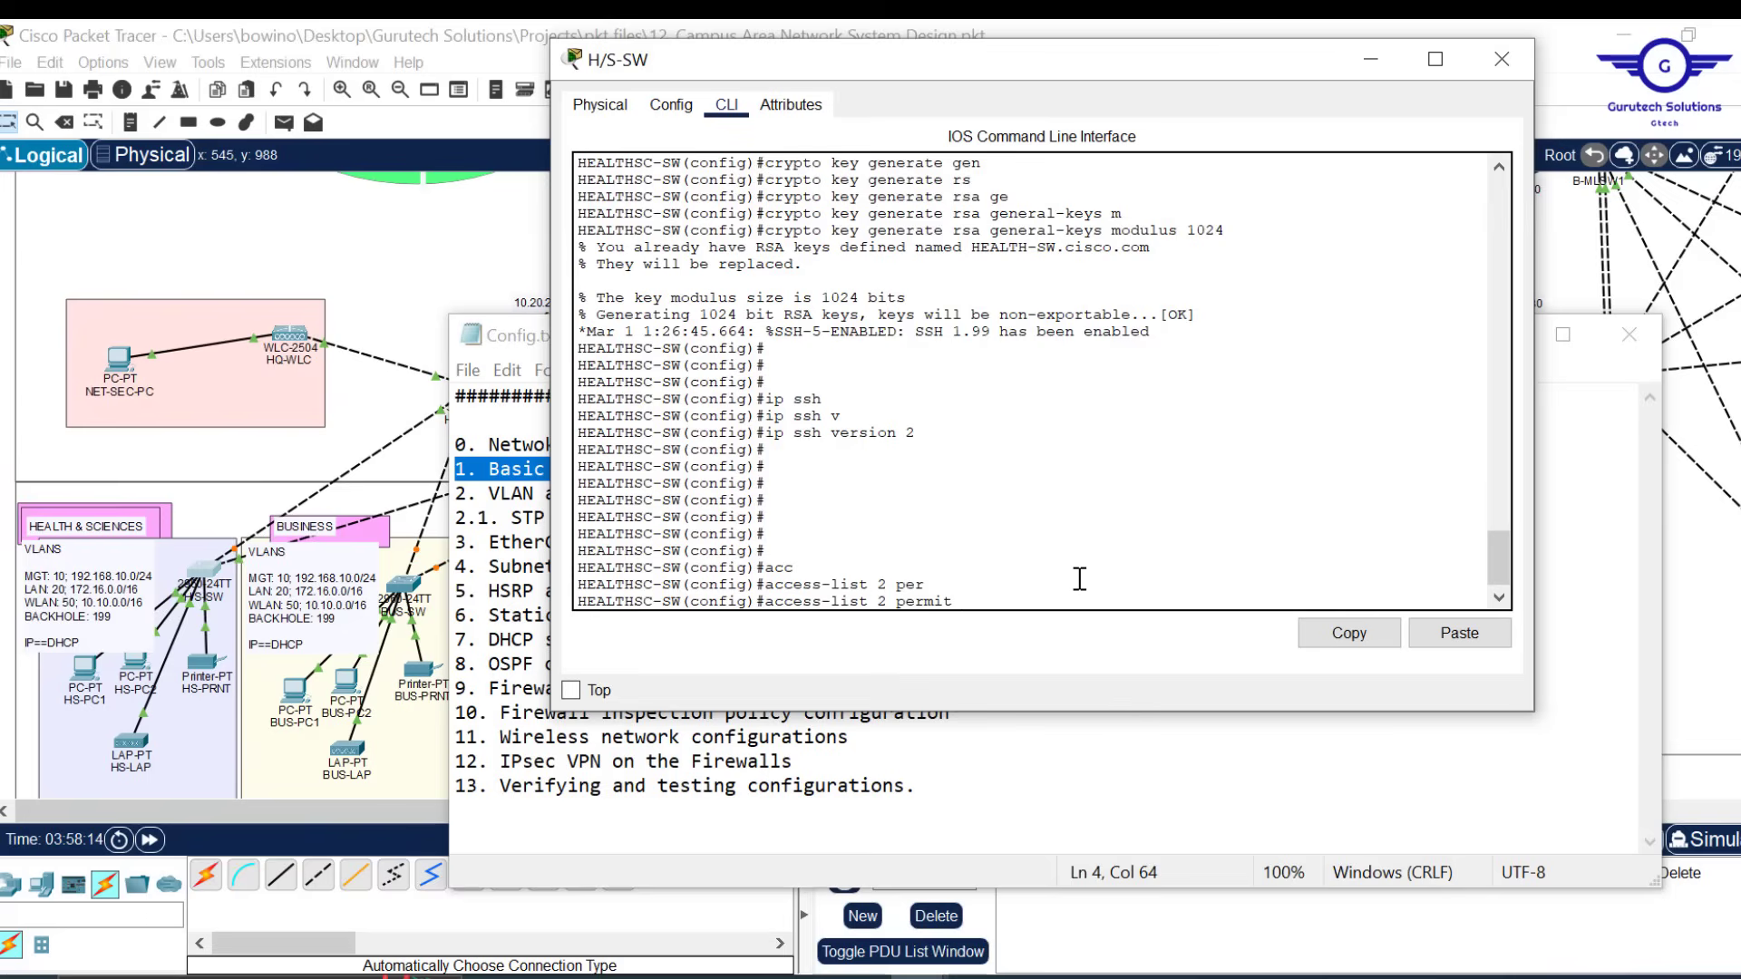
pyautogui.write('192.168.10.0 255,25')
pyautogui.press('BackSpace')
pyautogui.press('BackSpace')
pyautogui.press('BackSpace')
pyautogui.write('255.255.0\\')
pyautogui.press('Return')
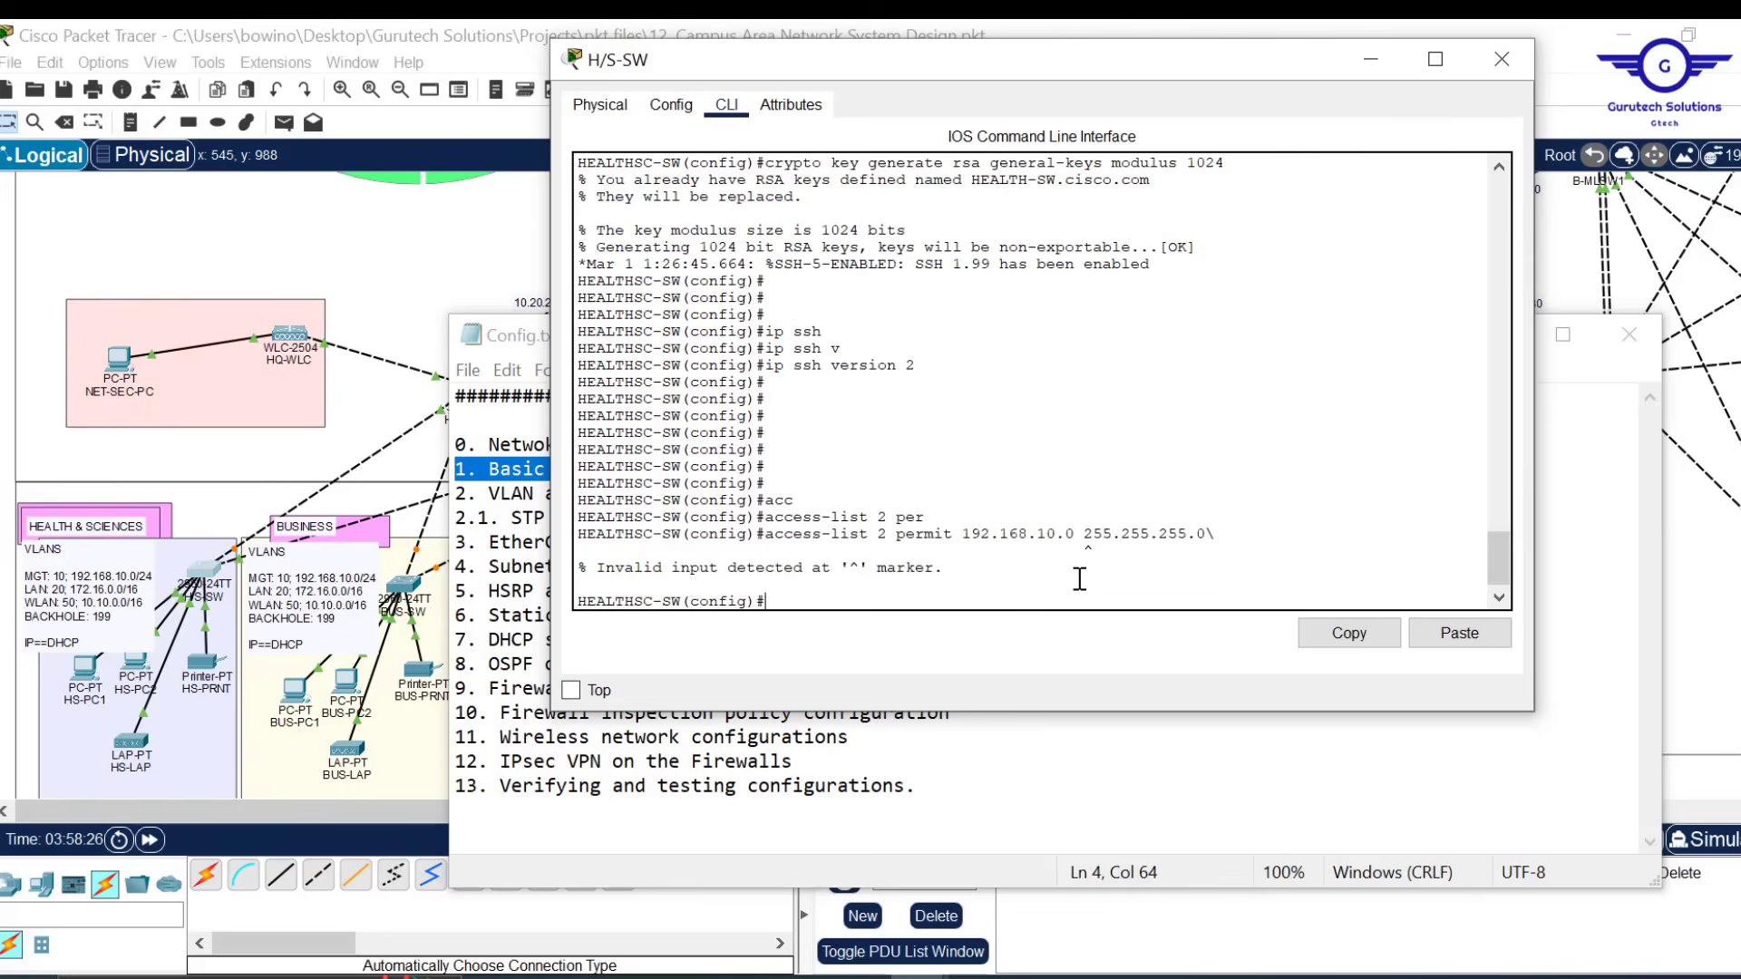
pyautogui.press('Up')
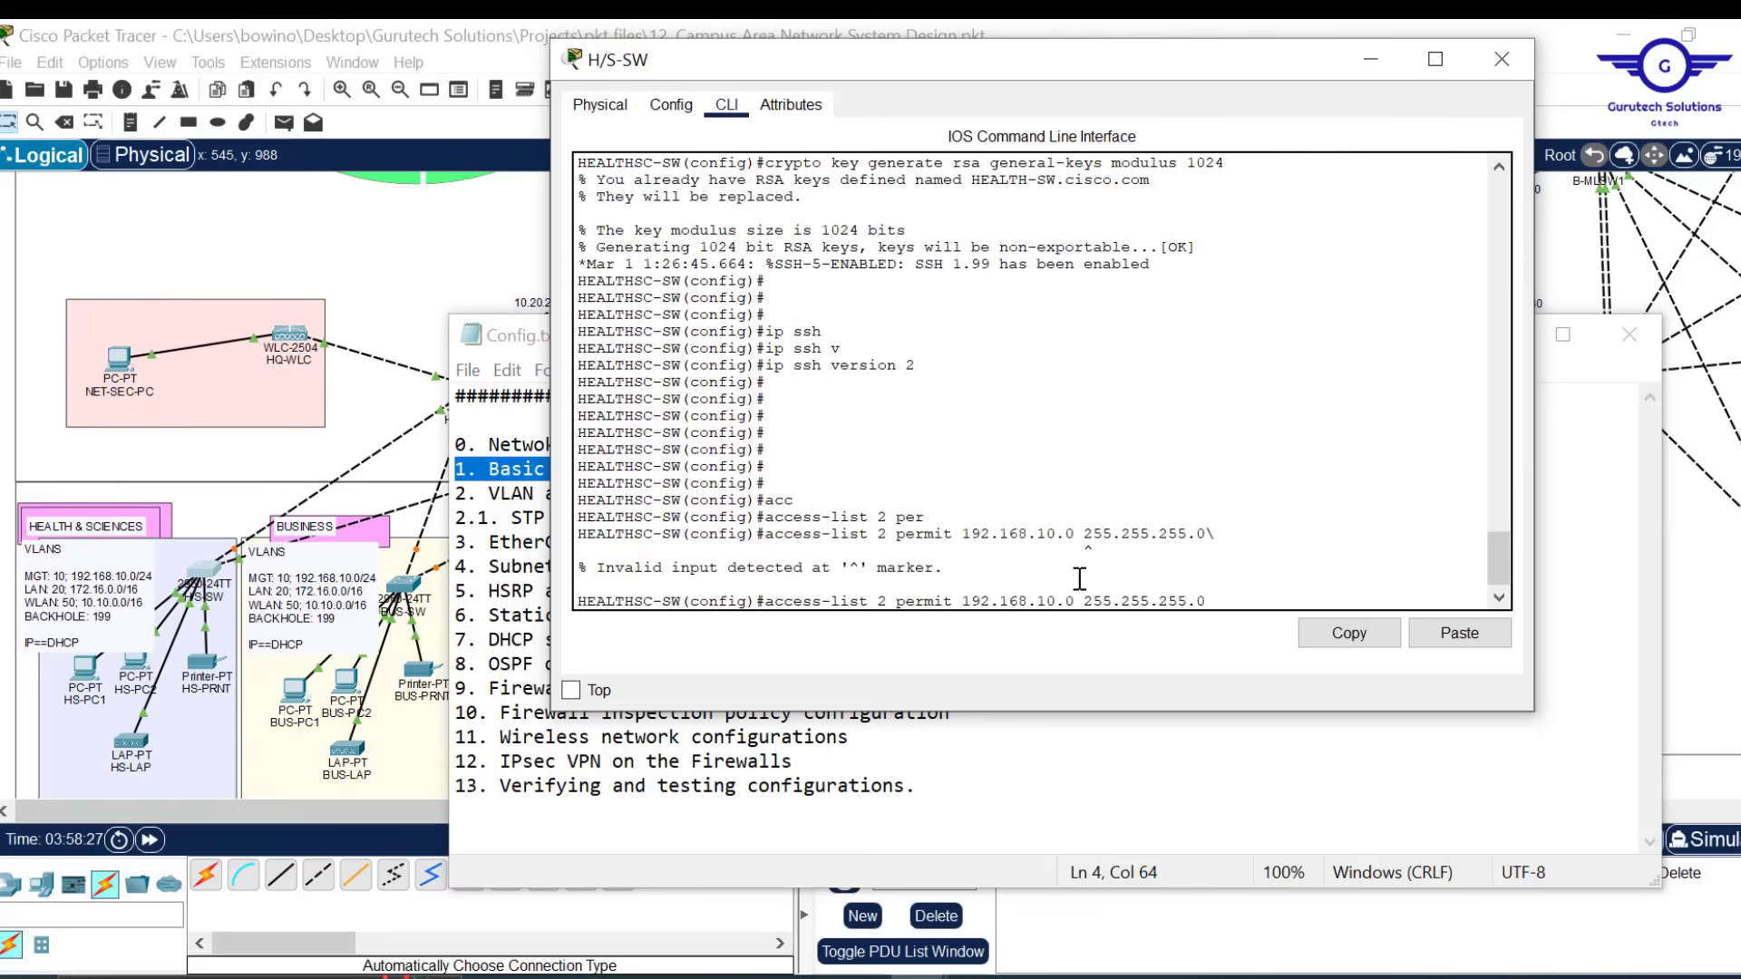
pyautogui.press('Return')
pyautogui.press('Return')
pyautogui.press('Return')
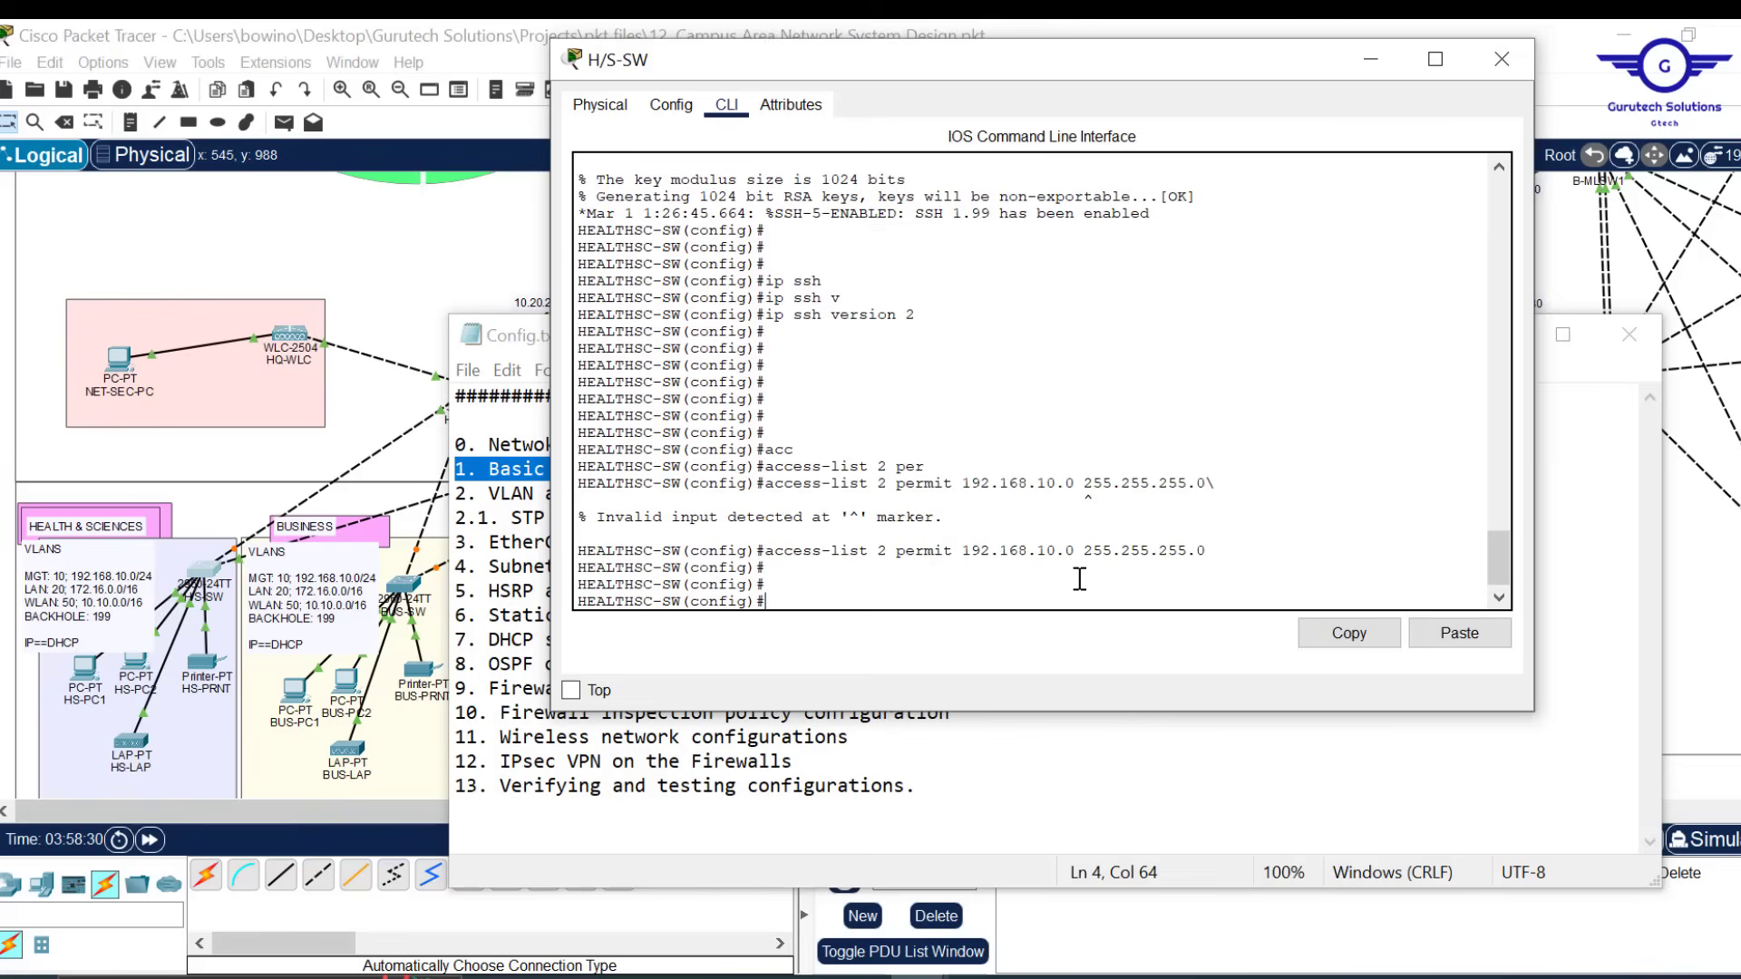
pyautogui.moveTo(1206, 550); pyautogui.dragTo(805, 550)
# Add 'access-list 2 deny any' to block all other sources, fixing the extra 'any'
pyautogui.press('Up')
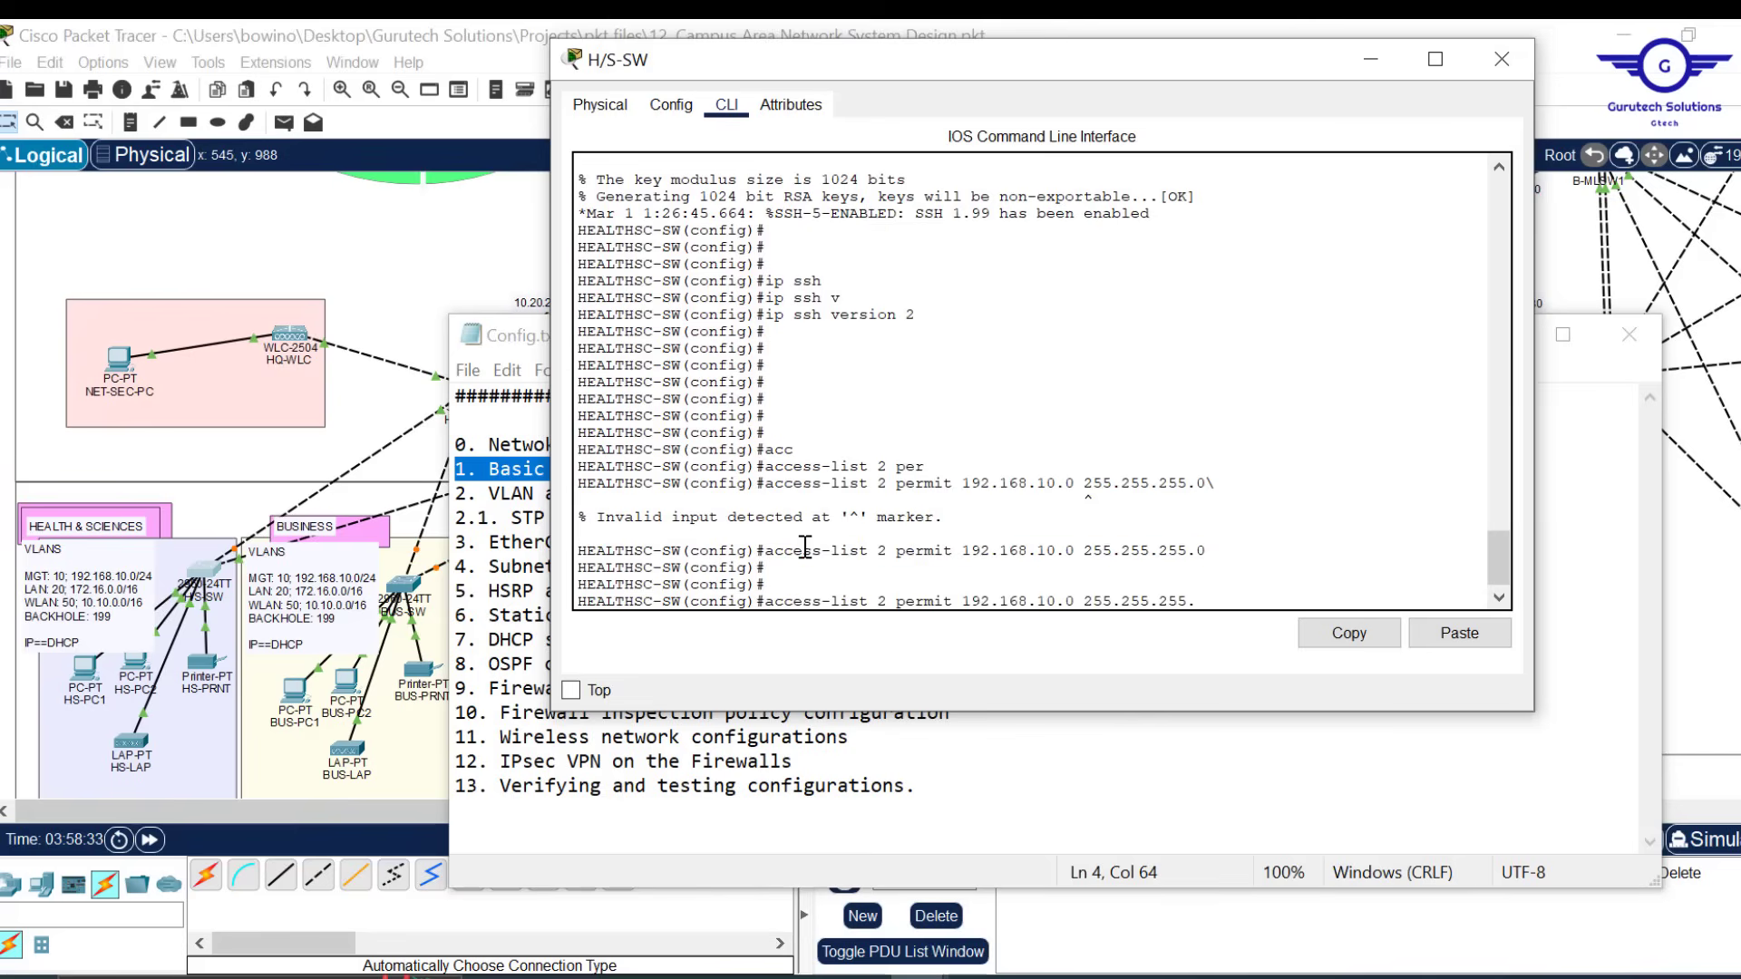
pyautogui.press('BackSpace')
pyautogui.press('BackSpace')
pyautogui.press('BackSpace')
pyautogui.press('BackSpace')
pyautogui.press('BackSpace')
pyautogui.press('BackSpace')
pyautogui.press('BackSpace')
pyautogui.press('BackSpace')
pyautogui.press('BackSpace')
pyautogui.press('BackSpace')
pyautogui.press('BackSpace')
pyautogui.press('BackSpace')
pyautogui.press('BackSpace')
pyautogui.press('BackSpace')
pyautogui.press('BackSpace')
pyautogui.press('BackSpace')
pyautogui.press('BackSpace')
pyautogui.press('BackSpace')
pyautogui.press('BackSpace')
pyautogui.press('BackSpace')
pyautogui.press('BackSpace')
pyautogui.write('den')
pyautogui.press('Tab')
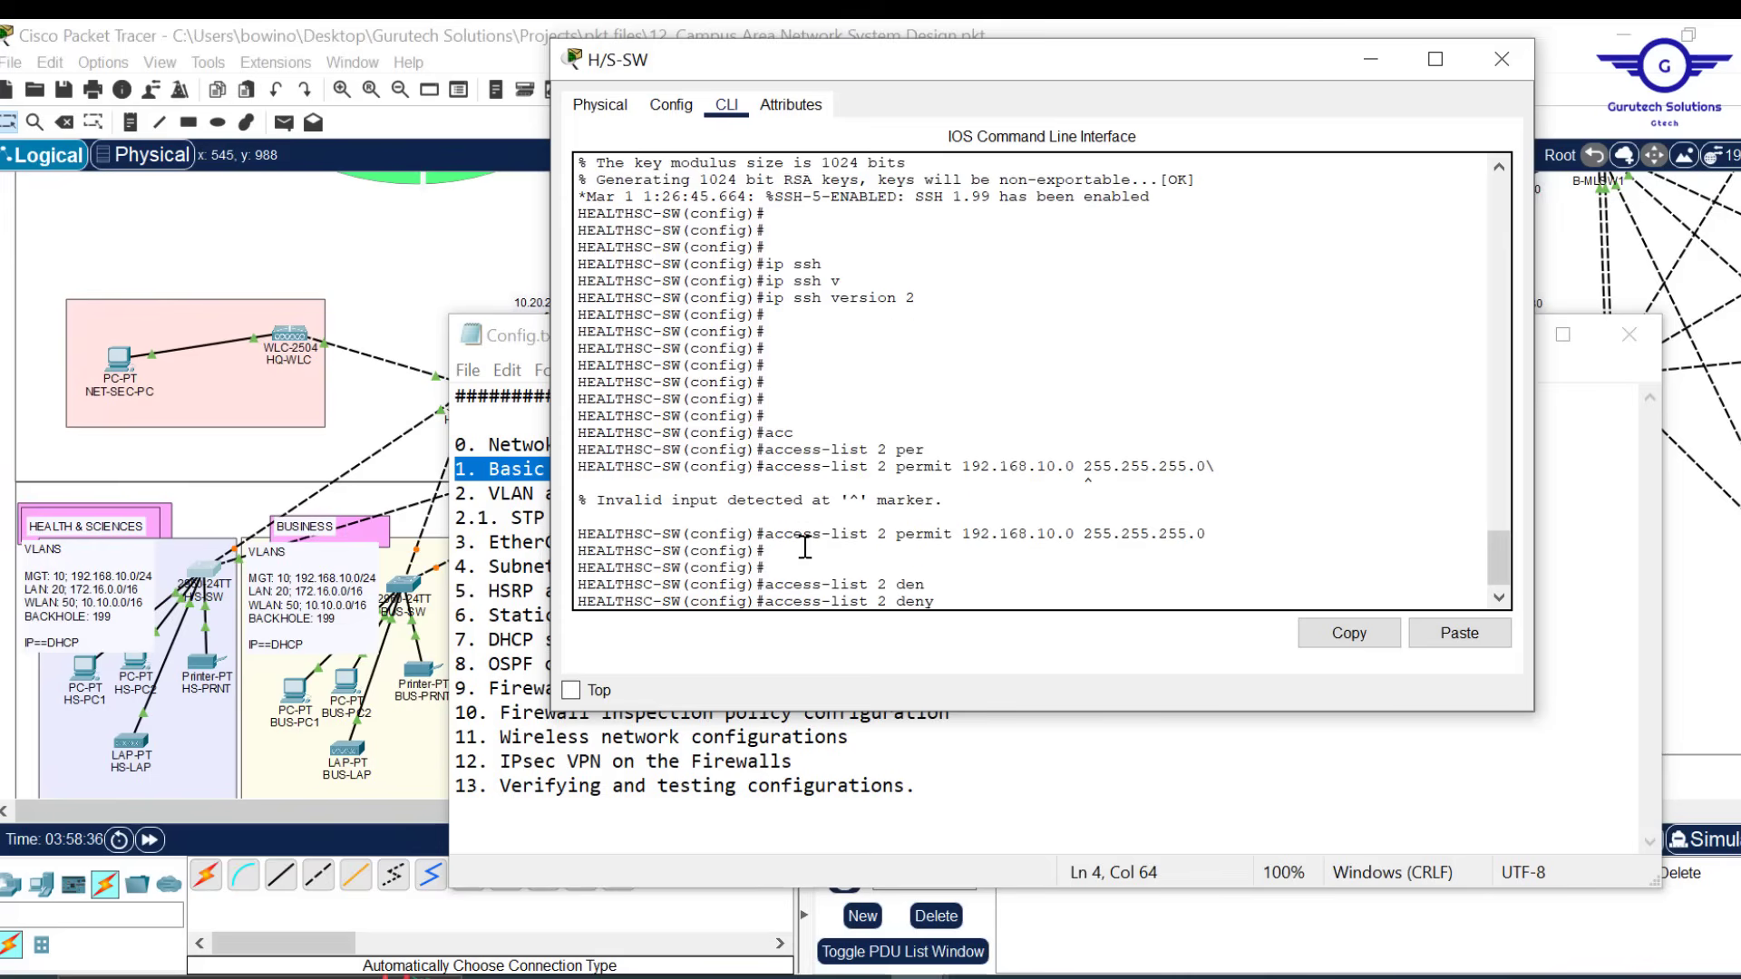
pyautogui.write('n')
pyautogui.press('BackSpace')
pyautogui.write('any any')
pyautogui.press('Return')
pyautogui.press('Up')
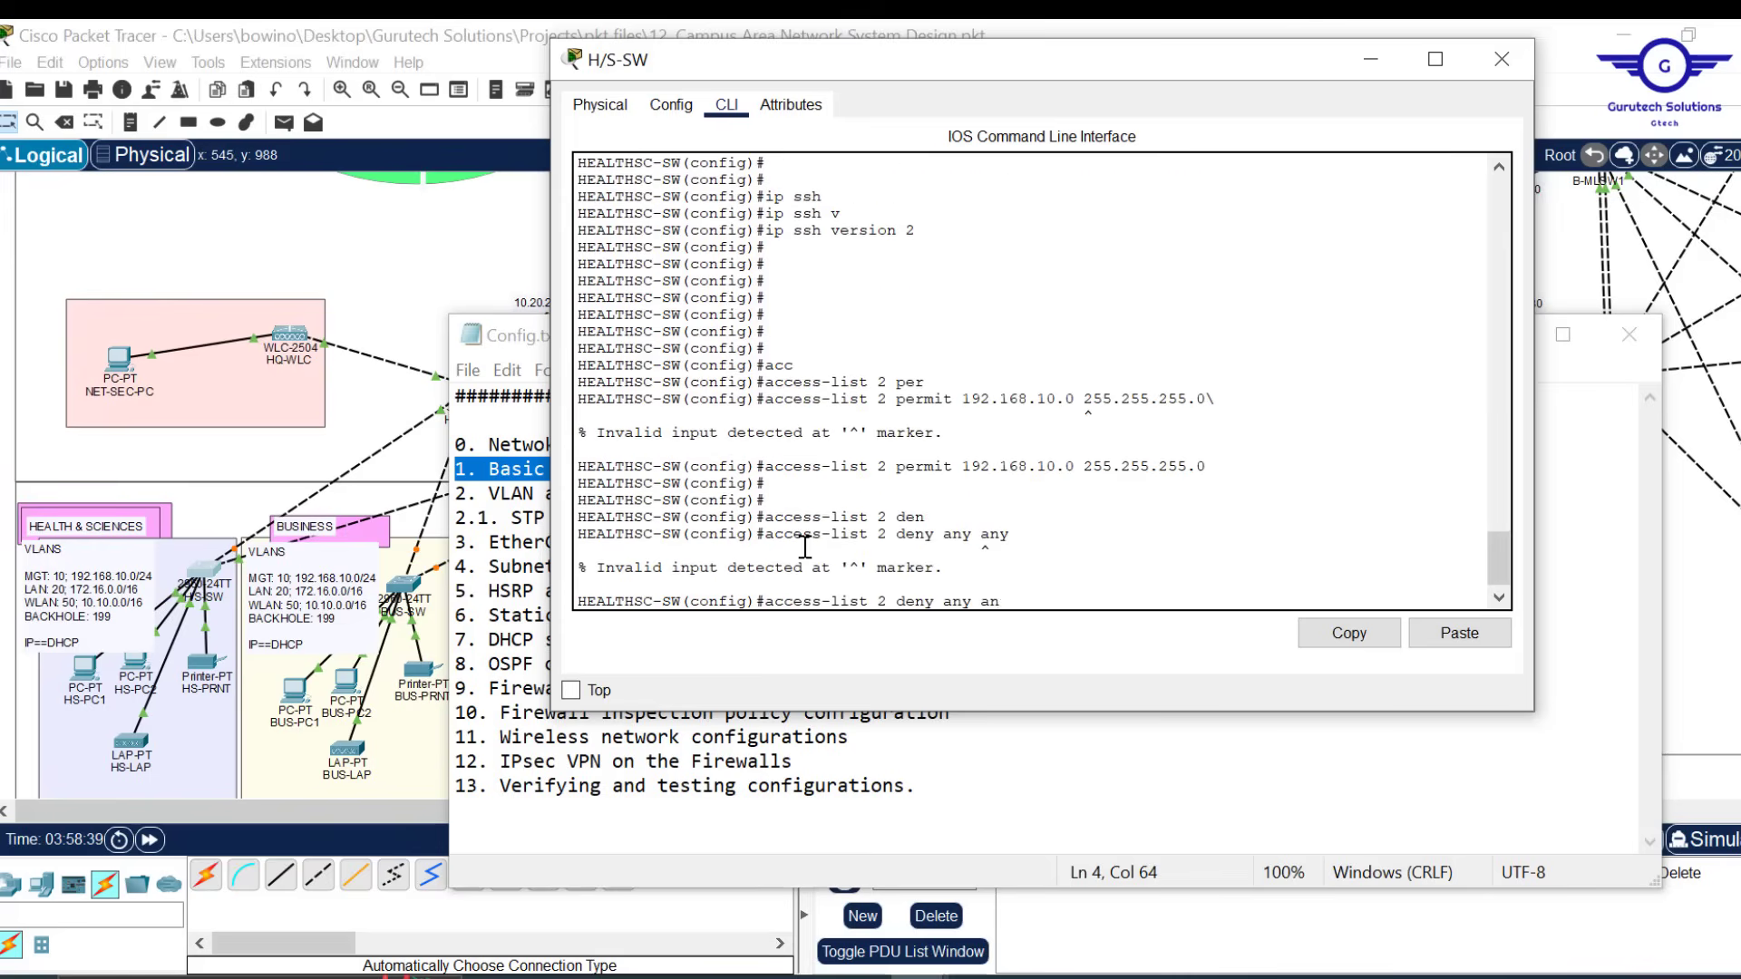
pyautogui.press('BackSpace')
pyautogui.press('BackSpace')
pyautogui.press('BackSpace')
pyautogui.press('BackSpace')
pyautogui.press('Return')
pyautogui.press('Return')
pyautogui.press('Return')
pyautogui.press('Return')
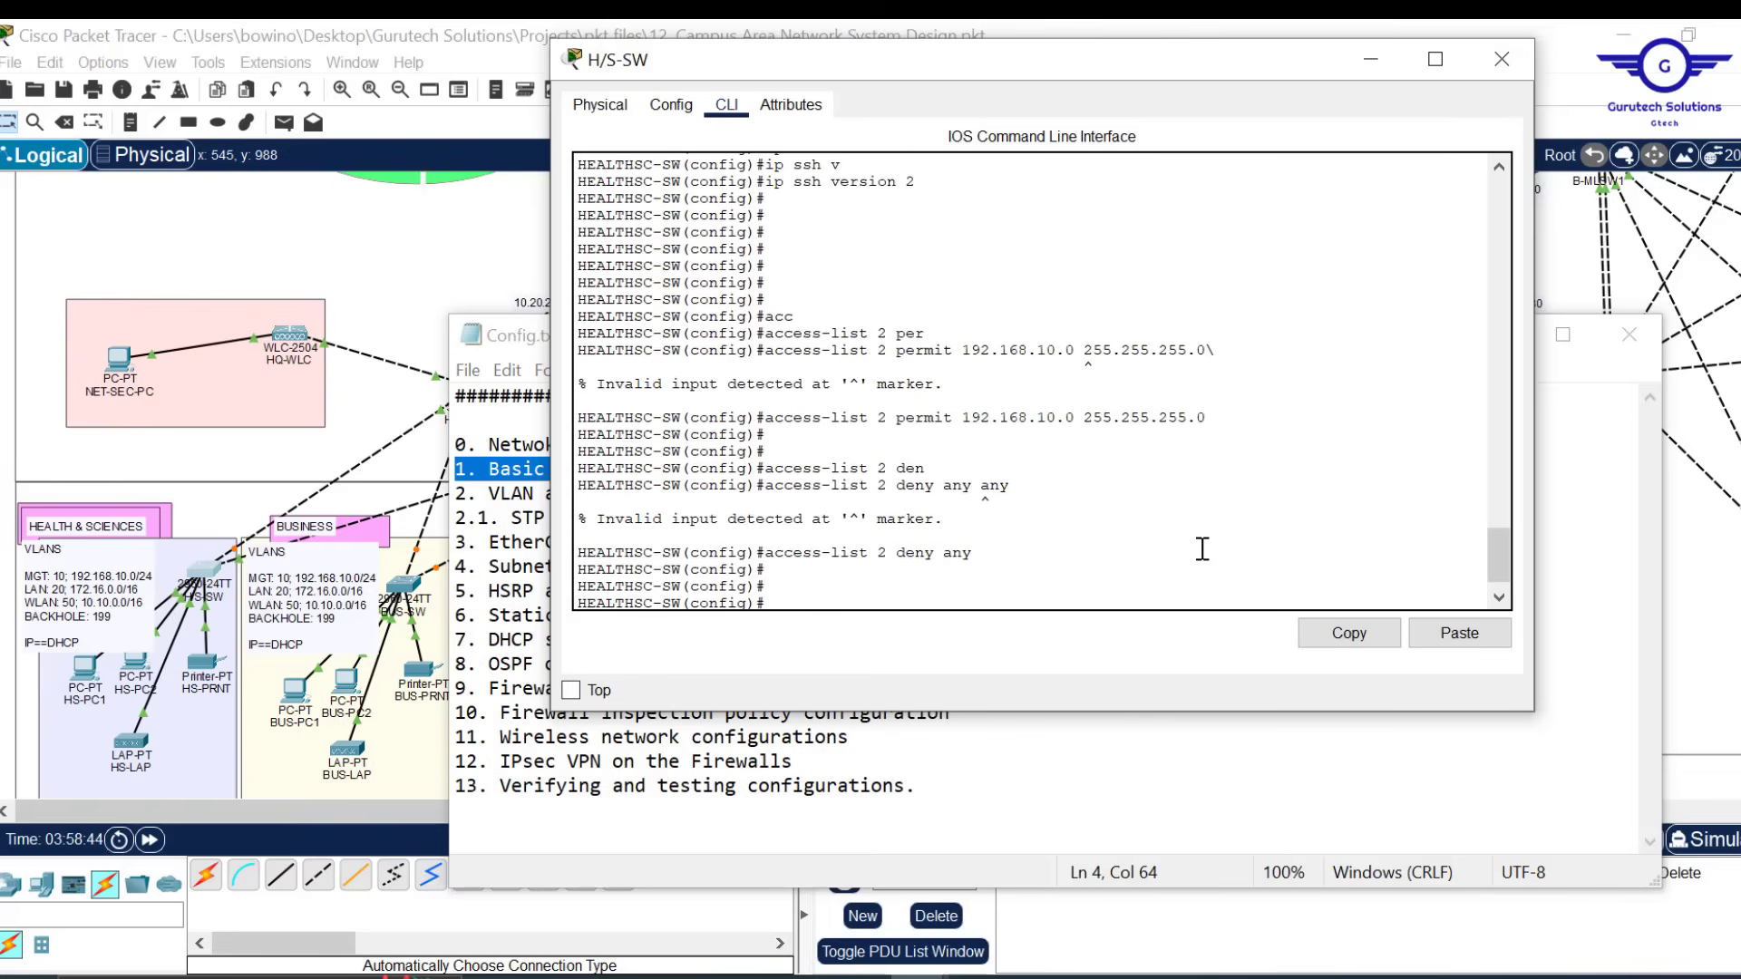
pyautogui.scroll(1, 1203, 548)
pyautogui.scroll(-1, 1203, 549)
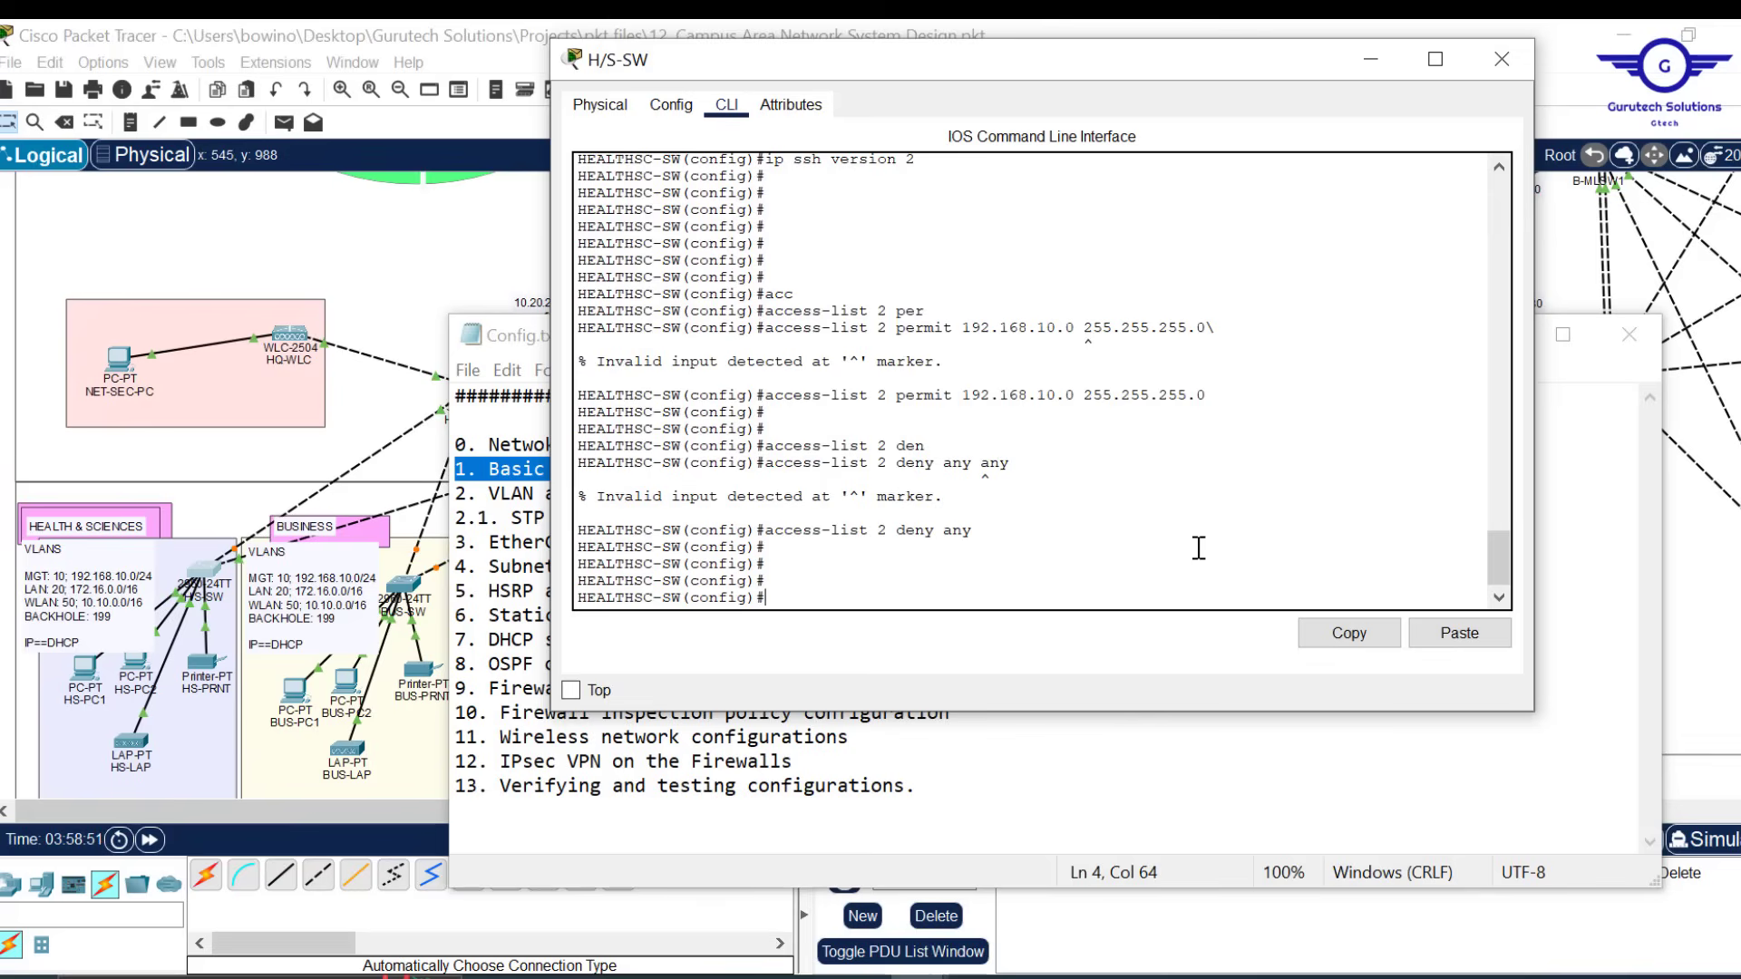
pyautogui.moveTo(946, 442); pyautogui.dragTo(765, 445)
# Enter 'line vty 0 15' and require local user accounts with 'login local'
pyautogui.click(859, 534)
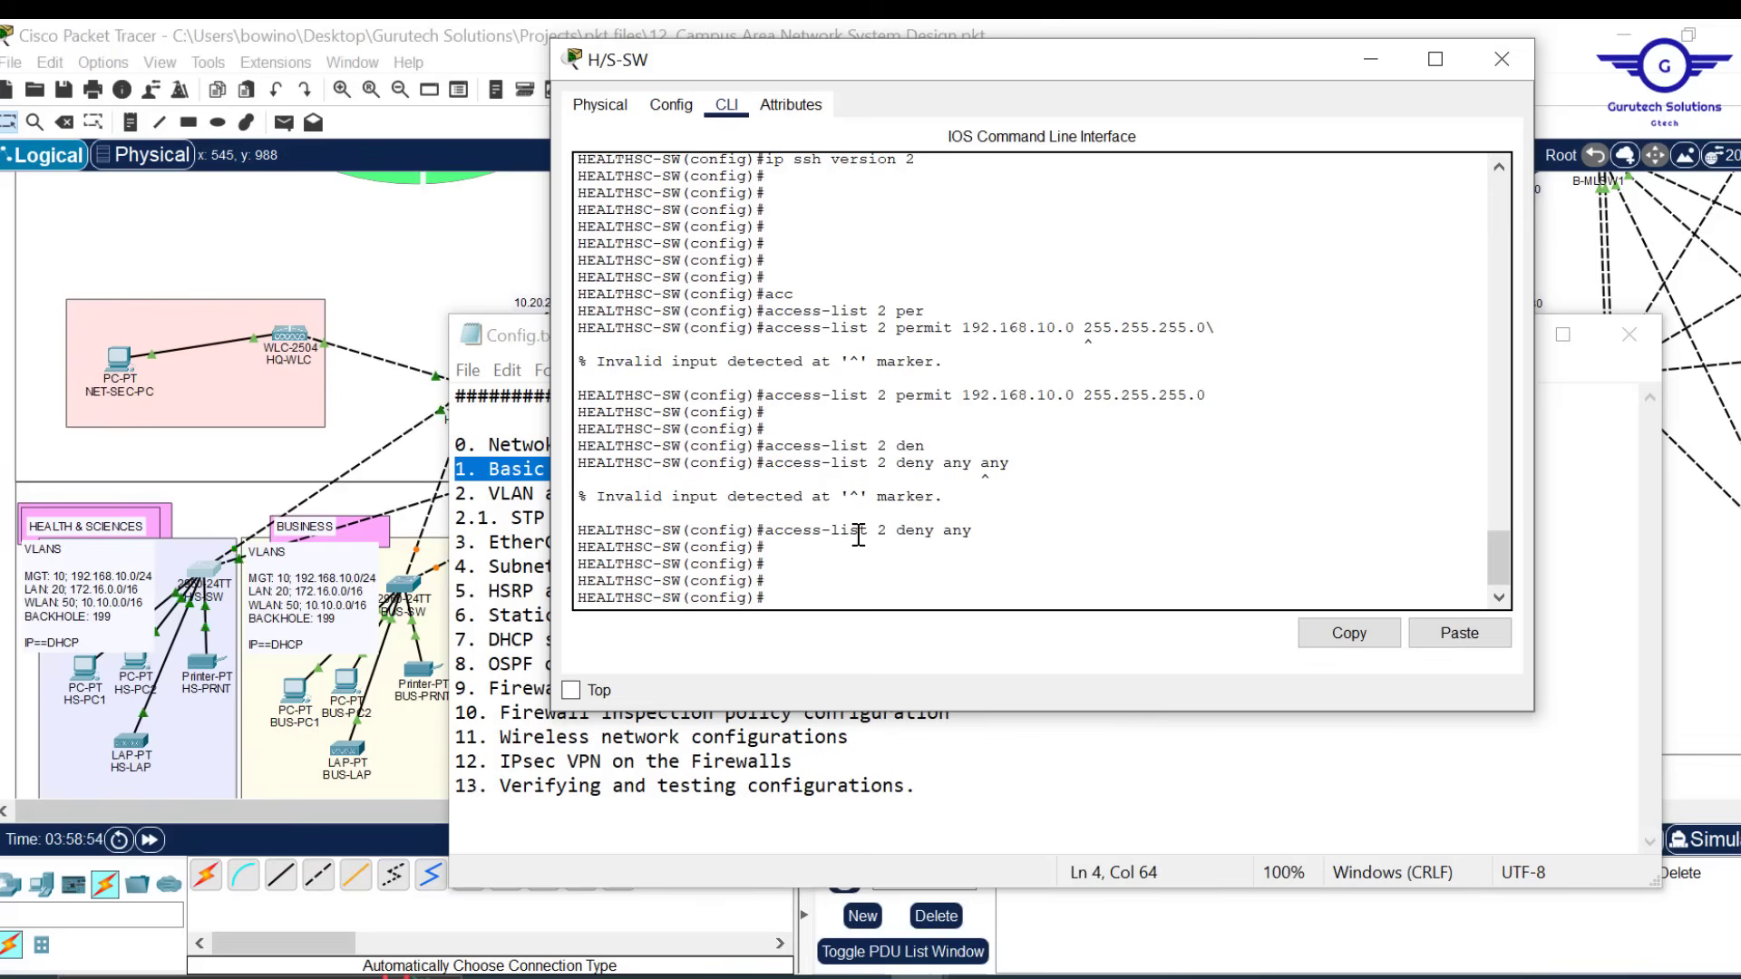
pyautogui.write('line vy')
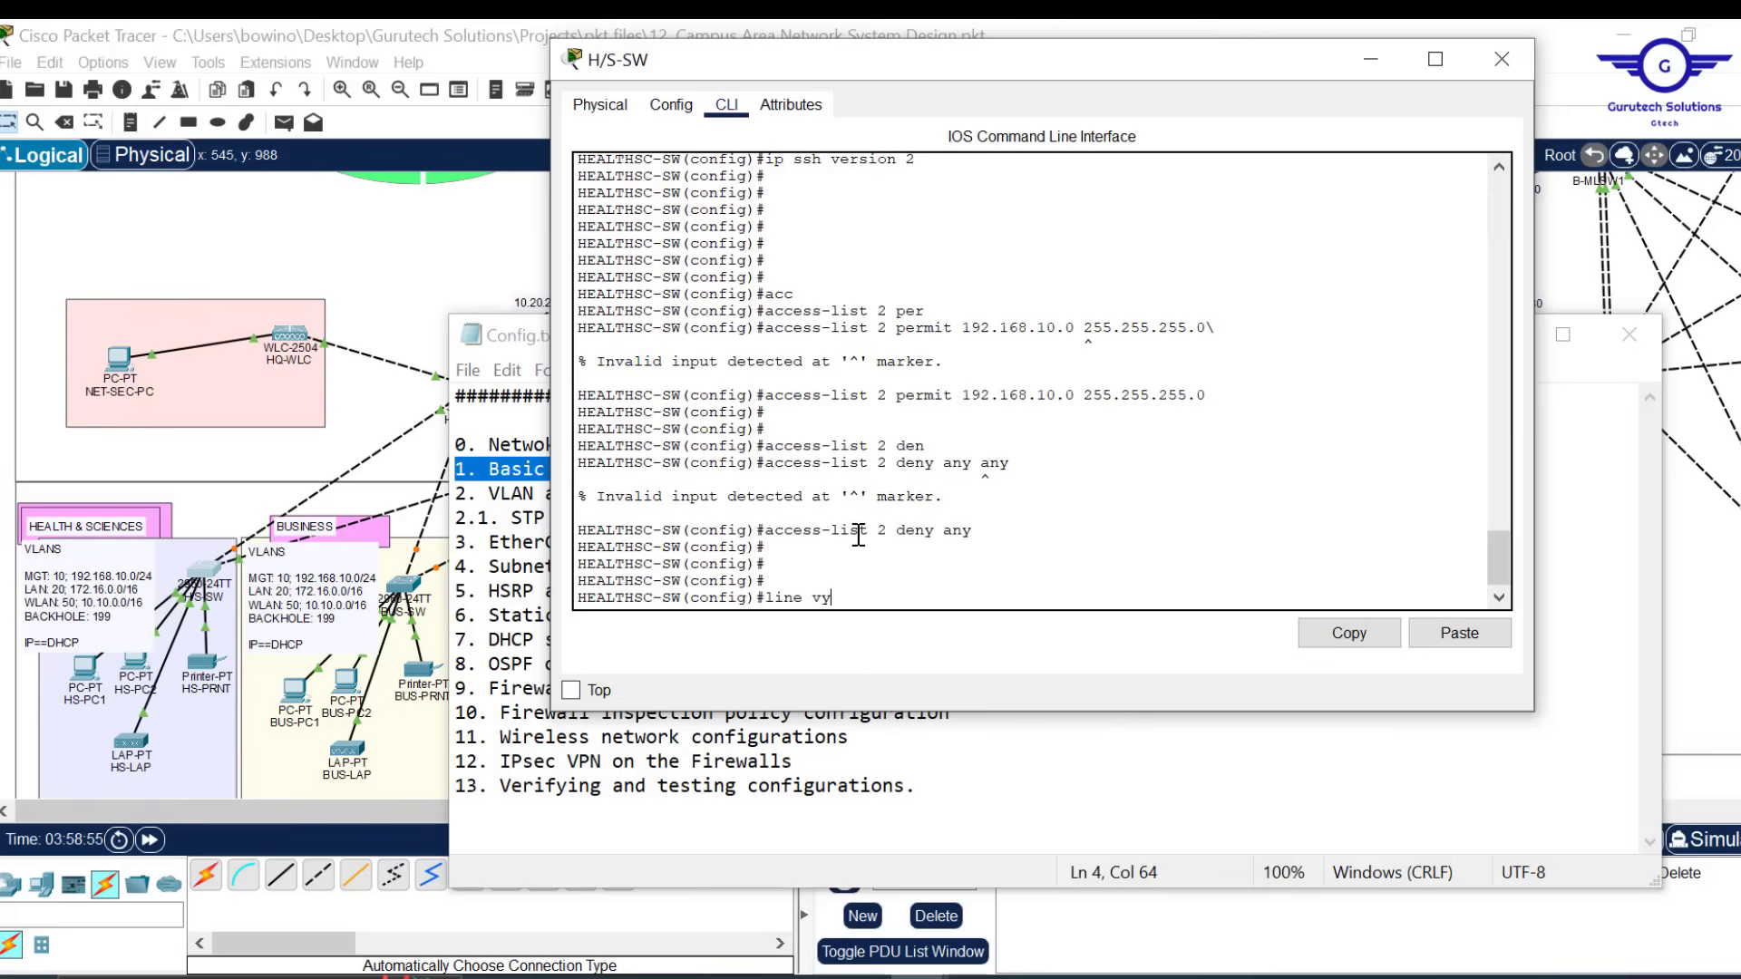
pyautogui.press('BackSpace')
pyautogui.write('ty 0 15')
pyautogui.press('Return')
pyautogui.press('Return')
pyautogui.press('Return')
pyautogui.press('Return')
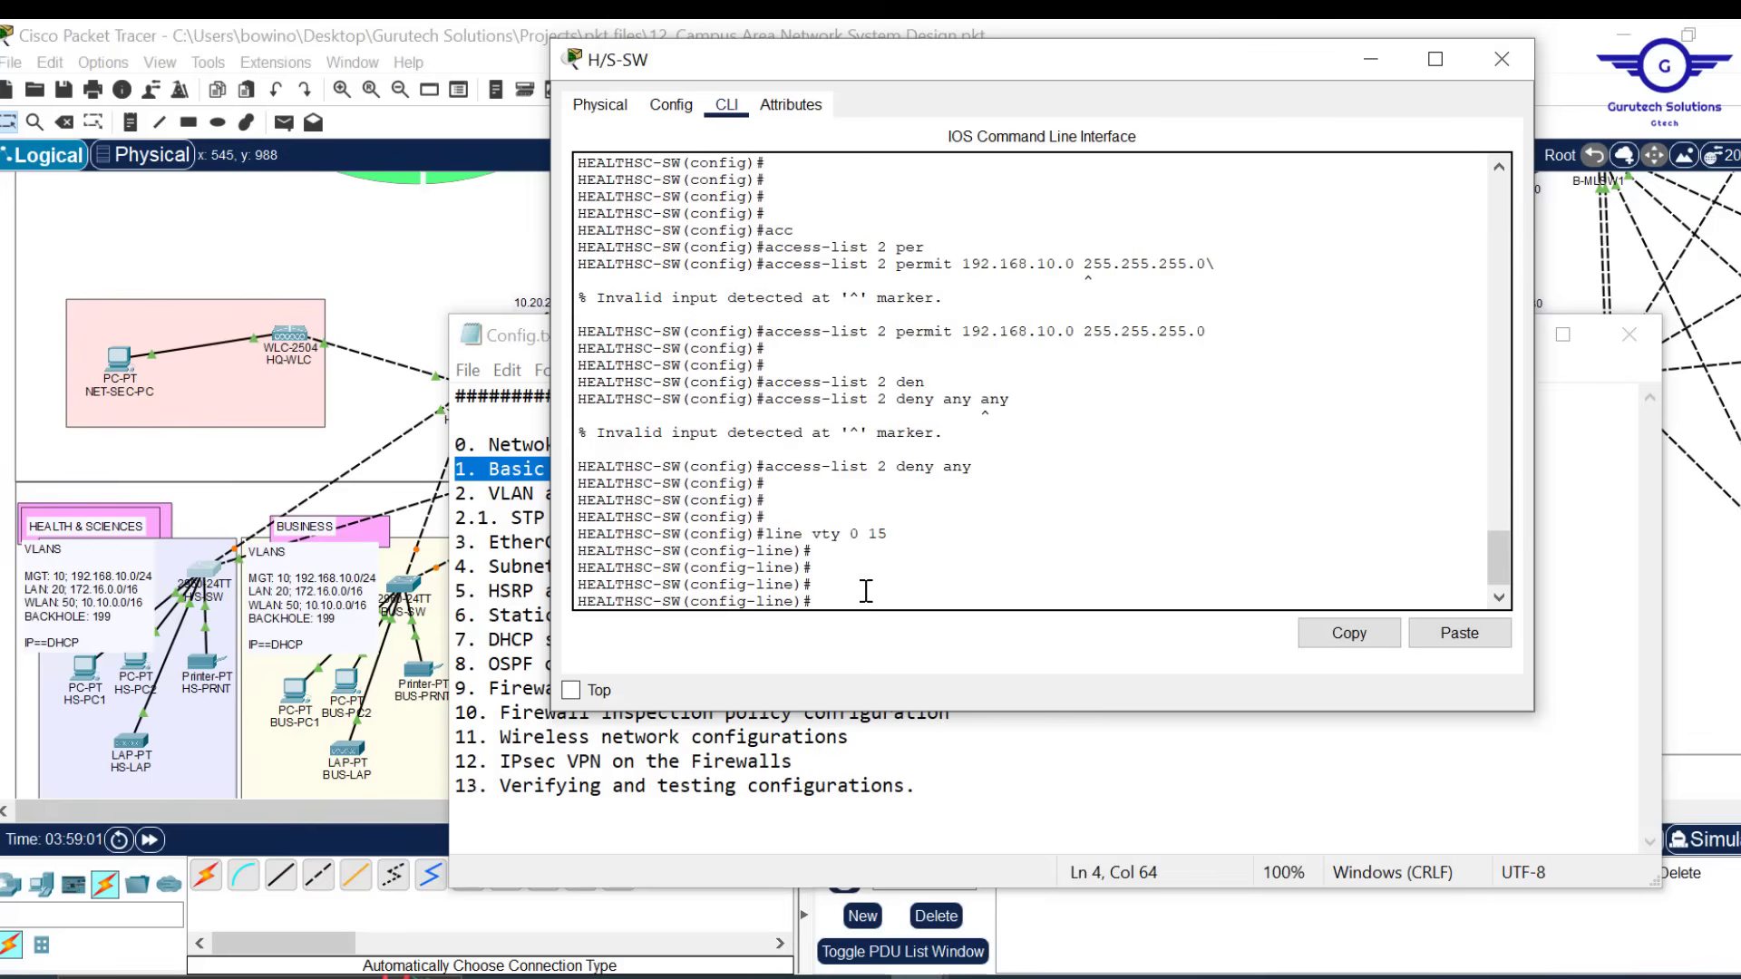
pyautogui.write('log')
pyautogui.press('Tab')
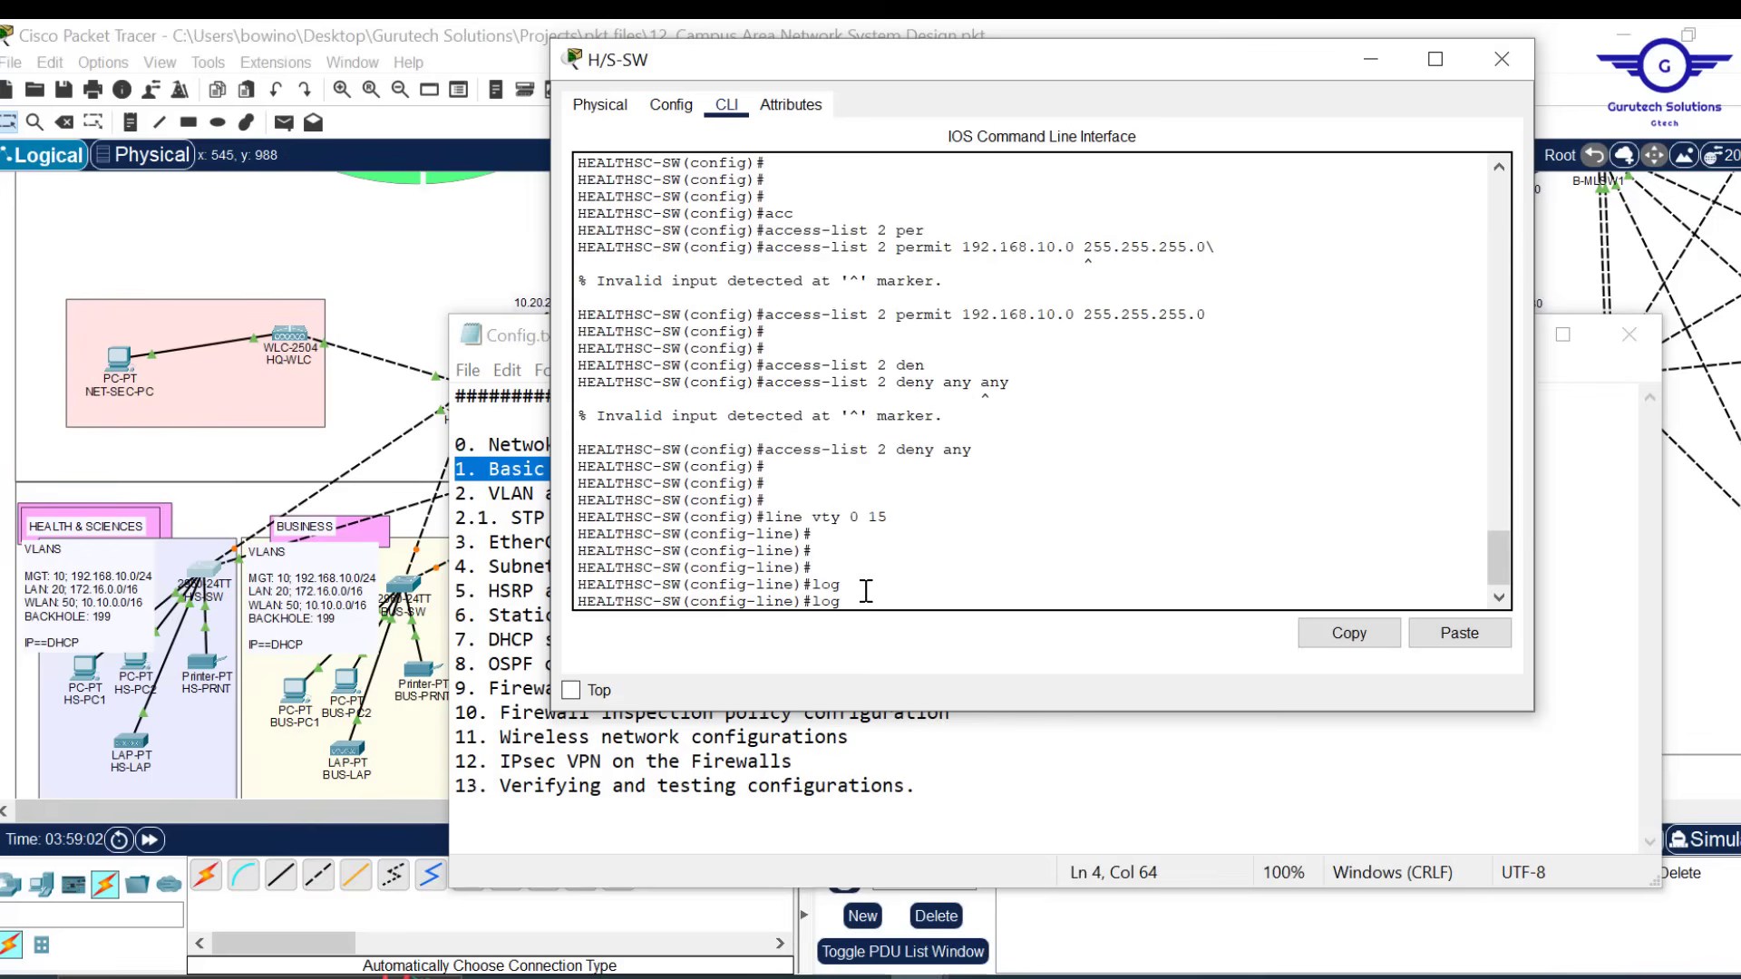
pyautogui.write('i')
pyautogui.press('Tab')
pyautogui.write('loc')
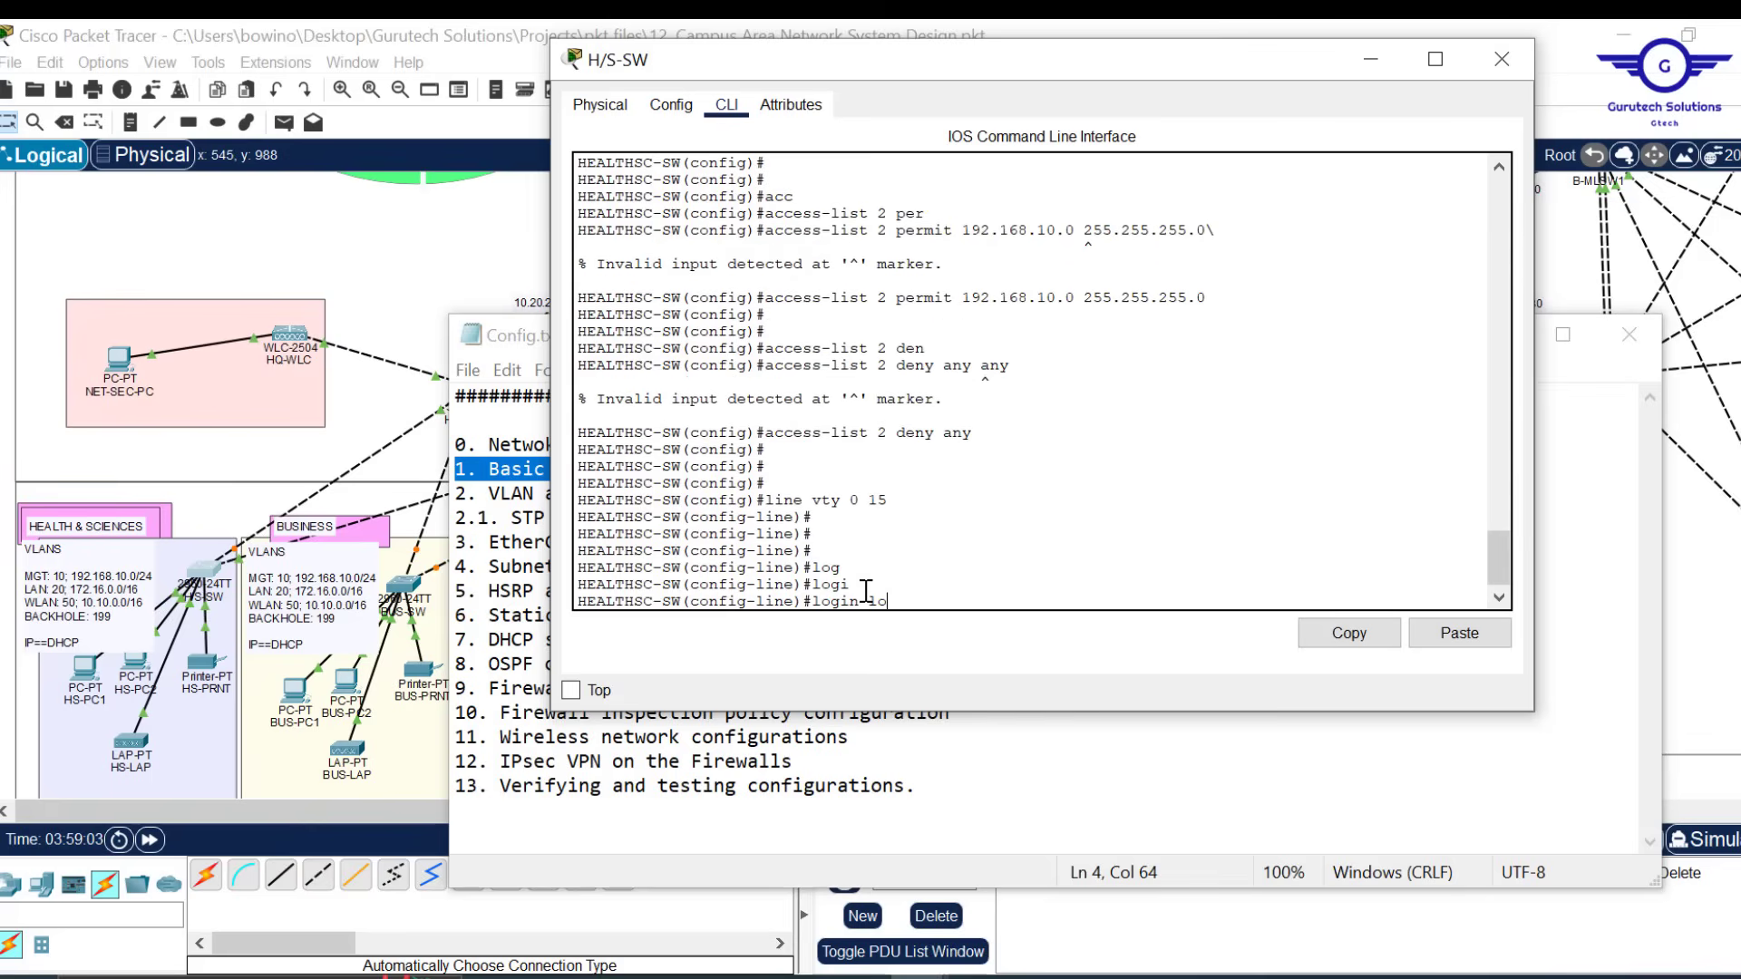
pyautogui.press('Tab')
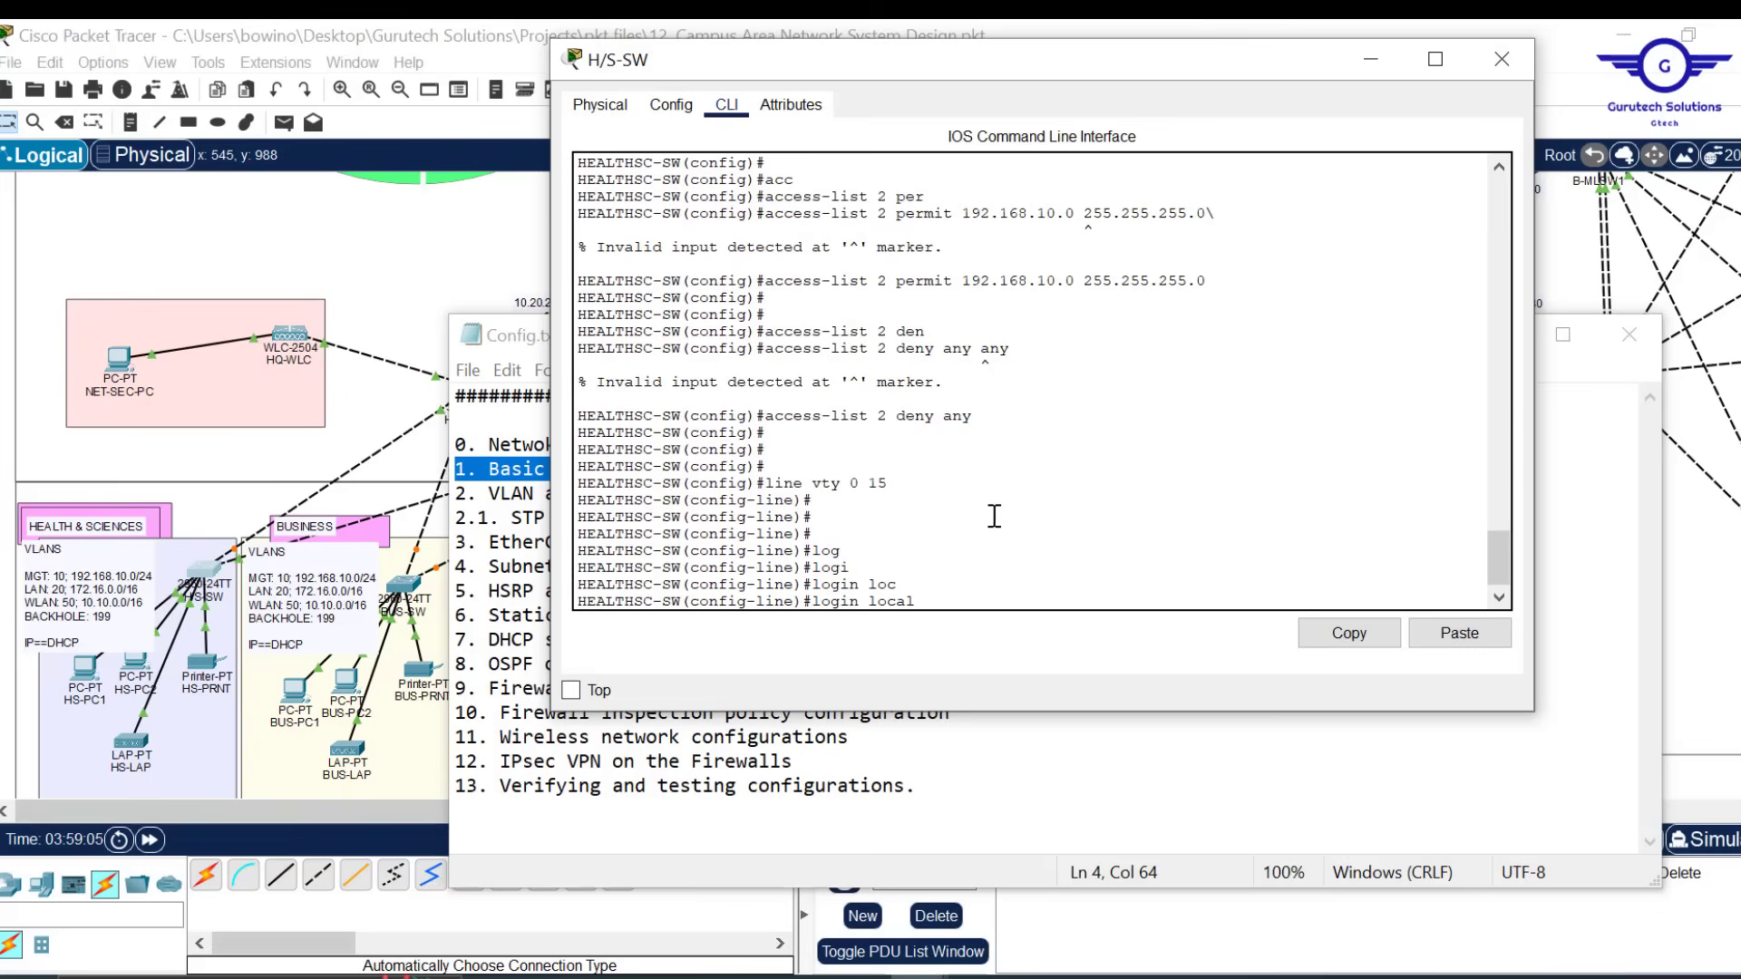
pyautogui.scroll(5, 1025, 456)
pyautogui.scroll(6, 1024, 458)
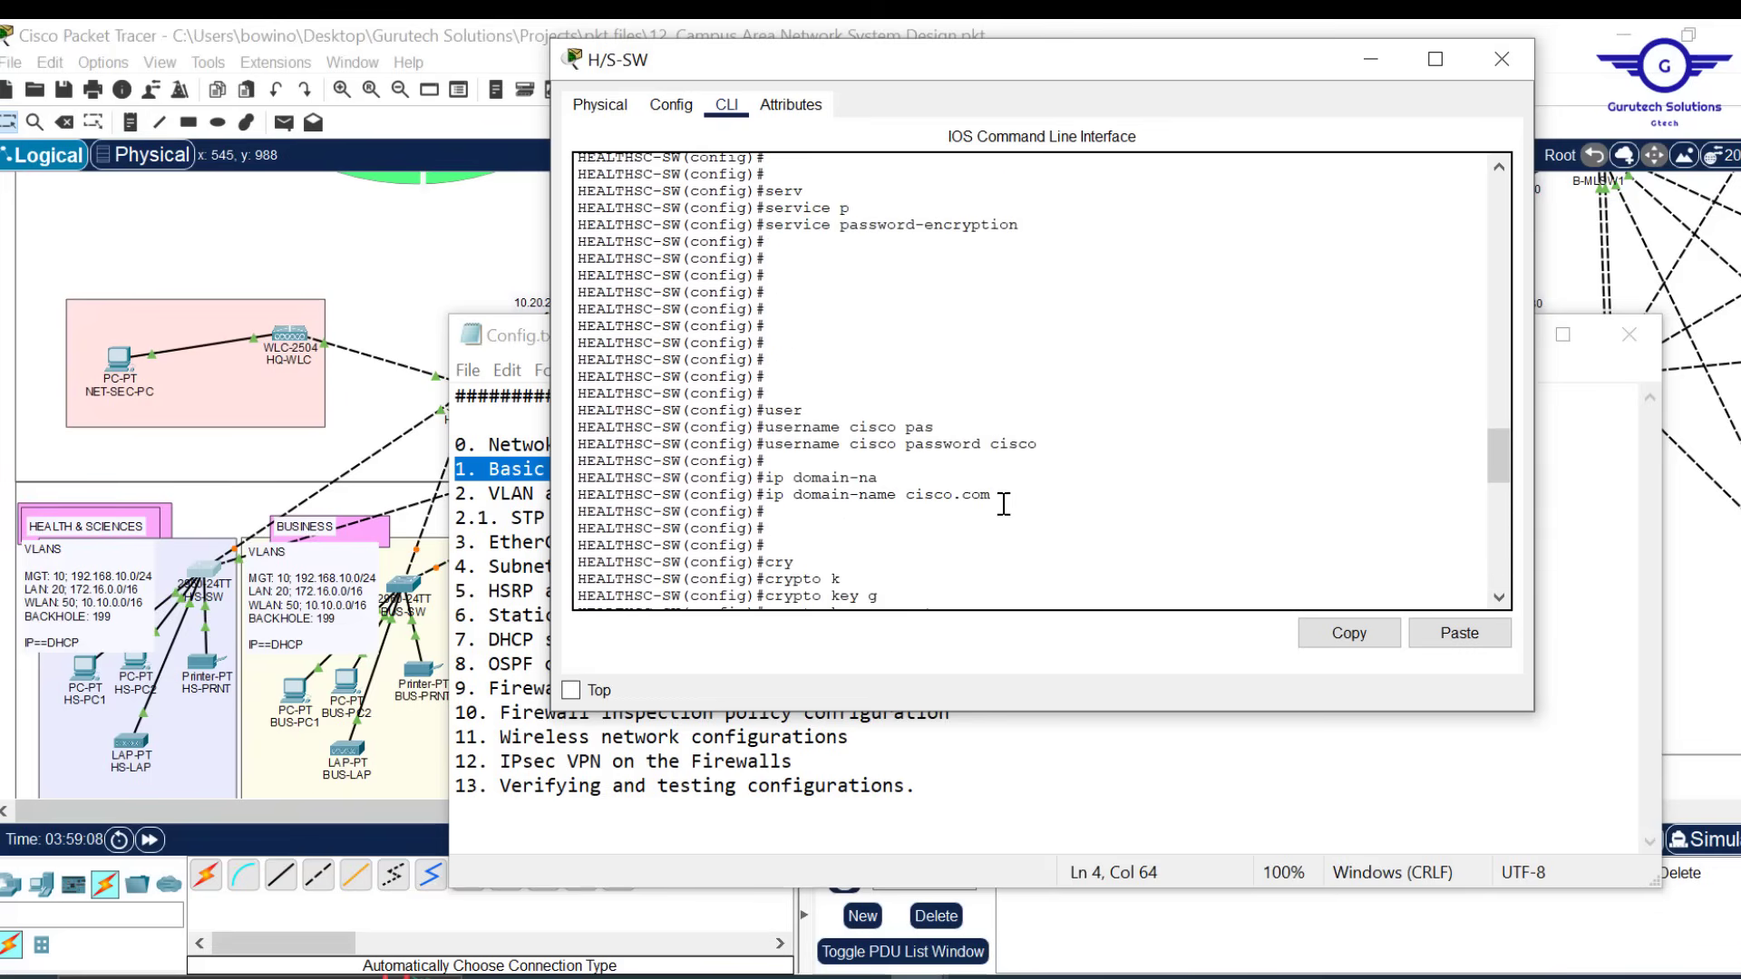
pyautogui.moveTo(1039, 444); pyautogui.dragTo(766, 446)
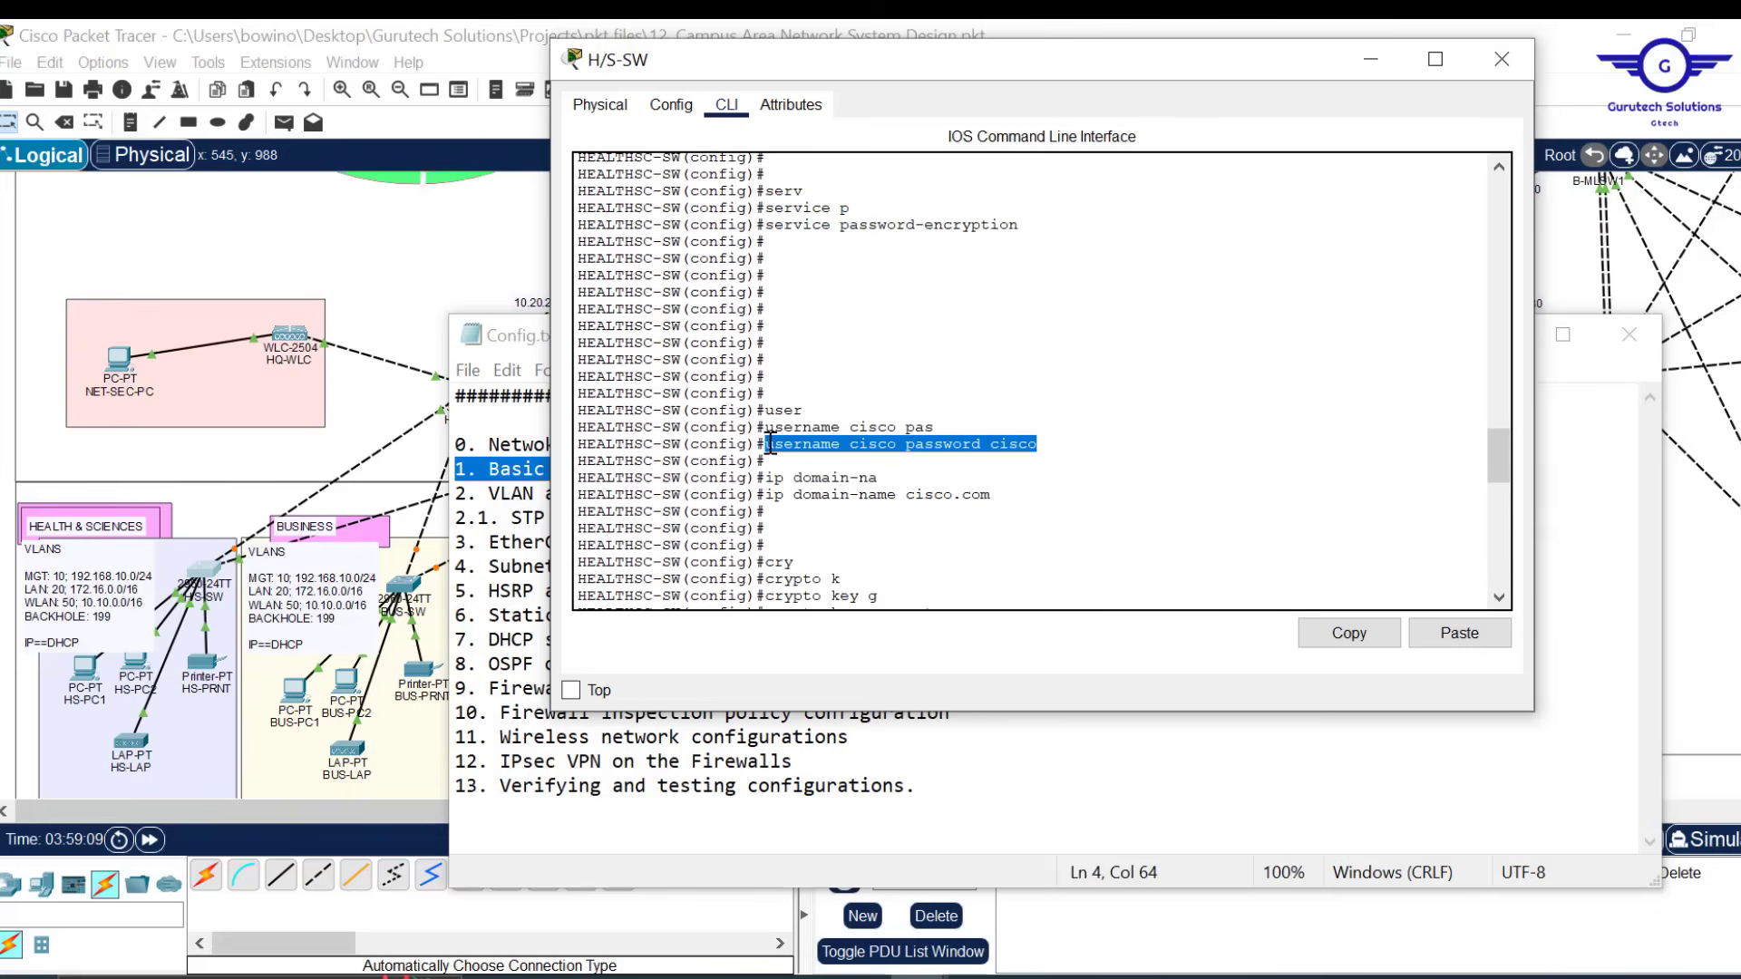
pyautogui.scroll(-15, 945, 515)
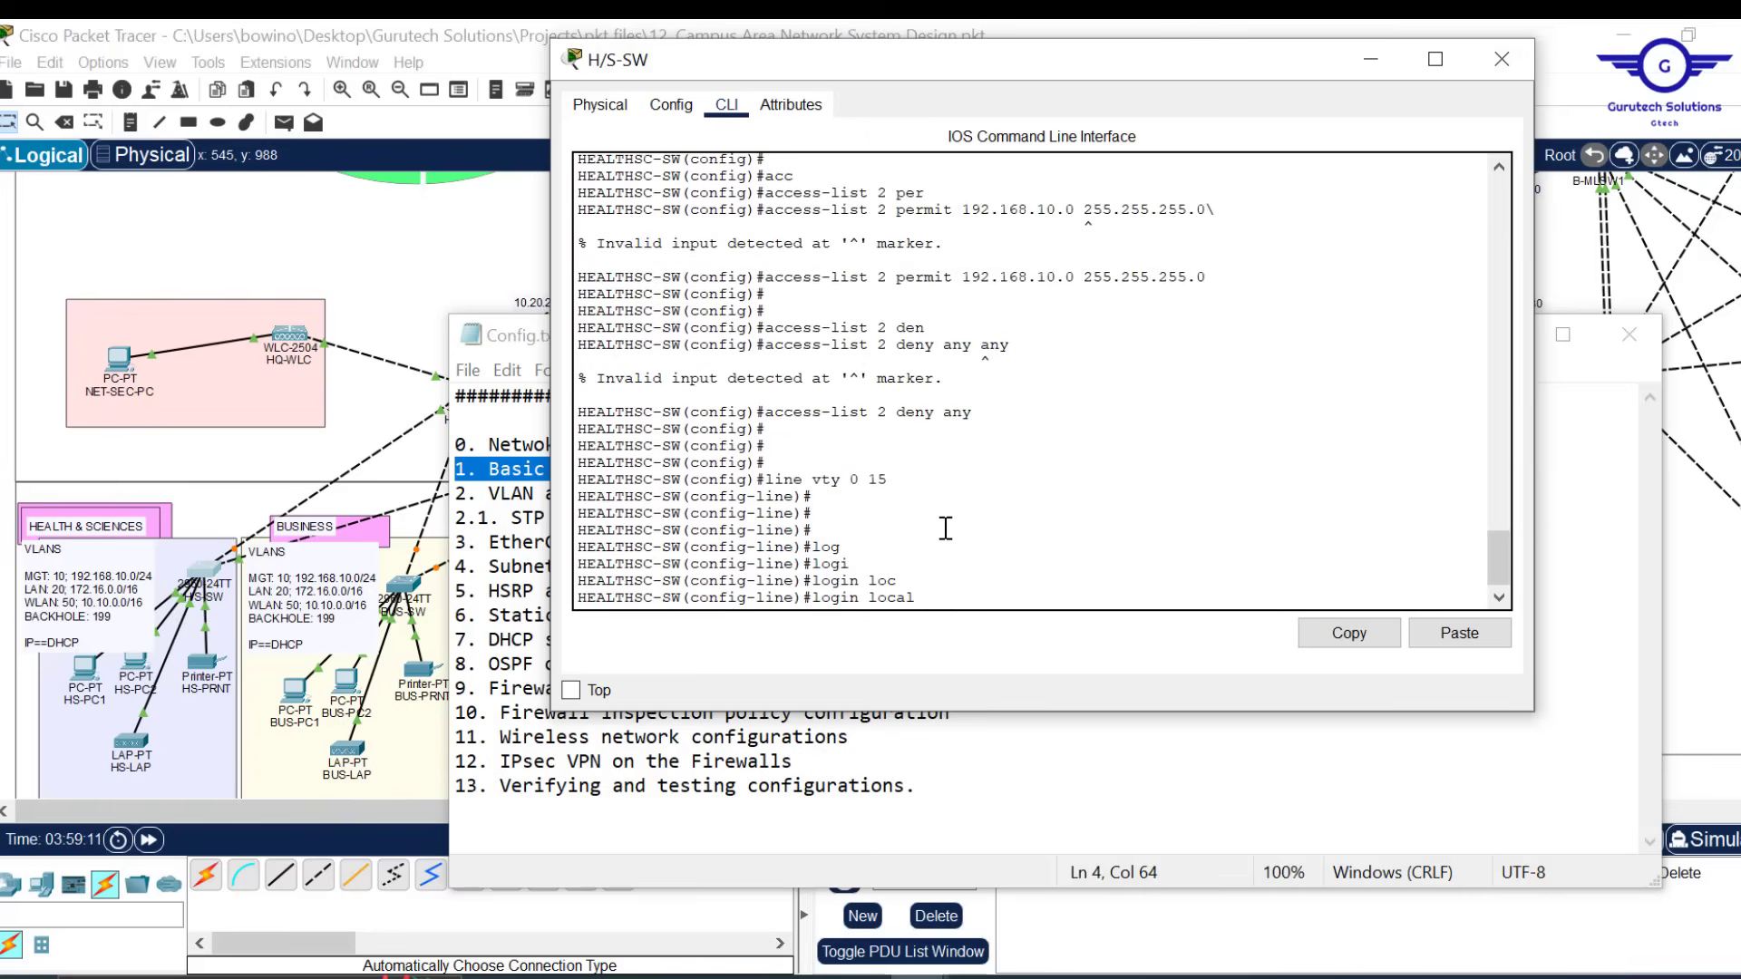
pyautogui.press('Return')
pyautogui.press('Return')
pyautogui.press('Return')
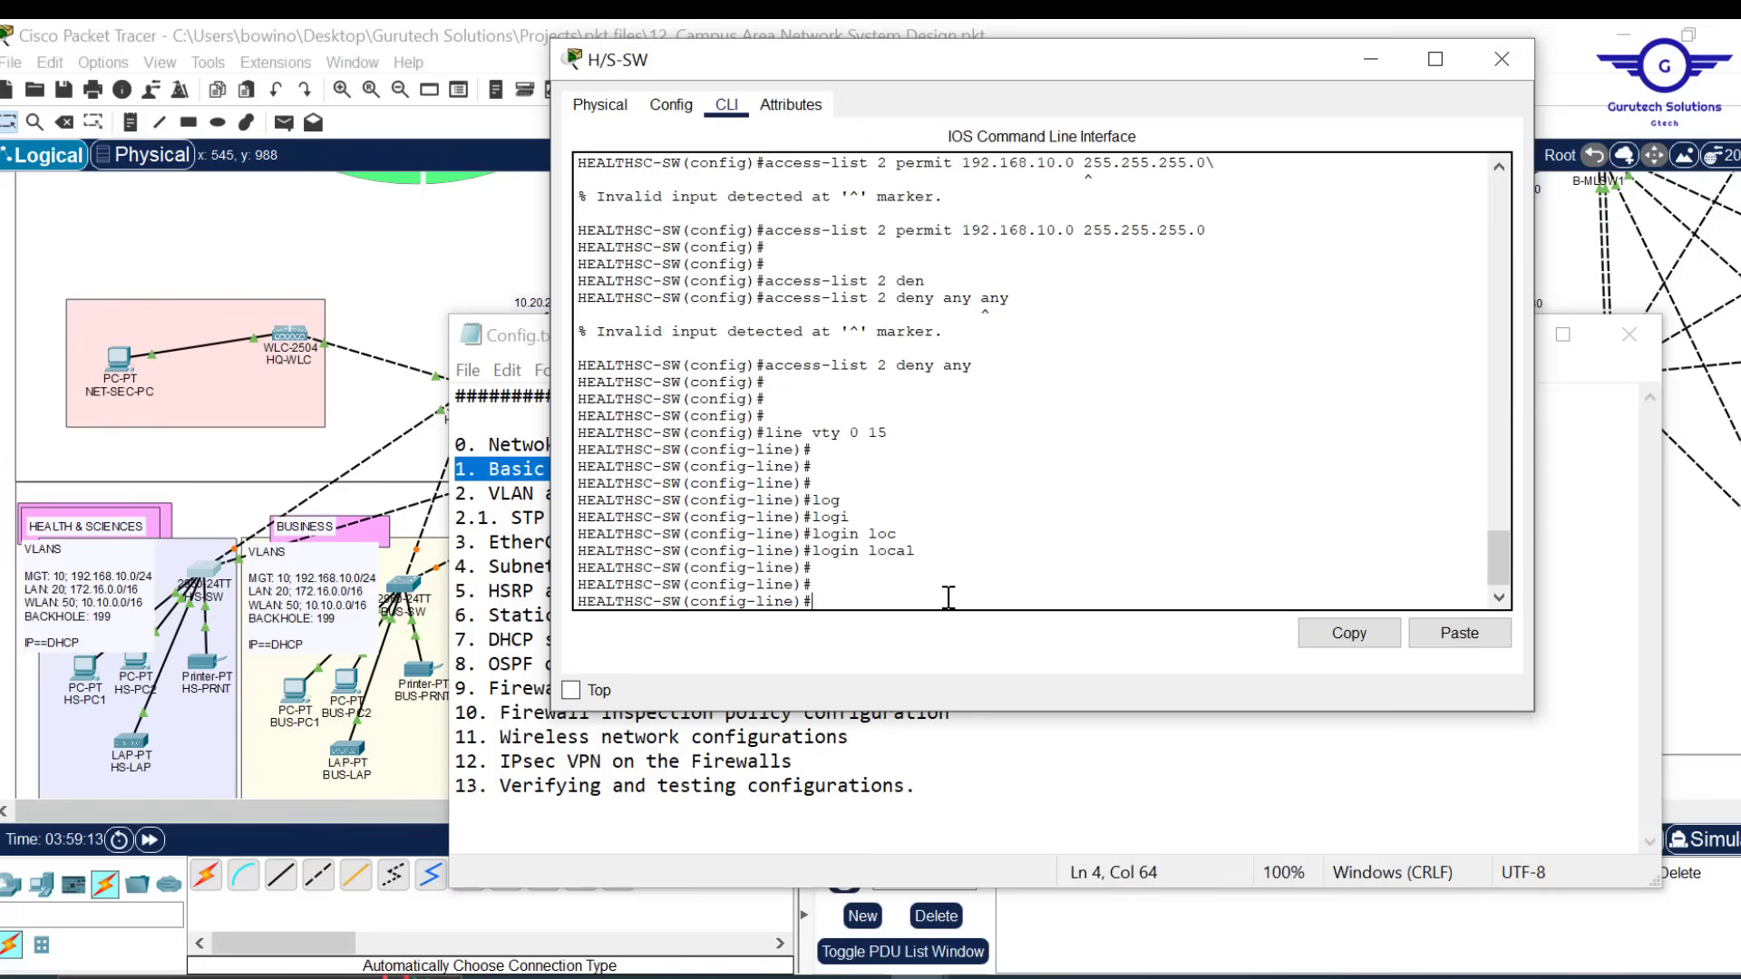
# Allow only SSH on the VTY lines with 'transport input ssh'
pyautogui.write('tran')
pyautogui.press('Tab')
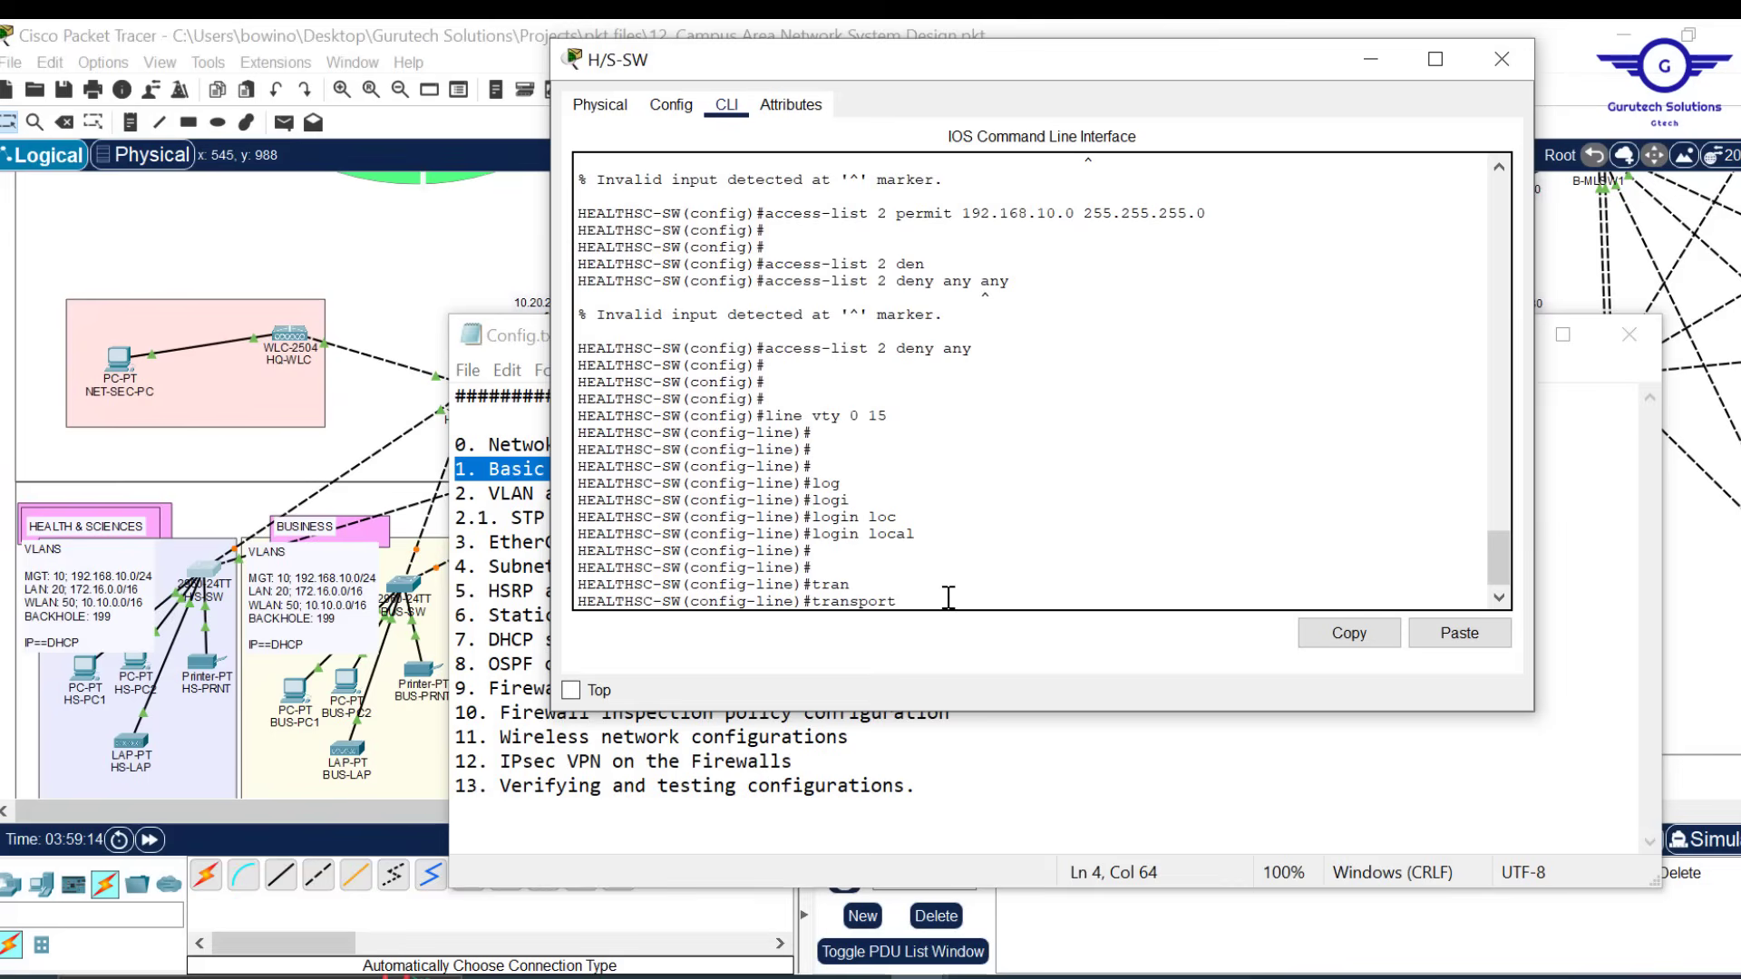
pyautogui.write('in')
pyautogui.press('Tab')
pyautogui.write('s')
pyautogui.press('Tab')
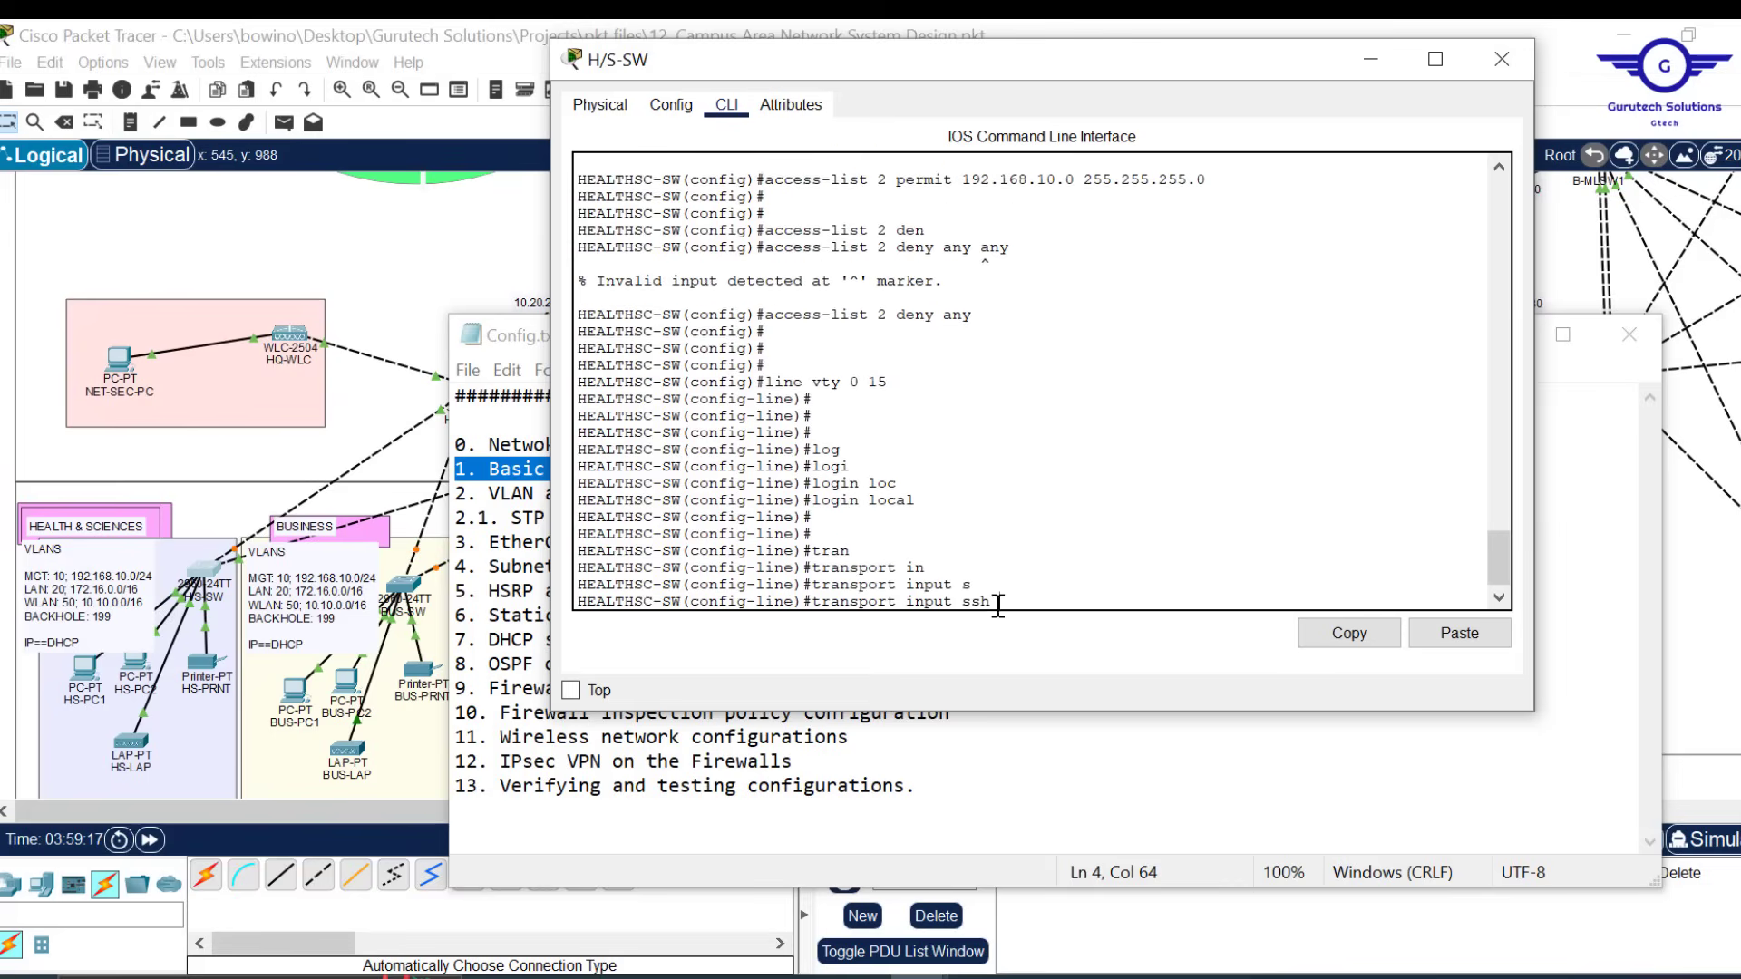
pyautogui.moveTo(999, 601); pyautogui.dragTo(812, 600)
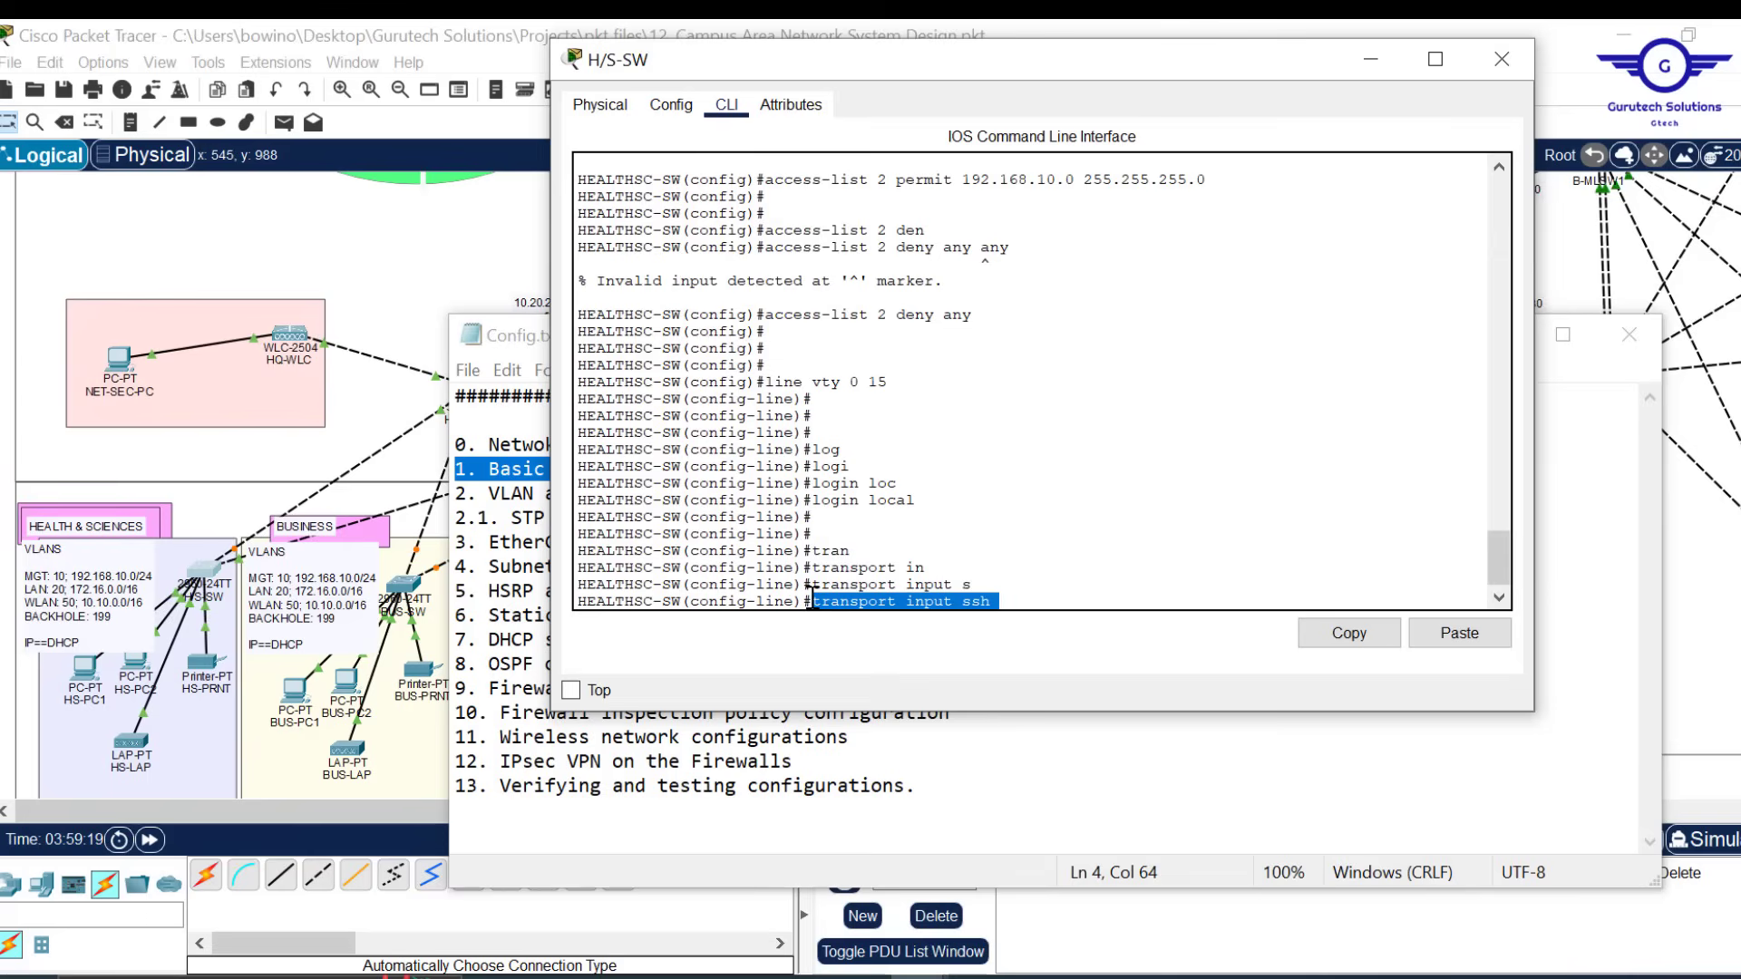
pyautogui.press('Return')
pyautogui.press('Return')
pyautogui.press('Return')
pyautogui.press('Return')
pyautogui.press('Return')
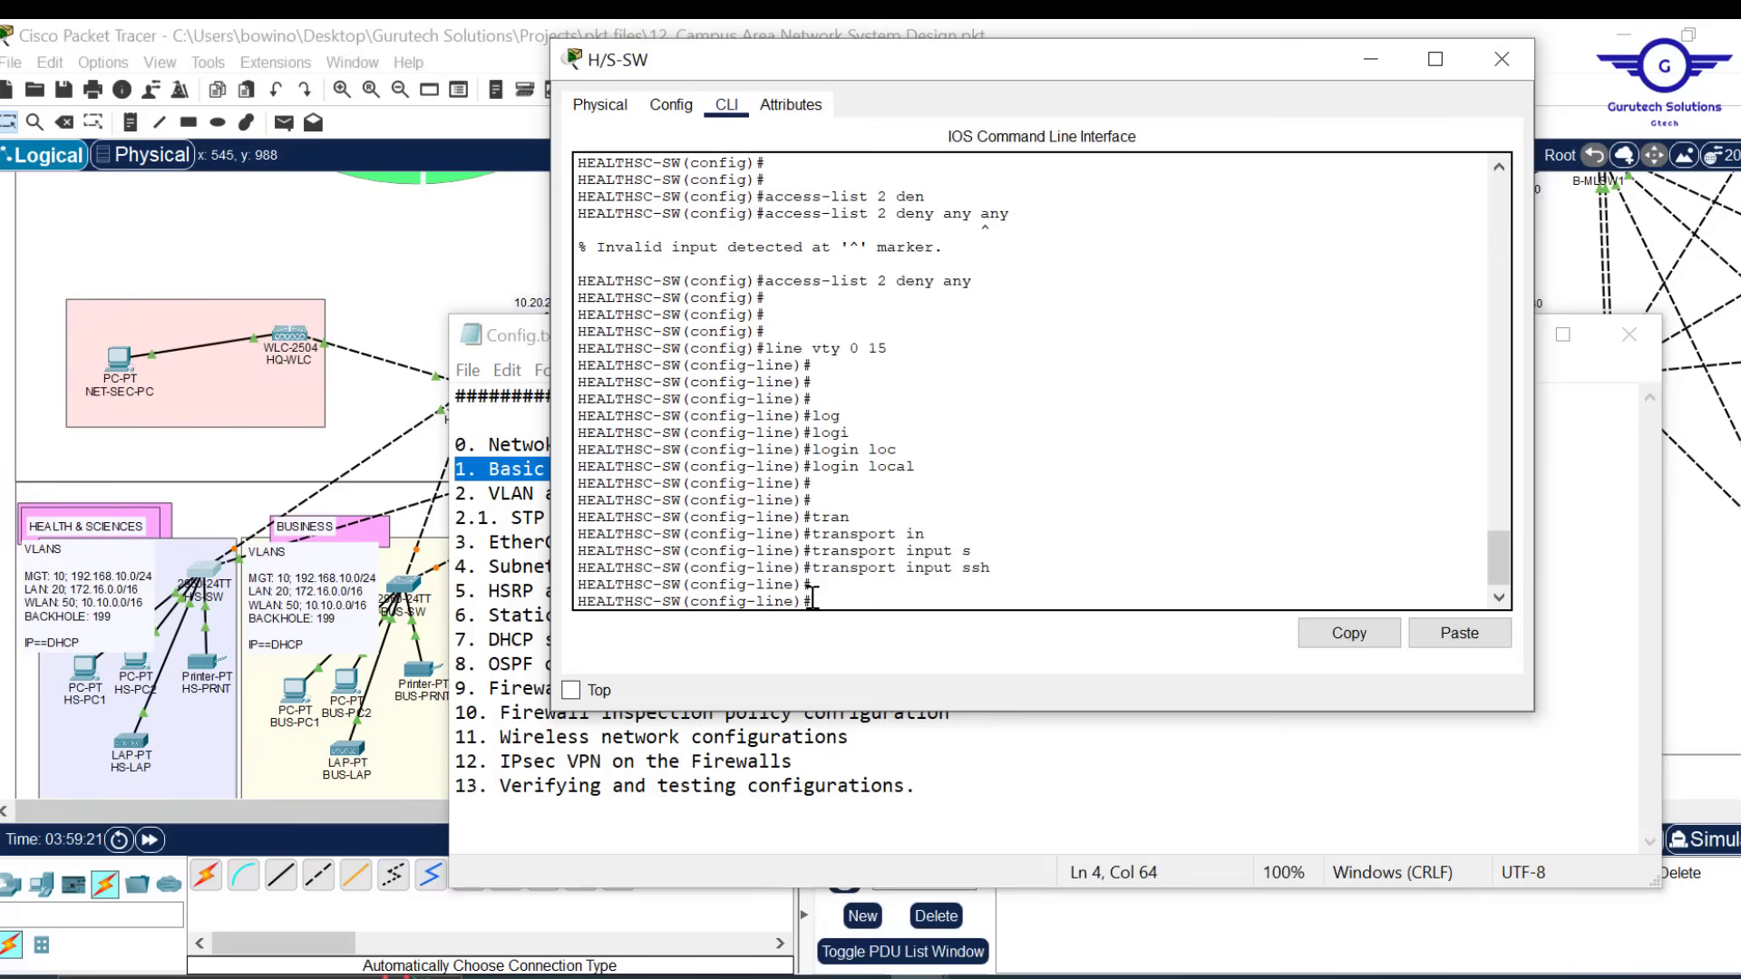
pyautogui.scroll(3, 981, 495)
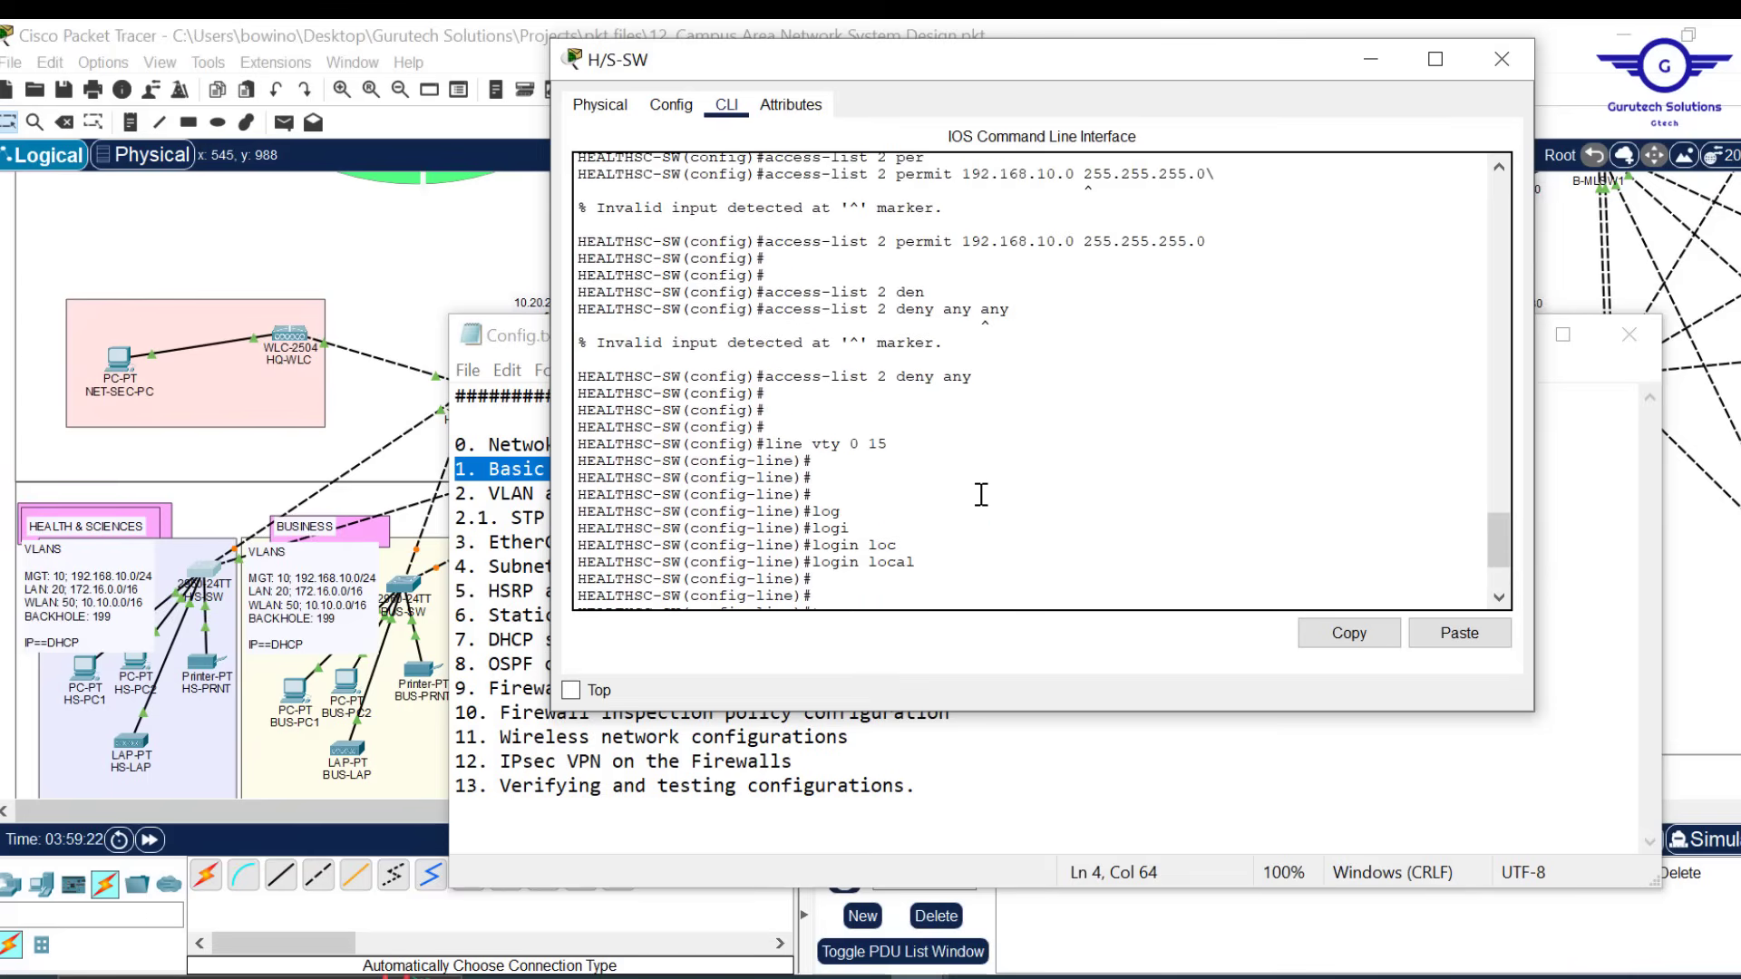
# Apply 'access-class 2 in' to VTY lines 0 15, after reviewing the access-list 2 entries
pyautogui.moveTo(766, 293); pyautogui.dragTo(887, 291)
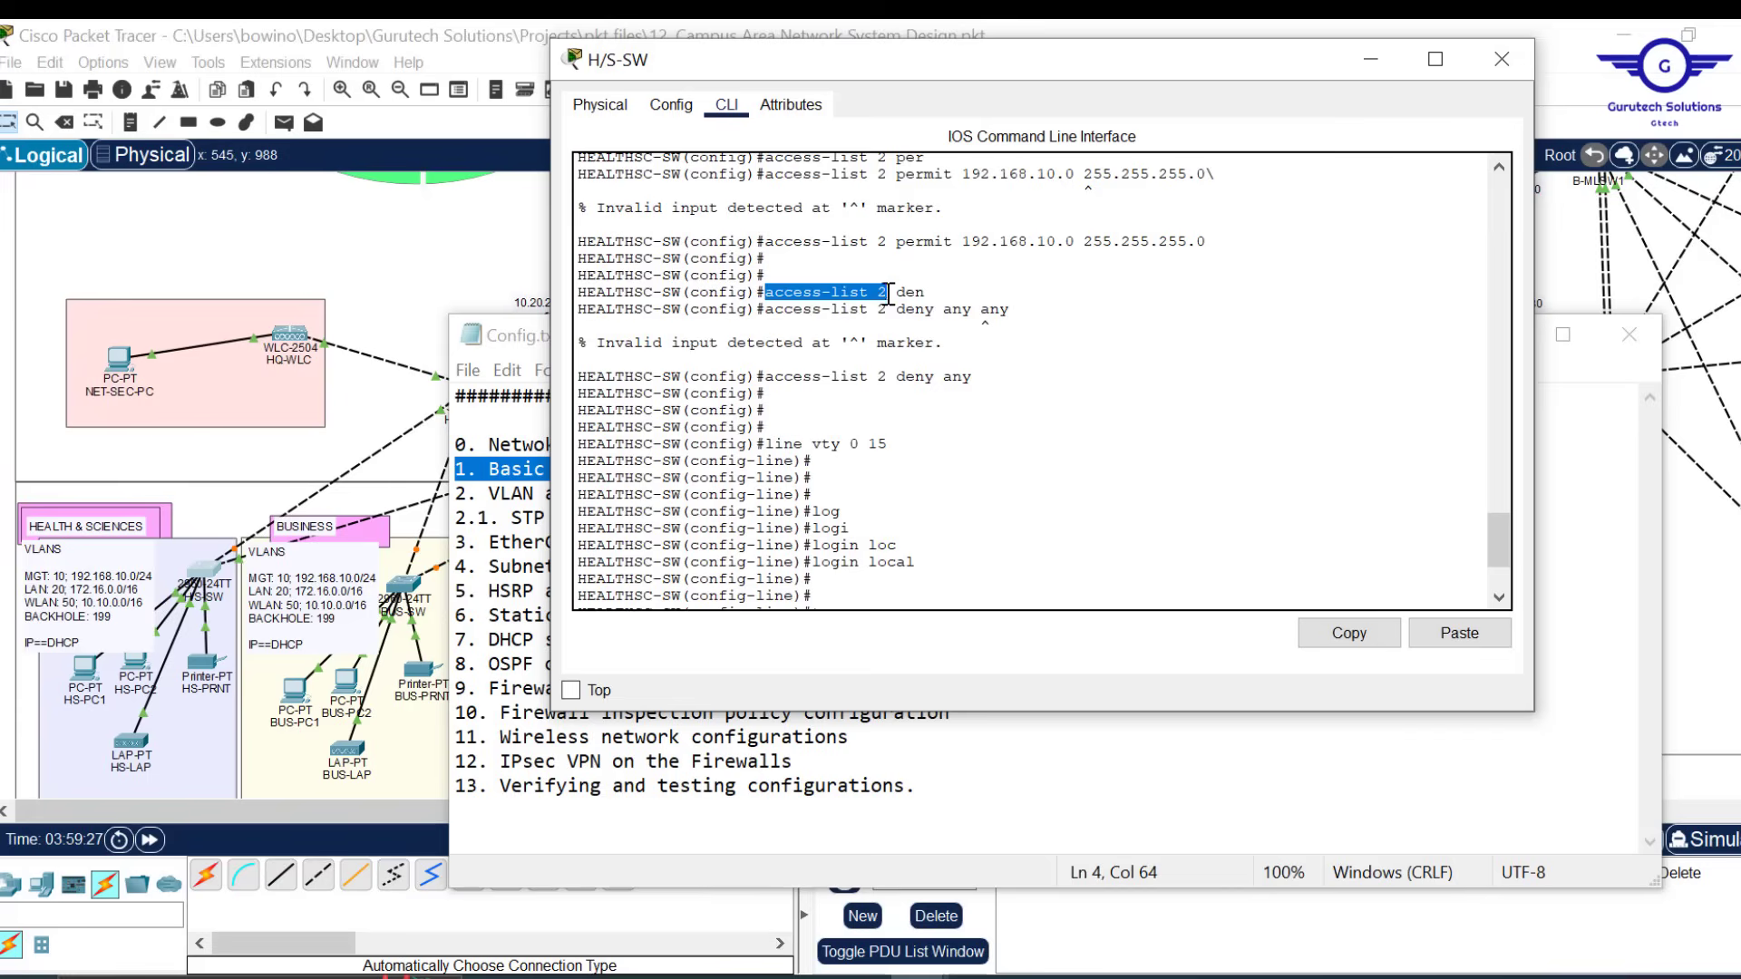
pyautogui.moveTo(770, 243); pyautogui.dragTo(1209, 242)
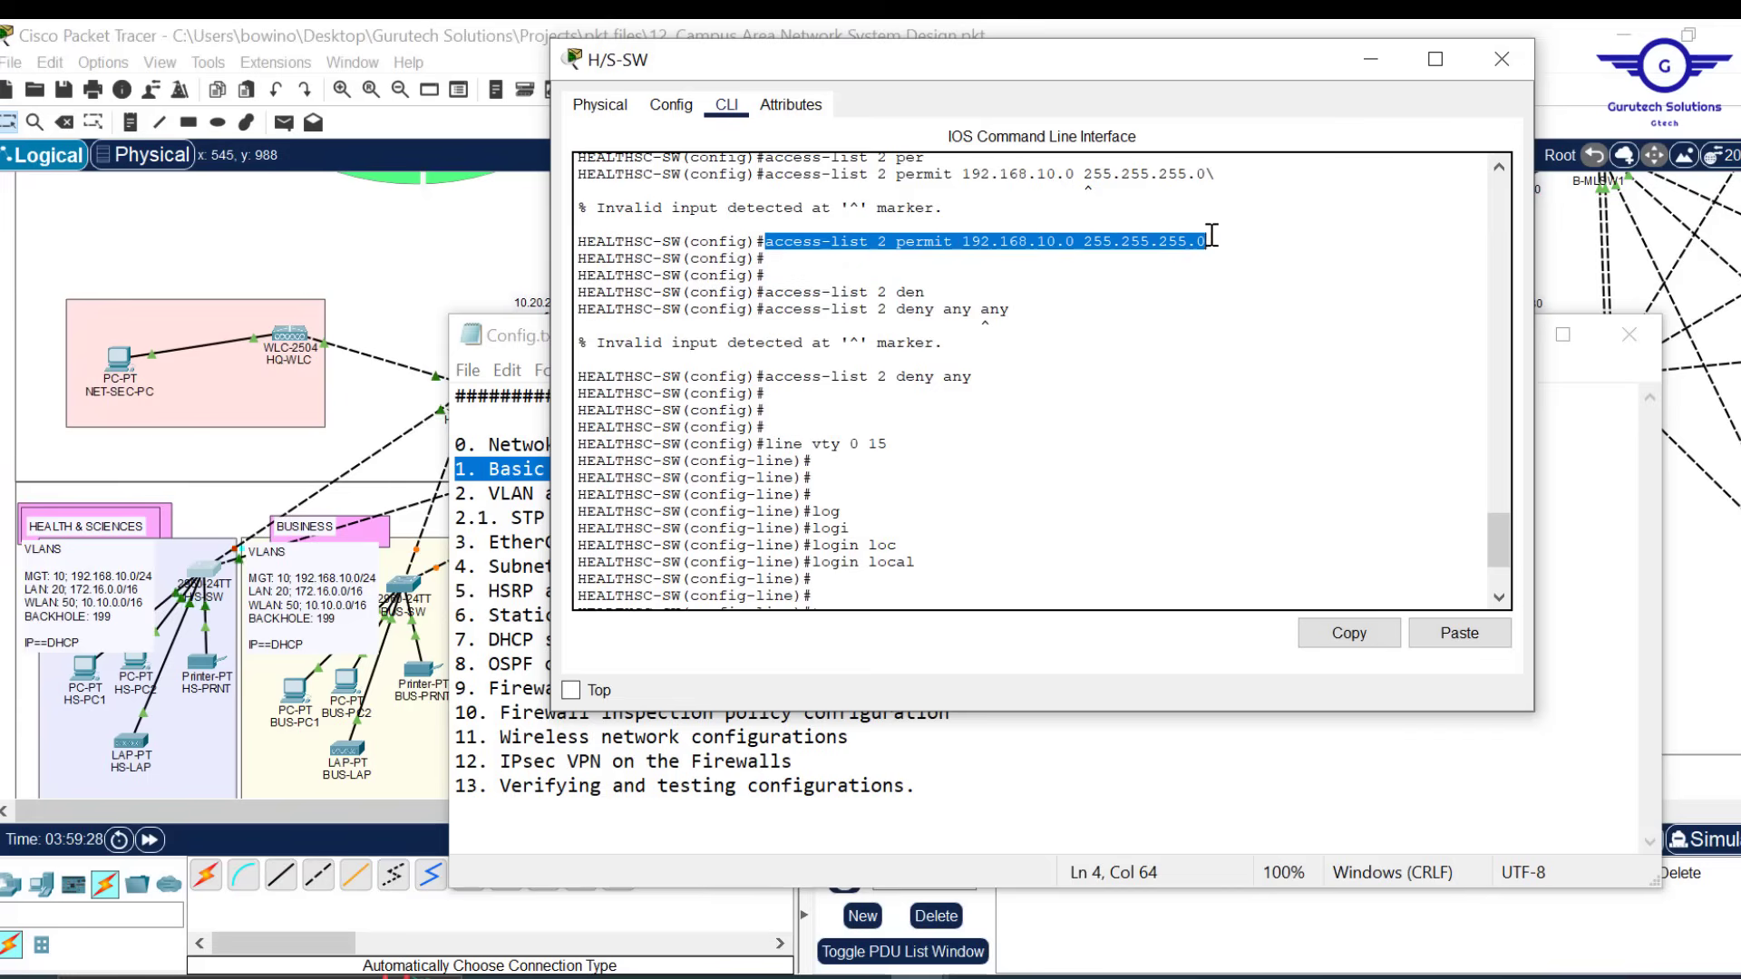
pyautogui.moveTo(766, 377); pyautogui.dragTo(969, 376)
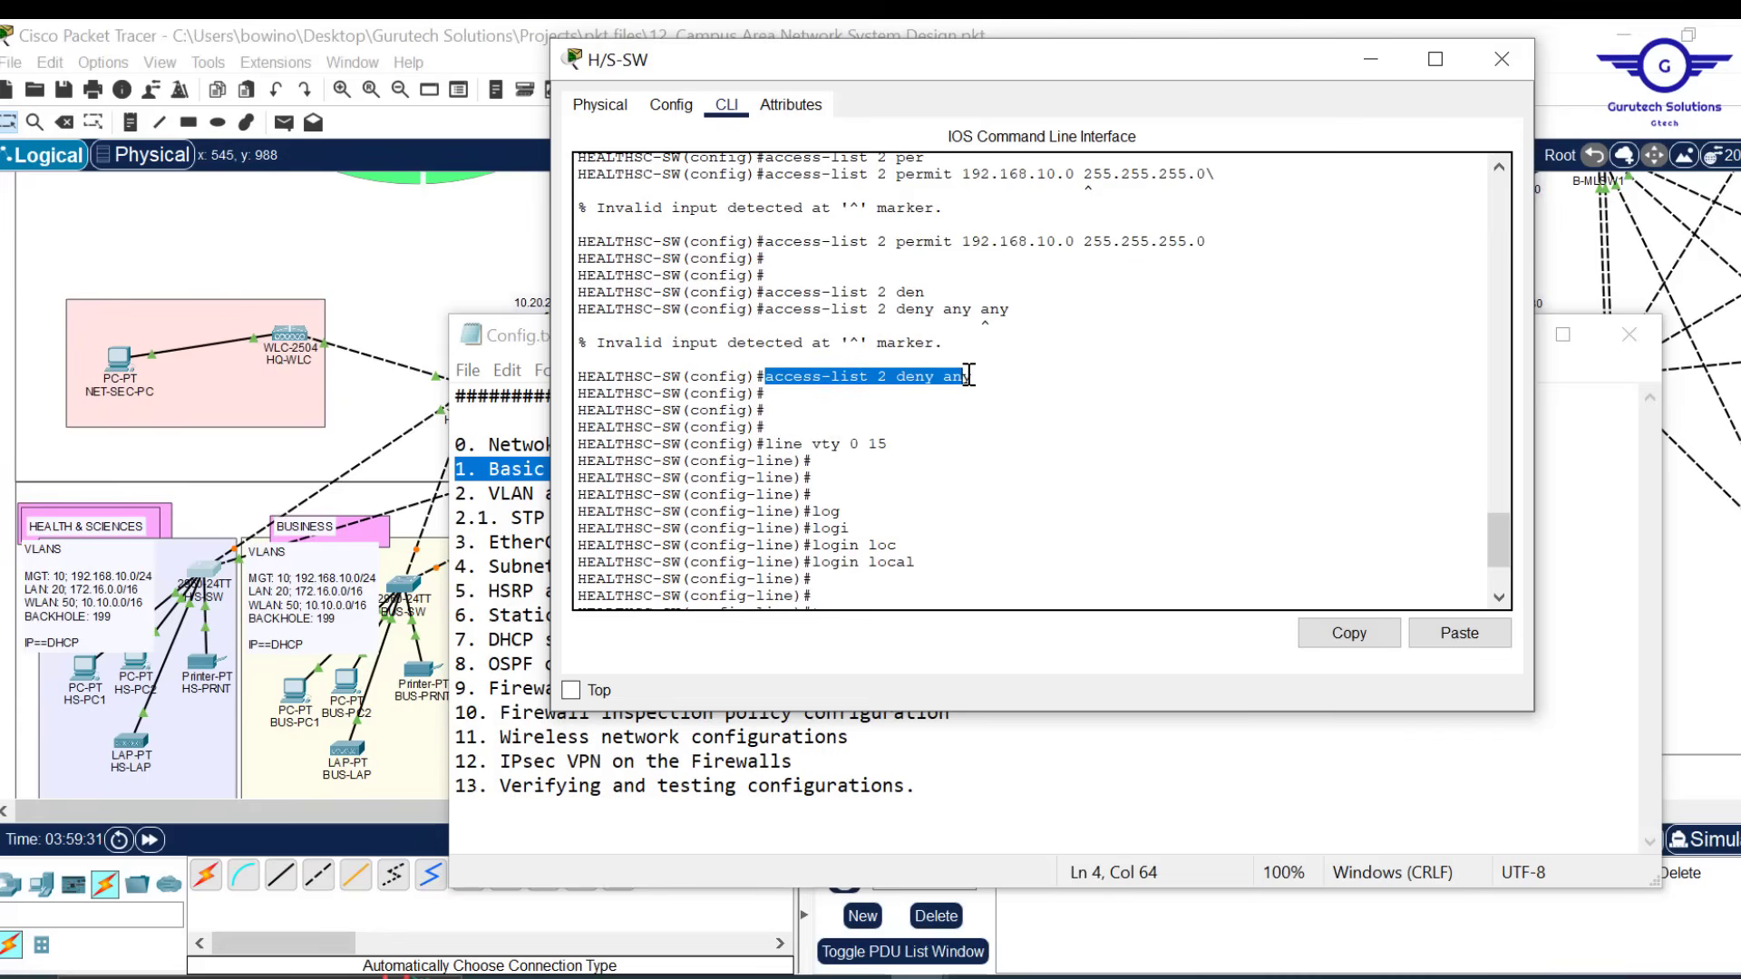
pyautogui.scroll(-3, 968, 375)
pyautogui.click(923, 551)
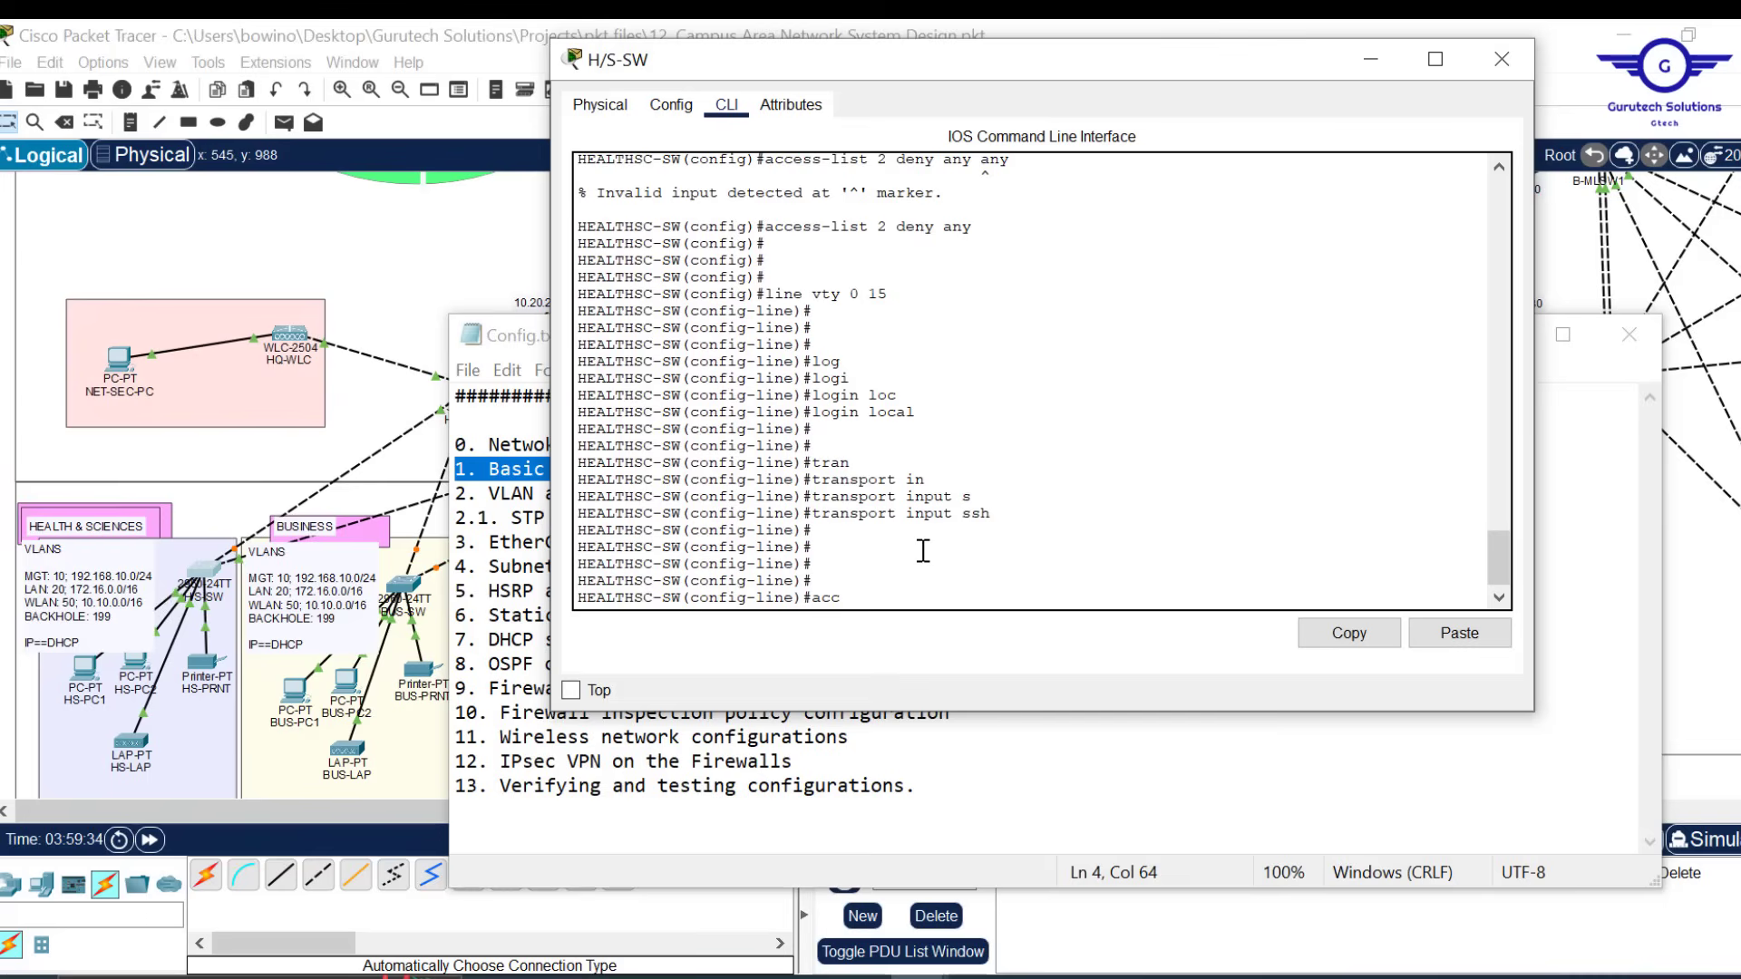
pyautogui.write('access-')
pyautogui.press('Tab')
pyautogui.write('2')
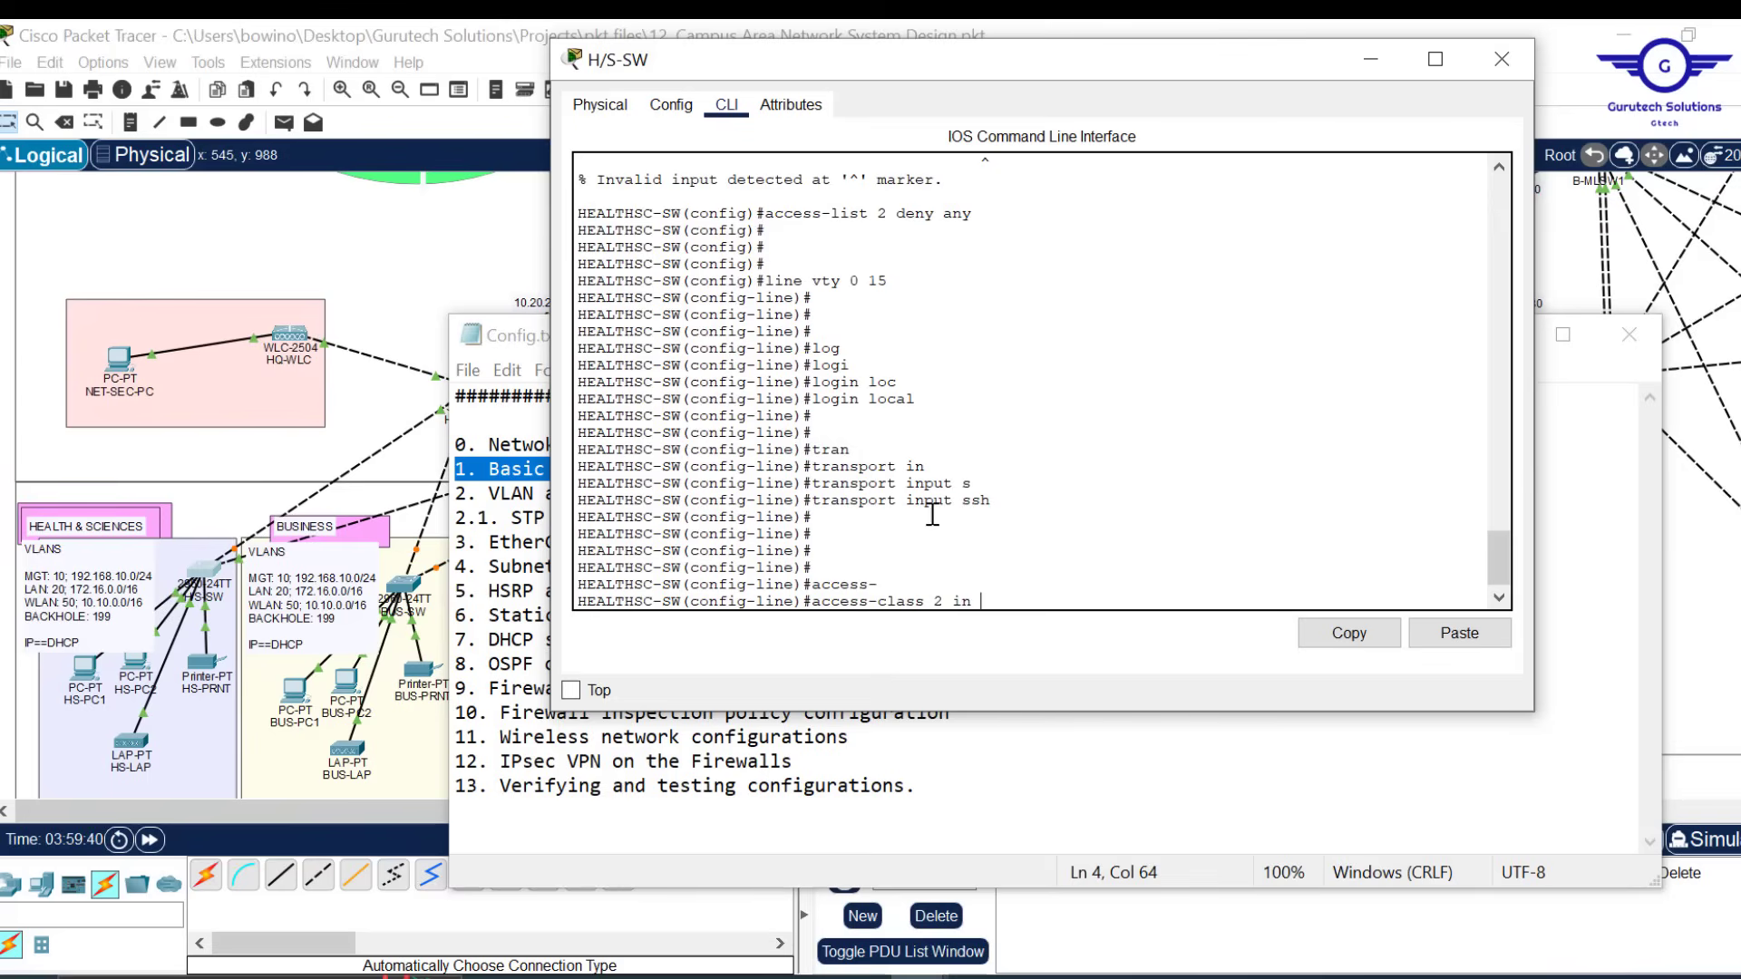
pyautogui.press('Return')
pyautogui.press('Return')
pyautogui.press('Return')
pyautogui.press('Return')
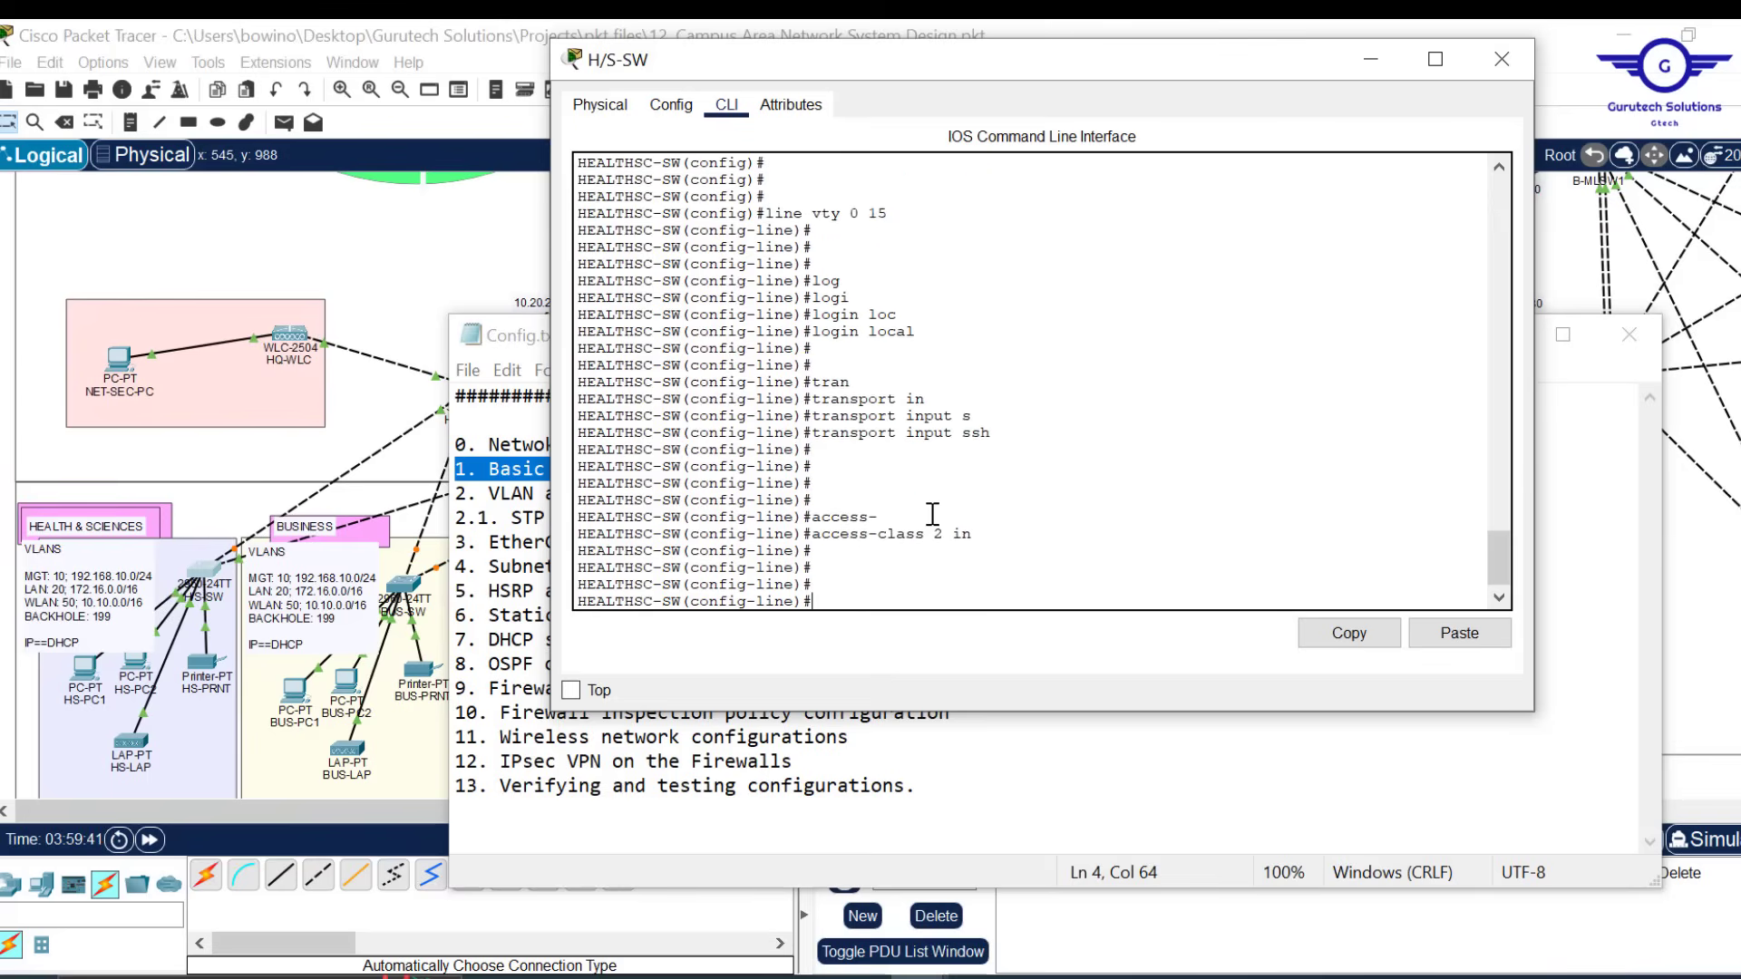
# Exit line configuration back to the global (config)# prompt
pyautogui.write('ex')
pyautogui.press('Return')
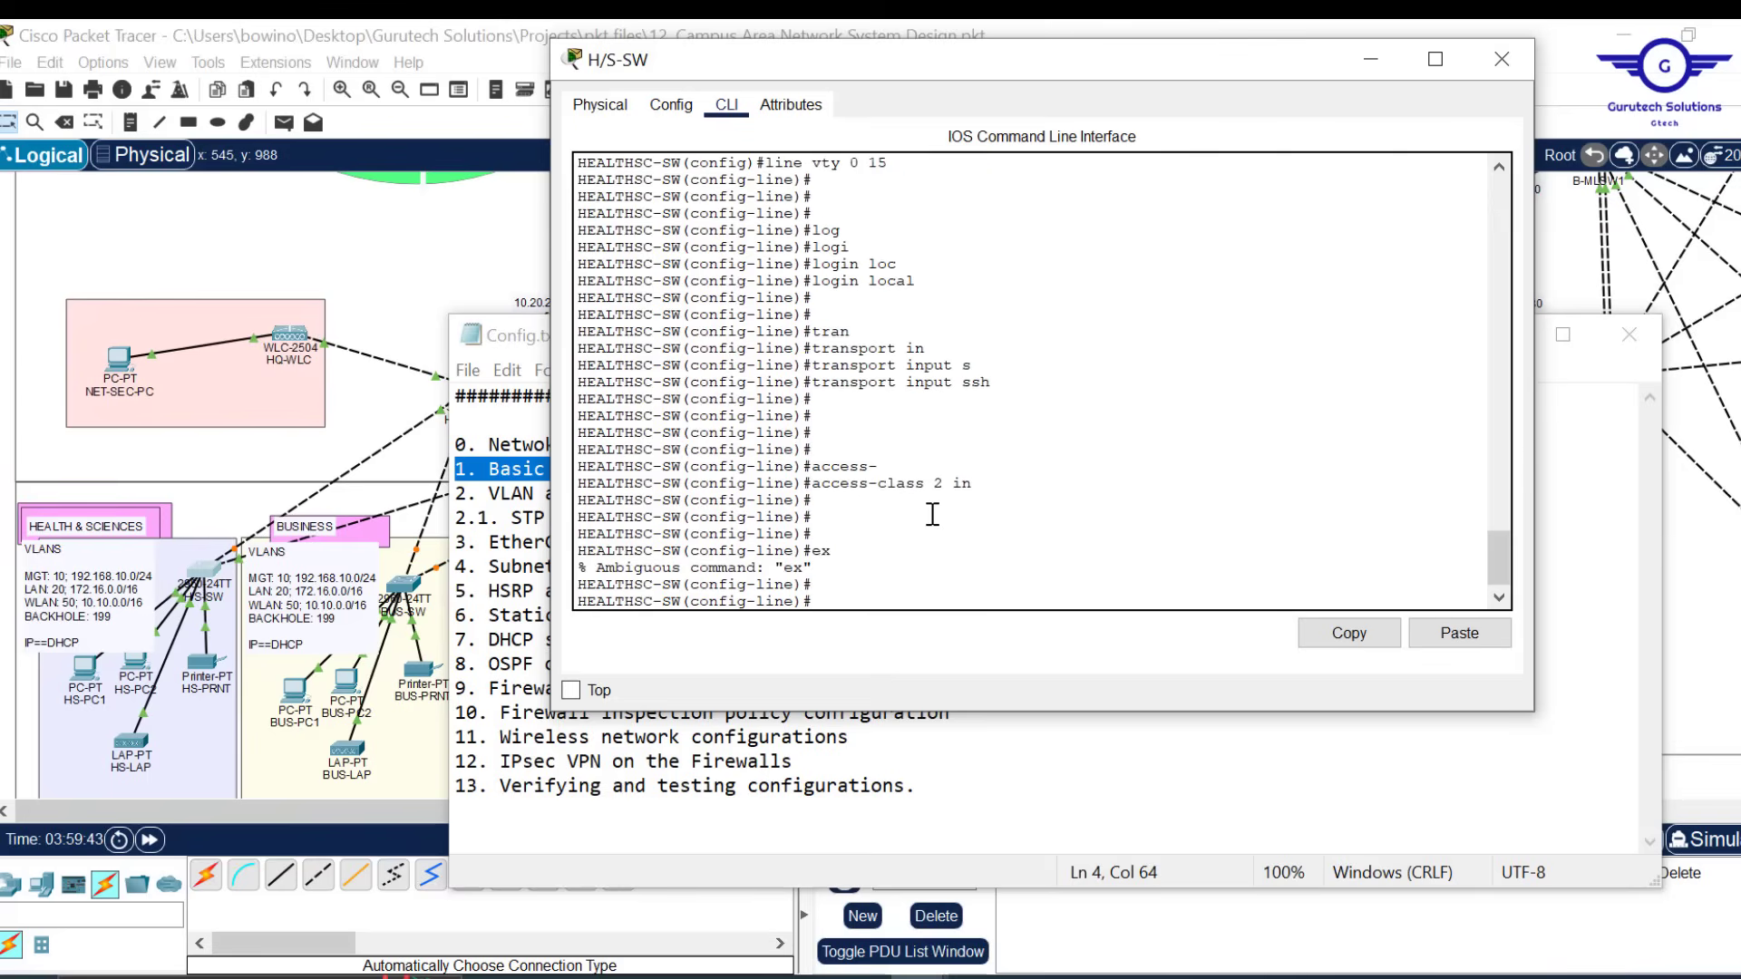
pyautogui.write('exit\\')
pyautogui.press('Return')
pyautogui.press('Return')
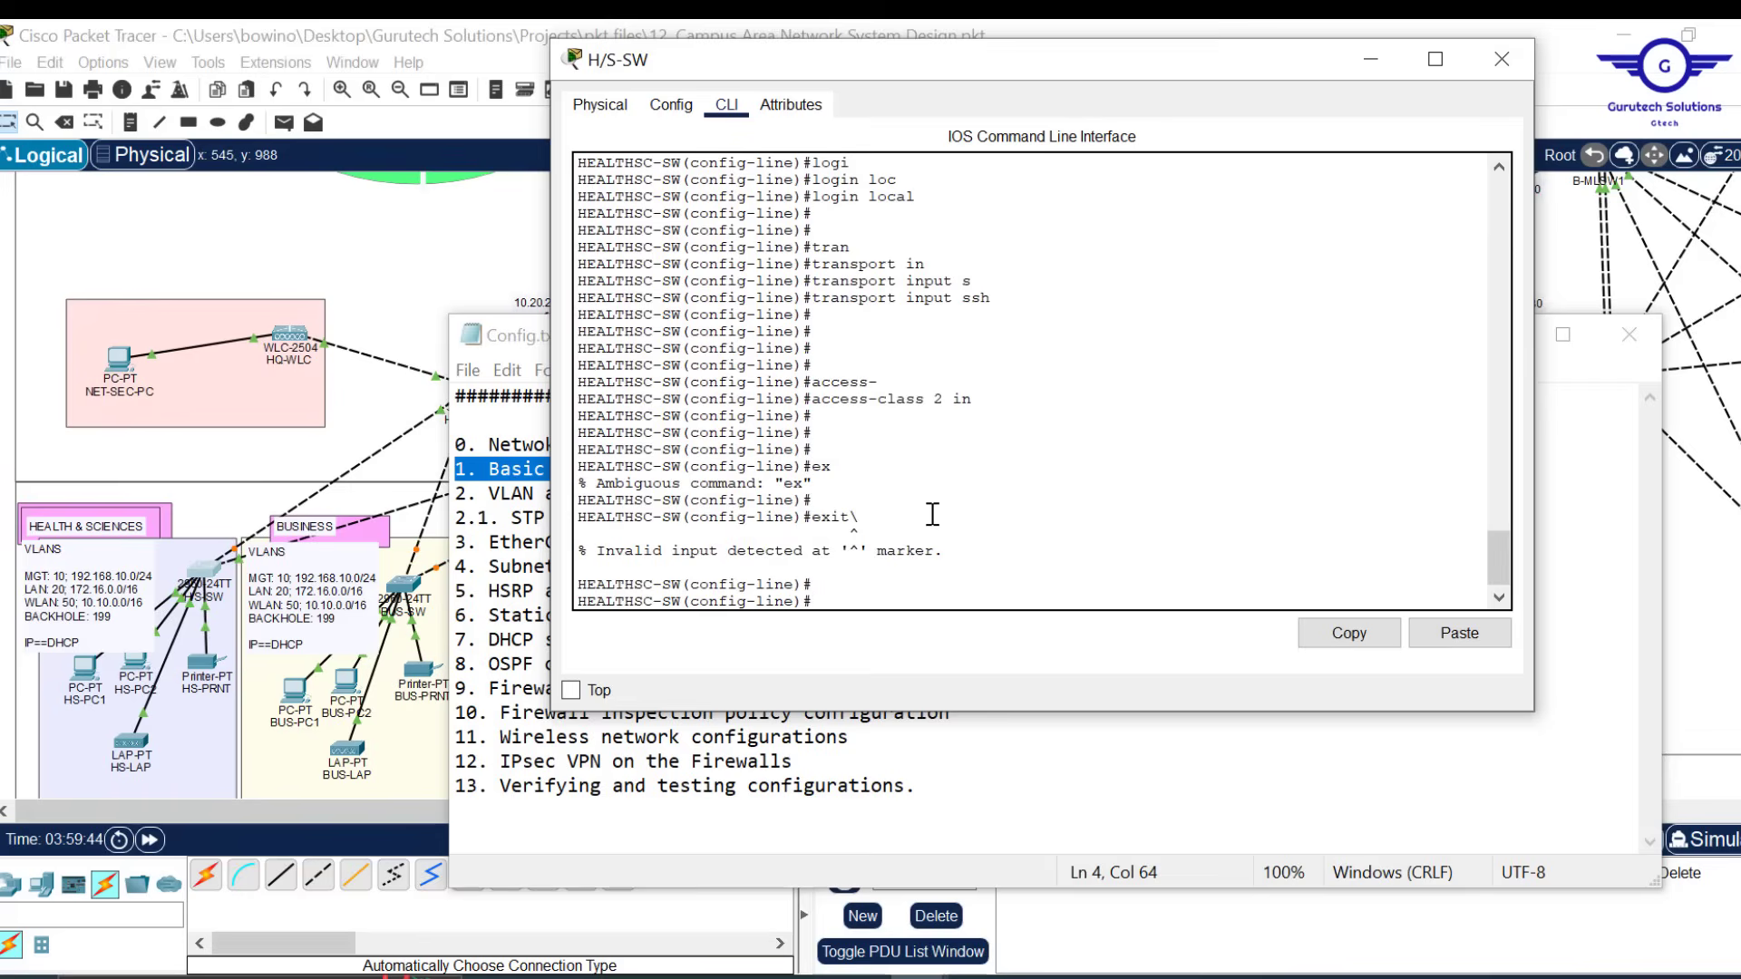
pyautogui.write('exit')
pyautogui.press('Return')
pyautogui.press('Return')
pyautogui.press('Return')
pyautogui.press('Return')
pyautogui.press('Return')
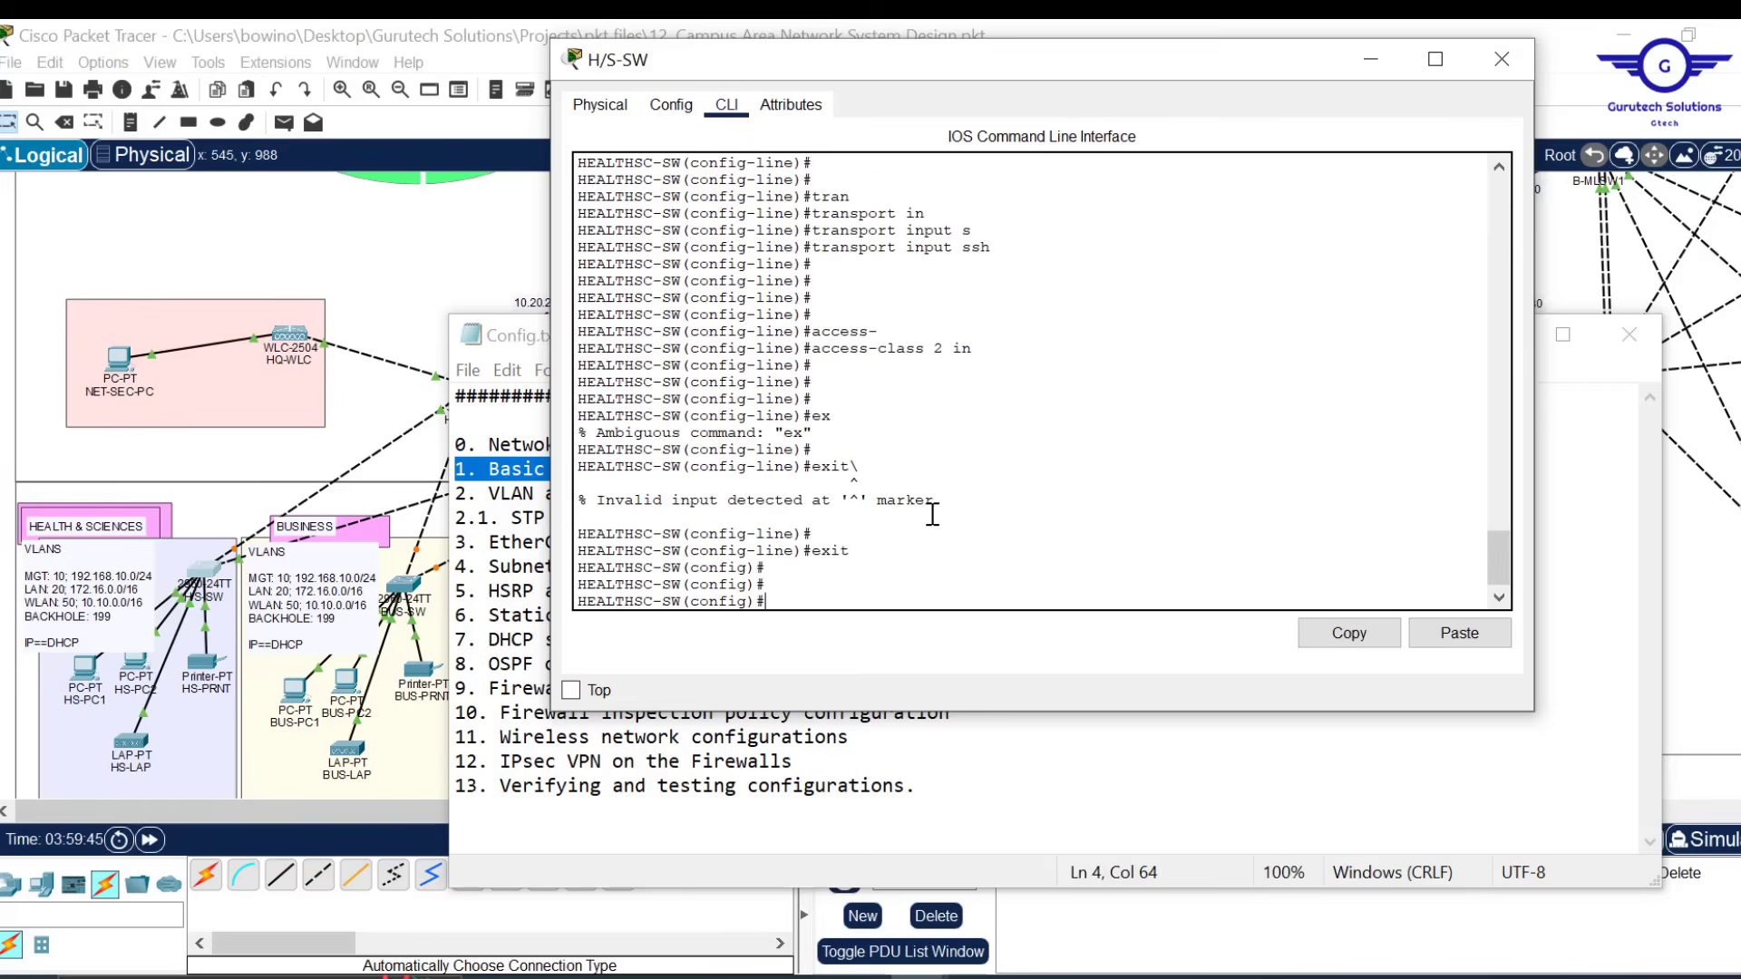
pyautogui.press('Return')
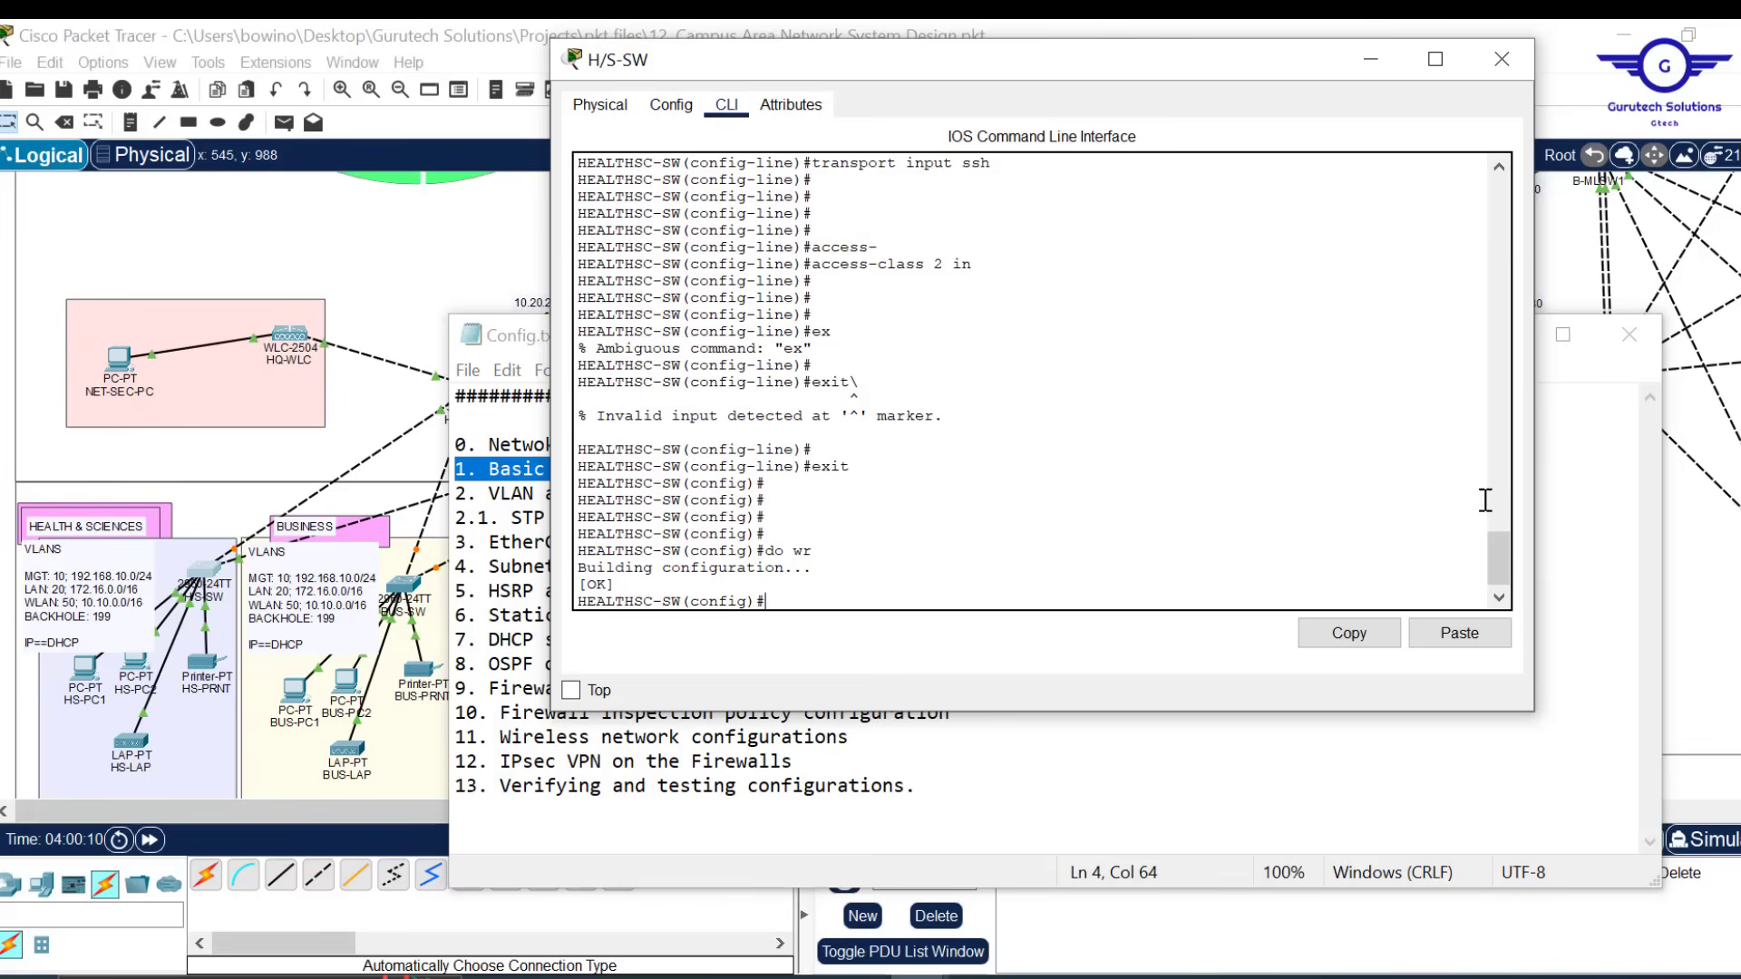
# Narrow the HEALTHSC-SW console window and move it left to reveal the task notes
pyautogui.moveTo(1494, 564); pyautogui.dragTo(1471, 388)
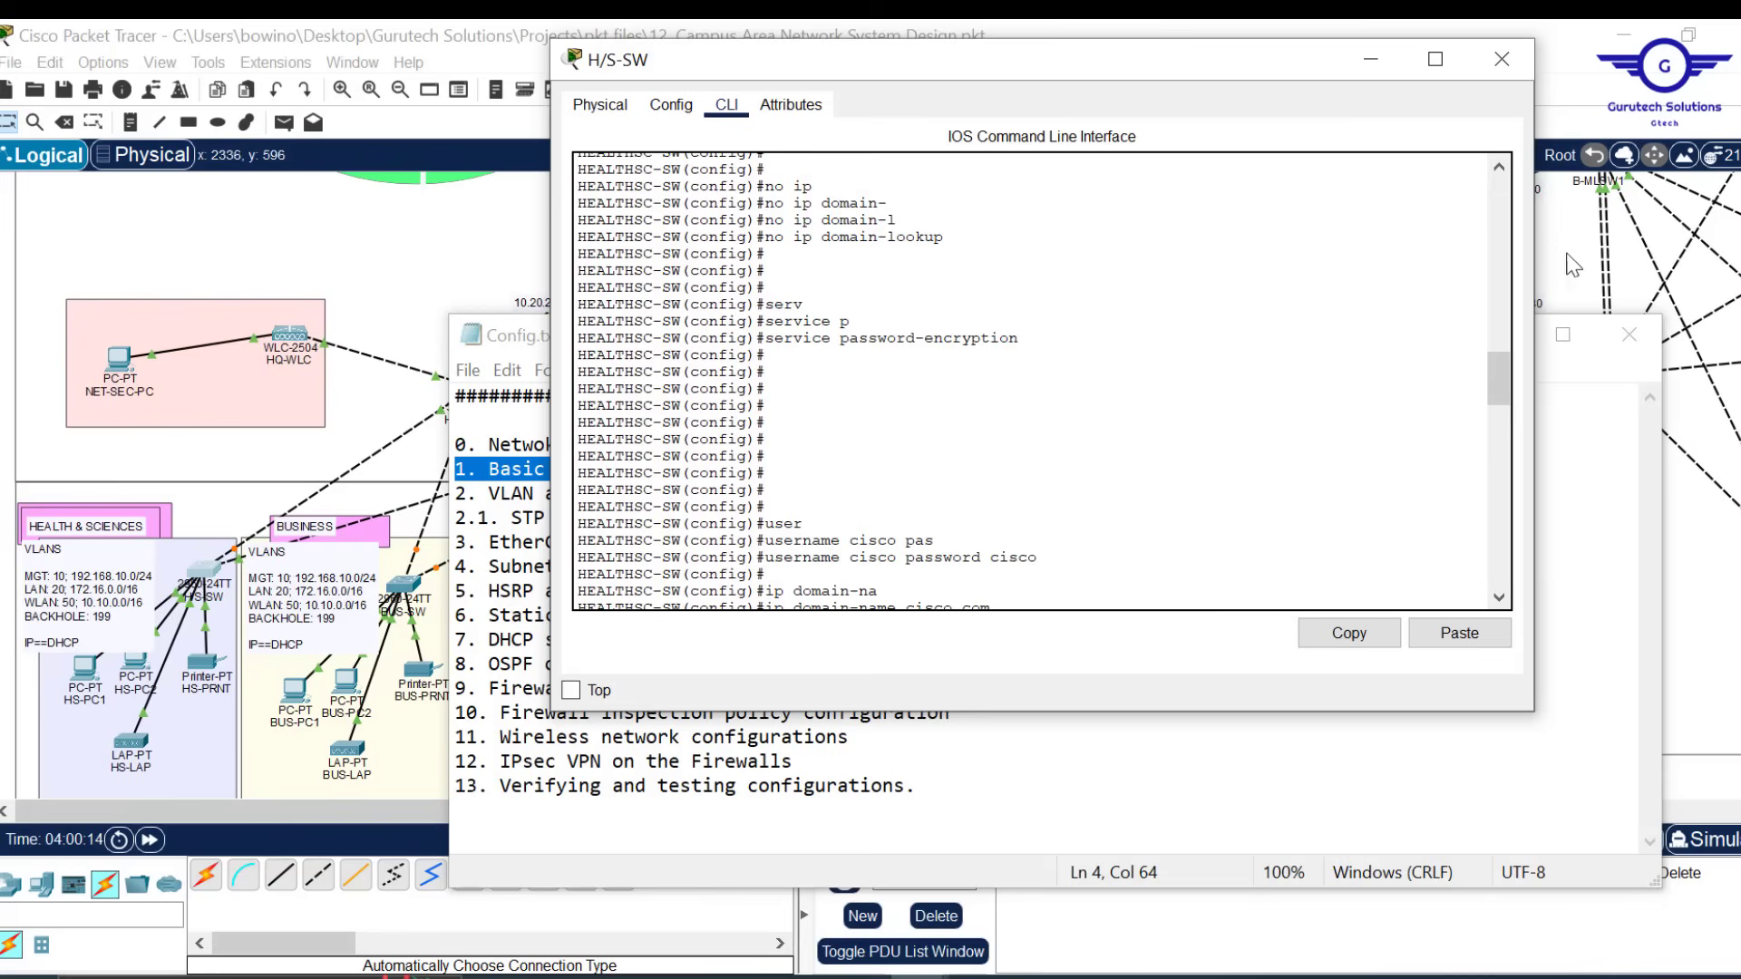
pyautogui.moveTo(1537, 233); pyautogui.dragTo(1310, 237)
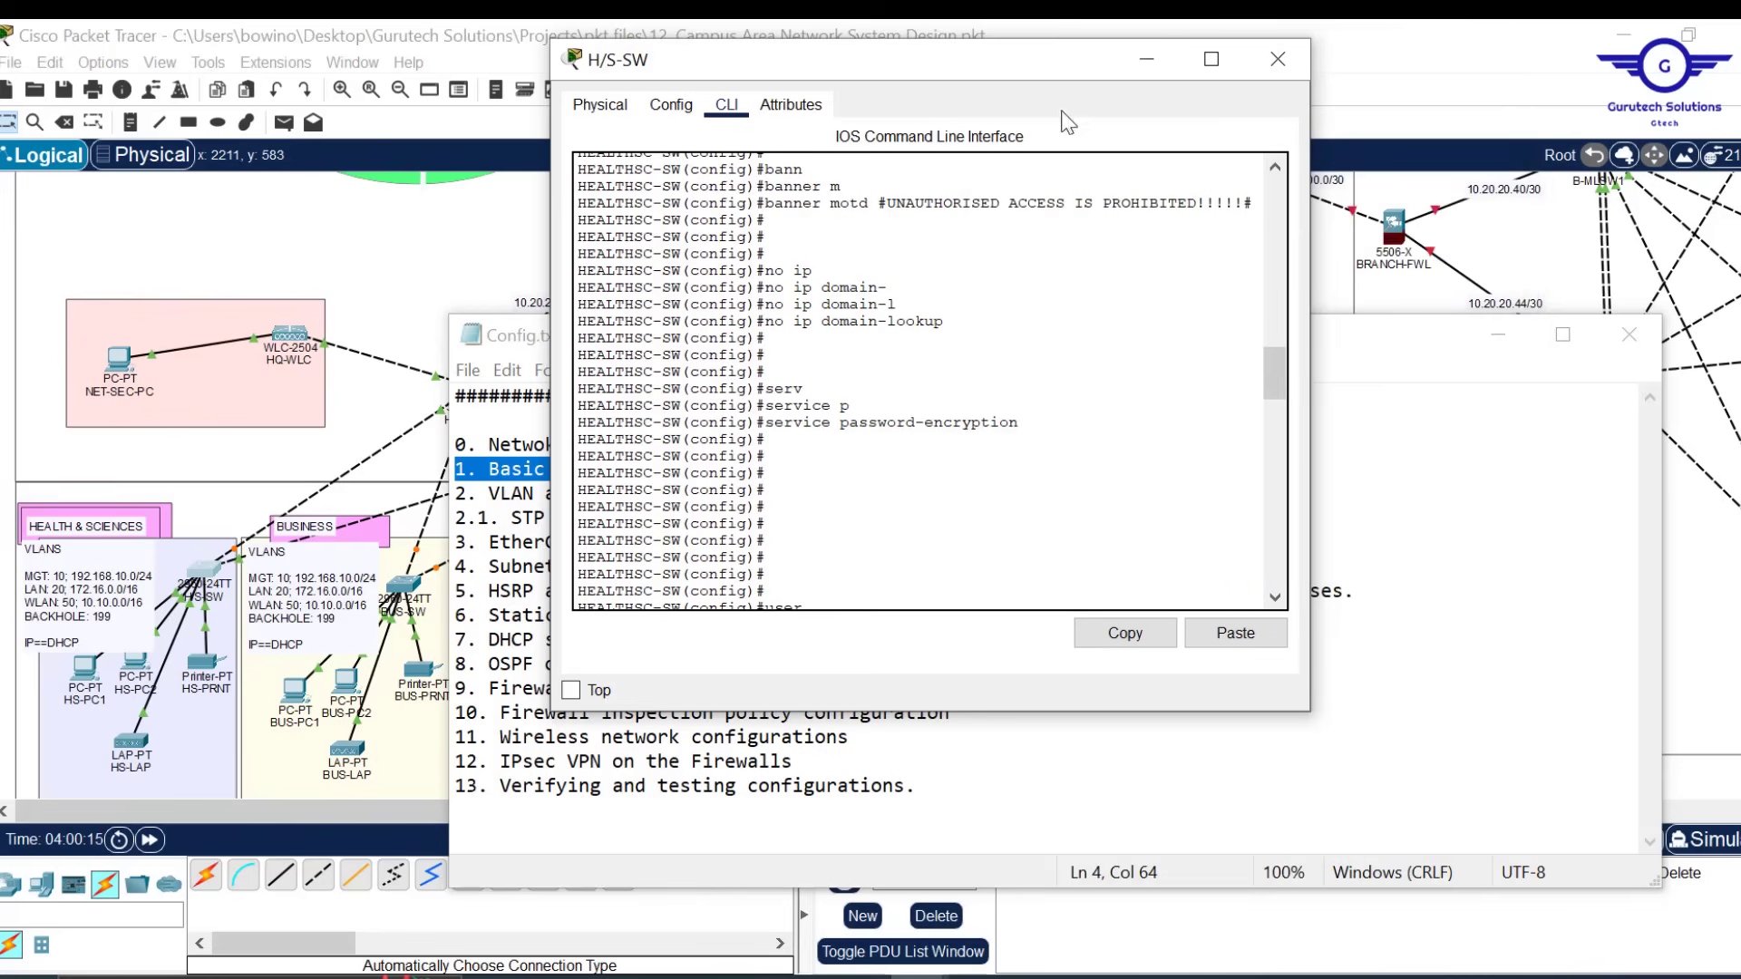
pyautogui.moveTo(1020, 81); pyautogui.dragTo(687, 130)
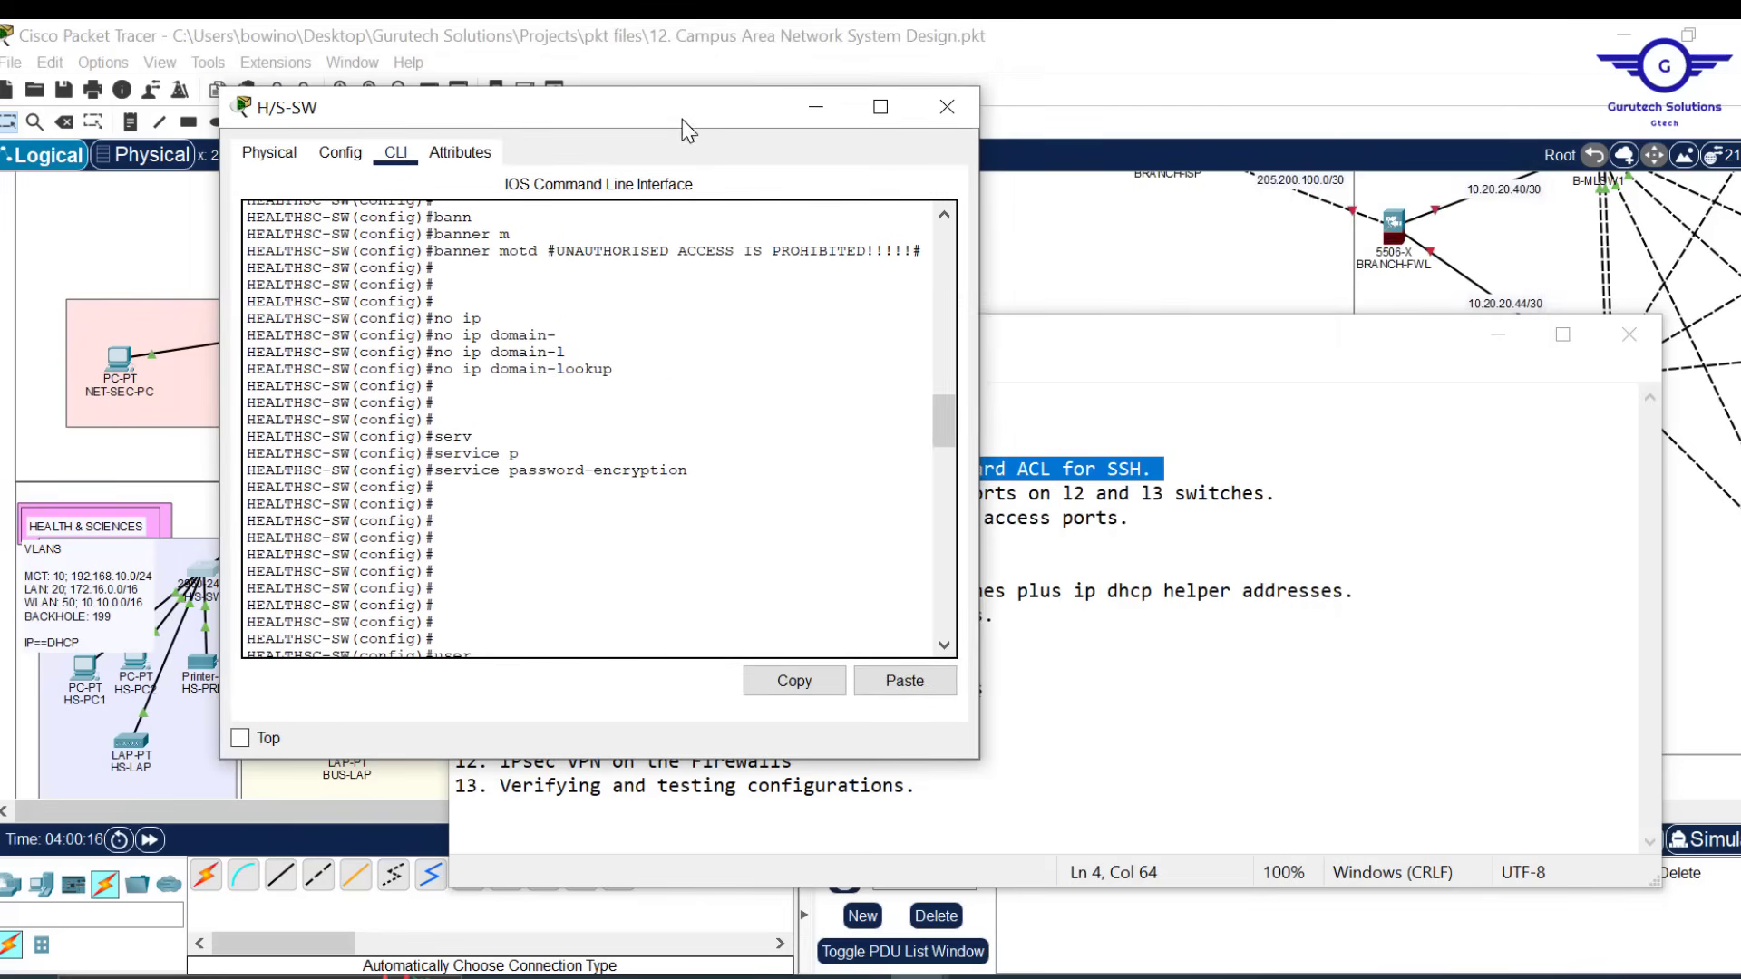
pyautogui.click(222, 977)
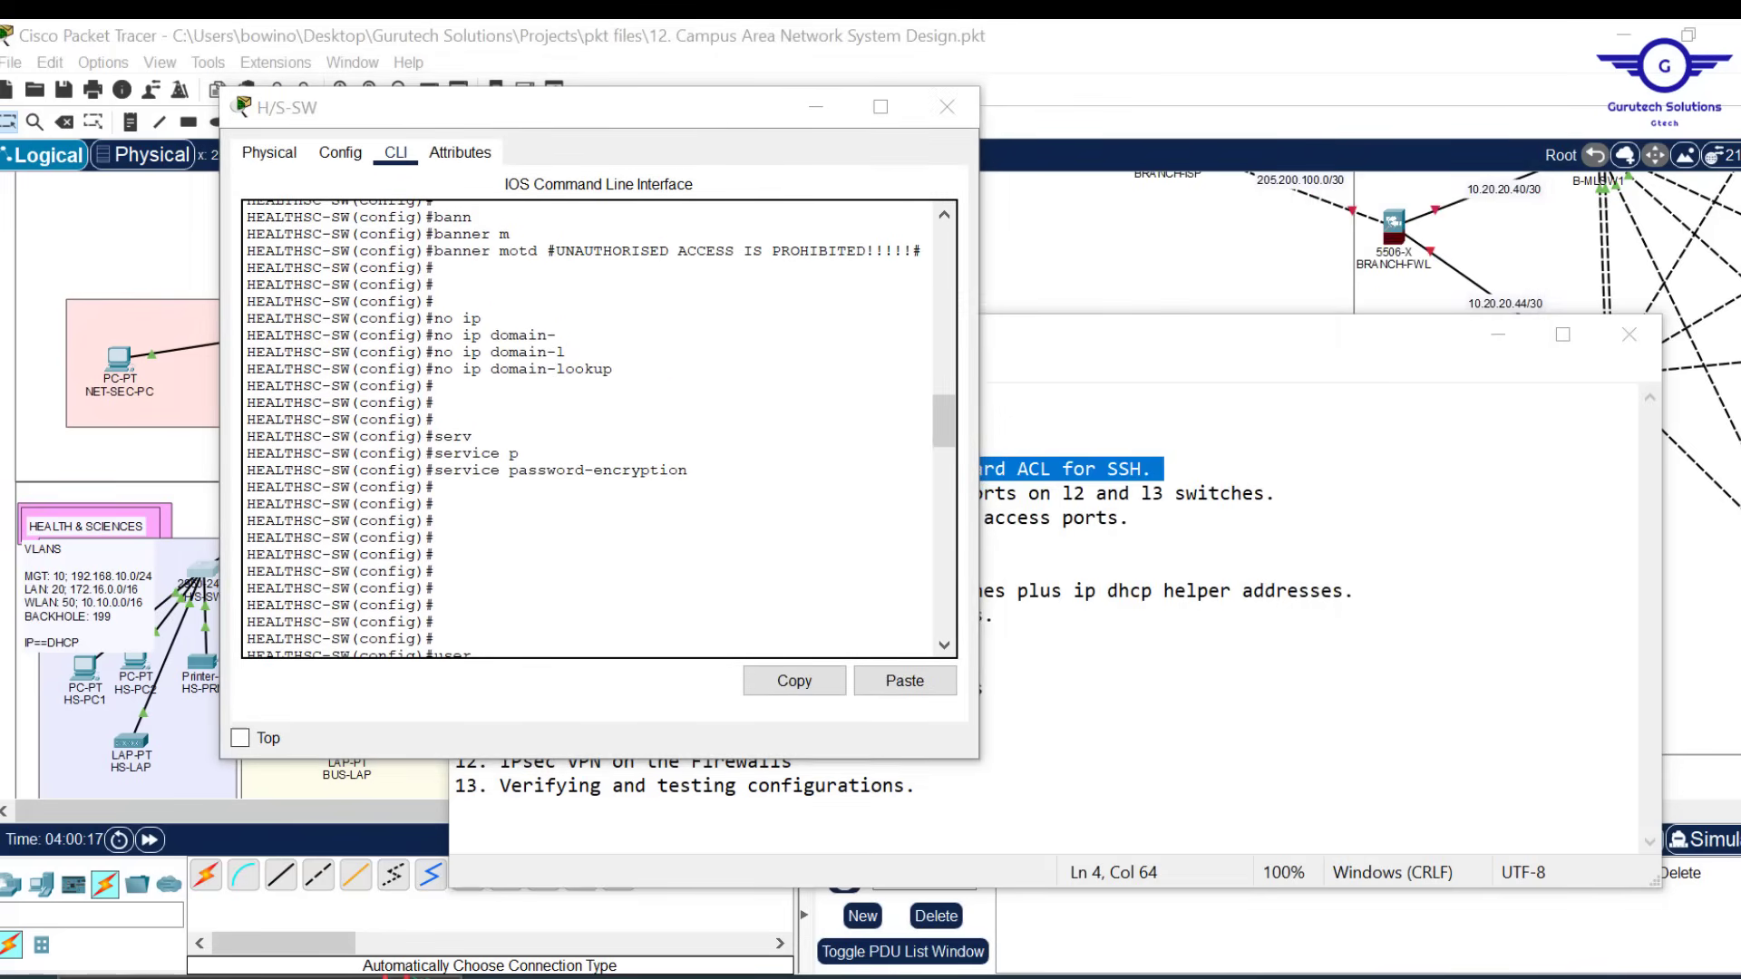
# Launch Notepad and place it, narrowed, beside the switch console
pyautogui.write('note')
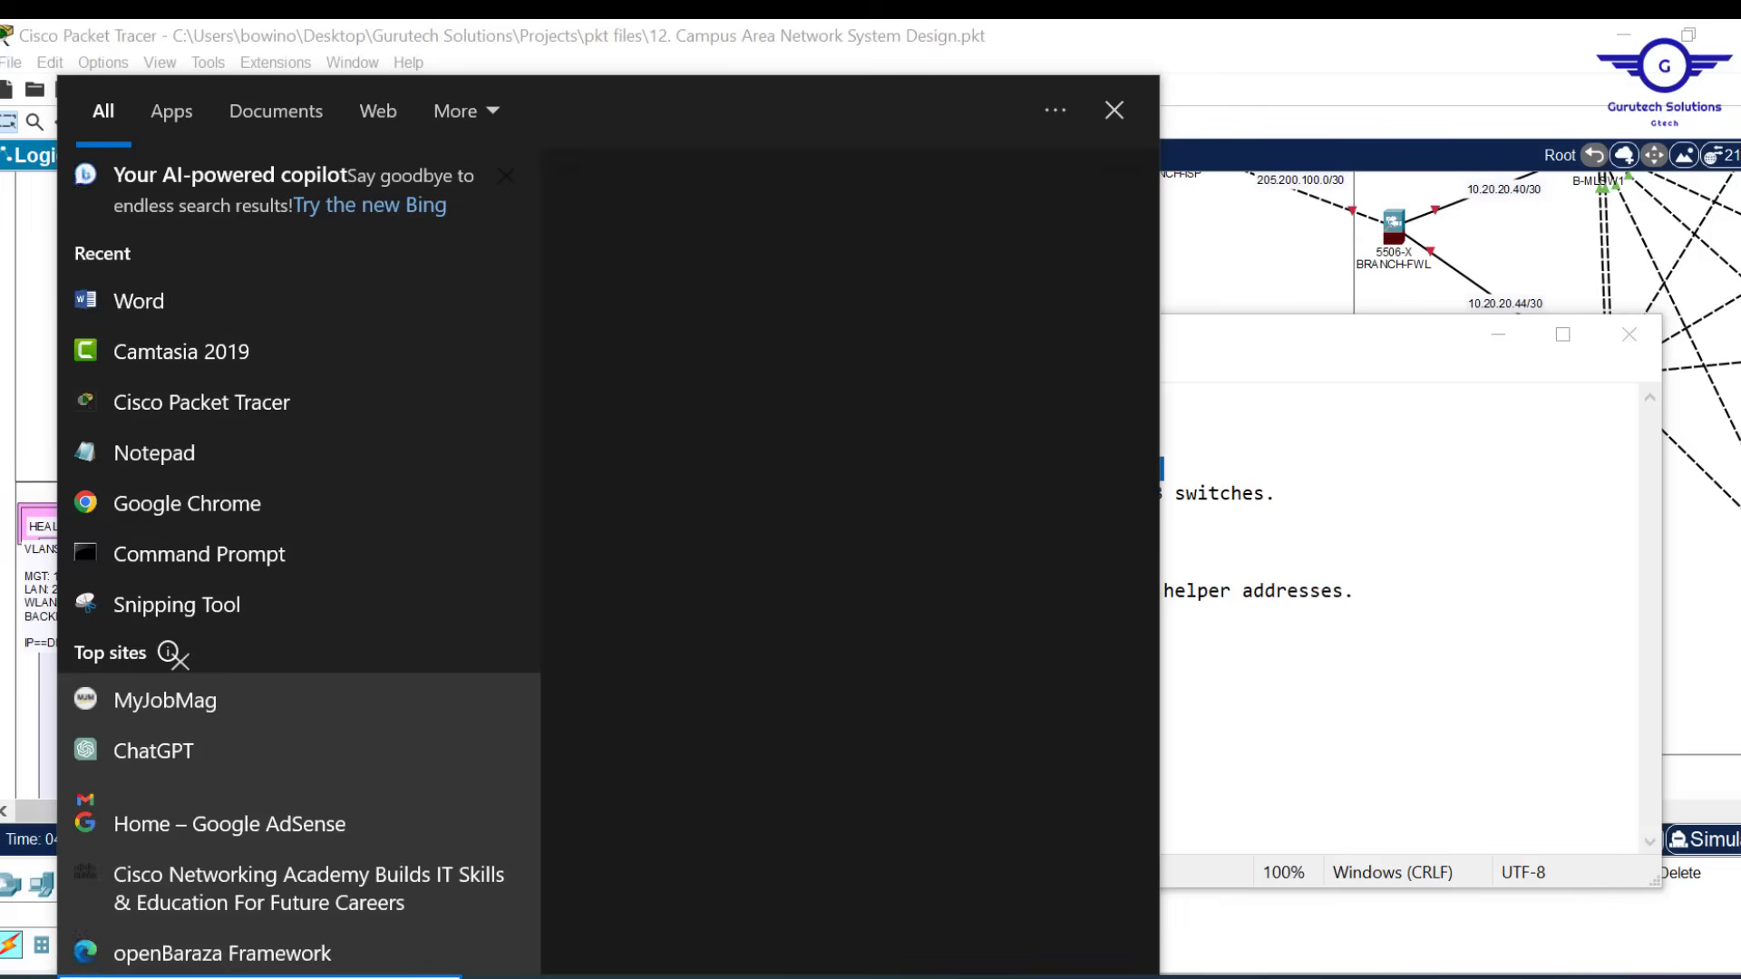
pyautogui.press('Return')
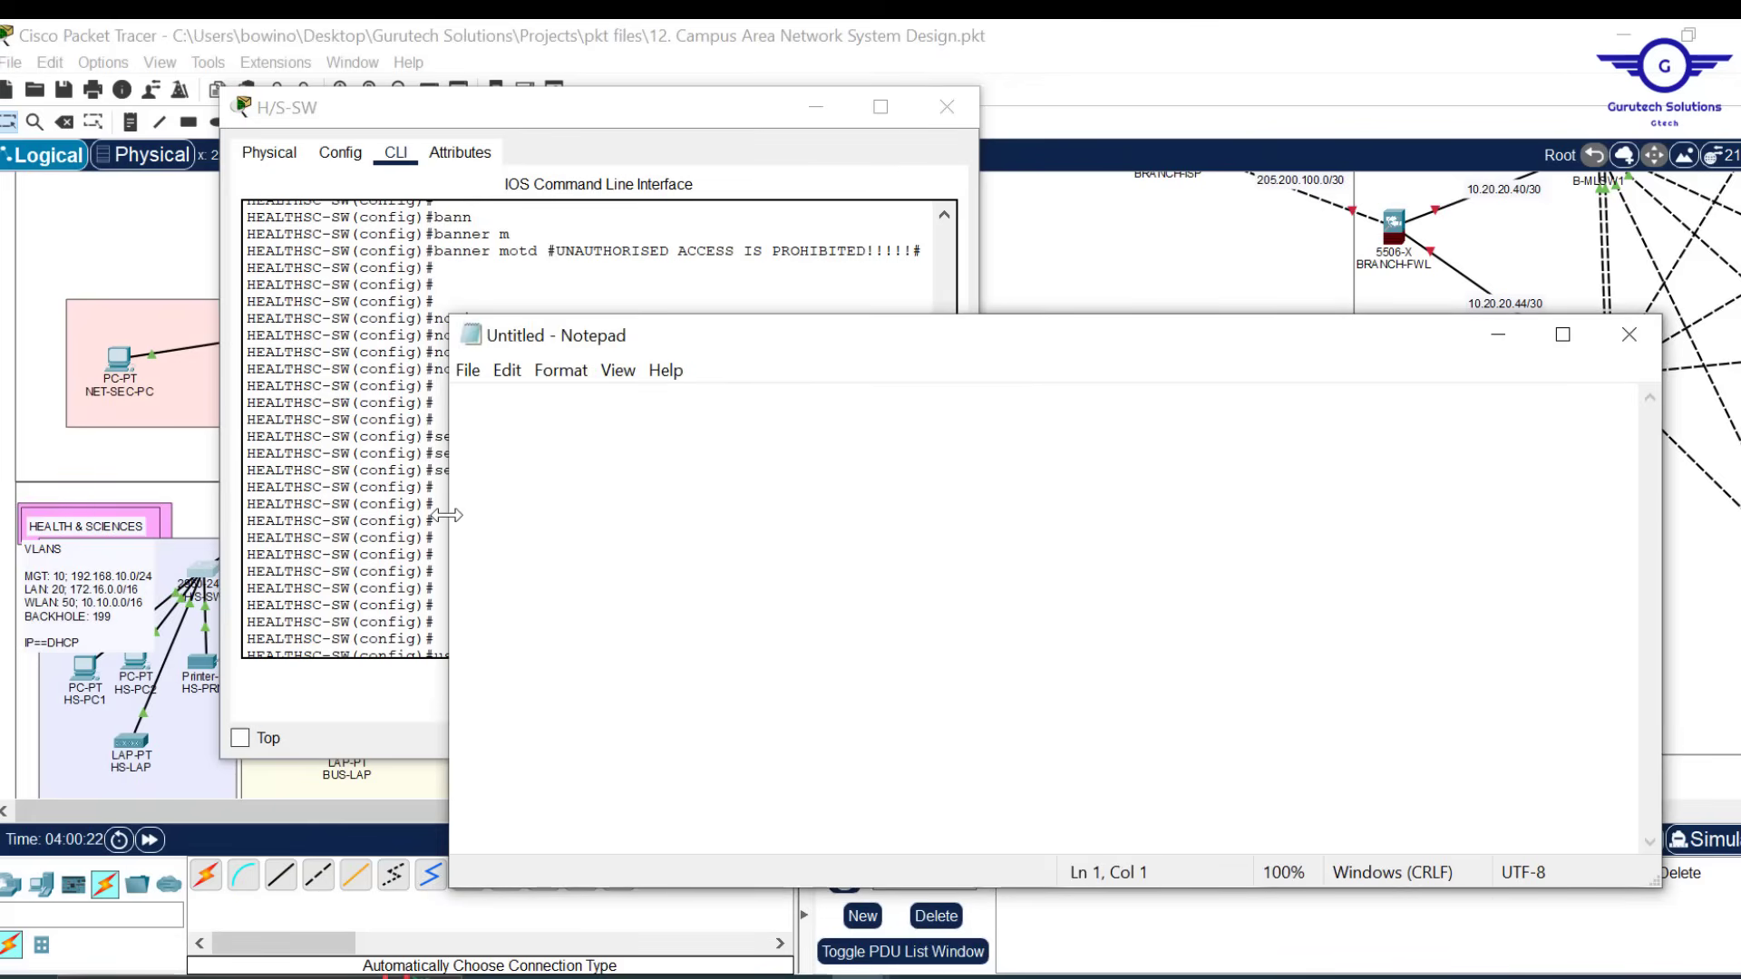
pyautogui.moveTo(446, 515); pyautogui.dragTo(947, 443)
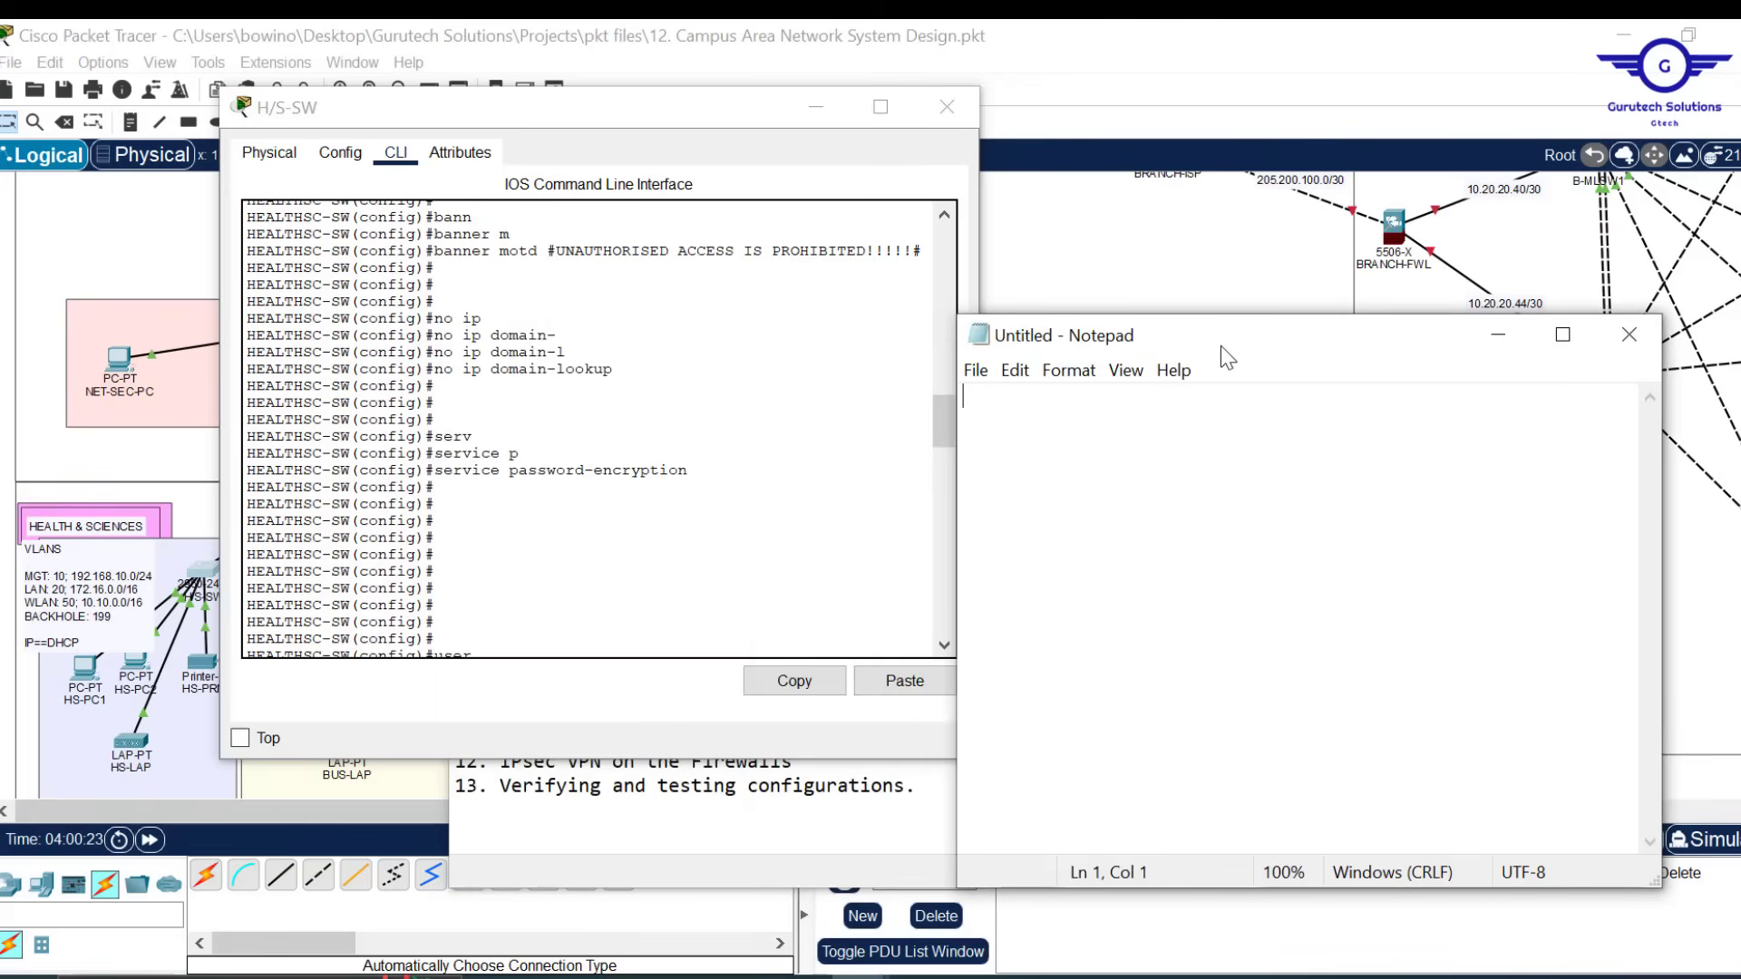
pyautogui.moveTo(1221, 346); pyautogui.dragTo(1266, 207)
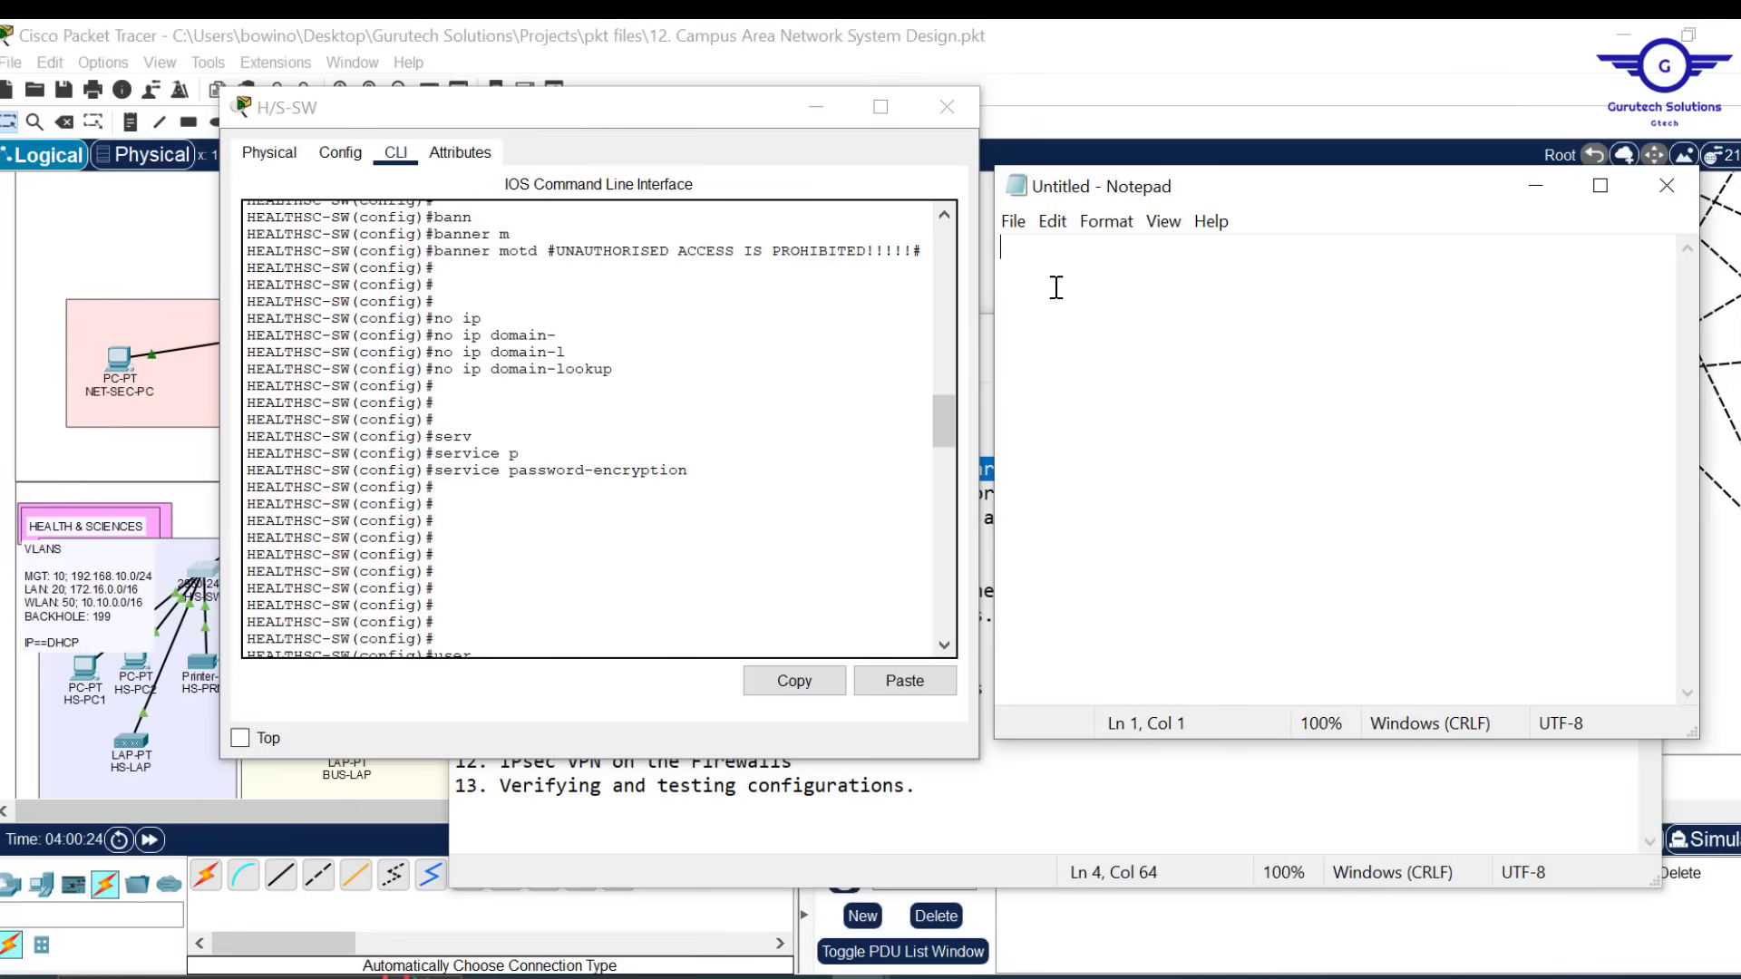
# Type en, conf t and hostname BUS-SW as the script's first lines
pyautogui.write('en')
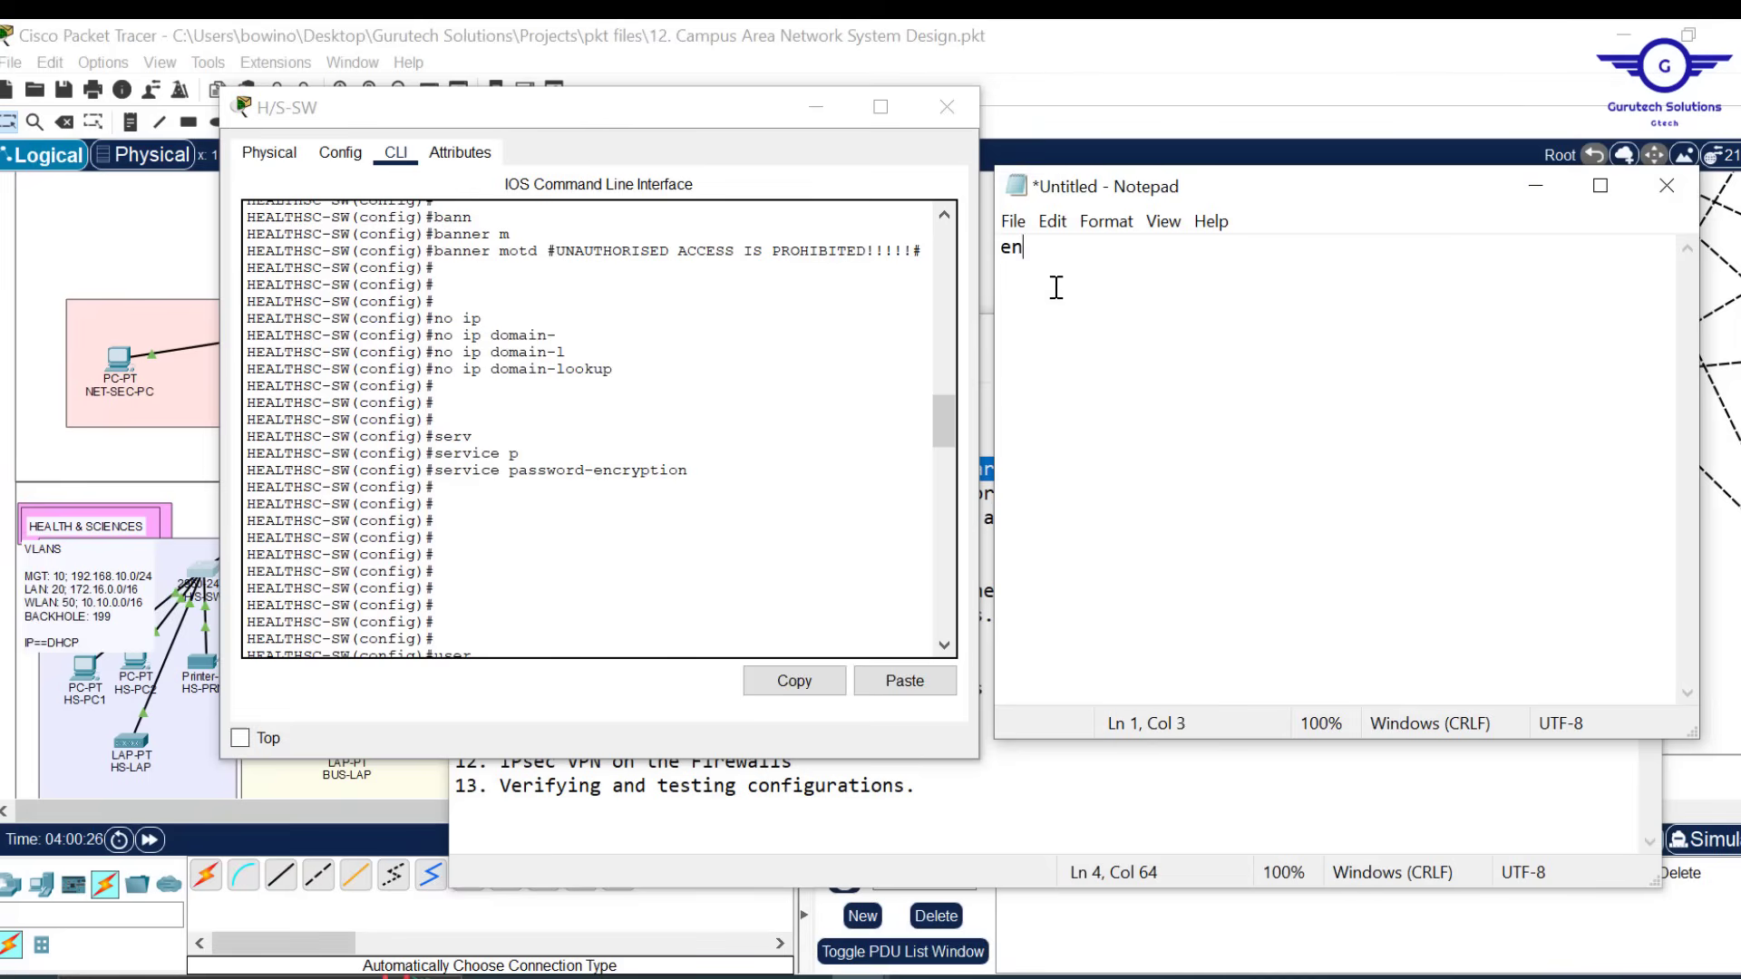
pyautogui.press('Return')
pyautogui.write('conf t  ')
pyautogui.write('hostnam')
pyautogui.write('e')
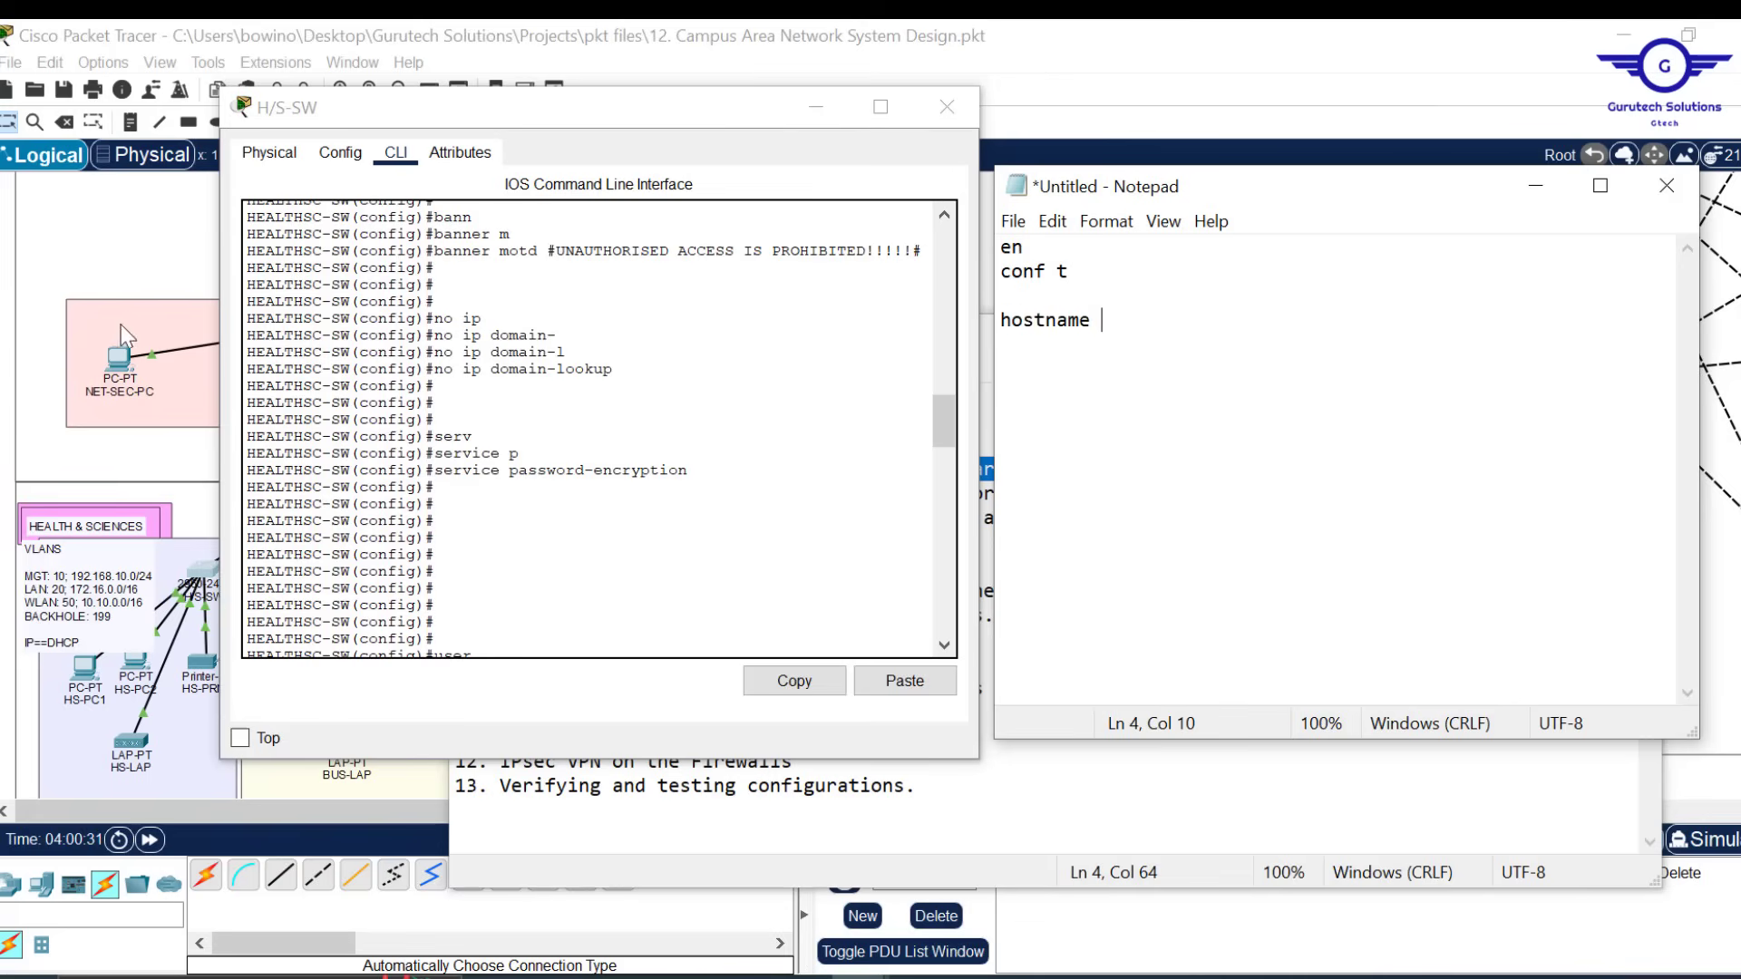
pyautogui.click(1108, 33)
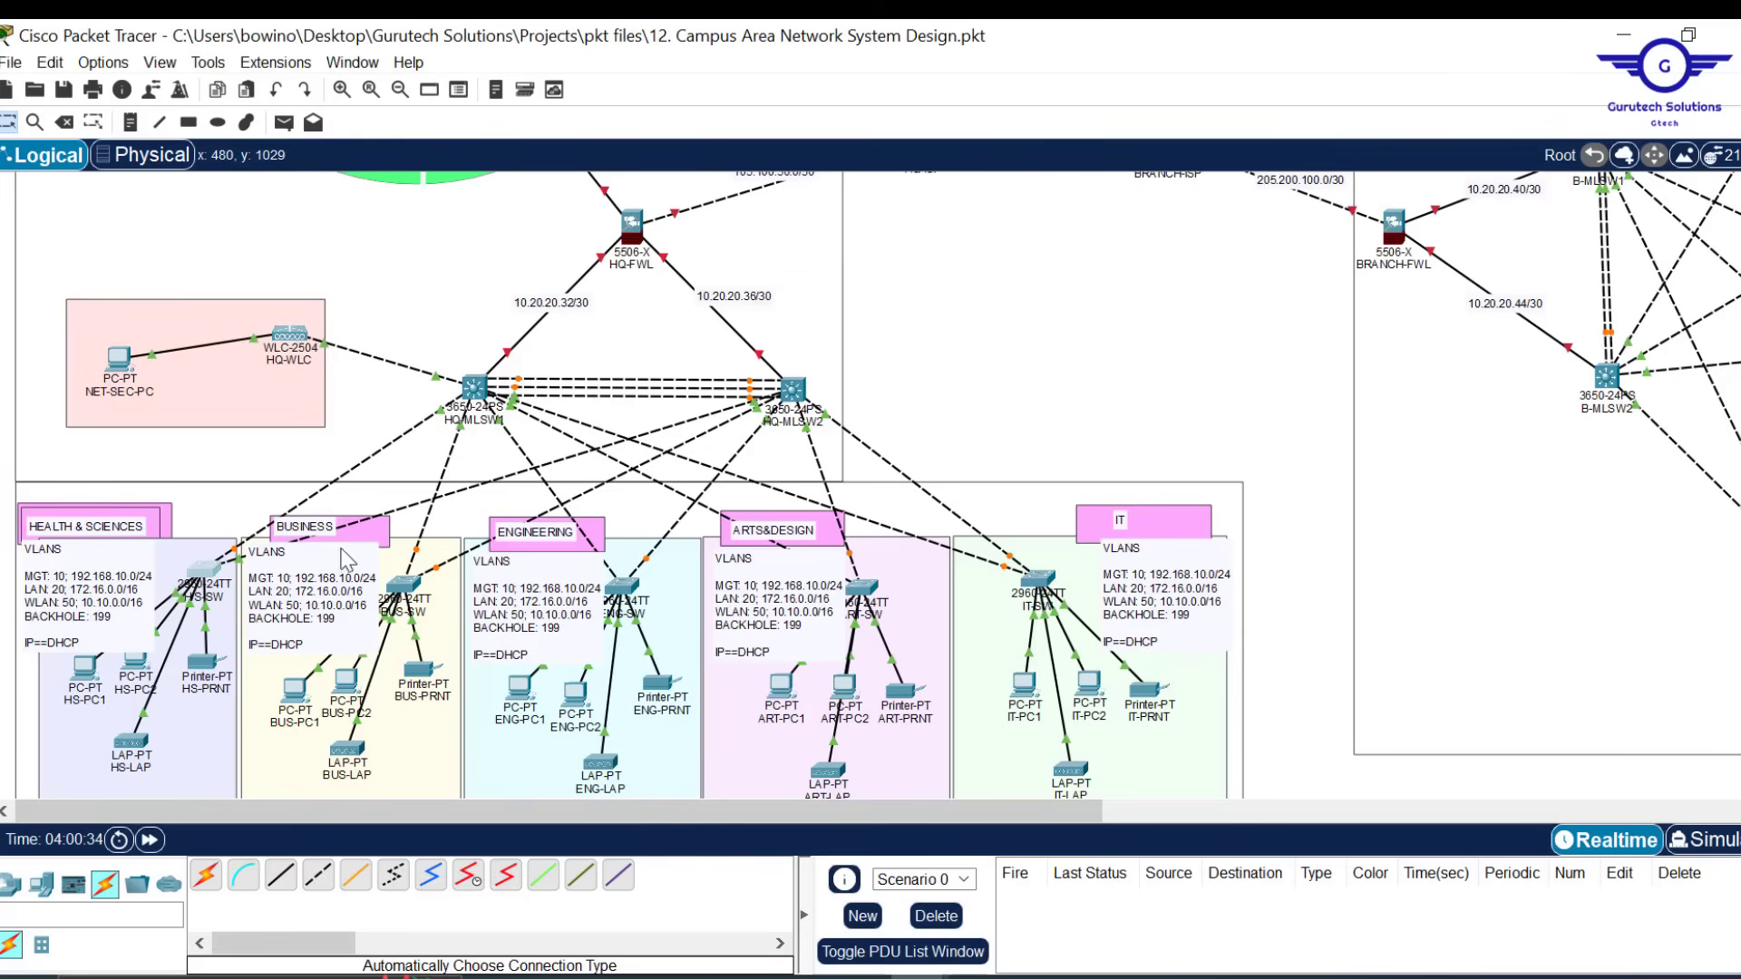
pyautogui.moveTo(980, 977)
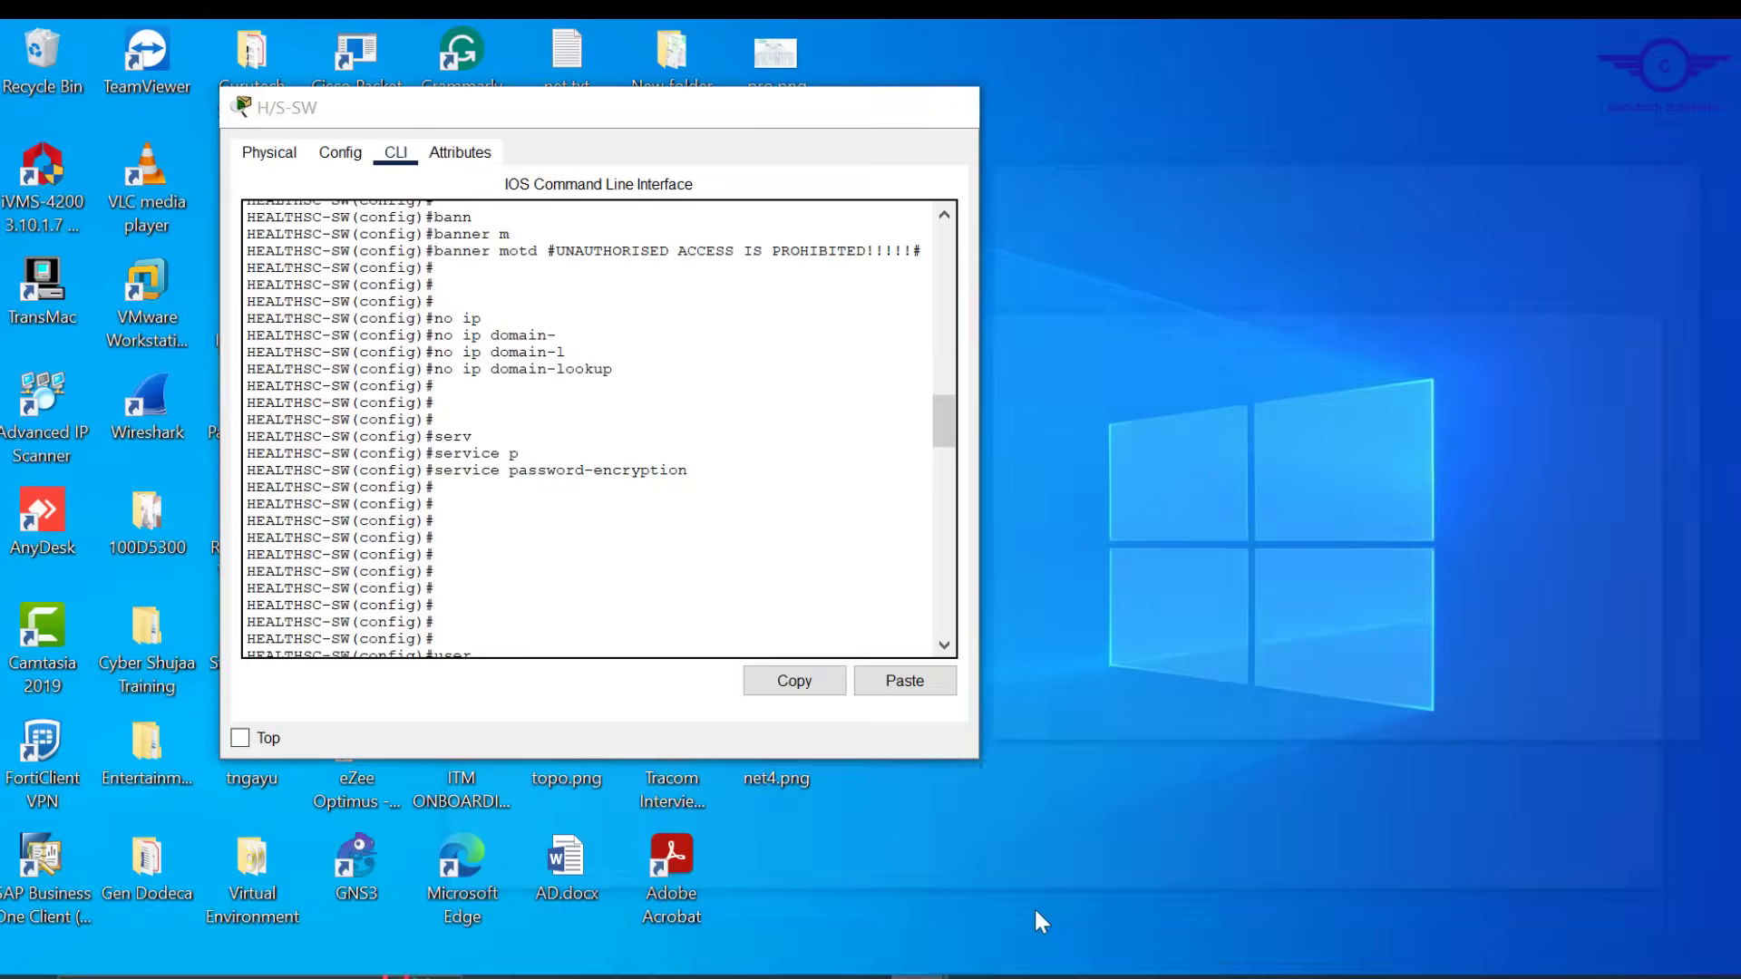
pyautogui.click(1038, 911)
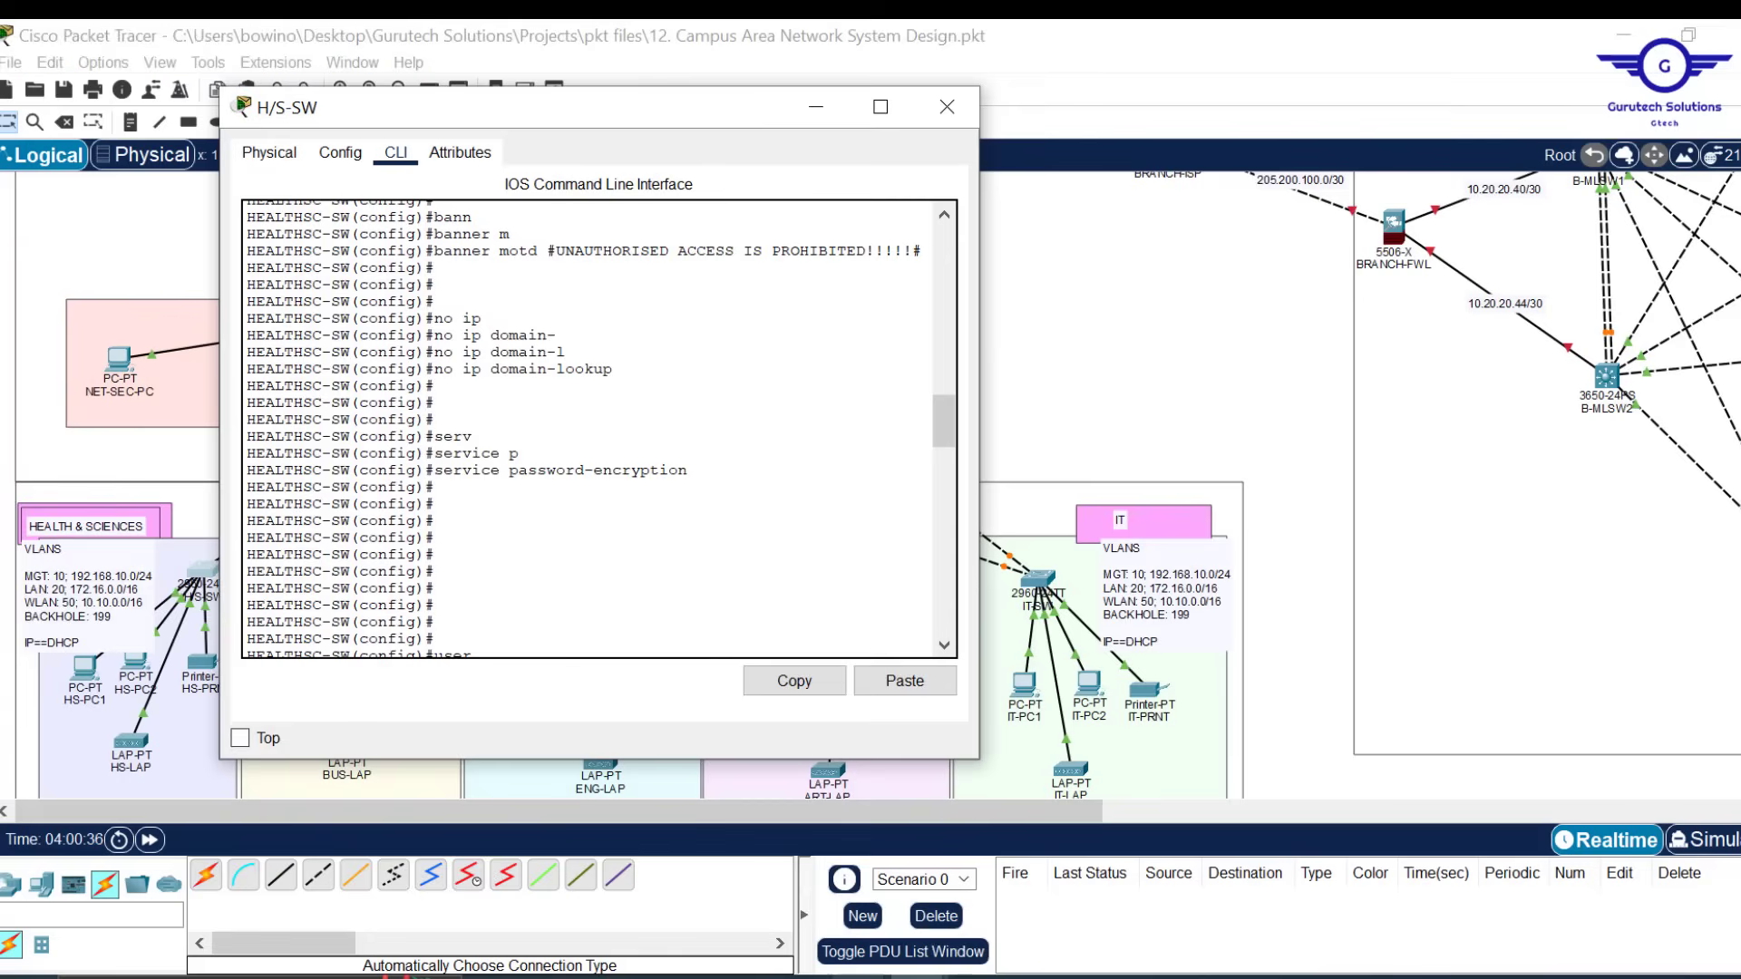
pyautogui.click(1104, 934)
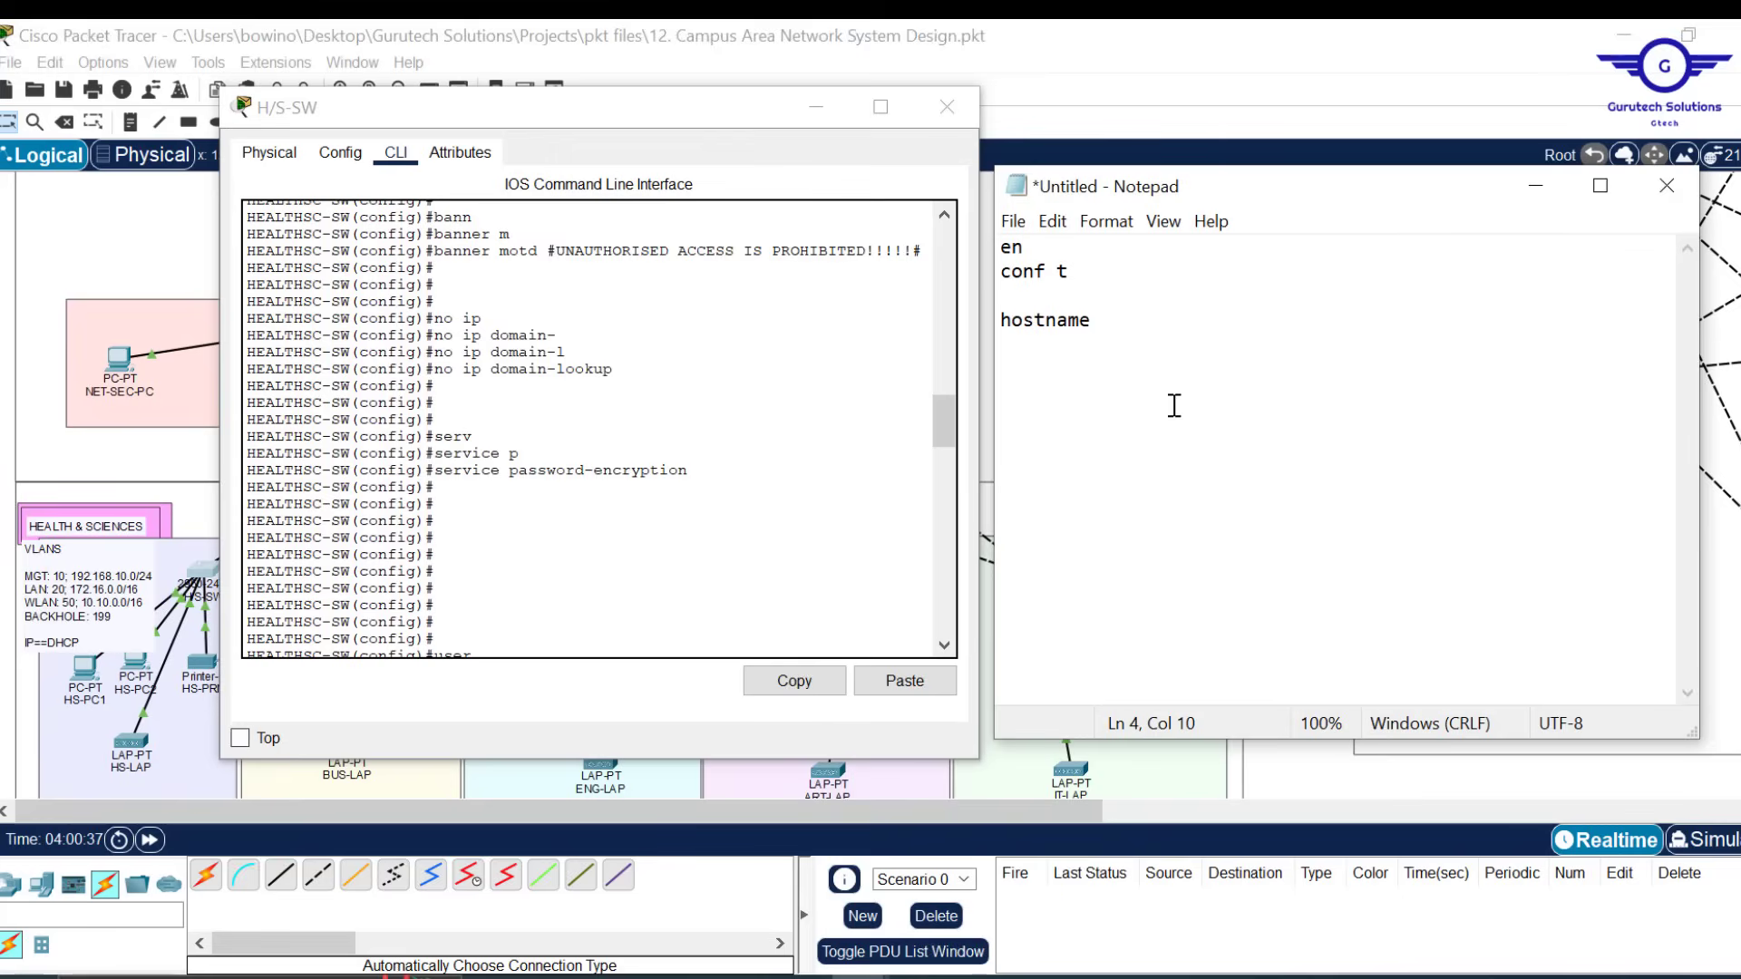
pyautogui.write('BUS-SW')
pyautogui.press('Return')
# Add line console 0 with a console password and login
pyautogui.write('LINE CON')
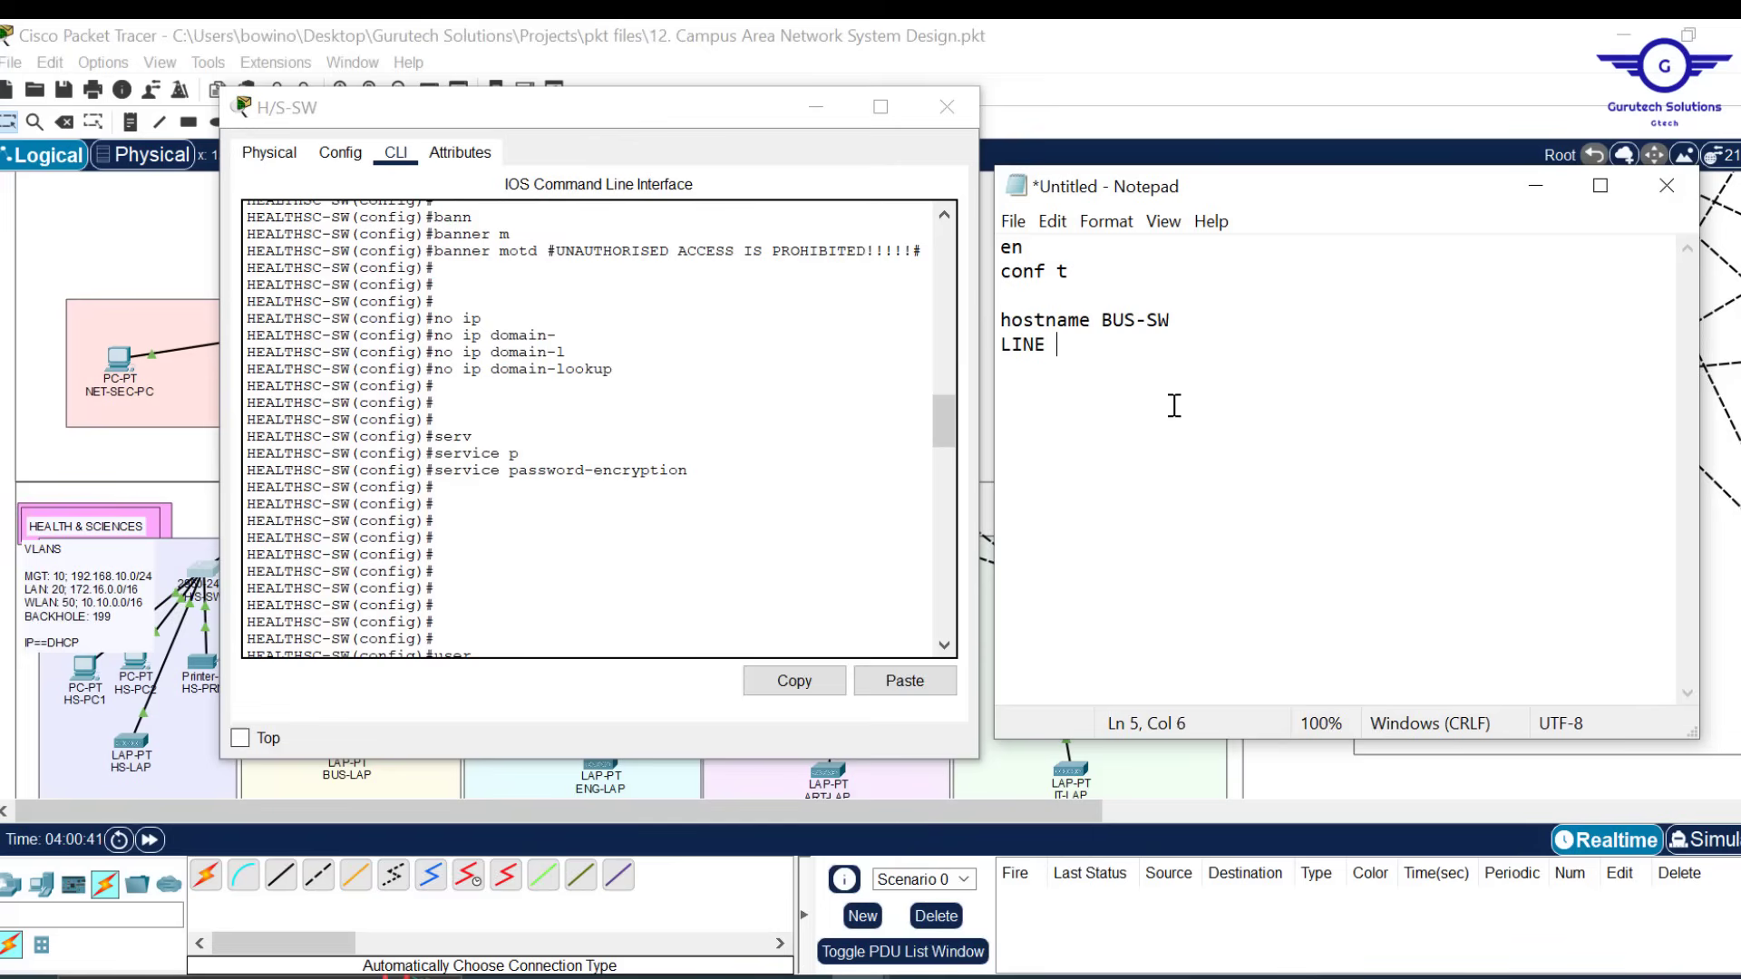
pyautogui.press('BackSpace')
pyautogui.press('BackSpace')
pyautogui.press('BackSpace')
pyautogui.press('BackSpace')
pyautogui.press('BackSpace')
pyautogui.press('BackSpace')
pyautogui.press('BackSpace')
pyautogui.press('BackSpace')
pyautogui.write('line console 0 ')
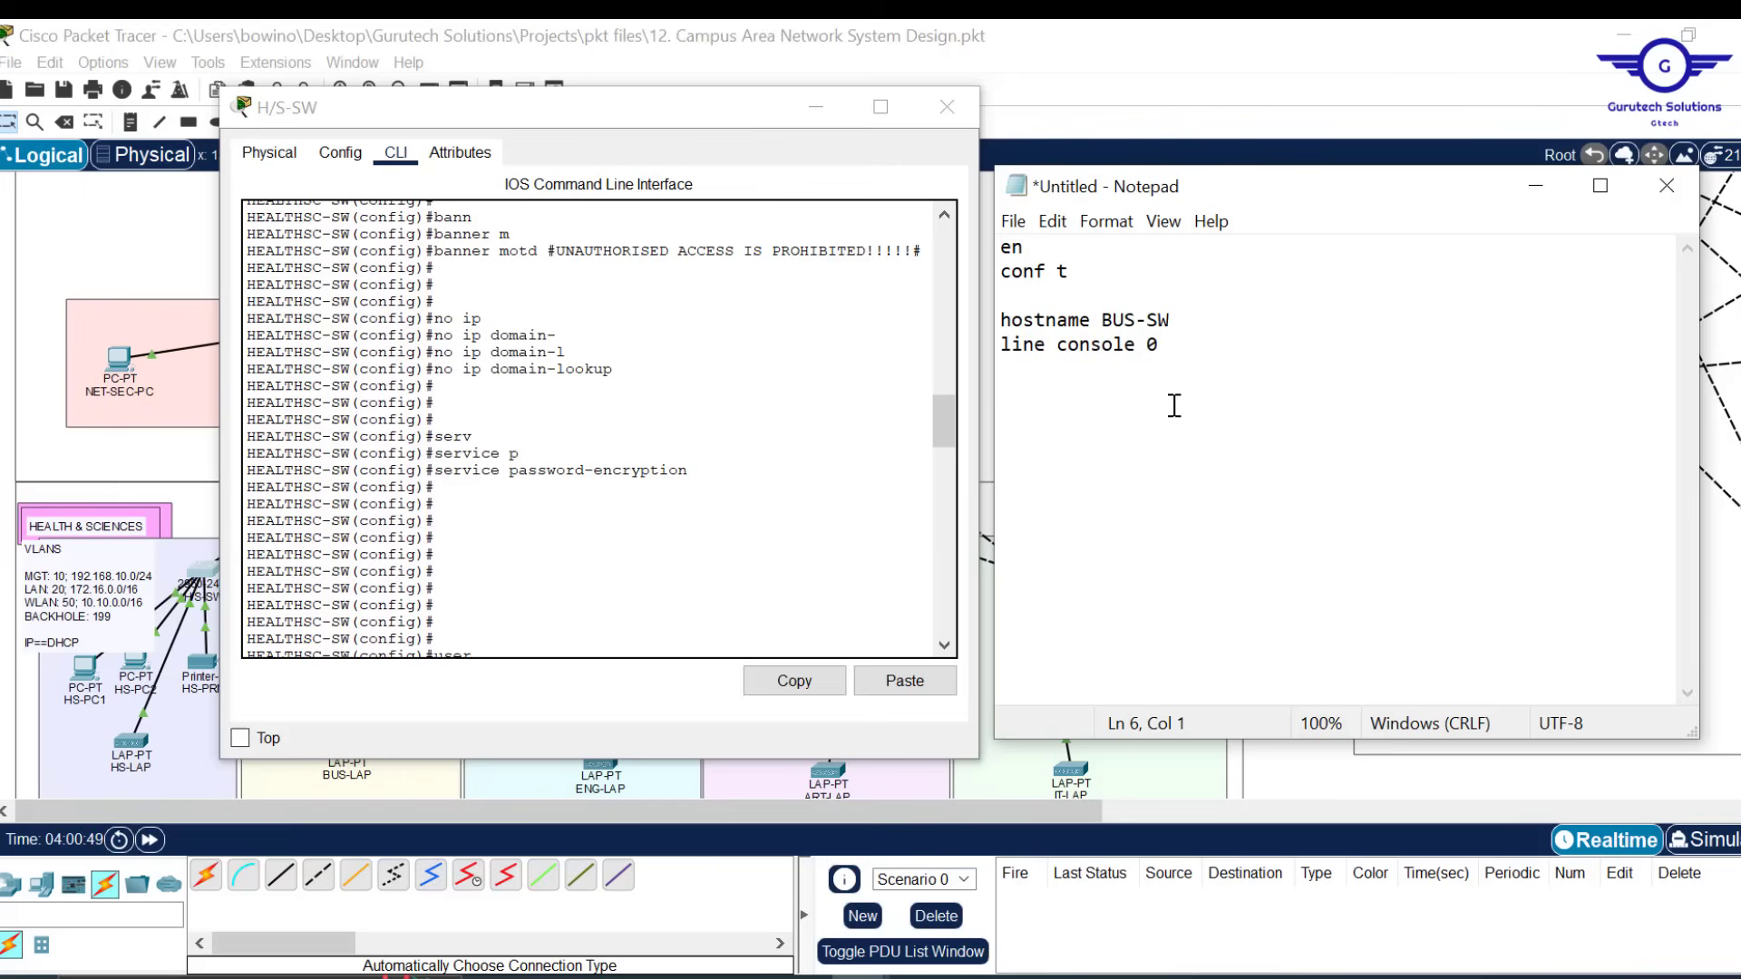
pyautogui.write('password cisco l')
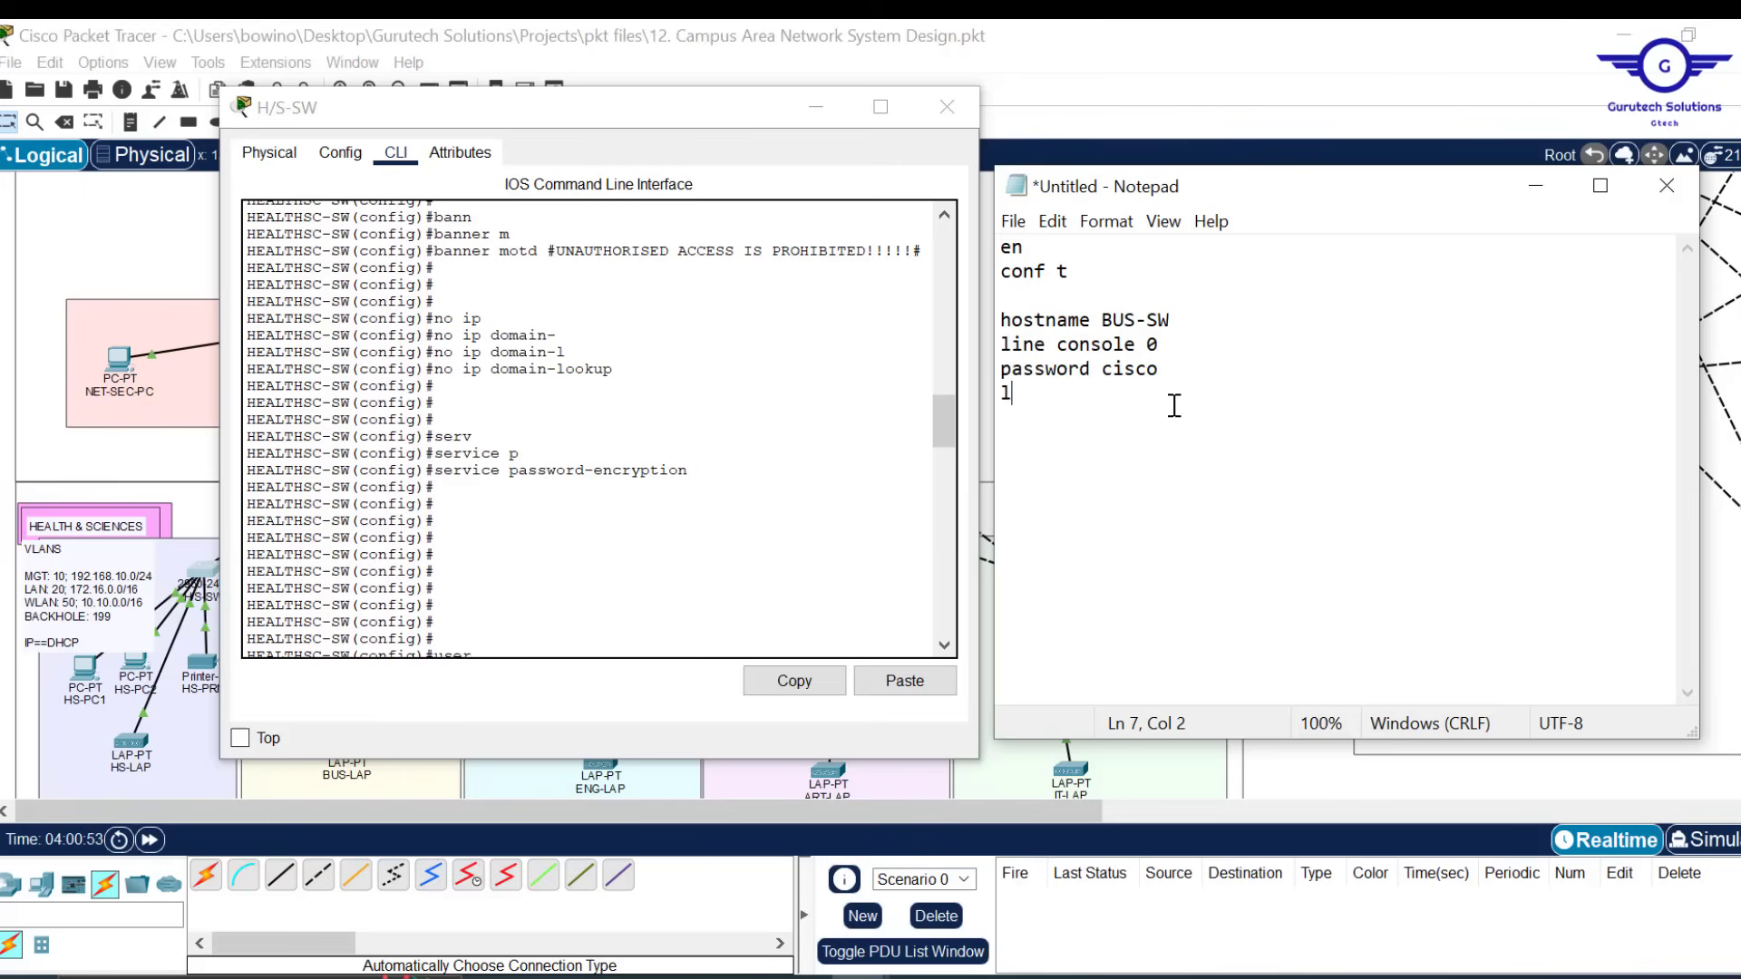
pyautogui.write('ogin')
# Add exec-timeout 3 0 and exit to the console section, plus a blank separator line
pyautogui.press('Return')
pyautogui.write('exec-timeout')
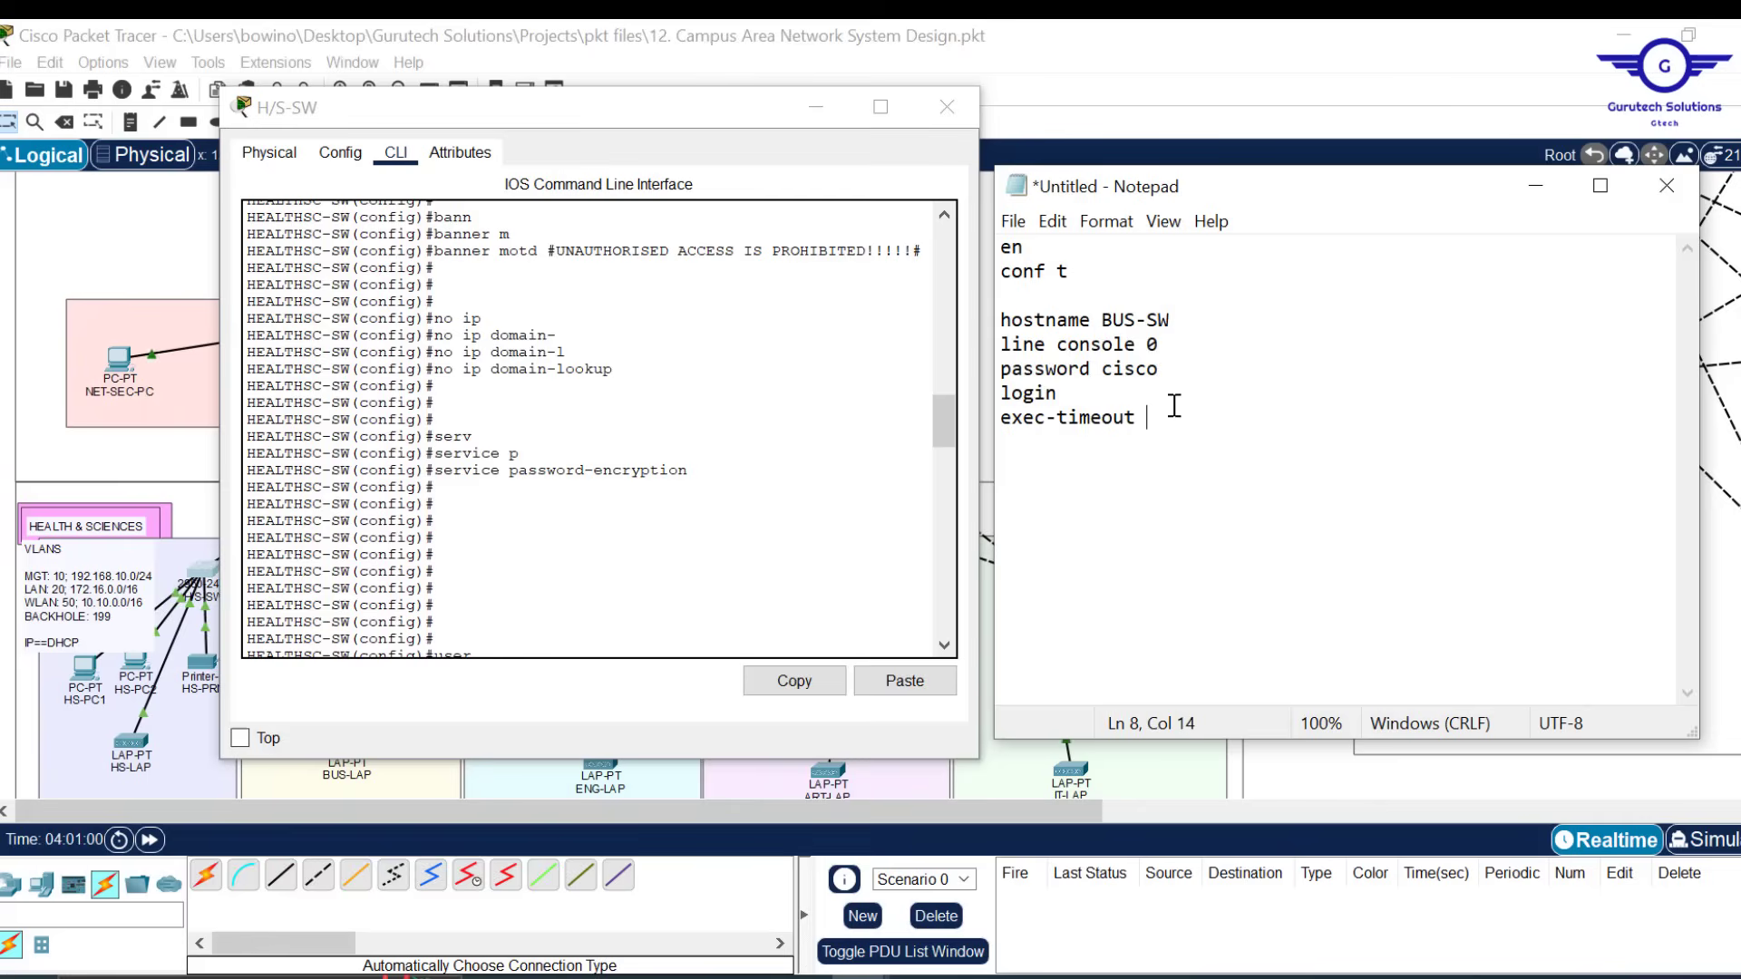
pyautogui.write(' 3 0')
pyautogui.press('Return')
pyautogui.write('exit')
pyautogui.press('Return')
pyautogui.press('Return')
pyautogui.click(1195, 321)
pyautogui.press('Return')
pyautogui.click(1074, 474)
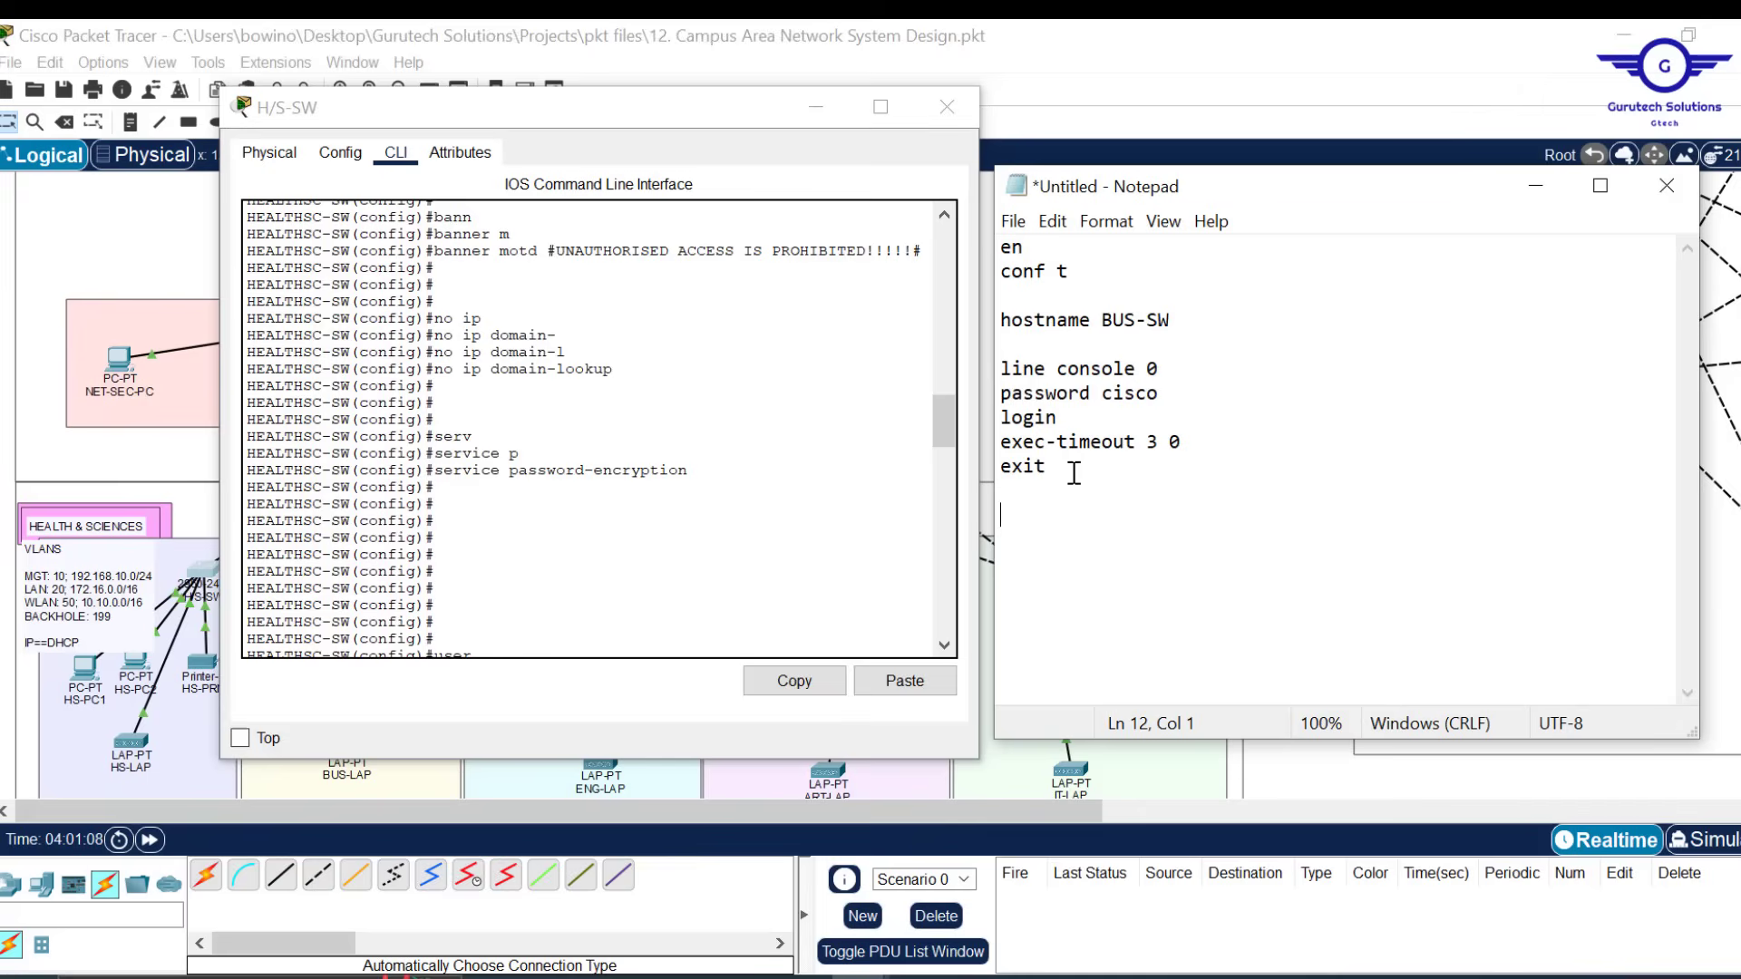
# Add an enable password line and begin 'banner motd %%'
pyautogui.write('enable passwor')
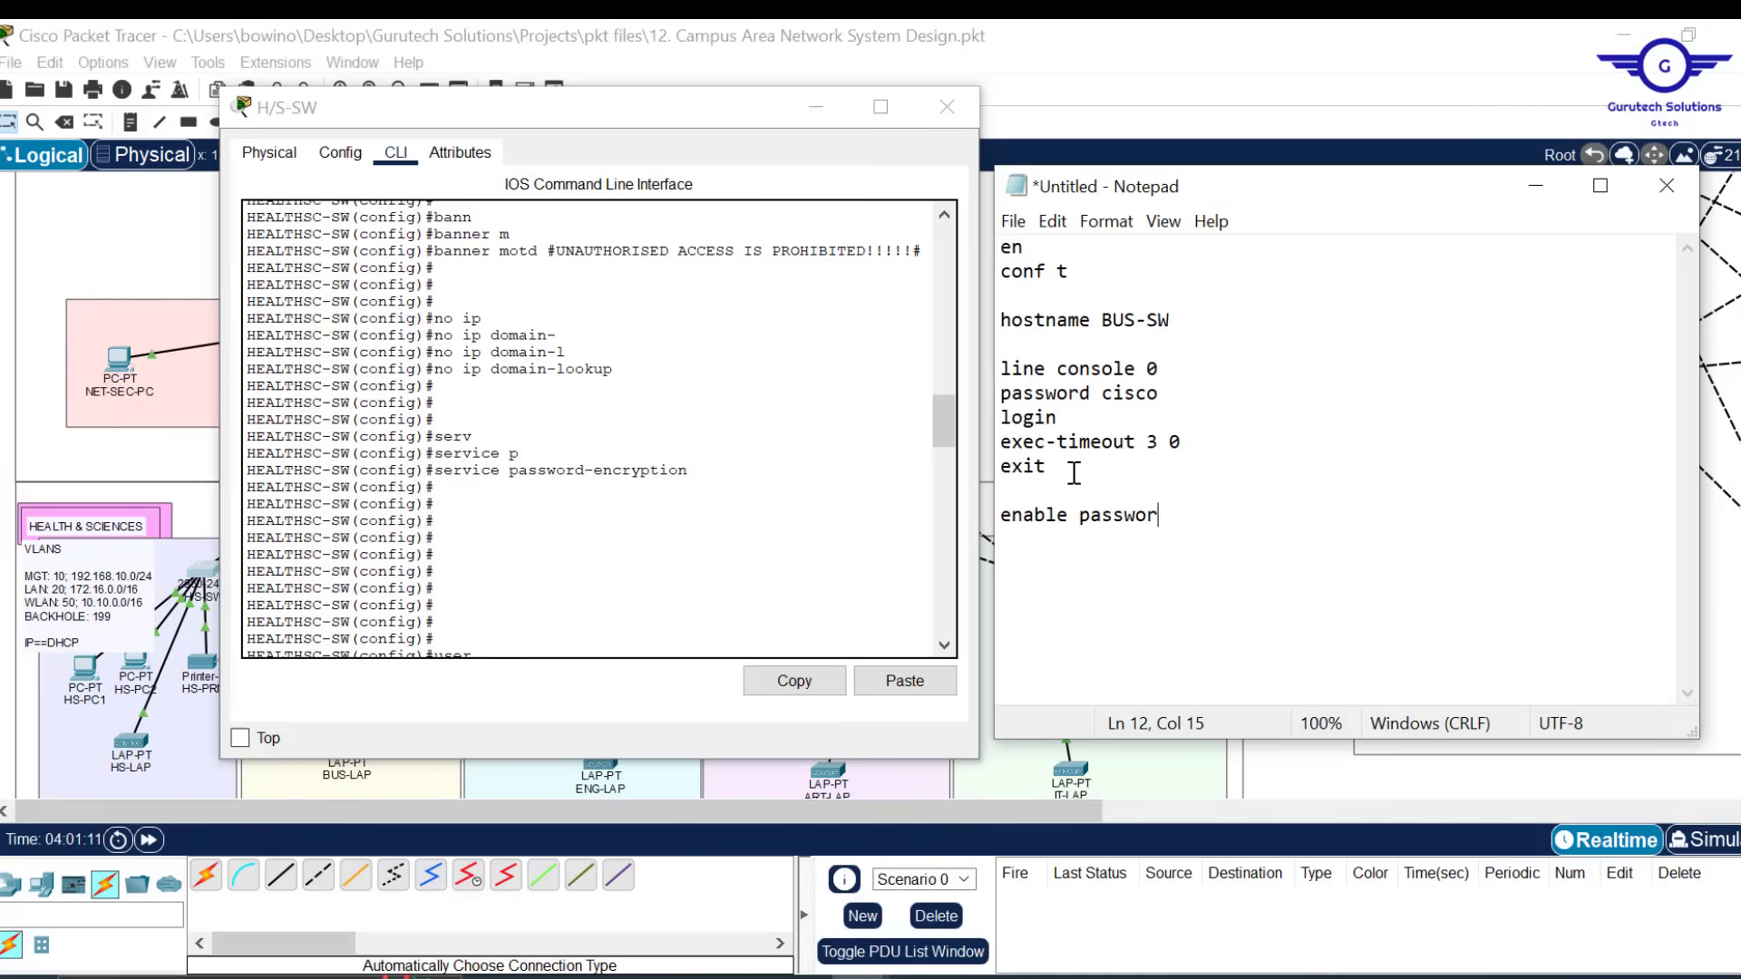
pyautogui.write('d cisco')
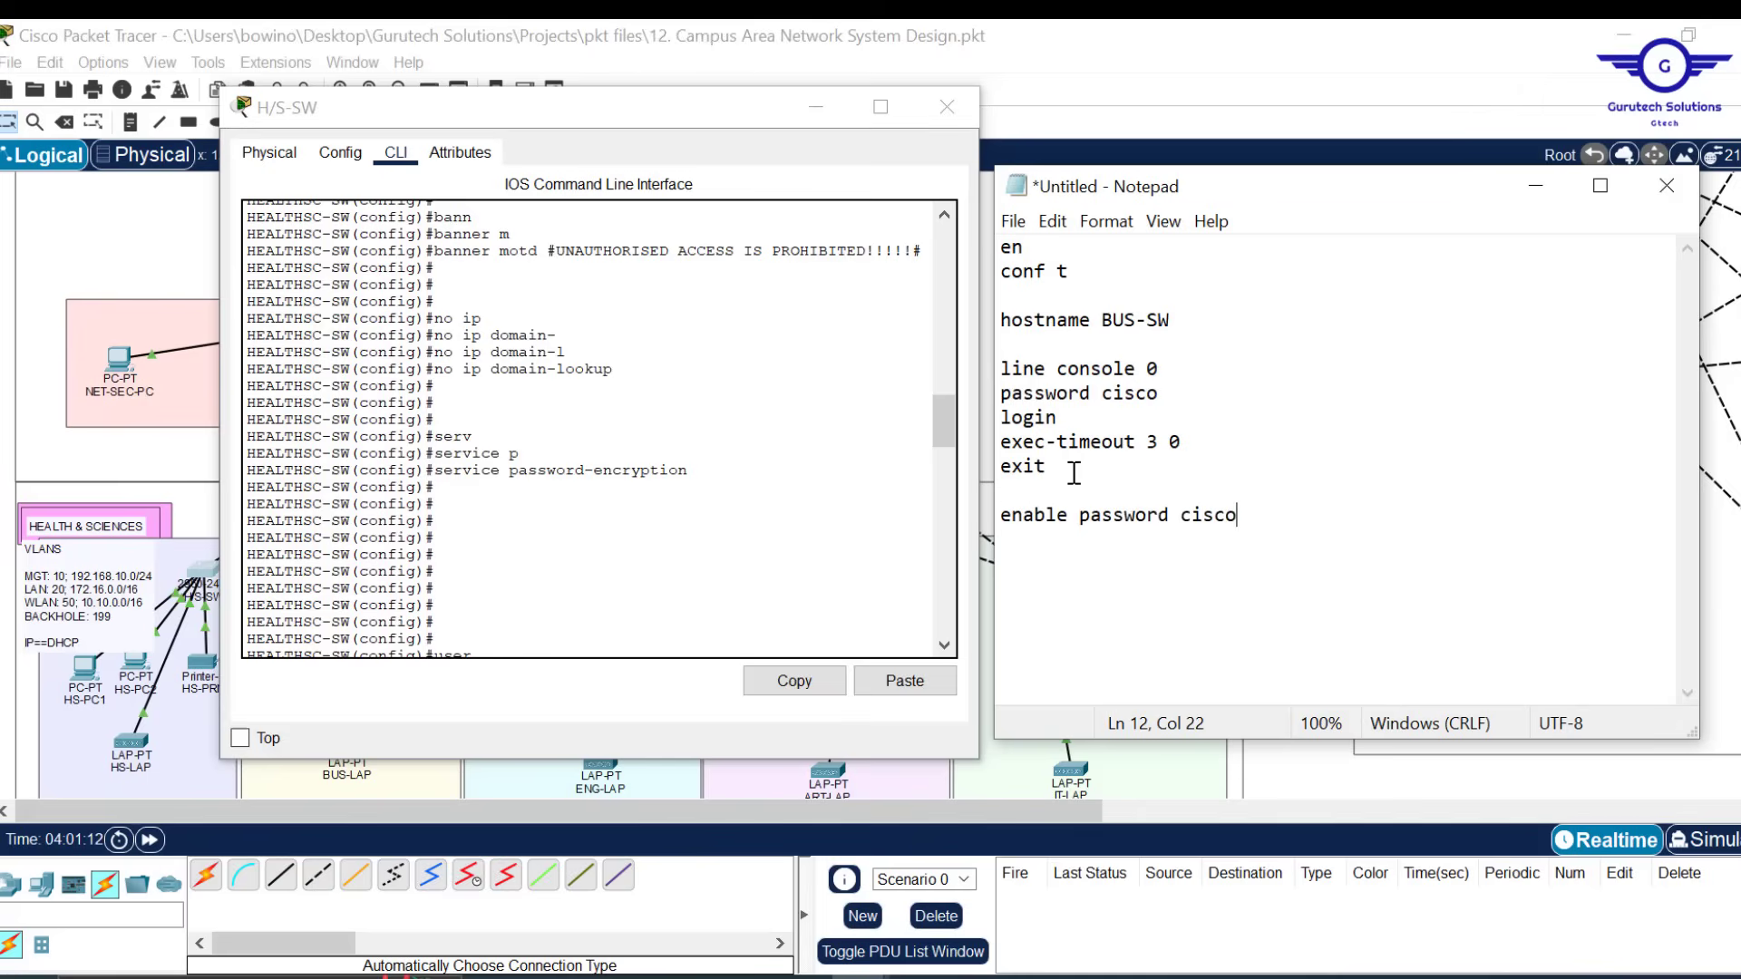
pyautogui.press('Return')
pyautogui.press('Return')
pyautogui.write('bannner')
pyautogui.press('BackSpace')
pyautogui.press('BackSpace')
pyautogui.press('BackSpace')
pyautogui.write('er motd')
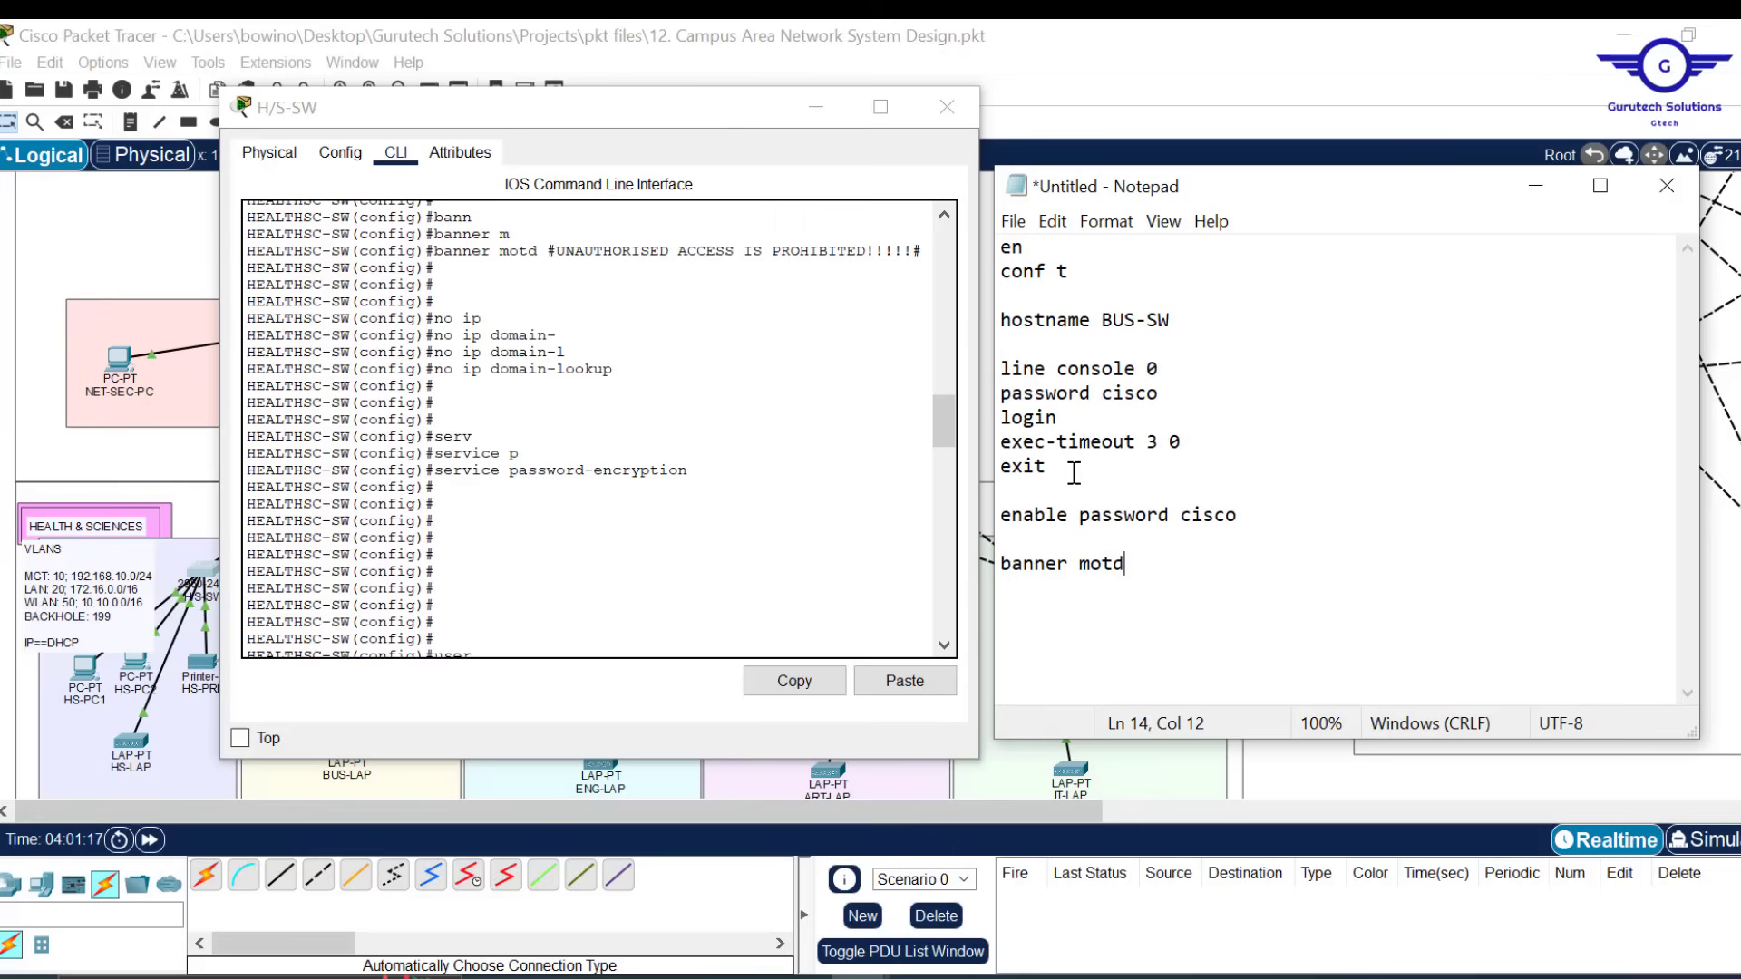
pyautogui.write(' %%')
# Replace the placeholder banner line with the full banner motd copied from the console
pyautogui.moveTo(925, 250); pyautogui.dragTo(435, 254)
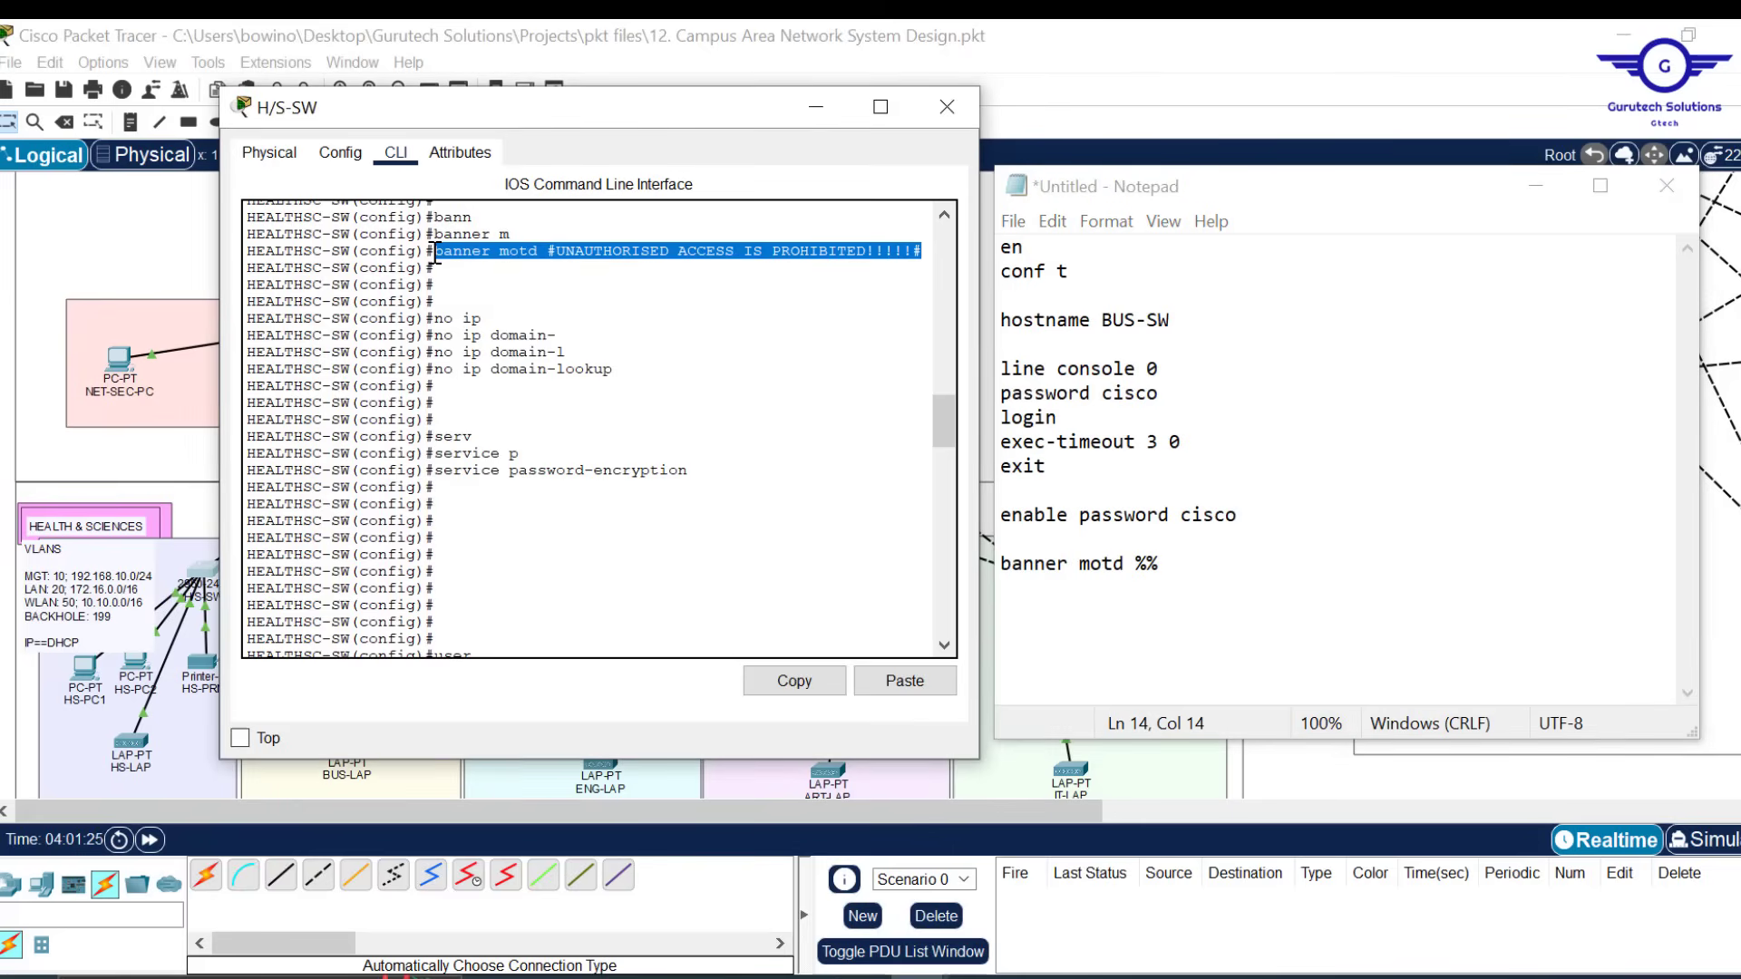
pyautogui.click(794, 681)
pyautogui.moveTo(1184, 564); pyautogui.dragTo(990, 563)
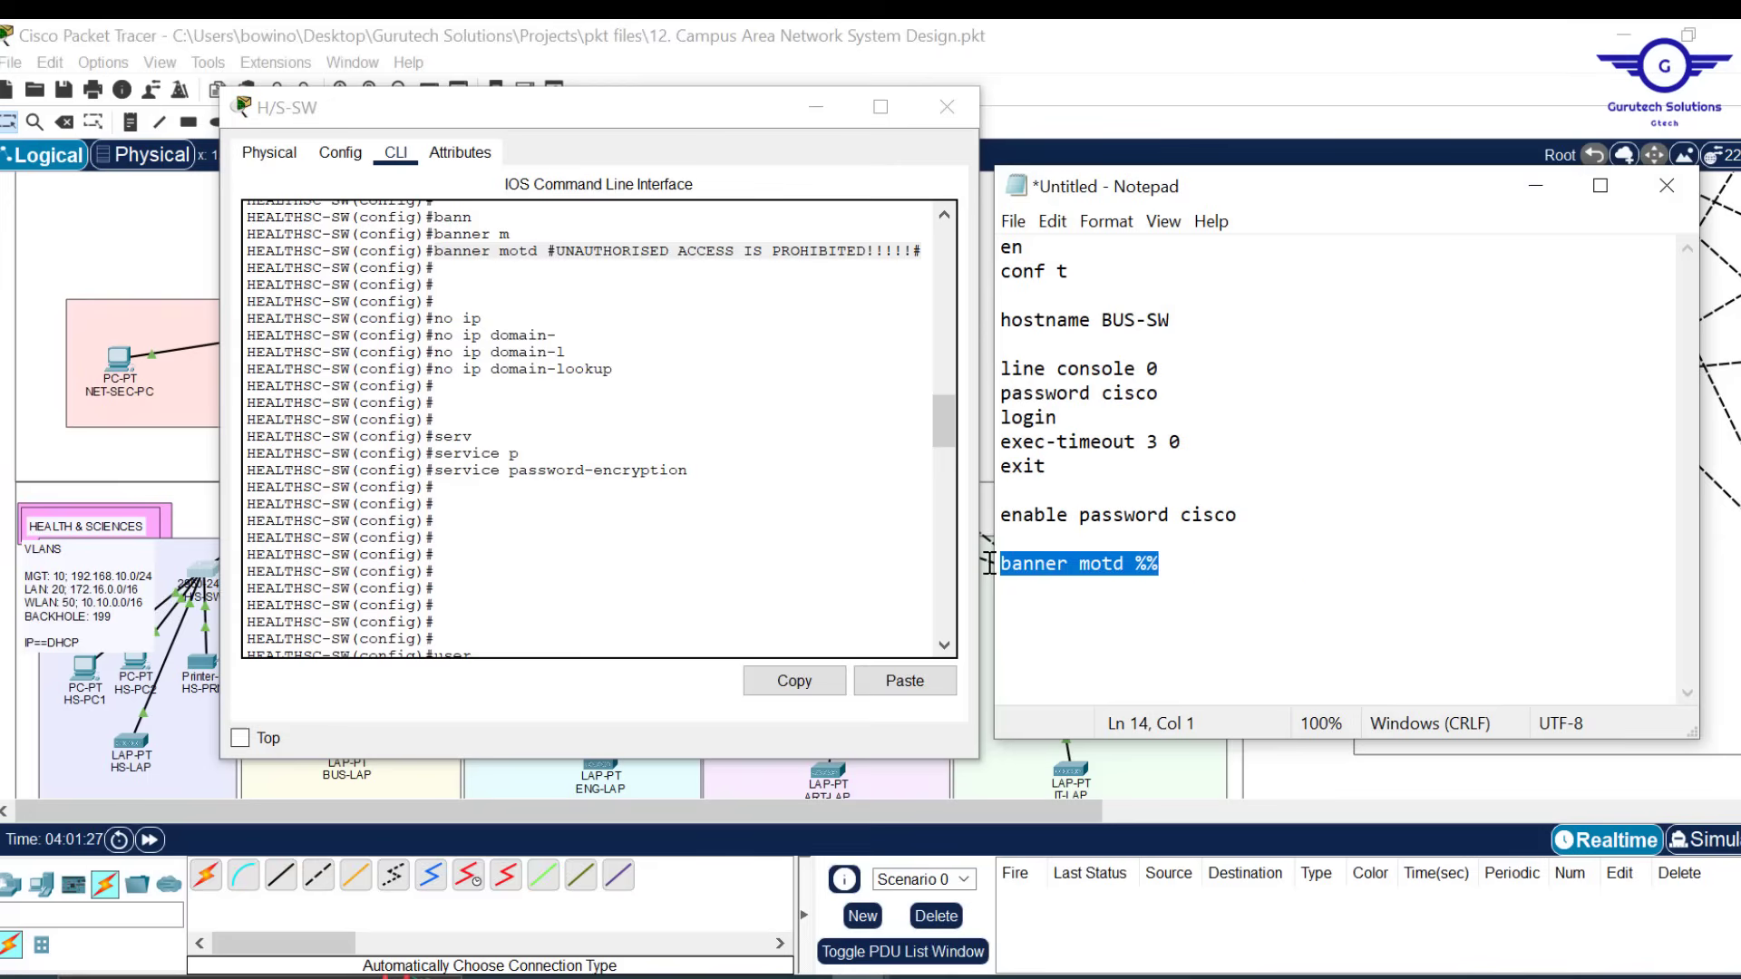
pyautogui.hotkey('ctrl', 'v')
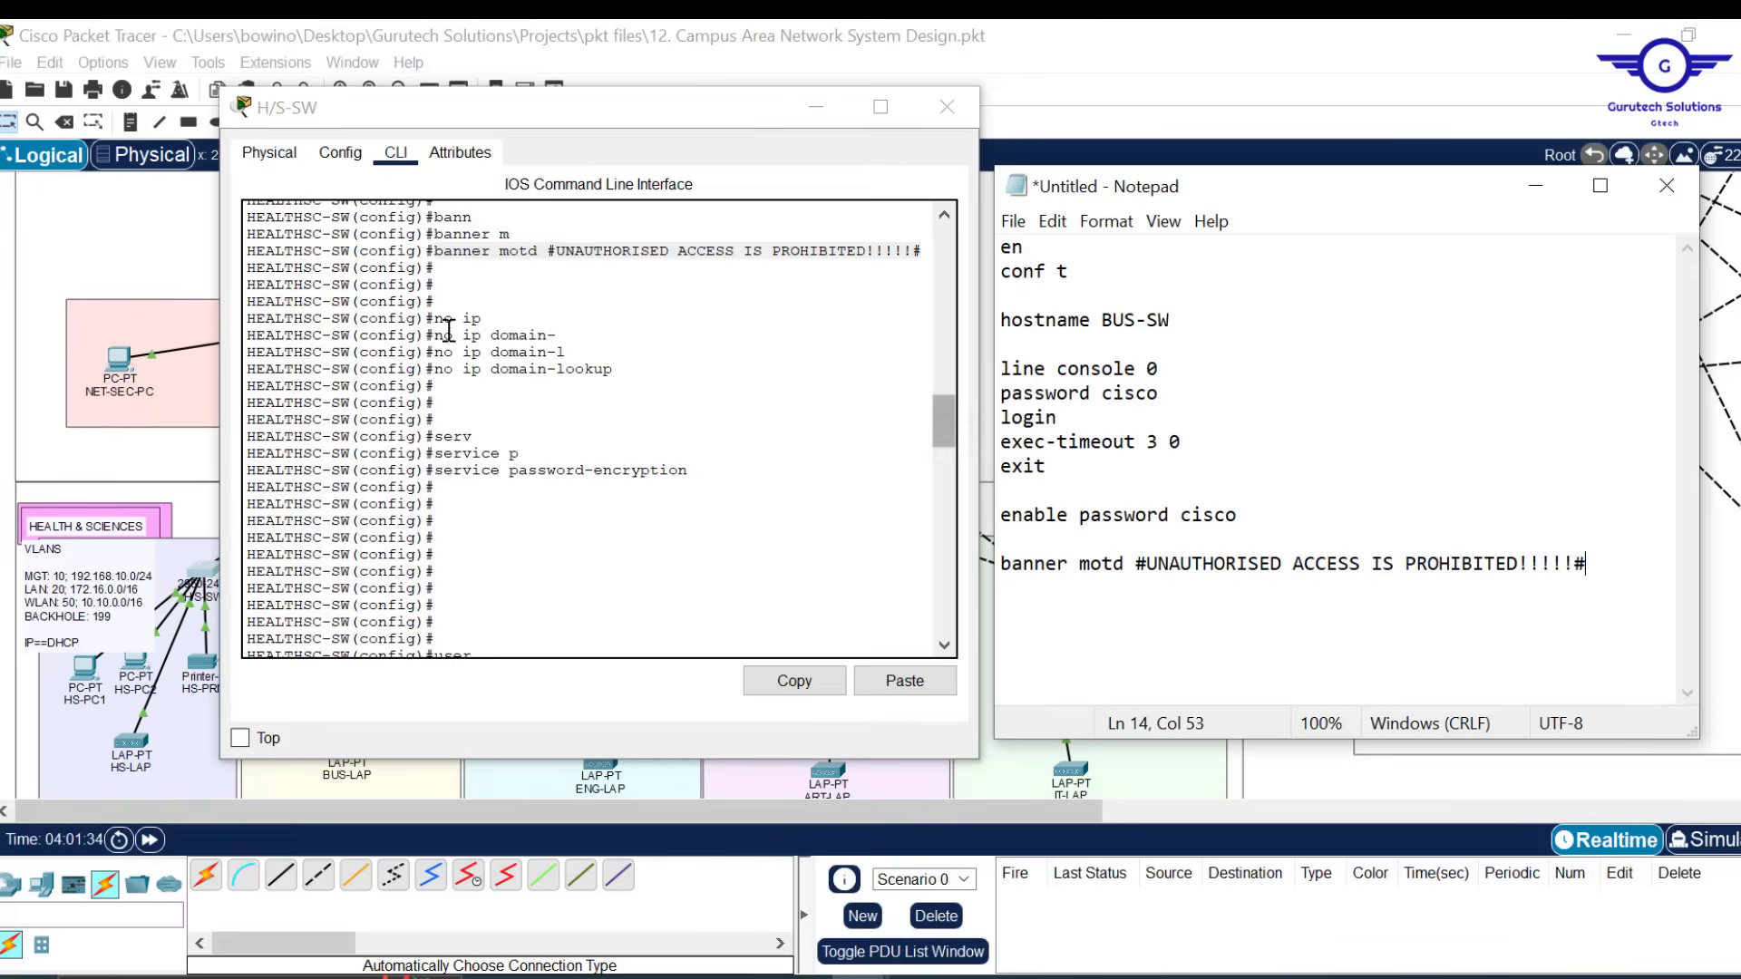
# Copy 'no ip domain-lookup' from the switch output into the script below the banner
pyautogui.moveTo(622, 368); pyautogui.dragTo(436, 367)
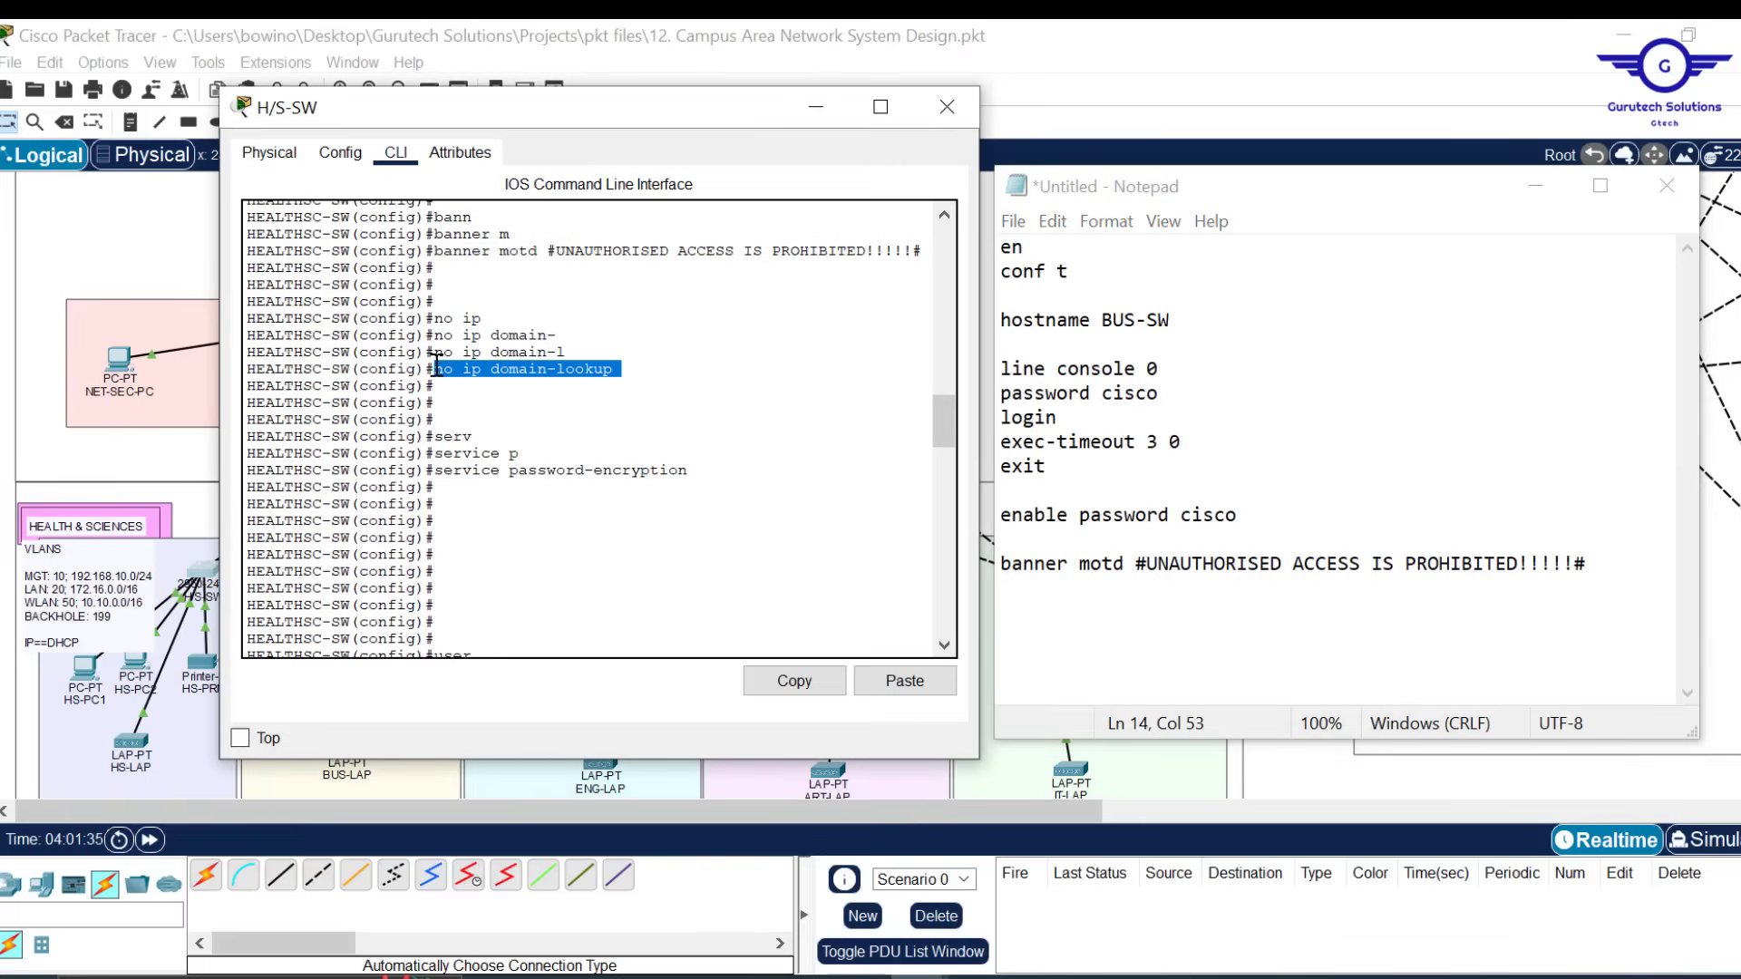
pyautogui.click(812, 691)
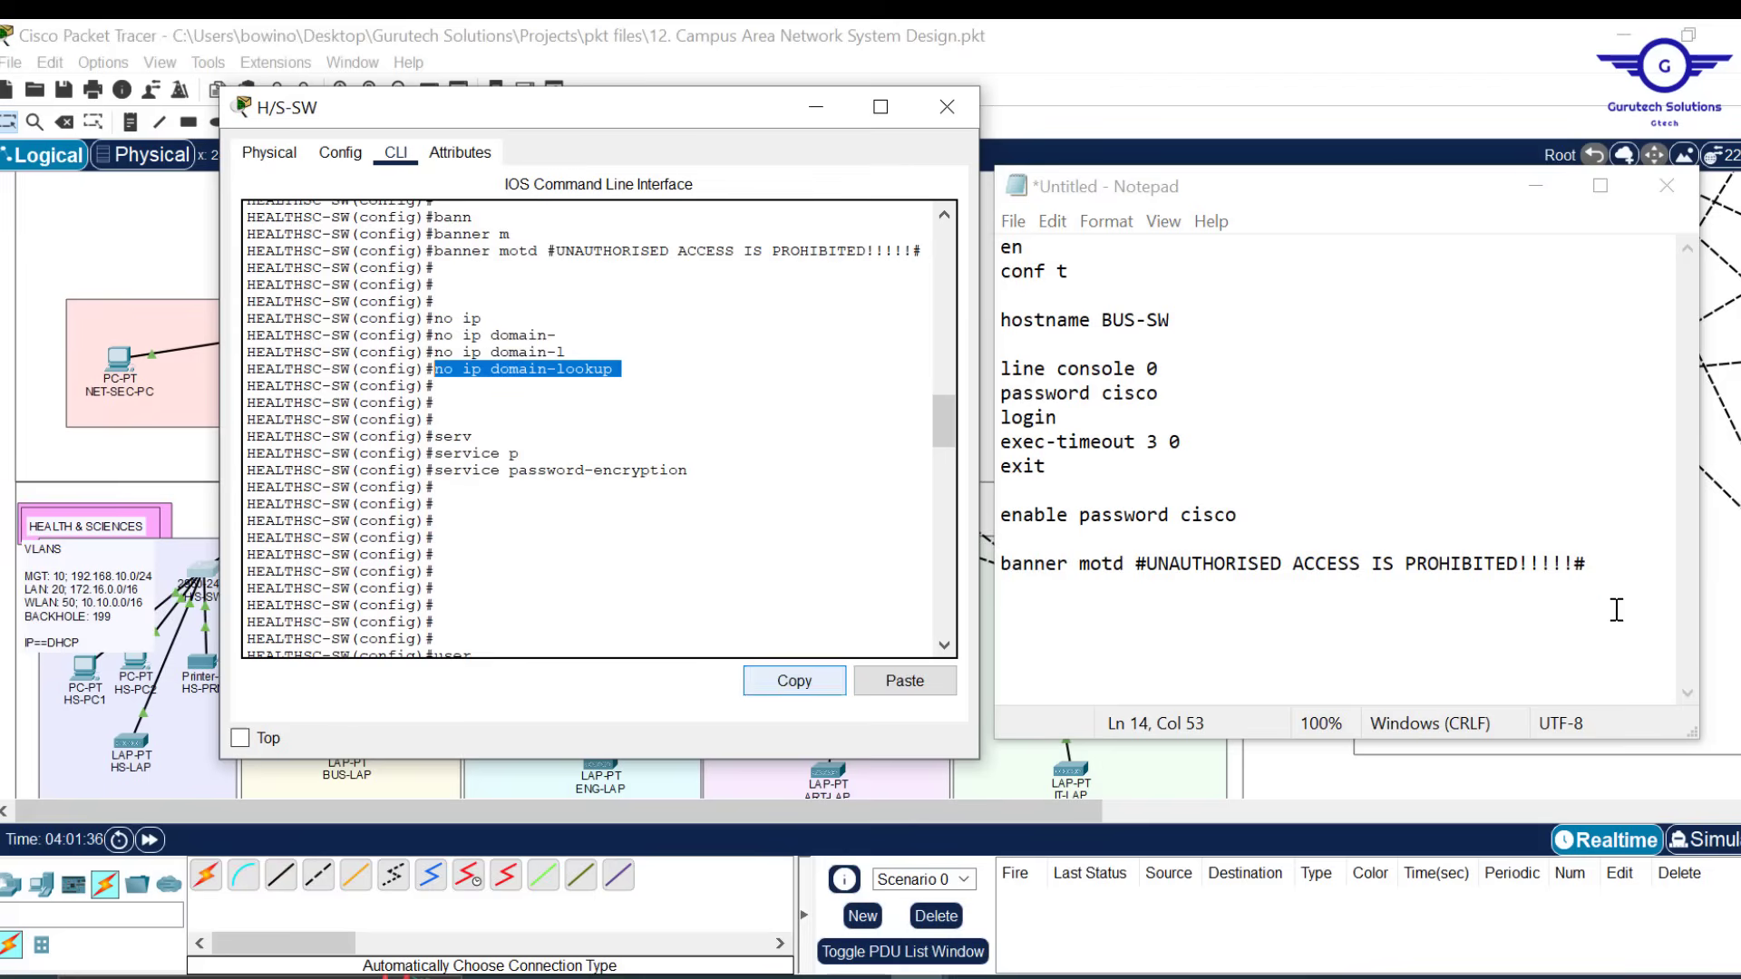
pyautogui.click(1607, 573)
pyautogui.press('Return')
pyautogui.press('Return')
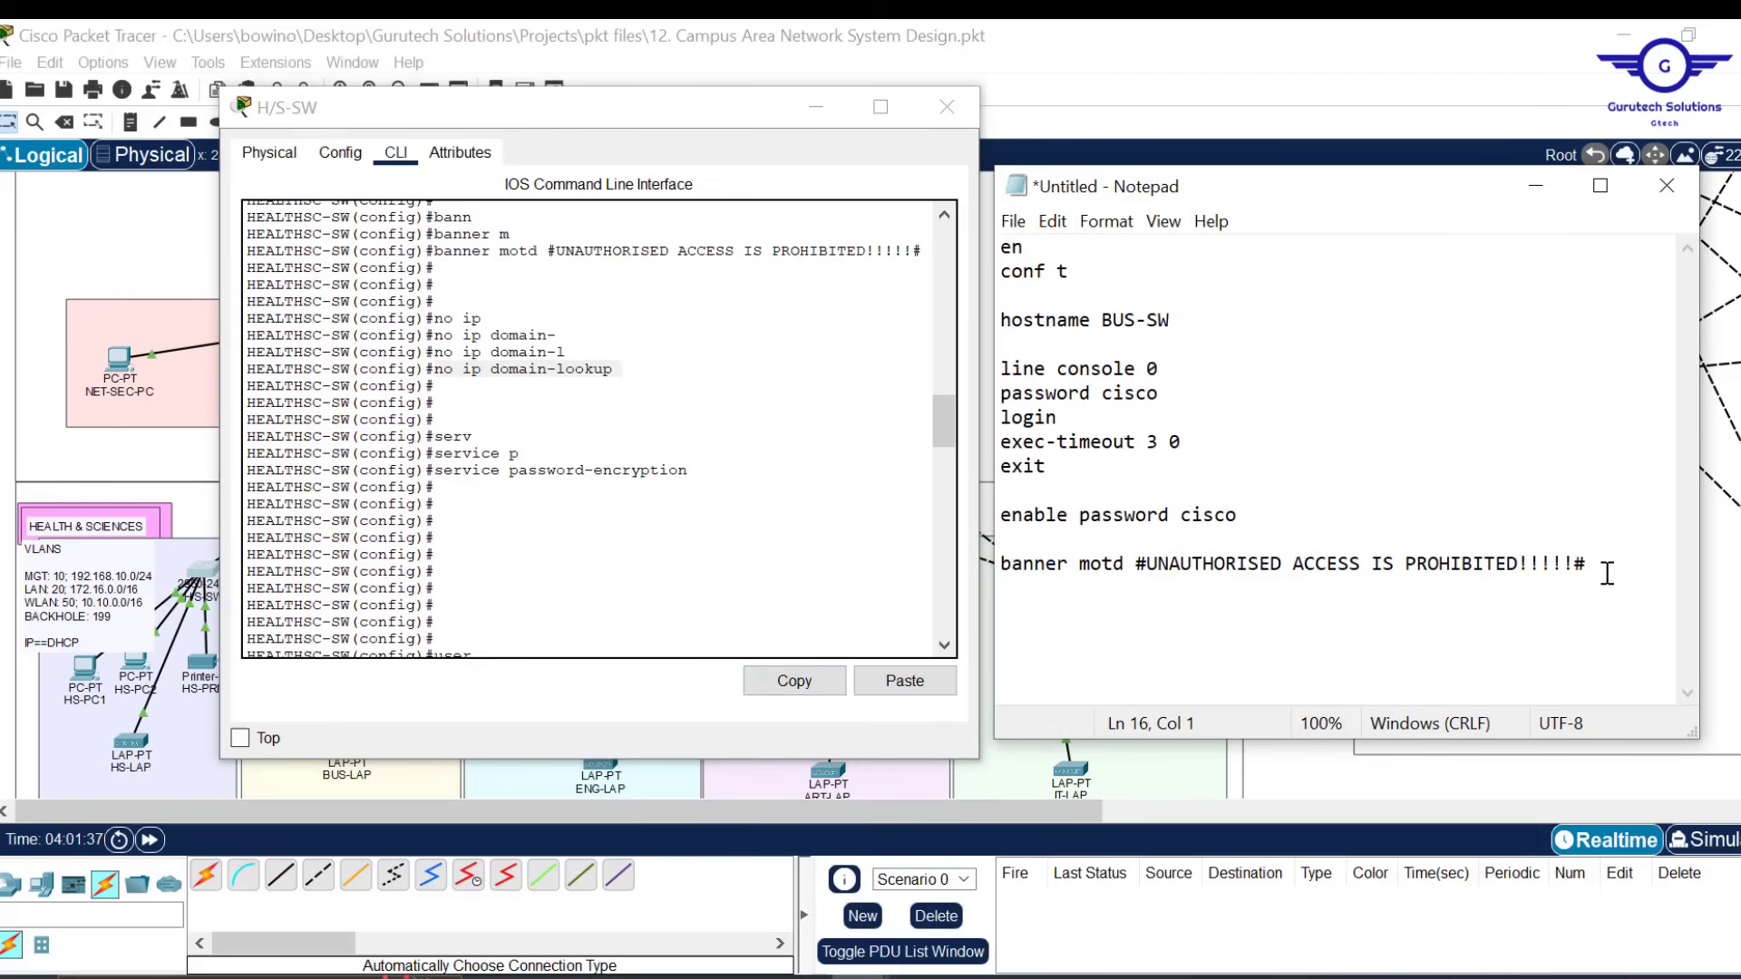
pyautogui.hotkey('ctrl', 'v')
# Copy 'service password-encryption' from the switch output into the script
pyautogui.click(695, 478)
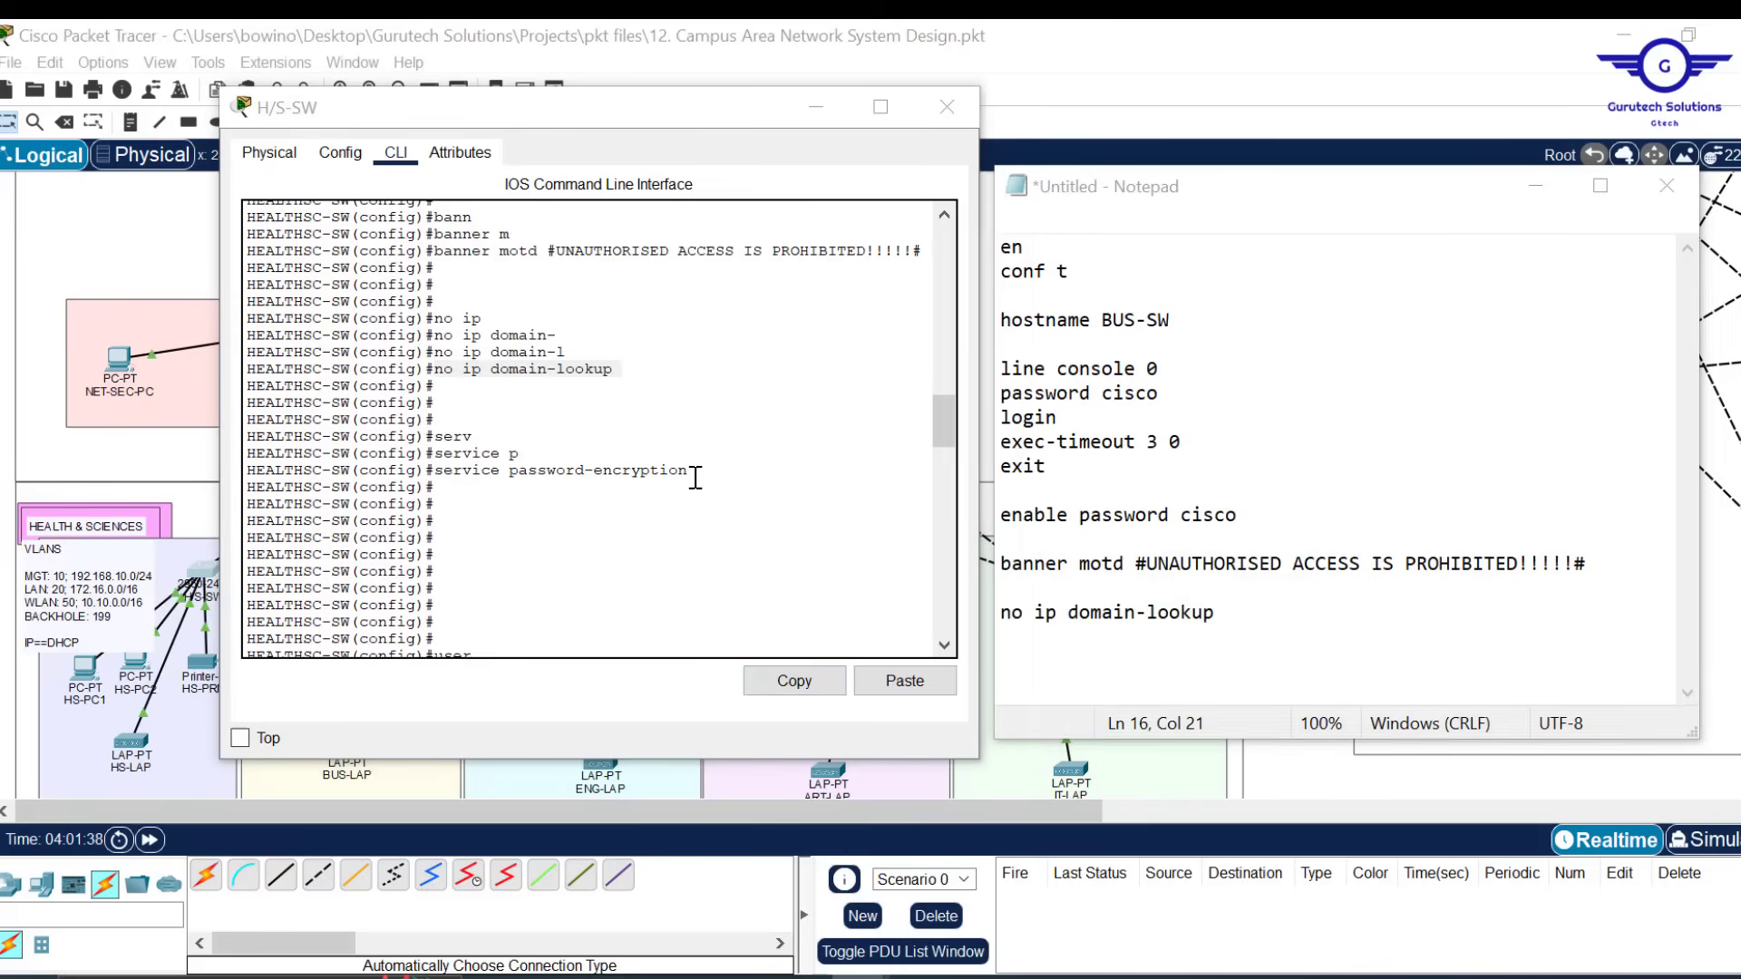
pyautogui.moveTo(696, 478); pyautogui.dragTo(439, 469)
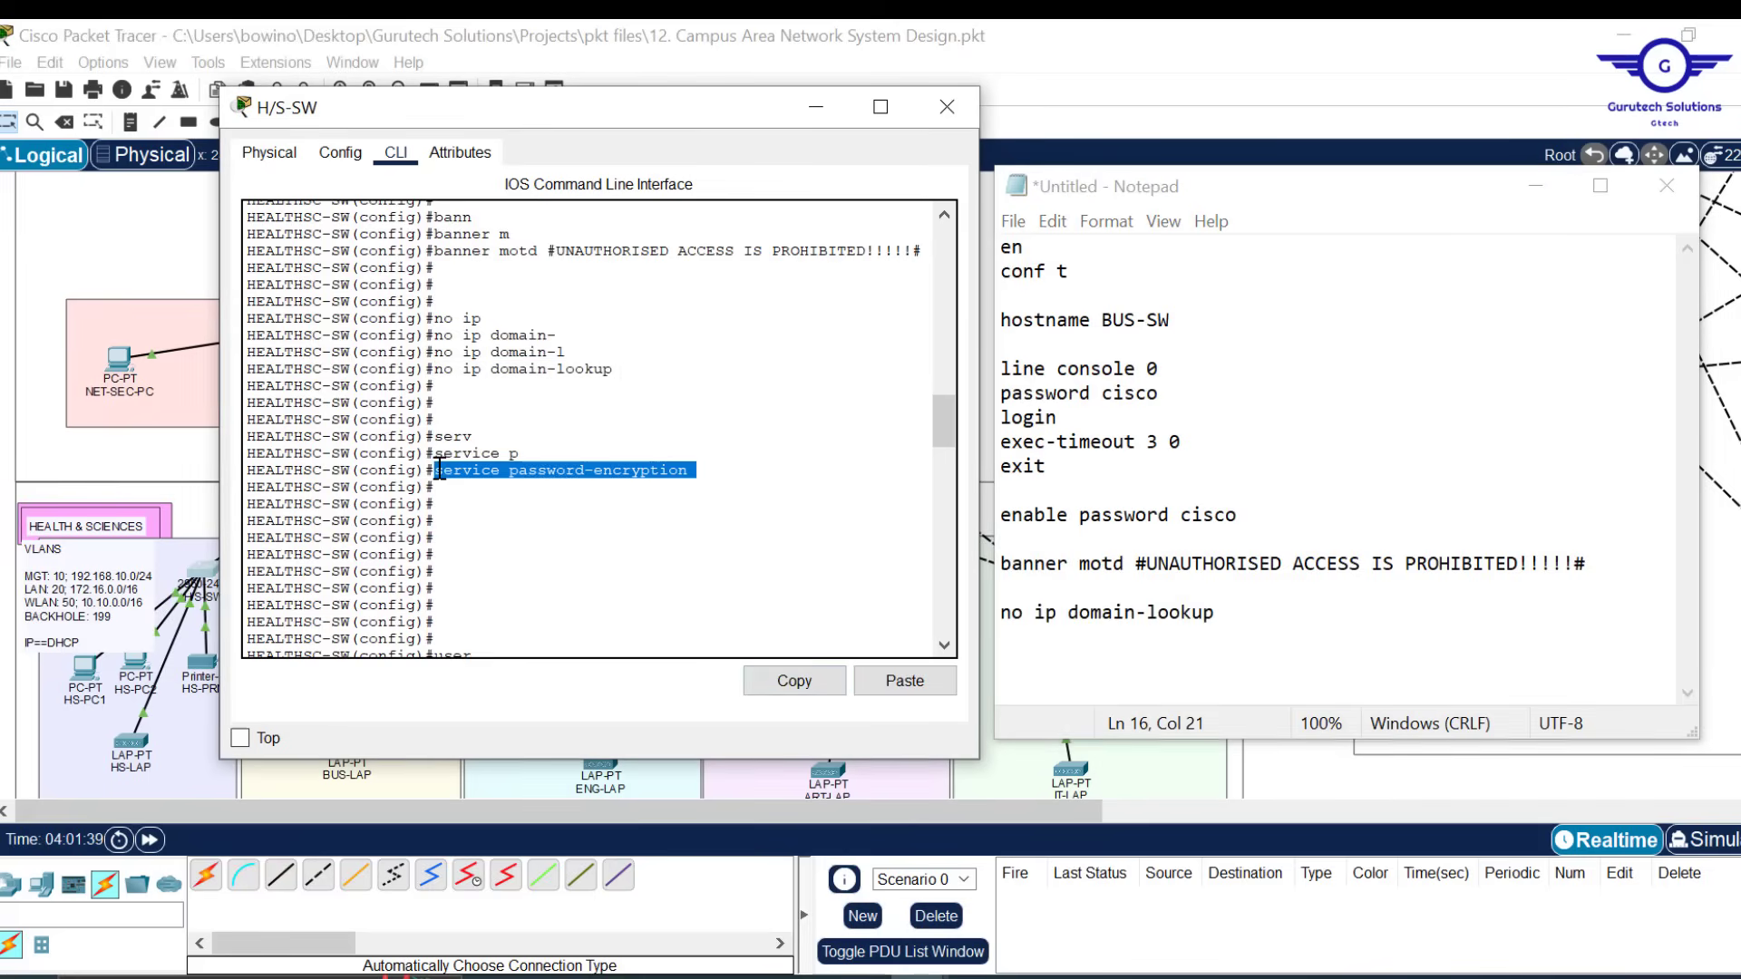
pyautogui.click(810, 686)
pyautogui.click(1278, 626)
pyautogui.press('Return')
pyautogui.press('Return')
pyautogui.press('Return')
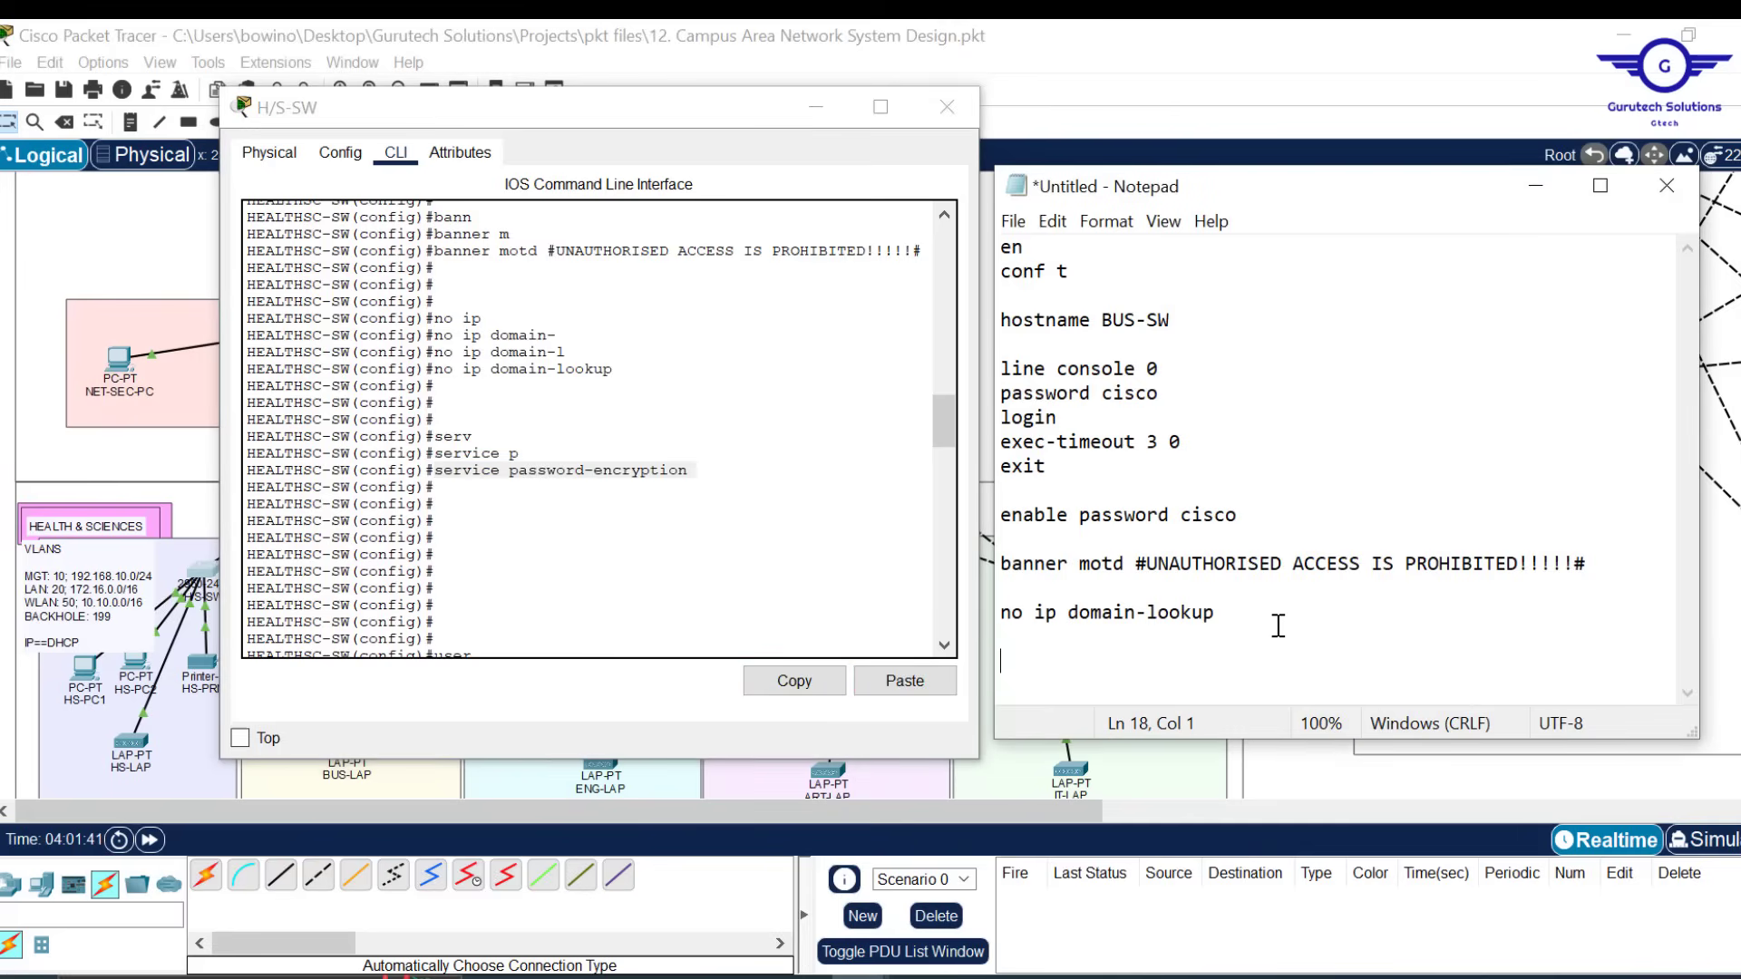
pyautogui.press('Delete')
pyautogui.hotkey('ctrl', 'v')
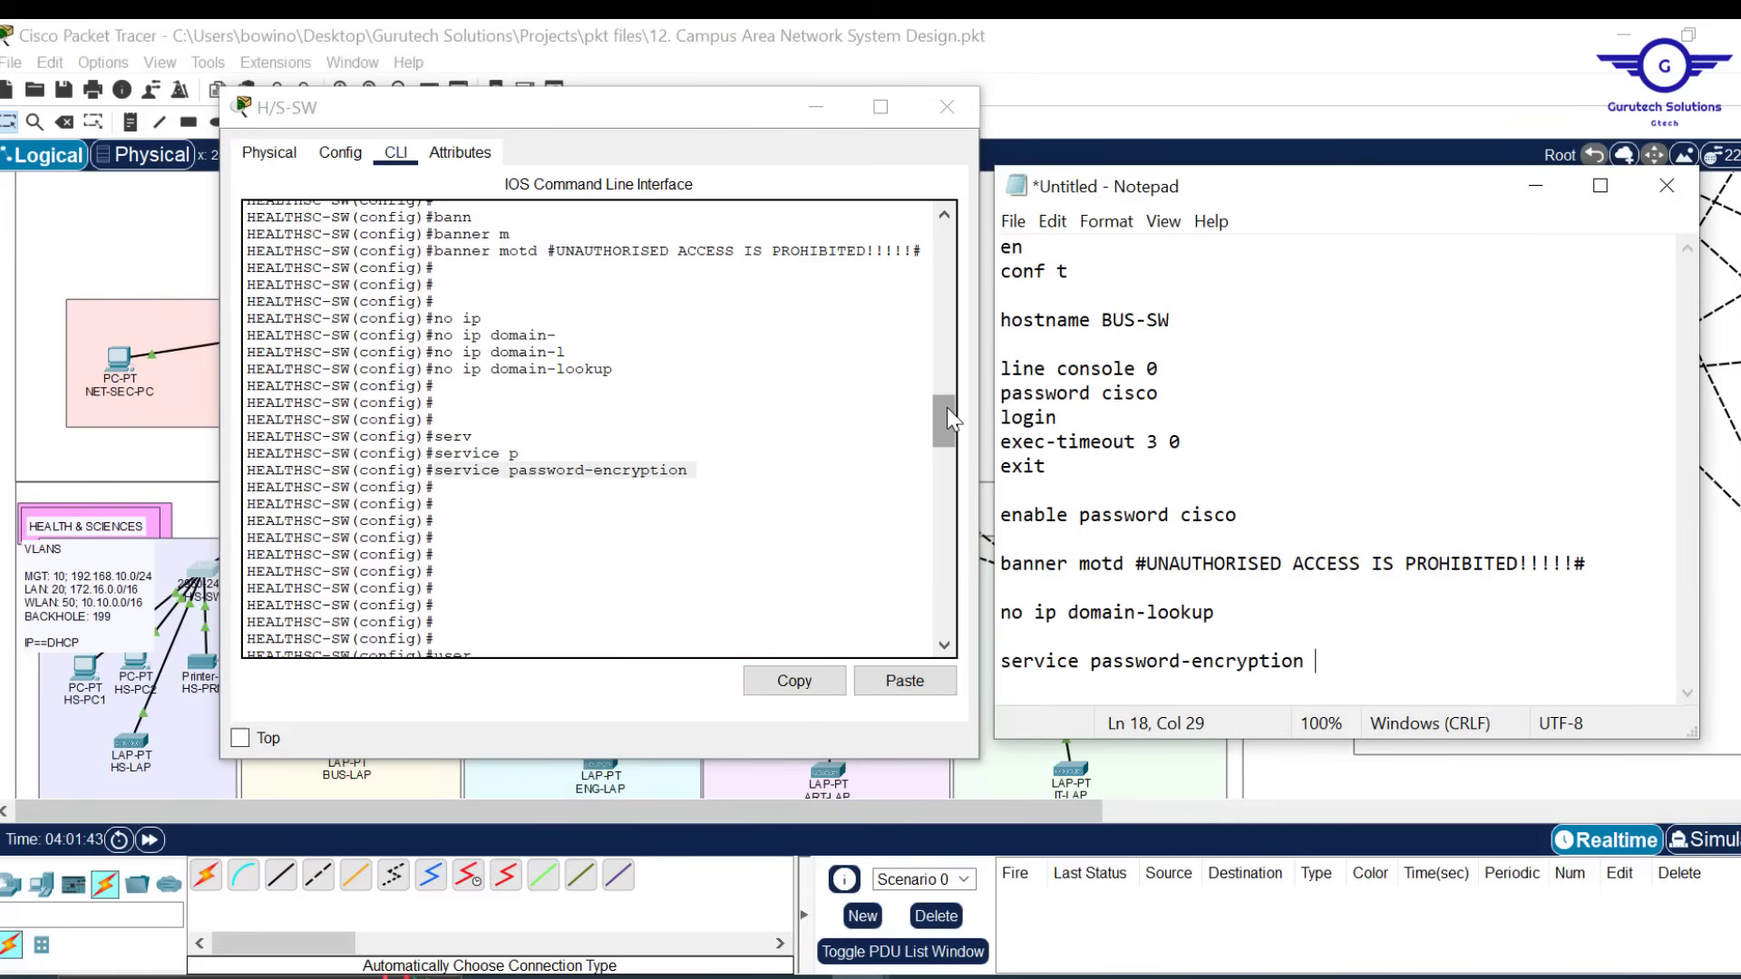
pyautogui.moveTo(946, 407); pyautogui.dragTo(947, 448)
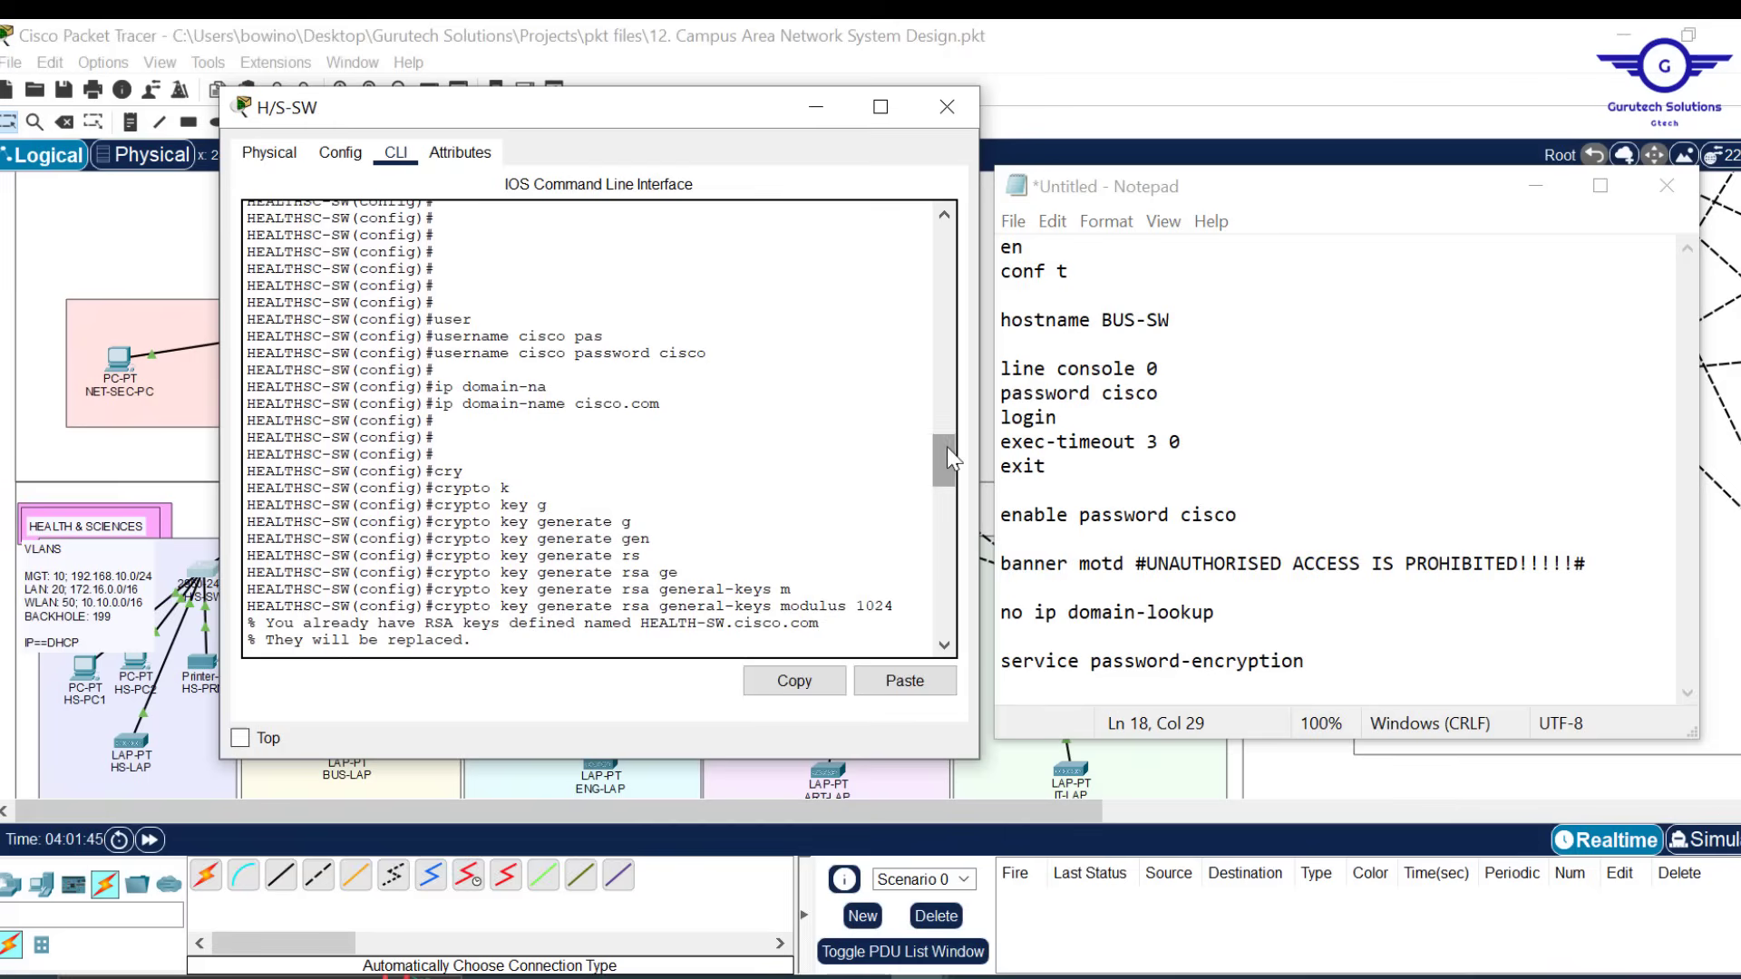
# Paste the local user account command (username cisco with its password) into the script
pyautogui.click(1347, 663)
pyautogui.press('Return')
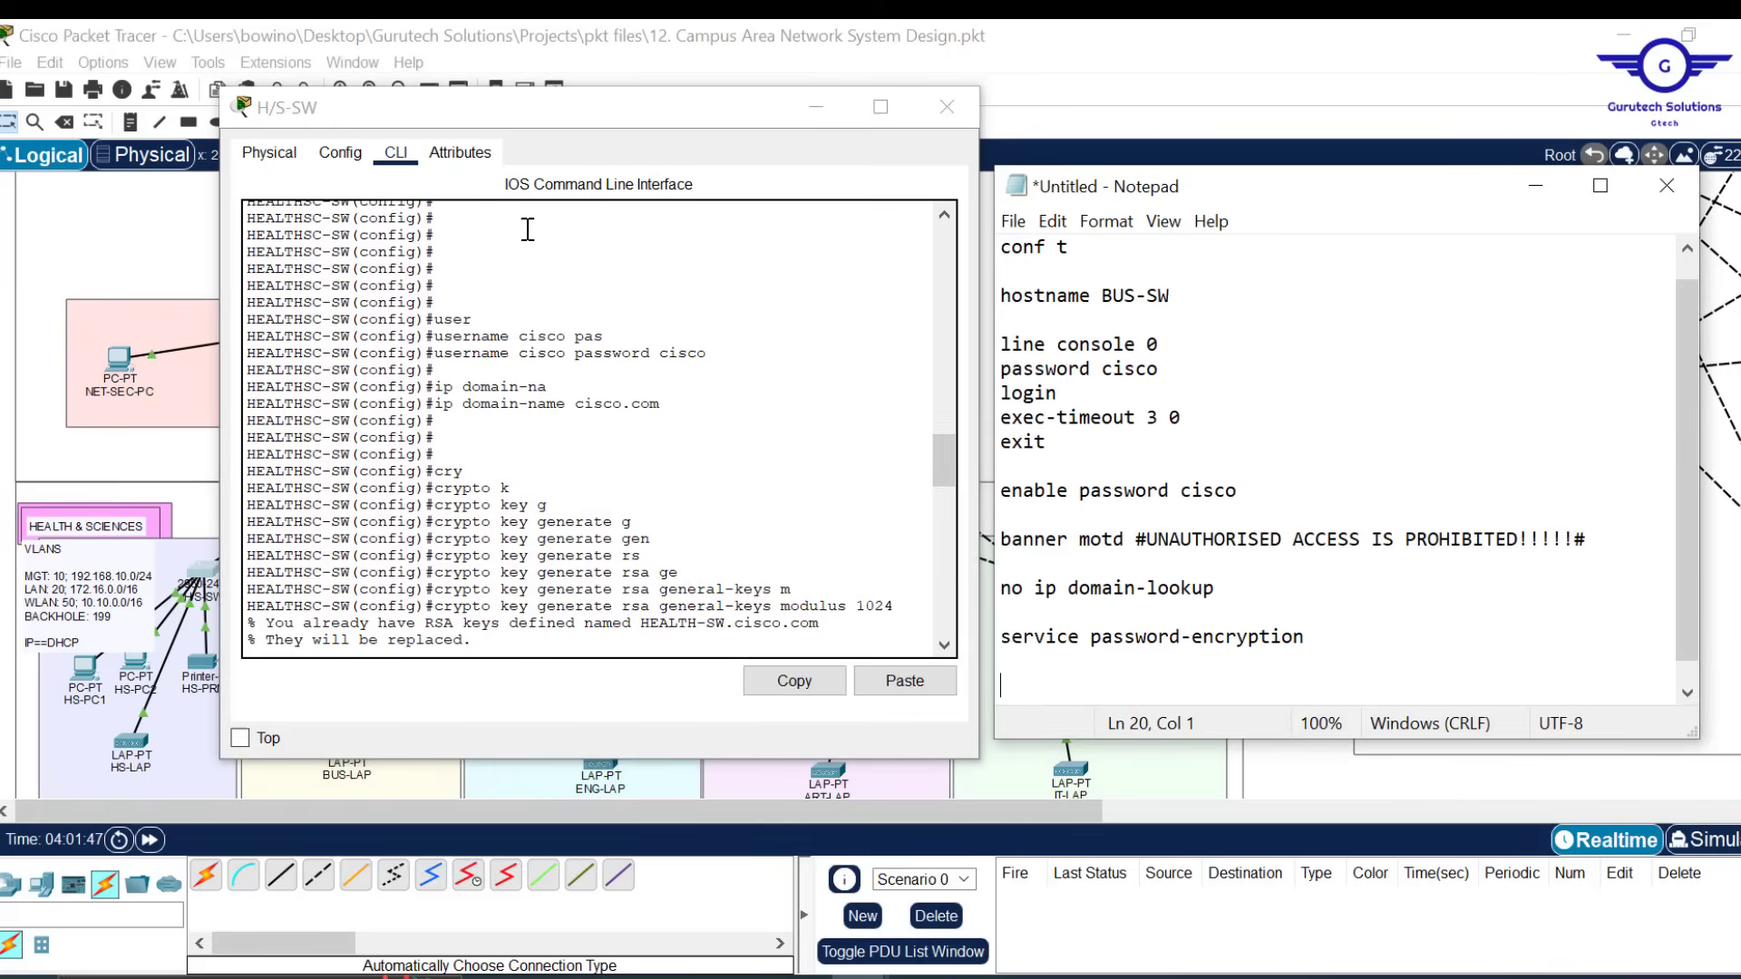
pyautogui.moveTo(1174, 297); pyautogui.dragTo(1108, 298)
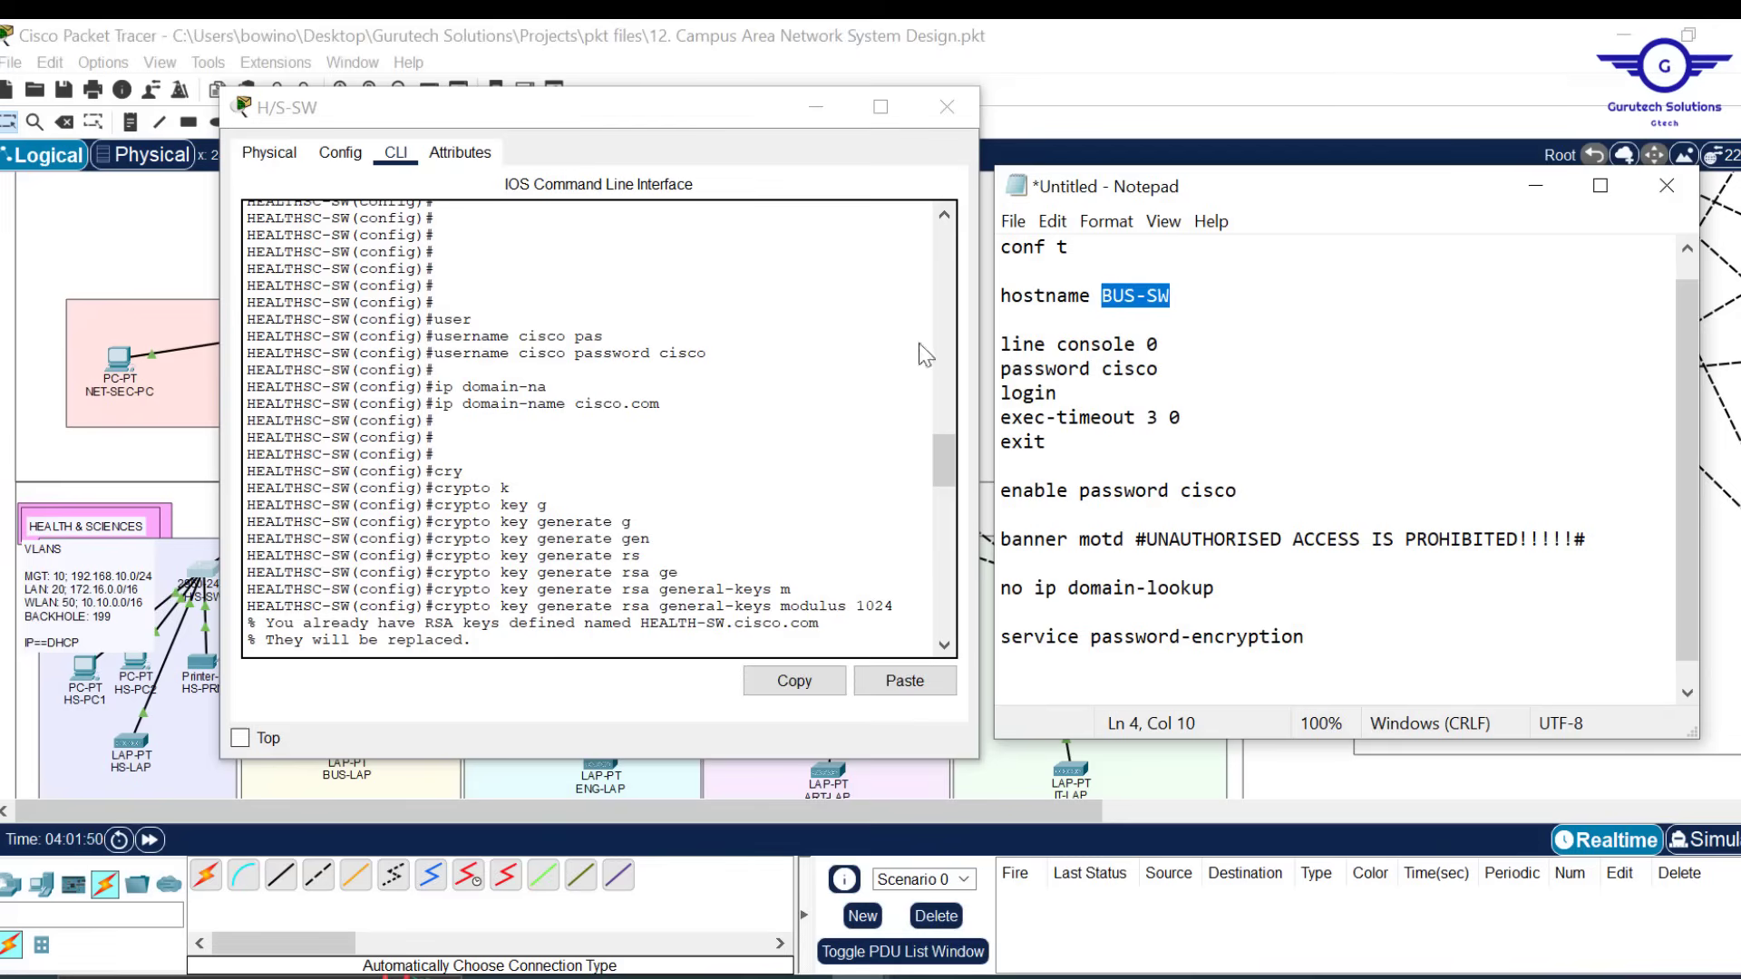
pyautogui.moveTo(706, 355); pyautogui.dragTo(435, 355)
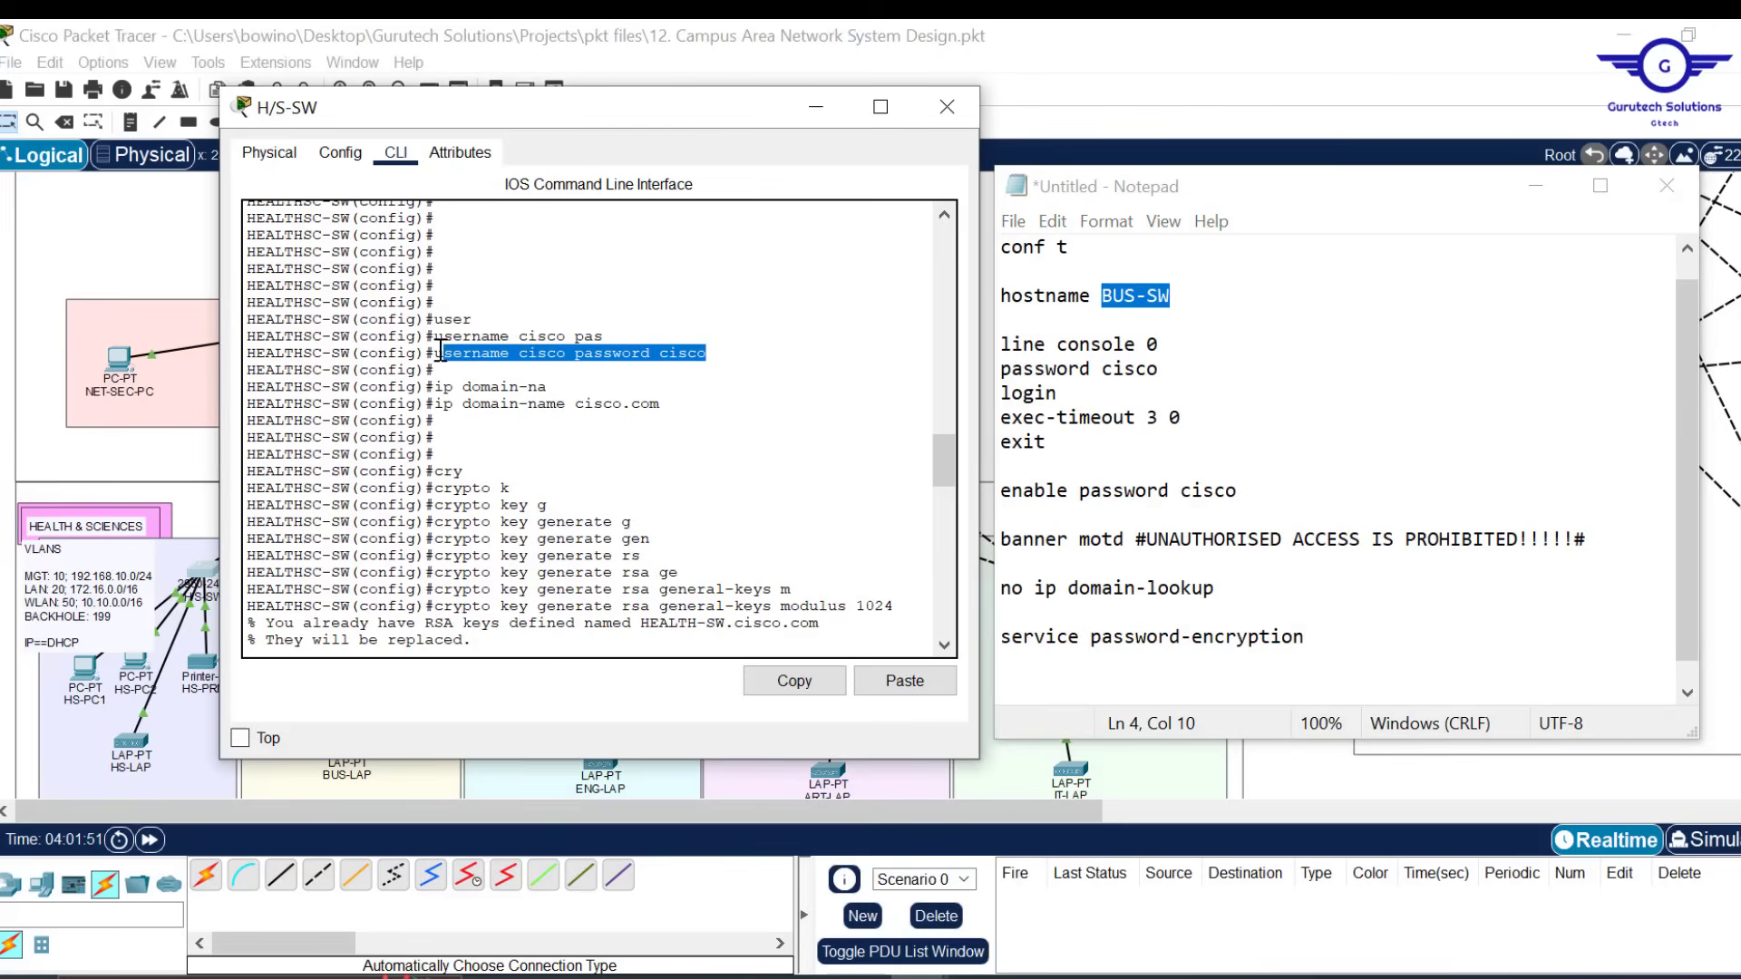
pyautogui.click(794, 681)
pyautogui.click(1006, 685)
pyautogui.hotkey('ctrl', 'v')
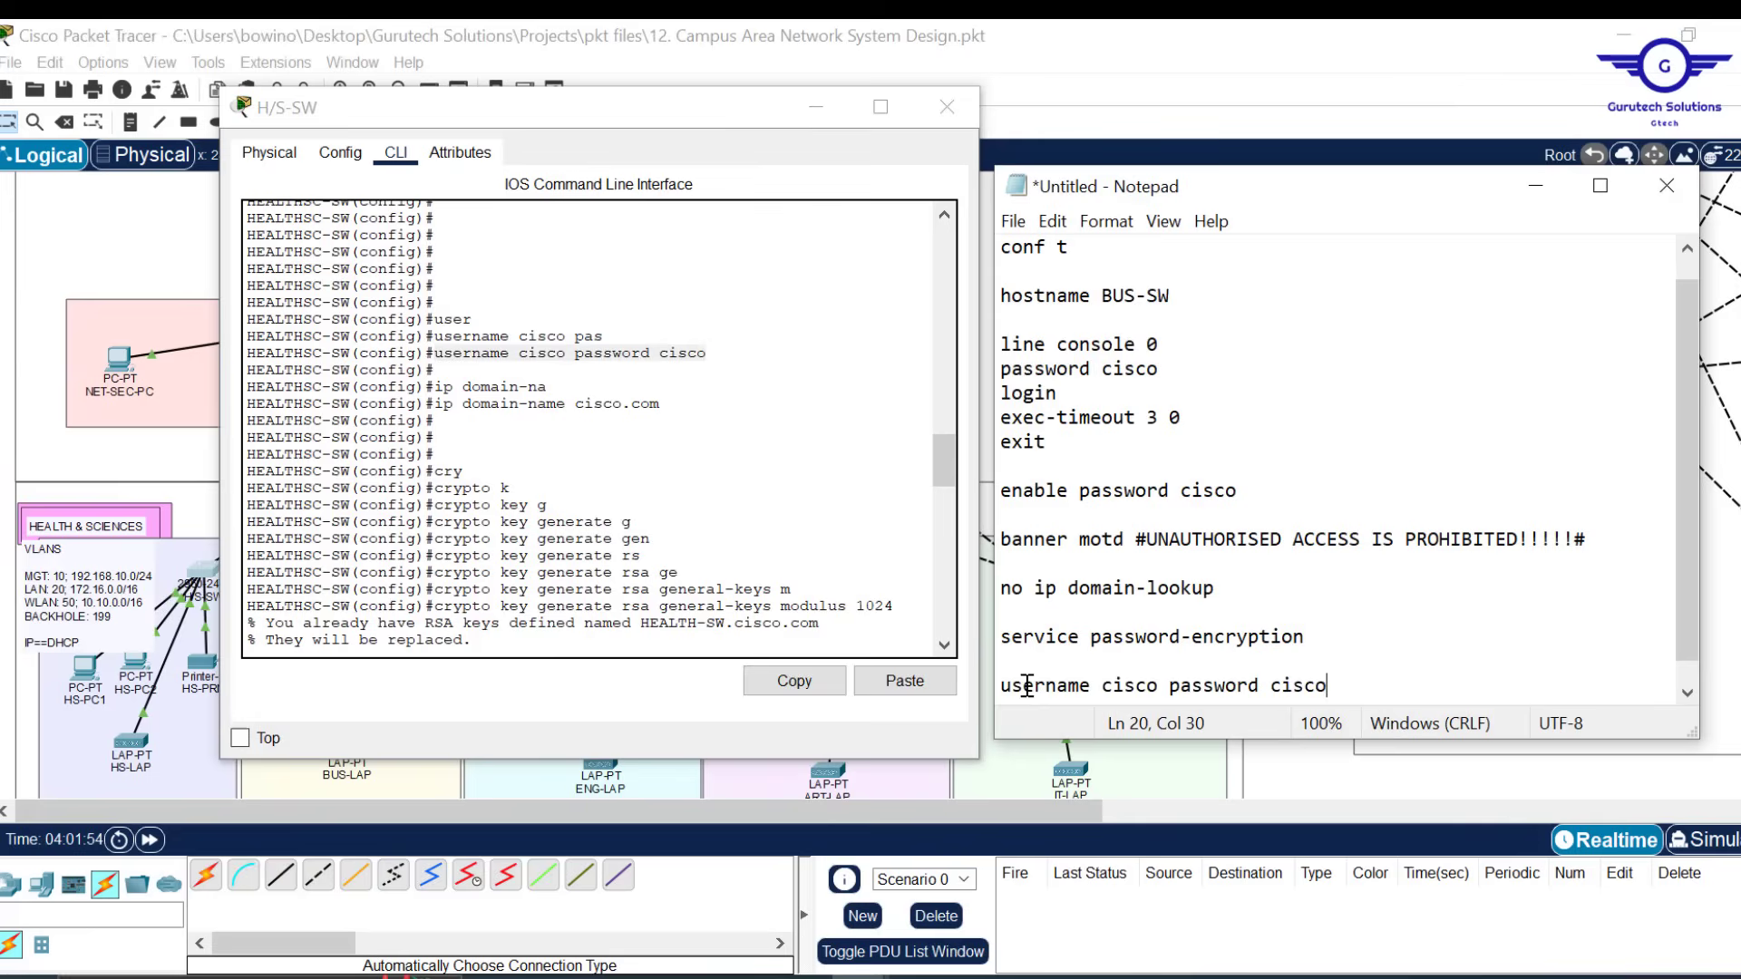
# Paste 'ip domain-name cisco.com' from the console onto the next script line
pyautogui.press('Return')
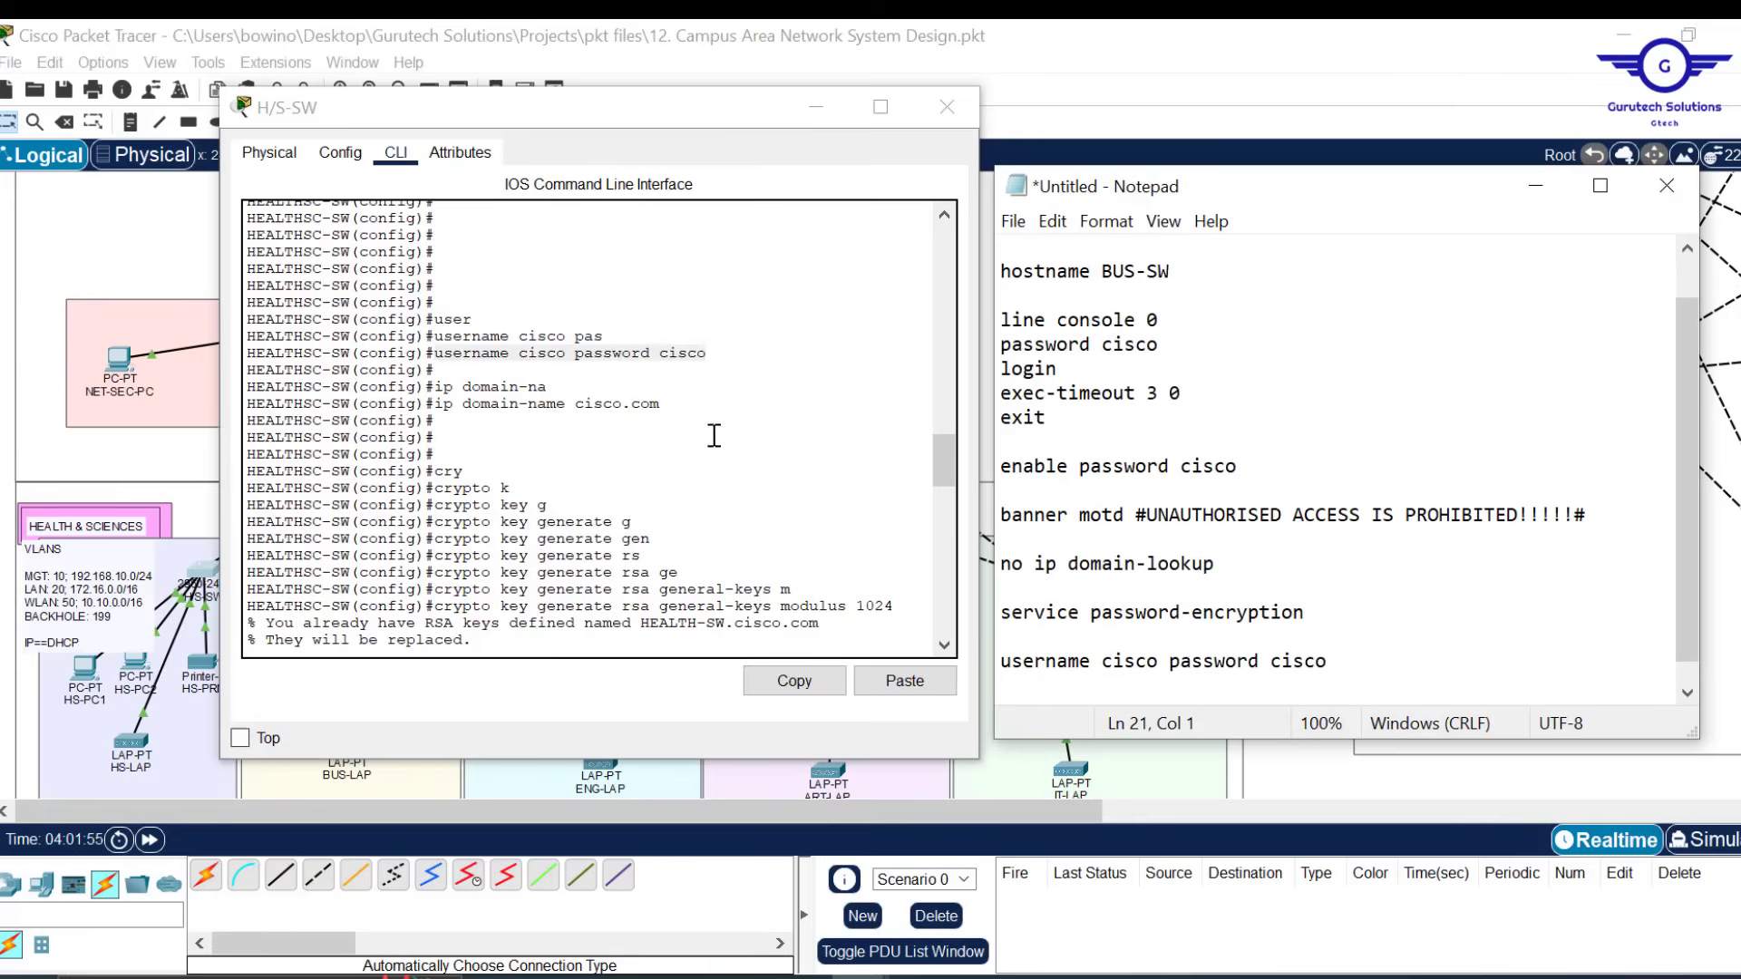
pyautogui.moveTo(668, 404); pyautogui.dragTo(441, 406)
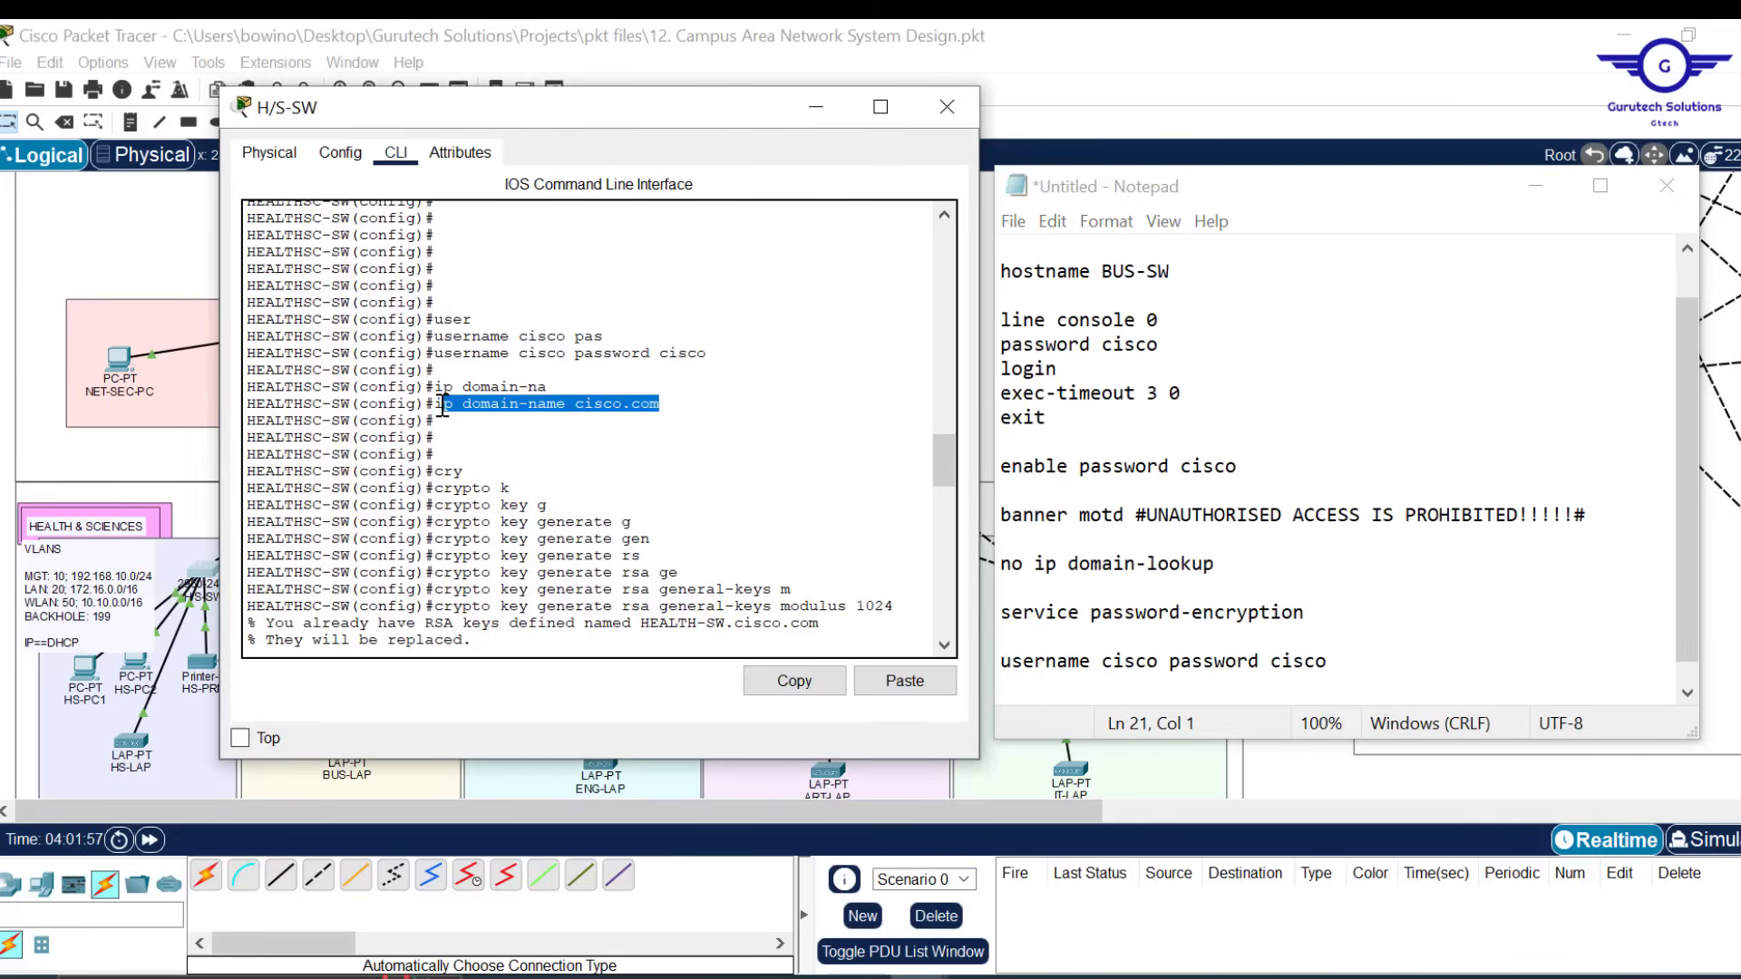
pyautogui.click(794, 681)
pyautogui.click(1351, 670)
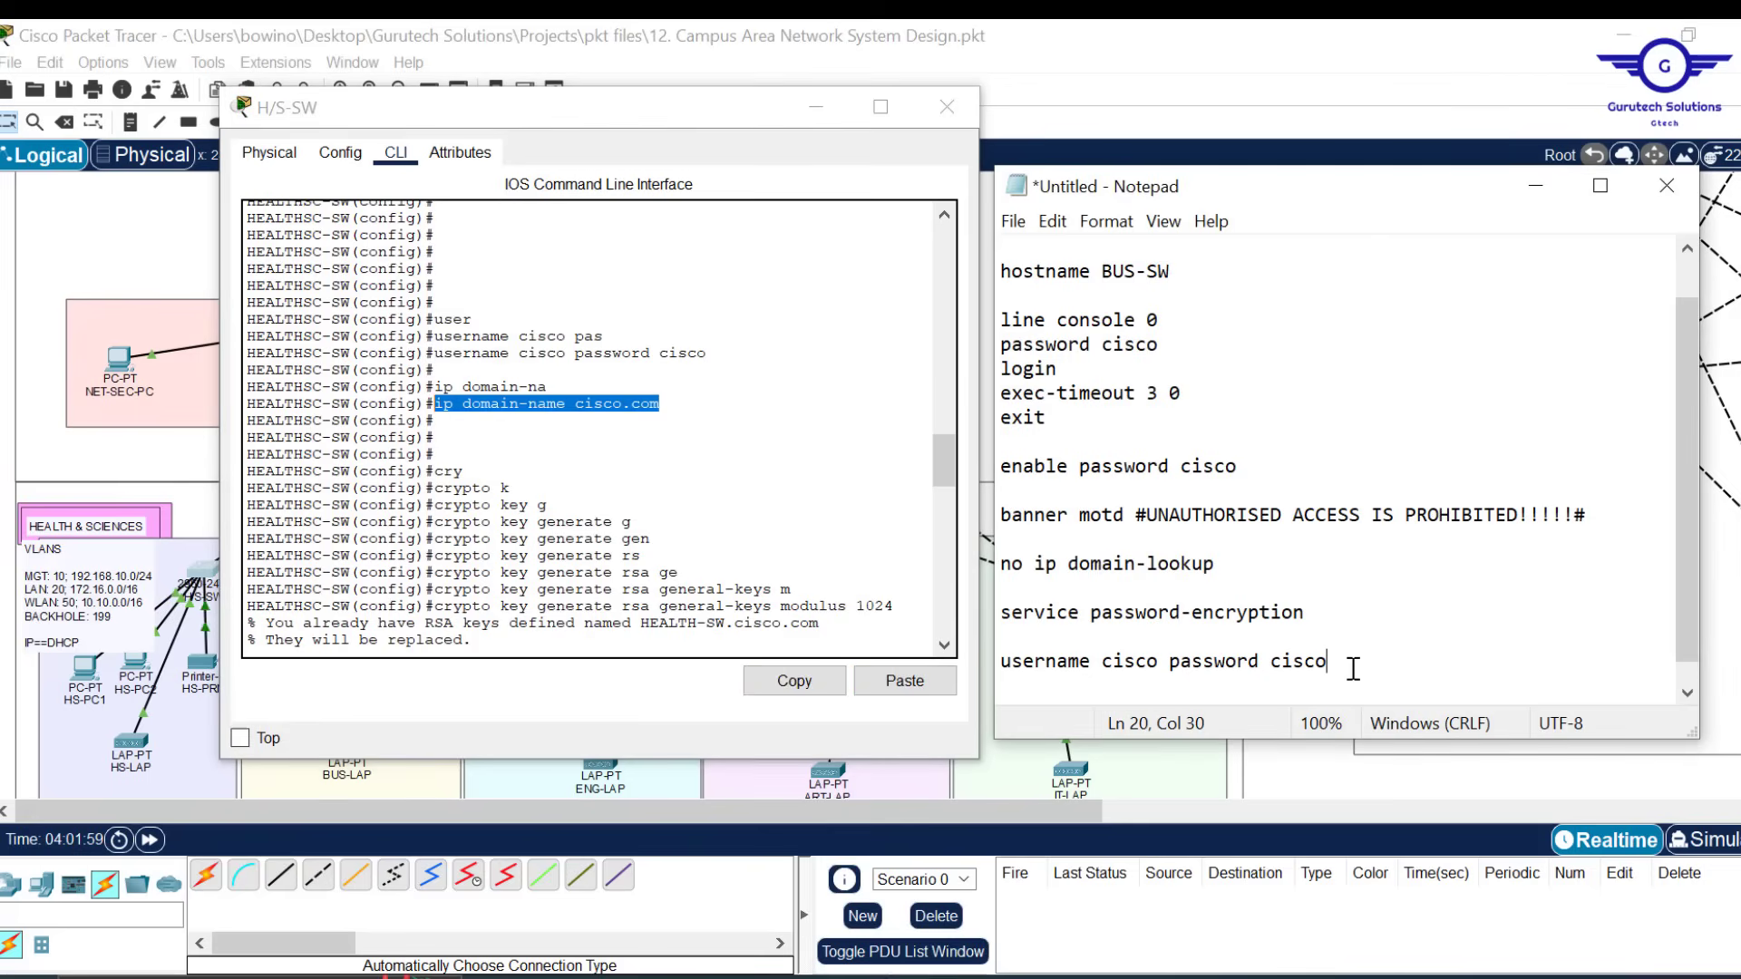
pyautogui.hotkey('ctrl', 'v')
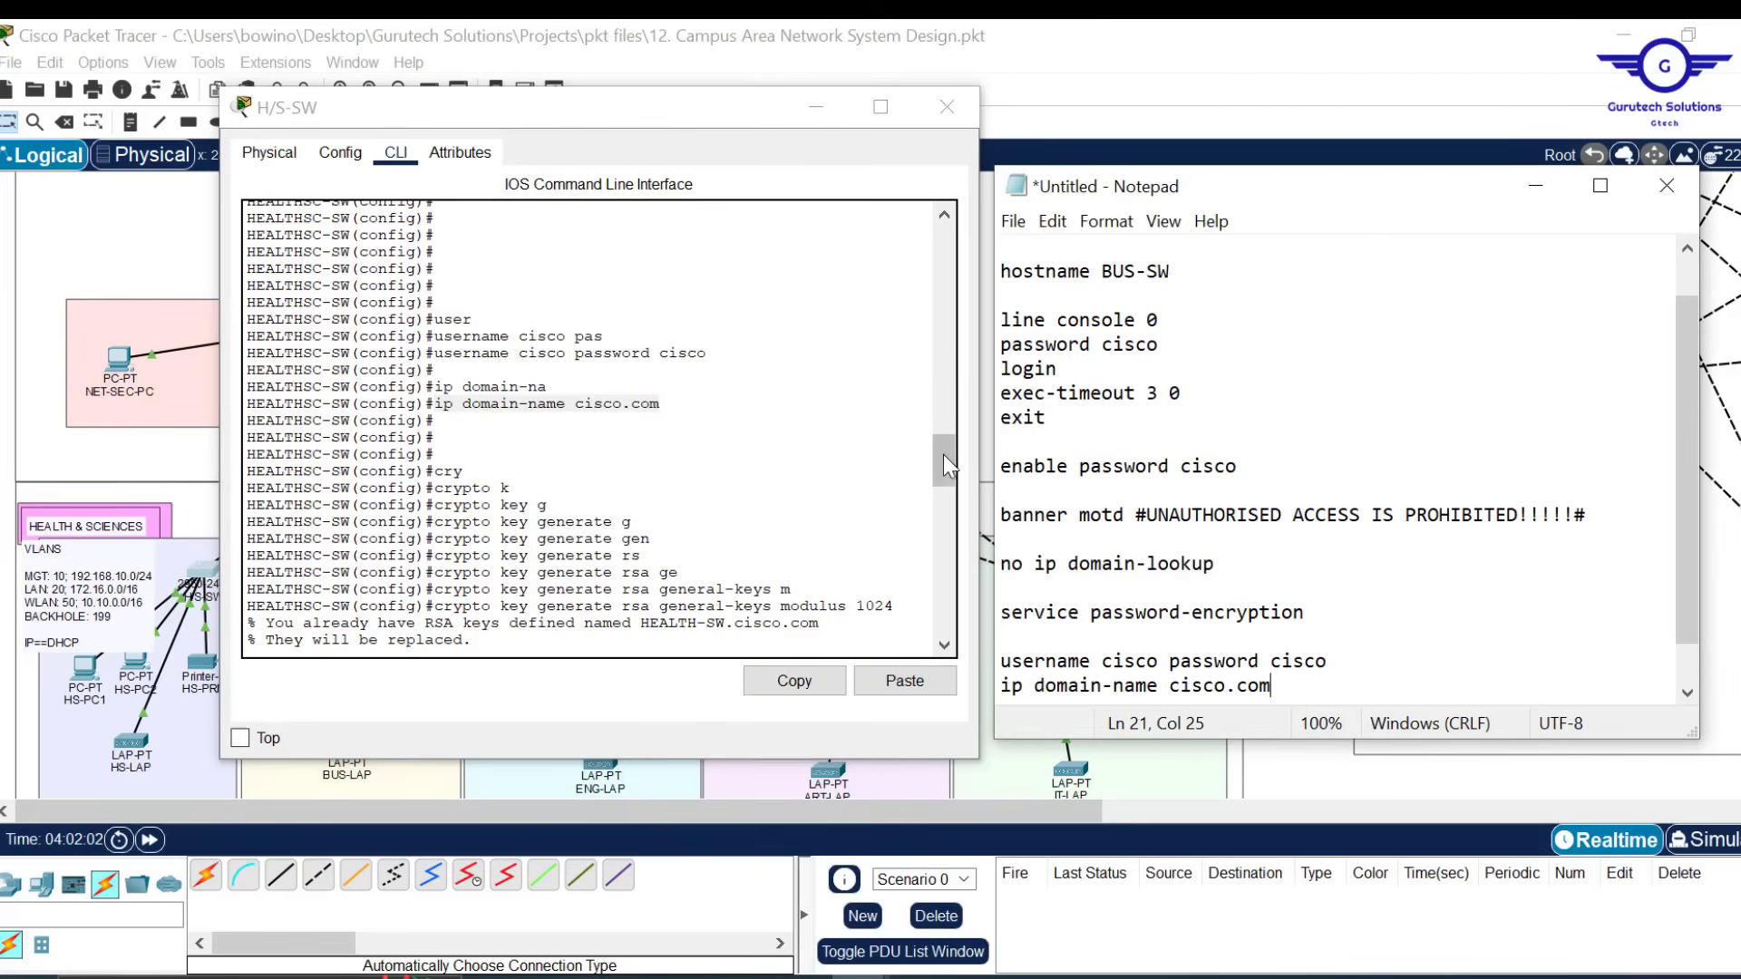
pyautogui.moveTo(943, 454); pyautogui.dragTo(945, 483)
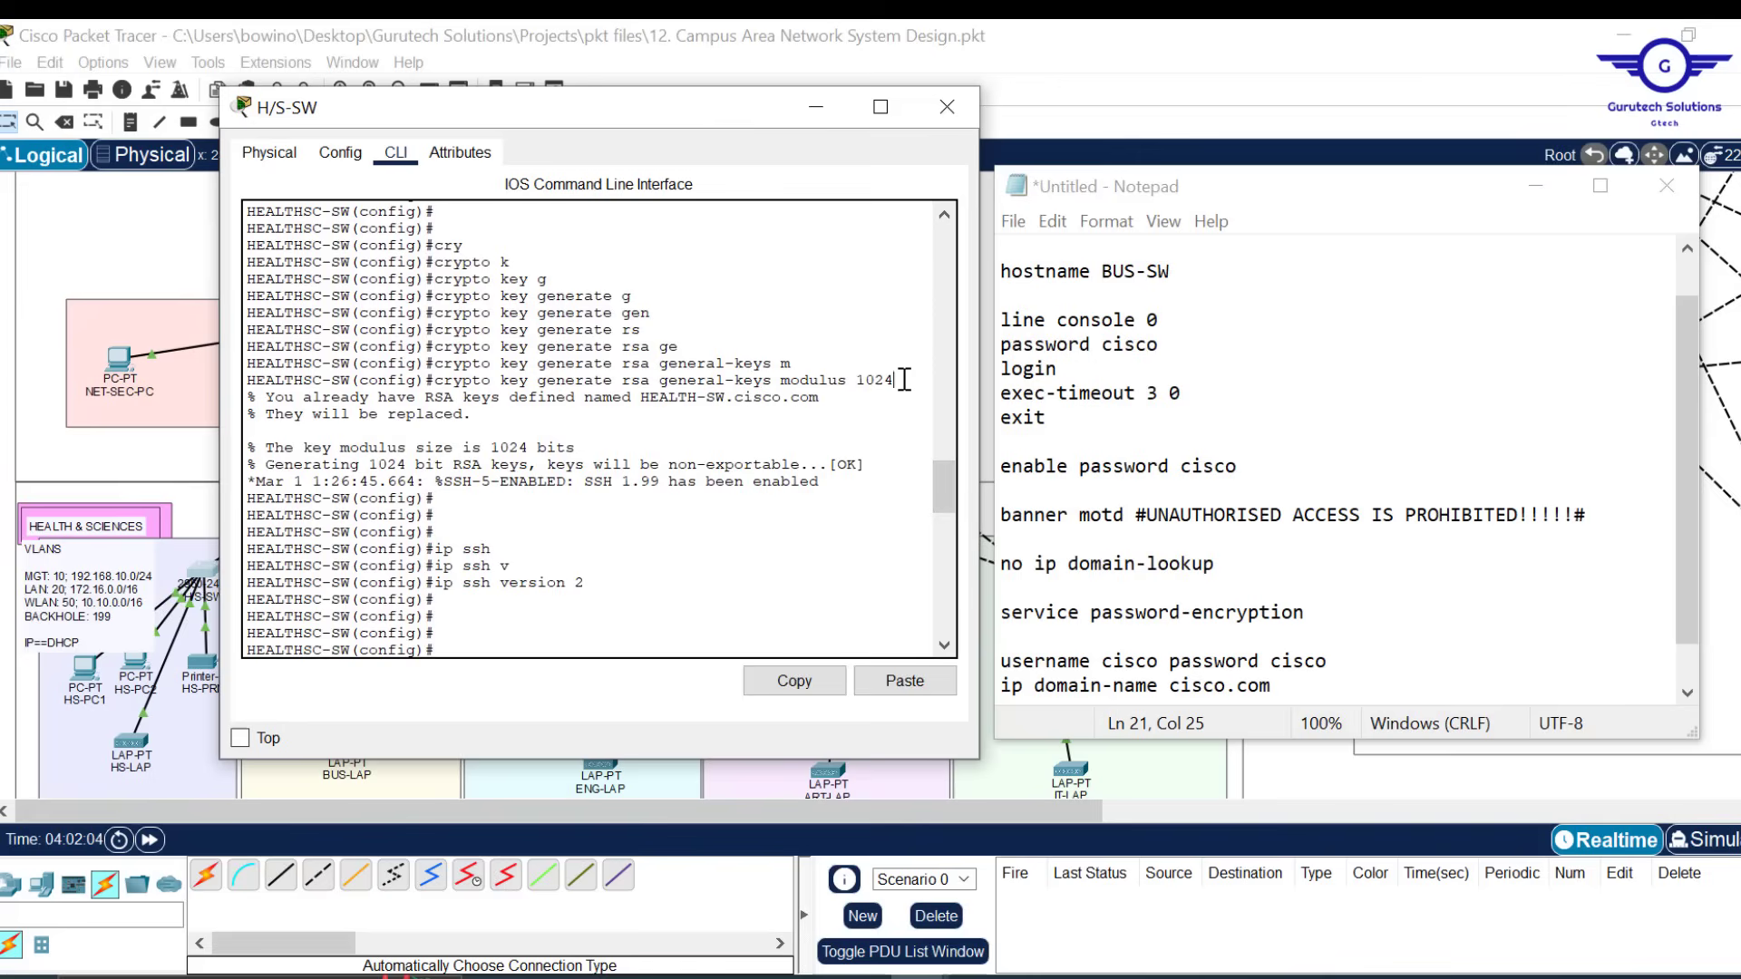
# Copy 'crypto key generate rsa general-keys modulus 1024' from the CLI into the Notepad notes
pyautogui.moveTo(904, 380); pyautogui.dragTo(434, 380)
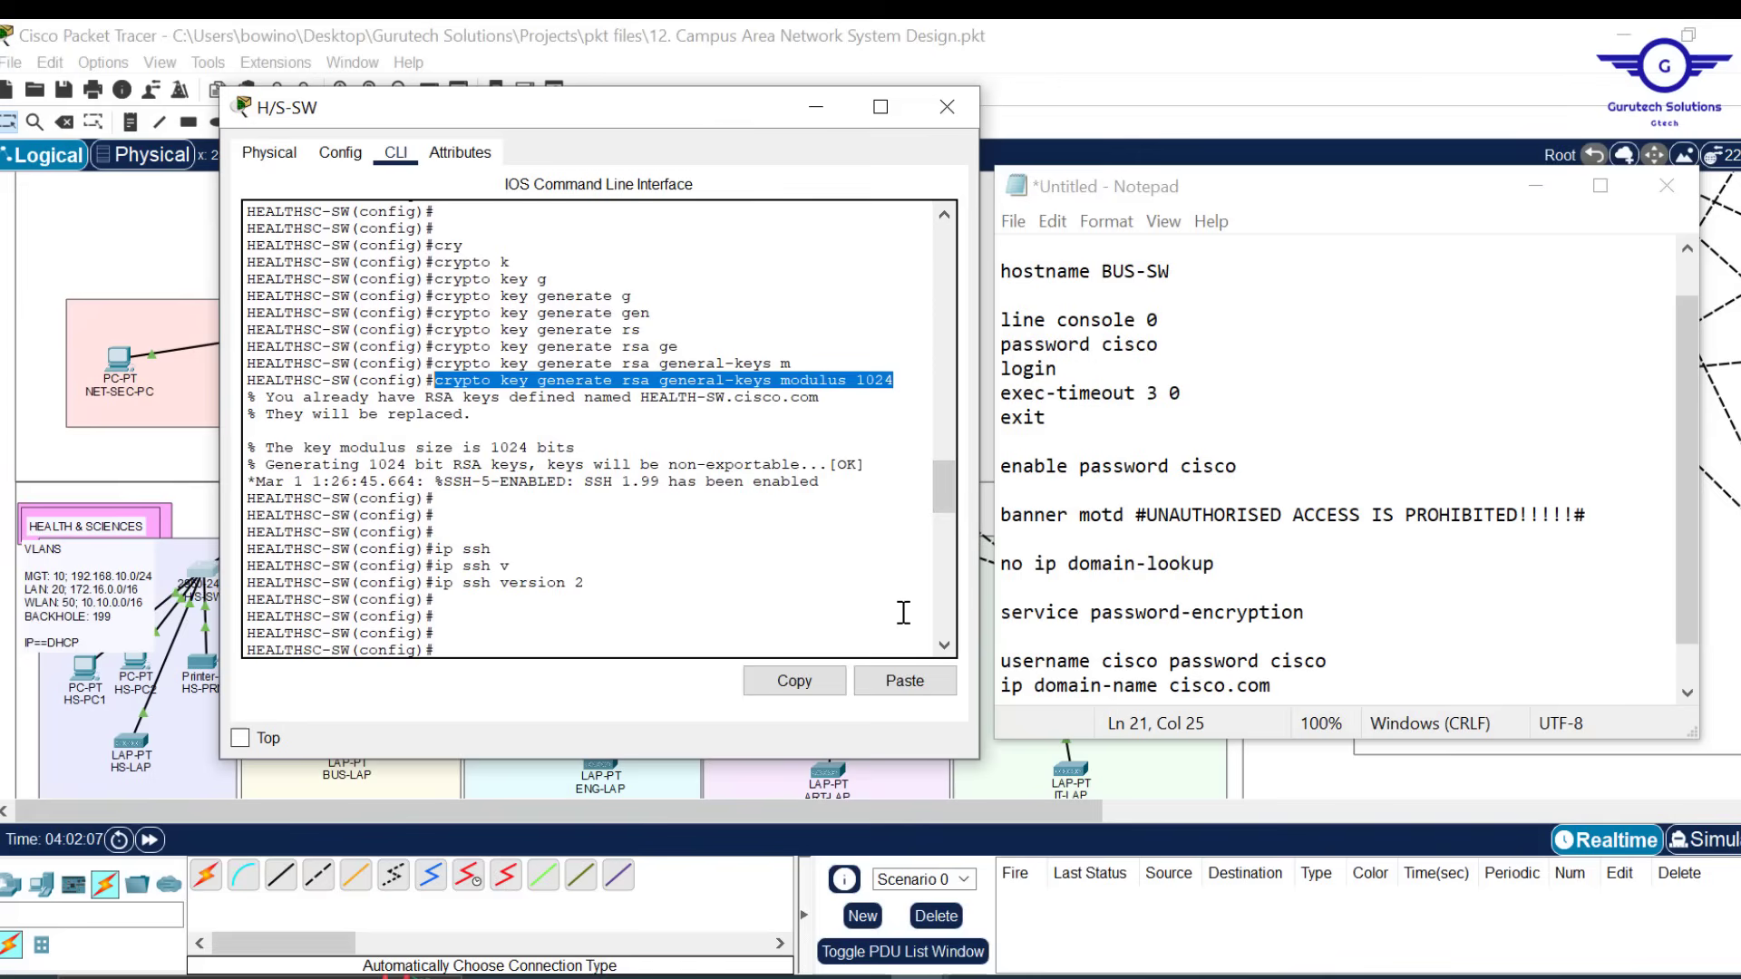
pyautogui.click(806, 682)
pyautogui.click(1293, 685)
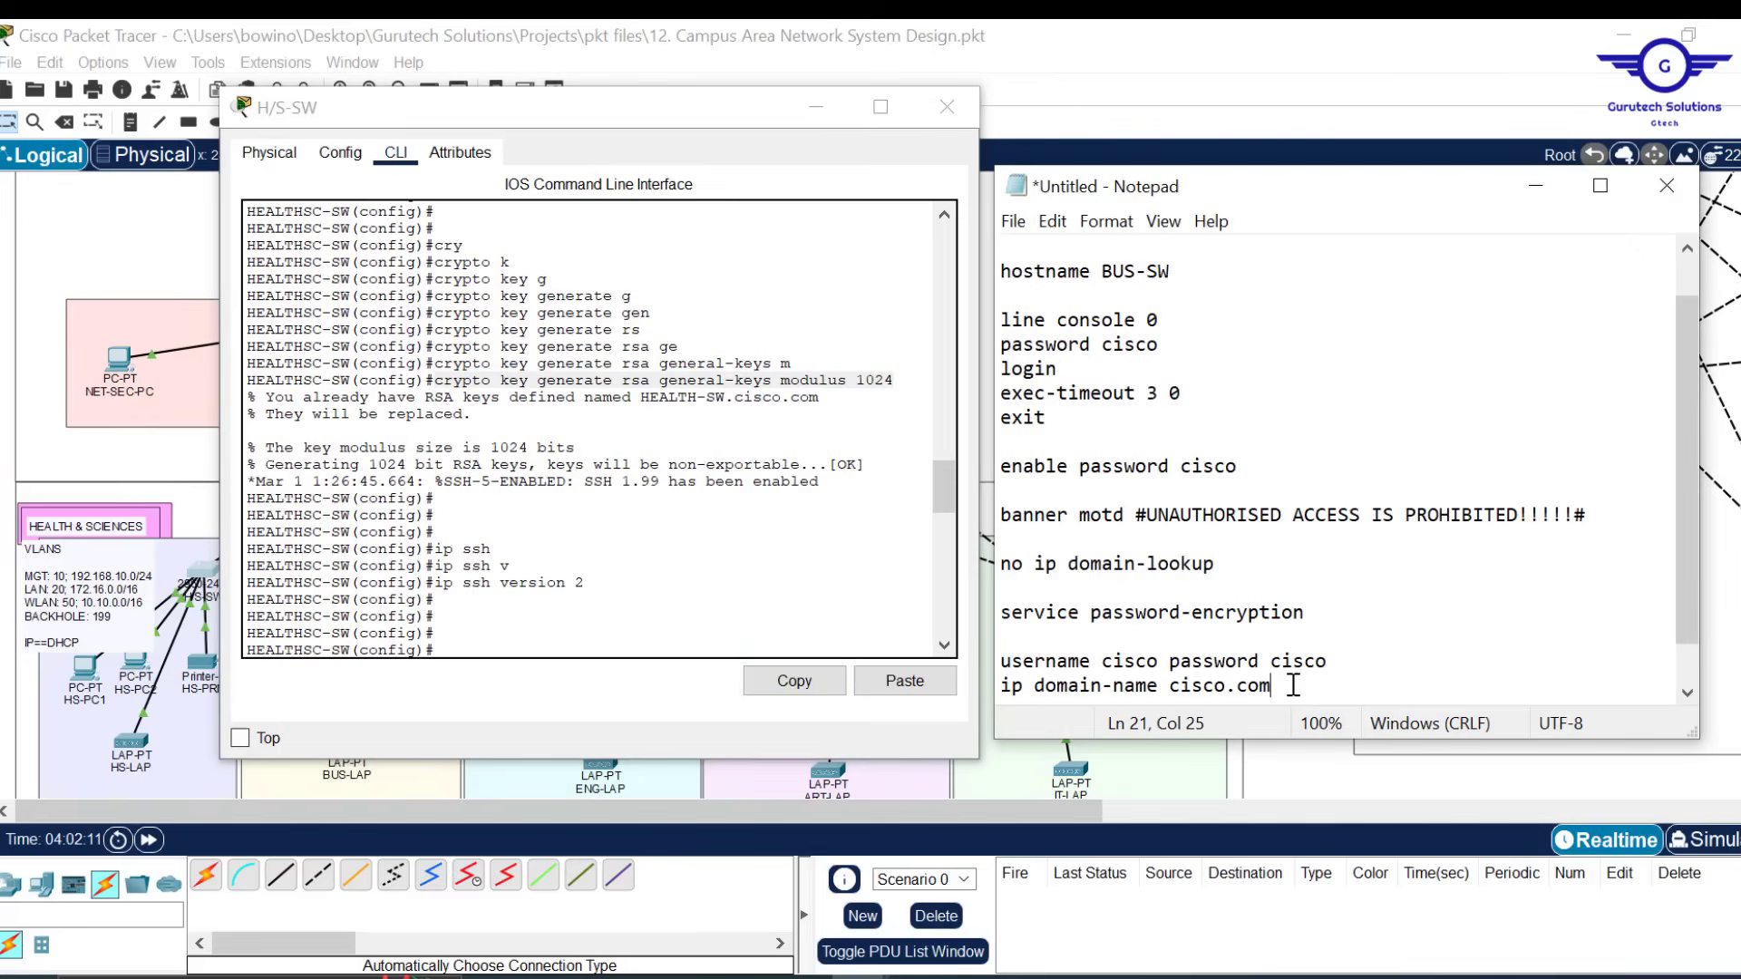
pyautogui.hotkey('ctrl', 'v')
pyautogui.press('Return')
pyautogui.press('Return')
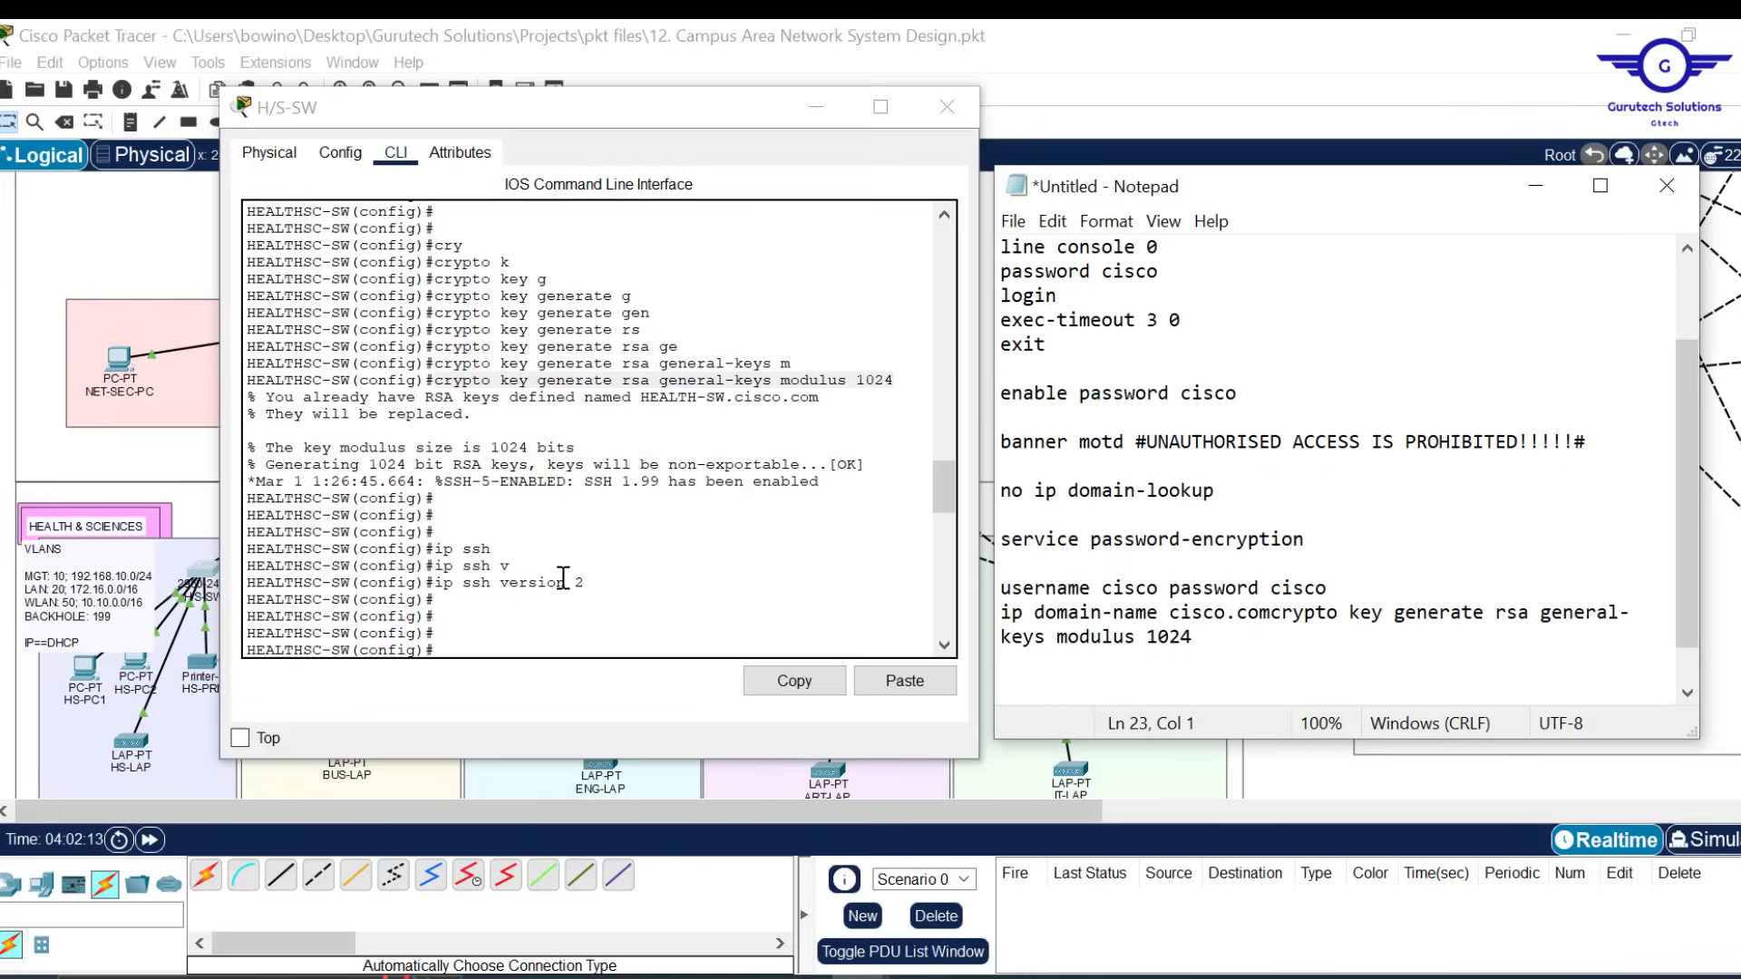
# Add 'ip ssh version 2' to the notes on its own line
pyautogui.moveTo(601, 588); pyautogui.dragTo(435, 585)
pyautogui.click(802, 669)
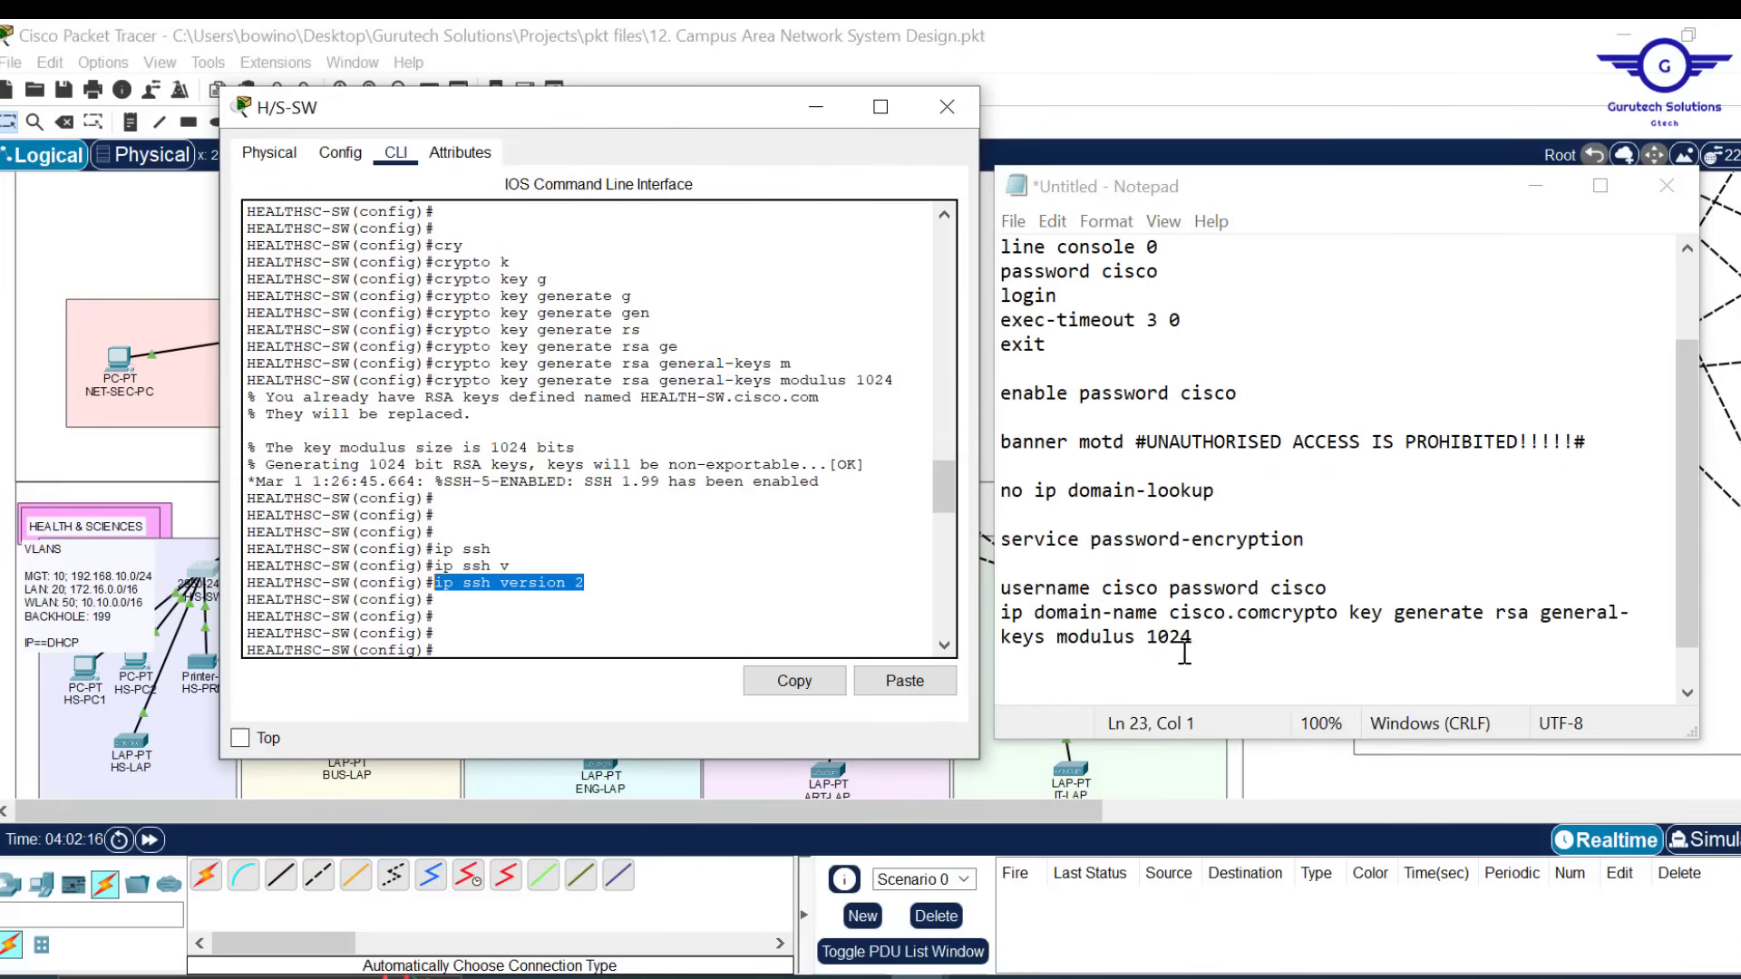
pyautogui.click(1094, 678)
pyautogui.hotkey('ctrl', 'v')
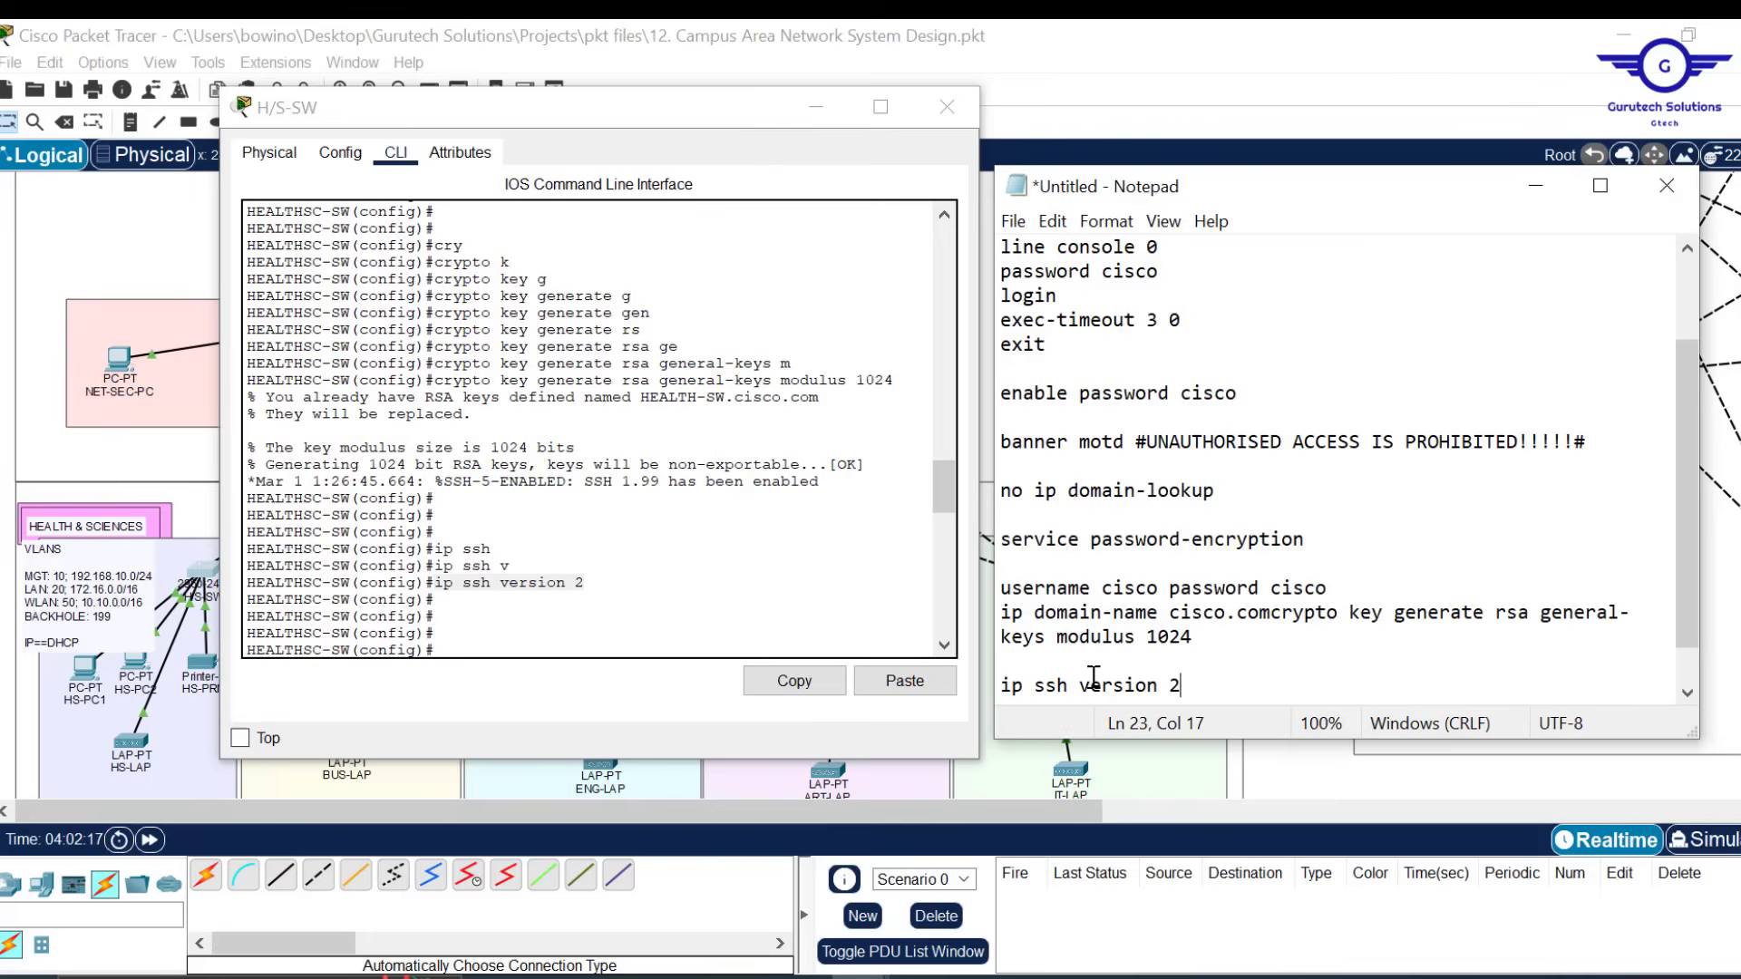
pyautogui.moveTo(946, 481); pyautogui.dragTo(946, 535)
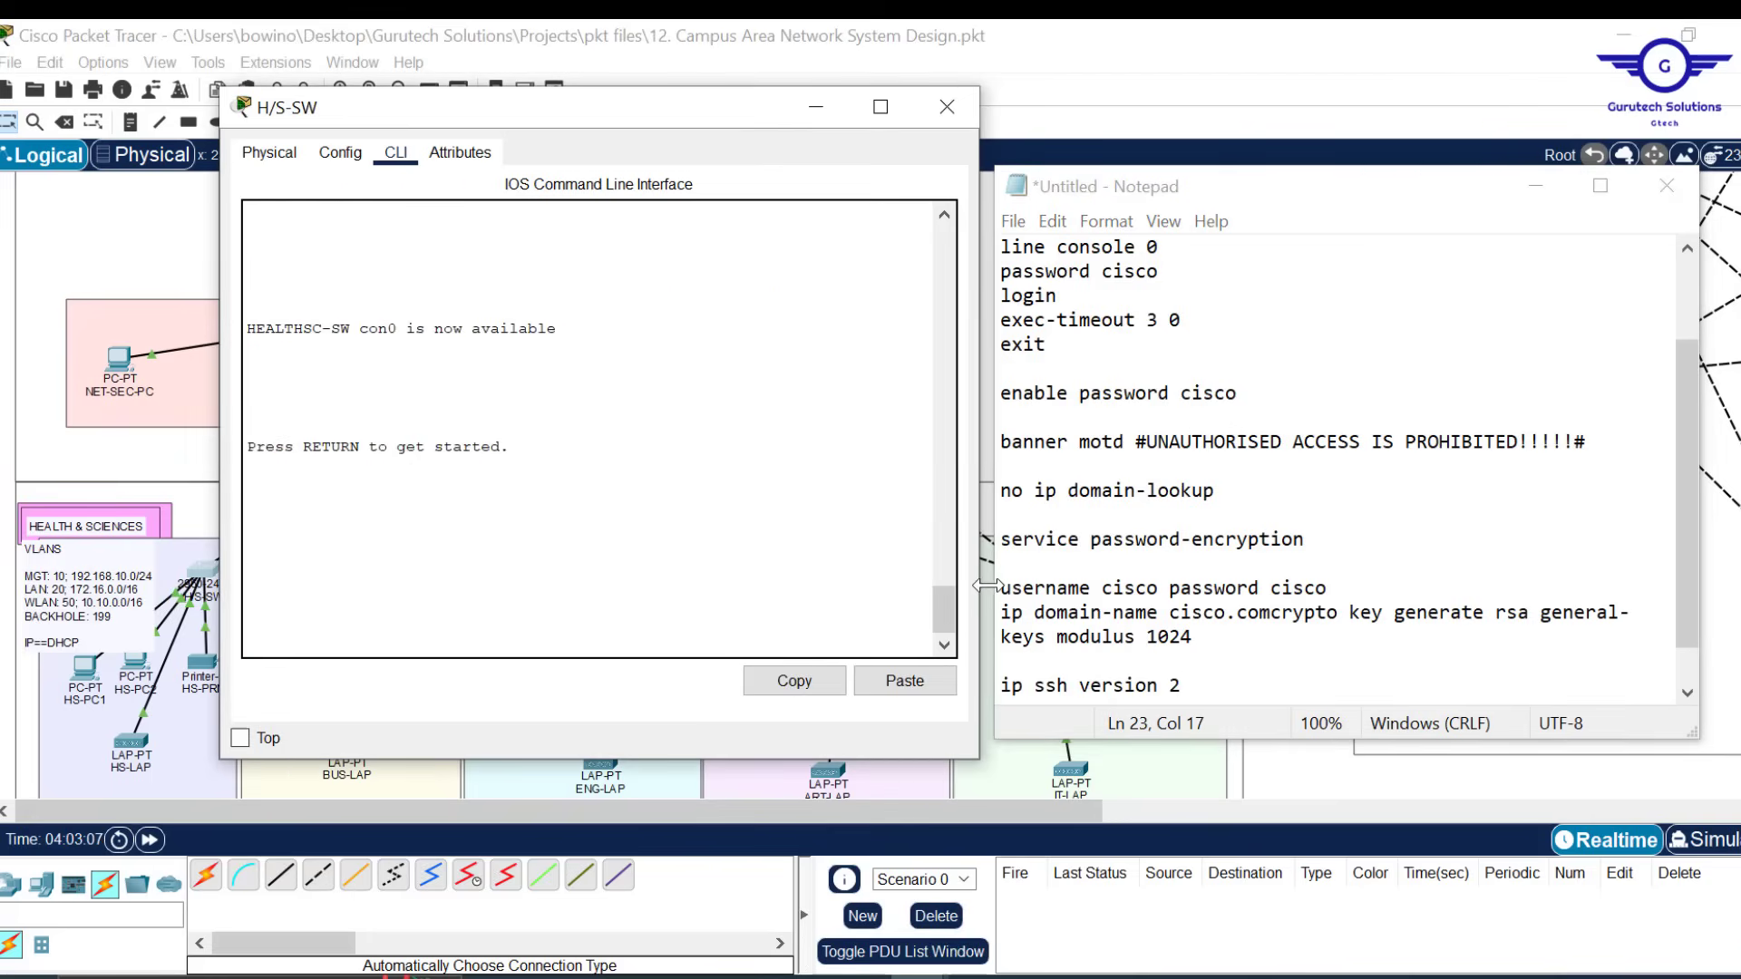
pyautogui.click(1206, 684)
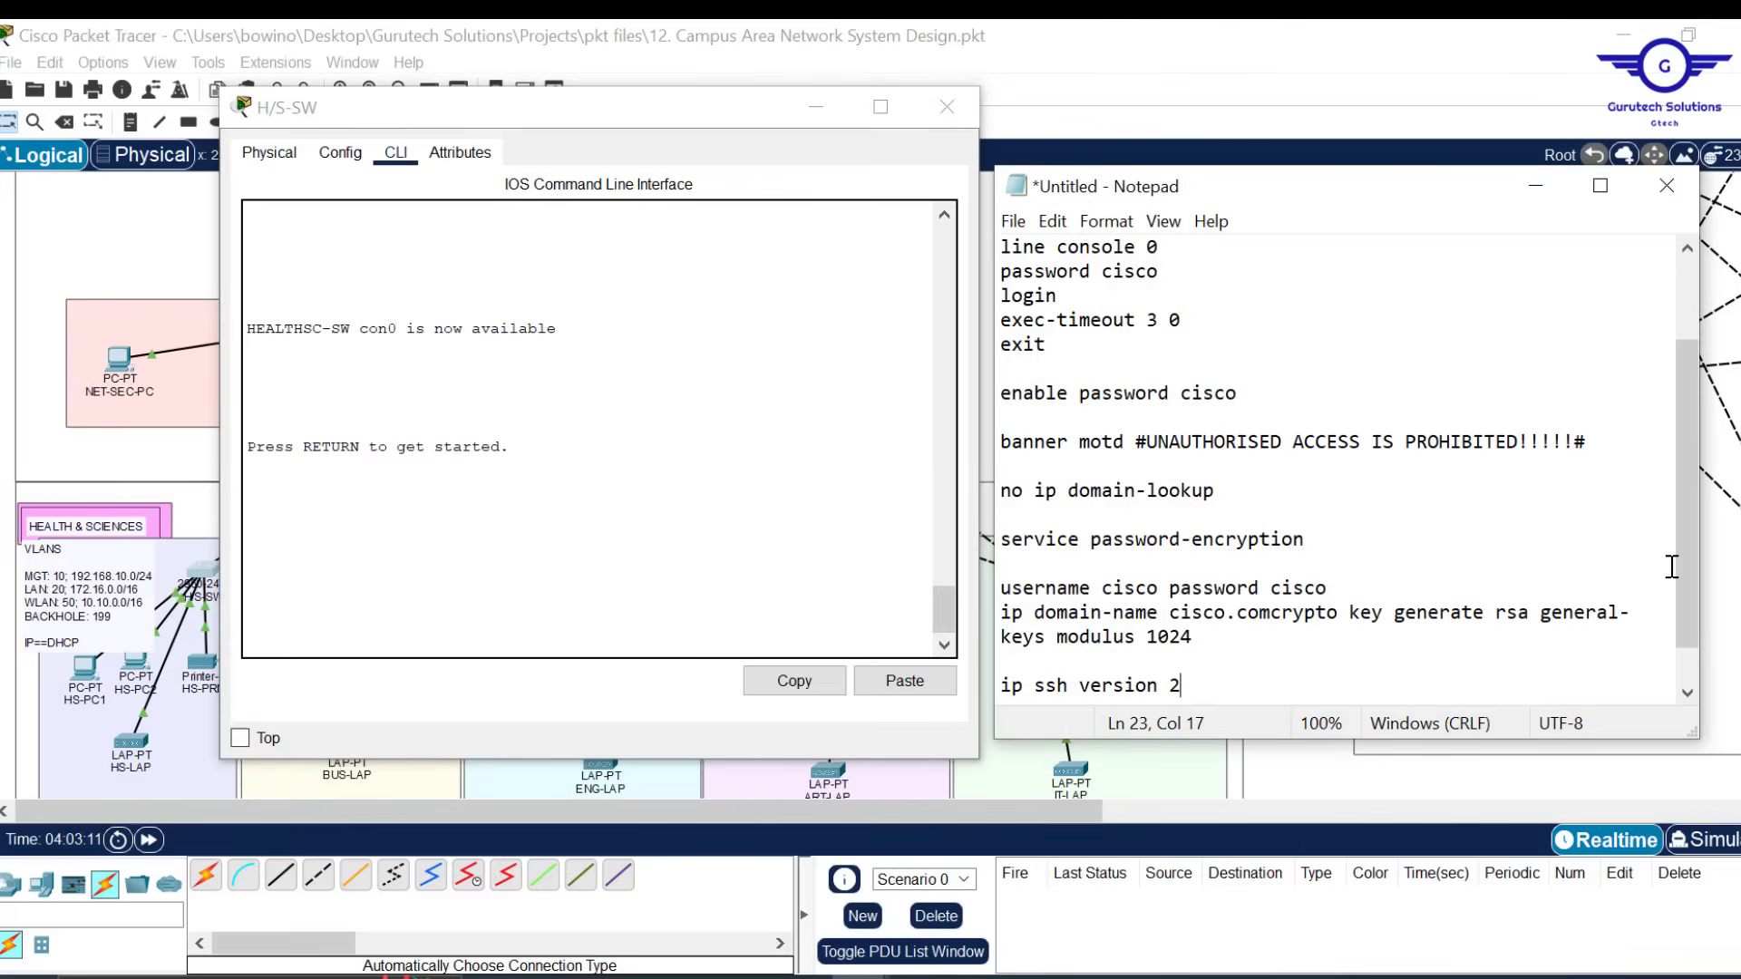
pyautogui.moveTo(1679, 539); pyautogui.dragTo(1698, 608)
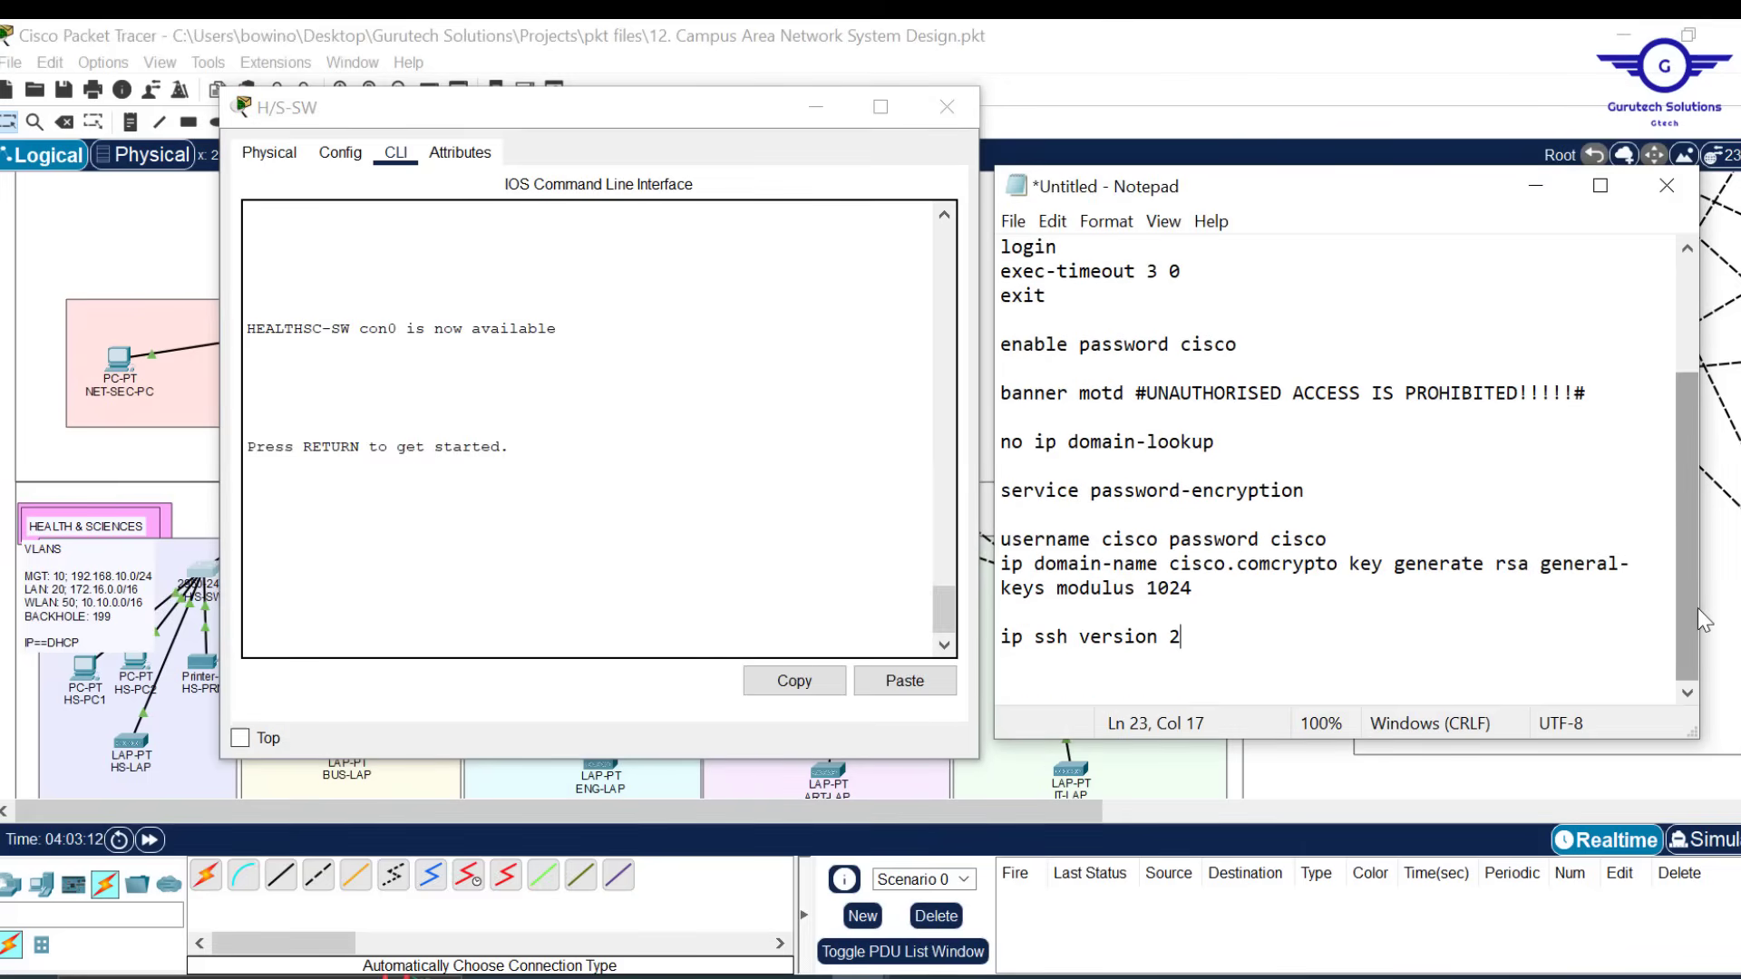
pyautogui.press('Return')
pyautogui.press('Return')
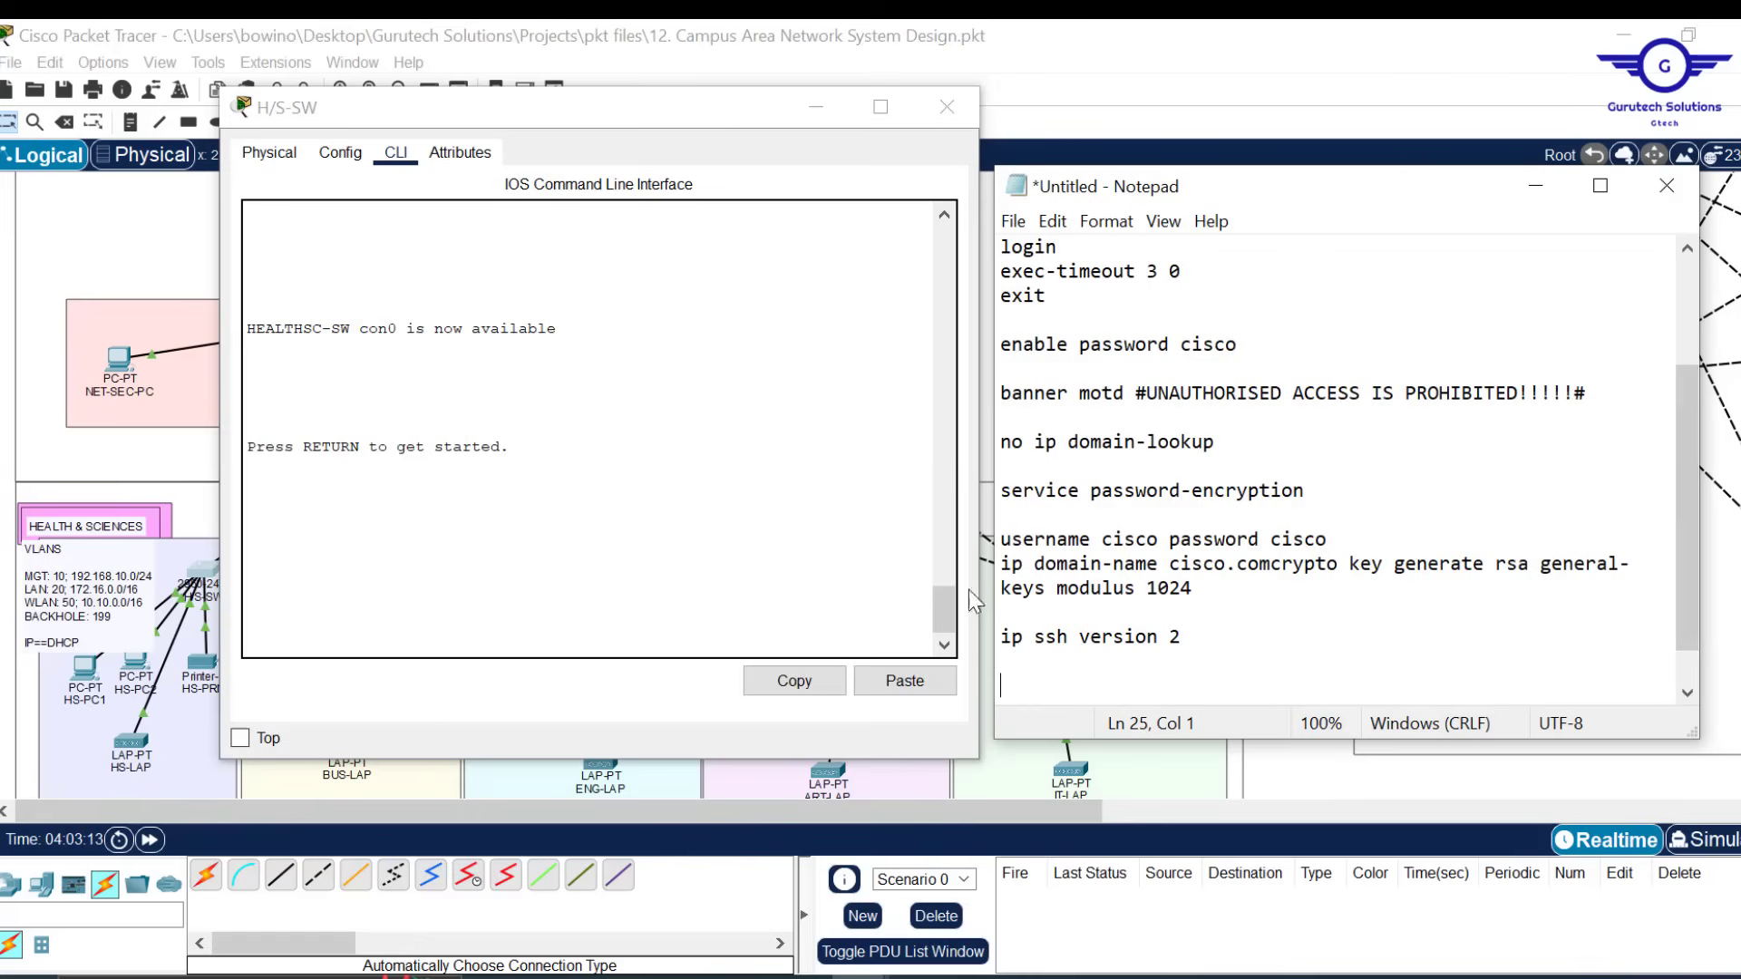
pyautogui.moveTo(942, 605); pyautogui.dragTo(934, 481)
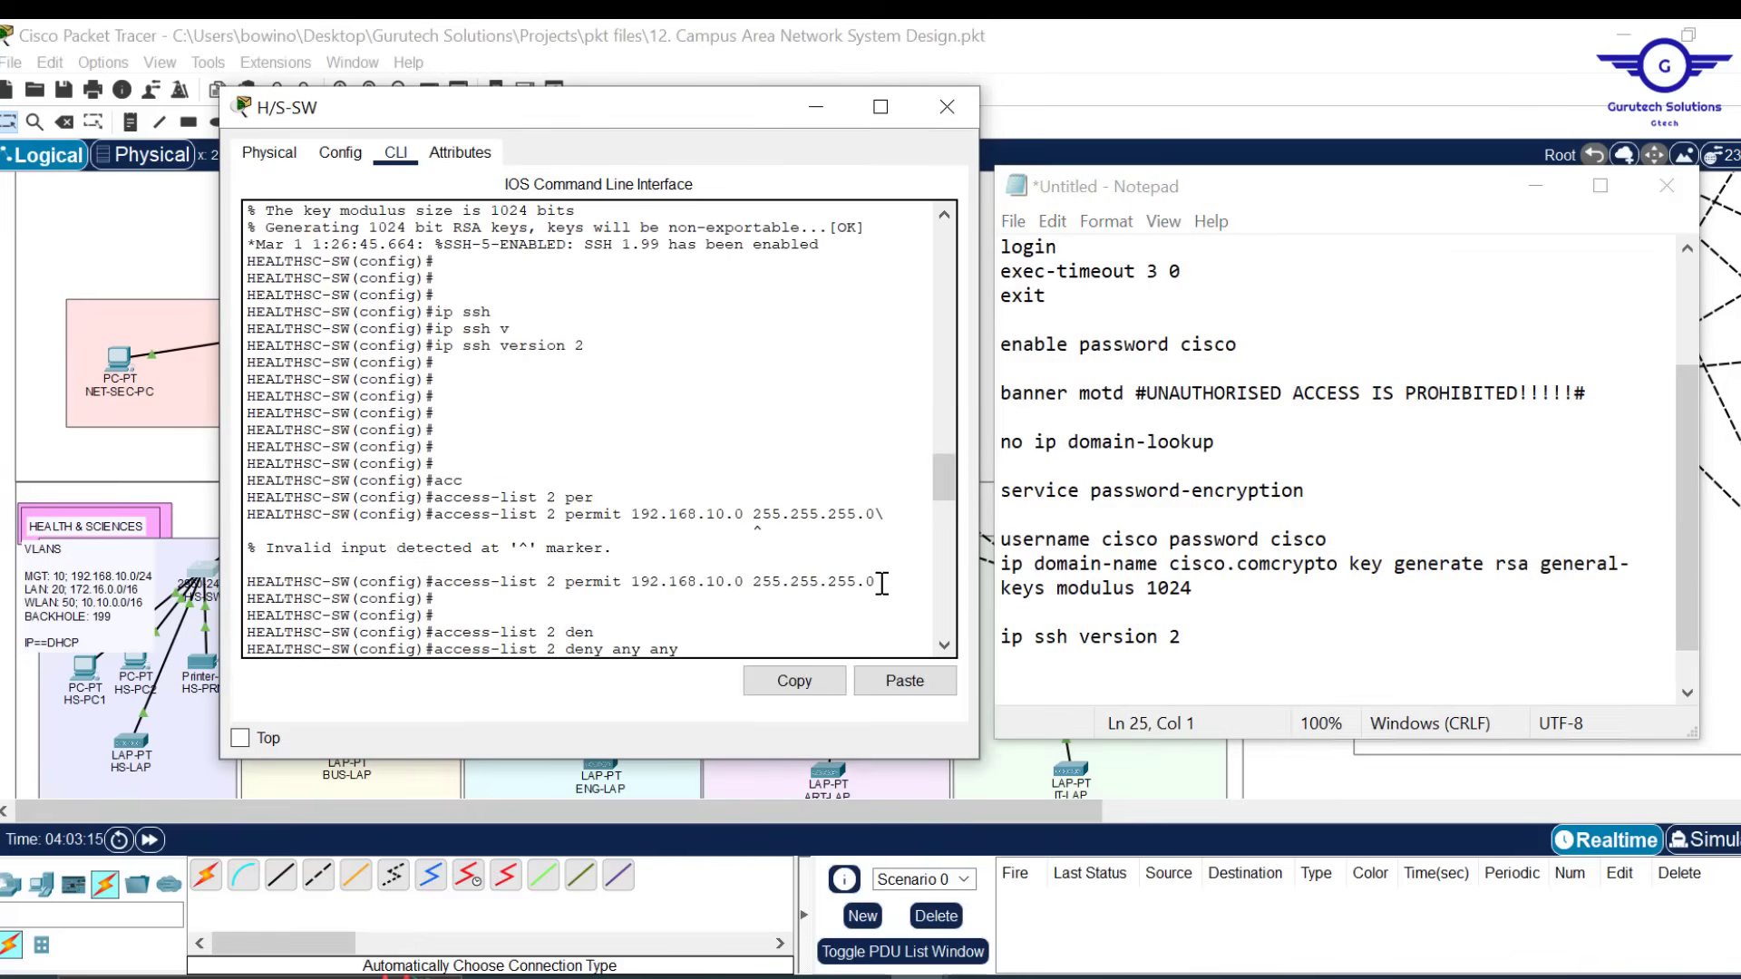
# Paste 'access-list 2 permit 192.168.10.0 255.255.255.0' into the notes
pyautogui.moveTo(881, 584); pyautogui.dragTo(437, 581)
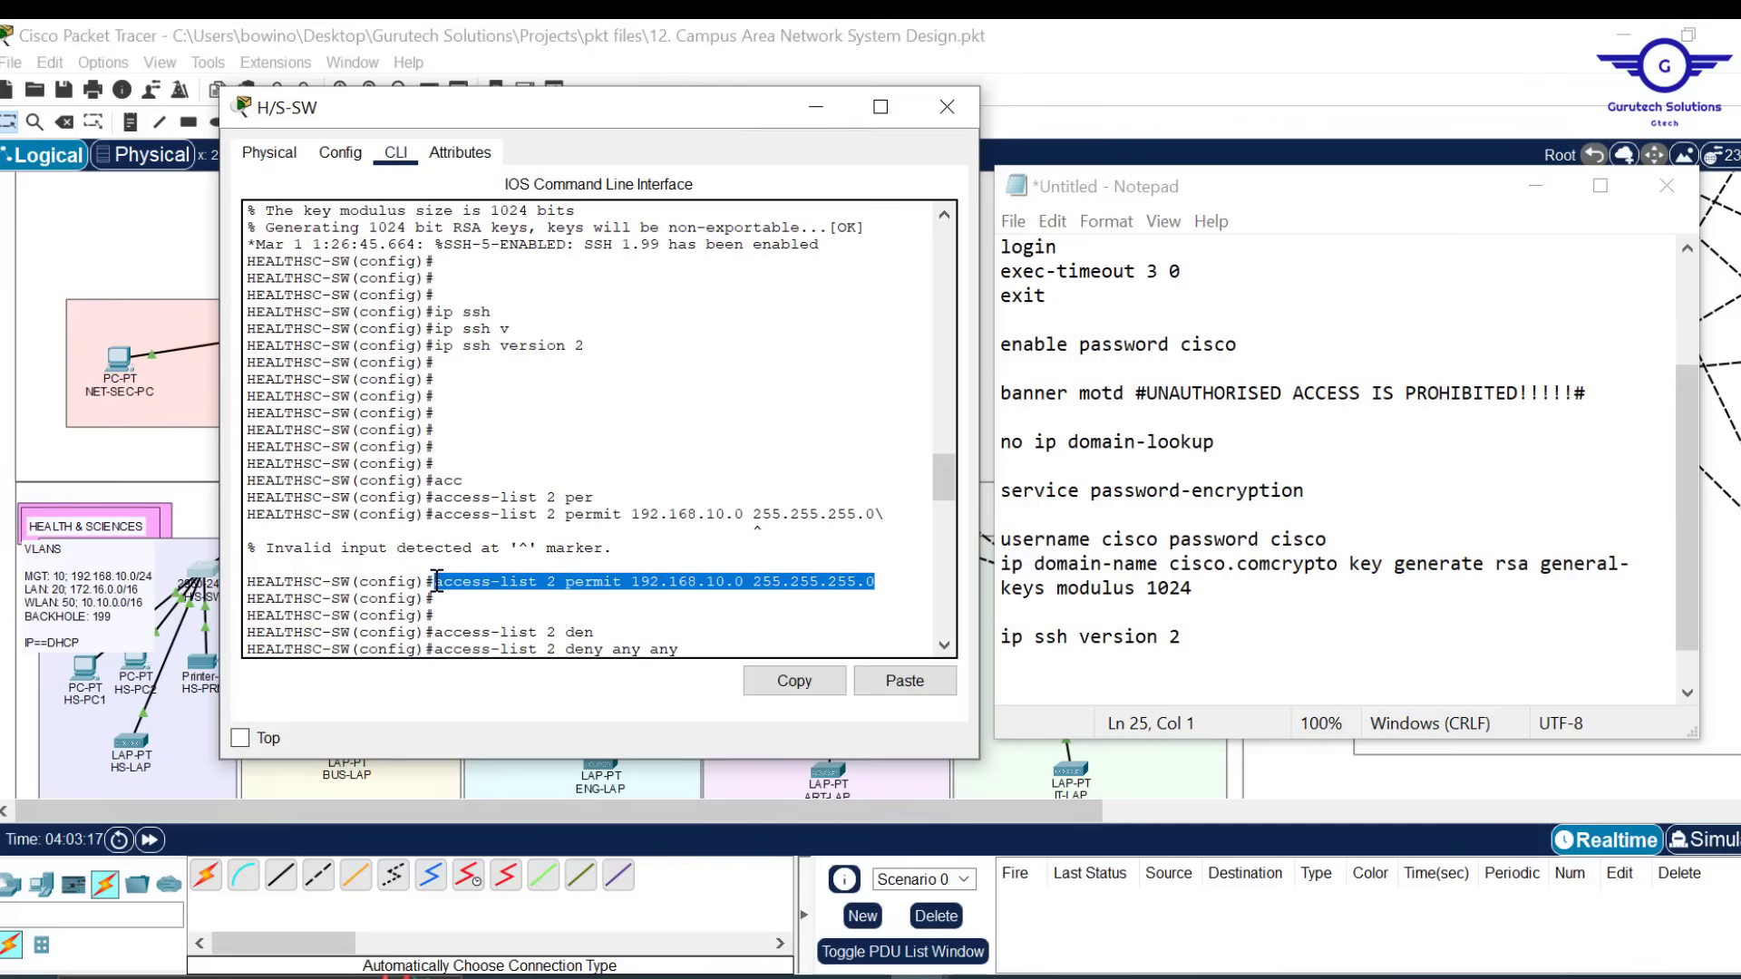
pyautogui.click(796, 681)
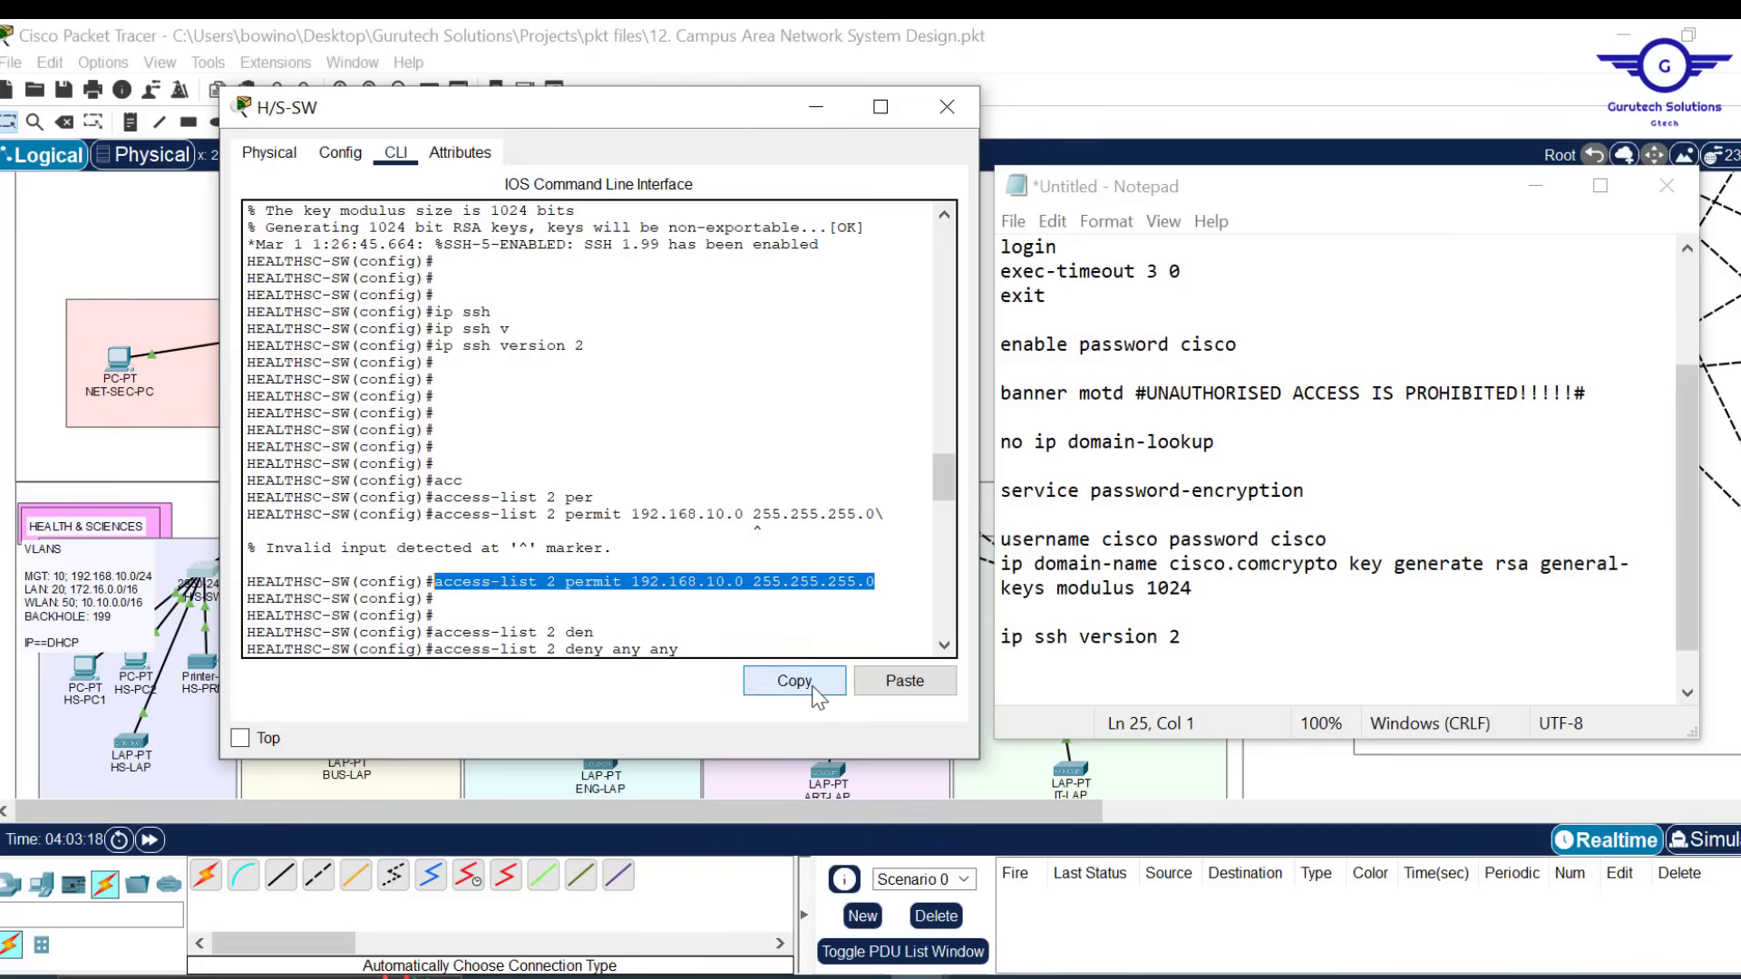
pyautogui.click(1025, 676)
pyautogui.hotkey('ctrl', 'v')
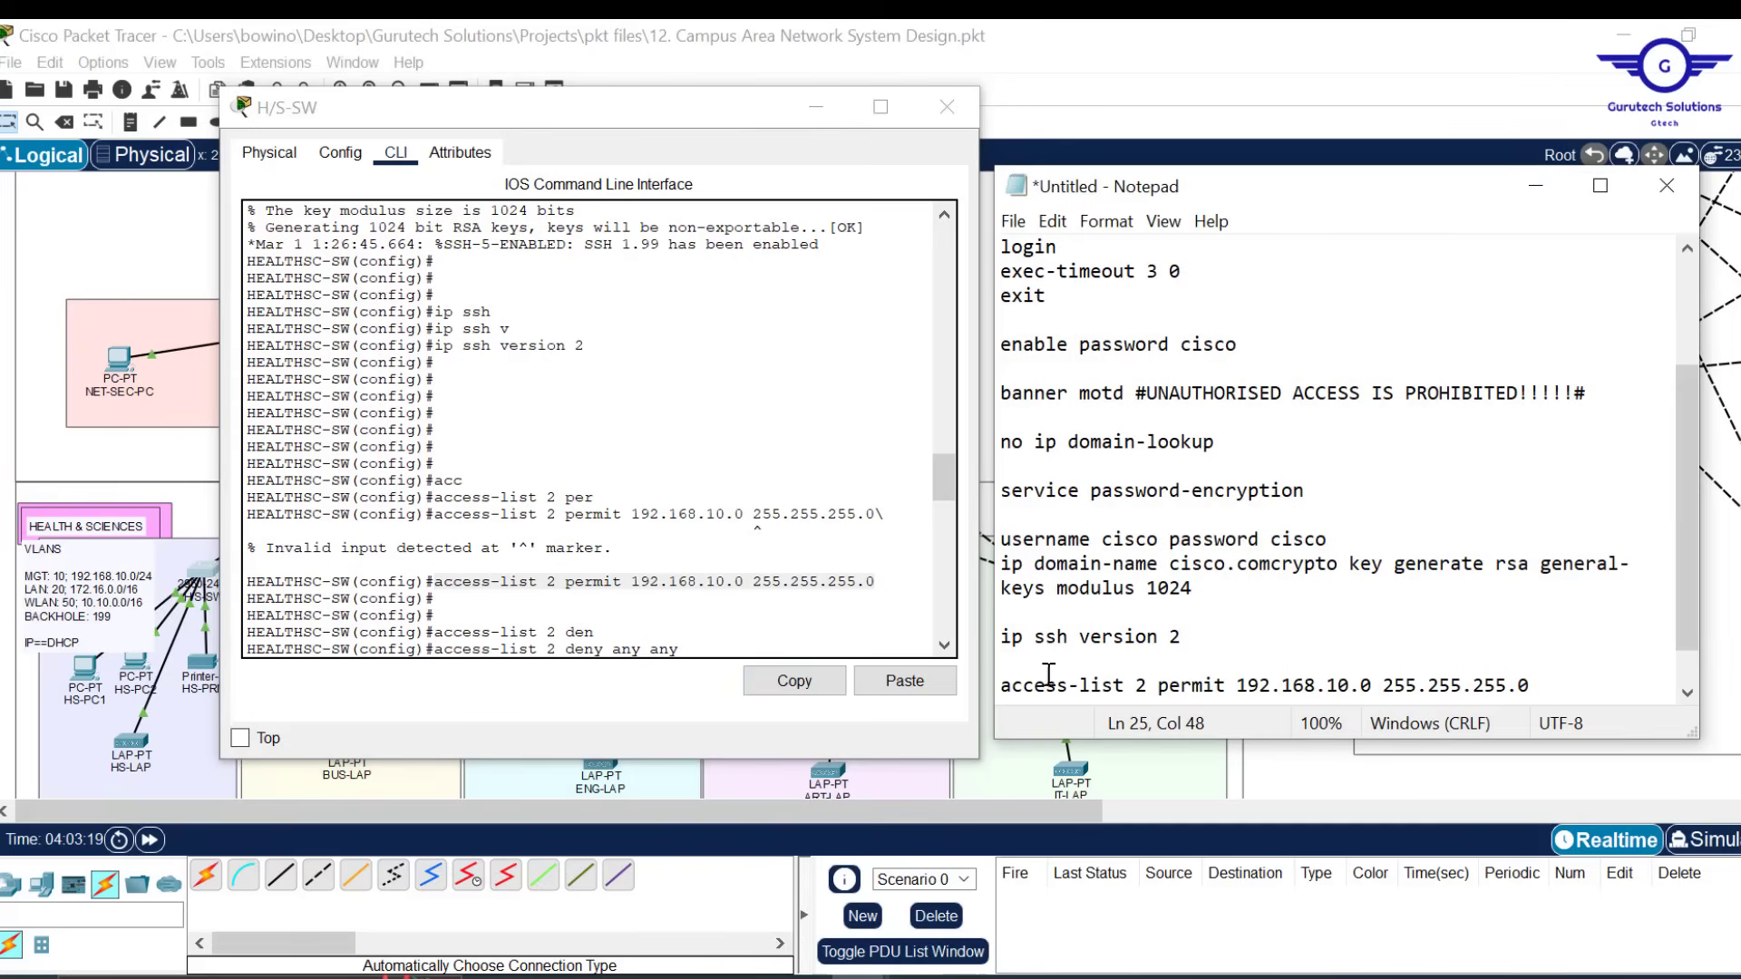
# Add 'access-list 2 deny any any' on a new line below the permit rule
pyautogui.moveTo(678, 648); pyautogui.dragTo(433, 649)
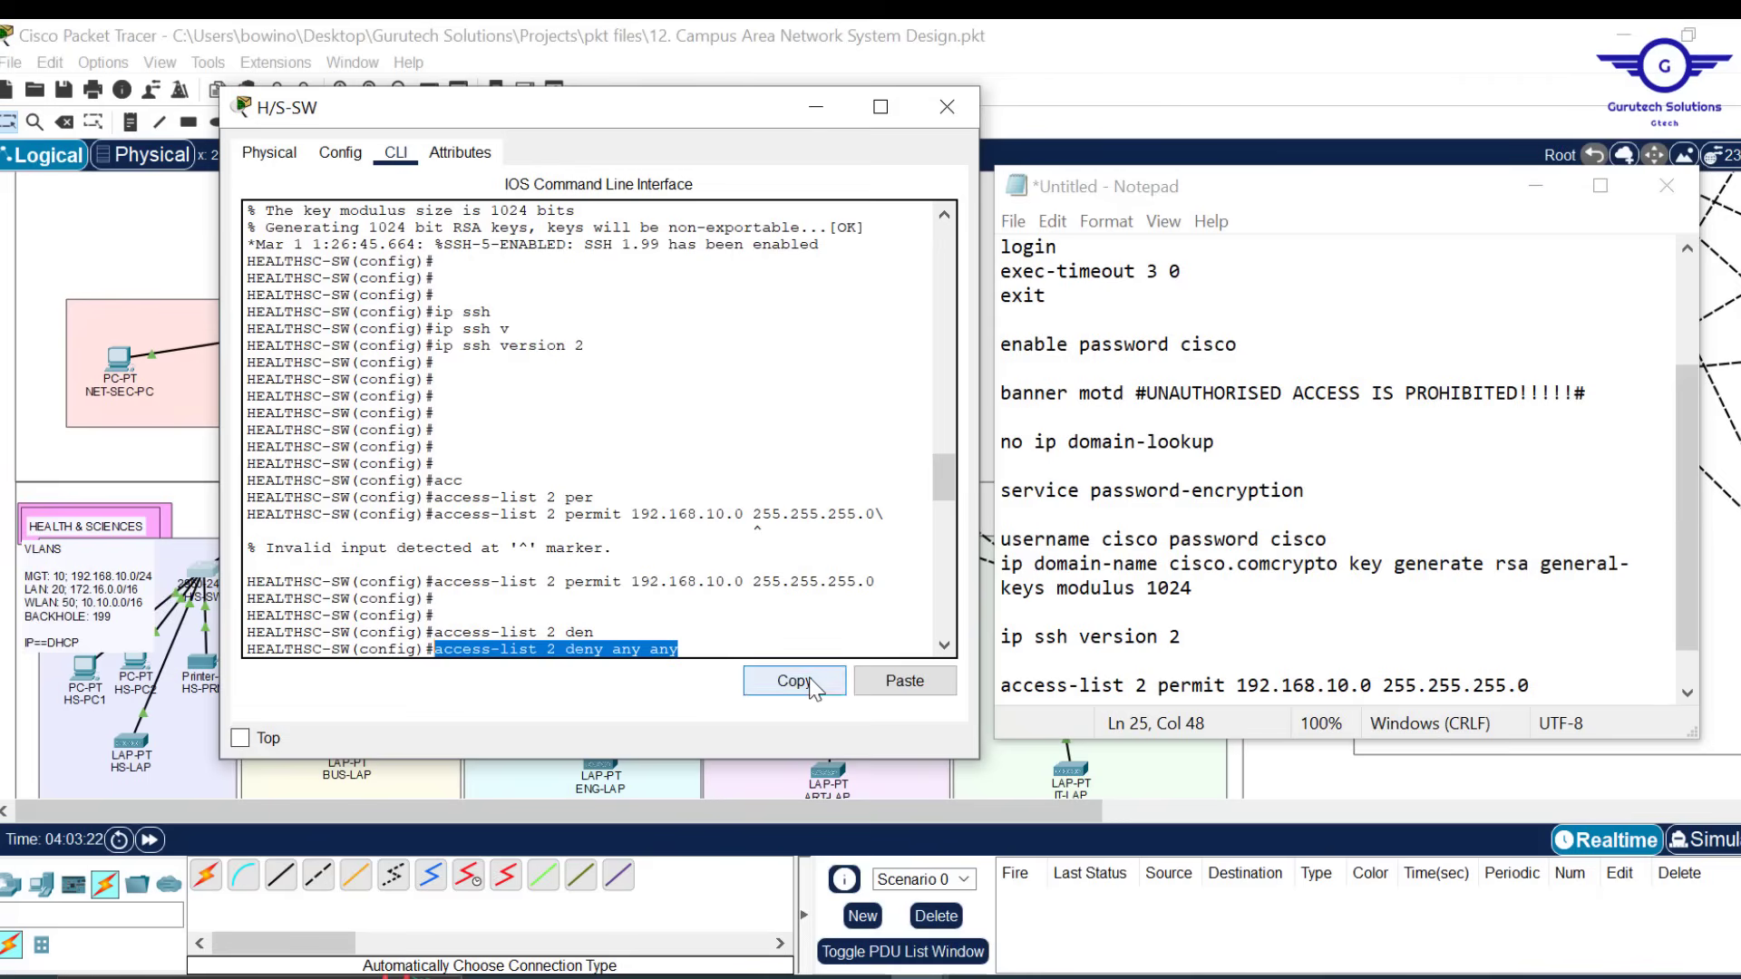
pyautogui.click(1553, 682)
pyautogui.press('Return')
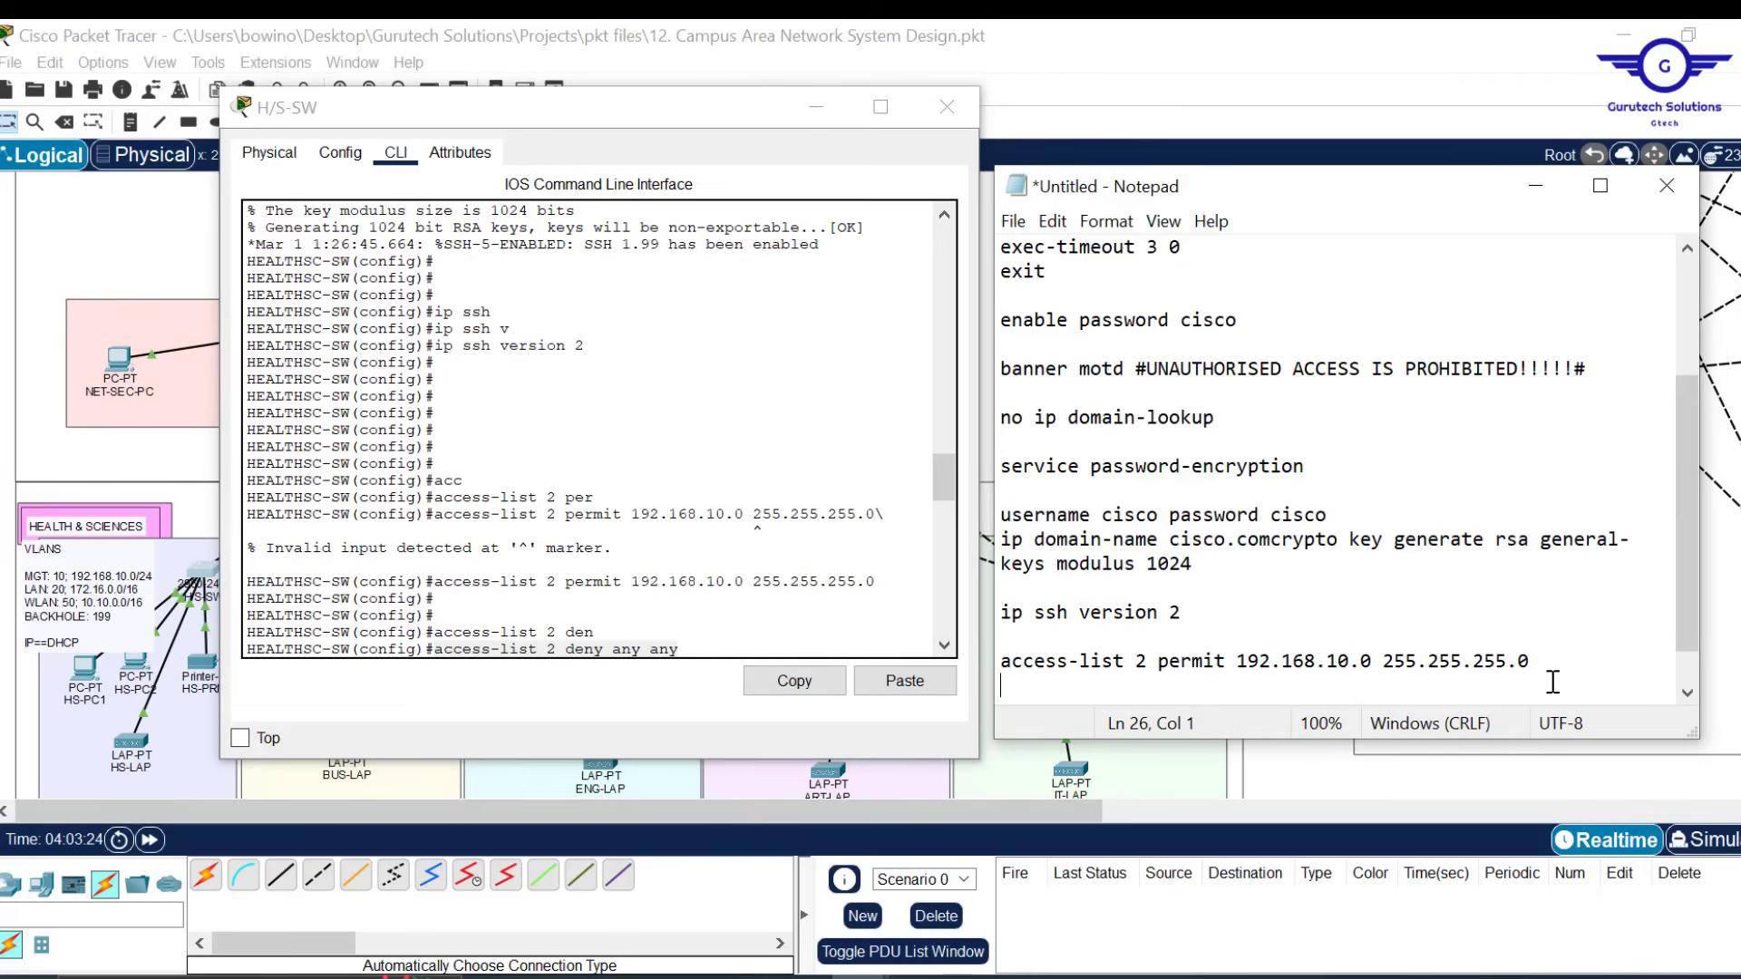
pyautogui.hotkey('ctrl', 'v')
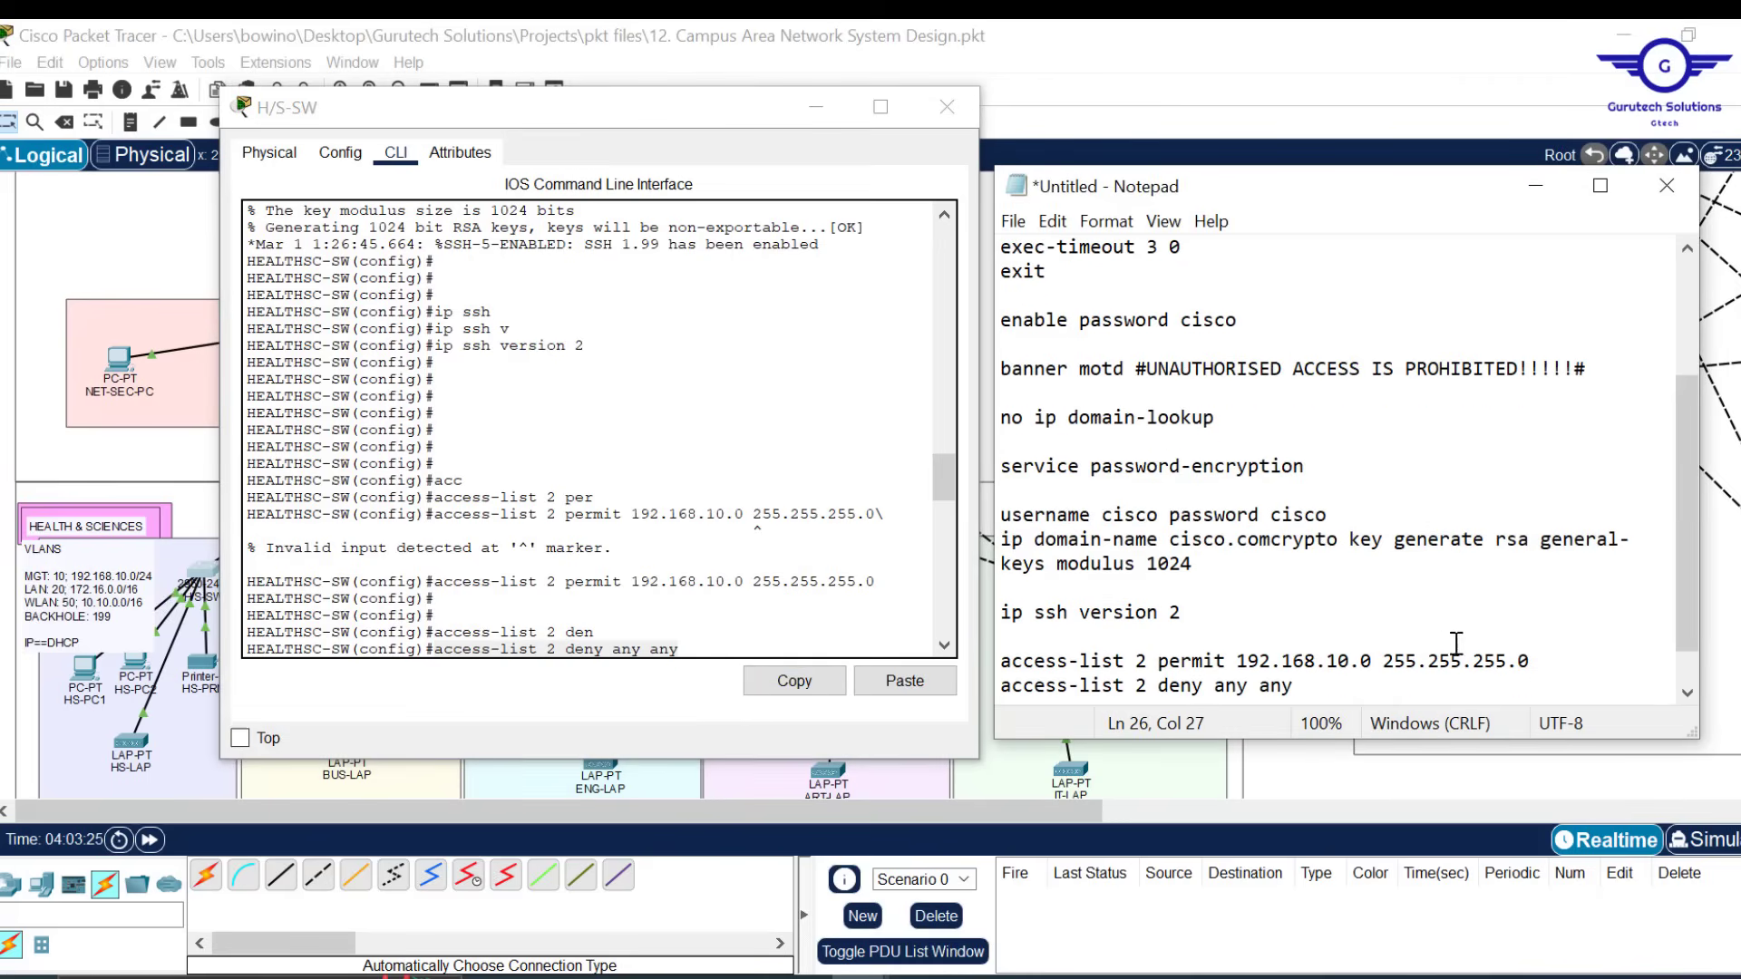
pyautogui.press('Return')
pyautogui.press('Return')
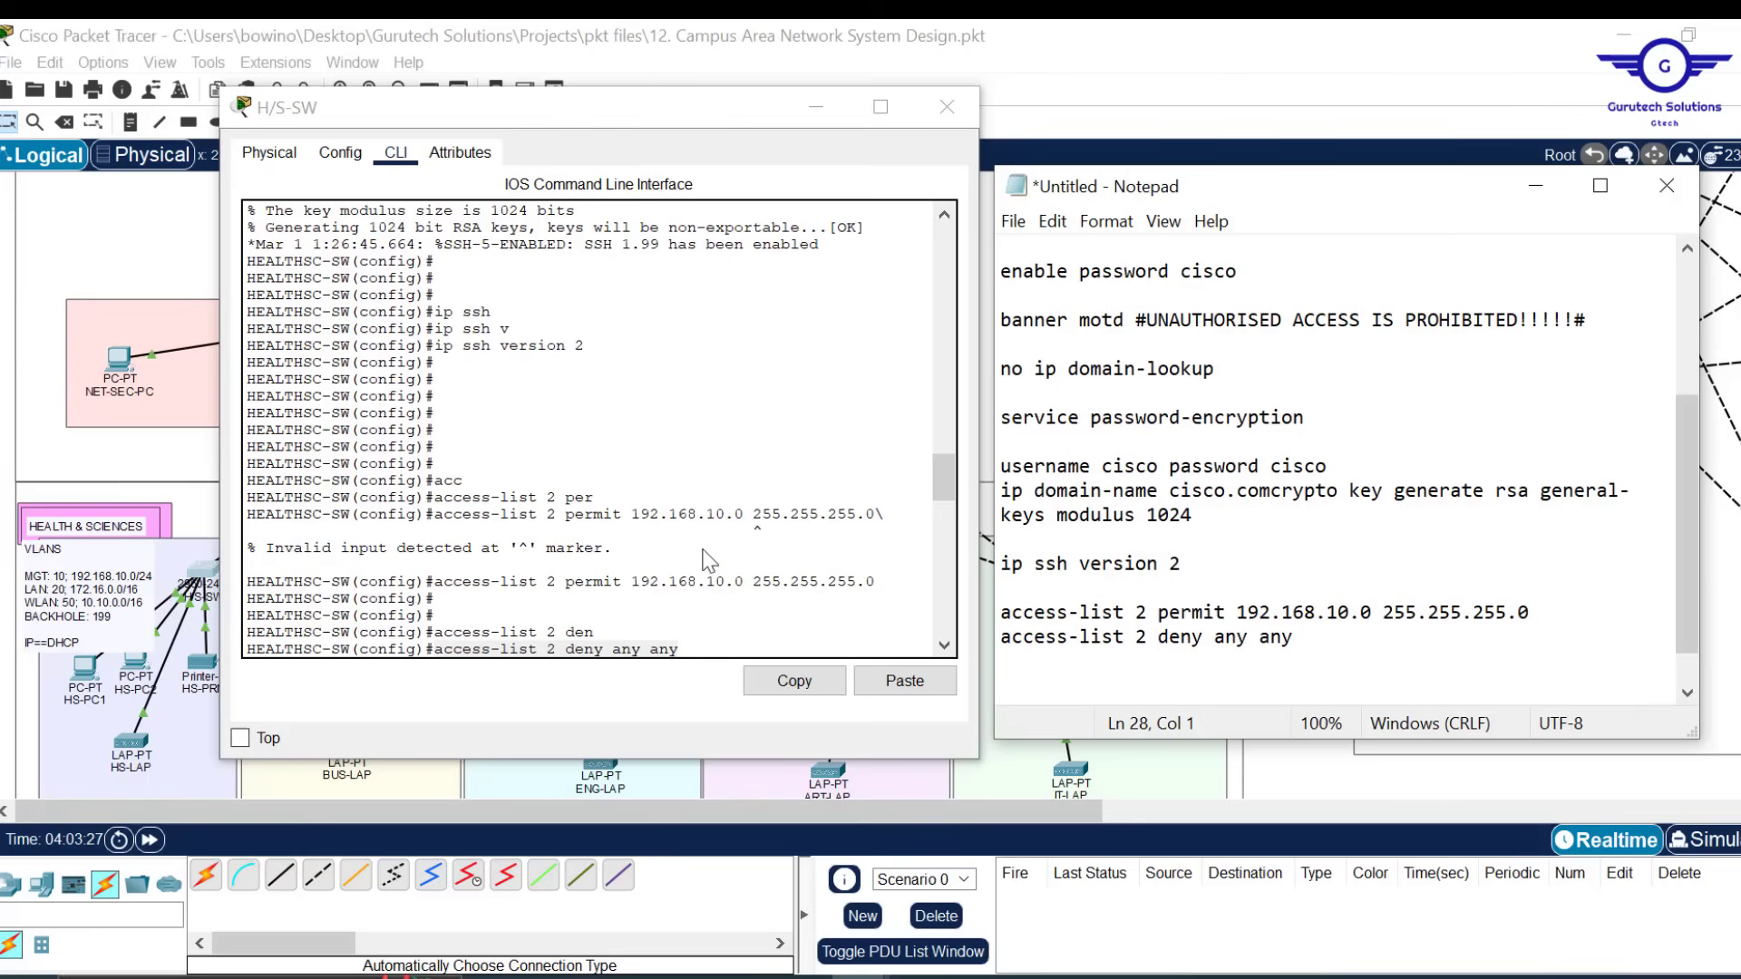
# Add 'line vty 0 15' followed by 'login local' to the notes
pyautogui.moveTo(943, 484); pyautogui.dragTo(944, 528)
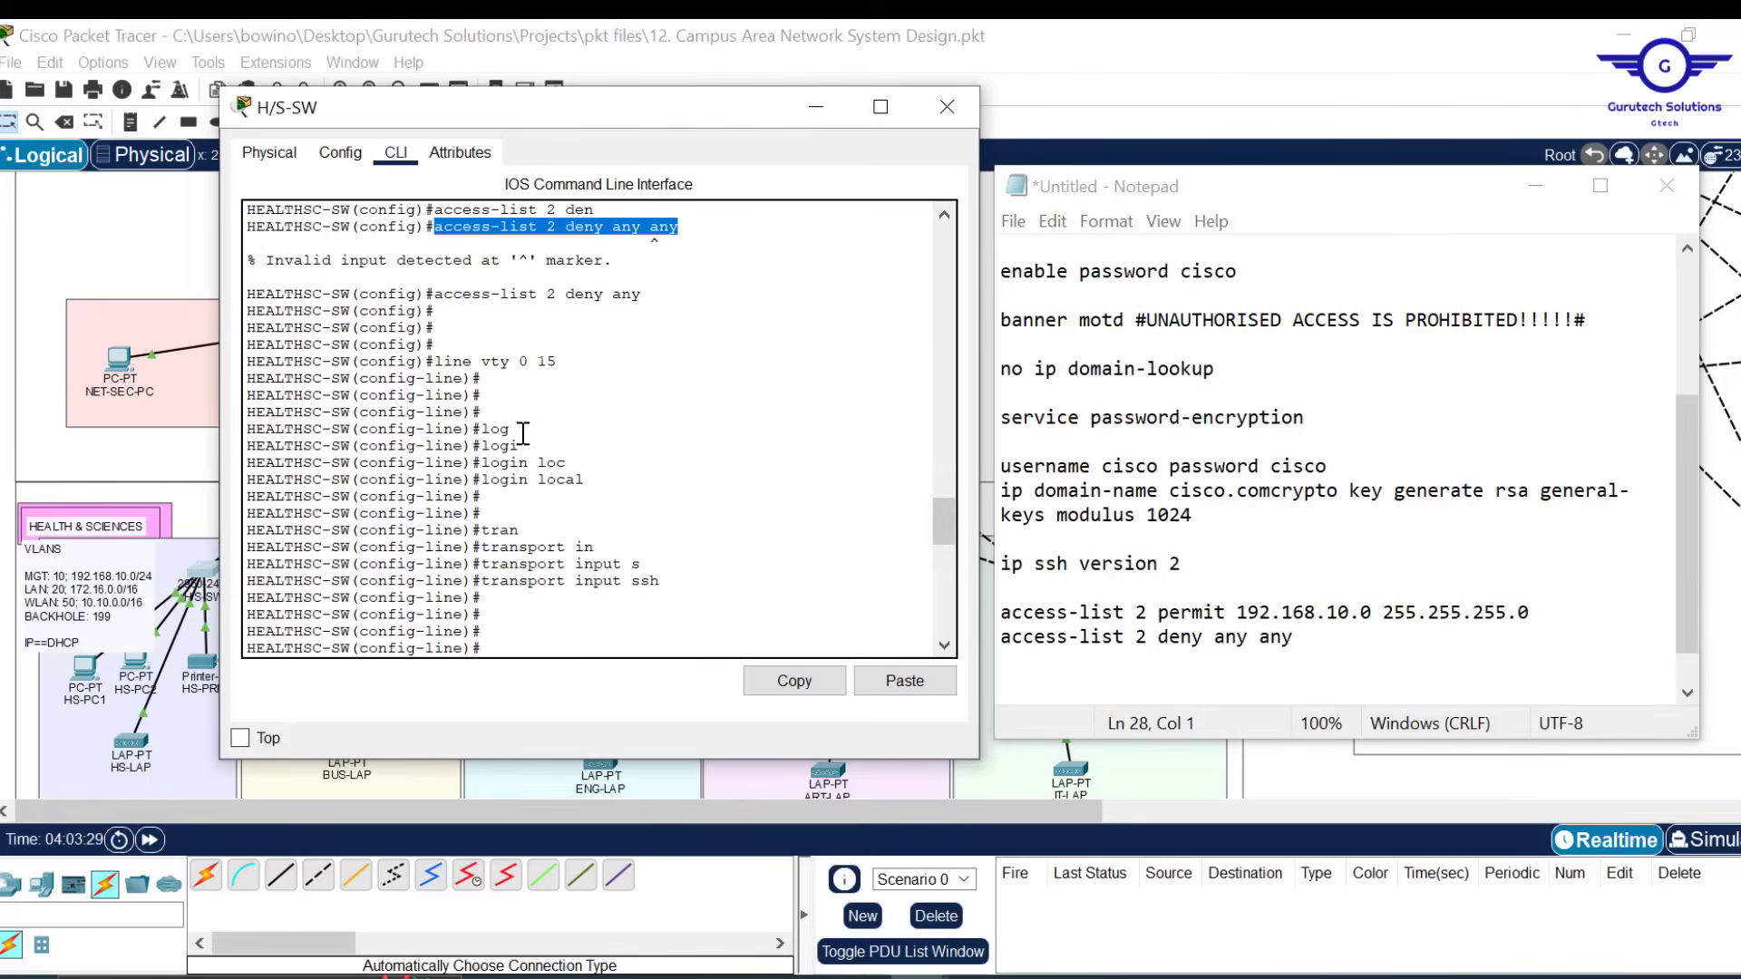
pyautogui.moveTo(562, 362); pyautogui.dragTo(436, 362)
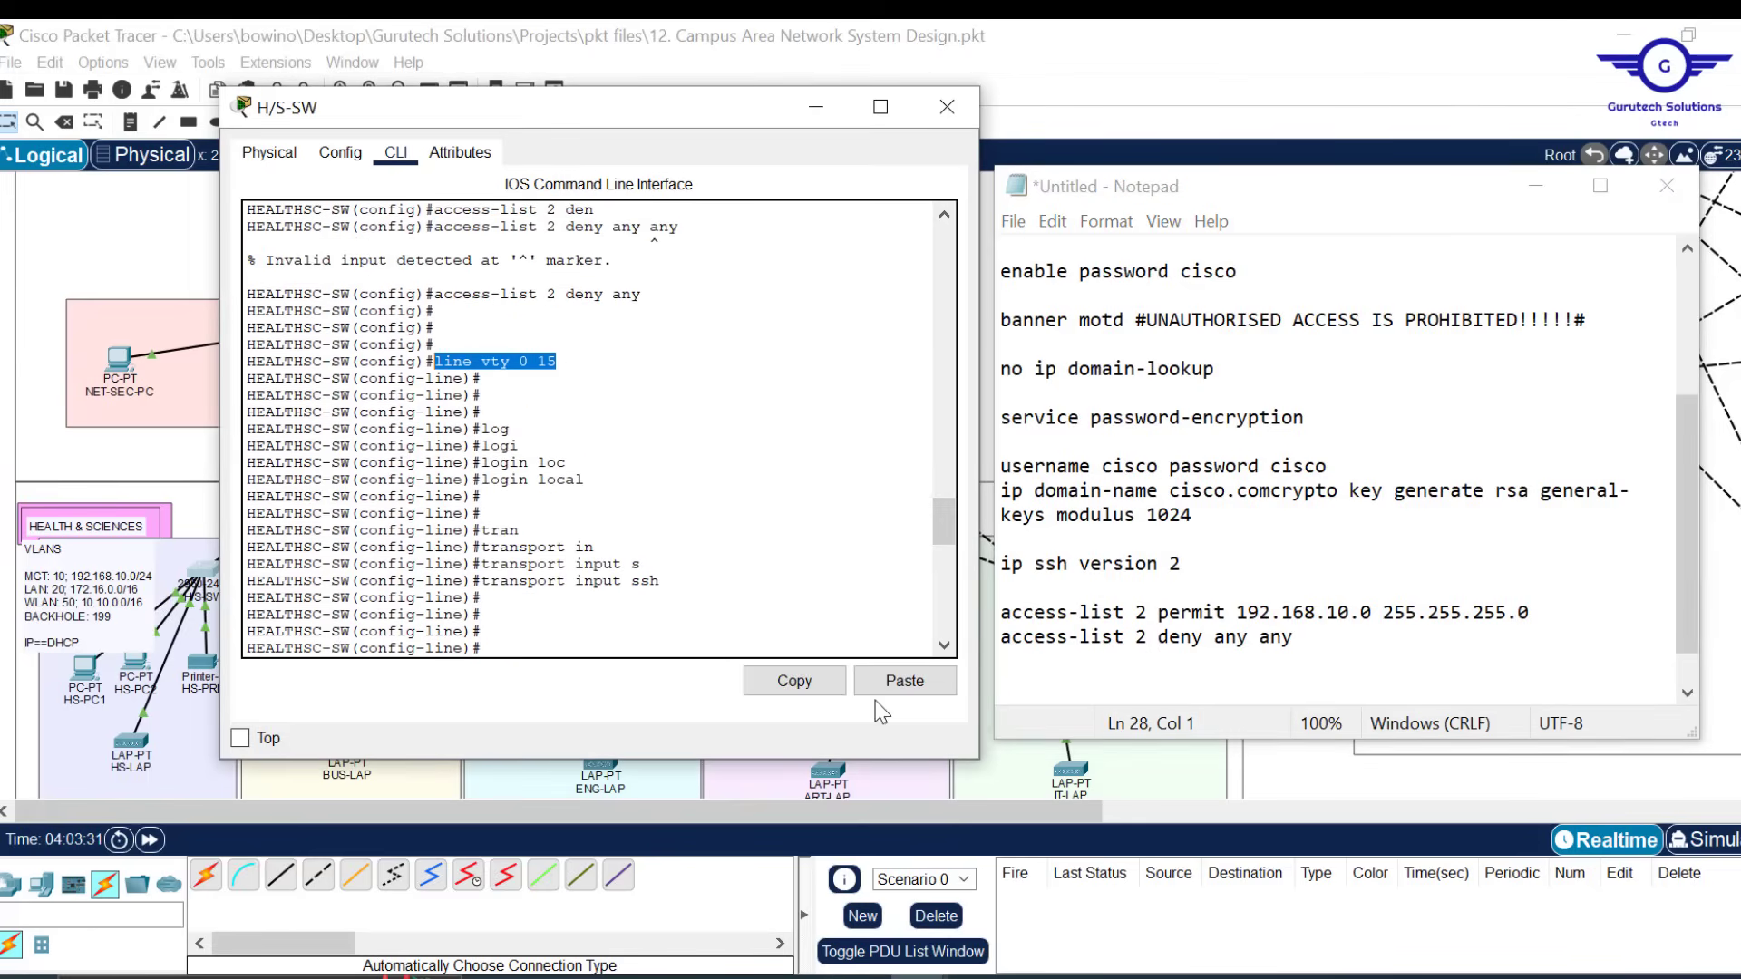
pyautogui.click(1050, 690)
pyautogui.hotkey('ctrl', 'v')
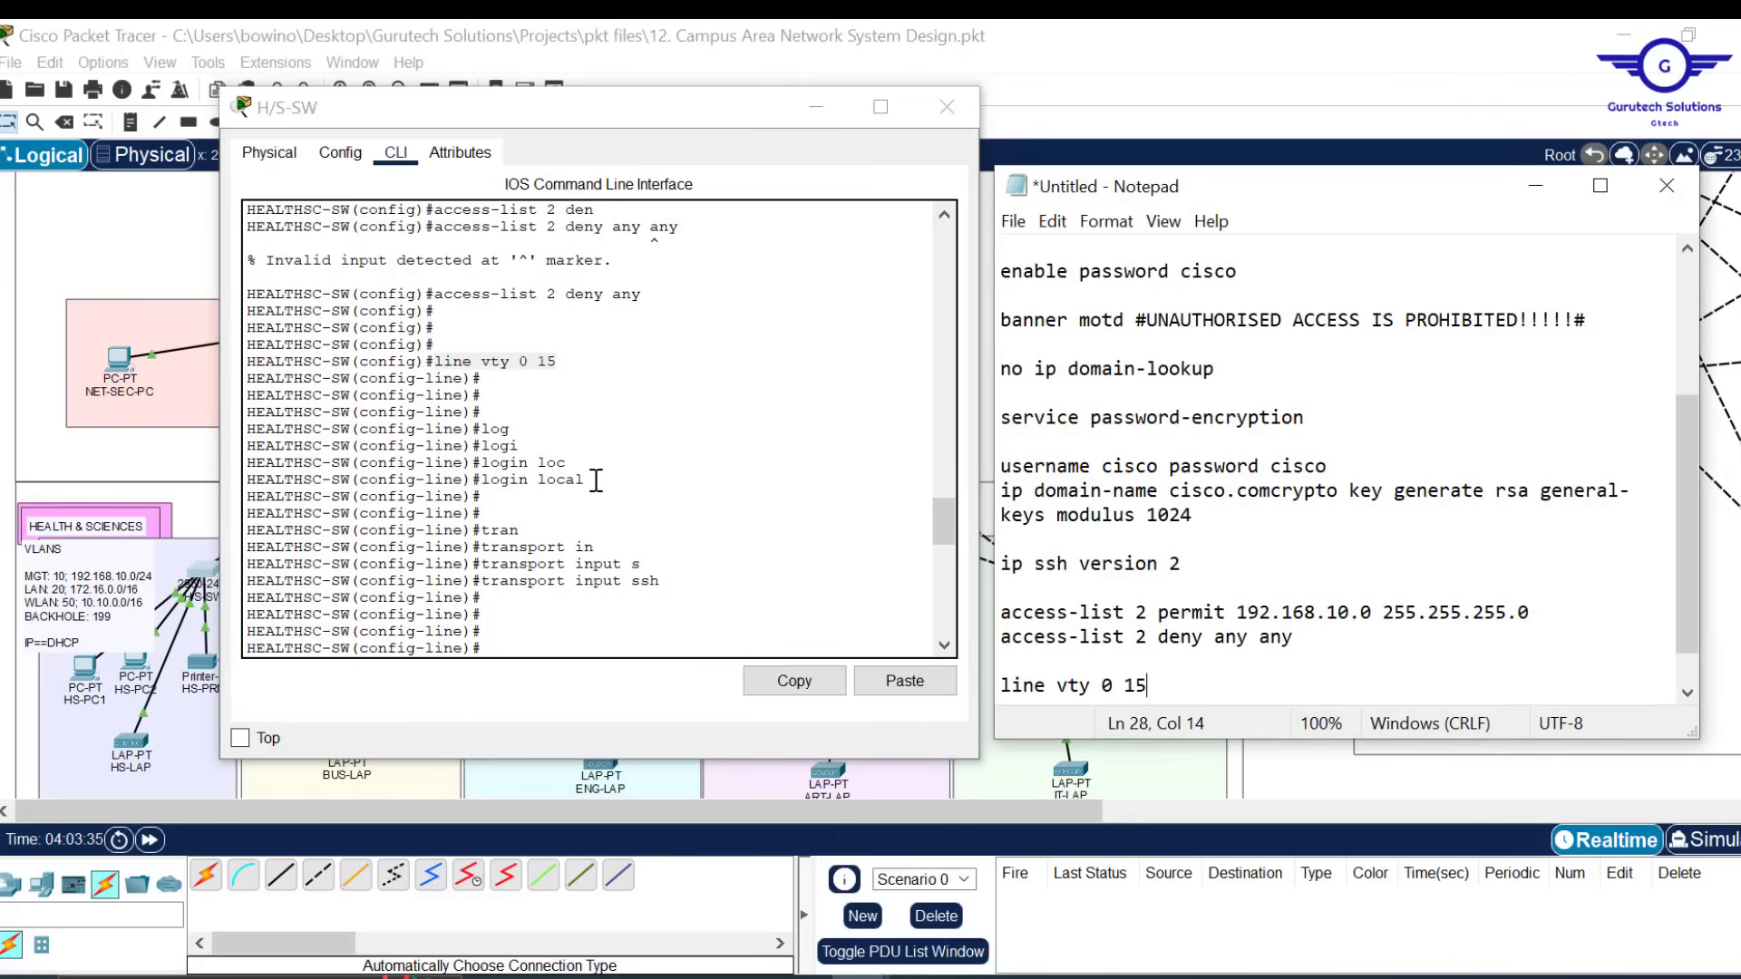
pyautogui.moveTo(596, 481); pyautogui.dragTo(494, 481)
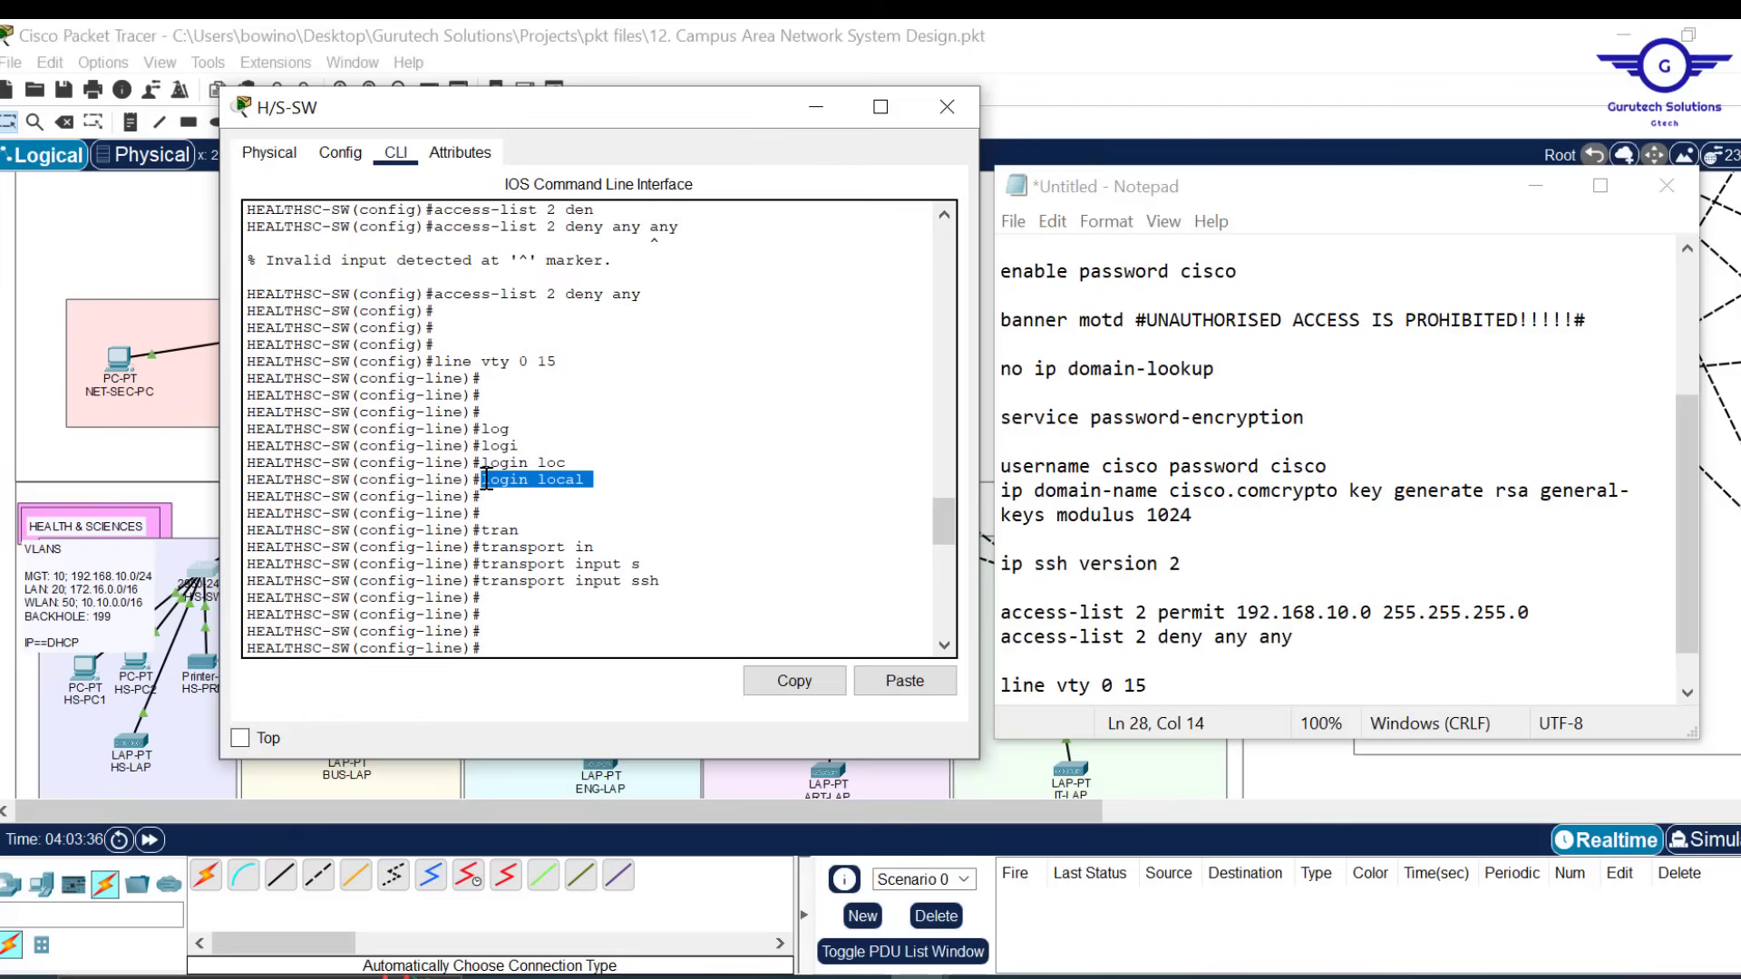
pyautogui.click(809, 682)
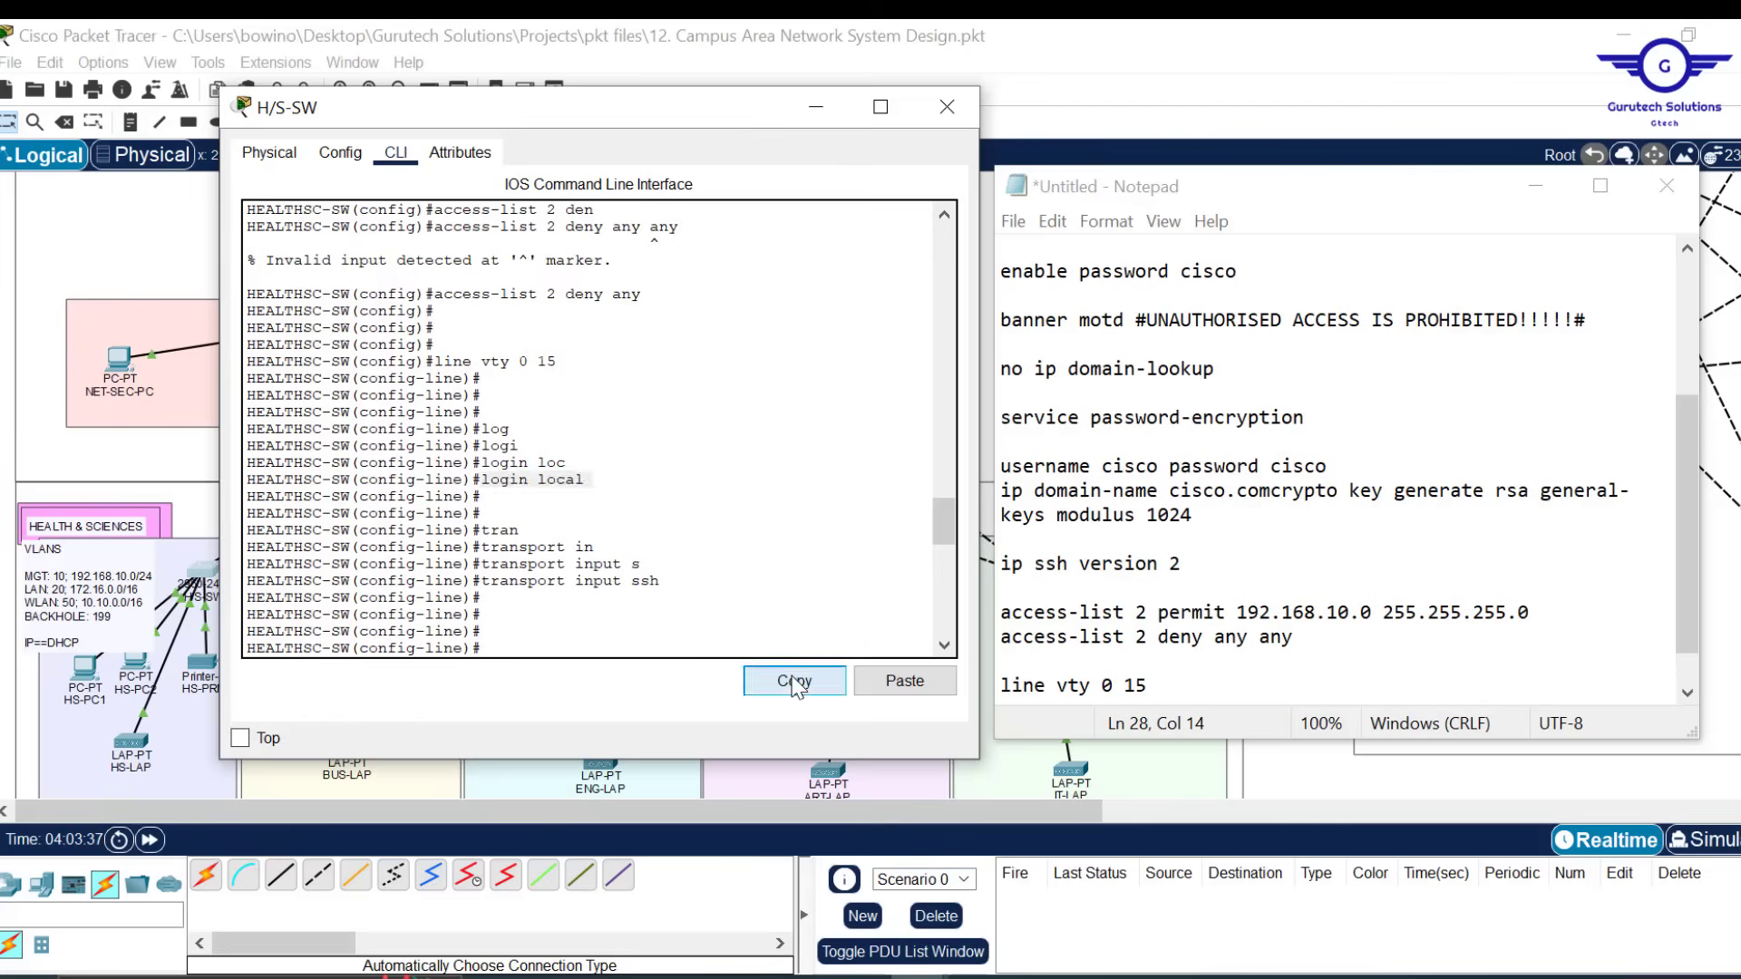
pyautogui.click(1173, 689)
pyautogui.press('Return')
pyautogui.hotkey('ctrl', 'v')
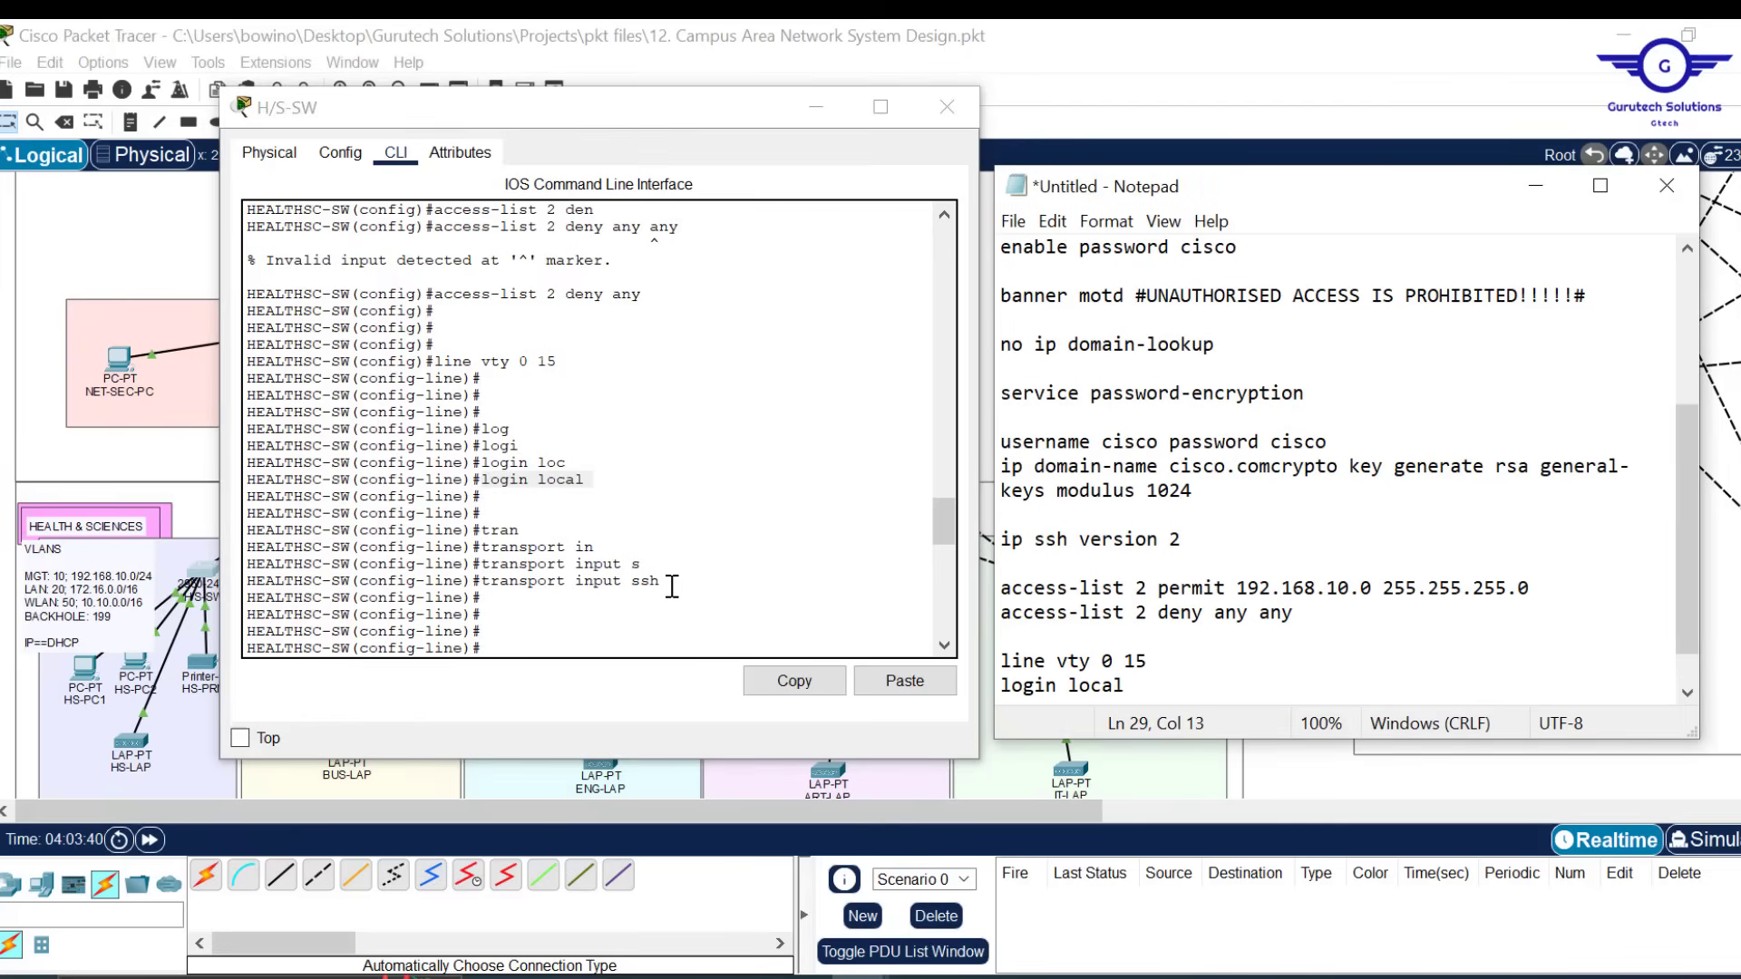
# Add 'transport input ssh' and 'access-class 2 in' below 'login local'
pyautogui.moveTo(672, 583); pyautogui.dragTo(492, 581)
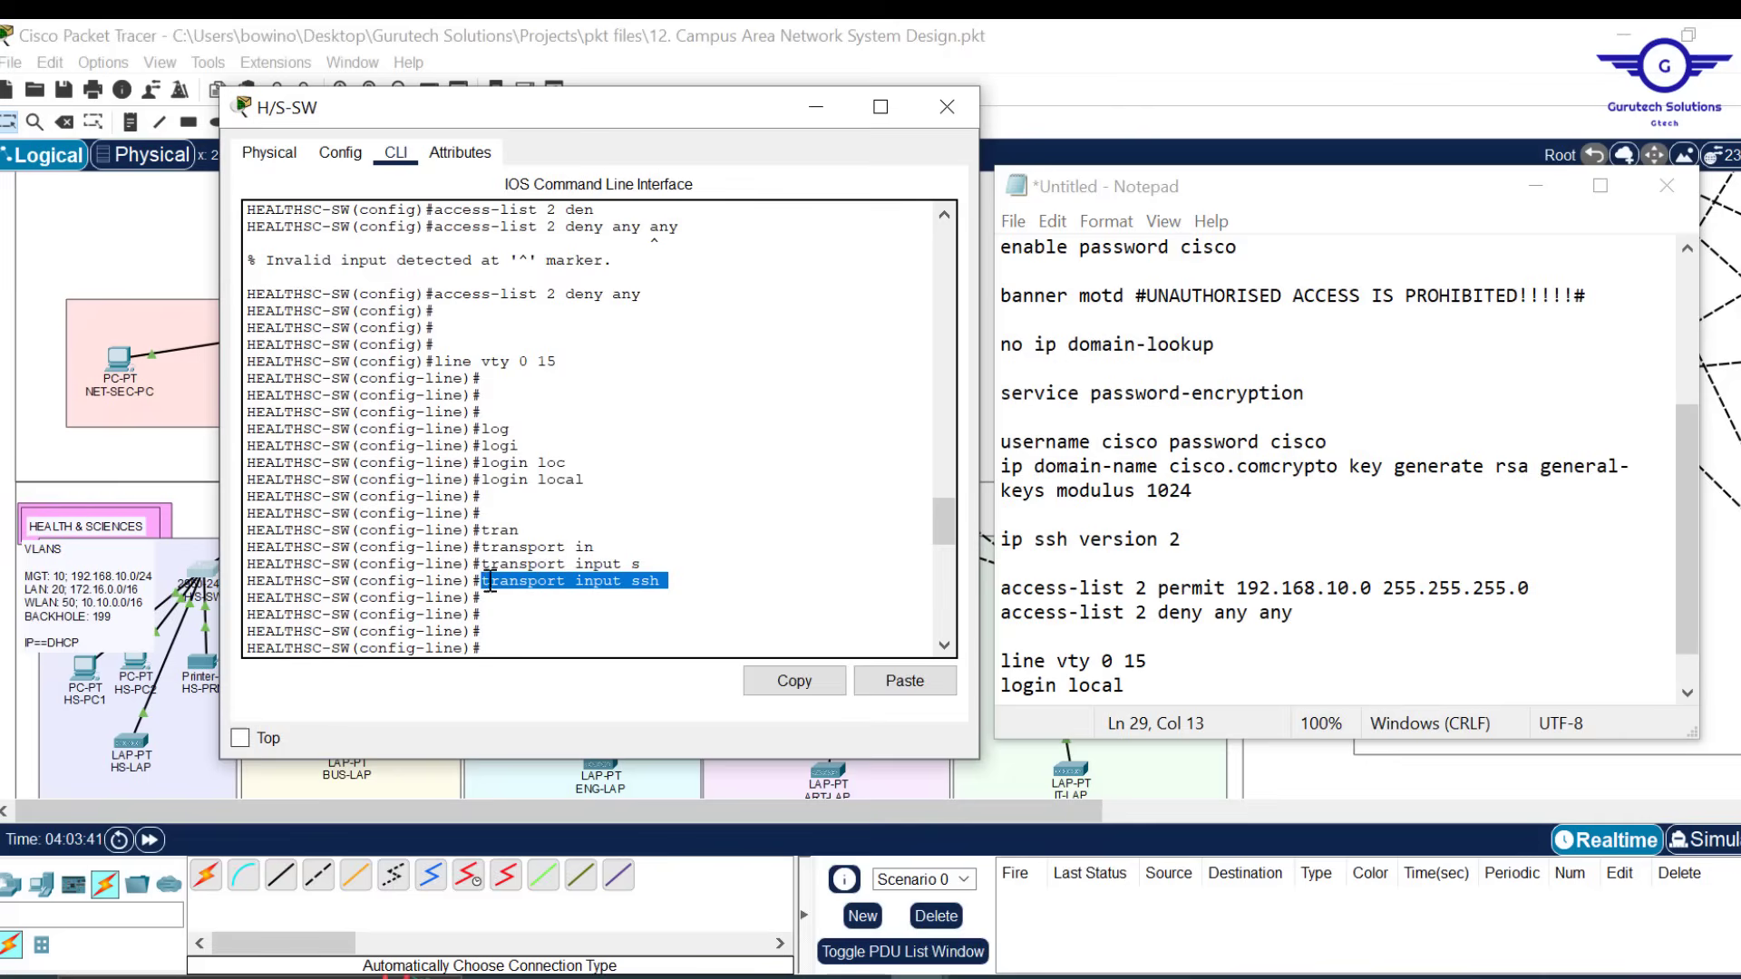
pyautogui.click(794, 682)
pyautogui.click(1153, 677)
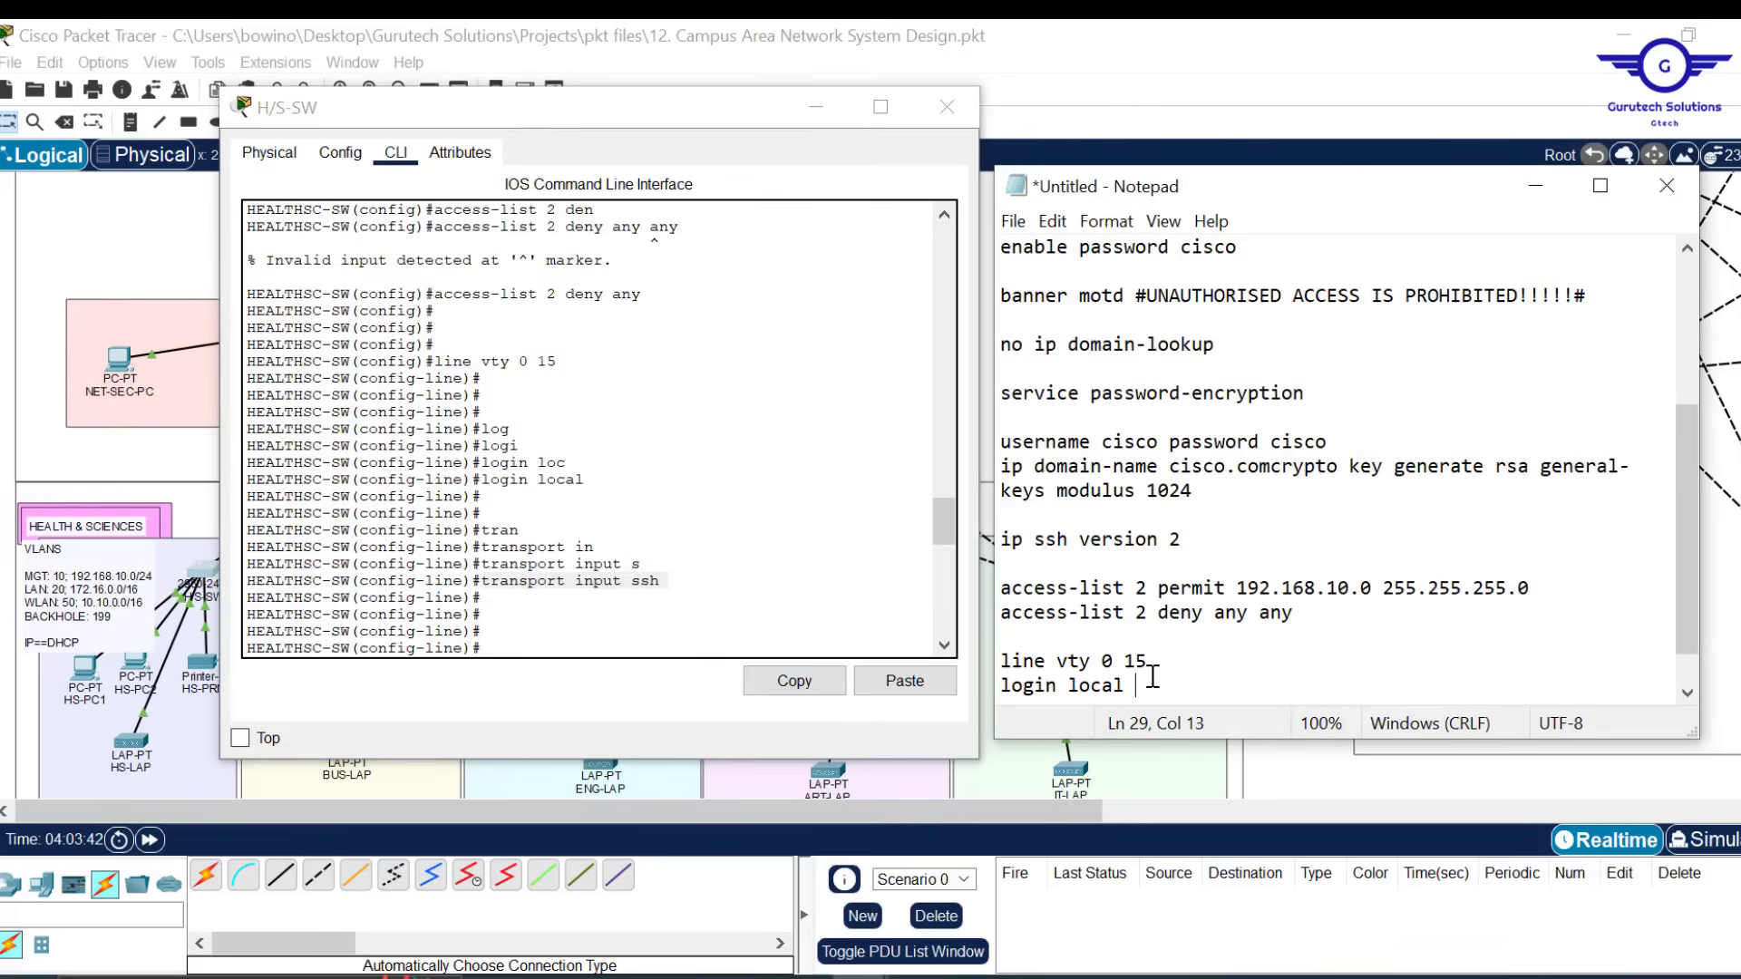
pyautogui.press('Return')
pyautogui.hotkey('ctrl', 'v')
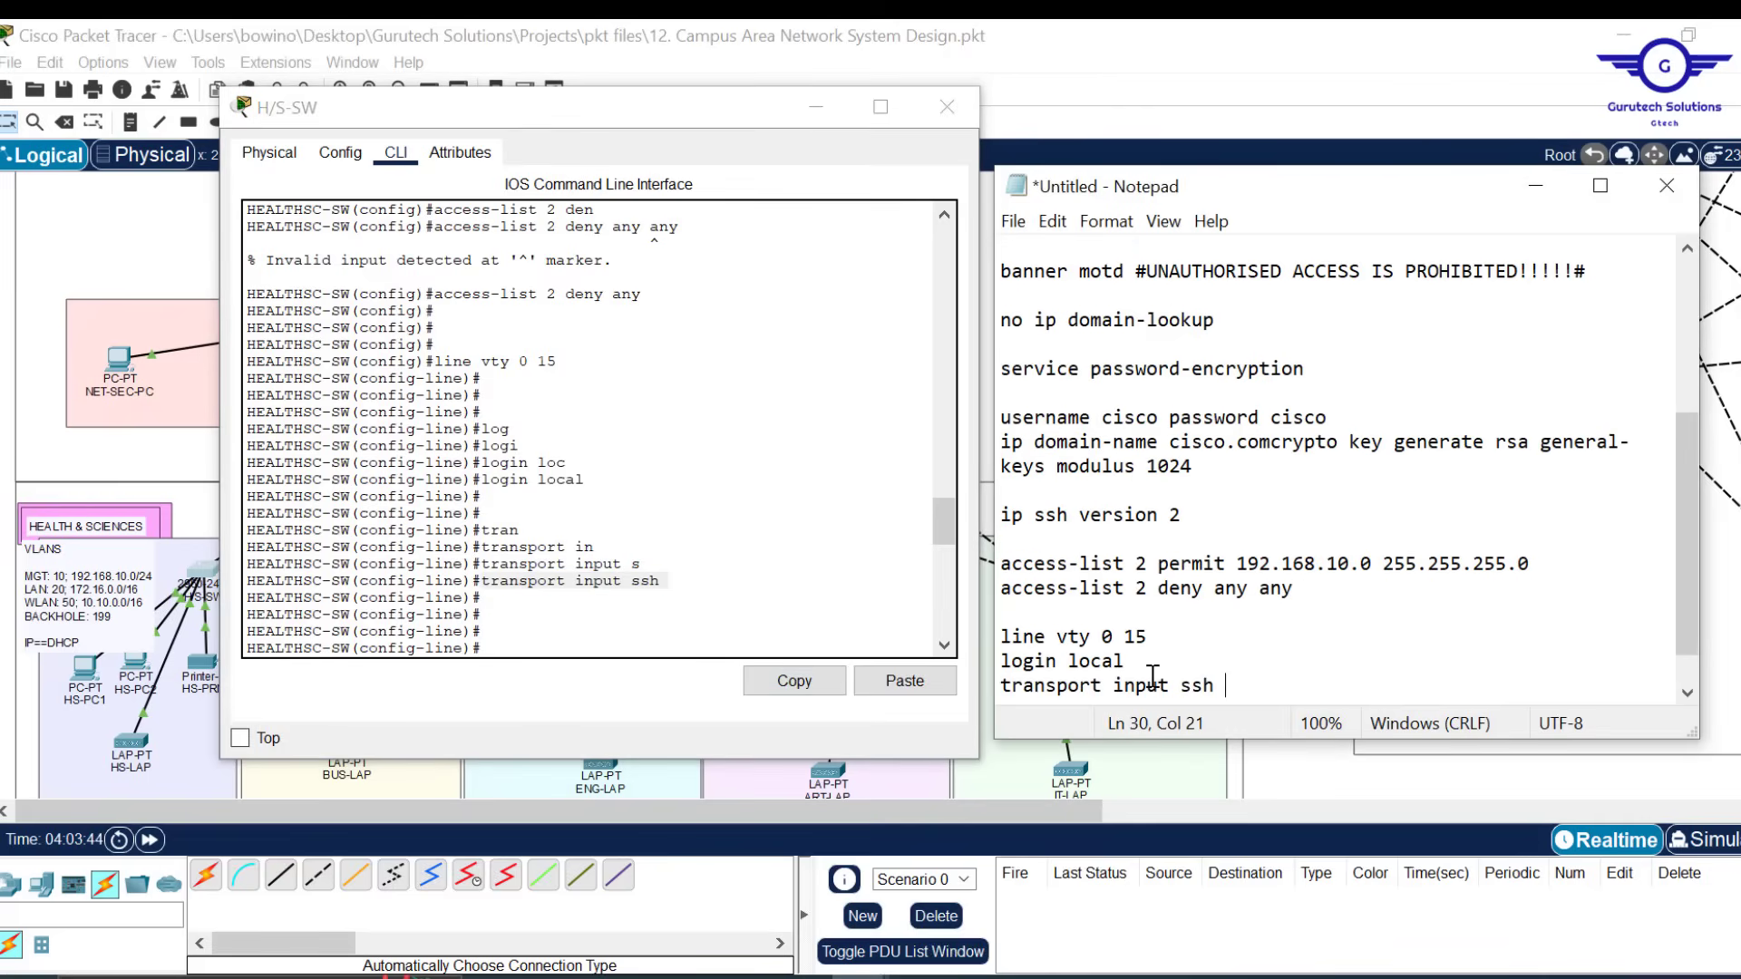
pyautogui.press('Return')
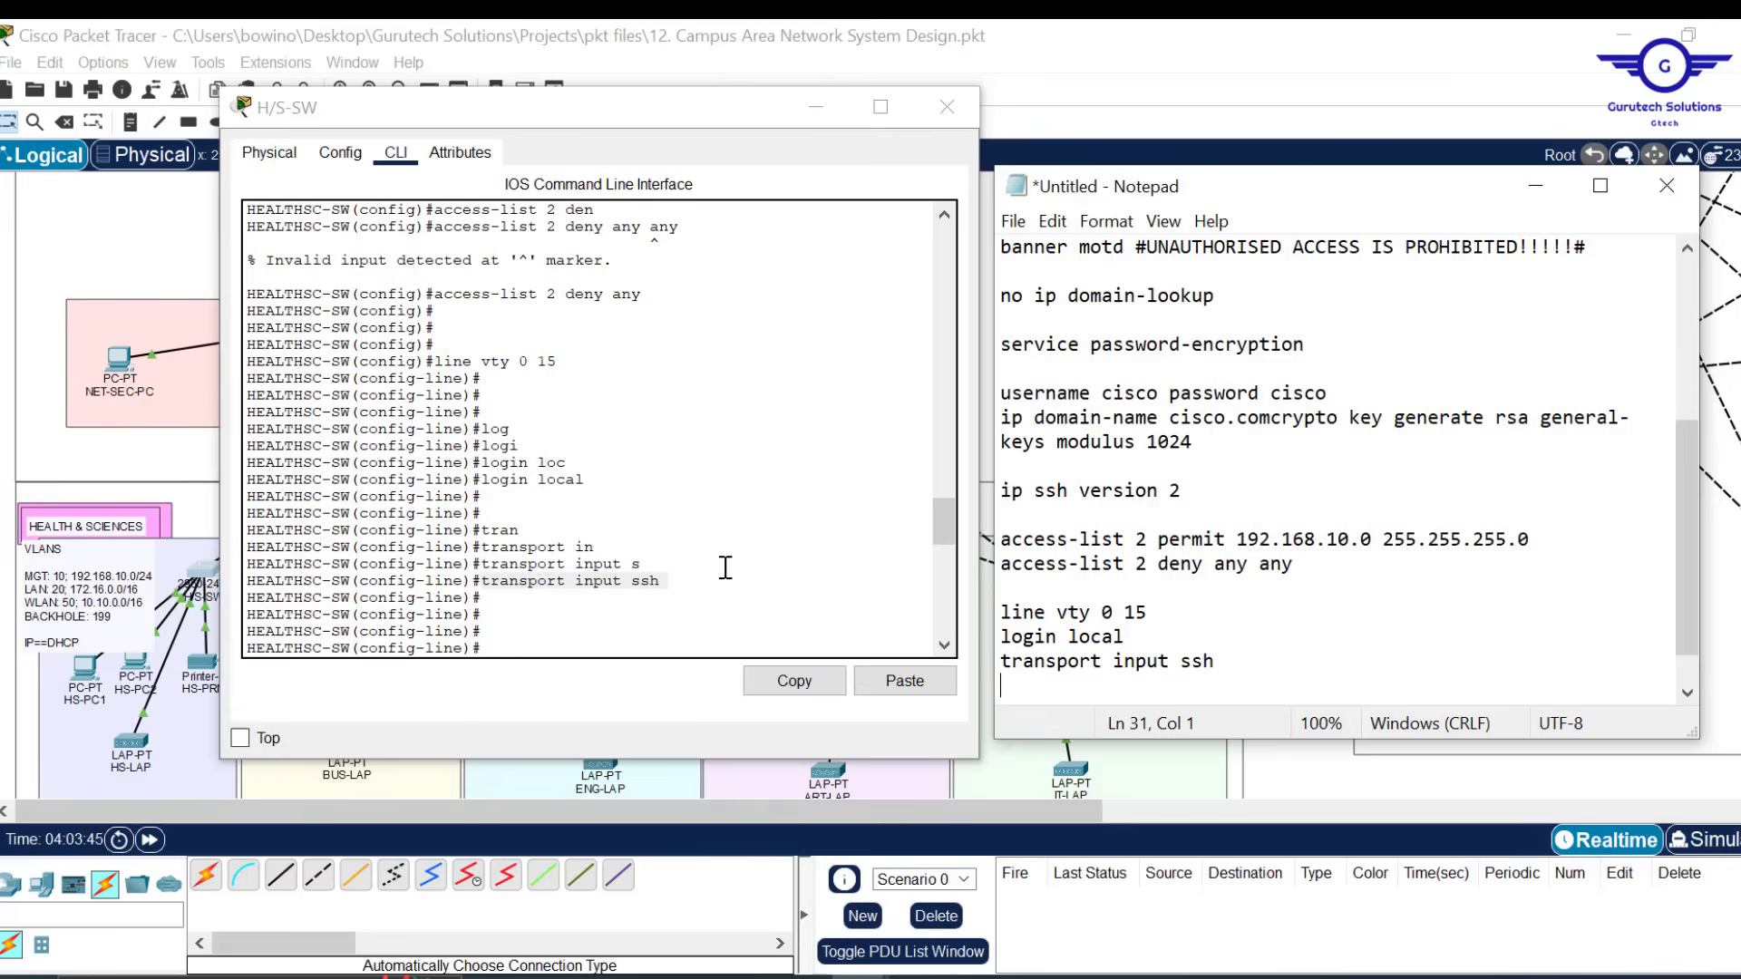
pyautogui.moveTo(939, 535); pyautogui.dragTo(943, 561)
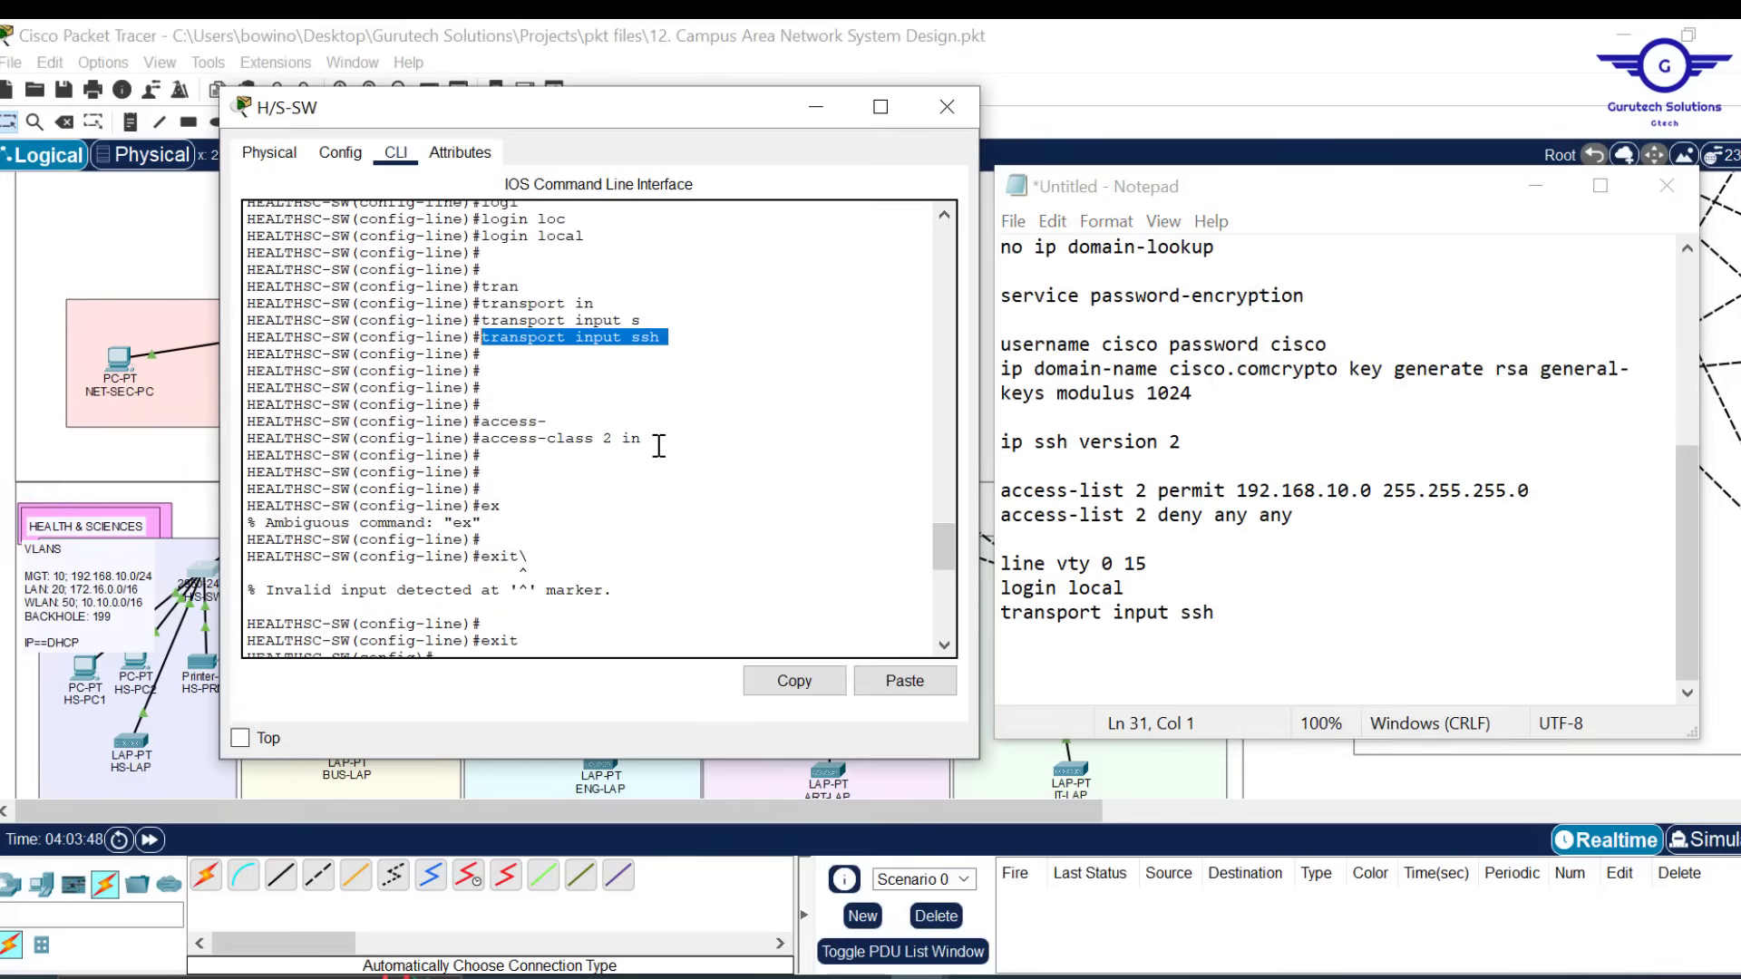
pyautogui.click(645, 439)
pyautogui.moveTo(645, 439); pyautogui.dragTo(485, 436)
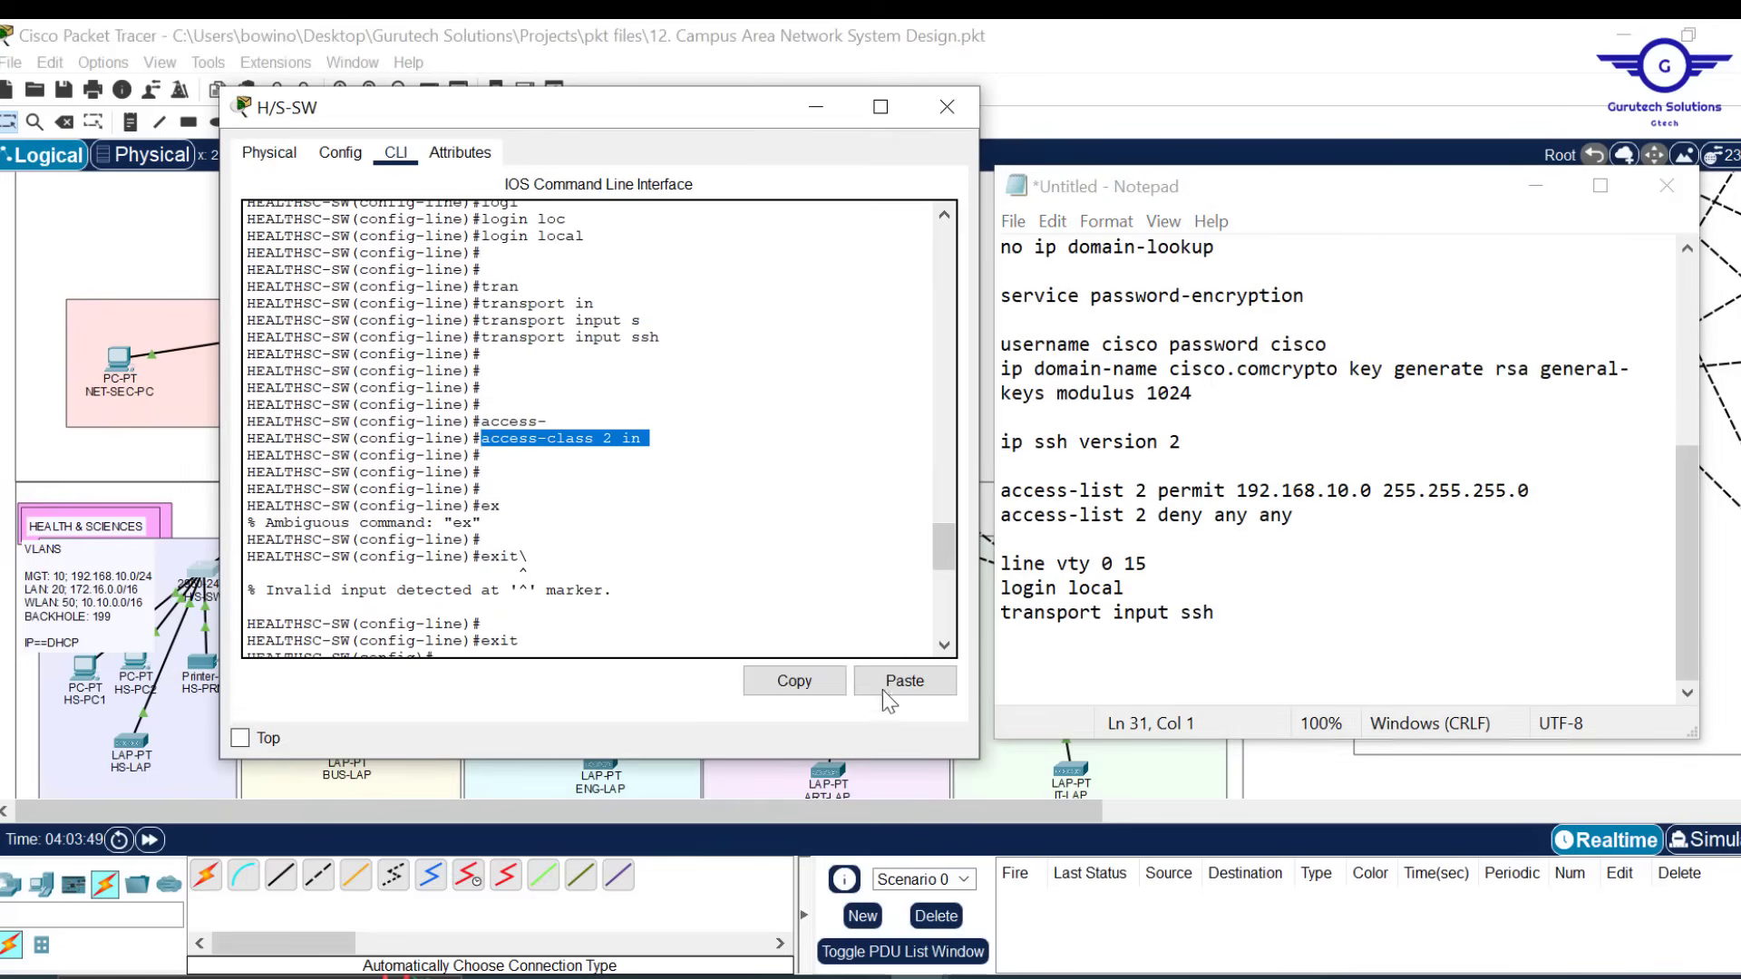
pyautogui.click(794, 681)
pyautogui.click(1241, 620)
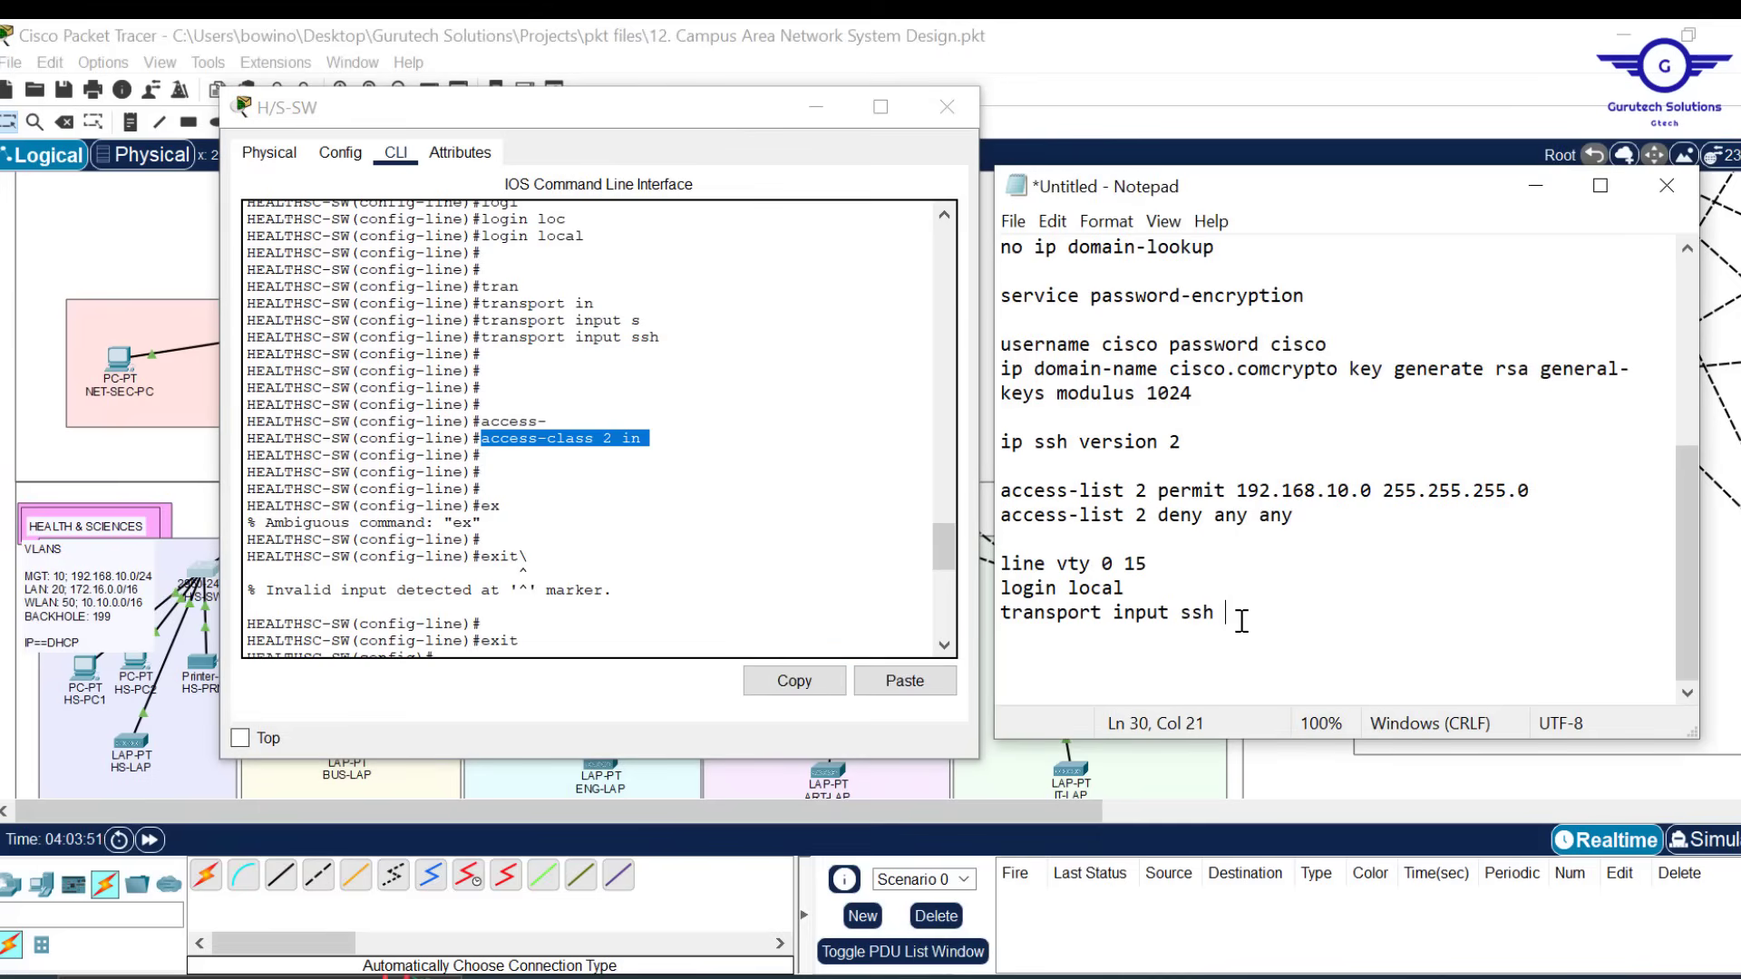
pyautogui.press('Return')
pyautogui.hotkey('ctrl', 'v')
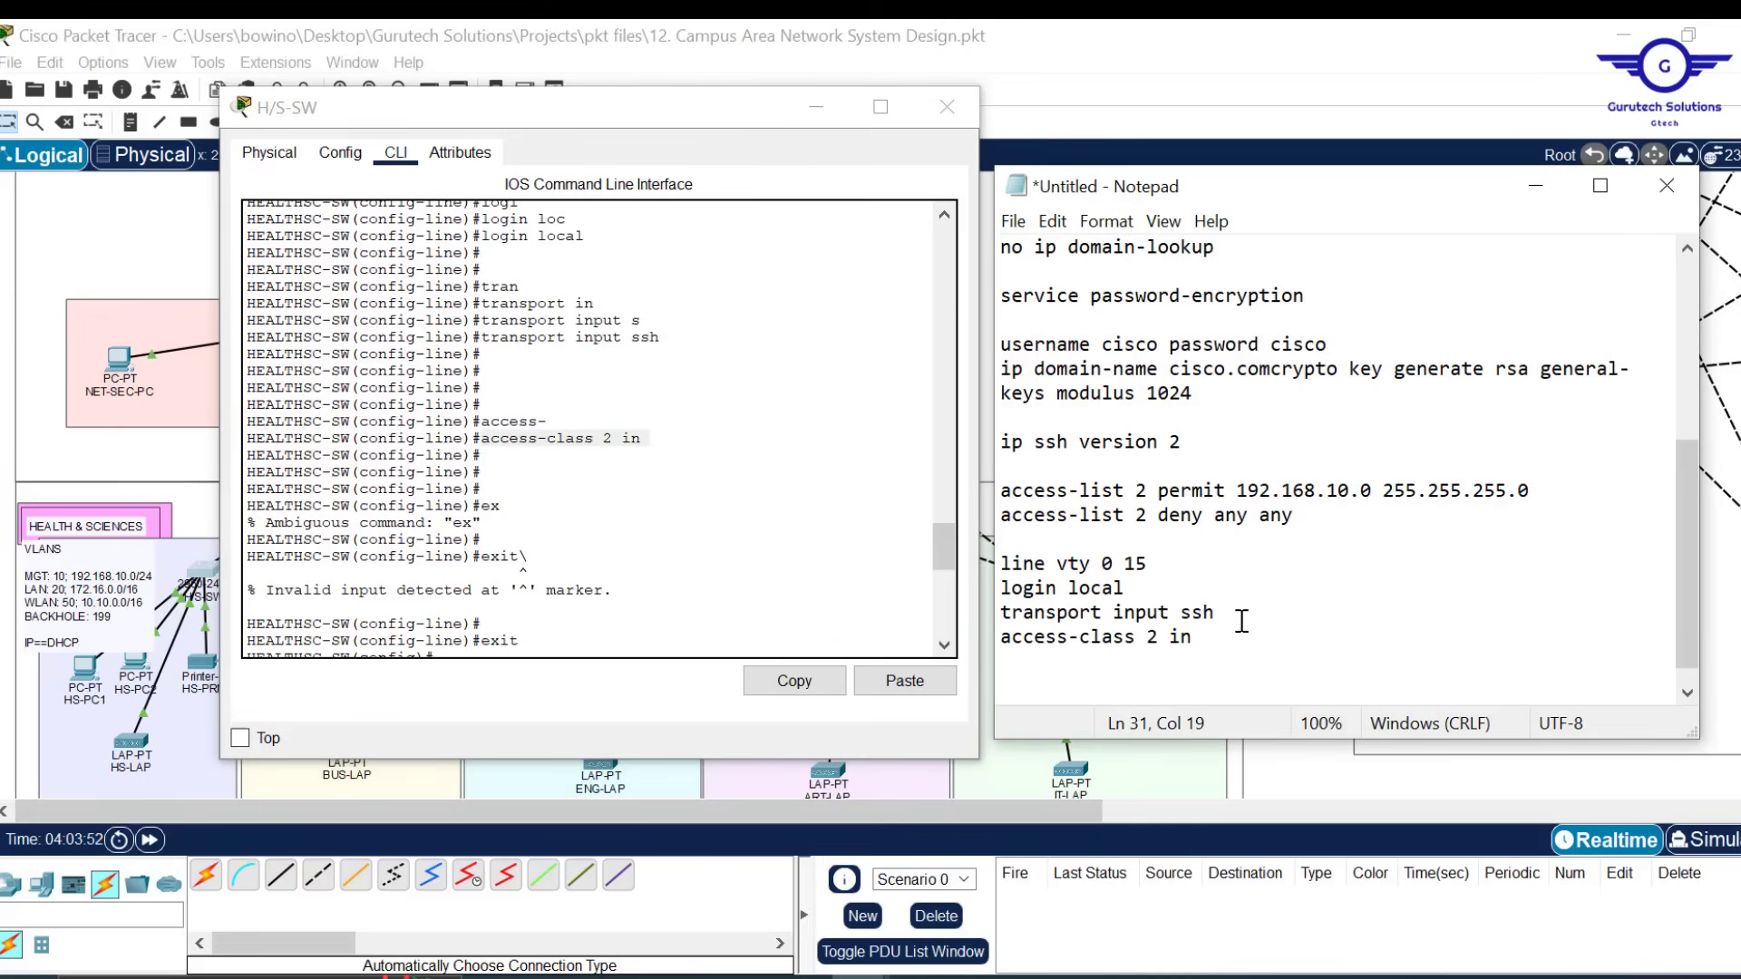
pyautogui.press('Return')
# End the script with 'exit' and 'do wr', then select the whole script
pyautogui.write('exit')
pyautogui.press('Return')
pyautogui.press('Return')
pyautogui.write('do wr')
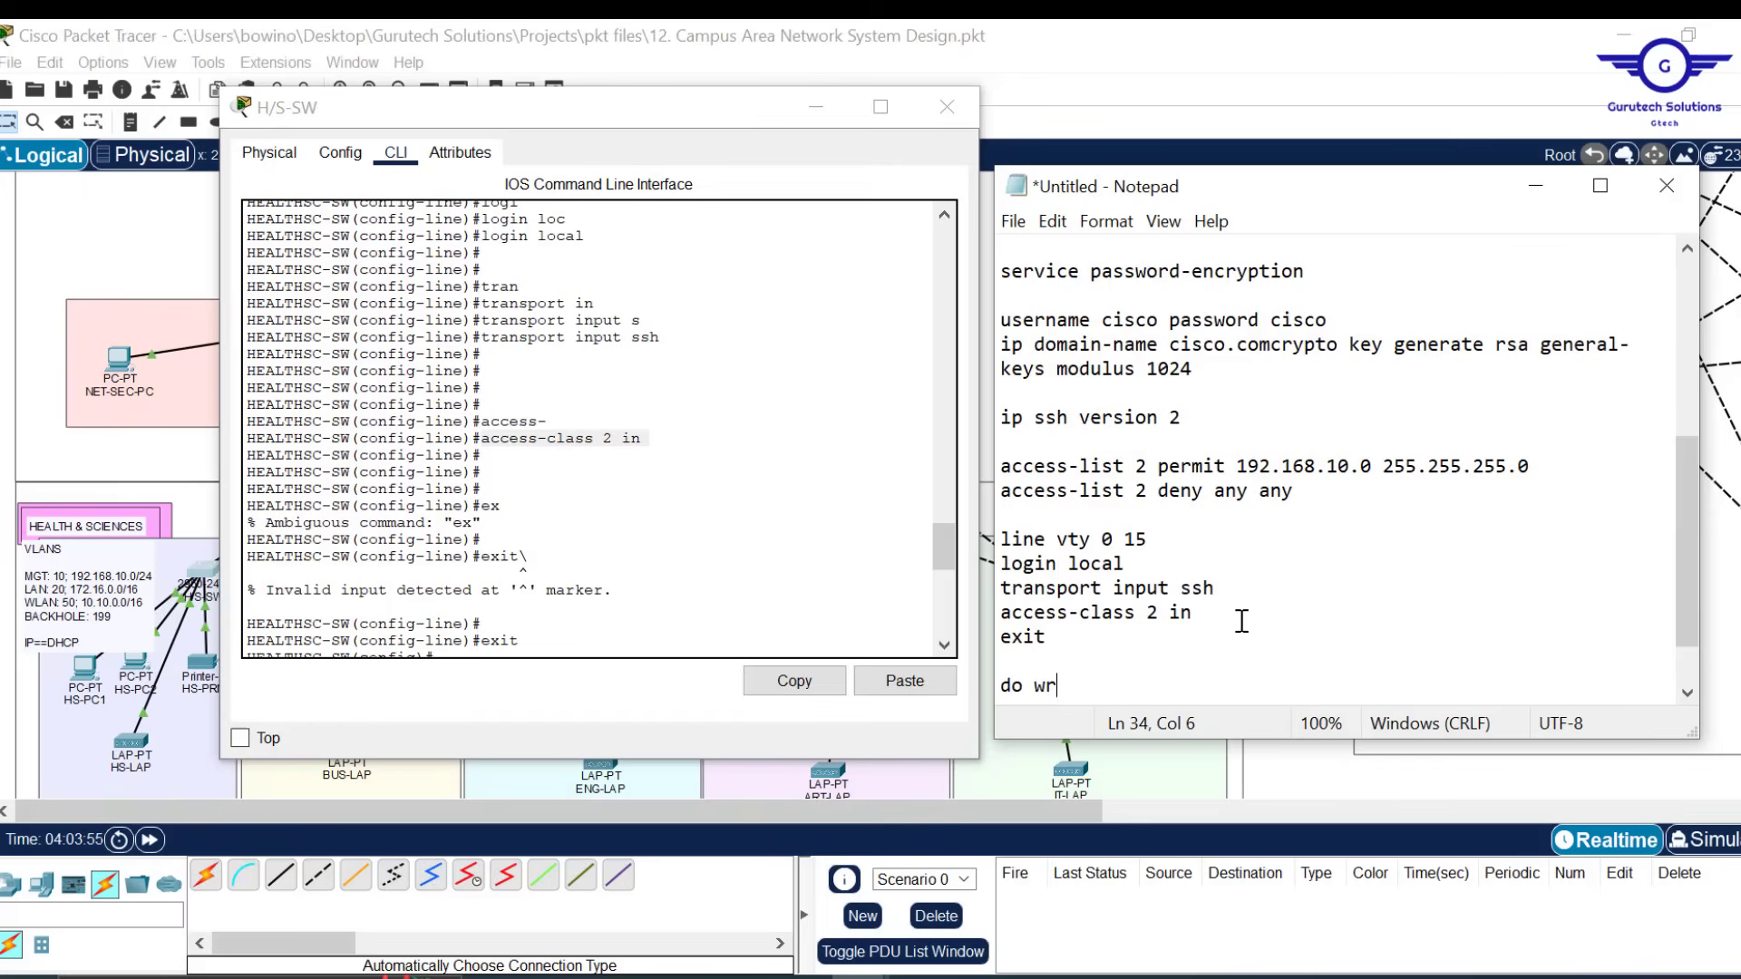
pyautogui.press('Return')
pyautogui.press('Return')
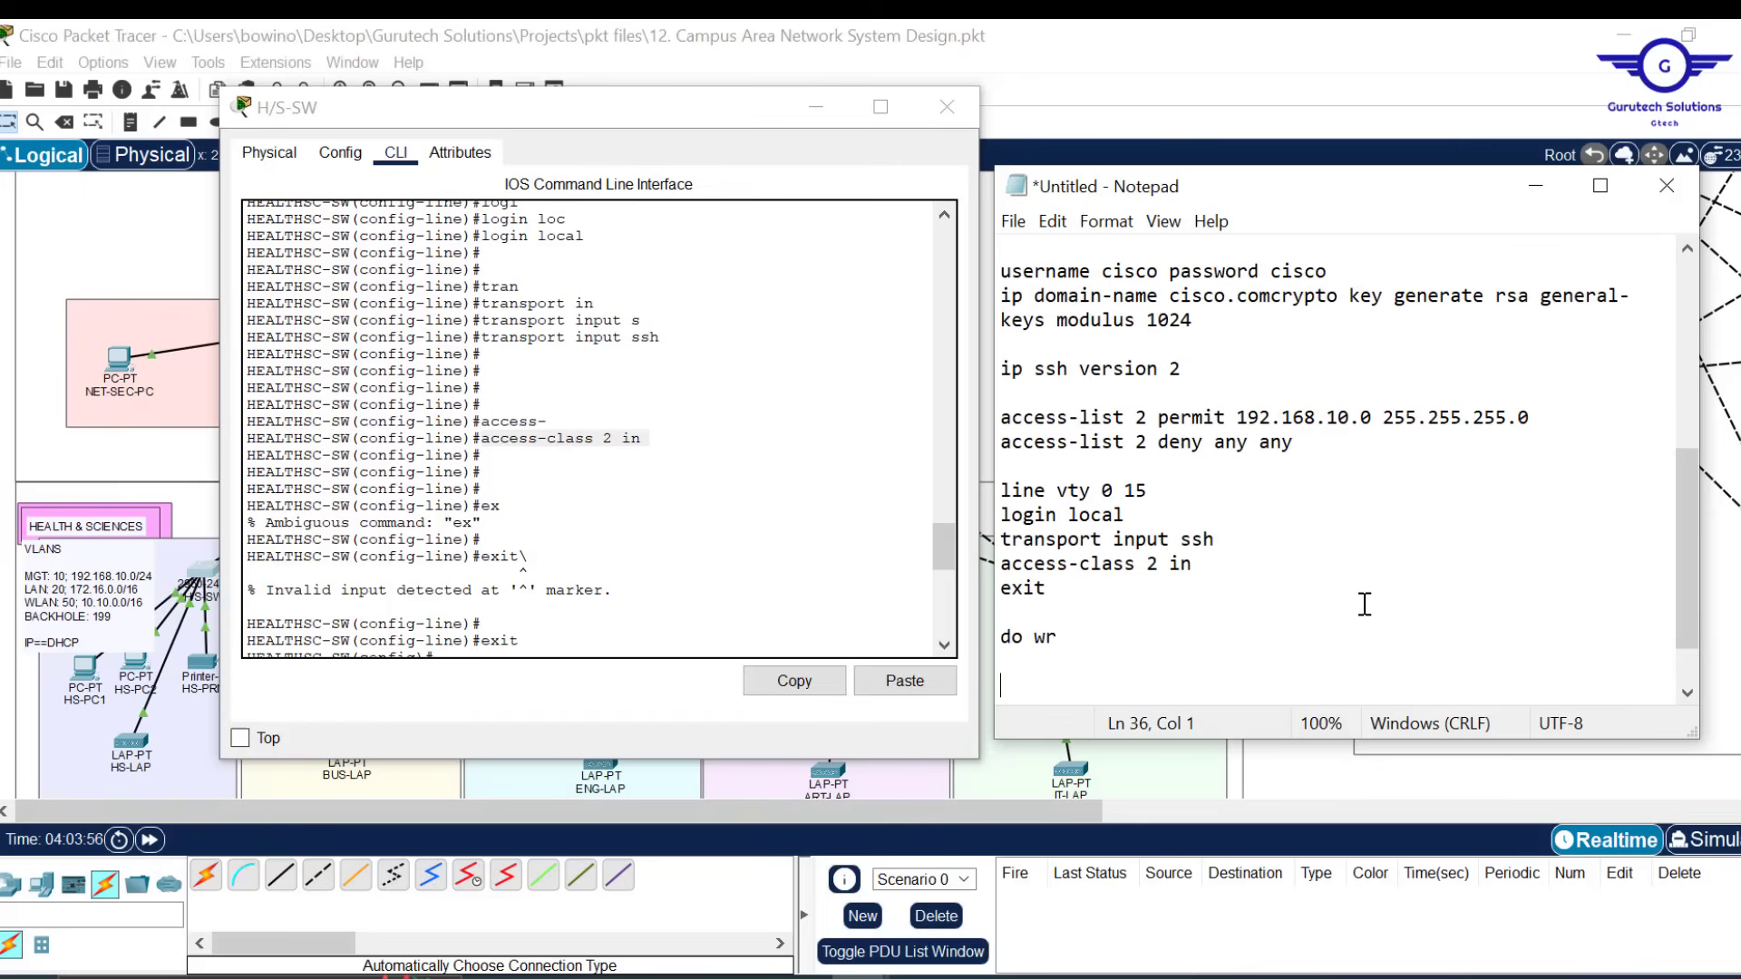
pyautogui.hotkey('ctrl', 'a')
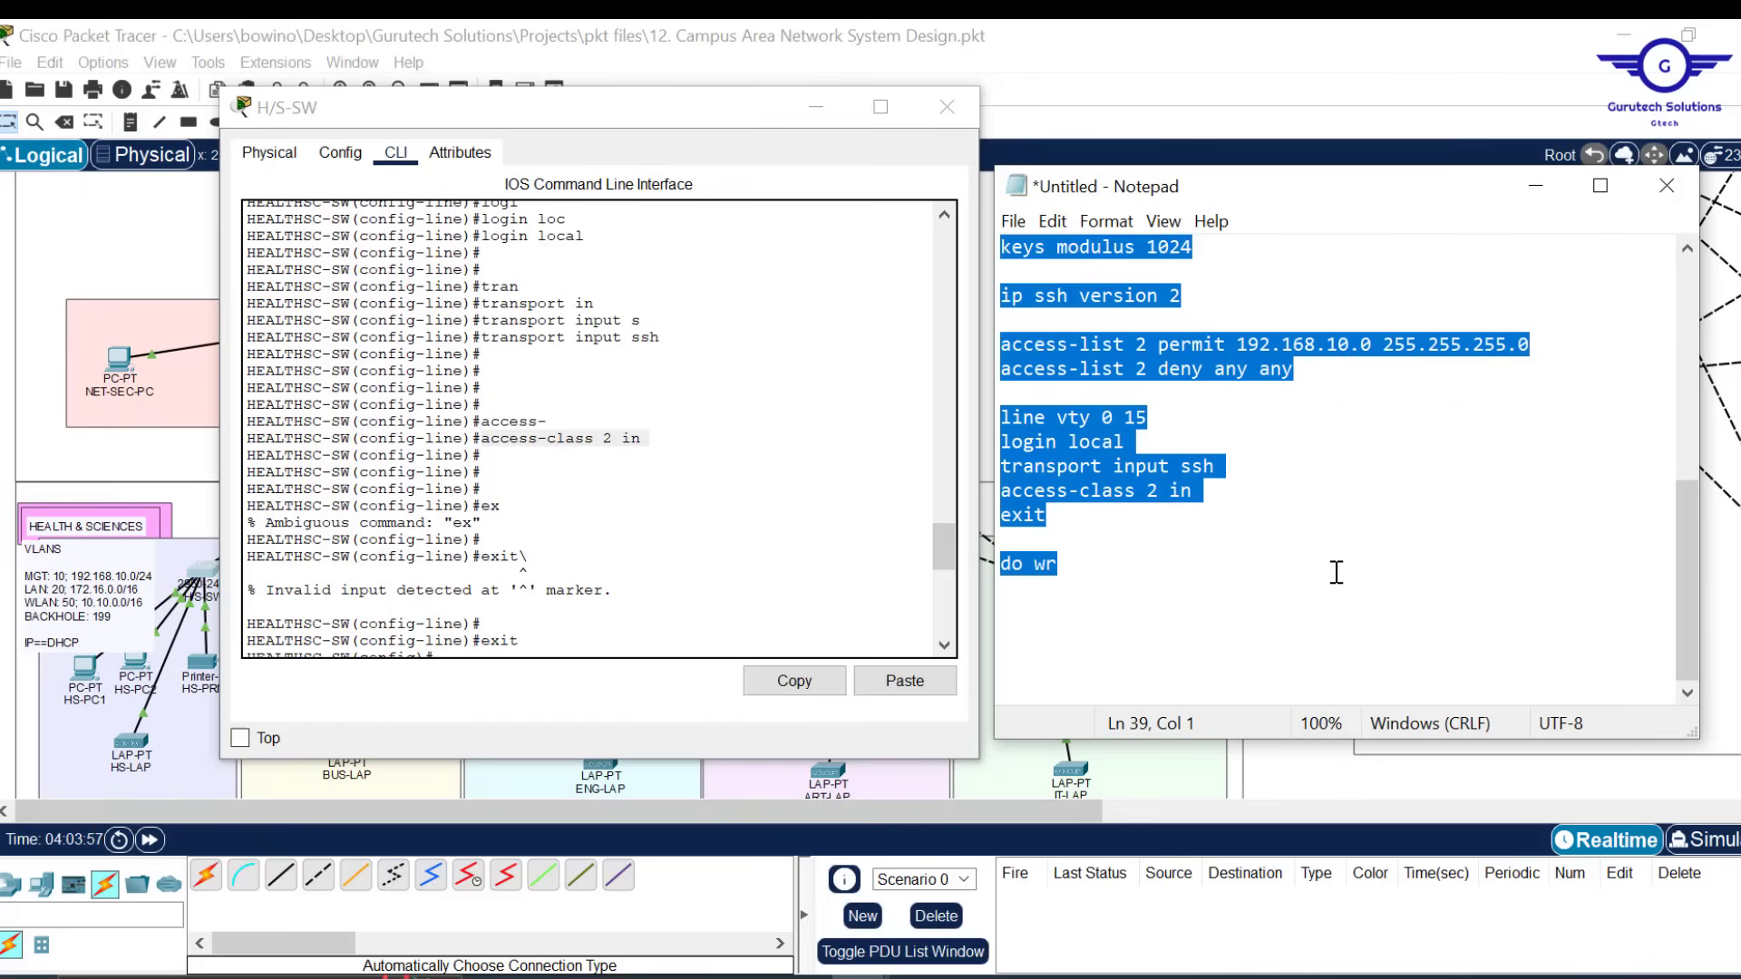
# Paste the copied configuration script into the BUS-SW switch's CLI
pyautogui.click(816, 107)
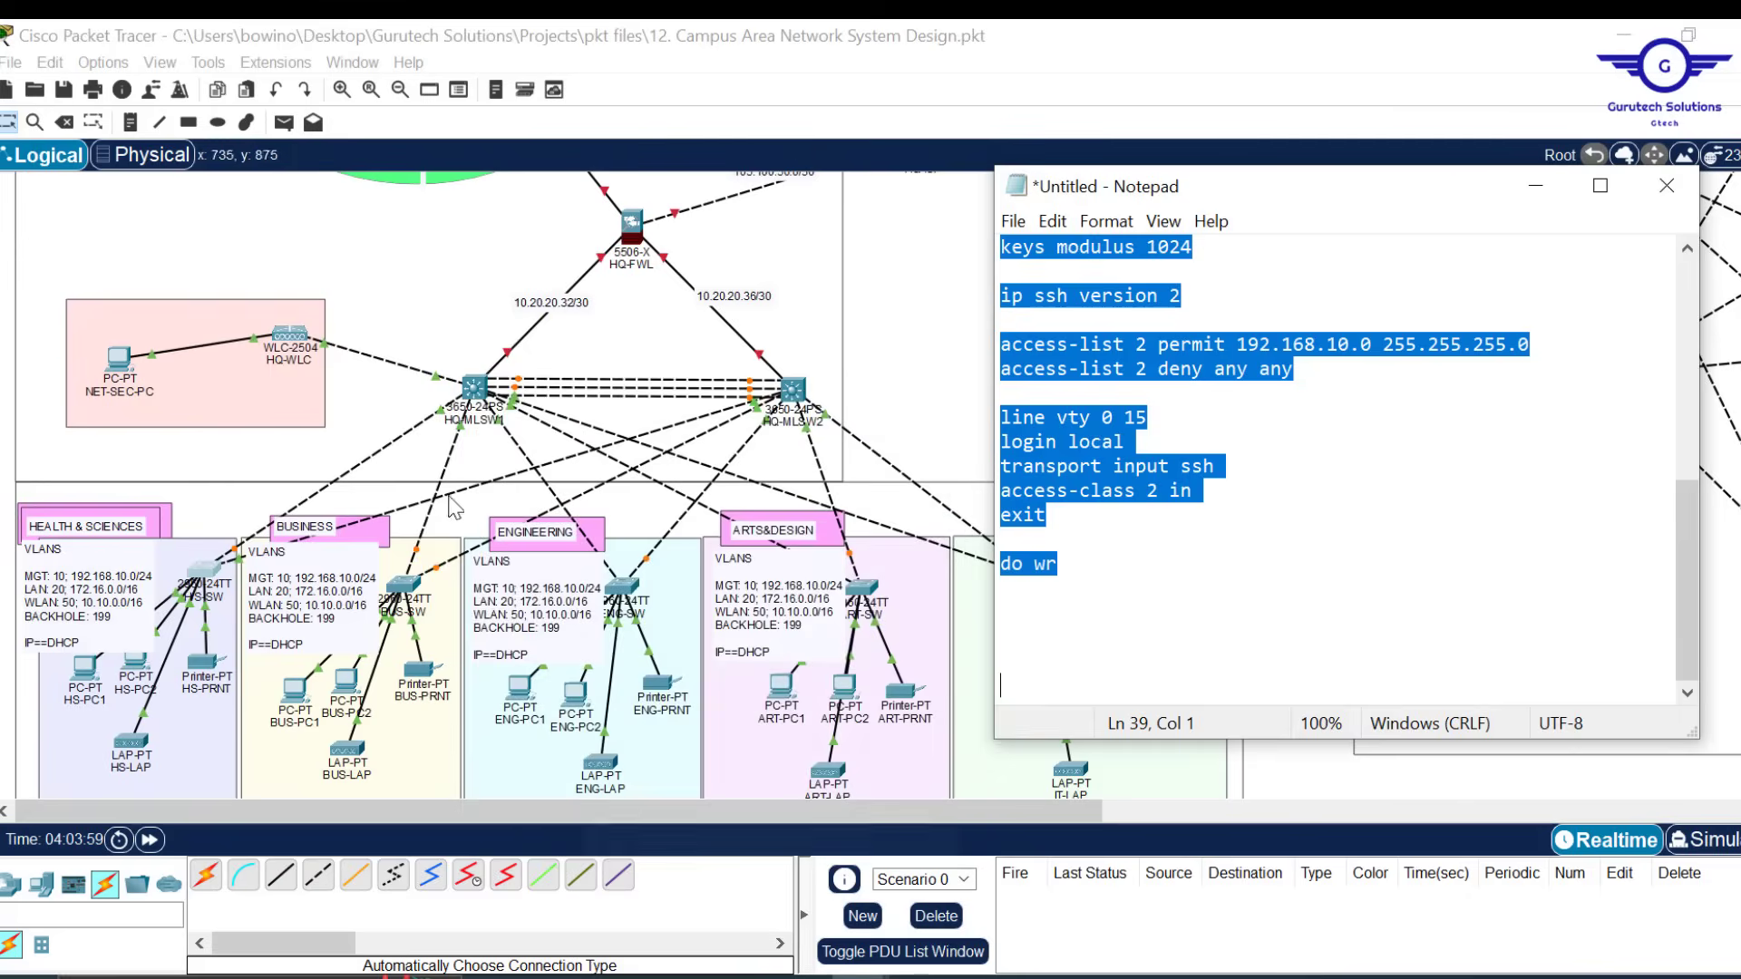
pyautogui.click(411, 596)
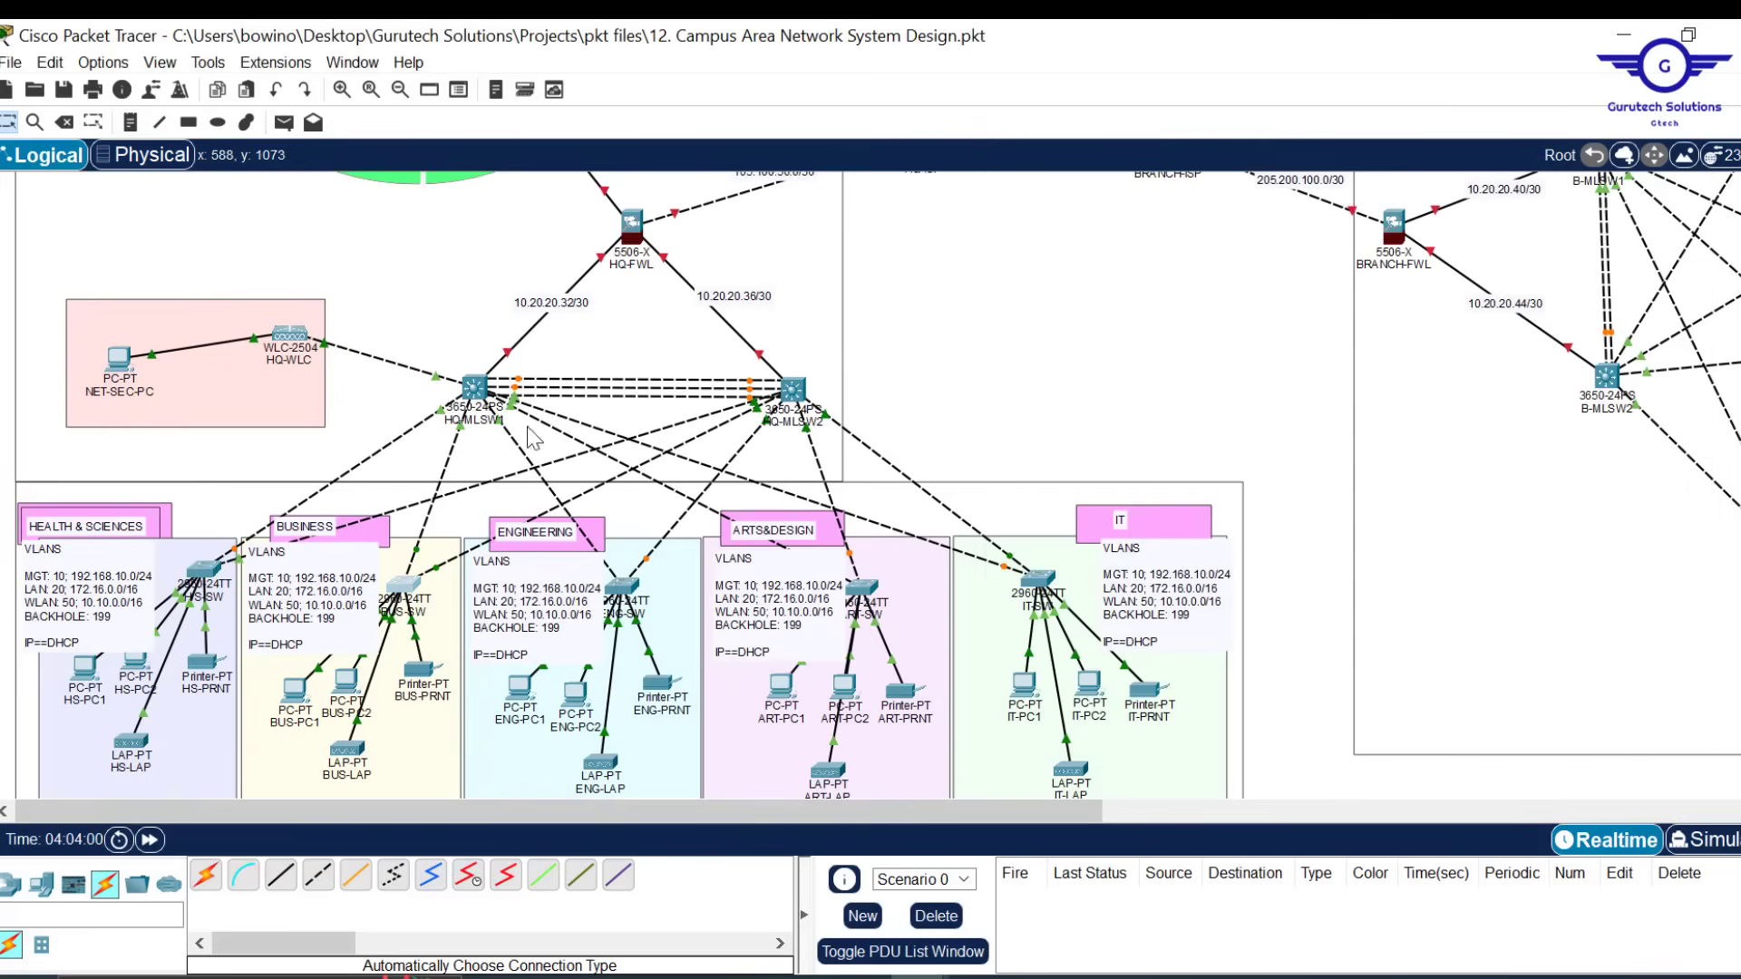
pyautogui.click(403, 585)
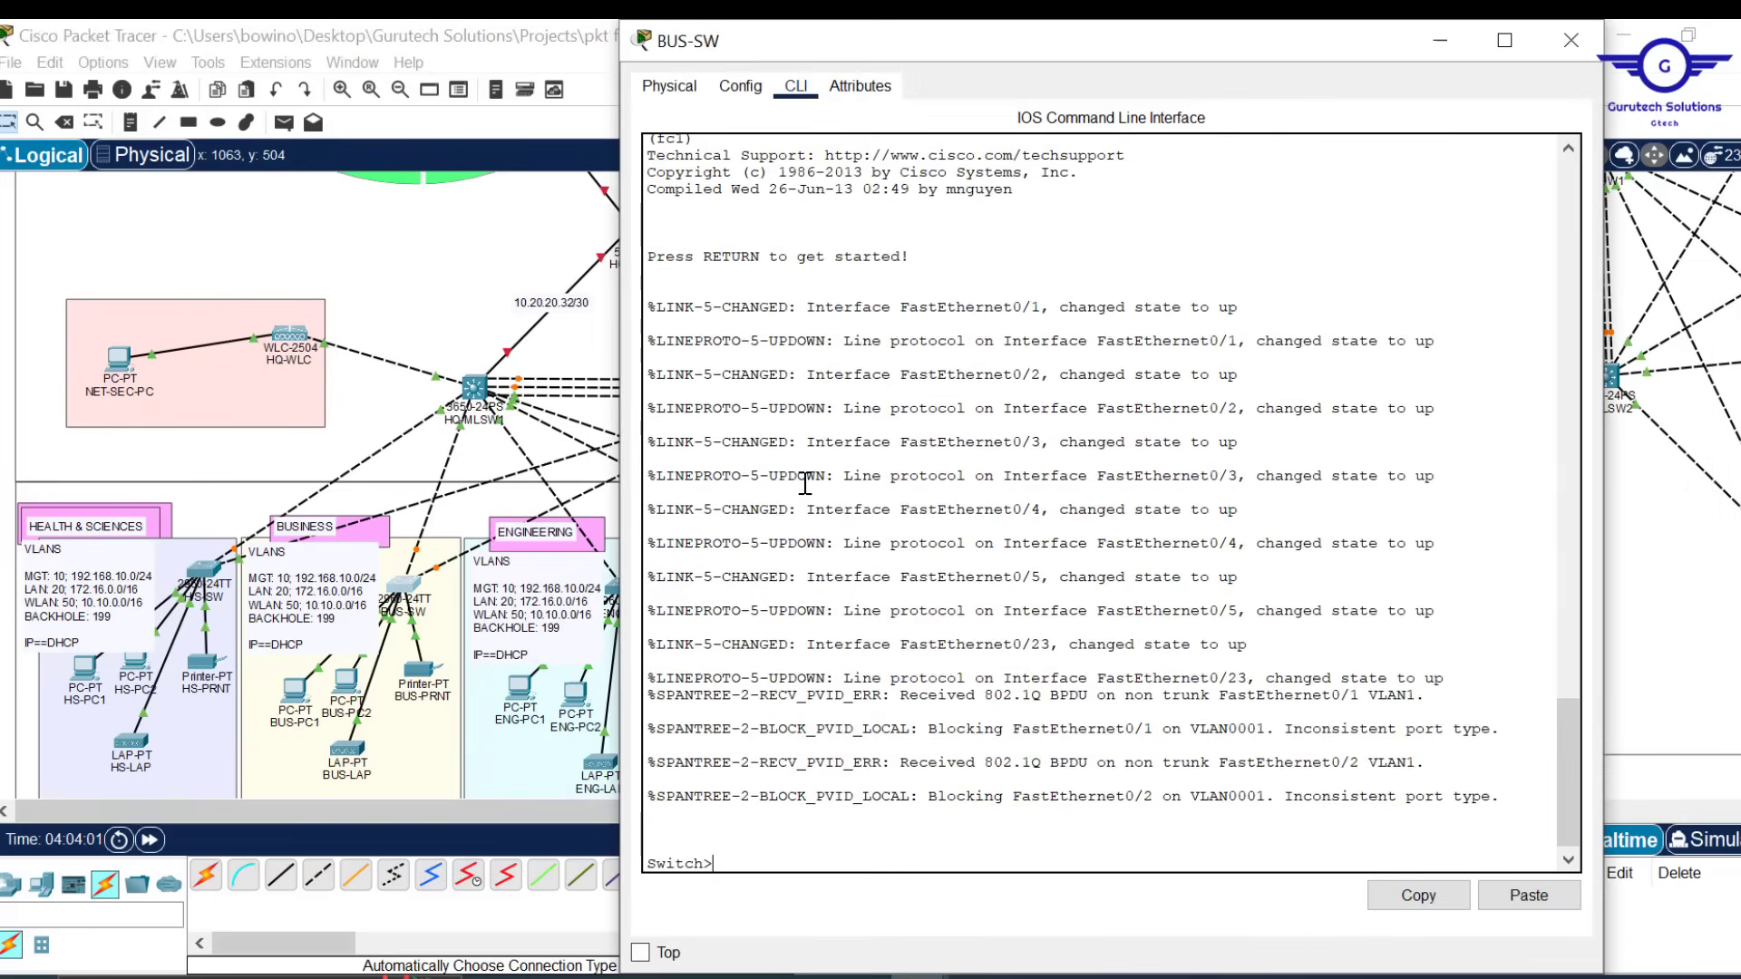
pyautogui.press('Return')
pyautogui.press('Return')
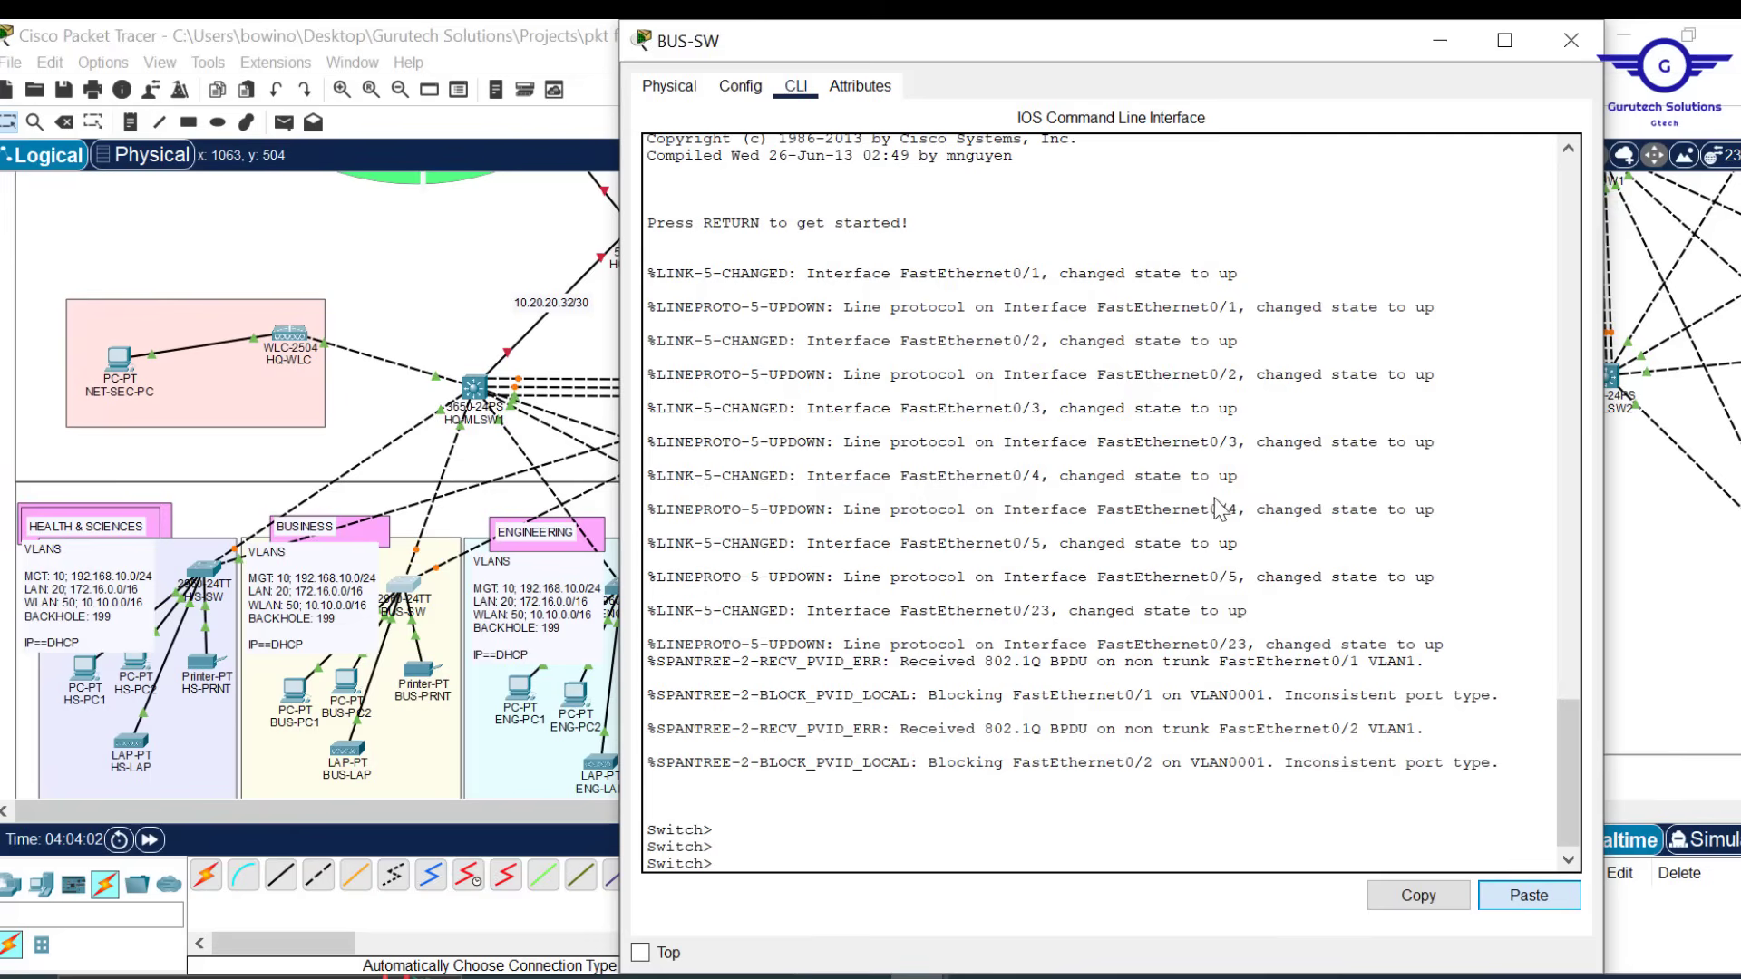
pyautogui.hotkey('ctrl', 'v')
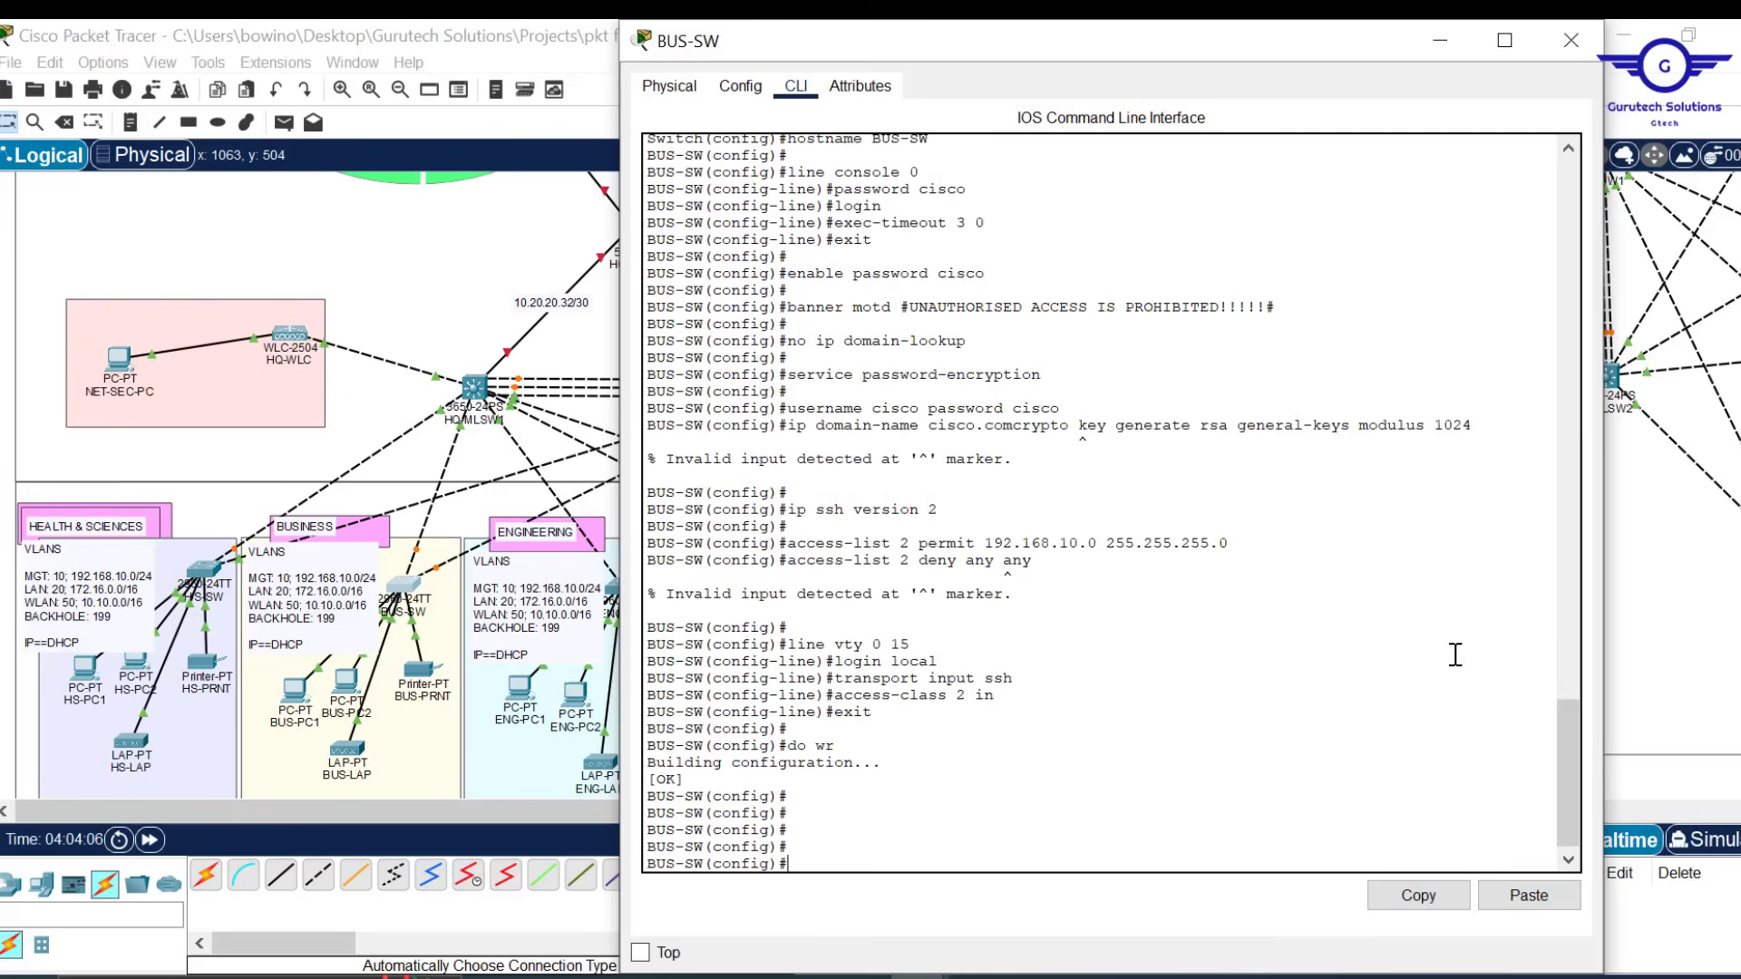
# Highlight the rejected ip domain-name and 'access-list 2 deny any any' lines in the output
pyautogui.moveTo(1570, 755); pyautogui.dragTo(1554, 792)
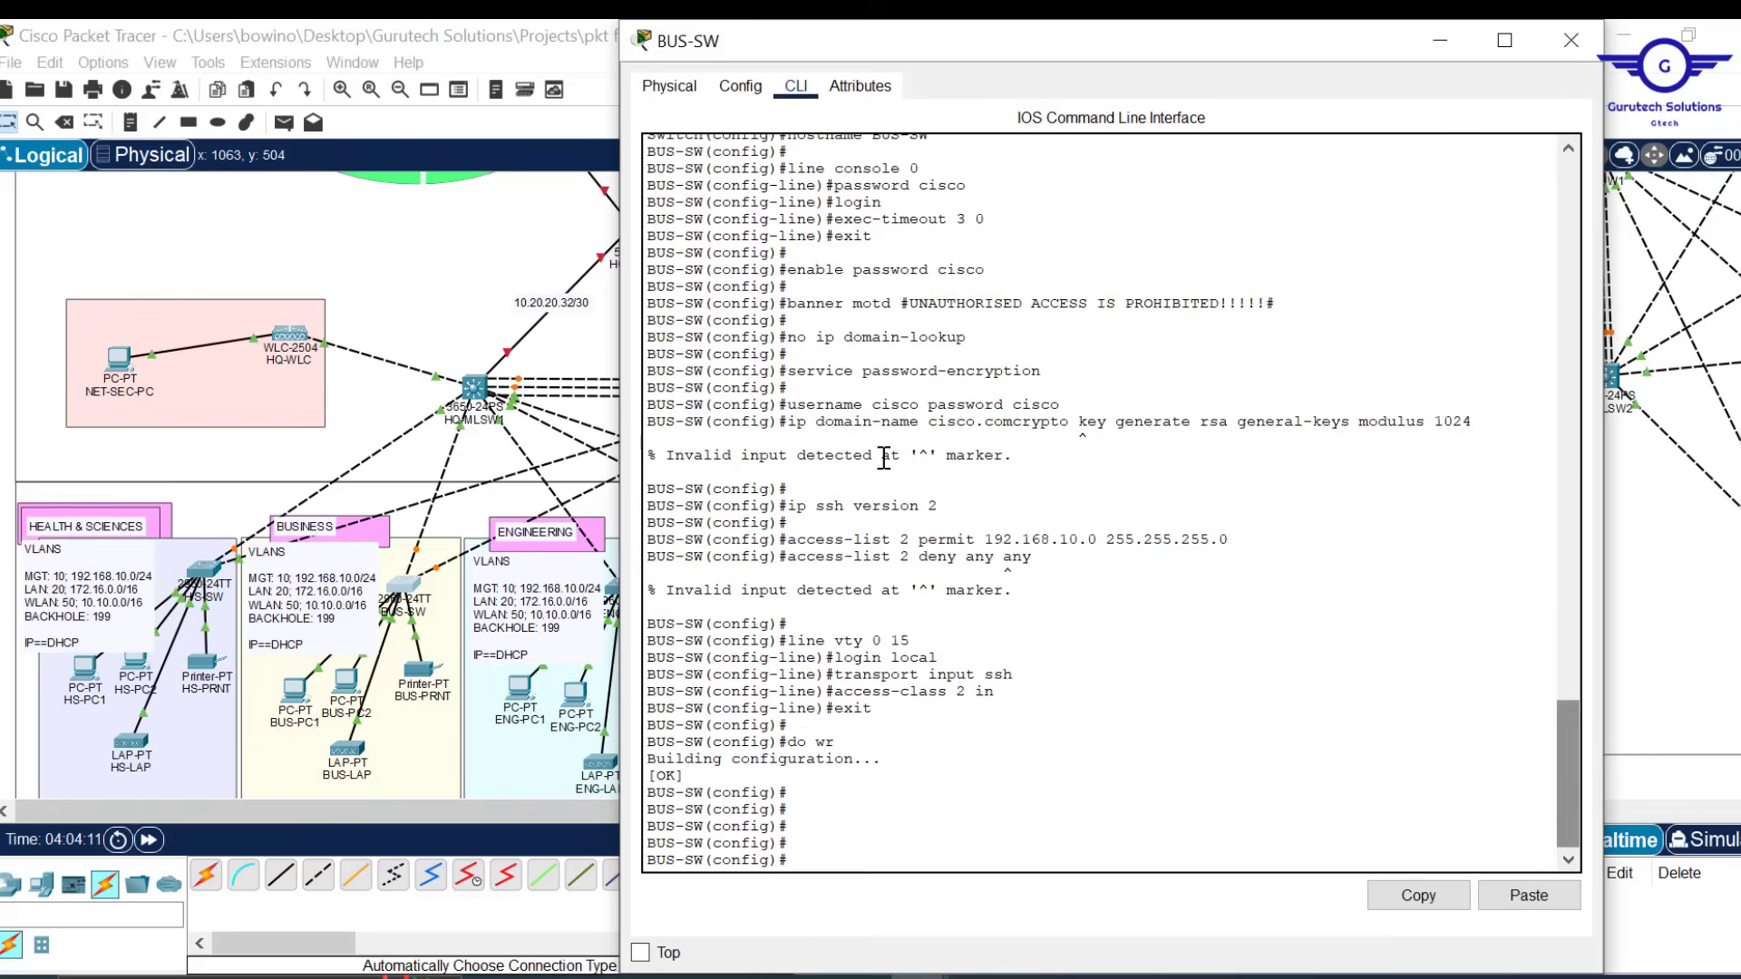
pyautogui.moveTo(795, 422); pyautogui.dragTo(1156, 447)
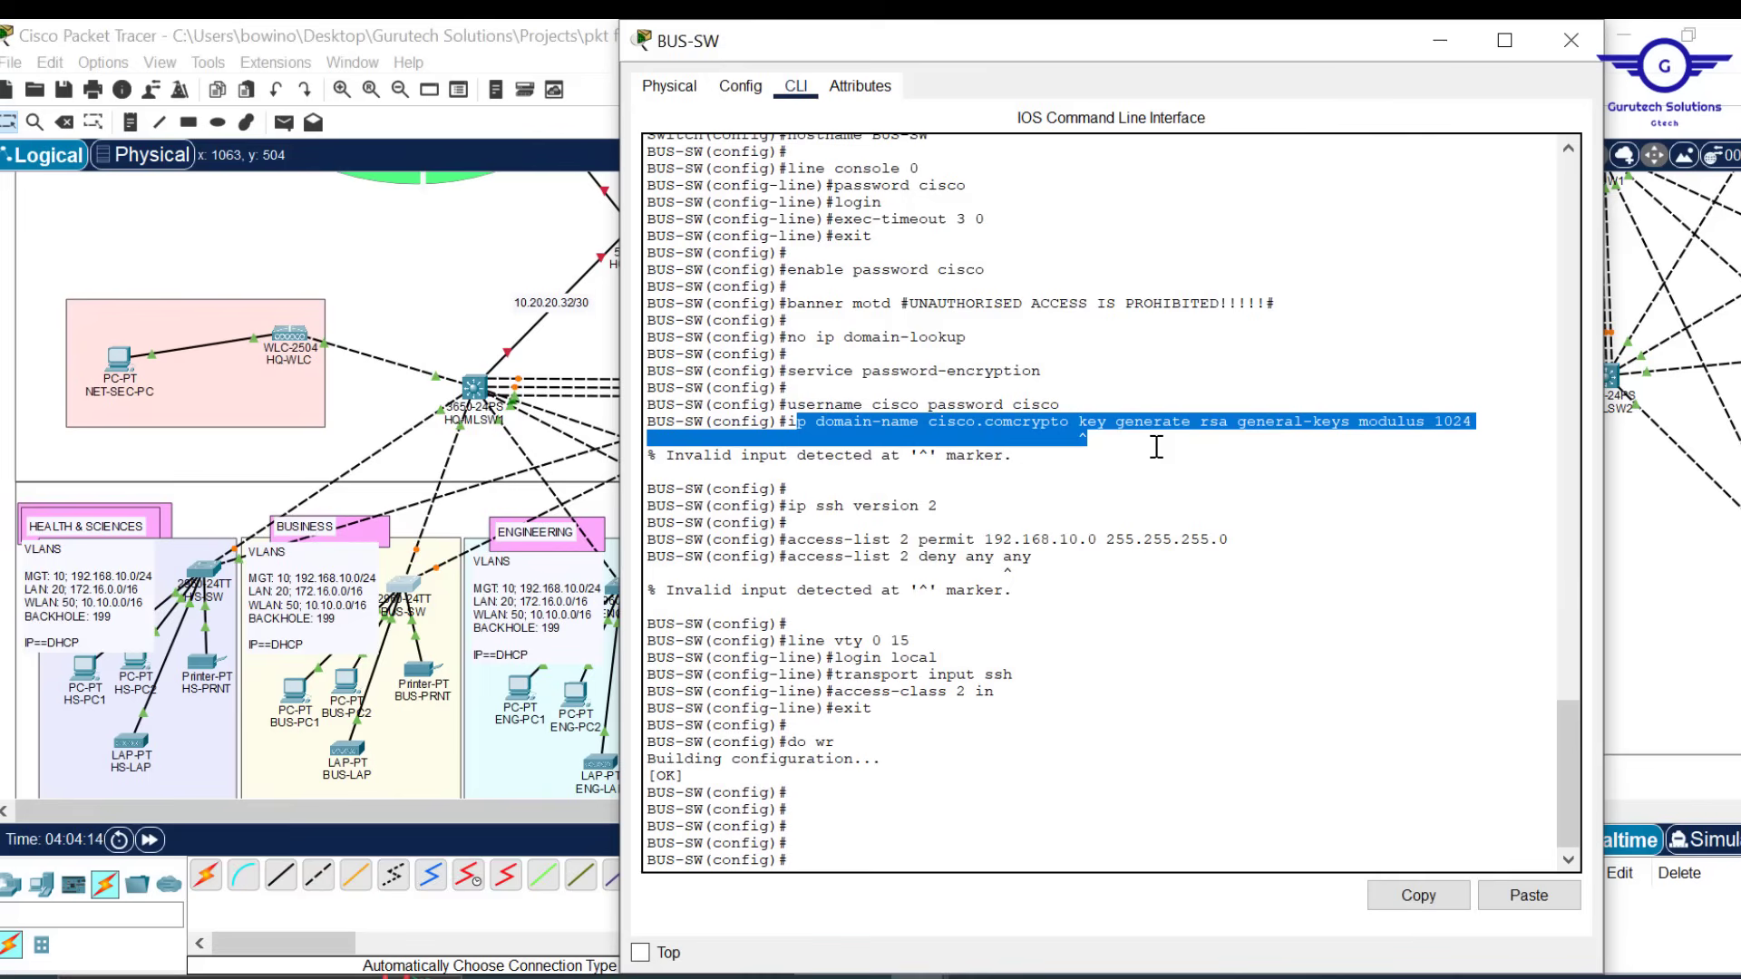
pyautogui.click(1002, 558)
pyautogui.moveTo(1034, 558); pyautogui.dragTo(789, 561)
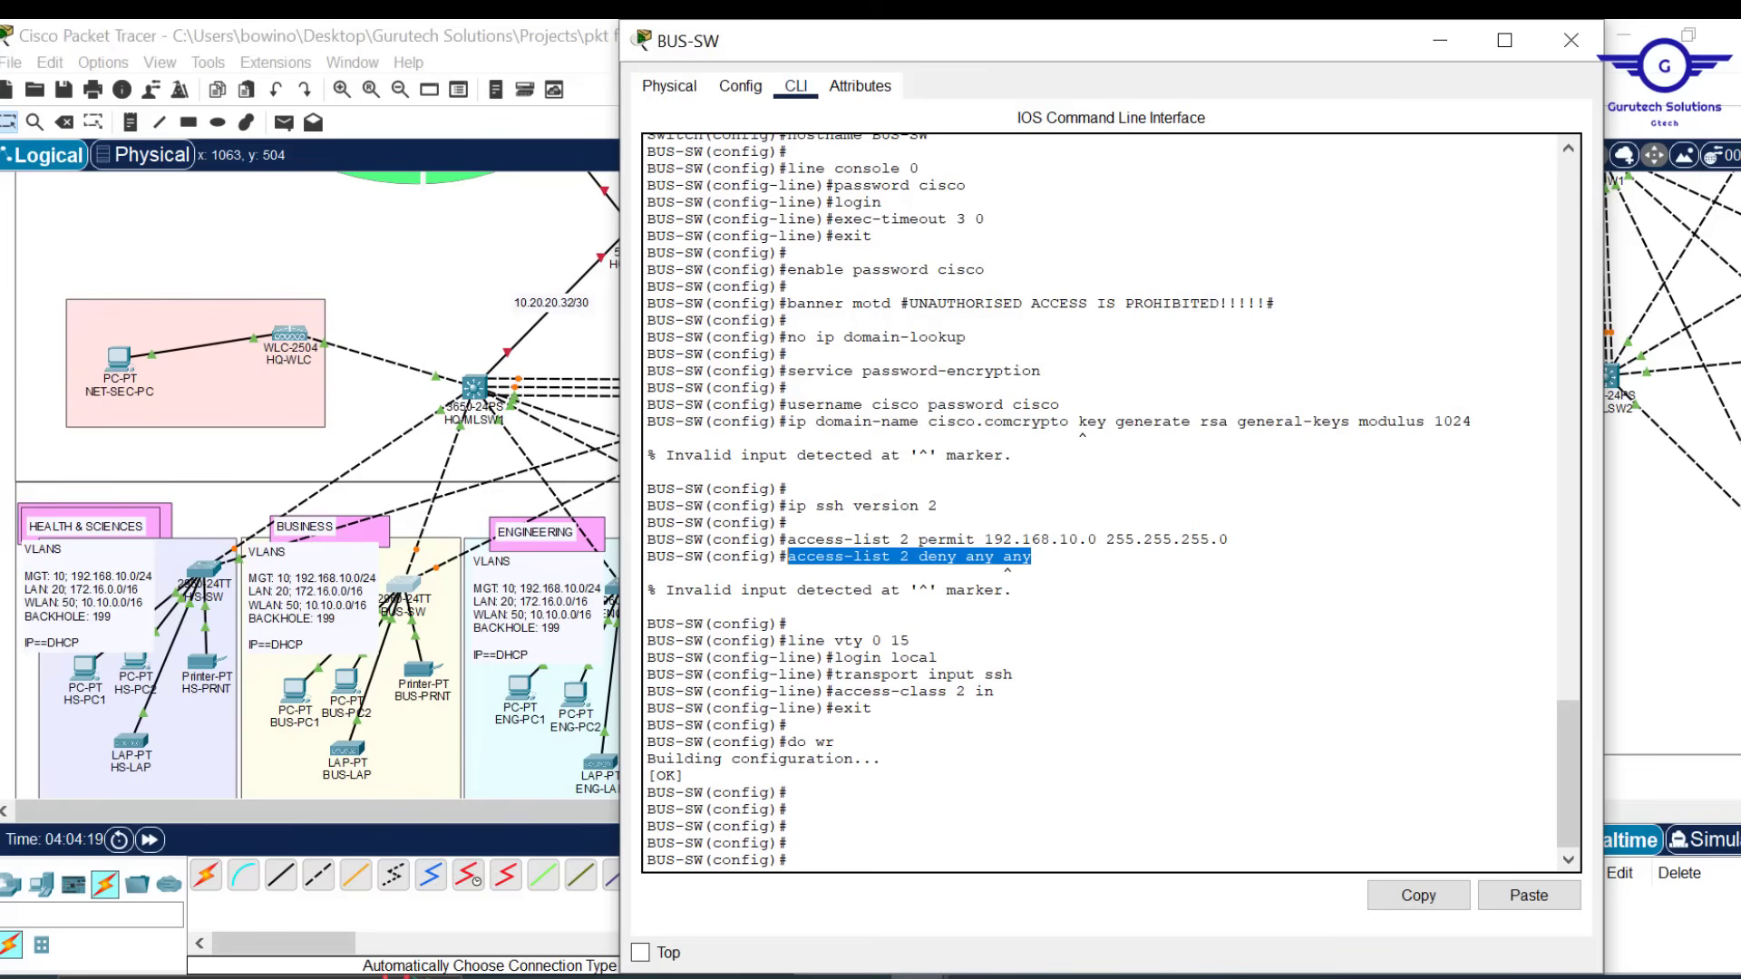
# Put 'ip domain-name cisco.com' and the crypto key command on separate lines, trim the rule to 'deny any'
pyautogui.moveTo(861, 978)
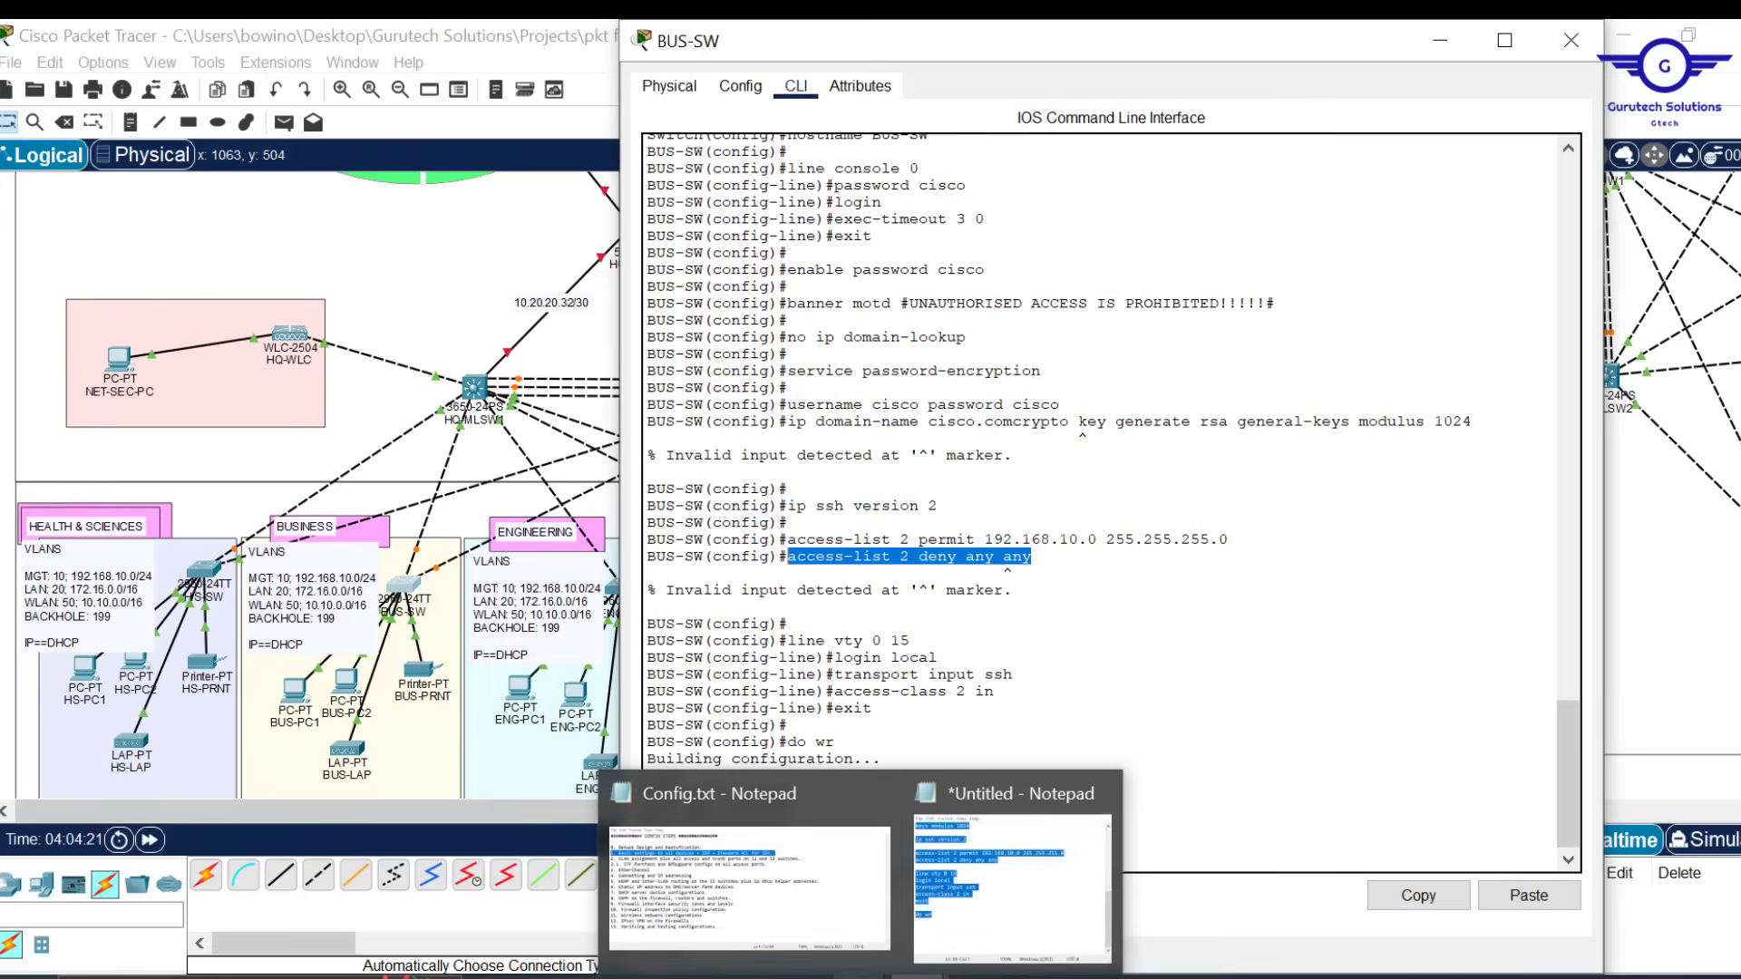
pyautogui.click(1009, 893)
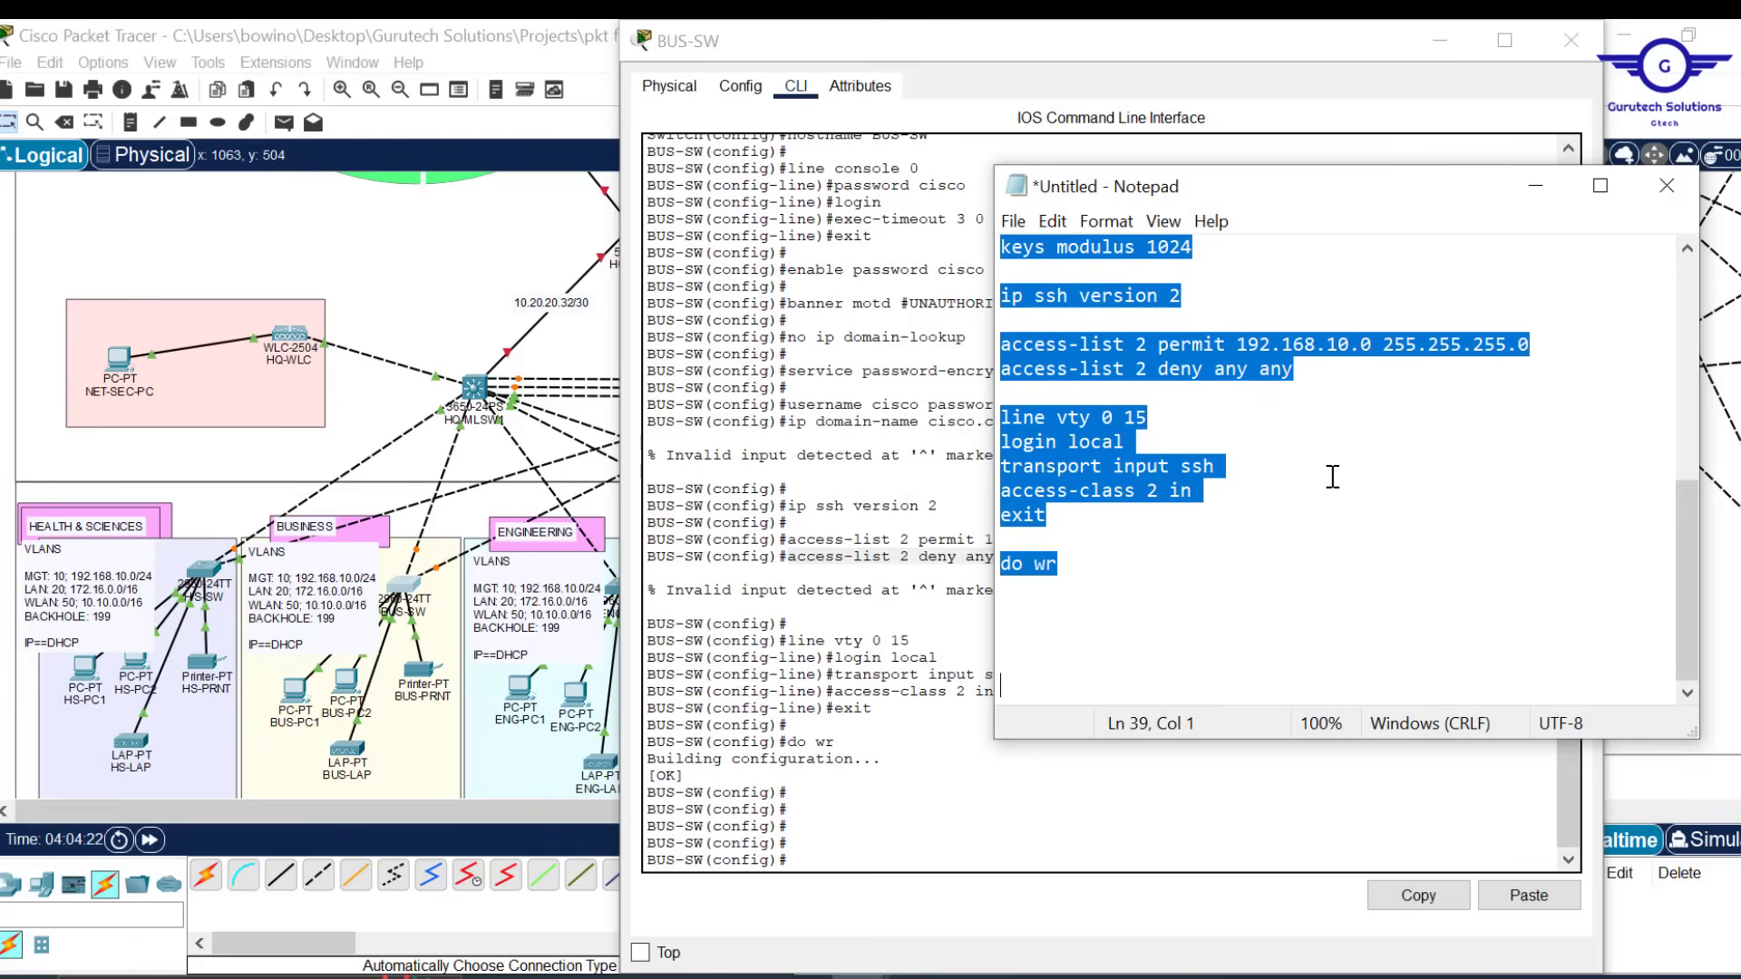
pyautogui.scroll(7, 1332, 476)
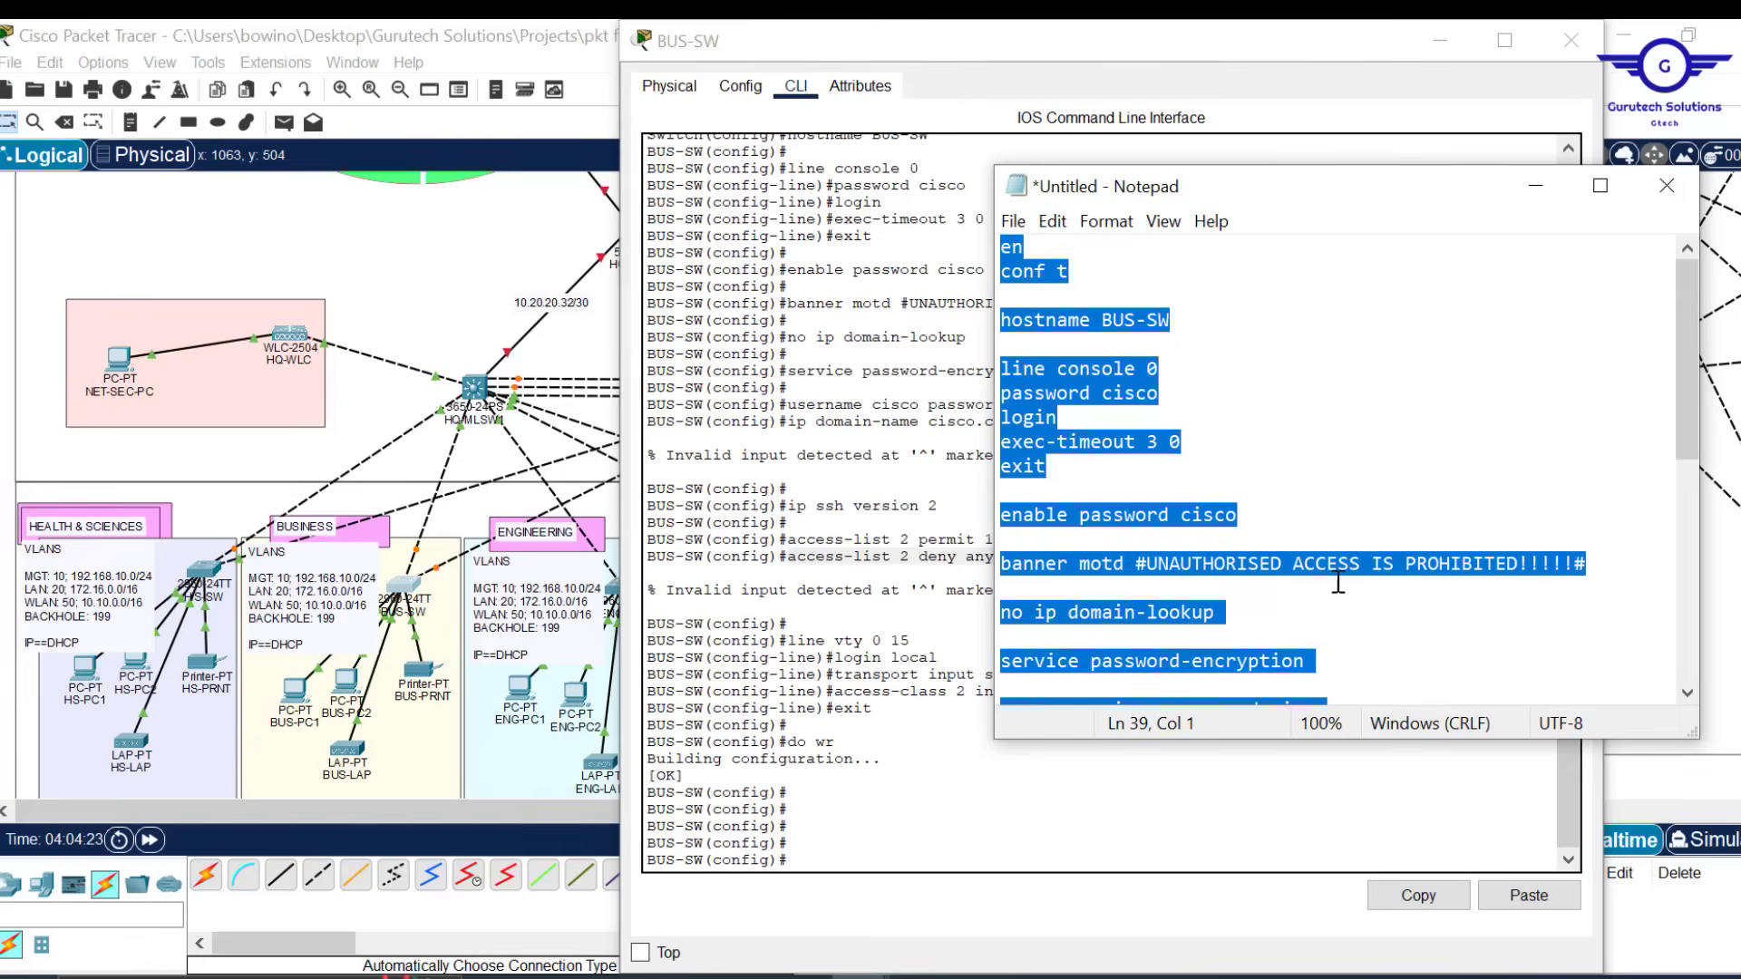
pyautogui.scroll(-2, 1354, 589)
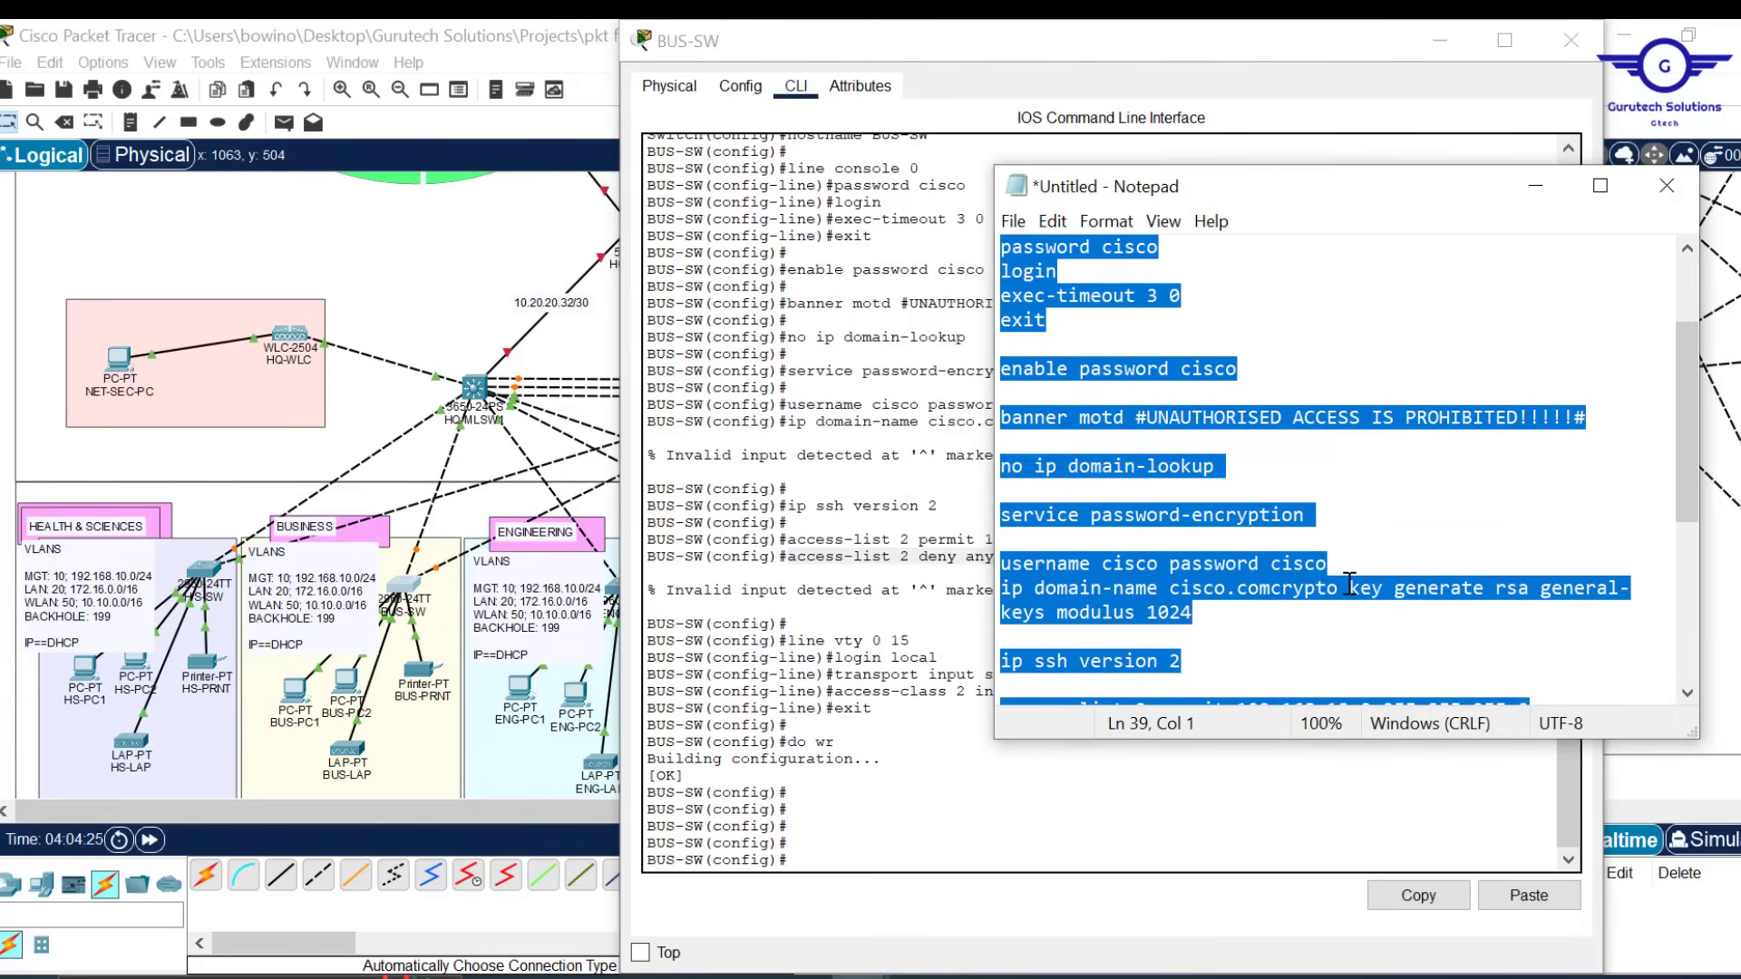
pyautogui.click(1274, 586)
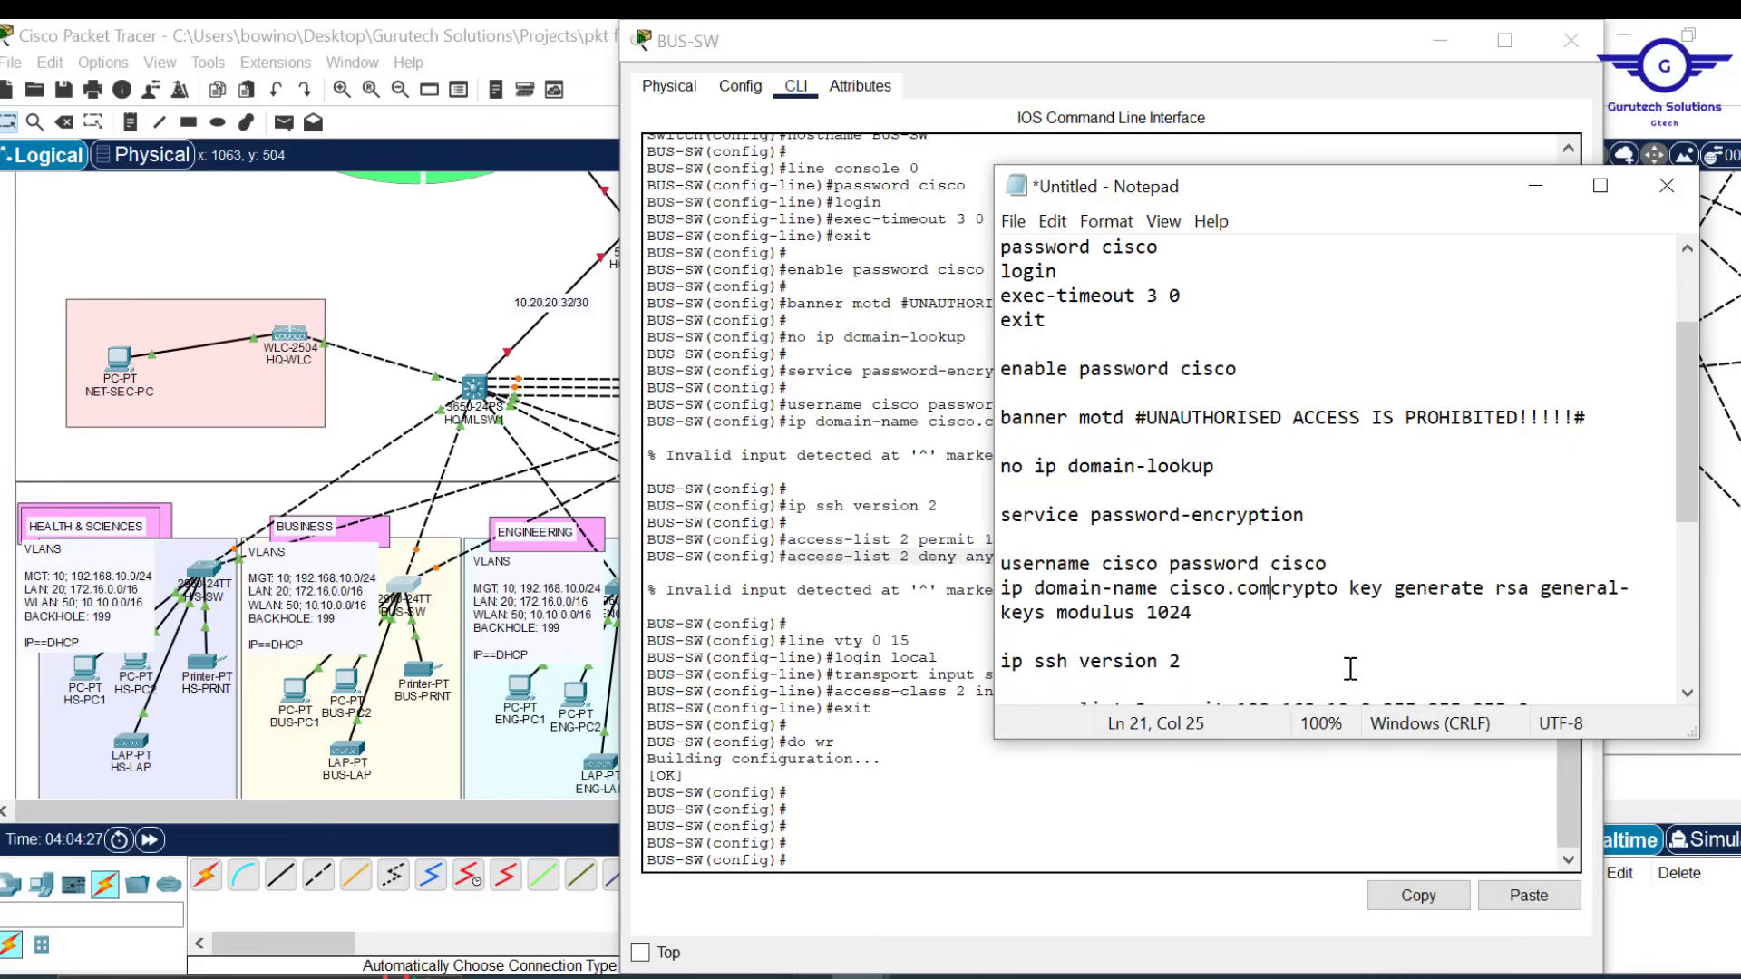
pyautogui.press('Return')
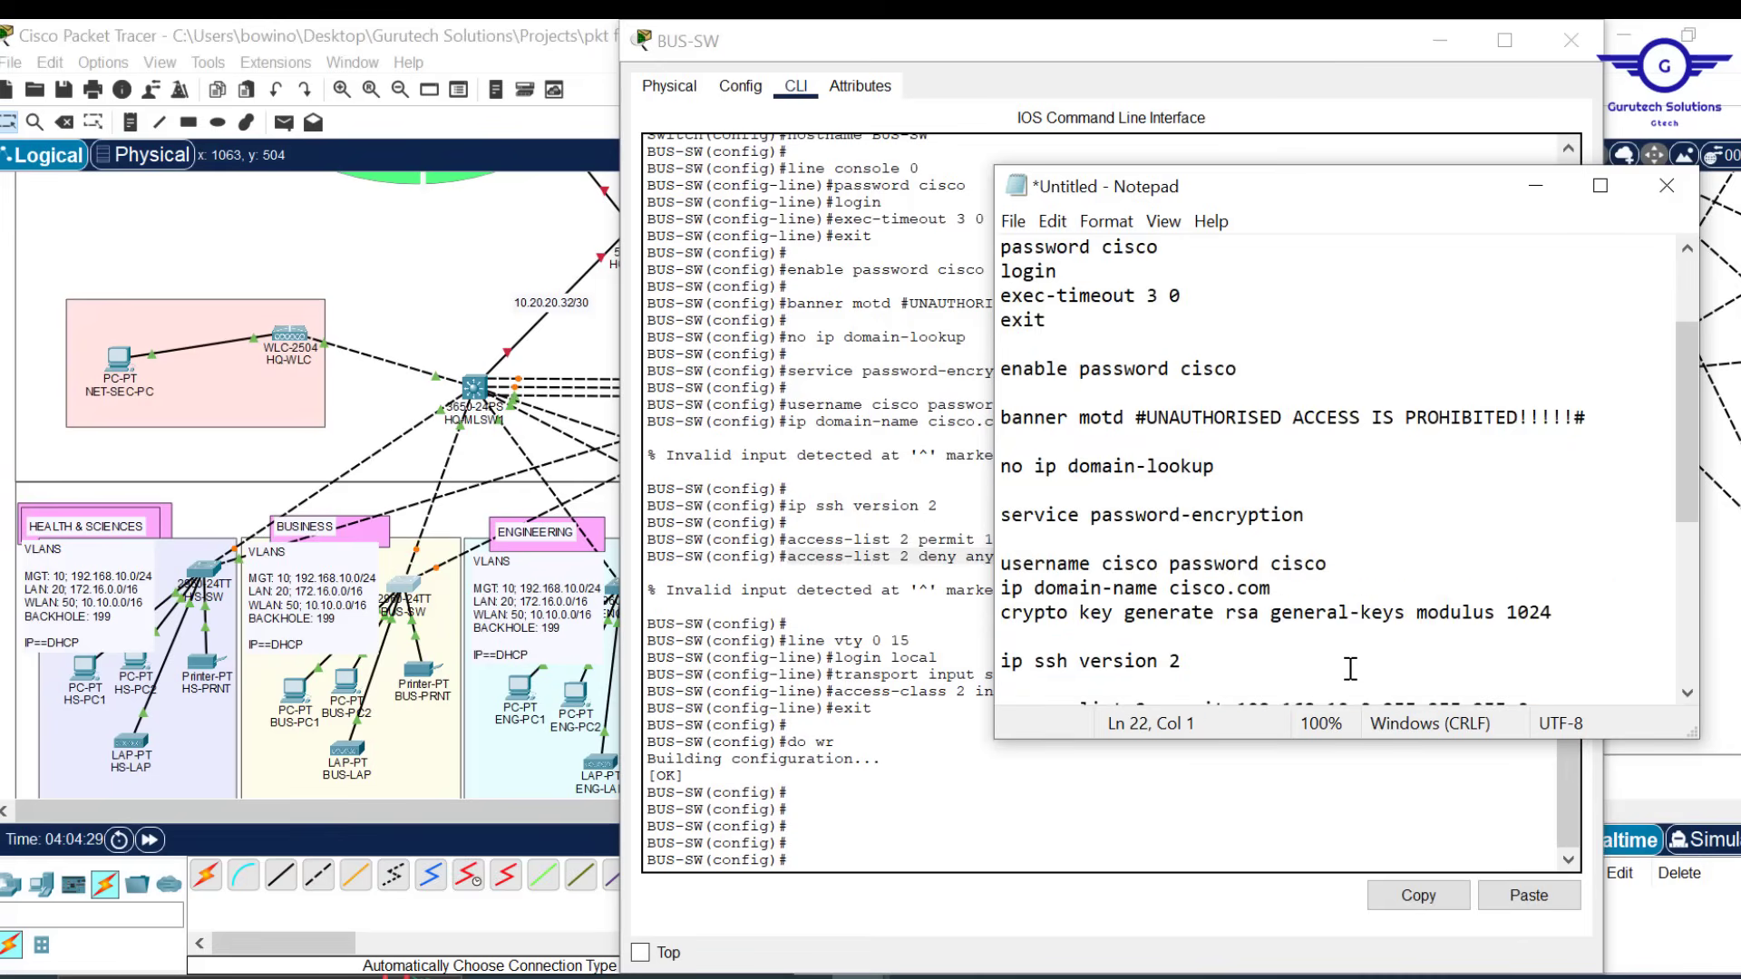
pyautogui.scroll(-4, 1333, 580)
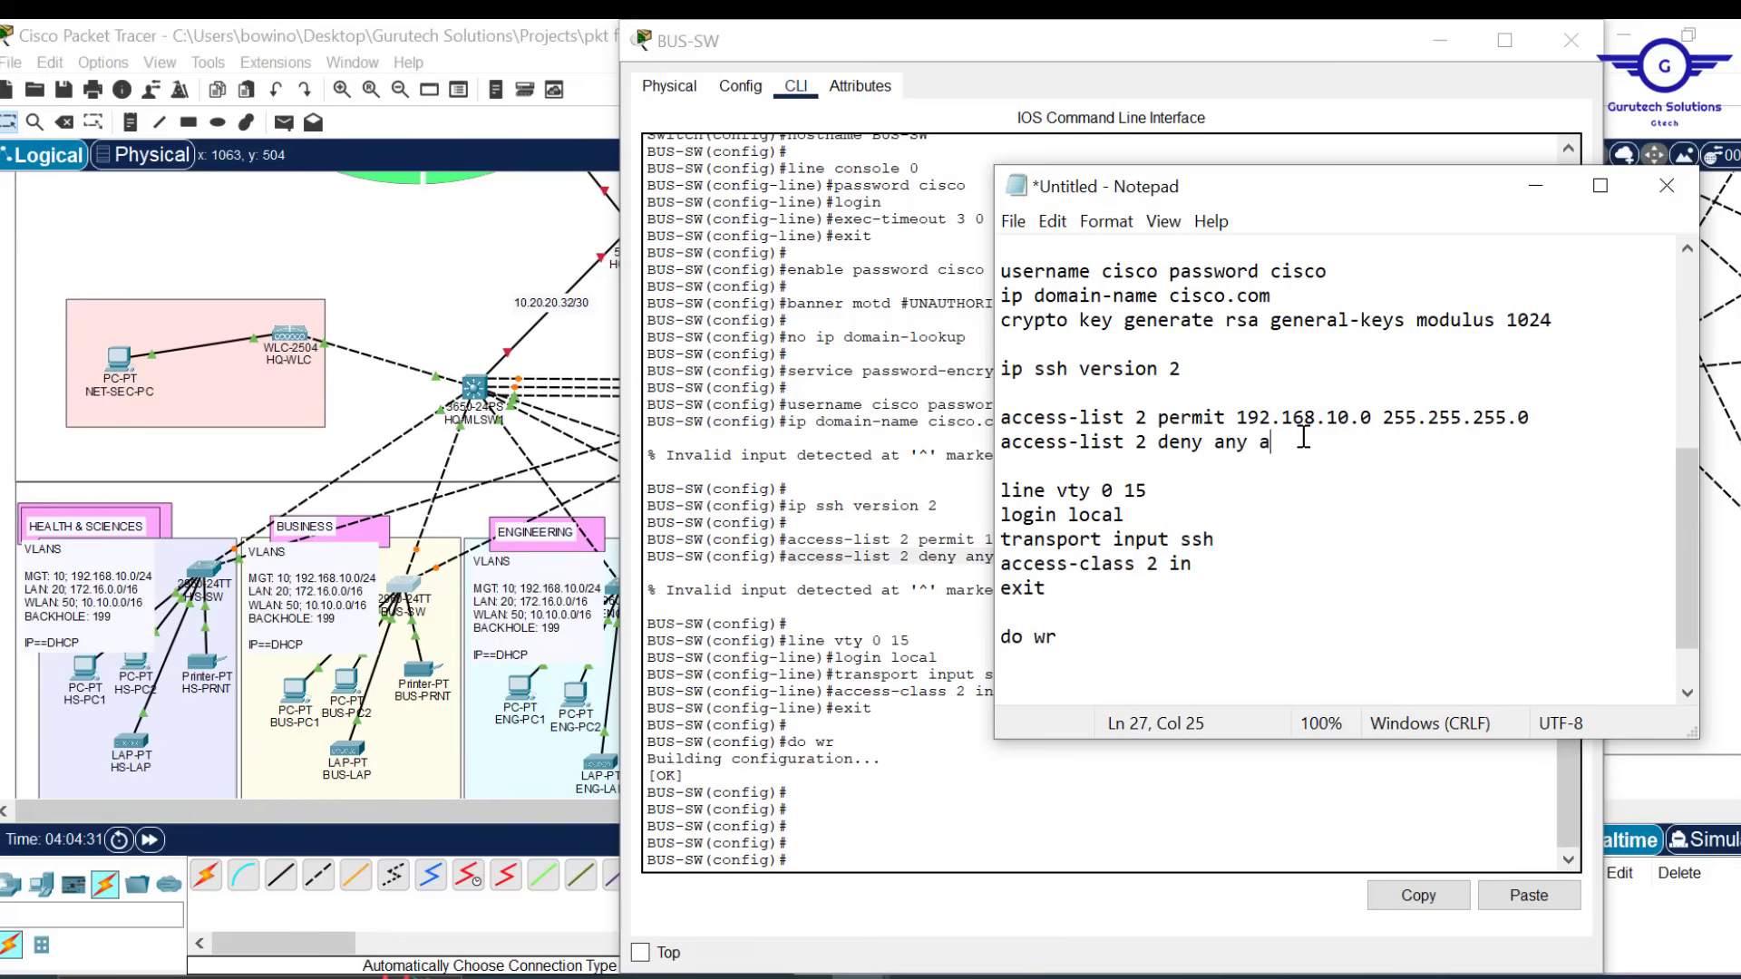
pyautogui.press('BackSpace')
pyautogui.press('BackSpace')
pyautogui.hotkey('ctrl', 'a')
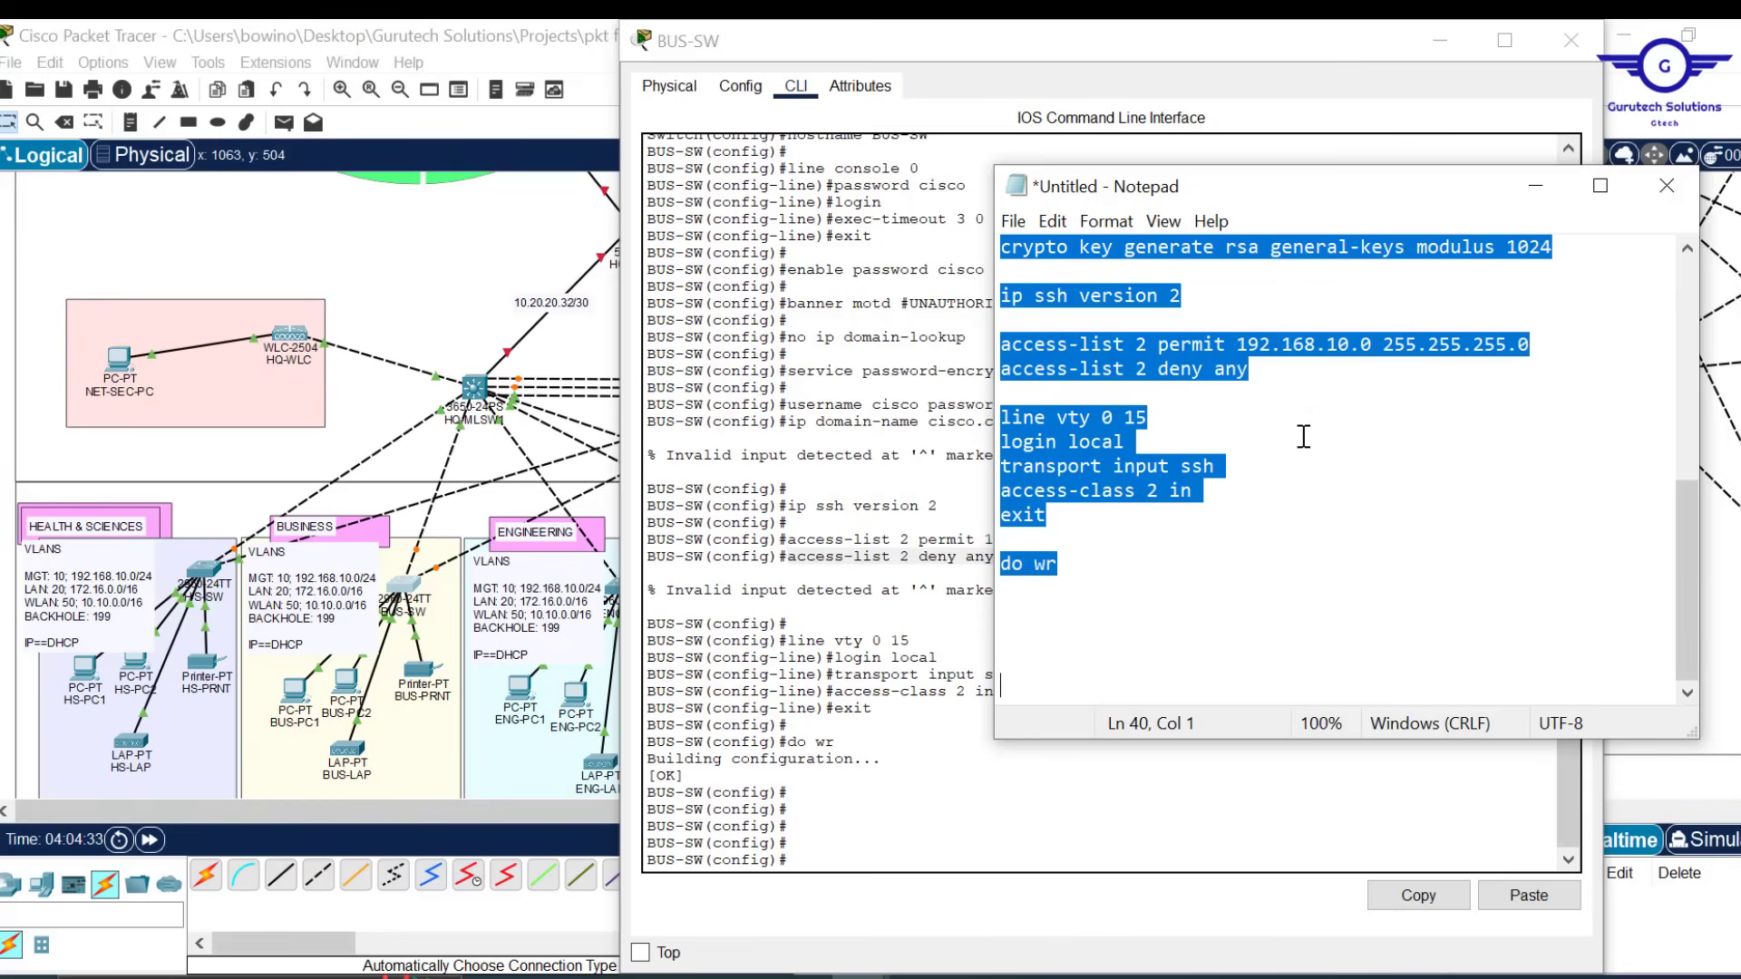
# Run the corrected script on BUS-SW and check the output for RSA keys and the [OK] save
pyautogui.click(975, 769)
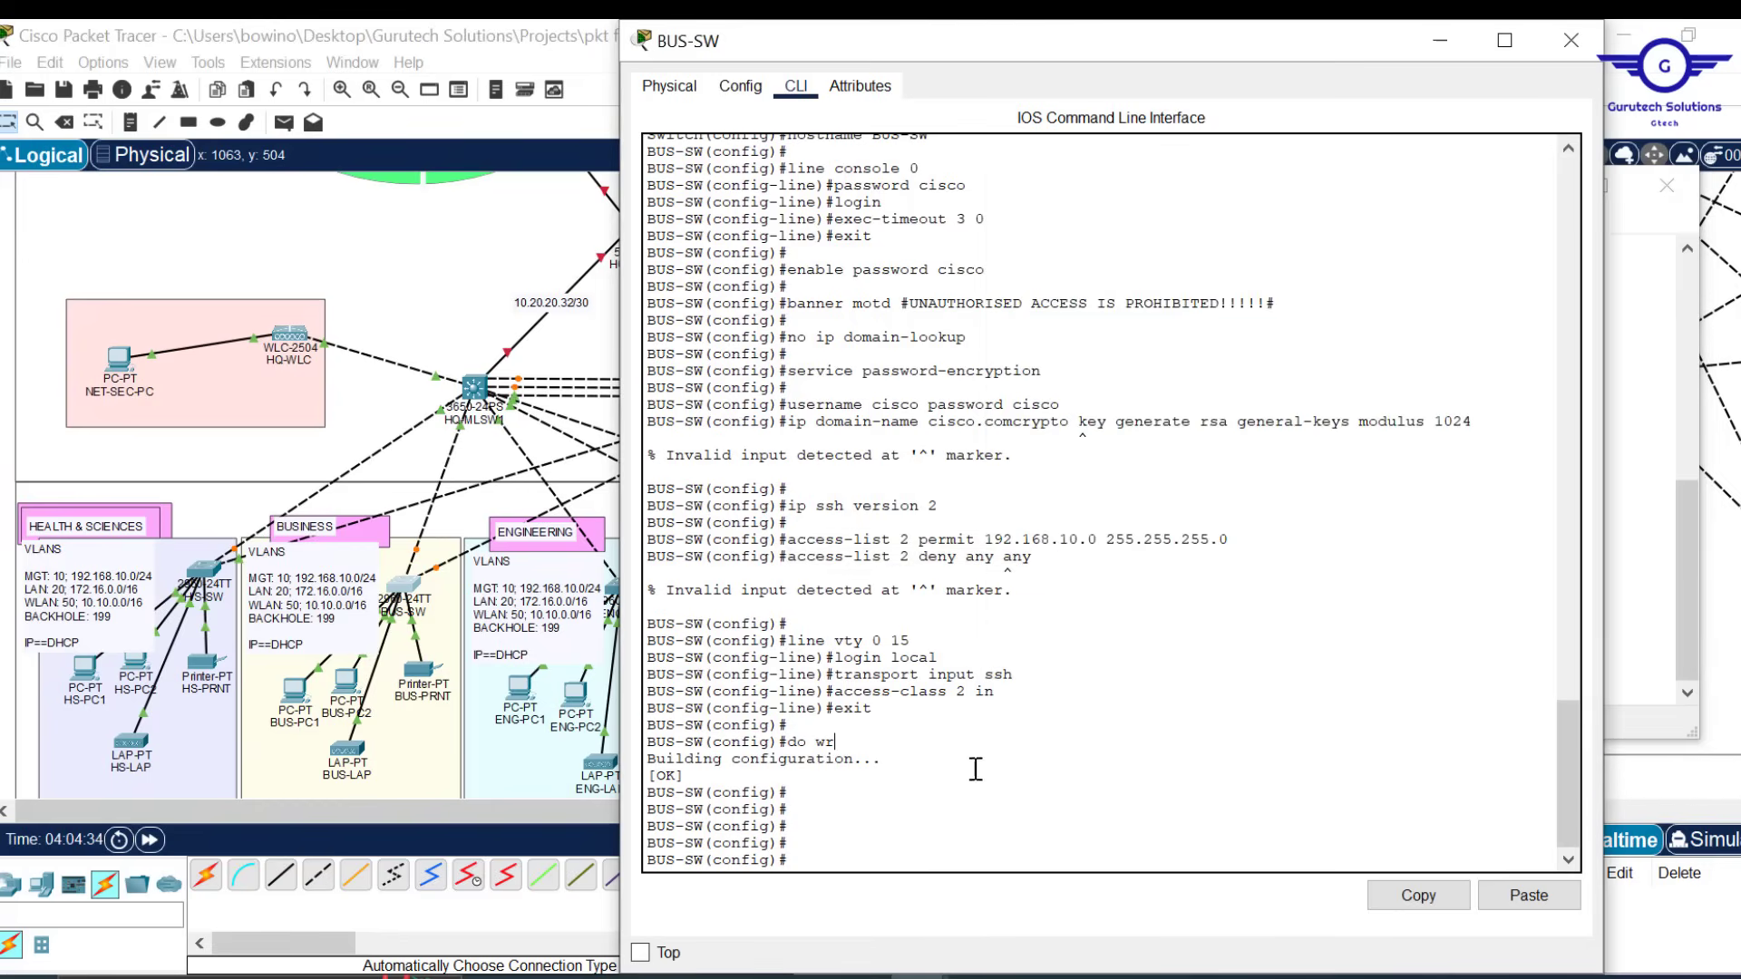
pyautogui.click(1529, 896)
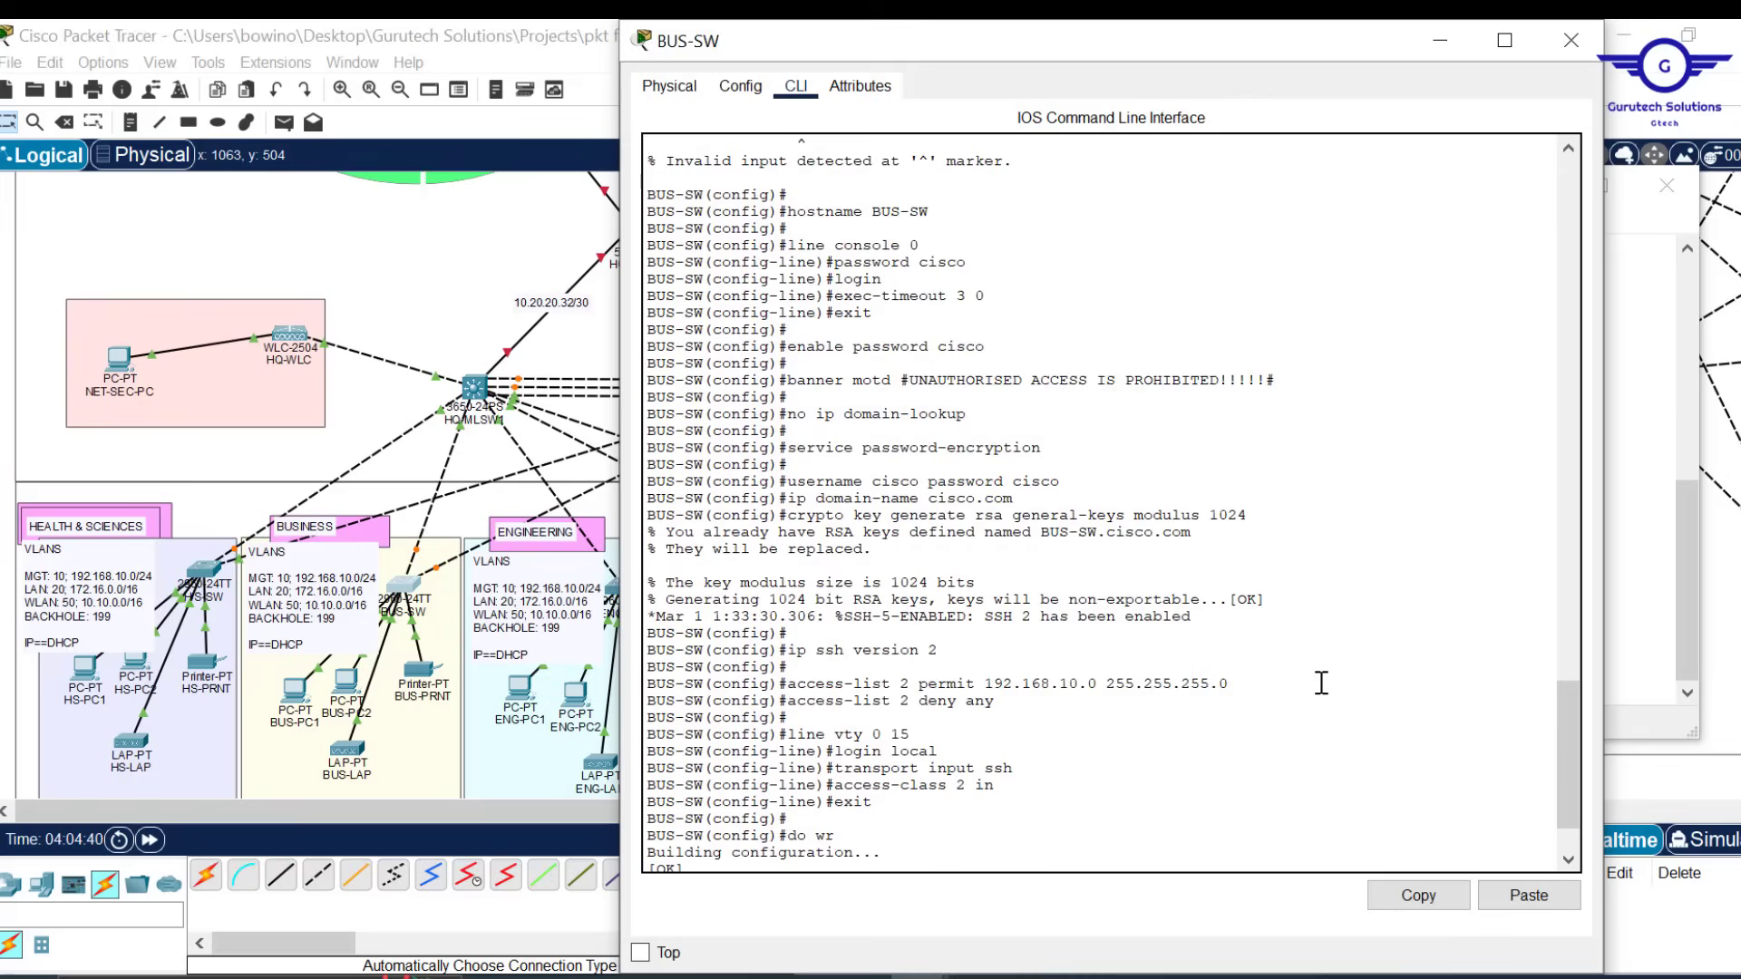
pyautogui.scroll(4, 1321, 683)
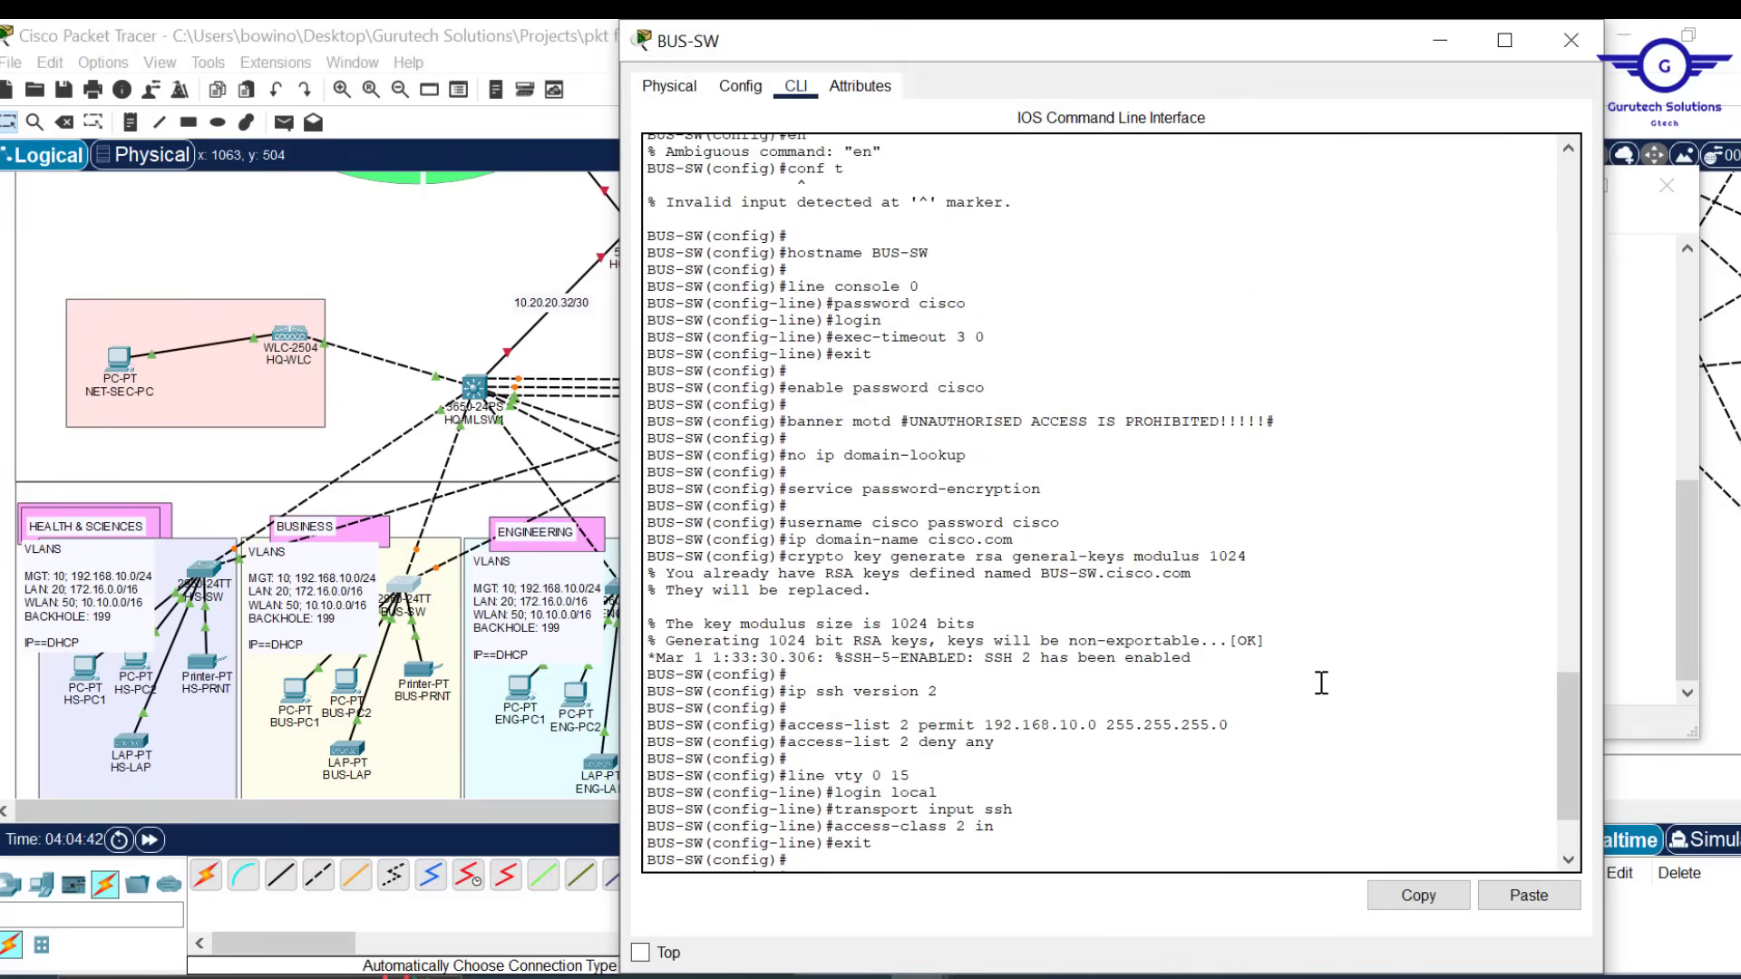
pyautogui.moveTo(844, 225)
pyautogui.mouseDown()
pyautogui.moveTo(787, 225)
pyautogui.moveTo(835, 209)
pyautogui.mouseUp()
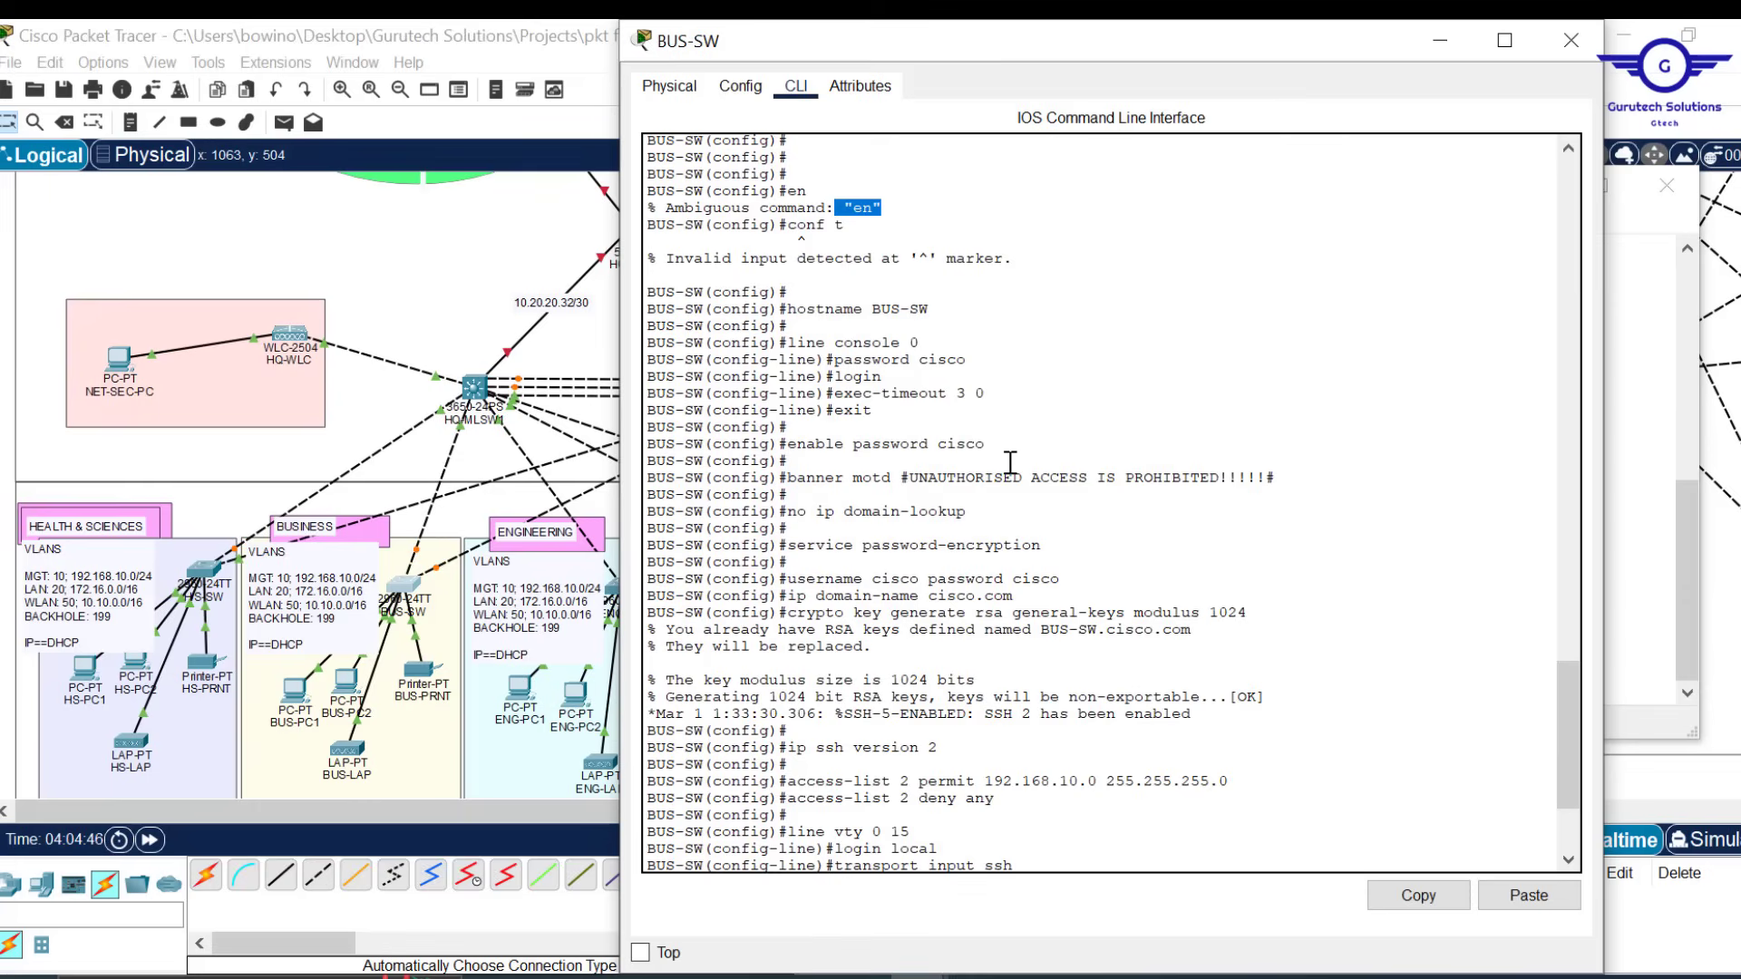
pyautogui.scroll(-3, 1010, 464)
pyautogui.press('Return')
pyautogui.press('Return')
pyautogui.press('Return')
pyautogui.press('Return')
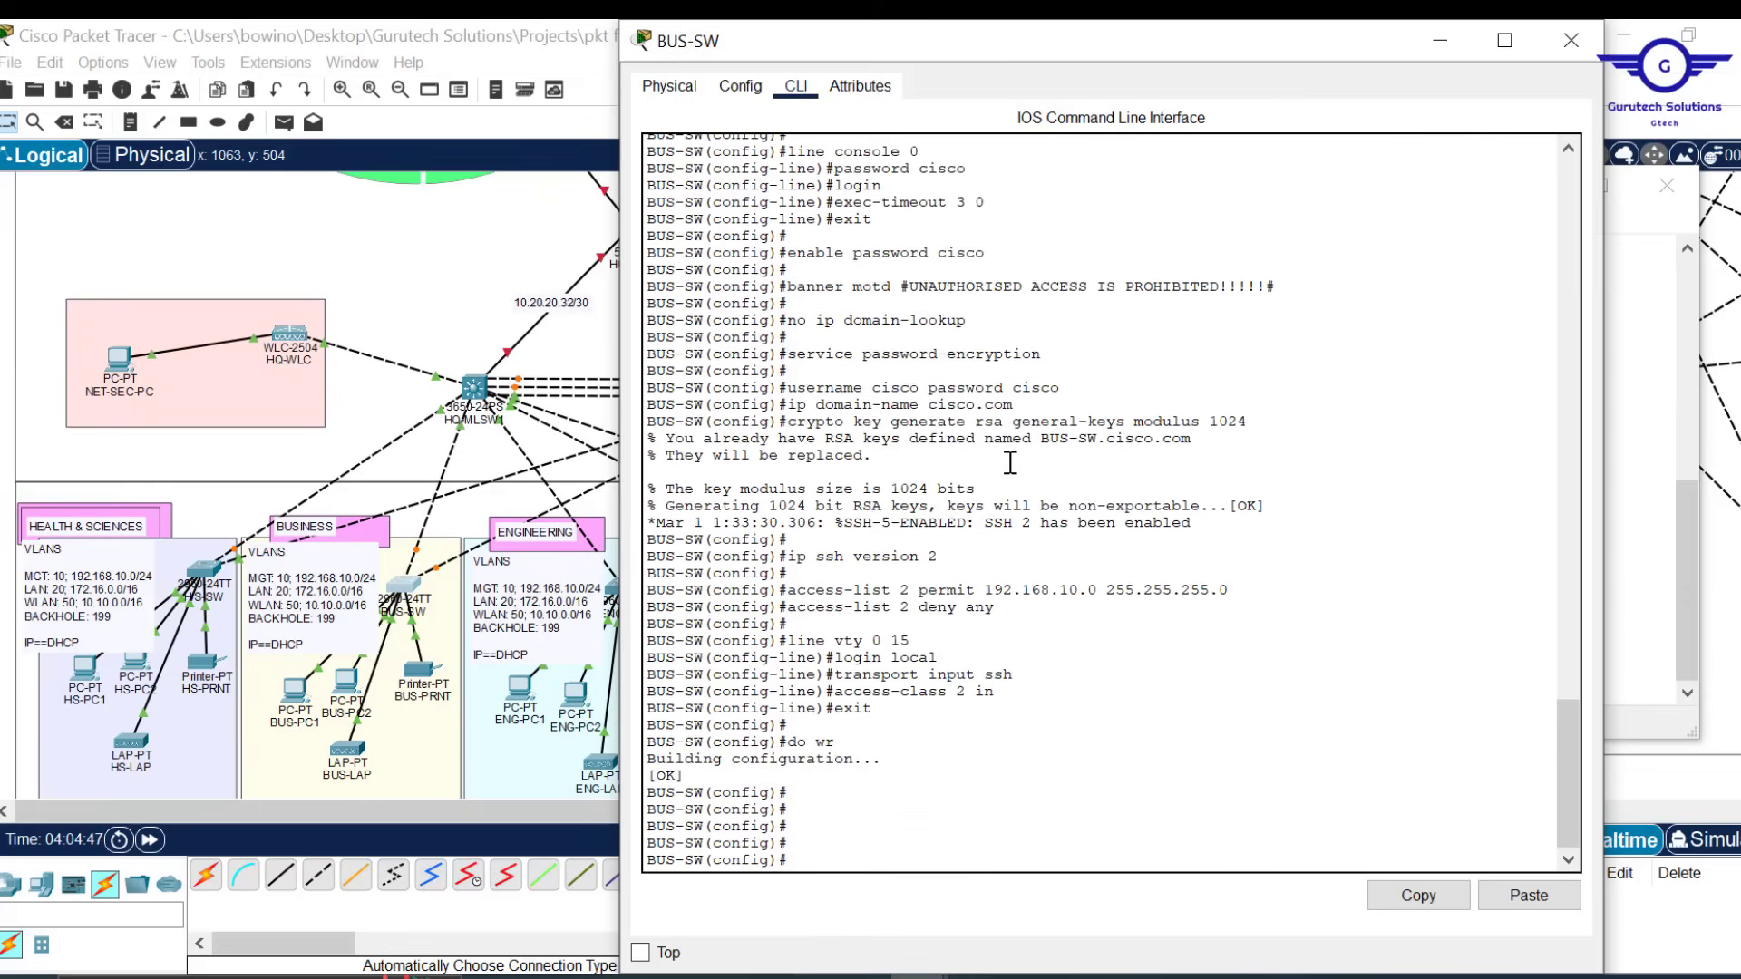
# Close the BUS-SW terminal, look over the Notepad script, and return to the campus topology
pyautogui.click(1571, 40)
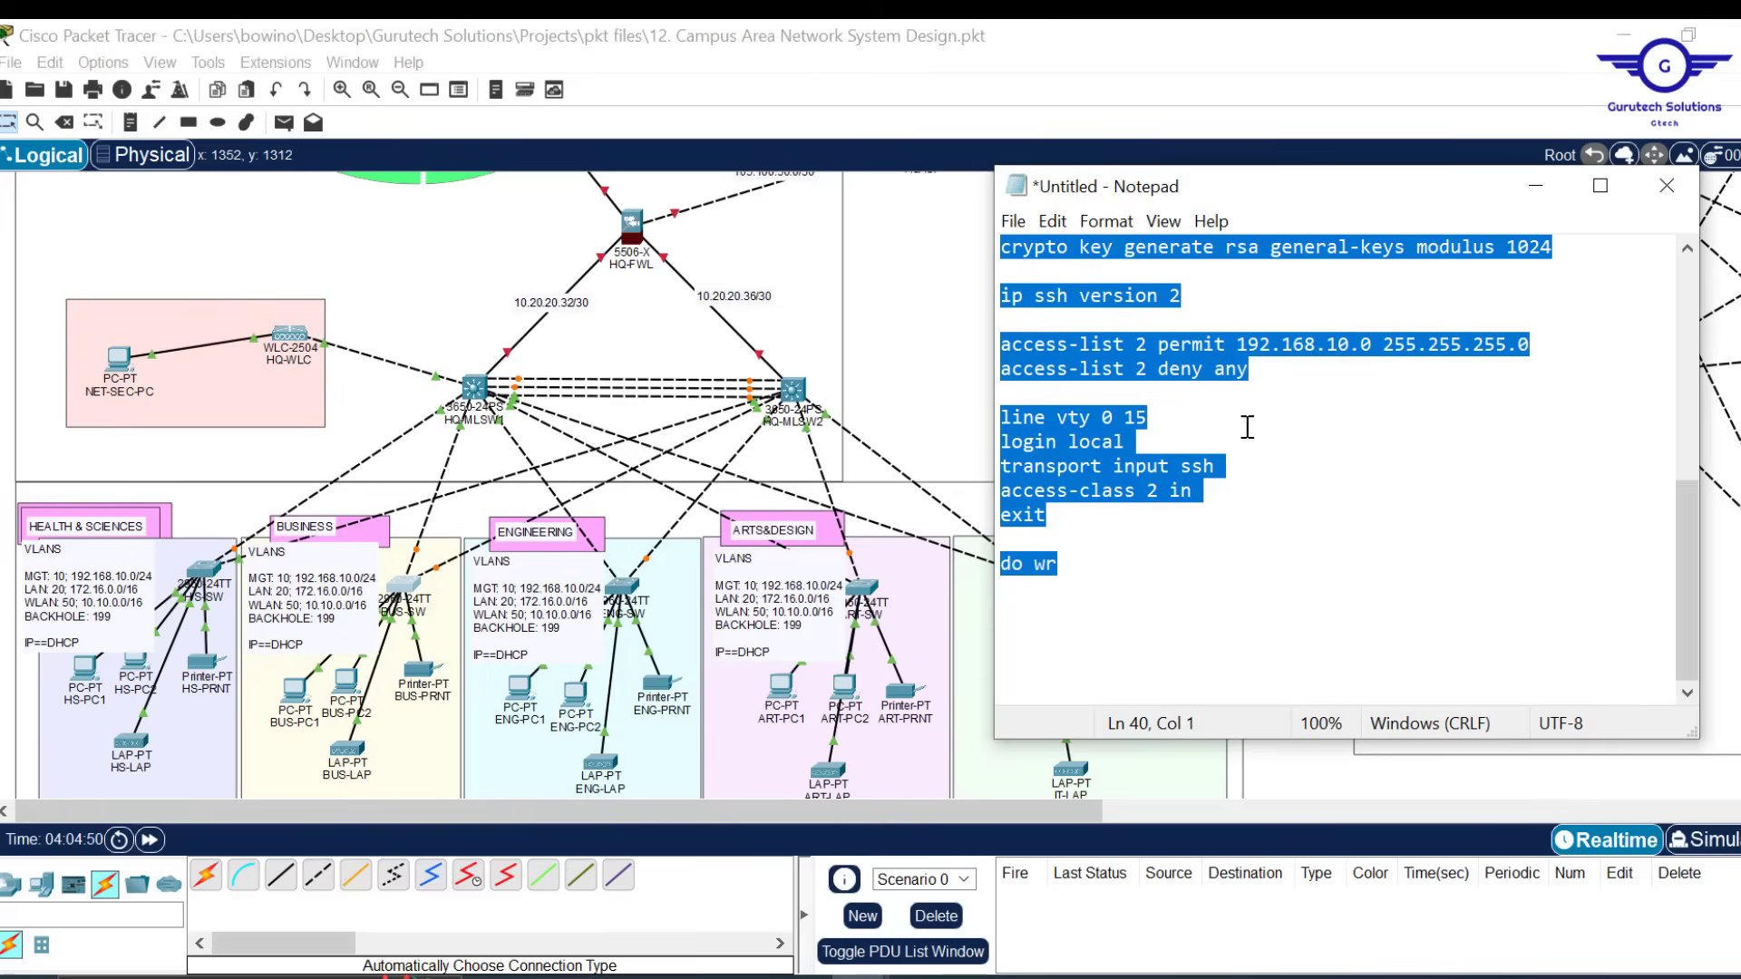
pyautogui.scroll(7, 1256, 426)
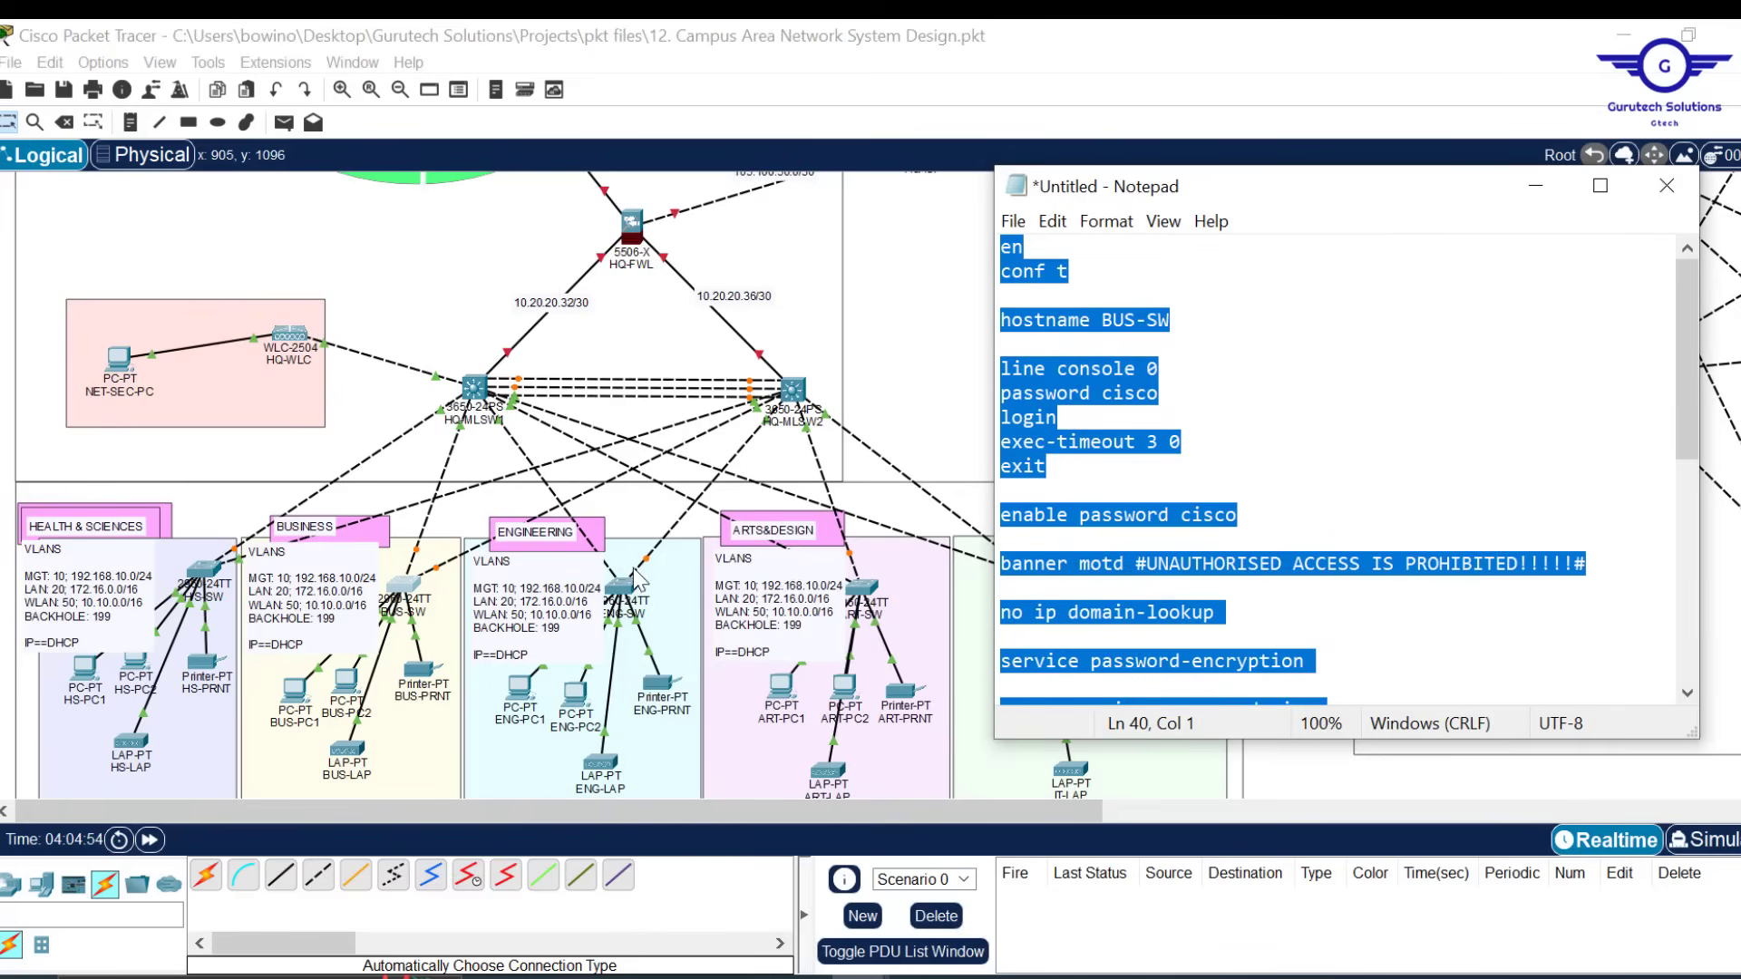
pyautogui.scroll(-7, 1267, 580)
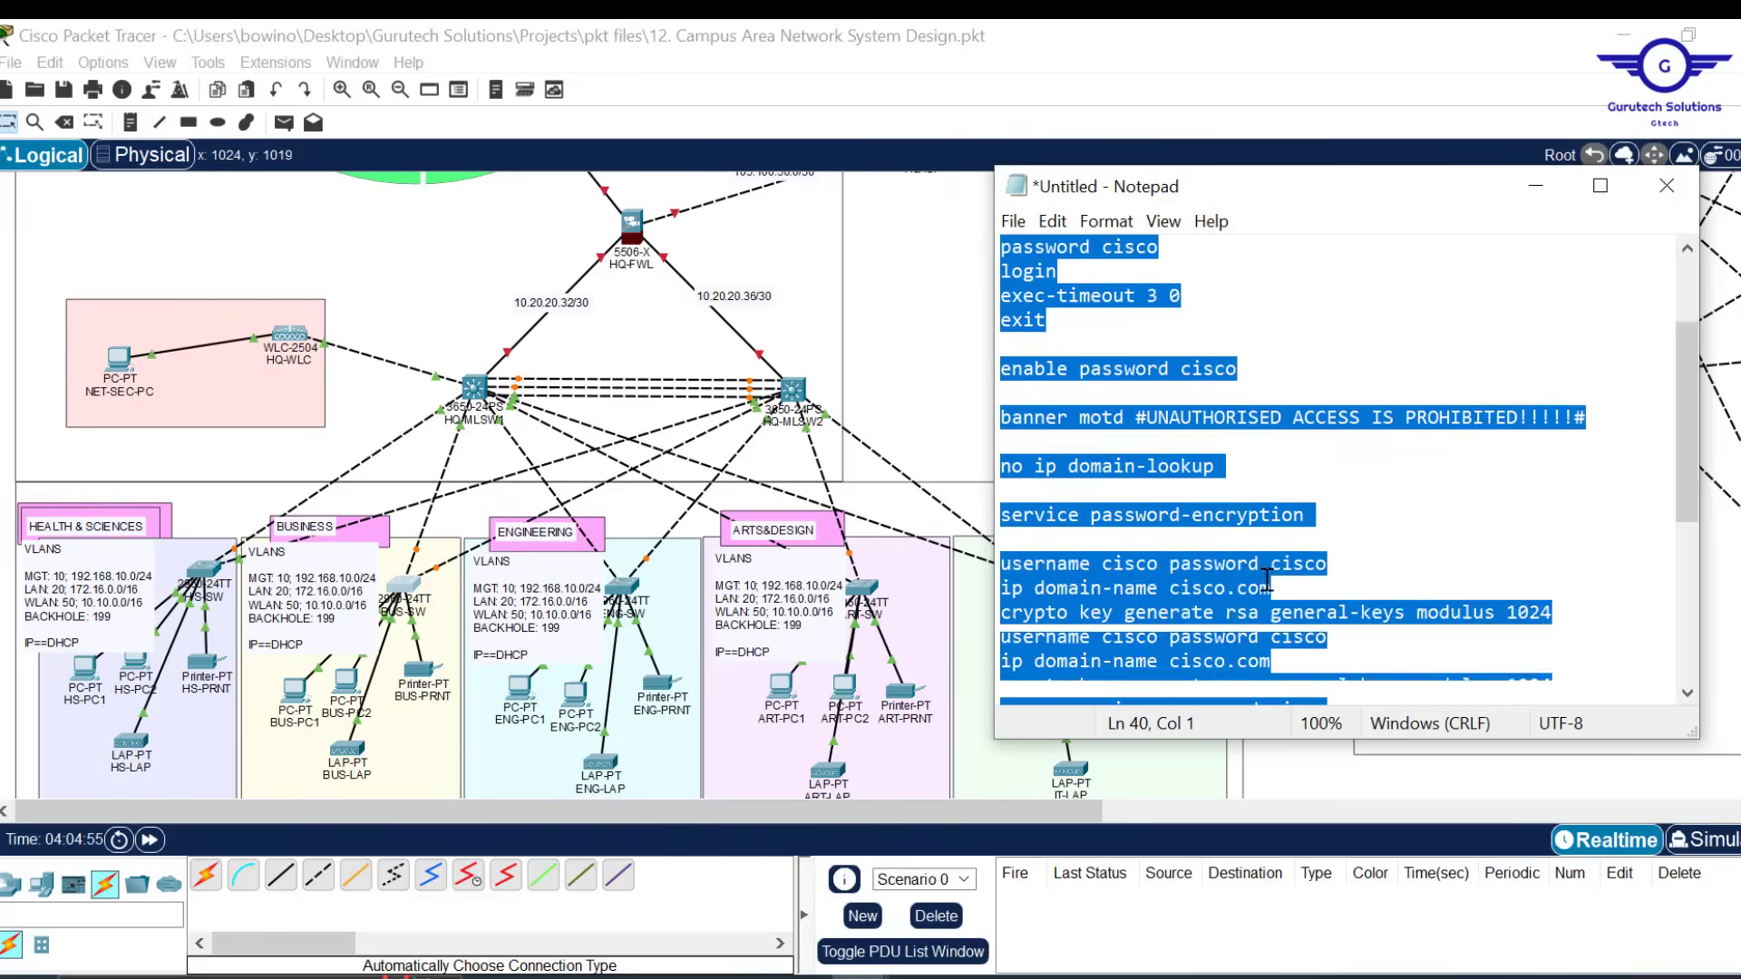
pyautogui.scroll(5, 1267, 580)
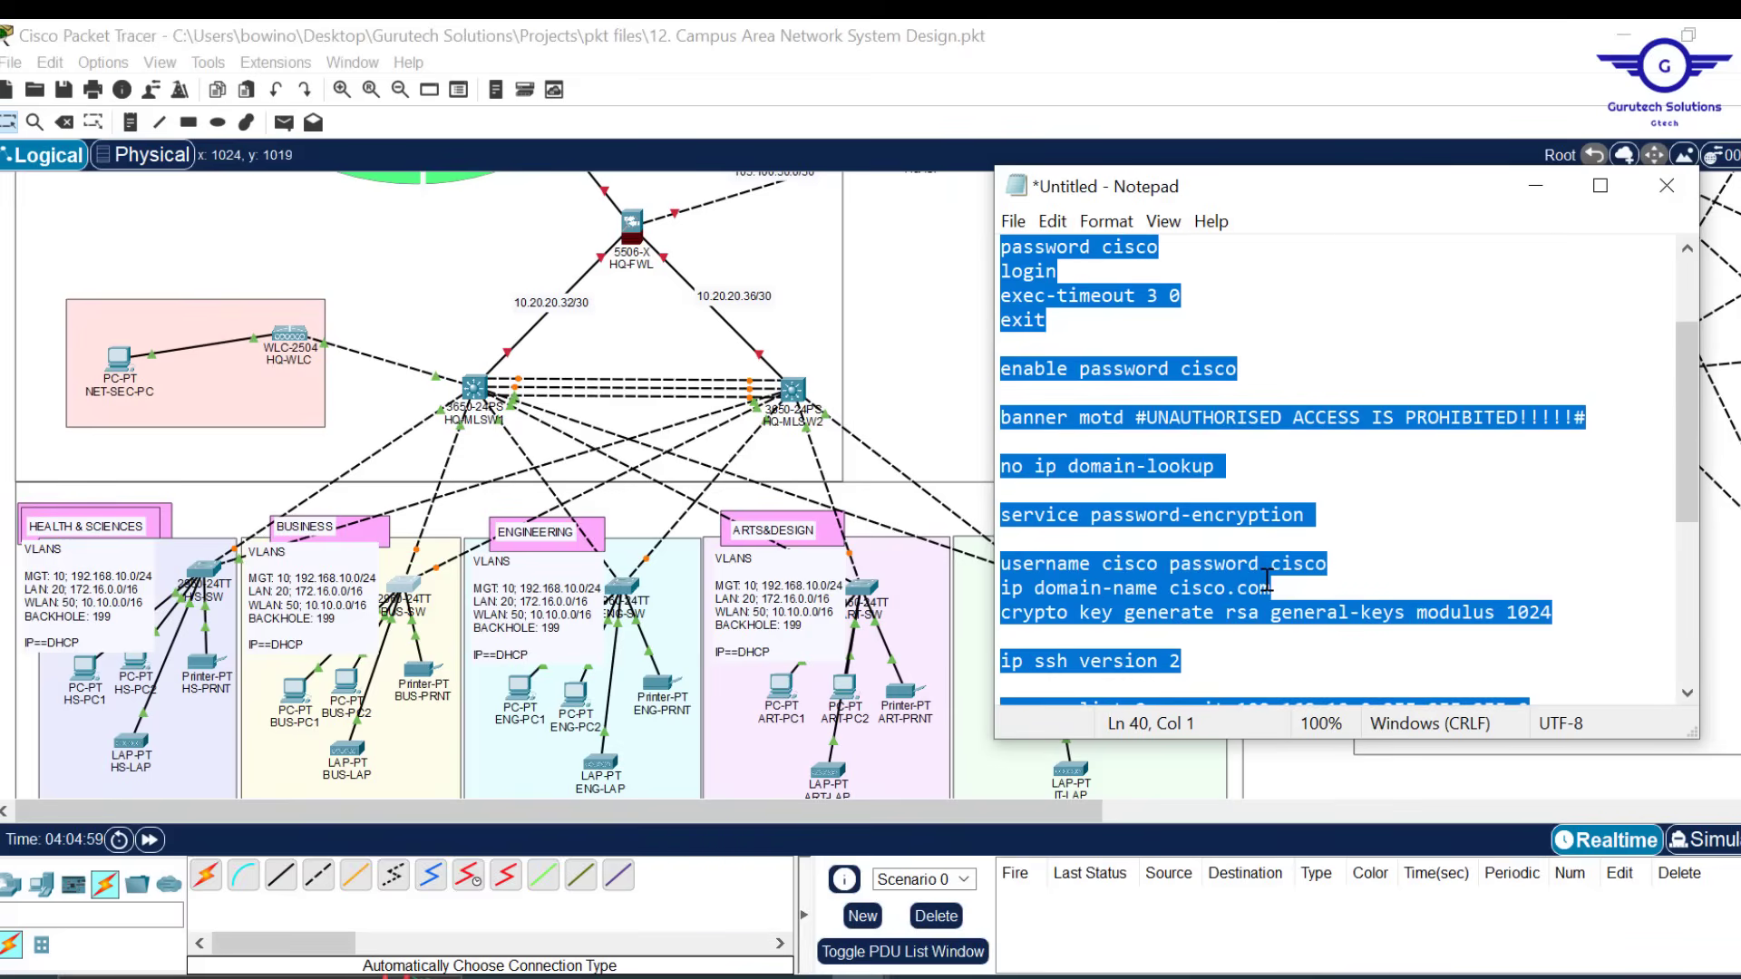
pyautogui.click(942, 314)
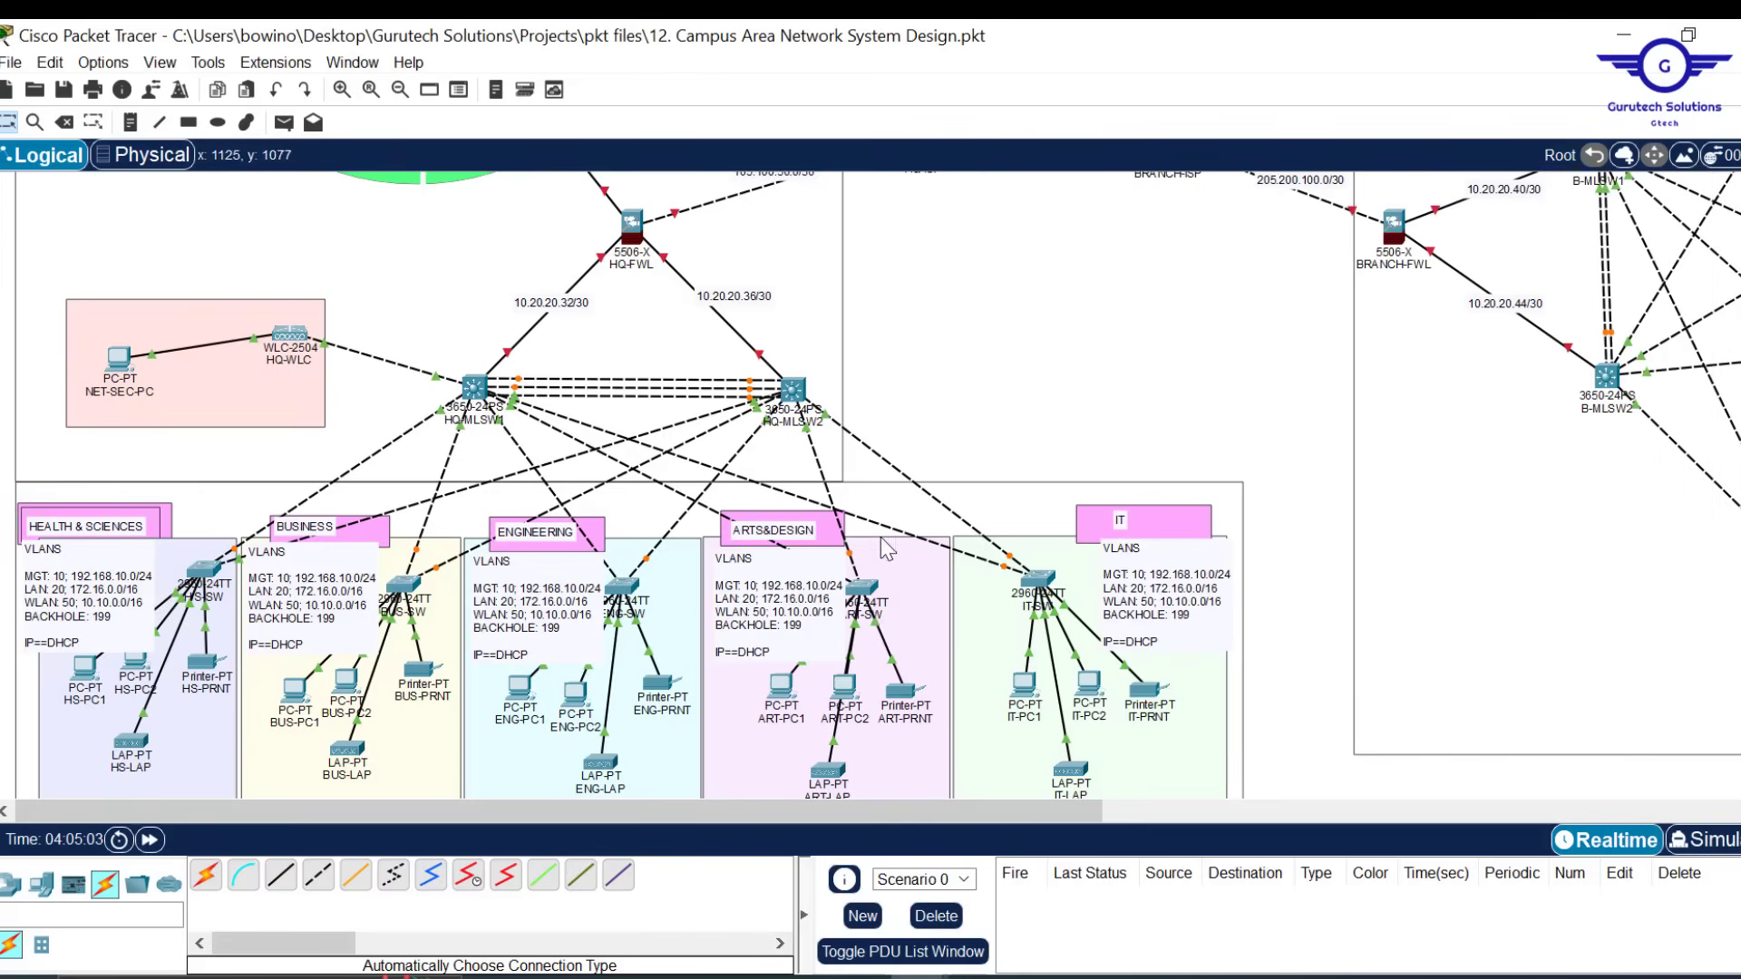
pyautogui.scroll(3, 944, 370)
pyautogui.scroll(5, 948, 370)
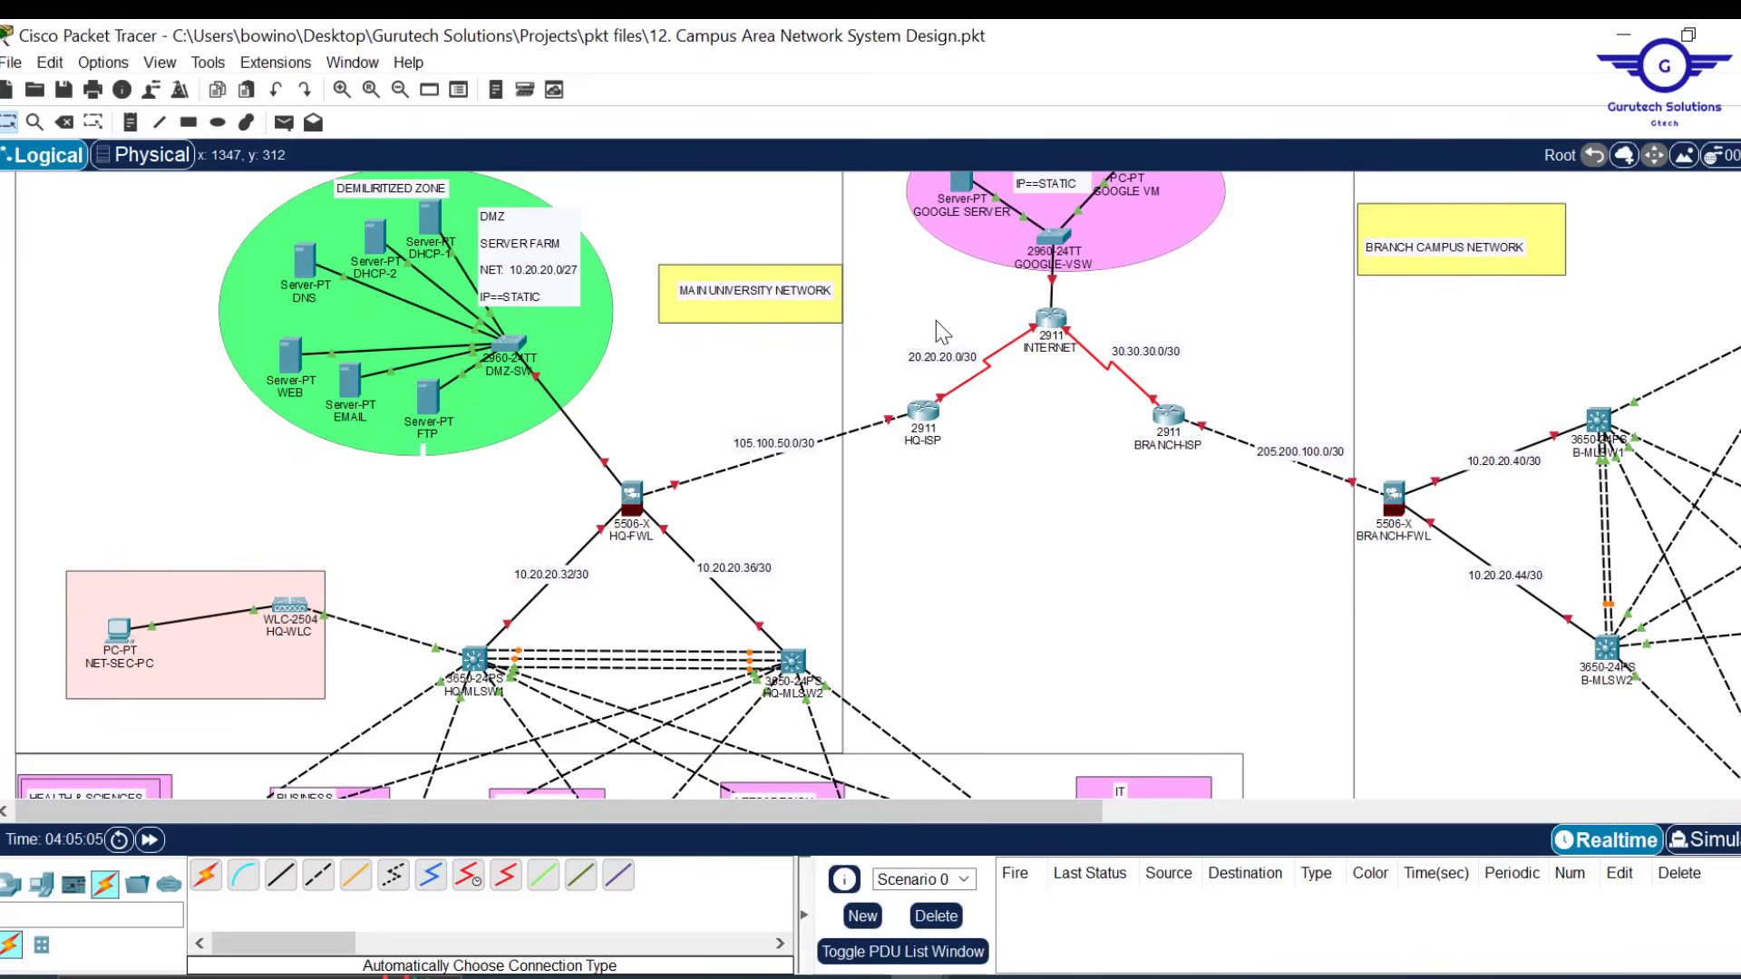
pyautogui.moveTo(923, 281); pyautogui.dragTo(1203, 527)
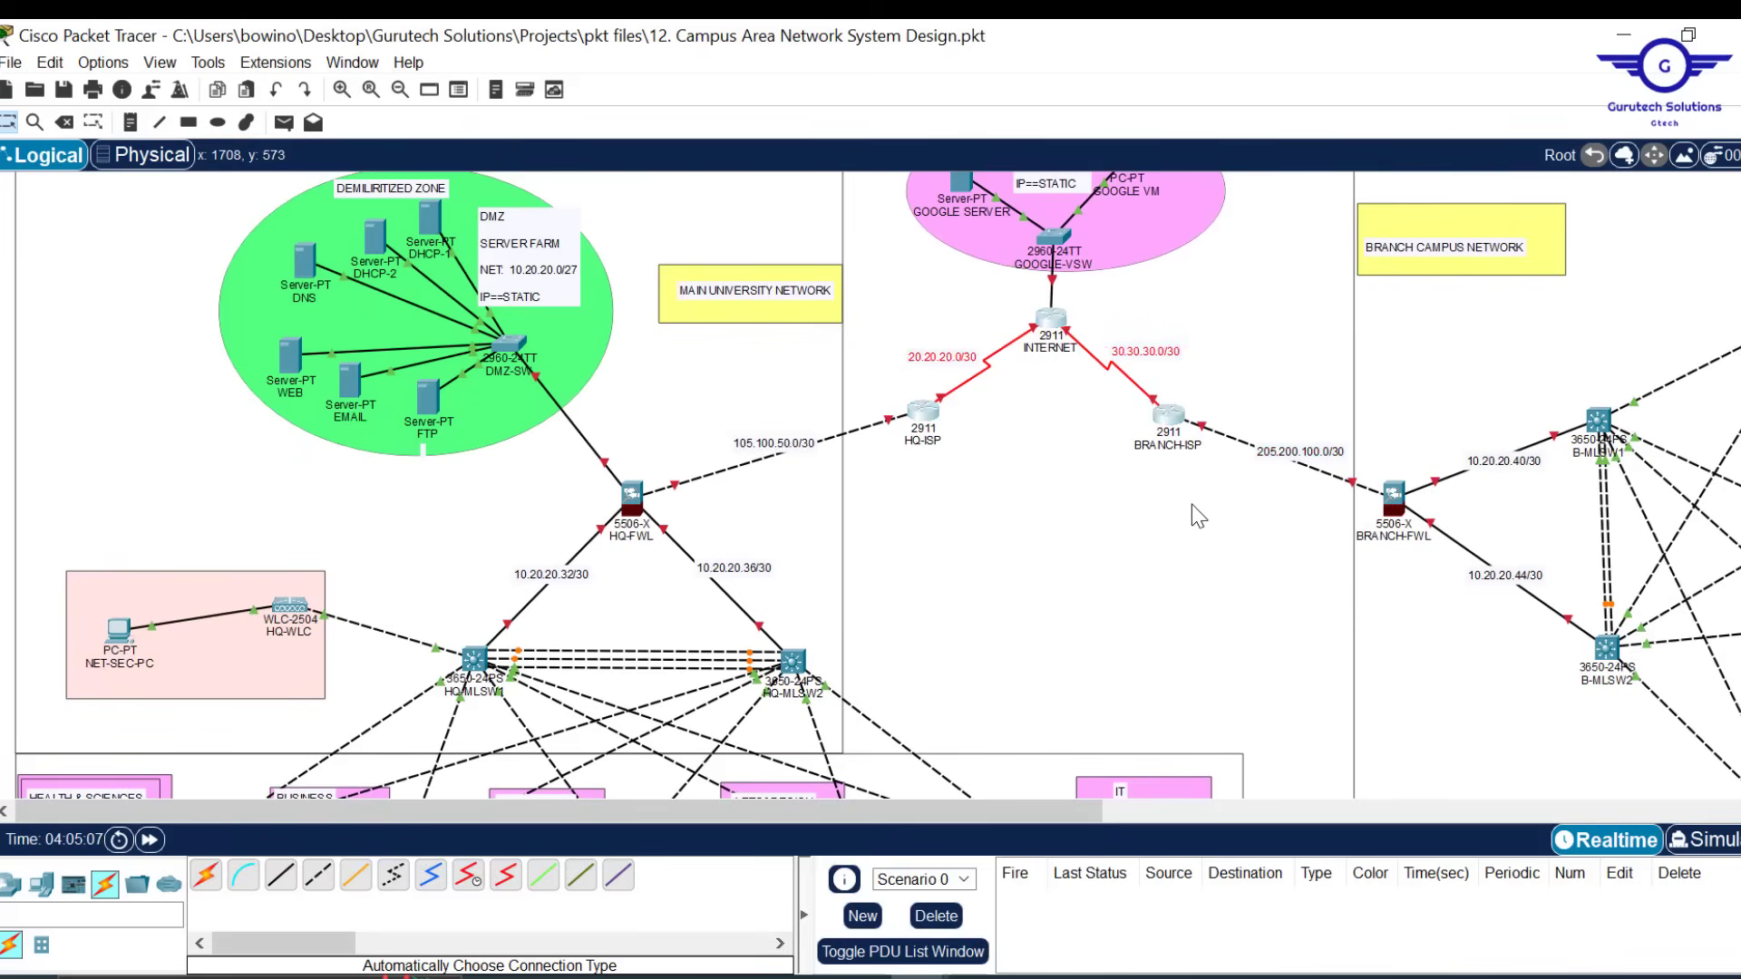
pyautogui.scroll(-3, 1093, 571)
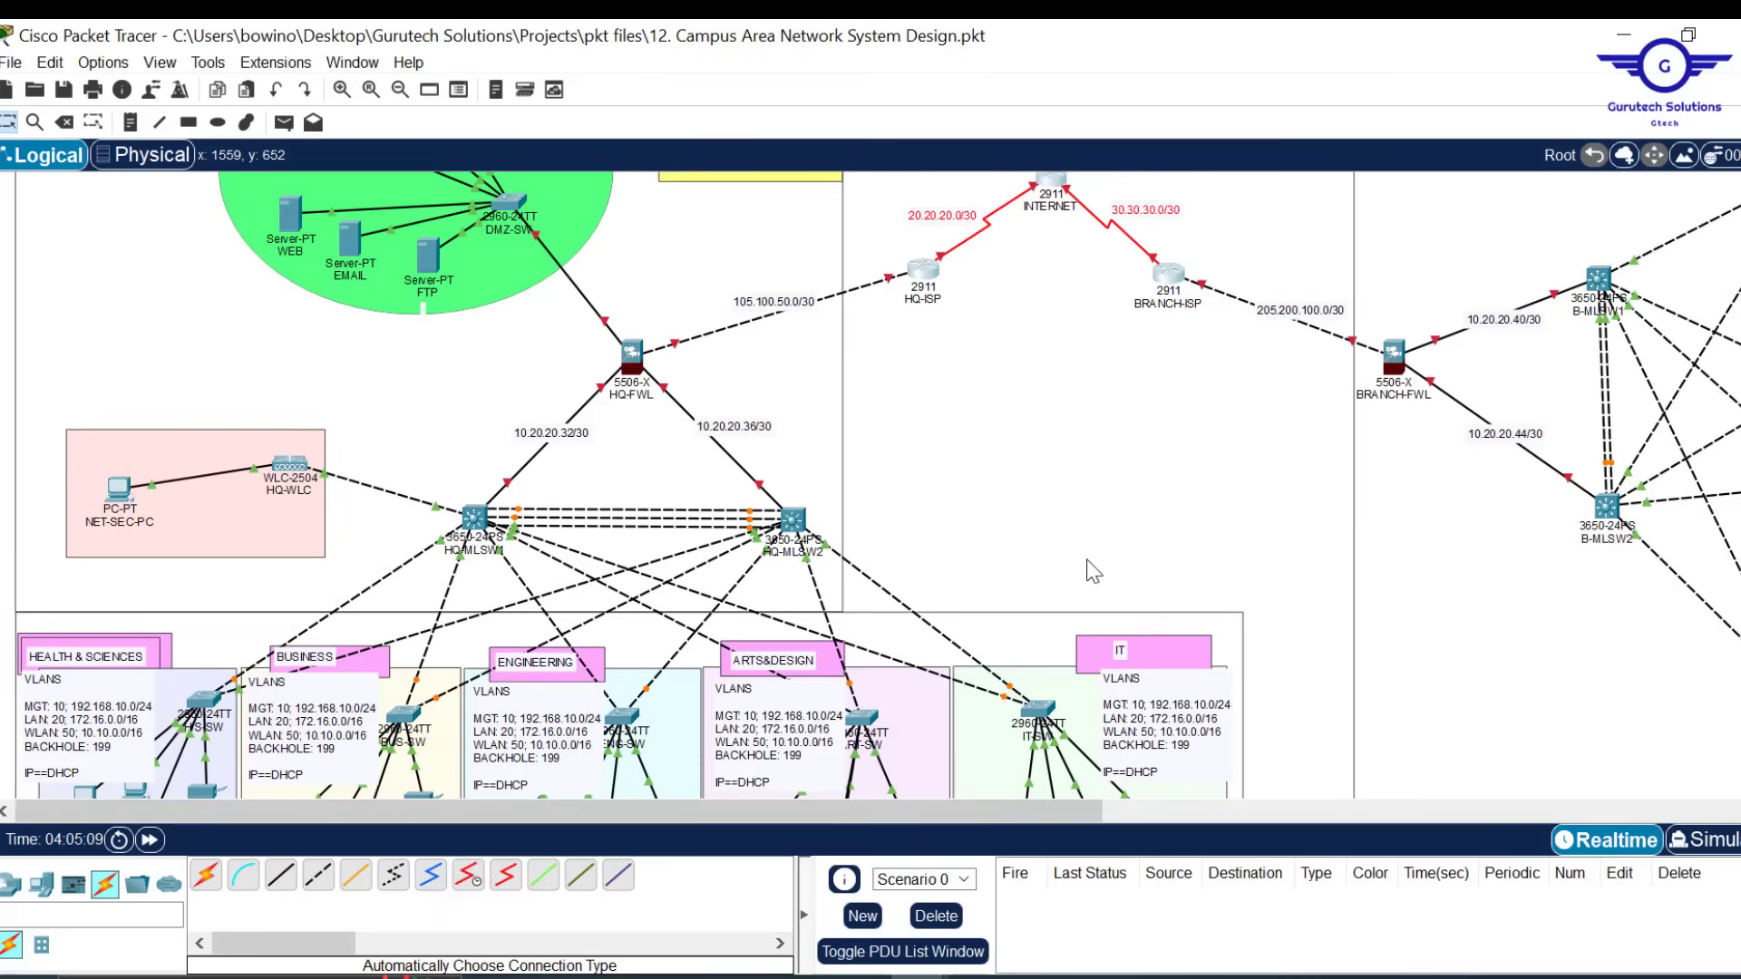
pyautogui.scroll(-4, 1092, 572)
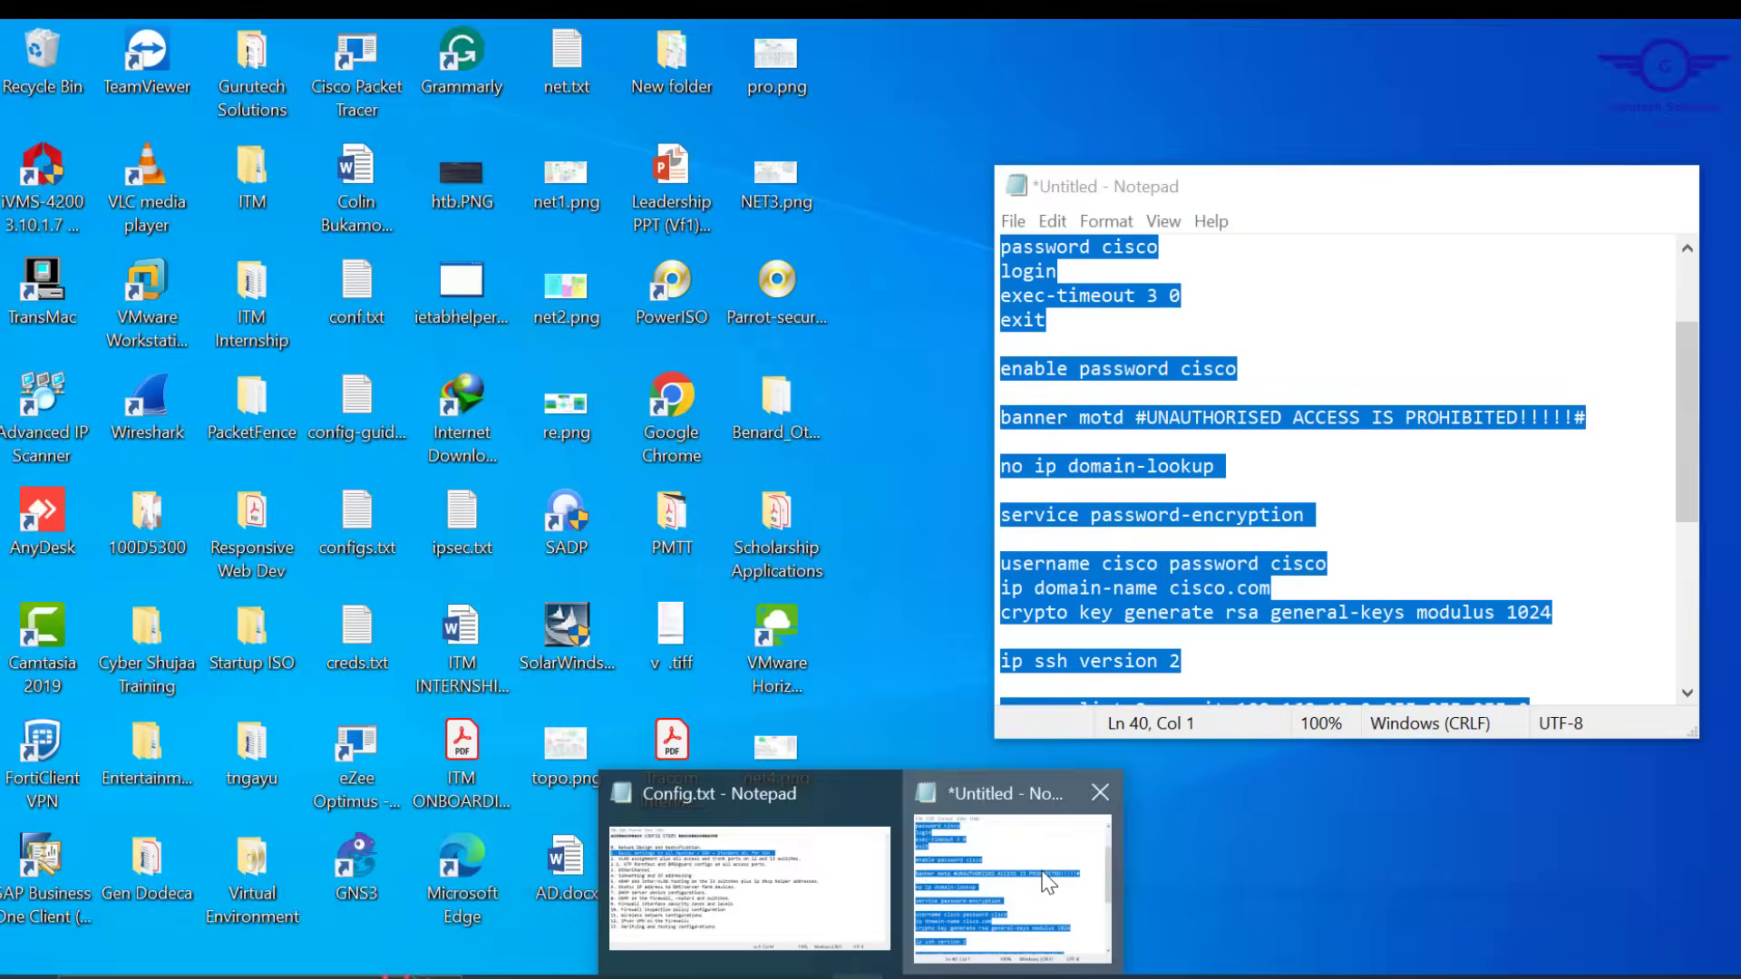
# Change the script's hostname from BUS-SW to ENG-SW, select it all, and close the B-ART-SW terminal
pyautogui.click(1042, 884)
pyautogui.scroll(2, 1240, 470)
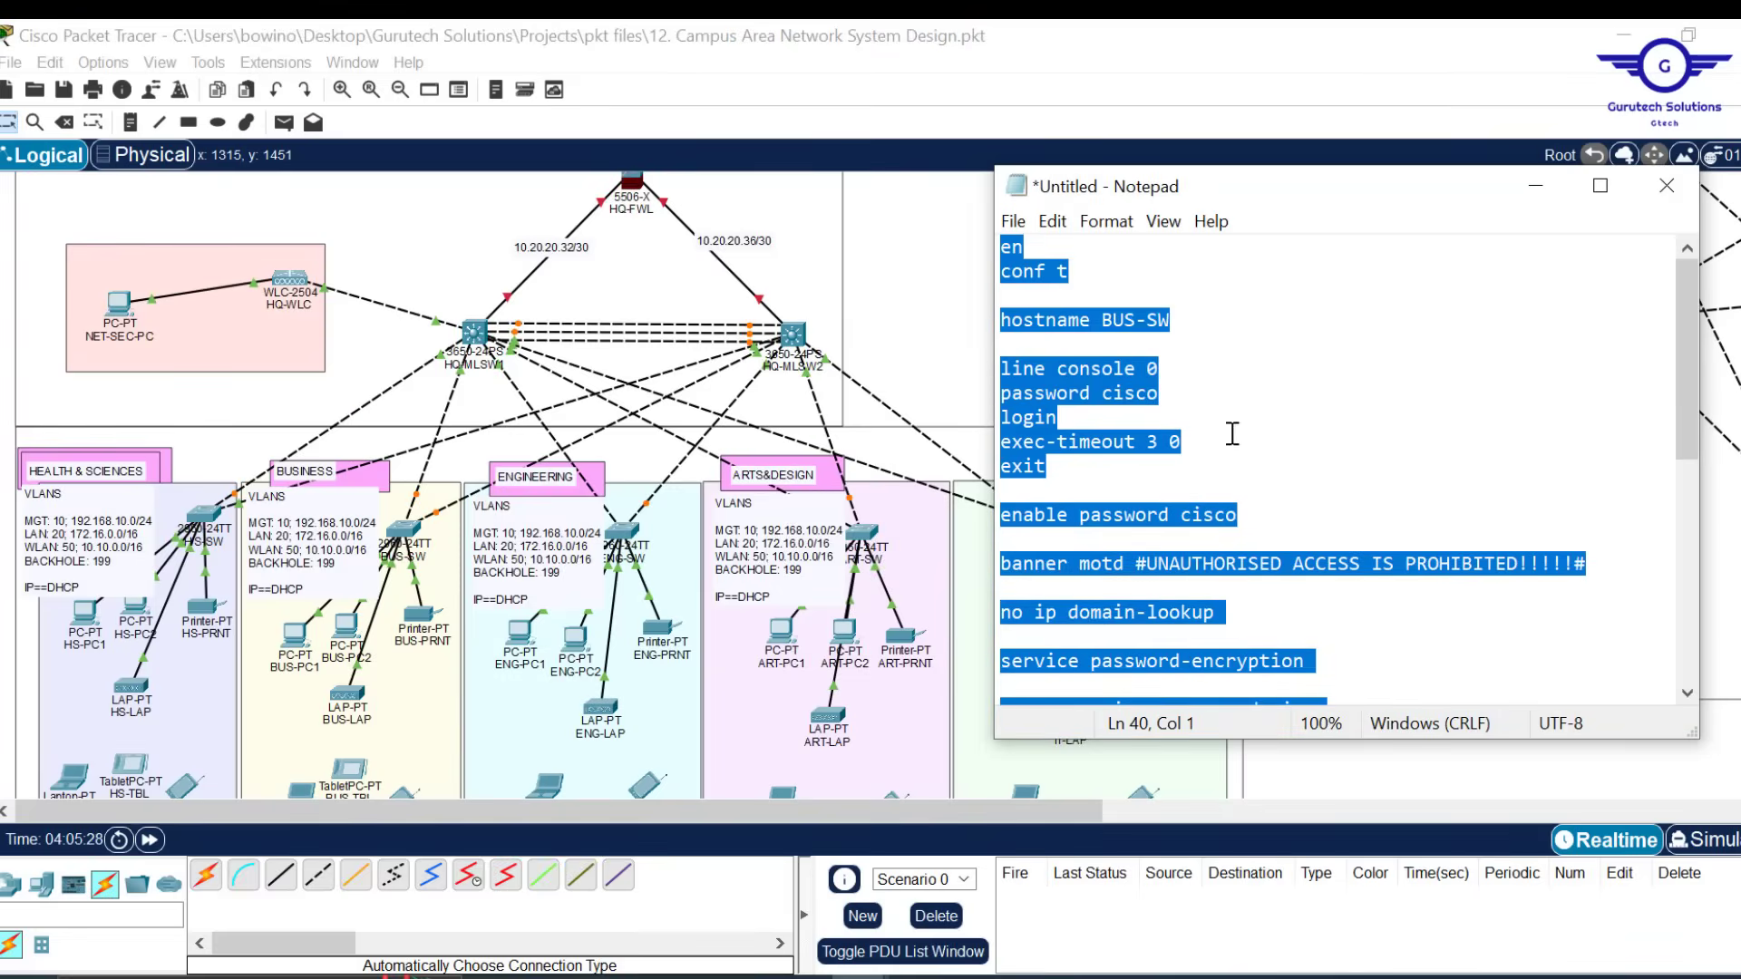
pyautogui.click(1137, 322)
pyautogui.press('BackSpace')
pyautogui.press('BackSpace')
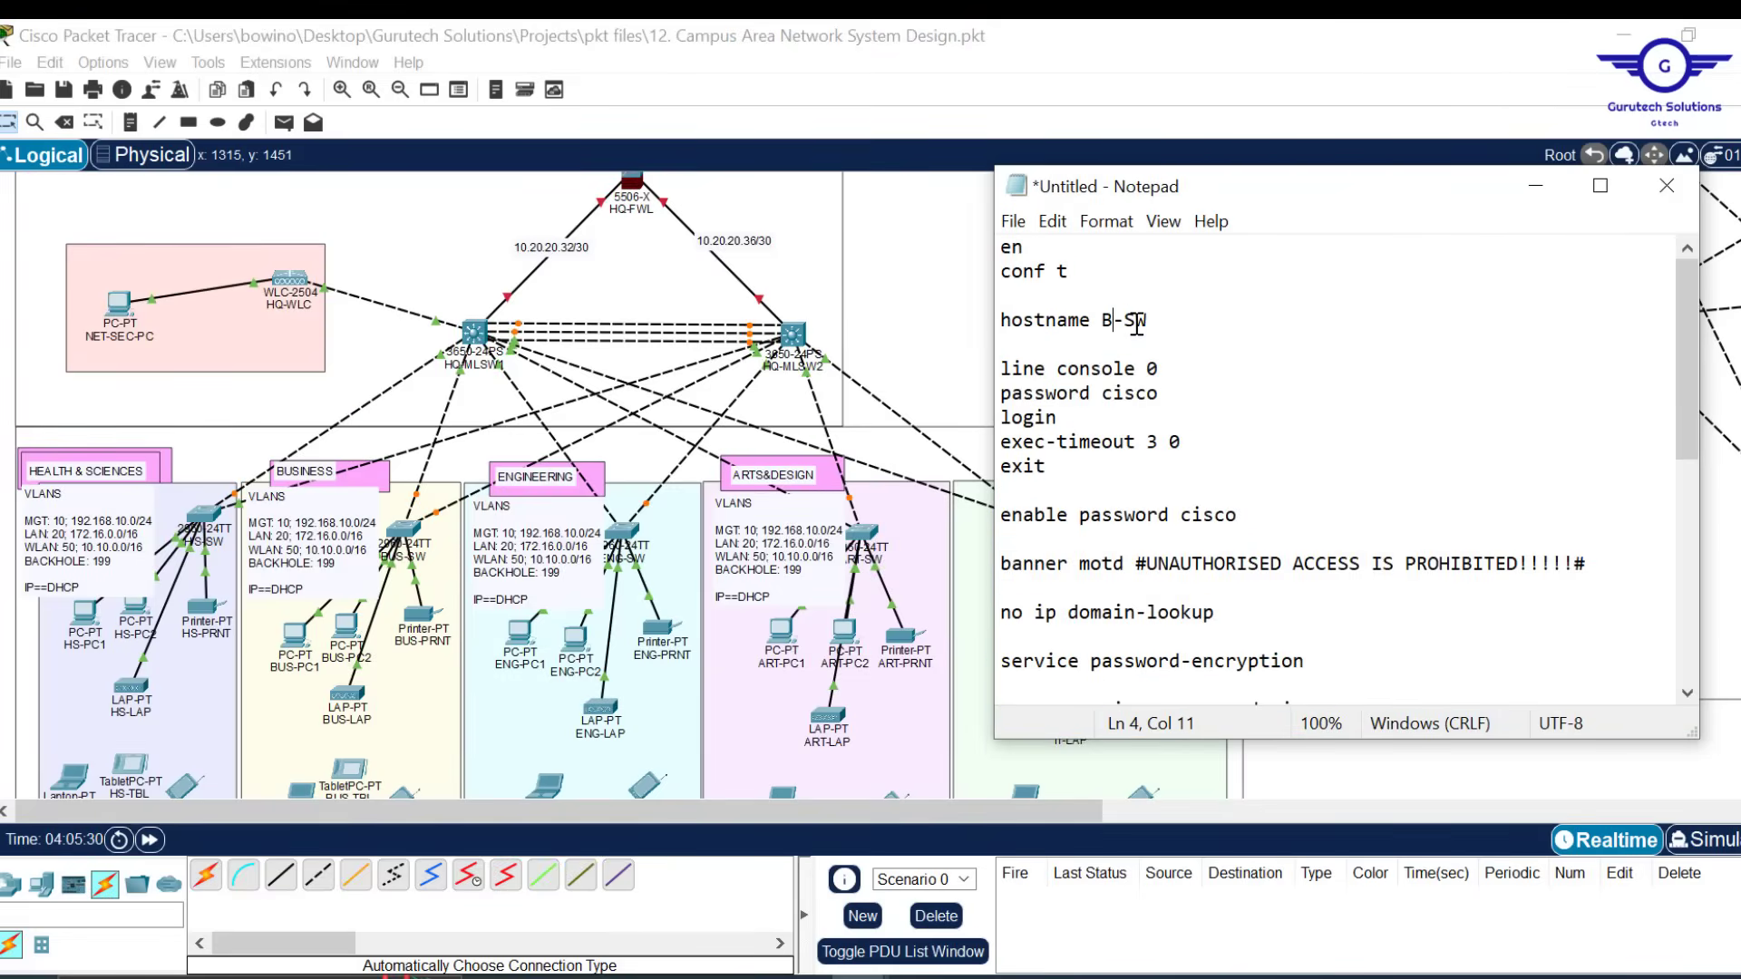
pyautogui.press('BackSpace')
pyautogui.write('ENG')
pyautogui.hotkey('ctrl', 'a')
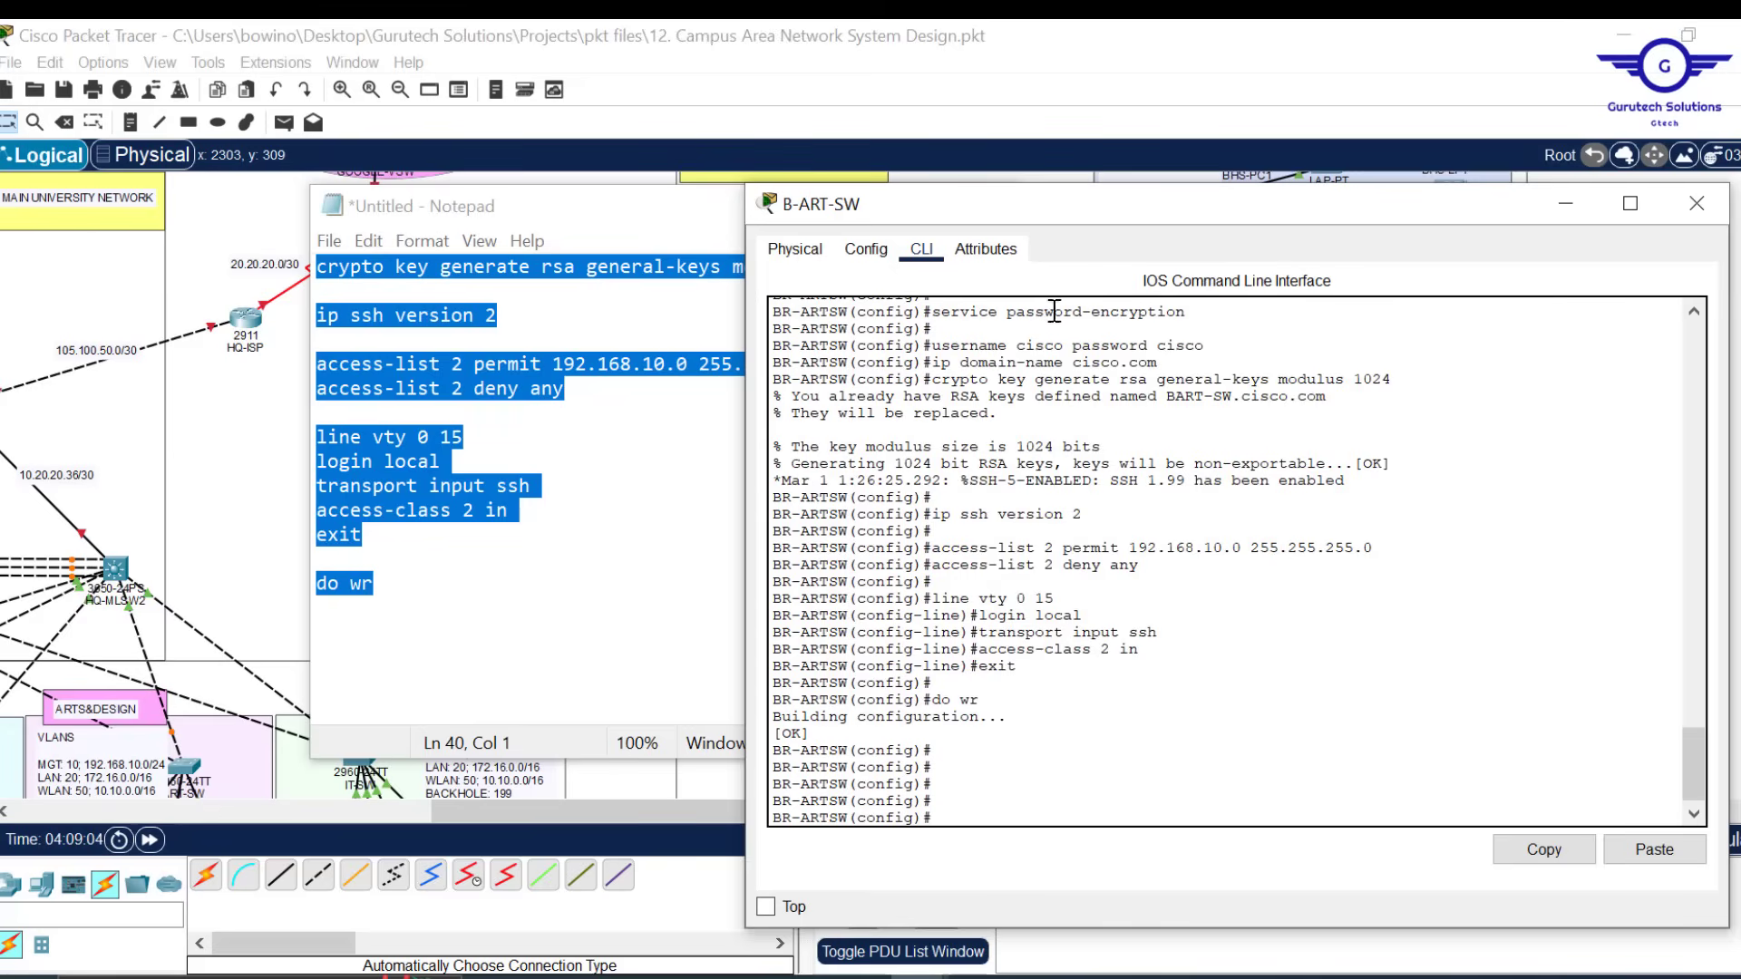
pyautogui.click(1697, 206)
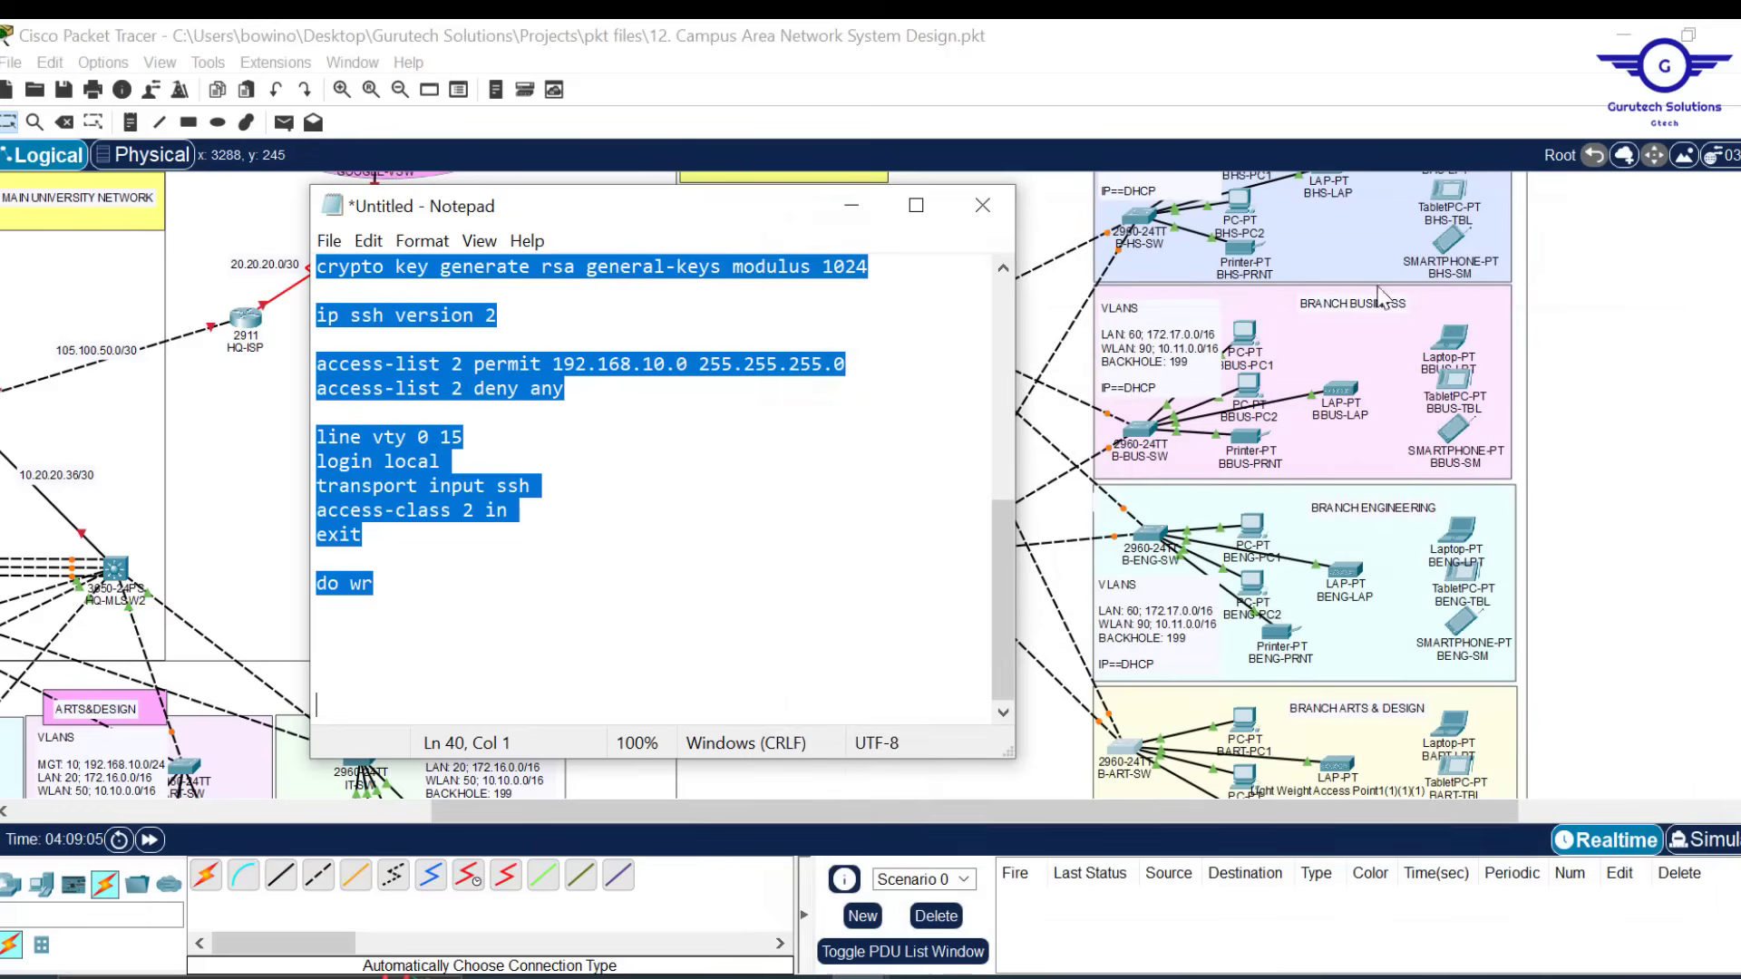
# Open Config.txt, highlight step 2 (VLAN assignment, access and trunk ports), then minimise it
pyautogui.click(851, 205)
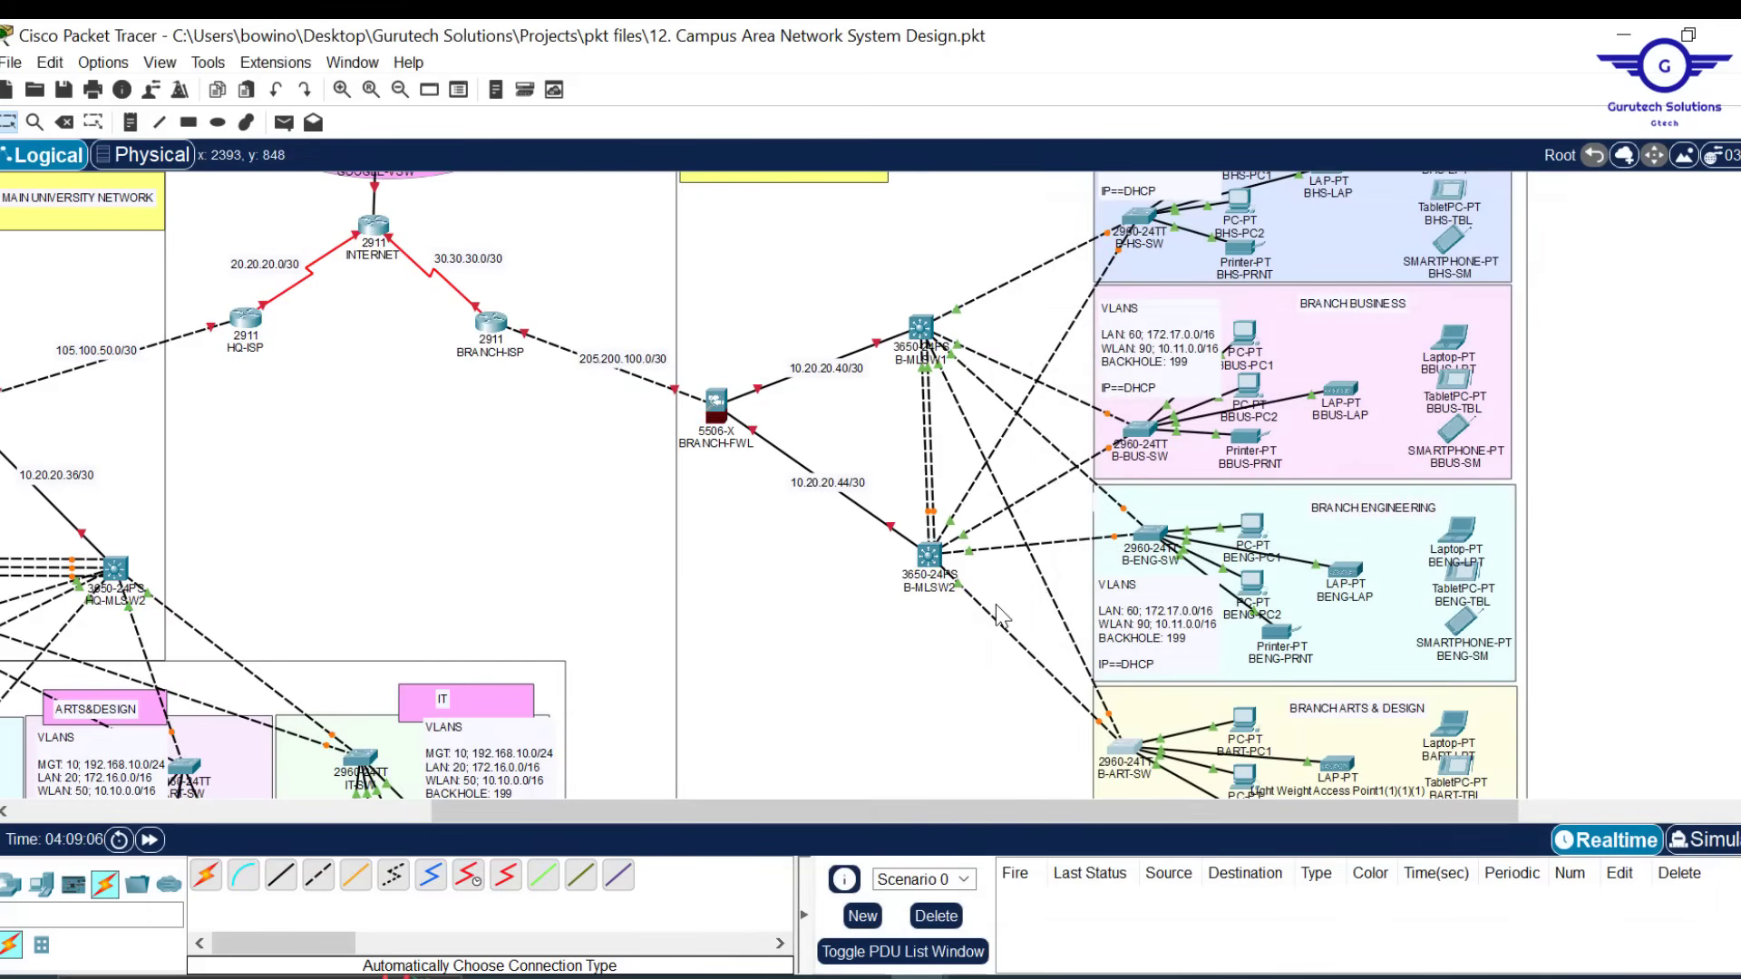
pyautogui.moveTo(870, 814); pyautogui.dragTo(453, 803)
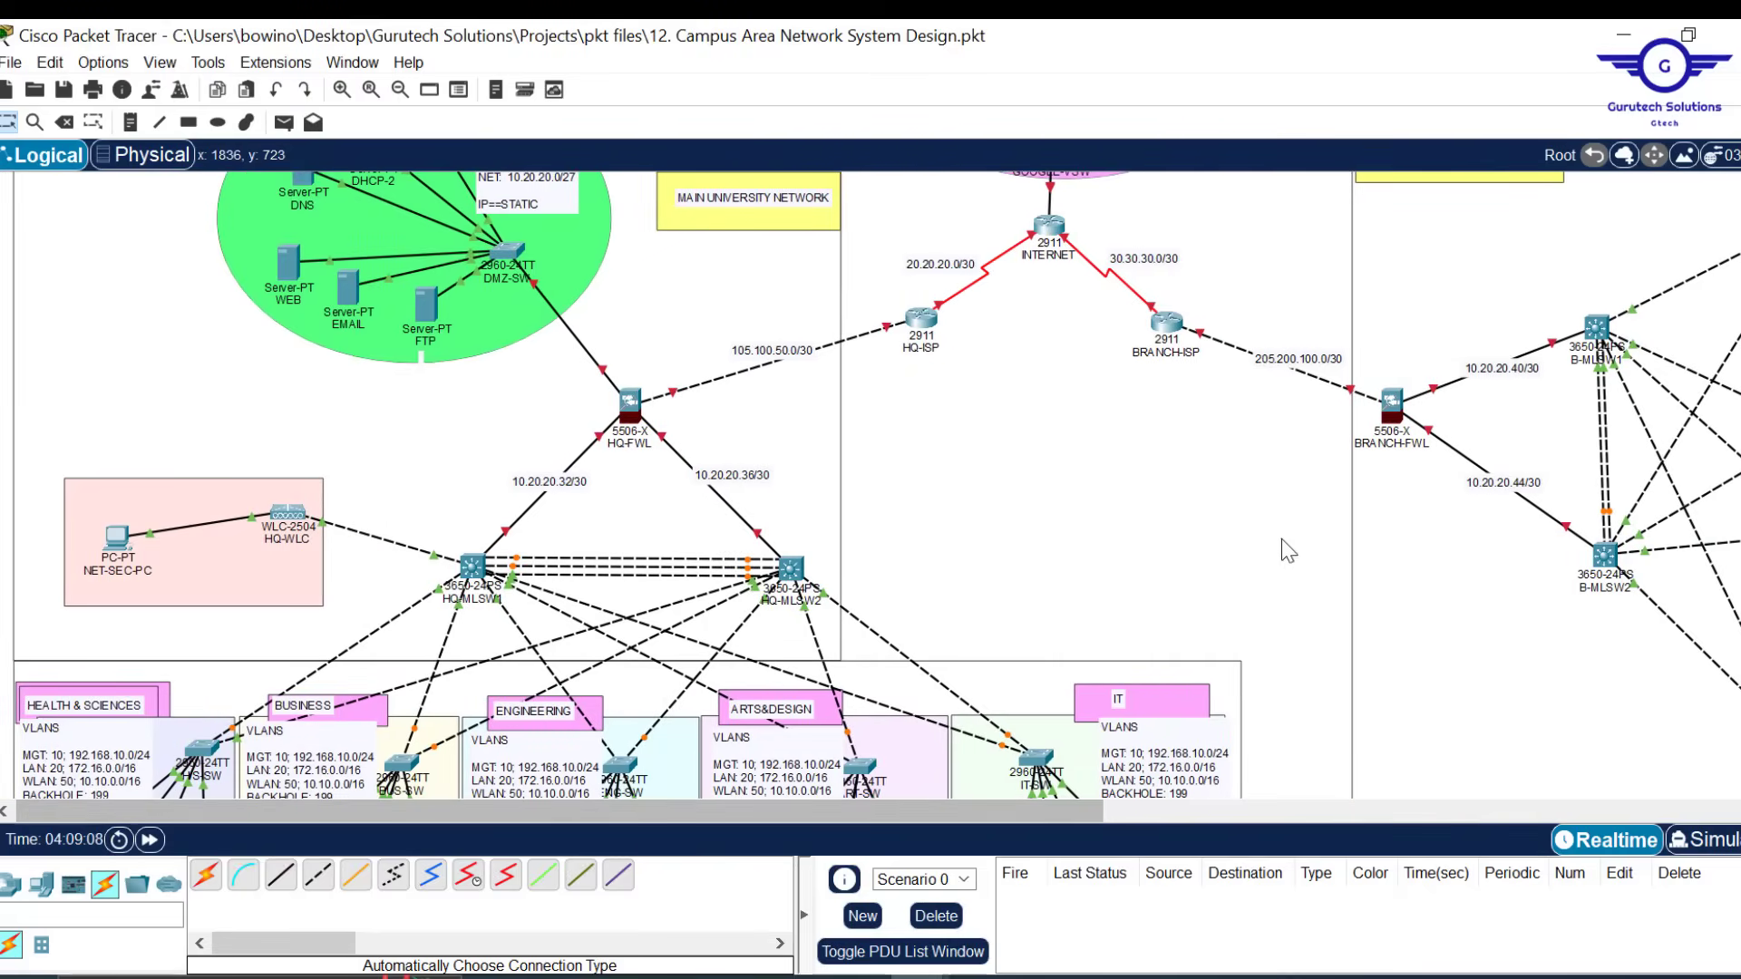
pyautogui.scroll(2, 1049, 739)
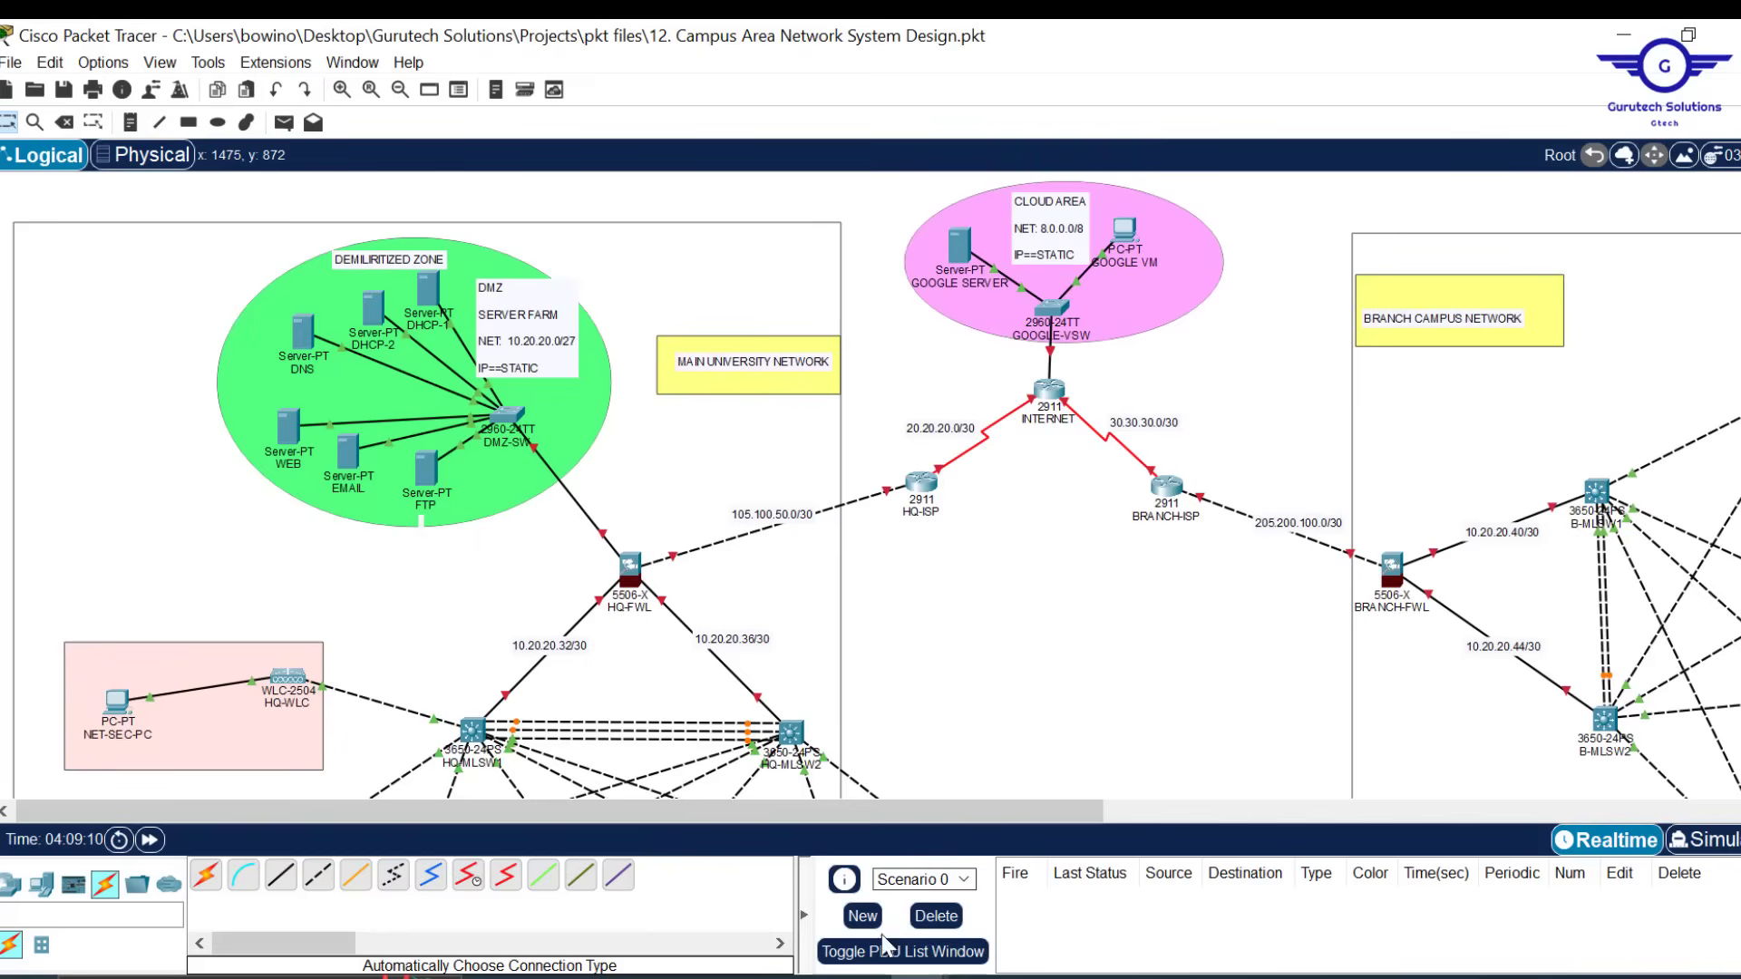
pyautogui.moveTo(862, 975)
pyautogui.click(1037, 910)
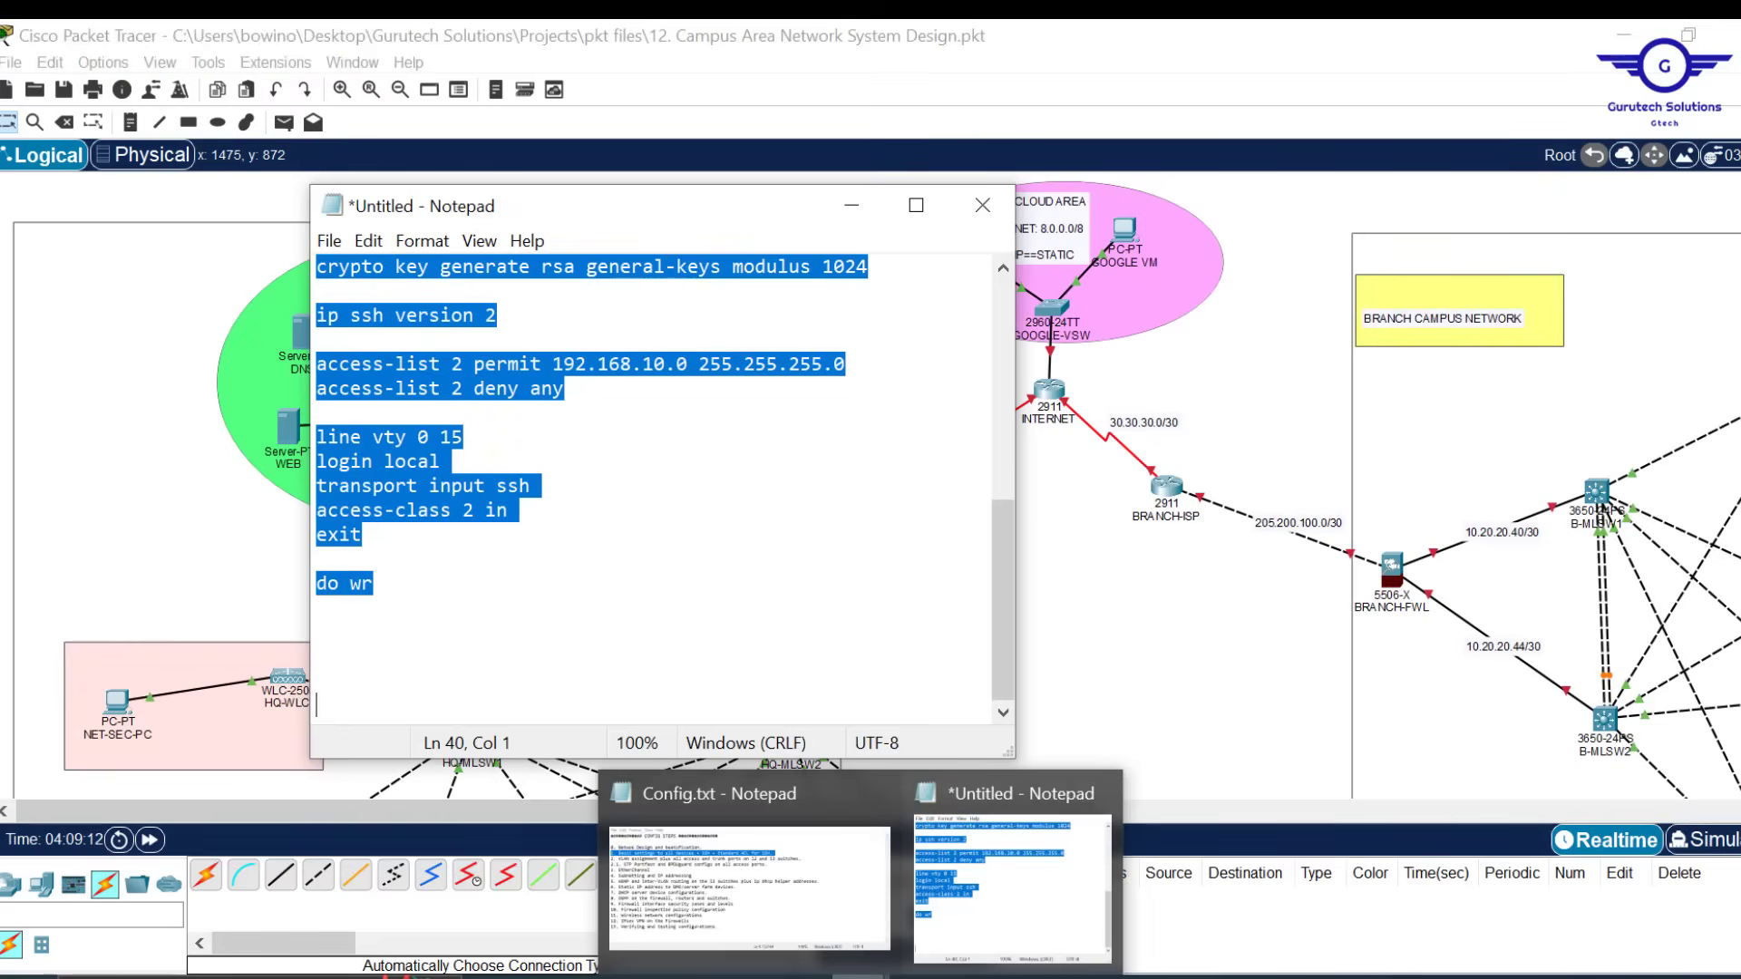
pyautogui.click(785, 918)
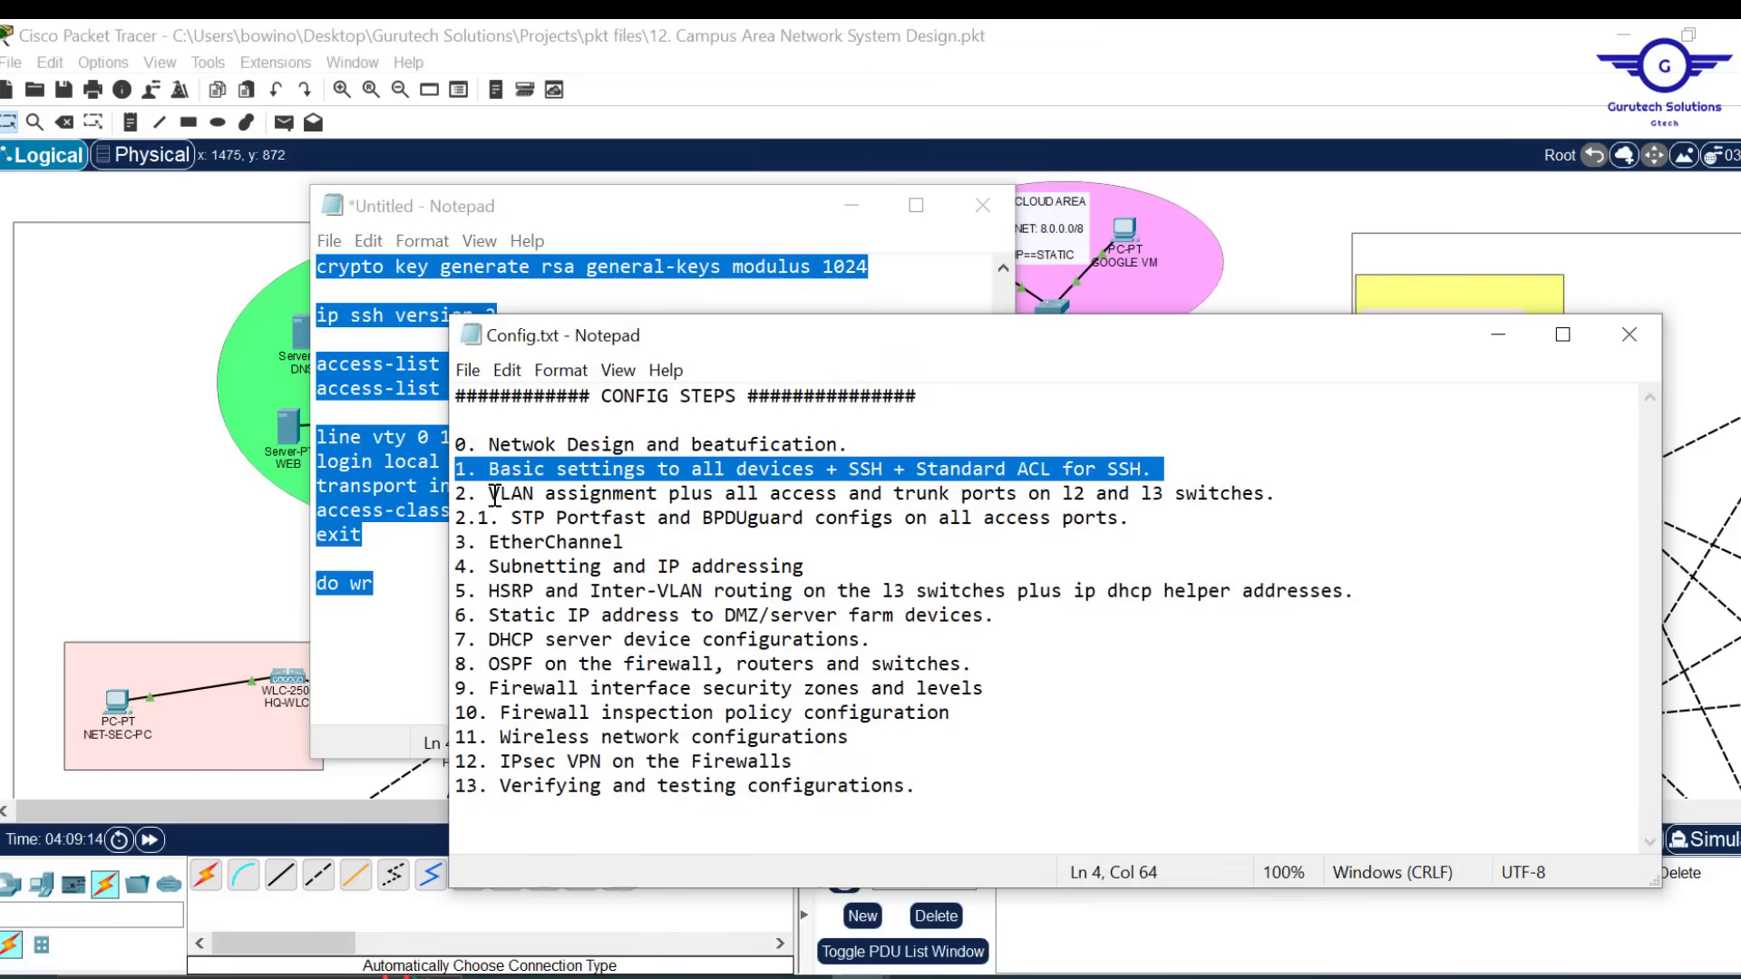
pyautogui.moveTo(489, 494); pyautogui.dragTo(1301, 484)
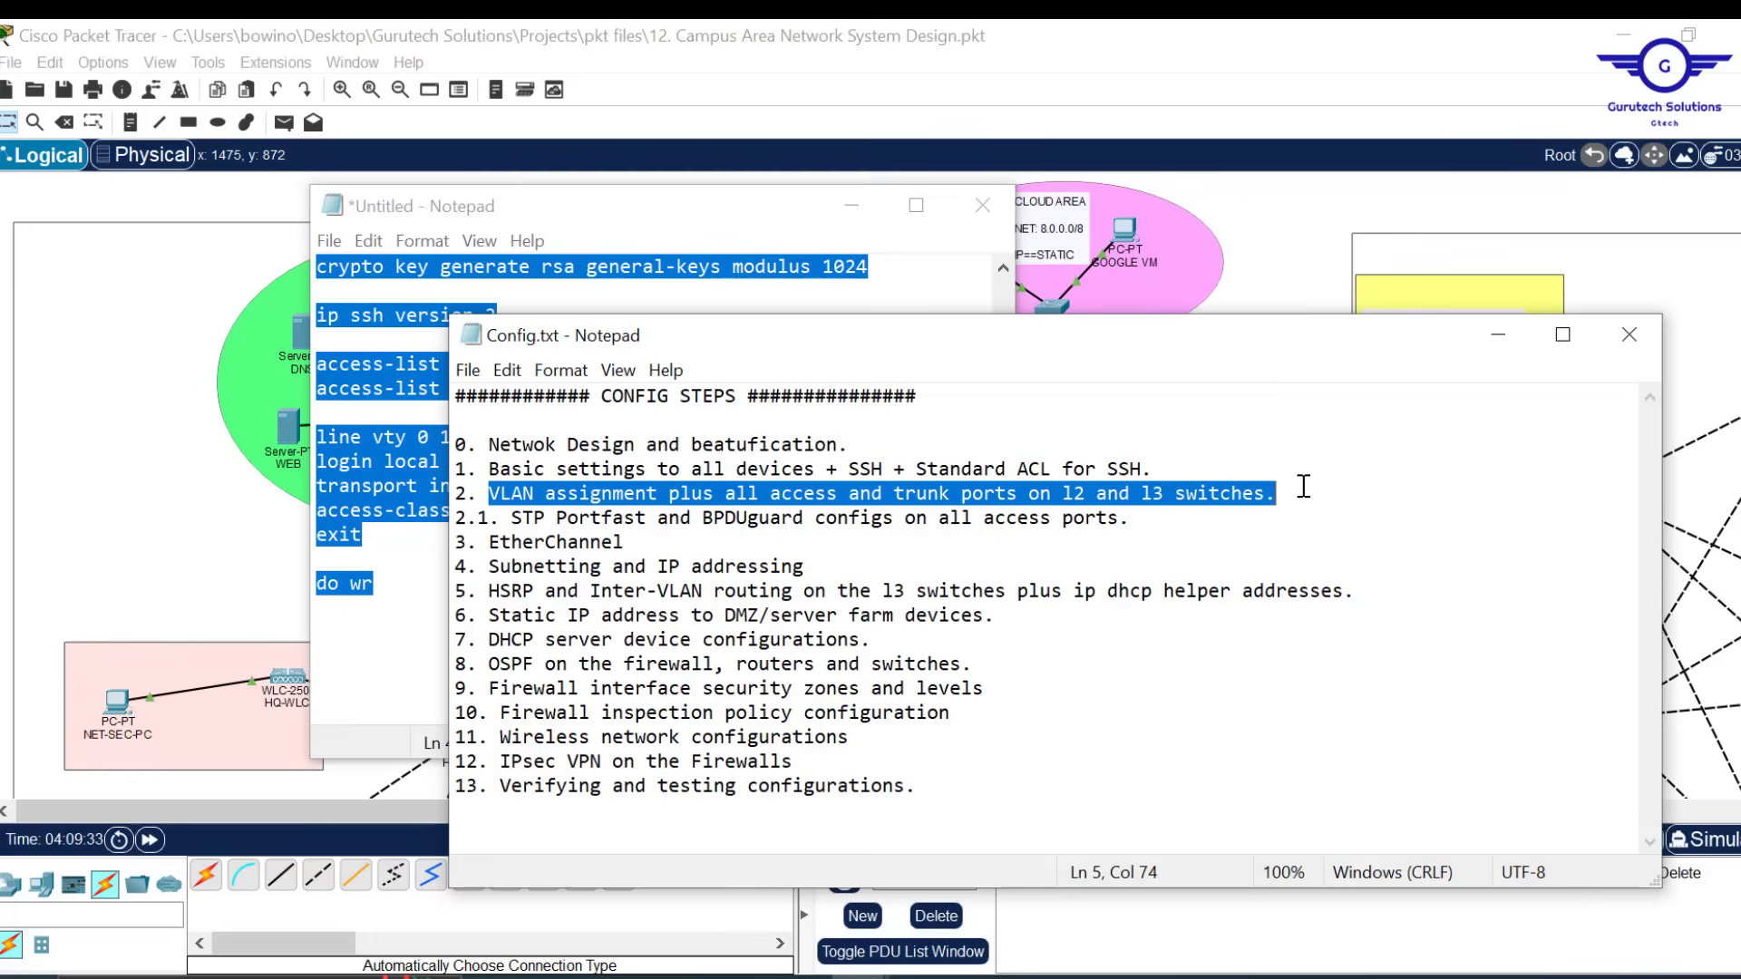
pyautogui.click(1505, 341)
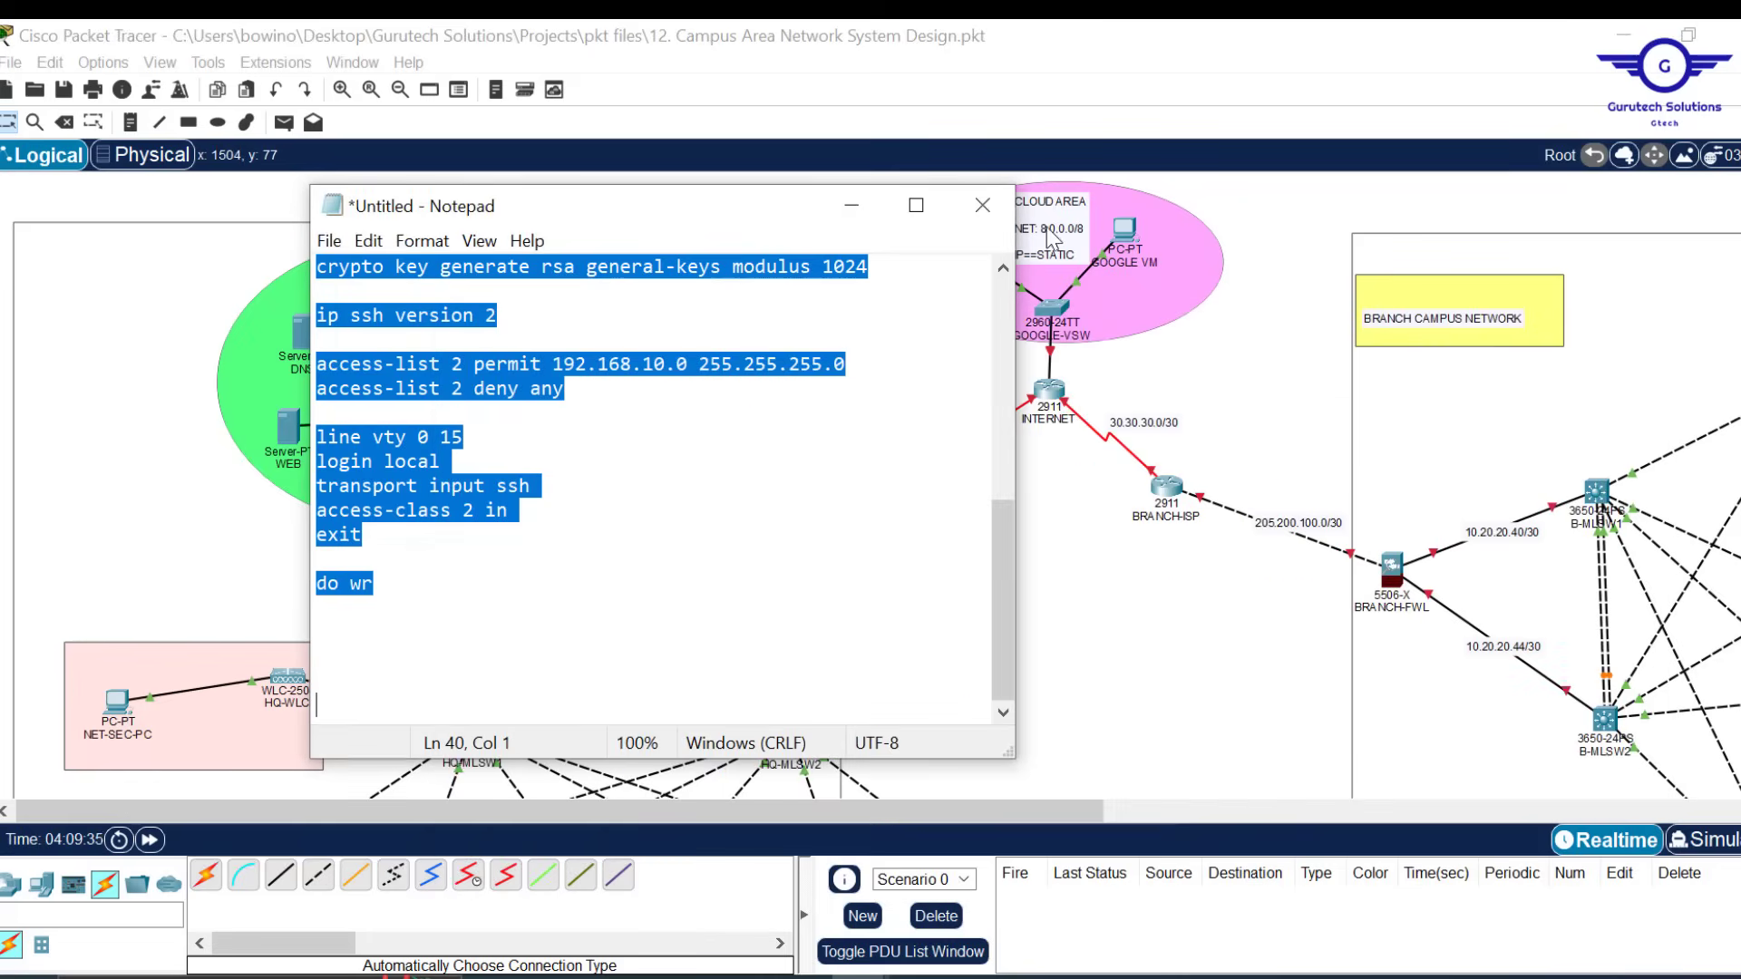
# Minimise the Notepad script and scroll the Logical workspace to show the HQ core switches
pyautogui.click(860, 215)
pyautogui.scroll(-5, 1133, 564)
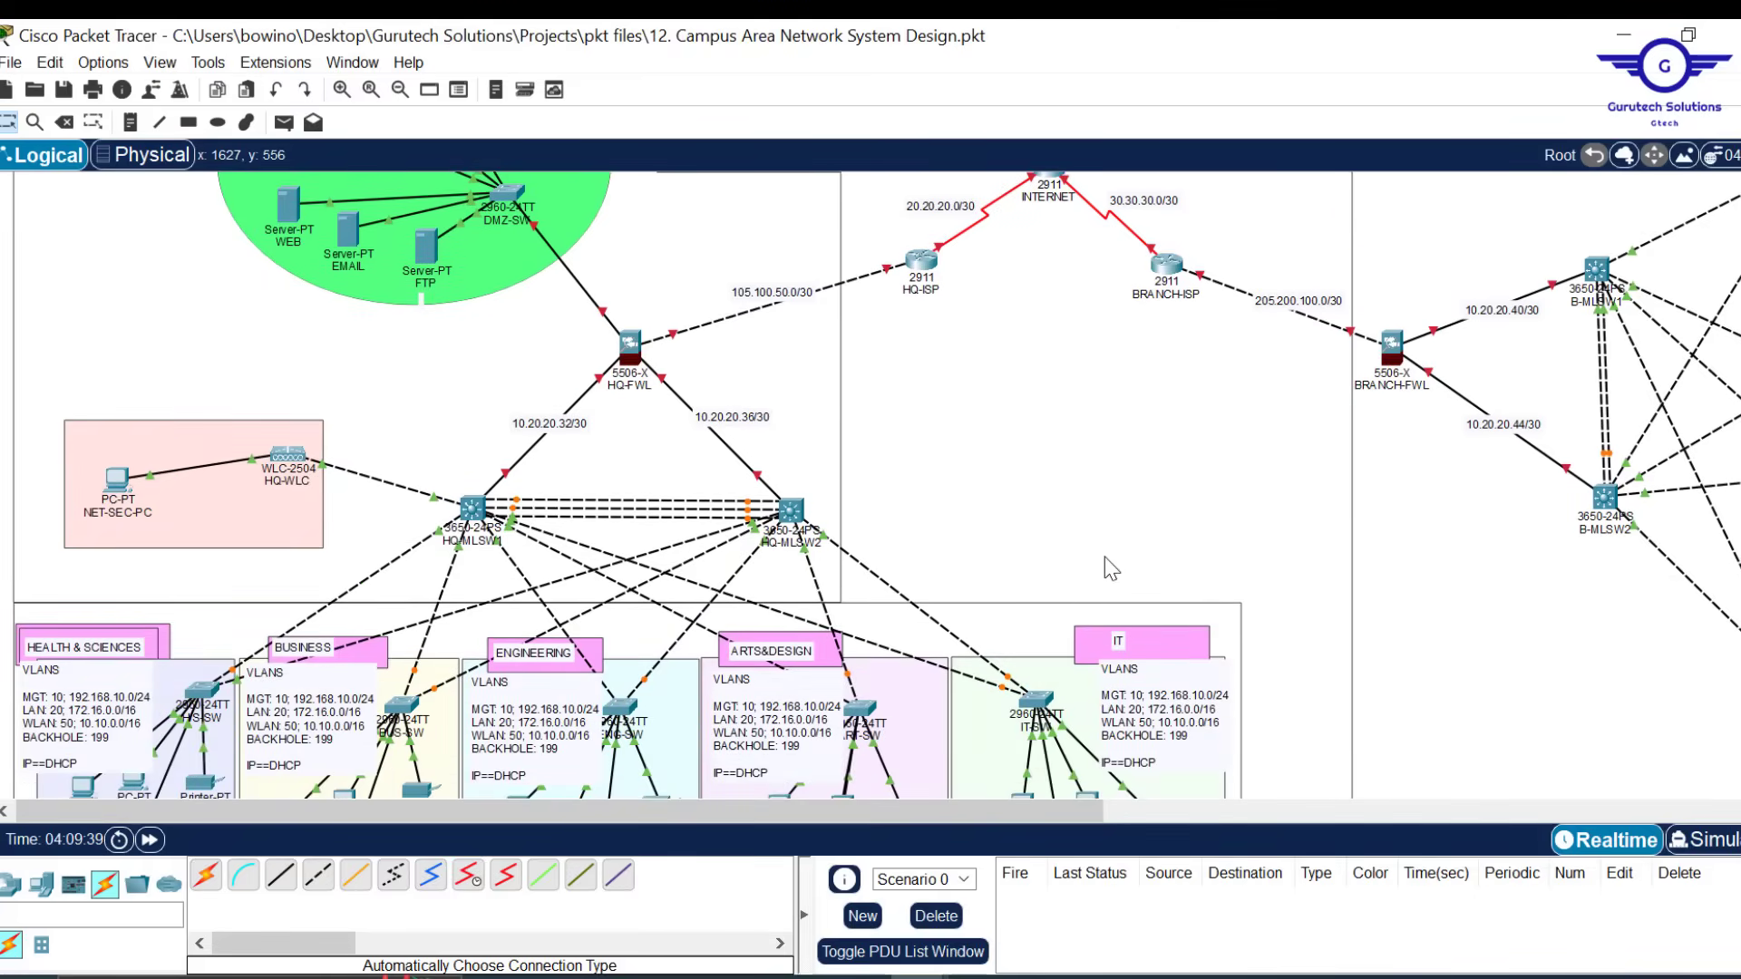
pyautogui.scroll(-1, 1050, 426)
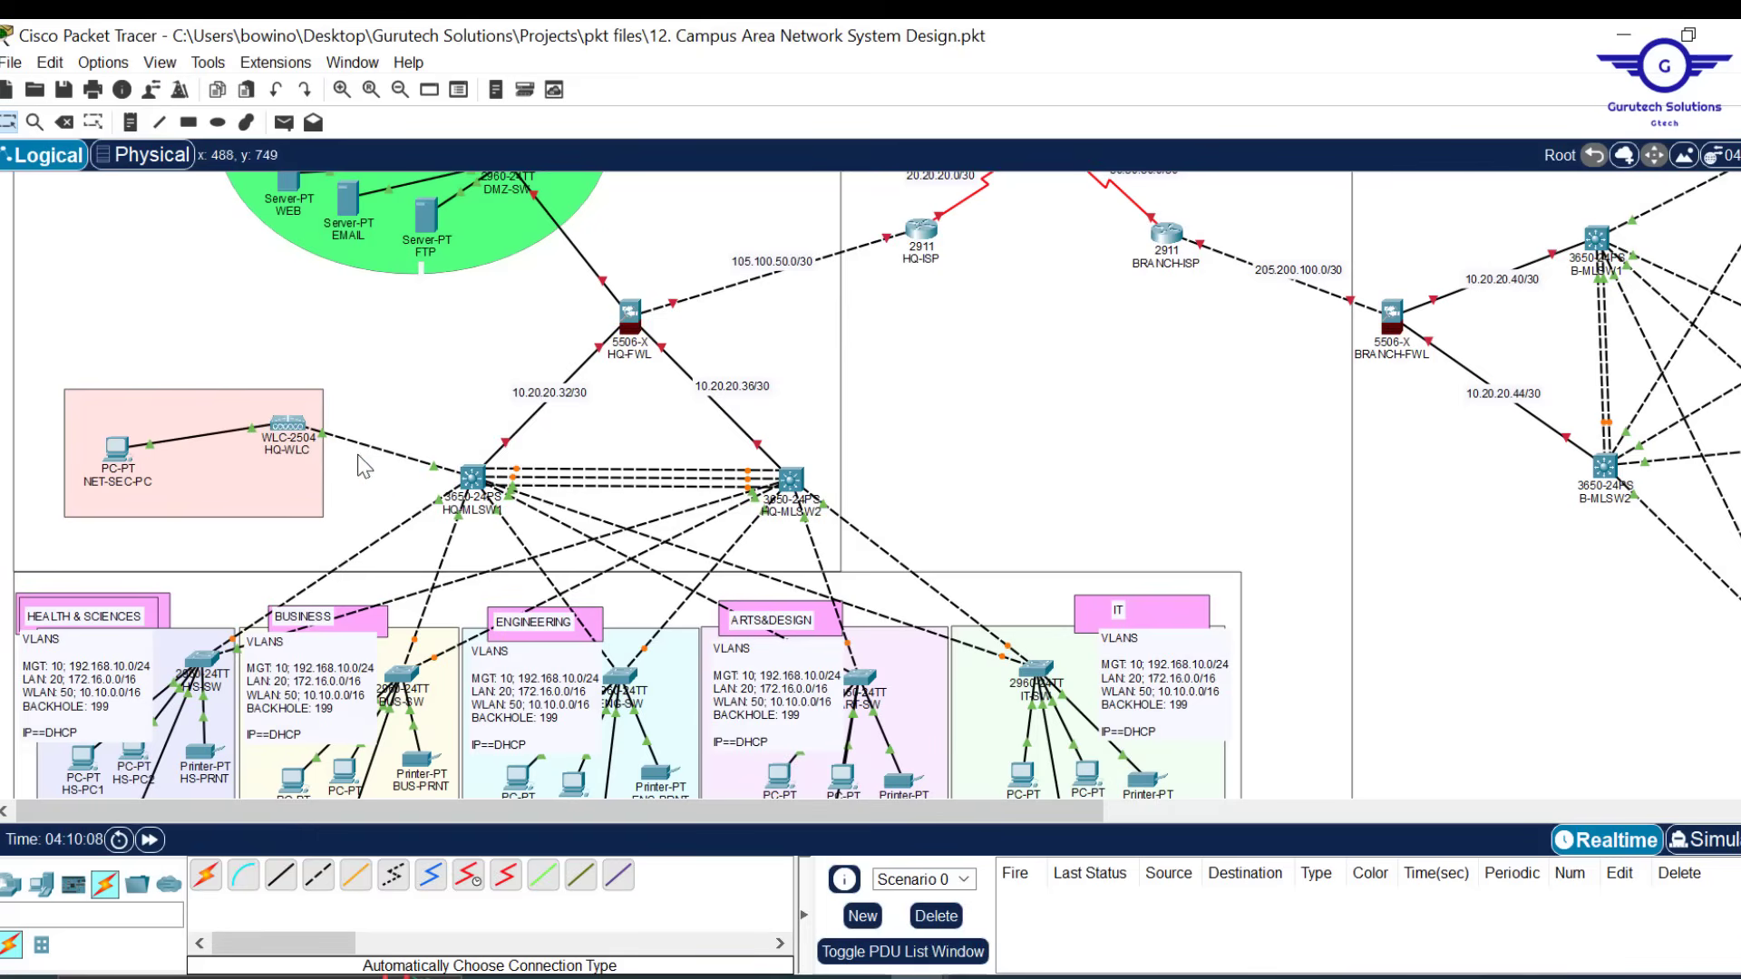
# Open HQ-MLSW1's CLI and reposition and narrow its console window
pyautogui.click(472, 491)
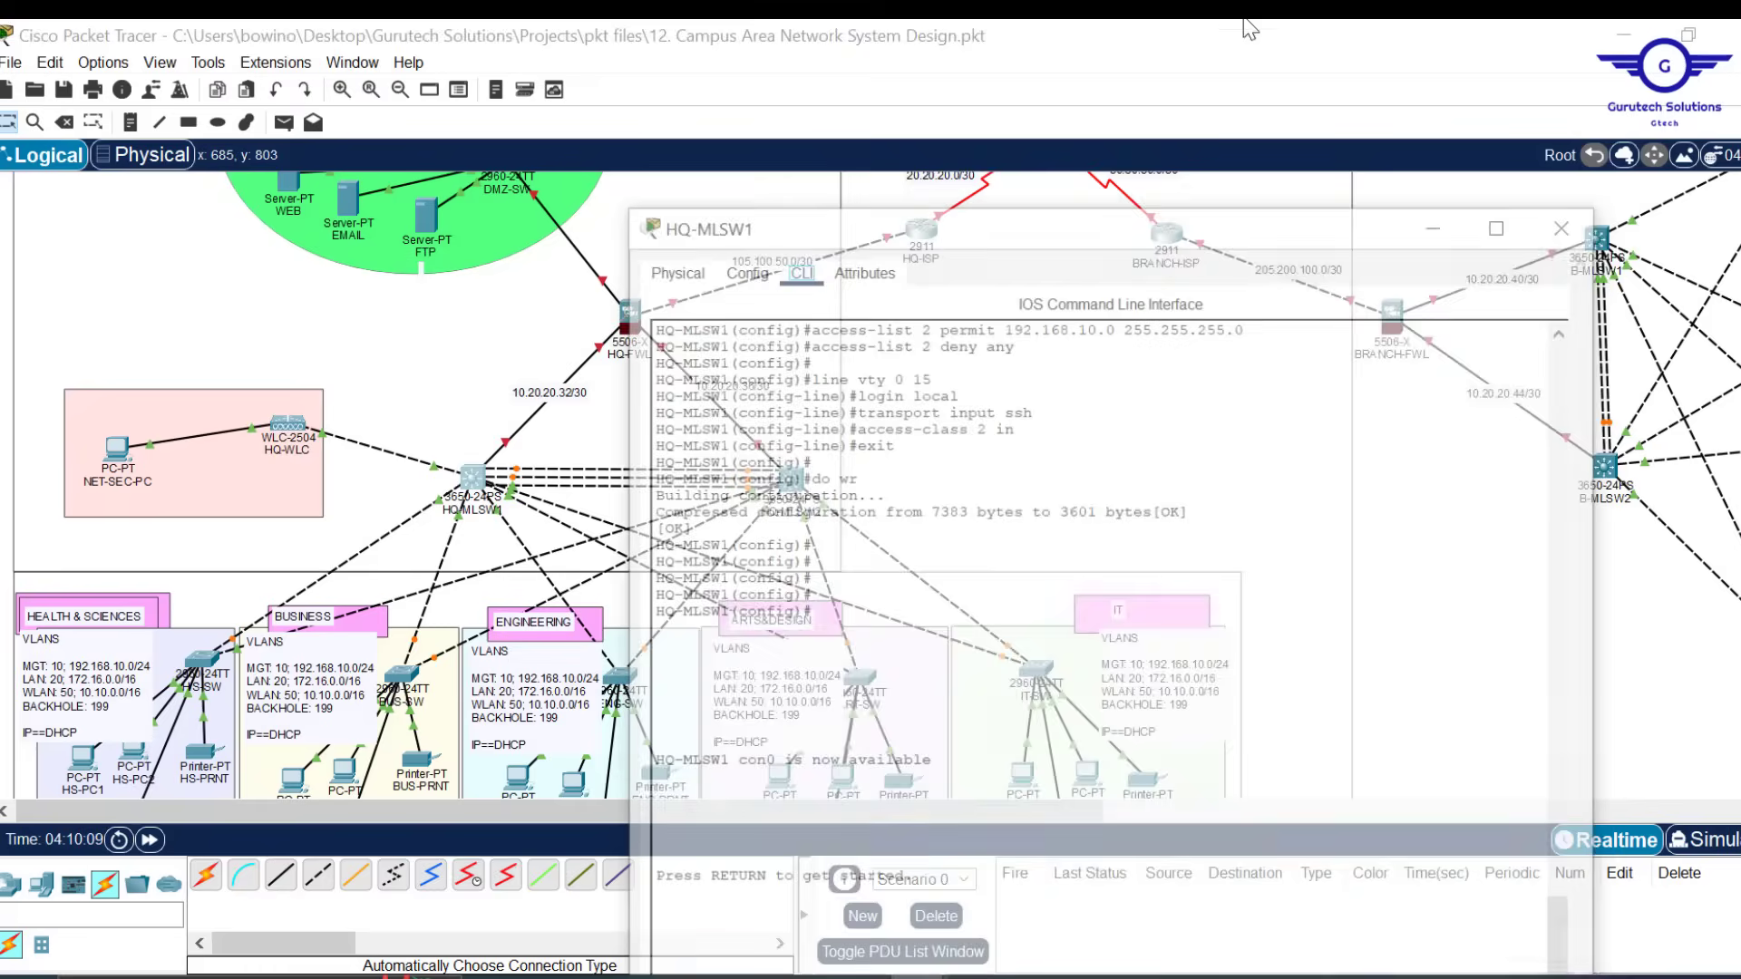
pyautogui.moveTo(1385, 56); pyautogui.dragTo(1385, 230)
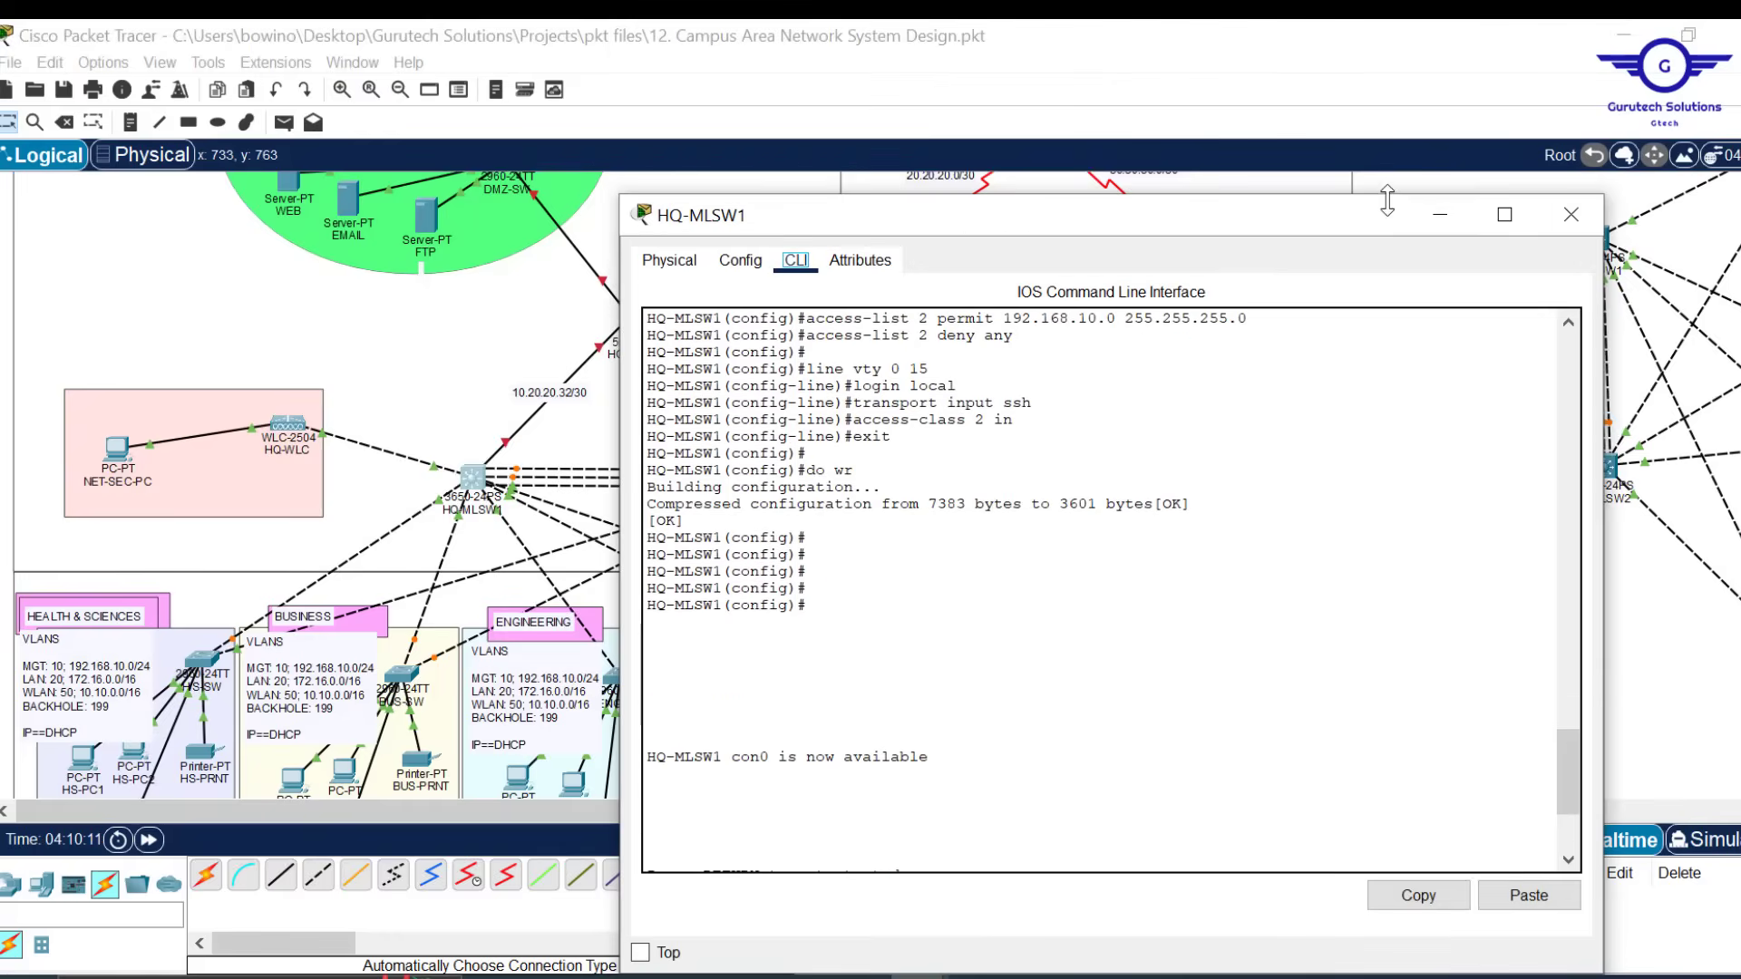
pyautogui.moveTo(1603, 345); pyautogui.dragTo(1326, 346)
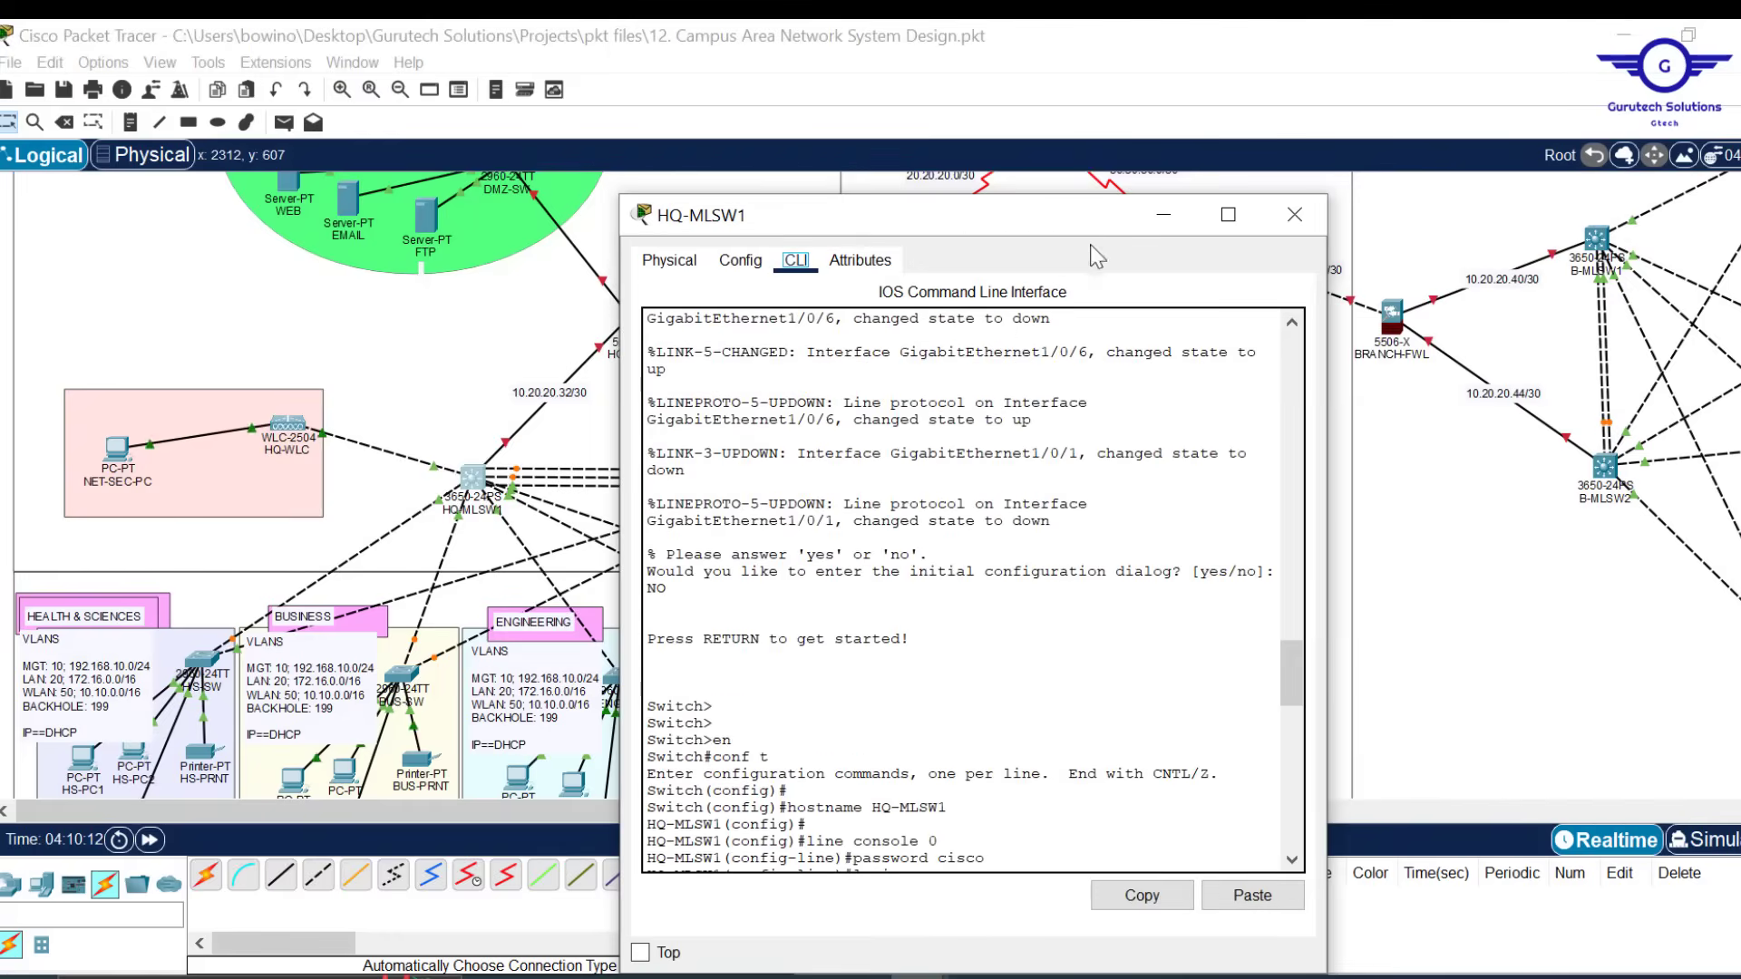
pyautogui.moveTo(1026, 221); pyautogui.dragTo(1137, 112)
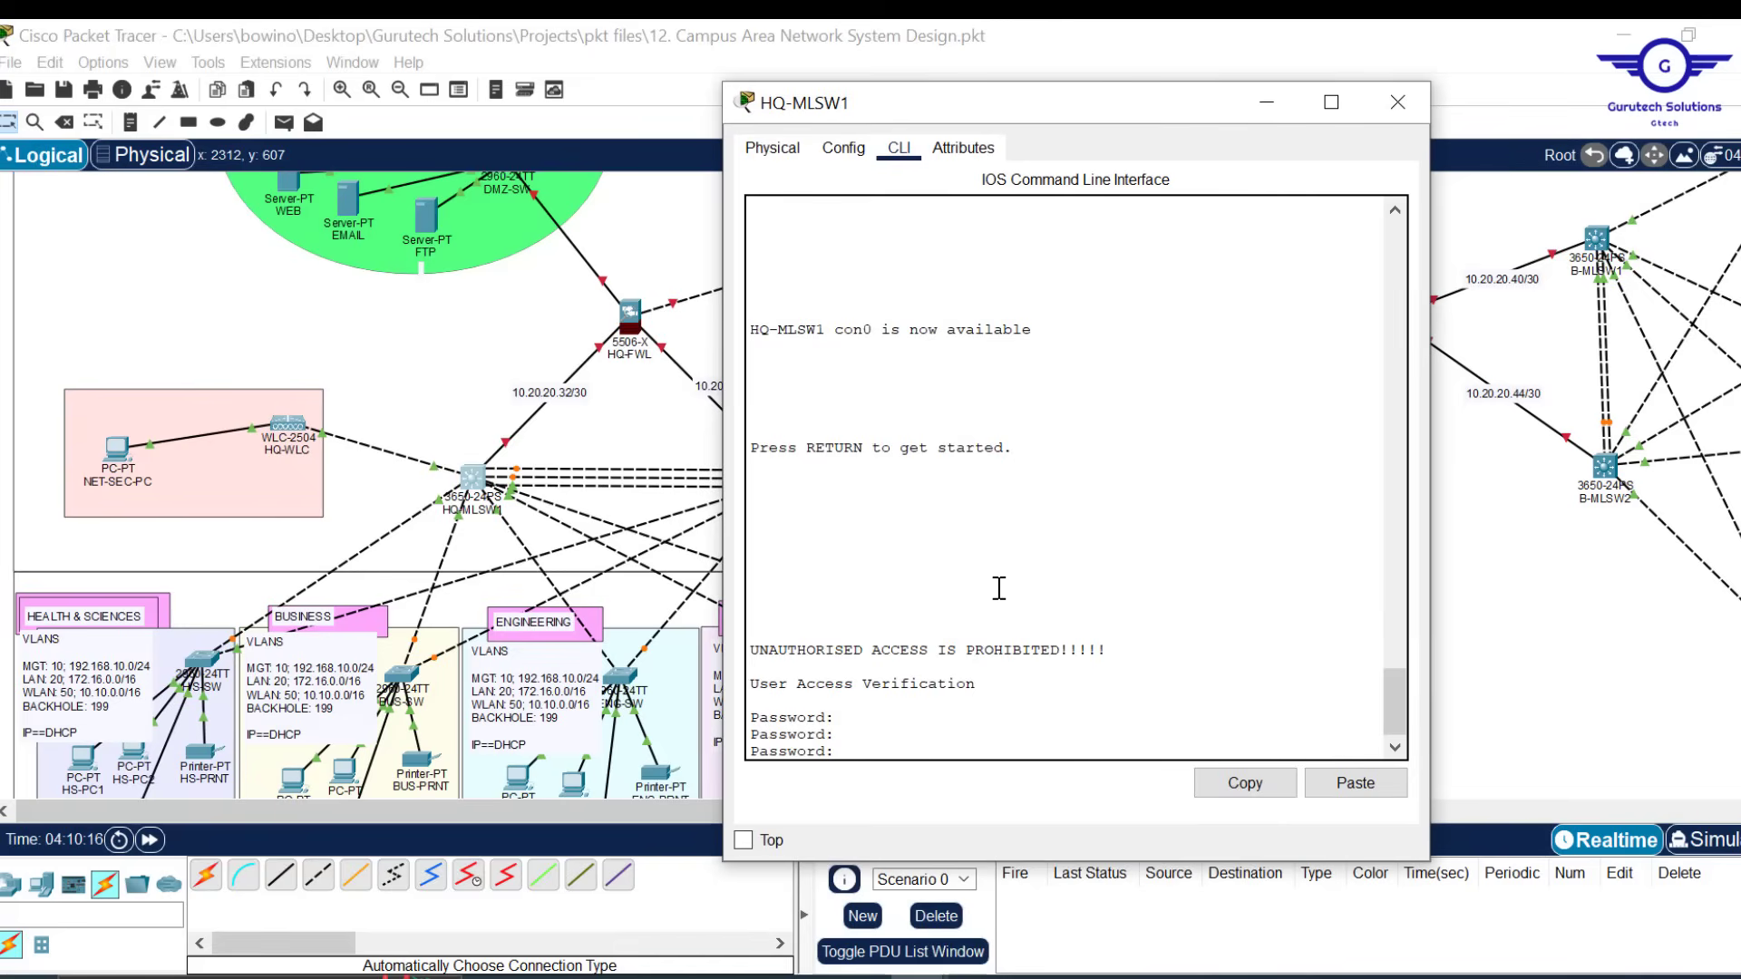
# Log in, enter privileged and global configuration mode, and create VLAN 10
pyautogui.press('Return')
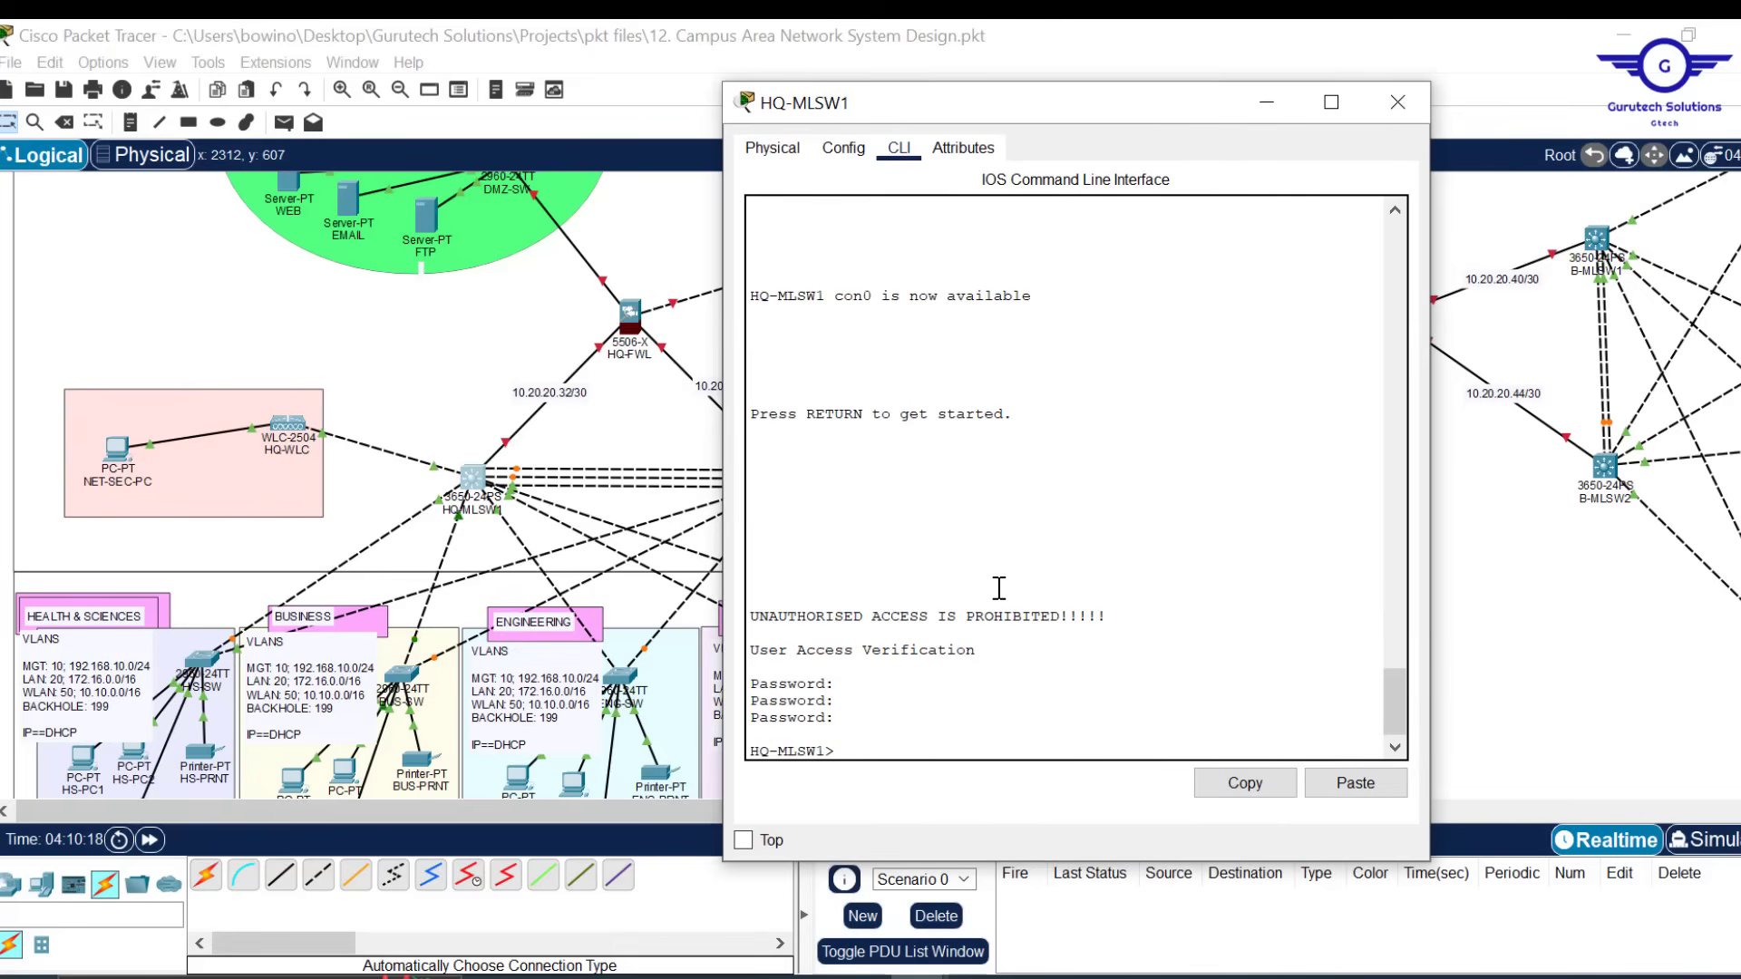
pyautogui.press('Return')
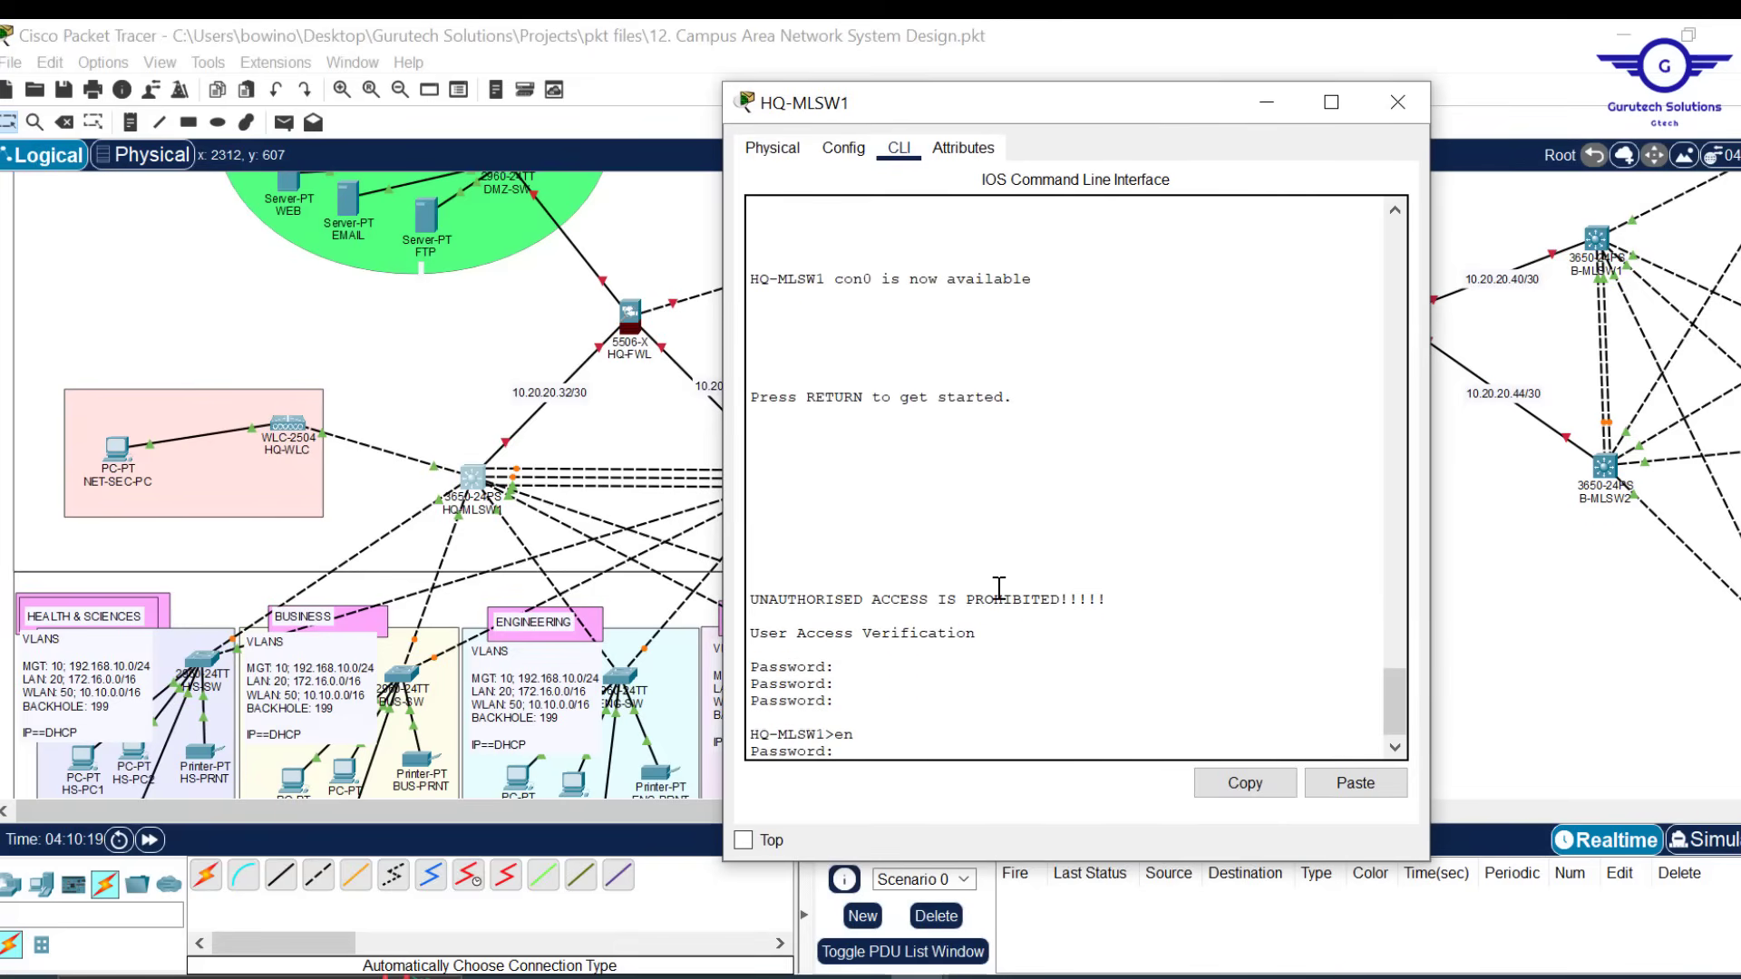
pyautogui.press('Return')
pyautogui.press('Return')
pyautogui.press('Return')
pyautogui.press('Return')
pyautogui.press('Return')
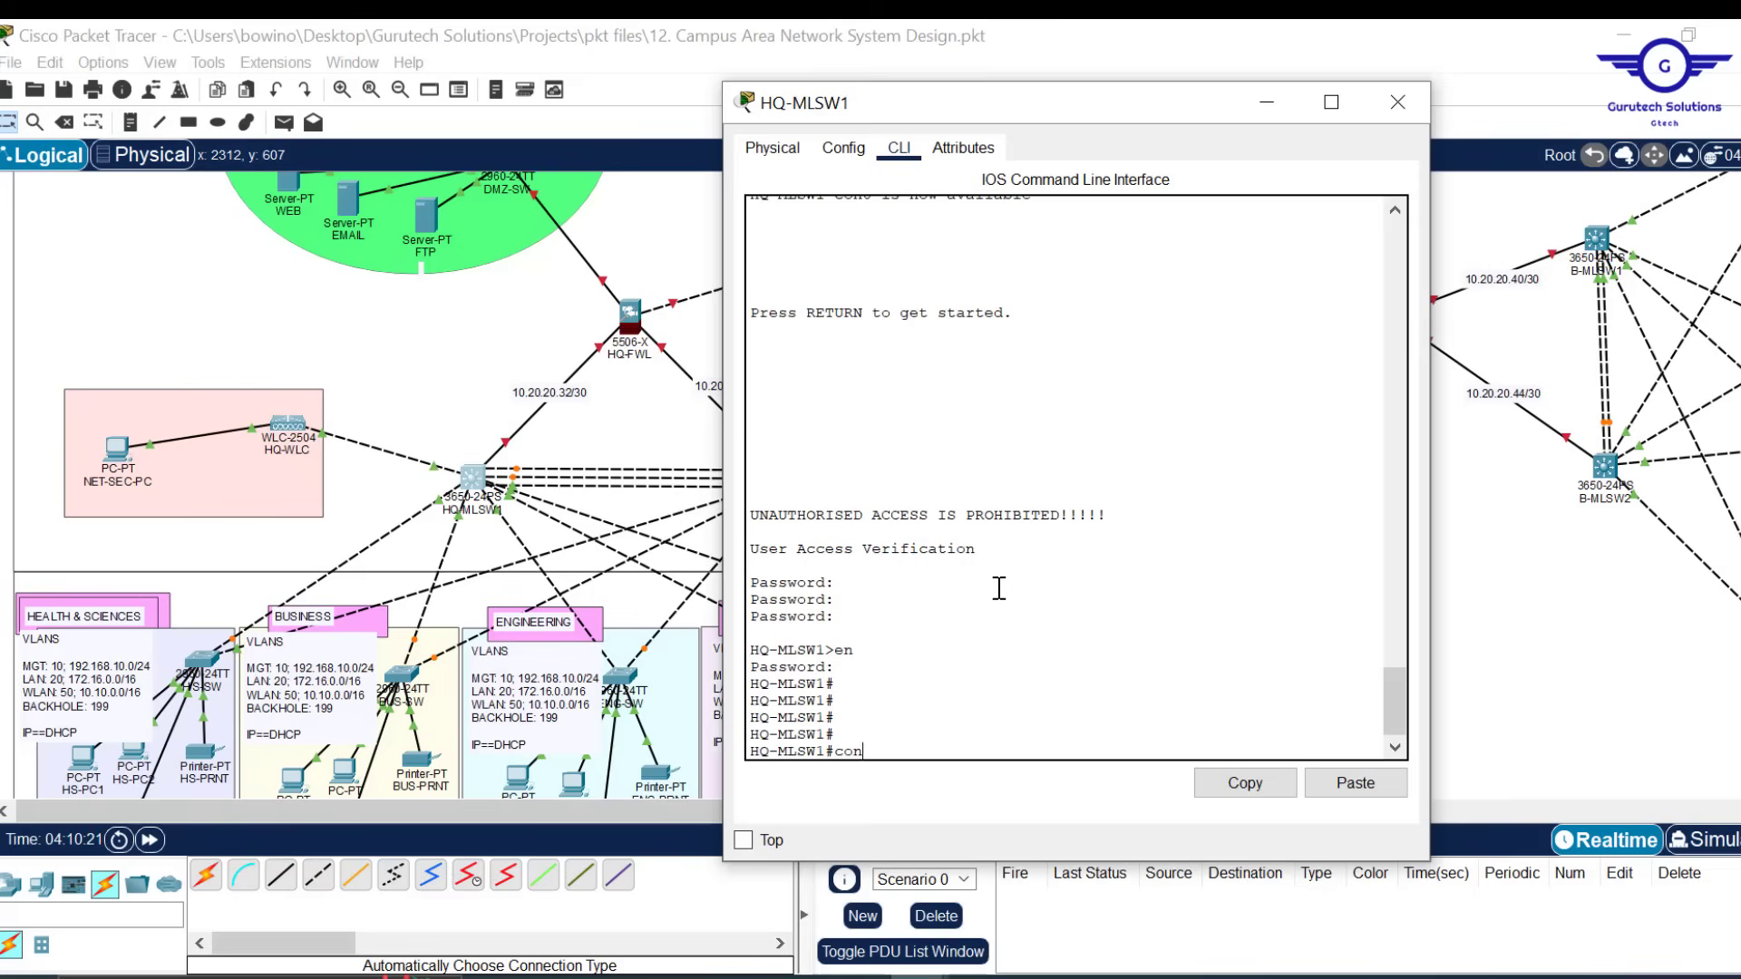
pyautogui.press('Return')
pyautogui.press('Return')
pyautogui.press('Return')
pyautogui.press('Return')
pyautogui.press('Return')
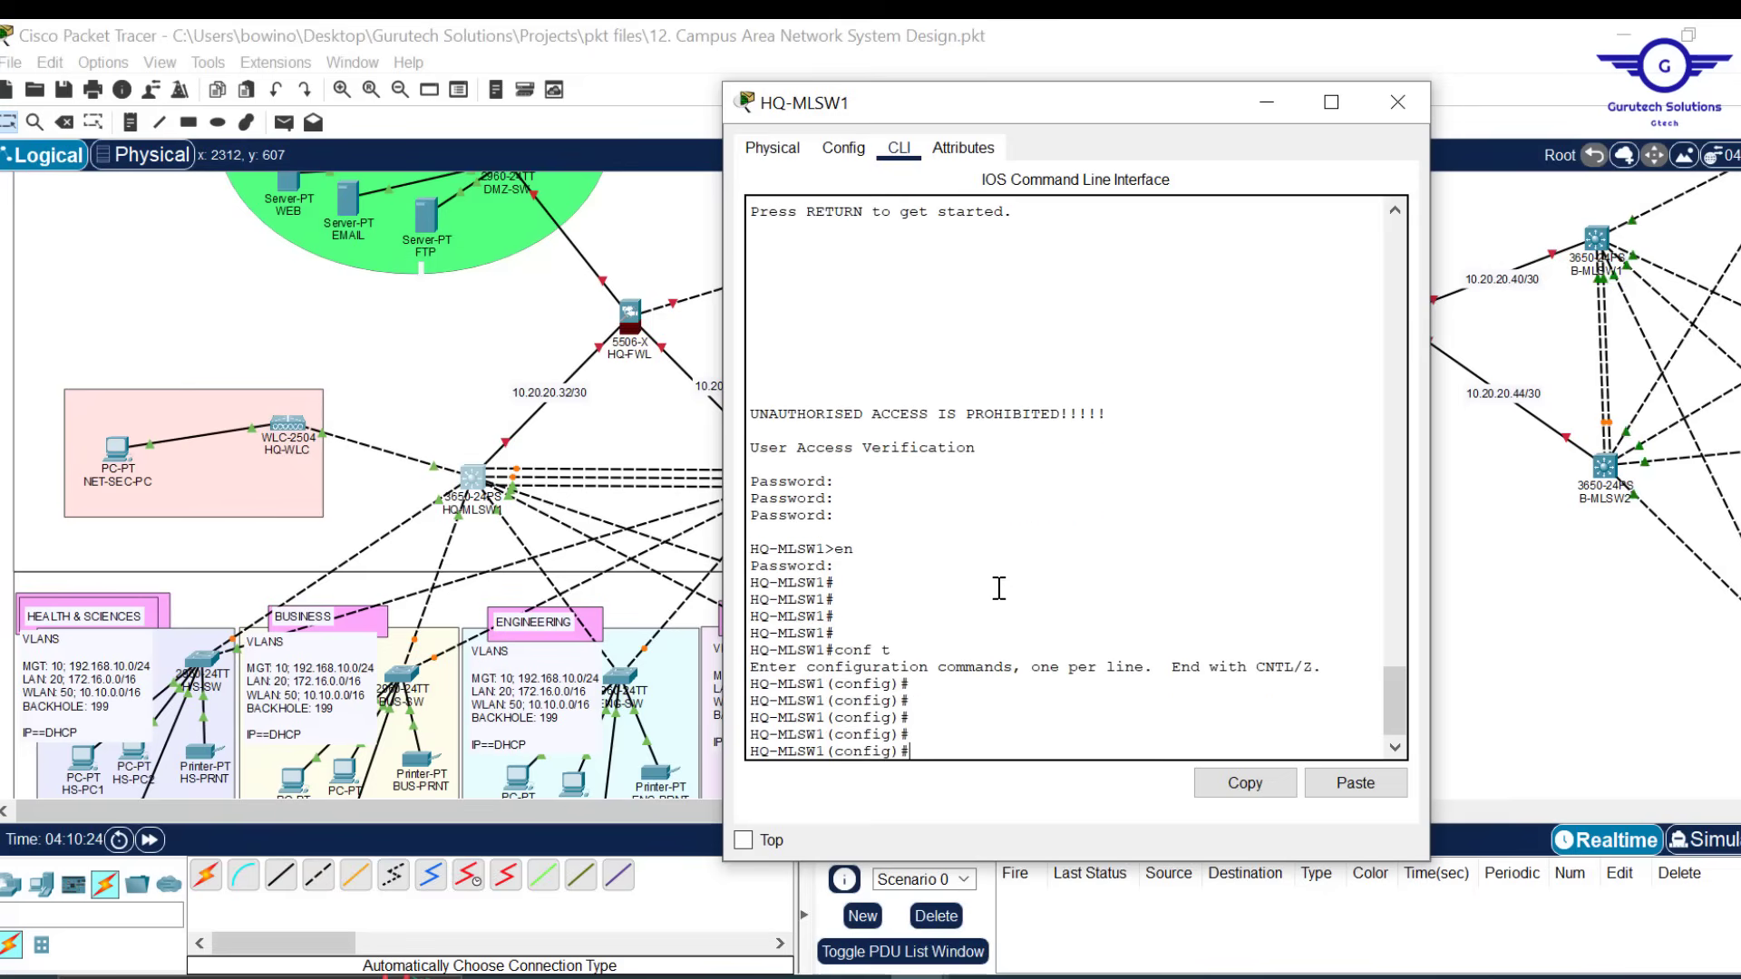
pyautogui.write('vlan 10')
pyautogui.press('Return')
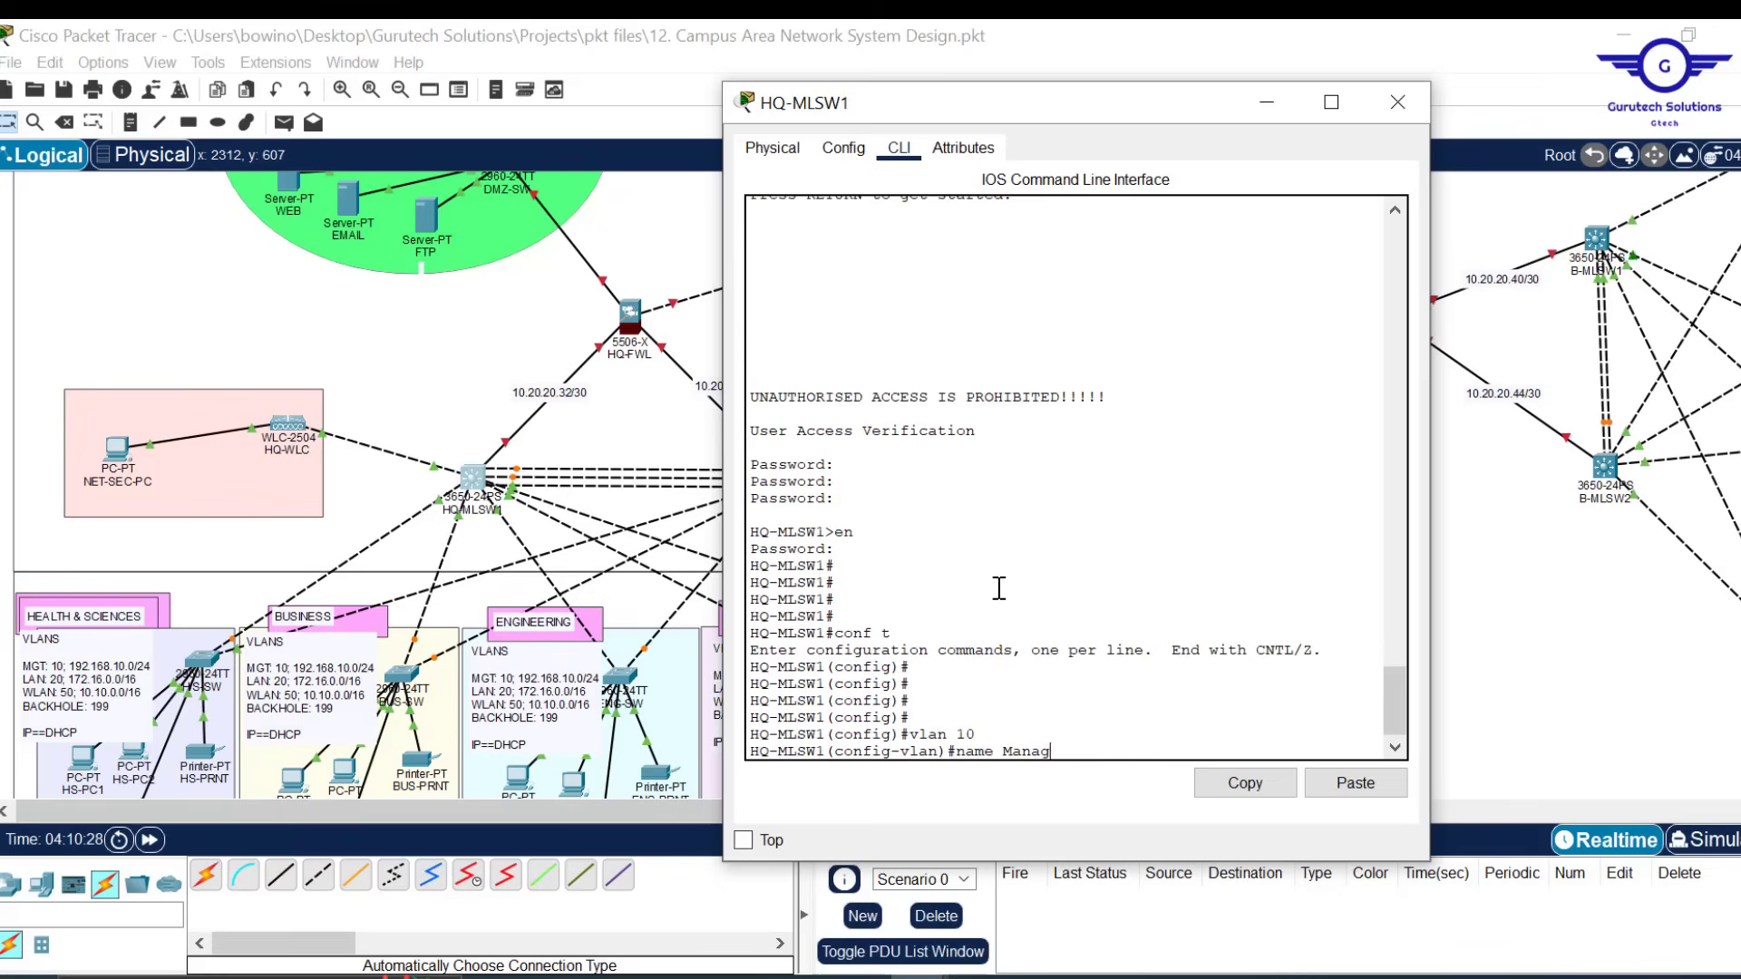
# Name VLAN 10 'Management' and create VLAN 20 named 'LAN'
pyautogui.write('name Management')
pyautogui.press('Return')
pyautogui.press('Return')
pyautogui.press('Return')
pyautogui.press('Return')
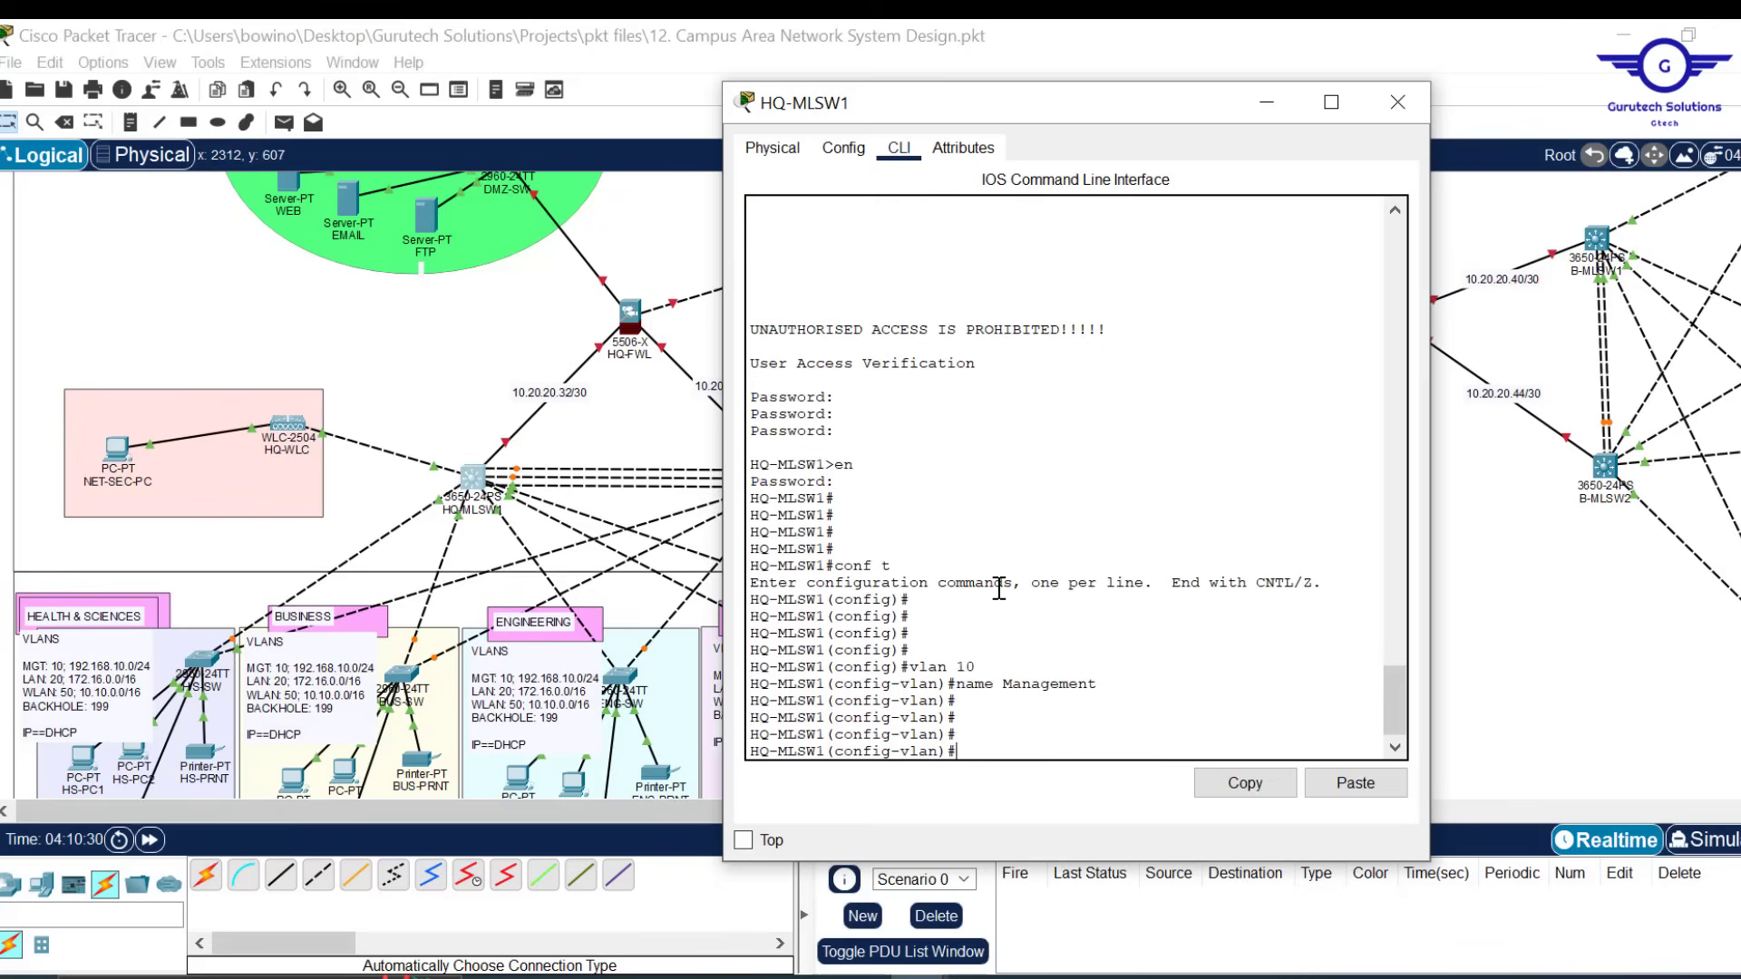
pyautogui.press('Up')
pyautogui.press('Up')
pyautogui.write('2')
pyautogui.press('Return')
pyautogui.press('Up')
pyautogui.press('Up')
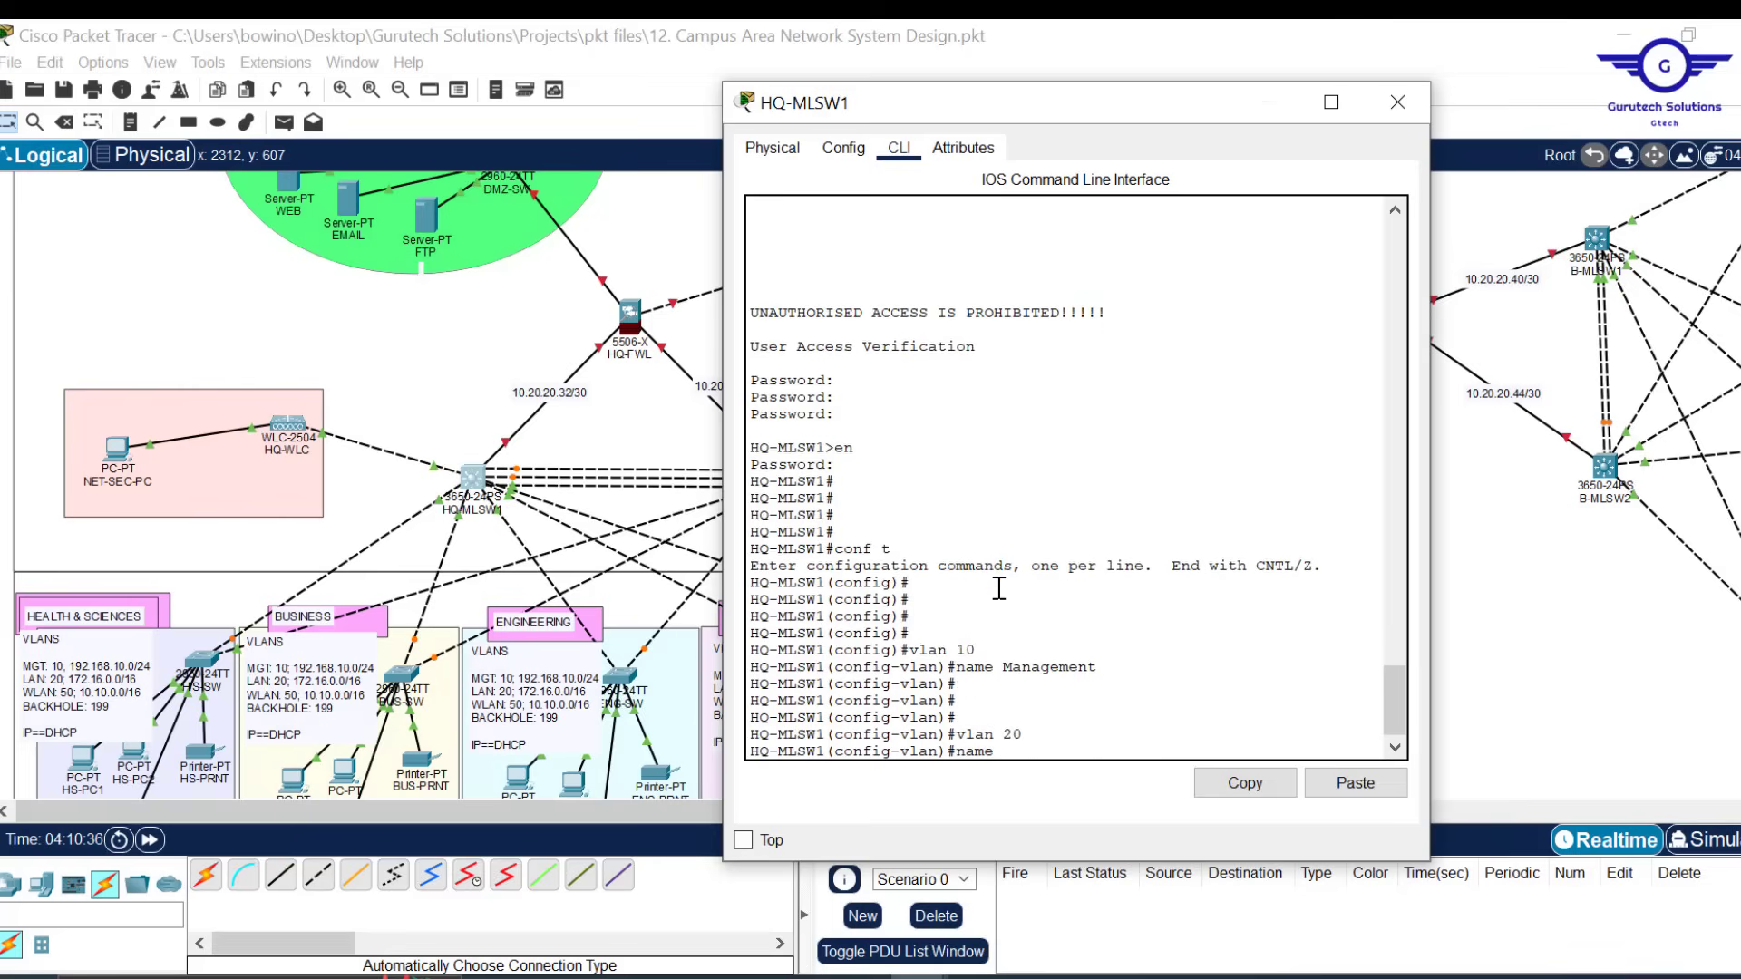
pyautogui.write('LAN')
pyautogui.press('Return')
pyautogui.press('Return')
pyautogui.press('Return')
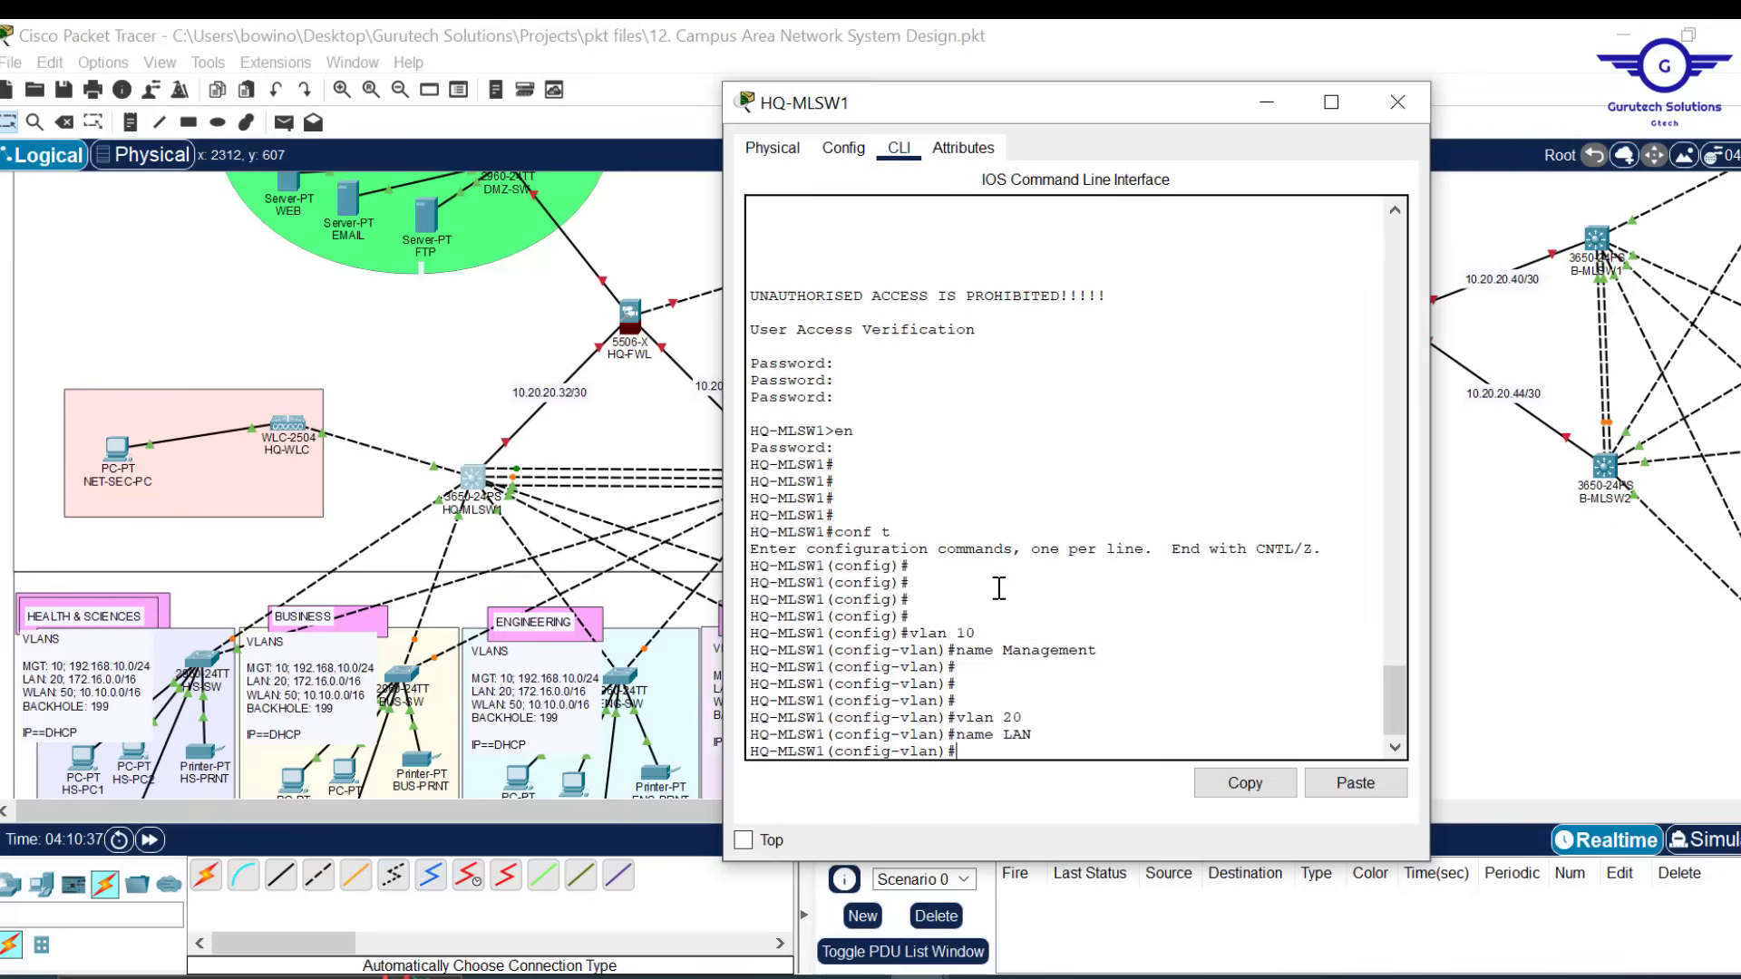
# Create VLAN 50 named 'WLAN', exit VLAN configuration, and return to the topology
pyautogui.press('Up')
pyautogui.press('Up')
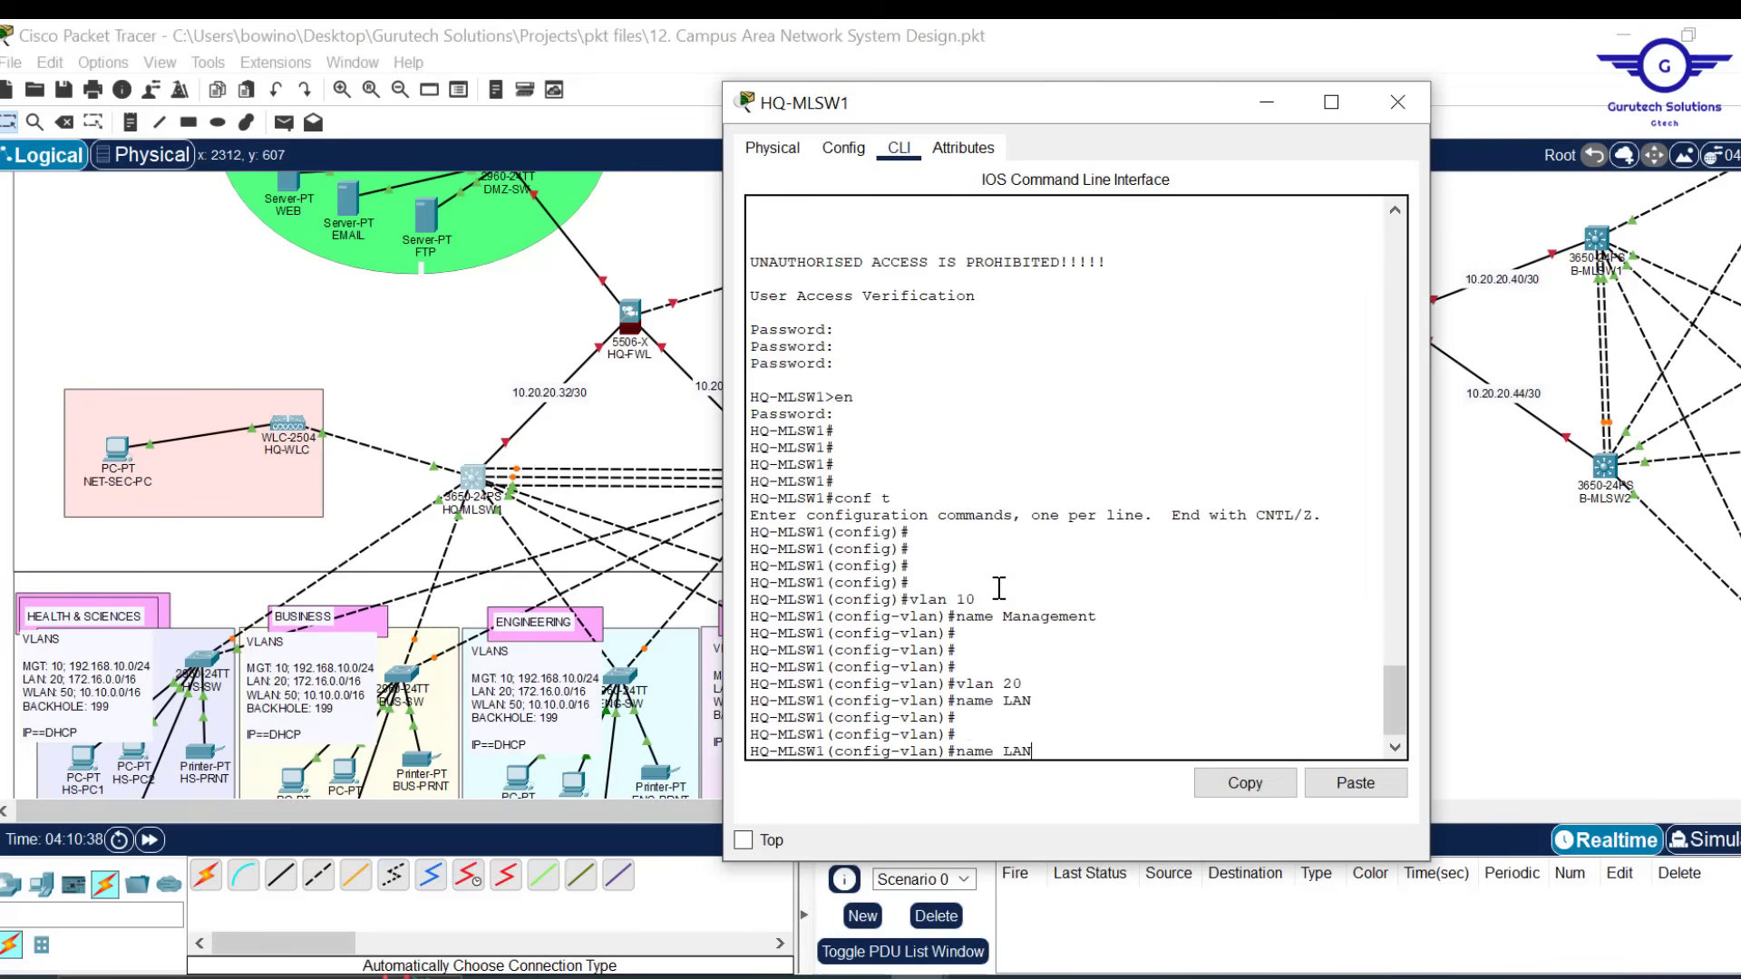
pyautogui.press('BackSpace')
pyautogui.press('Return')
pyautogui.press('Return')
pyautogui.press('Up')
pyautogui.press('Up')
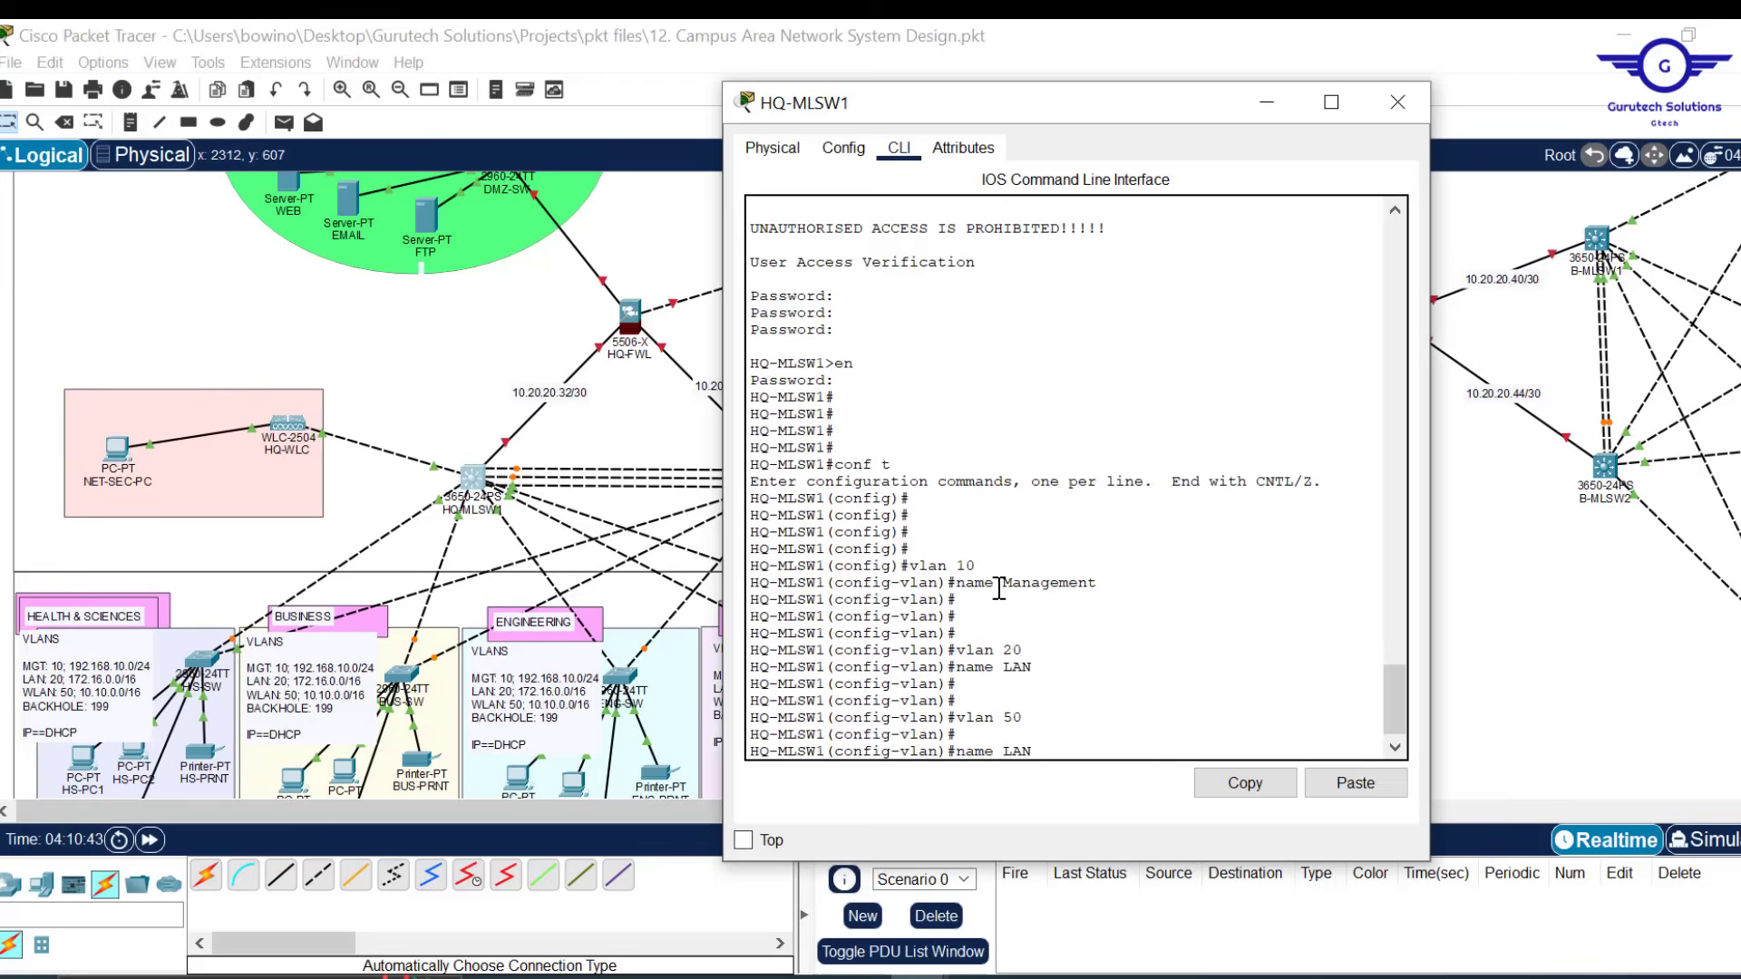
pyautogui.write('W')
pyautogui.press('Return')
pyautogui.write('EX')
pyautogui.press('Return')
pyautogui.press('Return')
pyautogui.press('Return')
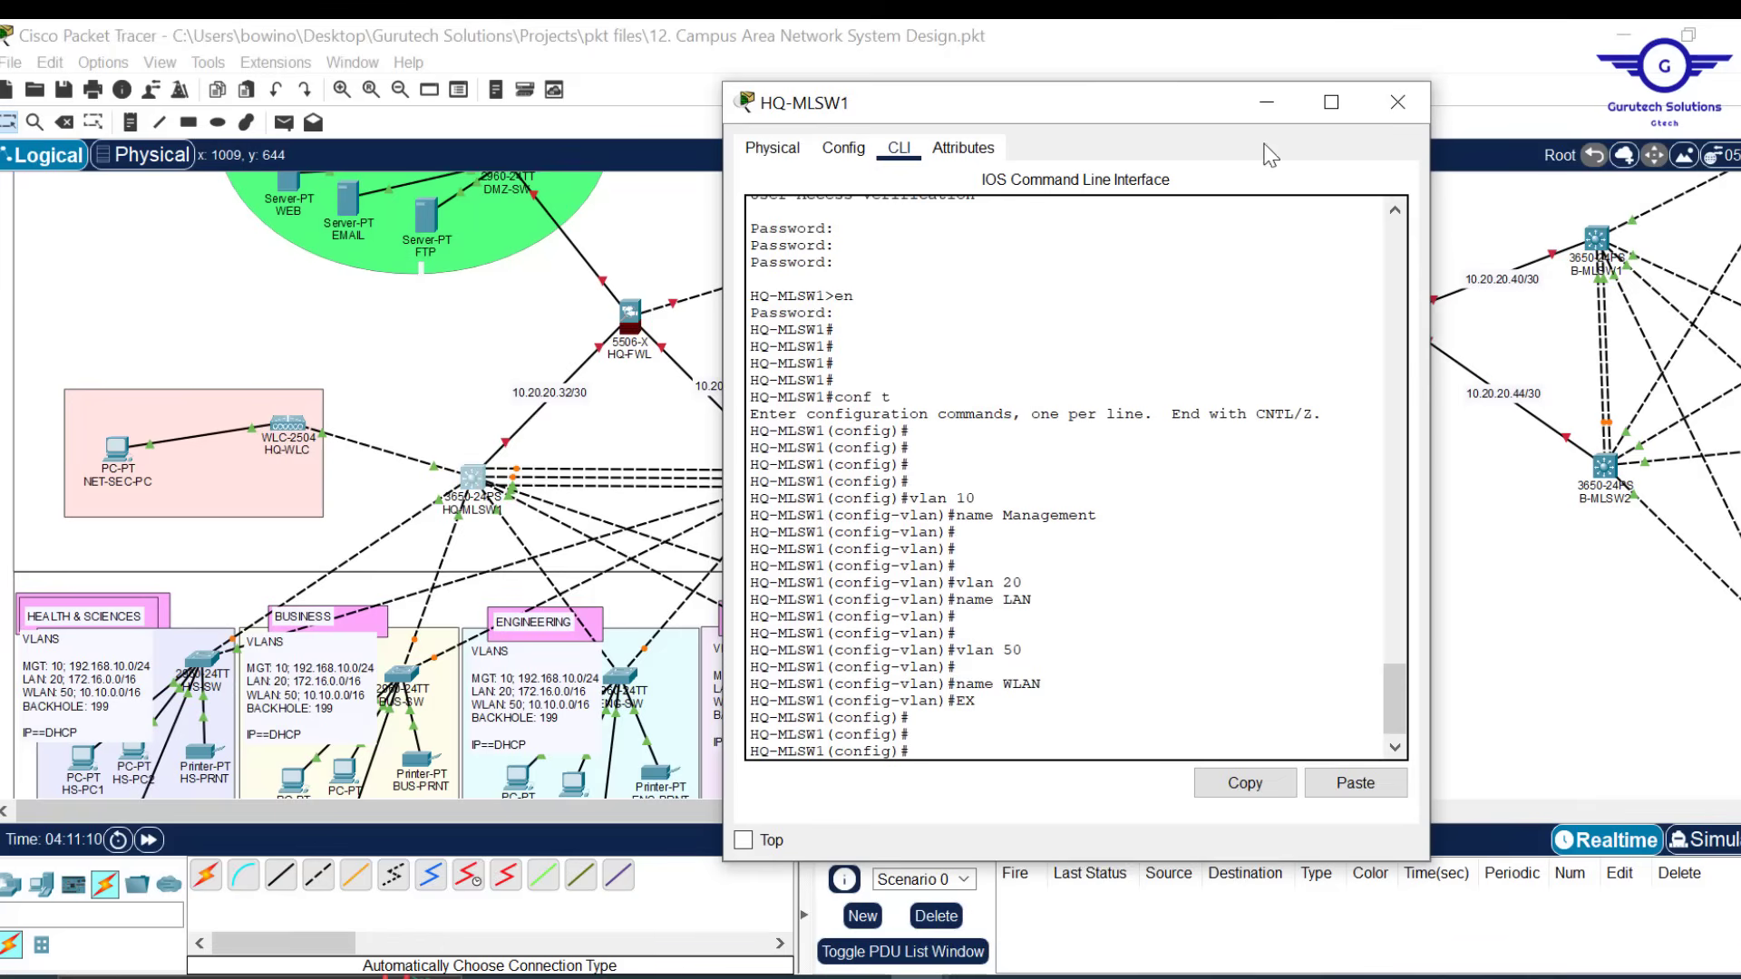
pyautogui.click(1266, 103)
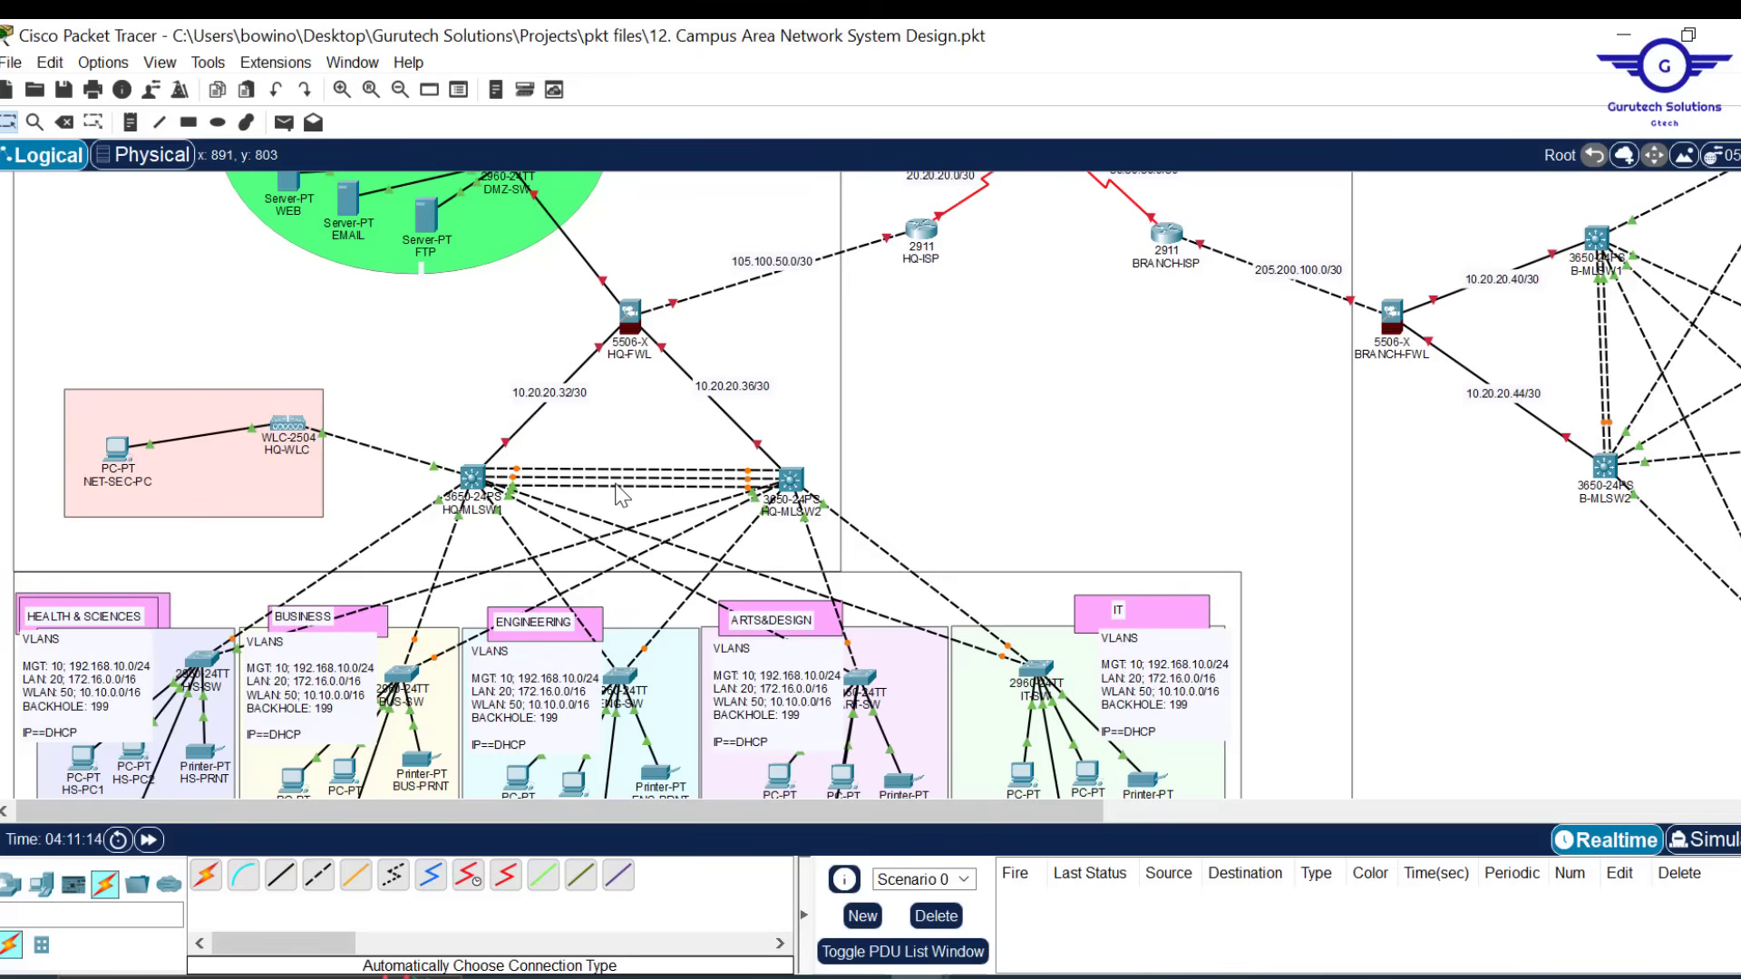
pyautogui.moveTo(617, 488)
# Draw an ellipse between HQ-MLSW1 and HQ-MLSW2 and fill it cyan (#55ffff)
pyautogui.click(218, 121)
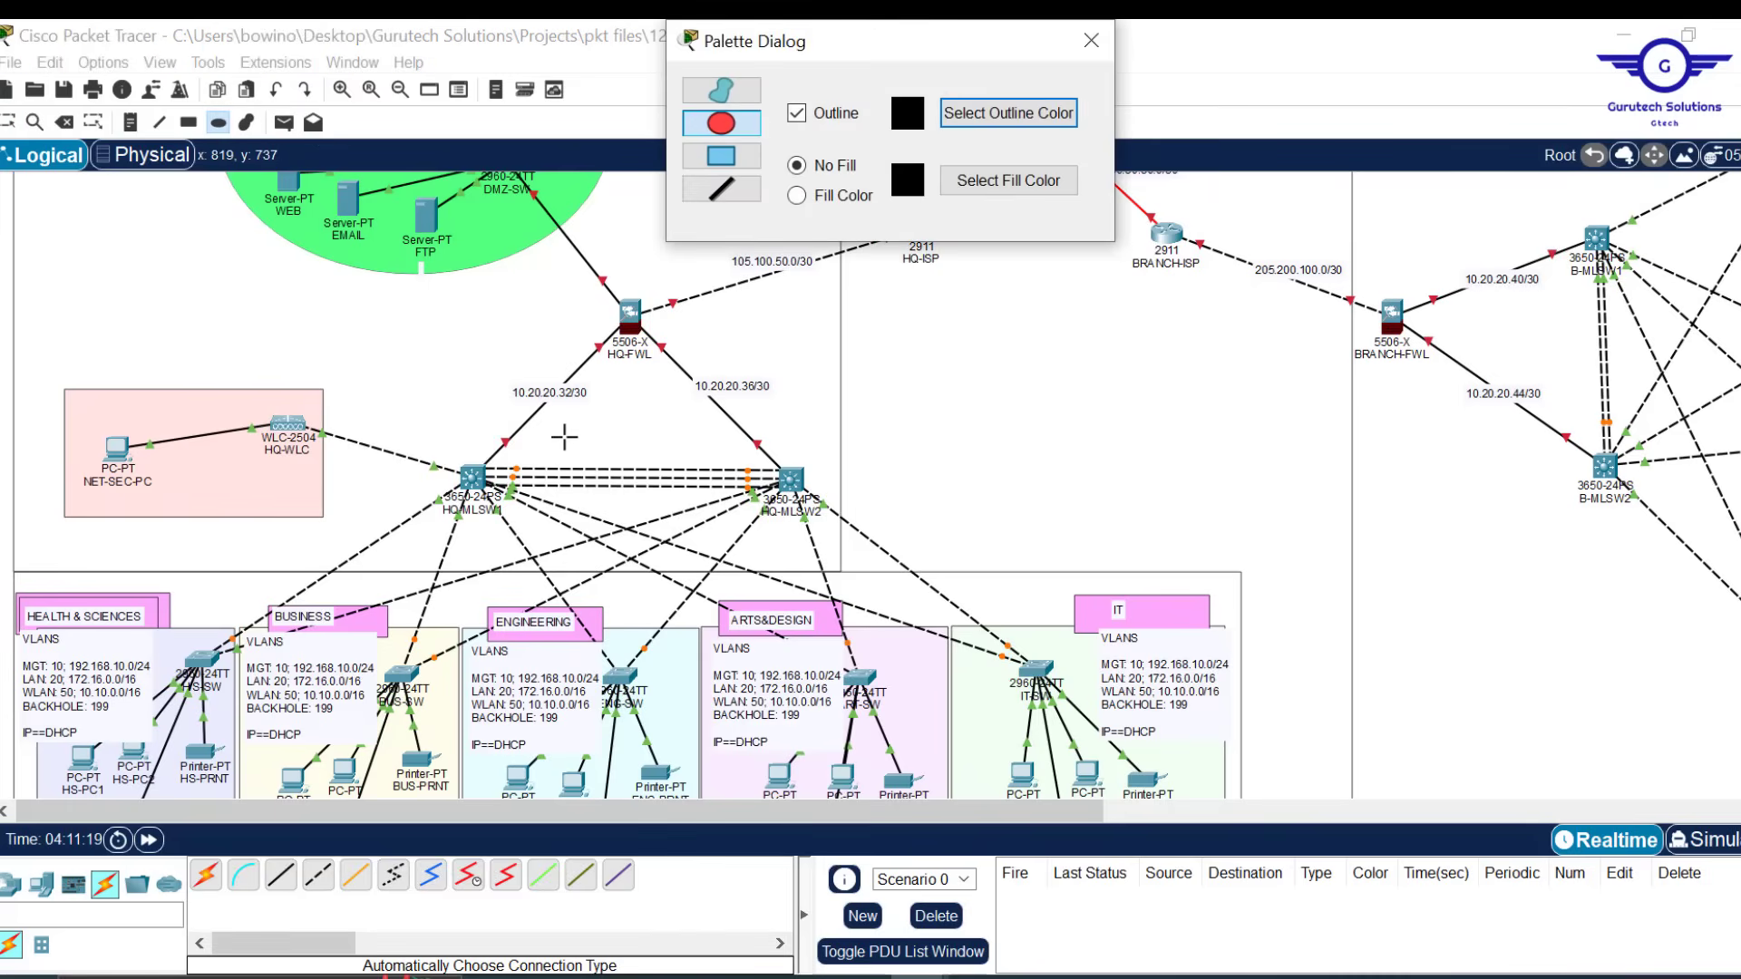
pyautogui.moveTo(569, 443); pyautogui.dragTo(691, 513)
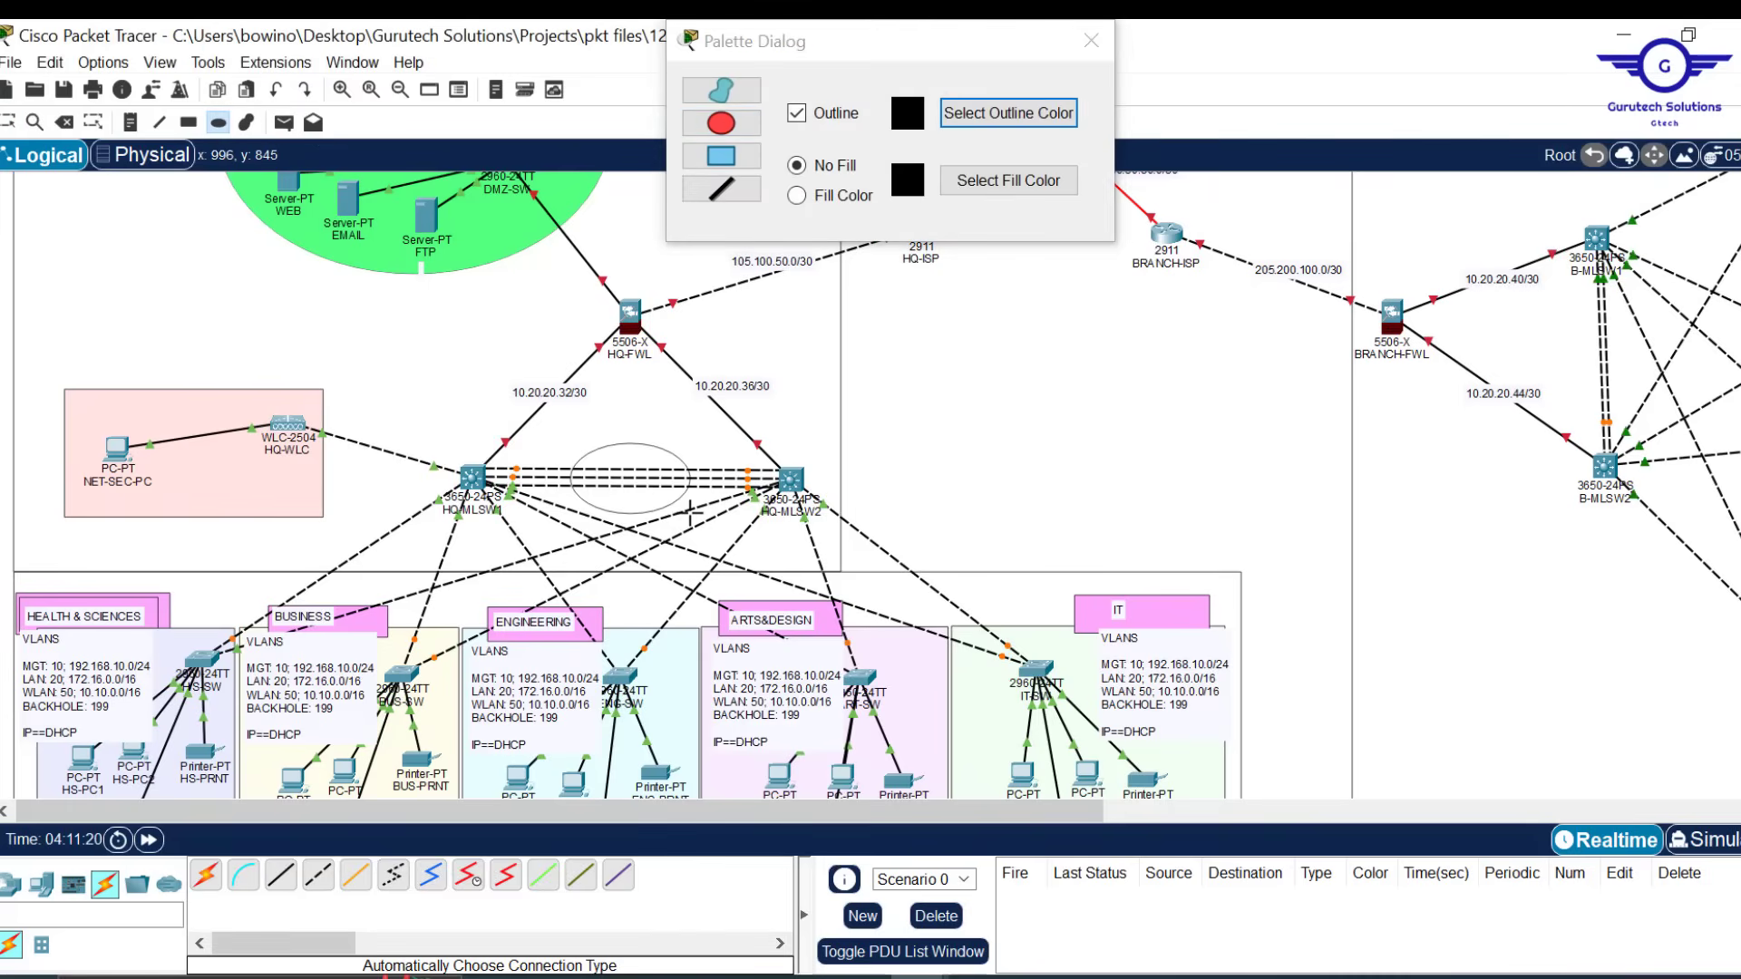
pyautogui.click(804, 200)
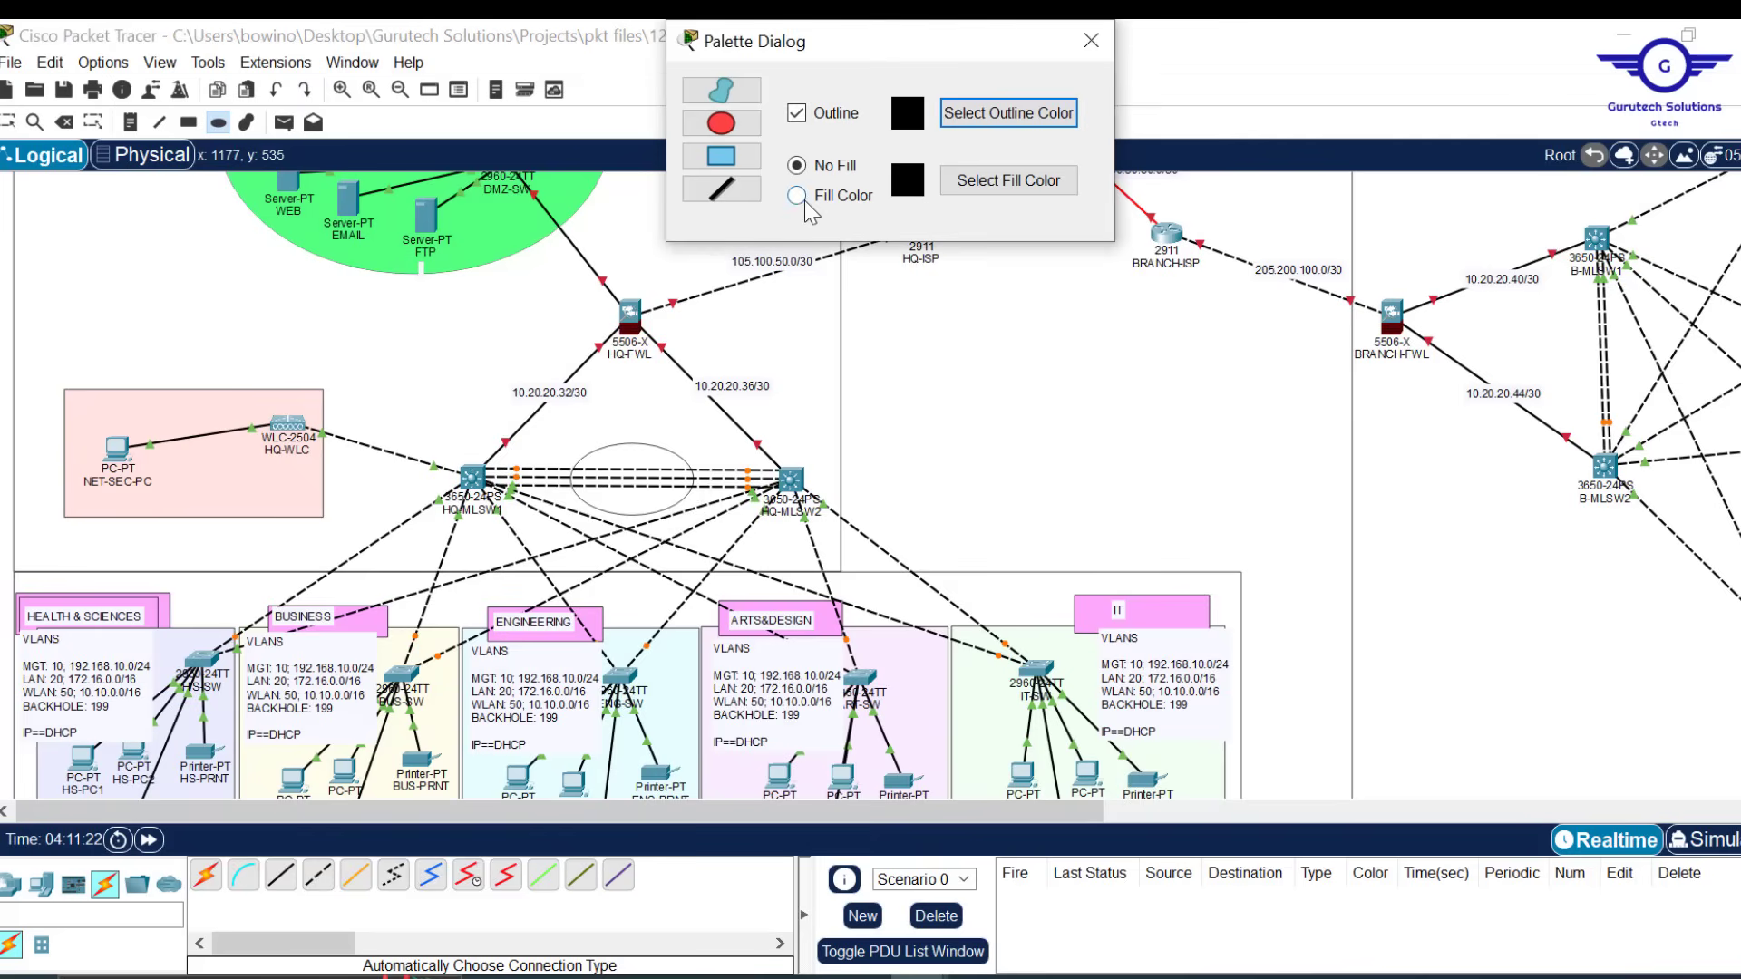
pyautogui.click(798, 196)
pyautogui.click(976, 182)
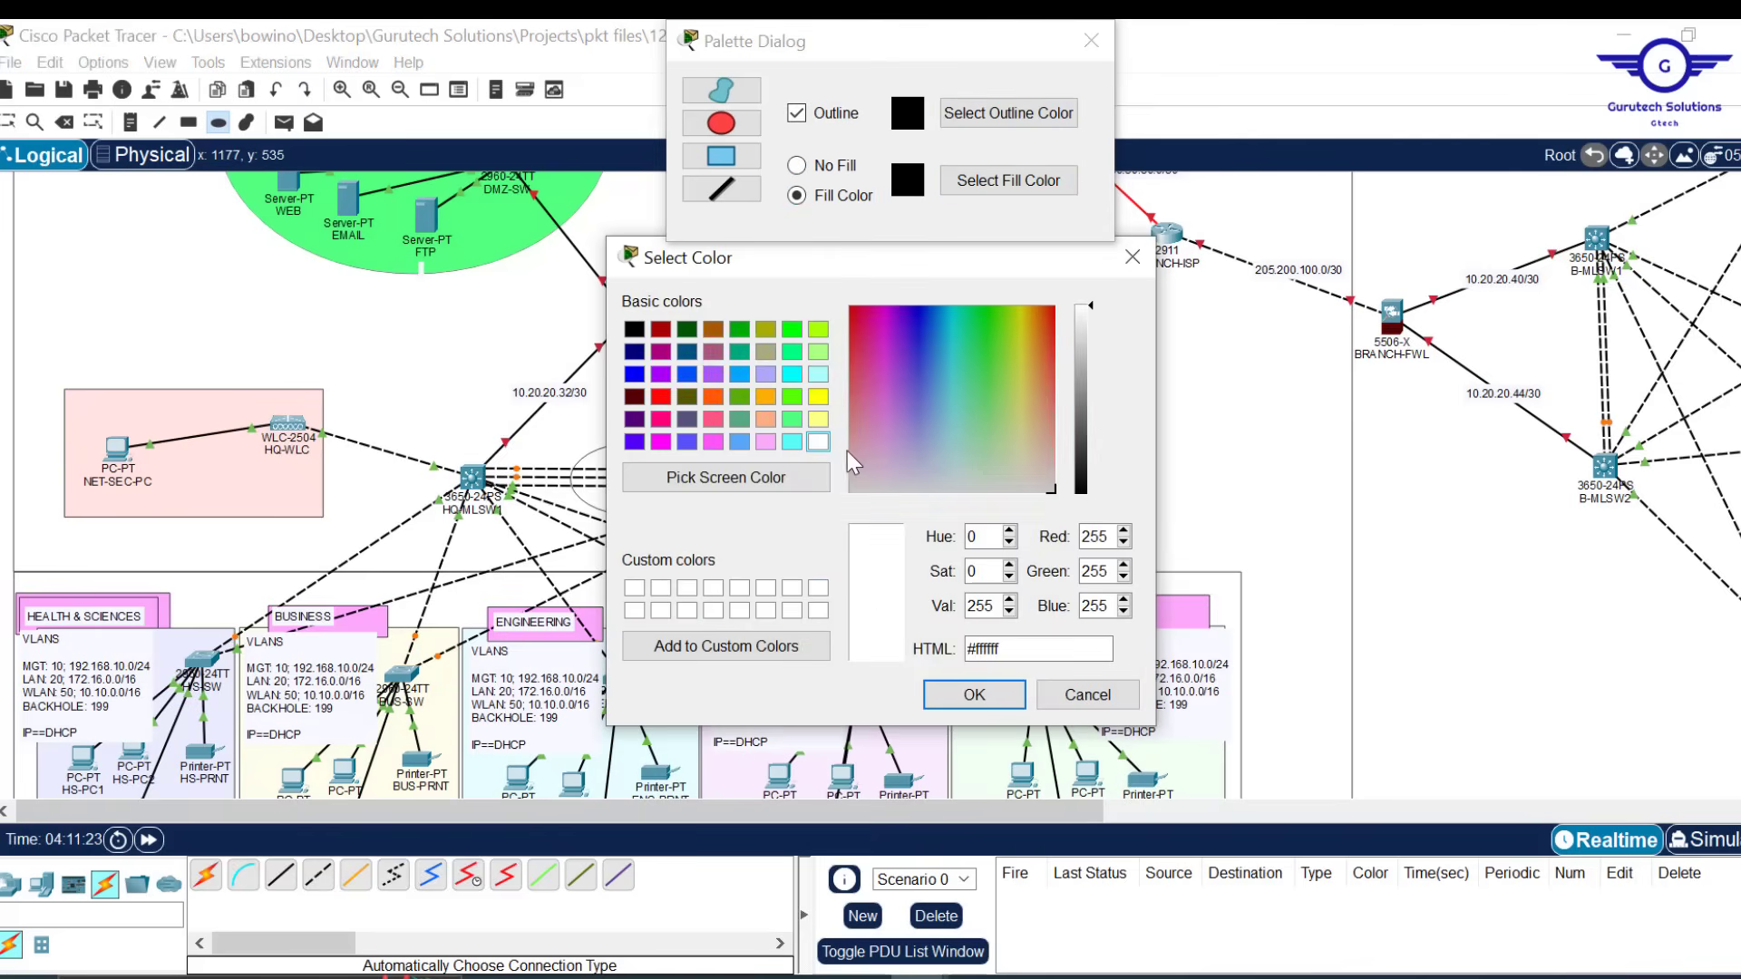
pyautogui.click(792, 442)
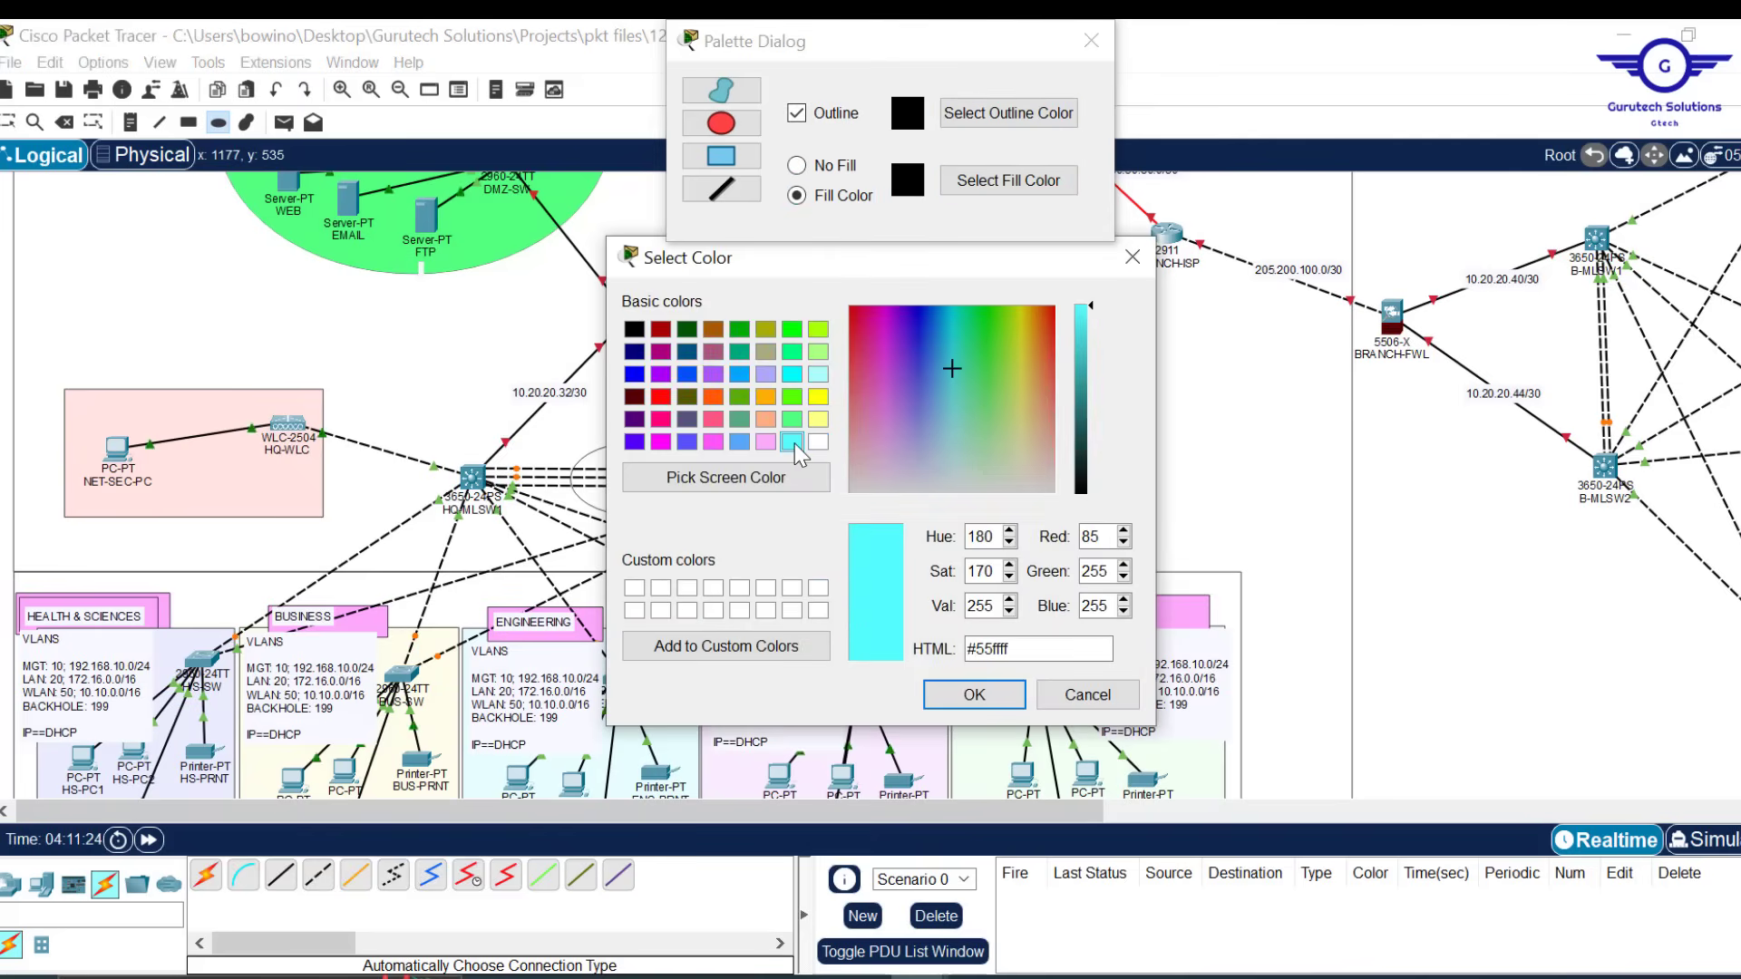
pyautogui.click(974, 696)
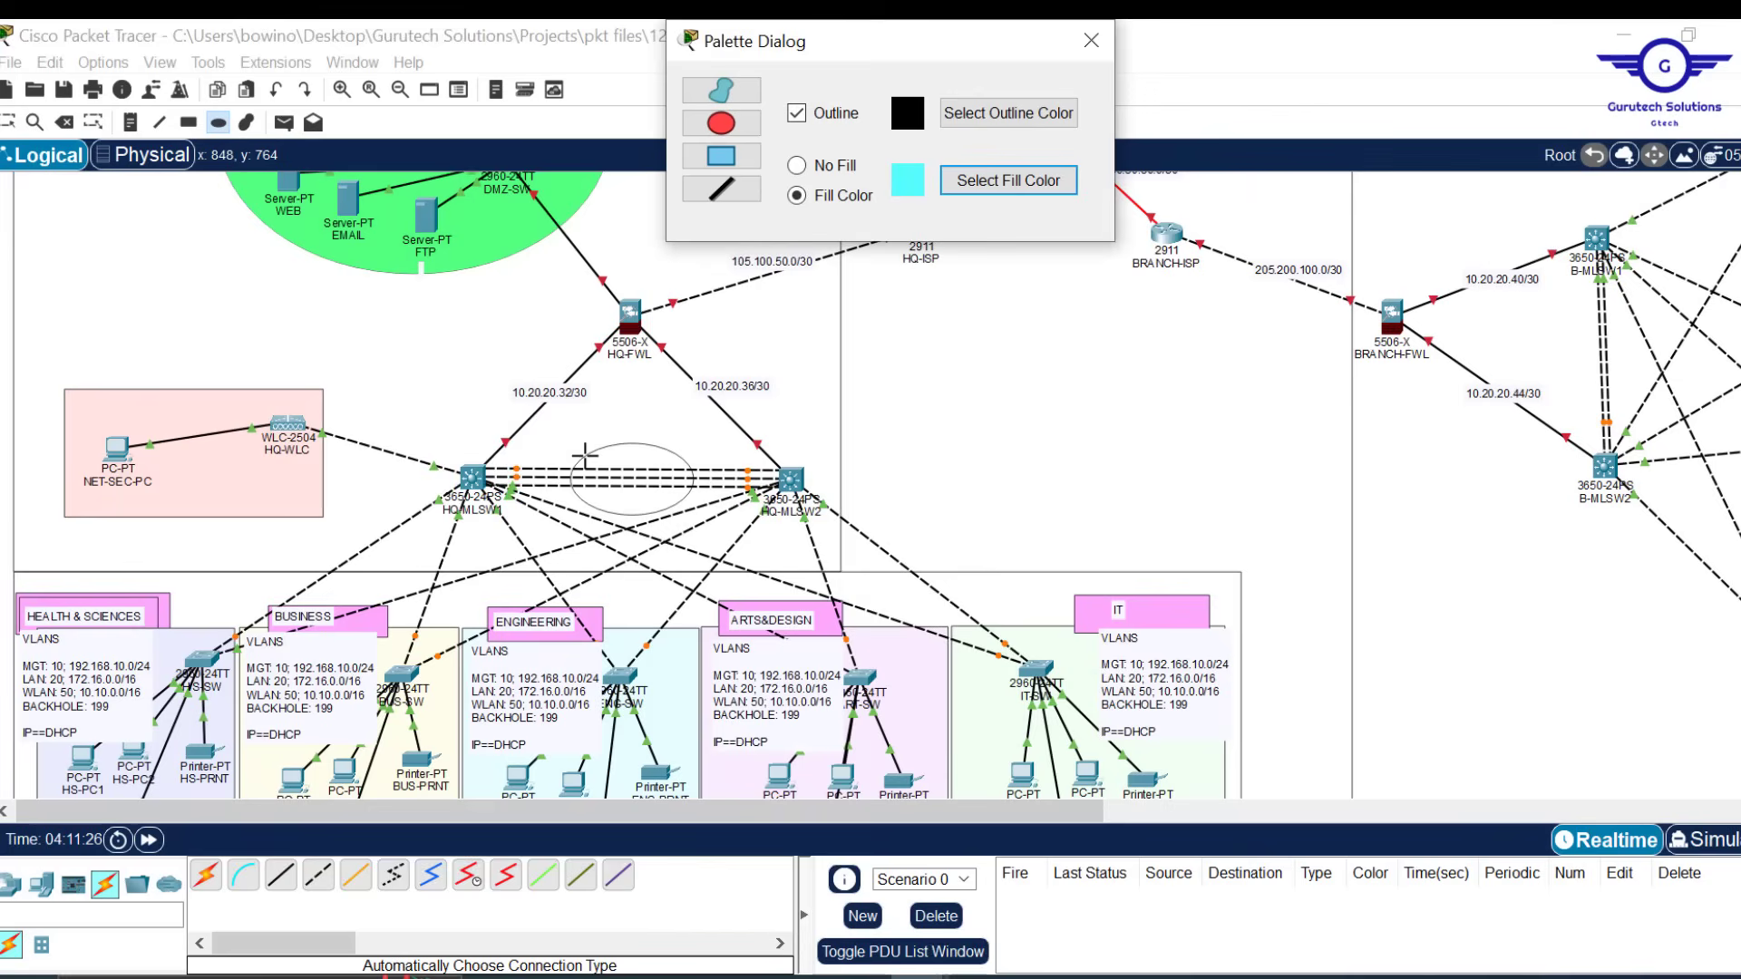
pyautogui.click(634, 478)
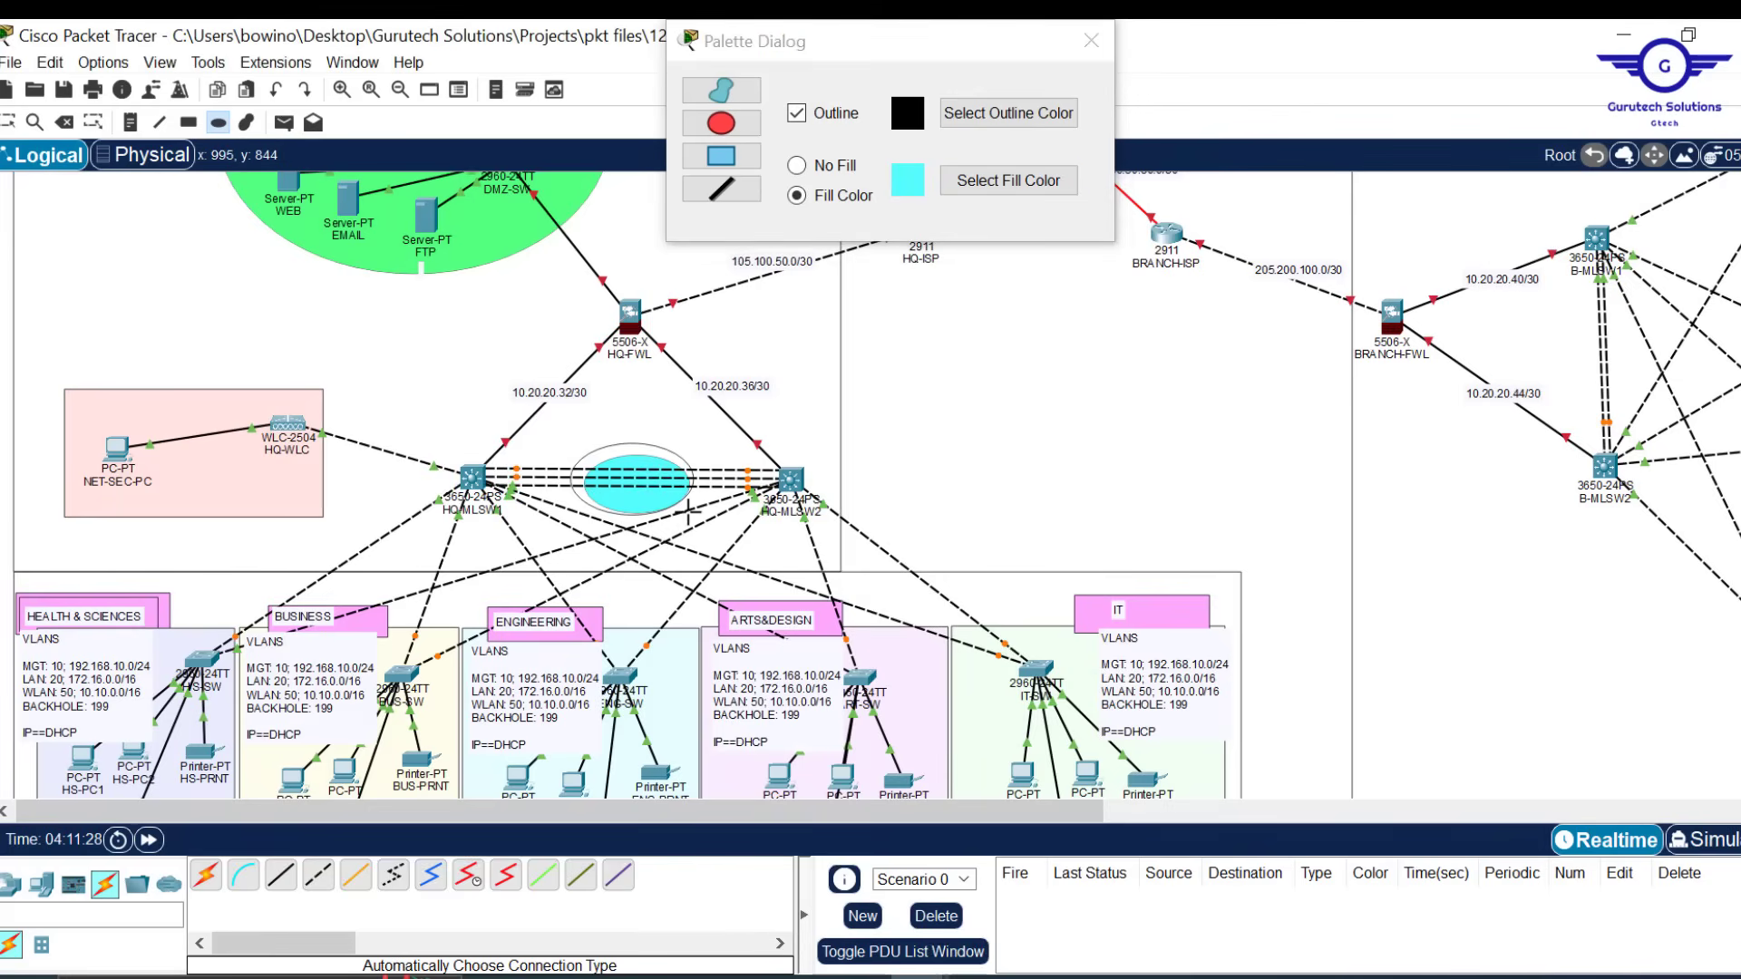
pyautogui.moveTo(692, 513); pyautogui.dragTo(697, 516)
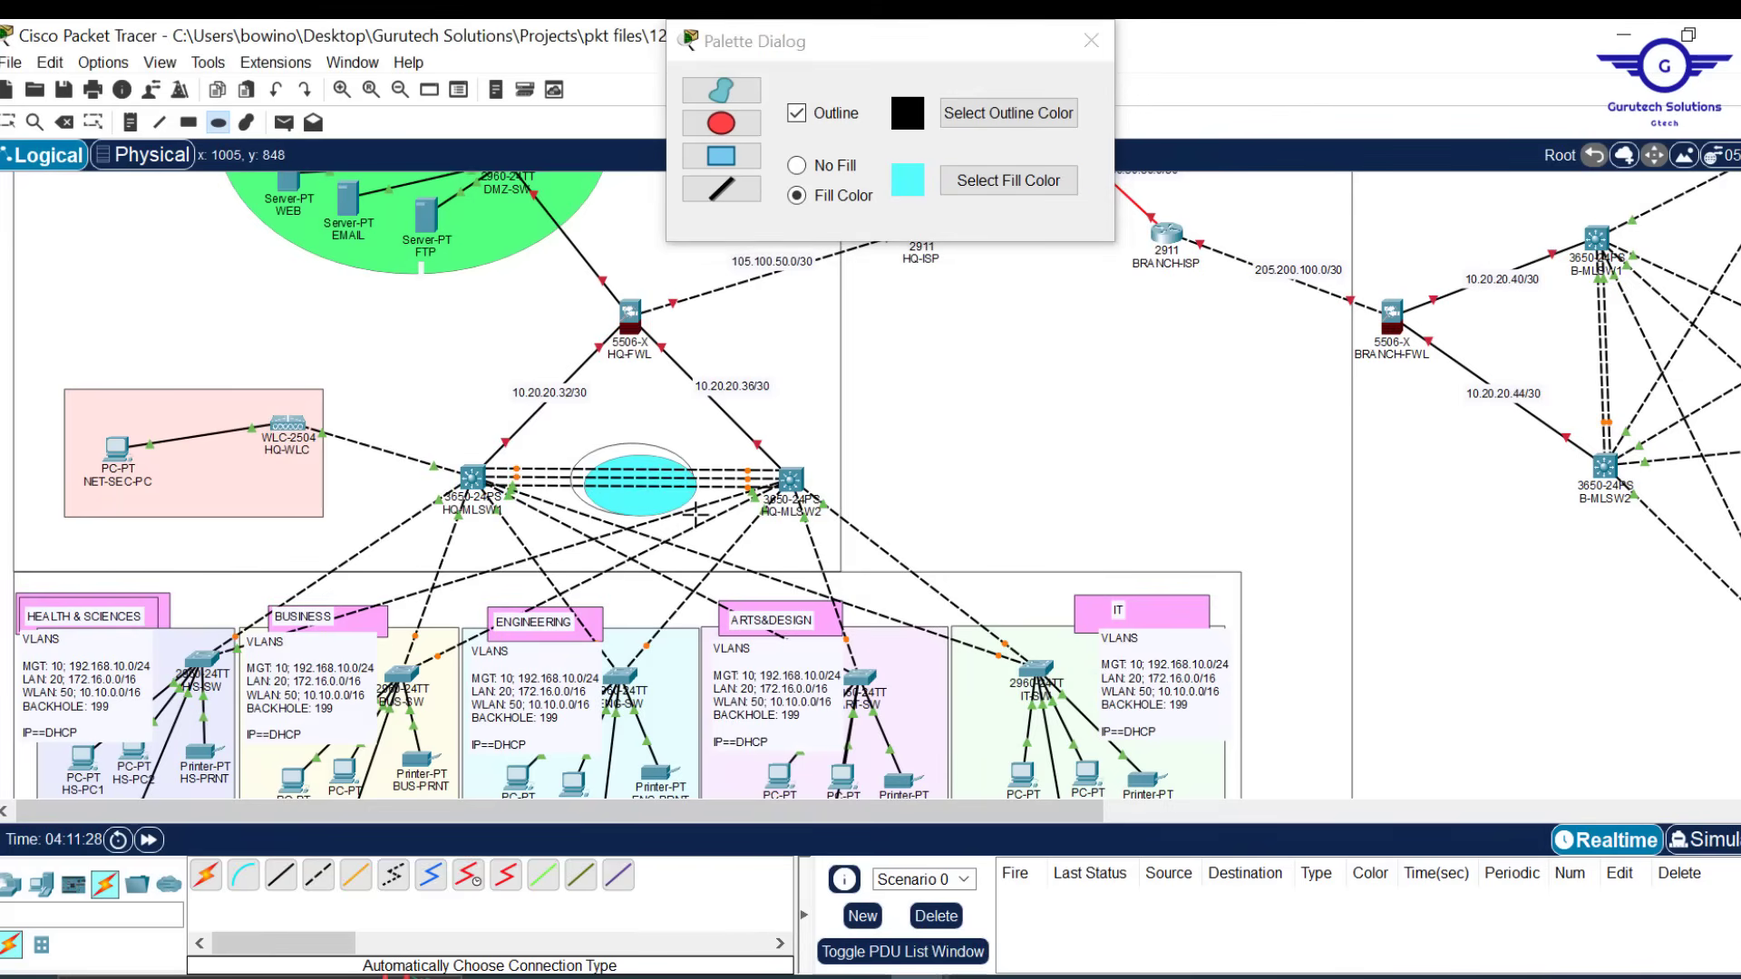
# Close the shape settings and move the LACP EtherChannel note onto the ellipse
pyautogui.click(1092, 38)
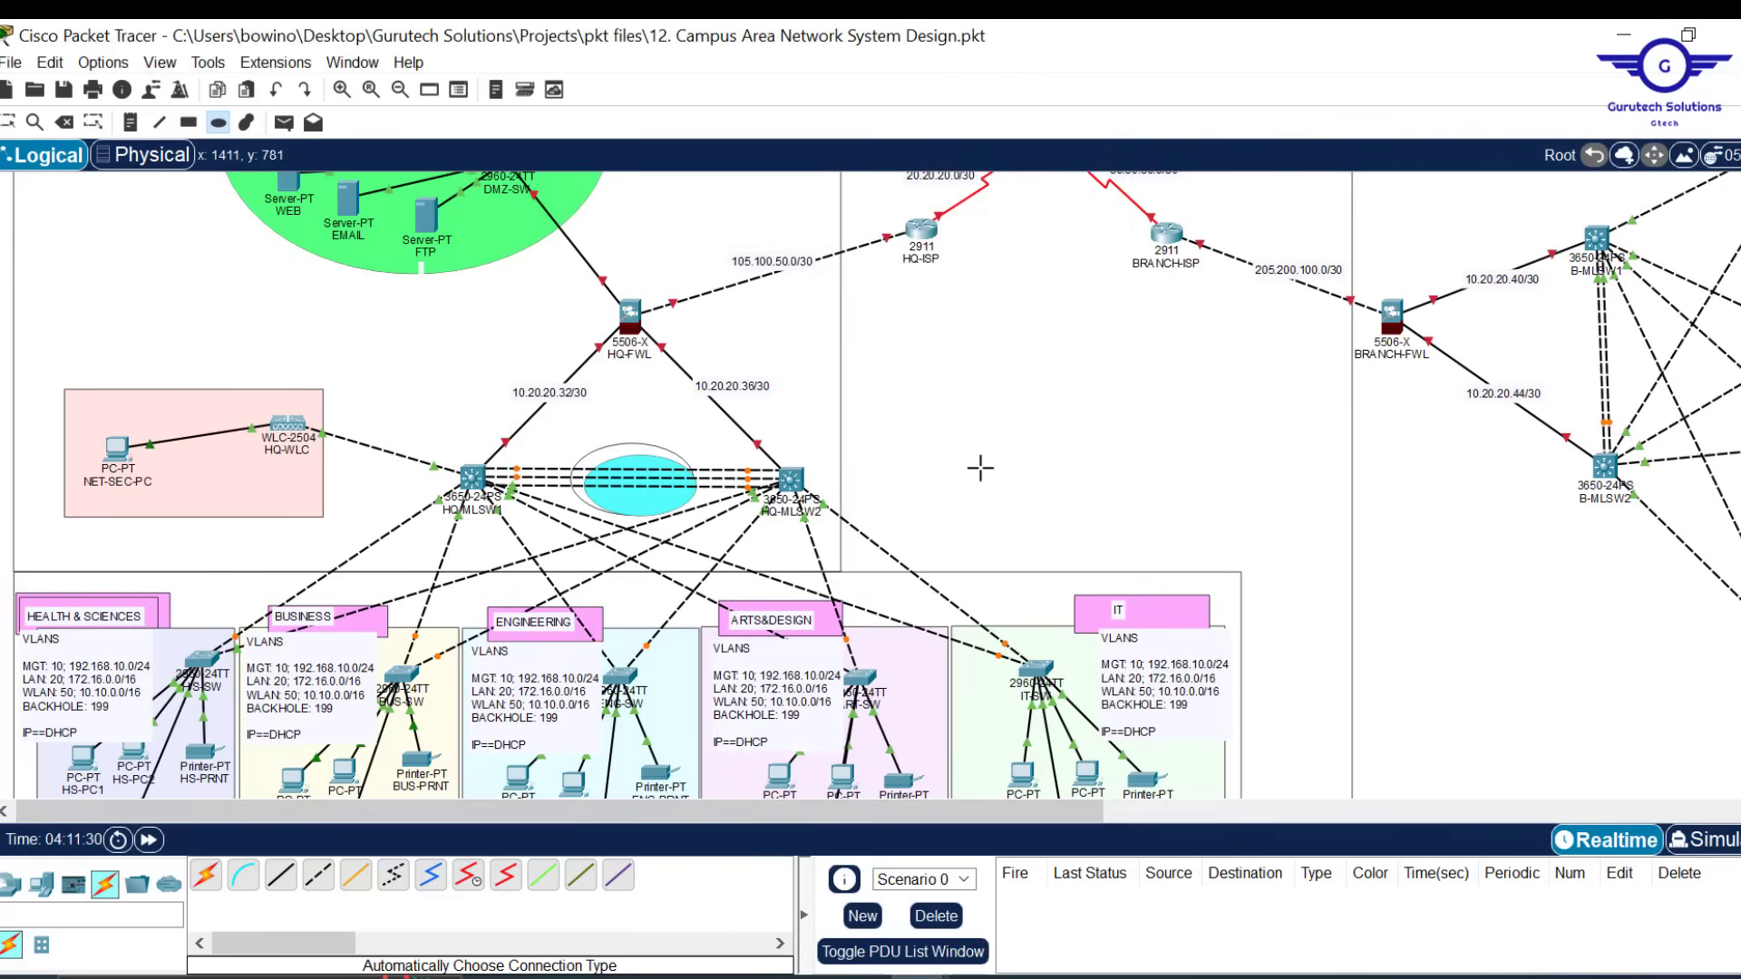
pyautogui.press('Escape')
pyautogui.click(665, 508)
pyautogui.moveTo(662, 500); pyautogui.dragTo(656, 498)
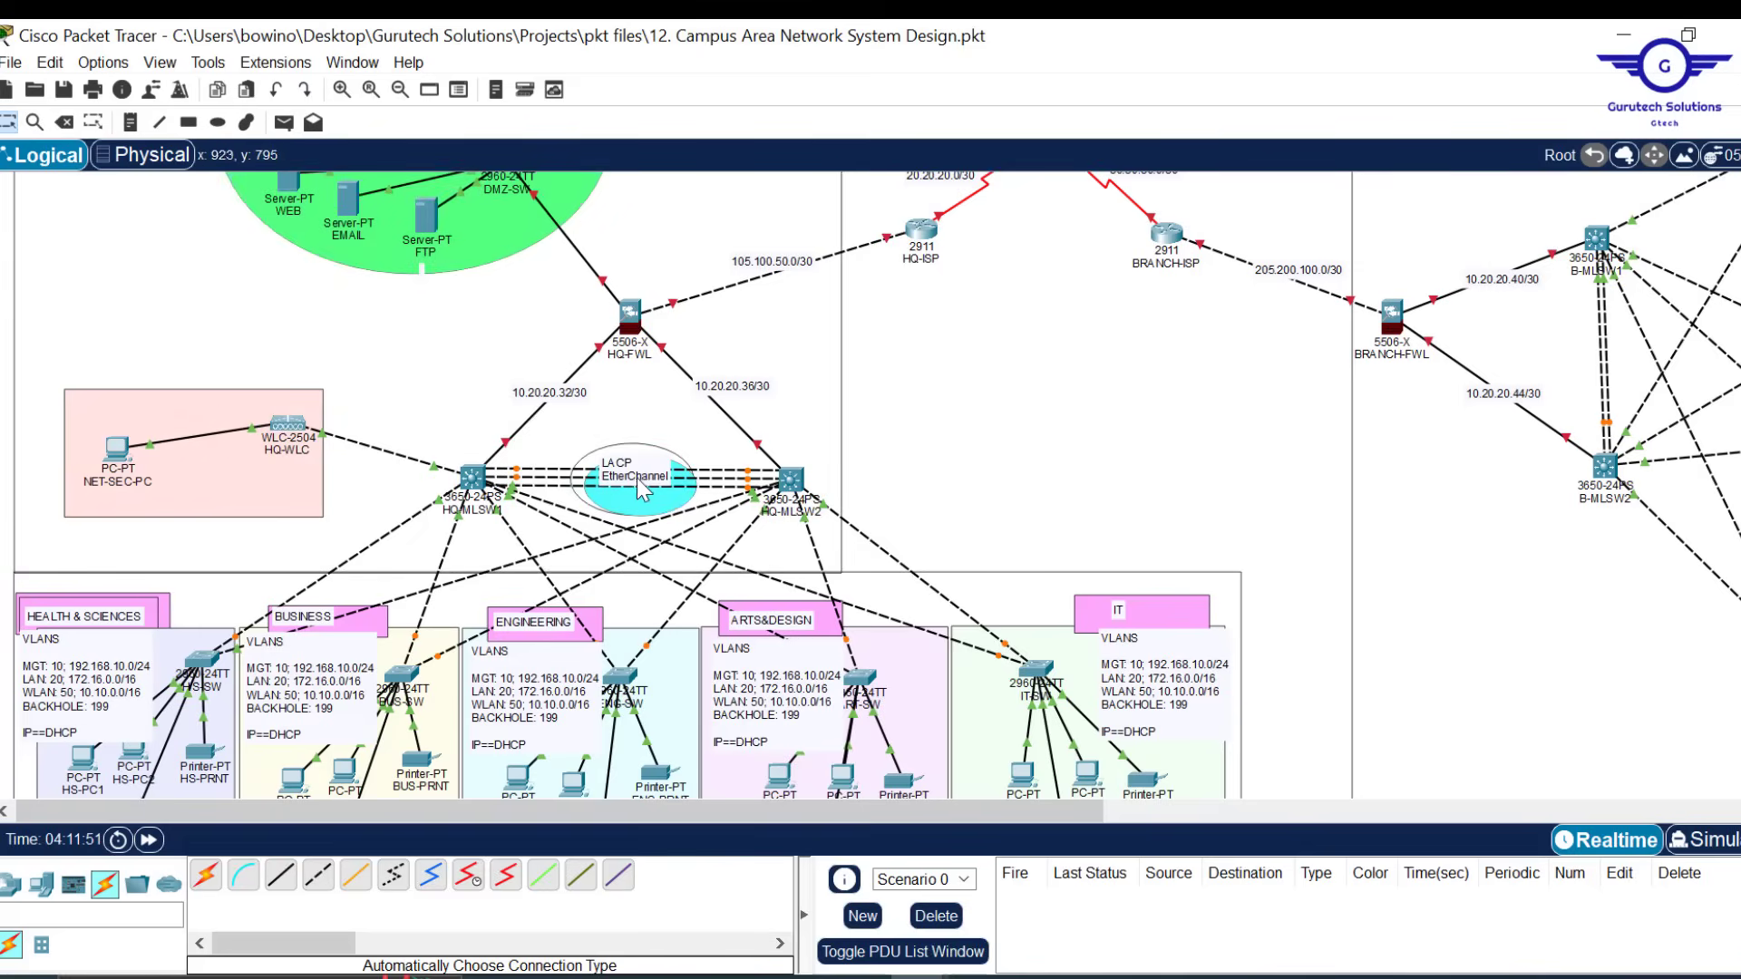
pyautogui.moveTo(642, 490); pyautogui.dragTo(651, 501)
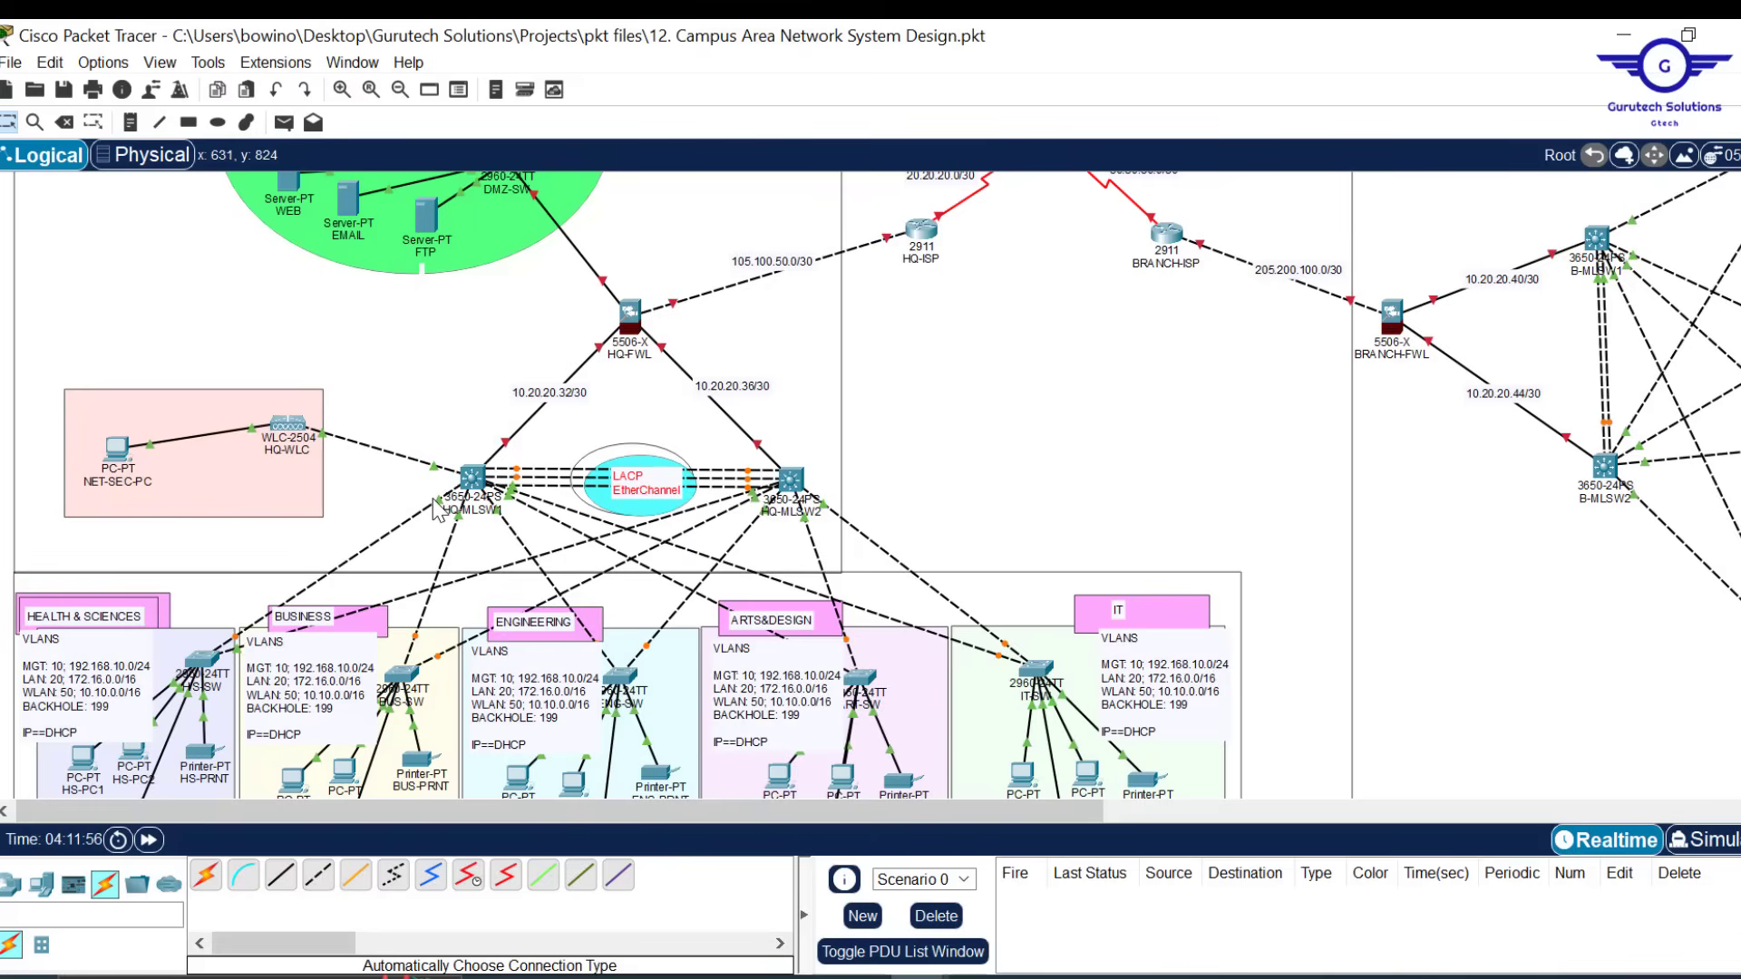
pyautogui.moveTo(438, 508)
pyautogui.moveTo(544, 506)
# Set HQ-MLSW1 ports Gig1/0/2-6 to switchport mode trunk
pyautogui.click(472, 477)
pyautogui.press('Return')
pyautogui.press('Return')
pyautogui.press('Return')
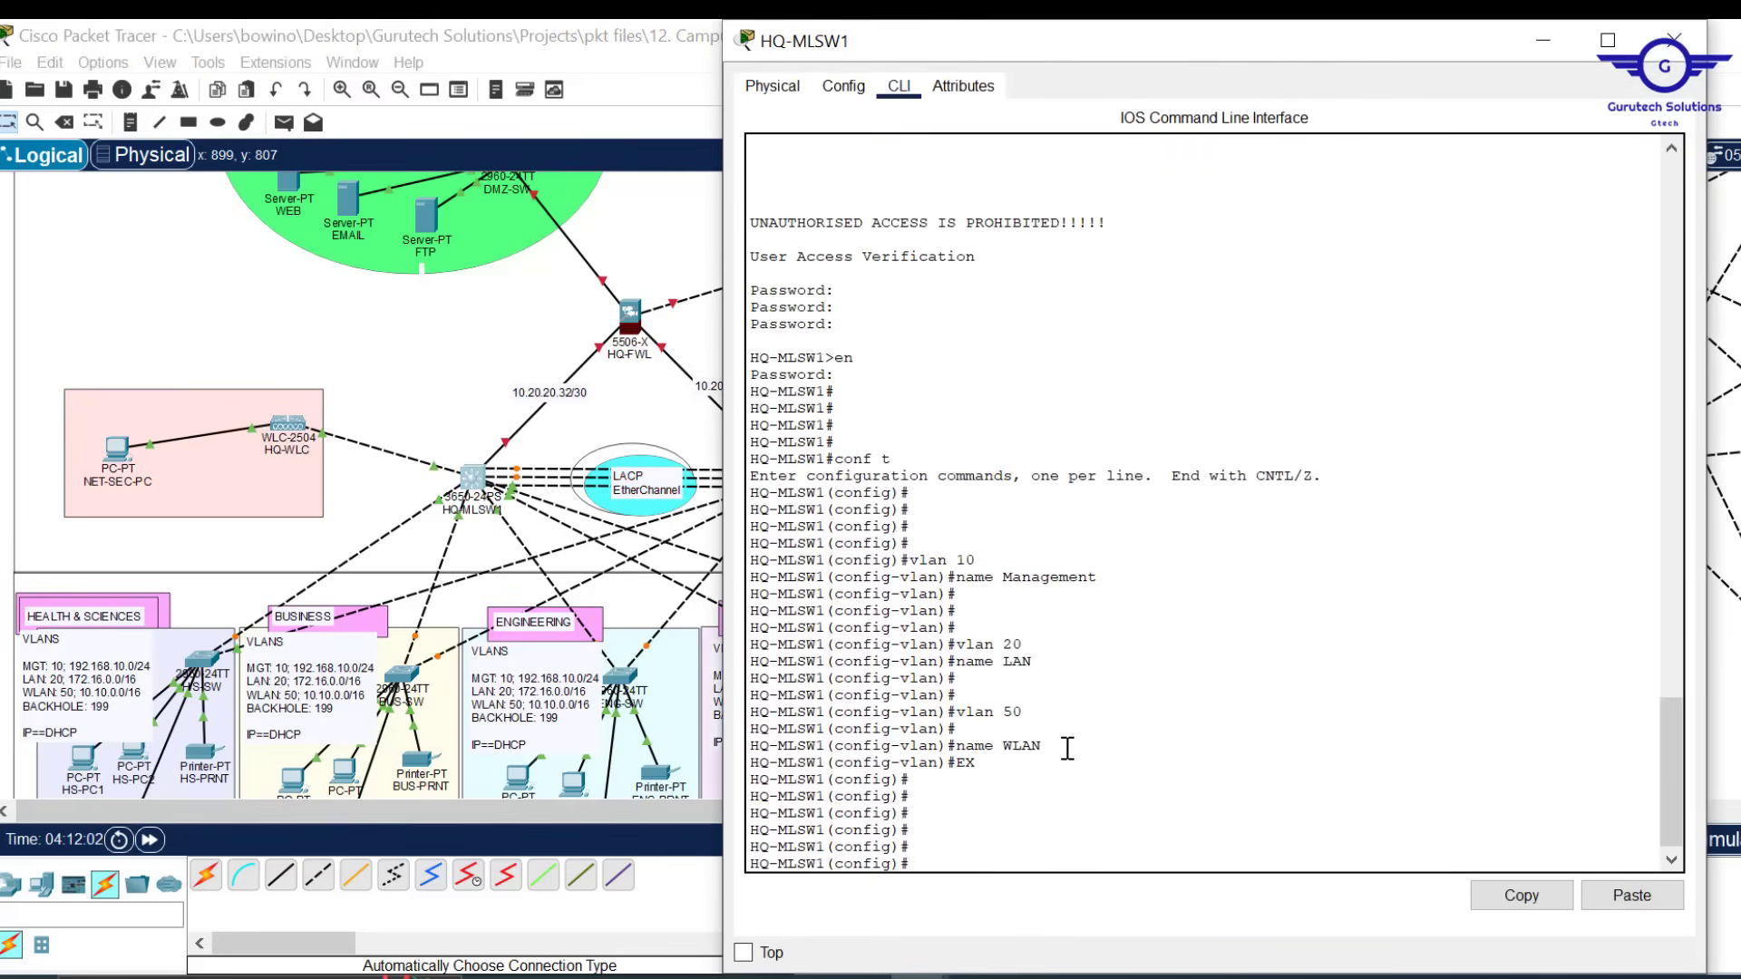
pyautogui.write('int range gig1/0/2-6')
pyautogui.press('Return')
pyautogui.press('Return')
pyautogui.press('Return')
pyautogui.press('Return')
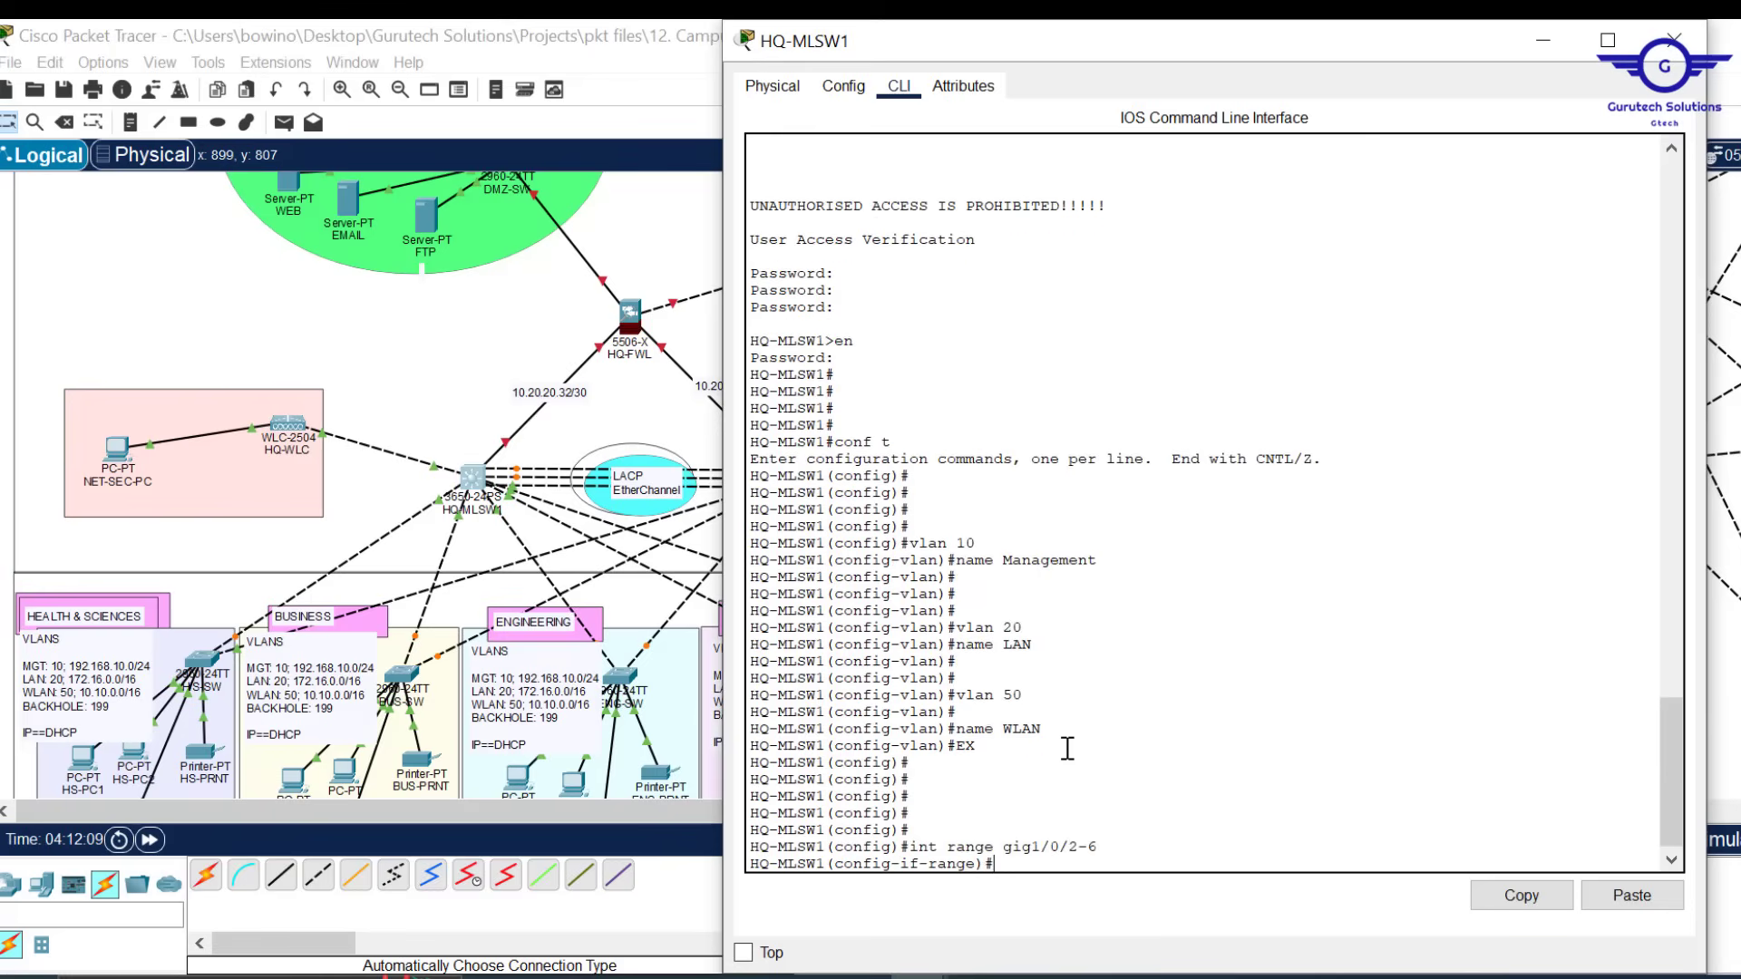
pyautogui.write('swit')
pyautogui.press('Tab')
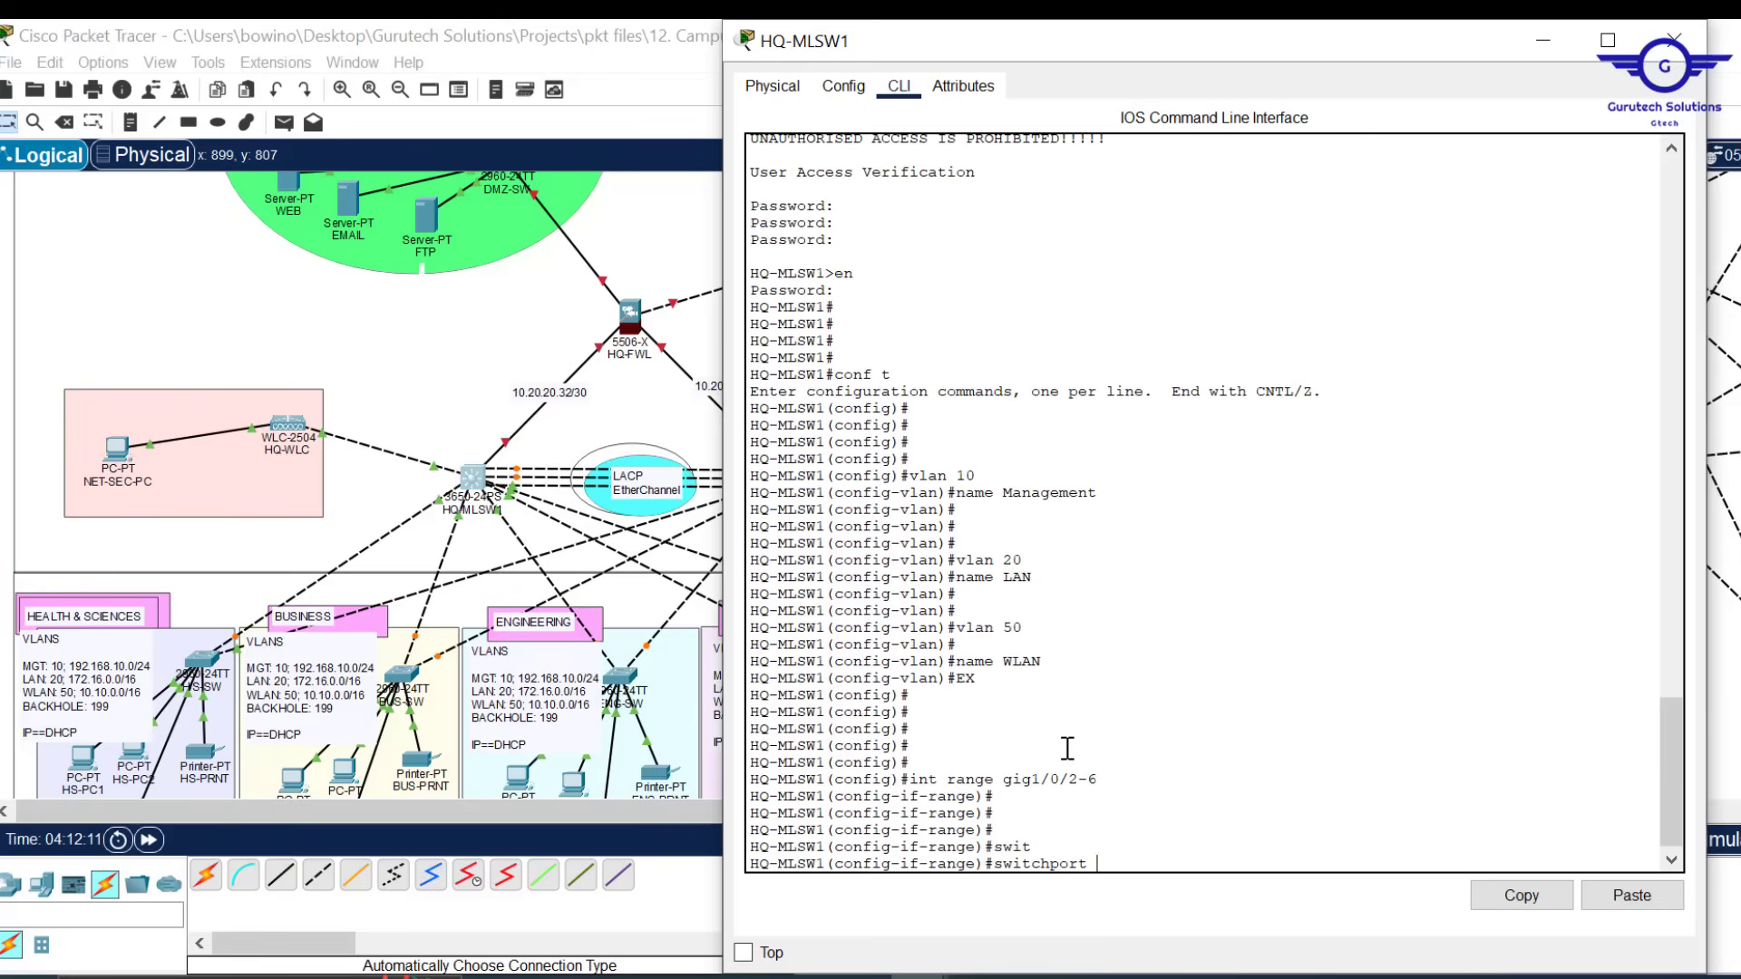
pyautogui.write('m')
pyautogui.press('Tab')
pyautogui.write('tr')
pyautogui.press('Tab')
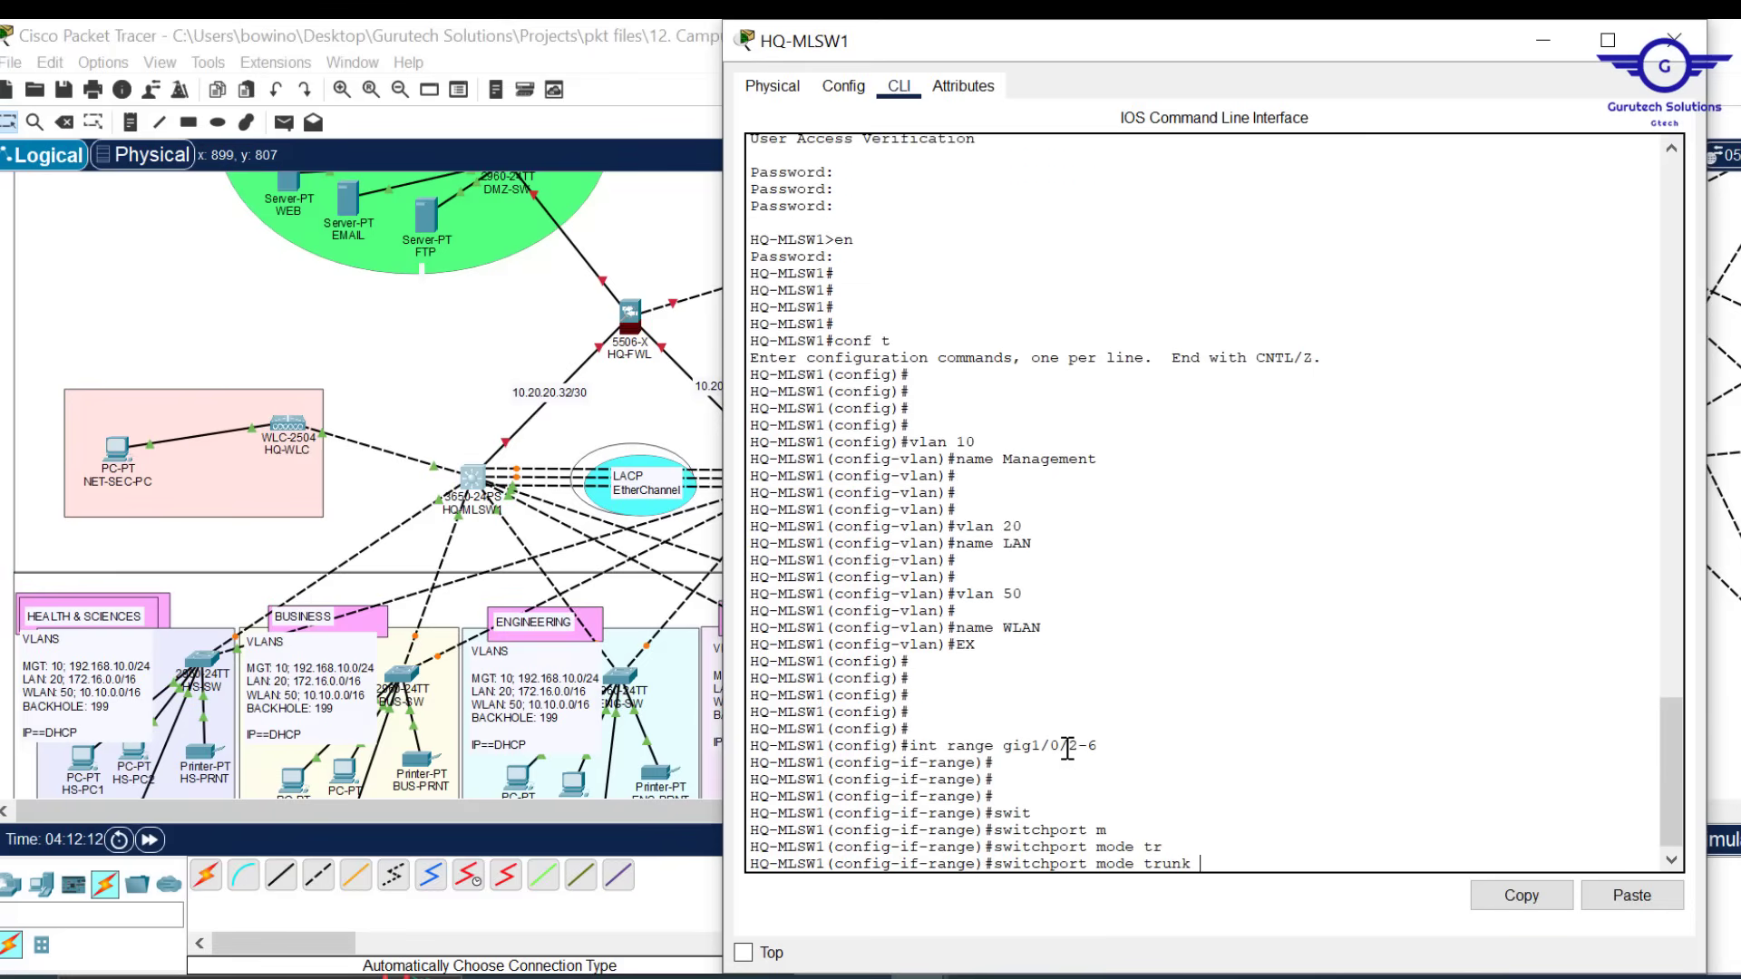
pyautogui.press('Return')
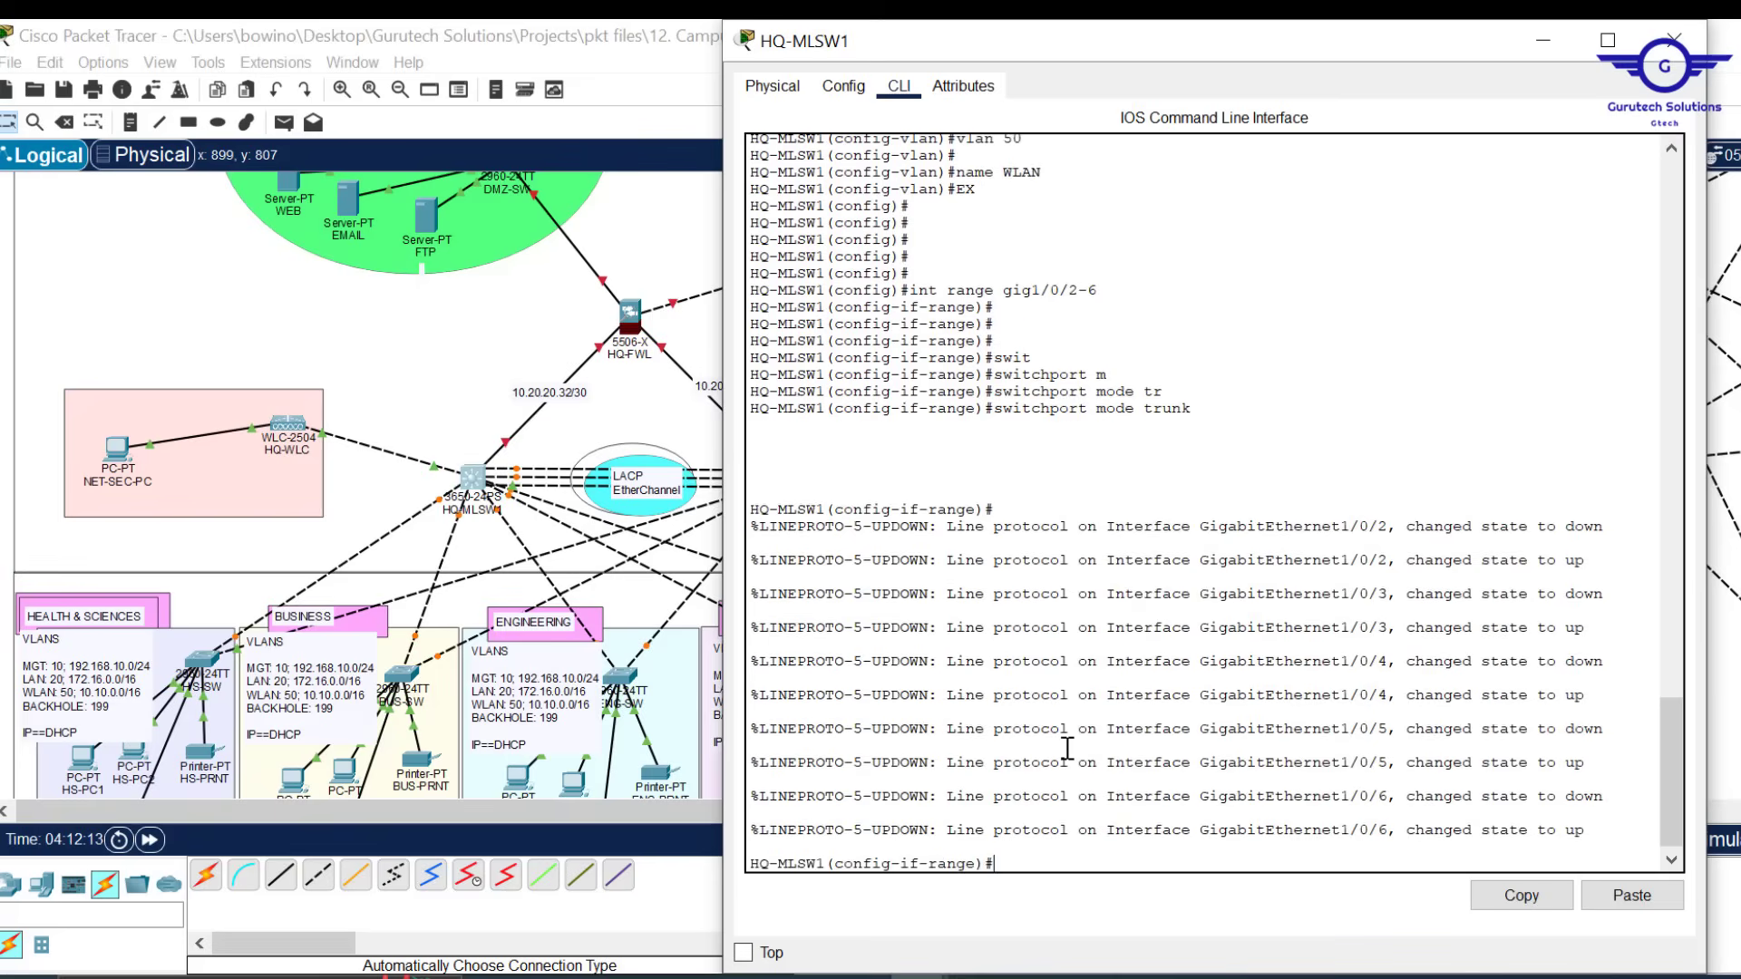
# Exit to global config and confirm Gig1/0/10 is the port linking to HQ-WLC
pyautogui.press('Return')
pyautogui.press('Return')
pyautogui.press('Return')
pyautogui.press('Return')
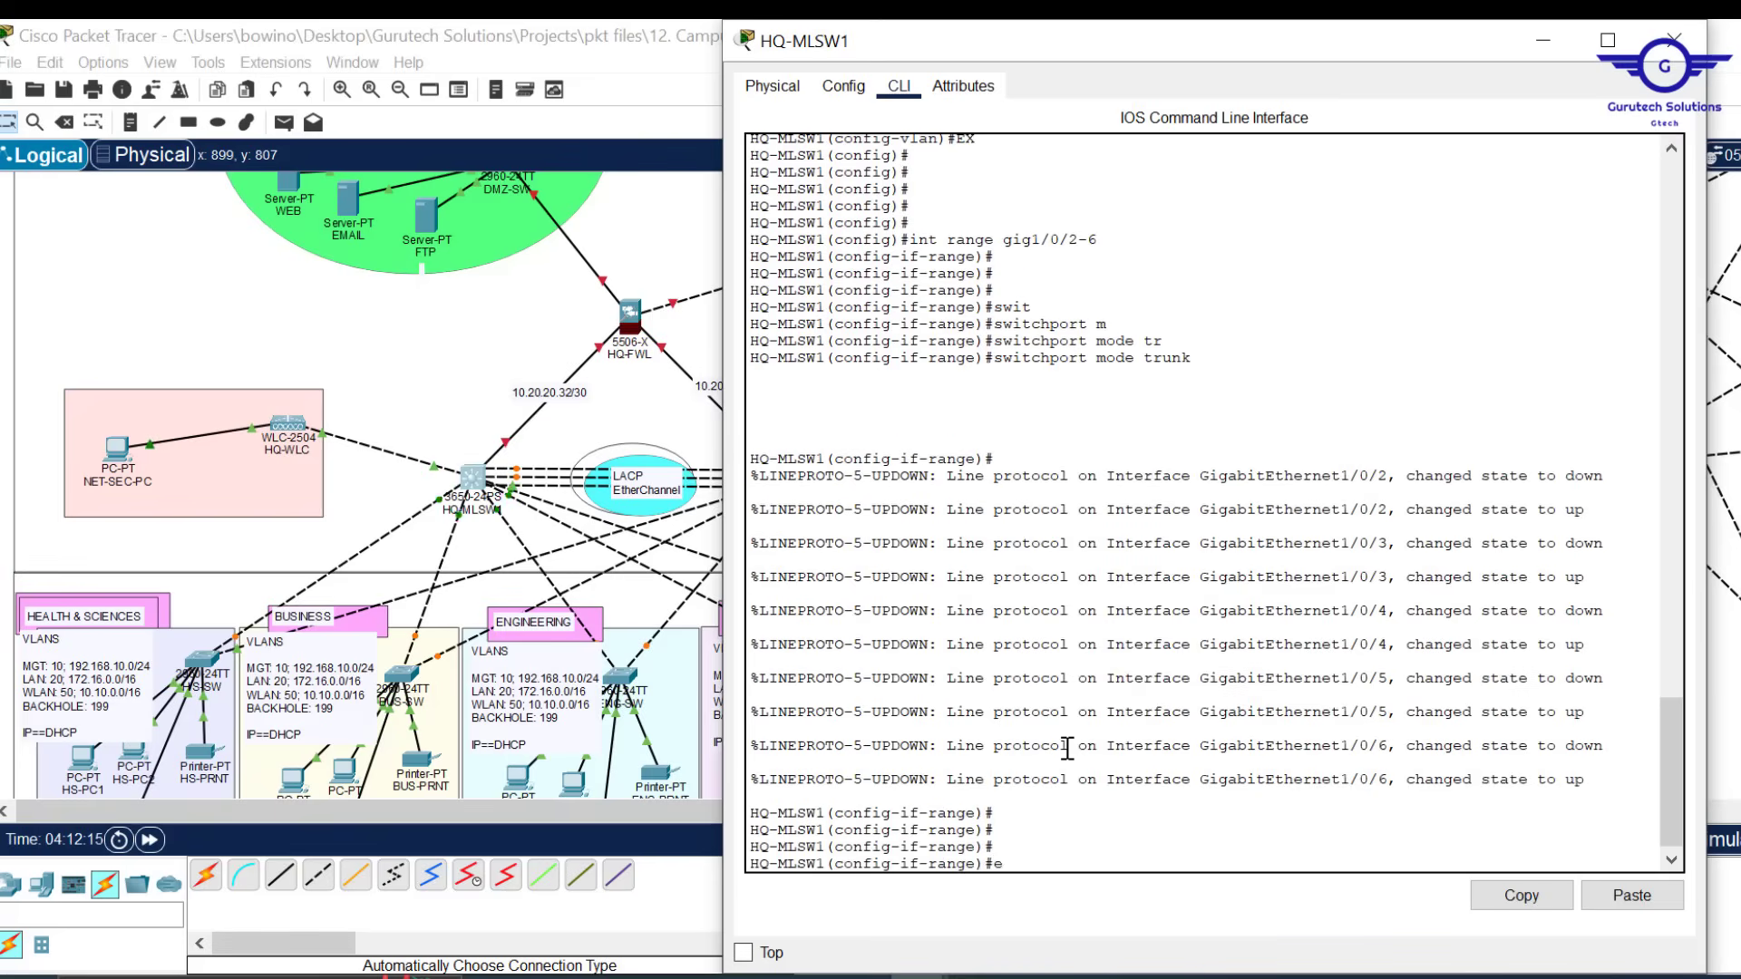
pyautogui.write('ex')
pyautogui.press('Return')
pyautogui.press('Return')
pyautogui.press('Return')
pyautogui.press('Return')
pyautogui.press('Return')
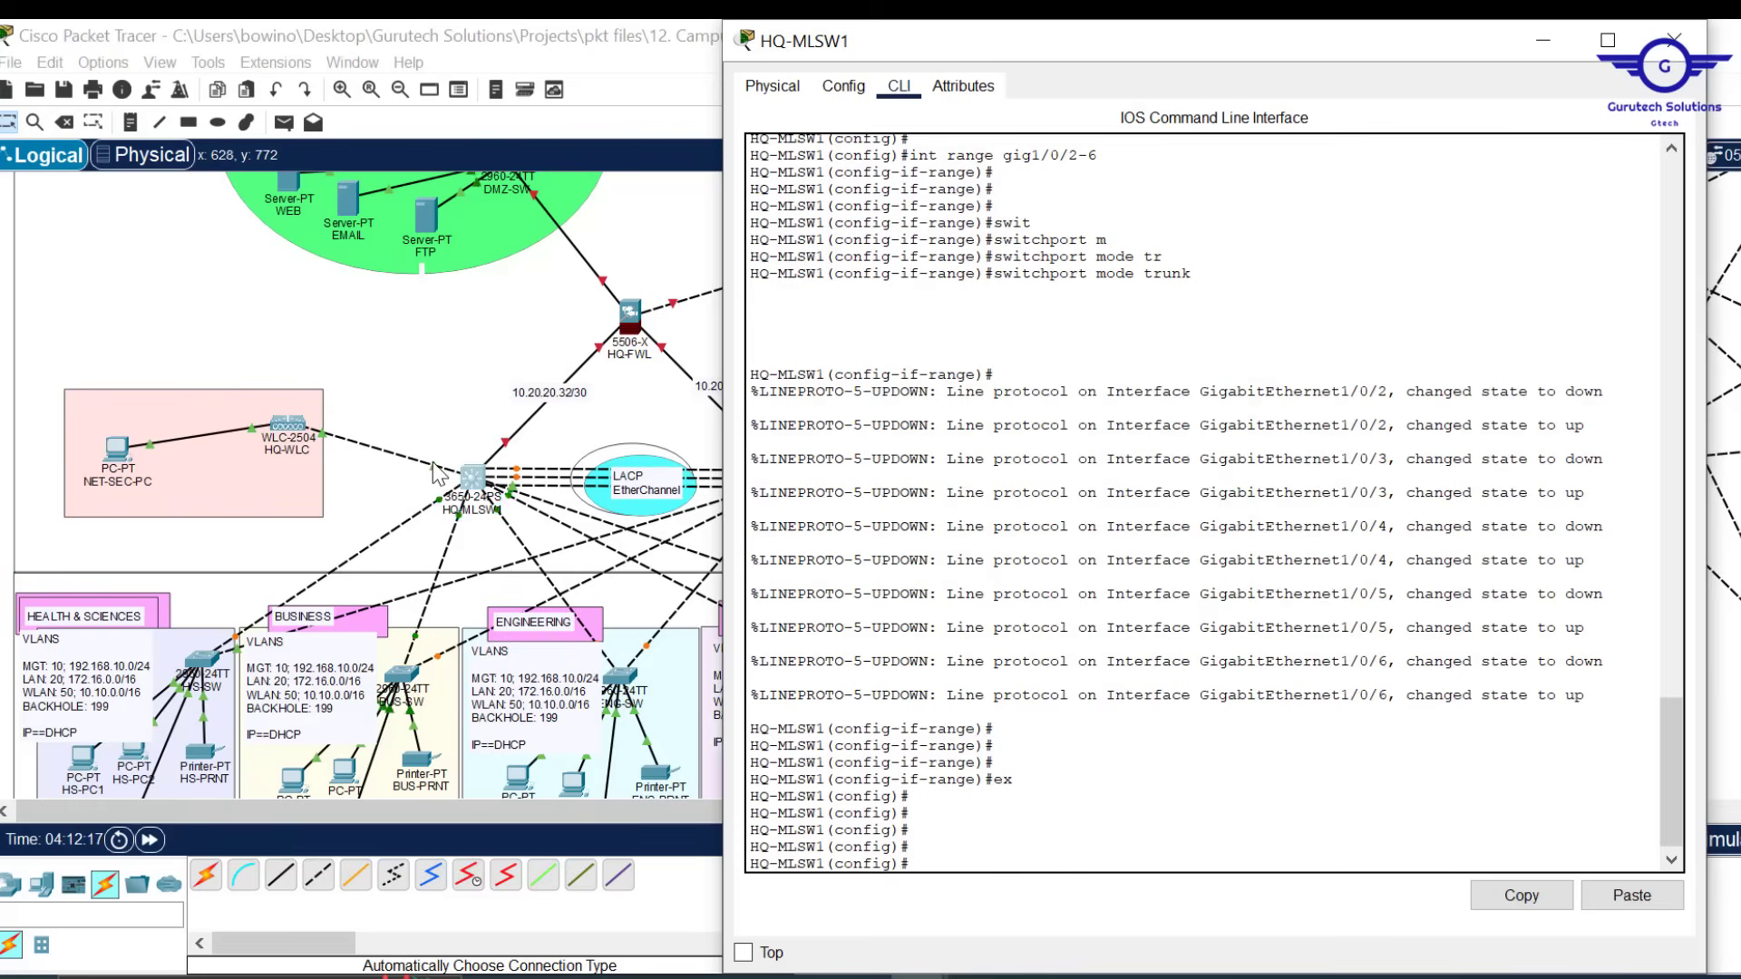
pyautogui.click(712, 268)
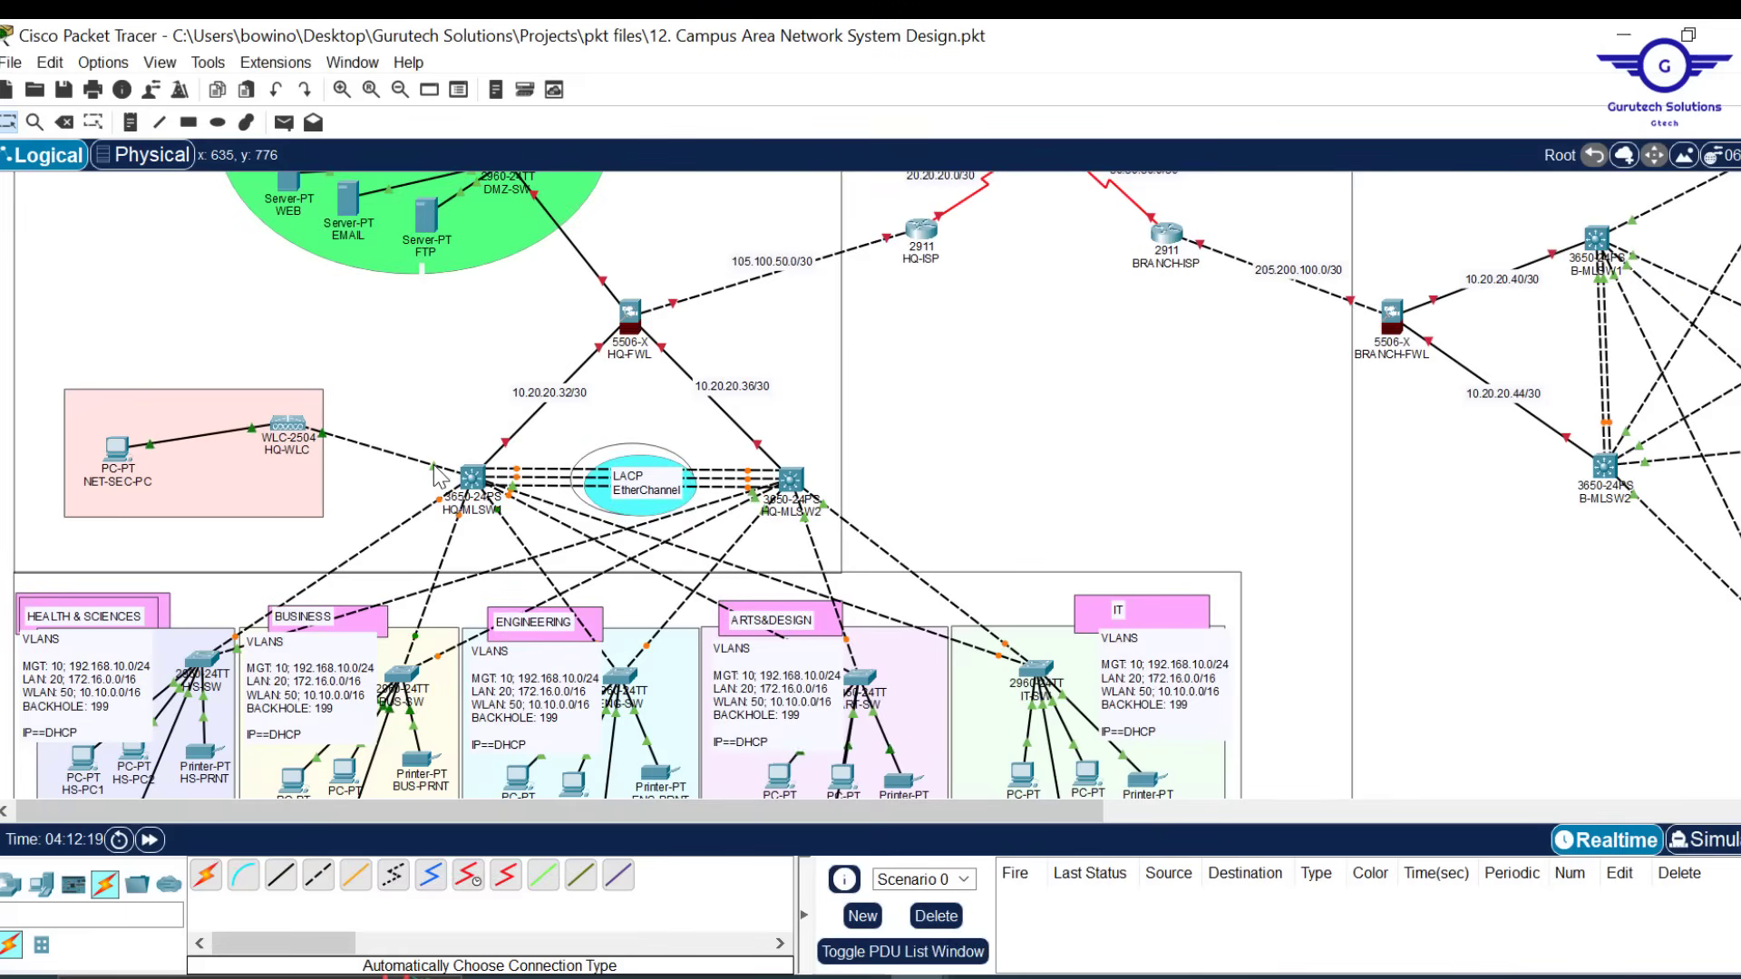
pyautogui.moveTo(437, 474)
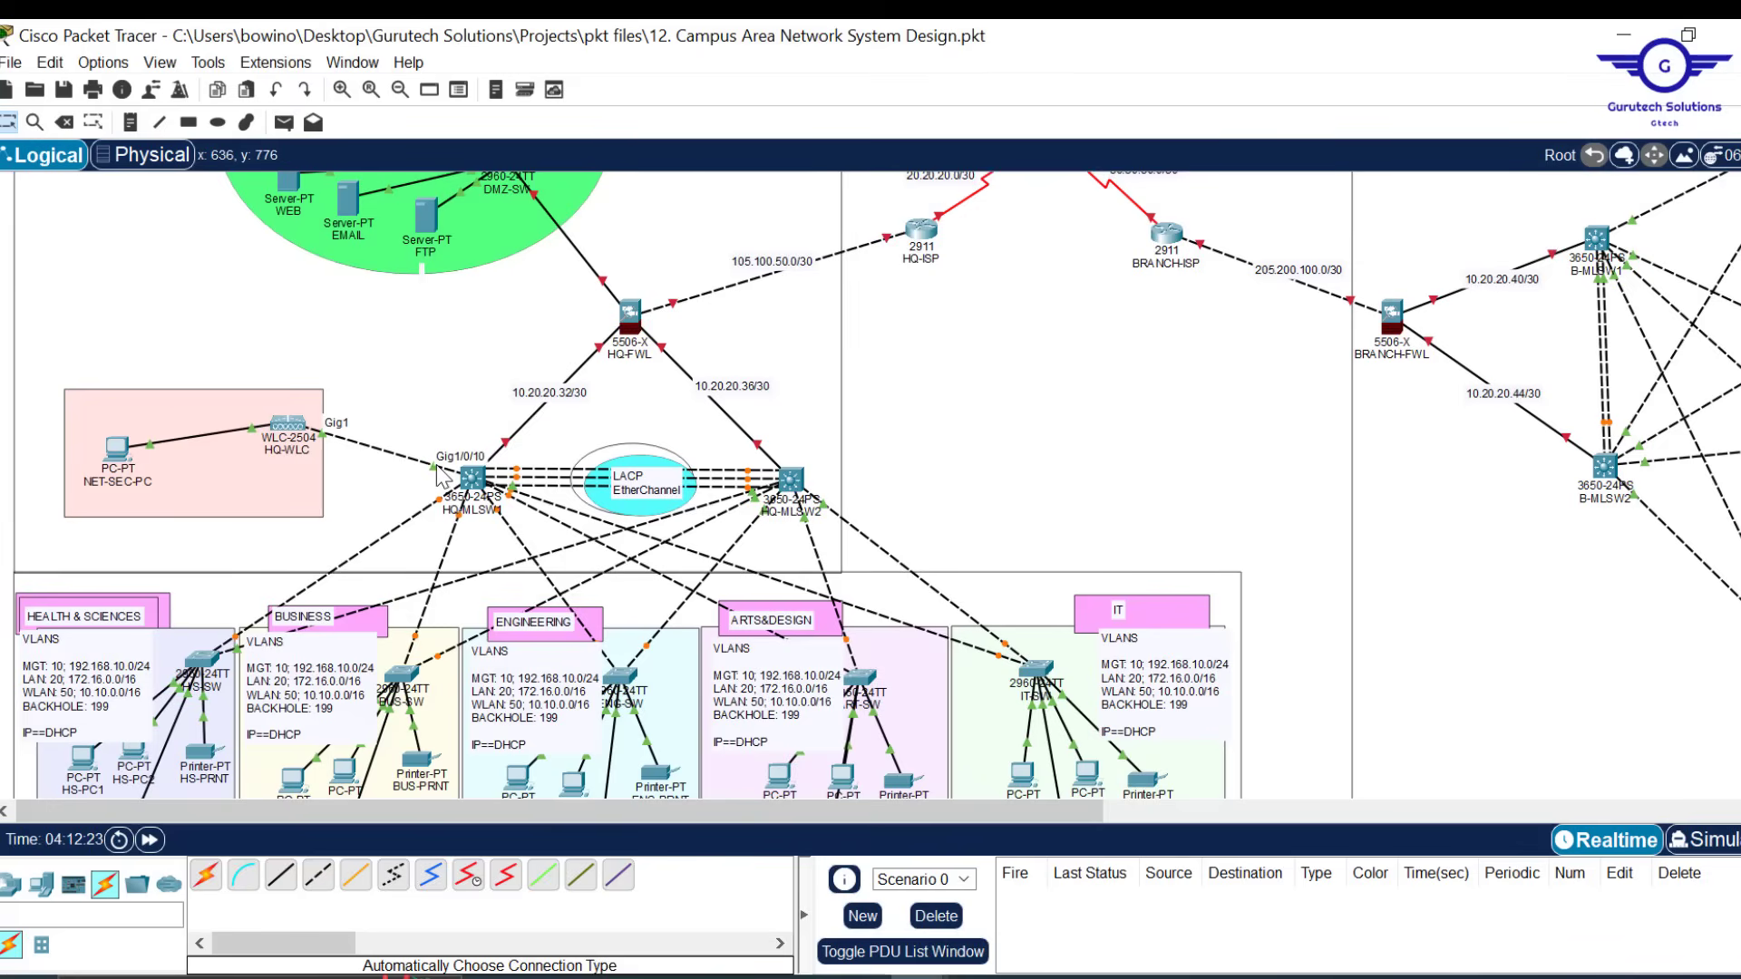
pyautogui.click(472, 478)
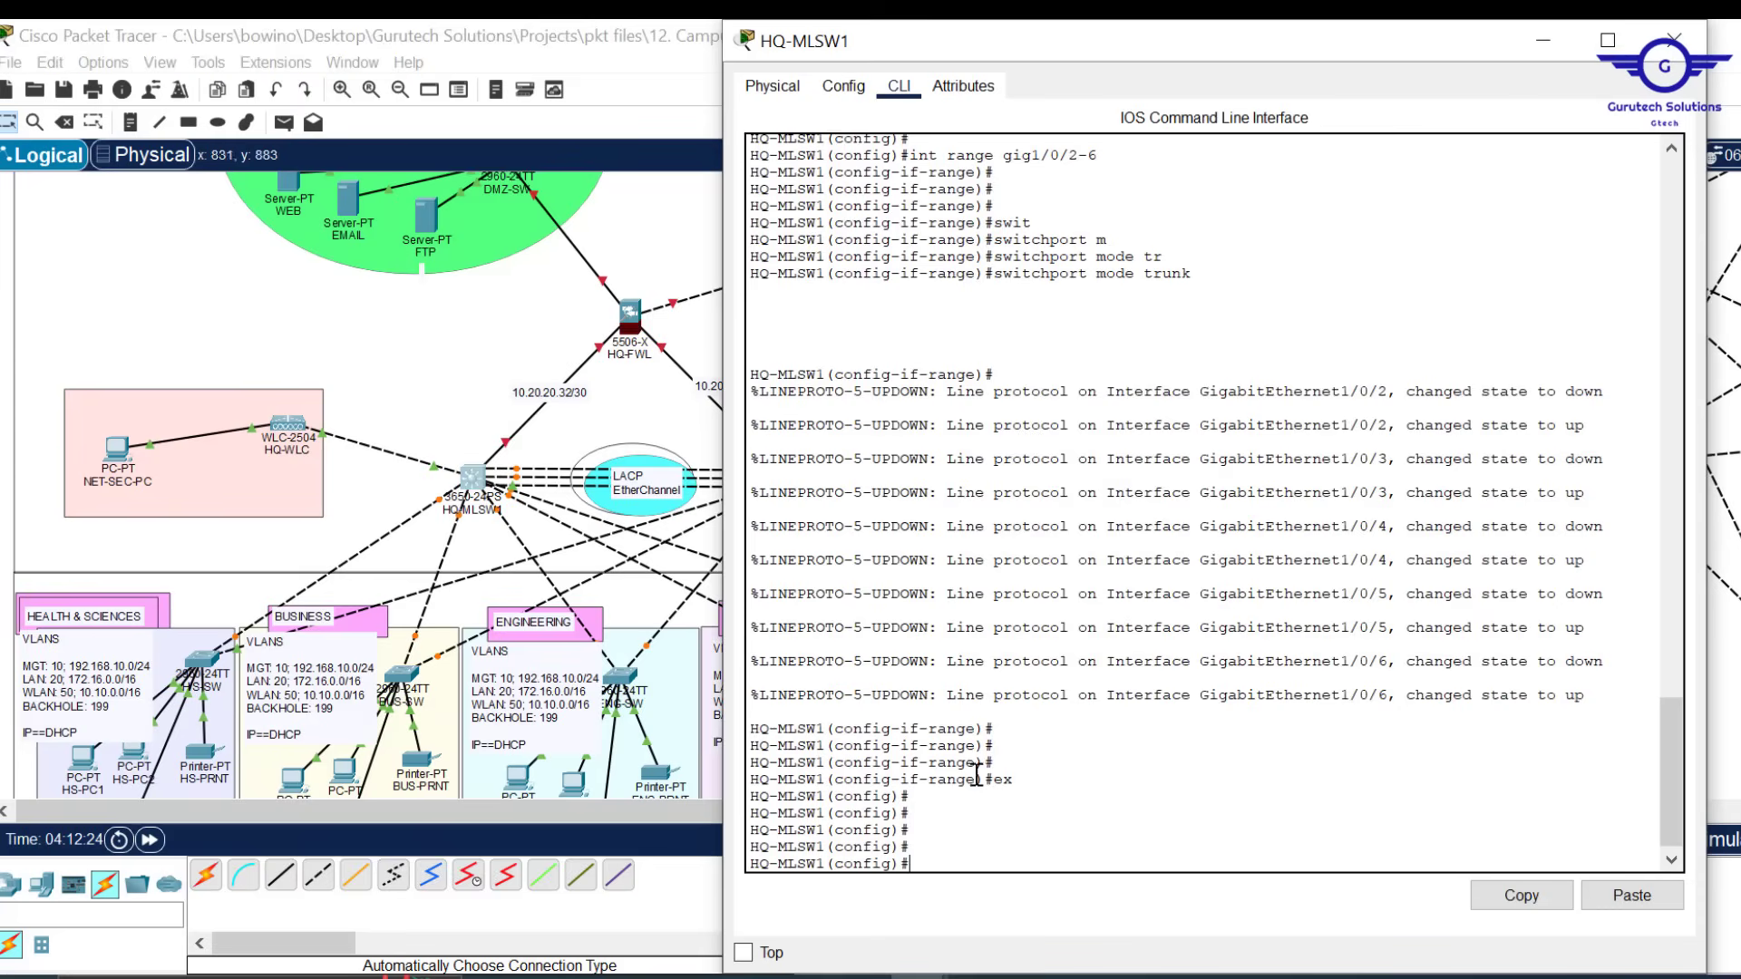
# Enter interface configuration for Gig1/0/10 on HQ-MLSW1
pyautogui.click(1008, 806)
pyautogui.write('ex')
pyautogui.press('Up')
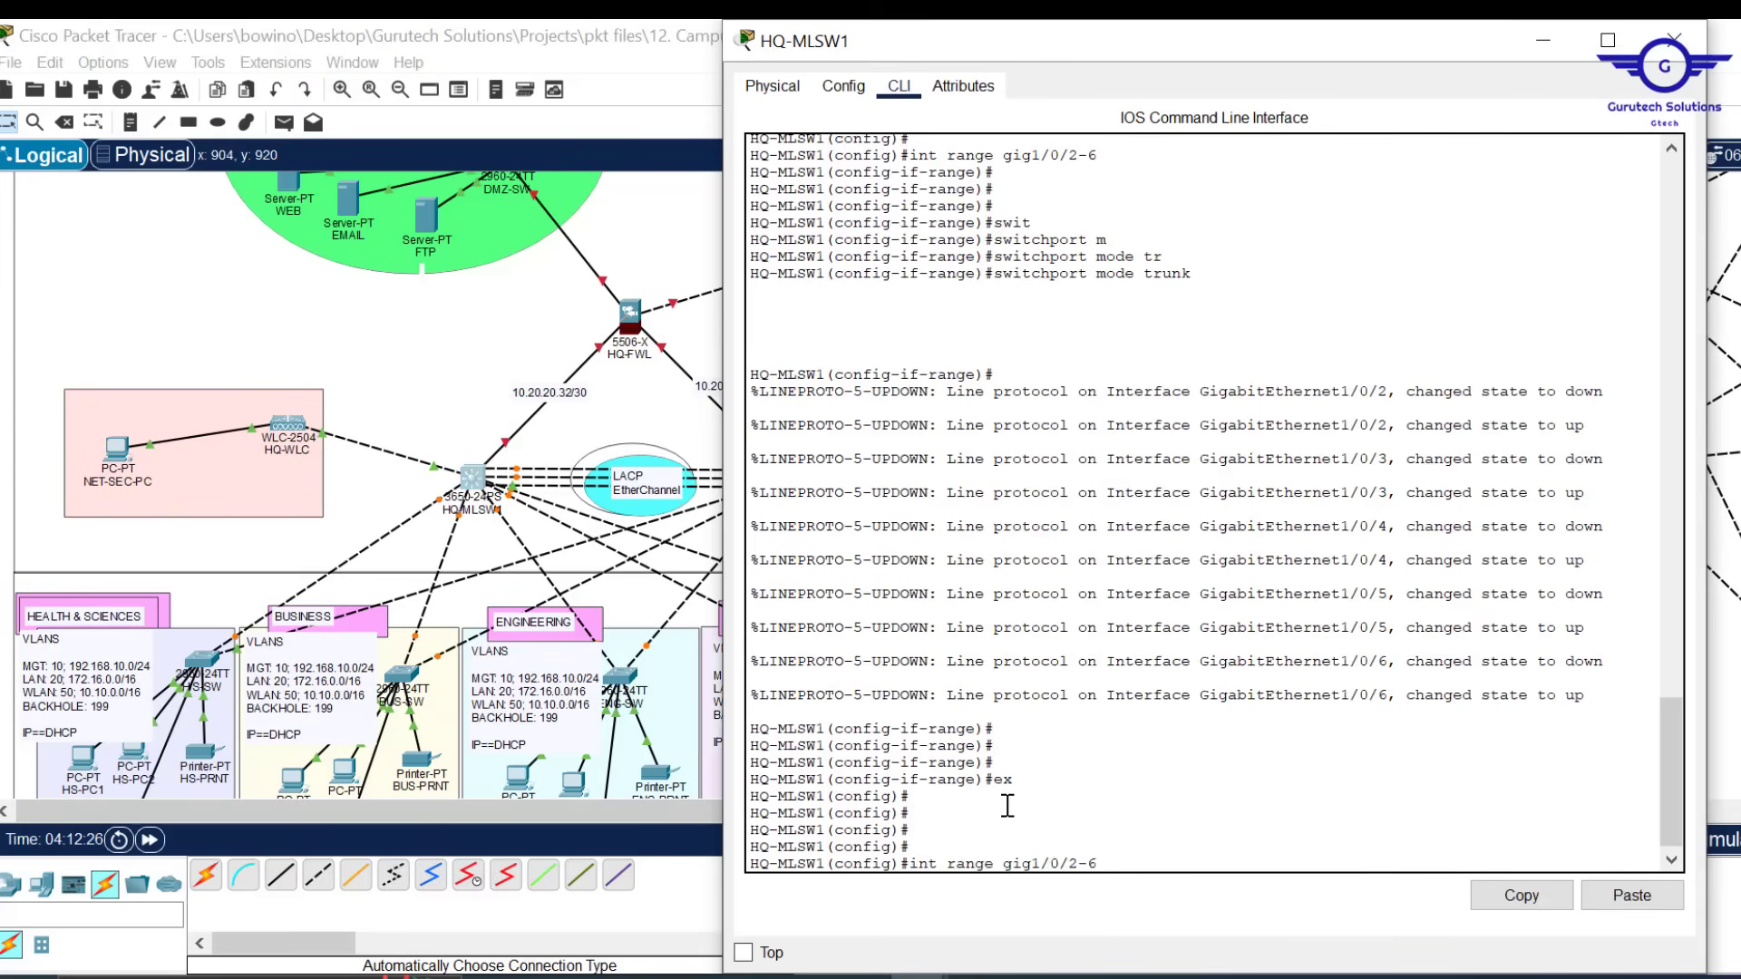
pyautogui.press('Down')
pyautogui.press('Up')
pyautogui.write('10')
pyautogui.press('Left')
pyautogui.press('Left')
pyautogui.press('Left')
pyautogui.press('Left')
pyautogui.press('Left')
pyautogui.press('Left')
pyautogui.press('Left')
pyautogui.press('BackSpace')
pyautogui.press('BackSpace')
pyautogui.press('BackSpace')
pyautogui.press('BackSpace')
pyautogui.press('BackSpace')
pyautogui.press('BackSpace')
pyautogui.press('Return')
pyautogui.press('Return')
pyautogui.press('Return')
# Make Gig1/0/10 an access port assigned to VLAN 50
pyautogui.write('swi')
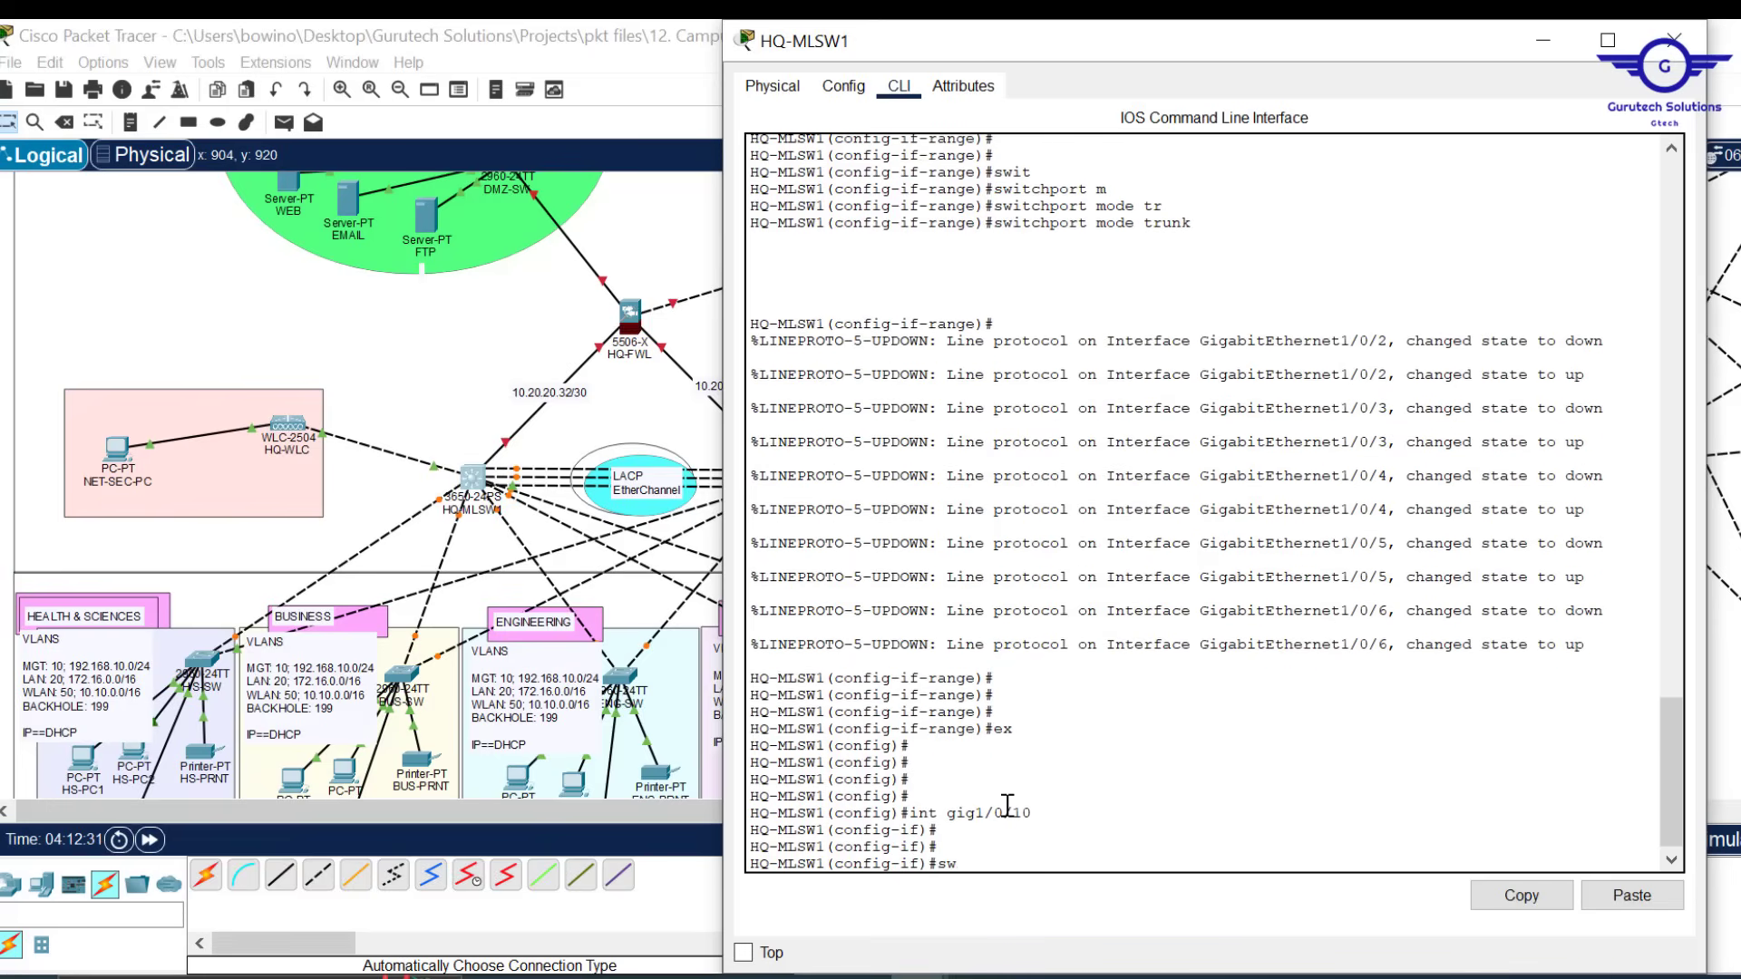
pyautogui.press('Tab')
pyautogui.write('m')
pyautogui.press('Tab')
pyautogui.write('a')
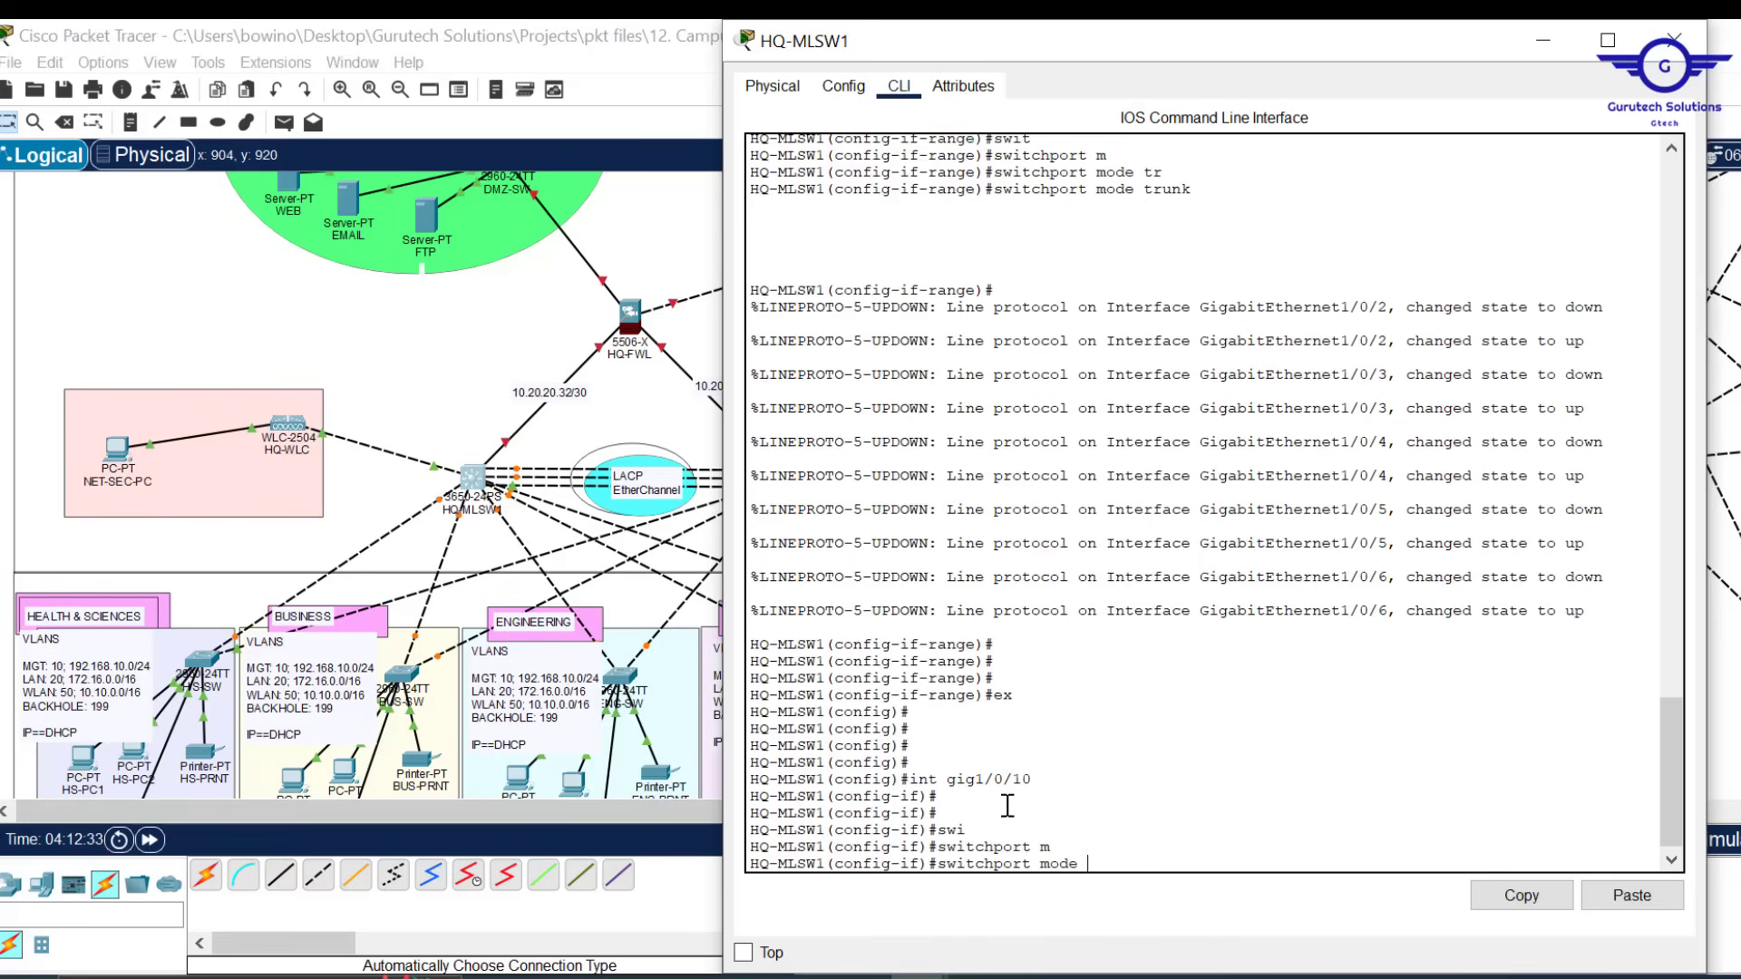
pyautogui.press('Tab')
pyautogui.press('Return')
pyautogui.write('sw')
pyautogui.press('Tab')
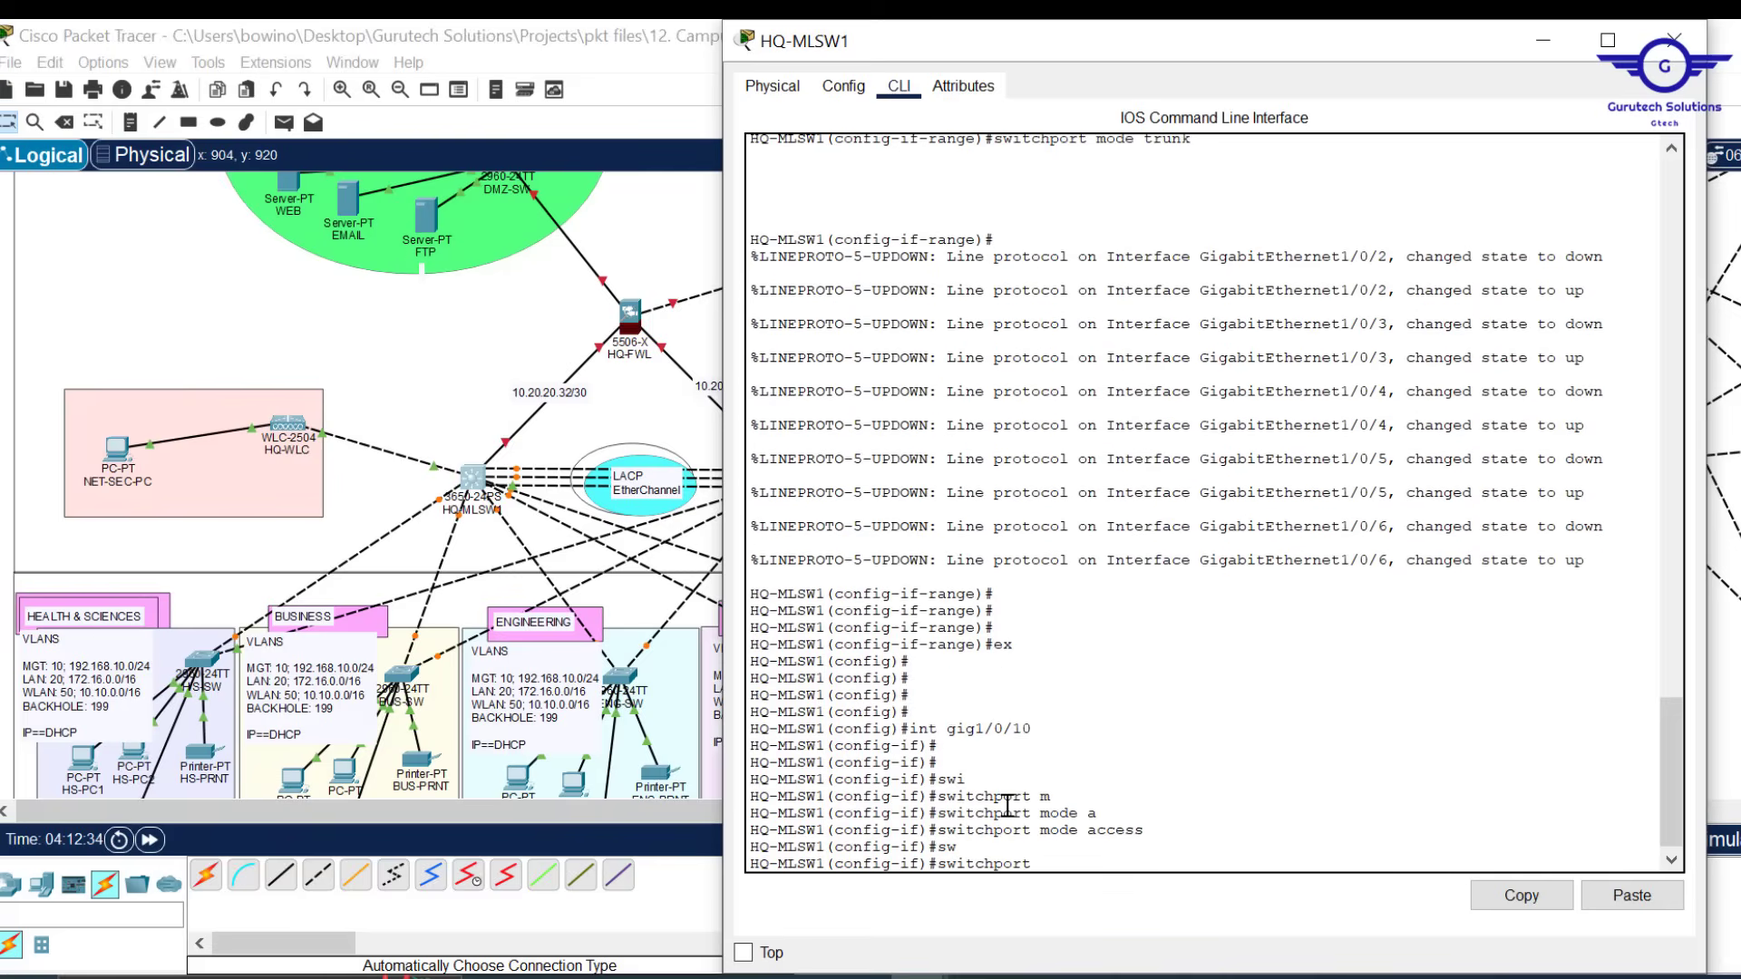
pyautogui.write('a')
pyautogui.press('Tab')
pyautogui.write('v')
pyautogui.press('Tab')
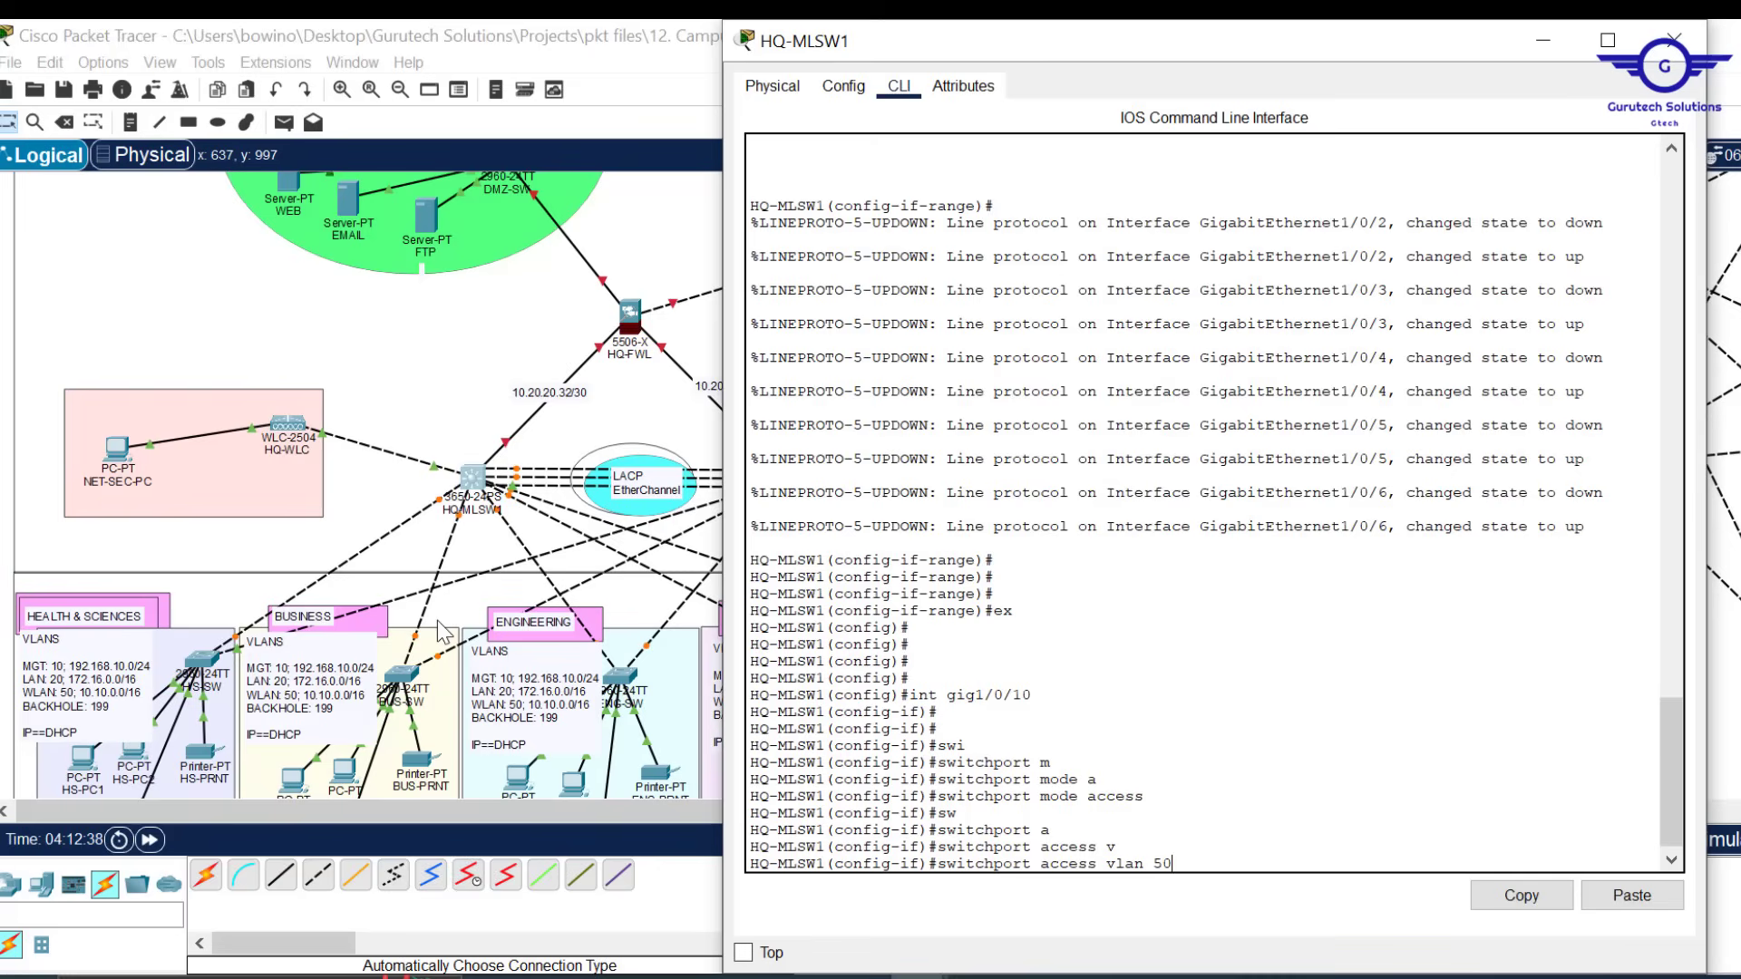
pyautogui.press('Return')
# Exit interface mode, save the configuration with do wr, and close HQ-MLSW1's window
pyautogui.write('ex')
pyautogui.press('Return')
pyautogui.press('Return')
pyautogui.press('Return')
pyautogui.press('Return')
pyautogui.press('Return')
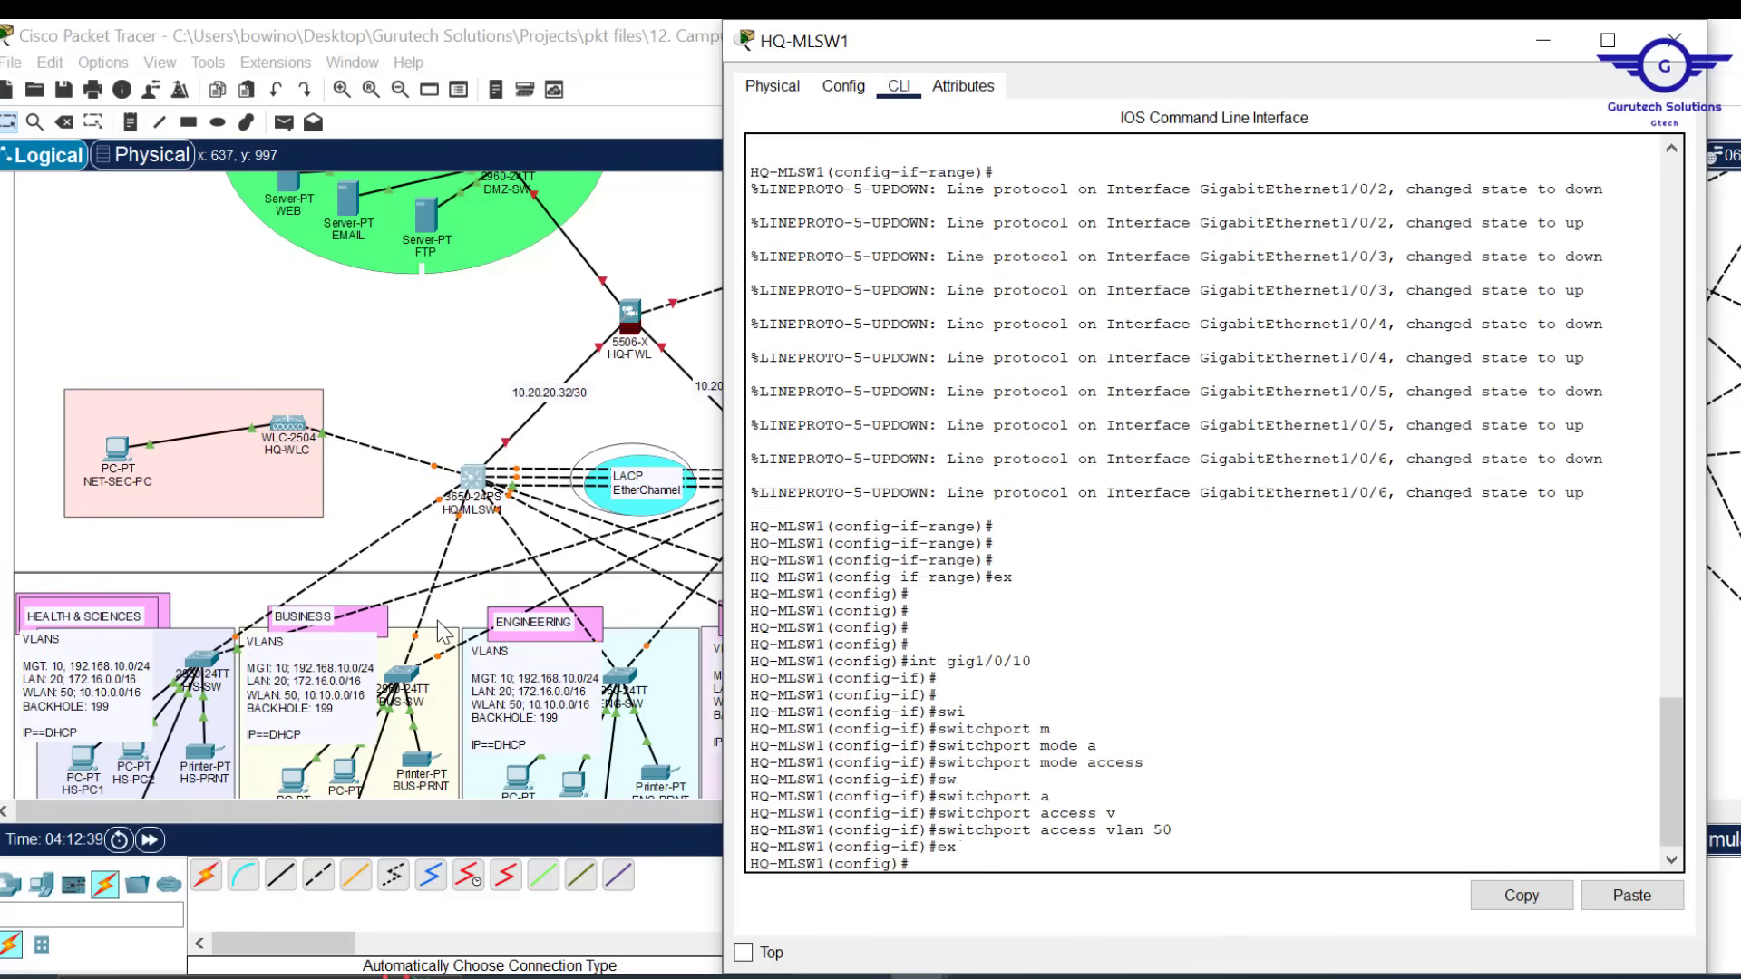
pyautogui.write('do')
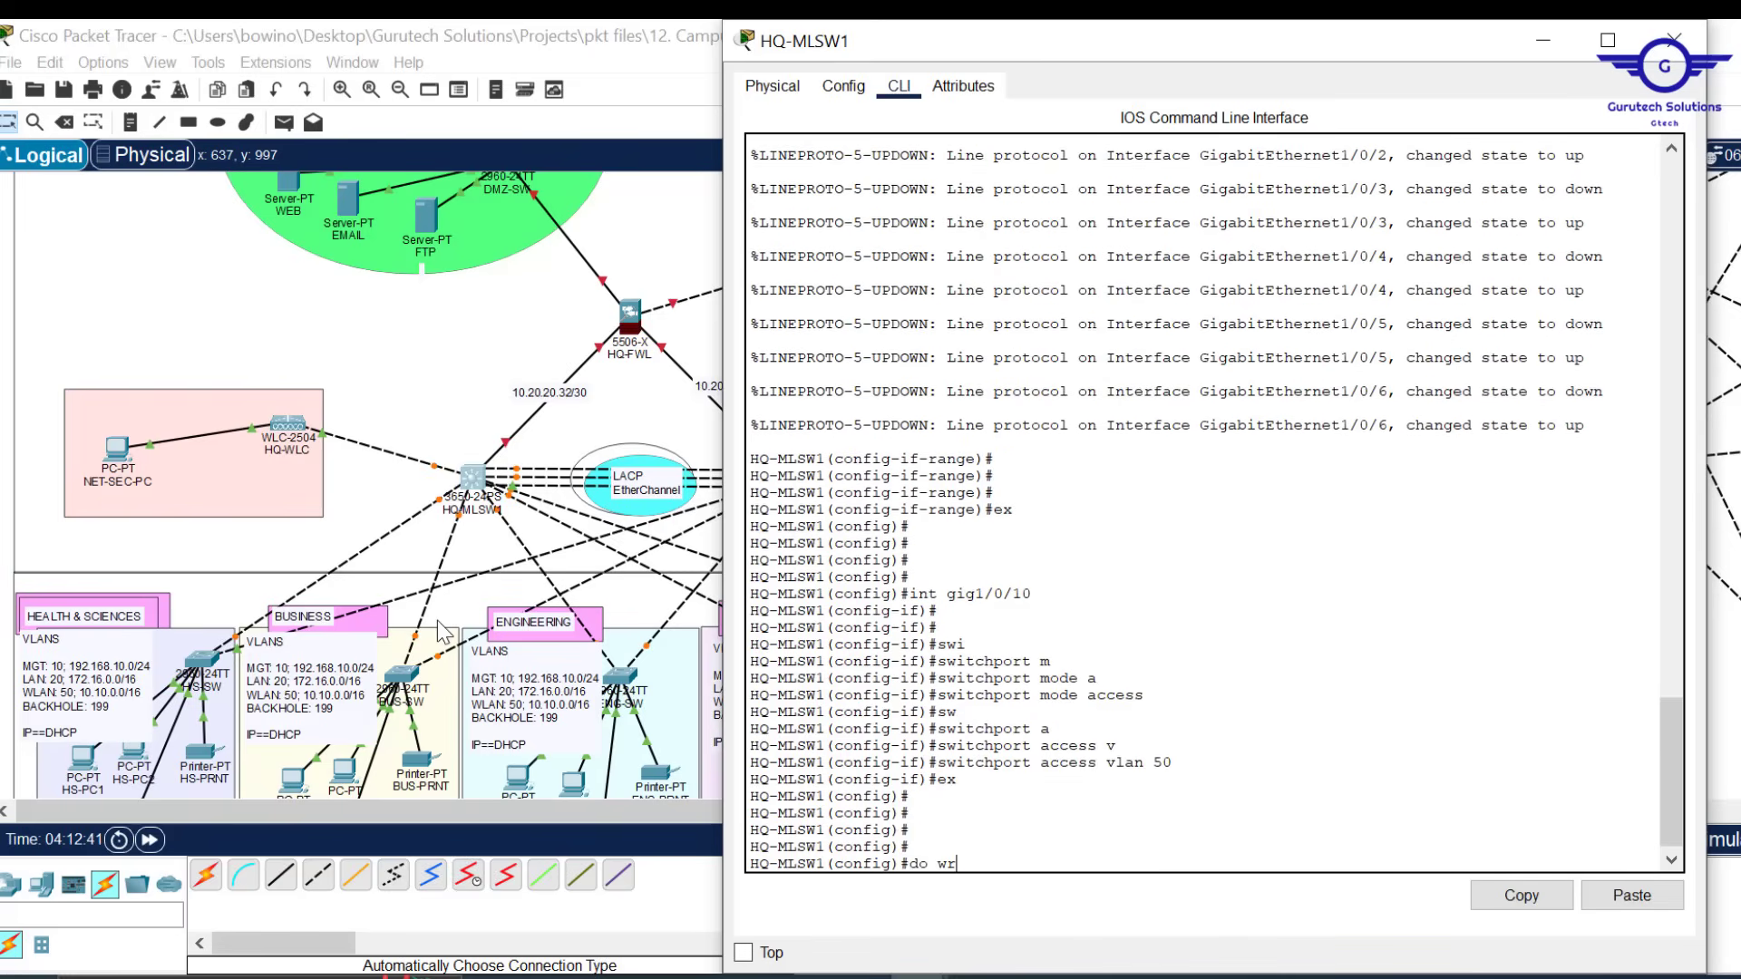
pyautogui.write(' wr')
pyautogui.press('Return')
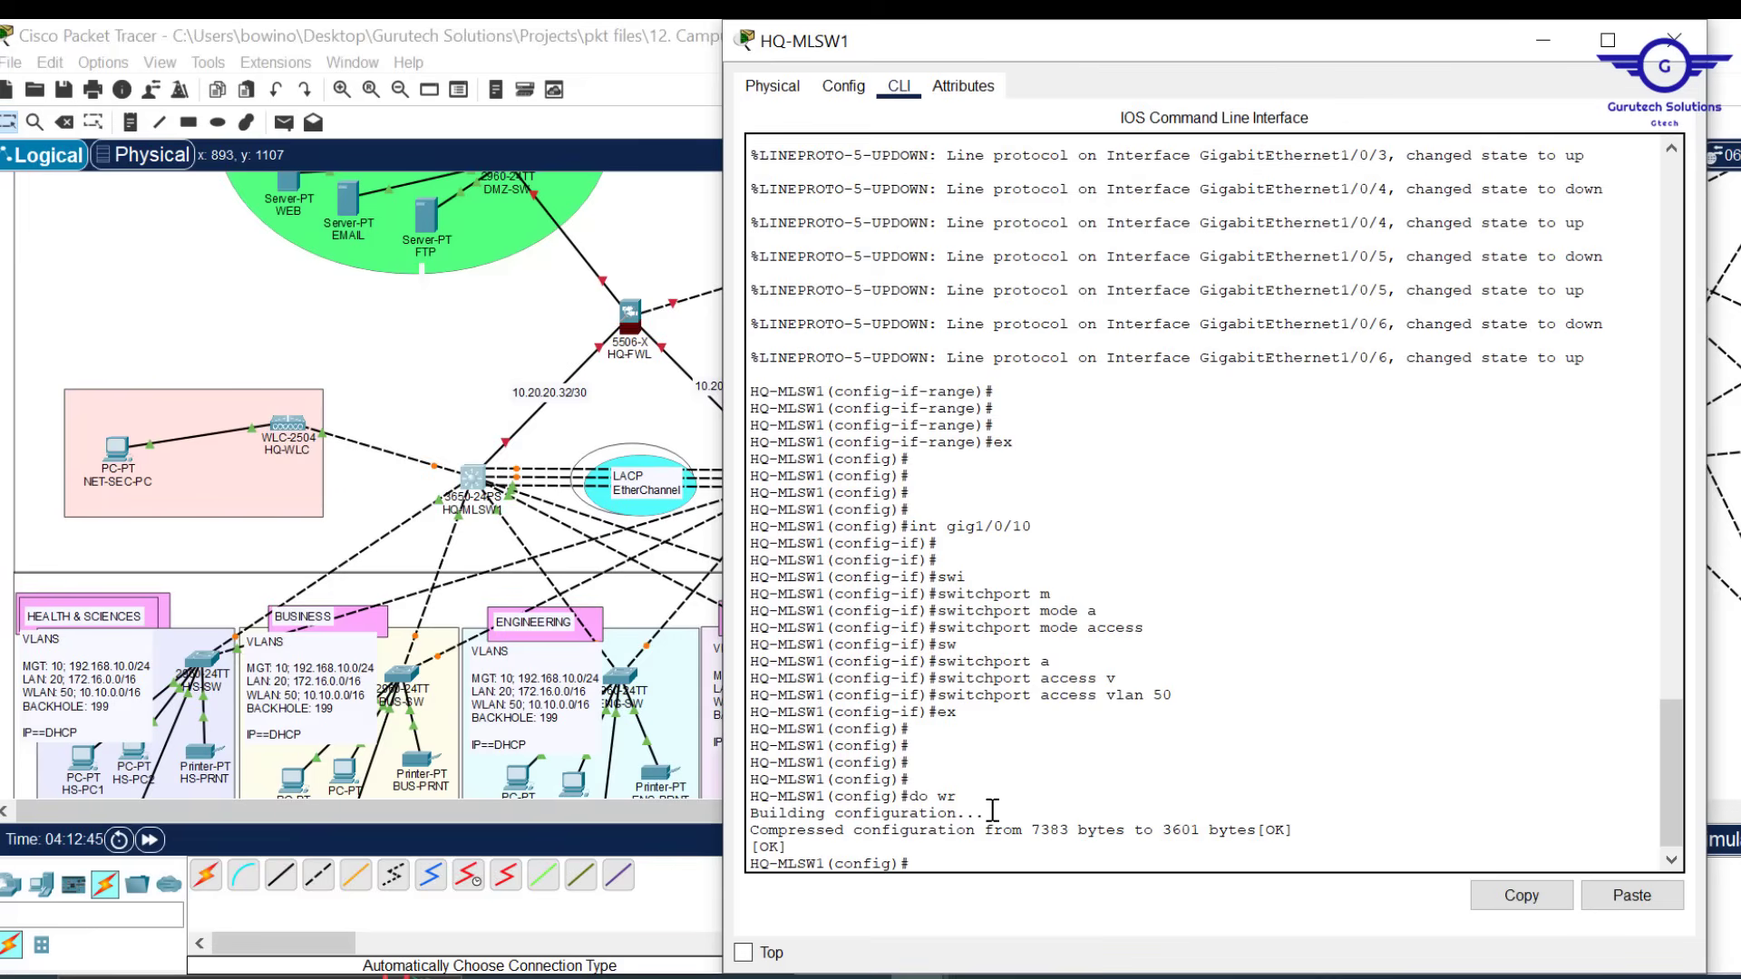
pyautogui.click(1676, 41)
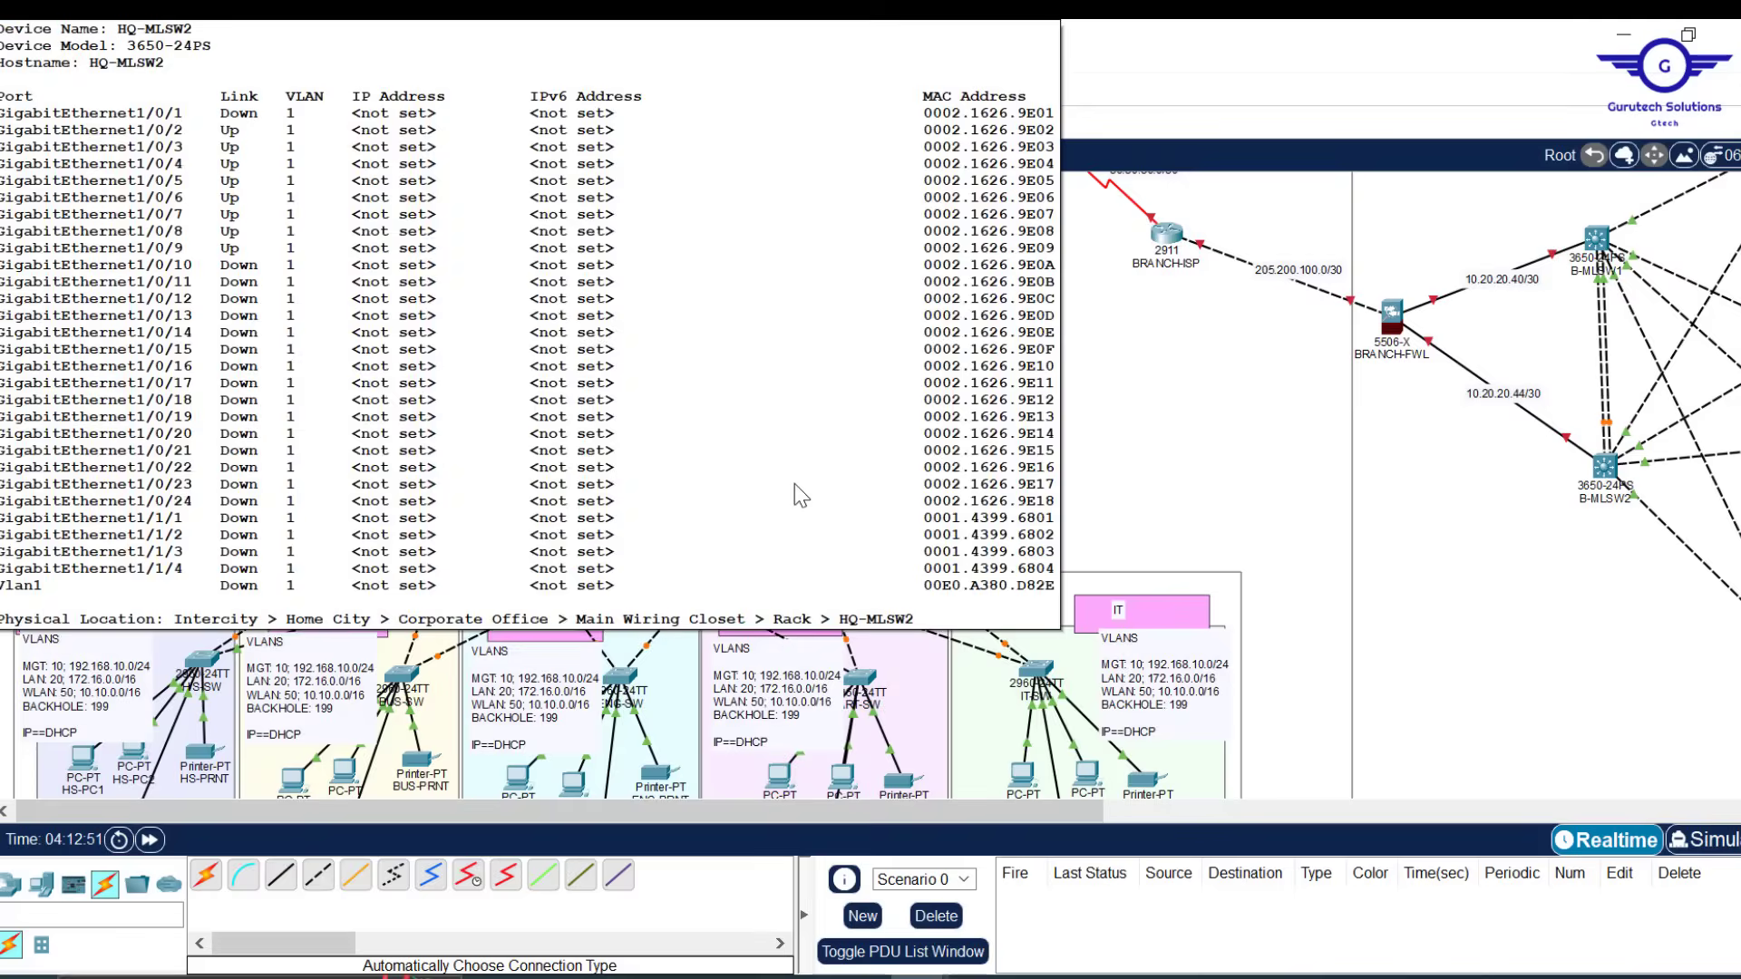
# Bring the untitled Notepad forward and review HQ-MLSW1's earlier VLAN commands in its CLI
pyautogui.moveTo(861, 975)
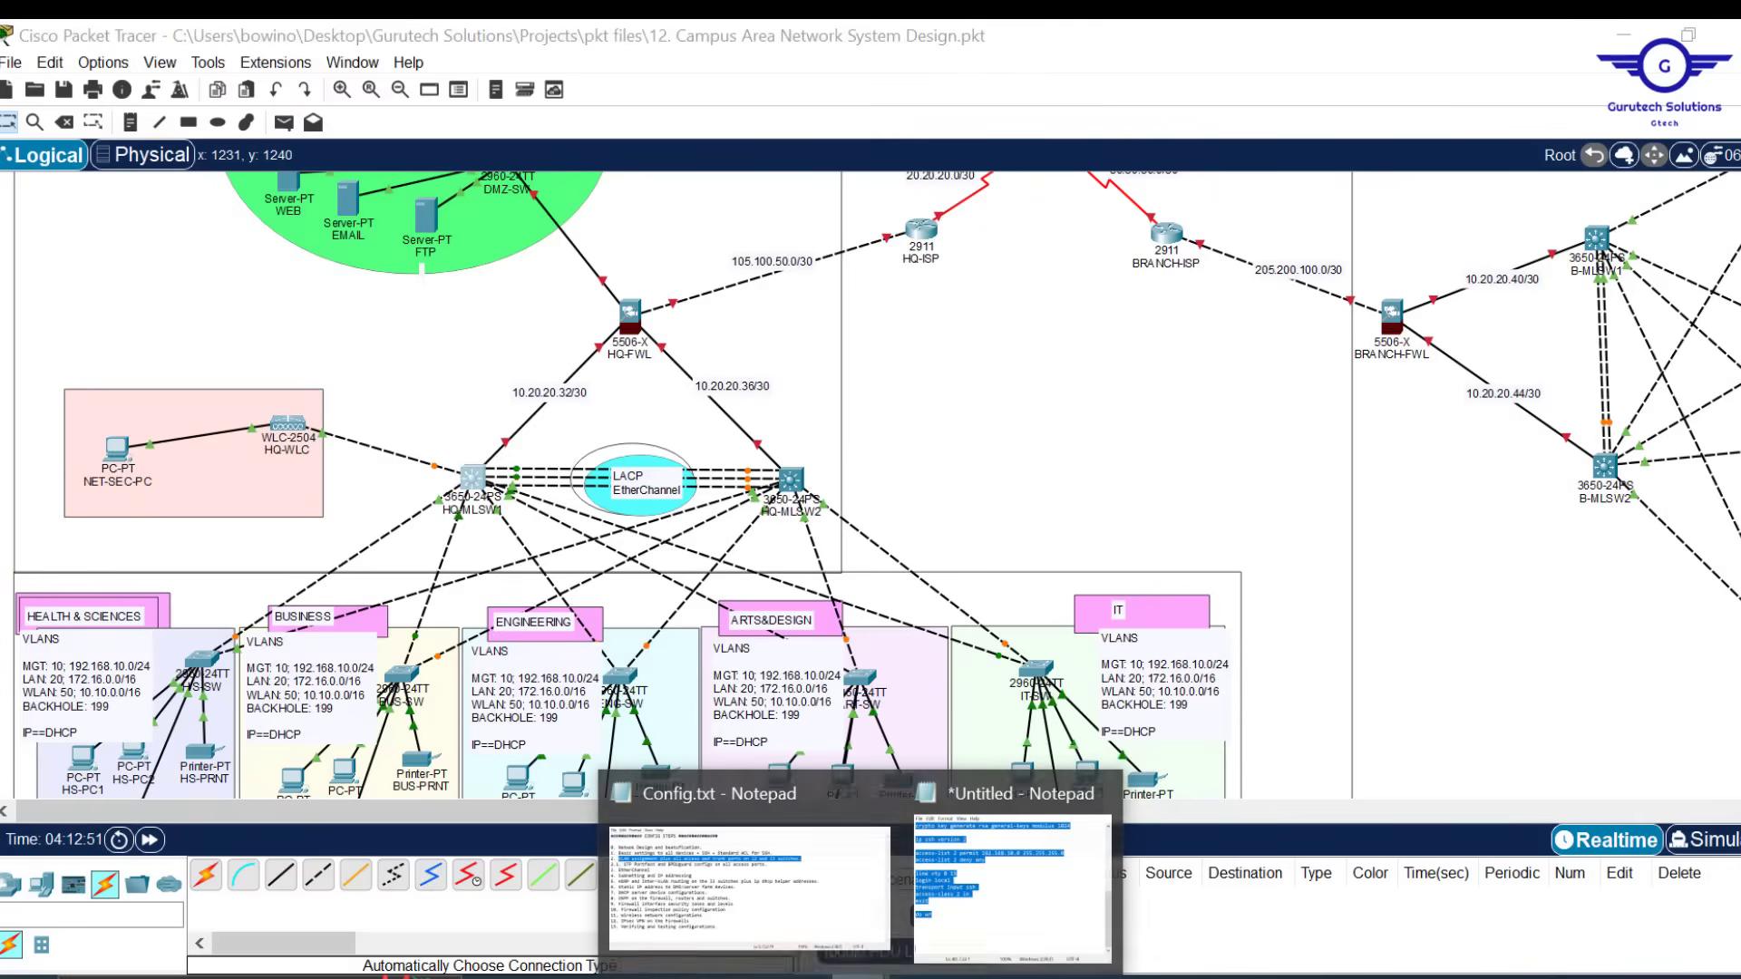
pyautogui.moveTo(861, 874)
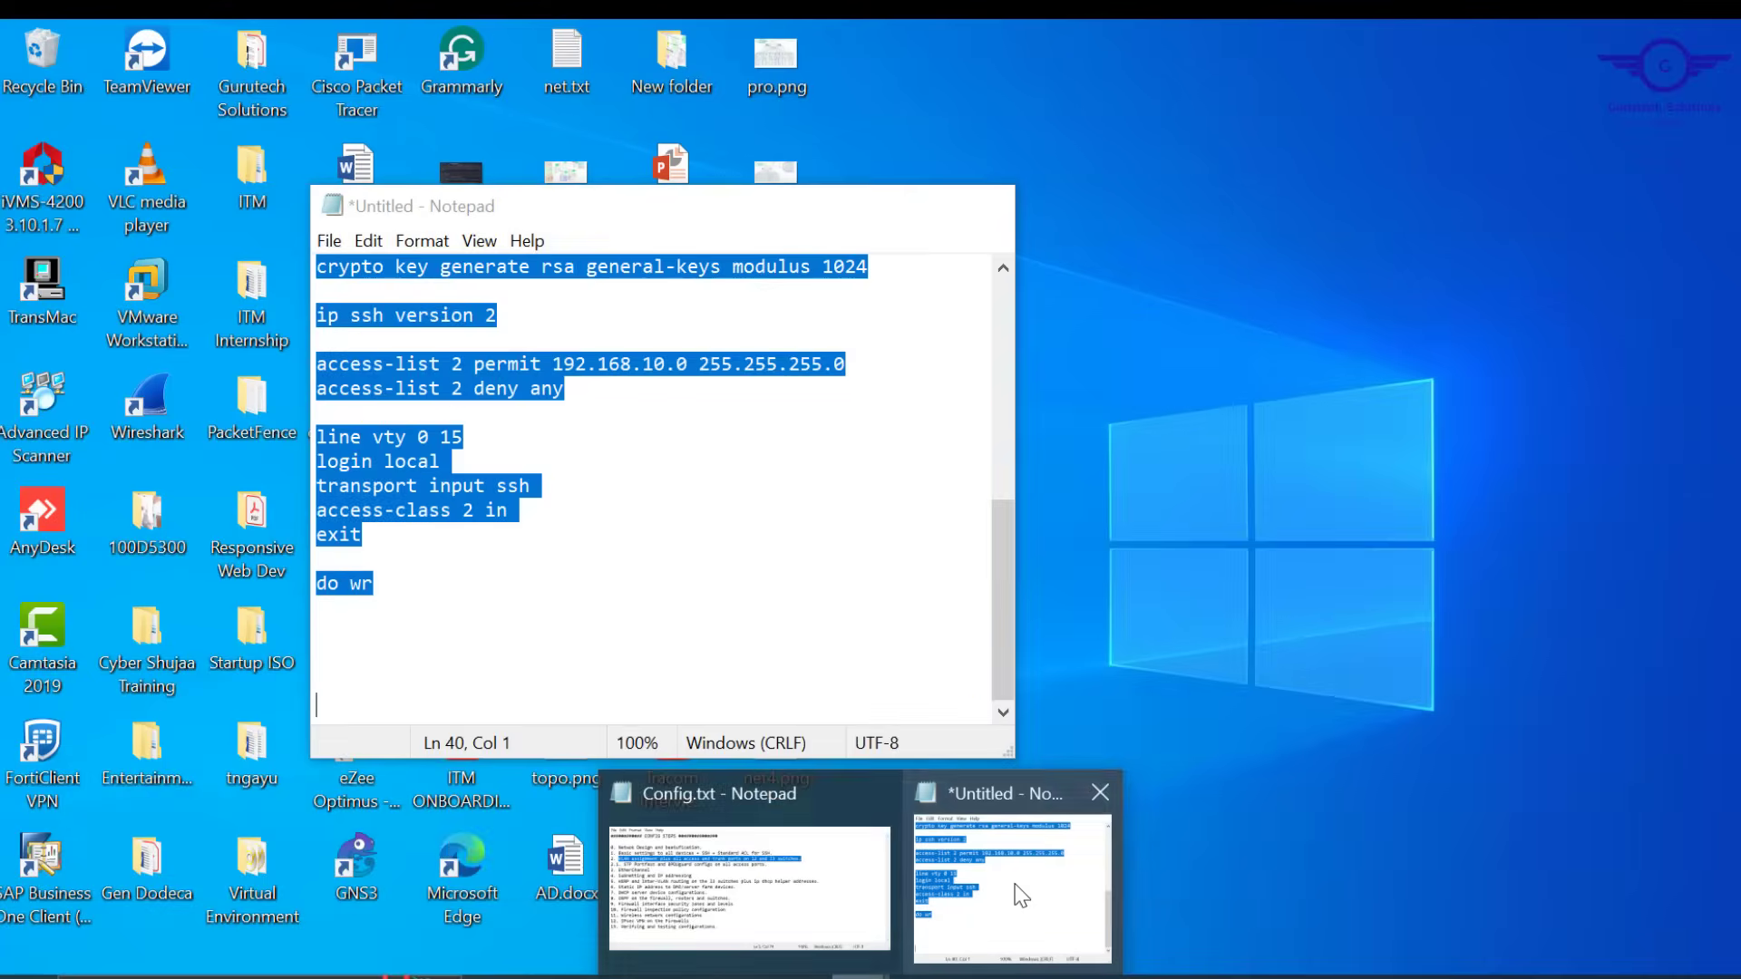
pyautogui.click(1018, 893)
pyautogui.moveTo(731, 212); pyautogui.dragTo(1235, 230)
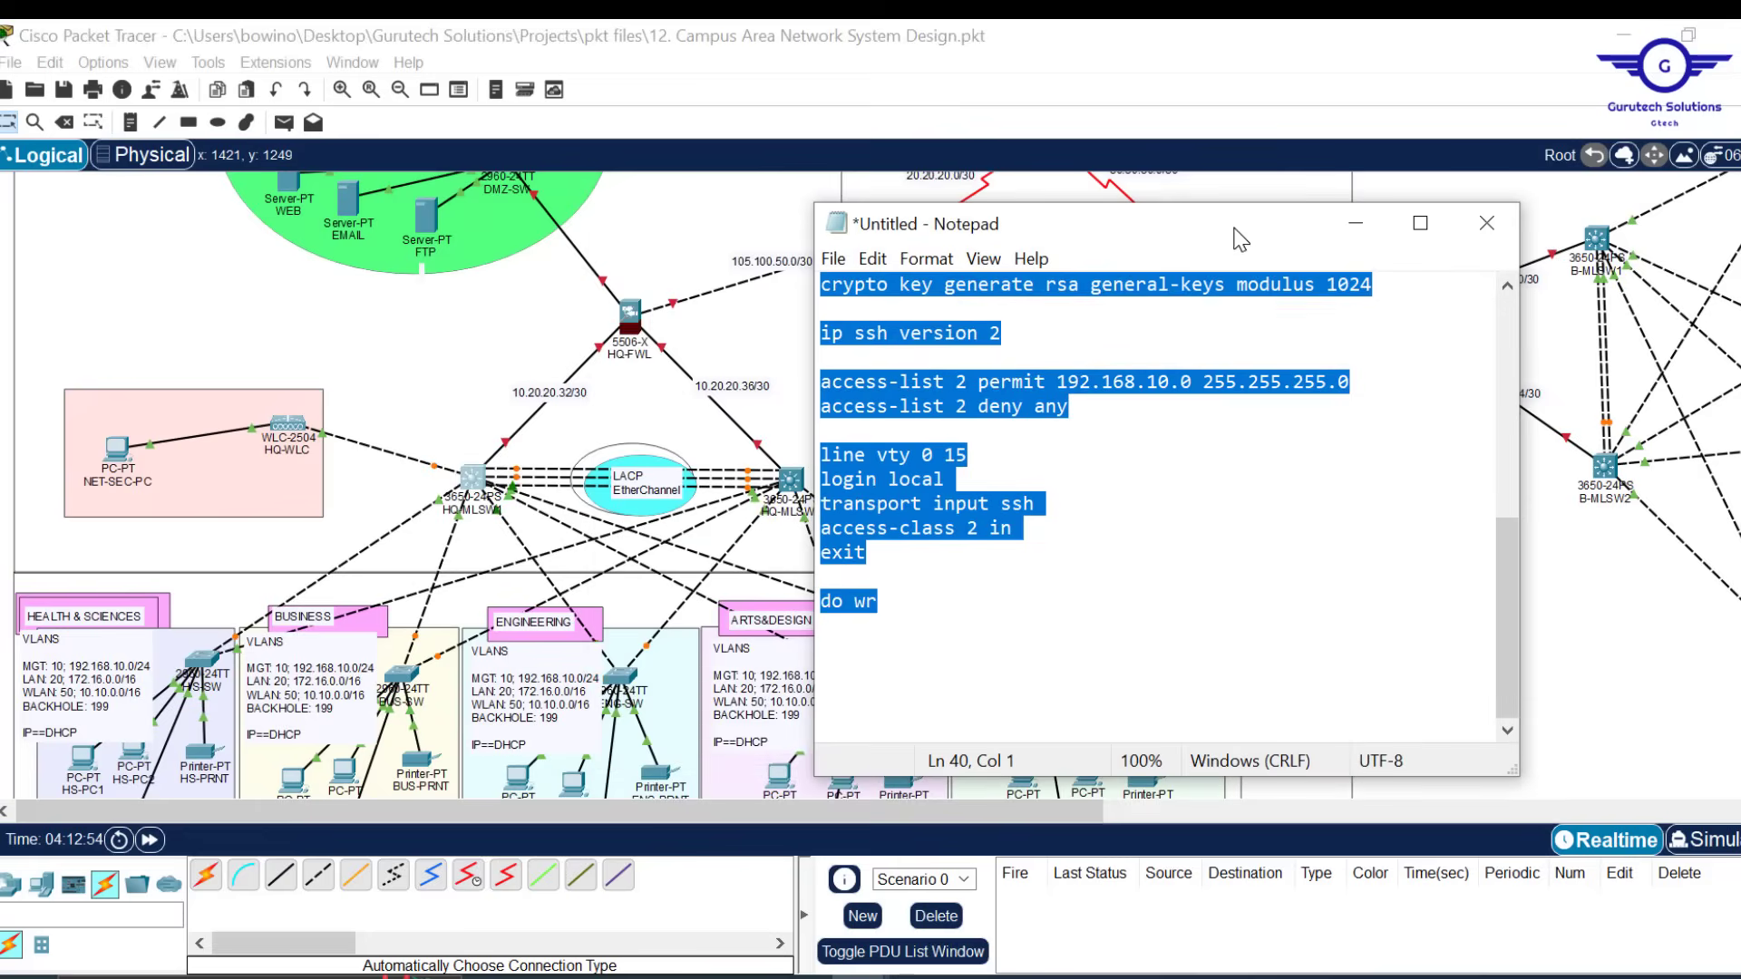
pyautogui.click(473, 479)
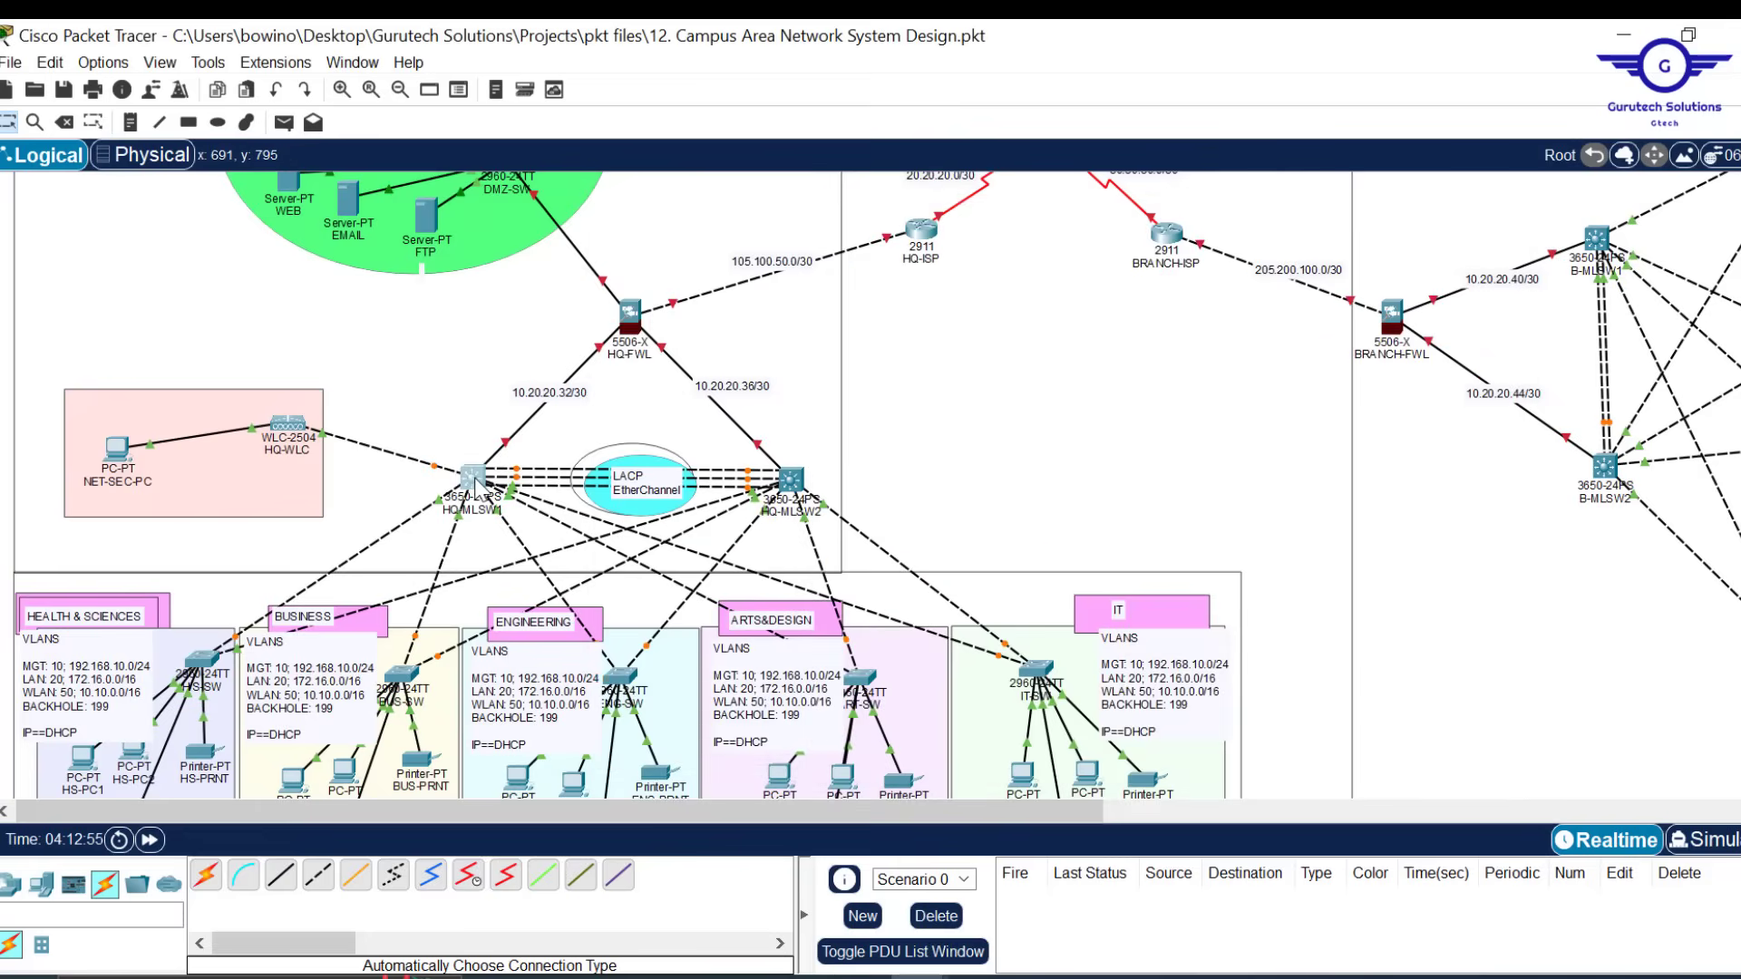
pyautogui.scroll(10, 994, 292)
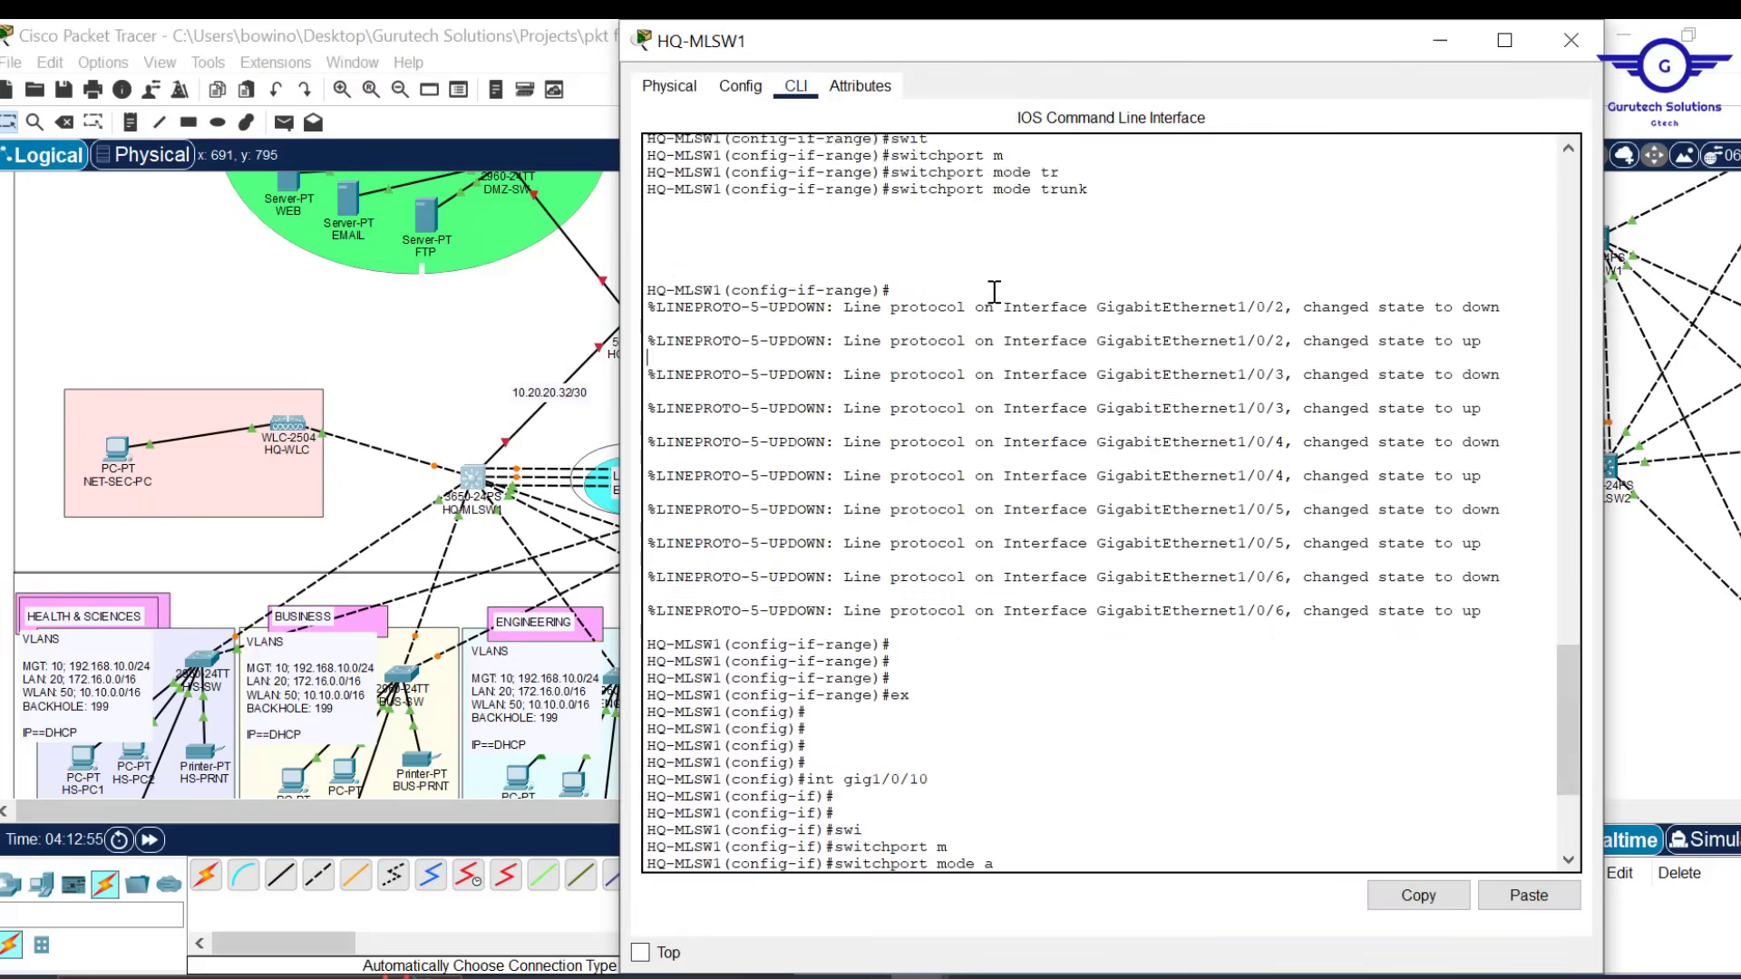
pyautogui.scroll(4, 994, 292)
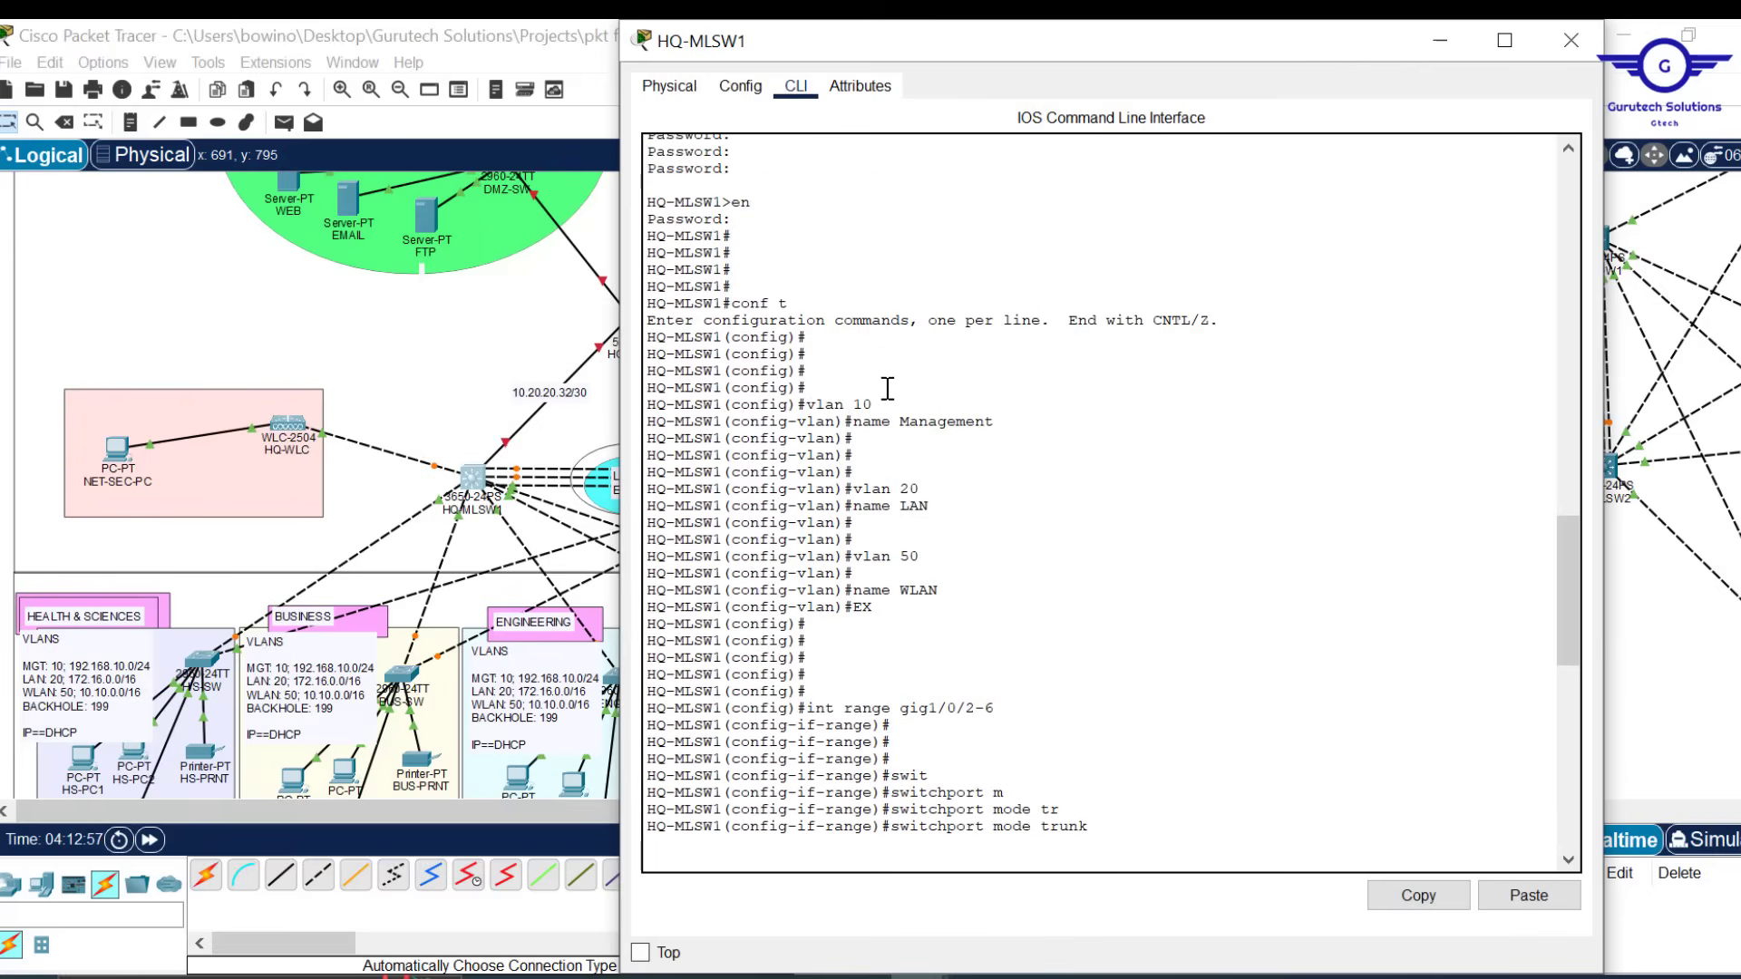
pyautogui.moveTo(1296, 44); pyautogui.dragTo(855, 71)
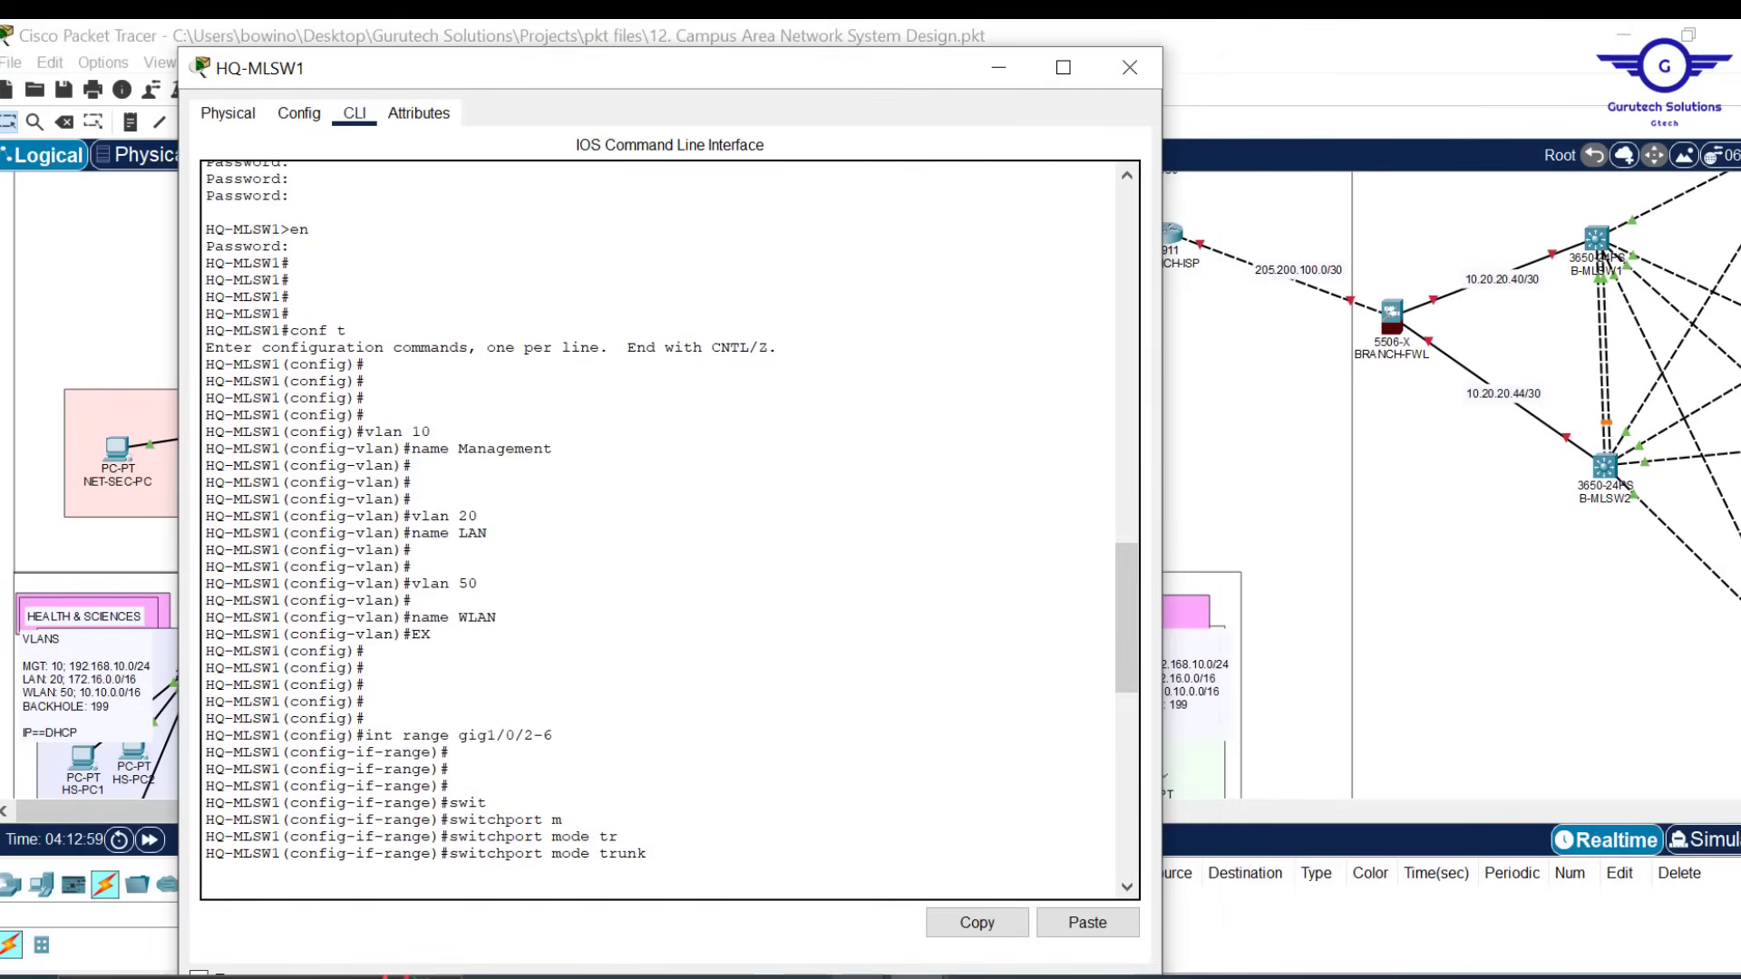
# Type vlan 10 Management, vlan 20 LAN, vlan 50 WLAN and exit into Notepad
pyautogui.moveTo(862, 976)
pyautogui.click(997, 884)
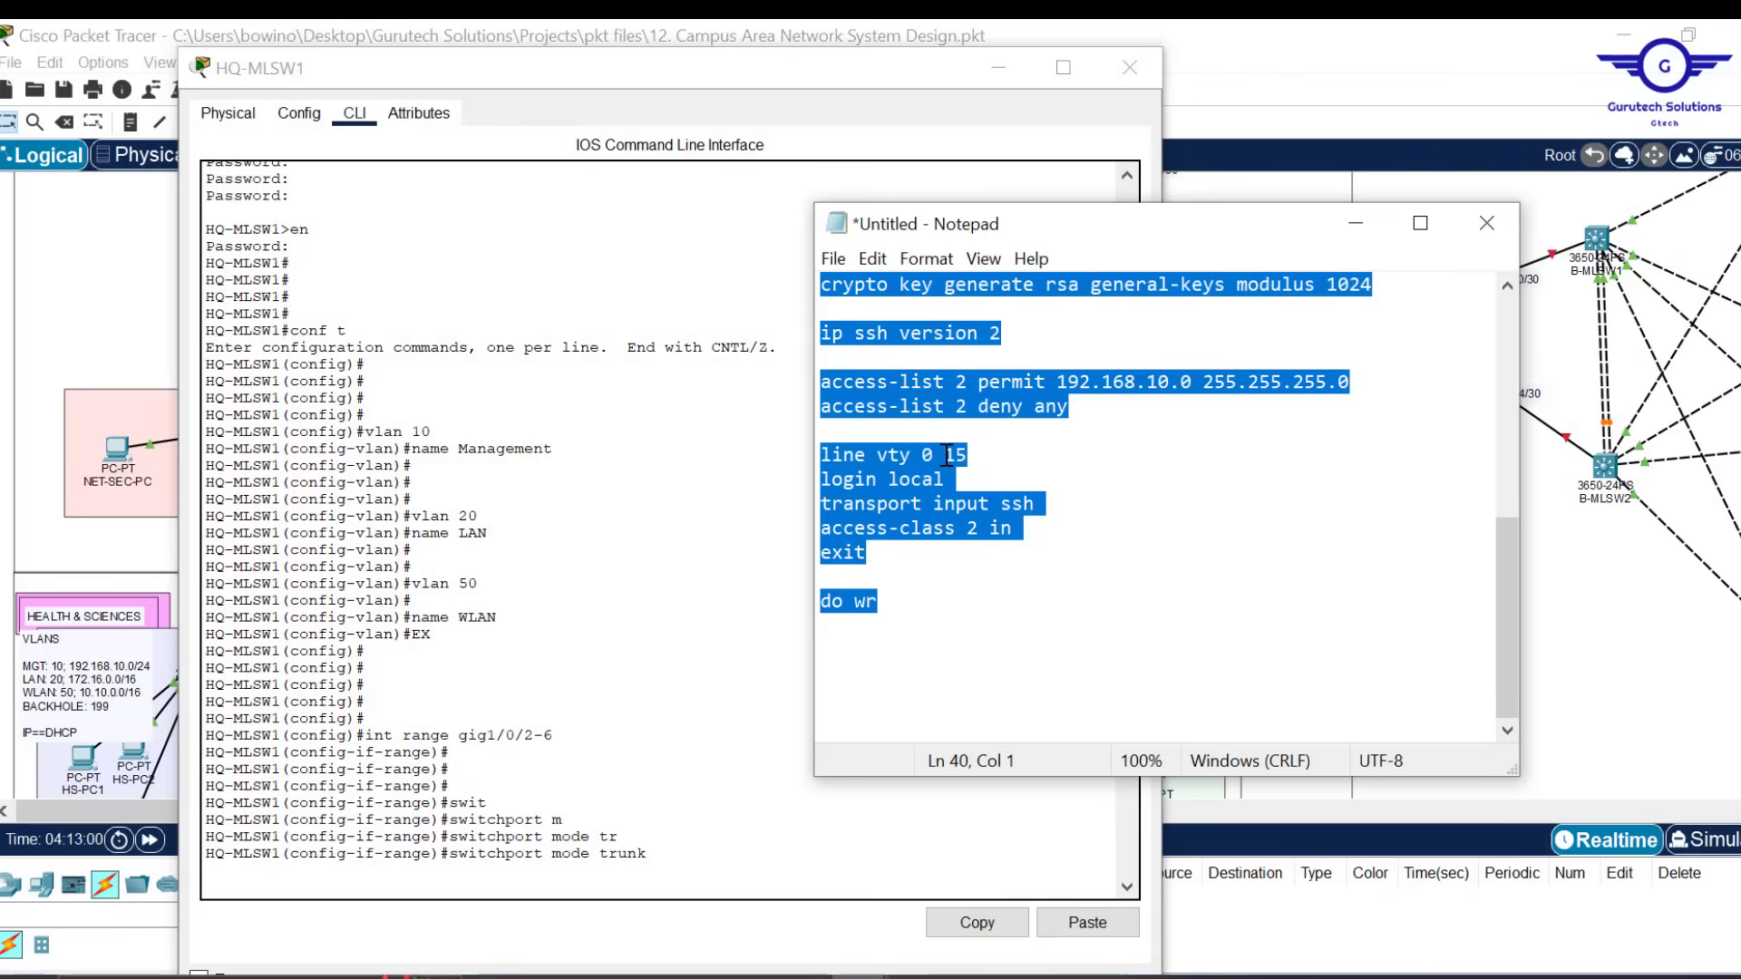
pyautogui.write('vlan 10')
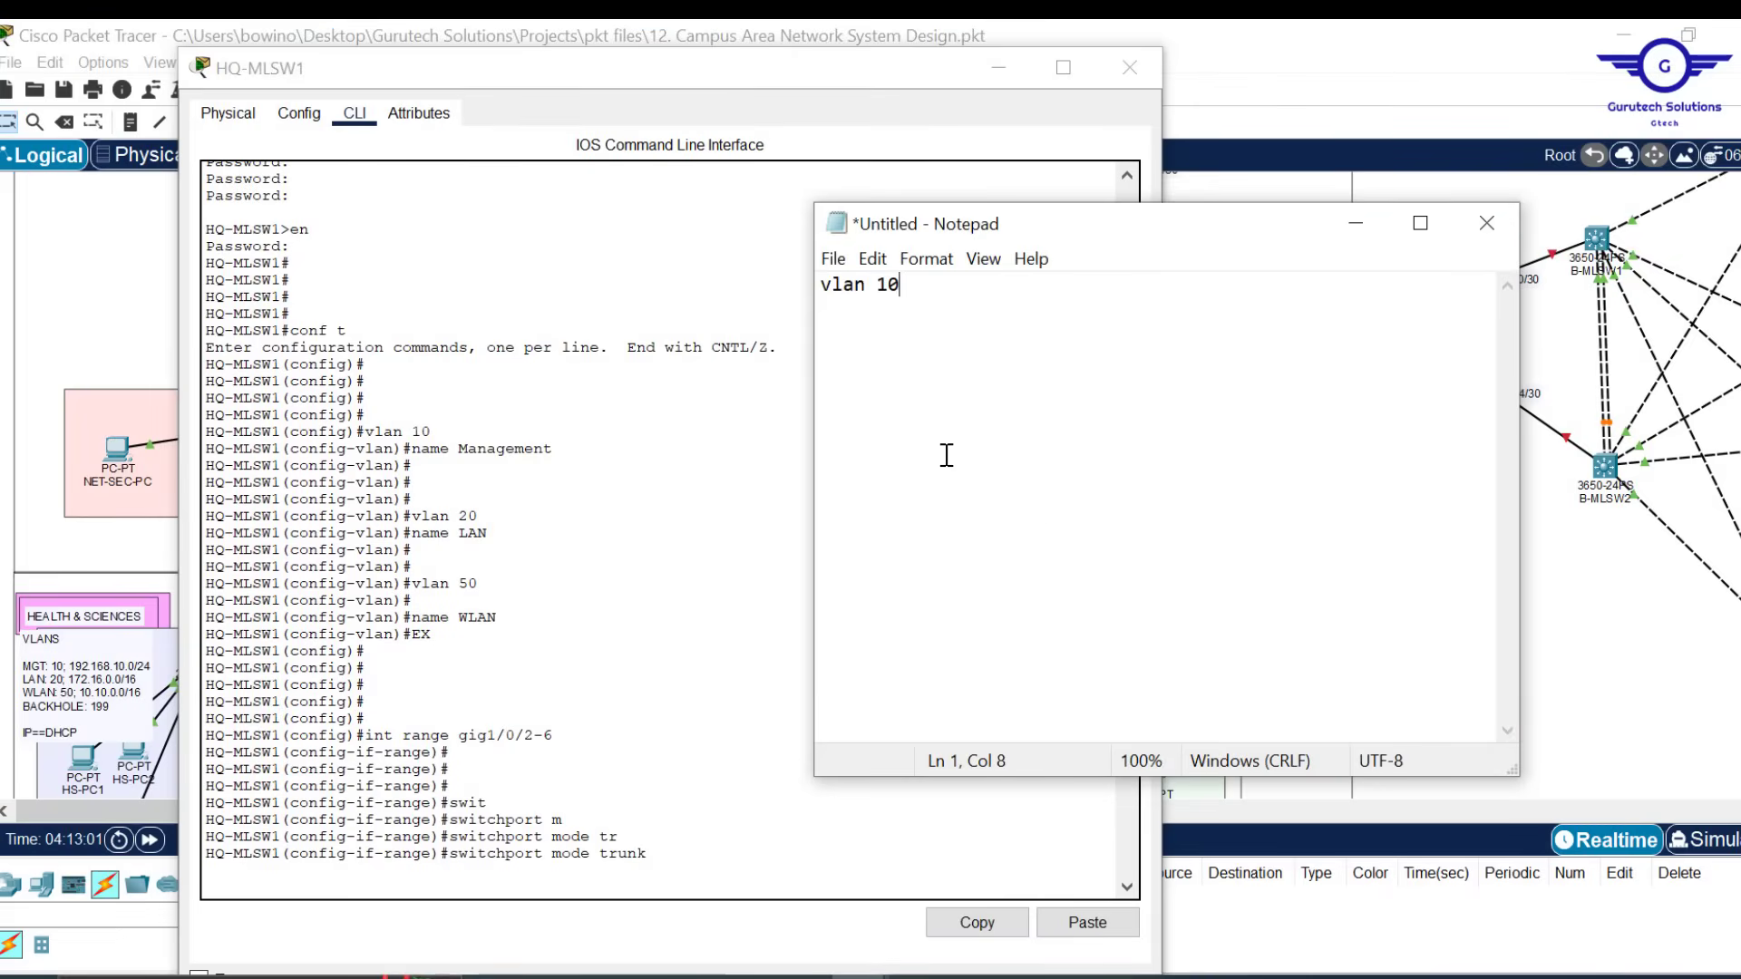
pyautogui.write(' name Management vlan 20 name LAN vlan 50 name WLAN exit')
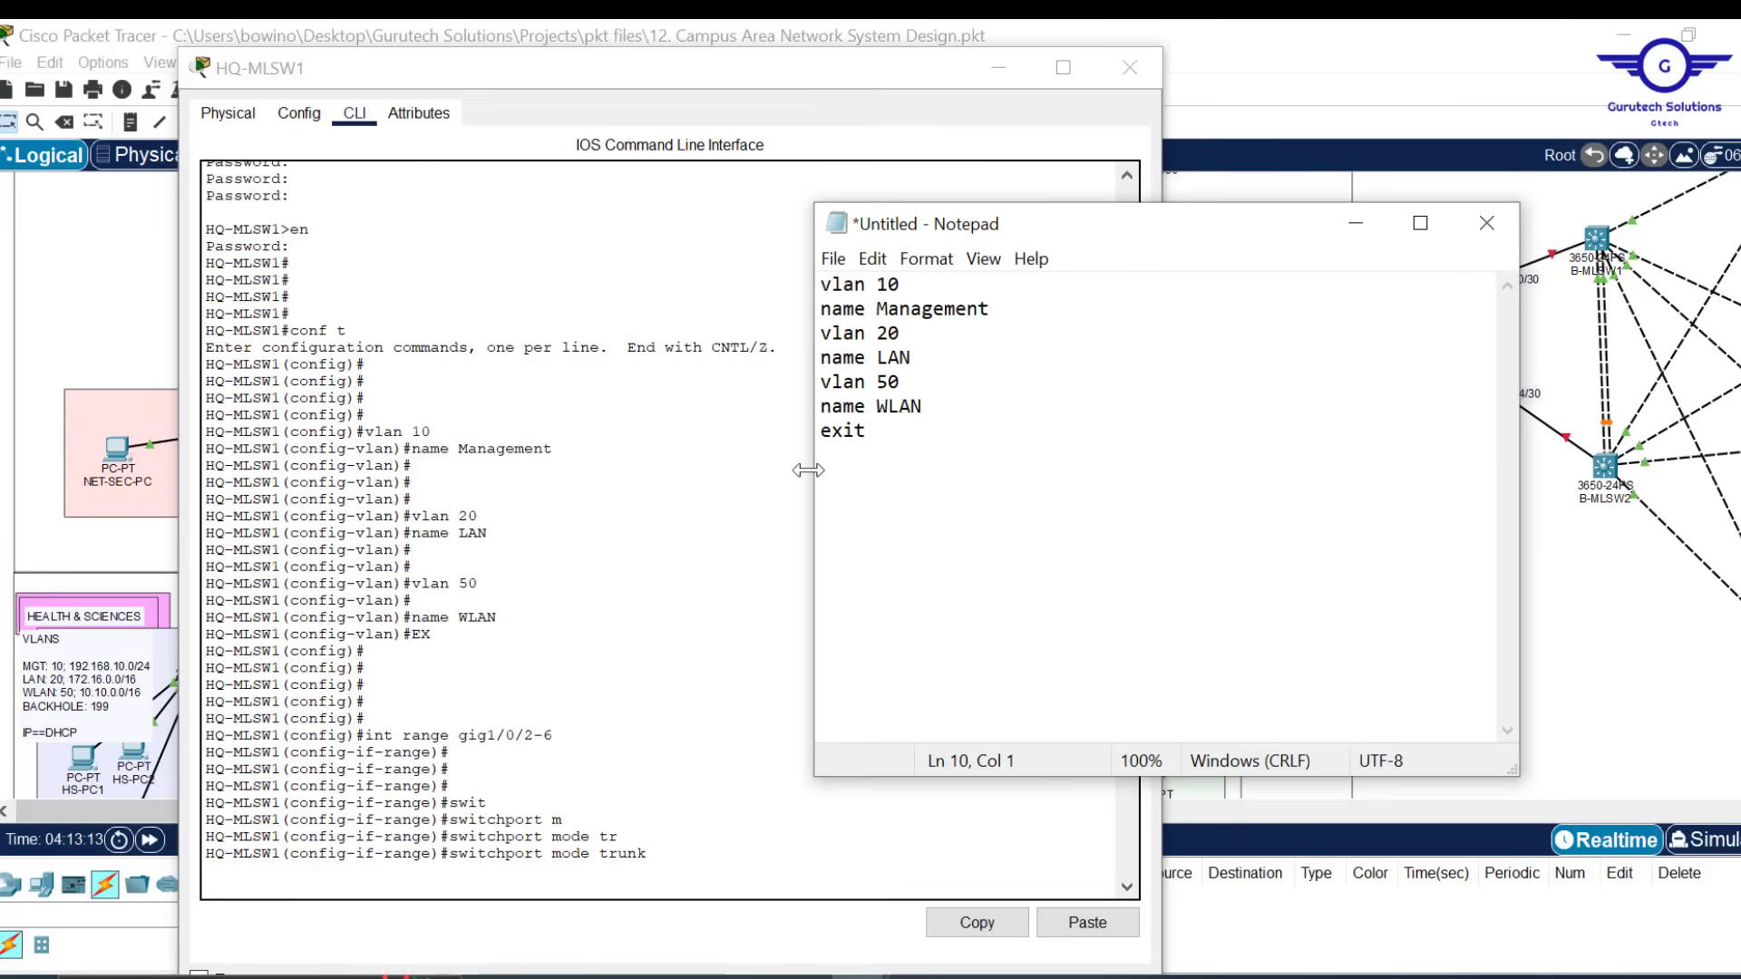
pyautogui.click(1281, 73)
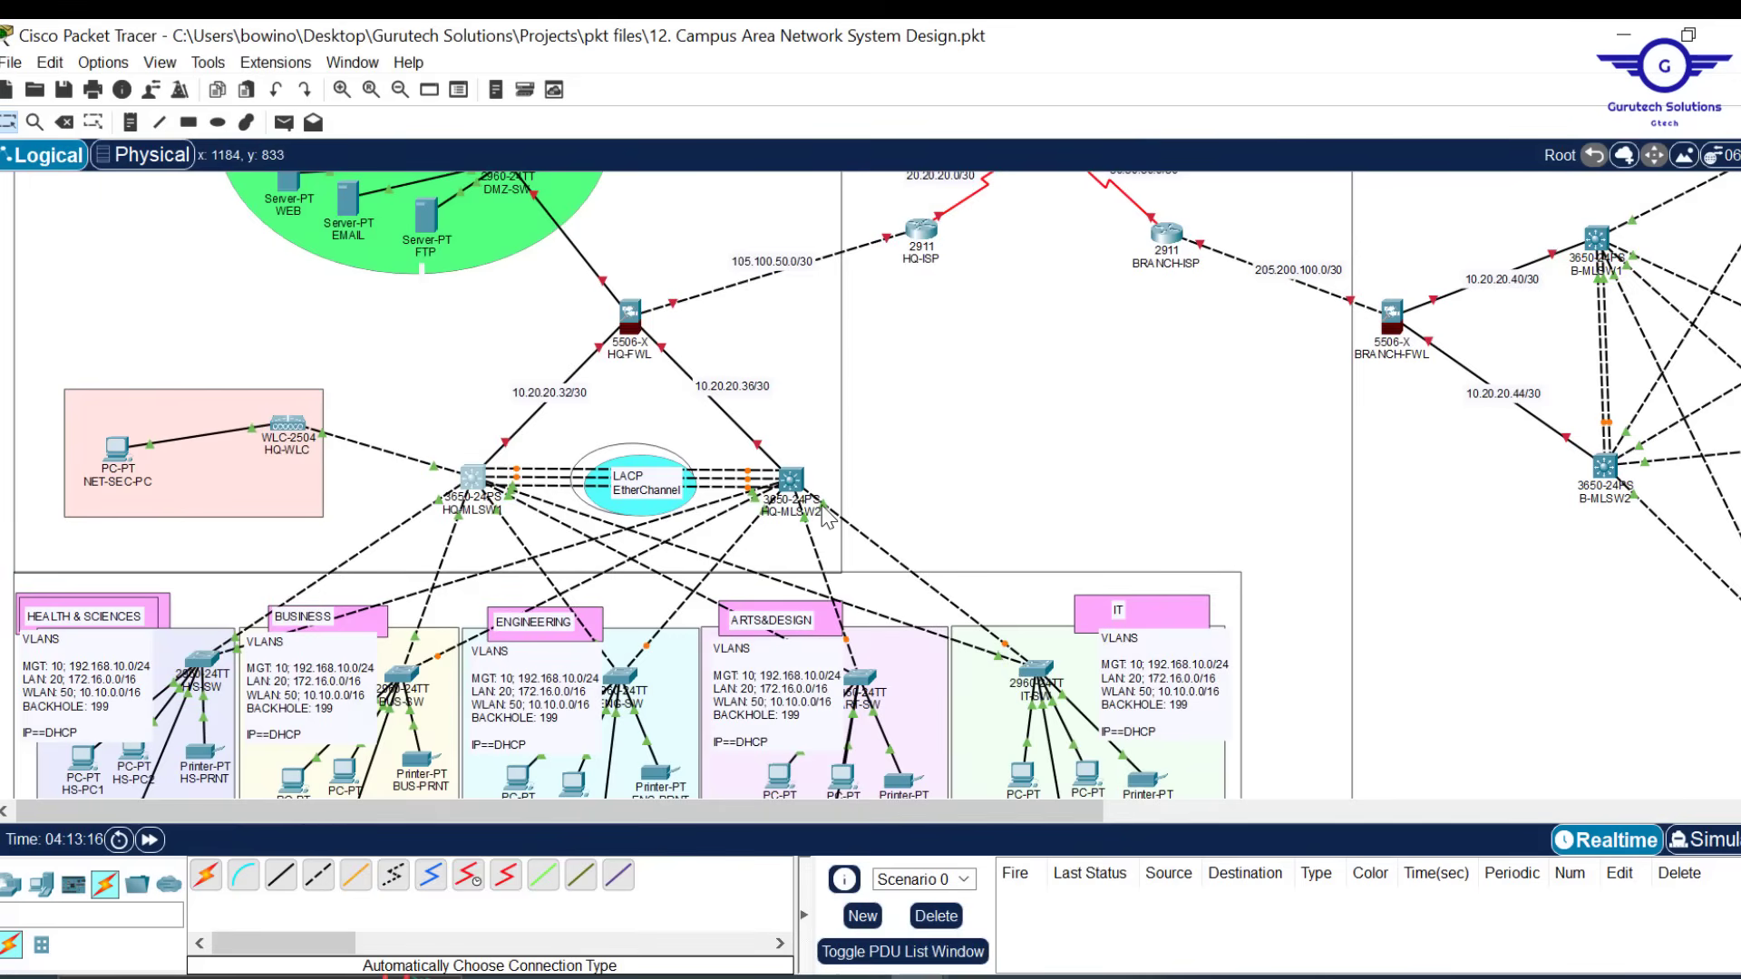
pyautogui.moveTo(827, 517)
pyautogui.moveTo(717, 512)
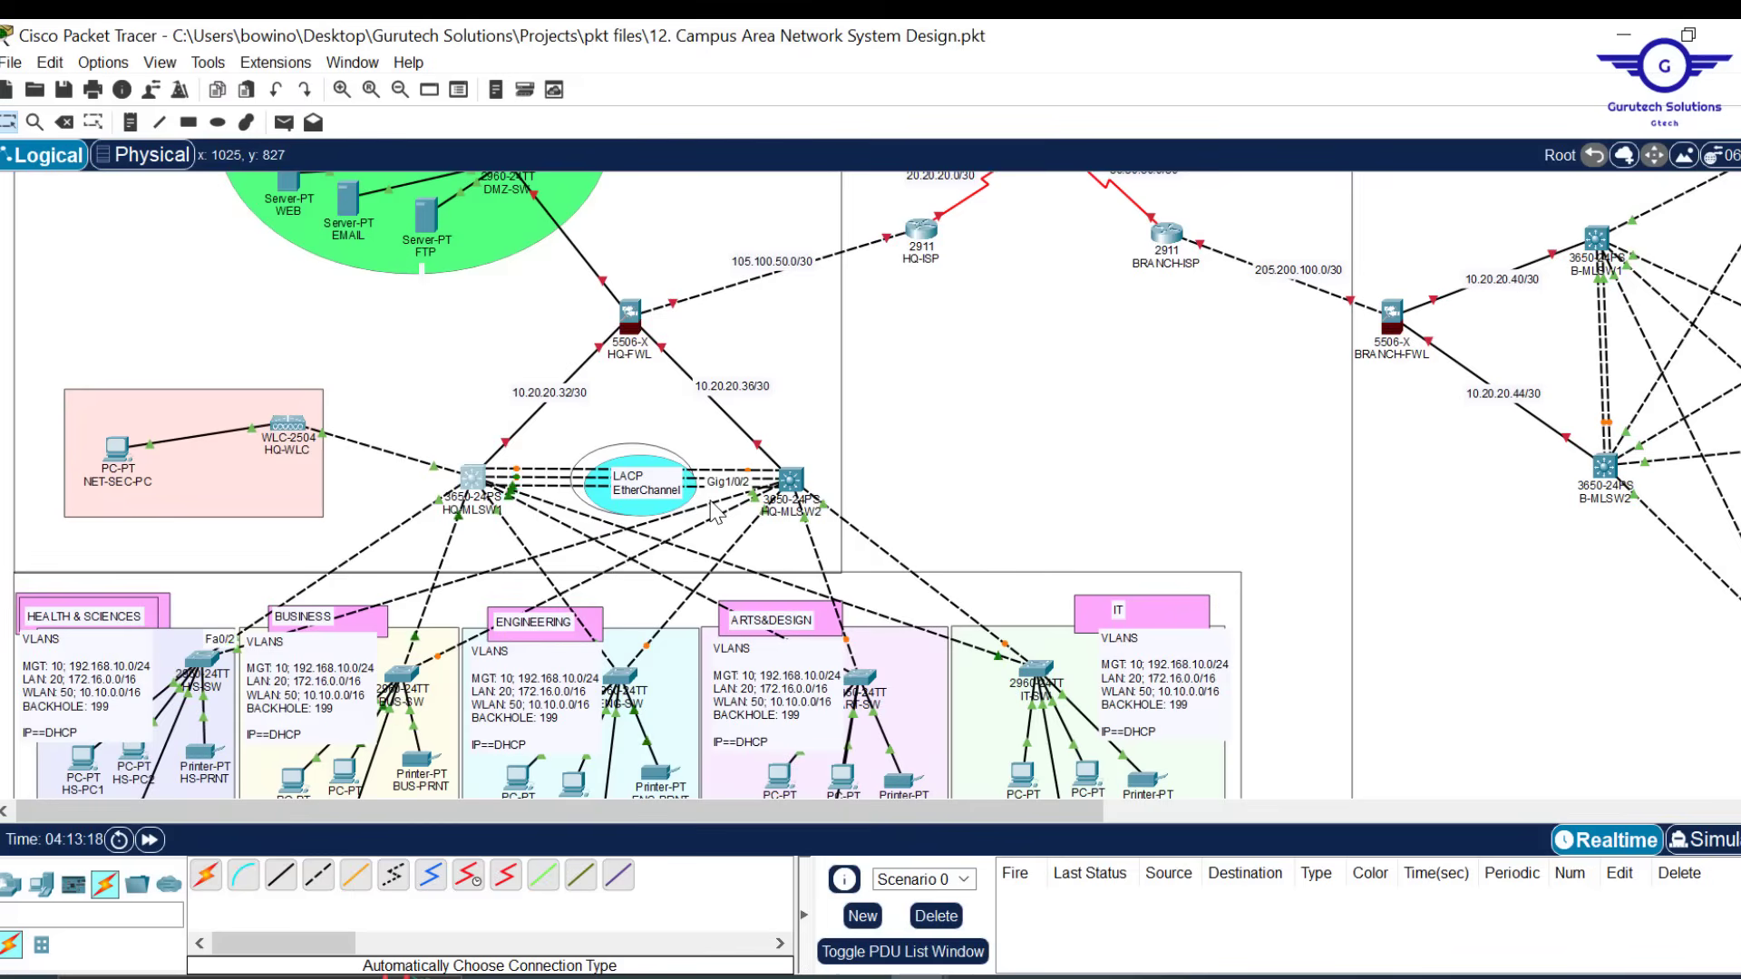
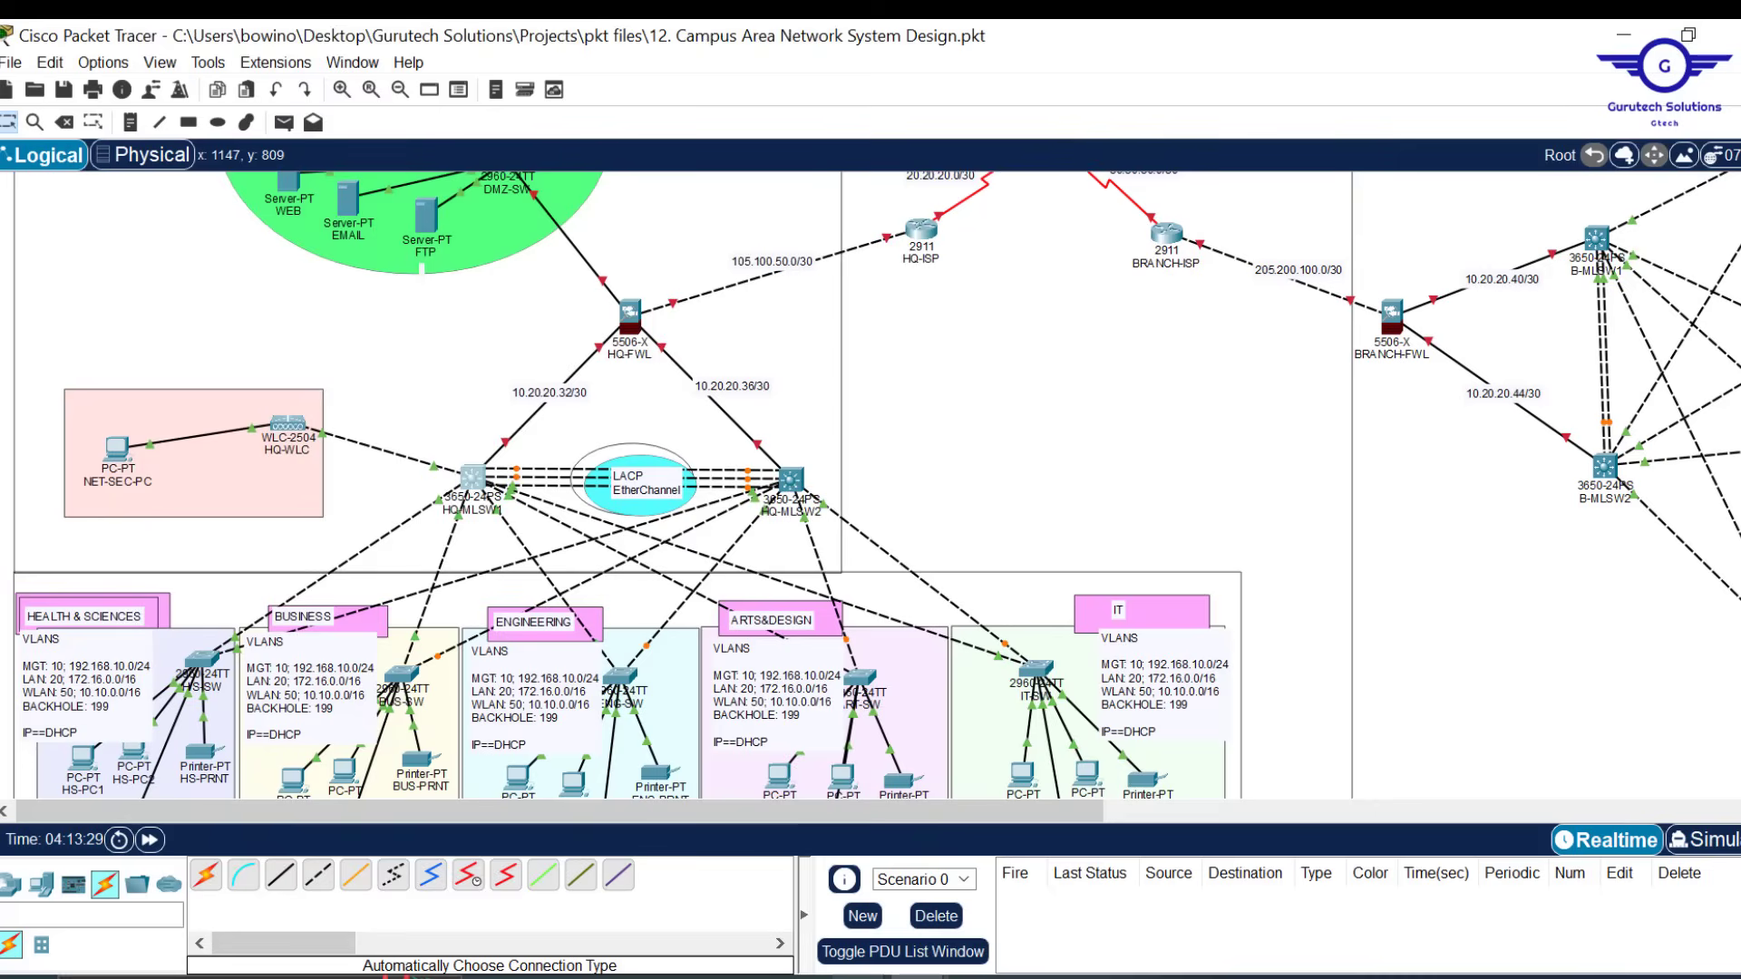
# Copy HQ-MLSW1's 'int range gig1/0/2-6' command into the Notepad script
pyautogui.moveTo(861, 977)
pyautogui.click(487, 490)
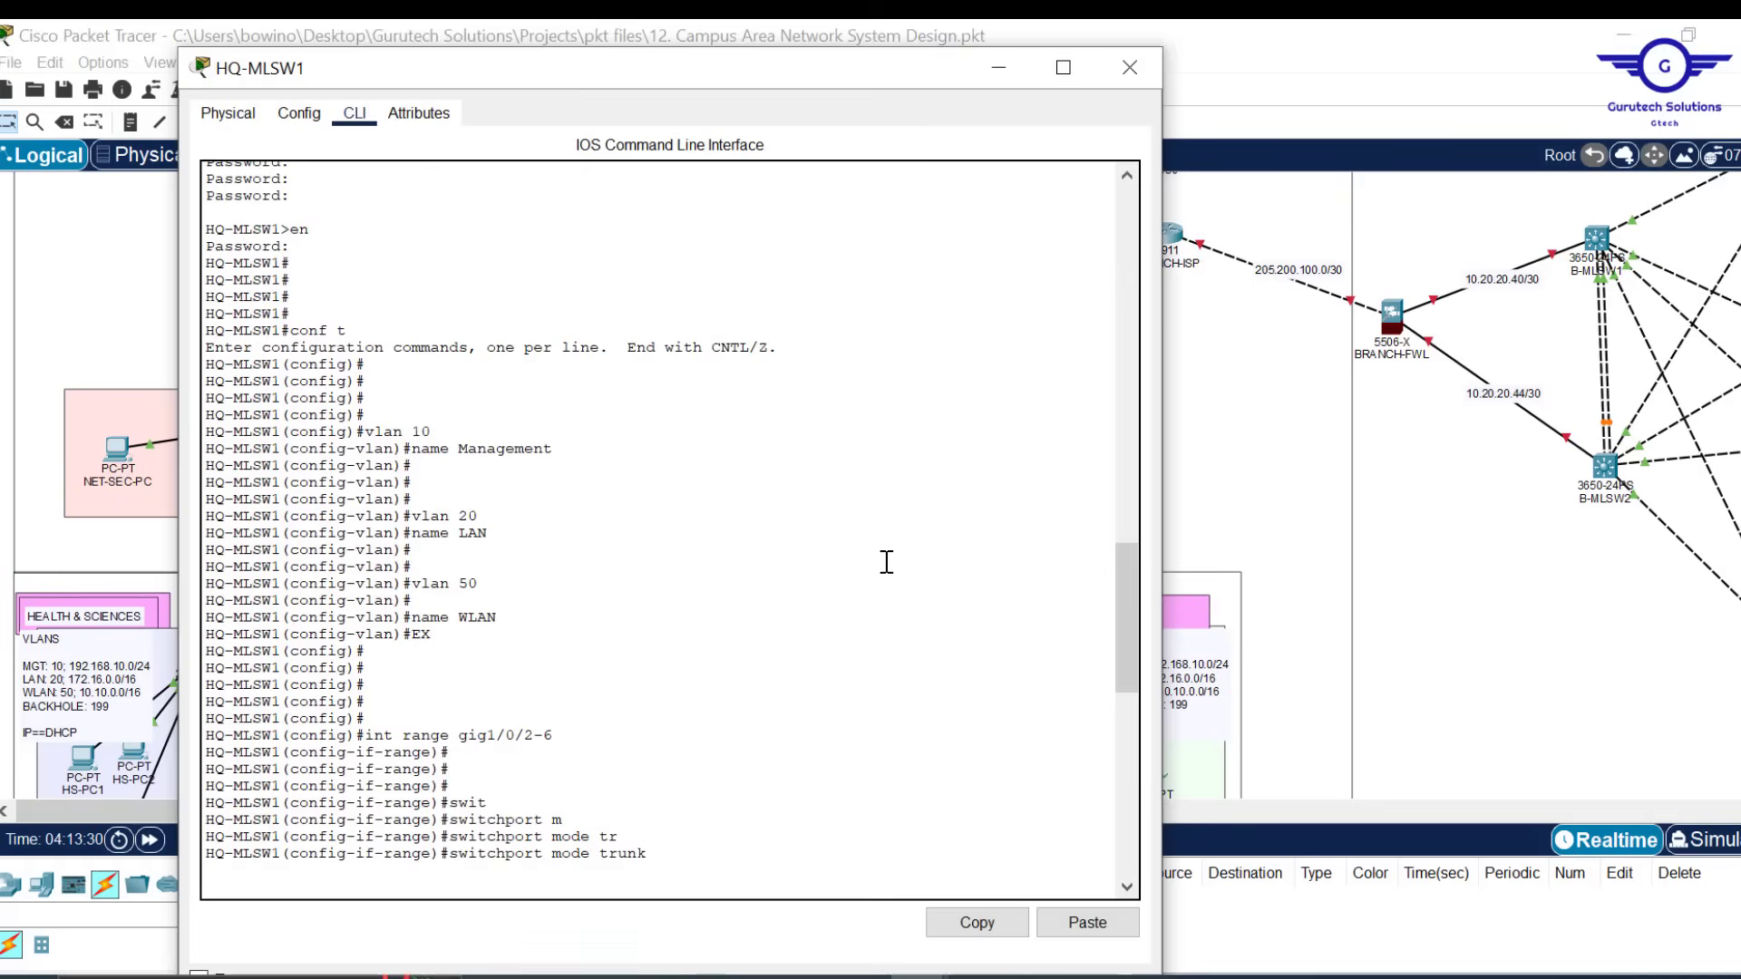
pyautogui.scroll(-1, 654, 779)
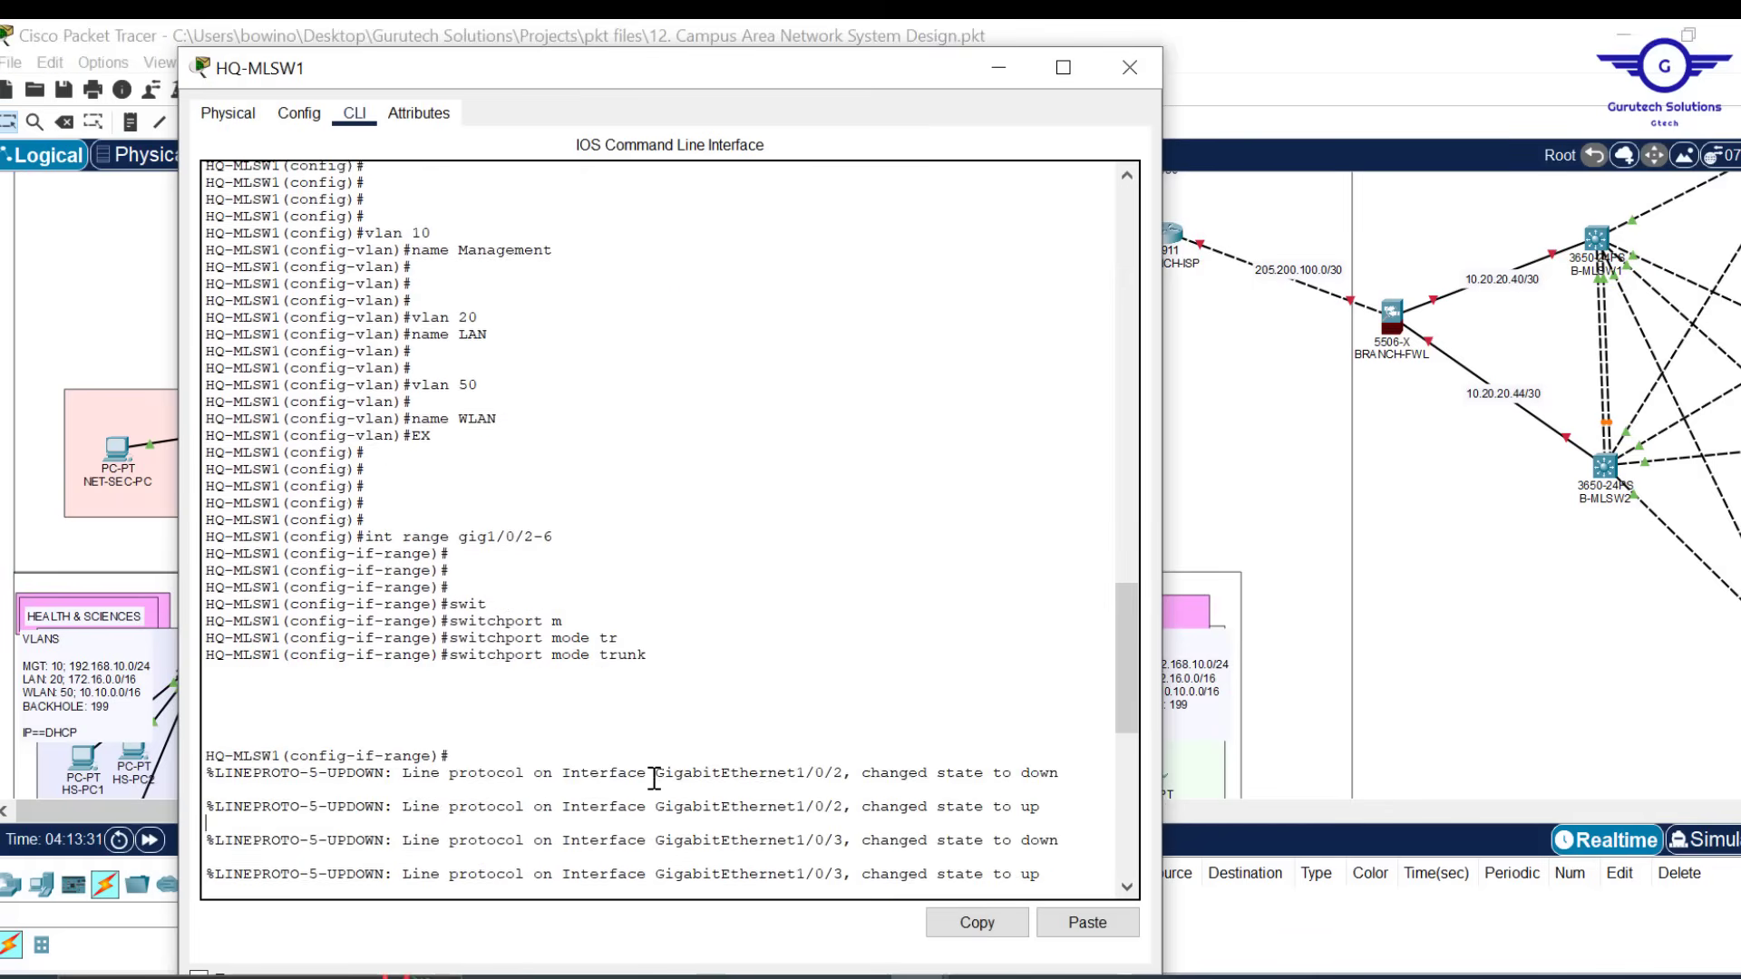
pyautogui.rightClick(654, 779)
pyautogui.click(551, 419)
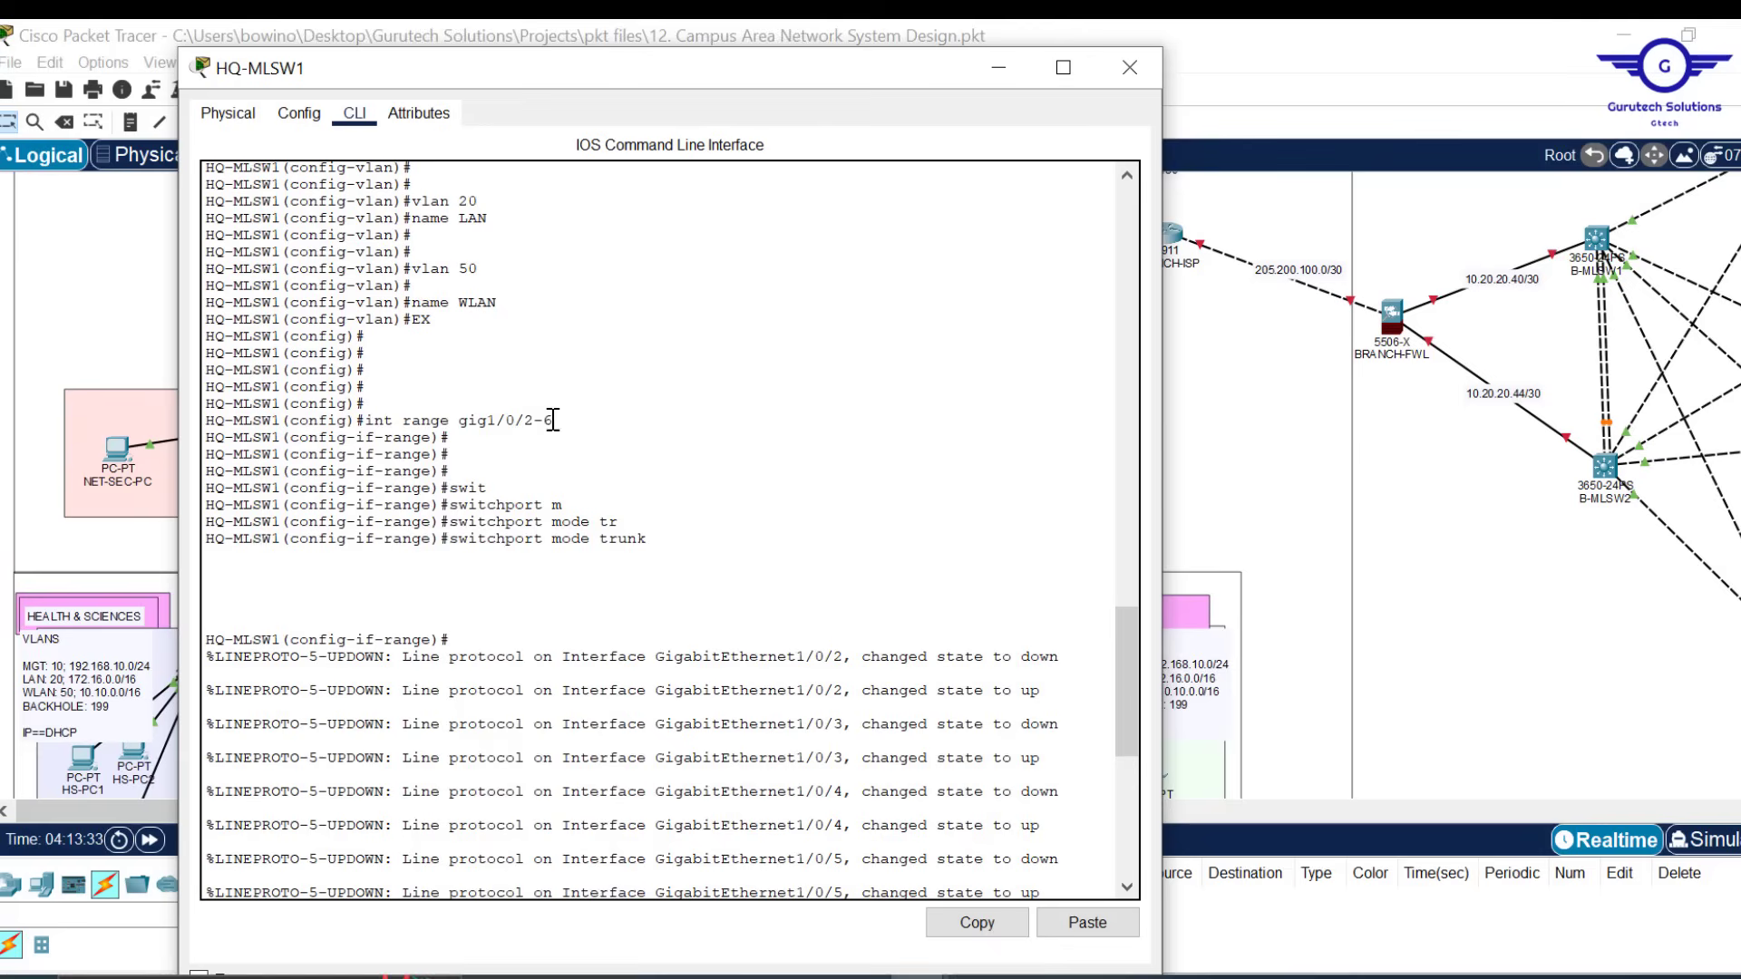
pyautogui.moveTo(552, 419); pyautogui.dragTo(368, 428)
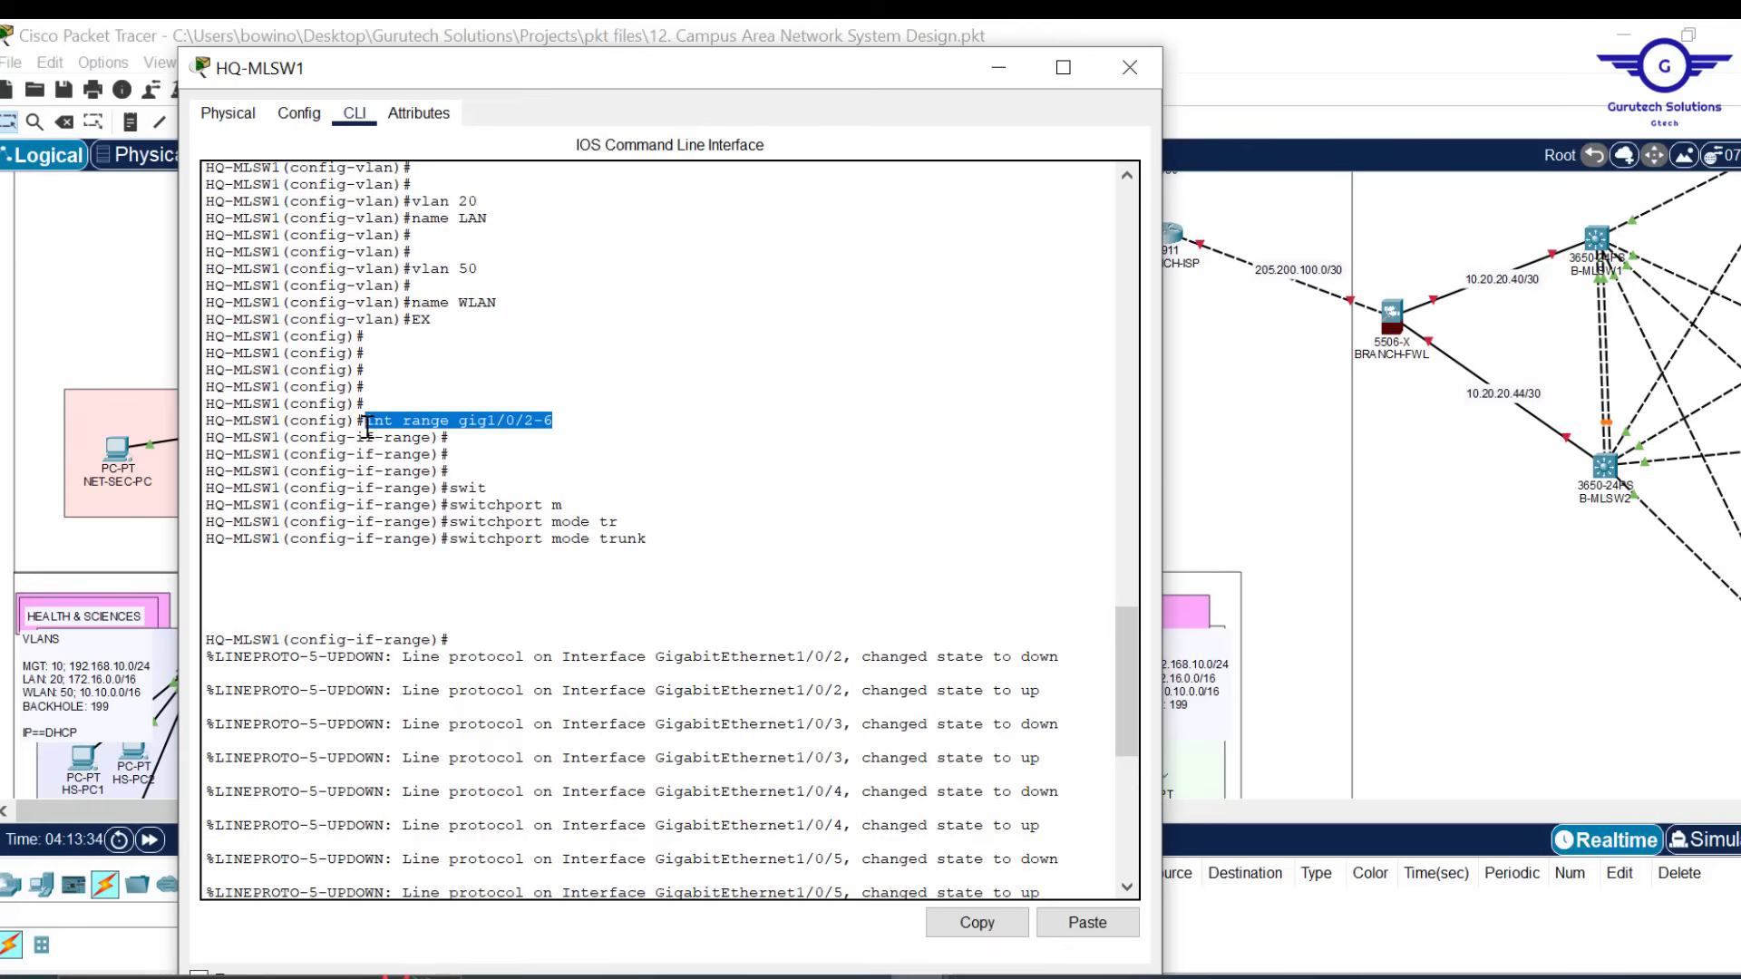
pyautogui.click(977, 922)
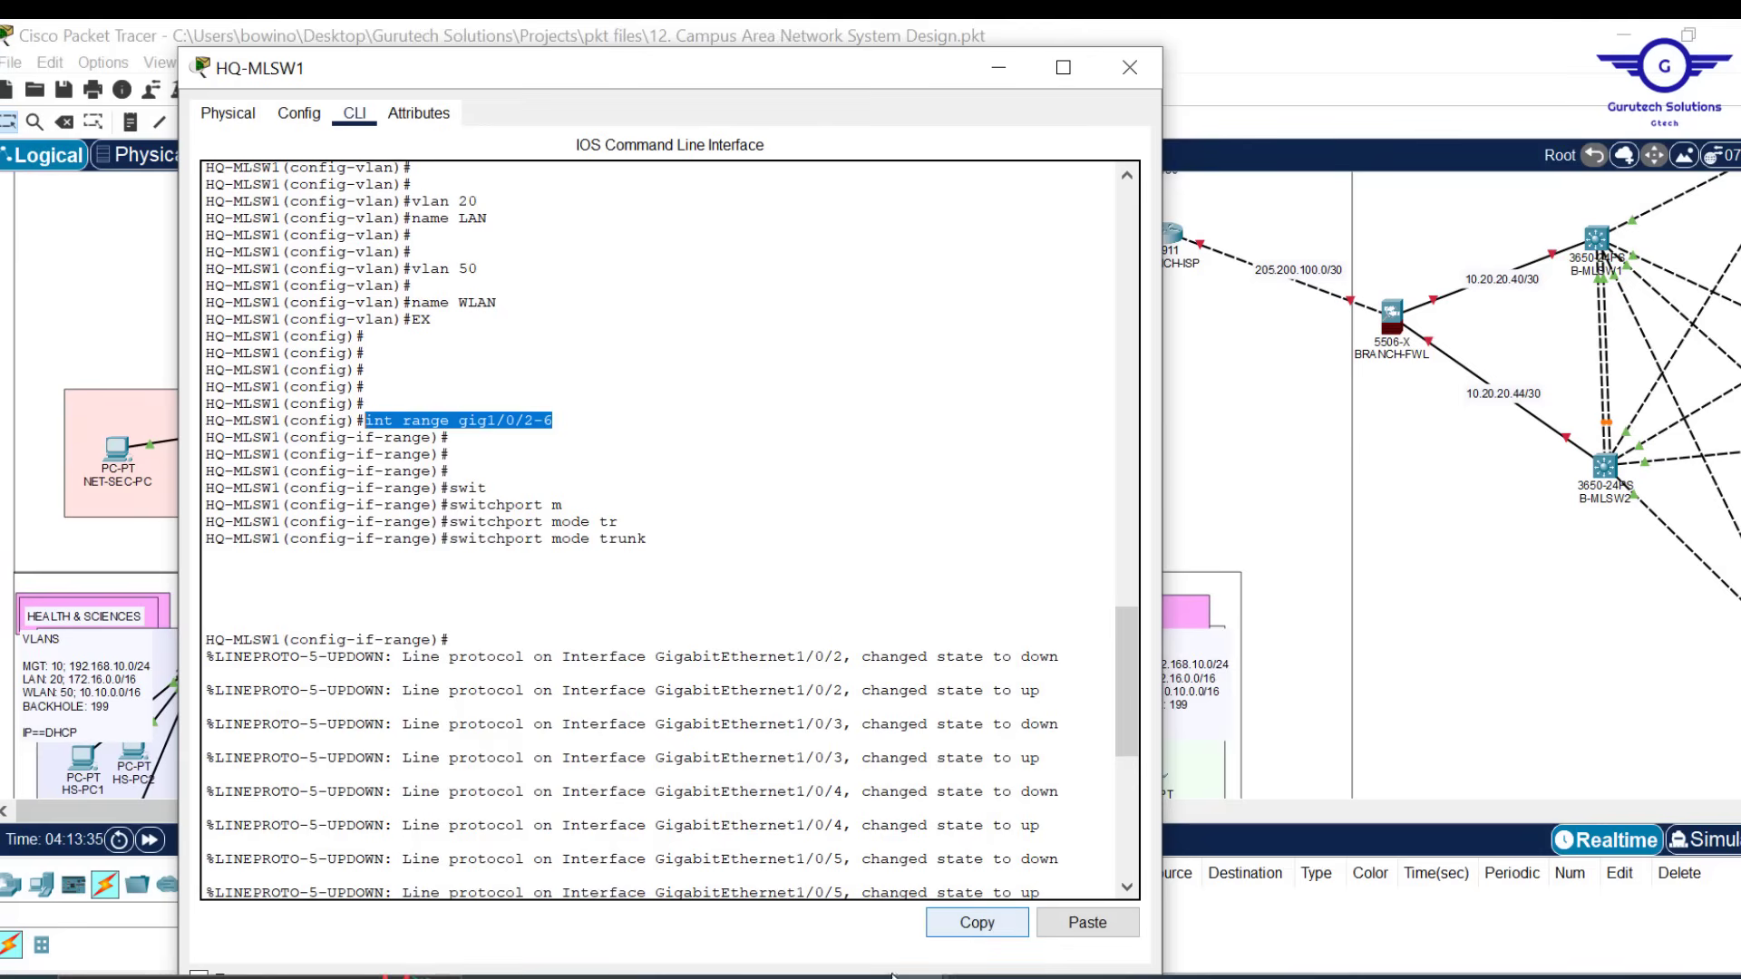
pyautogui.moveTo(952, 969)
pyautogui.click(991, 923)
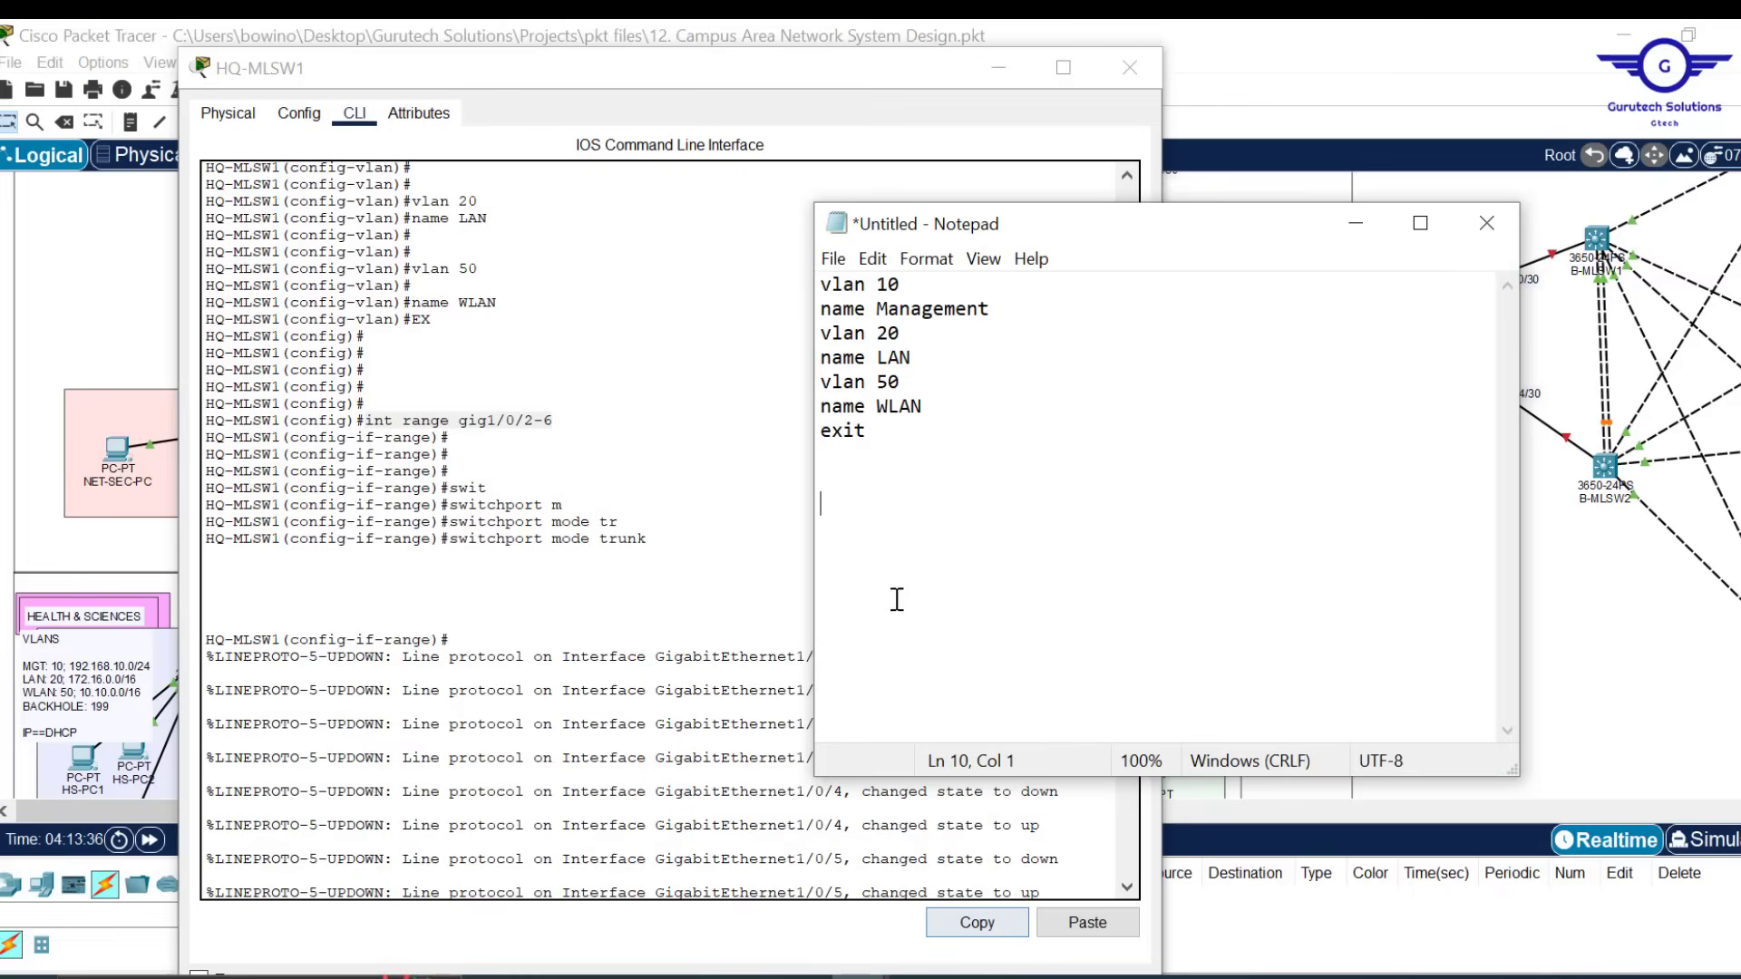
pyautogui.hotkey('ctrl', 'v')
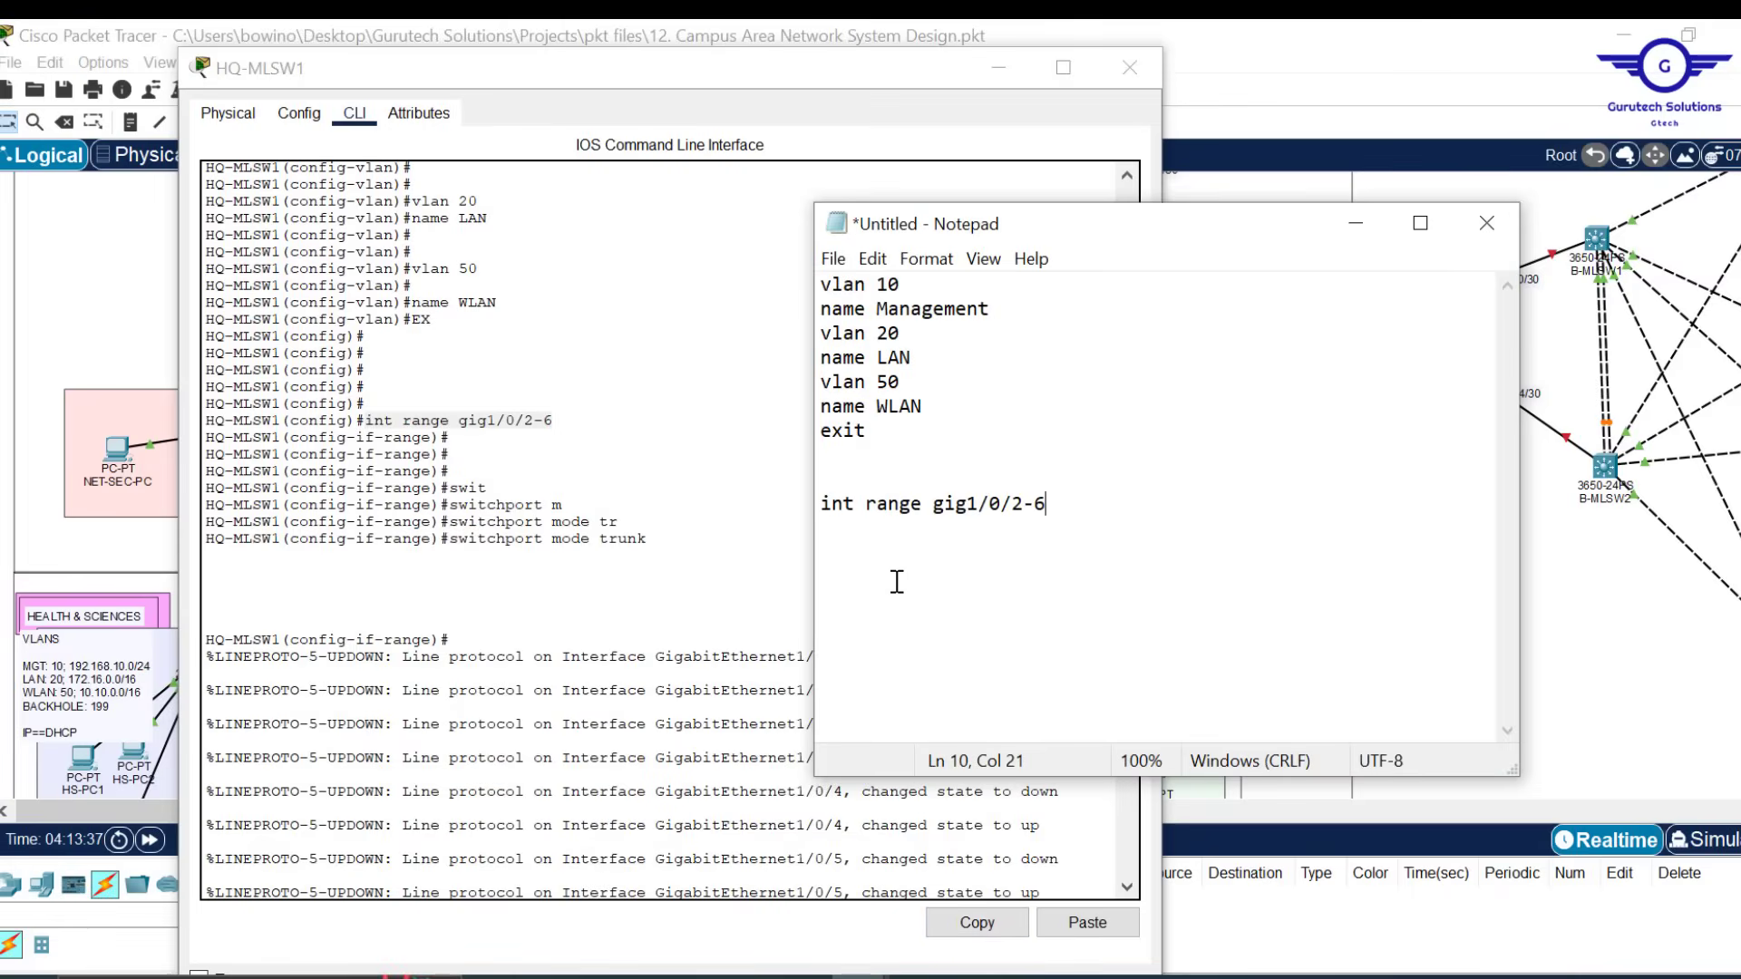
# Add the 'switchport mode trunk', 'exit' and 'do wr' lines to the Notepad script
pyautogui.click(662, 538)
pyautogui.moveTo(654, 539); pyautogui.dragTo(450, 542)
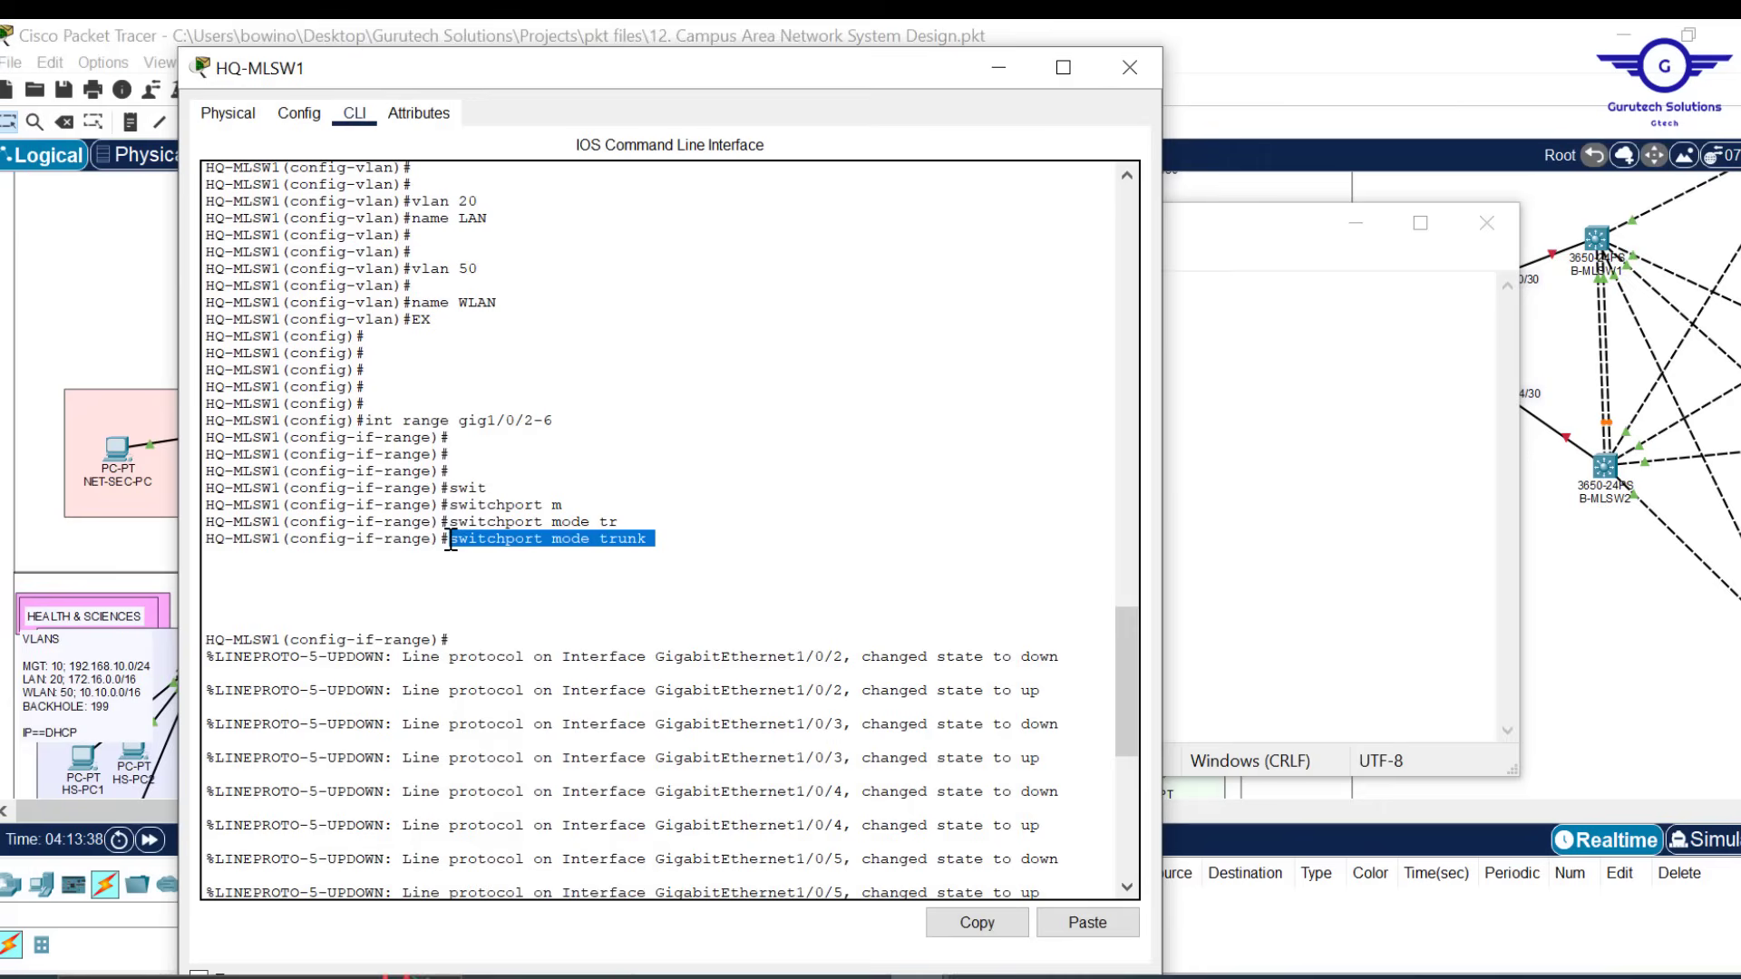
pyautogui.click(988, 911)
pyautogui.click(1317, 620)
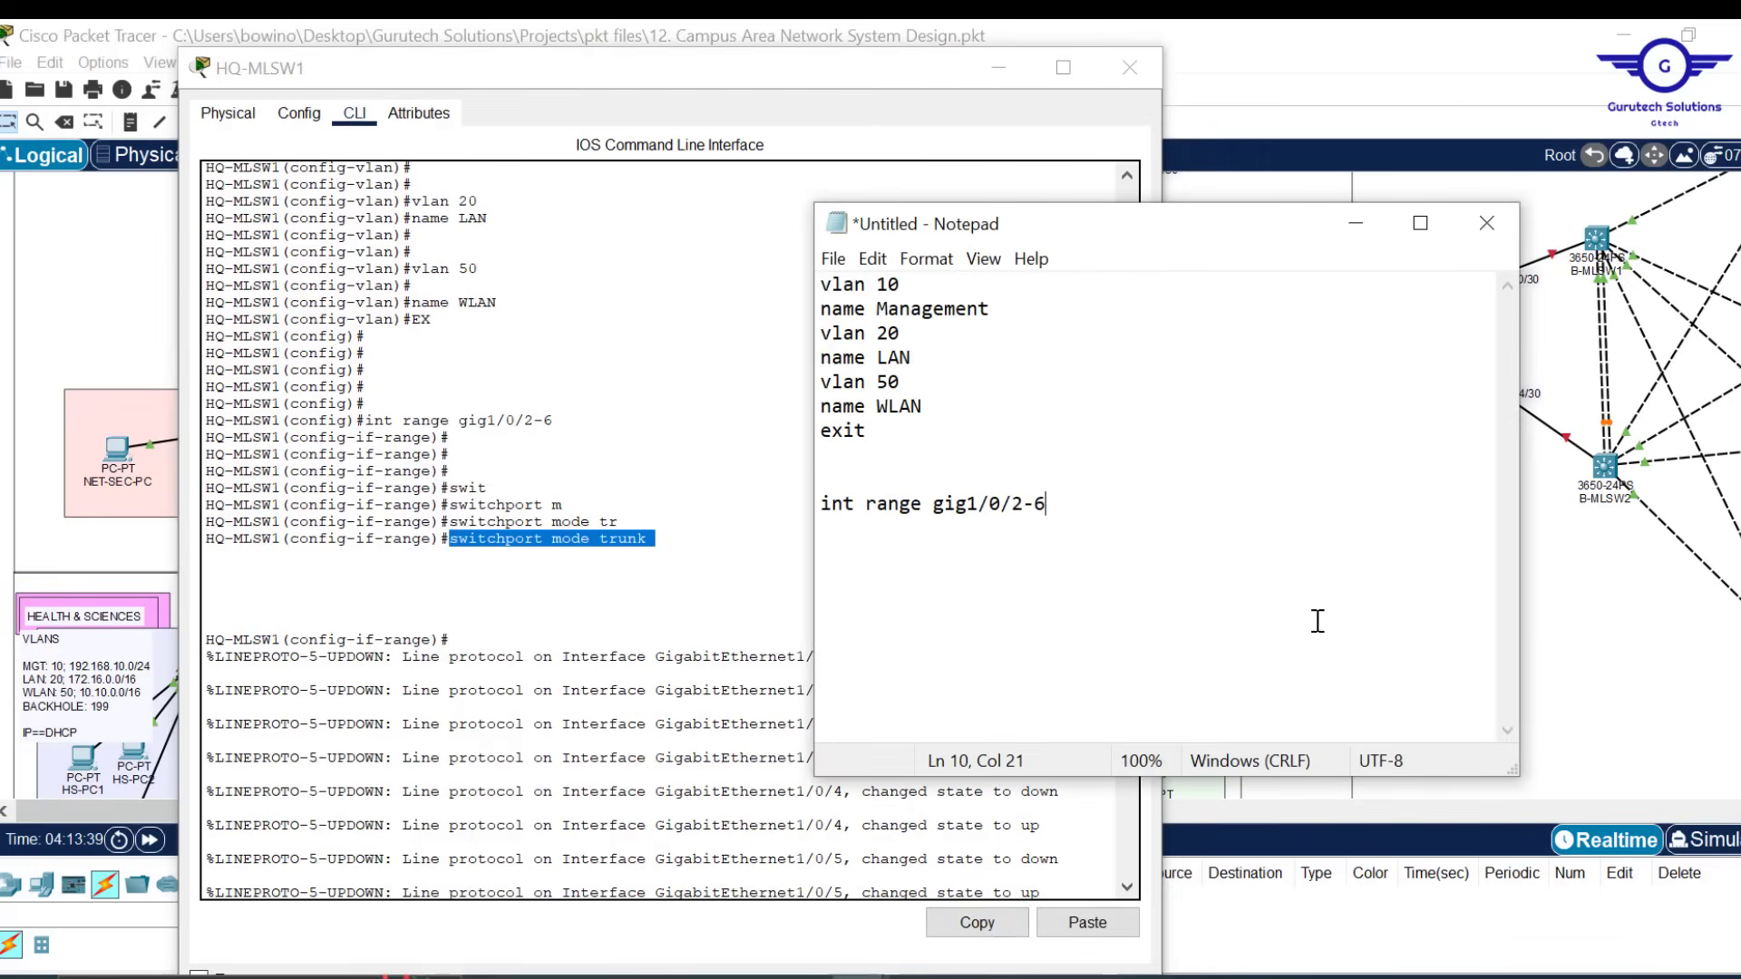
pyautogui.hotkey('ctrl', 'v')
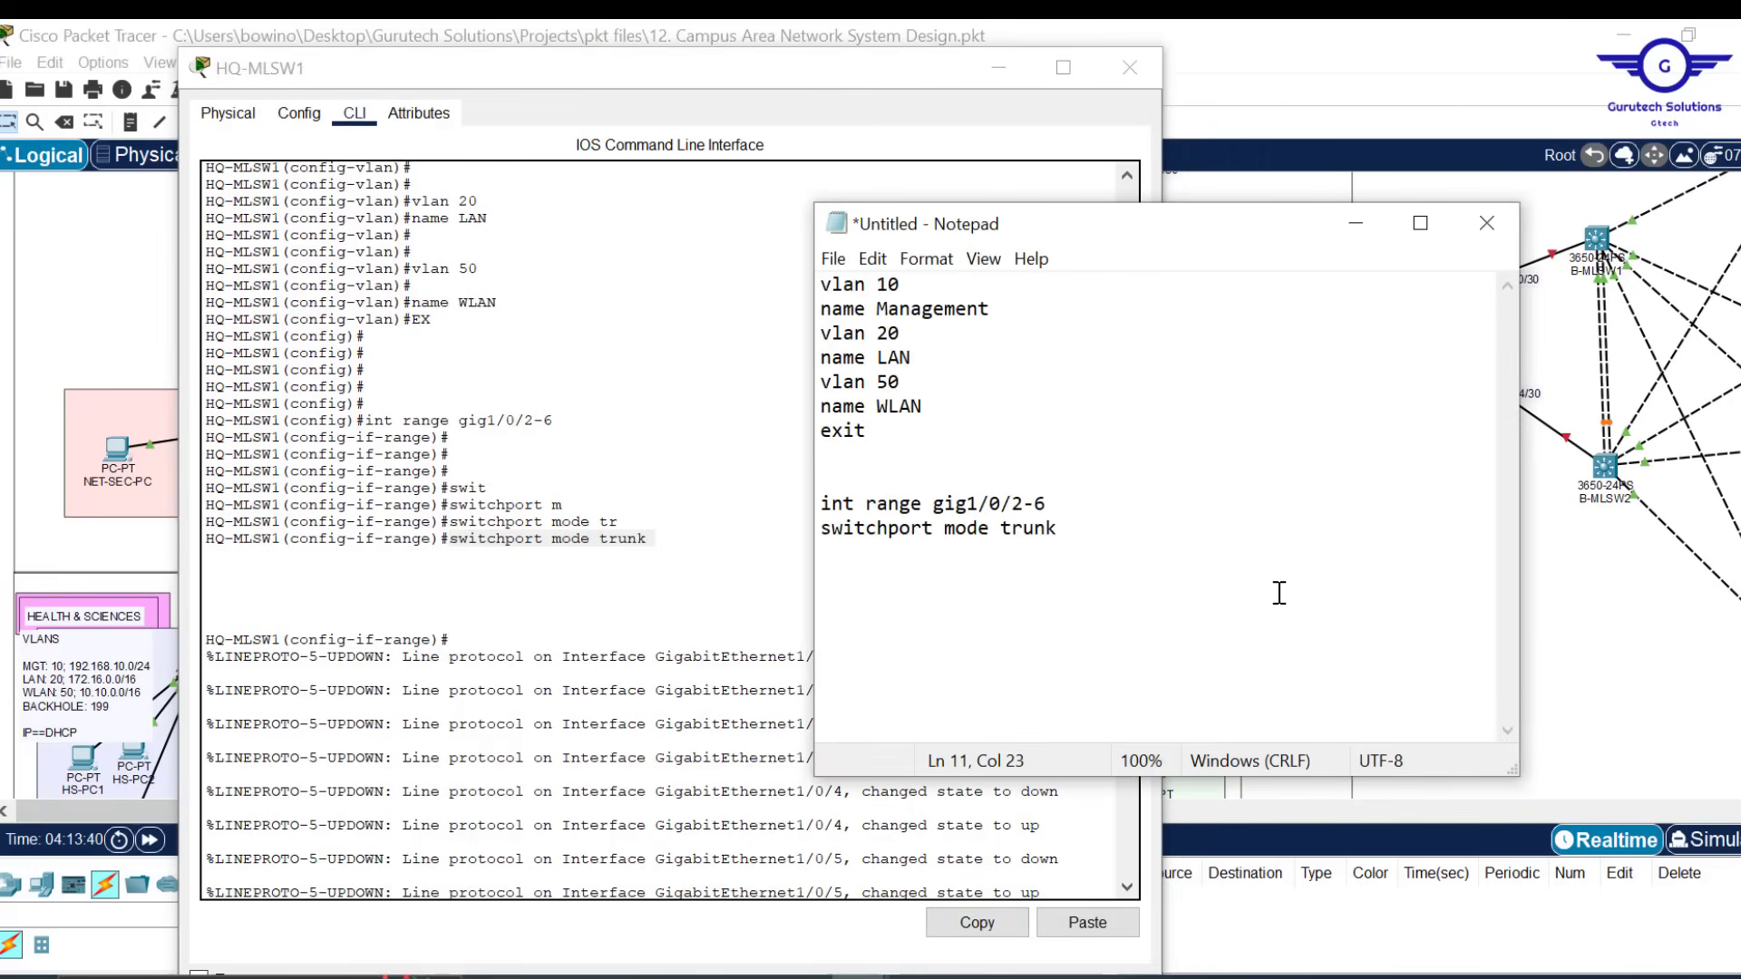
pyautogui.press('Return')
pyautogui.write('exit   ')
pyautogui.write('do wr')
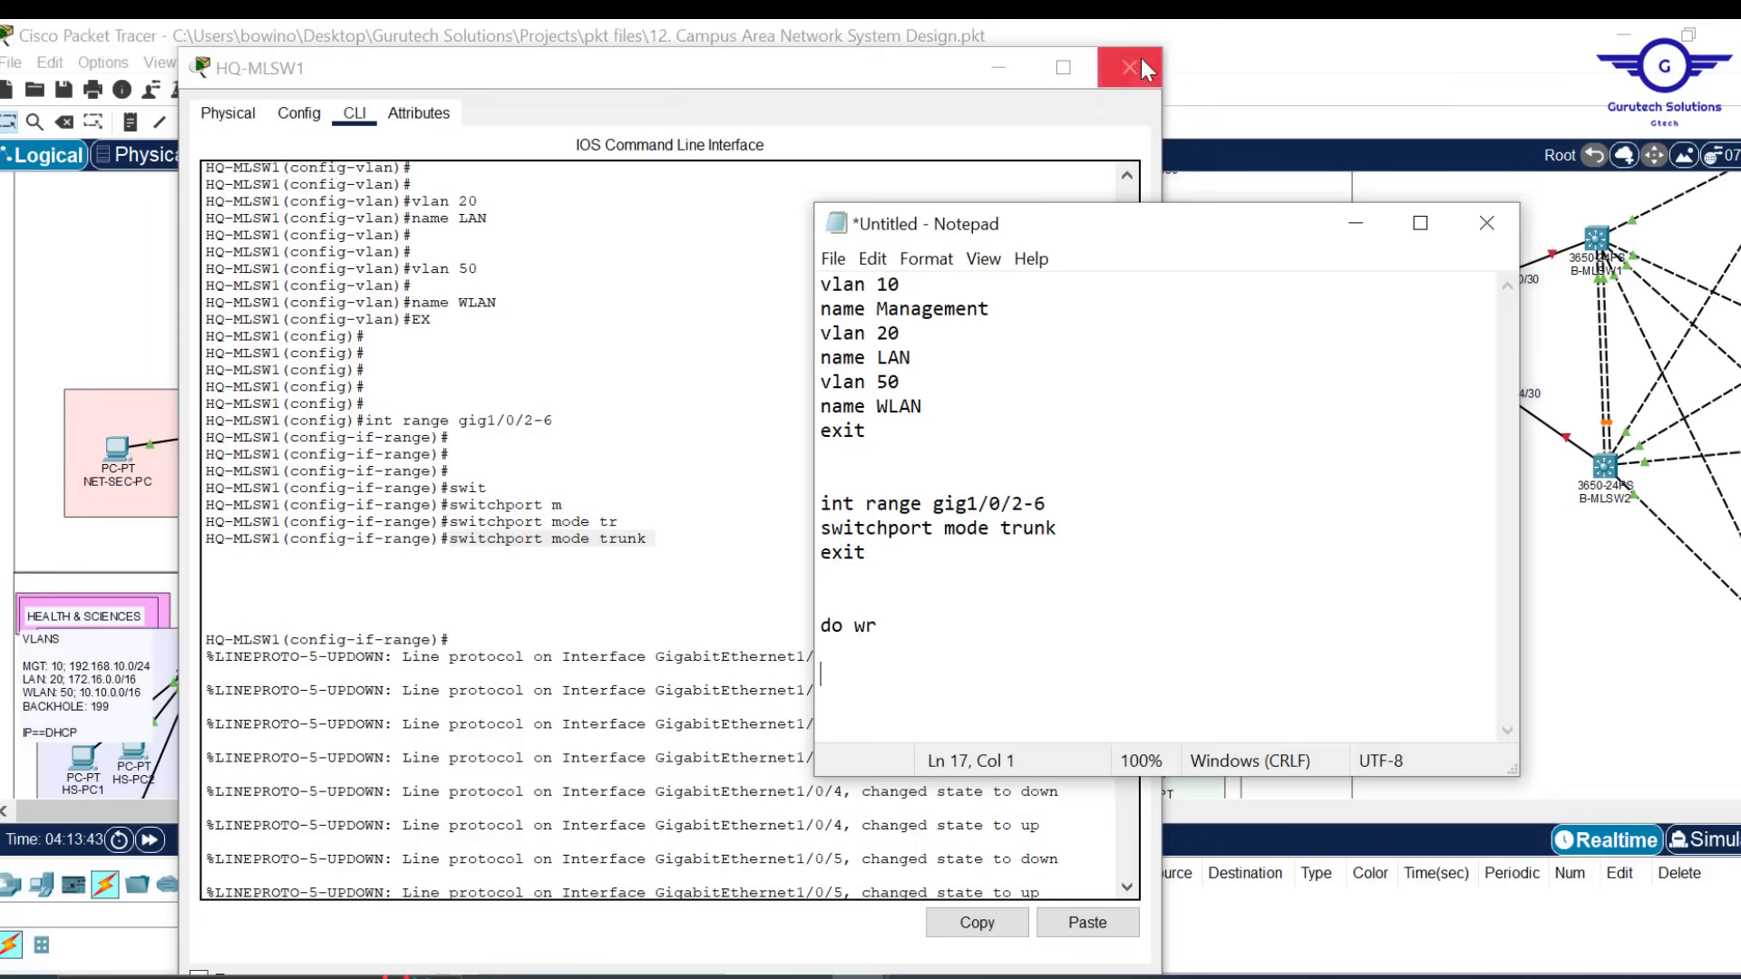
# Close HQ-MLSW1's window and select the whole Notepad script
pyautogui.click(666, 448)
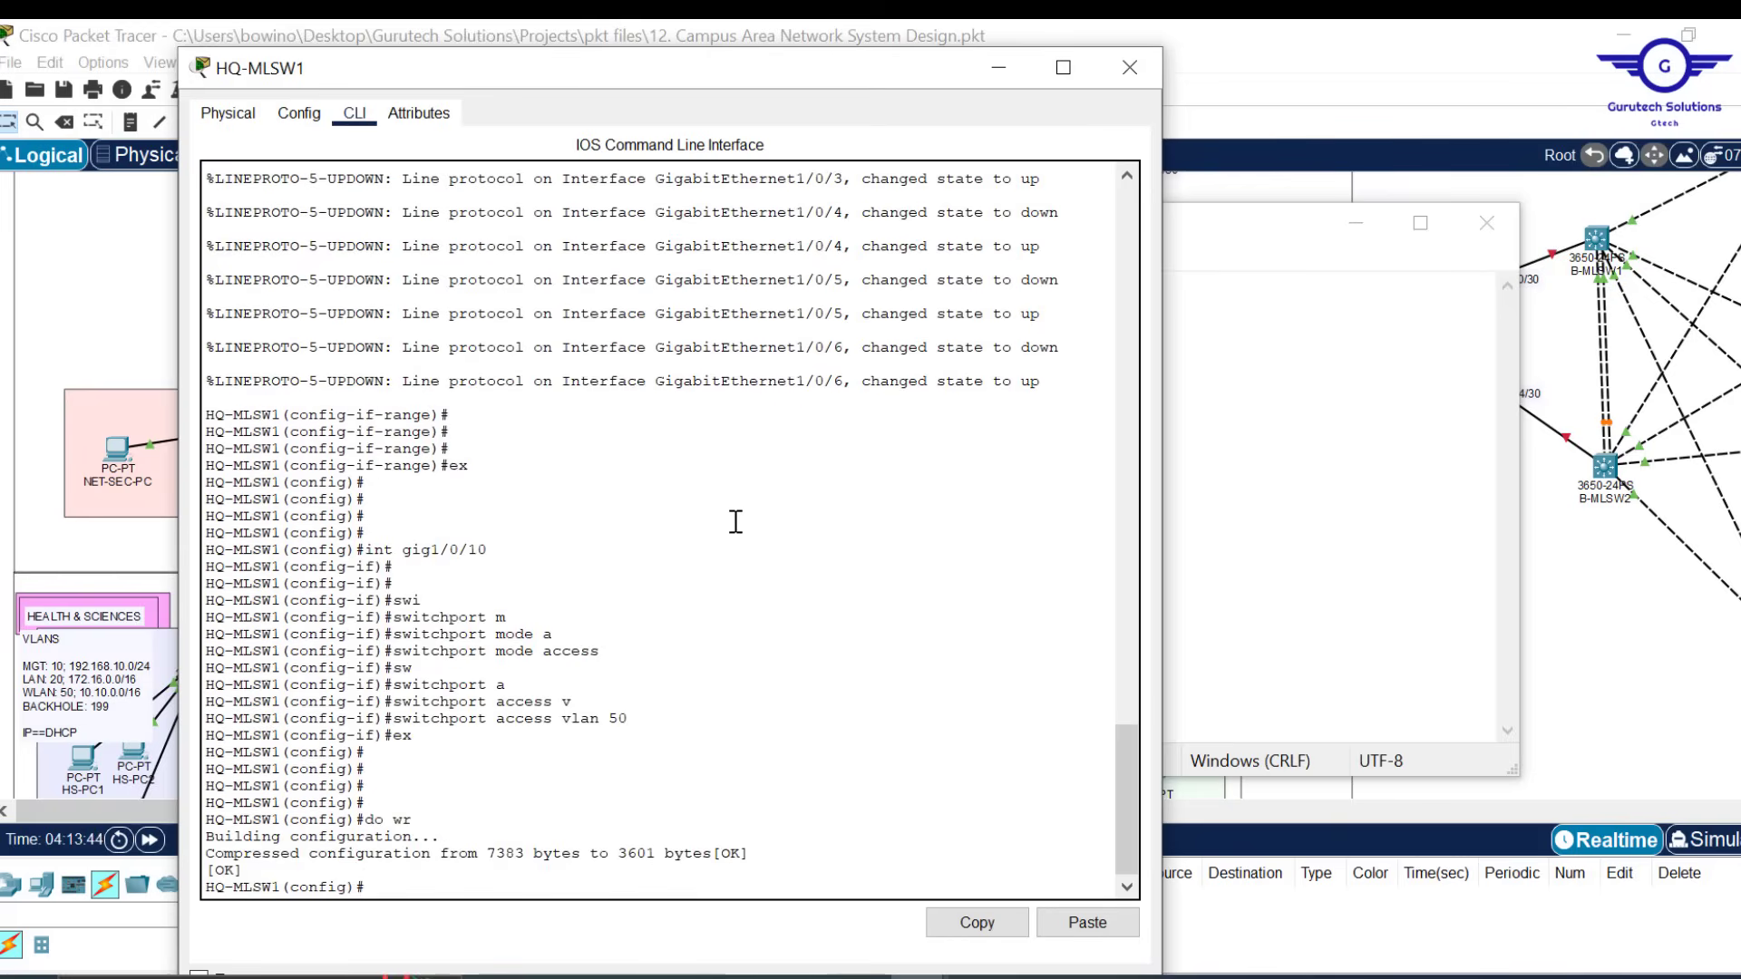
pyautogui.click(1124, 69)
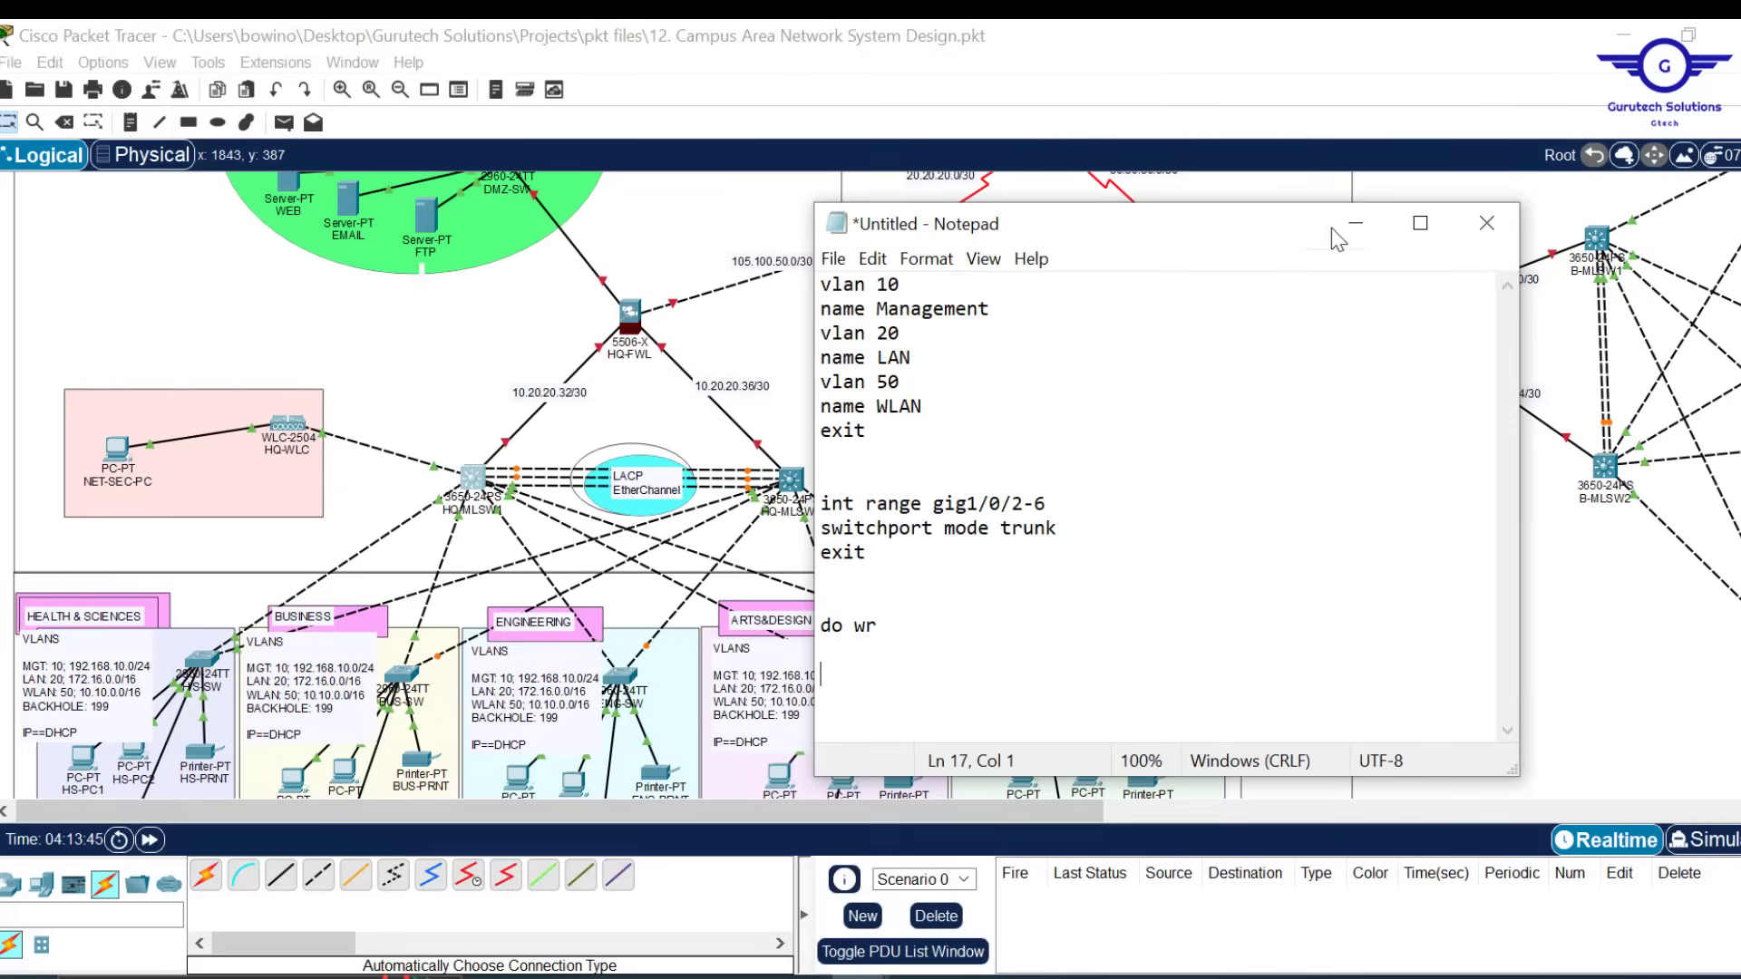
pyautogui.click(1357, 236)
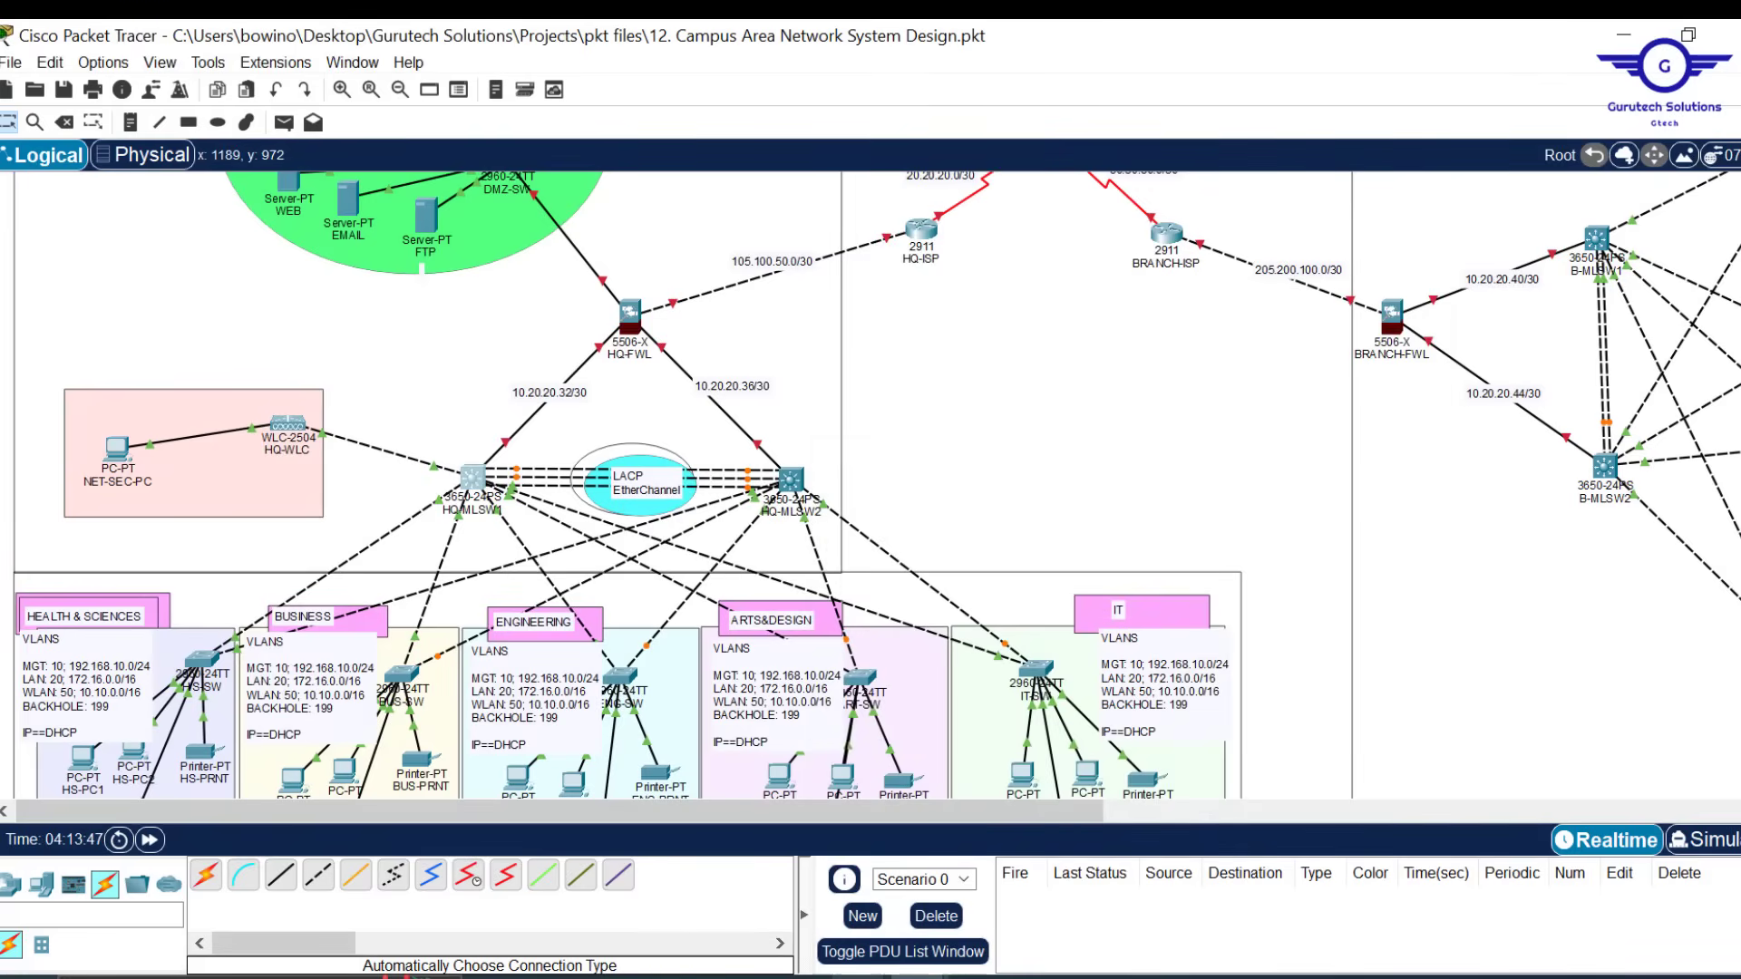
pyautogui.click(1008, 934)
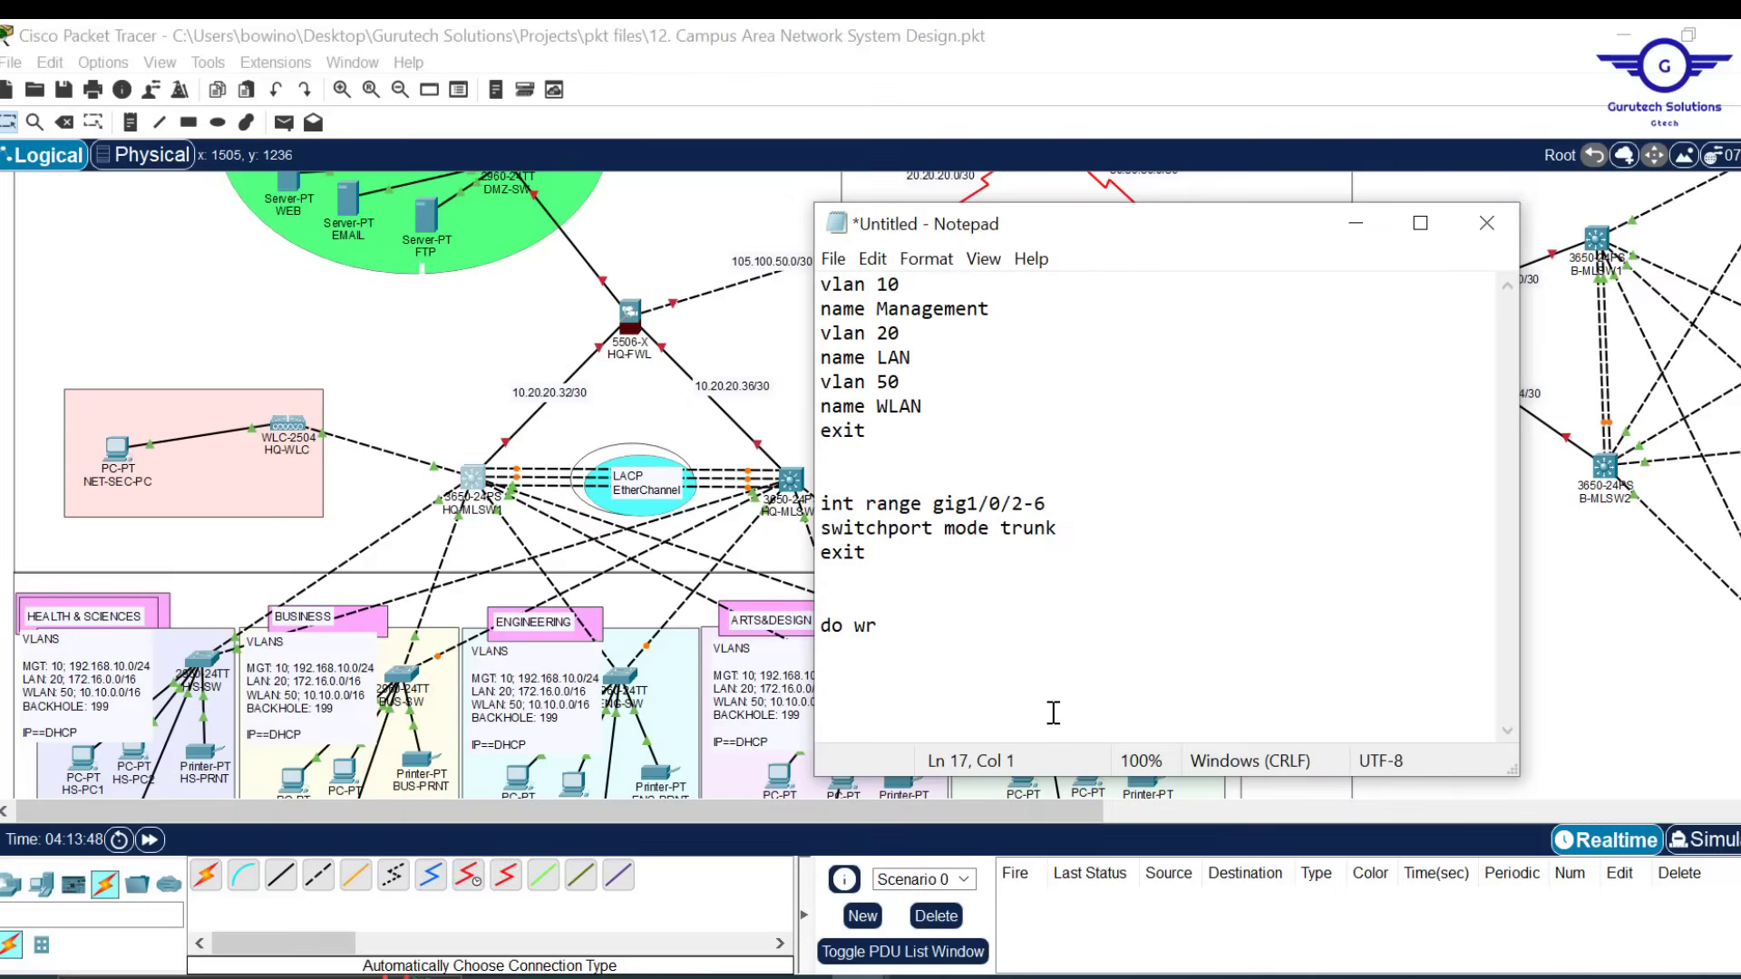
pyautogui.hotkey('ctrl', 'a')
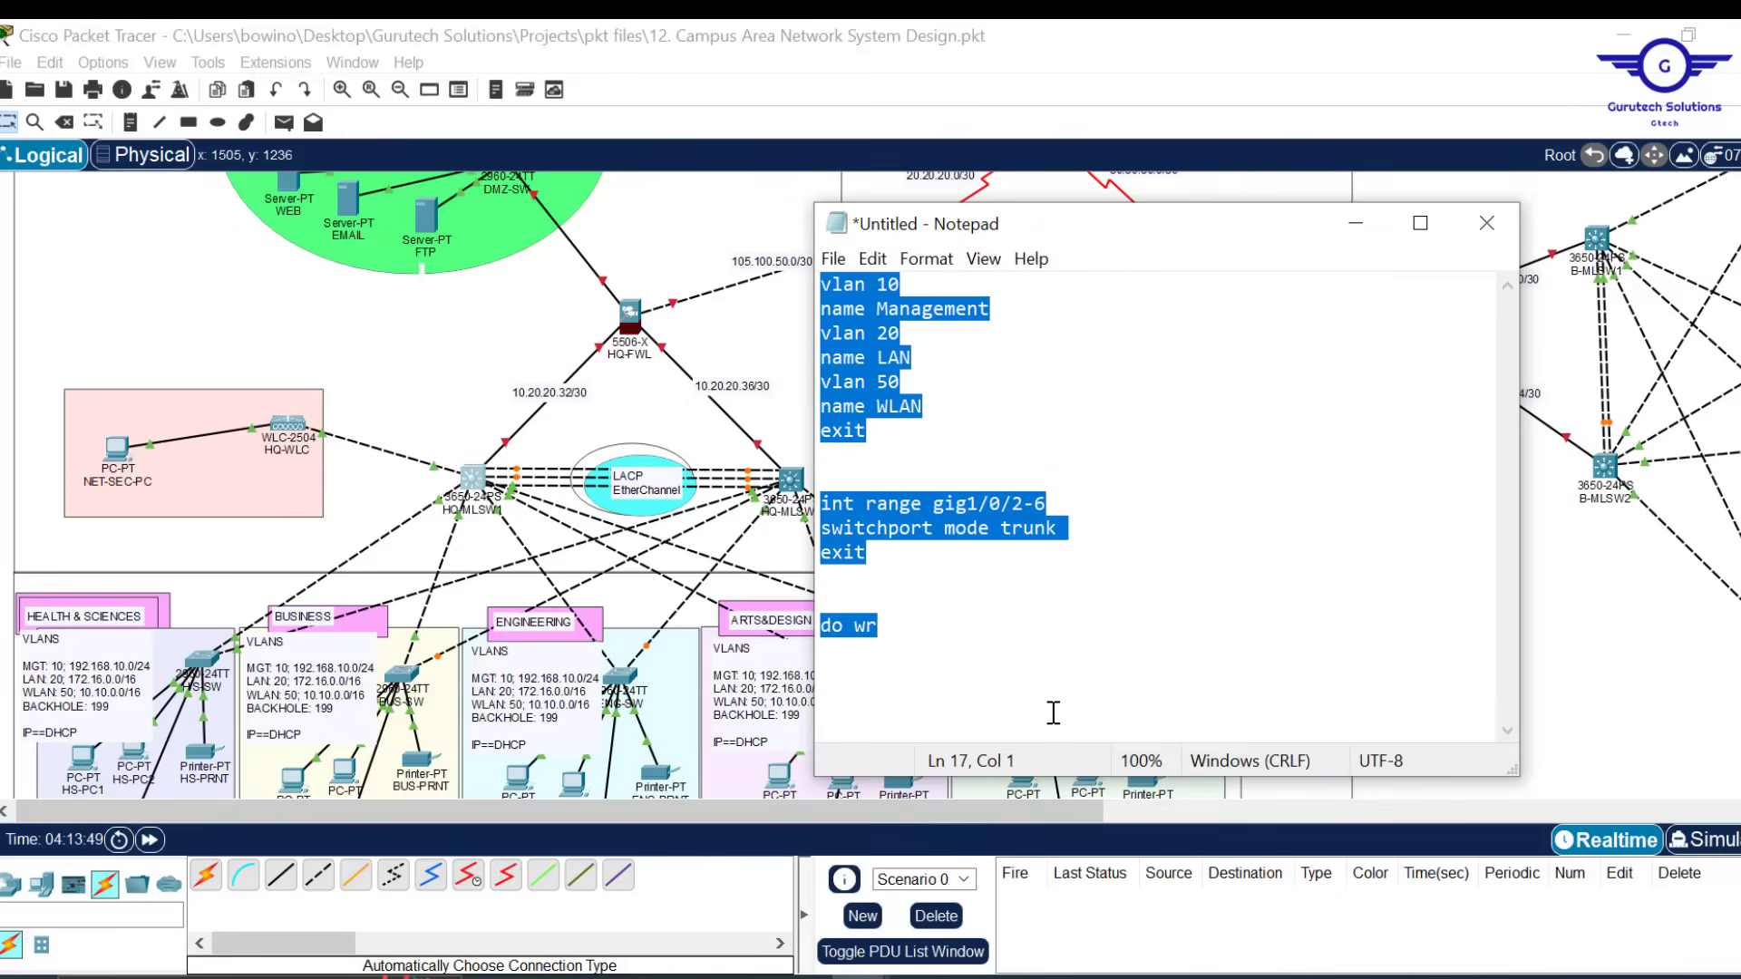
pyautogui.click(1356, 220)
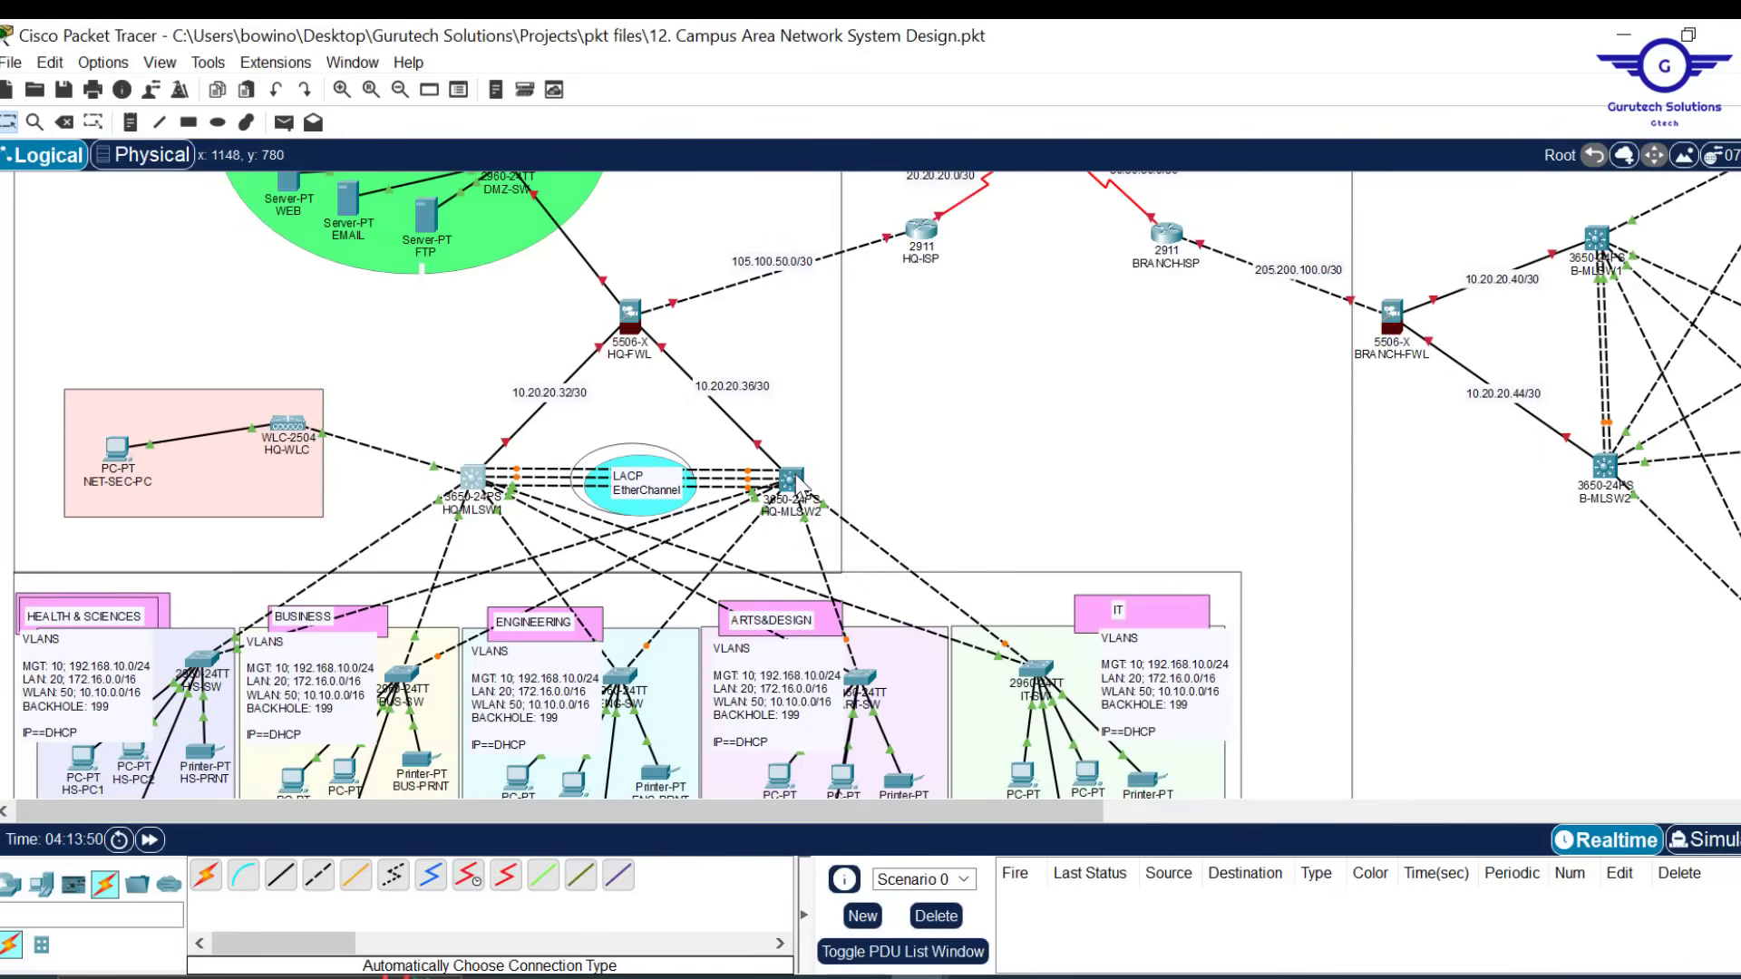
# Paste the VLAN 10/20/50 and gig1/0/2-6 trunk script into HQ-MLSW2's CLI, then close it
pyautogui.click(795, 475)
pyautogui.click(797, 417)
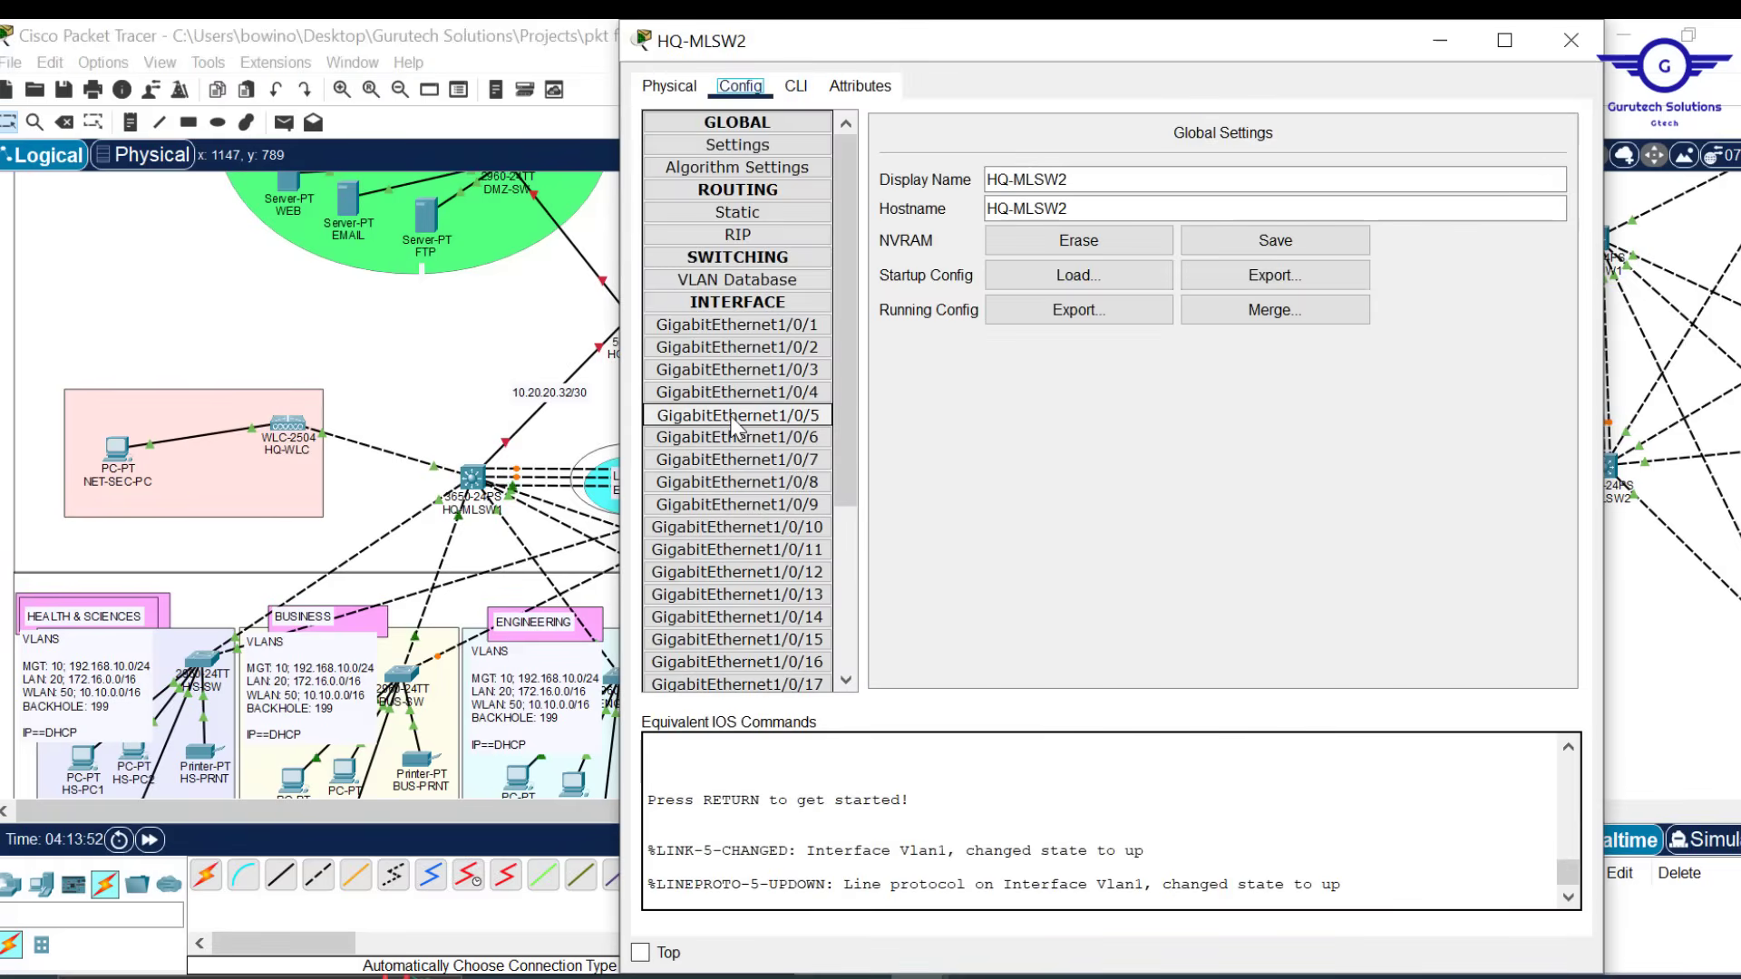
pyautogui.click(797, 90)
pyautogui.press('Return')
pyautogui.press('Return')
pyautogui.press('Return')
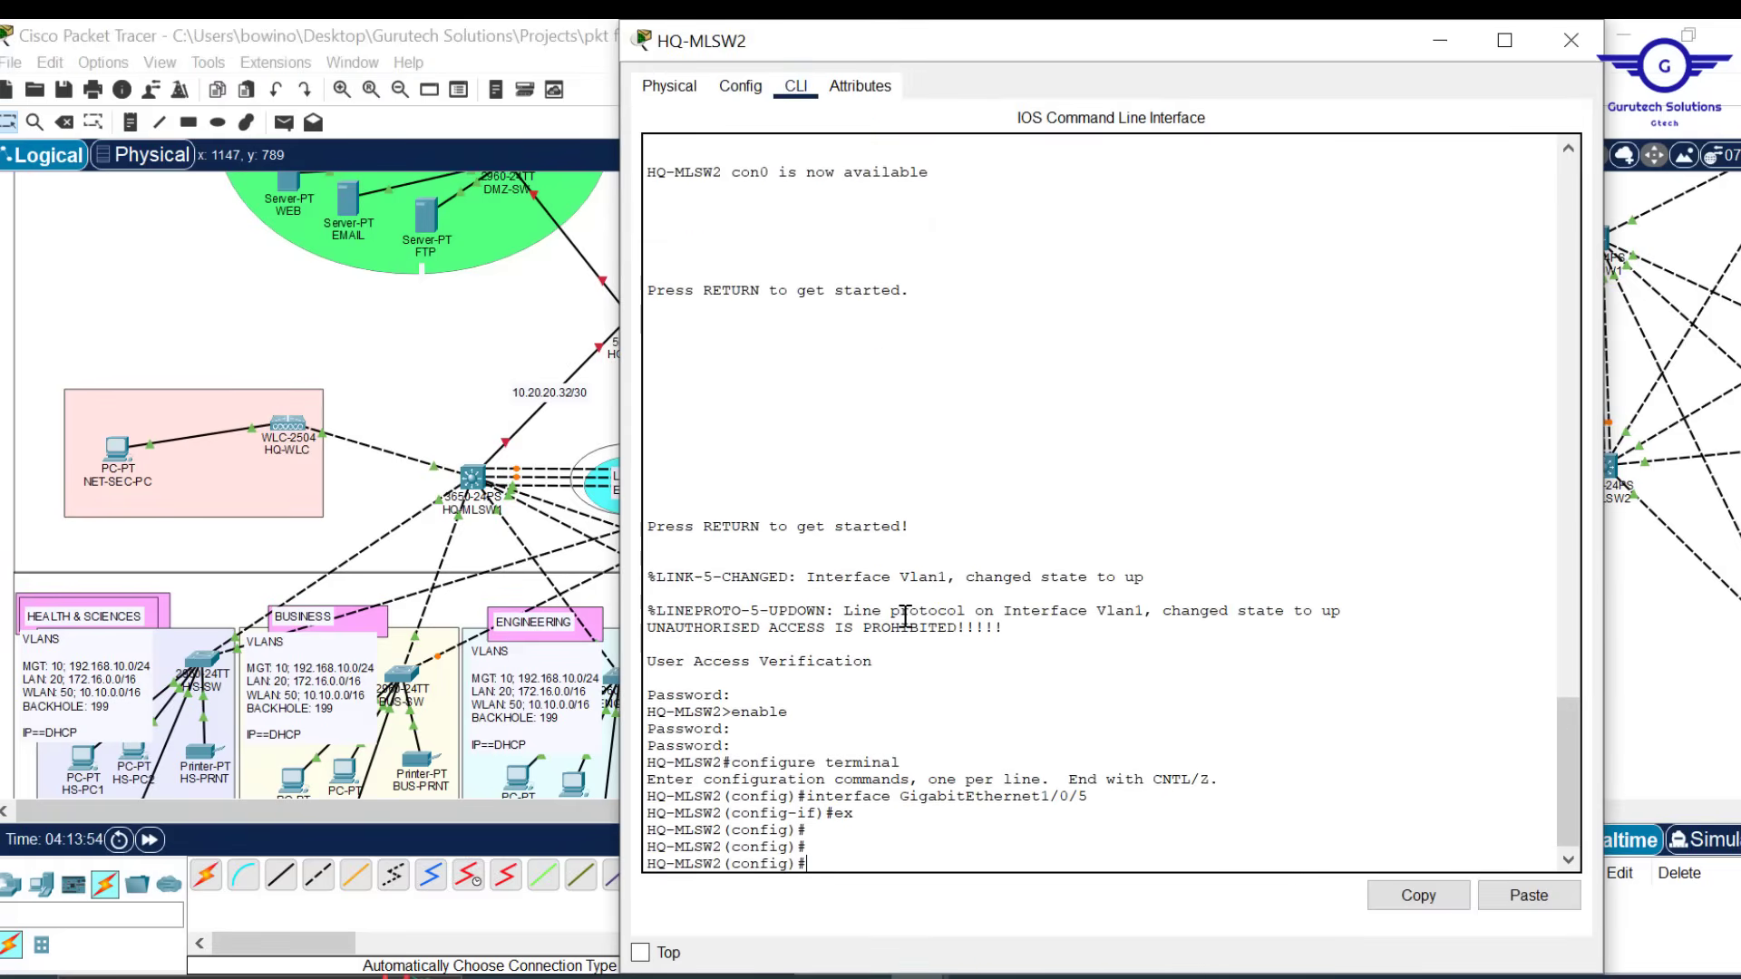
pyautogui.click(1528, 895)
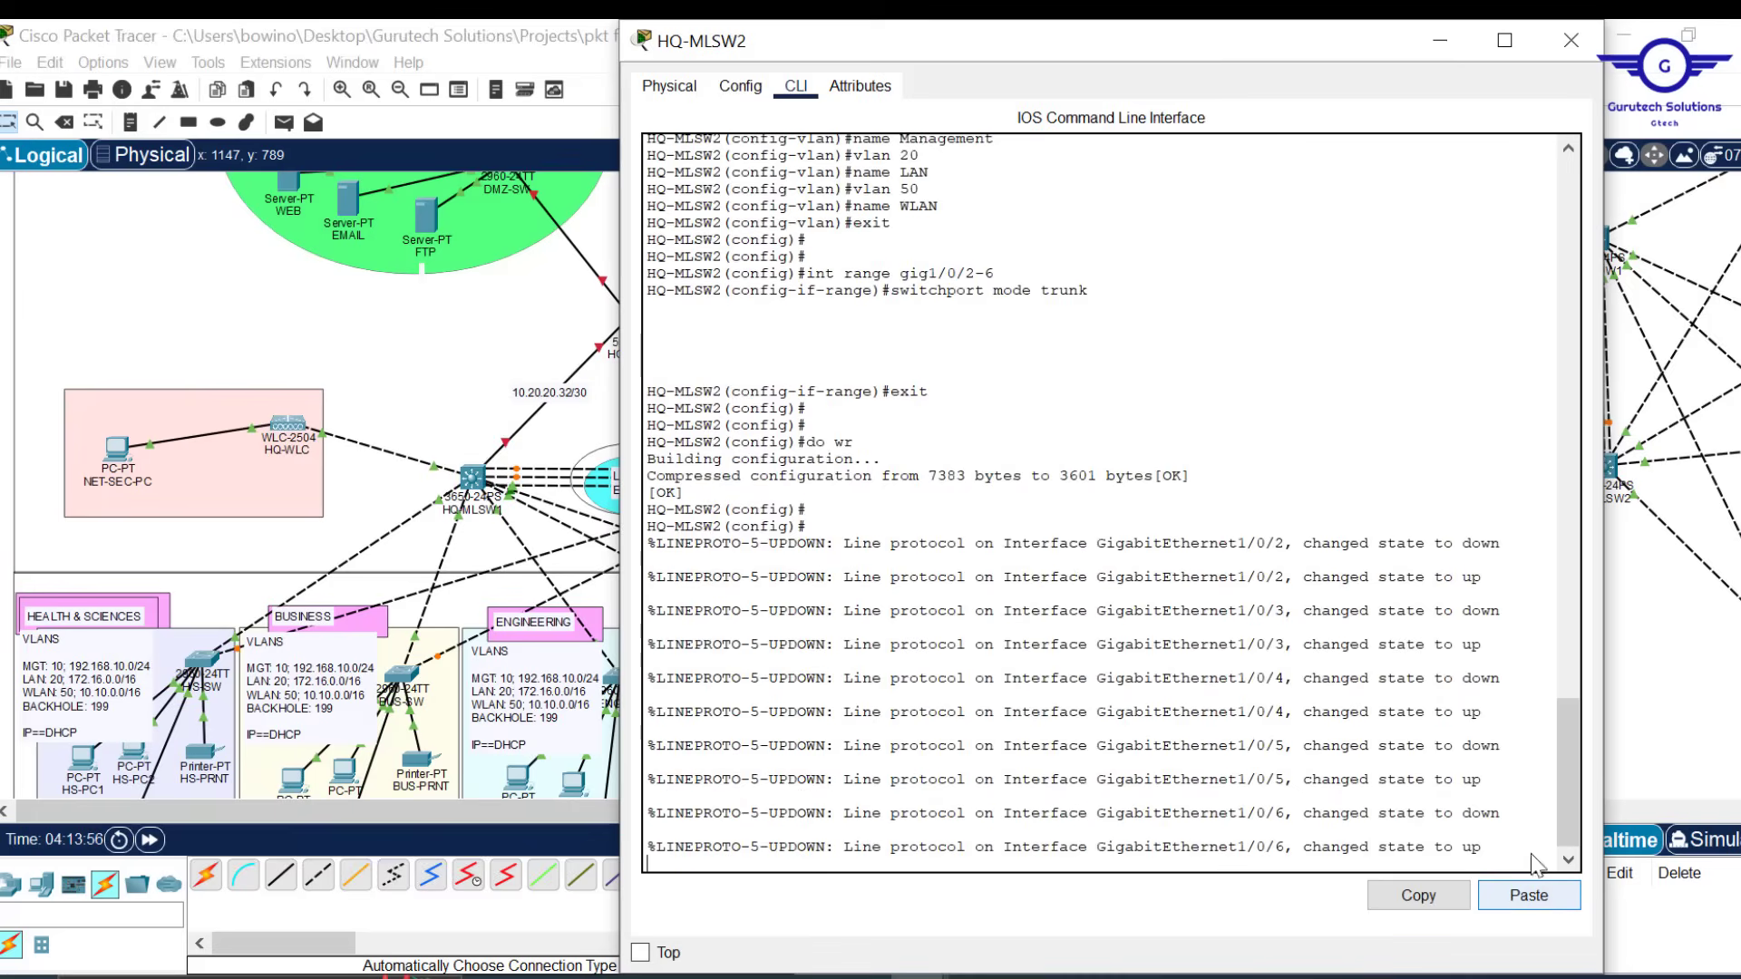
pyautogui.click(1575, 52)
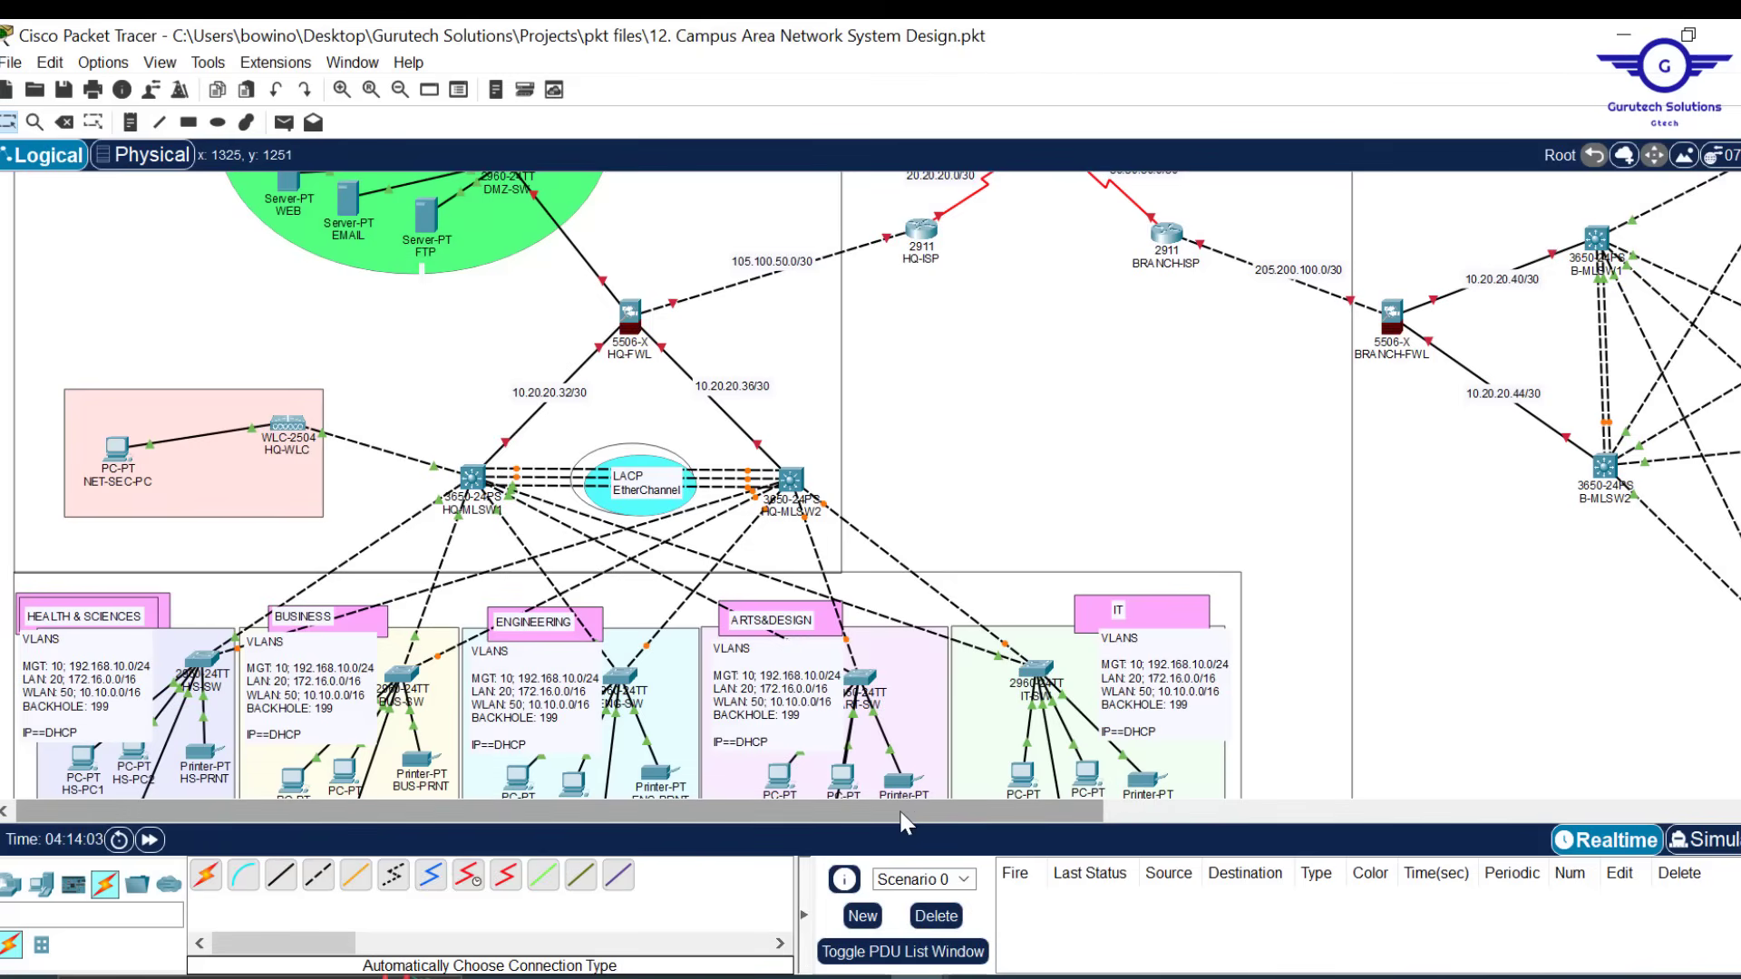
pyautogui.moveTo(904, 821); pyautogui.dragTo(864, 808)
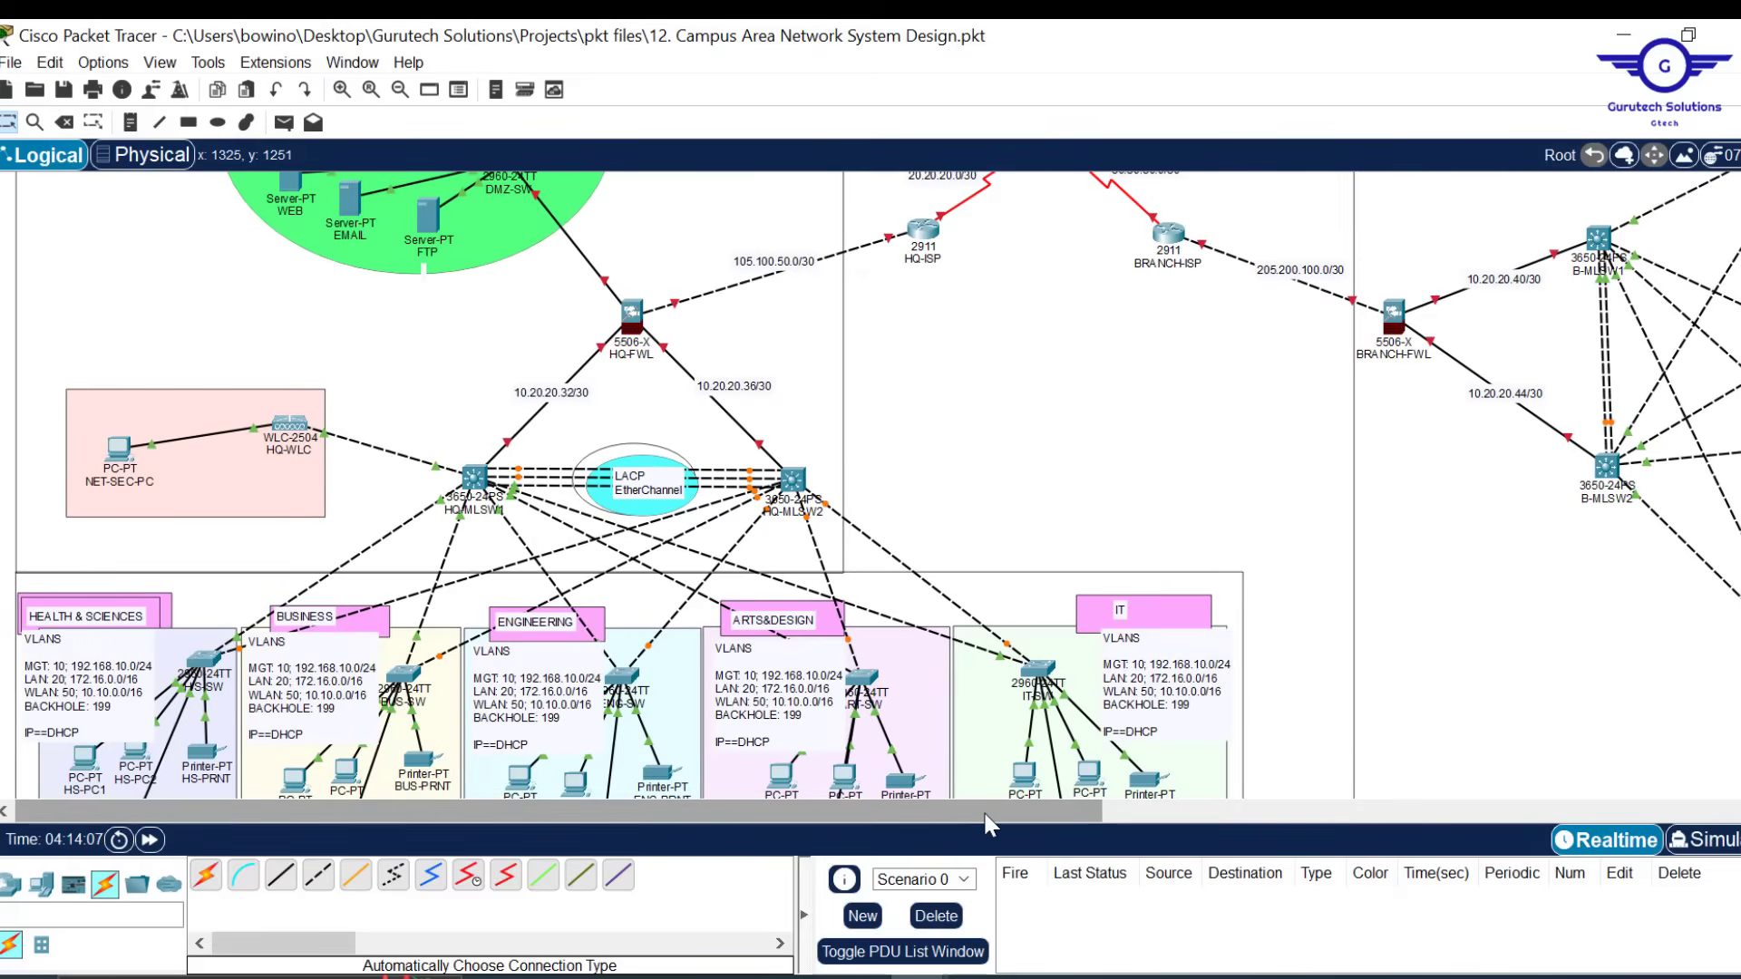
pyautogui.moveTo(988, 824); pyautogui.dragTo(1534, 823)
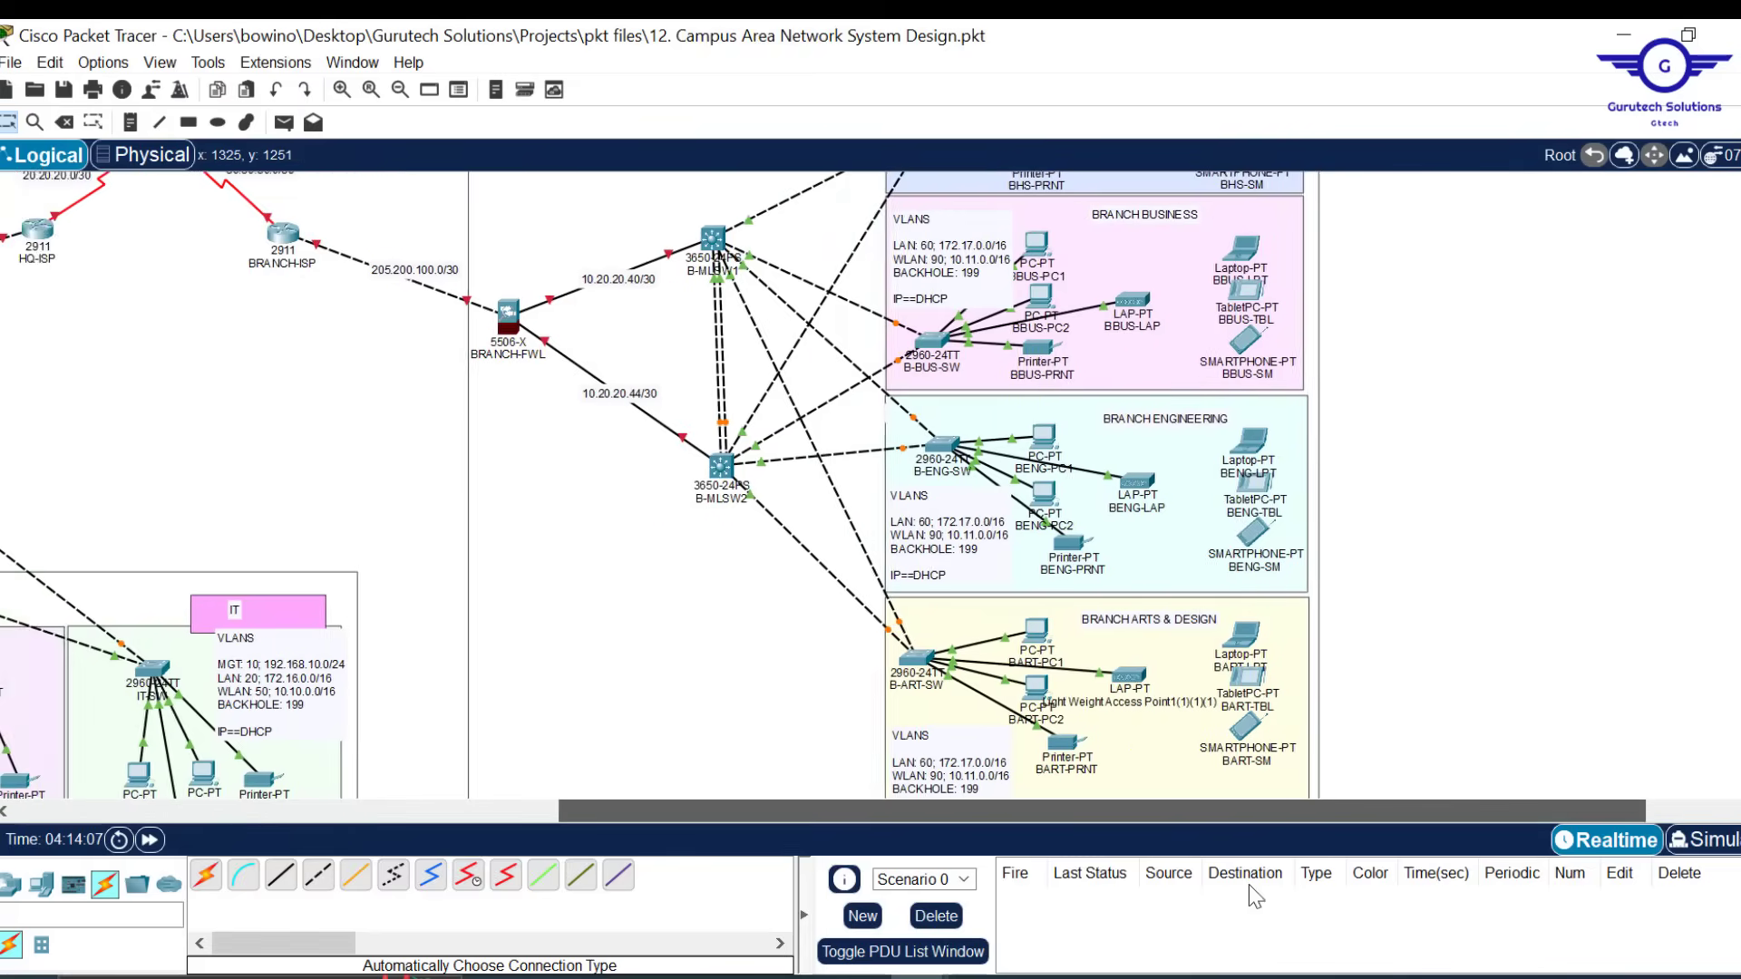
pyautogui.moveTo(1306, 814); pyautogui.dragTo(771, 825)
pyautogui.scroll(-3, 1043, 476)
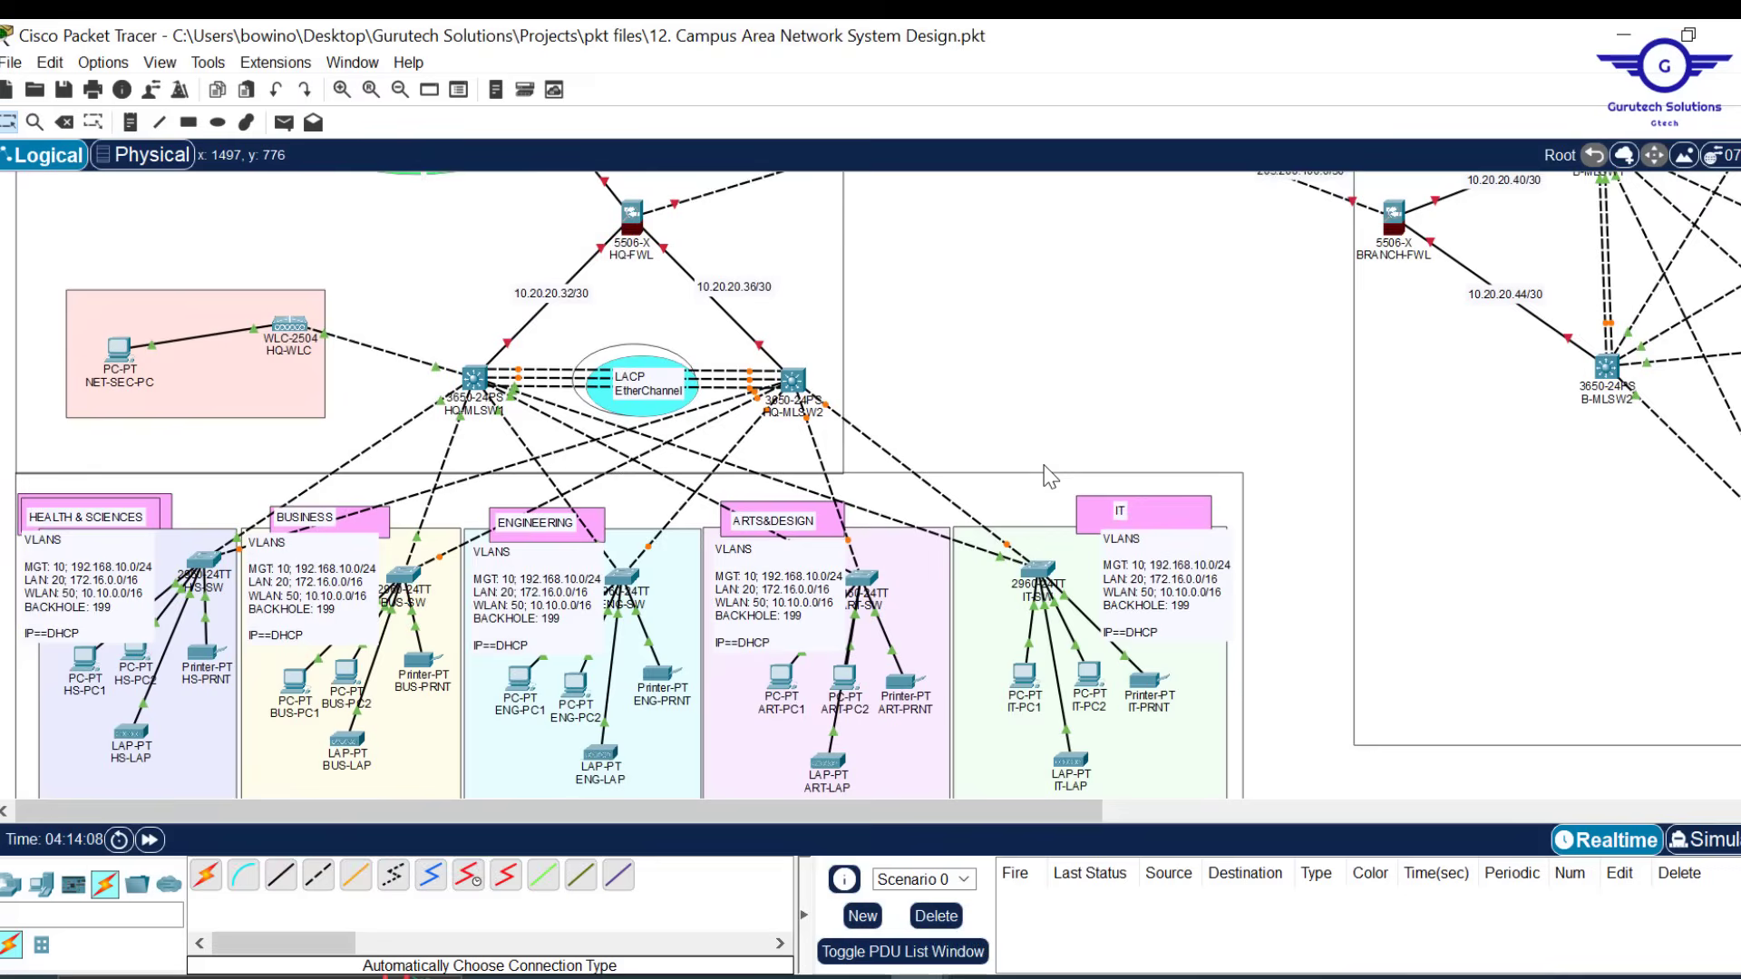
pyautogui.scroll(-1, 1049, 476)
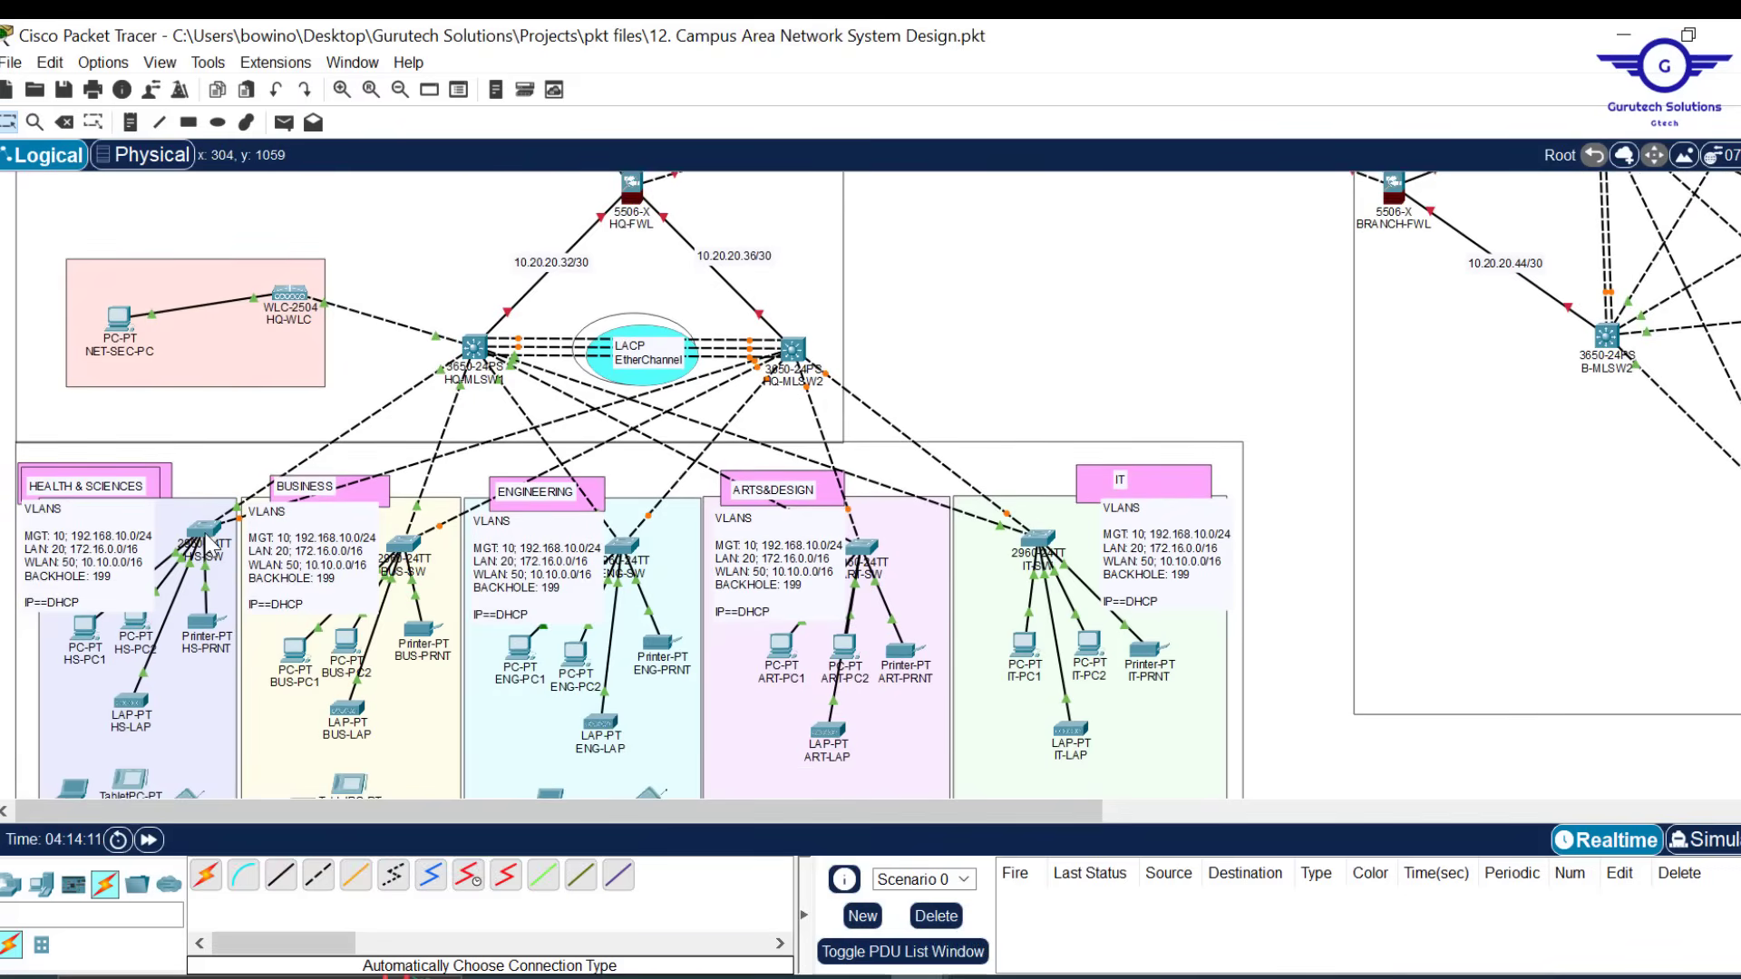
pyautogui.moveTo(211, 547)
pyautogui.moveTo(243, 517)
pyautogui.moveTo(80, 642)
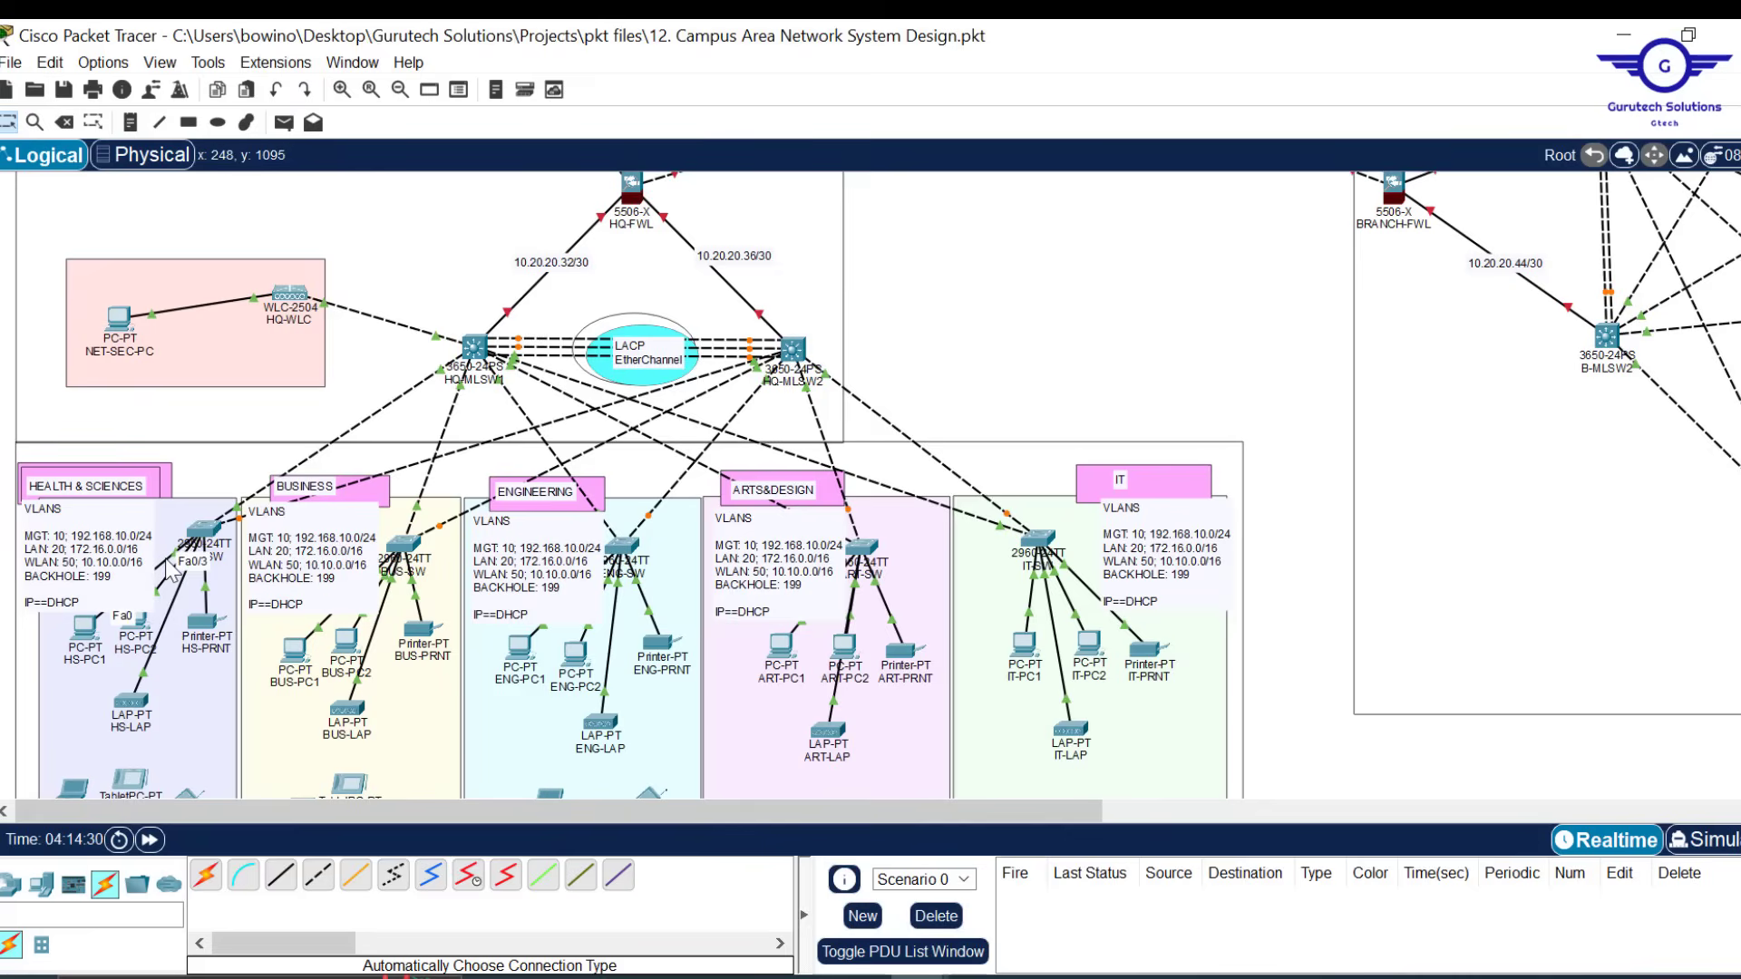
pyautogui.click(202, 529)
# Open H/S-SW's CLI and leave interface configuration mode with ex
pyautogui.click(210, 542)
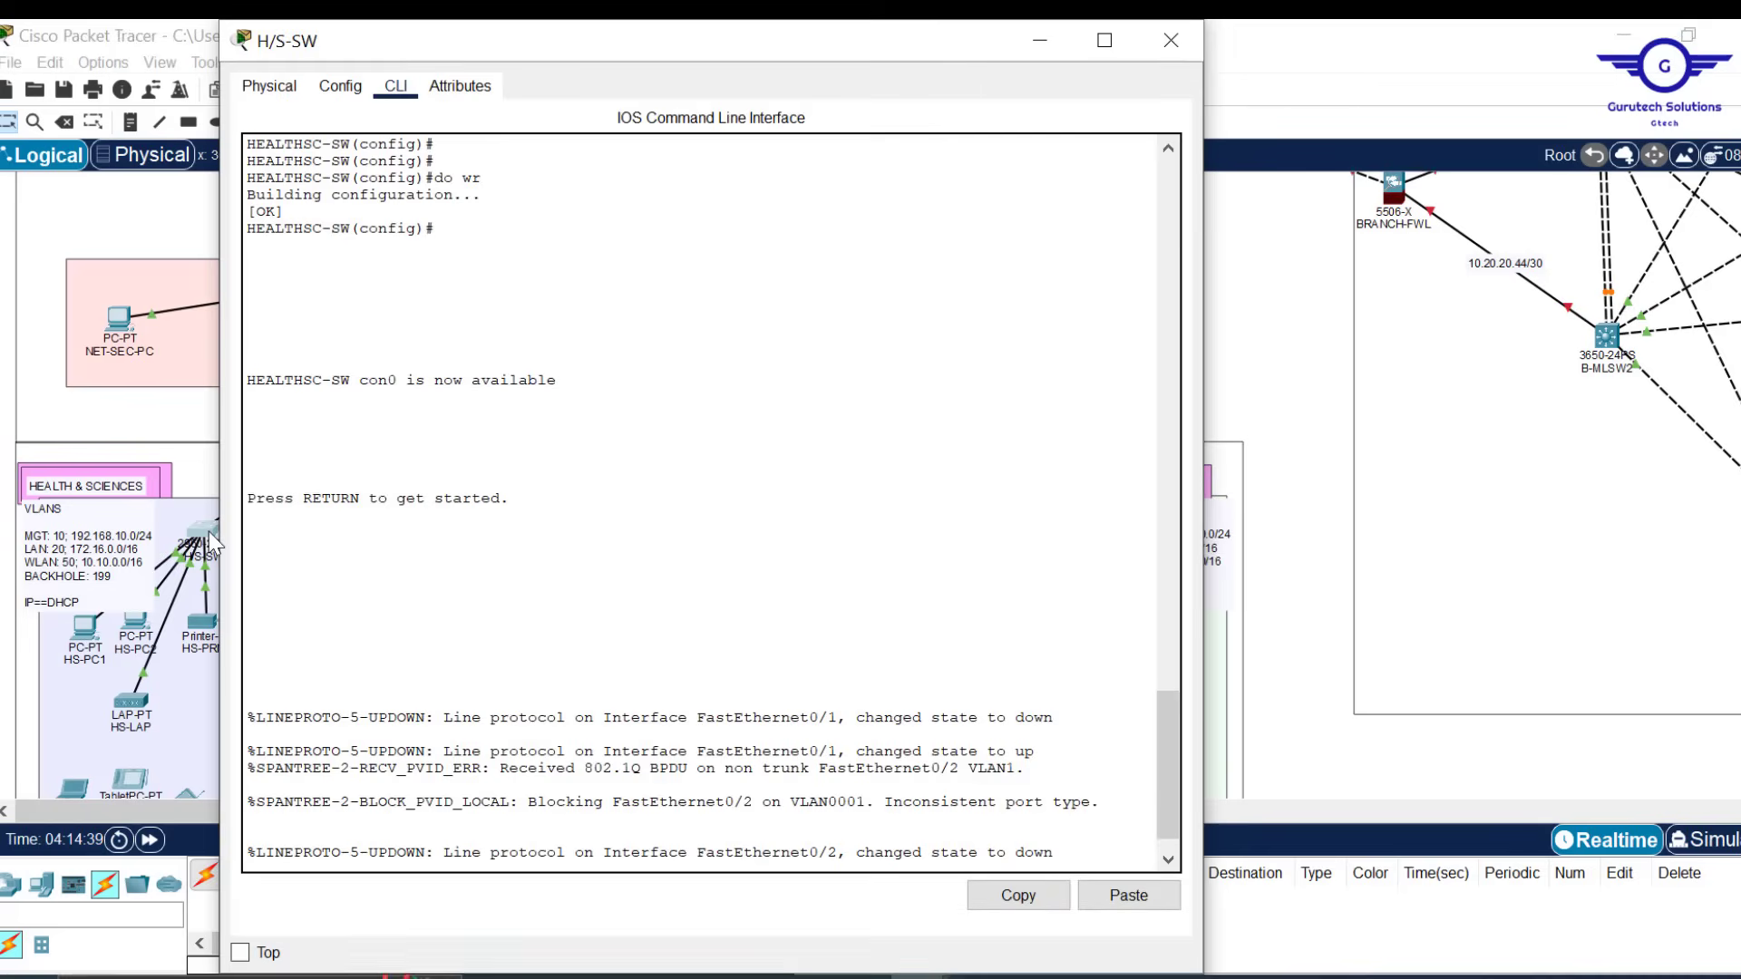
pyautogui.press('Return')
pyautogui.press('Return')
pyautogui.press('Return')
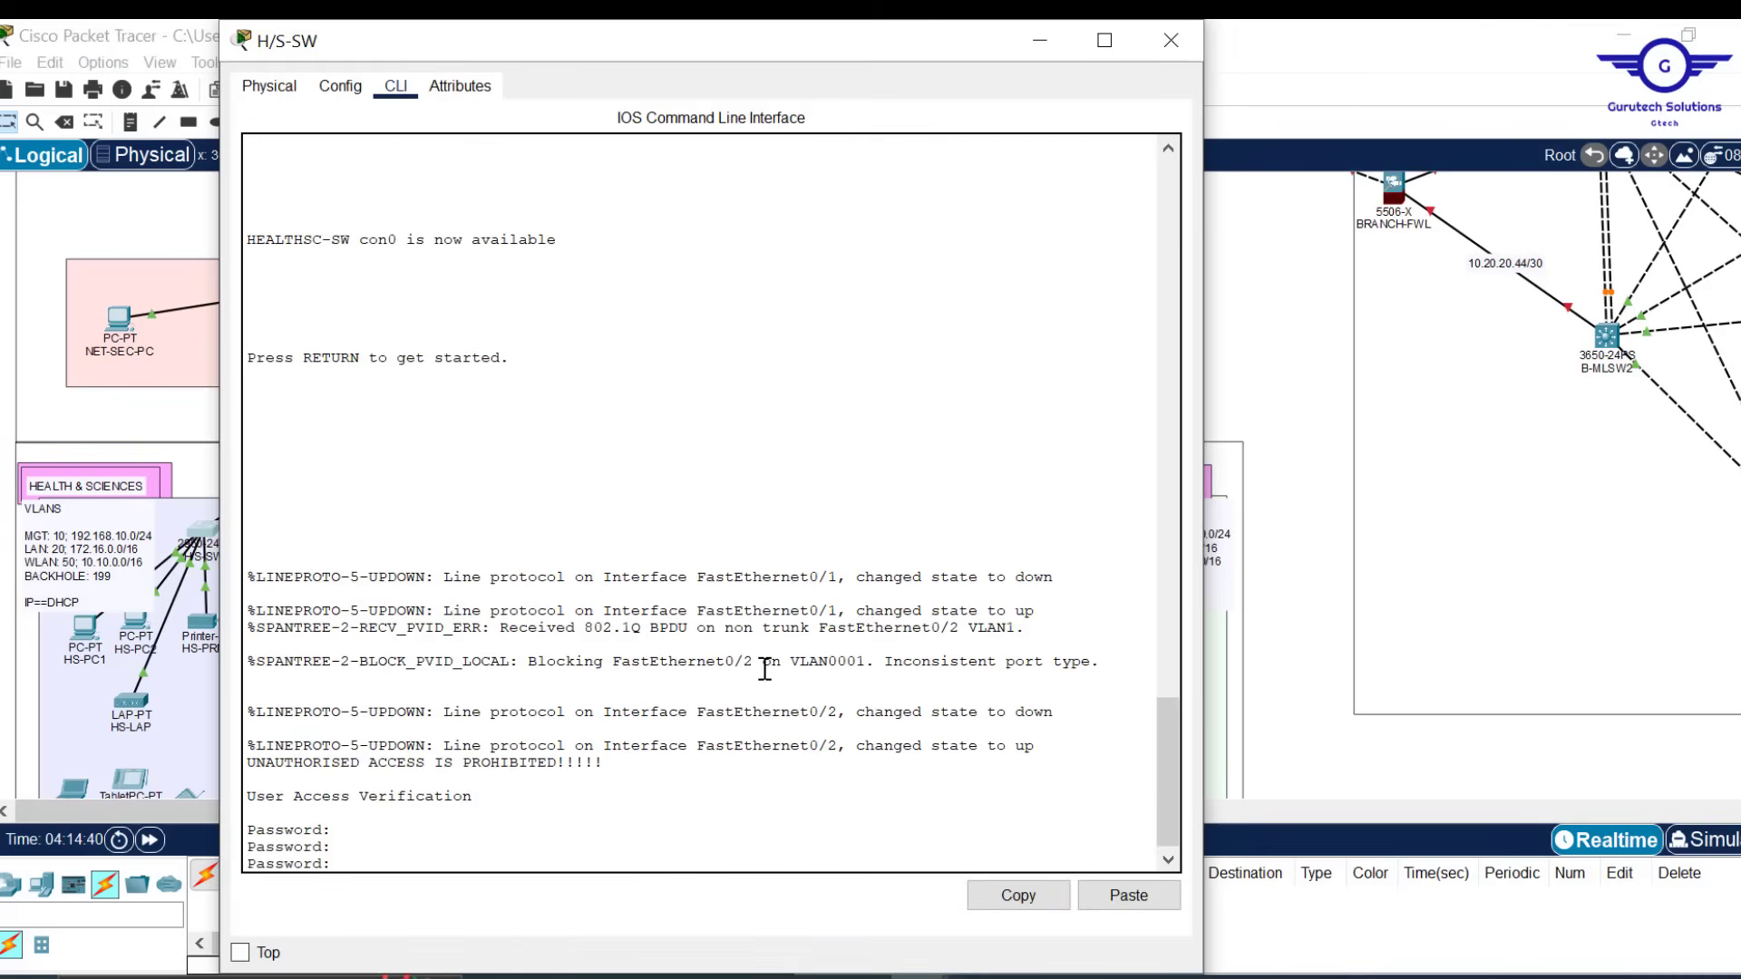
pyautogui.click(340, 86)
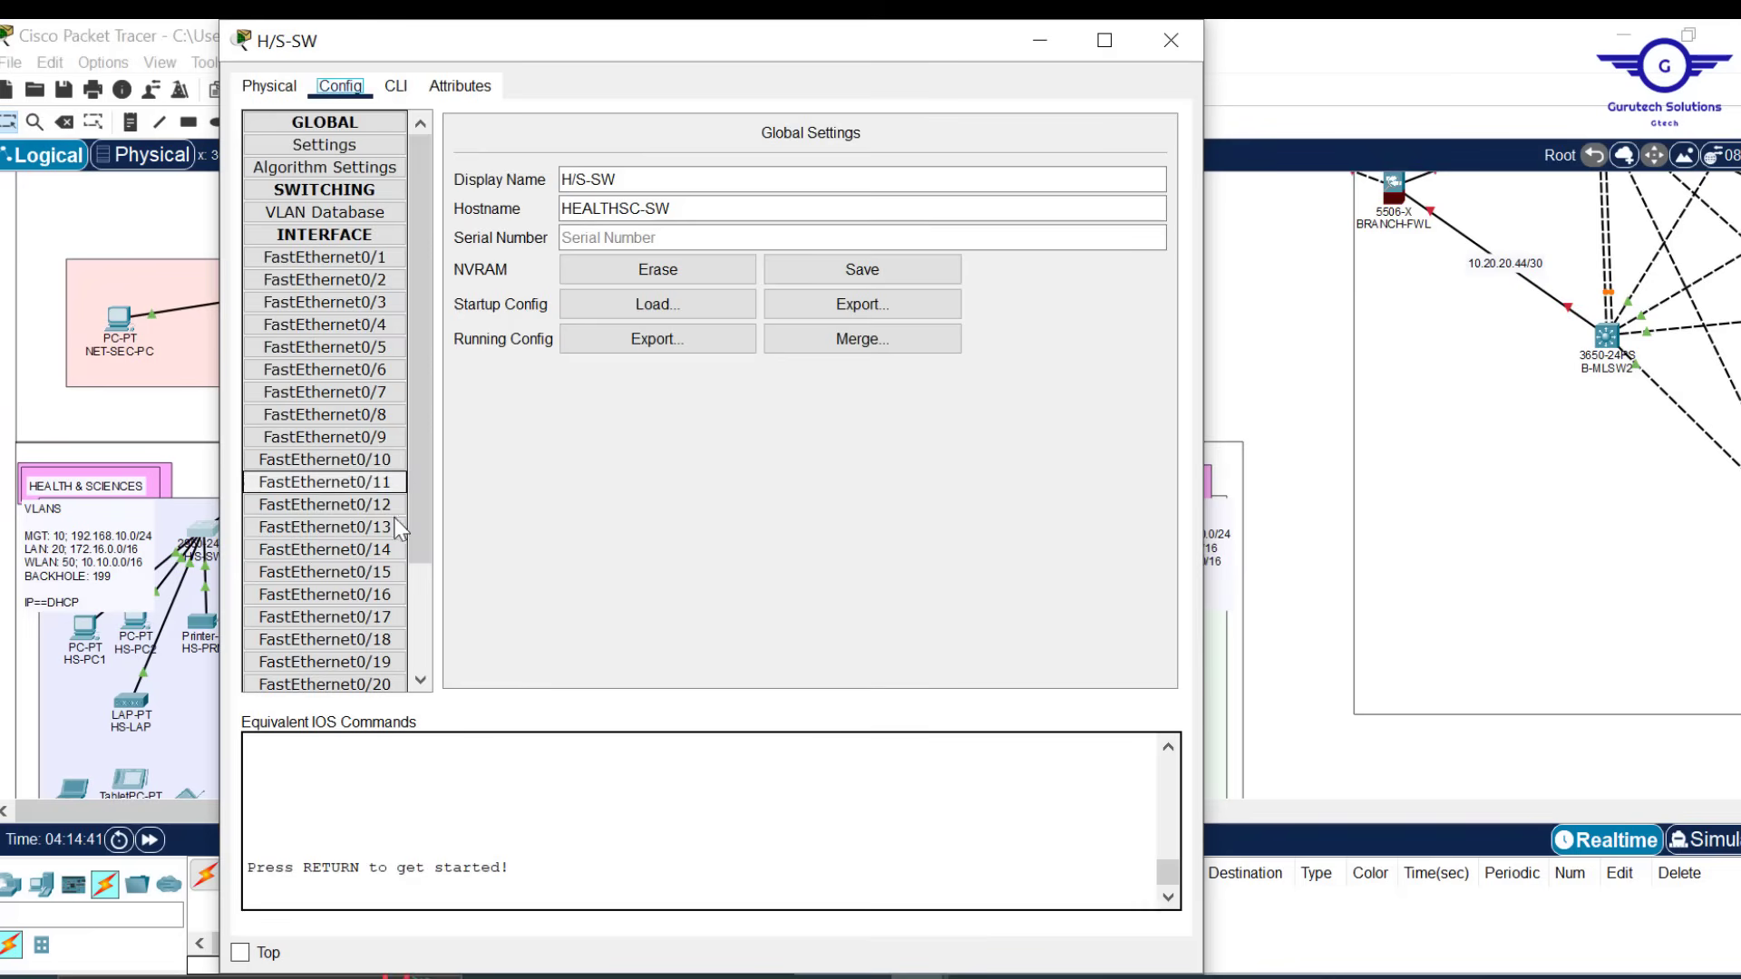
pyautogui.click(345, 527)
pyautogui.click(396, 87)
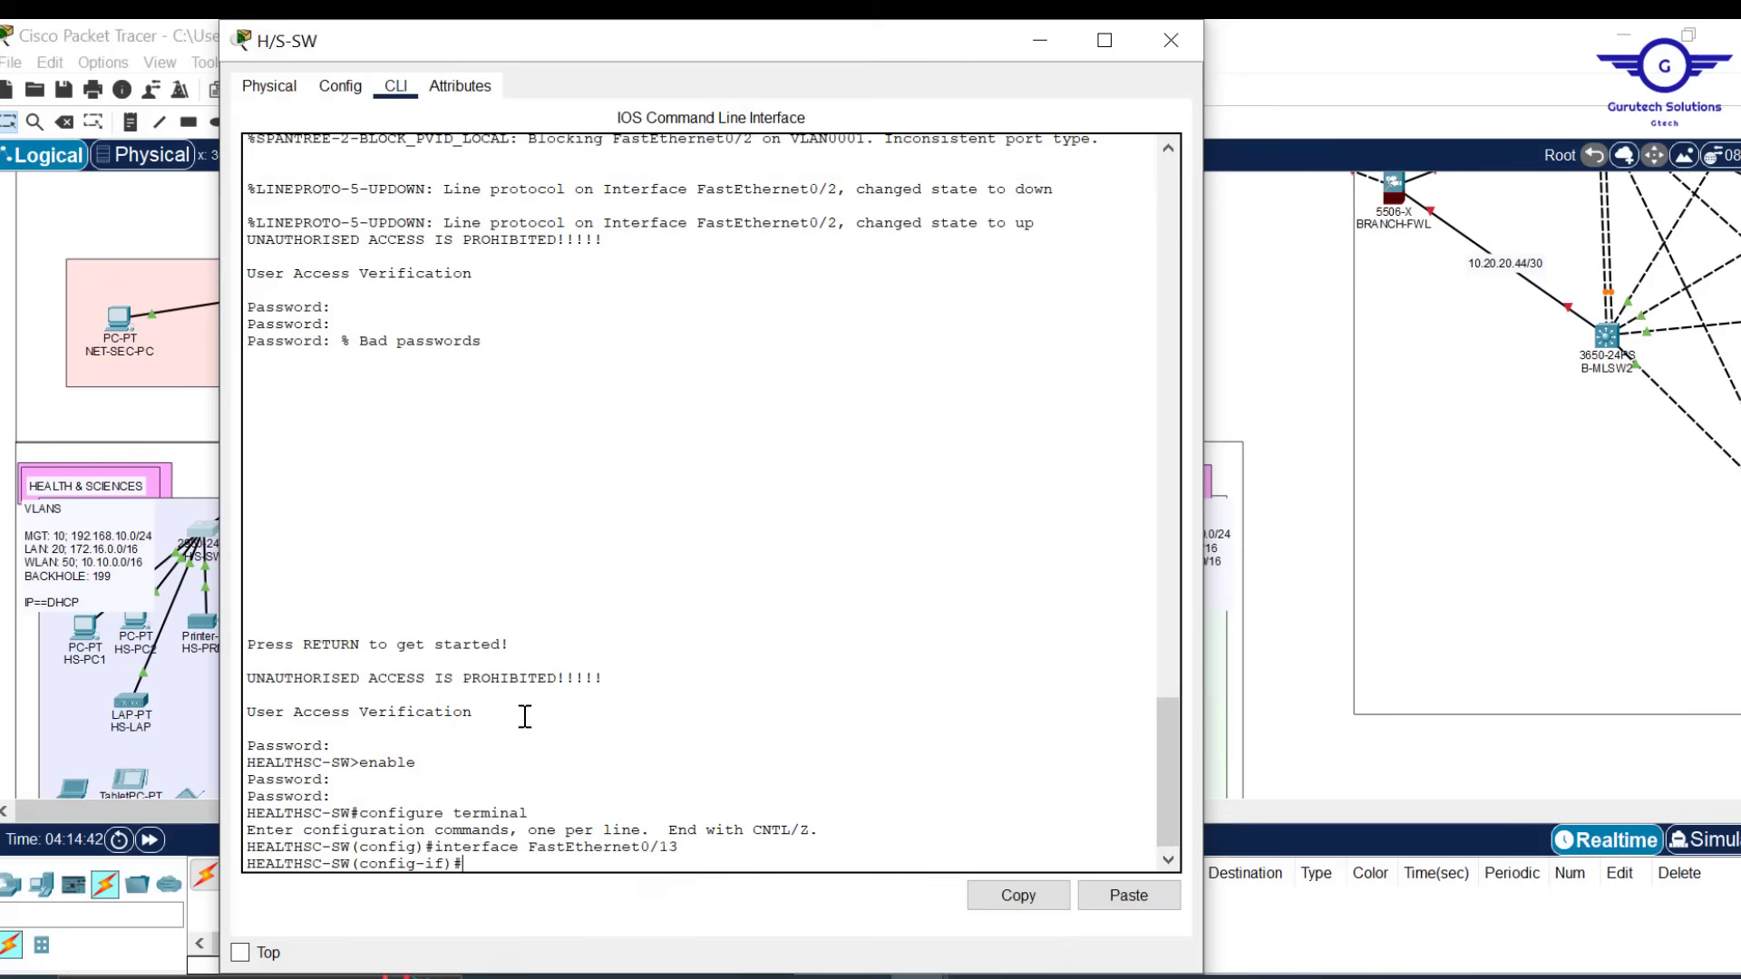
pyautogui.write('ex')
pyautogui.press('Return')
pyautogui.press('Return')
pyautogui.press('Return')
pyautogui.press('Return')
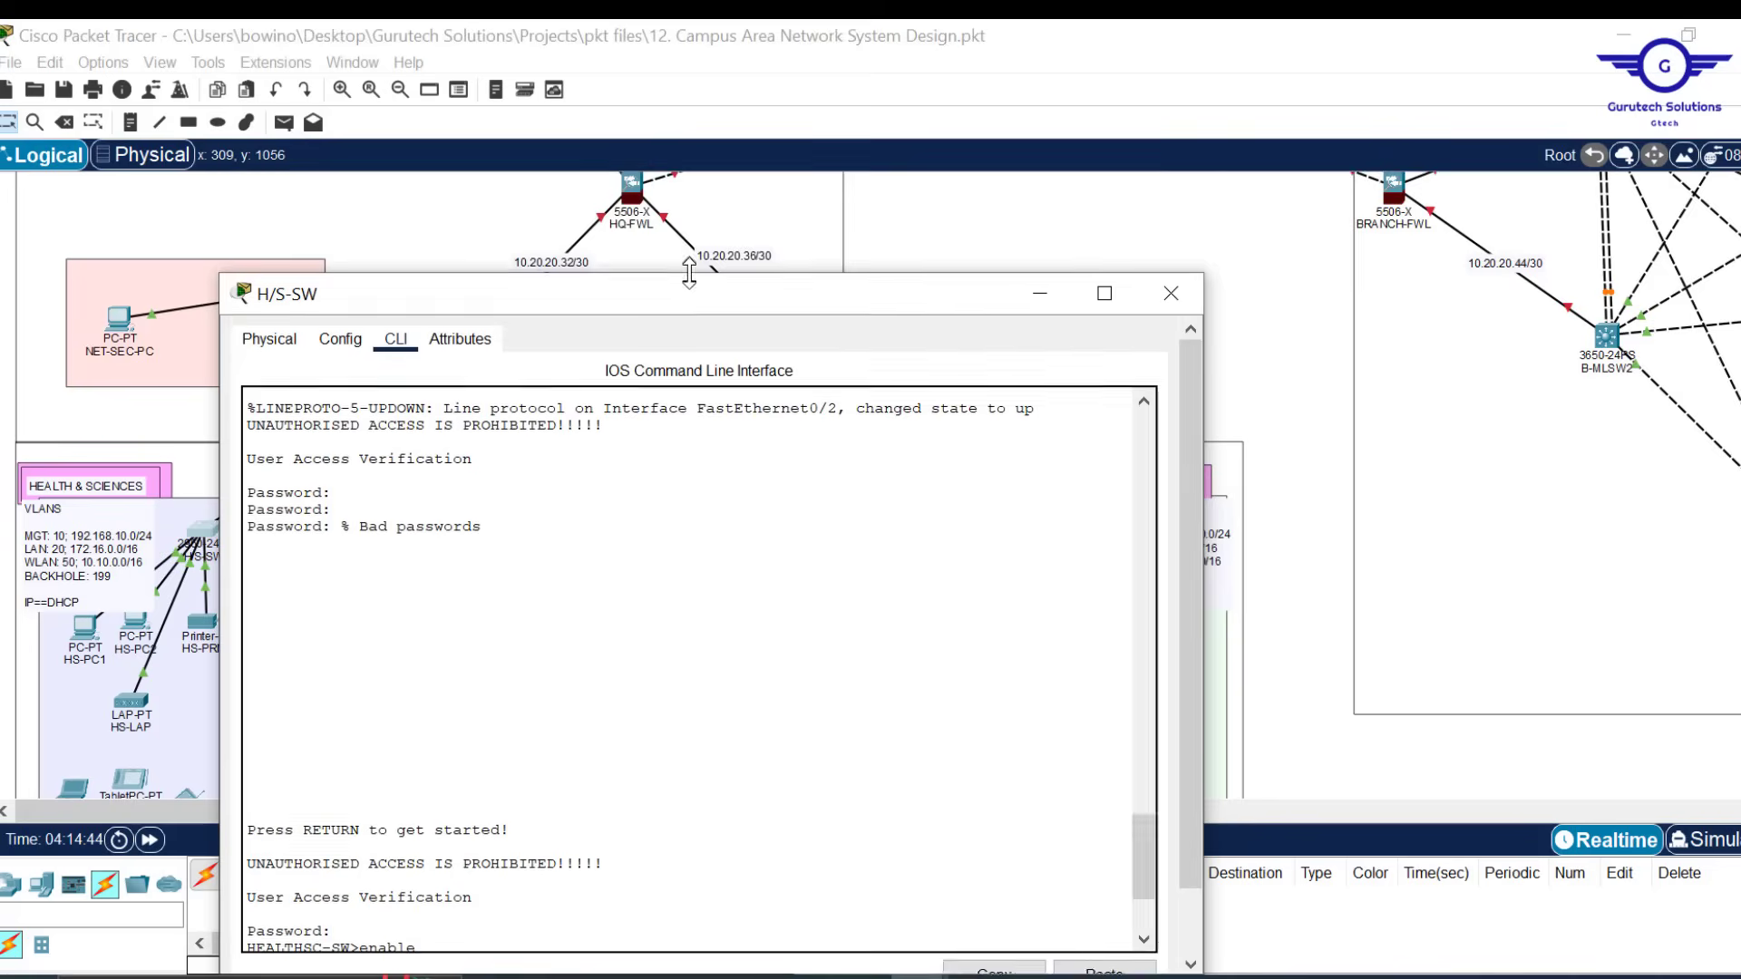
# Paste the vlan 10 Management, 20 LAN, 50 WLAN block from Notepad into H/S-SW
pyautogui.moveTo(693, 27); pyautogui.dragTo(991, 120)
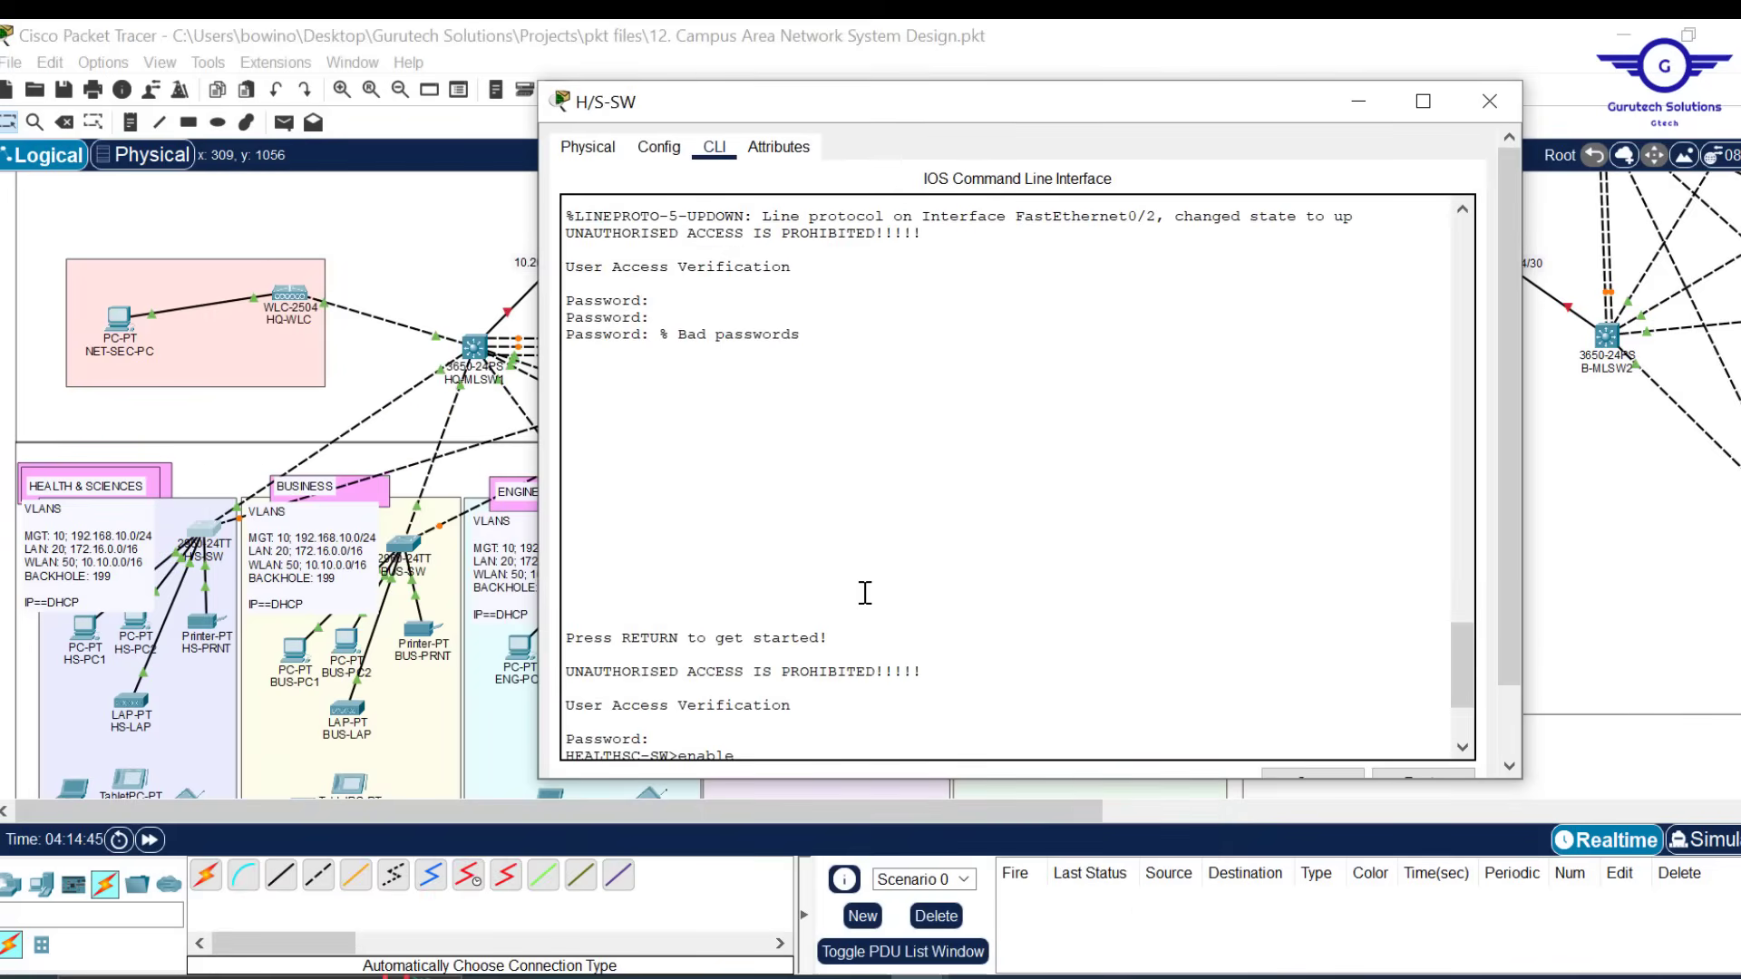
pyautogui.scroll(-5, 874, 675)
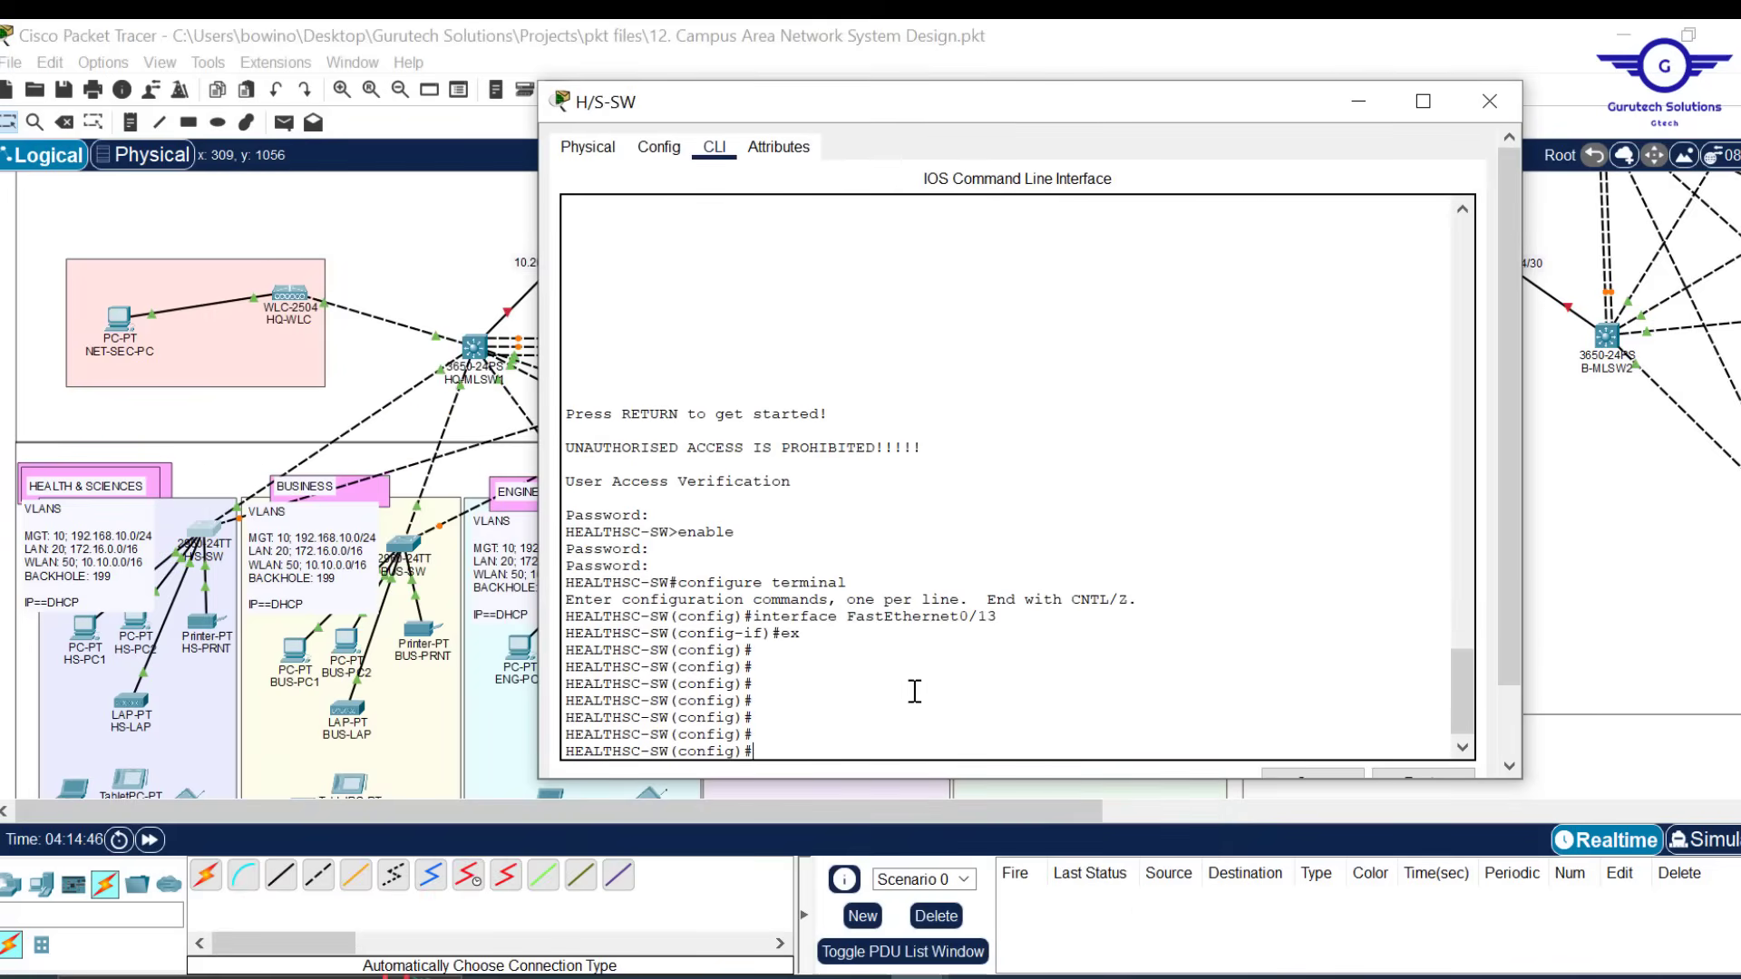
pyautogui.moveTo(860, 977)
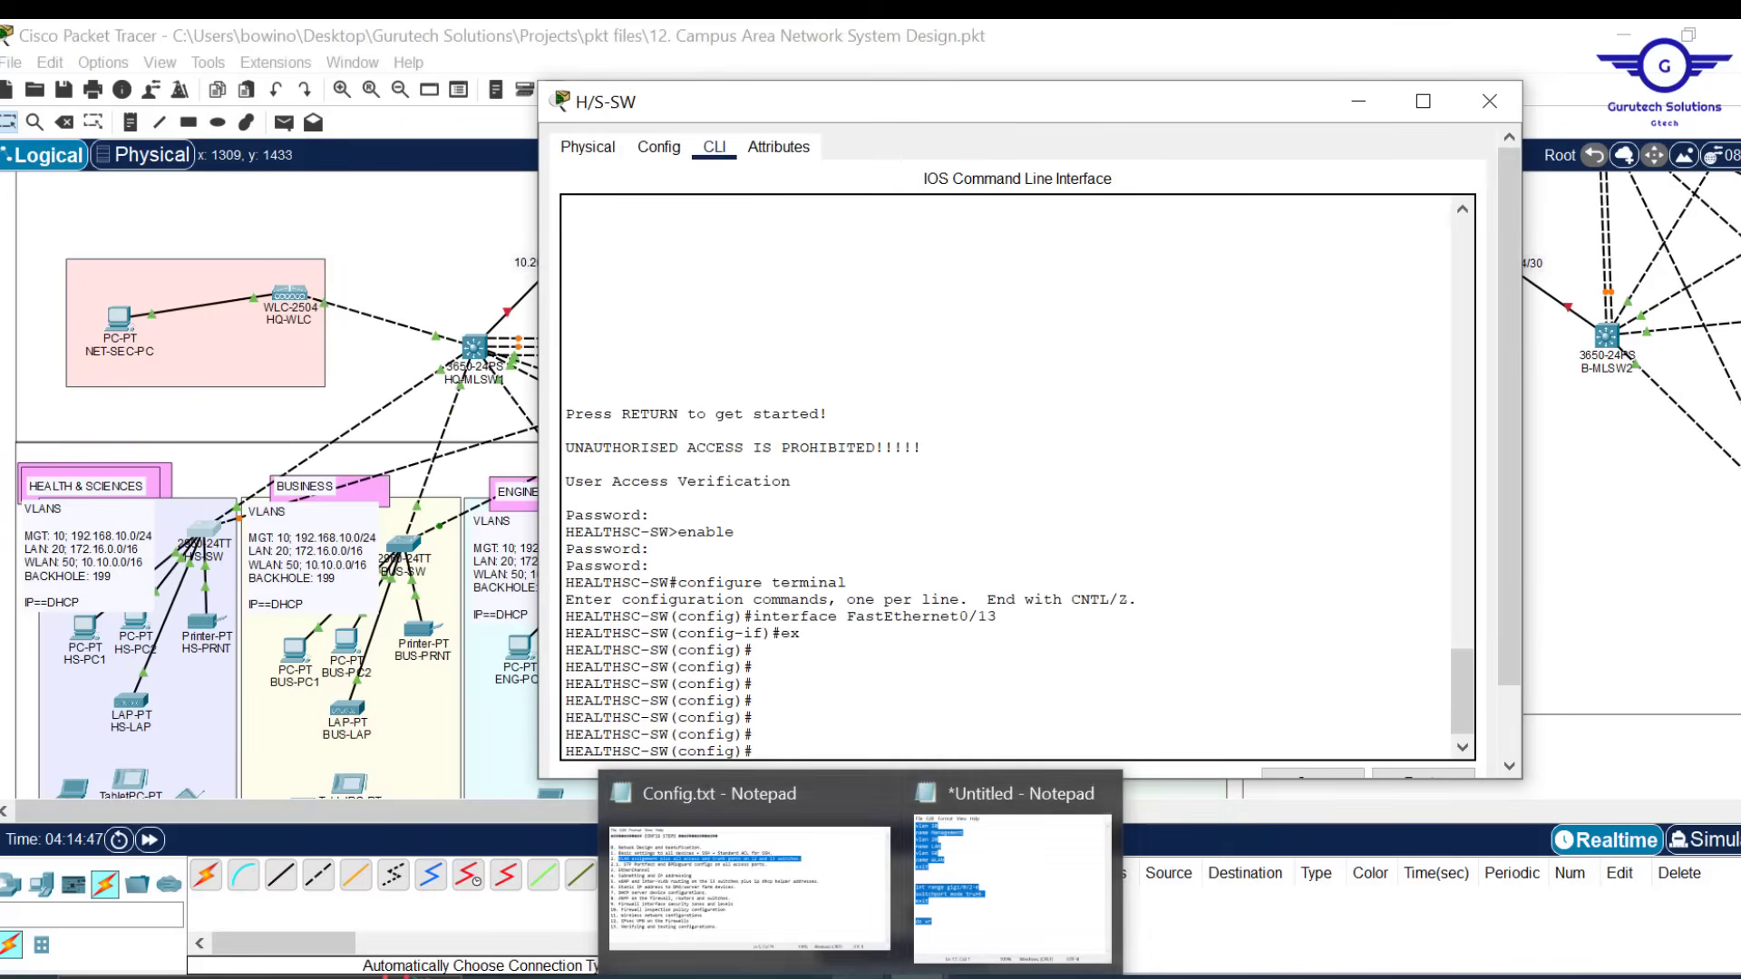
pyautogui.click(993, 867)
pyautogui.click(876, 436)
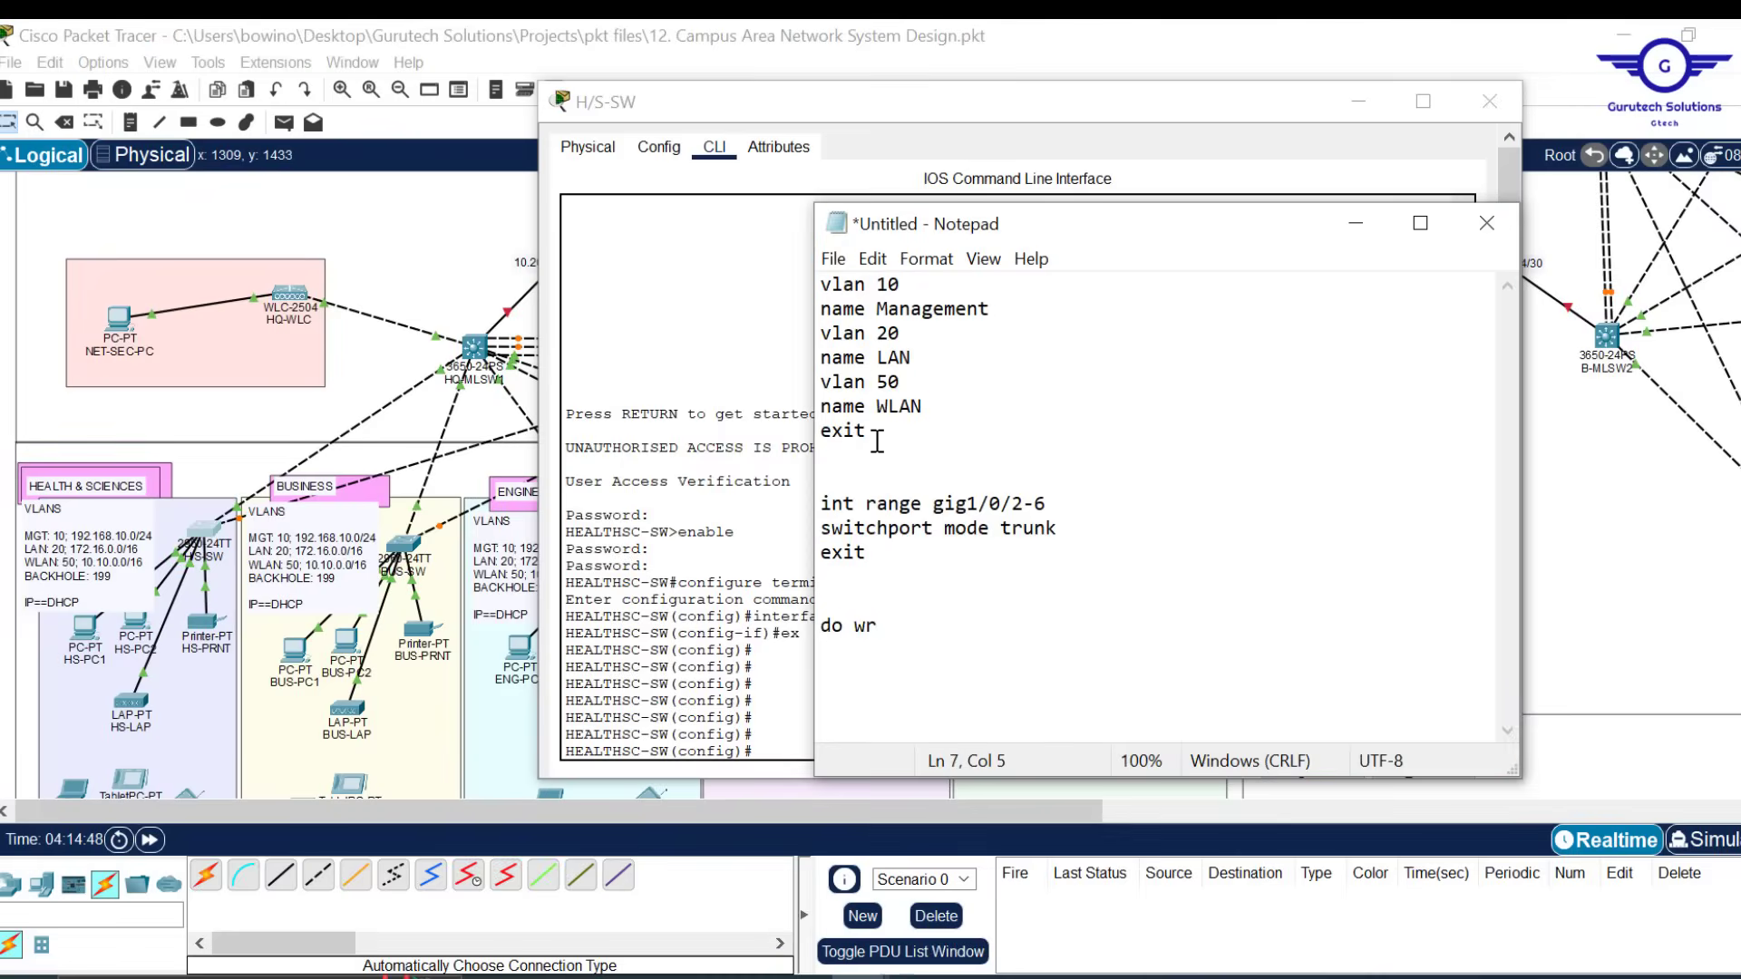
pyautogui.moveTo(877, 435); pyautogui.dragTo(819, 285)
pyautogui.hotkey('ctrl', 'c')
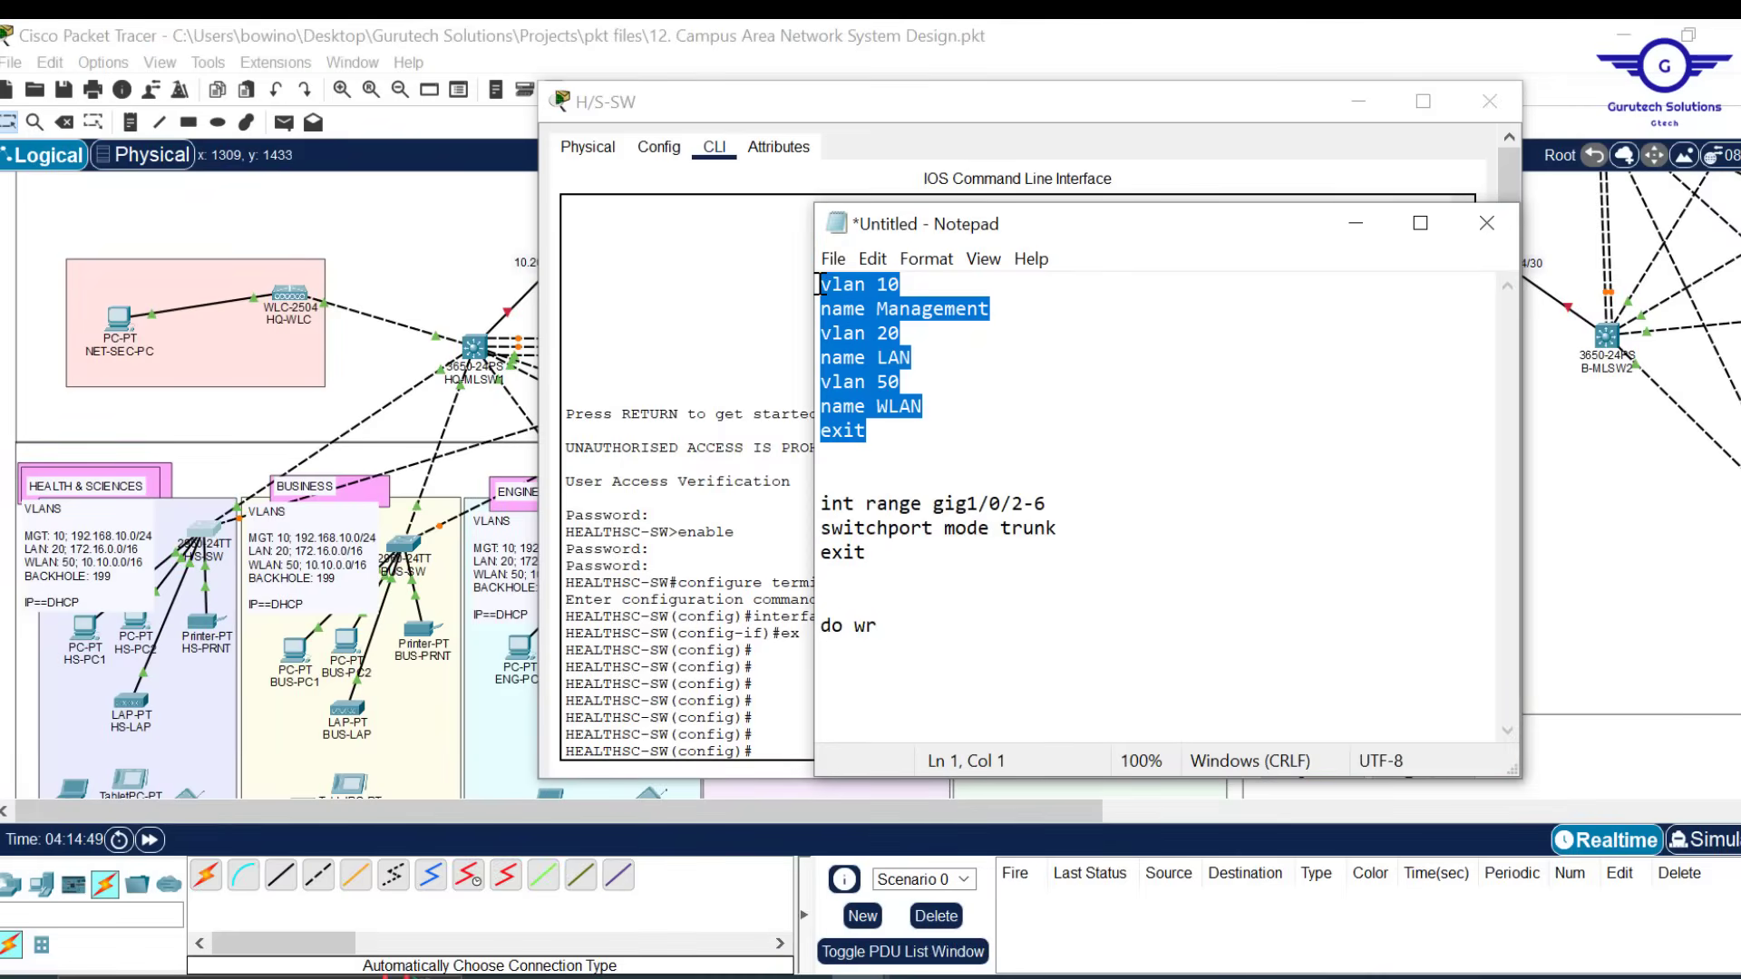
pyautogui.click(794, 668)
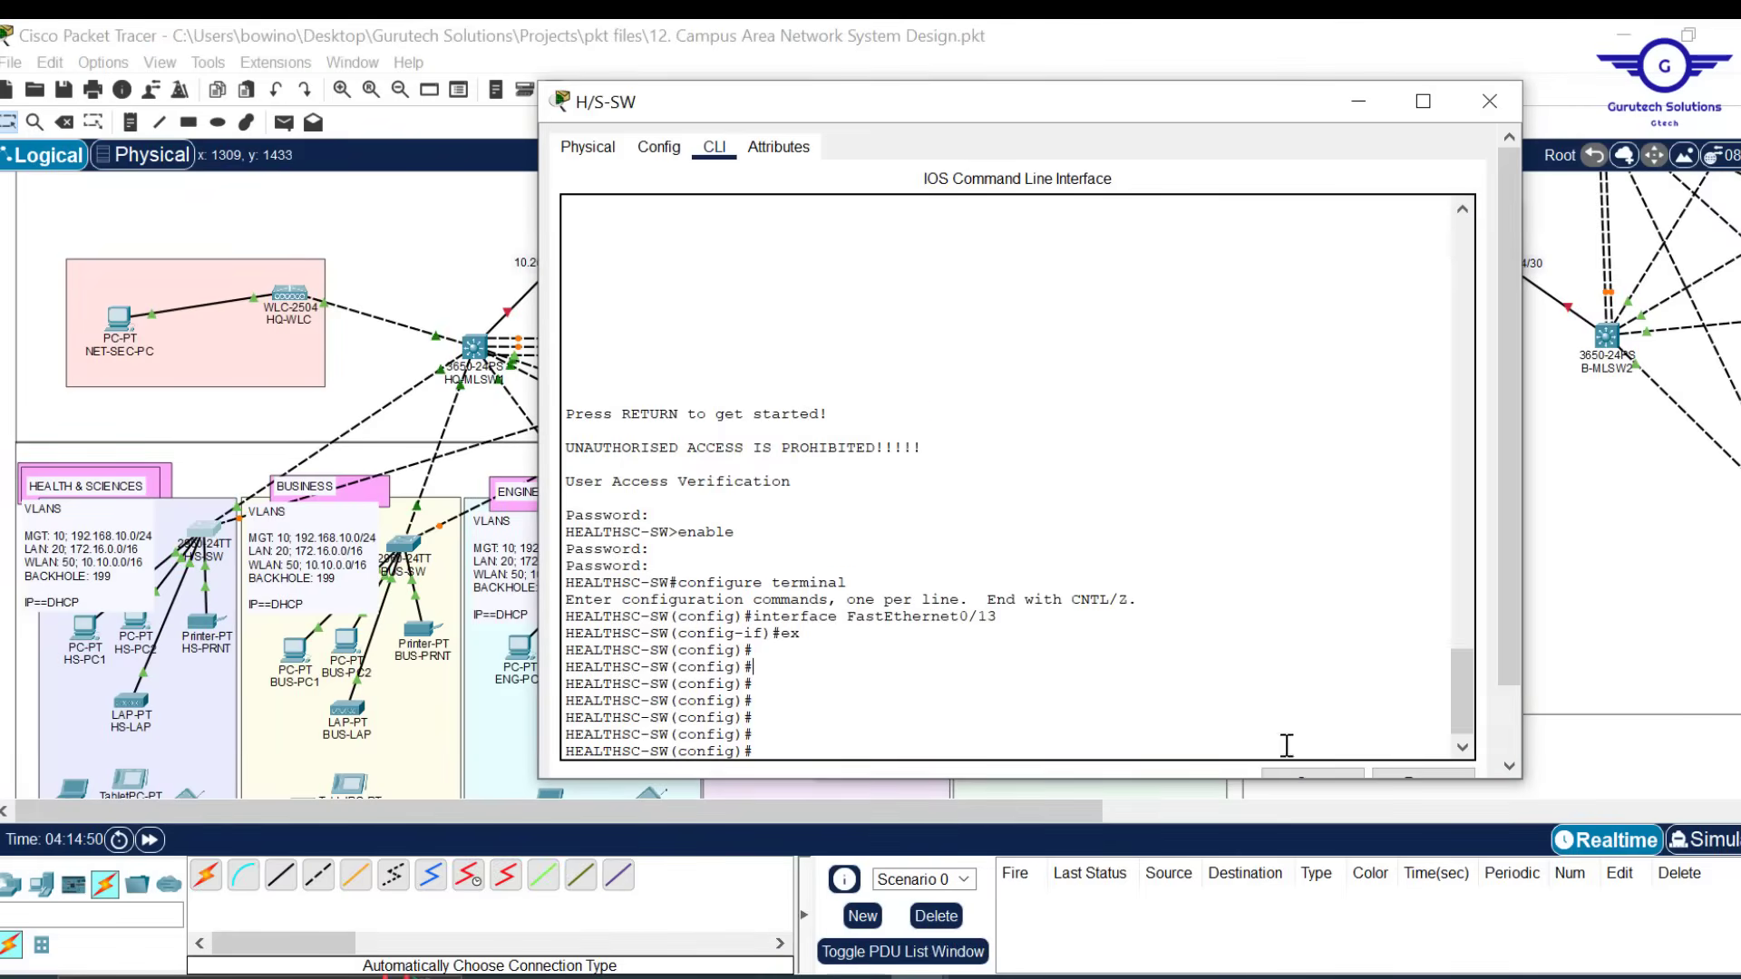
pyautogui.scroll(-3, 1298, 681)
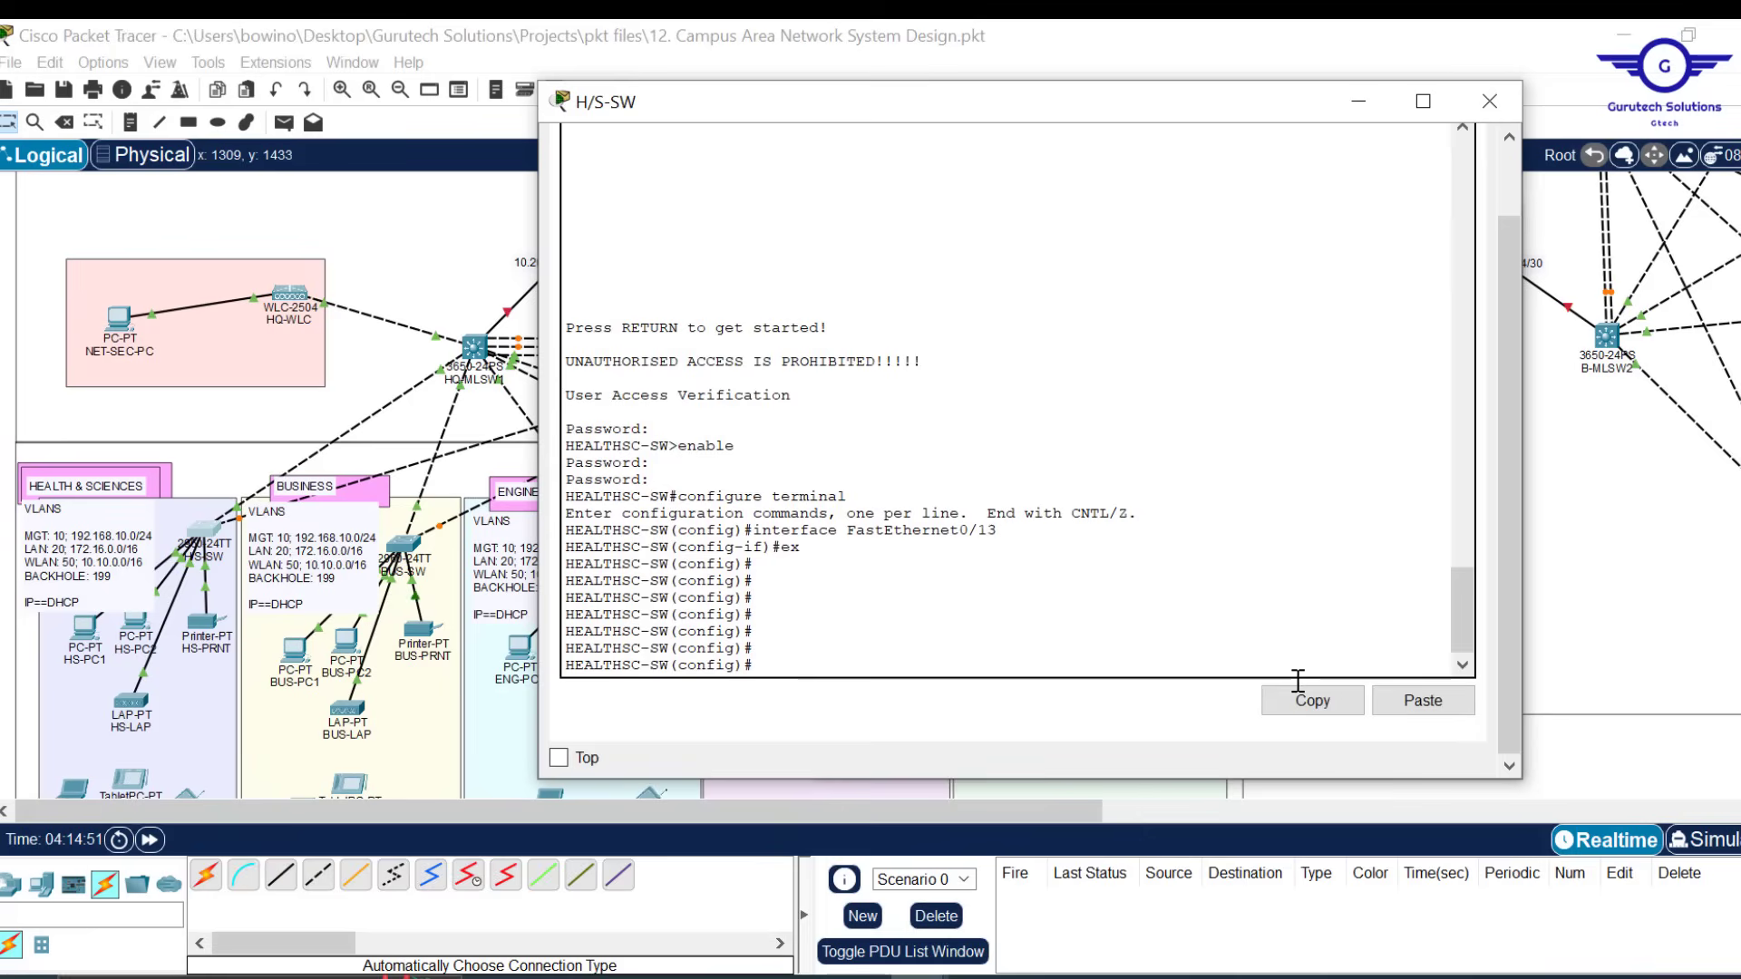
pyautogui.click(1423, 700)
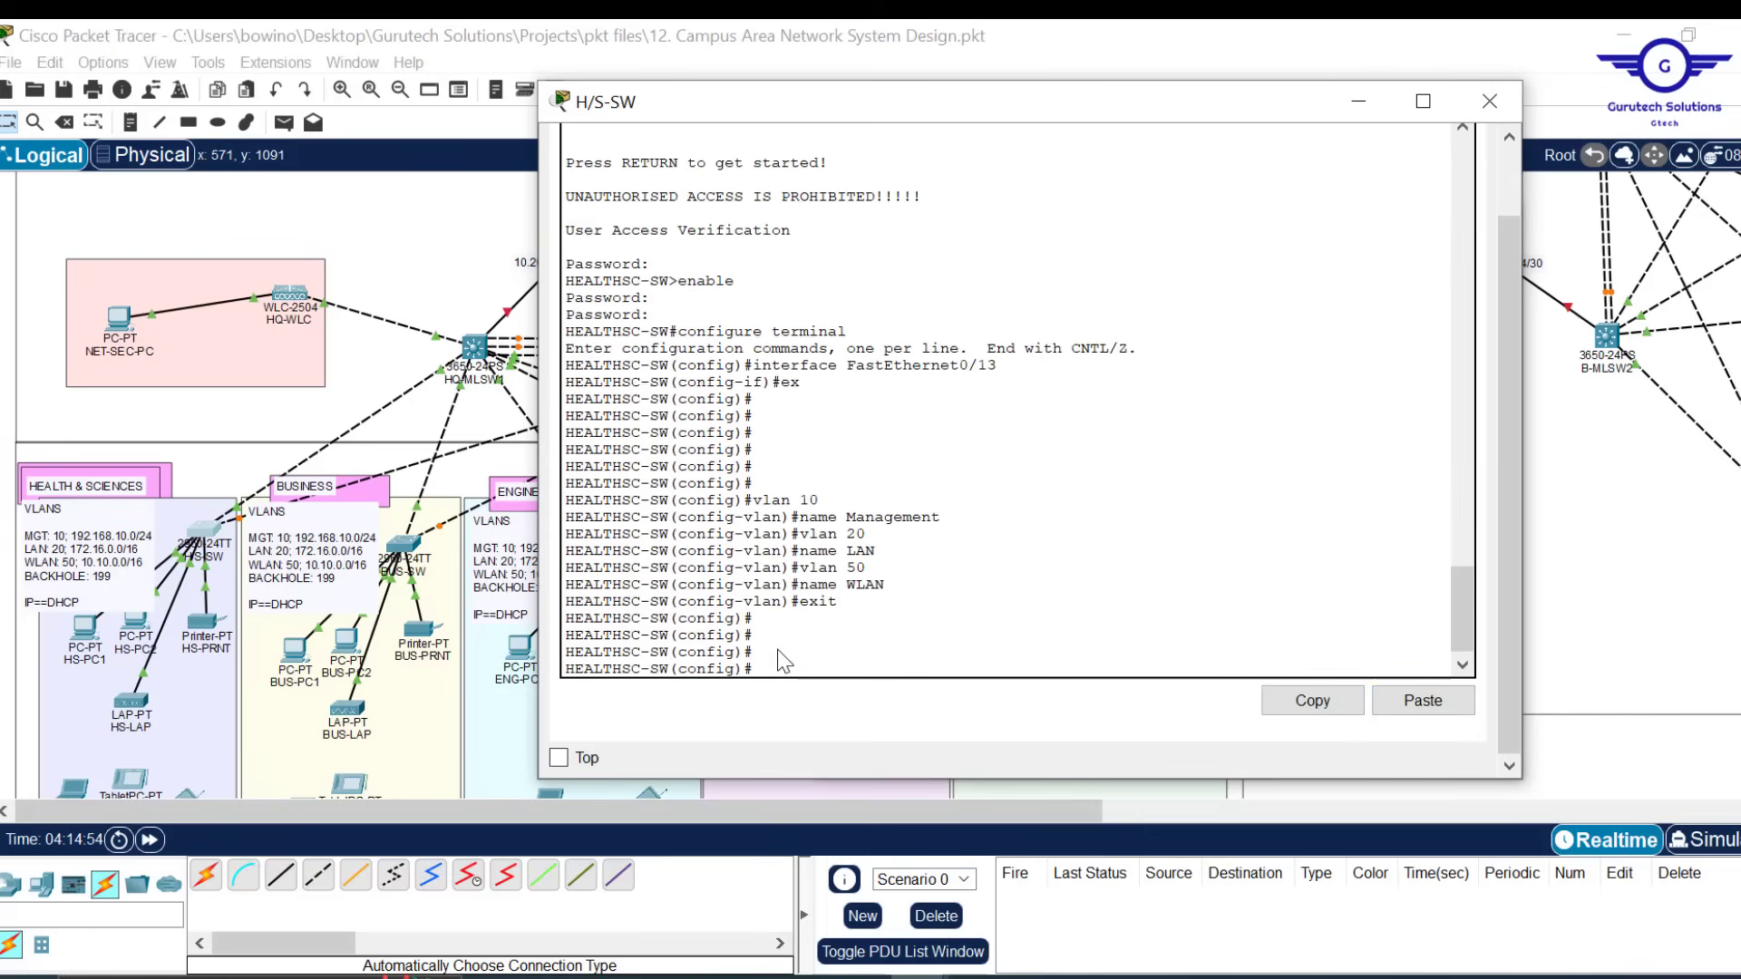
# Make ports fa0/1-2 trunk ports with 'int range fa0/1-2' and 'switchport mode trunk'
pyautogui.write('i')
pyautogui.write('nt f')
pyautogui.write('ange')
pyautogui.write(' fa0/1-2')
pyautogui.press('Return')
pyautogui.press('Return')
pyautogui.write('swi')
pyautogui.press('Tab')
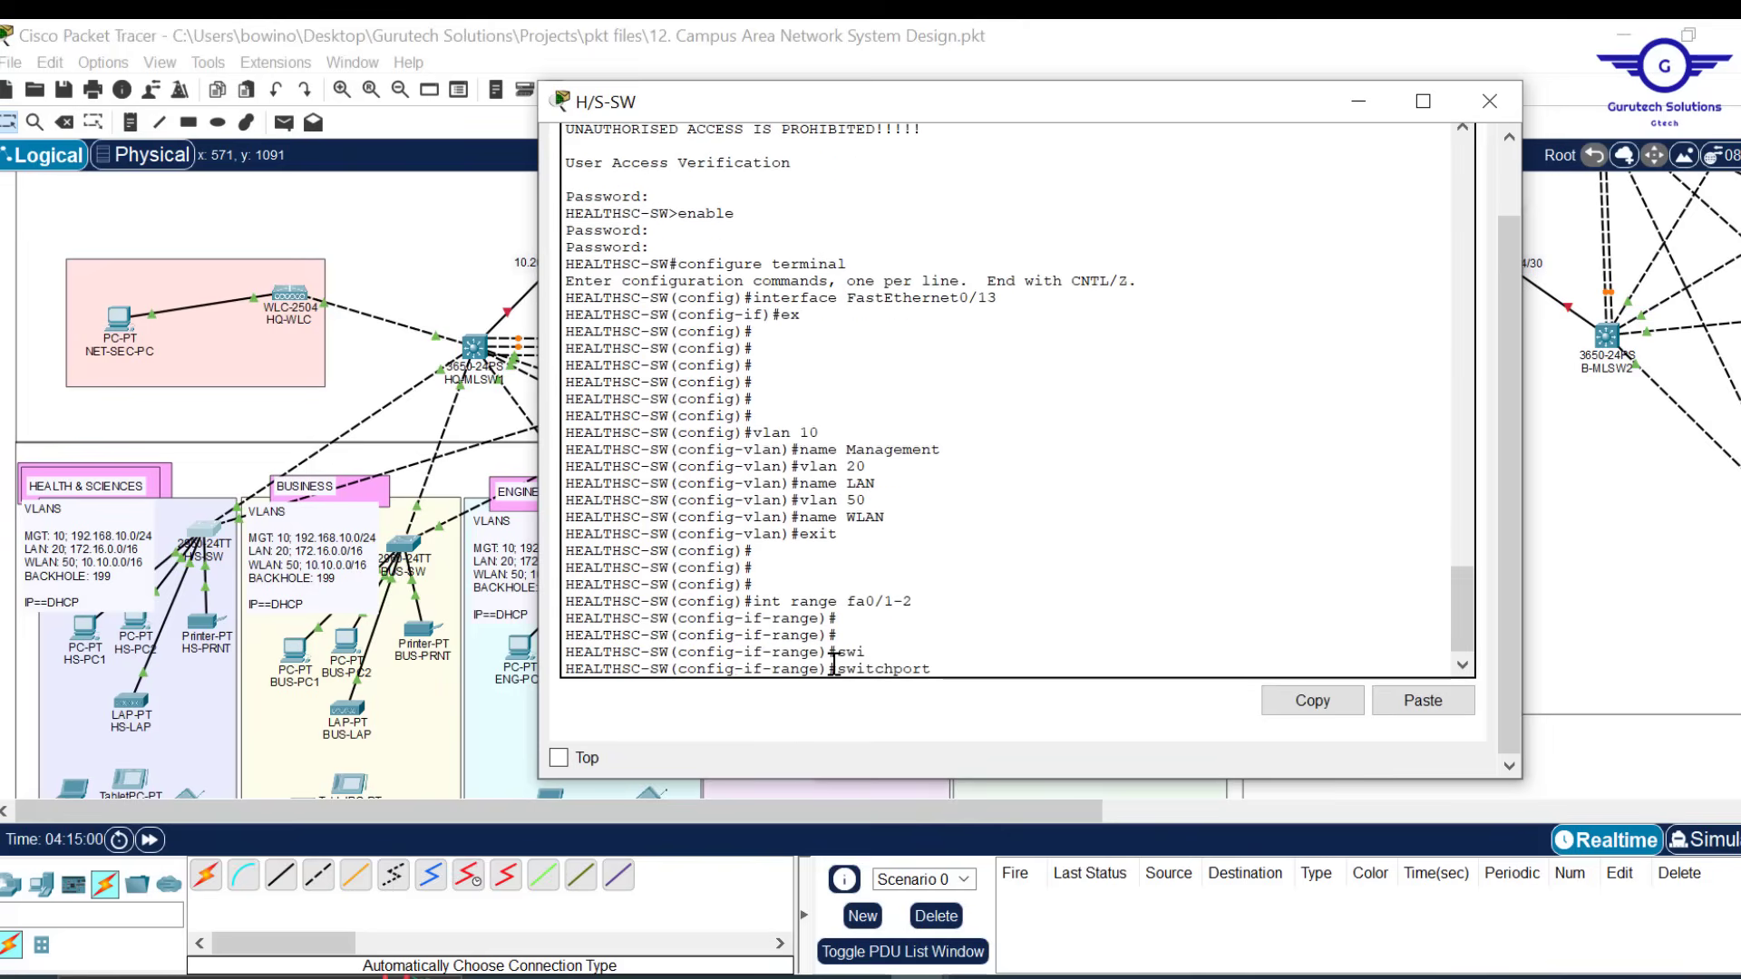
pyautogui.write('m')
pyautogui.press('Tab')
pyautogui.write('tr')
pyautogui.press('Tab')
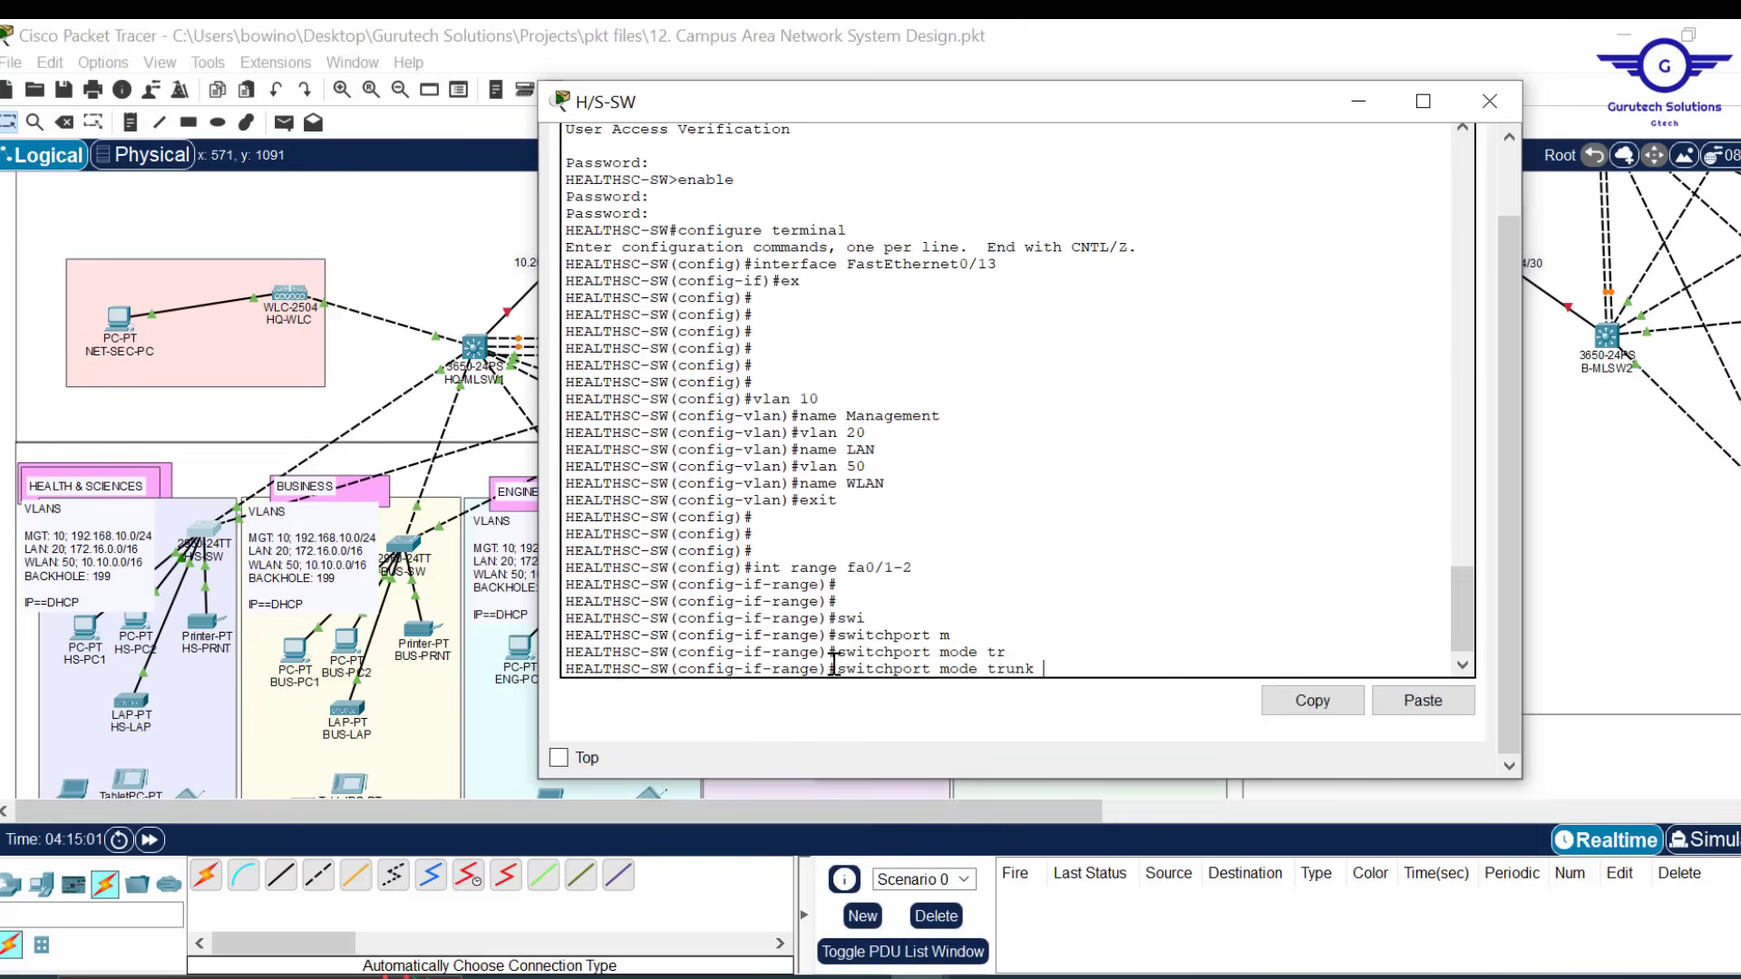
pyautogui.press('Return')
pyautogui.press('Return')
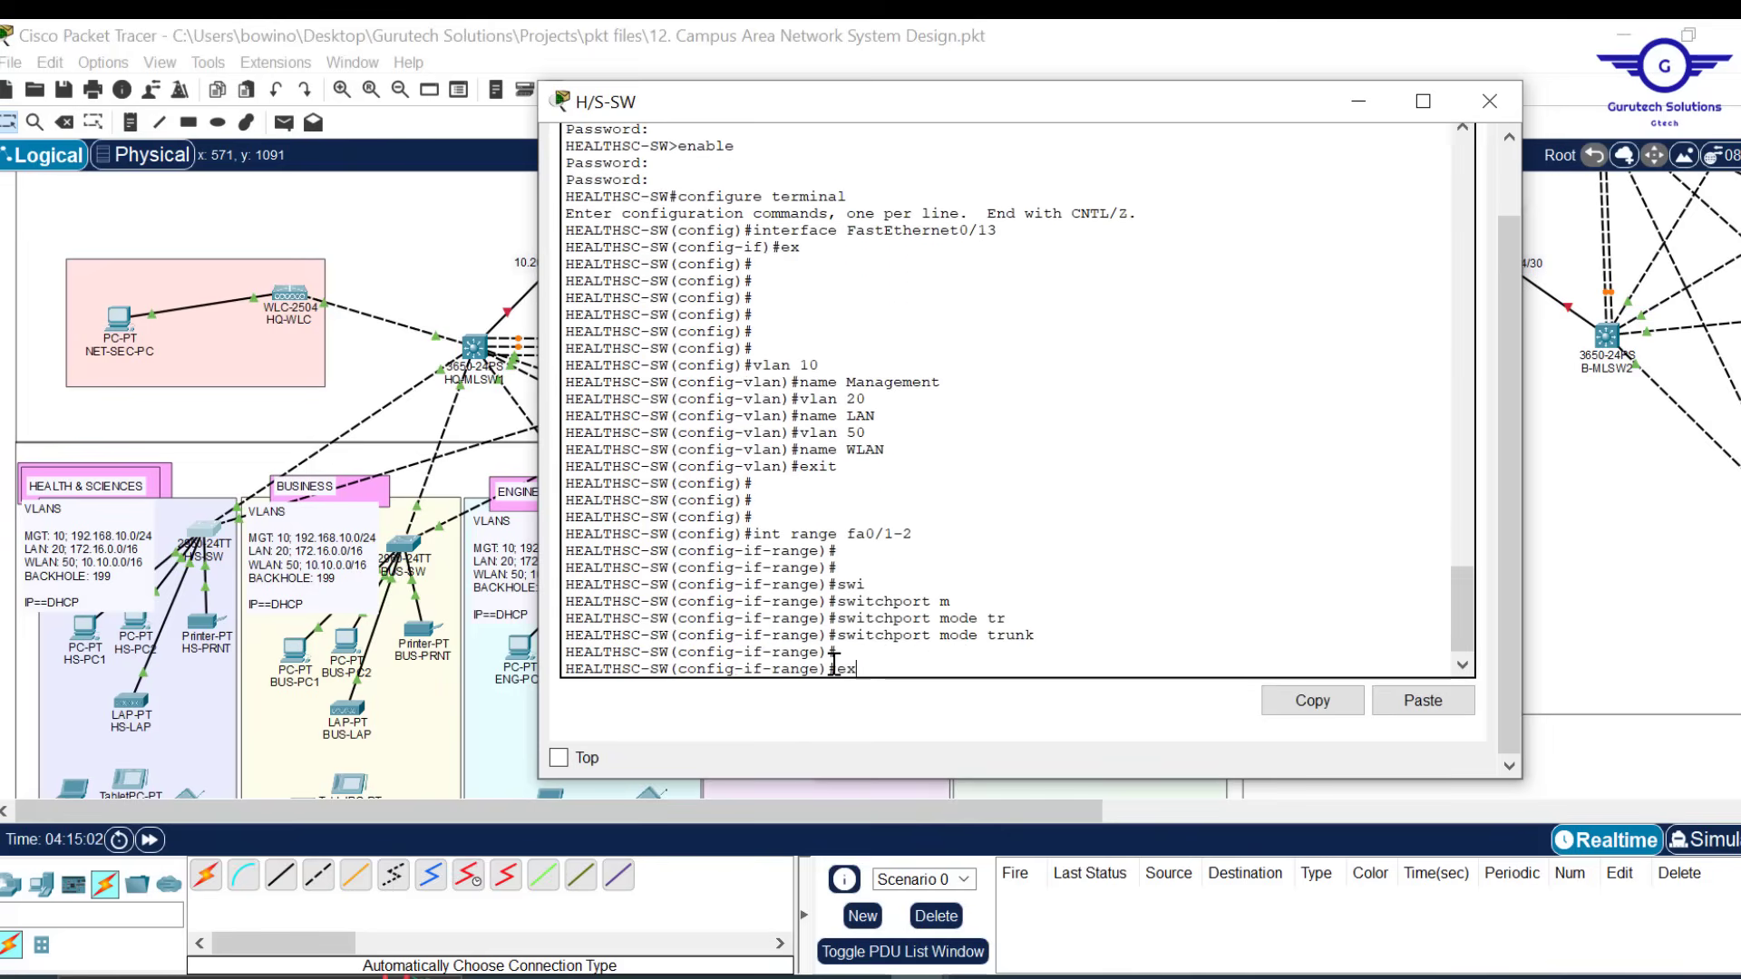
pyautogui.write('ex')
pyautogui.press('Return')
pyautogui.press('Return')
pyautogui.press('Return')
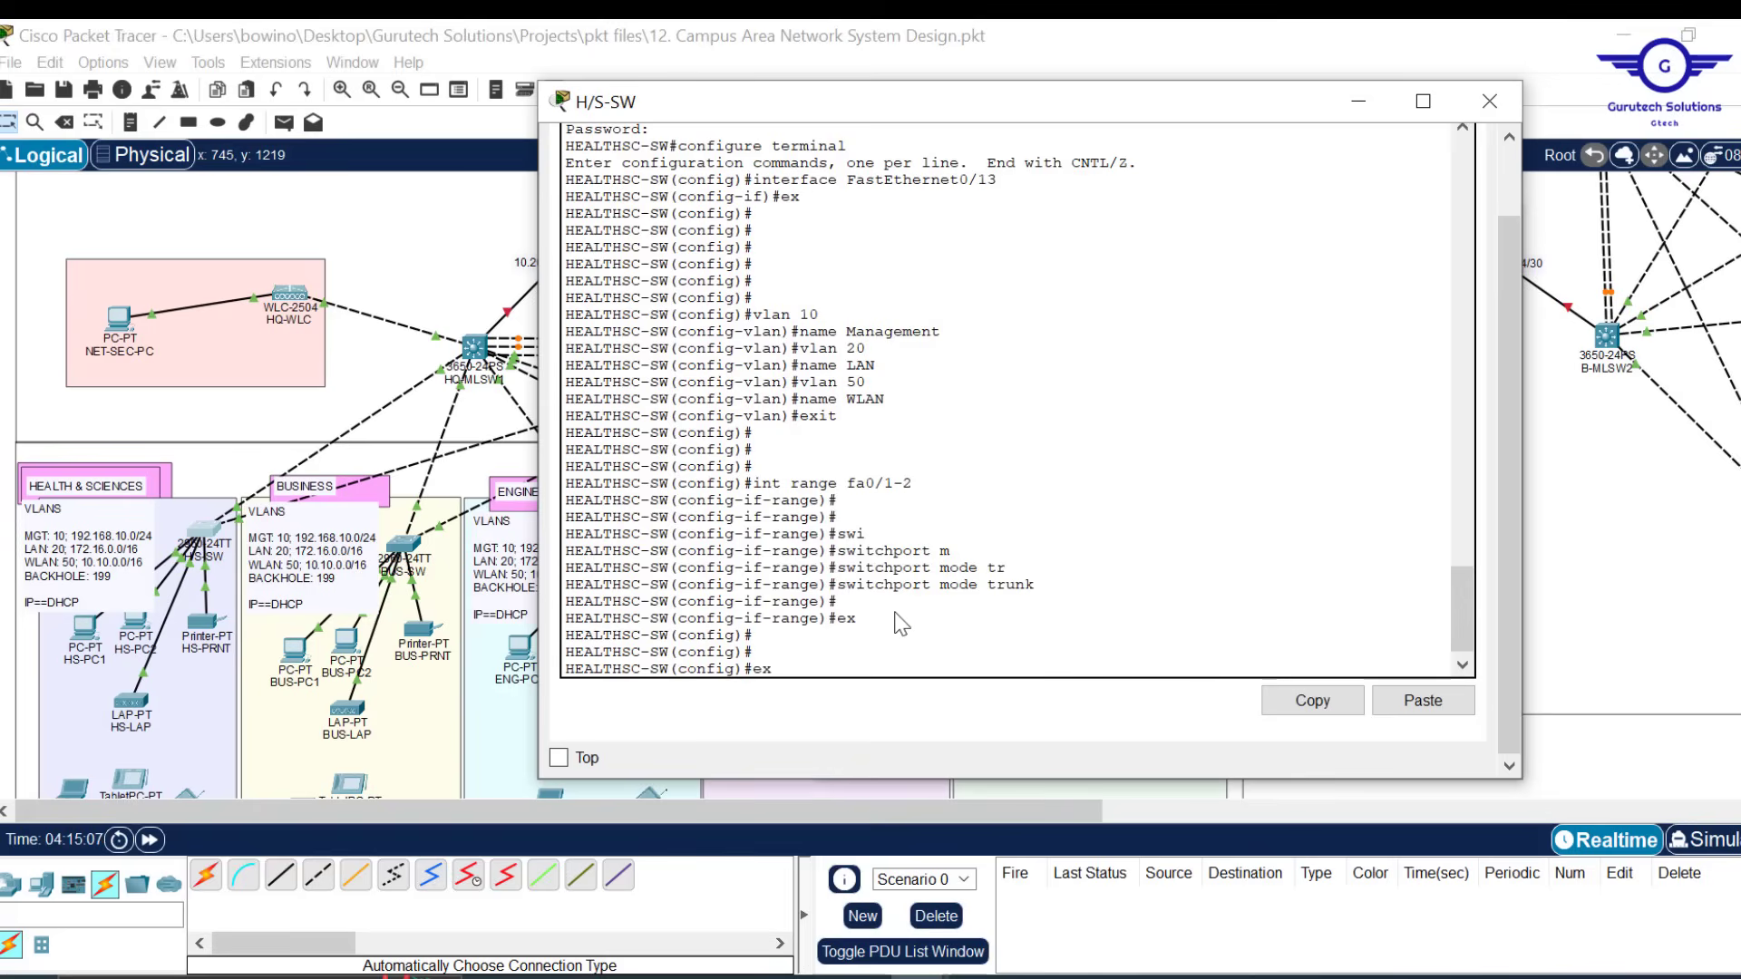
# Select ports fa0/3-20 and set them to switchport mode access
pyautogui.press('Up')
pyautogui.press('Up')
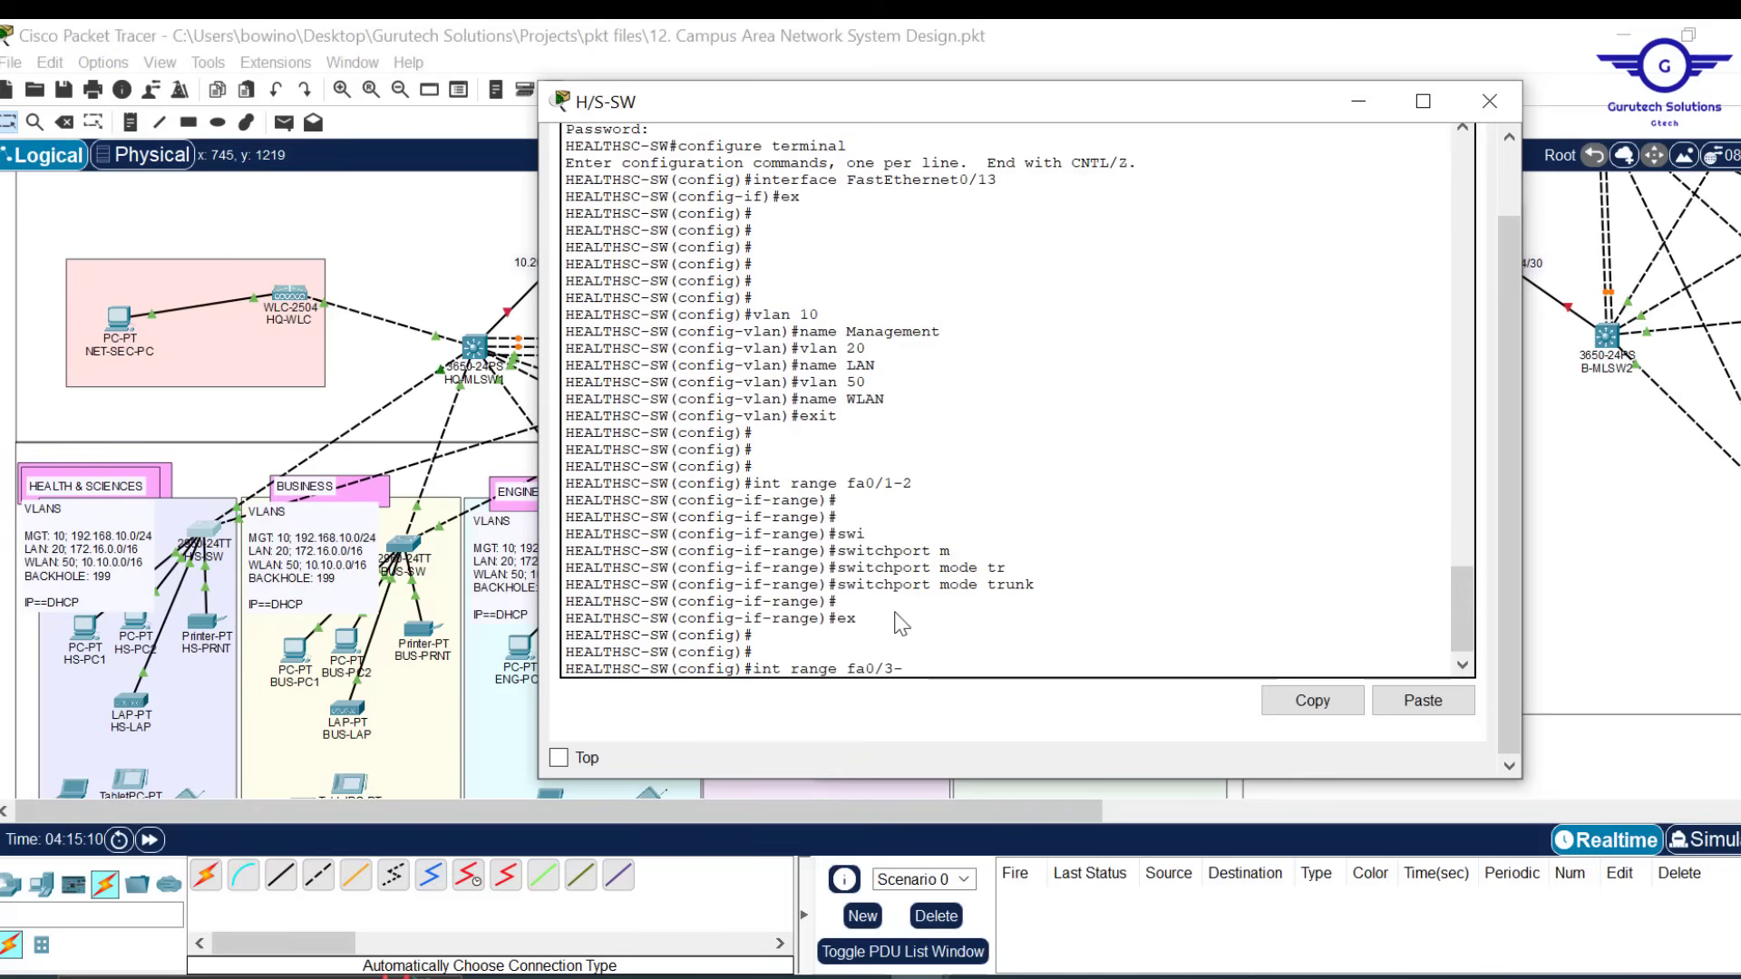
pyautogui.press('Return')
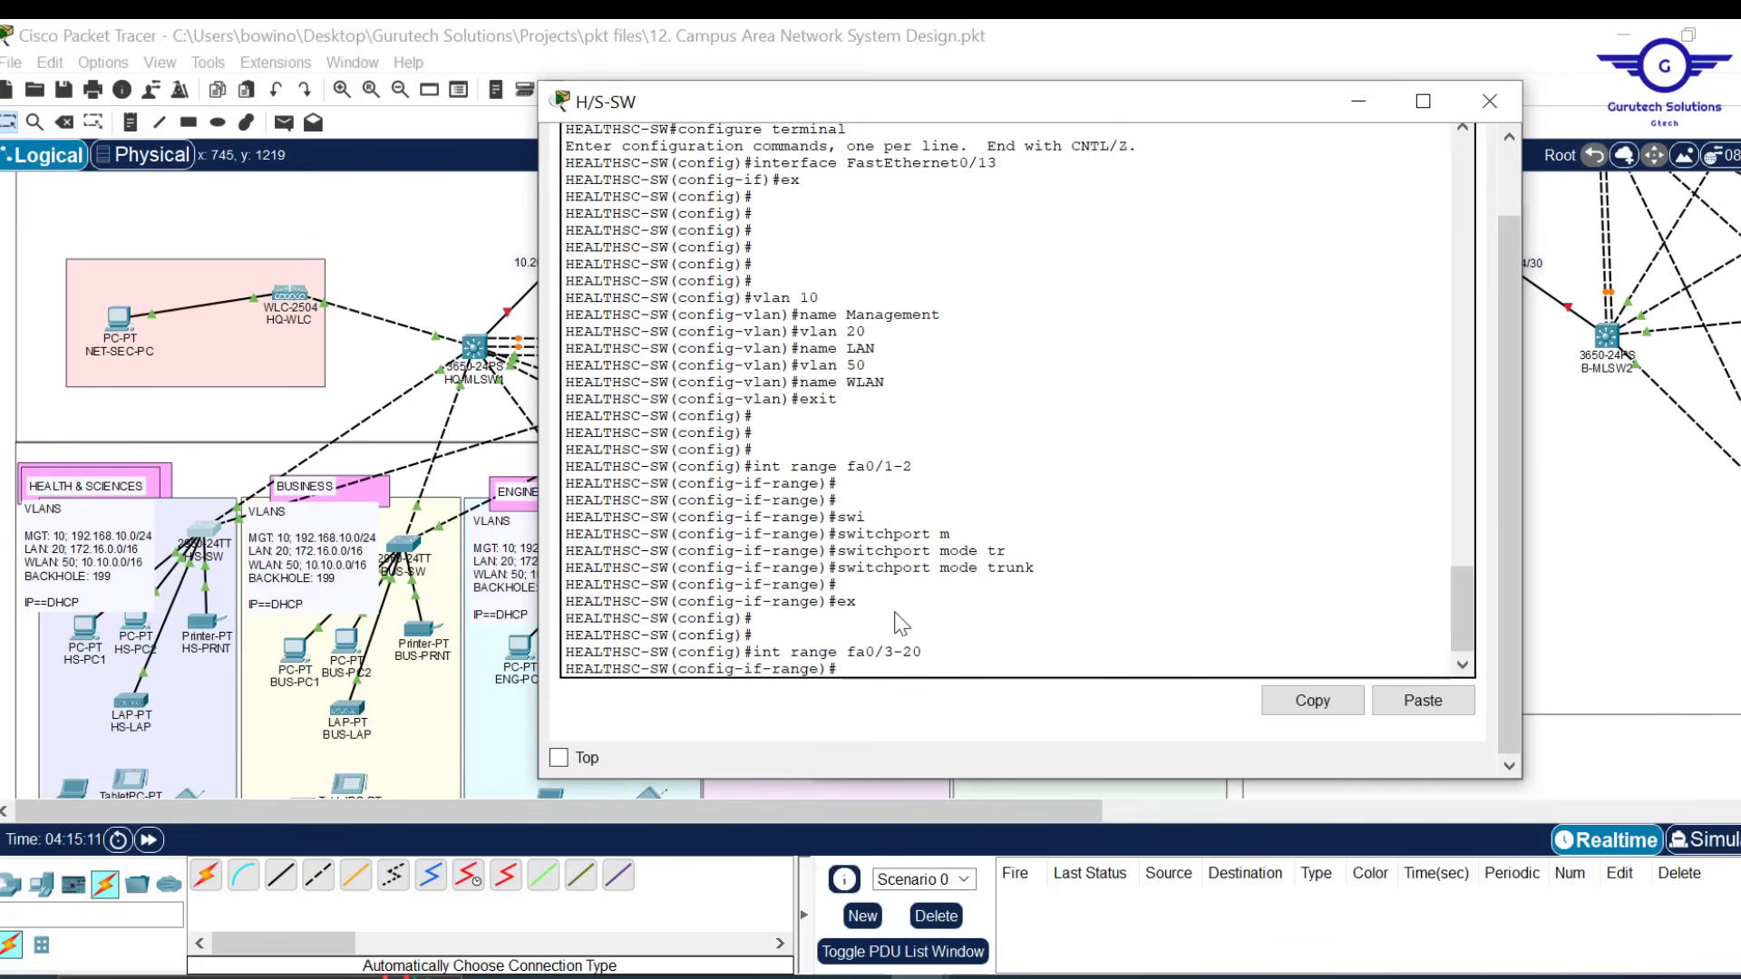
pyautogui.press('Return')
pyautogui.press('Return')
pyautogui.write('swi')
pyautogui.press('Tab')
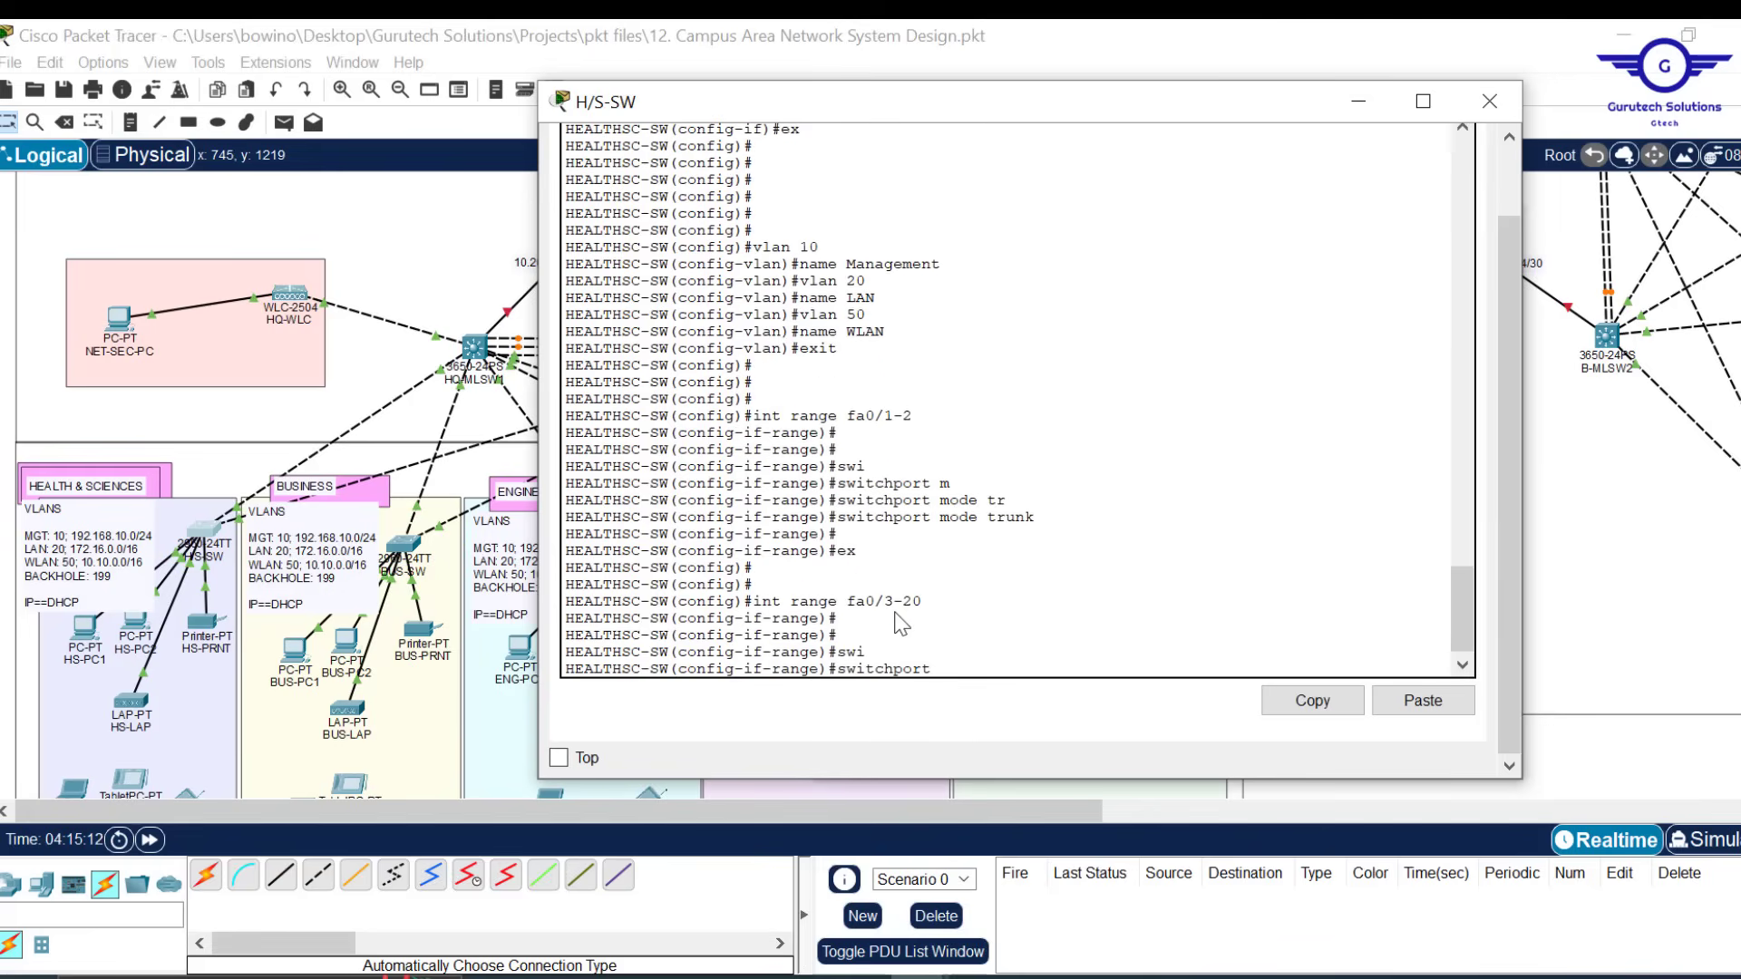
pyautogui.write('m')
pyautogui.press('Tab')
pyautogui.write('a')
pyautogui.press('Tab')
pyautogui.press('Return')
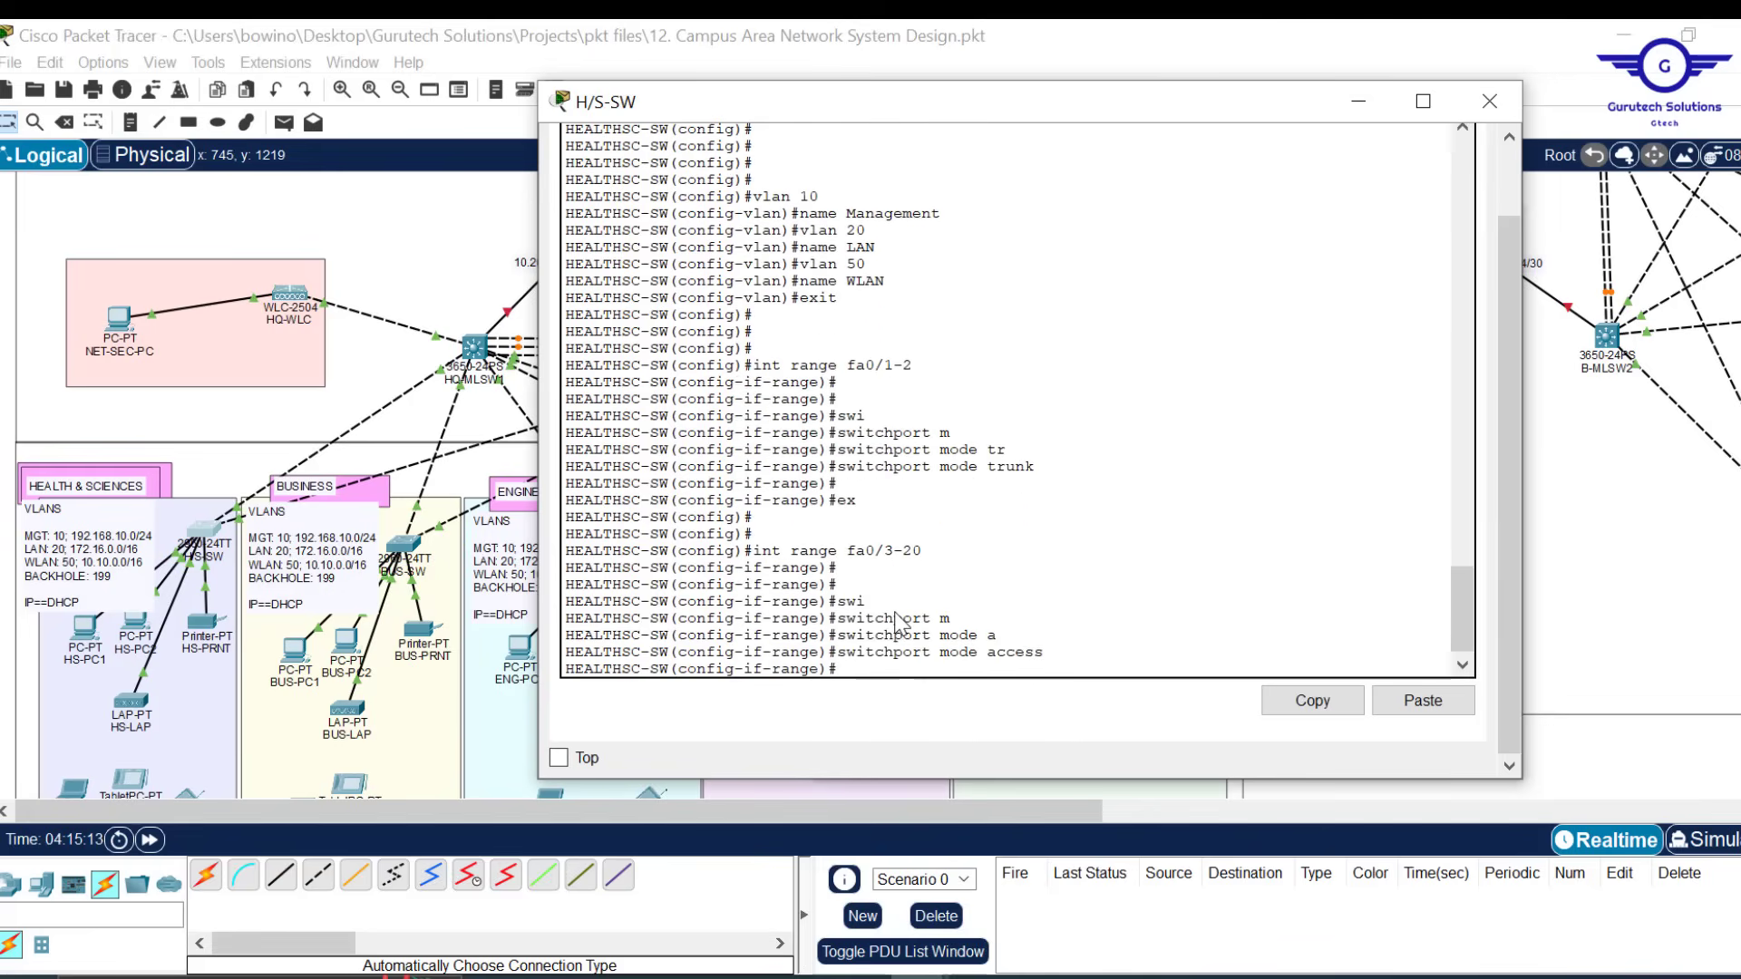
# Assign ports fa0/3-20 to access VLAN 20 and exit the range
pyautogui.write('sw')
pyautogui.press('Tab')
pyautogui.write('a')
pyautogui.press('Tab')
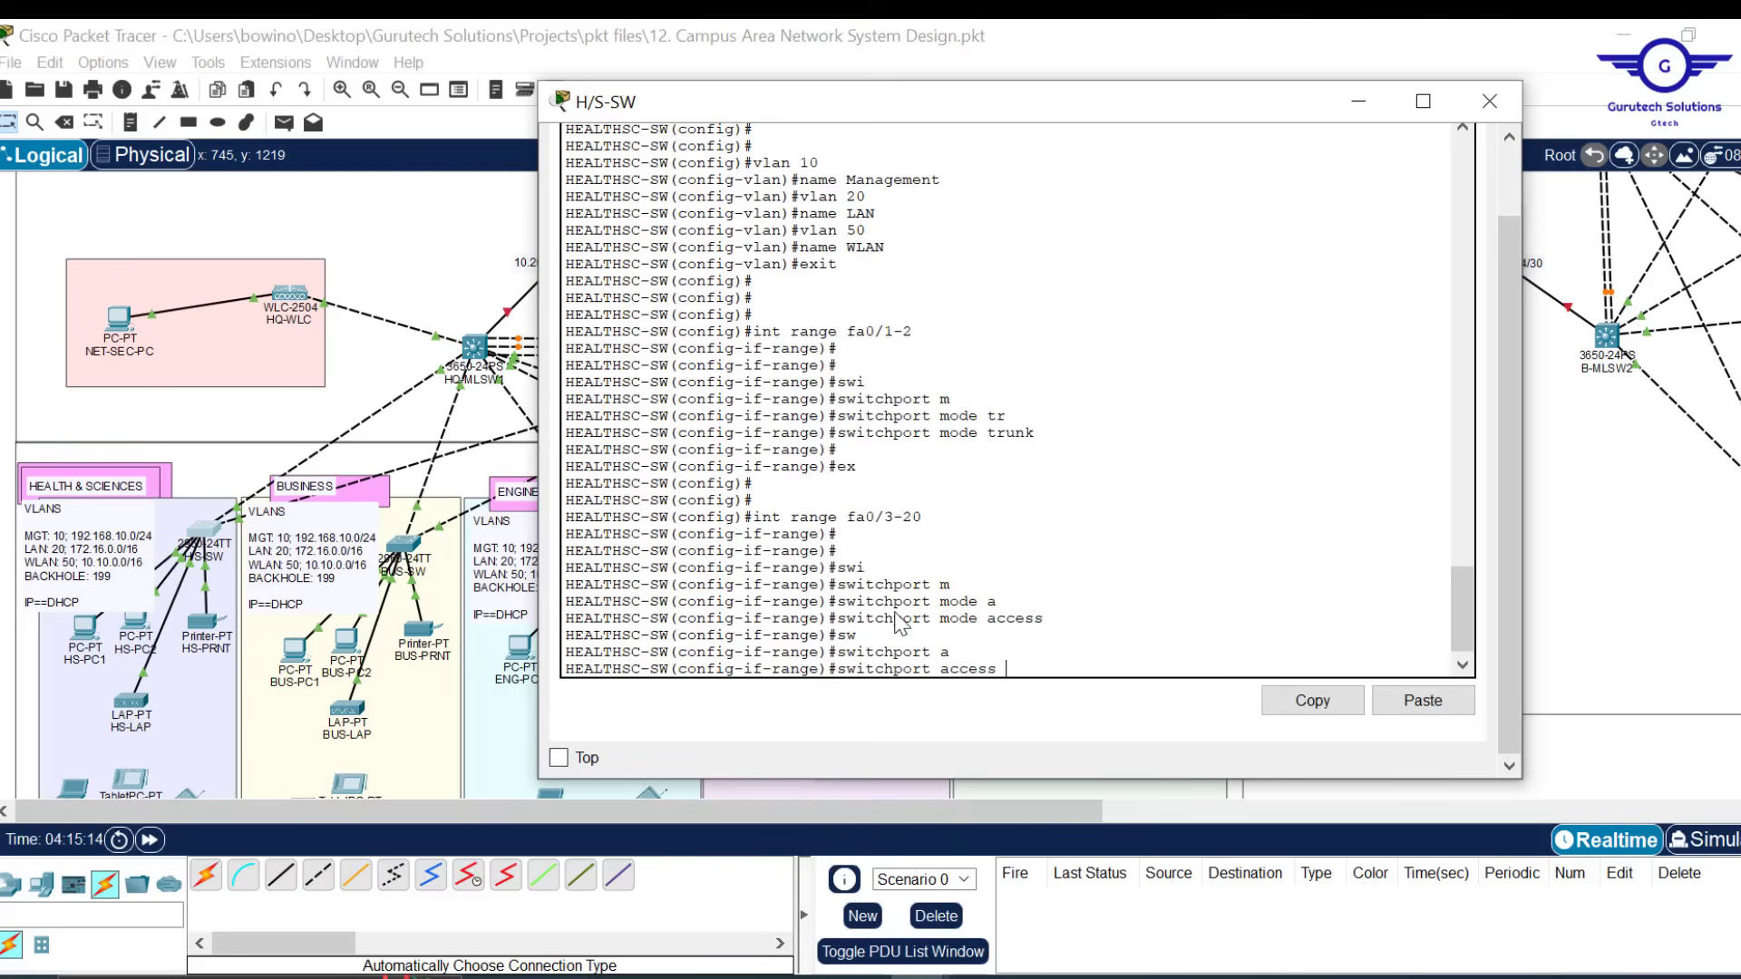
pyautogui.write('v')
pyautogui.press('Tab')
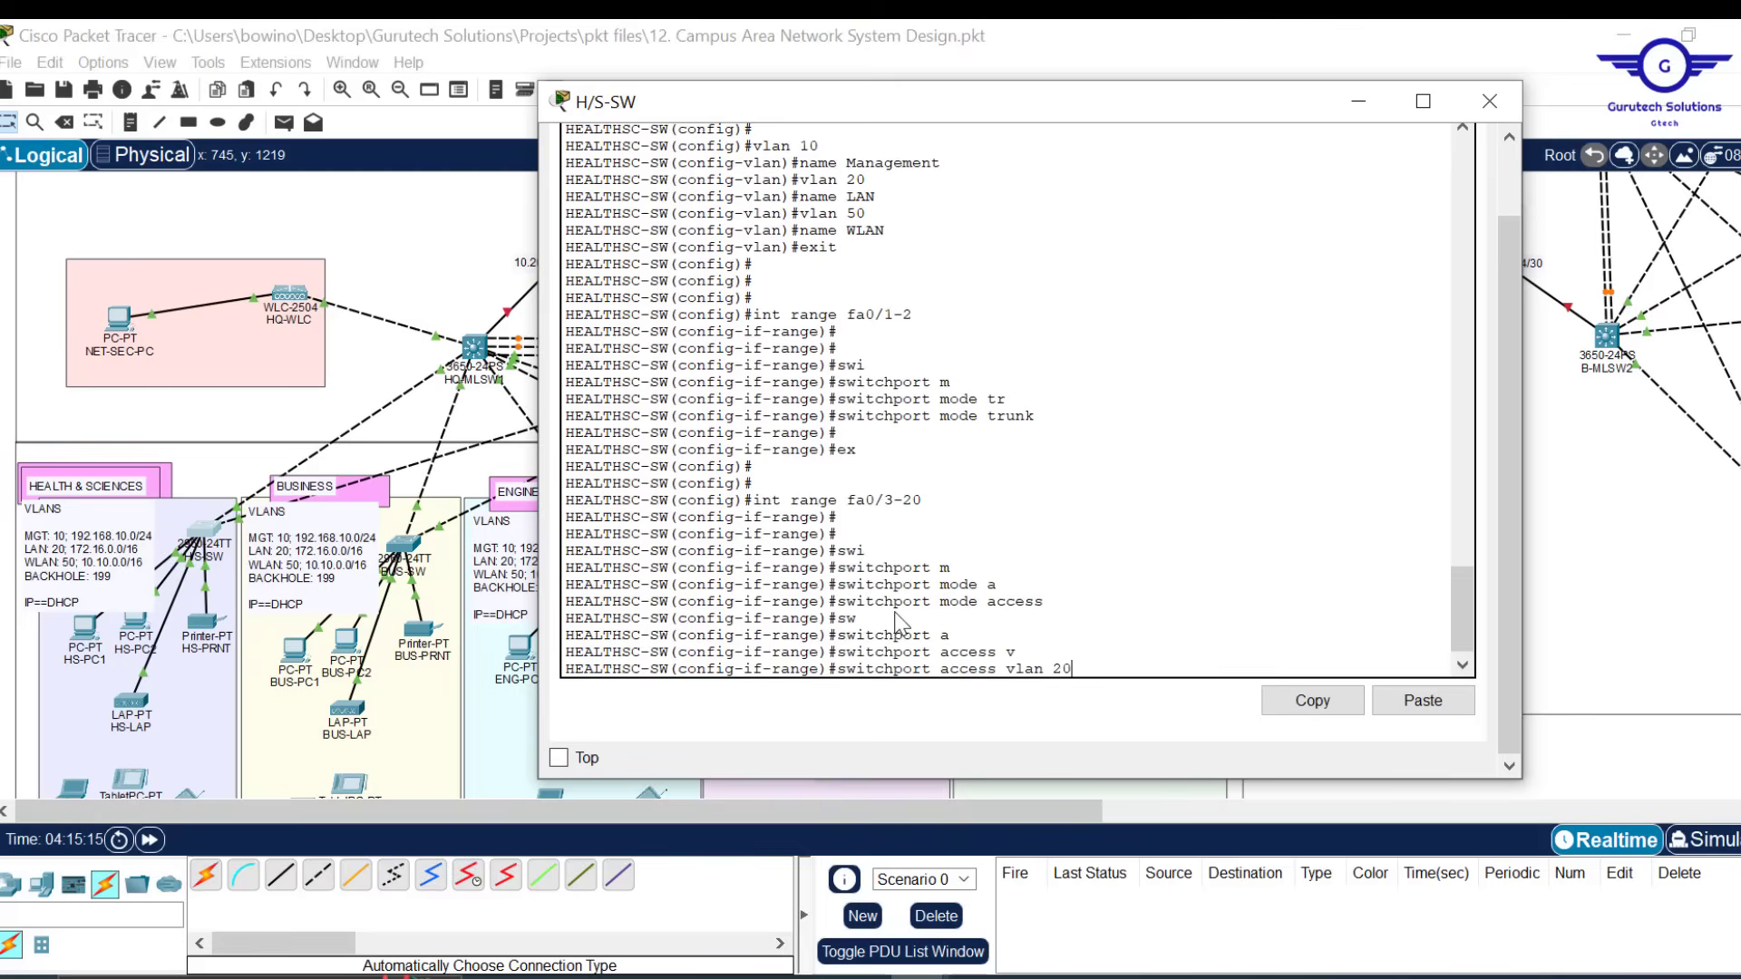
pyautogui.write('20')
pyautogui.press('Return')
pyautogui.write('ex')
pyautogui.press('Return')
pyautogui.press('Return')
pyautogui.press('Return')
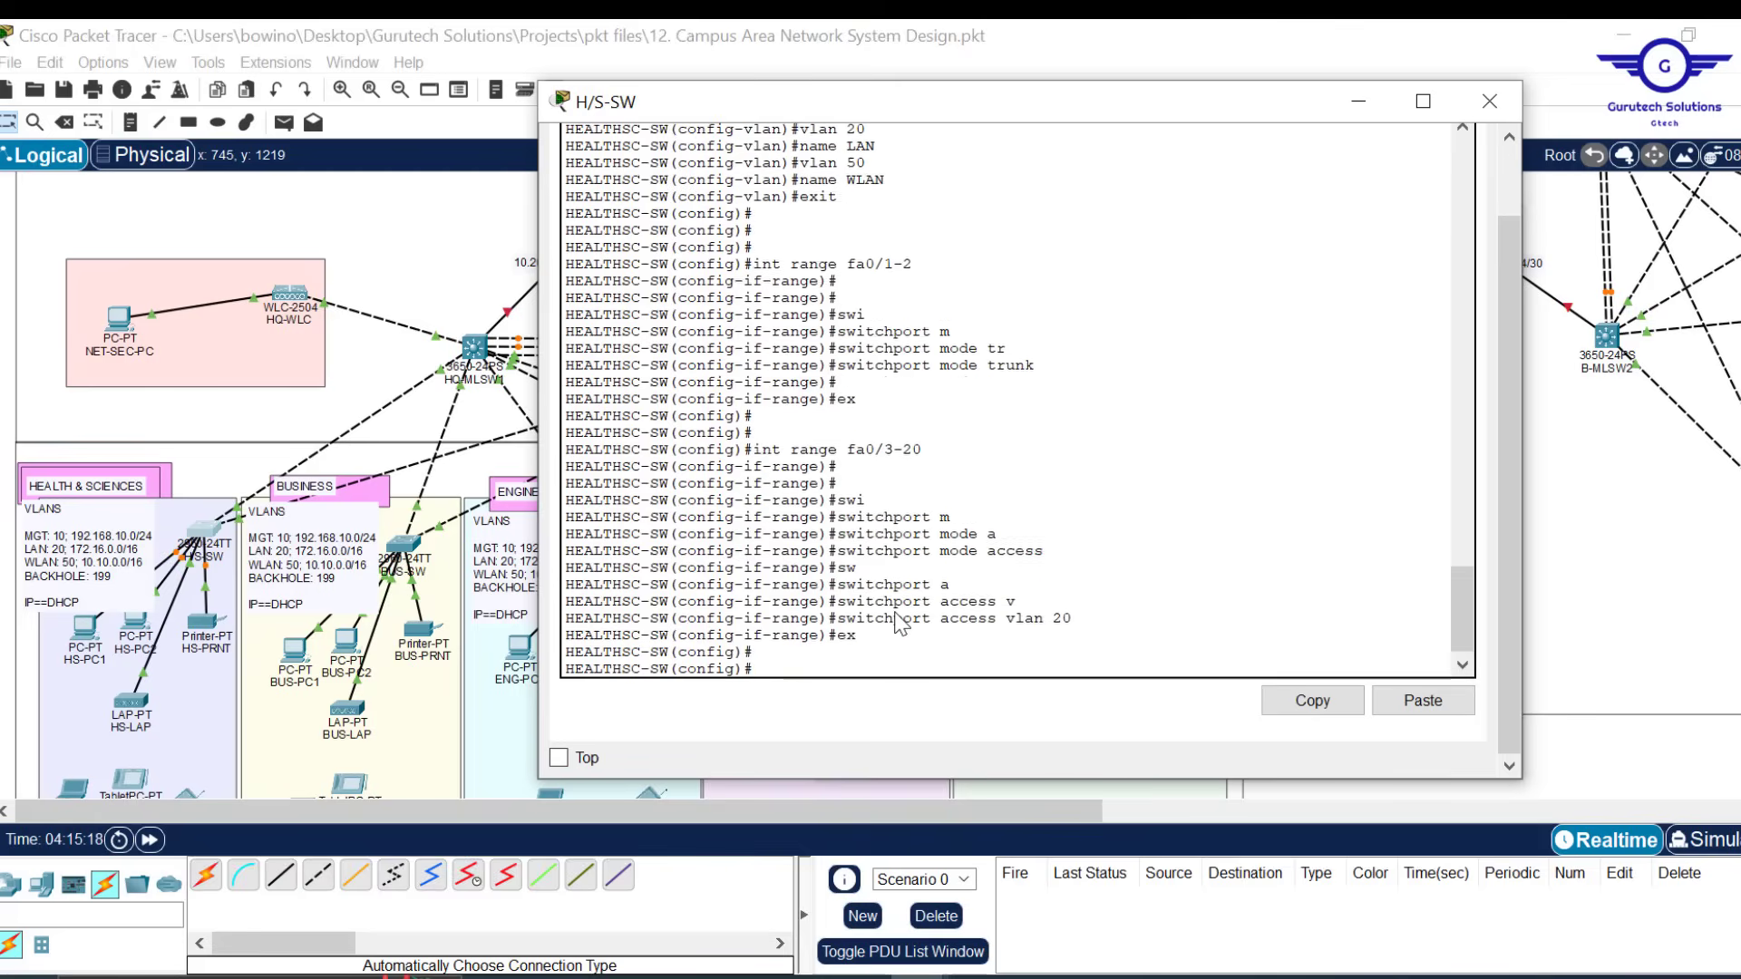
# Make fa0/21-24 access ports in VLAN 50, then begin editing the next range command
pyautogui.press('Up')
pyautogui.press('Up')
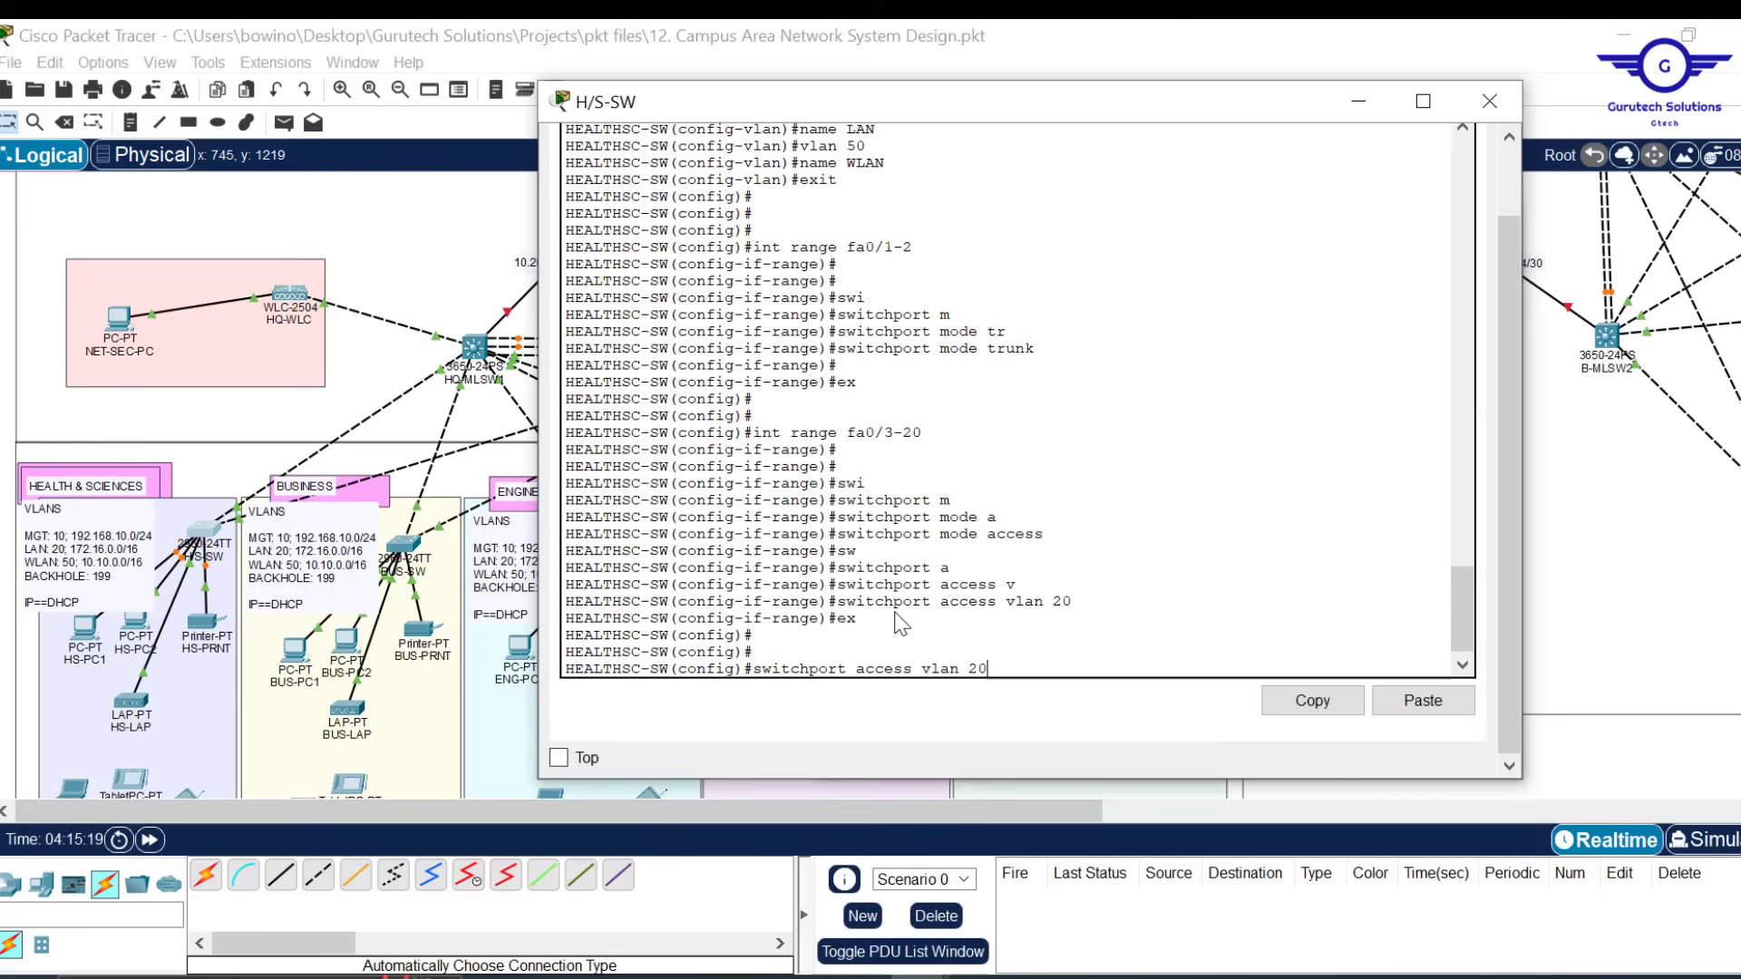
pyautogui.press('Up')
pyautogui.press('Up')
pyautogui.press('BackSpace')
pyautogui.press('BackSpace')
pyautogui.press('BackSpace')
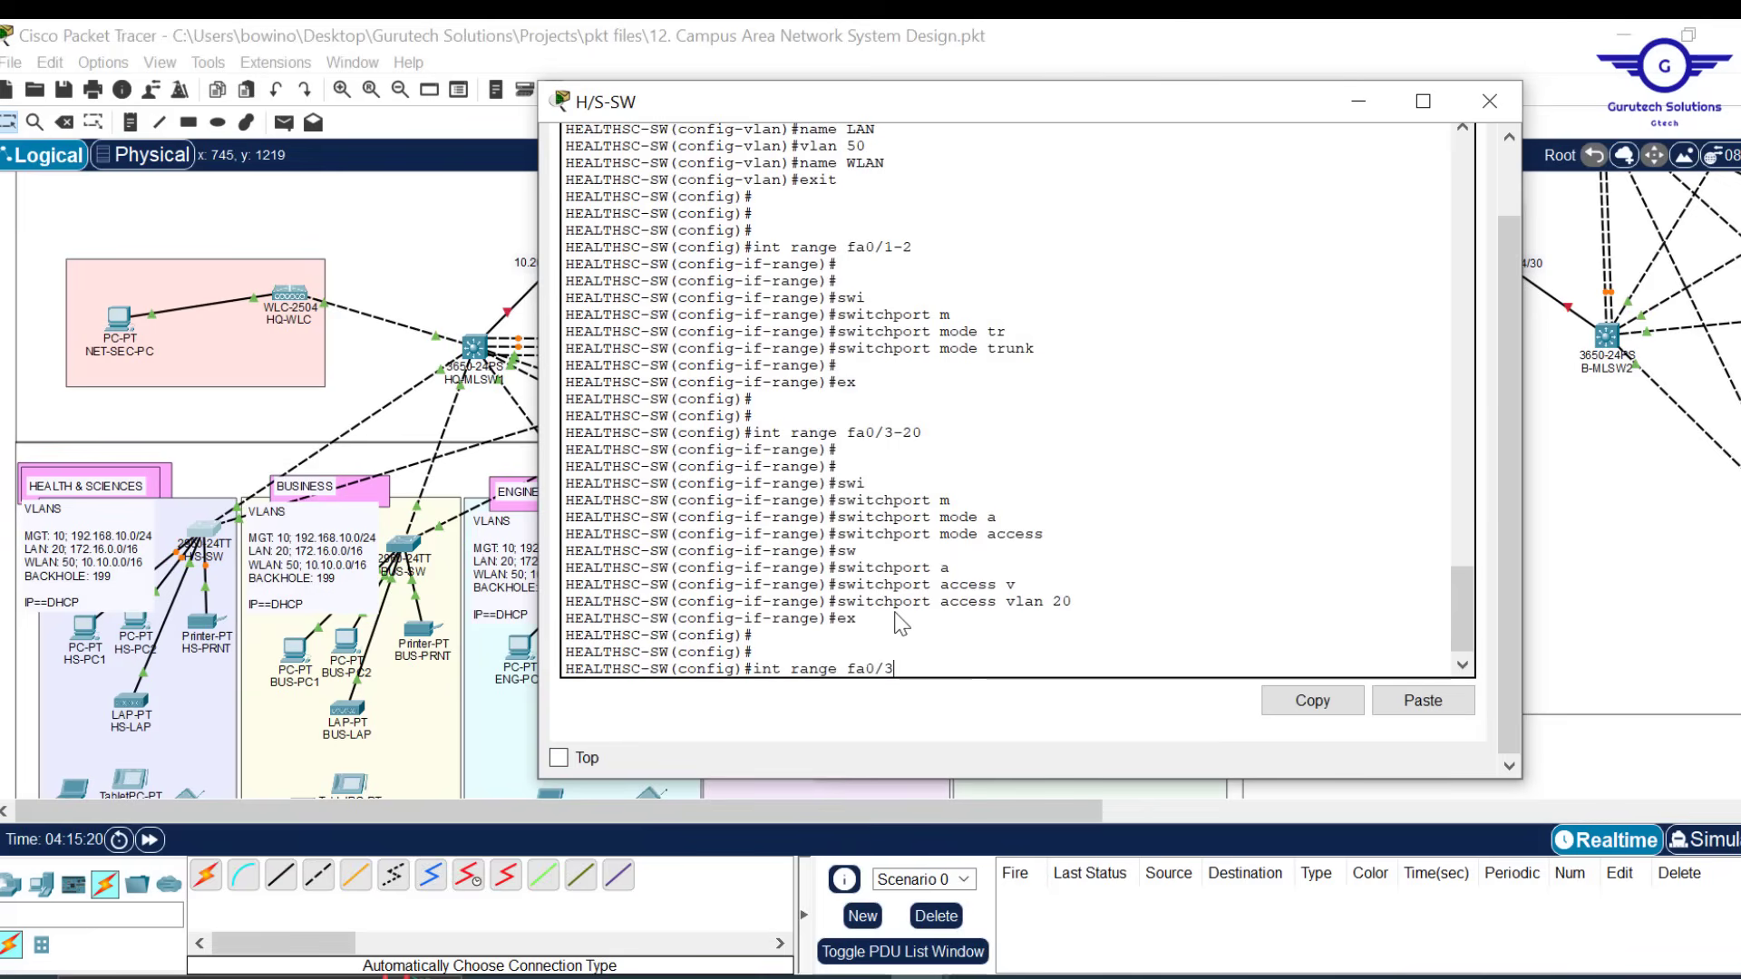
pyautogui.write('21-24')
pyautogui.press('Return')
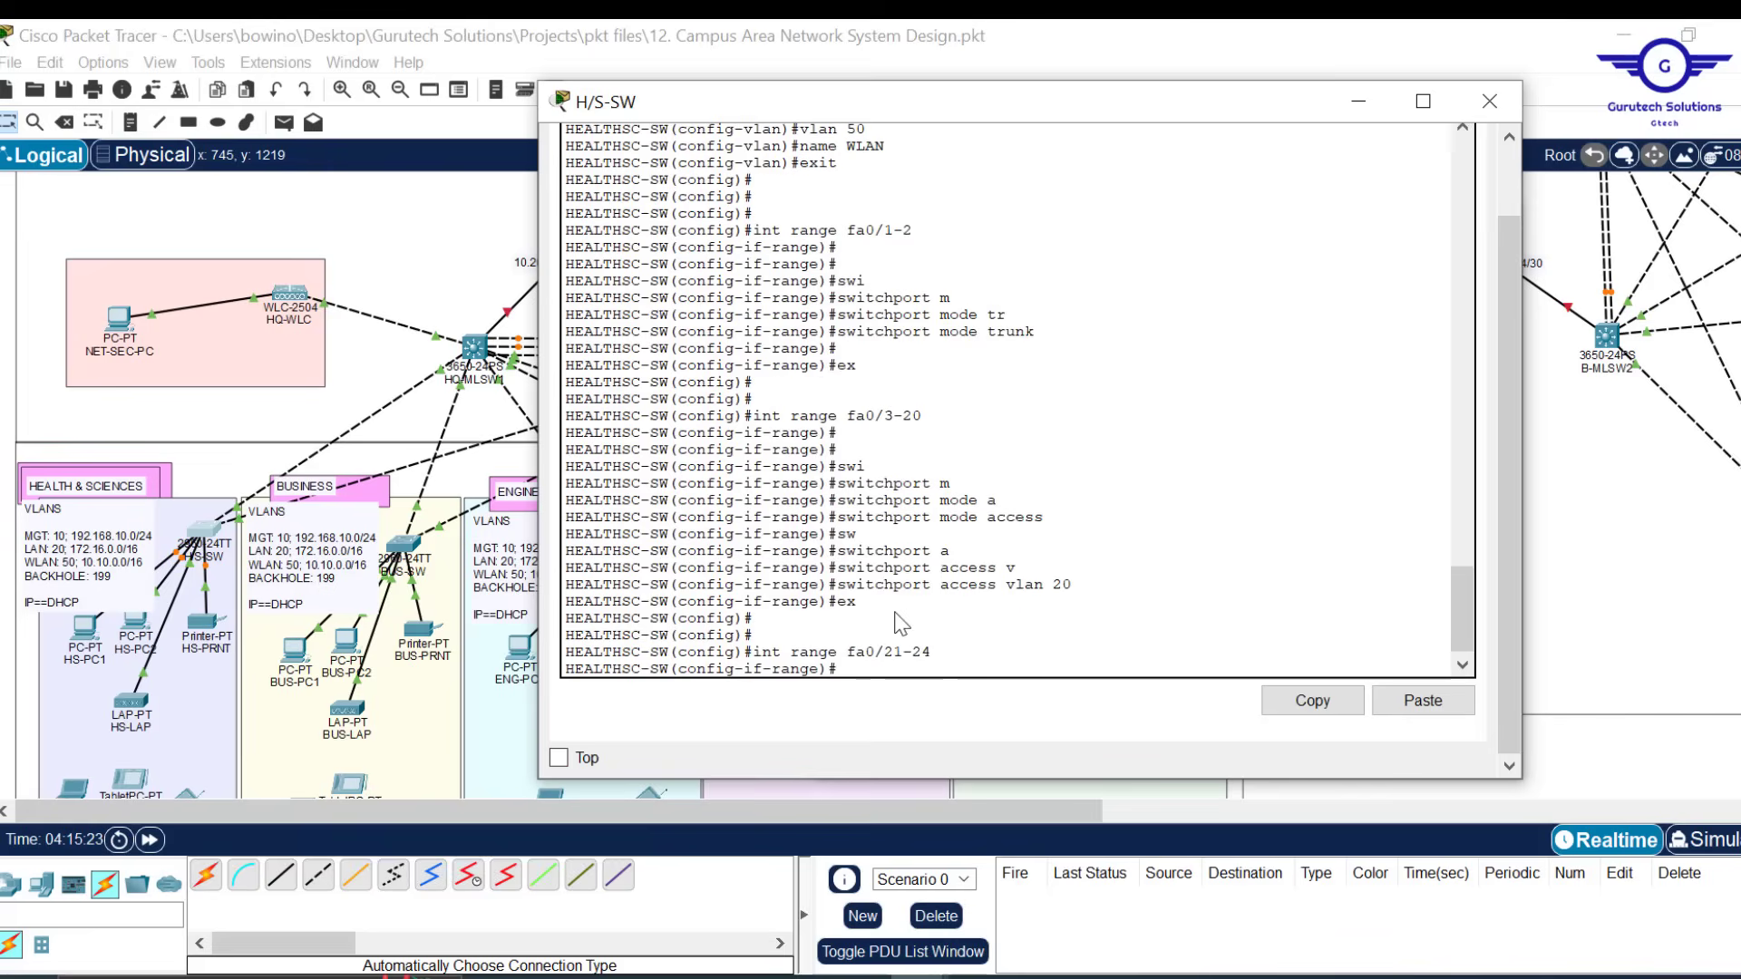
pyautogui.press('Up')
pyautogui.press('Up')
pyautogui.press('Up')
pyautogui.press('Up')
pyautogui.press('Return')
pyautogui.press('Up')
pyautogui.press('Up')
pyautogui.press('Up')
pyautogui.press('Up')
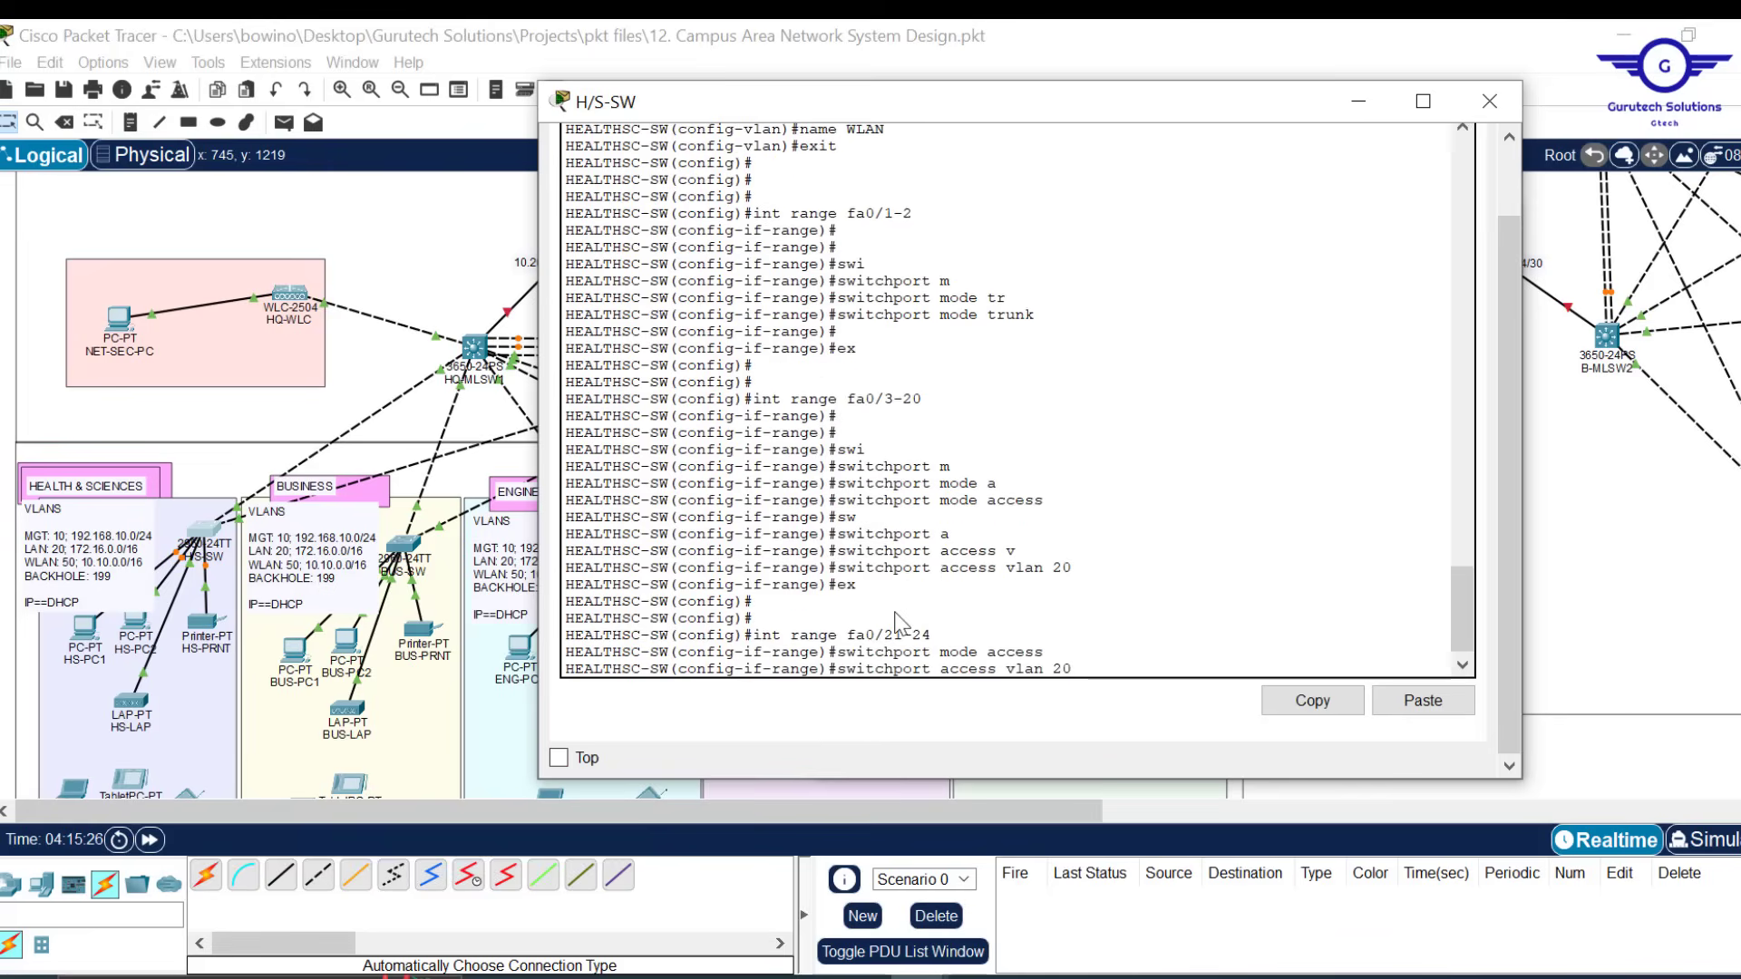
pyautogui.write('5')
pyautogui.press('Return')
pyautogui.write('ex')
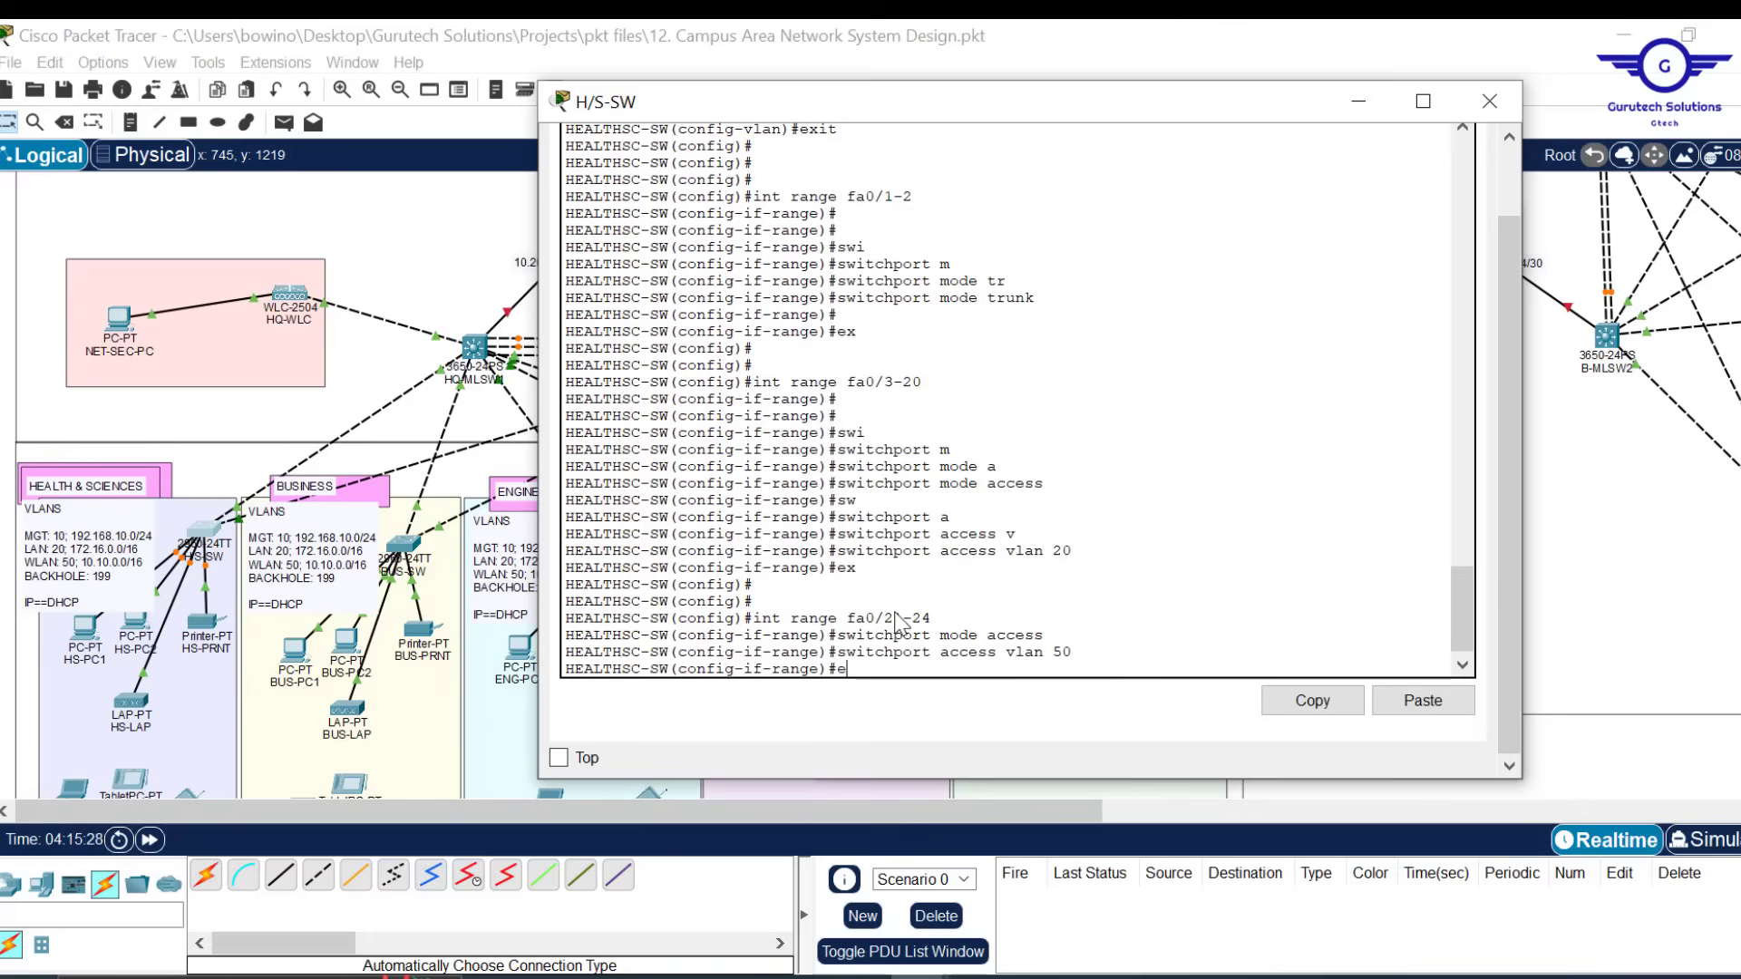
pyautogui.press('Return')
pyautogui.press('Return')
pyautogui.press('Return')
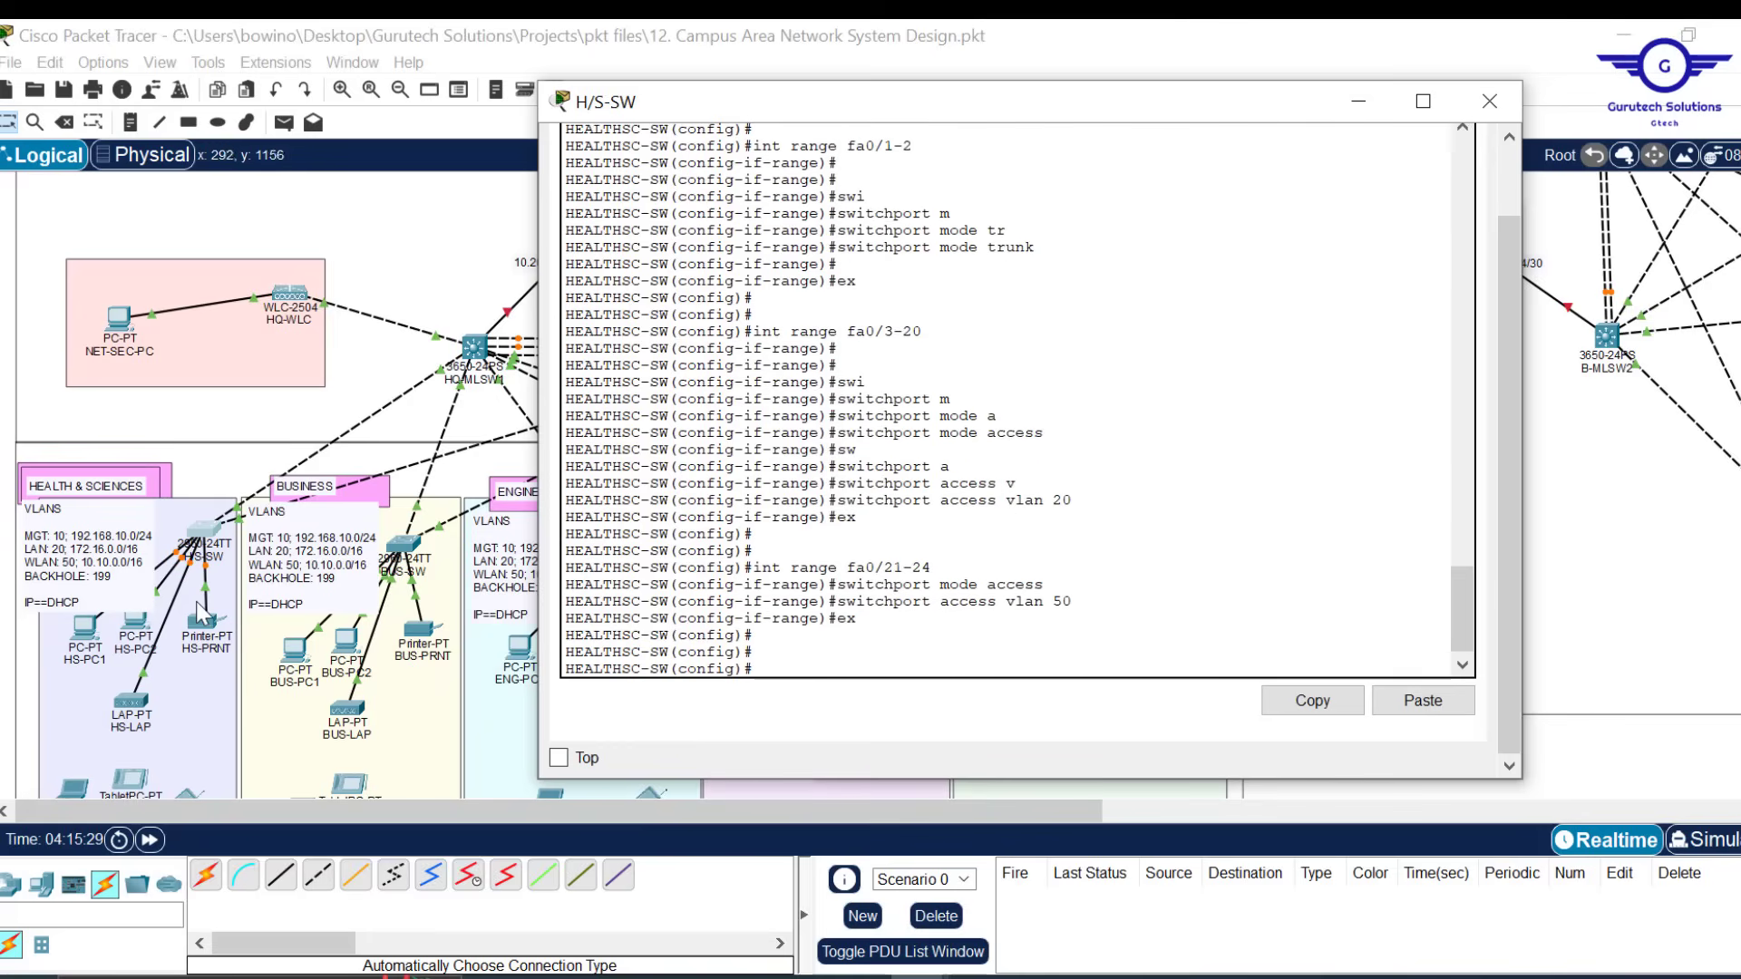
pyautogui.press('Up')
pyautogui.press('Up')
pyautogui.press('Up')
pyautogui.press('Up')
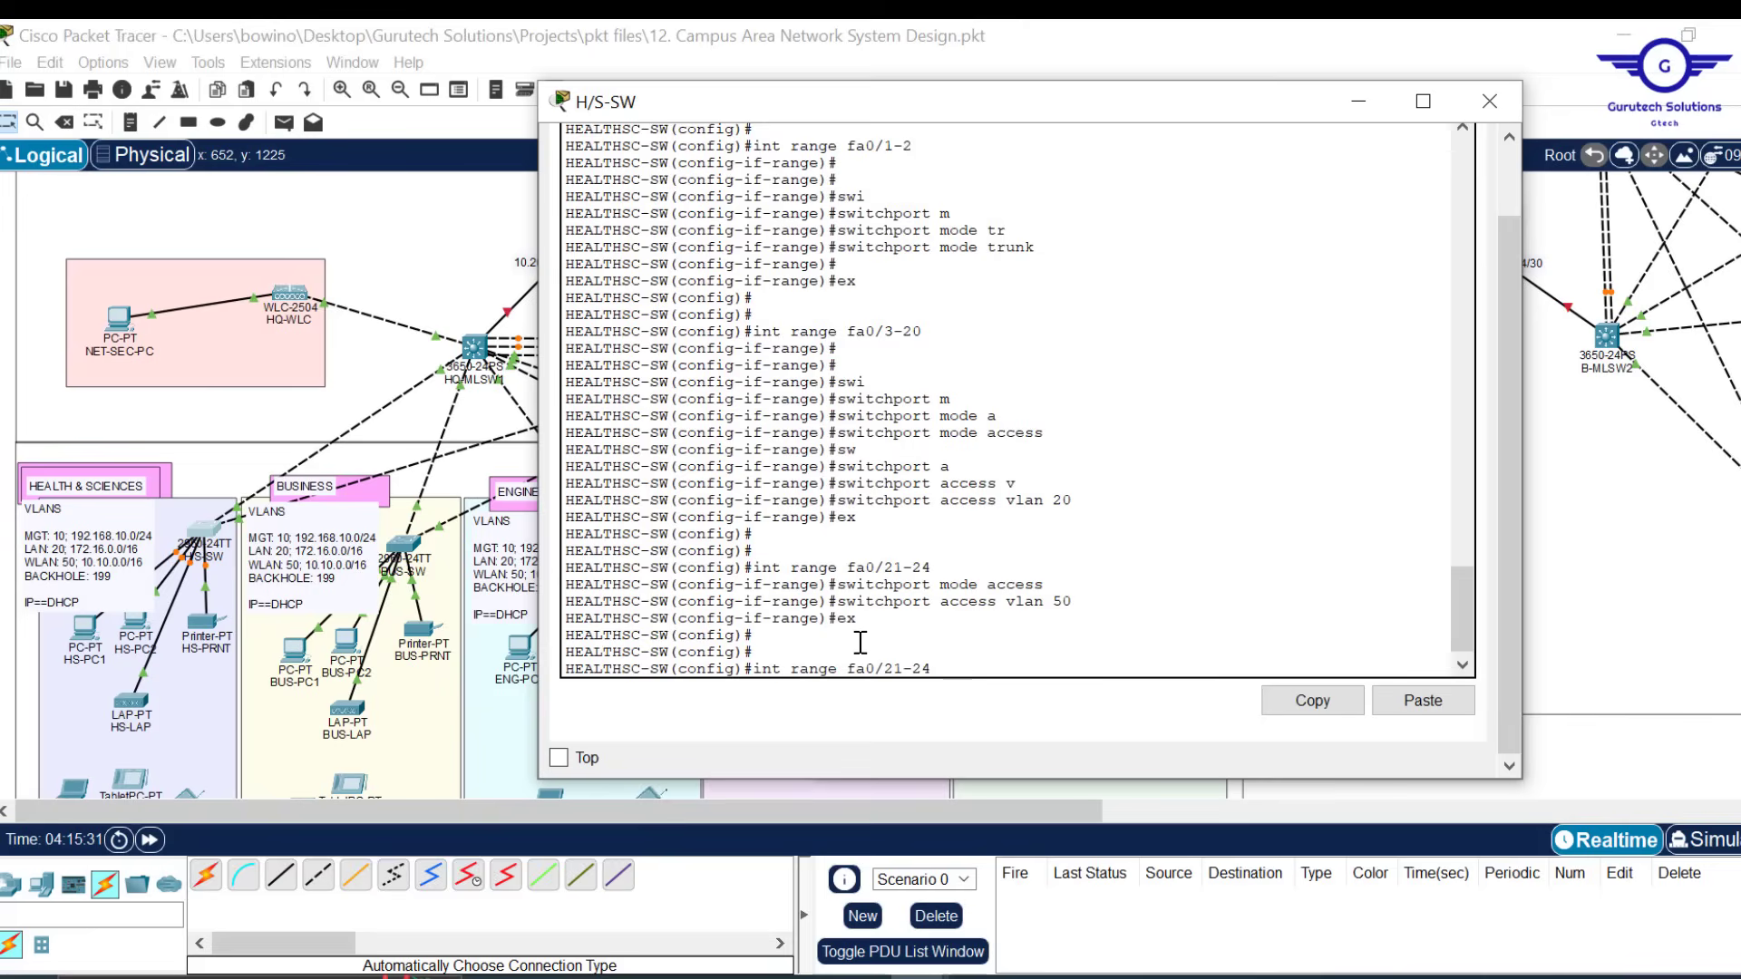
pyautogui.press('BackSpace')
pyautogui.press('BackSpace')
pyautogui.press('BackSpace')
pyautogui.press('BackSpace')
pyautogui.press('BackSpace')
pyautogui.press('BackSpace')
pyautogui.press('BackSpace')
pyautogui.press('BackSpace')
pyautogui.press('BackSpace')
# Make ports gig0/1-2 access ports in VLAN 199
pyautogui.write('gig0/1-2')
pyautogui.press('Return')
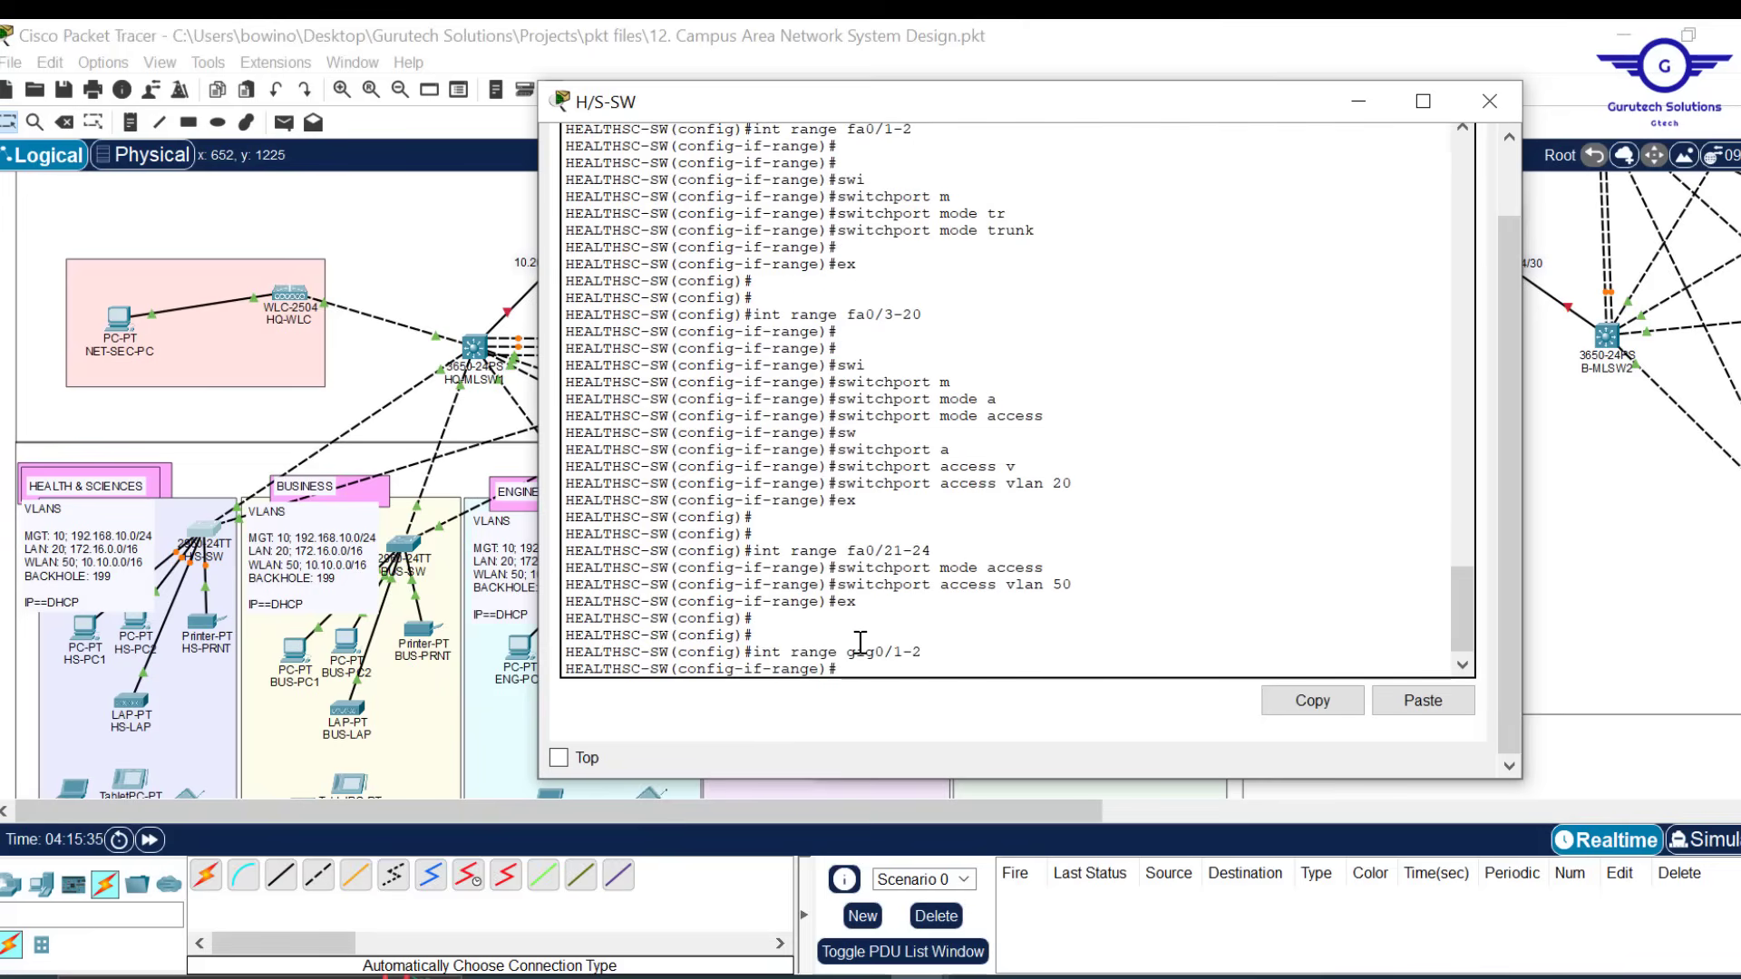
pyautogui.write('swit')
pyautogui.press('Tab')
pyautogui.write('m')
pyautogui.press('Tab')
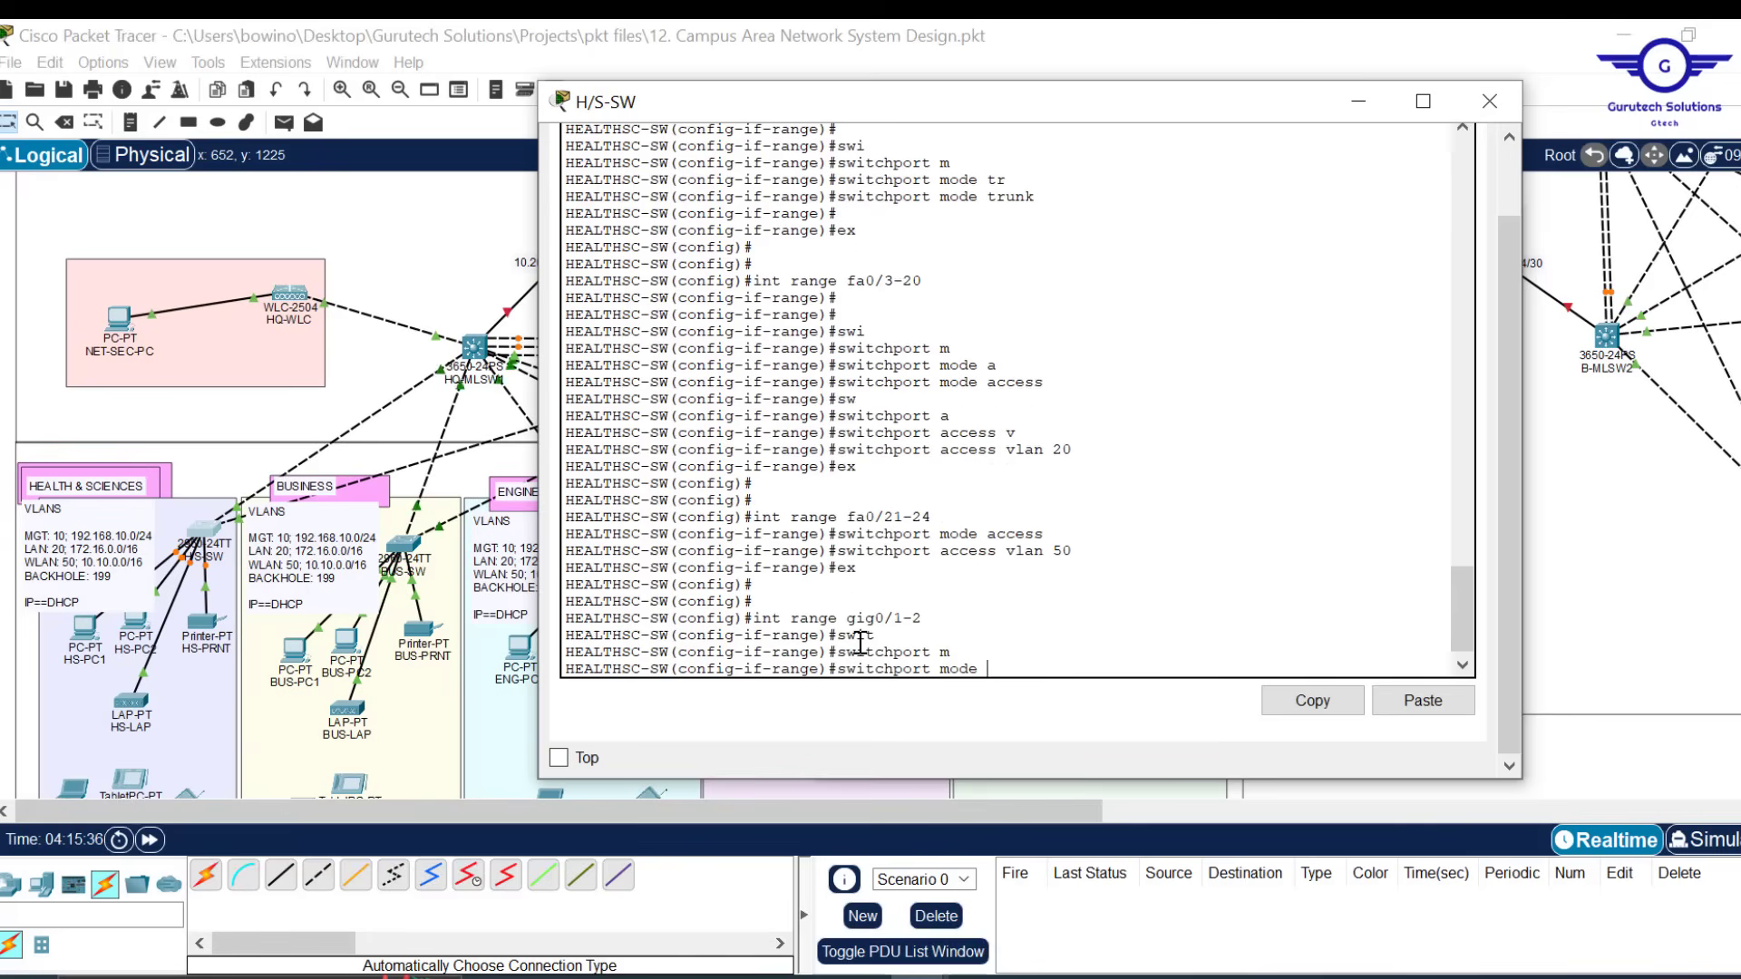
pyautogui.write('a')
pyautogui.press('Tab')
pyautogui.press('Return')
pyautogui.write('sw')
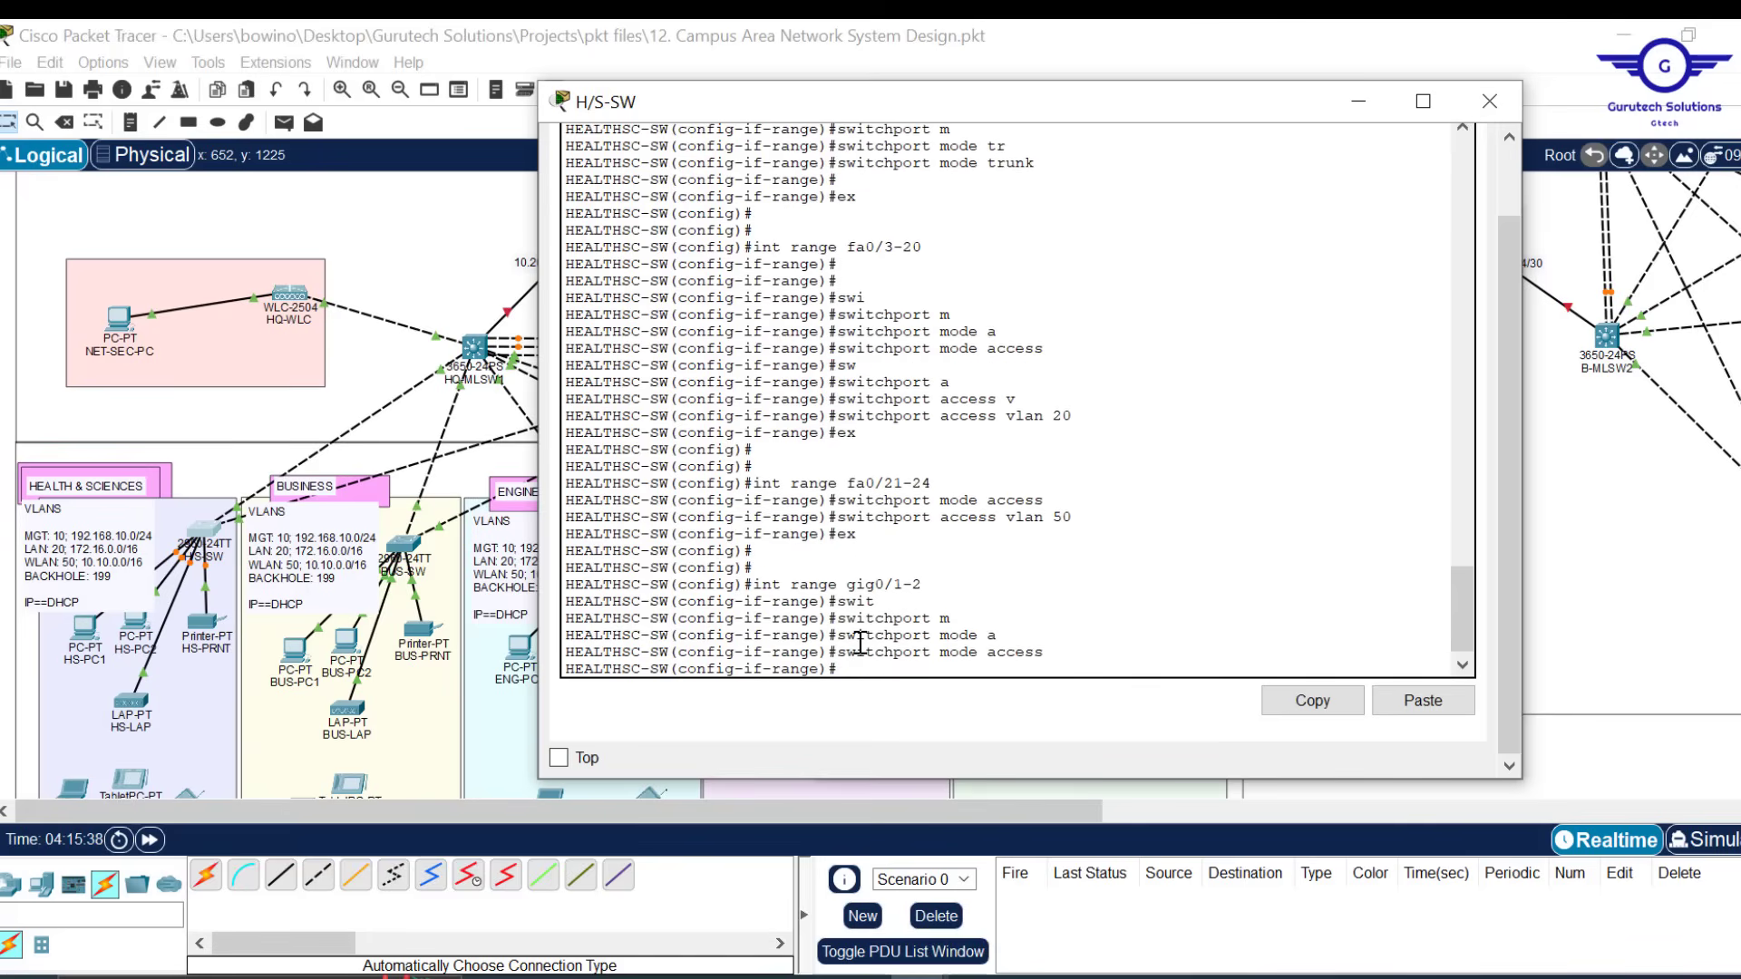
pyautogui.press('Tab')
pyautogui.write('a')
pyautogui.press('Tab')
pyautogui.write('v')
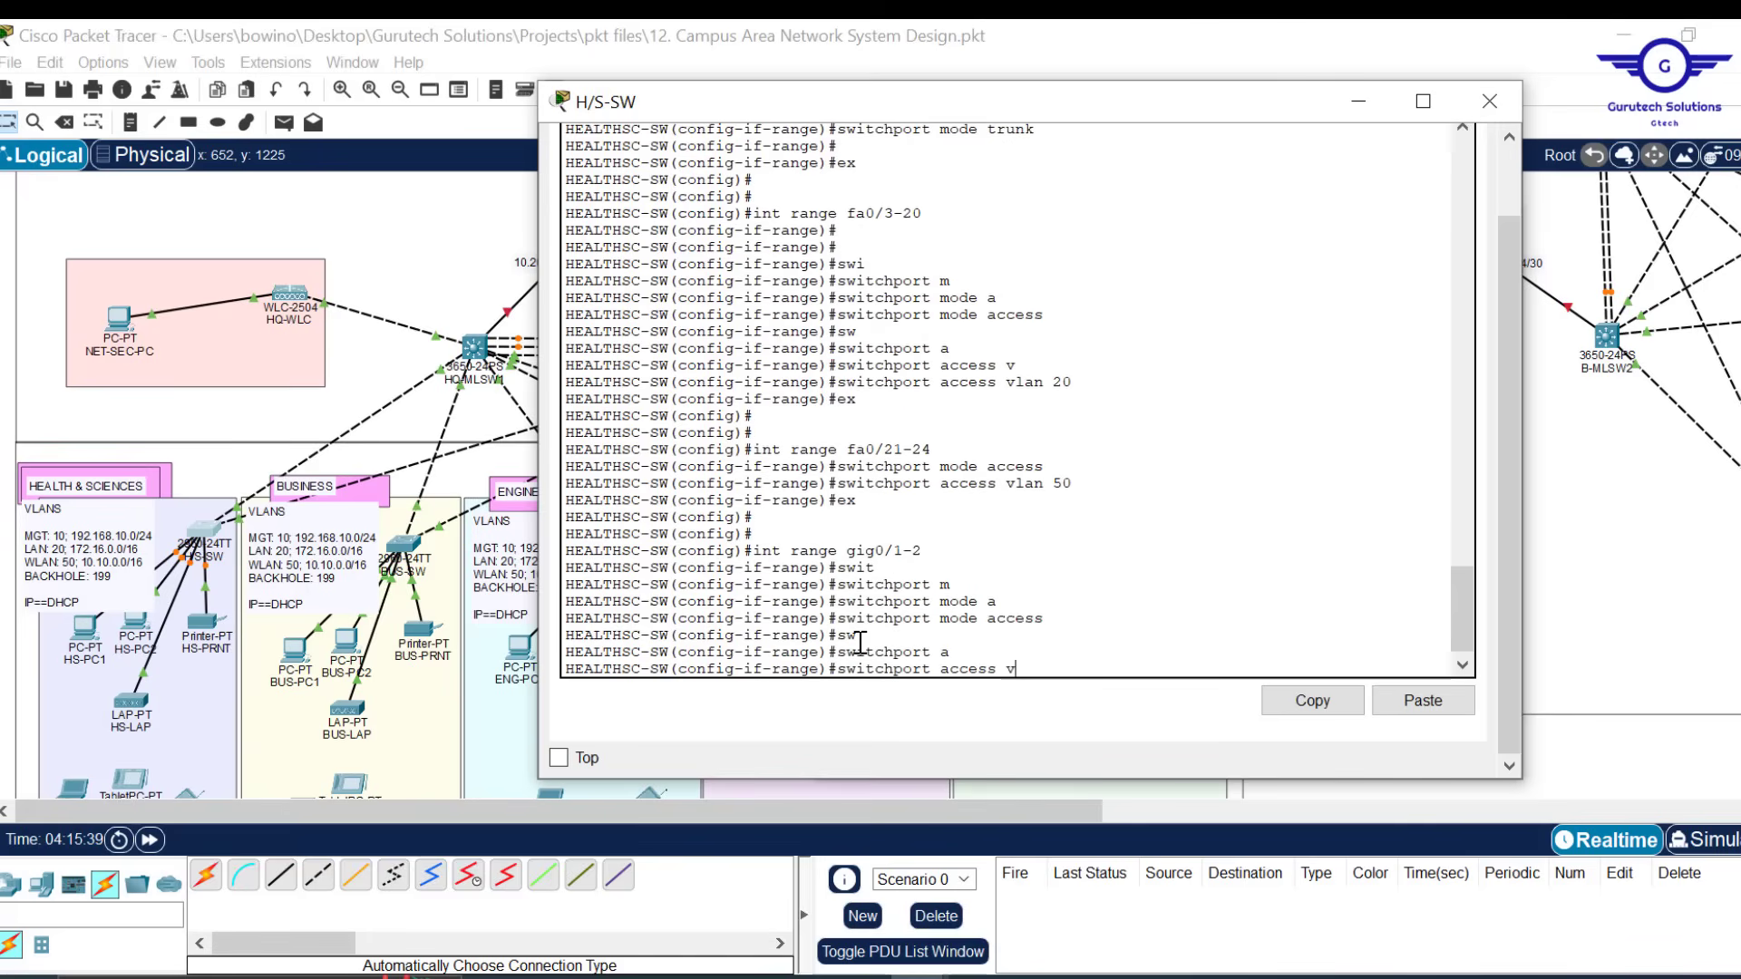
pyautogui.press('Tab')
pyautogui.write('199')
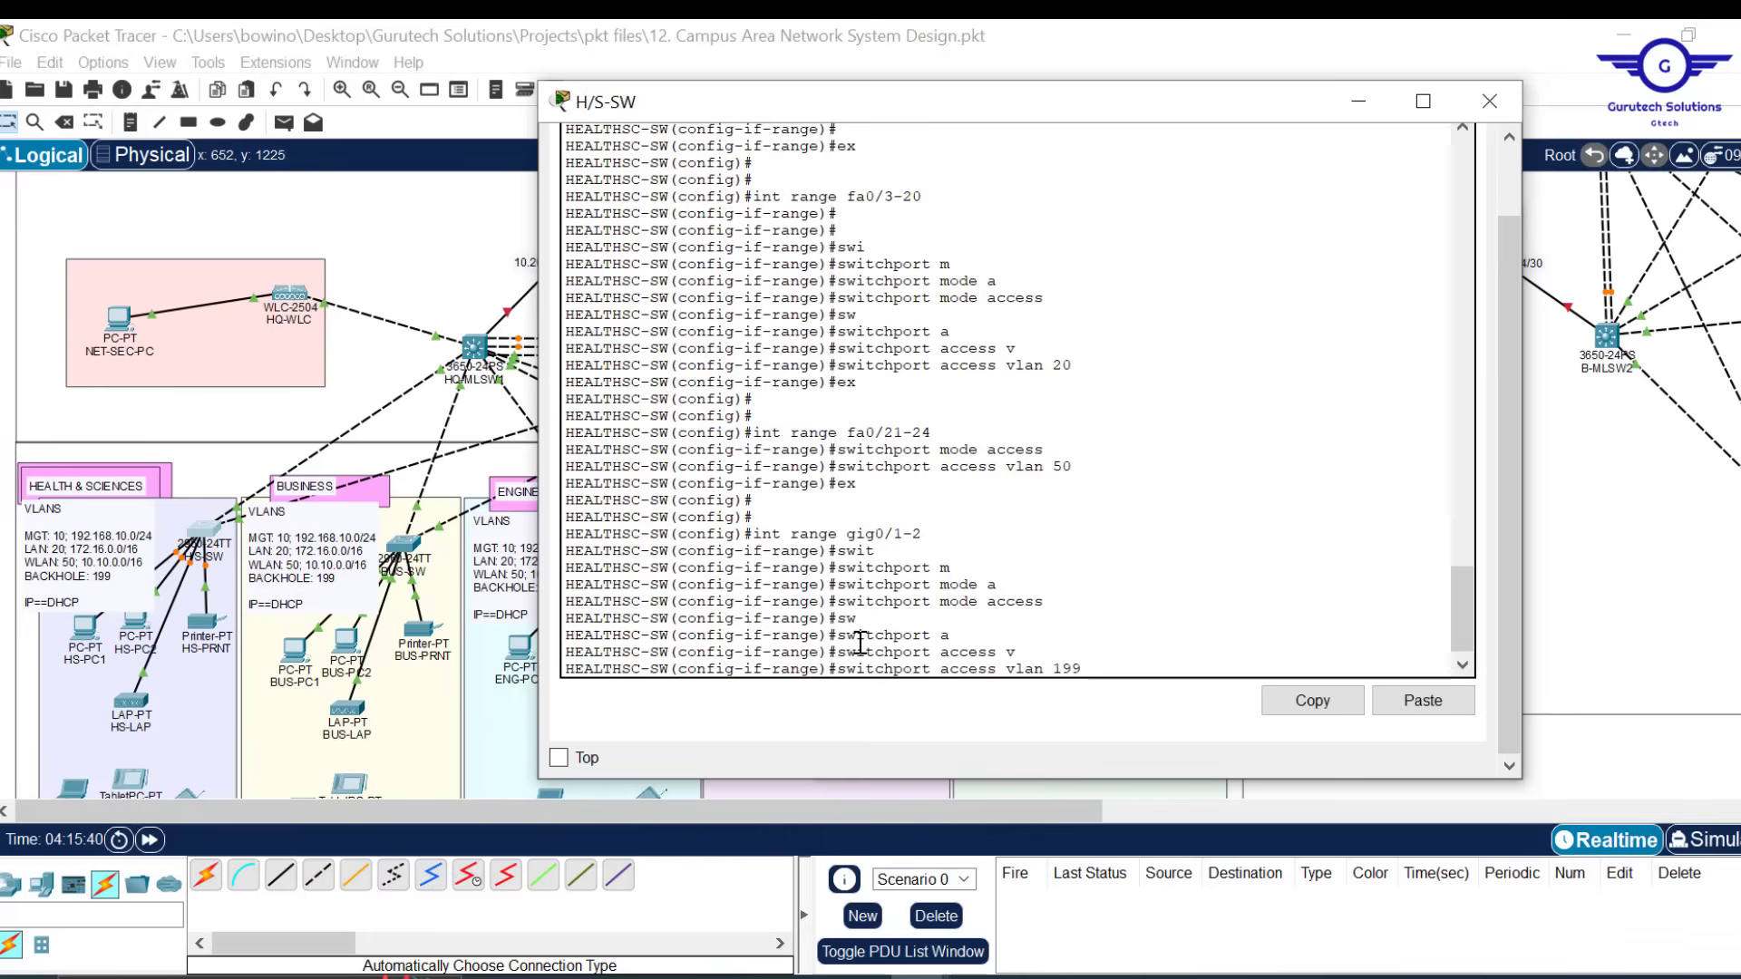
pyautogui.press('Return')
# Shut down gig0/1-2, exit, and save the configuration with do wr
pyautogui.write('shu')
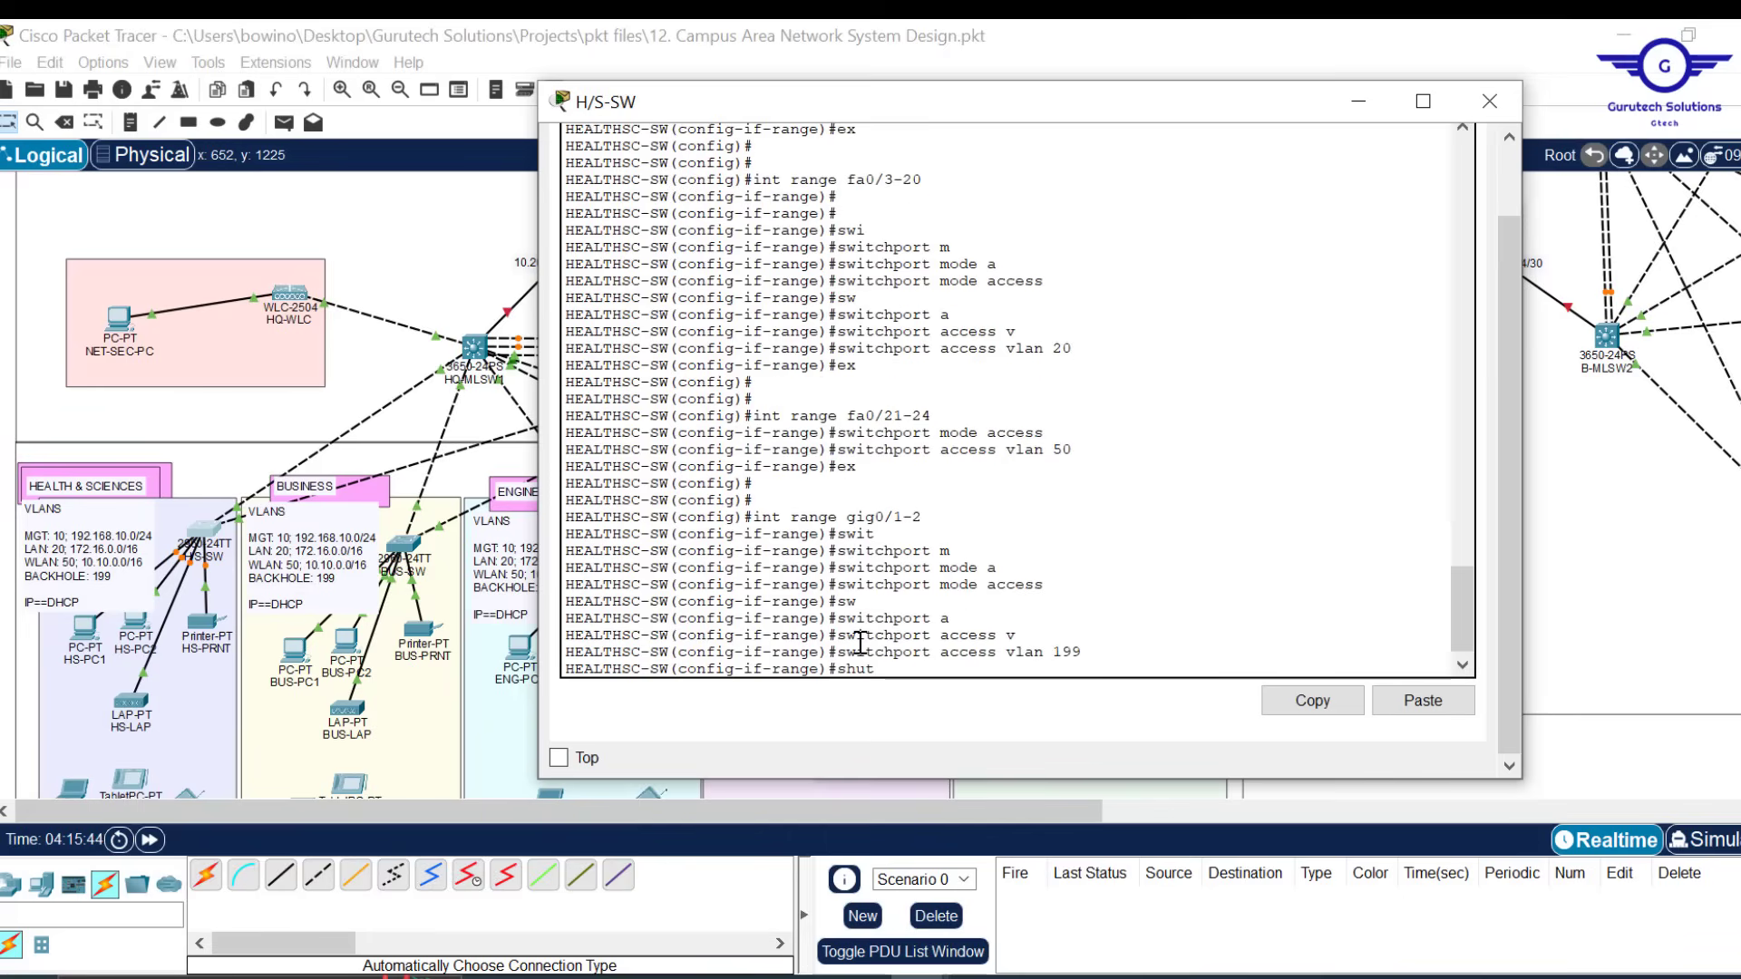
pyautogui.write('t')
pyautogui.press('Return')
pyautogui.write('ex')
pyautogui.press('Return')
pyautogui.press('Return')
pyautogui.press('Return')
pyautogui.press('Return')
pyautogui.press('Return')
pyautogui.press('Return')
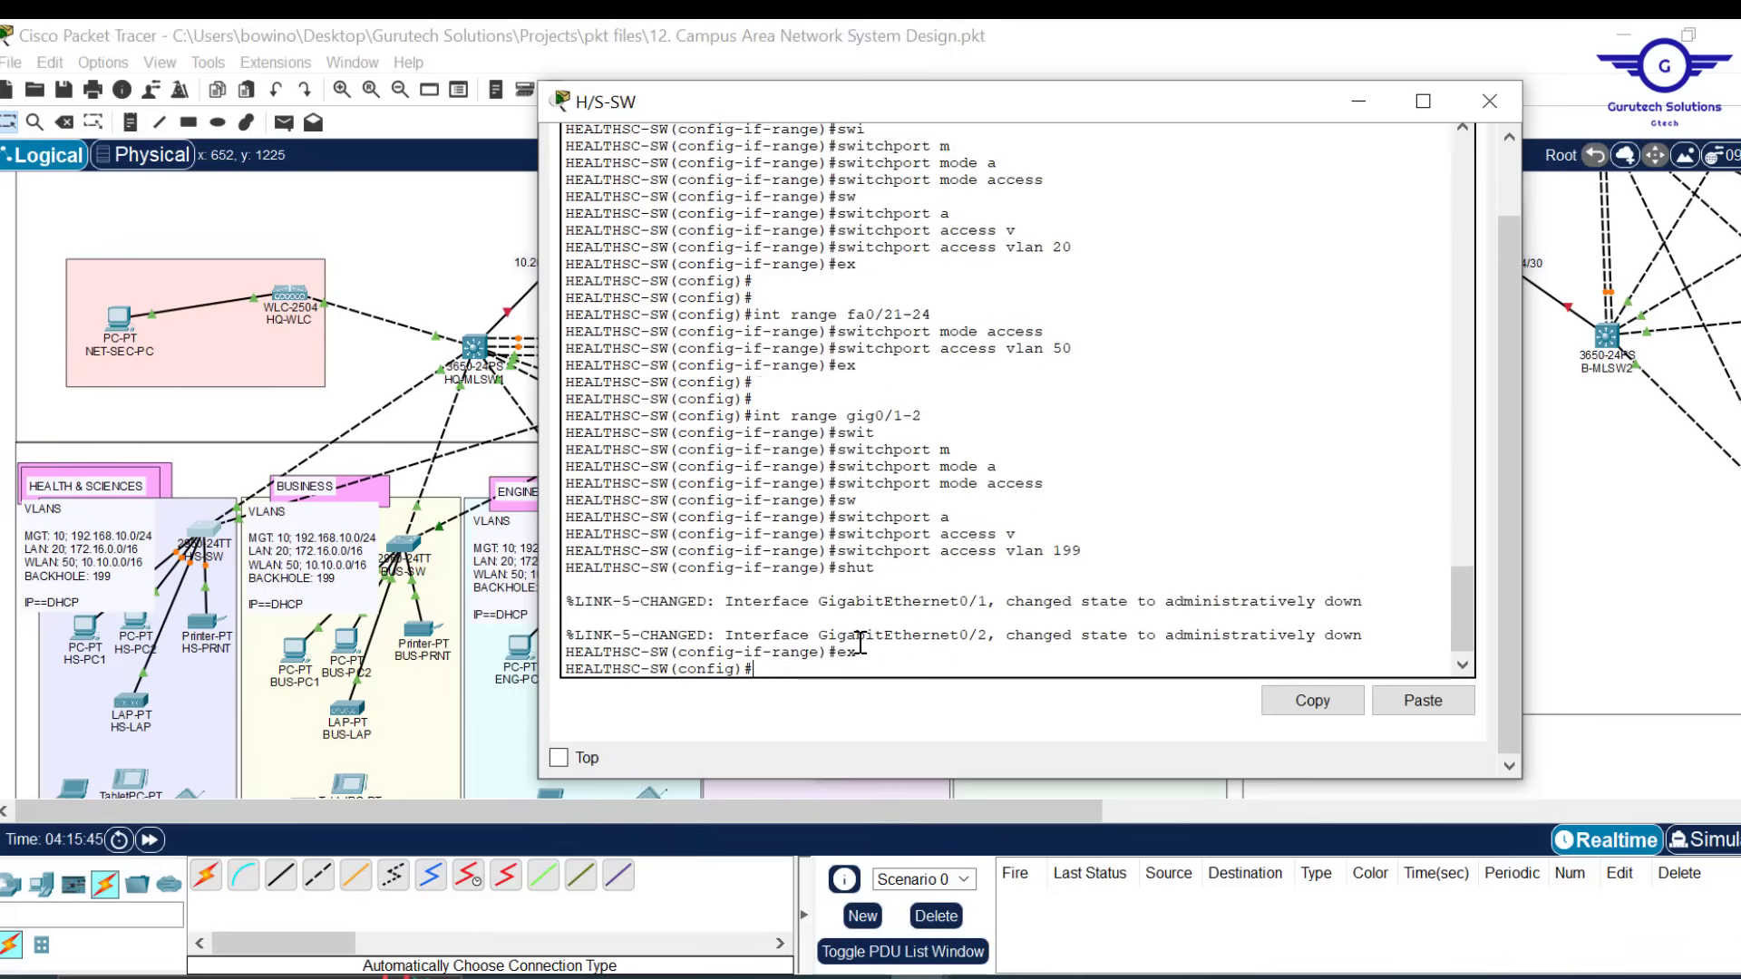
pyautogui.write('d')
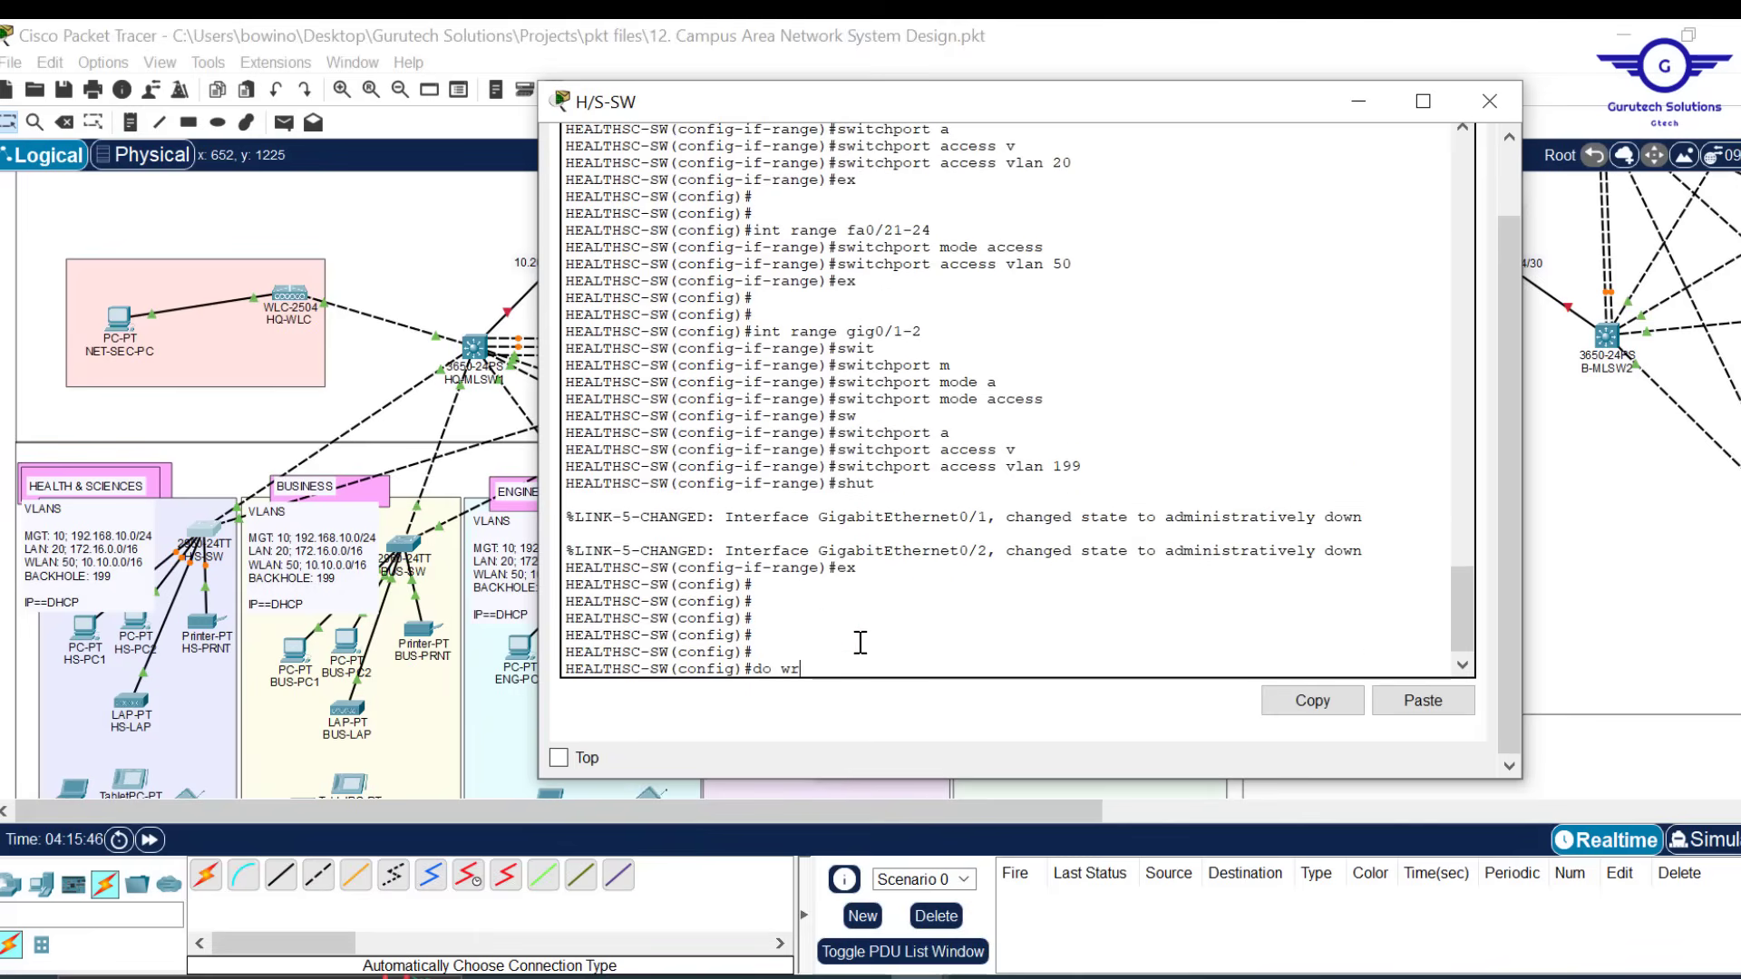
pyautogui.write('o wr')
pyautogui.press('Return')
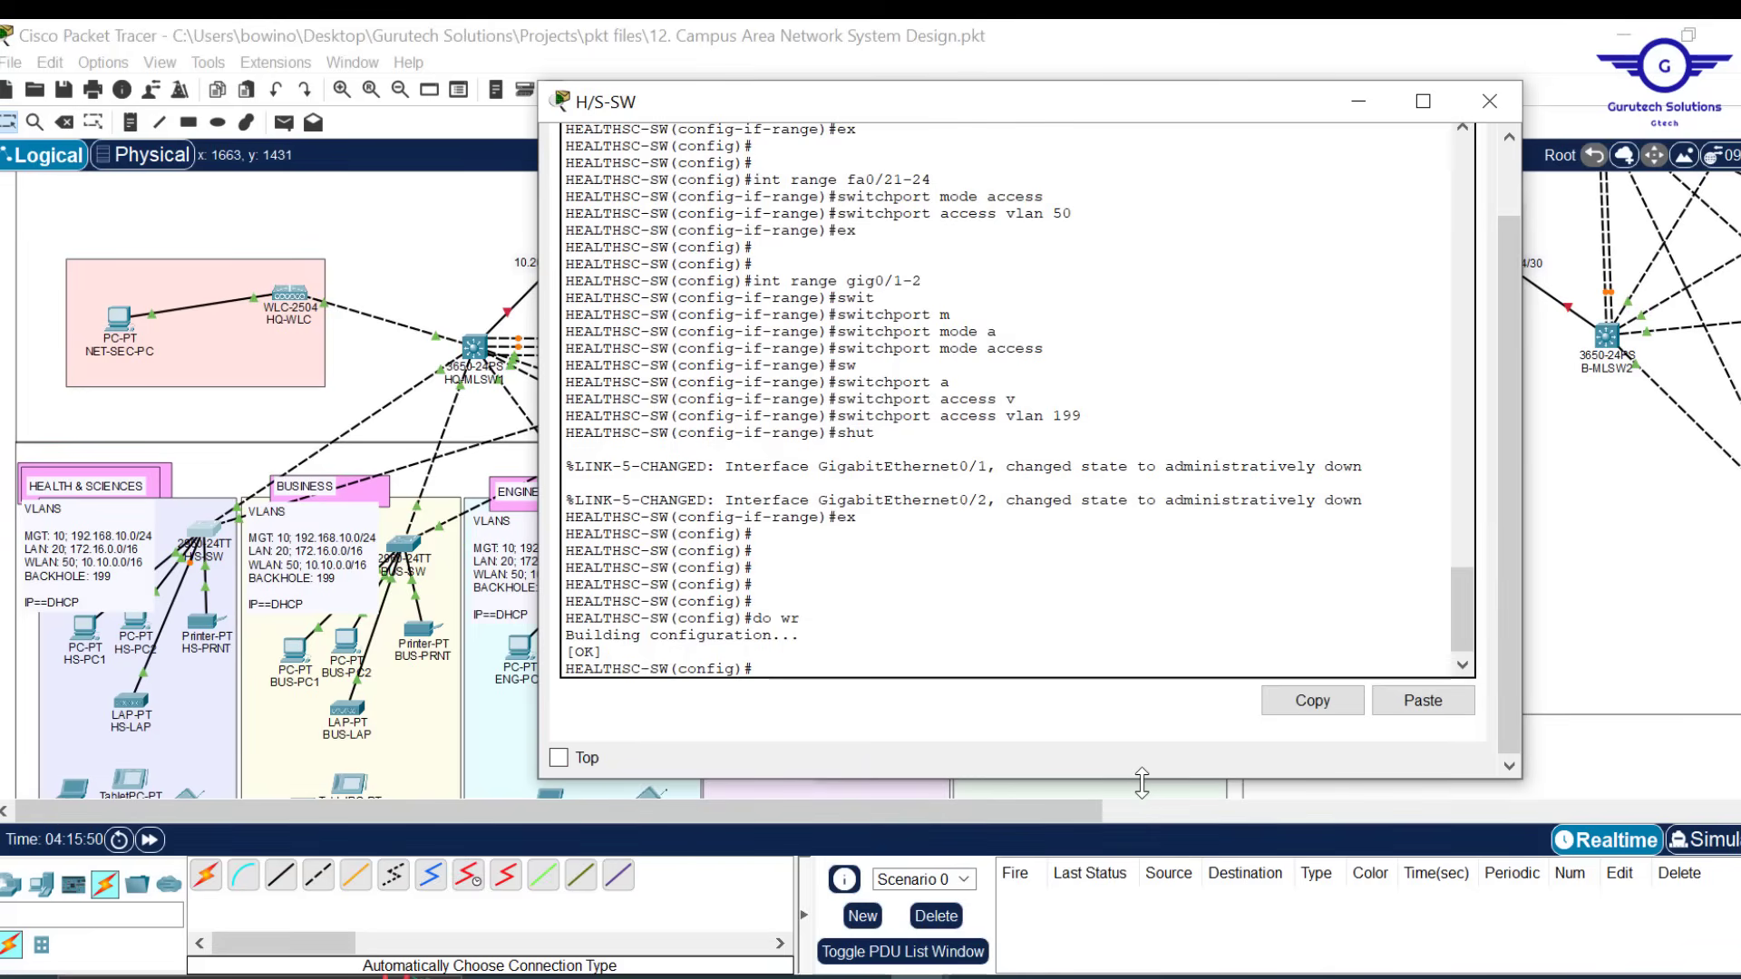
# Enlarge the H/S-SW console, move it left, and place the Notepad VLAN draft beside it
pyautogui.moveTo(1139, 779); pyautogui.dragTo(1139, 884)
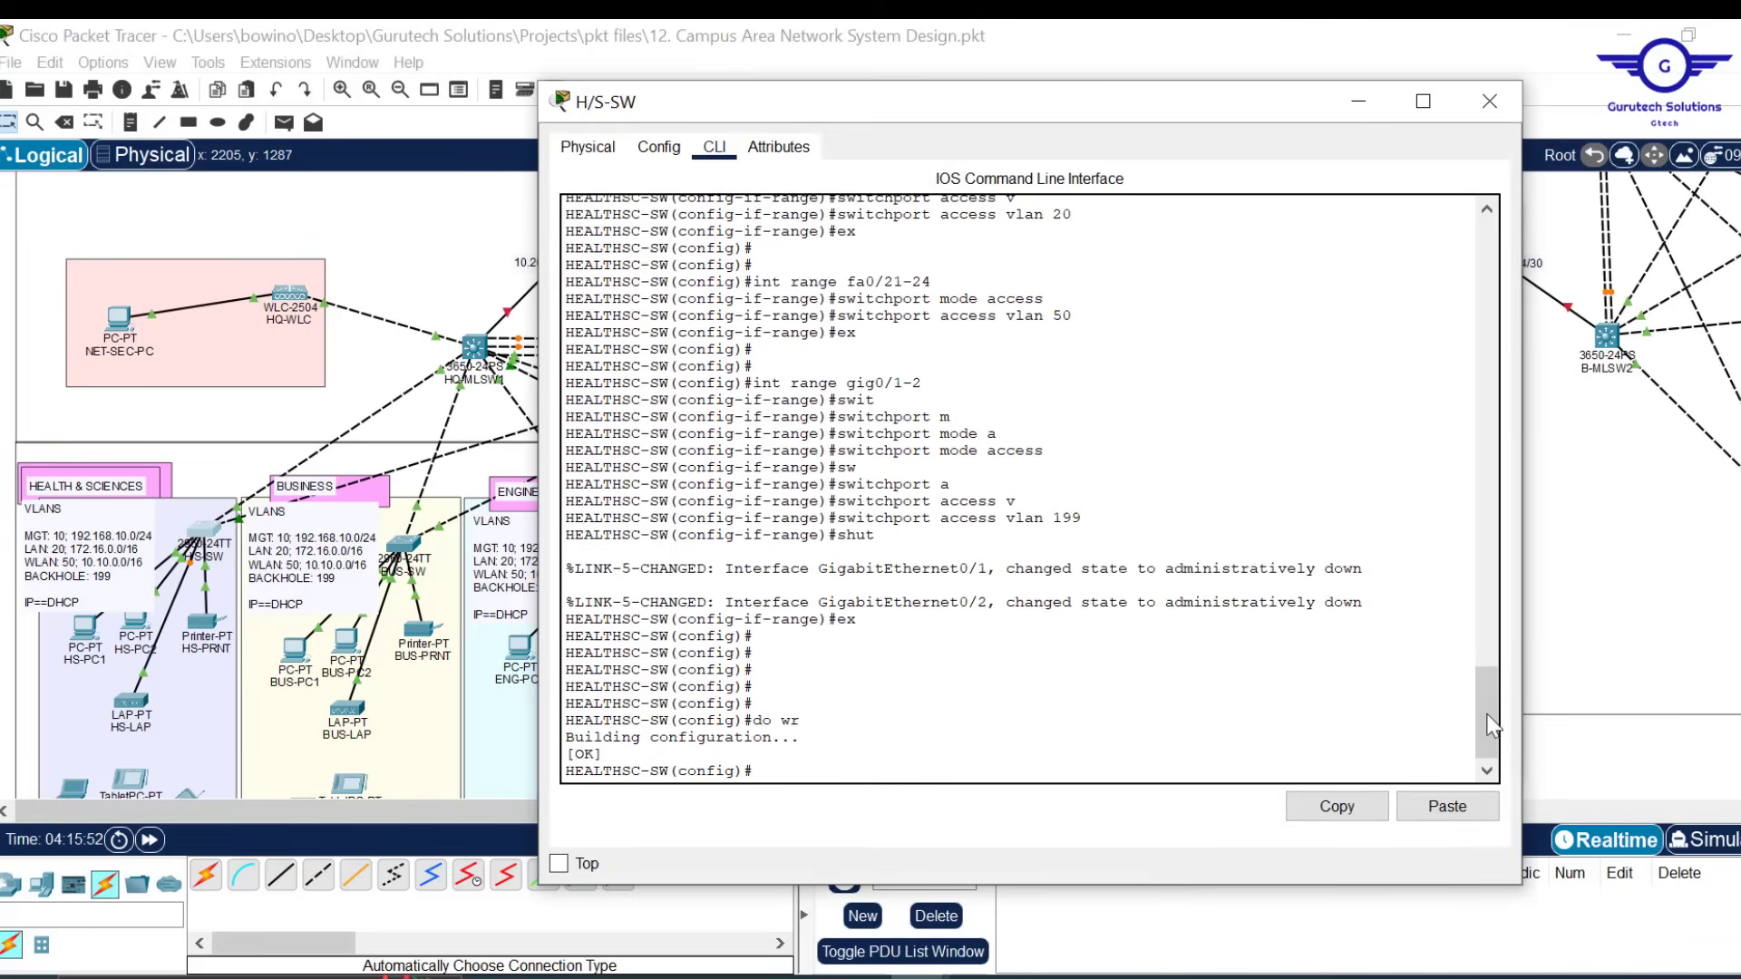
pyautogui.moveTo(1483, 715); pyautogui.dragTo(1472, 557)
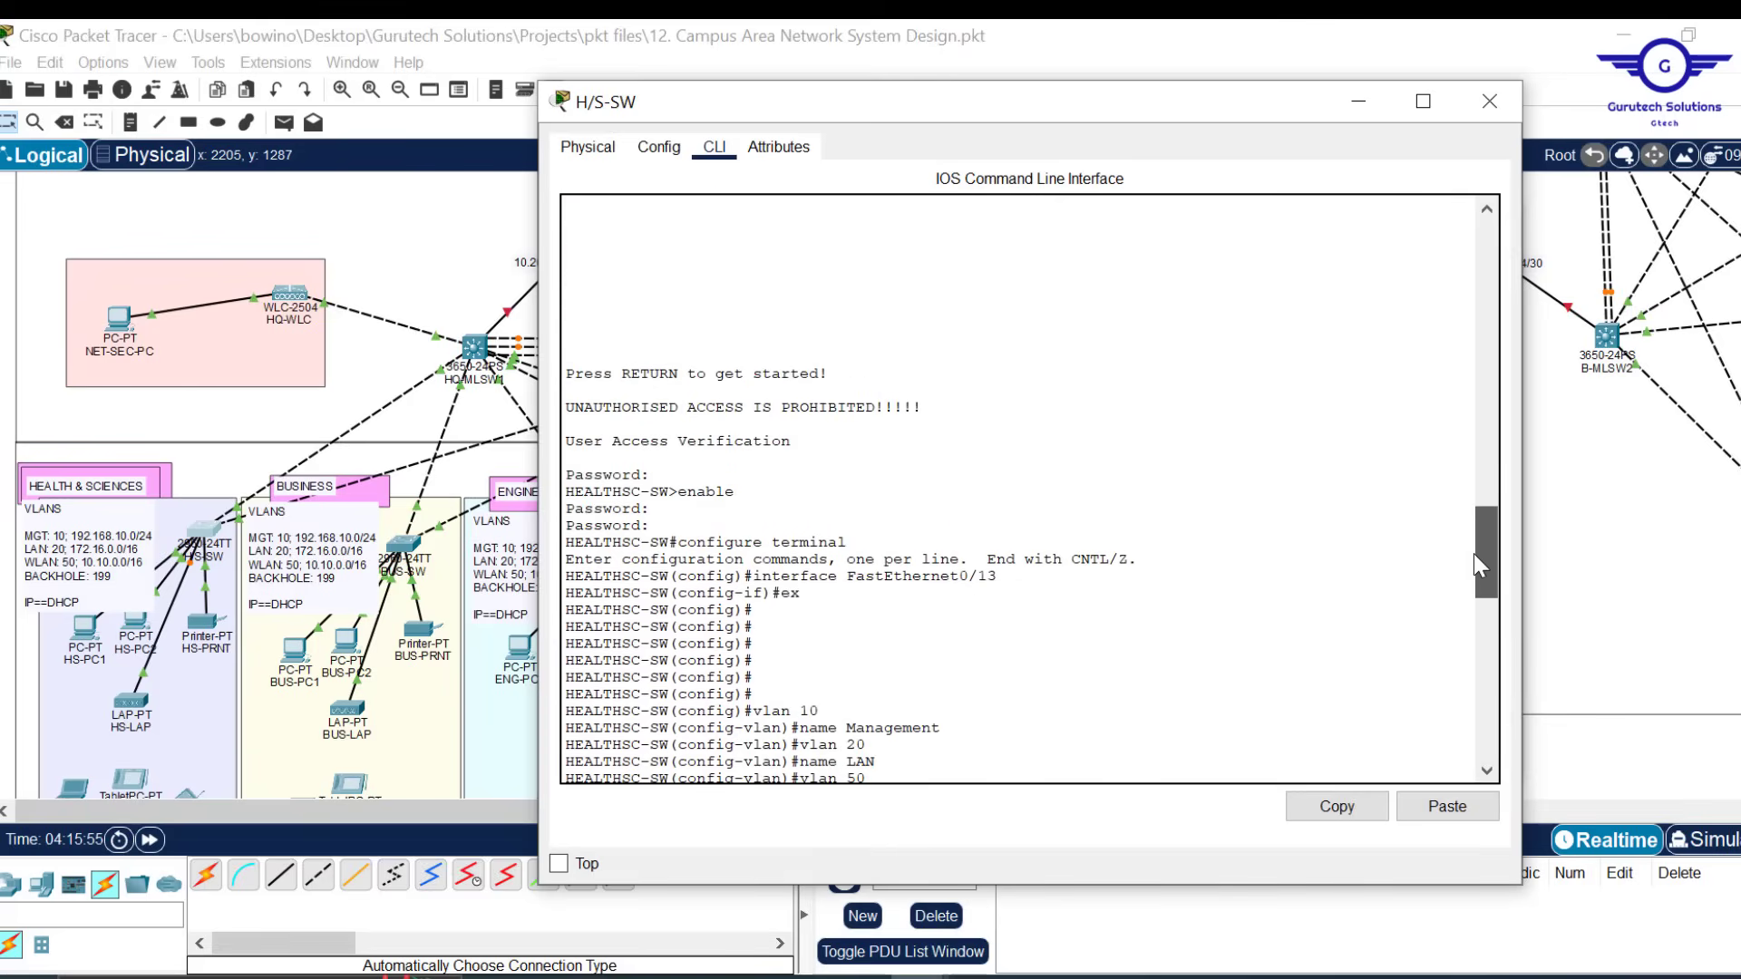
pyautogui.moveTo(1159, 120); pyautogui.dragTo(925, 115)
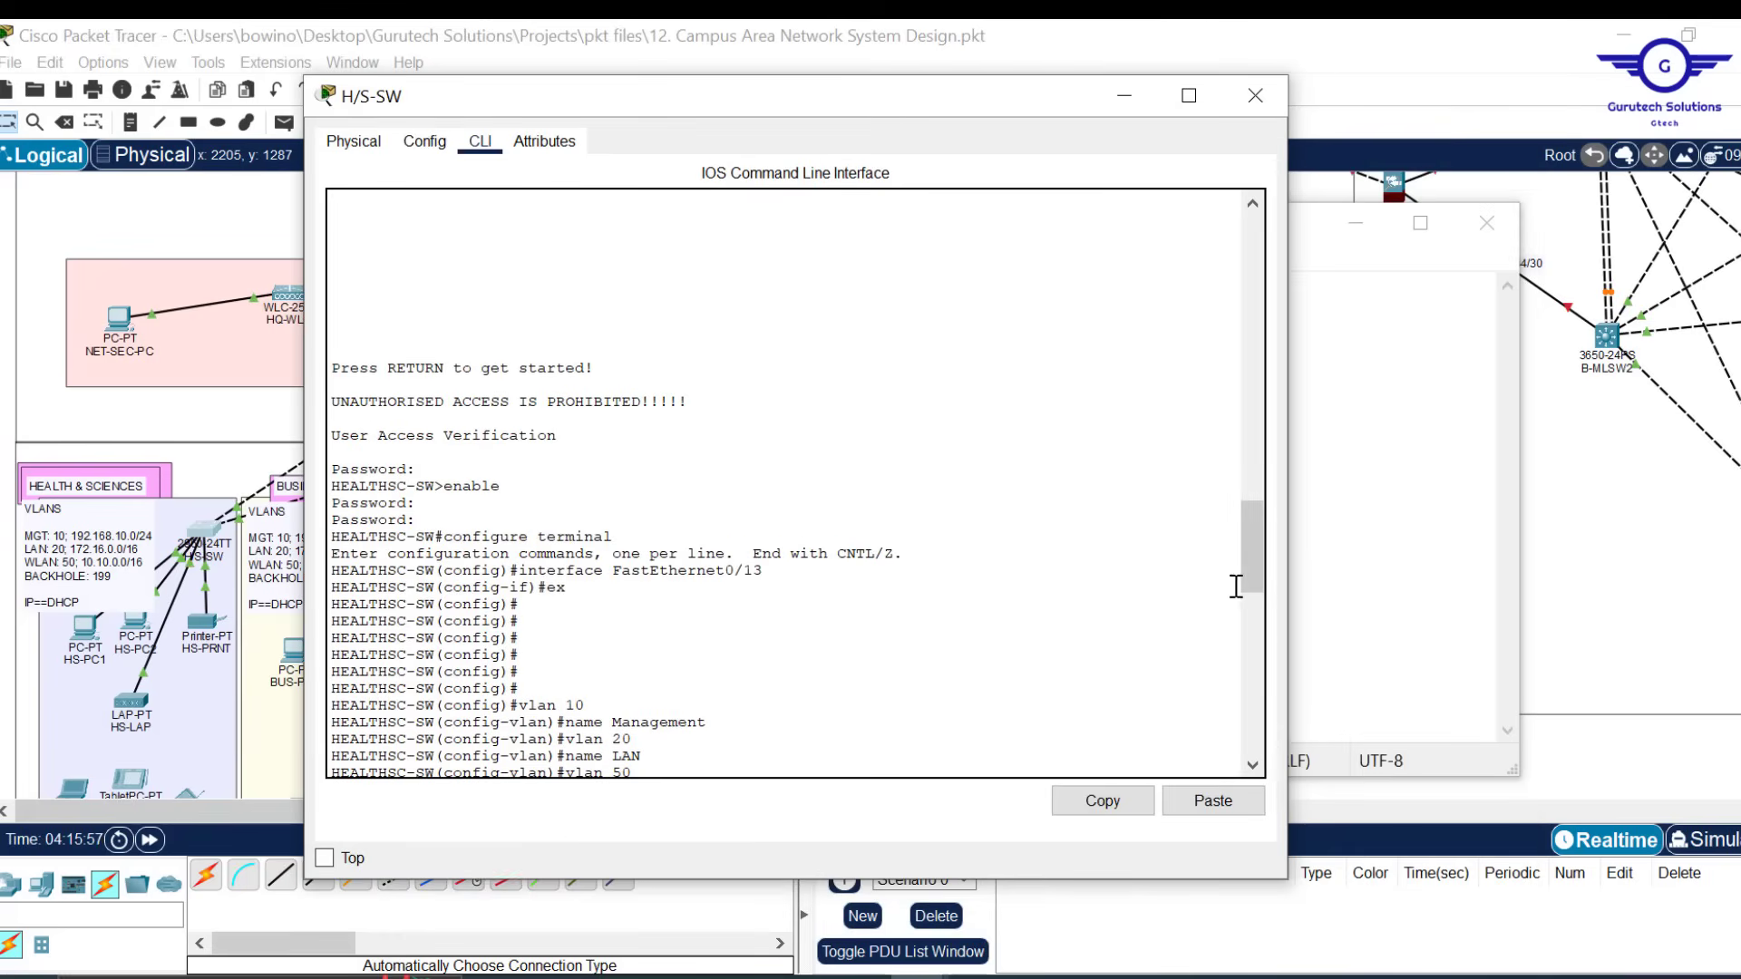
pyautogui.moveTo(1250, 548); pyautogui.dragTo(1269, 622)
pyautogui.click(1393, 544)
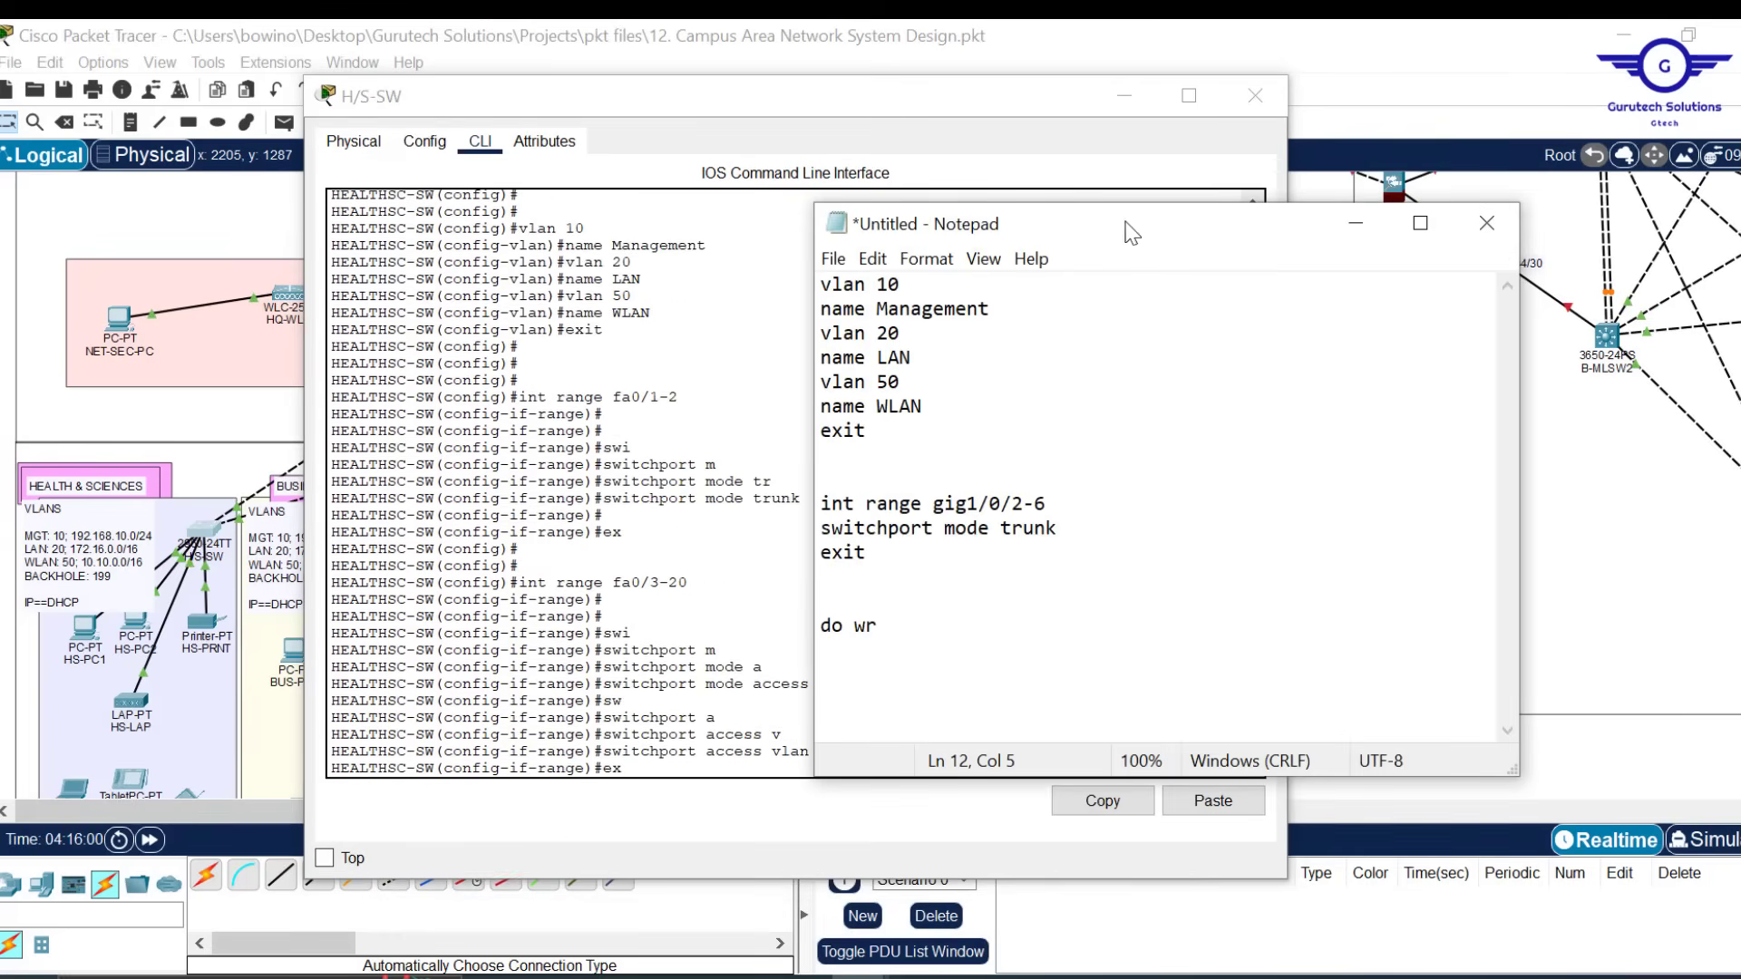
pyautogui.moveTo(1124, 225); pyautogui.dragTo(1400, 198)
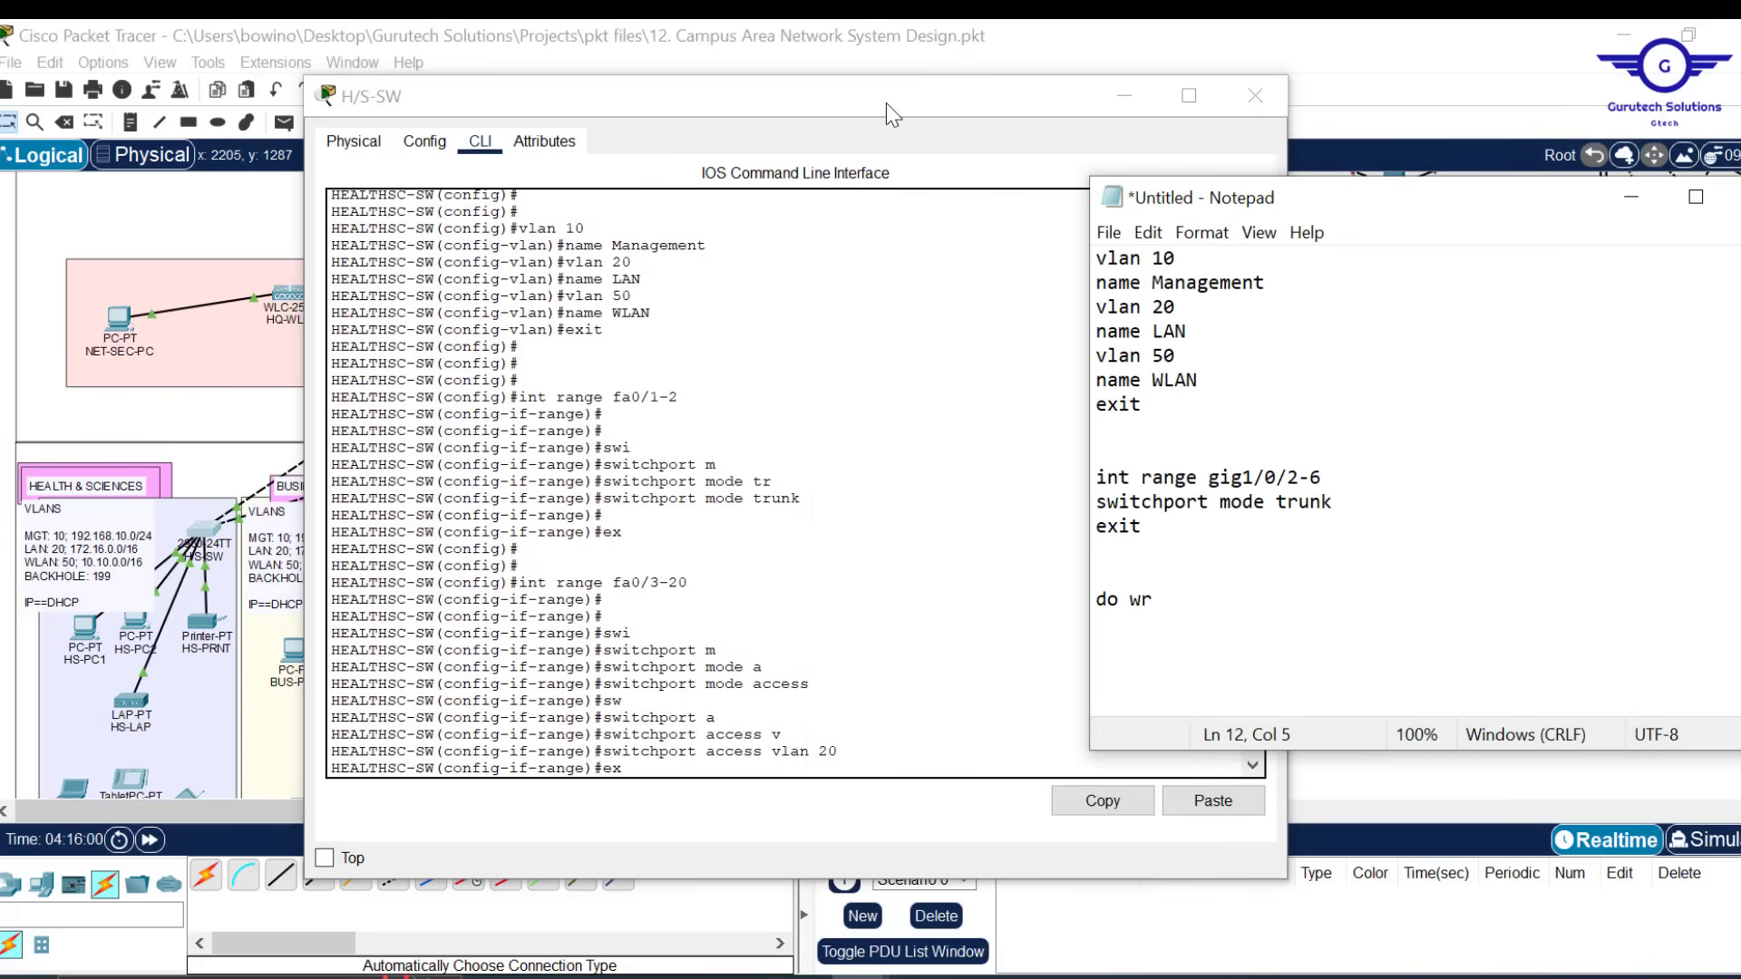
pyautogui.moveTo(887, 84); pyautogui.dragTo(719, 57)
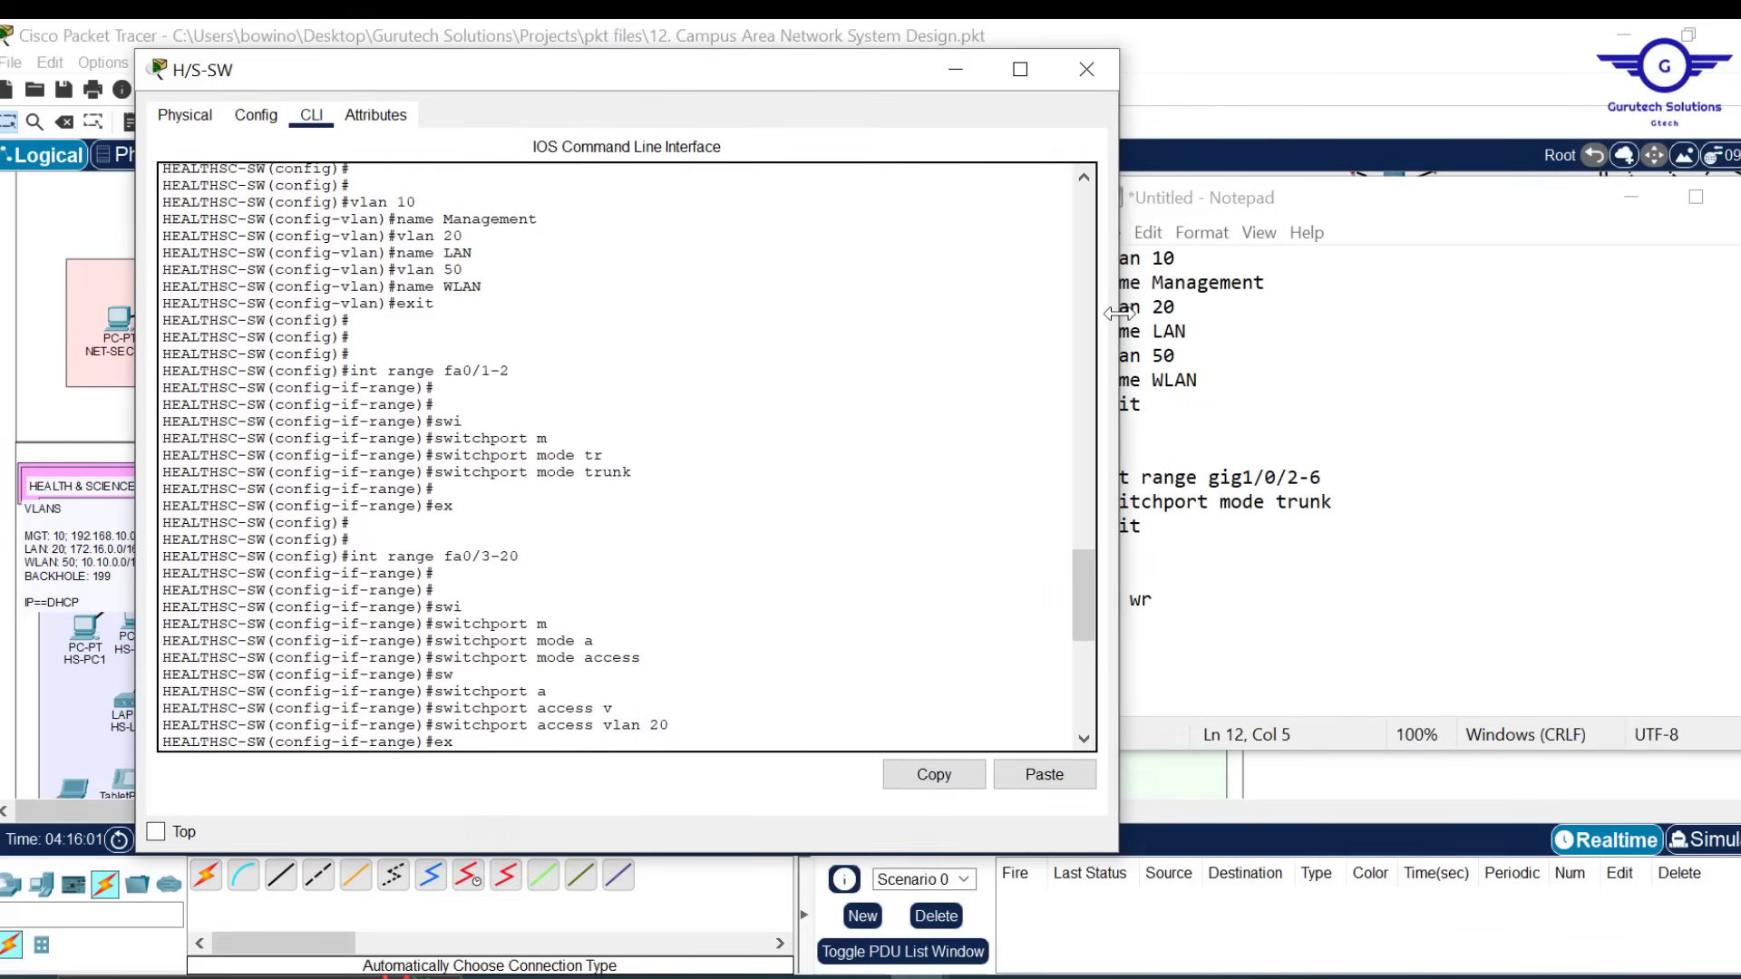
pyautogui.moveTo(1121, 318); pyautogui.dragTo(997, 329)
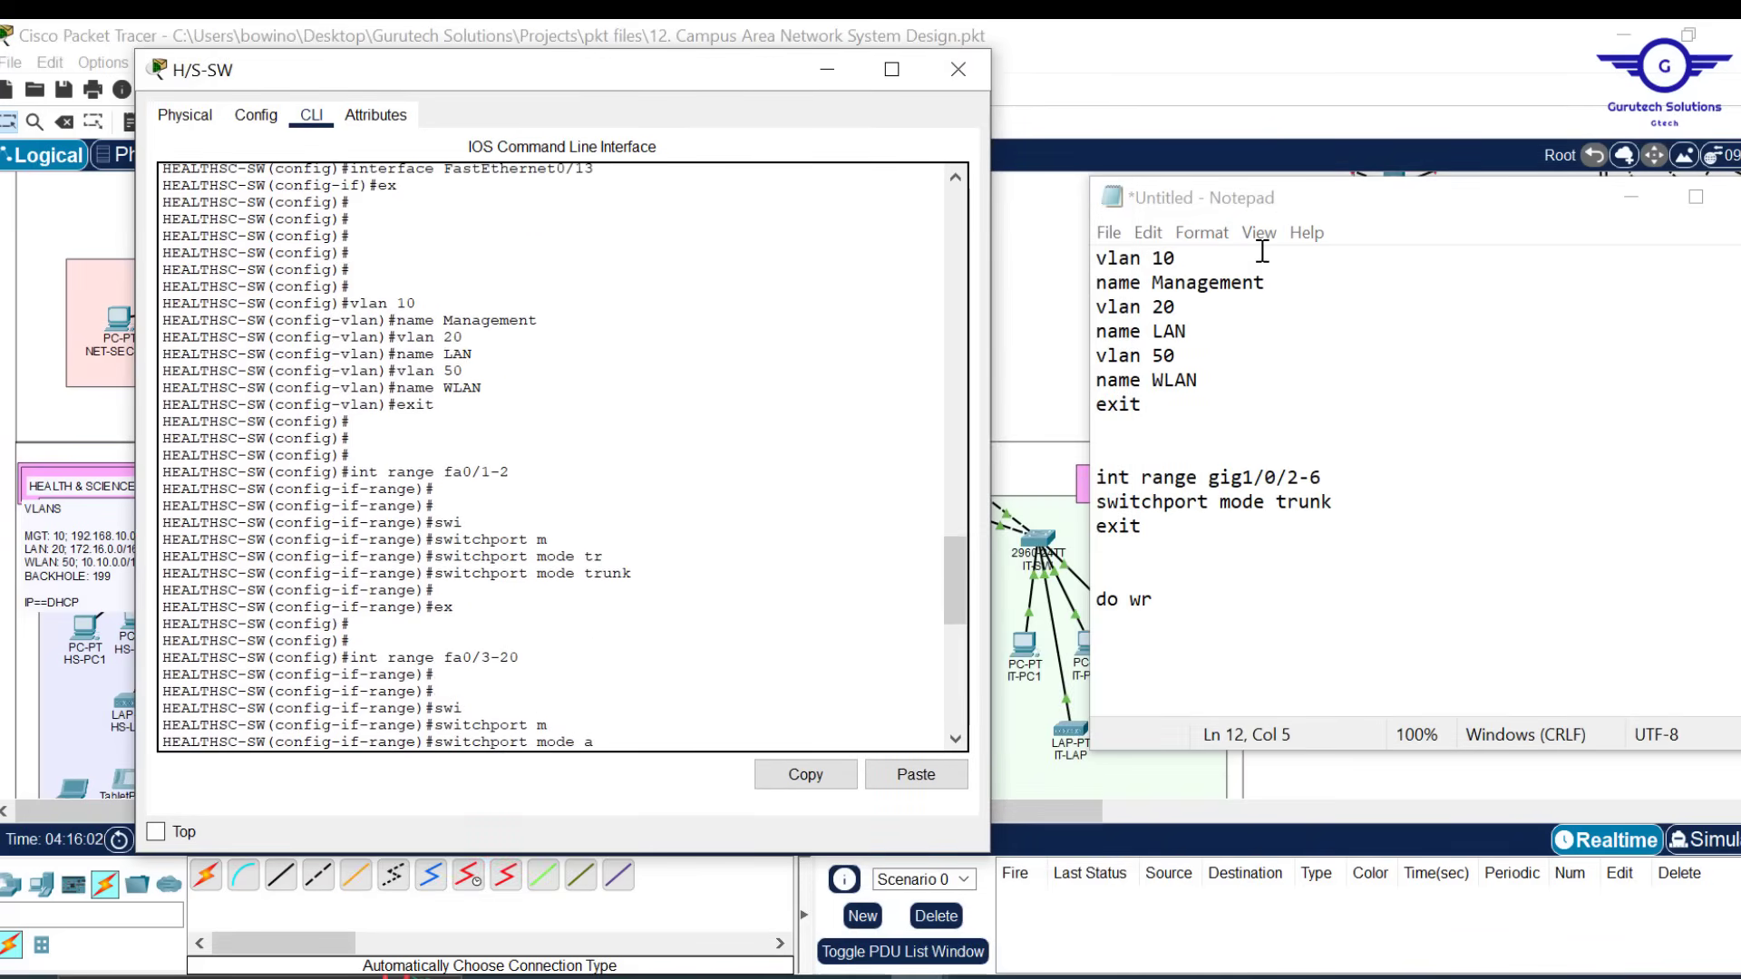
pyautogui.moveTo(1389, 217); pyautogui.dragTo(1313, 220)
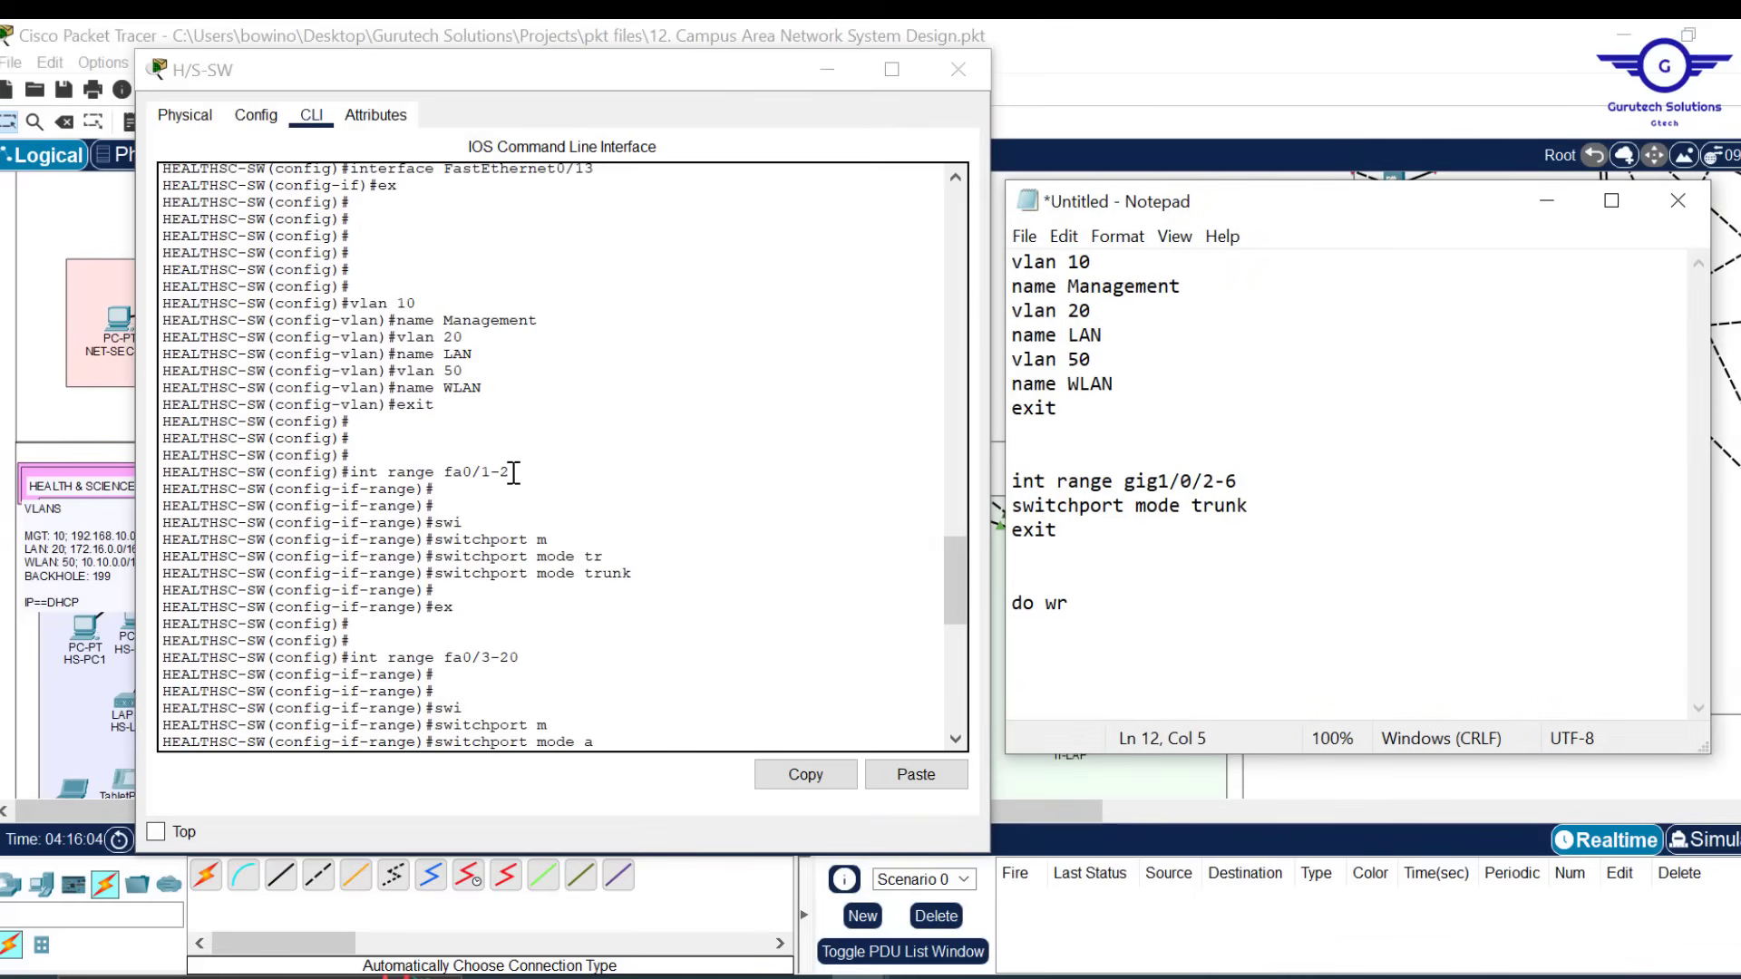
# Replace the old gig1/0/2-6 block with int range fa0/1-2 in switchport mode trunk, then exit
pyautogui.moveTo(526, 469); pyautogui.dragTo(353, 475)
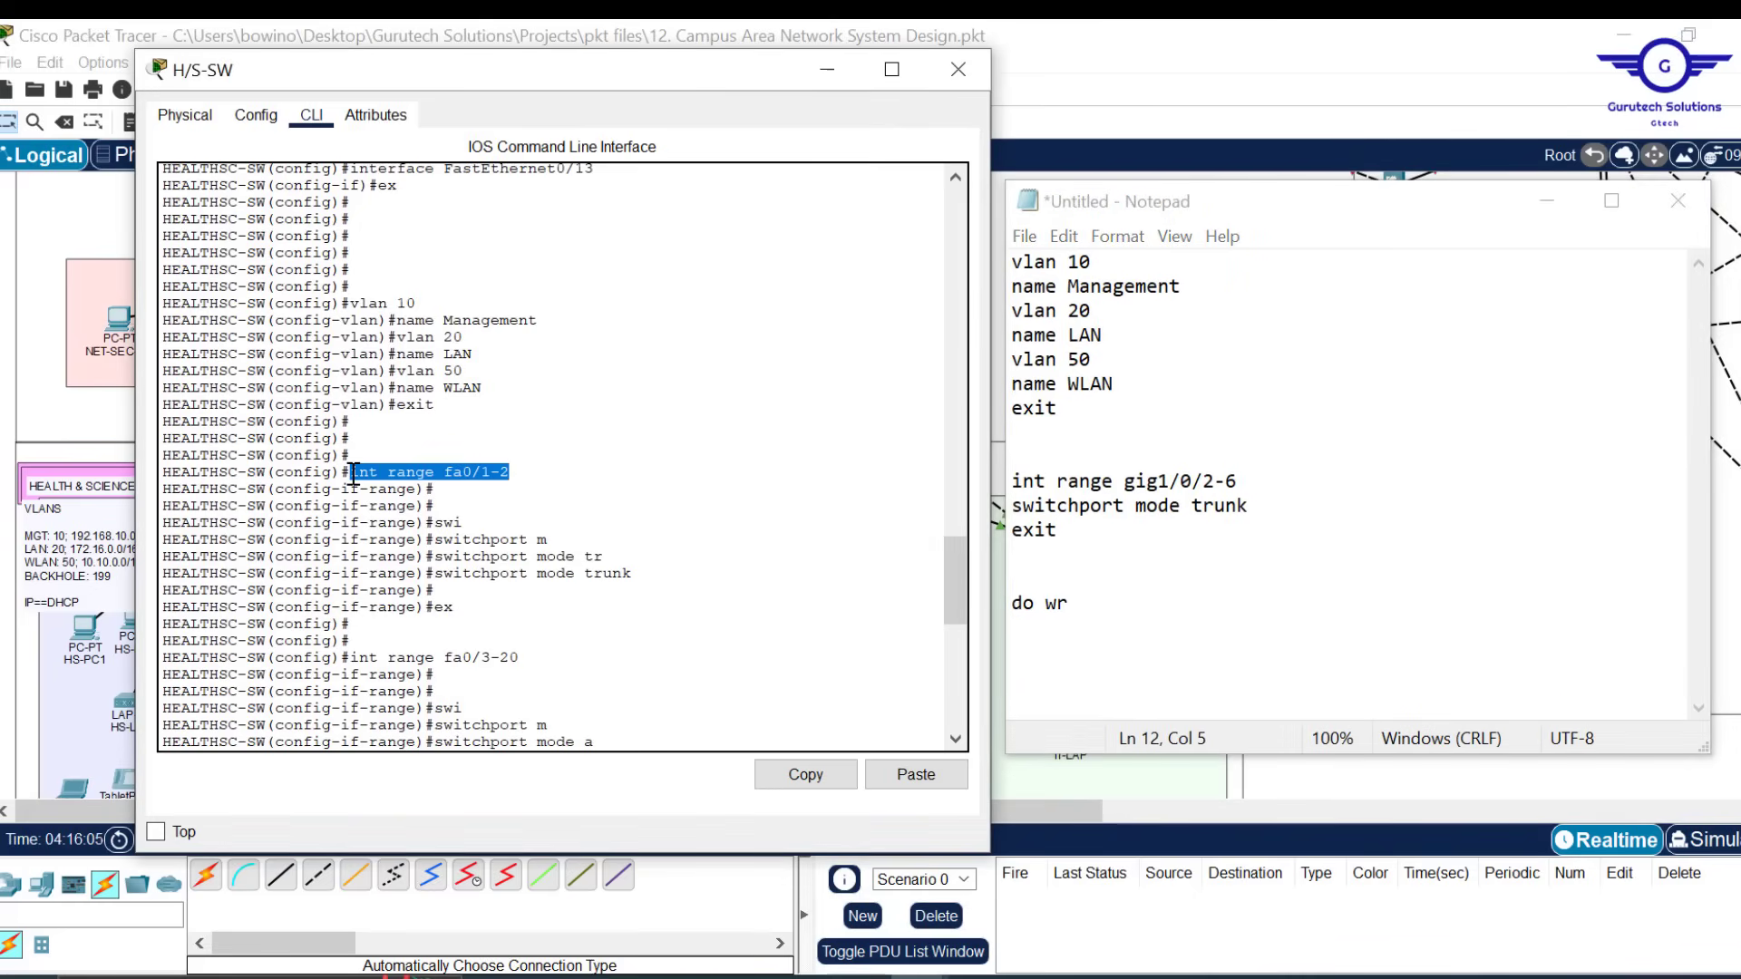
pyautogui.click(805, 776)
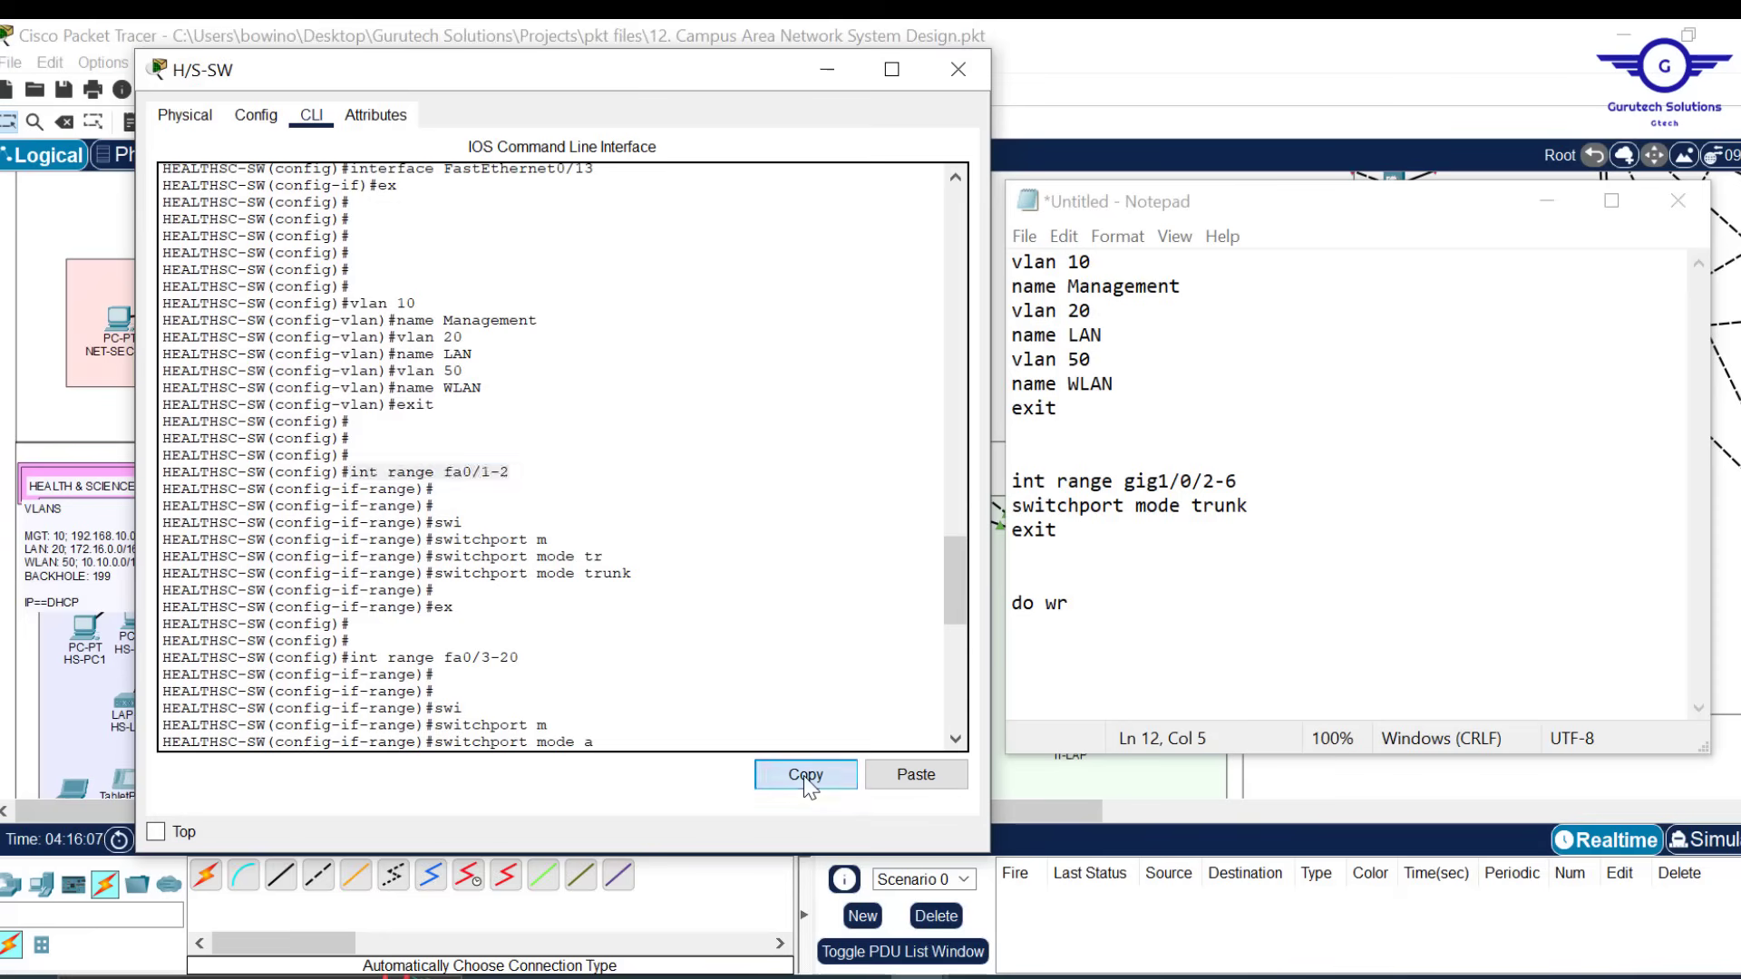
pyautogui.moveTo(1070, 605); pyautogui.dragTo(1002, 481)
pyautogui.hotkey('ctrl', 'v')
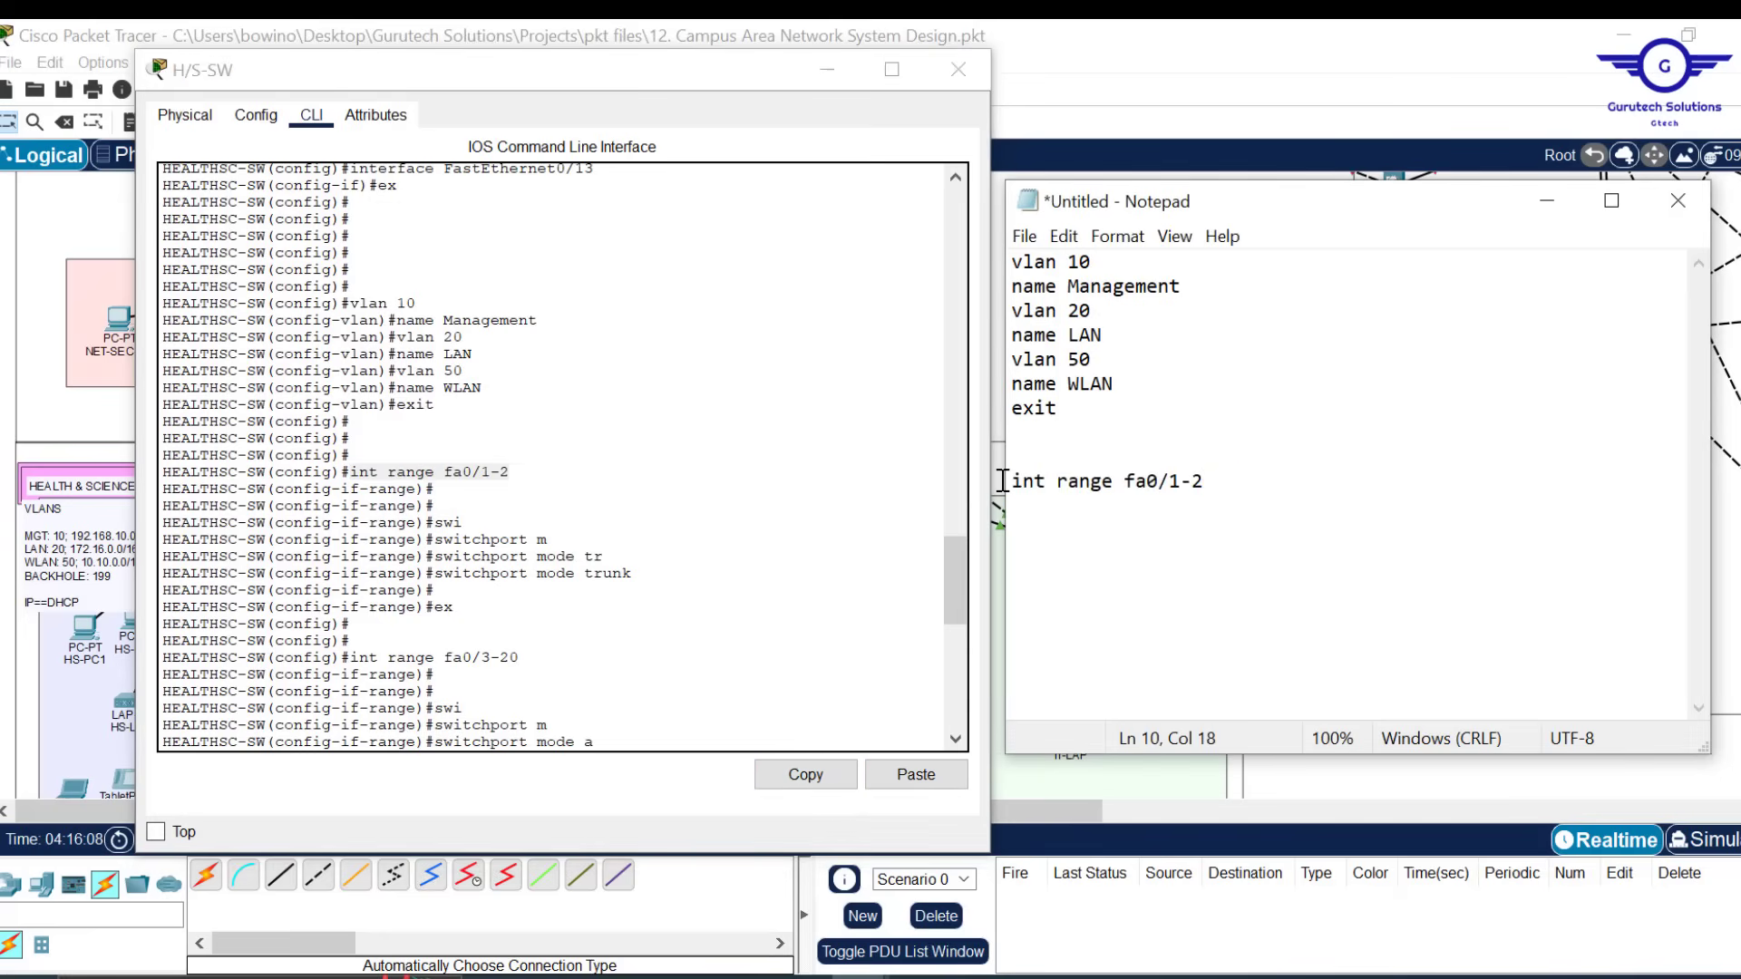
pyautogui.moveTo(642, 575); pyautogui.dragTo(435, 577)
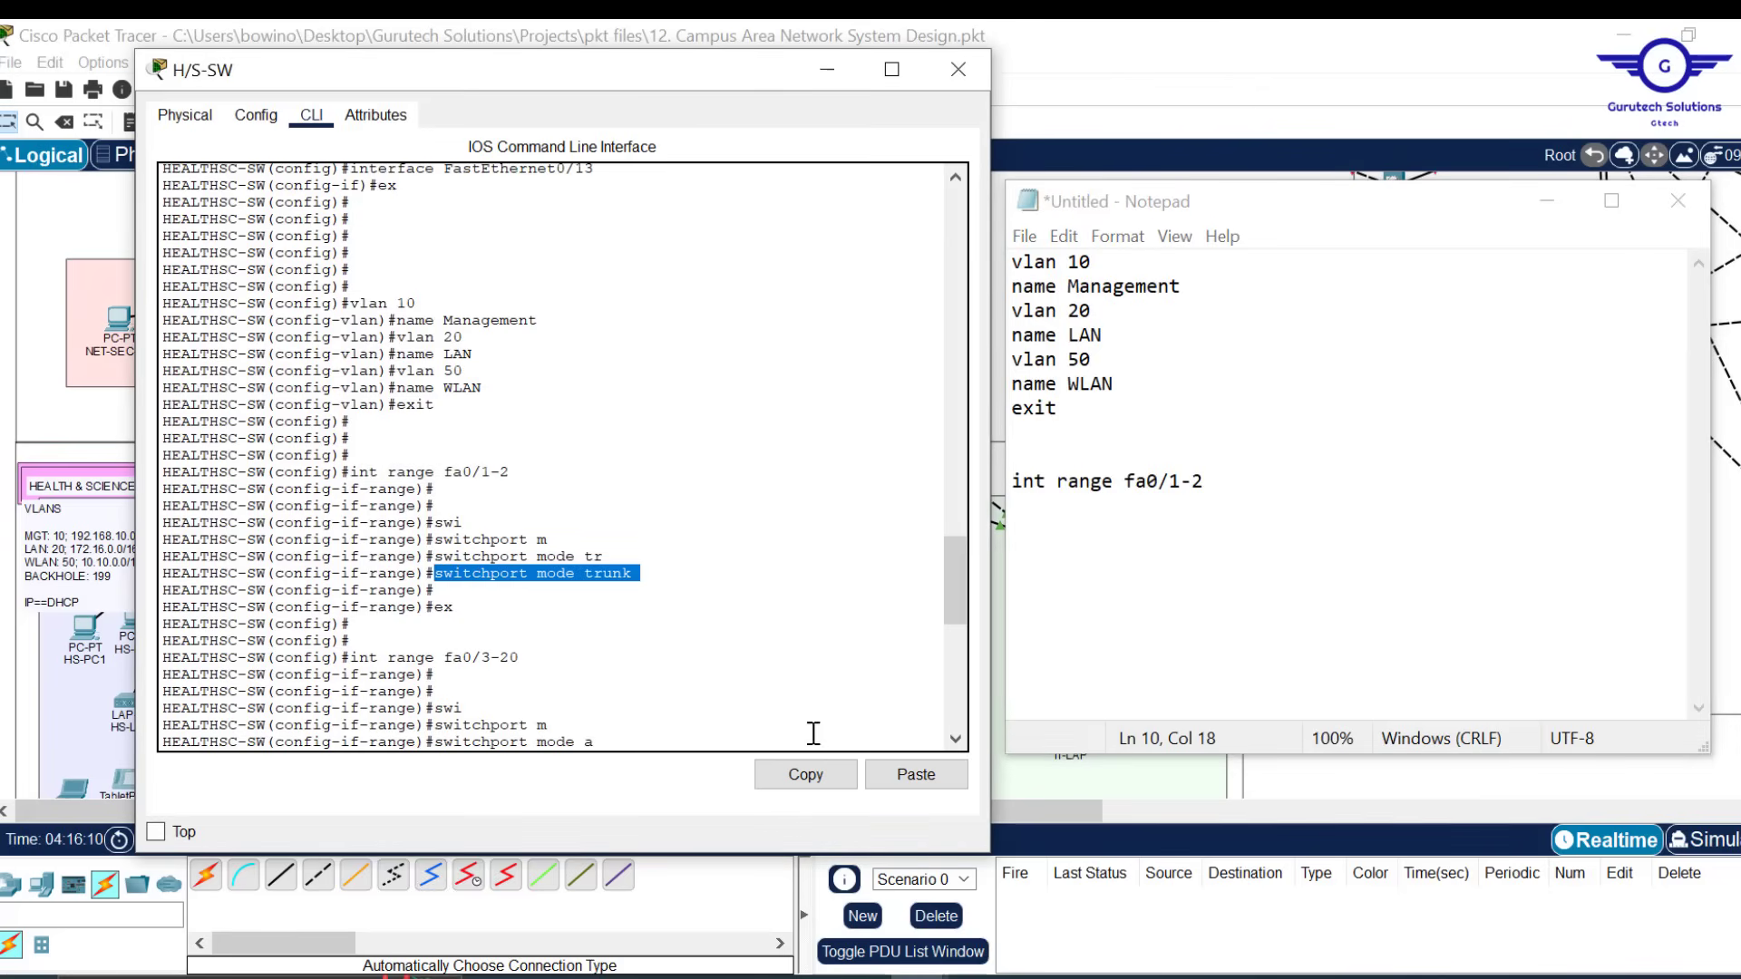
pyautogui.click(805, 776)
pyautogui.click(1239, 488)
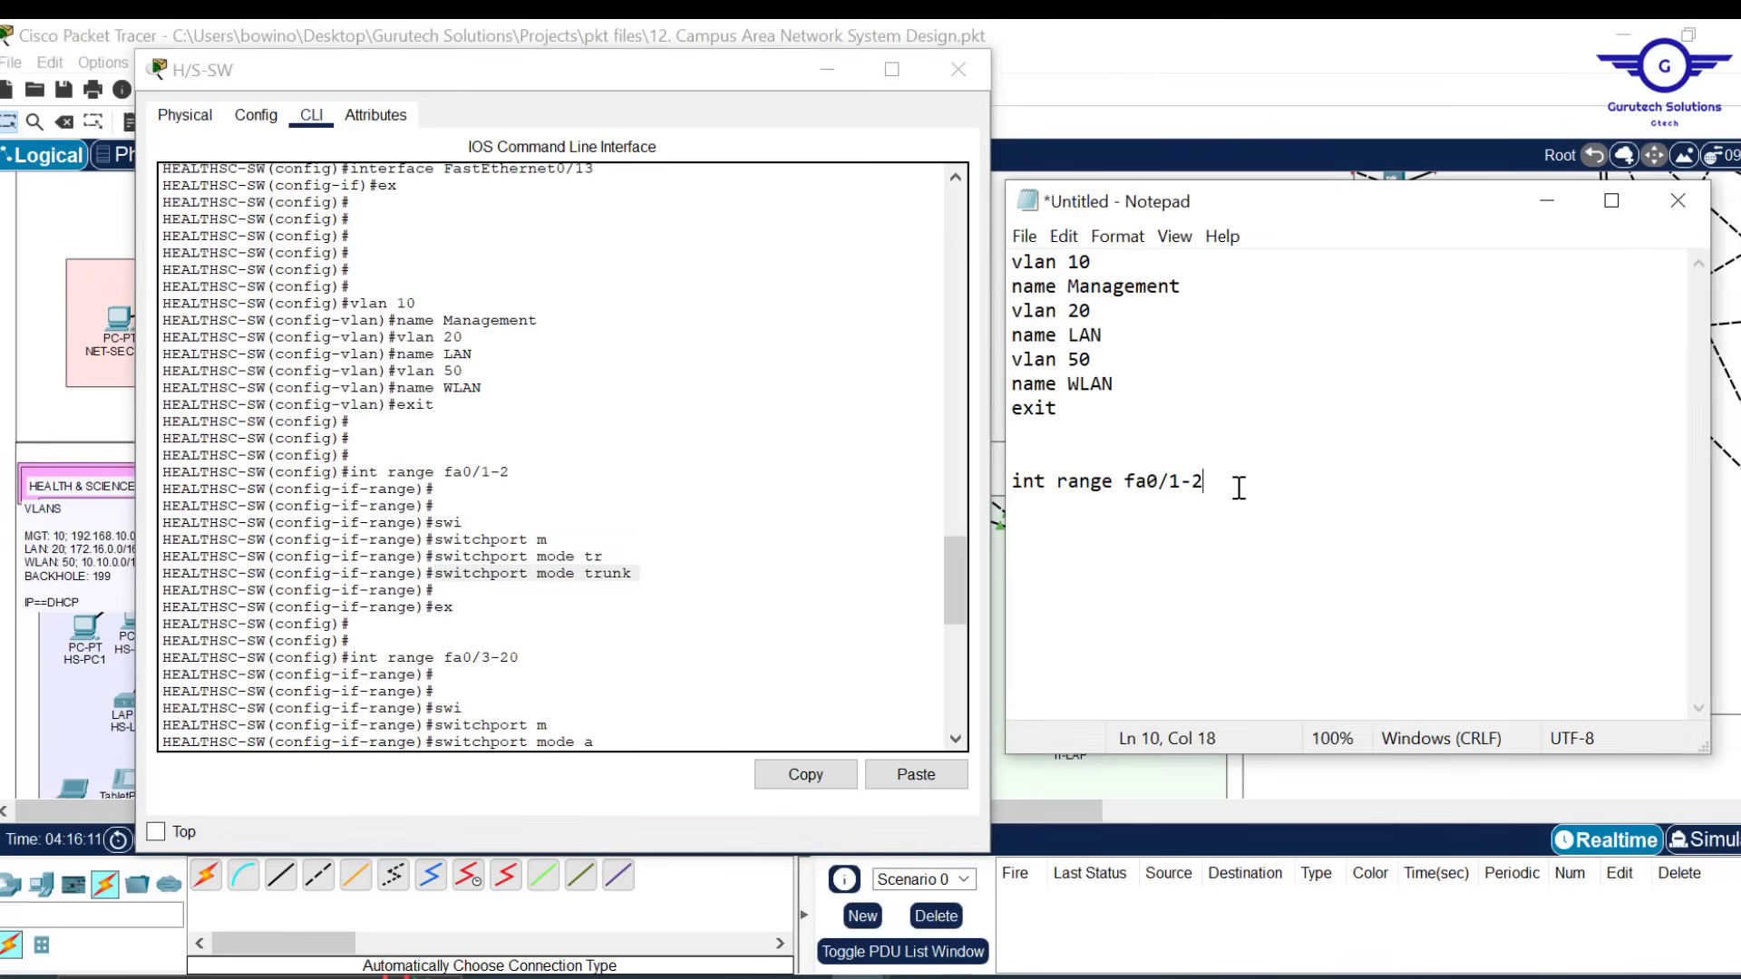
pyautogui.press('Return')
pyautogui.hotkey('ctrl', 'v')
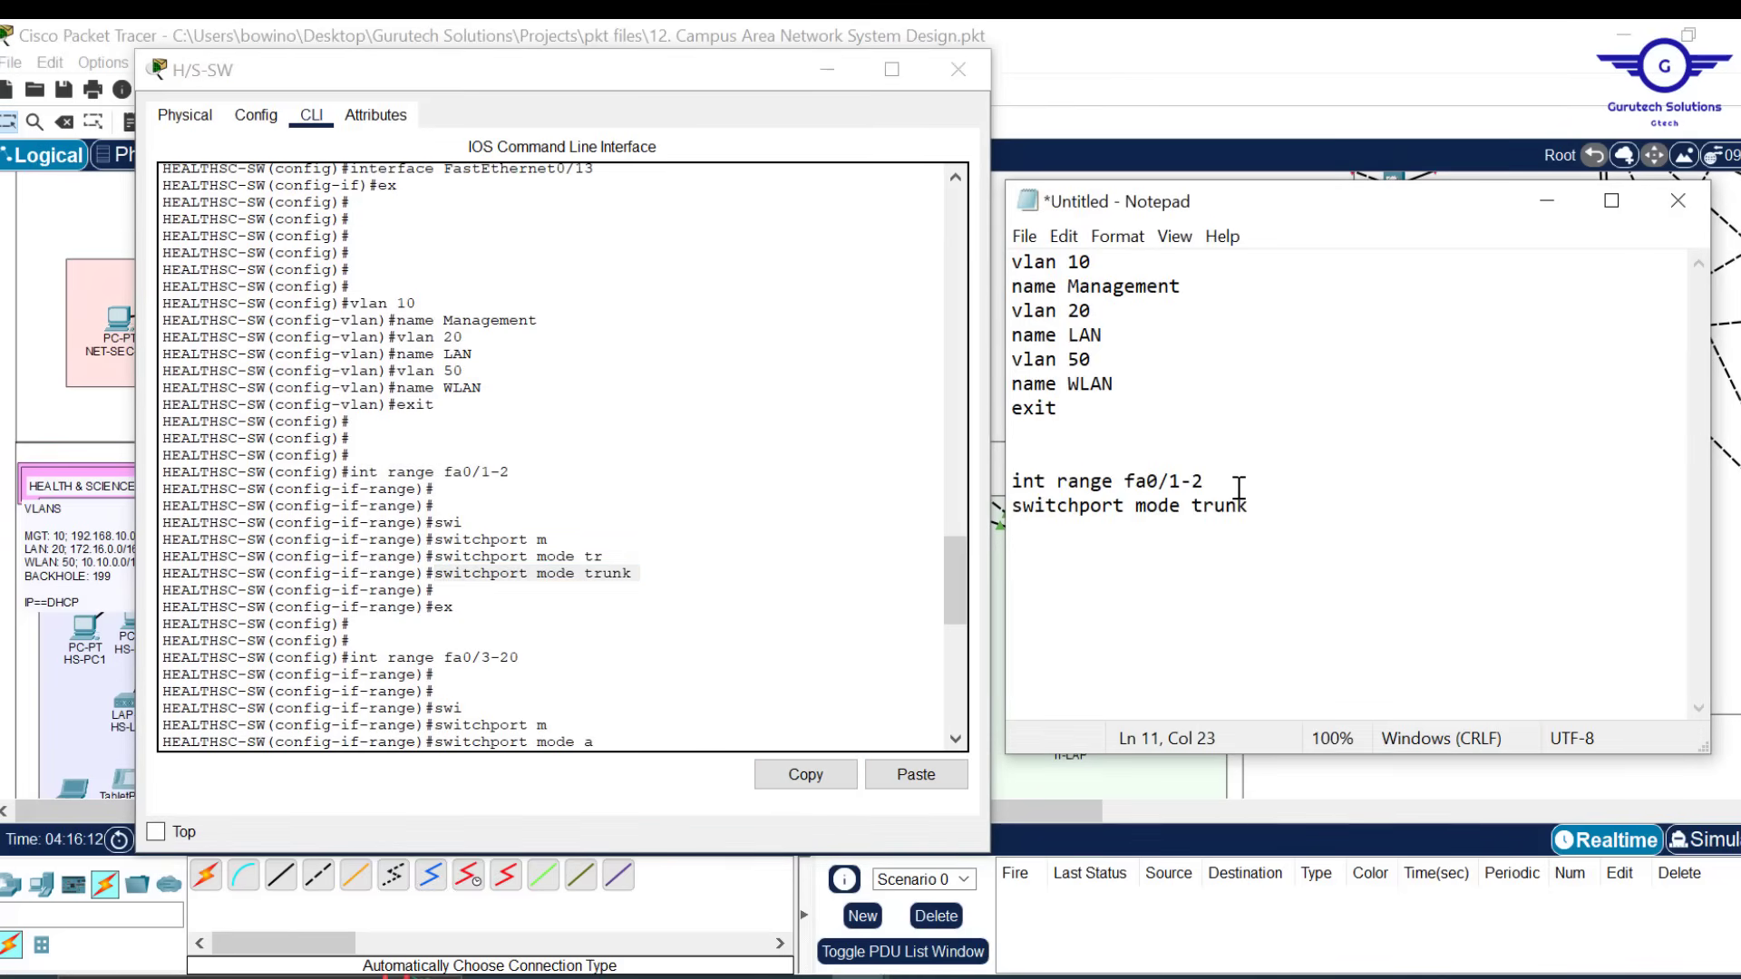
pyautogui.press('Return')
pyautogui.write('ex')
# Add int range fa0/3-20 with switchport mode access to the script
pyautogui.moveTo(538, 662); pyautogui.dragTo(352, 660)
pyautogui.click(798, 776)
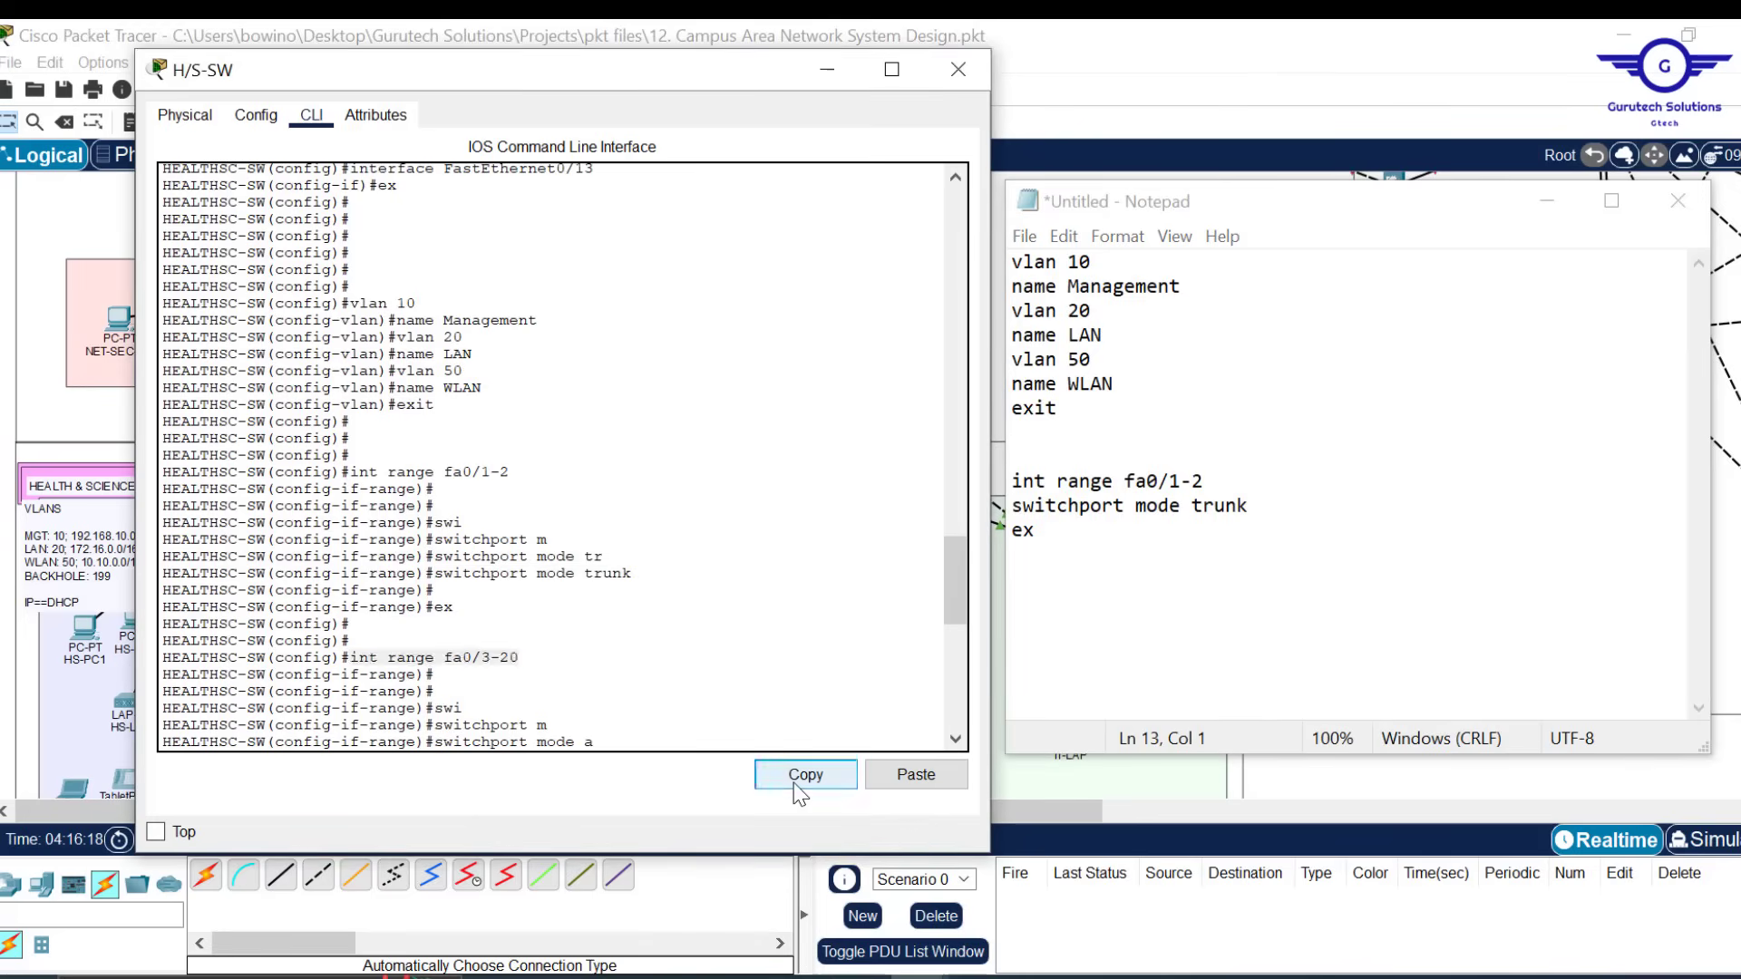
pyautogui.click(1116, 550)
pyautogui.press('Return')
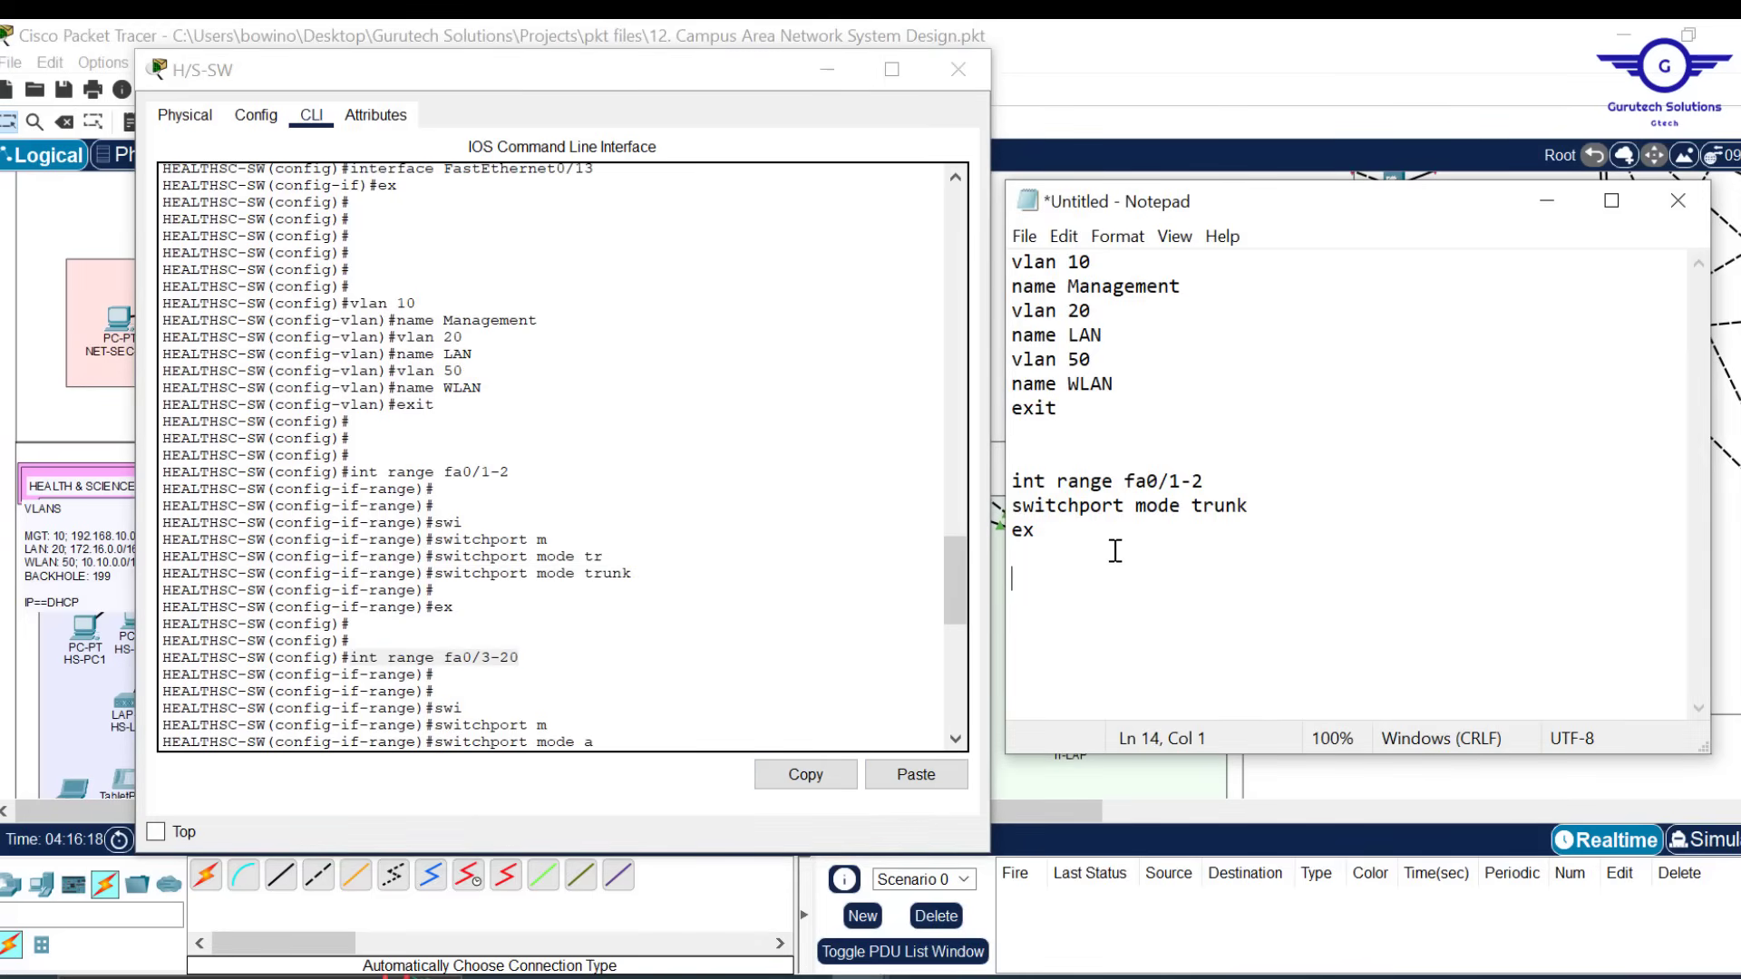
pyautogui.hotkey('ctrl', 'v')
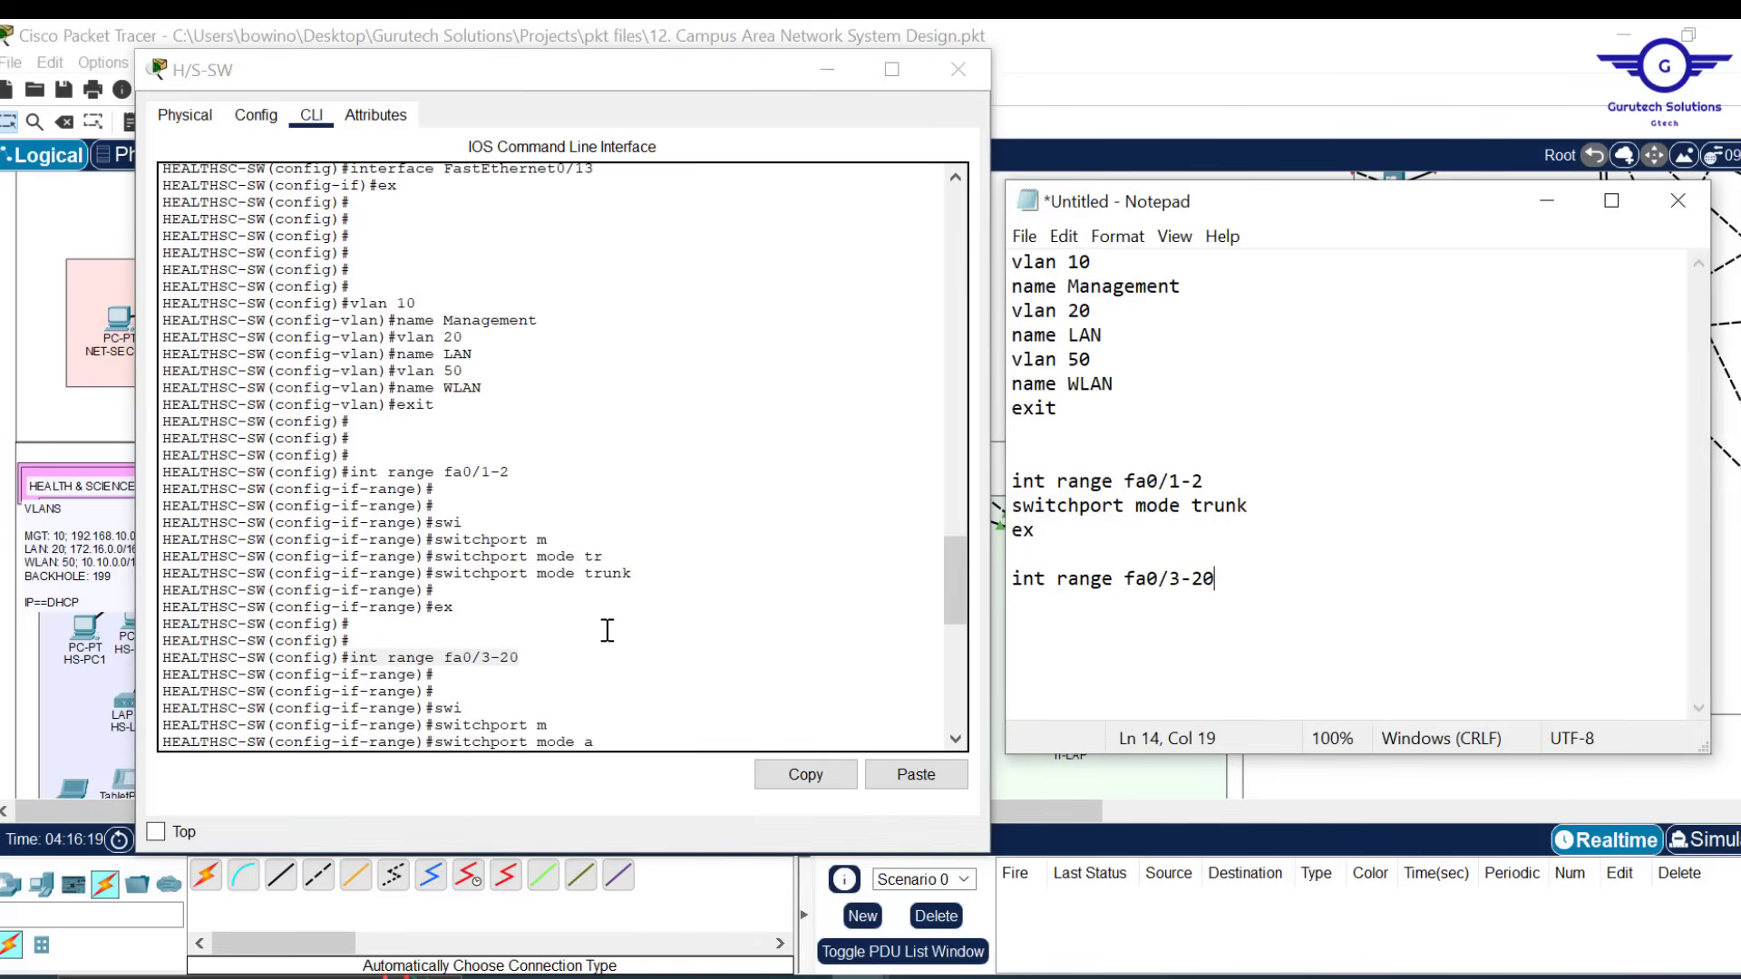
pyautogui.moveTo(954, 578); pyautogui.dragTo(950, 627)
pyautogui.click(643, 439)
pyautogui.moveTo(643, 439); pyautogui.dragTo(439, 442)
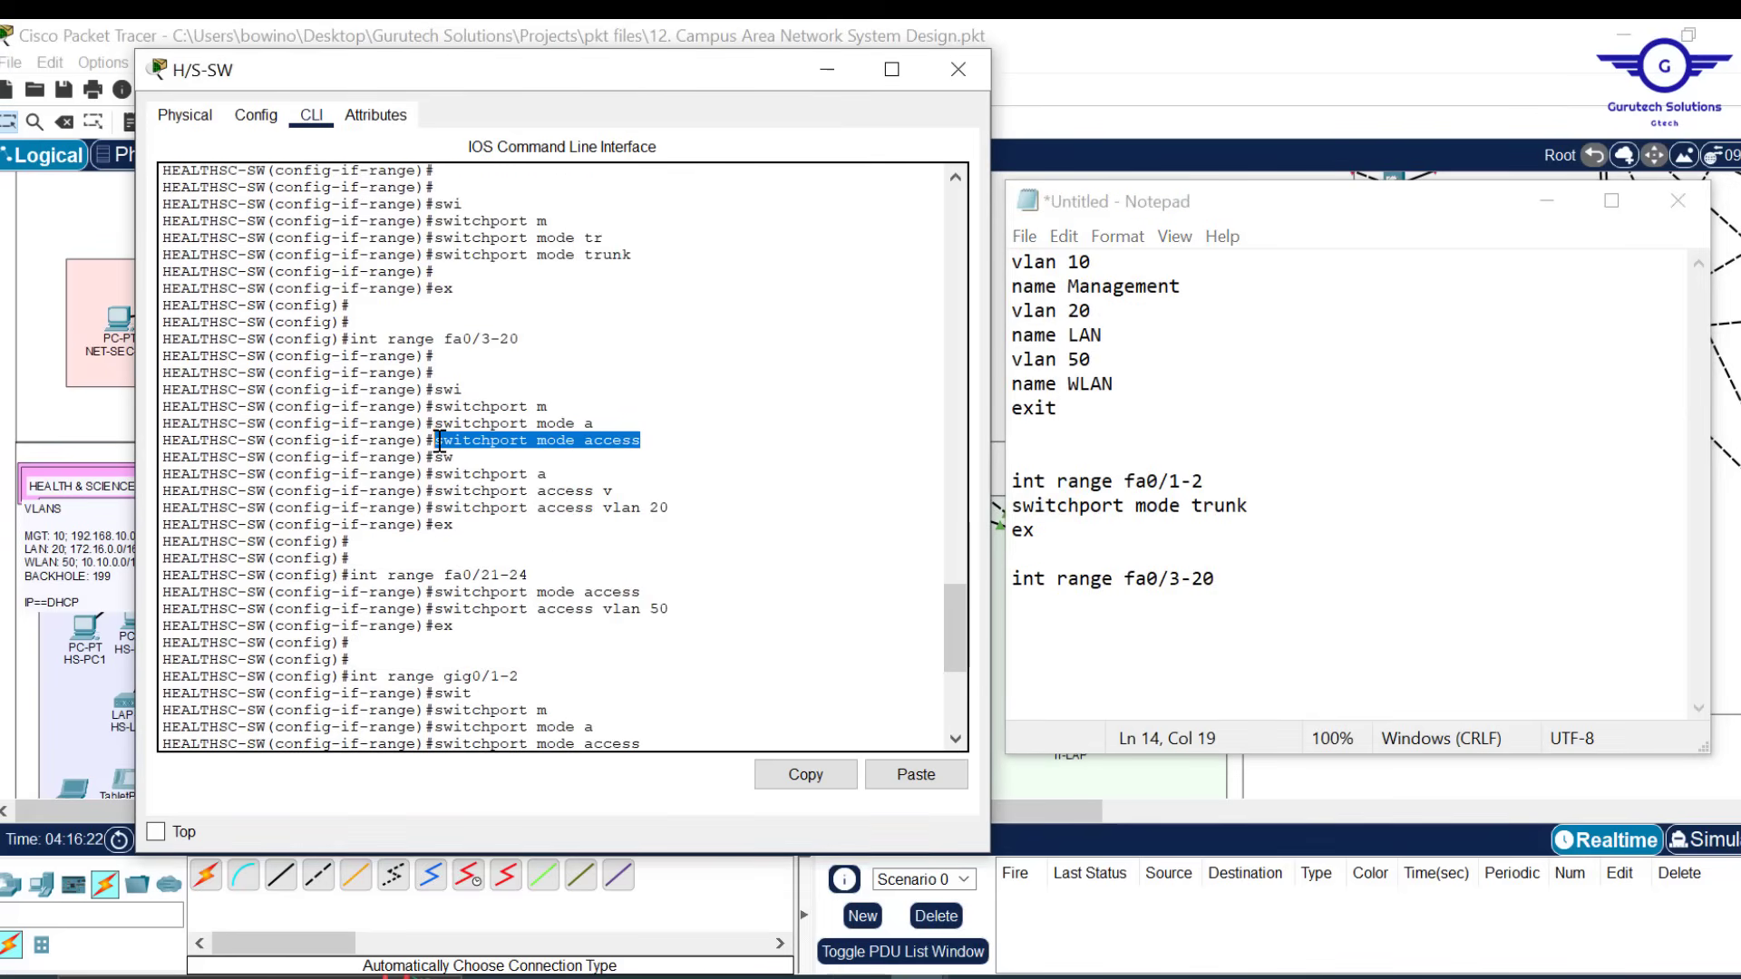
pyautogui.click(807, 775)
pyautogui.click(1035, 613)
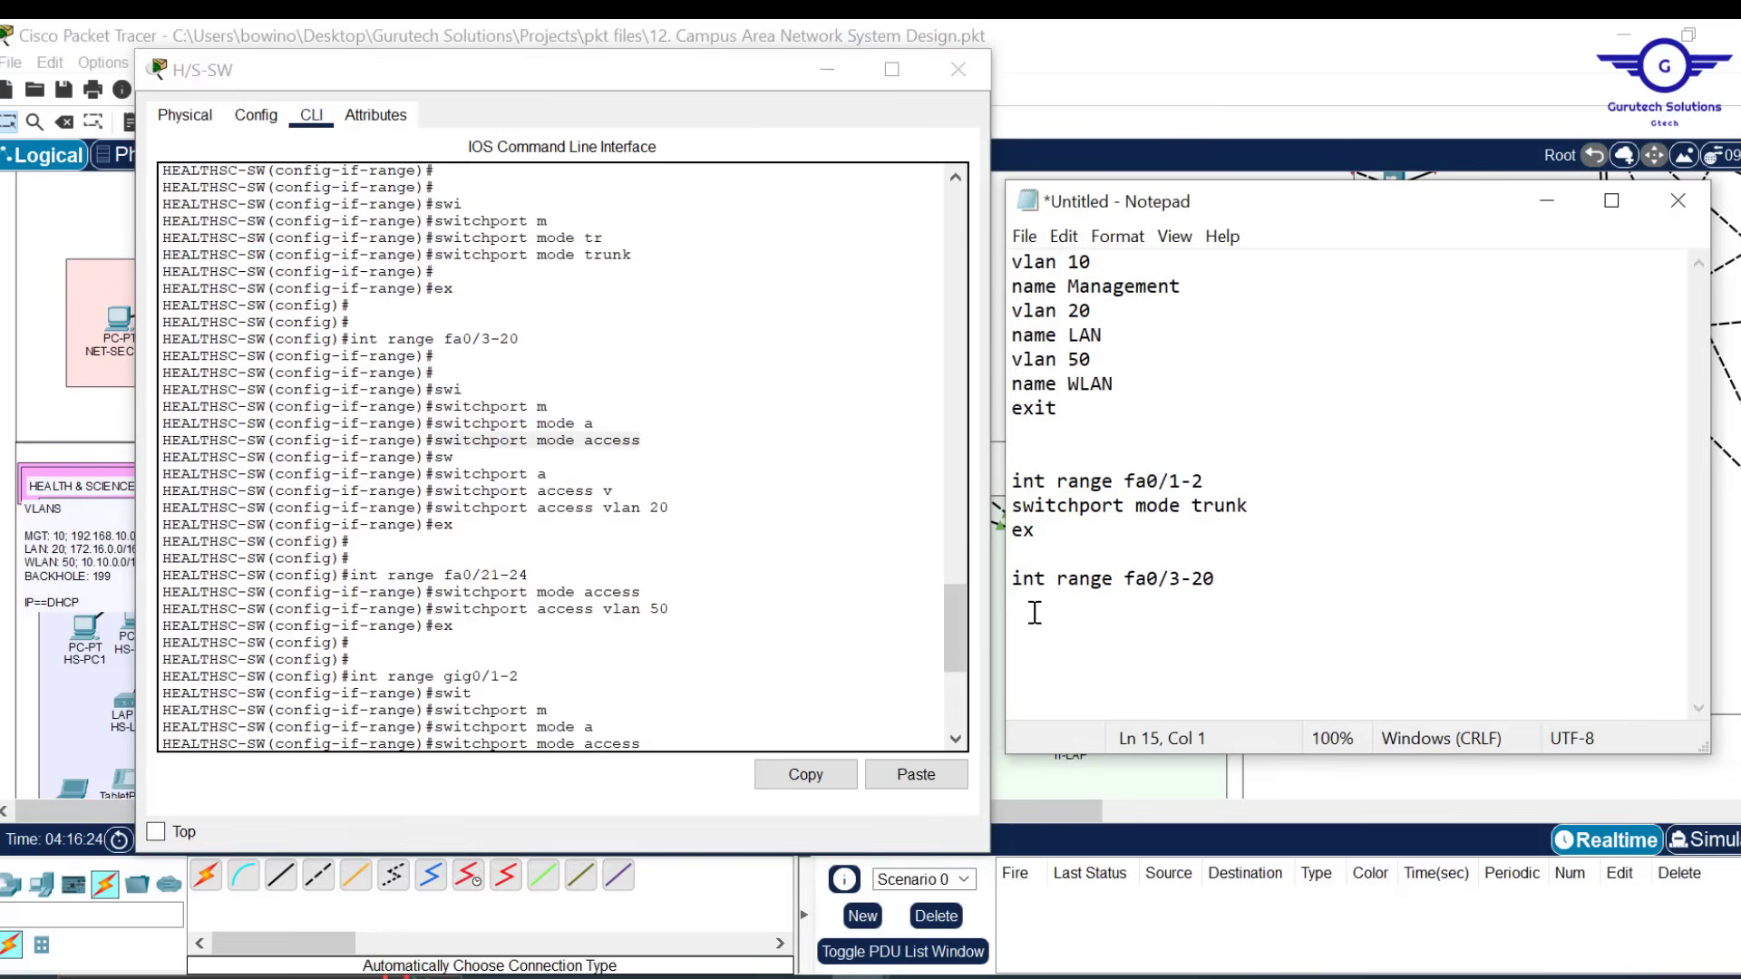
pyautogui.hotkey('ctrl', 'v')
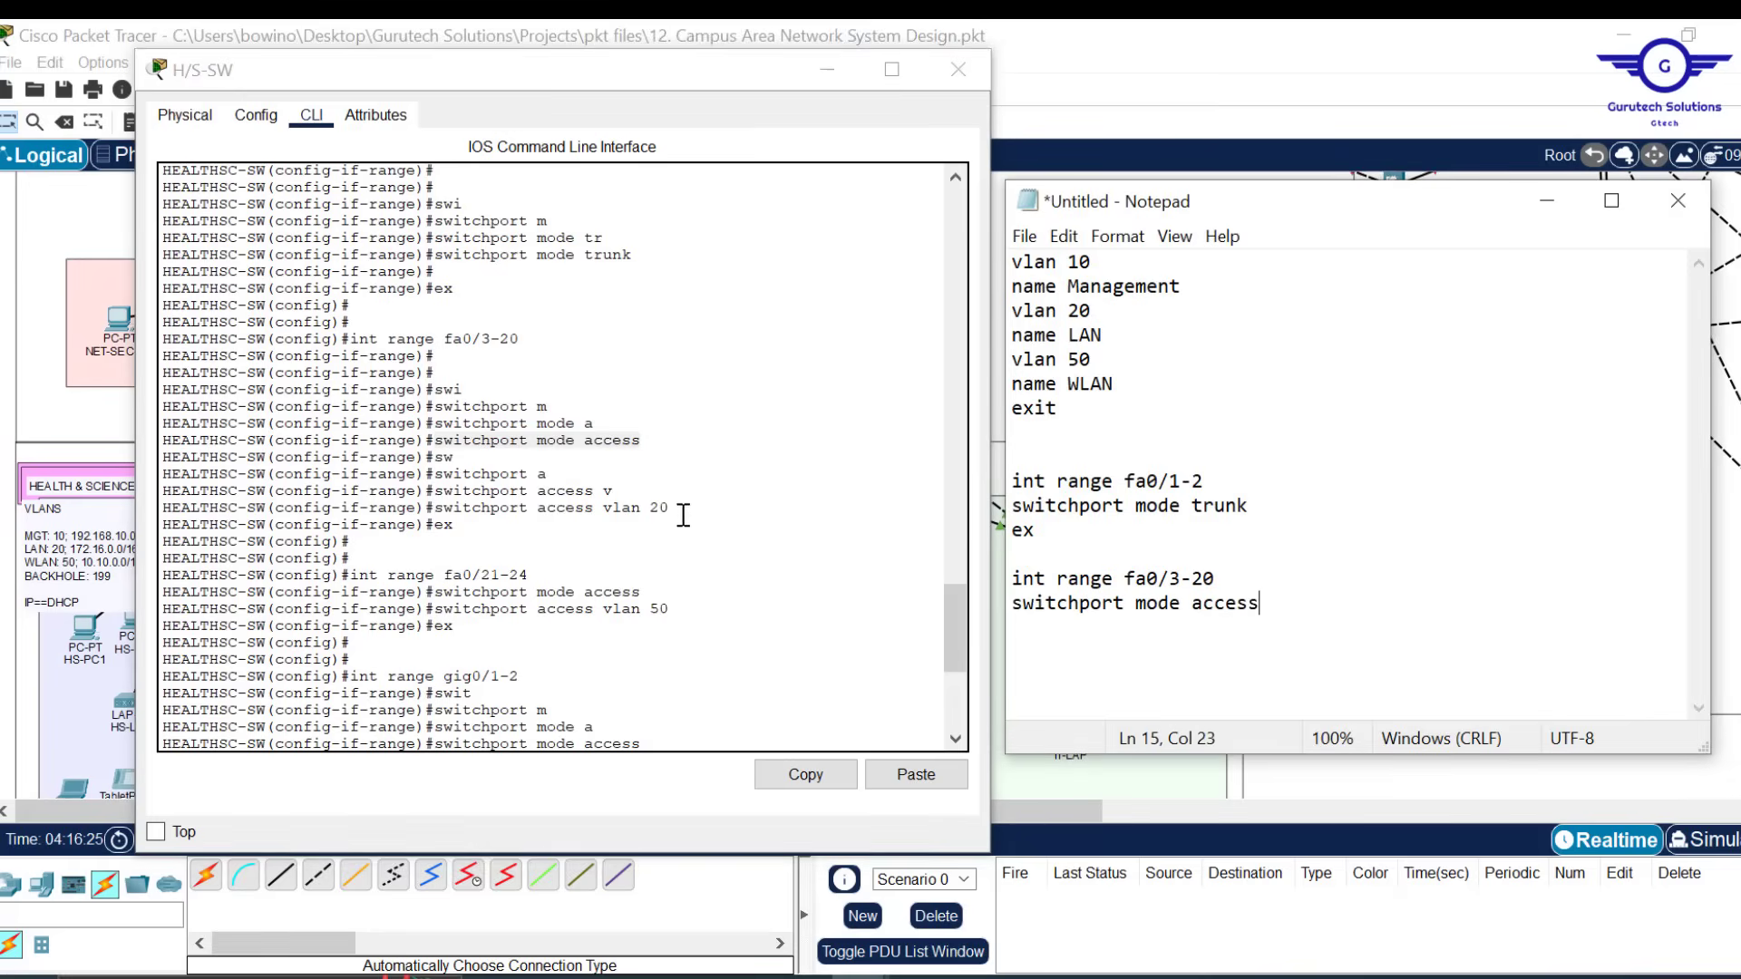
# Assign the fa0/3-20 range to access VLAN 20 and close the block with exit
pyautogui.moveTo(680, 509); pyautogui.dragTo(436, 509)
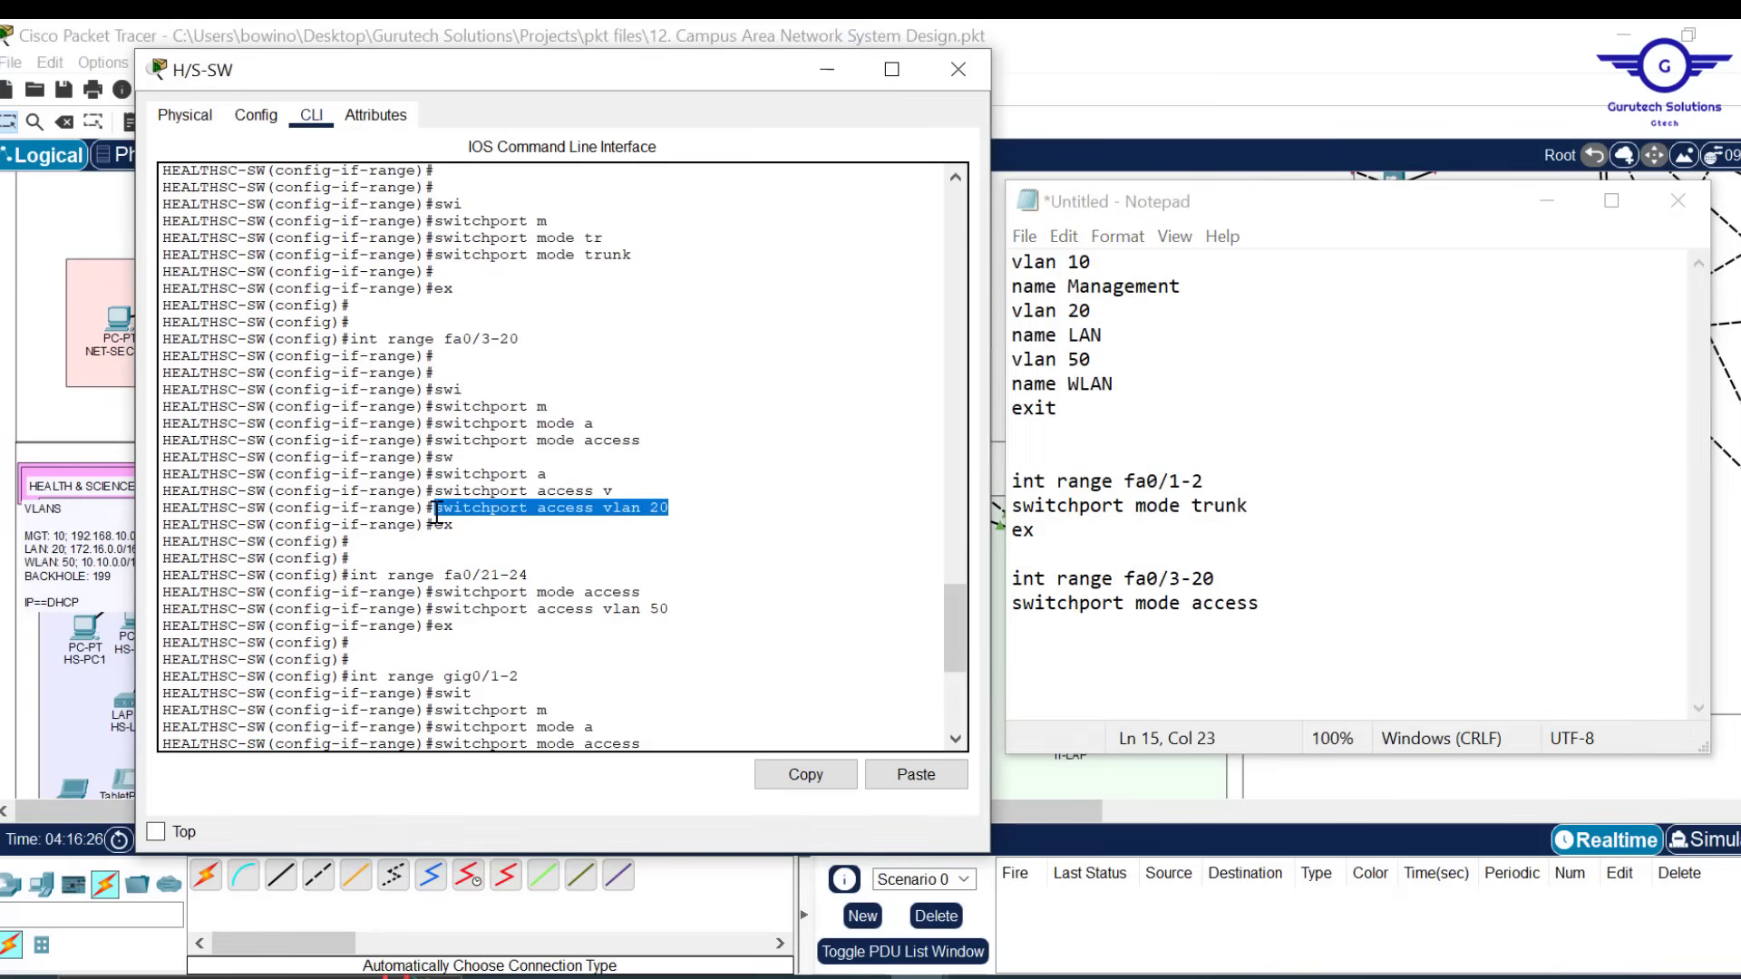
pyautogui.click(821, 783)
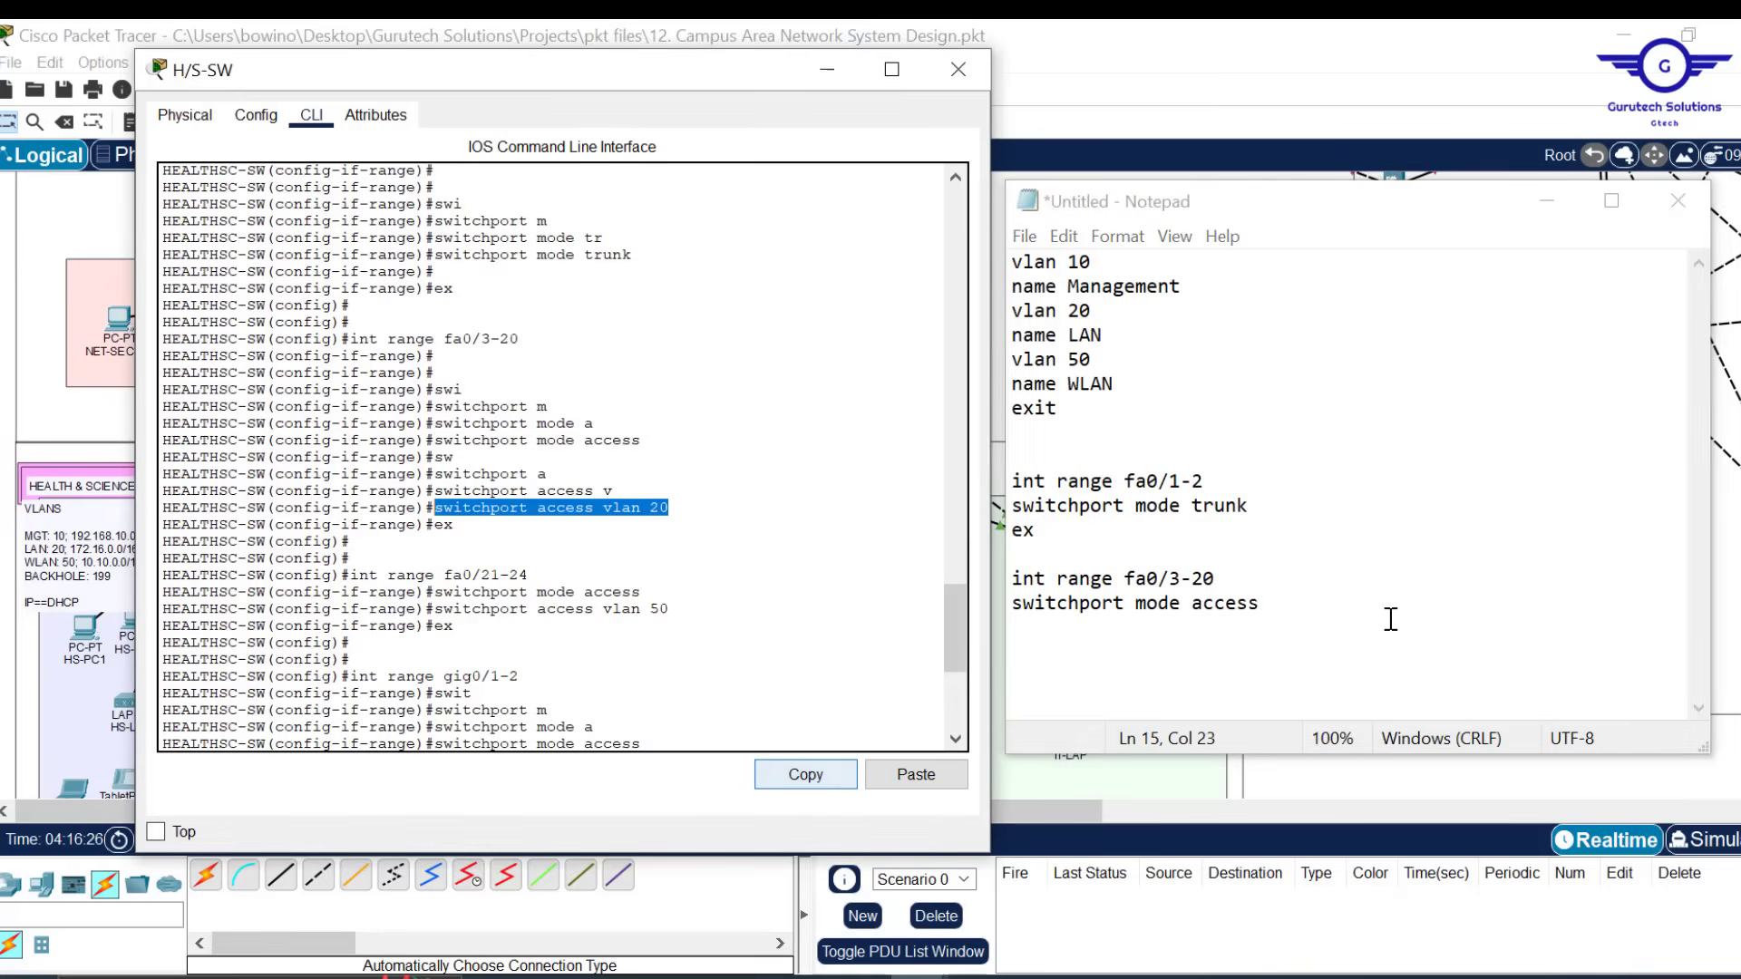
pyautogui.click(1286, 608)
pyautogui.press('Return')
pyautogui.hotkey('ctrl', 'v')
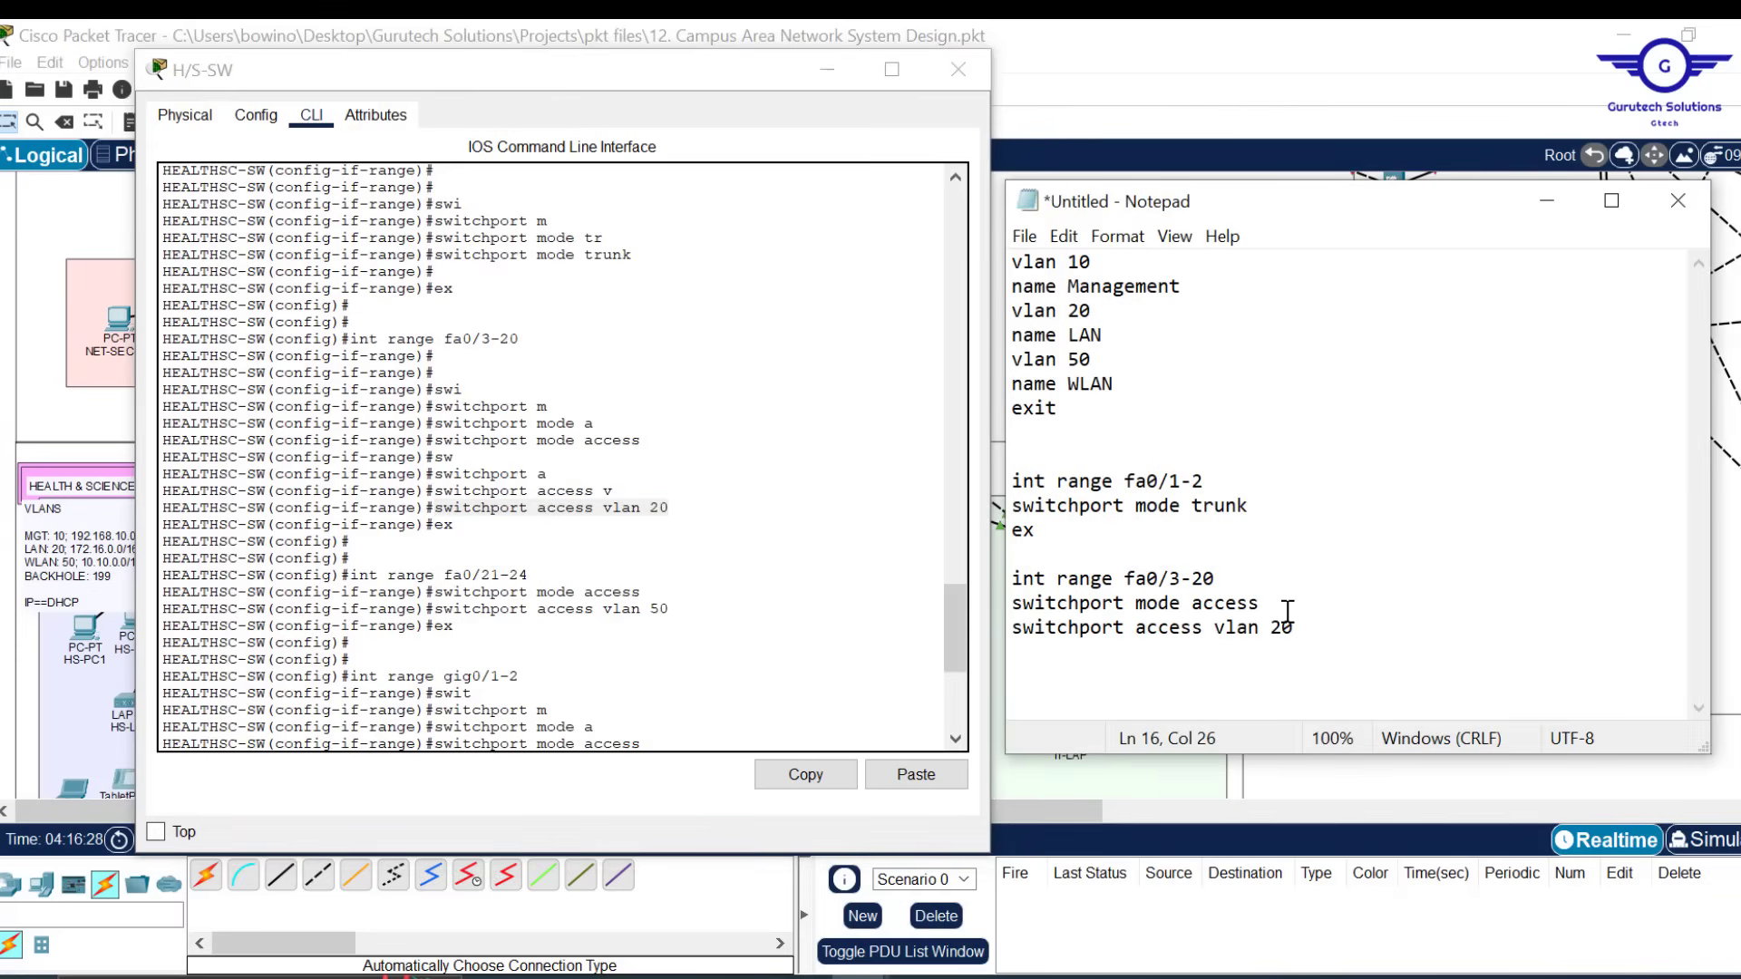
pyautogui.press('Return')
pyautogui.write('e')
pyautogui.press('Return')
pyautogui.press('Return')
# Duplicate the fa0/3-20 block and edit the copy to fa0/21-24 in access VLAN 50
pyautogui.moveTo(1048, 655); pyautogui.dragTo(1006, 553)
pyautogui.hotkey('ctrl', 'x')
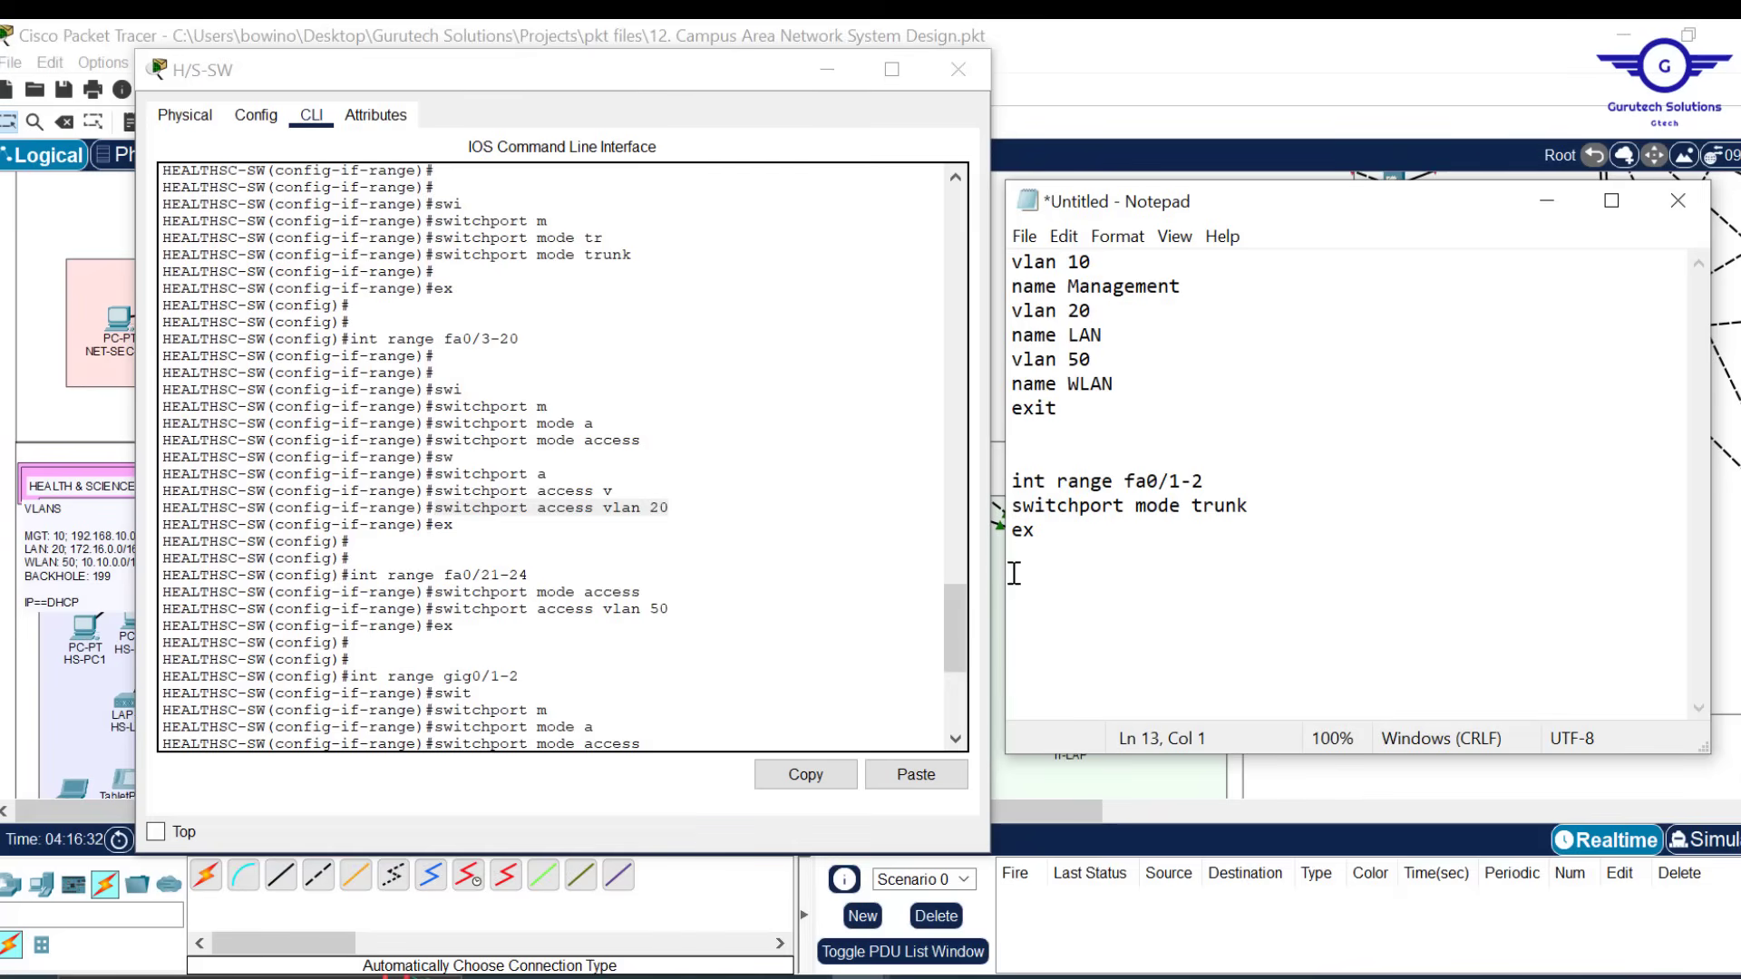
pyautogui.hotkey('ctrl', 'z')
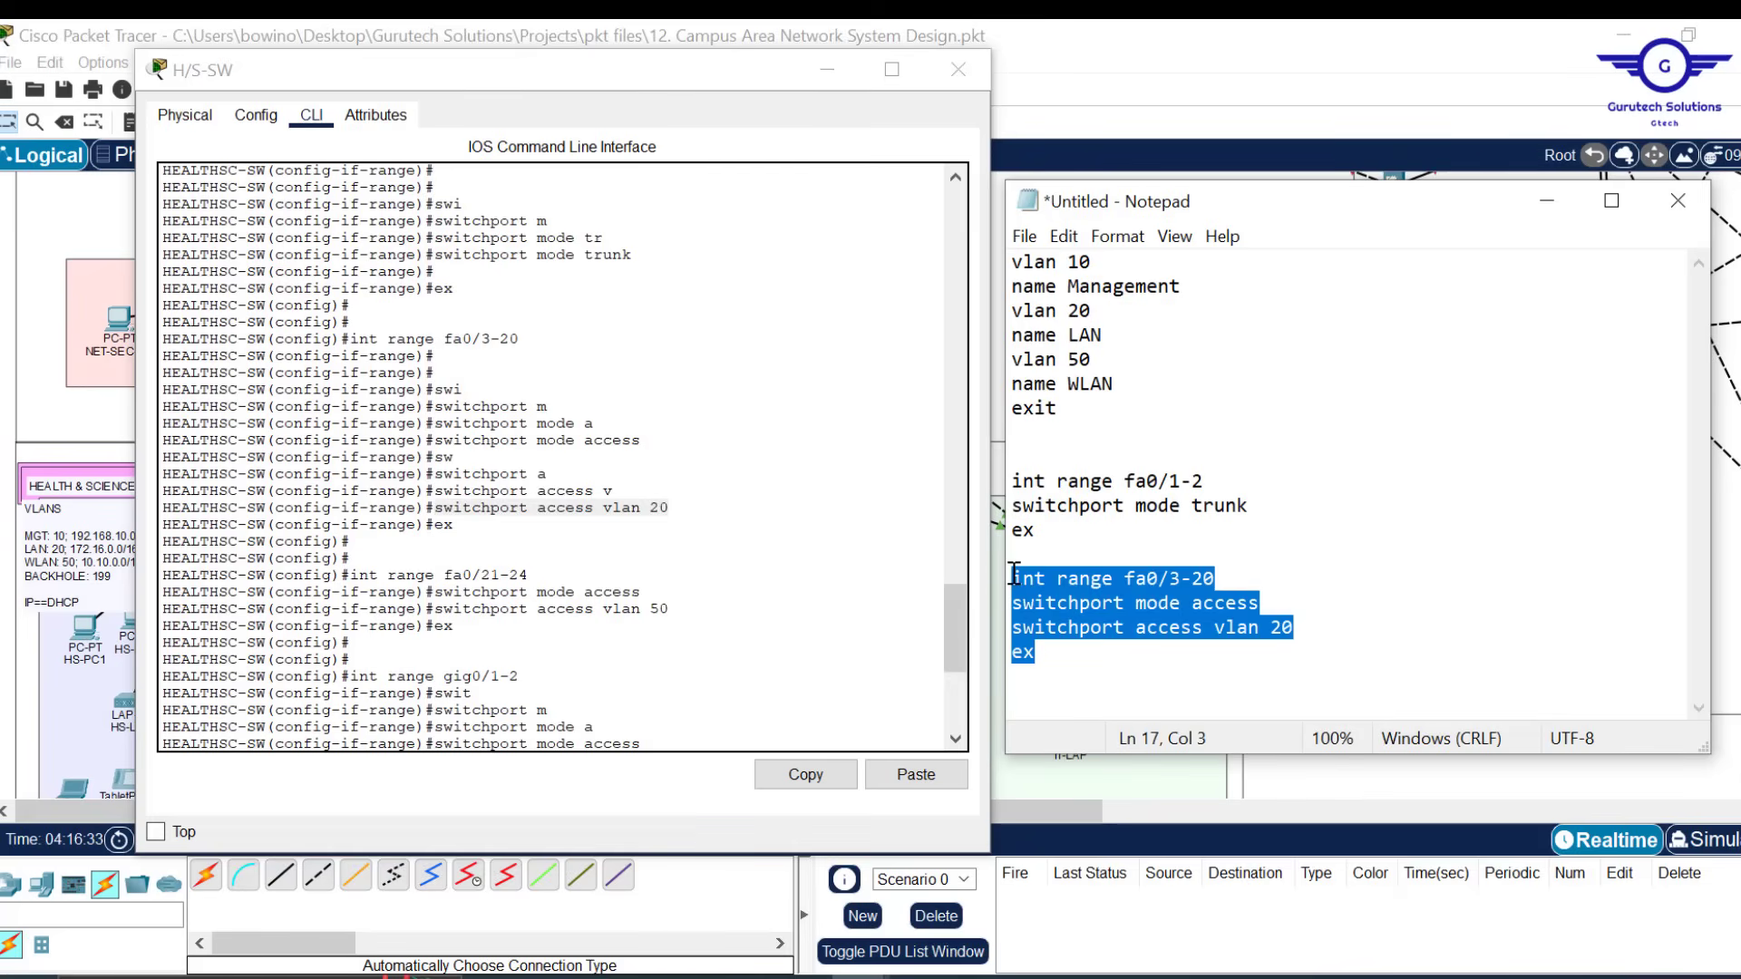
pyautogui.click(1030, 677)
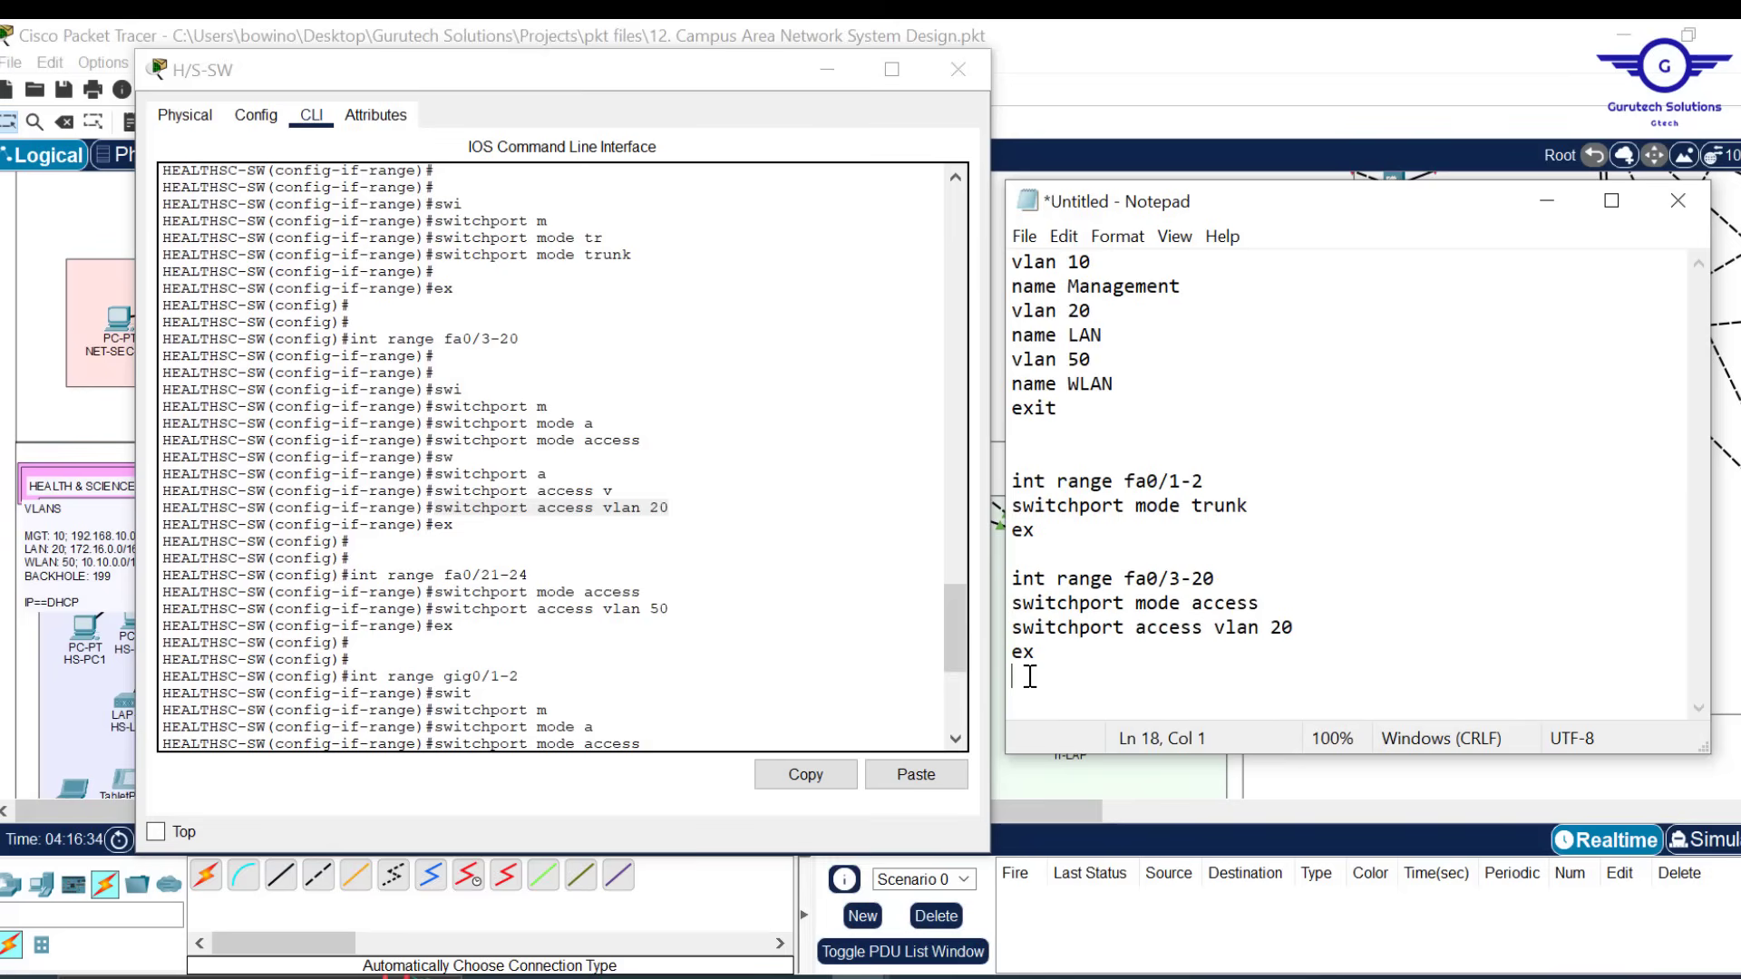
pyautogui.hotkey('ctrl', 'v')
pyautogui.click(1183, 632)
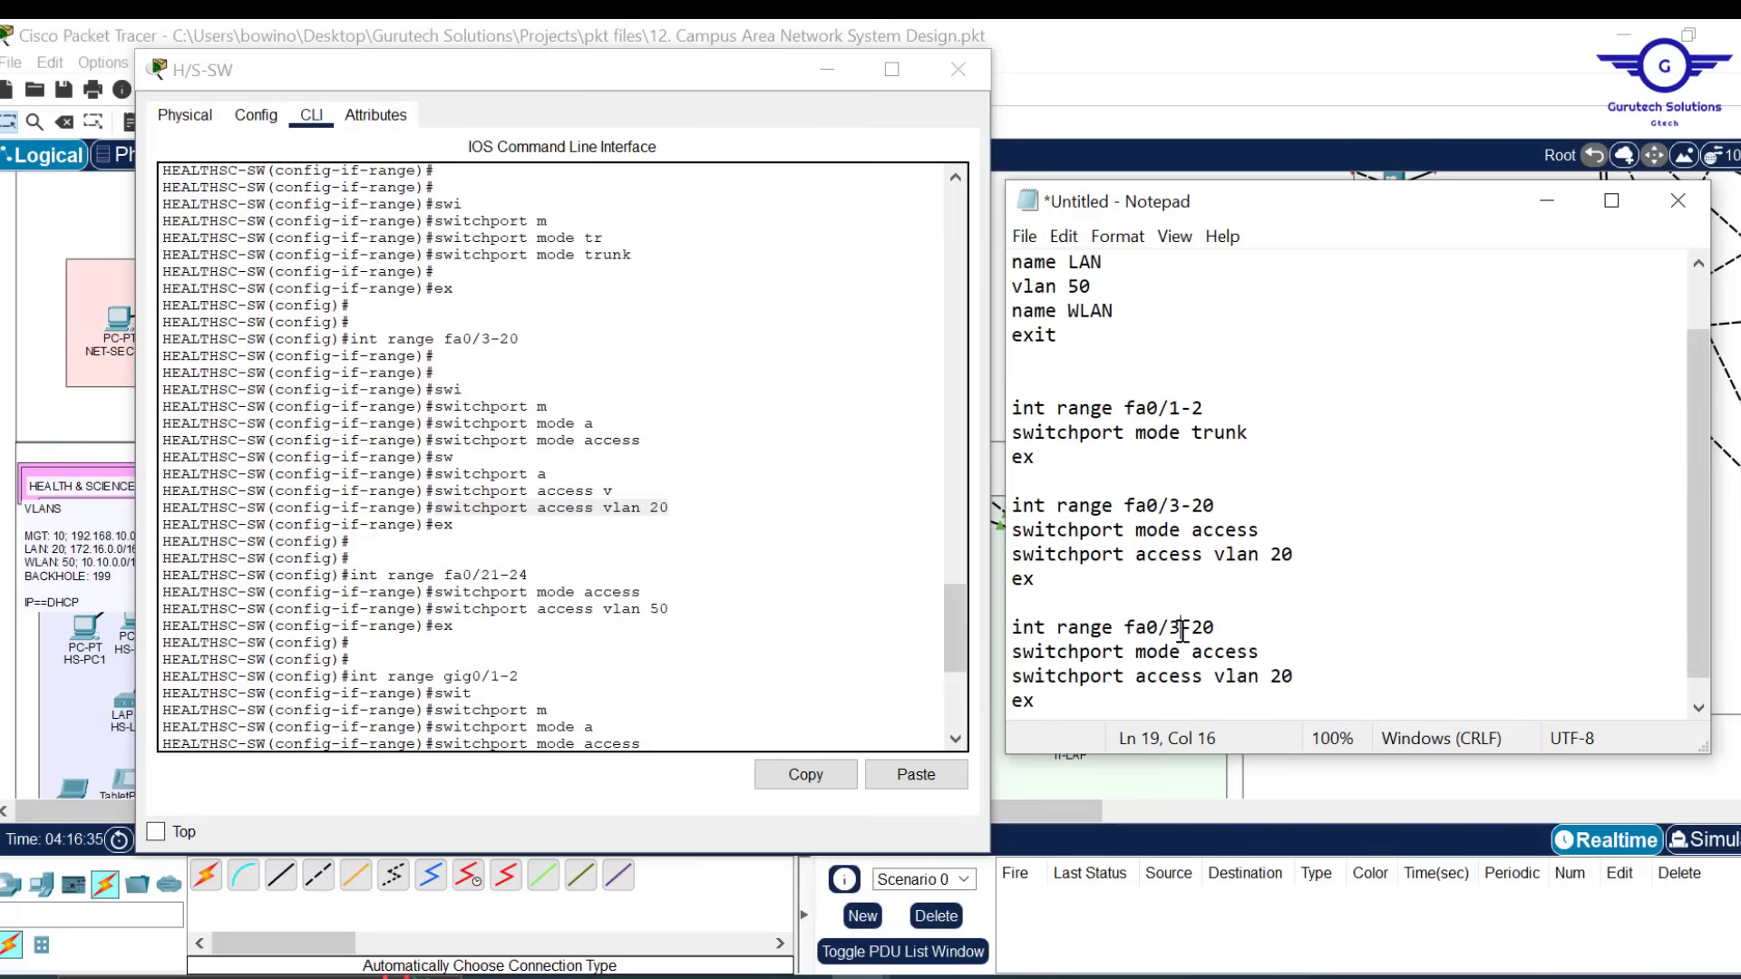
pyautogui.press('BackSpace')
pyautogui.write('21')
pyautogui.press('BackSpace')
pyautogui.write('5')
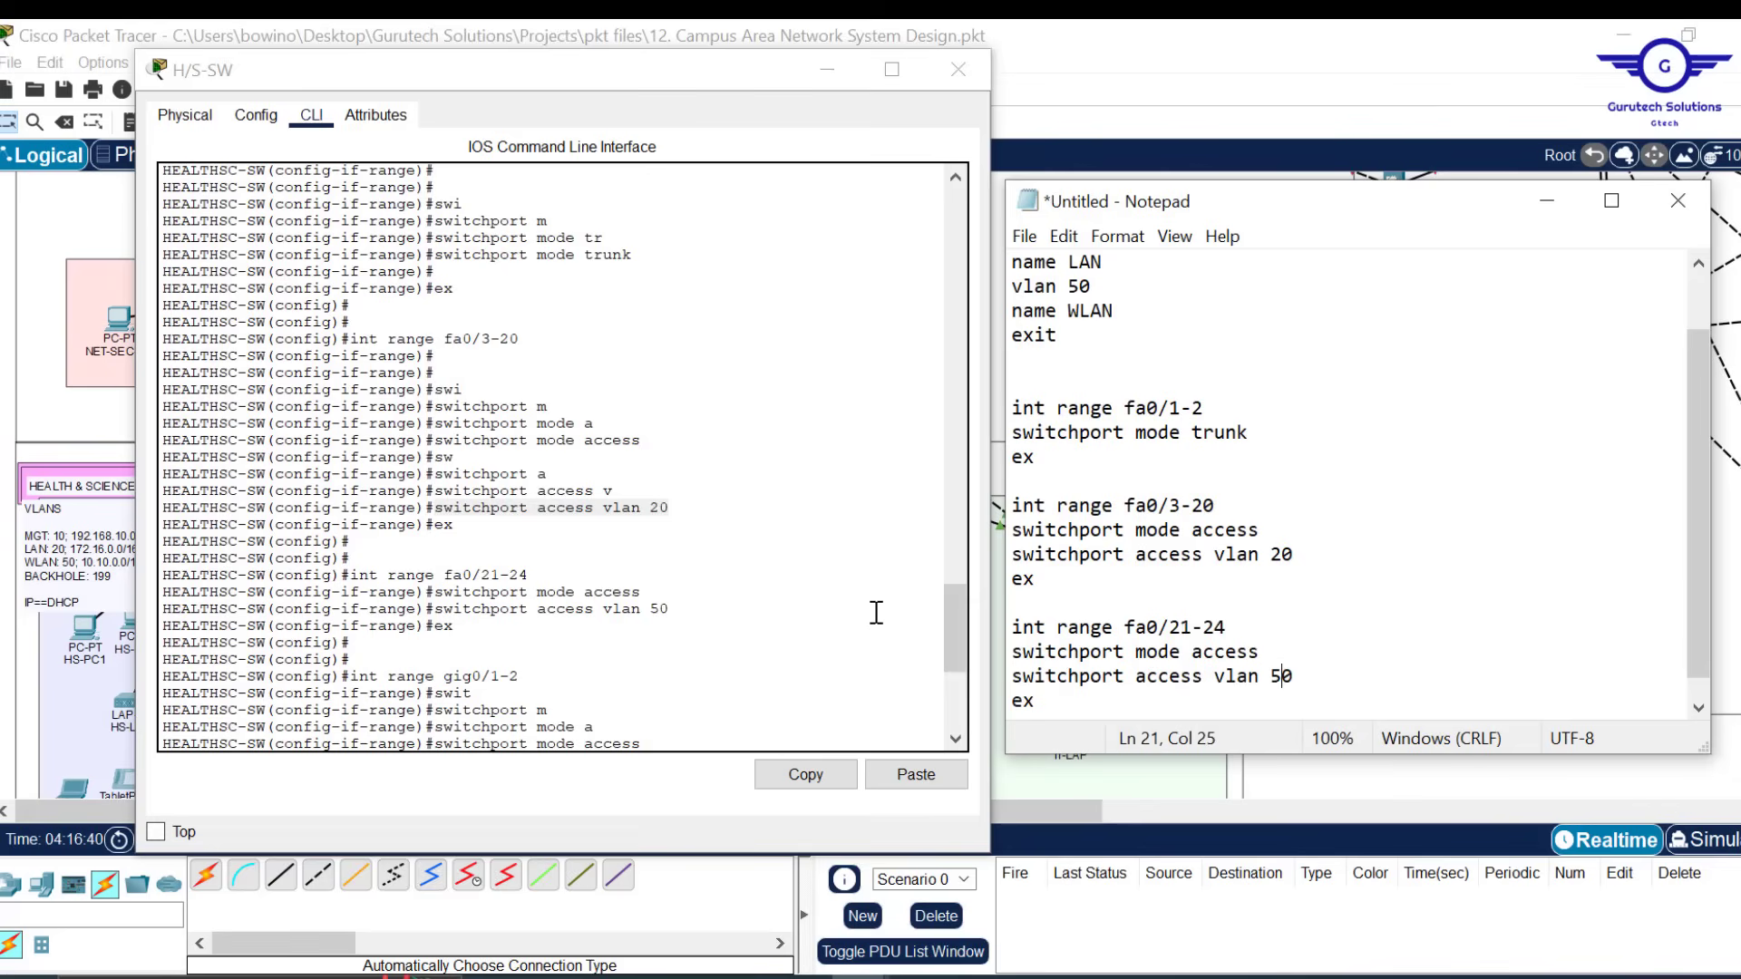
# Add a third copy for gig0/1-2 in access VLAN 199, followed by shut
pyautogui.scroll(-1, 1262, 622)
pyautogui.click(1050, 686)
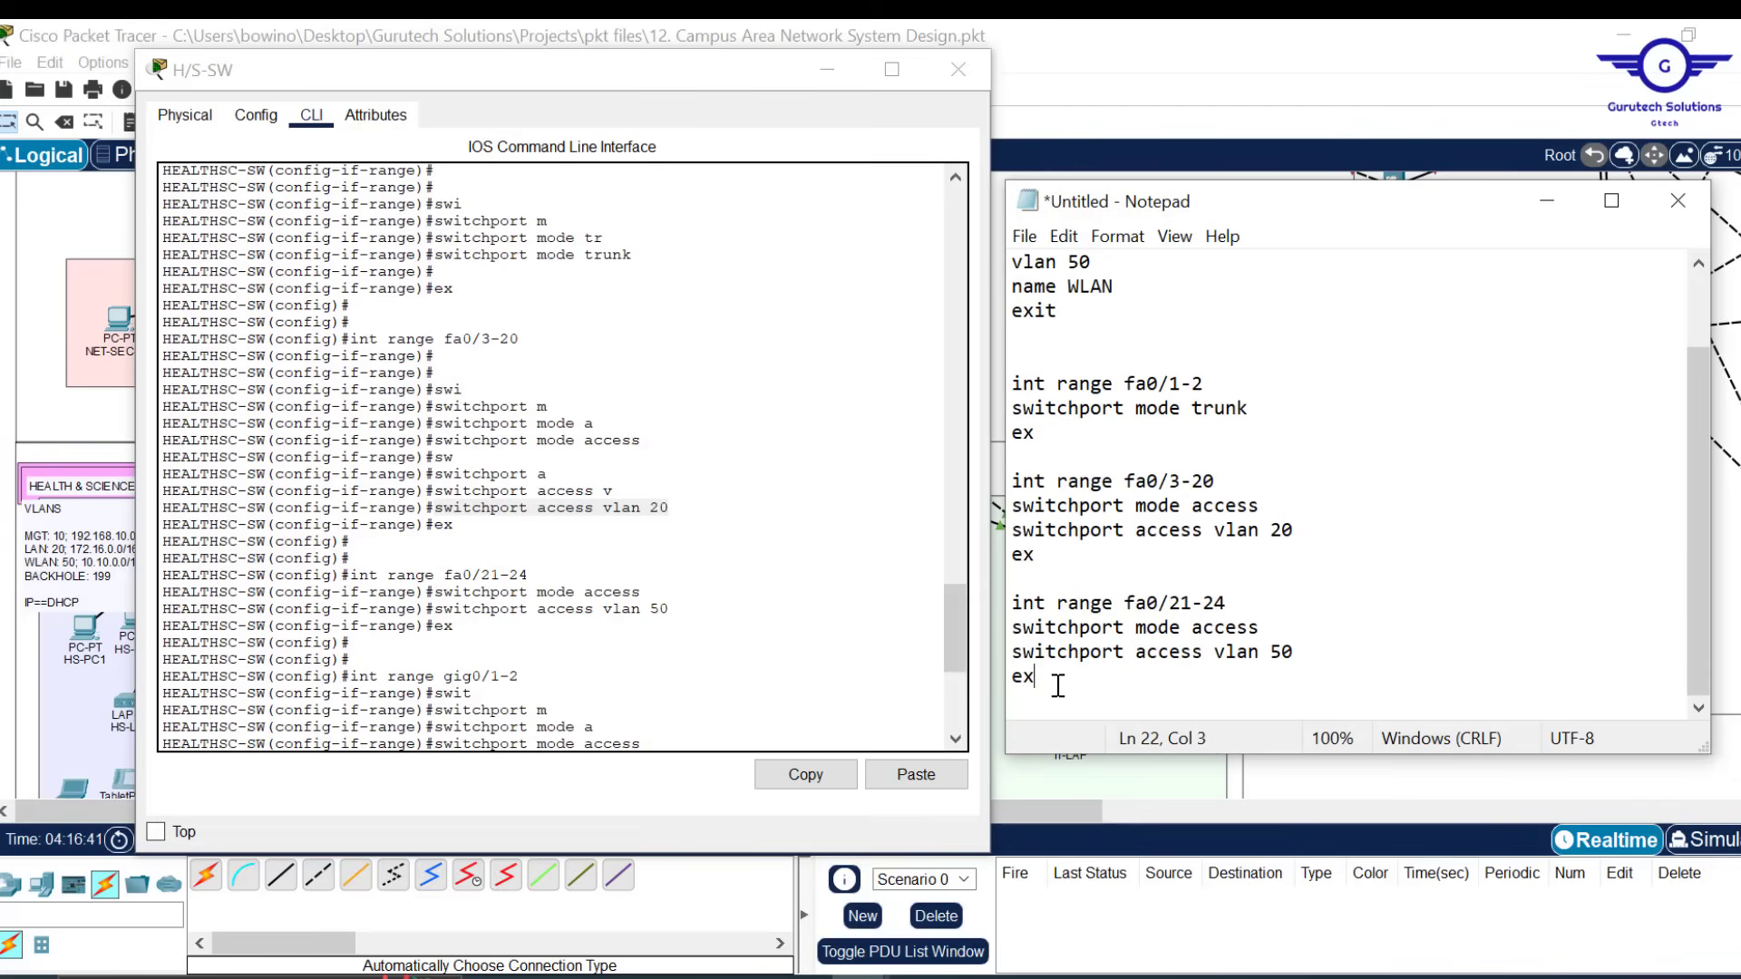
pyautogui.press('Return')
pyautogui.press('Return')
pyautogui.hotkey('ctrl', 'v')
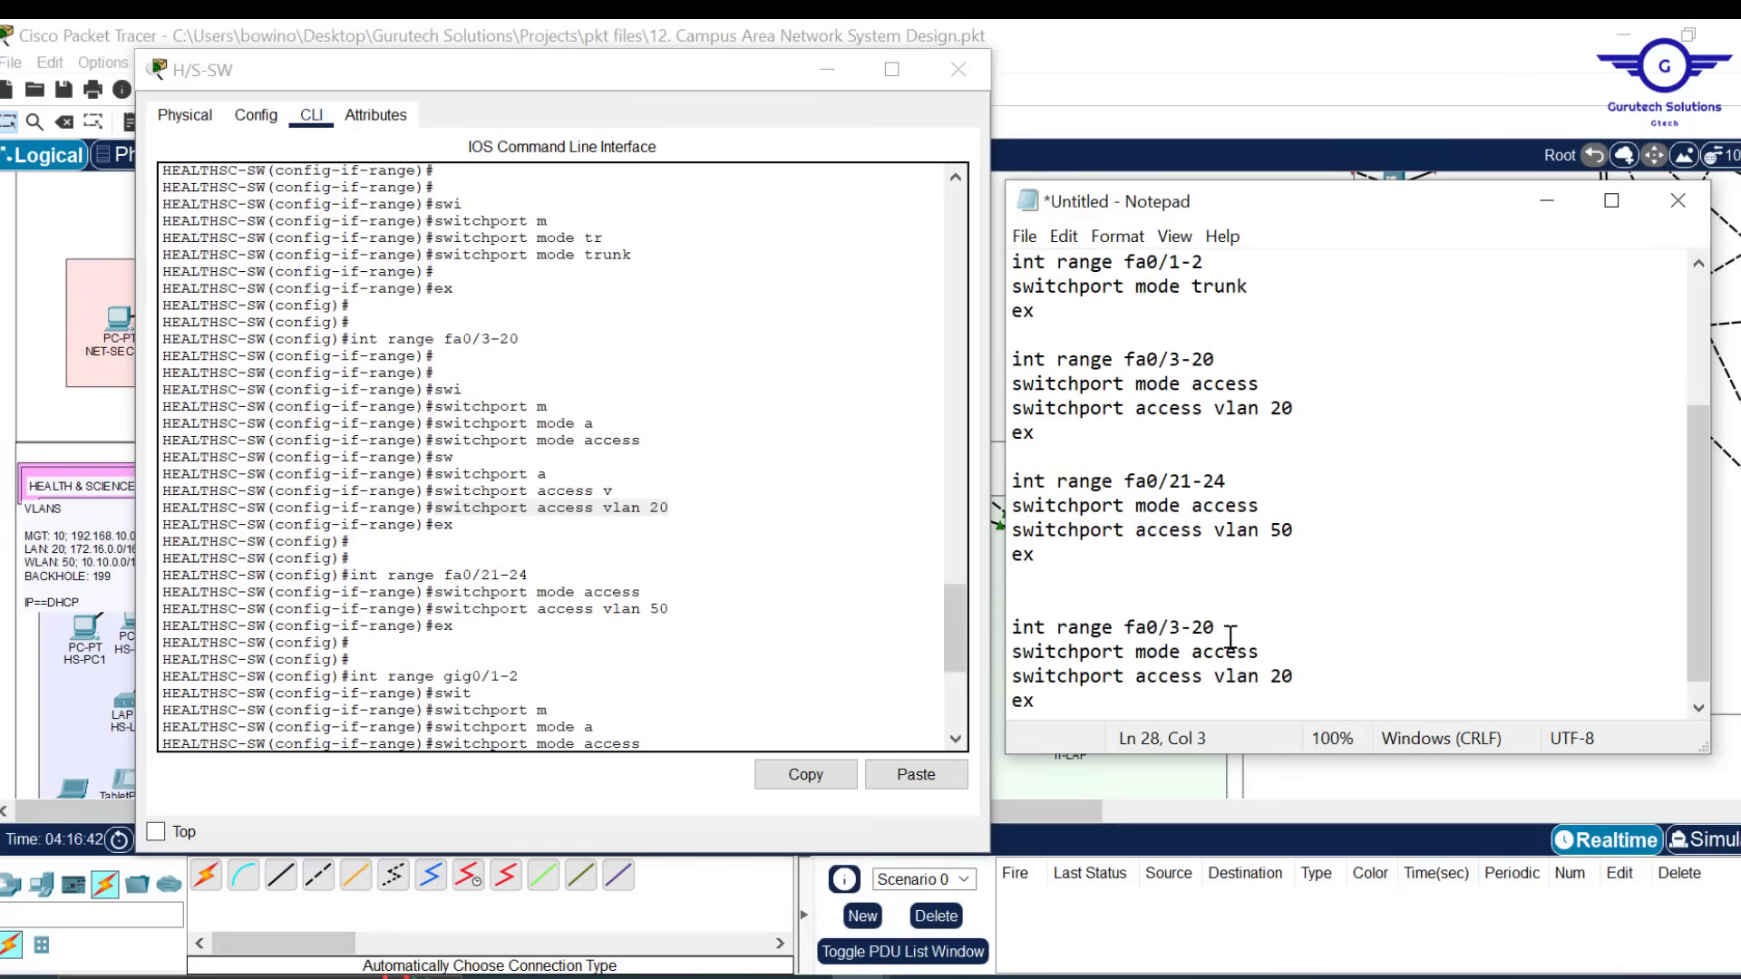
pyautogui.moveTo(1216, 628); pyautogui.dragTo(1126, 633)
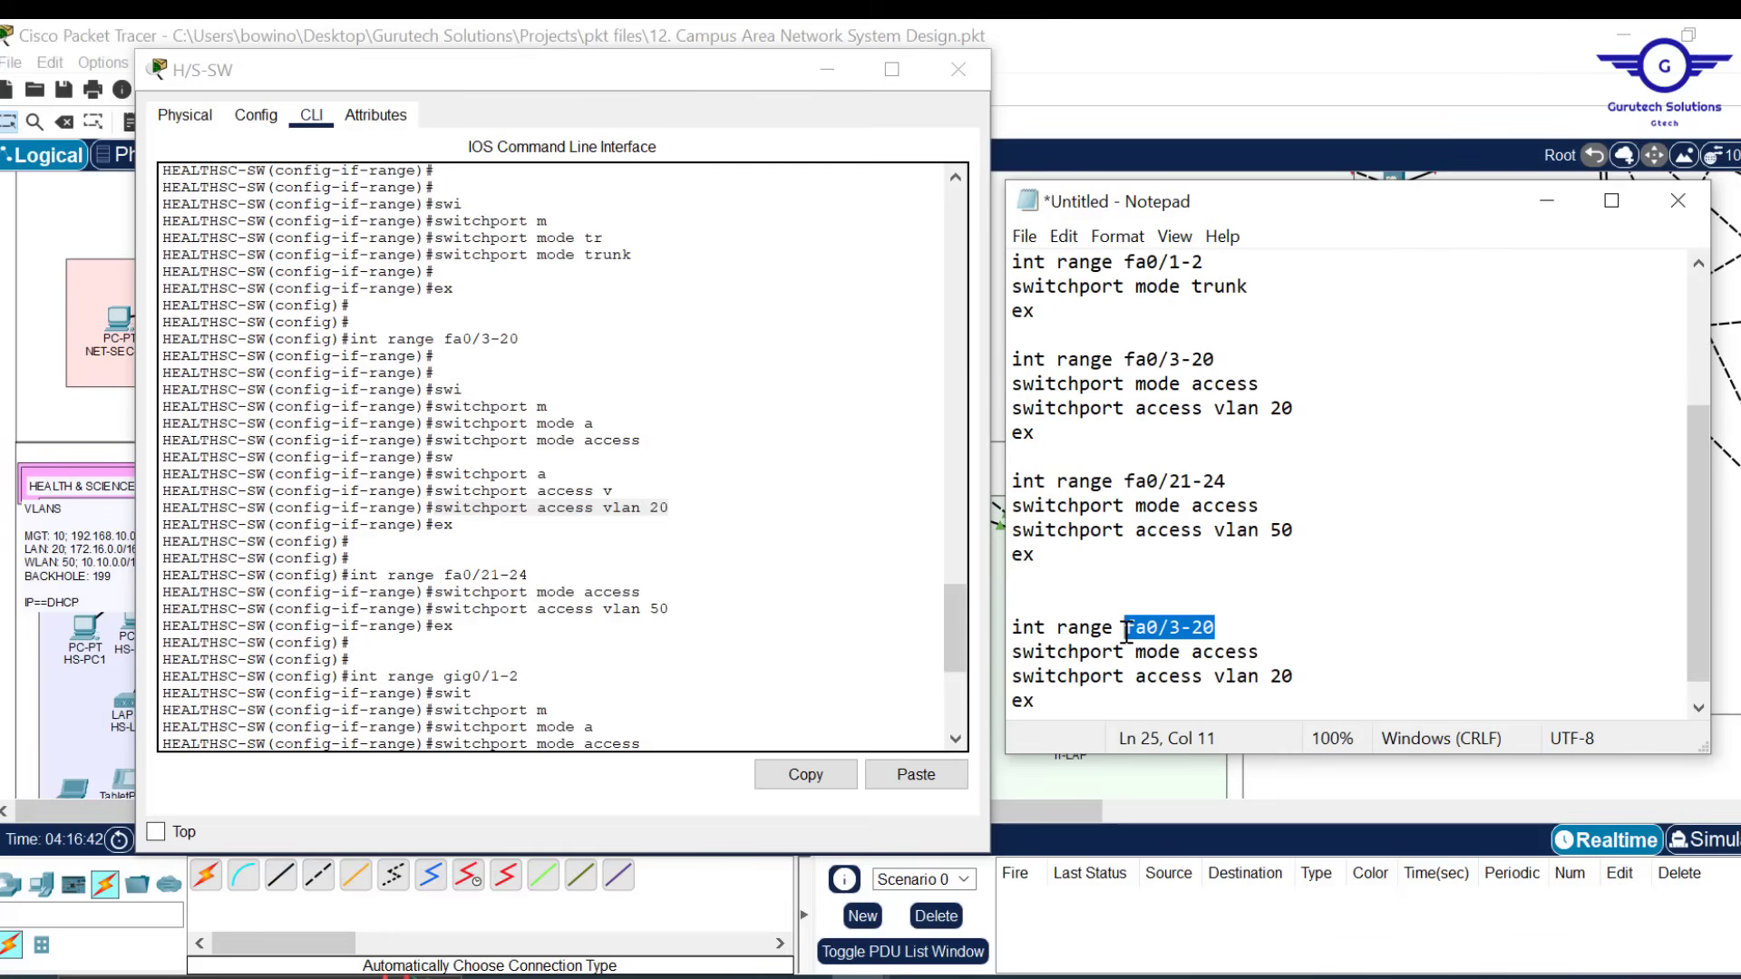
pyautogui.write('gig')
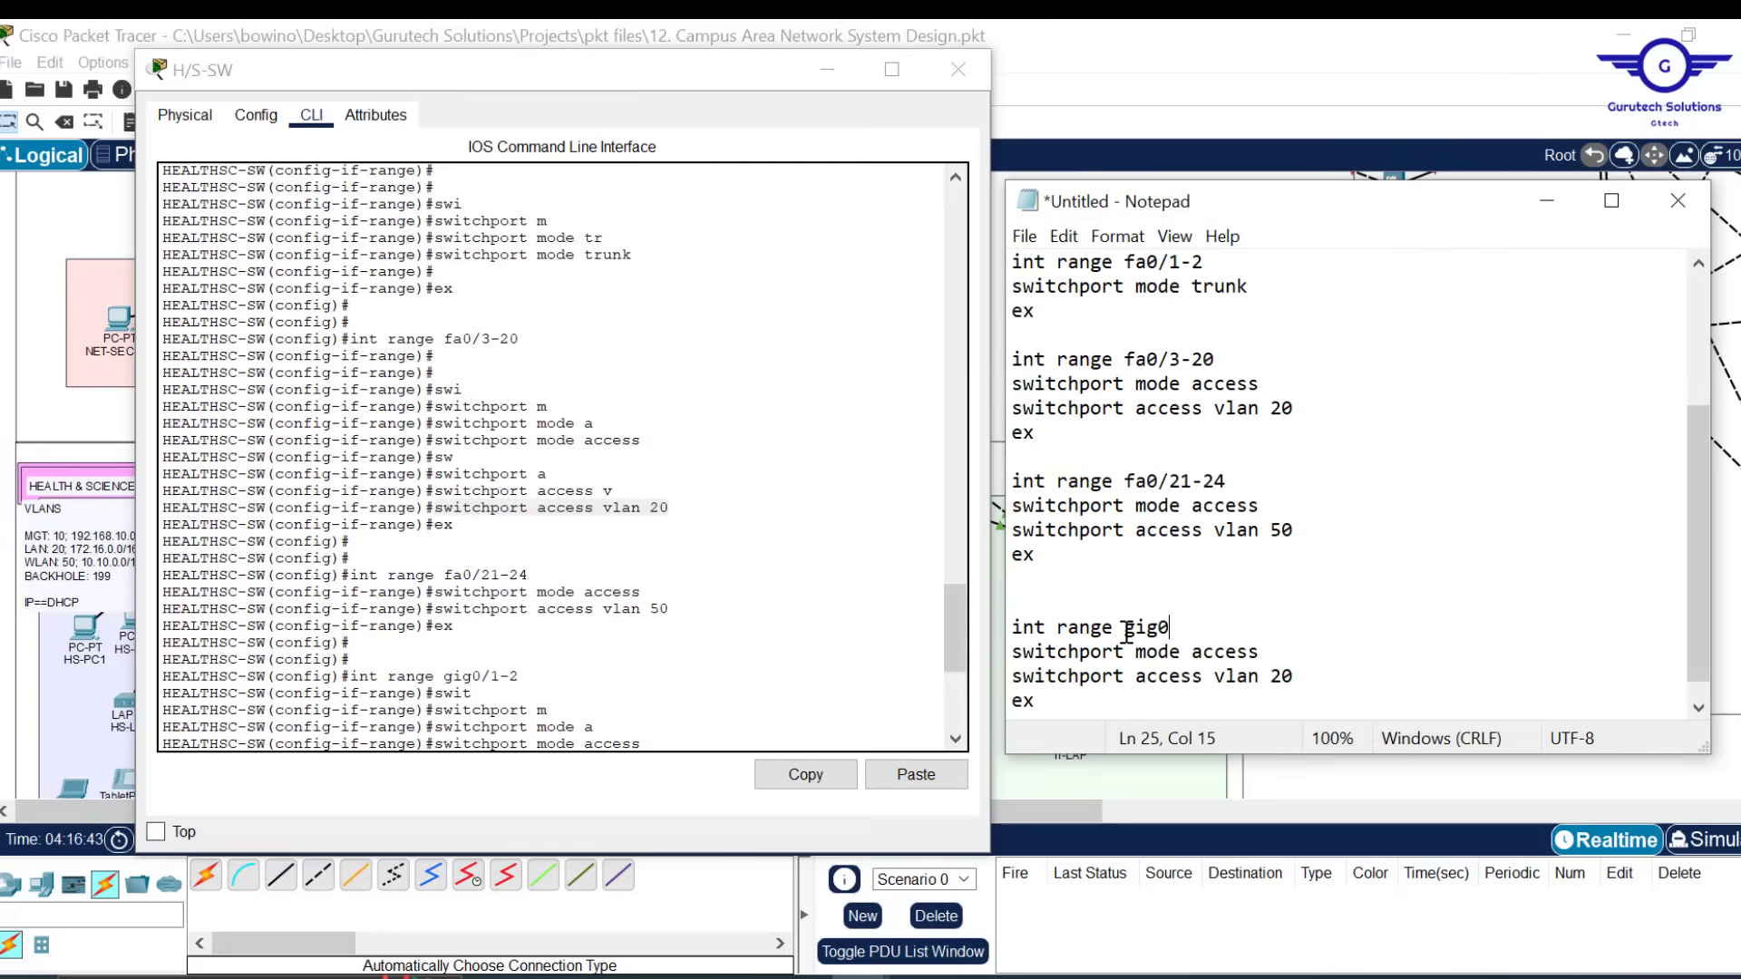
pyautogui.write('0/1-2')
pyautogui.click(1281, 677)
pyautogui.press('BackSpace')
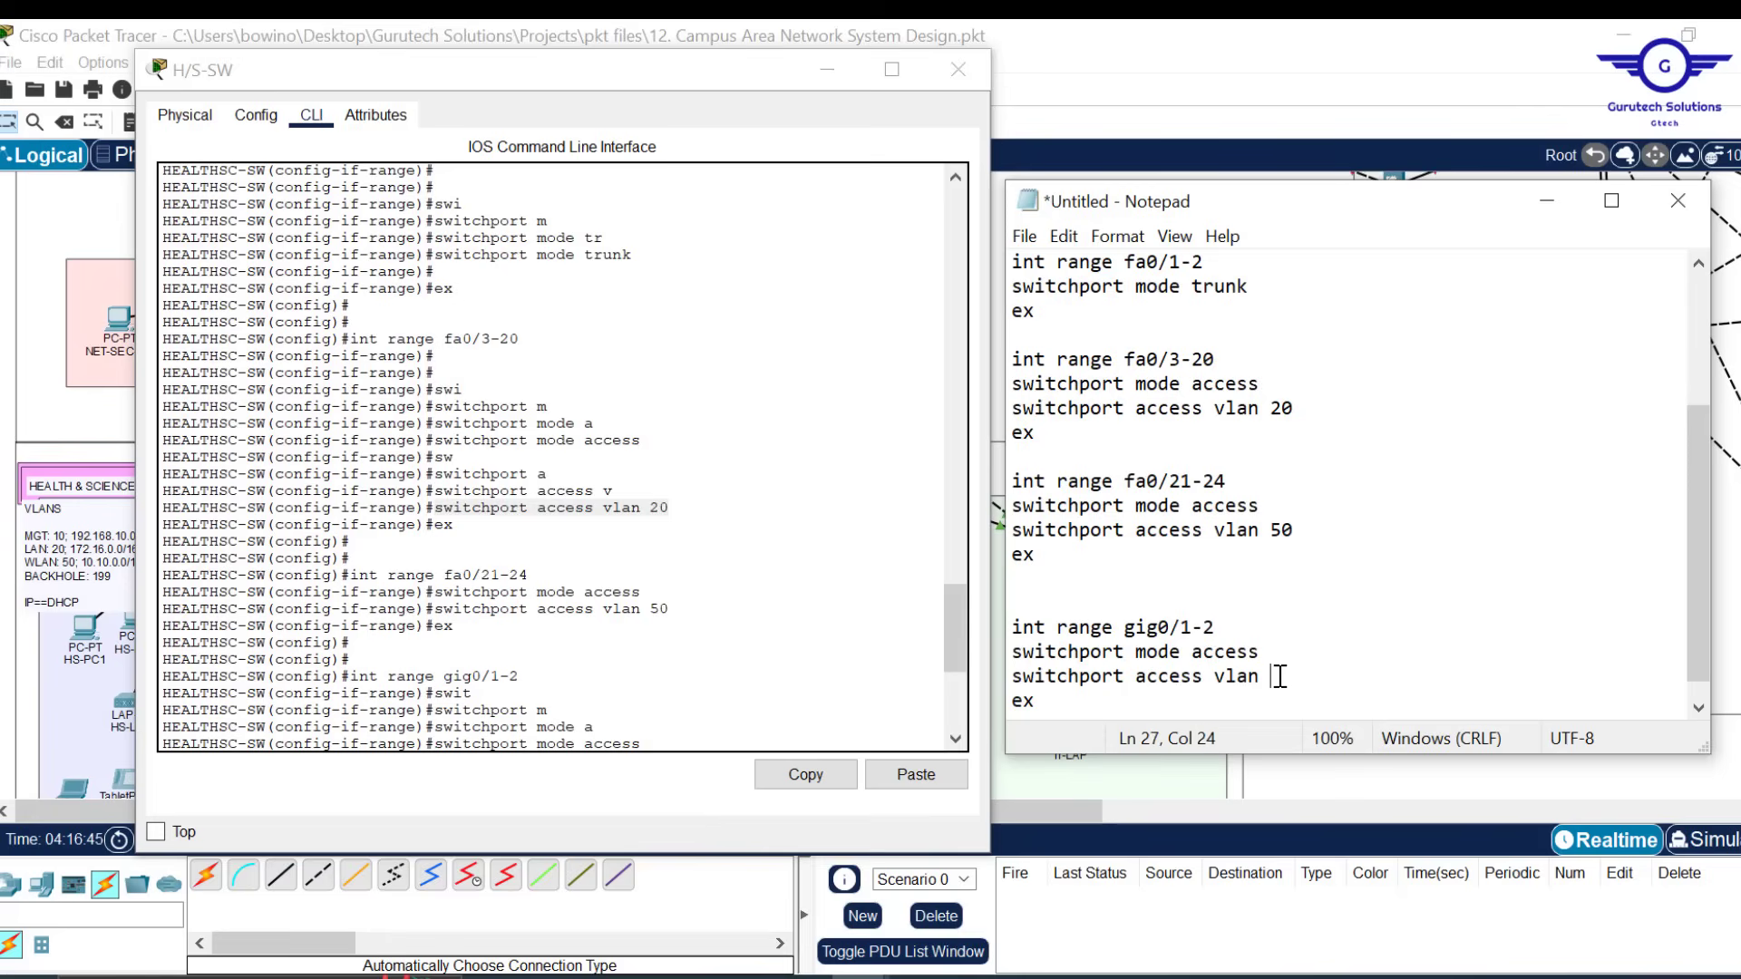
pyautogui.write('199')
pyautogui.press('Return')
pyautogui.write('shut')
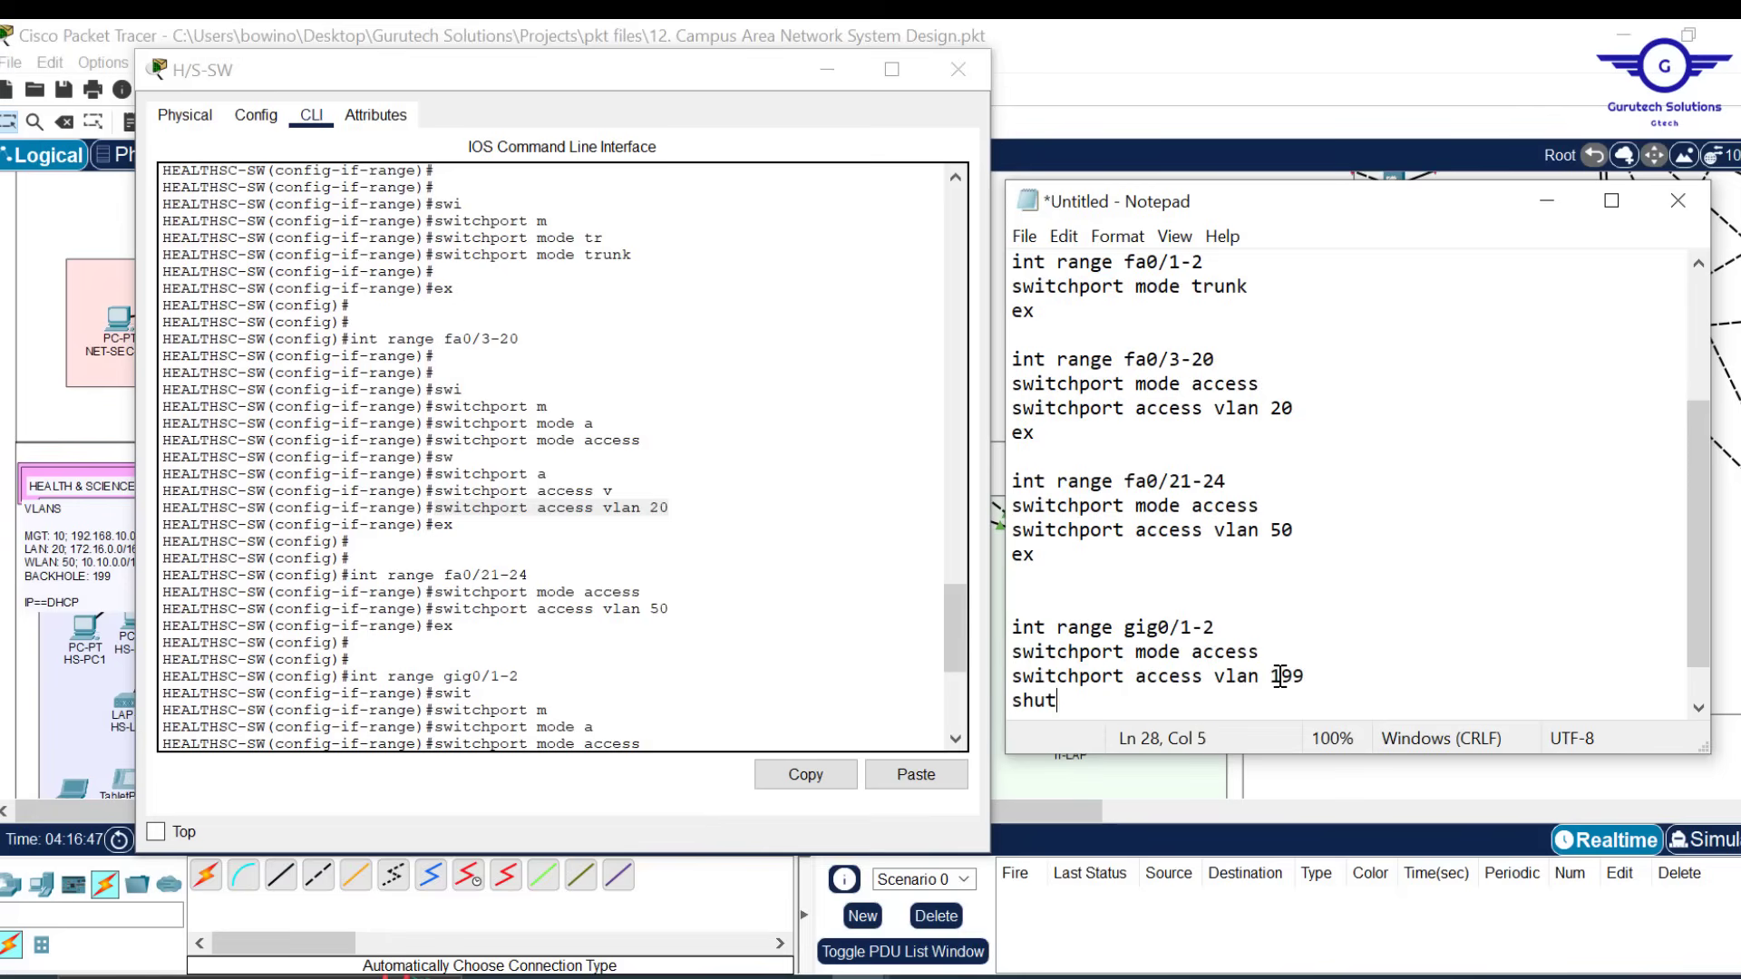
pyautogui.click(827, 70)
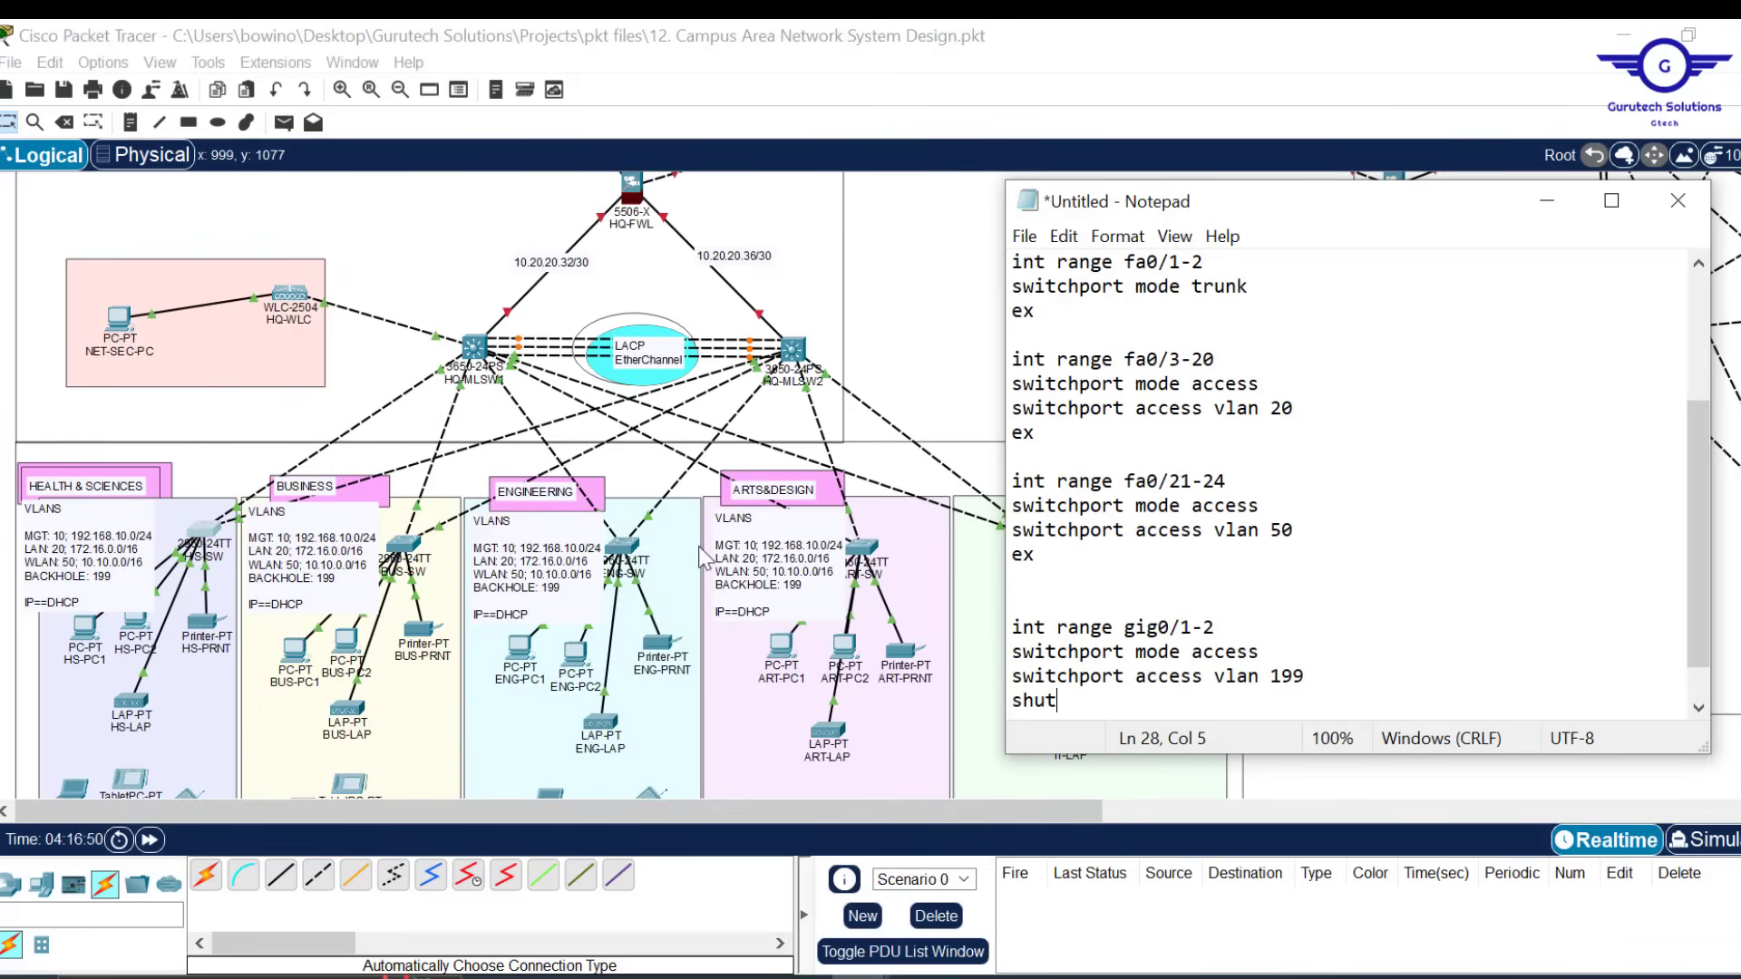
# Add an exit line after shut and a final do wr line to the script
pyautogui.press('Return')
pyautogui.press('Return')
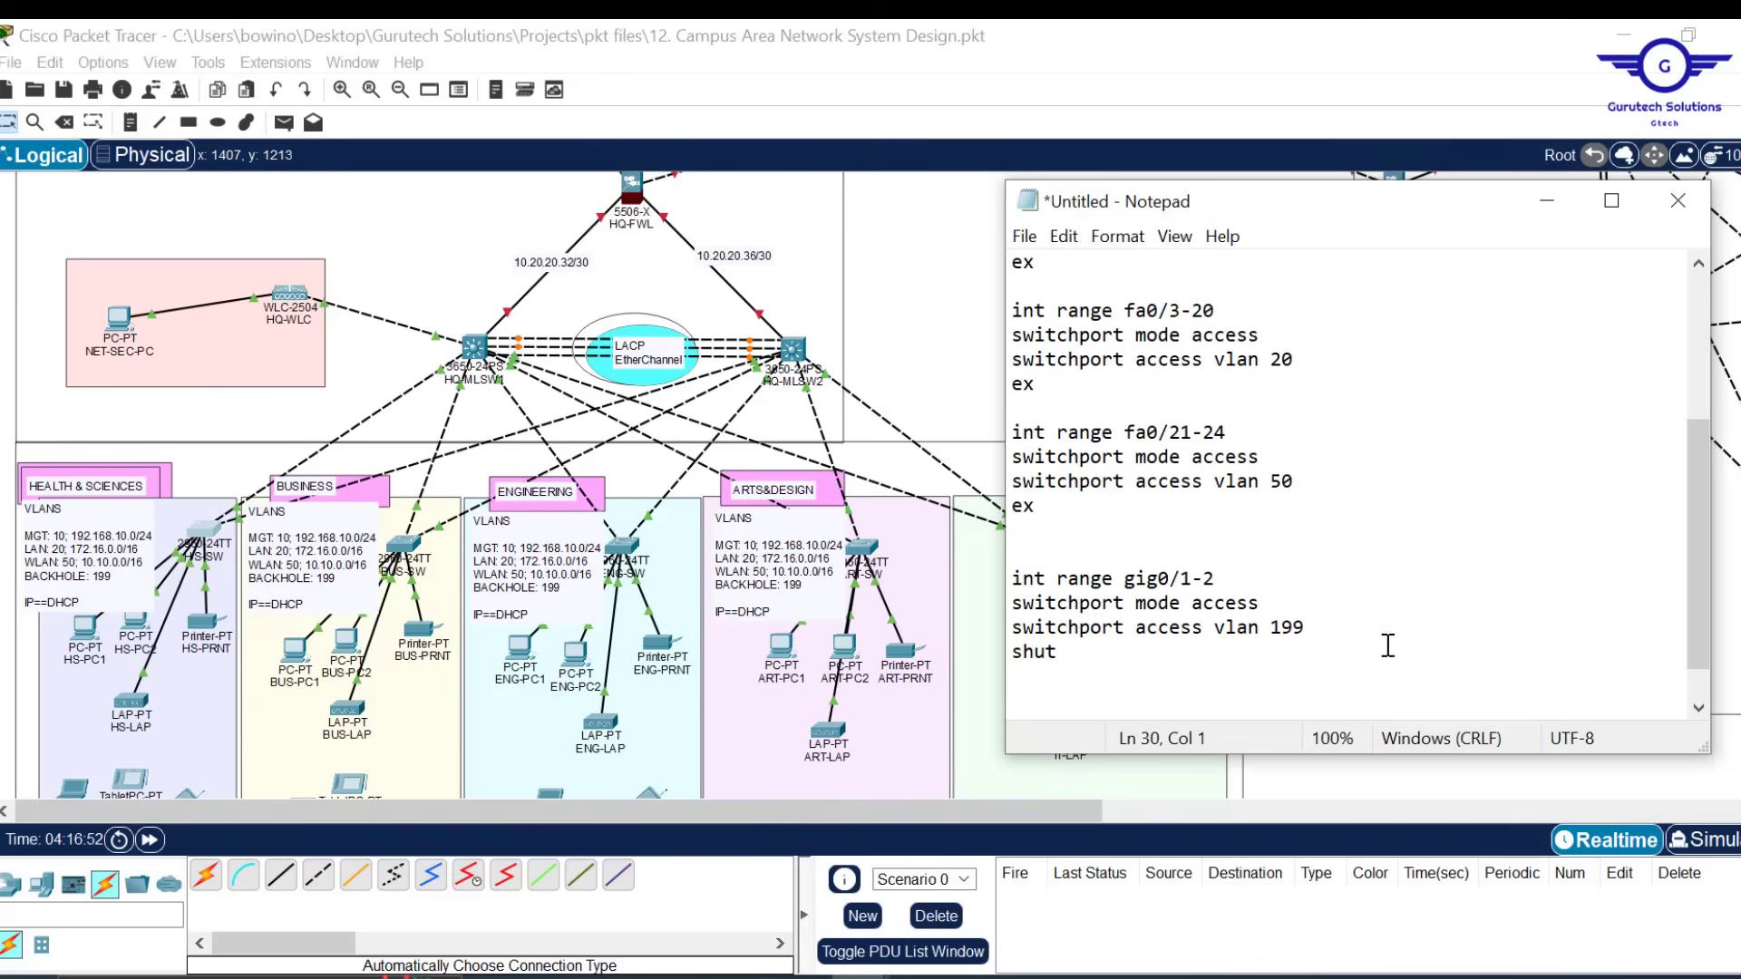
pyautogui.write('ex')
pyautogui.press('Up')
pyautogui.press('Delete')
pyautogui.press('End')
pyautogui.press('Return')
pyautogui.press('Return')
pyautogui.press('Return')
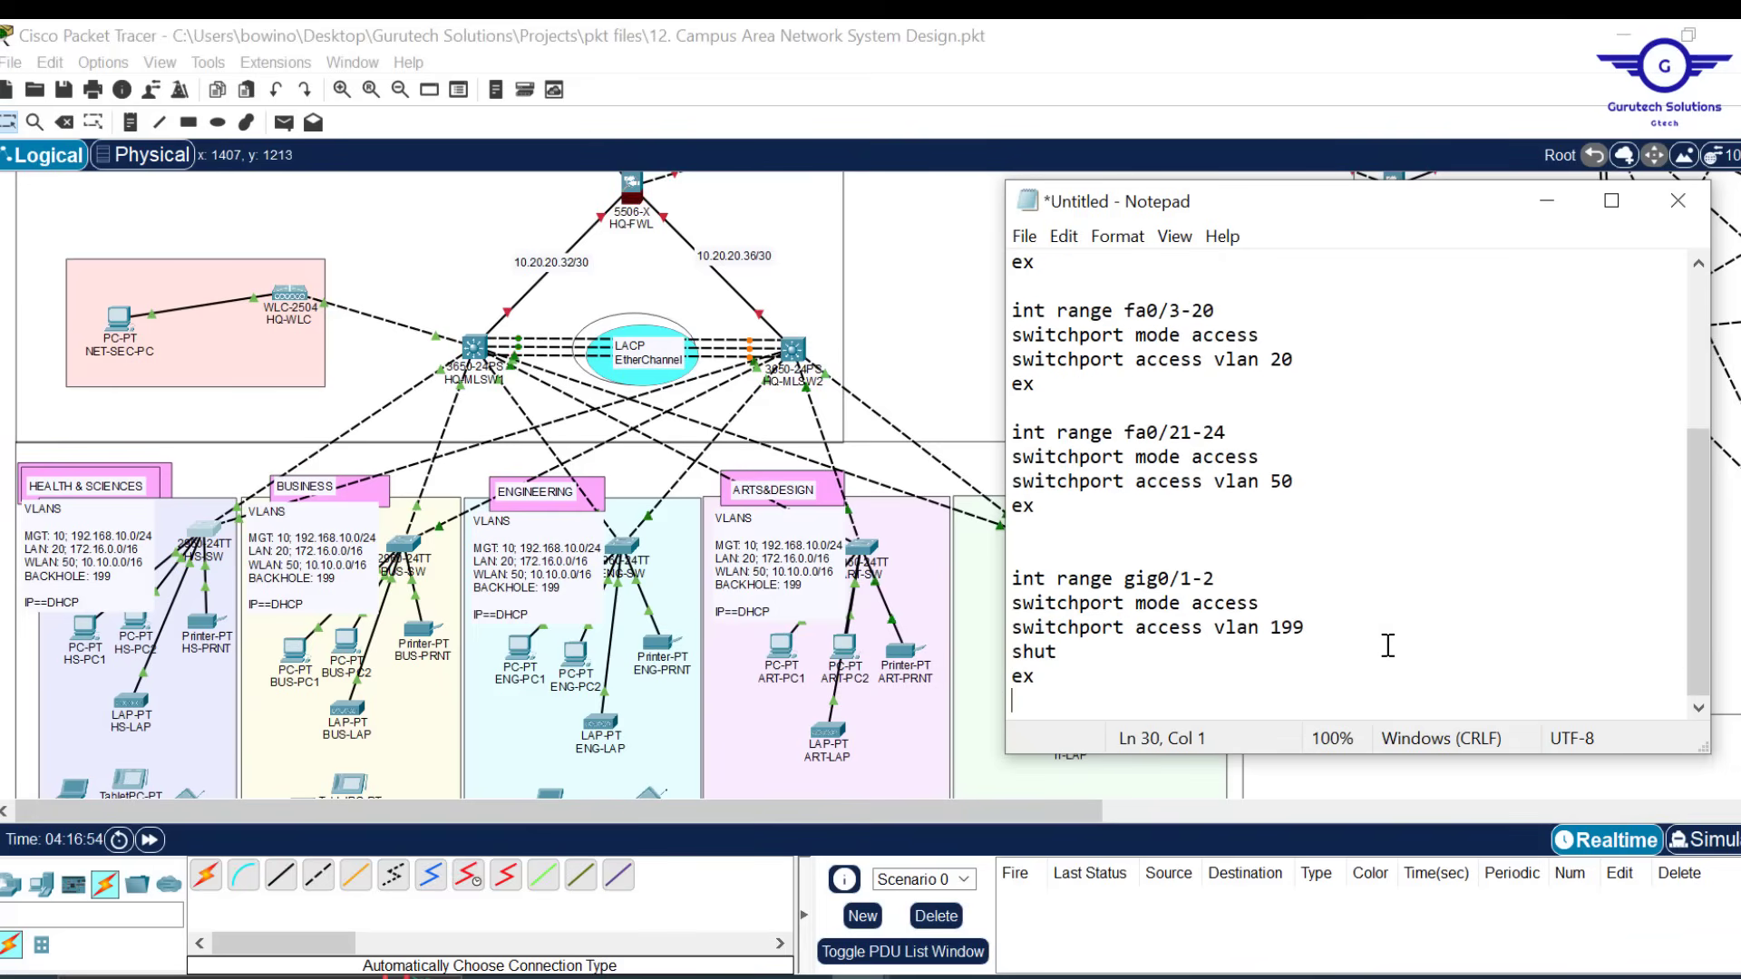
pyautogui.write('do wr')
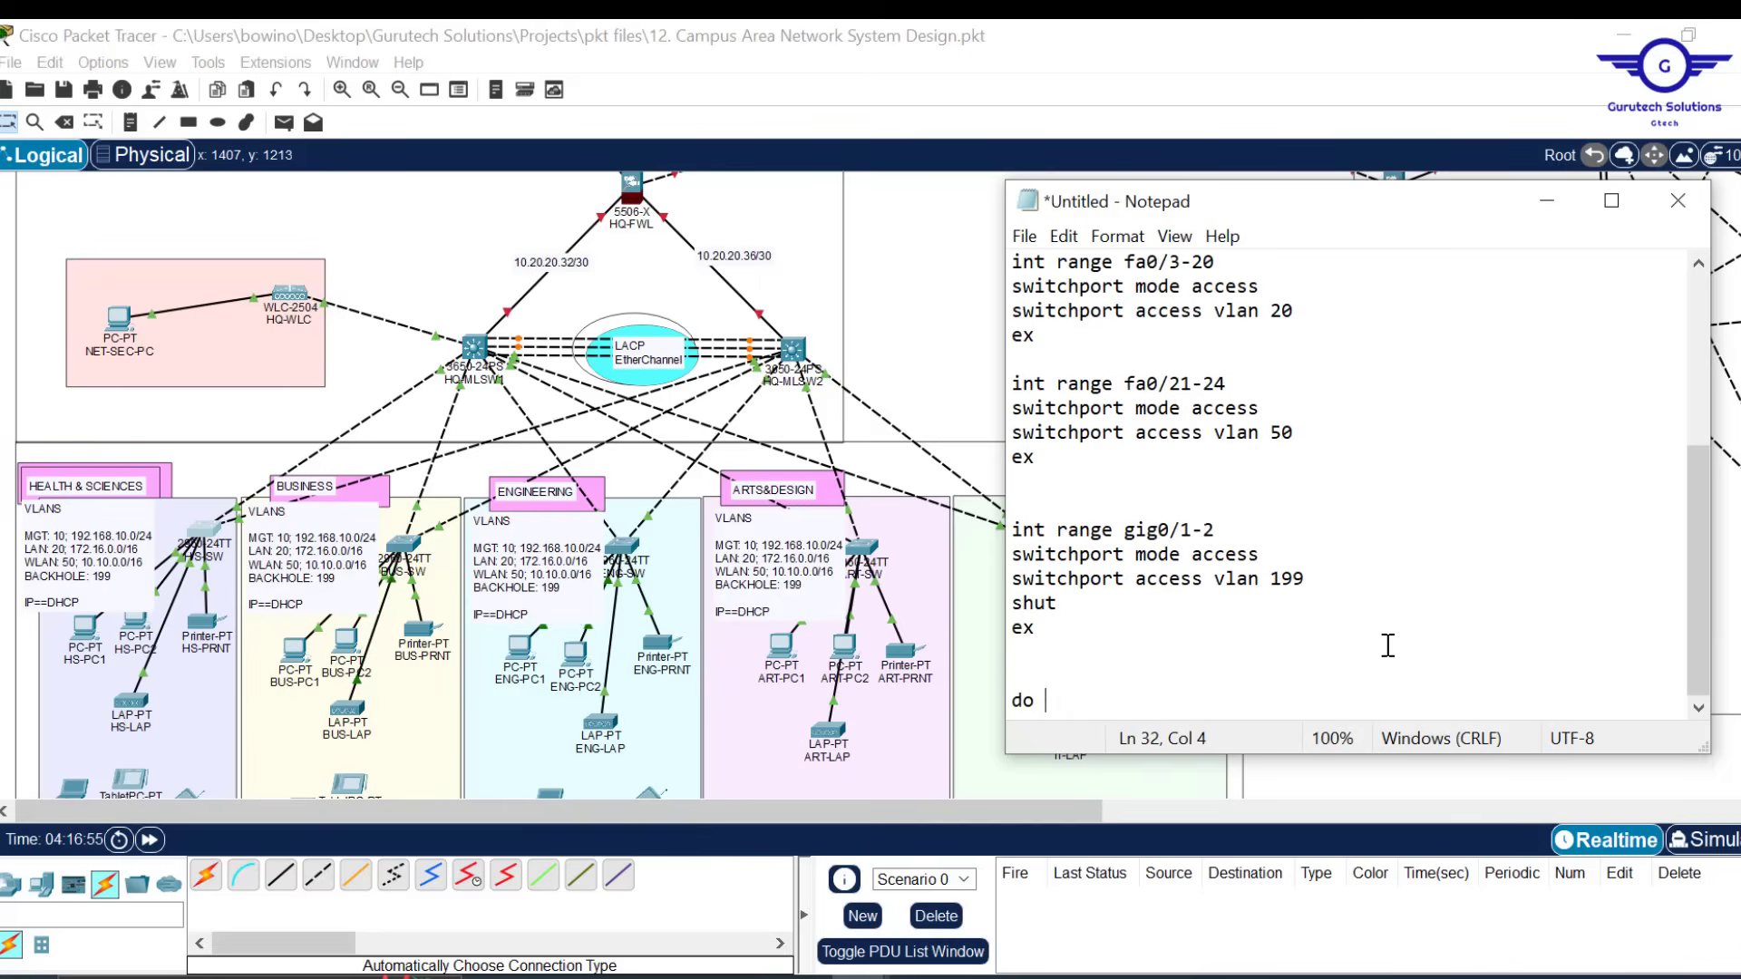
pyautogui.press('Return')
pyautogui.press('Return')
pyautogui.press('Return')
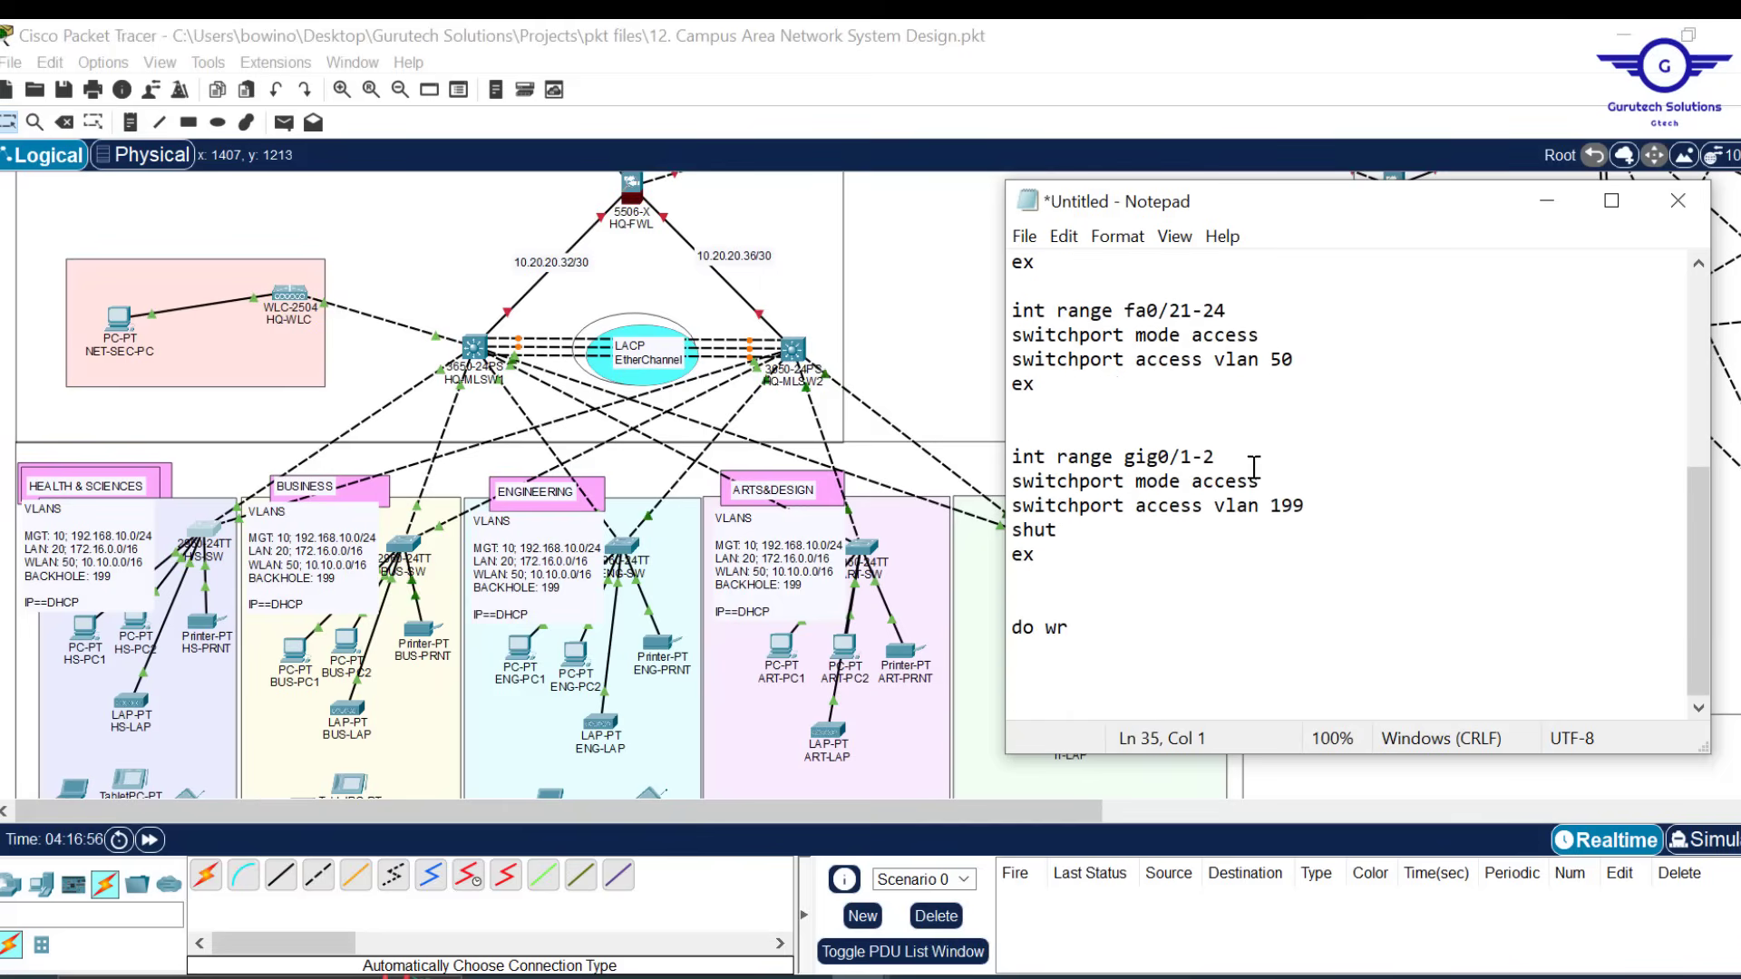
# Review the script from the top, then minimize and restore the untitled Notepad
pyautogui.scroll(5, 1375, 498)
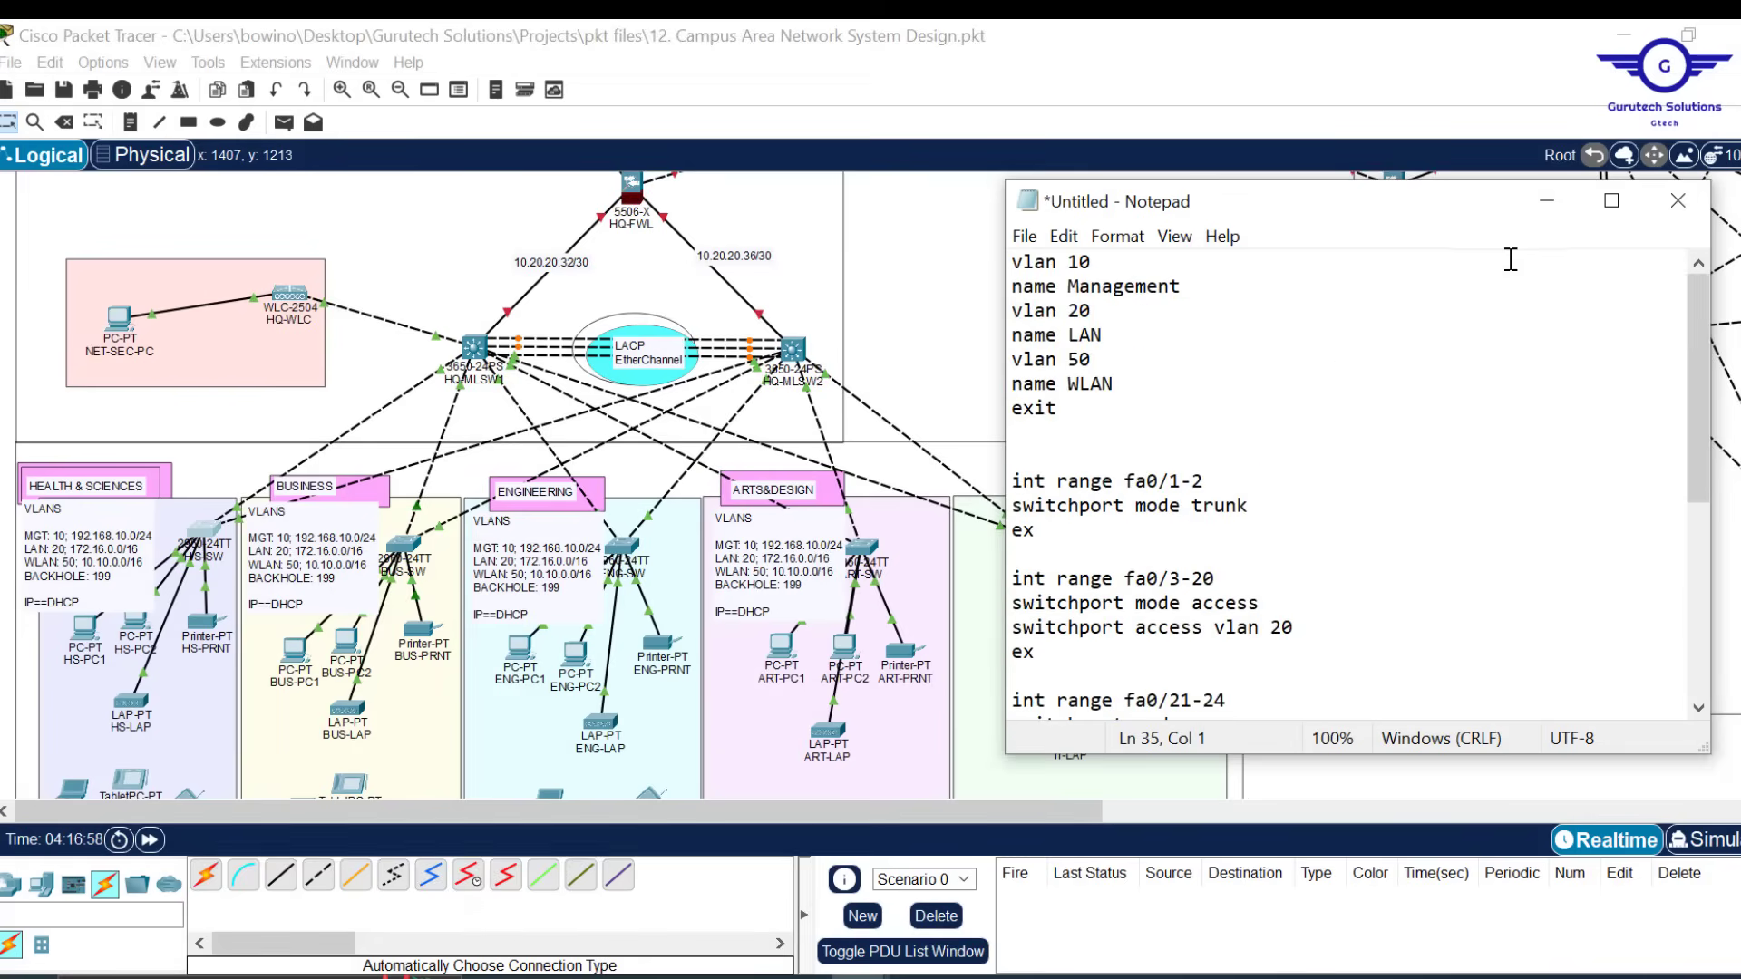
pyautogui.click(1545, 201)
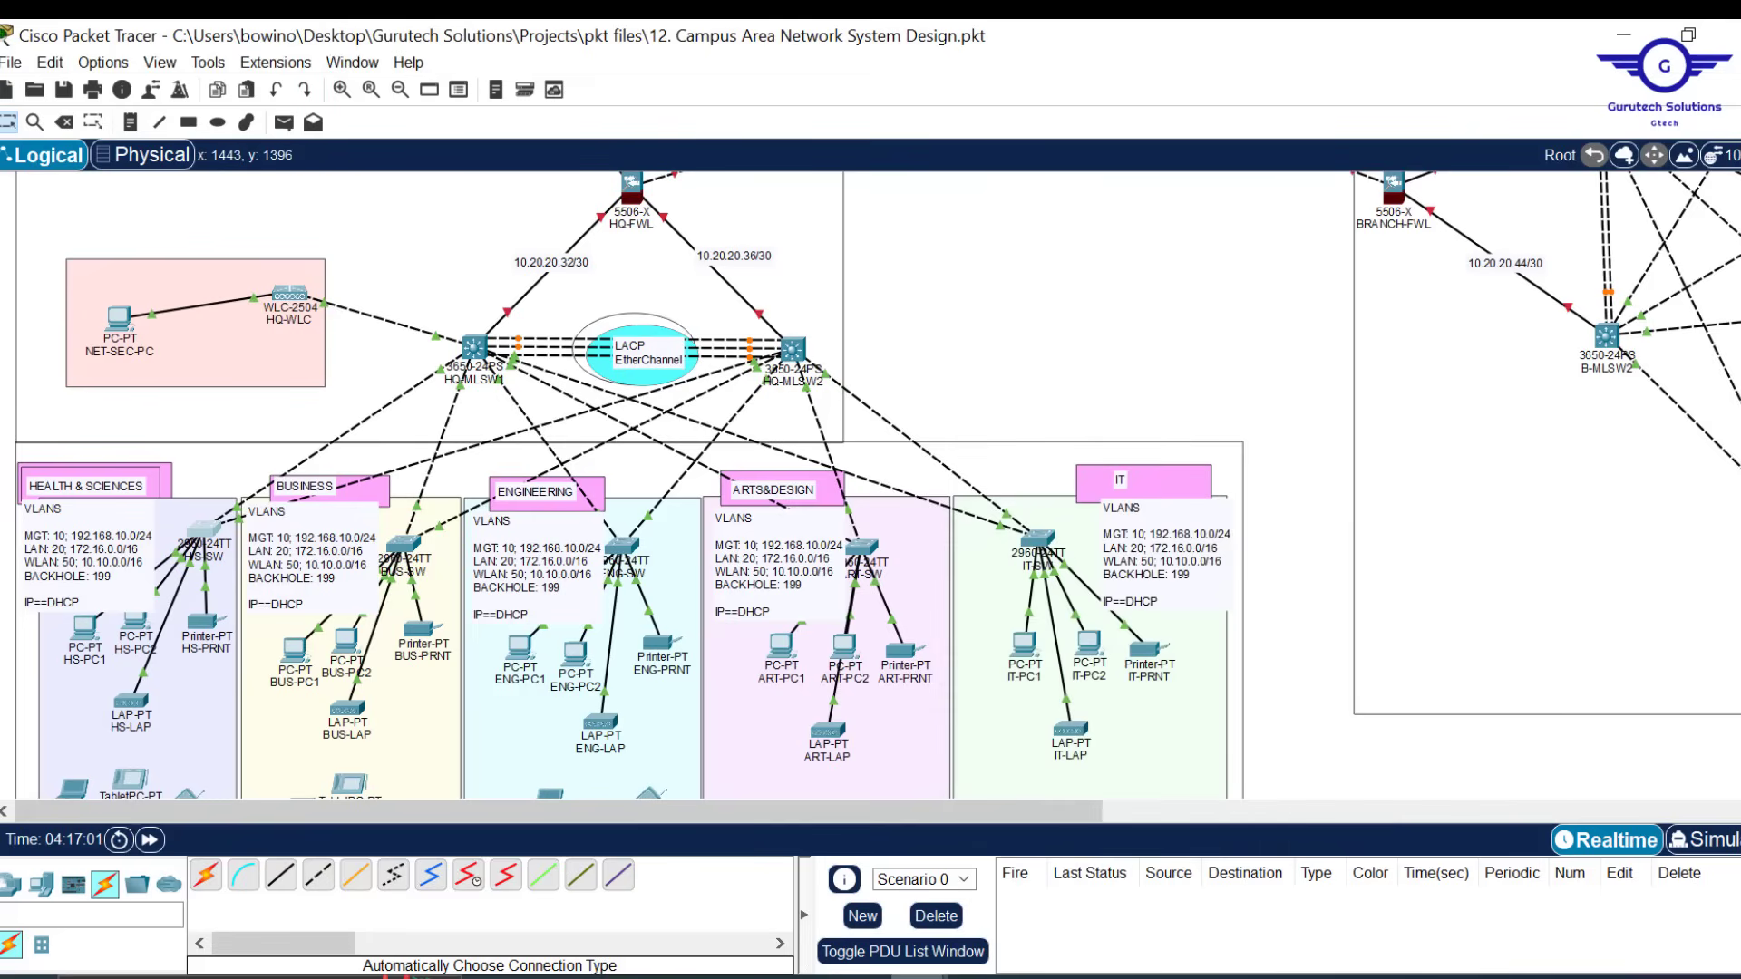
pyautogui.moveTo(991, 916)
pyautogui.click(1015, 884)
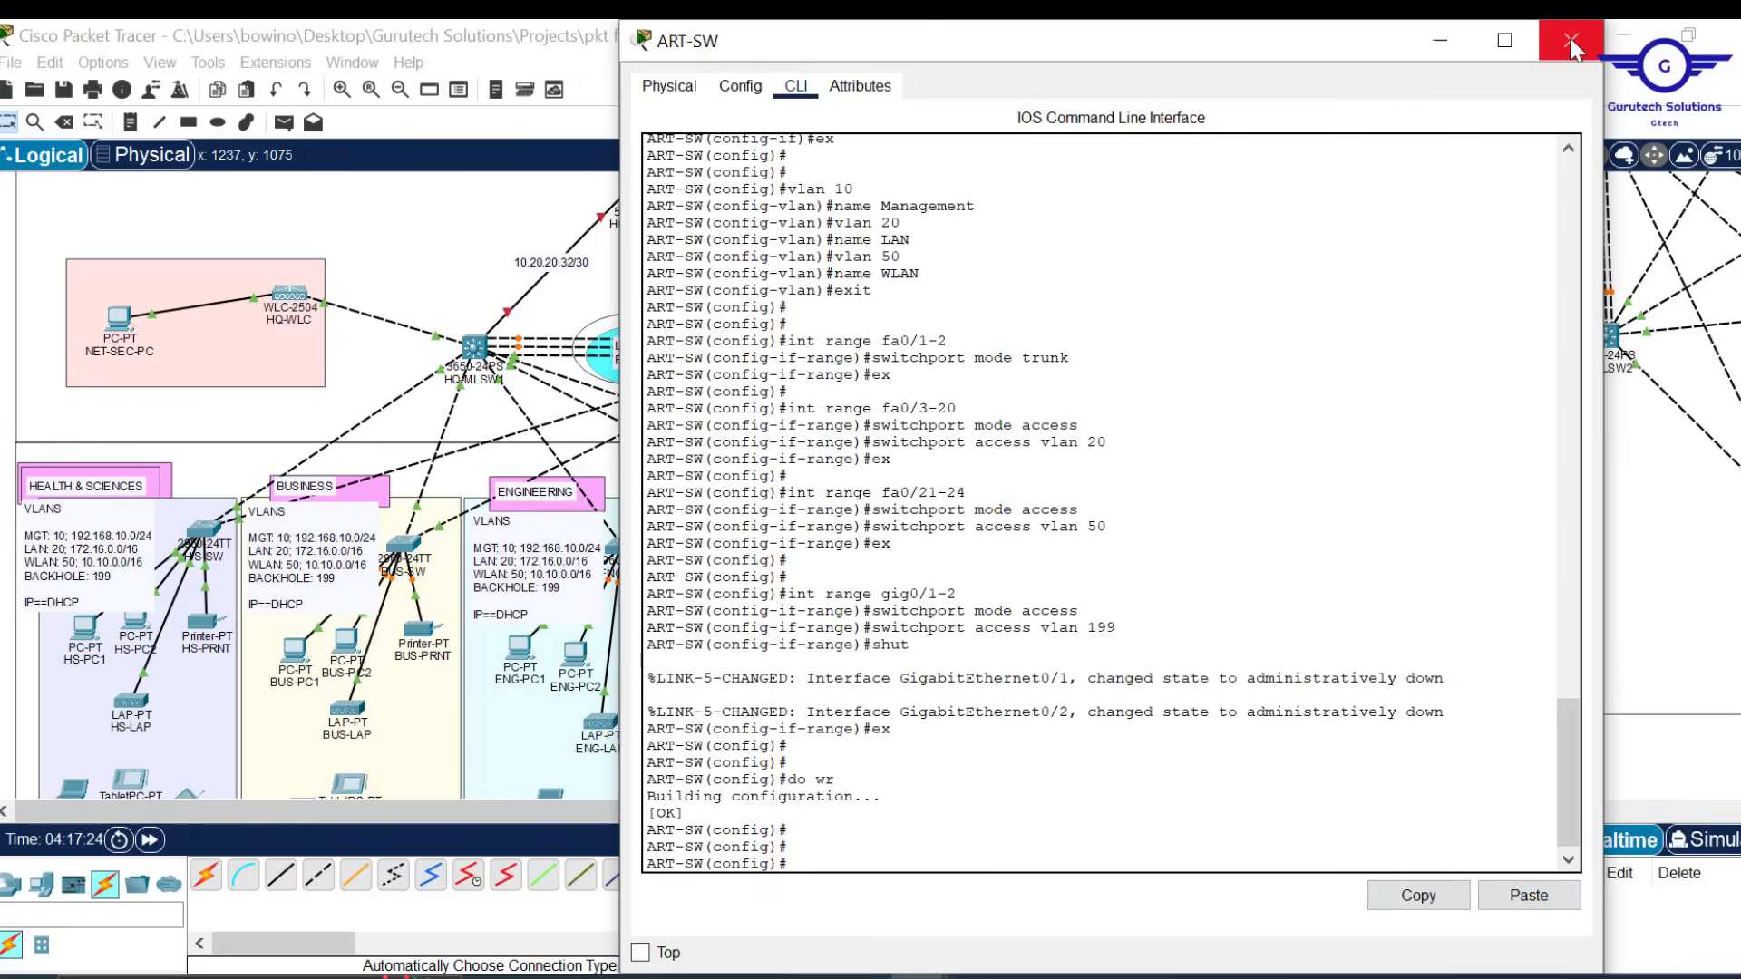
# Close the ART-SW device window once its configuration is applied and saved
pyautogui.click(1574, 50)
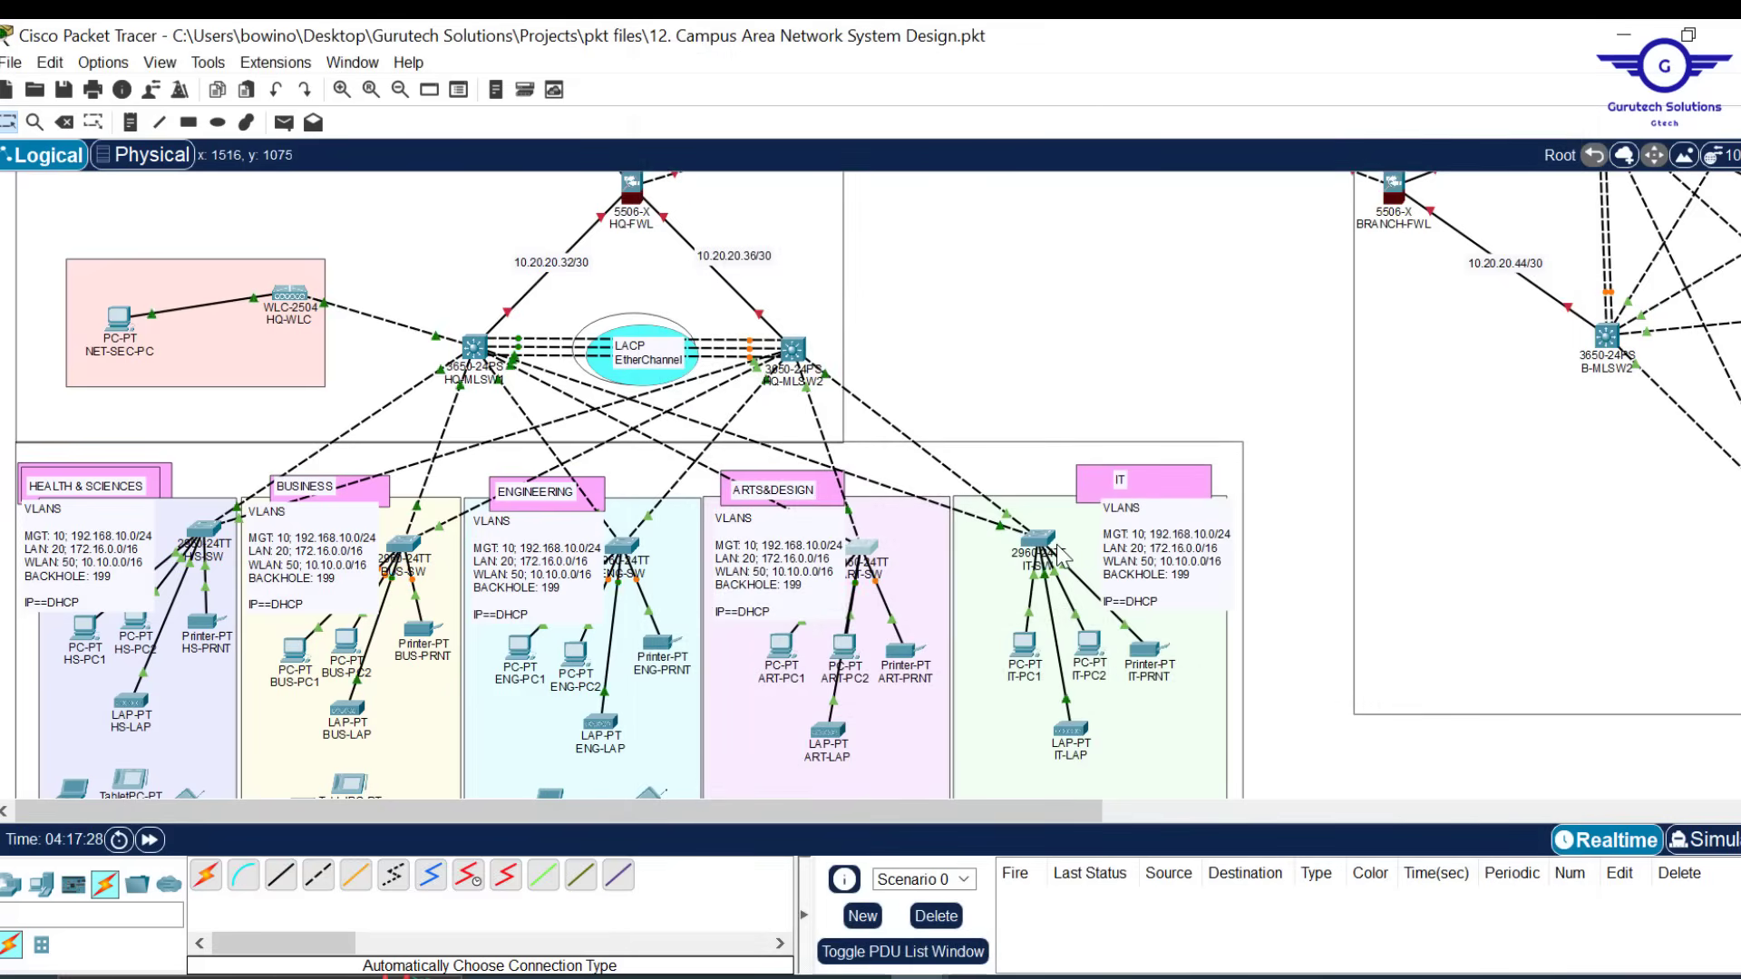
pyautogui.doubleClick(1193, 592)
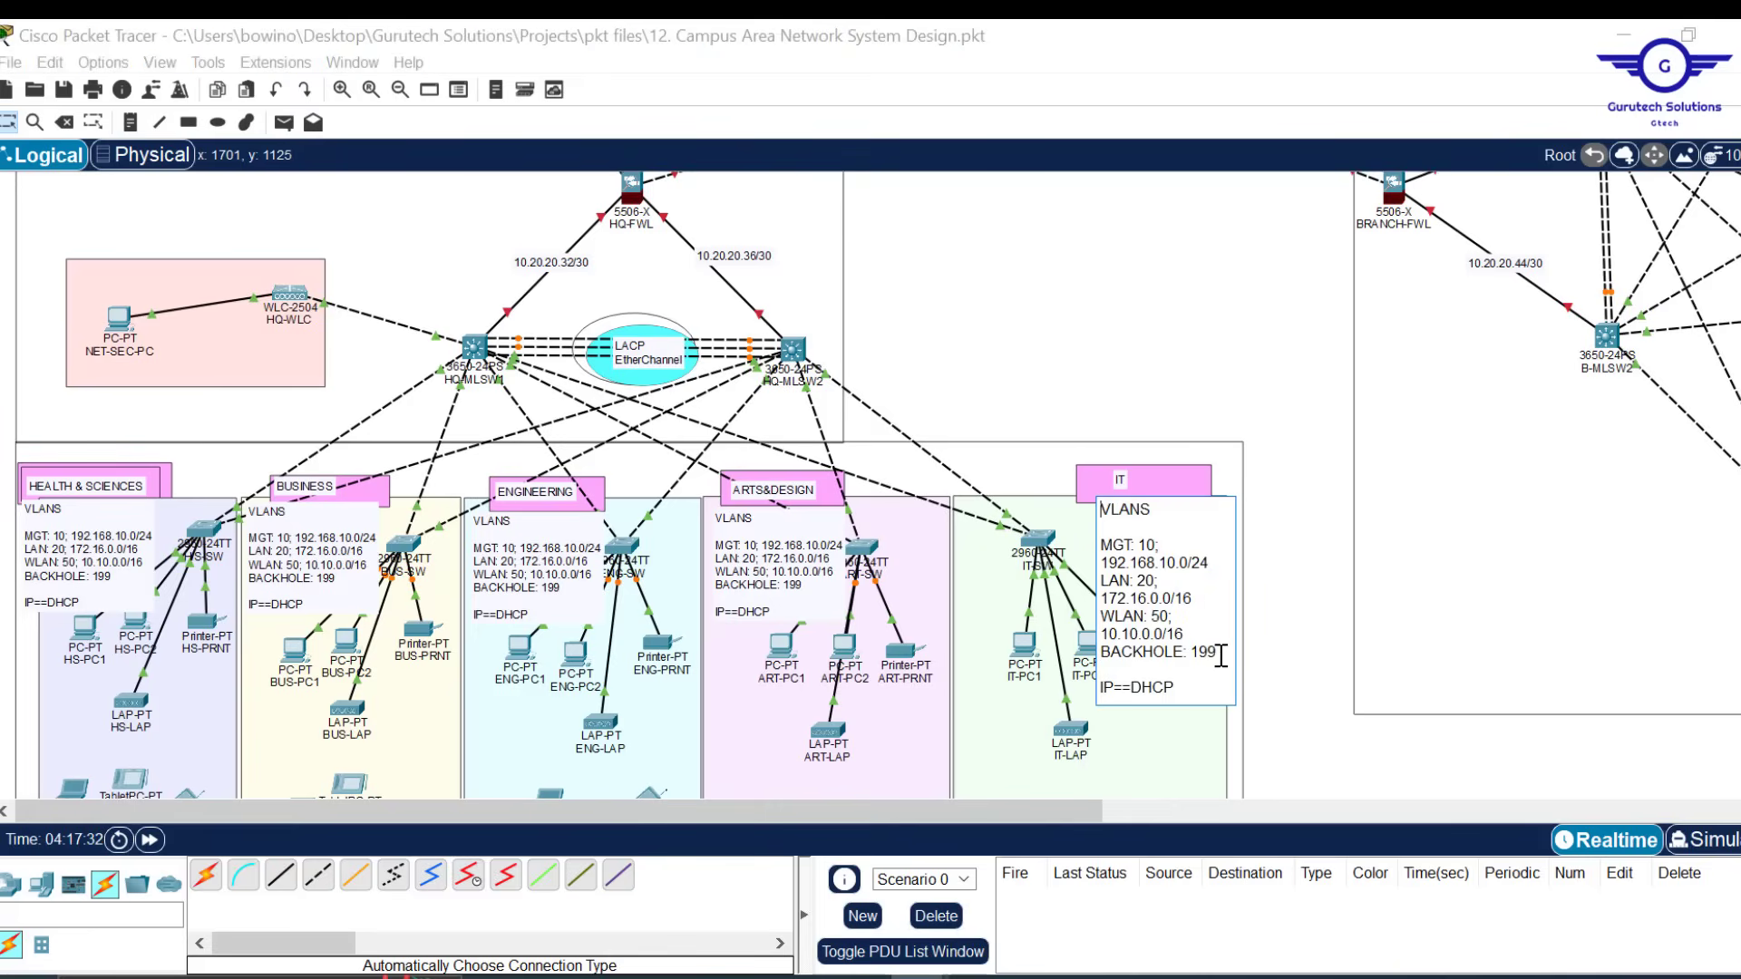
pyautogui.moveTo(1221, 654); pyautogui.dragTo(1198, 632)
pyautogui.click(1229, 340)
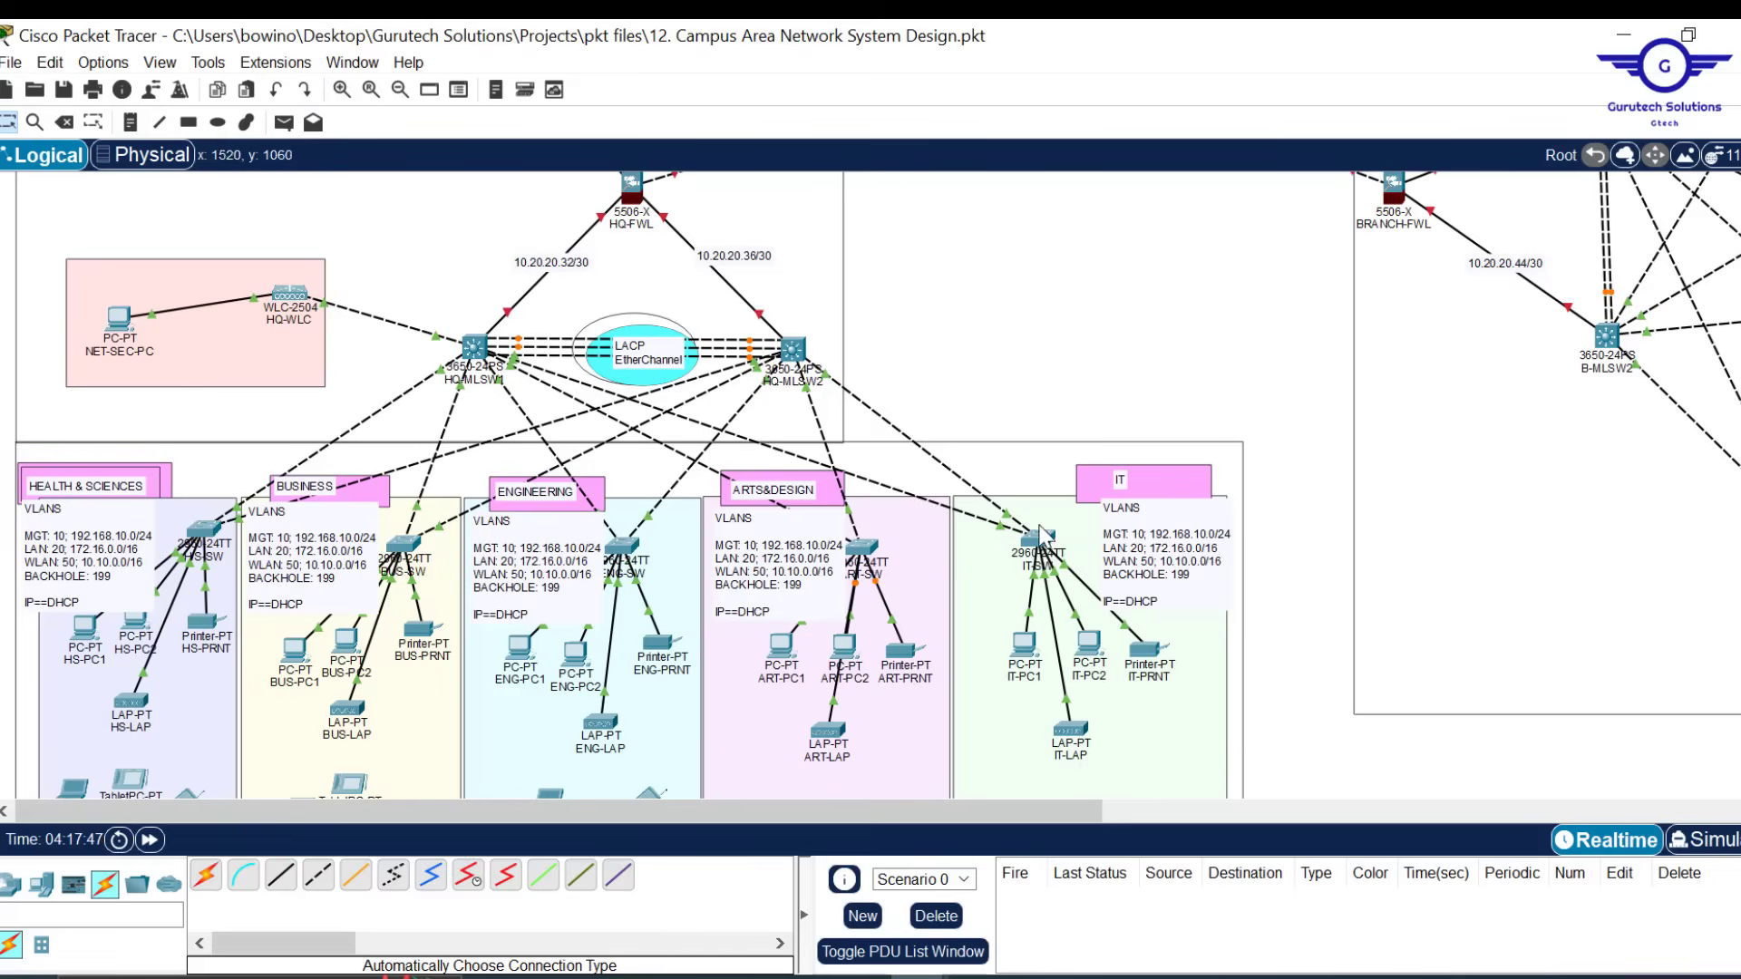
# Open IT-SW, change the script's gig0/1-2 block to VLAN 10 without shut, and close IT-SW
pyautogui.moveTo(1041, 541)
pyautogui.click(1044, 545)
pyautogui.moveTo(860, 978)
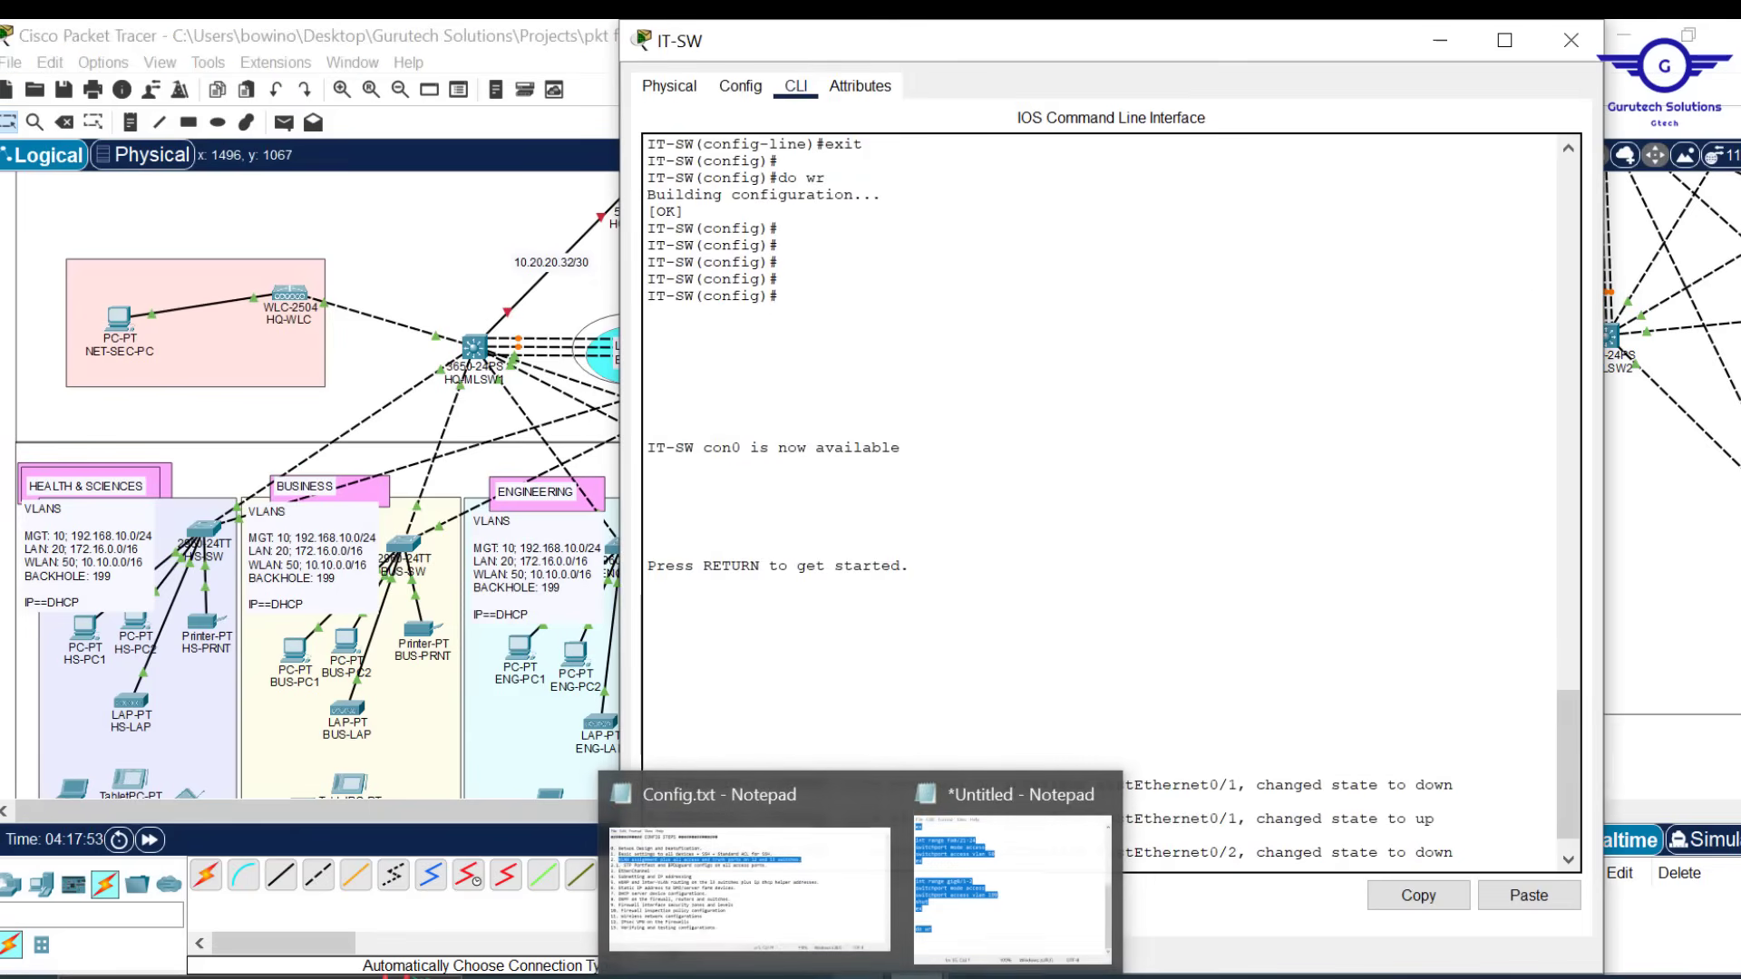
pyautogui.click(1011, 870)
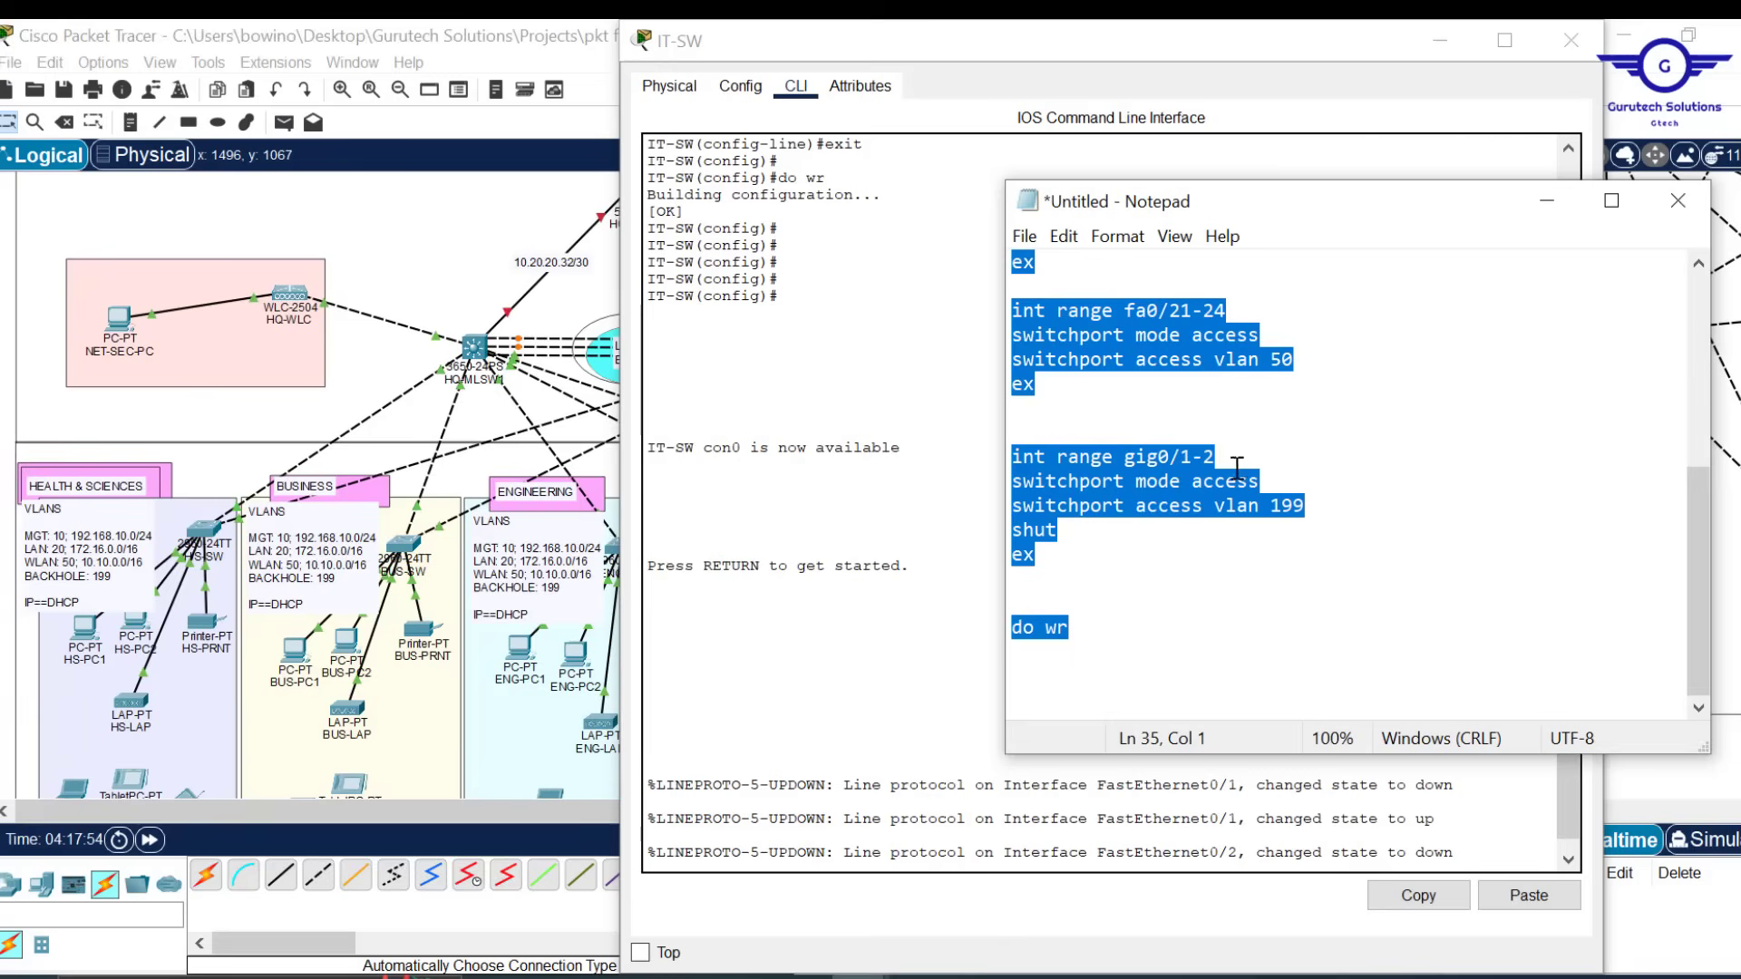
pyautogui.click(1303, 507)
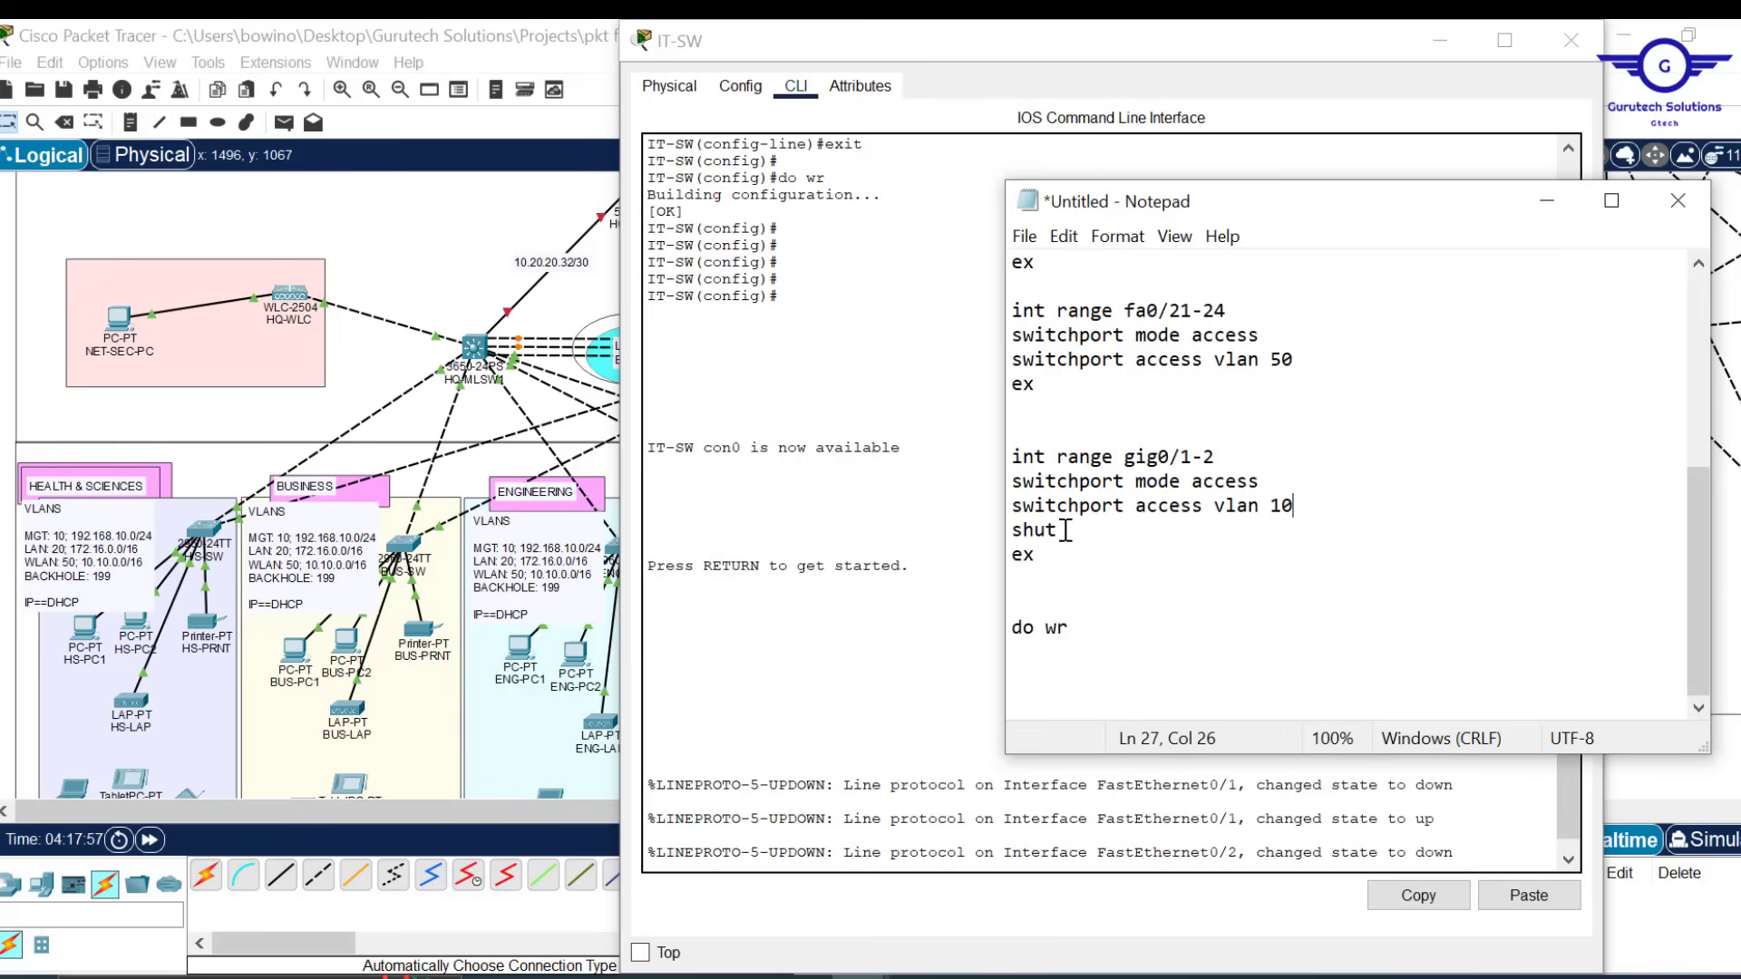
pyautogui.moveTo(1070, 529); pyautogui.dragTo(1005, 524)
pyautogui.press('BackSpace')
pyautogui.press('BackSpace')
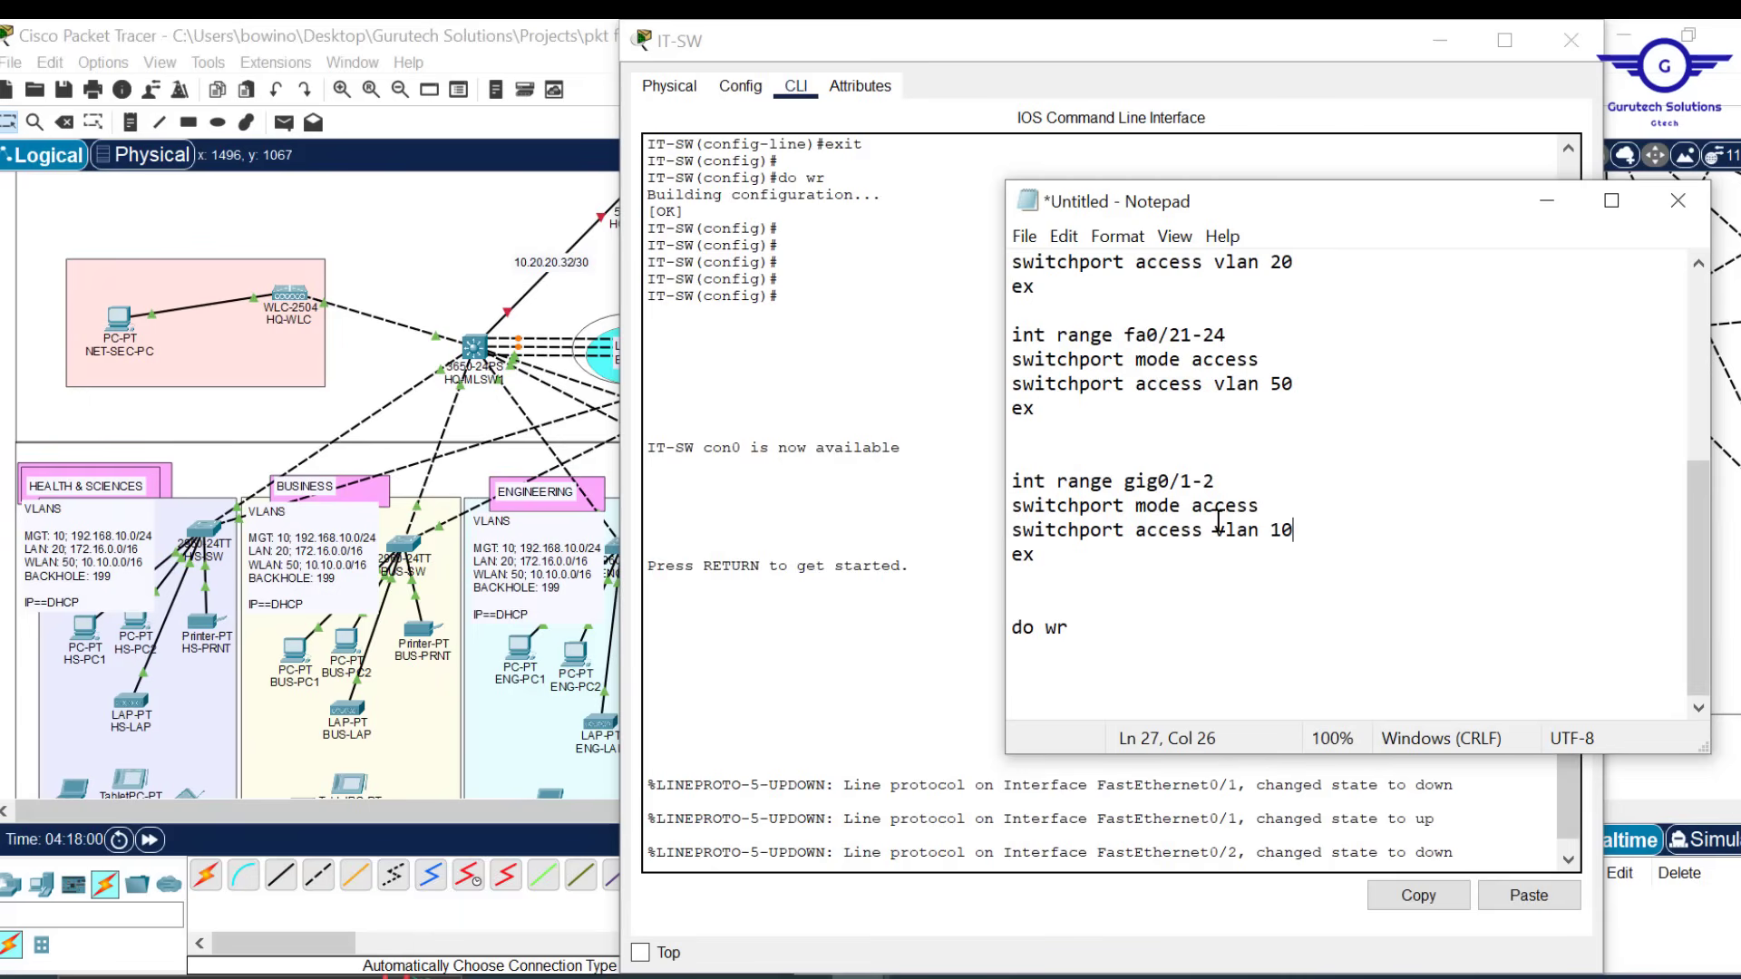
pyautogui.click(1553, 41)
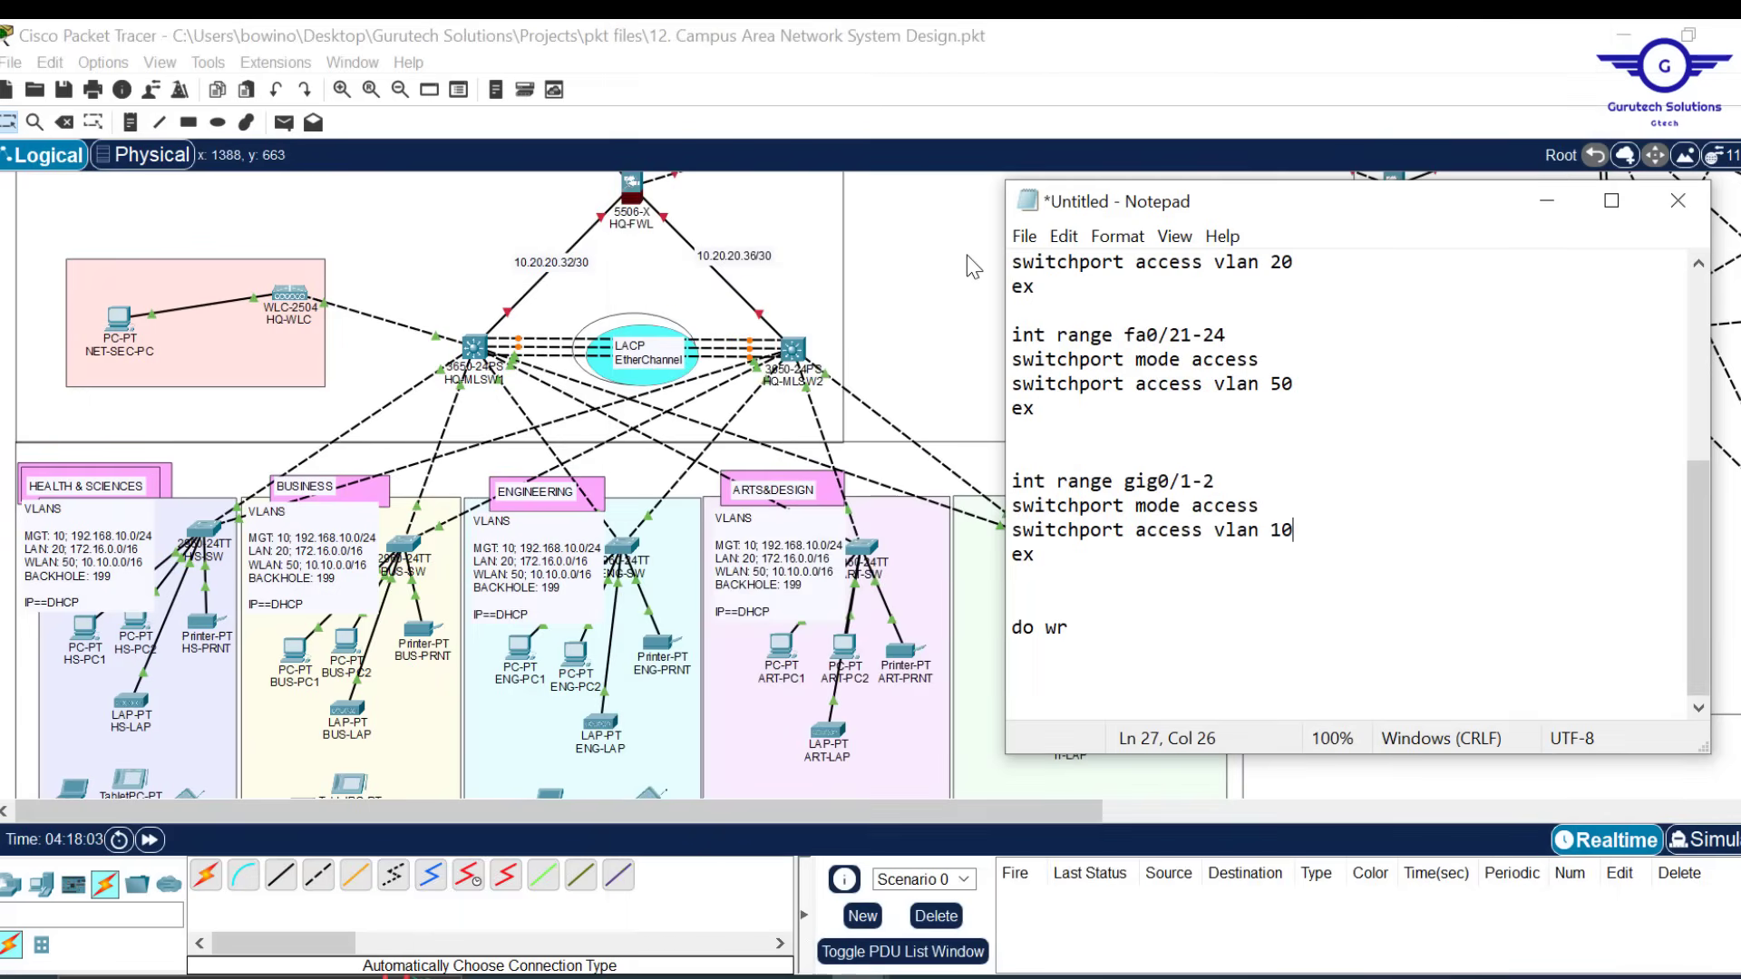
# Place two new PCs, PC0 and PC1, below the IT area
pyautogui.click(967, 254)
pyautogui.scroll(-5, 1061, 304)
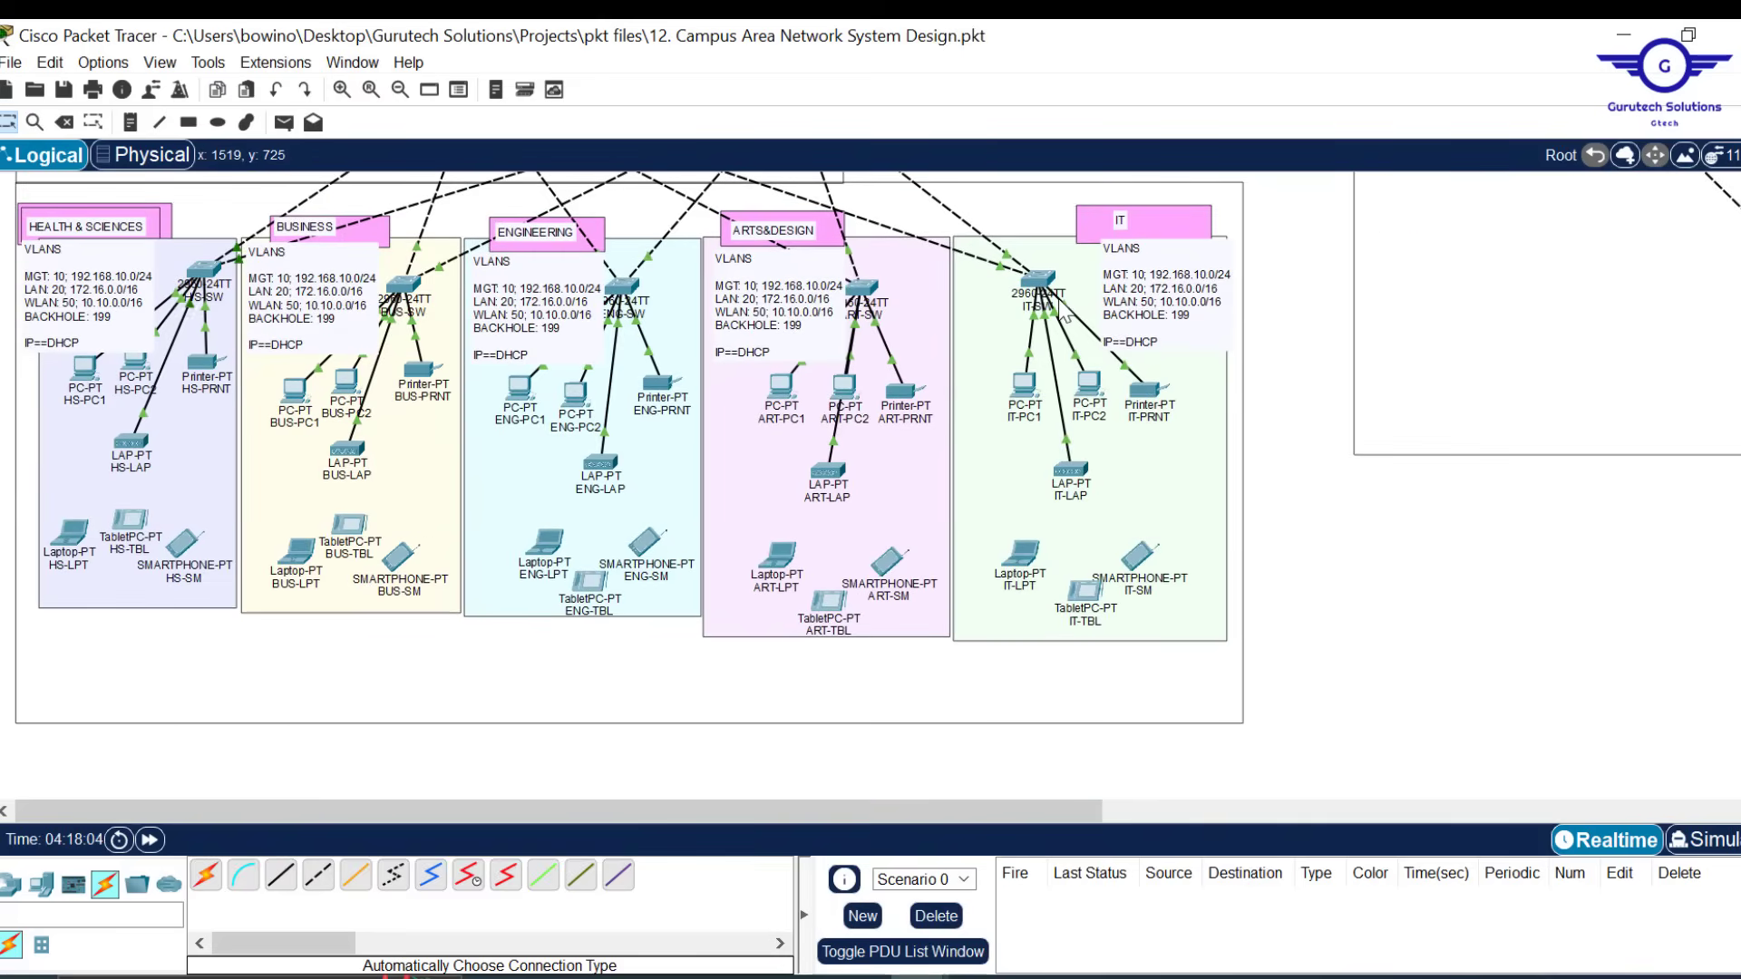
pyautogui.moveTo(41, 884); pyautogui.dragTo(1273, 657)
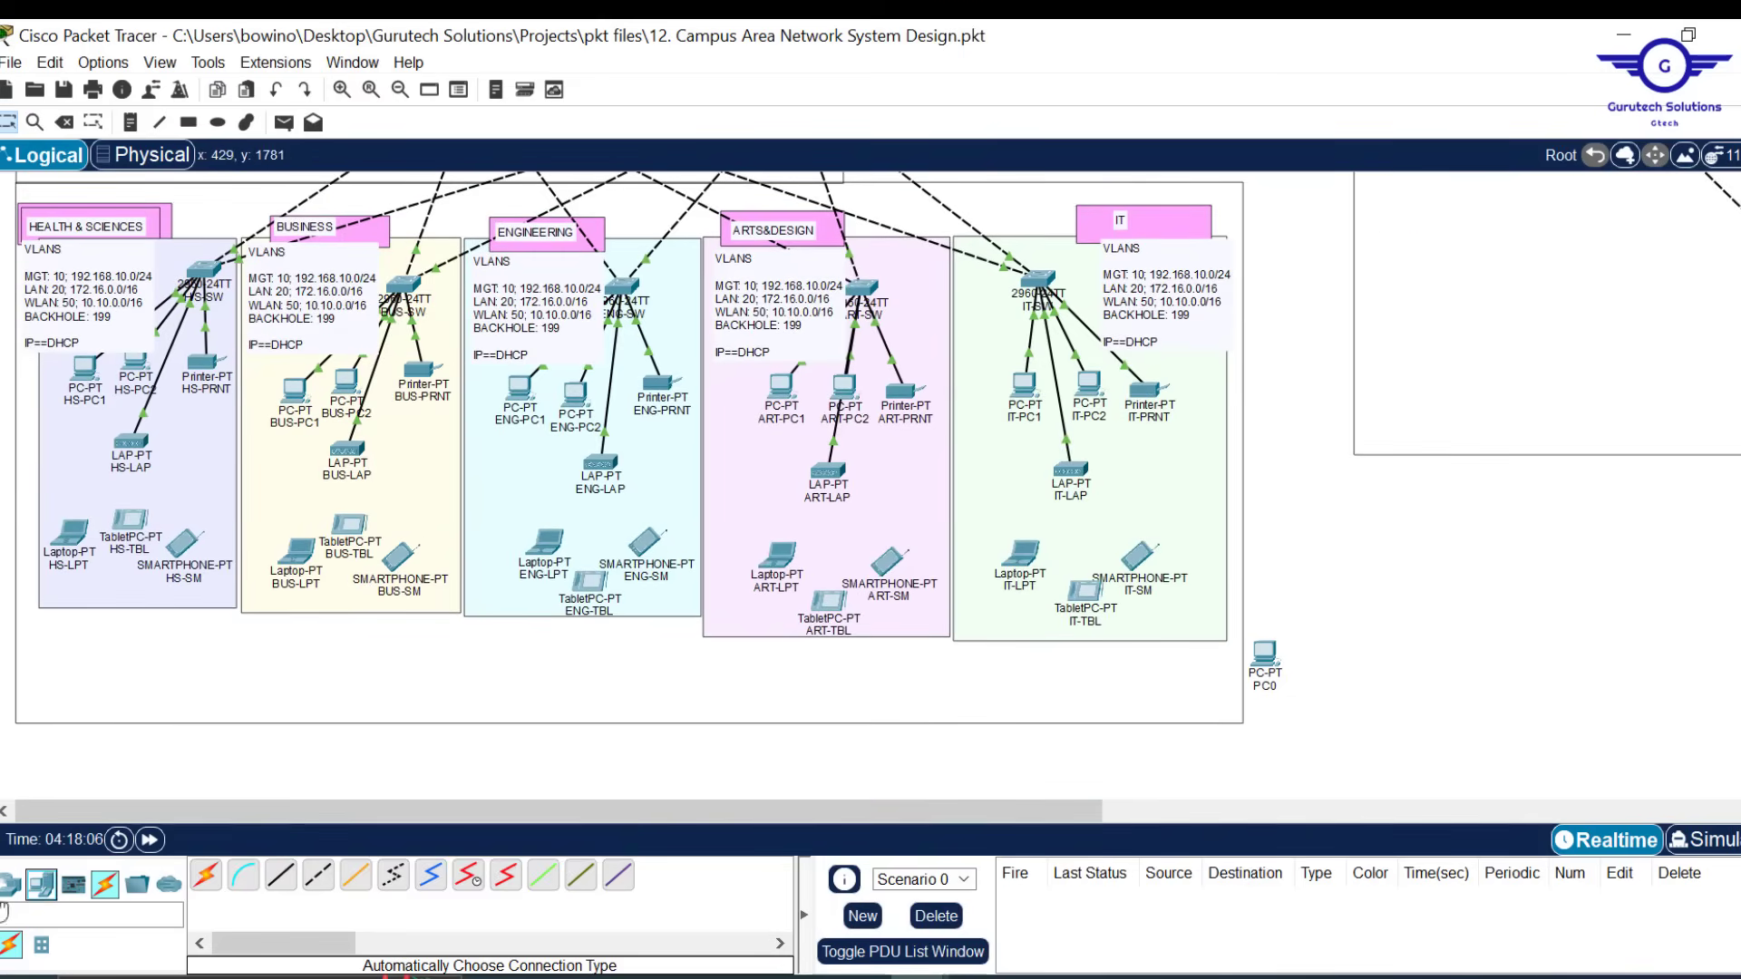
pyautogui.moveTo(41, 884); pyautogui.dragTo(1336, 649)
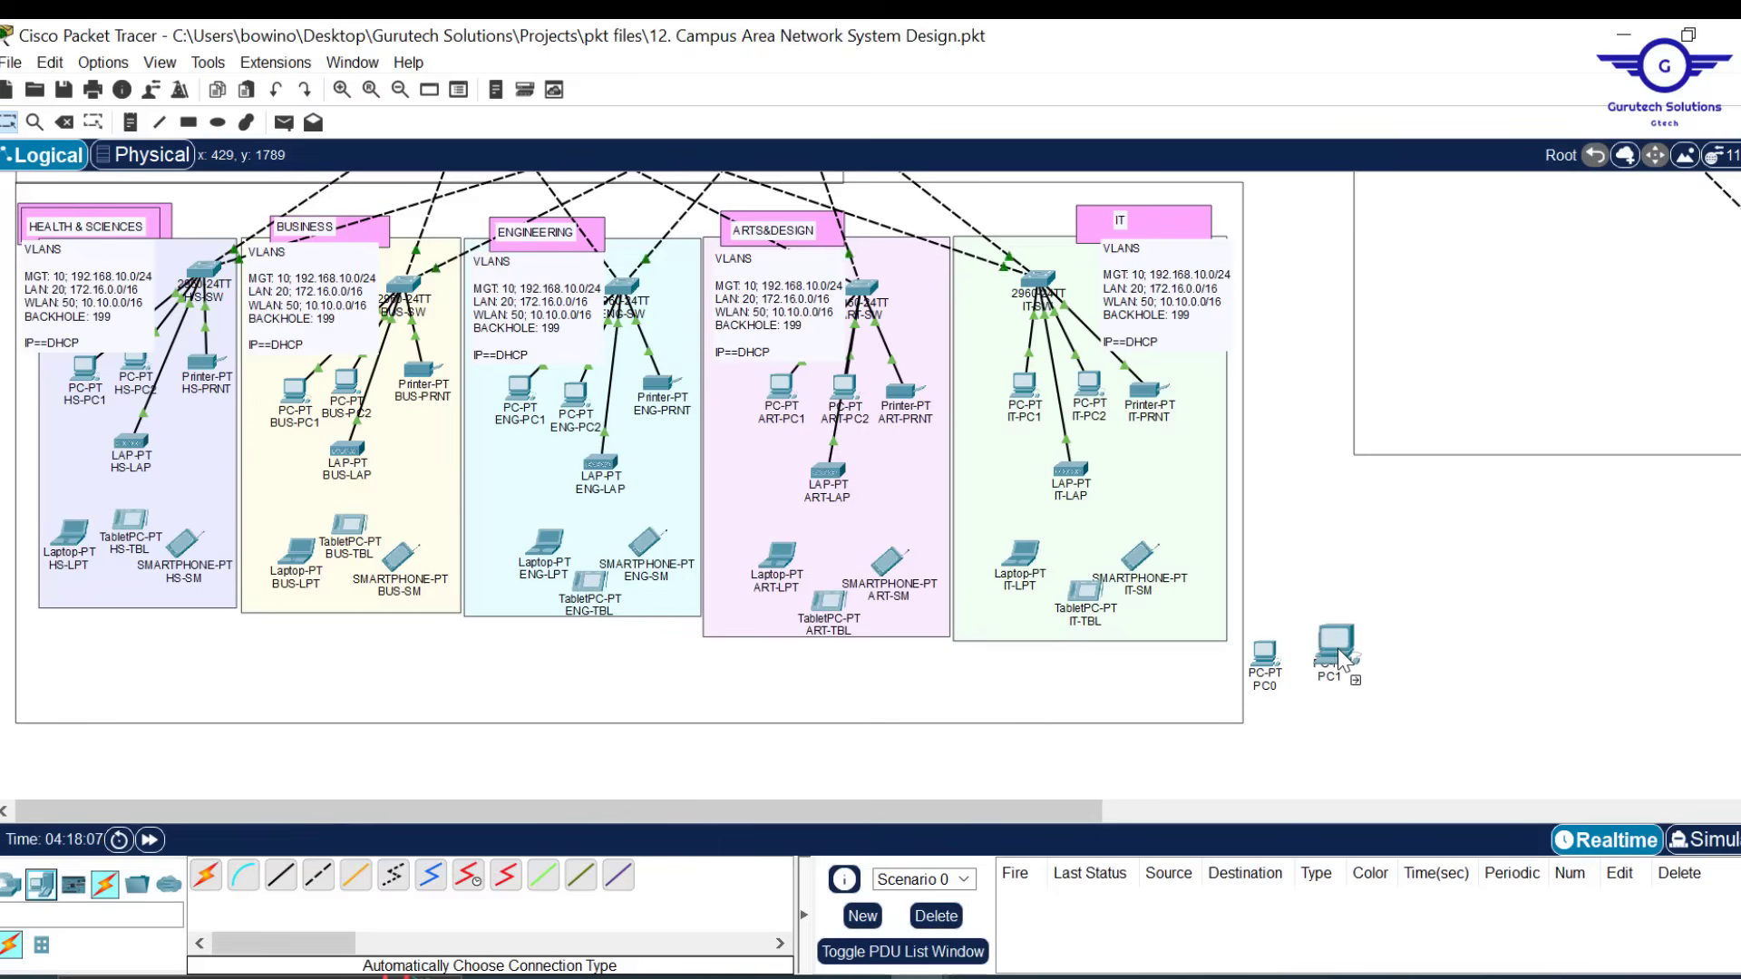
# Cable IT-SW Gig0/1 to PC0 and Gig0/2 to PC1, and enclose both PCs in an orange area
pyautogui.click(281, 877)
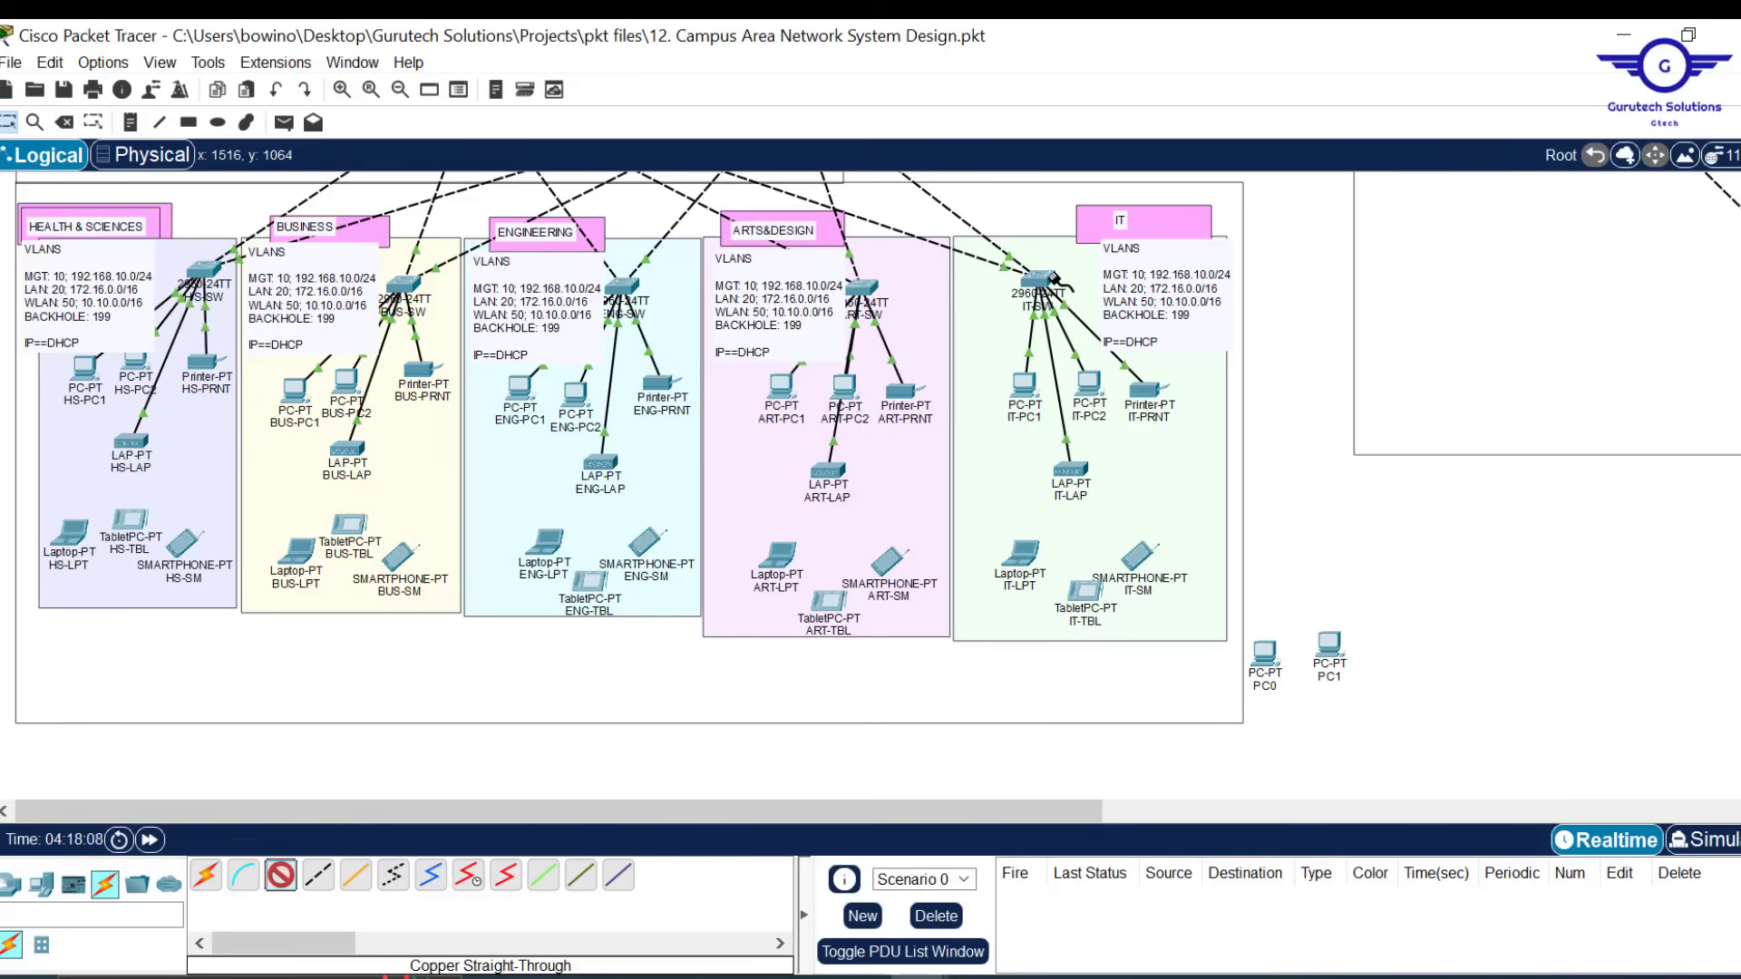
pyautogui.click(1052, 280)
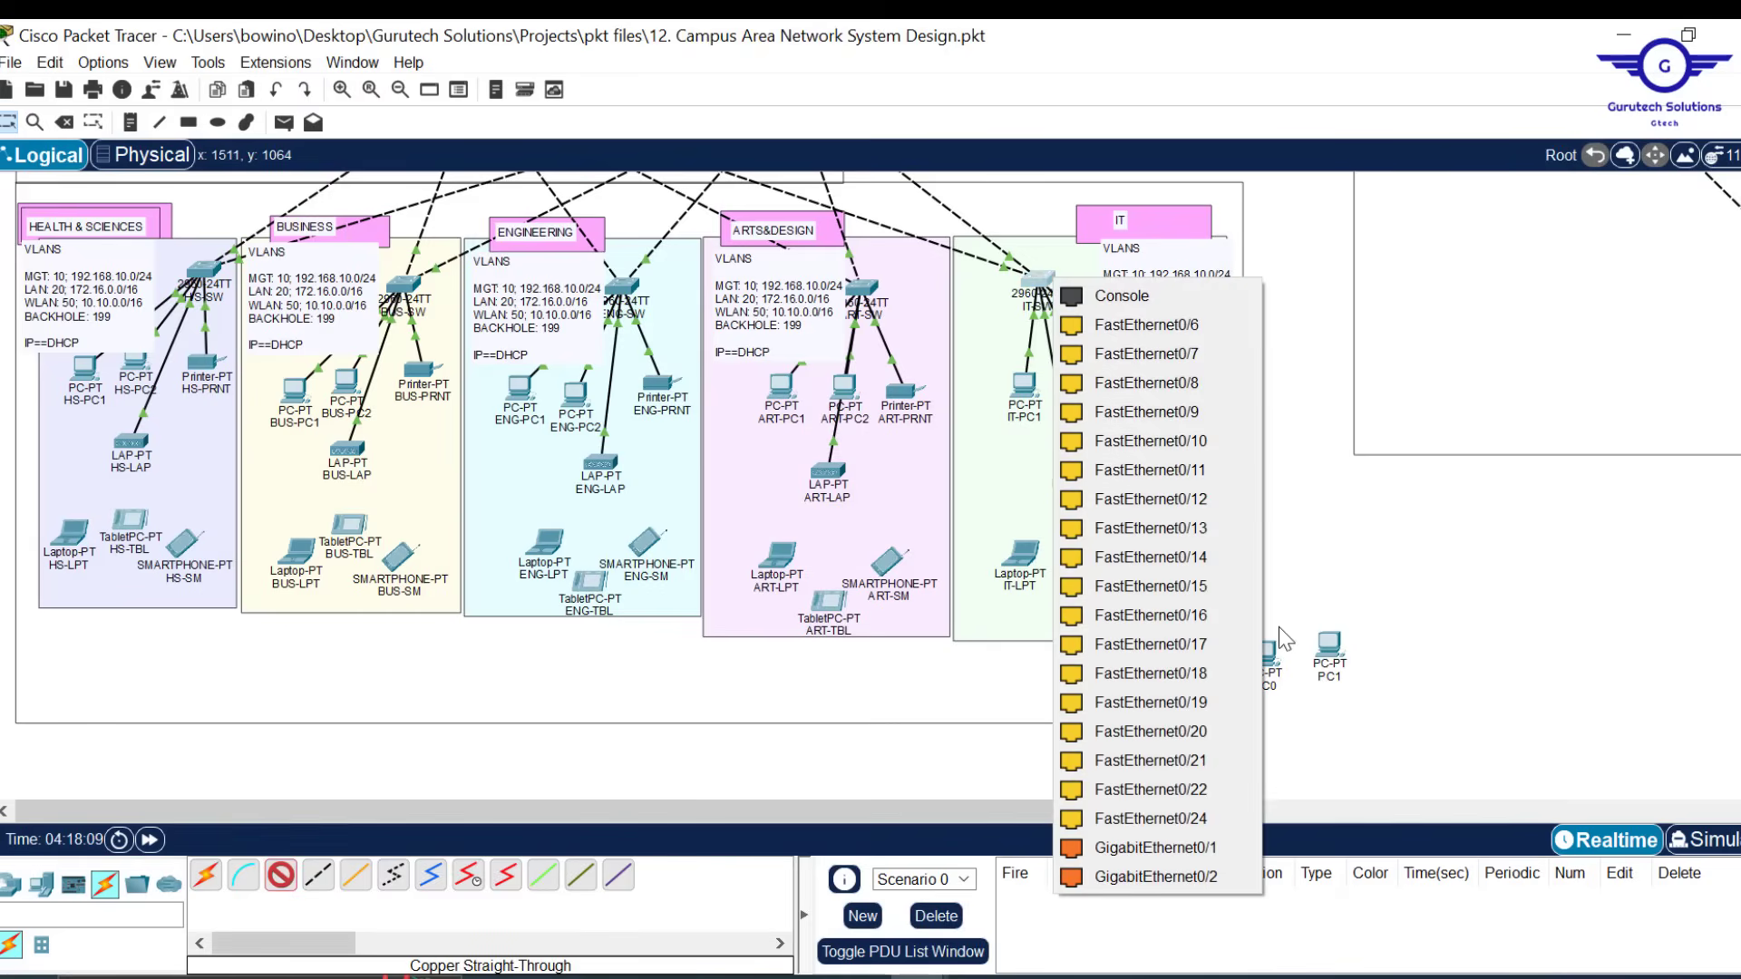
pyautogui.click(1183, 849)
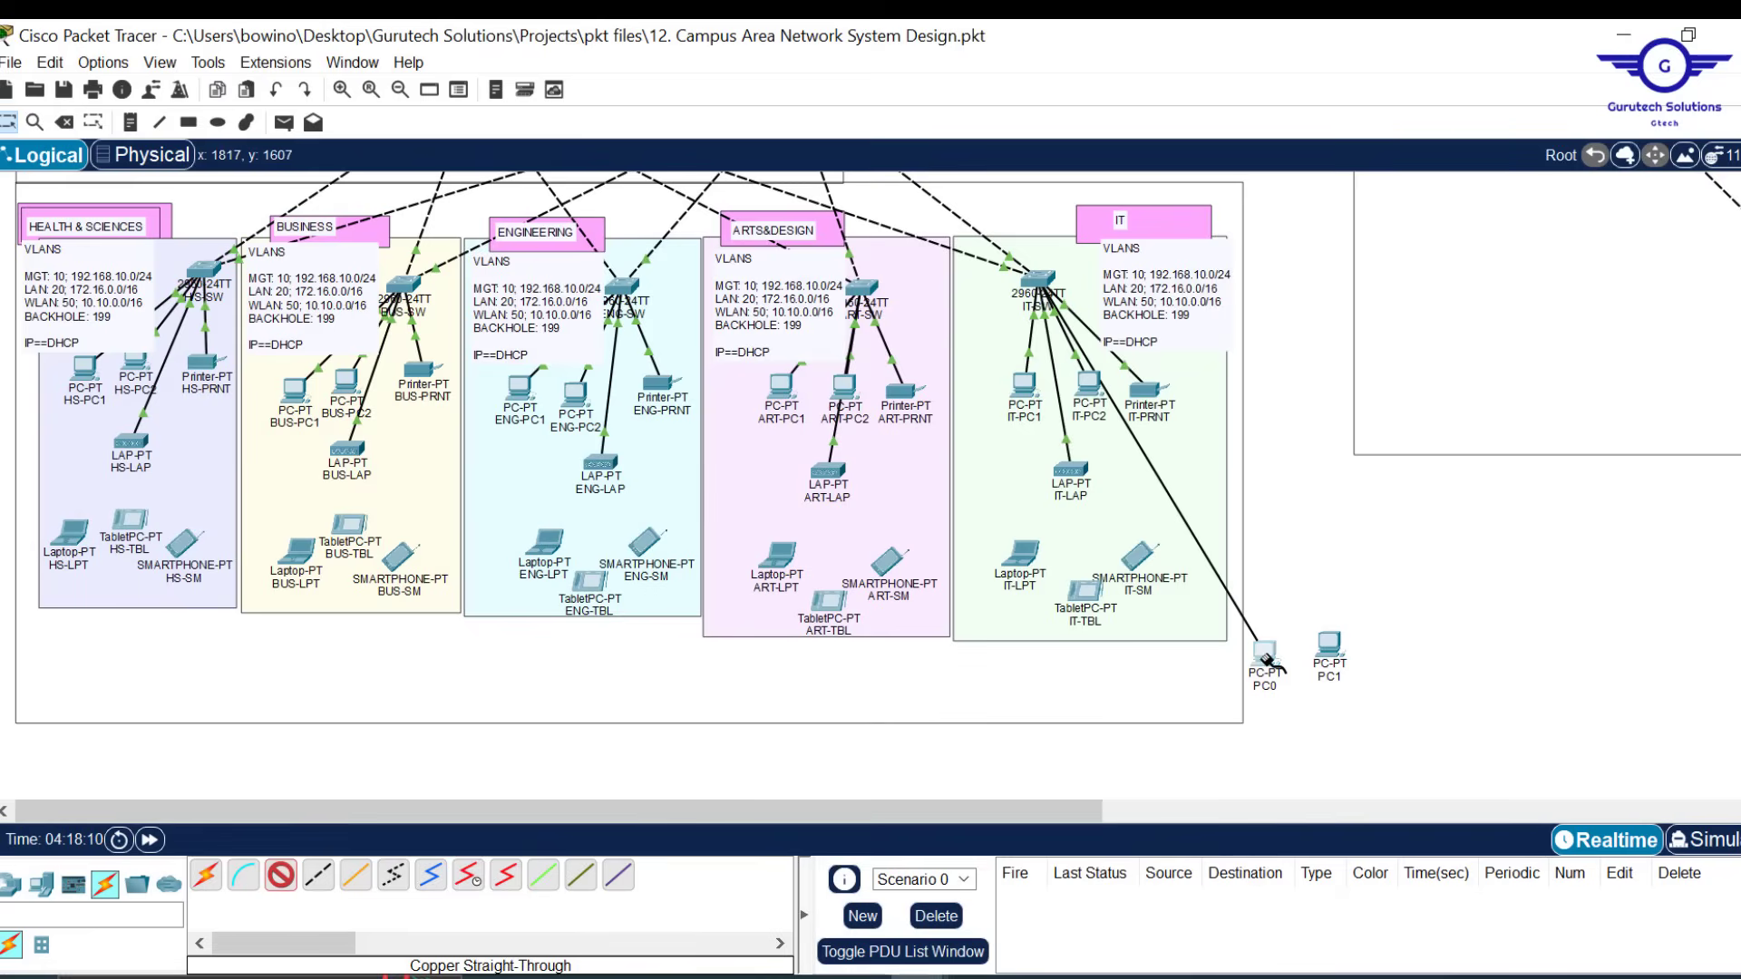
pyautogui.click(1267, 662)
pyautogui.click(1365, 765)
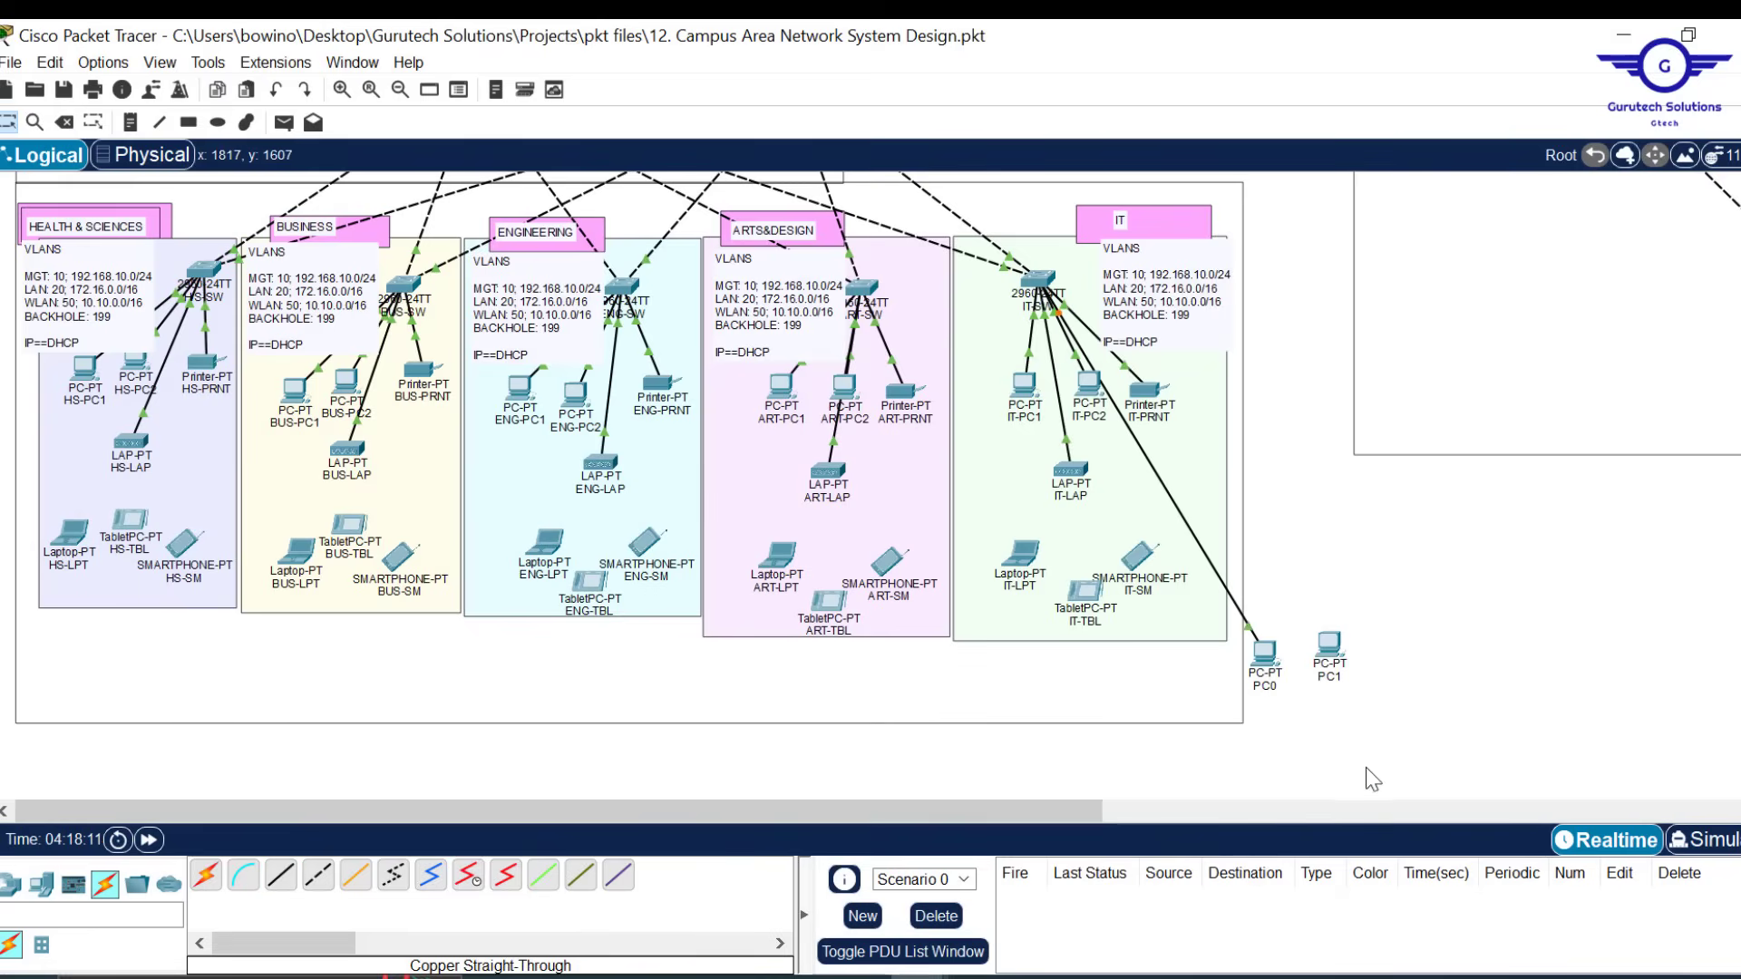
pyautogui.click(281, 875)
pyautogui.click(1045, 281)
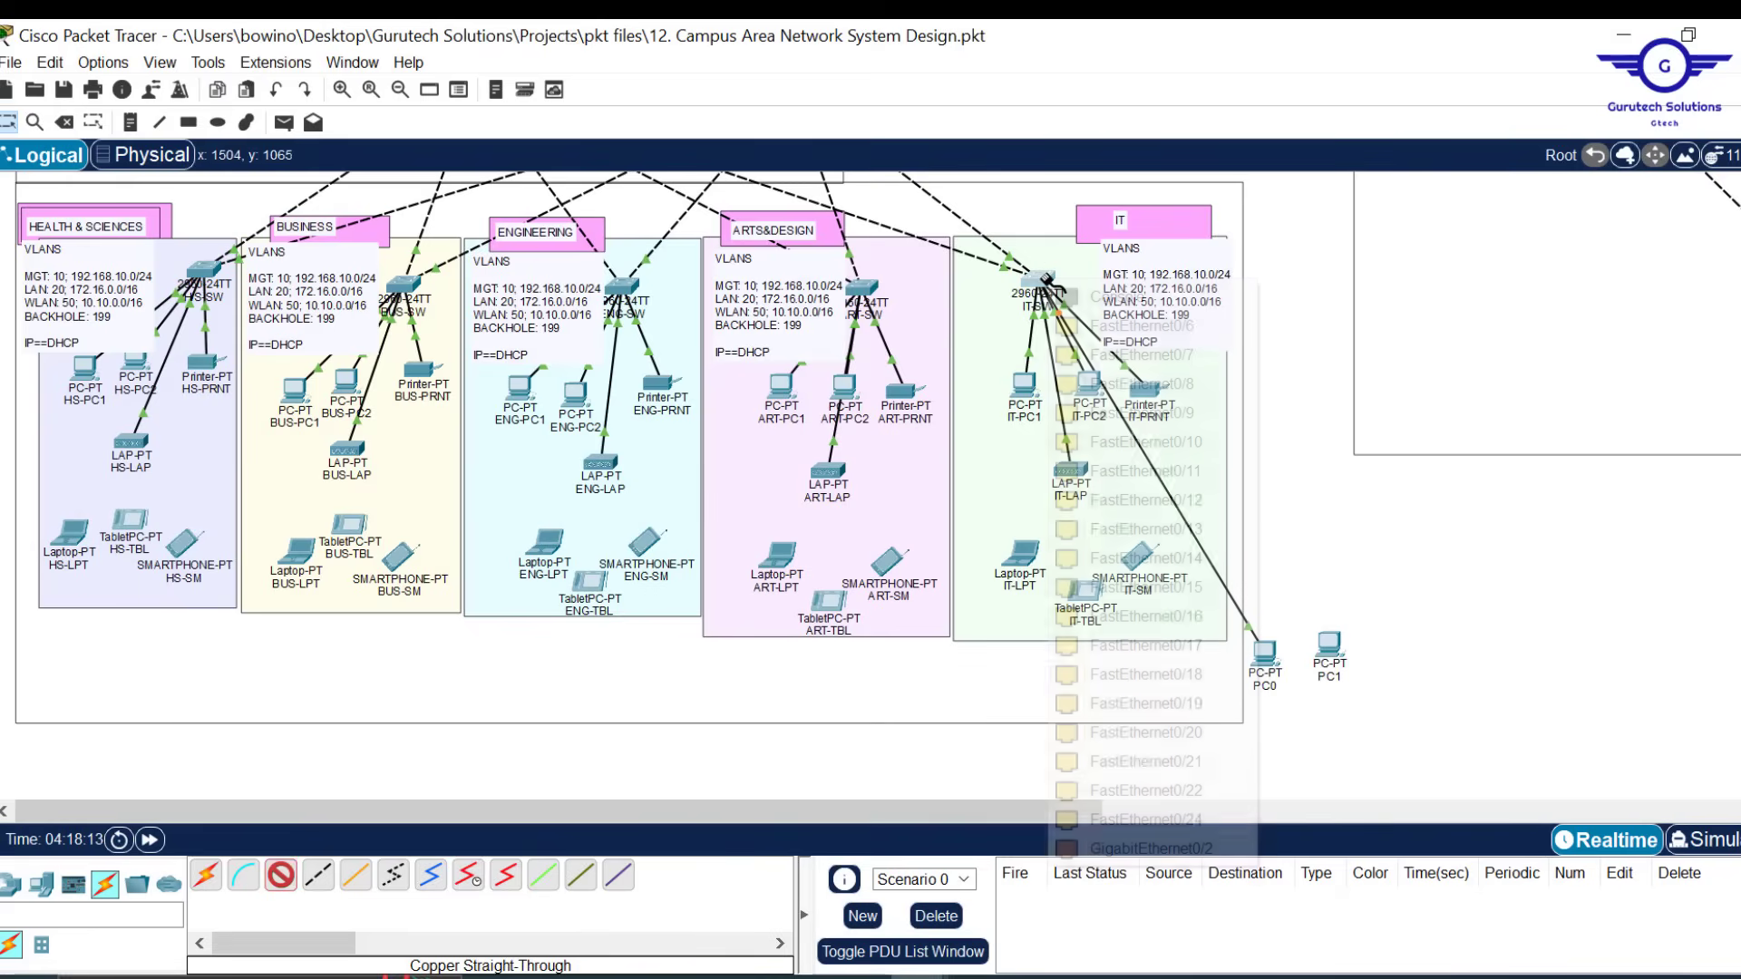
pyautogui.click(1161, 846)
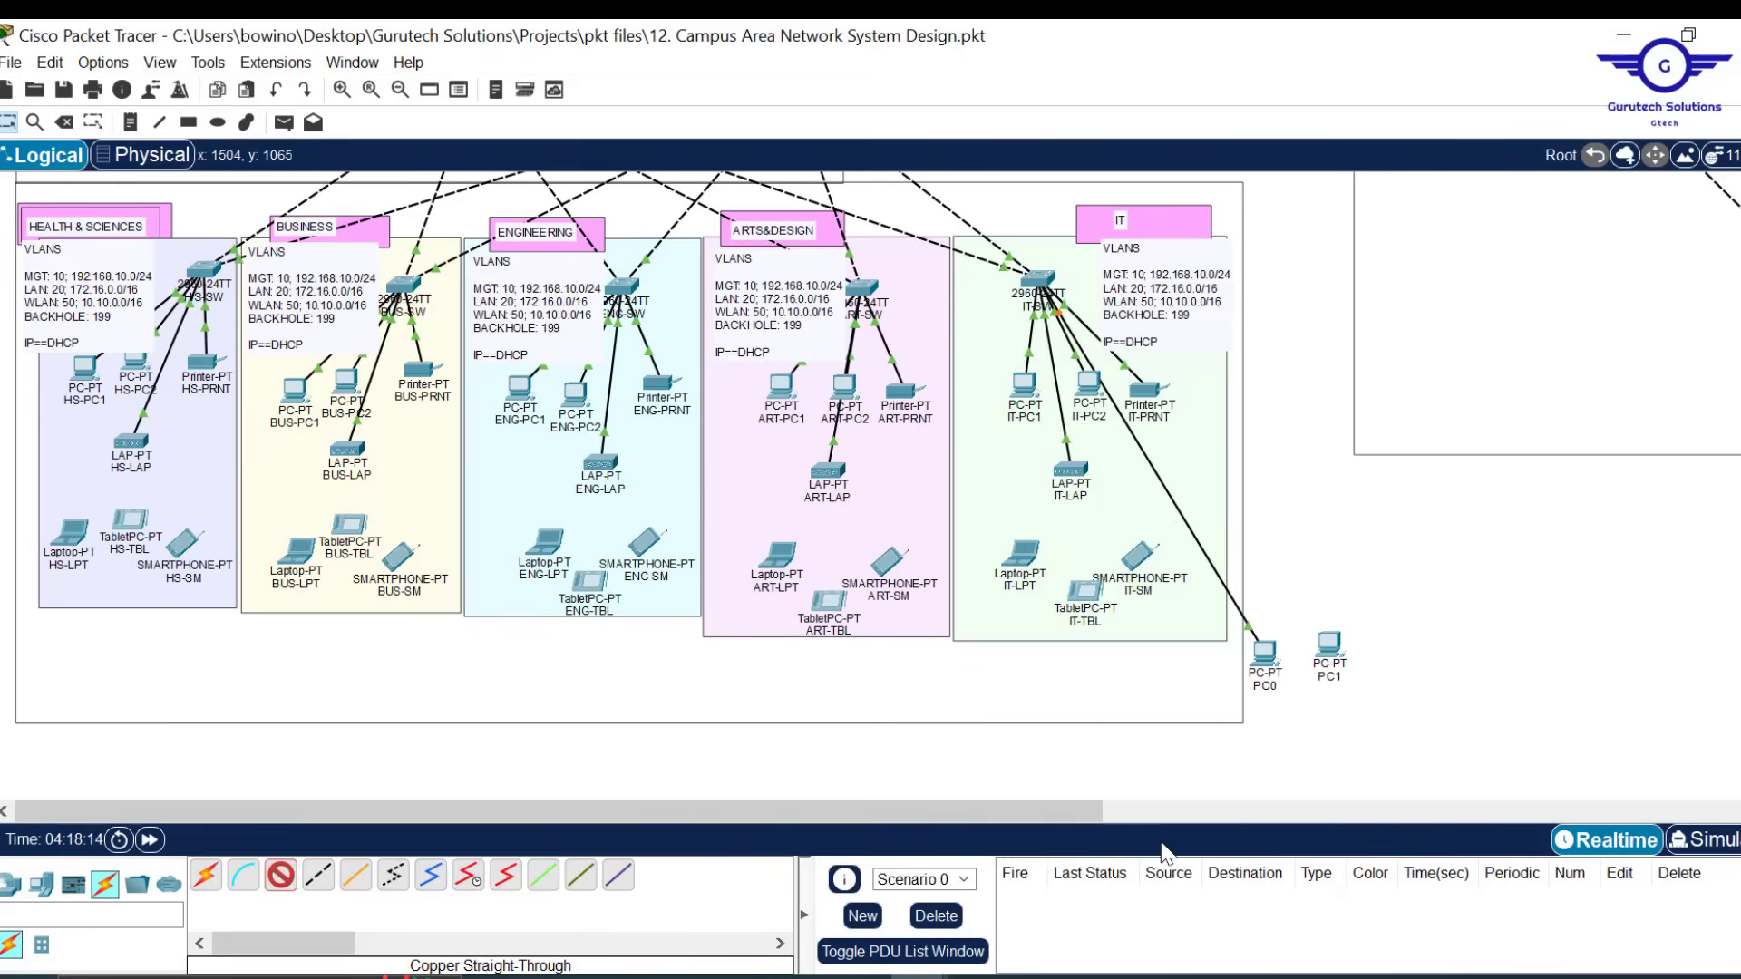
pyautogui.click(1330, 647)
pyautogui.click(1400, 750)
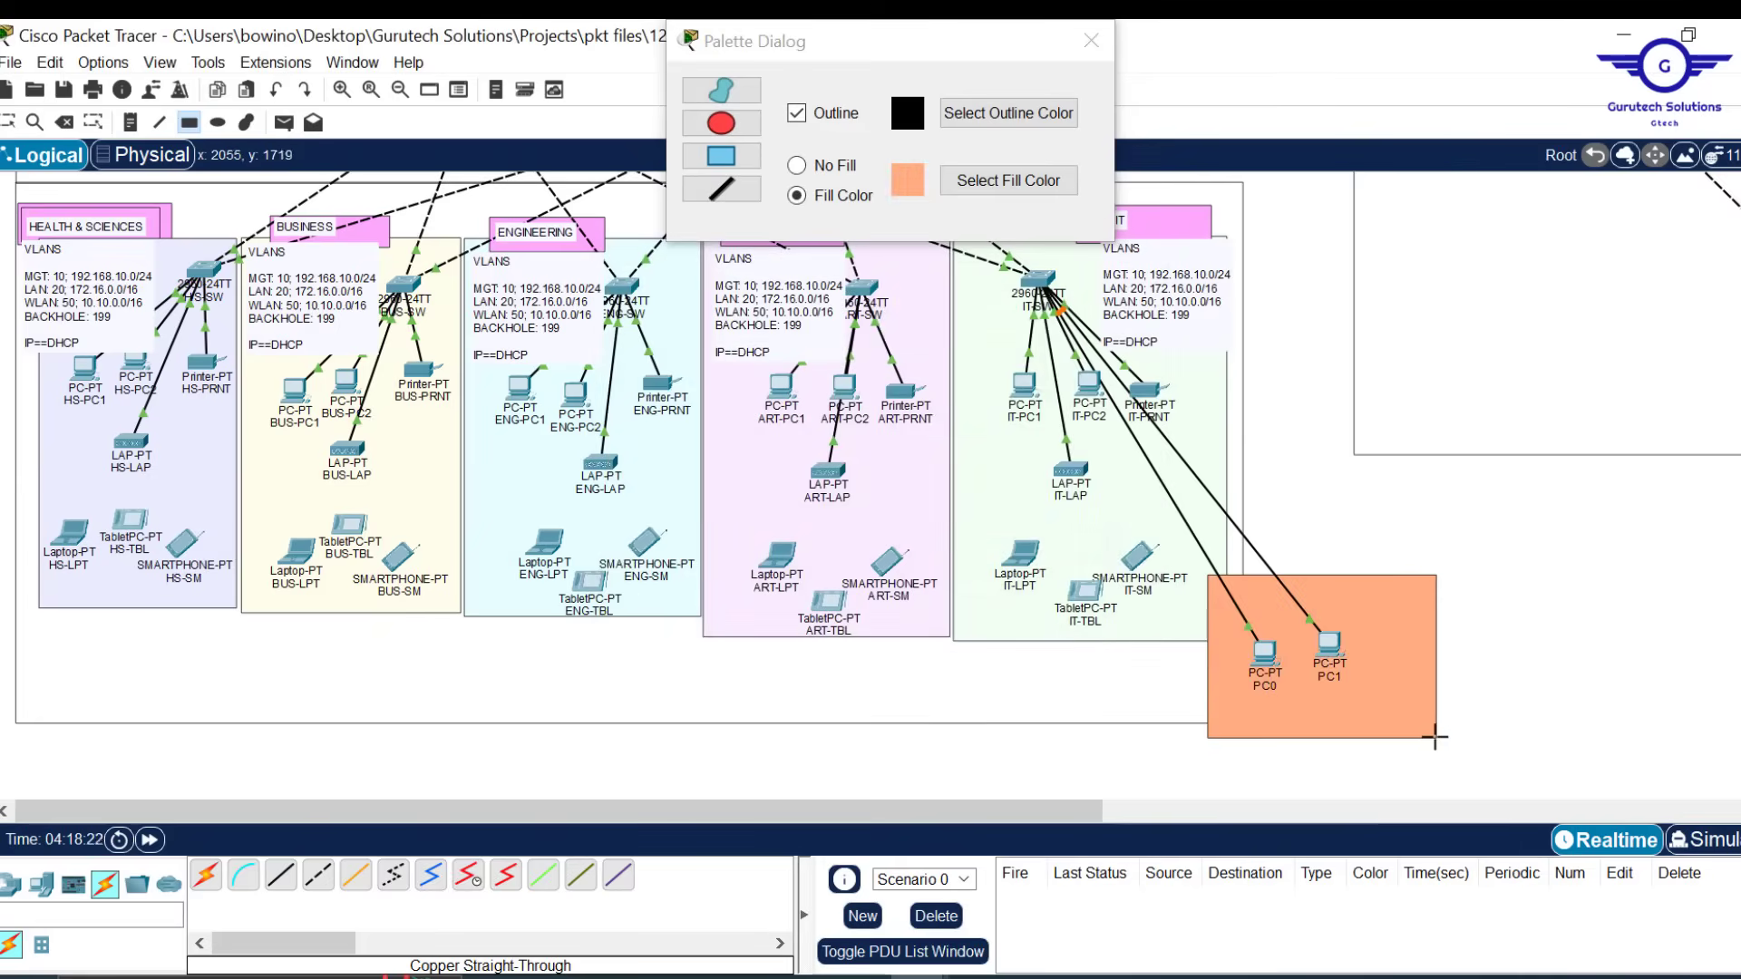
pyautogui.click(1265, 687)
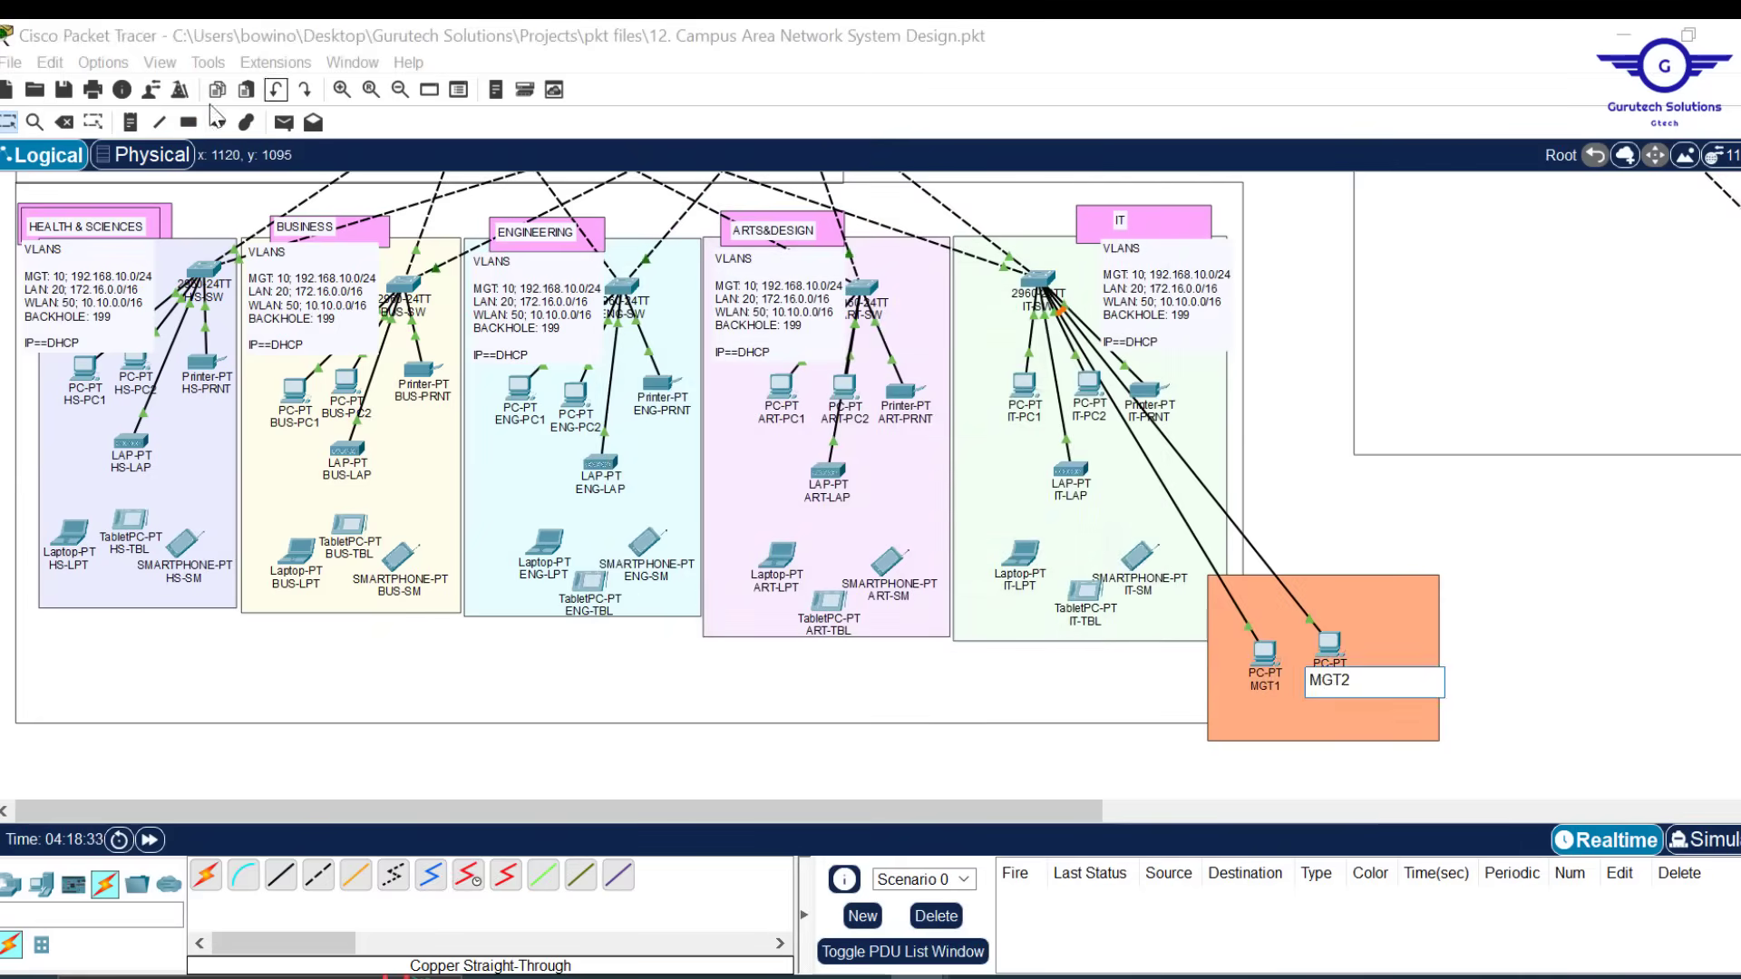
# Name the PCs MGT1 and MGT2 and add a 'MANAGEMENT PCs' note inside the orange area
pyautogui.press('Return')
pyautogui.click(1285, 723)
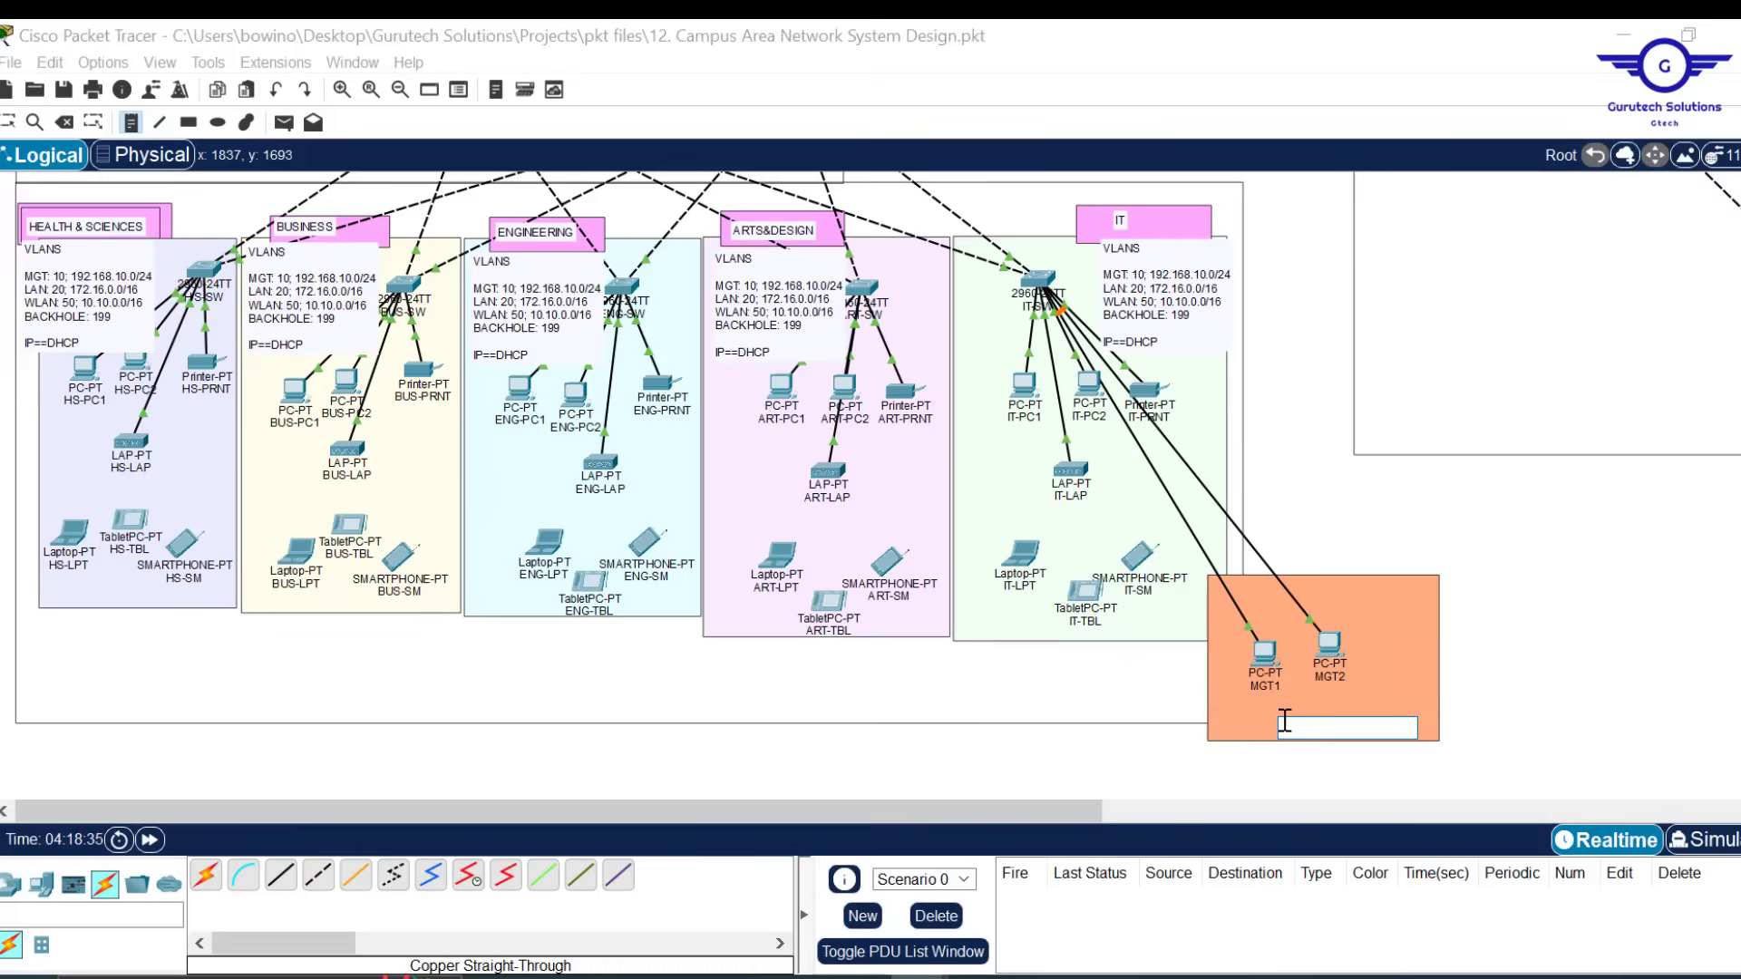
pyautogui.write('MANAGEME')
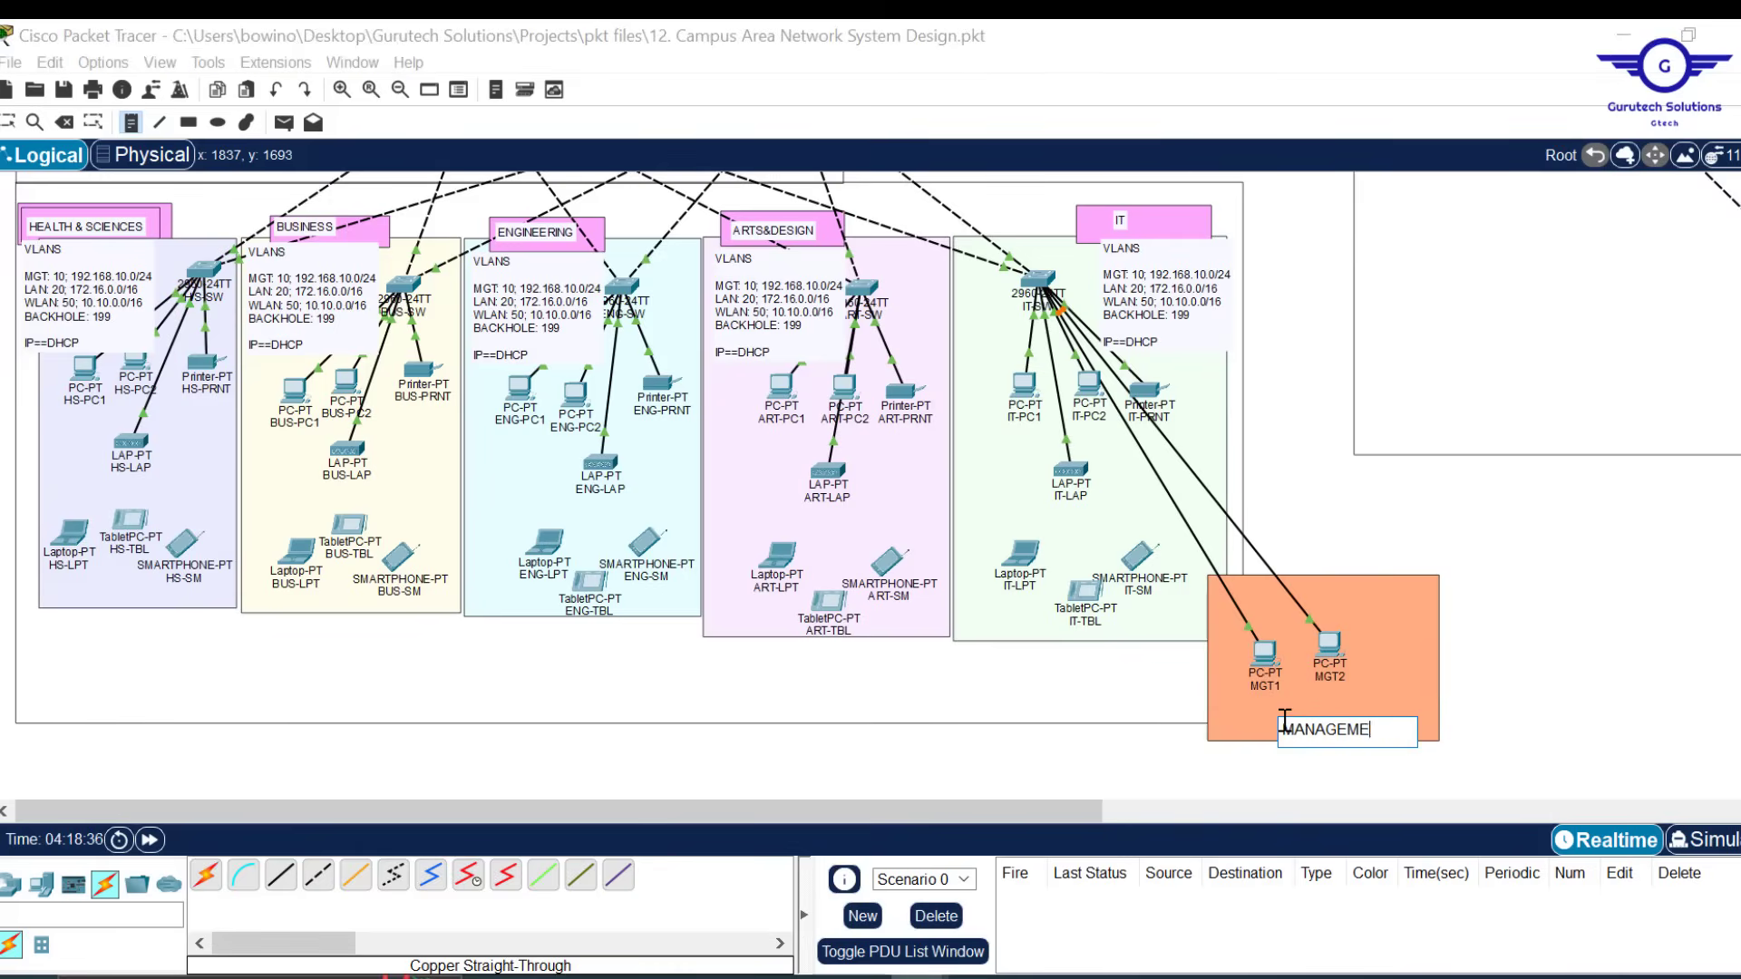
pyautogui.write('NT PCs')
pyautogui.press('Escape')
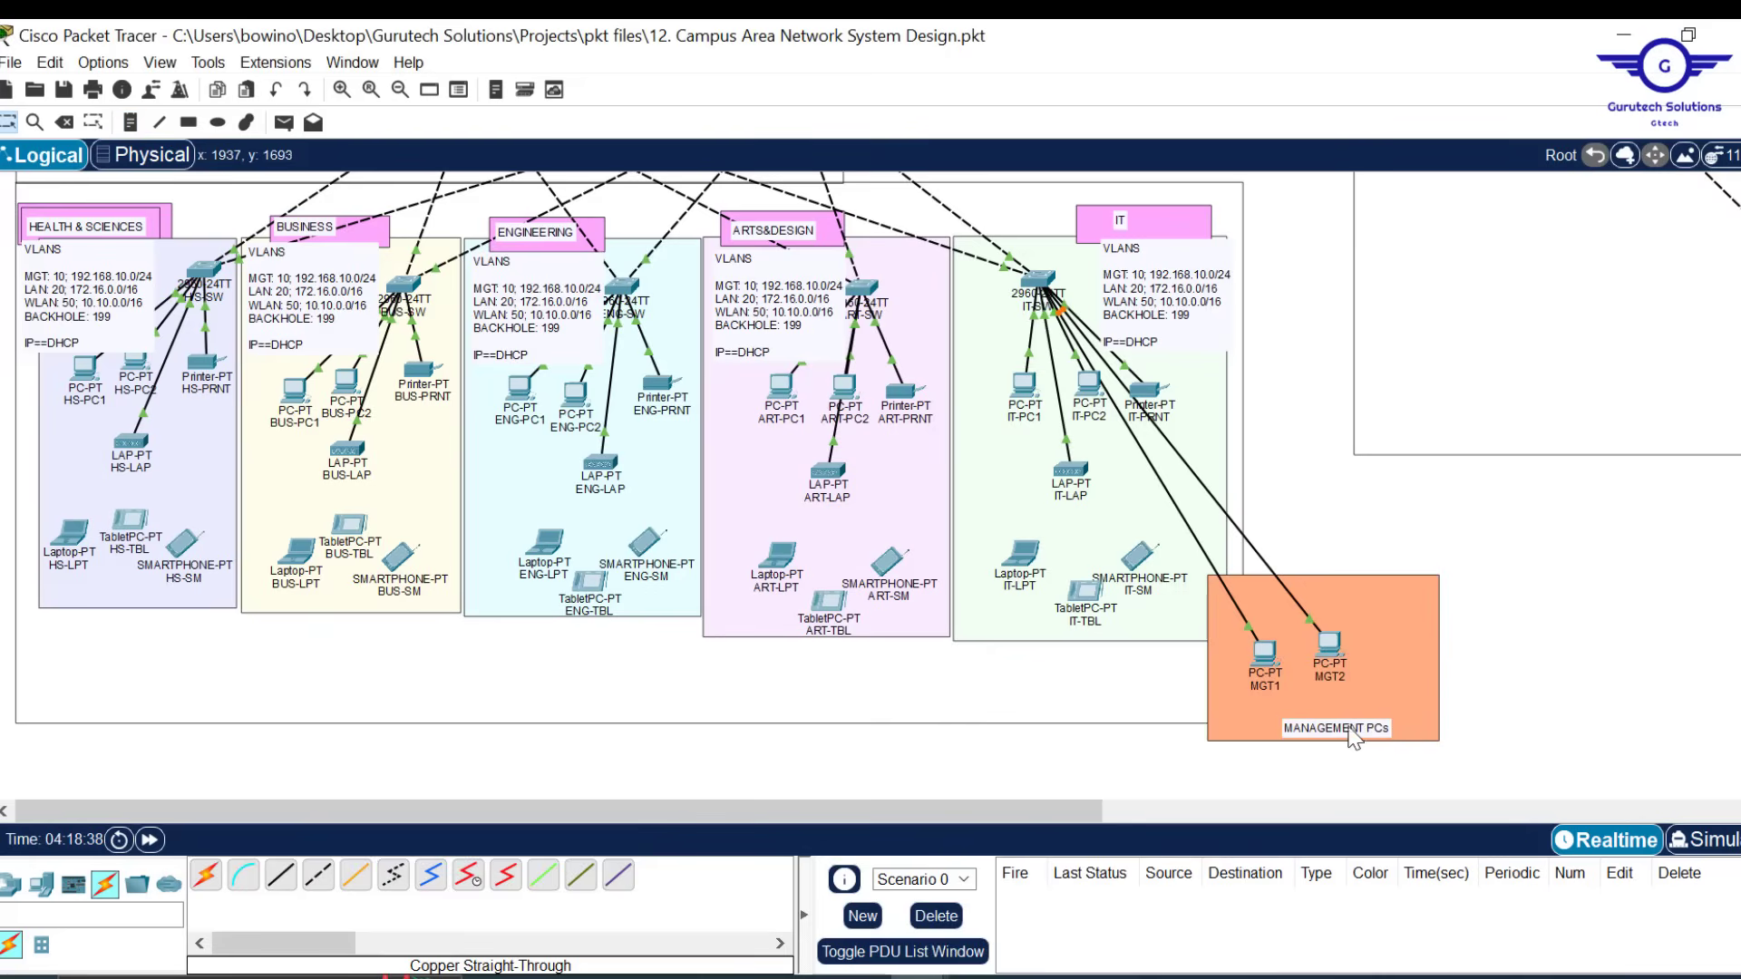
pyautogui.moveTo(1352, 737); pyautogui.dragTo(1331, 721)
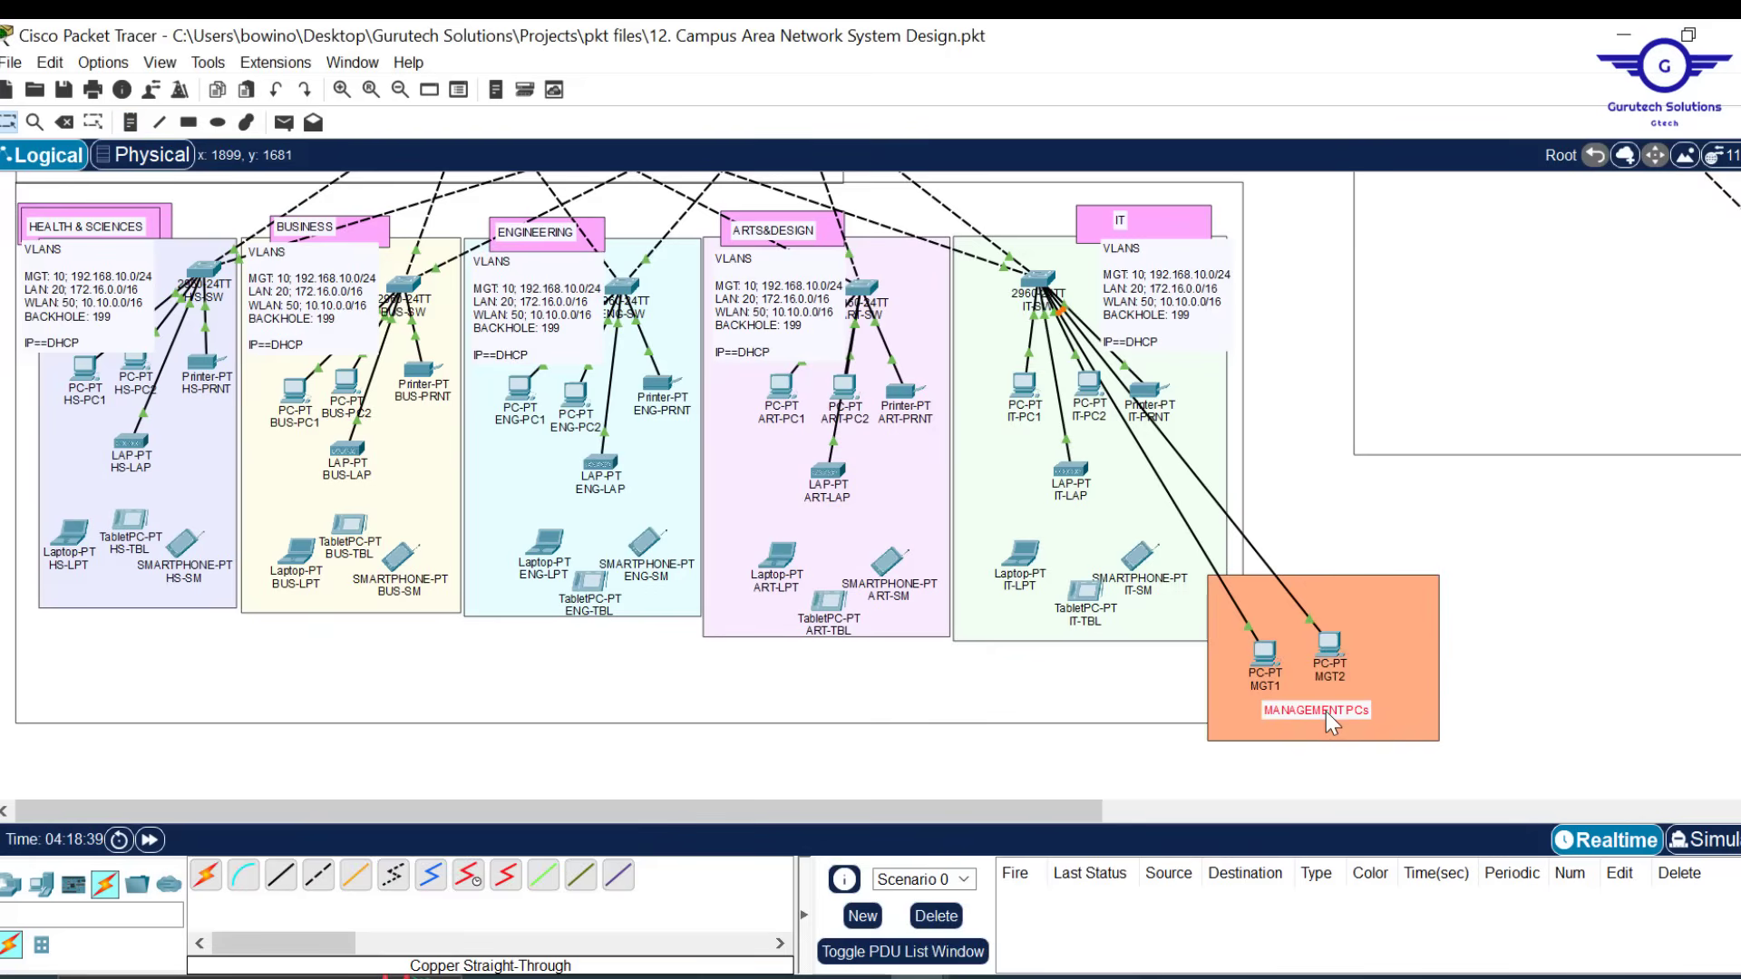
pyautogui.click(1563, 642)
# Check the gig0/1-2 VLAN 10 line, then select and copy the whole Notepad script
pyautogui.moveTo(957, 944)
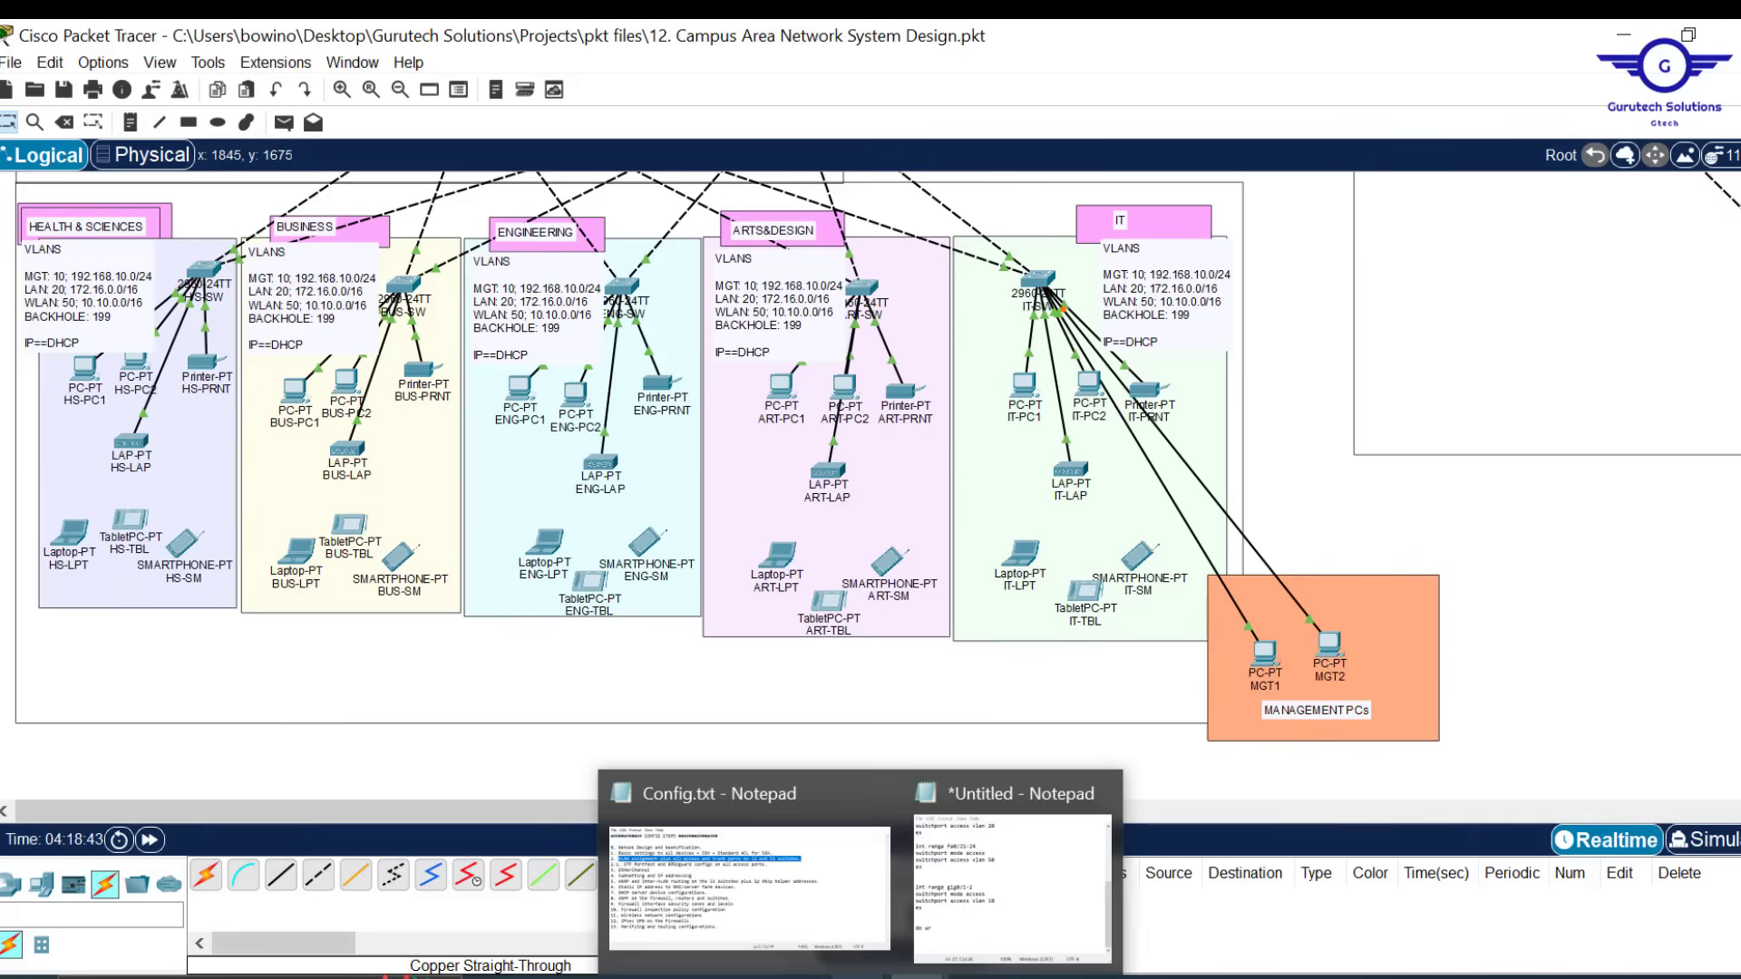
pyautogui.click(1004, 902)
pyautogui.scroll(3, 1243, 481)
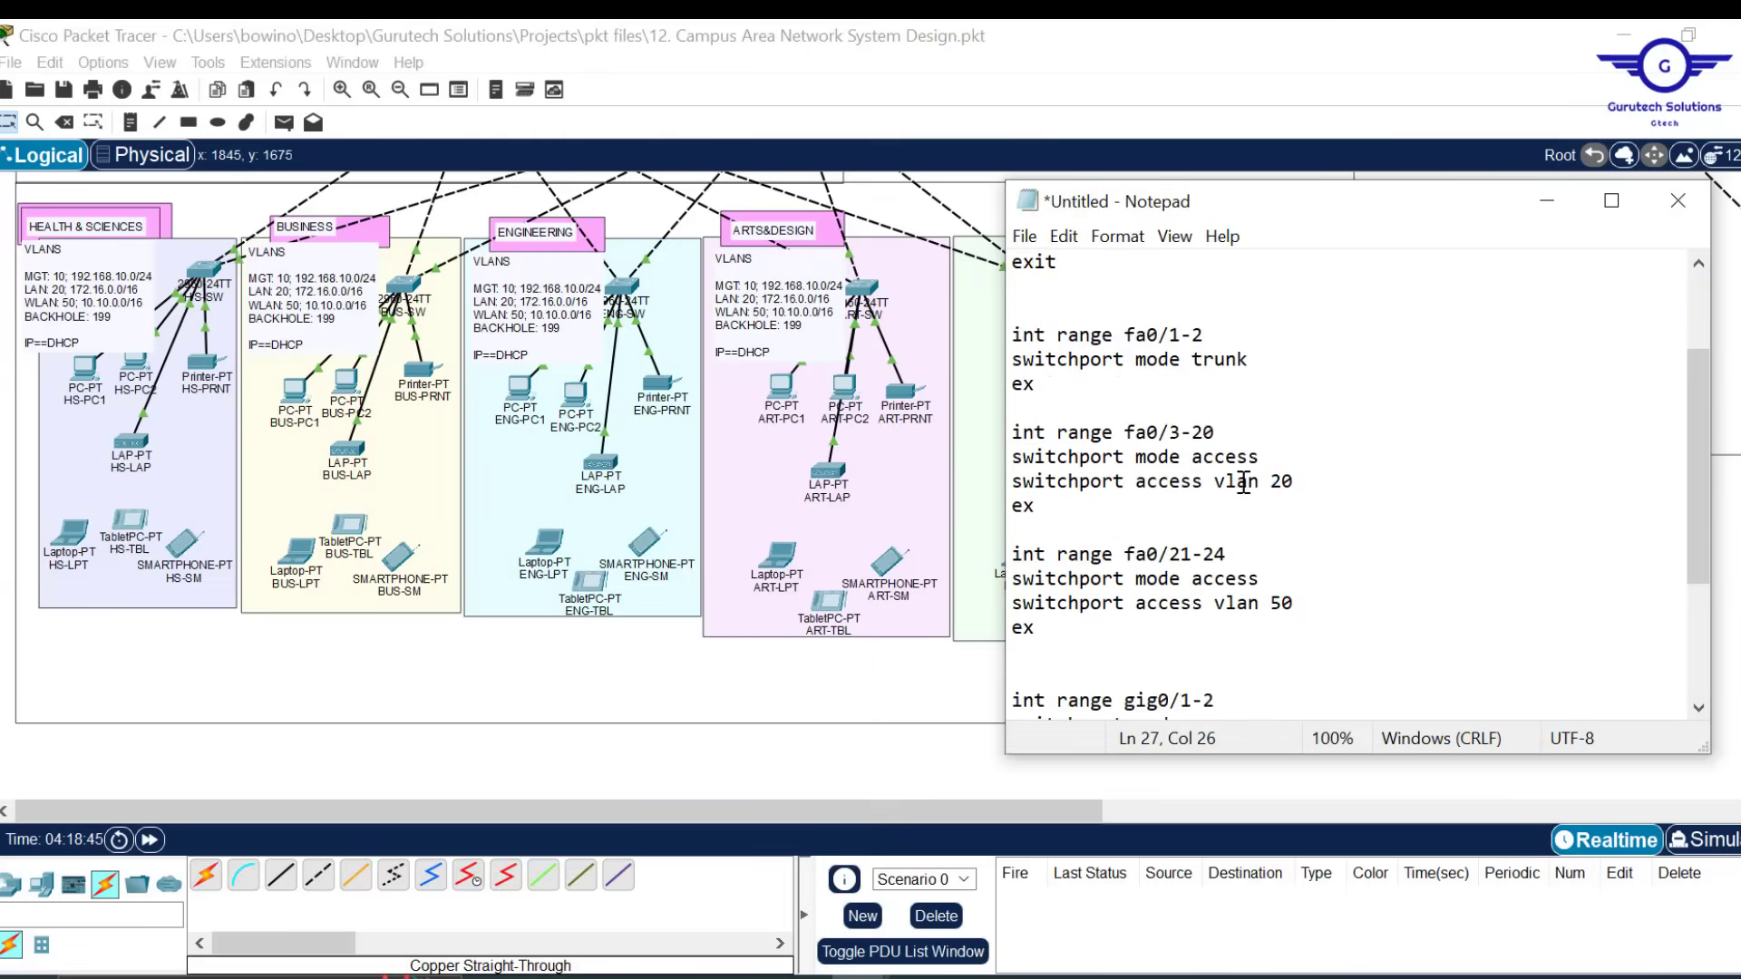
pyautogui.scroll(-3, 1243, 482)
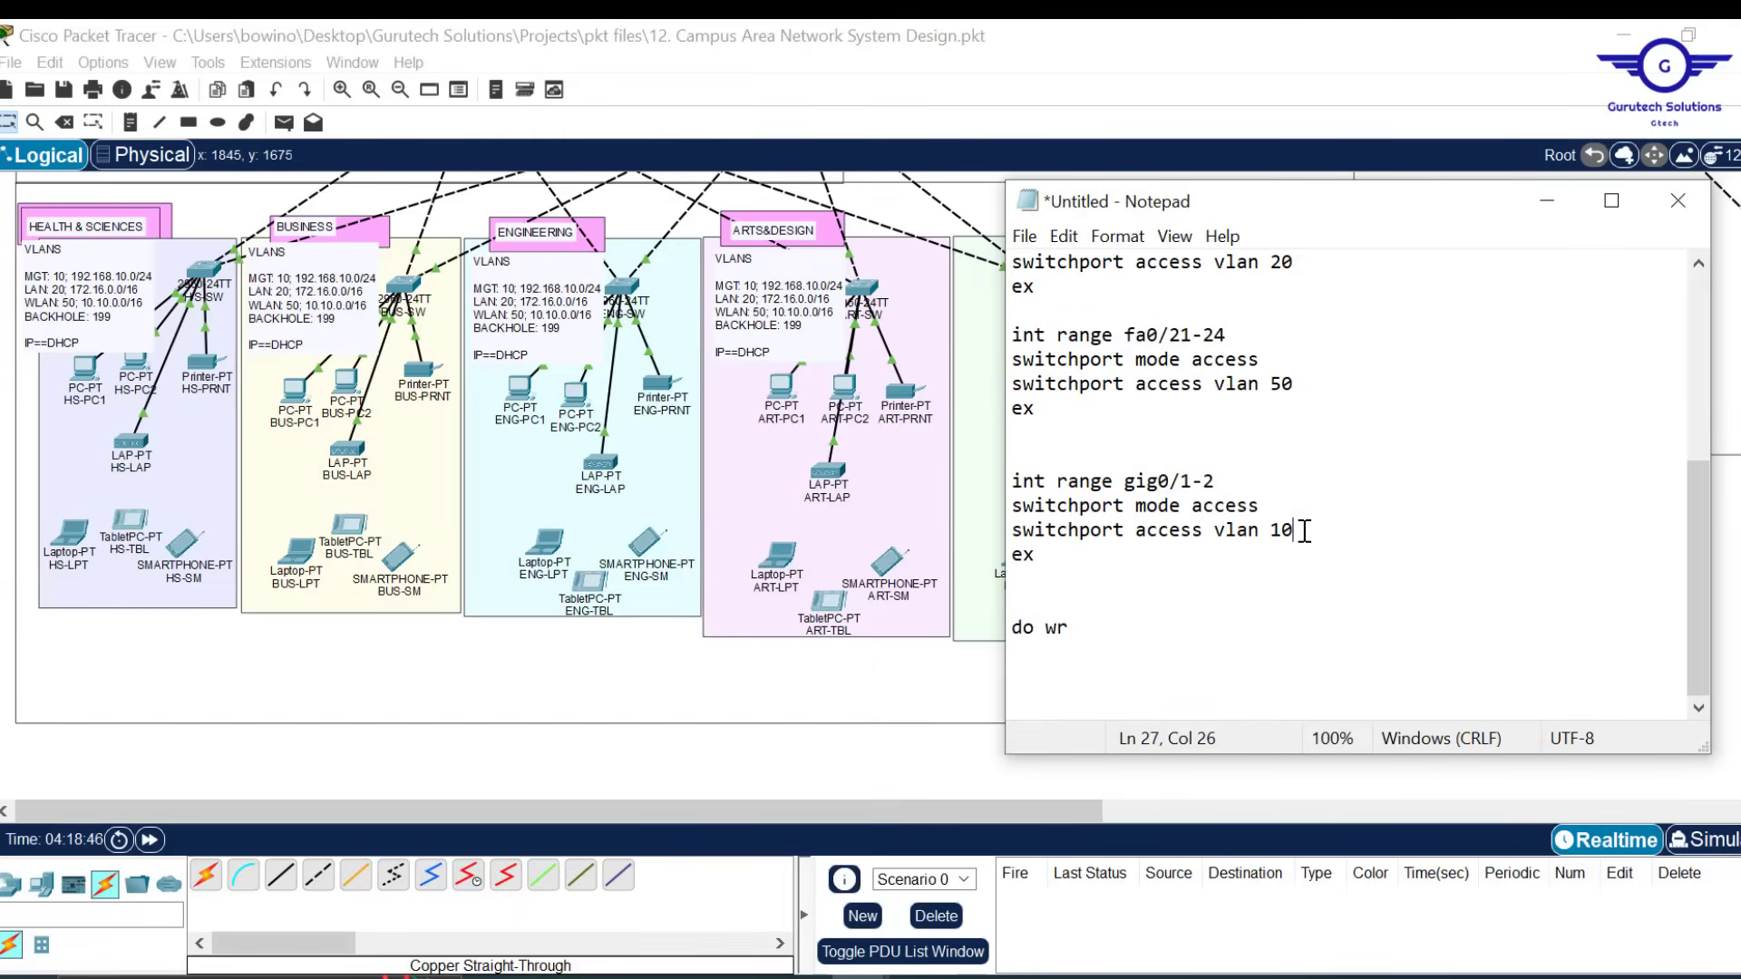
pyautogui.moveTo(1295, 530); pyautogui.dragTo(1195, 529)
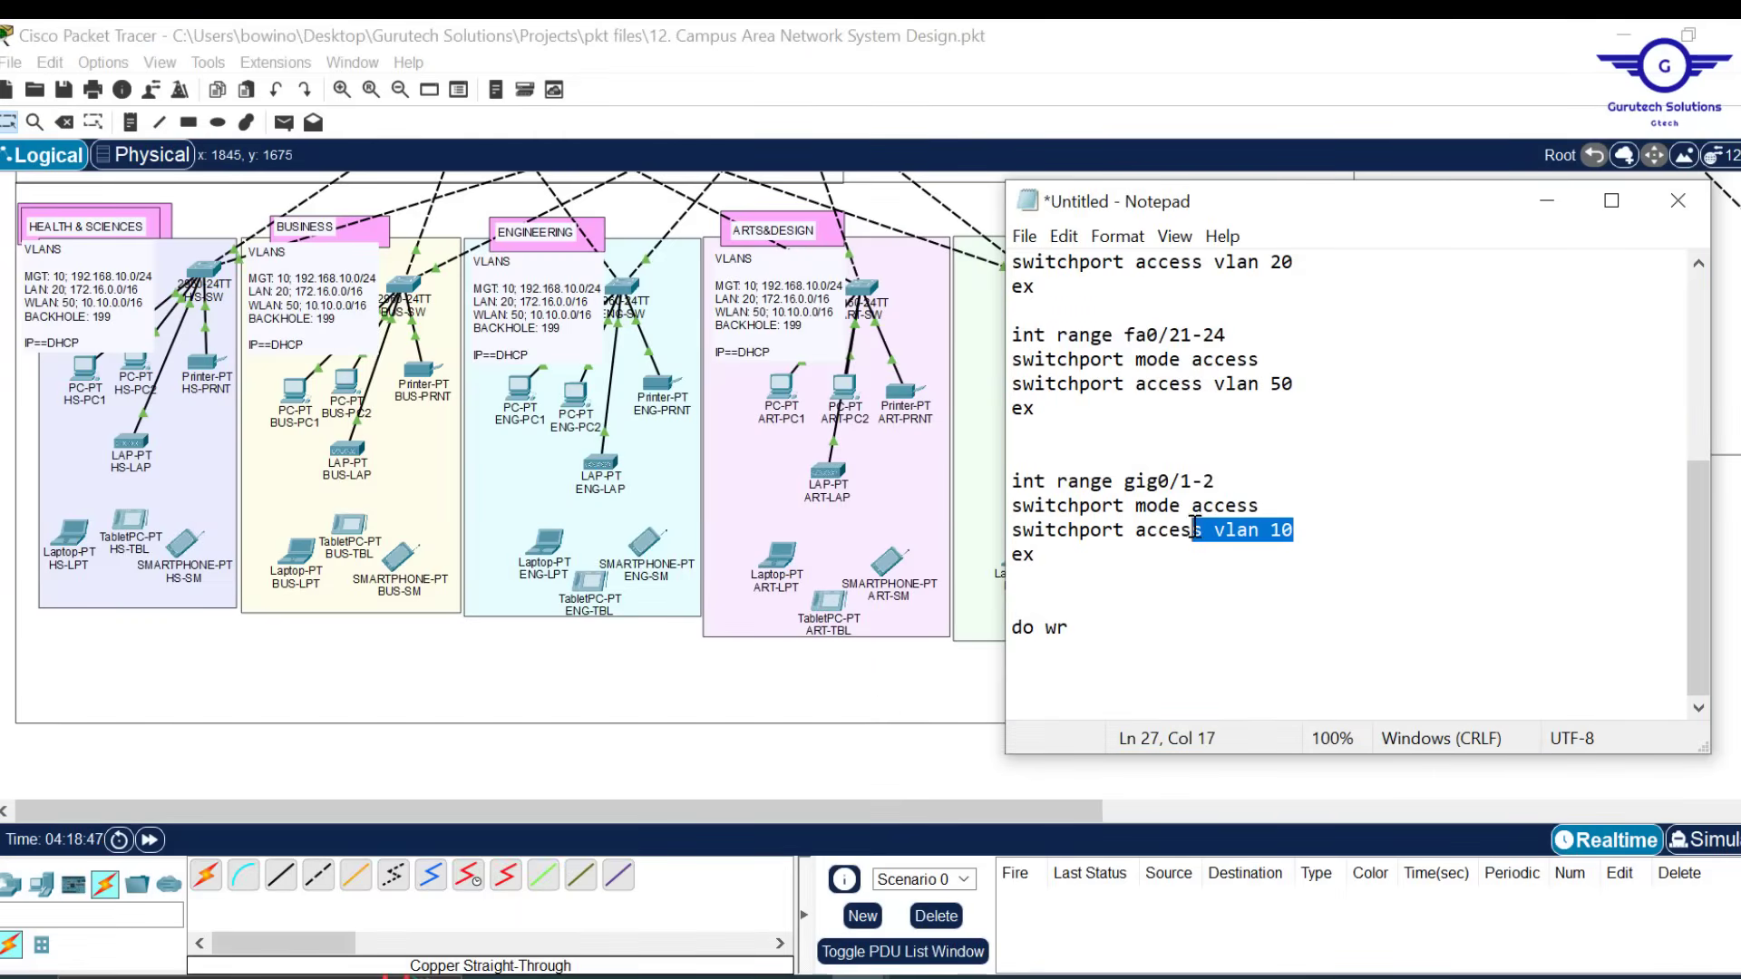
pyautogui.click(1350, 528)
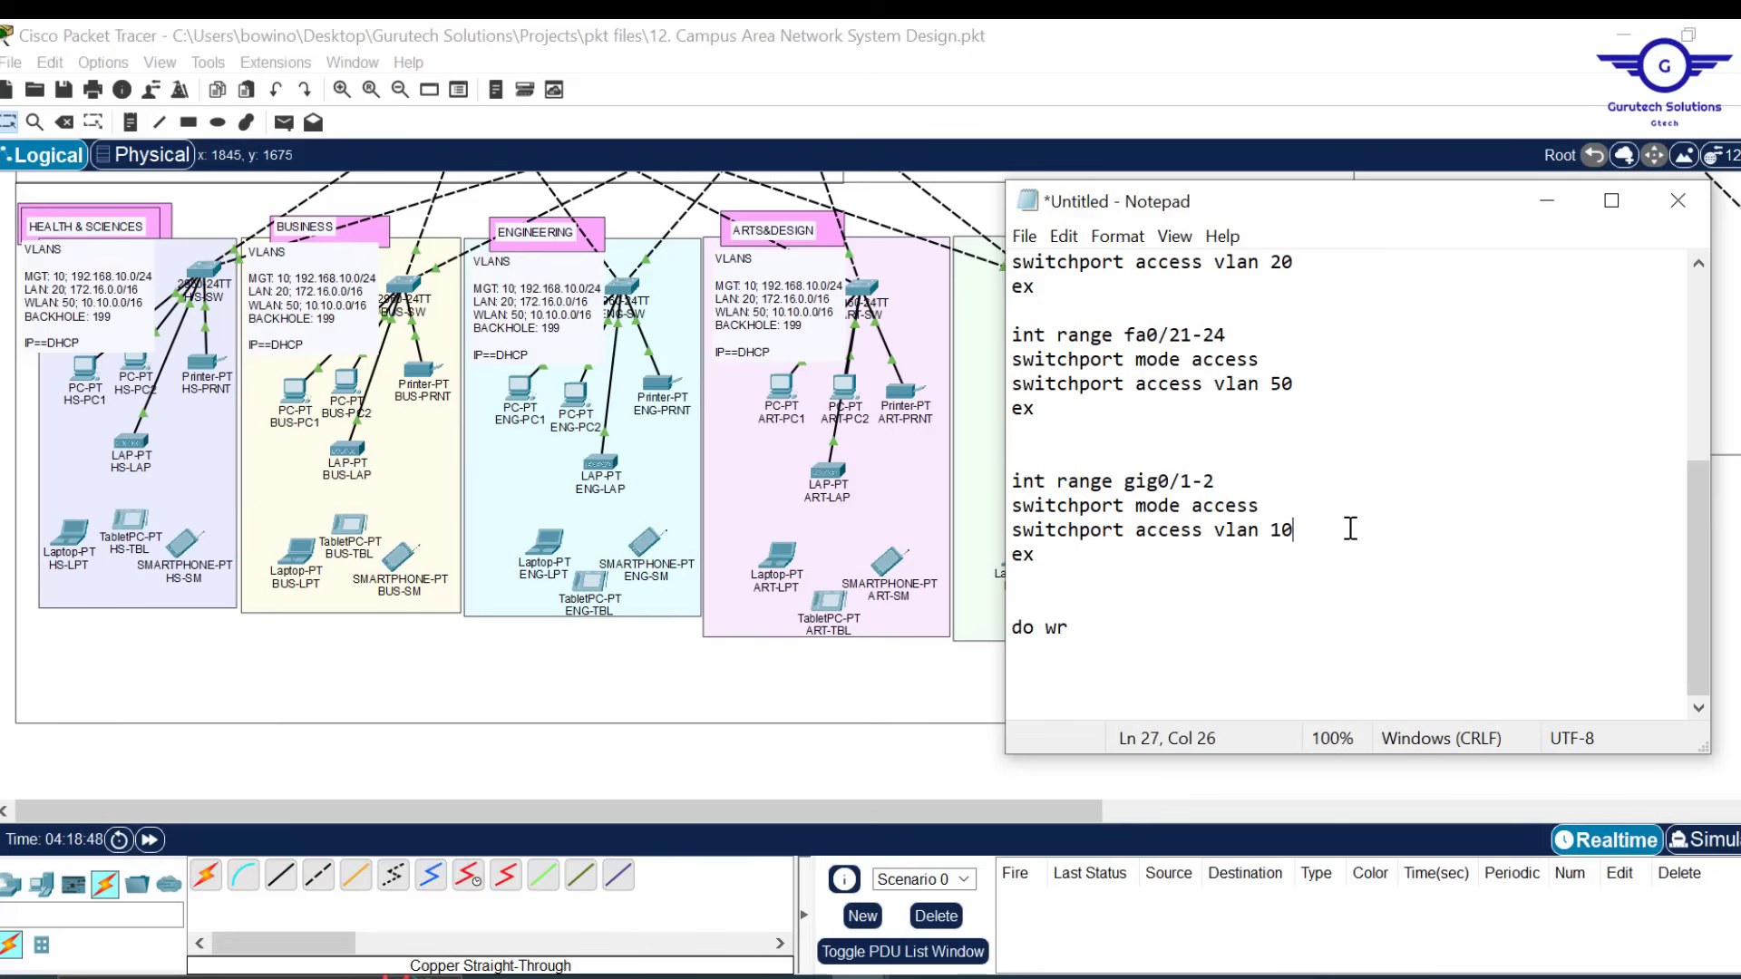
pyautogui.hotkey('ctrl', 'a')
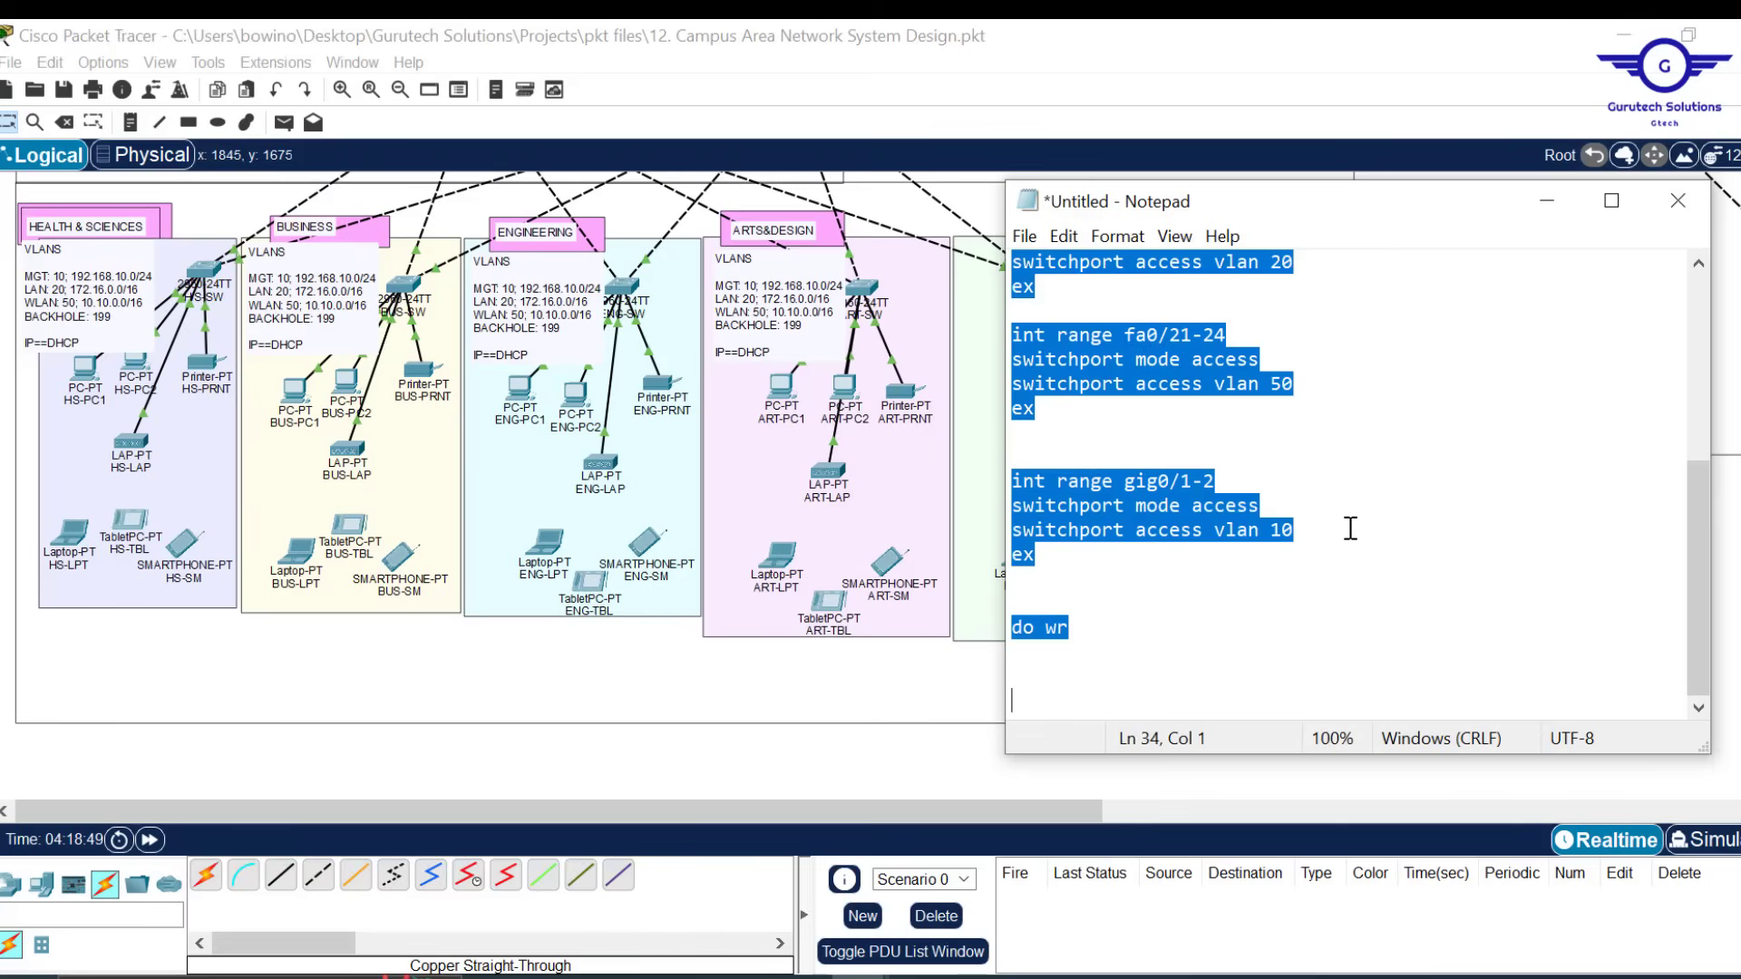
pyautogui.click(1548, 202)
# Scroll the canvas up to the IT area and open IT-SW's CLI window
pyautogui.scroll(3, 1328, 424)
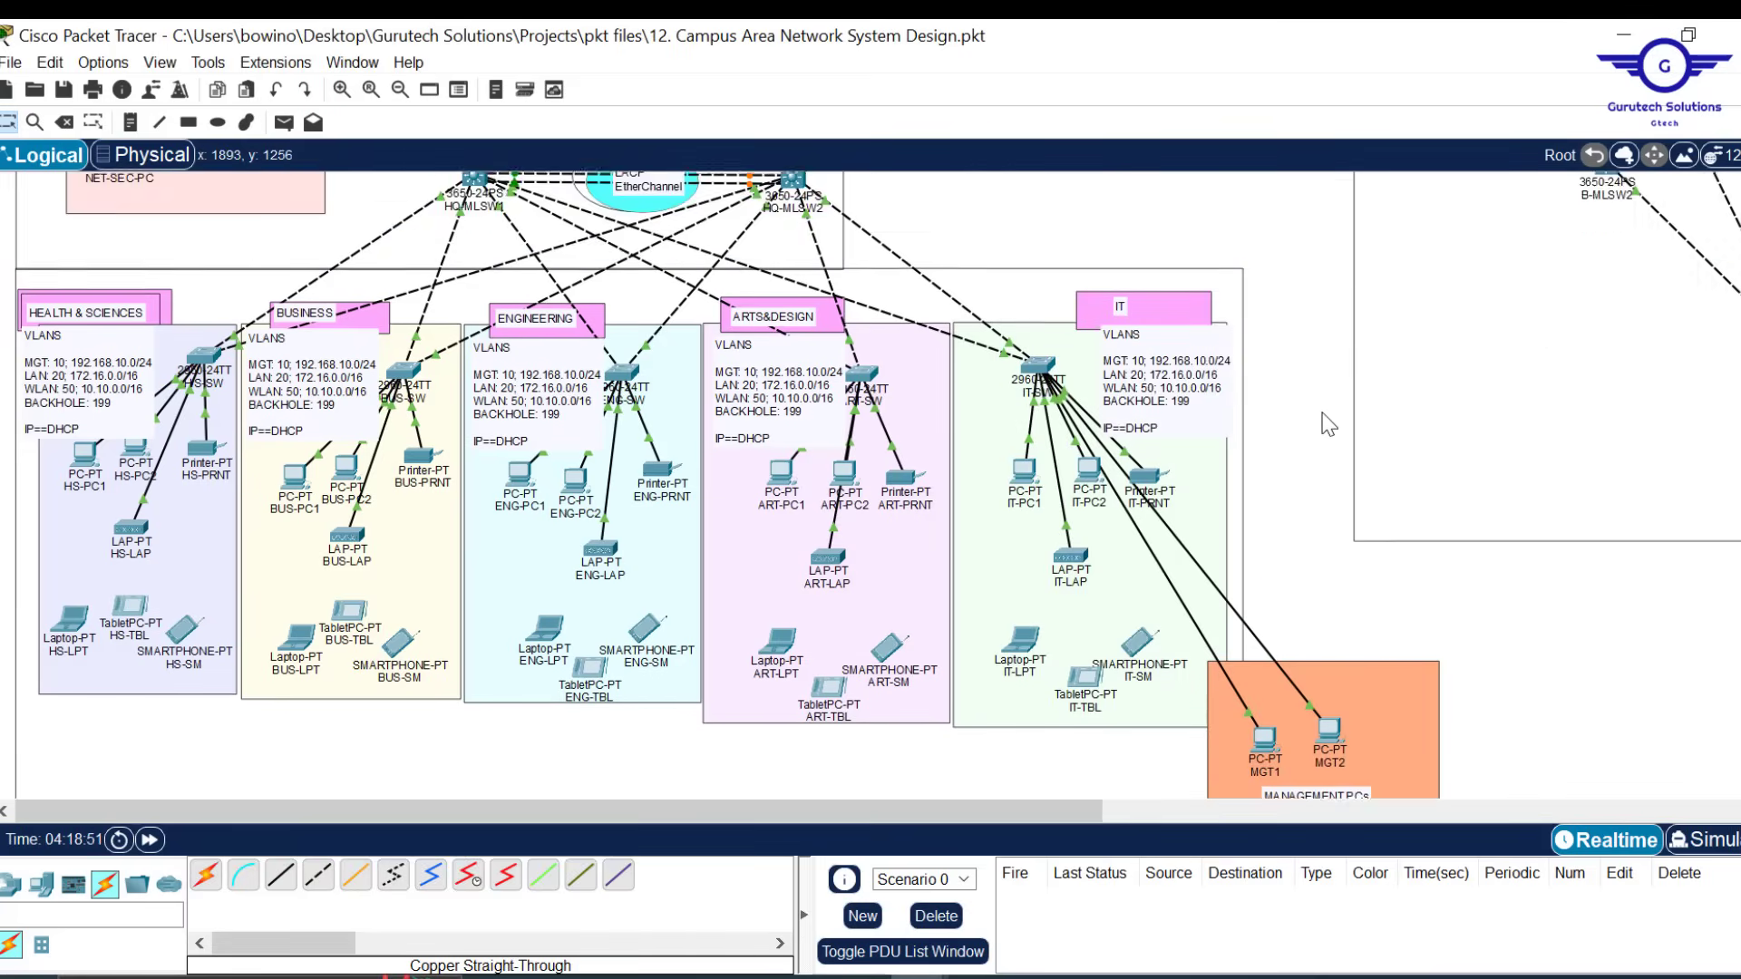
pyautogui.scroll(-4, 1331, 417)
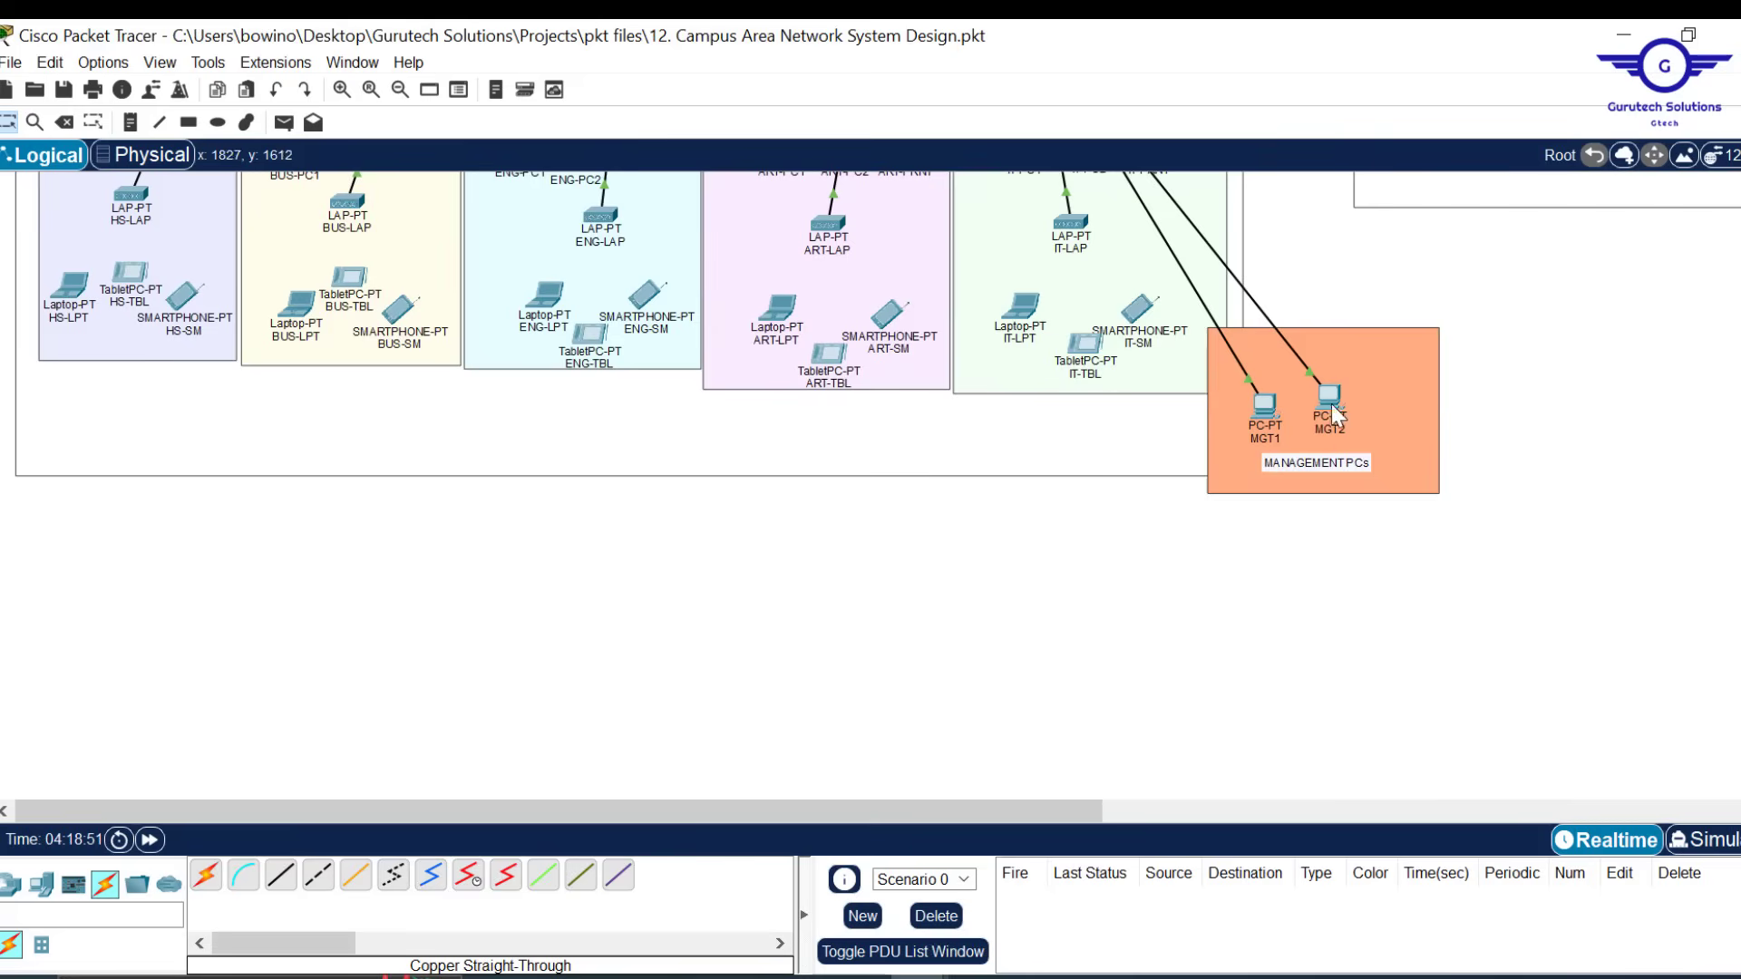
pyautogui.scroll(2, 1428, 304)
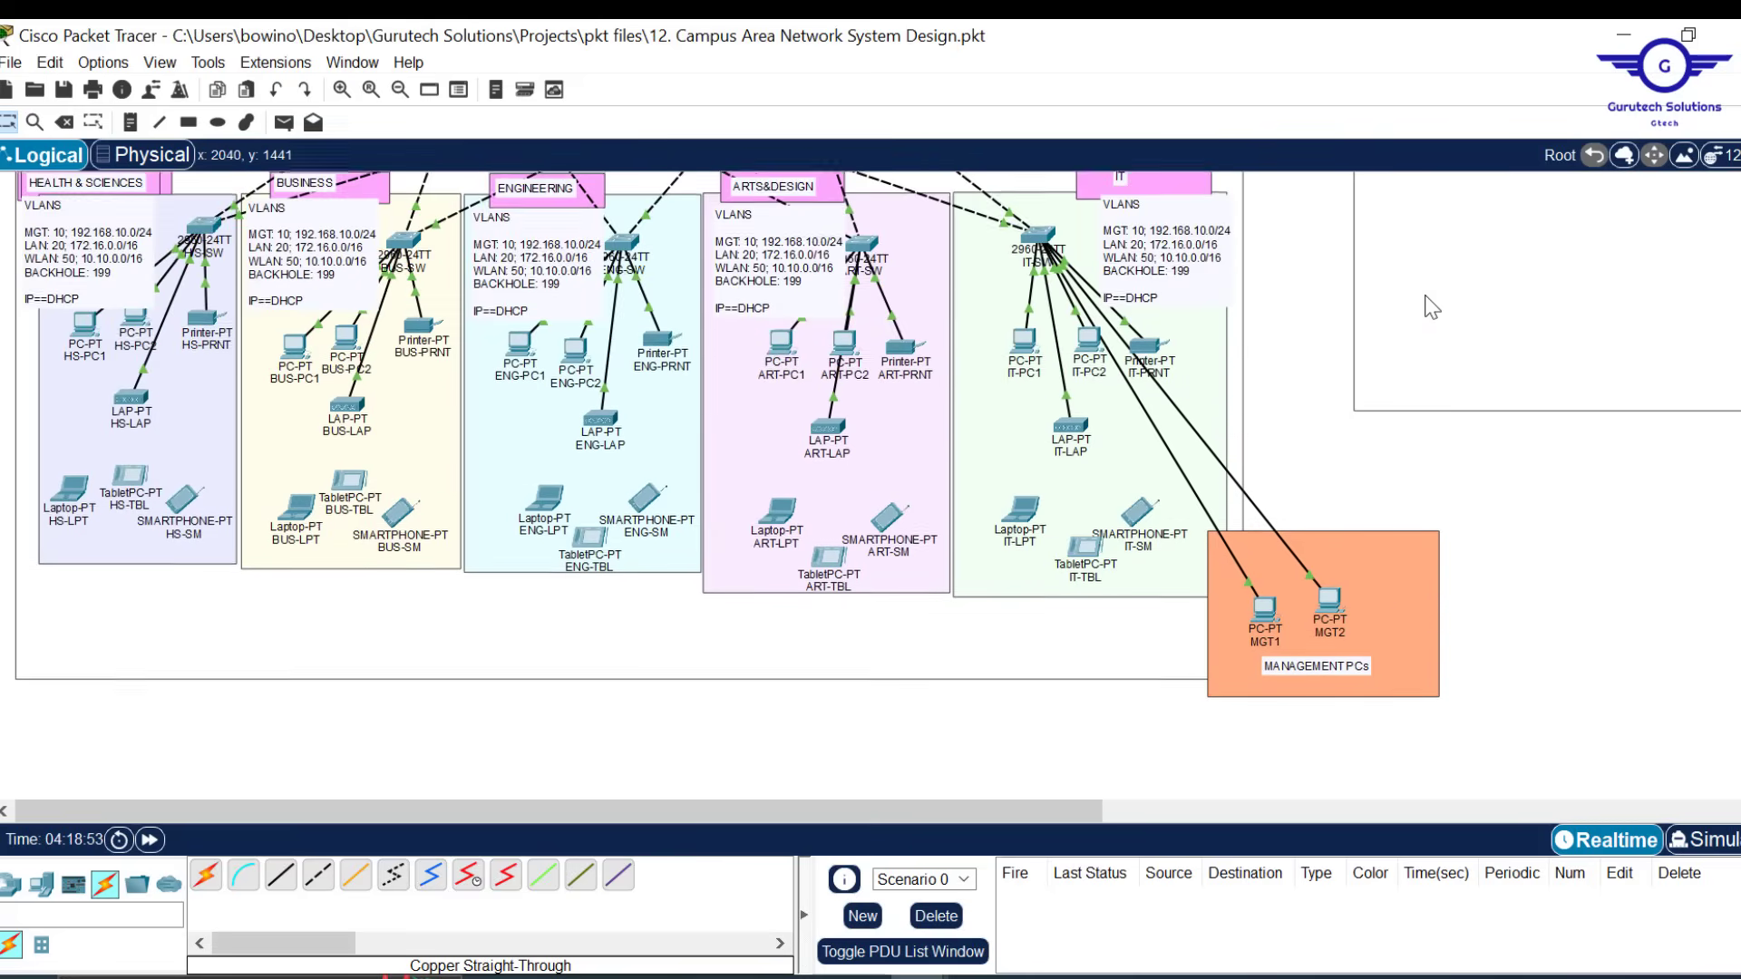
pyautogui.scroll(1, 1431, 307)
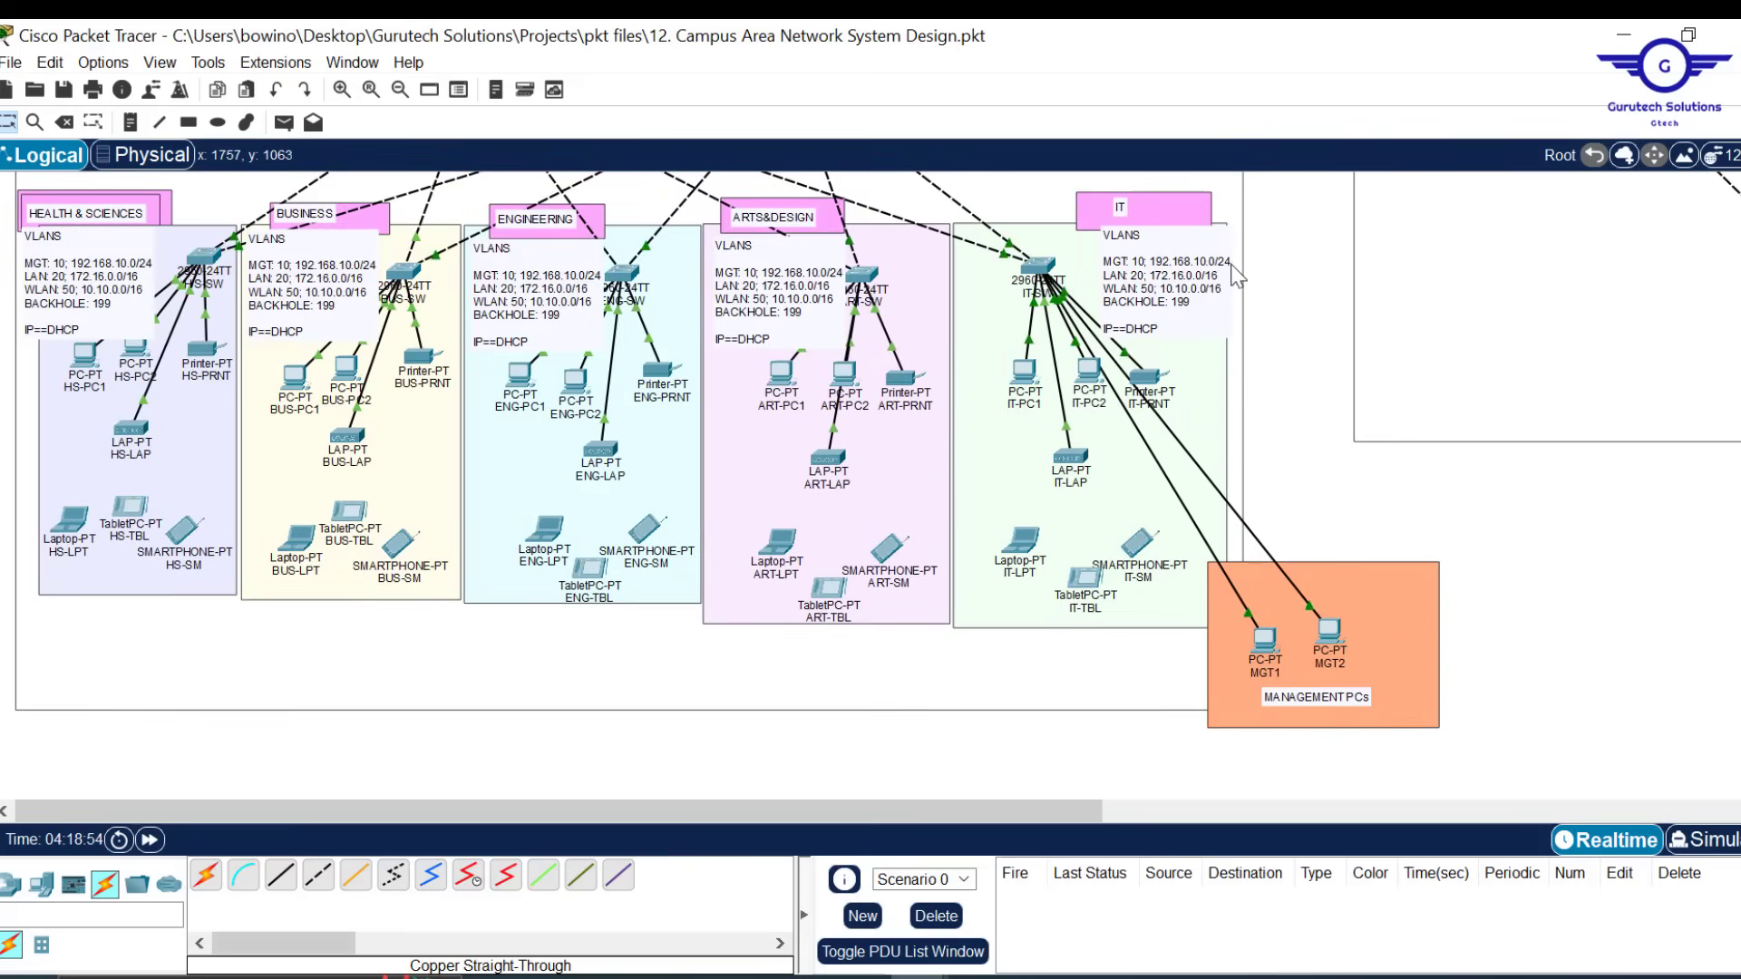
pyautogui.click(1037, 272)
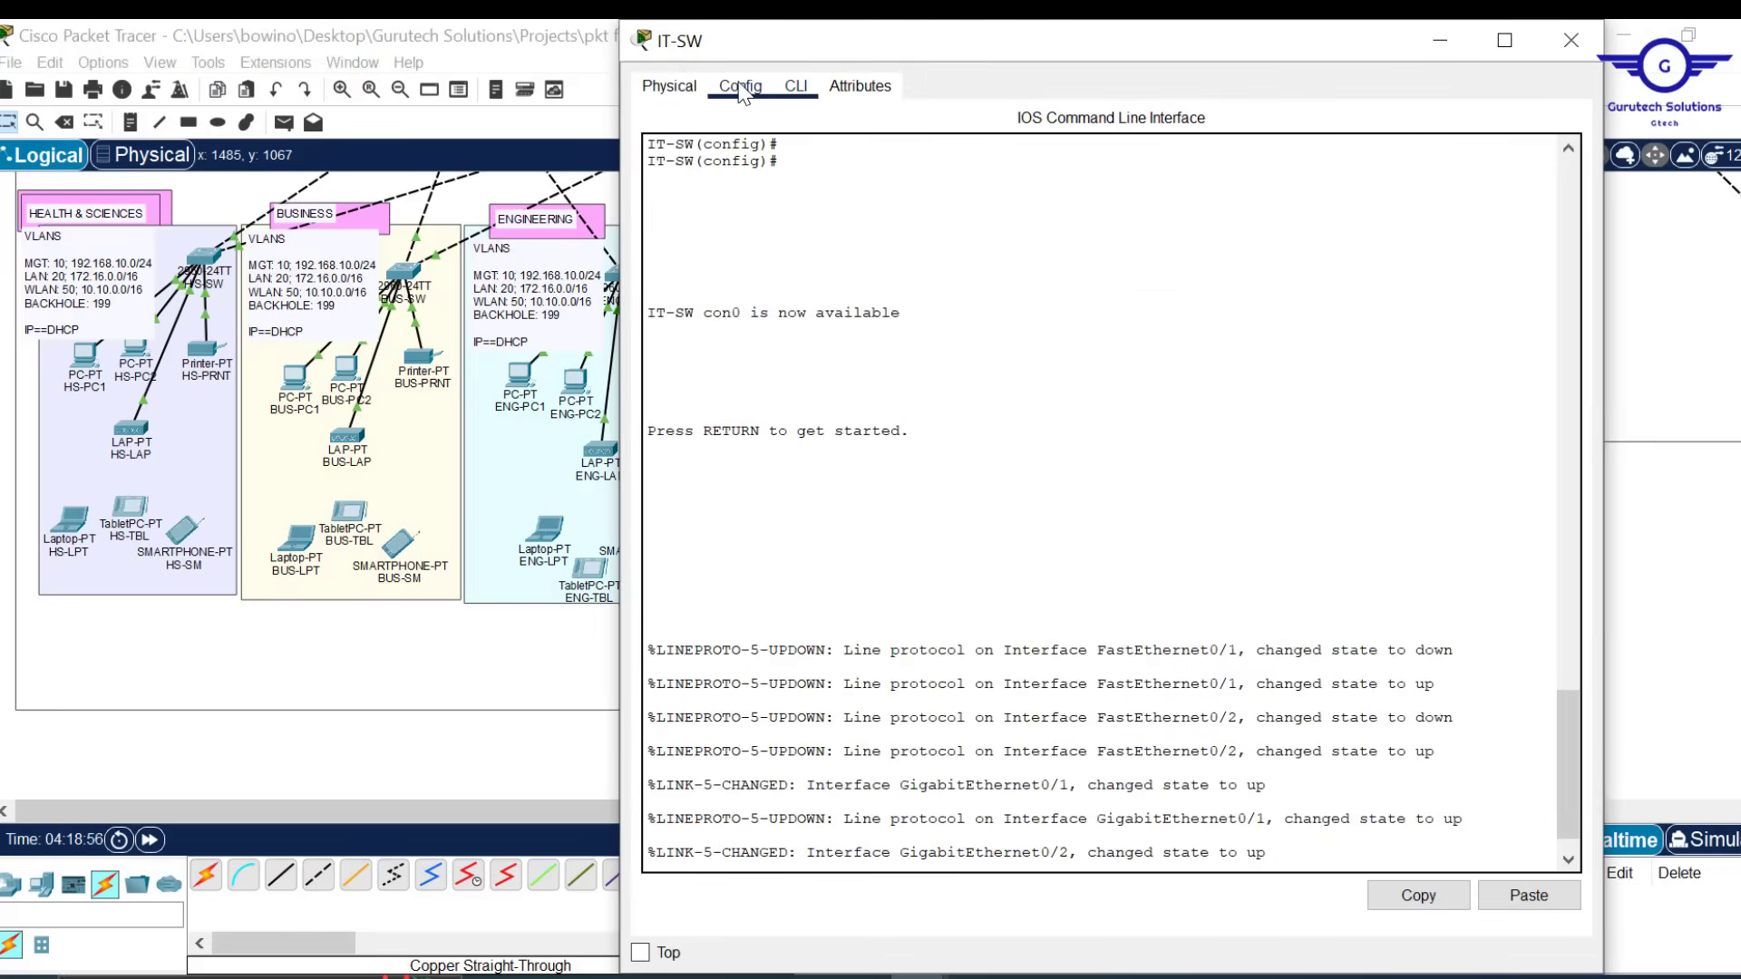
# Exit interface mode on IT-SW, paste the VLAN and port script ending in do wr, and close the window
pyautogui.click(741, 87)
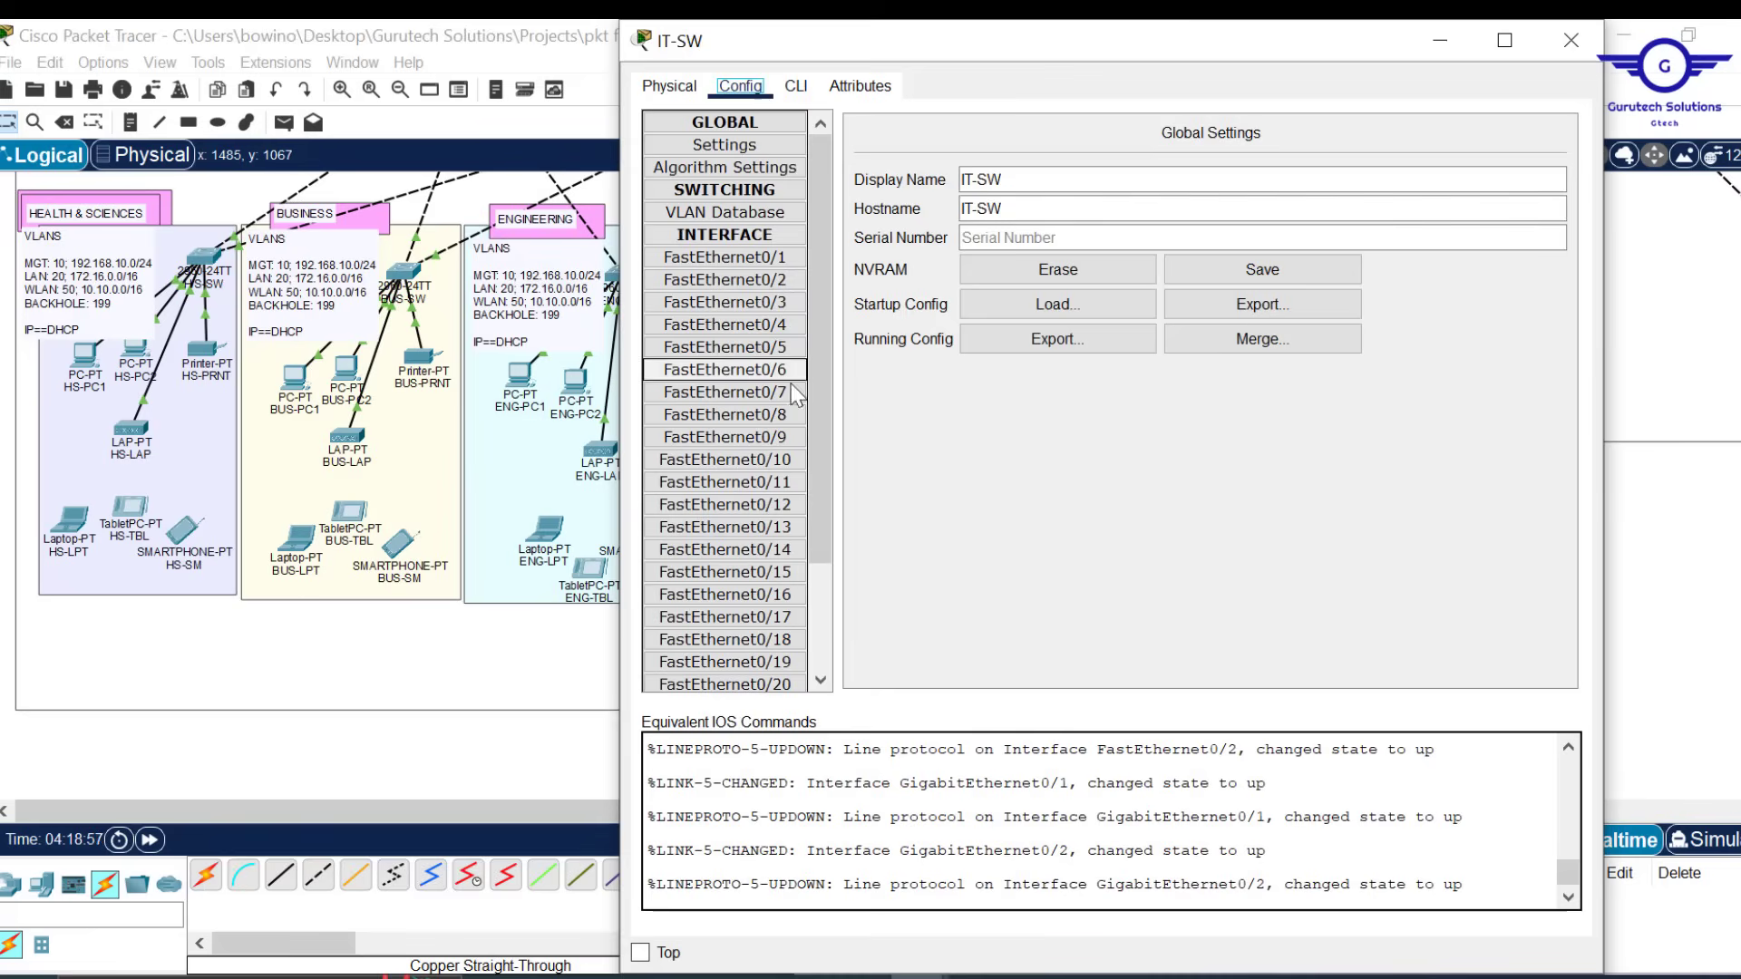
pyautogui.click(798, 87)
pyautogui.write('ex')
pyautogui.press('Return')
pyautogui.press('Return')
pyautogui.press('Return')
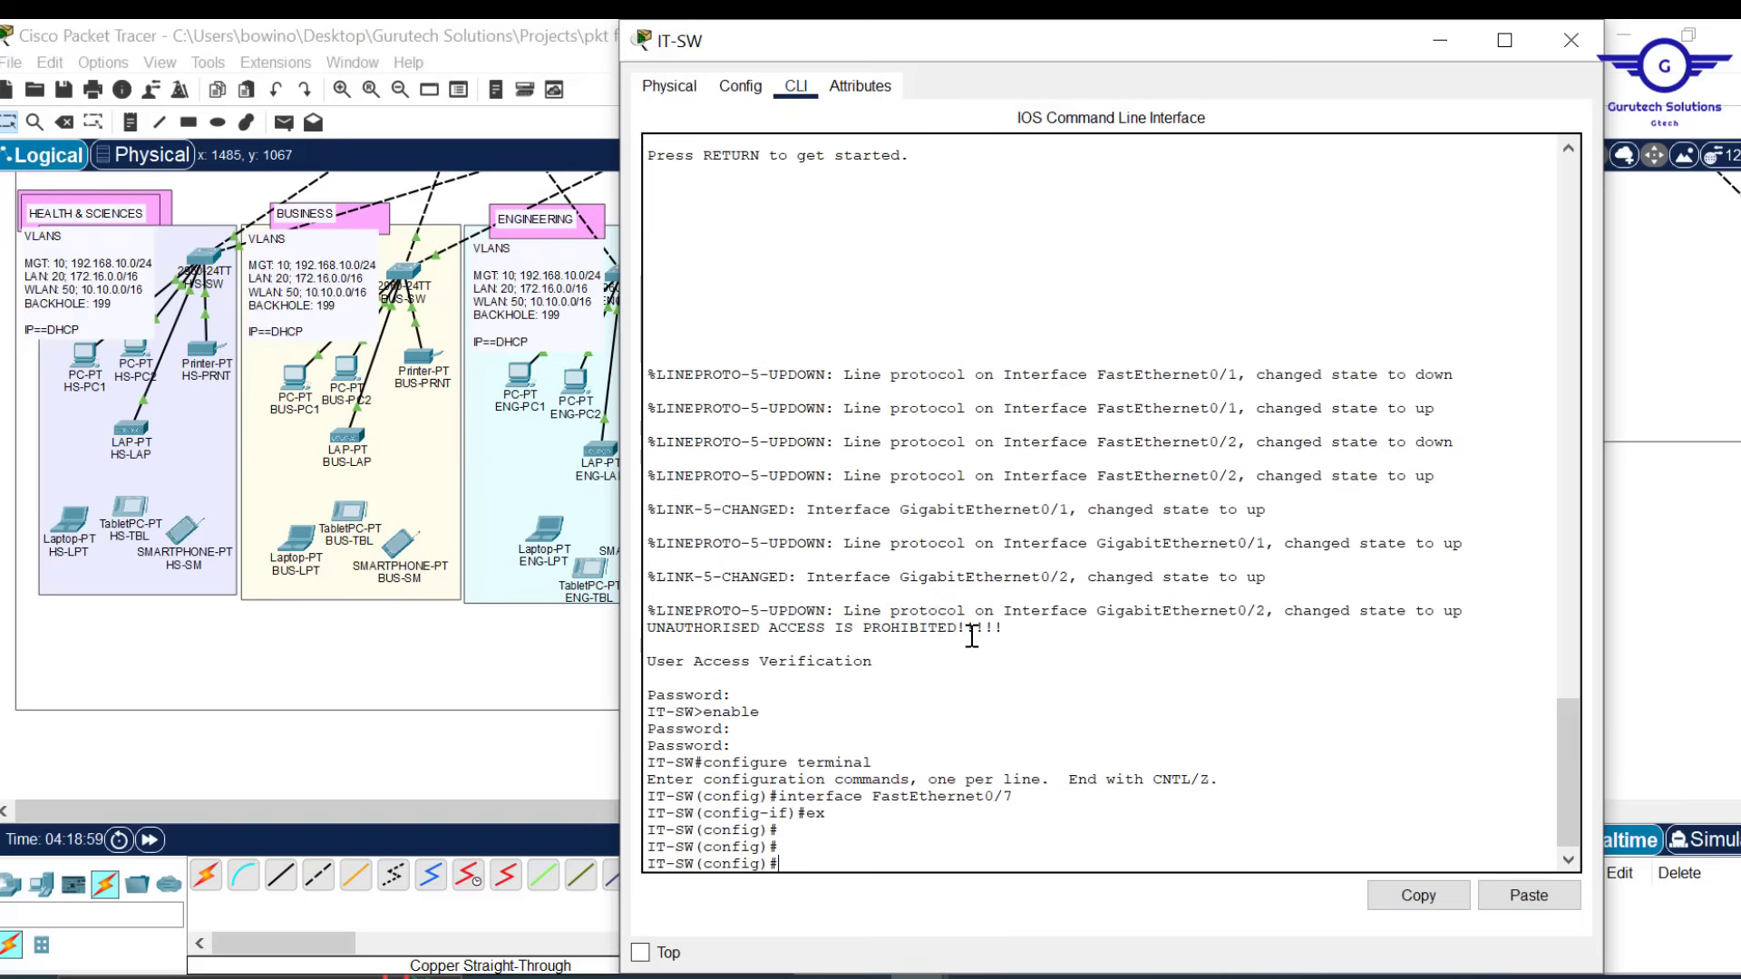
pyautogui.click(1529, 905)
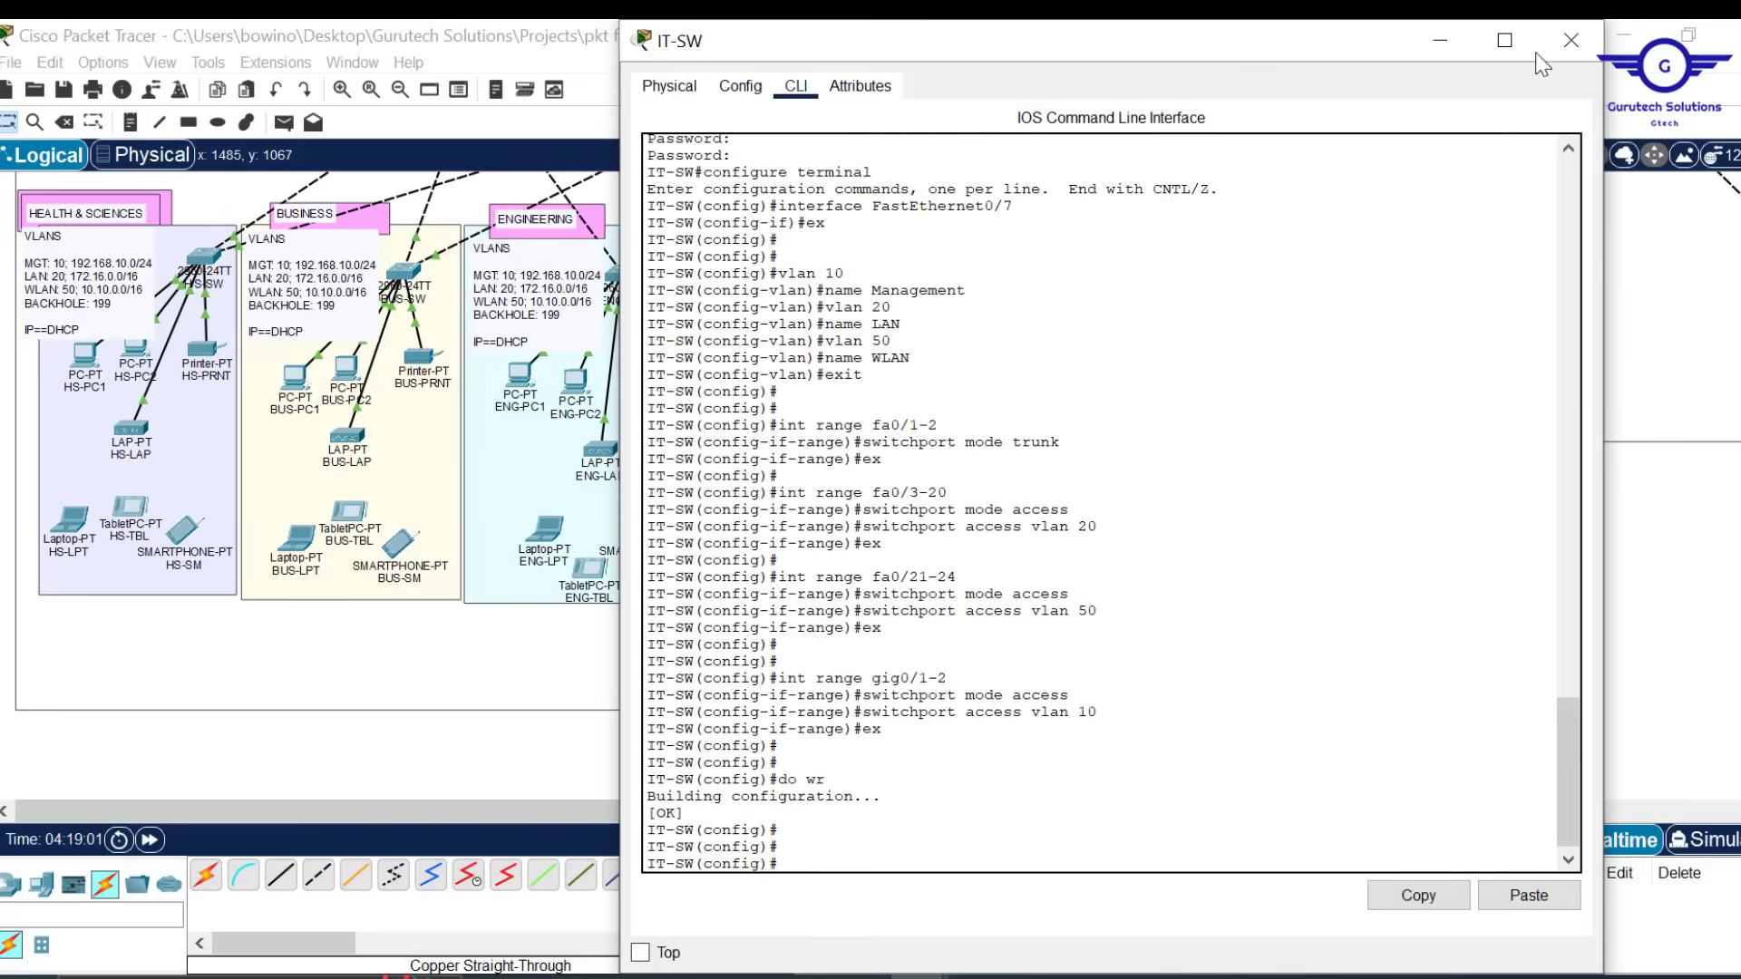
pyautogui.click(1584, 40)
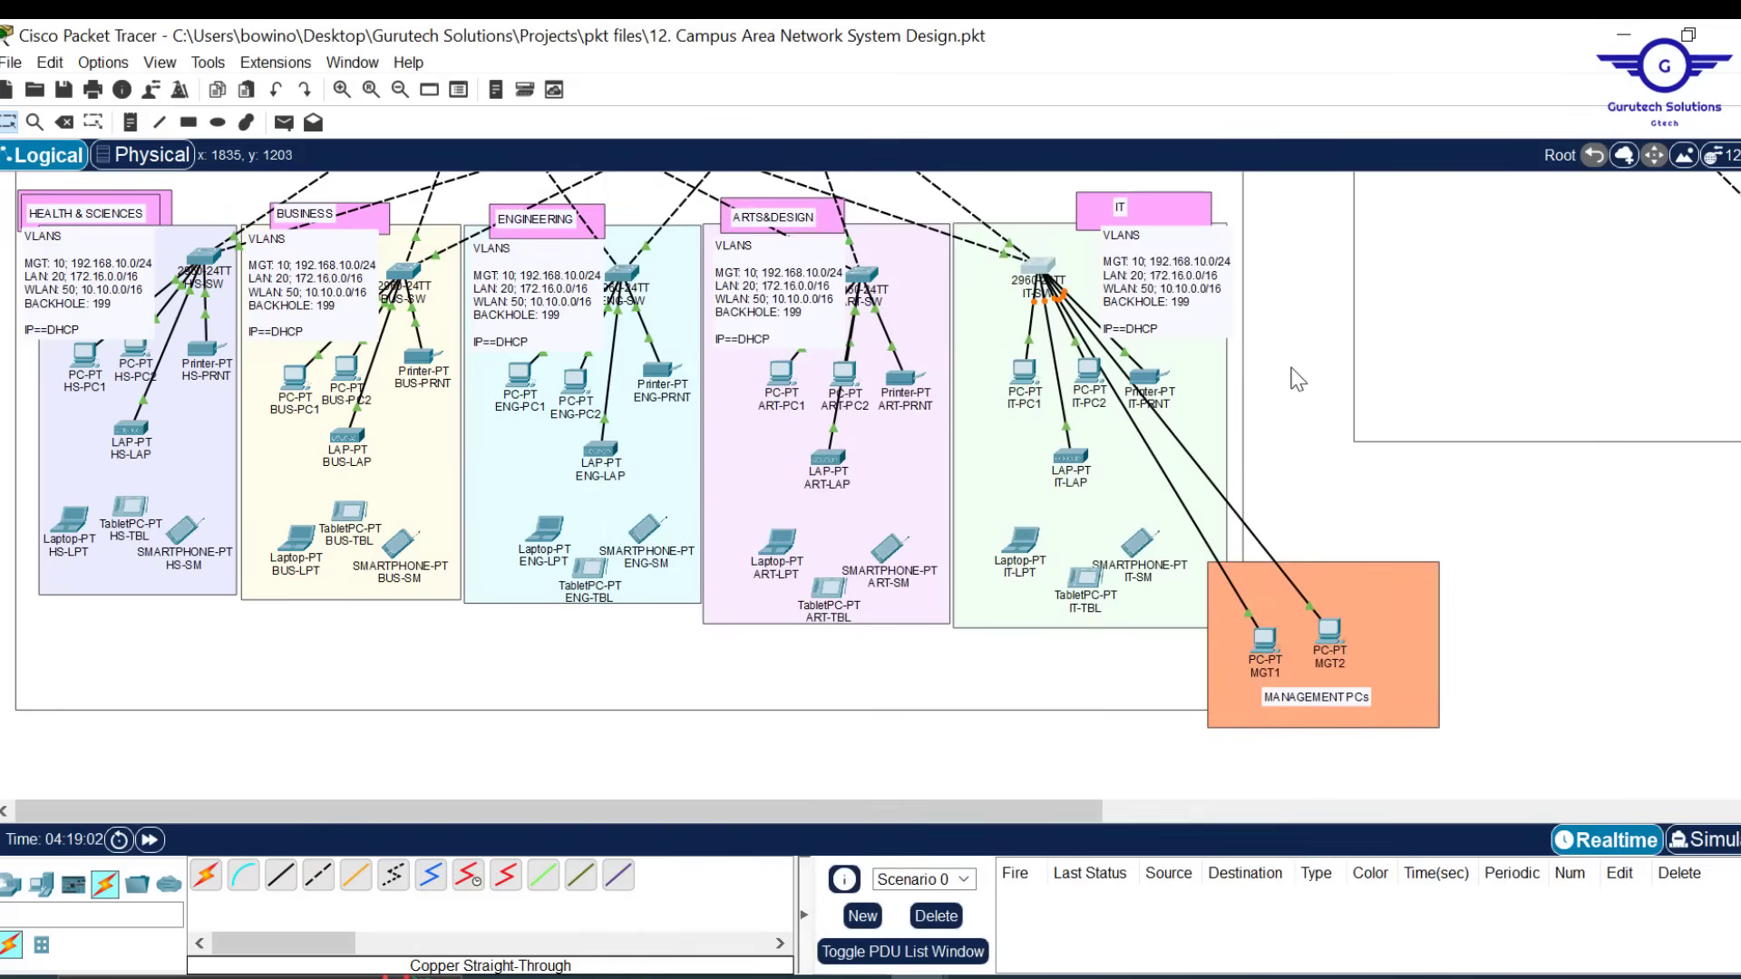
pyautogui.scroll(5, 1318, 411)
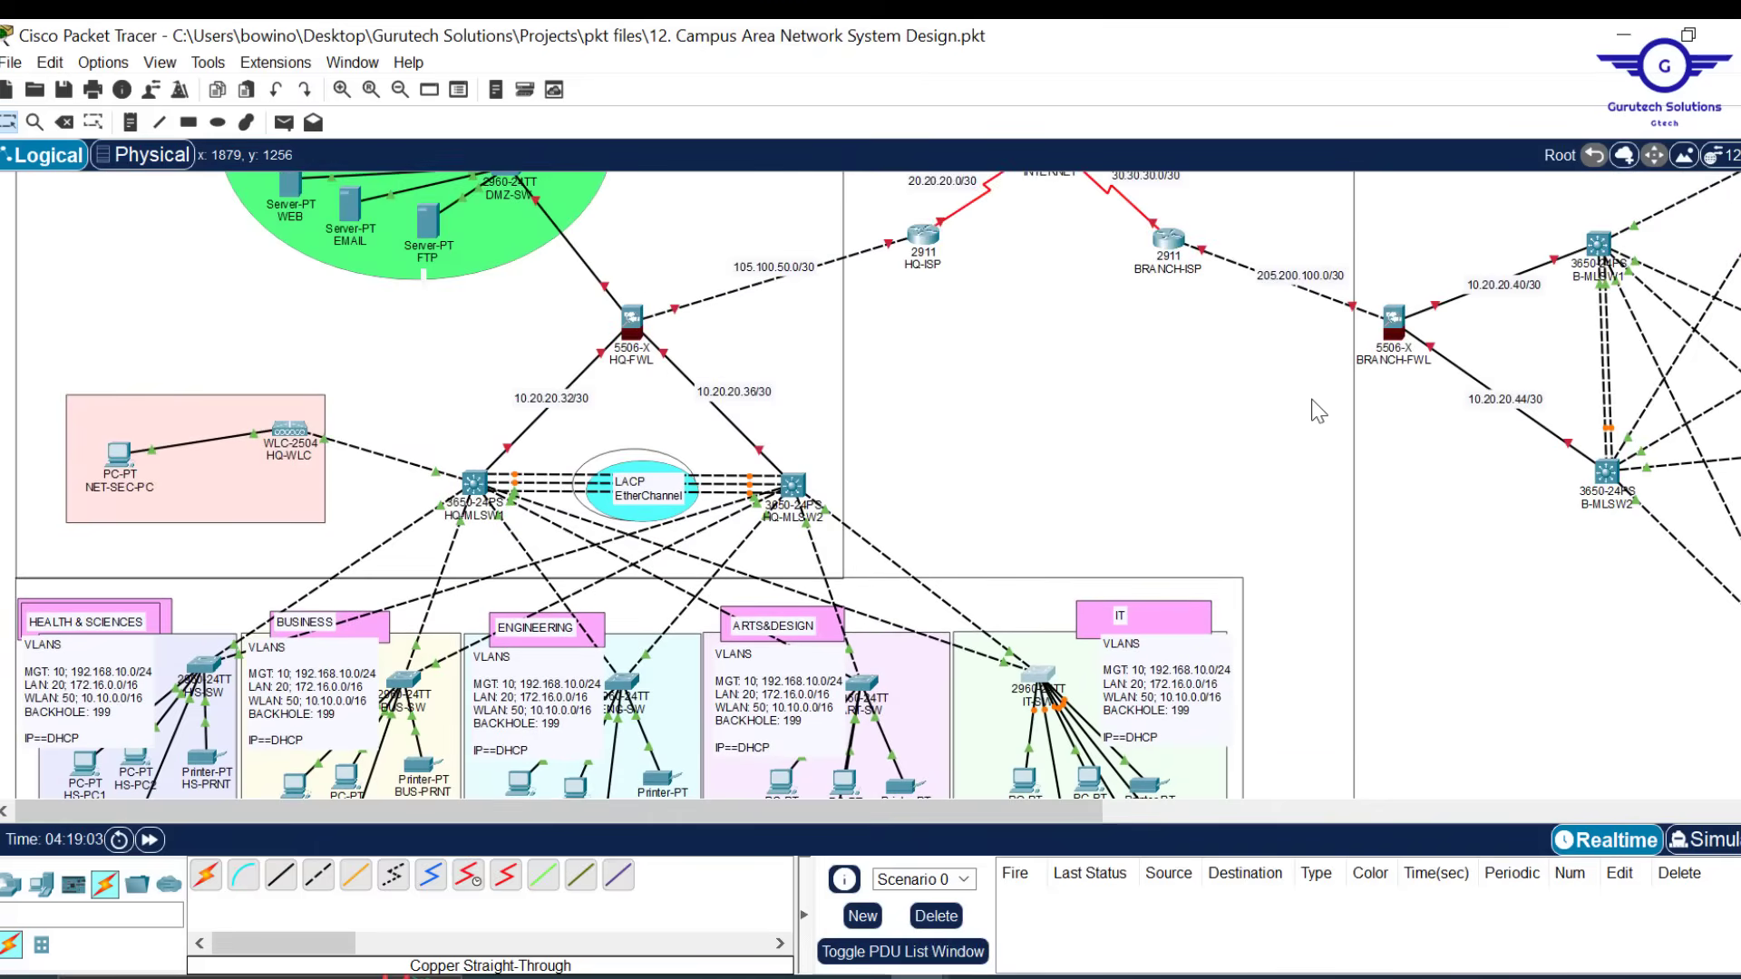
pyautogui.hscroll(3, 1319, 411)
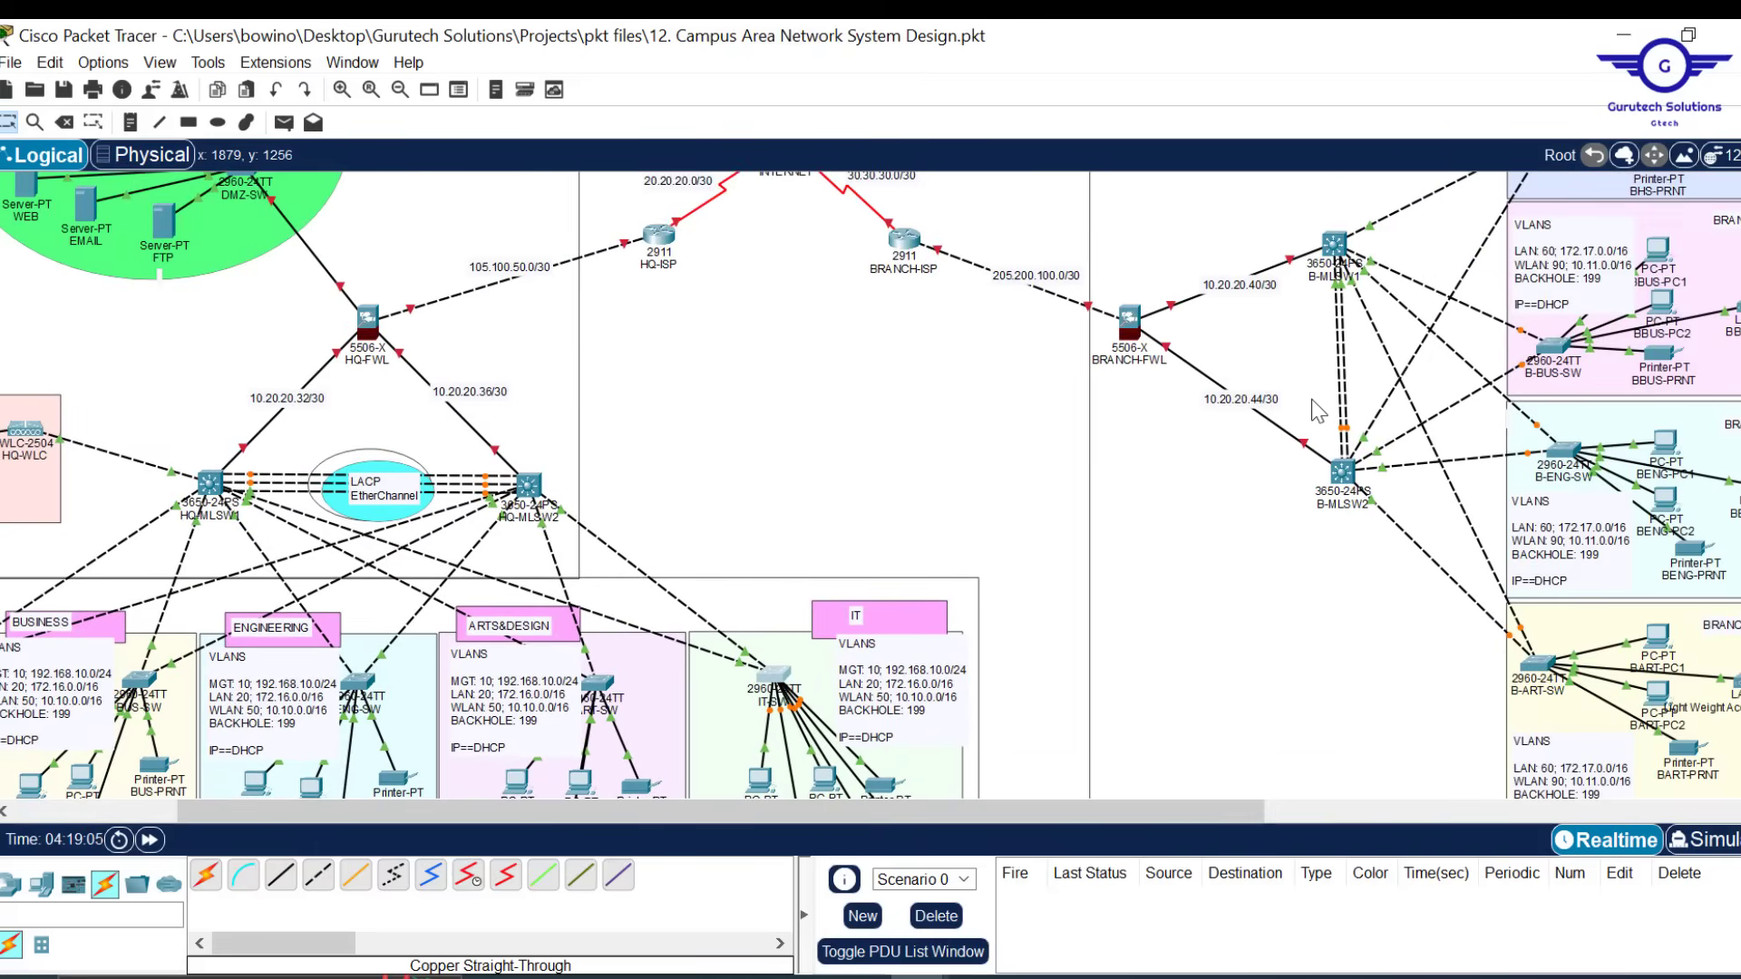
pyautogui.hscroll(3, 1318, 411)
pyautogui.hscroll(2, 1317, 411)
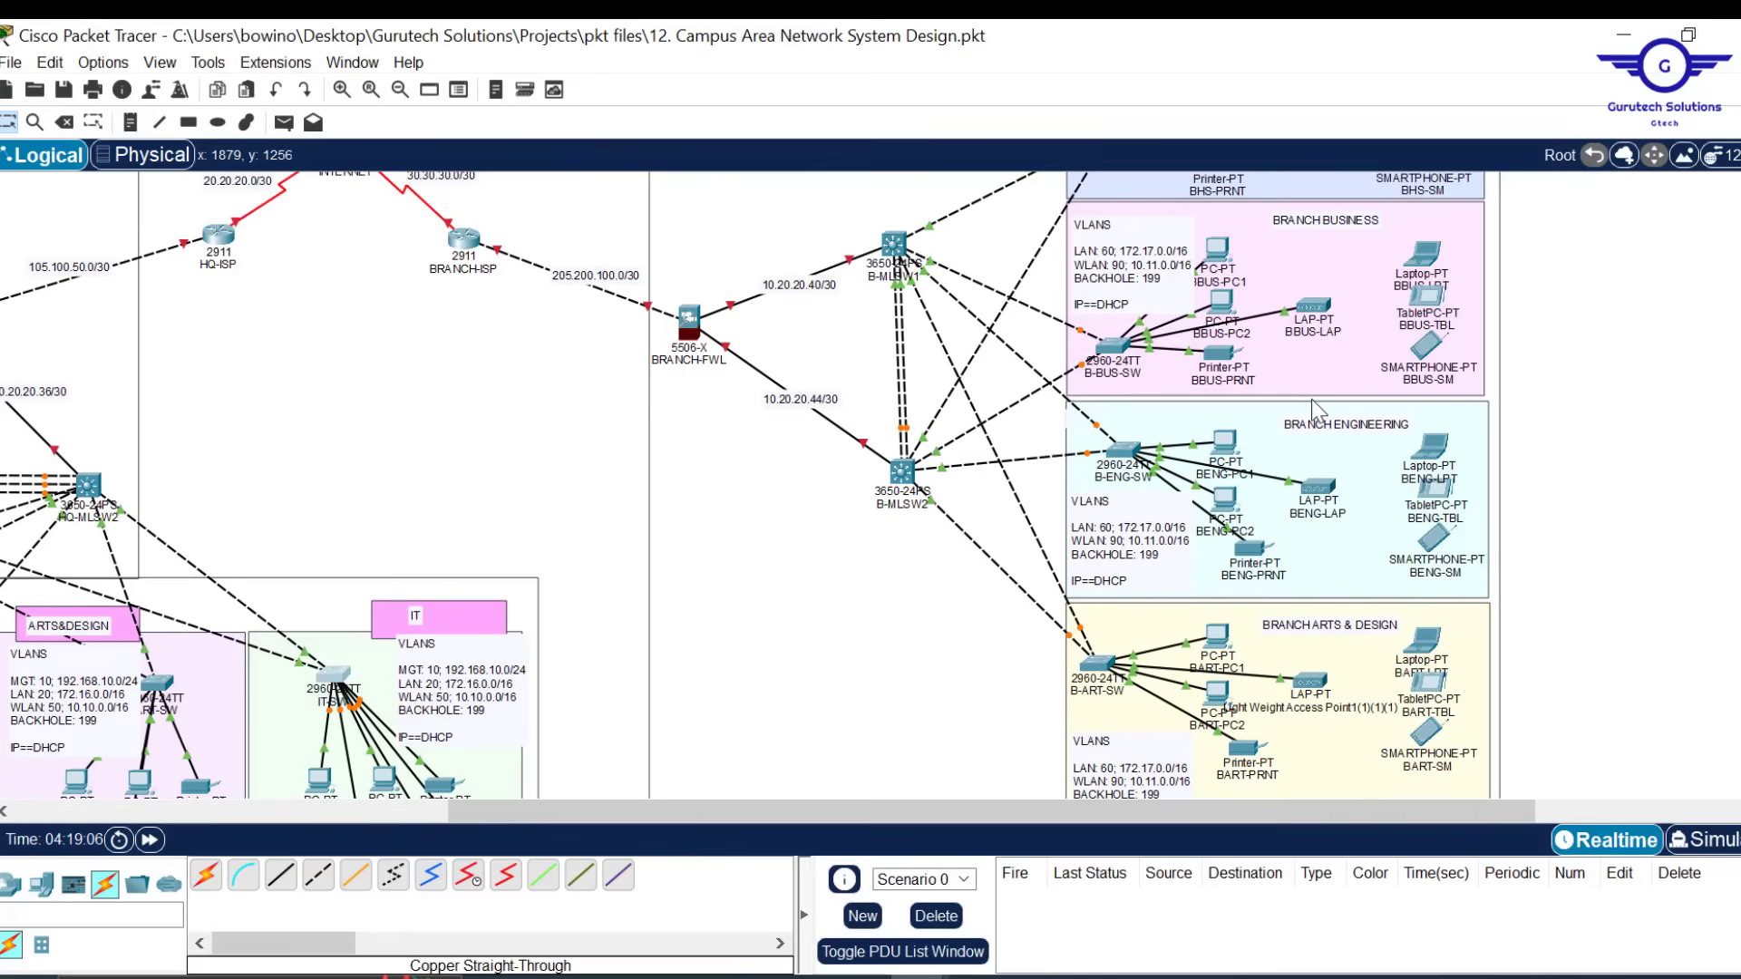
pyautogui.scroll(-2, 1608, 356)
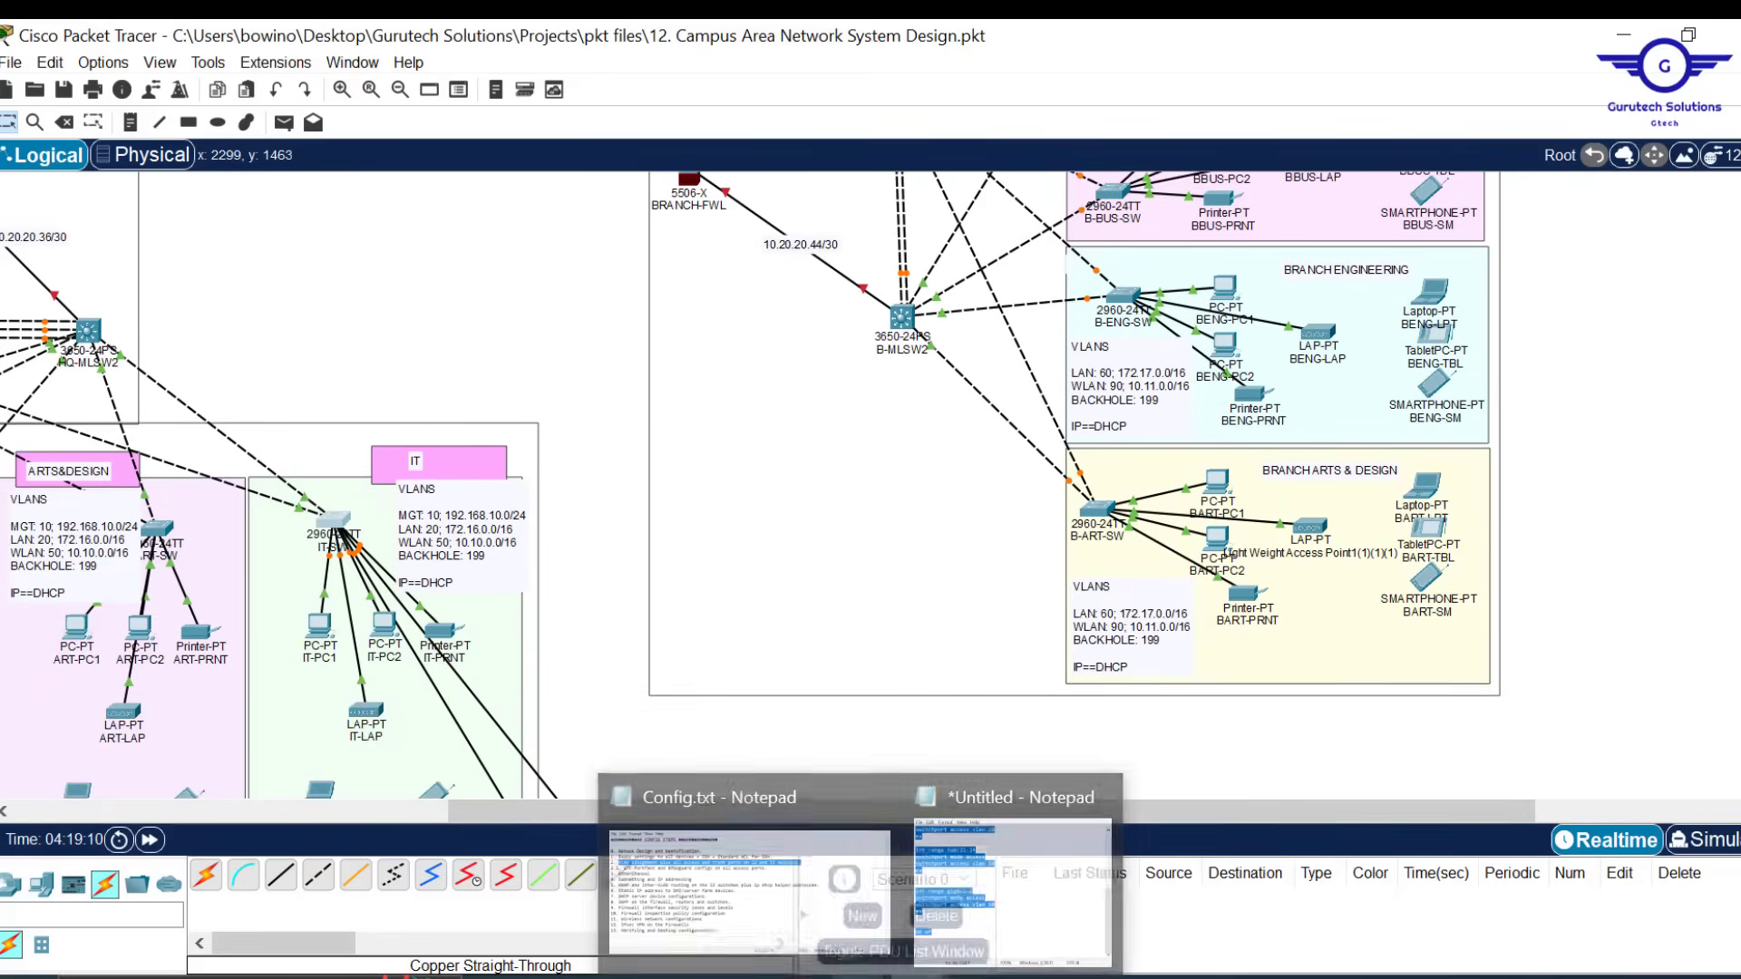
# Move the Notepad window left and start a new VLAN 199 entry after name WLAN
pyautogui.click(1030, 870)
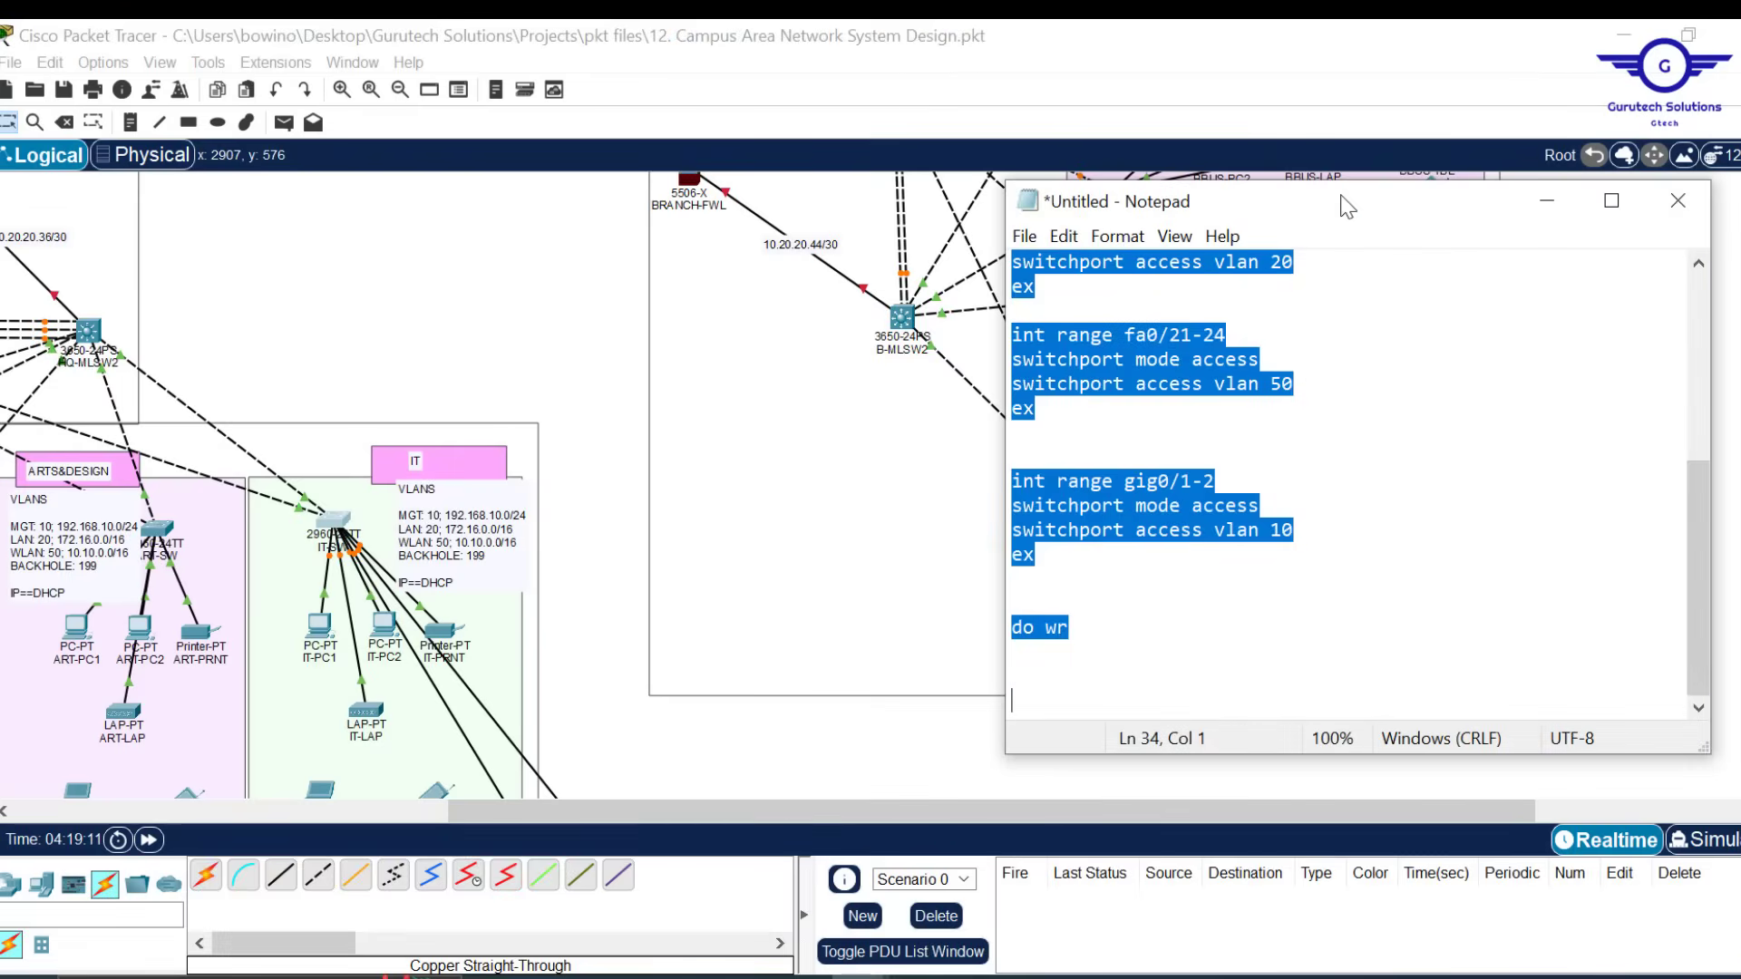
pyautogui.moveTo(1346, 204); pyautogui.dragTo(810, 272)
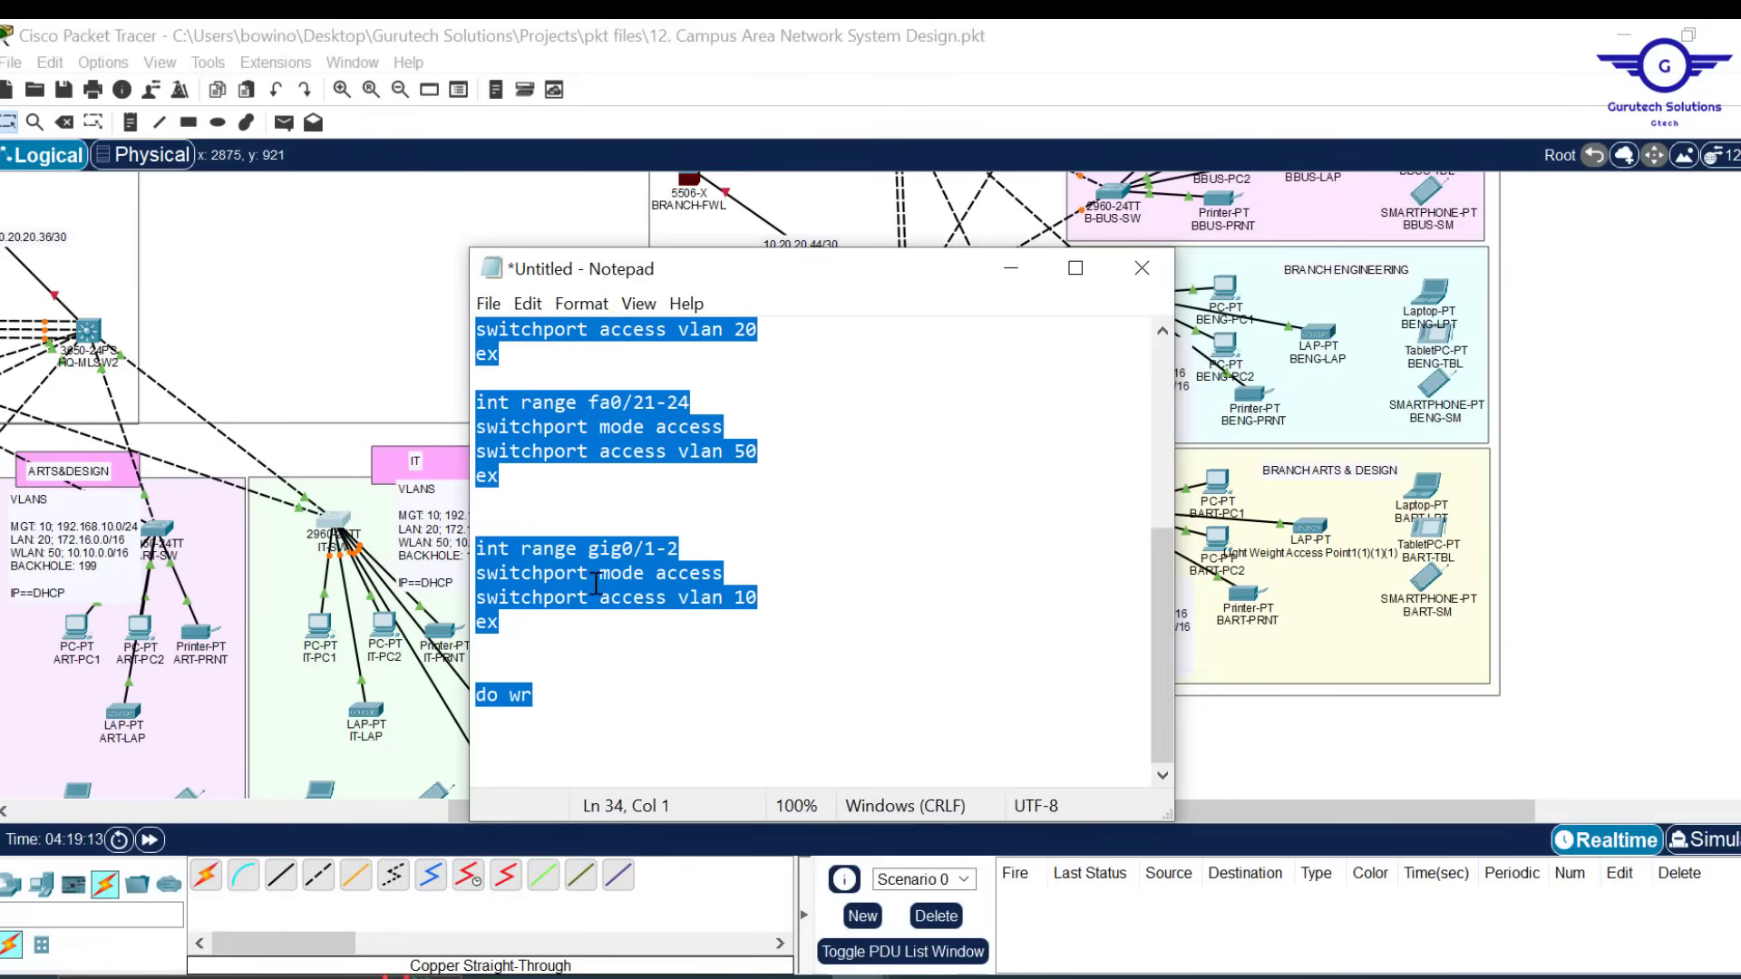
pyautogui.moveTo(851, 290); pyautogui.dragTo(640, 308)
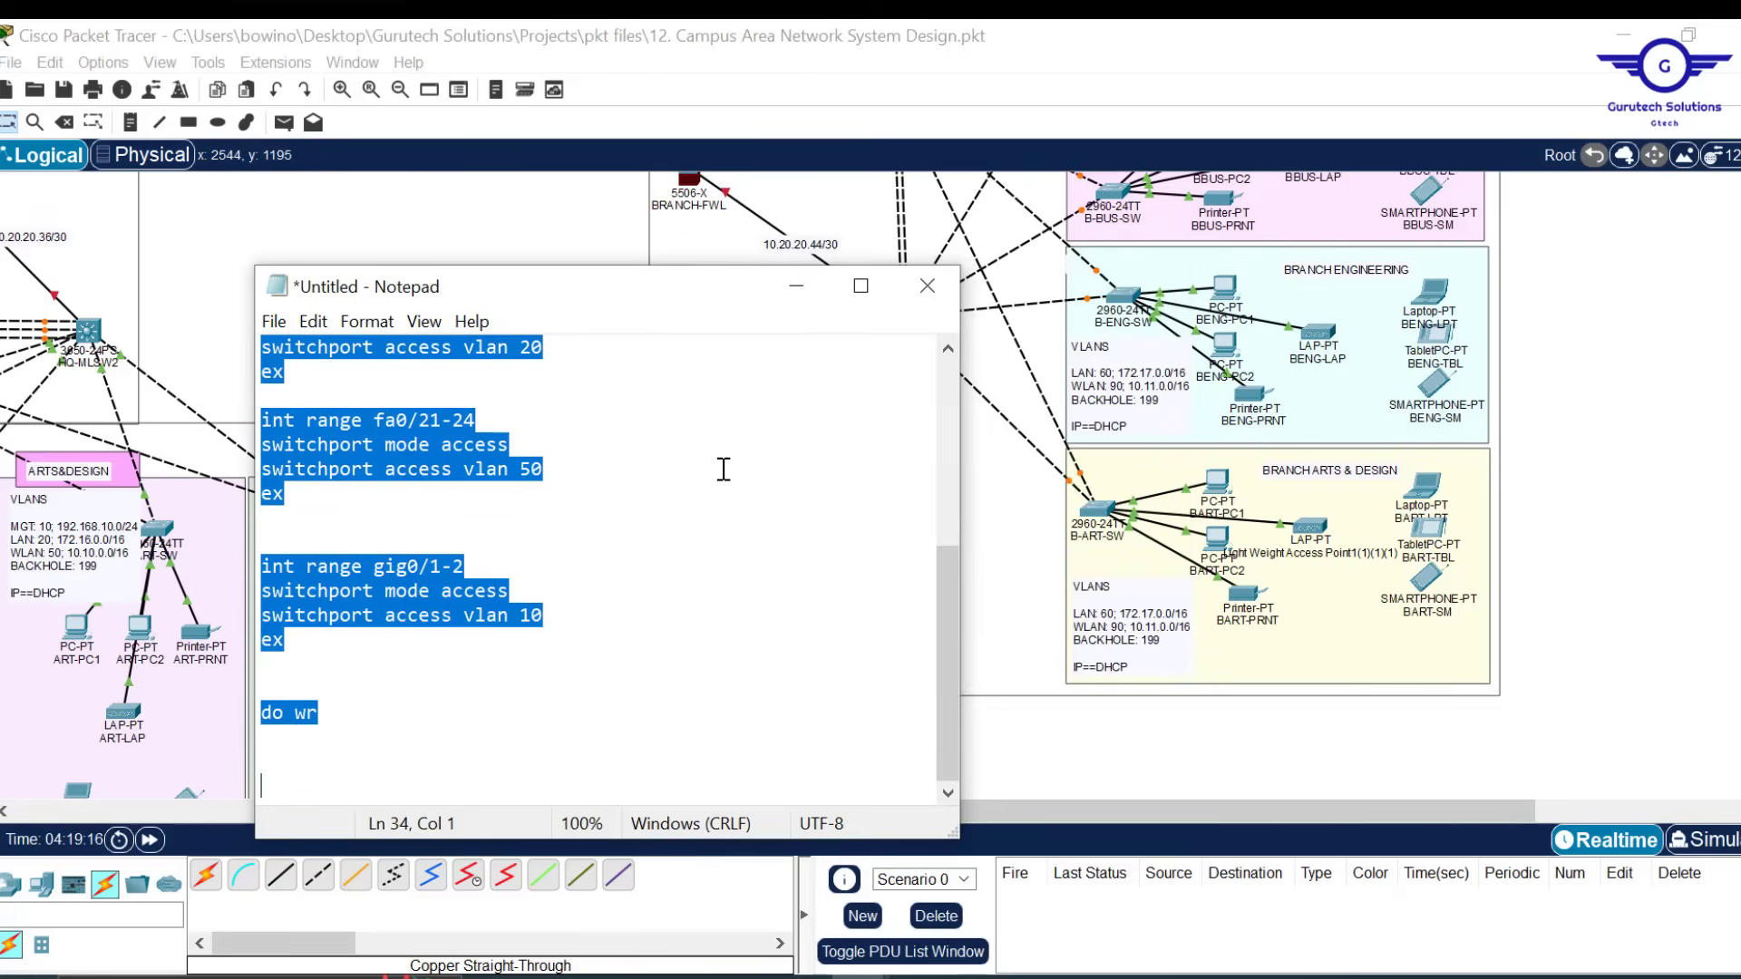
pyautogui.scroll(5, 636, 550)
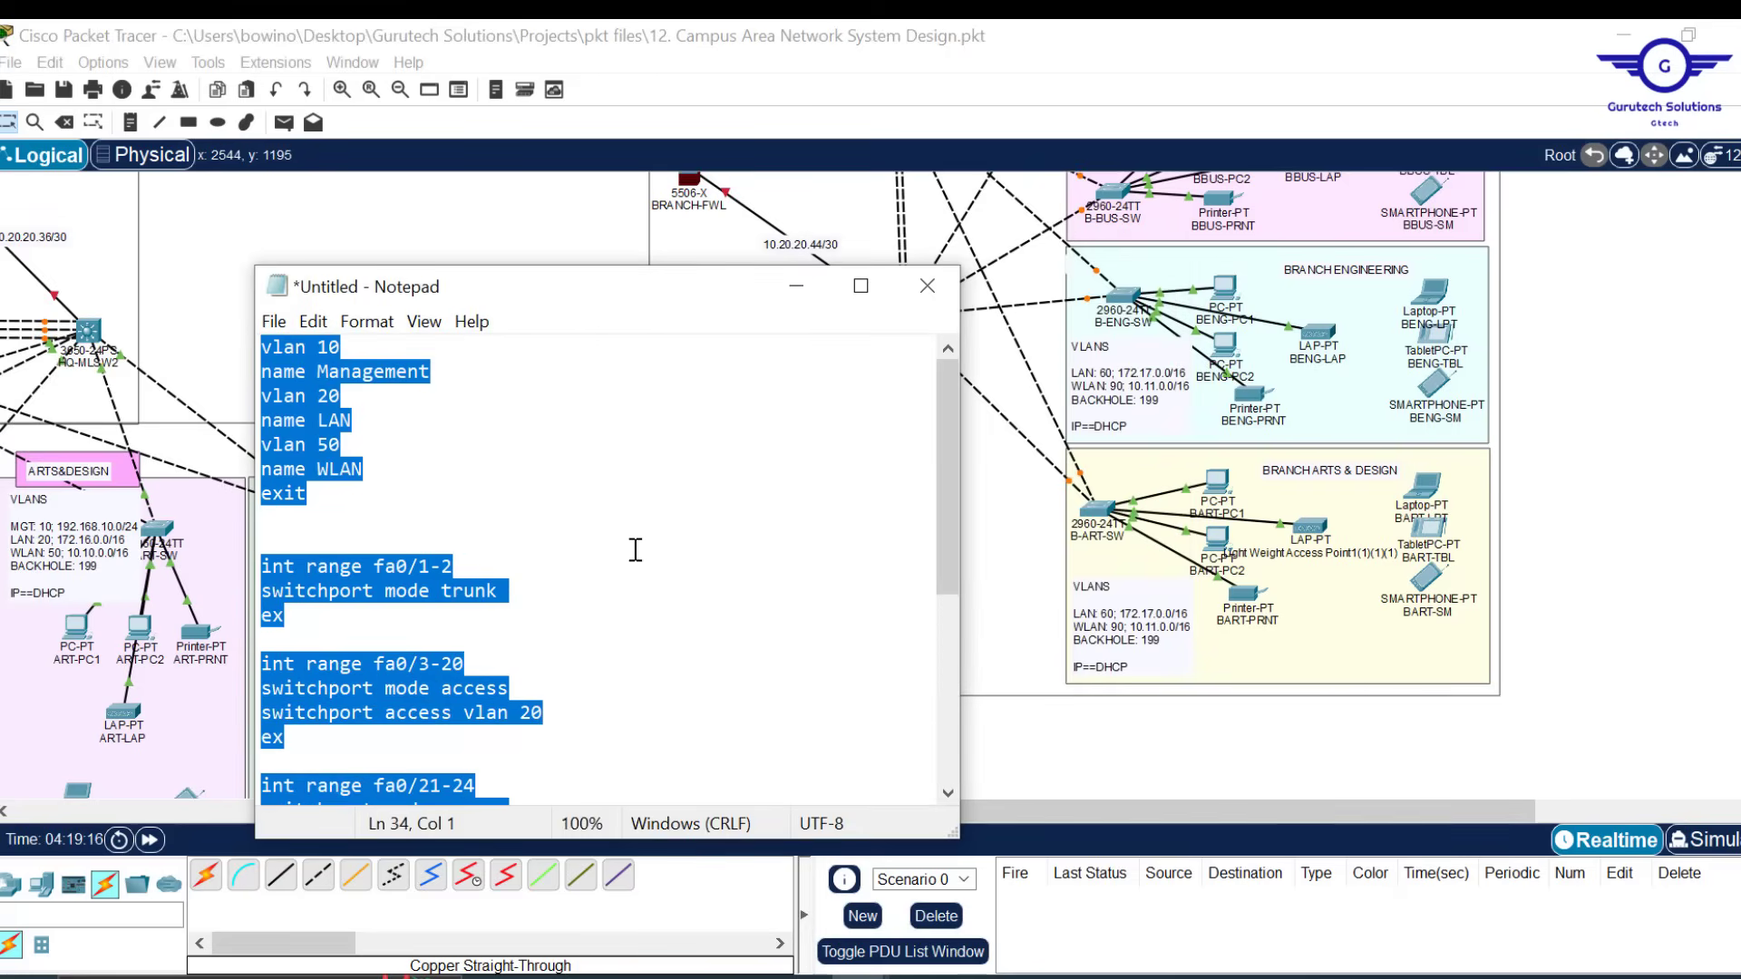
pyautogui.click(394, 470)
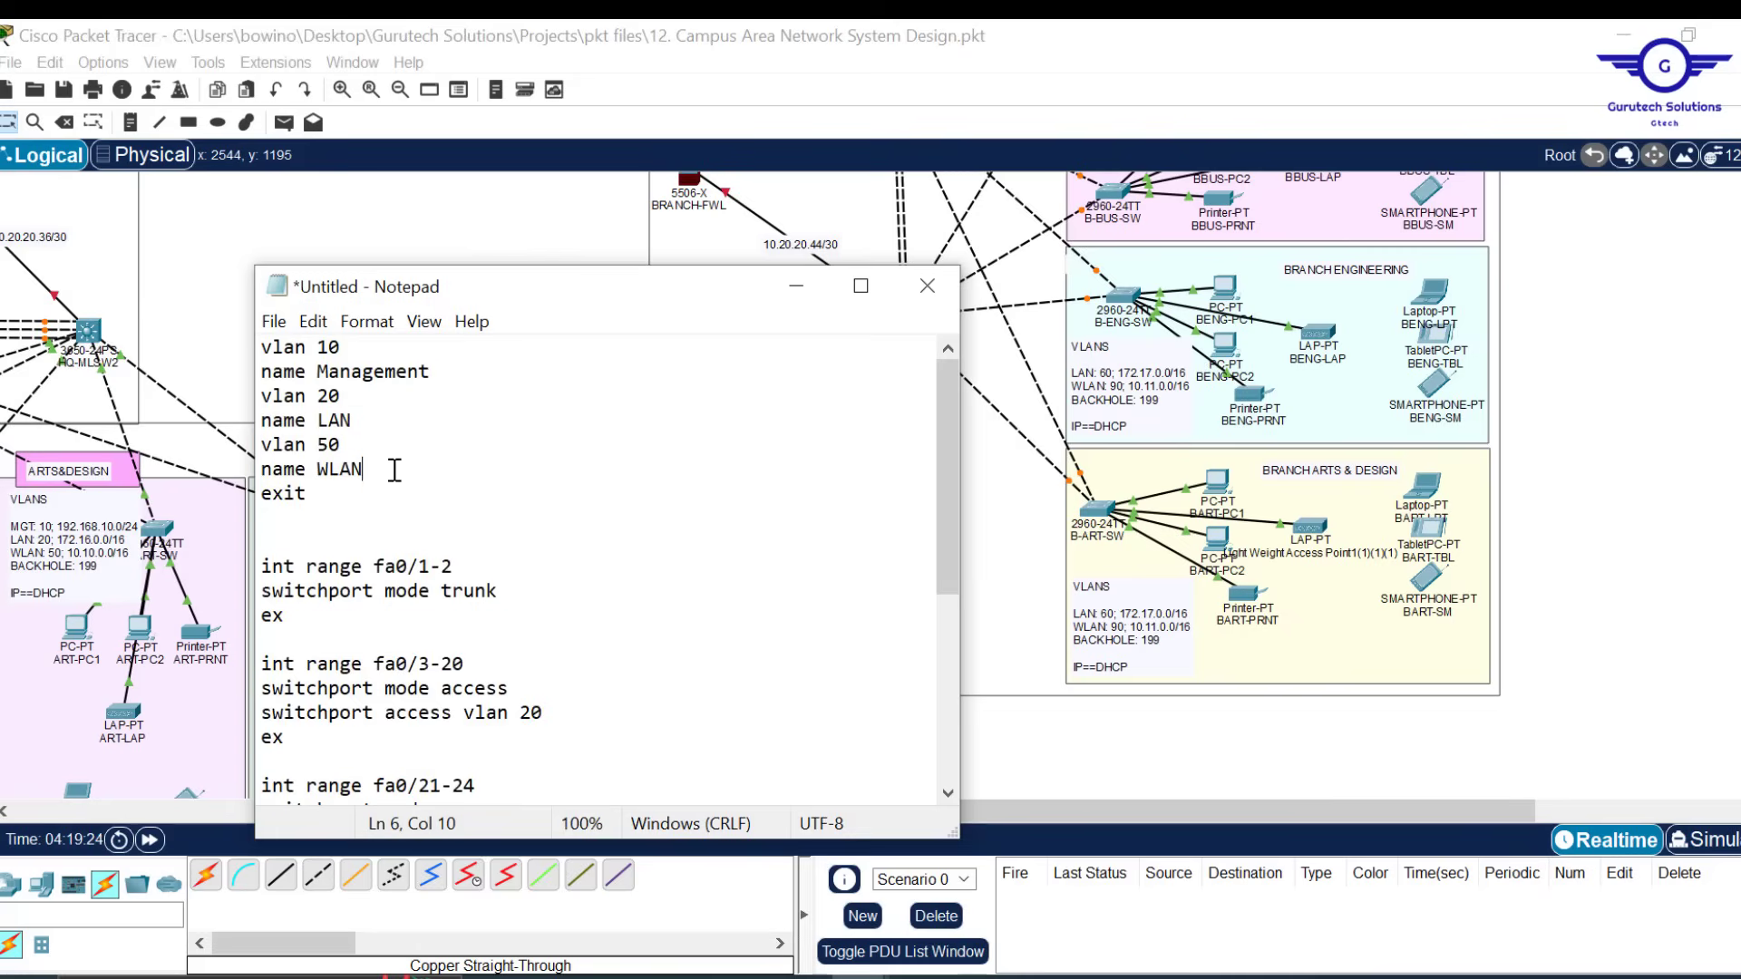
pyautogui.press('Return')
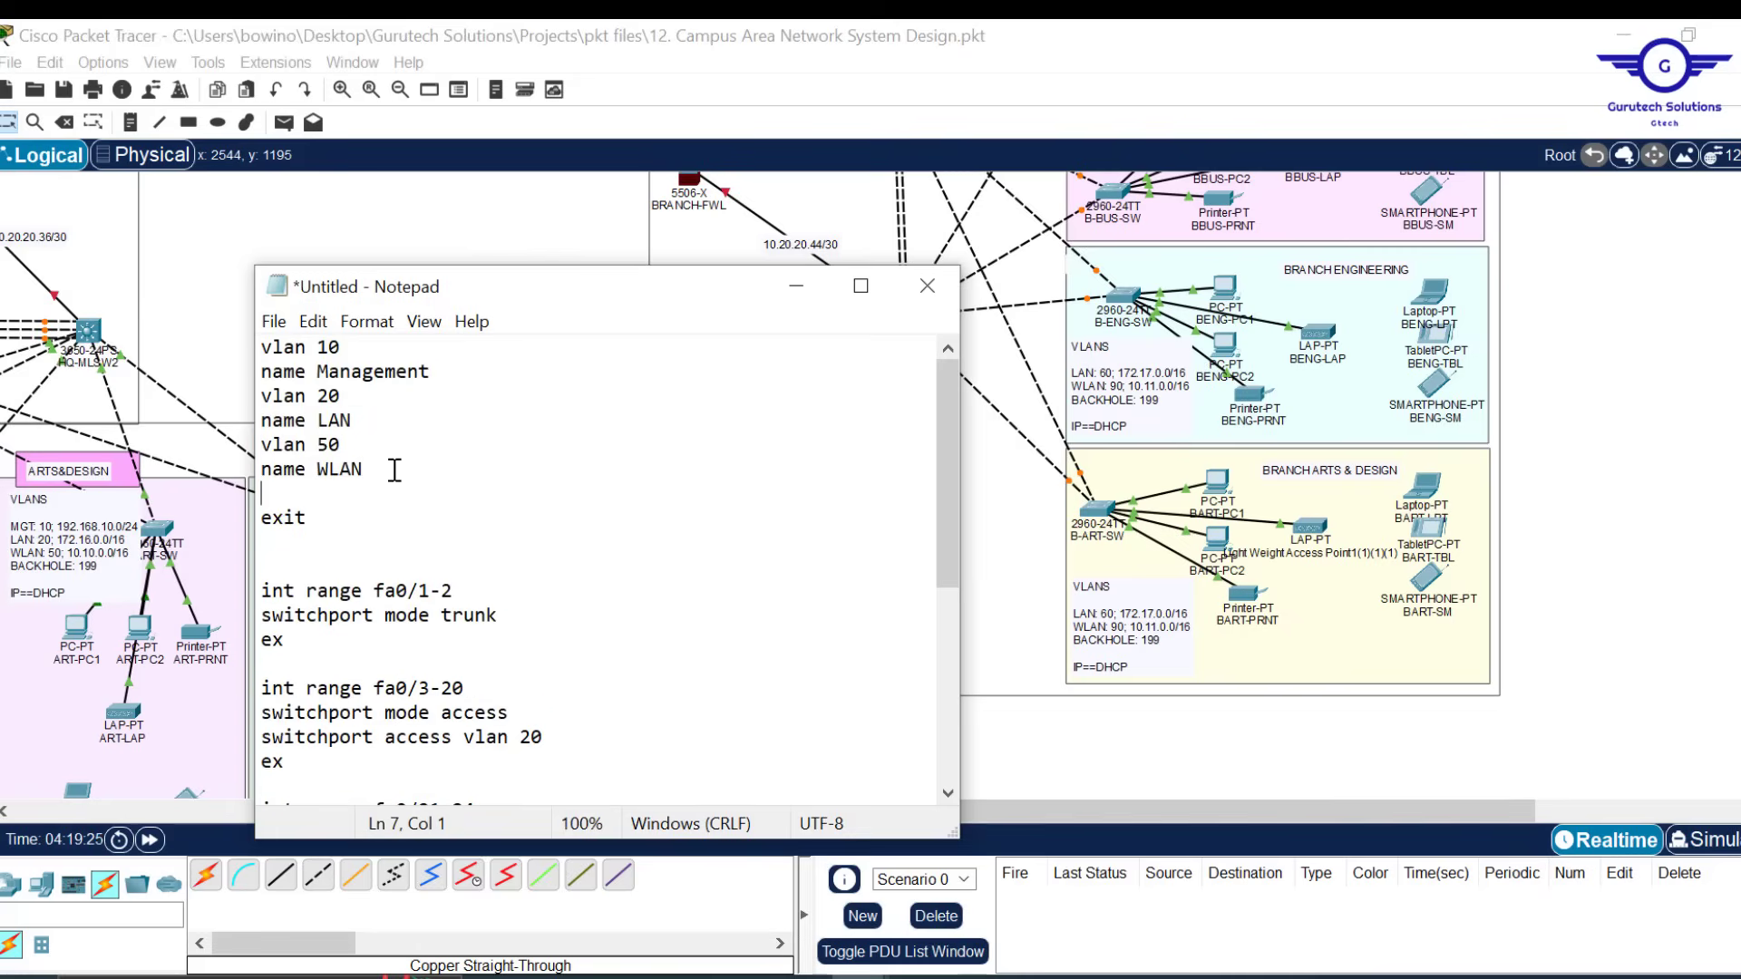
pyautogui.write('name 199')
# Add 'name BLACKHOLE' under the new vlan 199 line, and change the first VLAN from 10 to 60
pyautogui.press('Return')
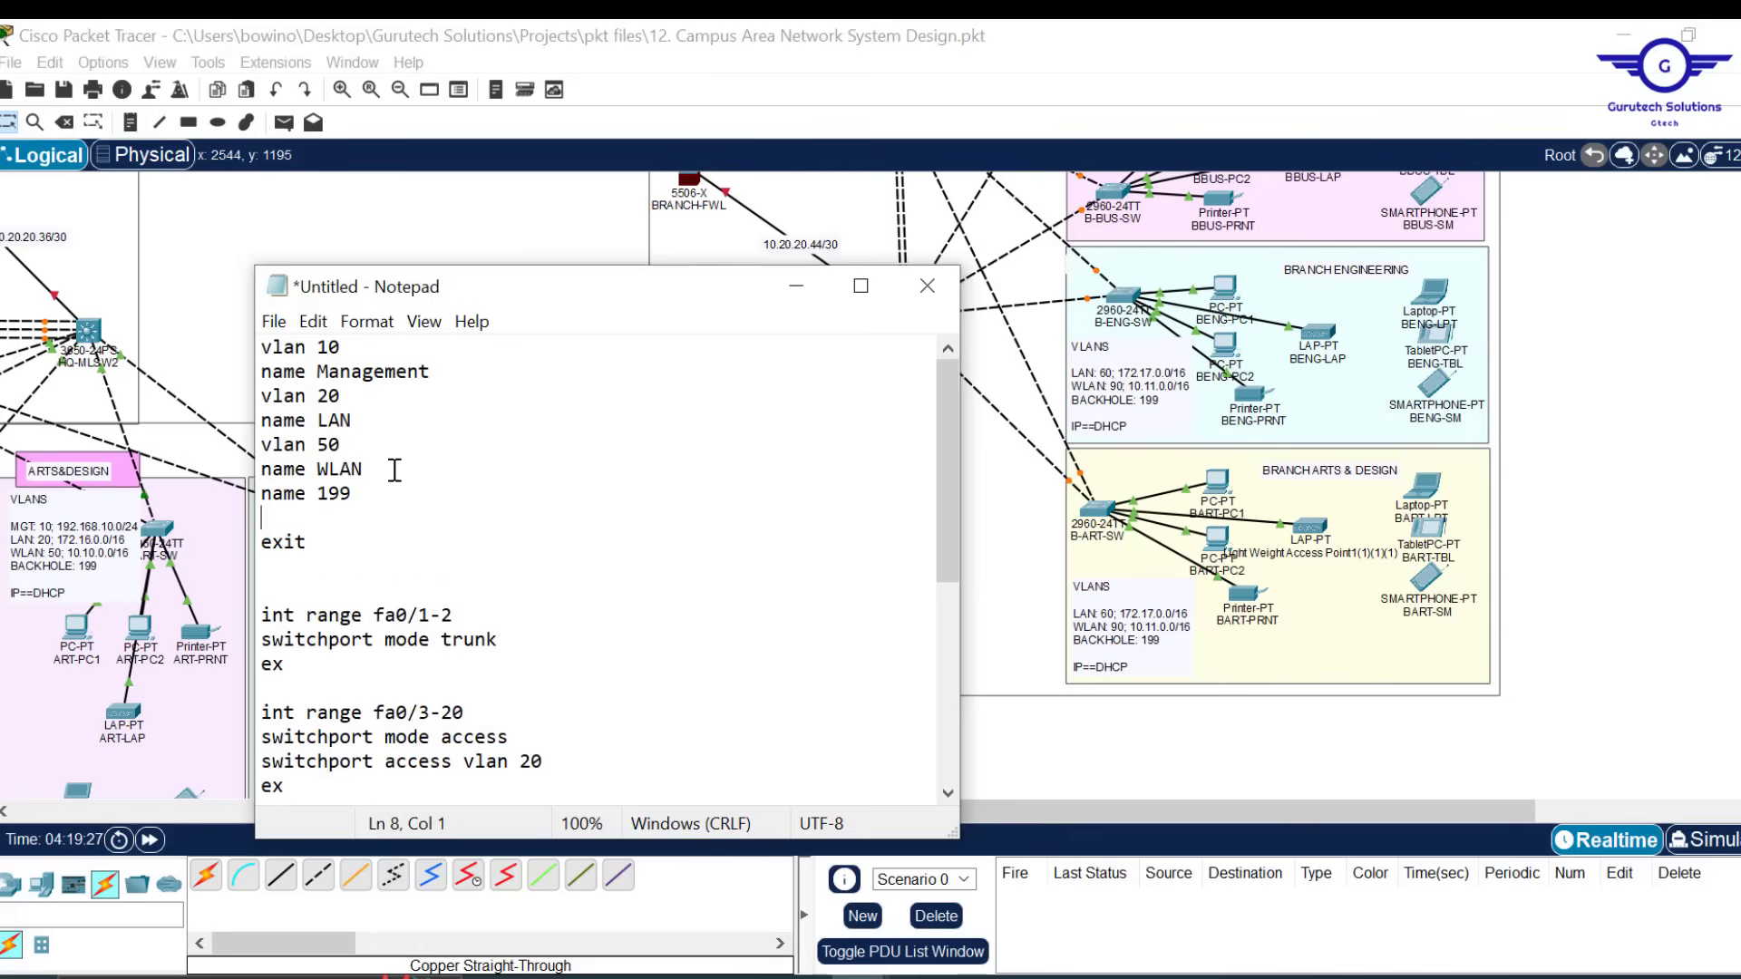
pyautogui.write('name BLAC')
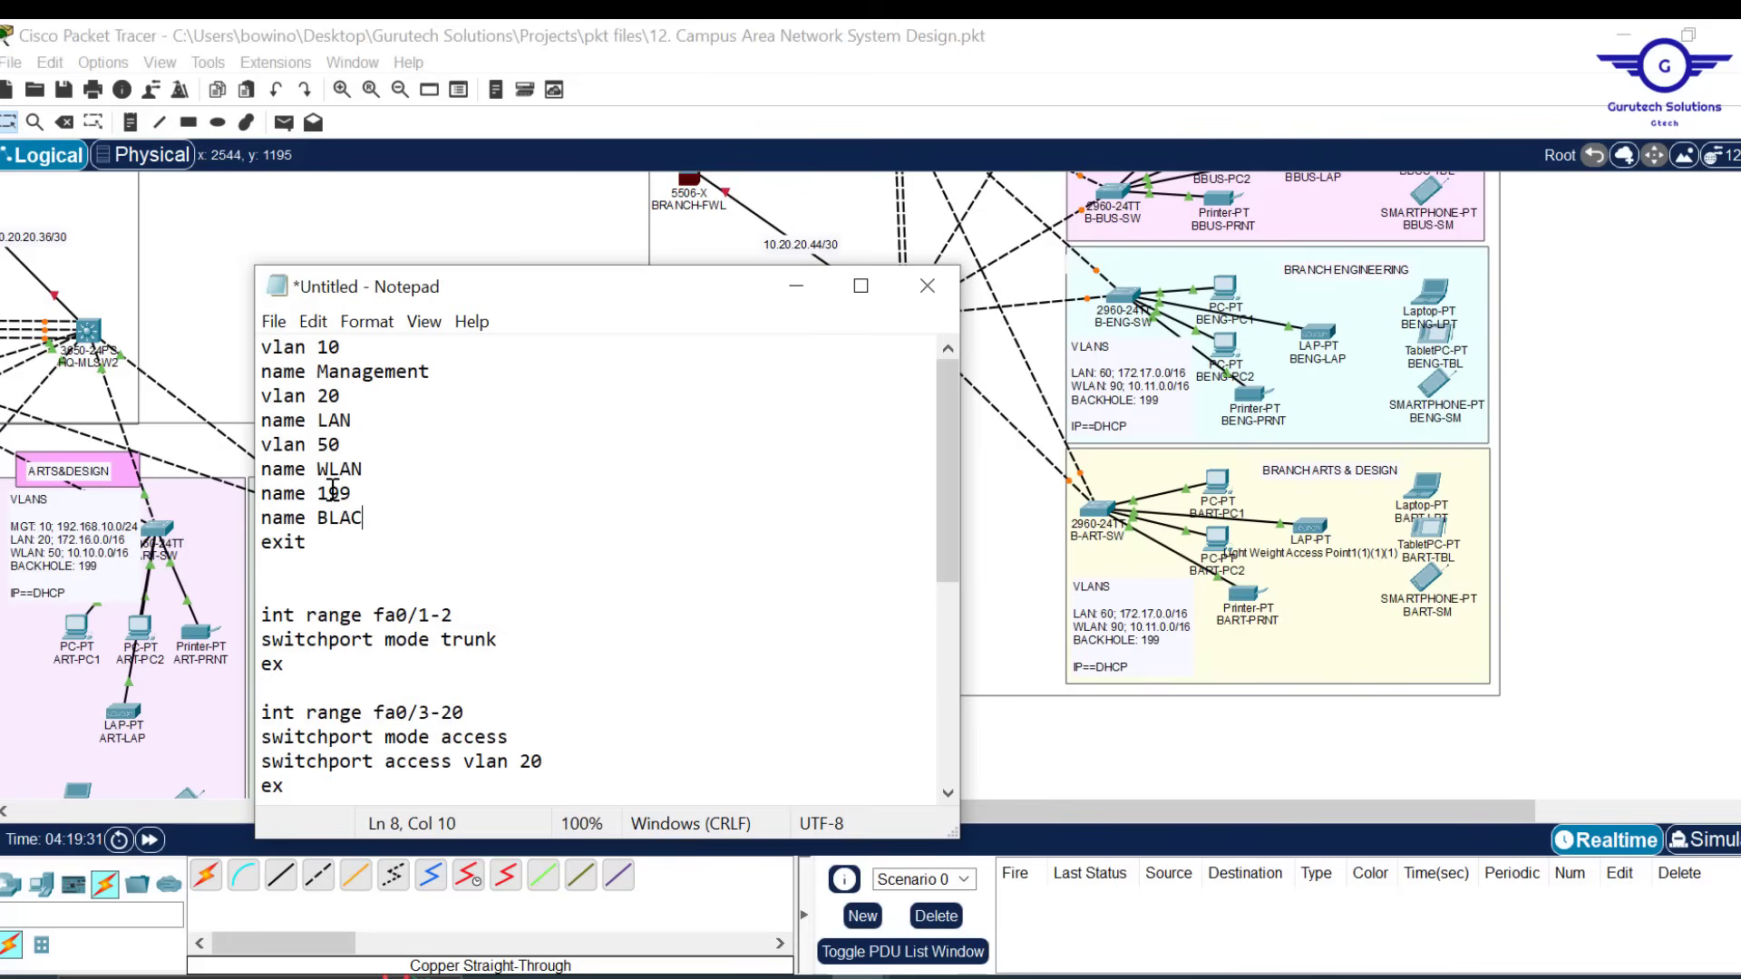
pyautogui.write('KHPO')
pyautogui.press('BackSpace')
pyautogui.write('OLE')
pyautogui.moveTo(307, 492); pyautogui.dragTo(233, 501)
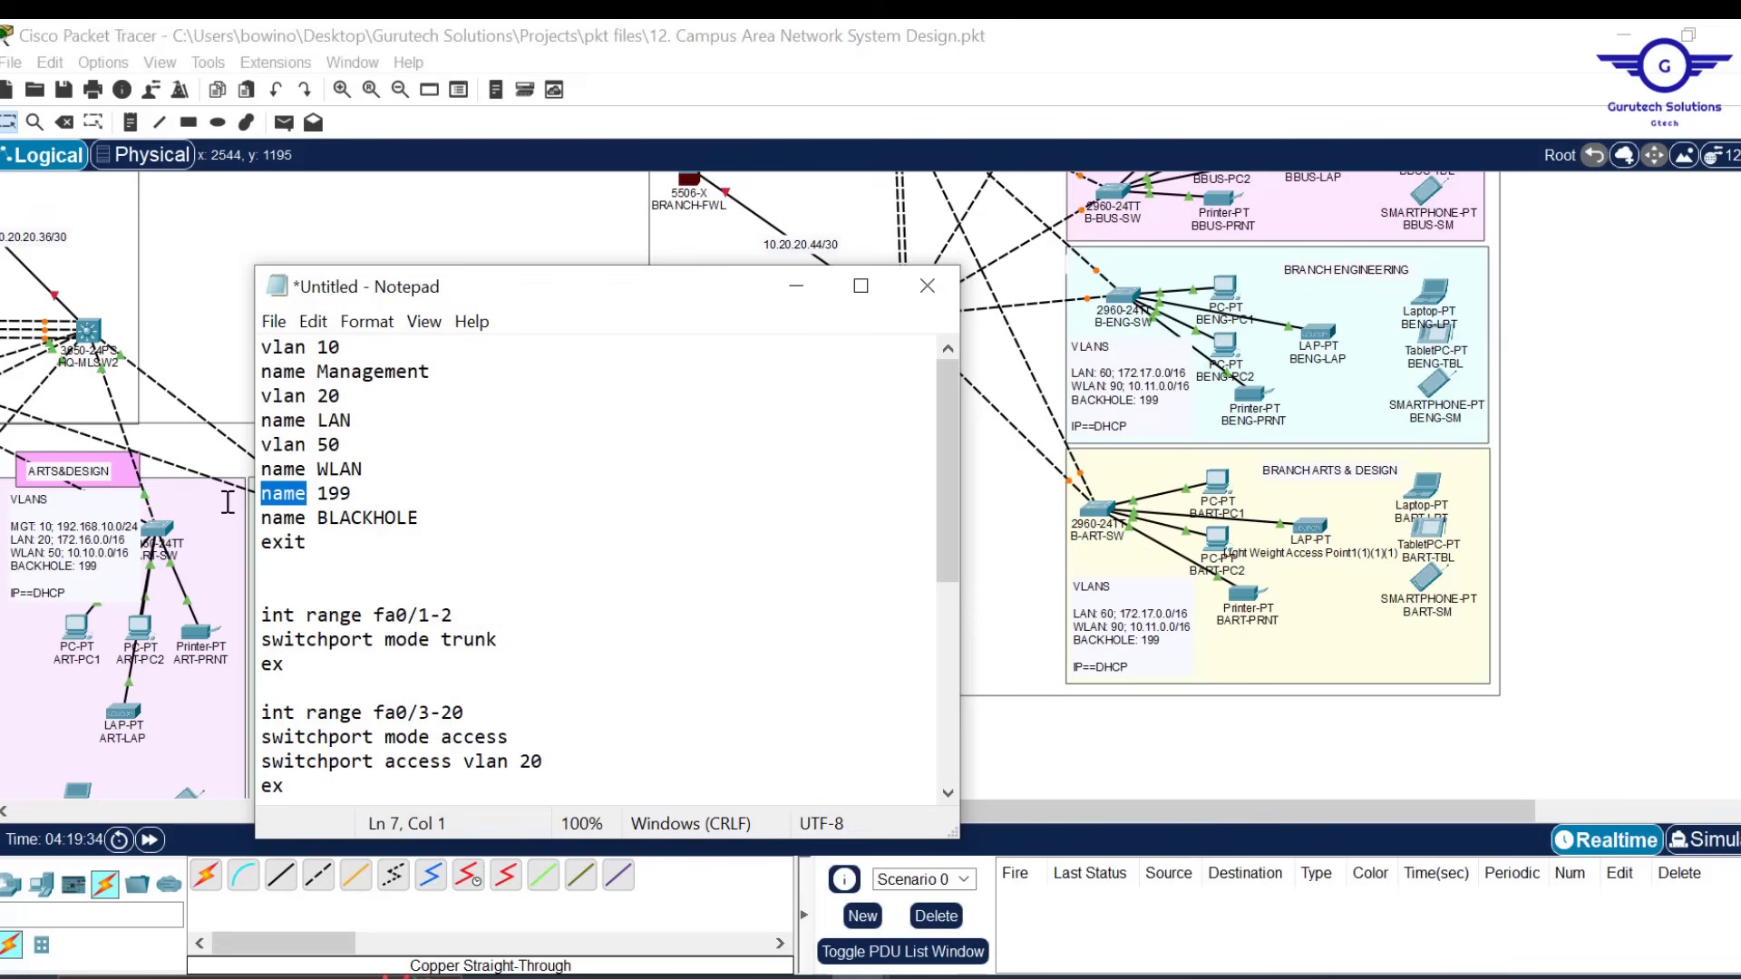
pyautogui.write('vlan')
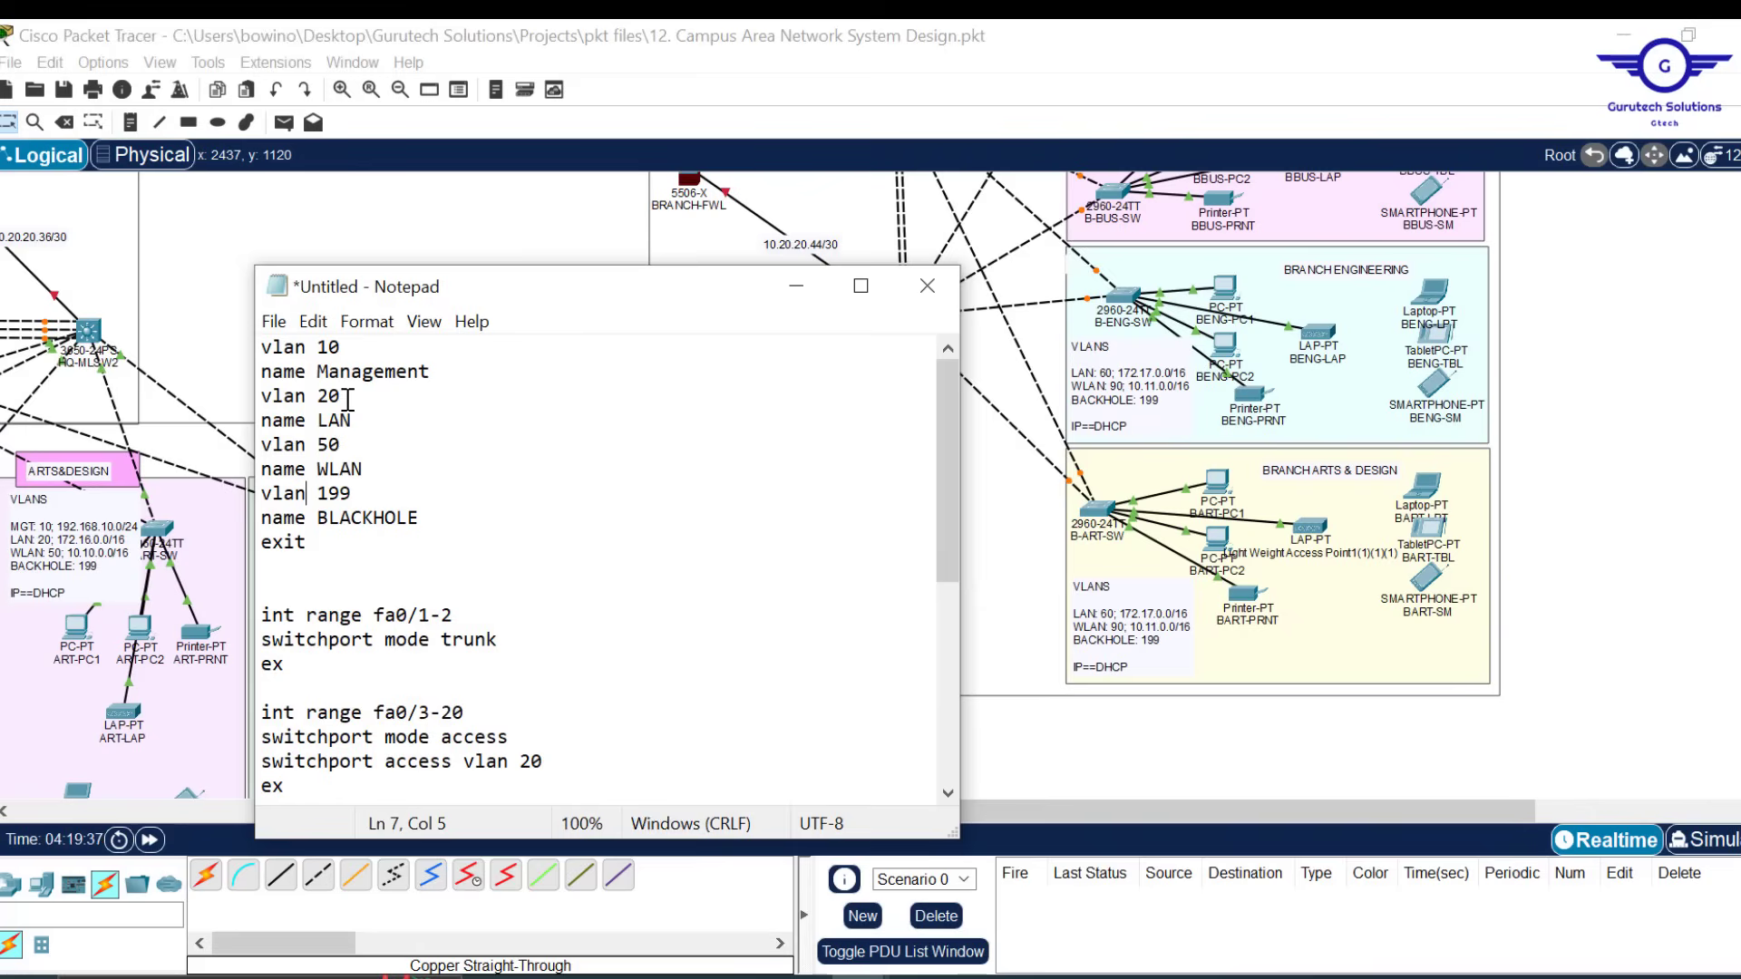
pyautogui.moveTo(342, 348); pyautogui.dragTo(322, 350)
pyautogui.write('60')
# Rename the VLANs to 60 BLAN and 90 BWLAN, and delete the VLAN 50 WLAN lines
pyautogui.moveTo(439, 371); pyautogui.dragTo(321, 372)
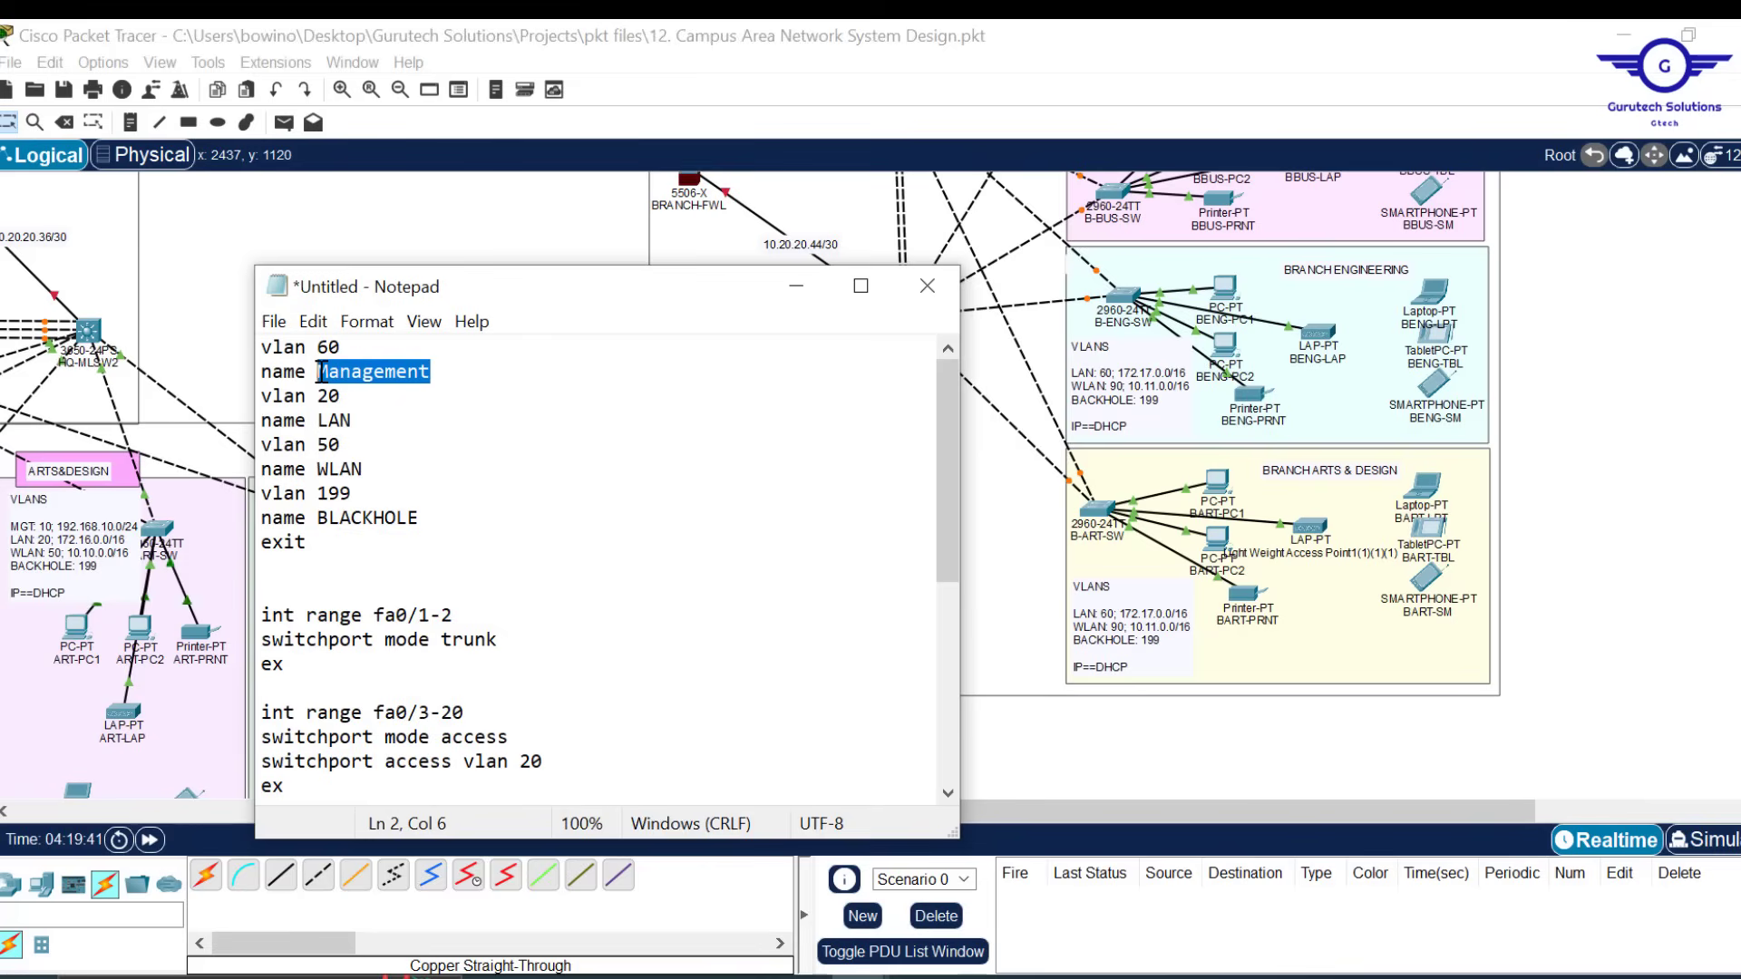
pyautogui.write('bL')
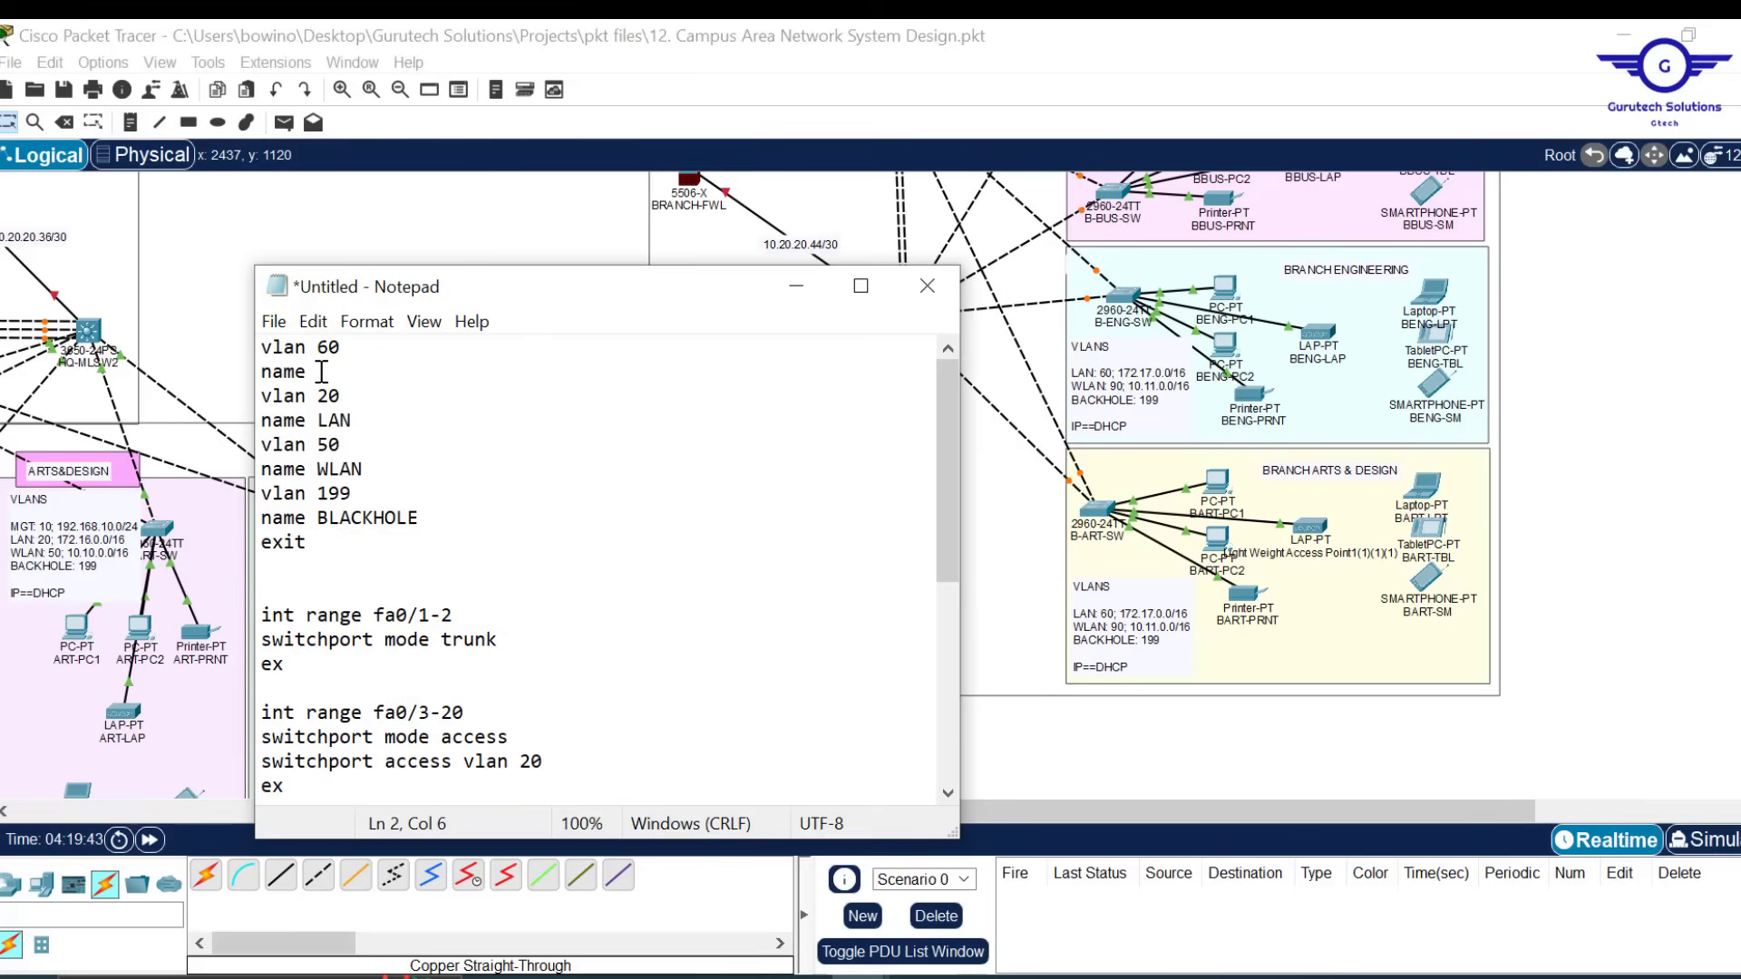
pyautogui.write('AN')
pyautogui.press('BackSpace')
pyautogui.press('Down')
pyautogui.write('BW')
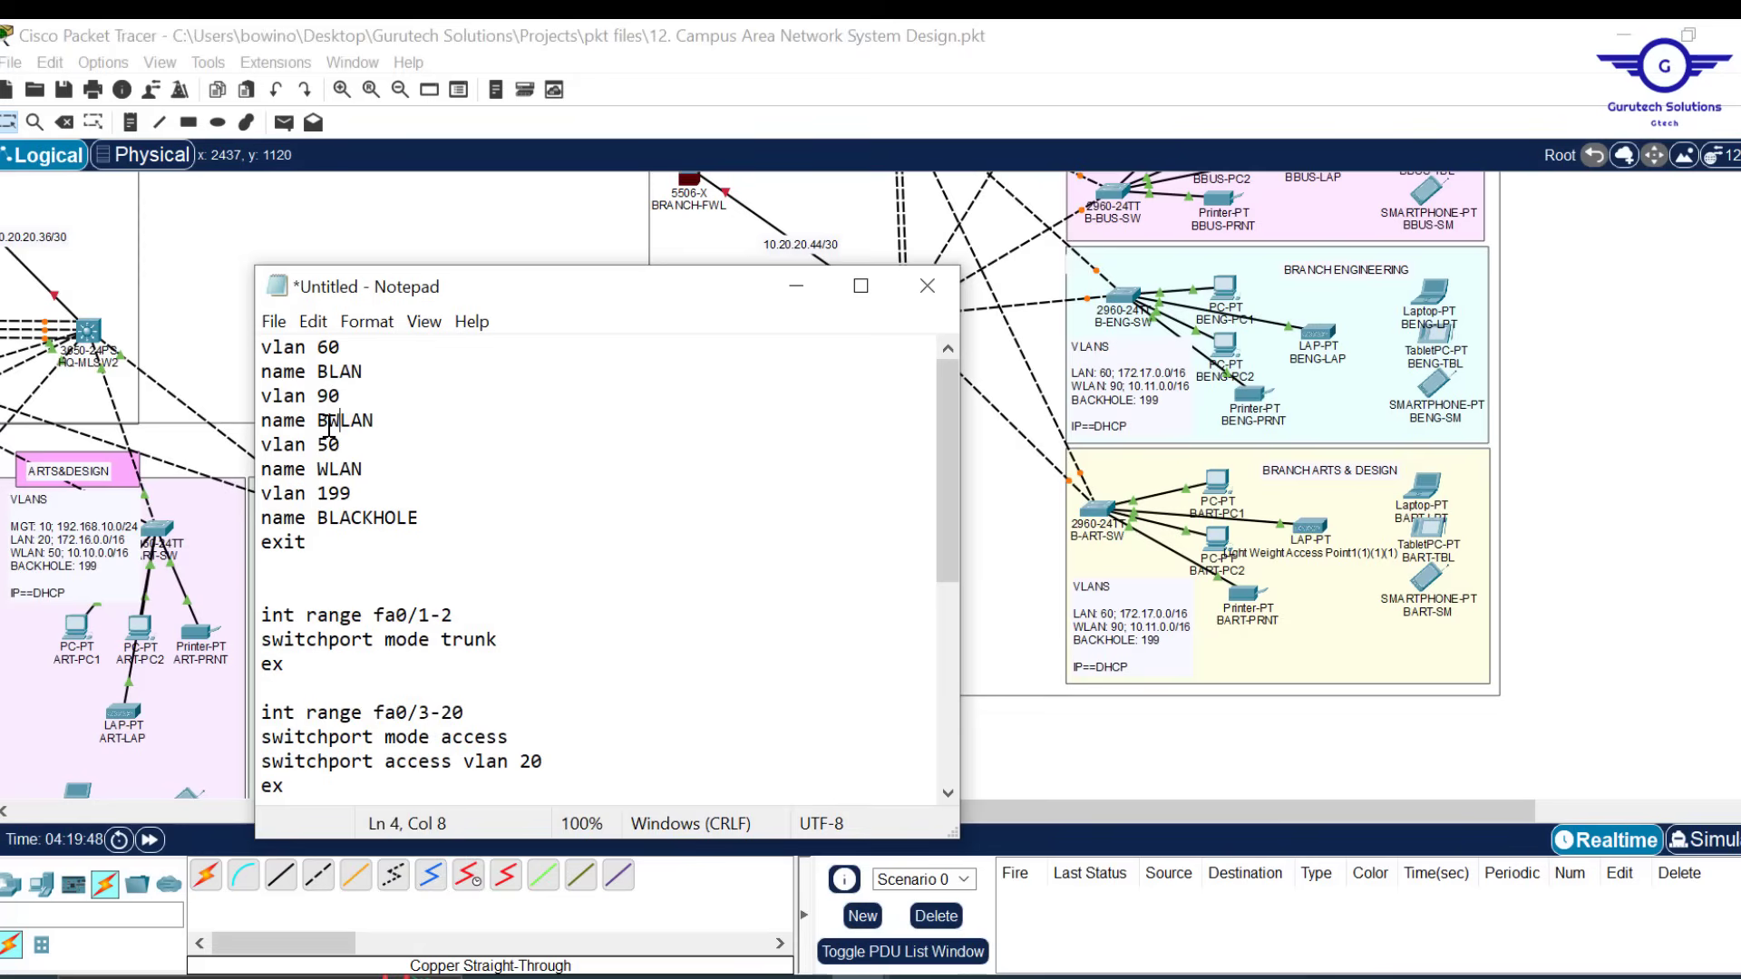
pyautogui.moveTo(371, 469); pyautogui.dragTo(388, 420)
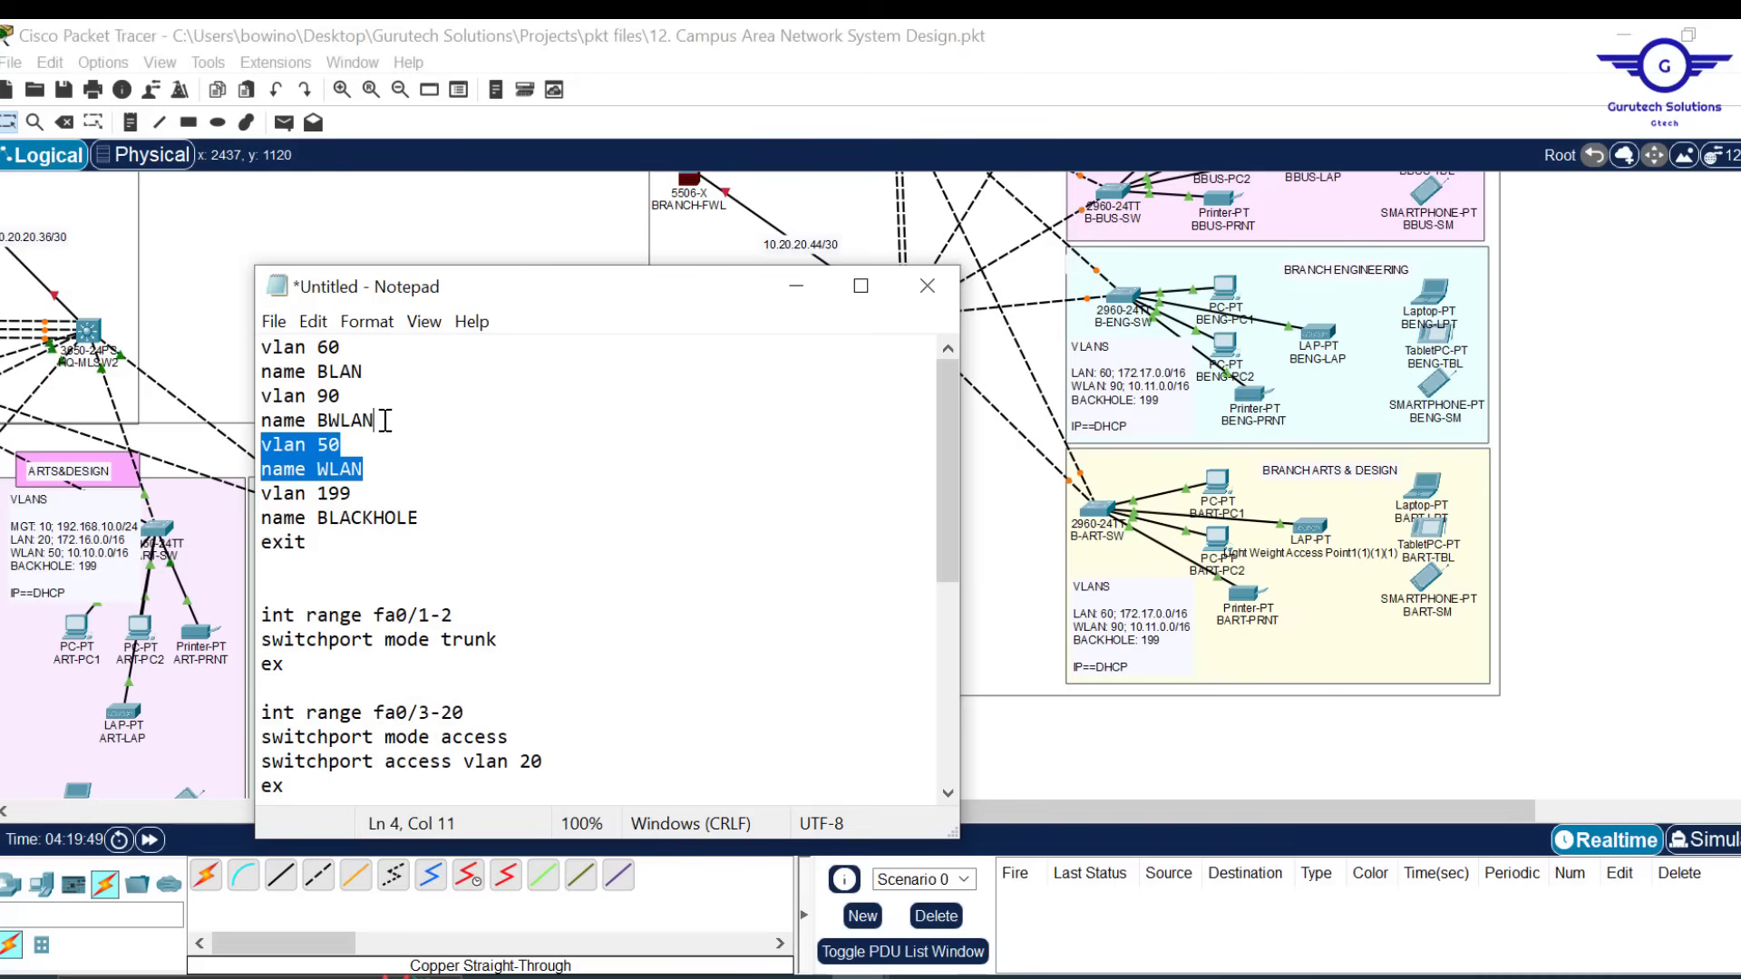
pyautogui.press('BackSpace')
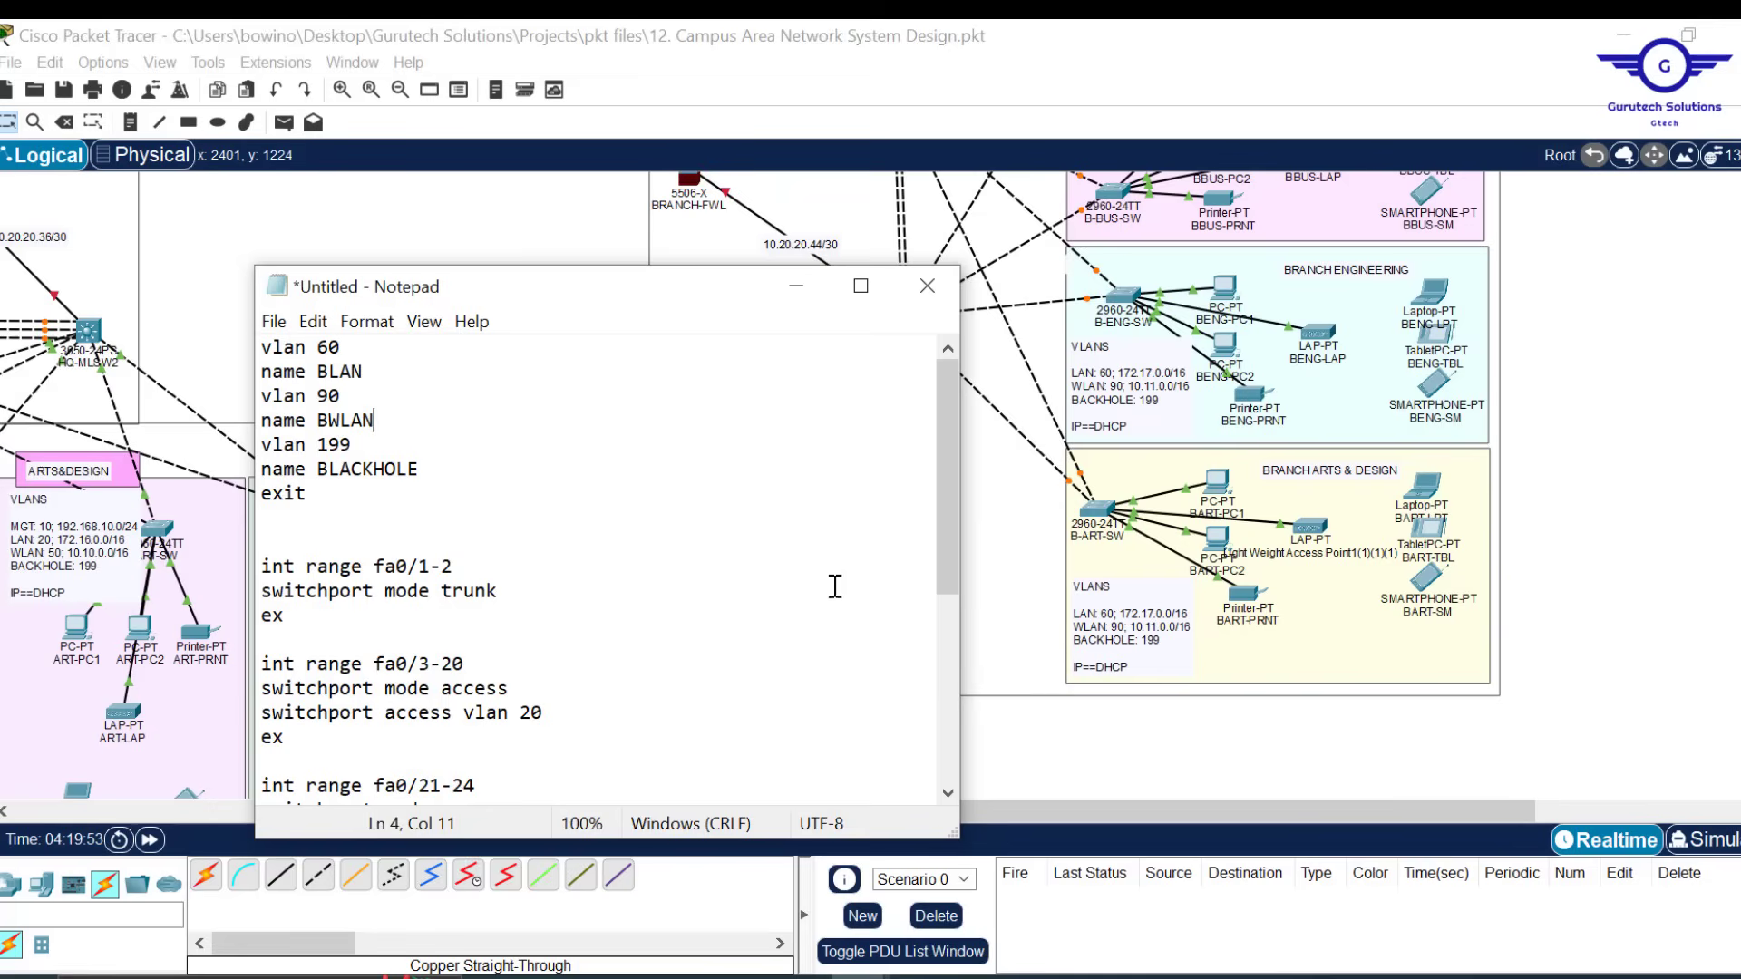
# Set the access ranges to VLANs 60 and 90, and put gig0/1-2 in VLAN 199 with shut
pyautogui.moveTo(945, 522)
pyautogui.mouseDown()
pyautogui.moveTo(947, 544)
pyautogui.moveTo(944, 509)
pyautogui.mouseUp()
pyautogui.moveTo(950, 473); pyautogui.dragTo(959, 526)
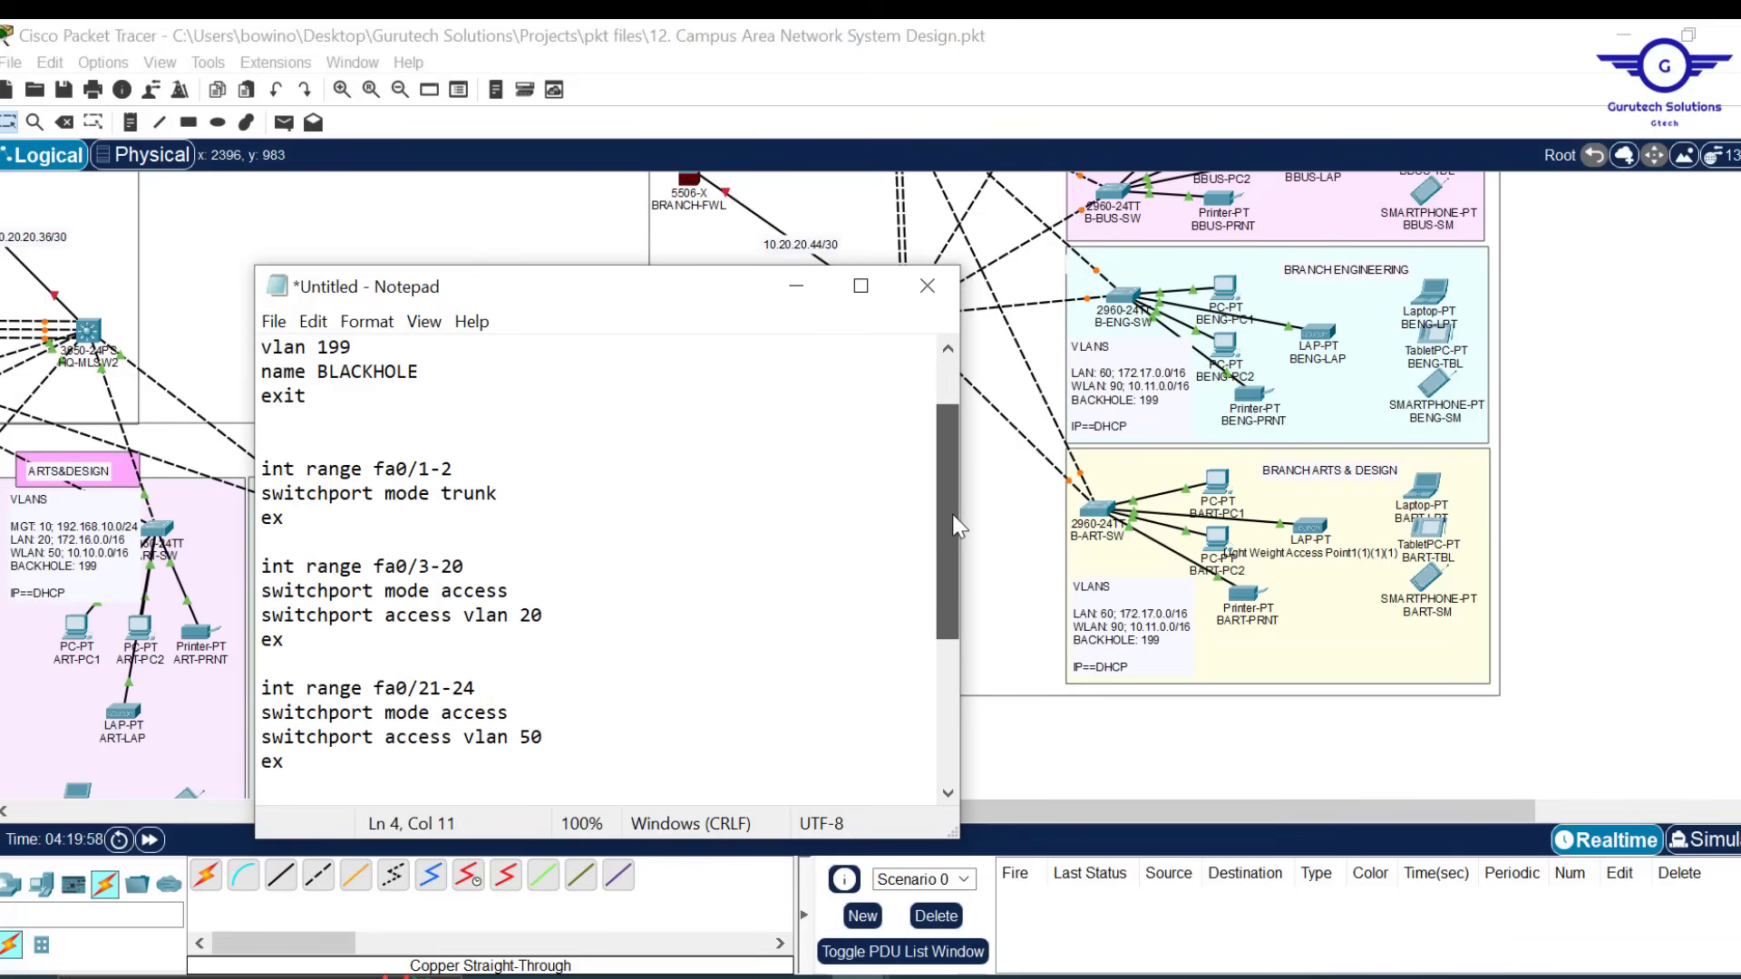
pyautogui.click(536, 614)
pyautogui.press('BackSpace')
pyautogui.write('6')
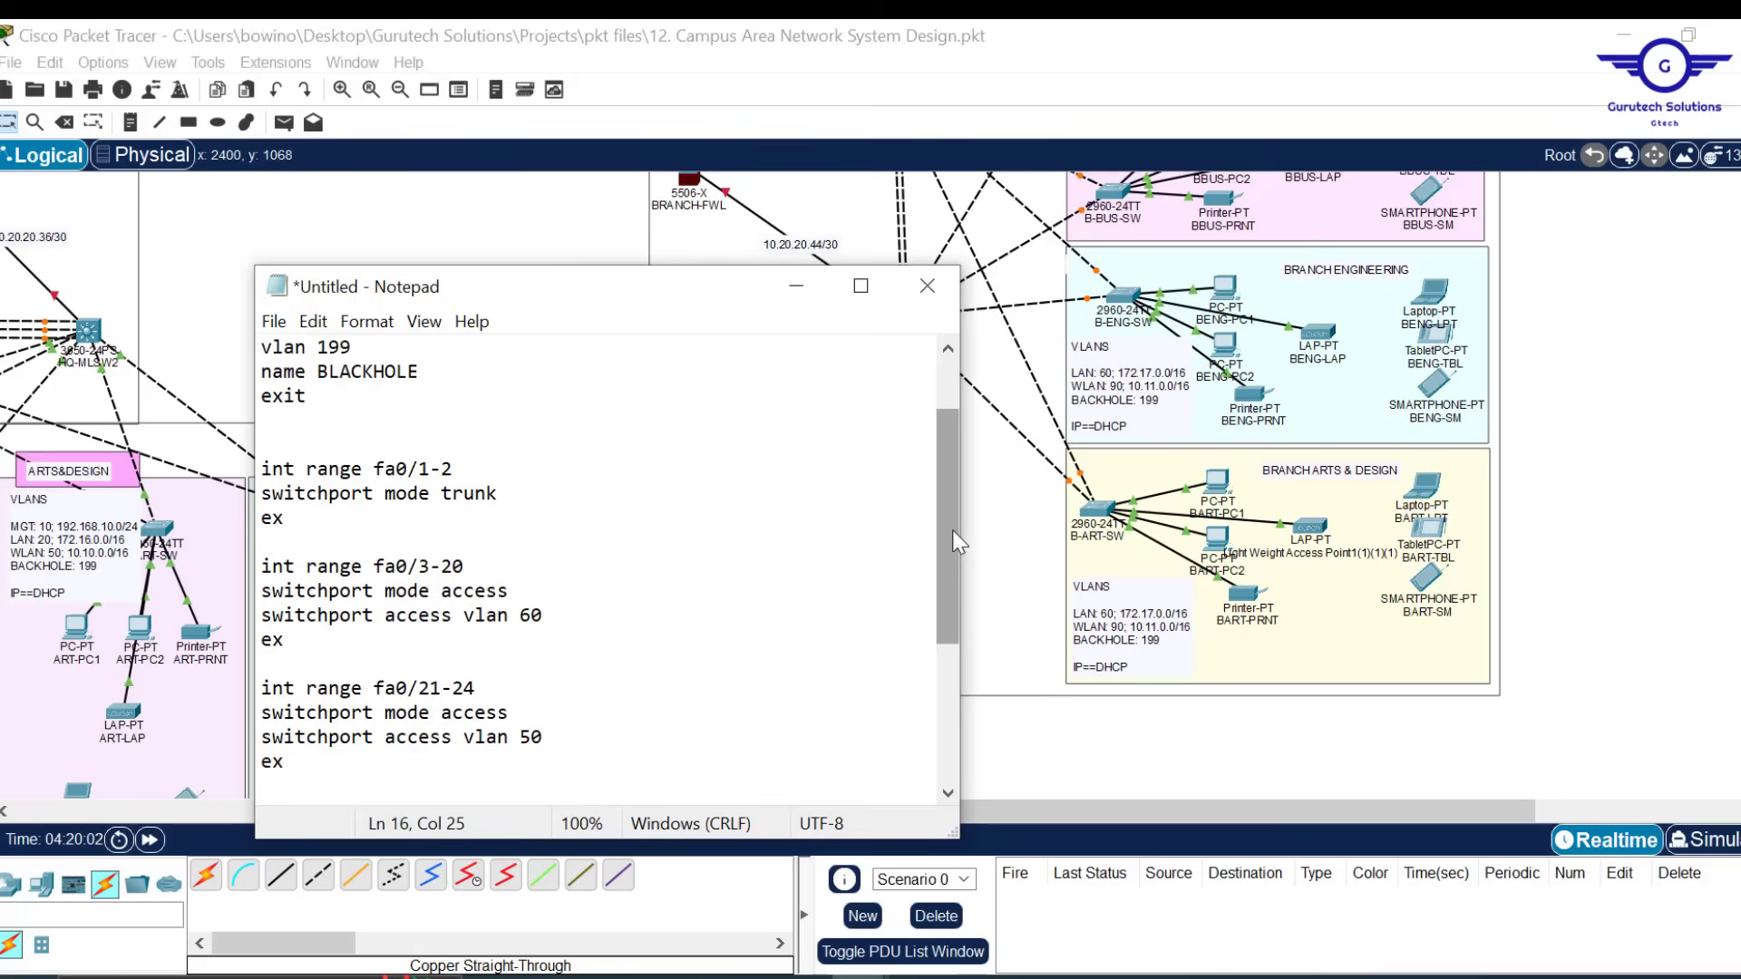
pyautogui.moveTo(952, 530)
pyautogui.mouseDown()
pyautogui.moveTo(937, 475)
pyautogui.moveTo(949, 560)
pyautogui.mouseUp()
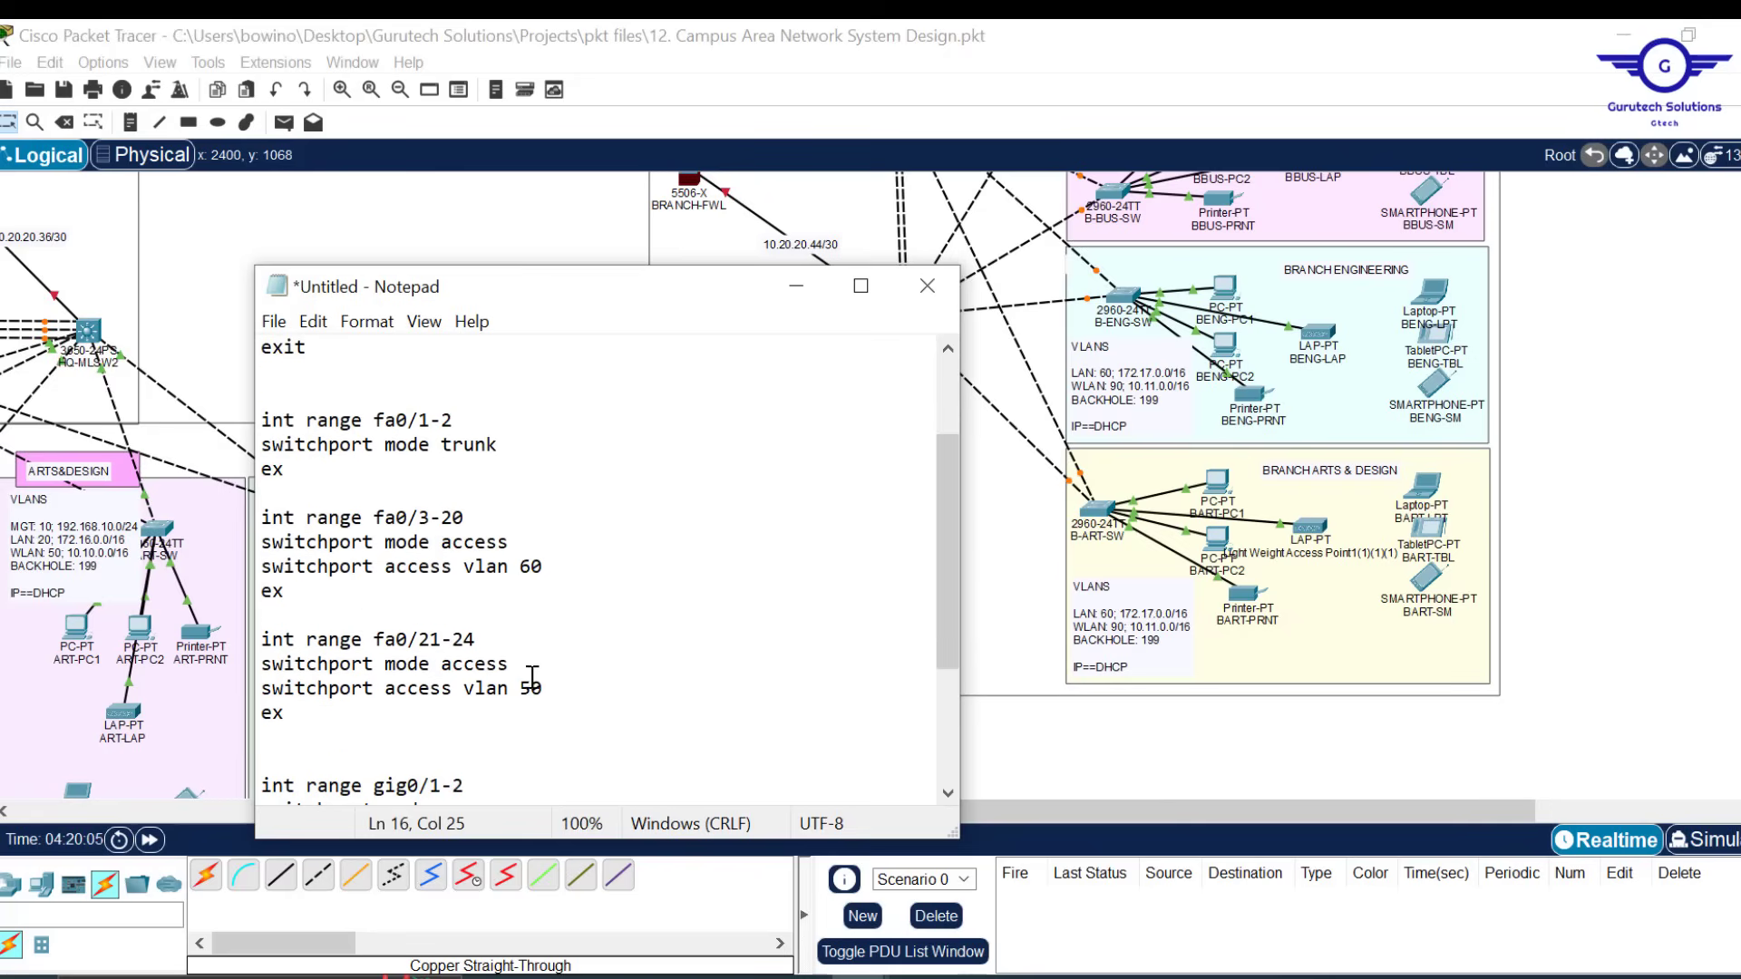
pyautogui.press('BackSpace')
pyautogui.write('9')
pyautogui.moveTo(946, 568); pyautogui.dragTo(974, 704)
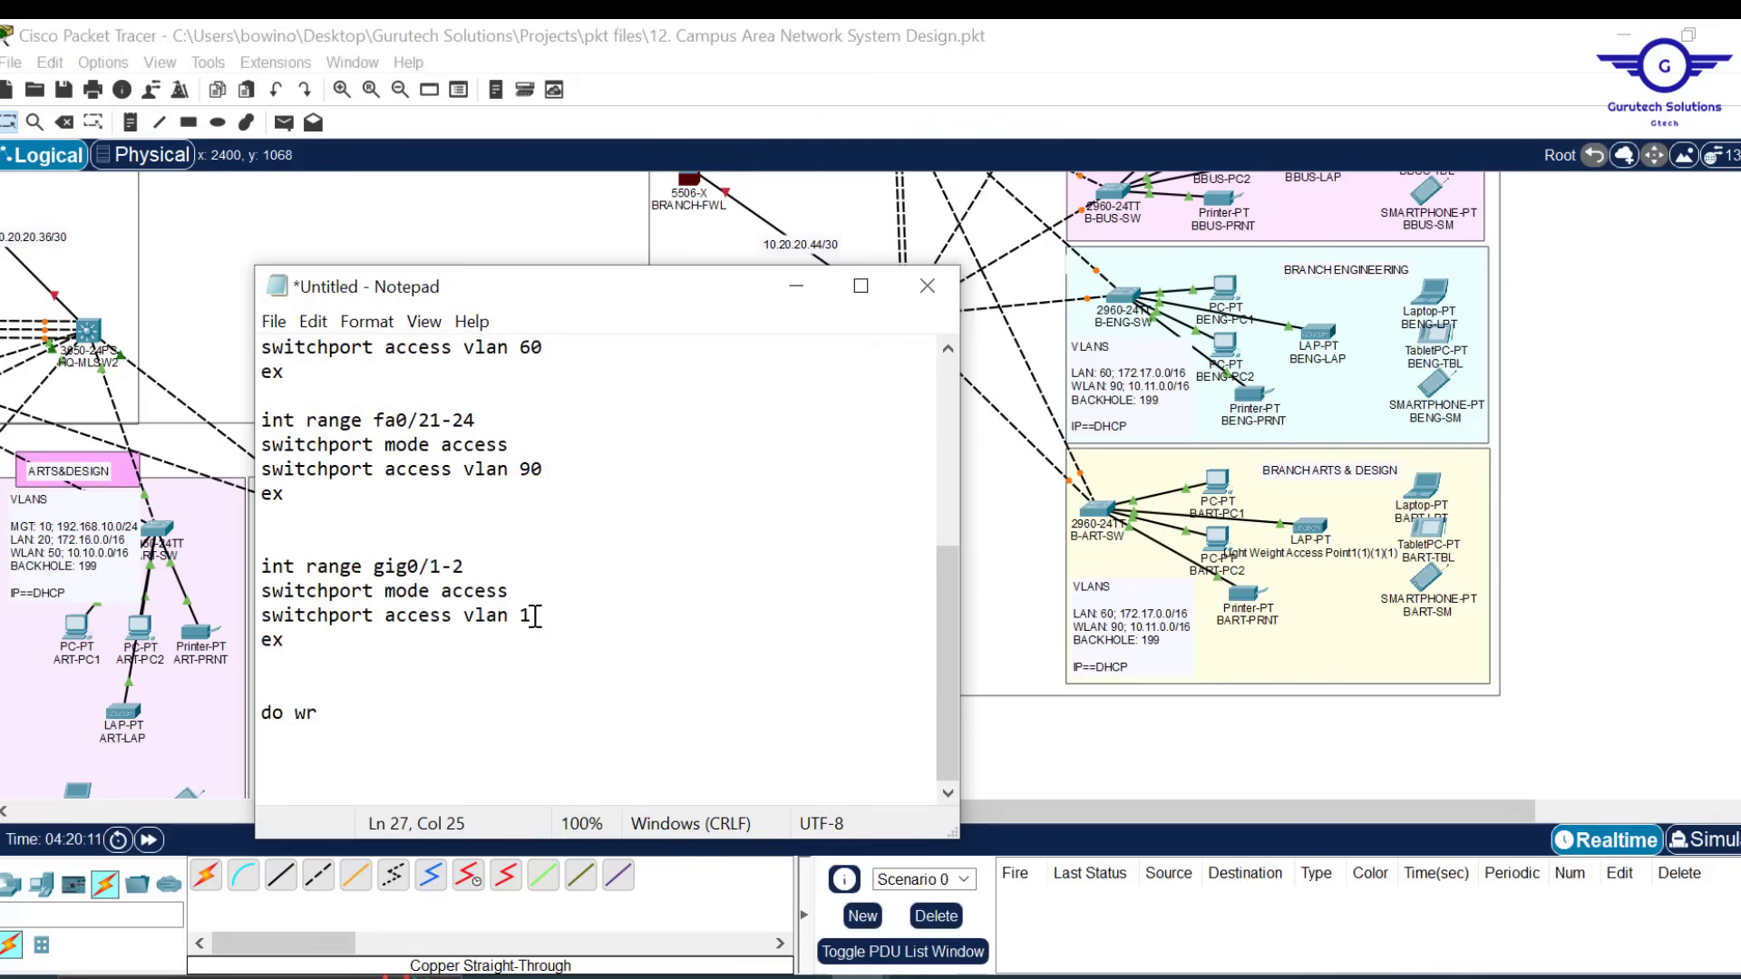
pyautogui.write('99')
pyautogui.press('Return')
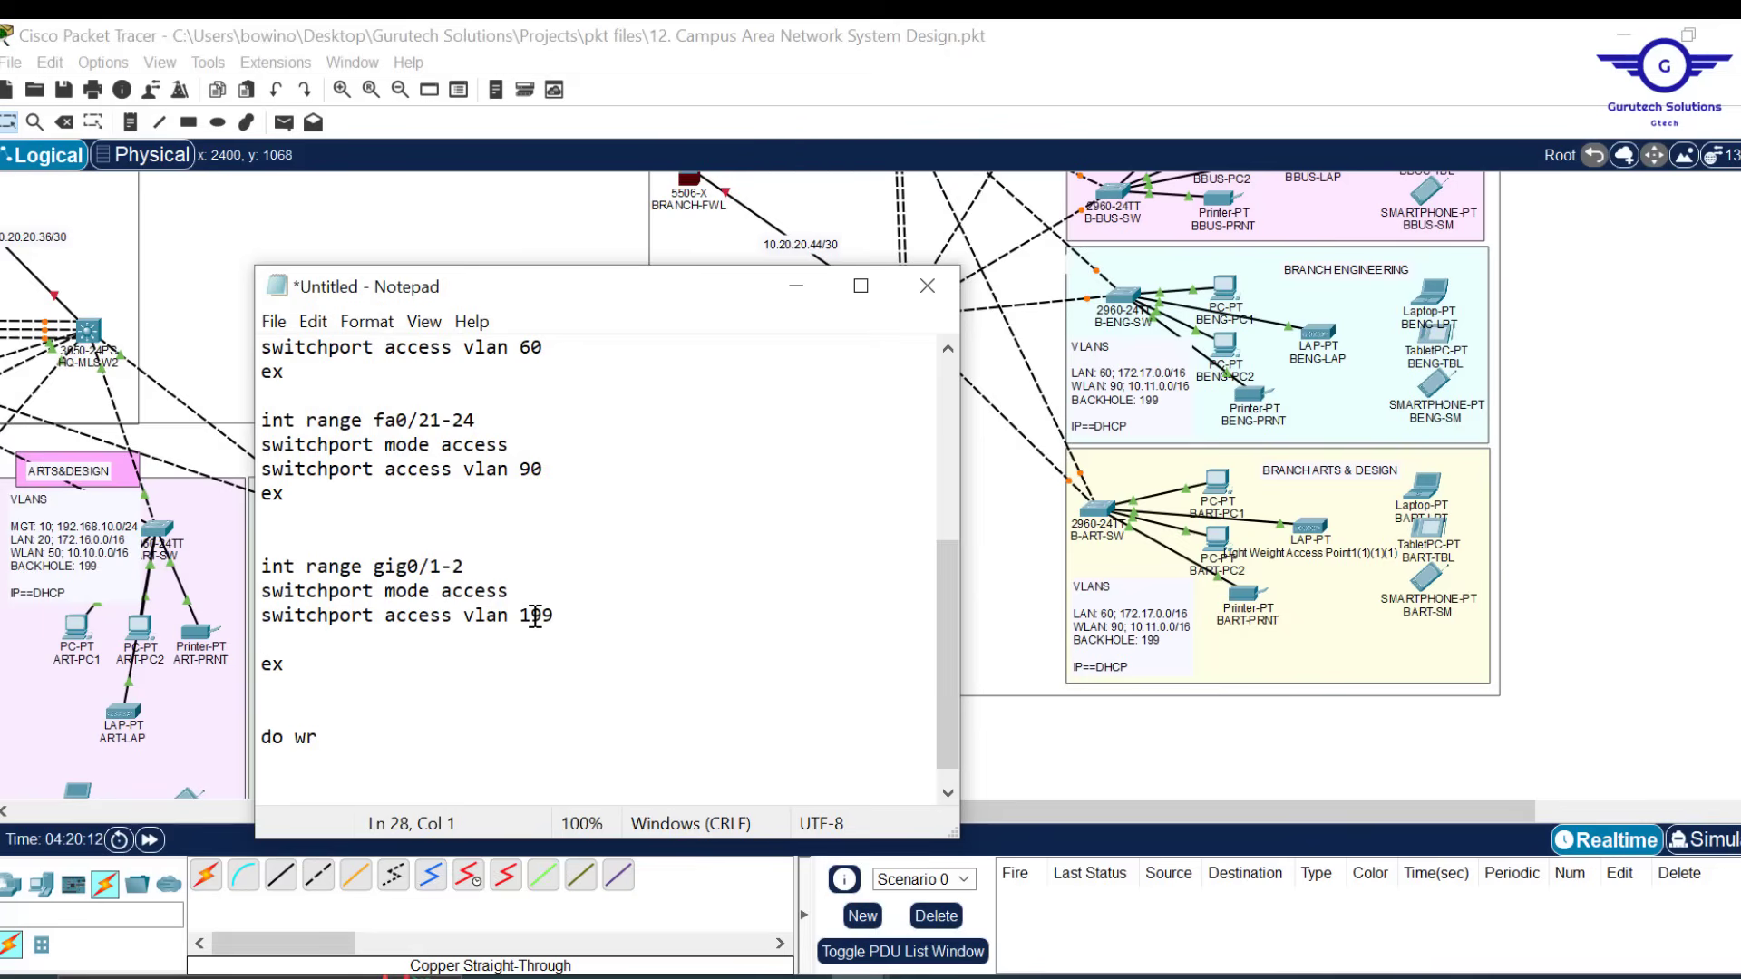
pyautogui.write('shut')
# Select the script from the blank line after the trunk block to the end
pyautogui.moveTo(939, 686); pyautogui.dragTo(905, 492)
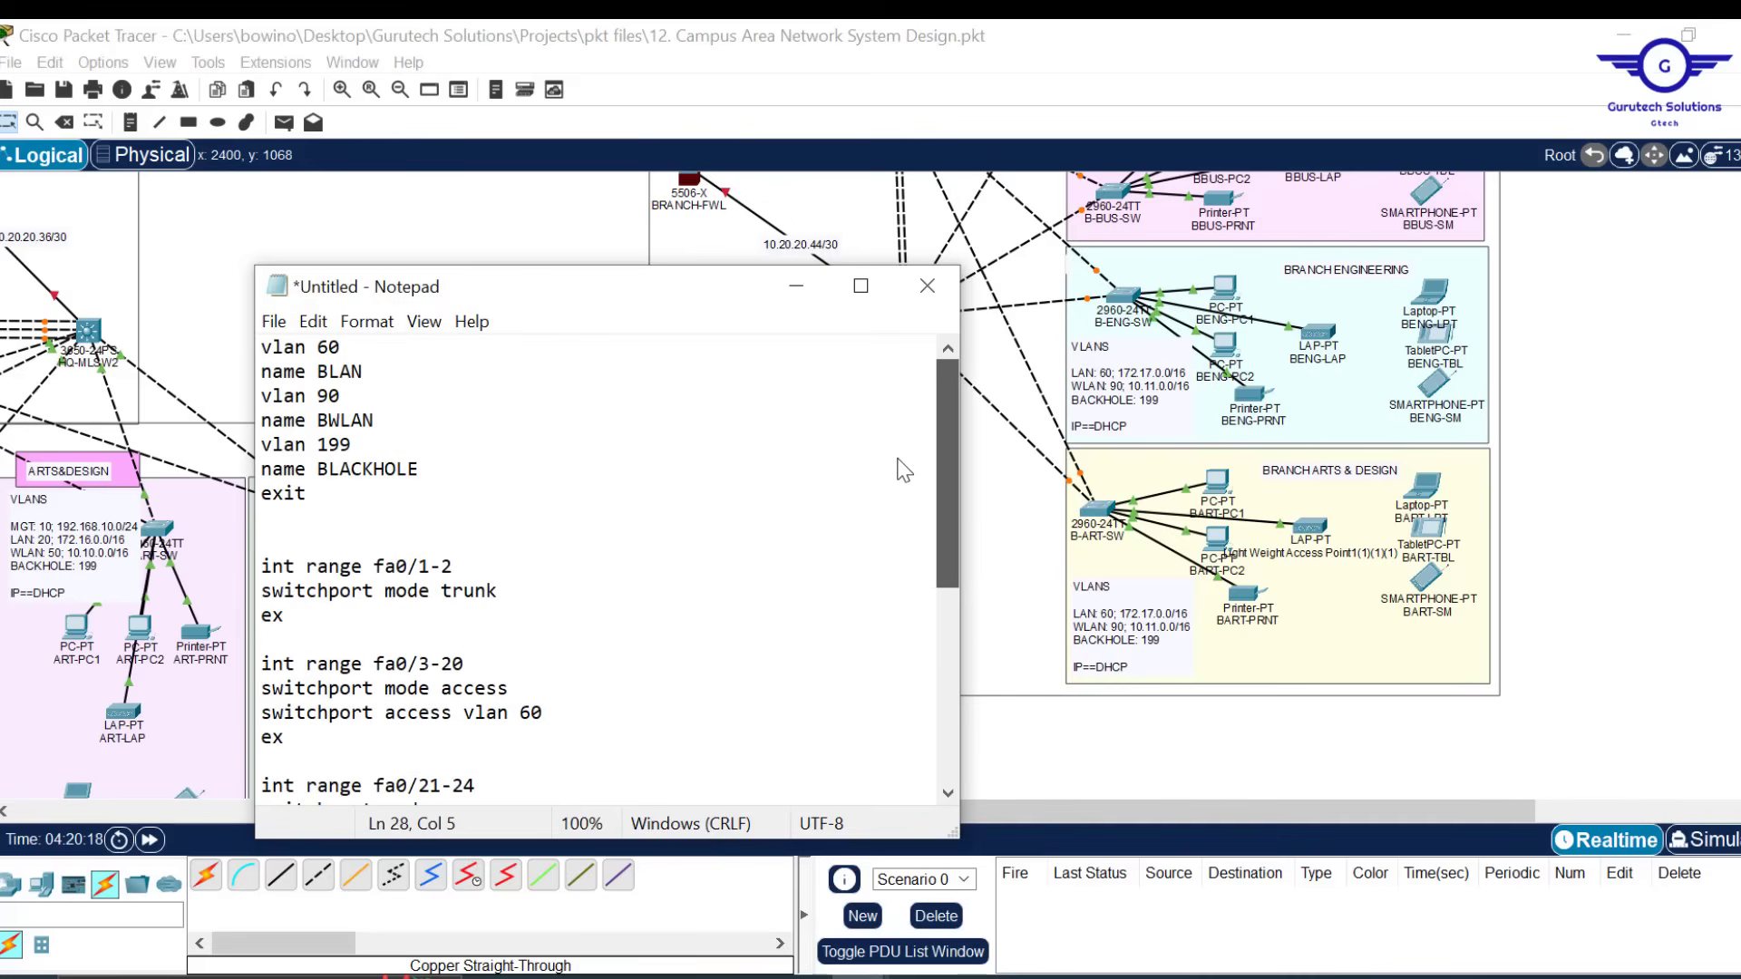
pyautogui.moveTo(903, 470); pyautogui.dragTo(940, 443)
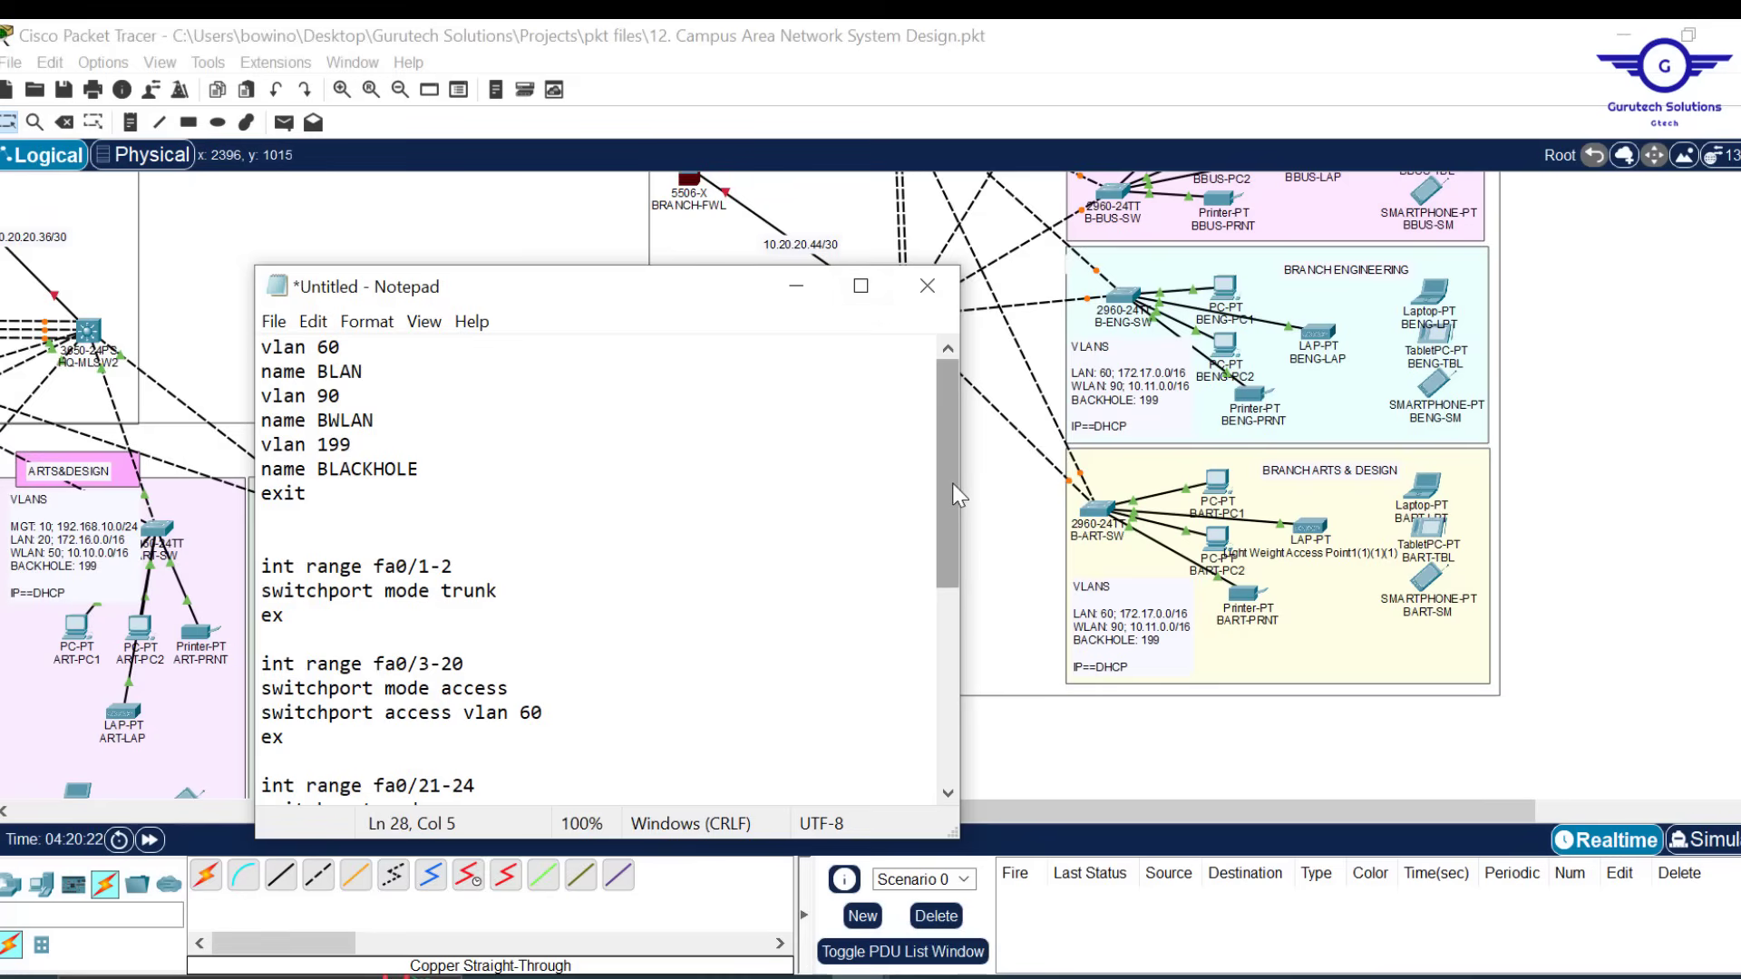
pyautogui.moveTo(952, 473); pyautogui.dragTo(944, 411)
pyautogui.click(586, 641)
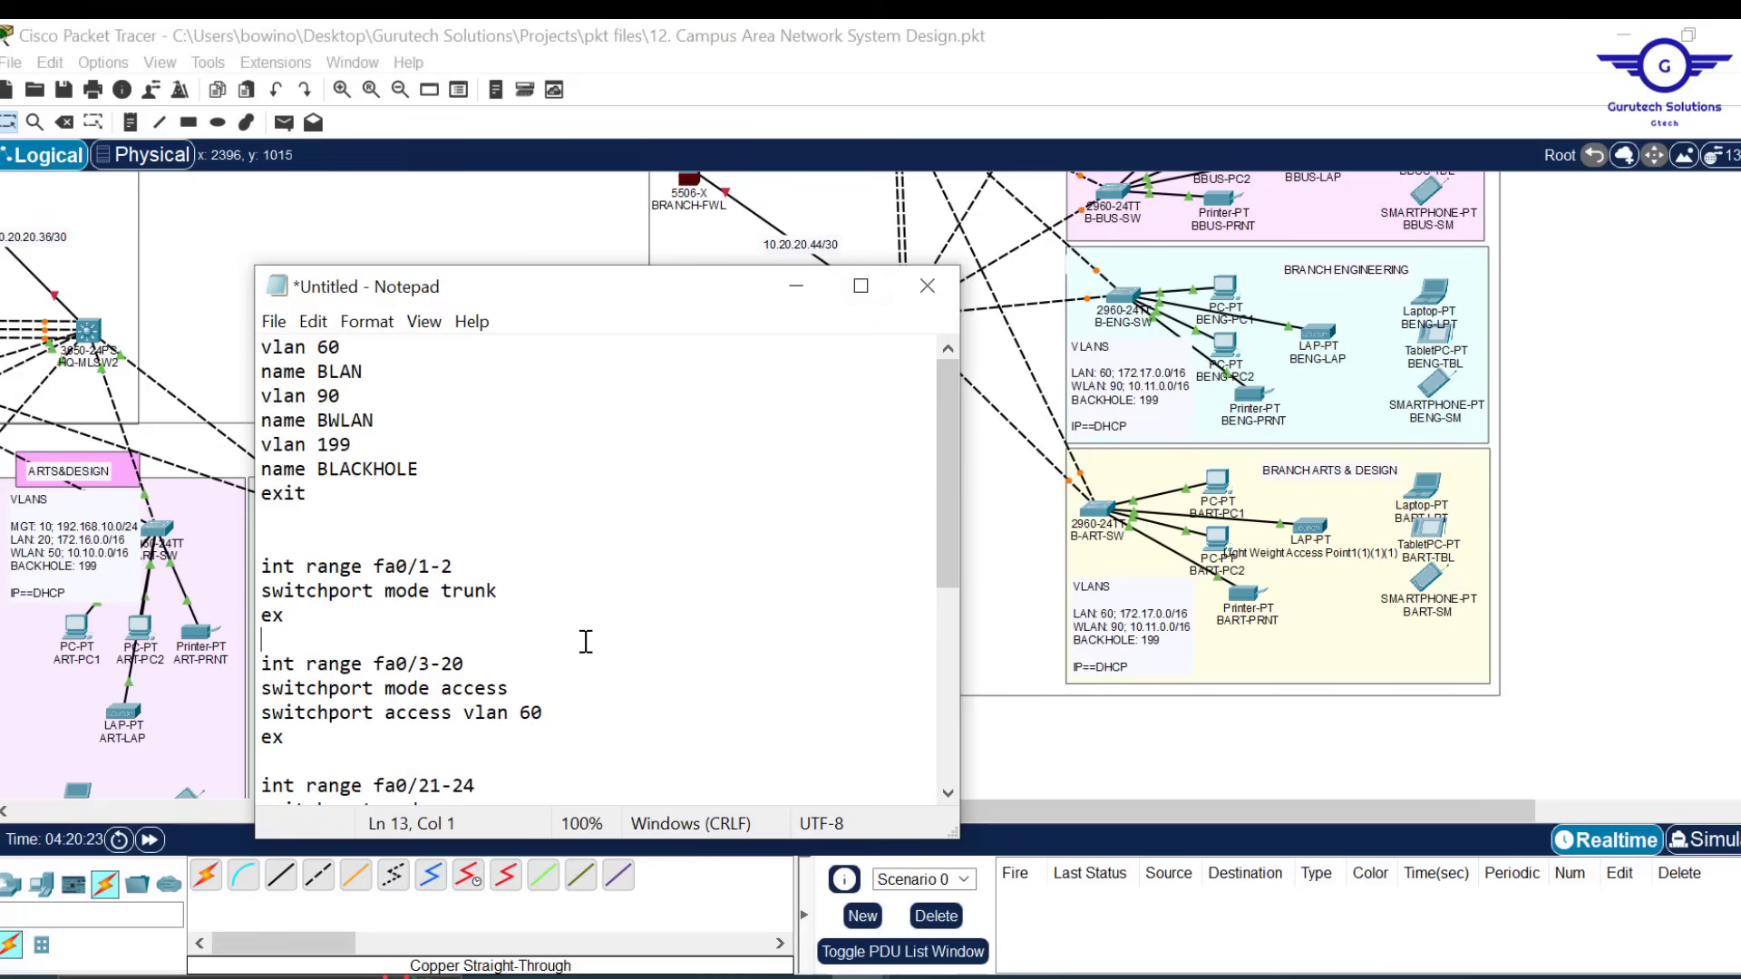
pyautogui.hotkey('ctrl', 'shift', 'End')
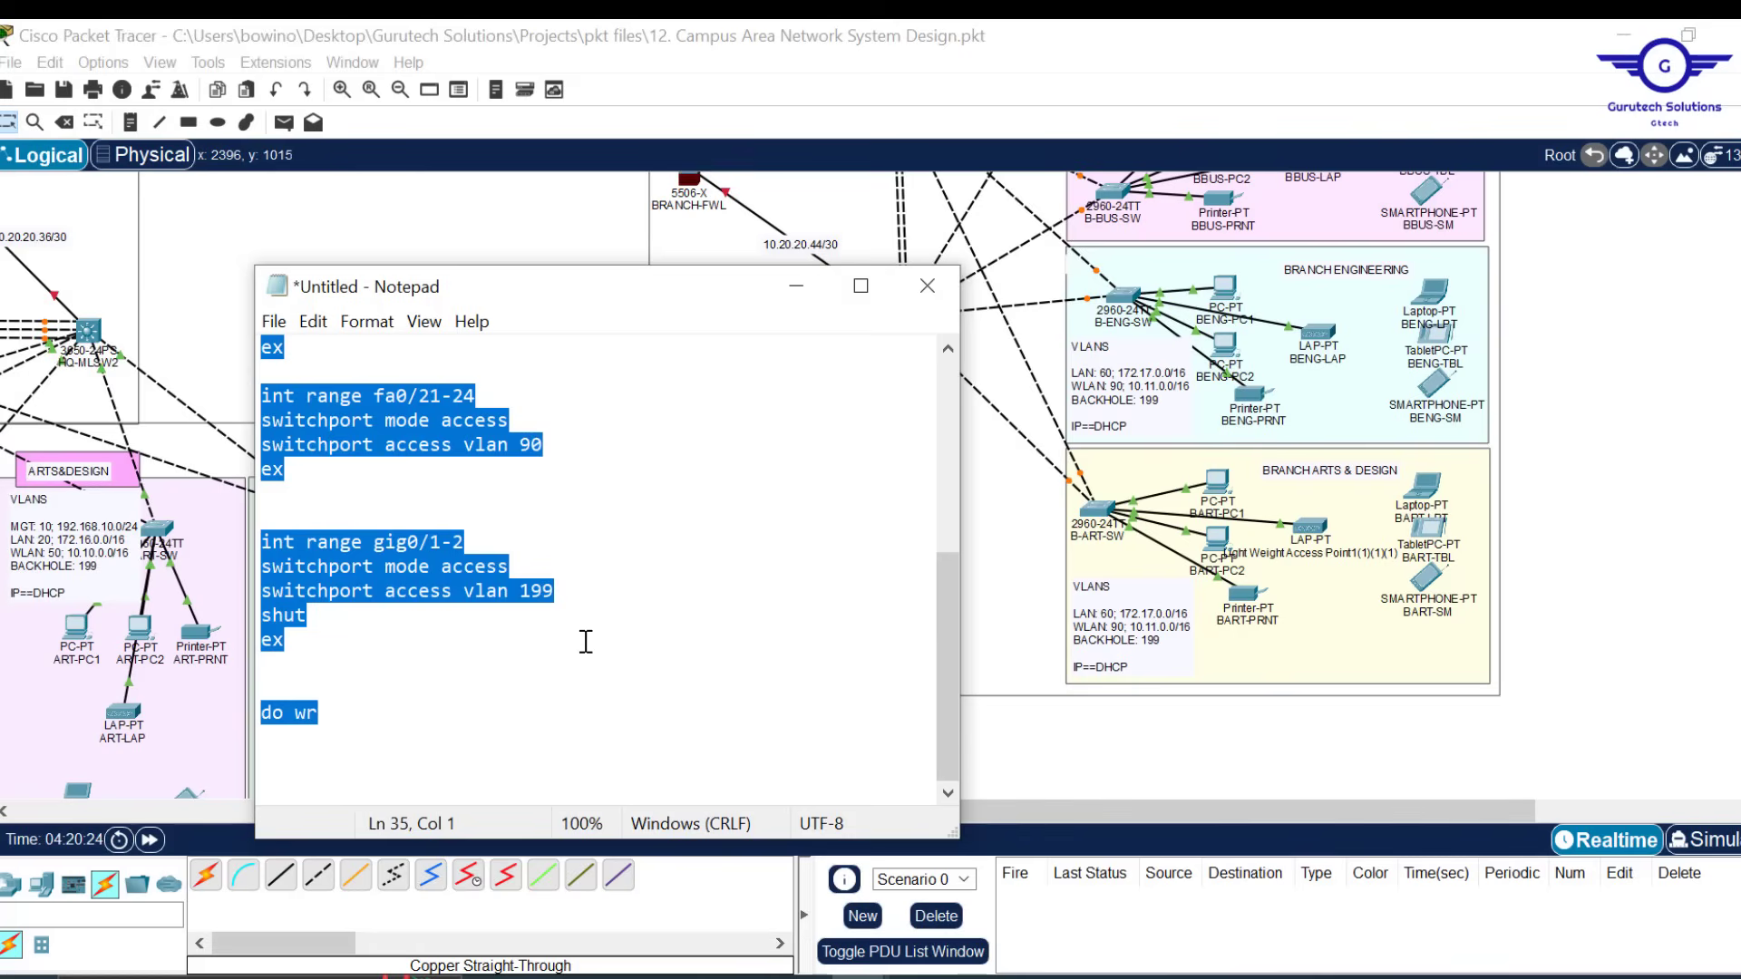
pyautogui.click(1100, 532)
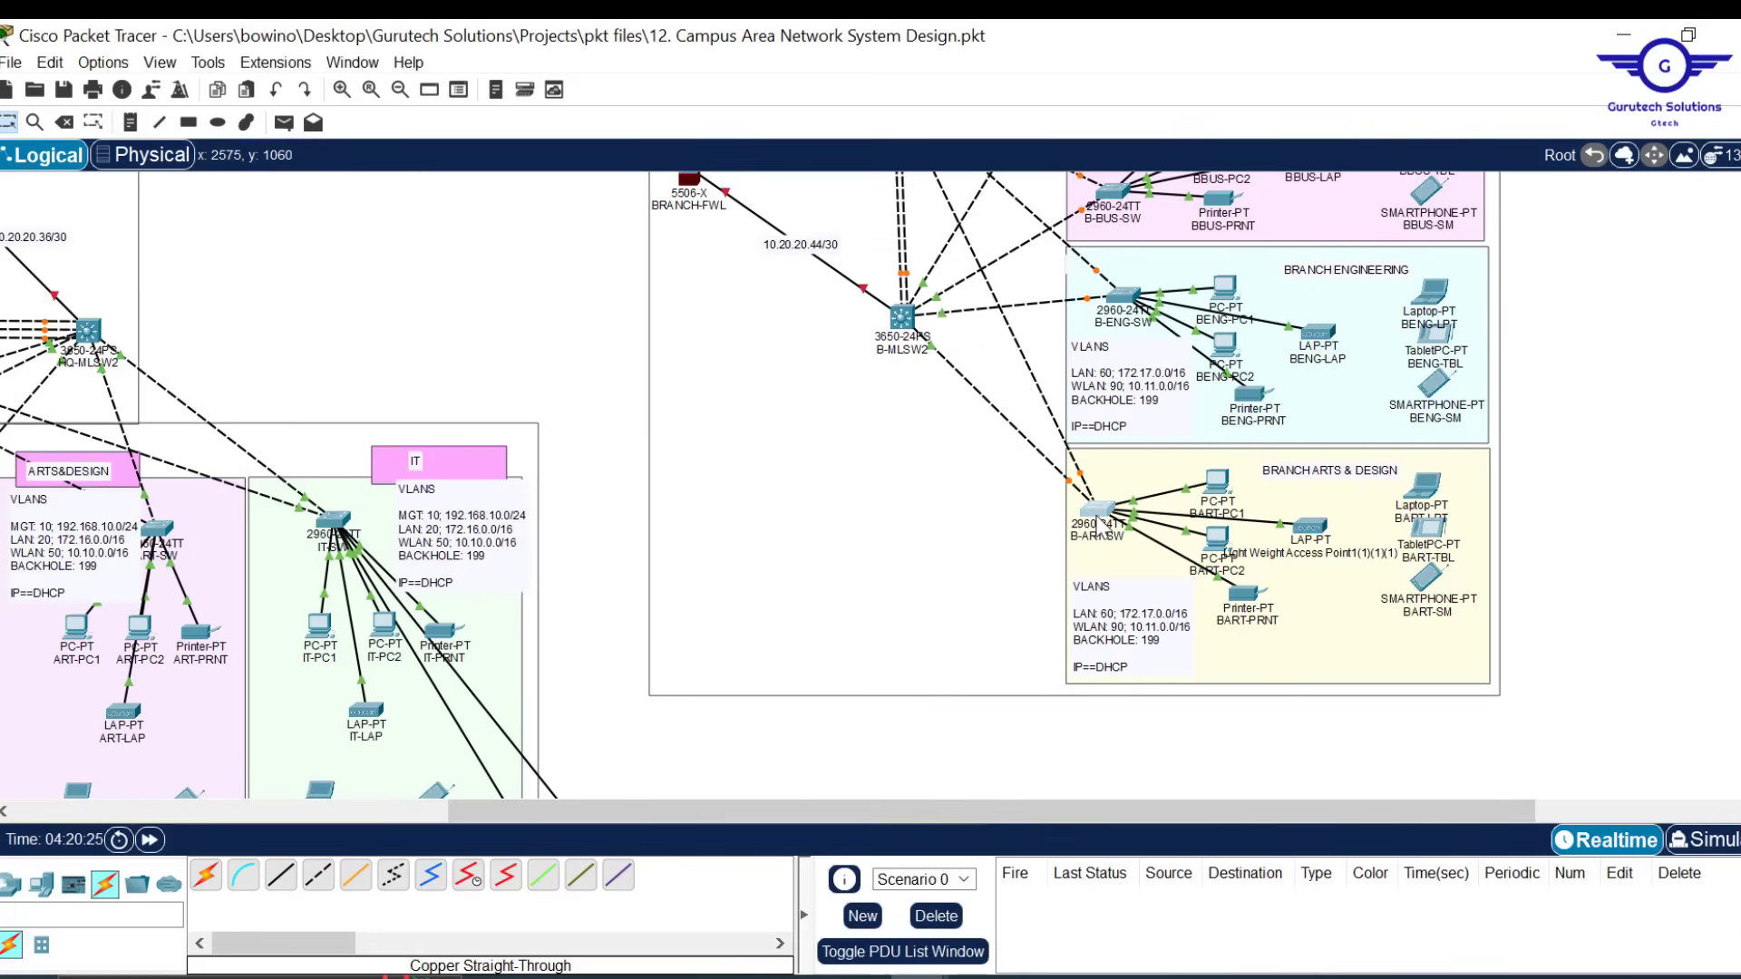
pyautogui.click(1099, 530)
pyautogui.click(740, 86)
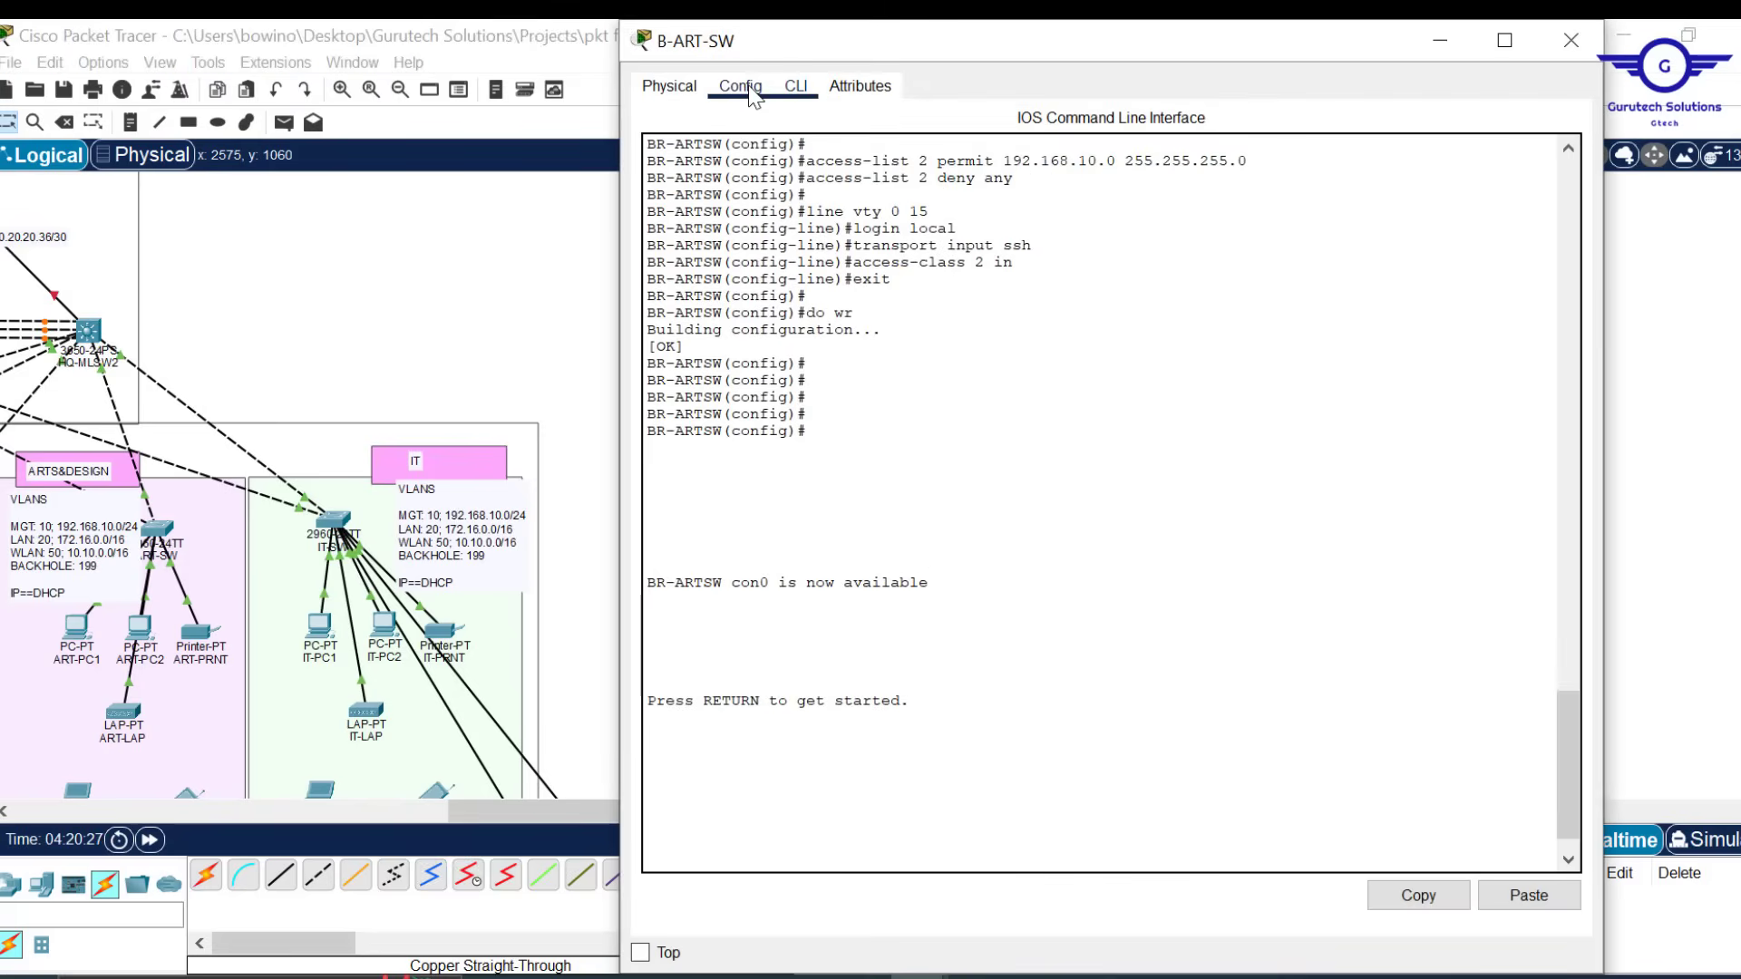
pyautogui.click(796, 86)
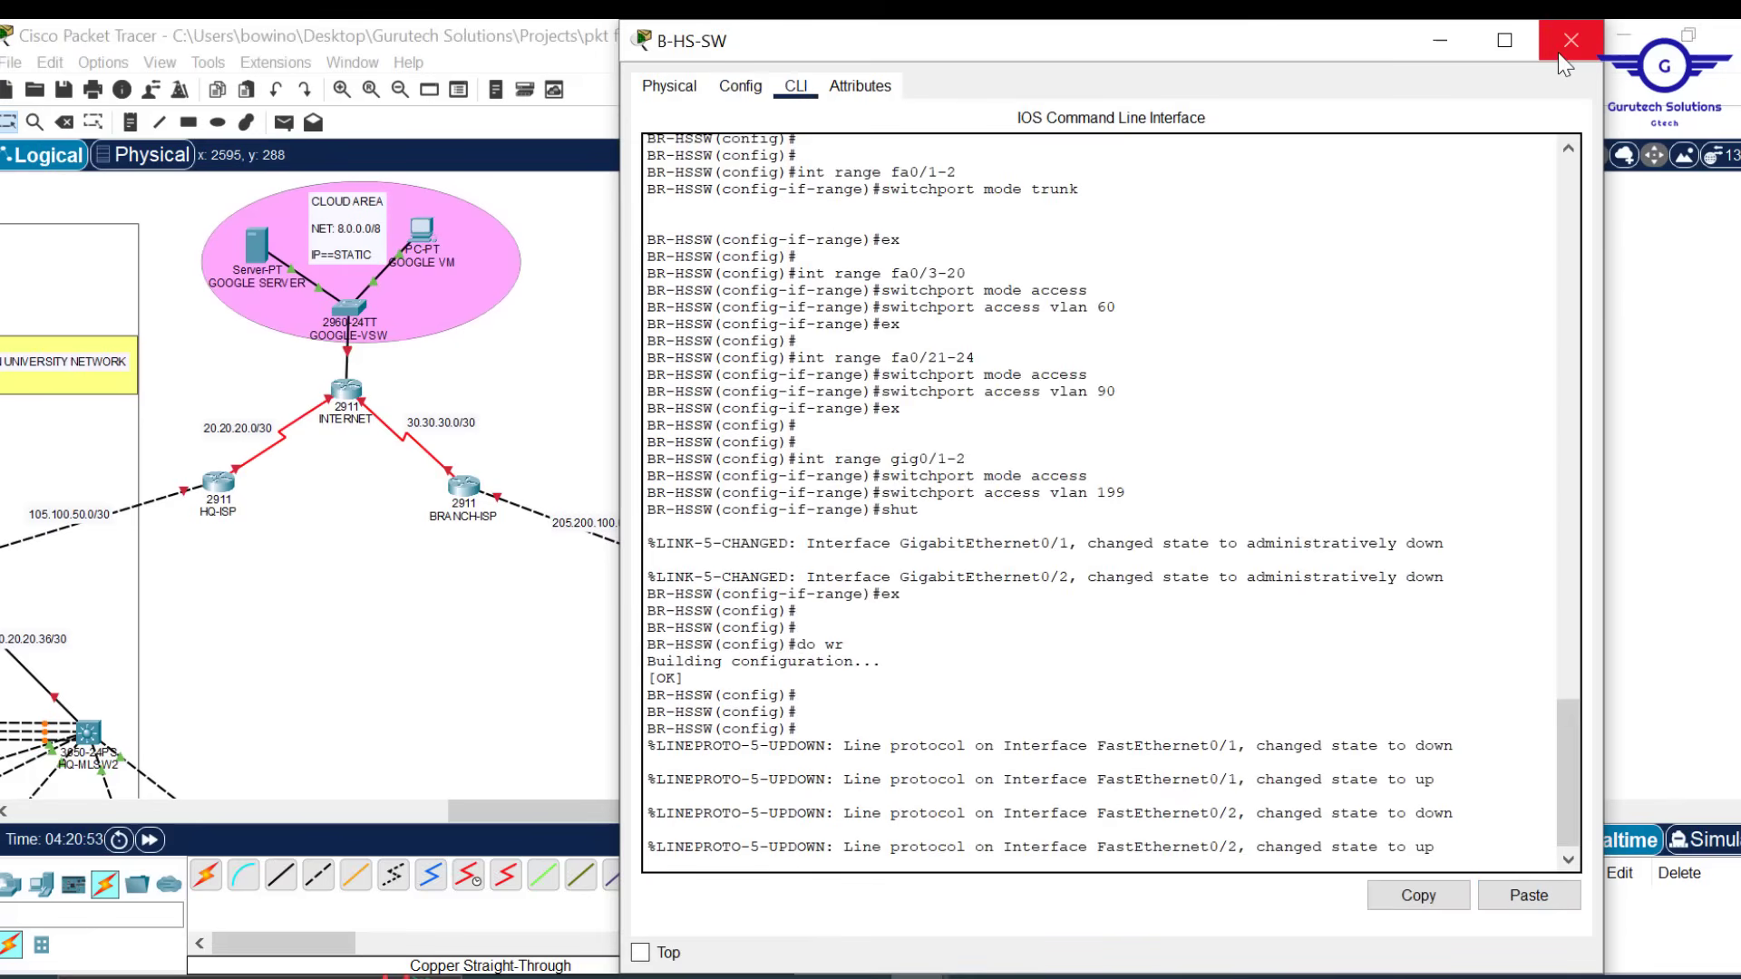
pyautogui.click(1570, 39)
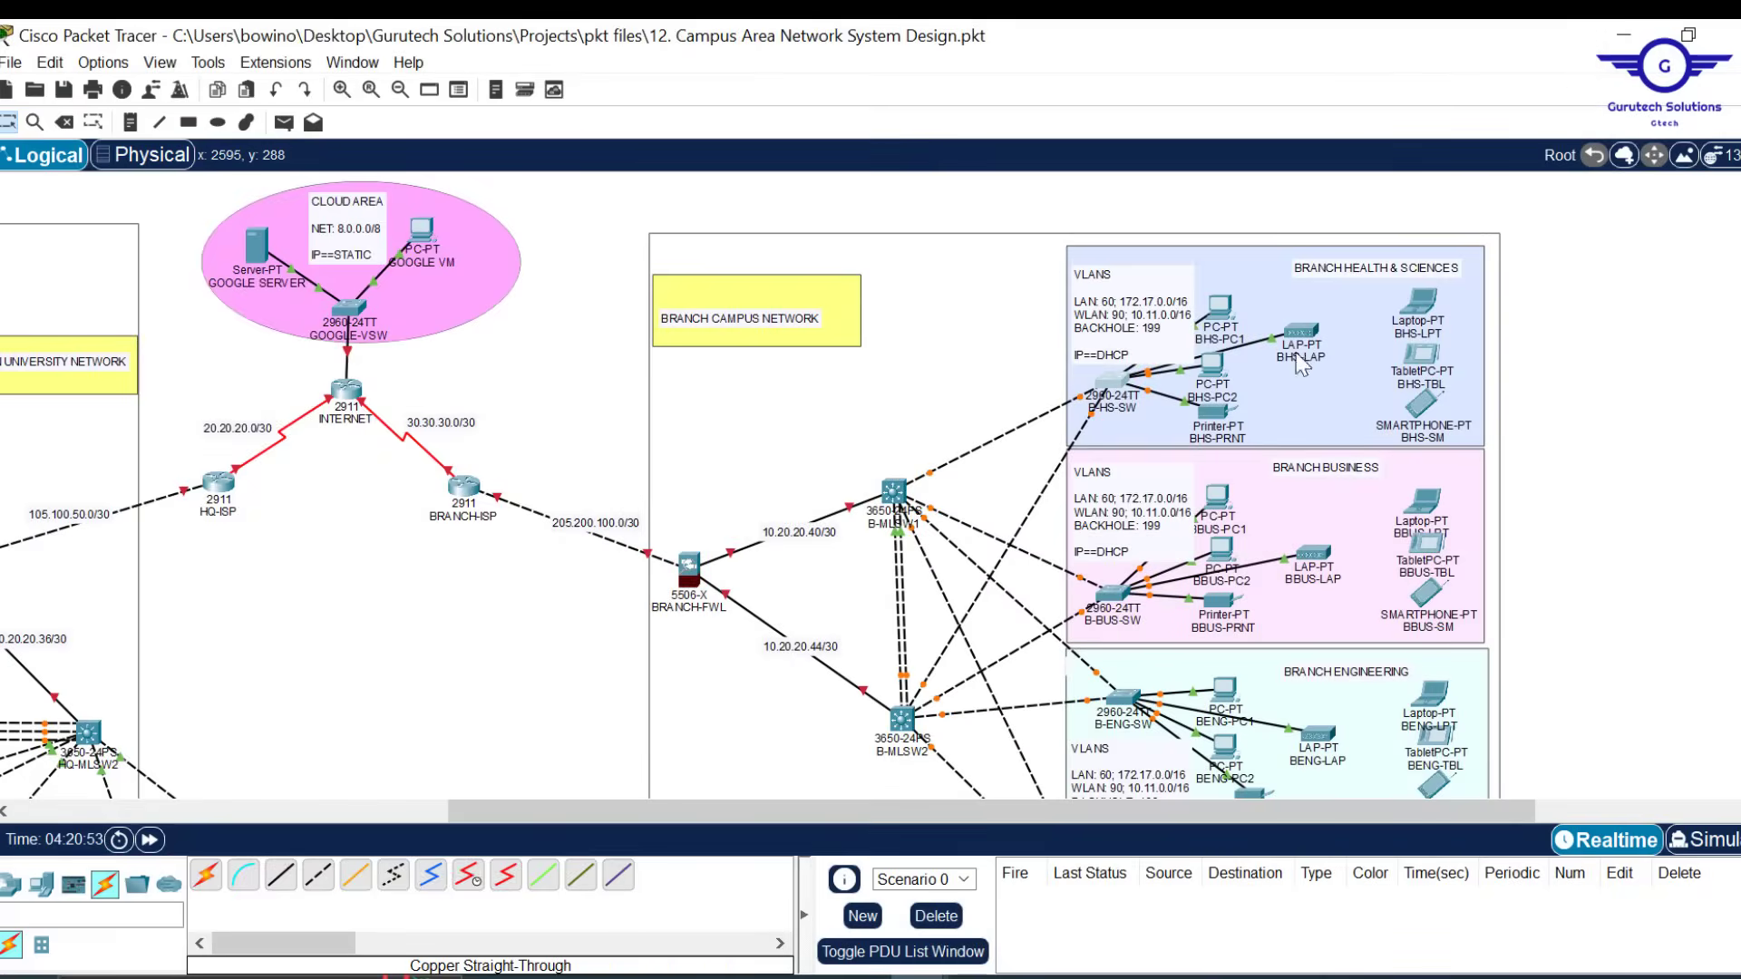
# Bring the *Untitled Notepad branch switch script back over the Packet Tracer topology
pyautogui.hscroll(-3, 624, 644)
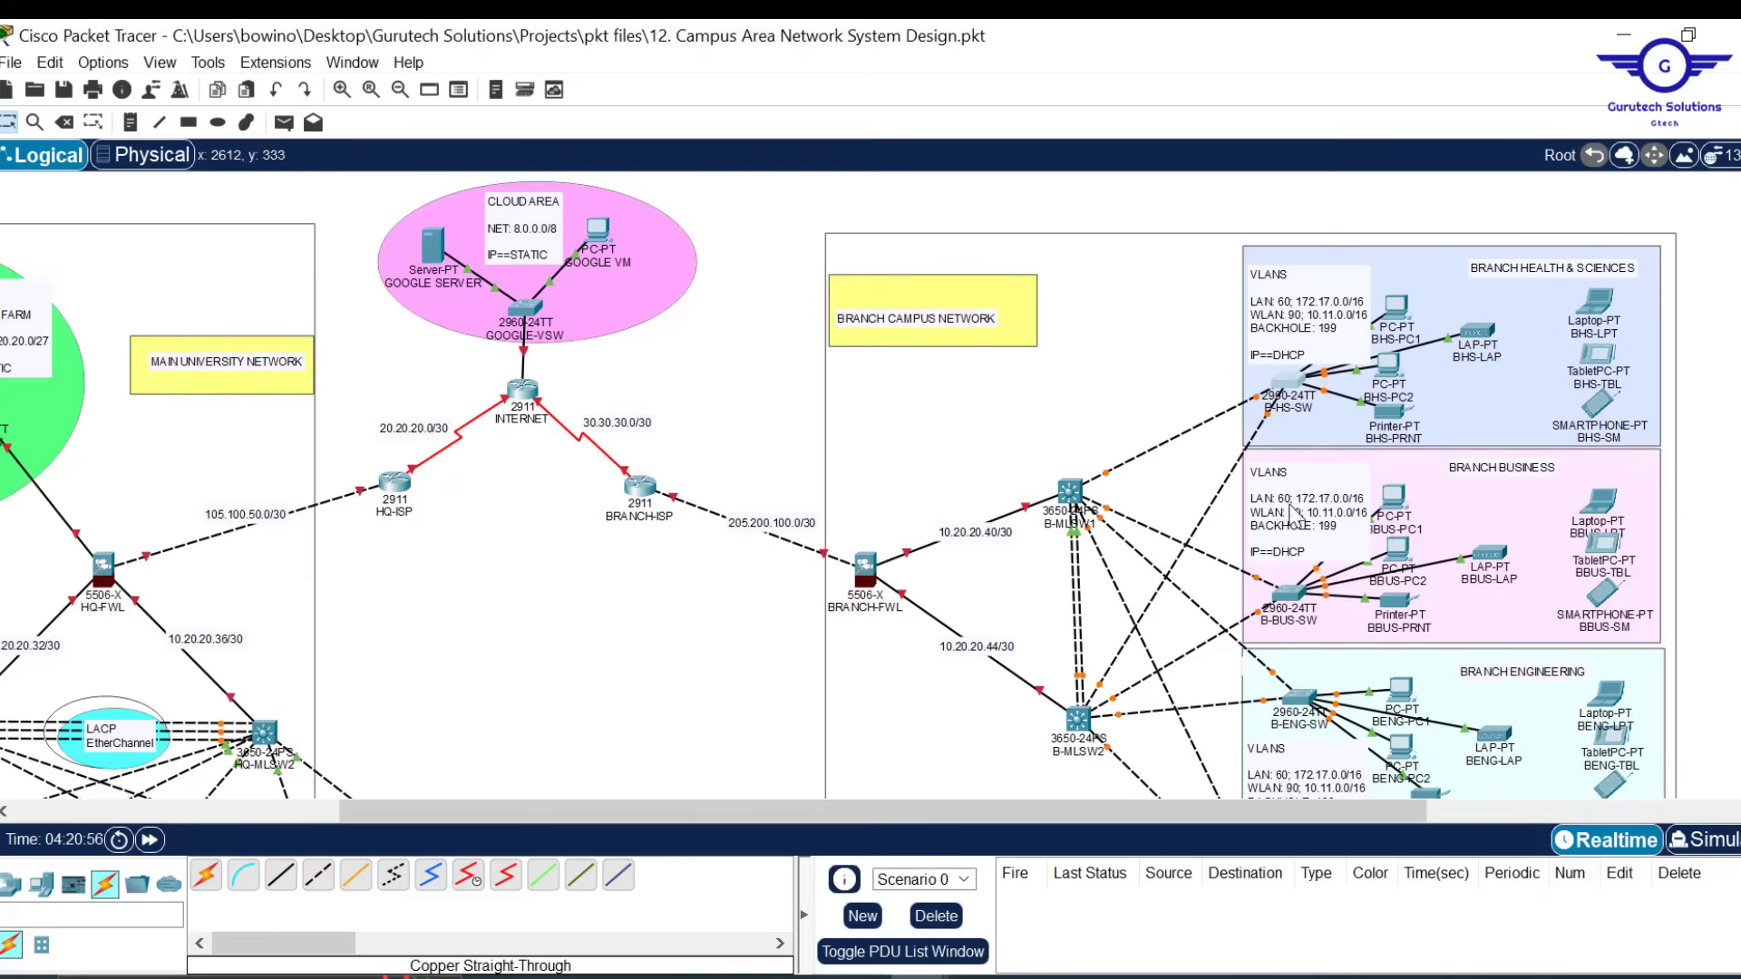
pyautogui.scroll(-2, 1051, 600)
pyautogui.scroll(2, 1045, 599)
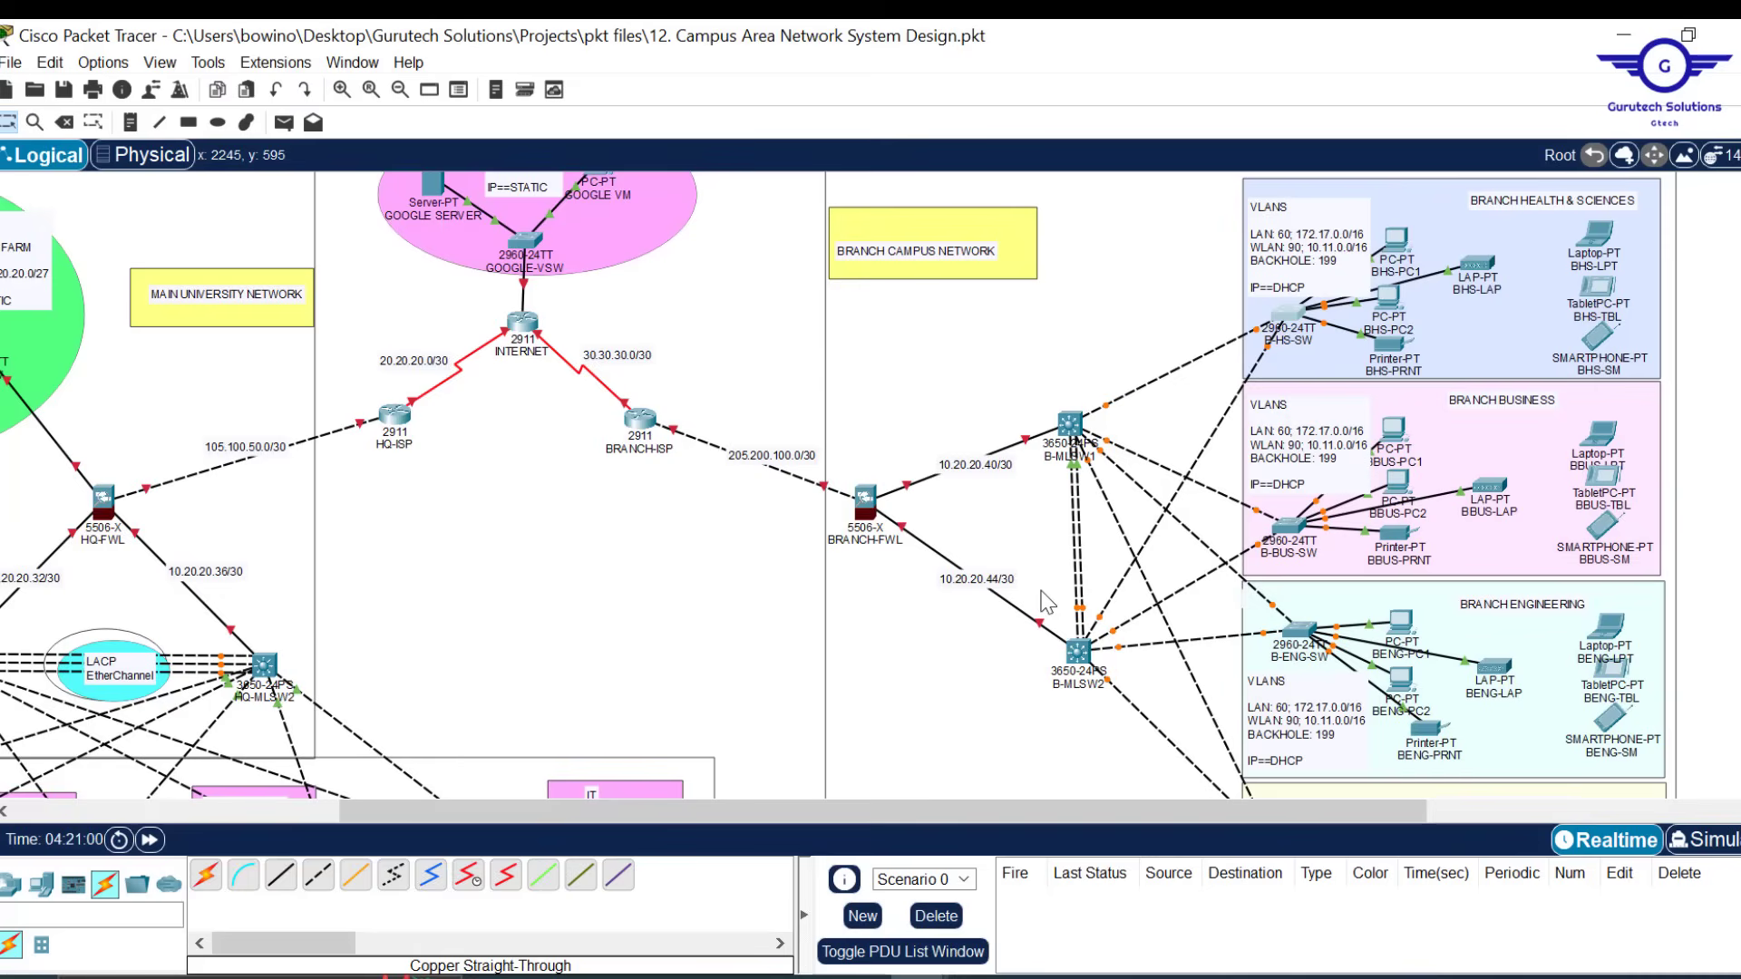
pyautogui.scroll(-3, 1145, 625)
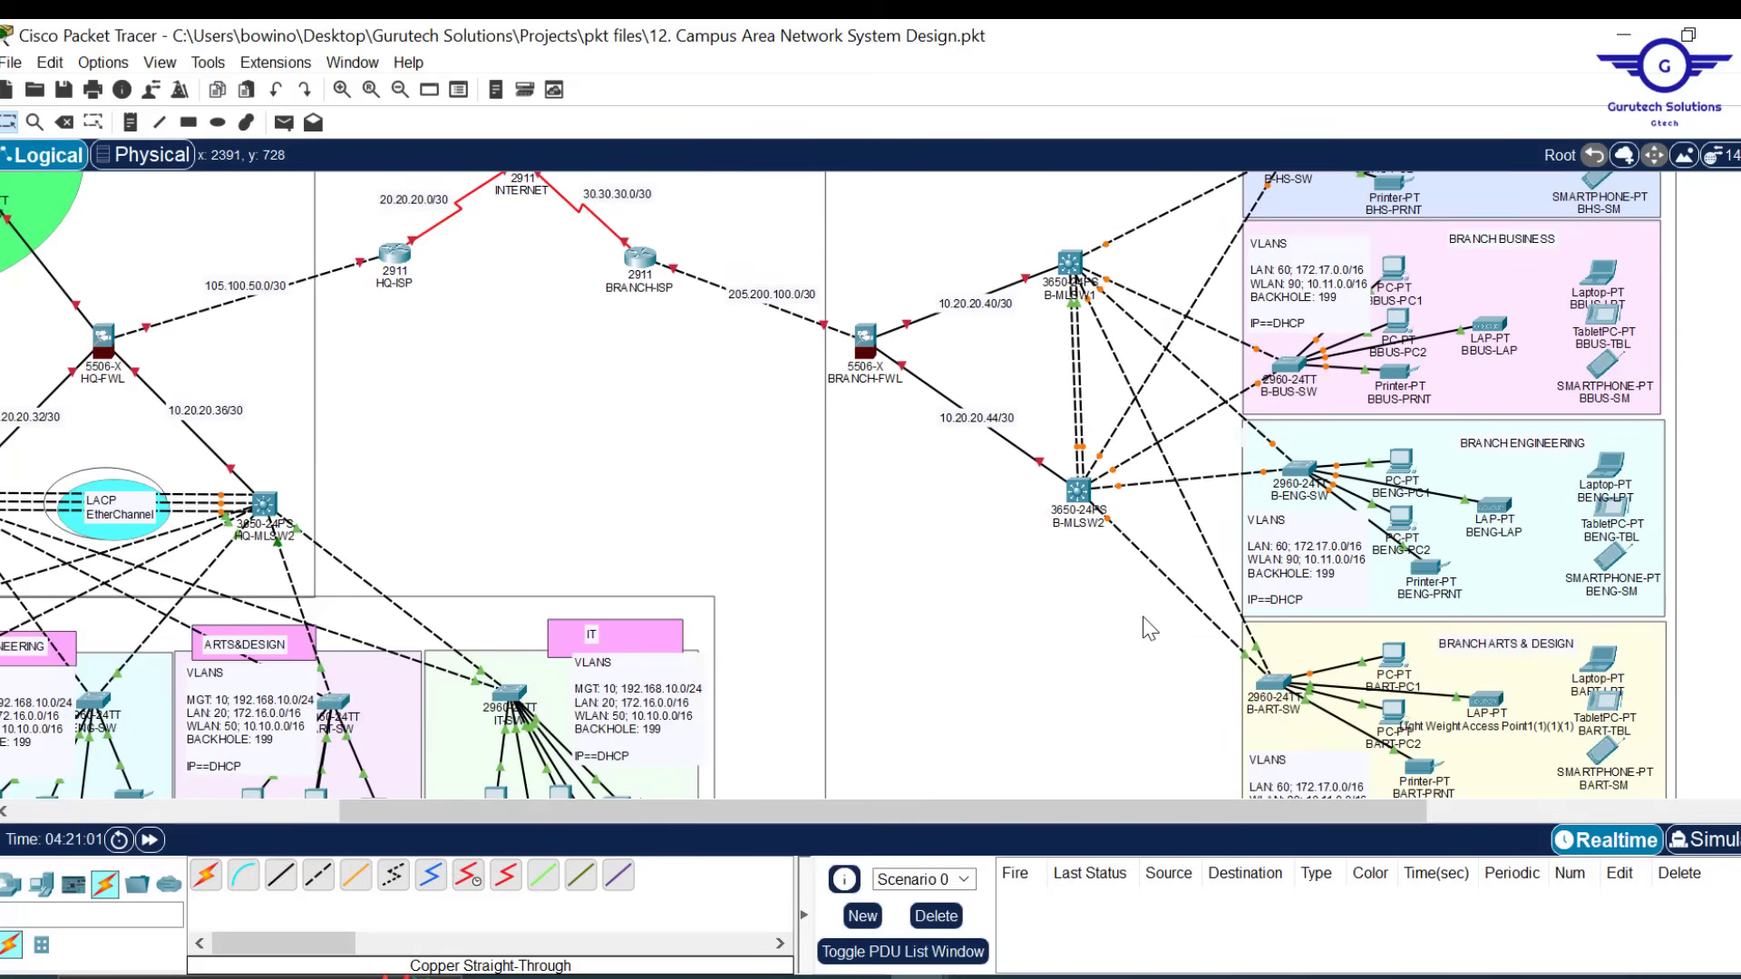
pyautogui.scroll(3, 1122, 494)
pyautogui.scroll(1, 1122, 494)
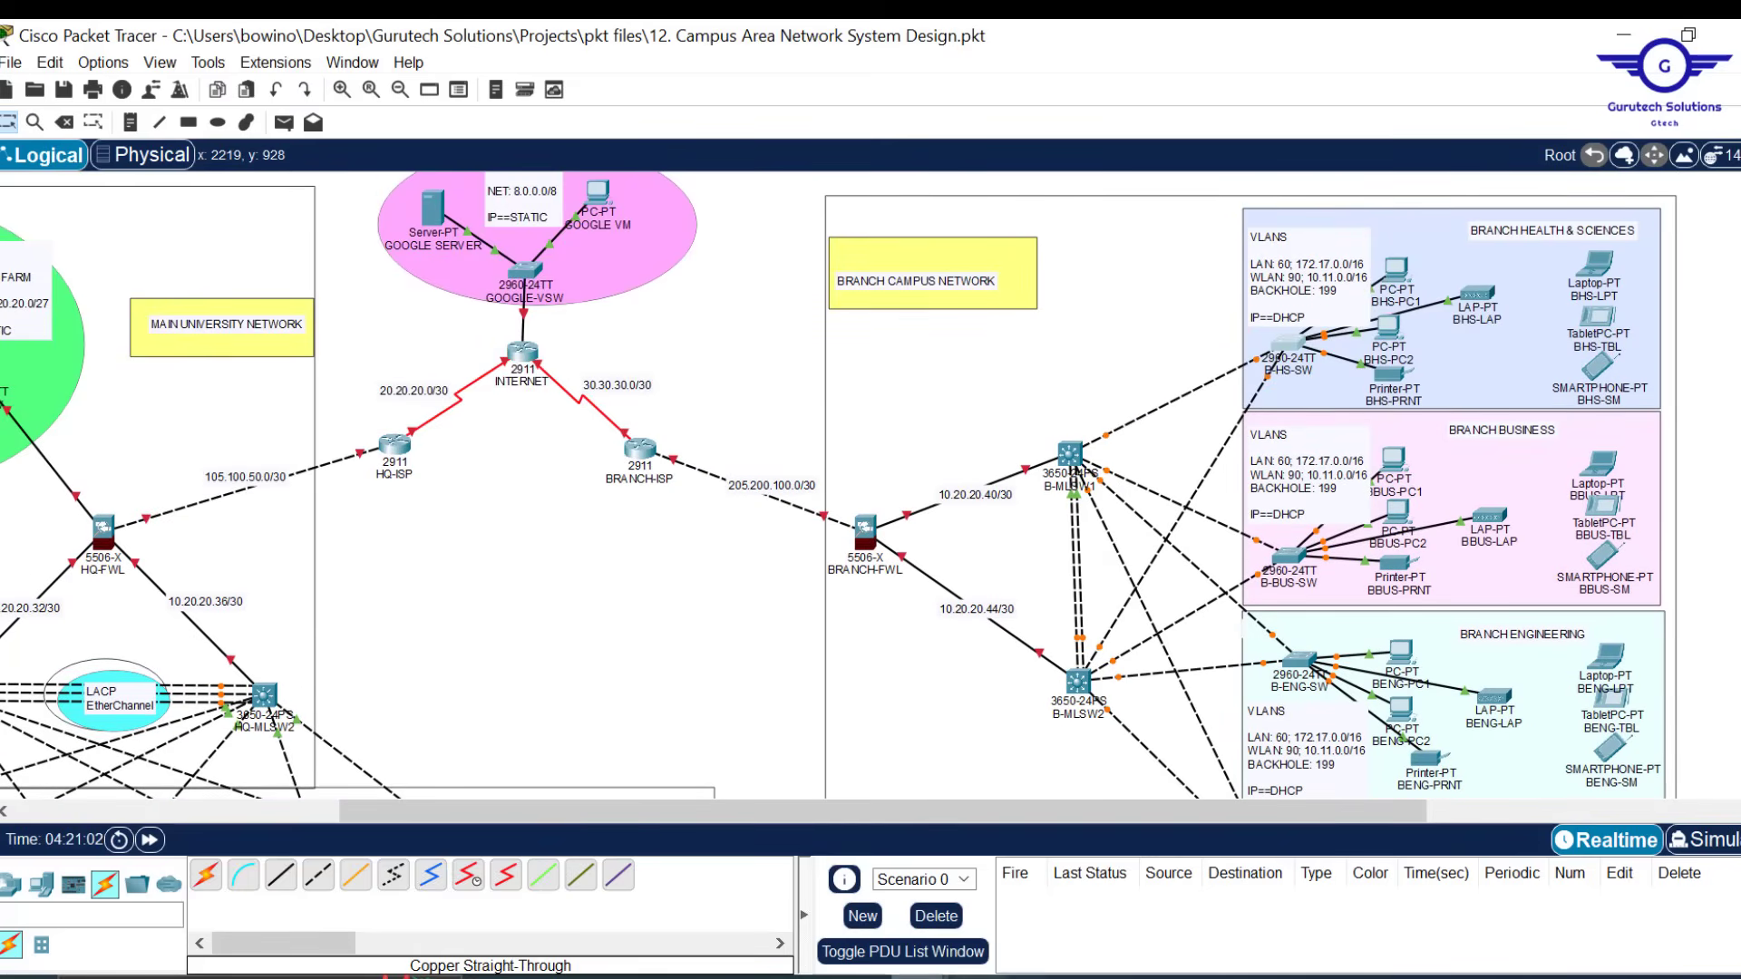
pyautogui.moveTo(857, 977)
pyautogui.click(994, 907)
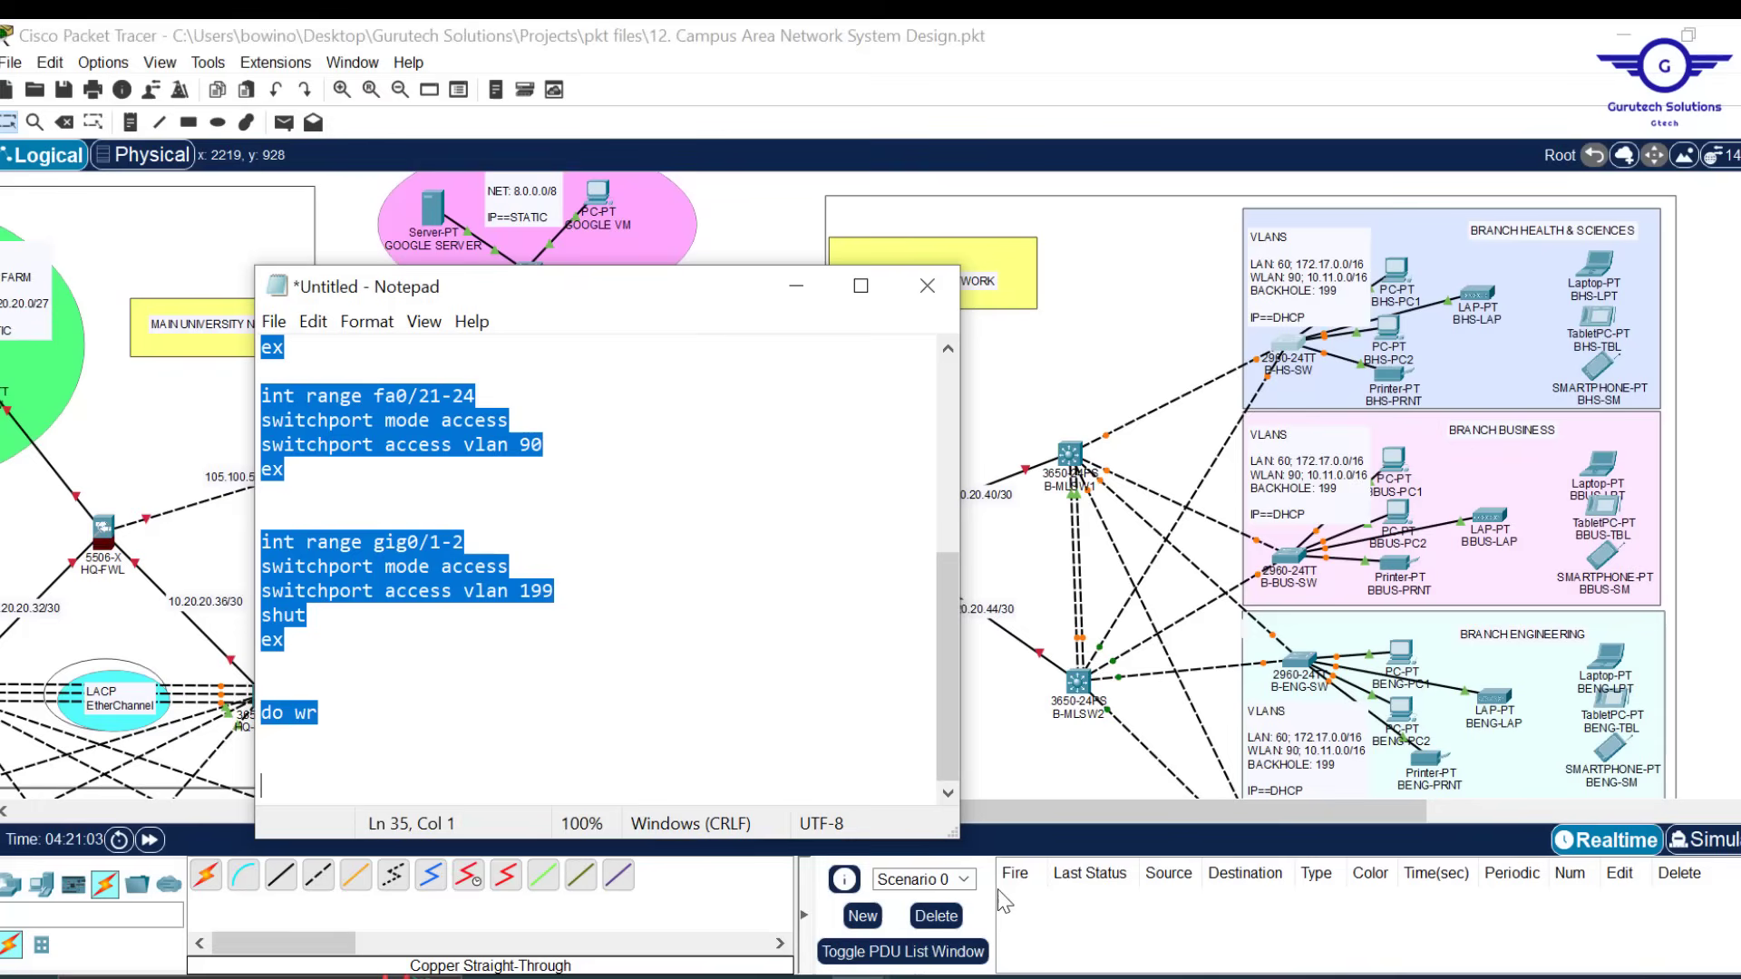
# Delete the fa0 access-port blocks, keeping the VLAN 60, 90 and 199 definitions
pyautogui.click(612, 655)
pyautogui.moveTo(299, 659); pyautogui.dragTo(361, 689)
pyautogui.click(287, 644)
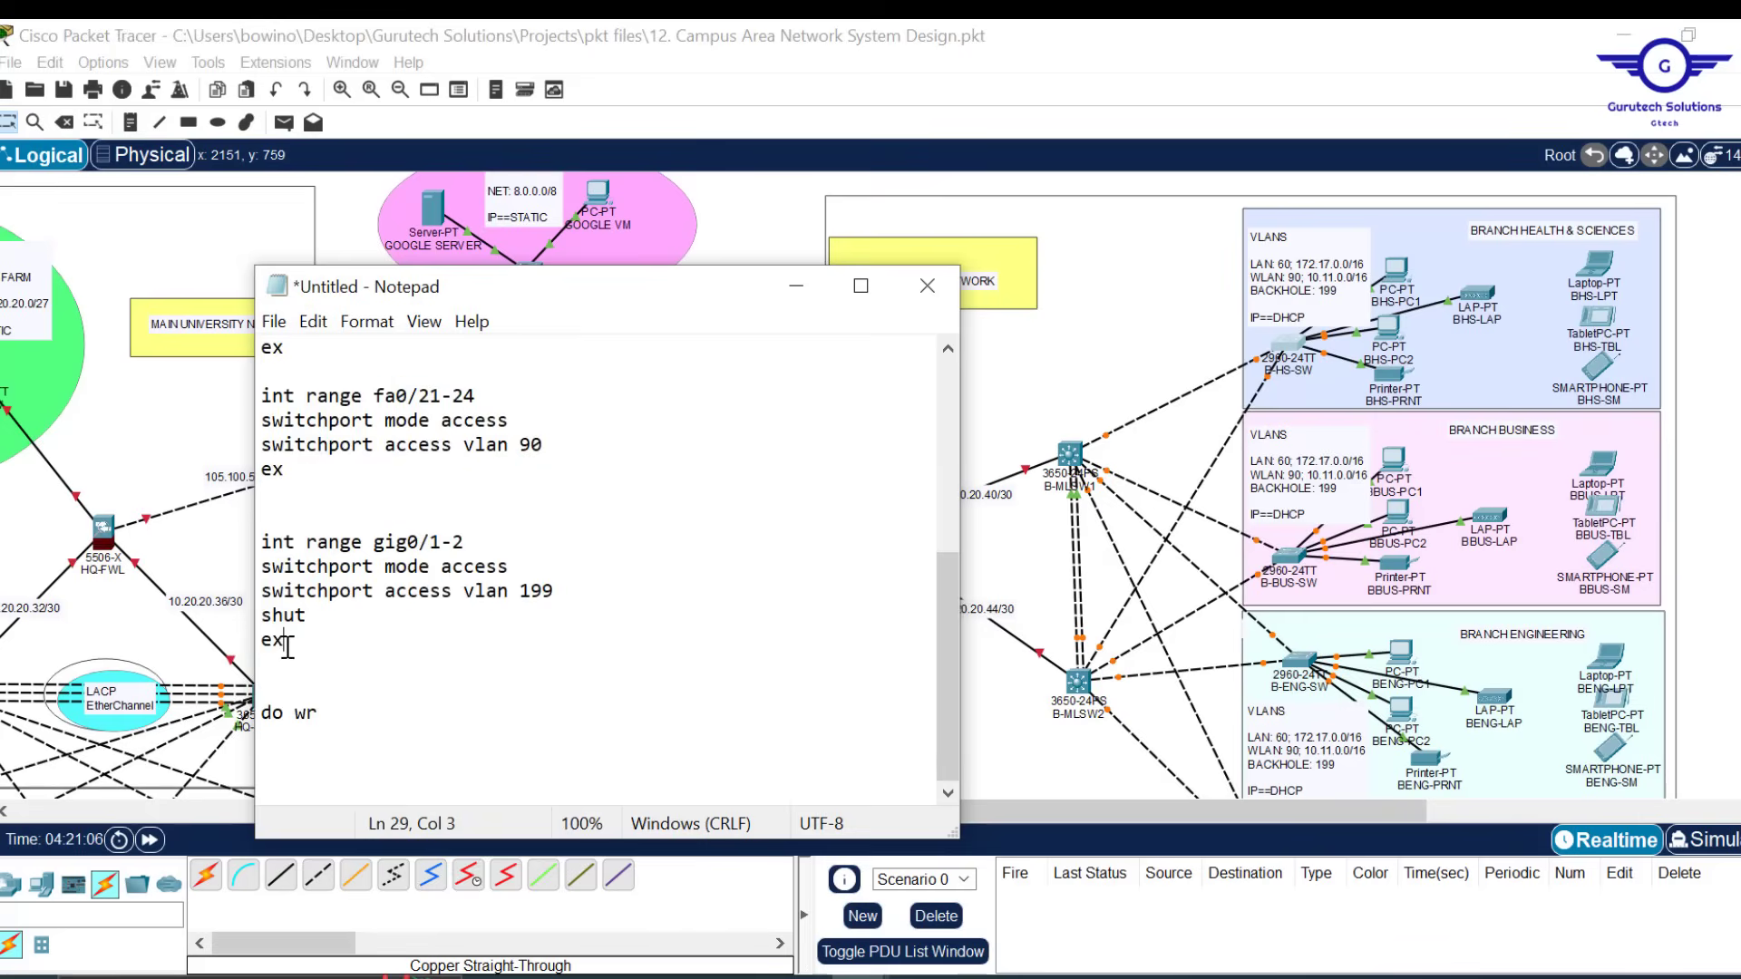
pyautogui.moveTo(288, 471); pyautogui.dragTo(255, 544)
pyautogui.press('BackSpace')
pyautogui.press('BackSpace')
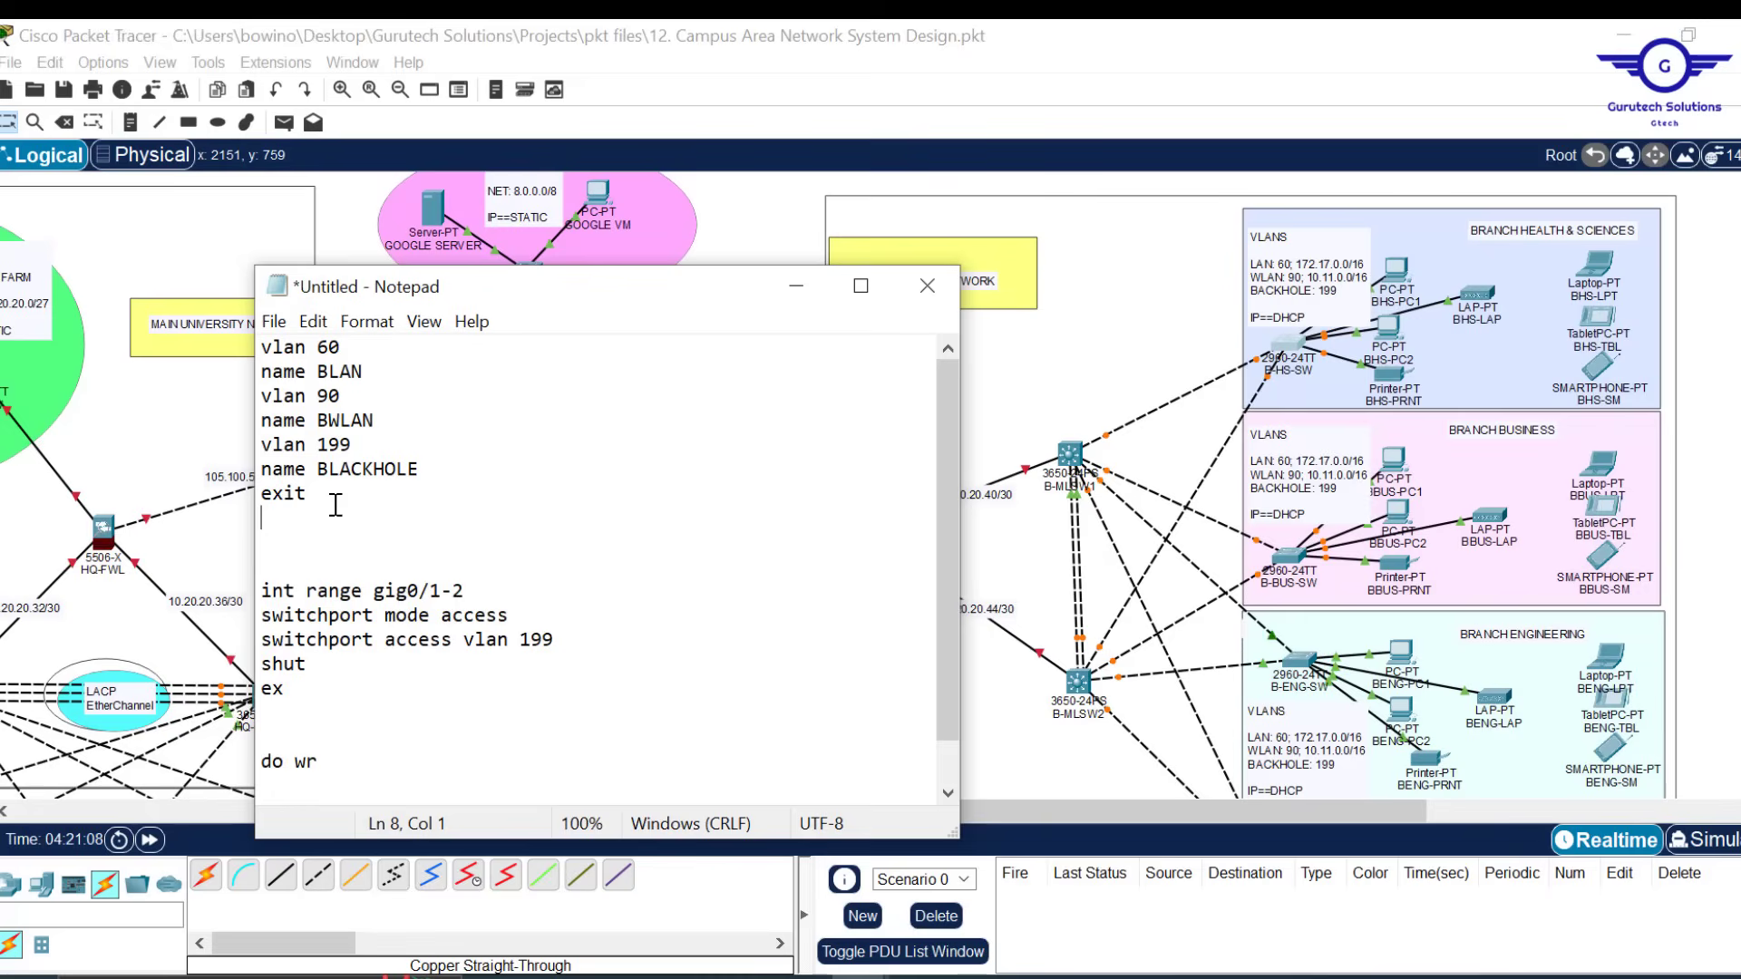
pyautogui.moveTo(336, 503); pyautogui.dragTo(264, 342)
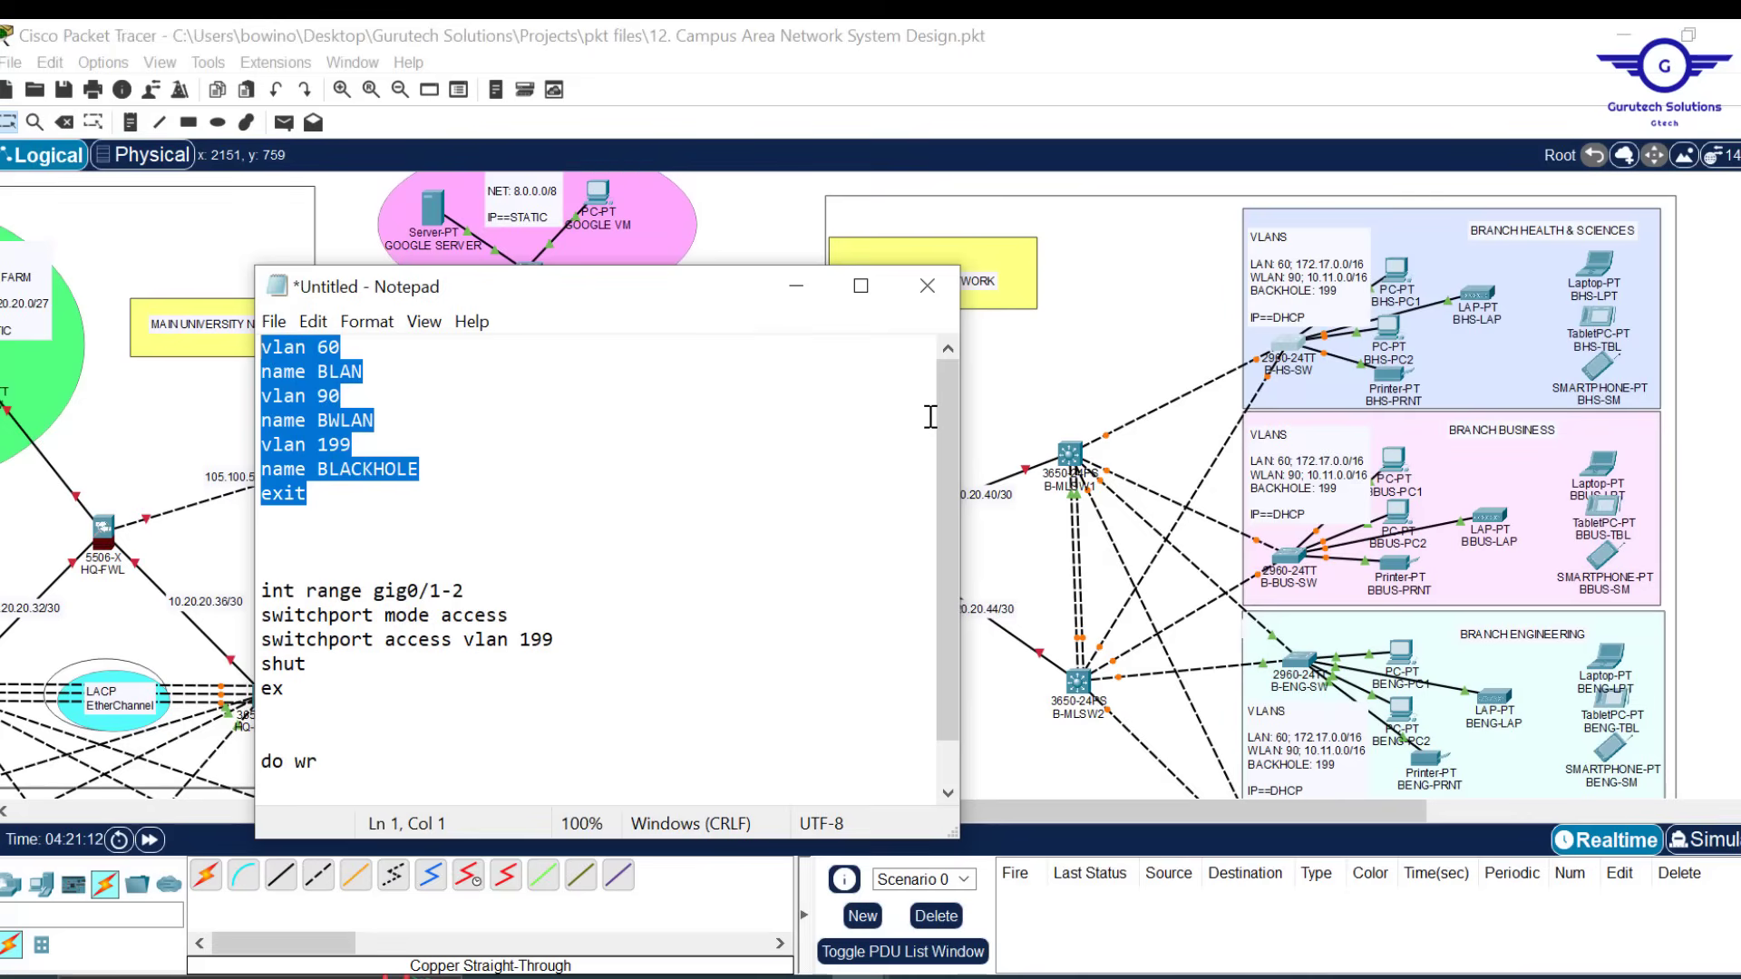
pyautogui.click(766, 230)
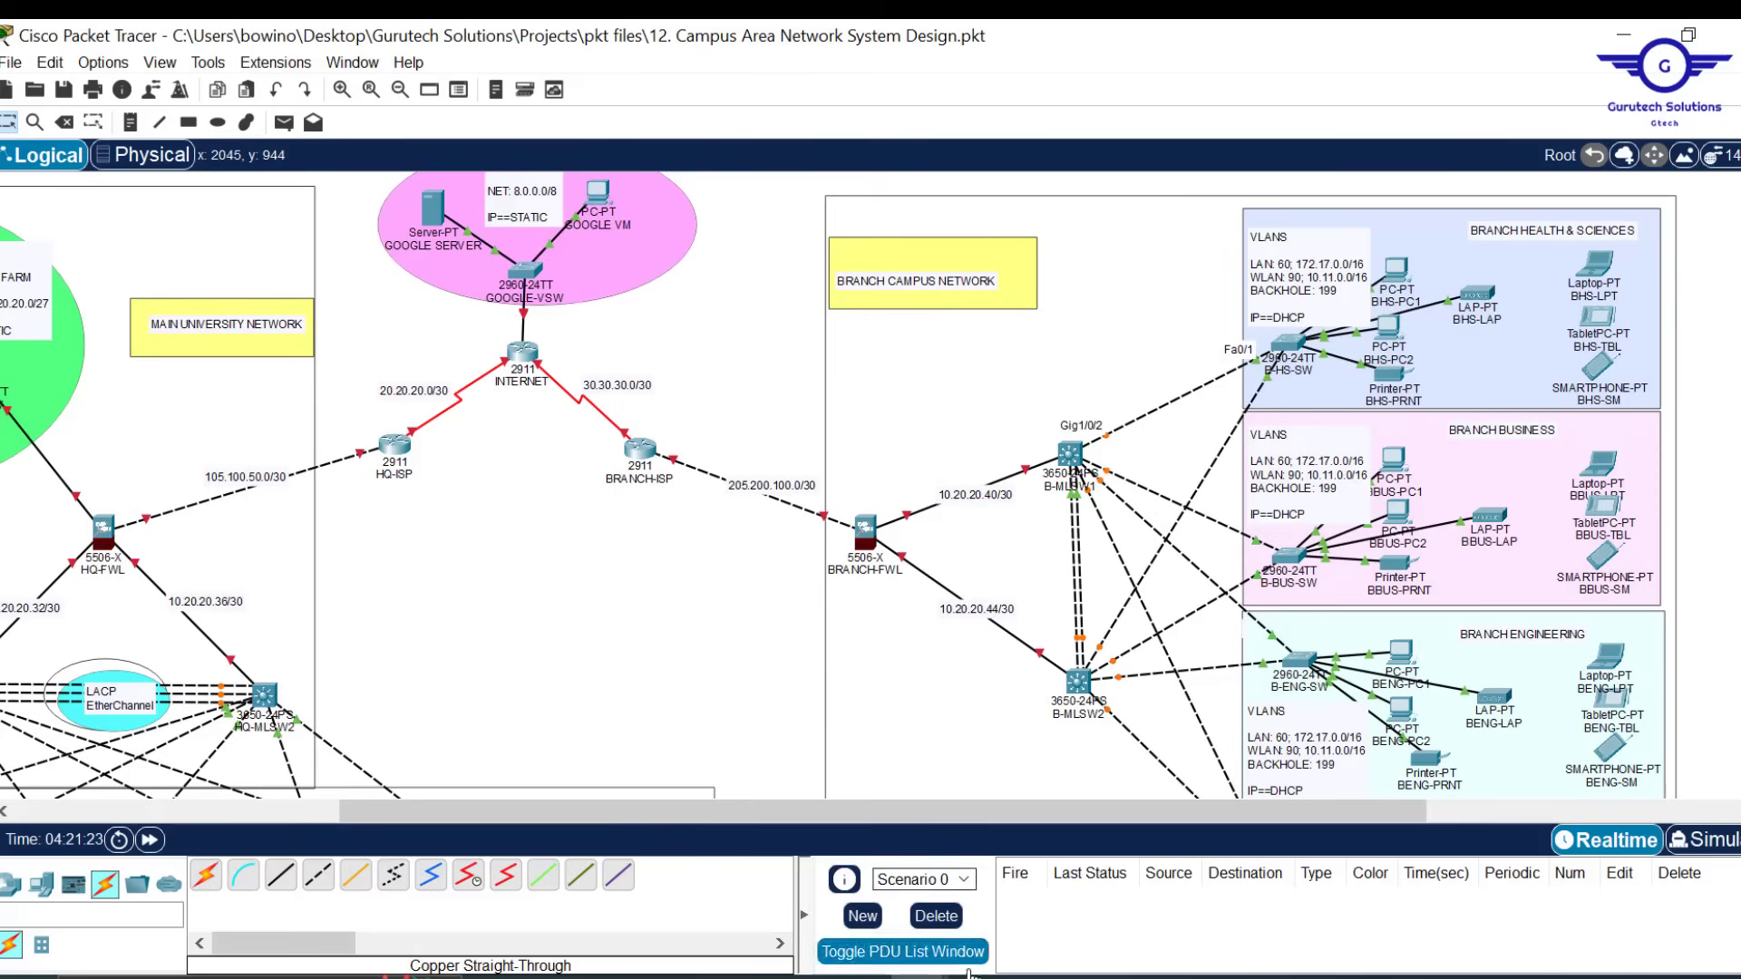
pyautogui.moveTo(860, 975)
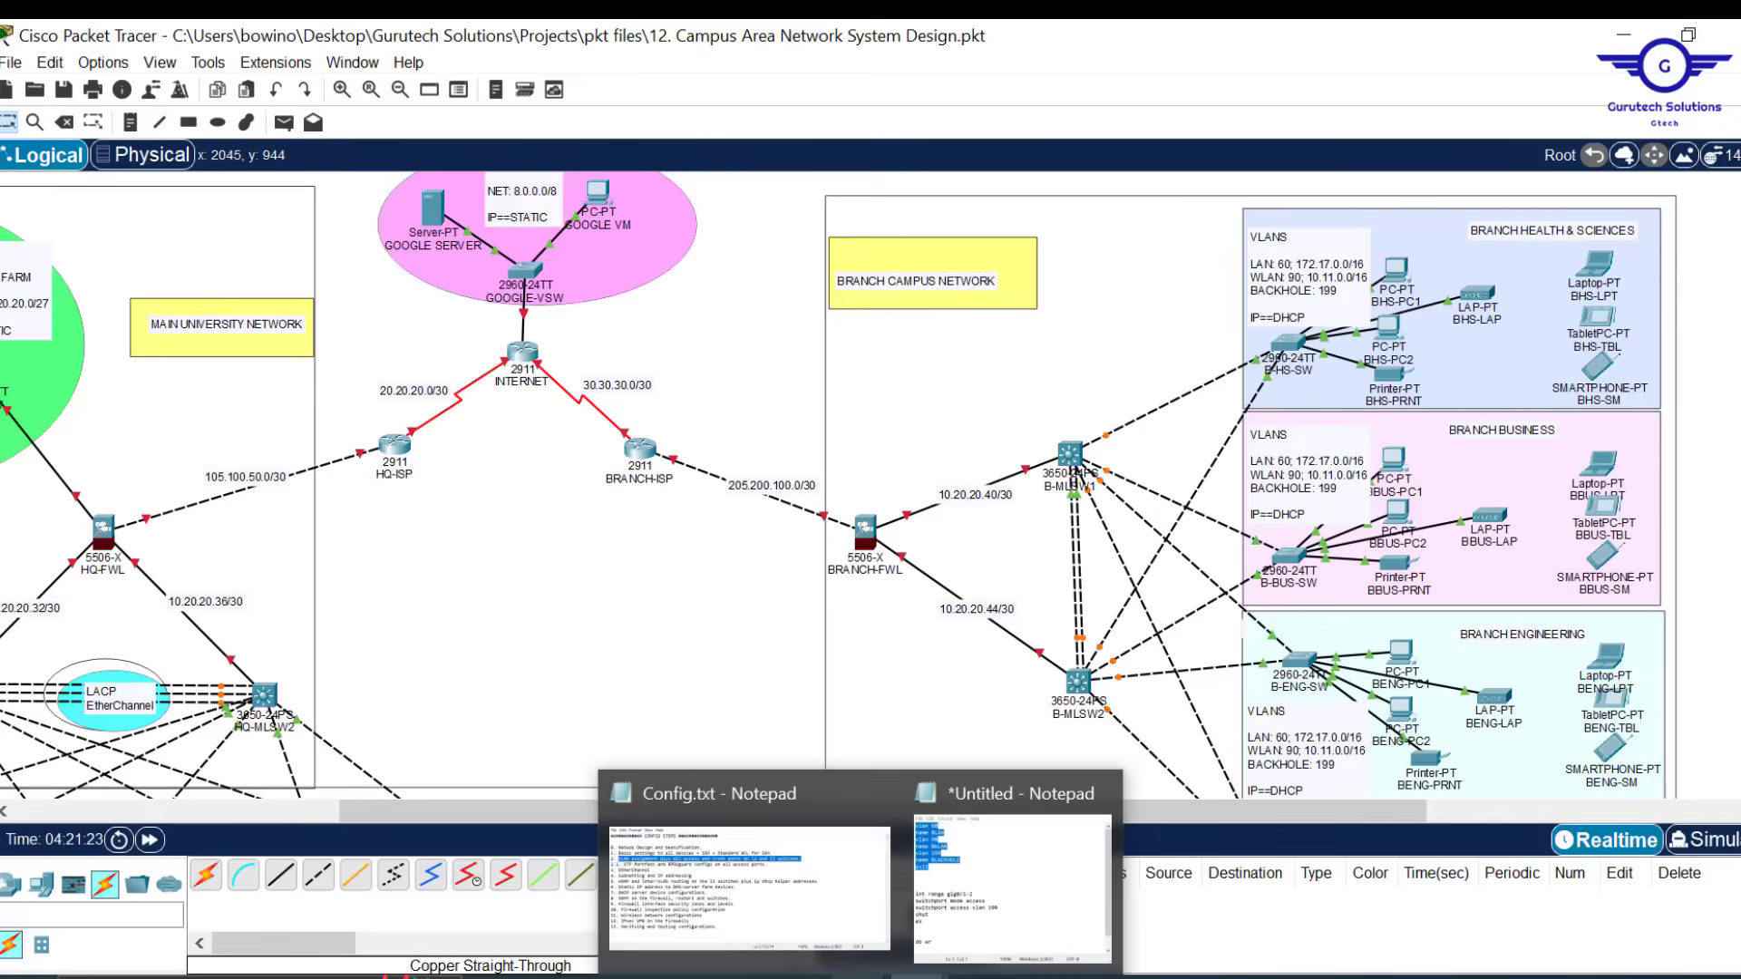
pyautogui.click(987, 912)
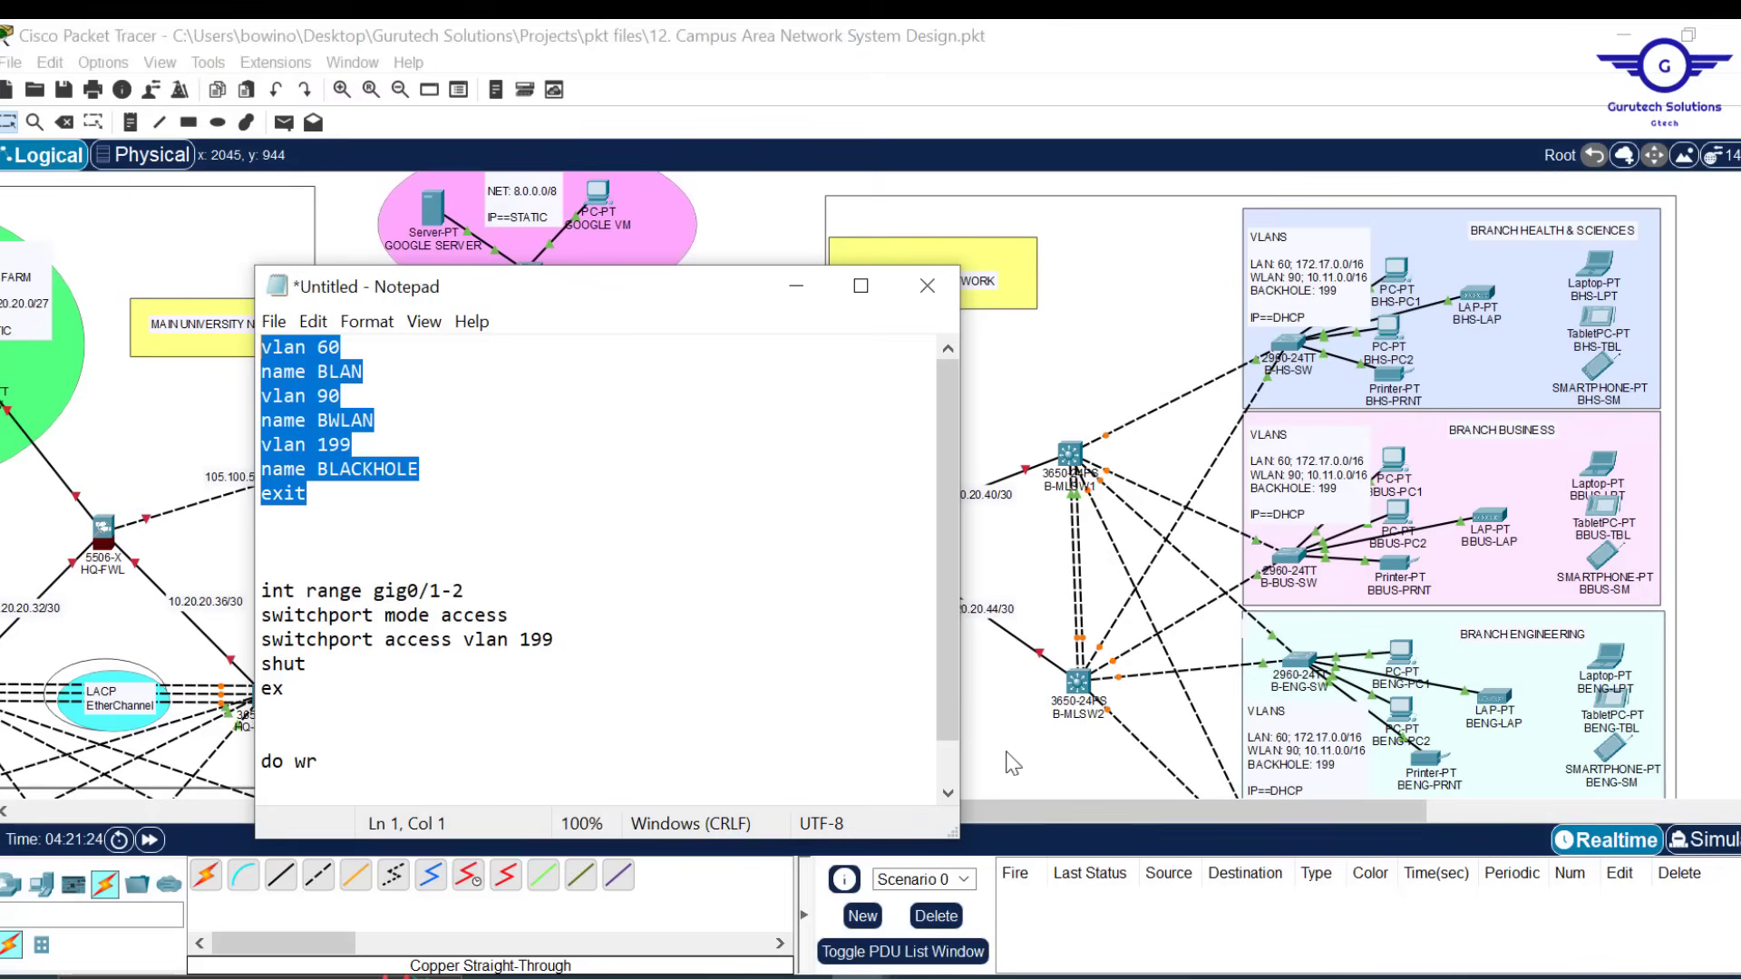
# Change the range to gig1/0/2-5 with switchport mode trunk, then select the whole draft
pyautogui.click(412, 592)
pyautogui.write('1/')
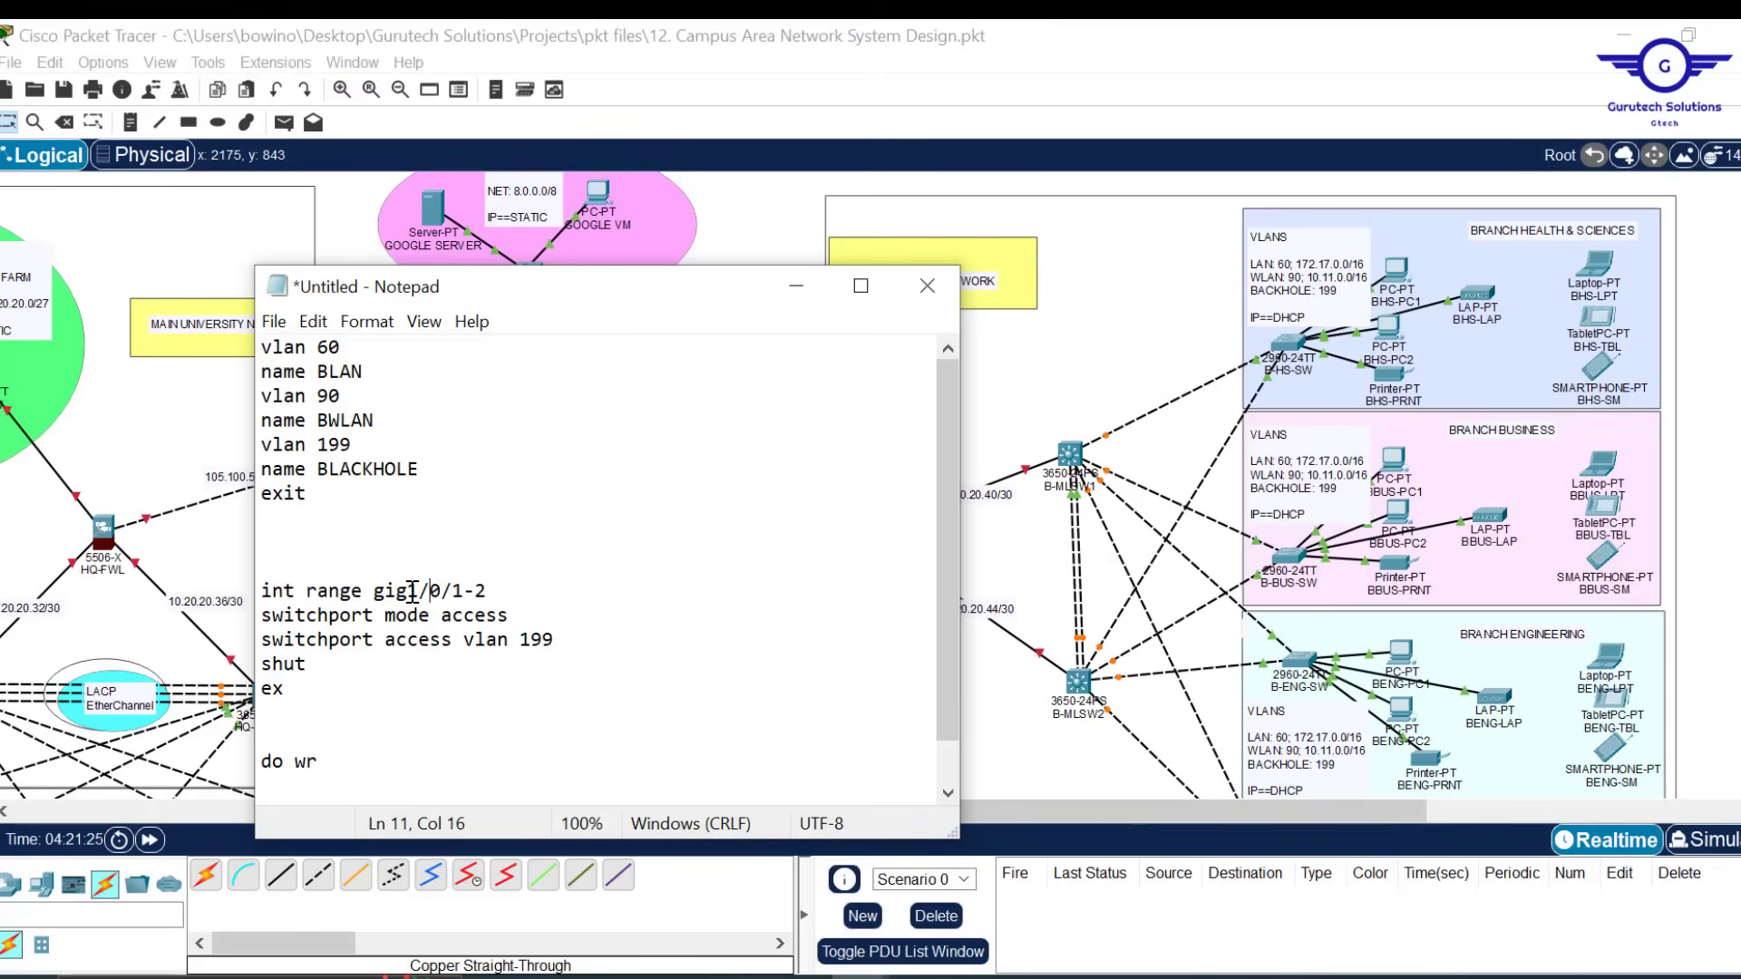
pyautogui.click(763, 235)
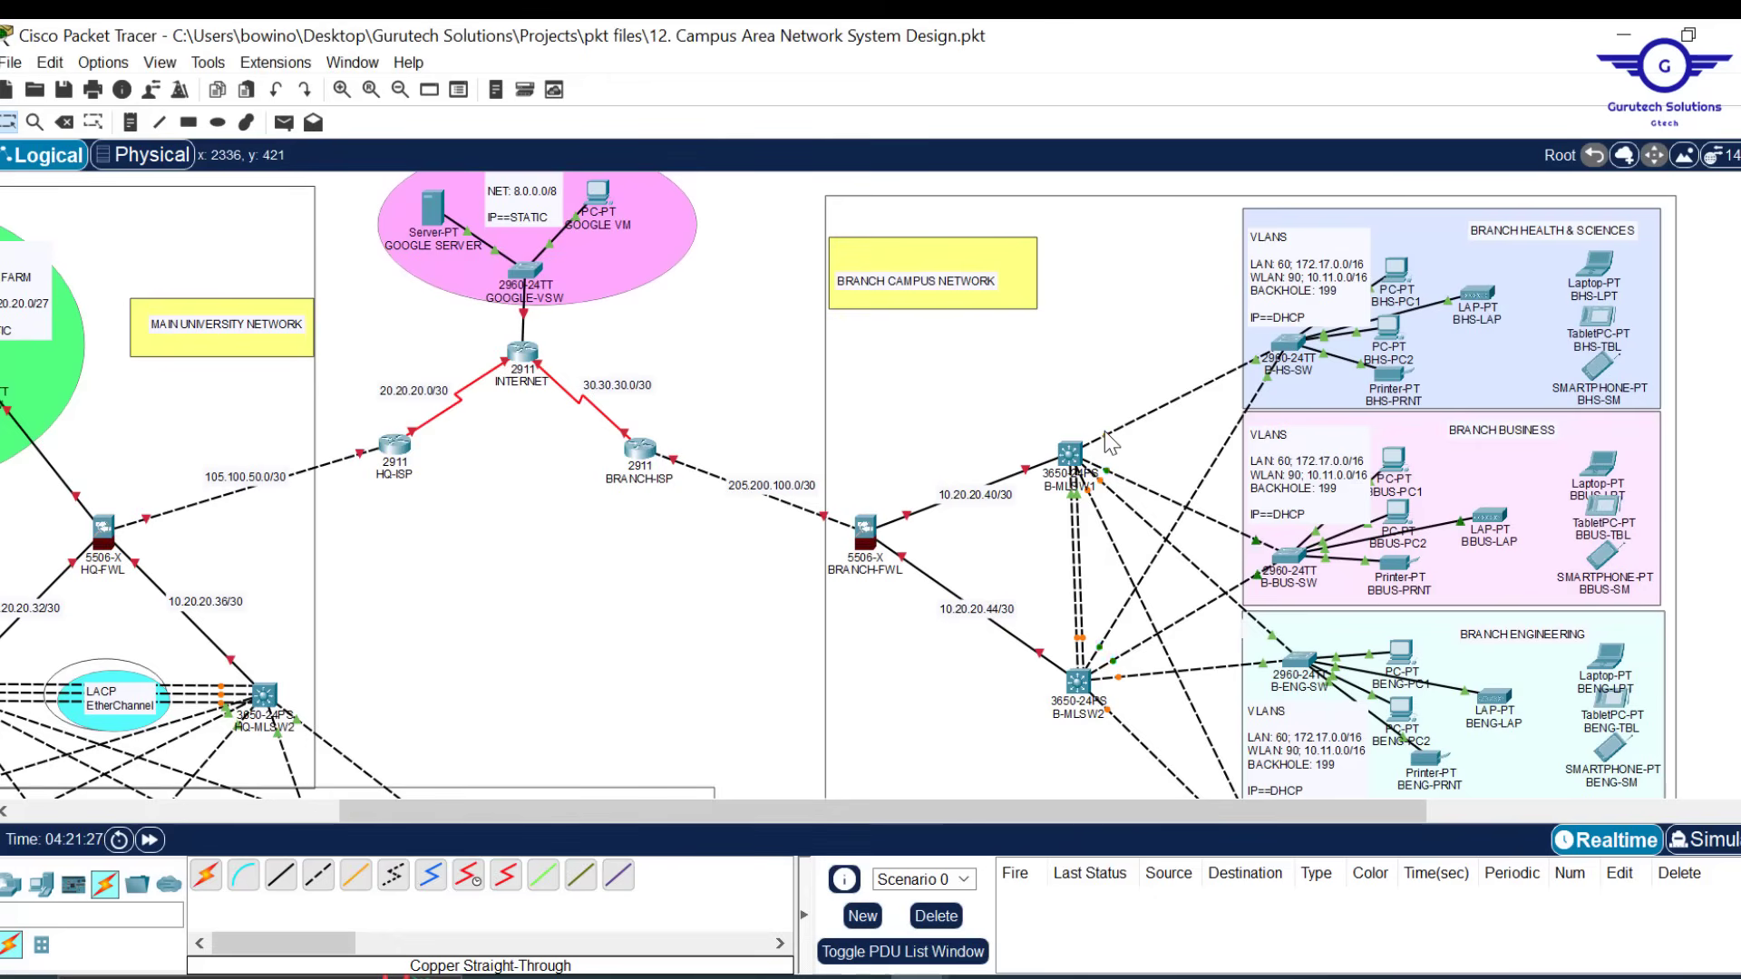
pyautogui.moveTo(1110, 443)
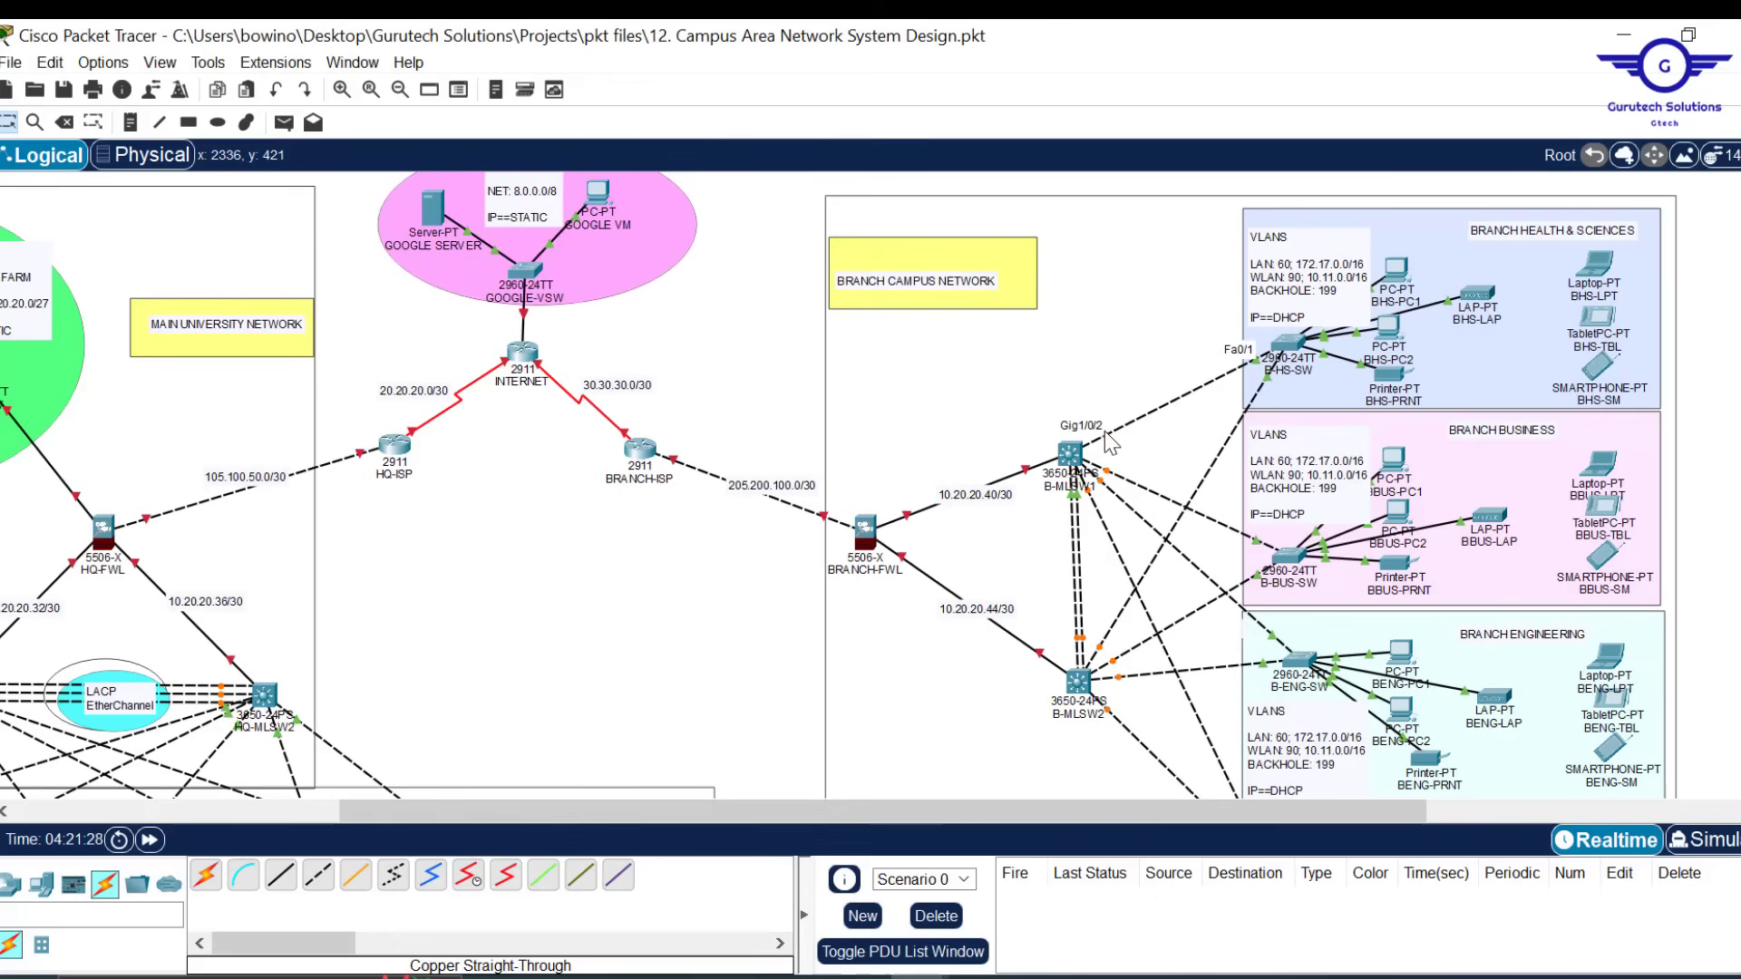
pyautogui.click(993, 893)
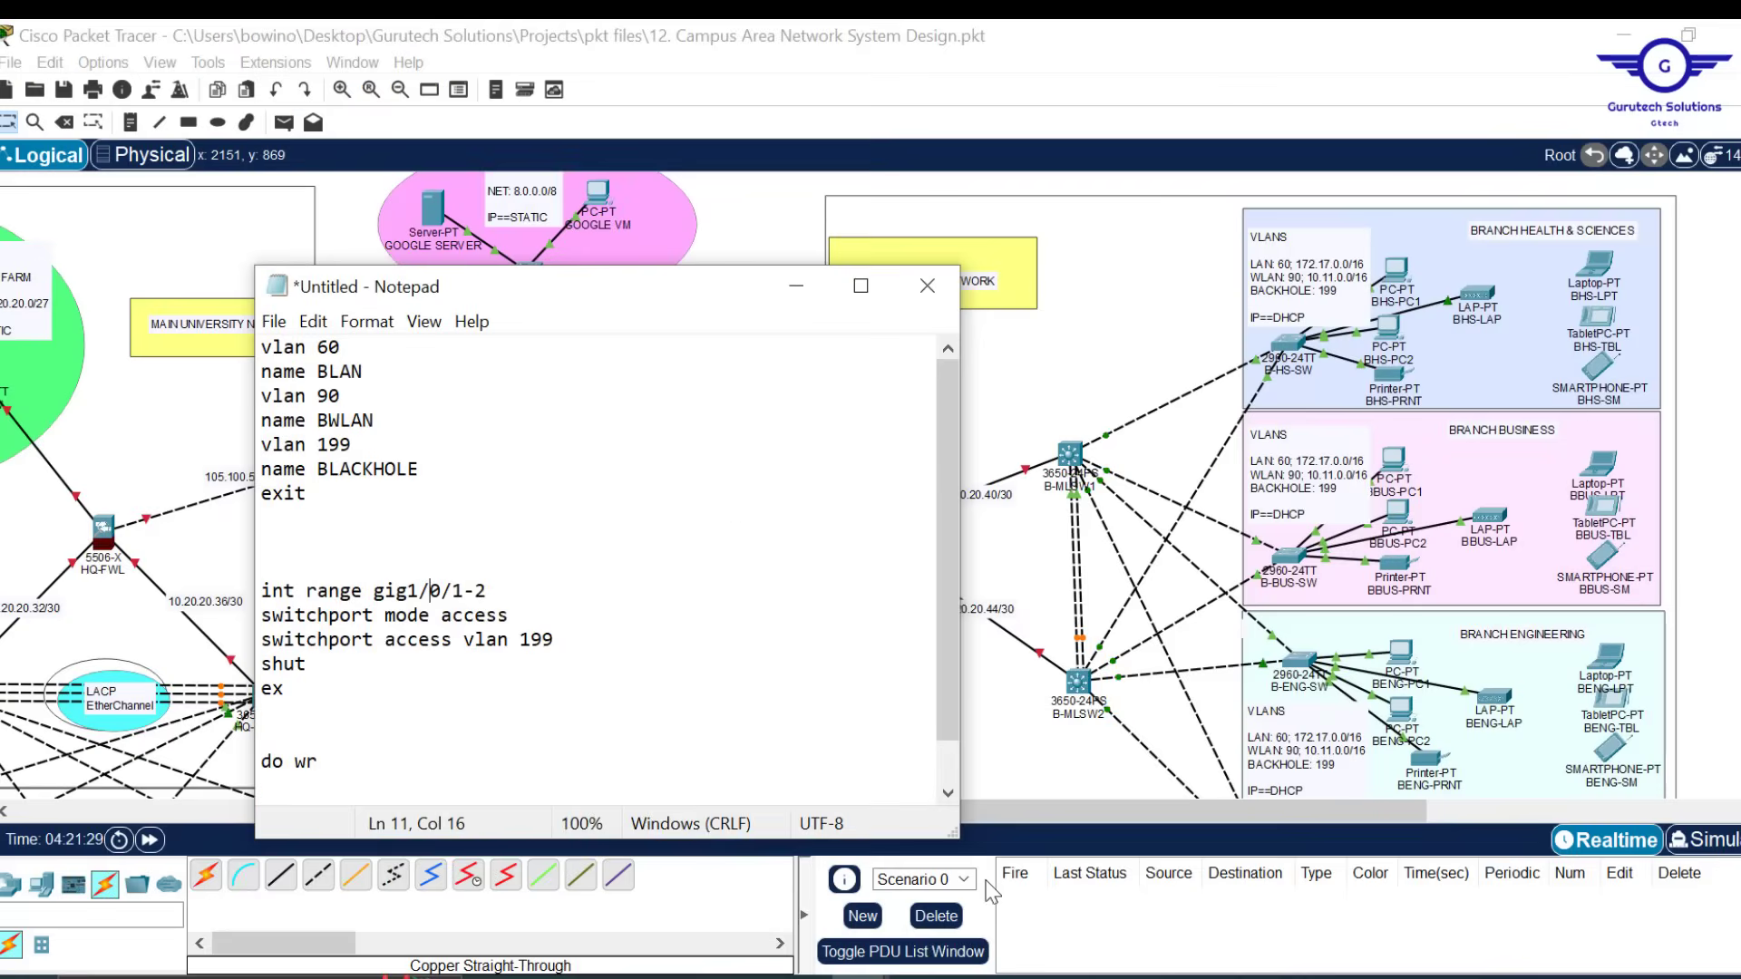
pyautogui.click(487, 591)
pyautogui.press('BackSpace')
pyautogui.press('BackSpace')
pyautogui.press('BackSpace')
pyautogui.write('2-5')
pyautogui.moveTo(564, 637); pyautogui.dragTo(441, 617)
pyautogui.write('trunk')
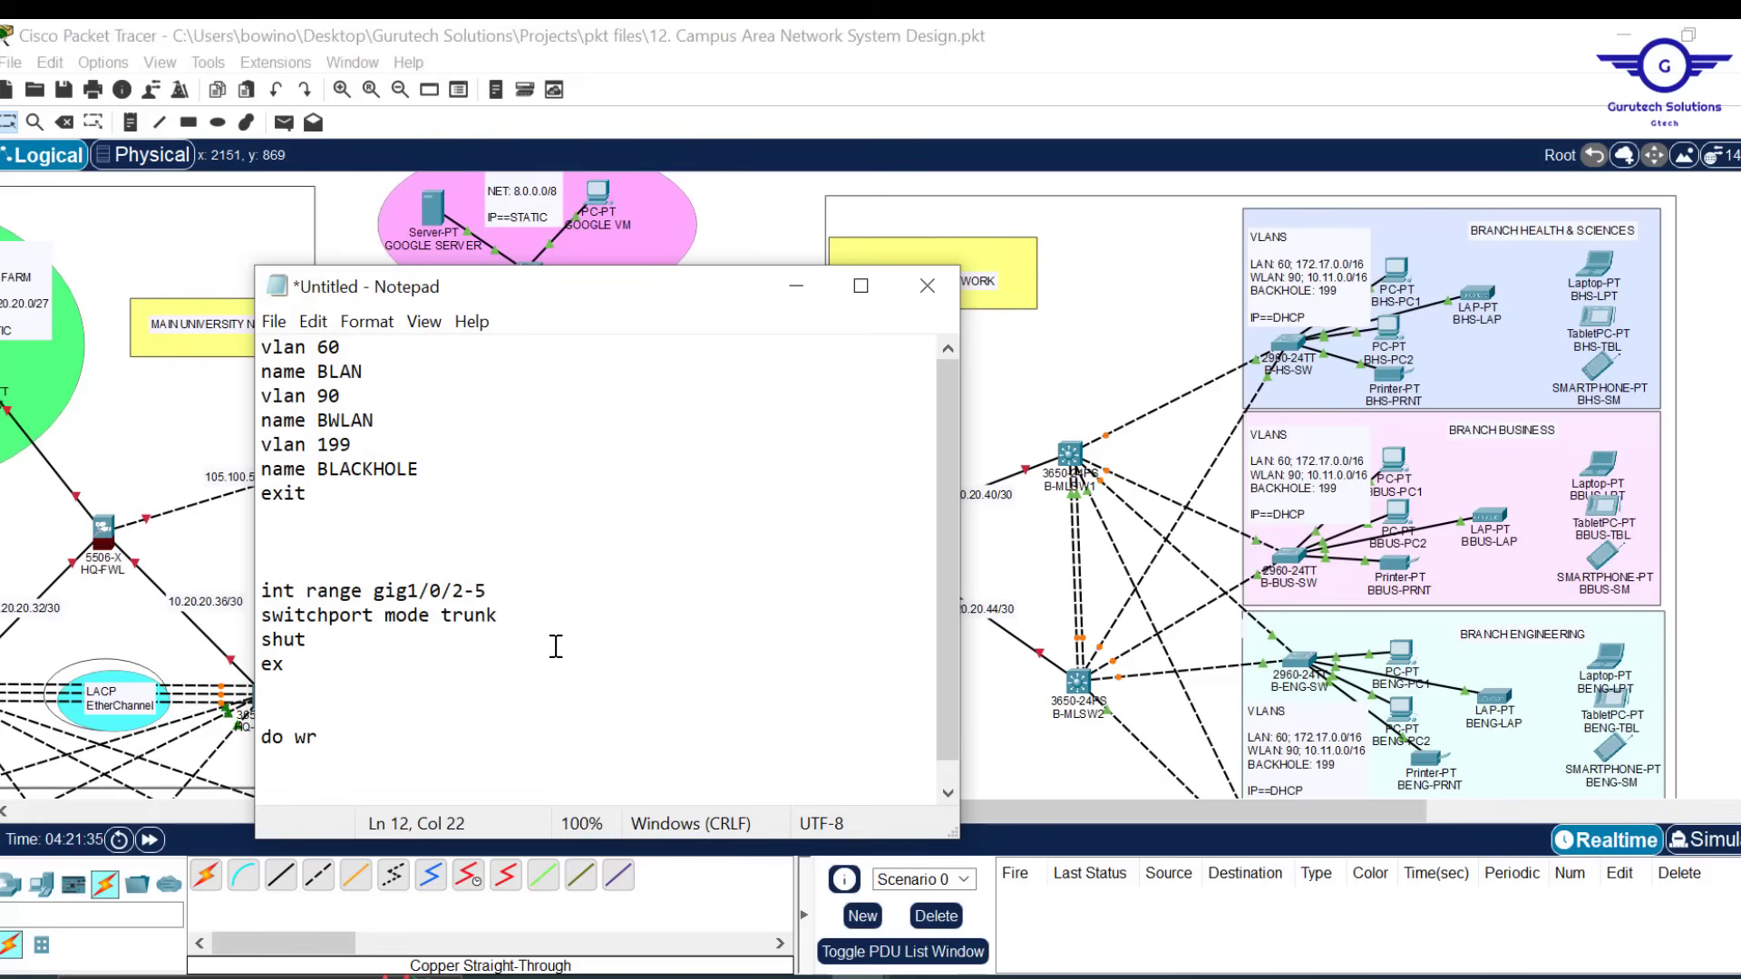
pyautogui.hotkey('ctrl', 'a')
pyautogui.hotkey('ctrl', 'c')
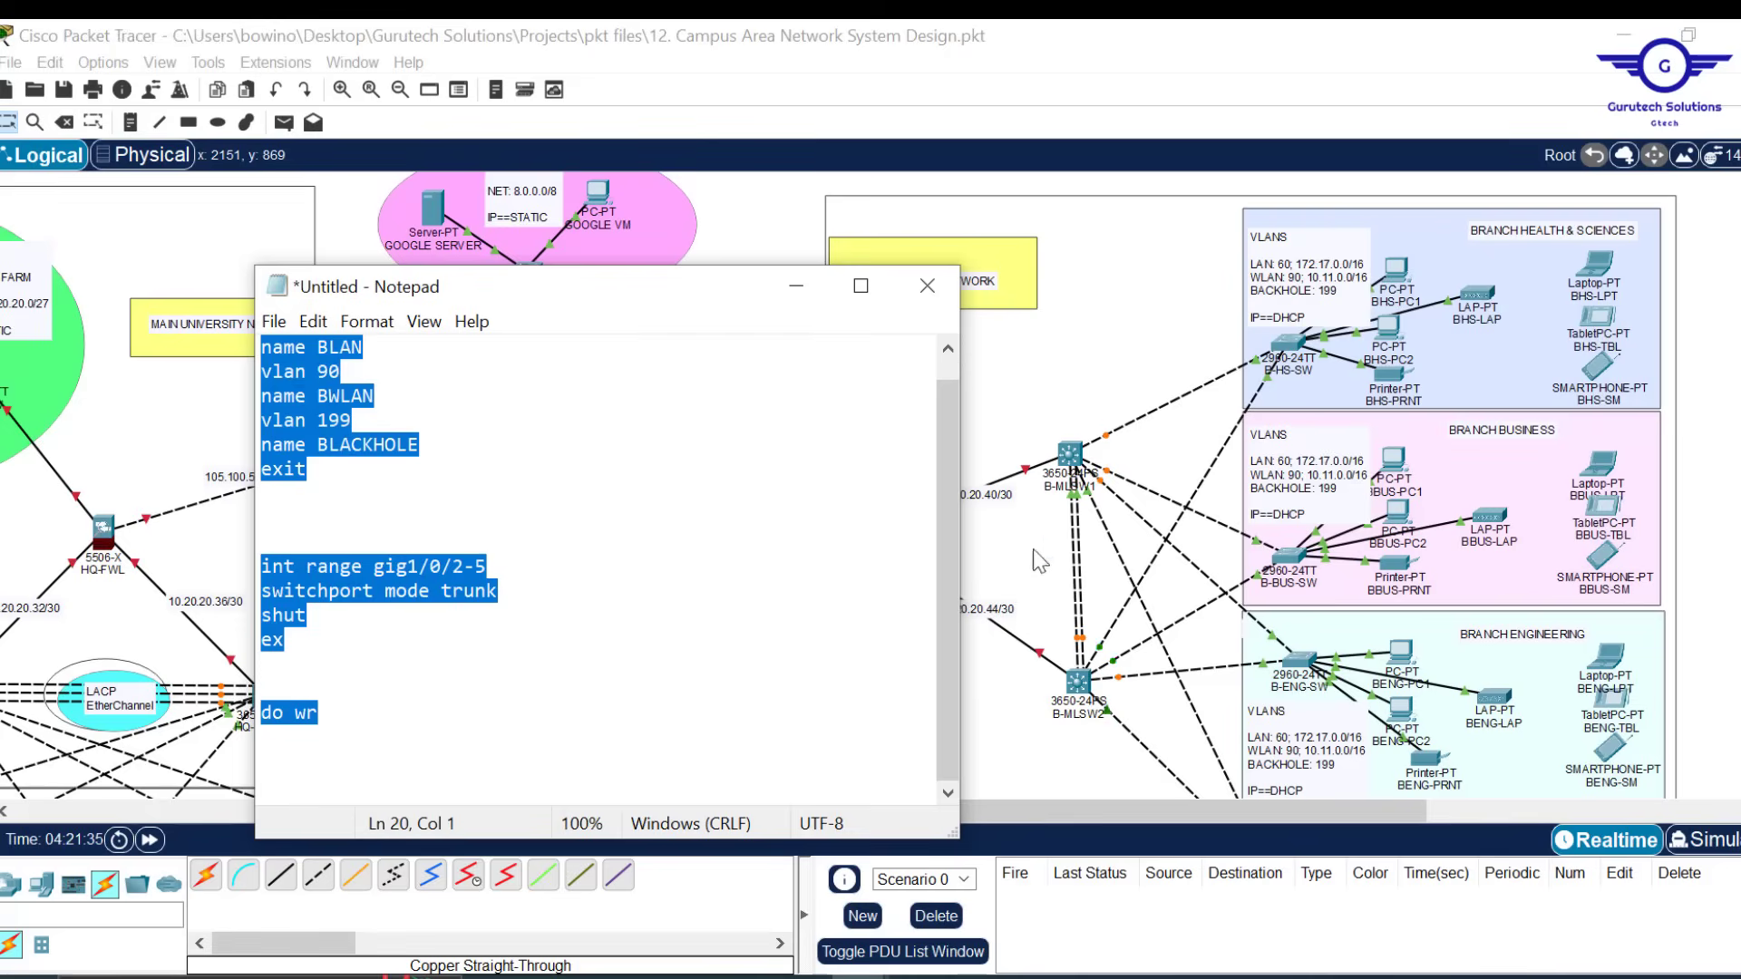
# Paste the branch VLAN and gig1/0/2-5 trunk commands into B-MLSW1's CLI in global configuration
pyautogui.click(1073, 458)
pyautogui.click(1079, 460)
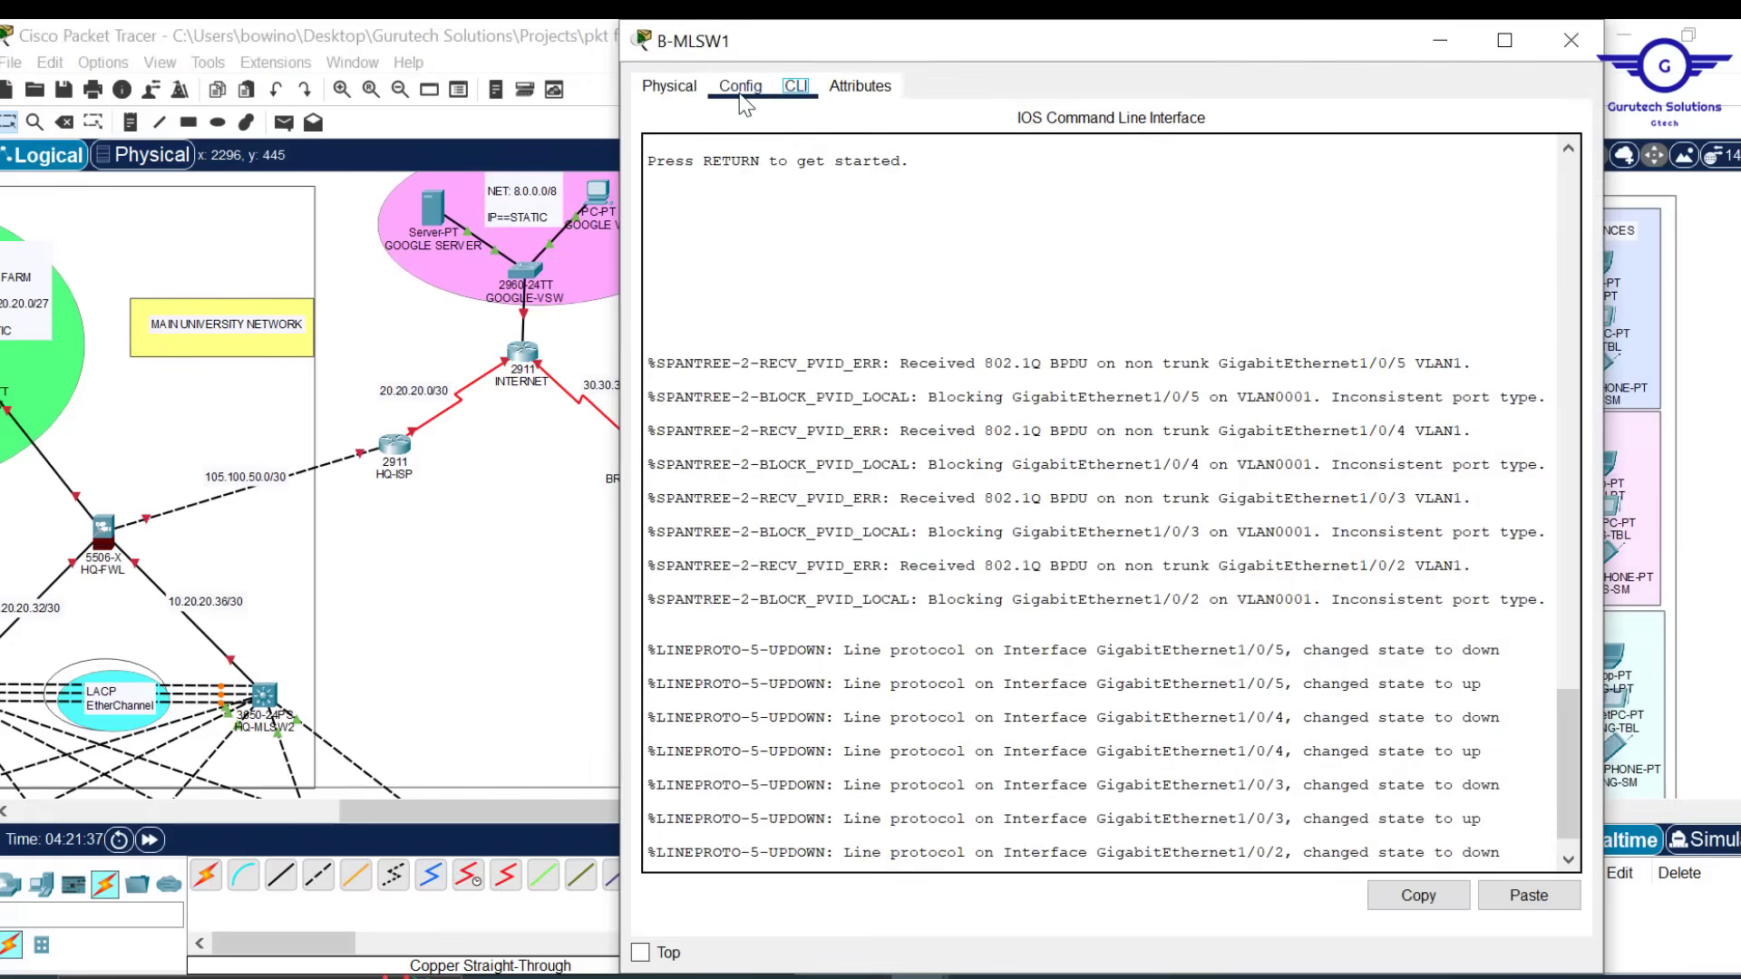
pyautogui.click(741, 95)
pyautogui.click(796, 85)
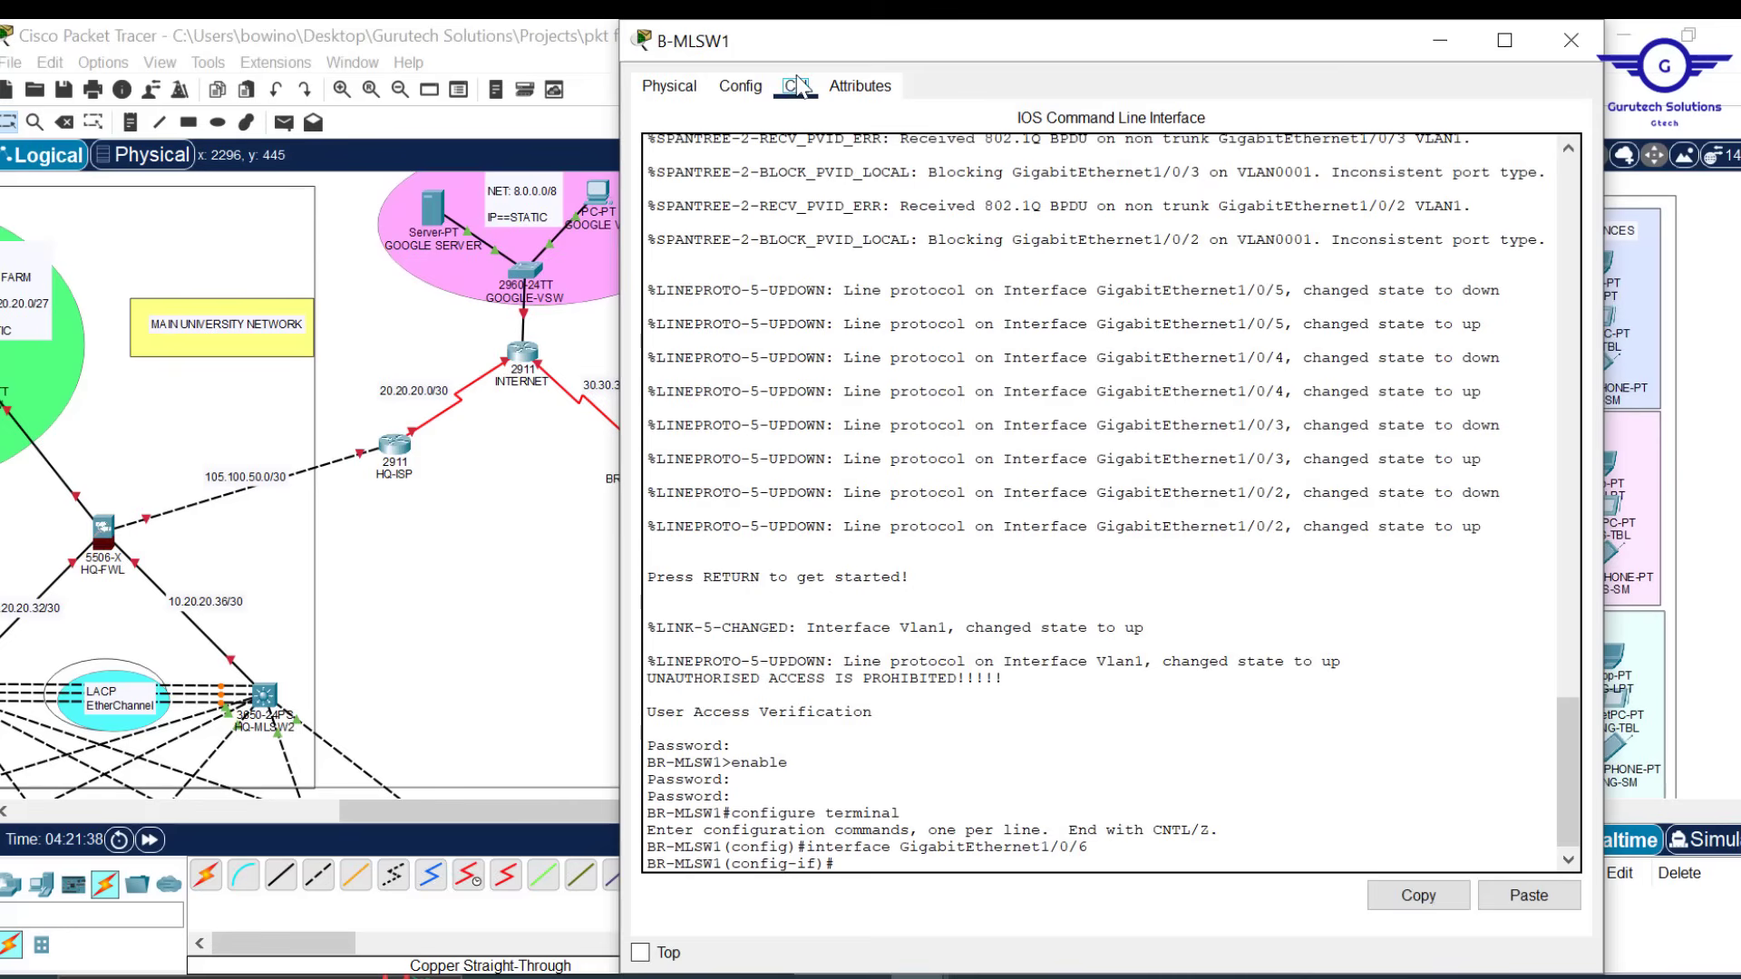
pyautogui.click(1017, 626)
pyautogui.write('ex')
pyautogui.press('Return')
pyautogui.press('Return')
pyautogui.press('Return')
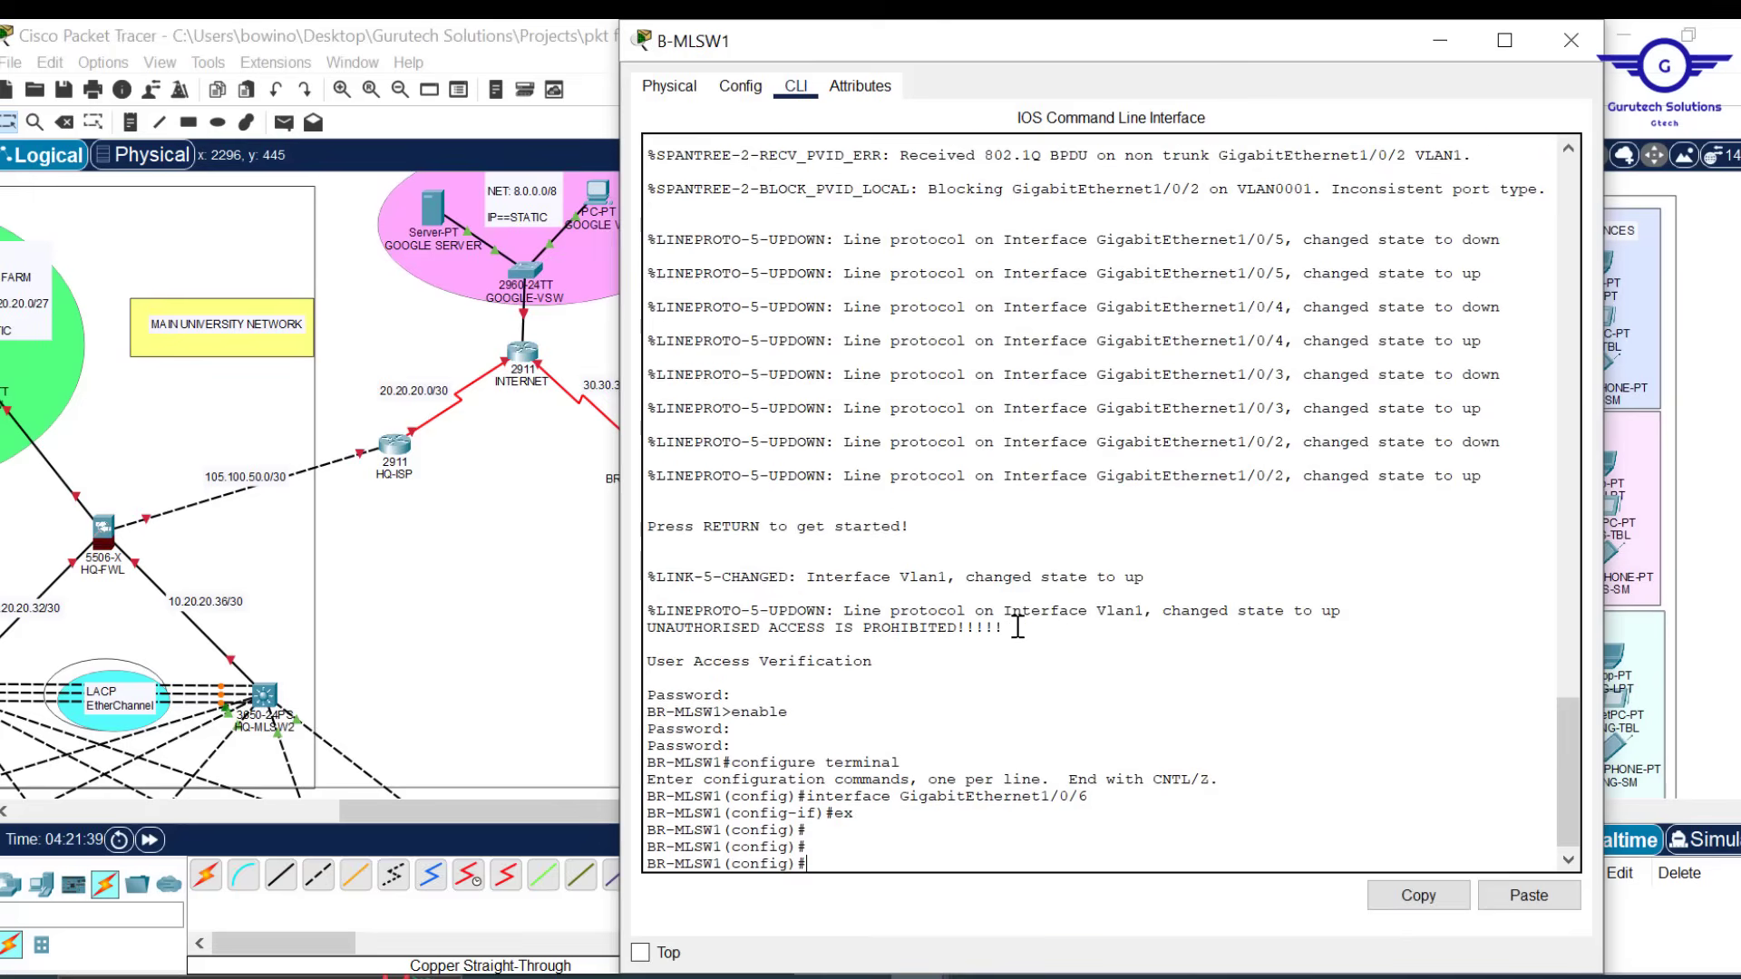
pyautogui.click(1529, 896)
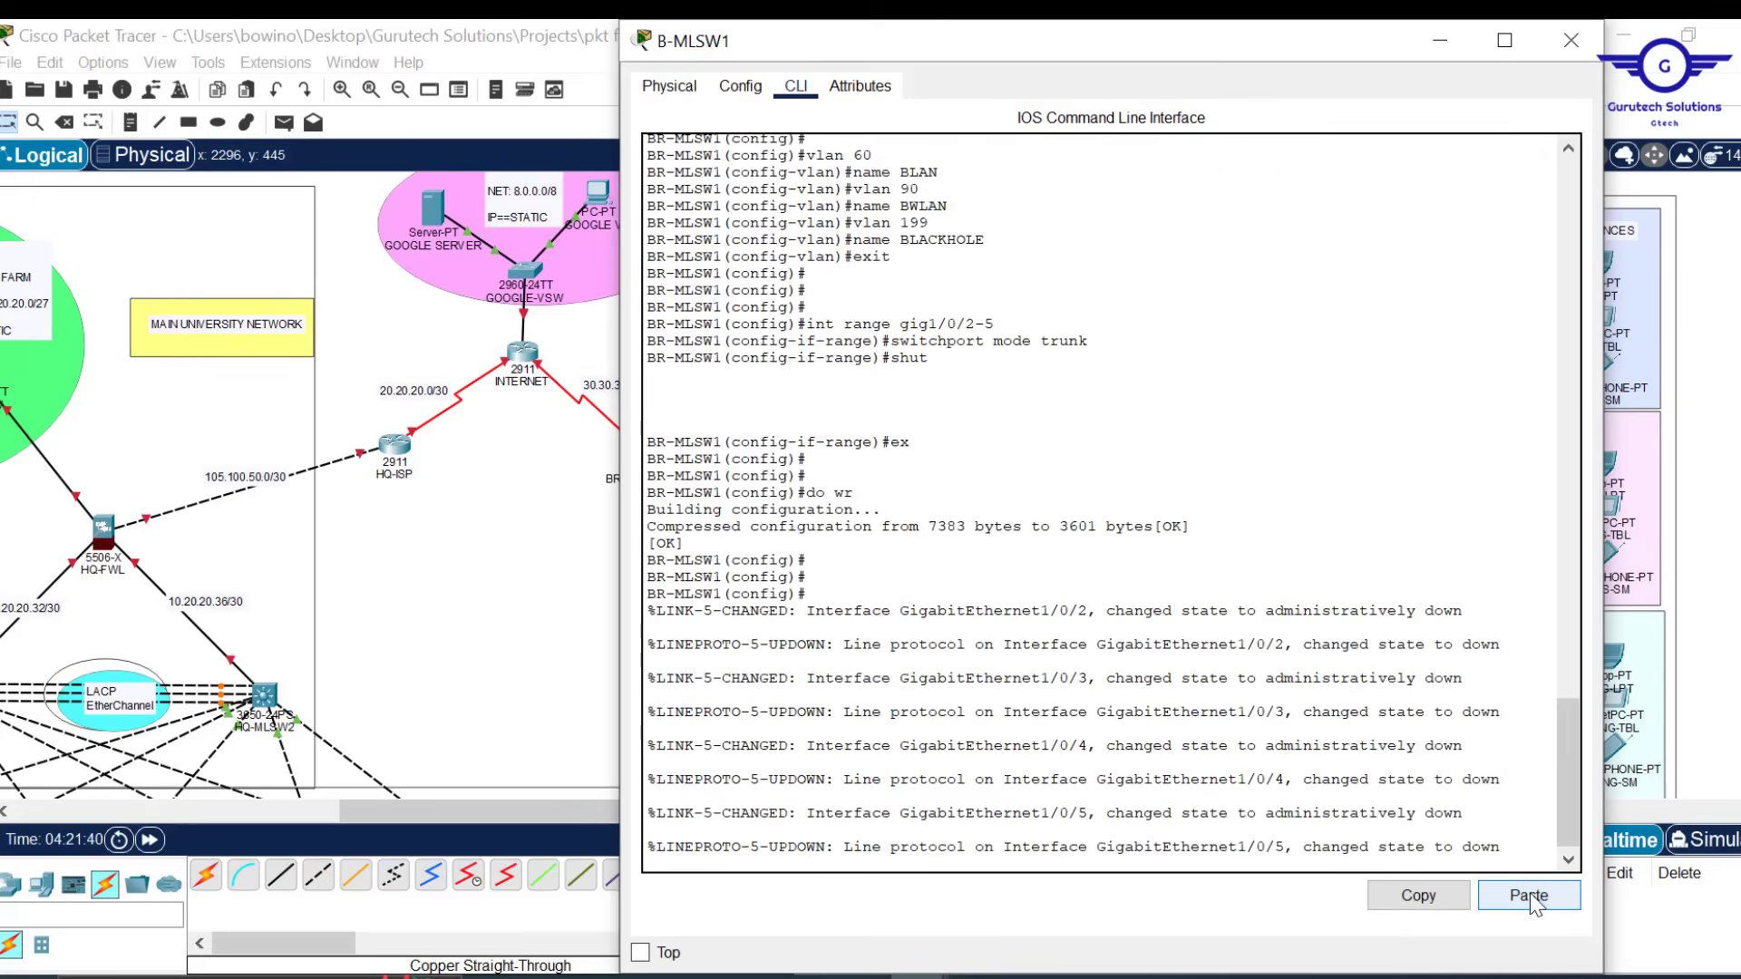
pyautogui.click(1583, 41)
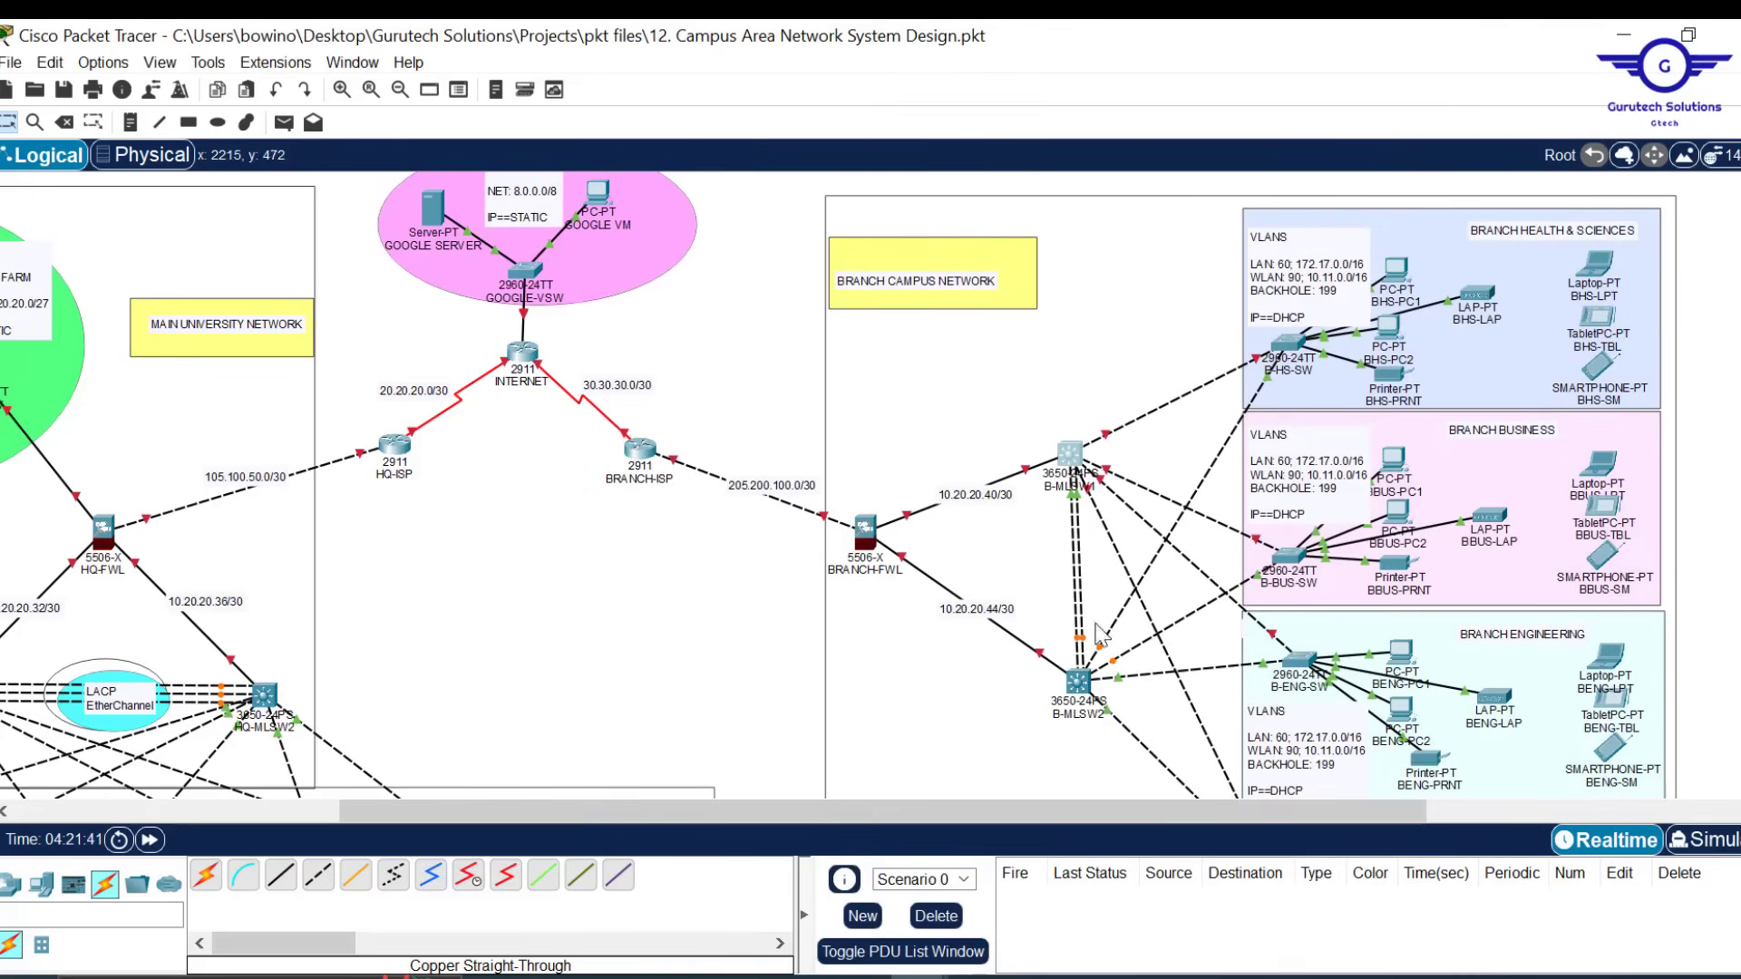
# Paste the same VLAN and trunk commands into B-MLSW2's CLI in global configuration
pyautogui.click(1077, 682)
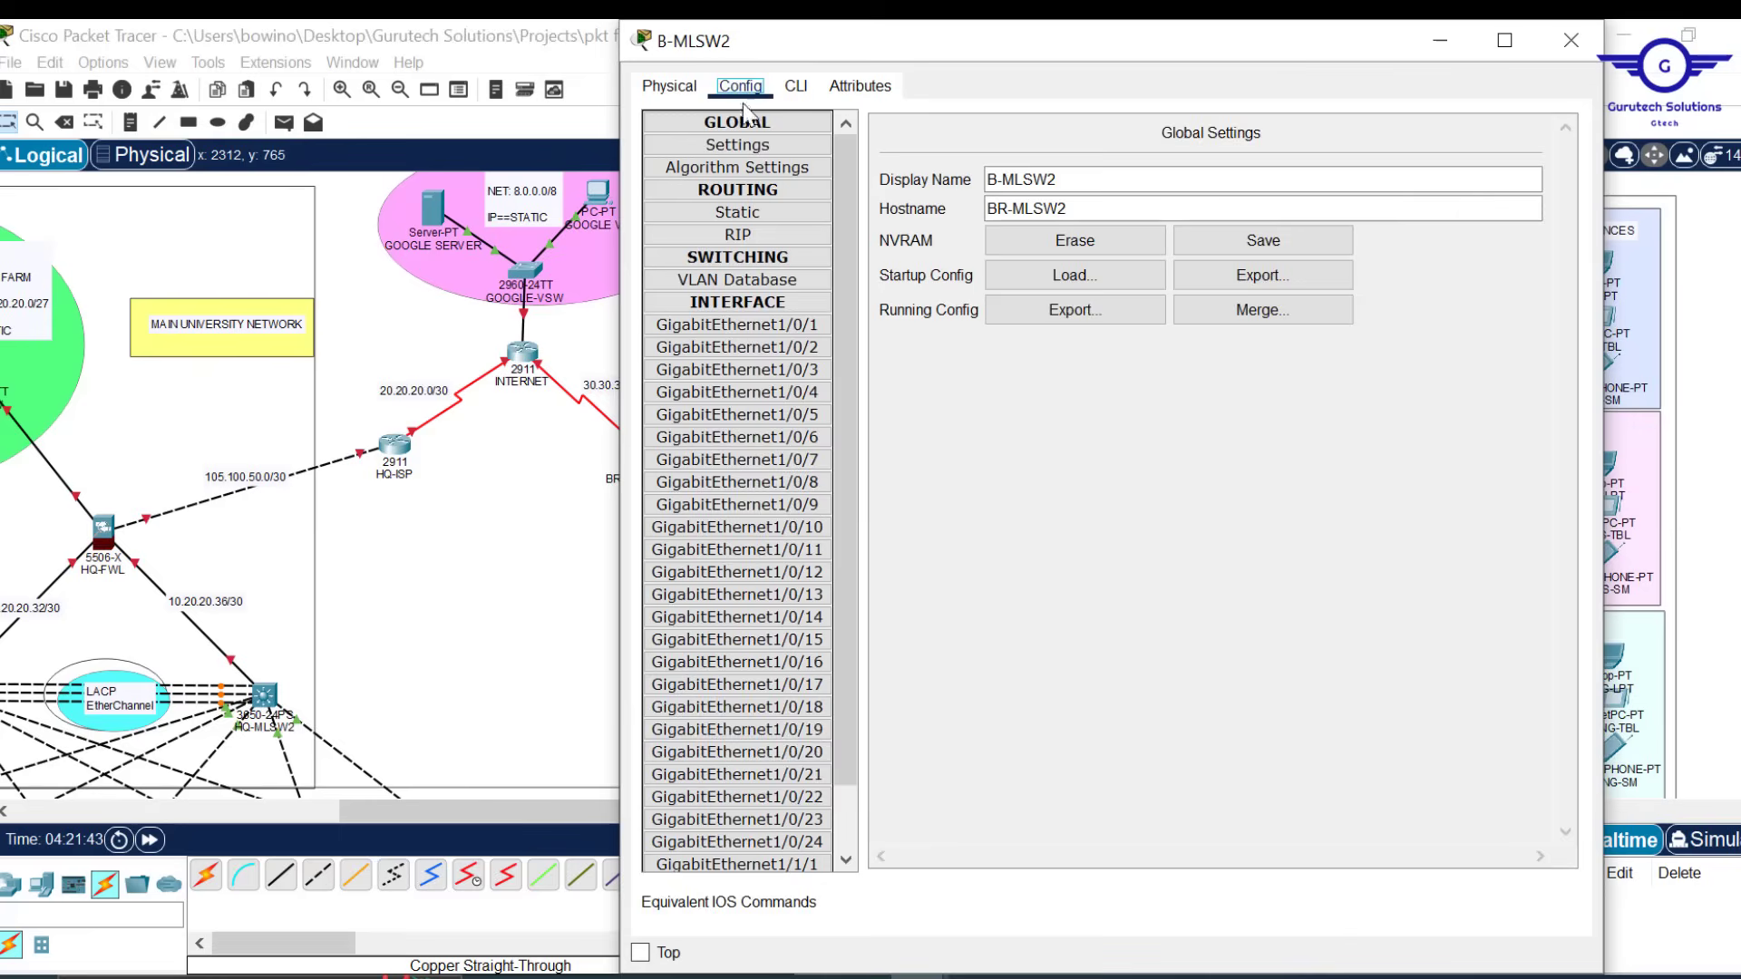
pyautogui.click(739, 86)
pyautogui.click(794, 462)
pyautogui.click(796, 86)
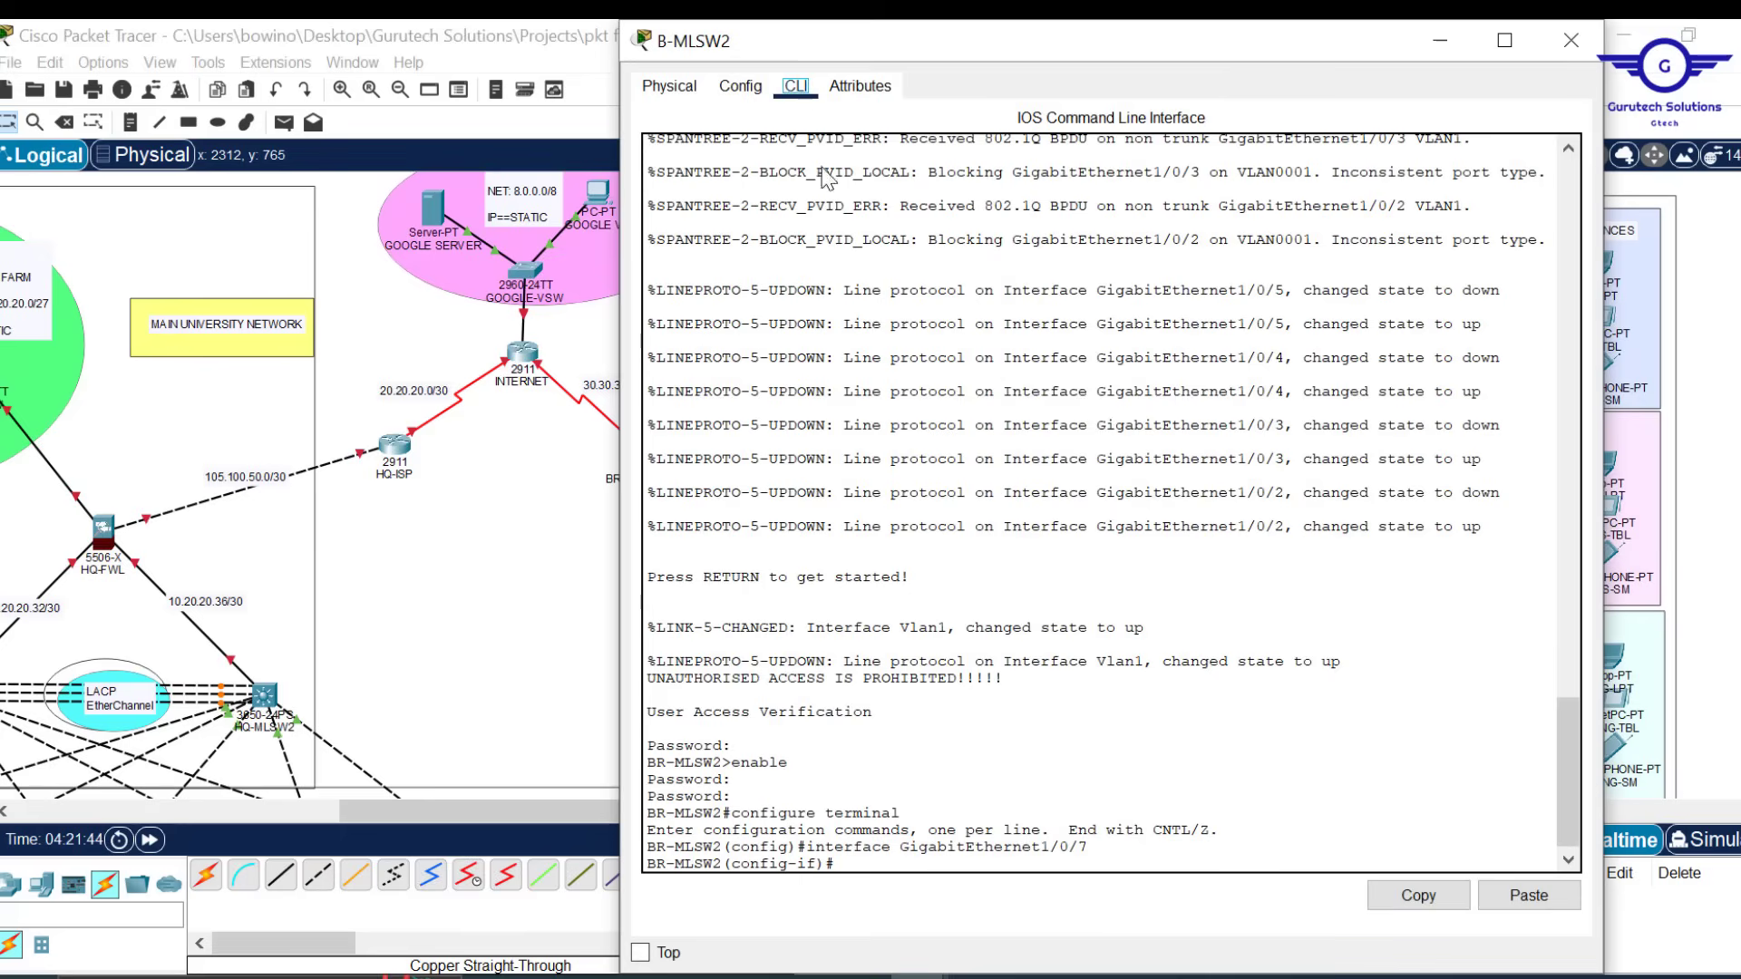
pyautogui.write('ex')
pyautogui.press('Return')
pyautogui.press('Return')
pyautogui.press('Return')
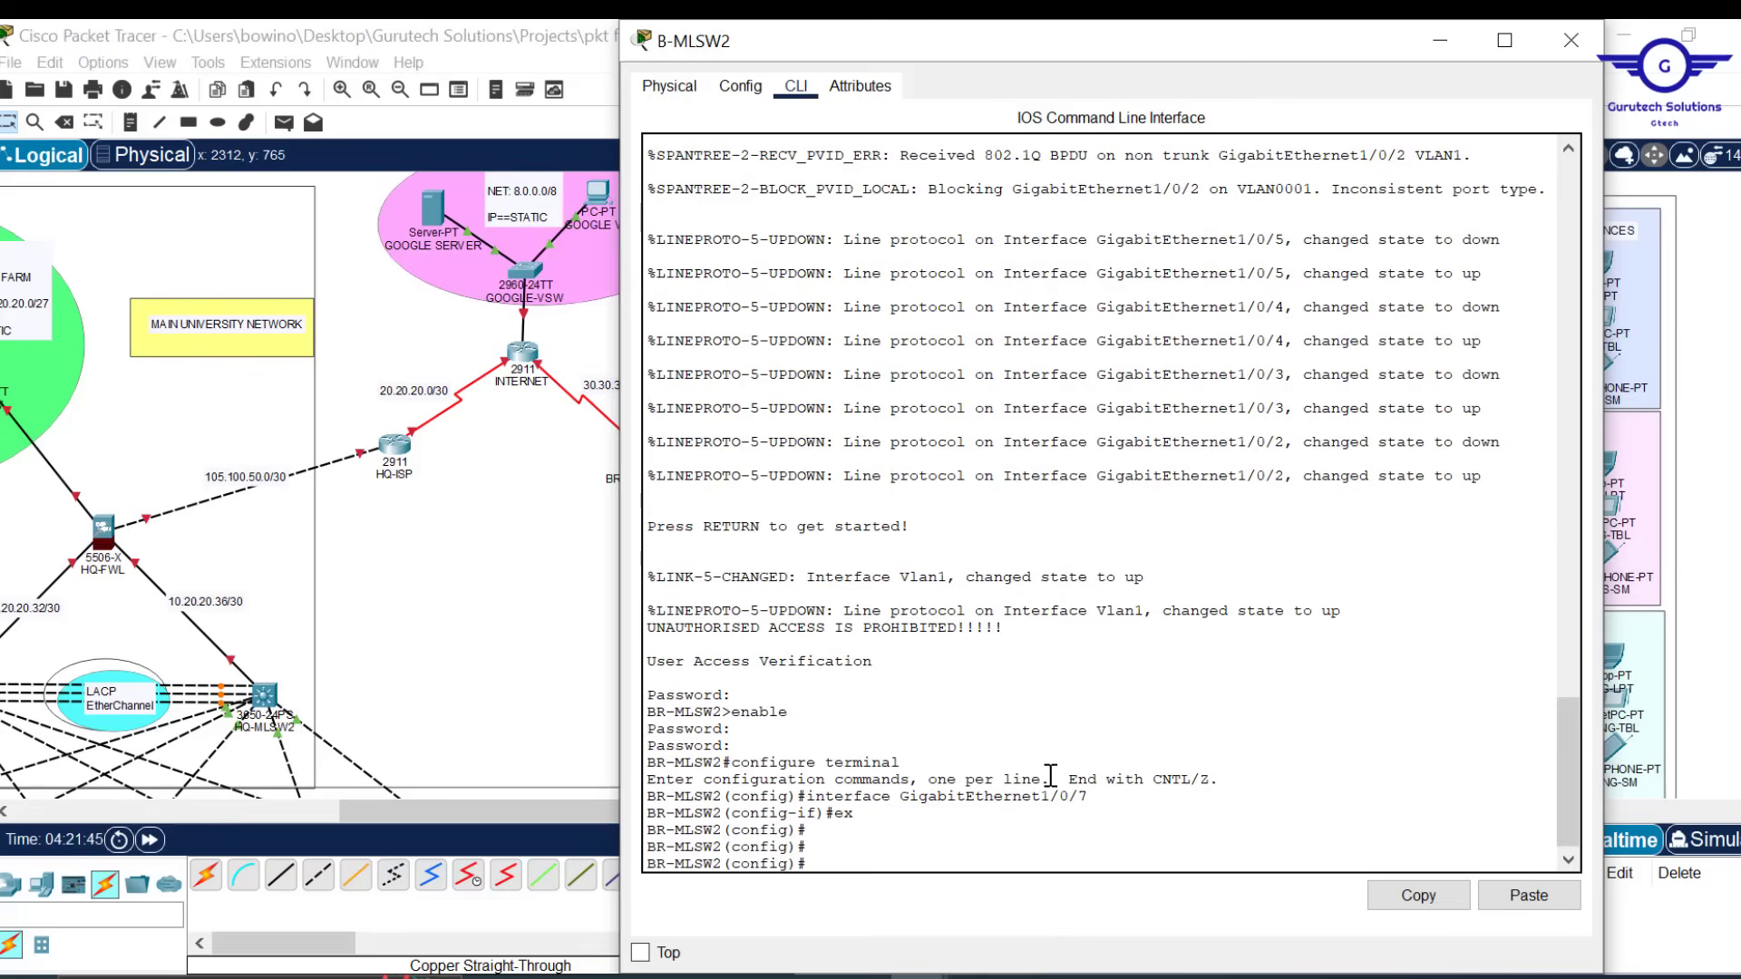
pyautogui.click(1528, 896)
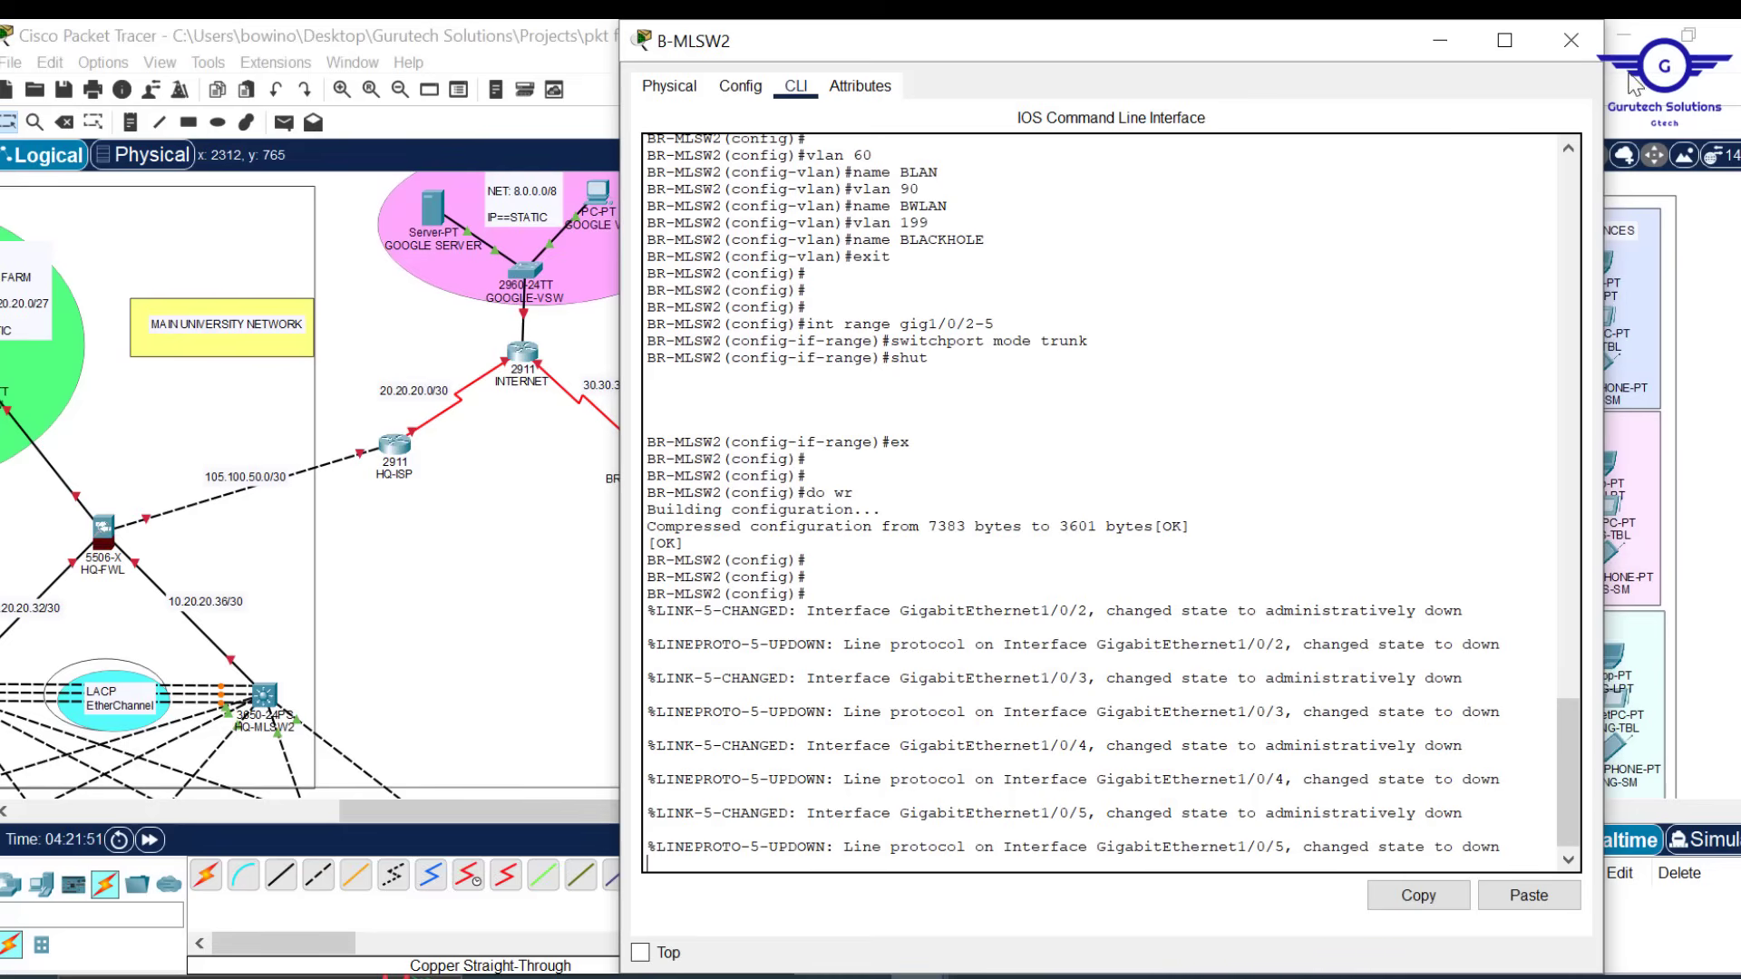
pyautogui.click(1567, 44)
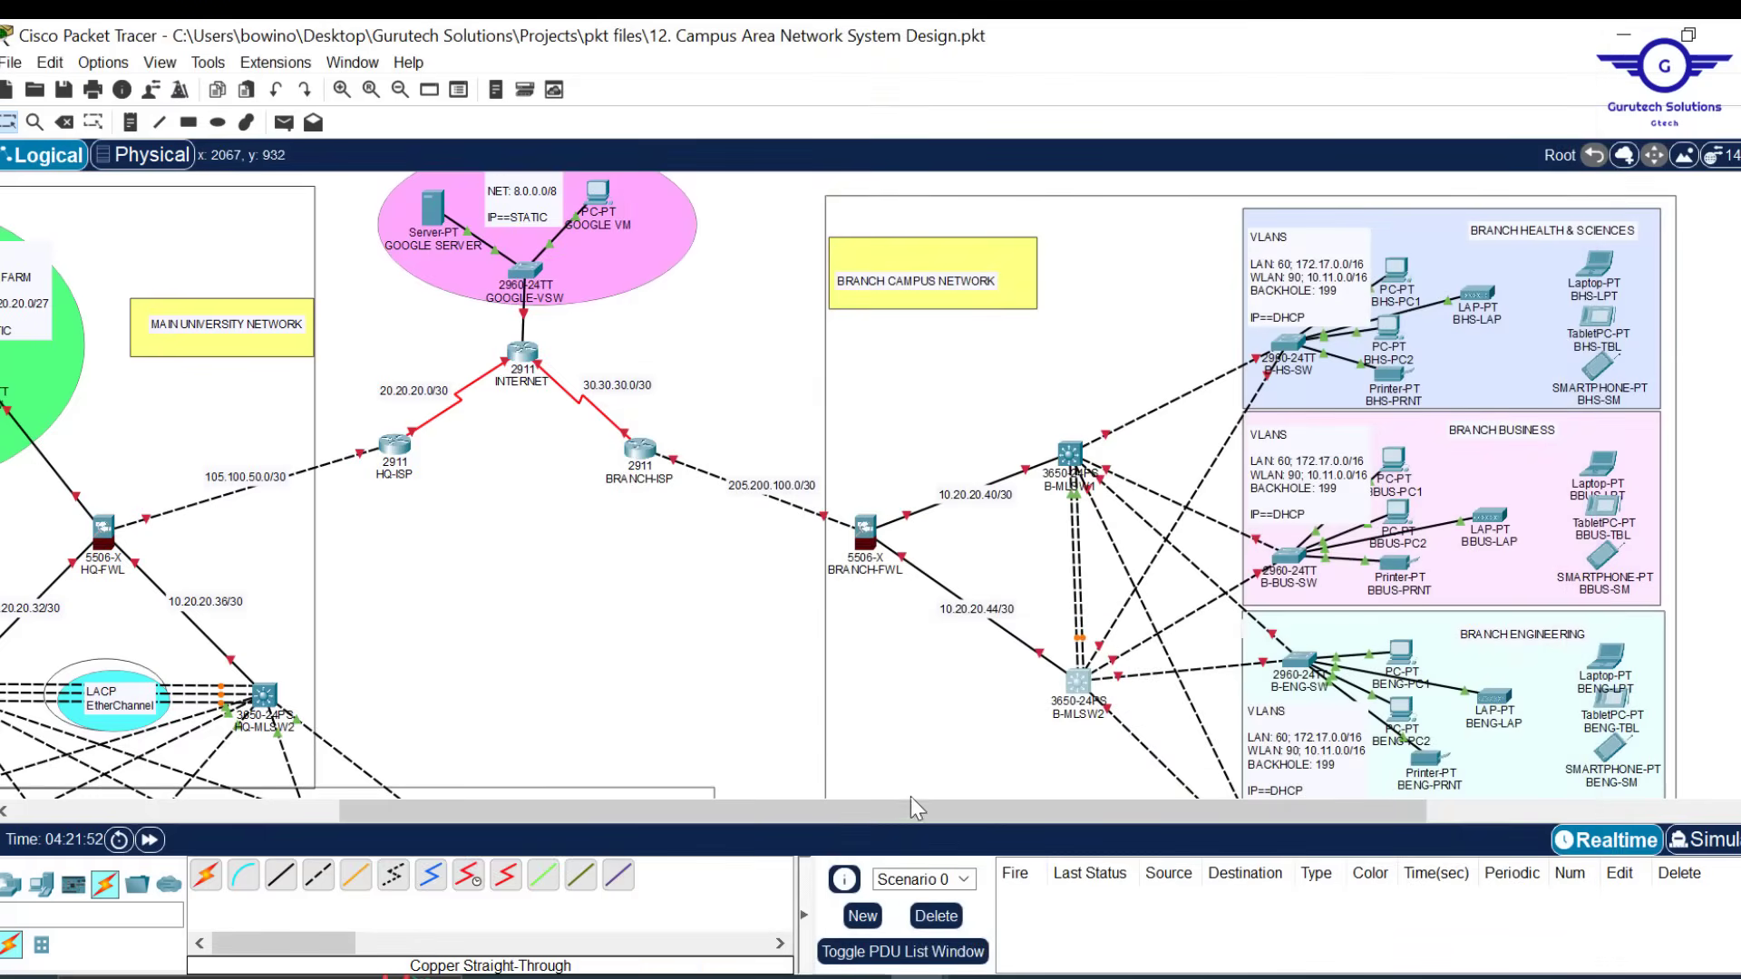
# Bring up Config.txt and highlight step 2.1, STP Portfast and BPDUguard on all access ports
pyautogui.moveTo(909, 809); pyautogui.dragTo(616, 823)
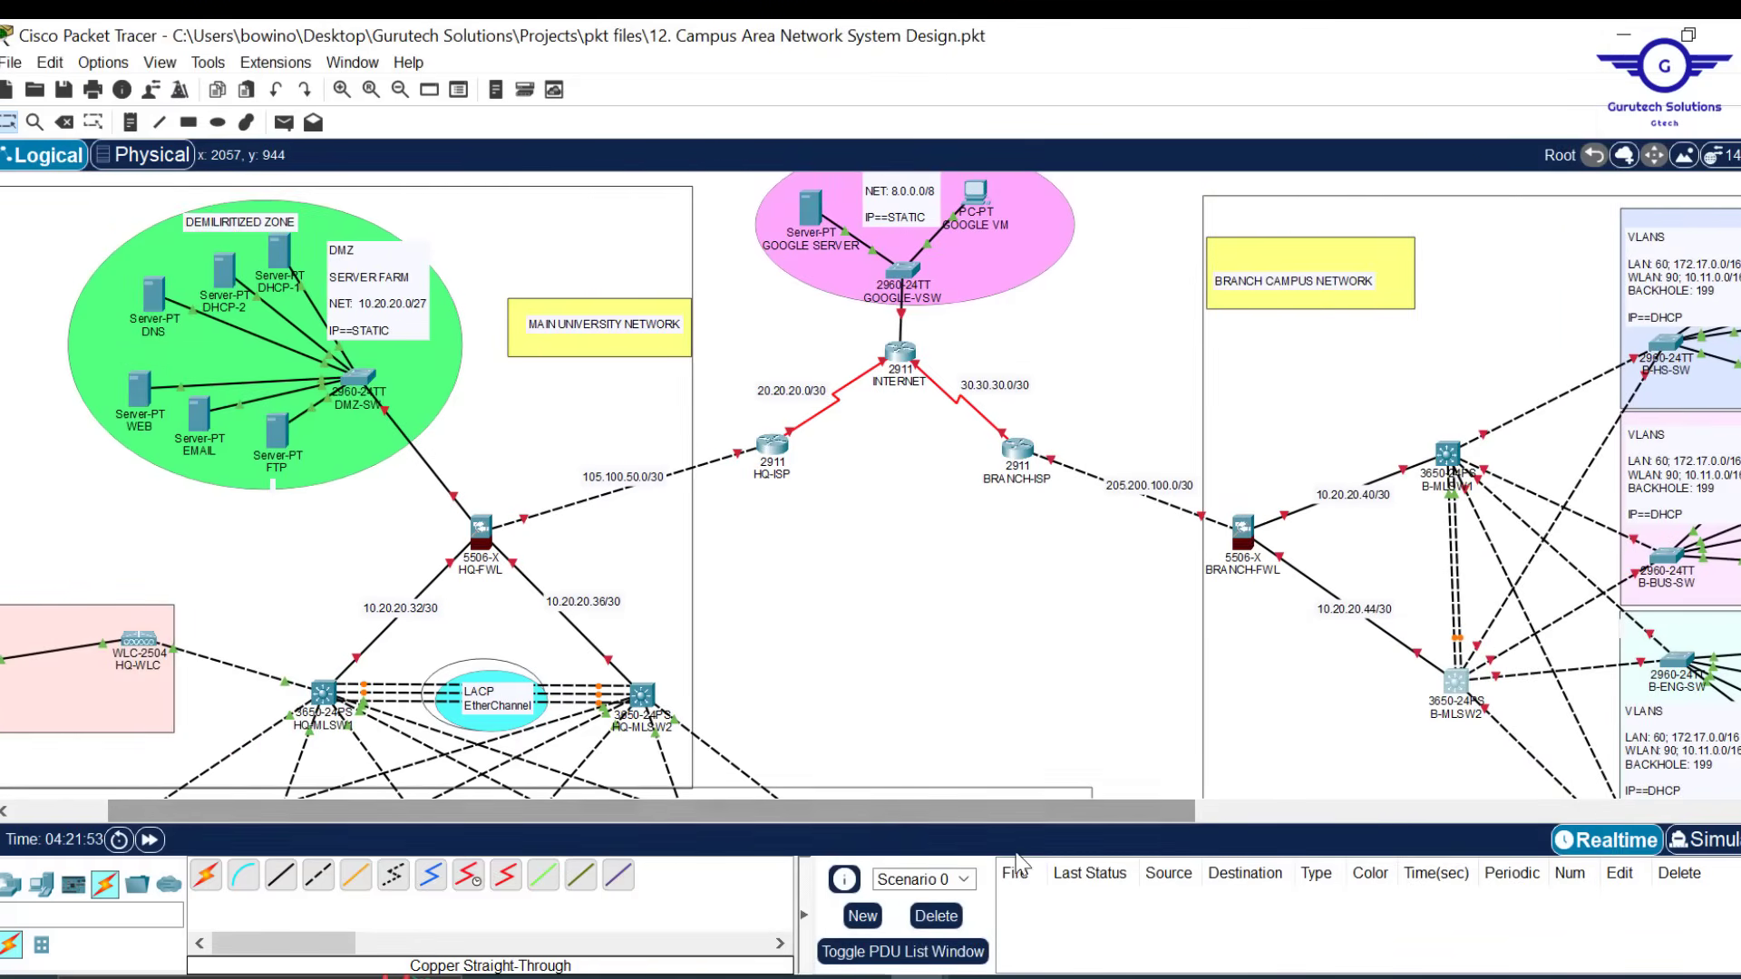
pyautogui.moveTo(860, 976)
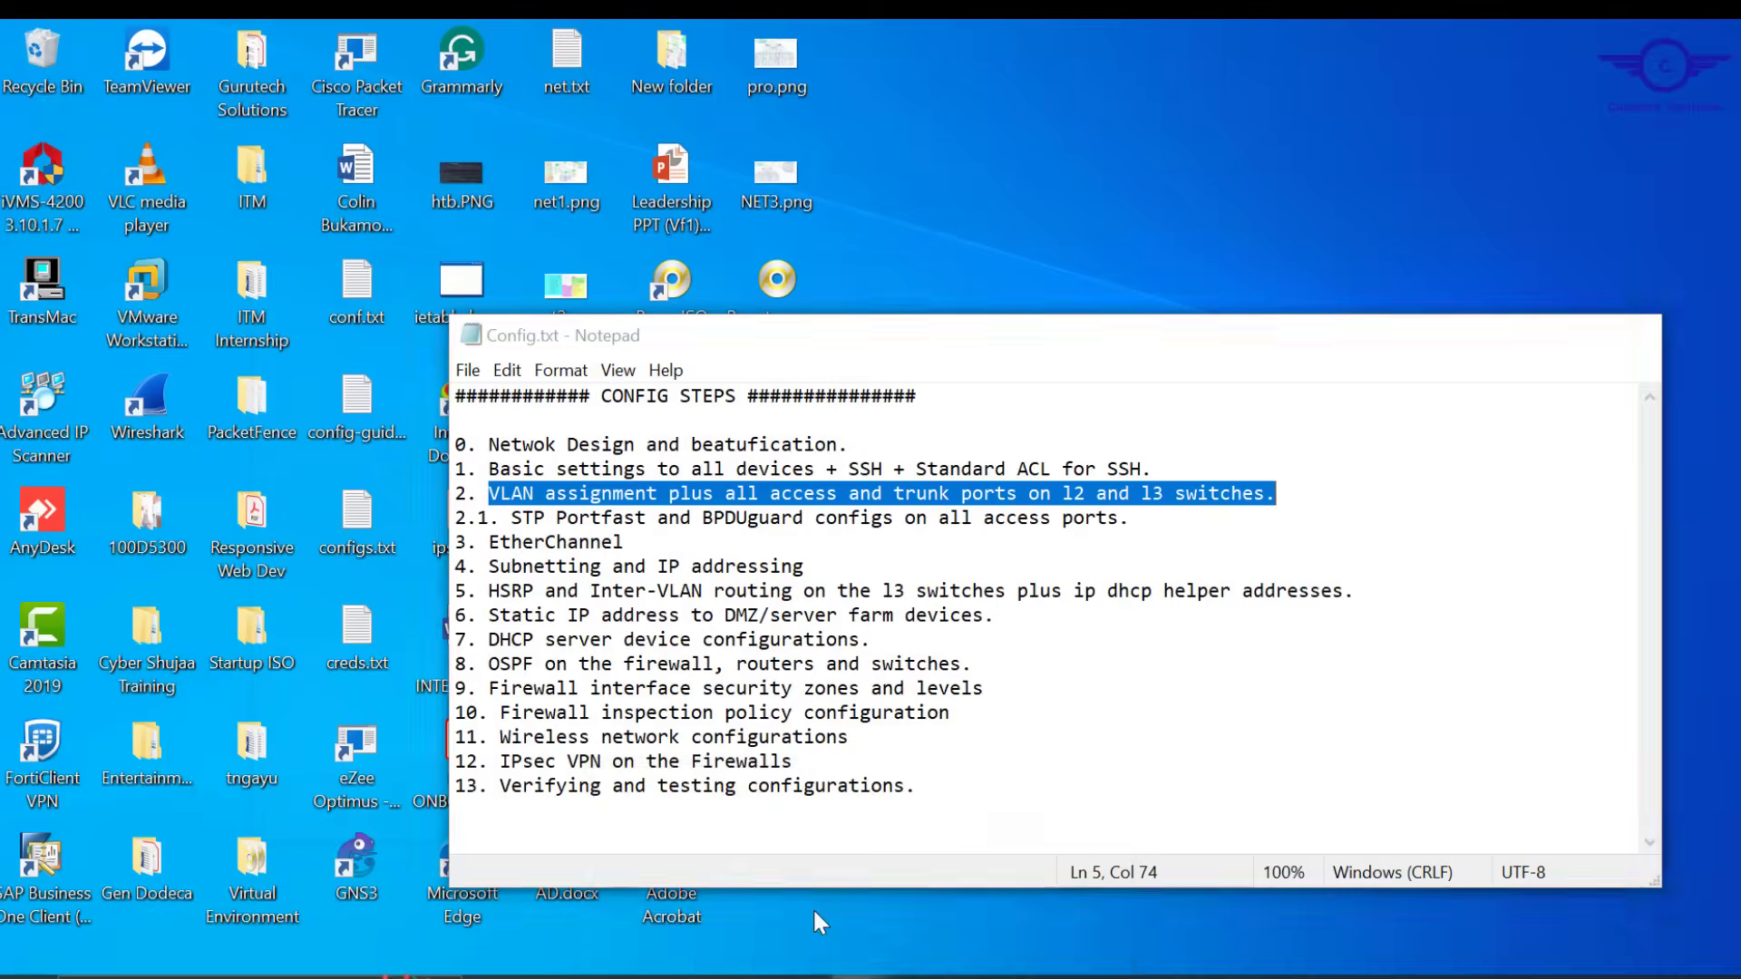
pyautogui.click(815, 910)
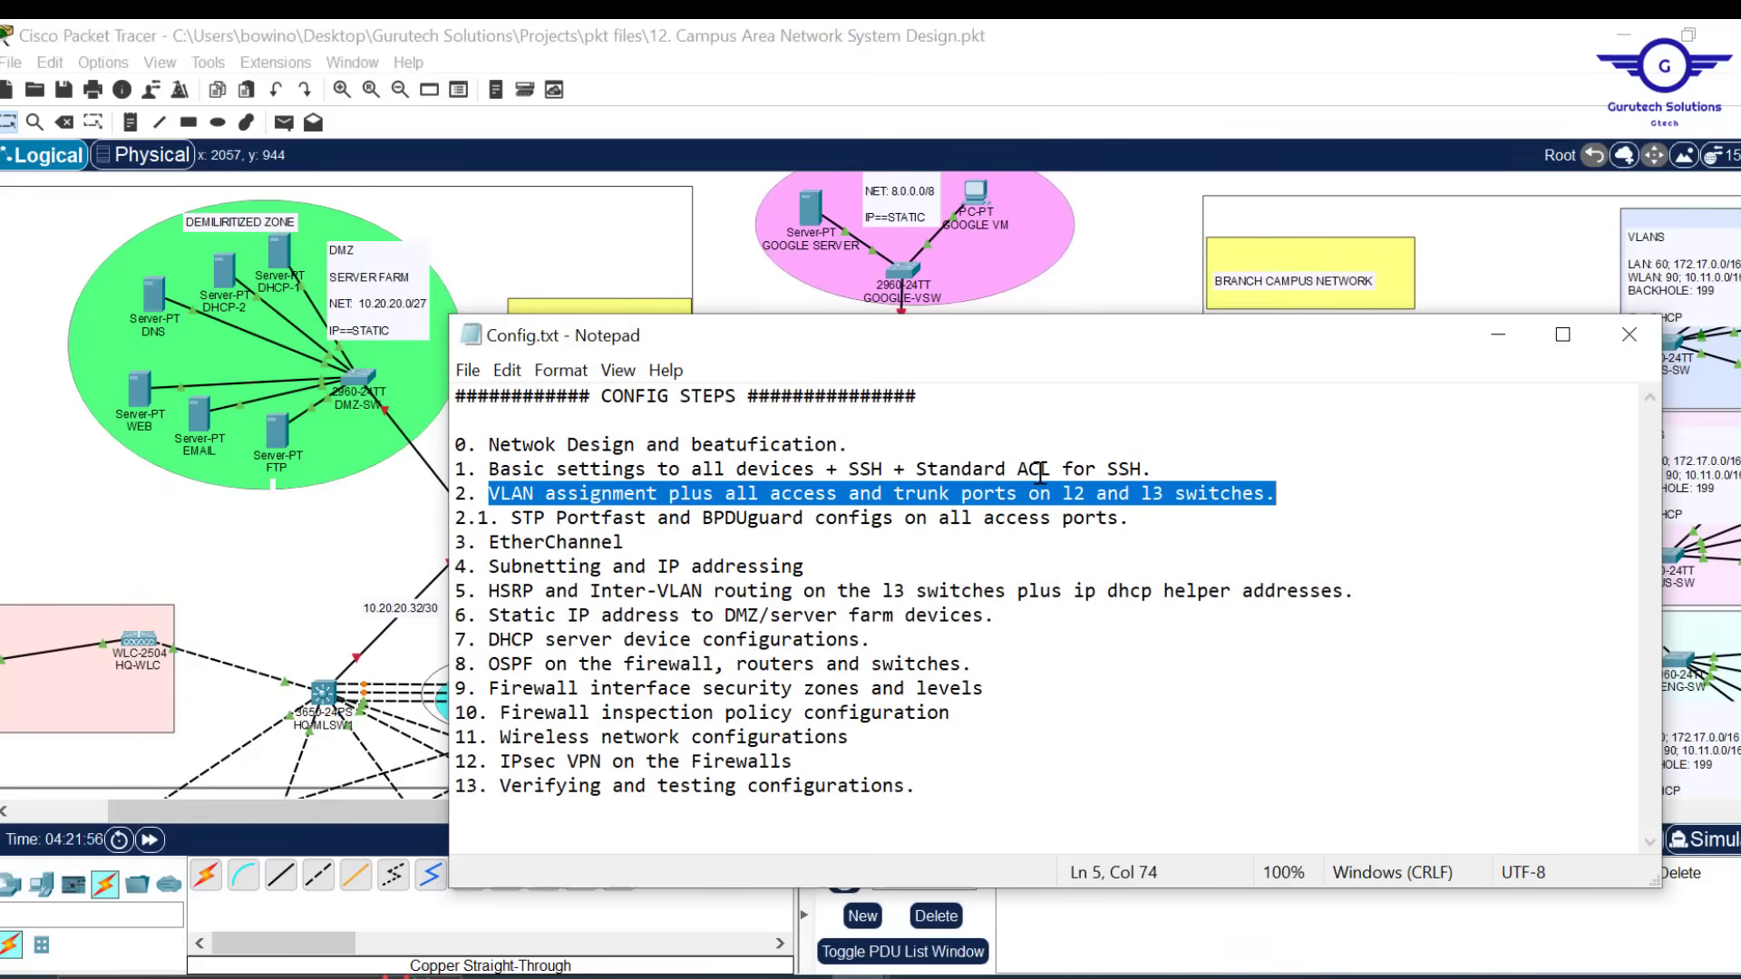
pyautogui.moveTo(1141, 517); pyautogui.dragTo(449, 515)
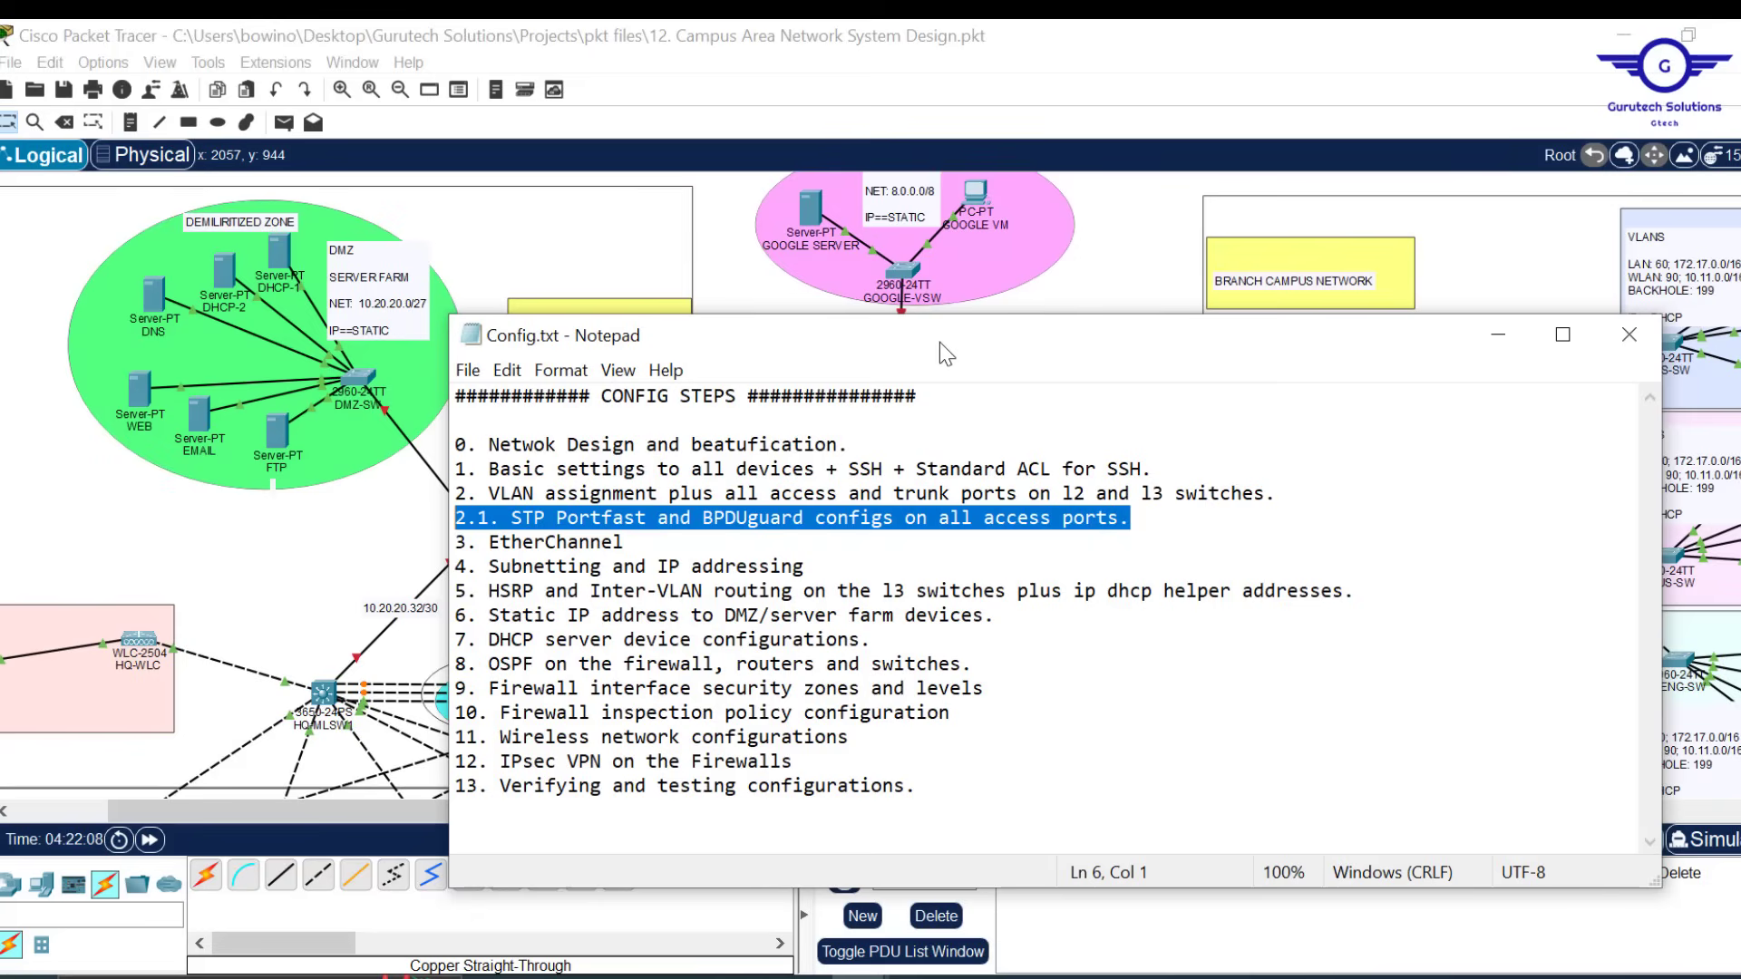
# Bring the Packet Tracer campus topology back in front of Notepad's Config.txt
pyautogui.click(365, 376)
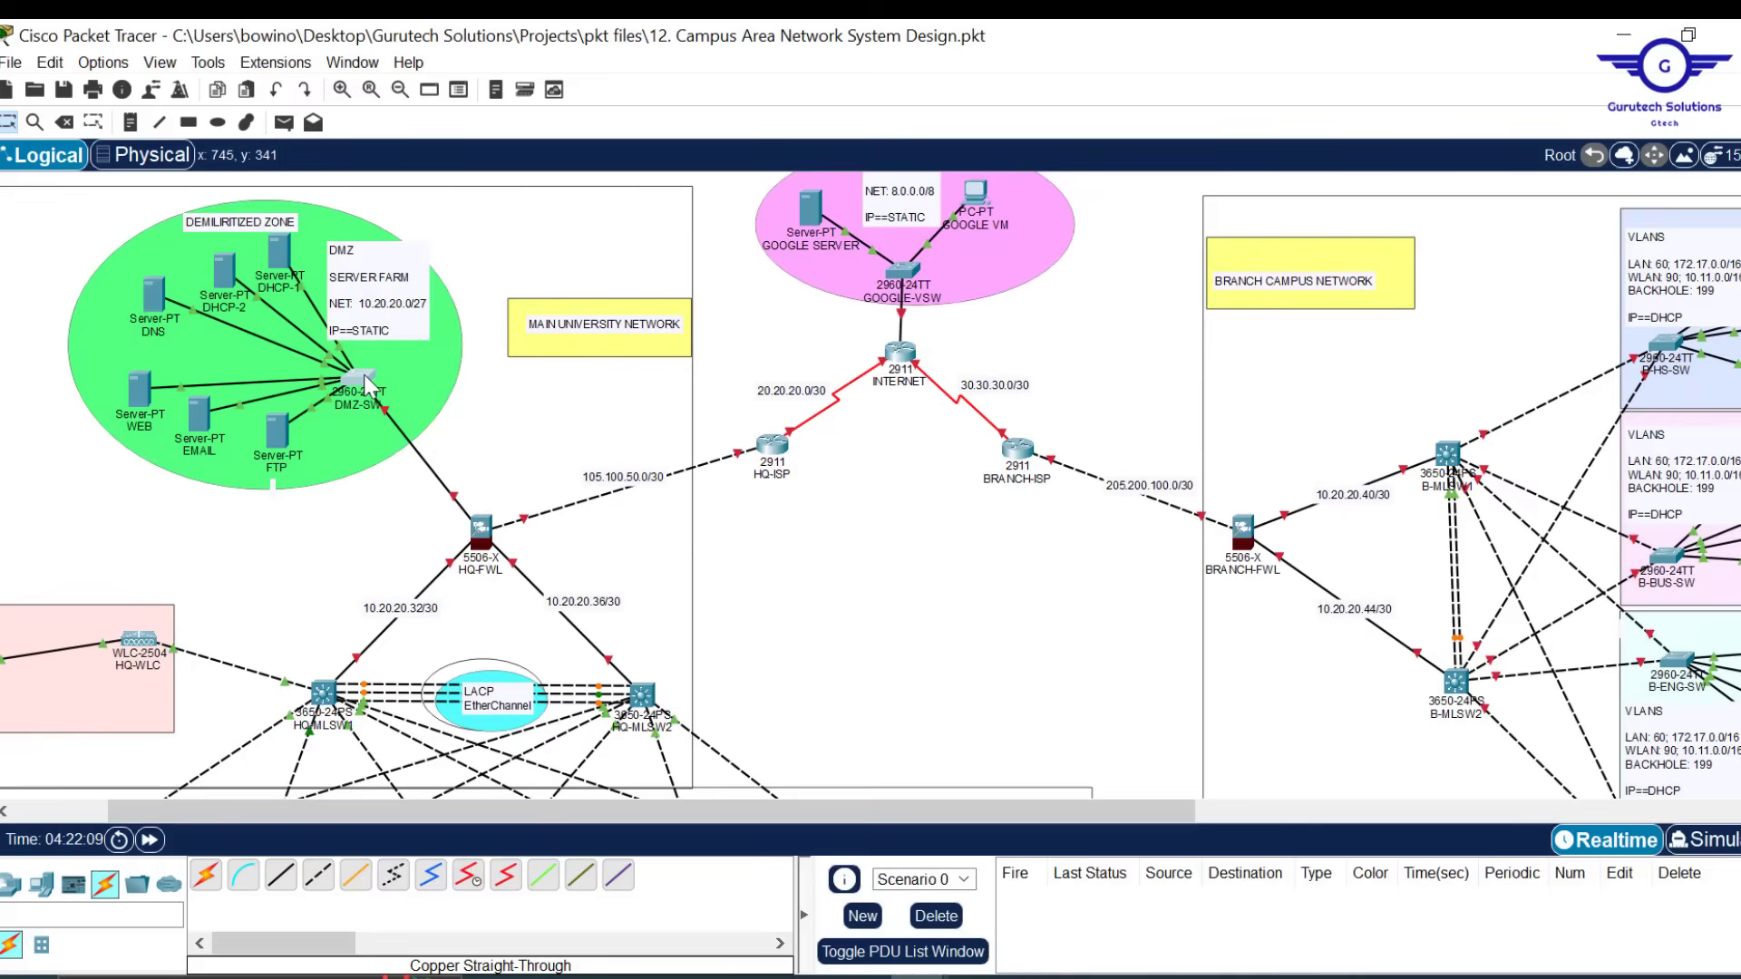
# Open DMZ-SW's CLI, check its interface list, and exit interface configuration mode
pyautogui.click(363, 379)
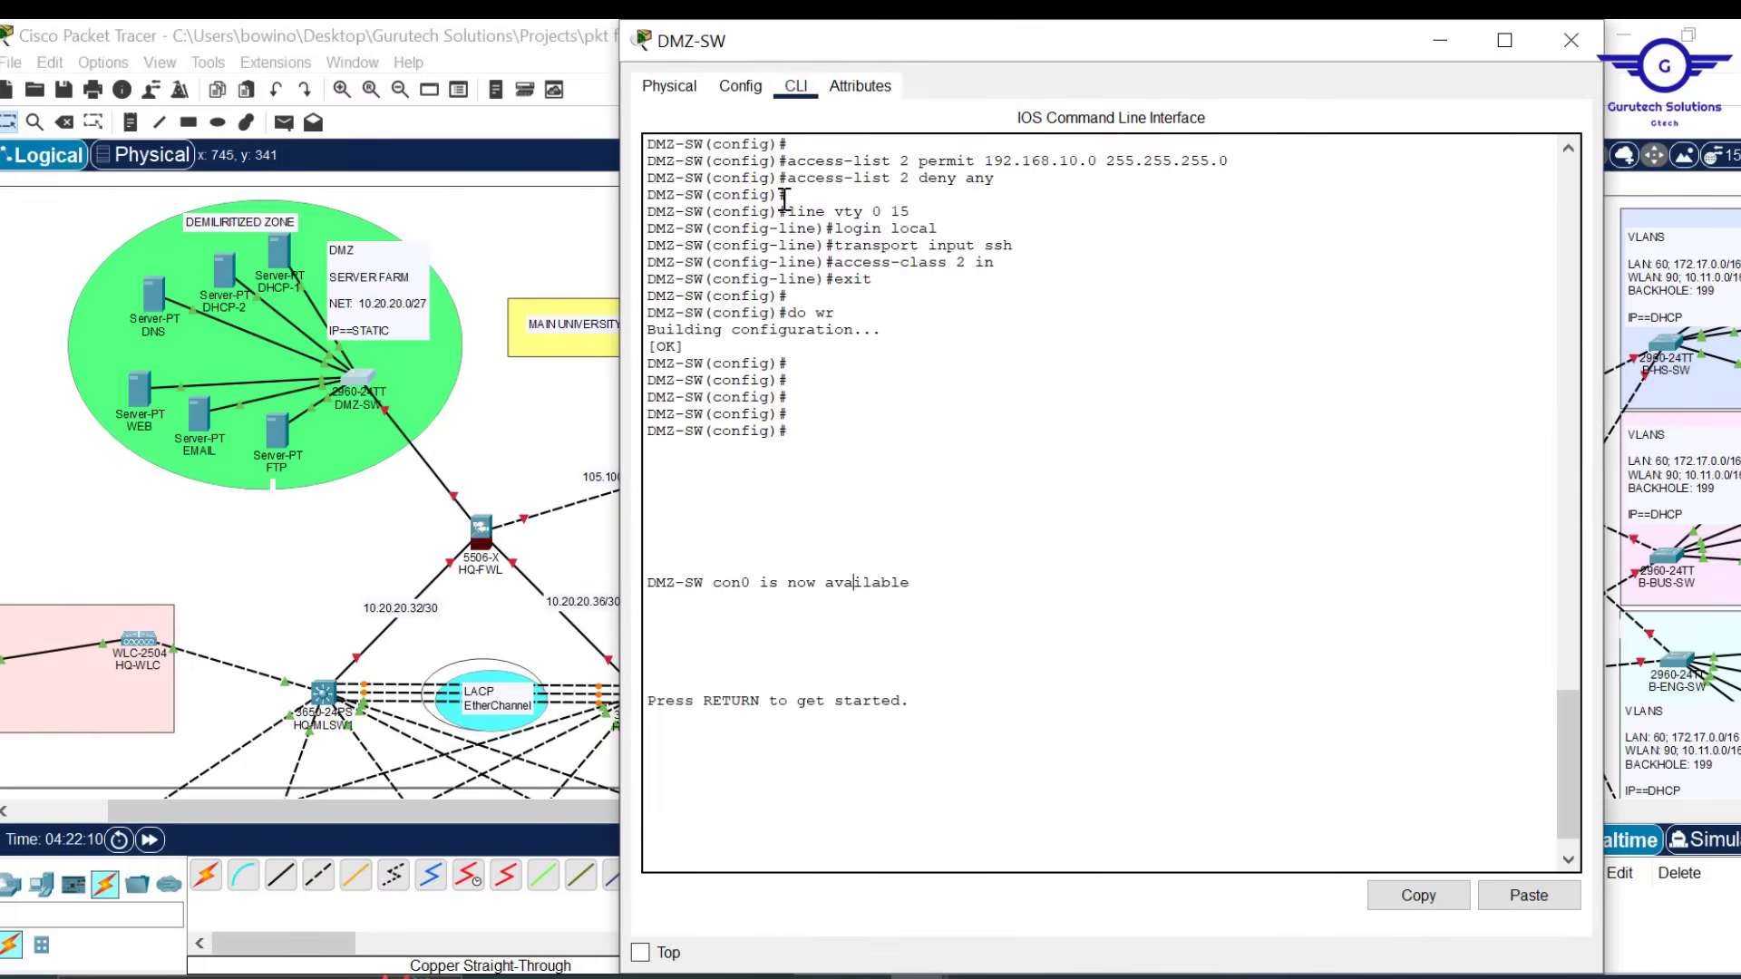
pyautogui.click(740, 87)
pyautogui.click(725, 370)
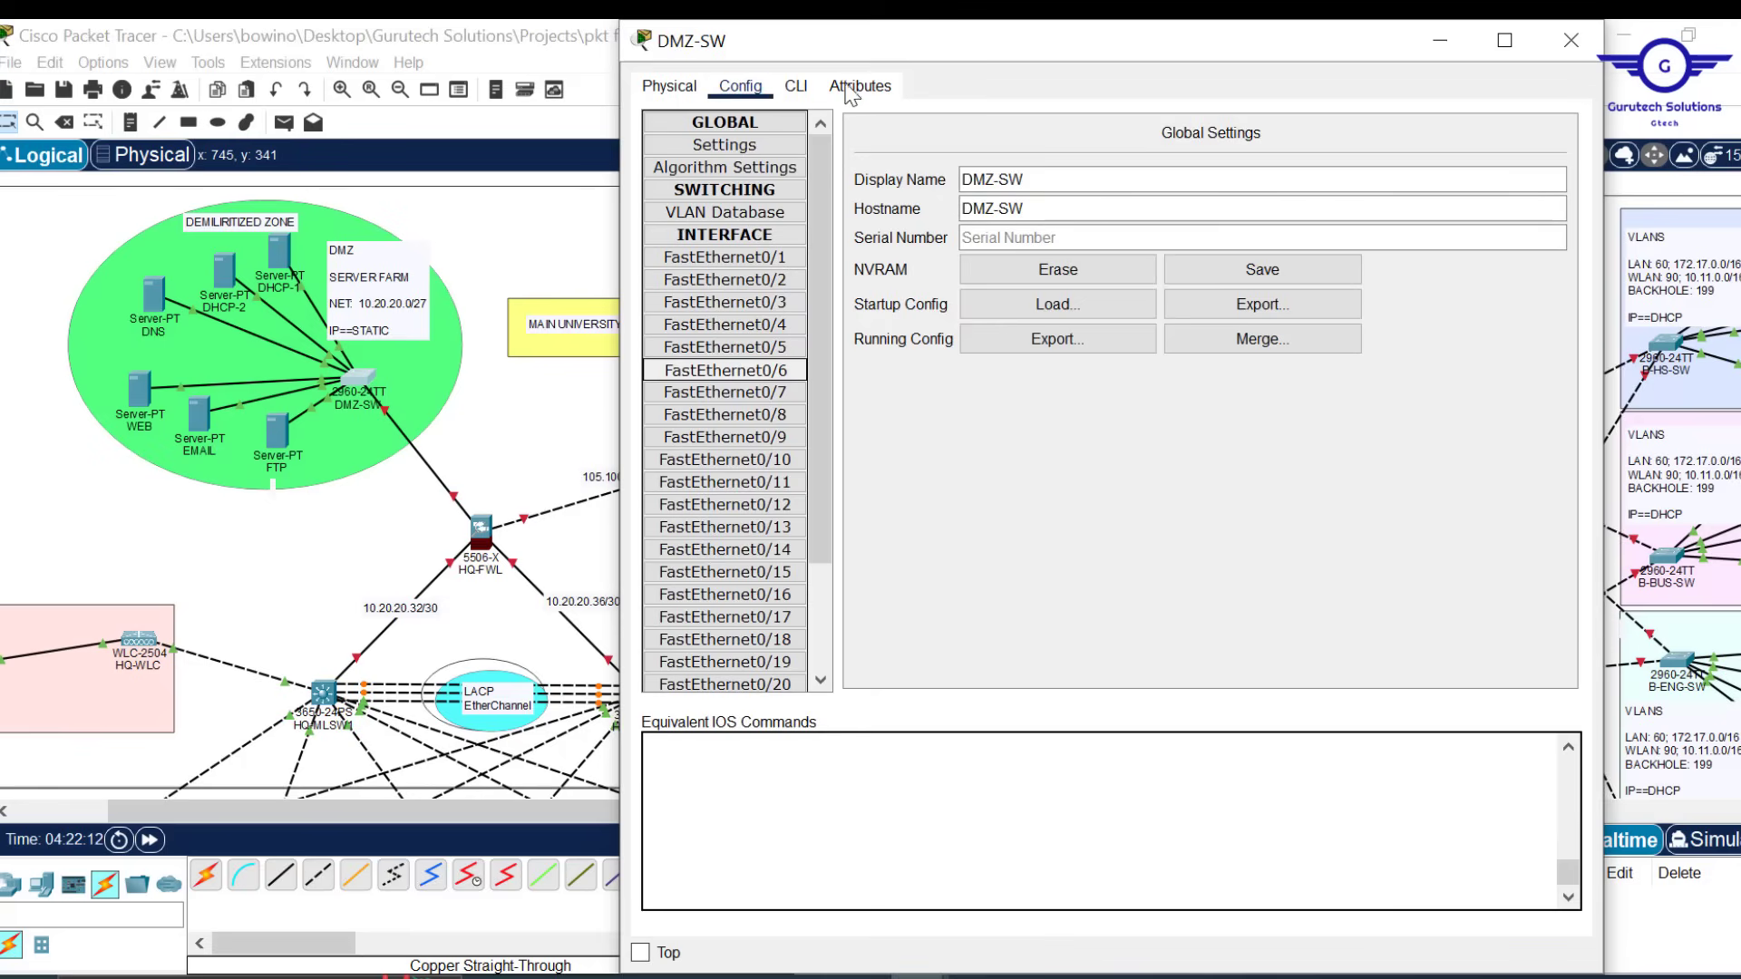
pyautogui.click(798, 86)
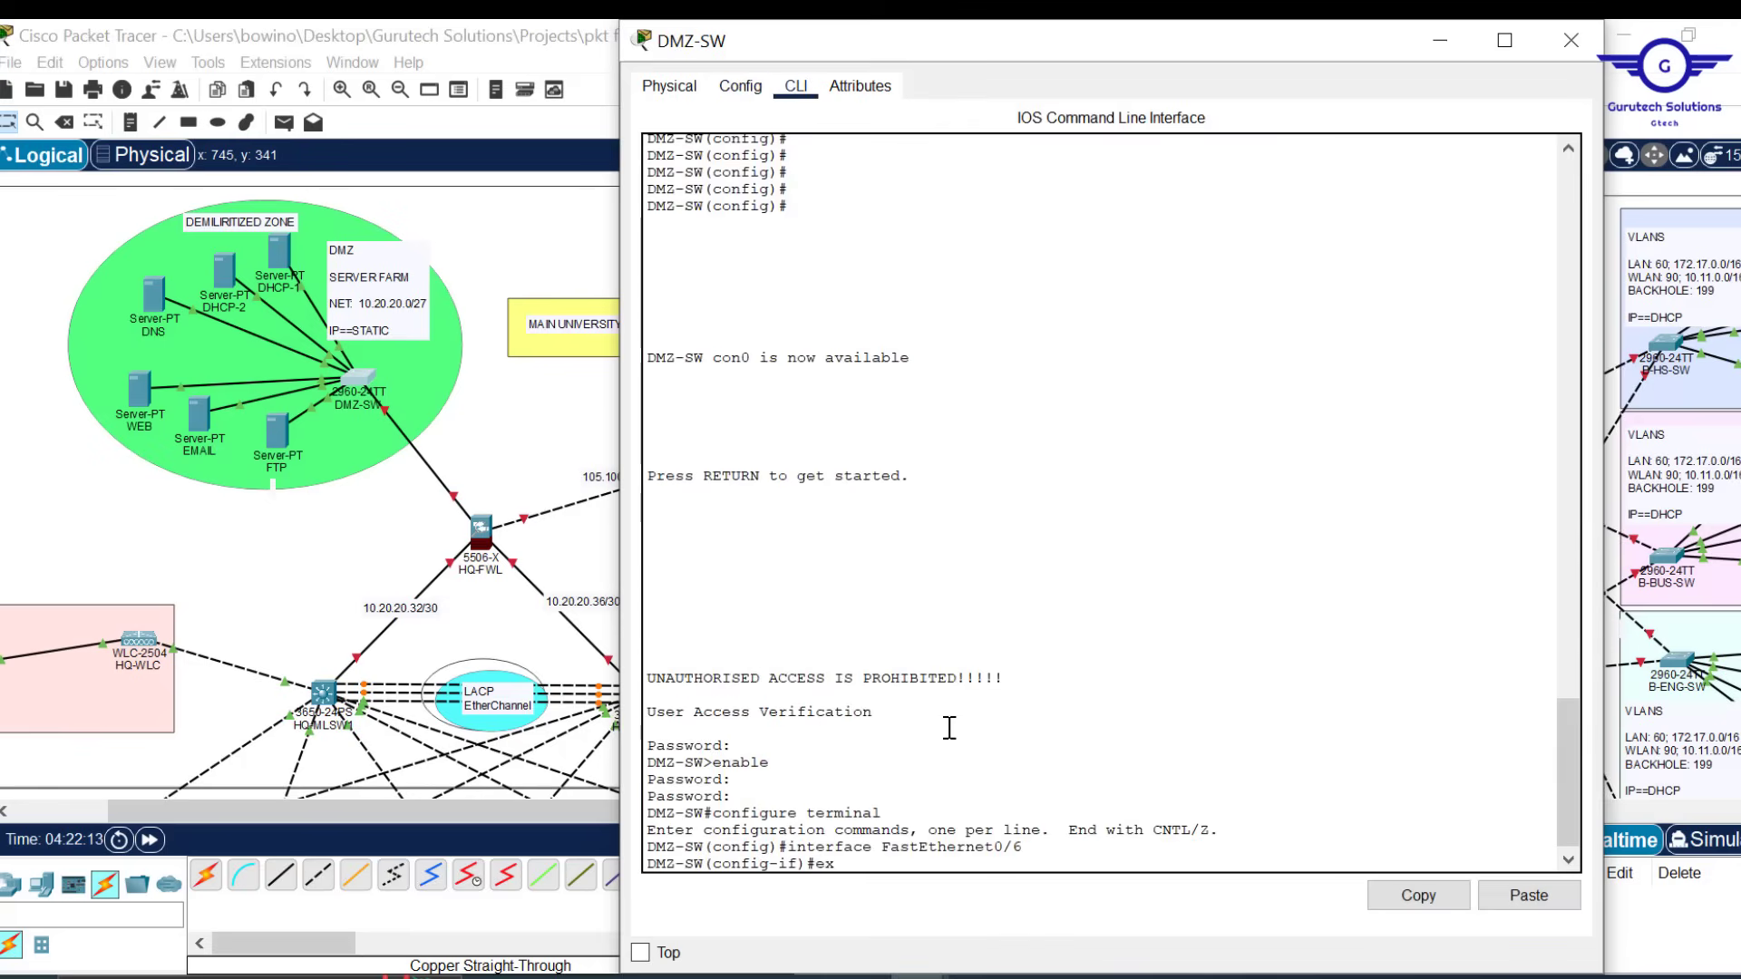
pyautogui.write('ex')
pyautogui.press('Return')
pyautogui.press('Return')
pyautogui.press('Return')
pyautogui.press('Return')
pyautogui.press('Return')
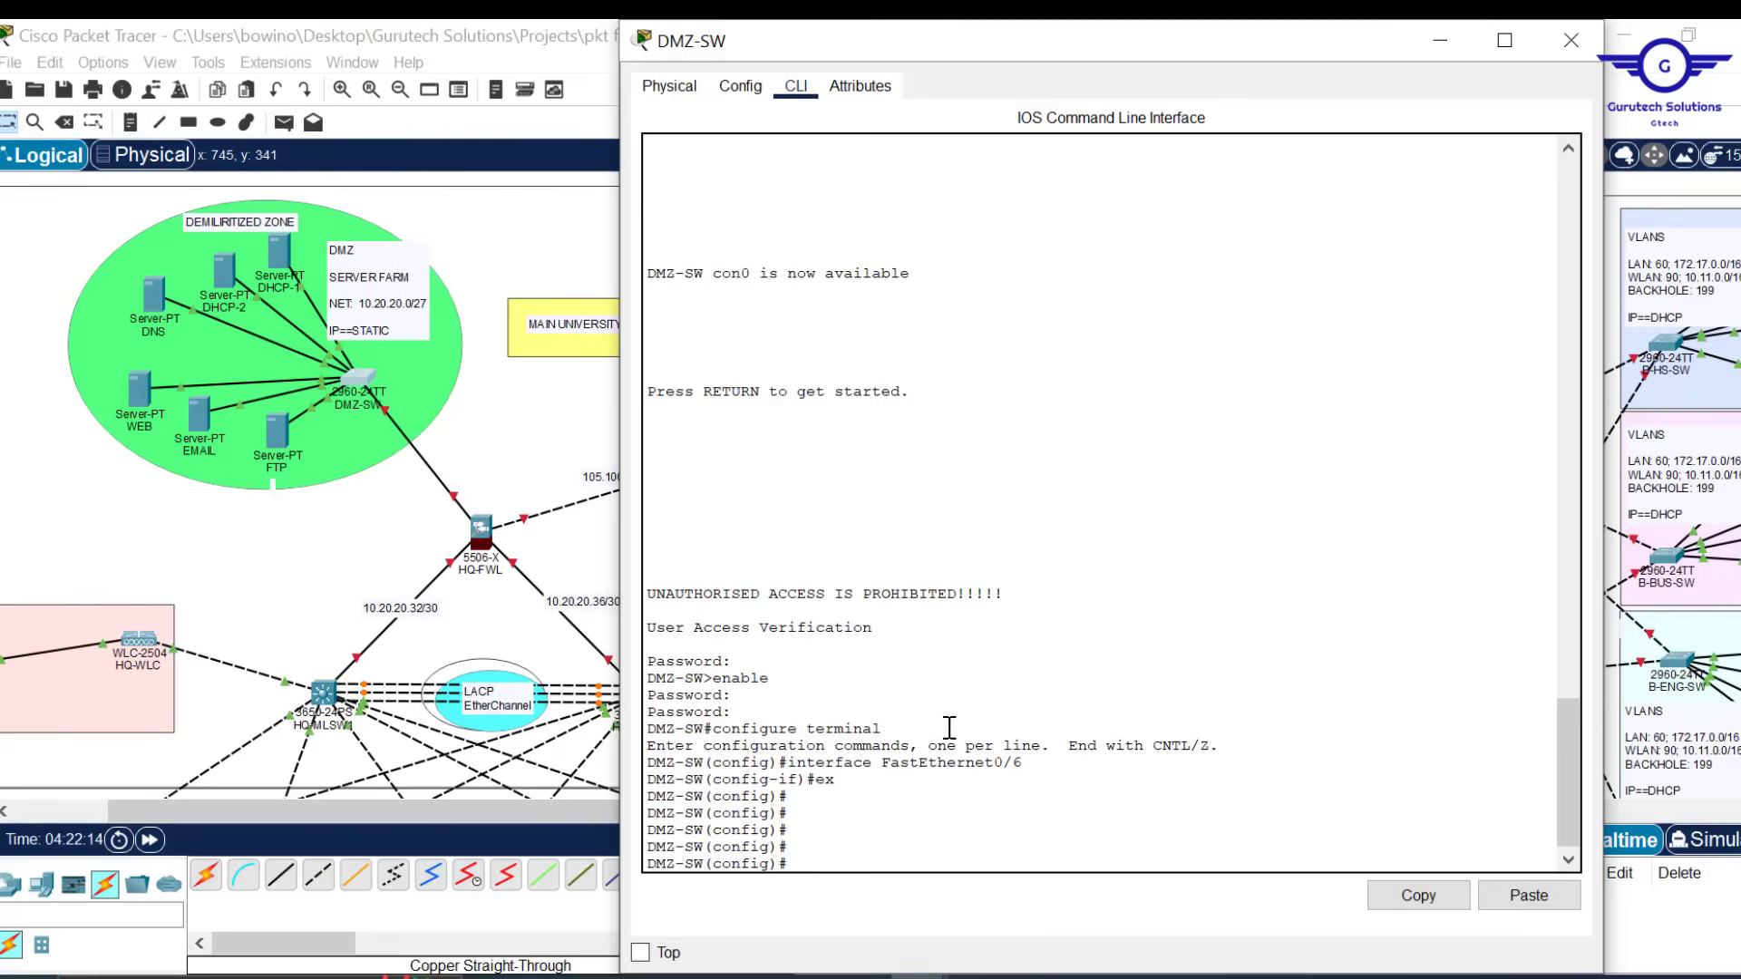
pyautogui.write('i')
pyautogui.write('-24')
pyautogui.click(1439, 45)
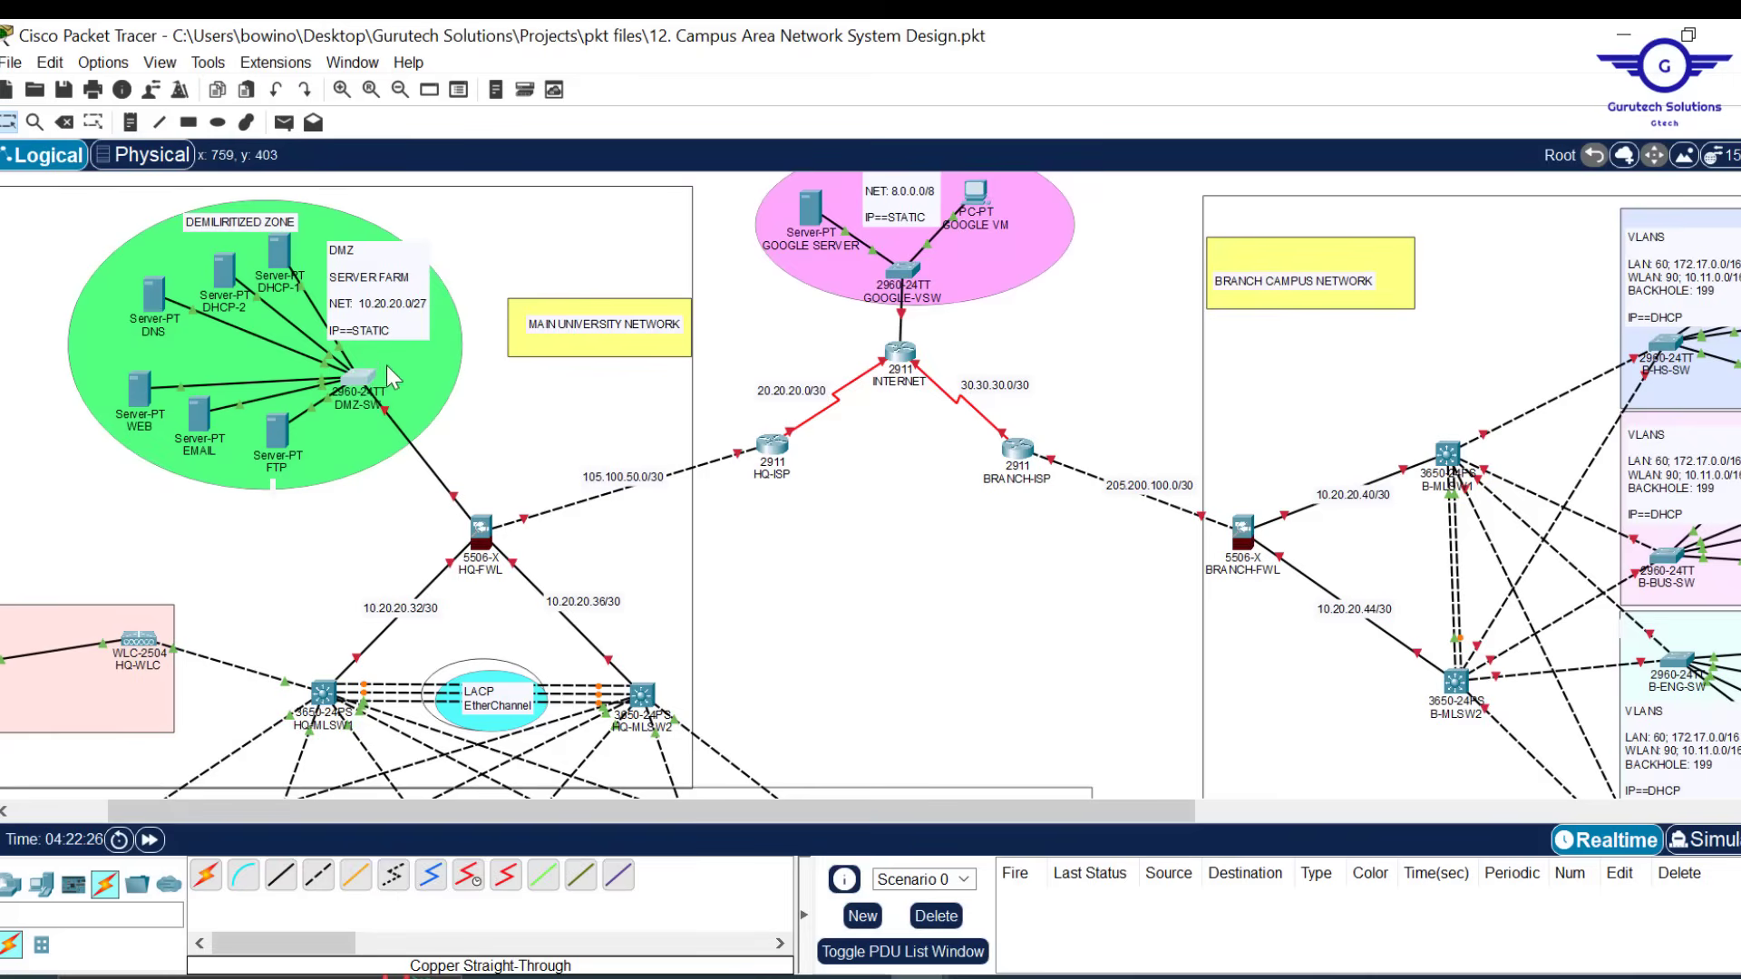
pyautogui.click(361, 385)
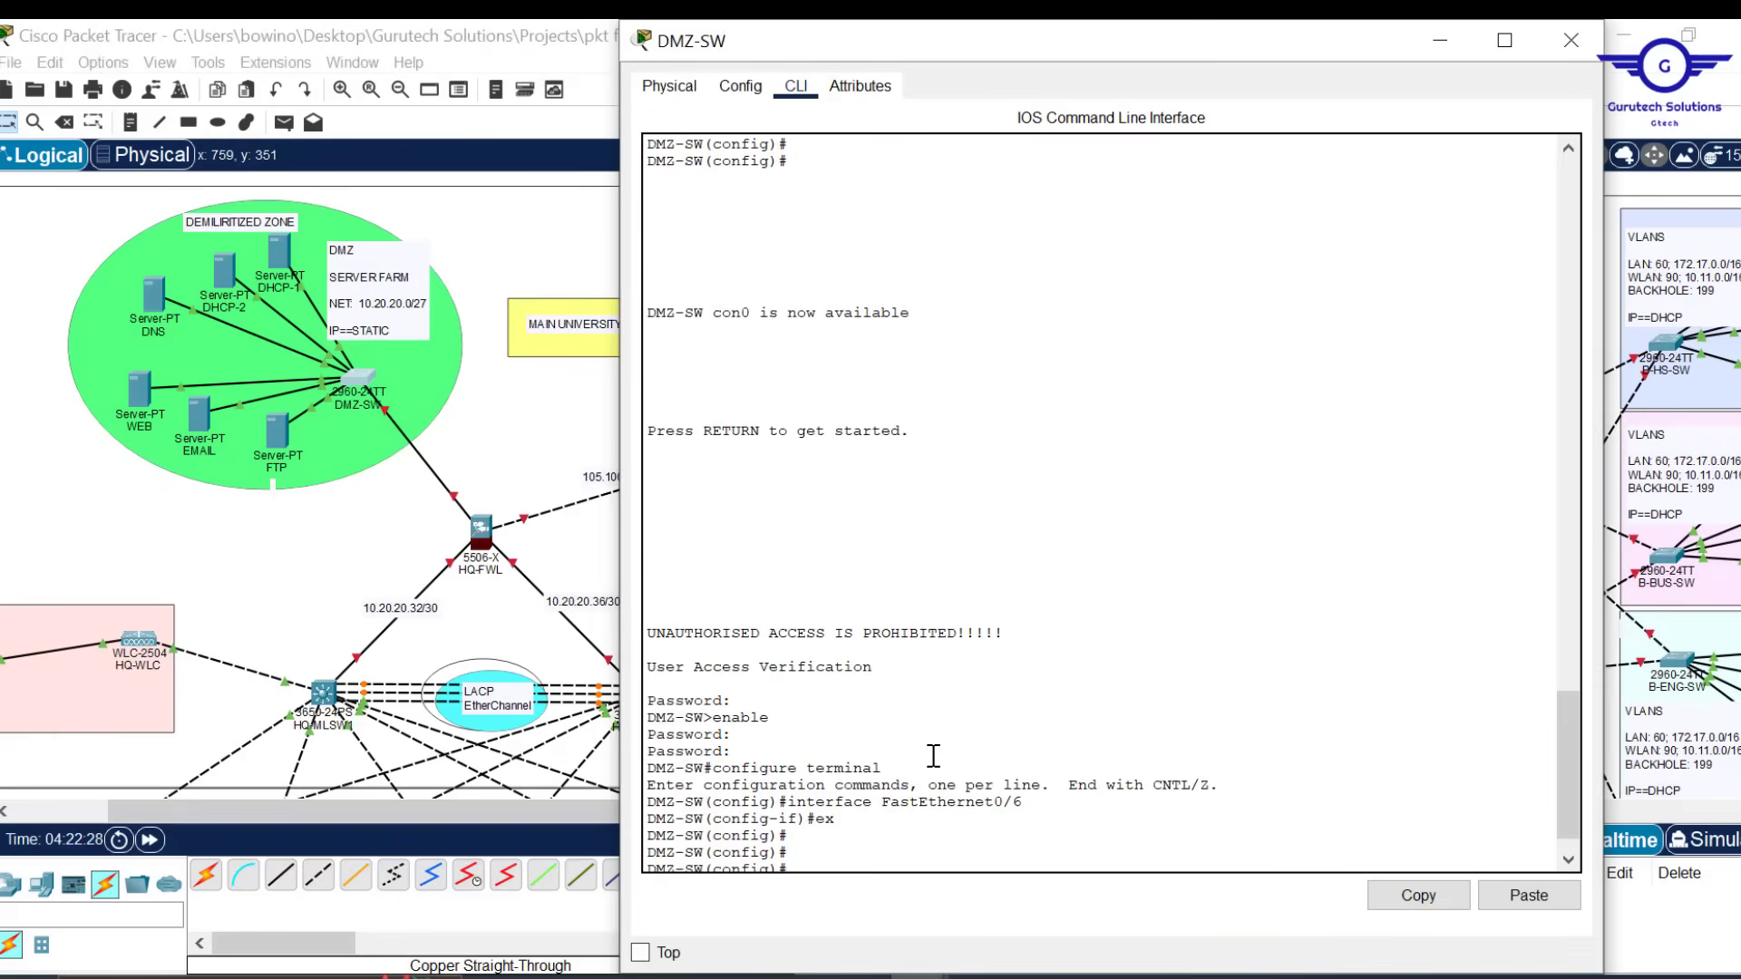
# Enter 'int range fa0/2-24' on DMZ-SW, correcting the rejected 'int fa0/2-24' command
pyautogui.press('Return')
pyautogui.write('int fa0/2-24')
pyautogui.press('Return')
pyautogui.press('Return')
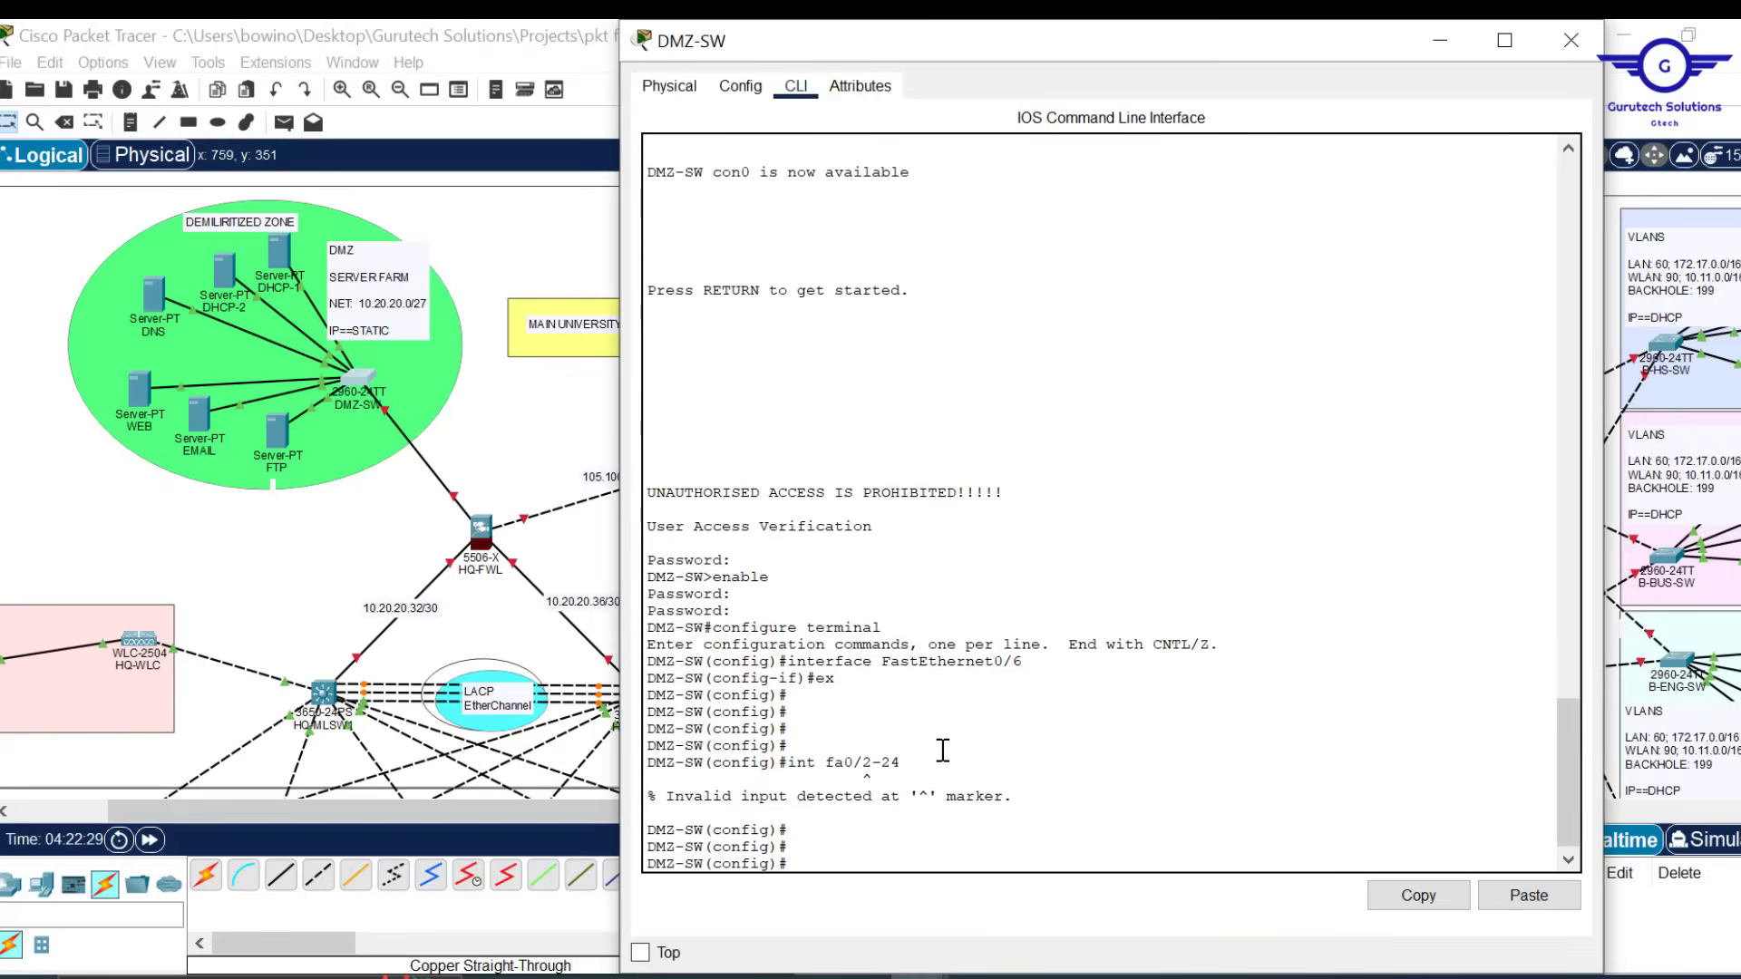
pyautogui.press('Up')
pyautogui.press('Left')
pyautogui.press('Left')
pyautogui.press('Left')
pyautogui.press('Left')
pyautogui.press('Left')
pyautogui.press('Left')
pyautogui.press('Left')
pyautogui.press('Left')
pyautogui.write('range')
pyautogui.press('Return')
pyautogui.press('Return')
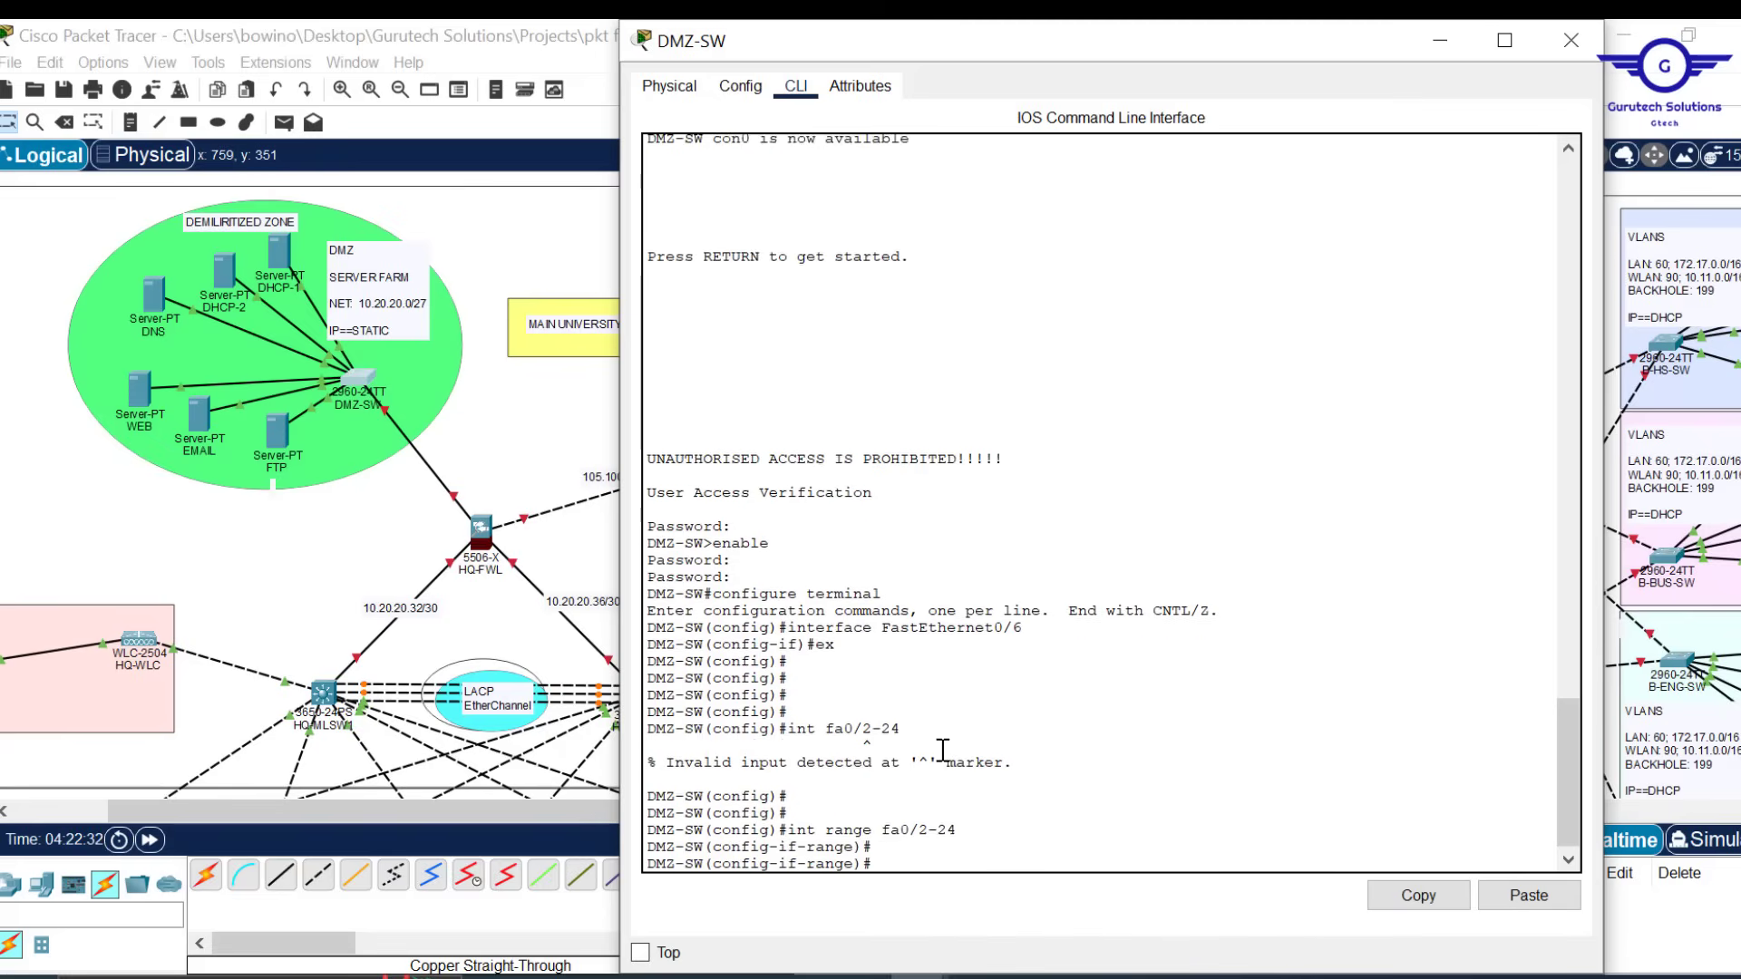
pyautogui.press('Return')
pyautogui.press('Return')
# Enable spanning-tree portfast and spanning-tree bpduguard on DMZ-SW ports Fa0/2–24
pyautogui.write('s')
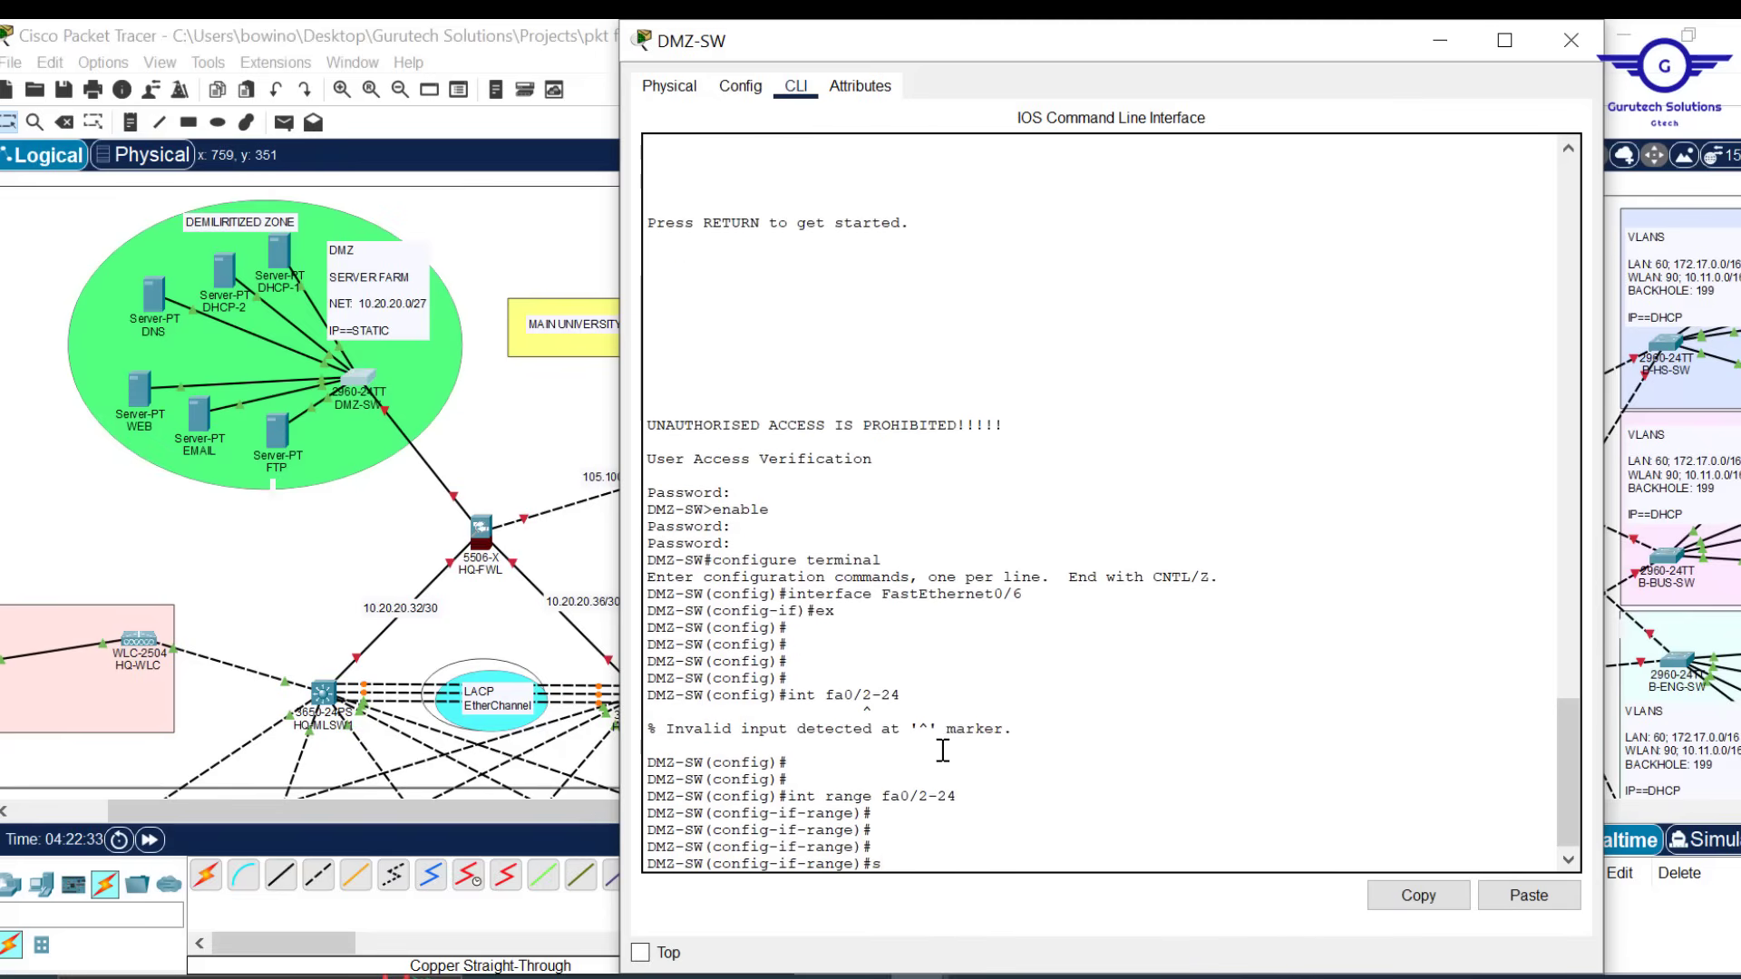
pyautogui.write('pann')
pyautogui.press('Tab')
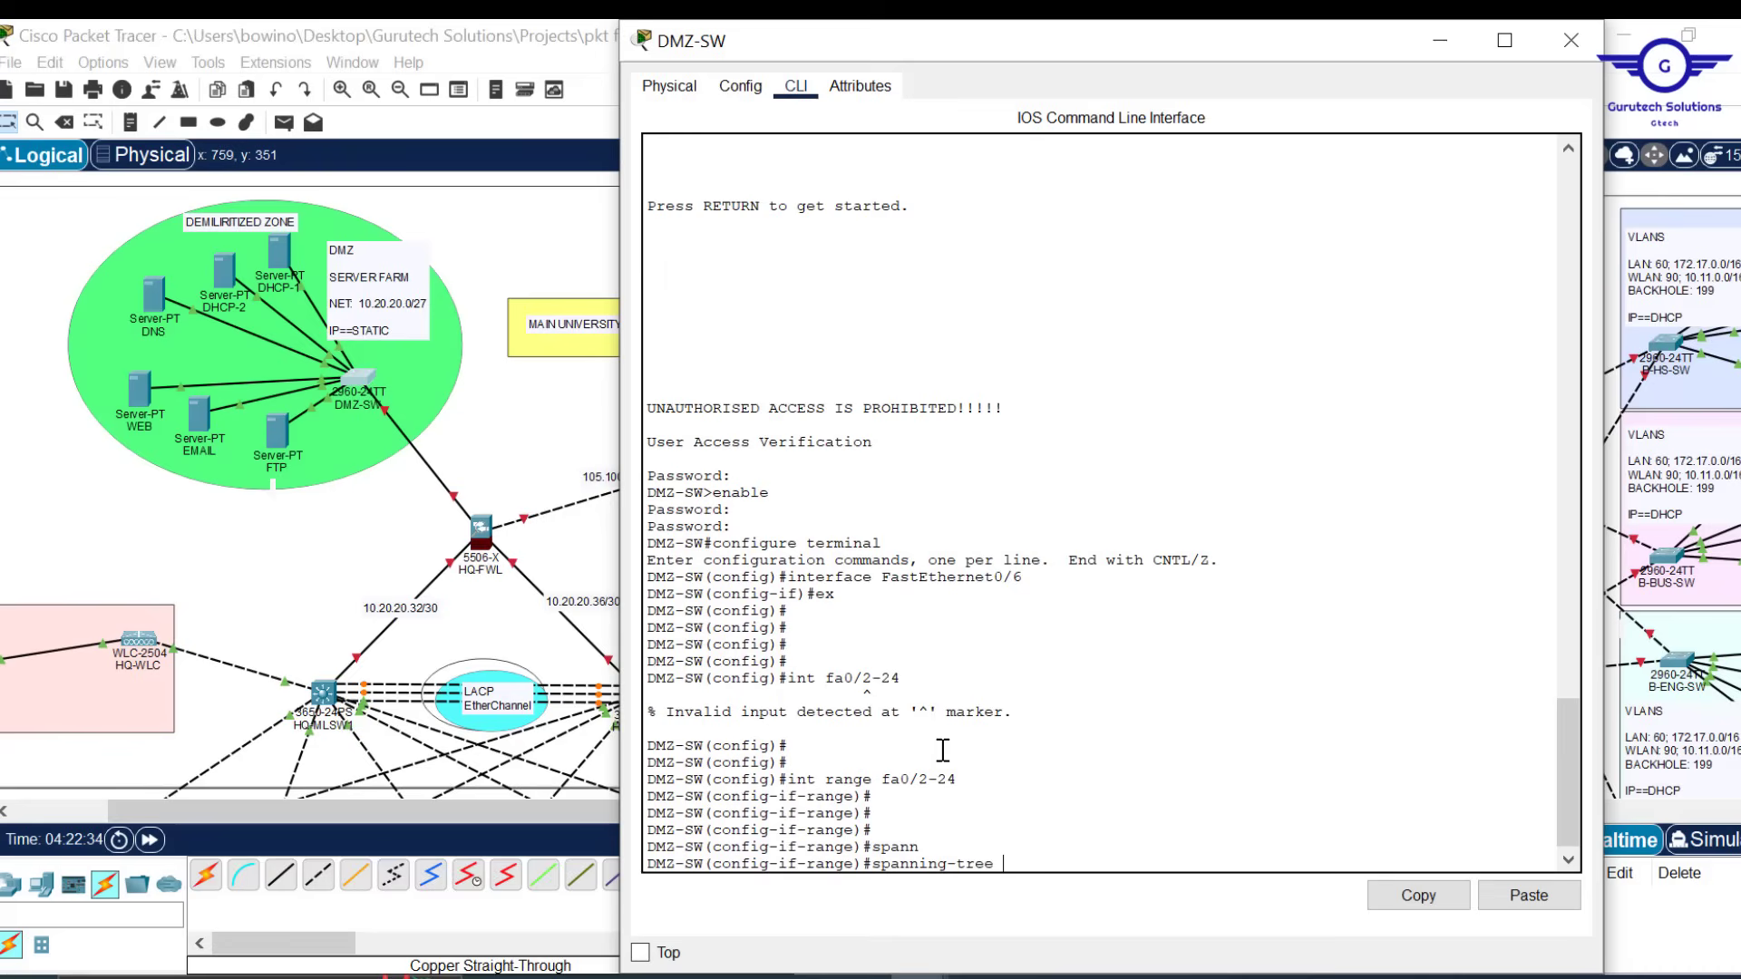
pyautogui.write('por')
pyautogui.press('Tab')
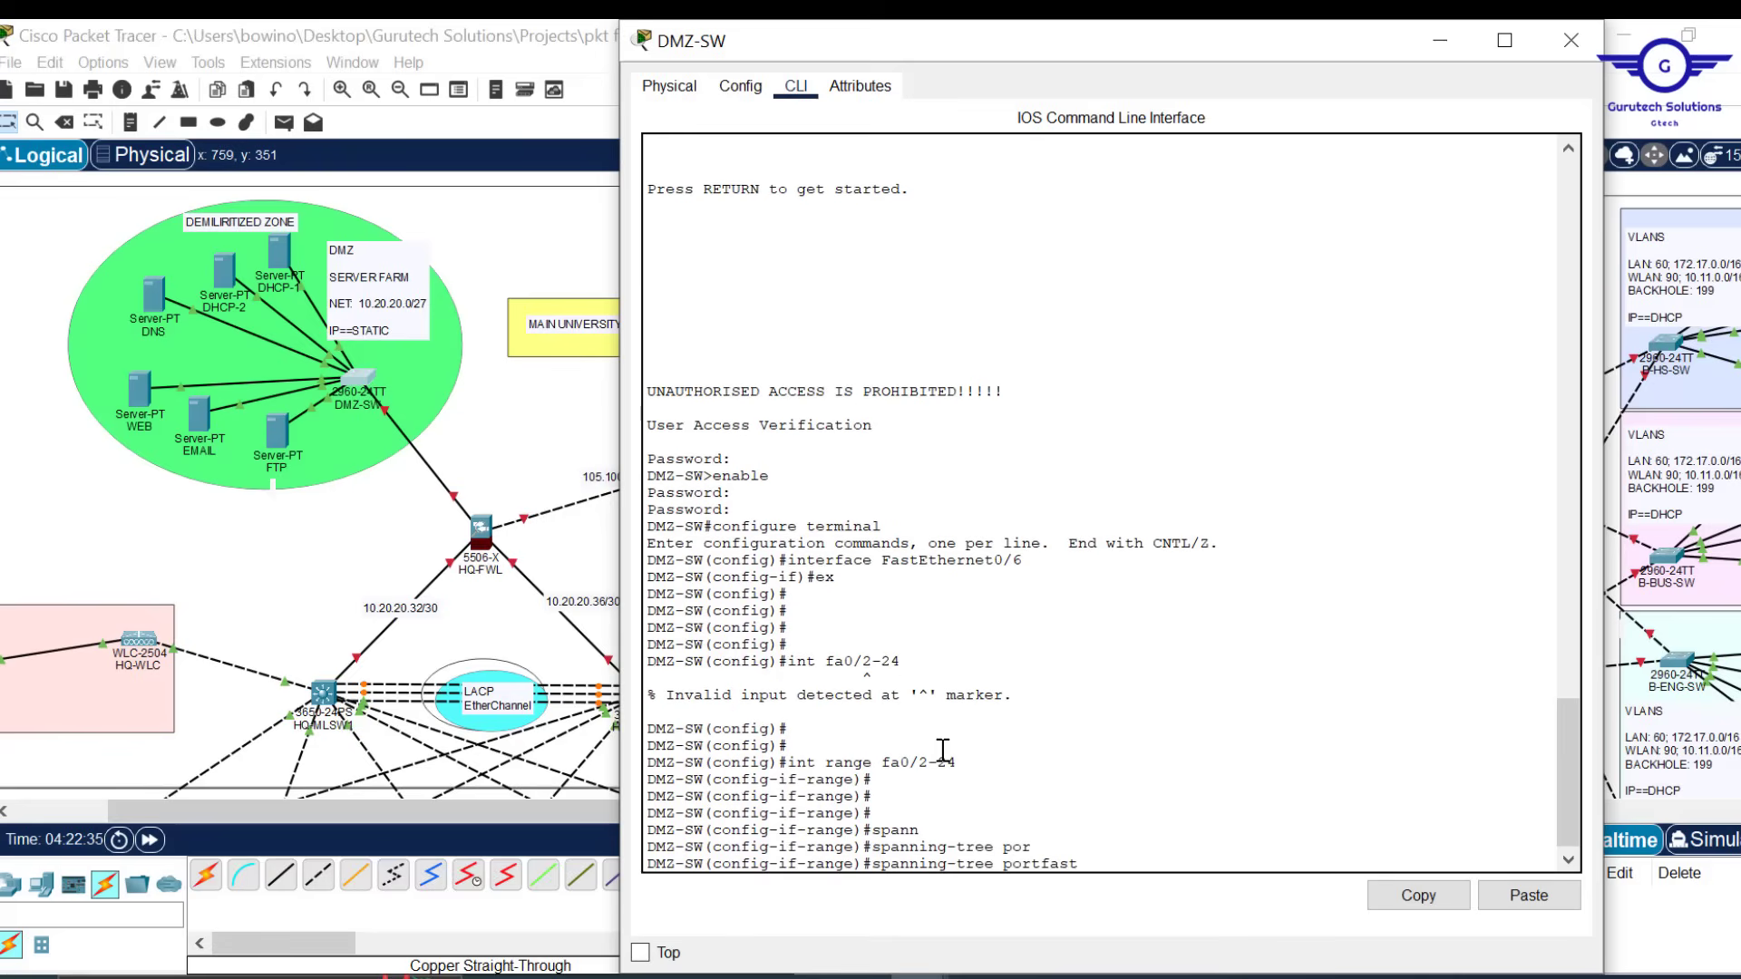
pyautogui.press('Return')
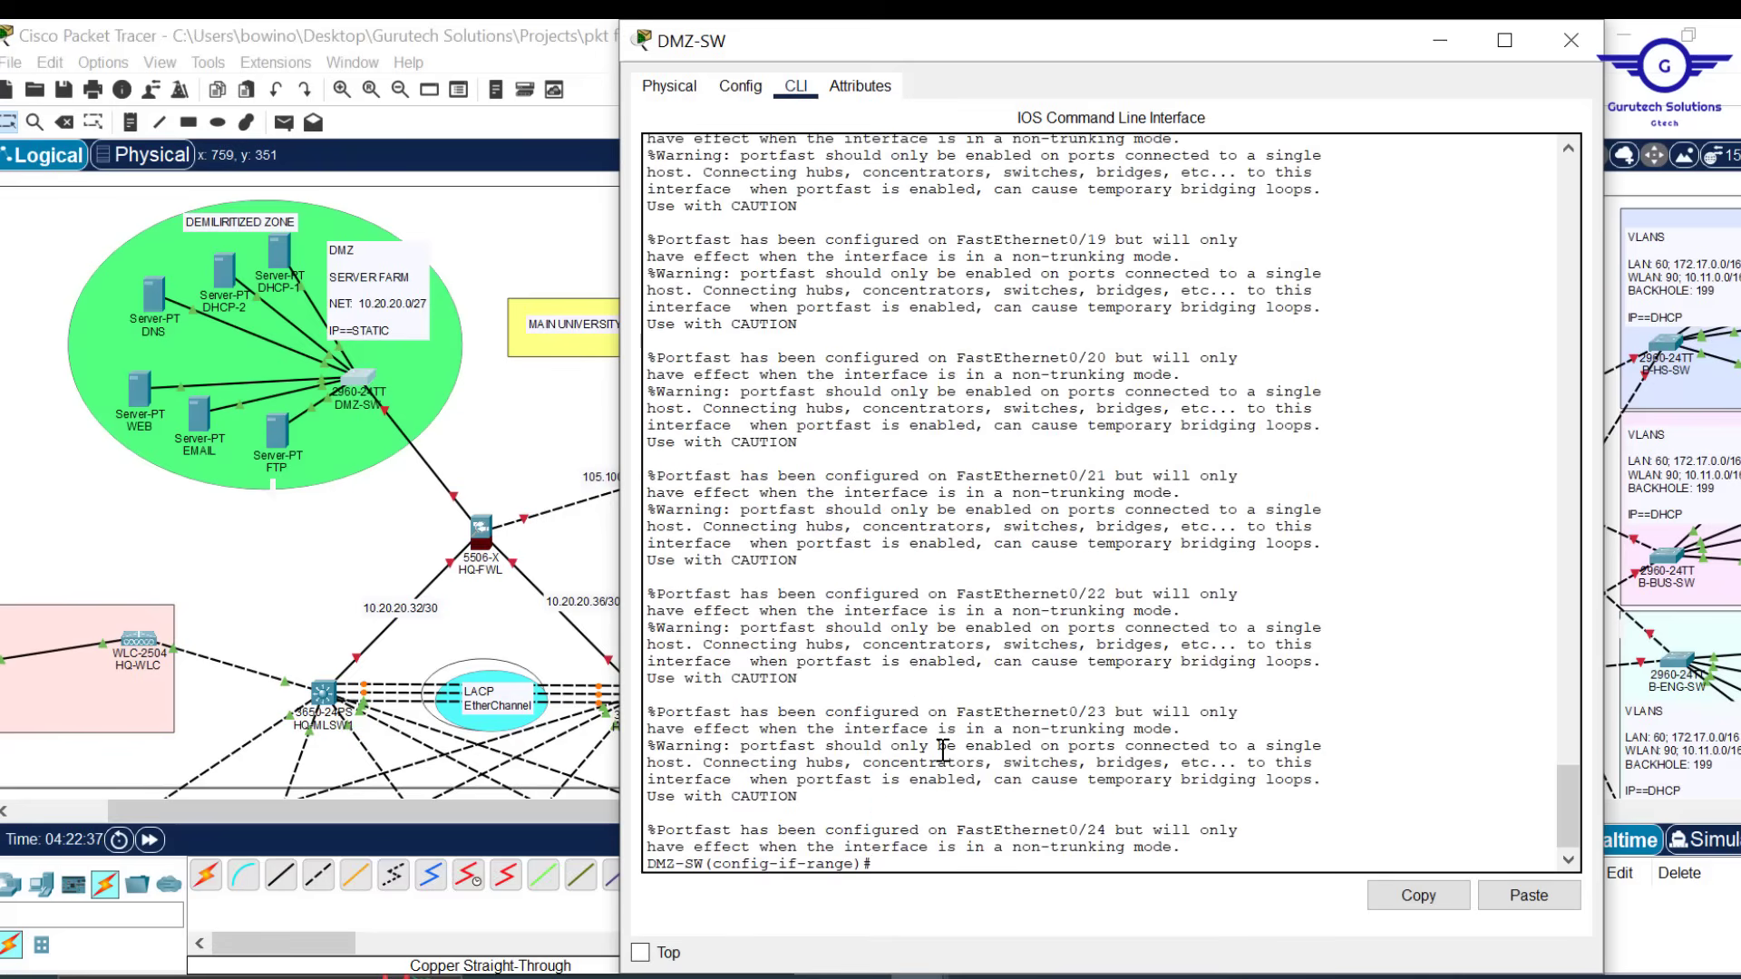
pyautogui.press('Return')
pyautogui.press('Return')
pyautogui.press('Return')
pyautogui.press('Return')
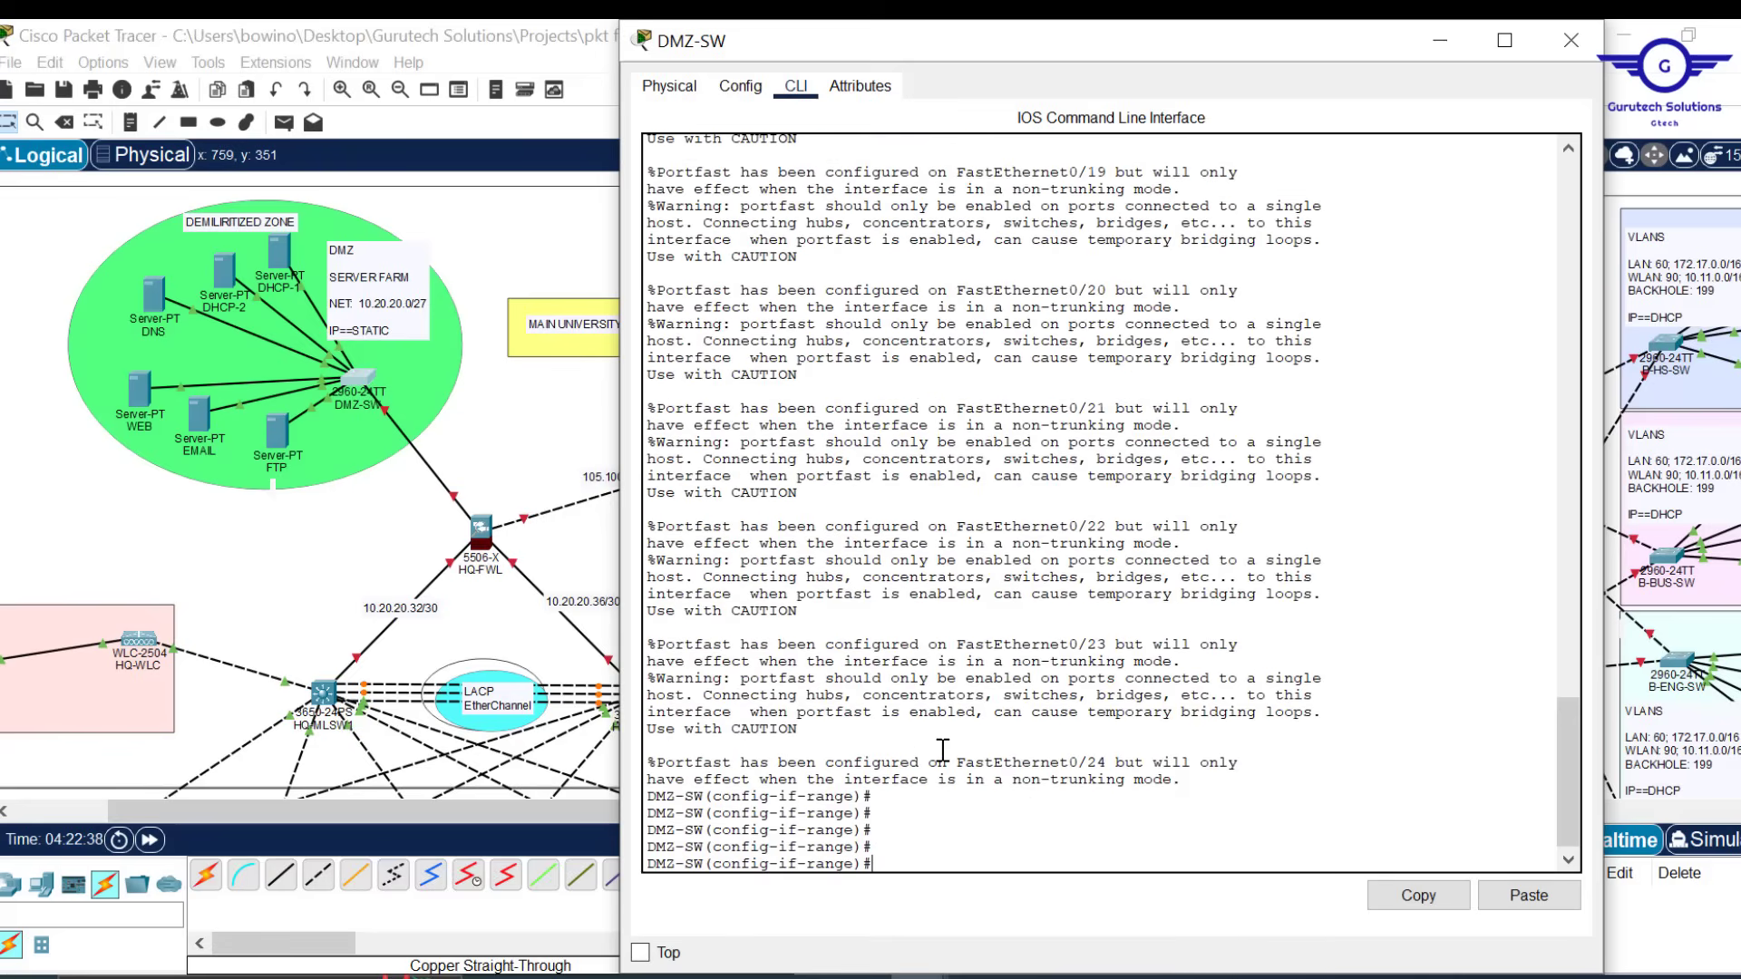
pyautogui.write('spann')
pyautogui.press('Tab')
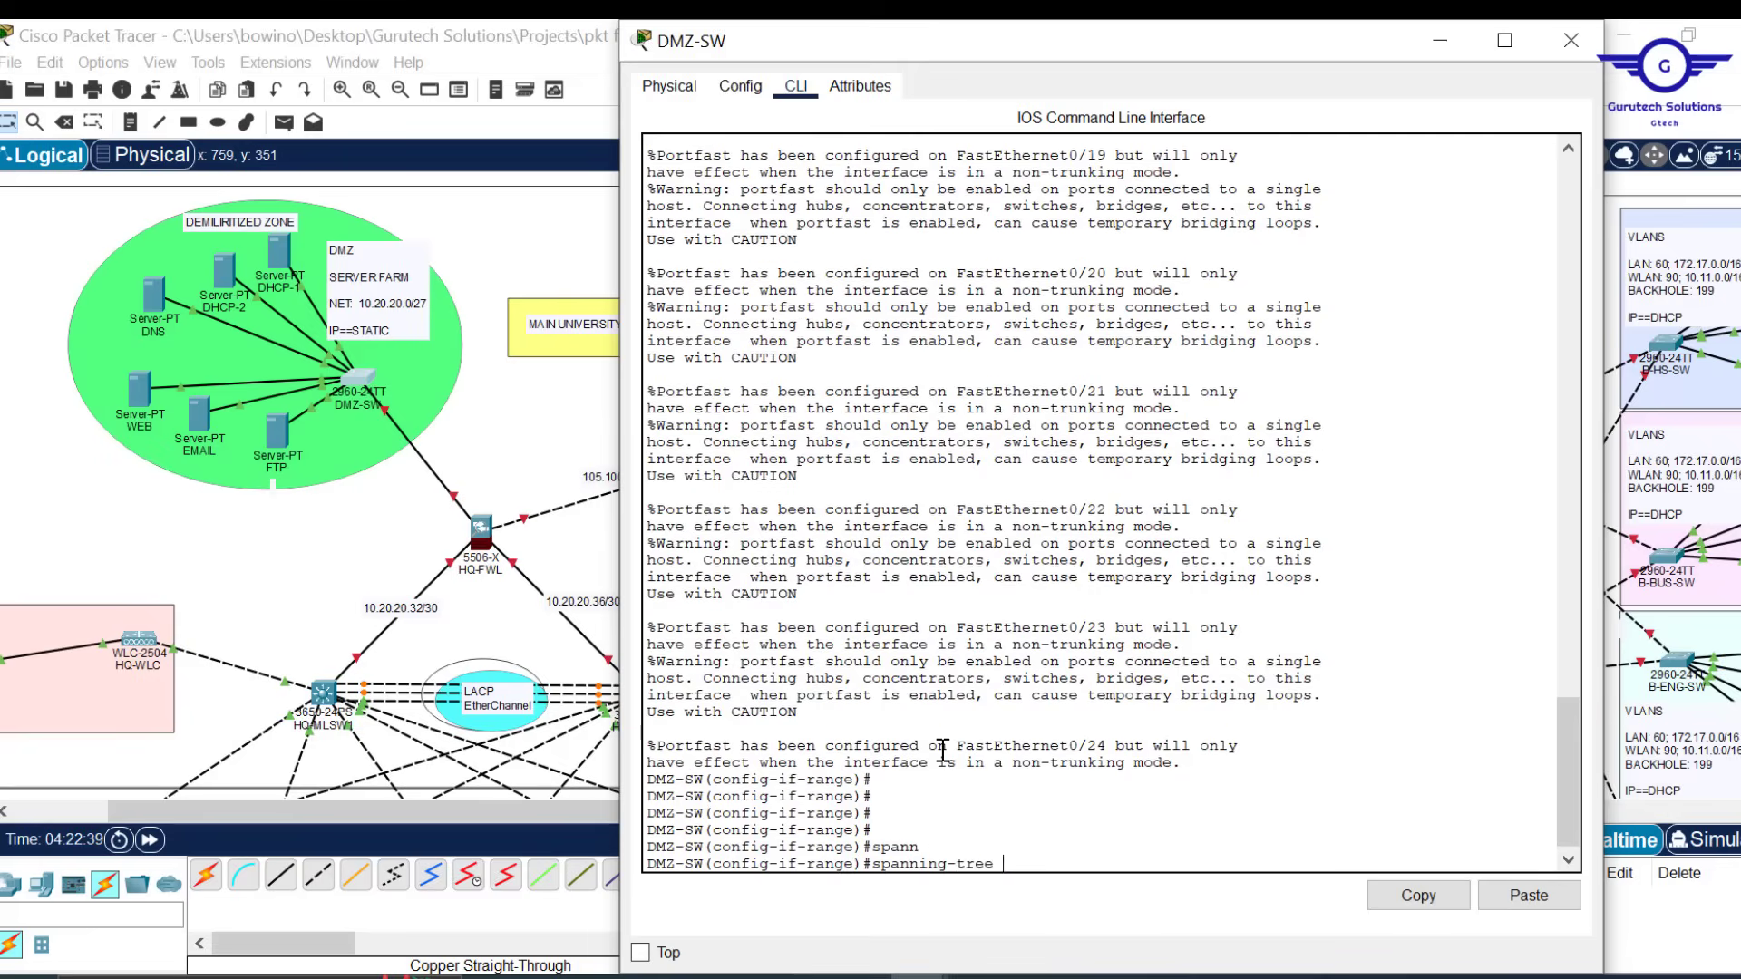
pyautogui.write('b')
pyautogui.press('Tab')
pyautogui.write('e')
pyautogui.press('Tab')
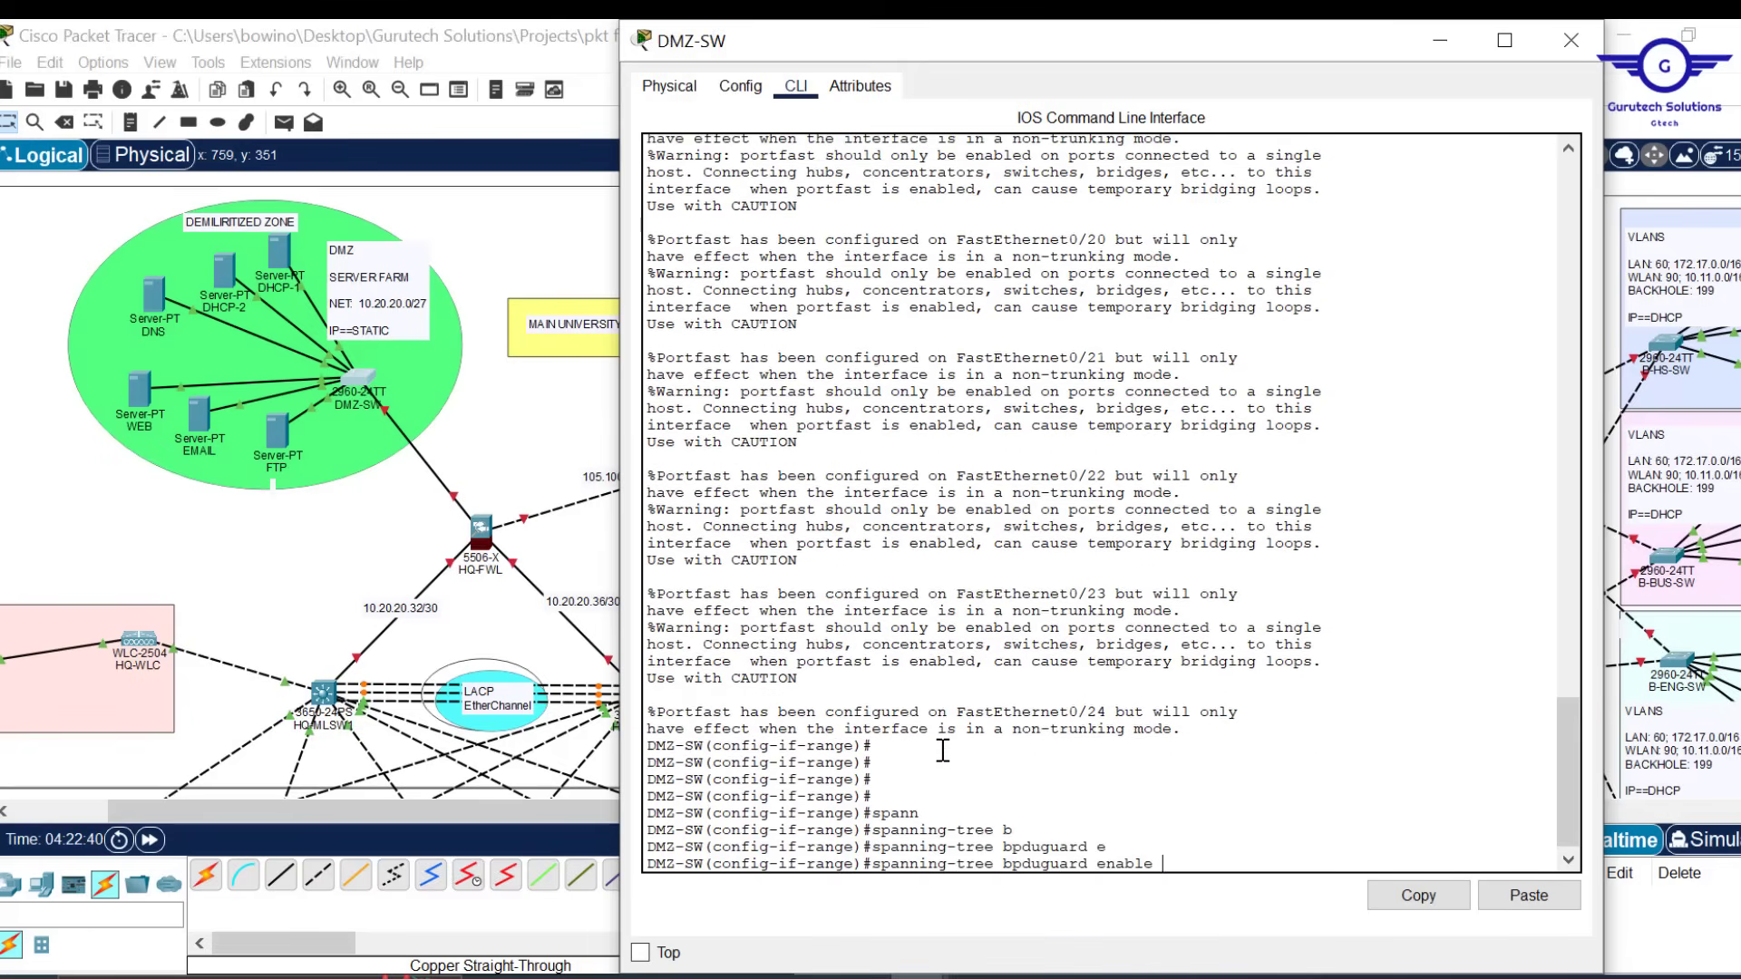
pyautogui.press('Return')
# Exit the interface range, save DMZ-SW's configuration with 'do wr', and close its window
pyautogui.write('ex')
pyautogui.press('Return')
pyautogui.press('Return')
pyautogui.press('Return')
pyautogui.press('Return')
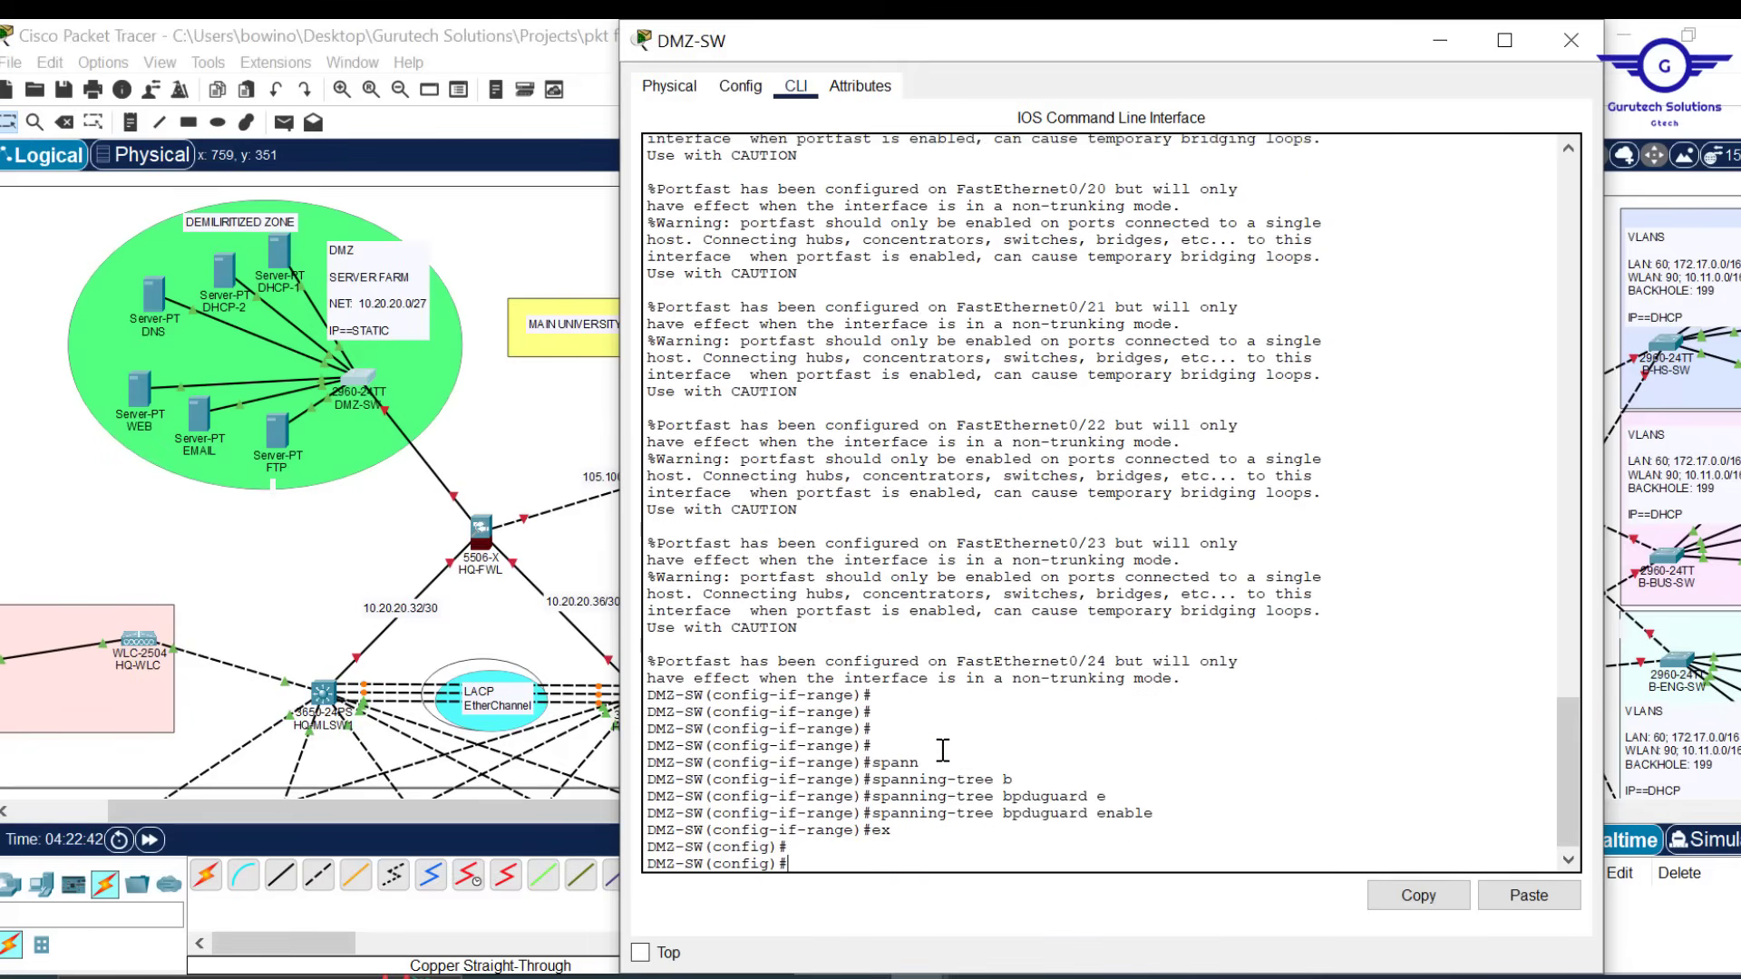
pyautogui.write('do wr')
pyautogui.press('Return')
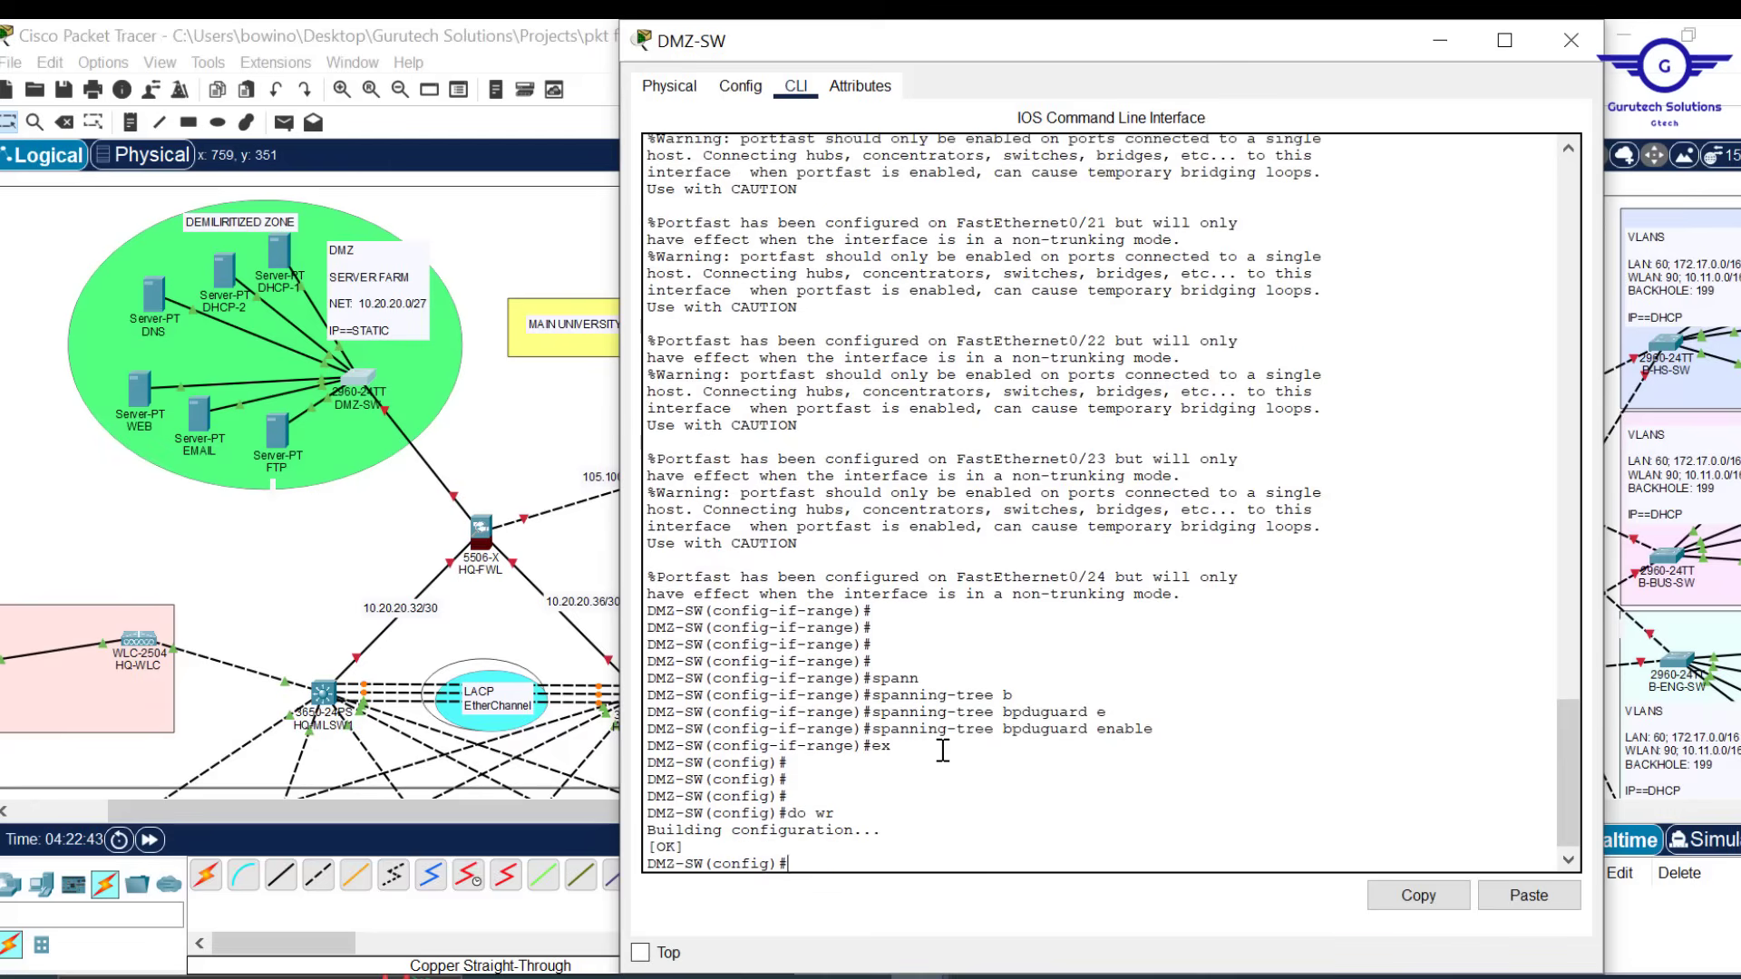
pyautogui.click(1579, 43)
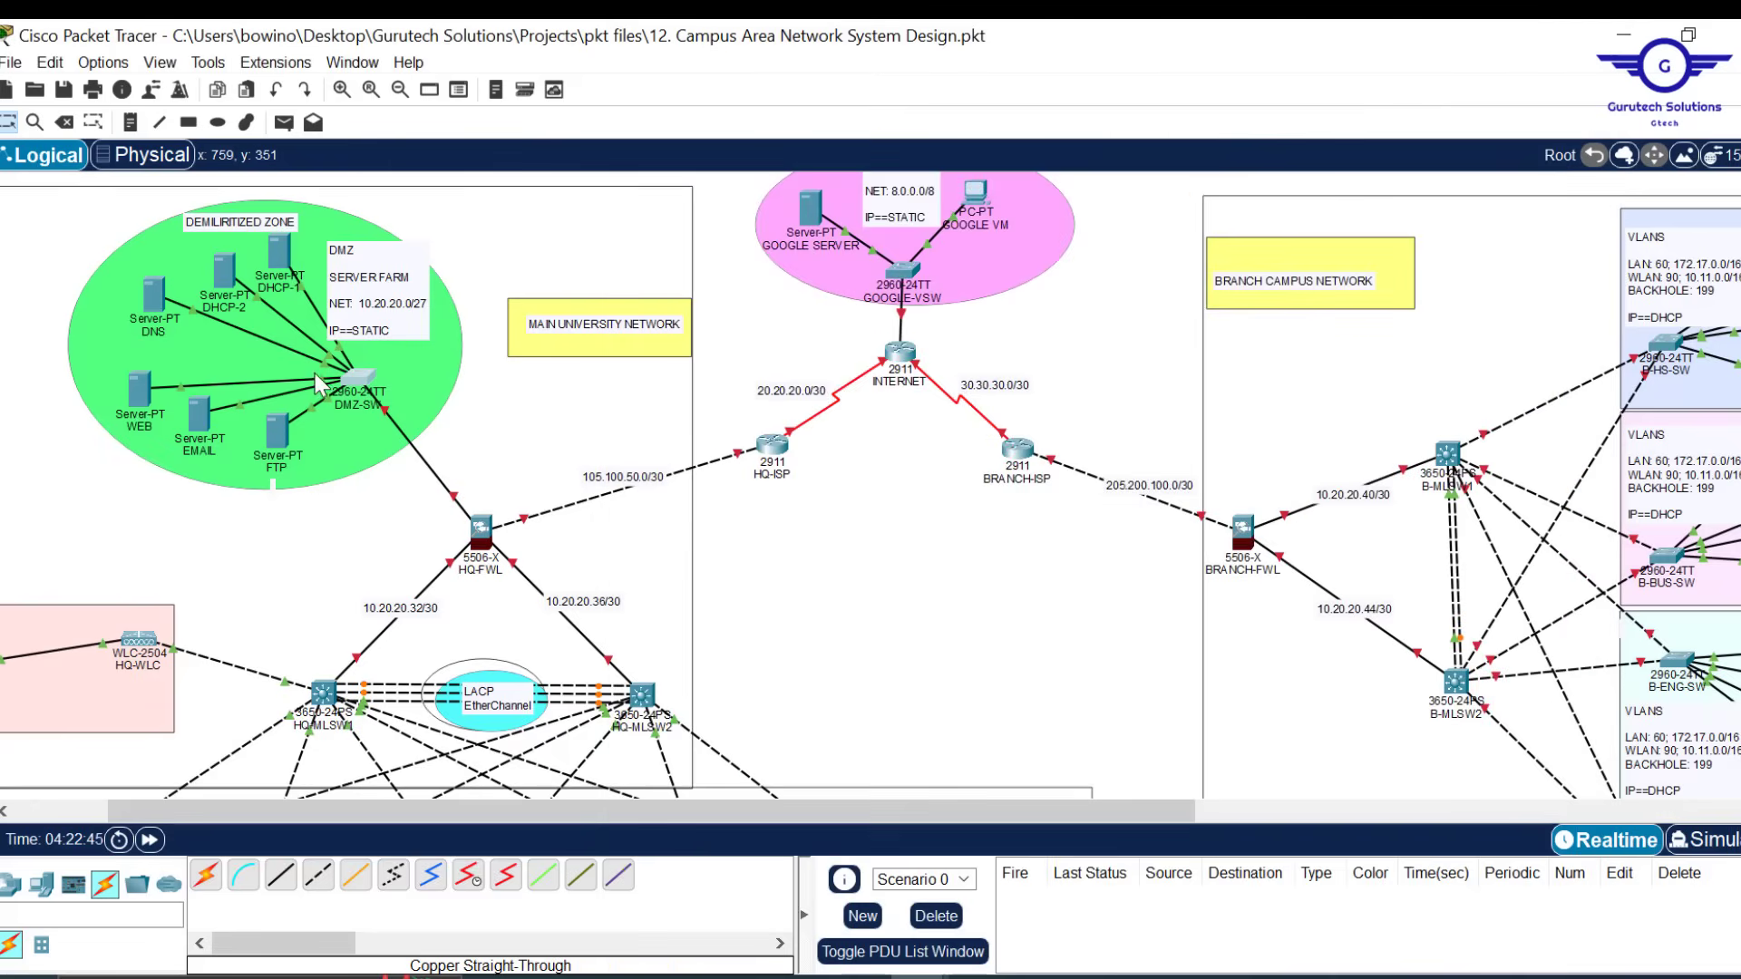
# Attach the cable to DMZ-SW port FastEthernet0/4
pyautogui.doubleClick(325, 376)
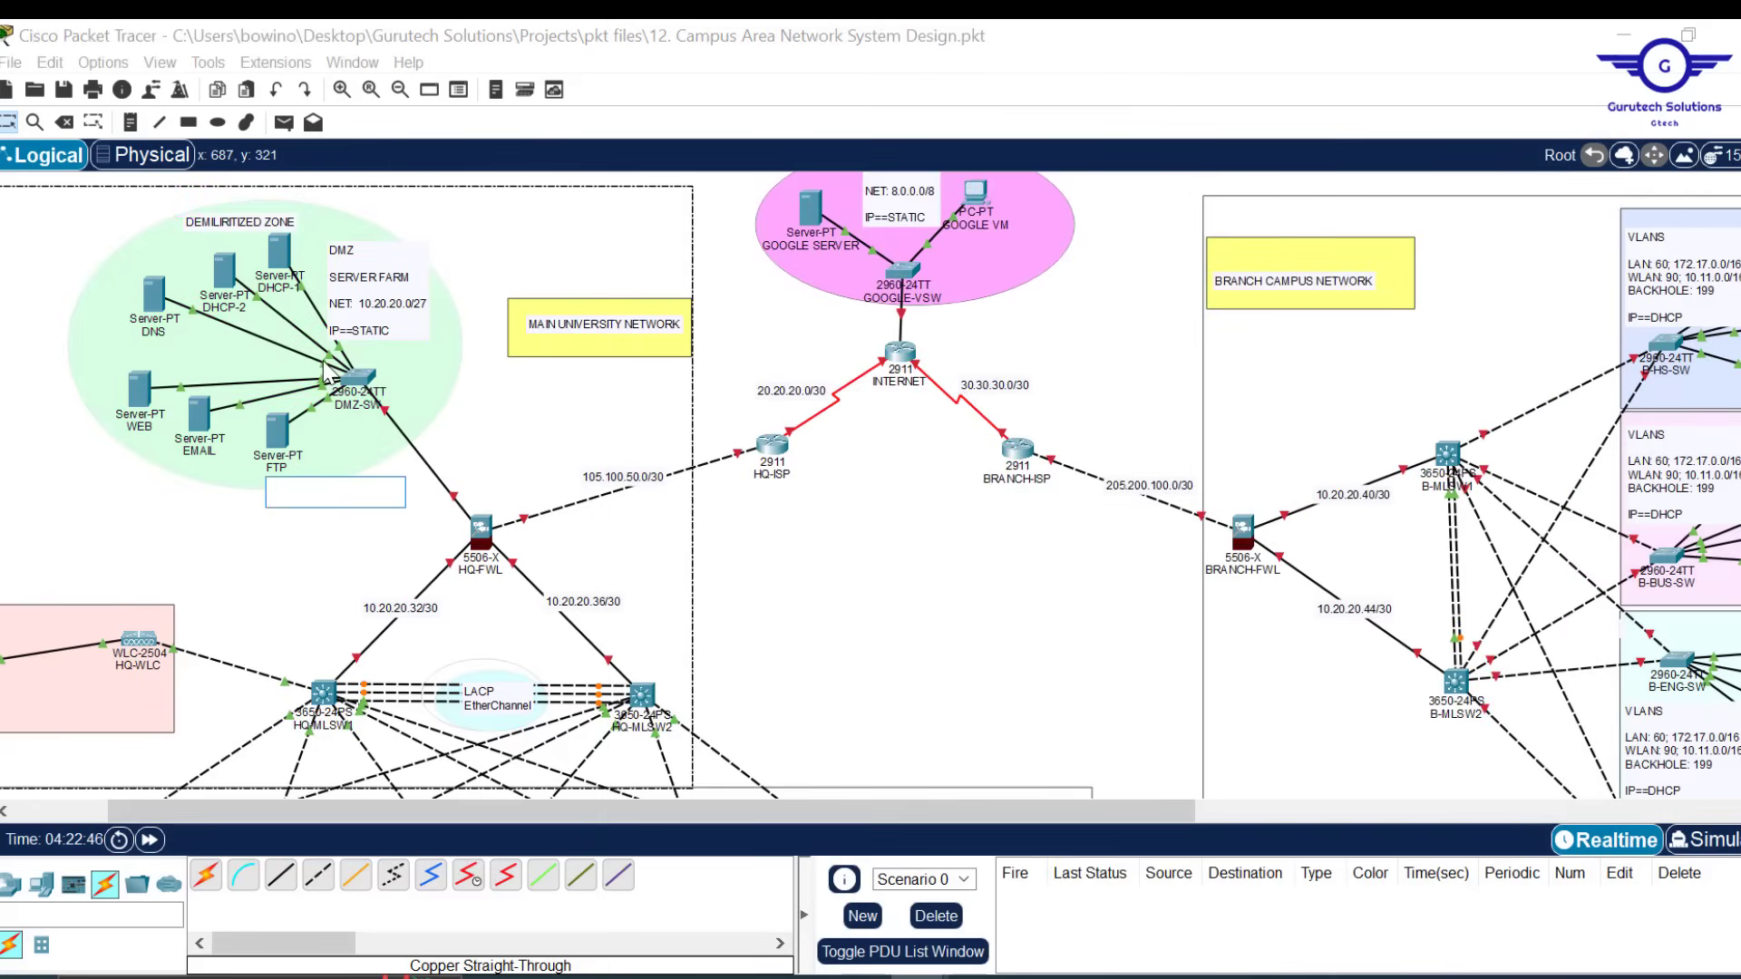
pyautogui.click(325, 366)
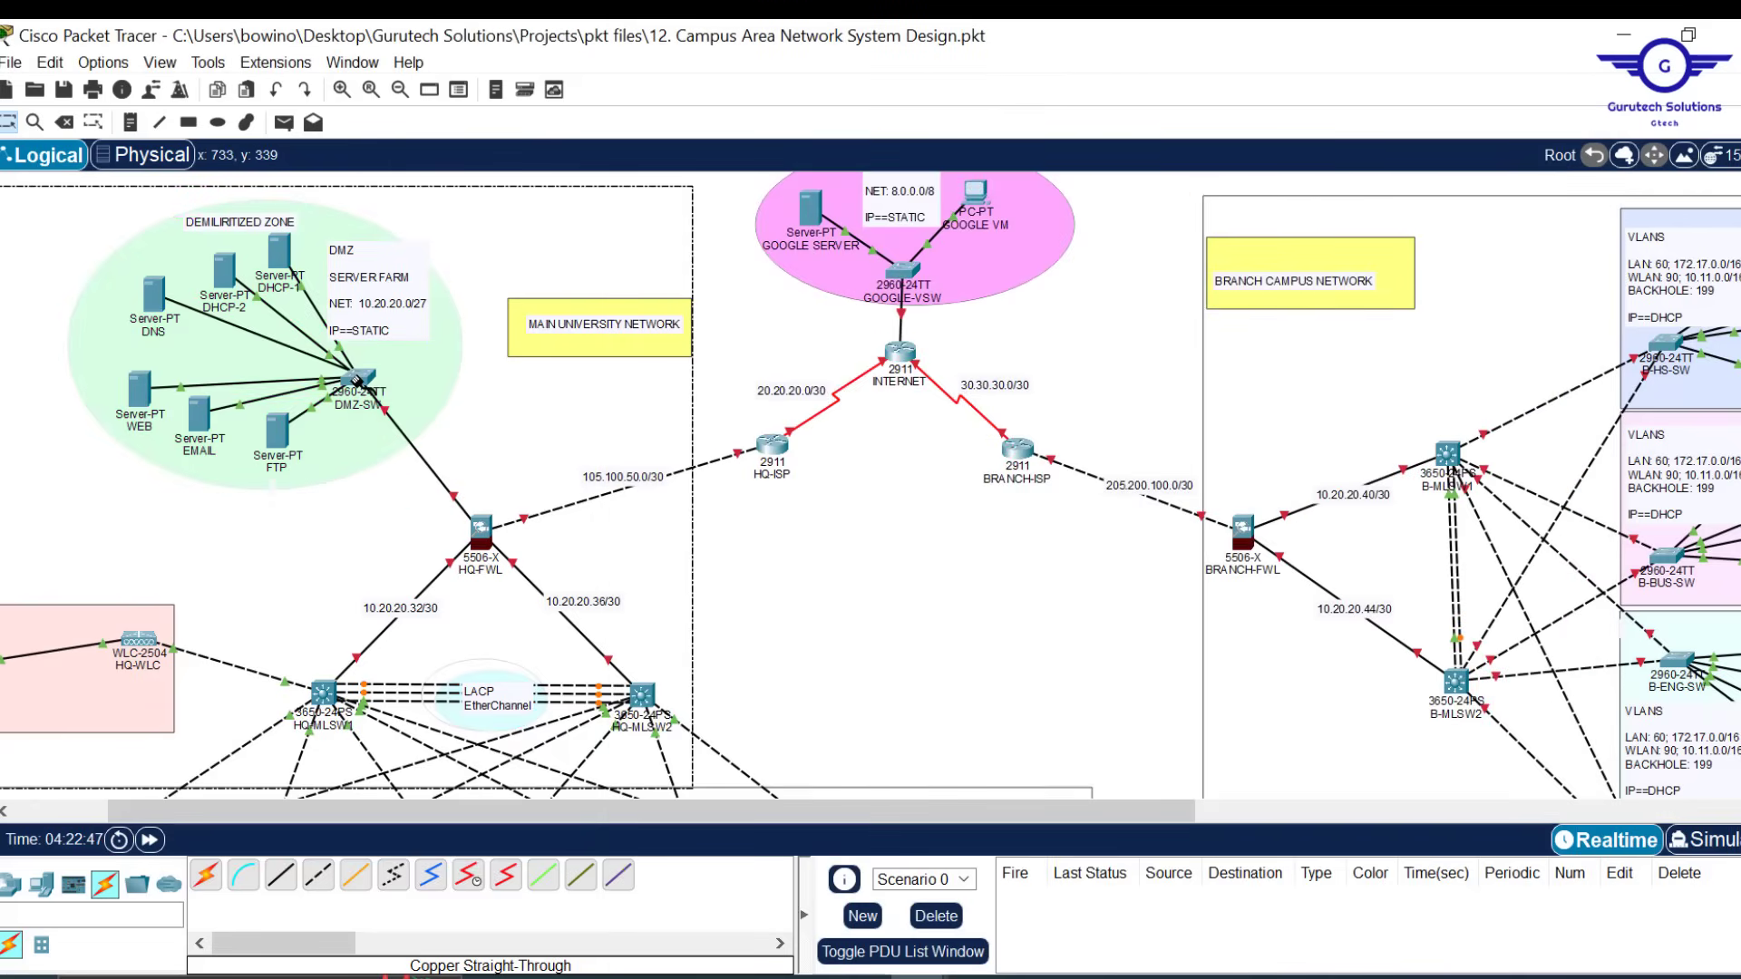
pyautogui.click(361, 377)
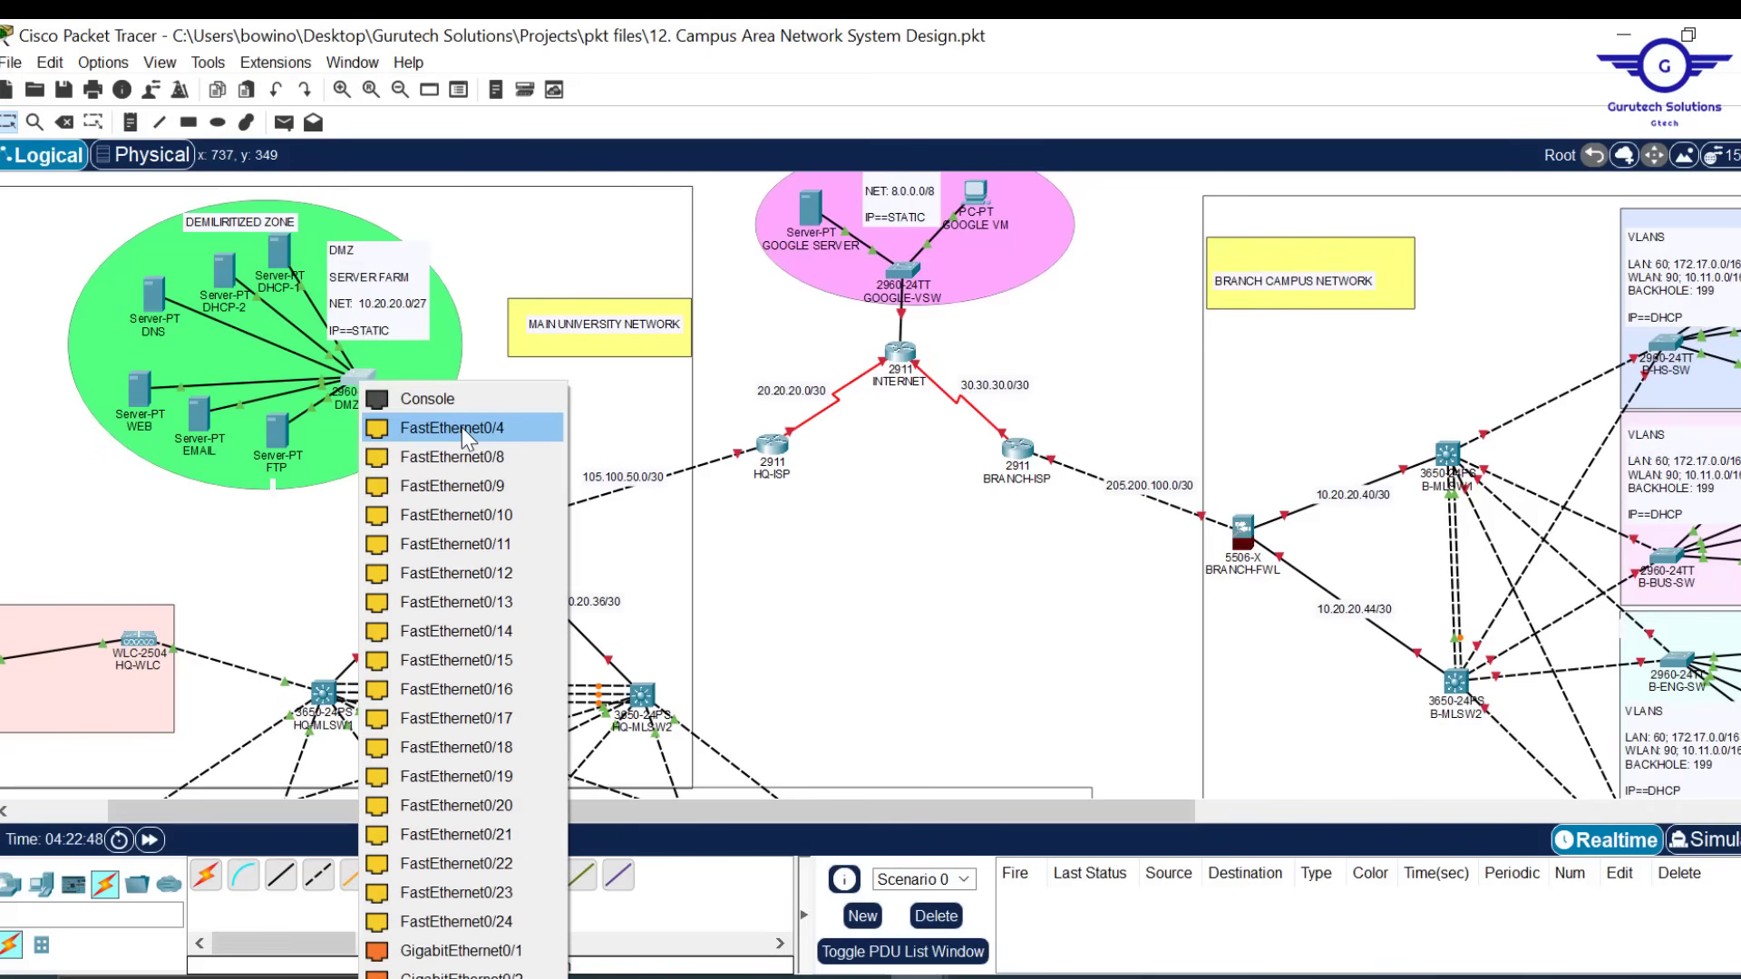
pyautogui.click(461, 427)
# Scroll to the HQ distribution area and reveal HQ-MLSW1's Gig1/0/10 link to the WLC
pyautogui.scroll(-1, 926, 564)
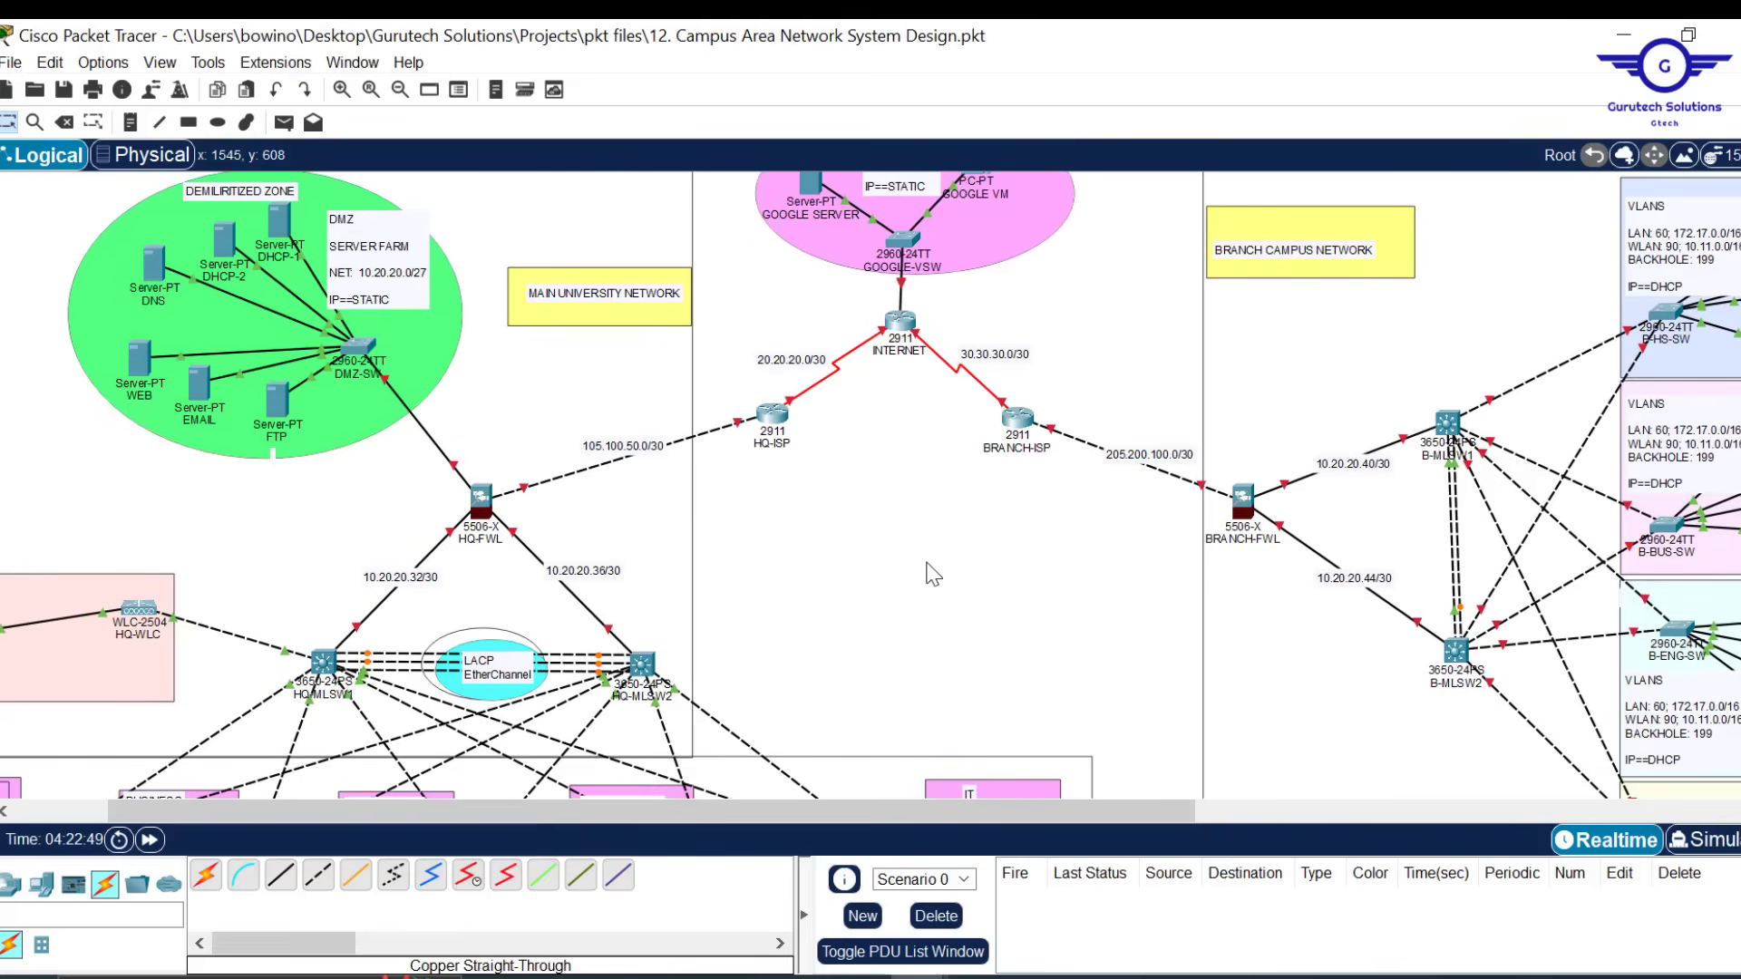
pyautogui.moveTo(438, 810); pyautogui.dragTo(303, 814)
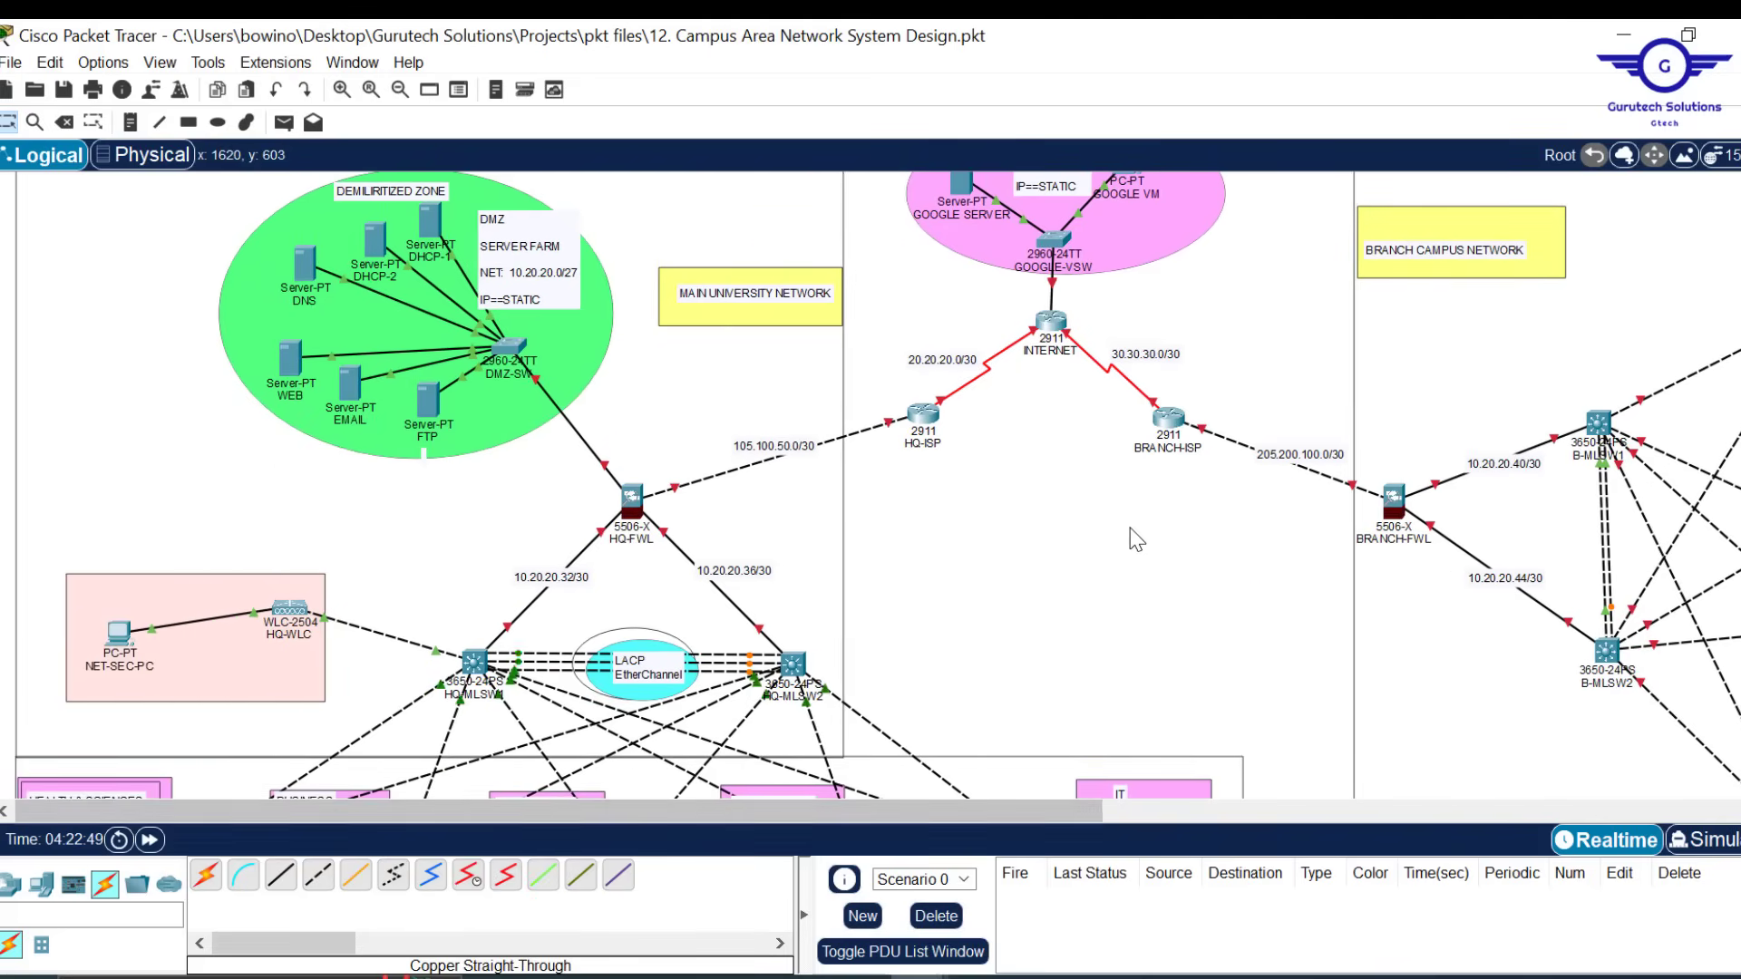
pyautogui.scroll(-5, 1128, 536)
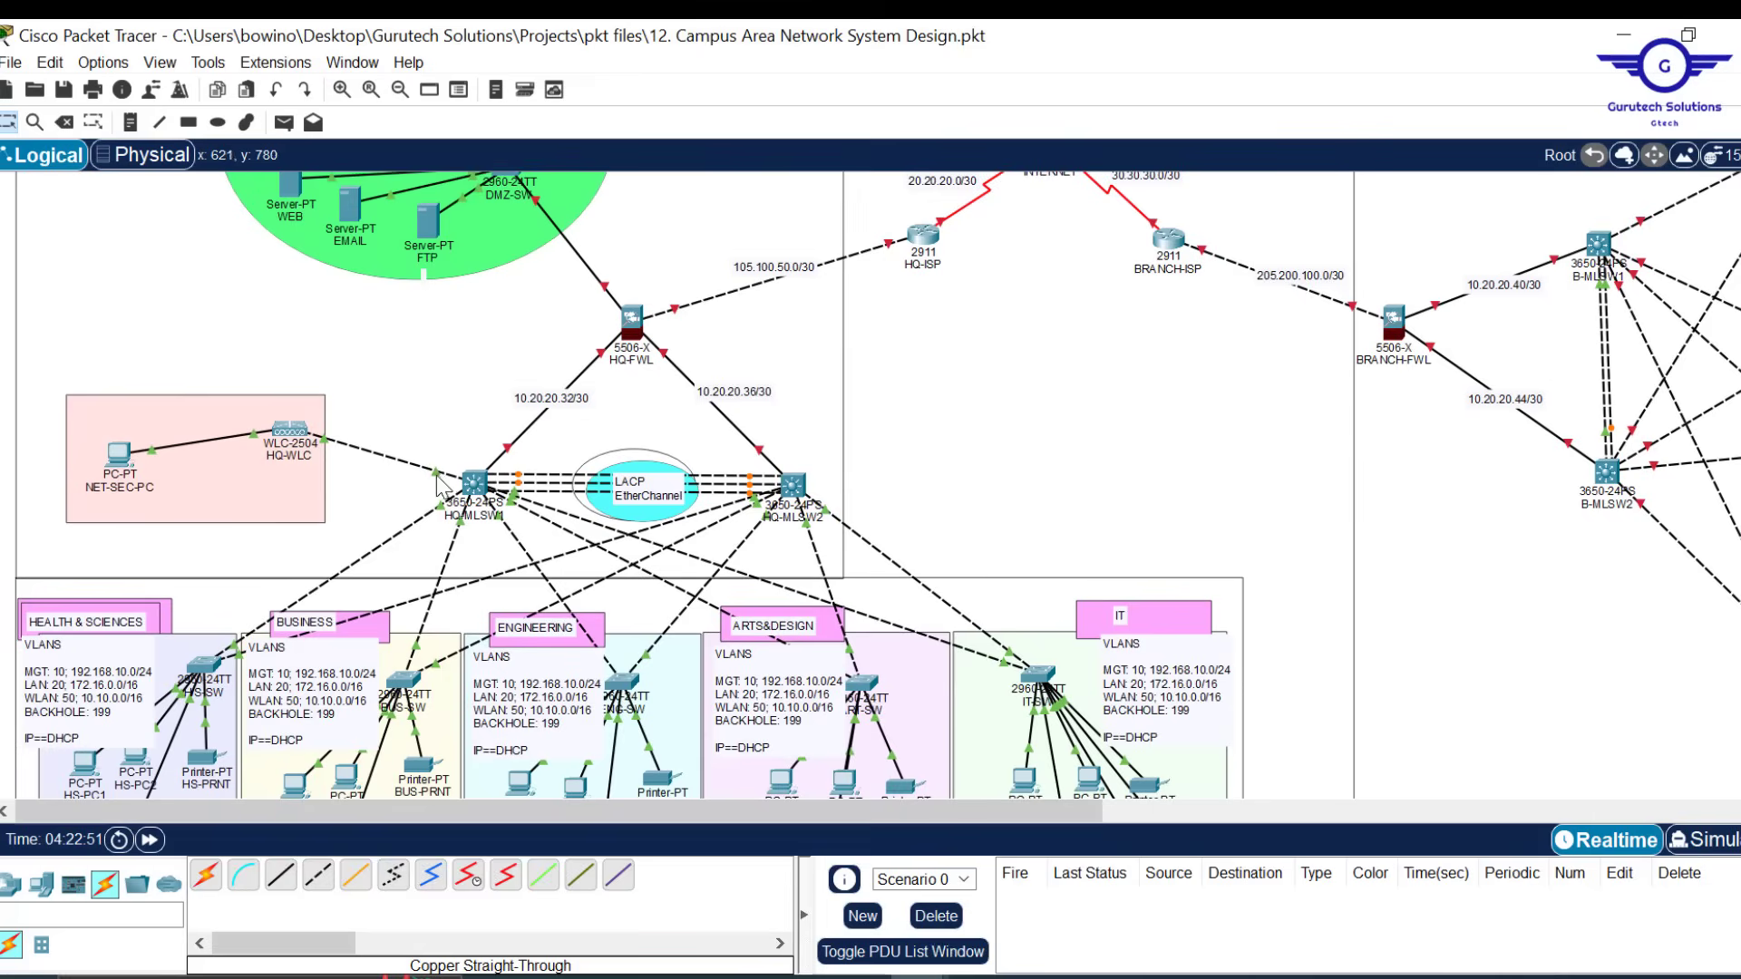
pyautogui.moveTo(439, 485)
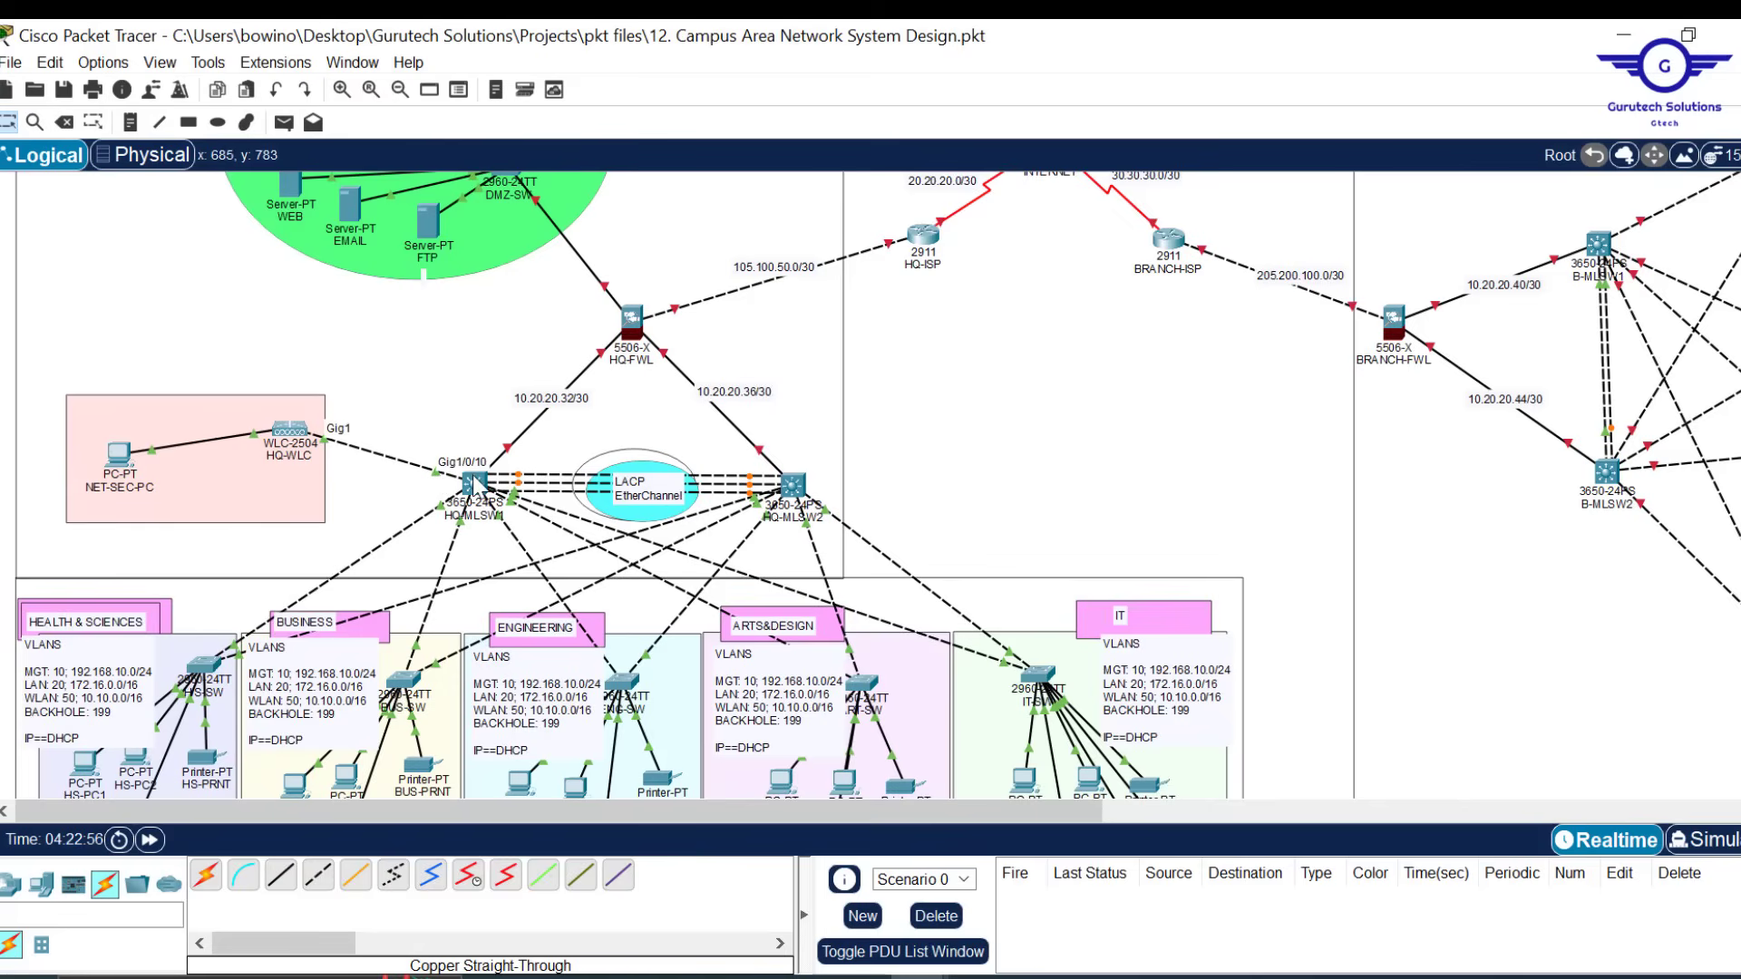
# On HQ-MLSW1, turn GigabitEthernet1/0/10 off and back on in its port settings
pyautogui.click(473, 482)
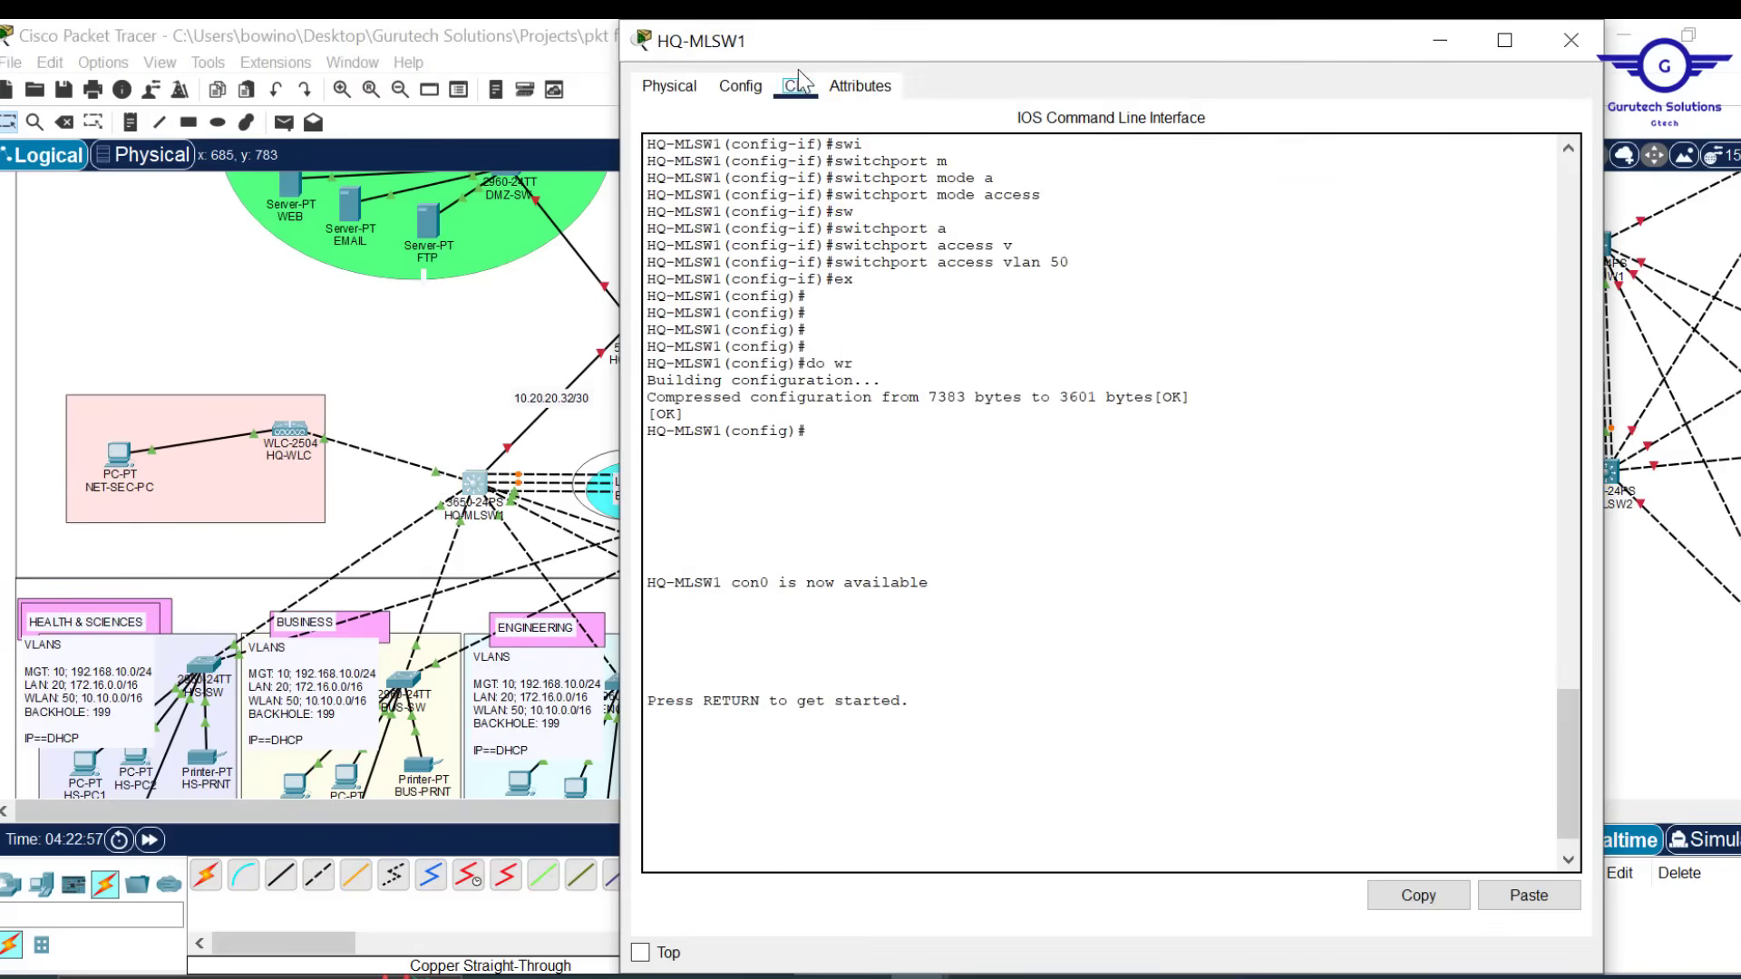
pyautogui.click(738, 92)
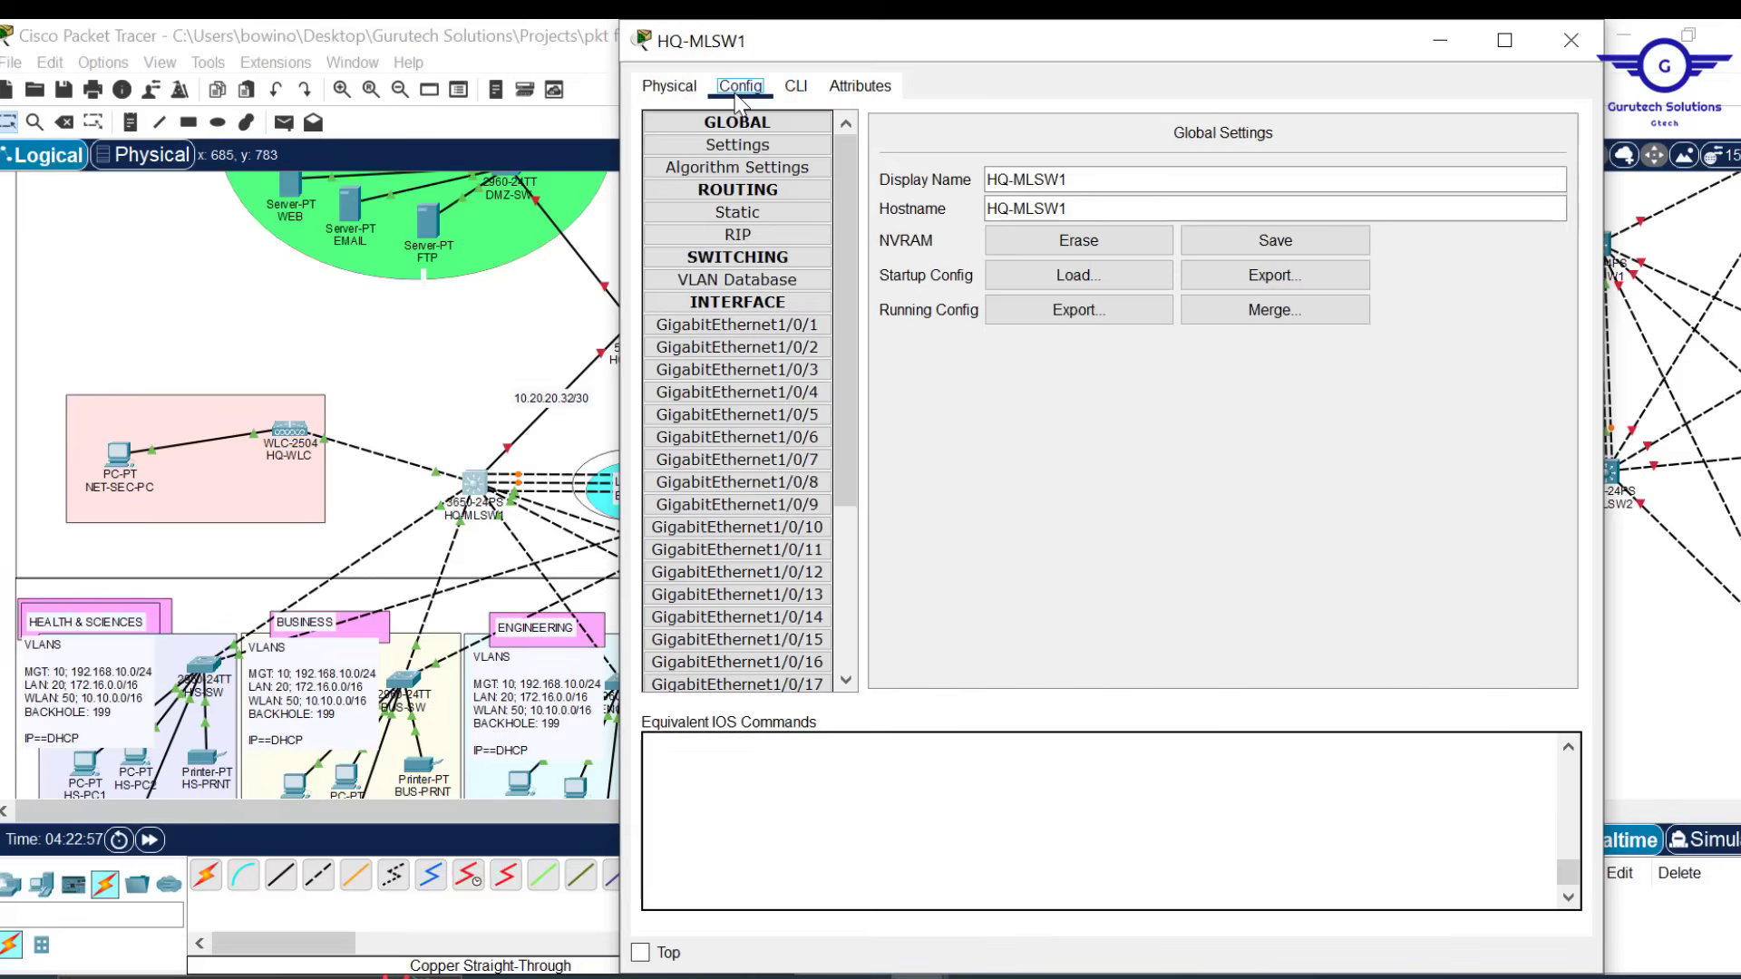
pyautogui.click(796, 538)
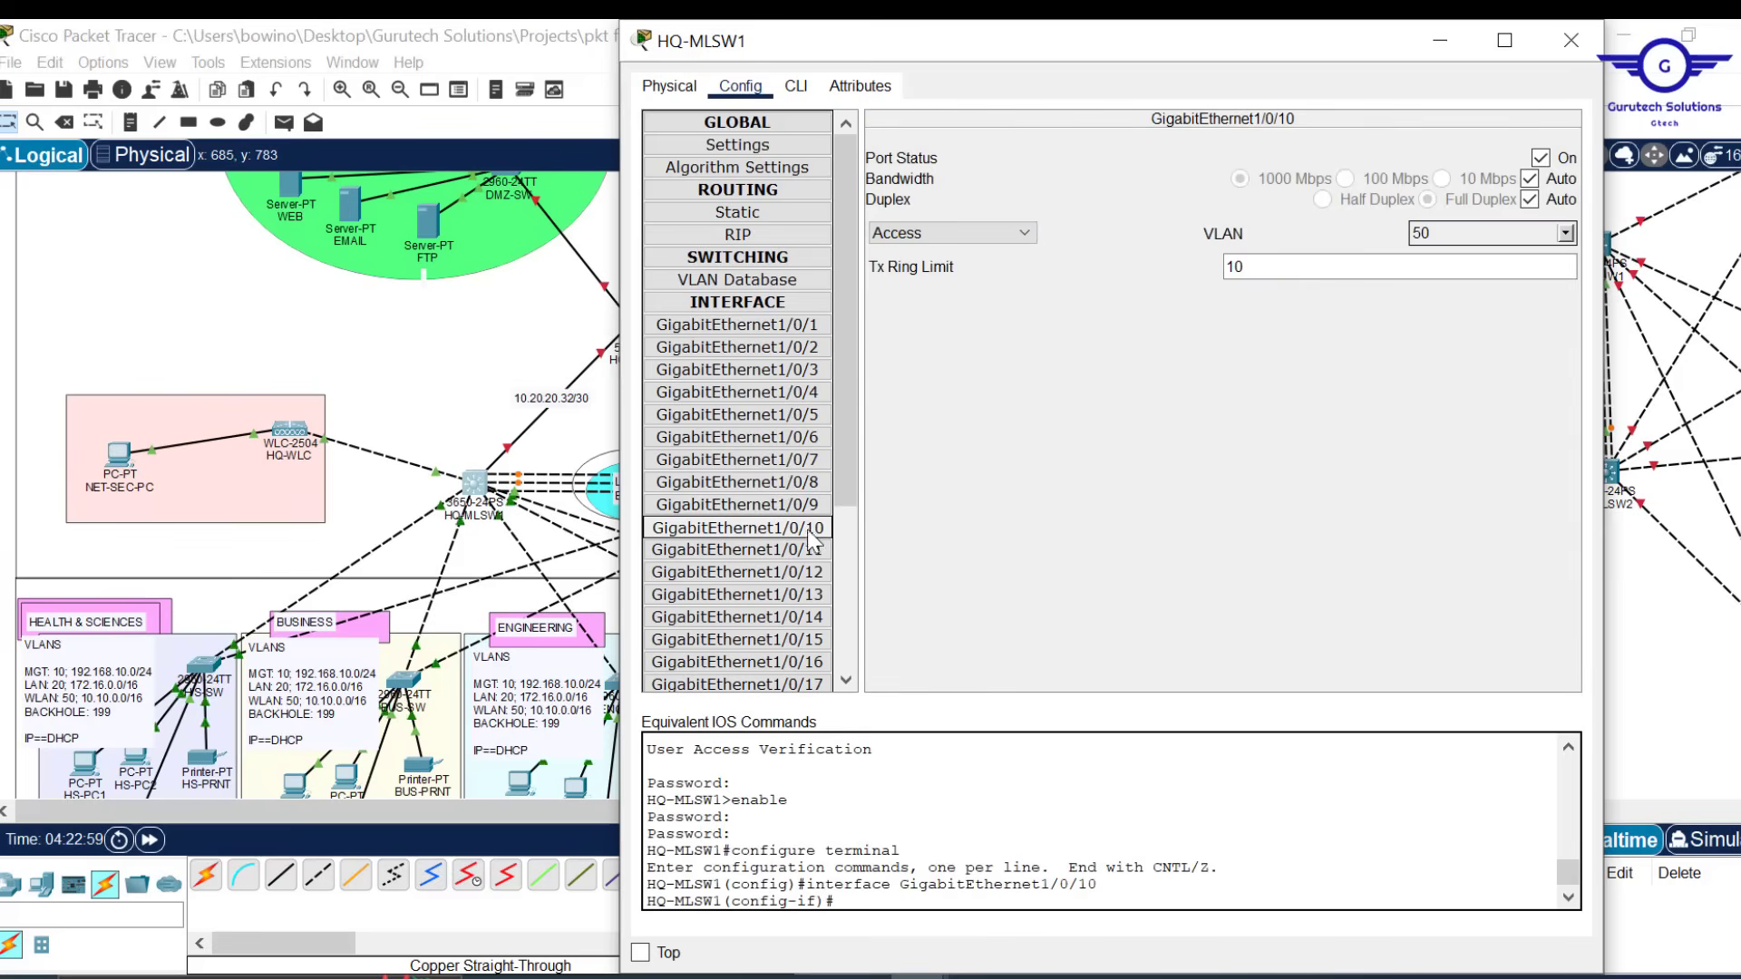
pyautogui.click(1541, 158)
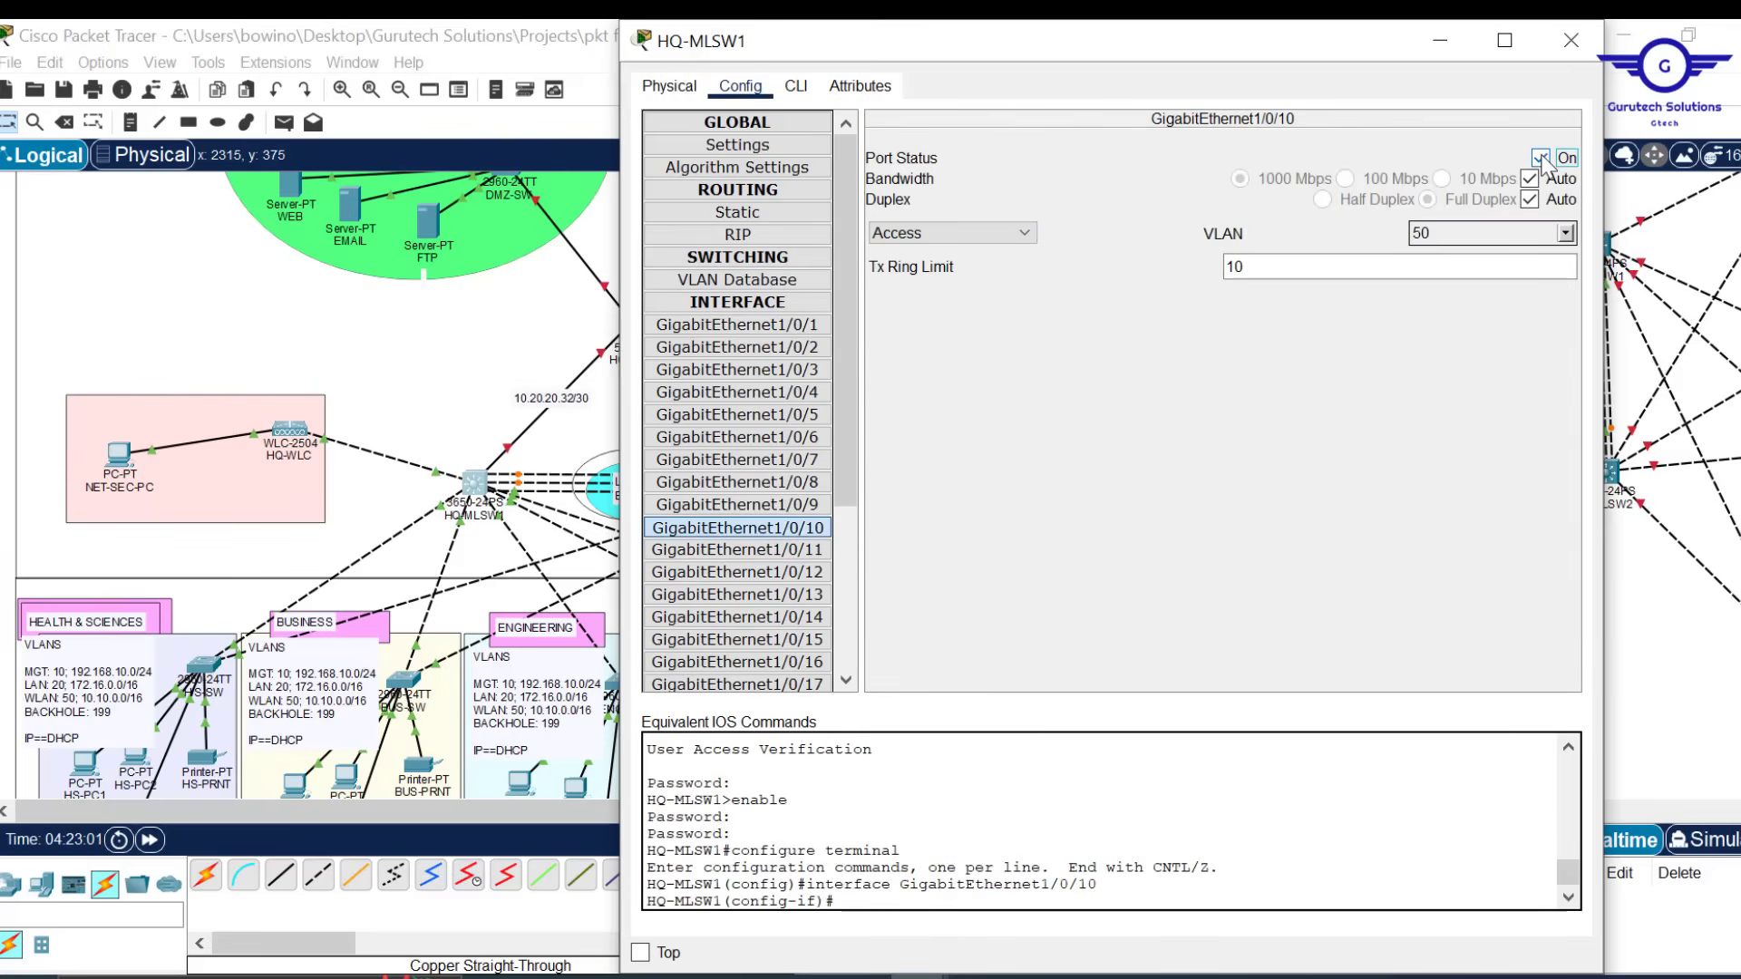
pyautogui.click(1541, 158)
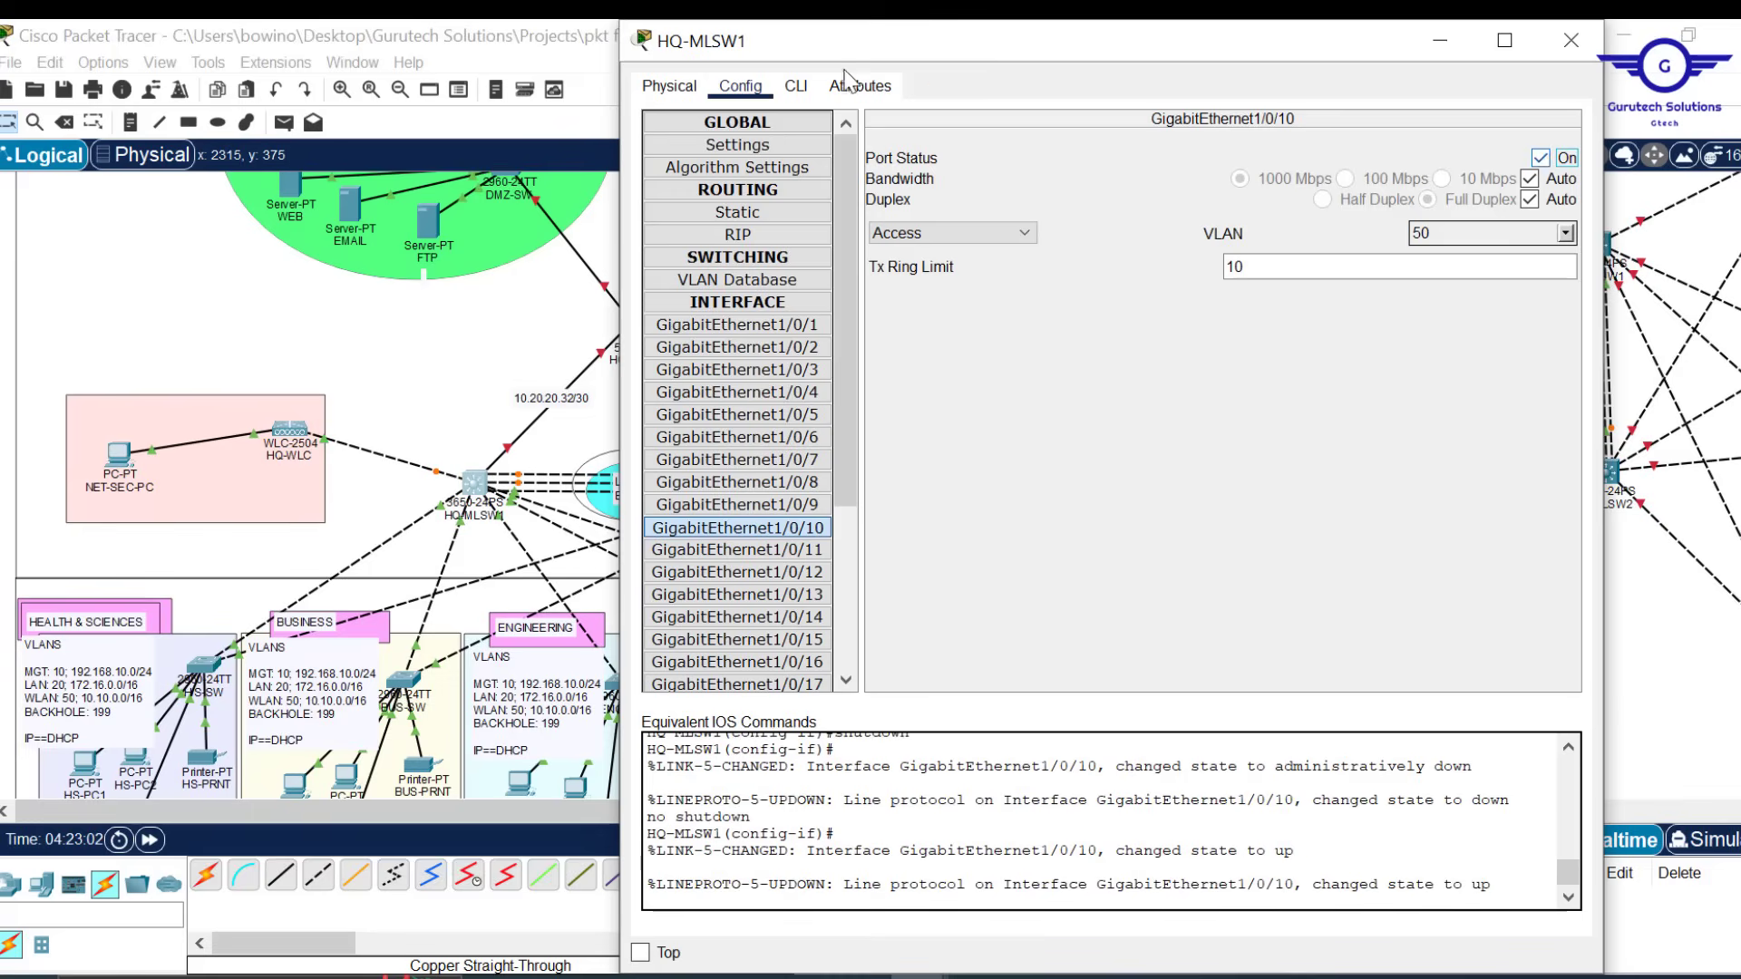
# In HQ-MLSW1's CLI, re-enter interface GigabitEthernet1/0/10 from command history
pyautogui.click(795, 86)
pyautogui.click(918, 674)
pyautogui.press('Return')
pyautogui.press('Return')
pyautogui.press('Return')
pyautogui.press('Return')
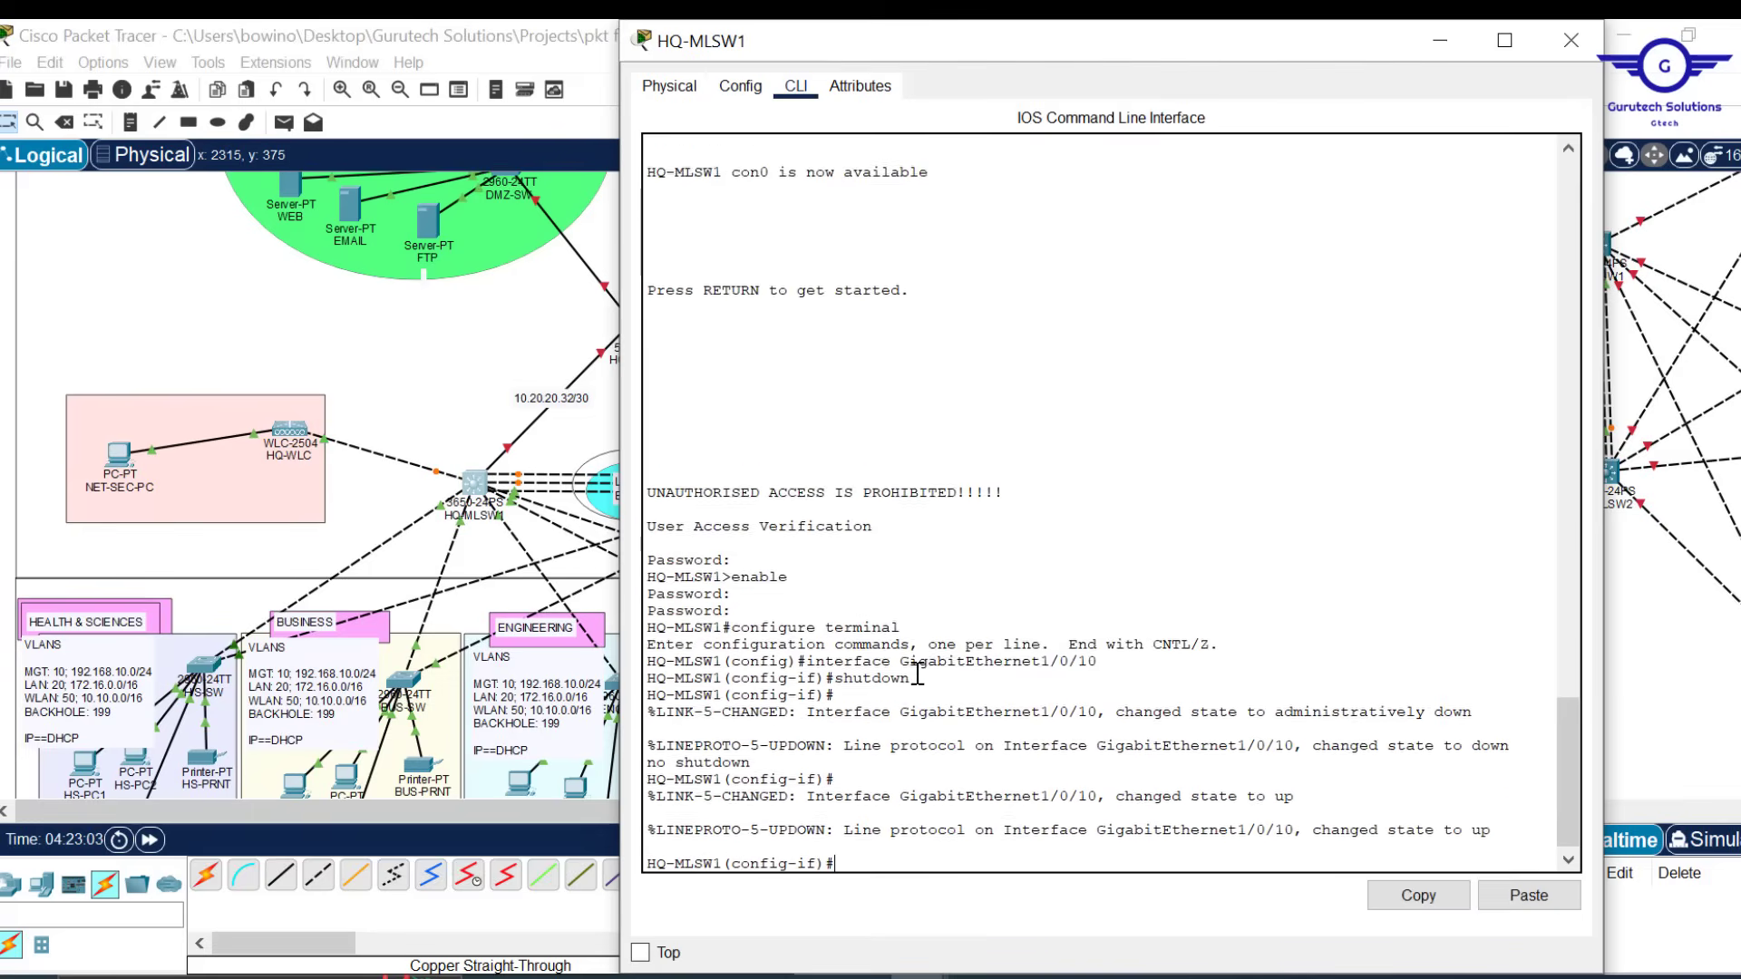
pyautogui.press('Up')
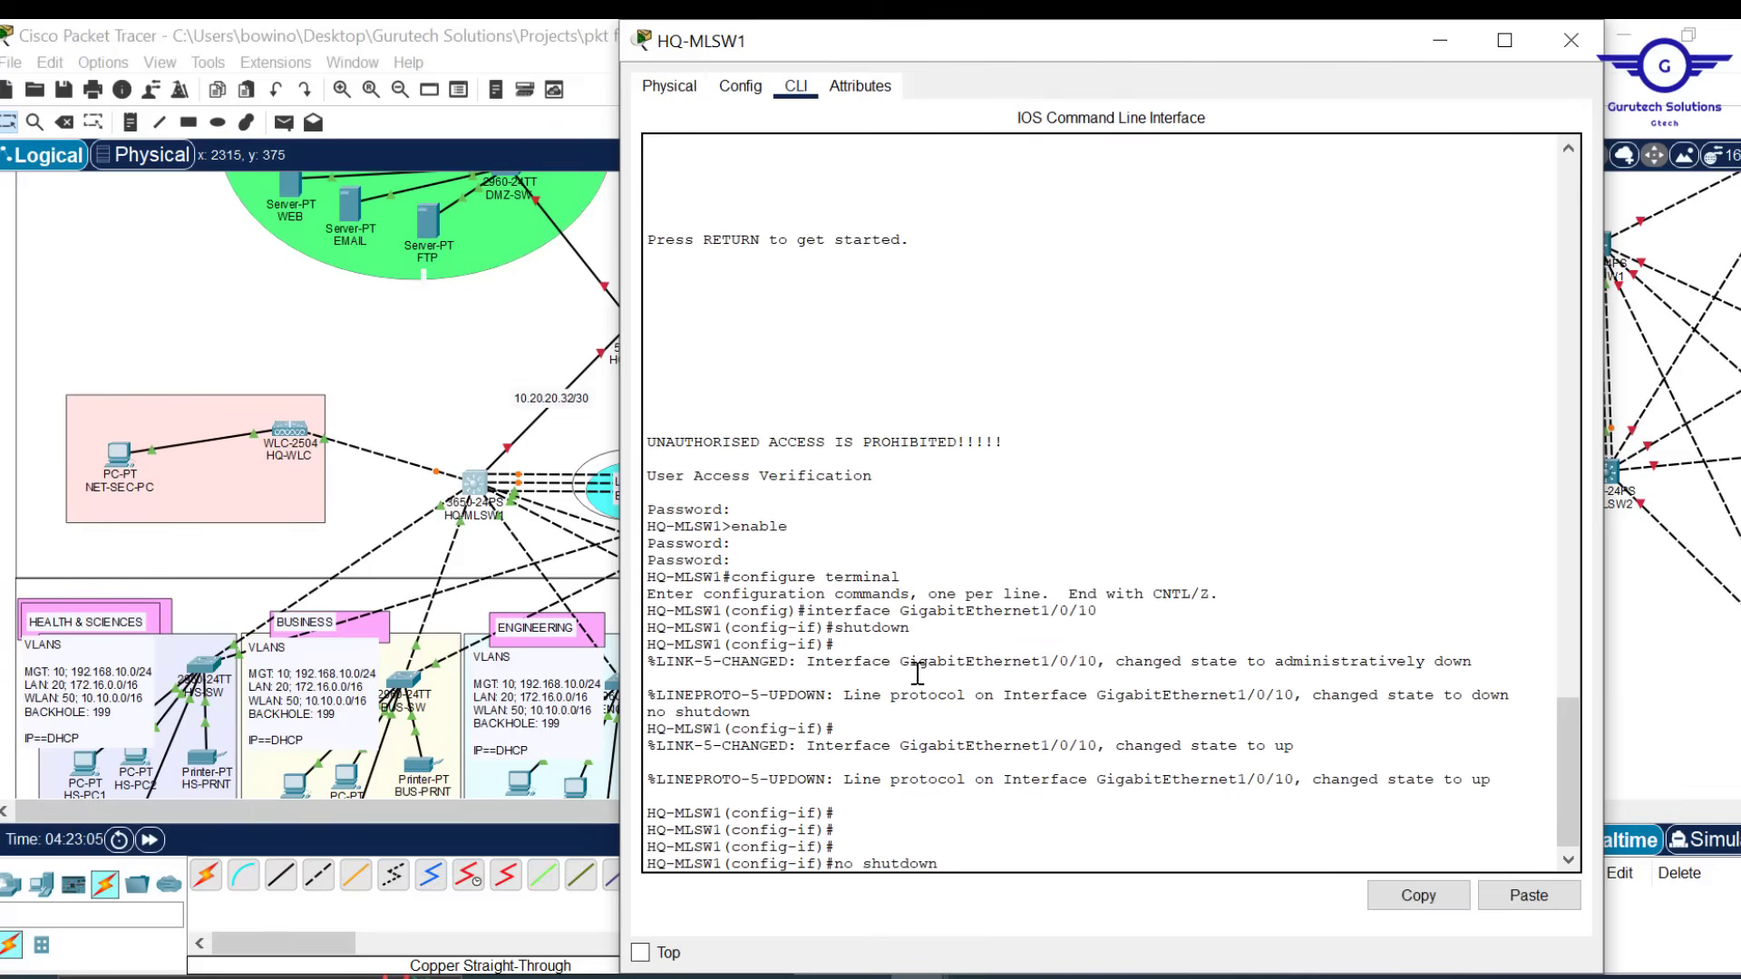
pyautogui.press('Up')
pyautogui.press('Up')
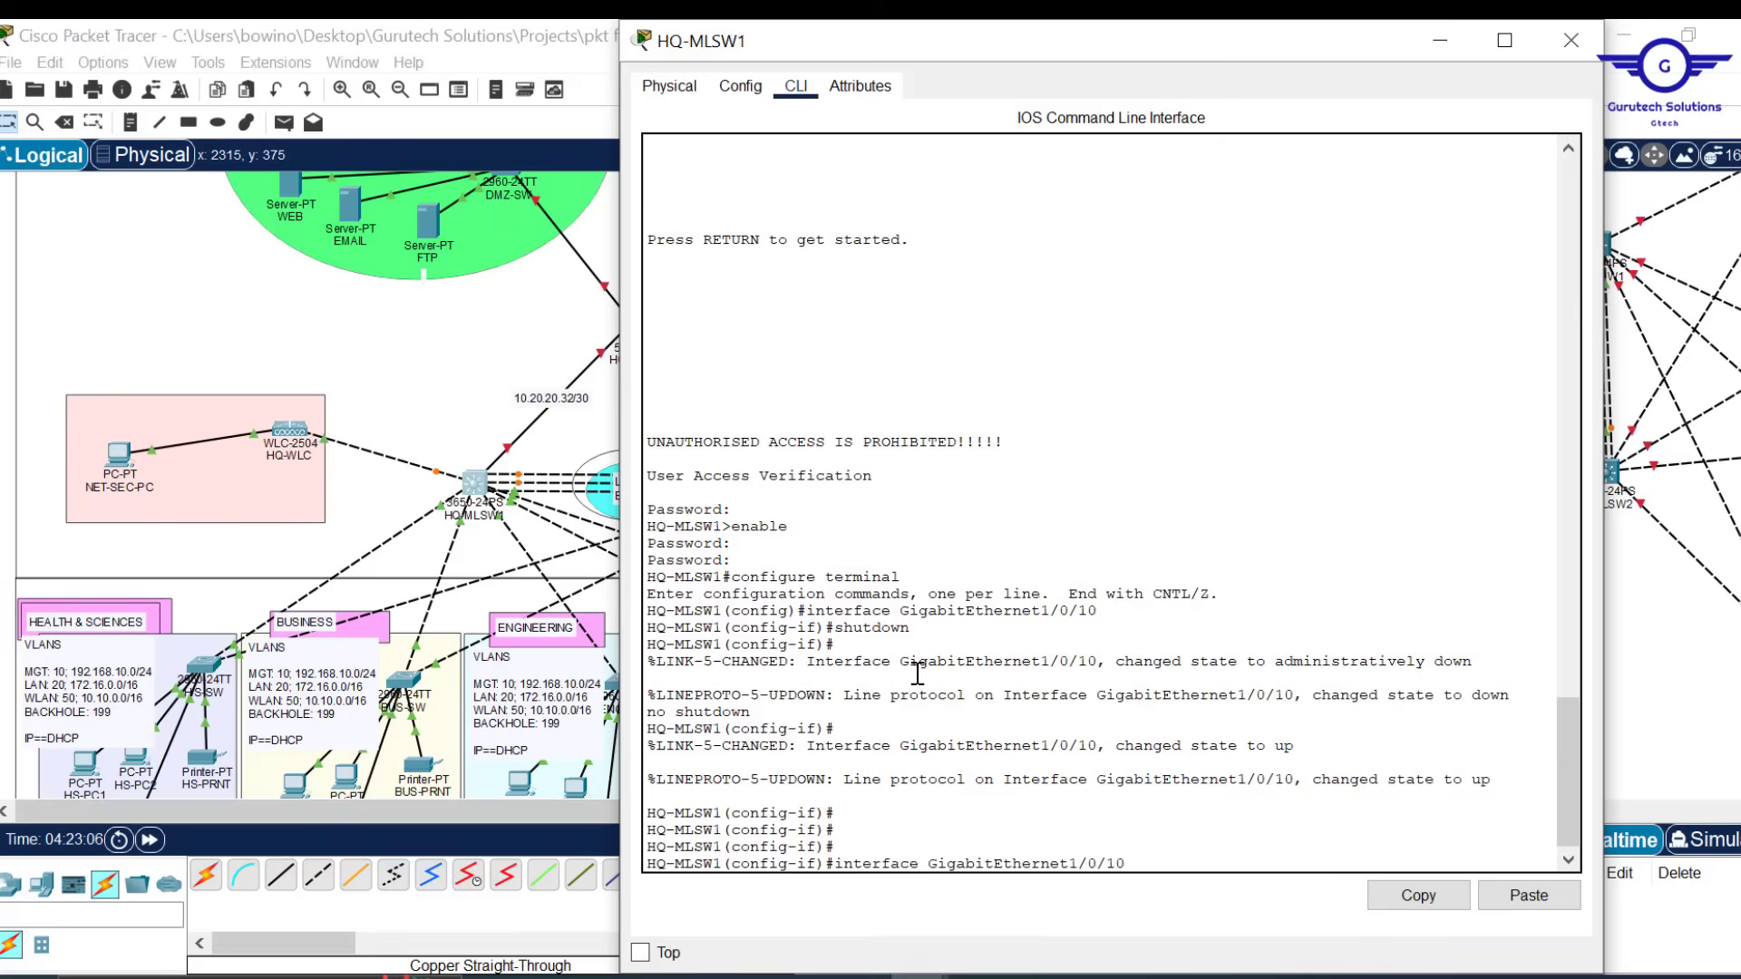
pyautogui.press('Return')
pyautogui.press('Return')
pyautogui.press('Return')
# Enable spanning-tree portfast and bpduguard on Gi1/0/10
pyautogui.write('sp')
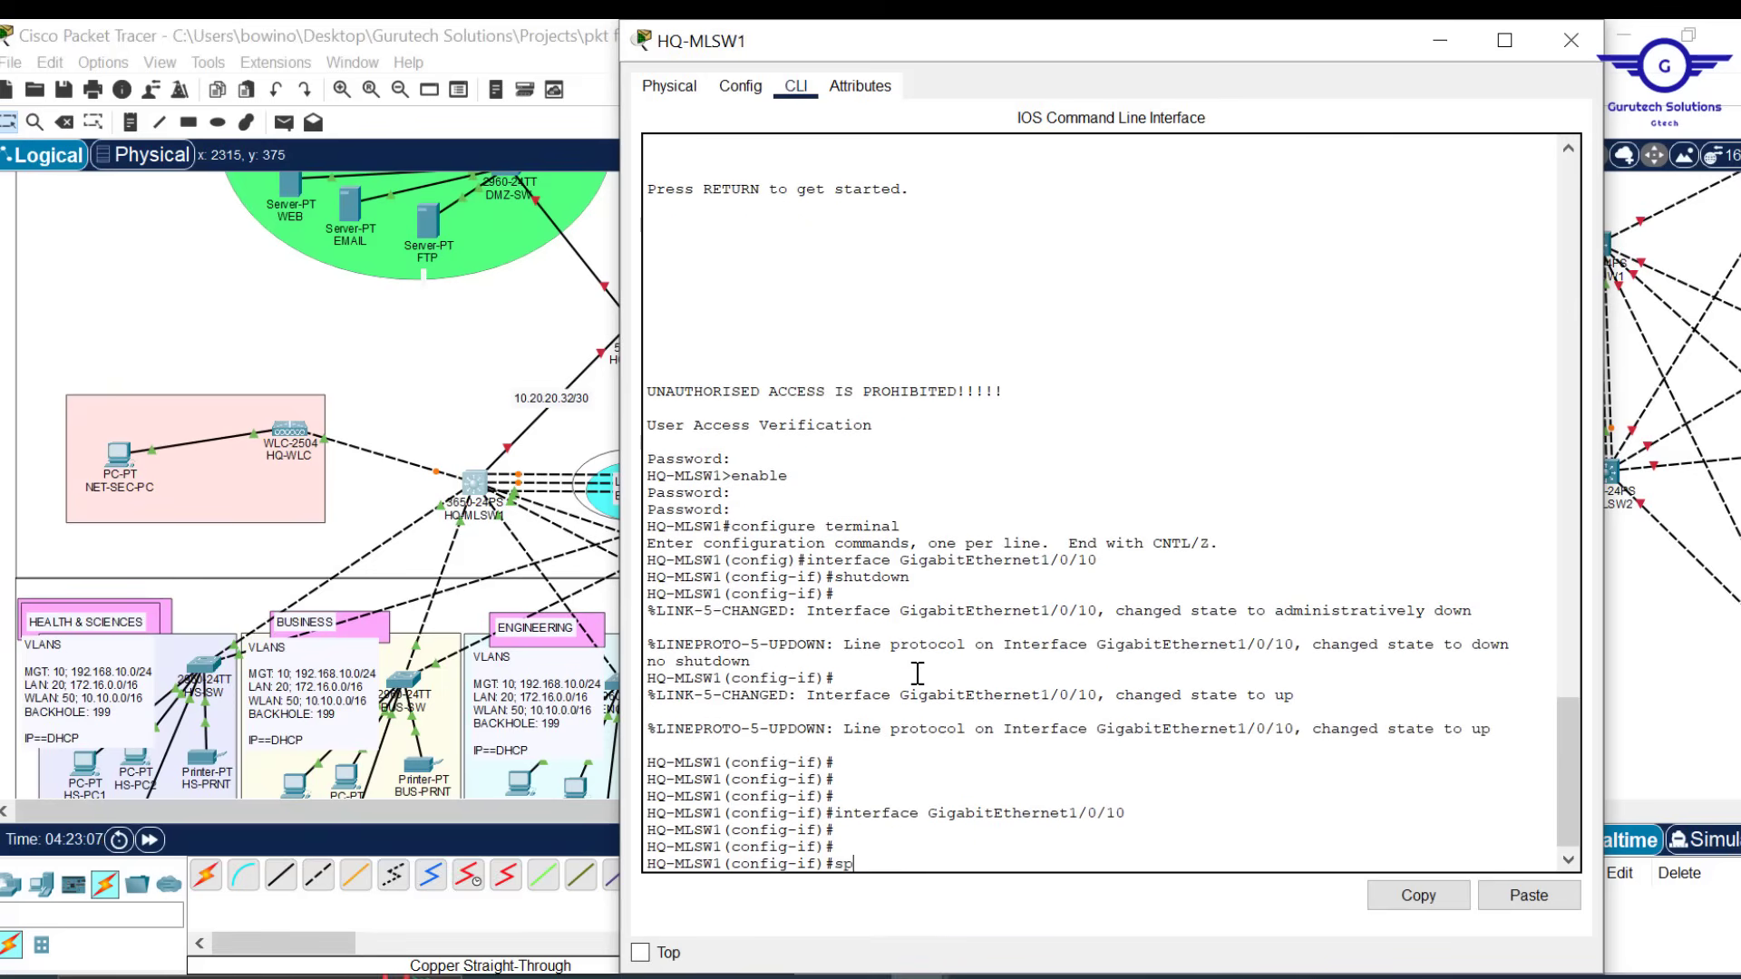
pyautogui.write('ann')
pyautogui.press('Tab')
pyautogui.write('p')
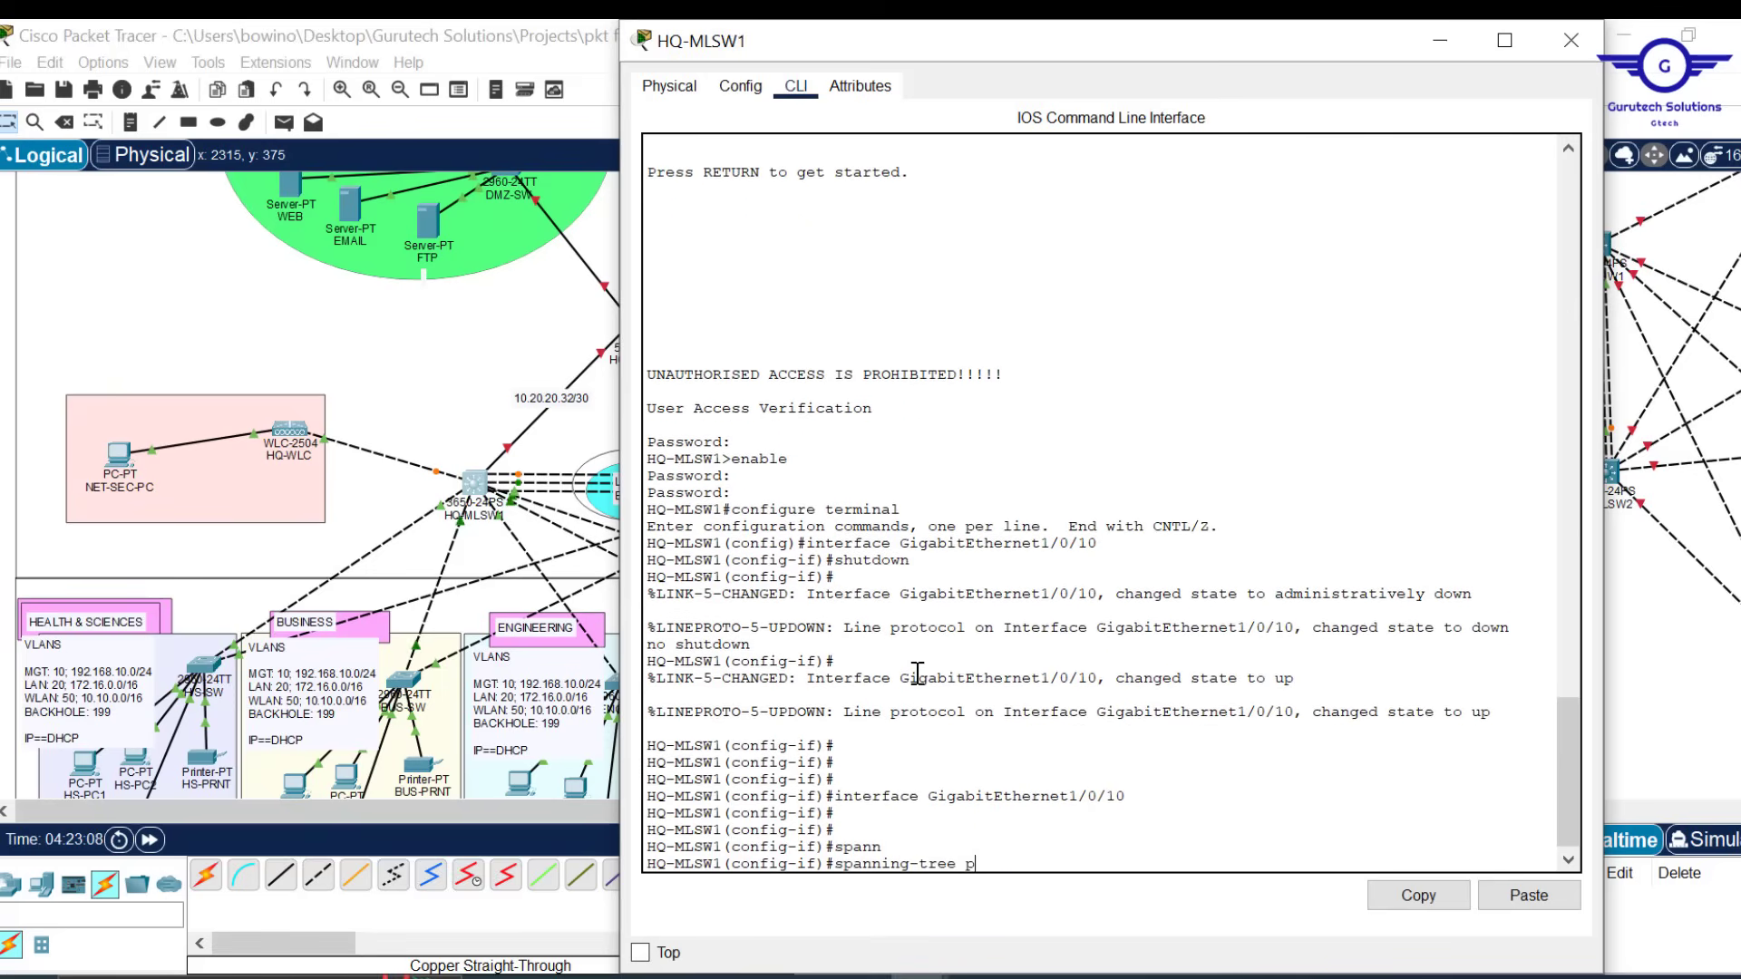
pyautogui.press('Tab')
pyautogui.press('Return')
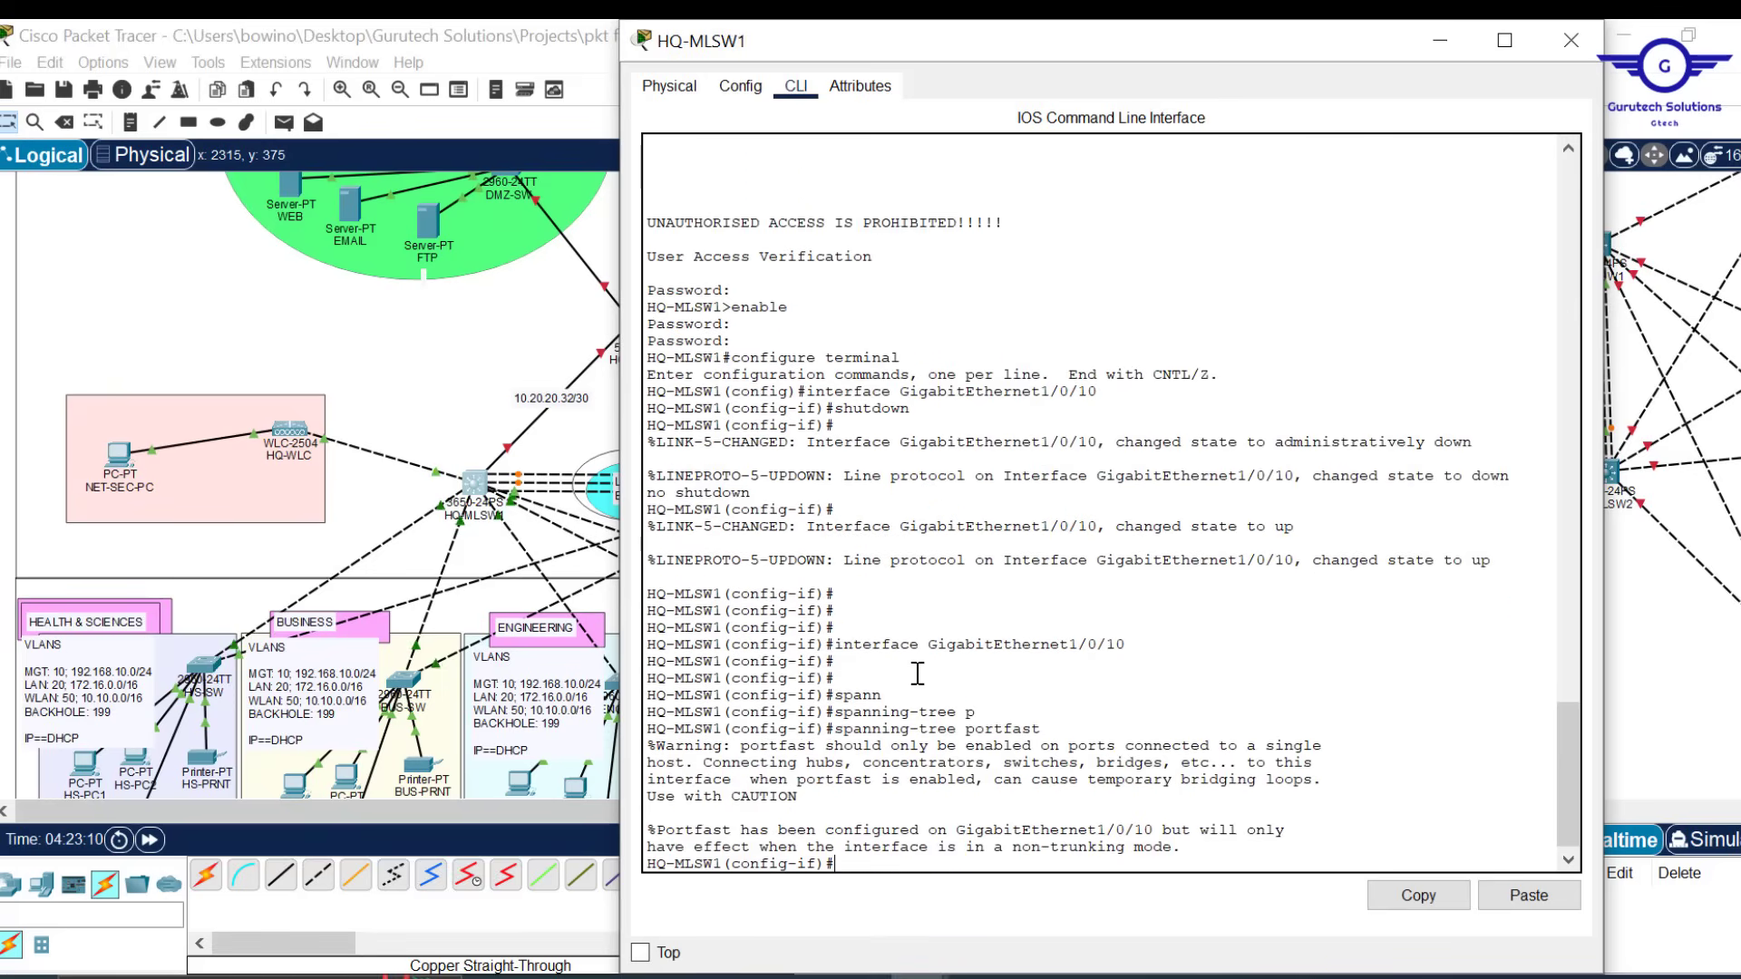
pyautogui.press('Return')
pyautogui.press('Return')
pyautogui.press('Return')
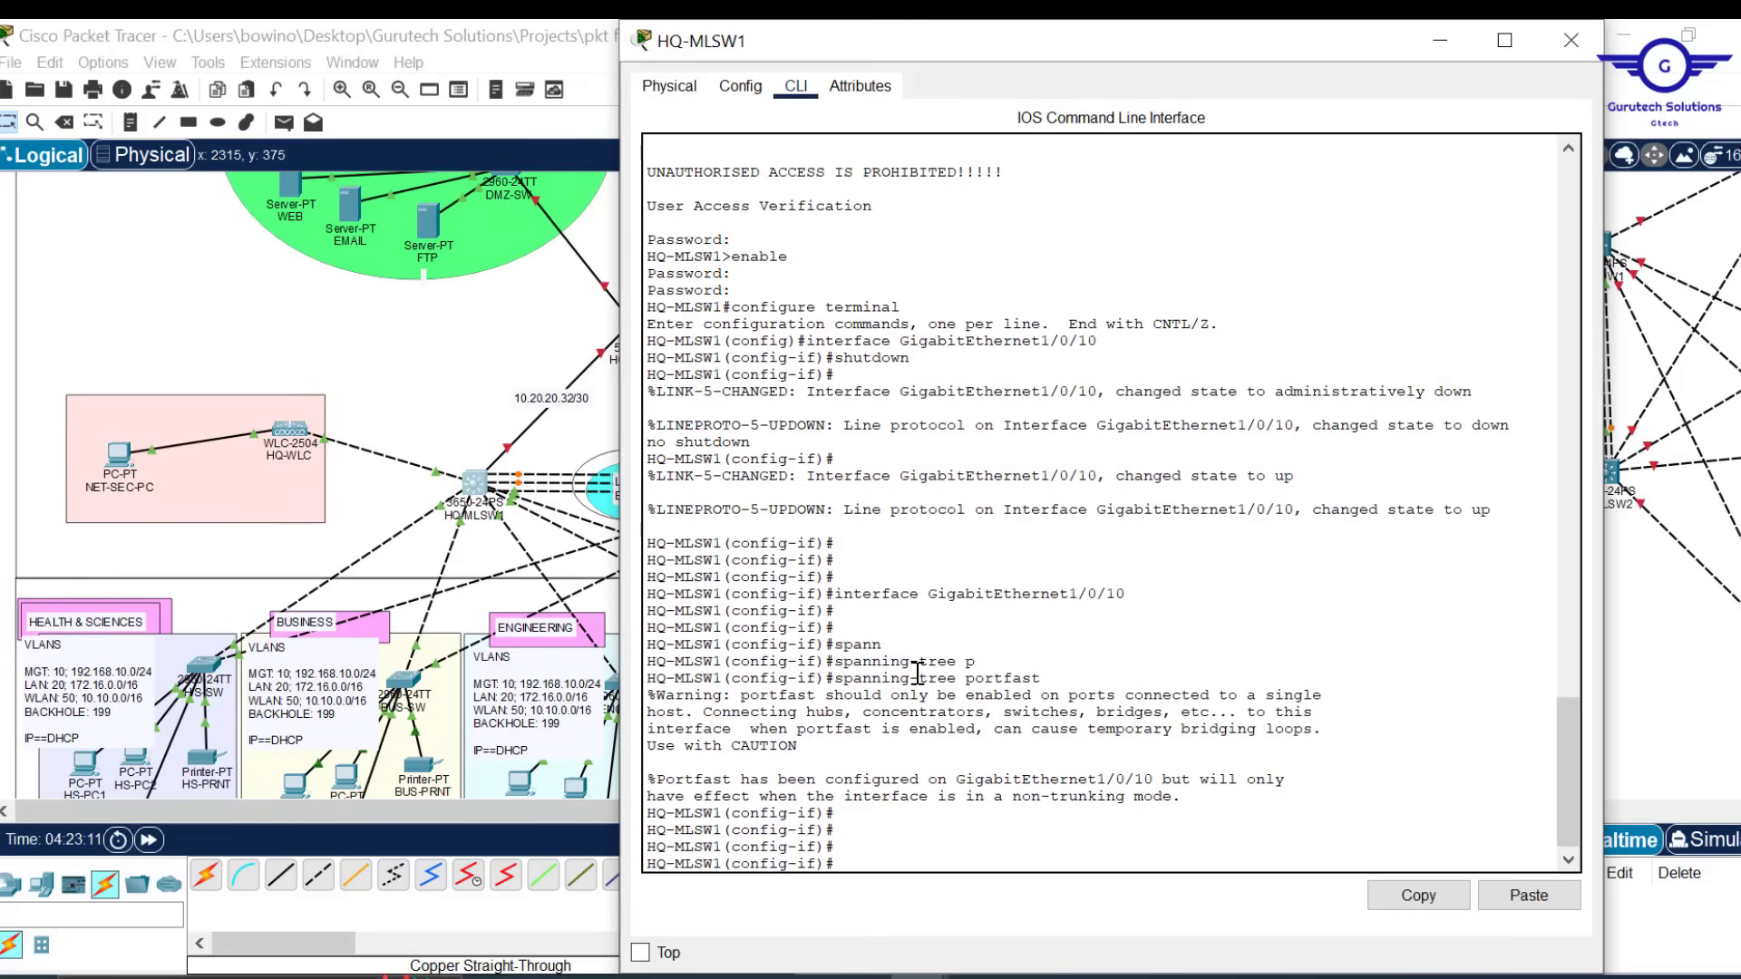
pyautogui.write('spann')
pyautogui.press('Tab')
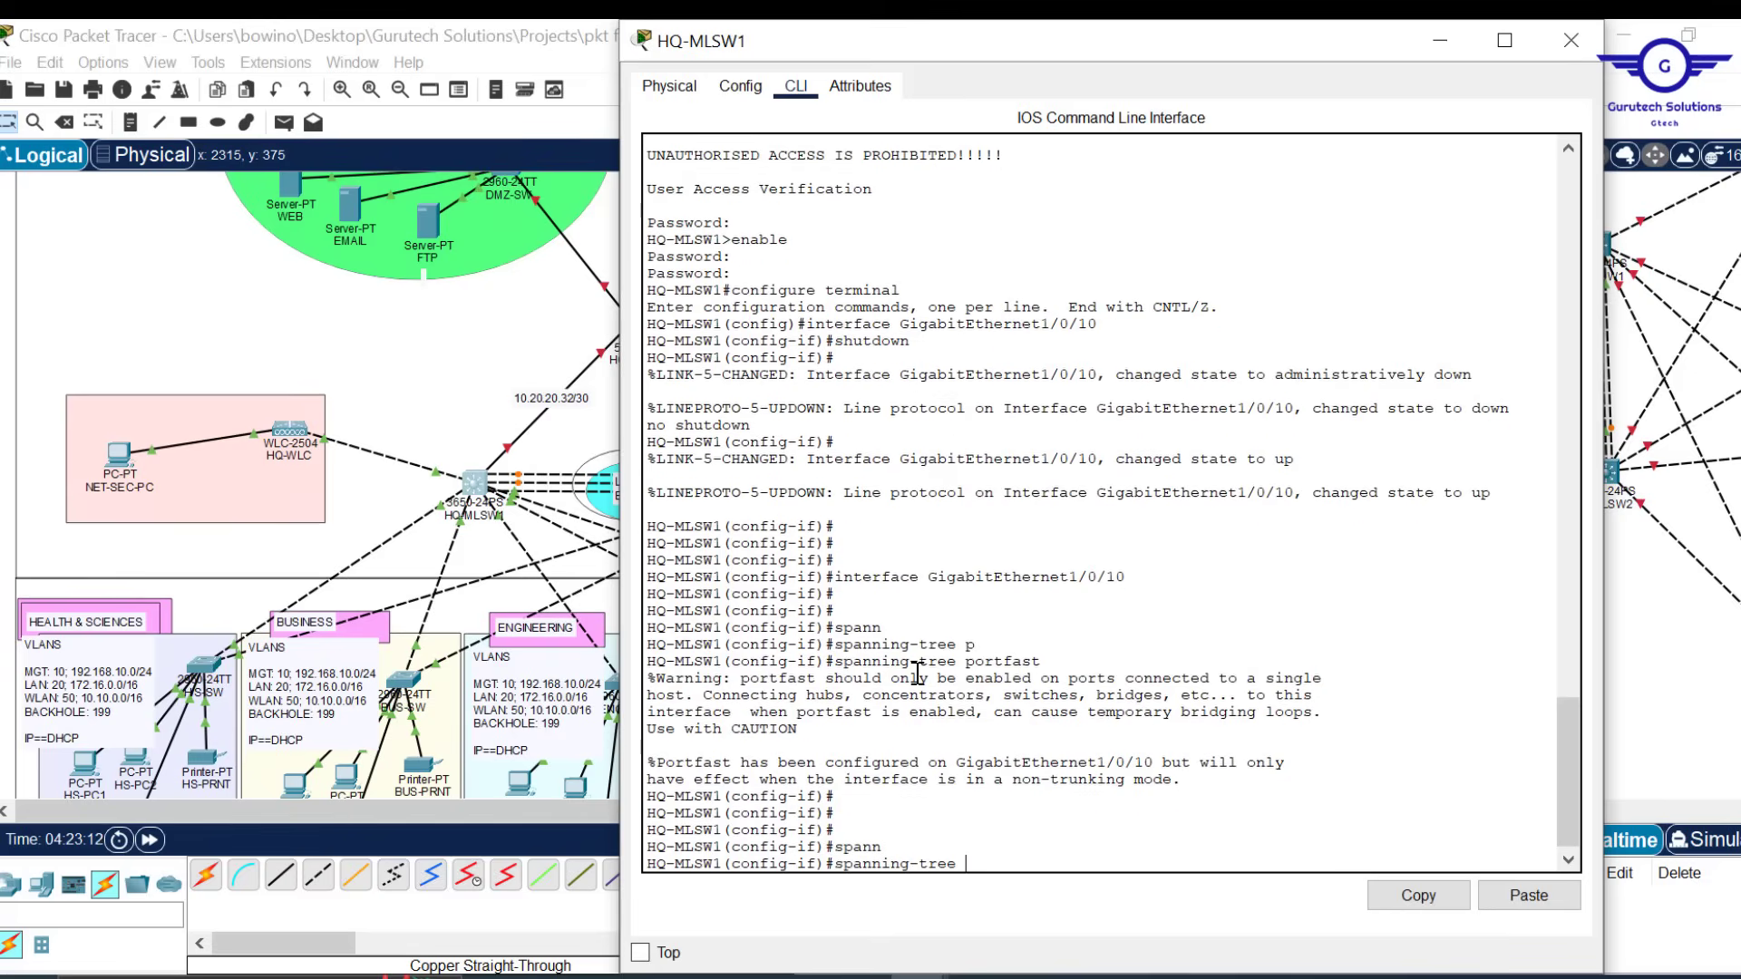
pyautogui.write('b')
pyautogui.press('Tab')
pyautogui.write('e')
pyautogui.press('Tab')
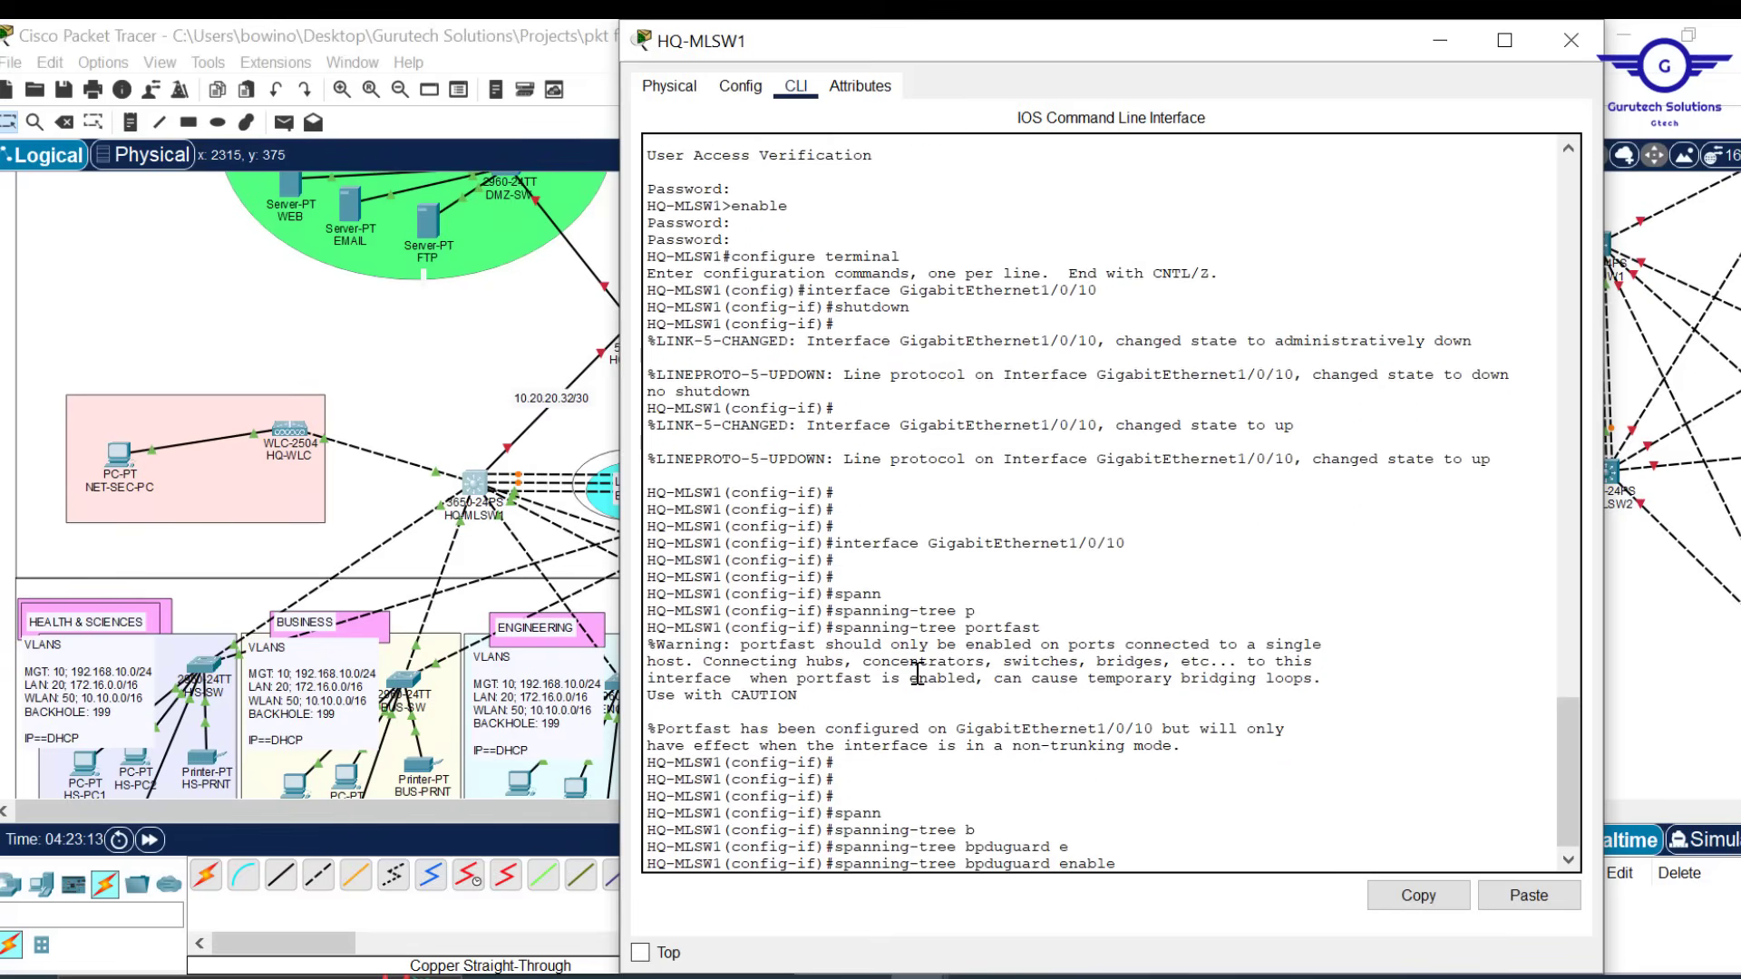
pyautogui.press('Return')
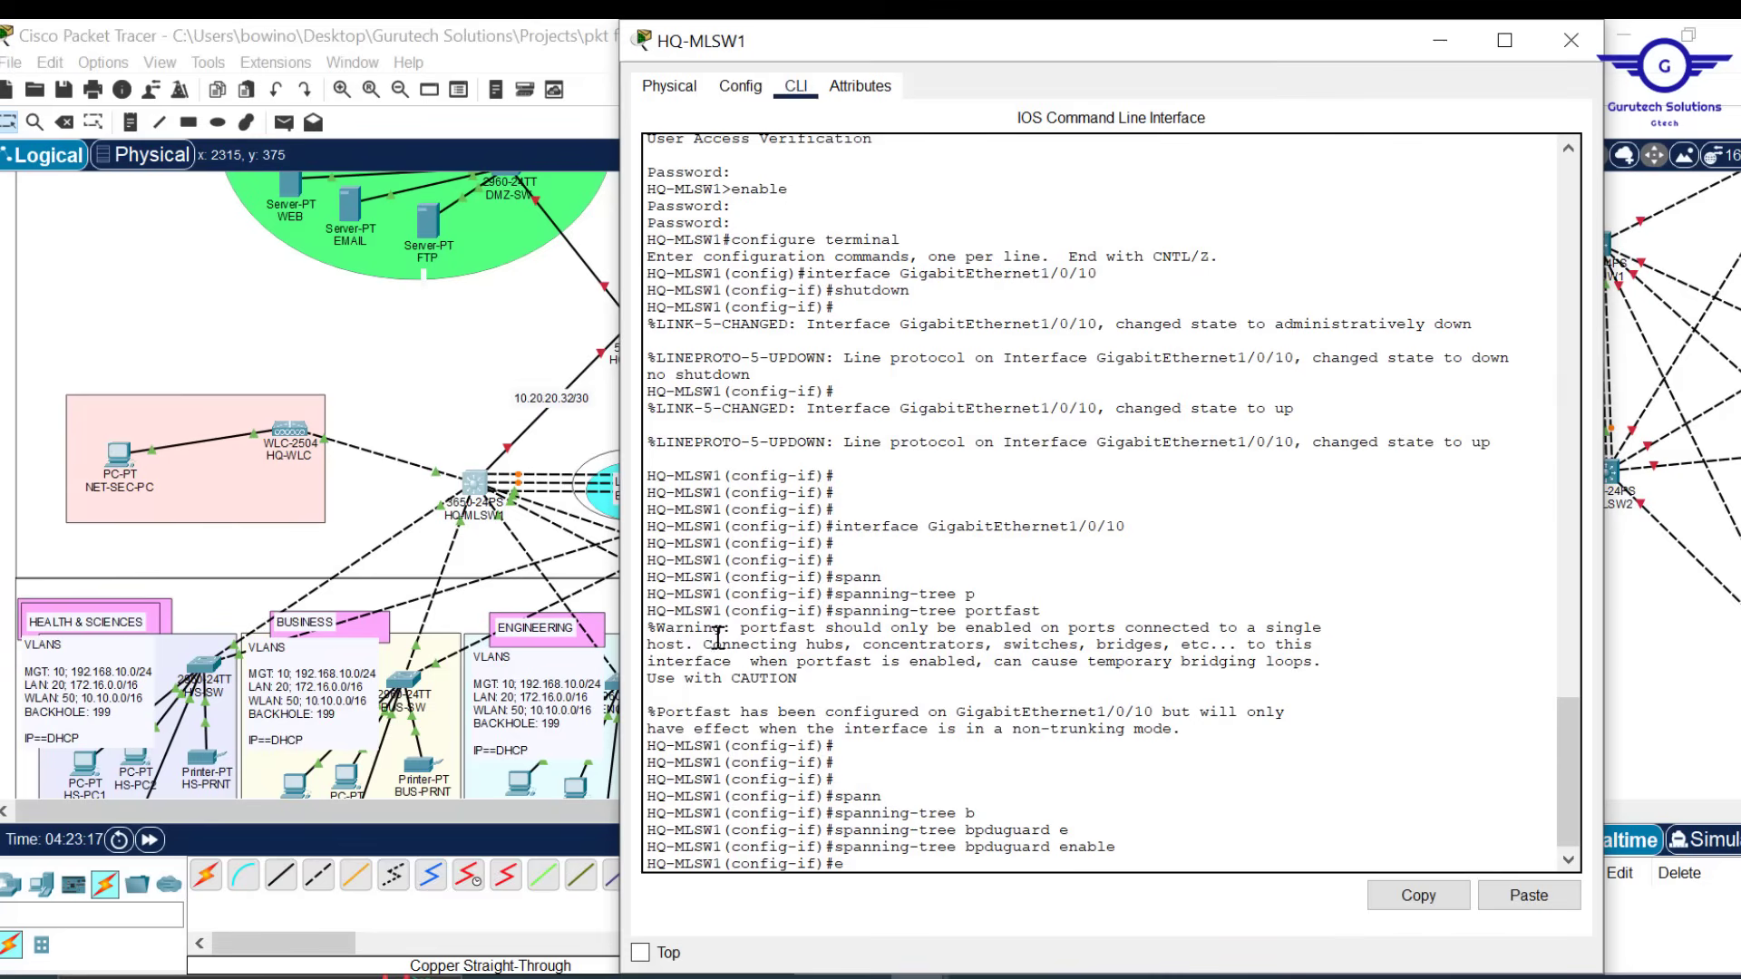
# Review the PortFast warning, exit the interface, and save HQ-MLSW1 with 'do wr'
pyautogui.moveTo(657, 646); pyautogui.dragTo(692, 650)
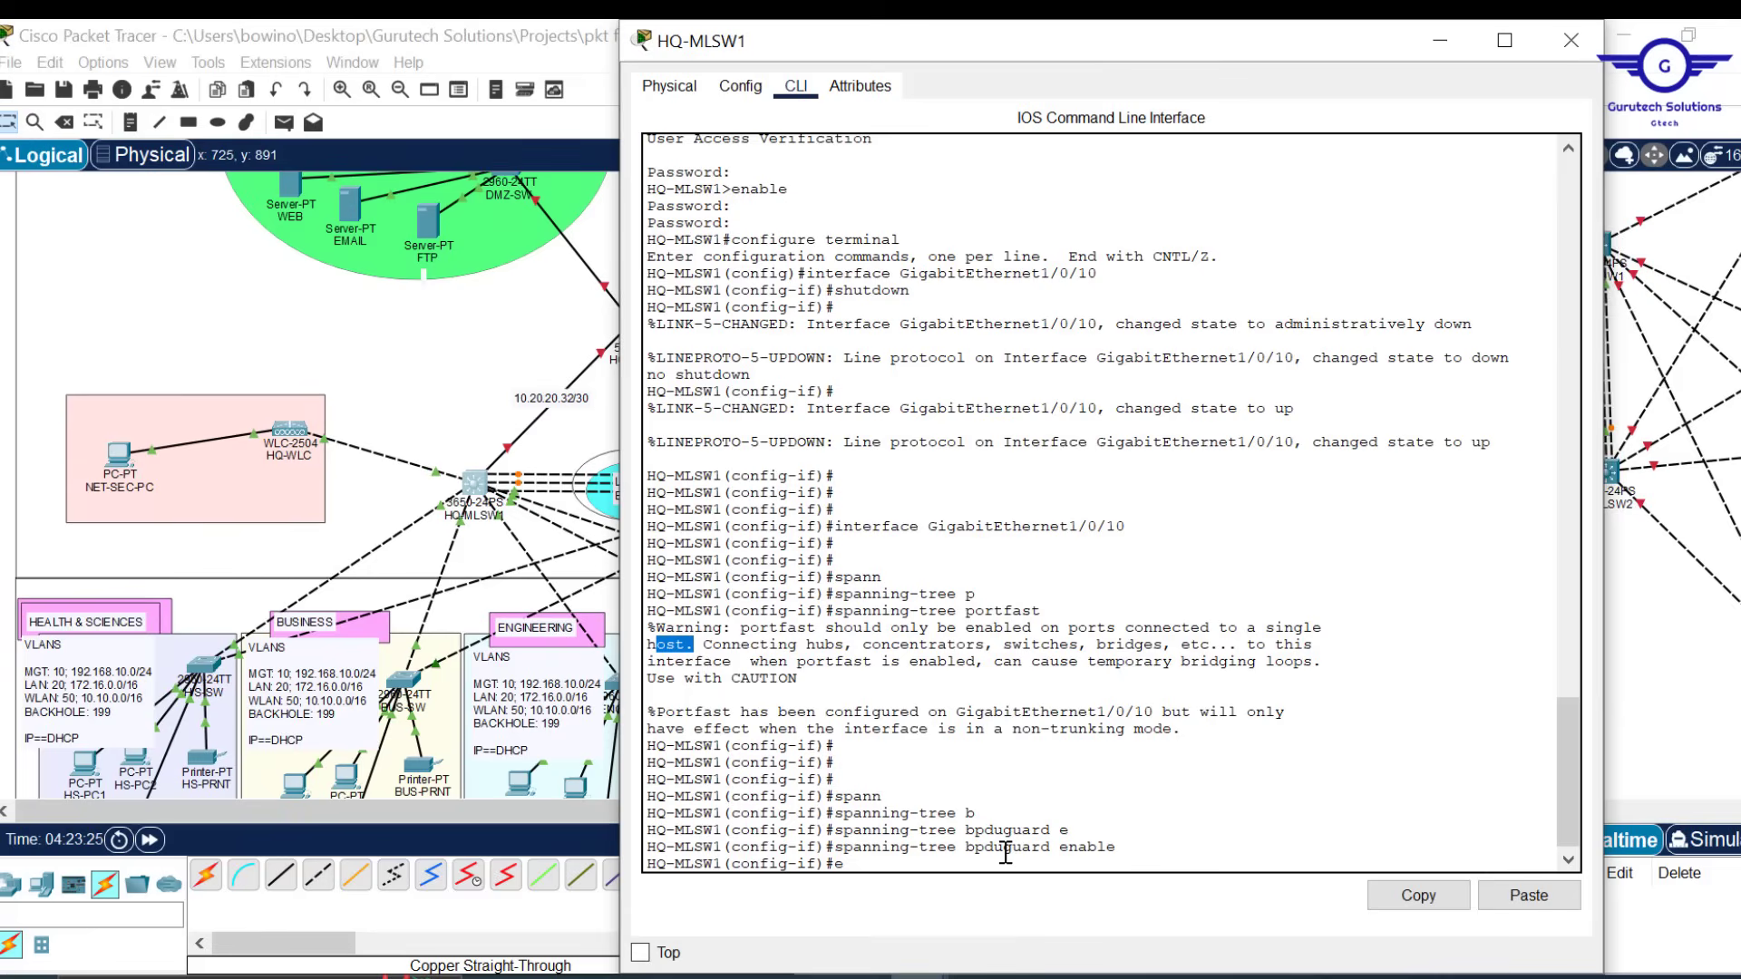
pyautogui.click(881, 796)
pyautogui.press('Return')
pyautogui.press('Return')
pyautogui.press('Return')
pyautogui.press('Return')
pyautogui.write('do ')
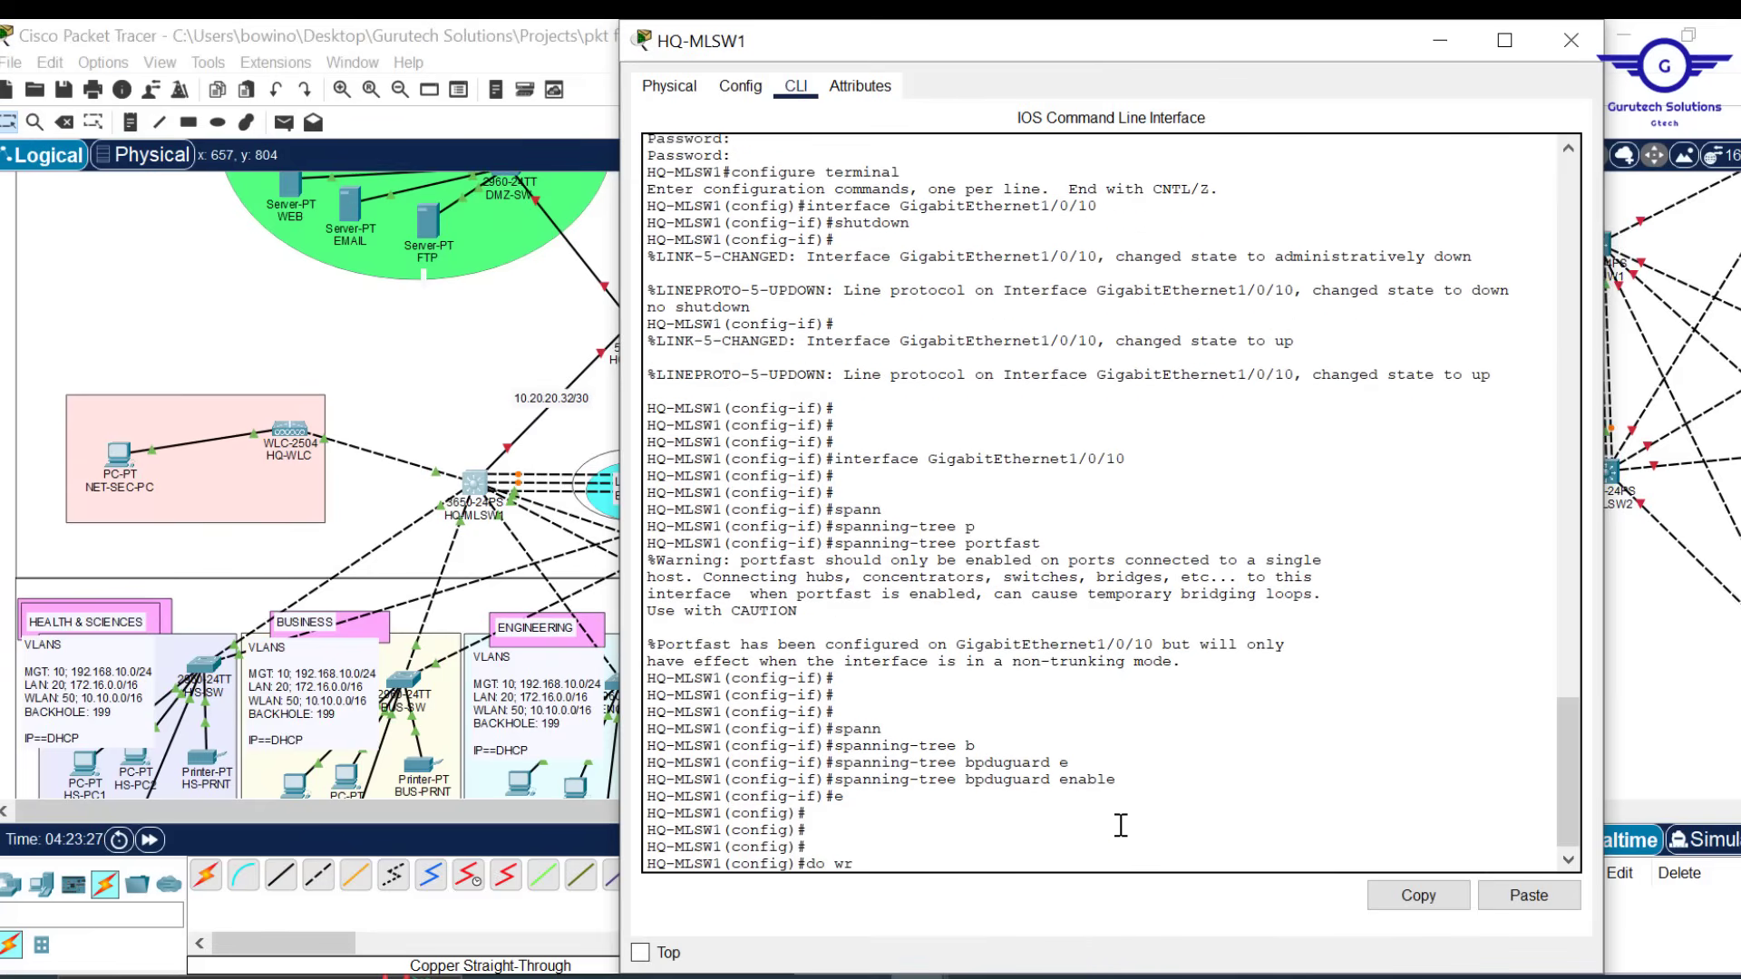
pyautogui.write('wr')
pyautogui.press('Return')
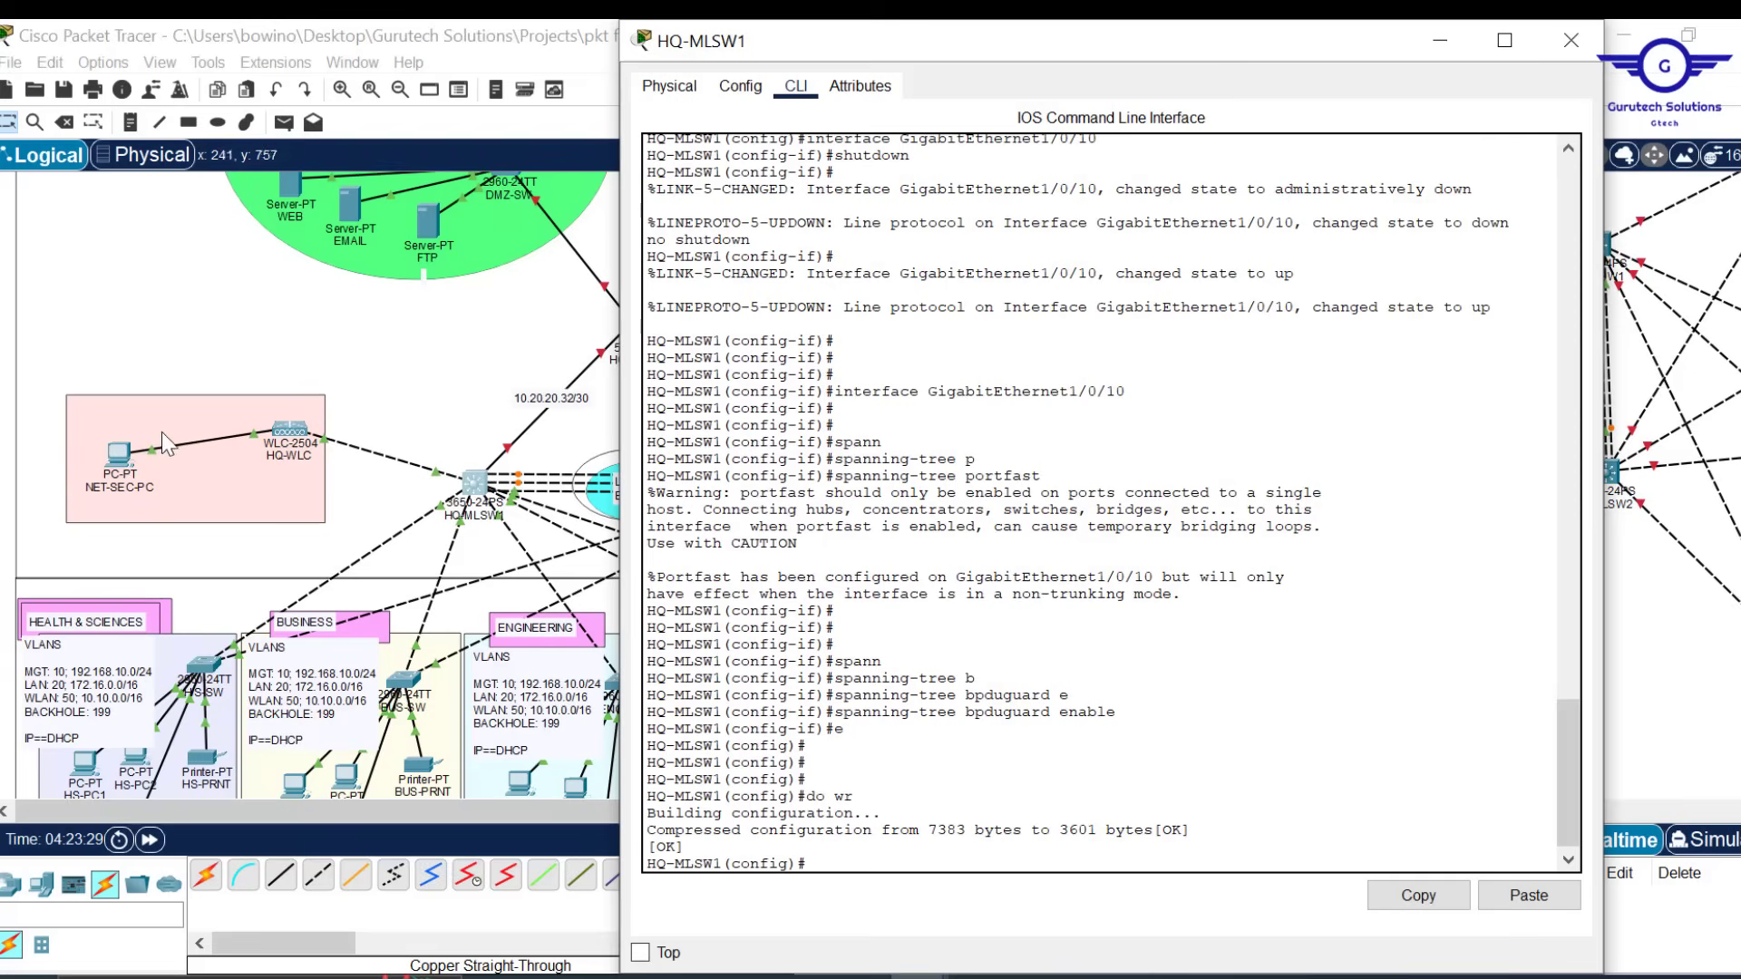
# Close HQ-MLSW1 and review DMZ-SW's saved PortFast and BPDU Guard configuration in its CLI
pyautogui.click(1580, 36)
pyautogui.scroll(-3, 882, 319)
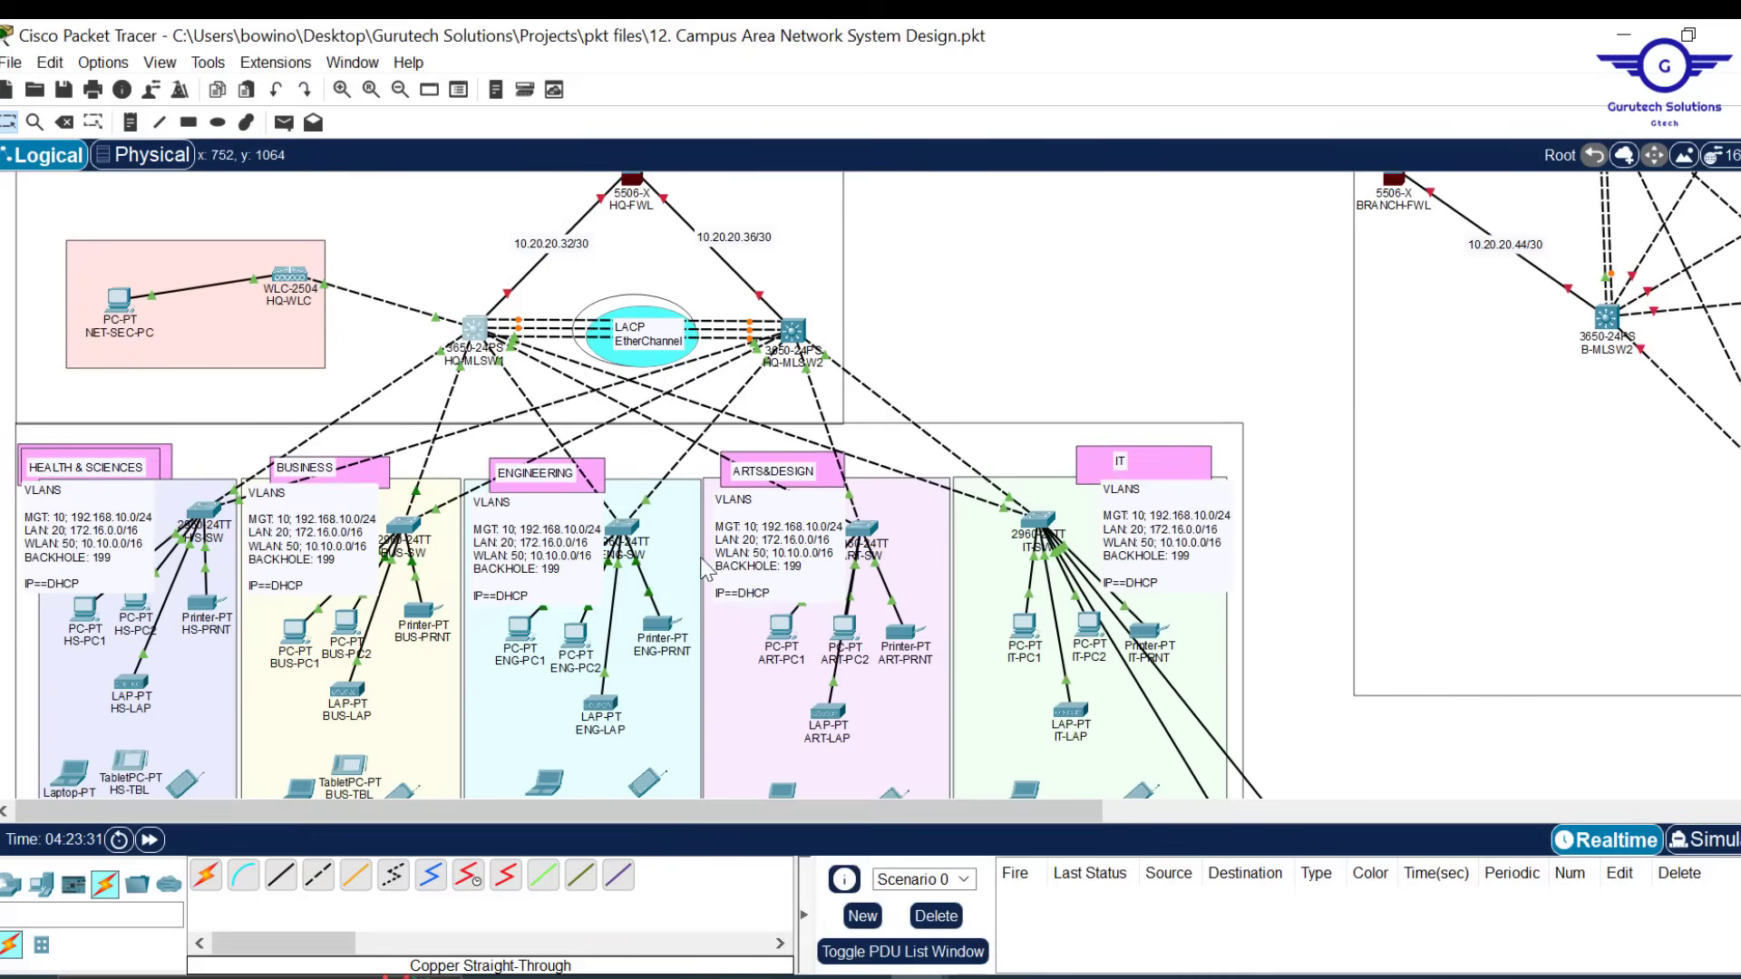
pyautogui.scroll(3, 1084, 344)
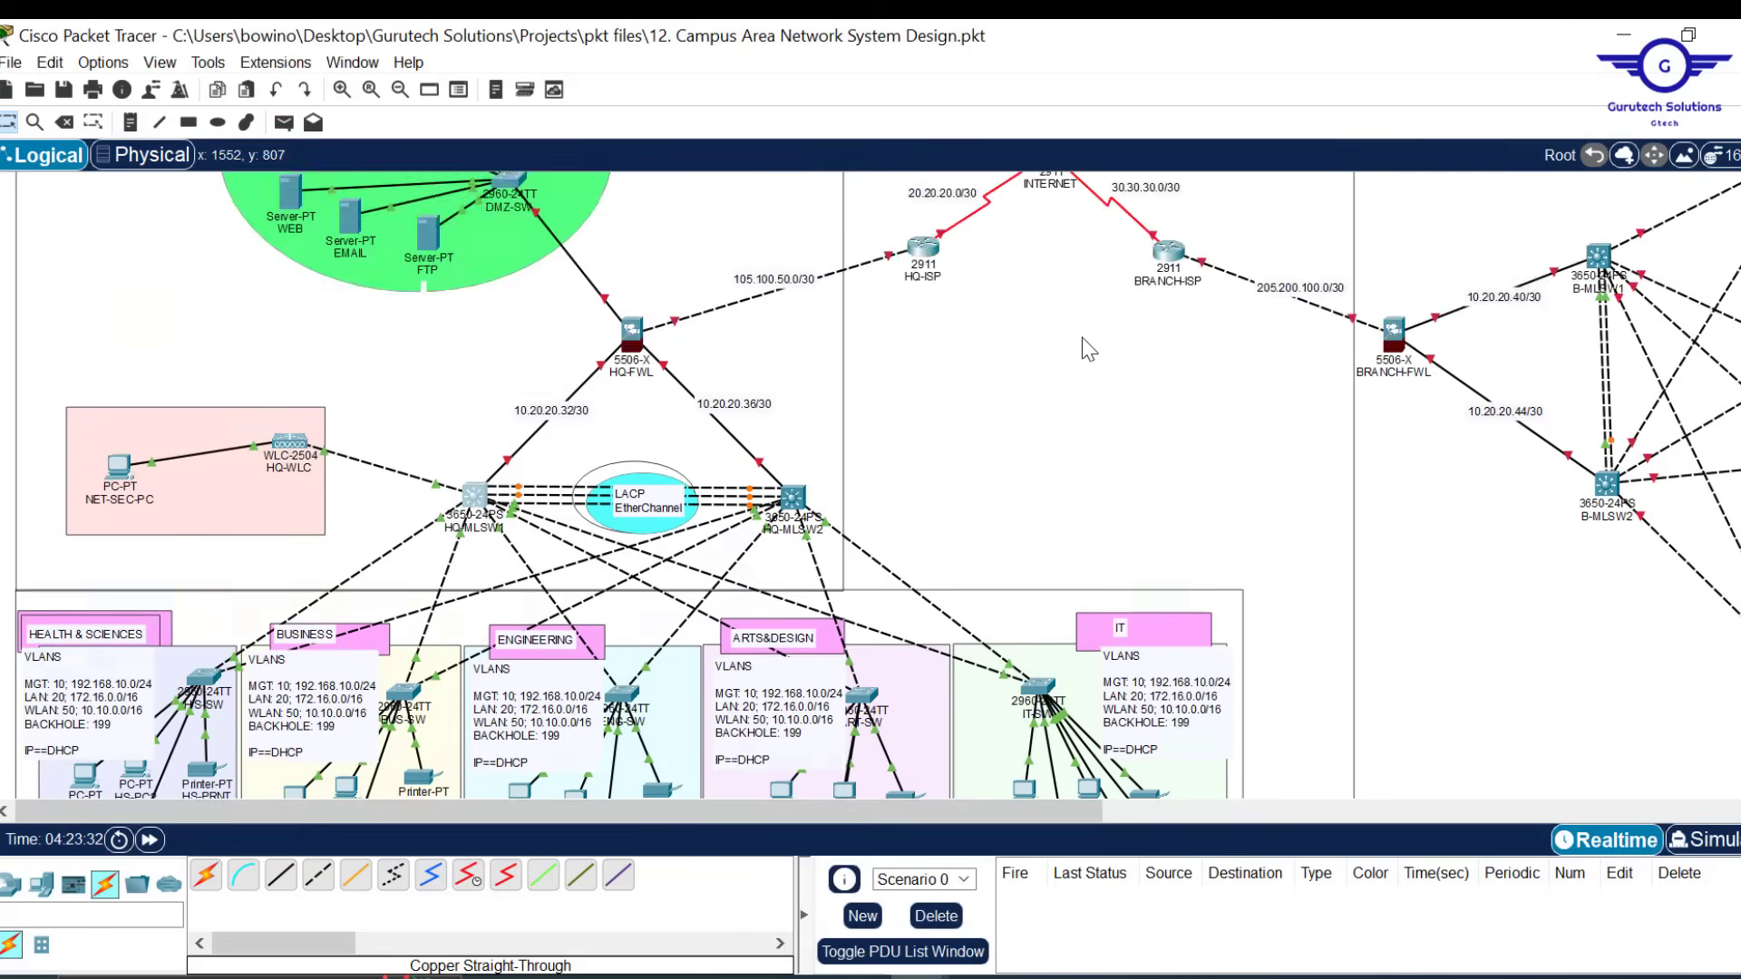
pyautogui.scroll(2, 1083, 338)
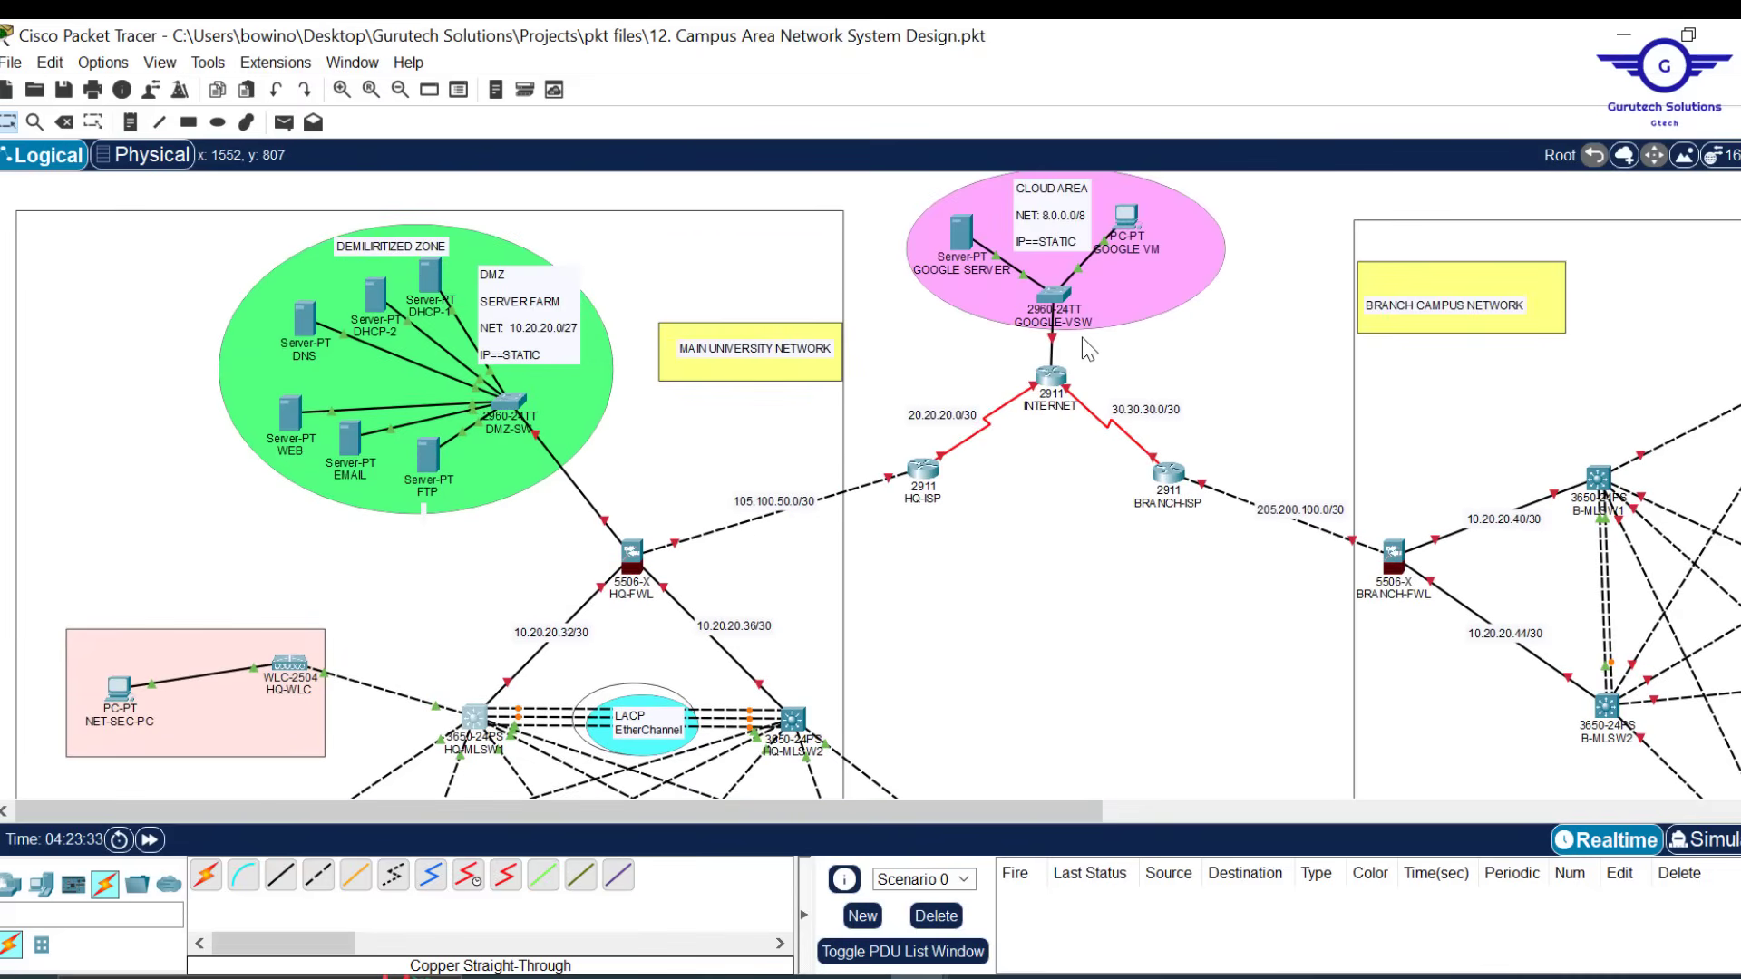
pyautogui.click(513, 400)
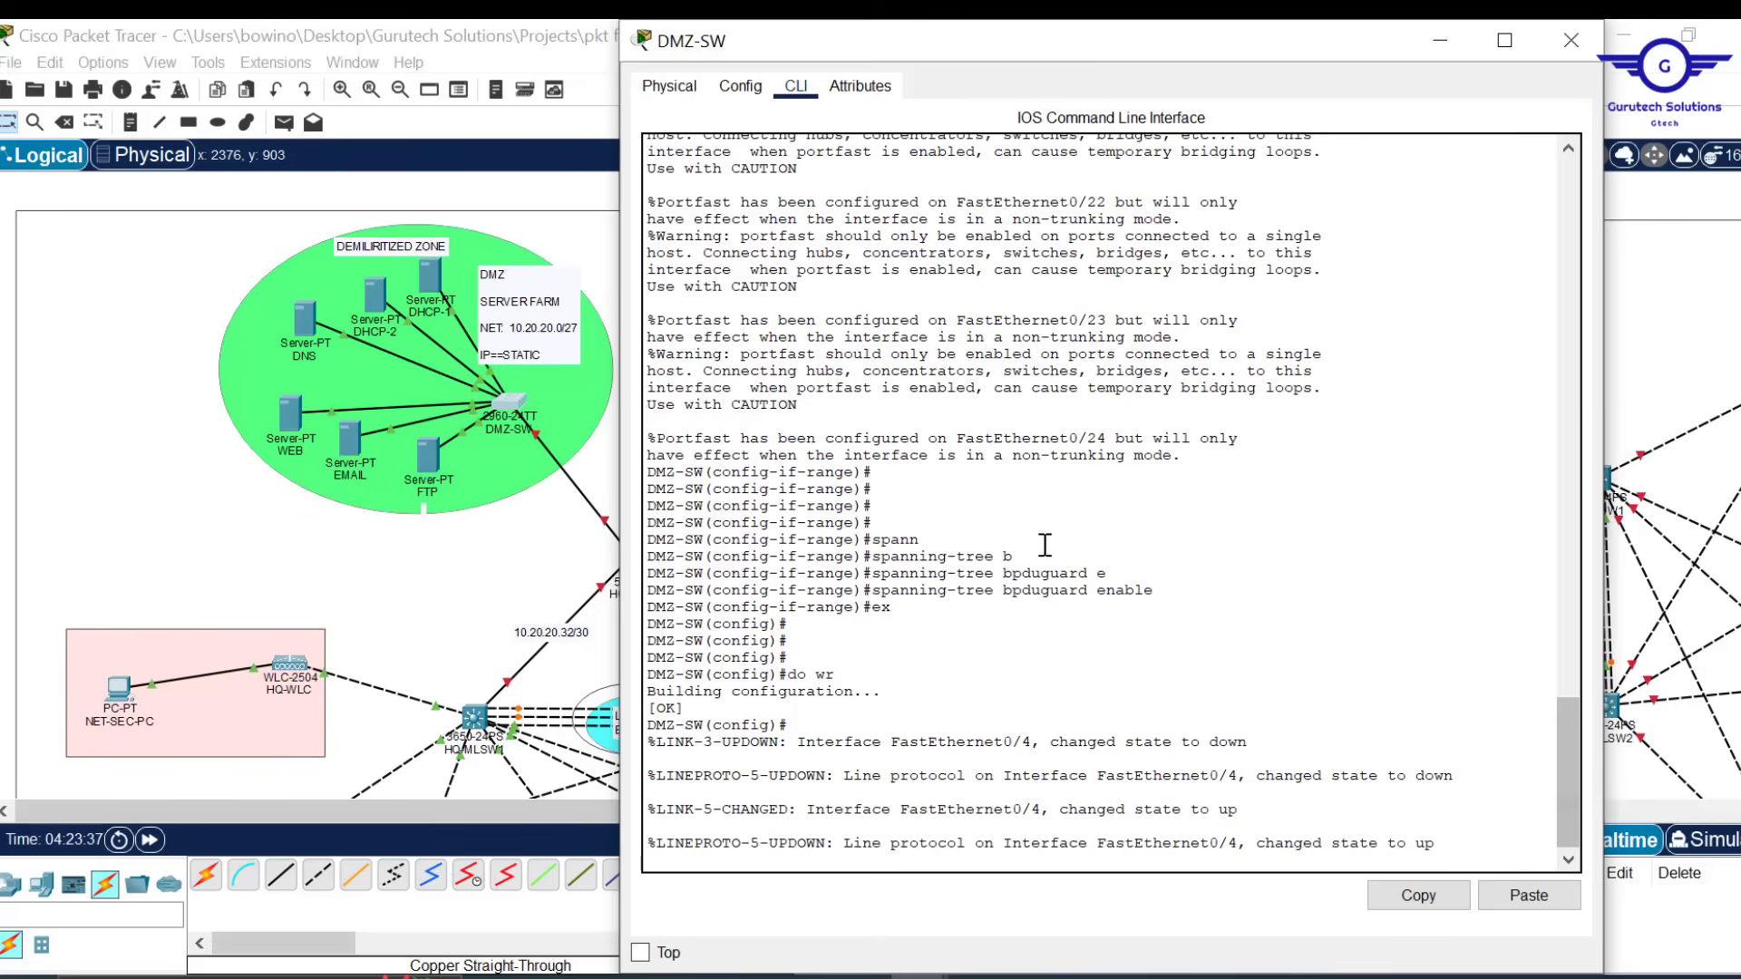
pyautogui.click(1571, 40)
# Open the Health & Sciences switch H/S-SW
pyautogui.scroll(-5, 1091, 566)
pyautogui.scroll(4, 1090, 566)
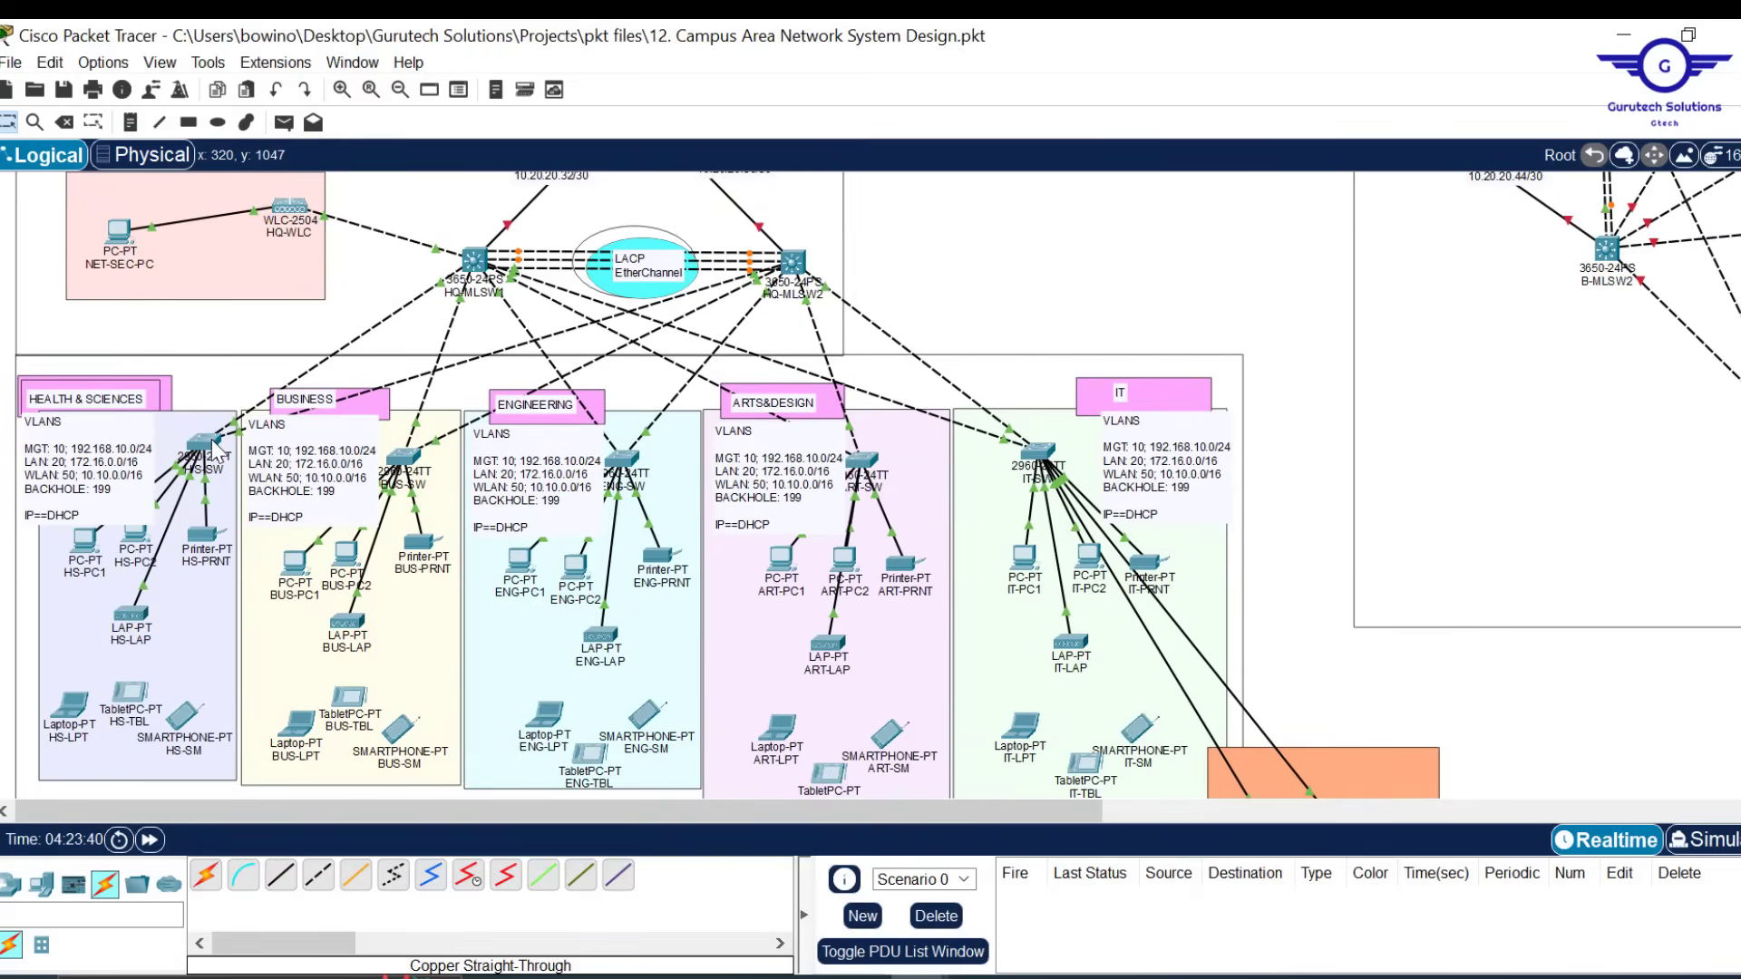
pyautogui.click(203, 442)
# Check H/S-SW's port settings, then exit interface configuration mode in its CLI
pyautogui.click(257, 87)
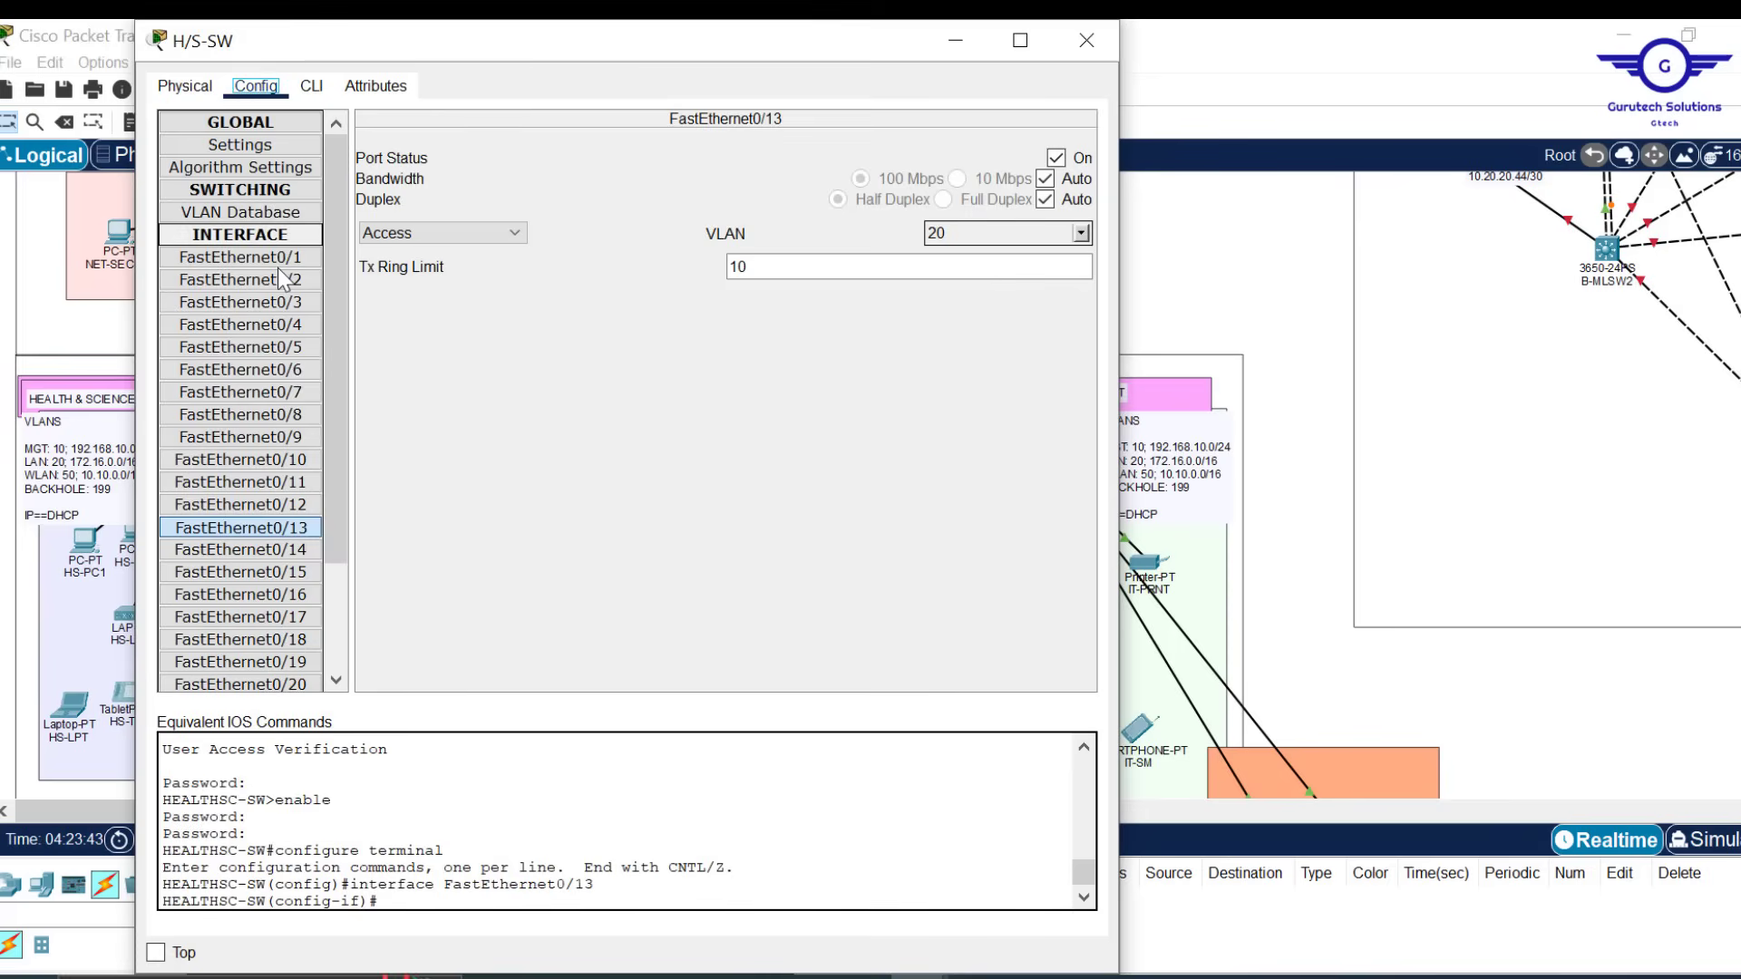
pyautogui.click(268, 257)
pyautogui.click(312, 86)
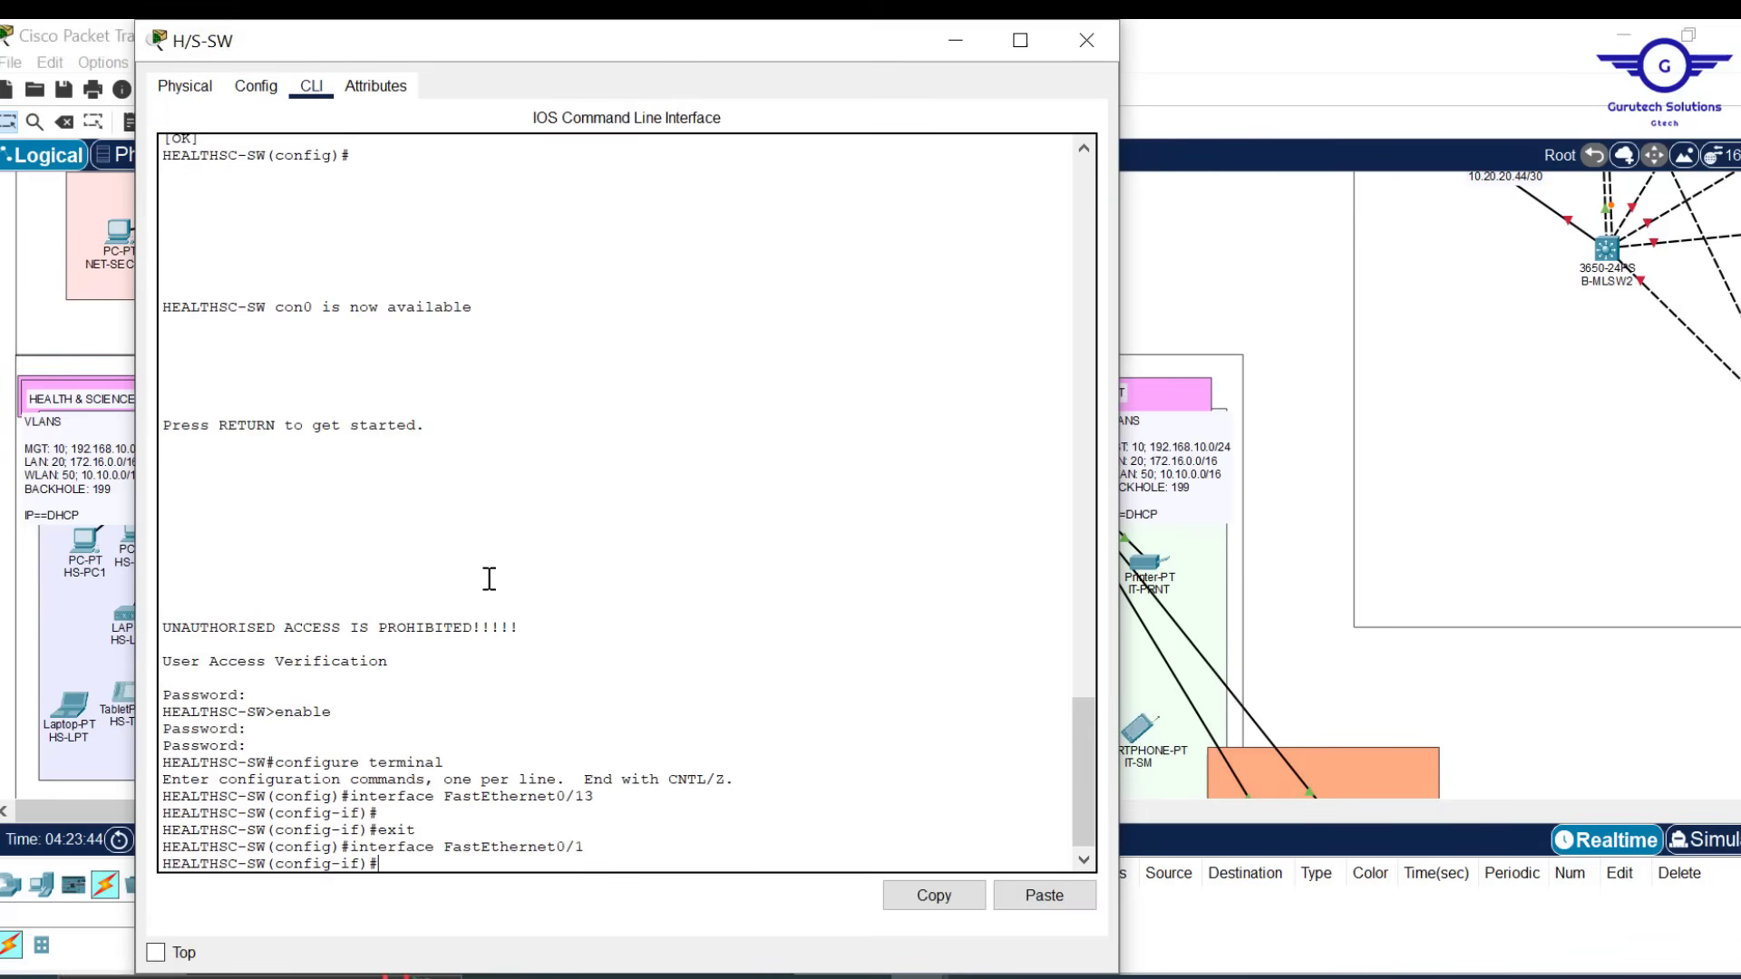
pyautogui.write('ex')
pyautogui.press('Return')
pyautogui.press('Return')
pyautogui.press('Return')
pyautogui.press('Return')
pyautogui.press('Return')
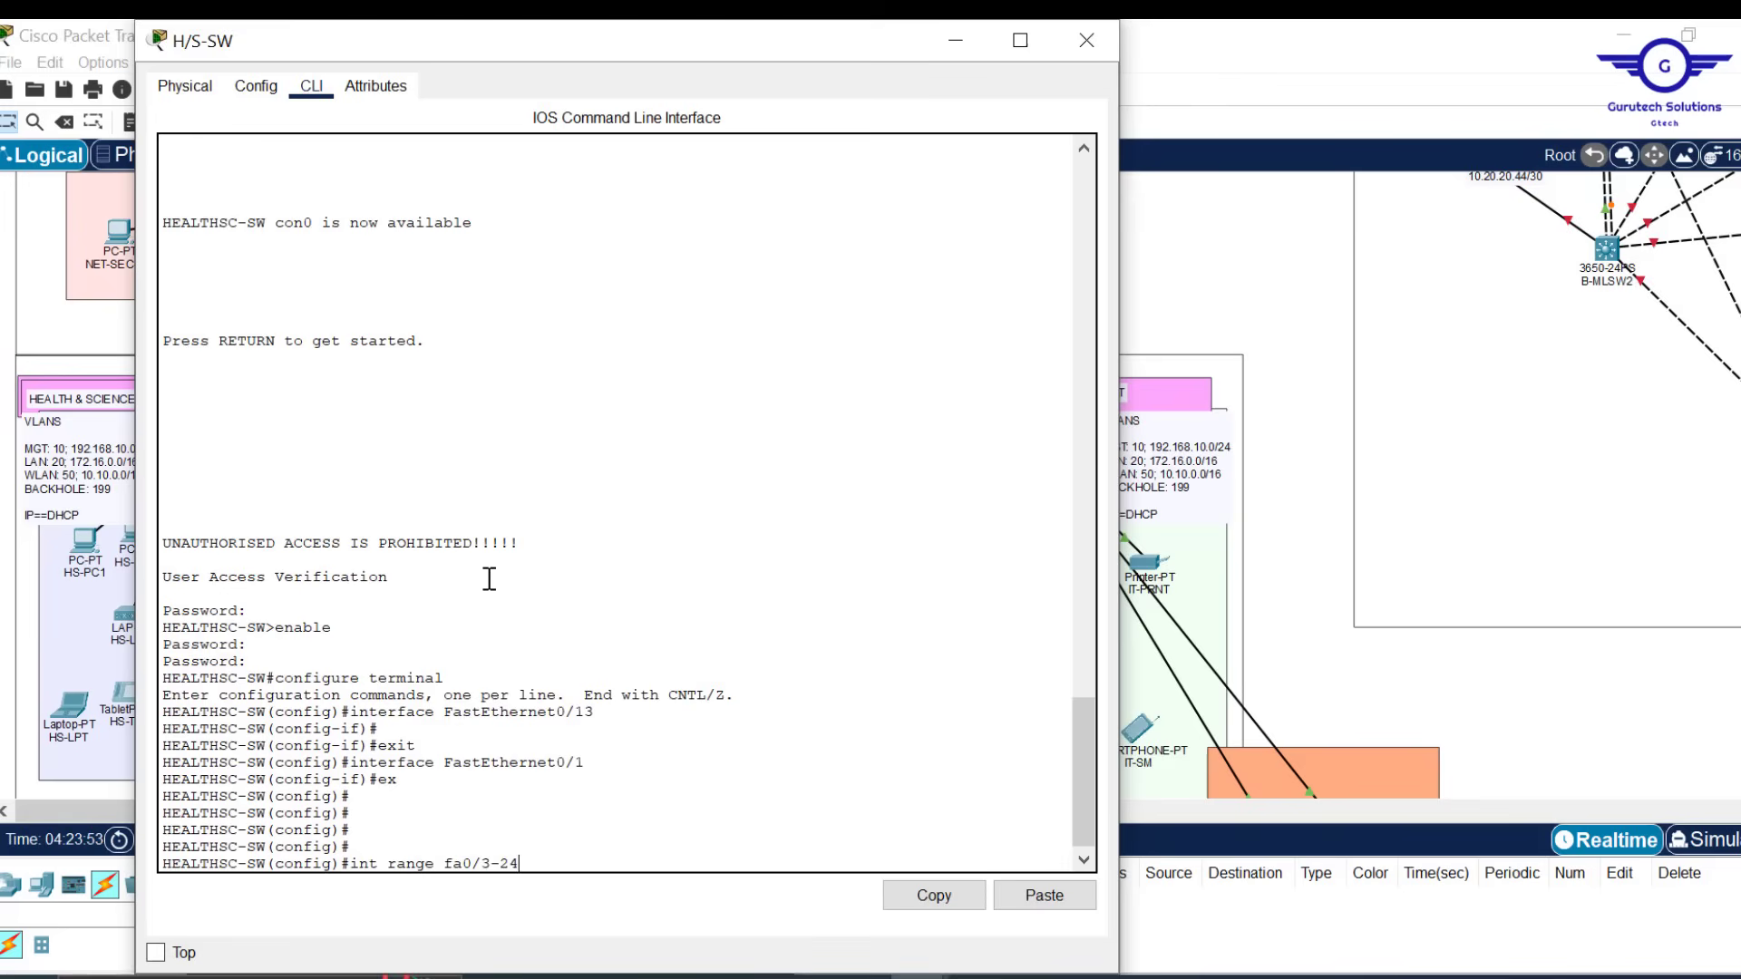
# Enable spanning-tree portfast and bpduguard on H/S-SW ports Fa0/3–24
pyautogui.press('Return')
pyautogui.press('Return')
pyautogui.press('Return')
pyautogui.write('spa')
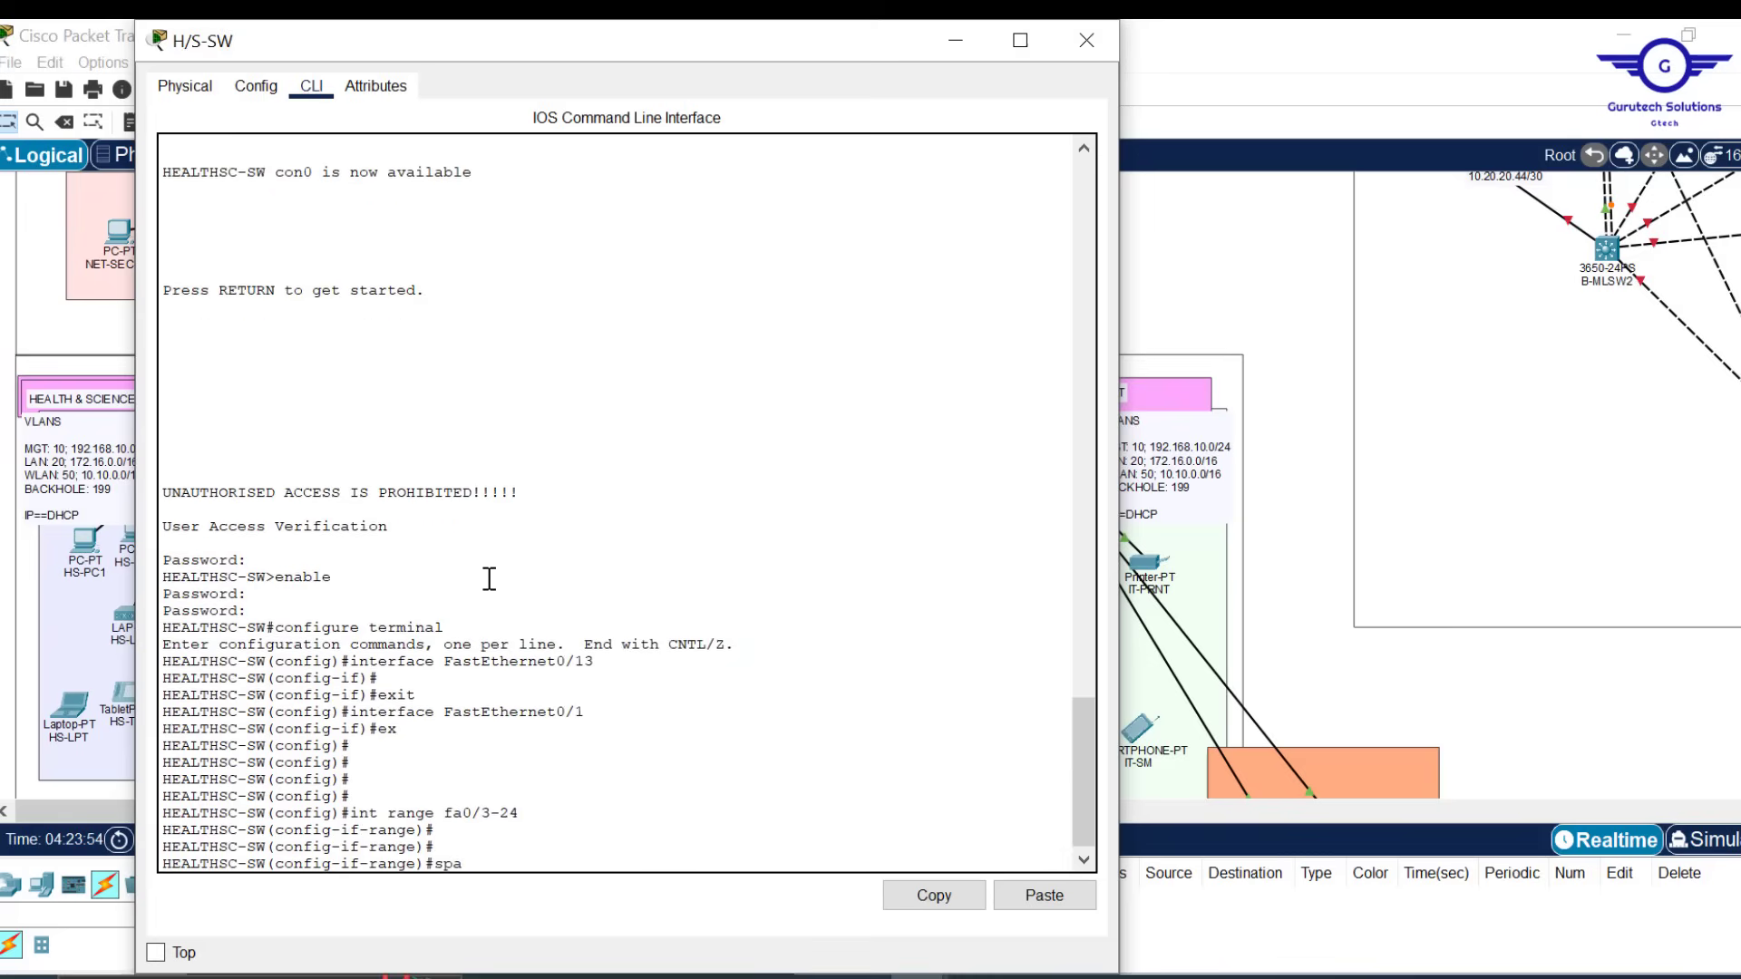
pyautogui.write('n')
pyautogui.press('Tab')
pyautogui.write('p')
pyautogui.press('Tab')
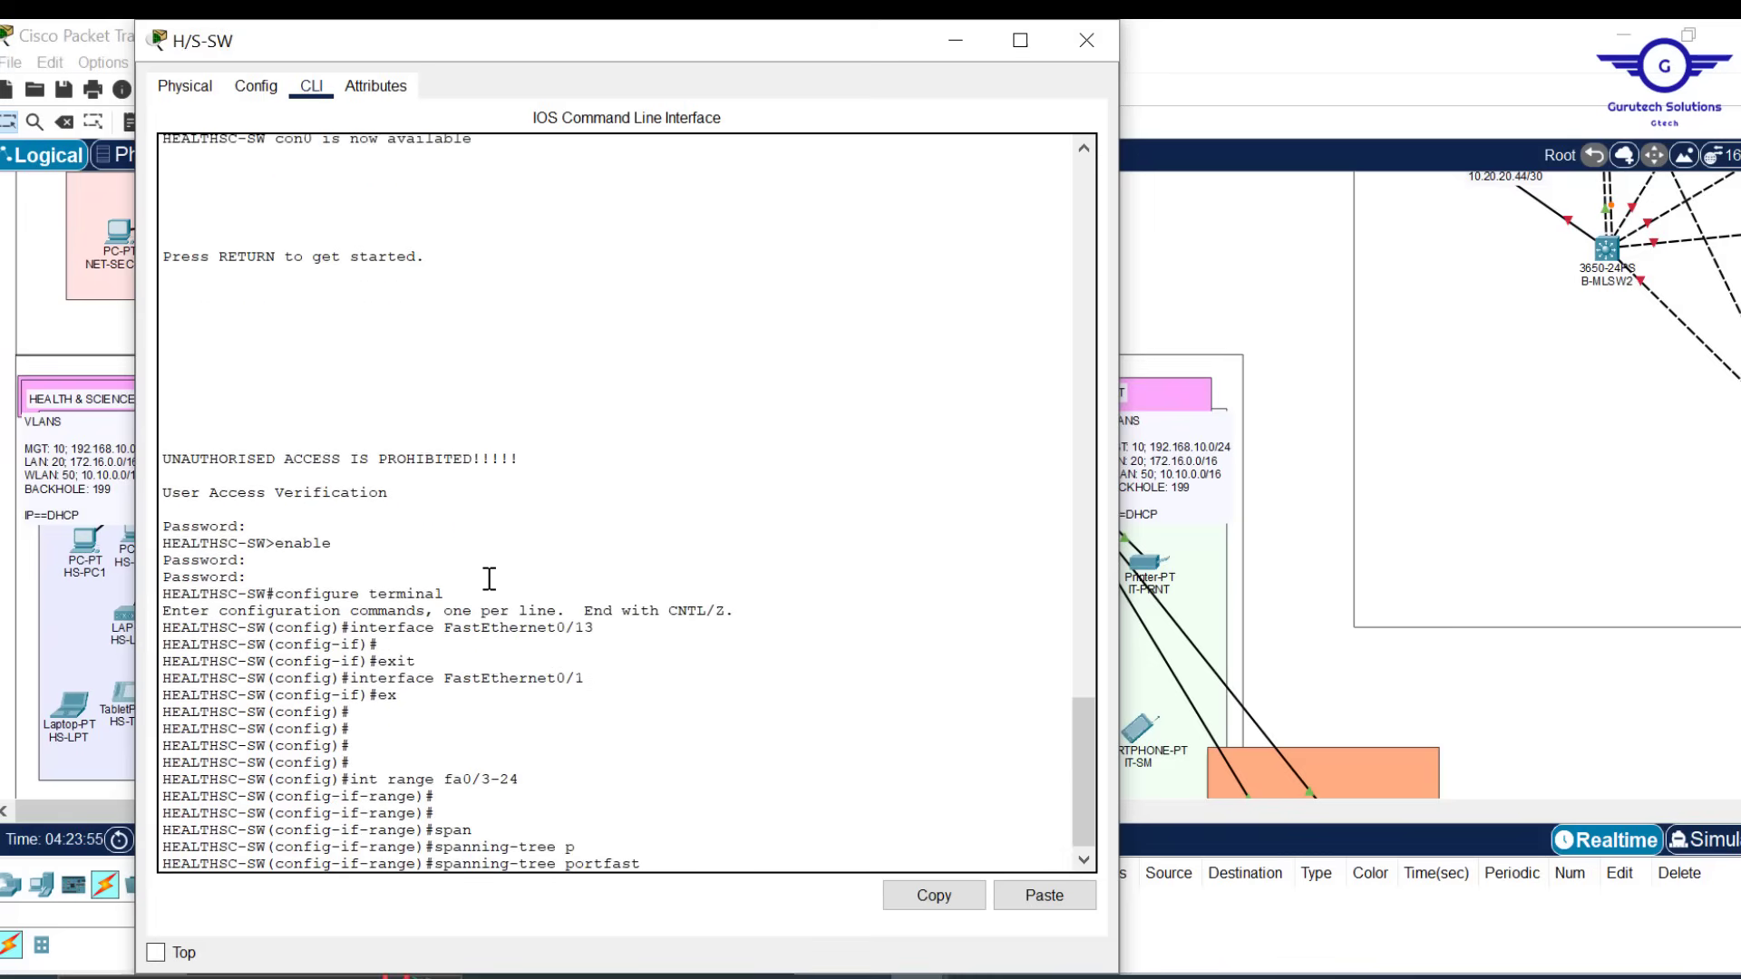
pyautogui.press('Return')
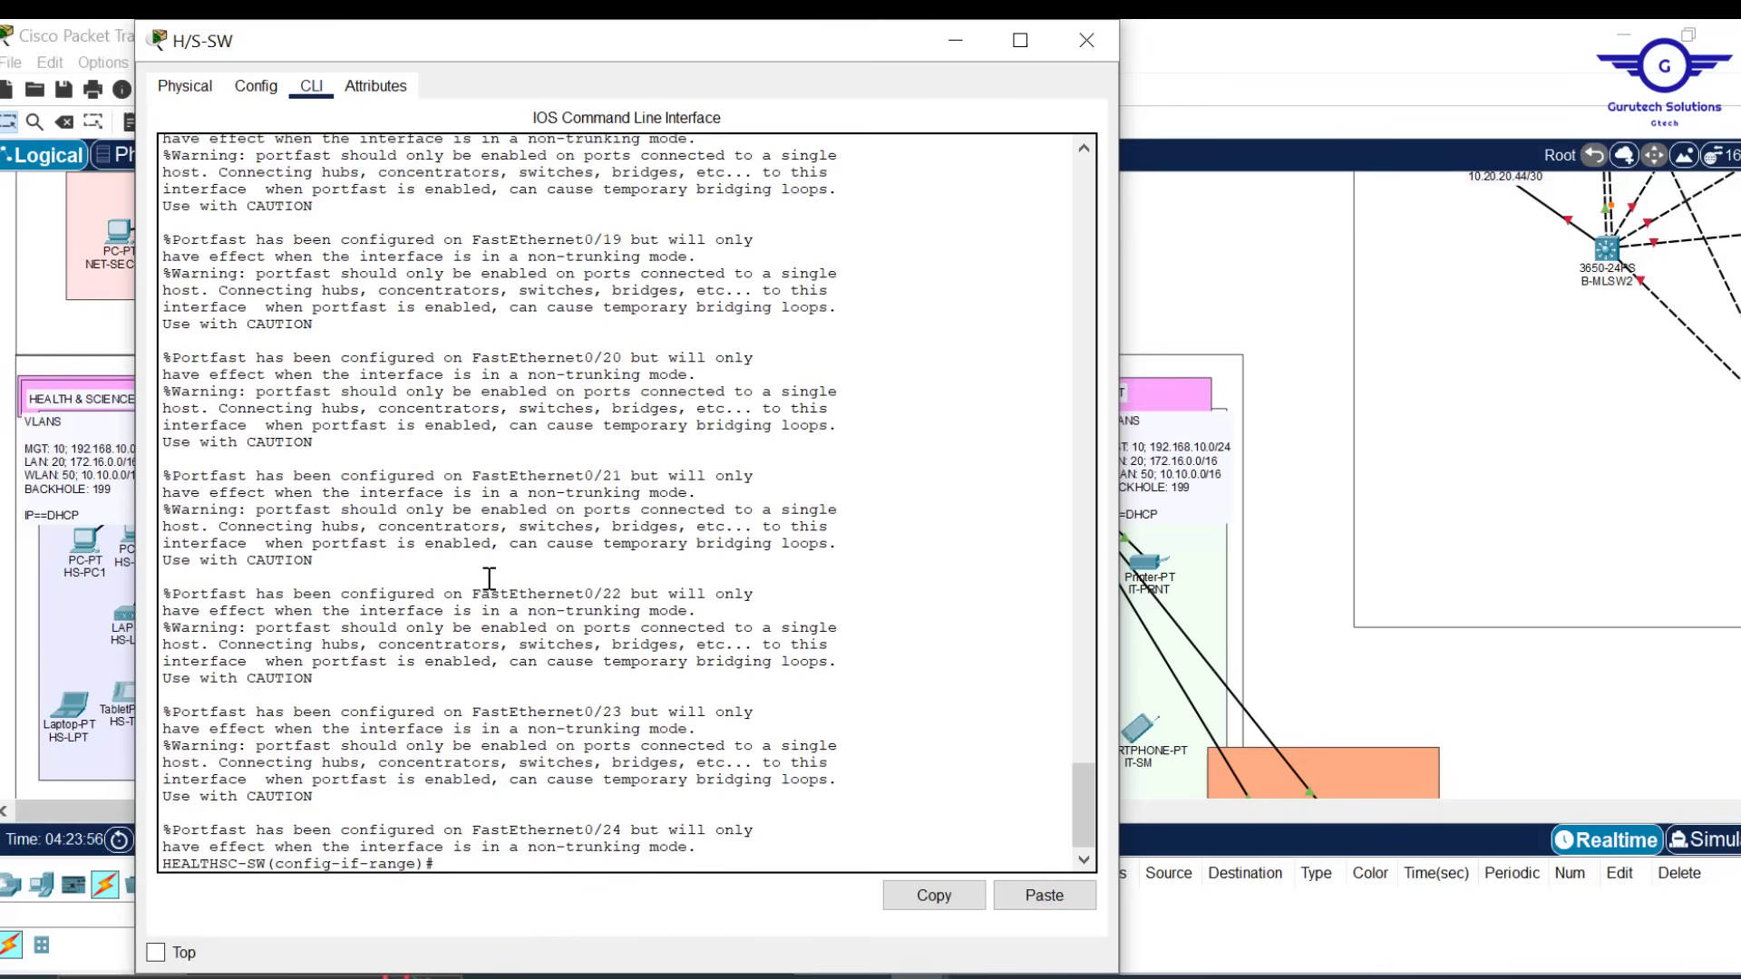
pyautogui.press('Return')
pyautogui.press('Return')
pyautogui.press('Return')
pyautogui.write('span')
pyautogui.press('Tab')
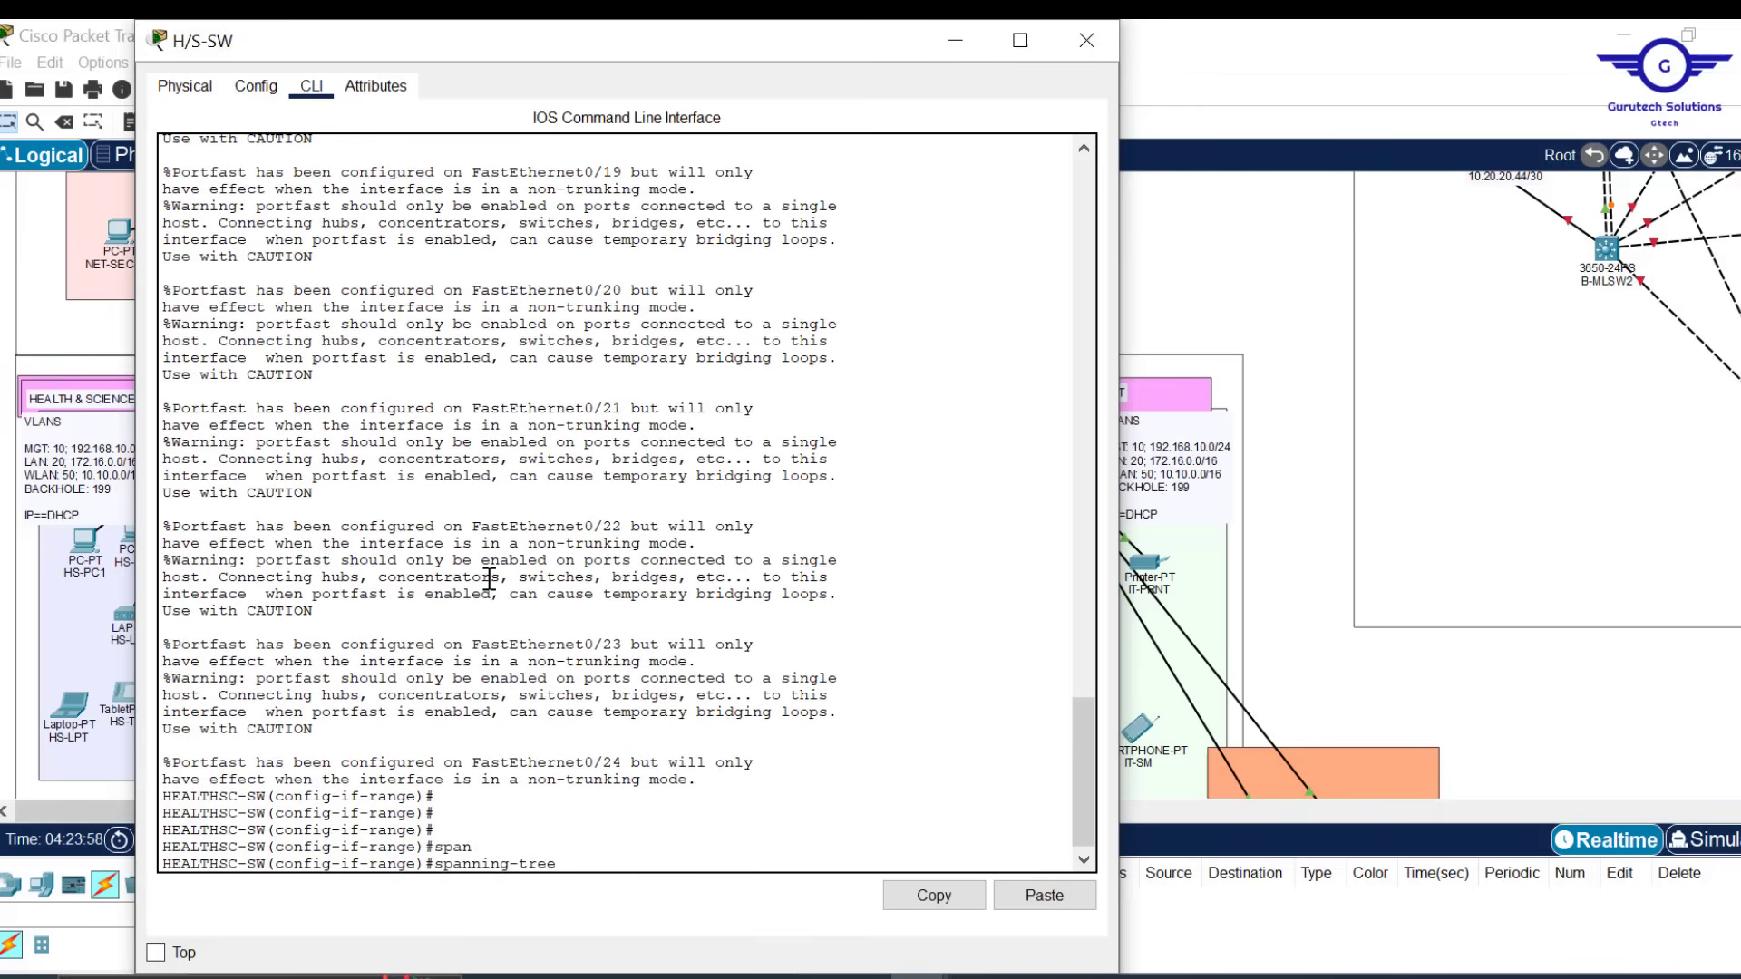
pyautogui.write('b')
pyautogui.press('Tab')
pyautogui.write('e')
pyautogui.press('Tab')
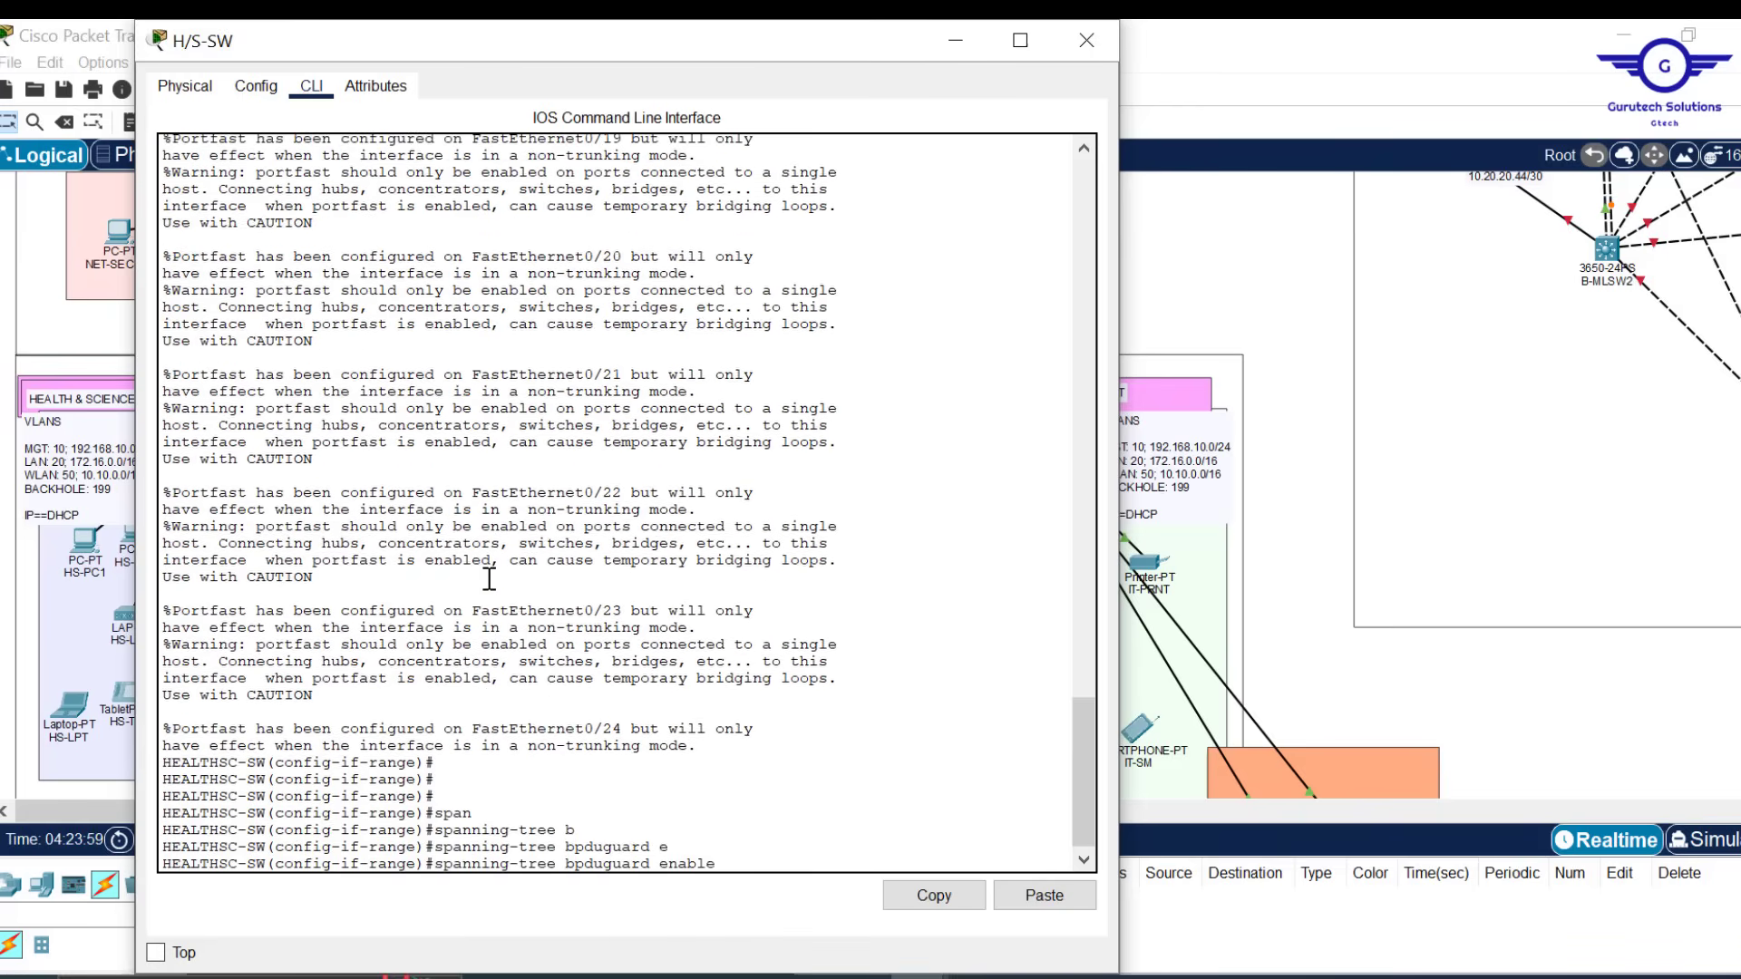
pyautogui.press('Return')
# Exit the interface range and save H/S-SW's configuration with 'do wr'
pyautogui.write('ex')
pyautogui.press('Return')
pyautogui.press('Return')
pyautogui.press('Return')
pyautogui.press('Return')
pyautogui.press('Return')
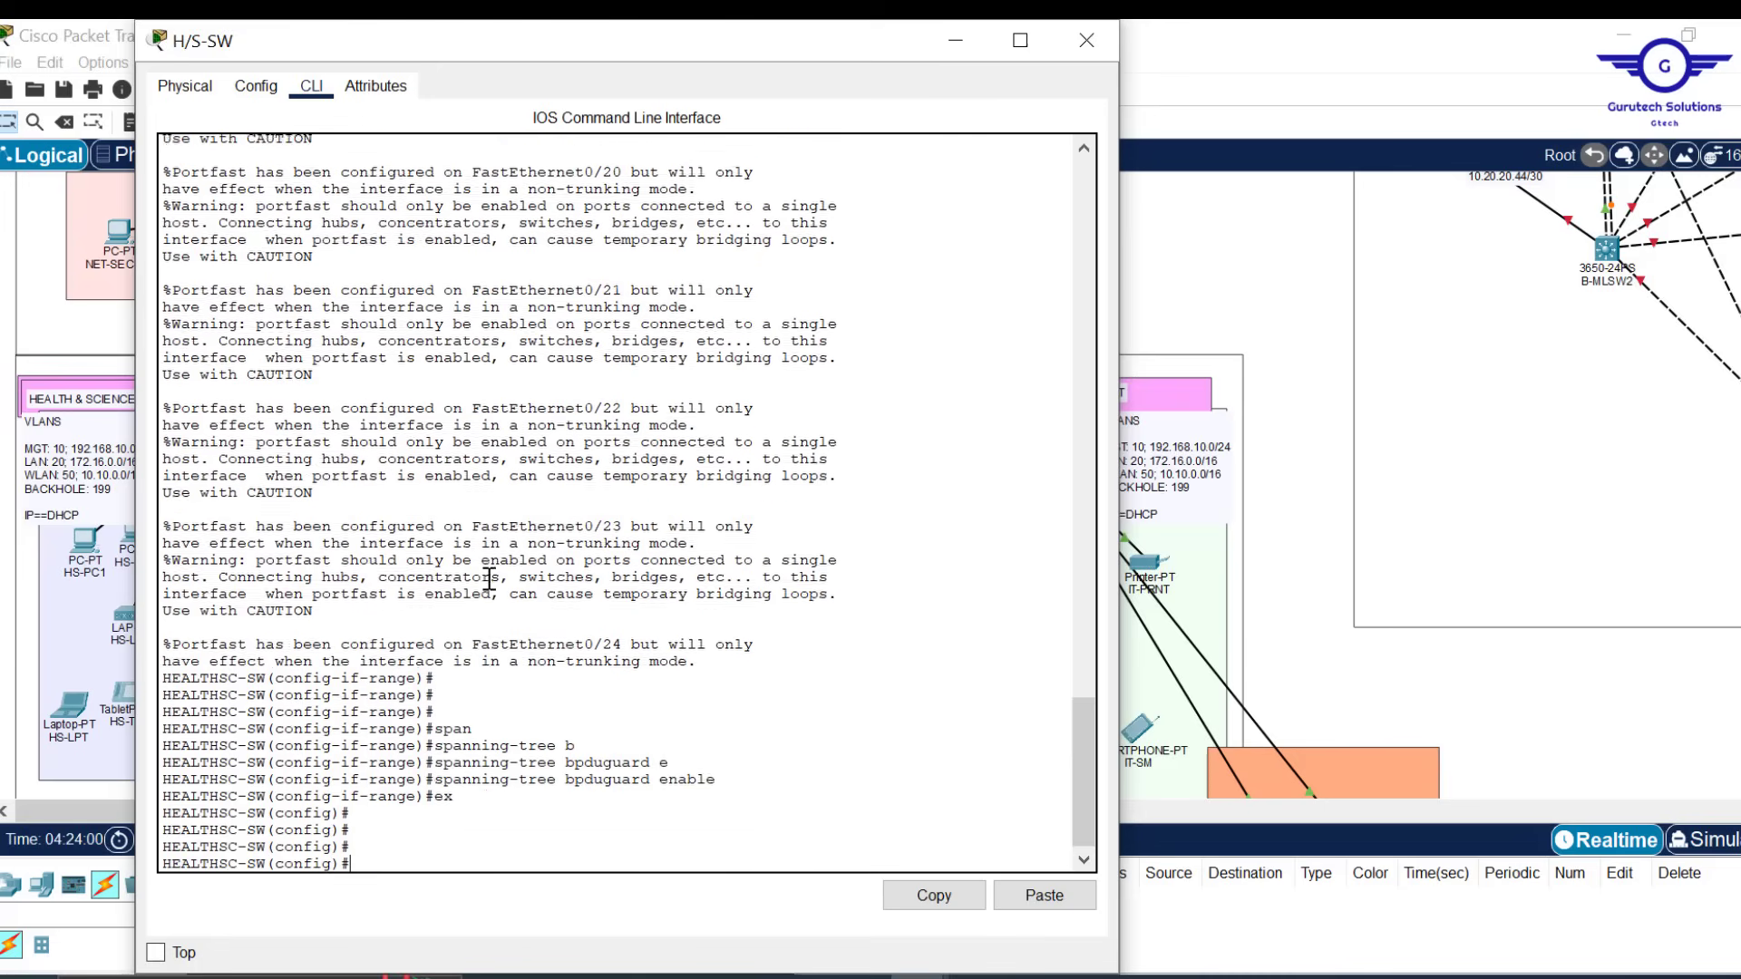
pyautogui.write('do')
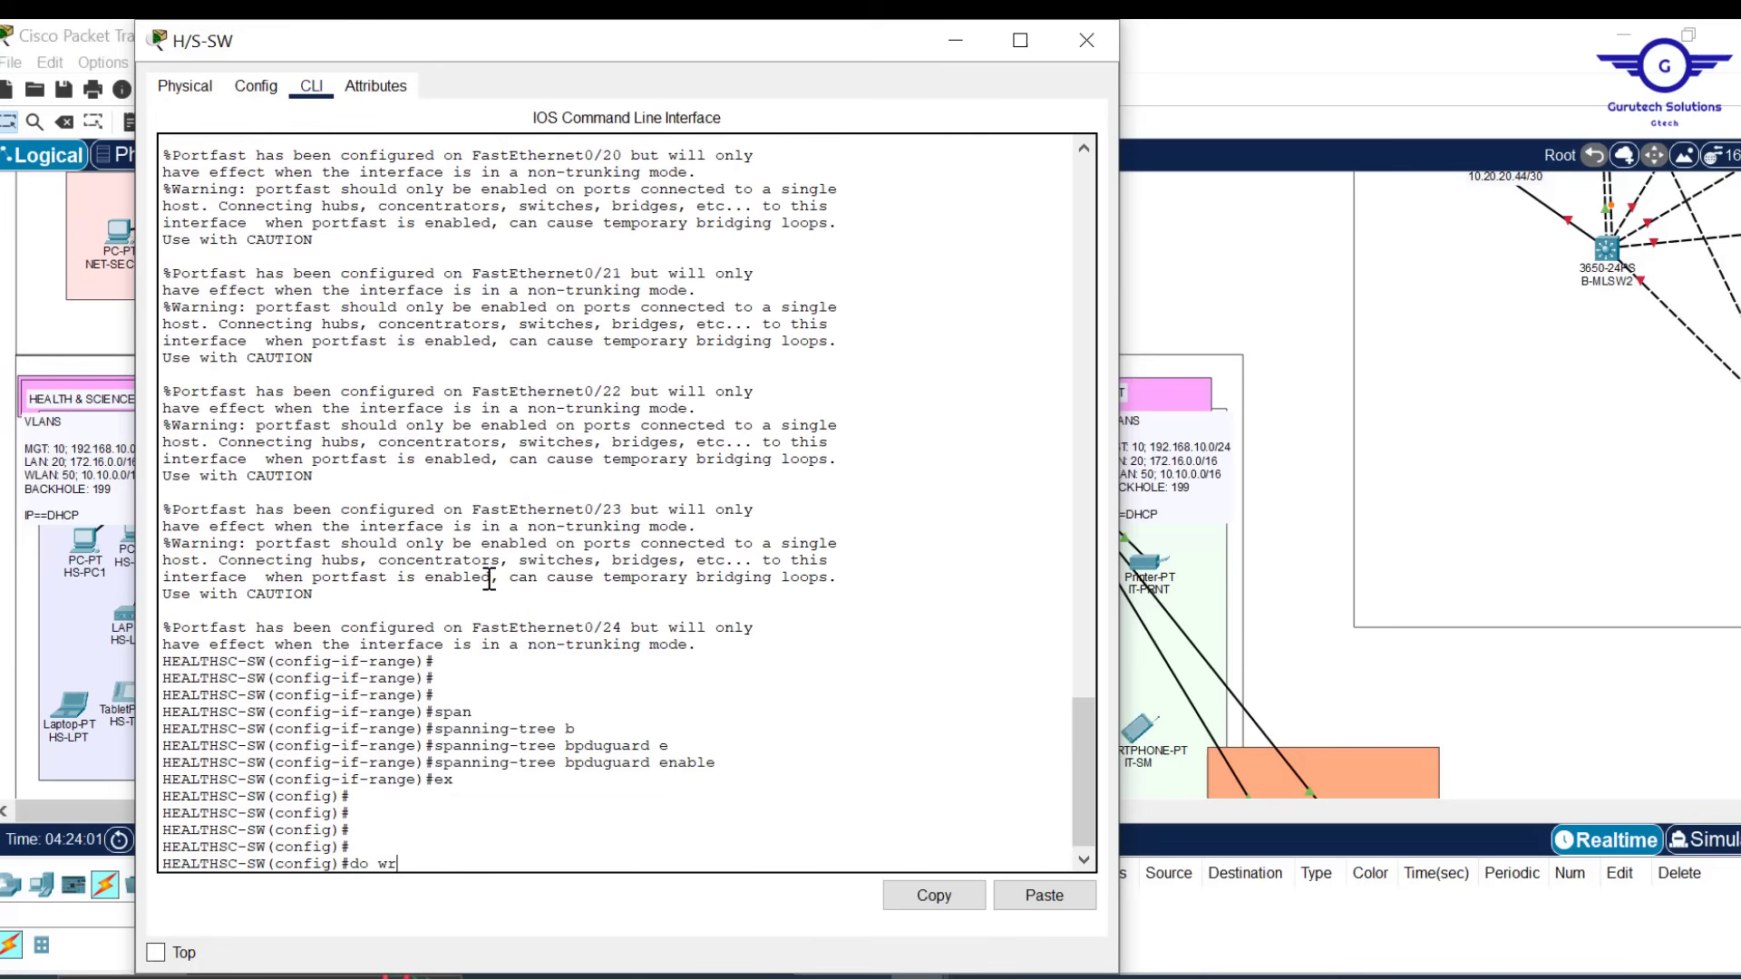
pyautogui.write(' wr')
pyautogui.press('Return')
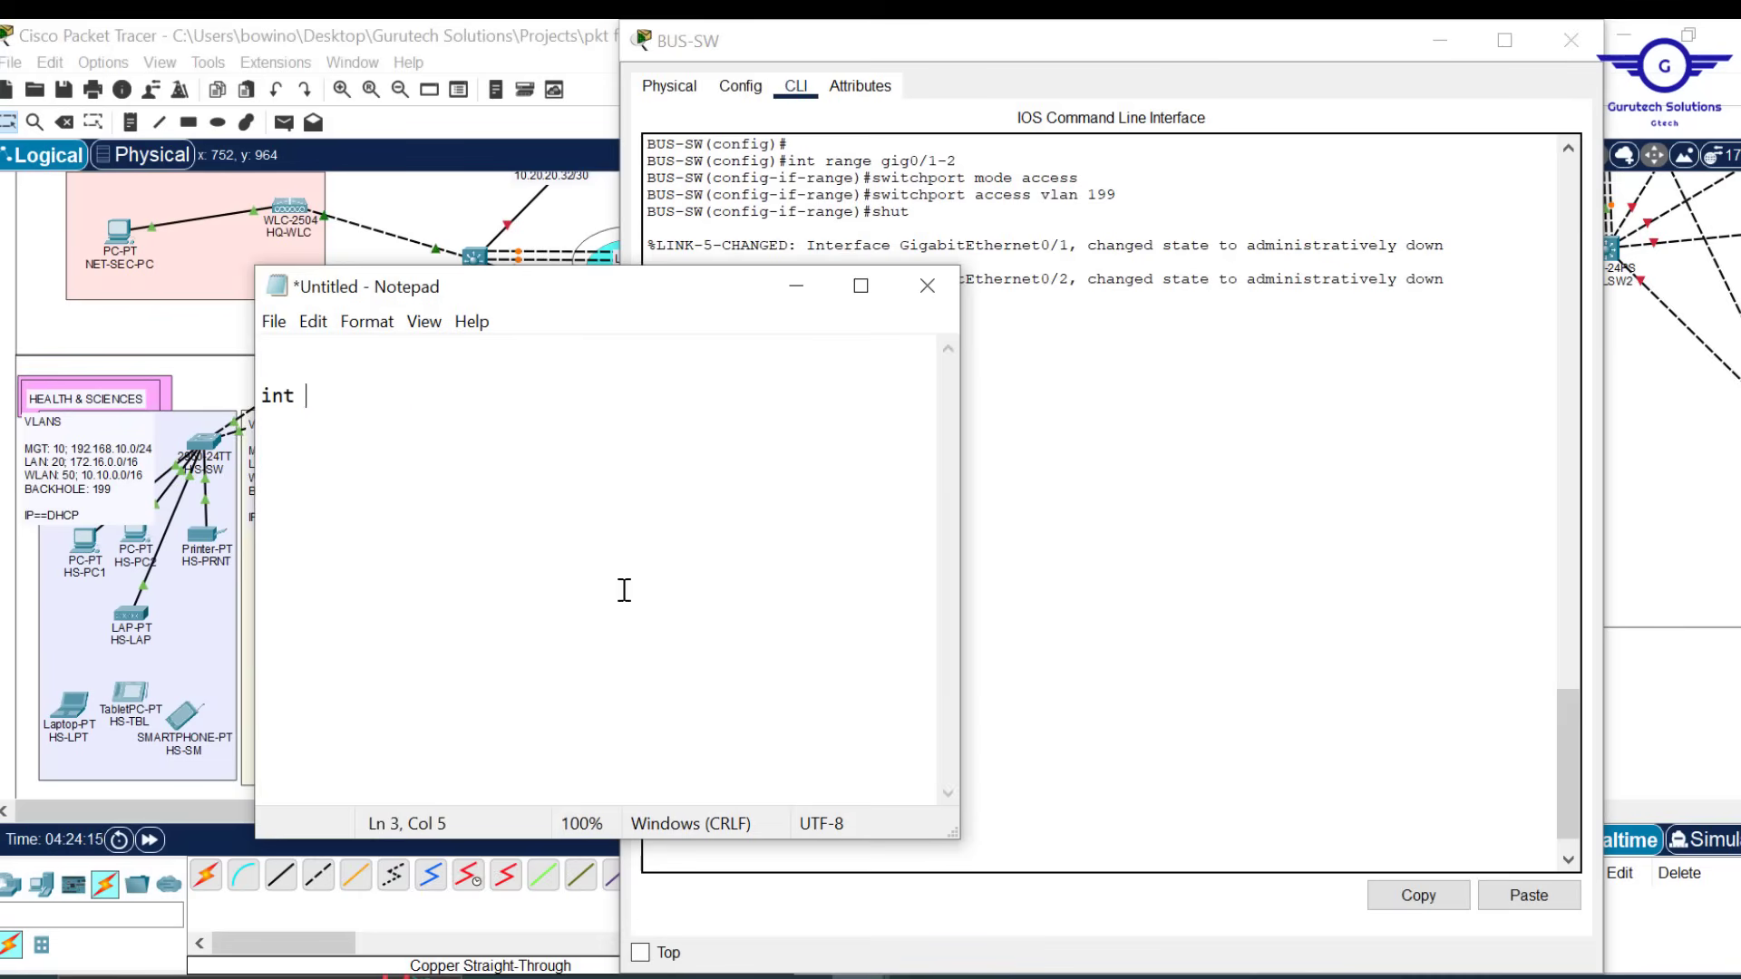
# In Notepad, write and copy the 'range fa0/3-24', portfast, bpduguard enable and 'do wr' command block
pyautogui.write('range fa0/3-24')
pyautogui.press('Return')
pyautogui.write('spanning-tree portfast')
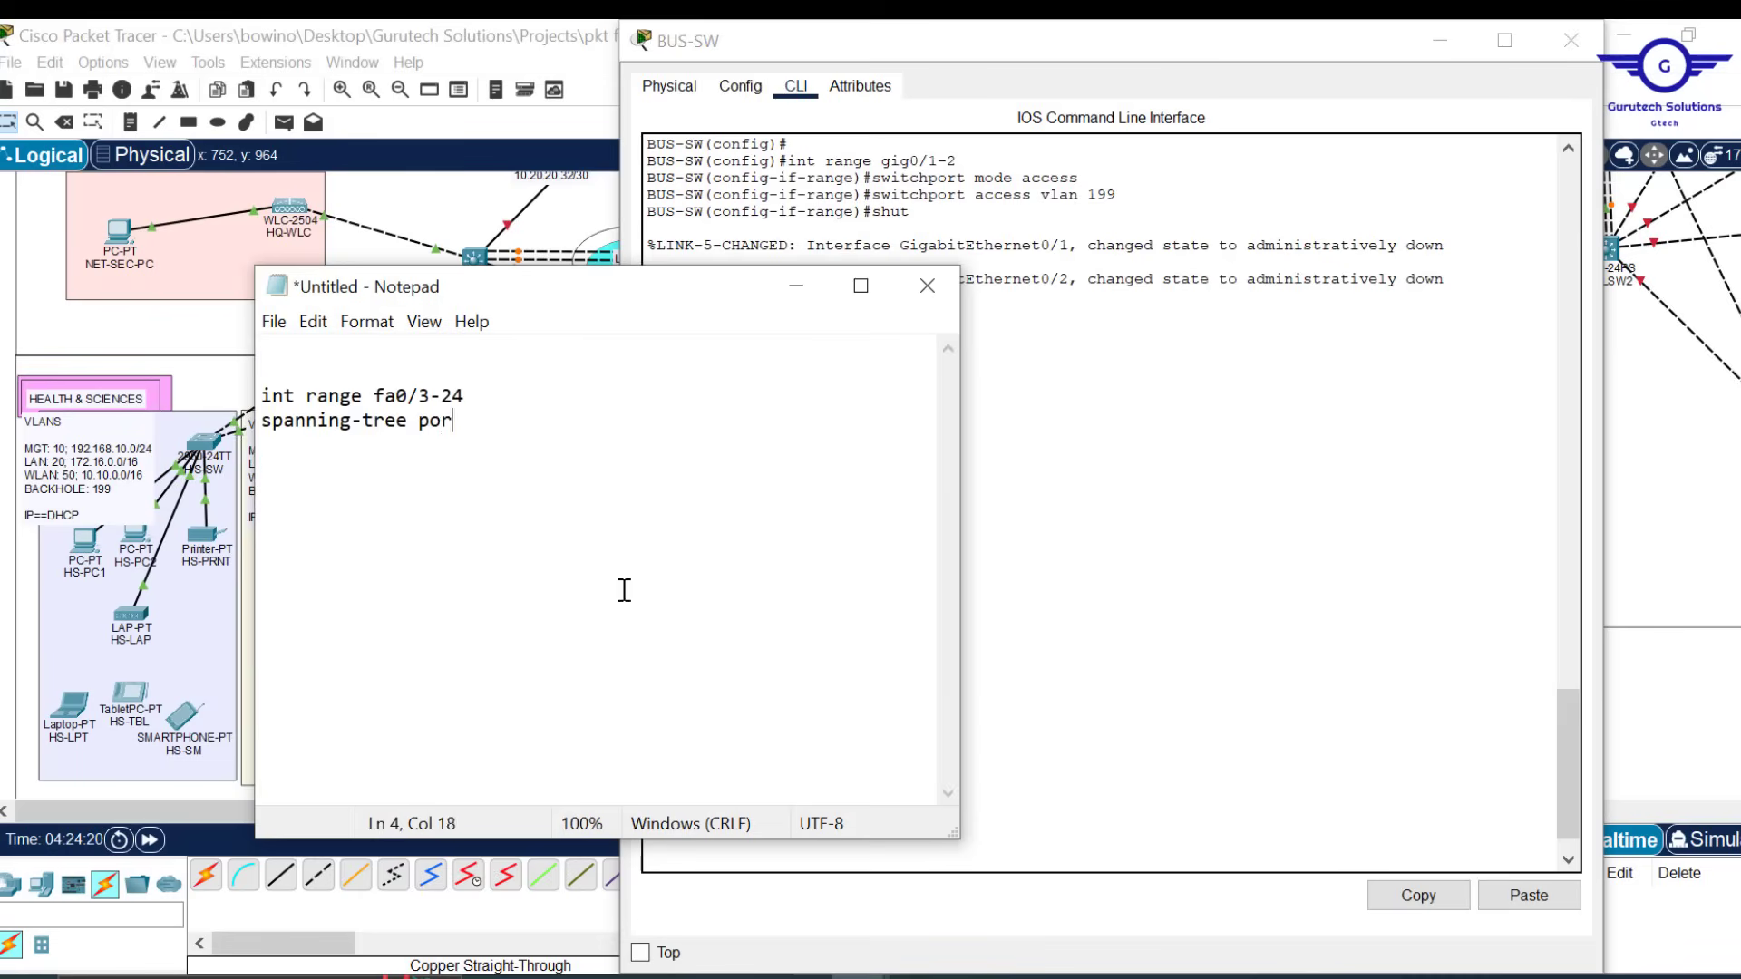
pyautogui.moveTo(510, 421); pyautogui.dragTo(493, 397)
pyautogui.hotkey('ctrl', 'c')
pyautogui.click(536, 423)
pyautogui.hotkey('ctrl', 'v')
pyautogui.press('BackSpace')
pyautogui.press('BackSpace')
pyautogui.press('BackSpace')
pyautogui.press('BackSpace')
pyautogui.press('BackSpace')
pyautogui.press('BackSpace')
pyautogui.press('BackSpace')
pyautogui.press('BackSpace')
pyautogui.write('bpduguard enable')
pyautogui.press('Return')
pyautogui.press('Return')
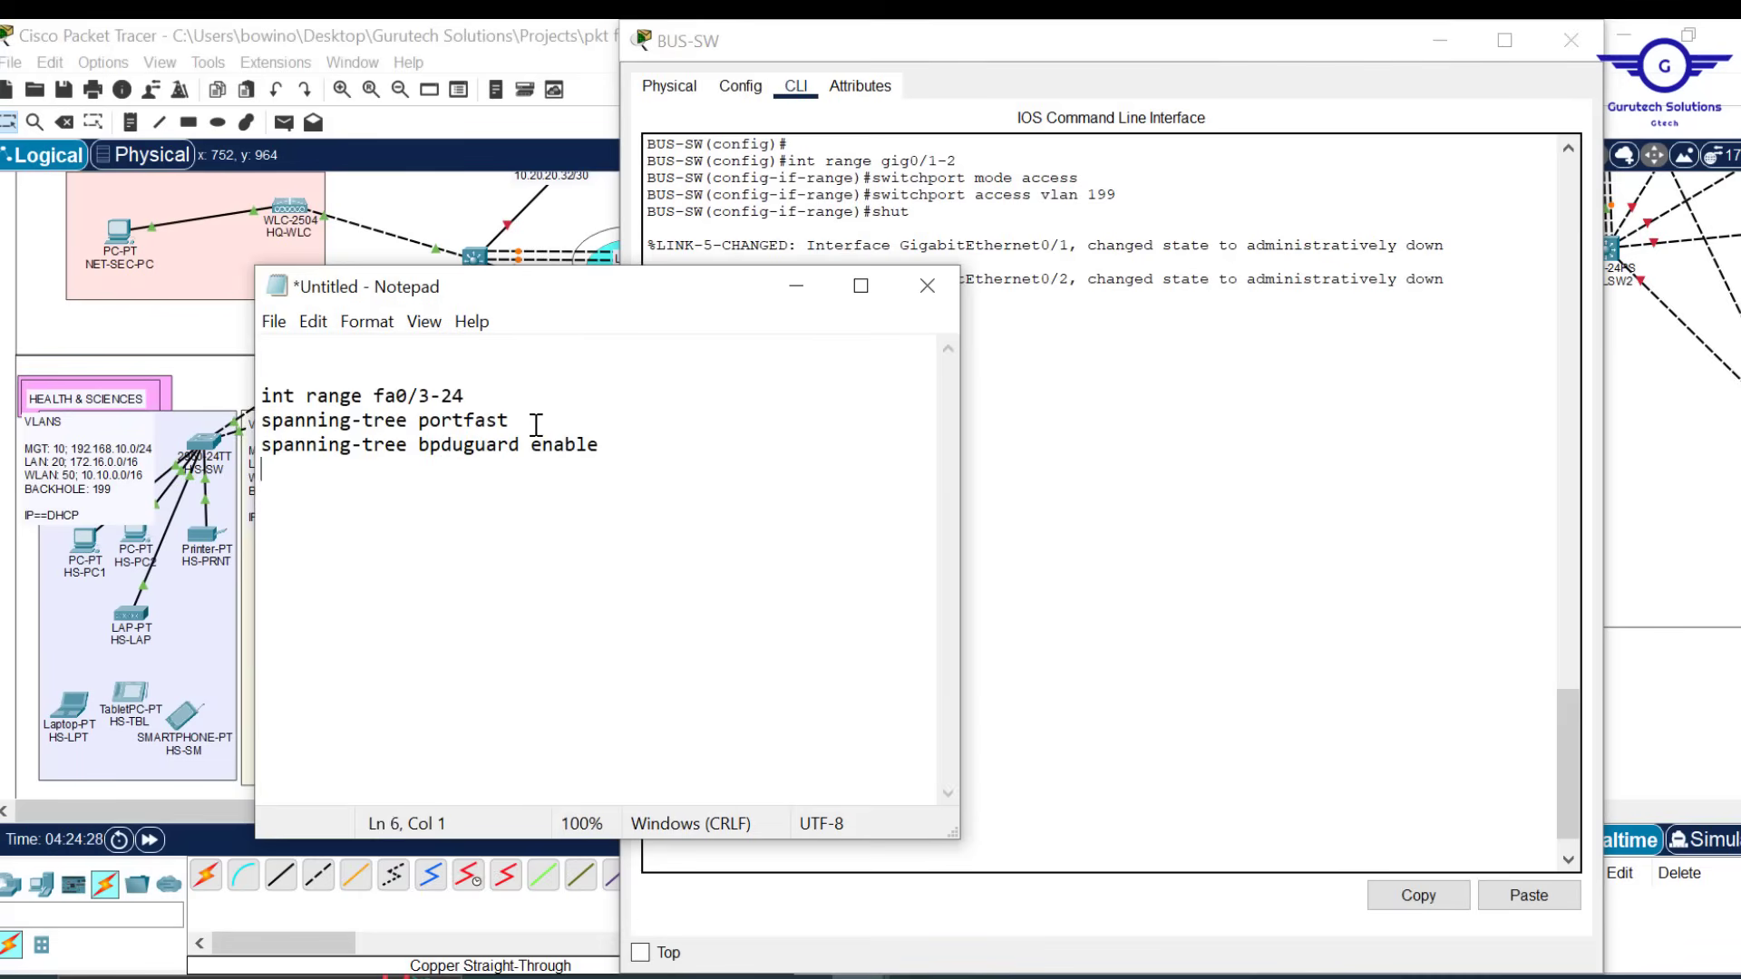
pyautogui.write('do wr')
pyautogui.press('Return')
pyautogui.press('Return')
pyautogui.hotkey('ctrl', 'a')
pyautogui.hotkey('ctrl', 'c')
# Paste the command block into BUS-SW's CLI and close BUS-SW
pyautogui.click(1531, 896)
pyautogui.scroll(10, 1260, 616)
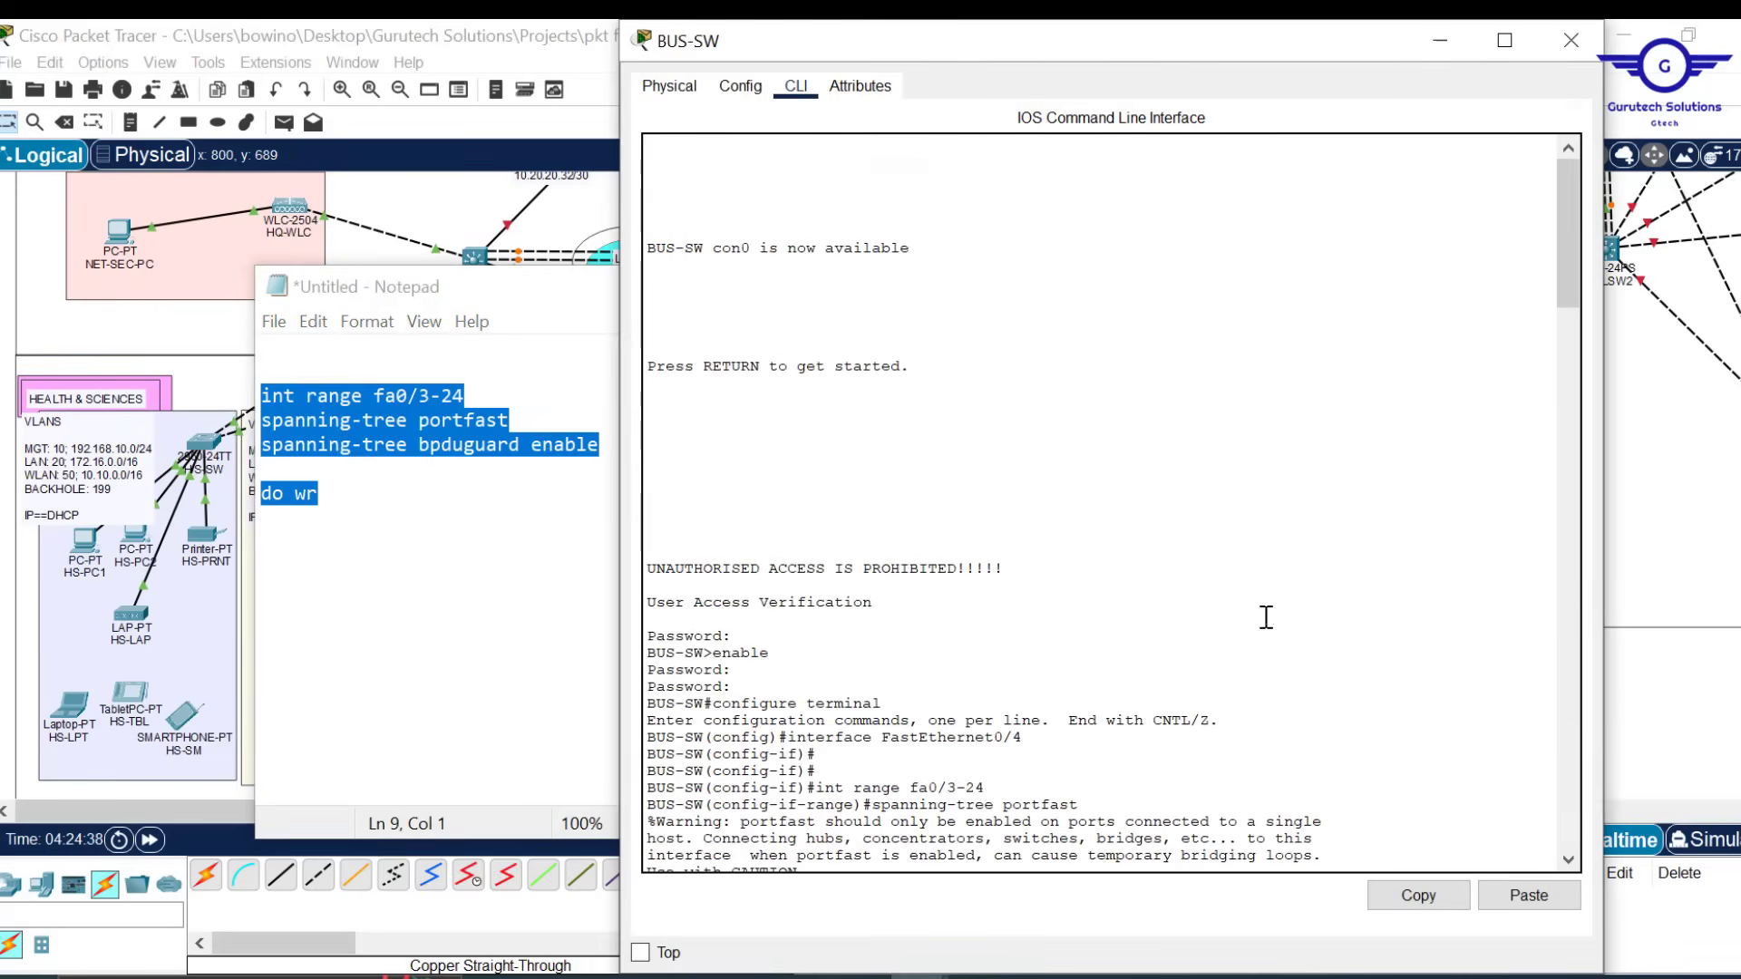
pyautogui.scroll(-8, 1152, 628)
pyautogui.click(1571, 40)
# Move Notepad aside and open ENG-SW's command line
pyautogui.click(925, 284)
pyautogui.click(997, 535)
pyautogui.click(627, 458)
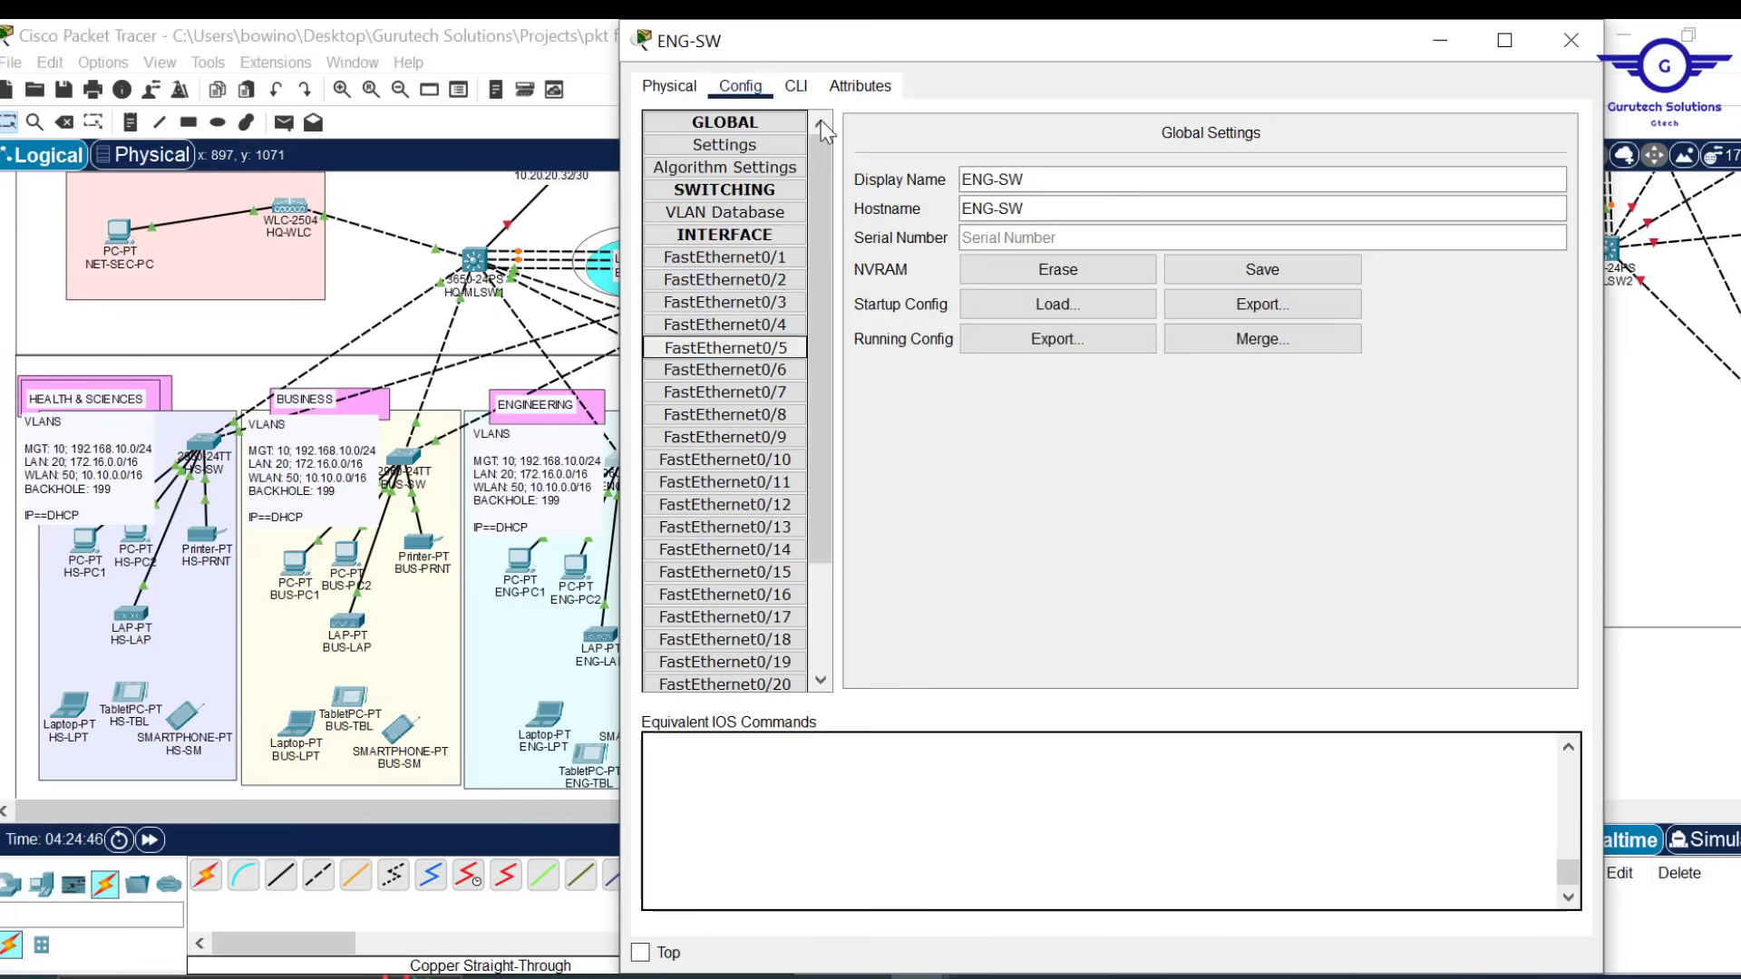
pyautogui.click(796, 85)
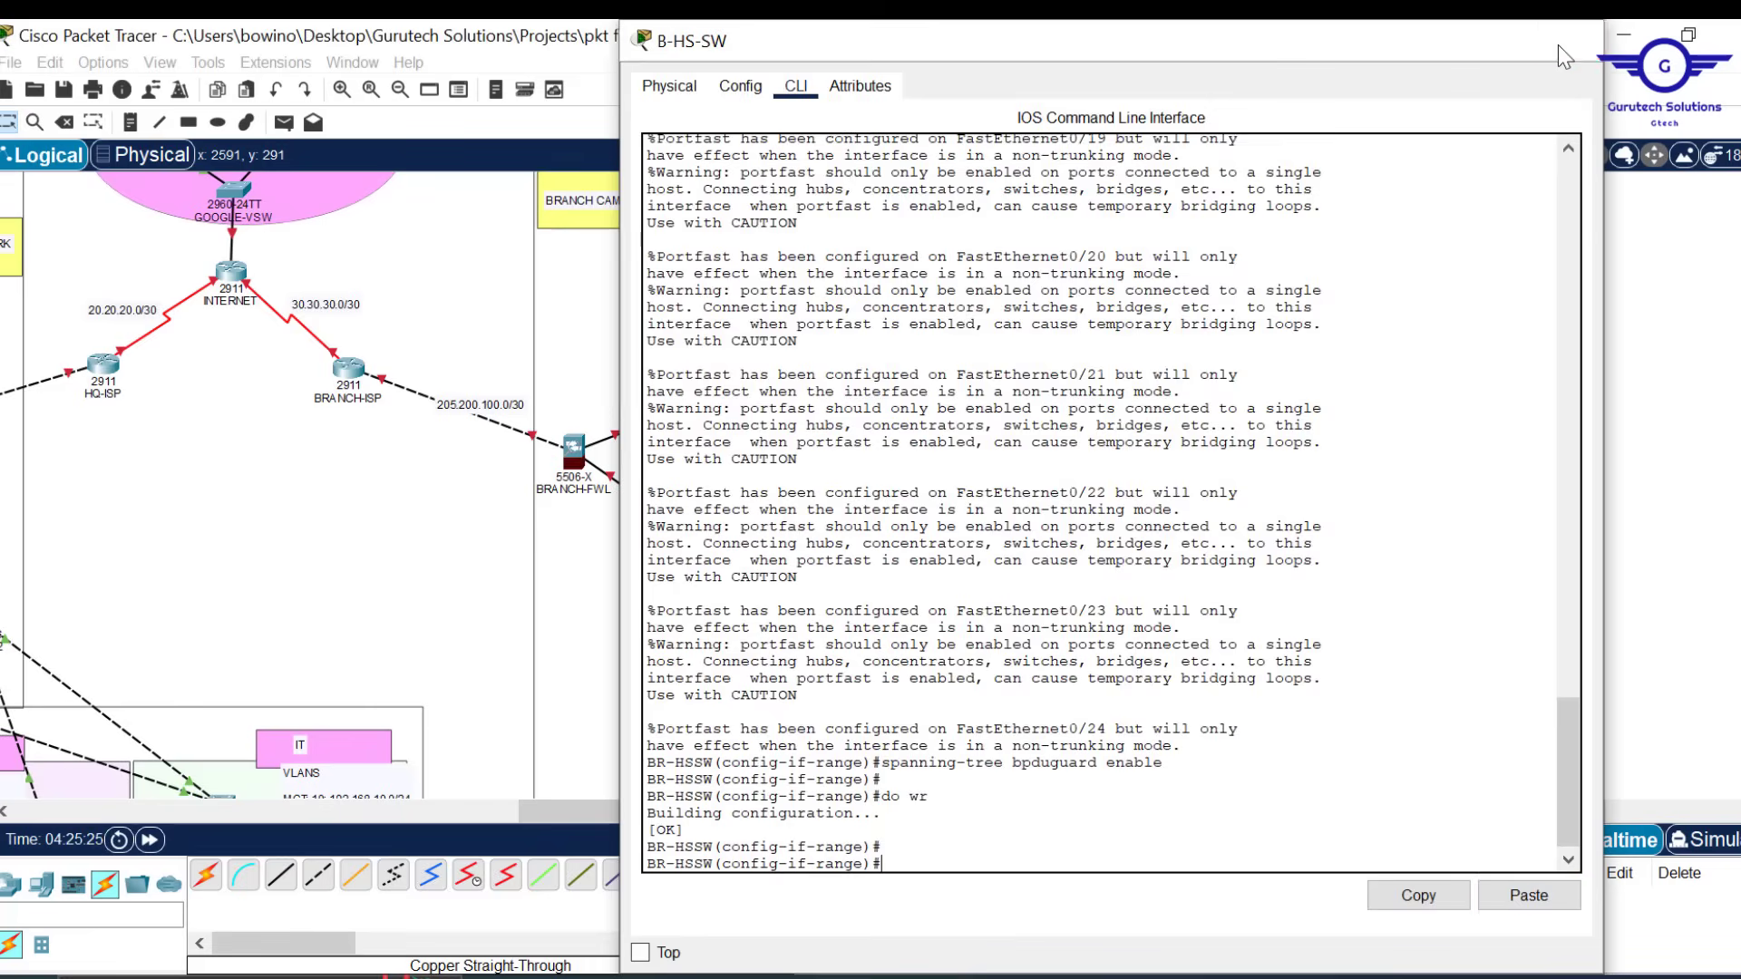
# Reload B-MLSW2 with 'do reload', answering yes to save its configuration first
pyautogui.click(1560, 43)
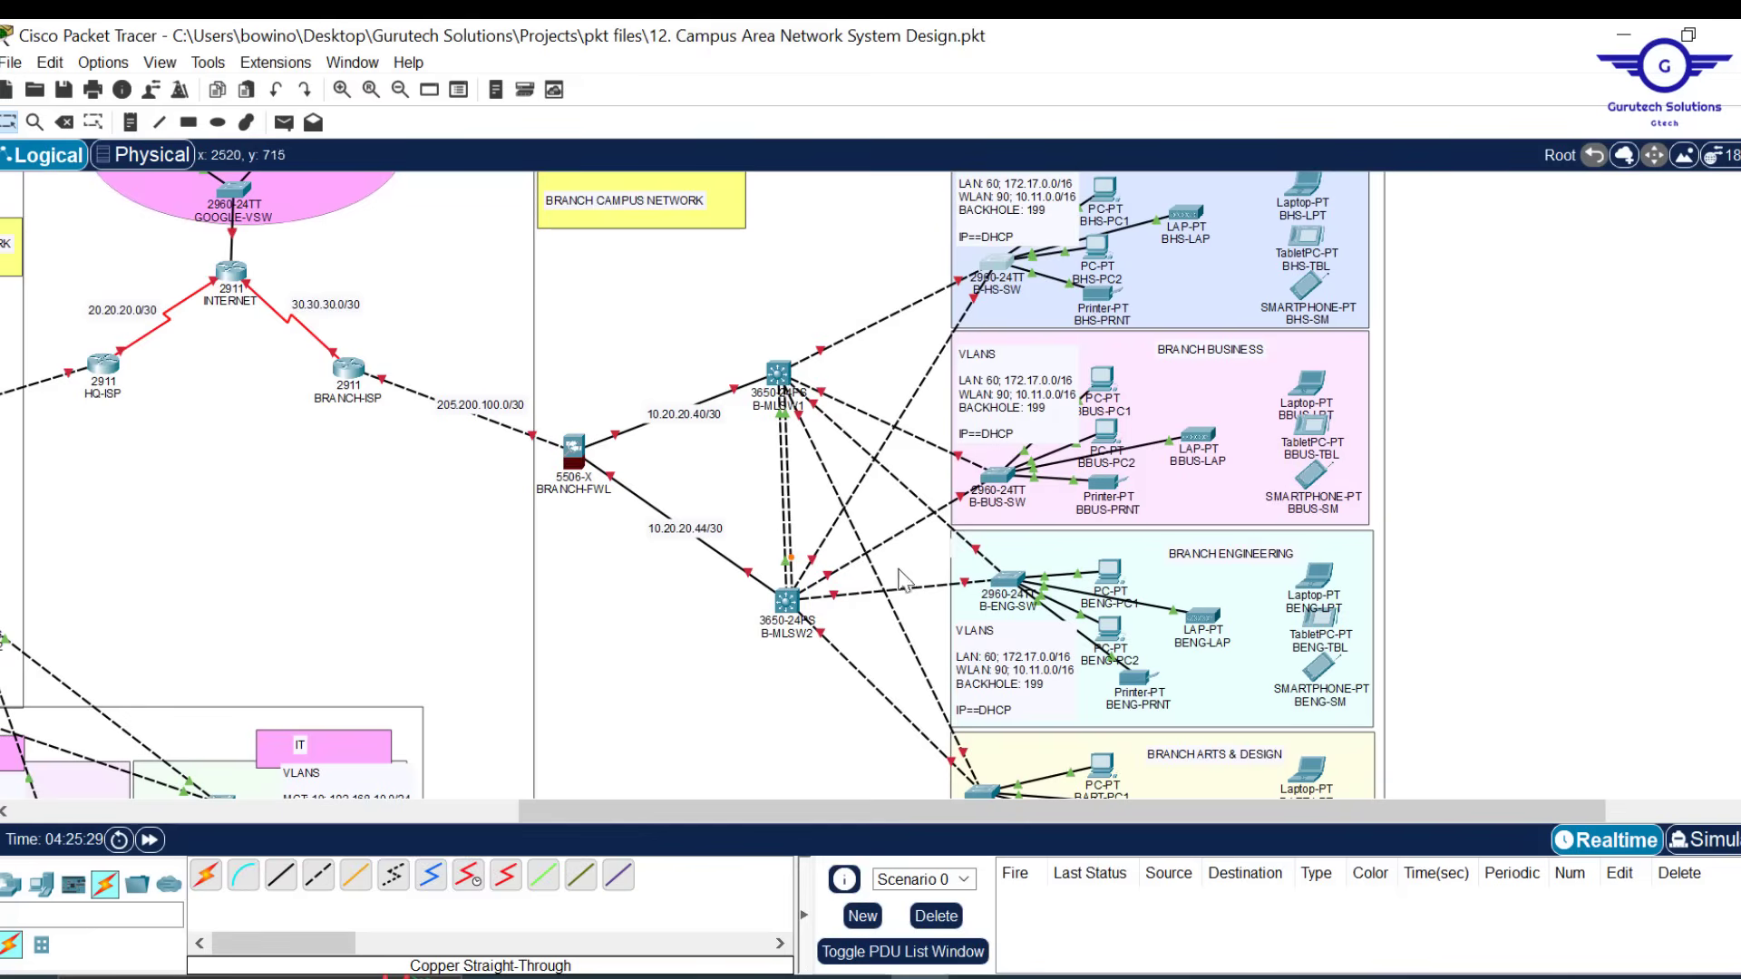
pyautogui.moveTo(1012, 583)
pyautogui.scroll(-3, 775, 602)
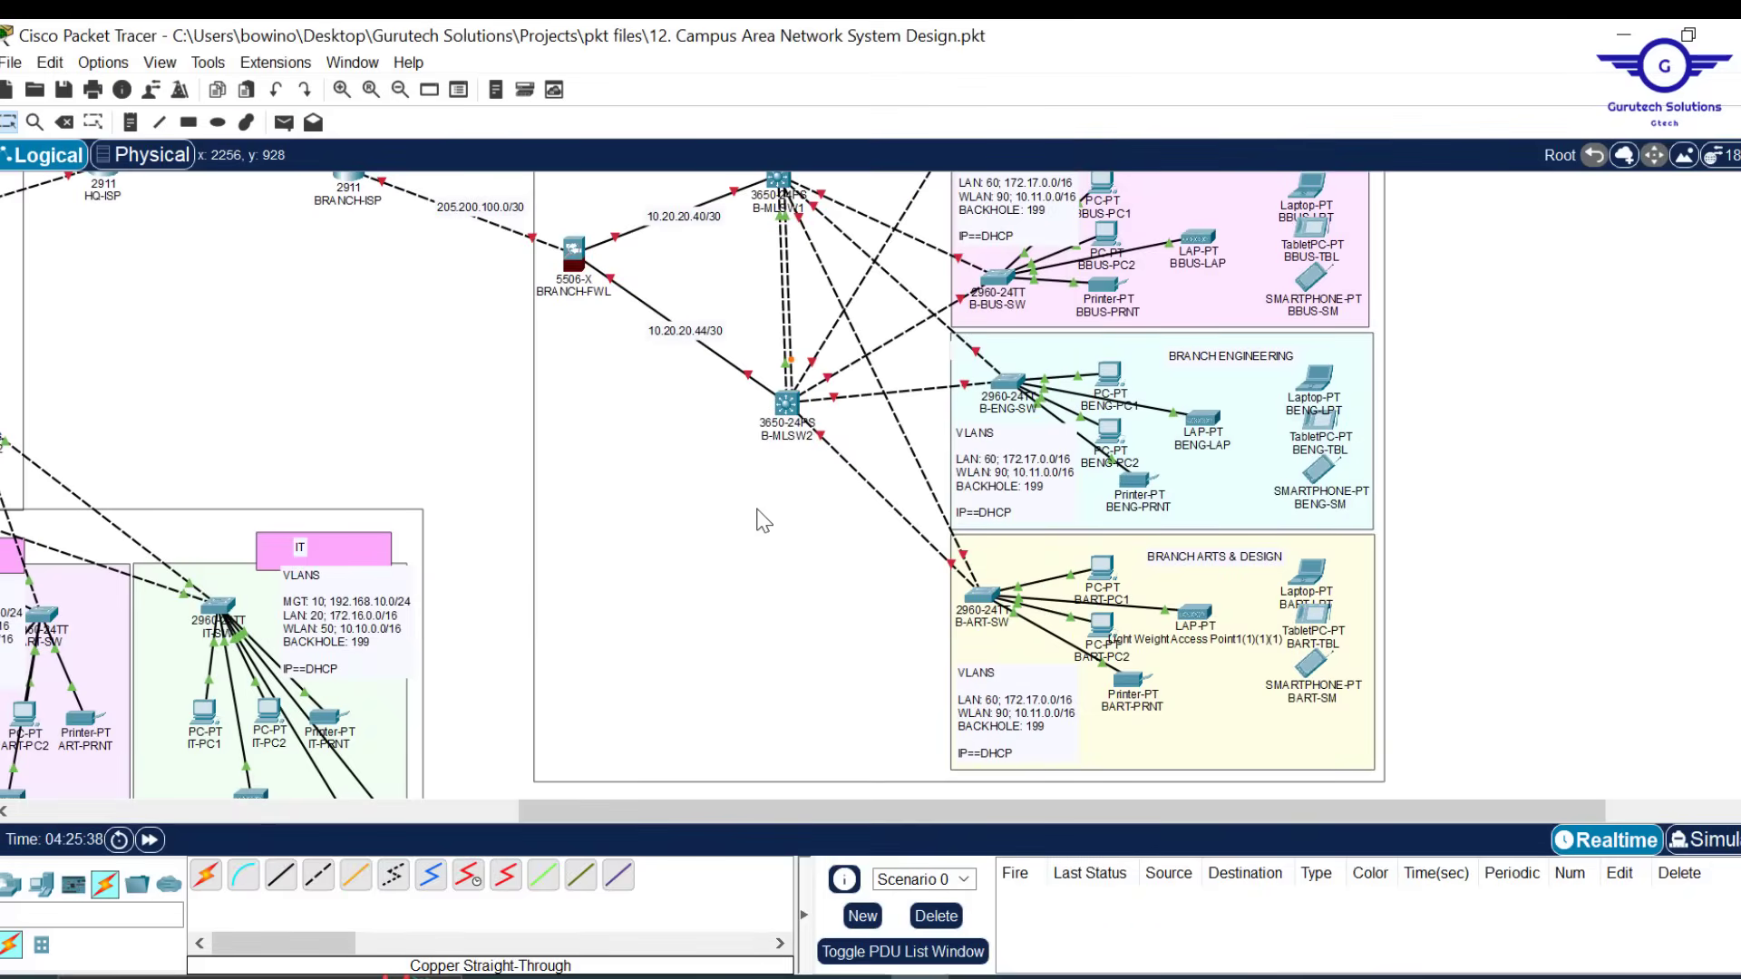
pyautogui.scroll(-2, 764, 517)
pyautogui.moveTo(800, 279)
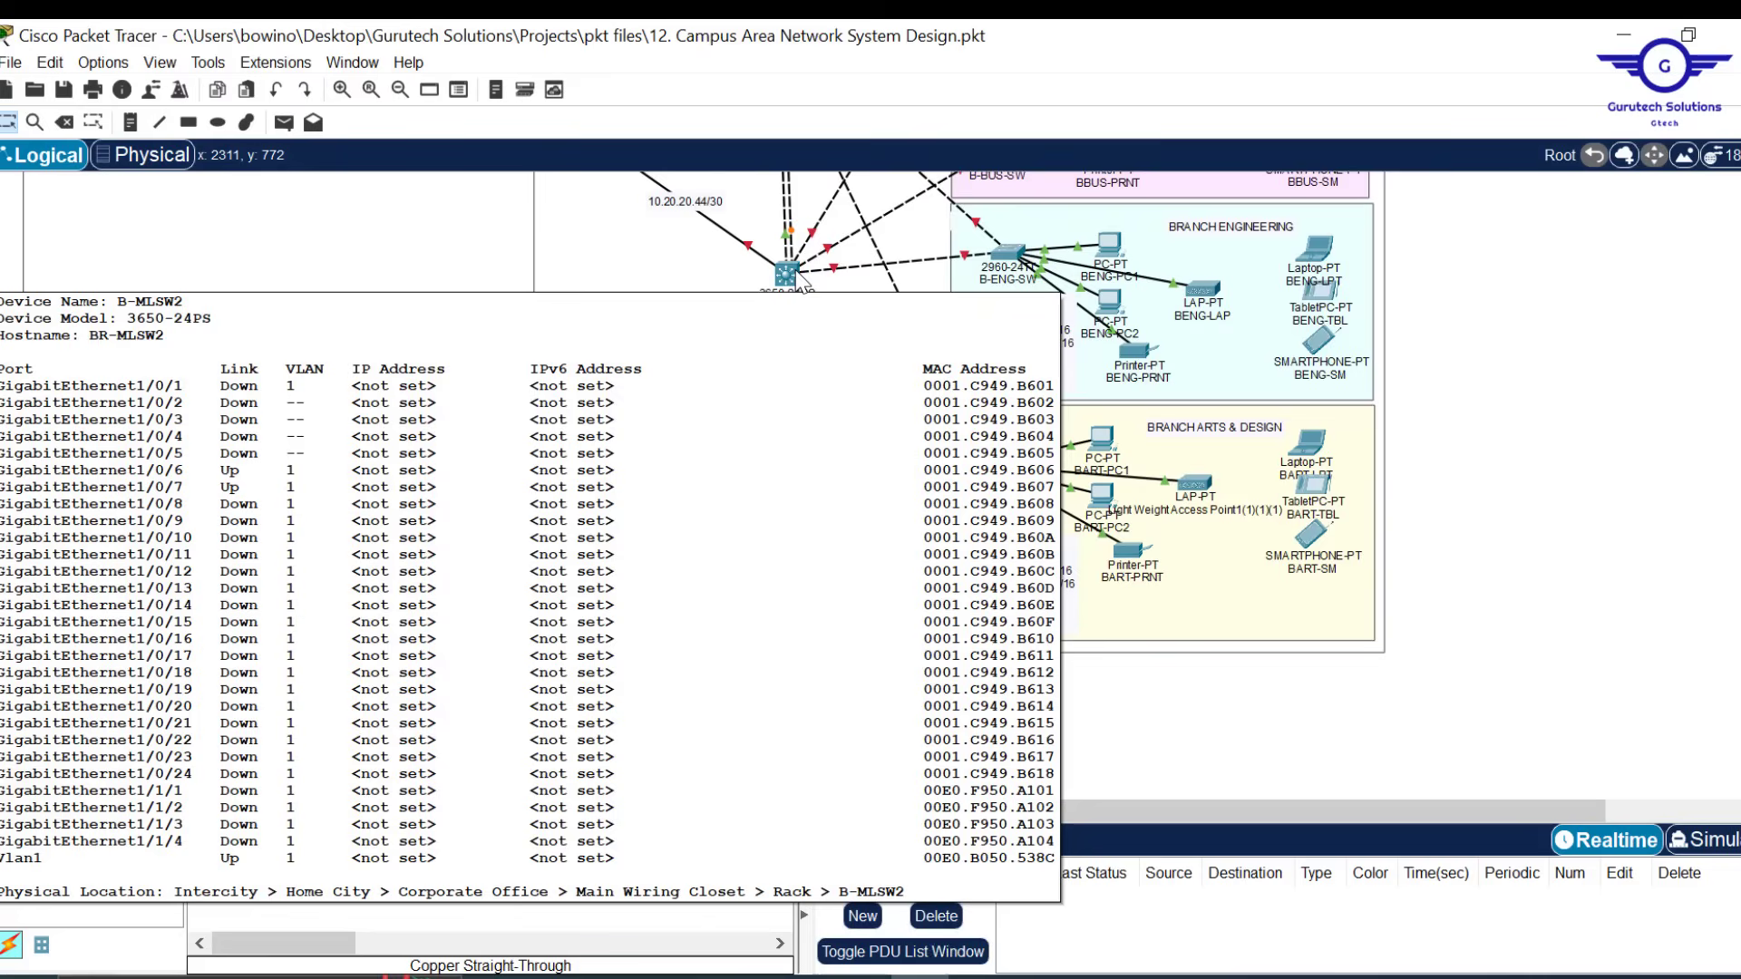
pyautogui.click(798, 274)
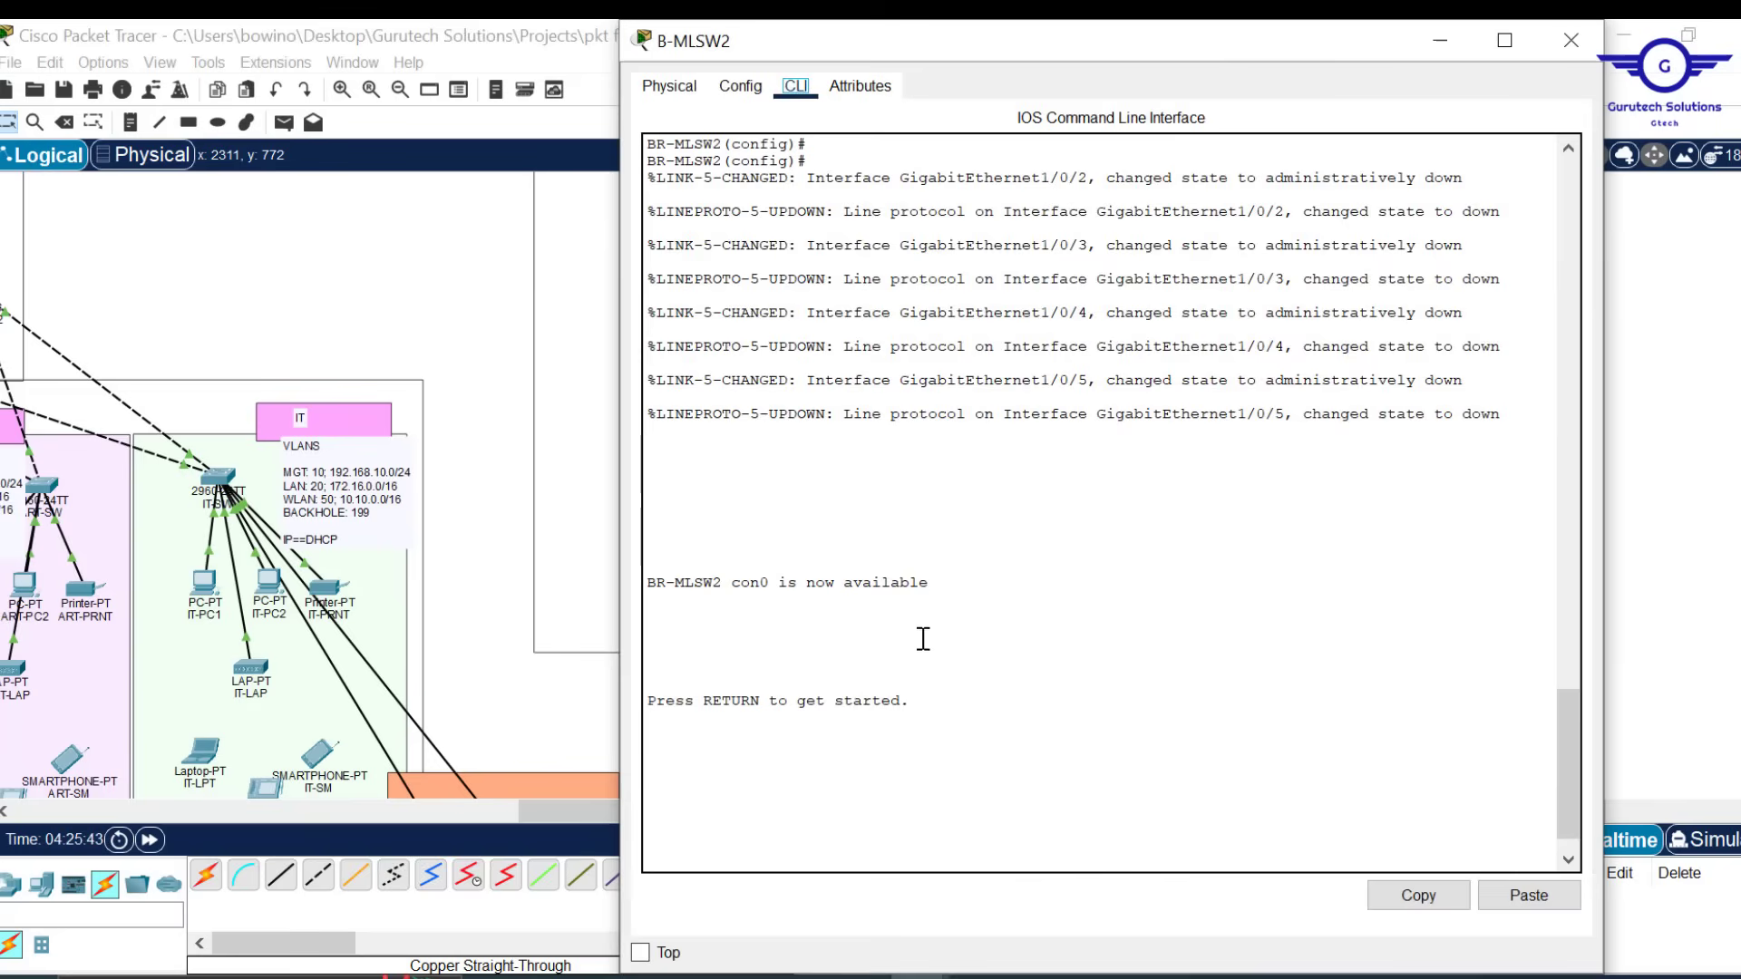
pyautogui.click(740, 85)
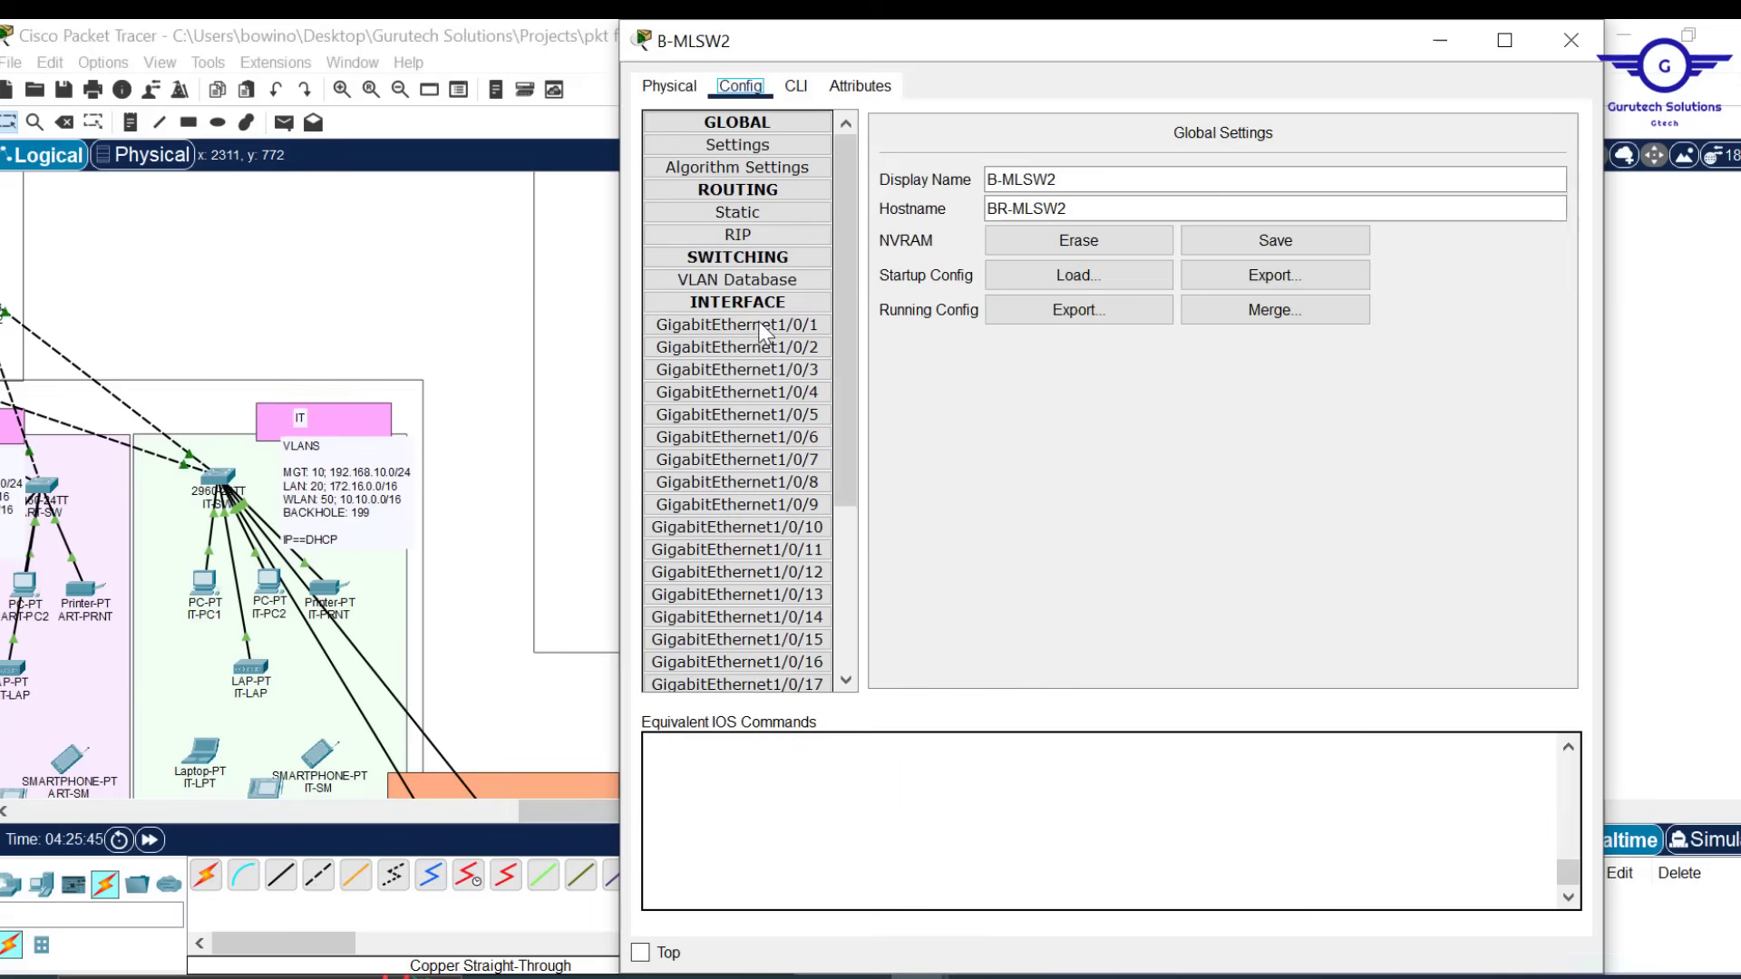
pyautogui.click(762, 327)
pyautogui.click(802, 90)
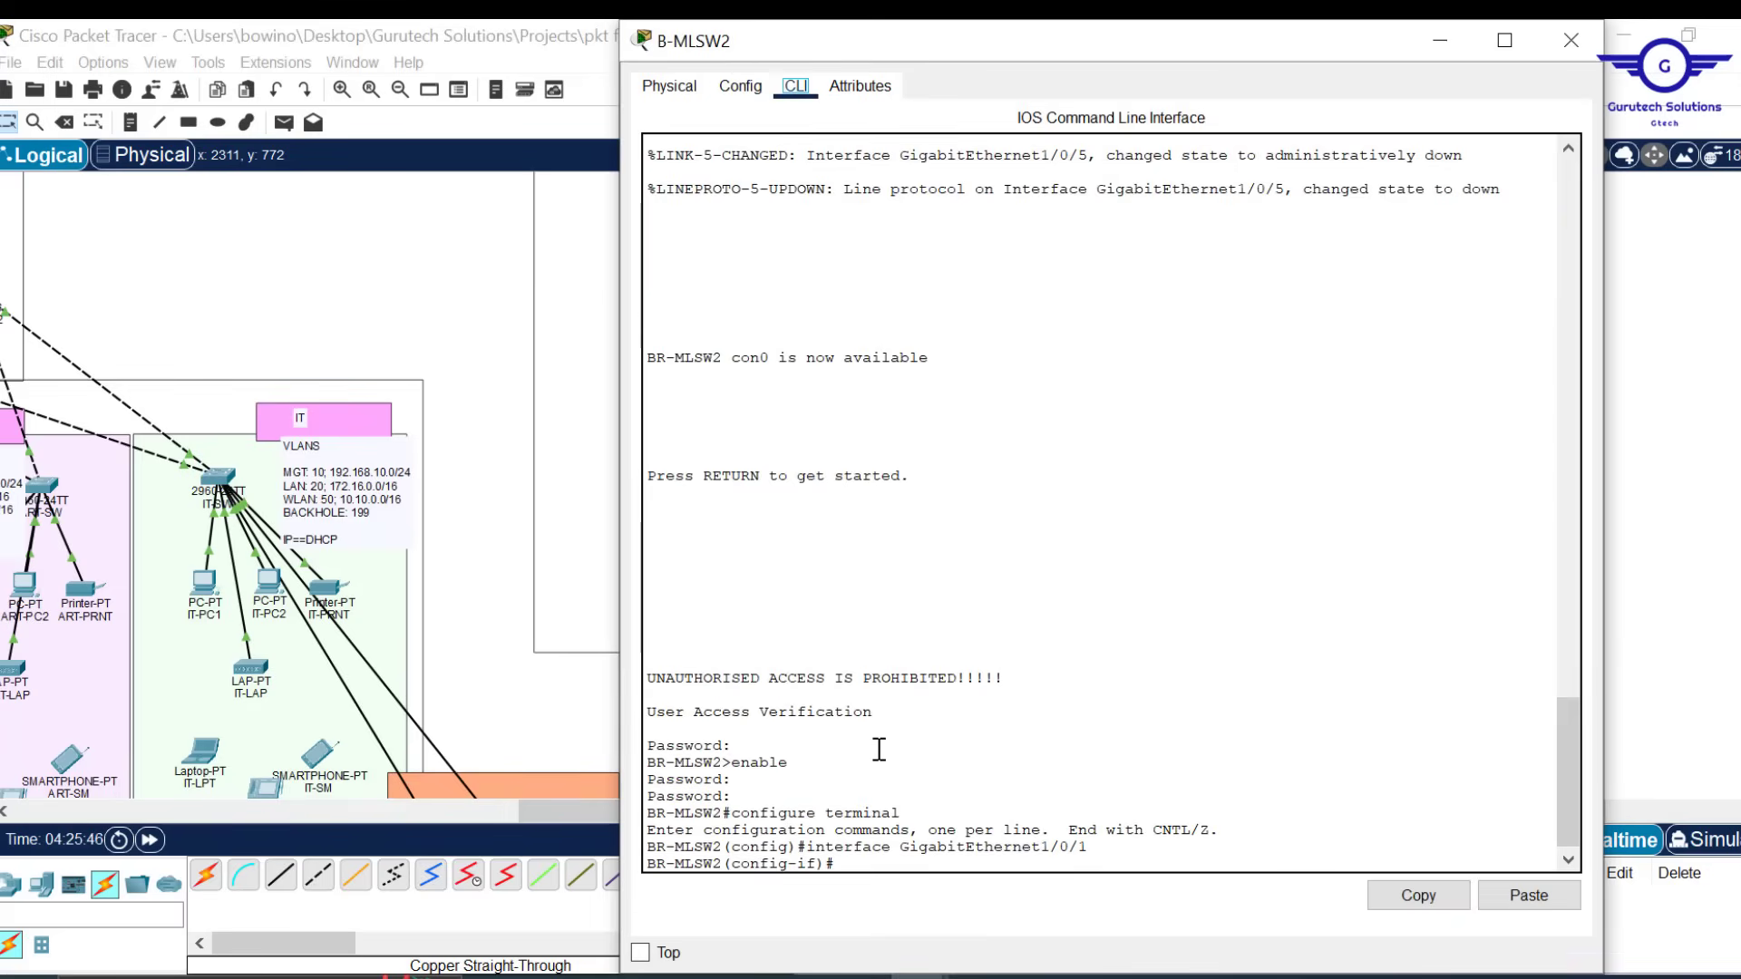
pyautogui.write('do reload')
pyautogui.press('Return')
pyautogui.write('yes')
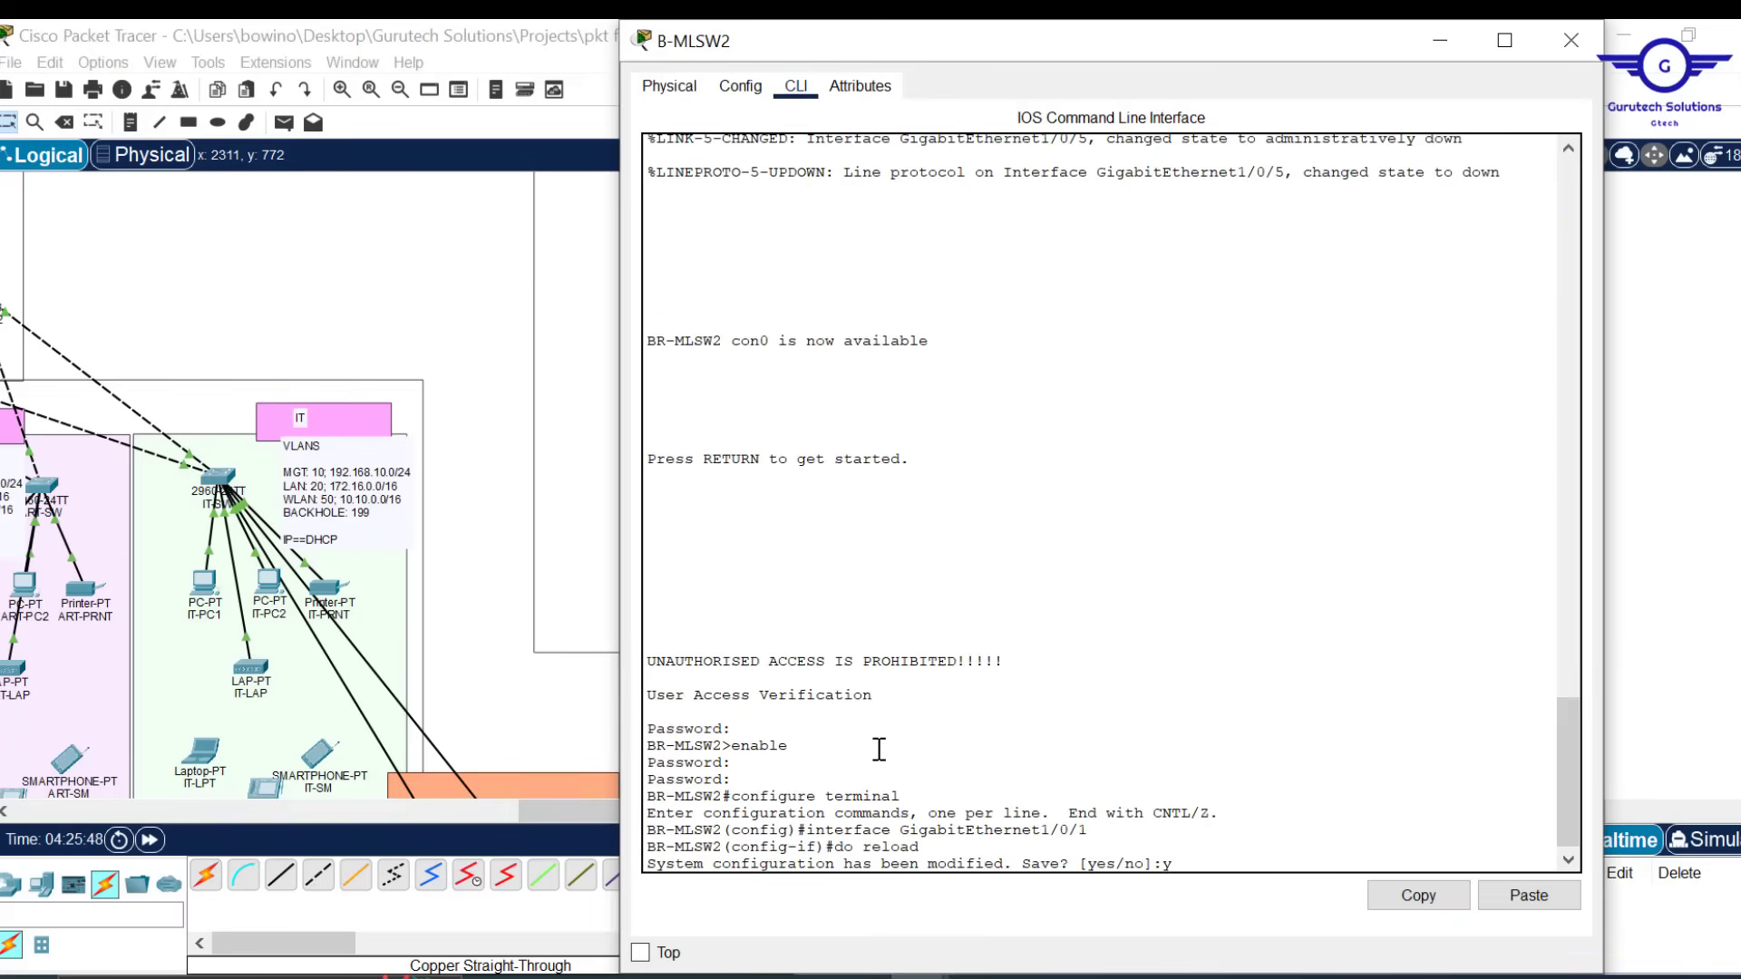
pyautogui.press('Return')
pyautogui.press('Return')
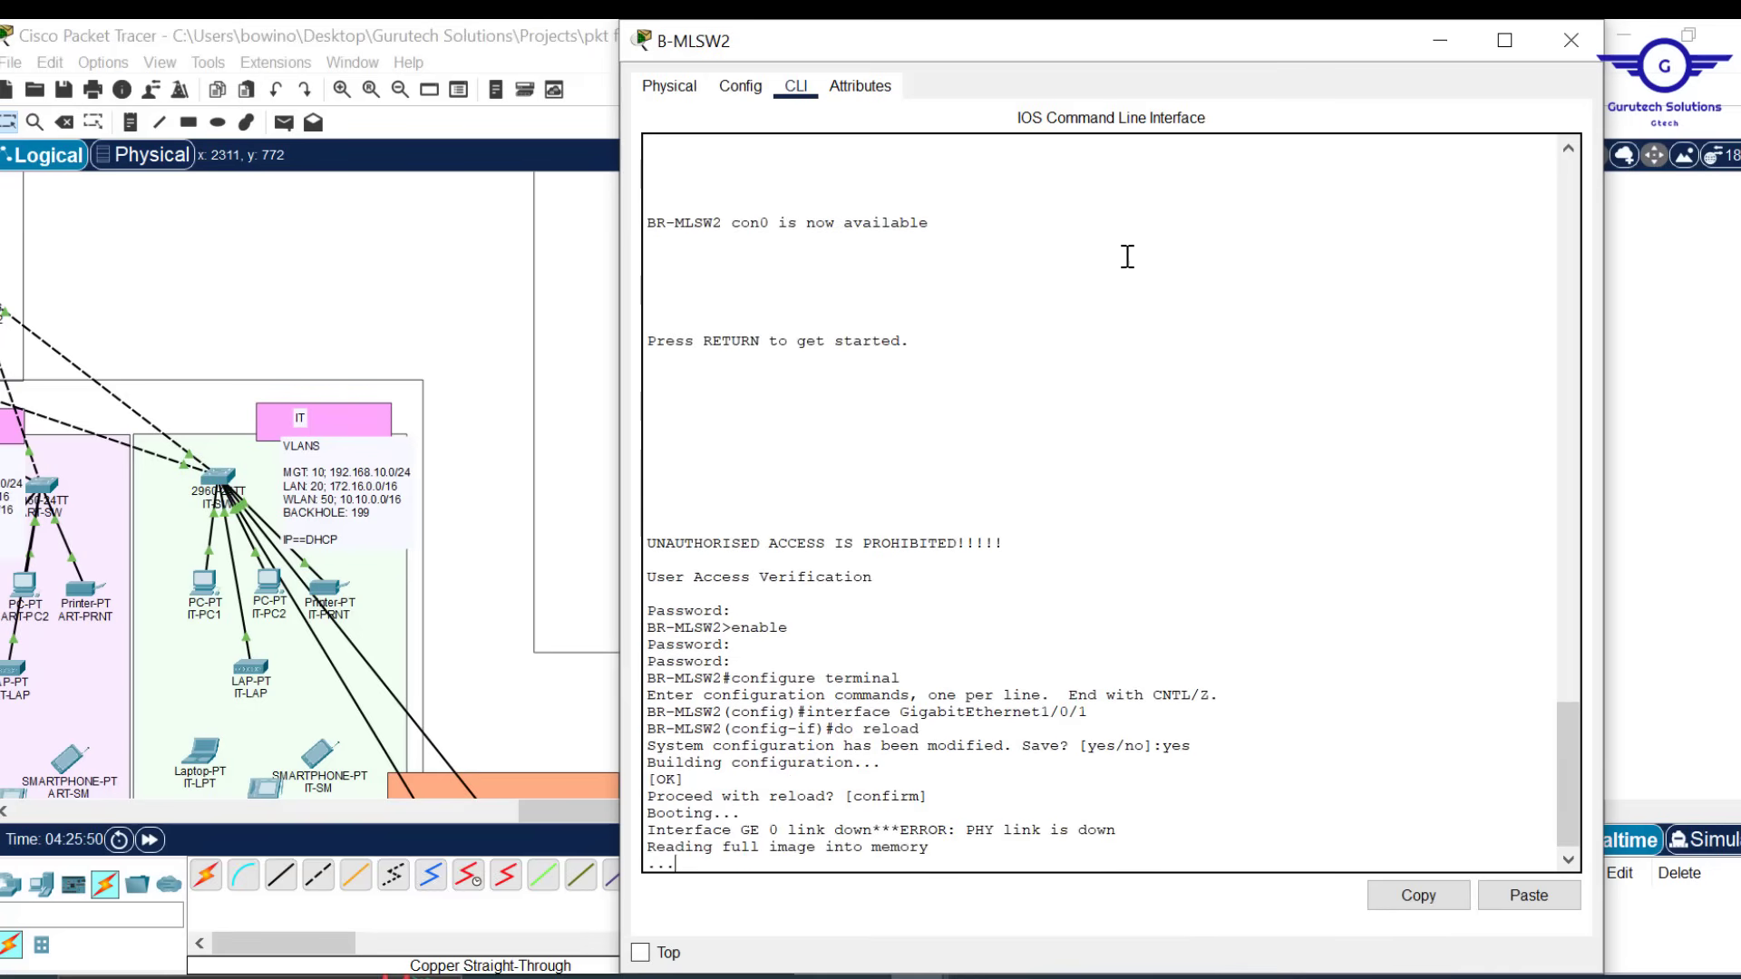
pyautogui.click(1572, 40)
# Reload B-MLSW1 with 'do reload', saving the modified configuration and confirming the reload
pyautogui.scroll(3, 697, 228)
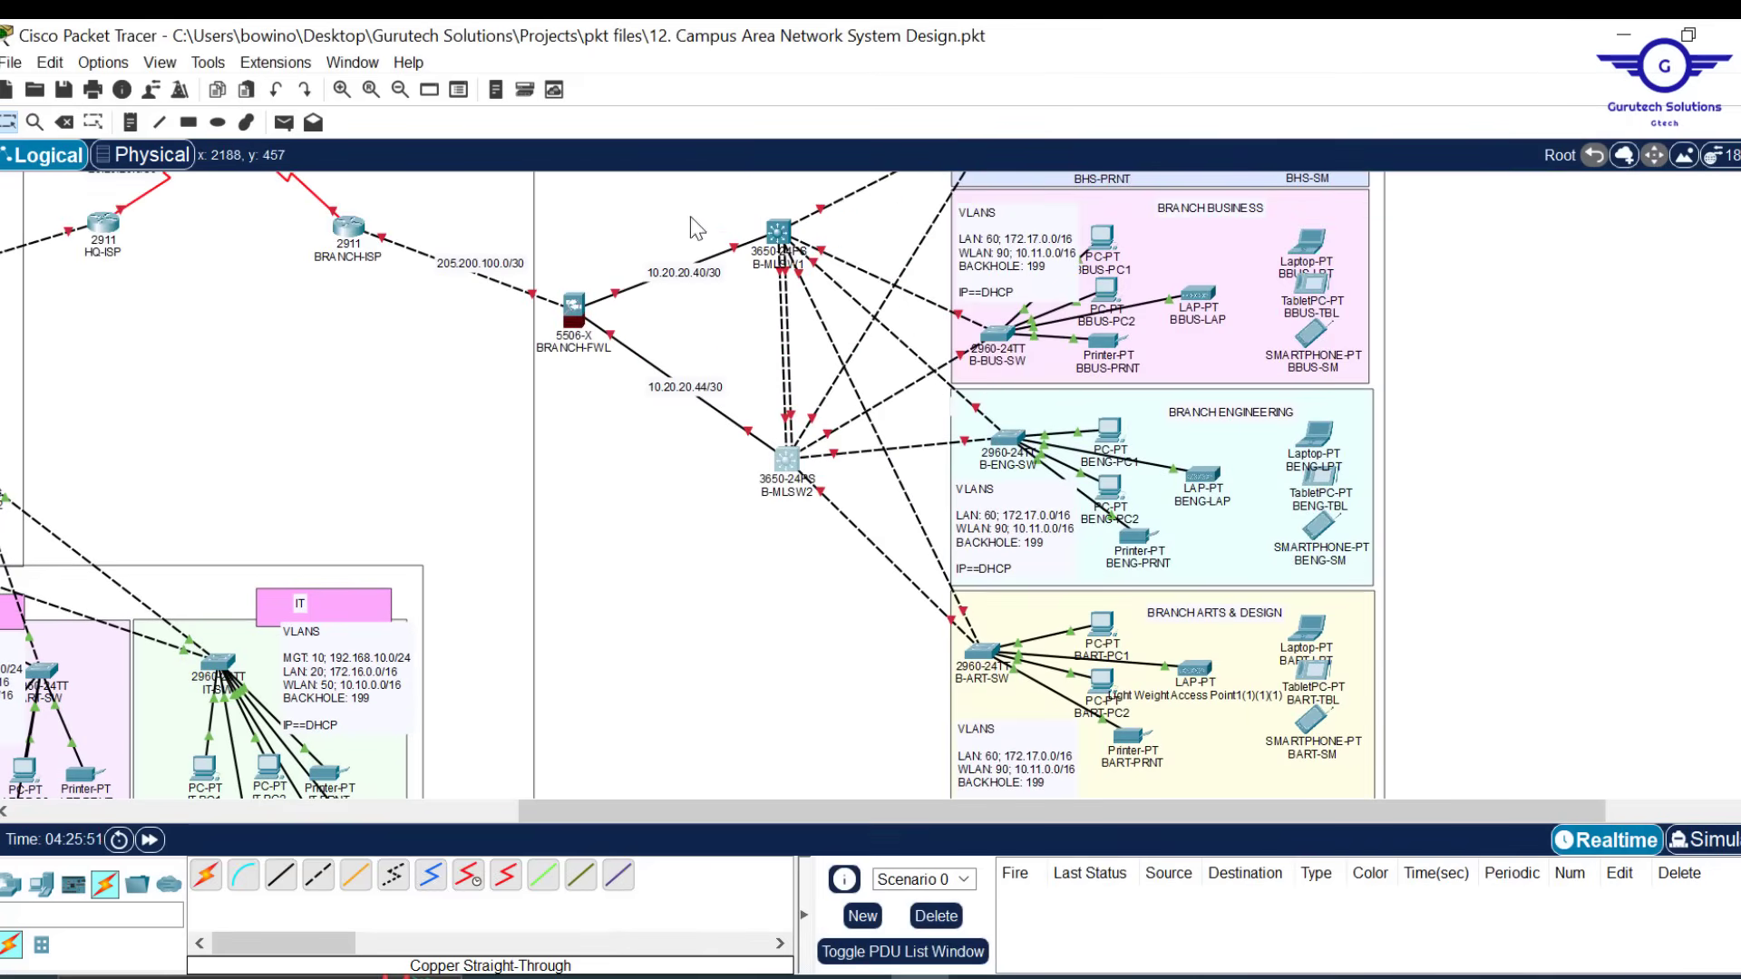
pyautogui.click(780, 234)
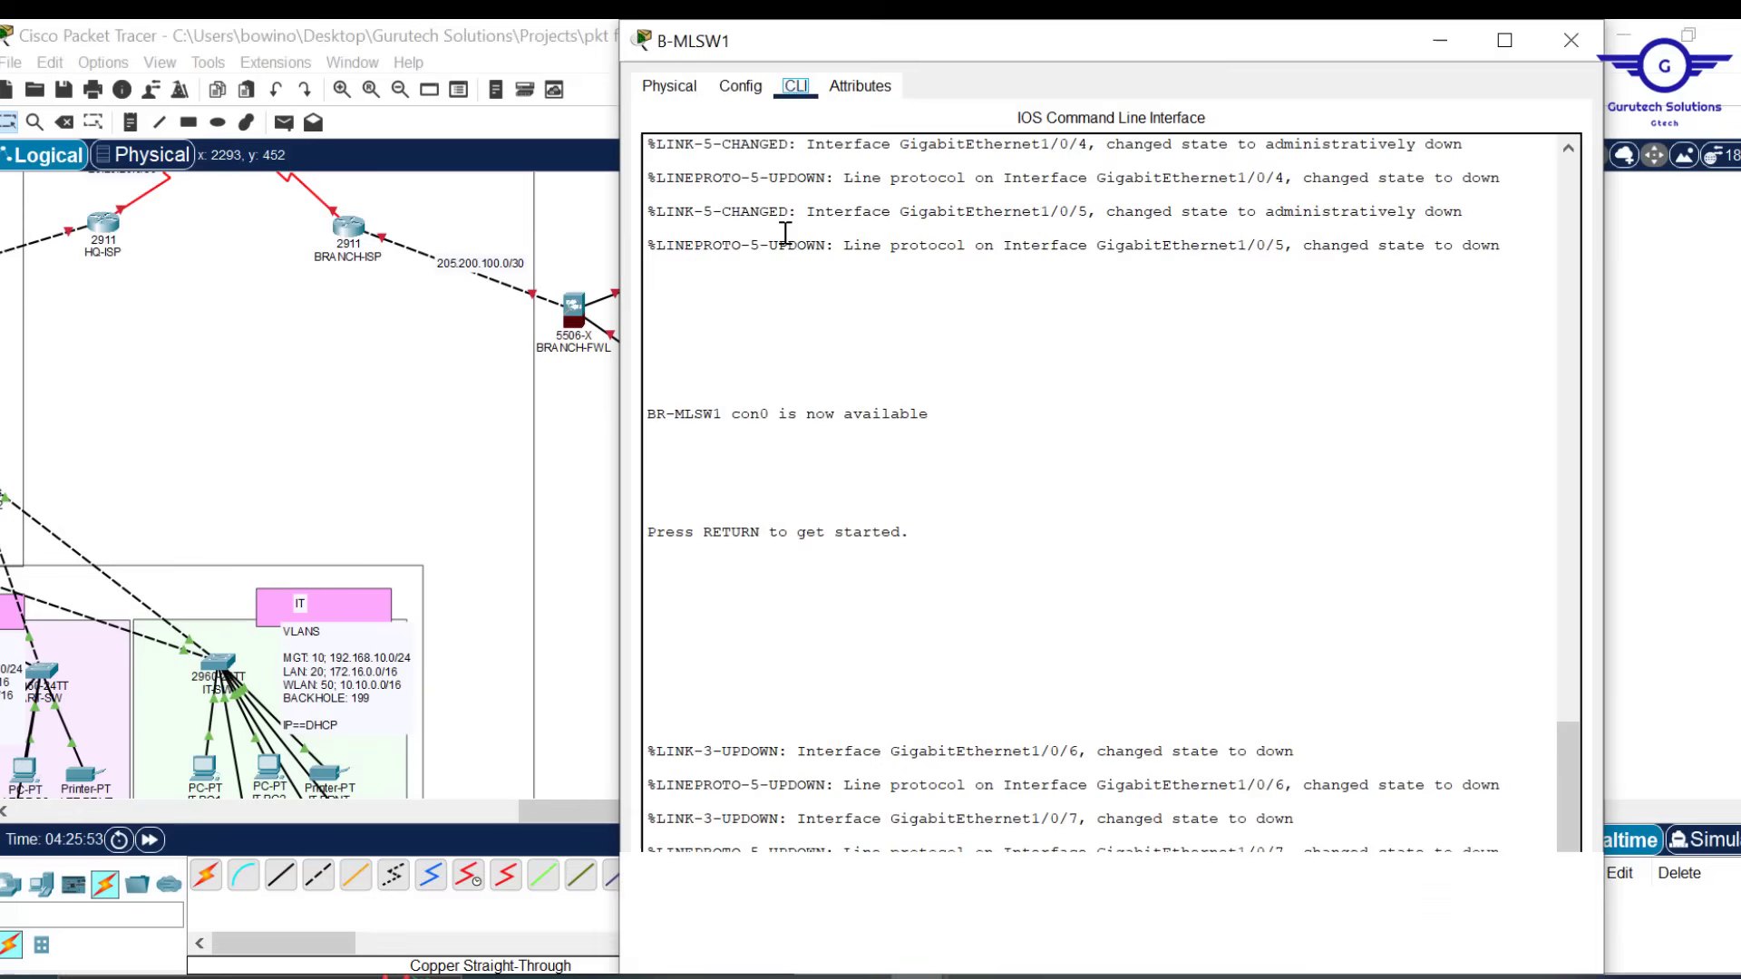
pyautogui.click(740, 86)
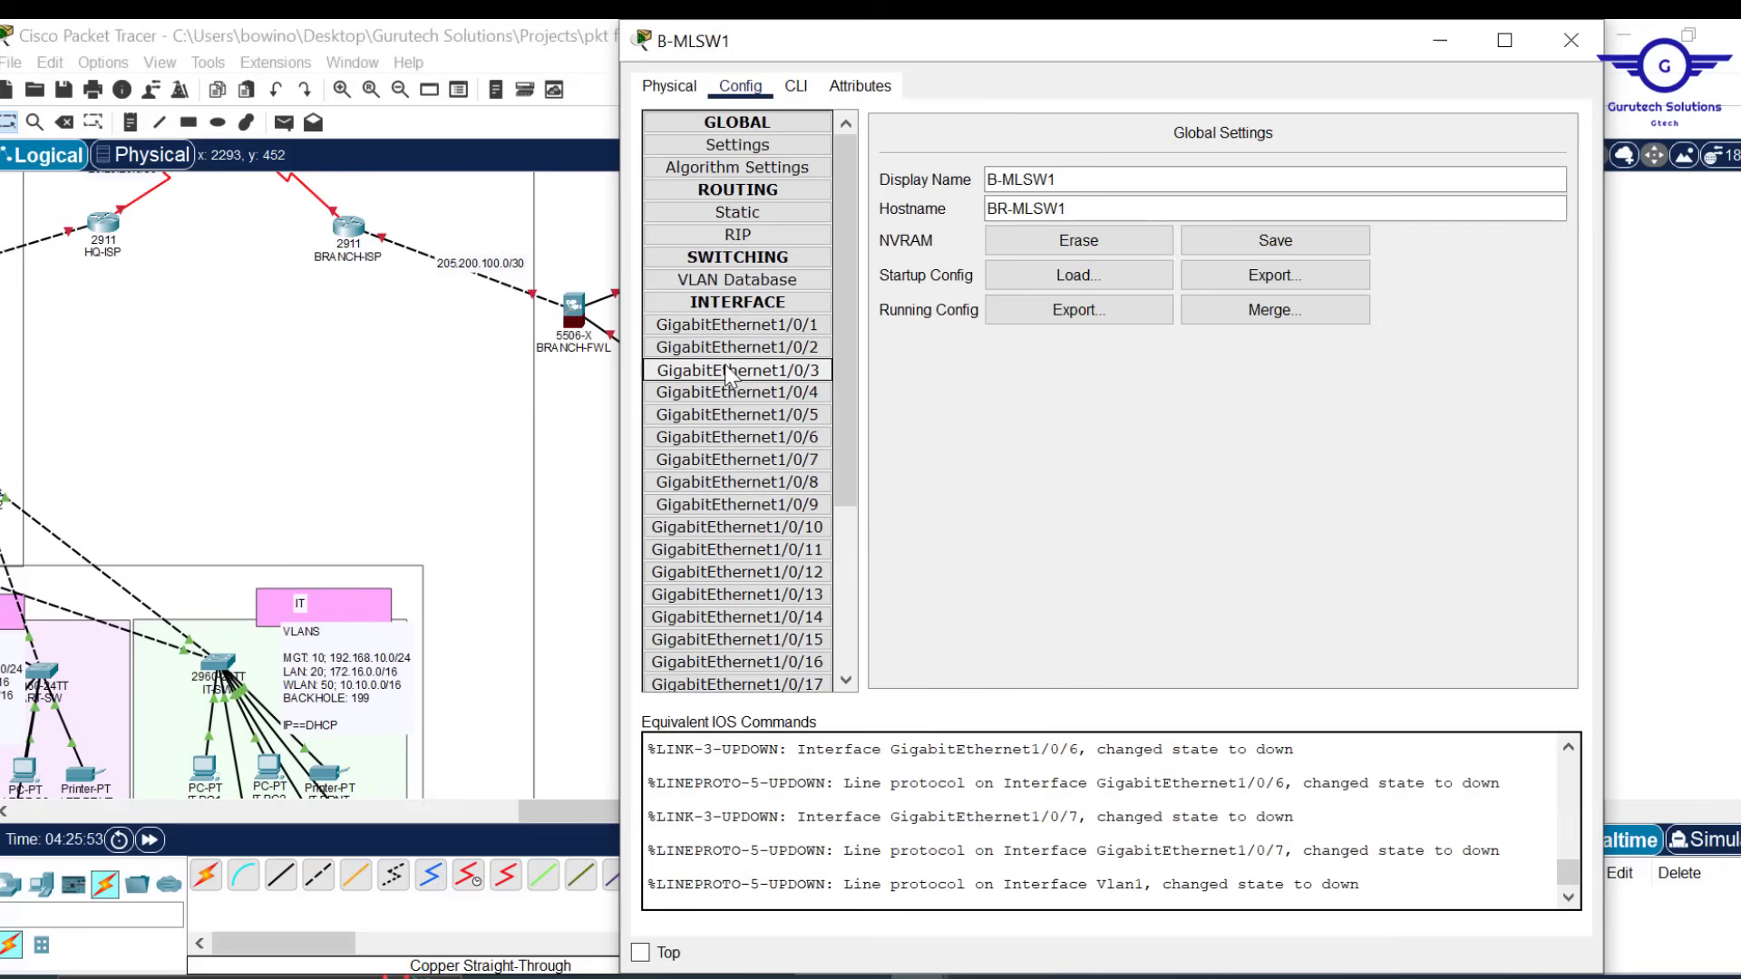
pyautogui.click(796, 86)
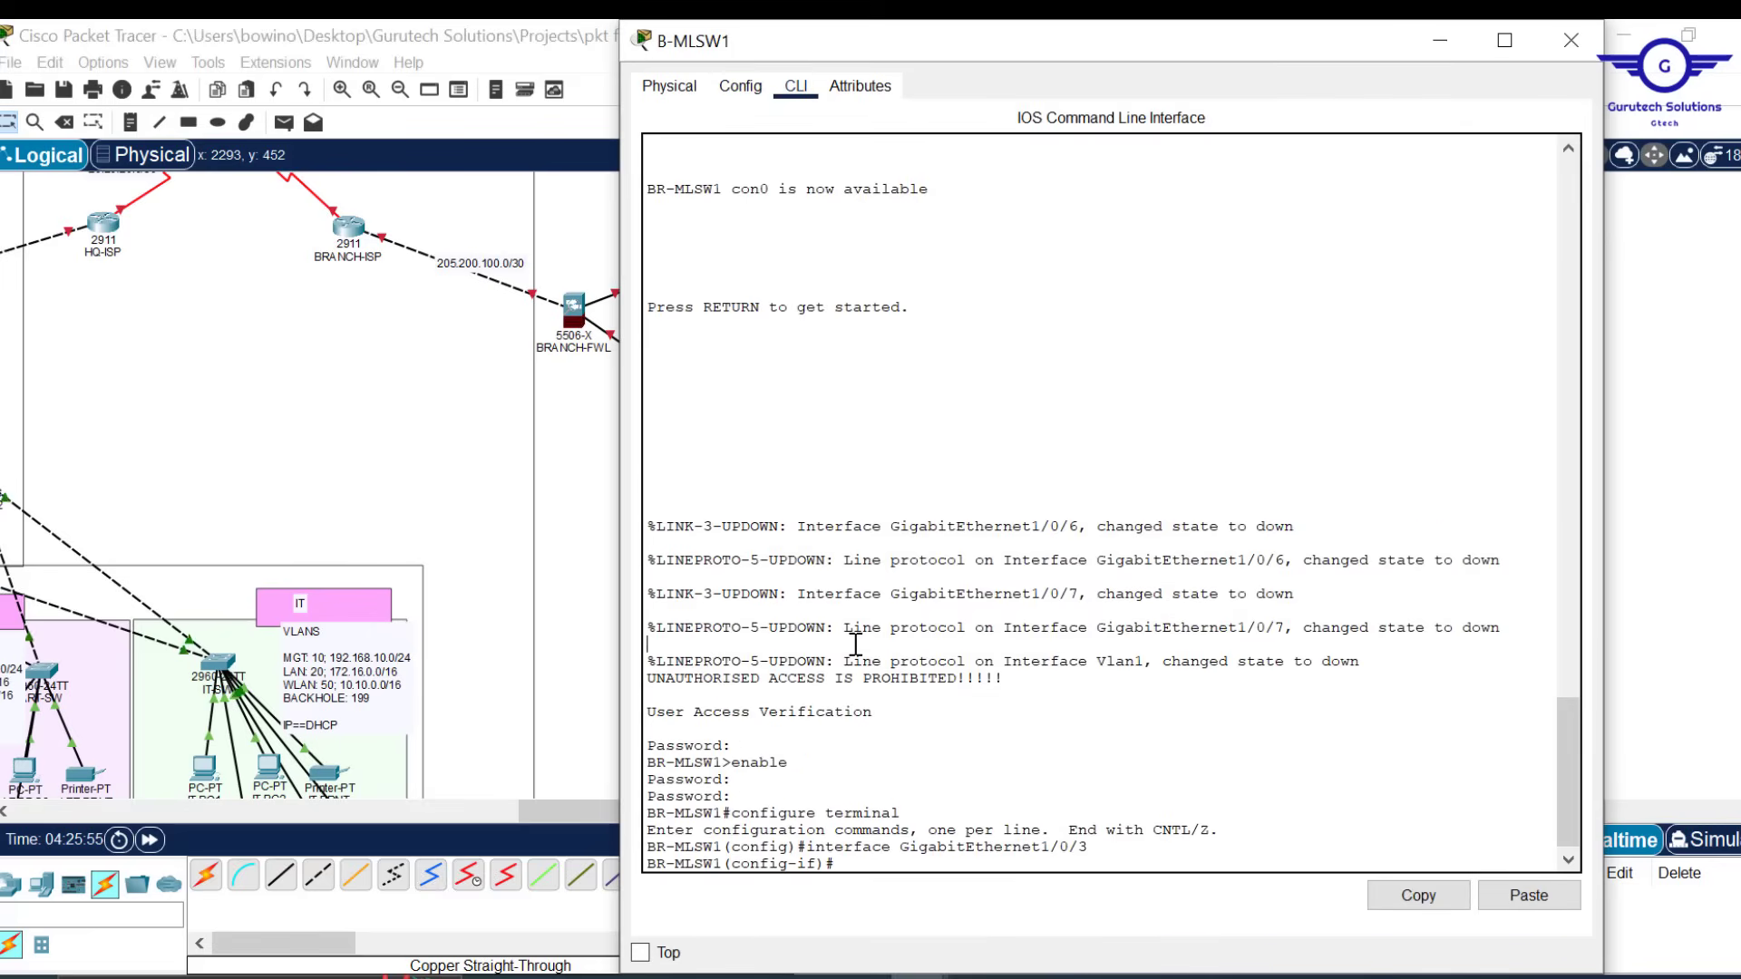
pyautogui.press('Return')
pyautogui.press('Return')
pyautogui.write('do reload')
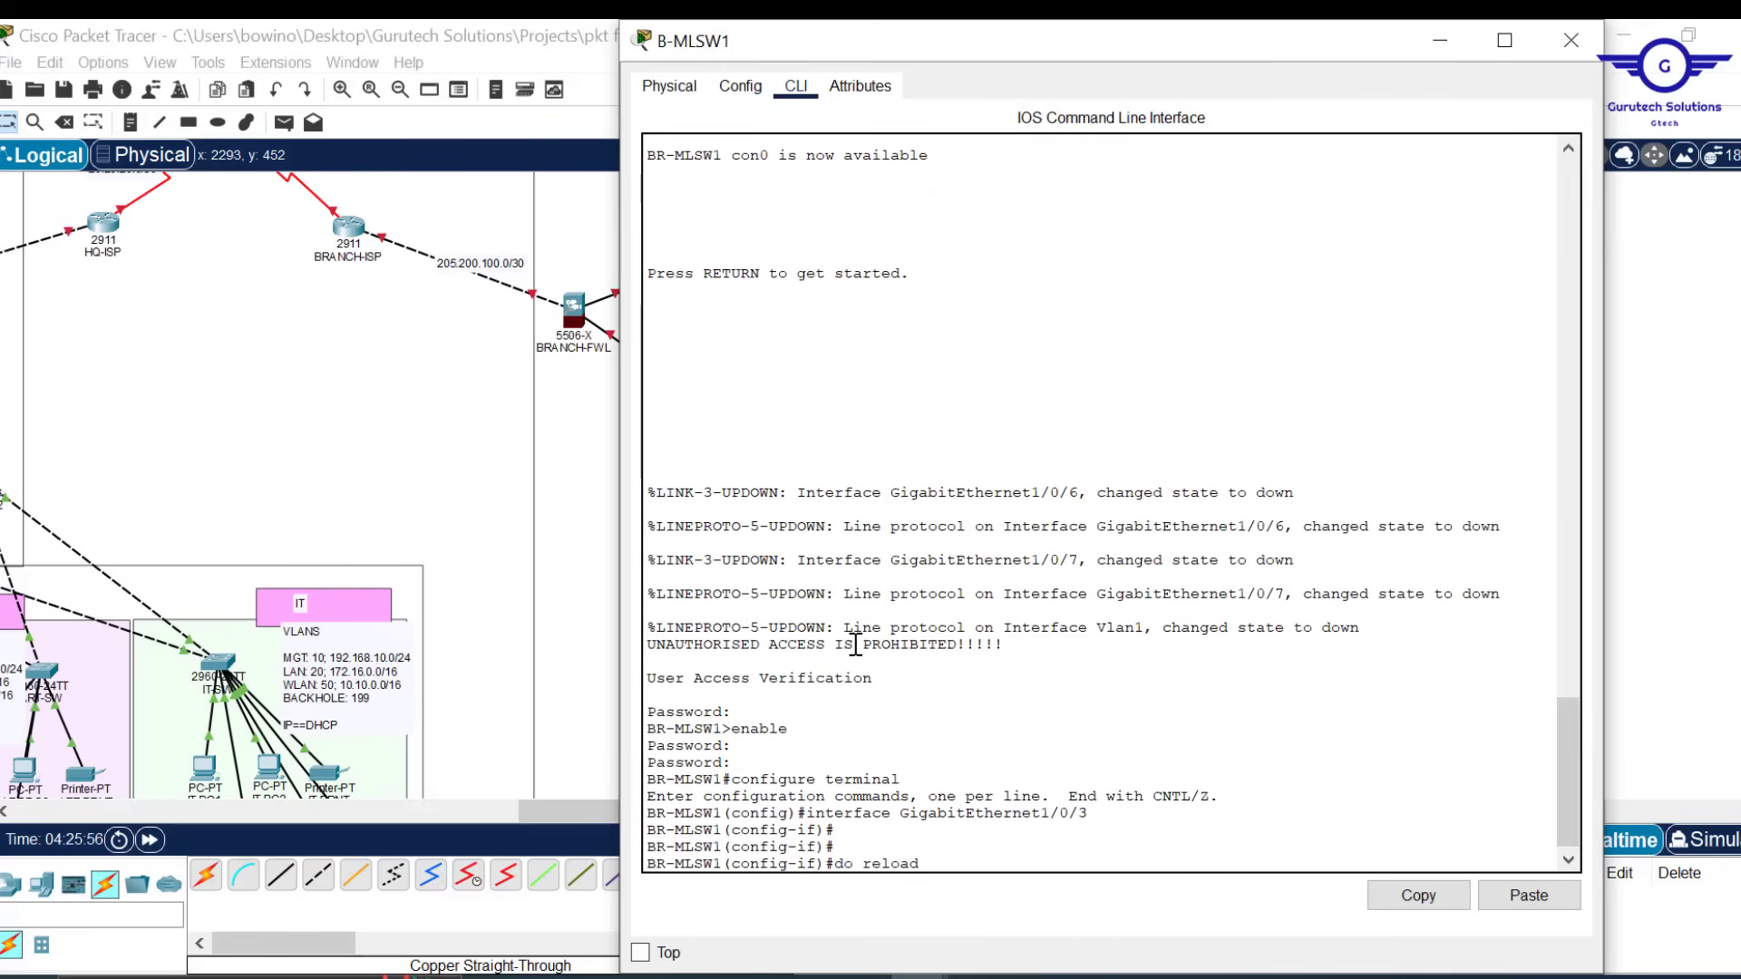
pyautogui.press('Return')
pyautogui.write('yes')
pyautogui.press('Return')
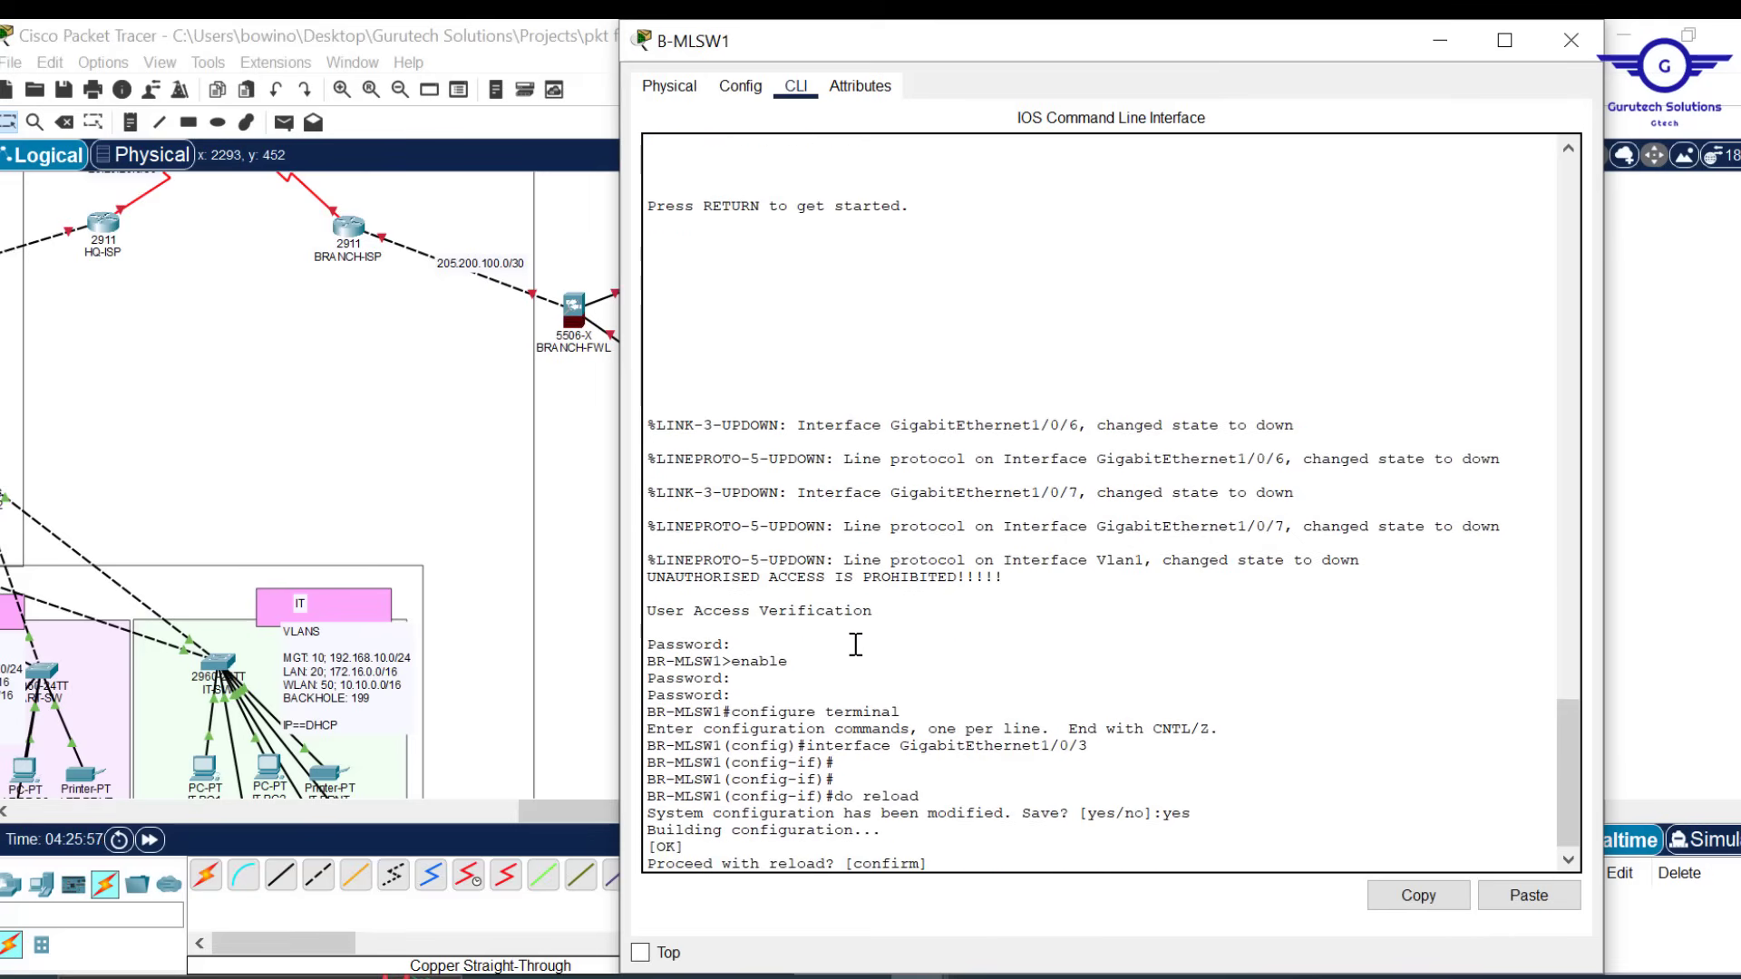
pyautogui.press('Return')
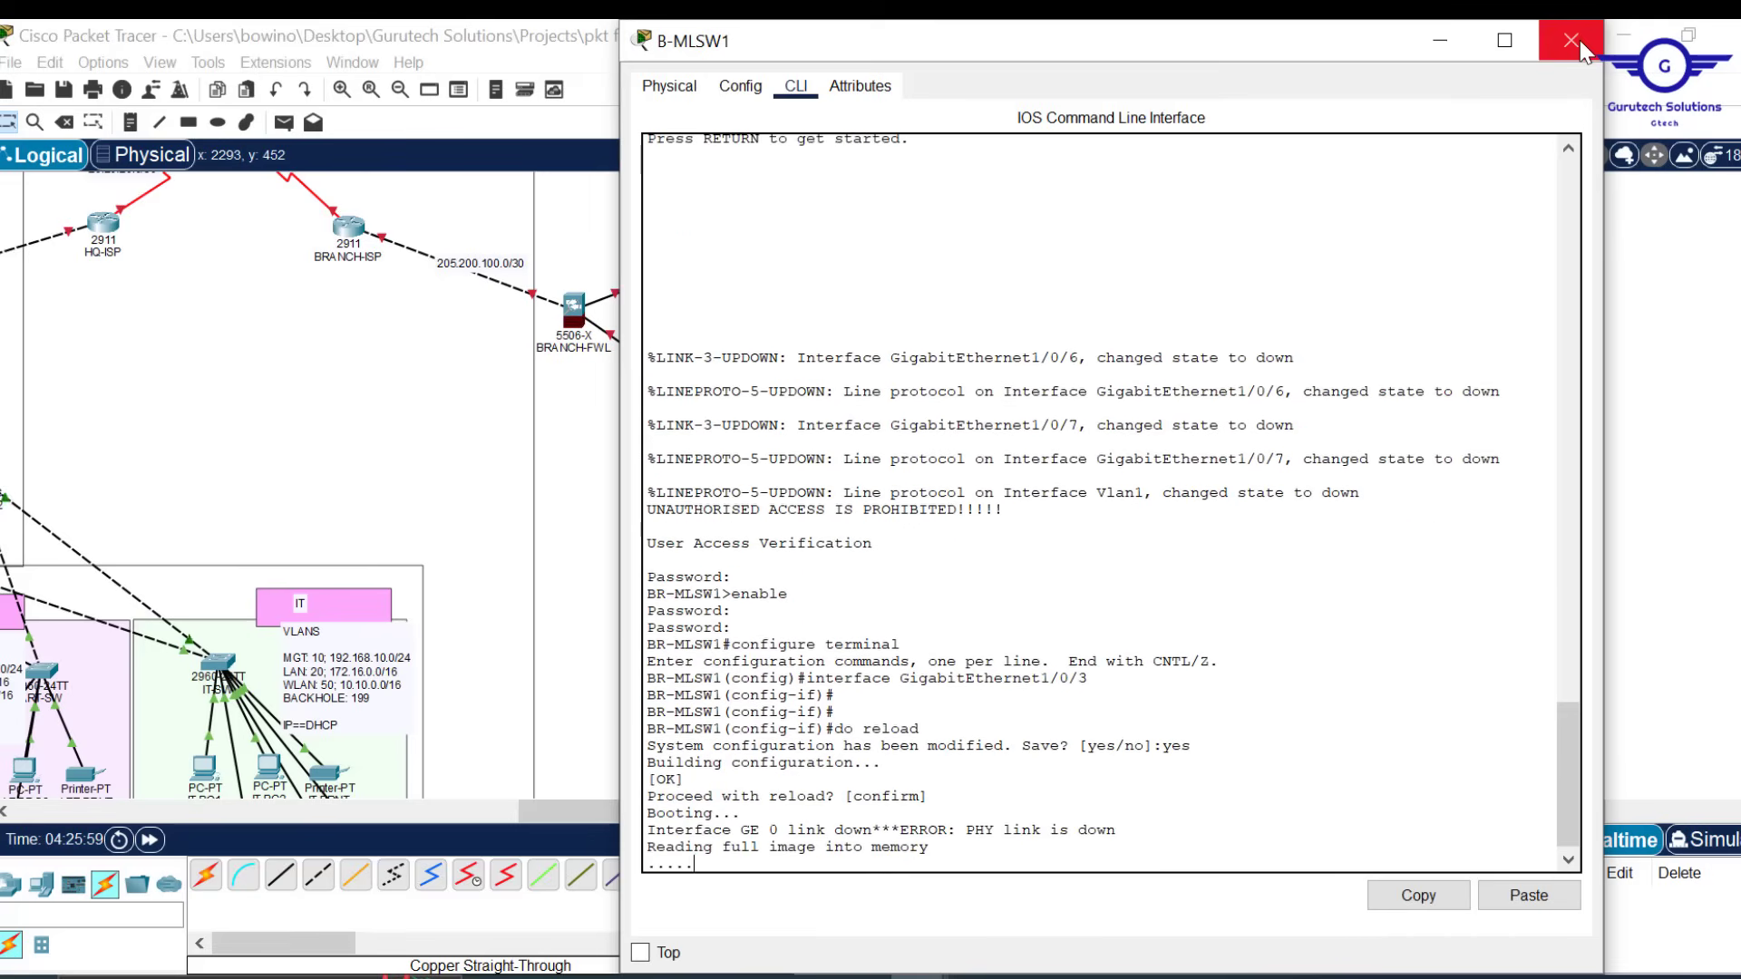
pyautogui.click(1580, 39)
pyautogui.hscroll(-5, 432, 413)
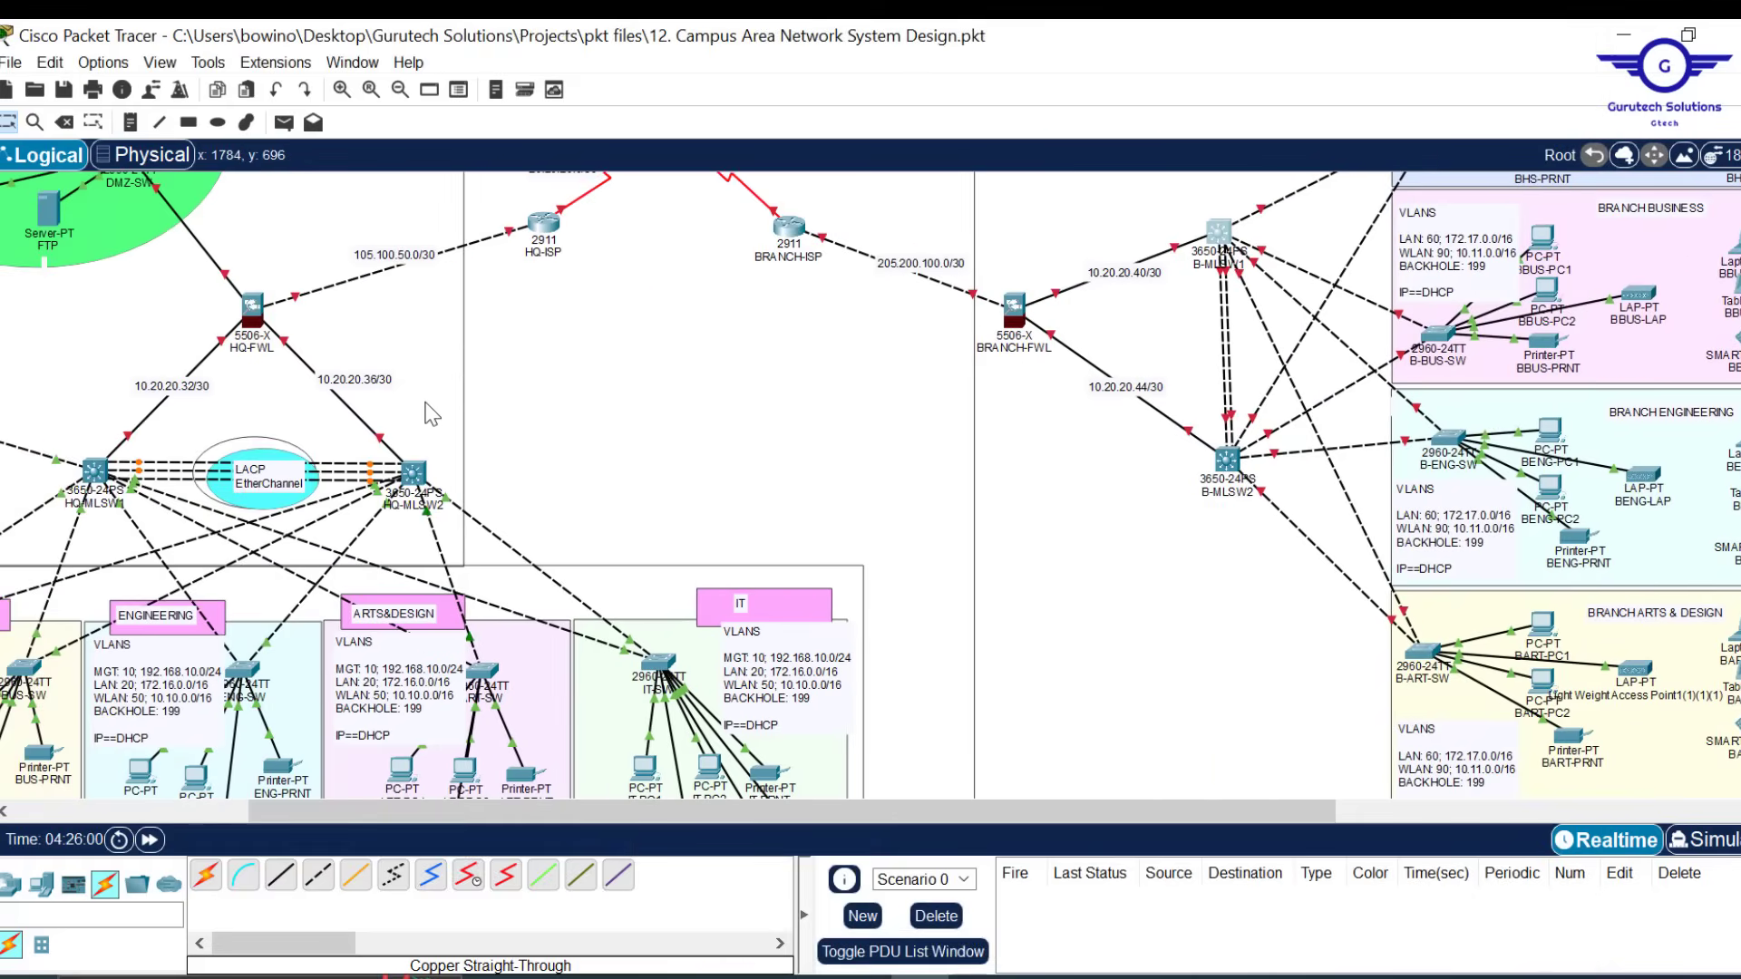
pyautogui.hscroll(-4, 432, 413)
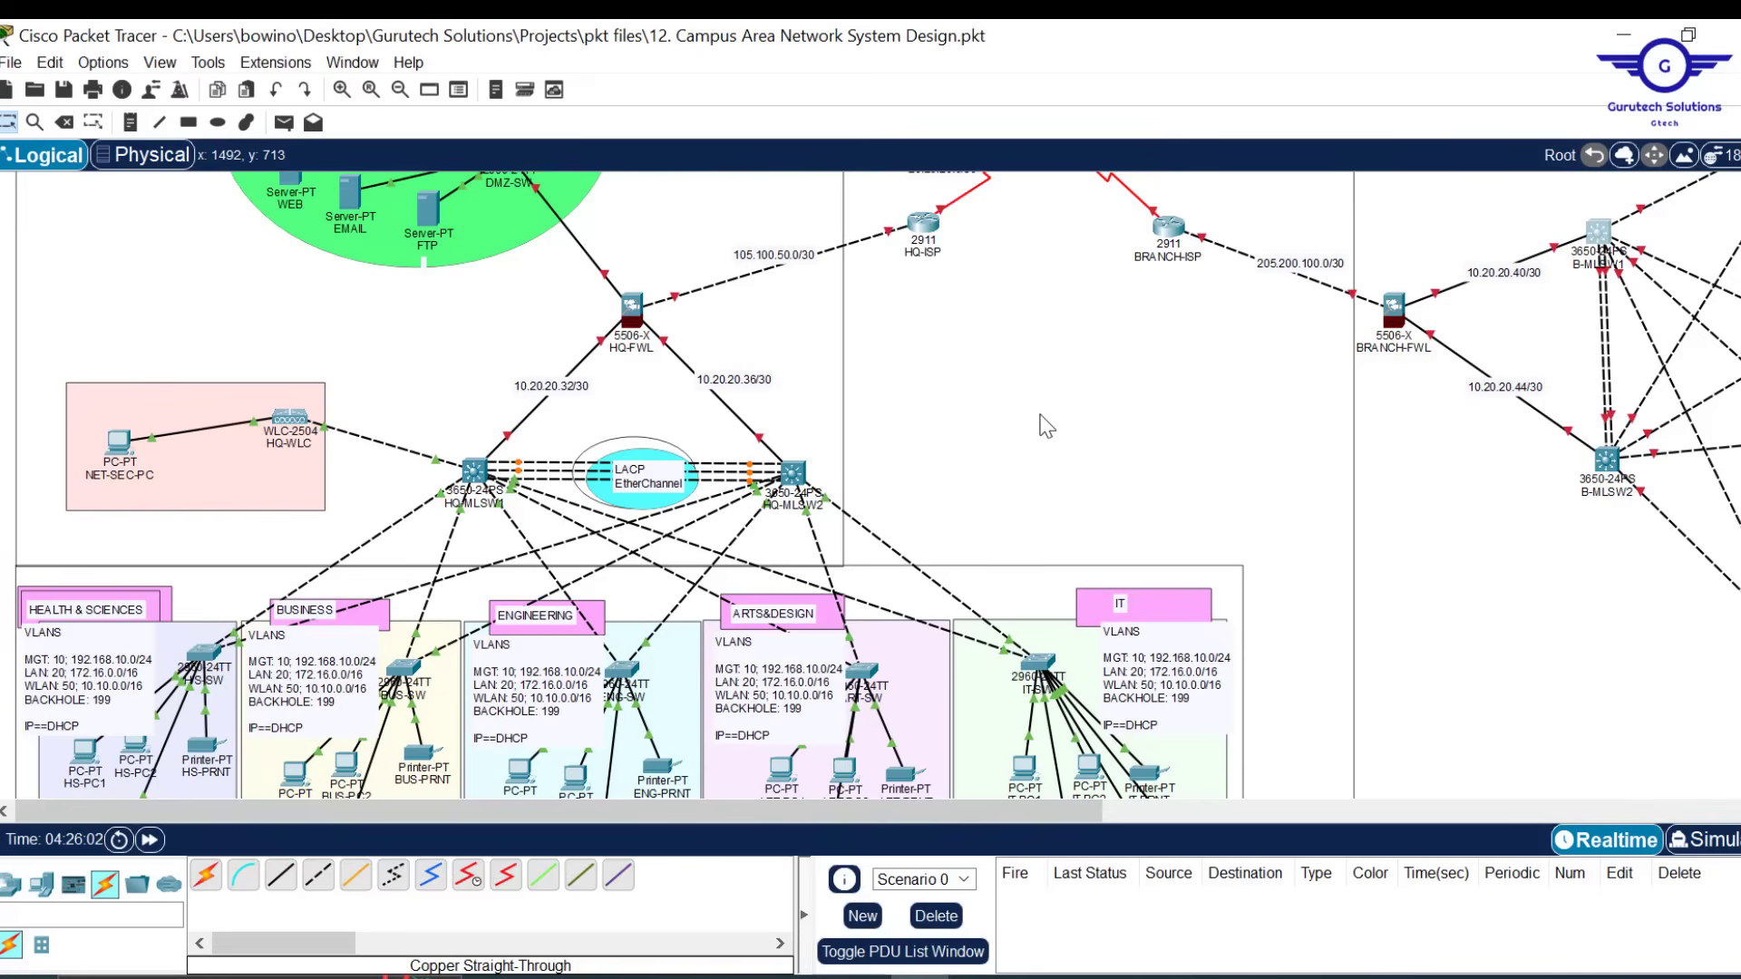
pyautogui.scroll(-1, 1165, 448)
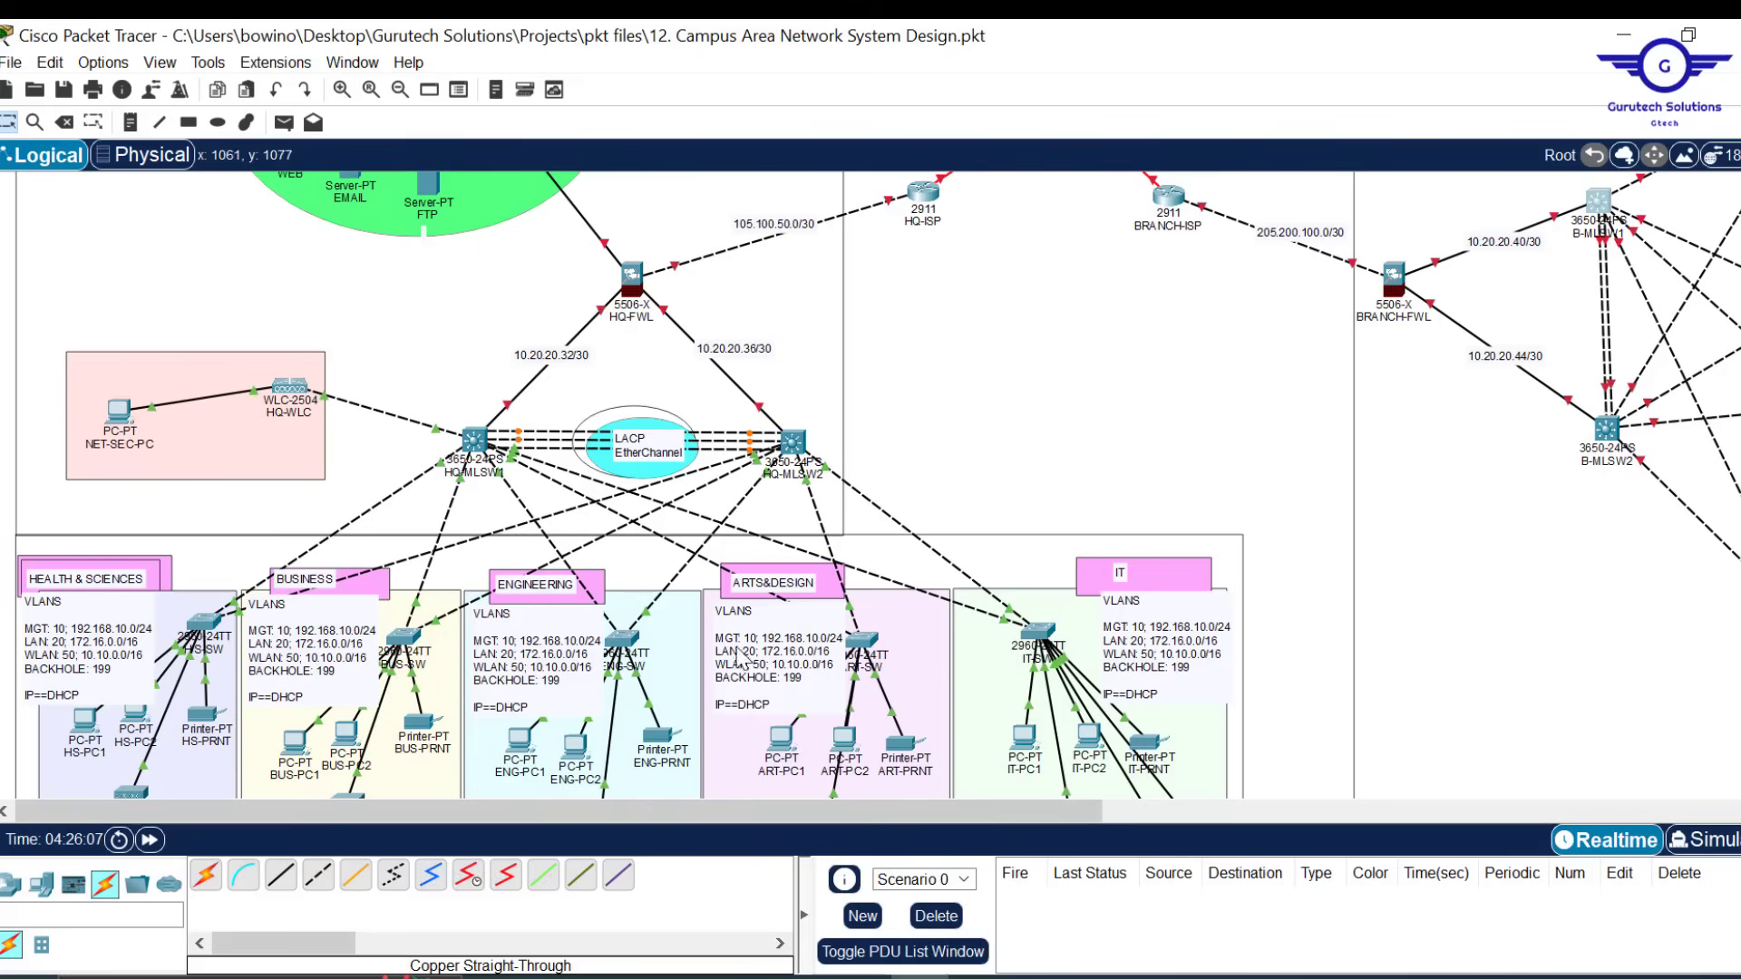
# In Config.txt, highlight 'EtherChannel' in step 3 as the next task
pyautogui.moveTo(862, 972)
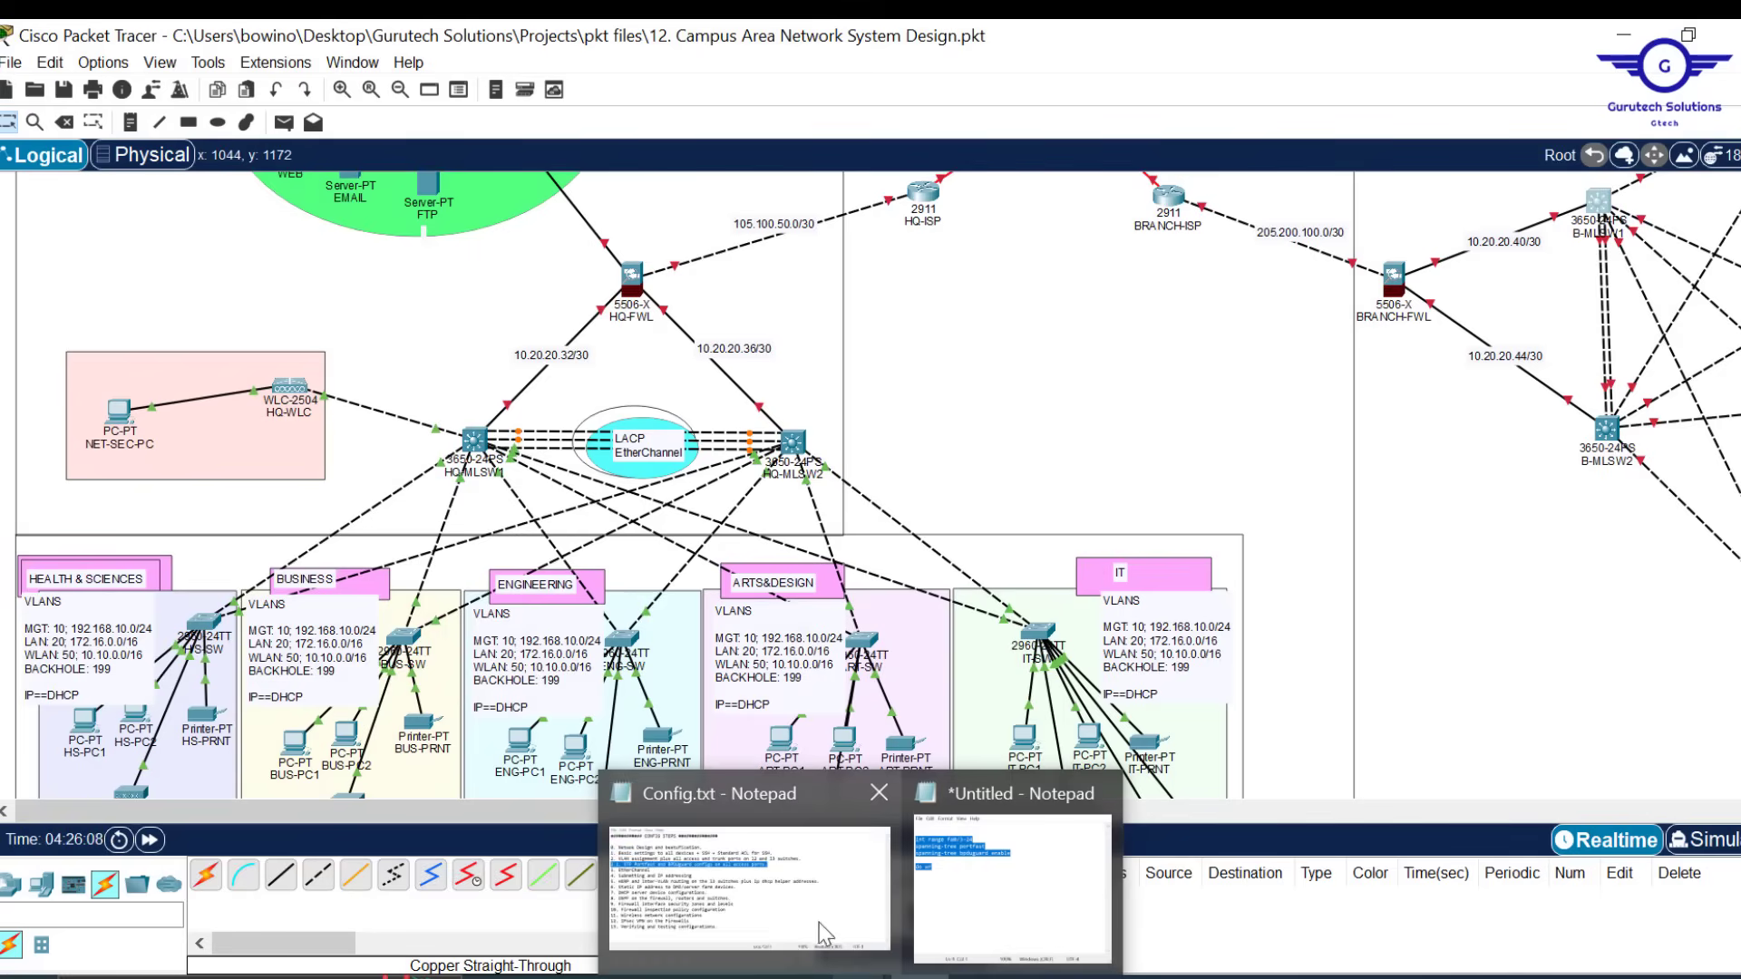
pyautogui.click(781, 901)
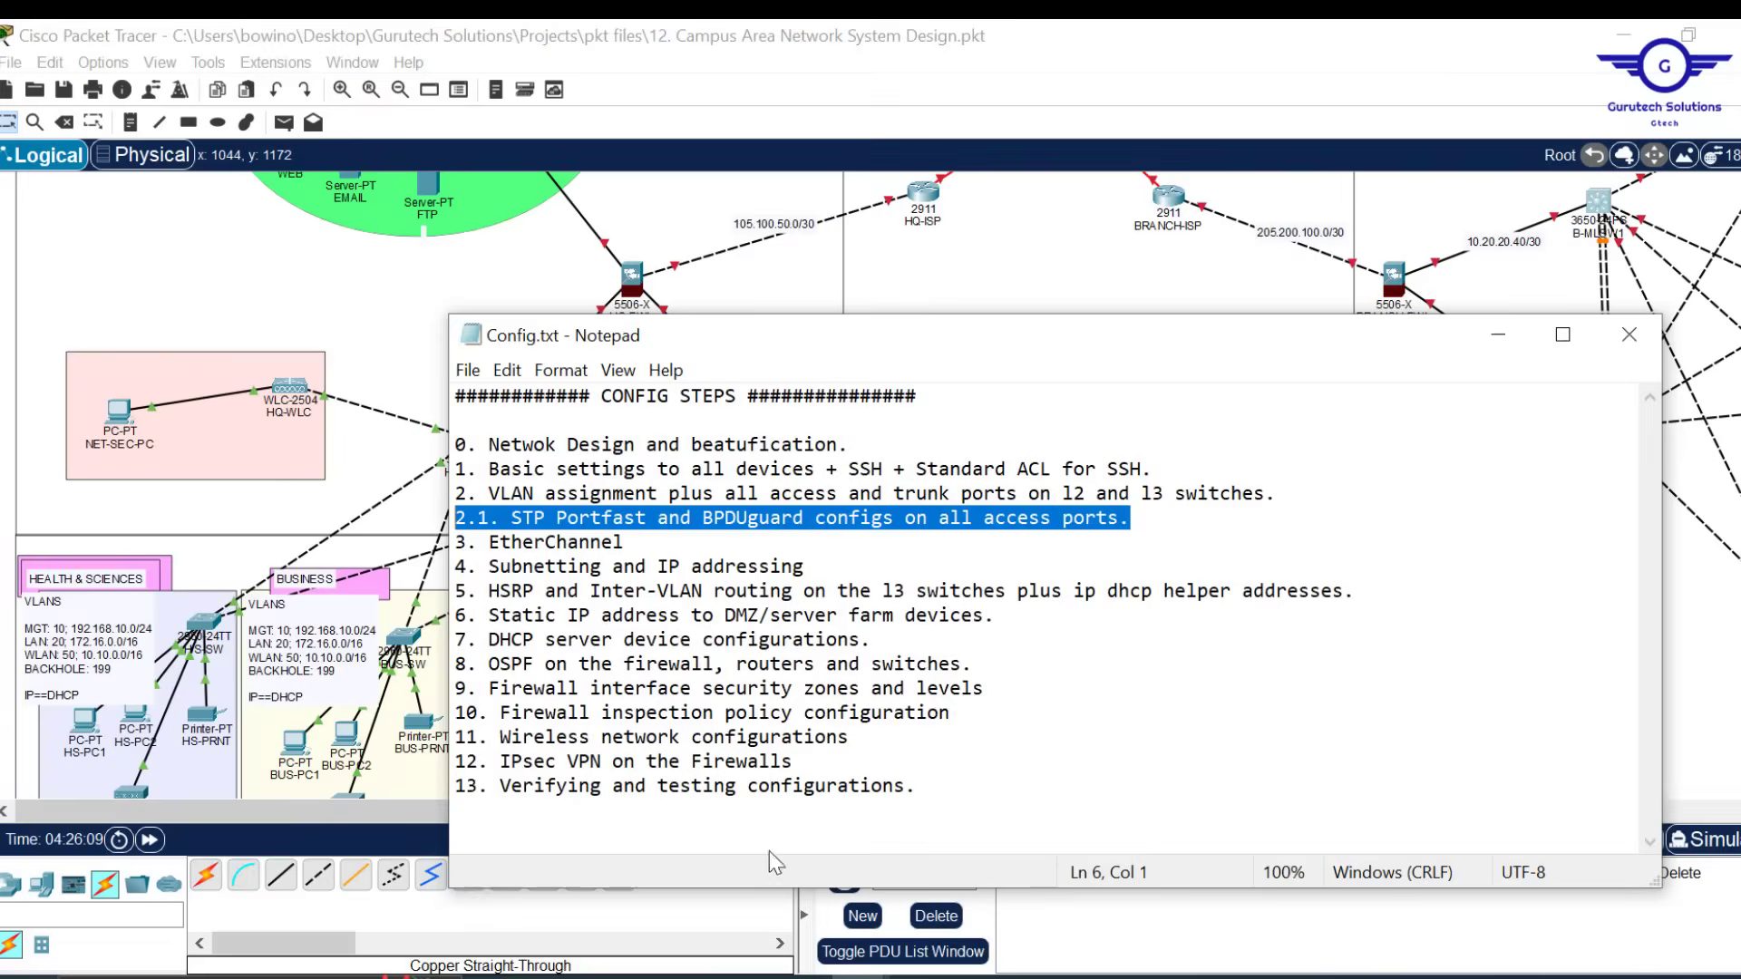
pyautogui.click(627, 544)
pyautogui.moveTo(627, 548); pyautogui.dragTo(488, 543)
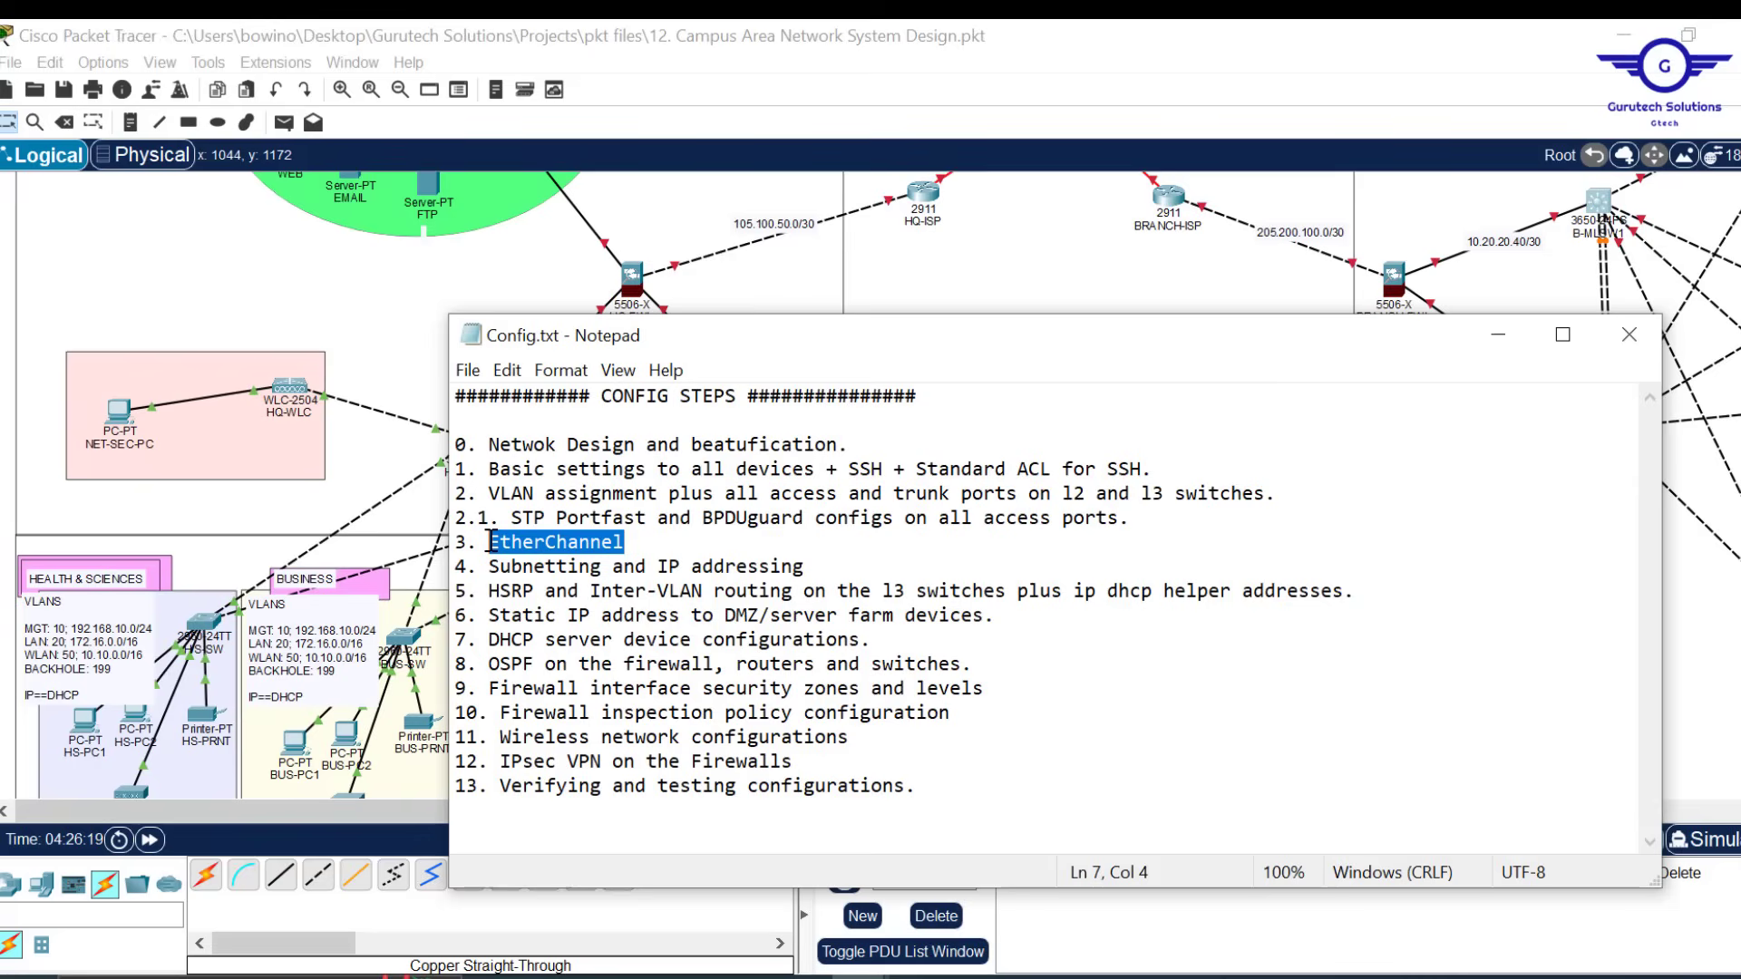
pyautogui.click(1053, 228)
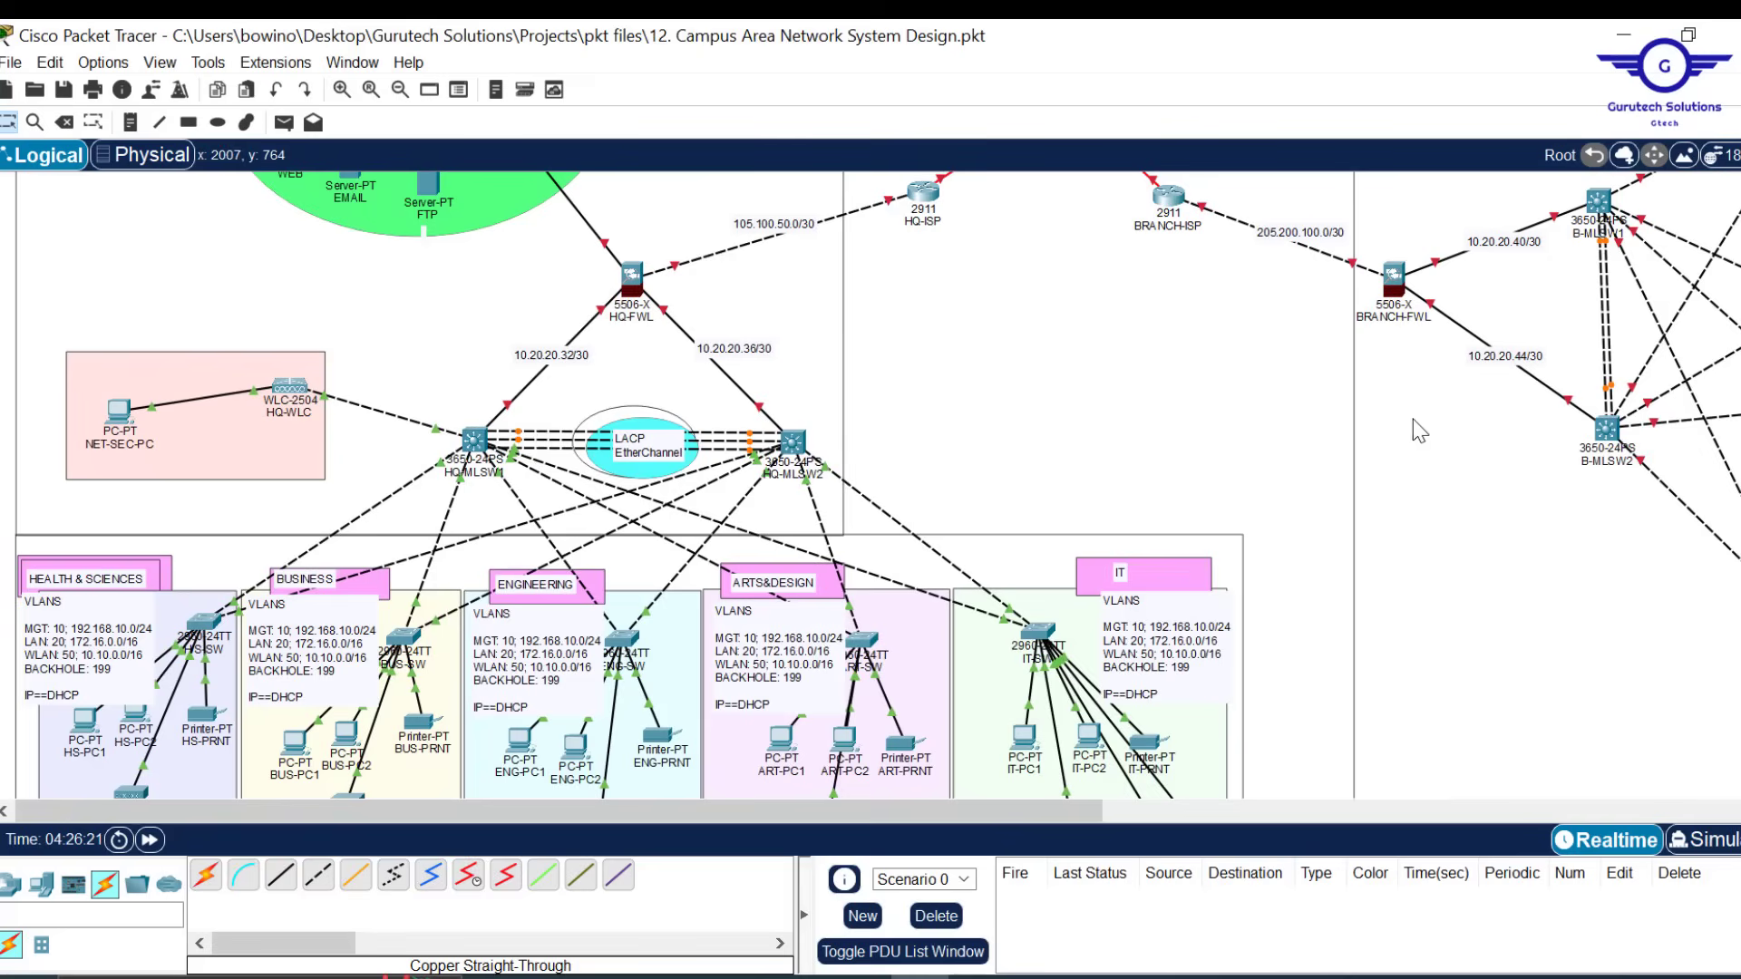
# Open B-MLSW2's command line and exit interface configuration mode
pyautogui.hscroll(2, 1320, 460)
pyautogui.hscroll(1, 1321, 461)
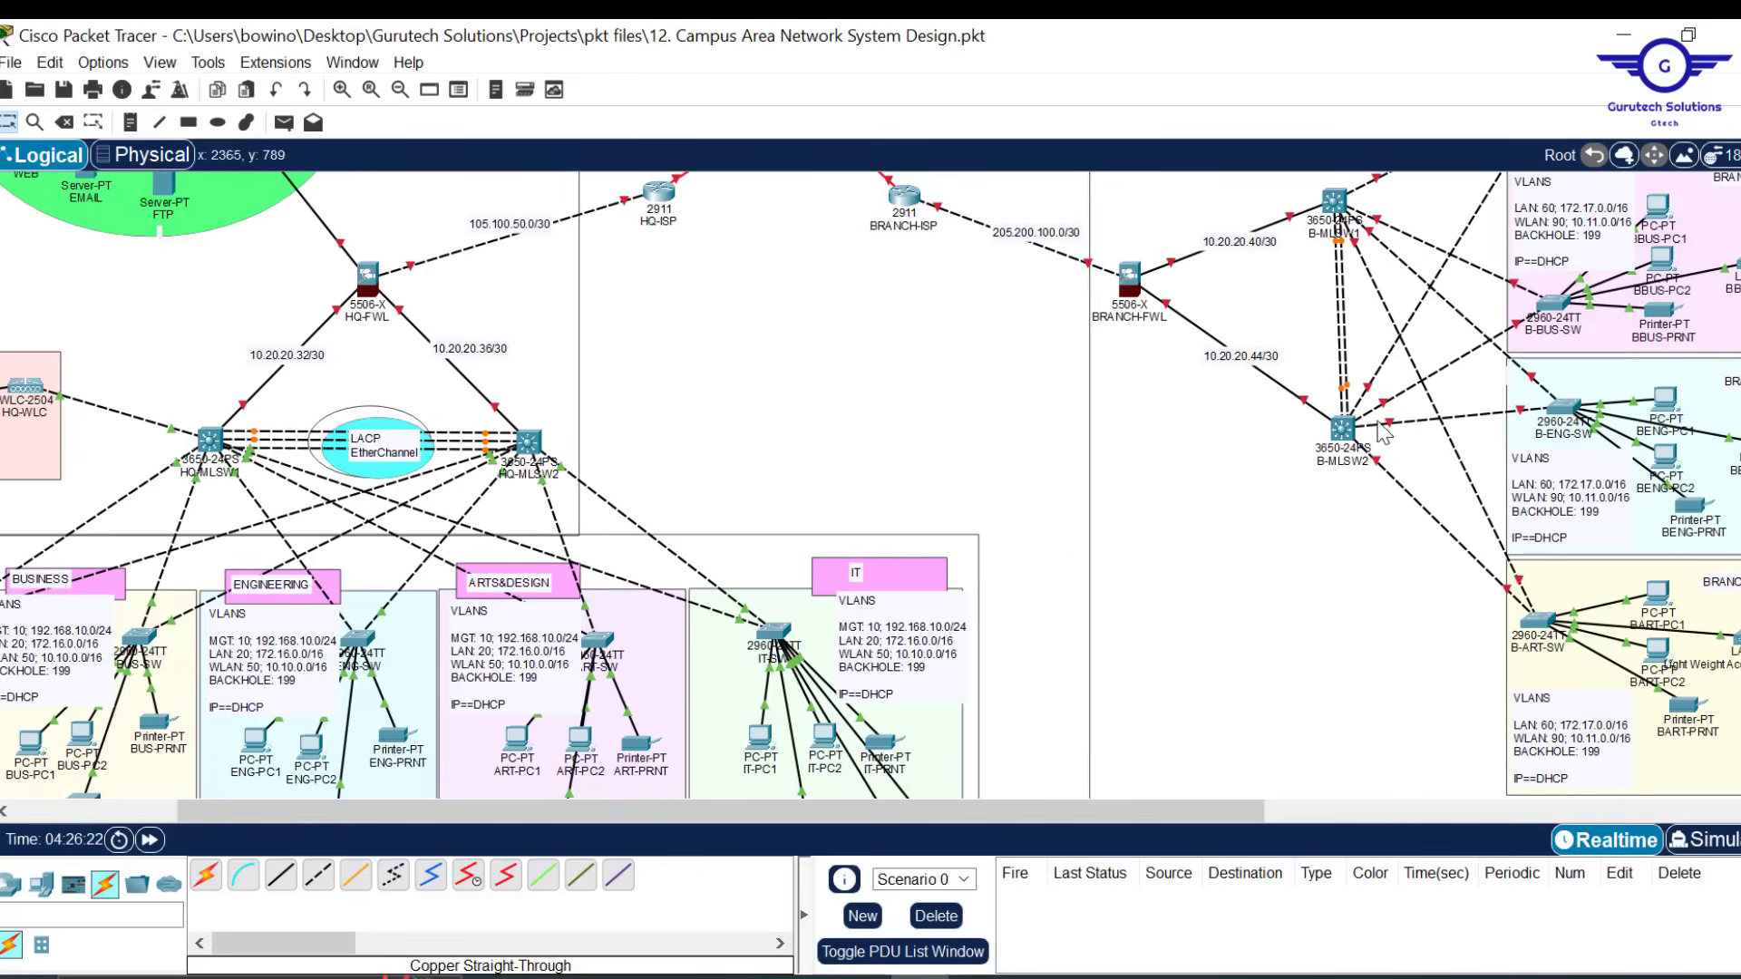
pyautogui.moveTo(1352, 429)
pyautogui.hscroll(4, 971, 508)
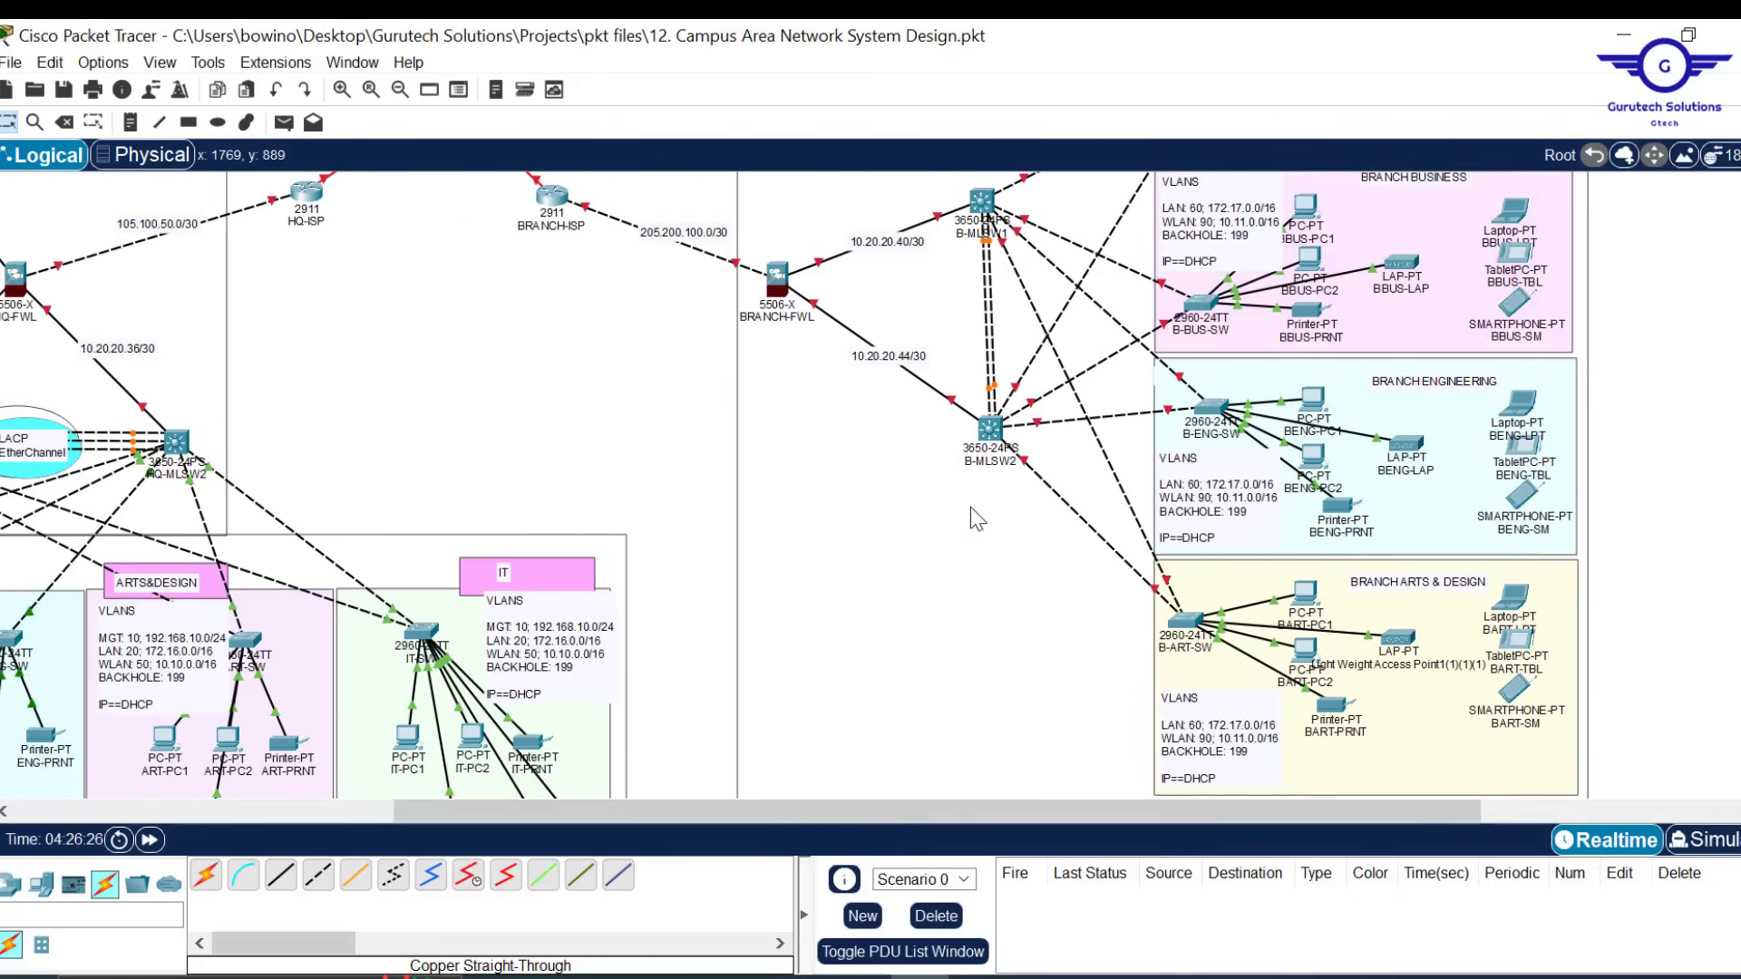
pyautogui.scroll(3, 1185, 376)
pyautogui.scroll(-3, 1188, 377)
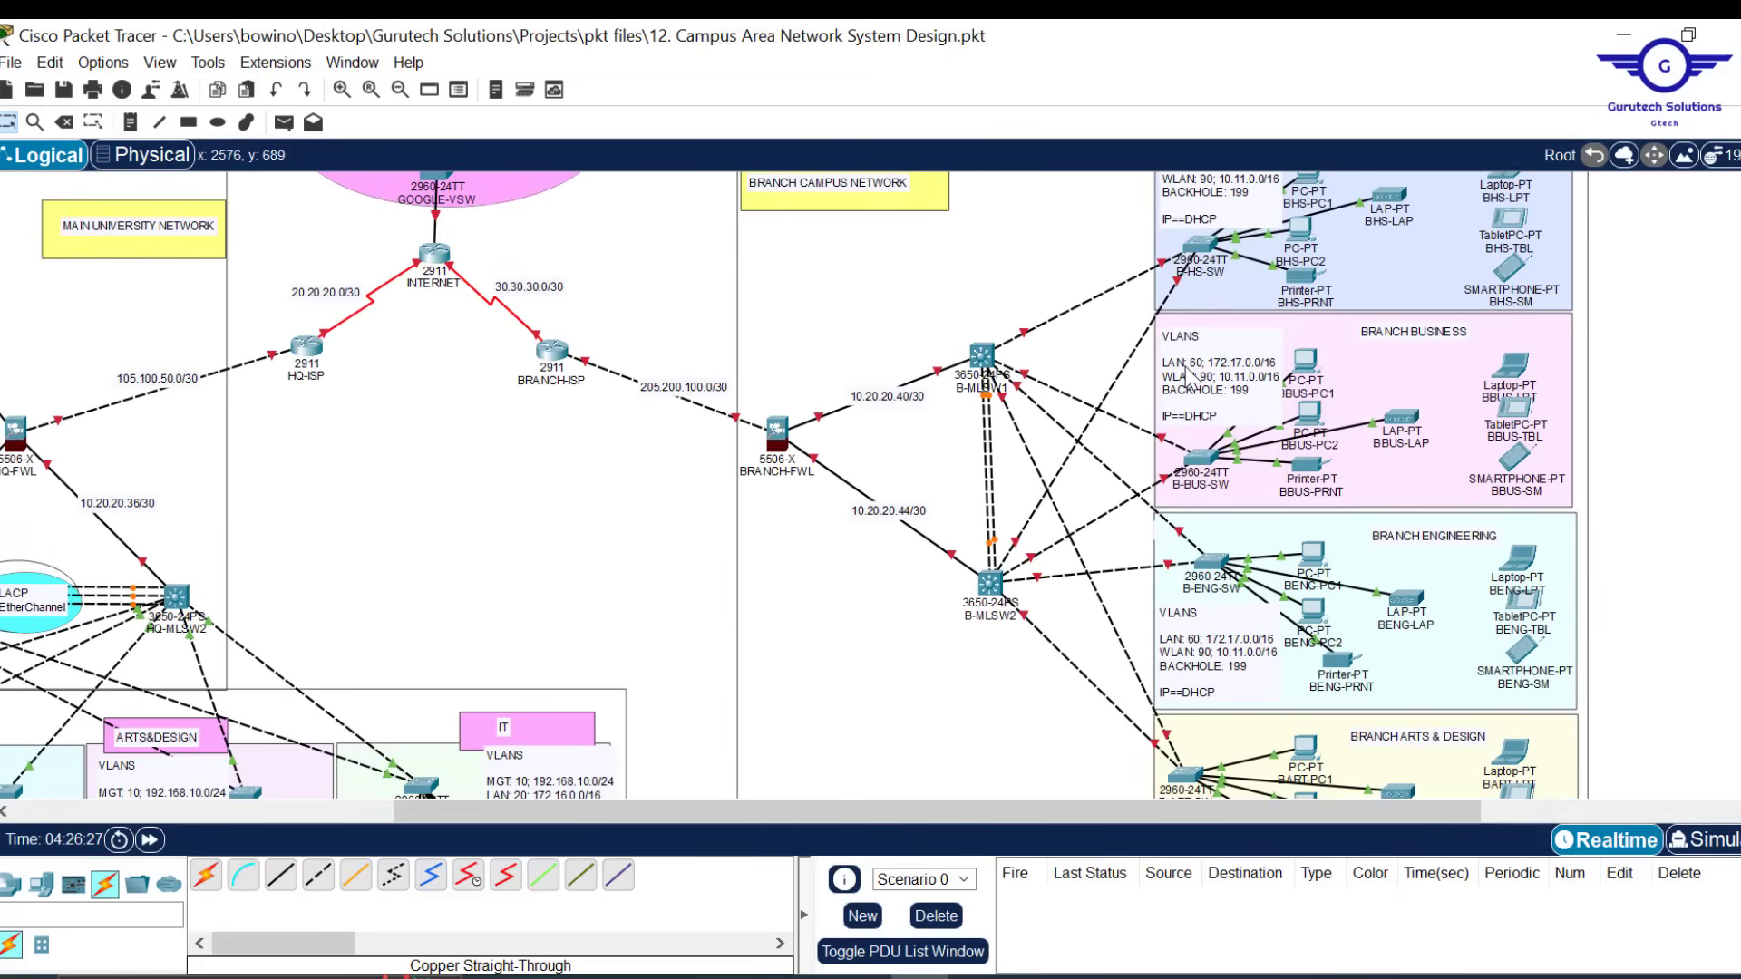
pyautogui.click(993, 576)
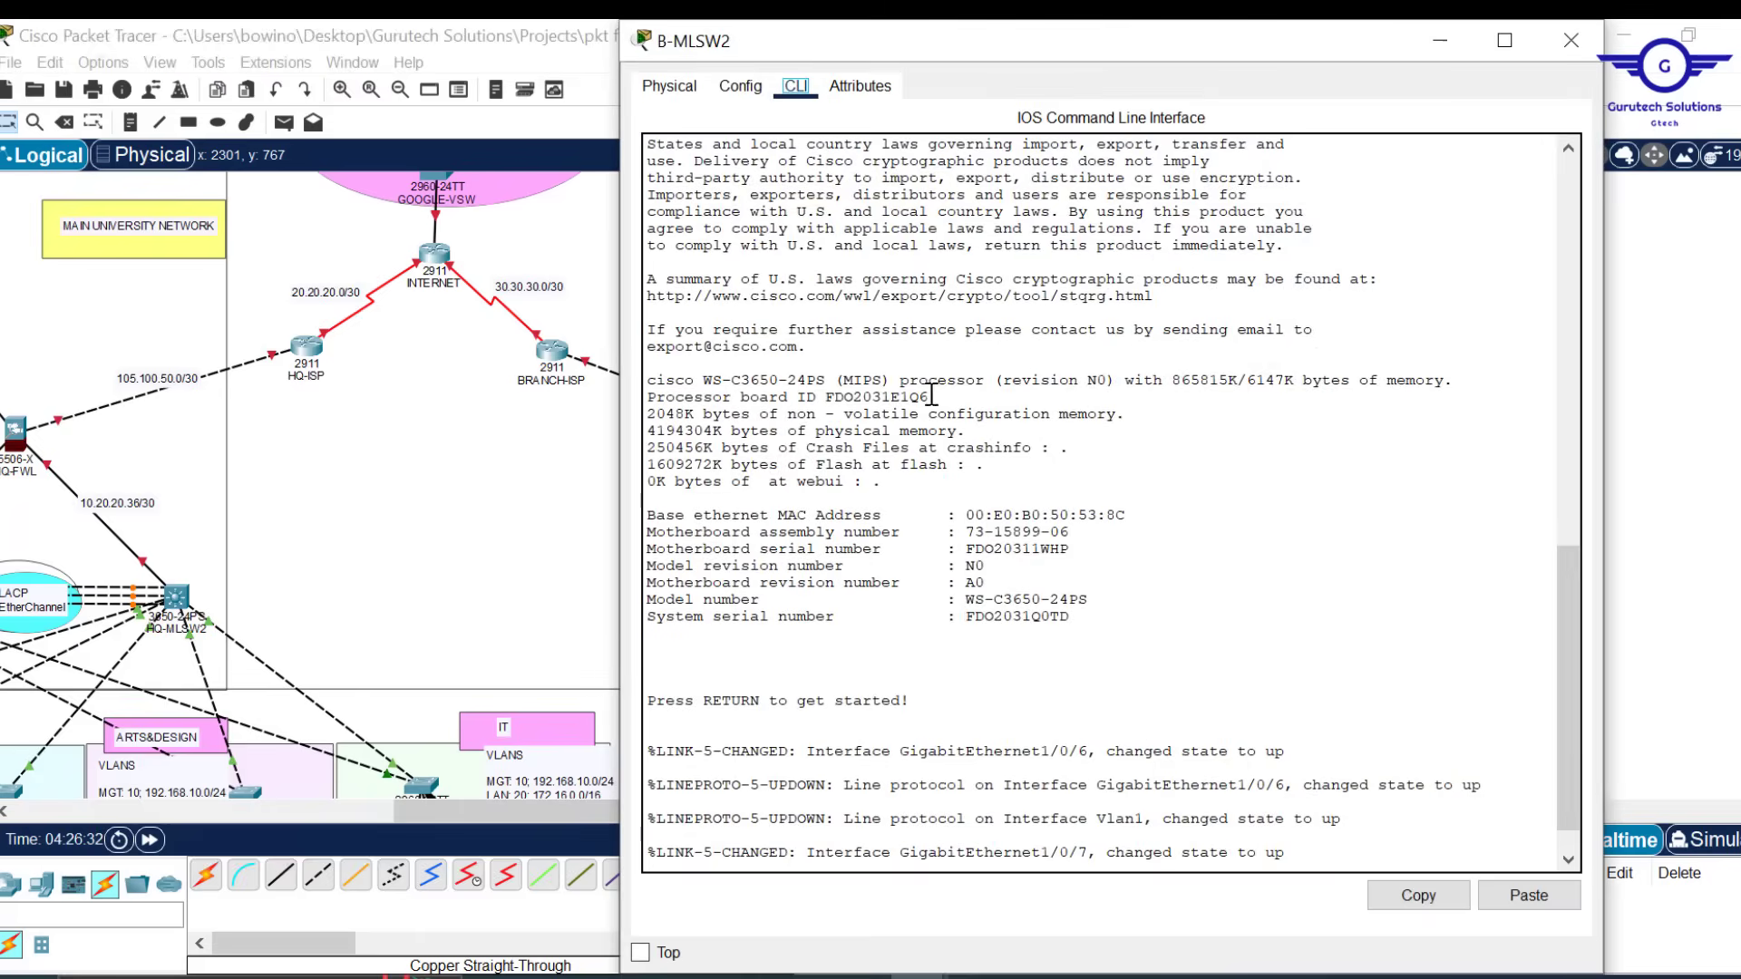
pyautogui.click(740, 86)
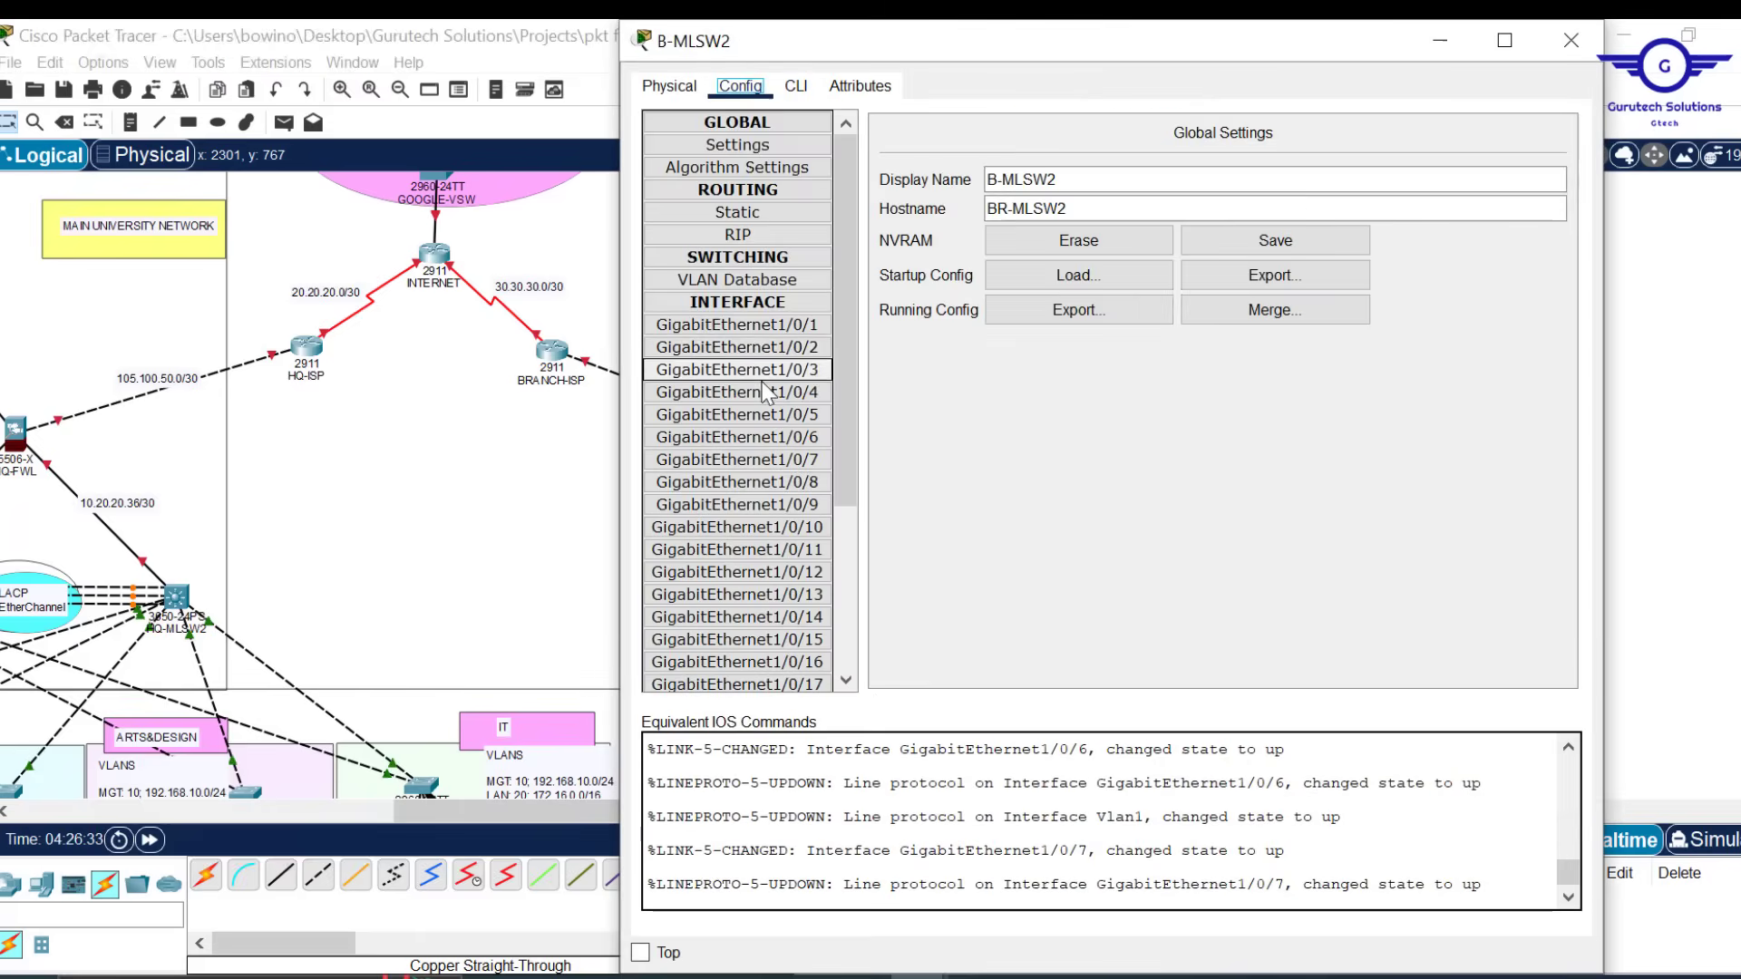
pyautogui.click(737, 393)
pyautogui.click(796, 86)
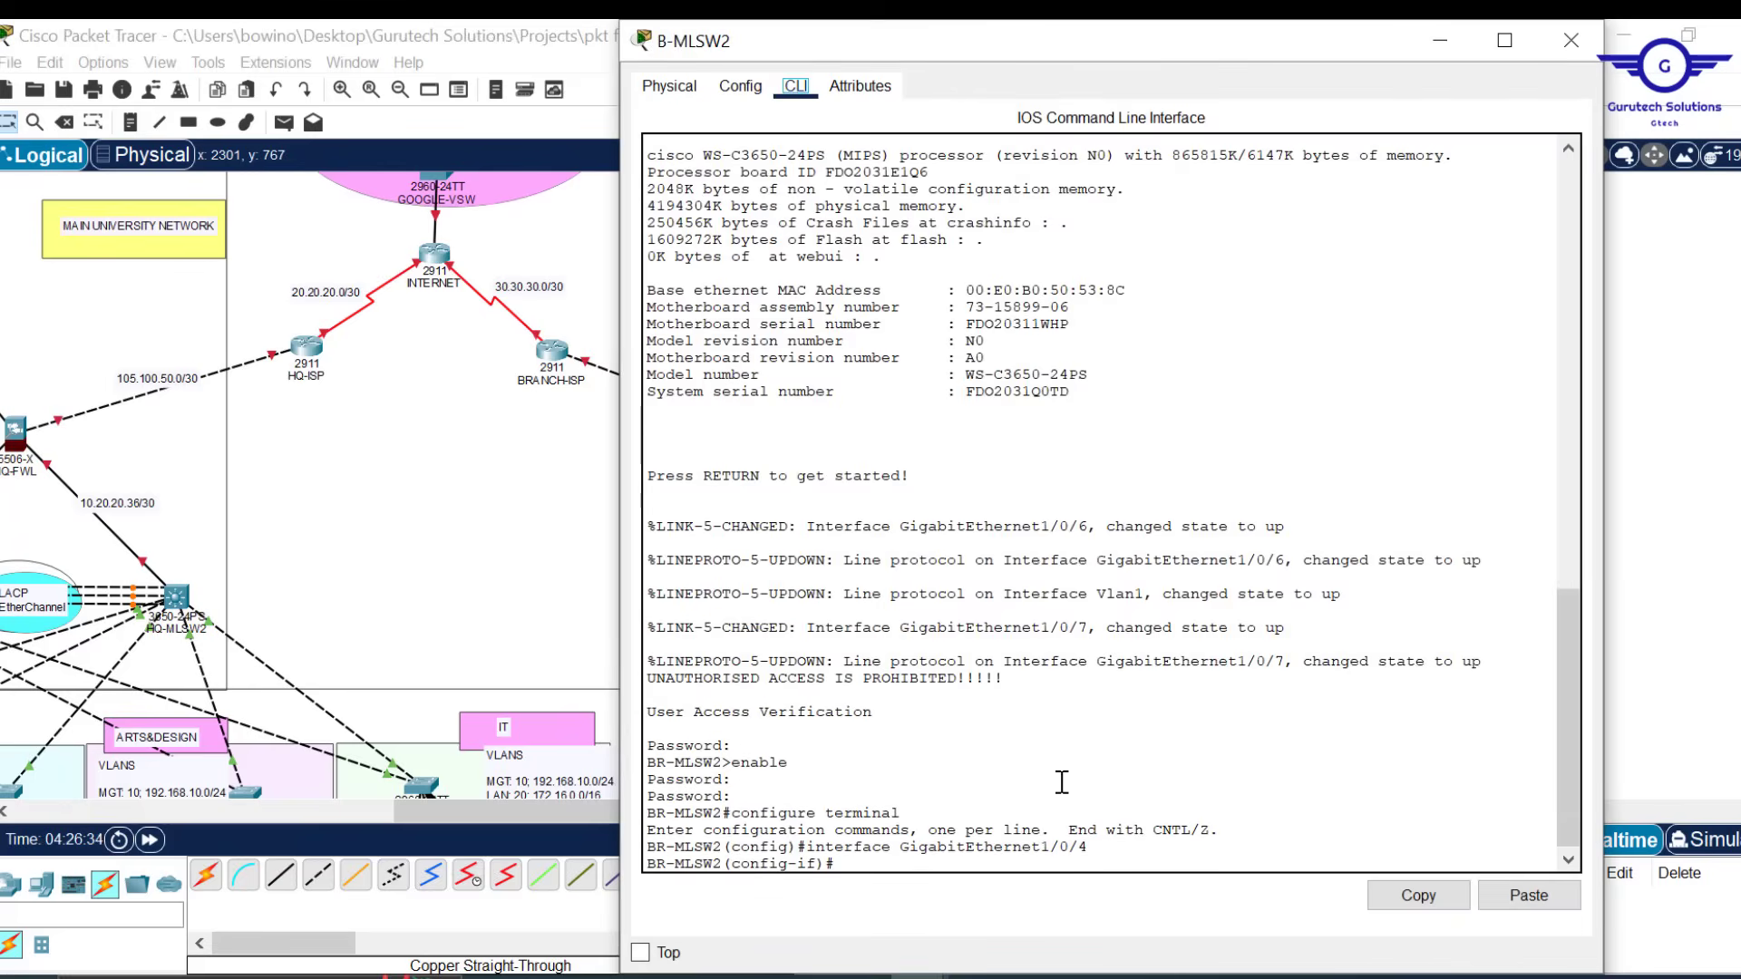
pyautogui.write('ex')
pyautogui.press('Return')
pyautogui.press('Return')
pyautogui.press('Return')
pyautogui.press('Return')
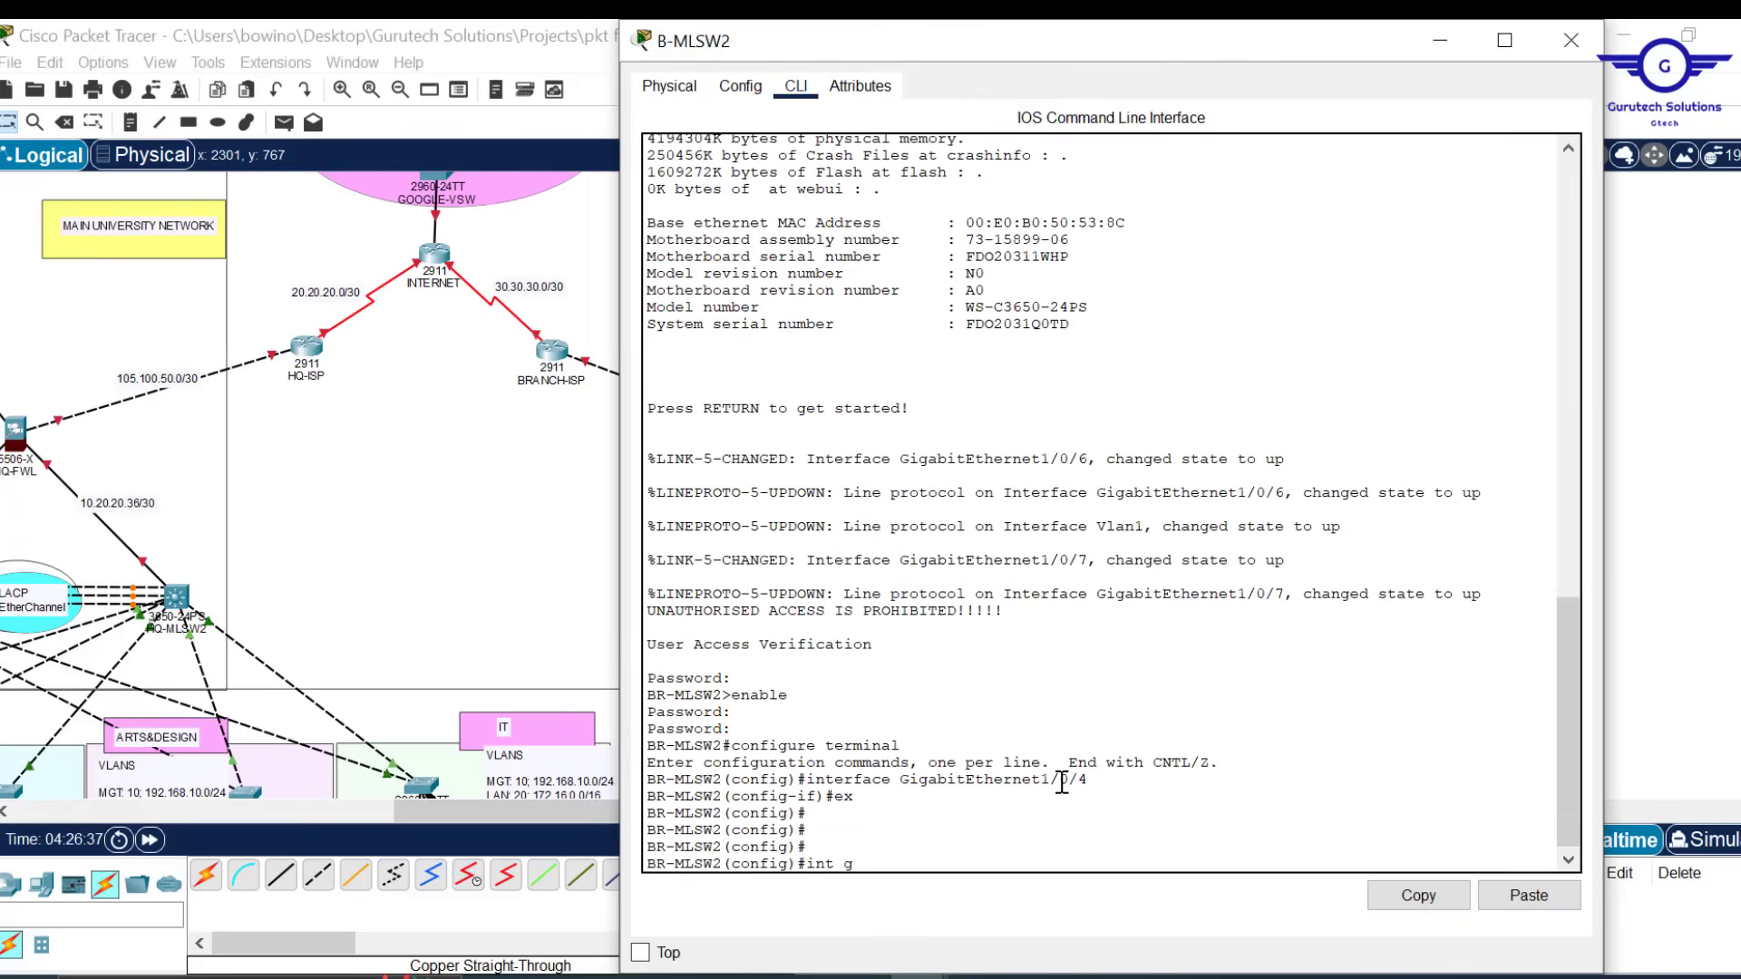
# Select Gig1/0/2-5 with a corrected 'int range' command, run 'no shut', and copy the range command
pyautogui.write('int gig1')
pyautogui.press('Return')
pyautogui.press('Return')
pyautogui.press('Return')
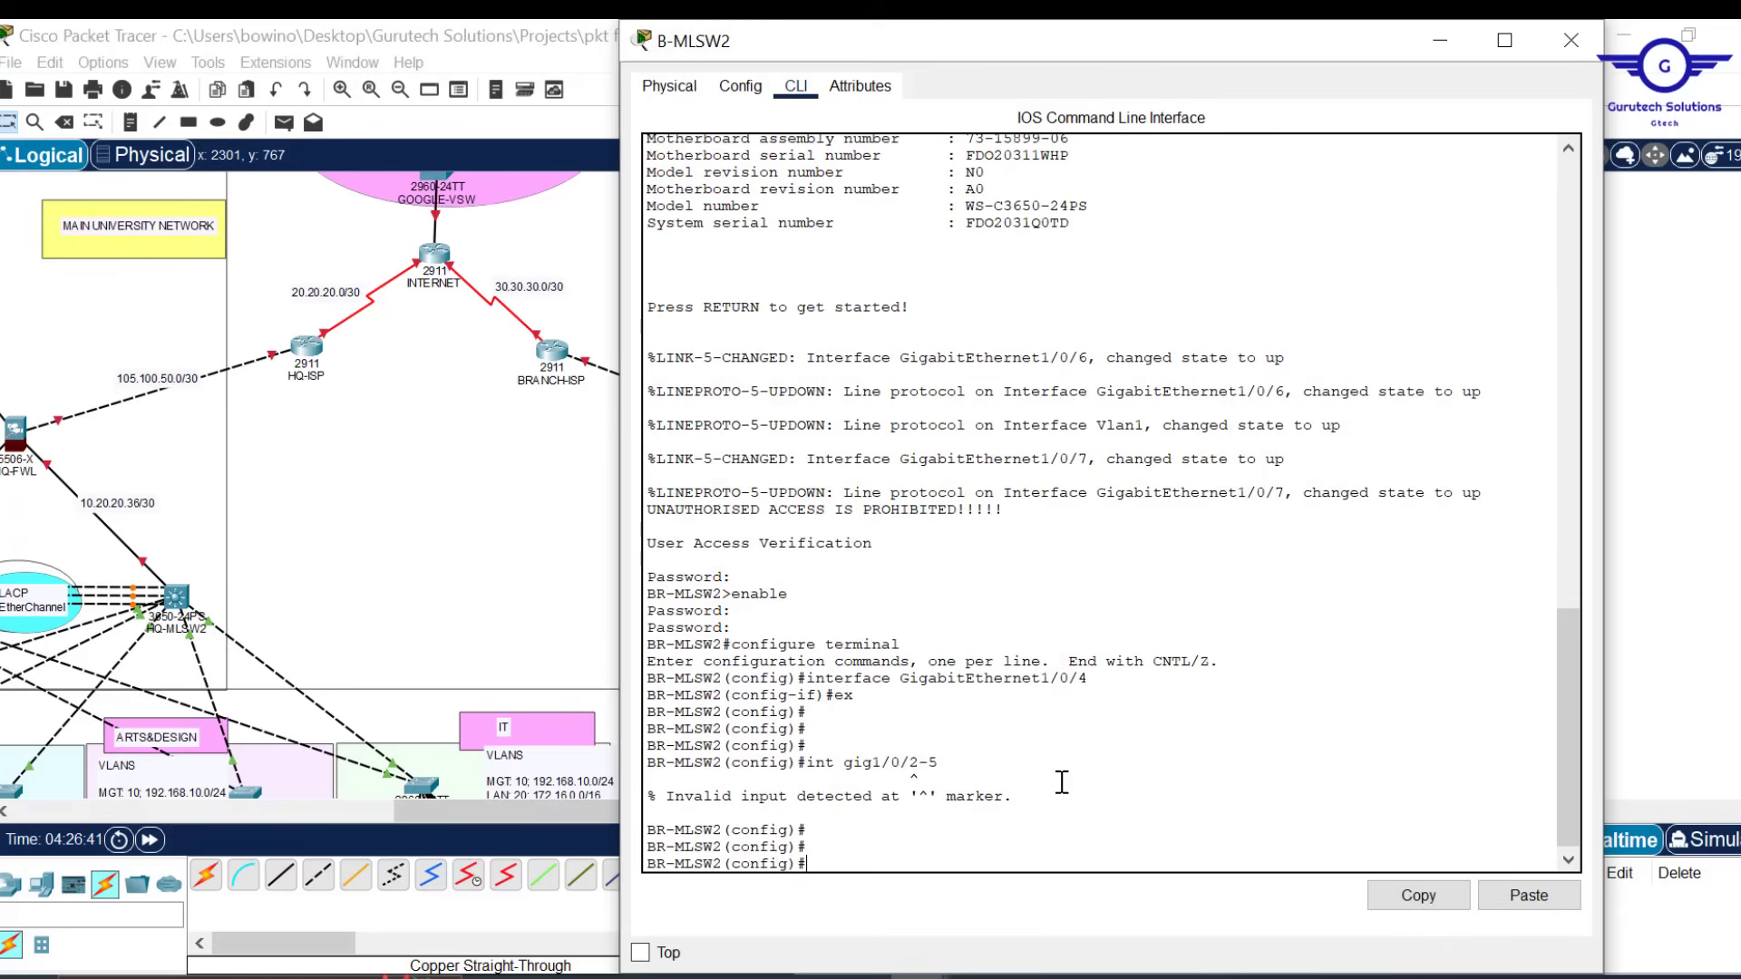
pyautogui.press('Up')
pyautogui.press('Left')
pyautogui.press('Left')
pyautogui.press('Left')
pyautogui.press('Left')
pyautogui.press('Left')
pyautogui.press('Left')
pyautogui.press('Left')
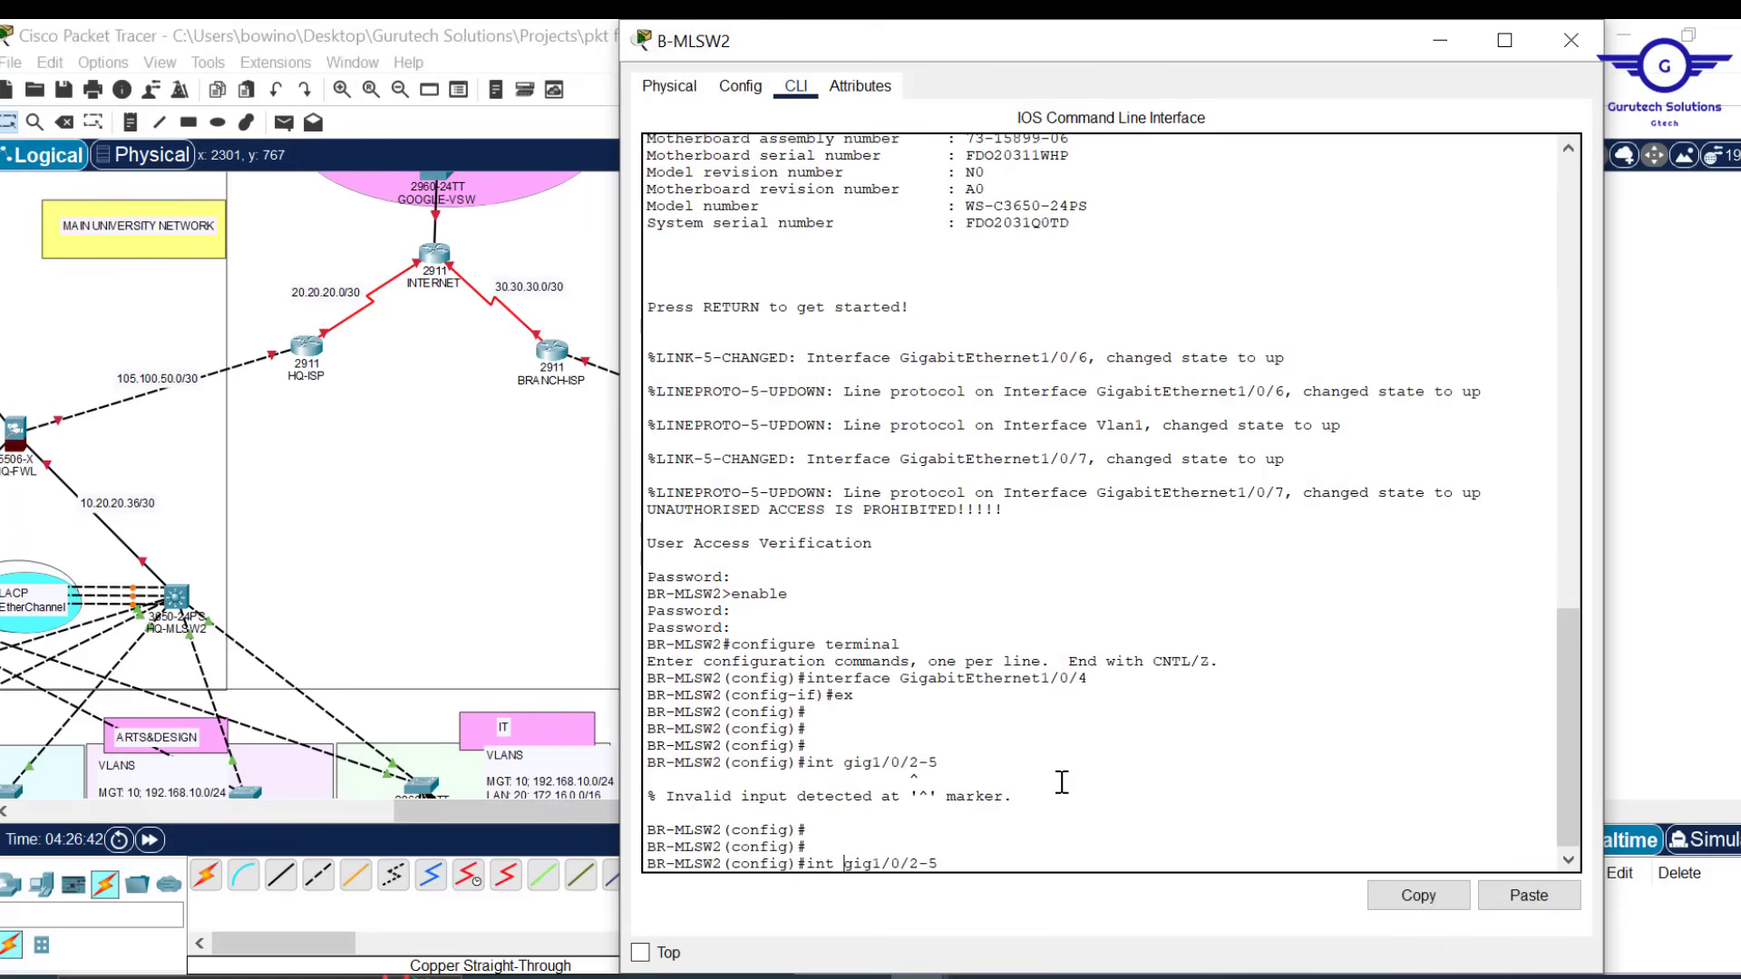
pyautogui.write('range')
pyautogui.press('Return')
pyautogui.press('Return')
pyautogui.press('Return')
pyautogui.press('Return')
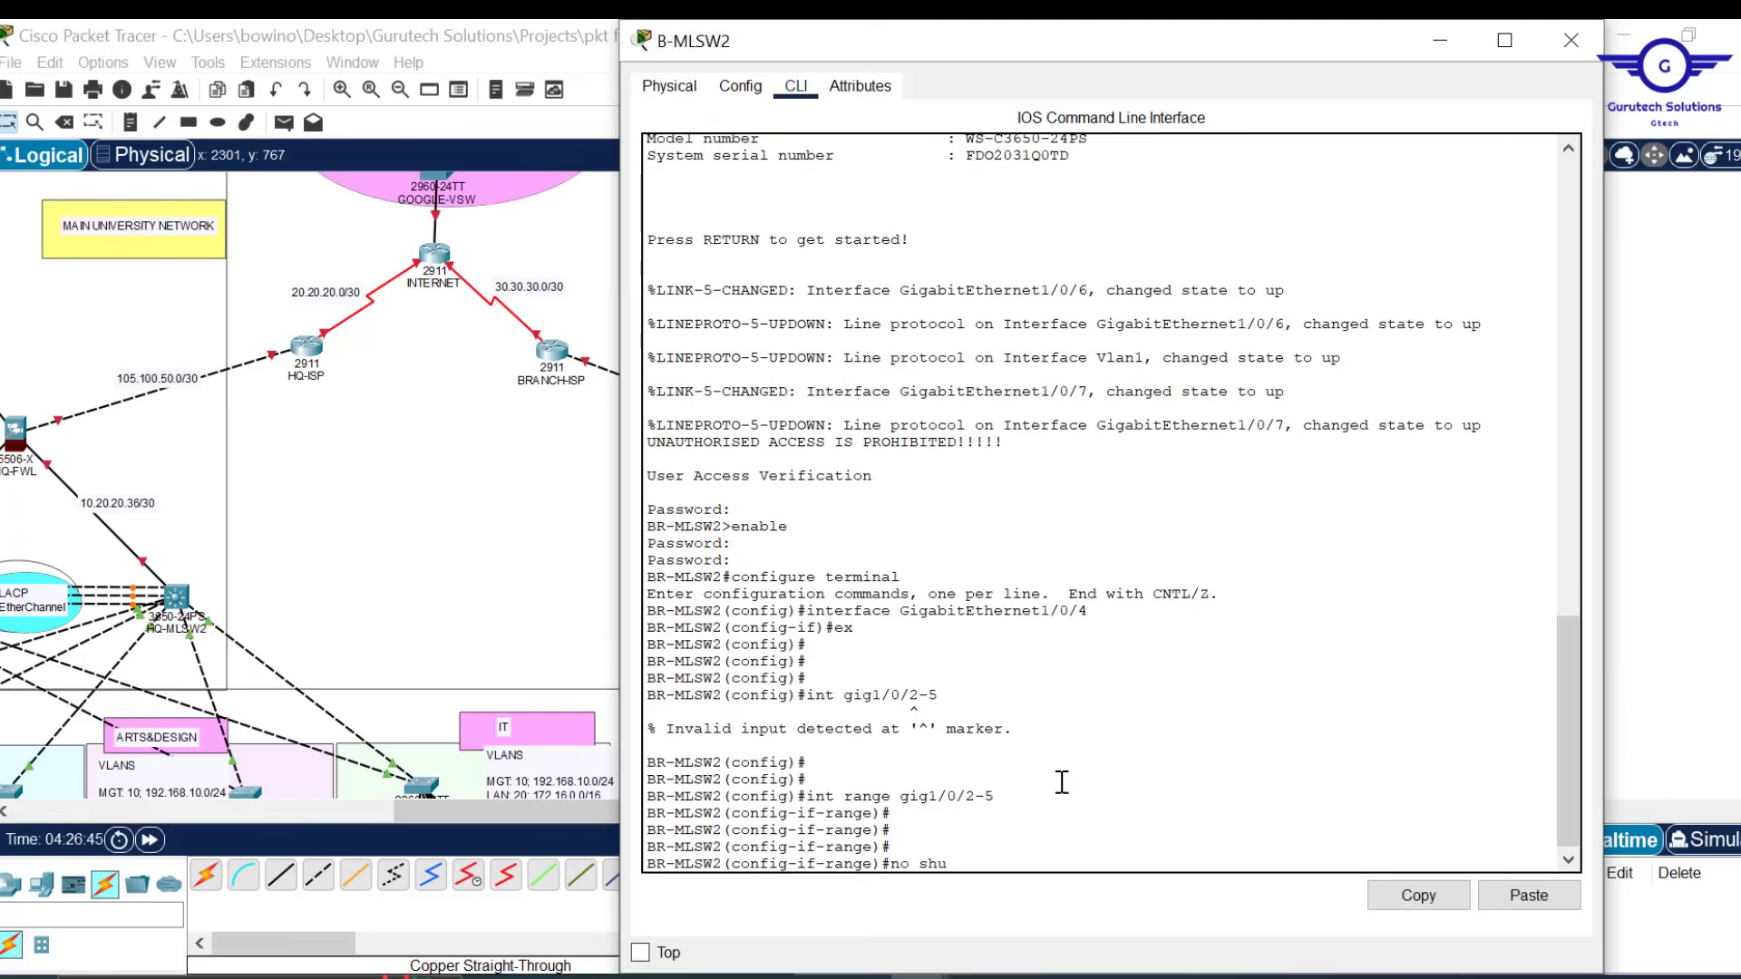
pyautogui.write('no shut')
pyautogui.press('Return')
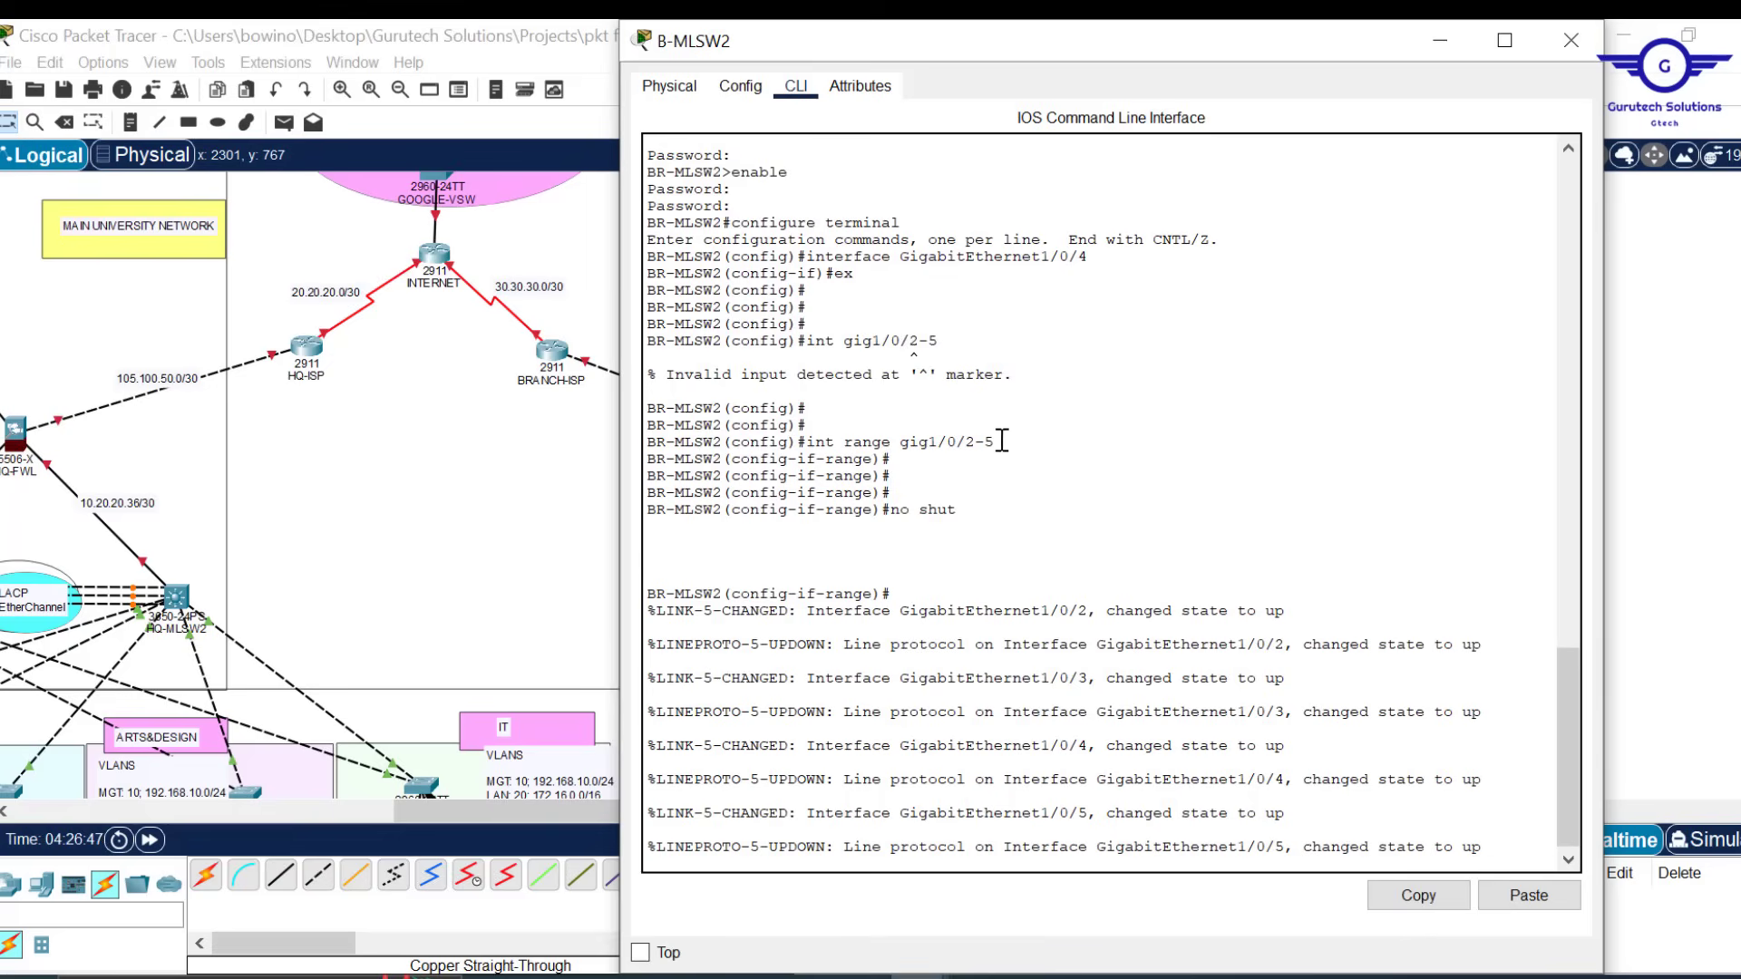
pyautogui.moveTo(991, 442); pyautogui.dragTo(816, 445)
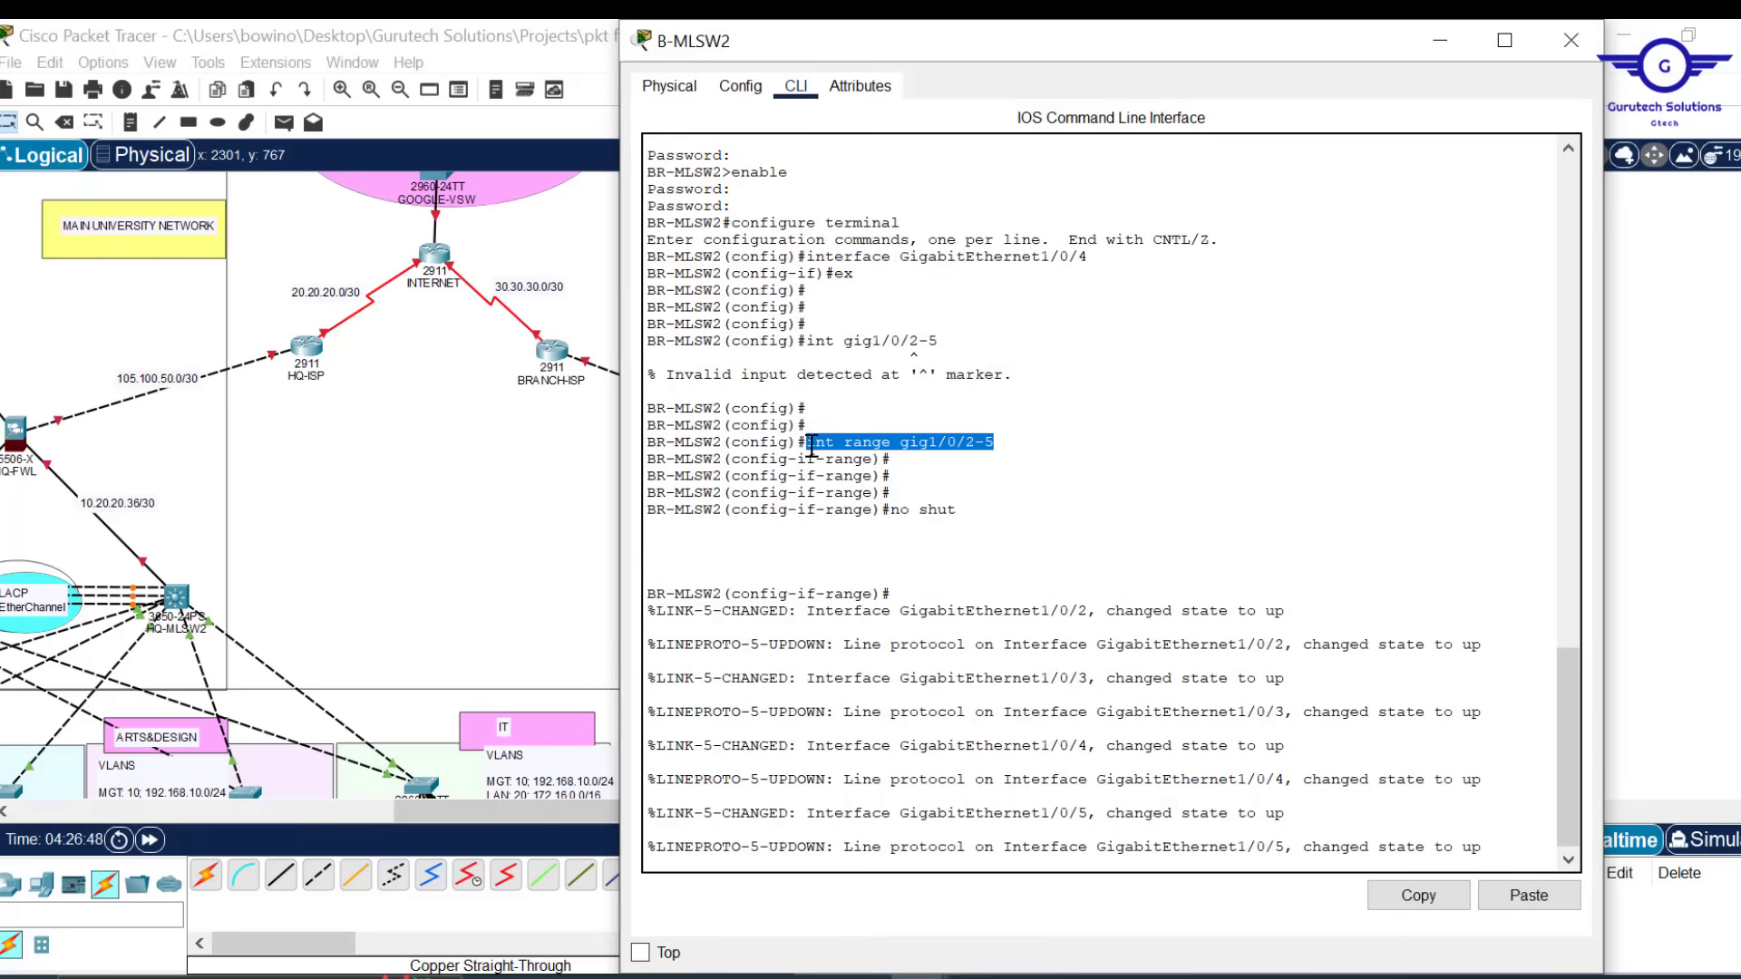
pyautogui.click(1436, 900)
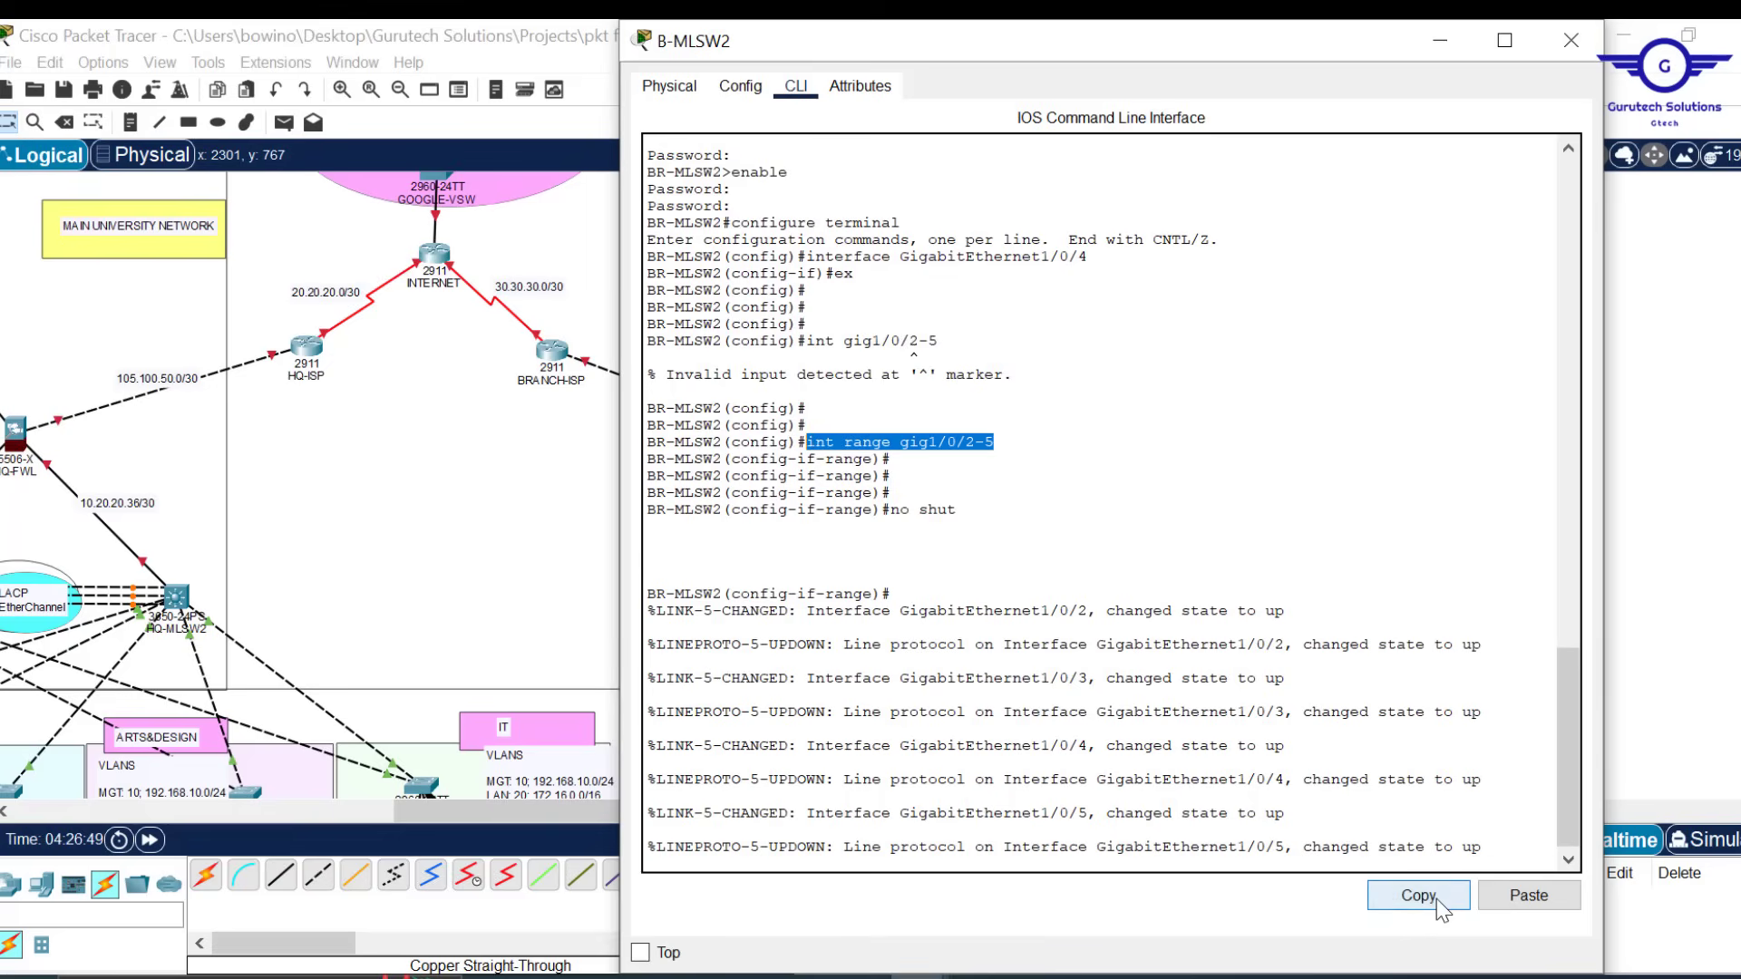
pyautogui.click(1587, 42)
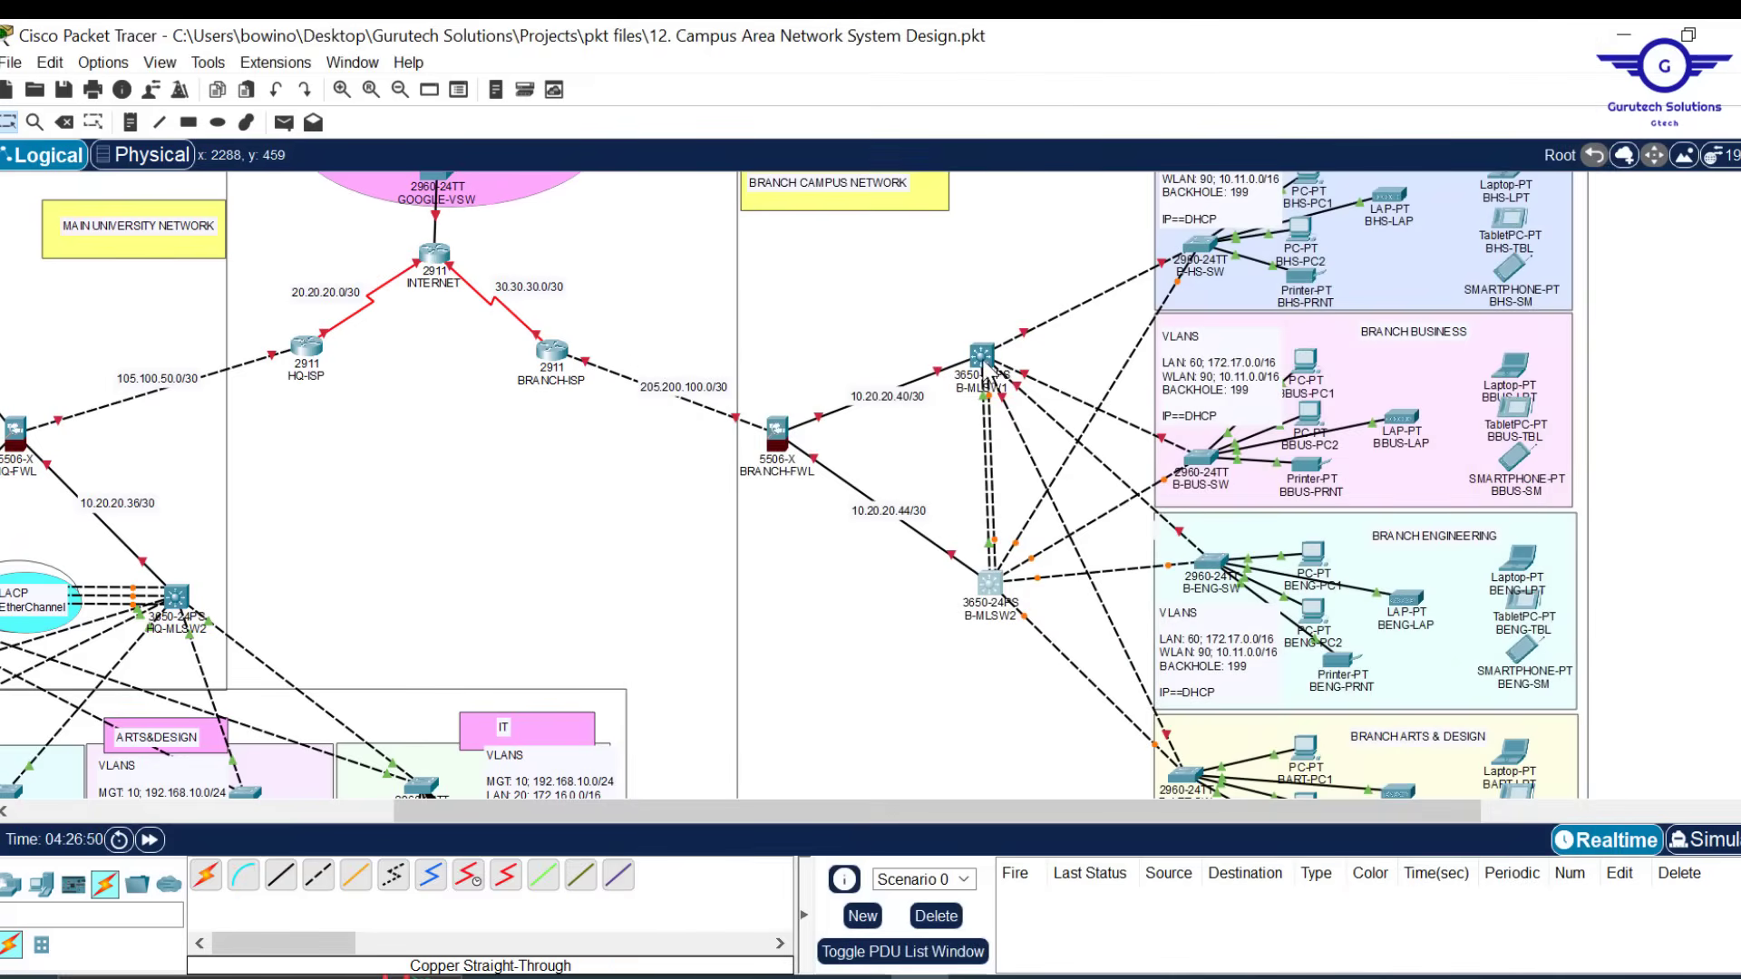
# On B-MLSW1, paste 'int range gig1/0/2-5' and run 'no shut' to enable Gig1/0/2–5
pyautogui.click(984, 358)
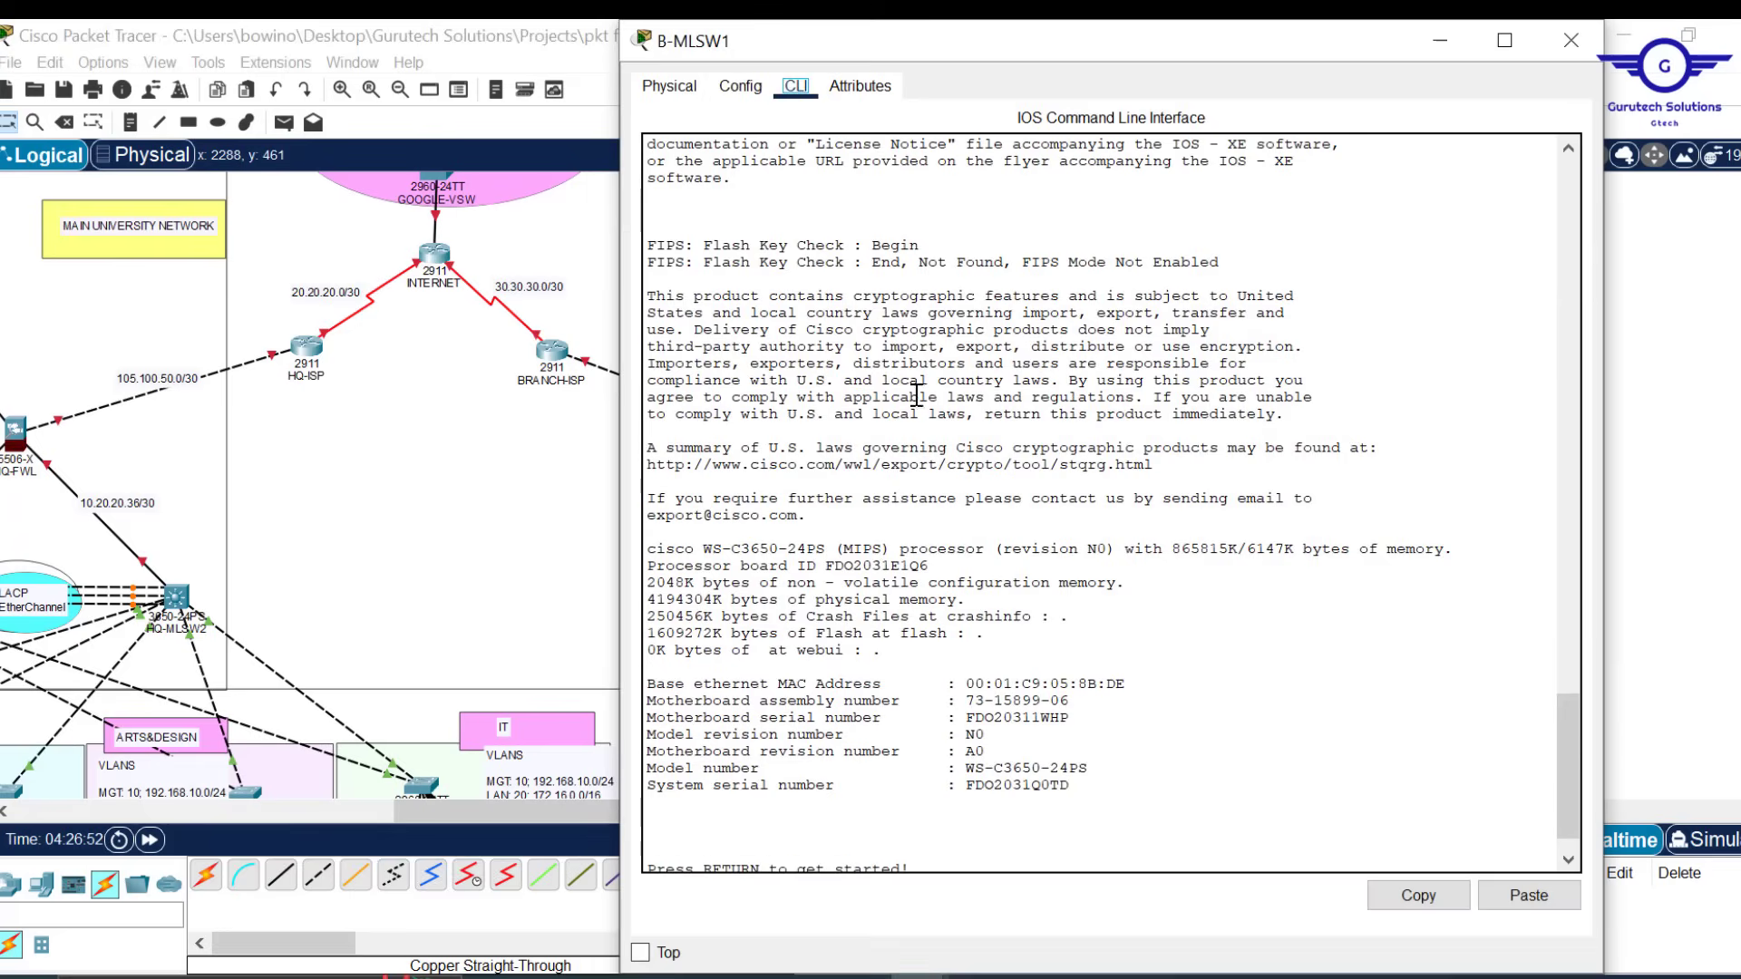
pyautogui.click(746, 84)
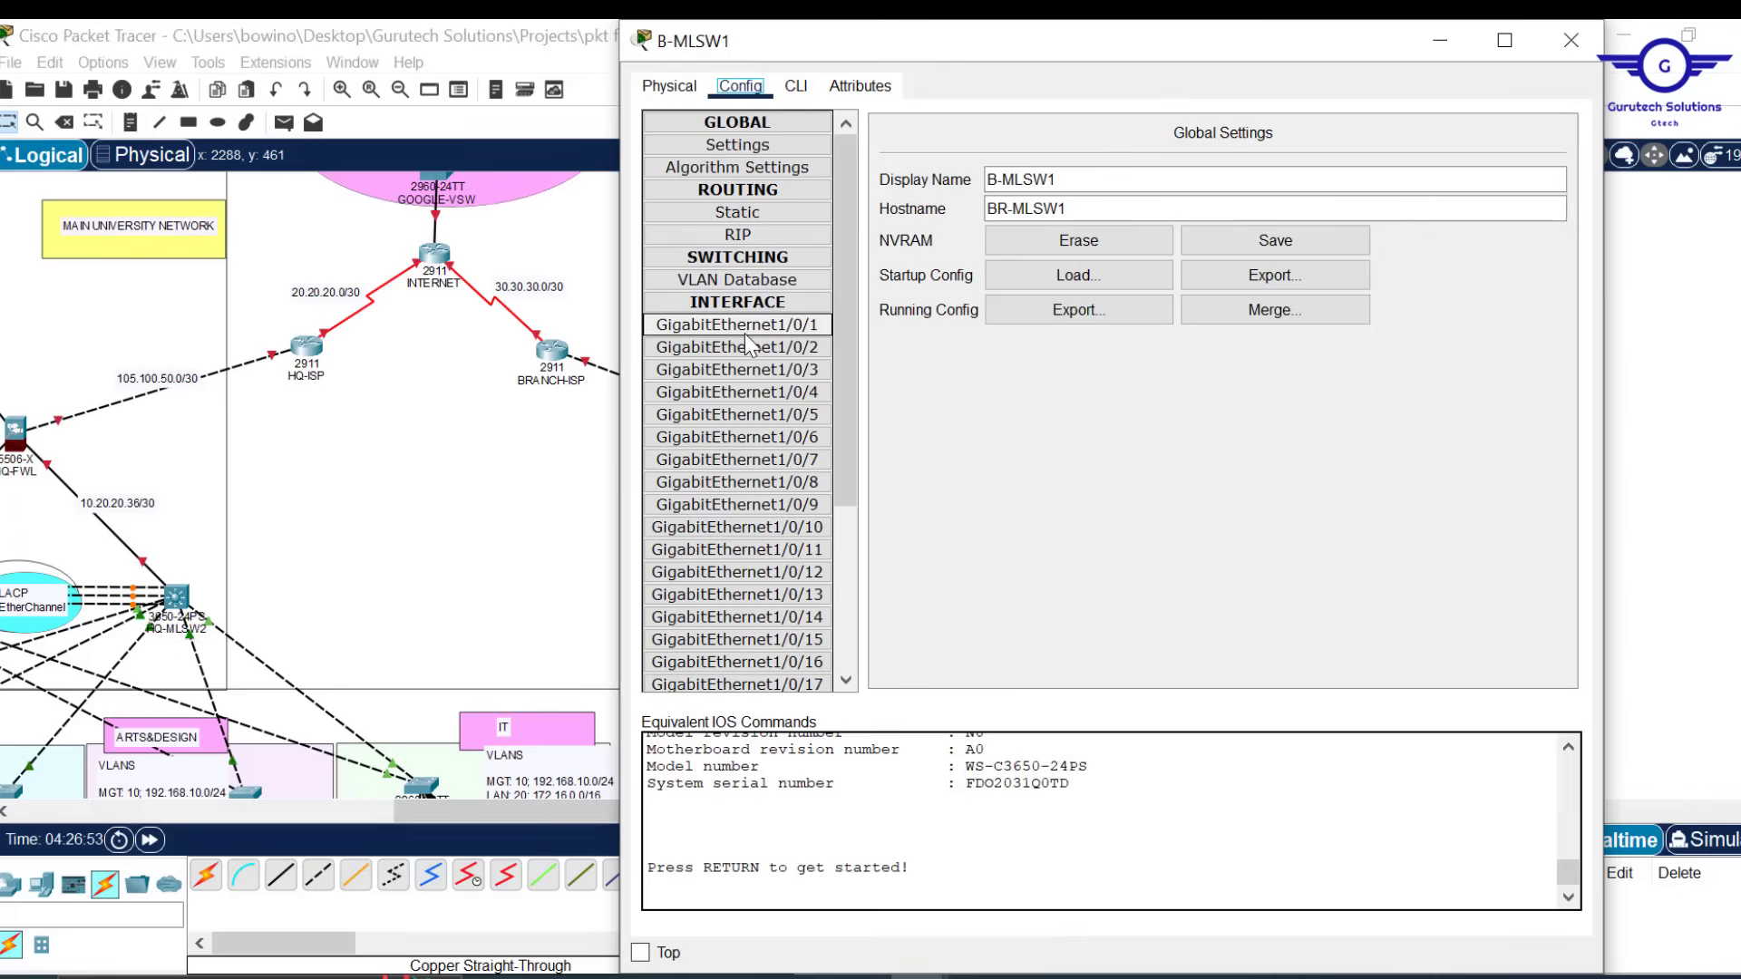
pyautogui.click(796, 87)
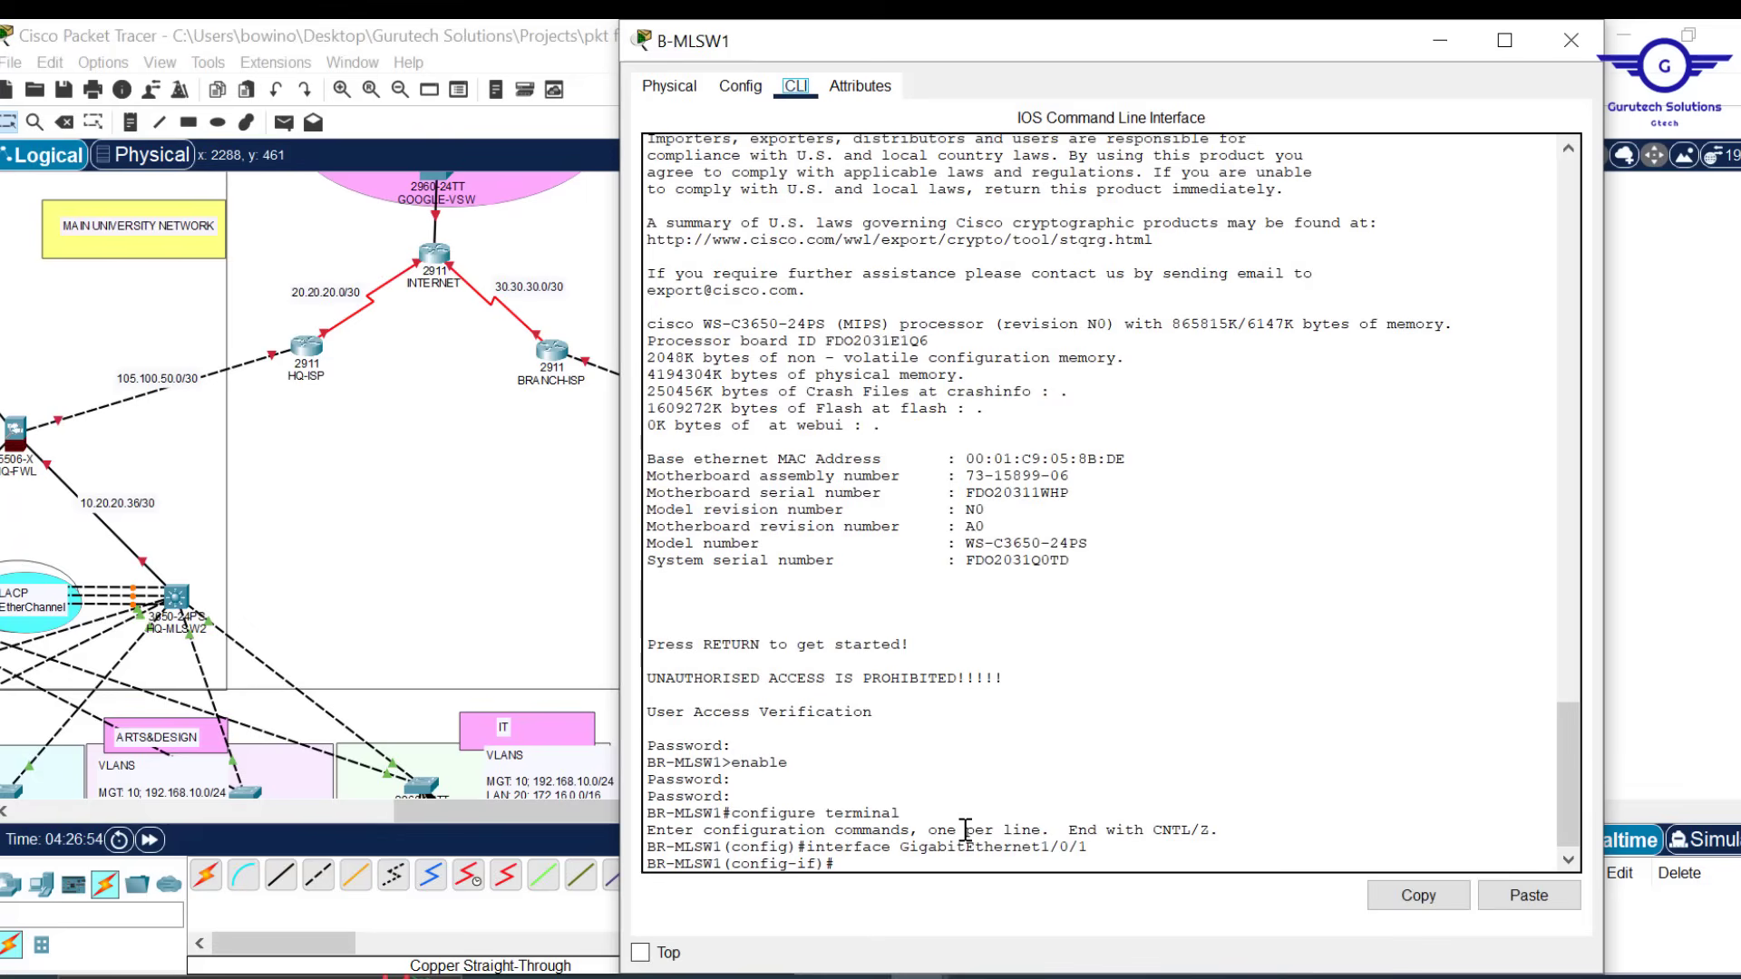
pyautogui.press('Return')
pyautogui.press('Return')
pyautogui.press('Return')
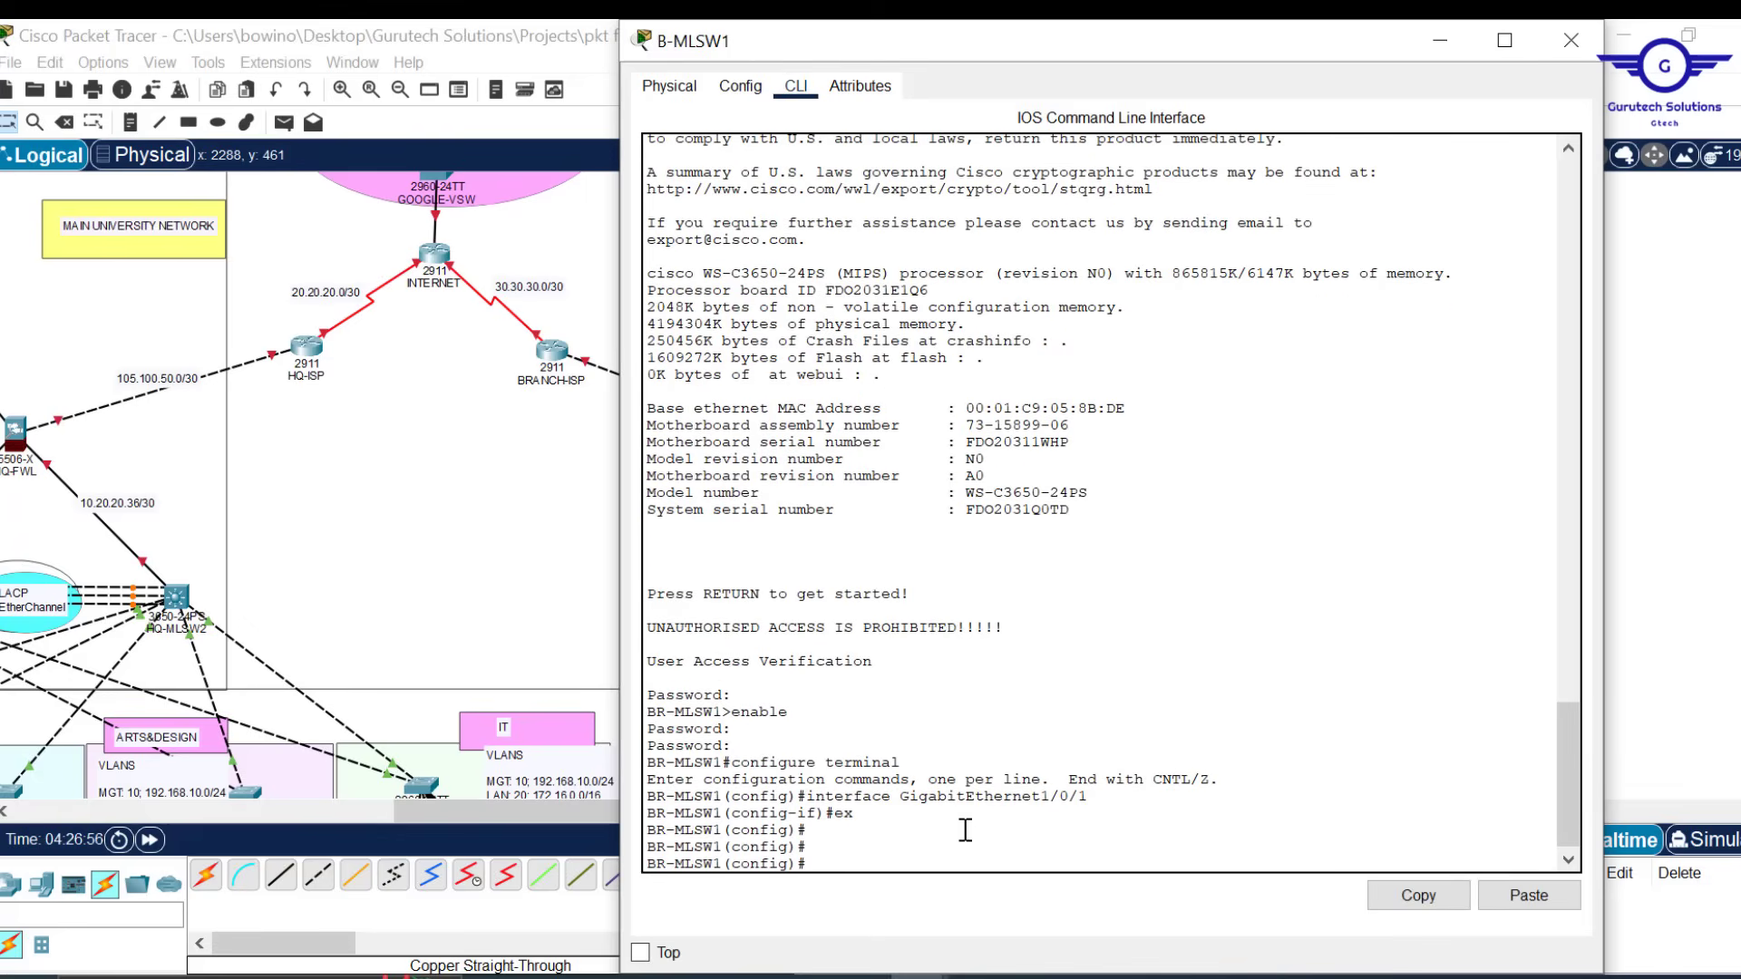
pyautogui.click(1529, 896)
pyautogui.press('Return')
pyautogui.press('Return')
pyautogui.press('Return')
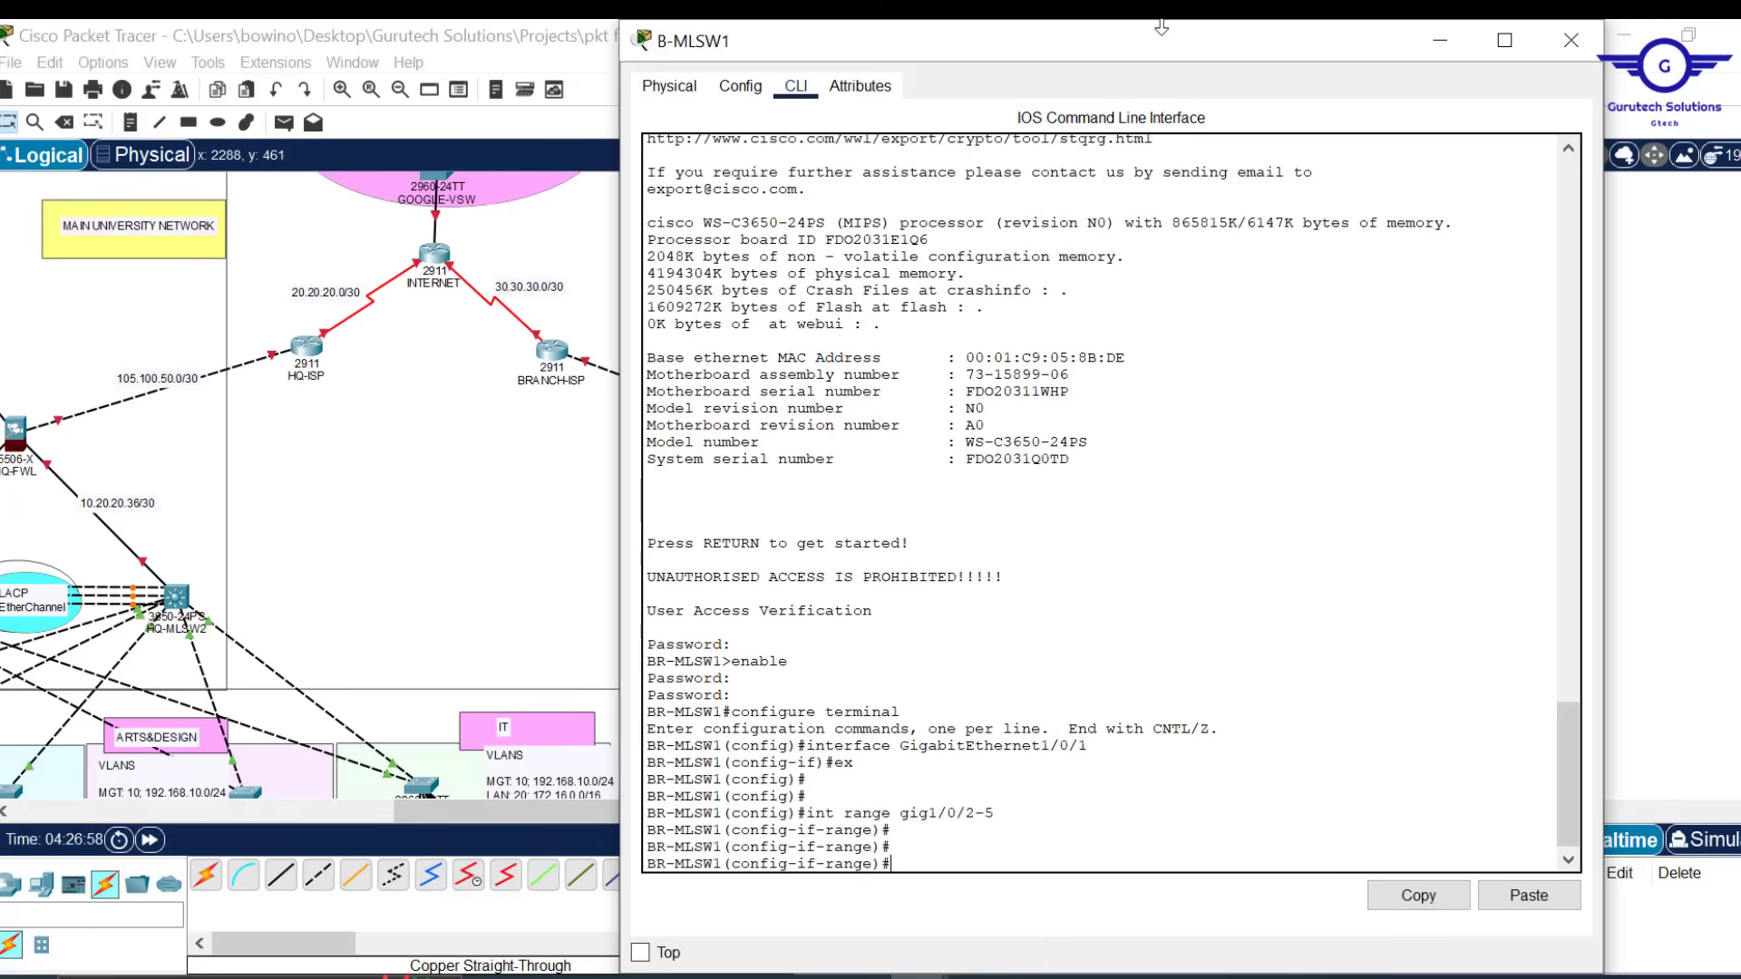
pyautogui.moveTo(1163, 33); pyautogui.dragTo(1157, 84)
pyautogui.scroll(-4, 931, 676)
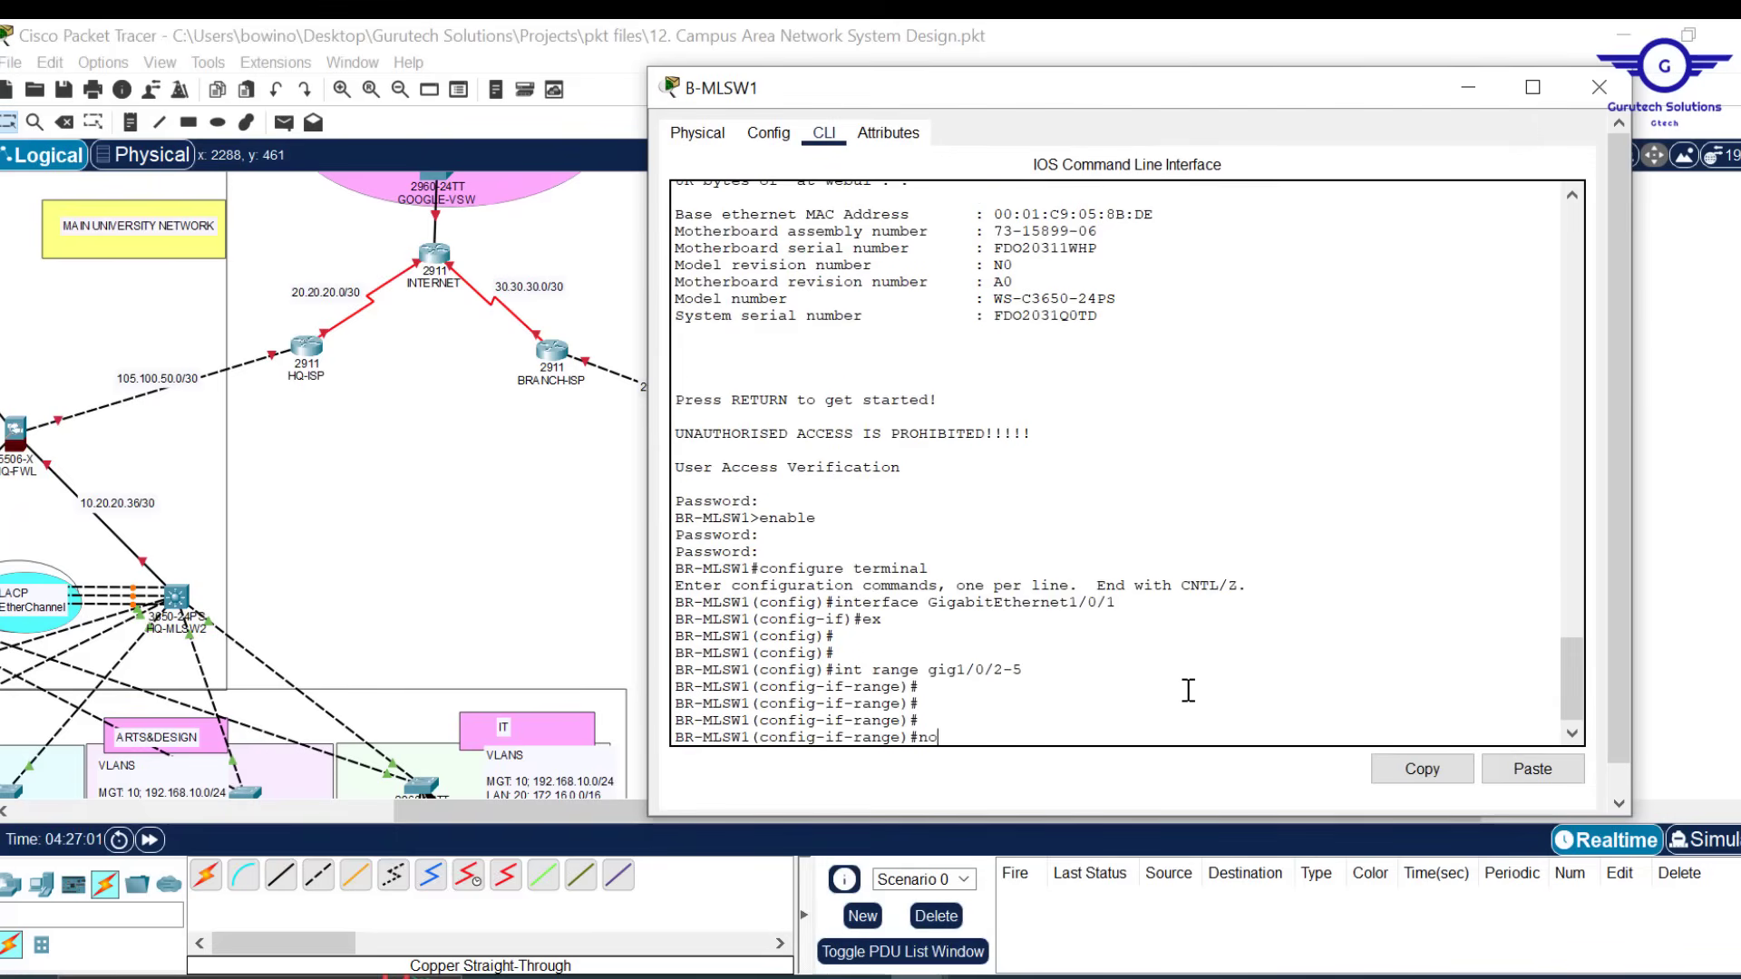
pyautogui.press('Return')
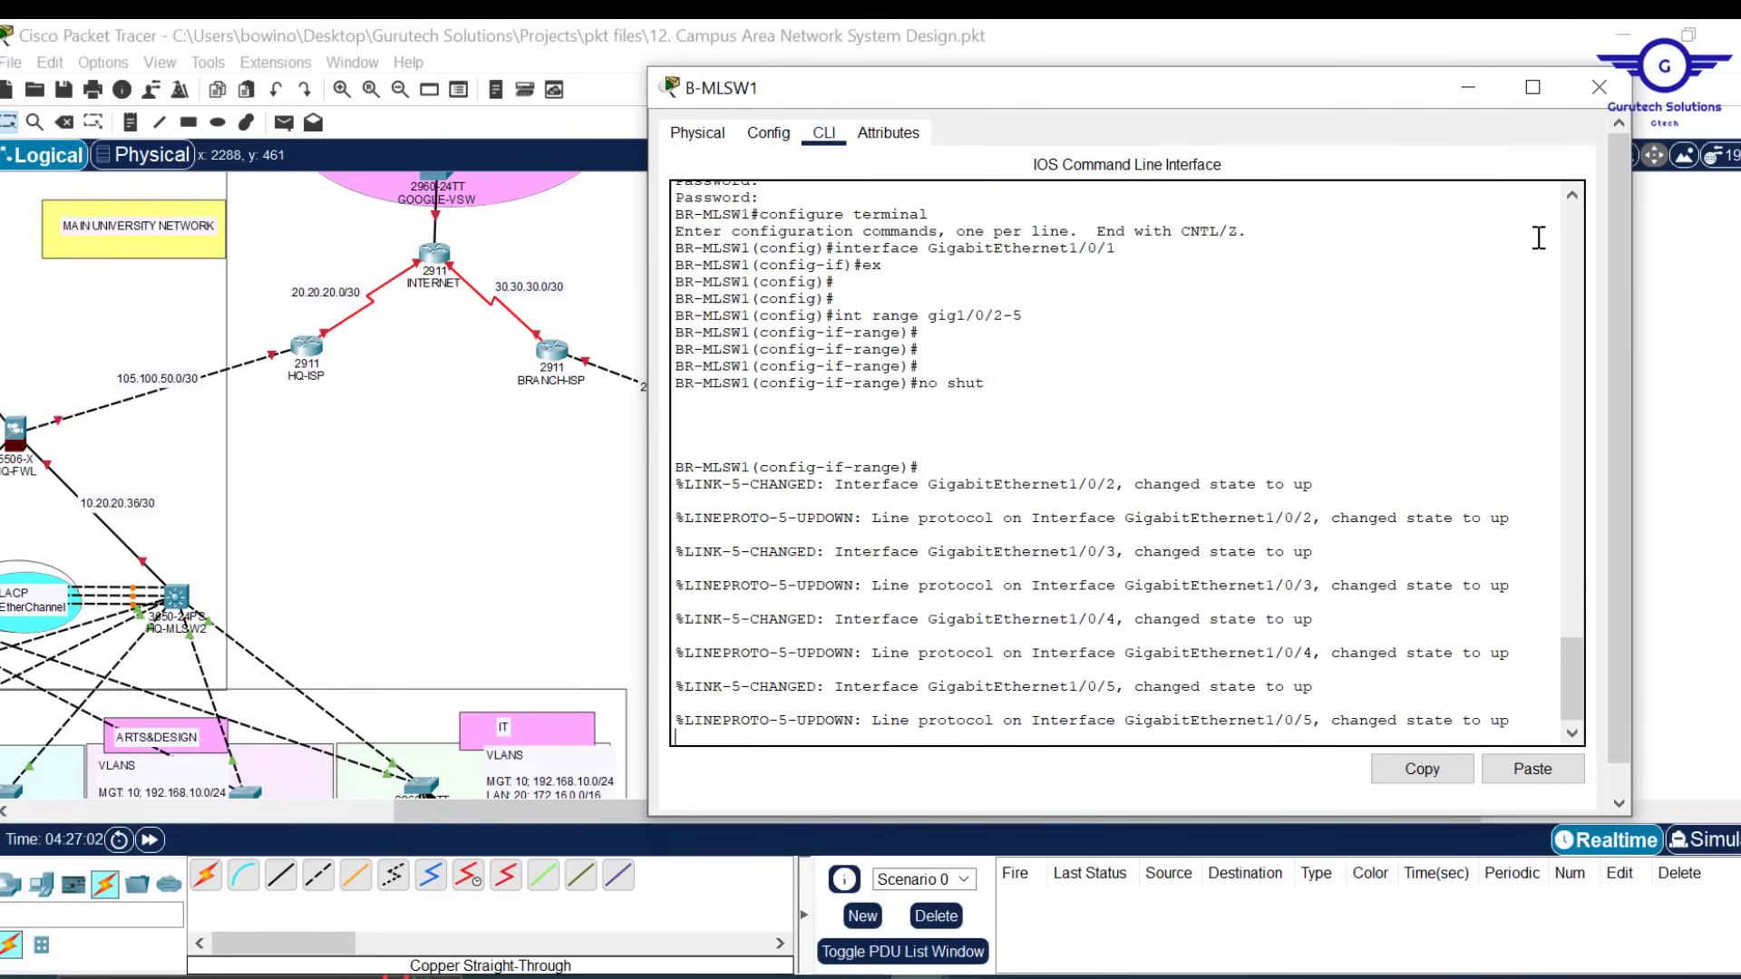
pyautogui.click(1600, 87)
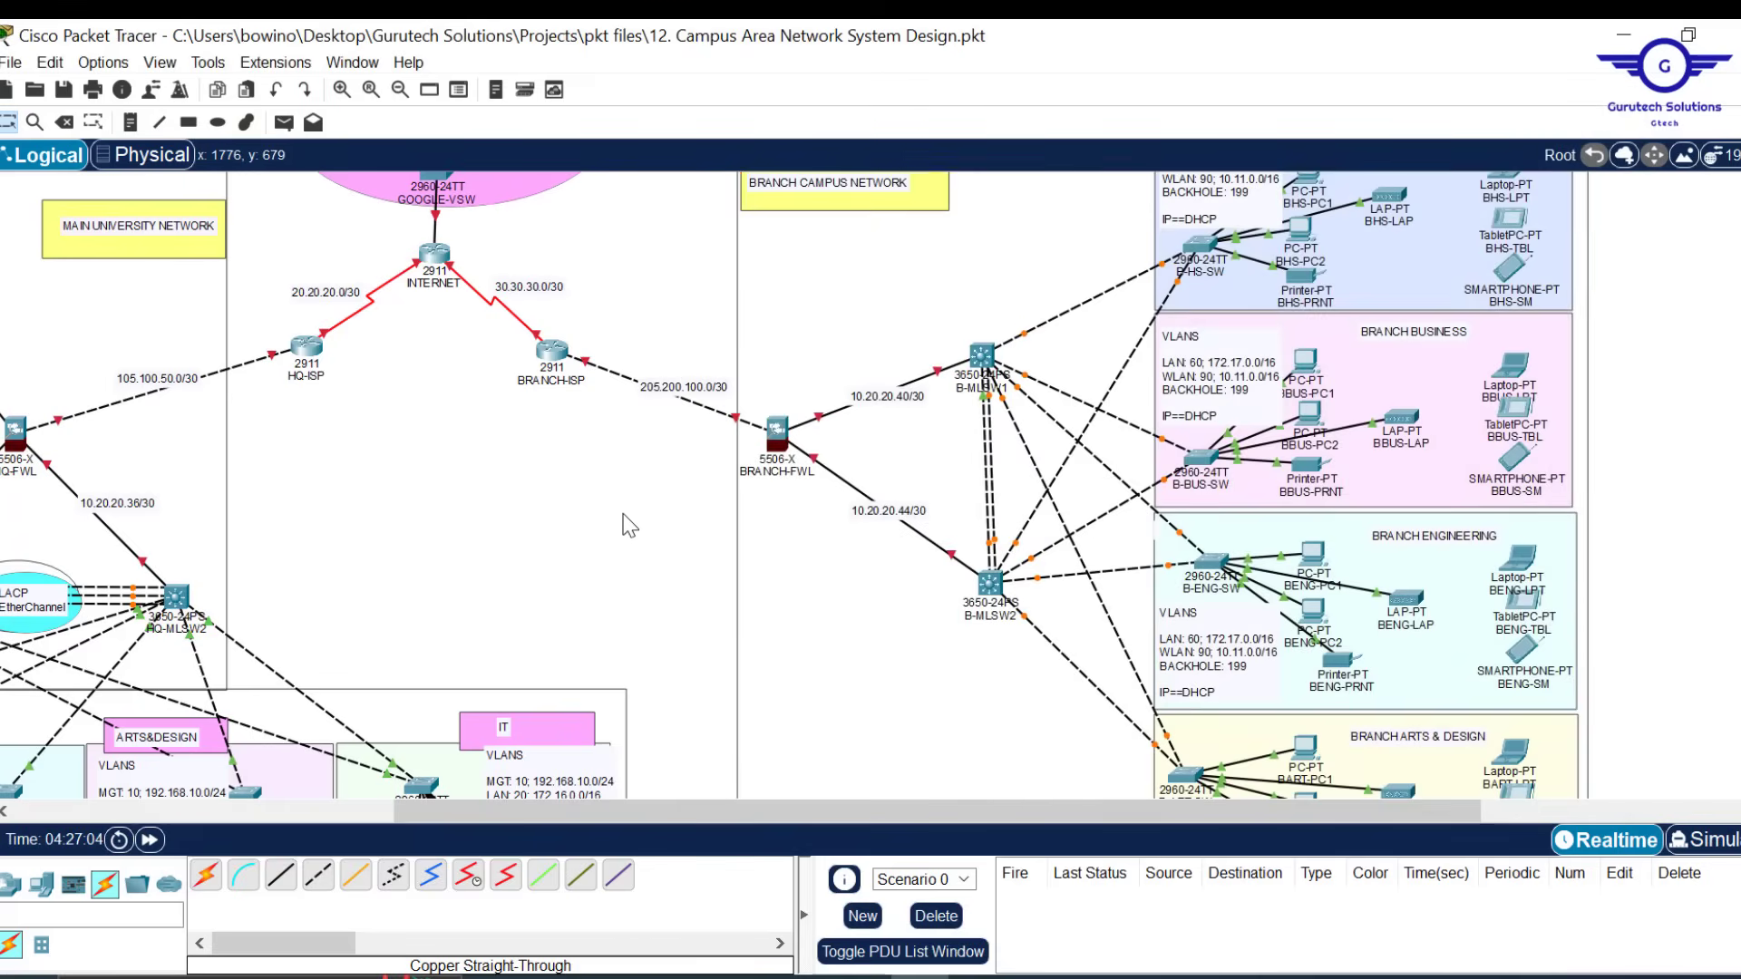
# Scroll the workspace left to show HQ-MLSW1, HQ-MLSW2 and their EtherChannel links
pyautogui.hscroll(-5, 611, 514)
pyautogui.hscroll(-1, 630, 526)
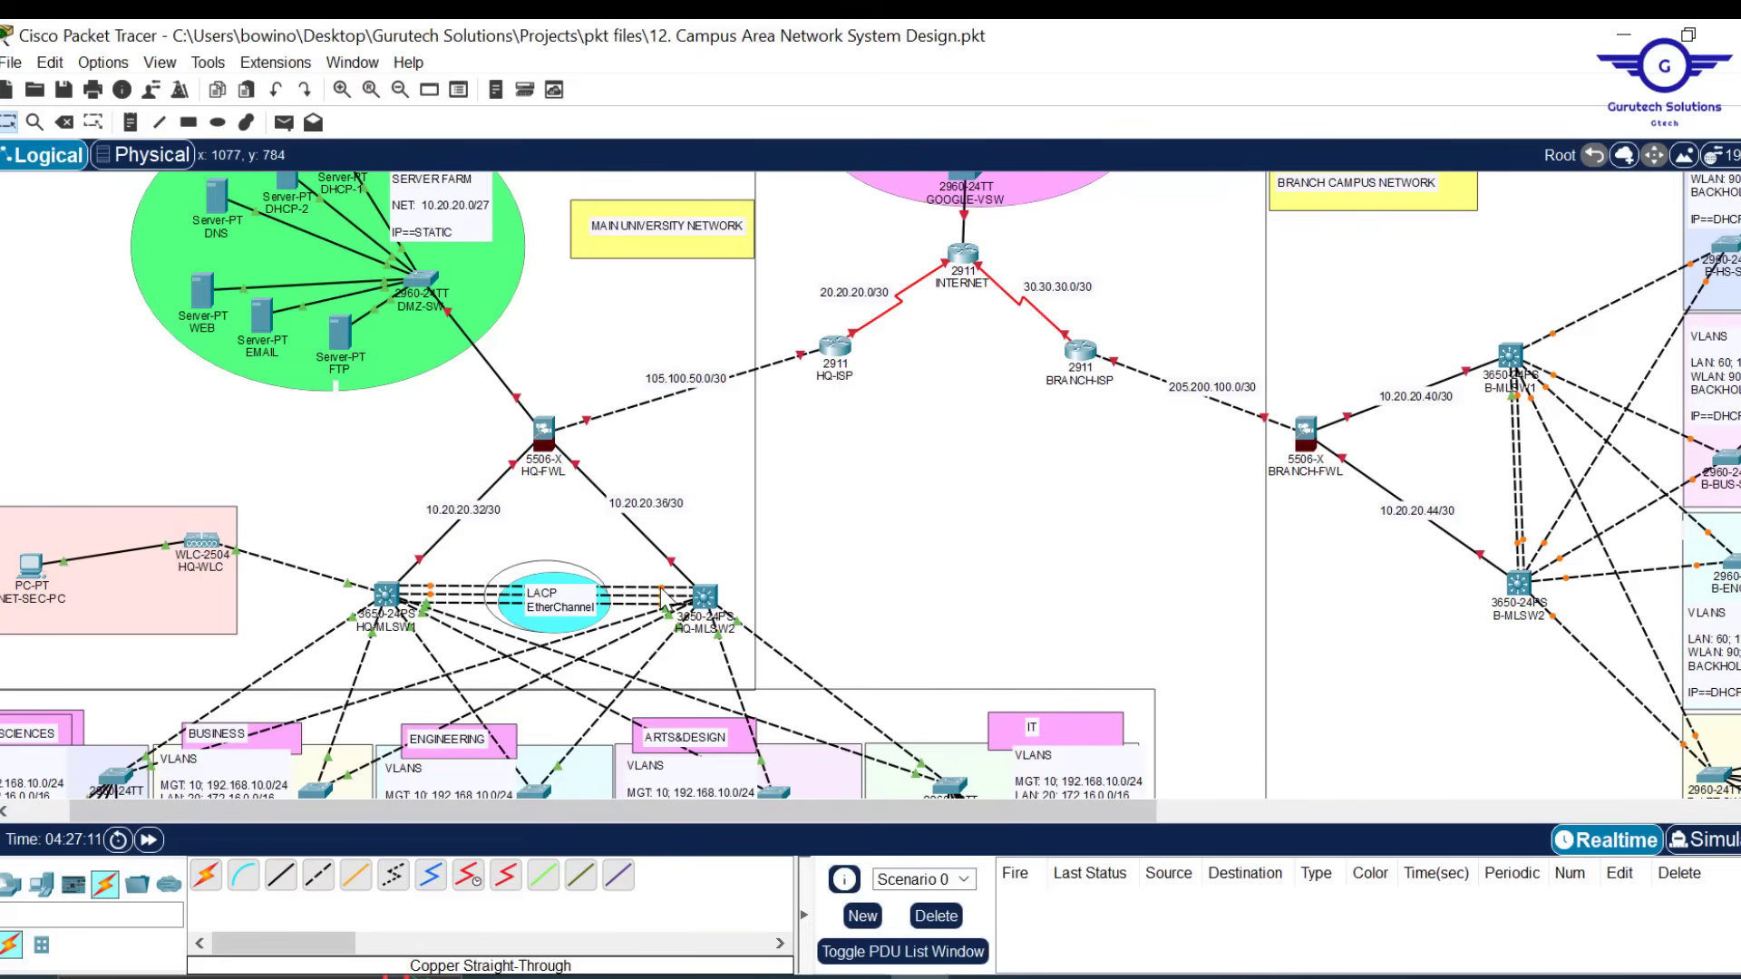
pyautogui.moveTo(662, 599)
# Delete the four existing links between HQ-MLSW1 and HQ-MLSW2
pyautogui.press('Delete')
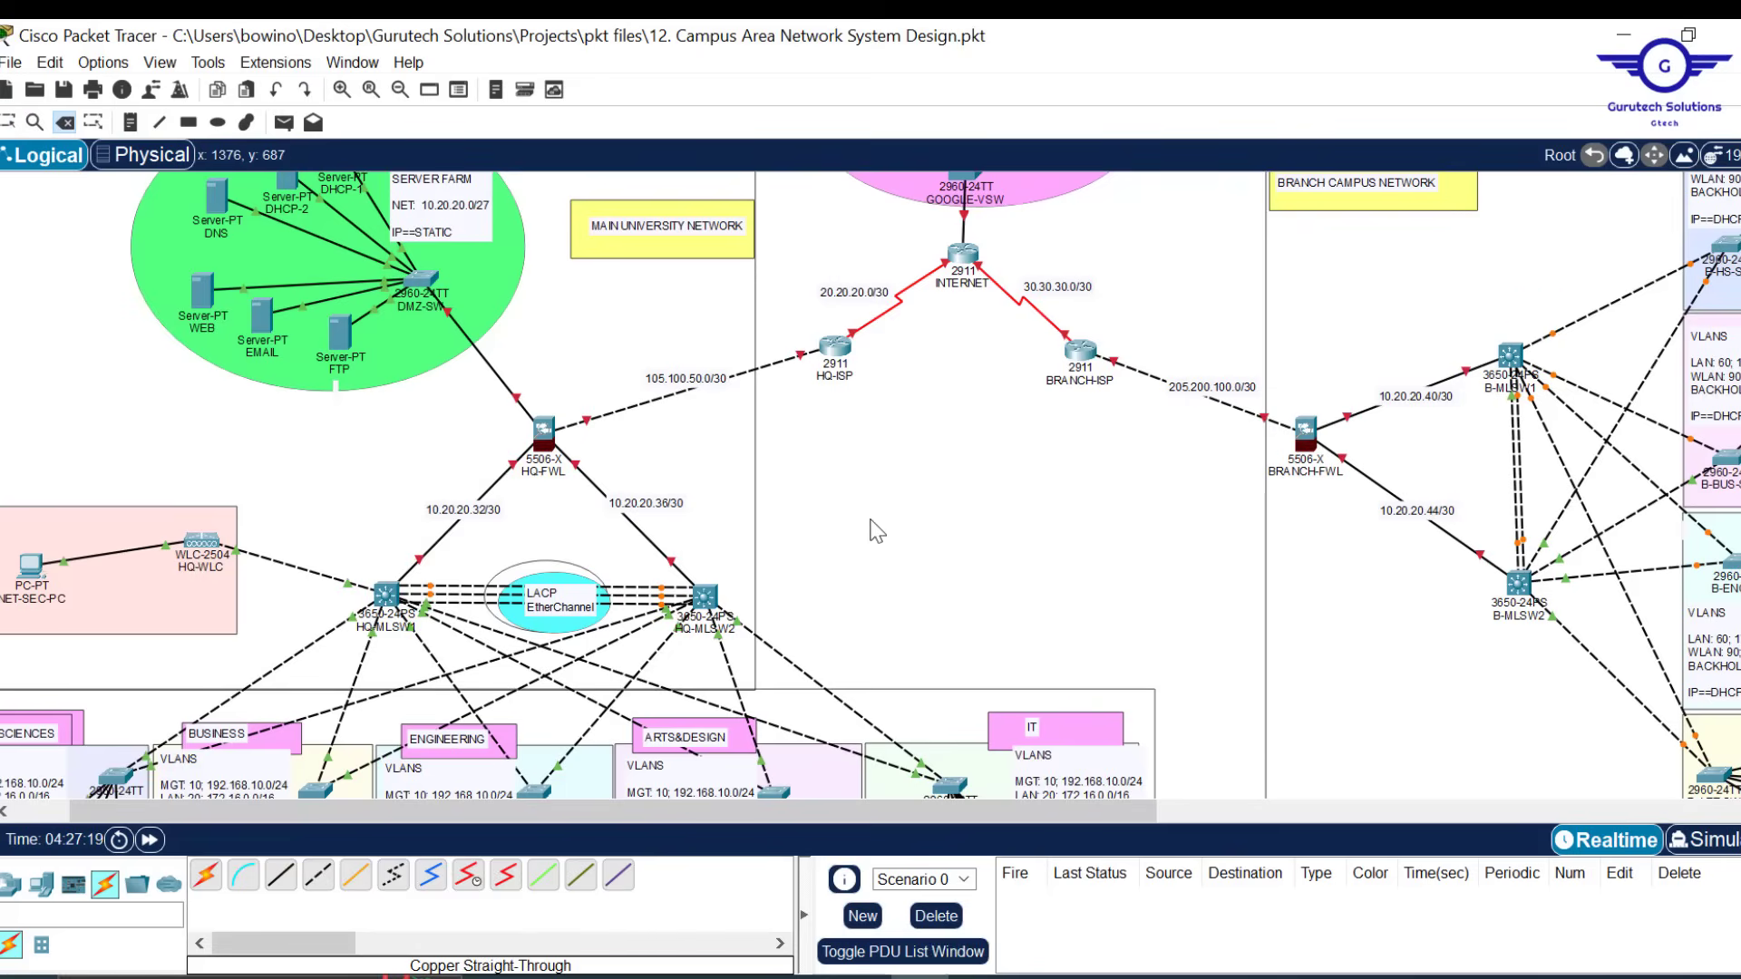
pyautogui.click(638, 586)
pyautogui.click(636, 590)
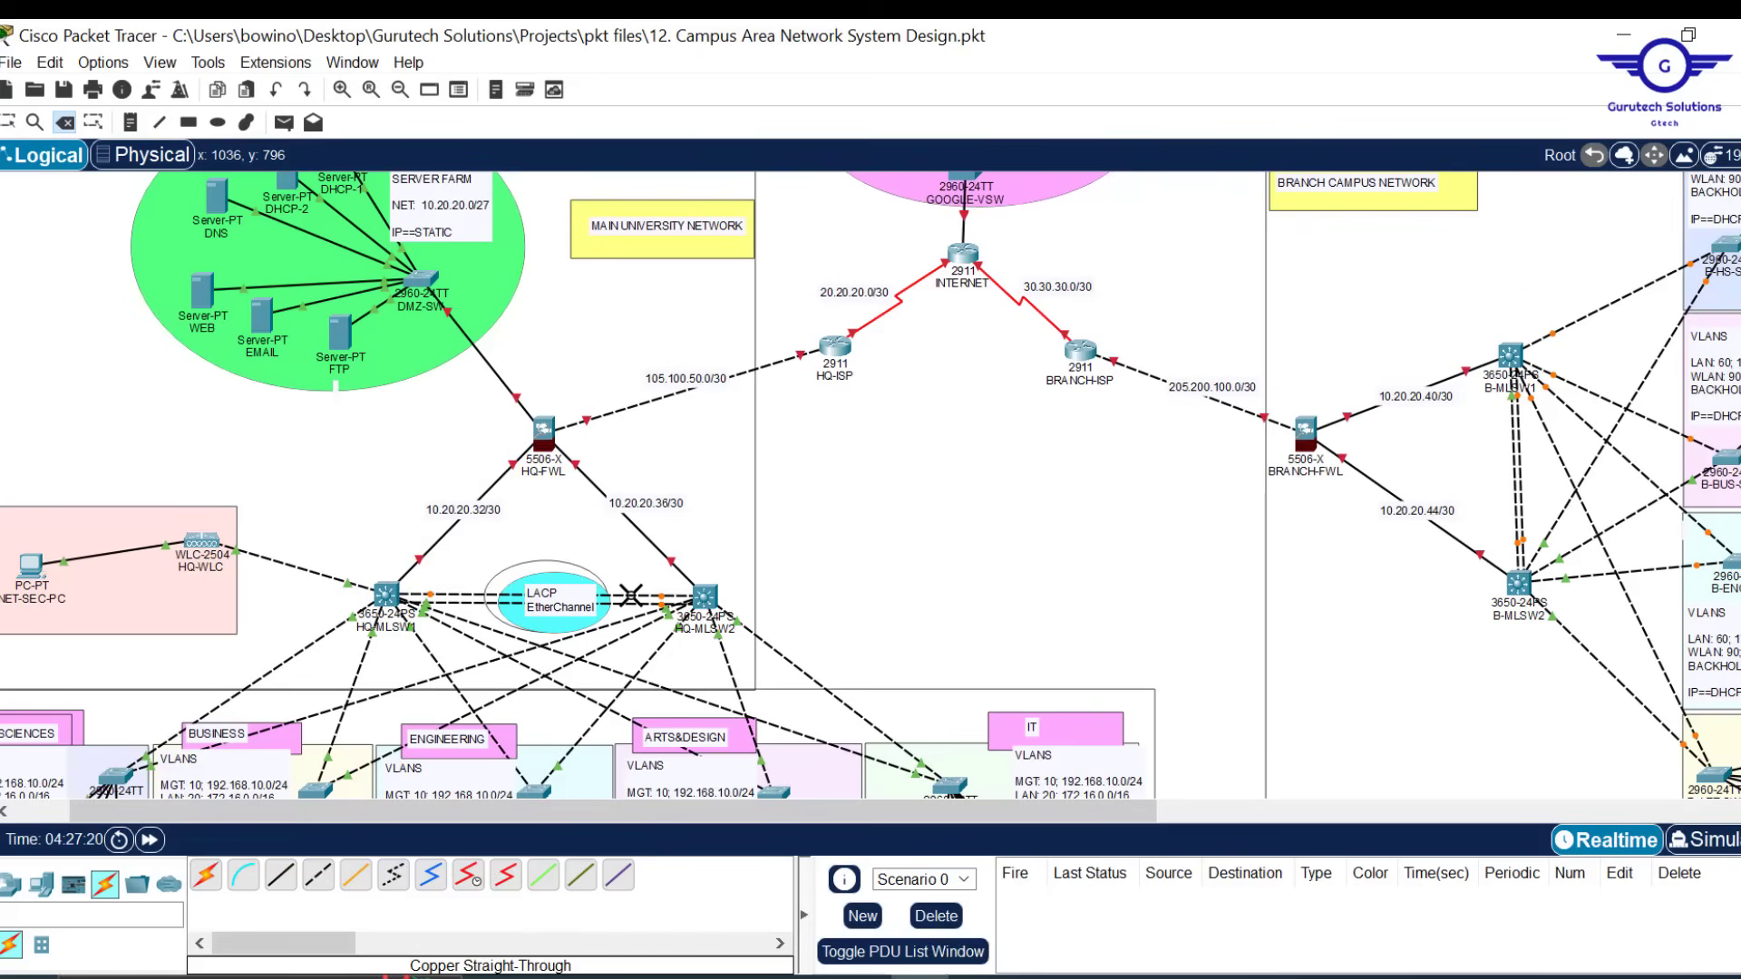
pyautogui.click(632, 597)
pyautogui.click(630, 604)
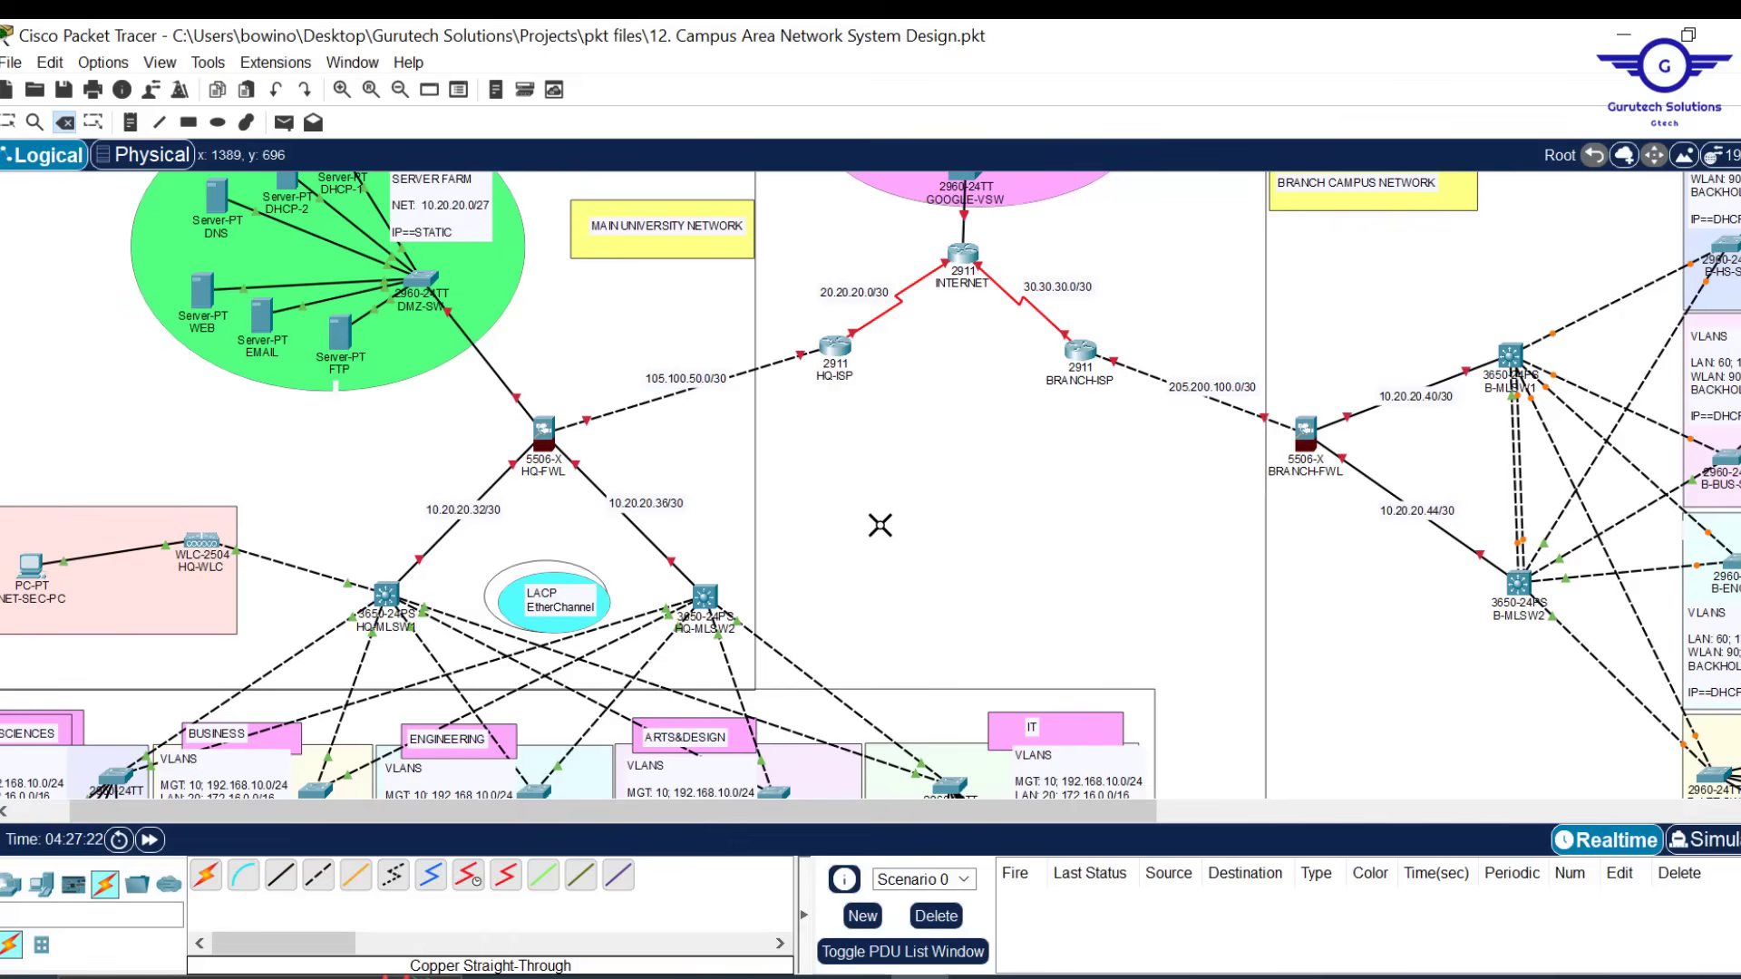
pyautogui.press('Escape')
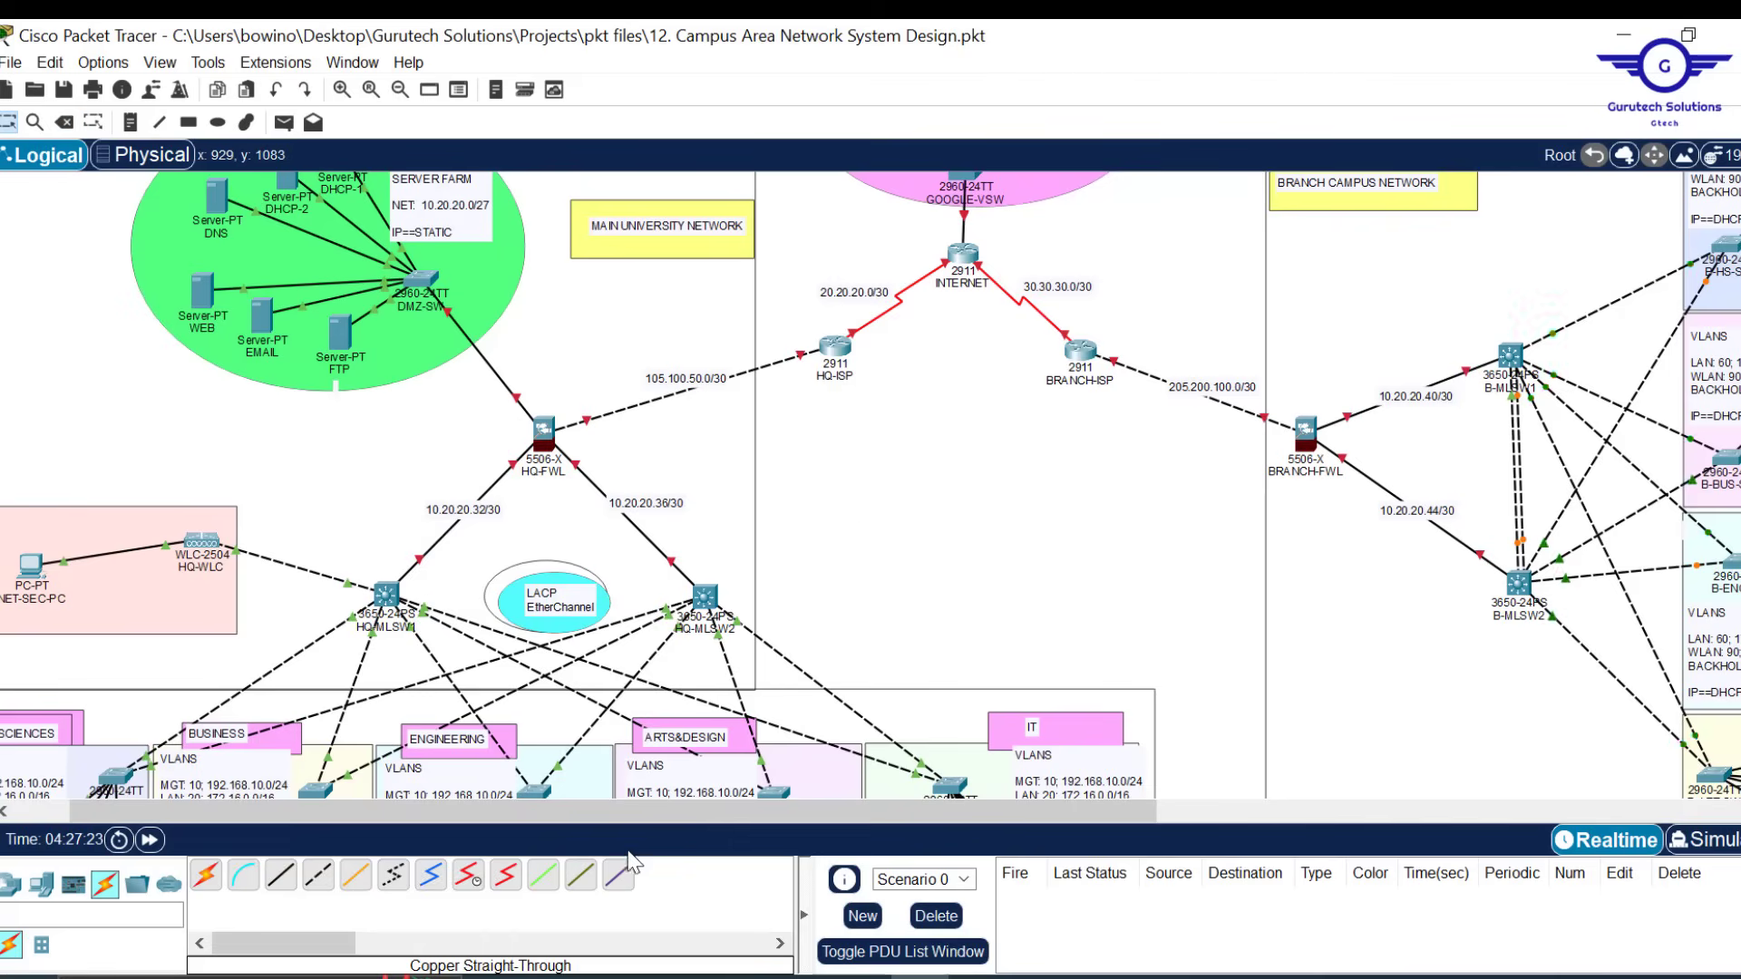
# Connect HQ-MLSW1 to HQ-MLSW2 with three copper straight-through cables on Gi1/0/21, 1/0/22 and 1/0/23
pyautogui.click(282, 880)
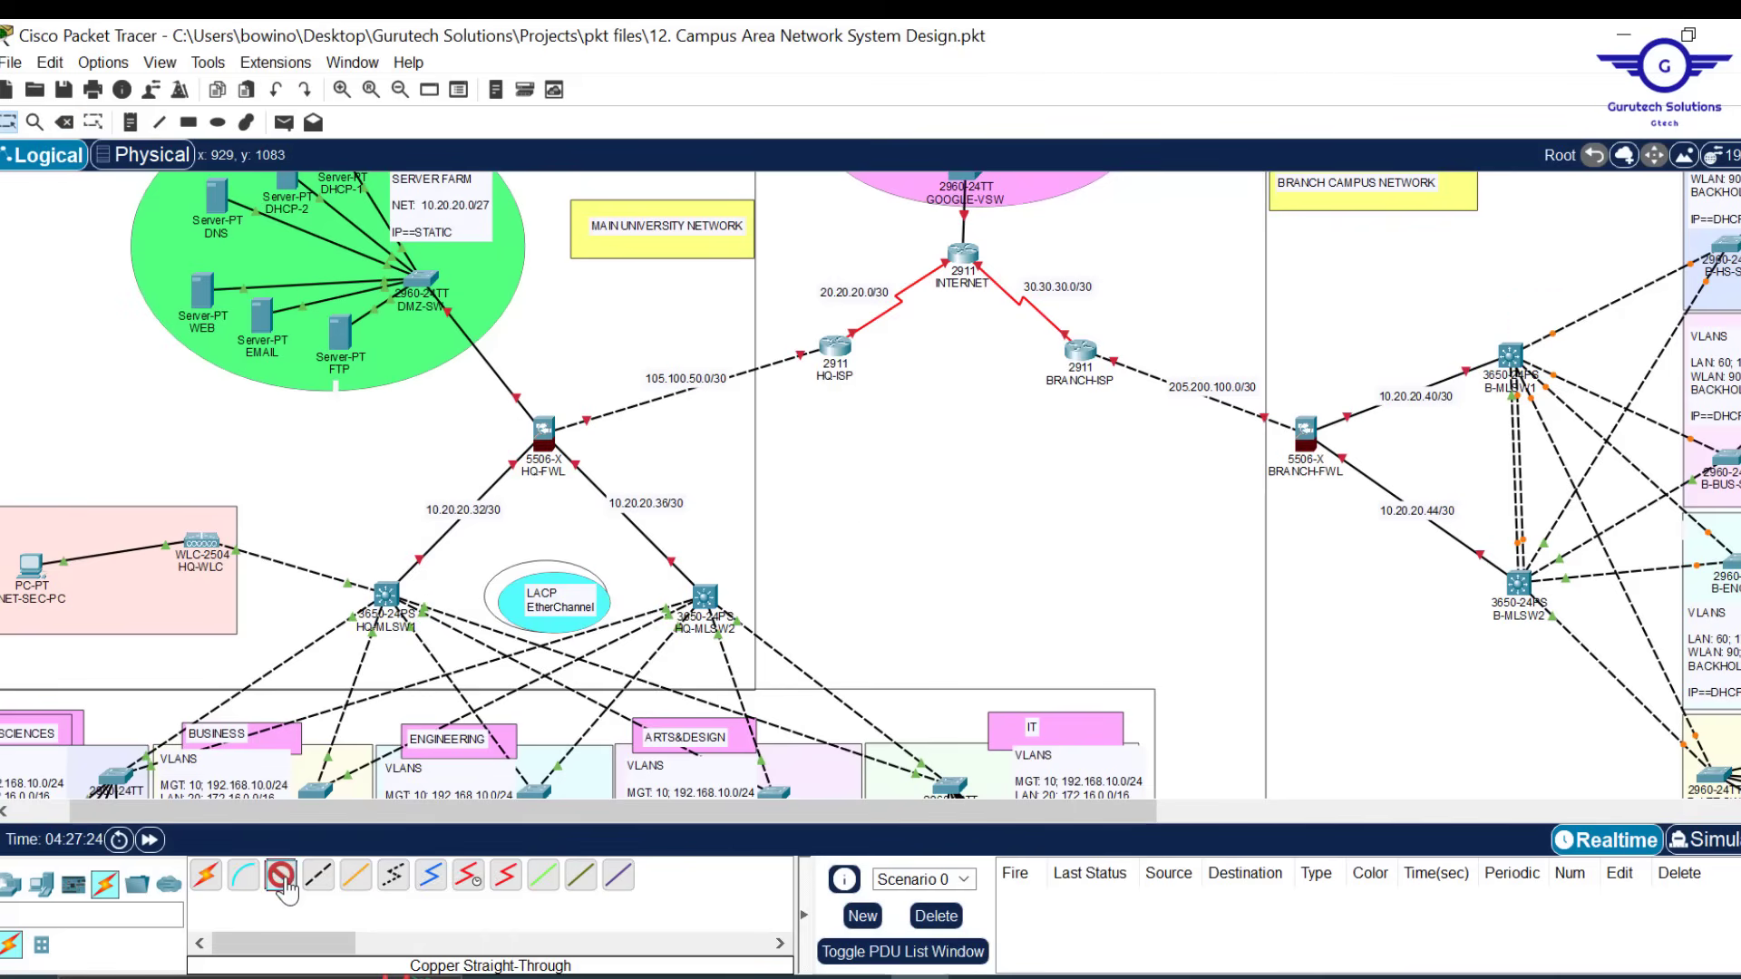
pyautogui.click(388, 594)
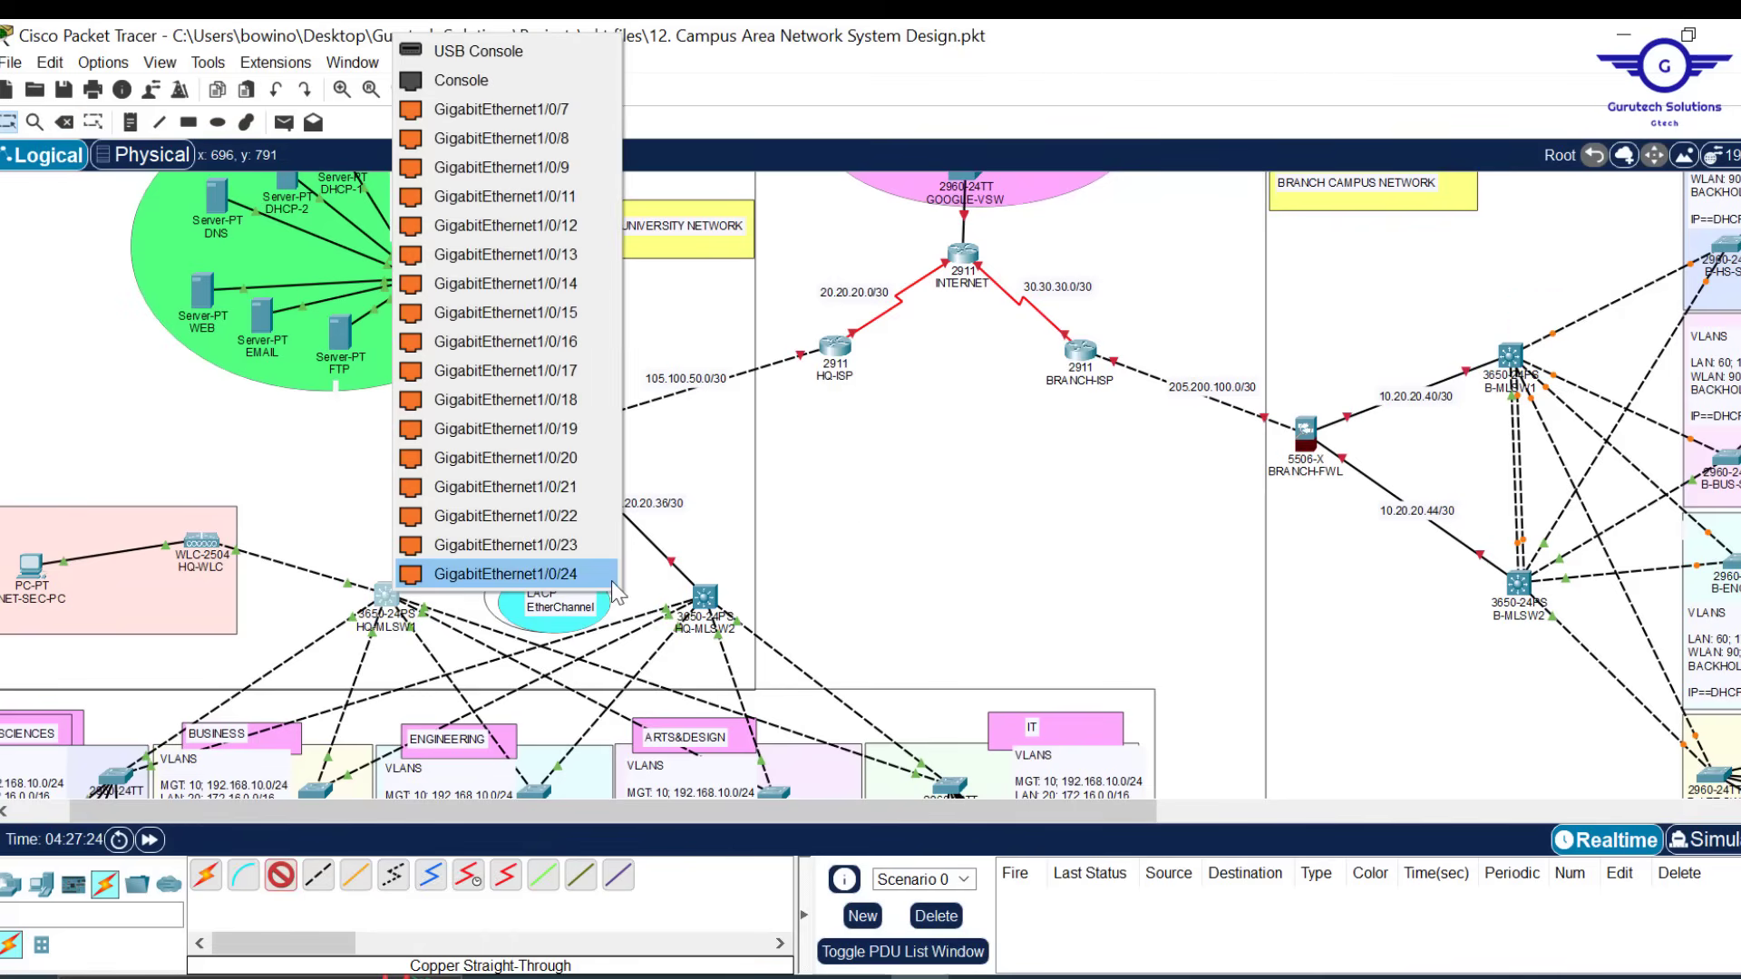
pyautogui.click(574, 492)
pyautogui.click(705, 599)
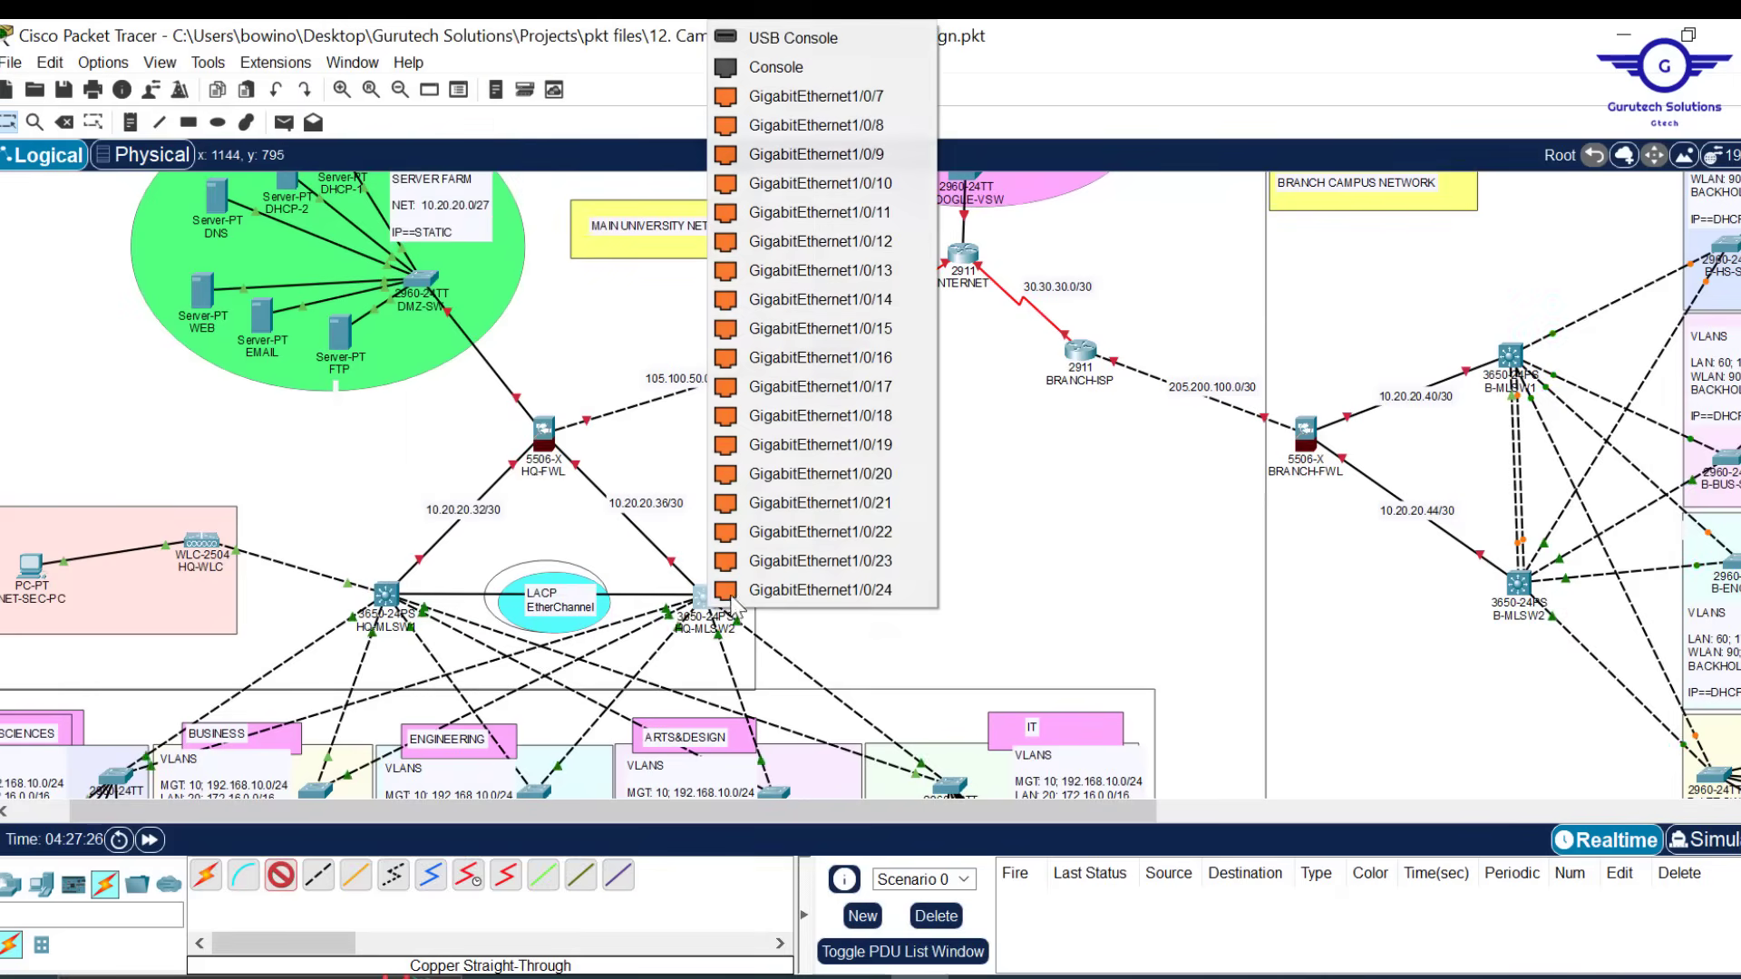
pyautogui.click(890, 502)
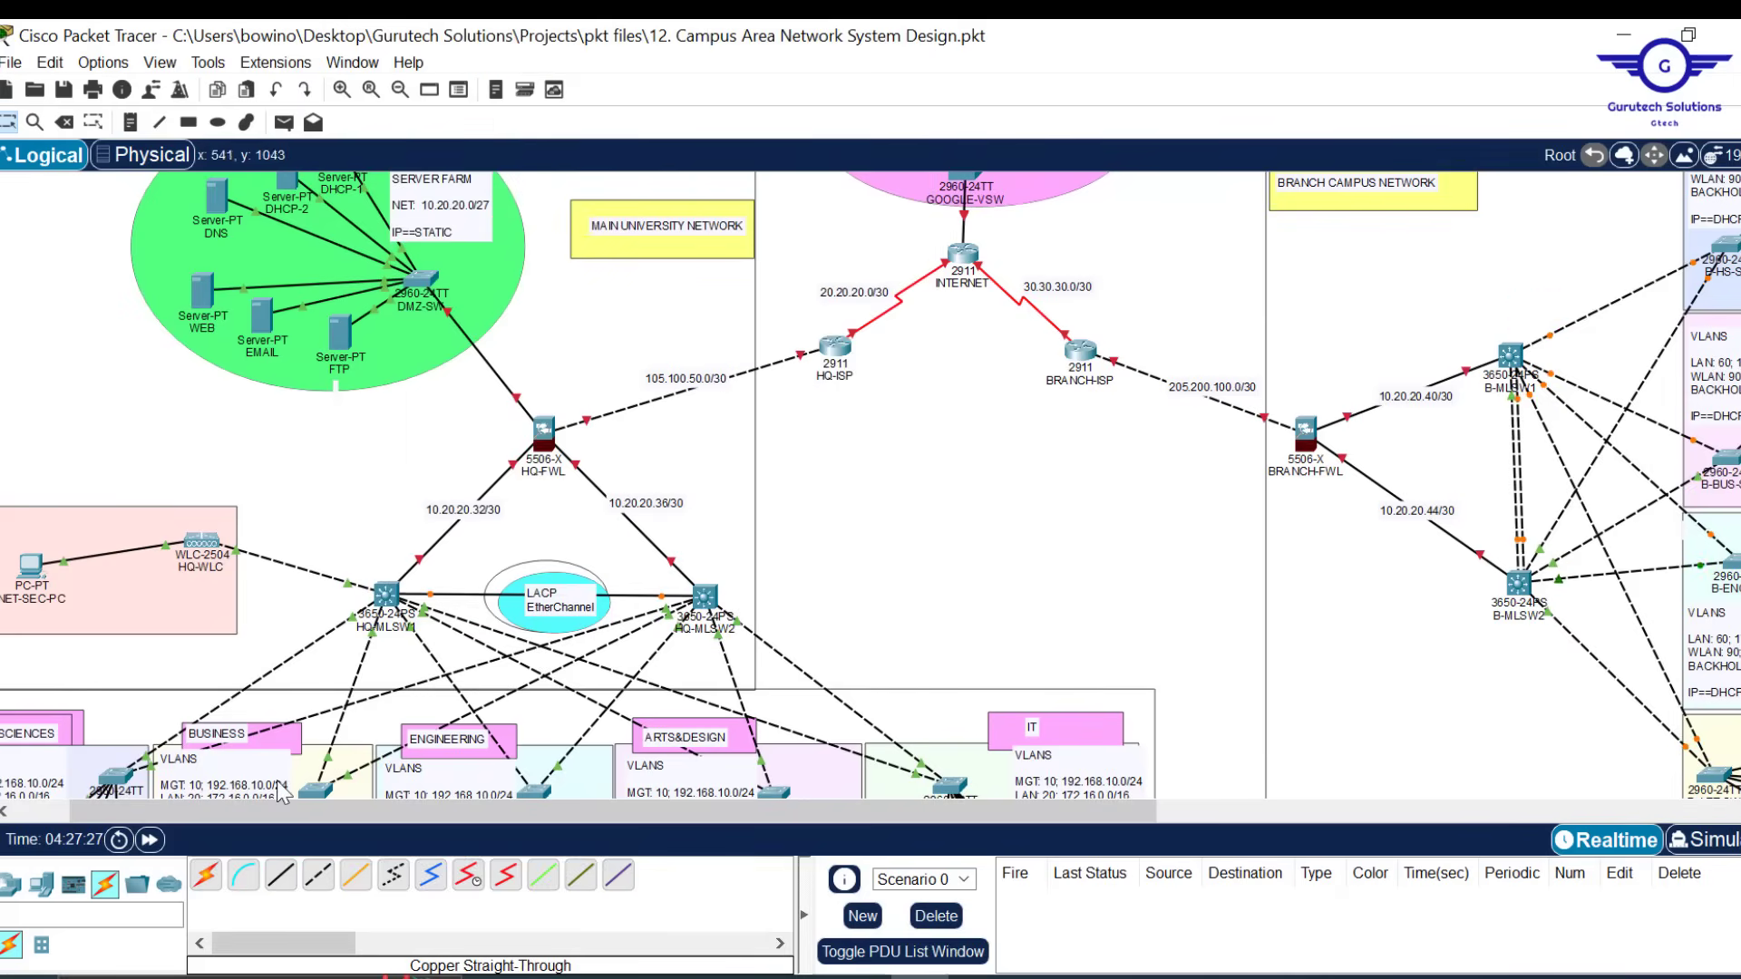
pyautogui.click(281, 876)
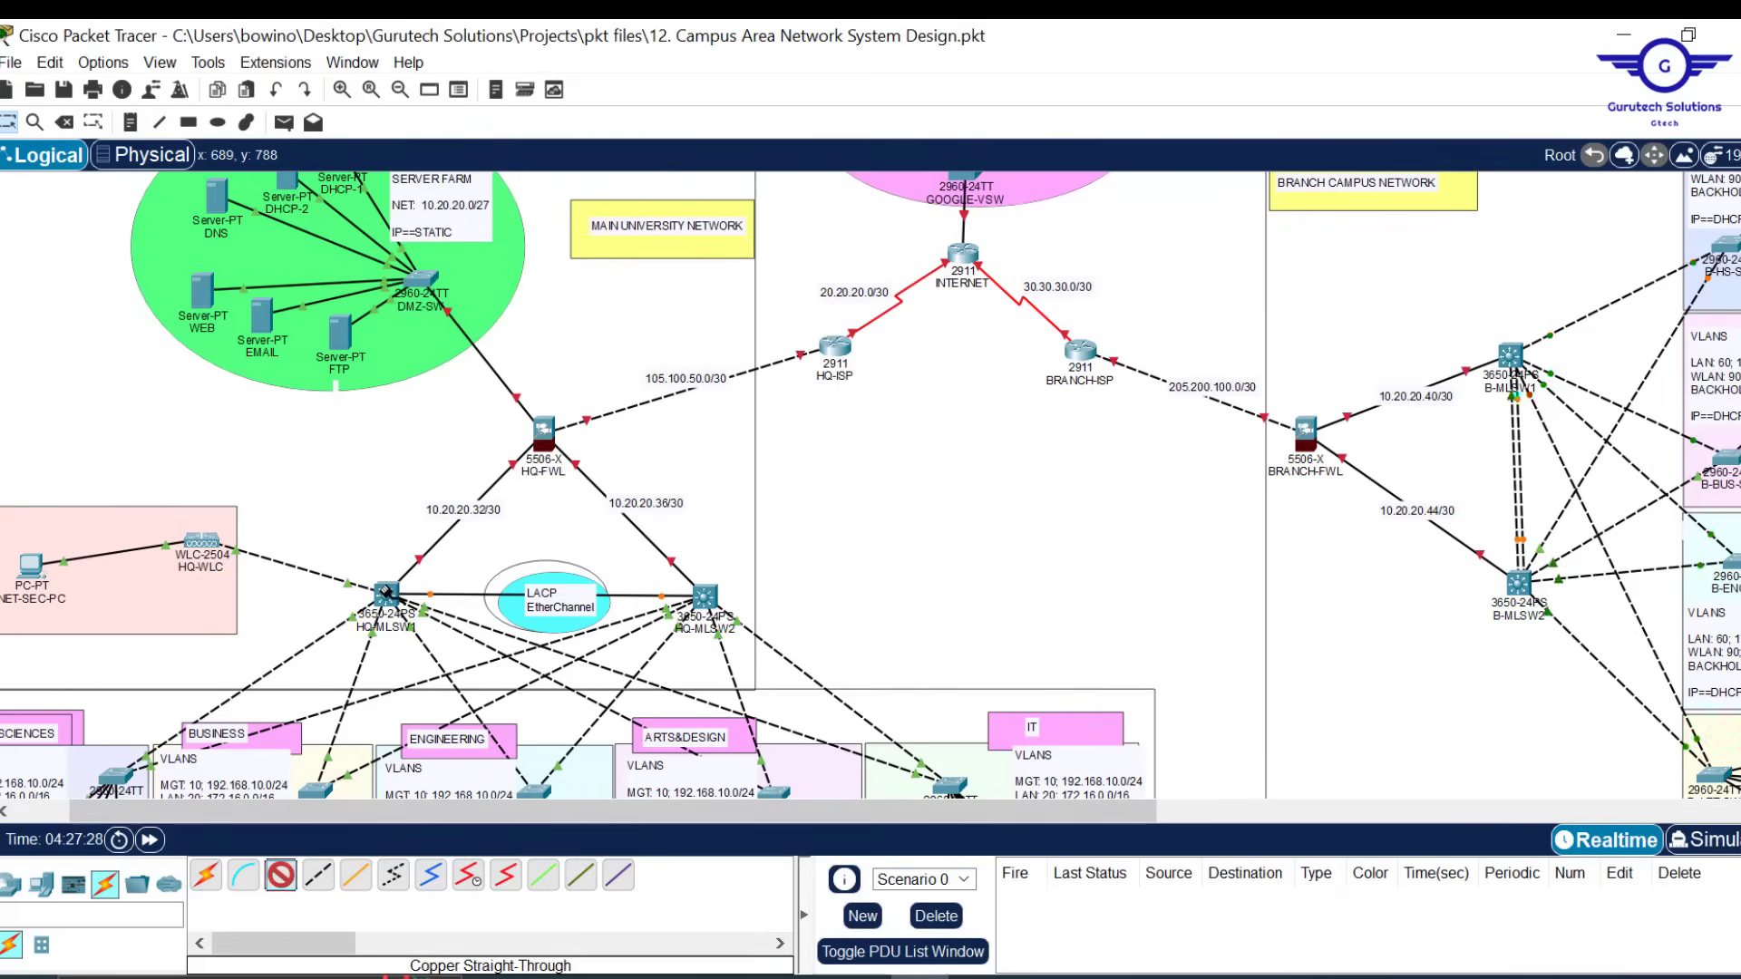
pyautogui.click(386, 595)
pyautogui.click(555, 508)
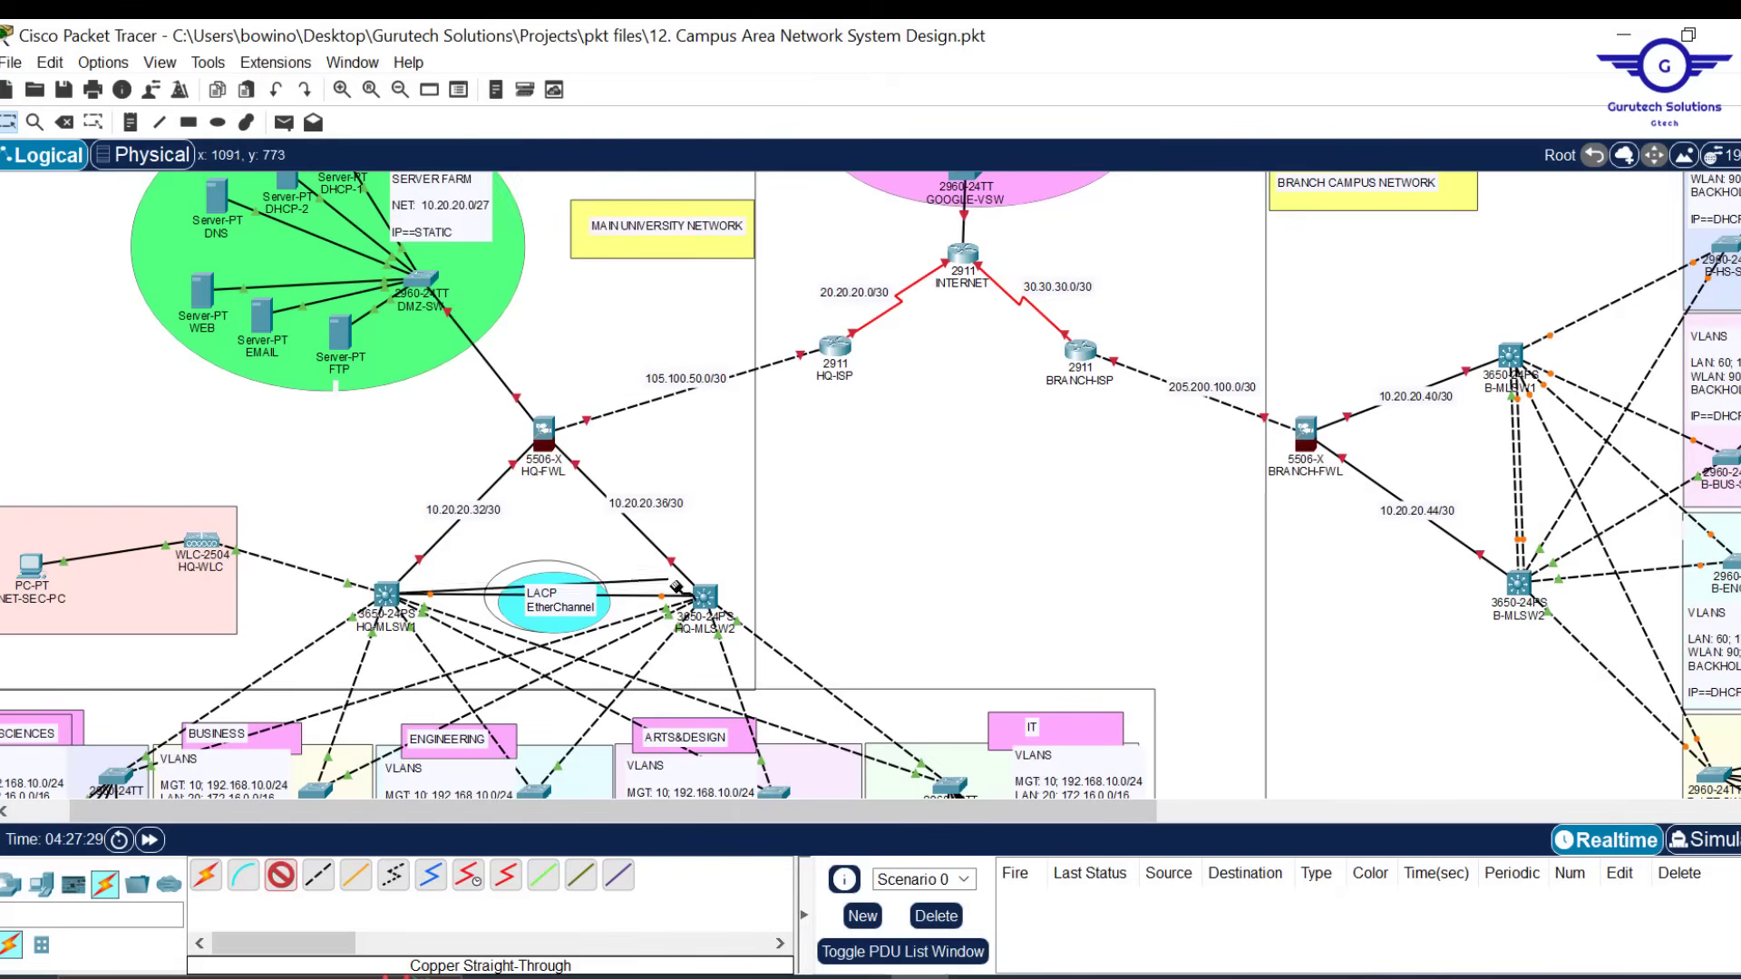
pyautogui.click(705, 596)
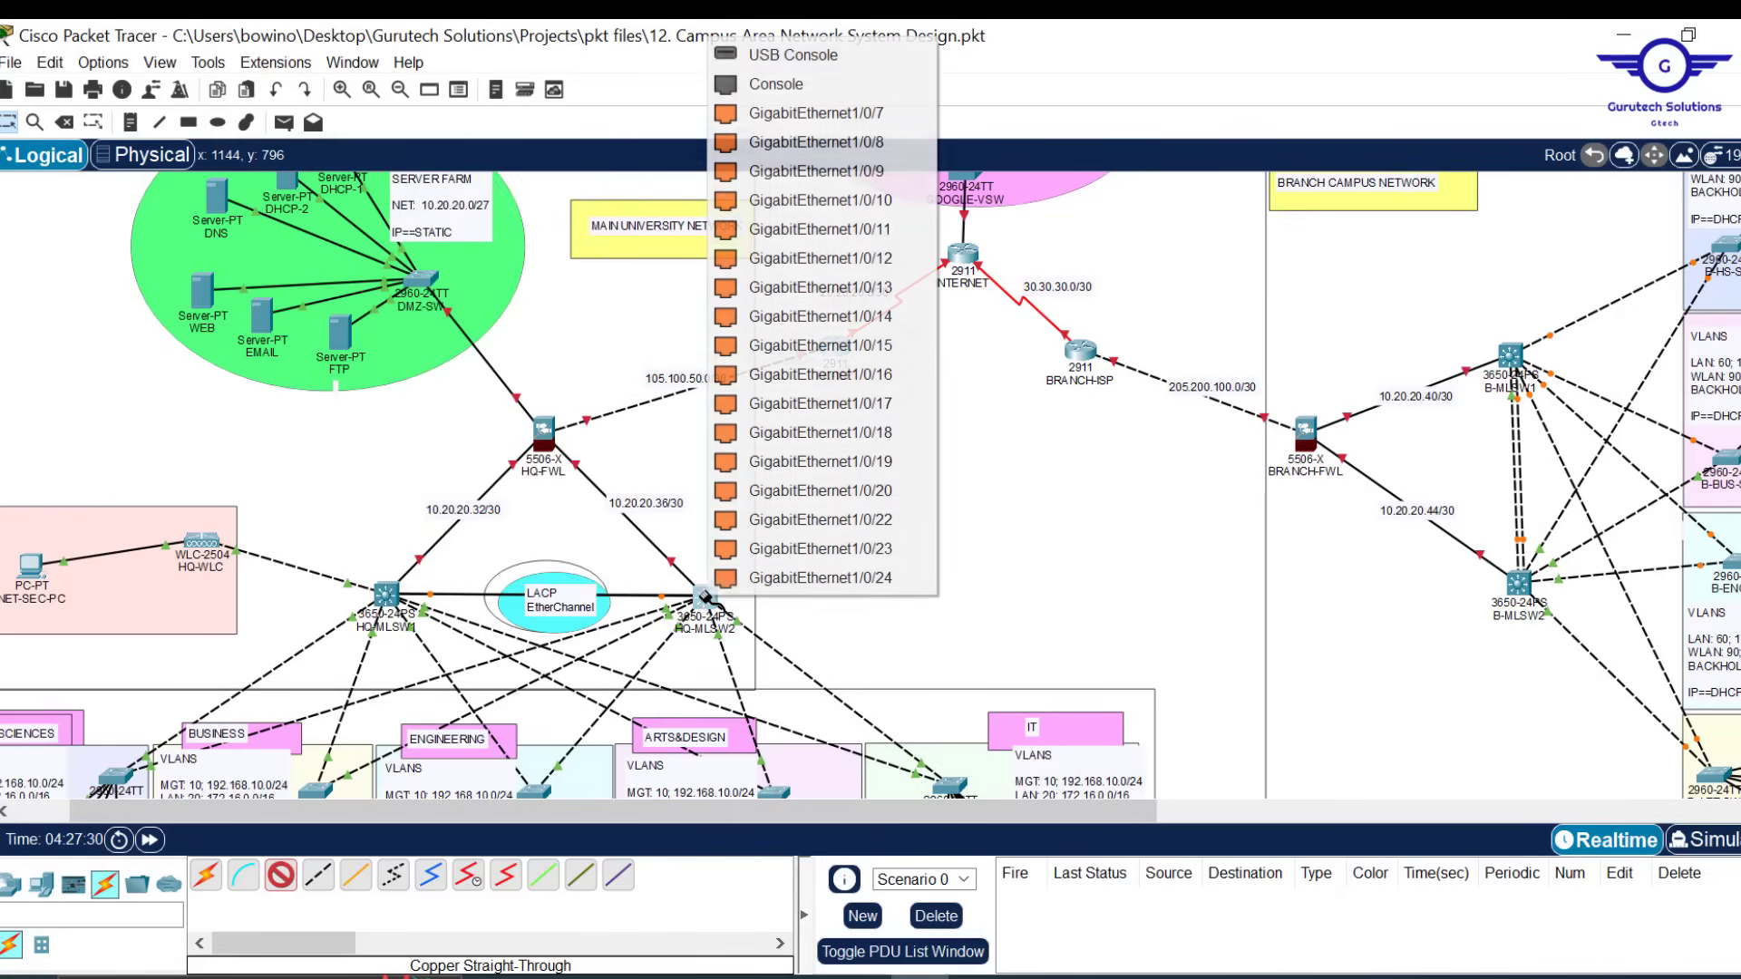
pyautogui.click(880, 520)
pyautogui.click(282, 876)
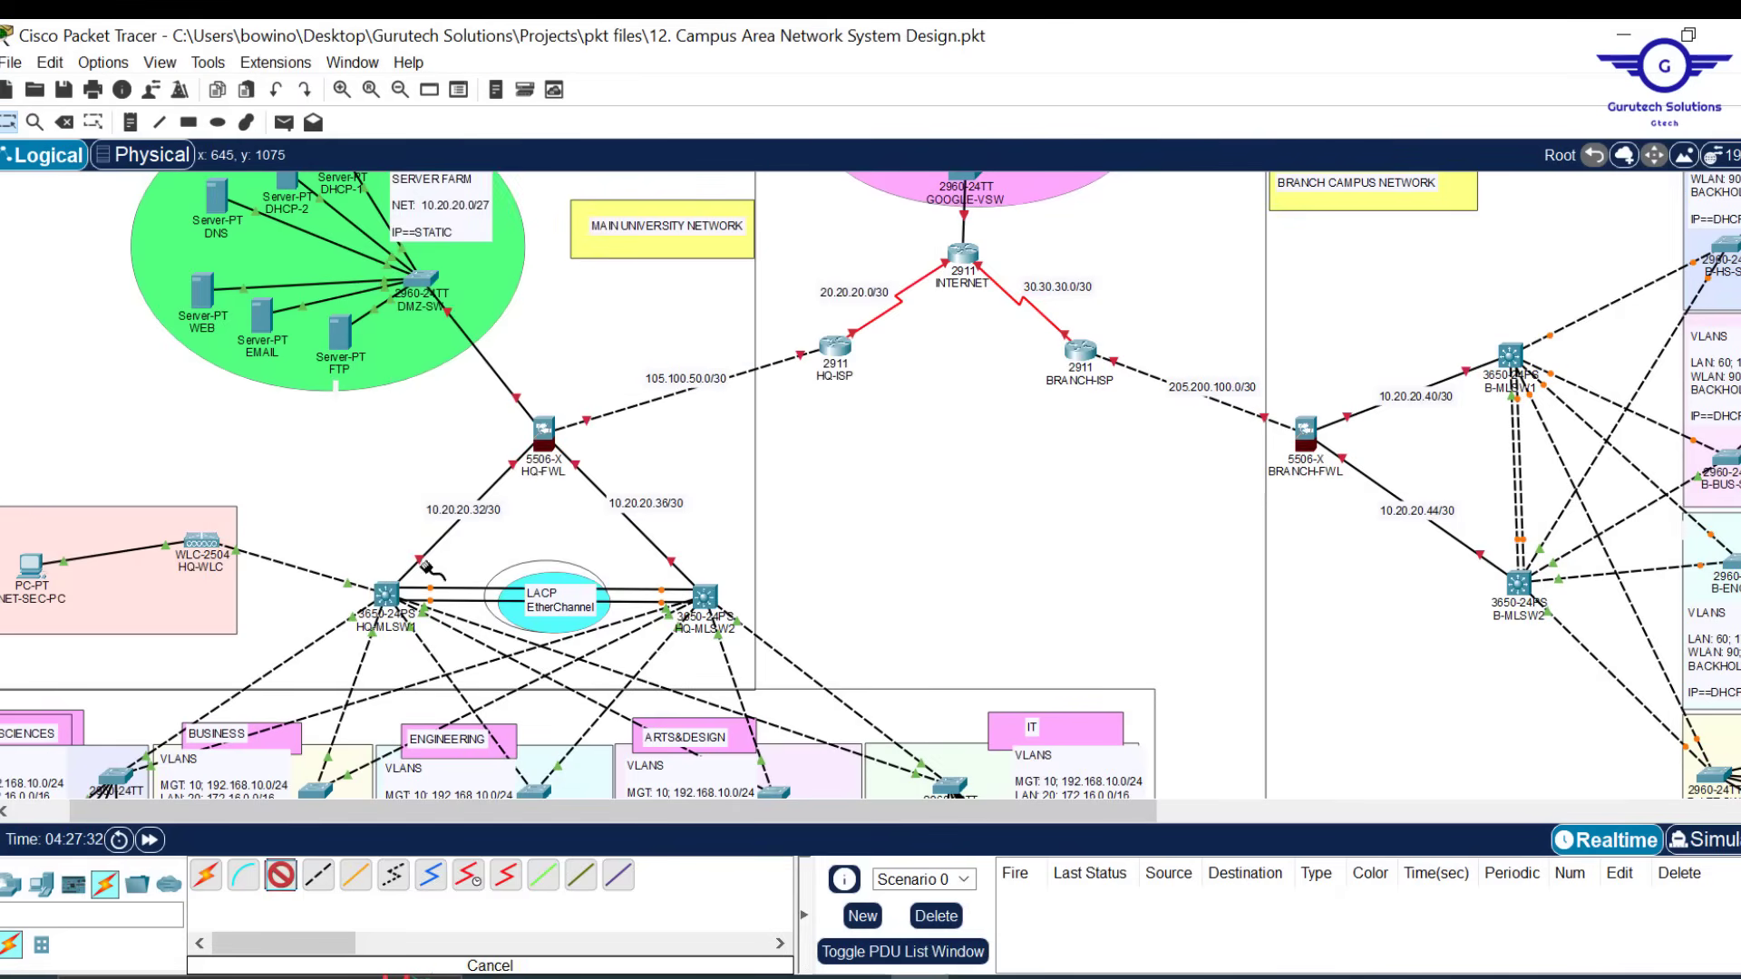
pyautogui.click(385, 594)
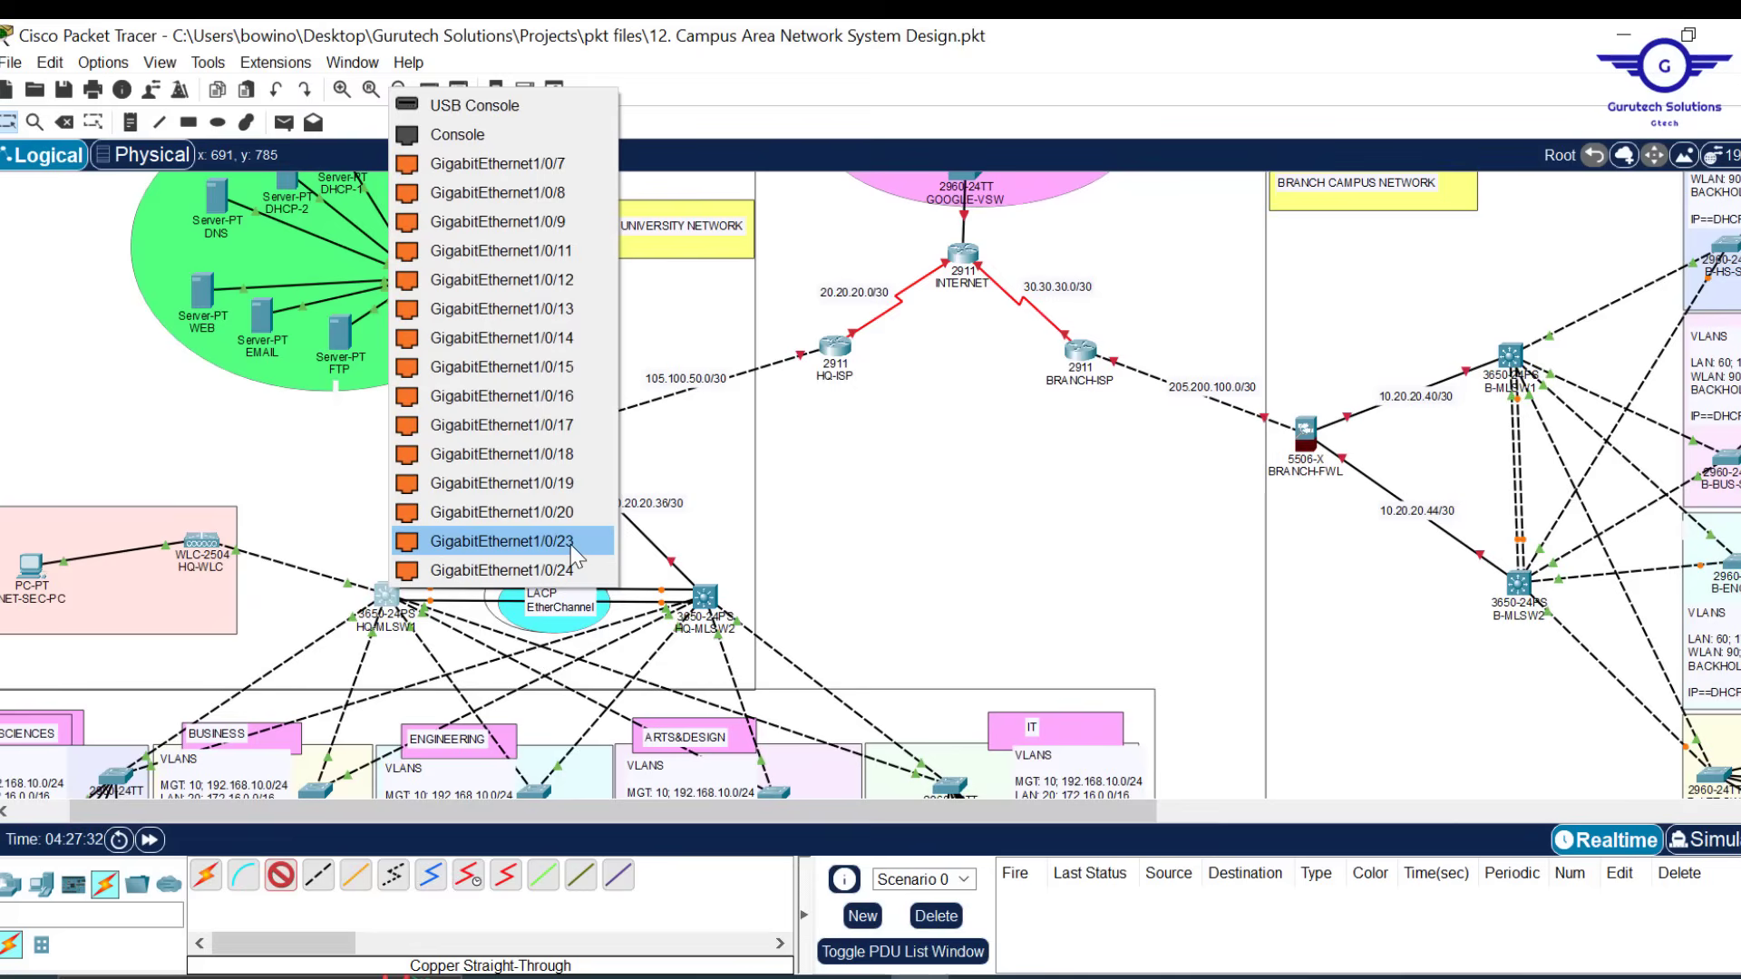
pyautogui.click(570, 541)
pyautogui.click(703, 596)
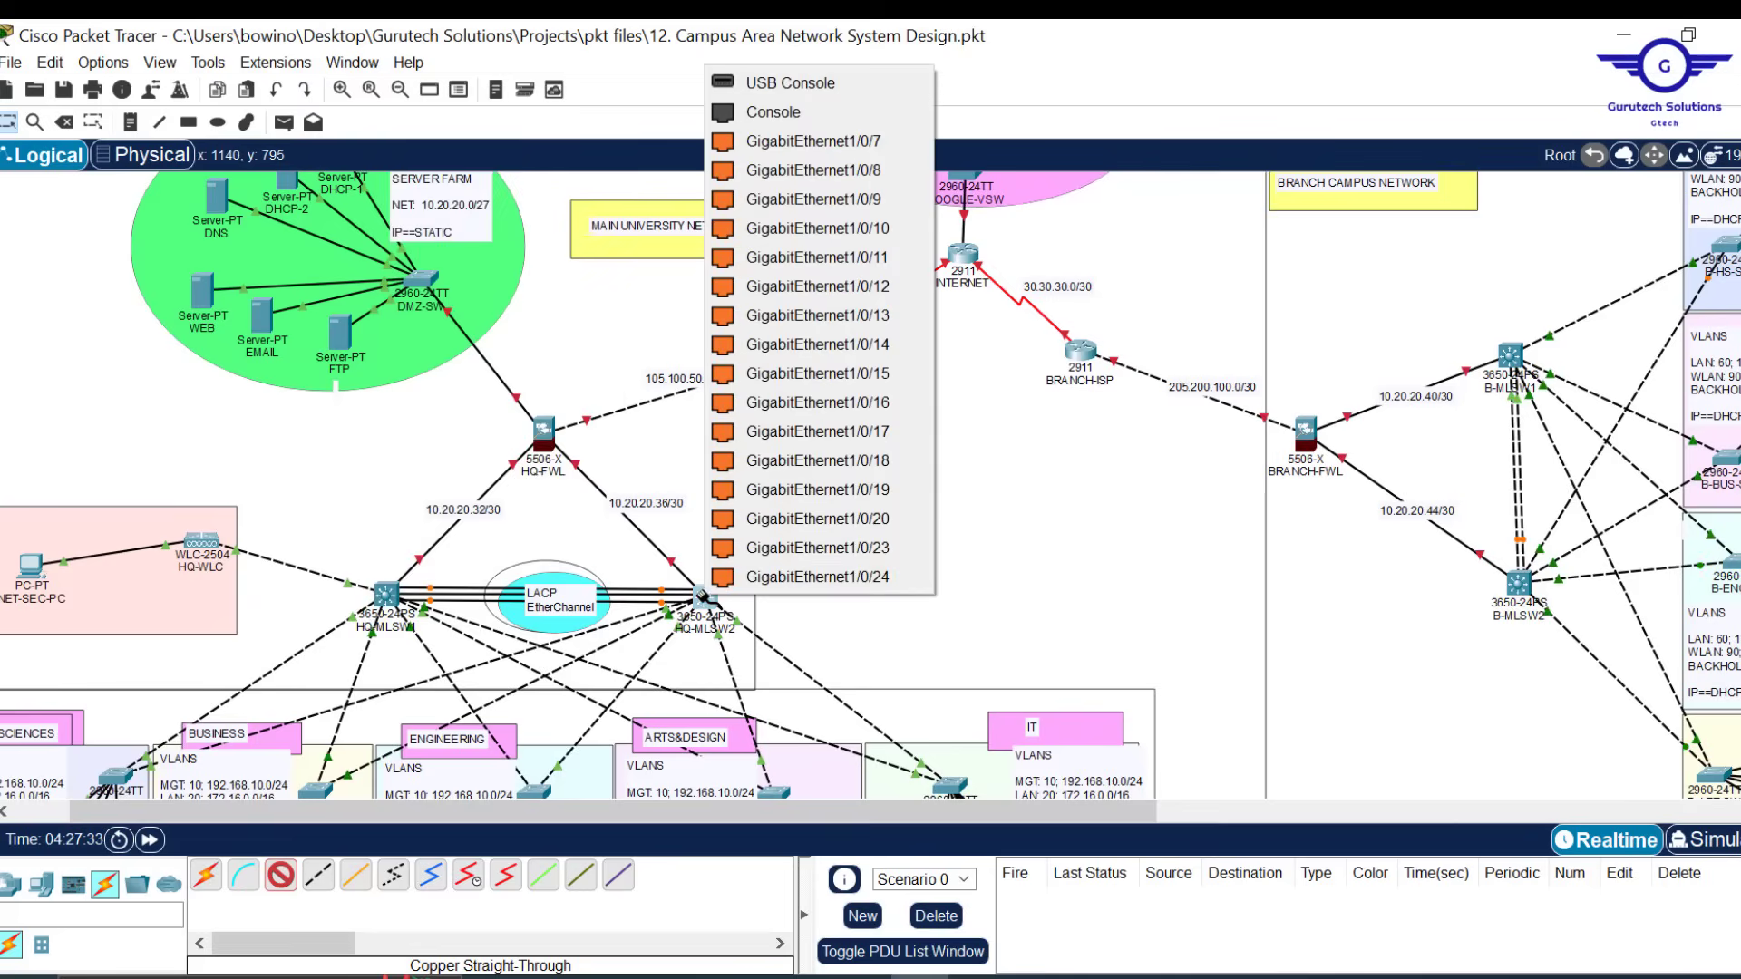
pyautogui.click(887, 540)
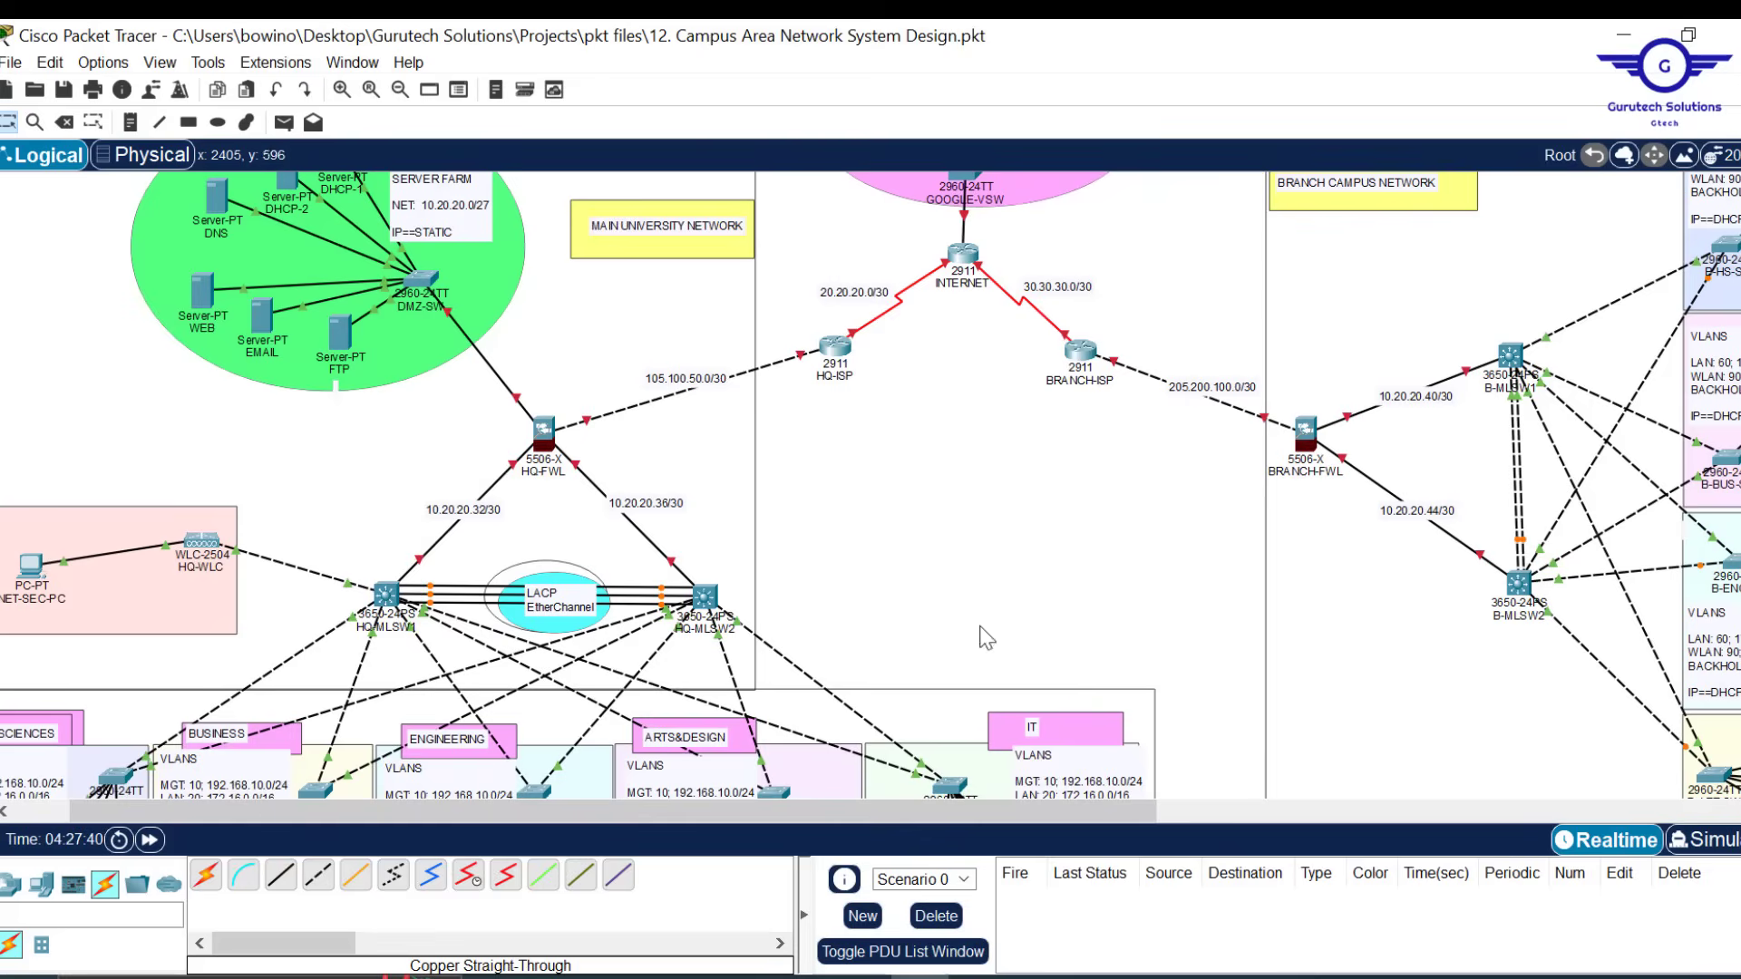
pyautogui.click(384, 599)
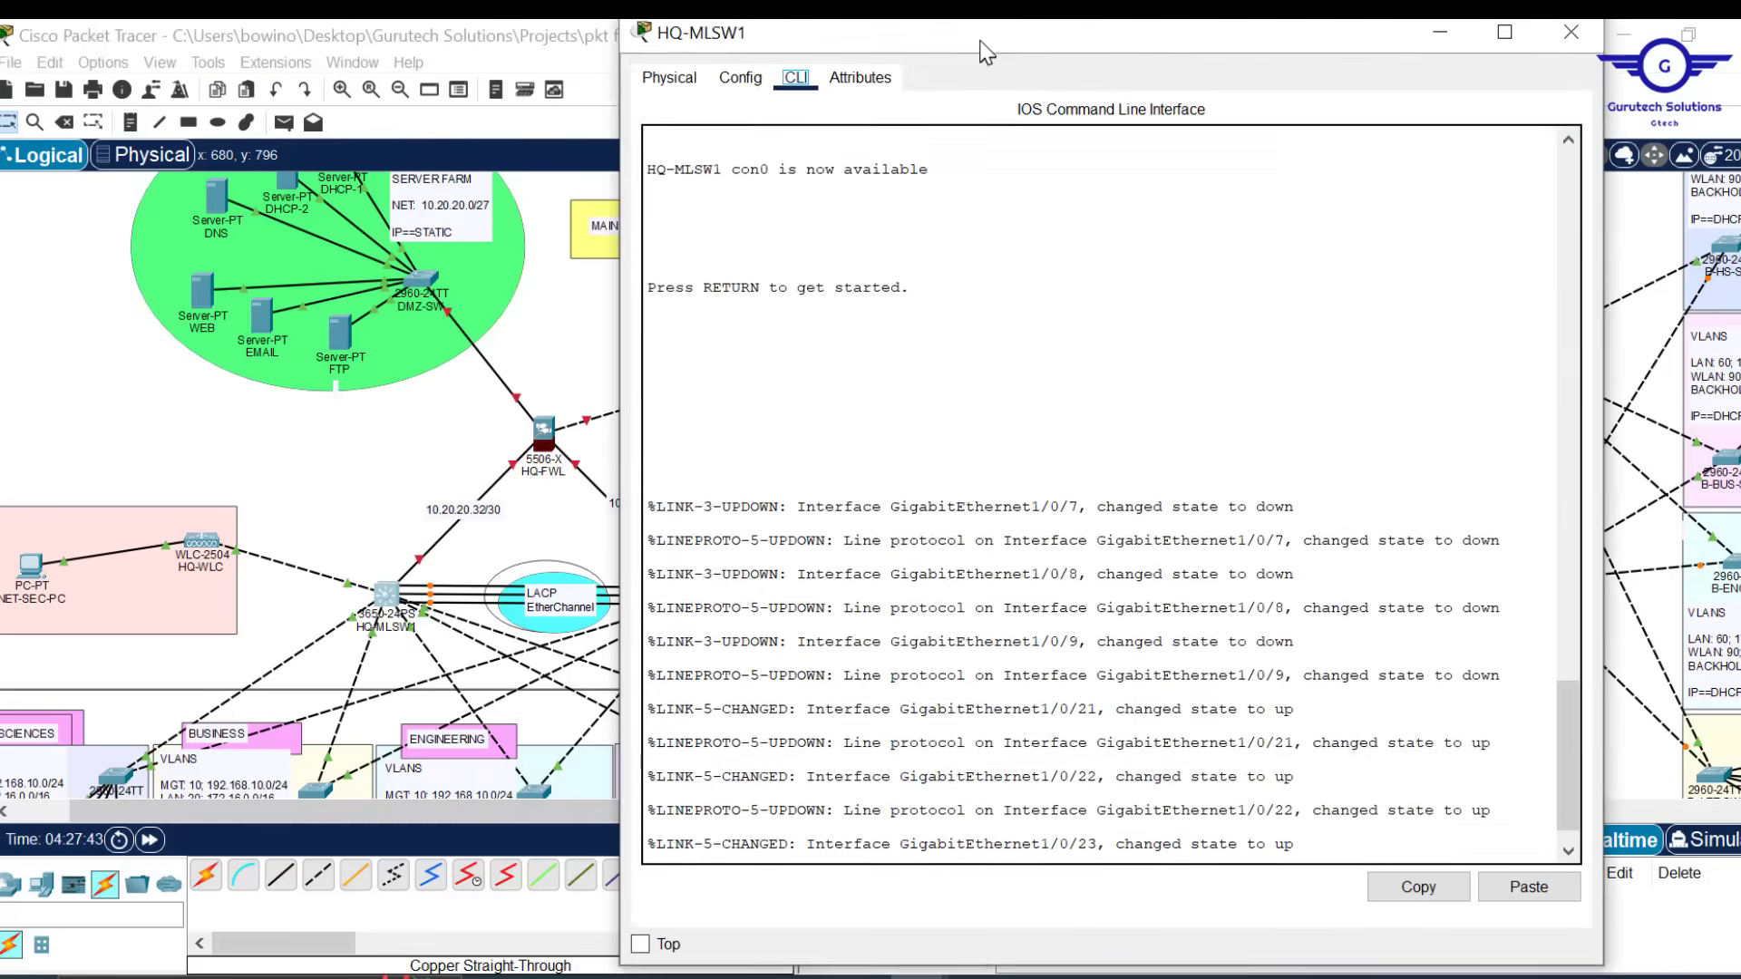
# Arrange the HQ-MLSW1 console window and exit interface configuration mode
pyautogui.moveTo(976, 21); pyautogui.dragTo(973, 145)
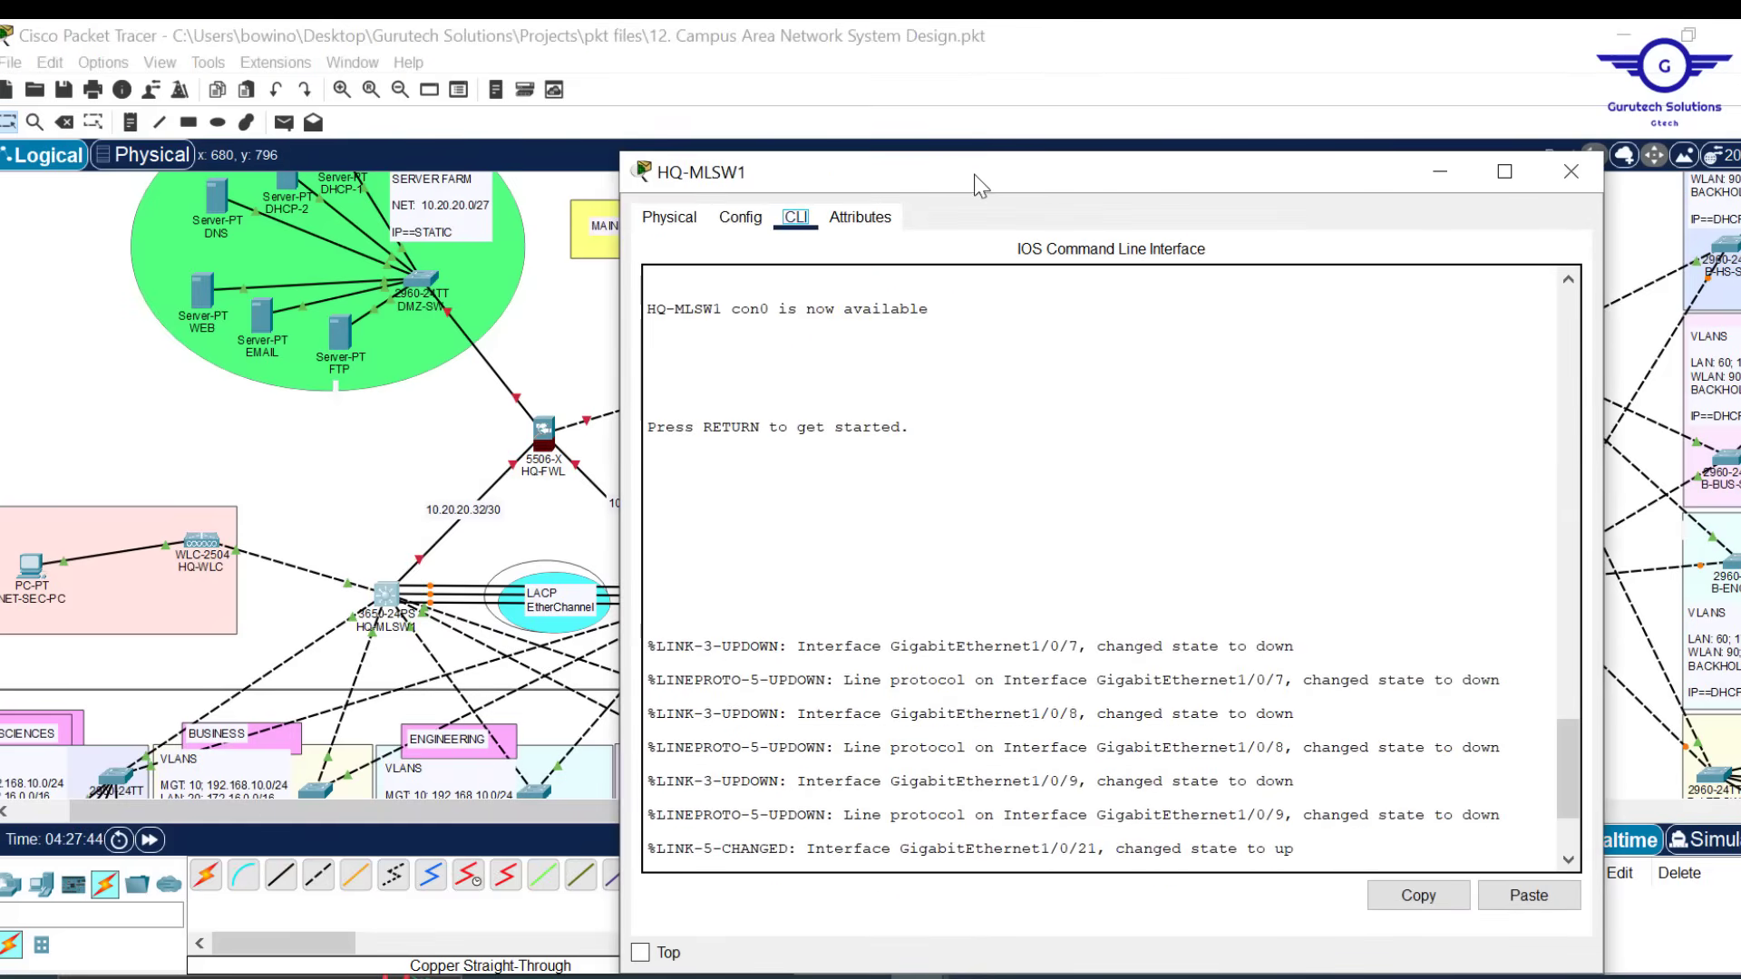
pyautogui.click(740, 159)
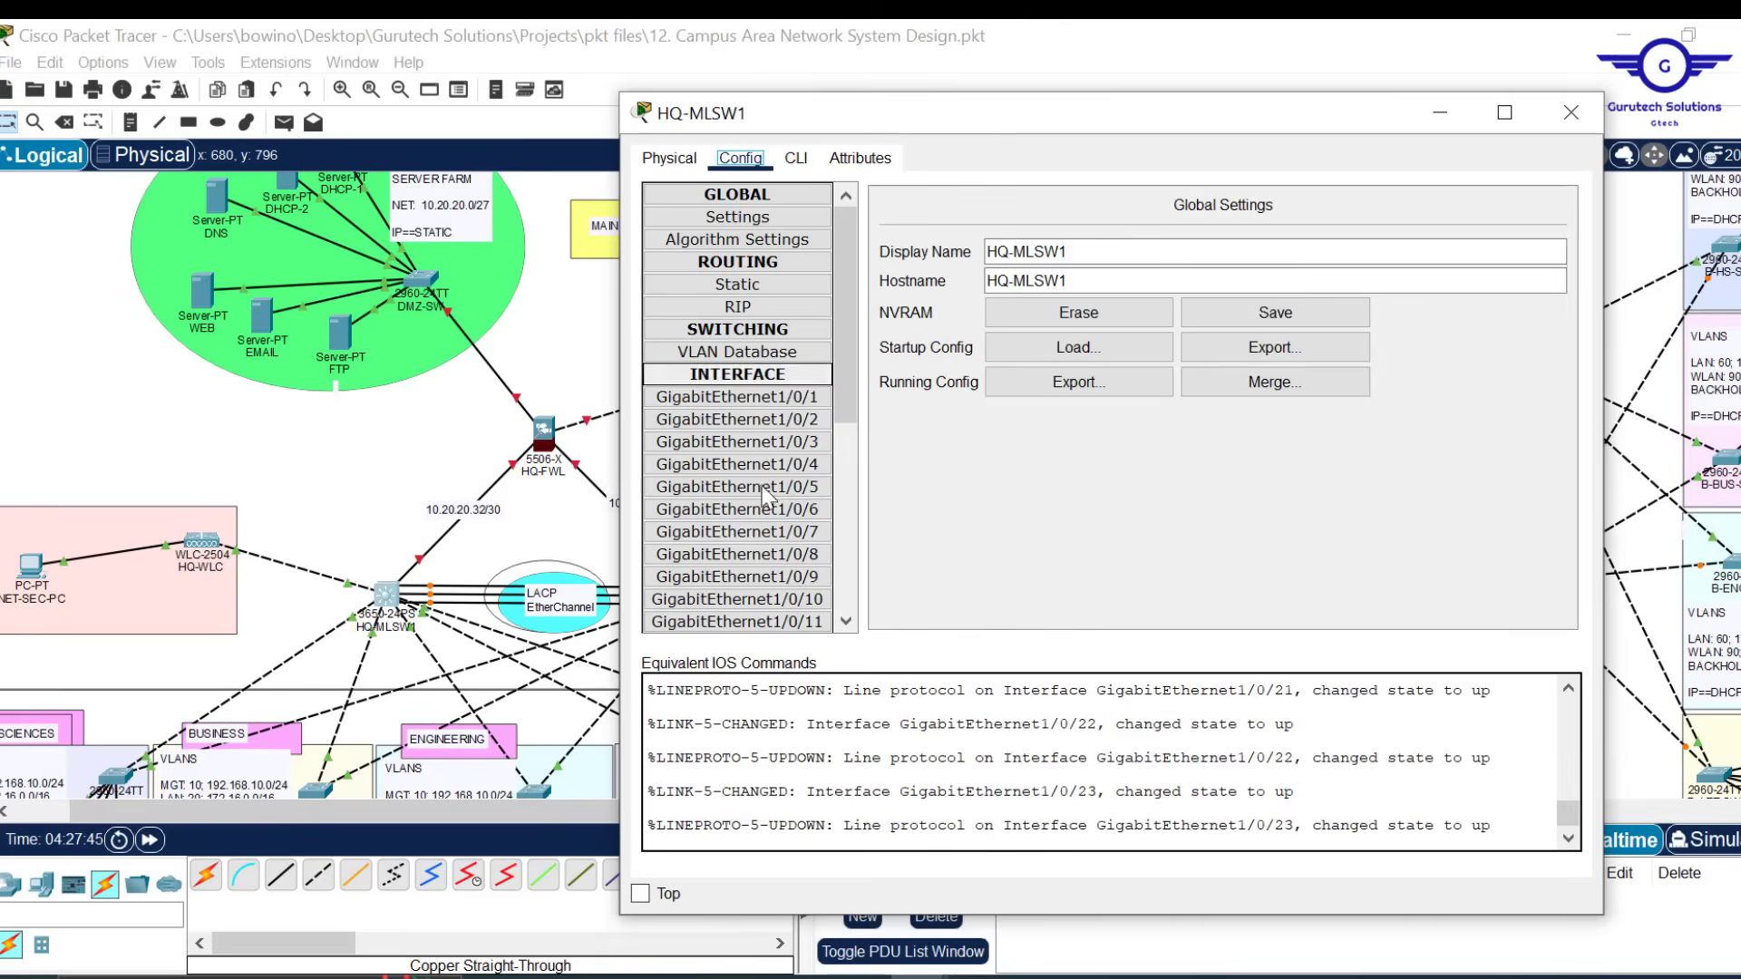
pyautogui.click(804, 163)
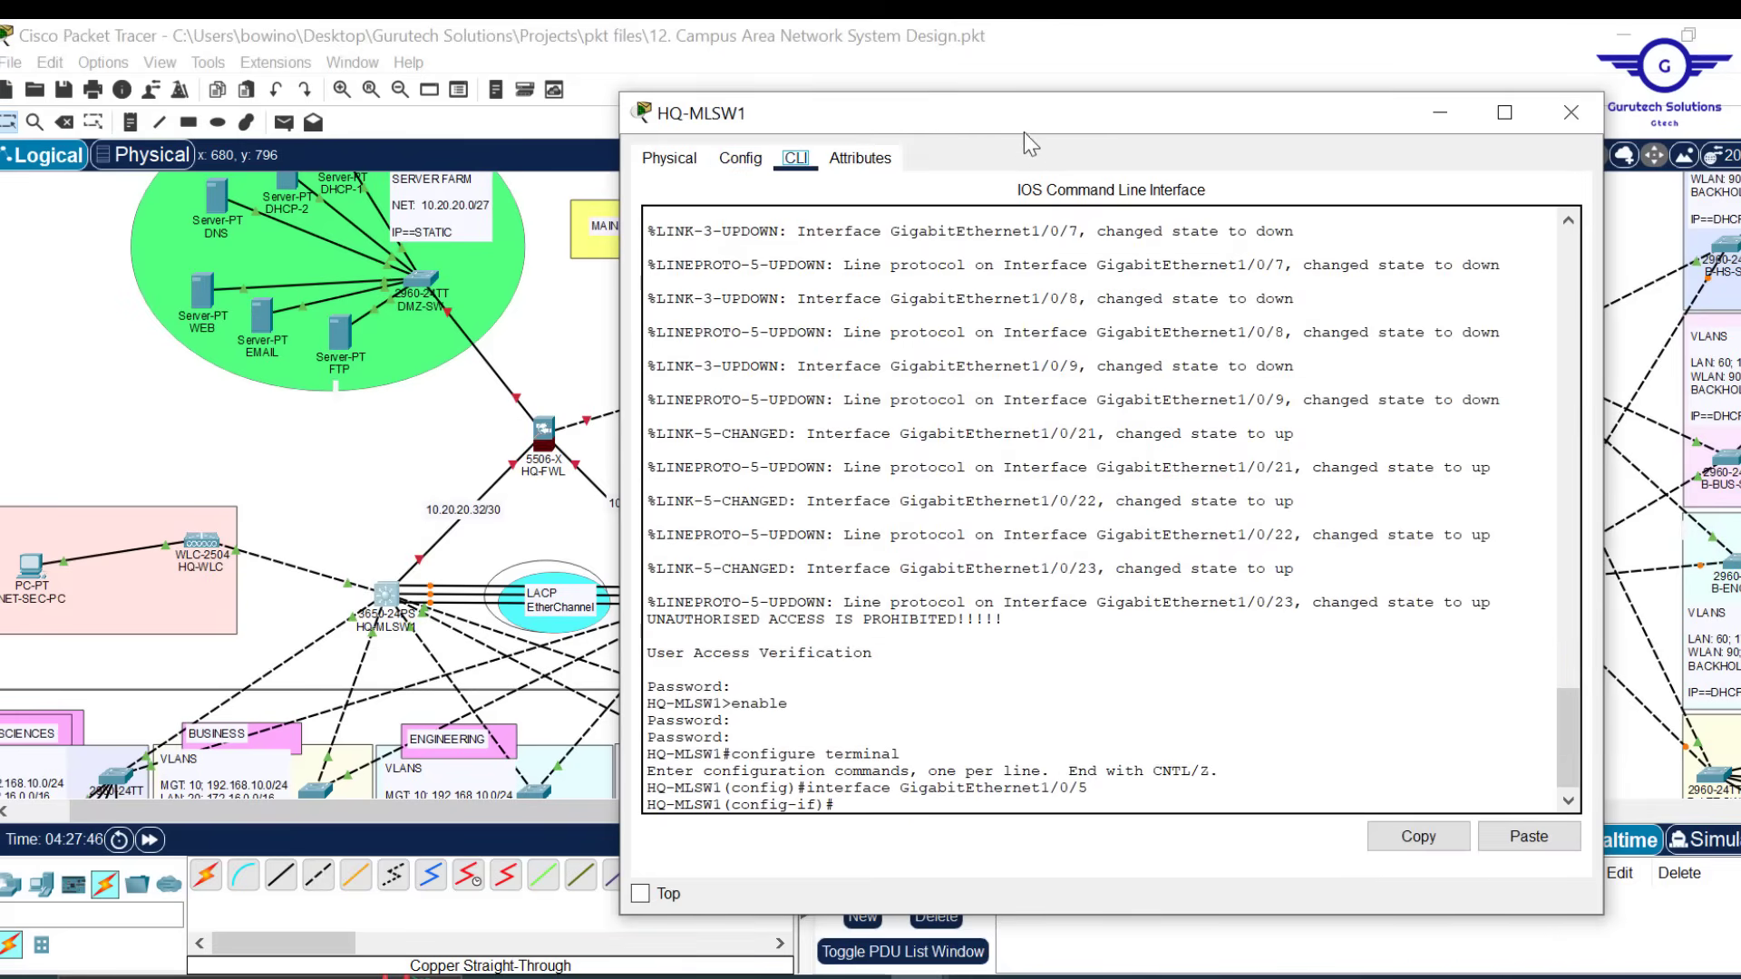
pyautogui.moveTo(1014, 120)
pyautogui.mouseDown()
pyautogui.moveTo(1002, 96)
pyautogui.moveTo(1019, 95)
pyautogui.mouseUp()
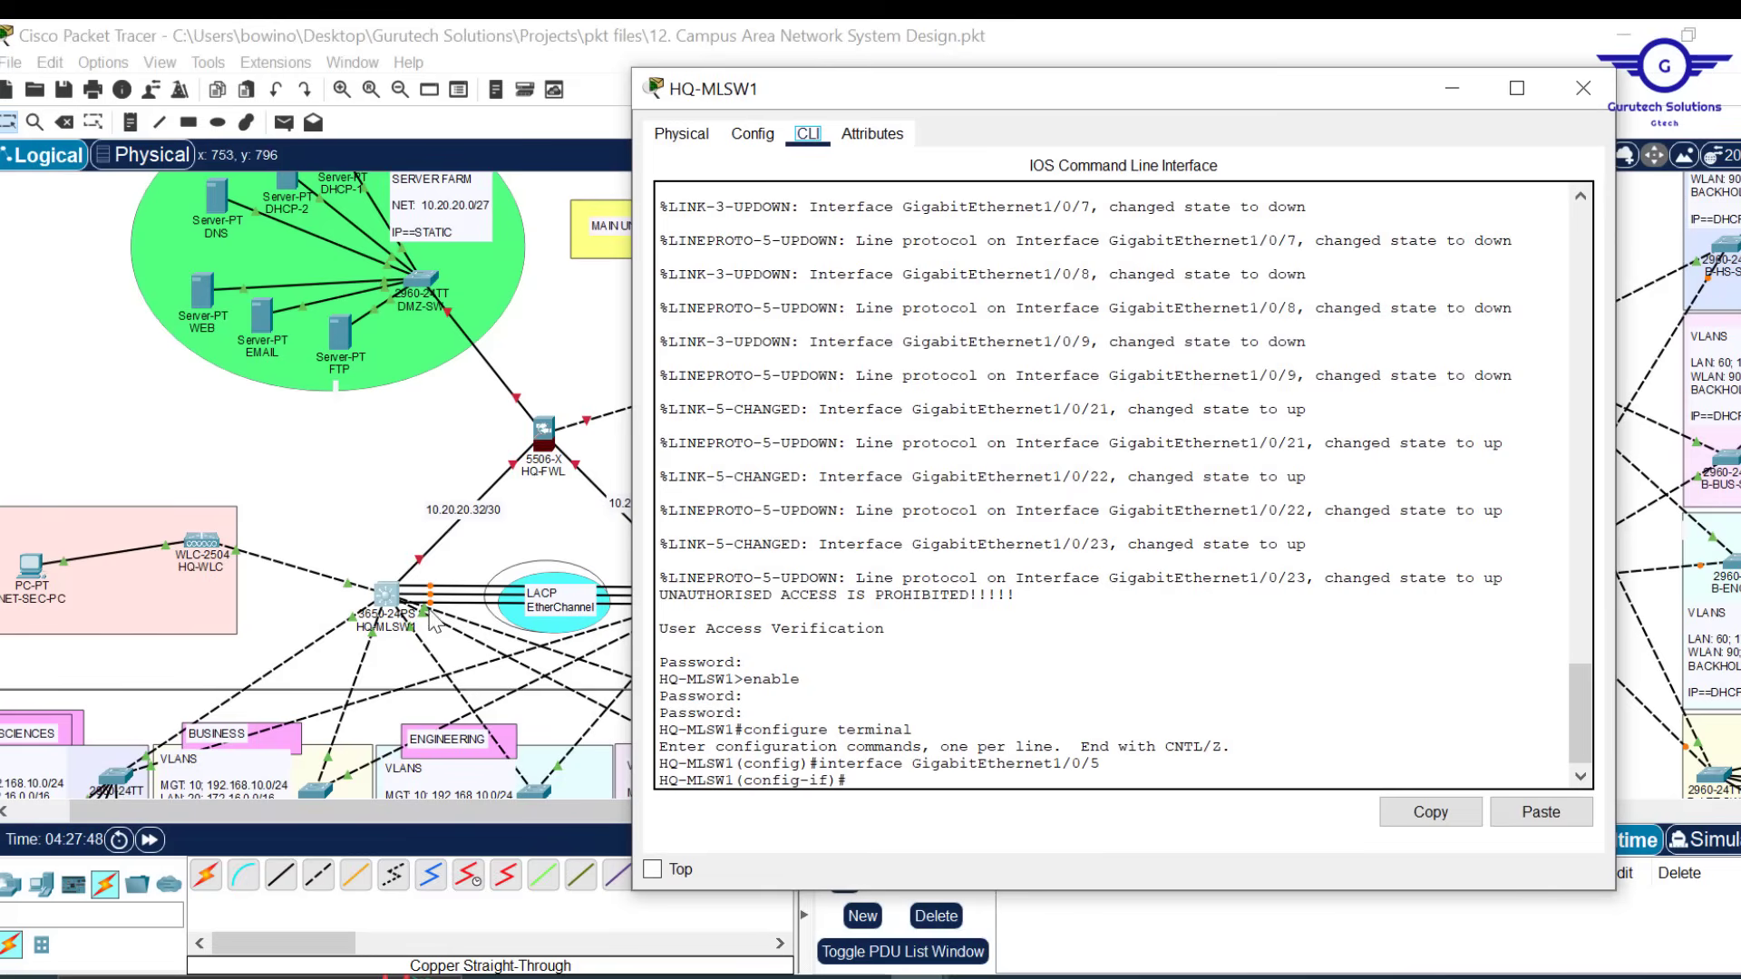
pyautogui.click(965, 737)
pyautogui.press('Return')
pyautogui.write('ex')
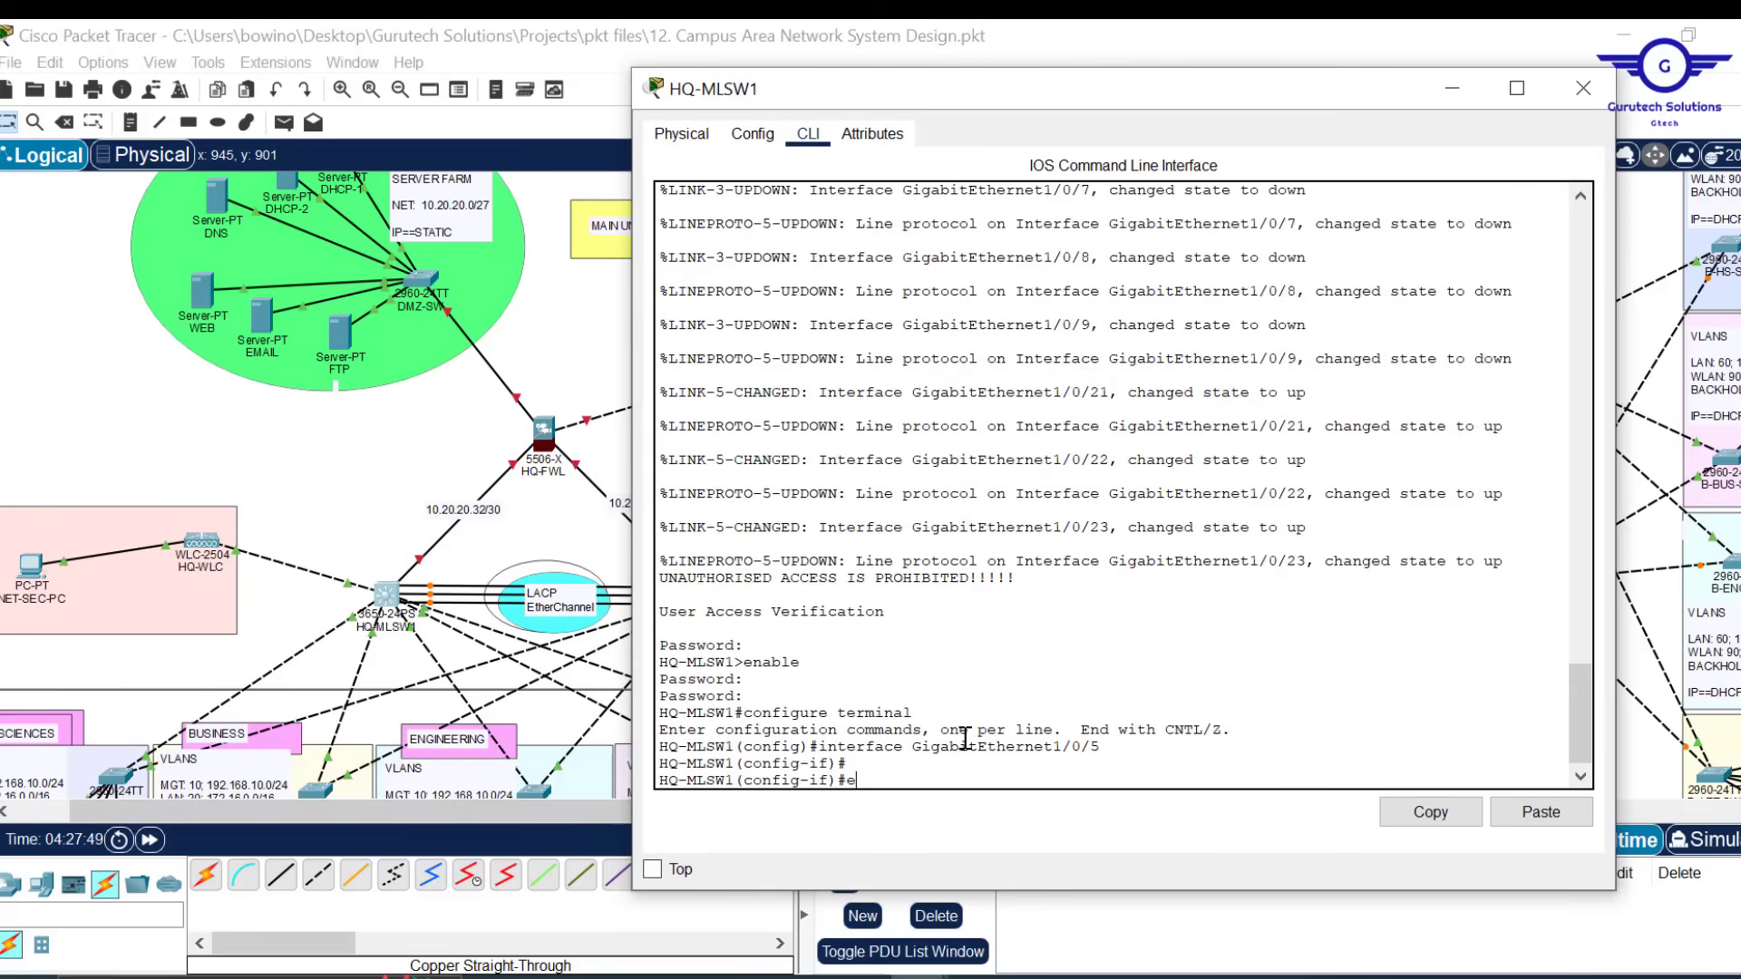
pyautogui.press('Return')
pyautogui.press('Return')
pyautogui.press('Return')
pyautogui.press('Return')
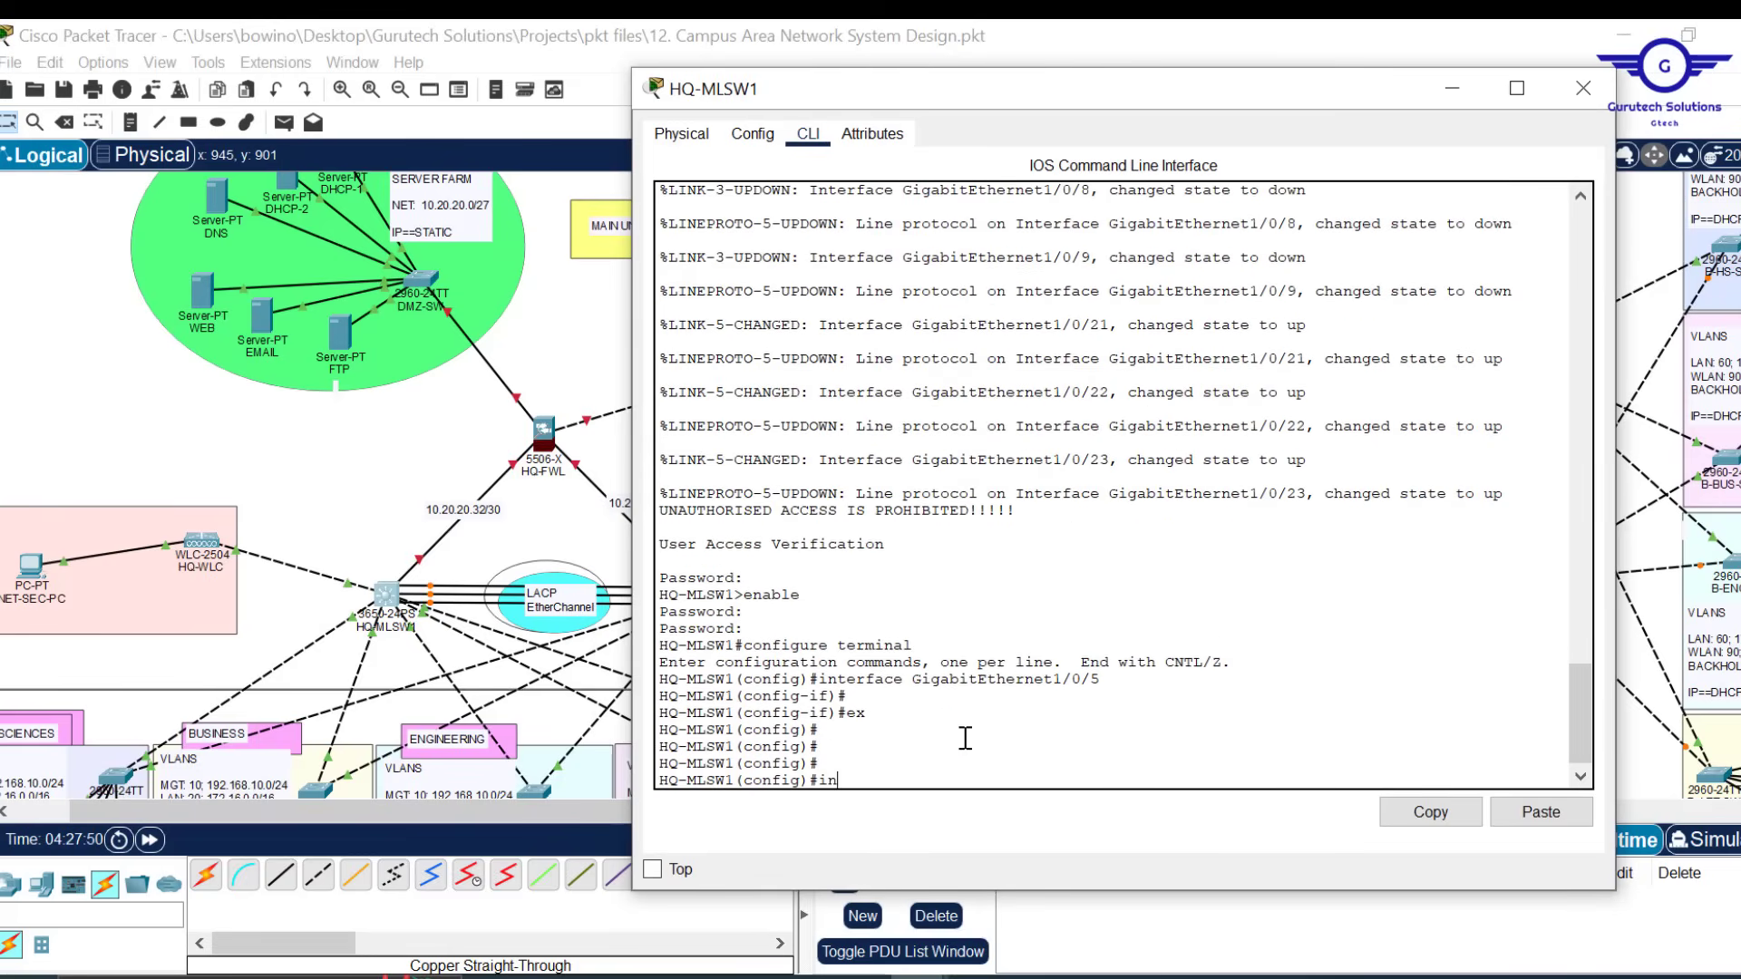
# Select Gi1/0/21–23 with 'int range' and begin typing 'channel-group 1 mode' with Tab completion
pyautogui.write('int ra')
pyautogui.press('Return')
pyautogui.press('Return')
pyautogui.press('Return')
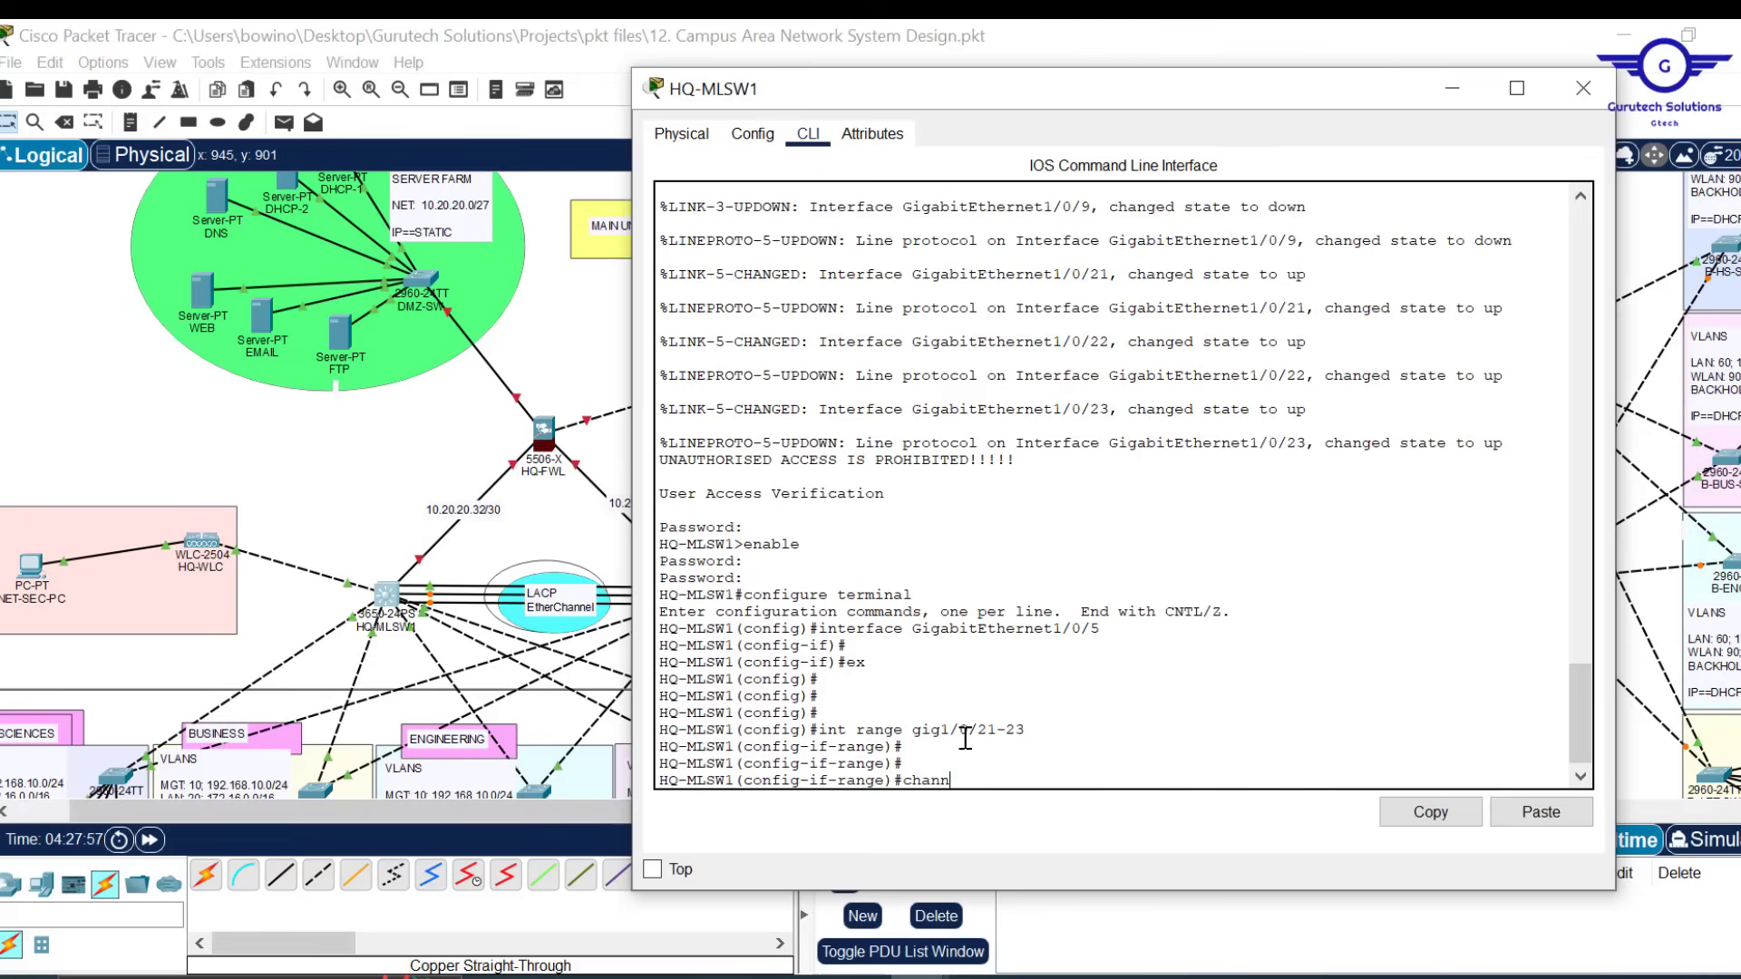
pyautogui.write('chann')
pyautogui.press('Tab')
pyautogui.write('e')
pyautogui.press('Tab')
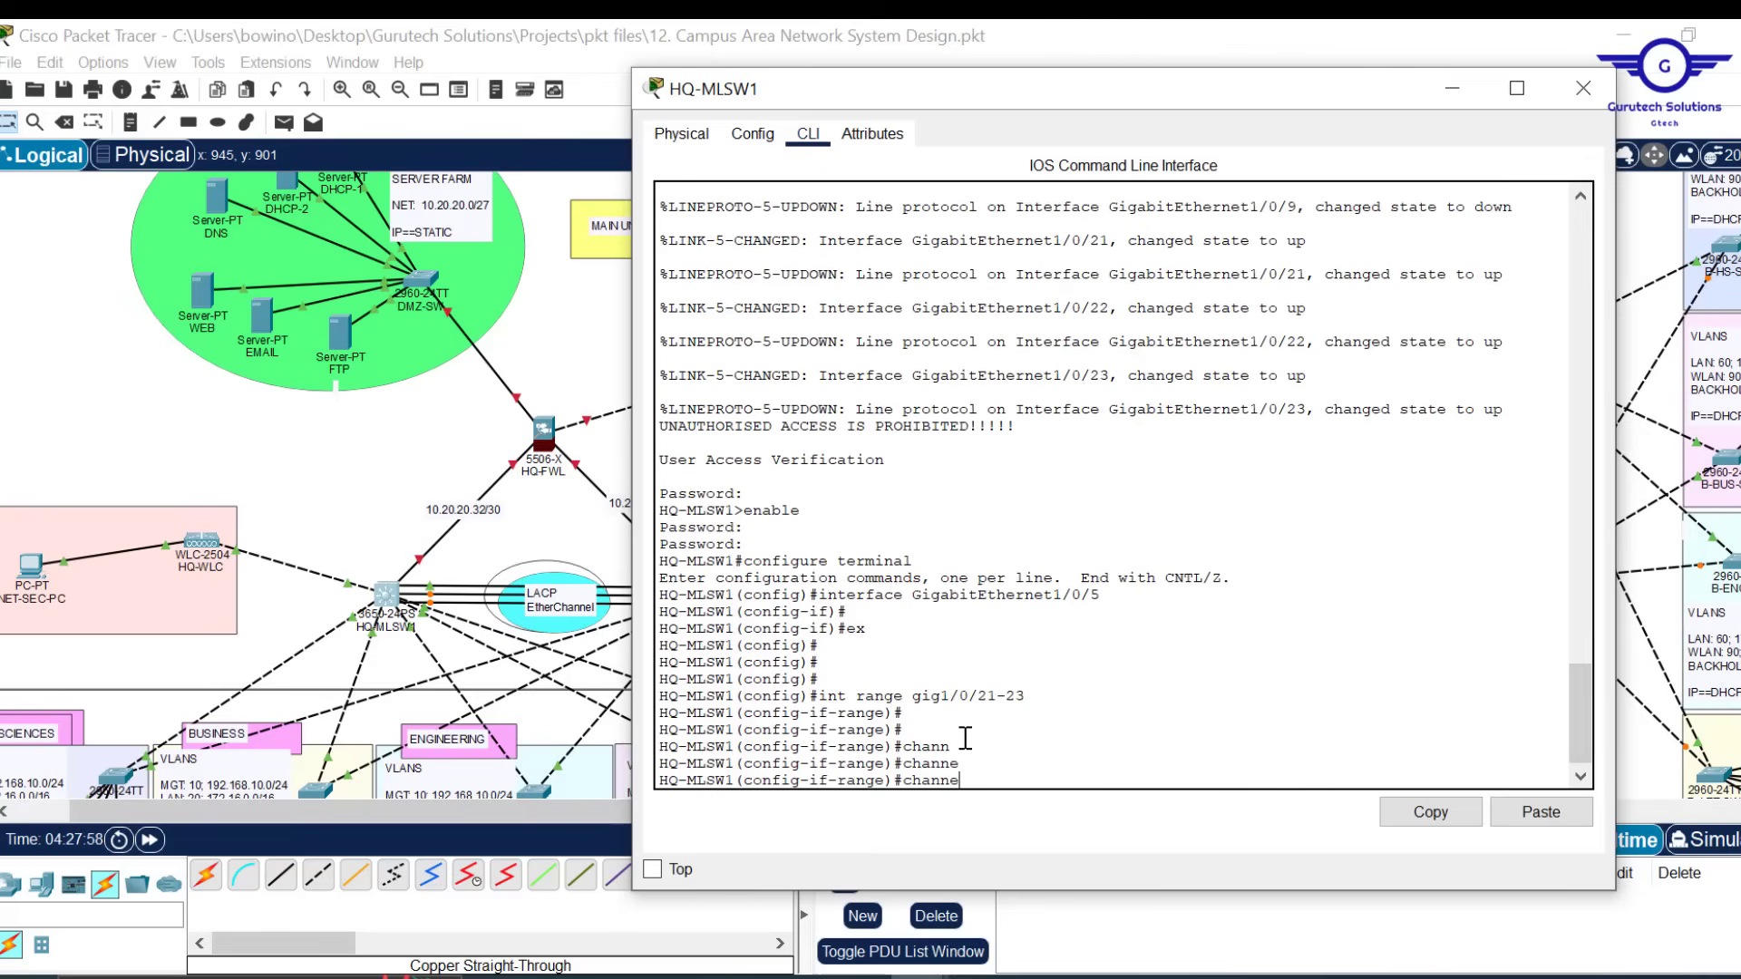
pyautogui.write('l-gr')
pyautogui.press('Tab')
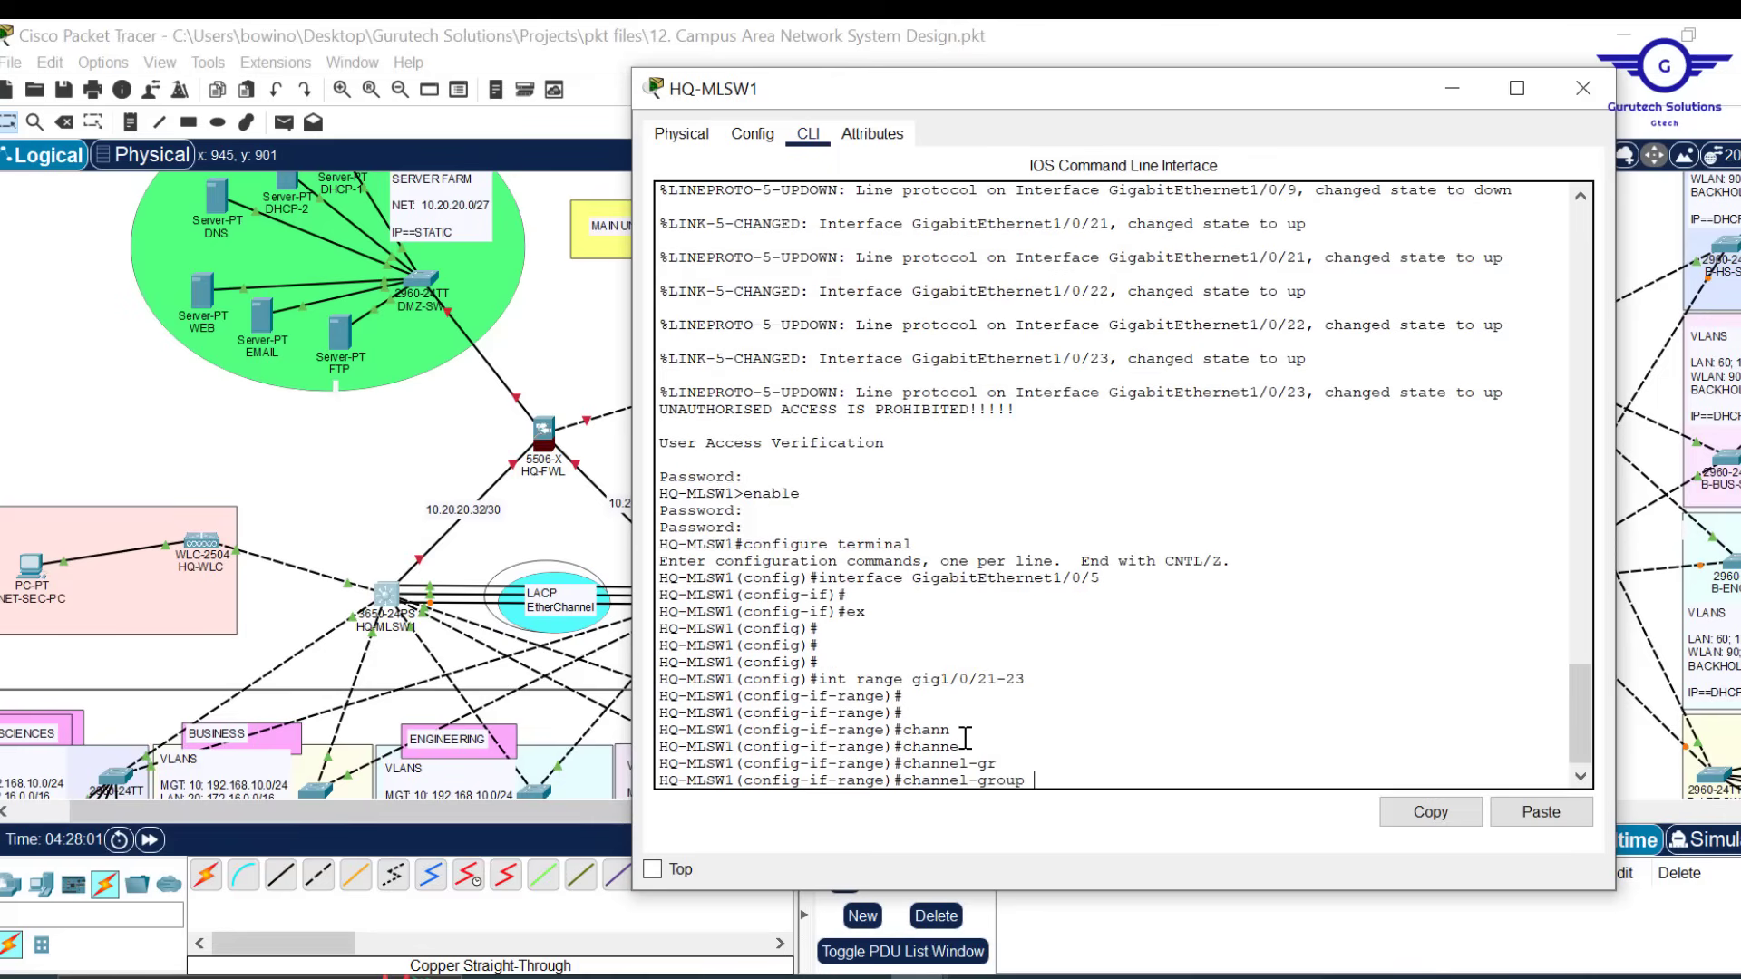
pyautogui.write('1 m')
pyautogui.press('Tab')
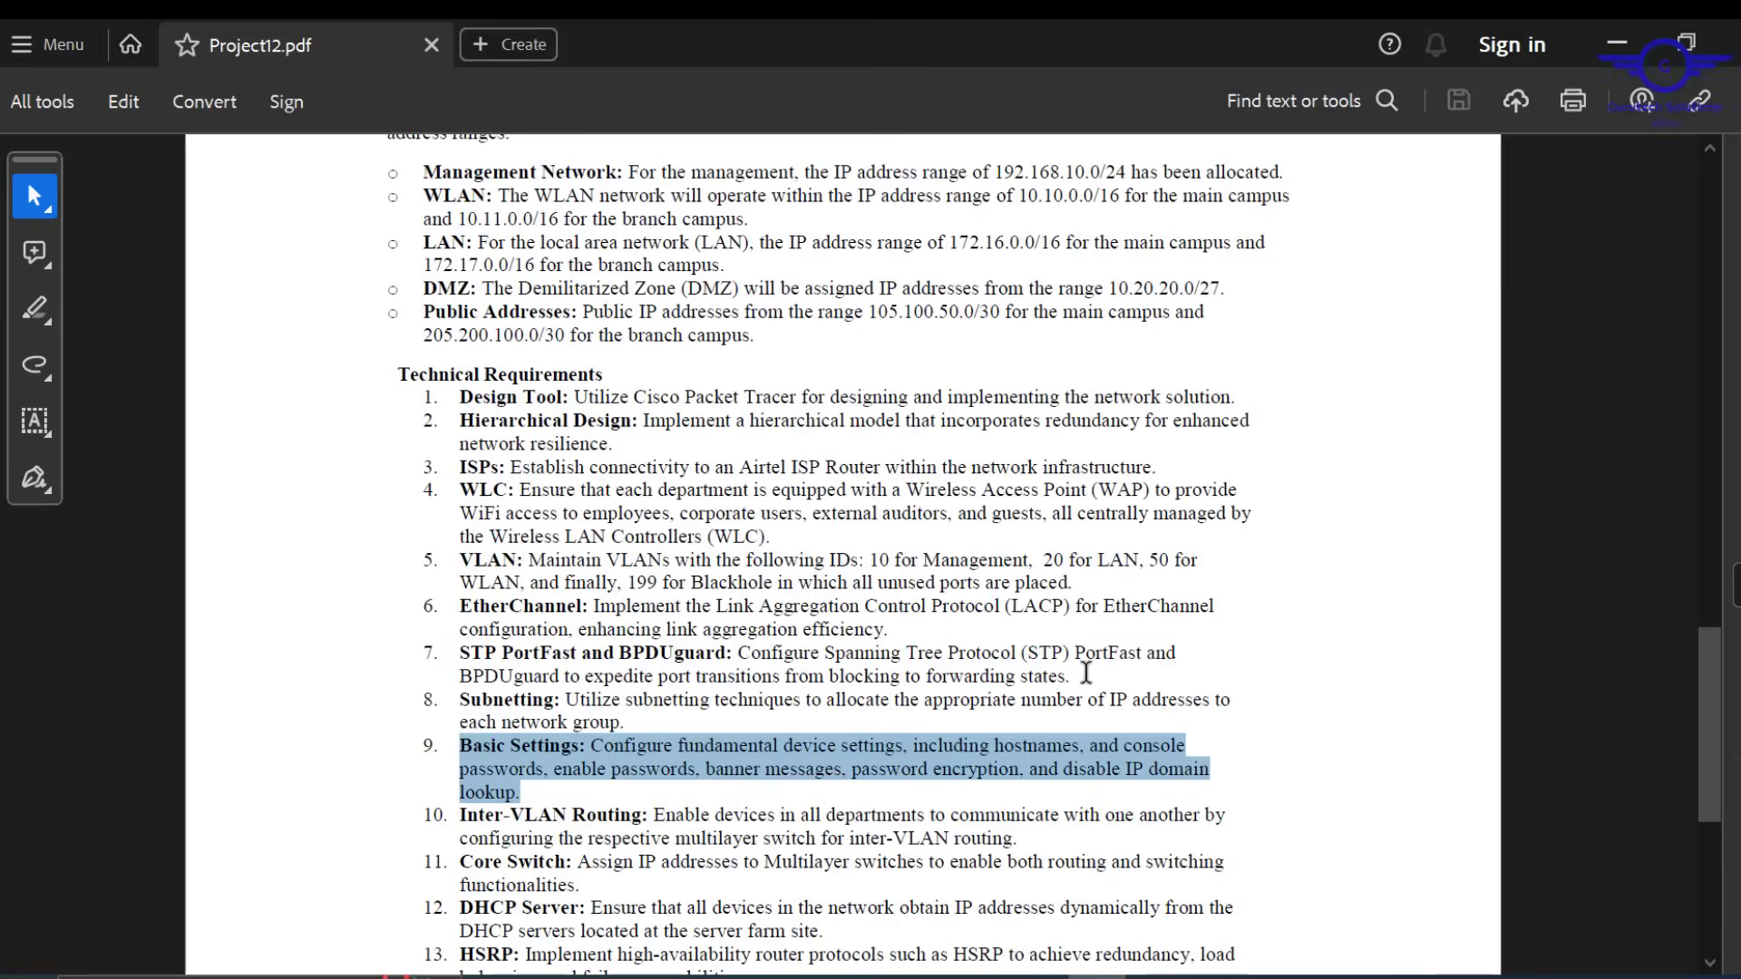
pyautogui.scroll(-3, 1086, 671)
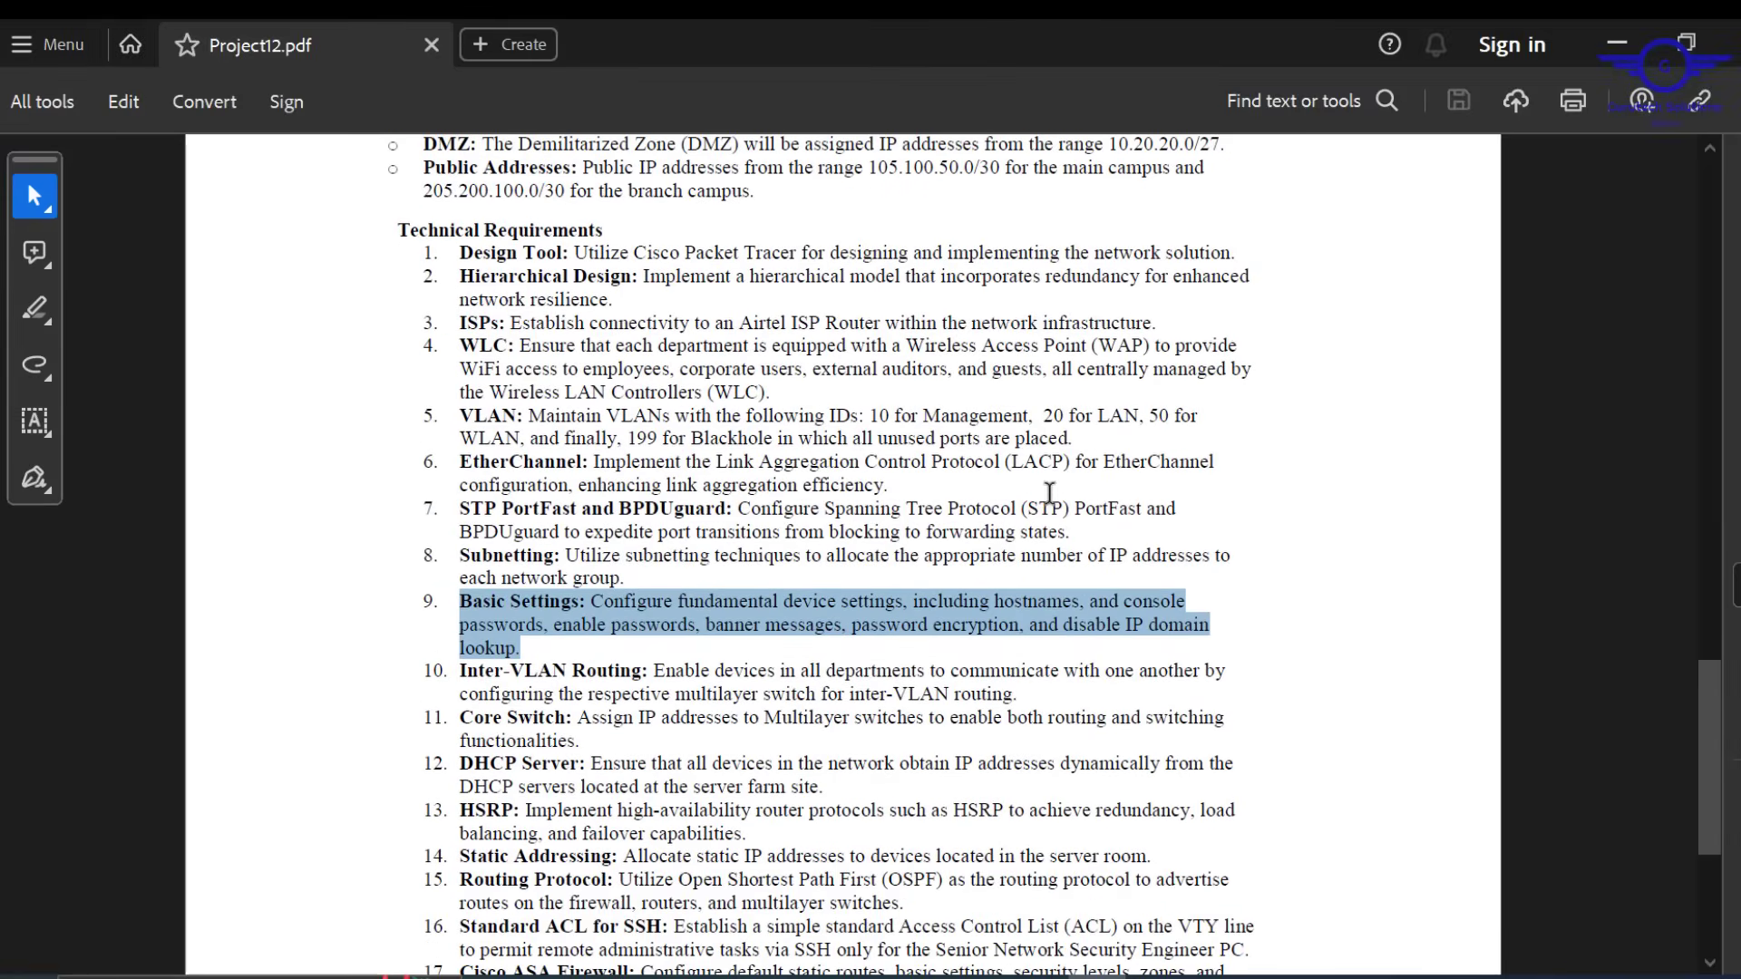
pyautogui.moveTo(1071, 464); pyautogui.dragTo(701, 453)
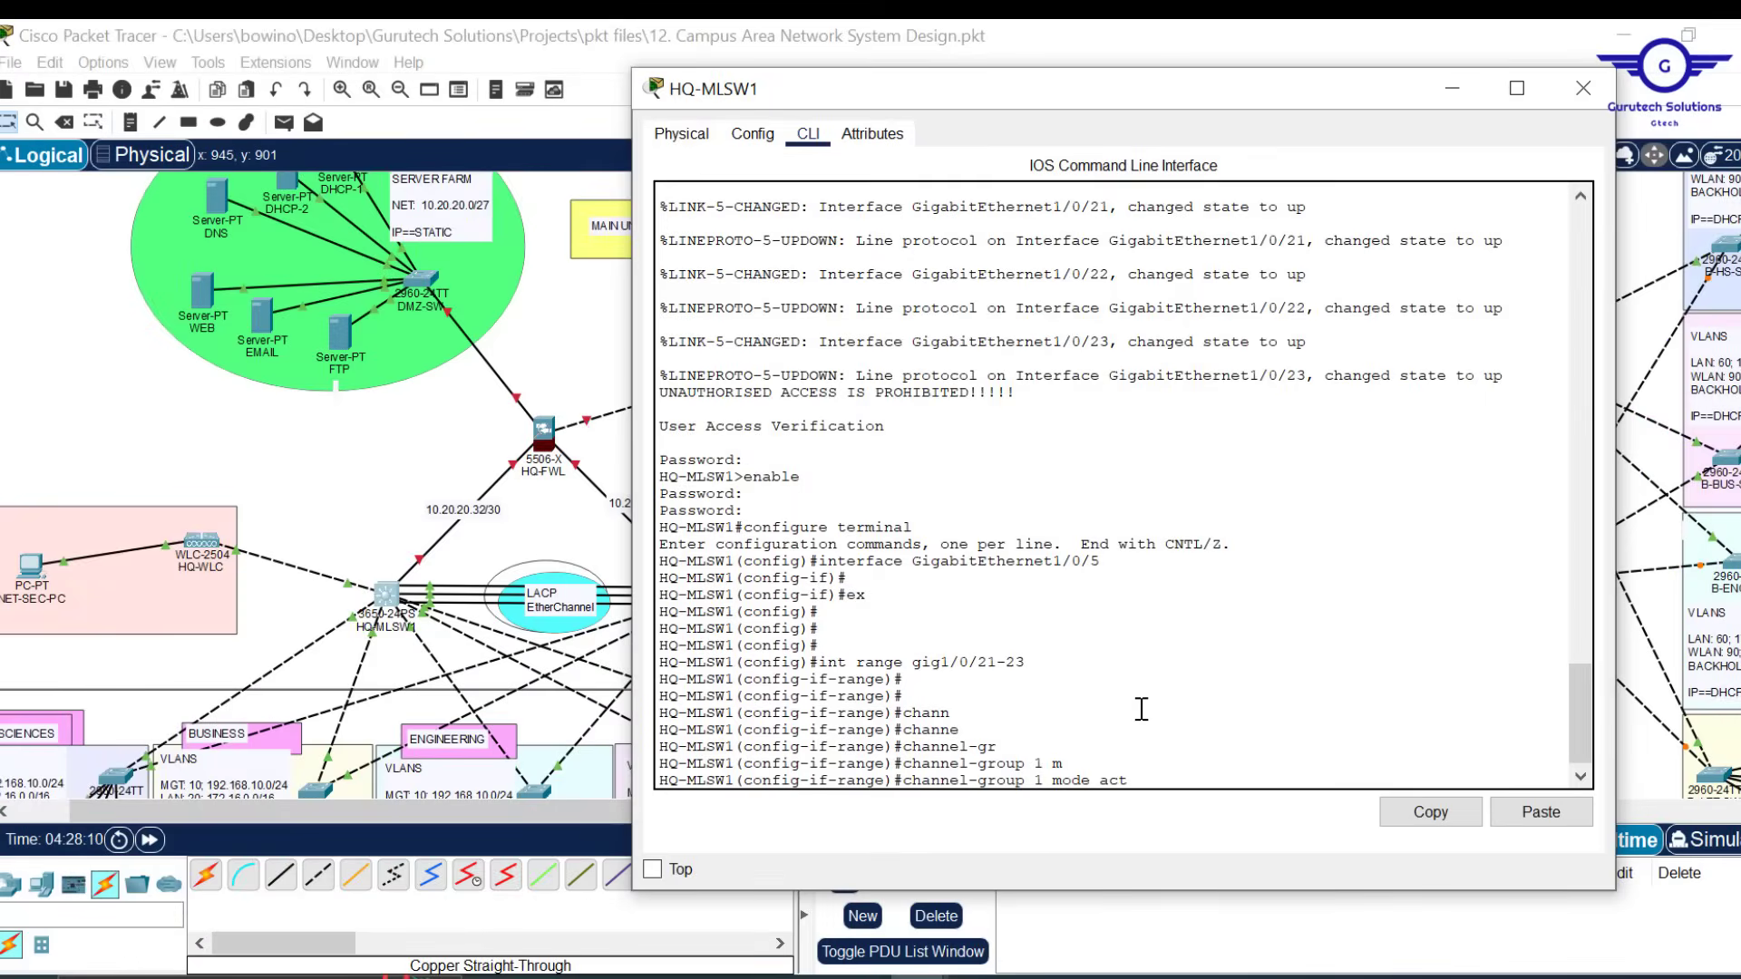
# Apply 'channel-group 1 mode active' and enter interface Port-channel 1 by copy-paste
pyautogui.press('Tab')
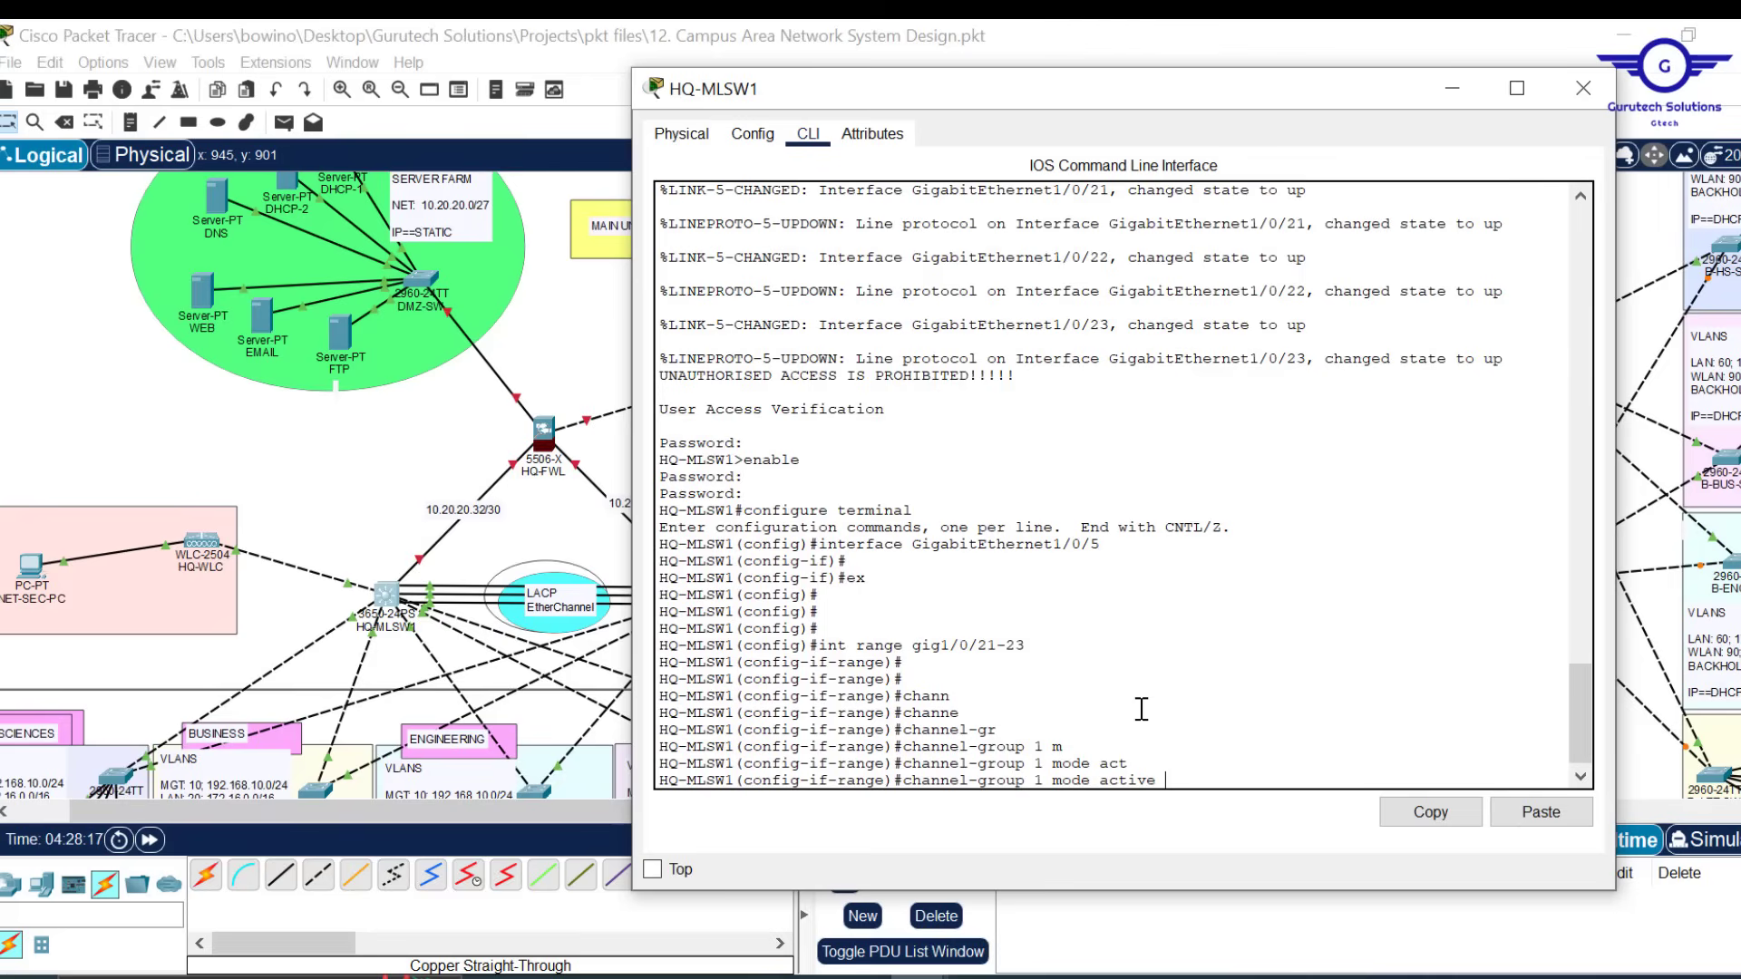
pyautogui.press('Return')
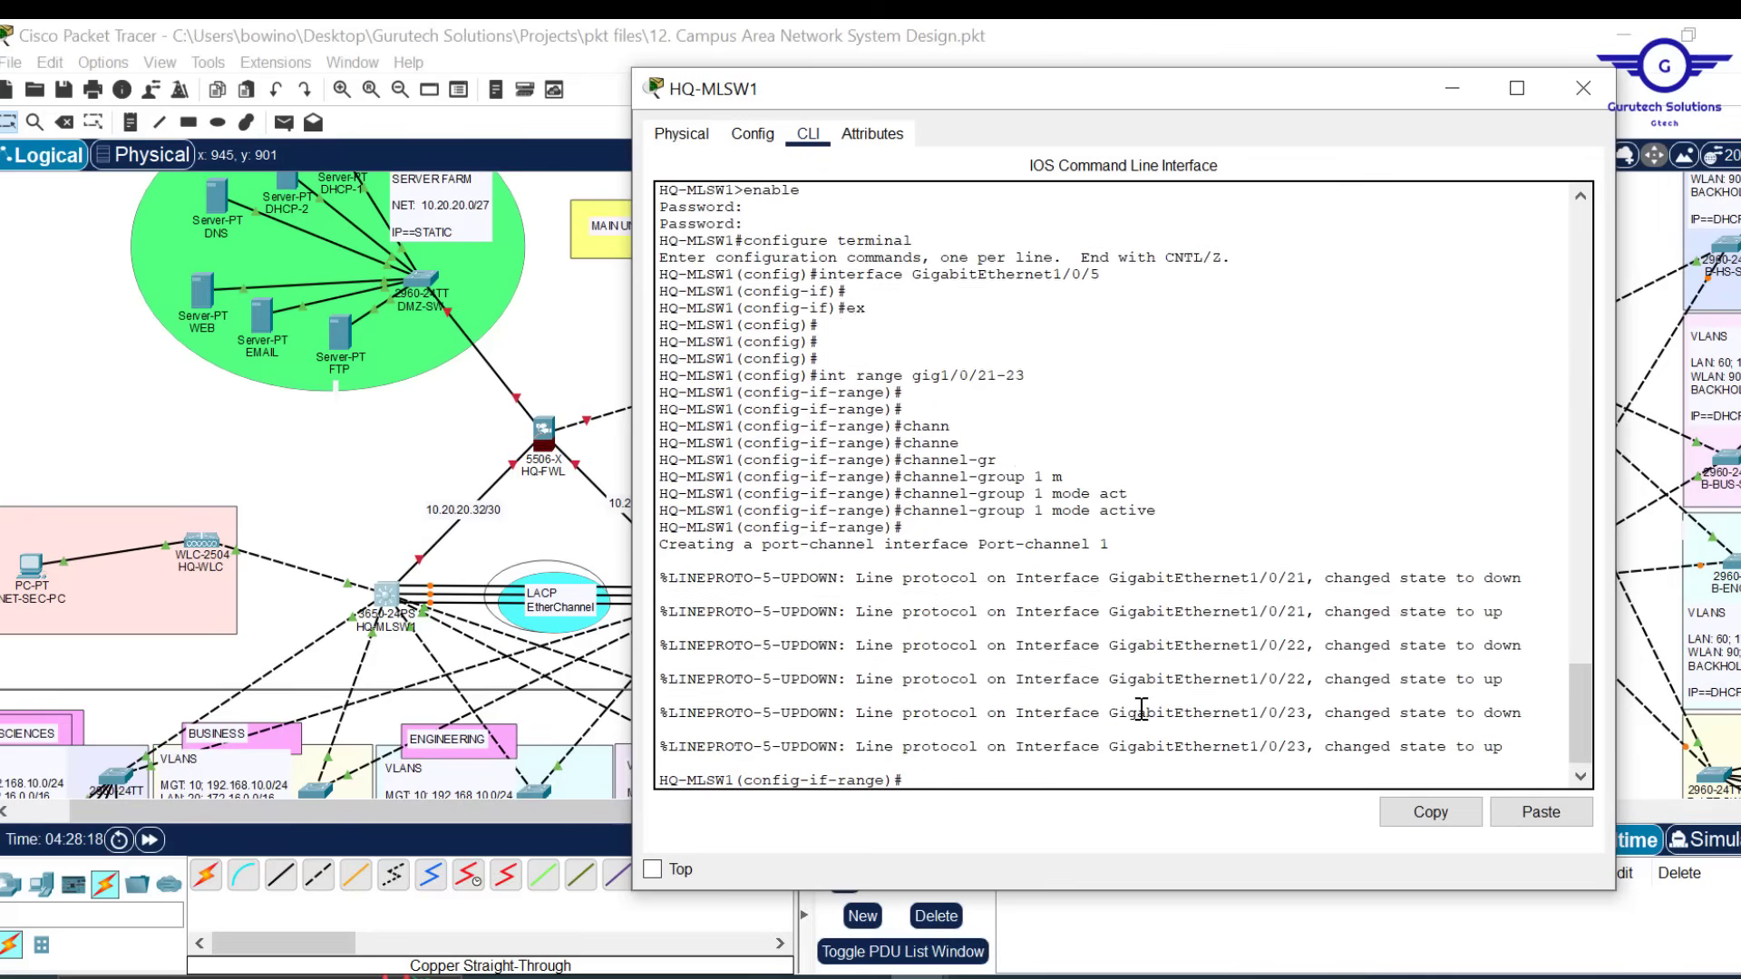
pyautogui.press('Return')
pyautogui.press('Return')
pyautogui.press('Return')
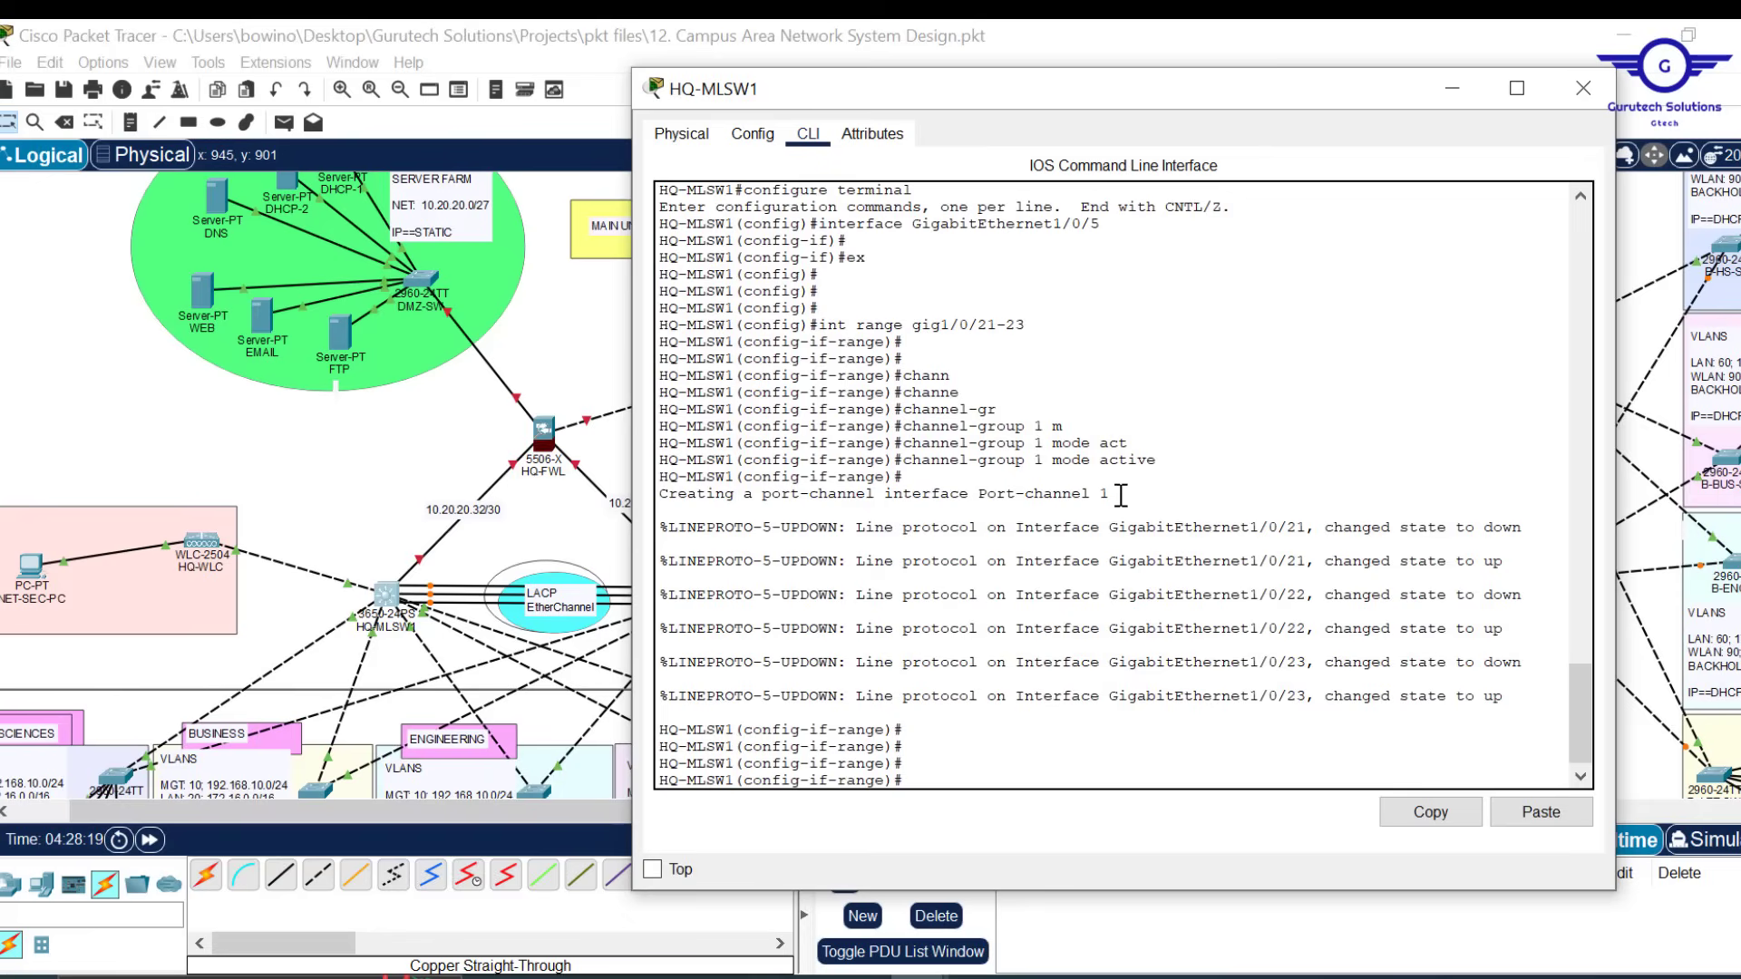
pyautogui.moveTo(1114, 494); pyautogui.dragTo(882, 493)
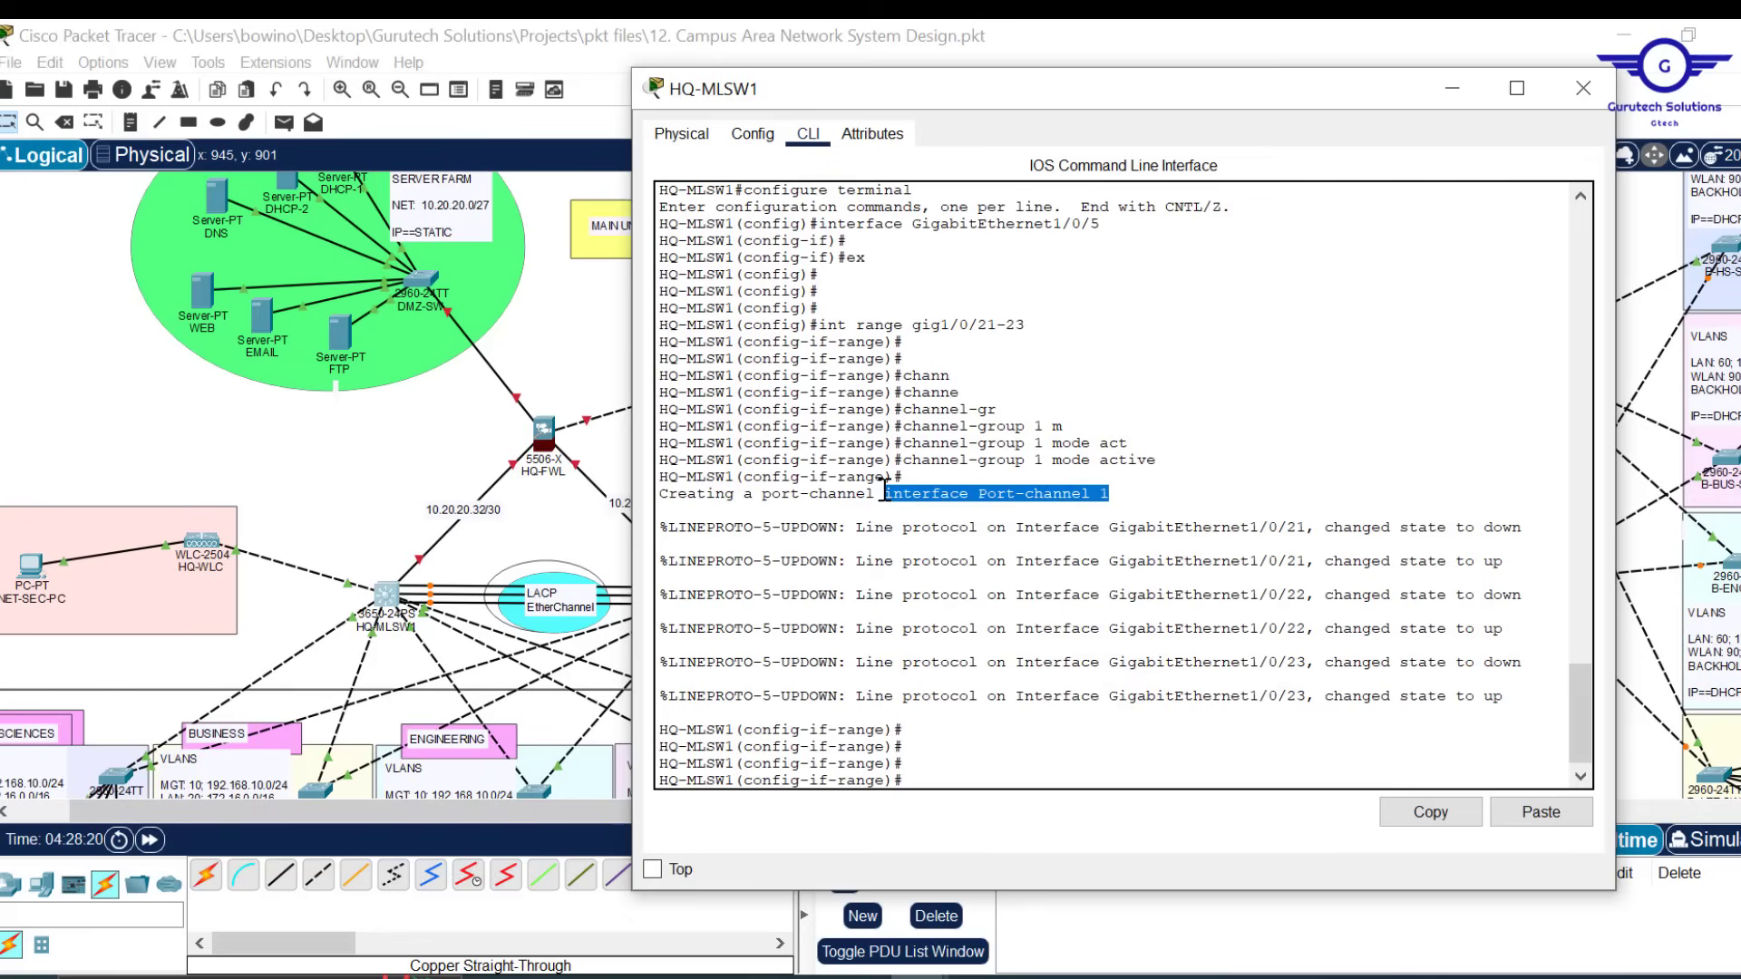
pyautogui.click(1449, 810)
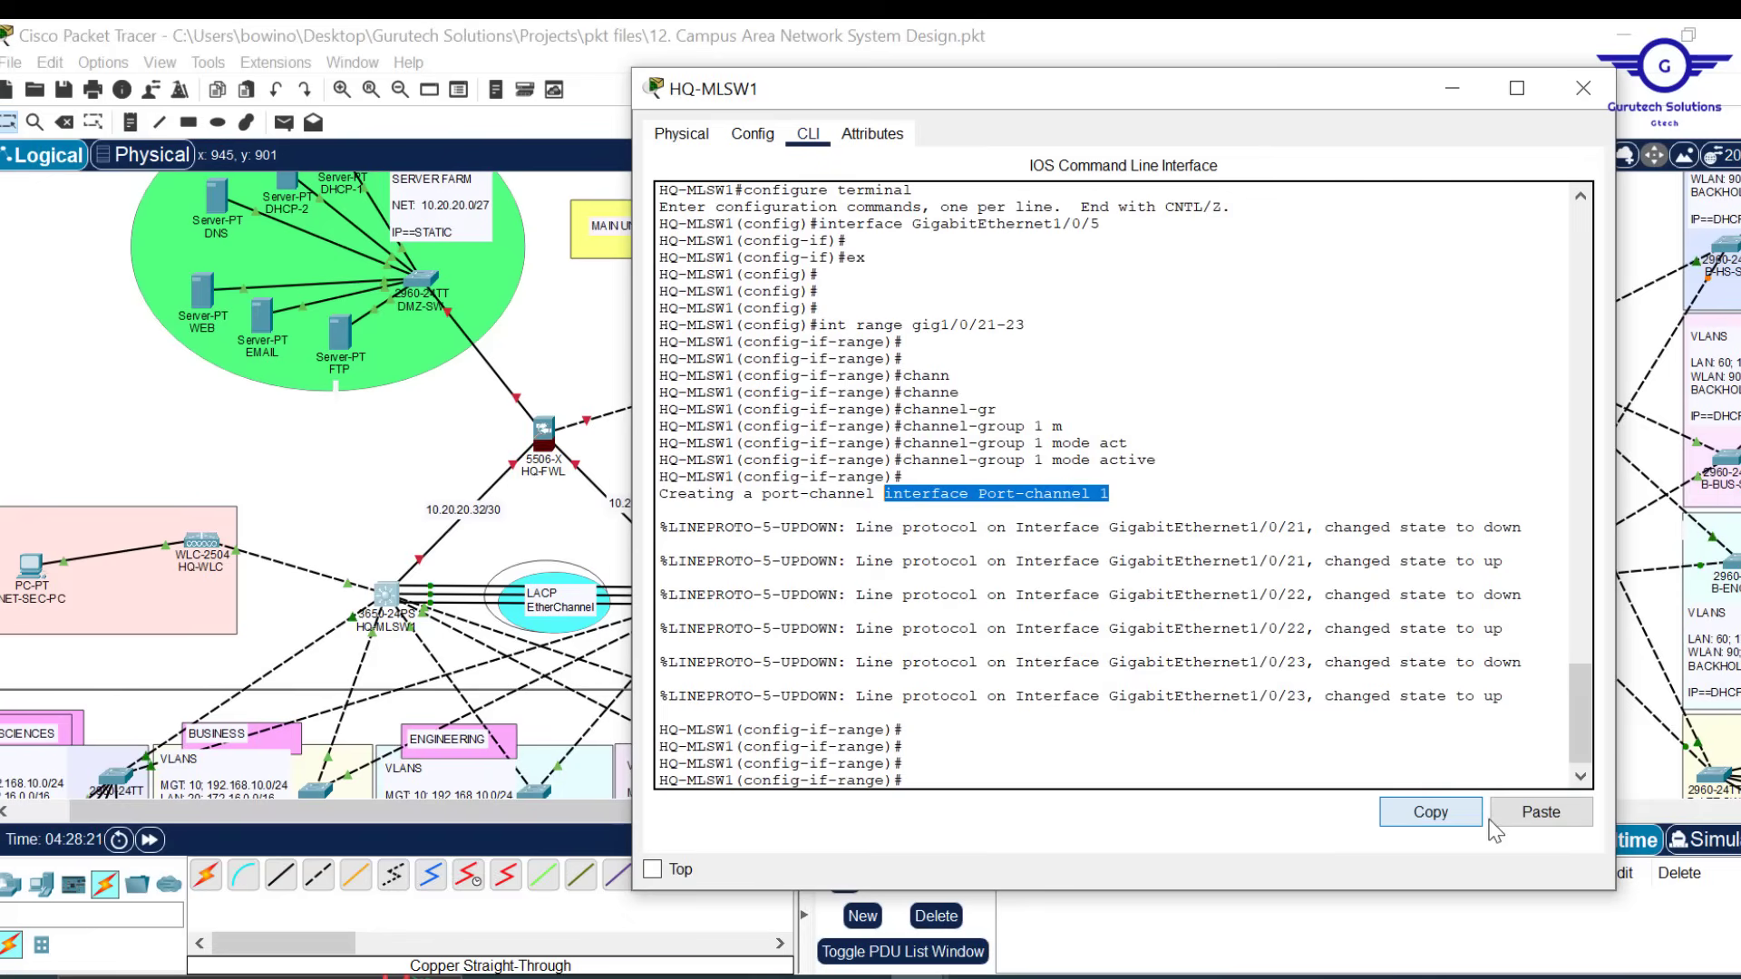
pyautogui.click(1539, 813)
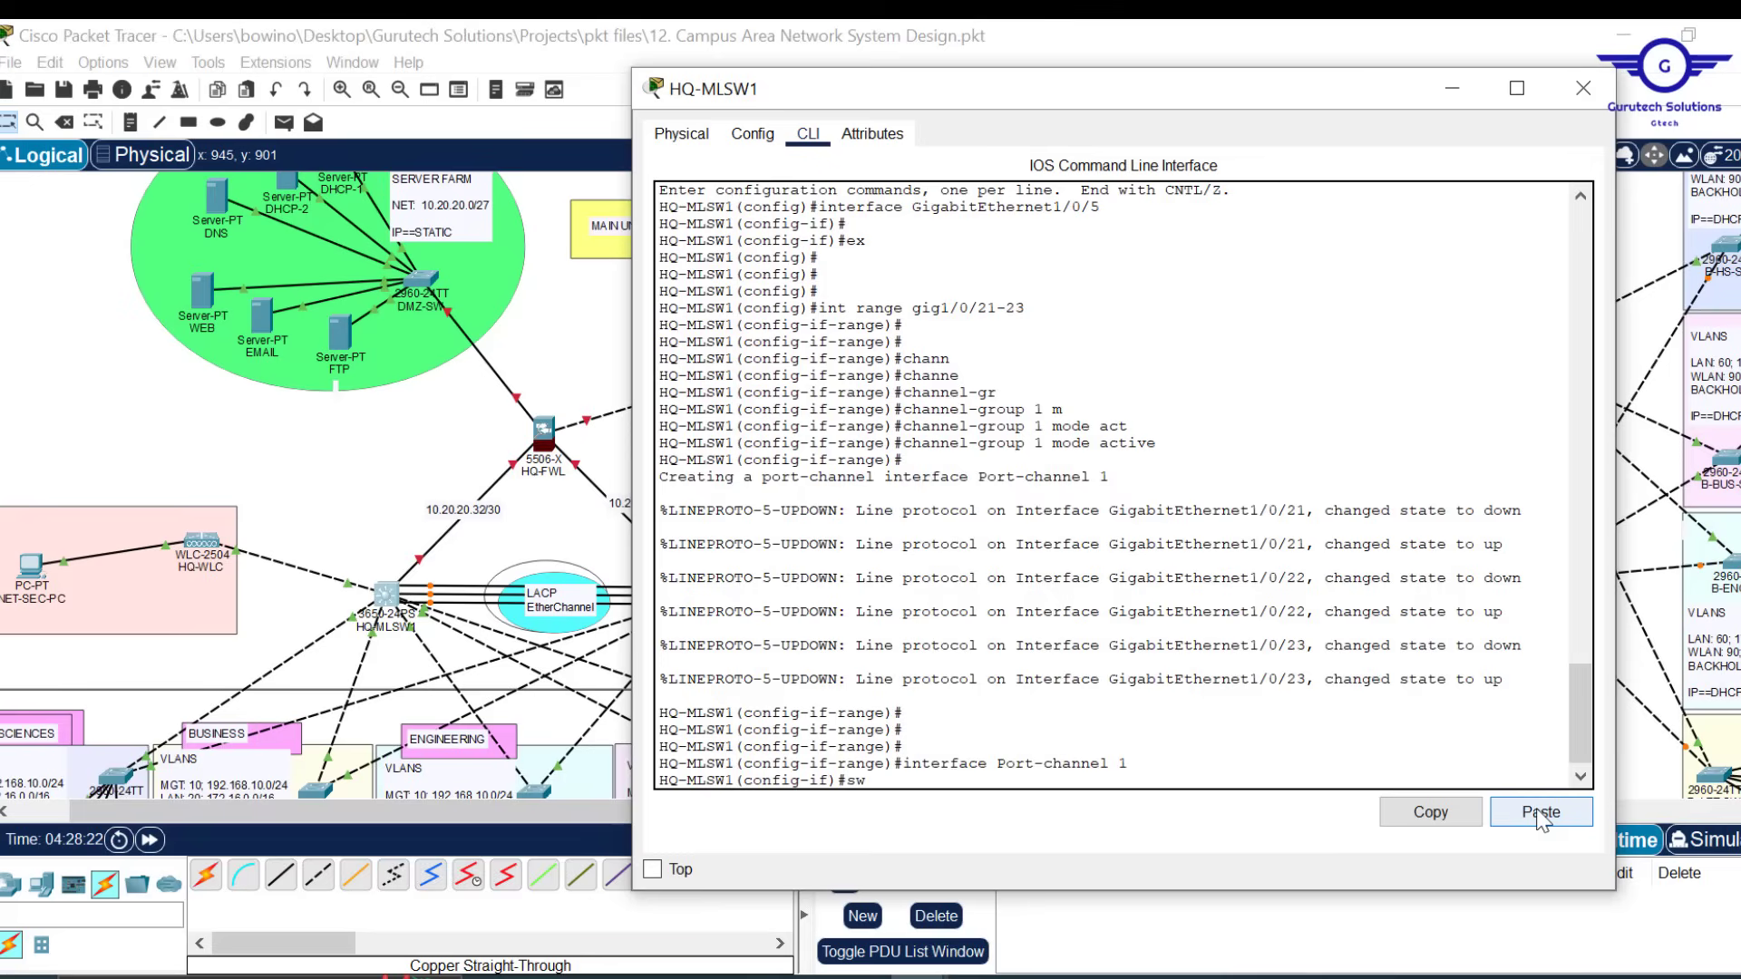
# Set Port-channel 1 to 'switchport mode trunk'
pyautogui.write('swit')
pyautogui.press('Tab')
pyautogui.write('m')
pyautogui.press('Tab')
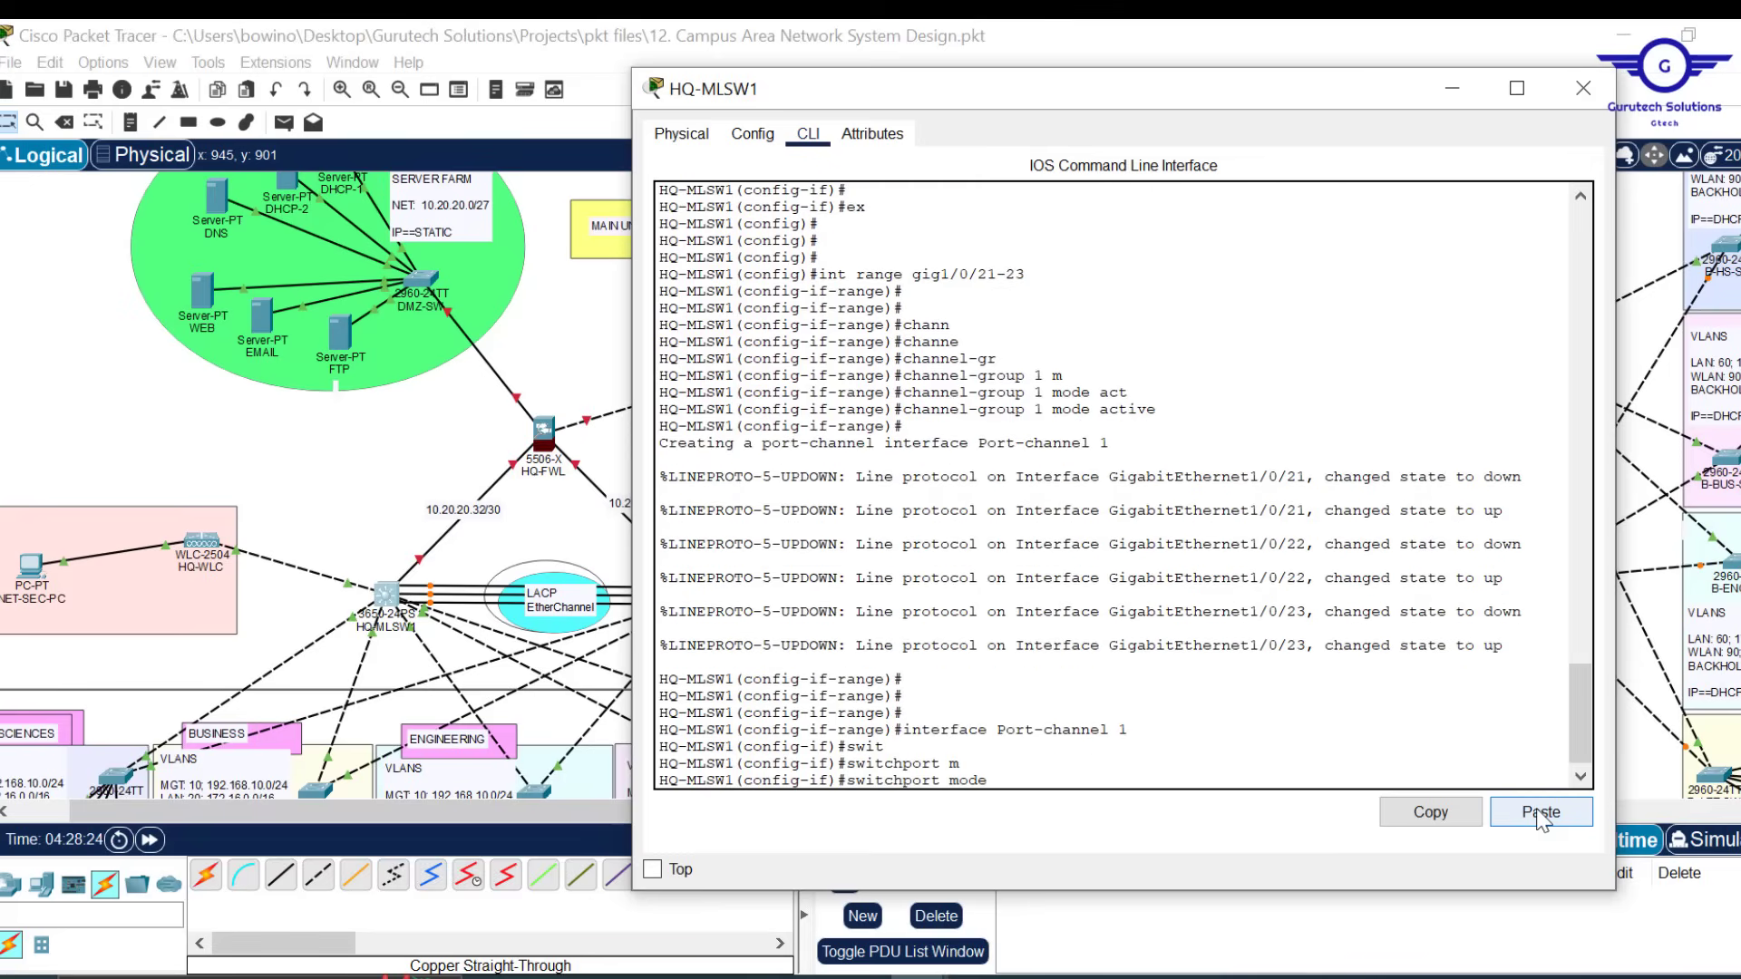
pyautogui.write('tr')
pyautogui.press('Tab')
pyautogui.press('Return')
# Save the configuration with 'do wr' and copy the interface range command line
pyautogui.write('ex')
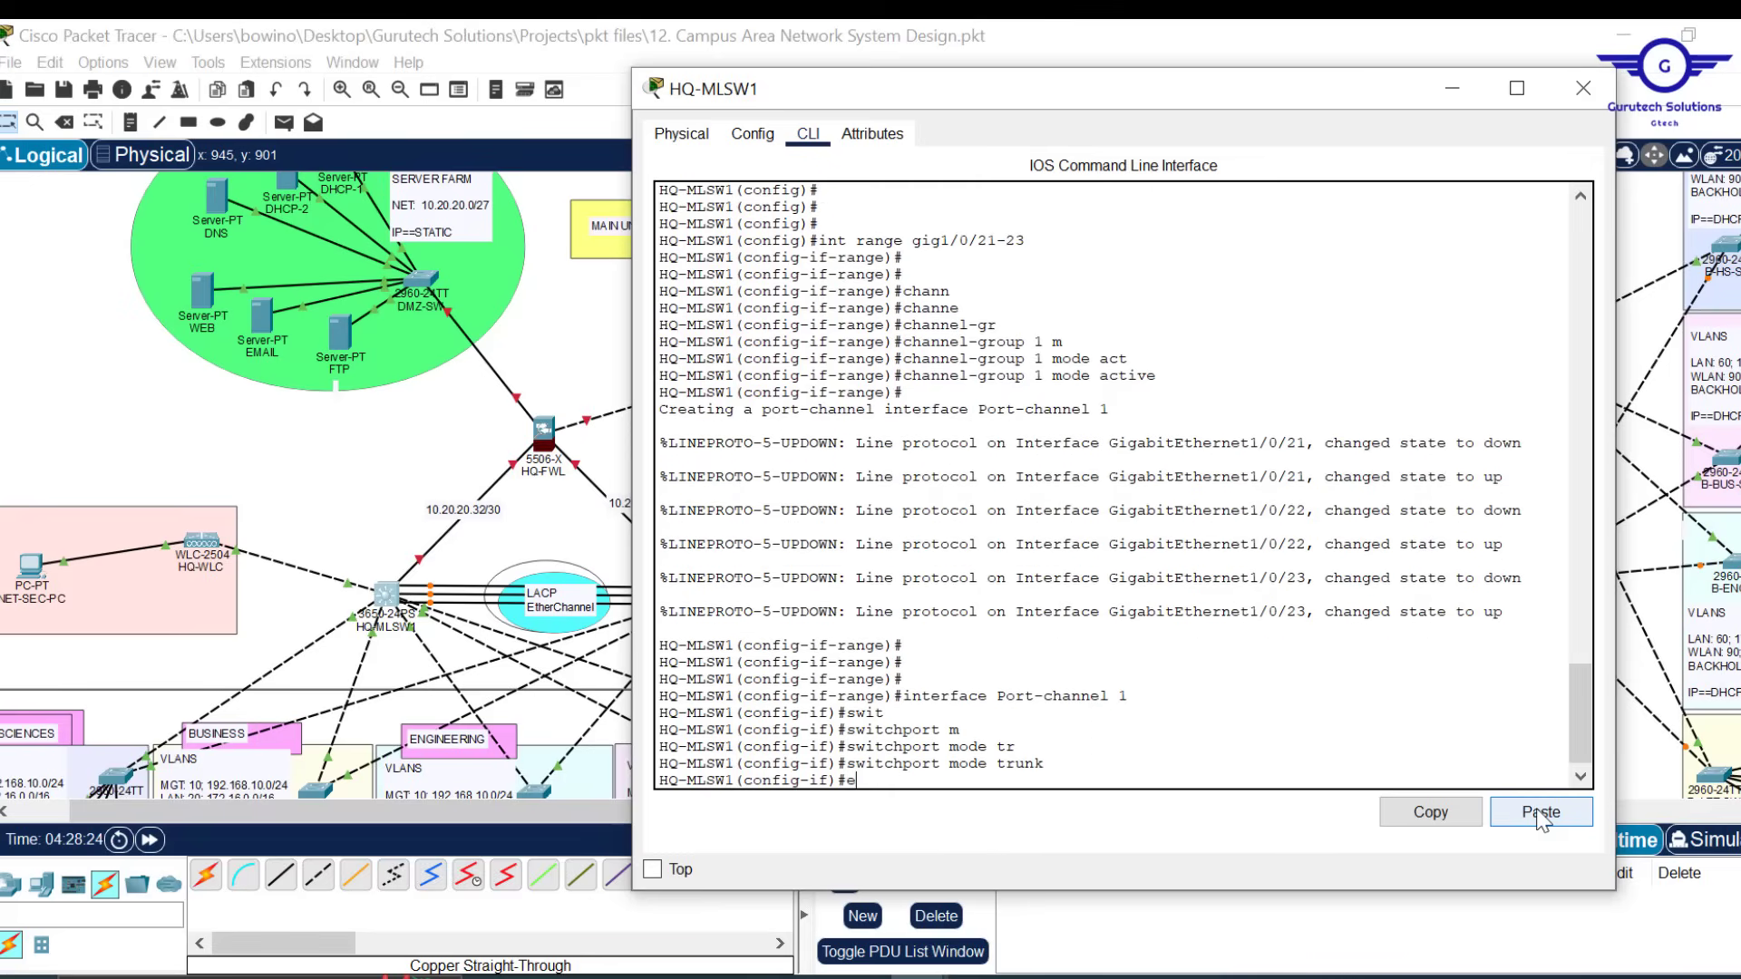
pyautogui.press('Return')
pyautogui.press('Return')
pyautogui.press('Return')
pyautogui.press('Return')
pyautogui.press('Return')
pyautogui.press('Return')
pyautogui.write('do')
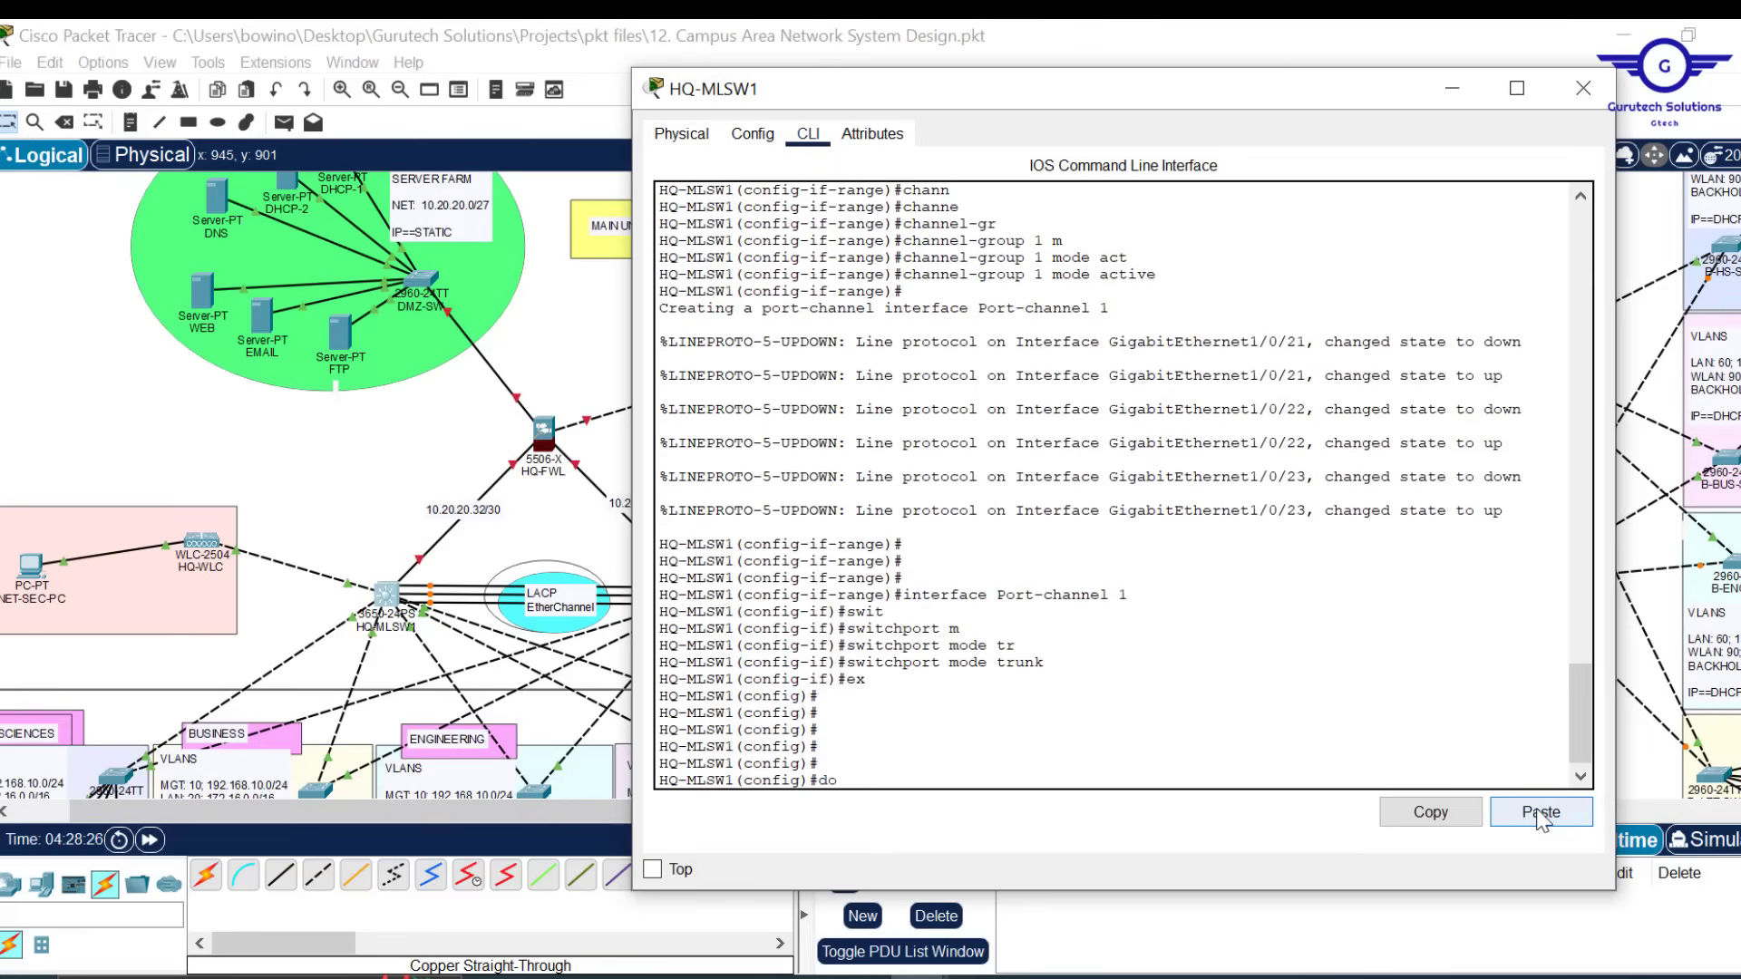
pyautogui.write(' wr')
pyautogui.press('Return')
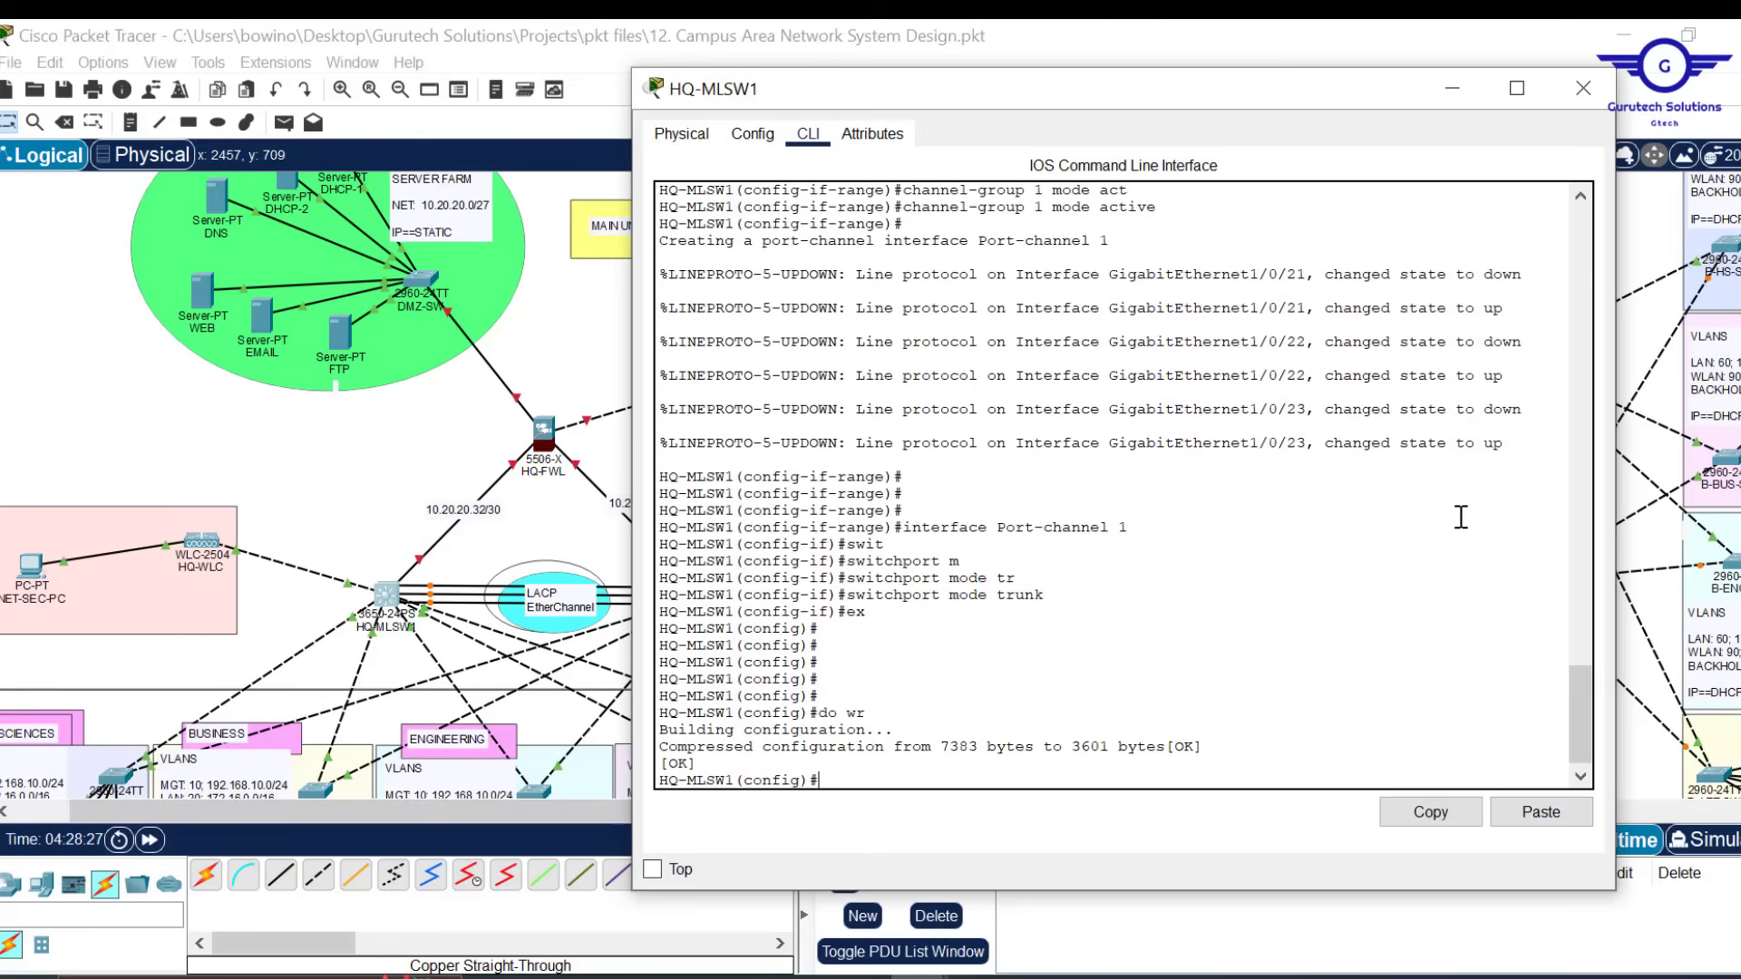
pyautogui.scroll(5, 1177, 509)
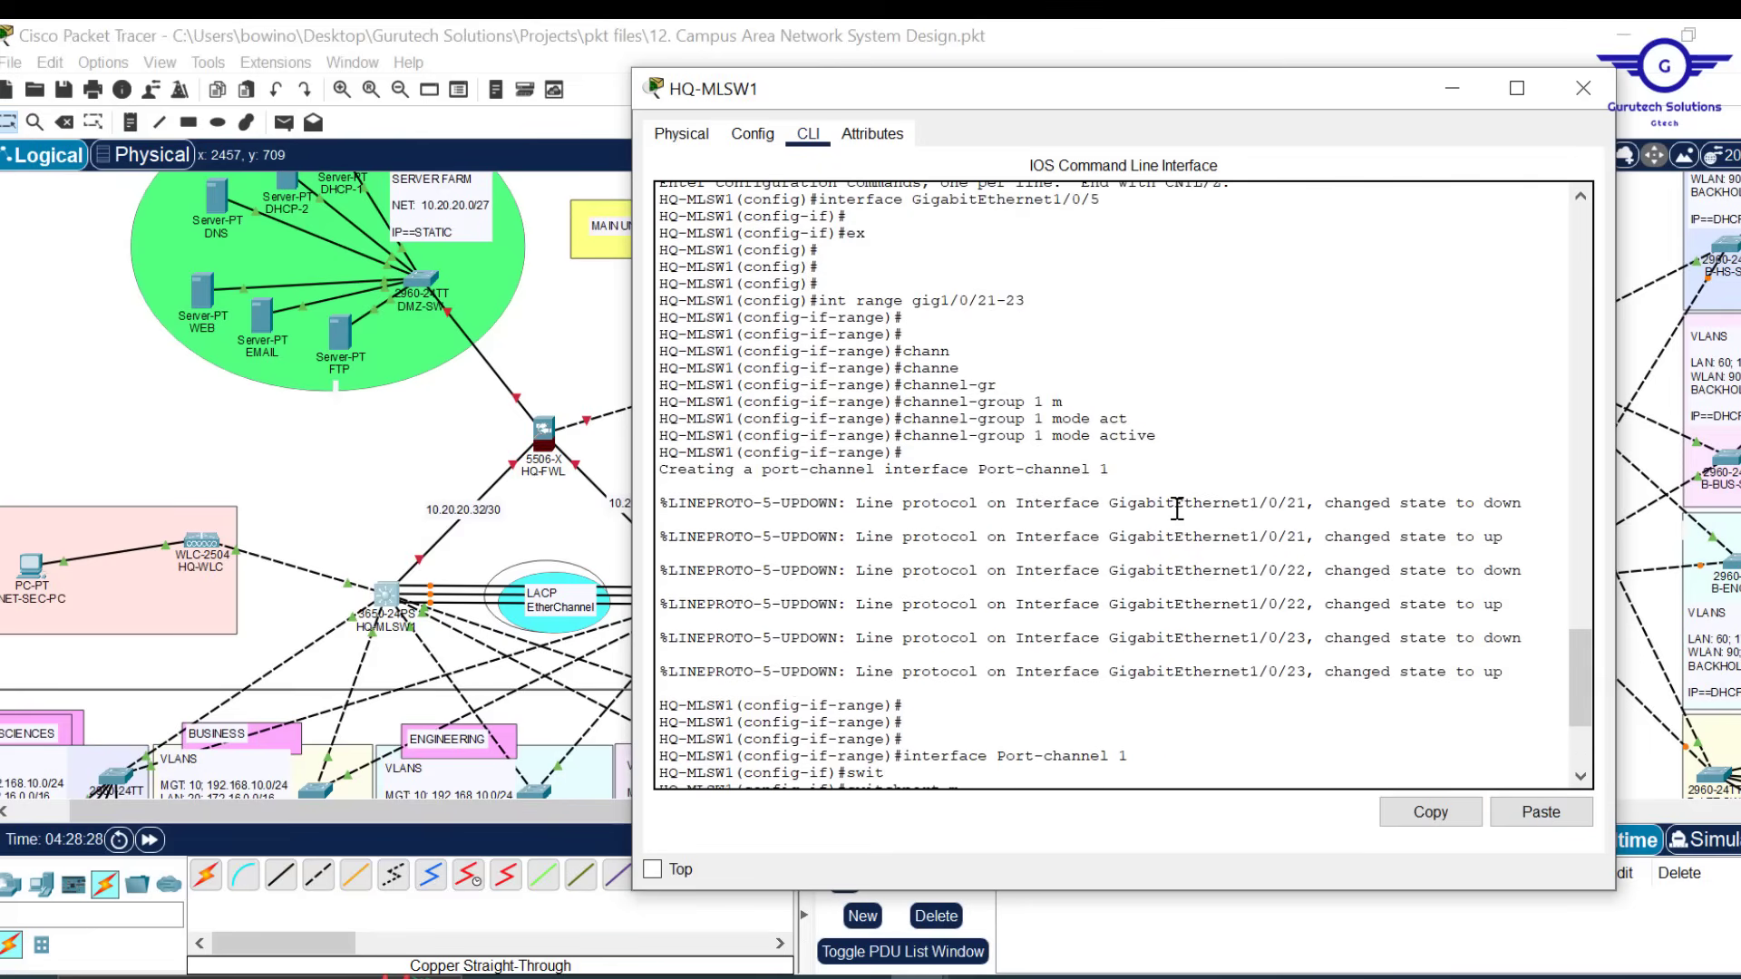
pyautogui.scroll(2, 1177, 509)
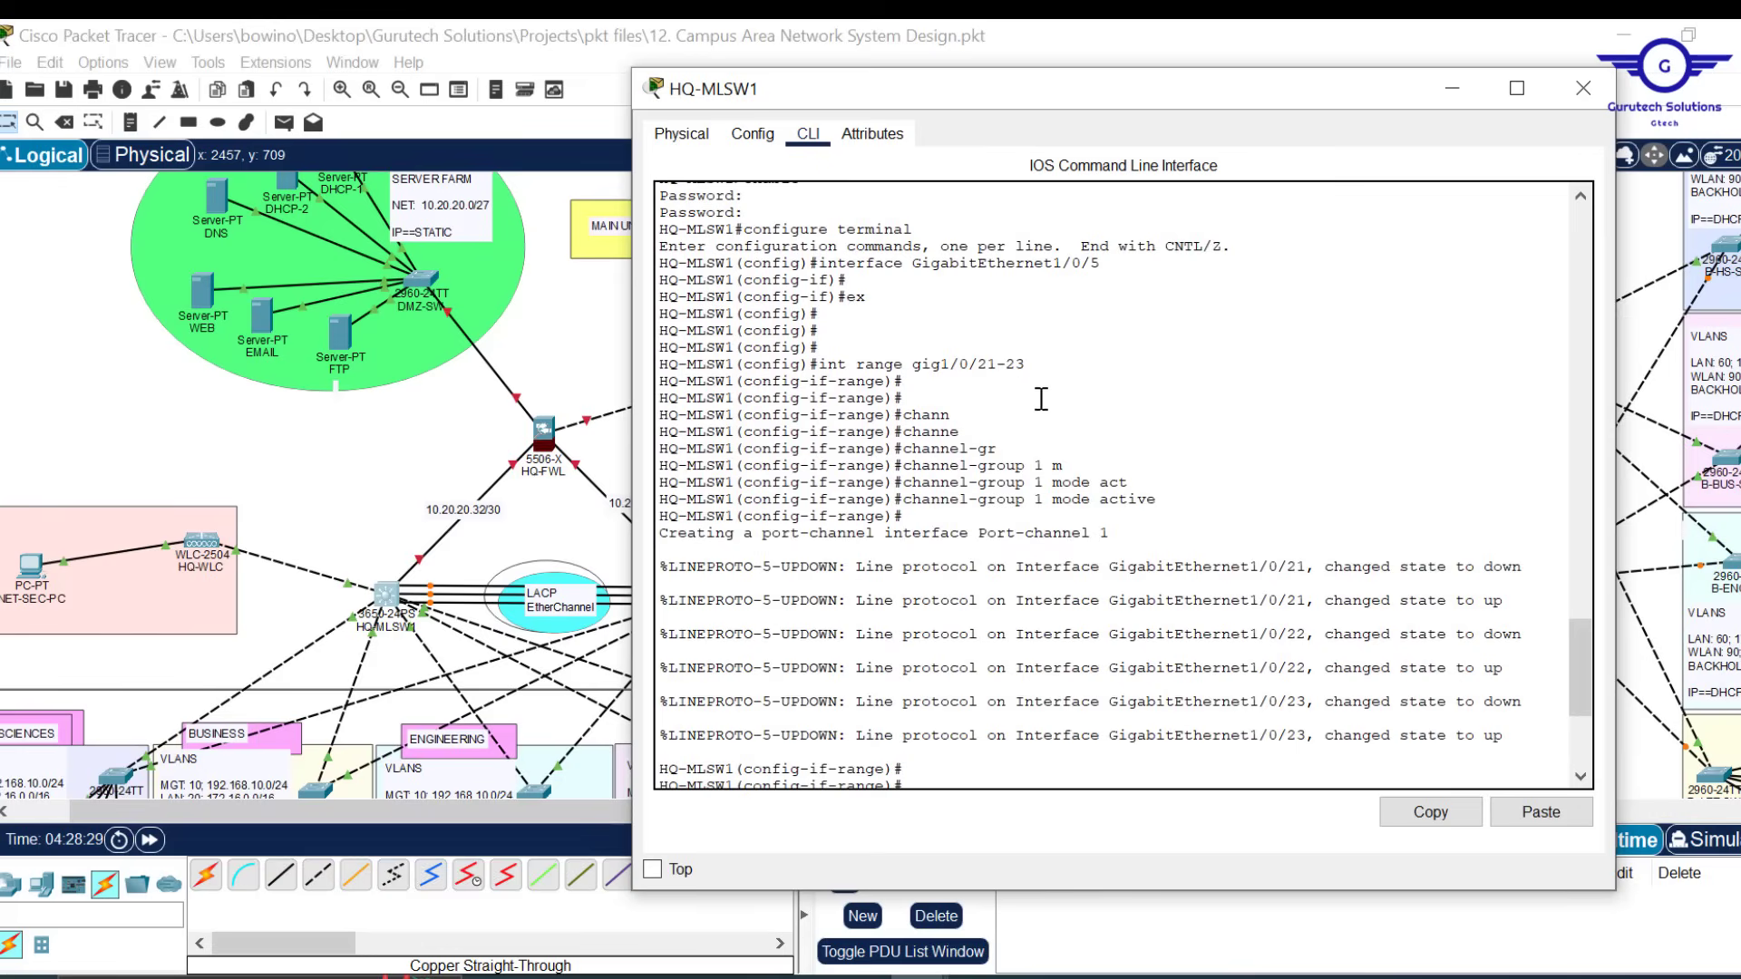
pyautogui.moveTo(1027, 363); pyautogui.dragTo(826, 363)
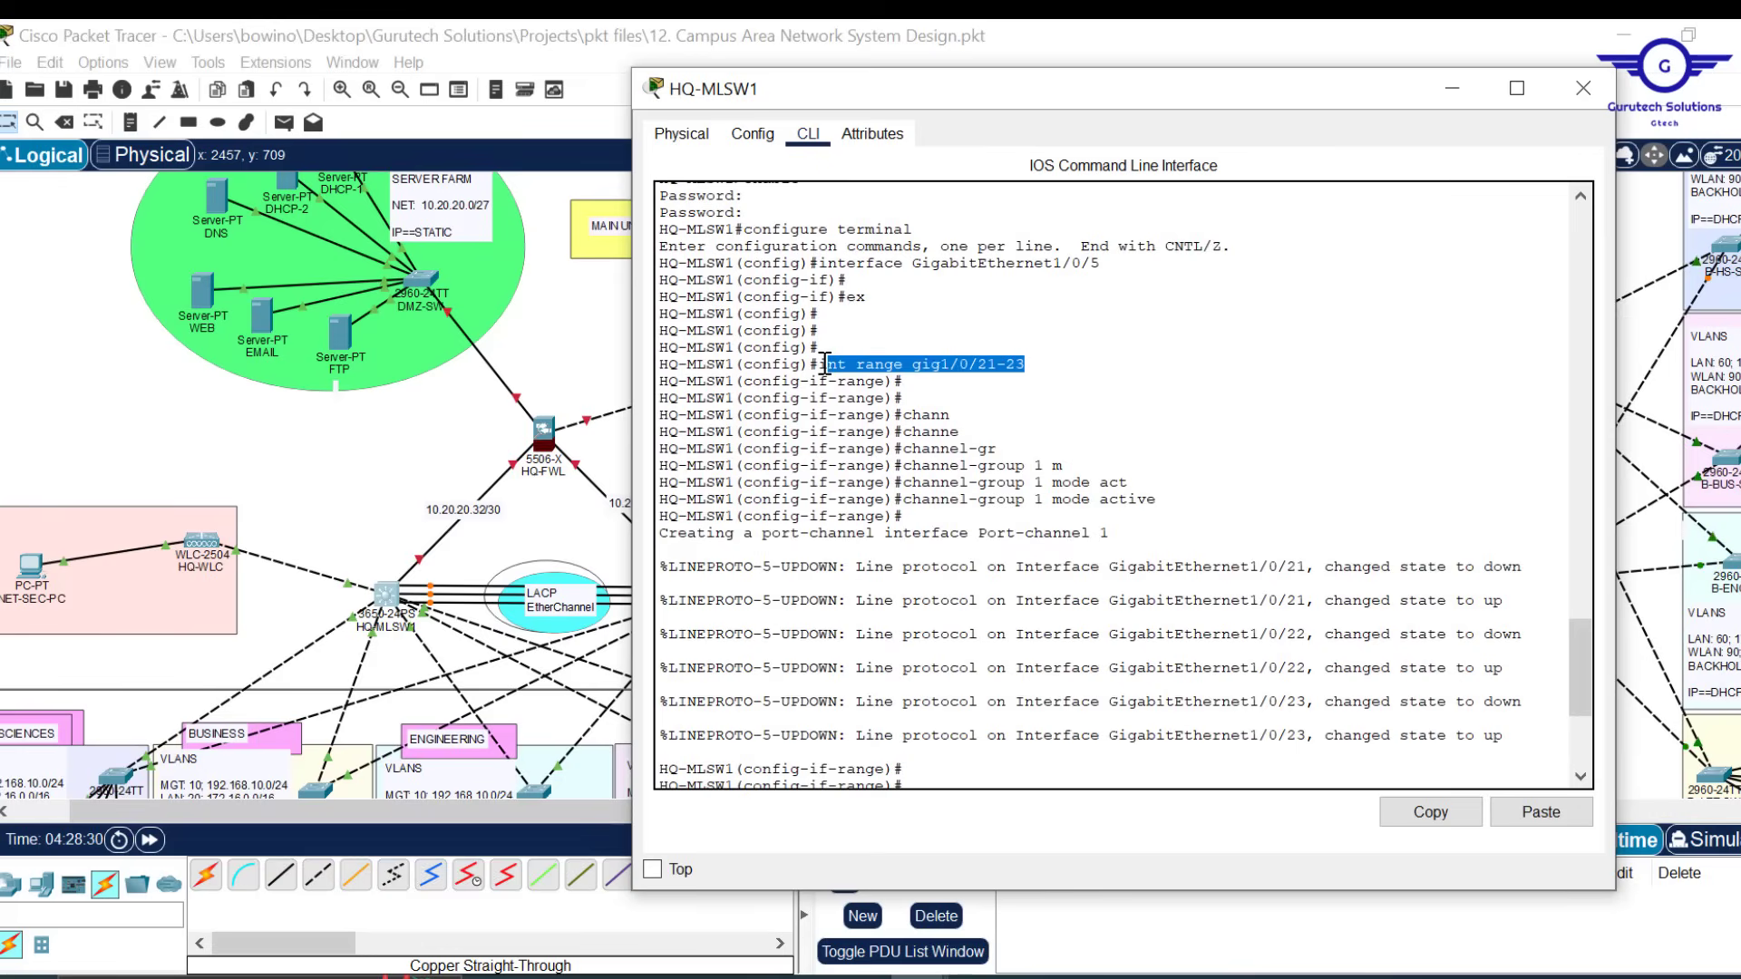
pyautogui.click(1430, 812)
# Add the 'int range gig1/0/21-23' and 'channel-group 1 mode active' lines plus an exit line to the script
pyautogui.moveTo(889, 977)
pyautogui.click(1027, 818)
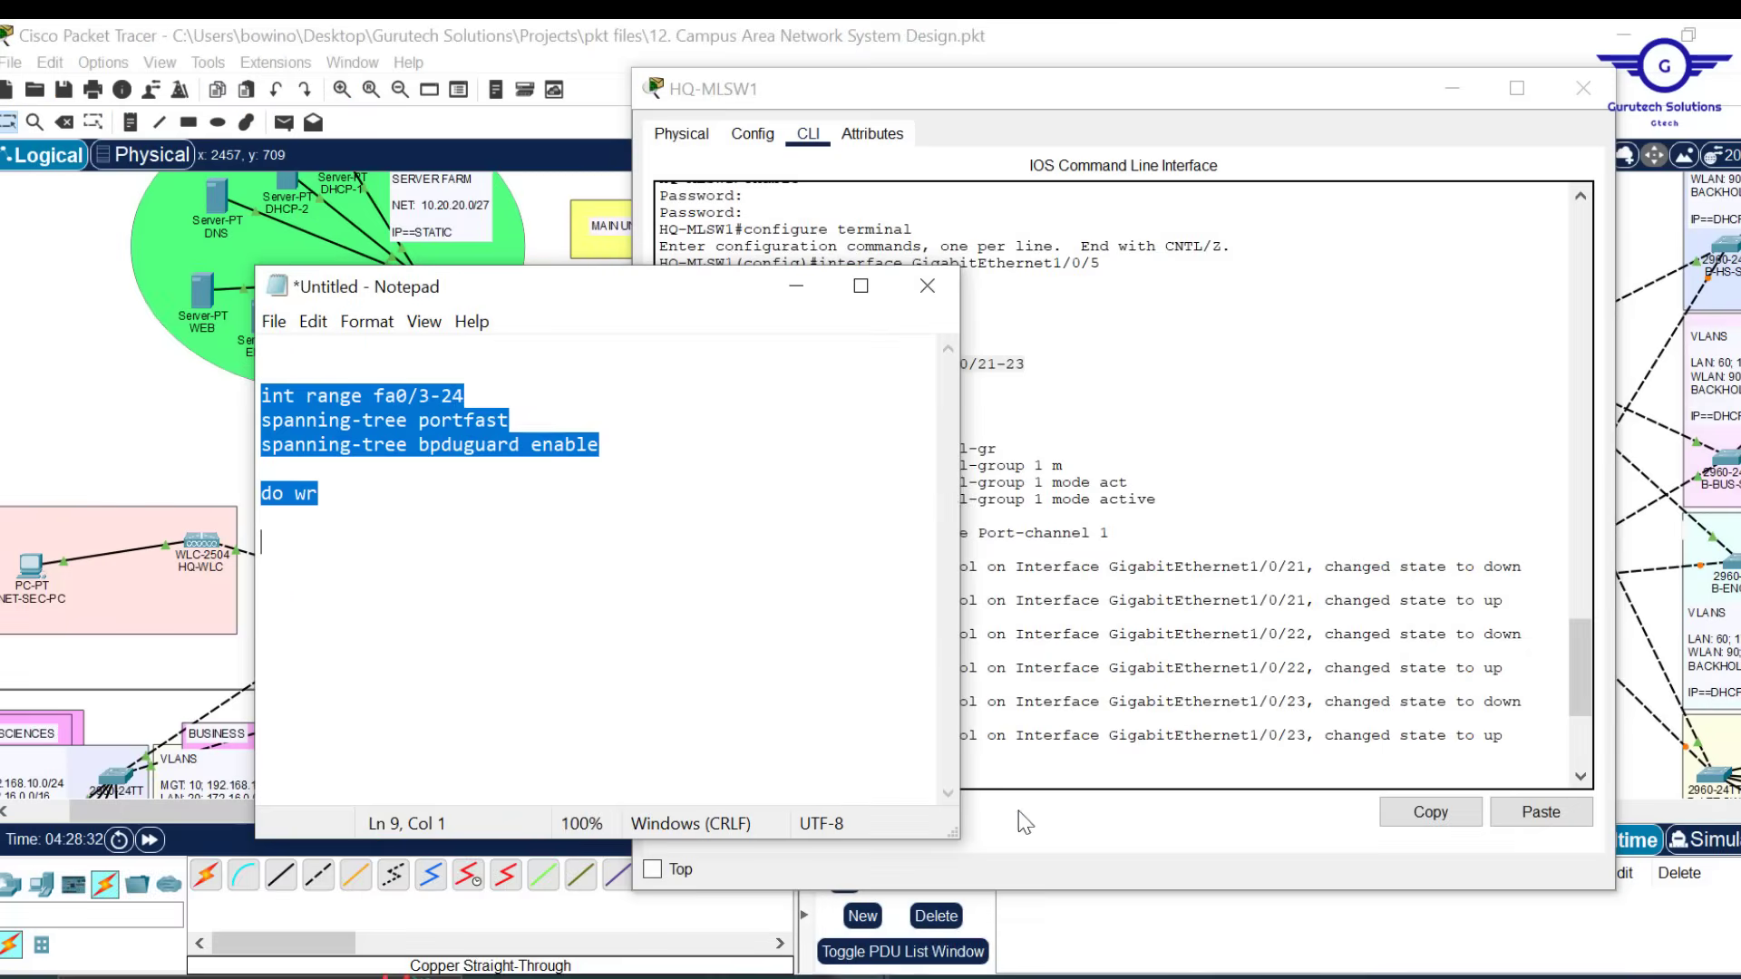
pyautogui.hotkey('ctrl', 'v')
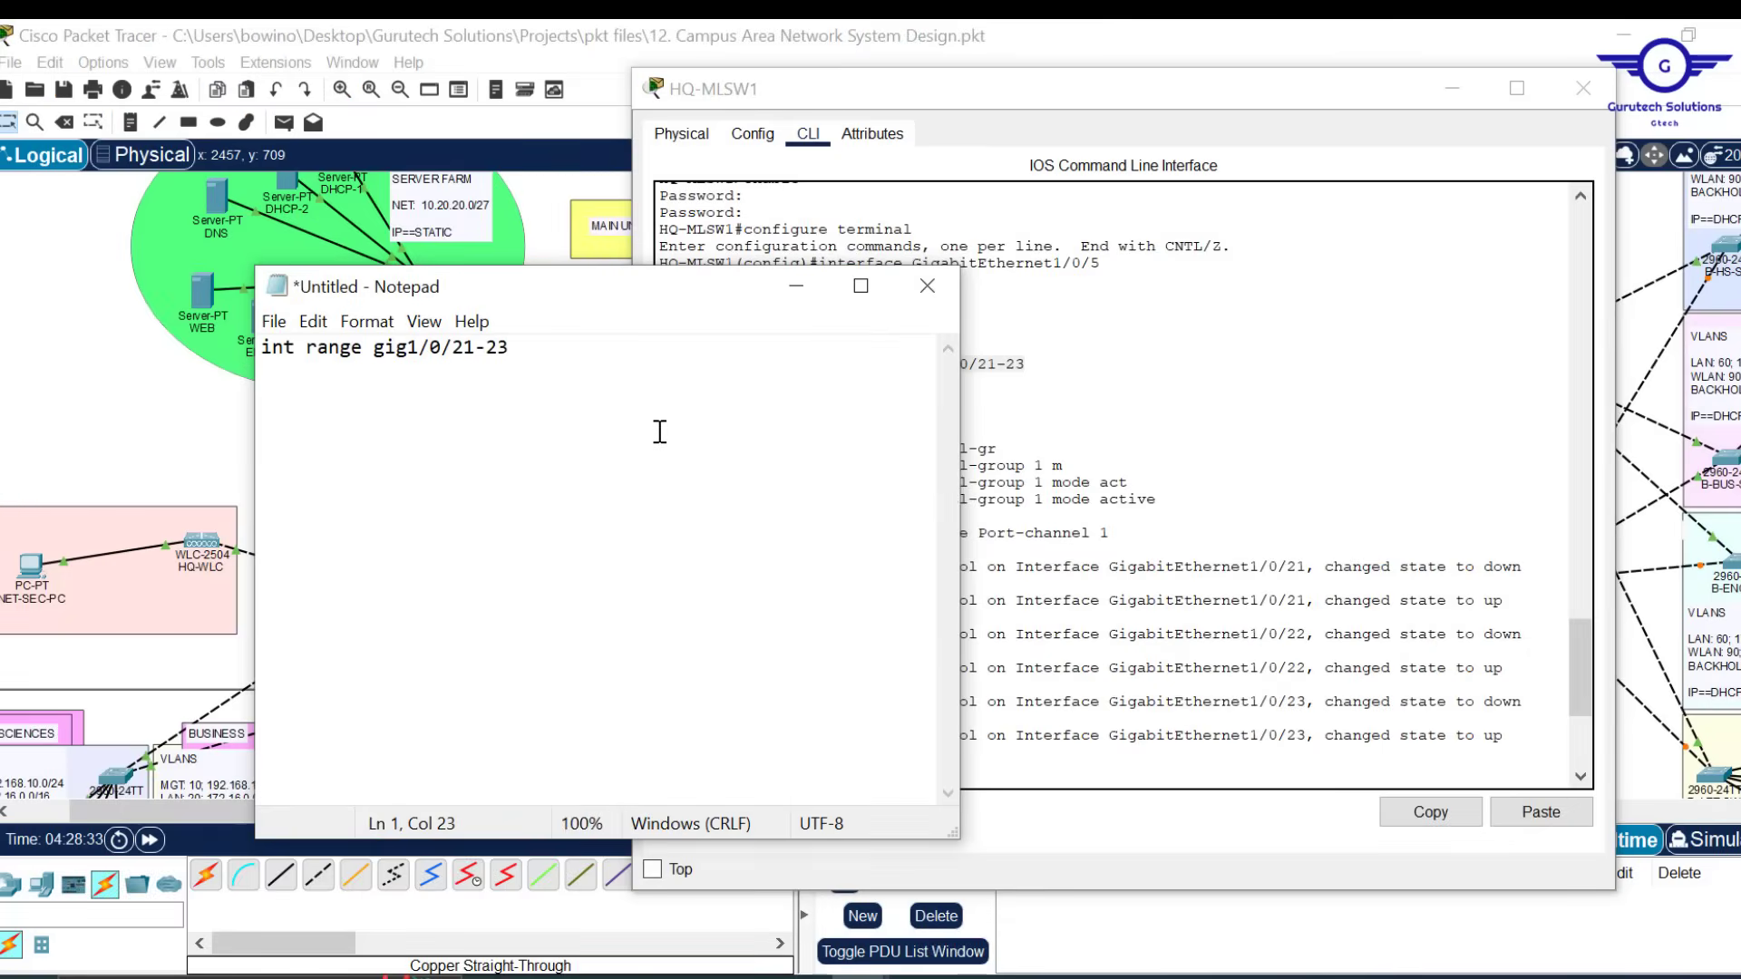
pyautogui.press('Return')
pyautogui.moveTo(532, 345); pyautogui.dragTo(458, 355)
pyautogui.click(1157, 504)
pyautogui.moveTo(1166, 504); pyautogui.dragTo(910, 506)
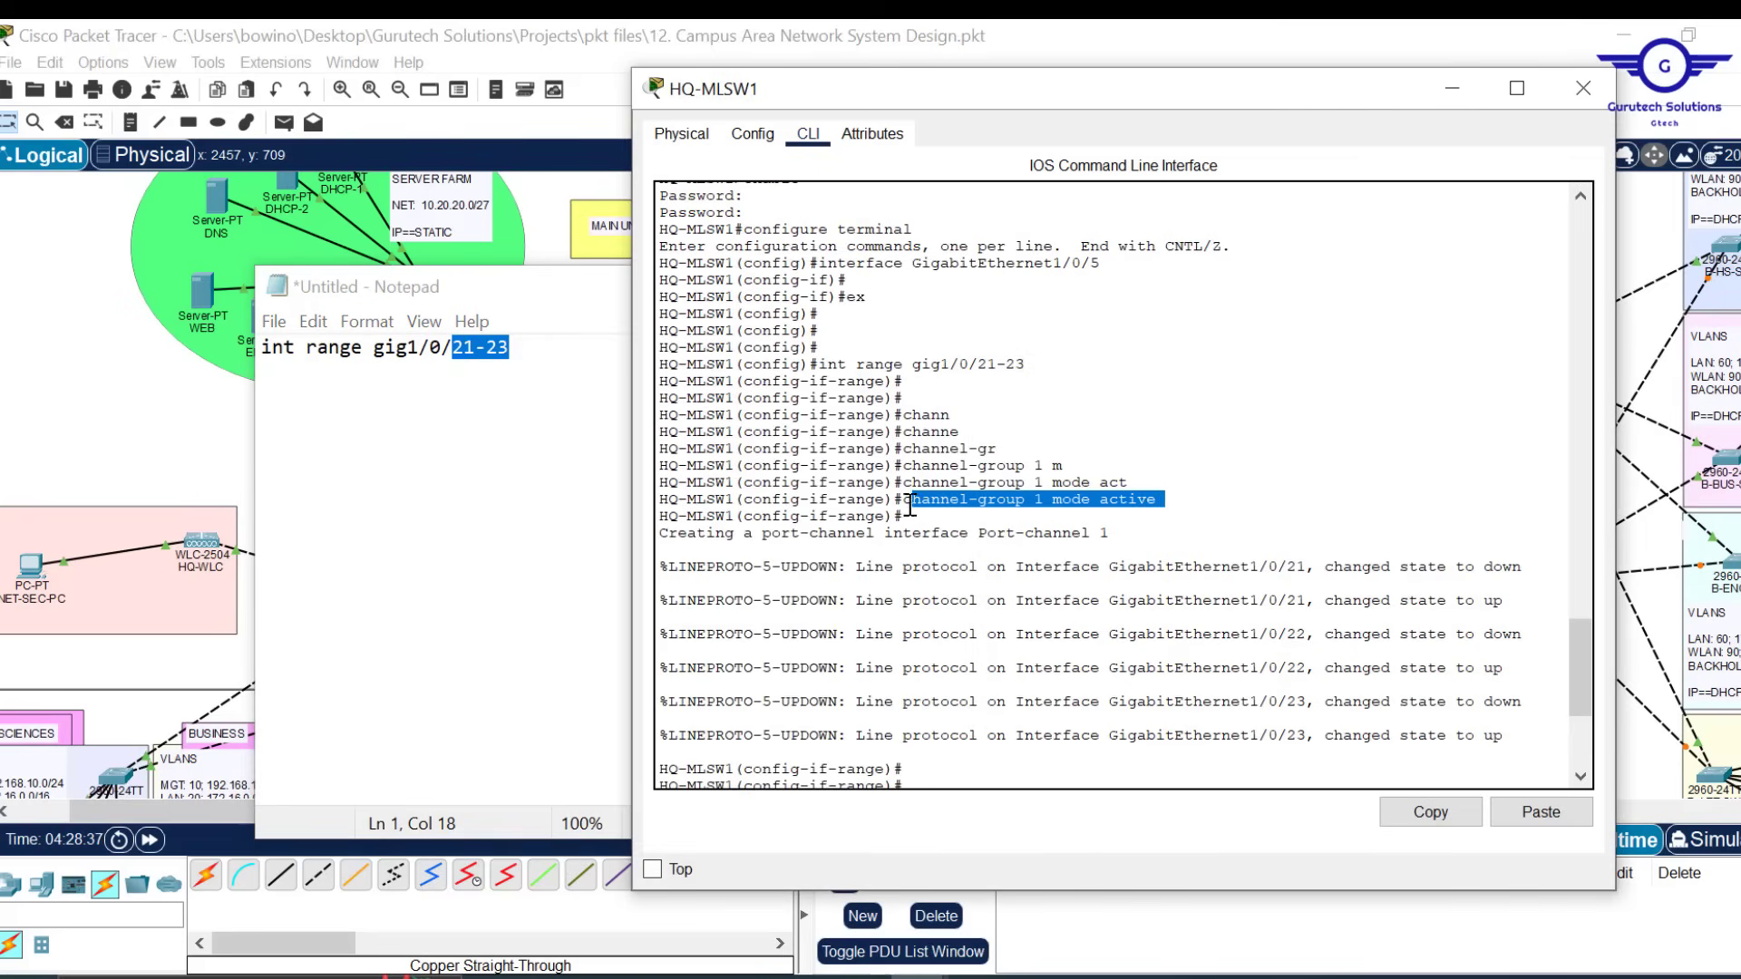
pyautogui.click(1428, 813)
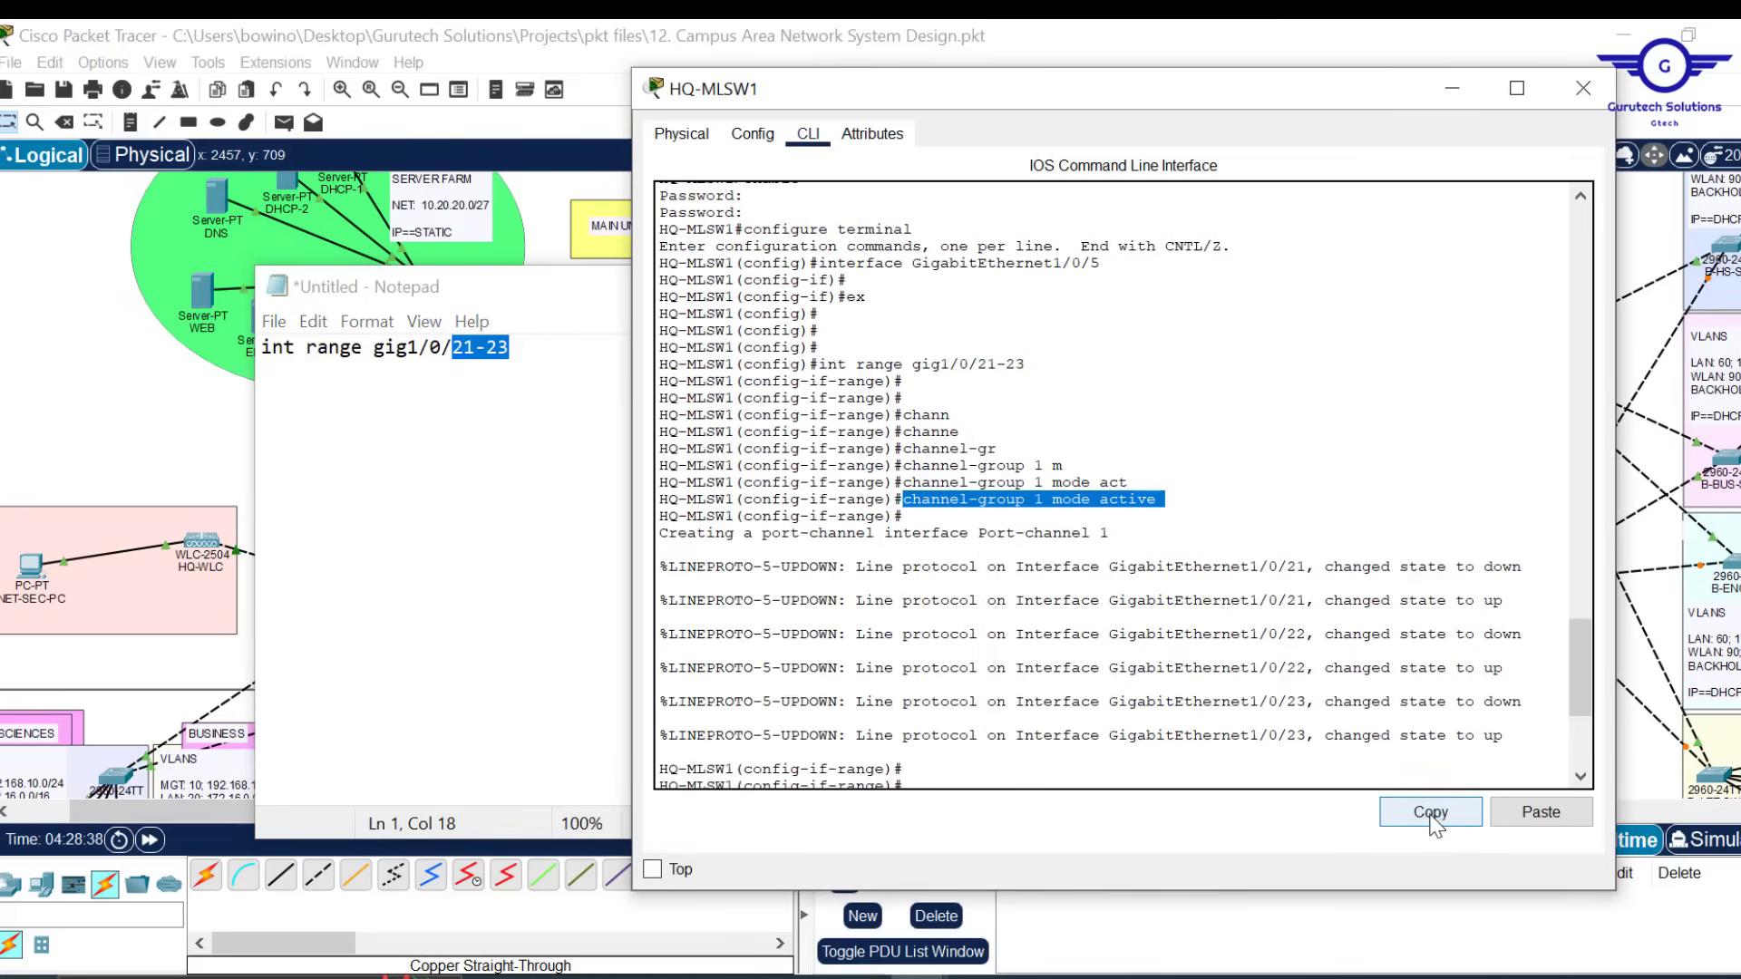
pyautogui.click(536, 345)
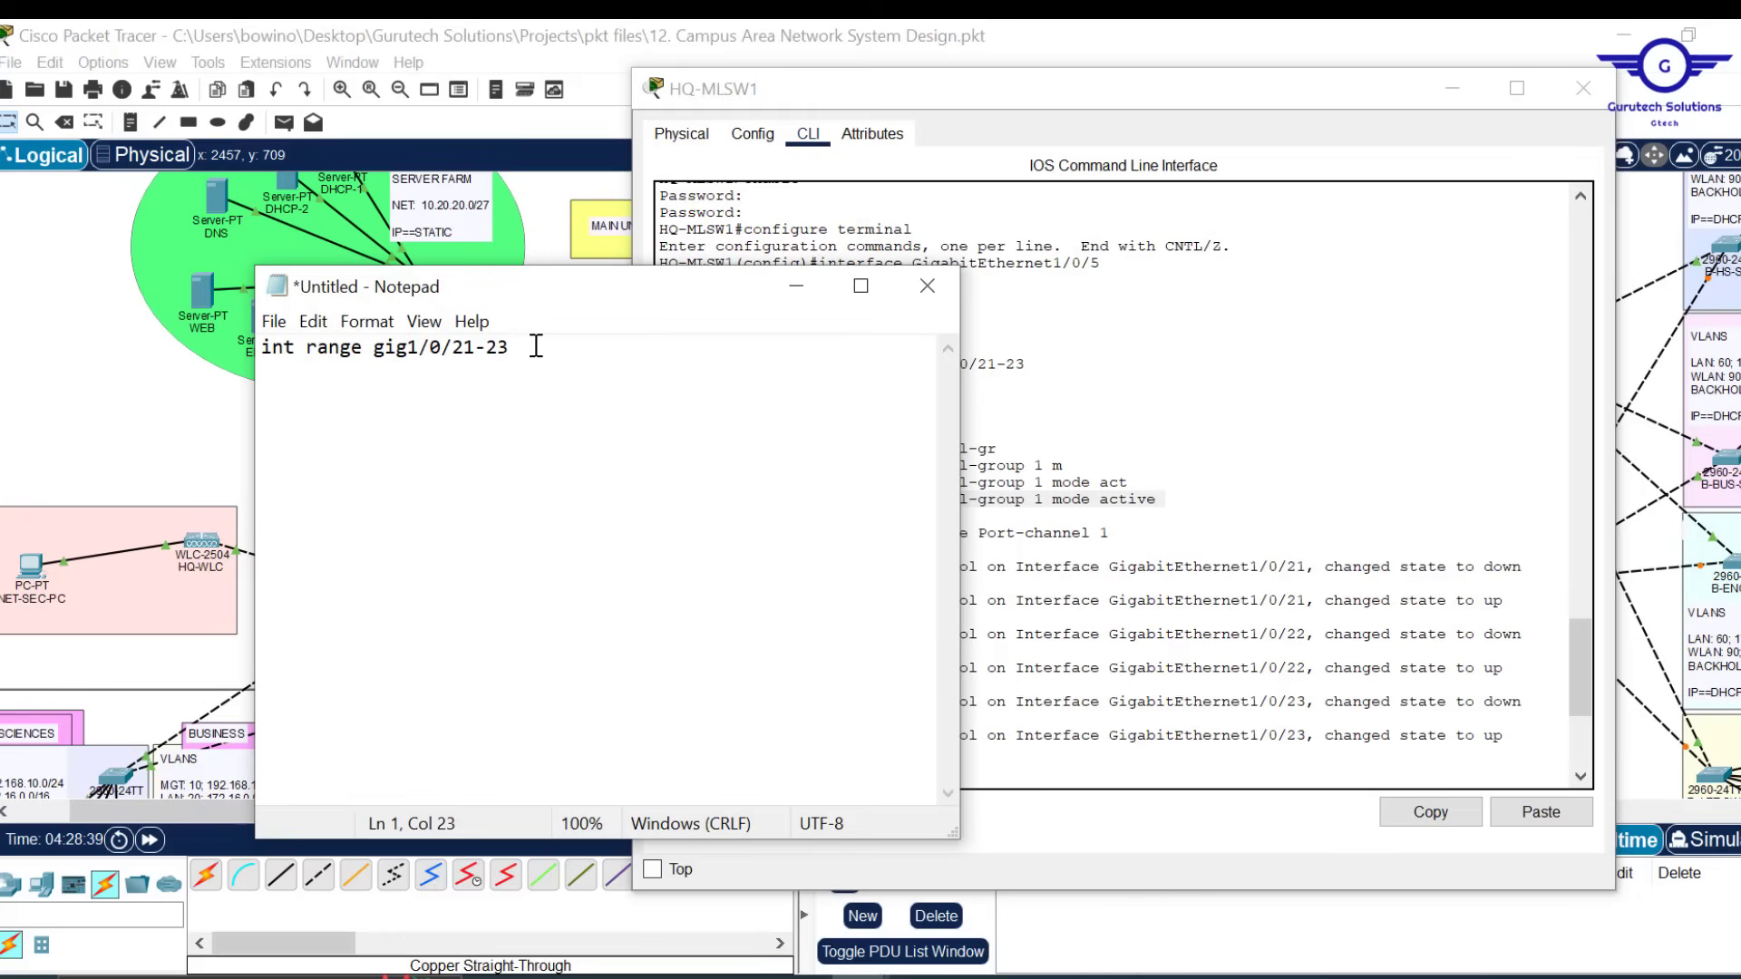
pyautogui.press('Return')
pyautogui.hotkey('ctrl', 'v')
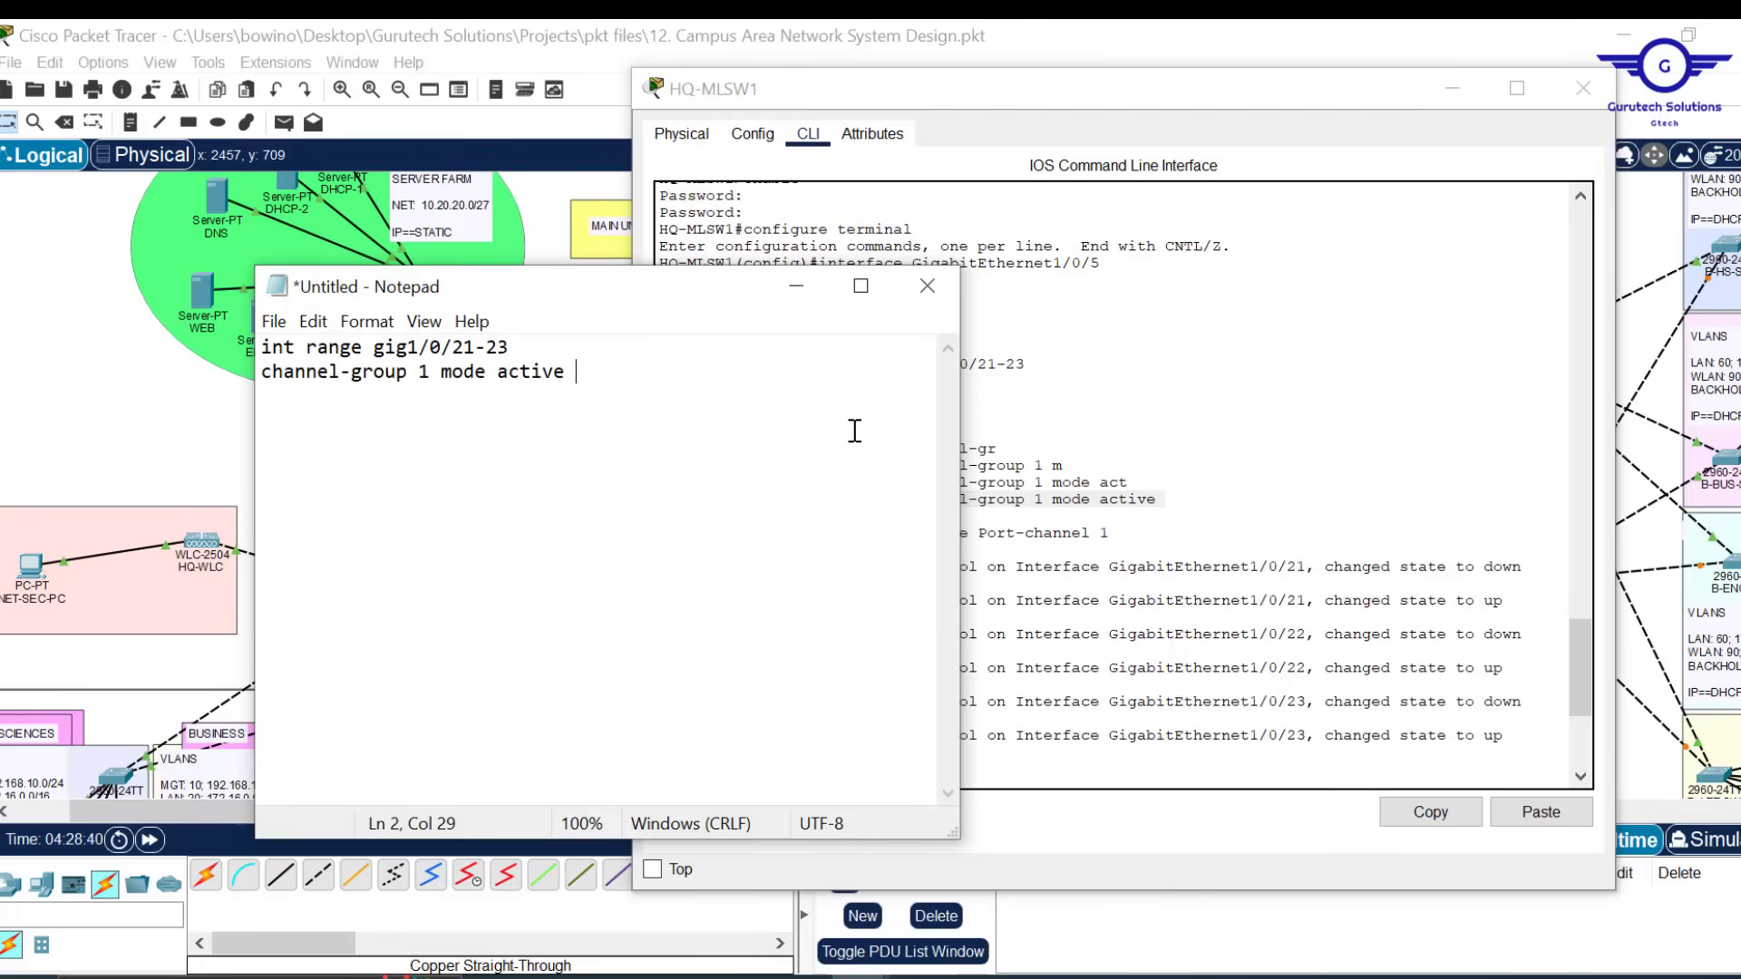
pyautogui.press('Return')
pyautogui.write('ex')
pyautogui.press('Return')
# Copy 'interface Port-channel 1' from the HQ-MLSW1 console into the script
pyautogui.click(1235, 581)
pyautogui.scroll(-2, 1231, 603)
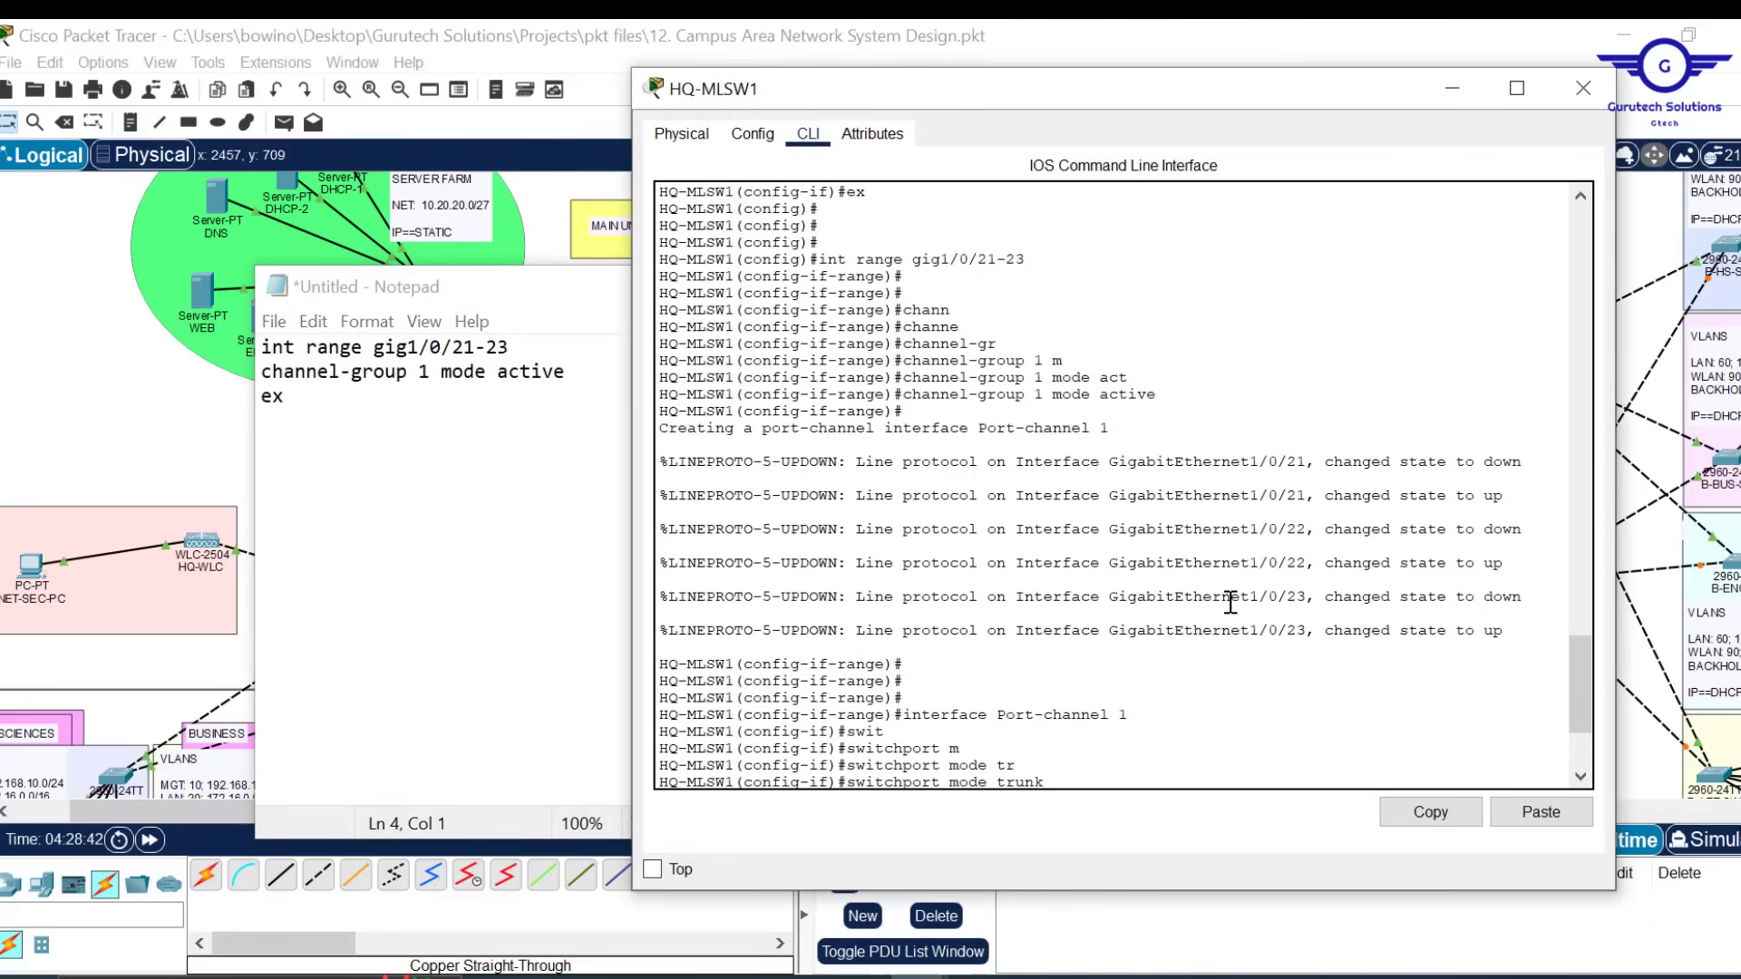
pyautogui.scroll(-1, 1231, 603)
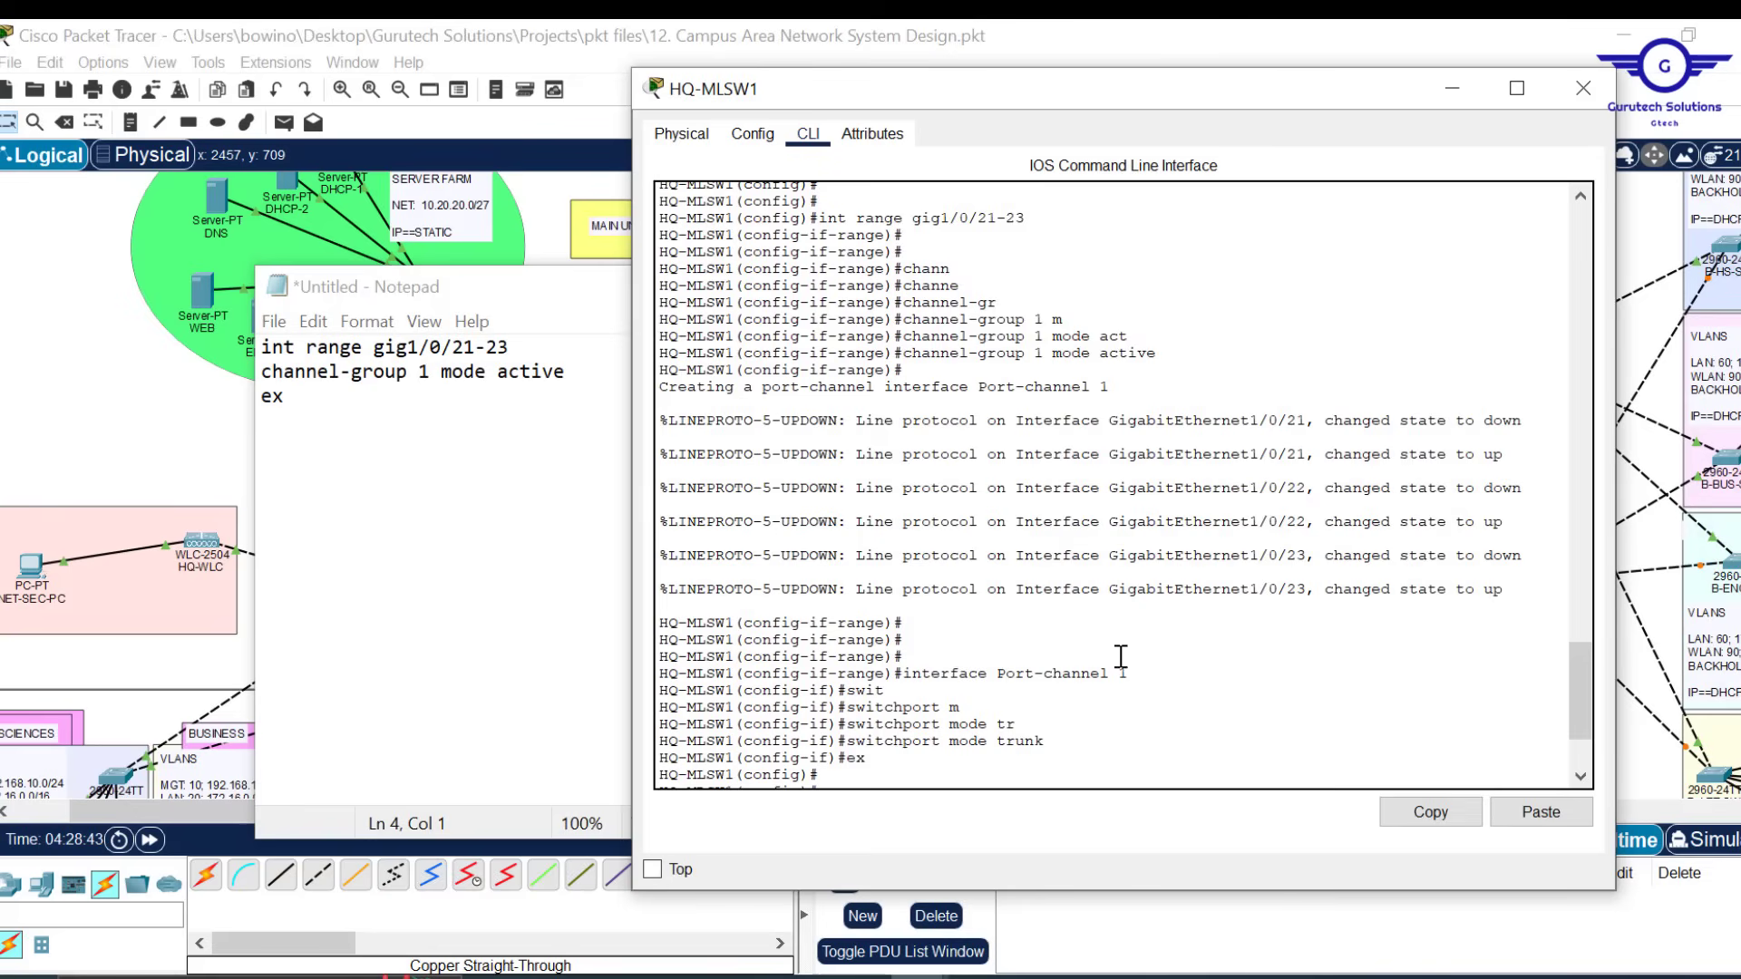
pyautogui.moveTo(1128, 664); pyautogui.dragTo(924, 674)
pyautogui.click(924, 674)
pyautogui.moveTo(1139, 672); pyautogui.dragTo(904, 674)
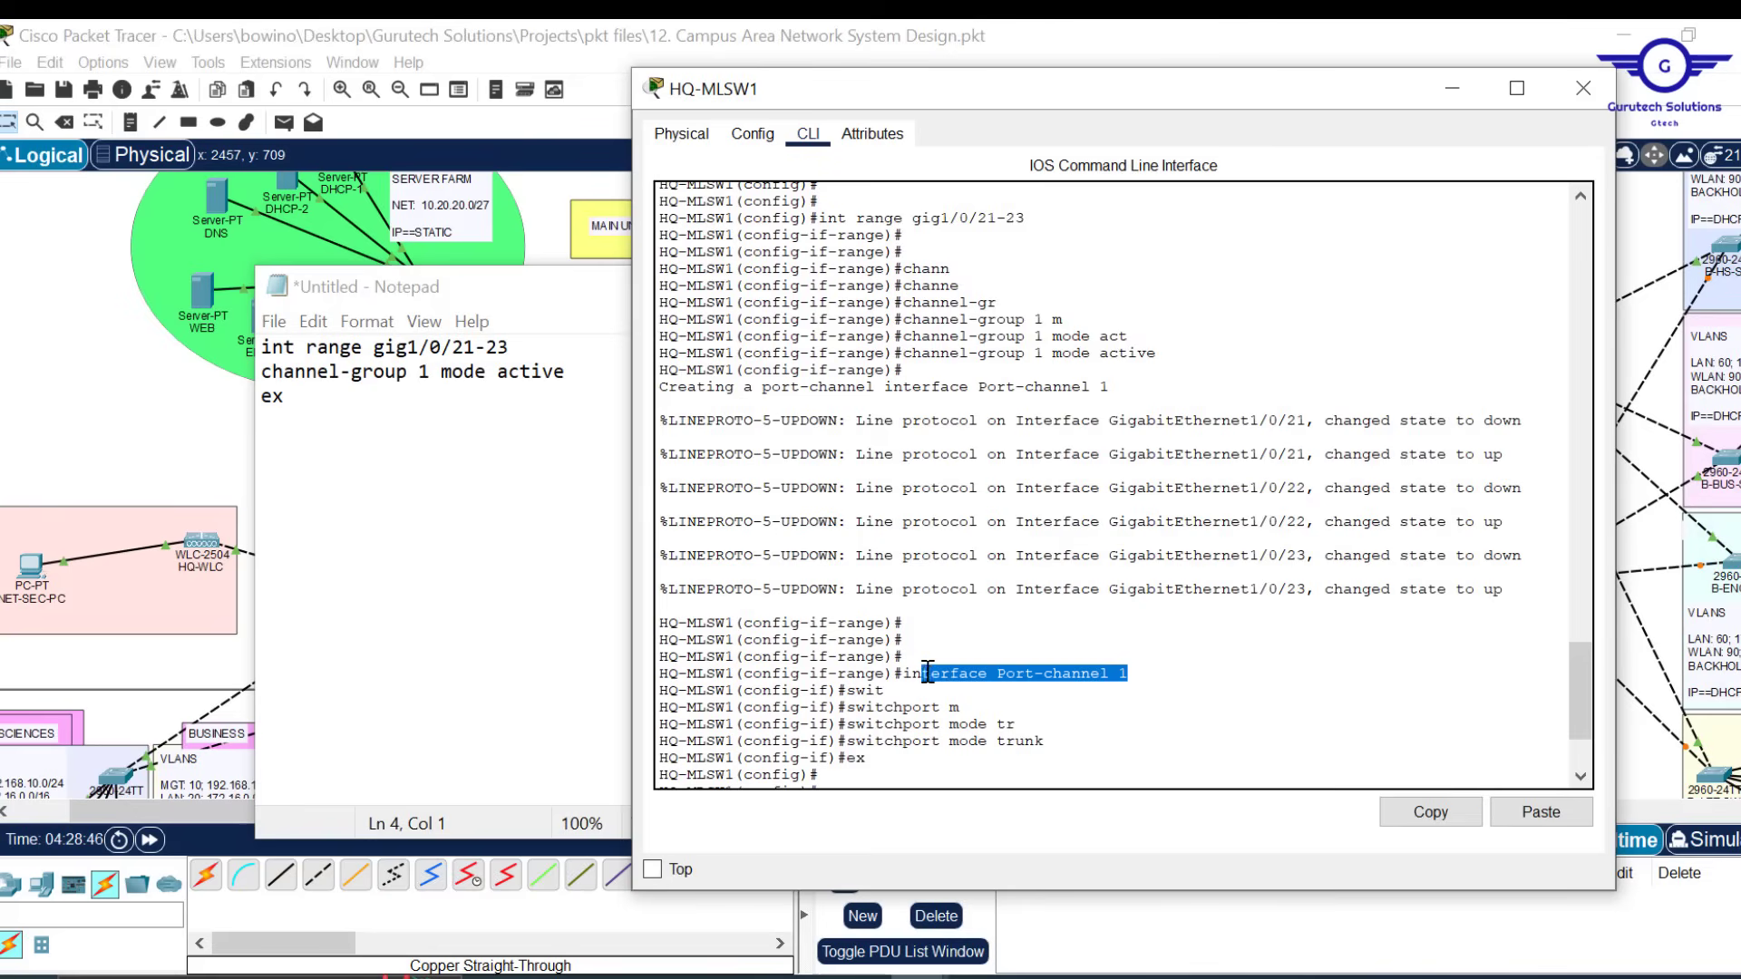
pyautogui.click(1419, 807)
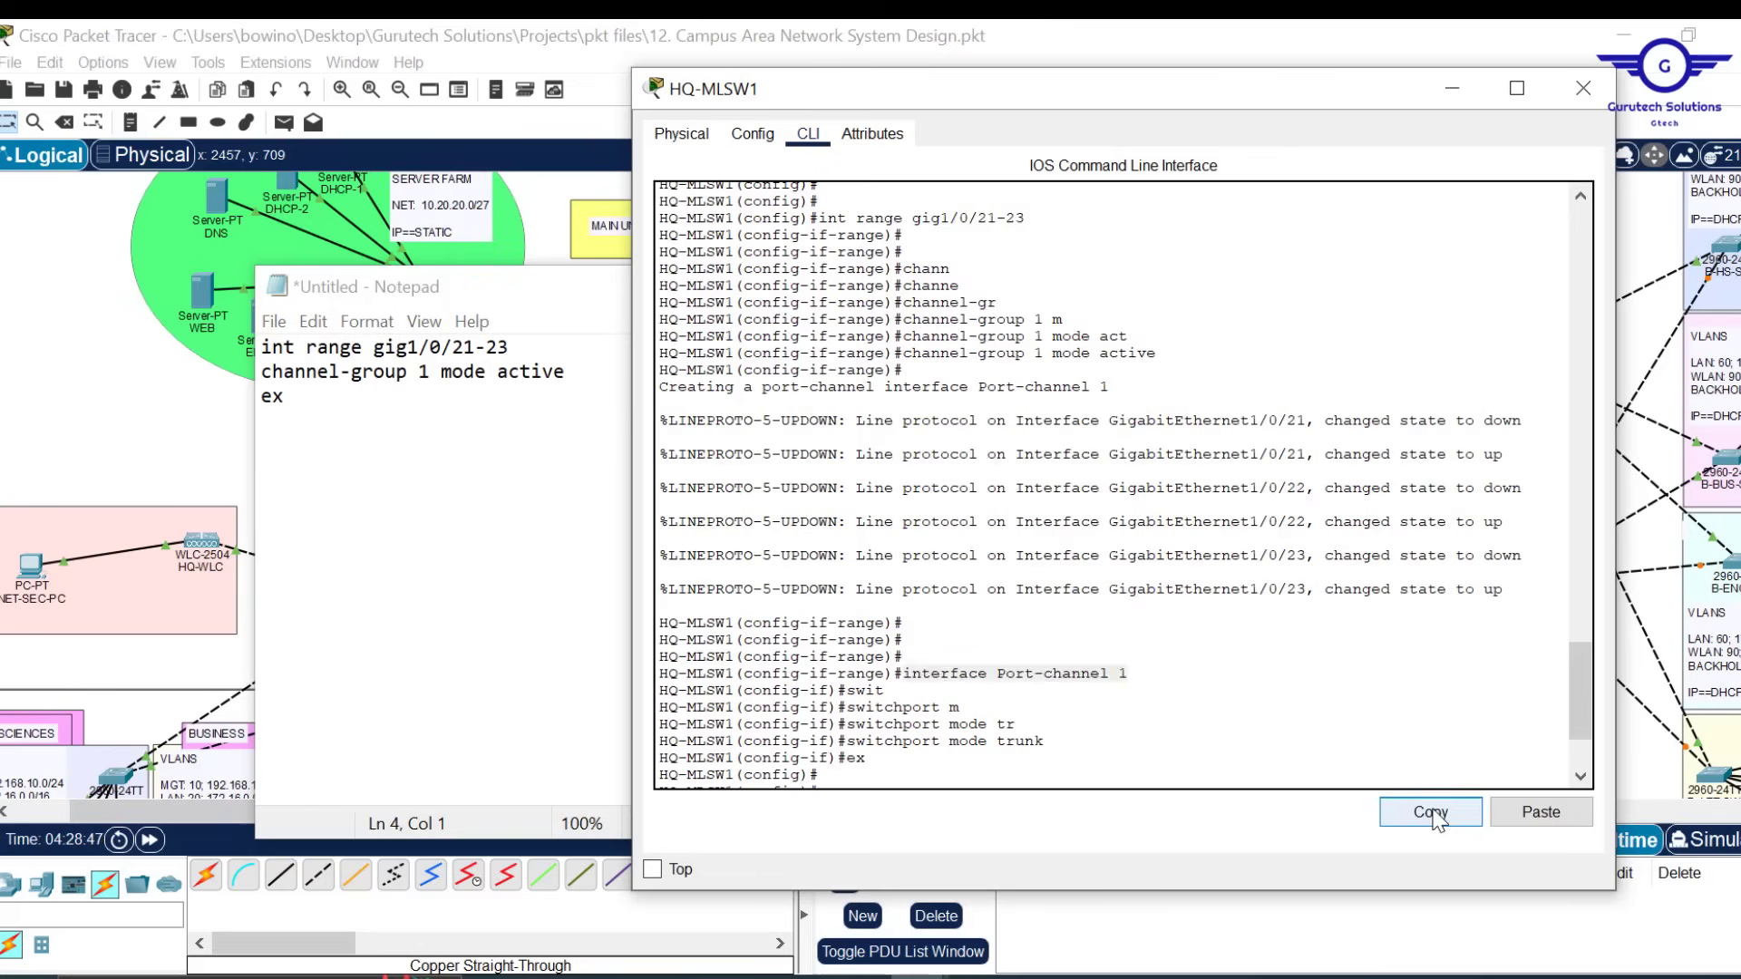
pyautogui.click(364, 414)
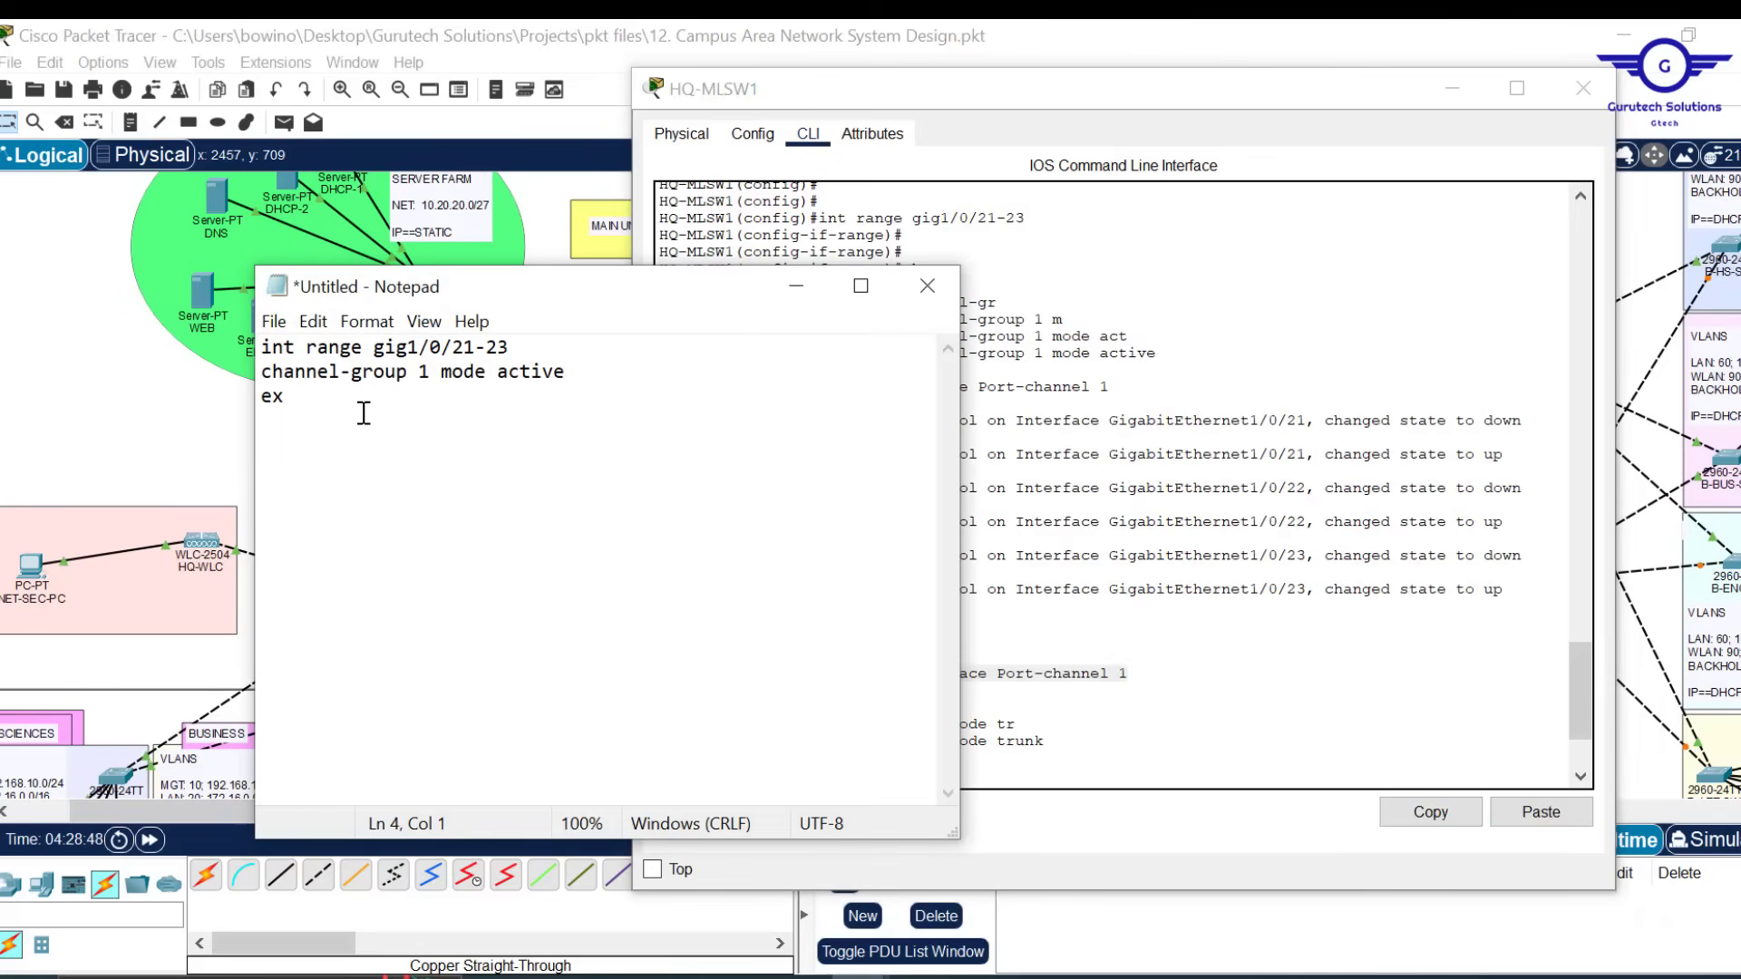
pyautogui.hotkey('ctrl', 'v')
# Append 'switchport mode trunk', 'exi' and 'do wr' lines to the script
pyautogui.moveTo(1052, 741); pyautogui.dragTo(845, 742)
pyautogui.click(1423, 811)
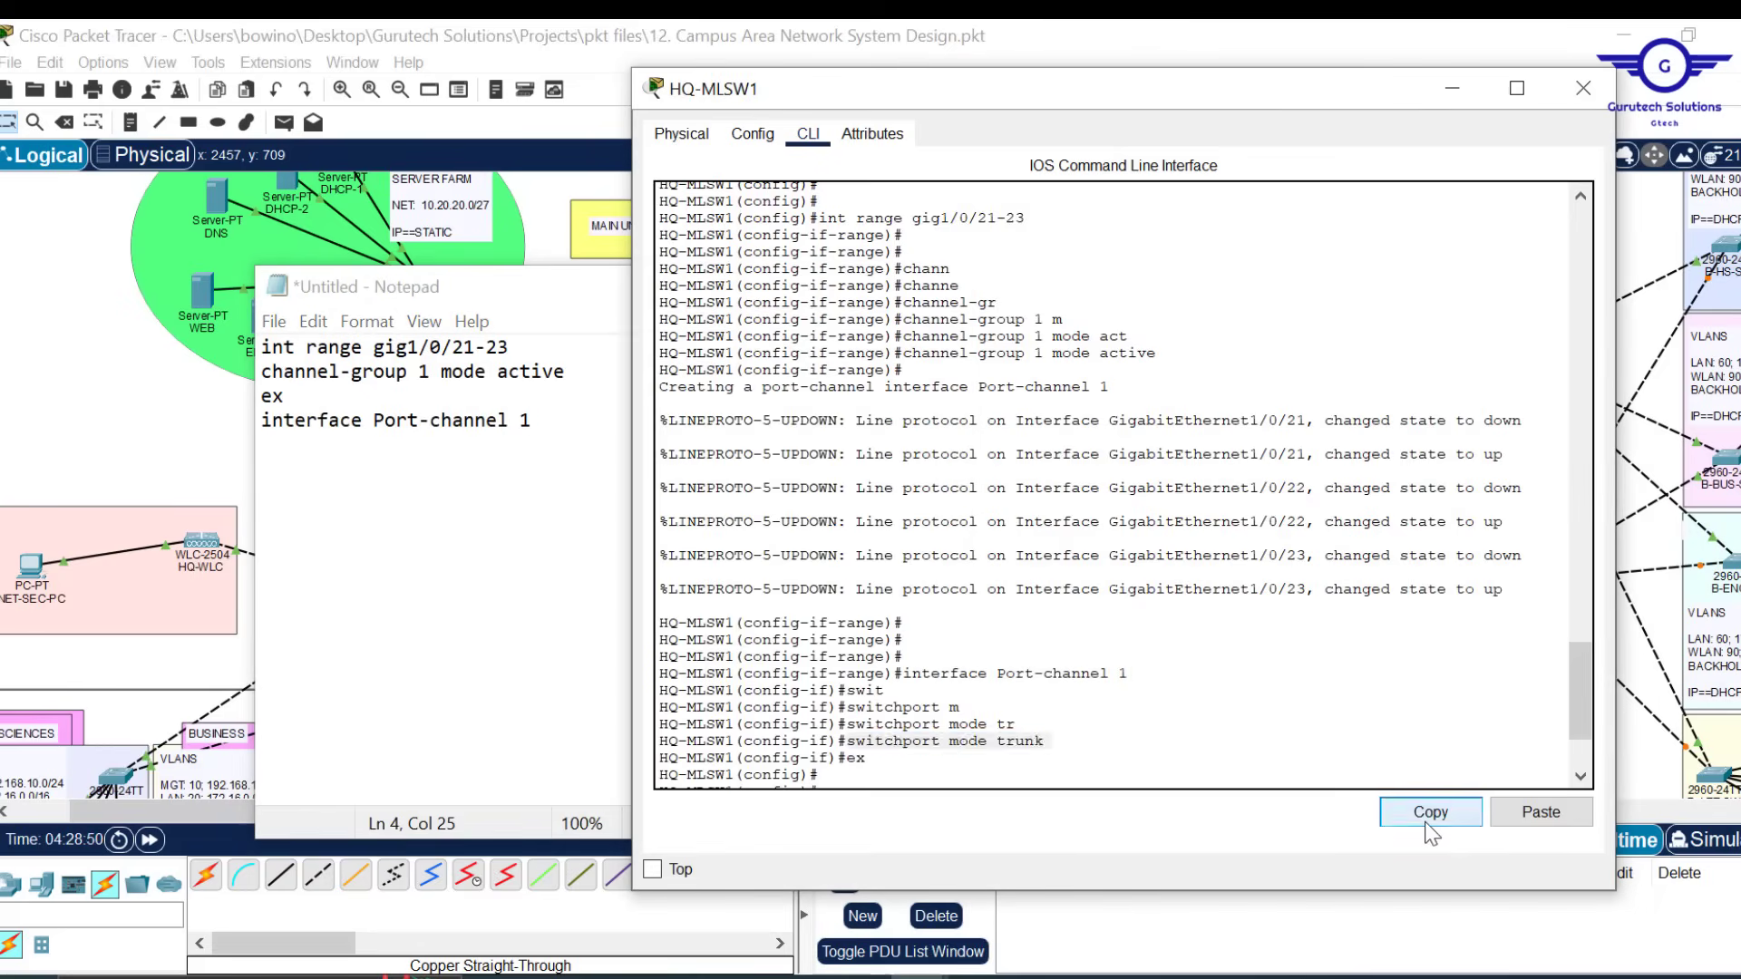
pyautogui.click(569, 433)
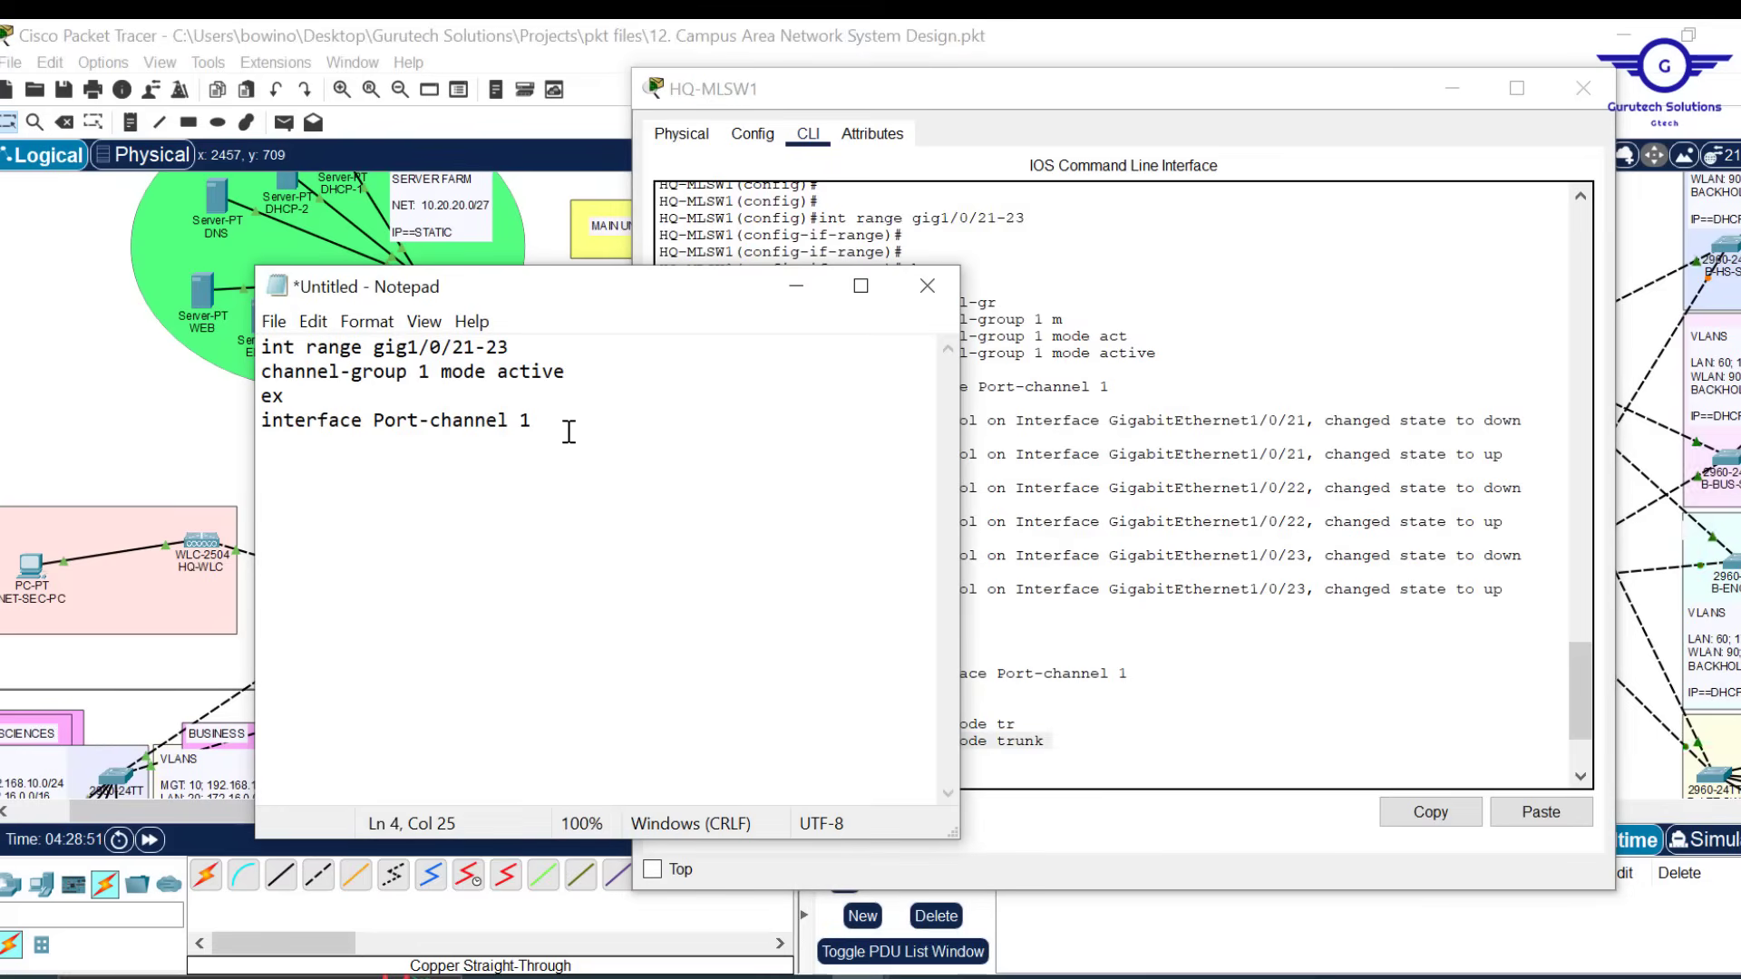
pyautogui.press('Return')
pyautogui.hotkey('ctrl', 'v')
pyautogui.write('exi ')
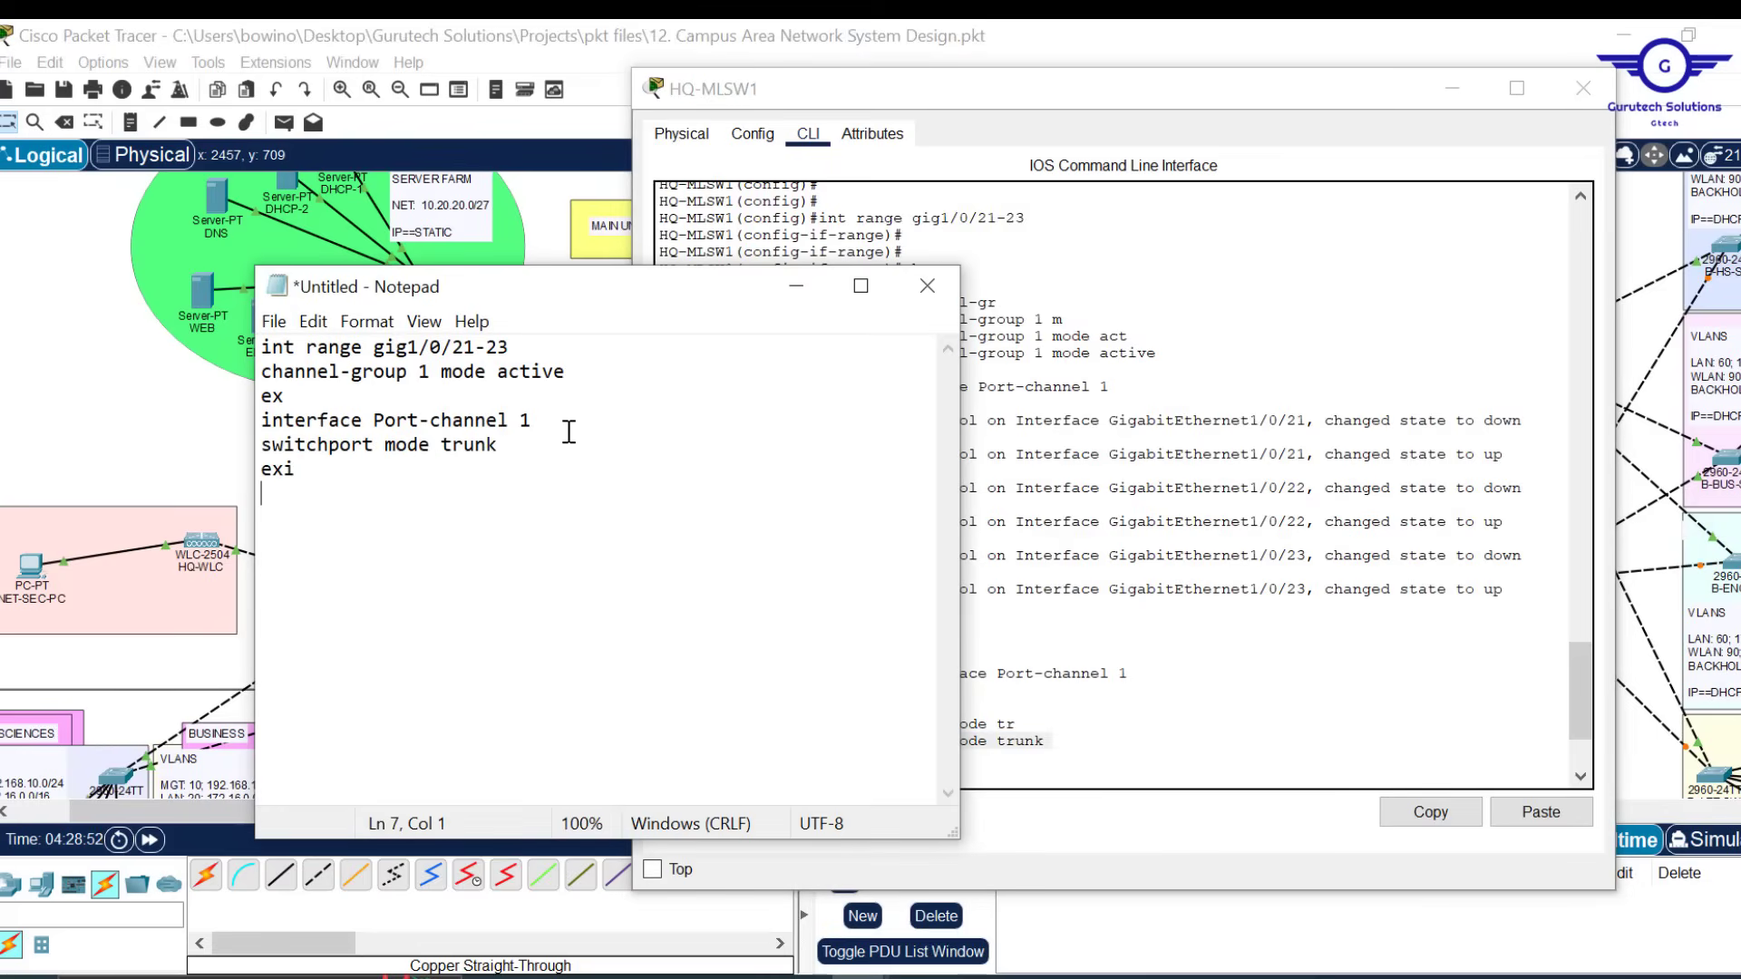
pyautogui.write('do wr')
pyautogui.press('Return')
pyautogui.press('Return')
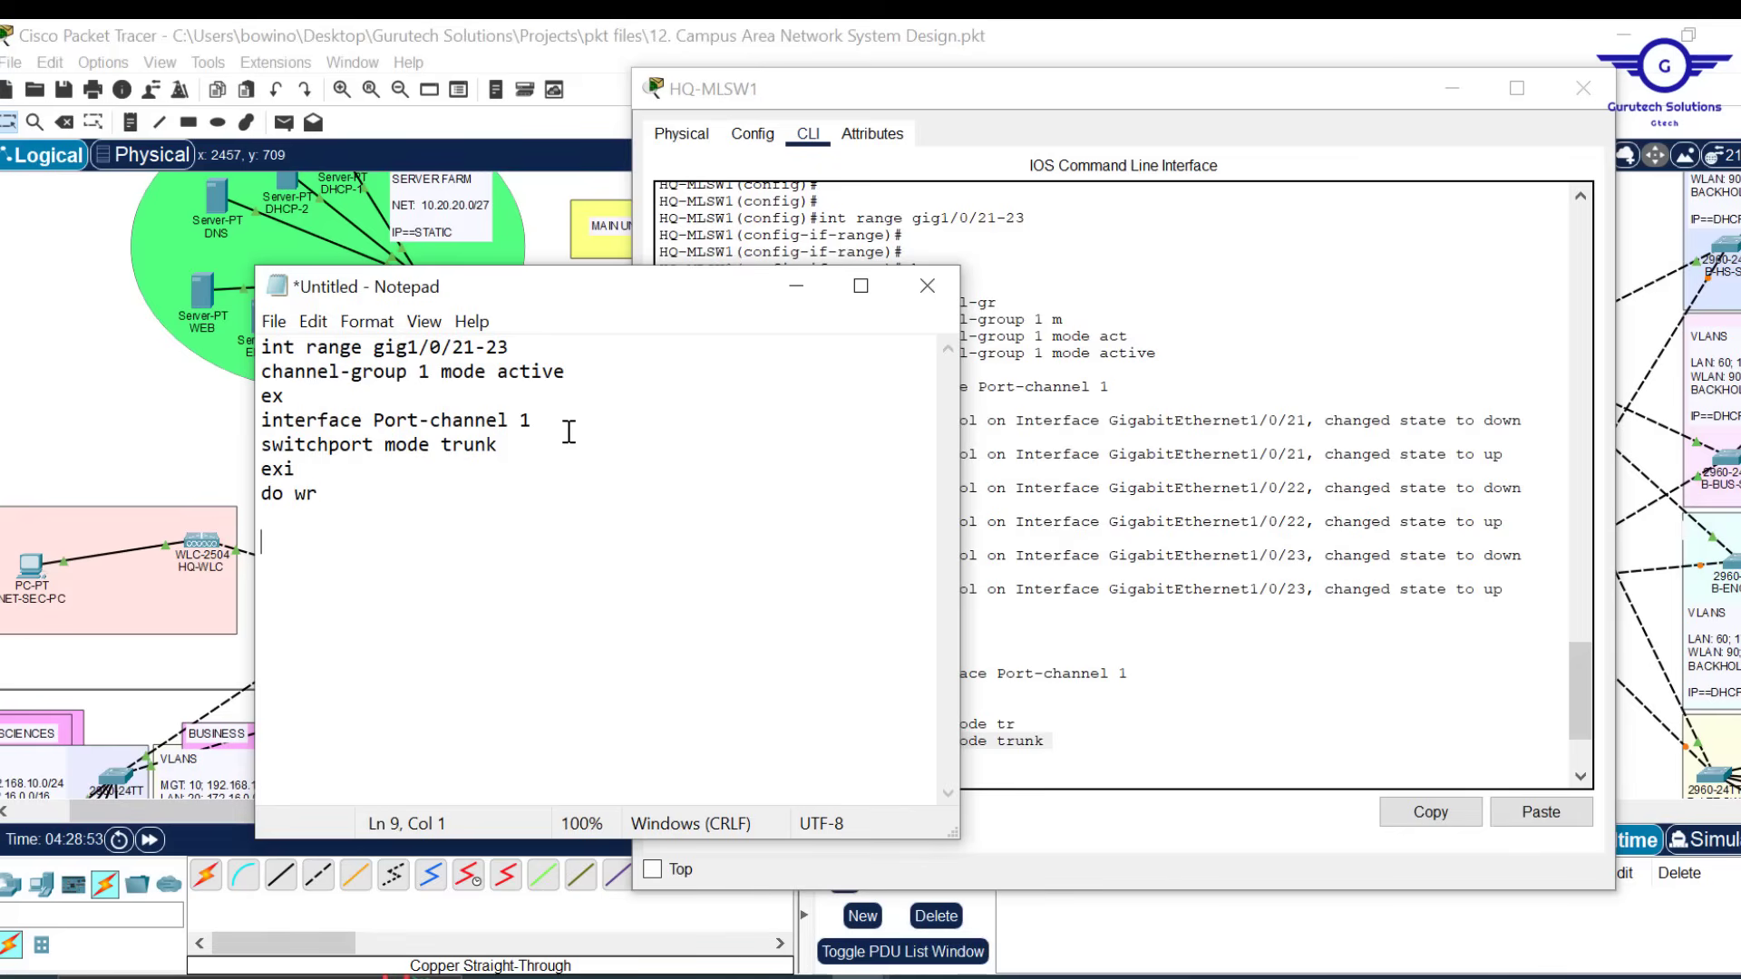
# Select the whole seven-line script and close the HQ-MLSW1 window
pyautogui.click(1191, 603)
pyautogui.press('Return')
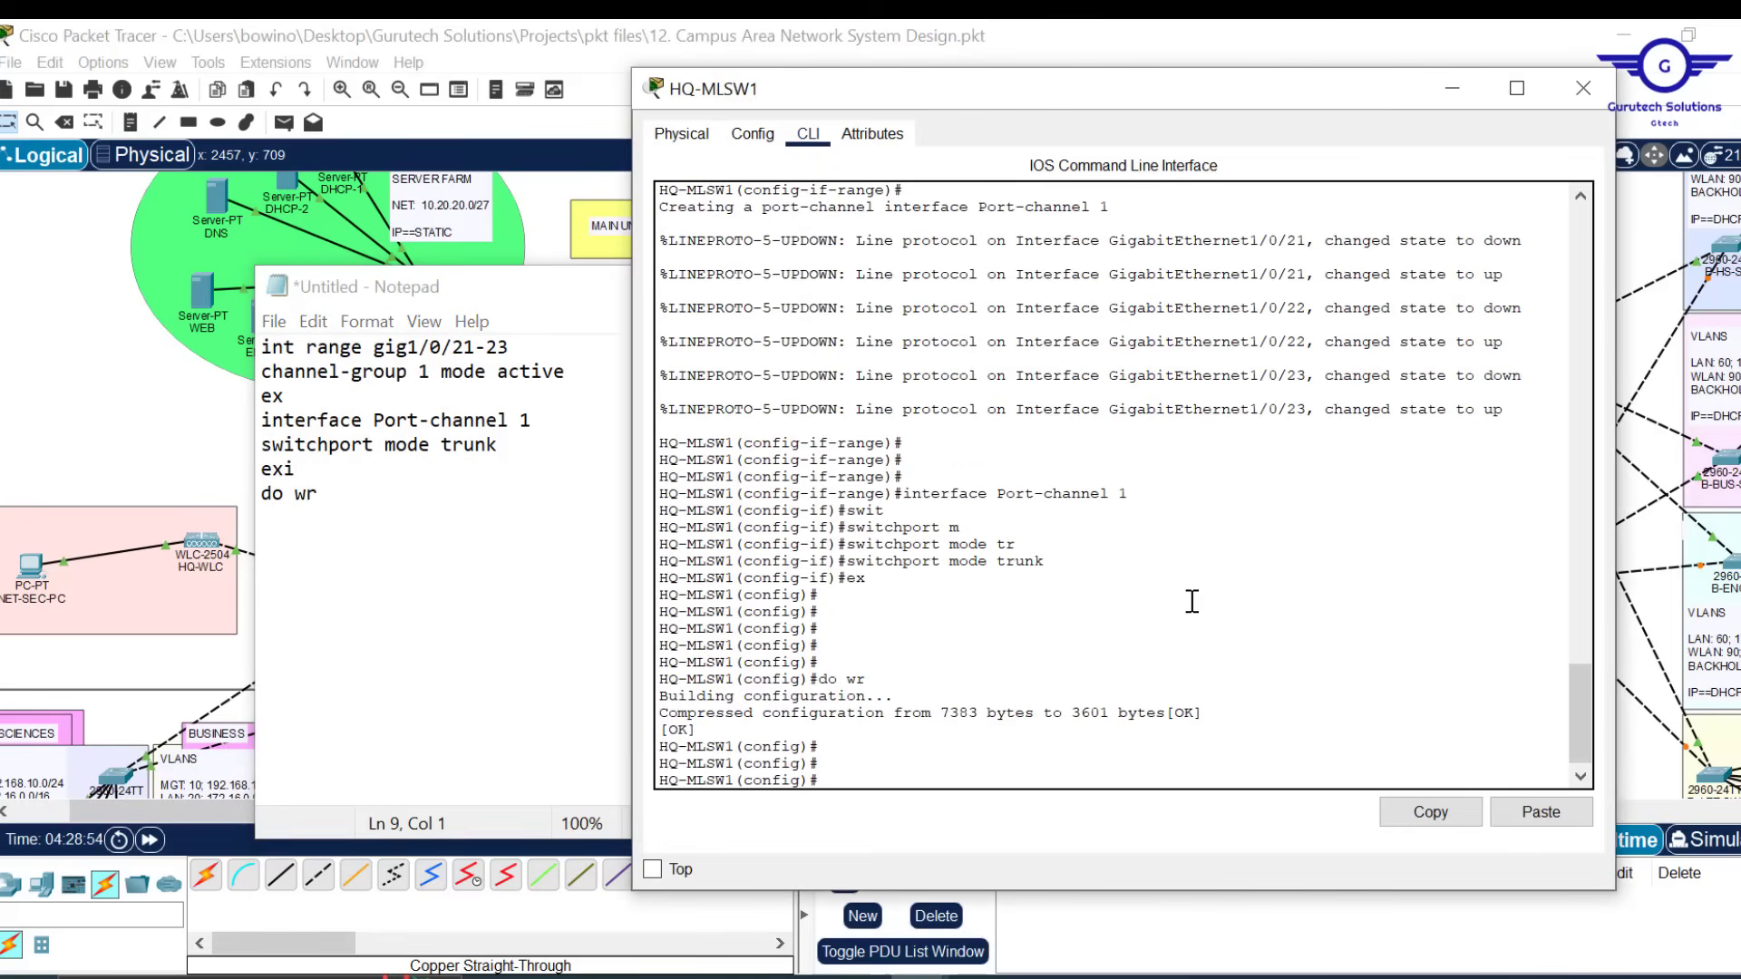
pyautogui.click(363, 493)
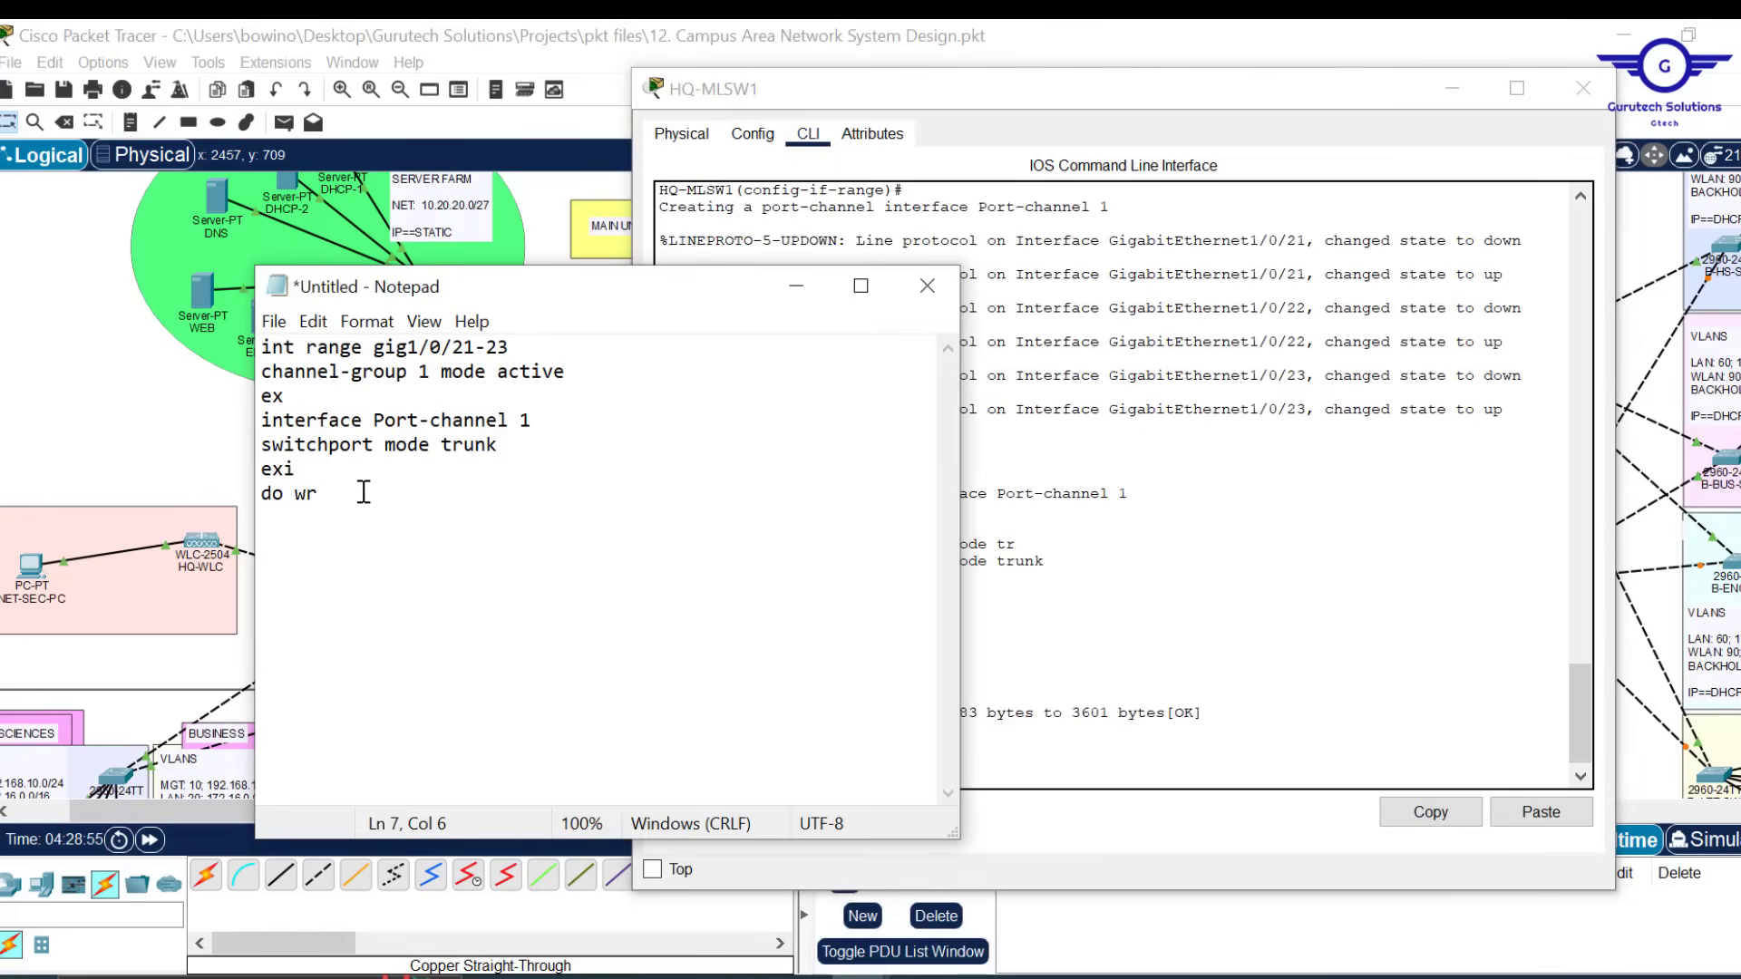
pyautogui.hotkey('ctrl', 'a')
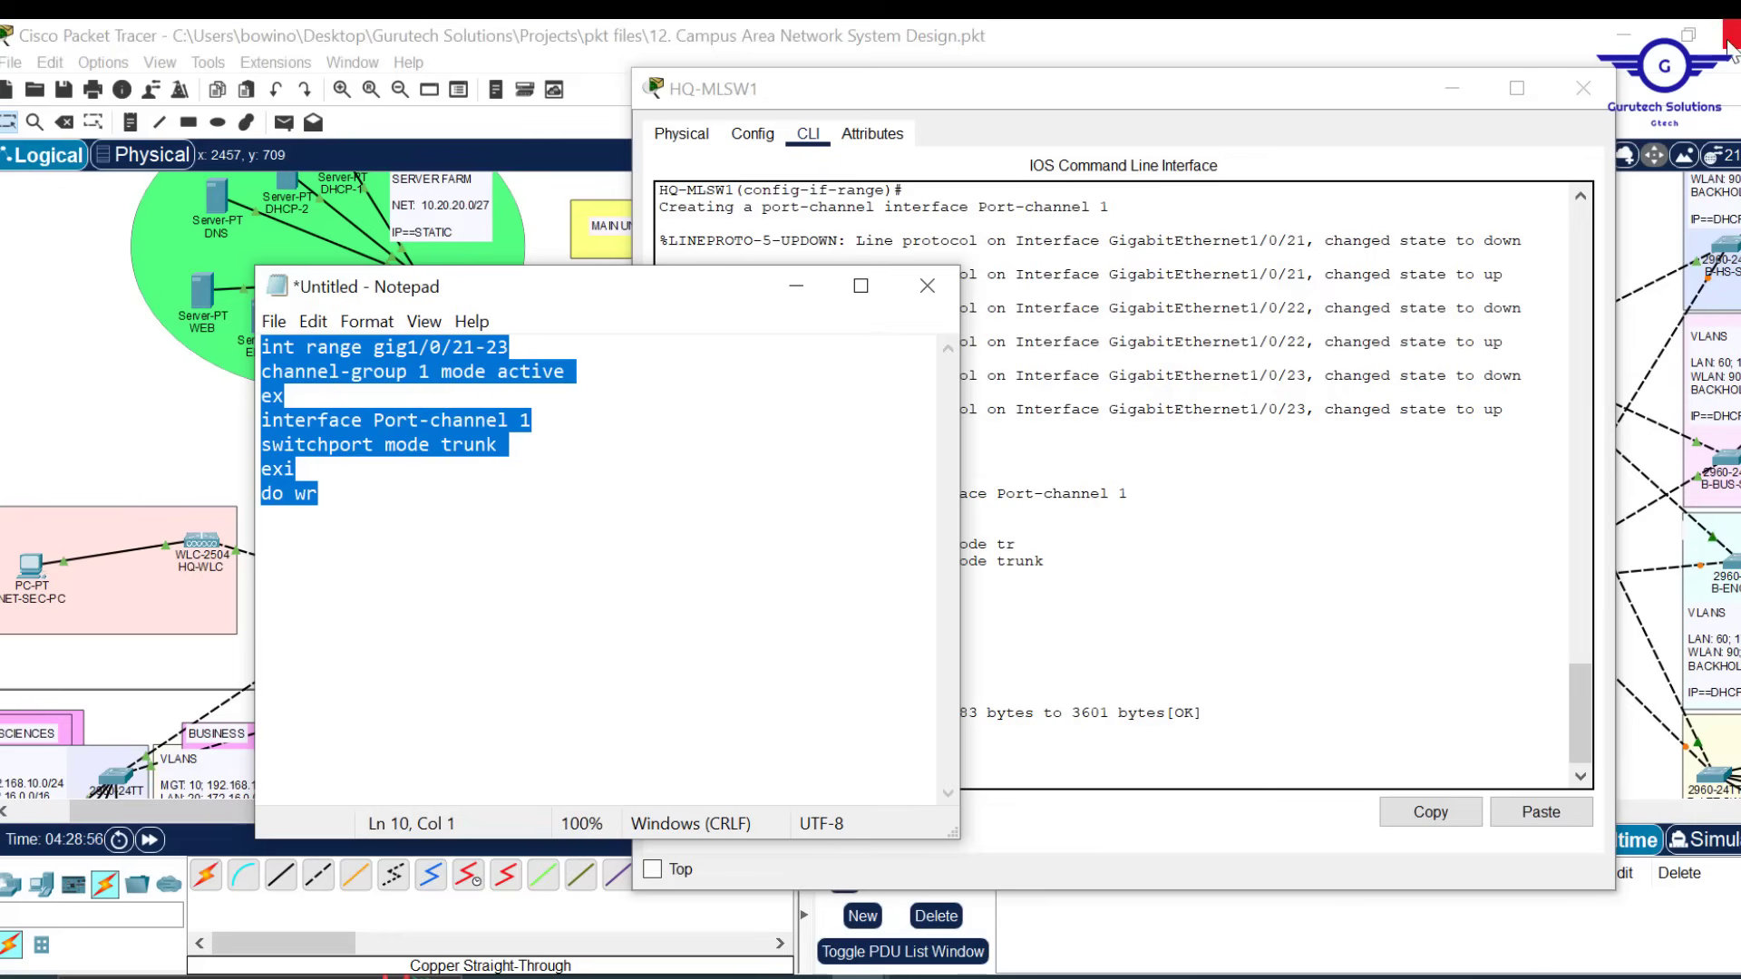
pyautogui.click(1586, 90)
pyautogui.click(1586, 90)
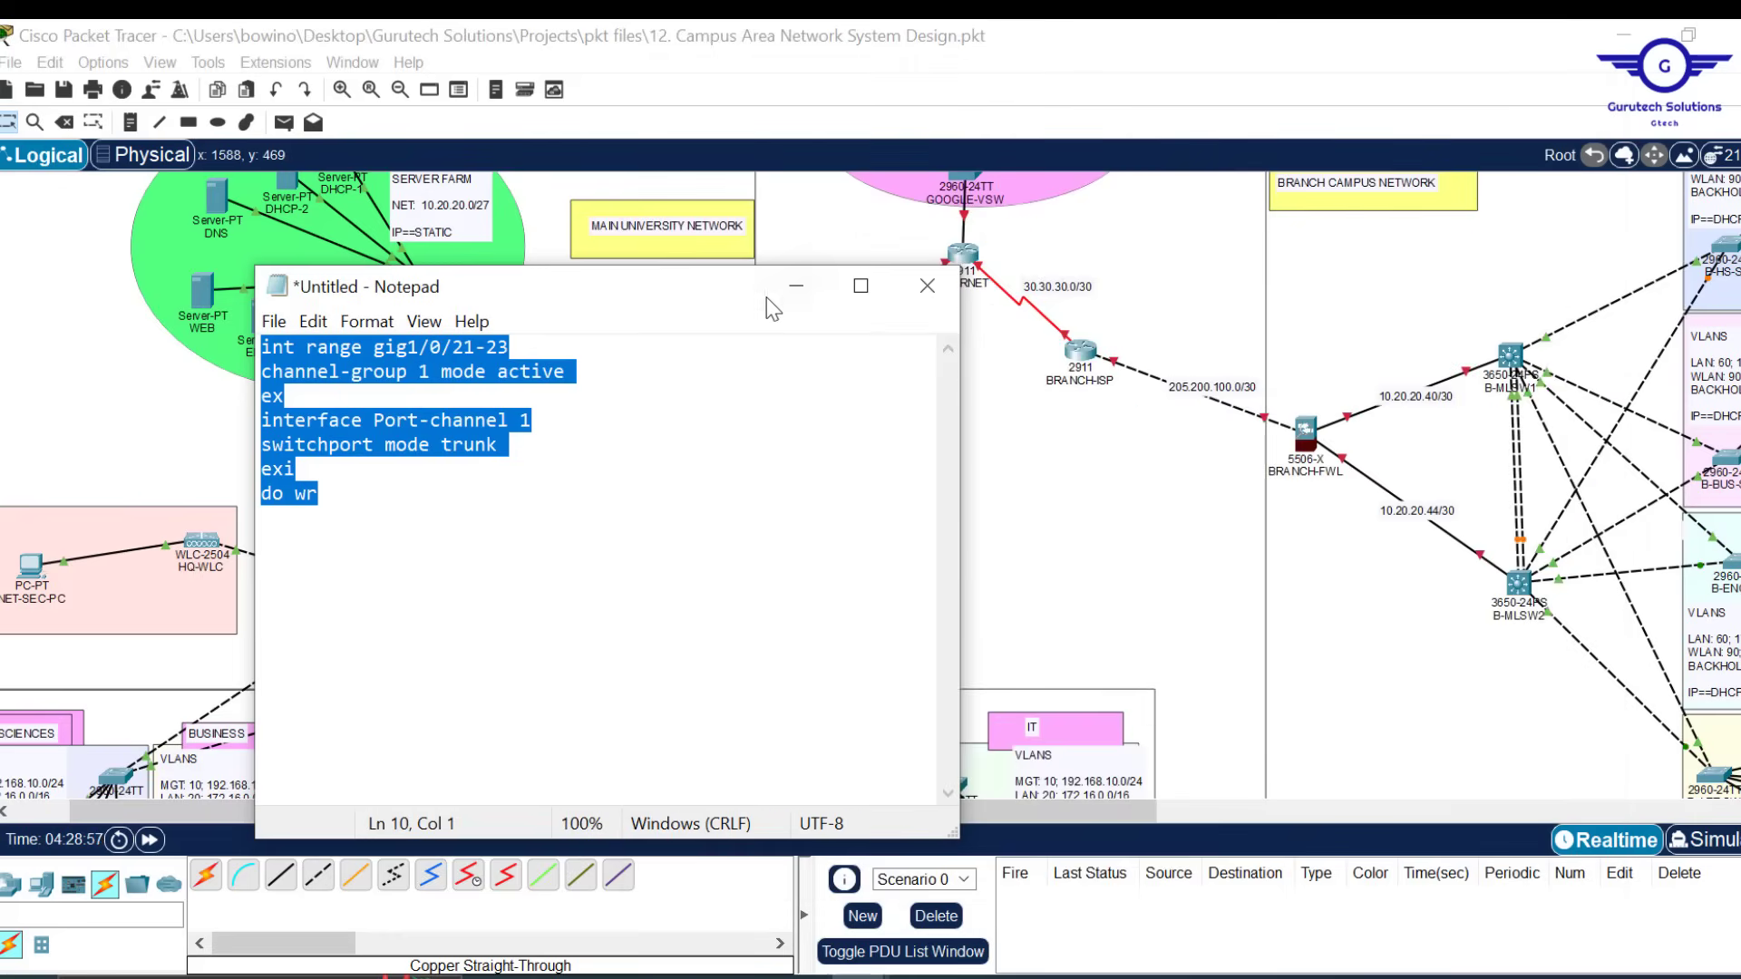
# Open HQ-MLSW2's window, reposition it, and exit interface mode in its CLI
pyautogui.click(796, 283)
pyautogui.click(708, 602)
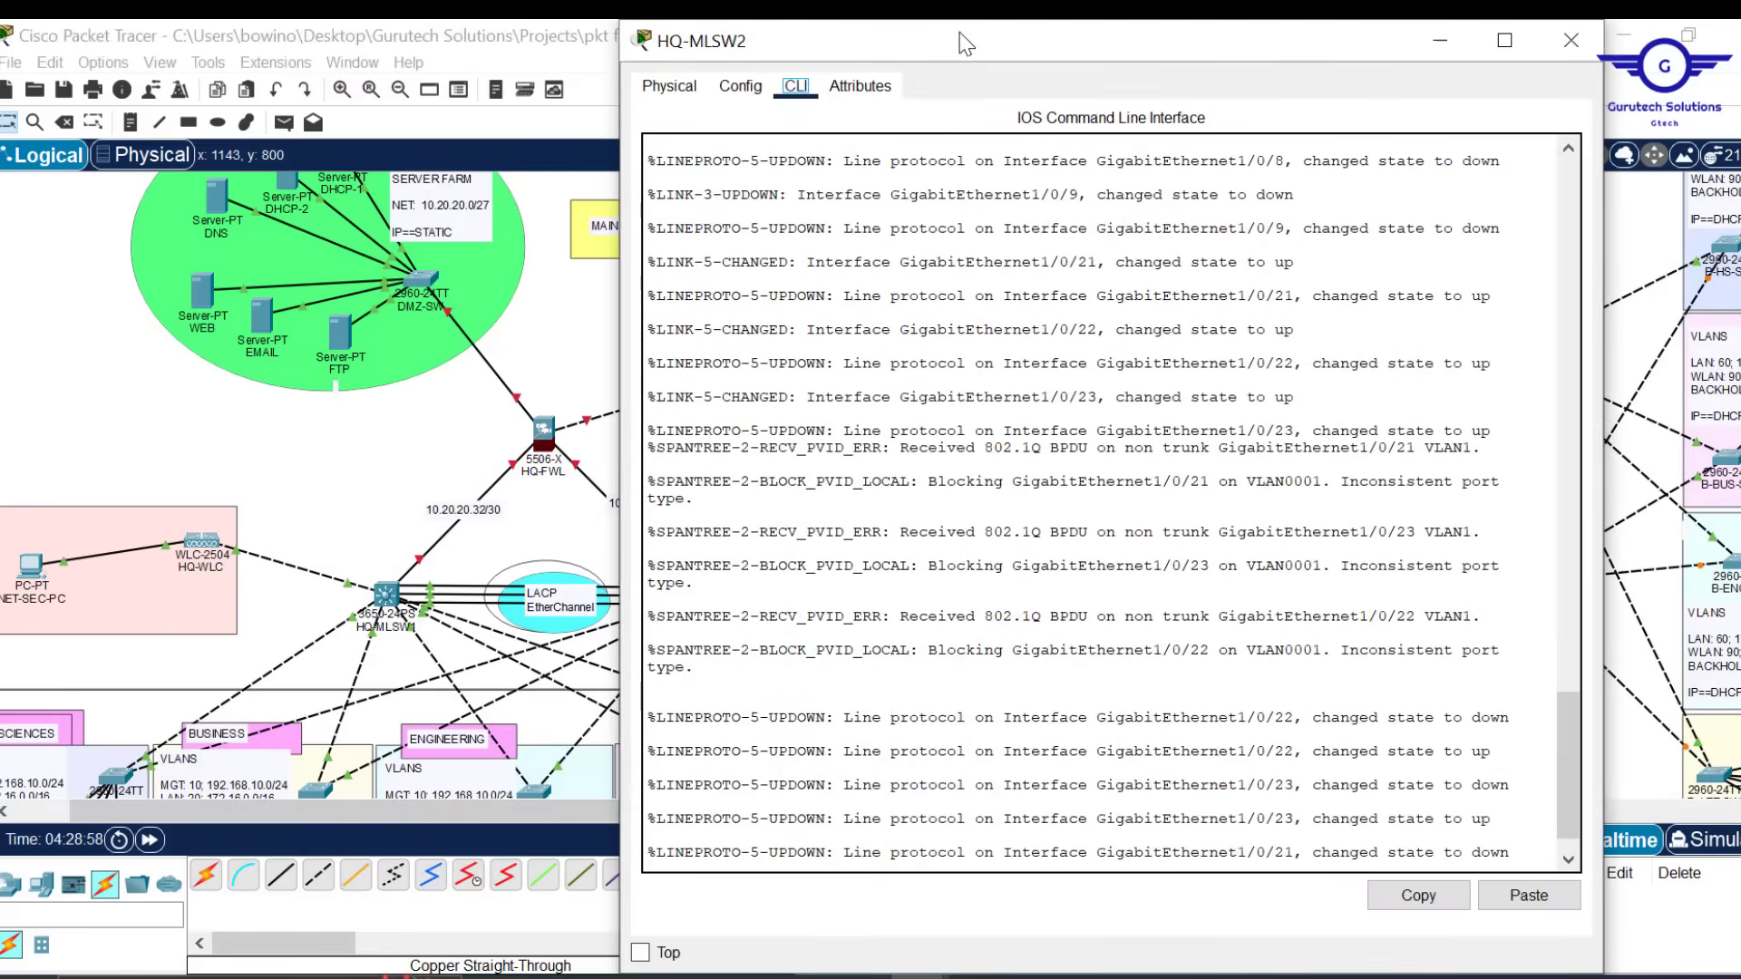
pyautogui.doubleClick(966, 42)
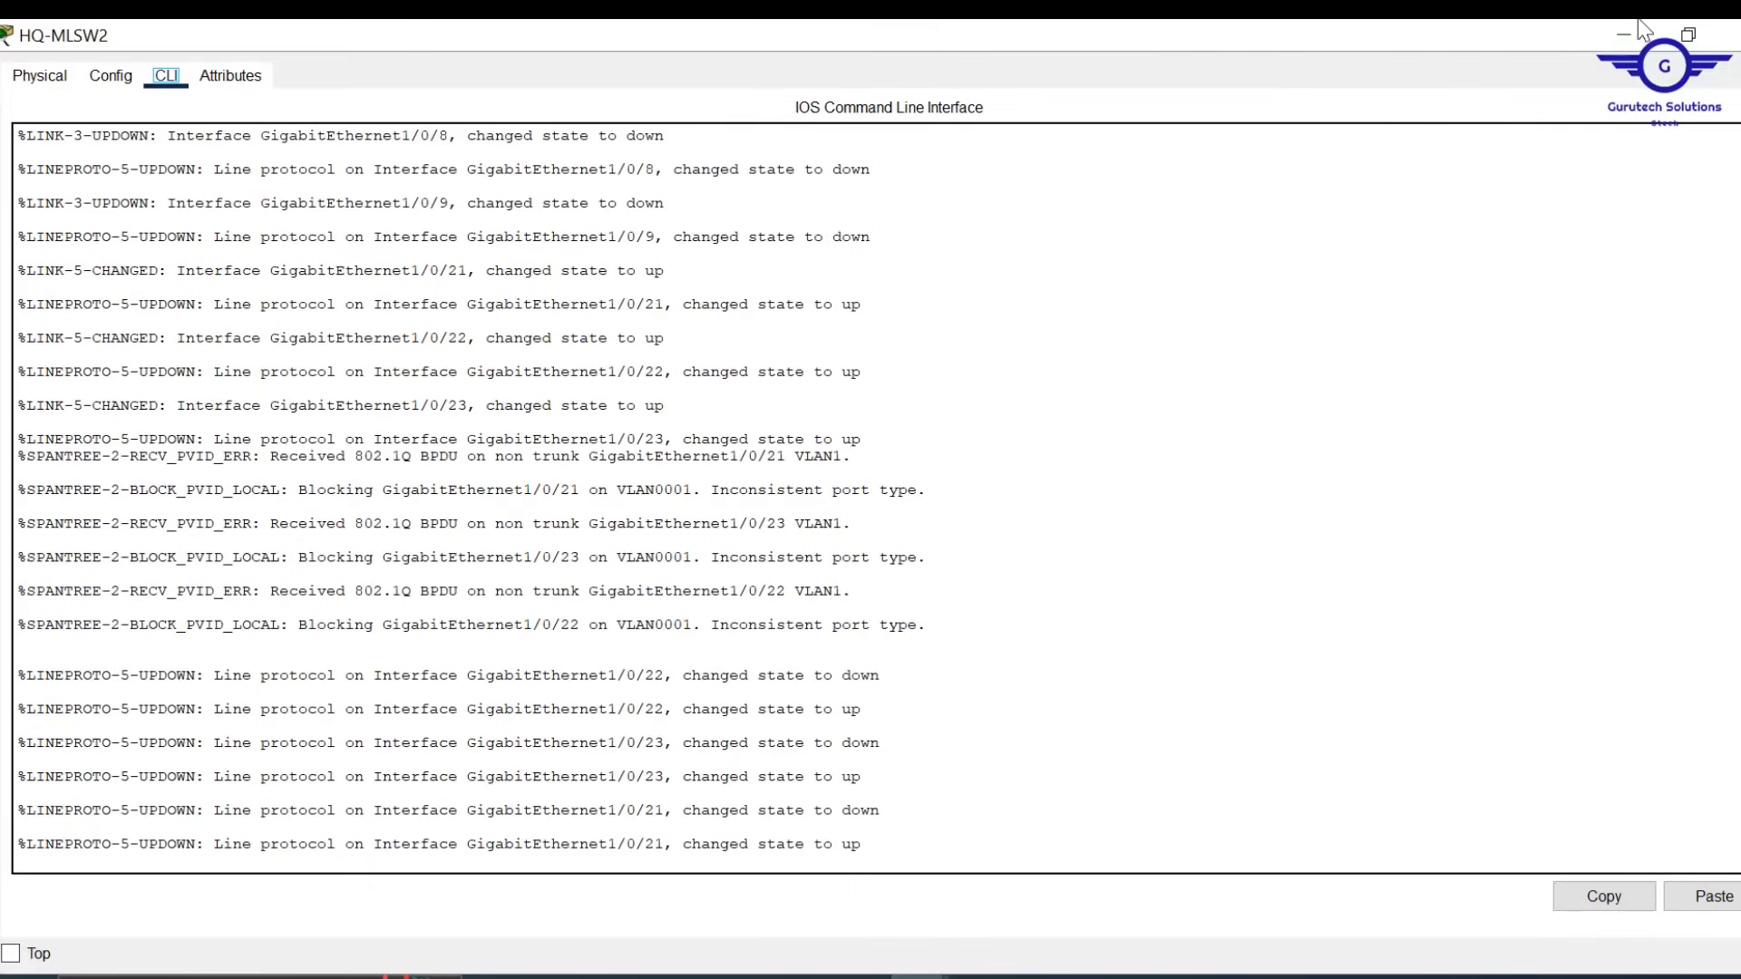
pyautogui.click(1688, 34)
pyautogui.moveTo(996, 38); pyautogui.dragTo(830, 151)
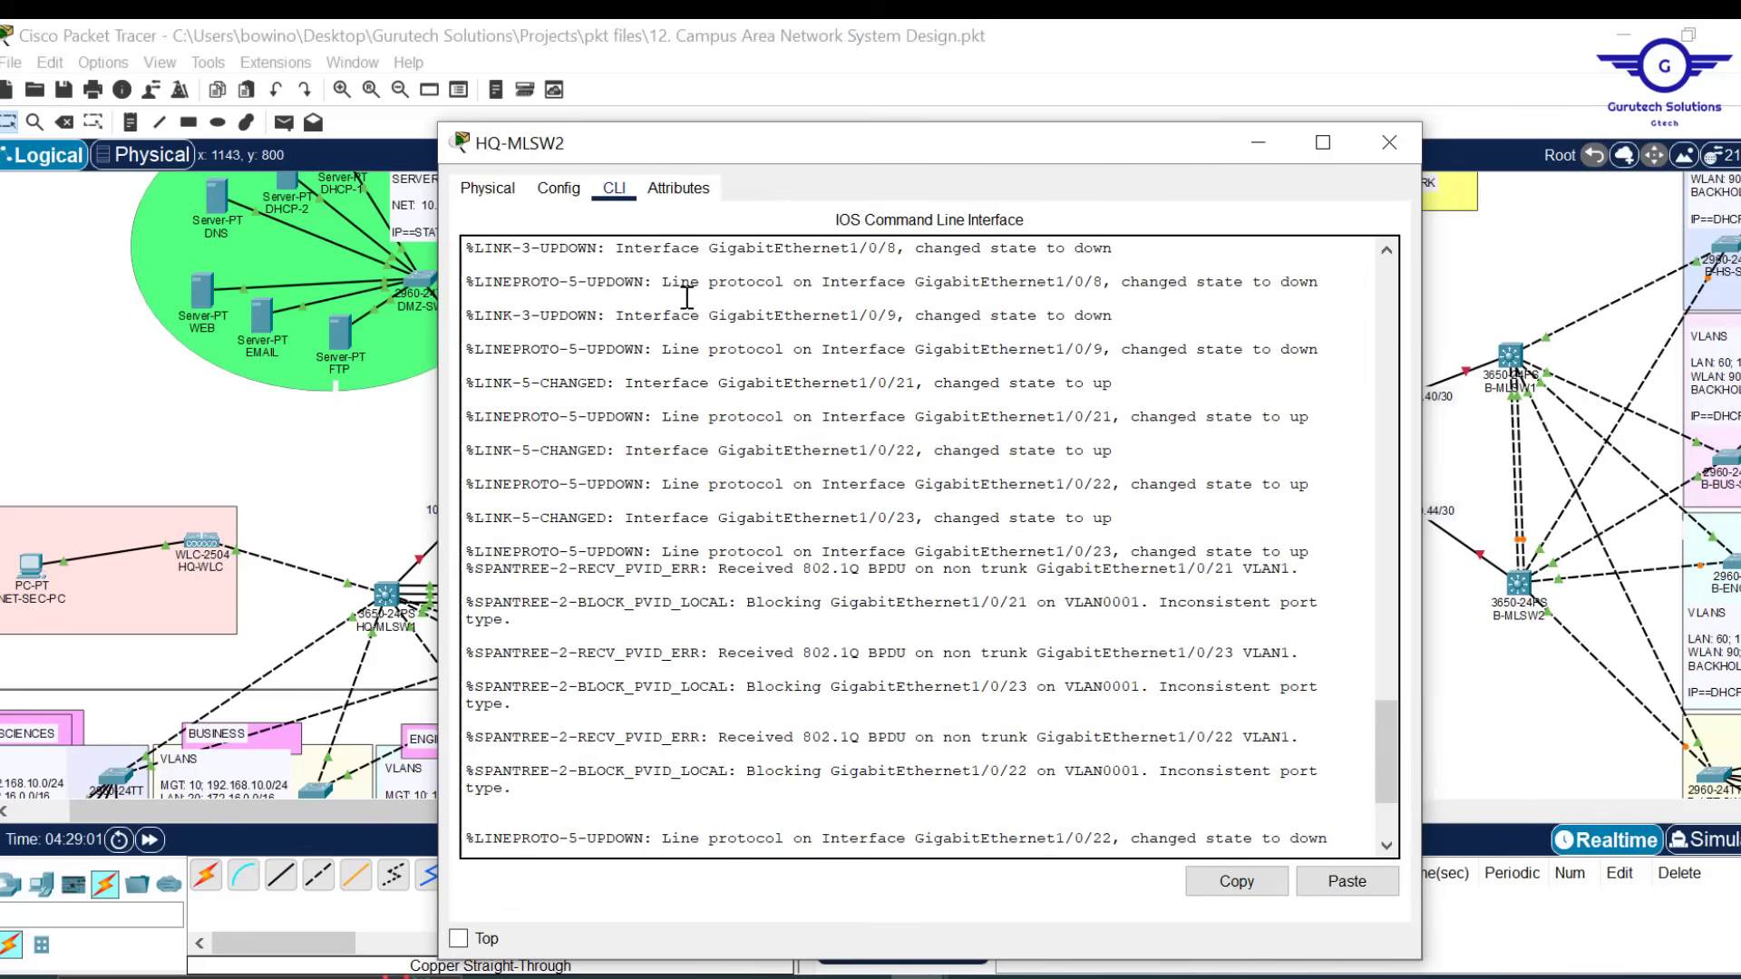
pyautogui.click(558, 189)
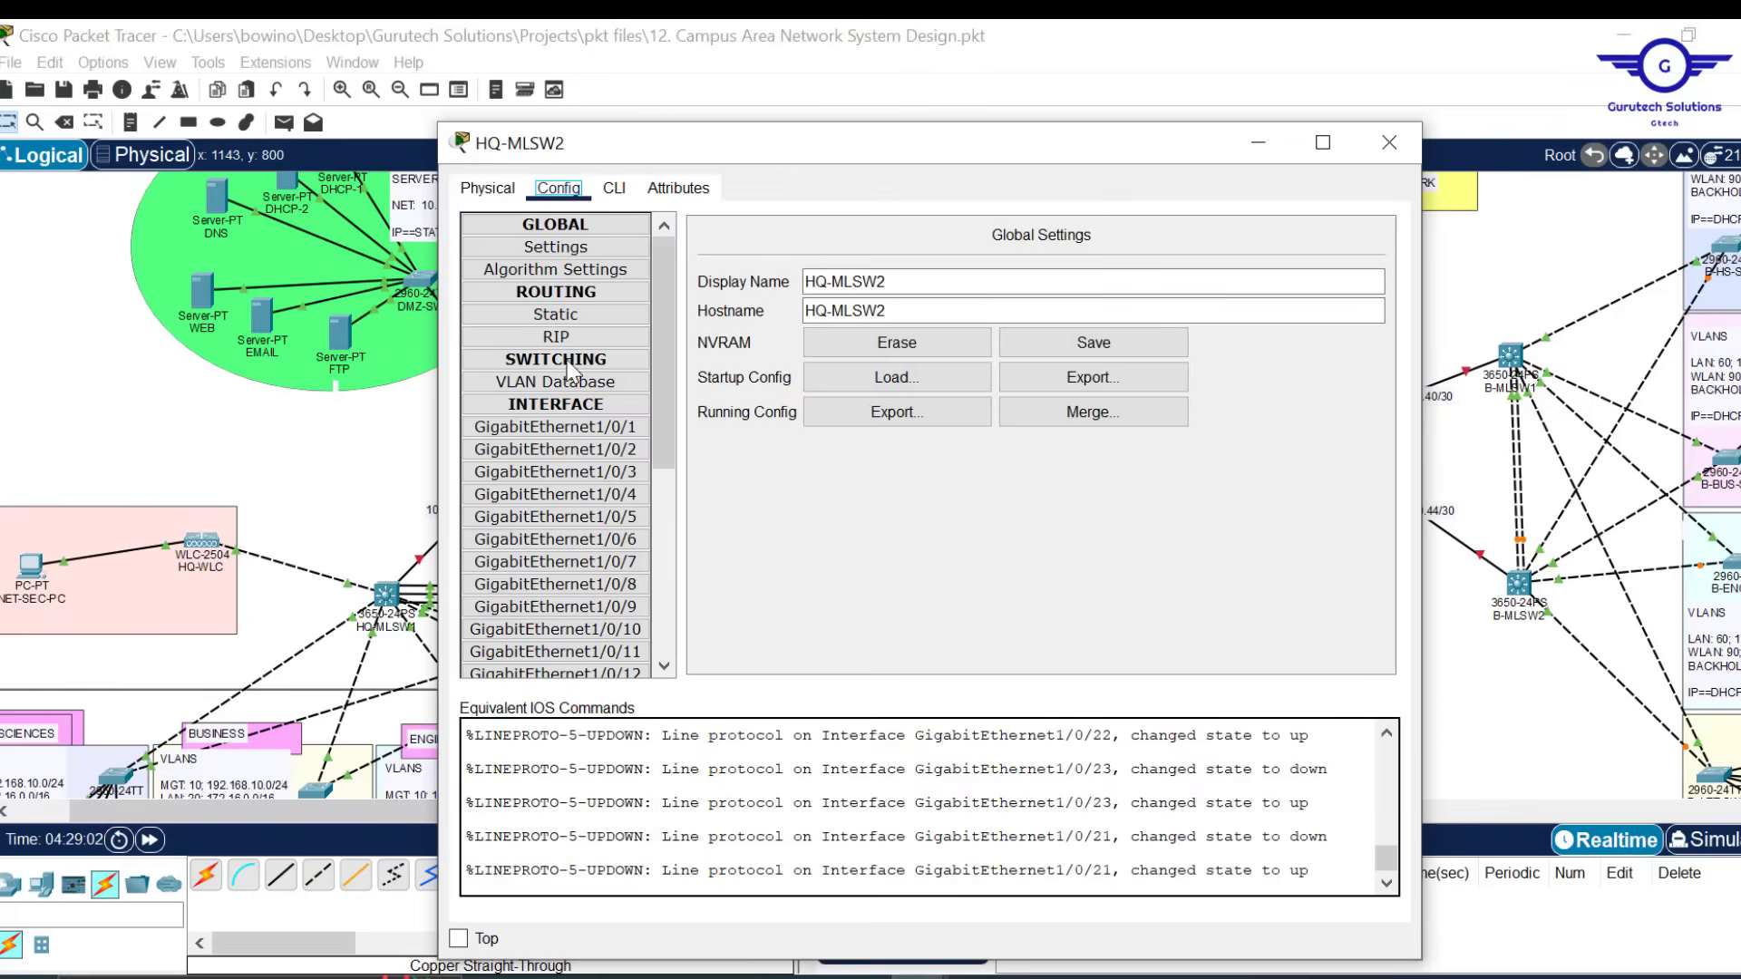
pyautogui.click(590, 496)
pyautogui.click(615, 189)
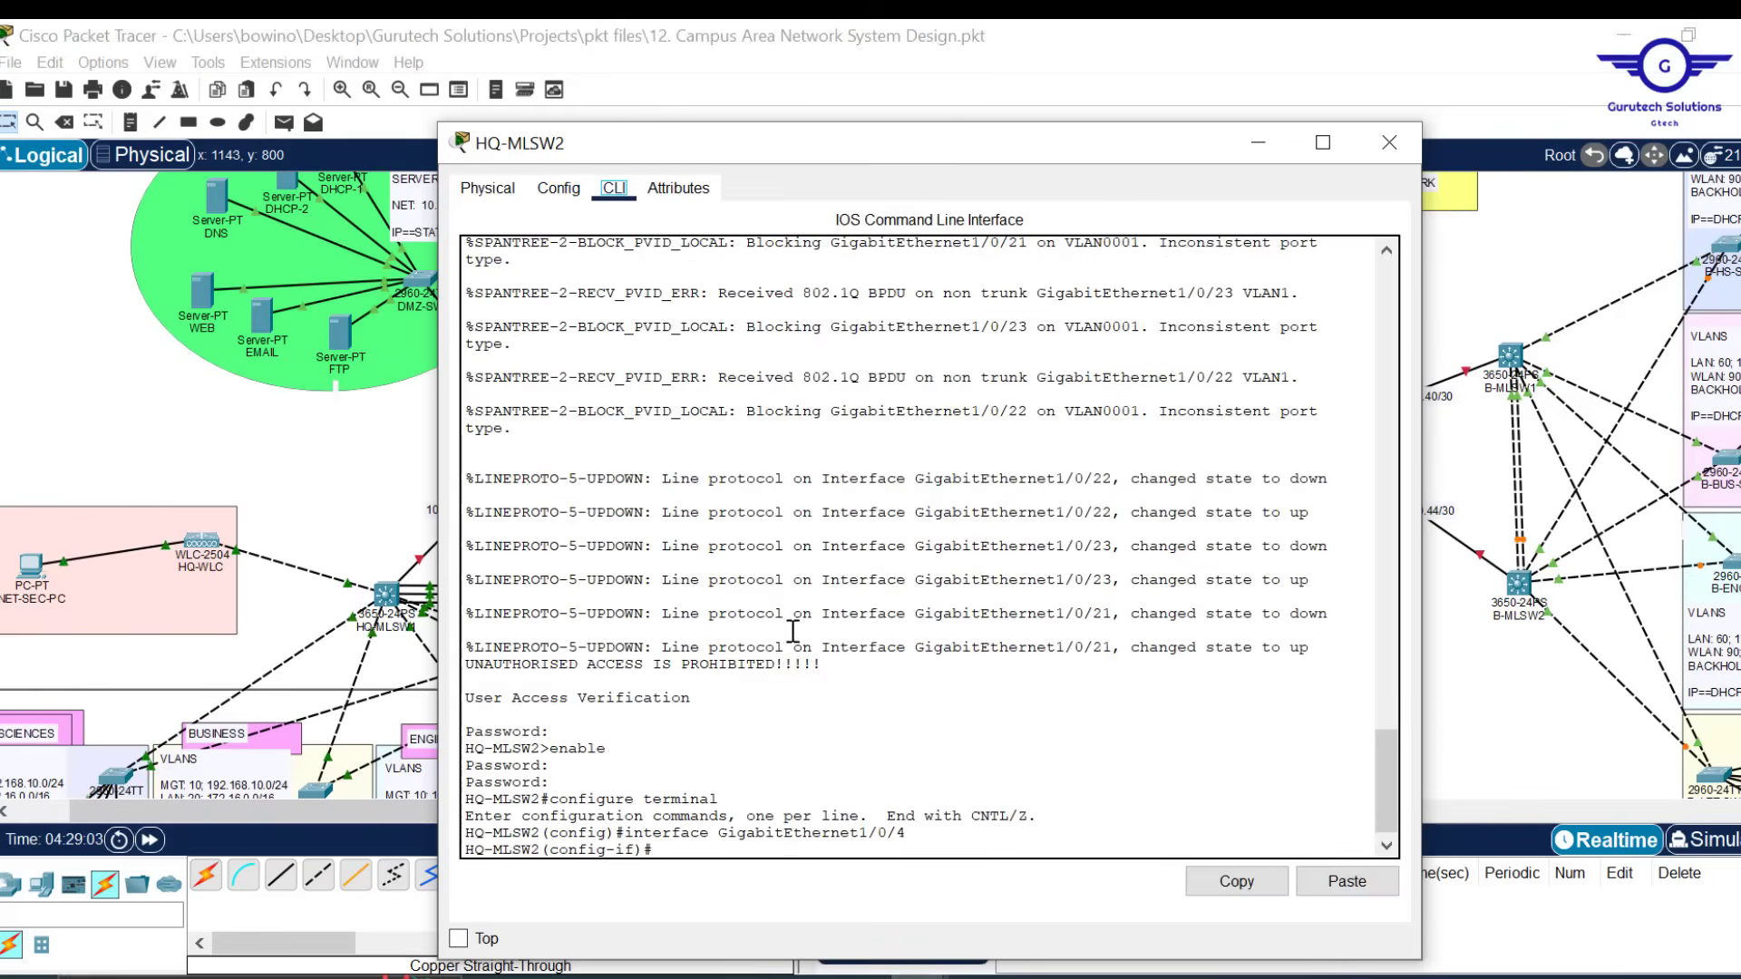
pyautogui.click(814, 709)
pyautogui.write('ex')
pyautogui.press('Return')
pyautogui.press('Return')
pyautogui.press('Return')
pyautogui.press('Return')
pyautogui.press('Return')
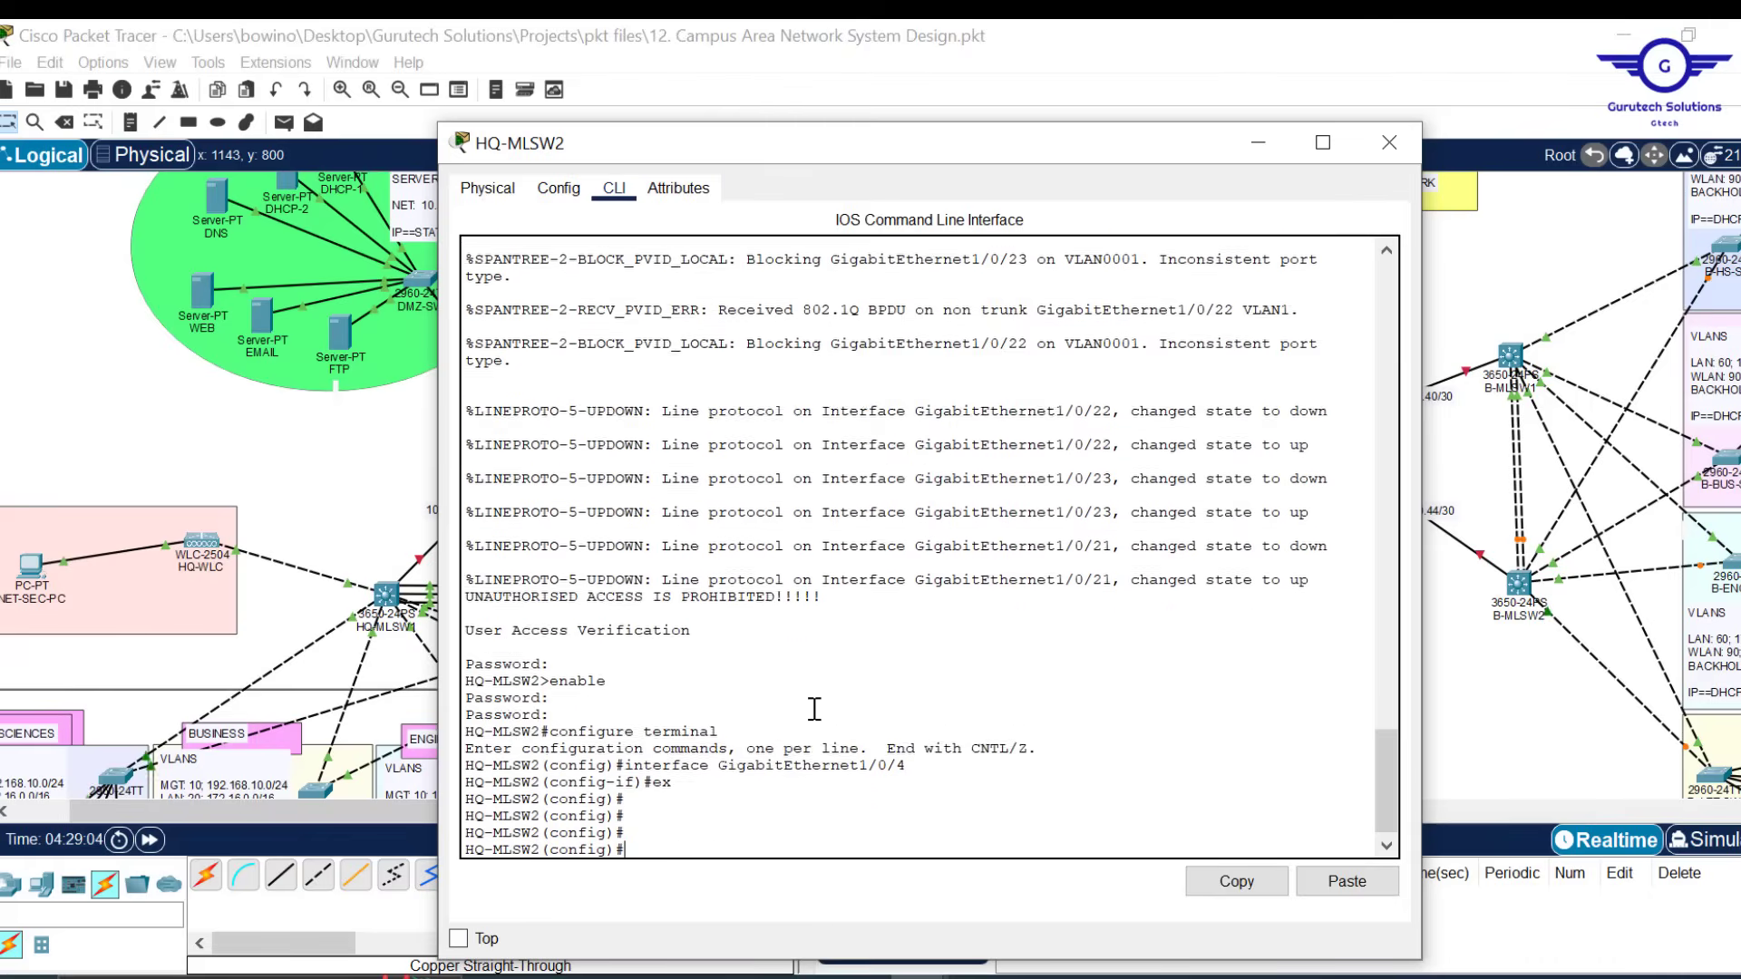
# Change the script to 'channel-group 1 mode passive', paste it into HQ-MLSW2's CLI, and close the window
pyautogui.moveTo(922, 969)
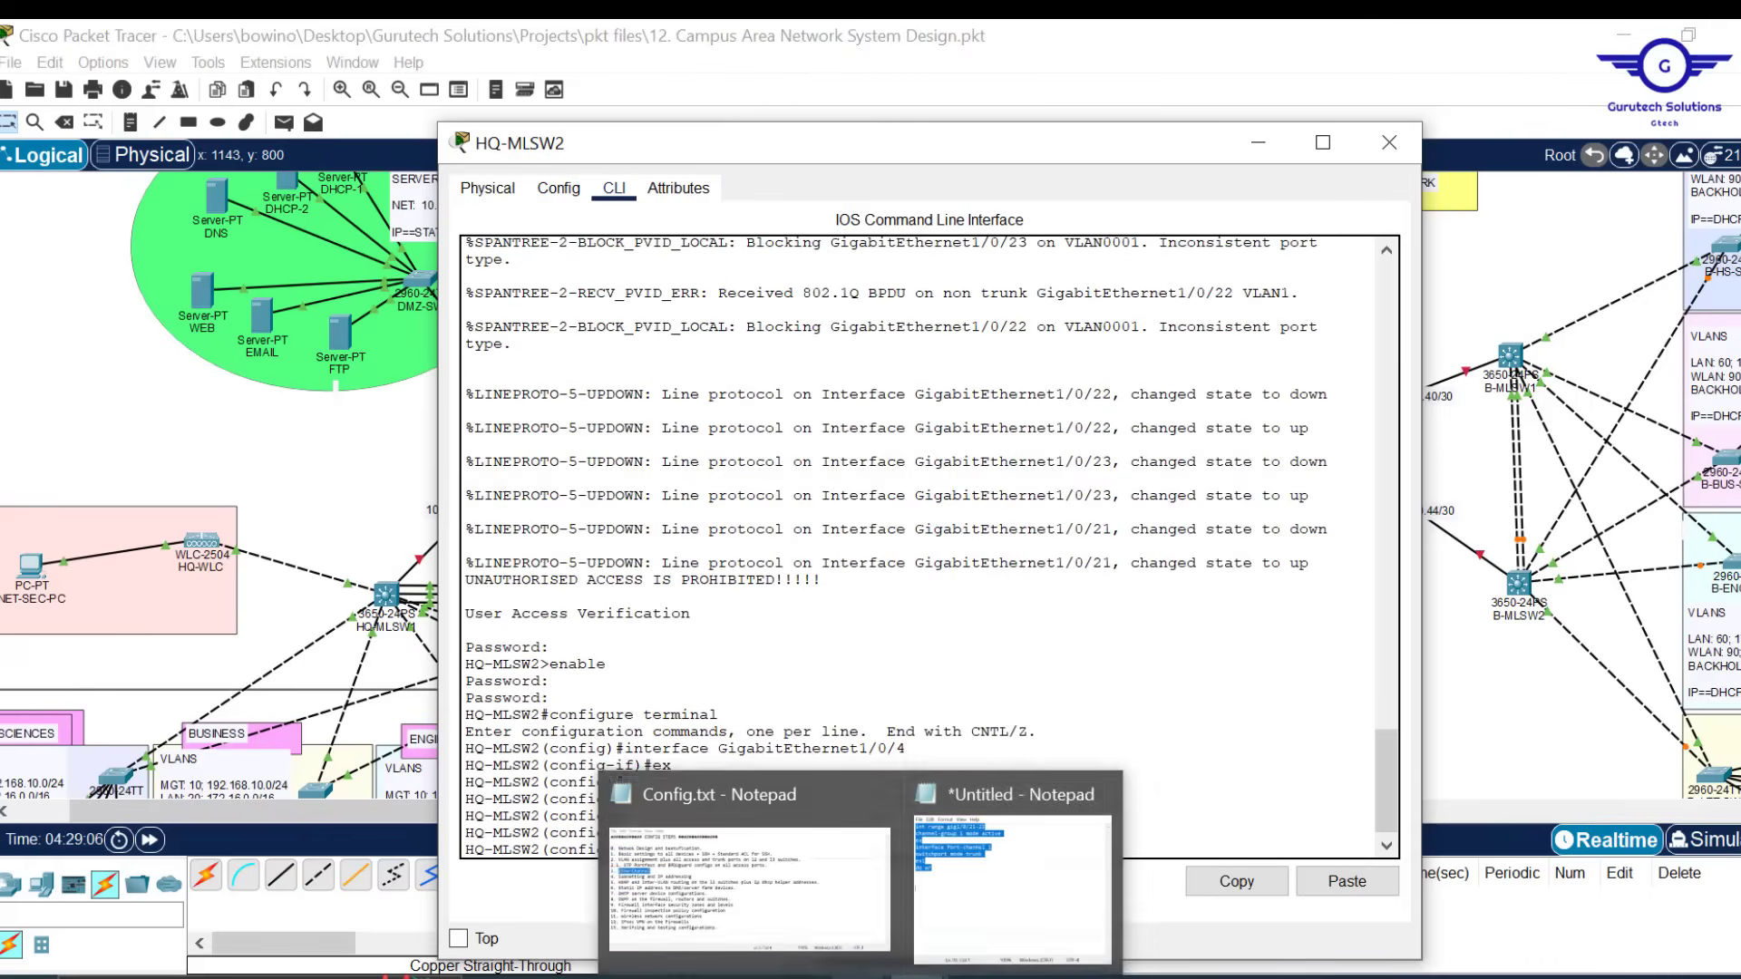
pyautogui.click(1024, 848)
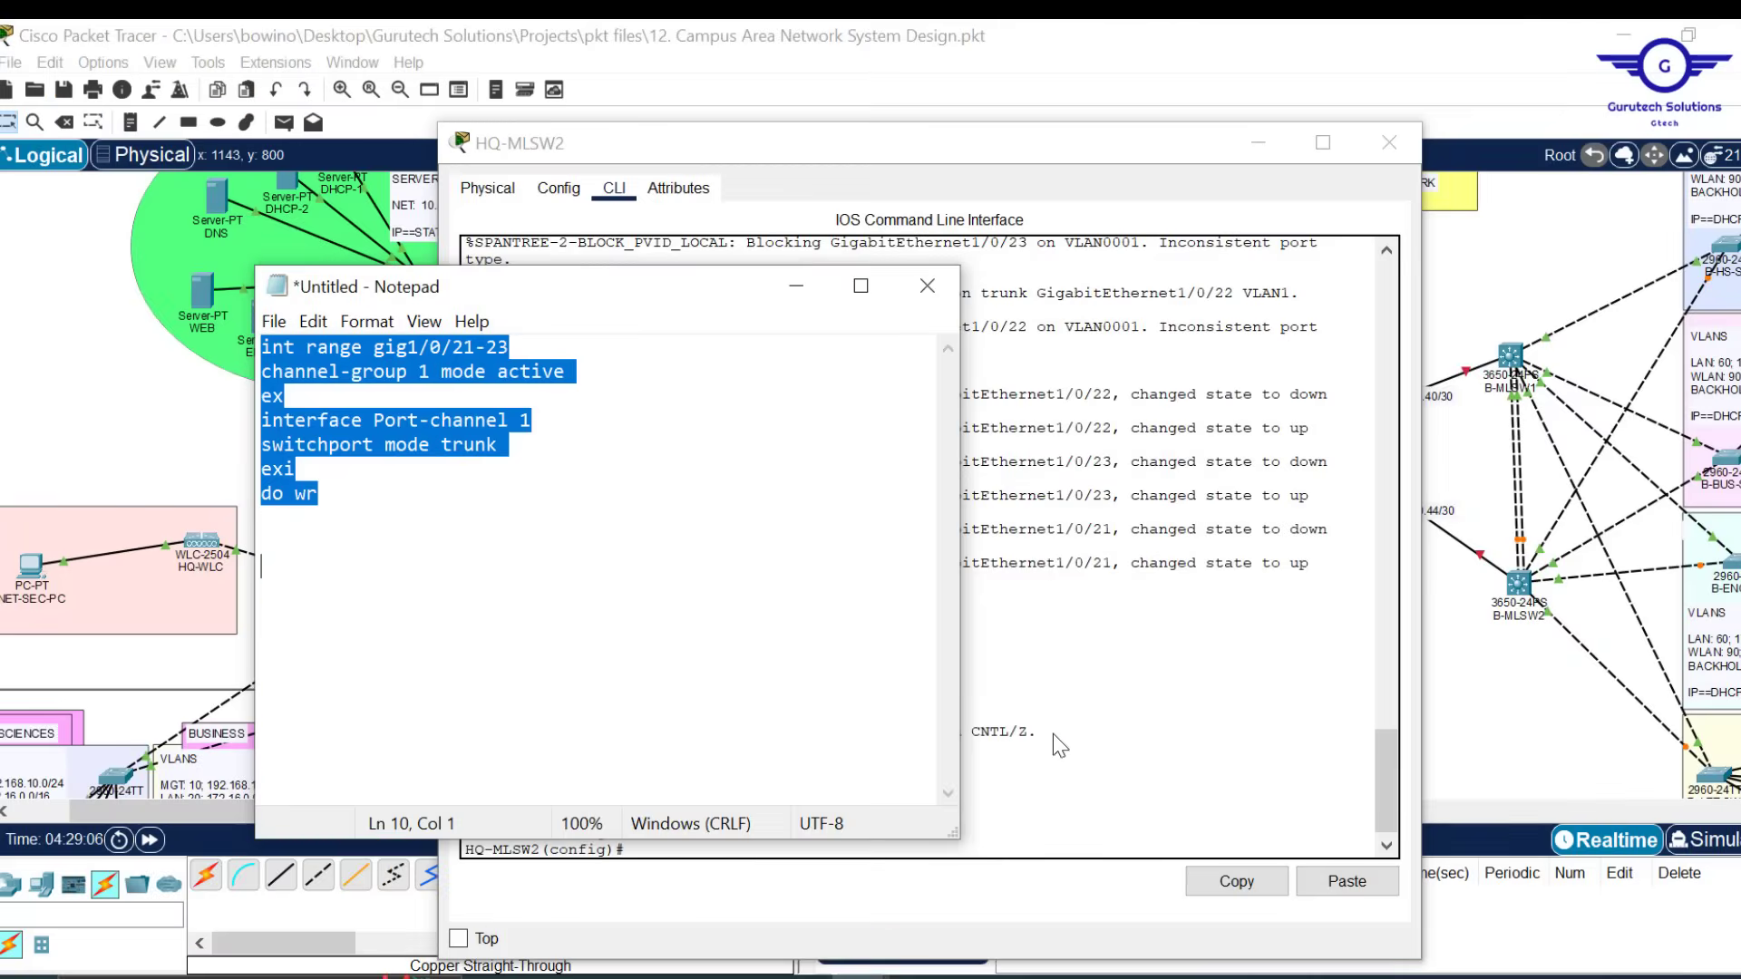
pyautogui.click(570, 371)
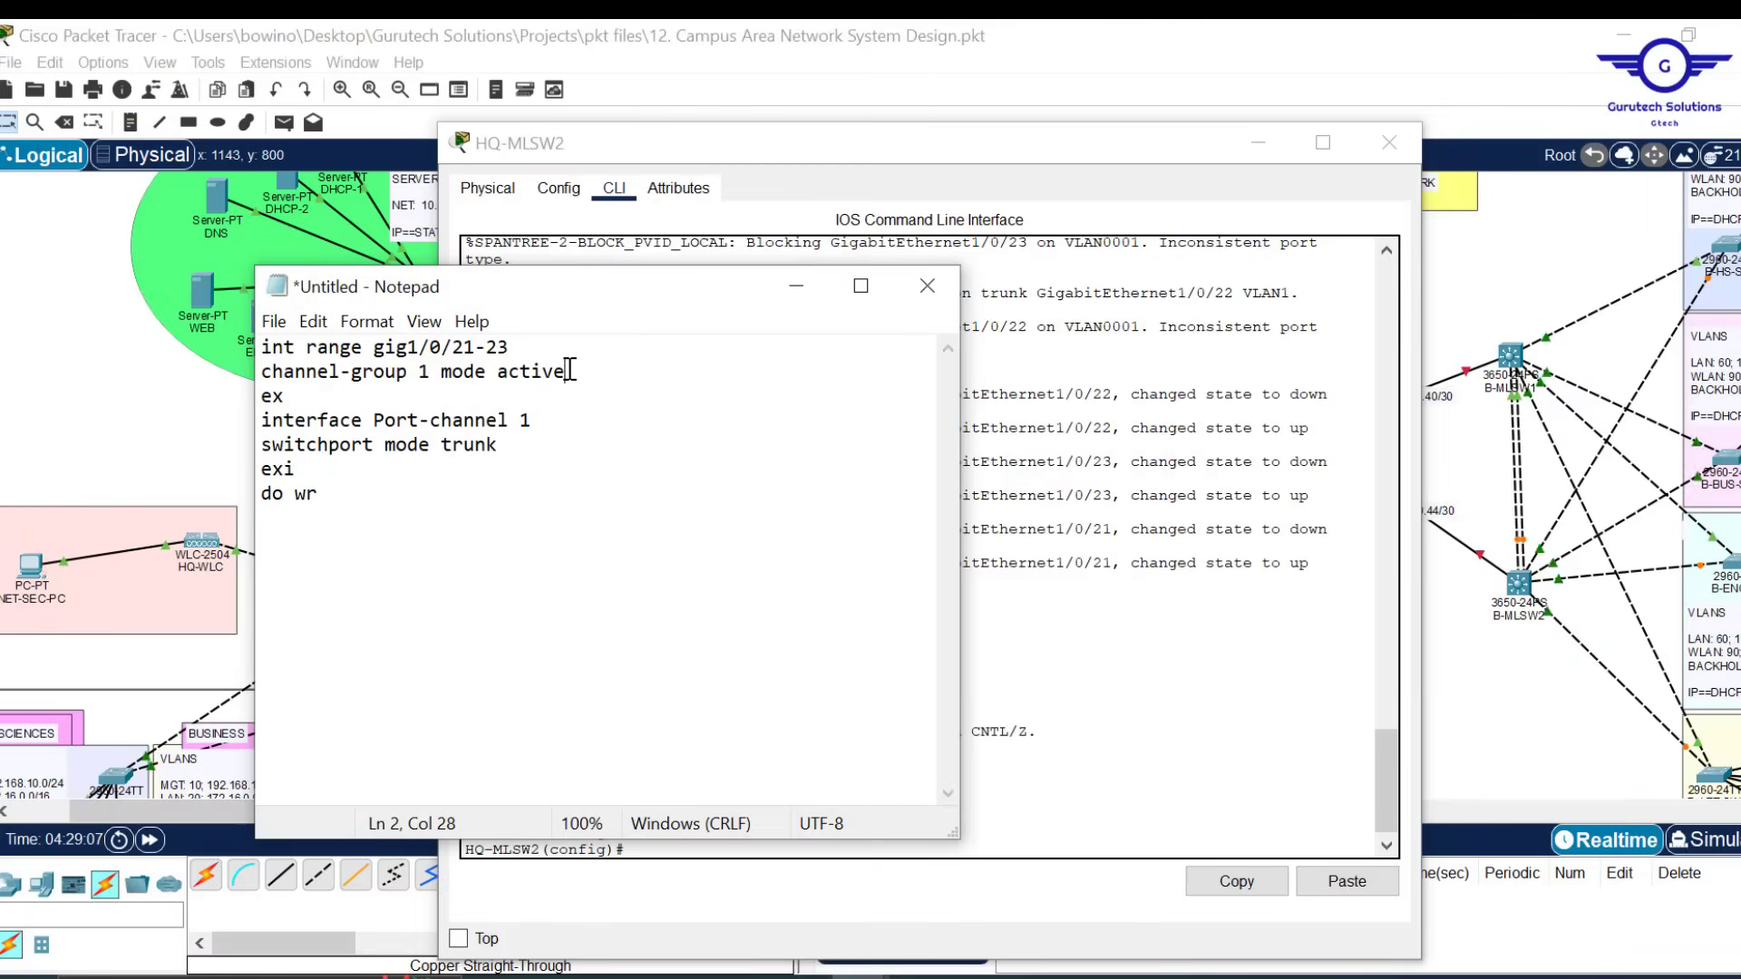
pyautogui.press('BackSpace')
pyautogui.press('BackSpace')
pyautogui.press('BackSpace')
pyautogui.press('BackSpace')
pyautogui.press('BackSpace')
pyautogui.press('BackSpace')
pyautogui.write('pas')
pyautogui.hotkey('ctrl', 'a')
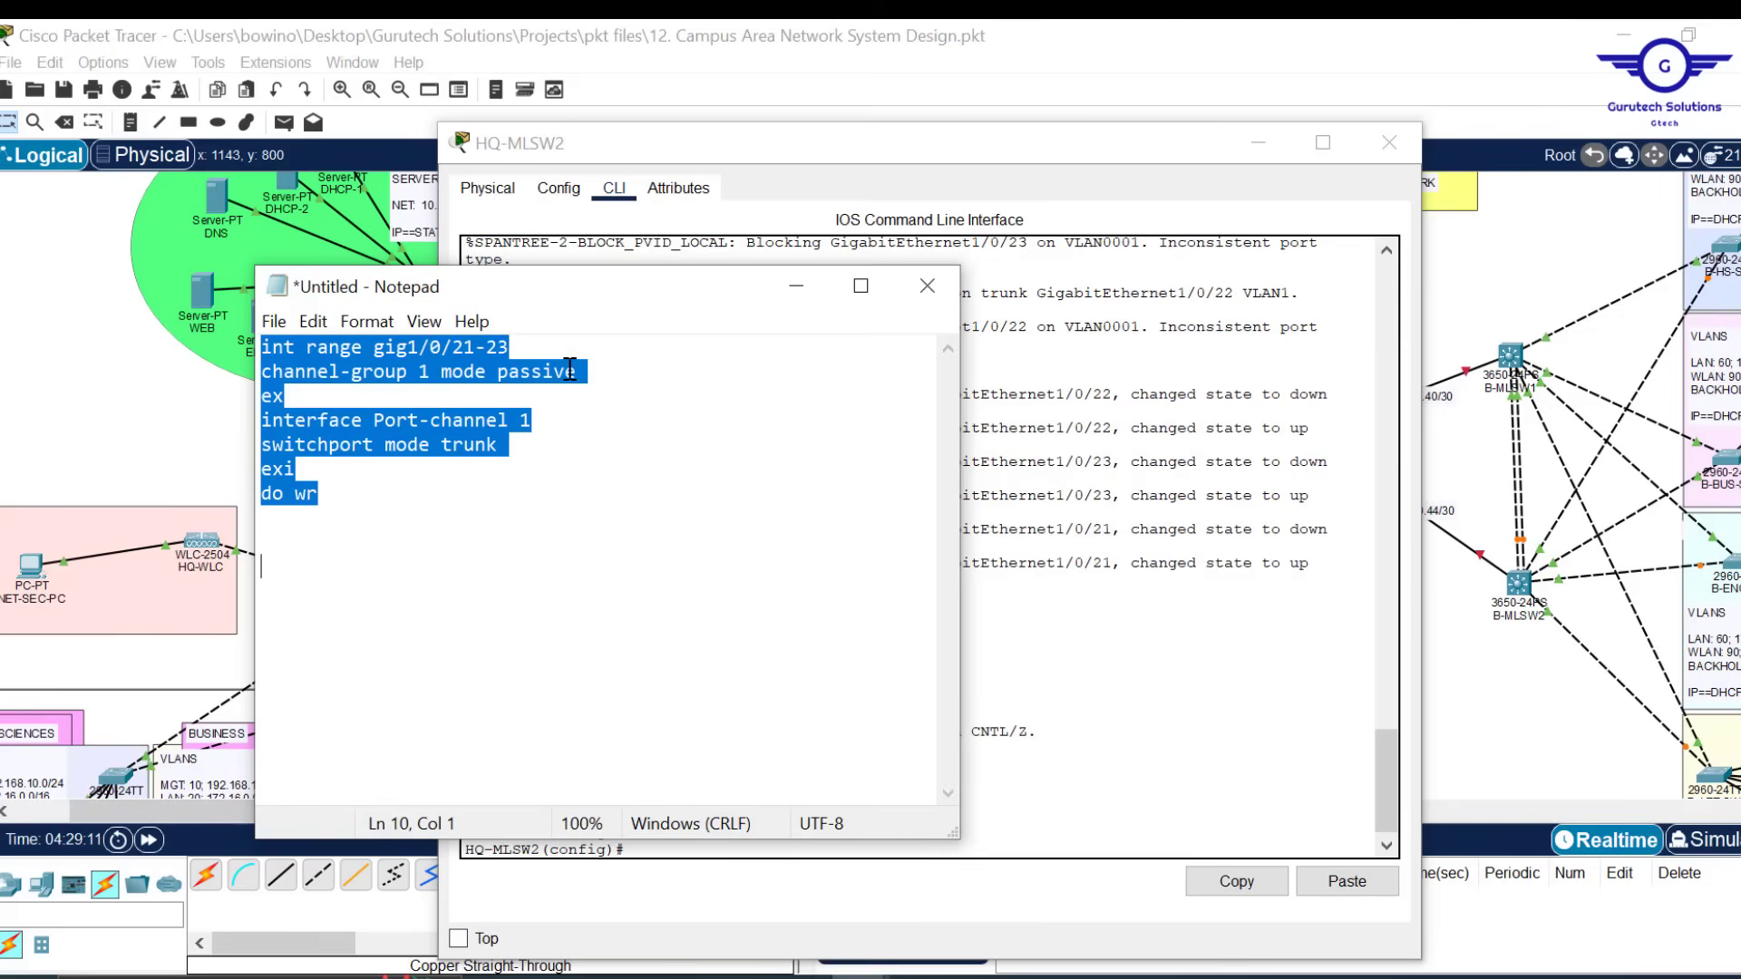
pyautogui.click(1170, 720)
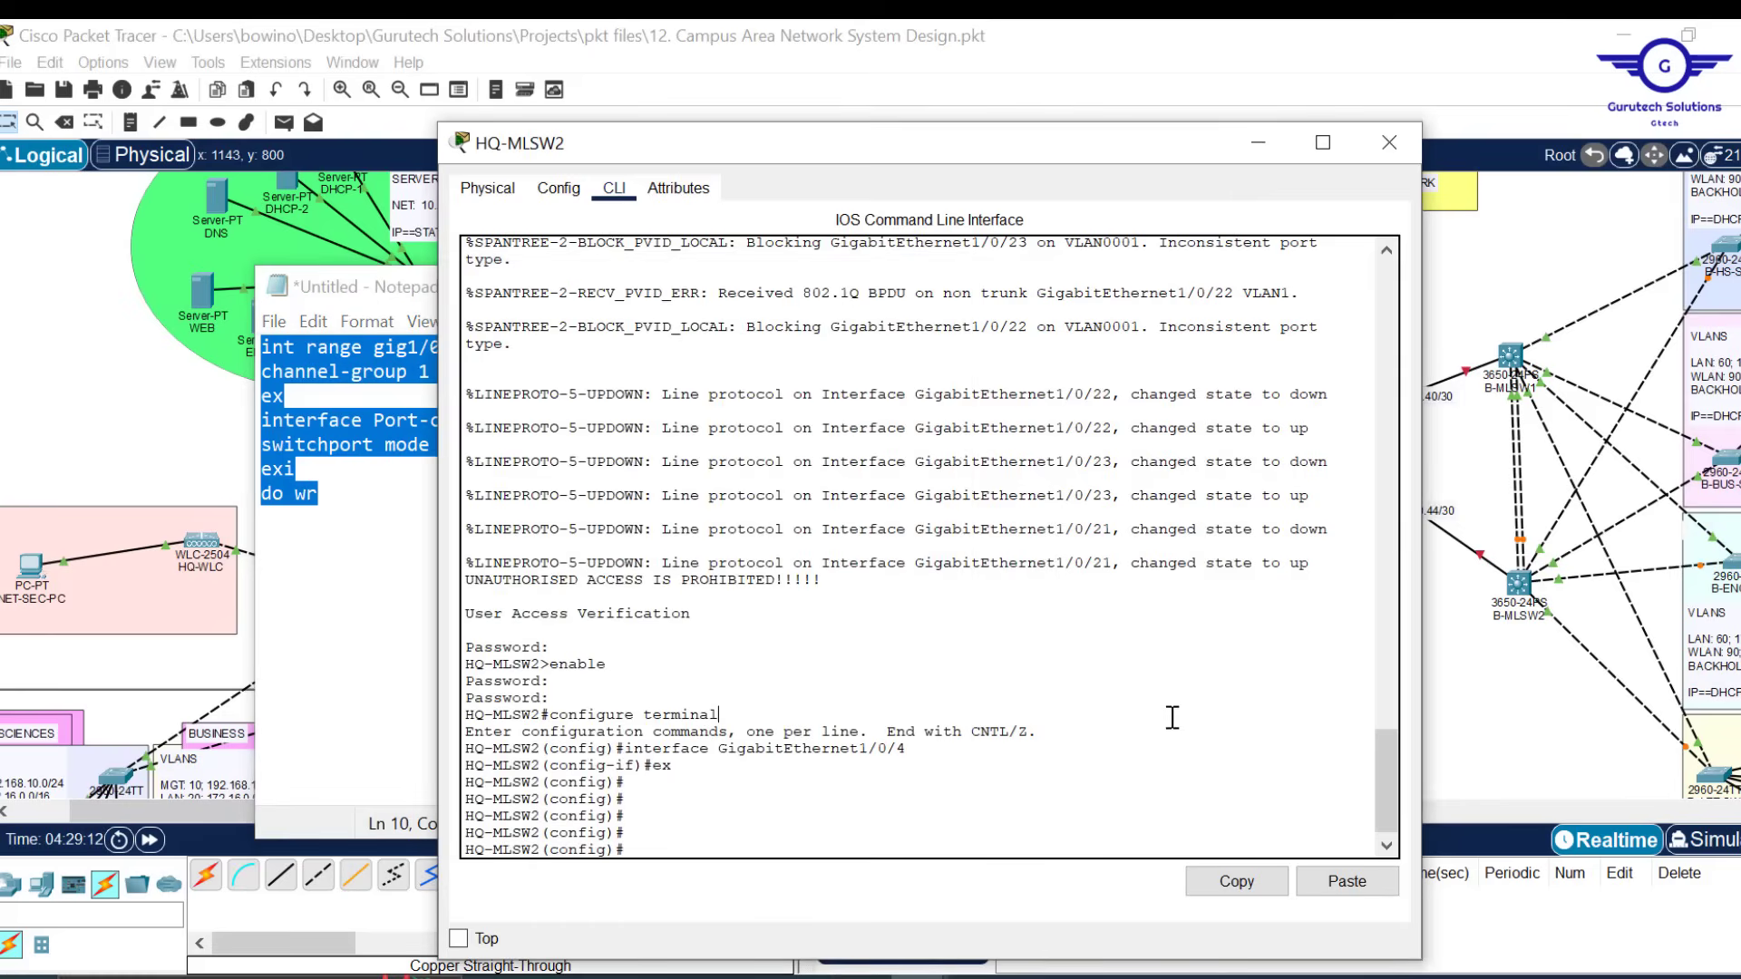
pyautogui.click(1345, 879)
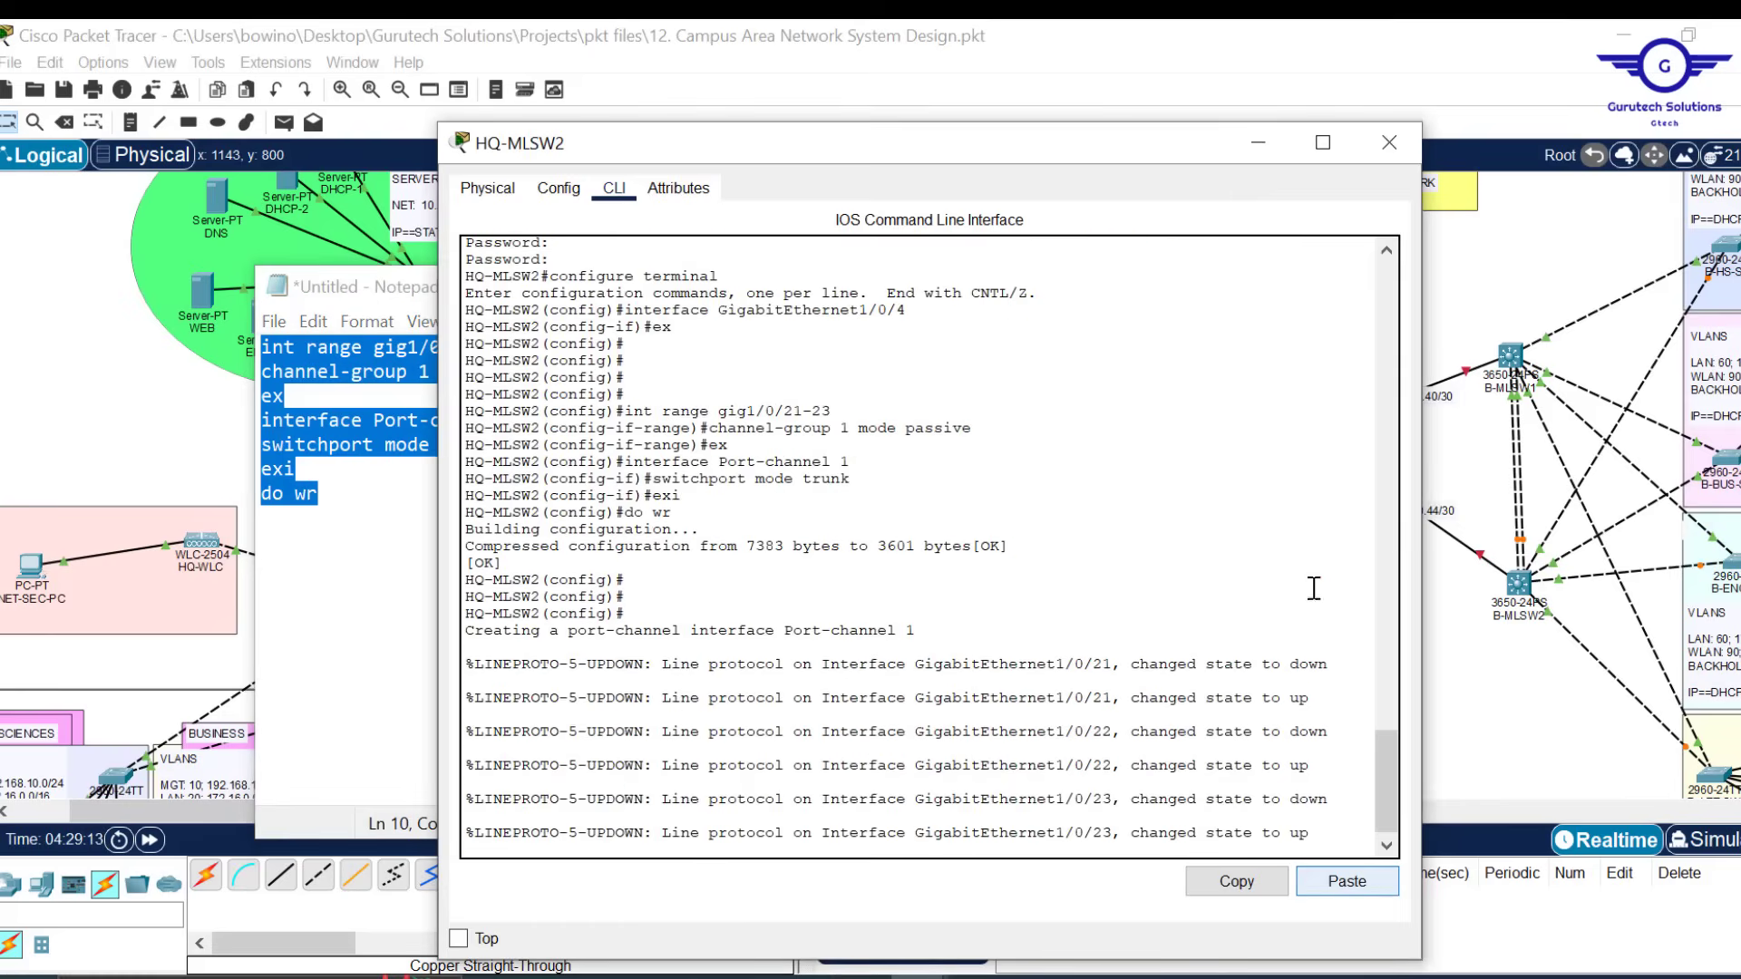
pyautogui.click(1392, 156)
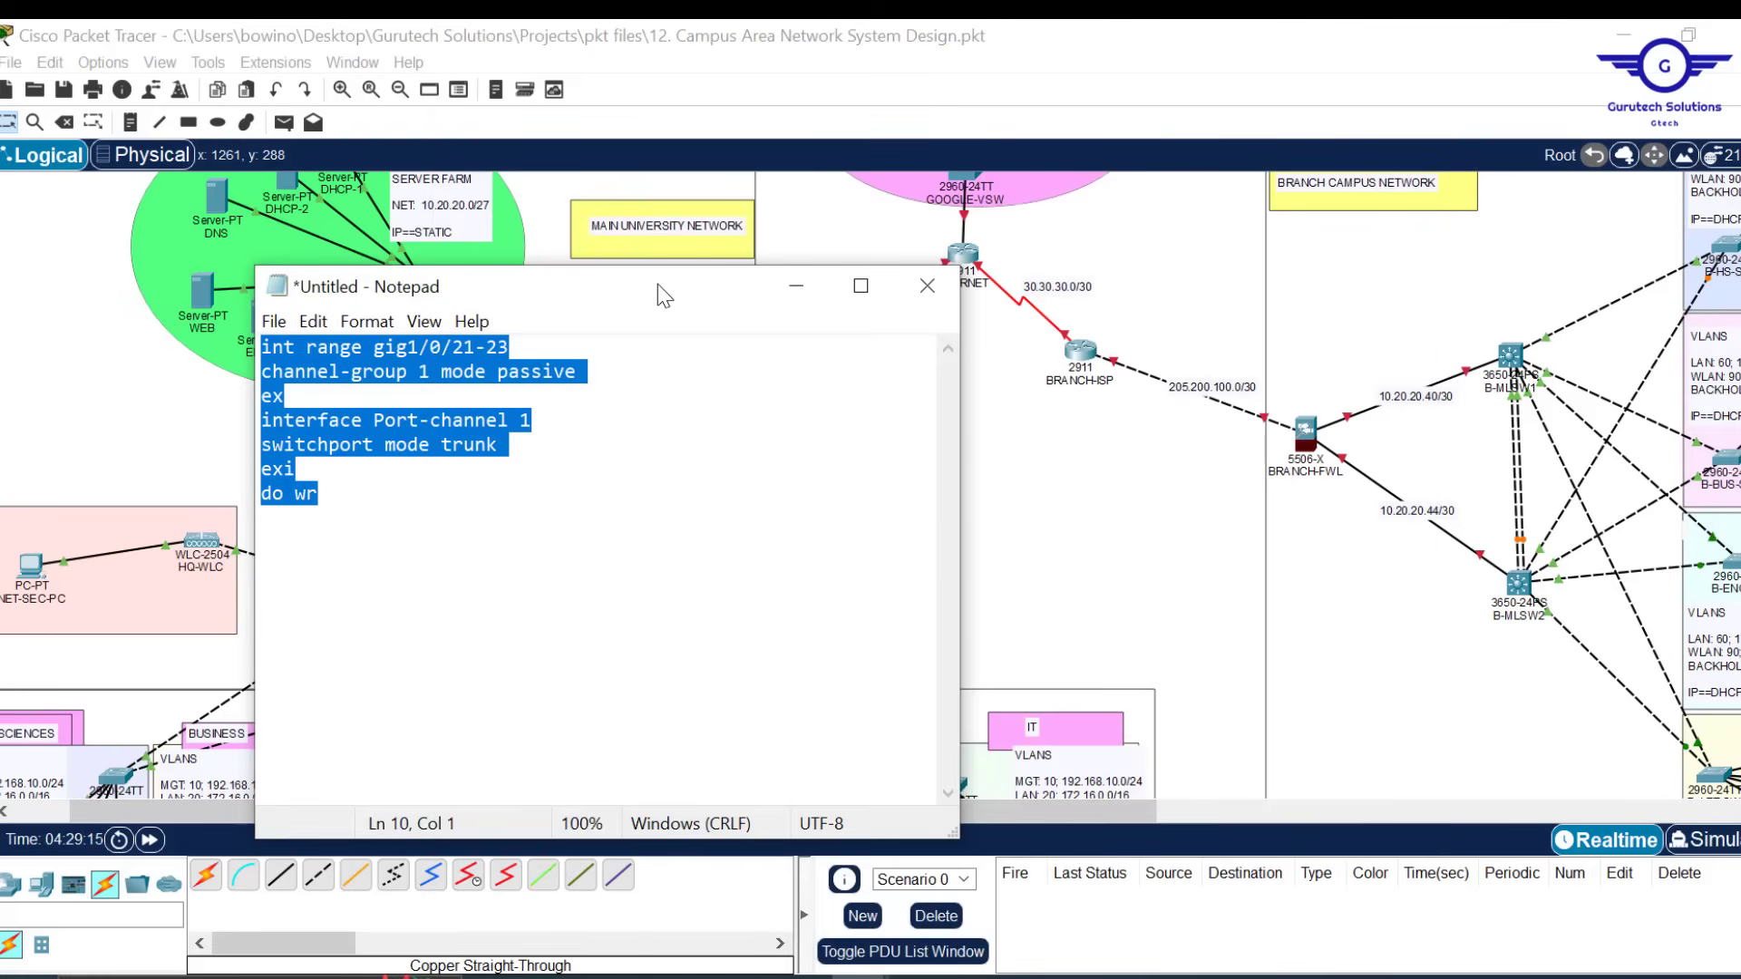
# Move Notepad aside to reveal the branch switches
pyautogui.moveTo(658, 284); pyautogui.dragTo(1027, 281)
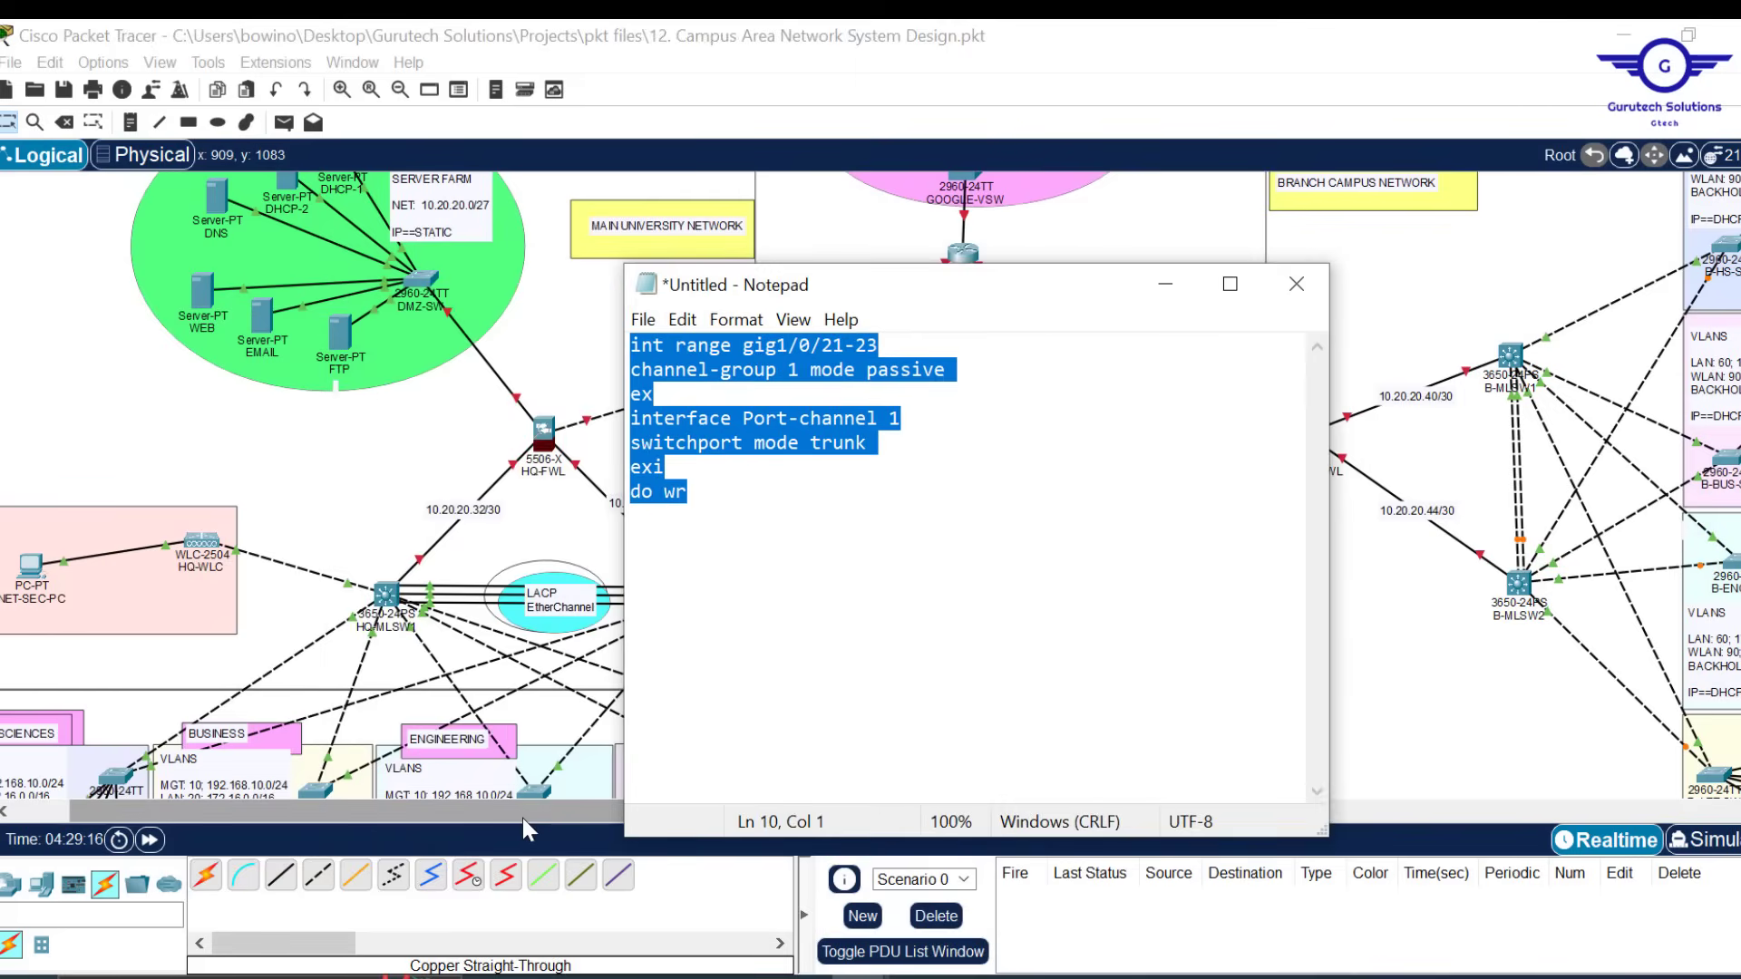
pyautogui.moveTo(522, 818); pyautogui.dragTo(934, 814)
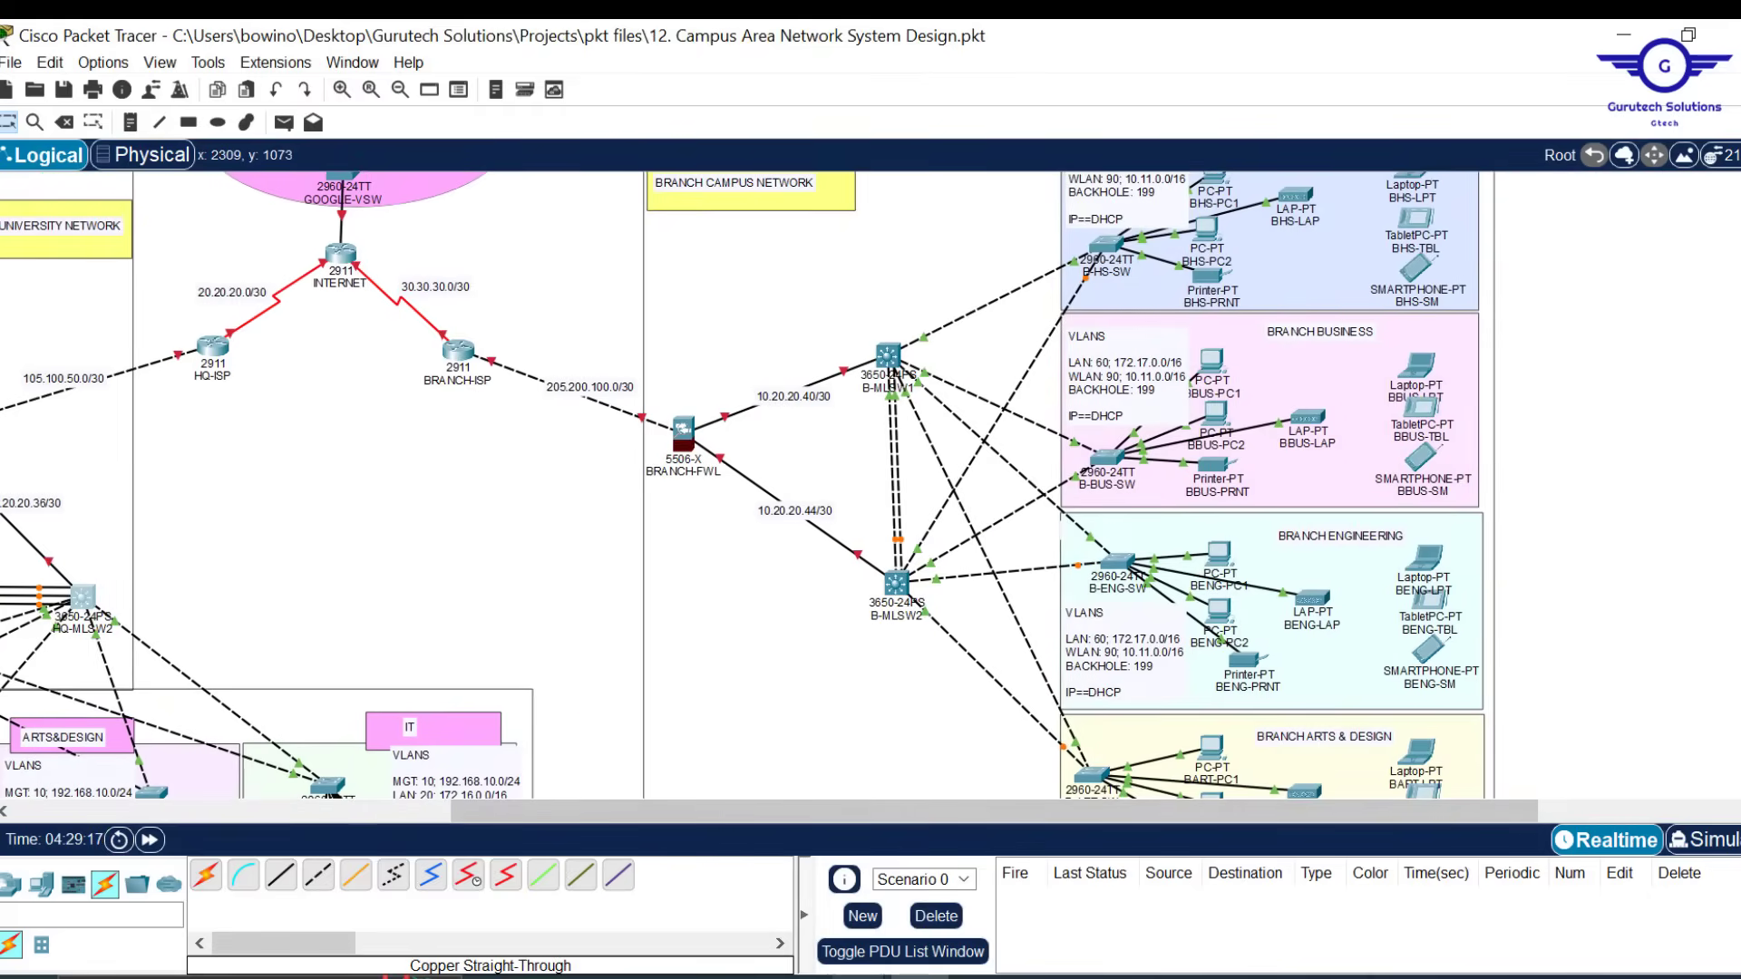
pyautogui.moveTo(855, 975)
pyautogui.click(983, 914)
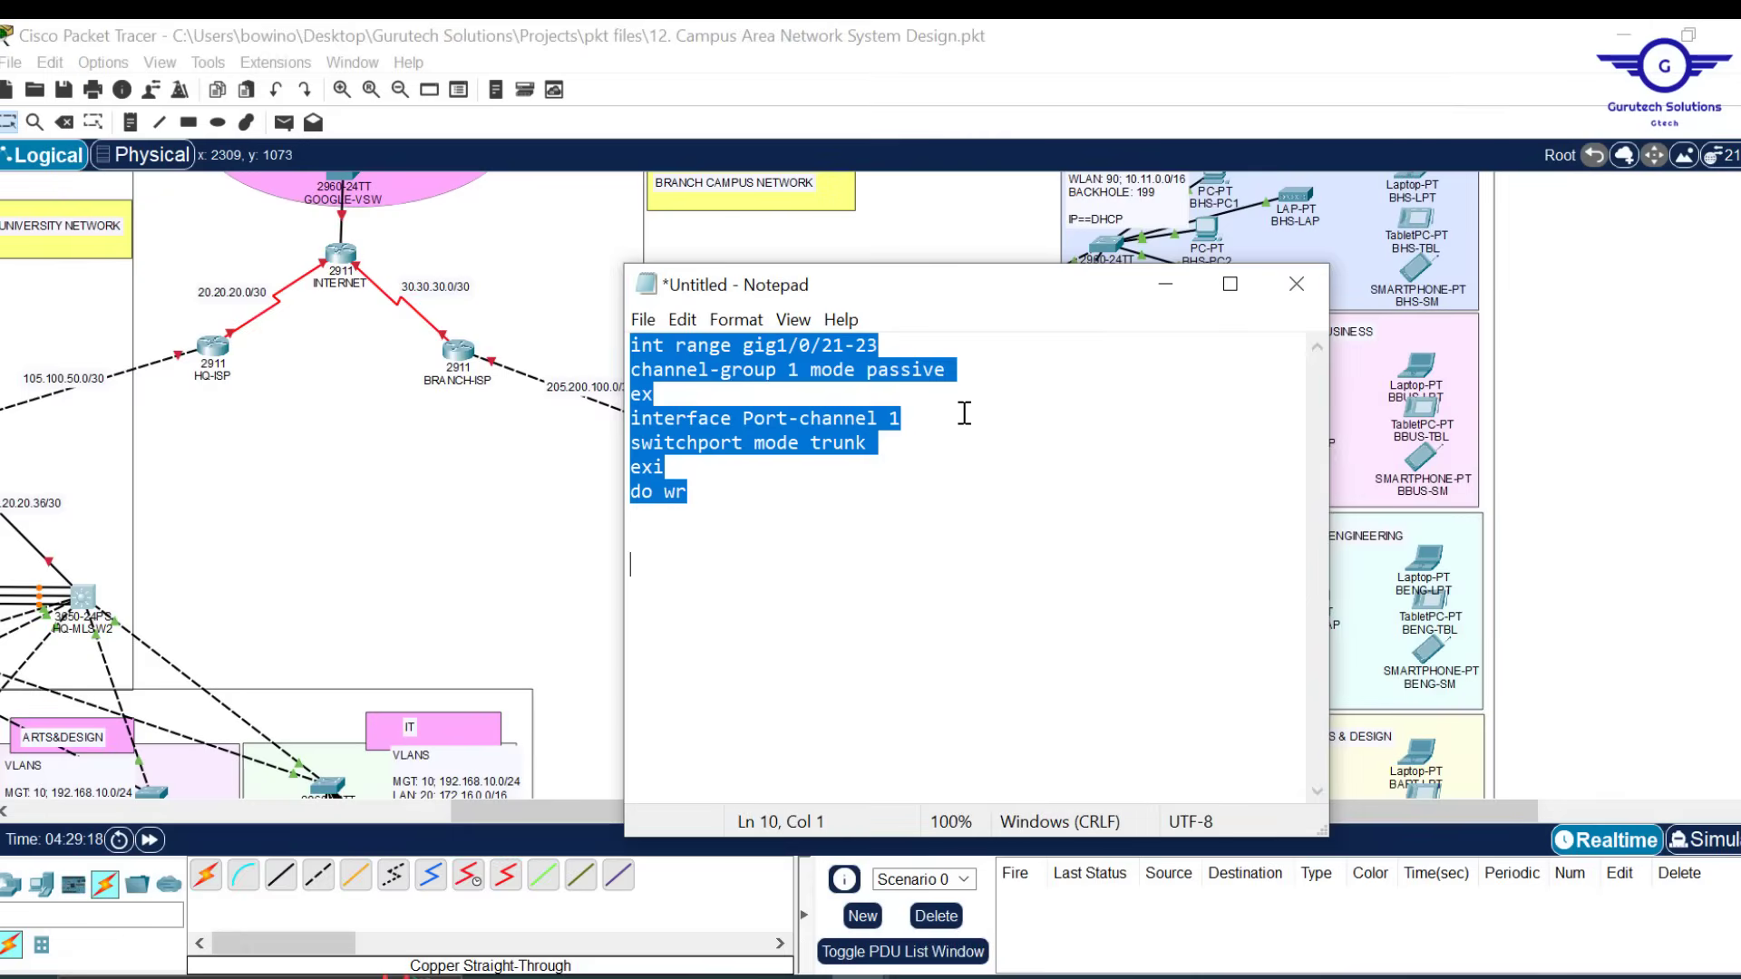
pyautogui.moveTo(916, 297); pyautogui.dragTo(1227, 319)
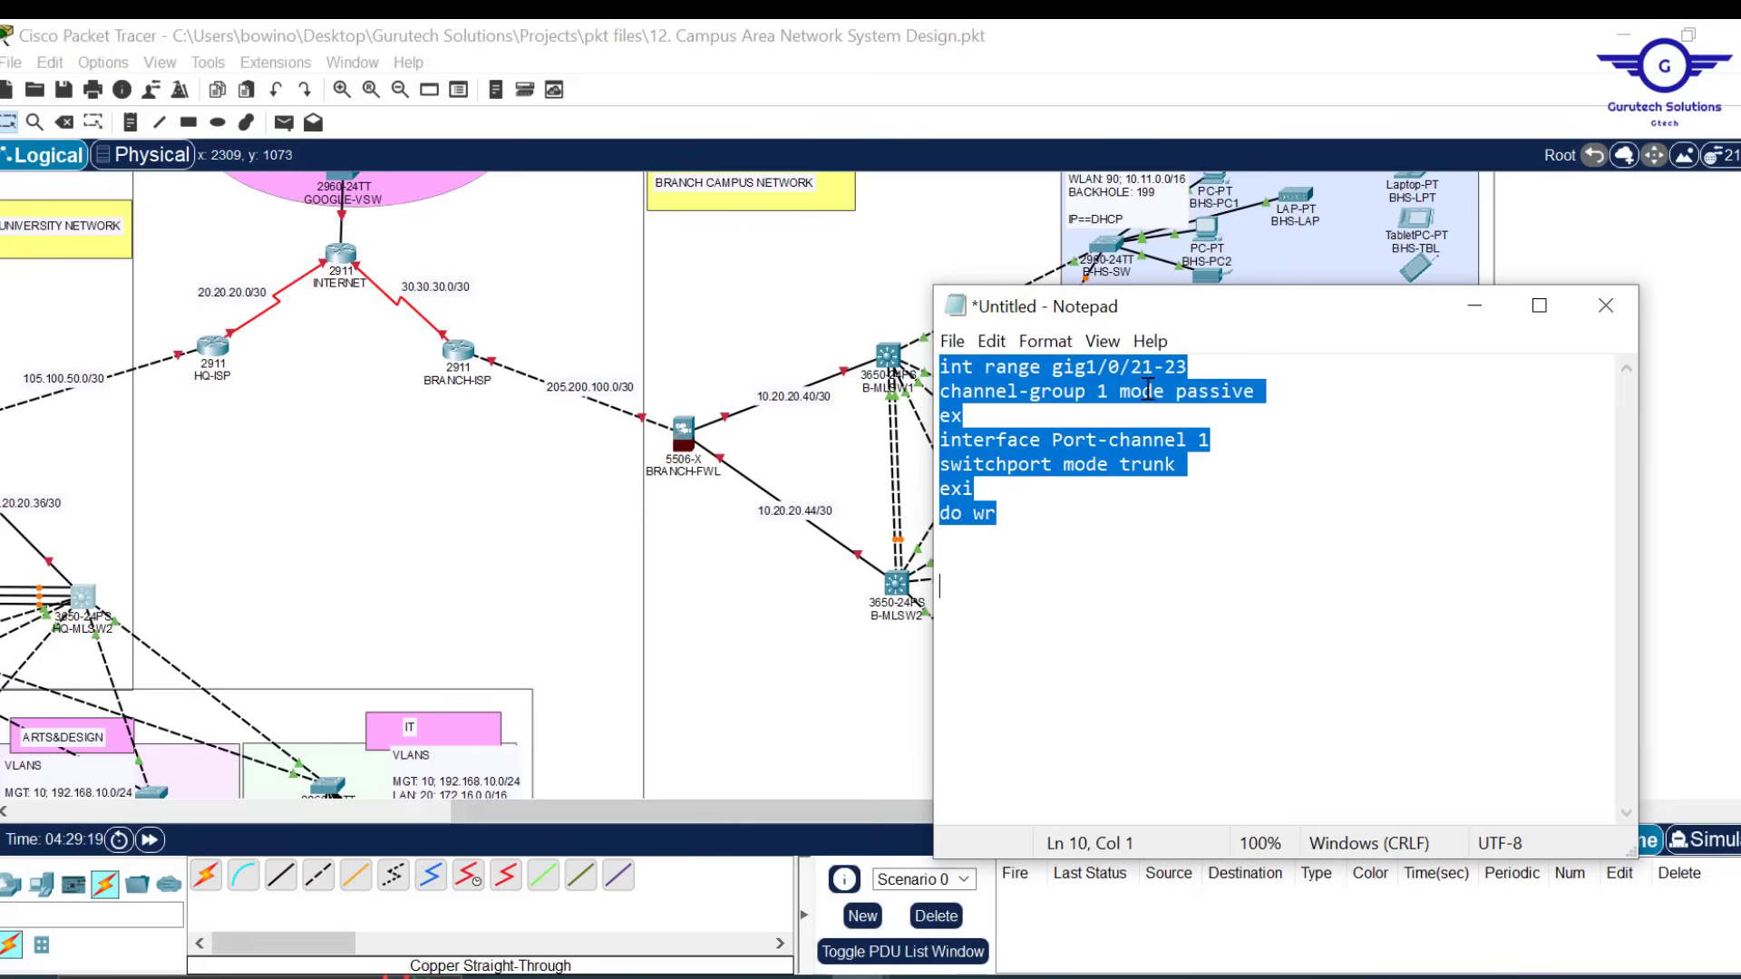
# Change the script to channel-group 2 and Port-channel 2, and select all of it
pyautogui.click(1108, 396)
pyautogui.press('Delete')
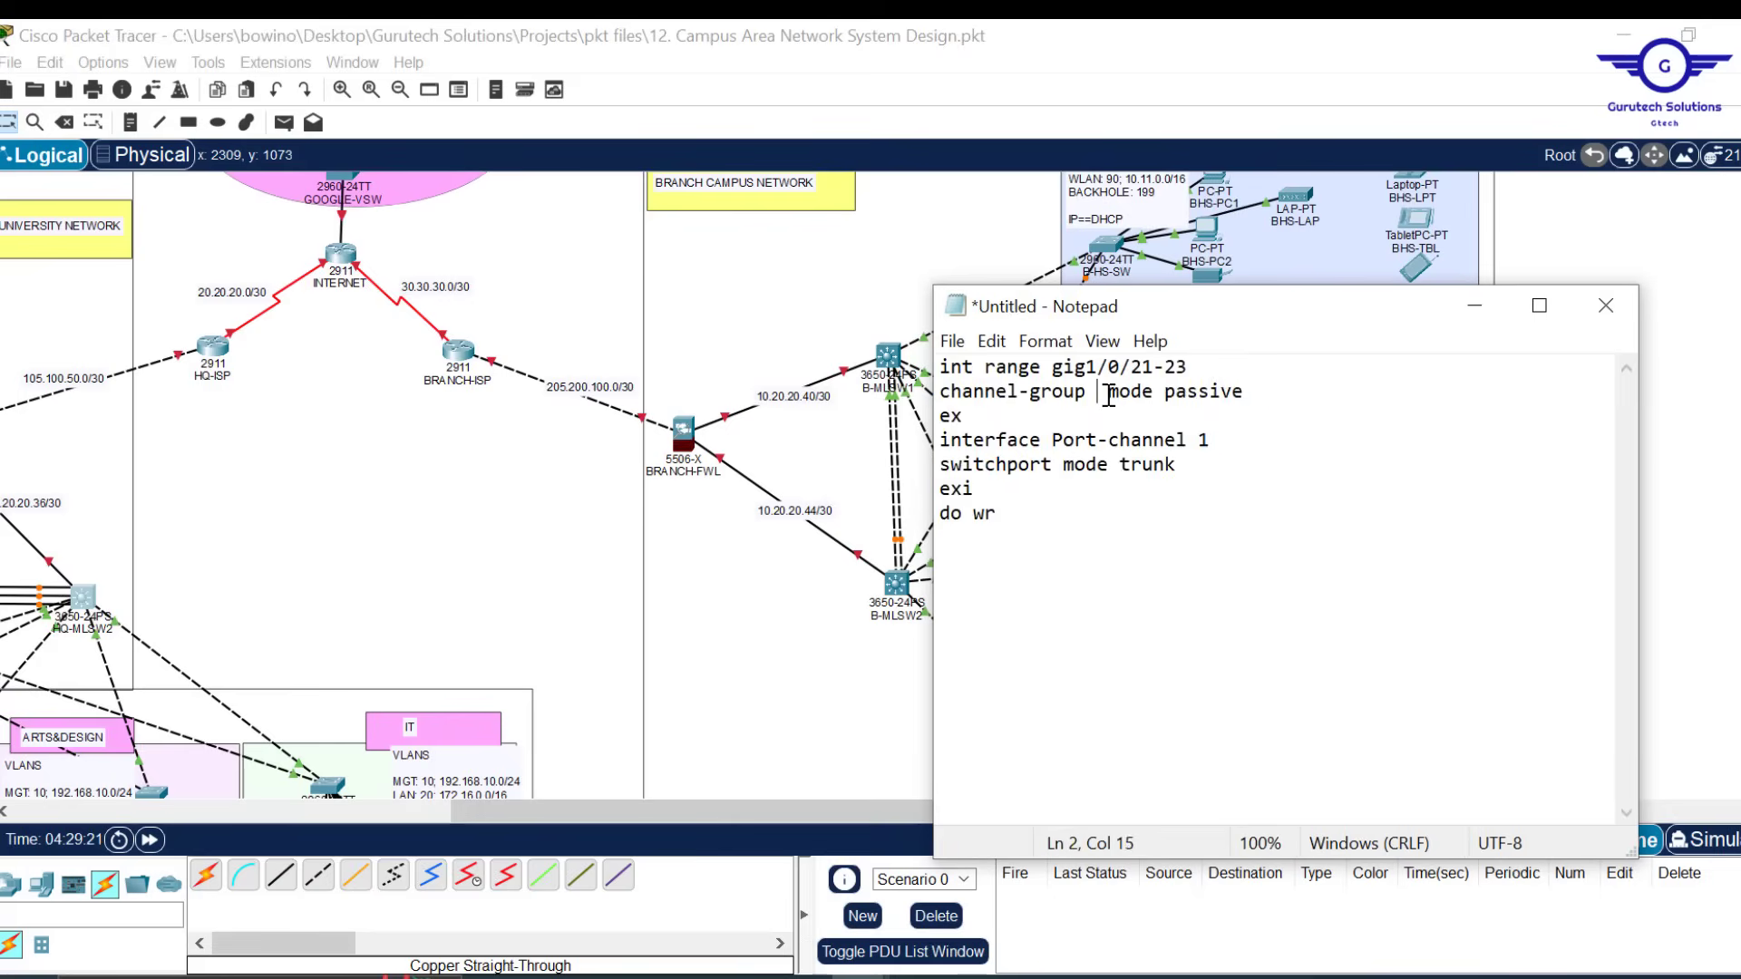
pyautogui.write('2')
pyautogui.click(1231, 441)
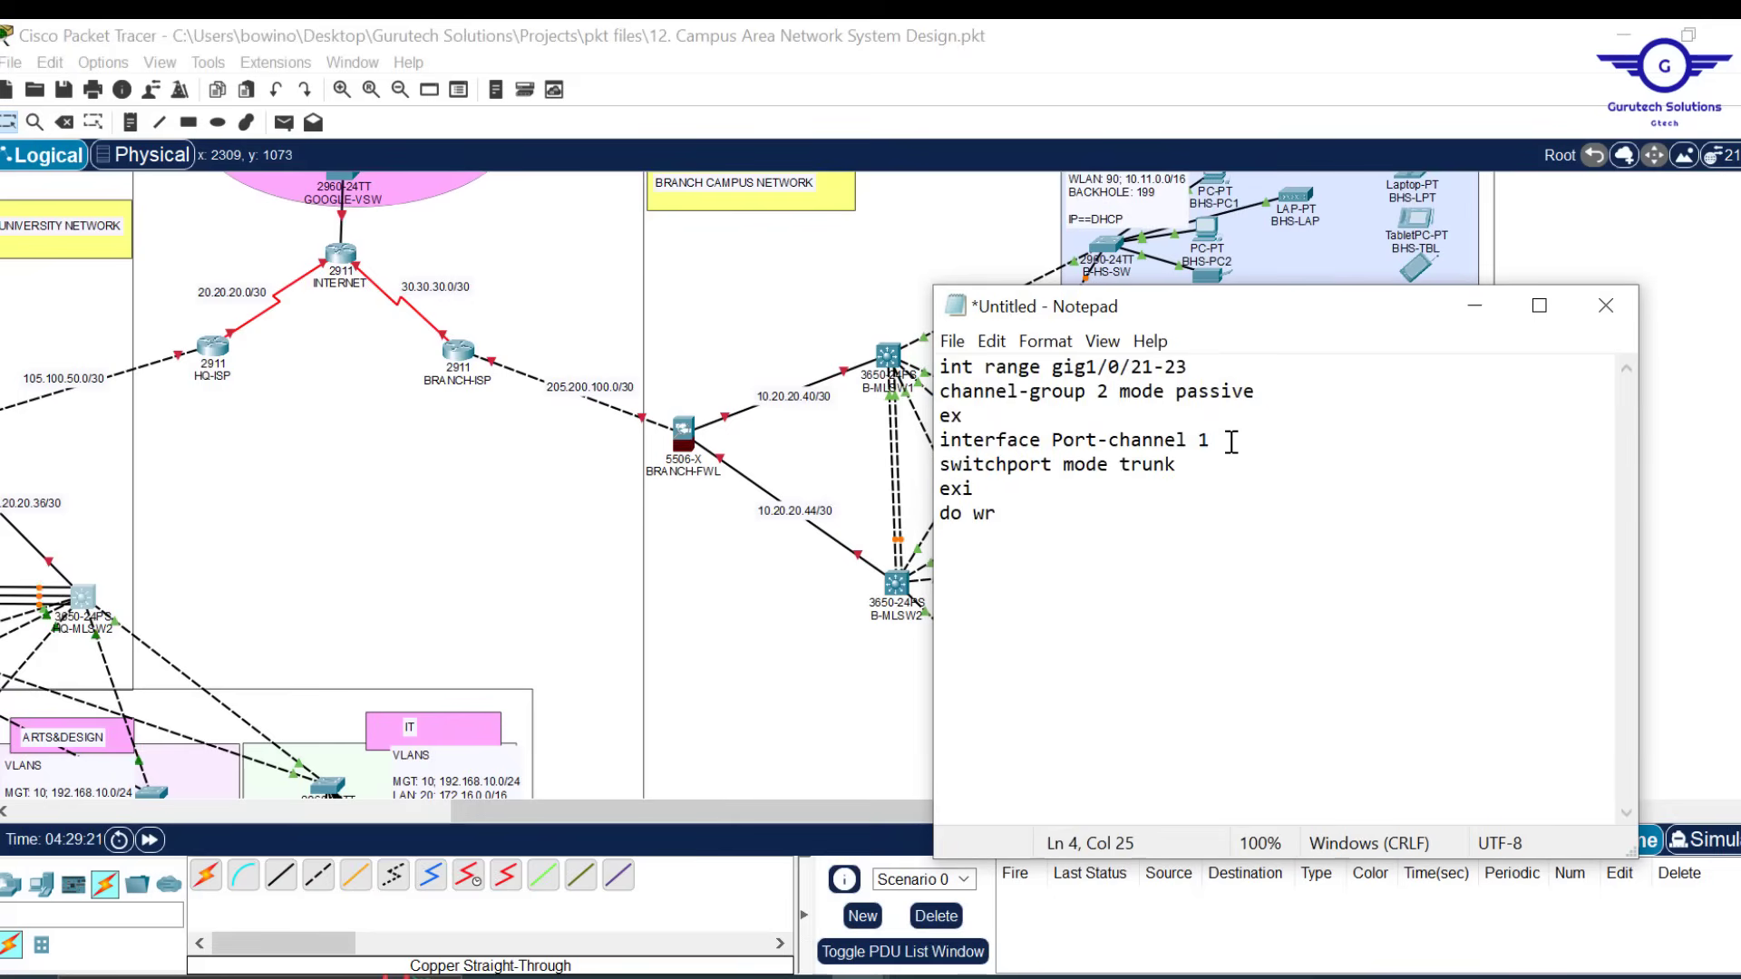
pyautogui.press('BackSpace')
pyautogui.write('2')
pyautogui.moveTo(1267, 392); pyautogui.dragTo(1177, 393)
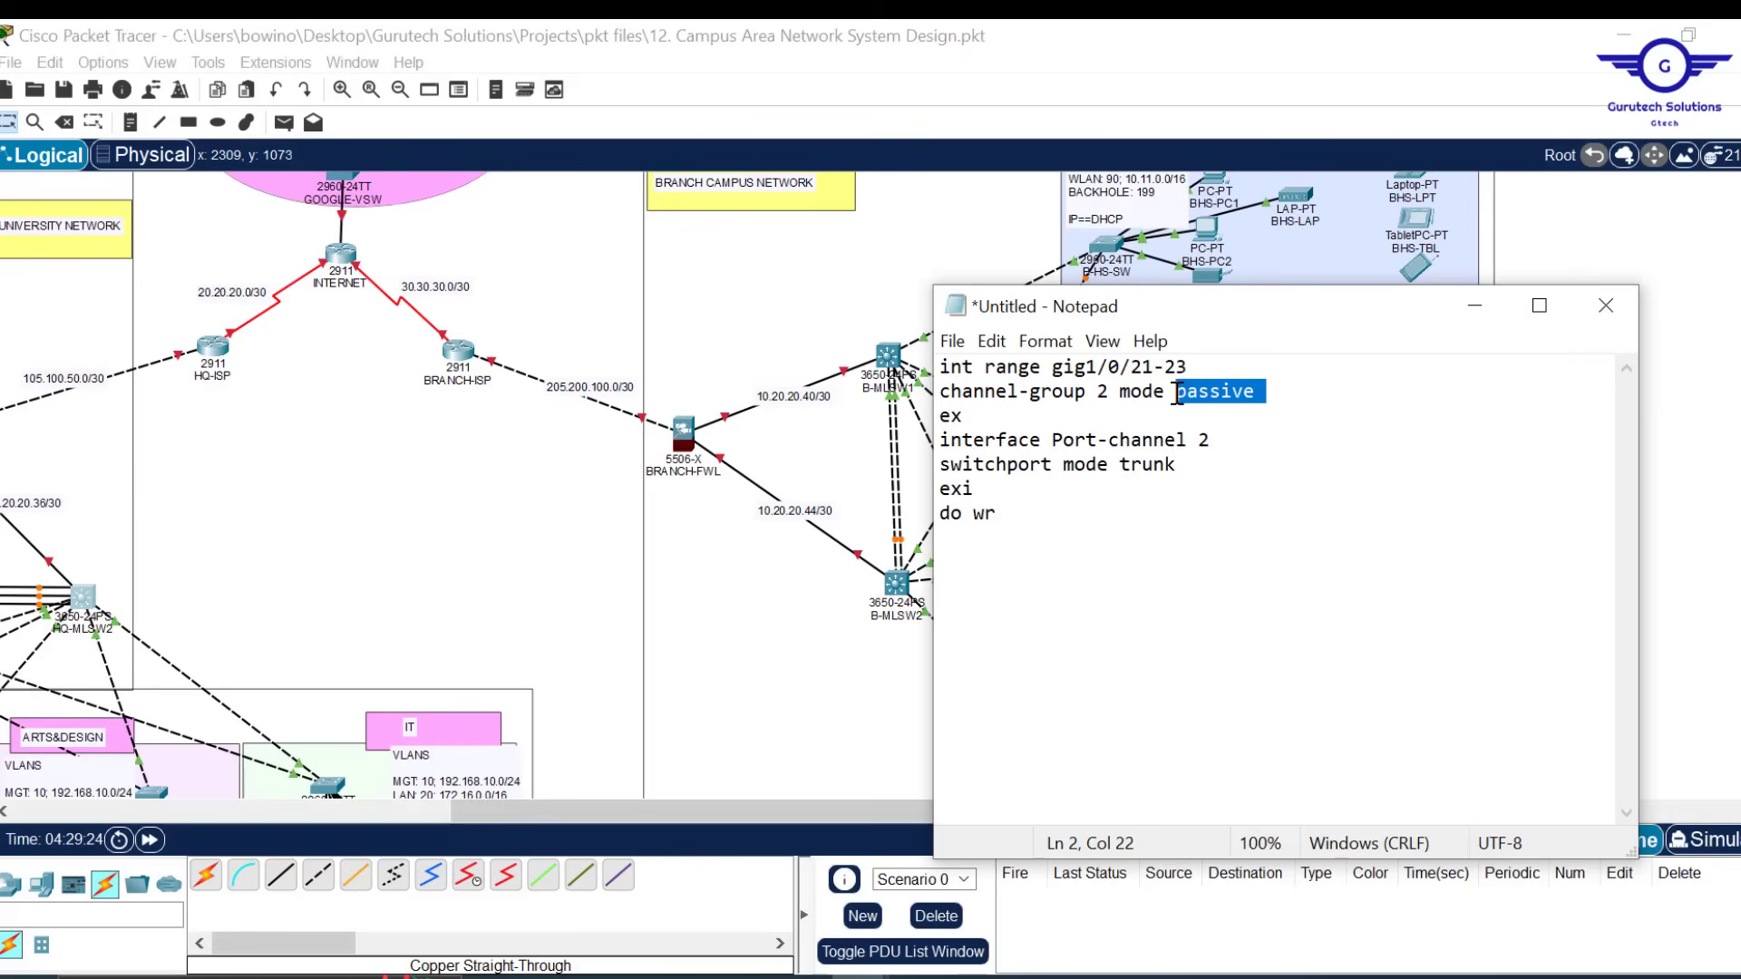
pyautogui.hotkey('ctrl', 'a')
pyautogui.hotkey('ctrl', 'c')
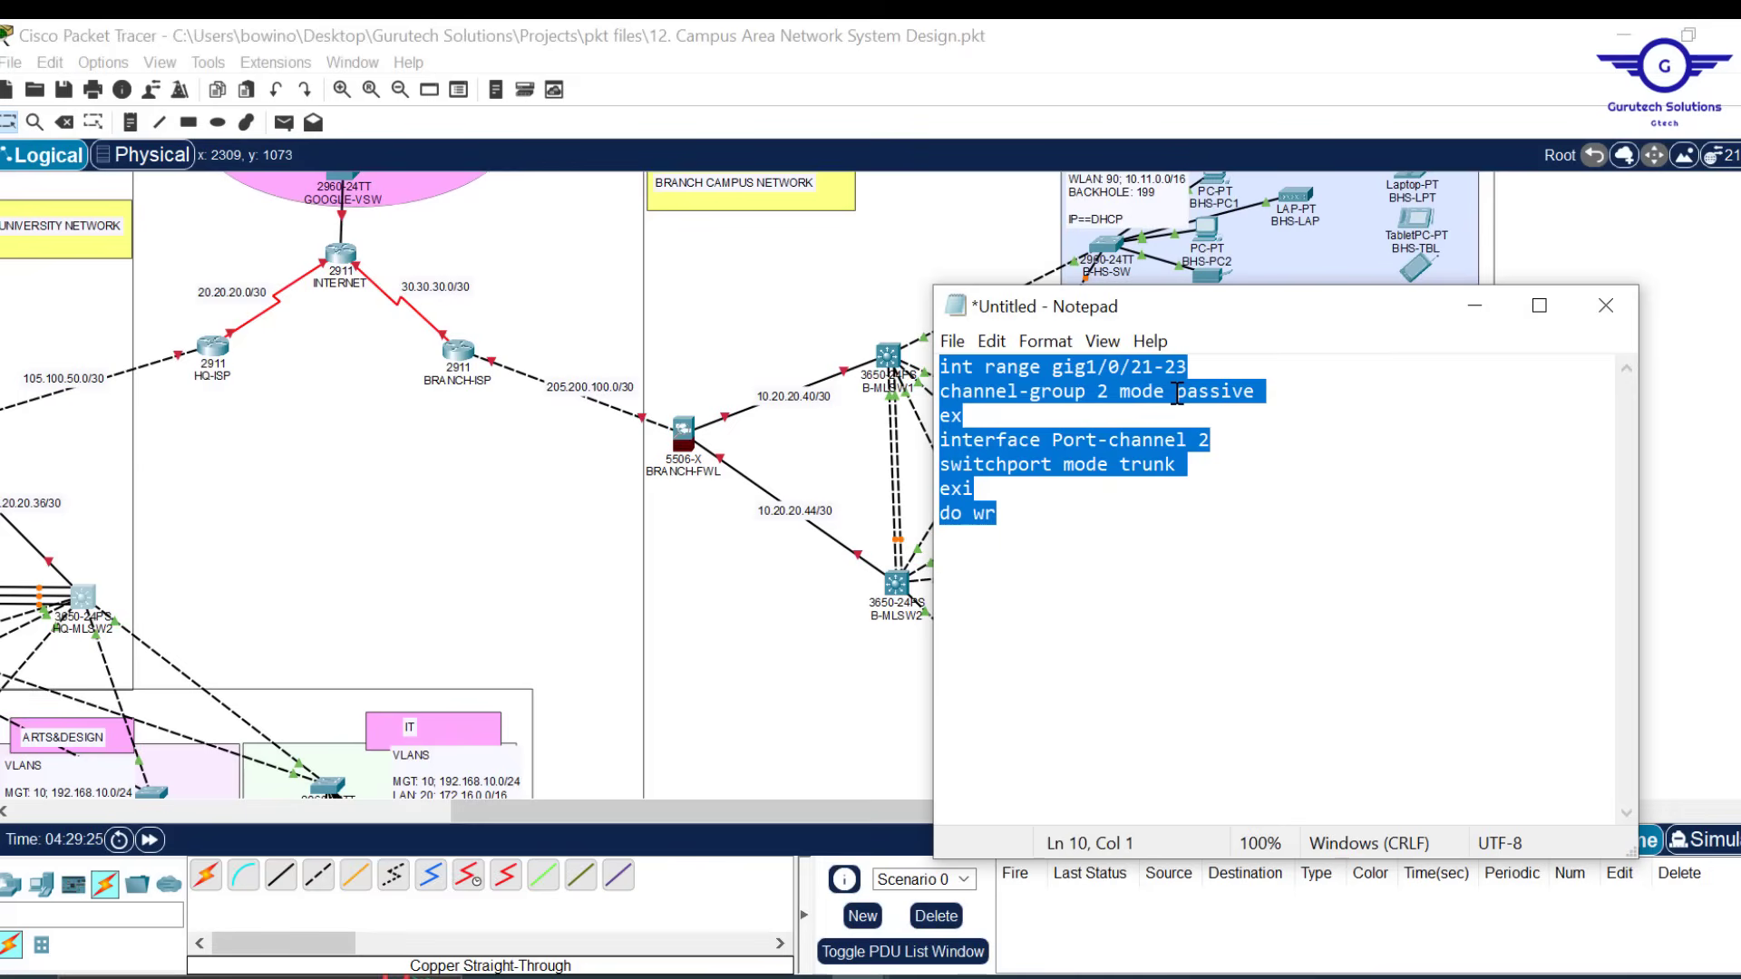
pyautogui.click(891, 361)
# Exit B-MLSW1's console to global configuration mode, close its window, and pick the Delete tool
pyautogui.click(892, 361)
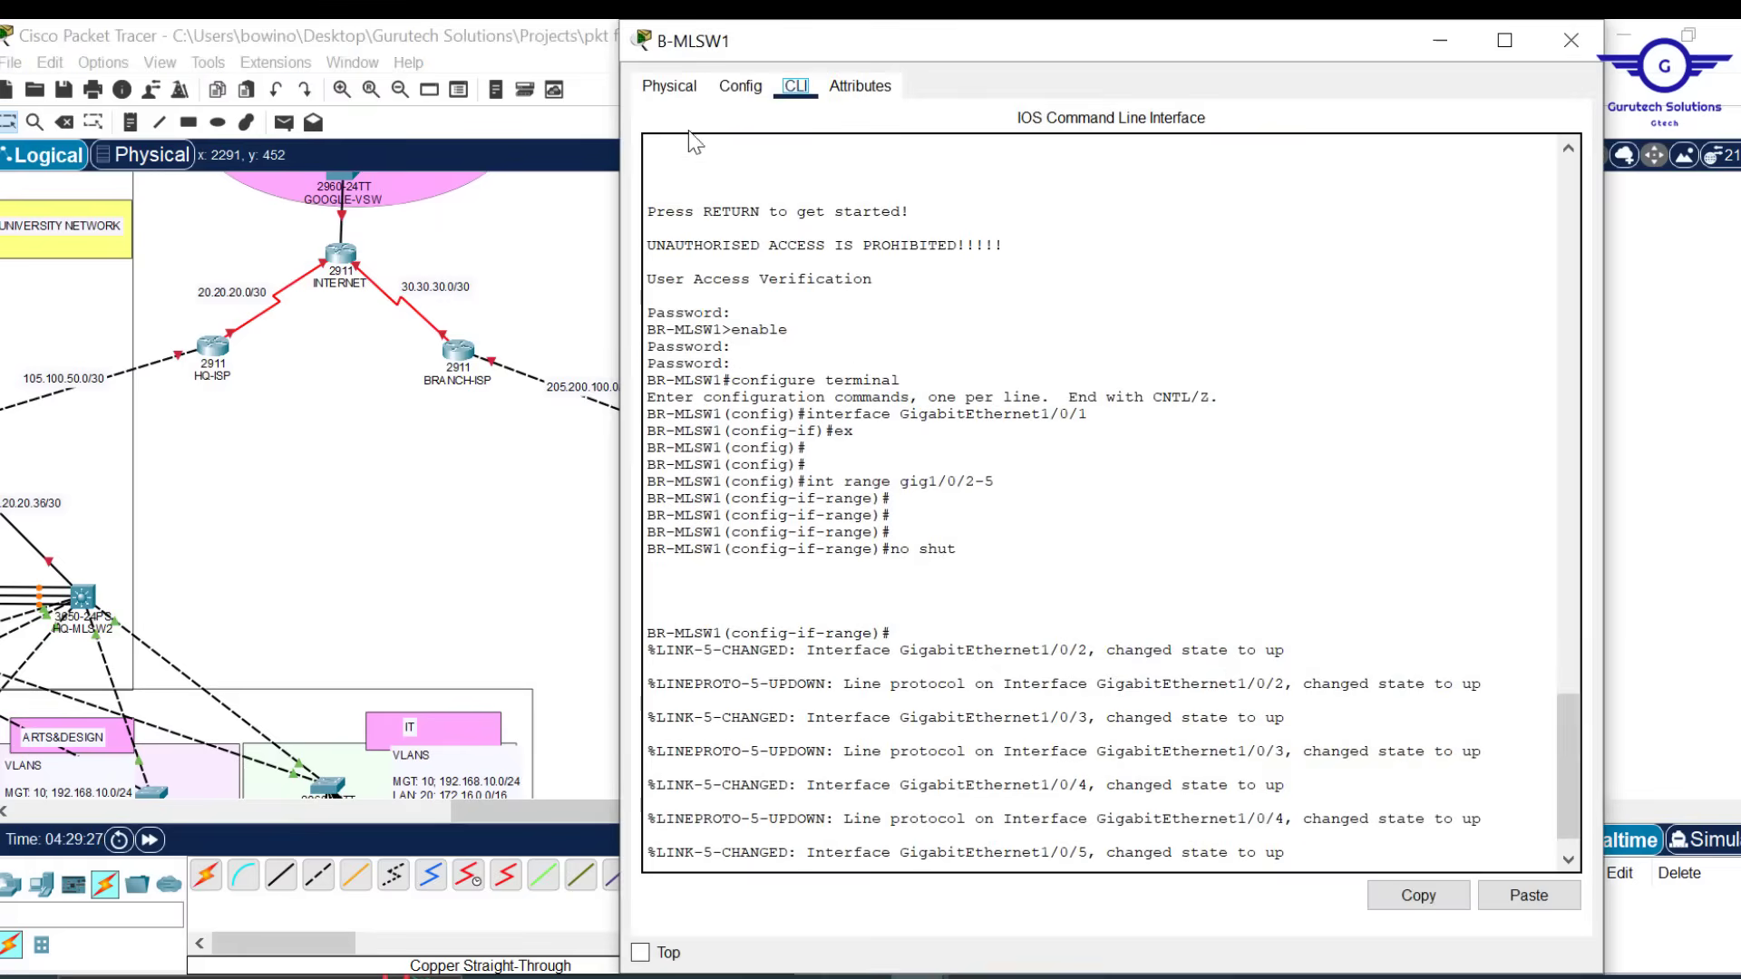
pyautogui.click(682, 90)
pyautogui.click(744, 89)
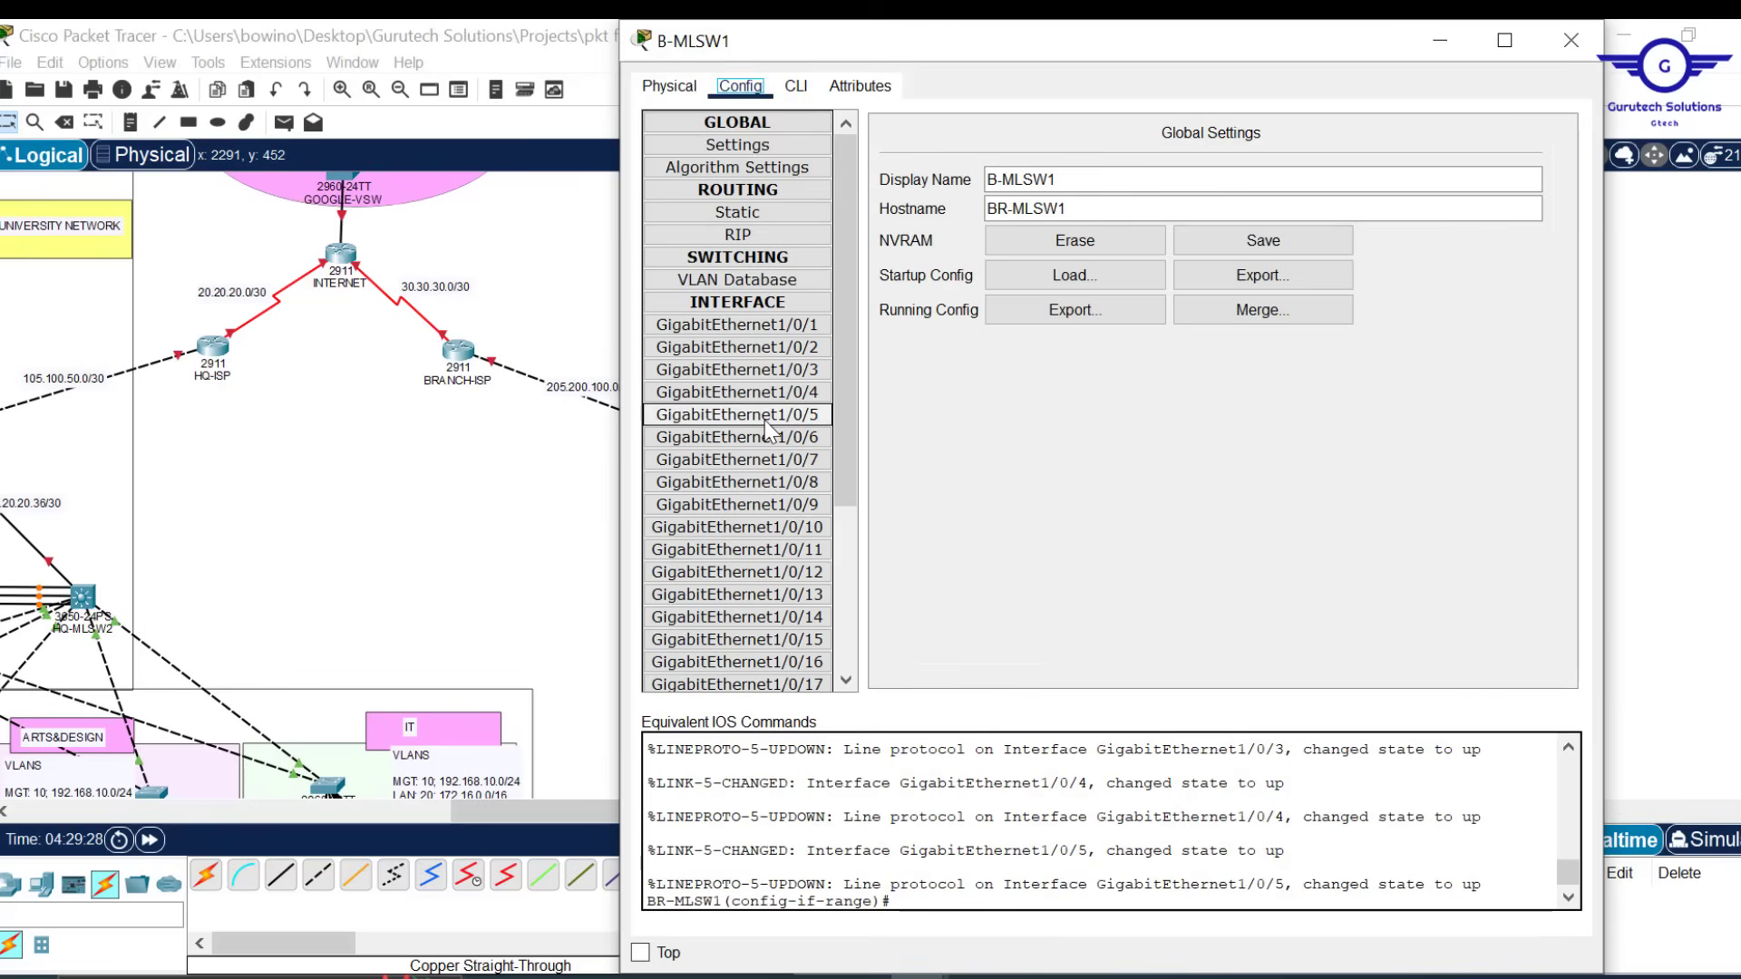
pyautogui.click(796, 88)
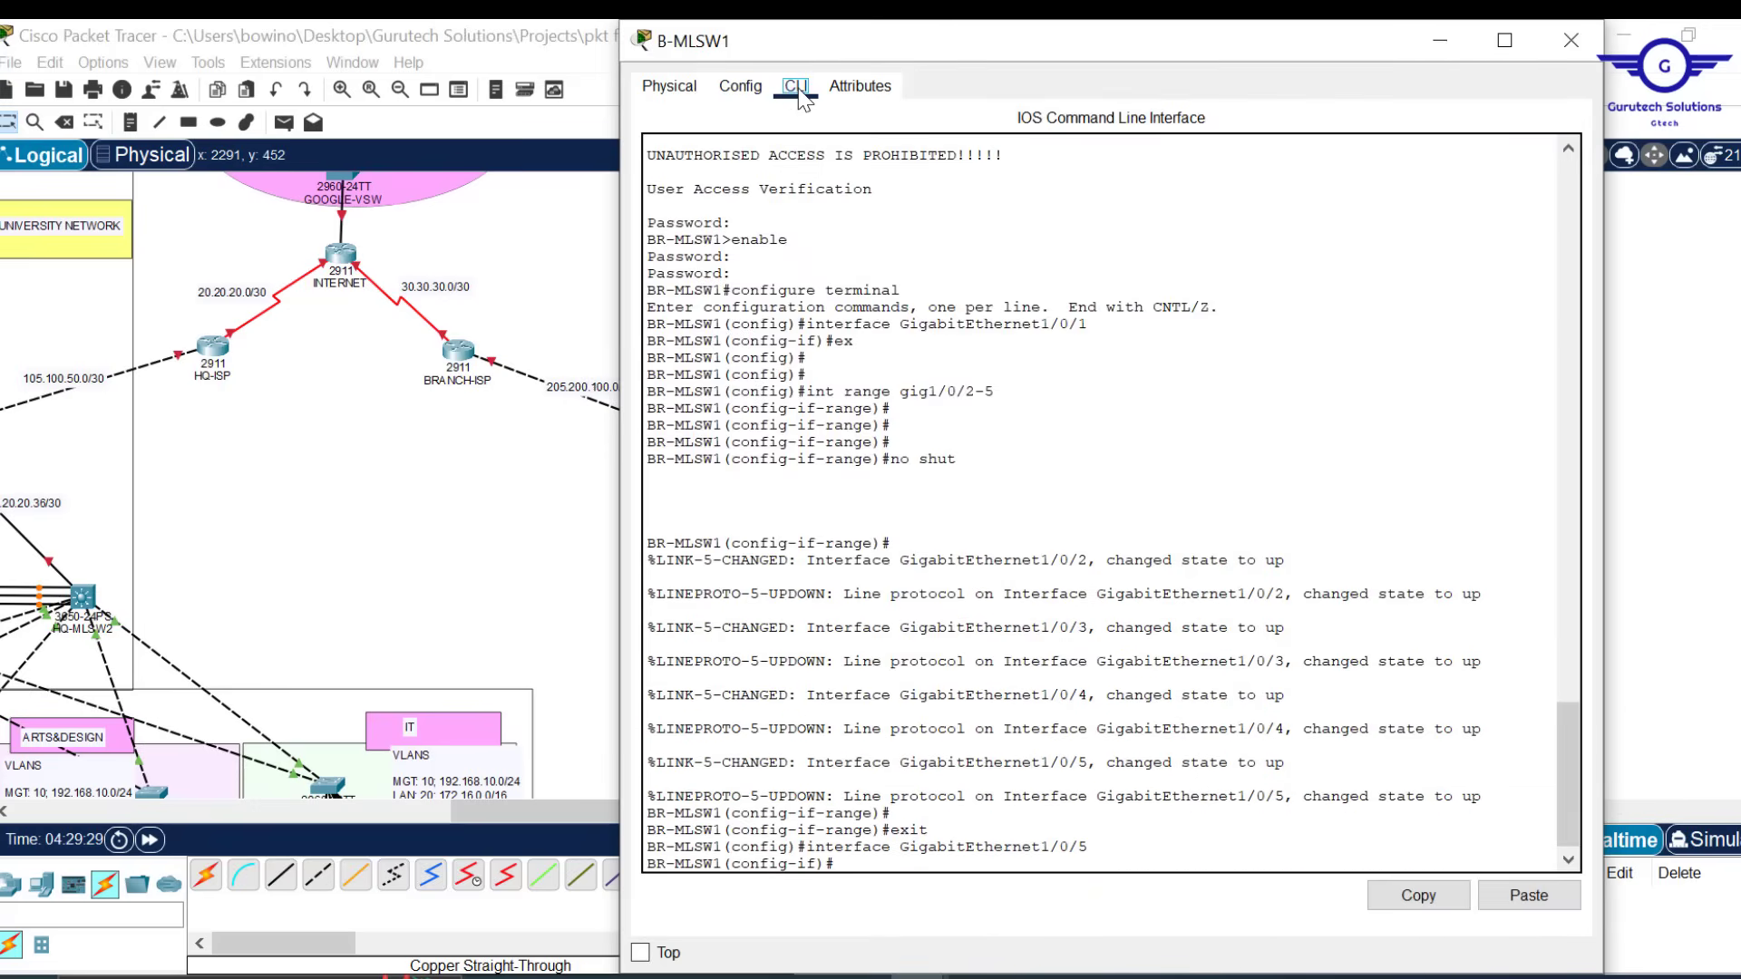
pyautogui.click(981, 768)
pyautogui.write('ex')
pyautogui.press('Return')
pyautogui.press('Return')
pyautogui.press('Return')
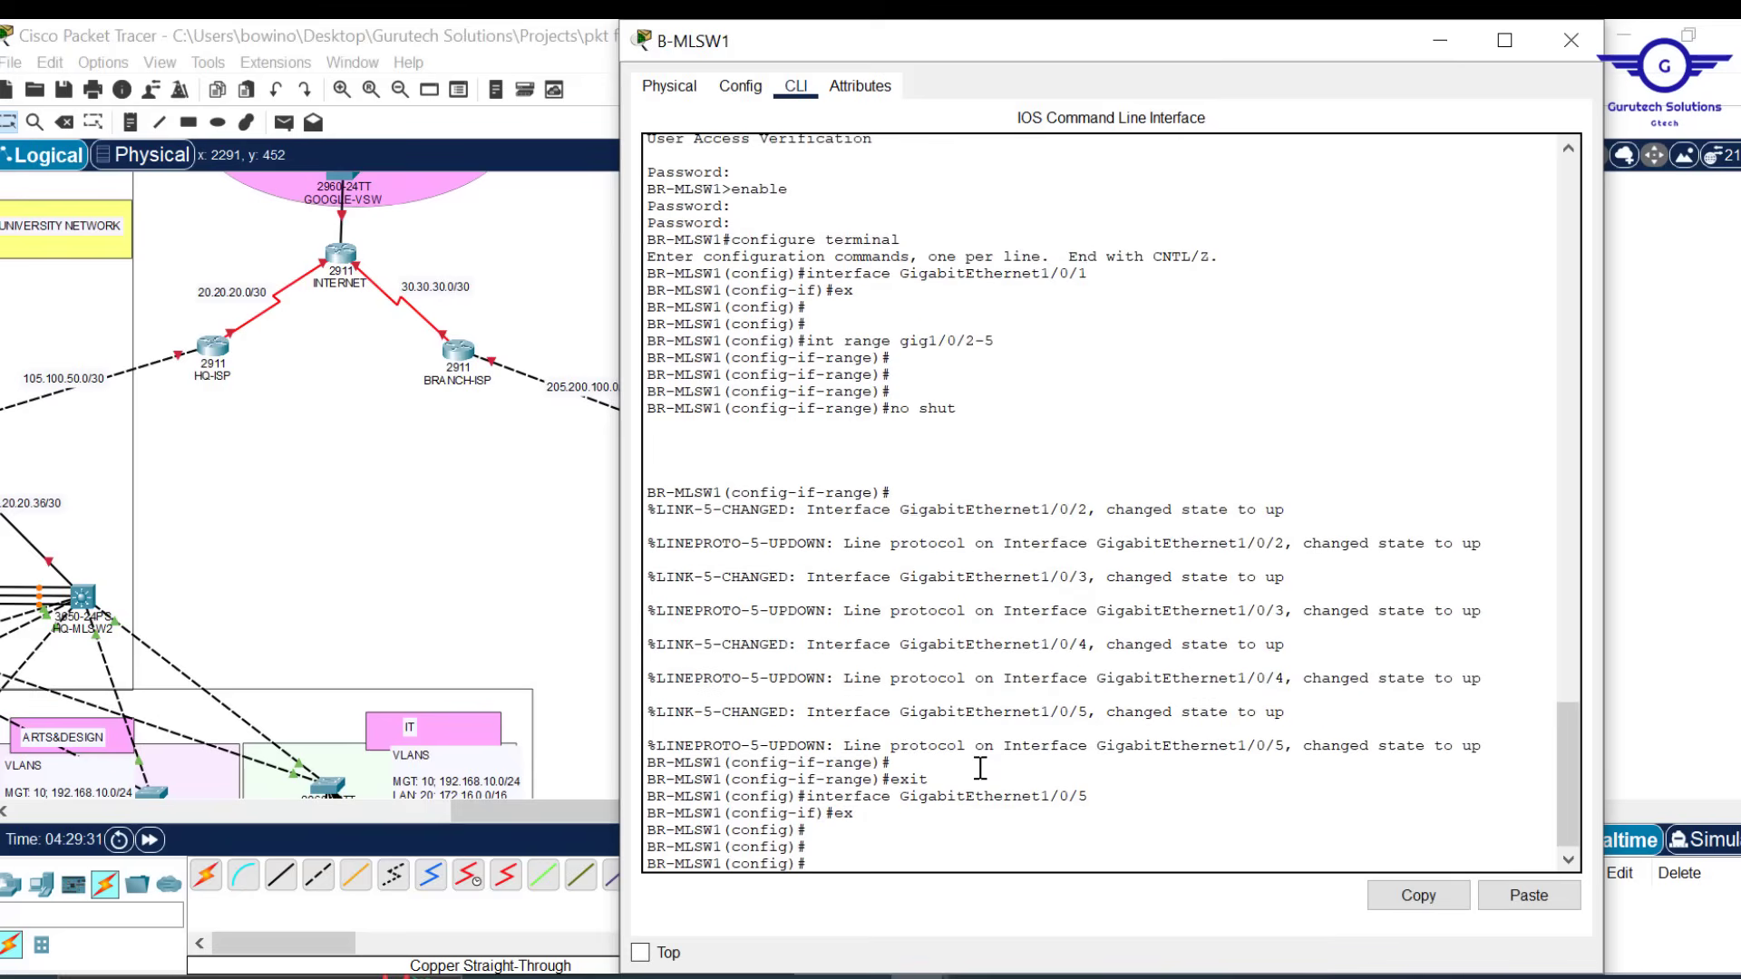
pyautogui.click(1584, 38)
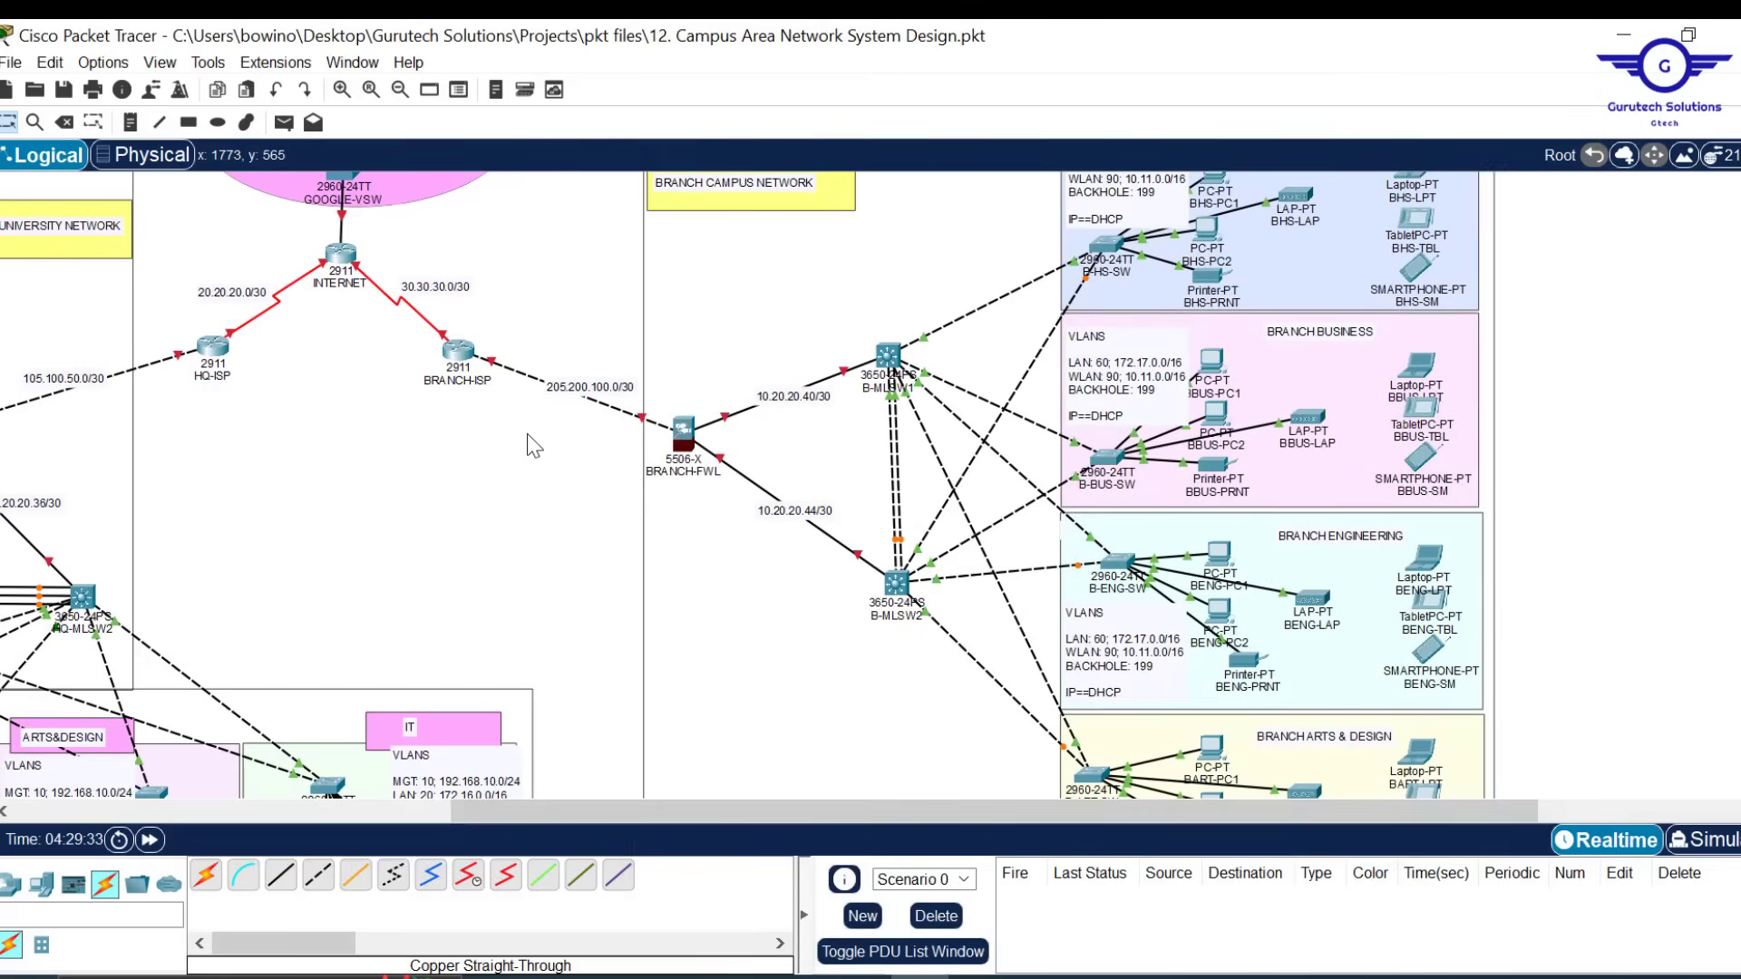
pyautogui.press('Delete')
# Delete the existing links between B-MLSW1 and B-MLSW2
pyautogui.click(896, 460)
pyautogui.click(893, 458)
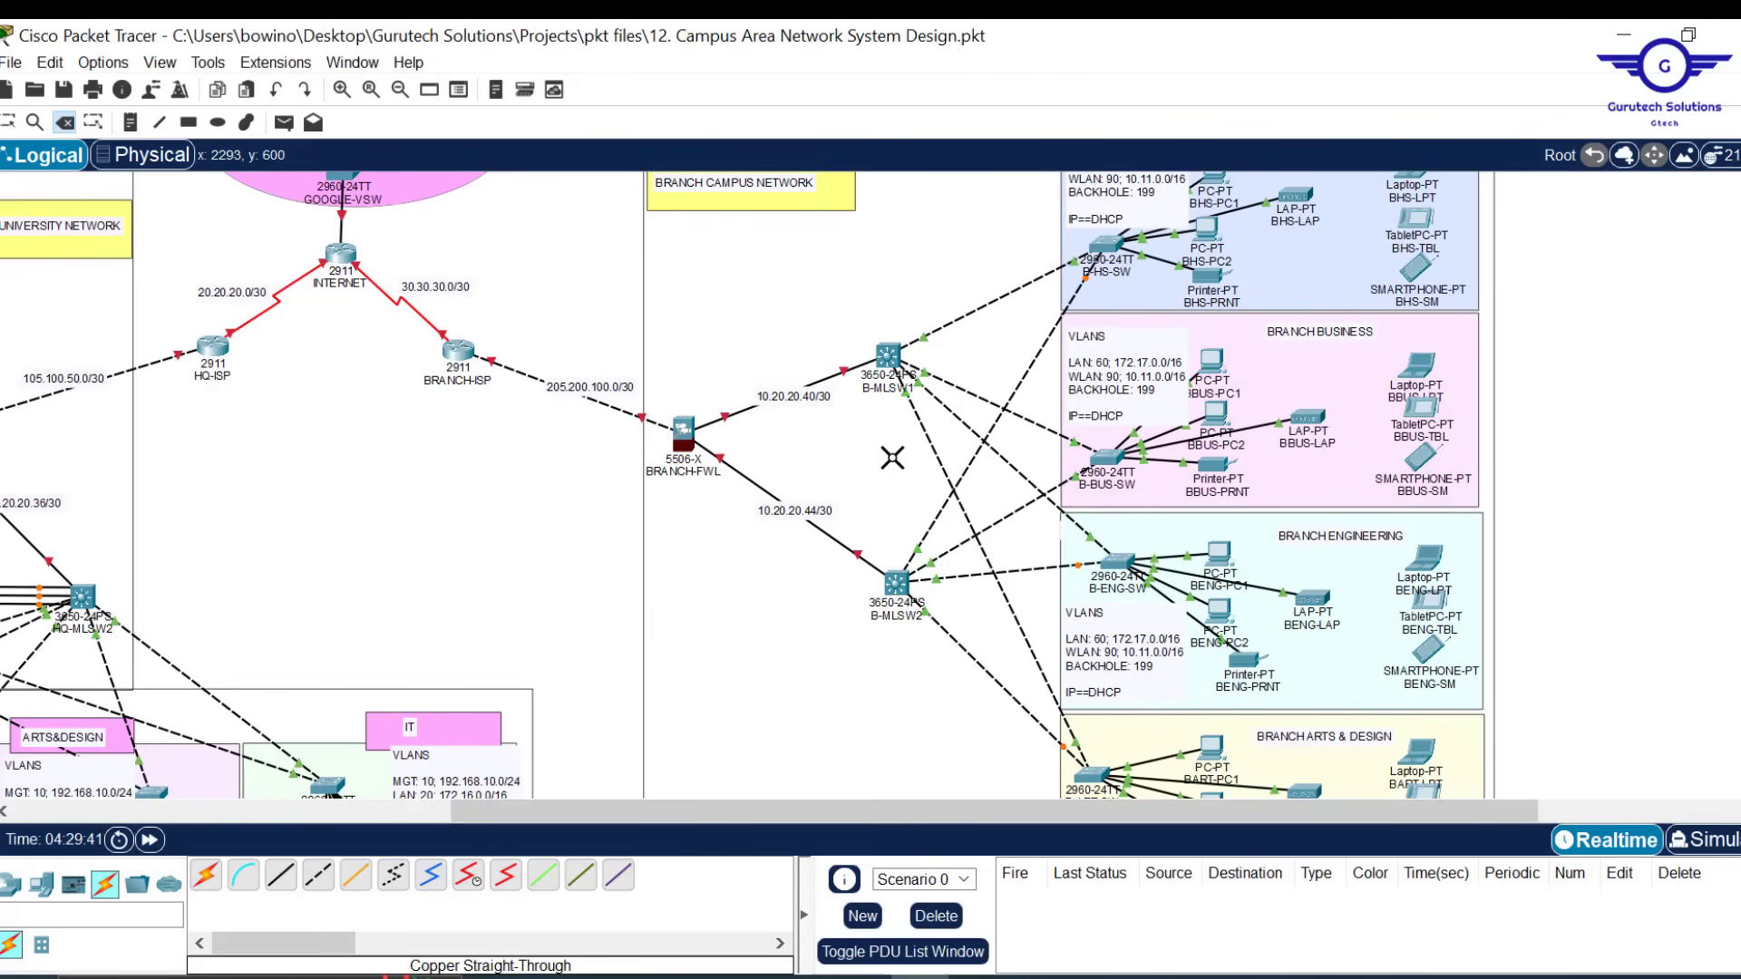
pyautogui.press('Escape')
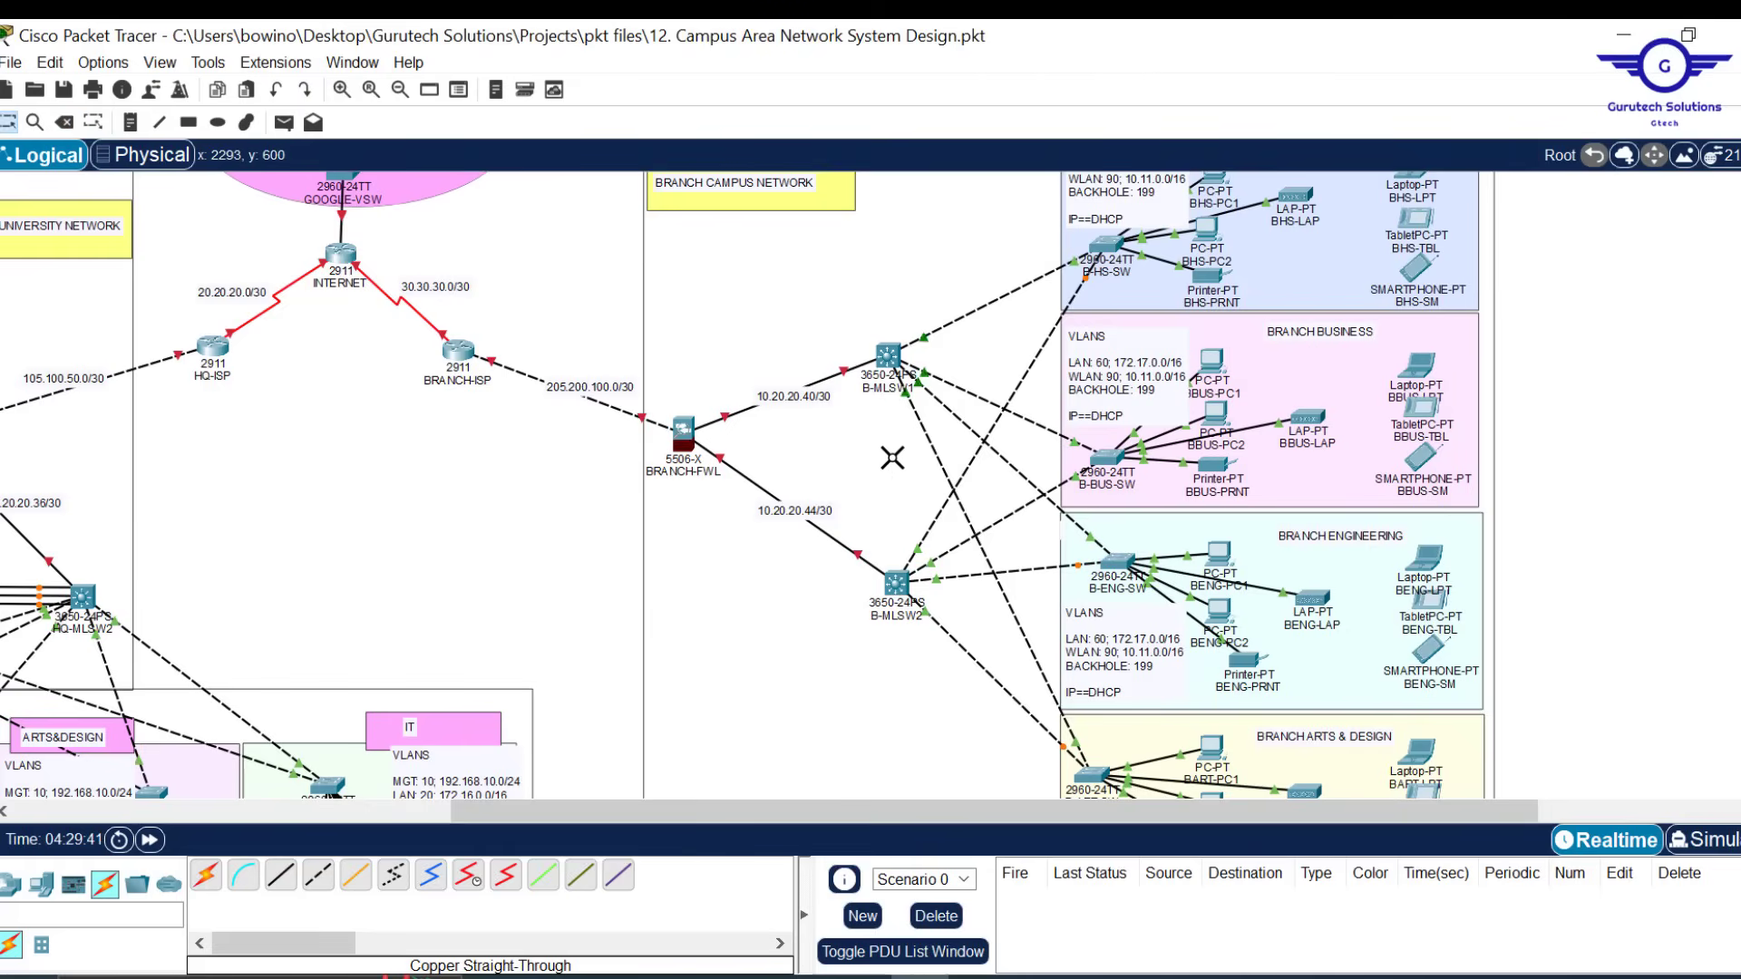
# Cable B-MLSW2 Gi1/0/21 and Gi1/0/22 to B-MLSW1 with copper straight-through, starting a third link
pyautogui.click(280, 875)
pyautogui.click(896, 585)
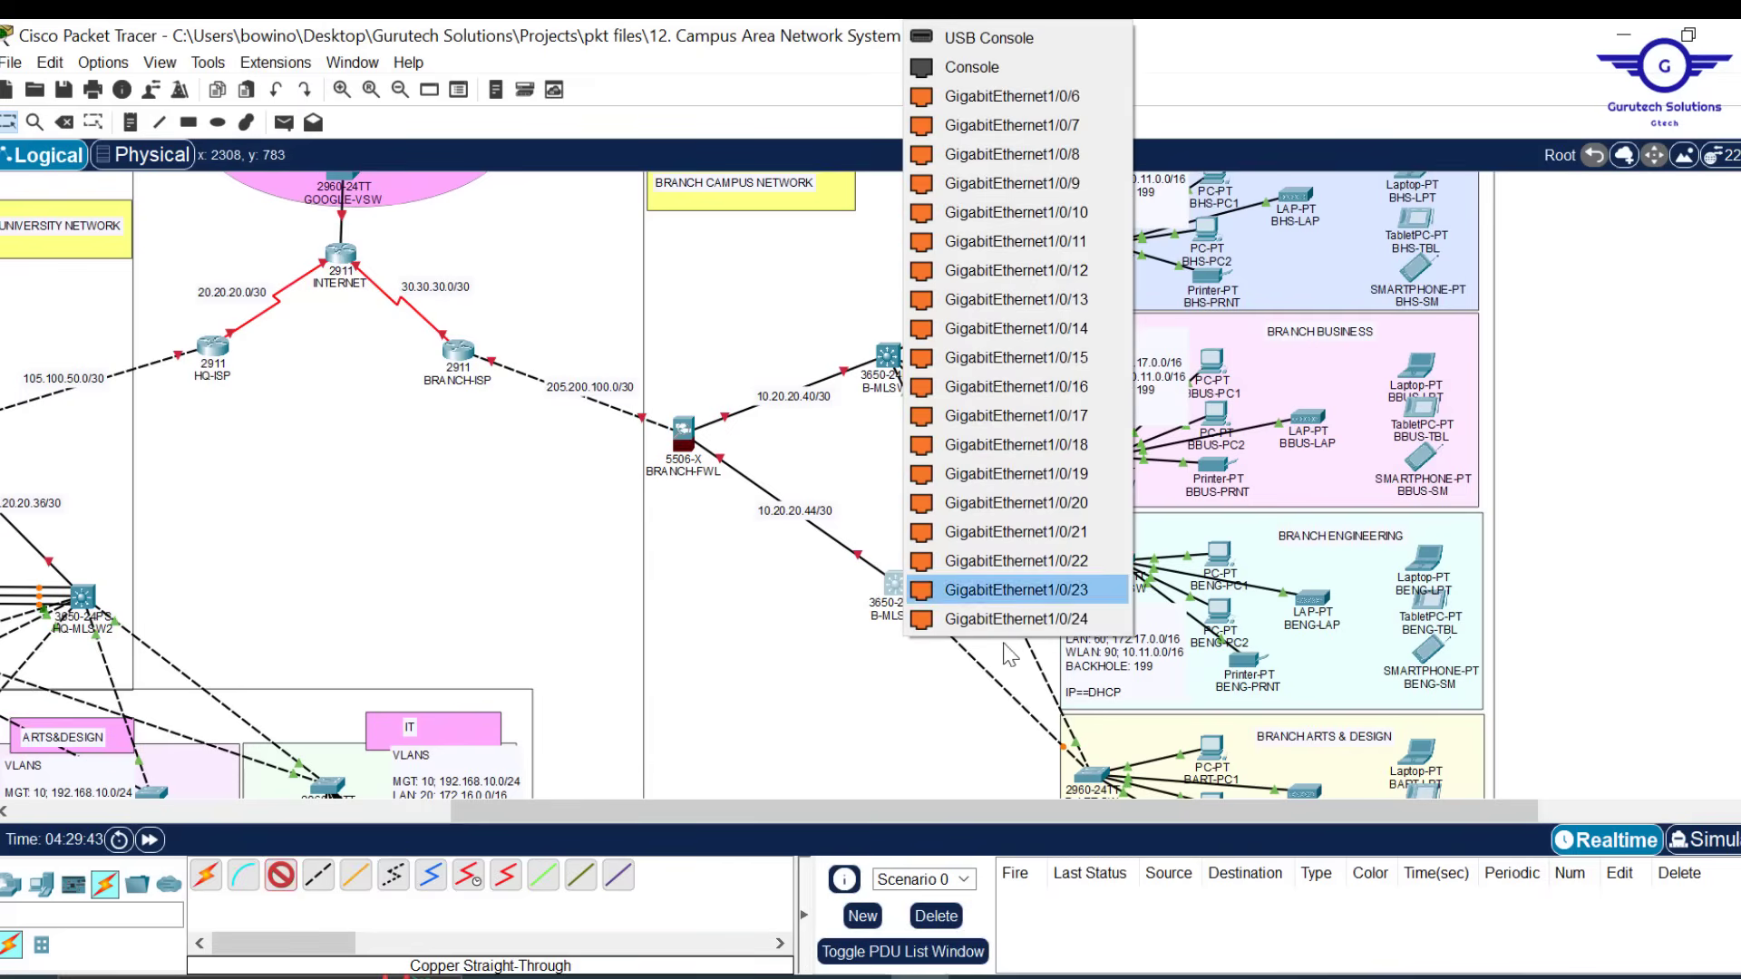
pyautogui.click(1093, 538)
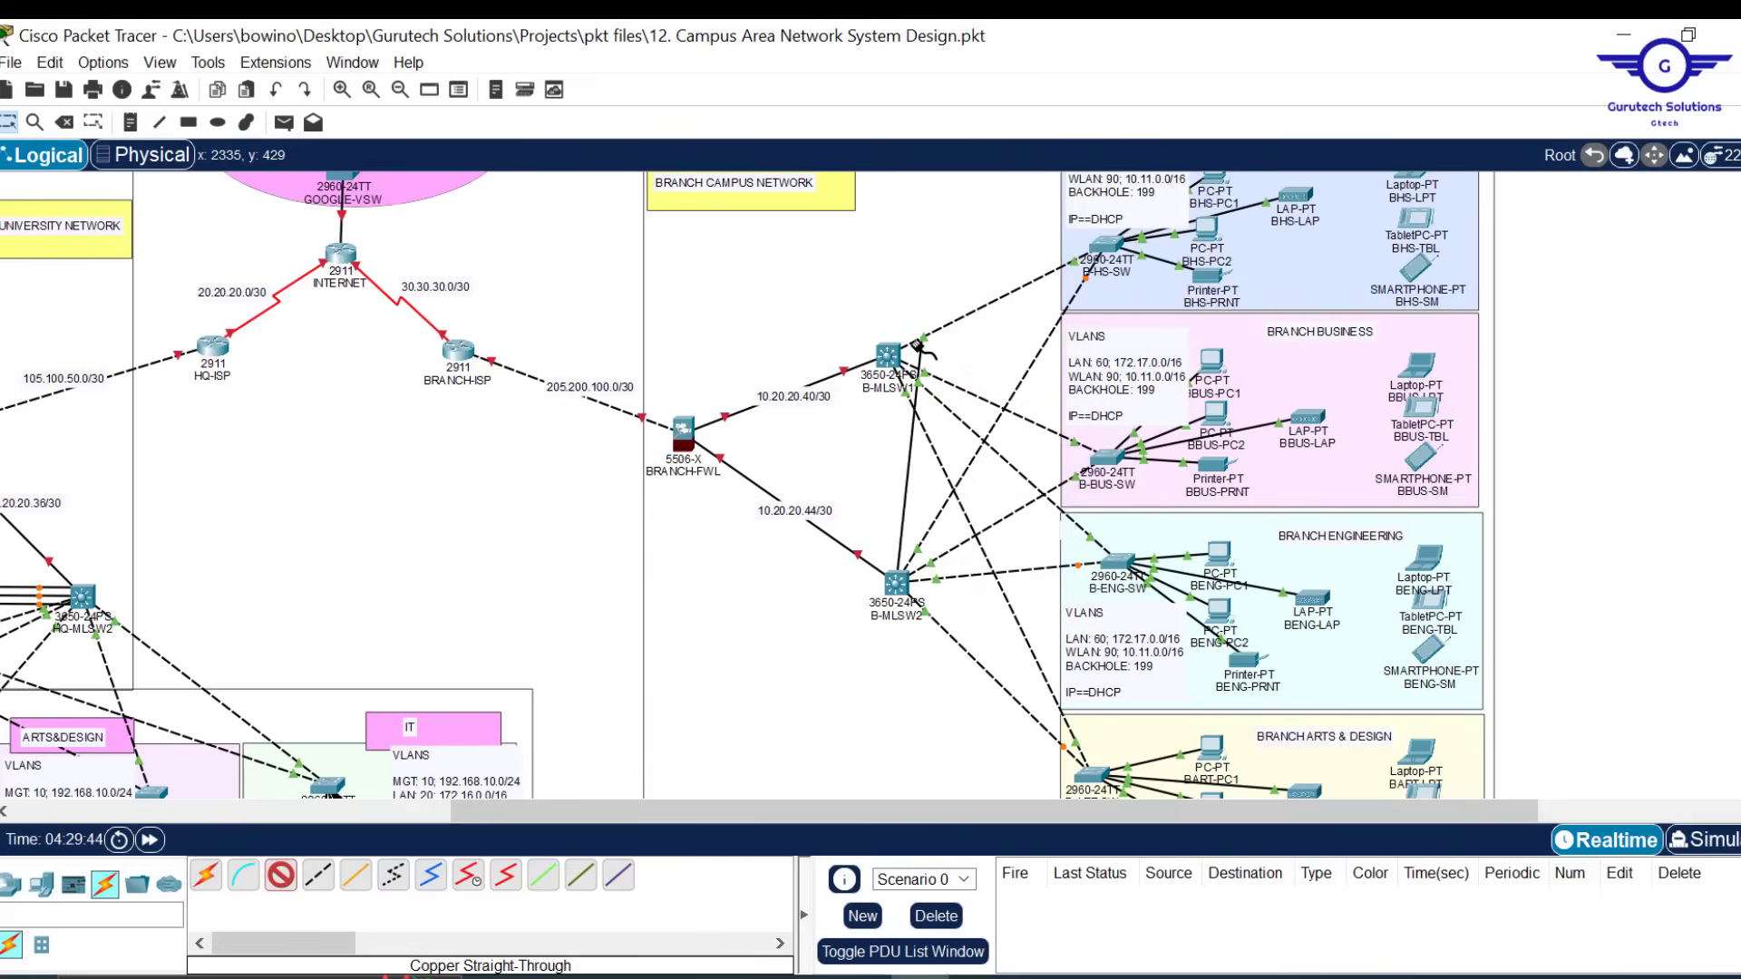
pyautogui.click(888, 350)
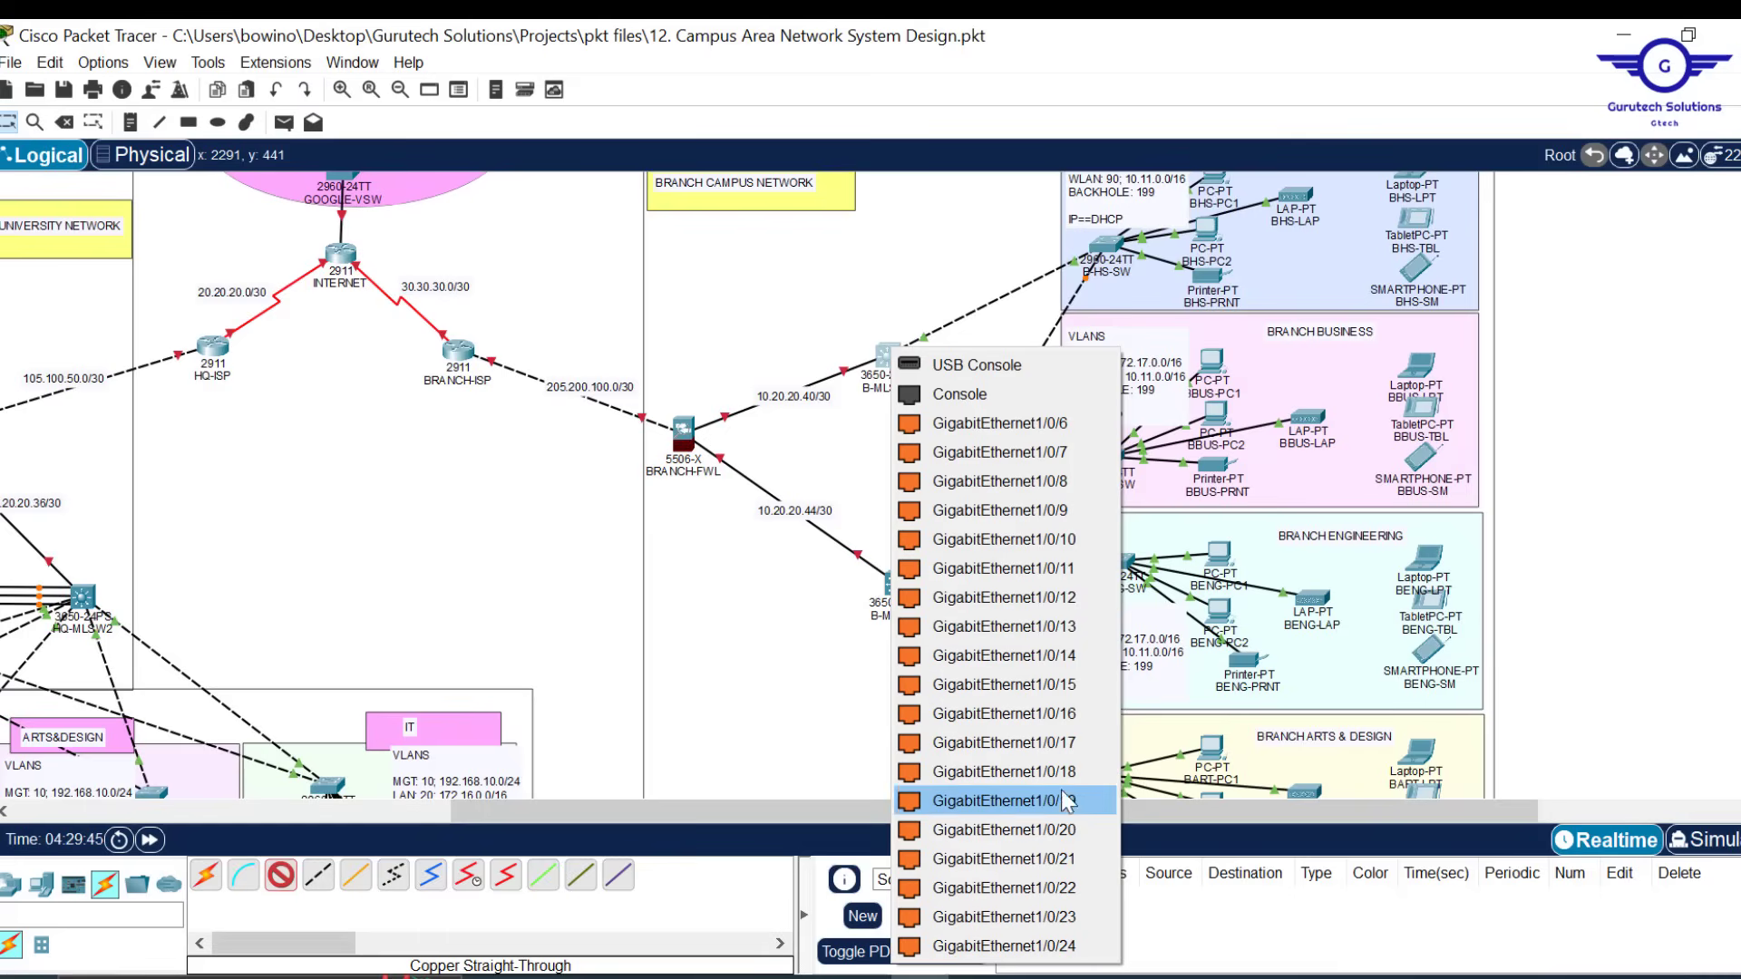
pyautogui.click(1061, 858)
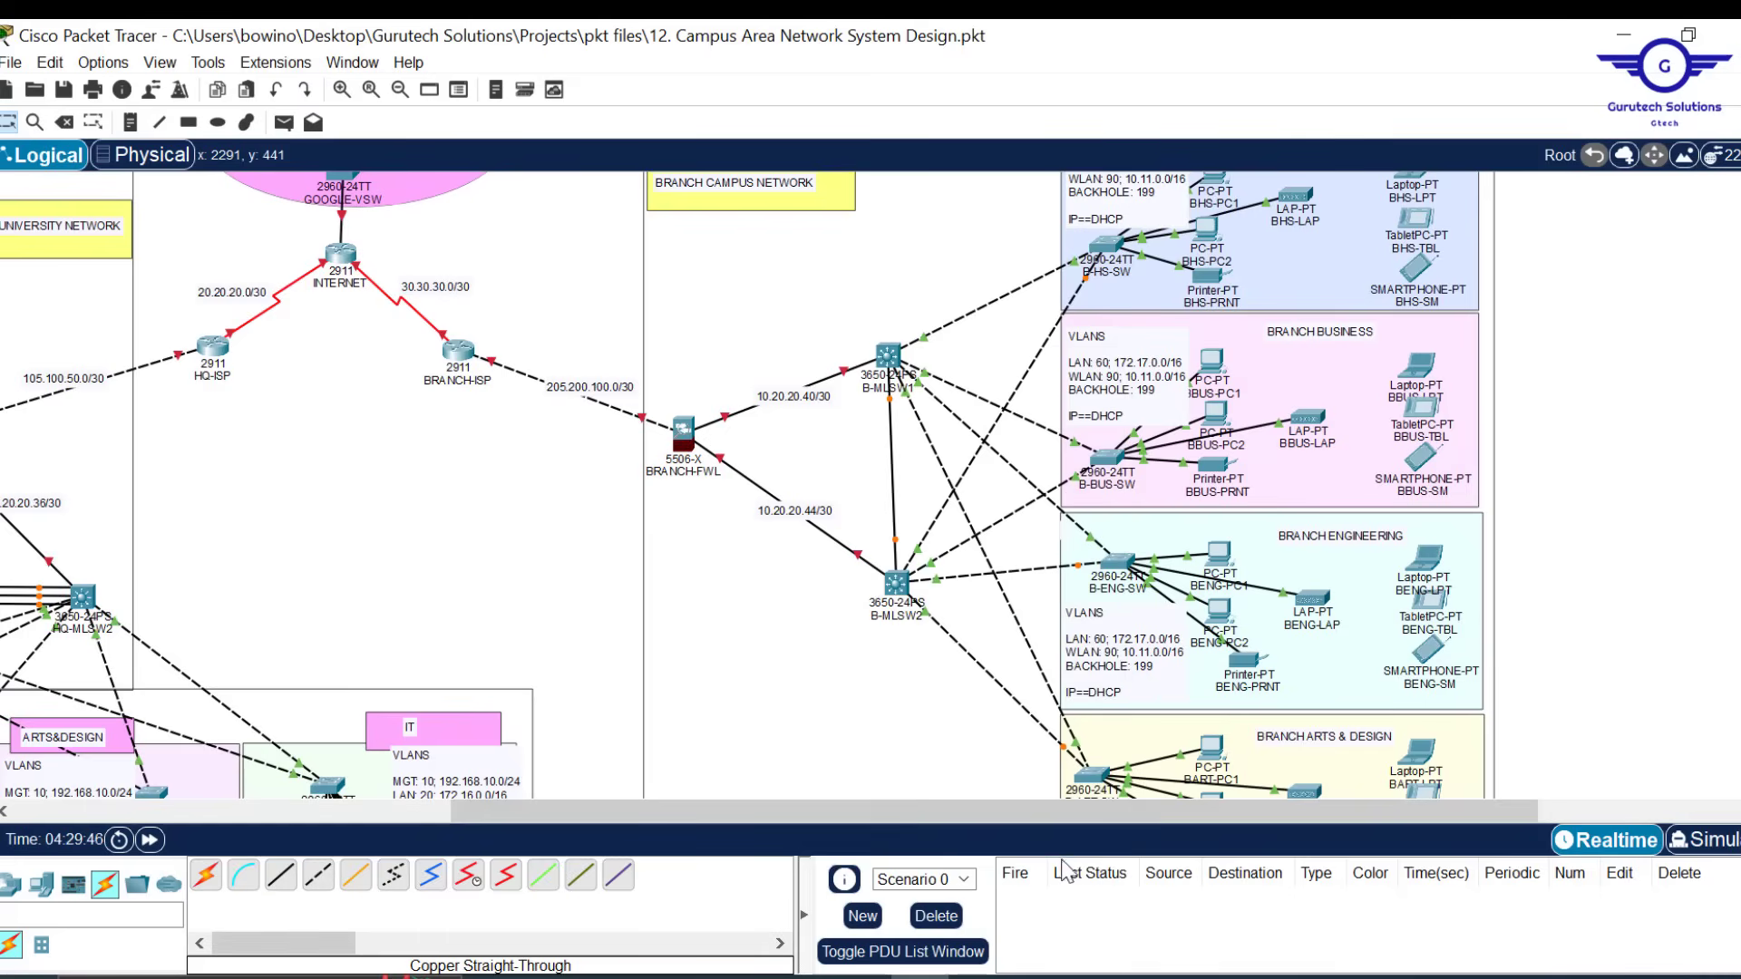
pyautogui.click(281, 875)
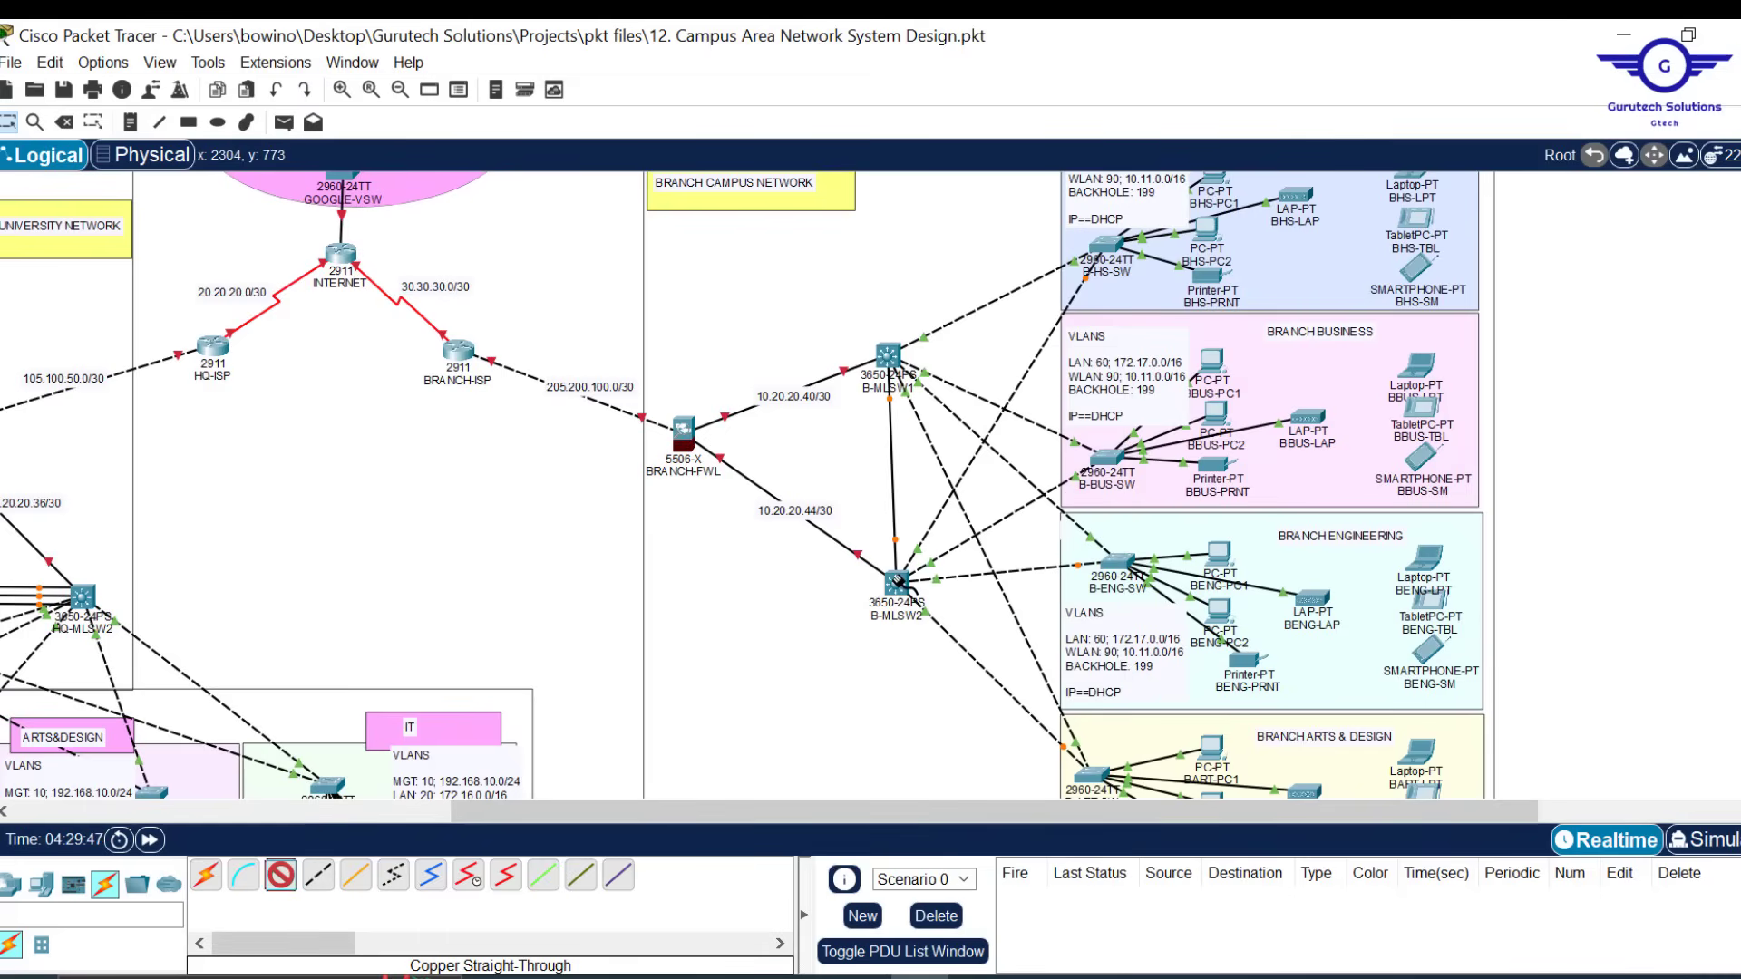
pyautogui.click(896, 583)
pyautogui.click(1077, 535)
pyautogui.click(892, 355)
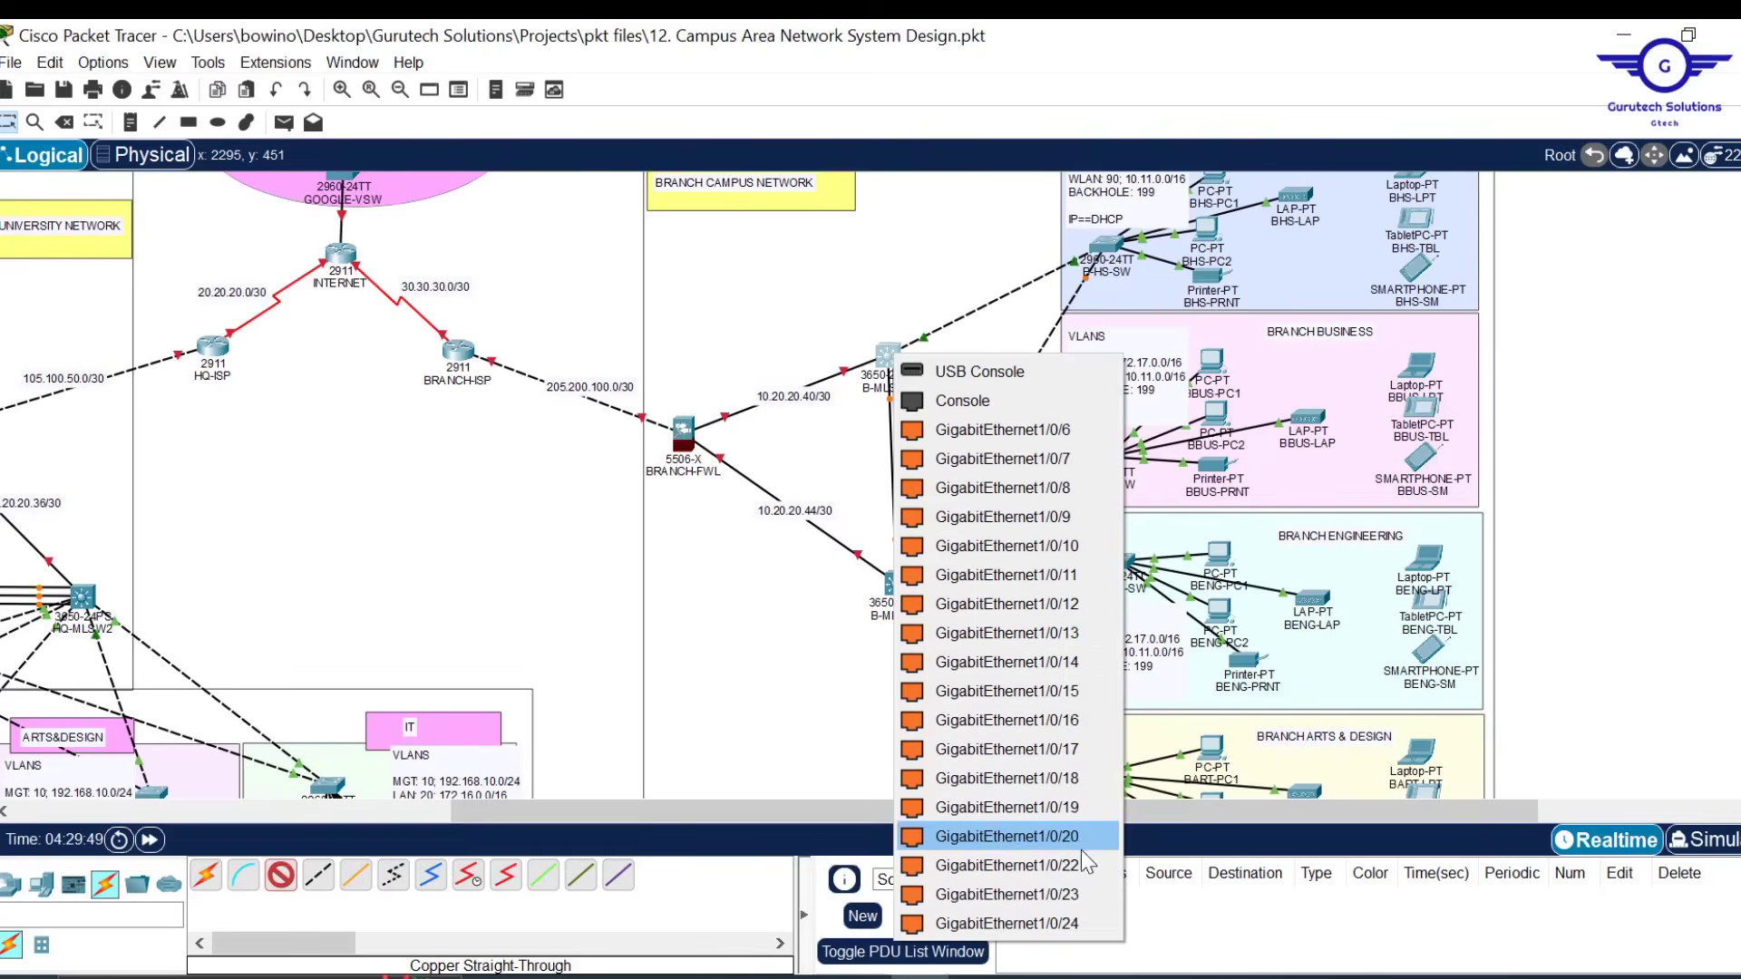
pyautogui.click(996, 858)
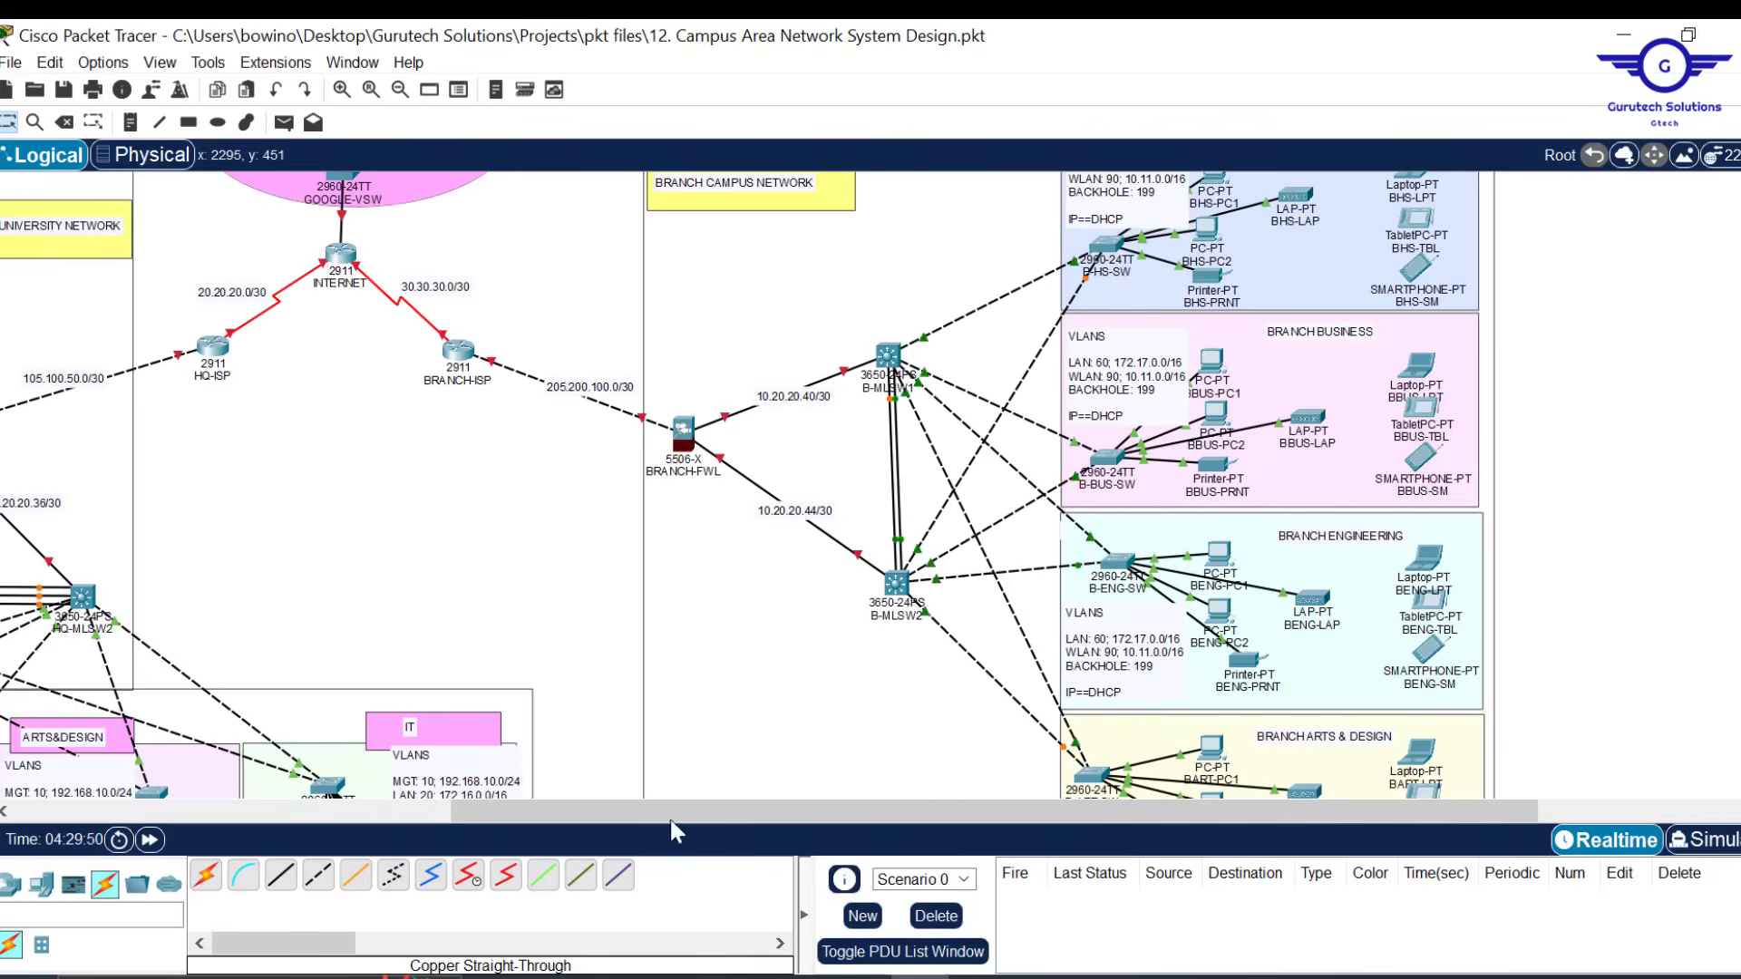
pyautogui.click(278, 881)
pyautogui.click(896, 583)
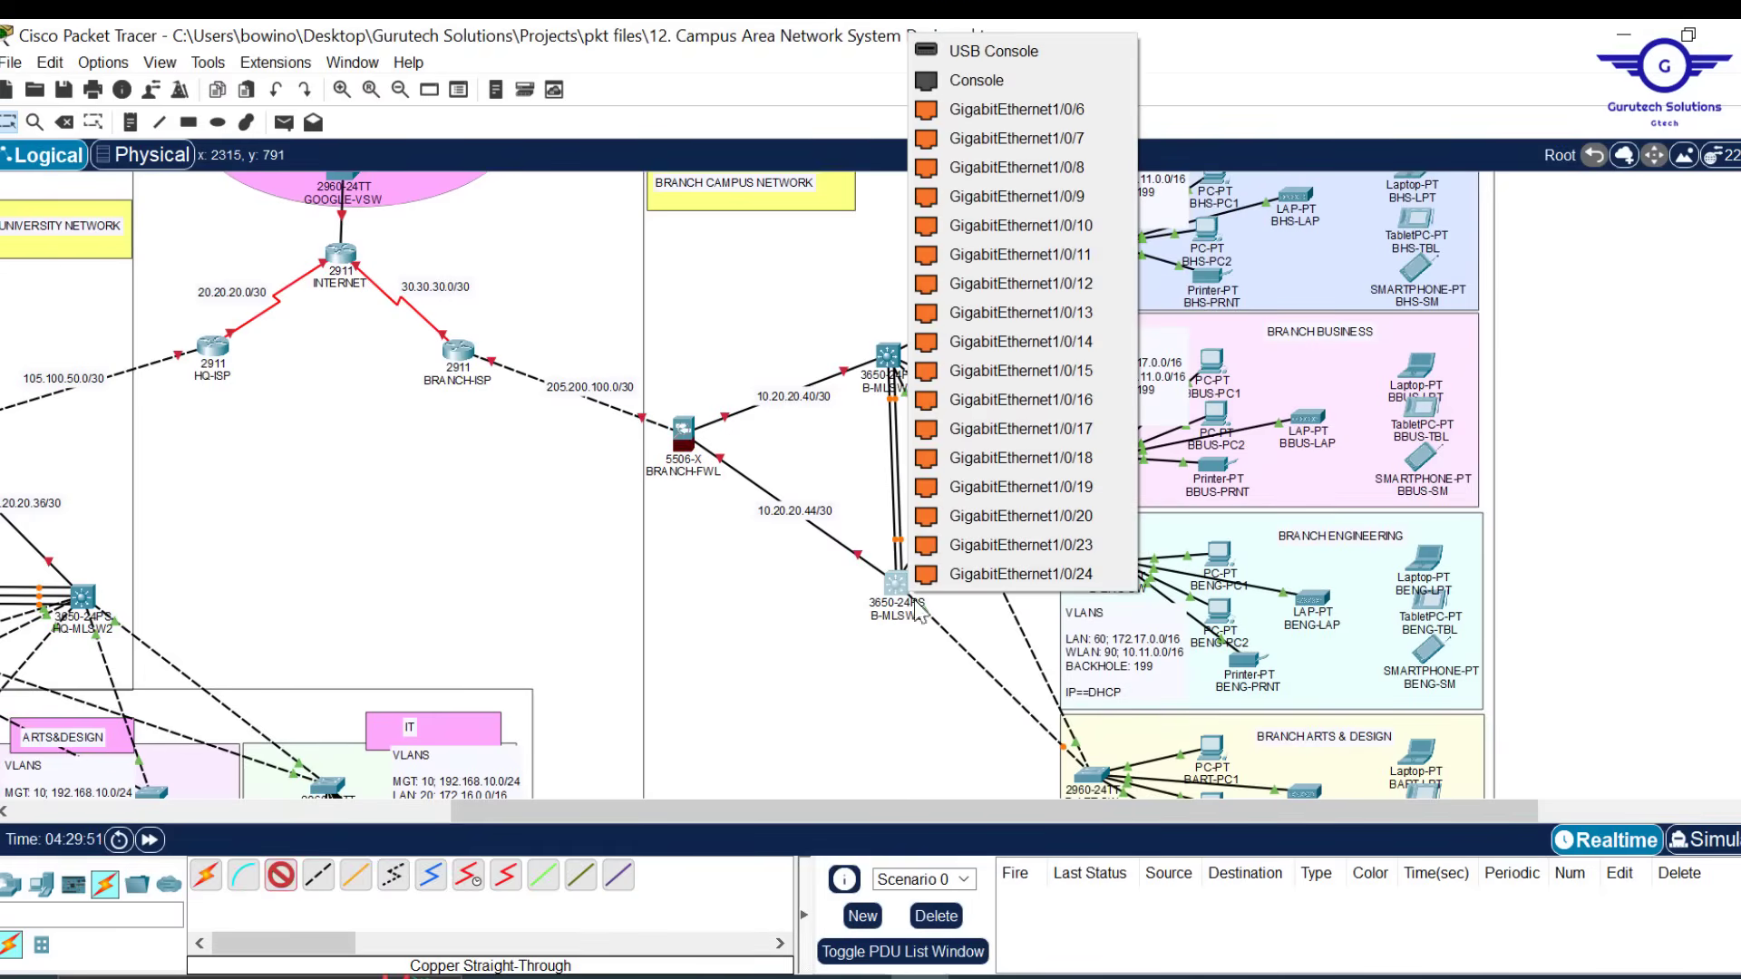
pyautogui.click(1079, 577)
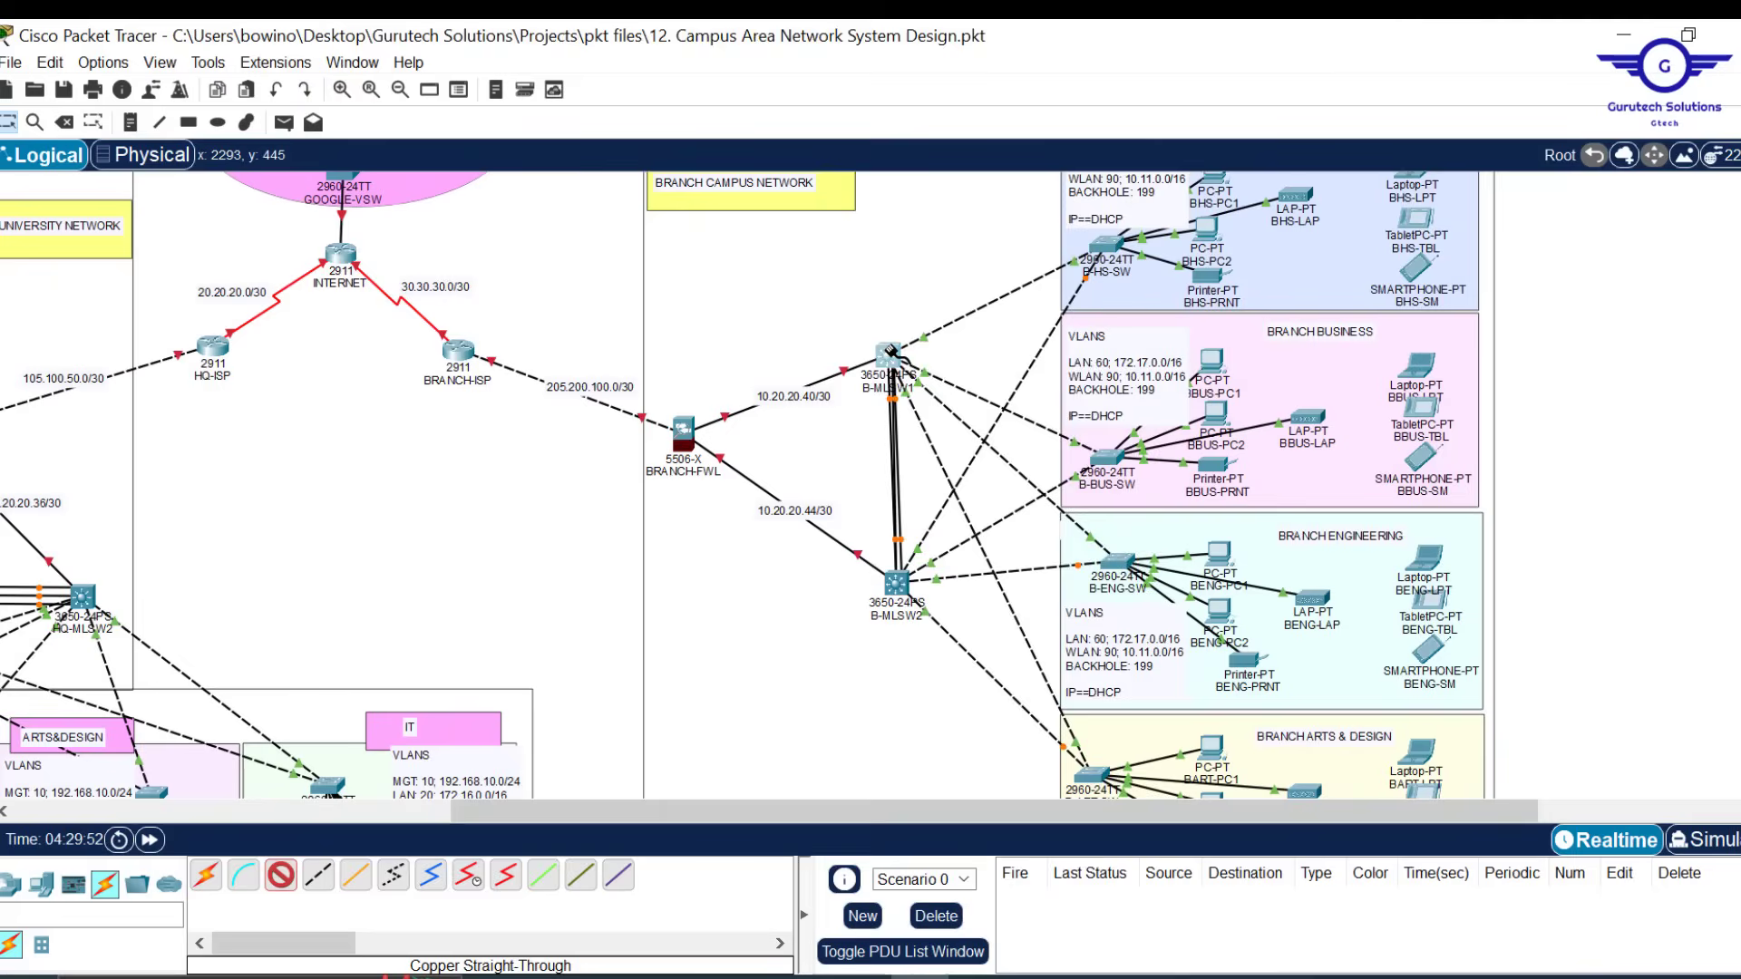
# Finish the third straight-through link on B-MLSW1 and open B-MLSW2's console
pyautogui.click(892, 353)
pyautogui.click(1052, 857)
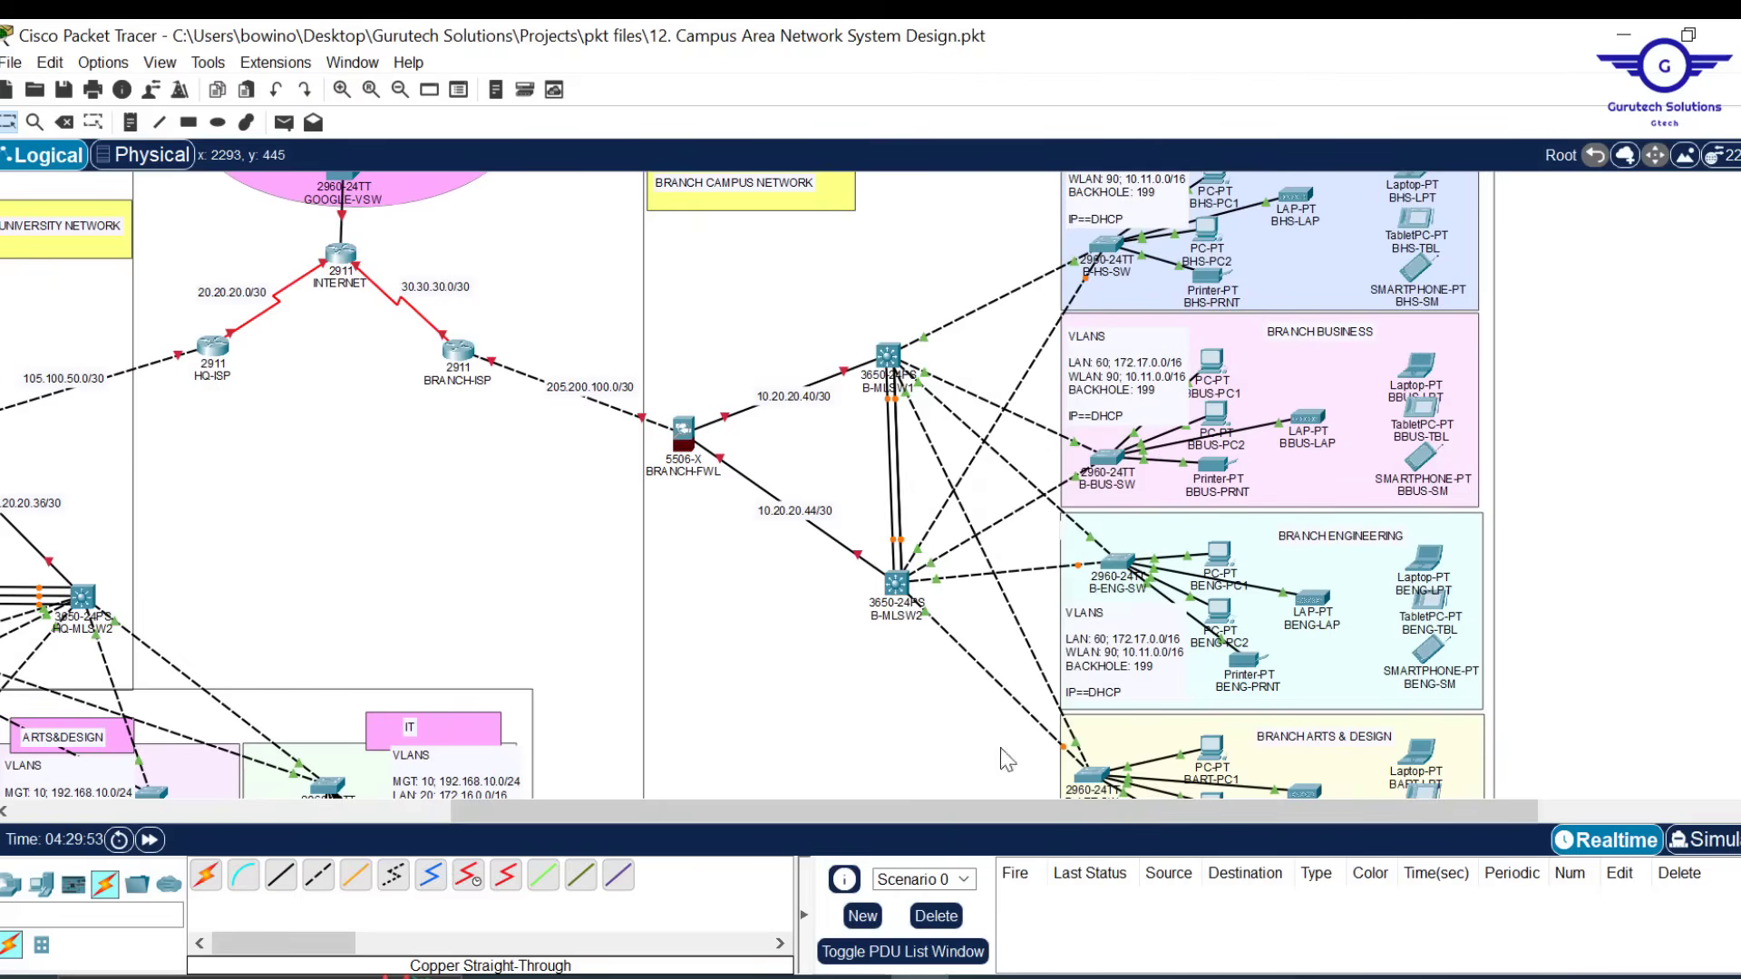
pyautogui.click(897, 584)
pyautogui.press('Return')
pyautogui.press('Return')
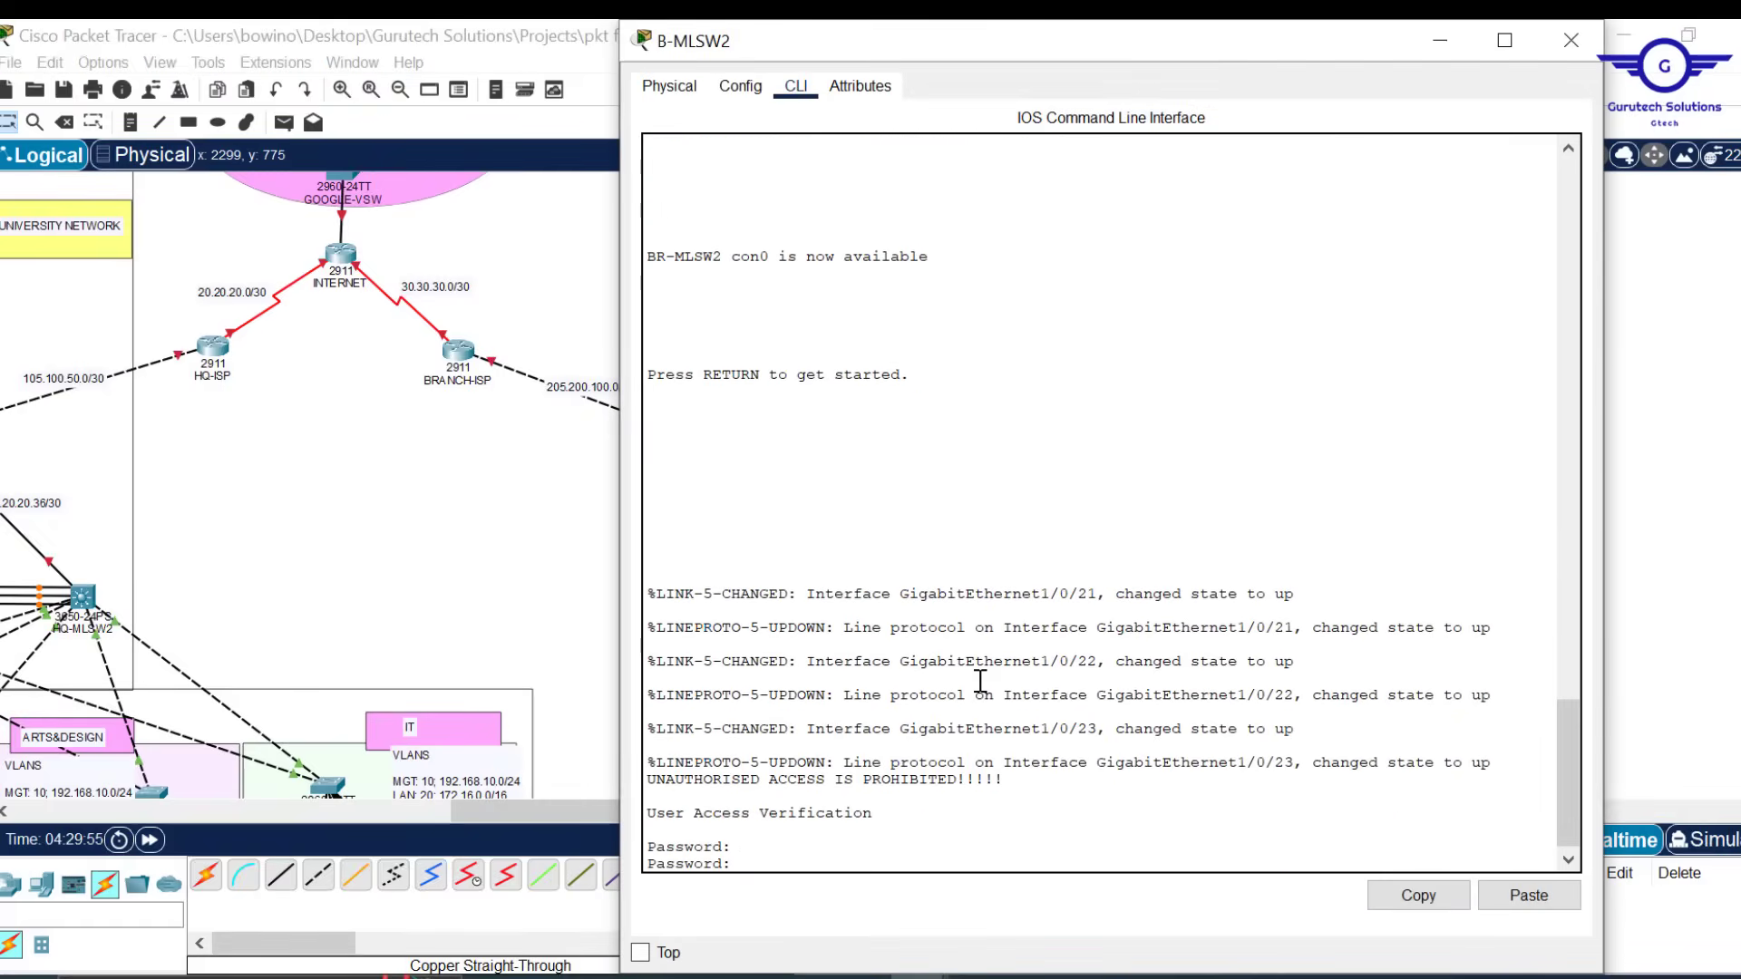
# Exit to global configuration on B-MLSW2, paste the passive Port-channel 2 script, and close the window
pyautogui.click(740, 85)
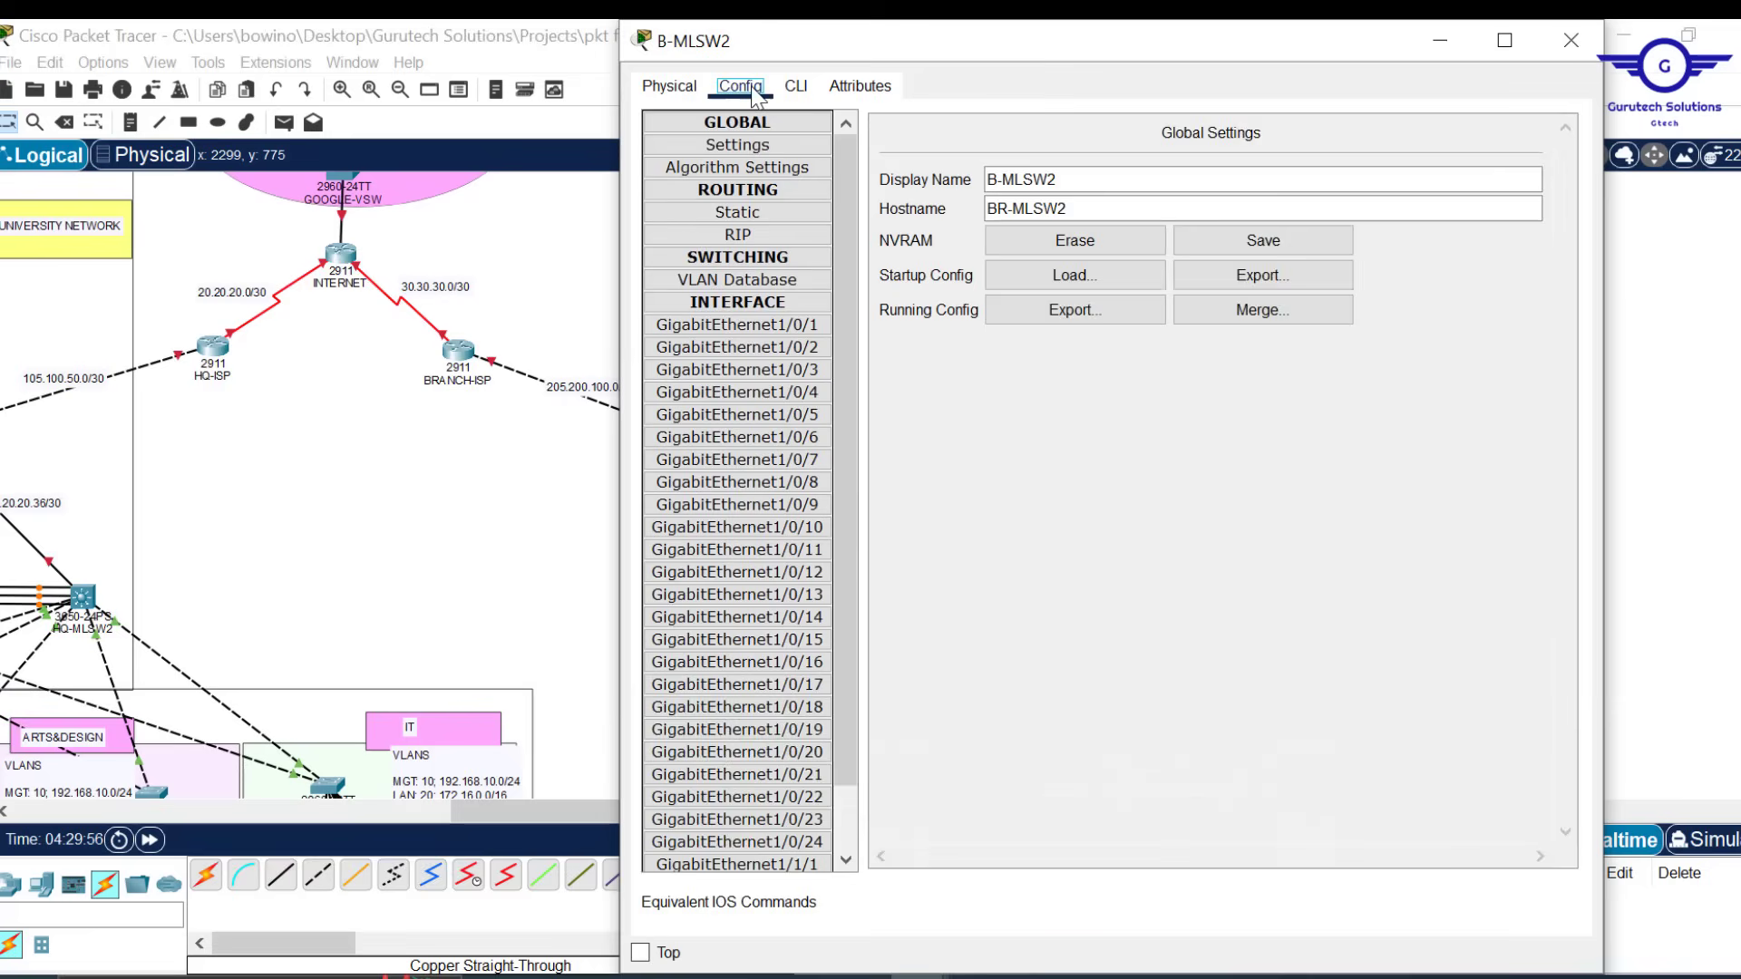
pyautogui.click(796, 85)
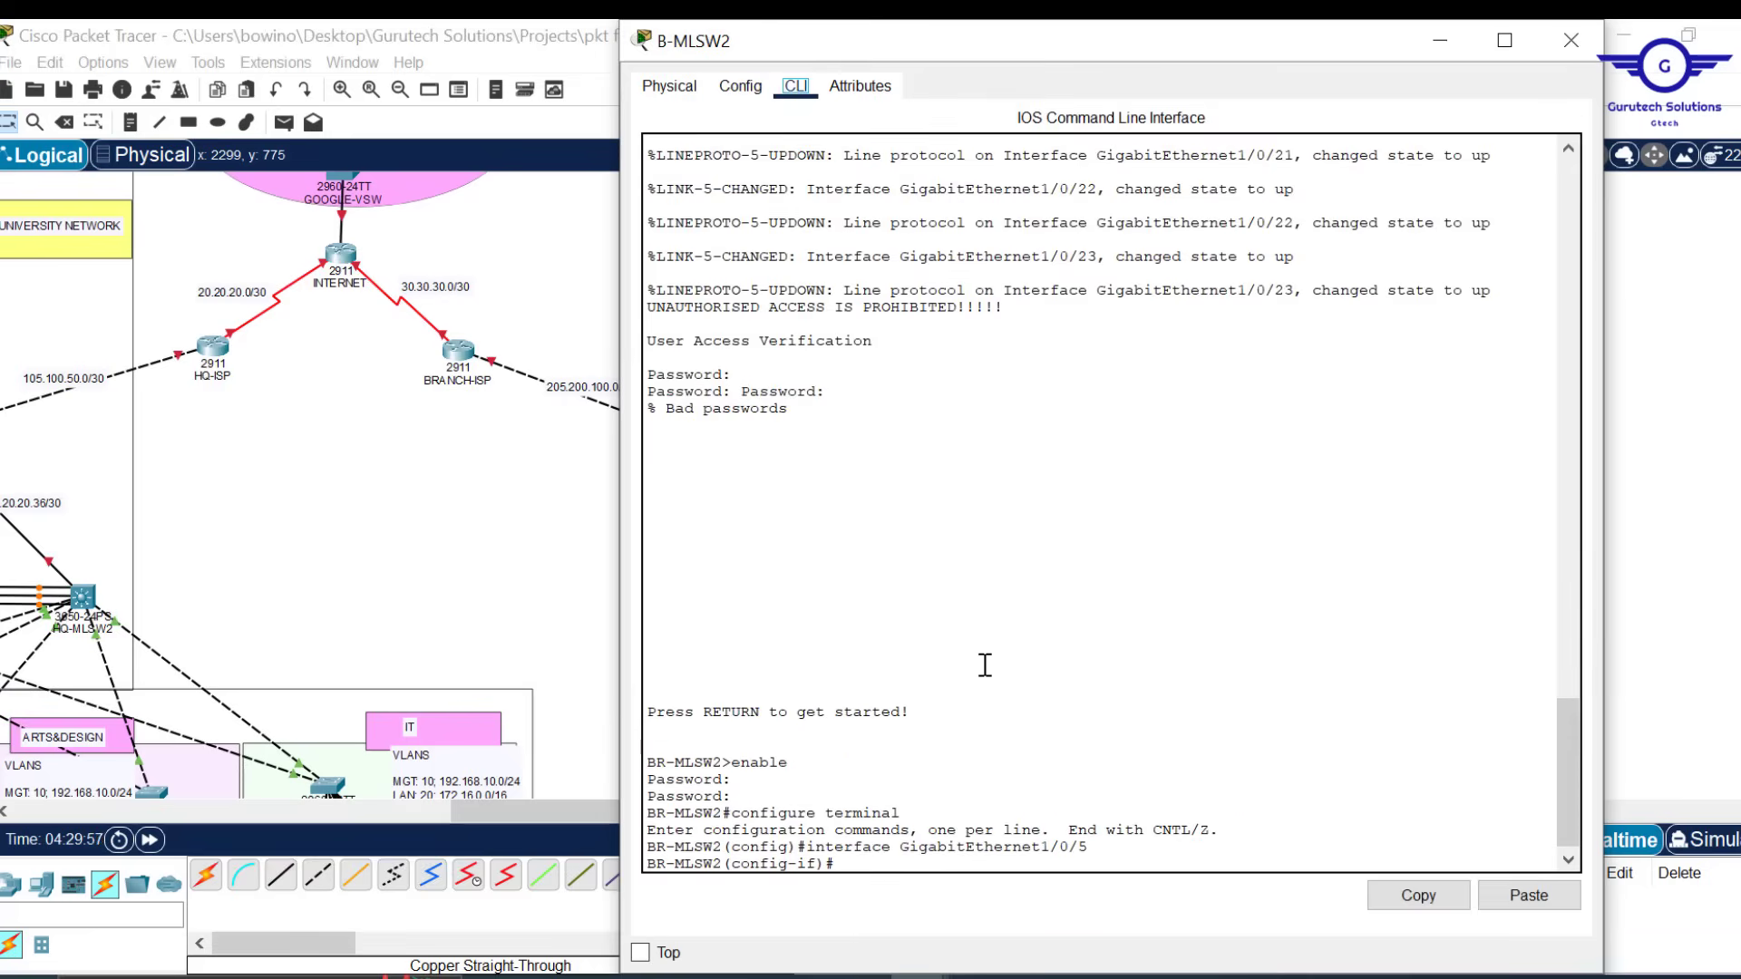
pyautogui.write('ex')
pyautogui.press('Return')
pyautogui.press('Return')
pyautogui.press('Return')
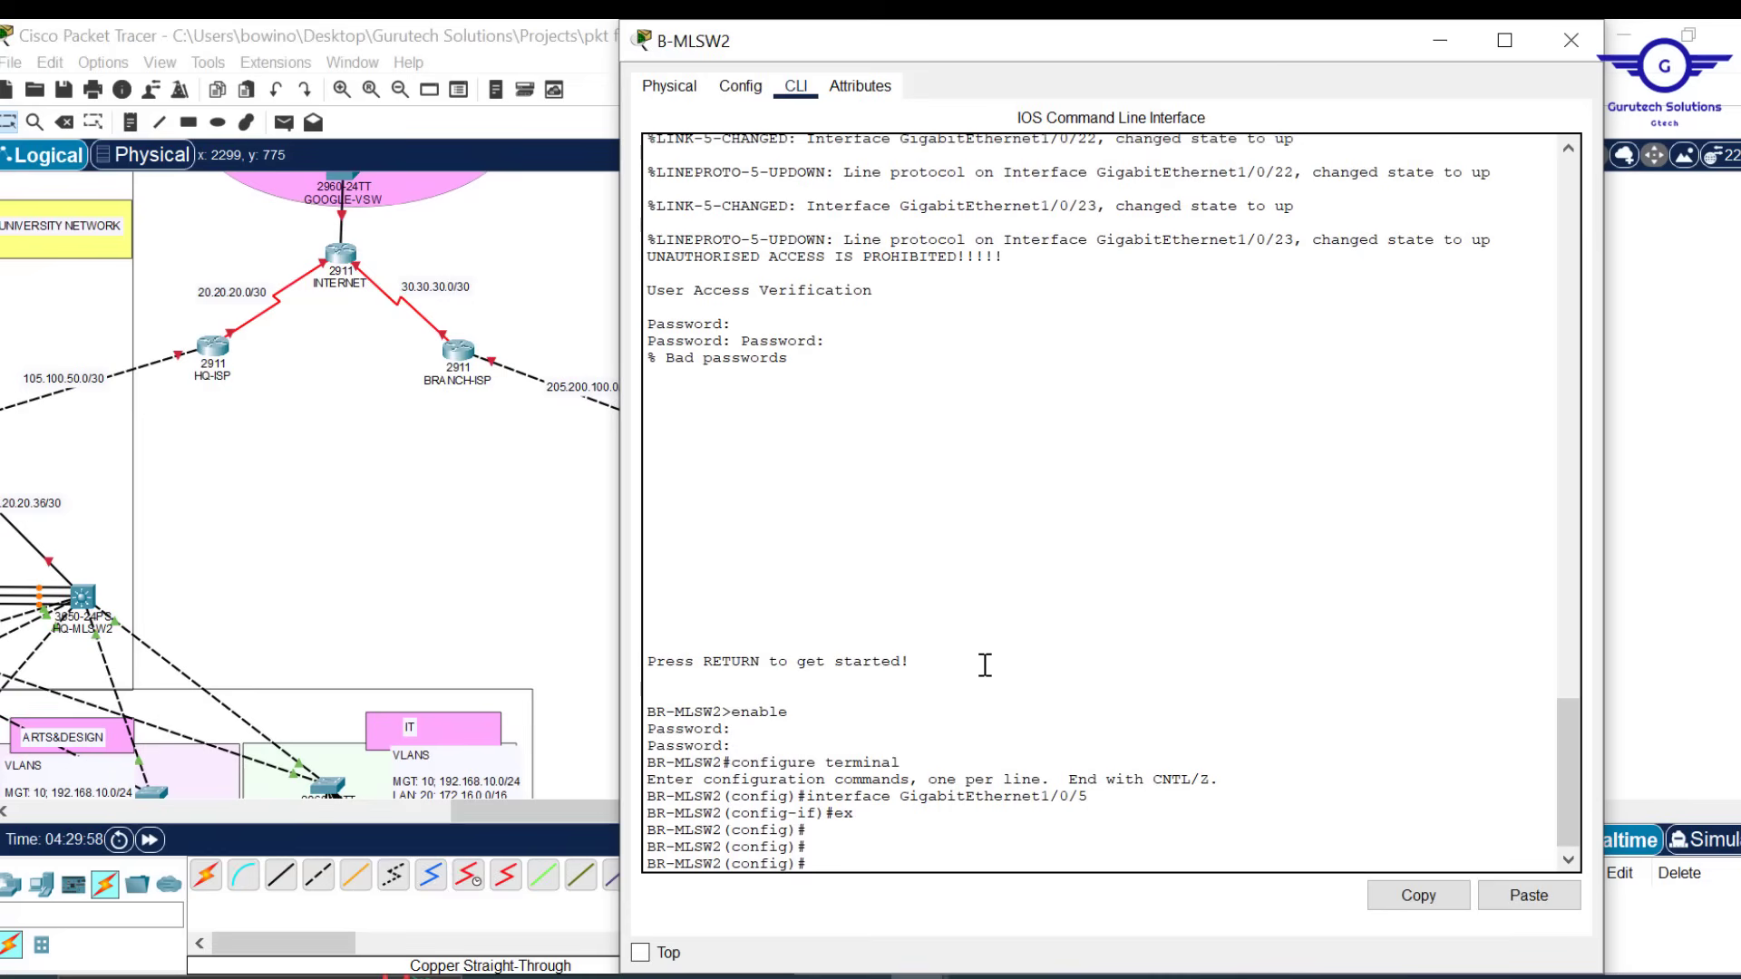
pyautogui.click(1535, 884)
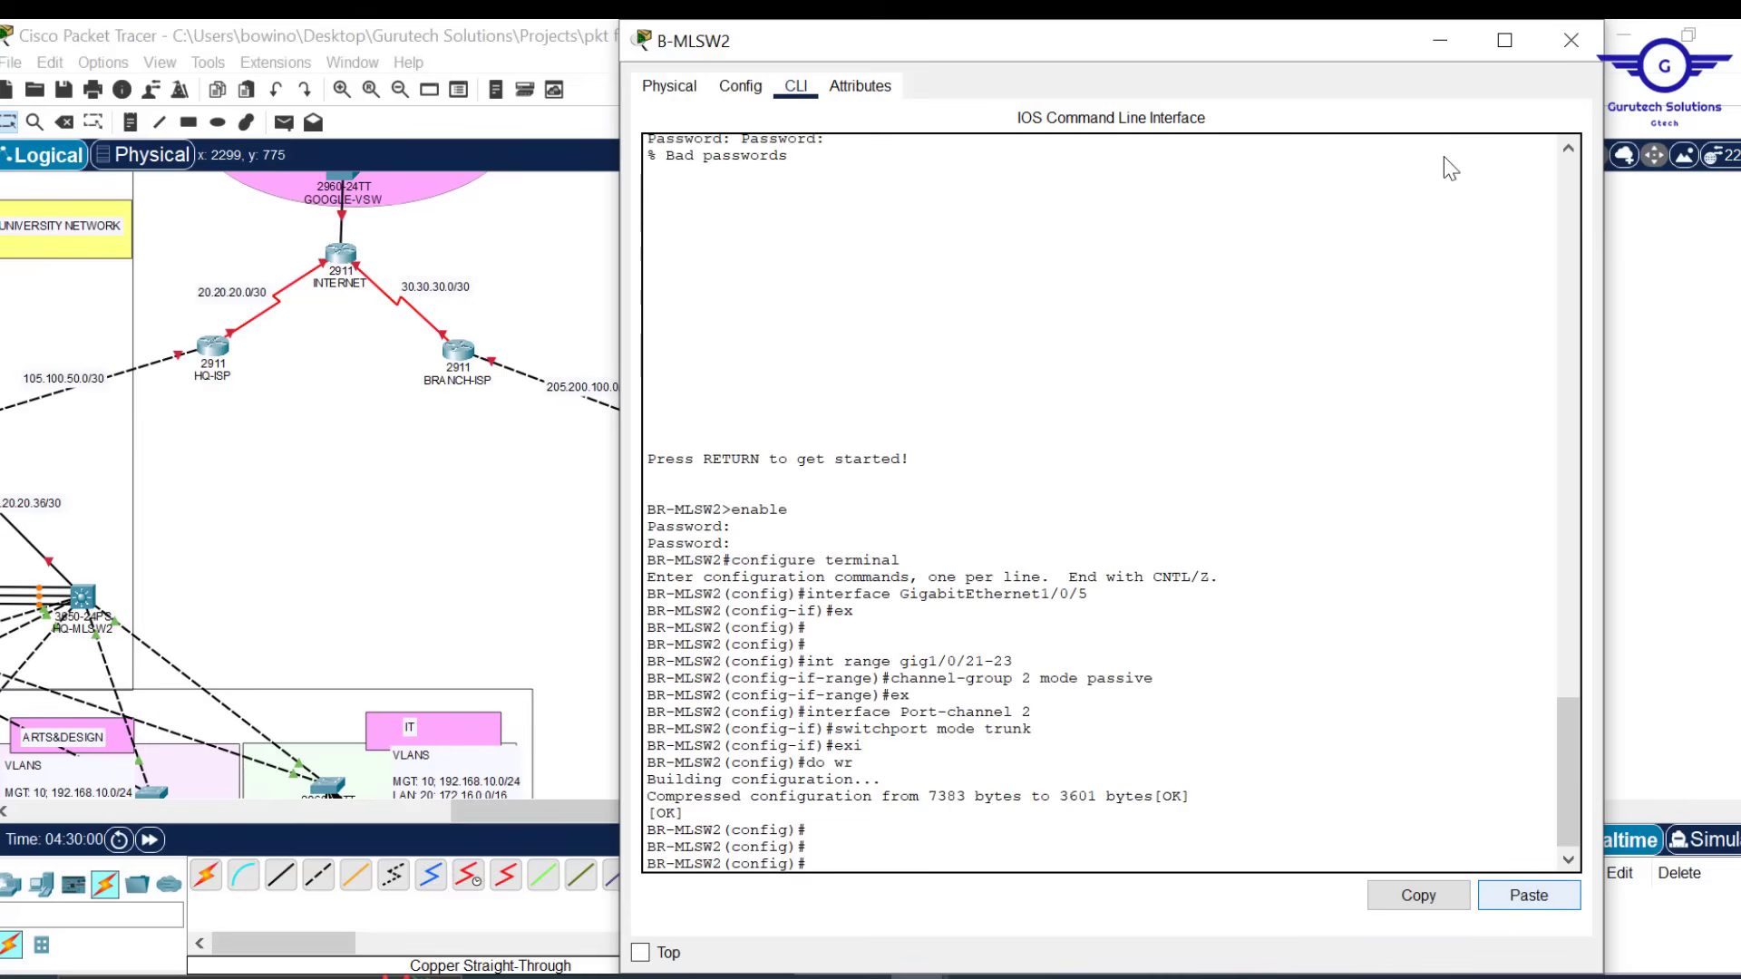
pyautogui.click(1571, 40)
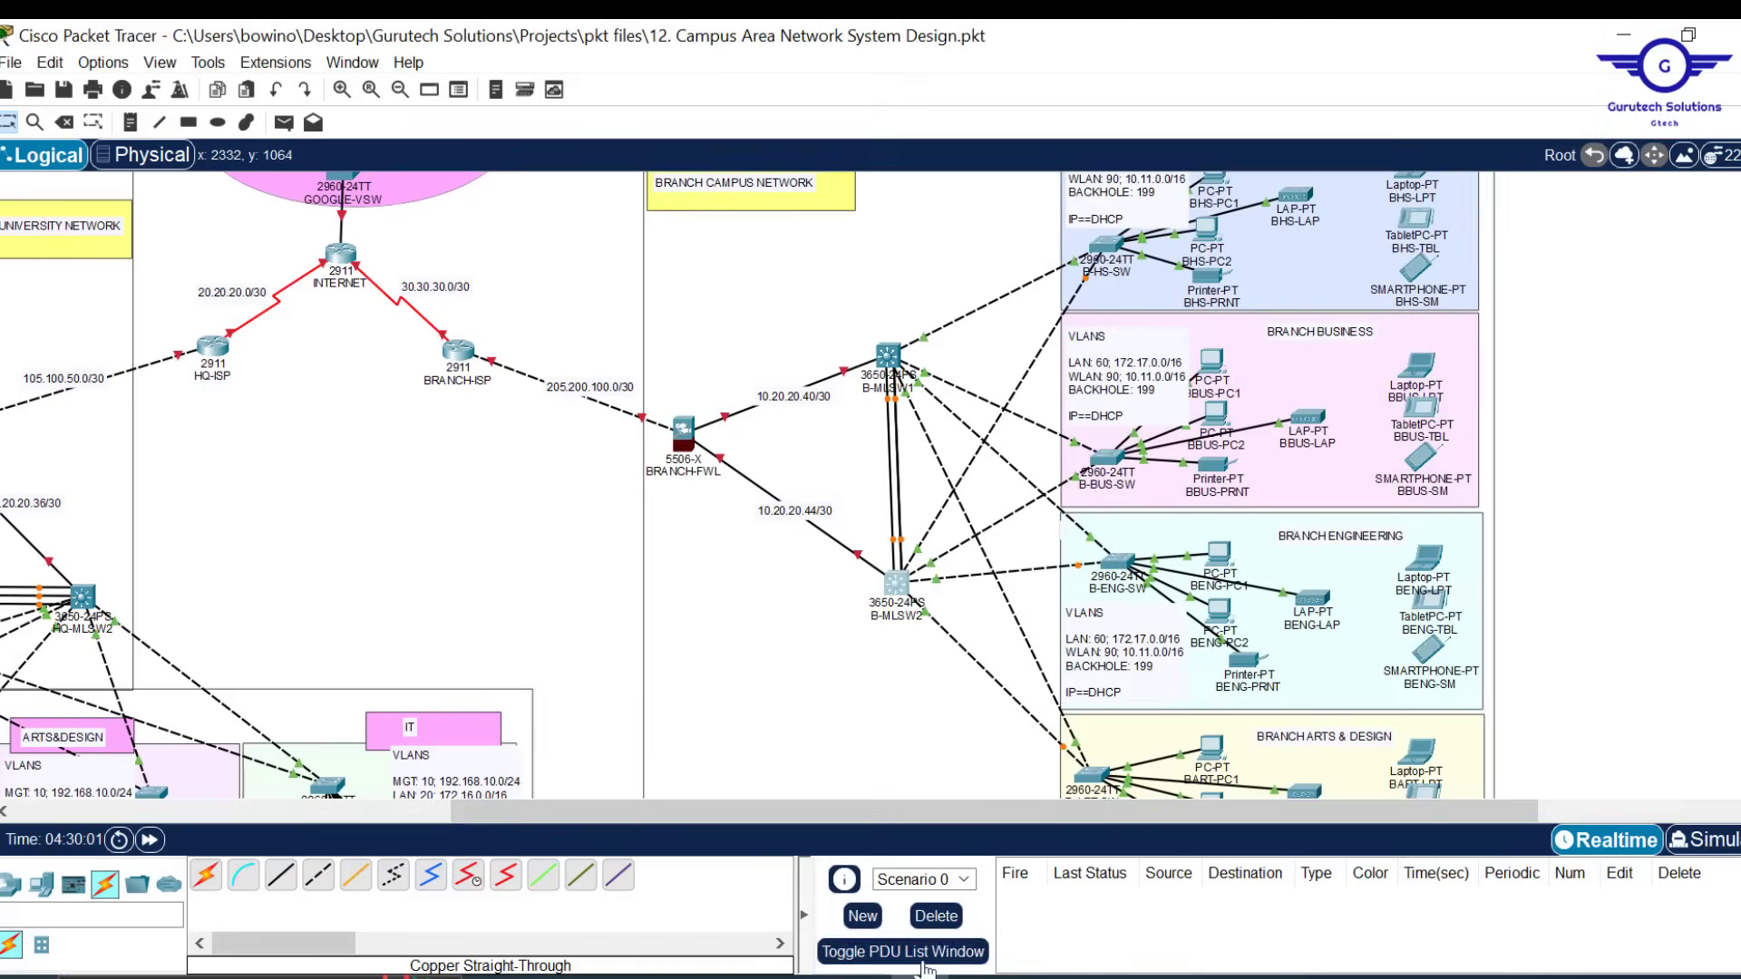
# Change 'passive' back to 'active' on the channel-group 2 line and select the whole script
pyautogui.moveTo(907, 976)
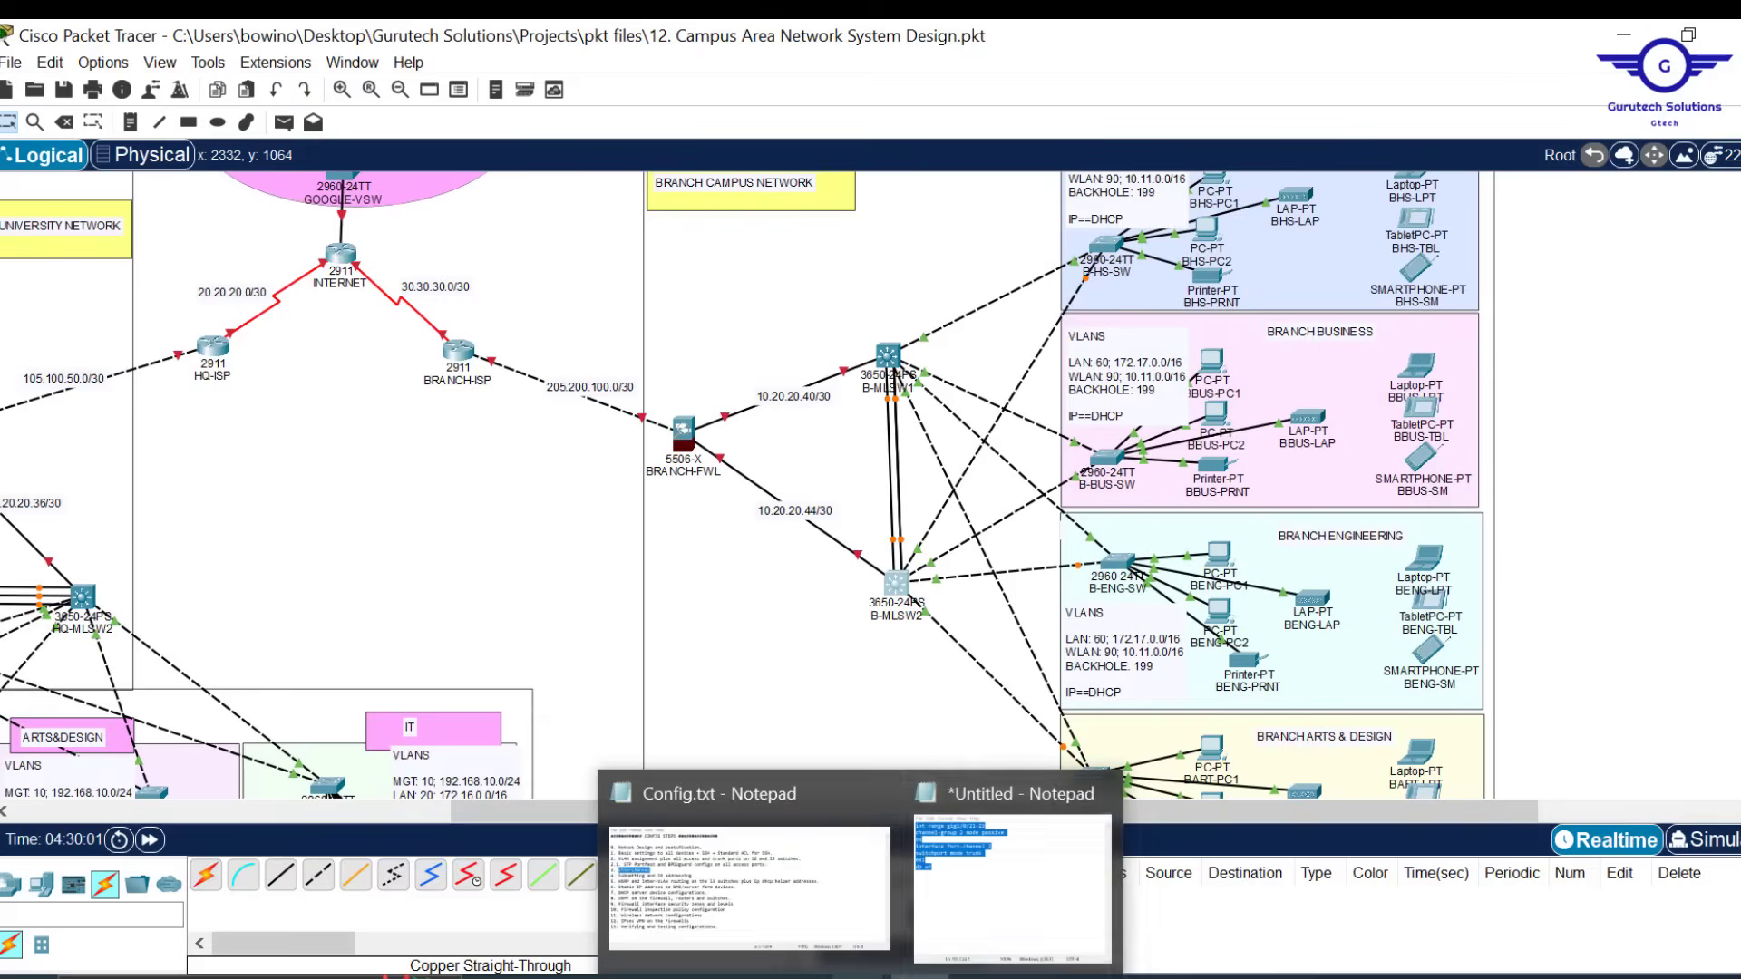
pyautogui.click(991, 893)
pyautogui.click(1267, 391)
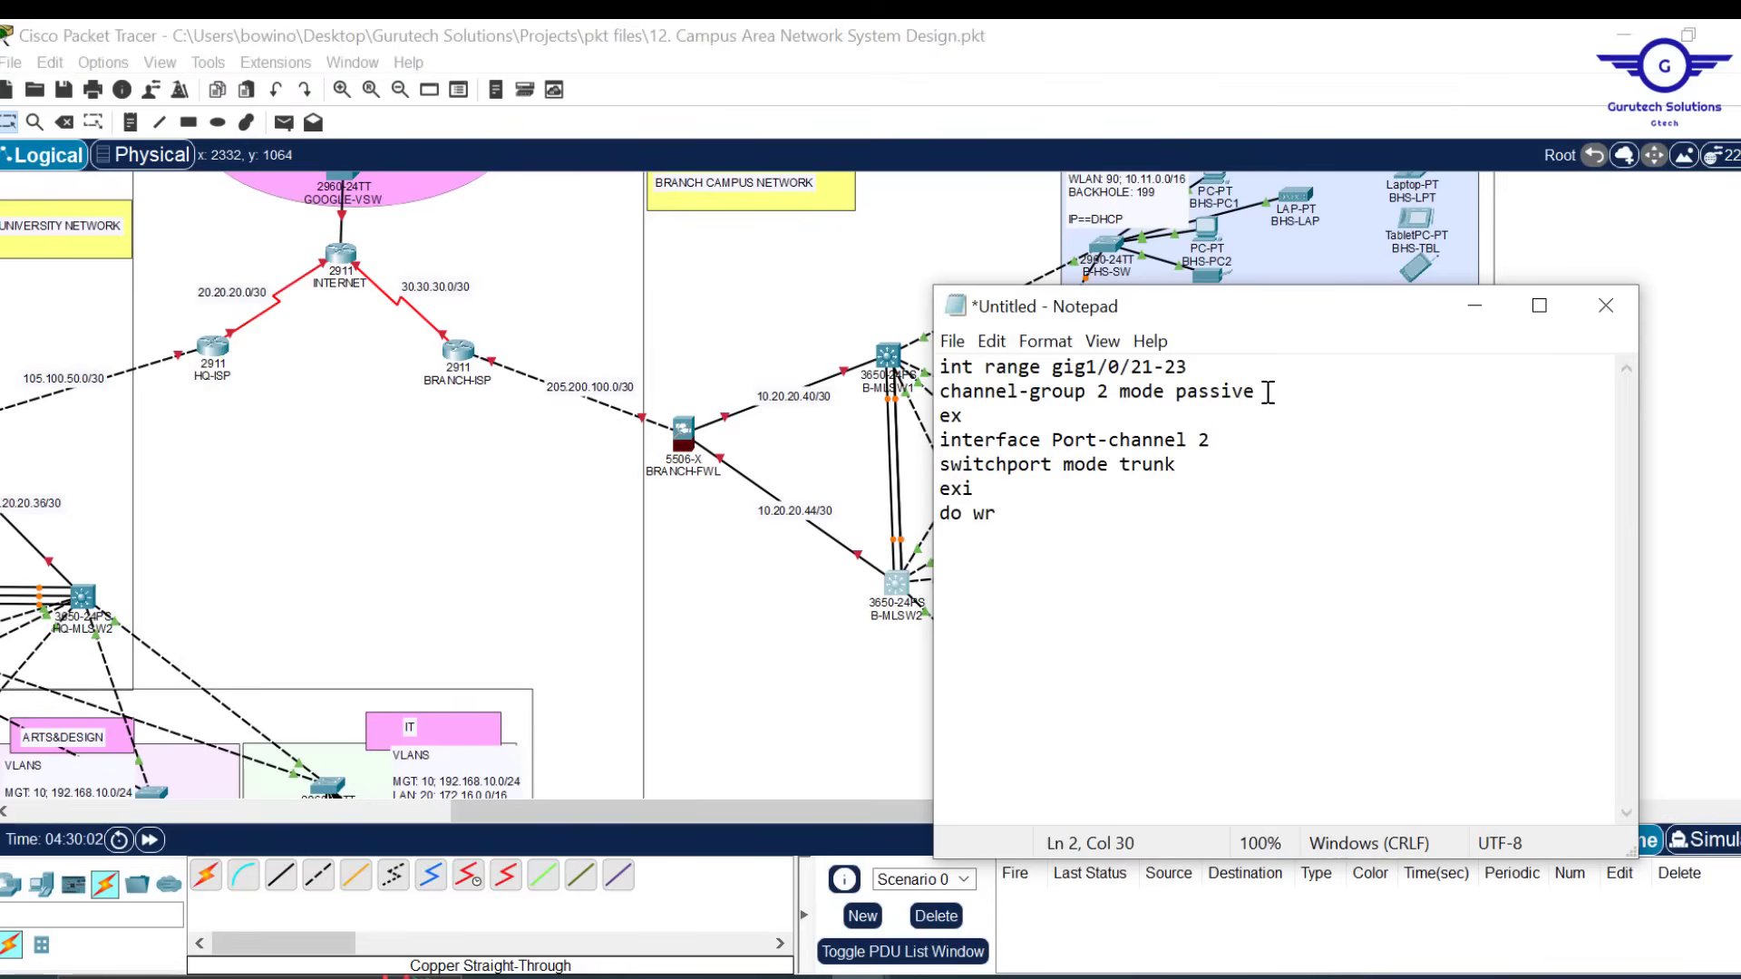
pyautogui.moveTo(1267, 392); pyautogui.dragTo(1180, 397)
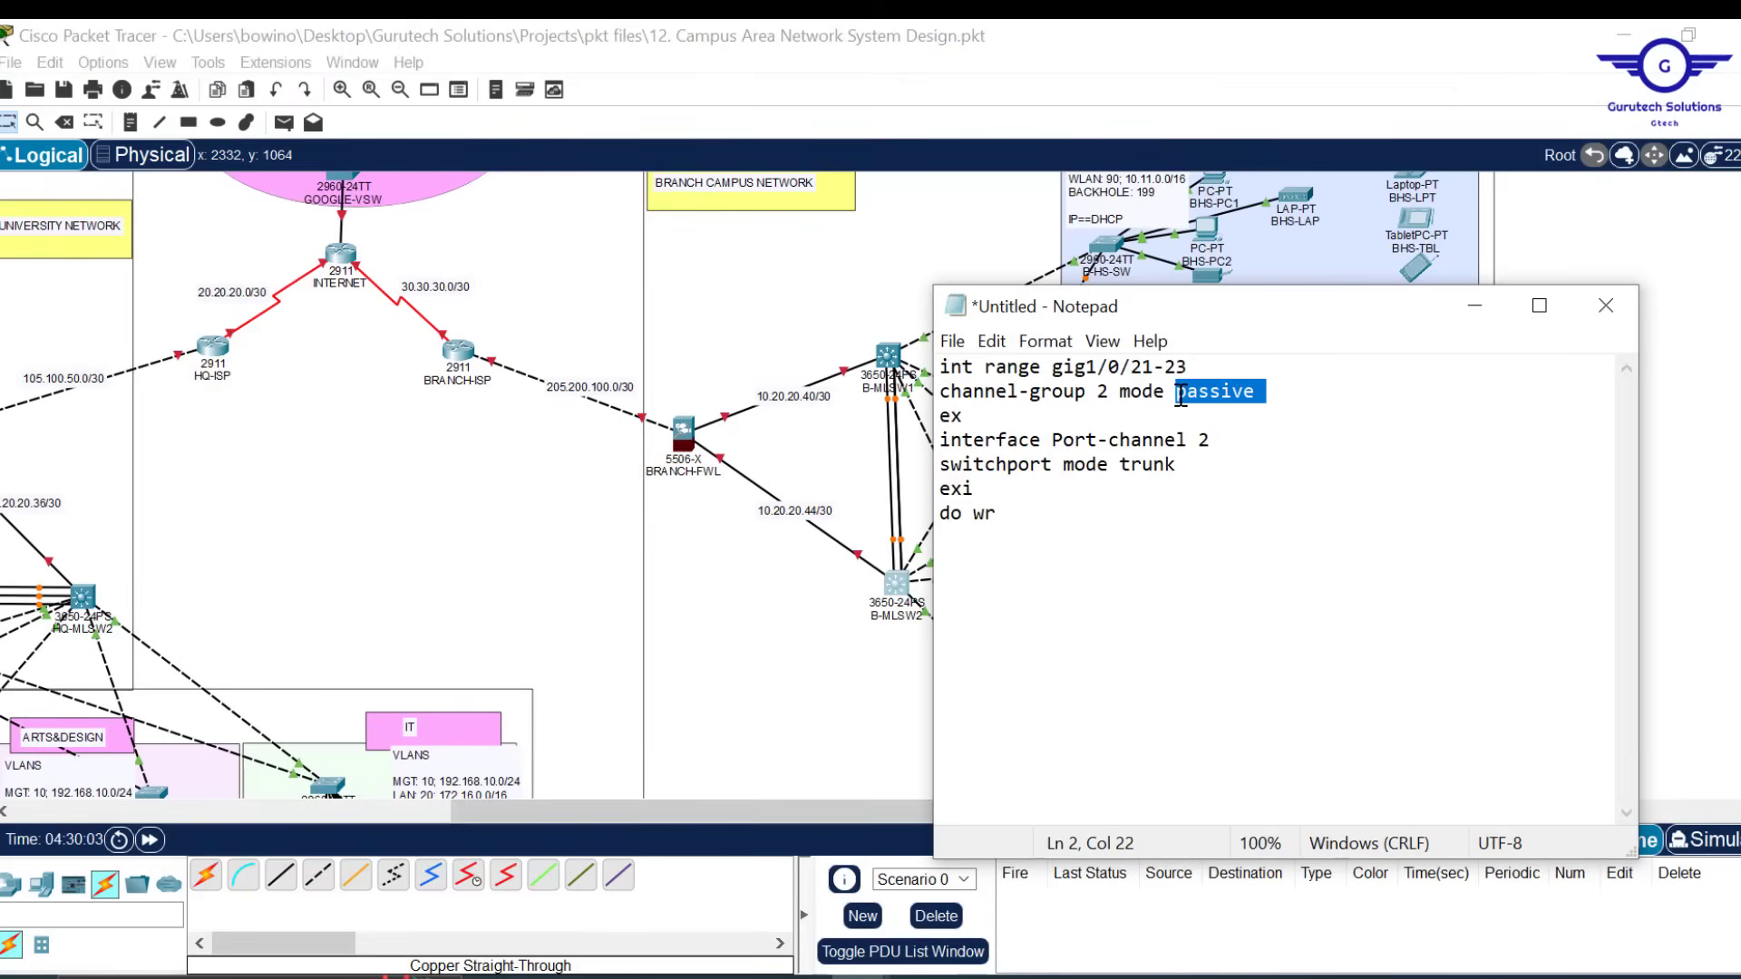
pyautogui.write('active')
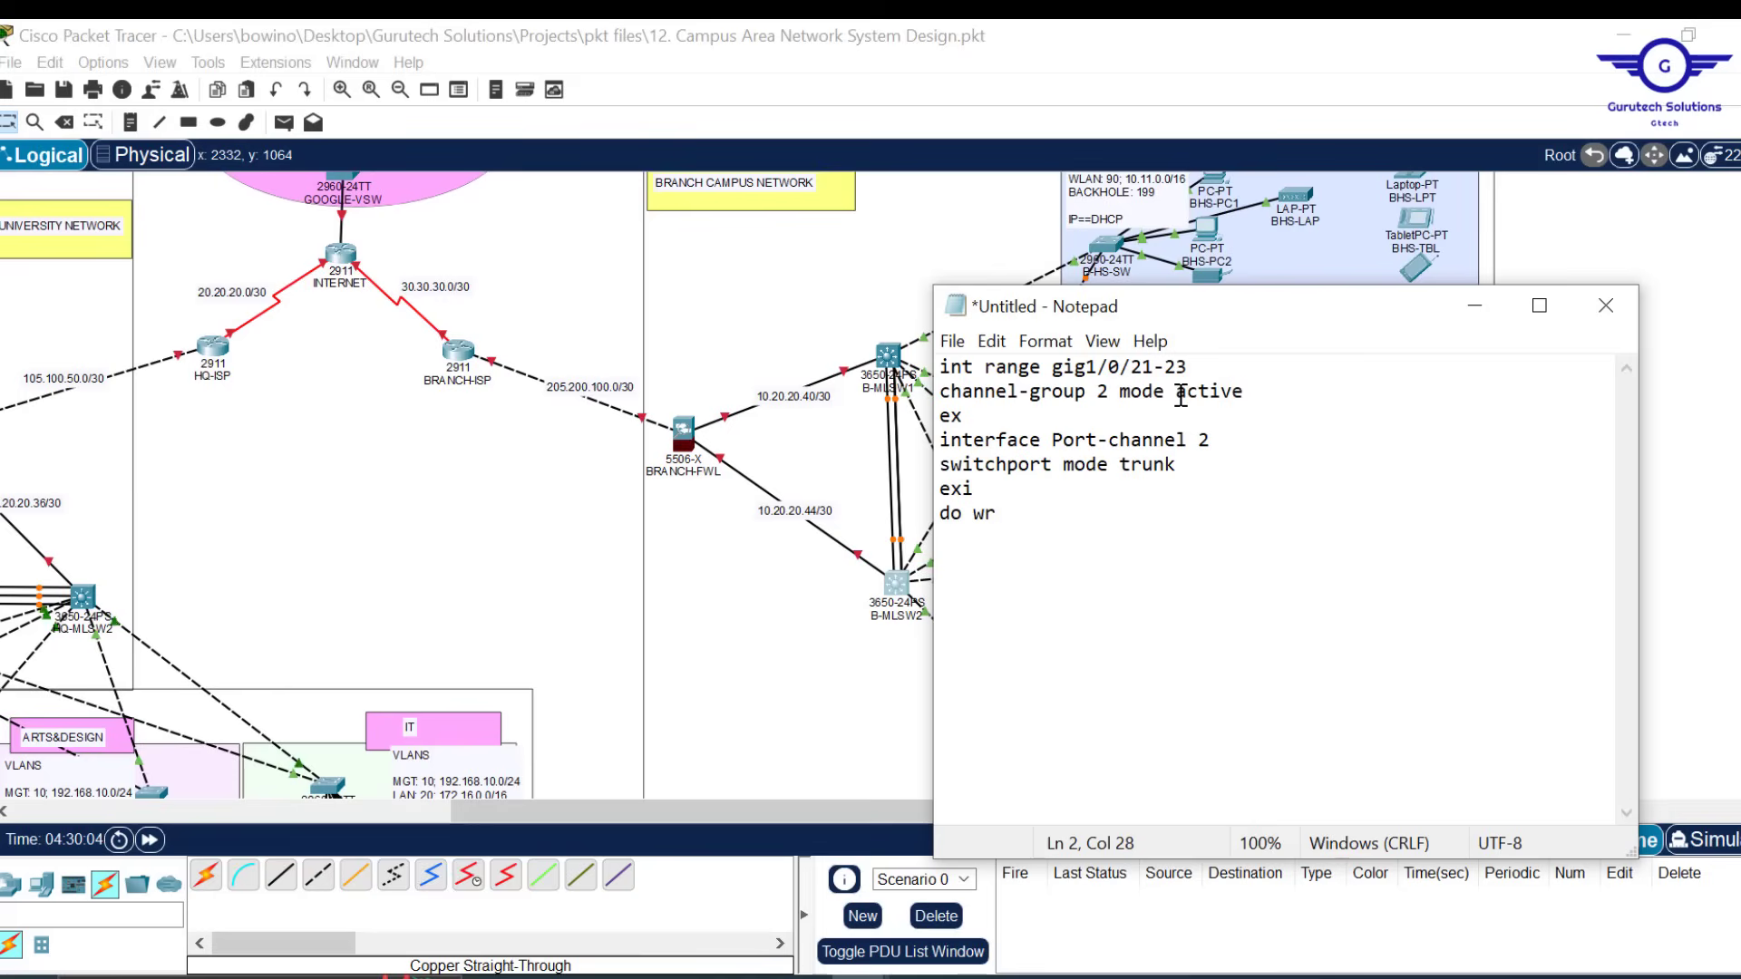
pyautogui.hotkey('ctrl', 'a')
pyautogui.hotkey('ctrl', 'c')
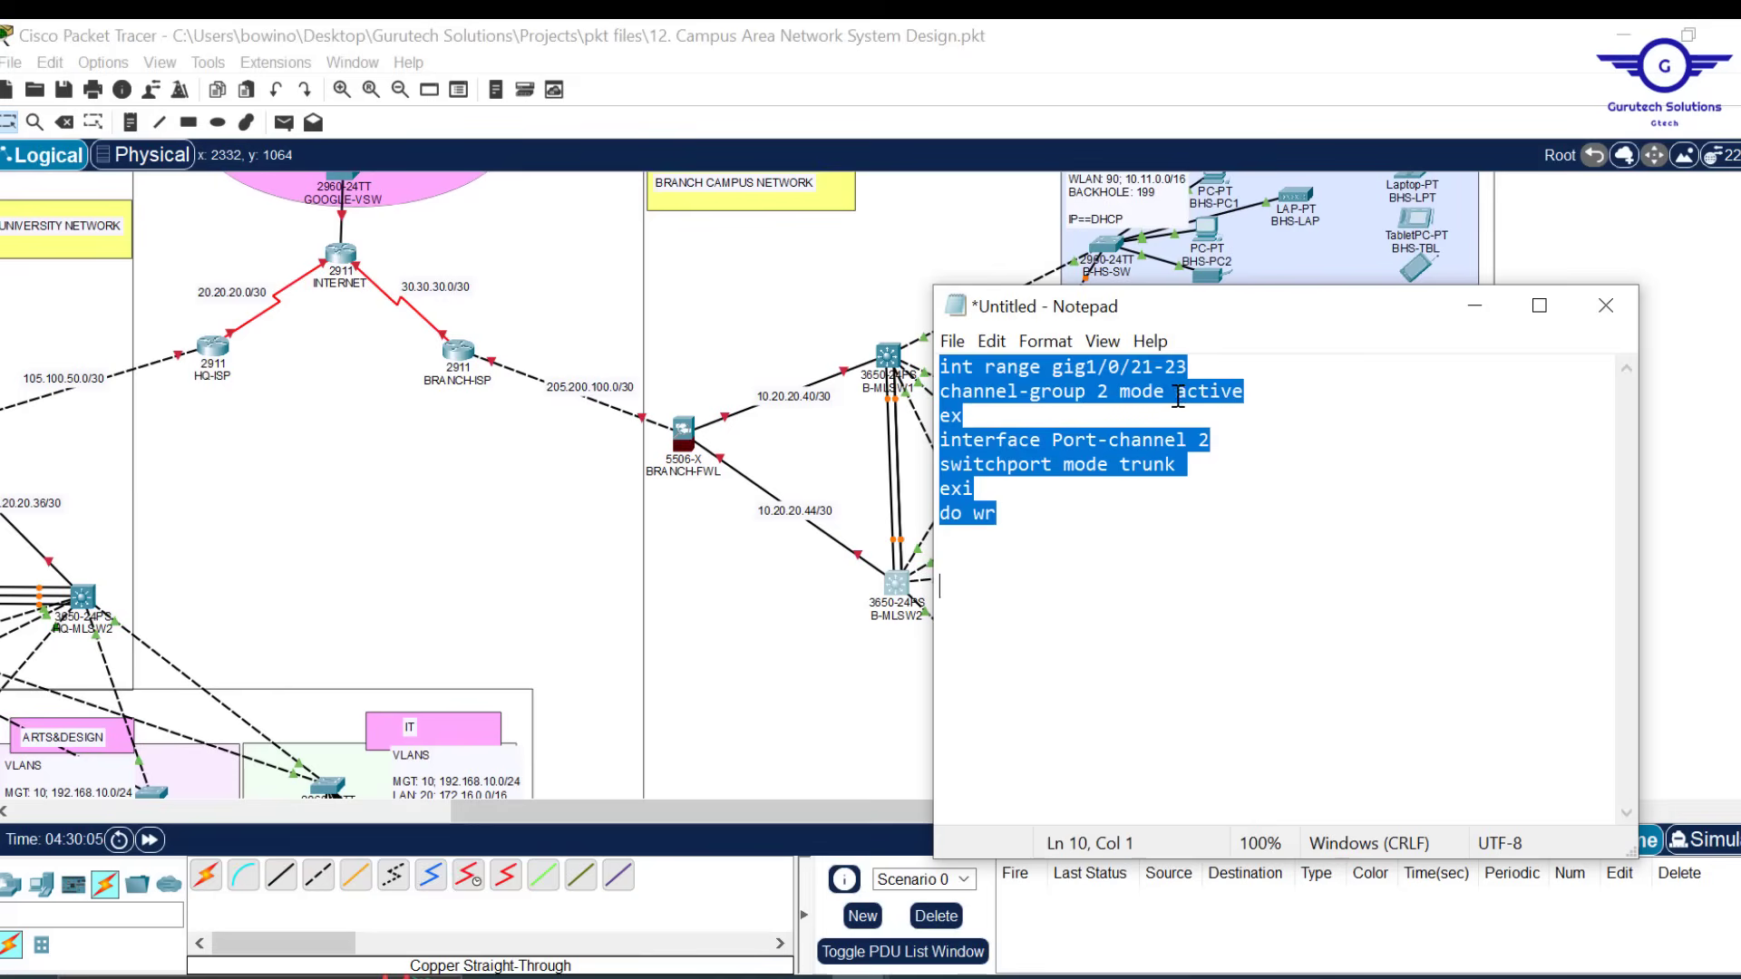
pyautogui.click(884, 353)
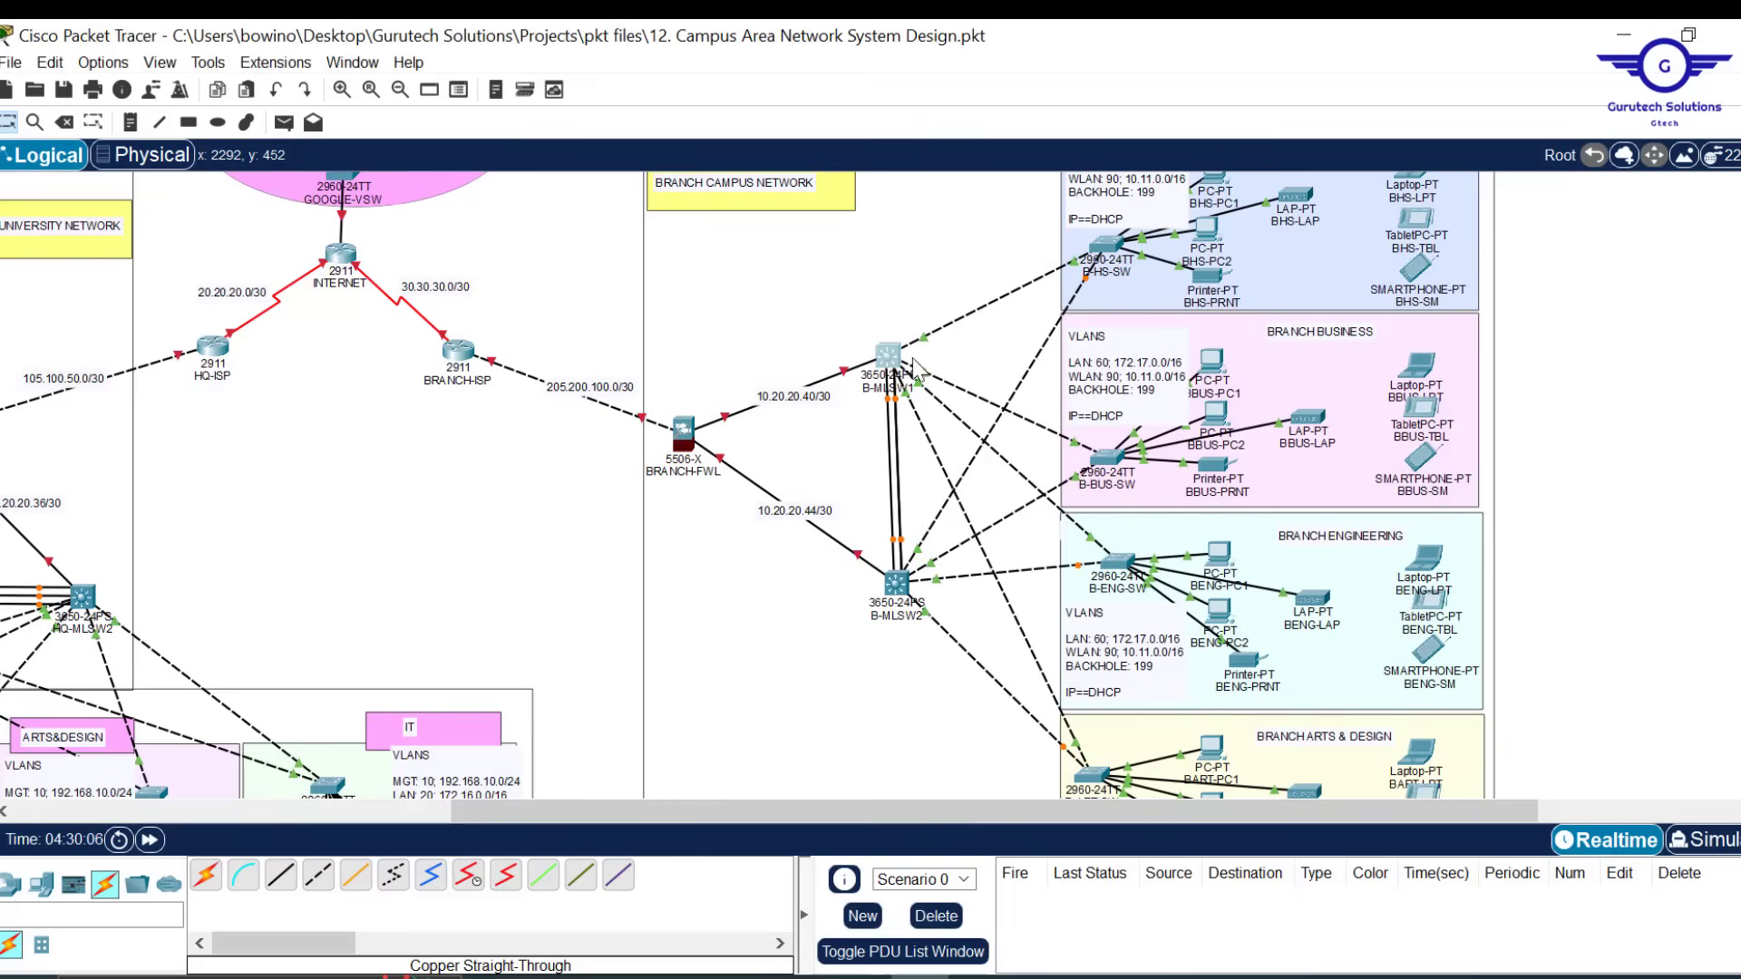
# Paste the active LACP Port-channel 2 trunk script into B-MLSW1's CLI and close its window
pyautogui.click(893, 359)
pyautogui.click(741, 85)
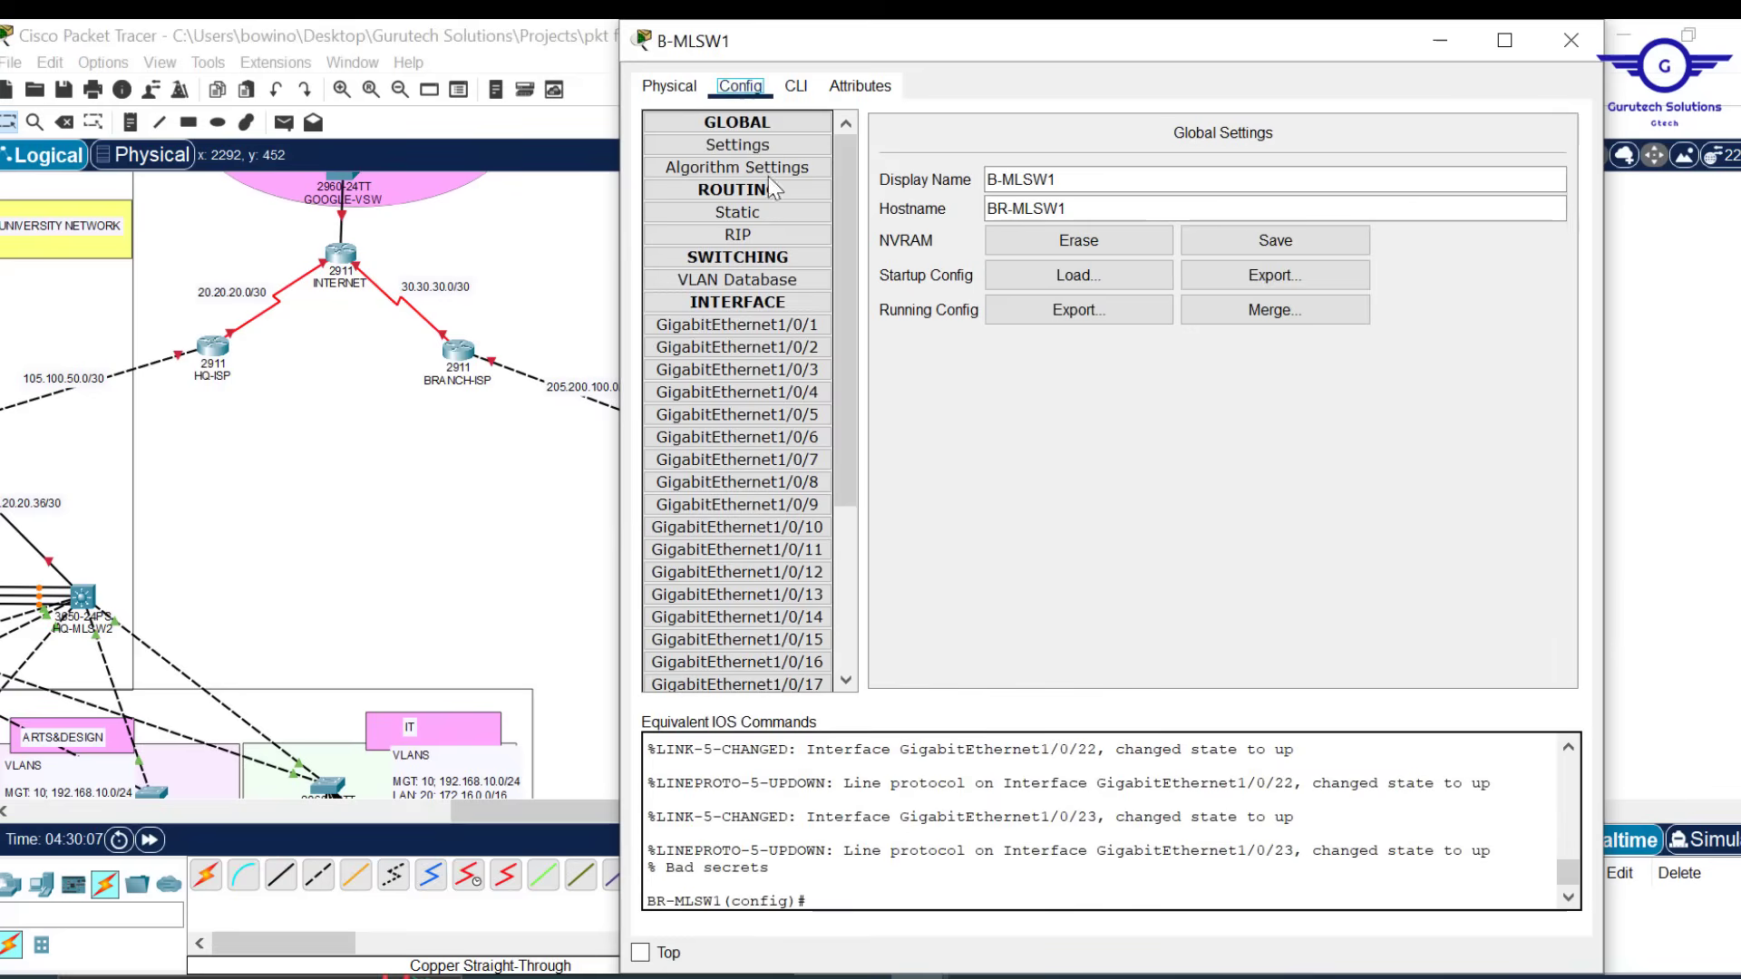
pyautogui.click(780, 326)
pyautogui.click(797, 86)
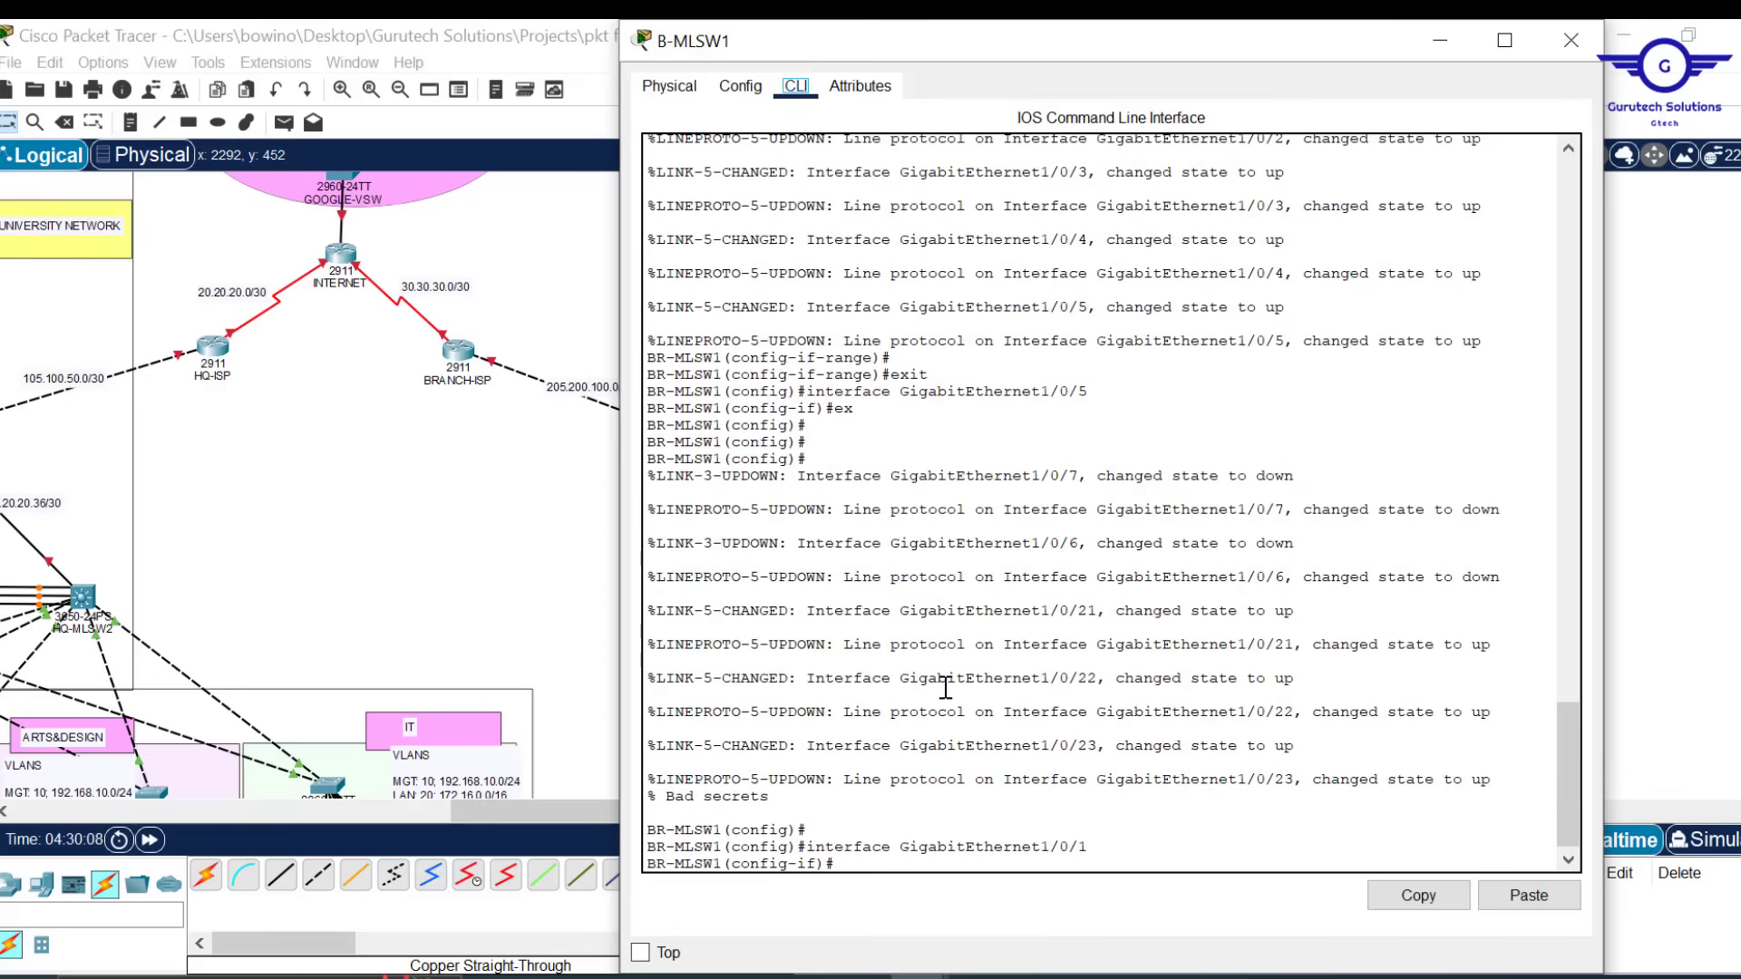
pyautogui.press('Return')
pyautogui.press('Return')
pyautogui.press('Return')
pyautogui.press('Return')
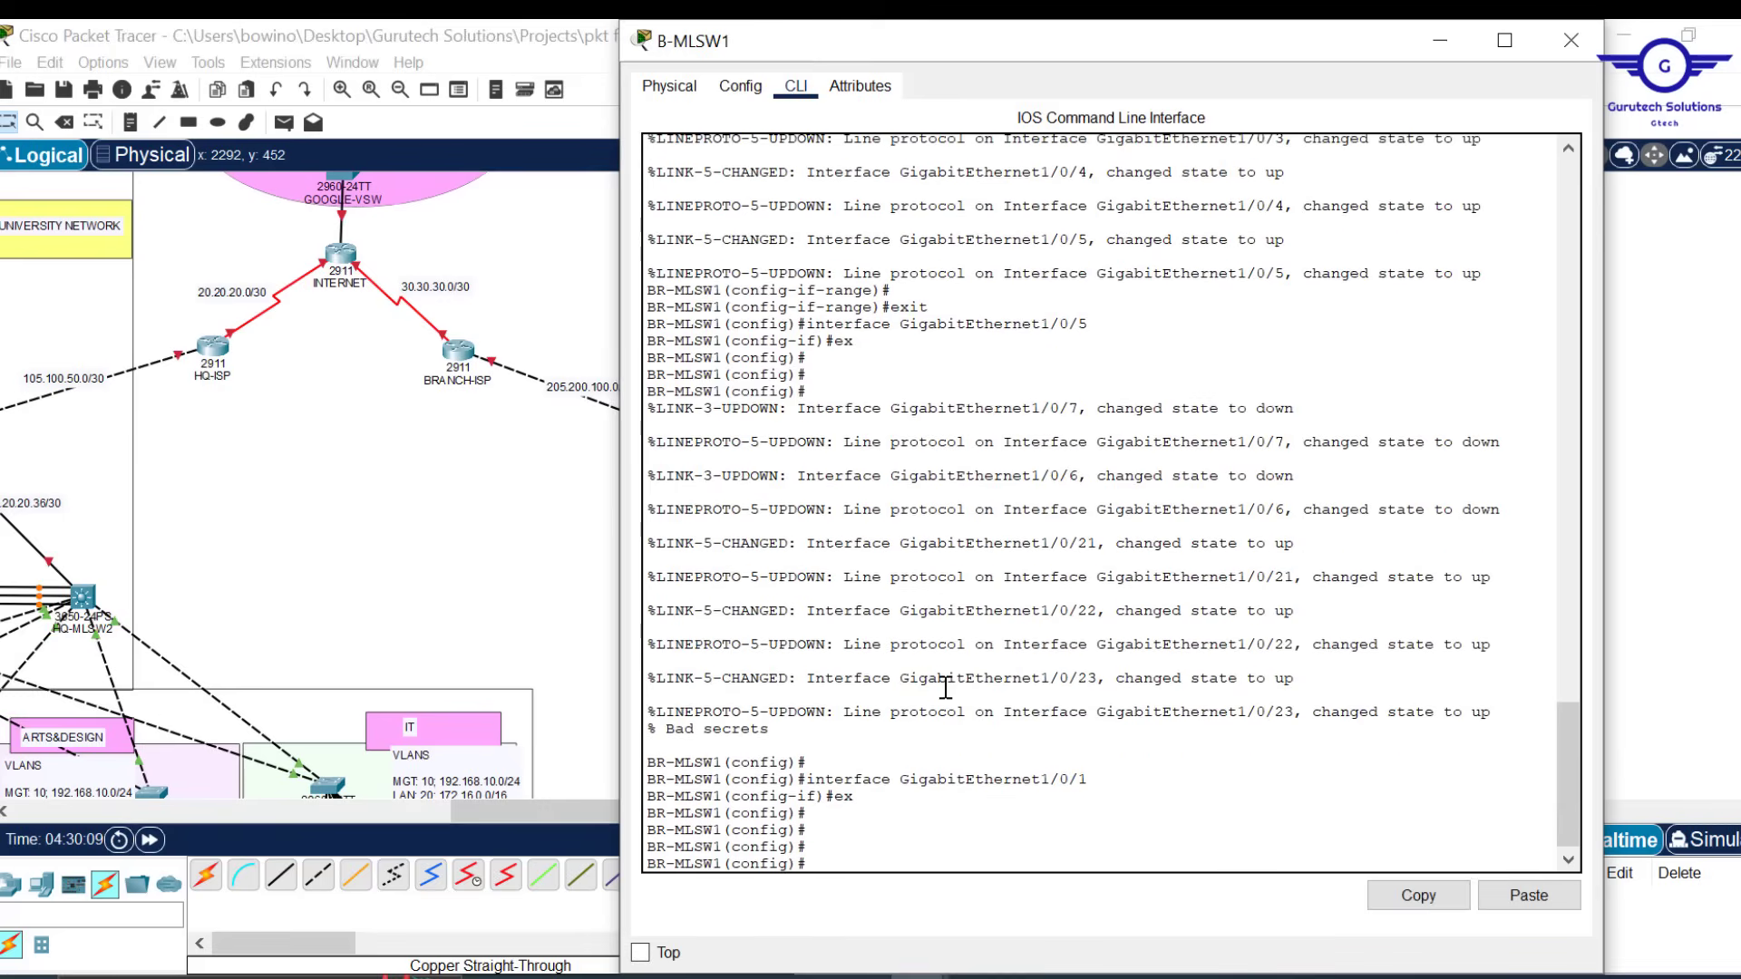
pyautogui.click(1528, 896)
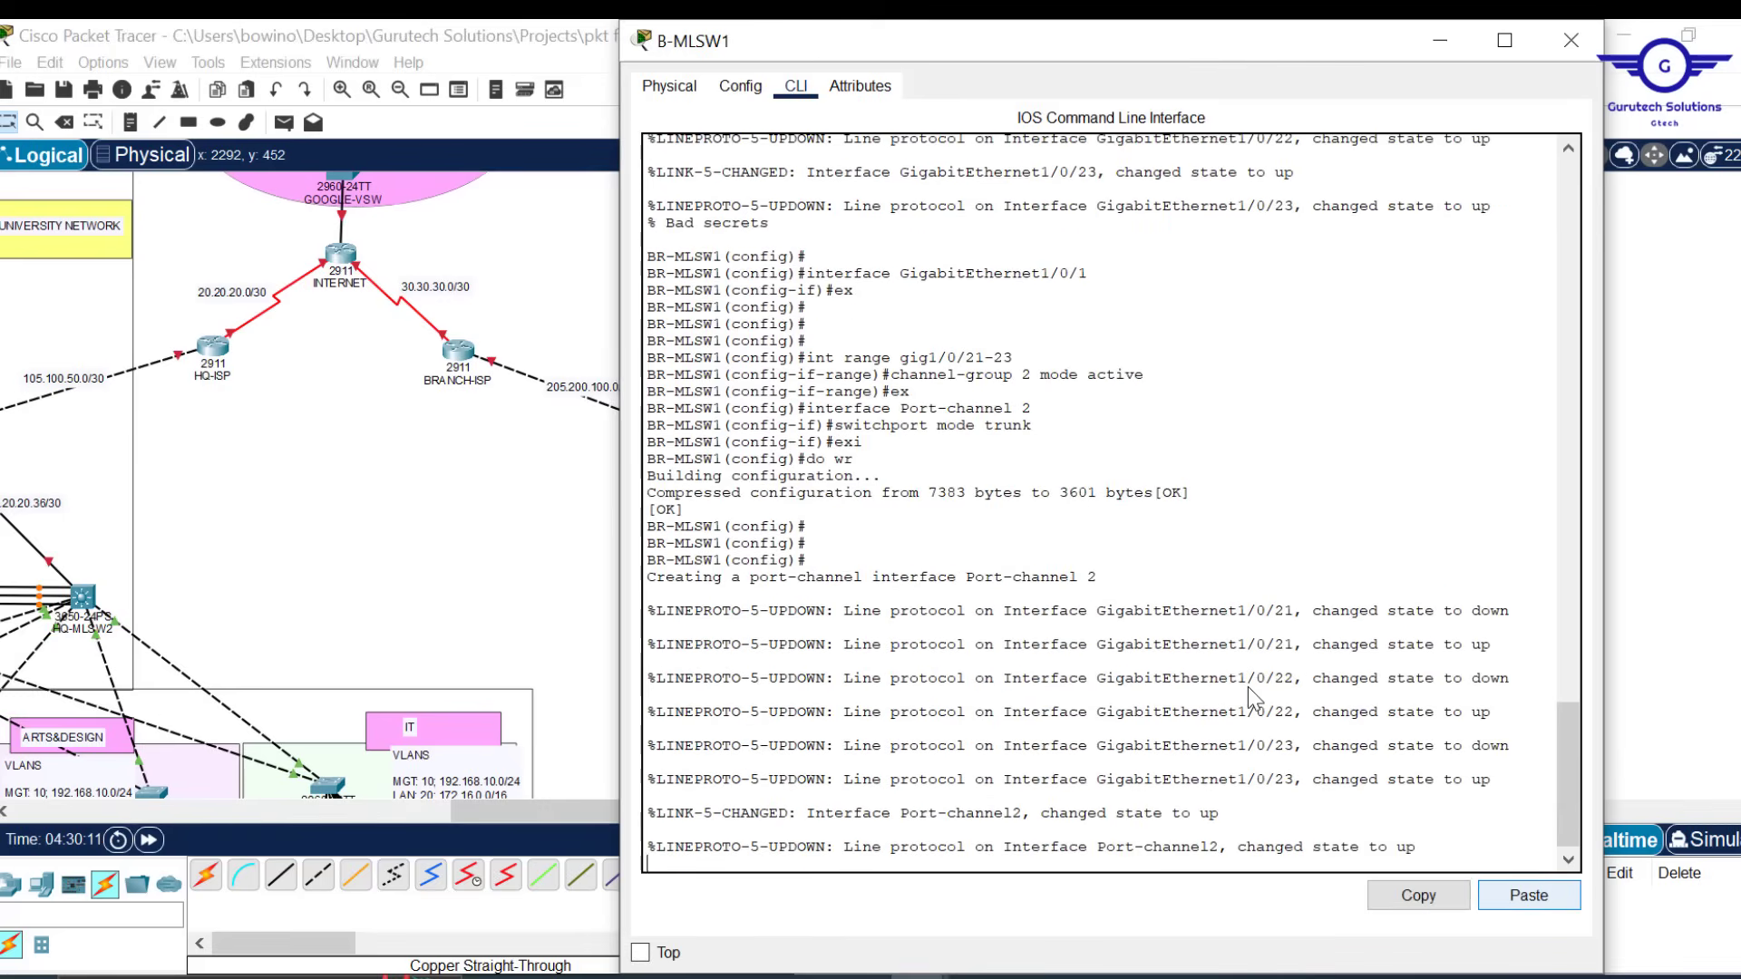
pyautogui.press('Return')
pyautogui.press('Return')
pyautogui.press('Return')
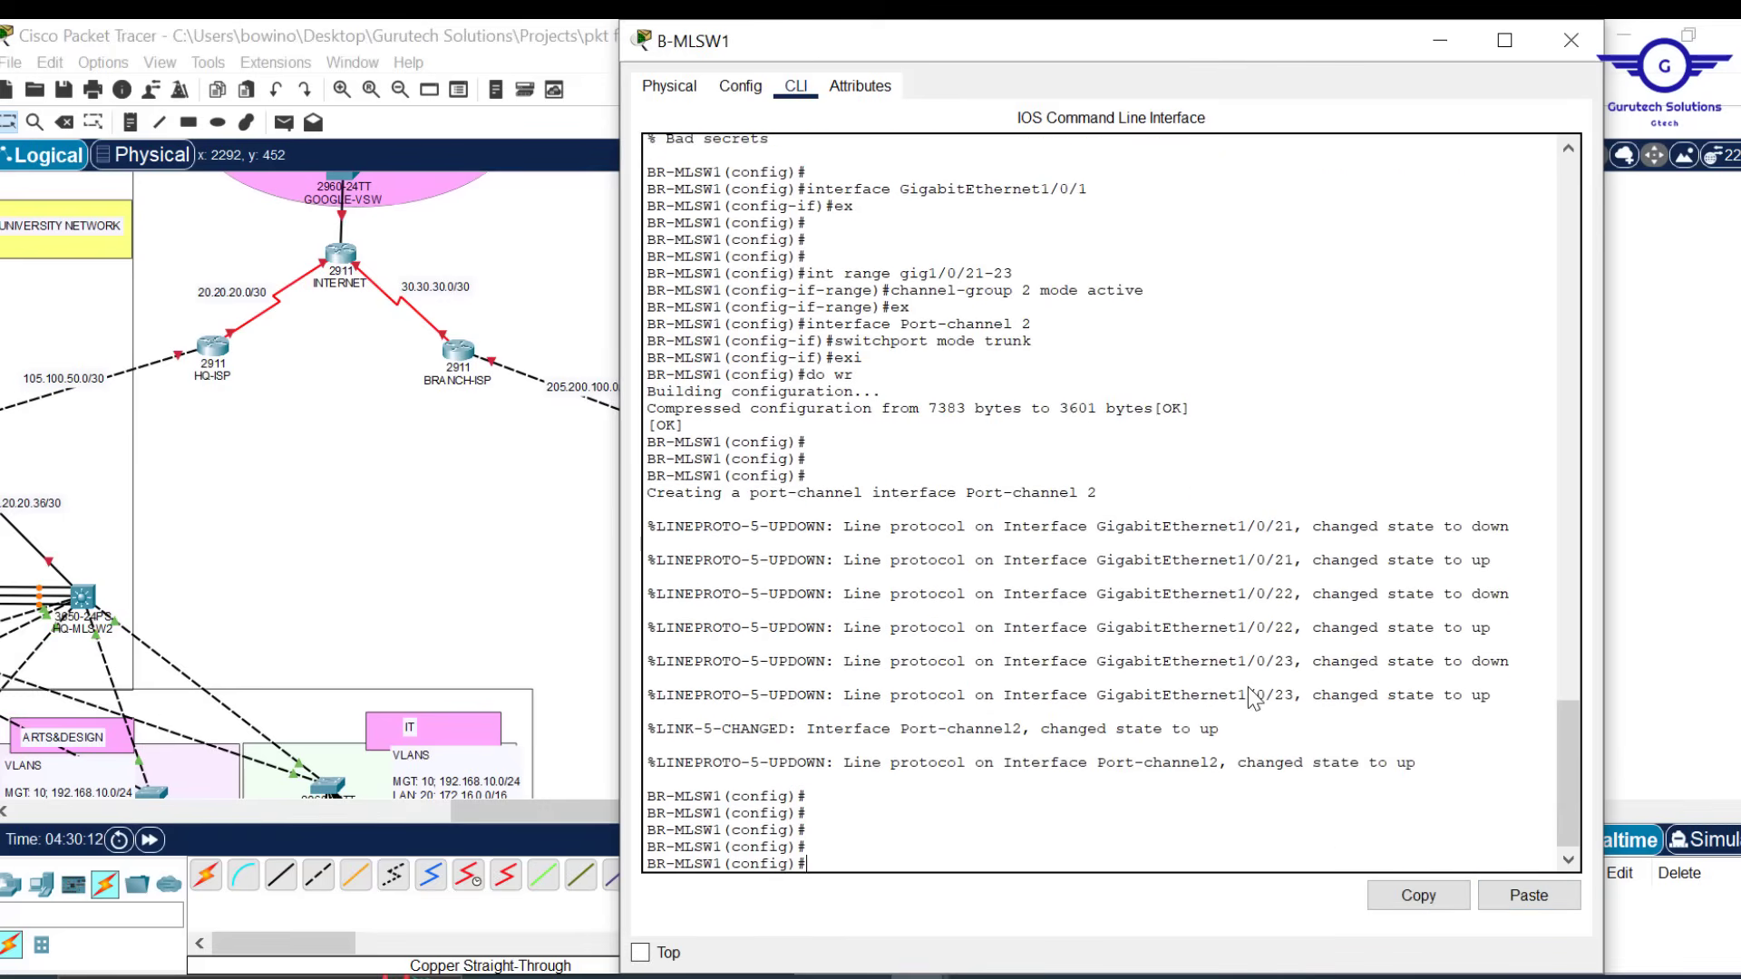
pyautogui.click(1582, 40)
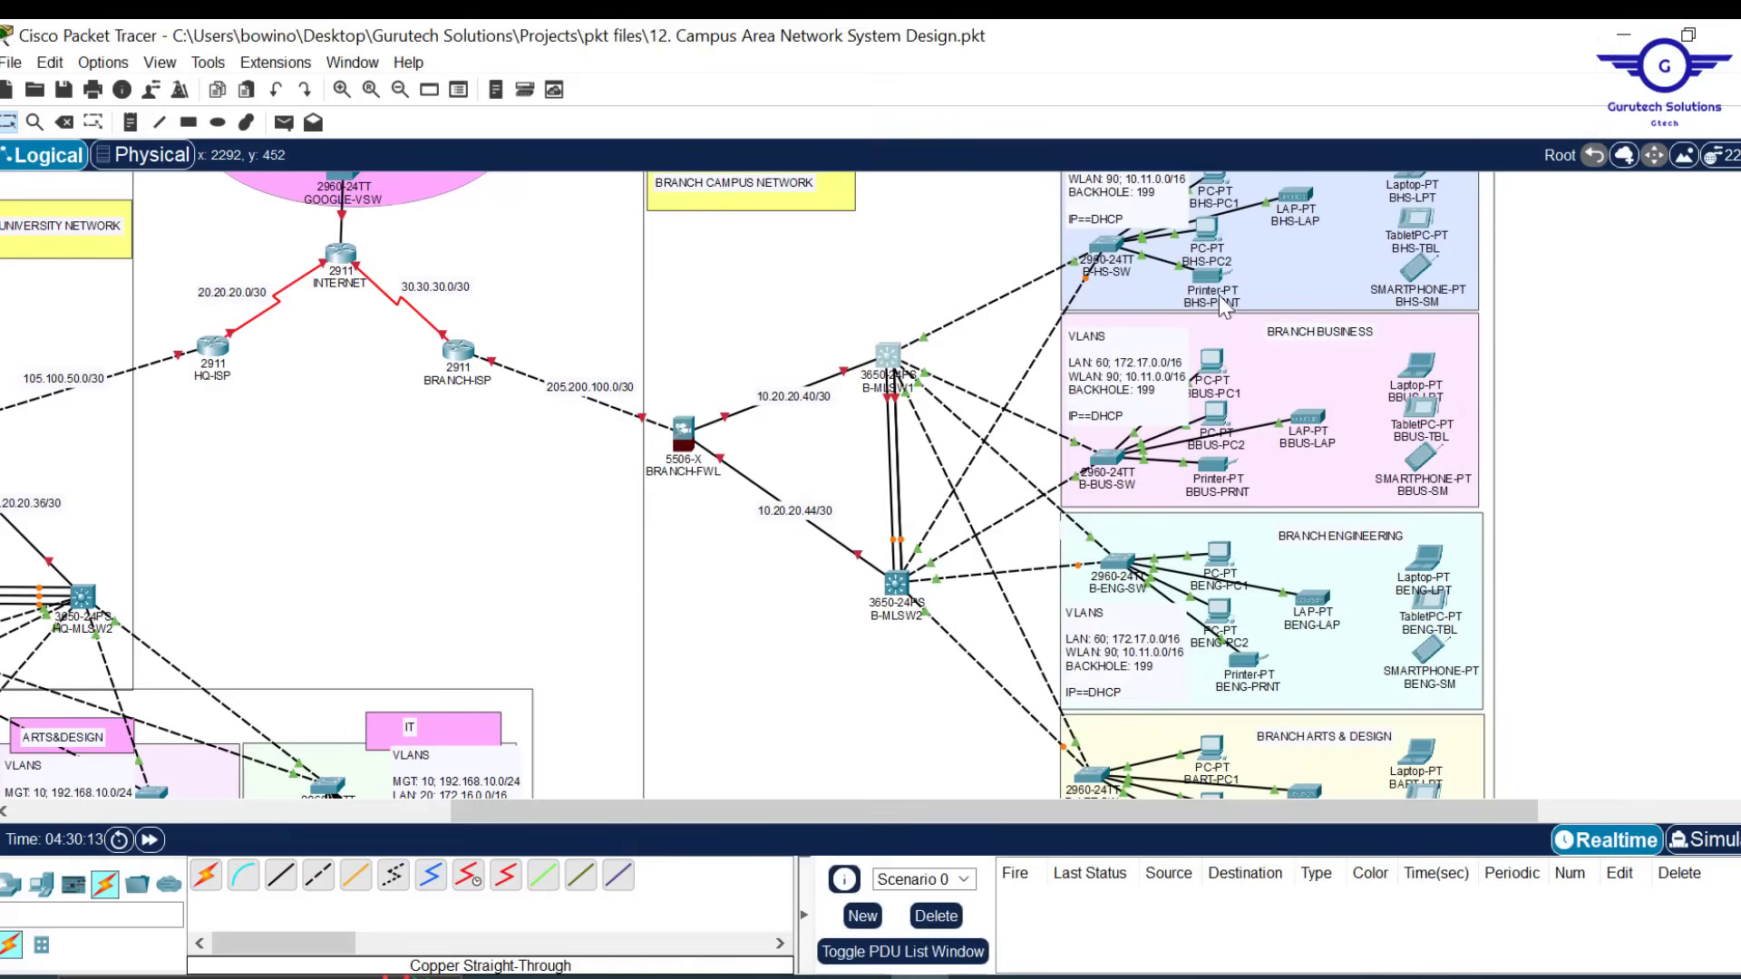
# On HQ-MLSW1, return to privileged mode and run 'show etherchannel port-channel'
pyautogui.moveTo(881, 819); pyautogui.dragTo(463, 809)
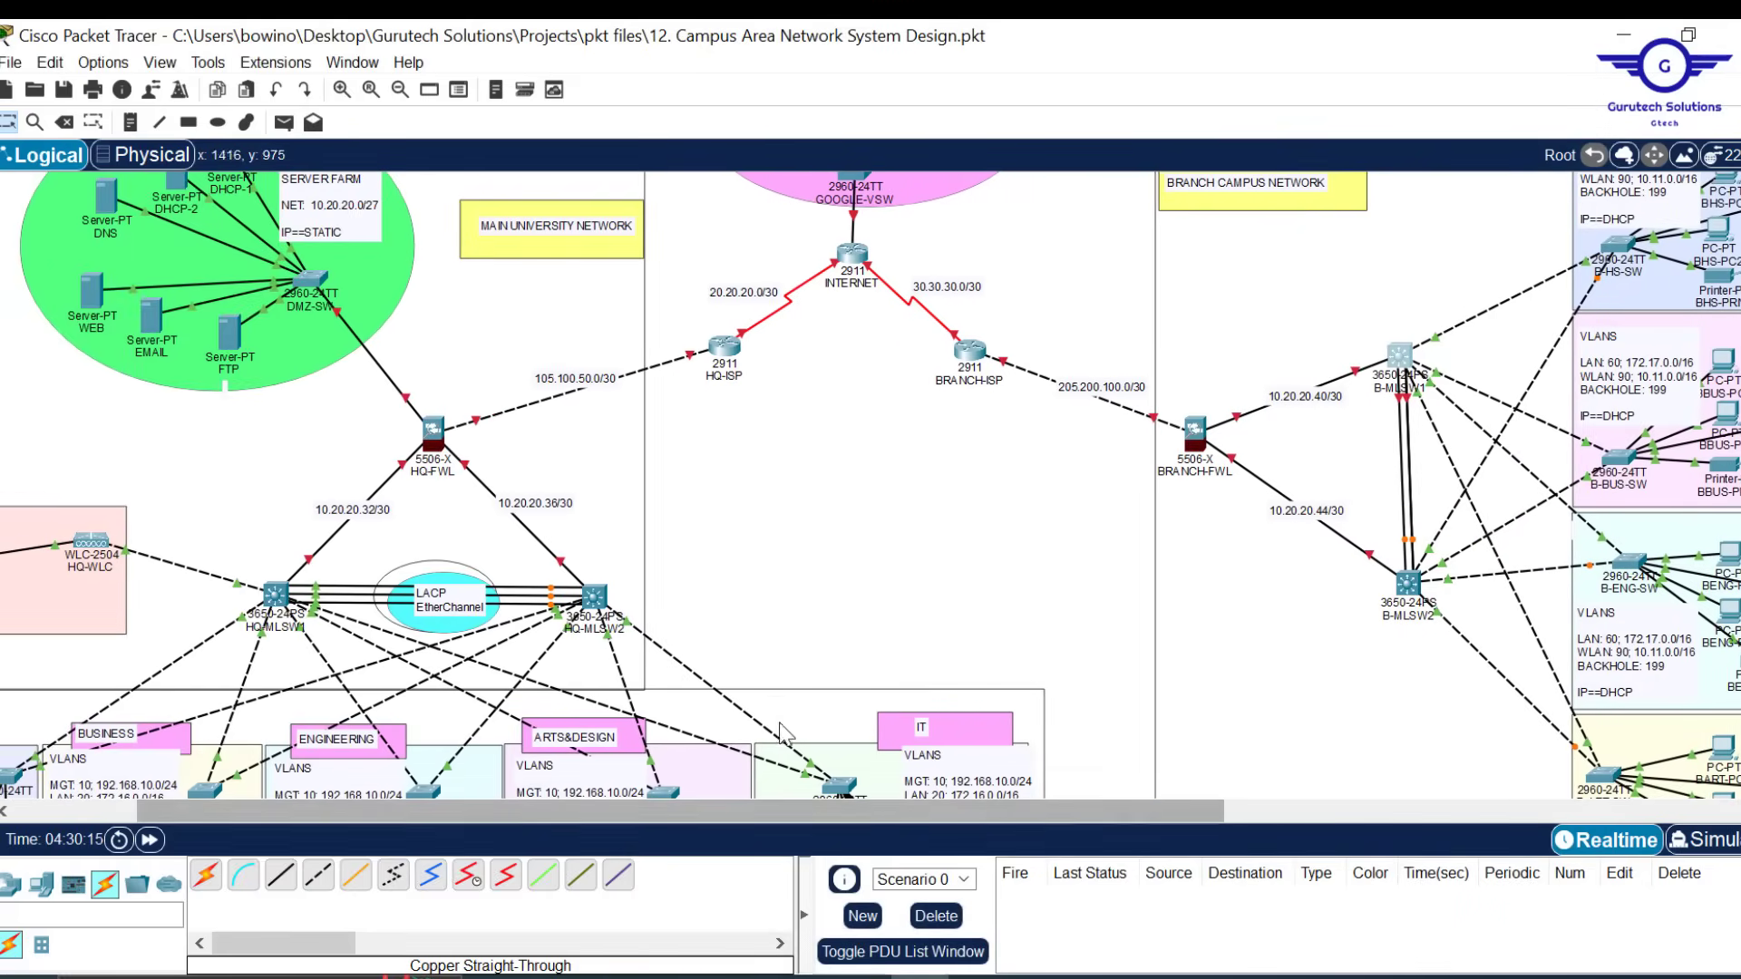
pyautogui.click(277, 596)
pyautogui.click(938, 669)
pyautogui.press('Return')
pyautogui.press('Return')
pyautogui.press('Return')
pyautogui.press('Return')
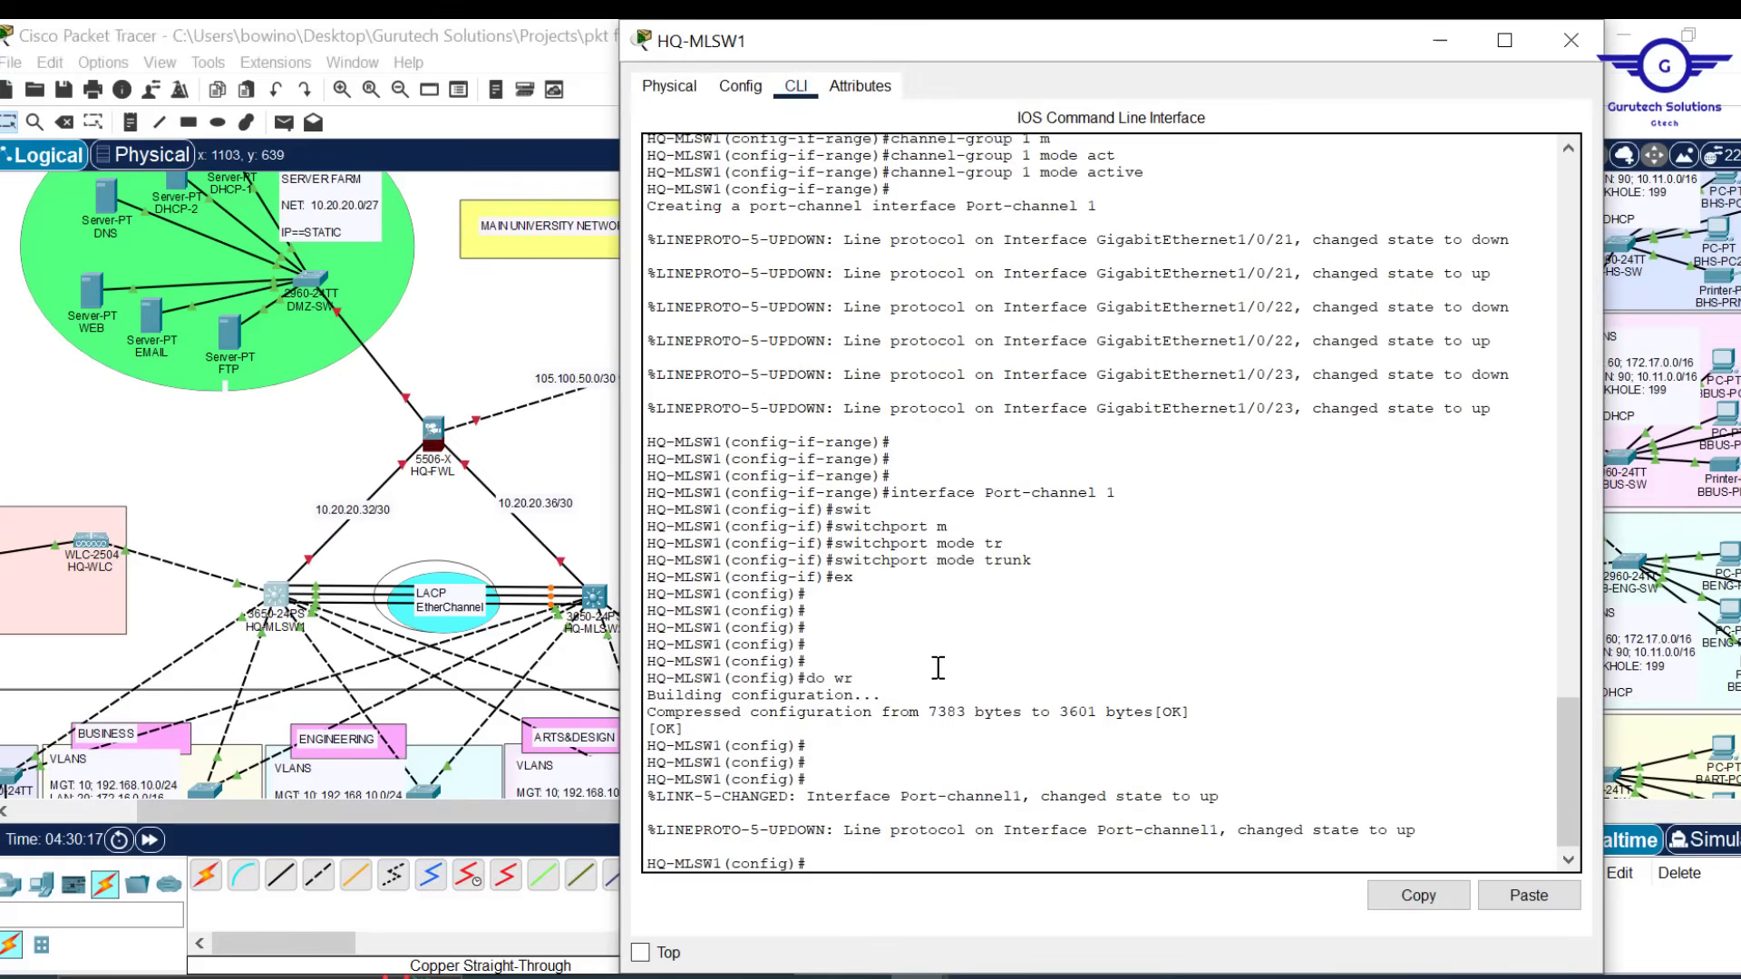
pyautogui.write('end')
pyautogui.press('Return')
pyautogui.press('Return')
pyautogui.press('Return')
pyautogui.press('Return')
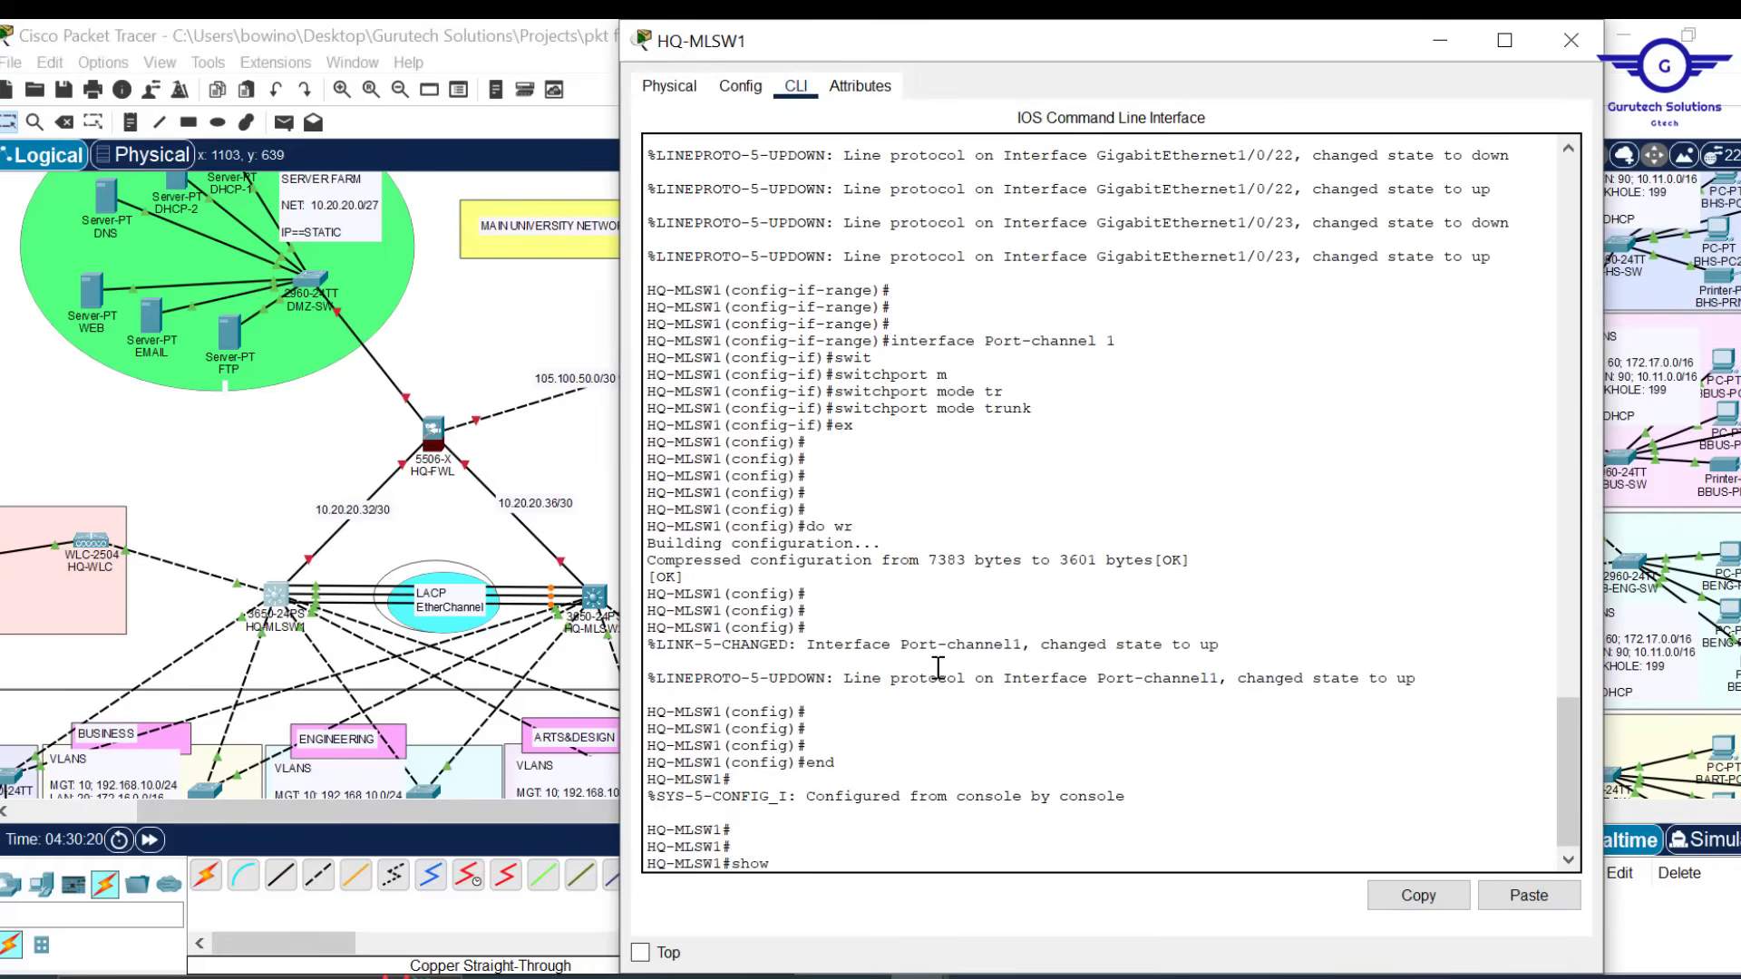
pyautogui.write('show ether')
pyautogui.press('Tab')
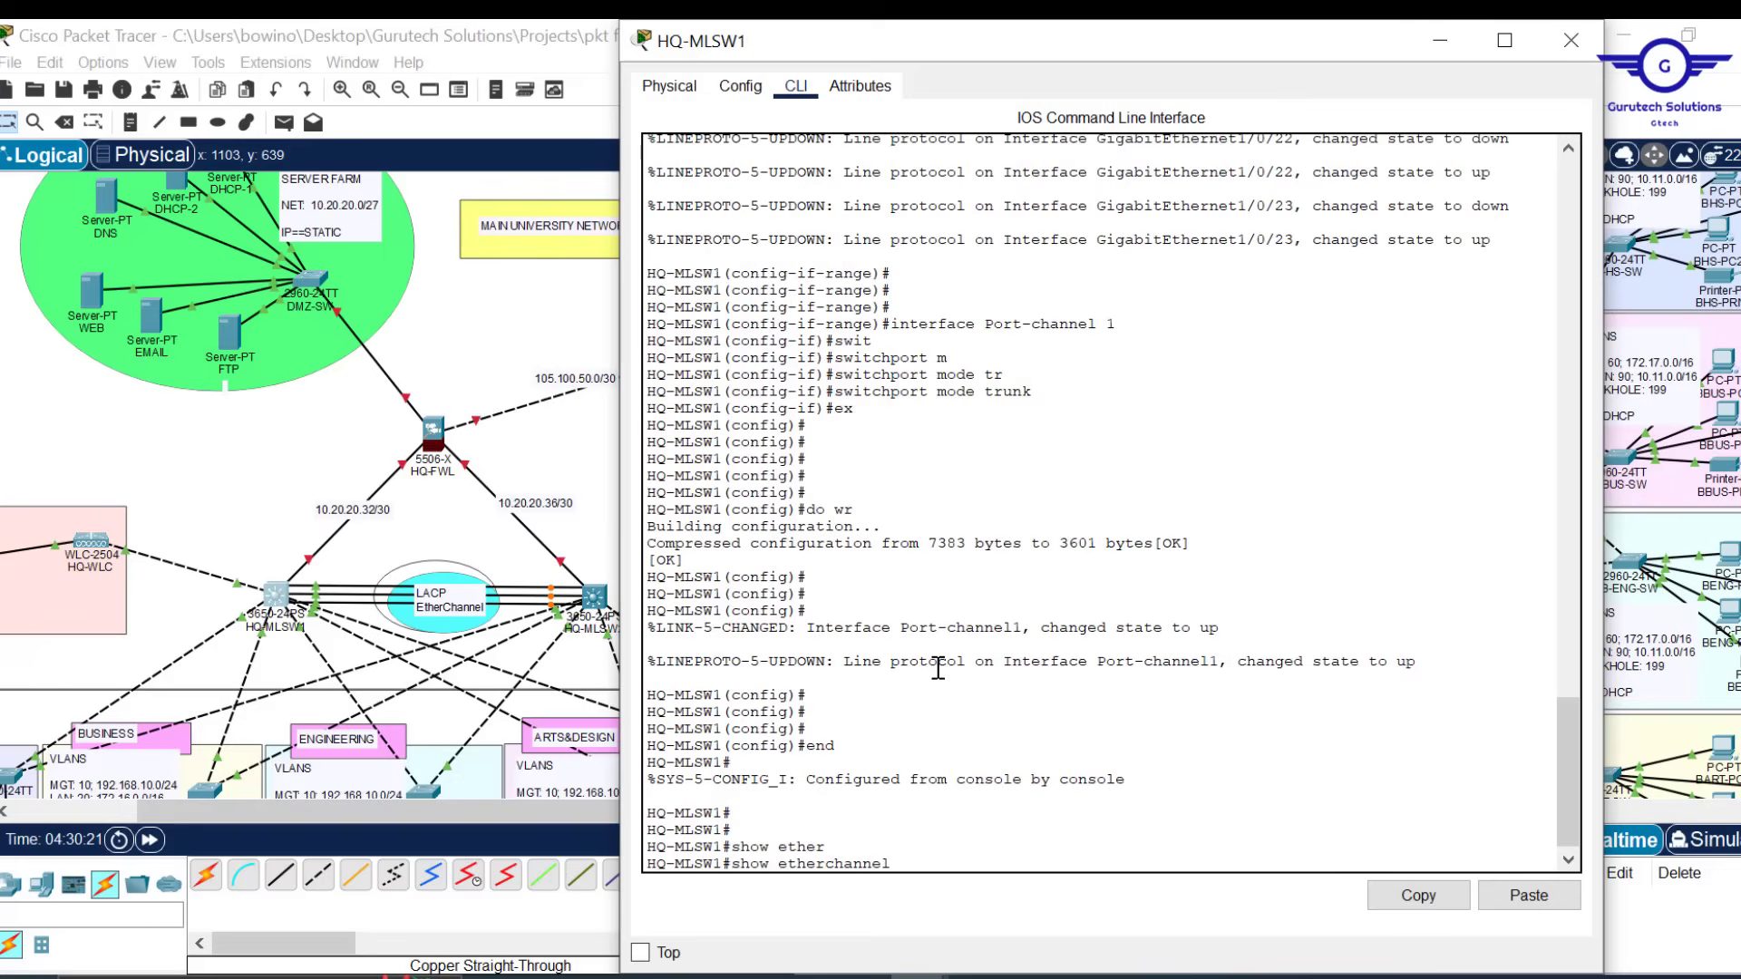
pyautogui.write('p')
pyautogui.press('Tab')
pyautogui.press('Return')
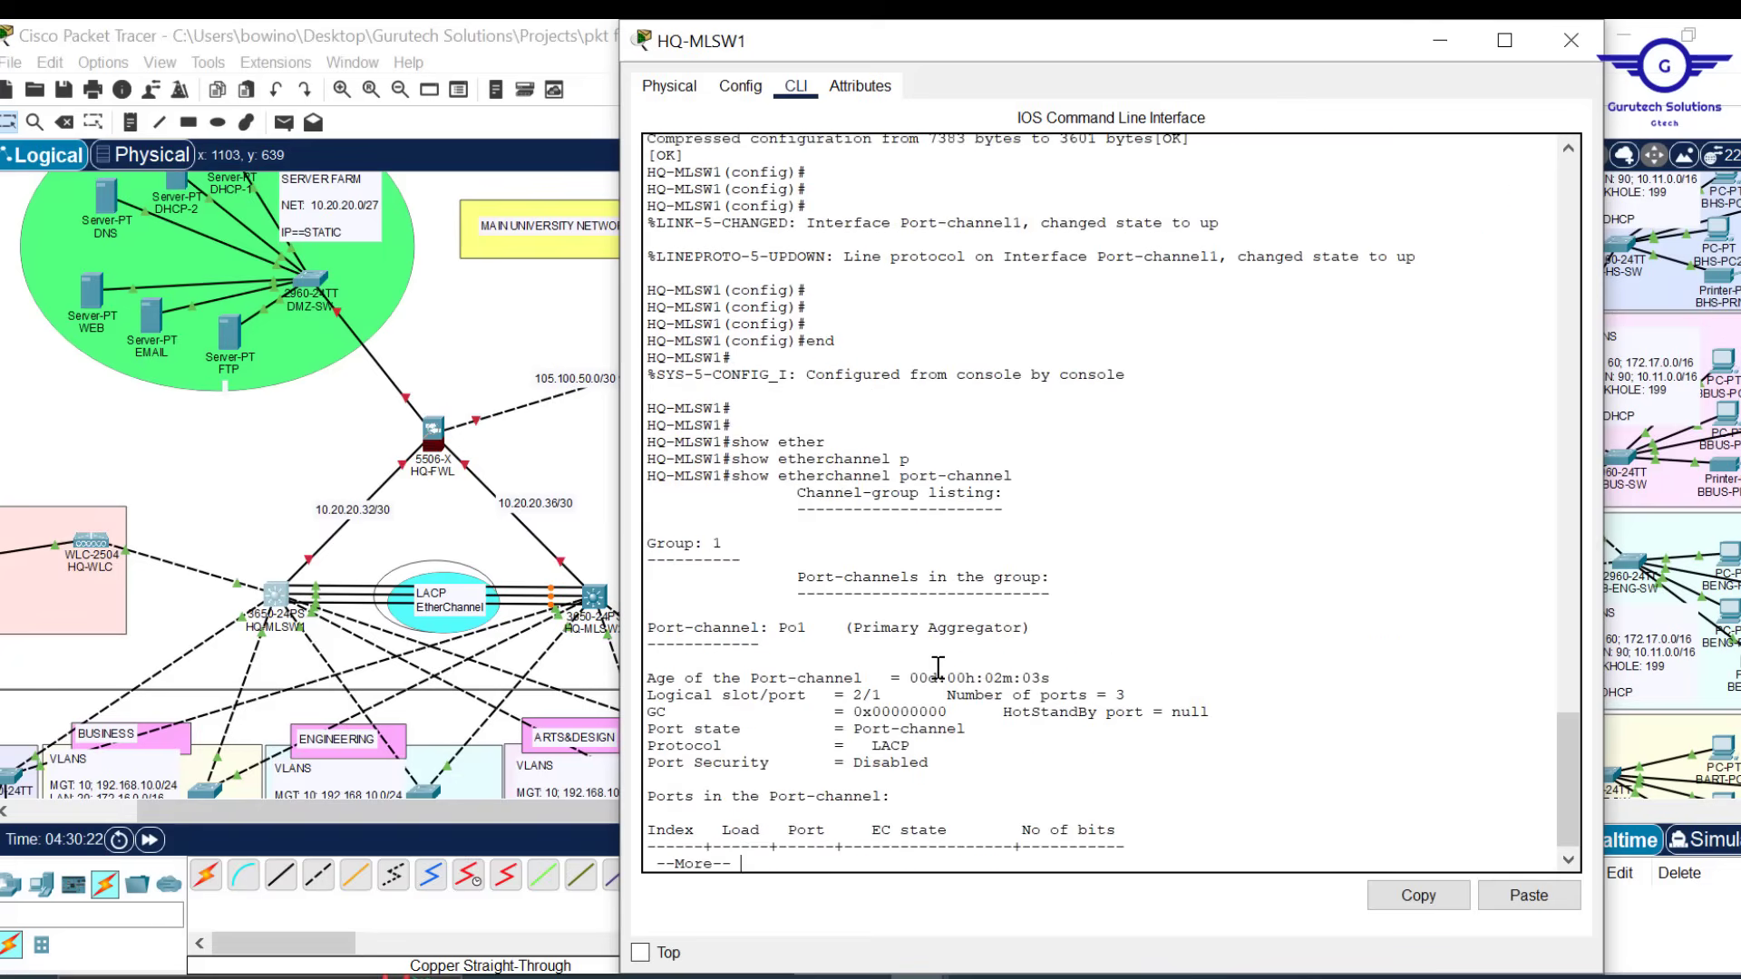
pyautogui.press('Return')
pyautogui.press('Return')
pyautogui.press('Return')
pyautogui.press('Return')
pyautogui.press('Return')
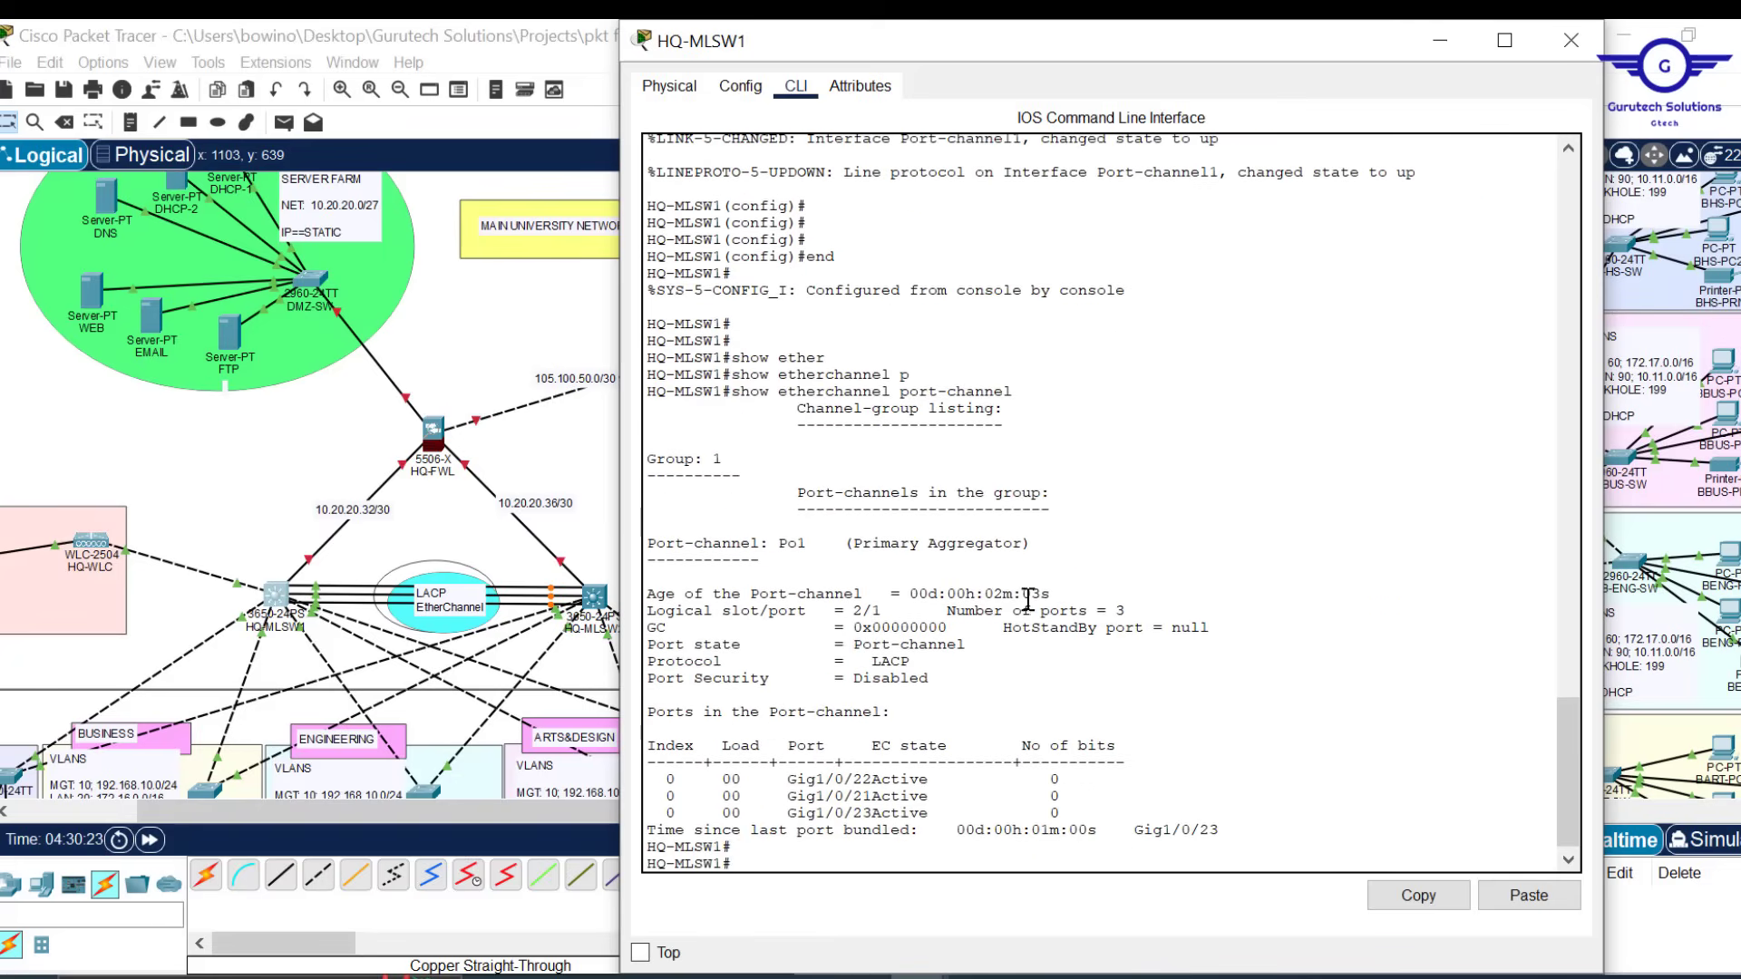
# Highlight LACP, active Gi1/0/21–23 and the last bundled port, then close the window
pyautogui.doubleClick(893, 661)
pyautogui.moveTo(930, 778); pyautogui.dragTo(895, 798)
pyautogui.moveTo(781, 796); pyautogui.dragTo(858, 816)
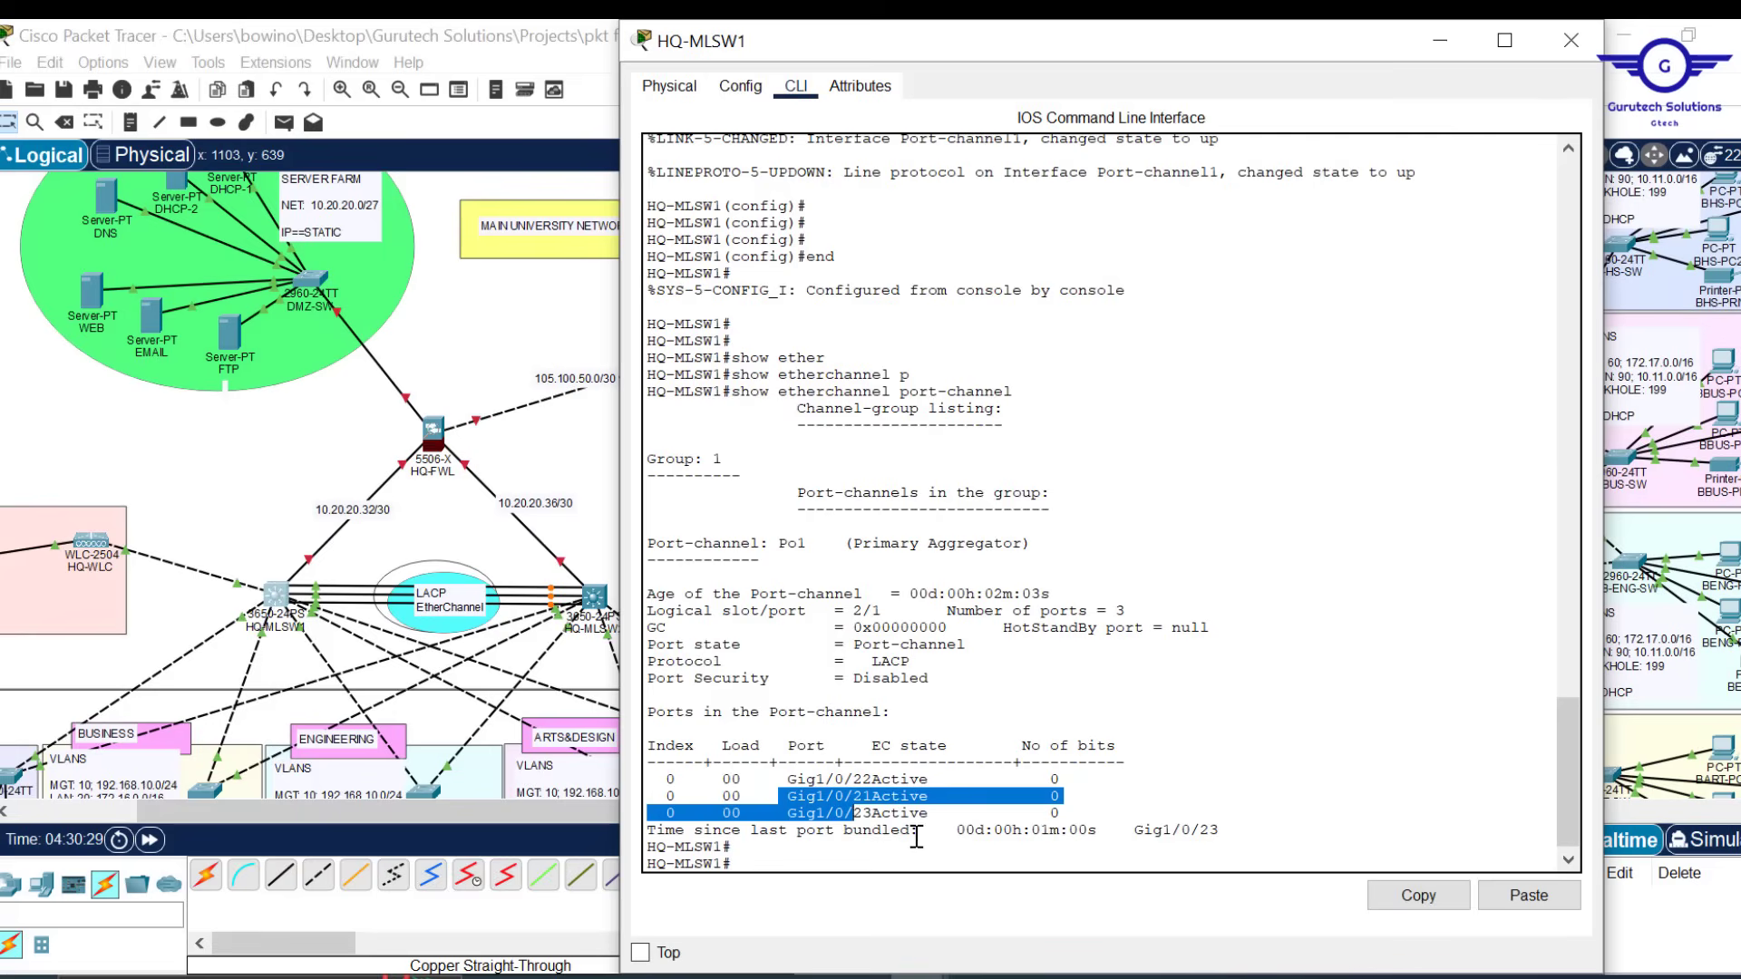
pyautogui.moveTo(917, 836); pyautogui.dragTo(657, 829)
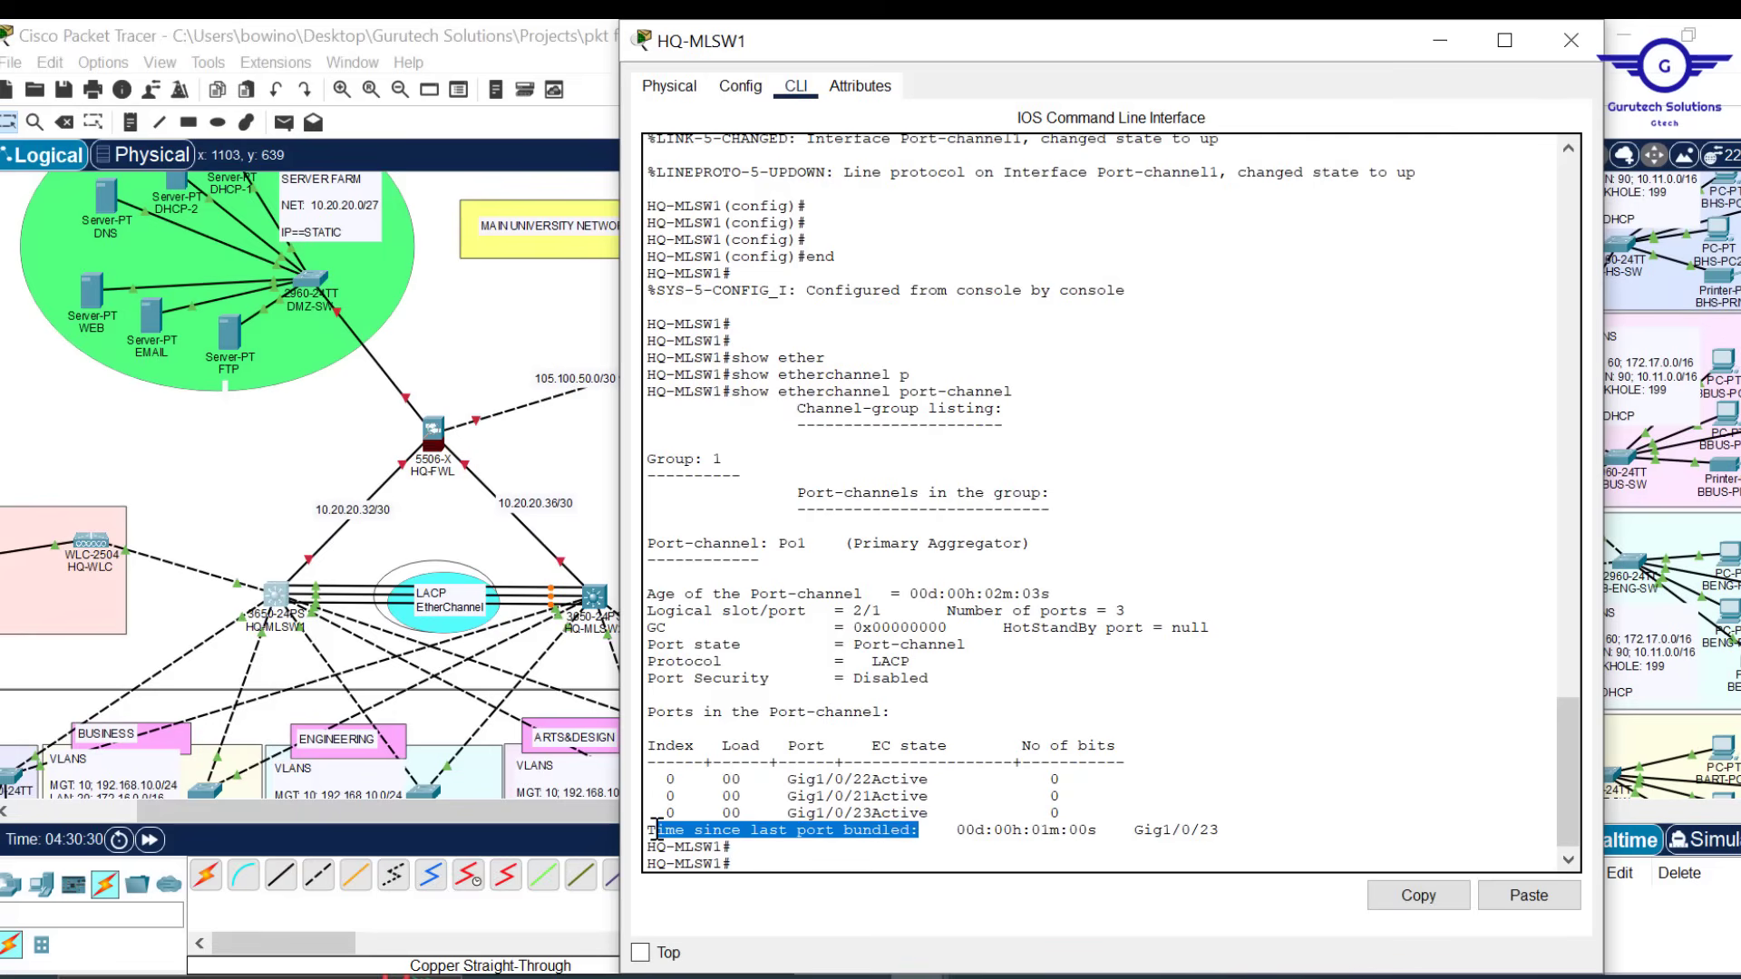
pyautogui.moveTo(1233, 830); pyautogui.dragTo(931, 830)
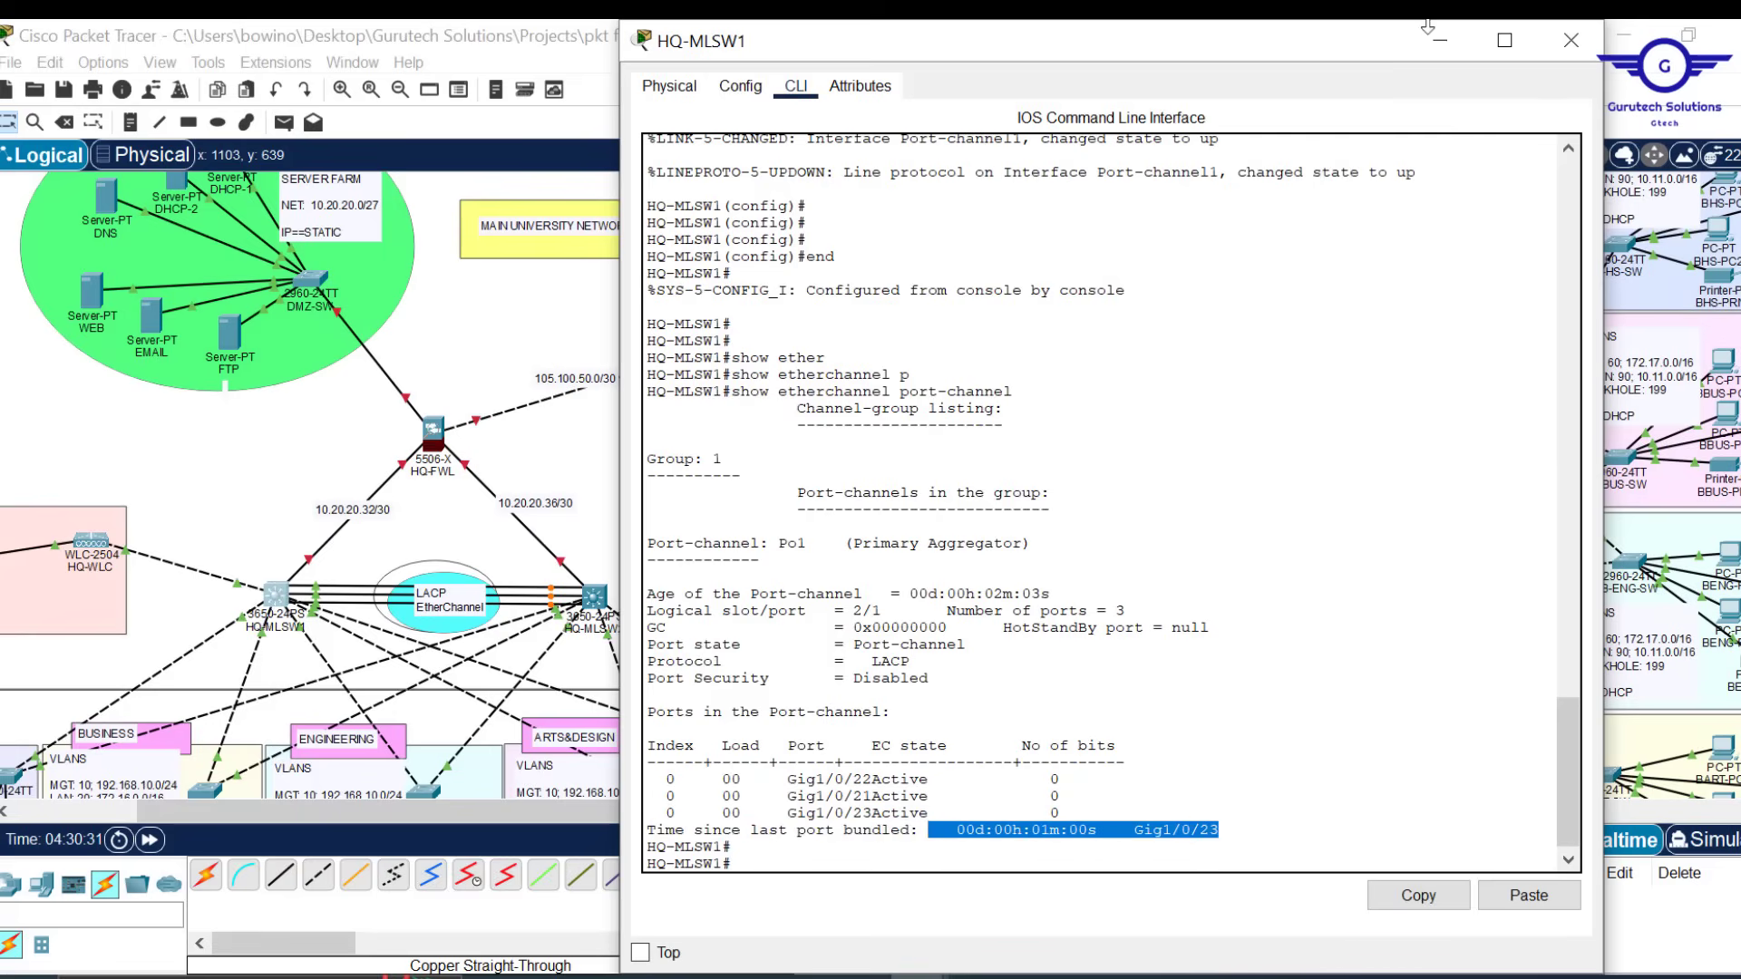
pyautogui.click(1573, 39)
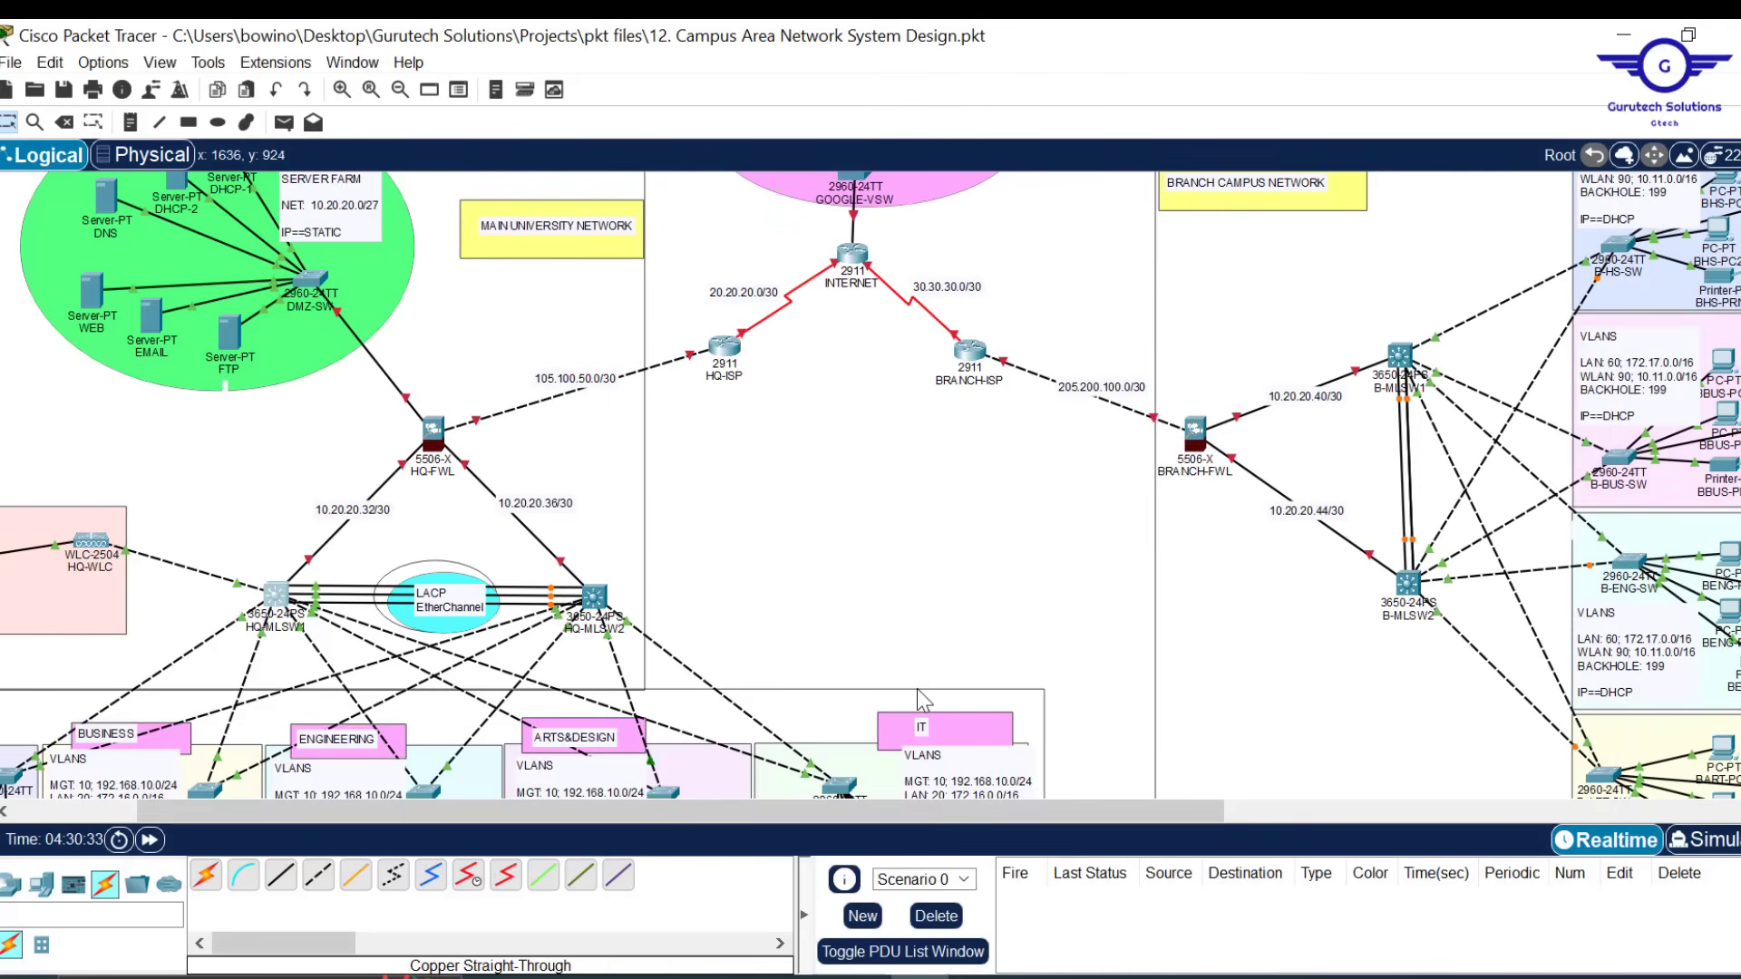
pyautogui.scroll(-4, 822, 574)
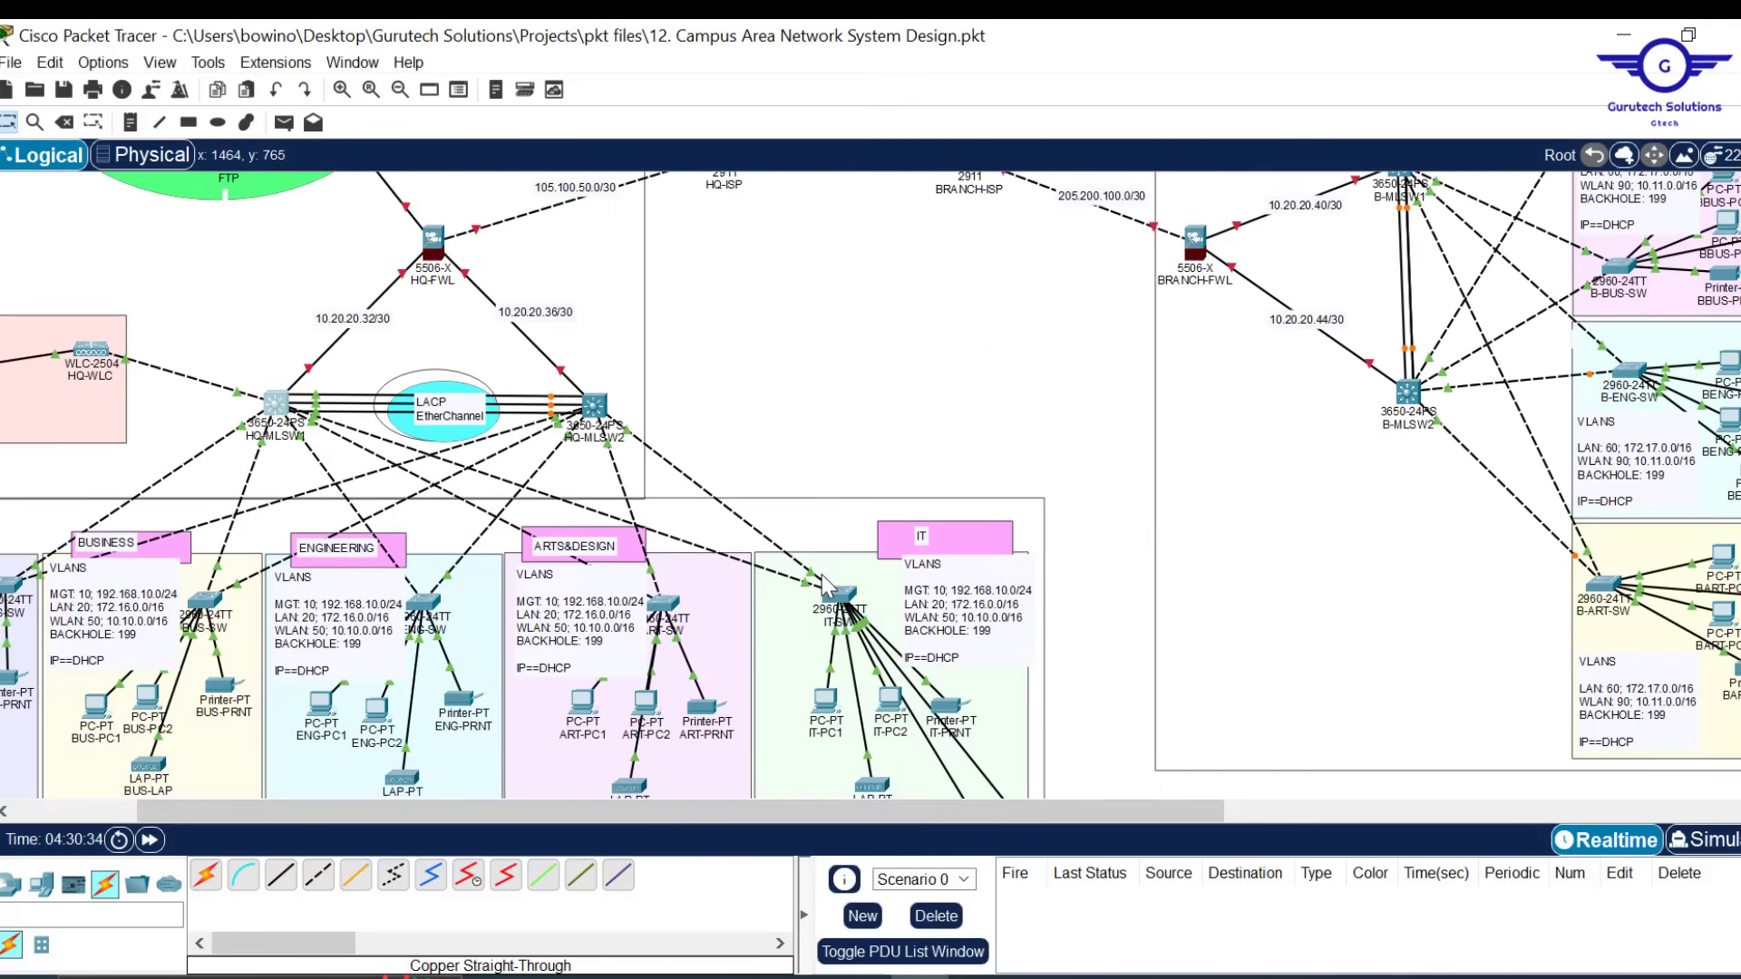
pyautogui.scroll(5, 822, 574)
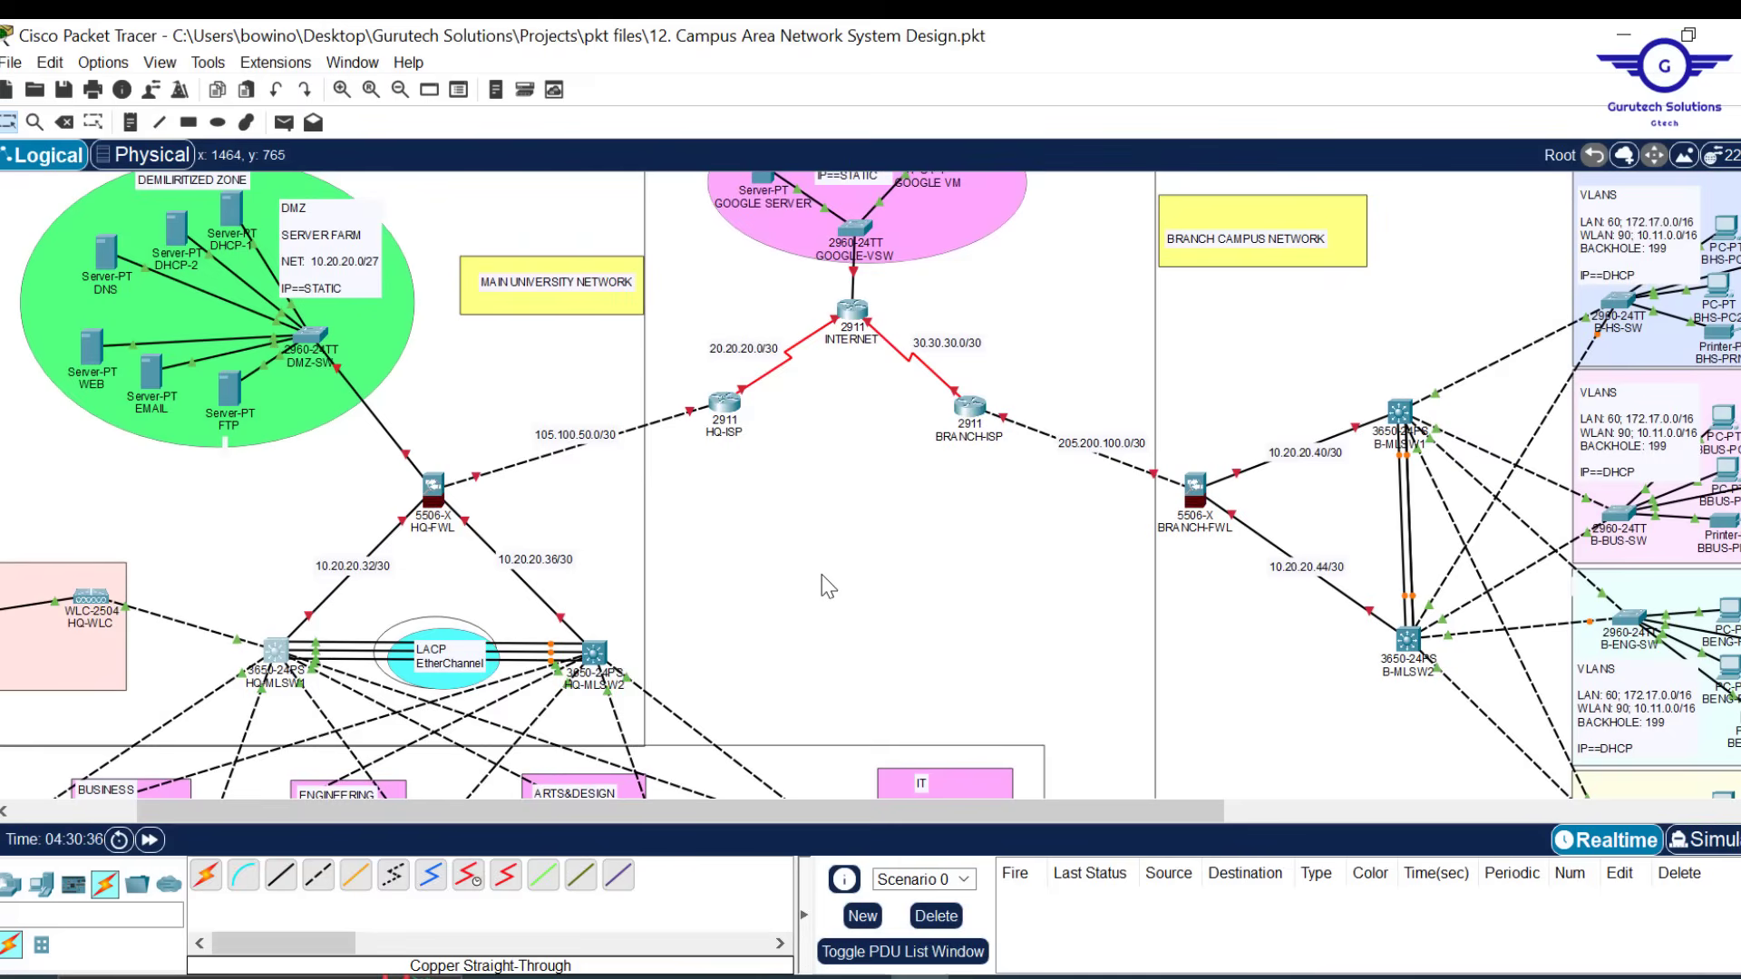
pyautogui.scroll(2, 828, 585)
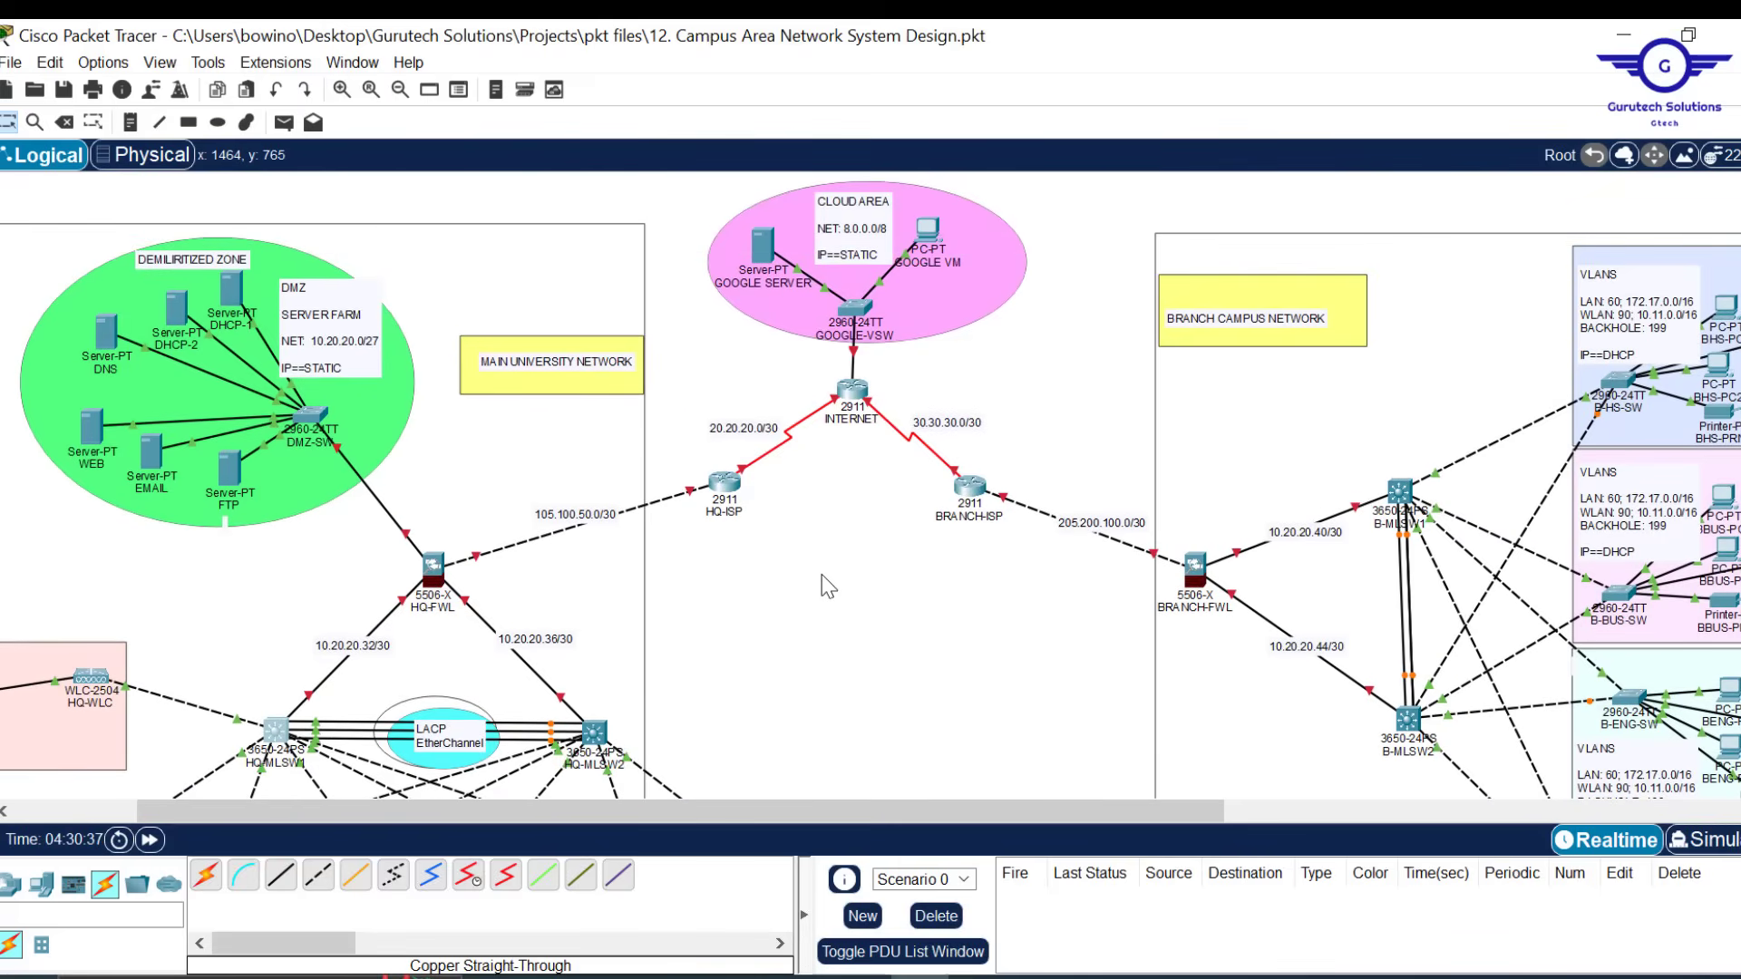
pyautogui.scroll(-3, 1144, 636)
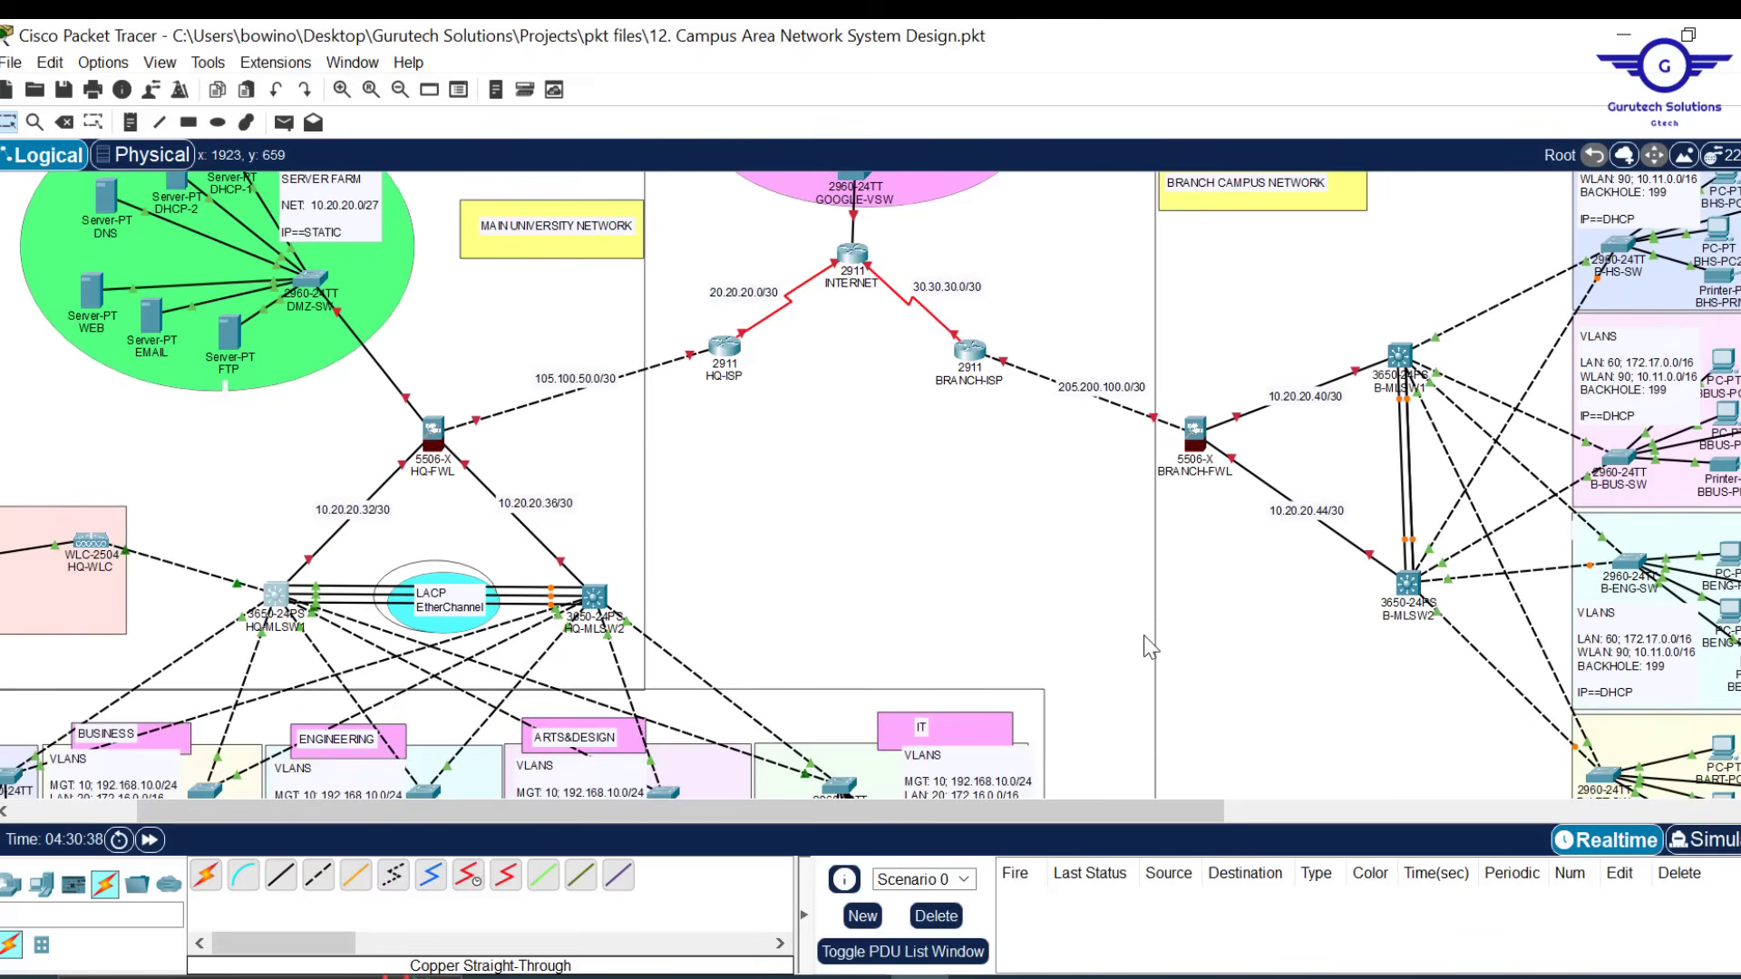
pyautogui.scroll(-3, 922, 589)
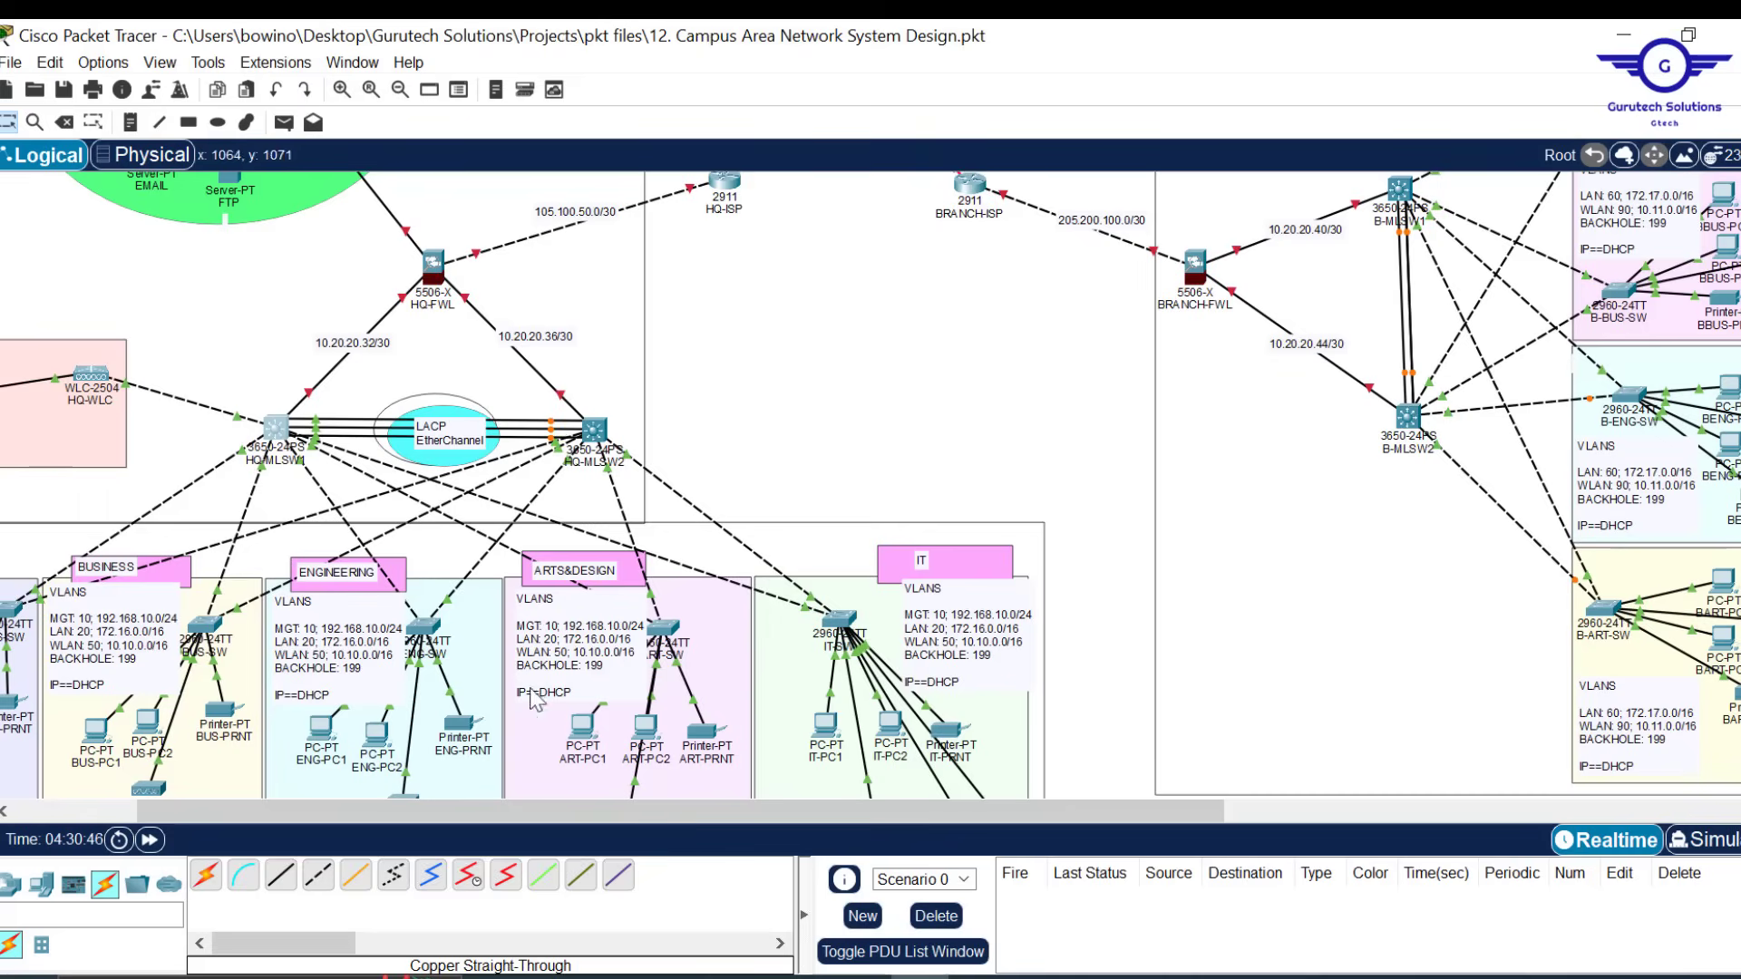
pyautogui.moveTo(396, 819); pyautogui.dragTo(243, 803)
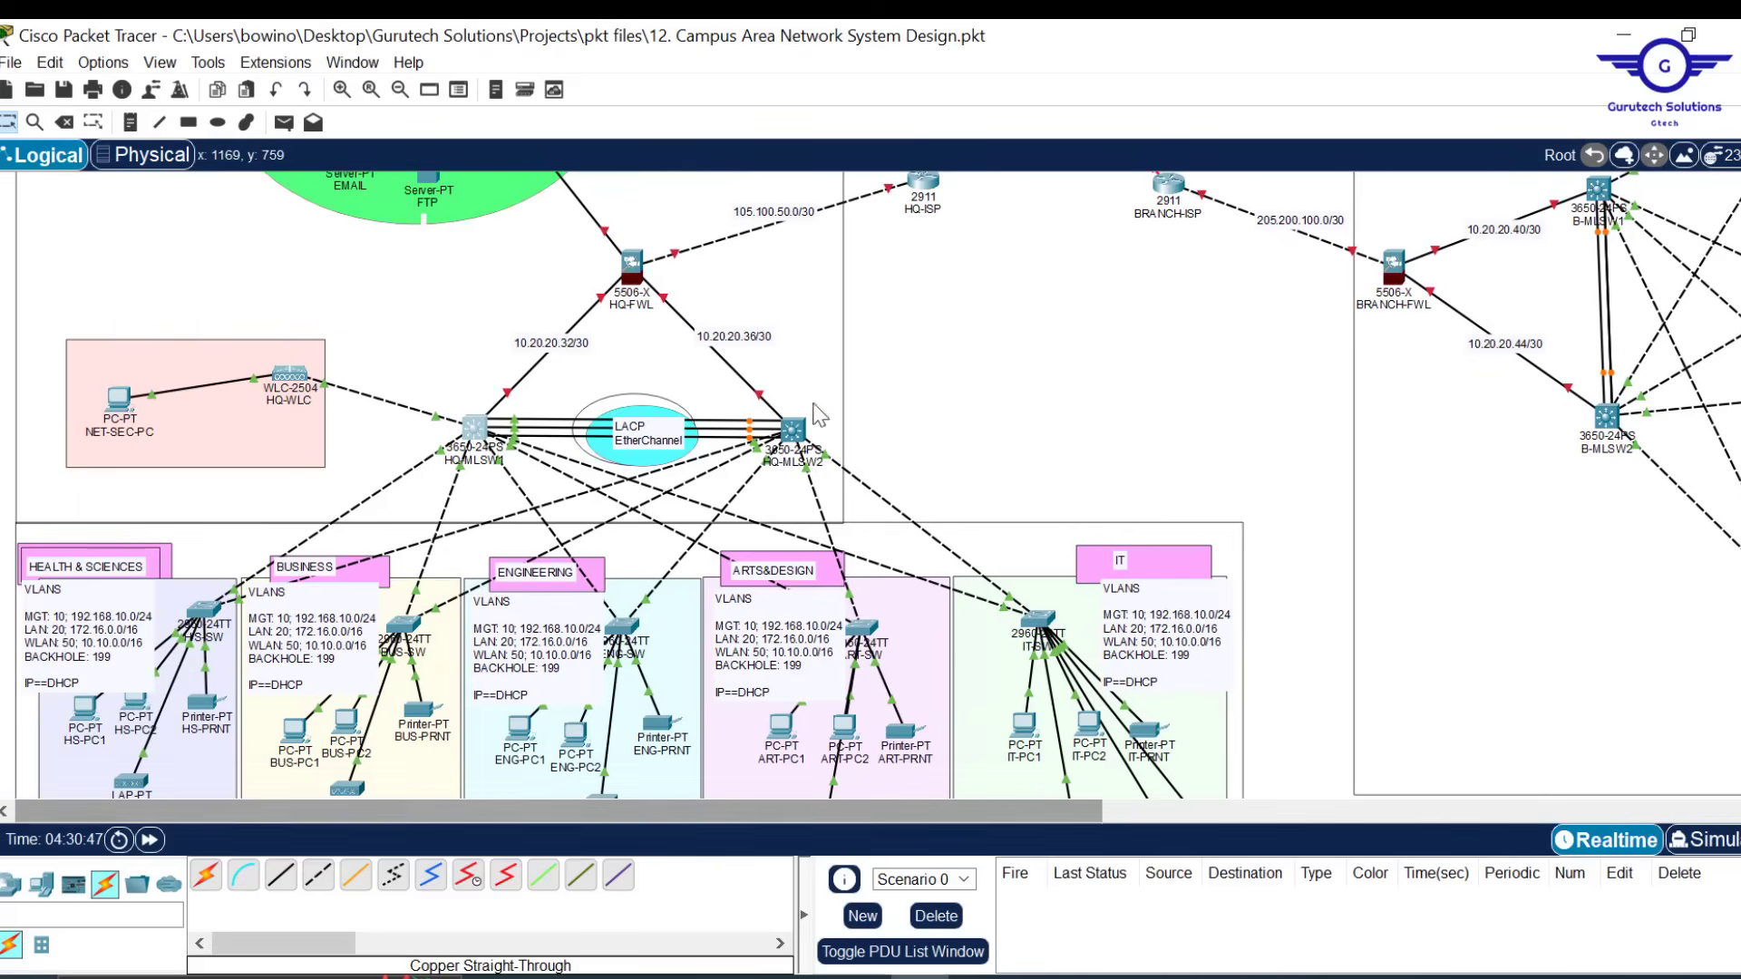
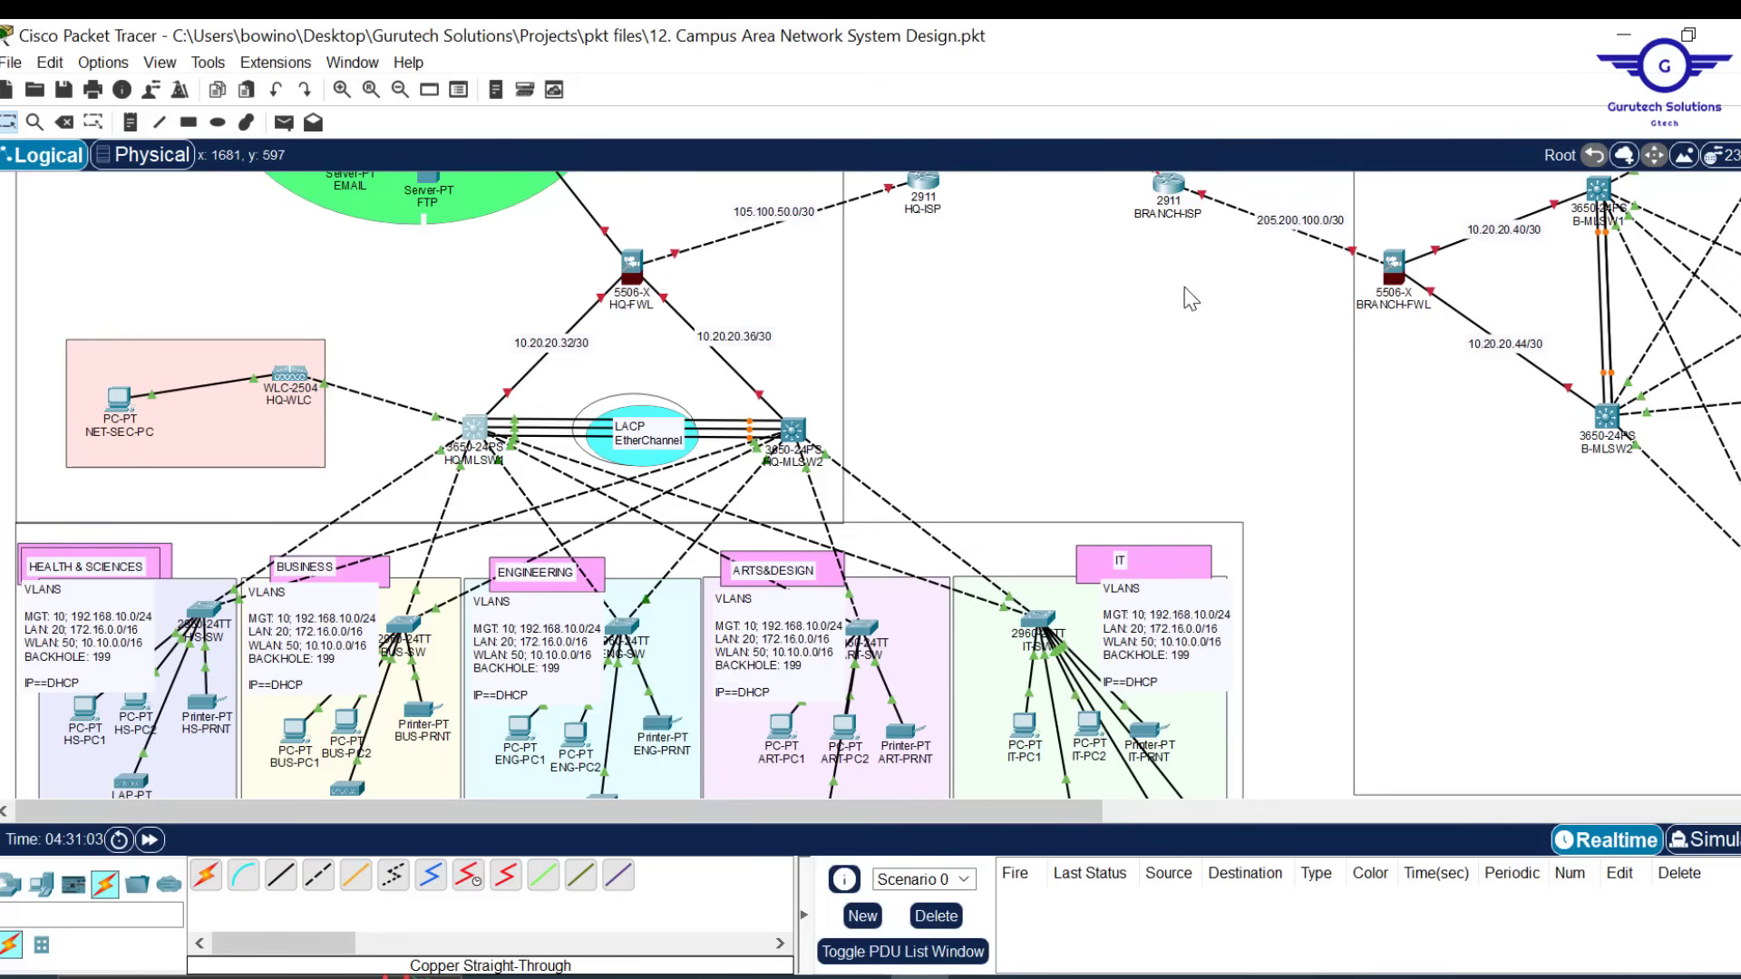
# Bring up the Config.txt steps list and highlight step 4, 'Subnetting and IP addressing'
pyautogui.scroll(2, 1183, 388)
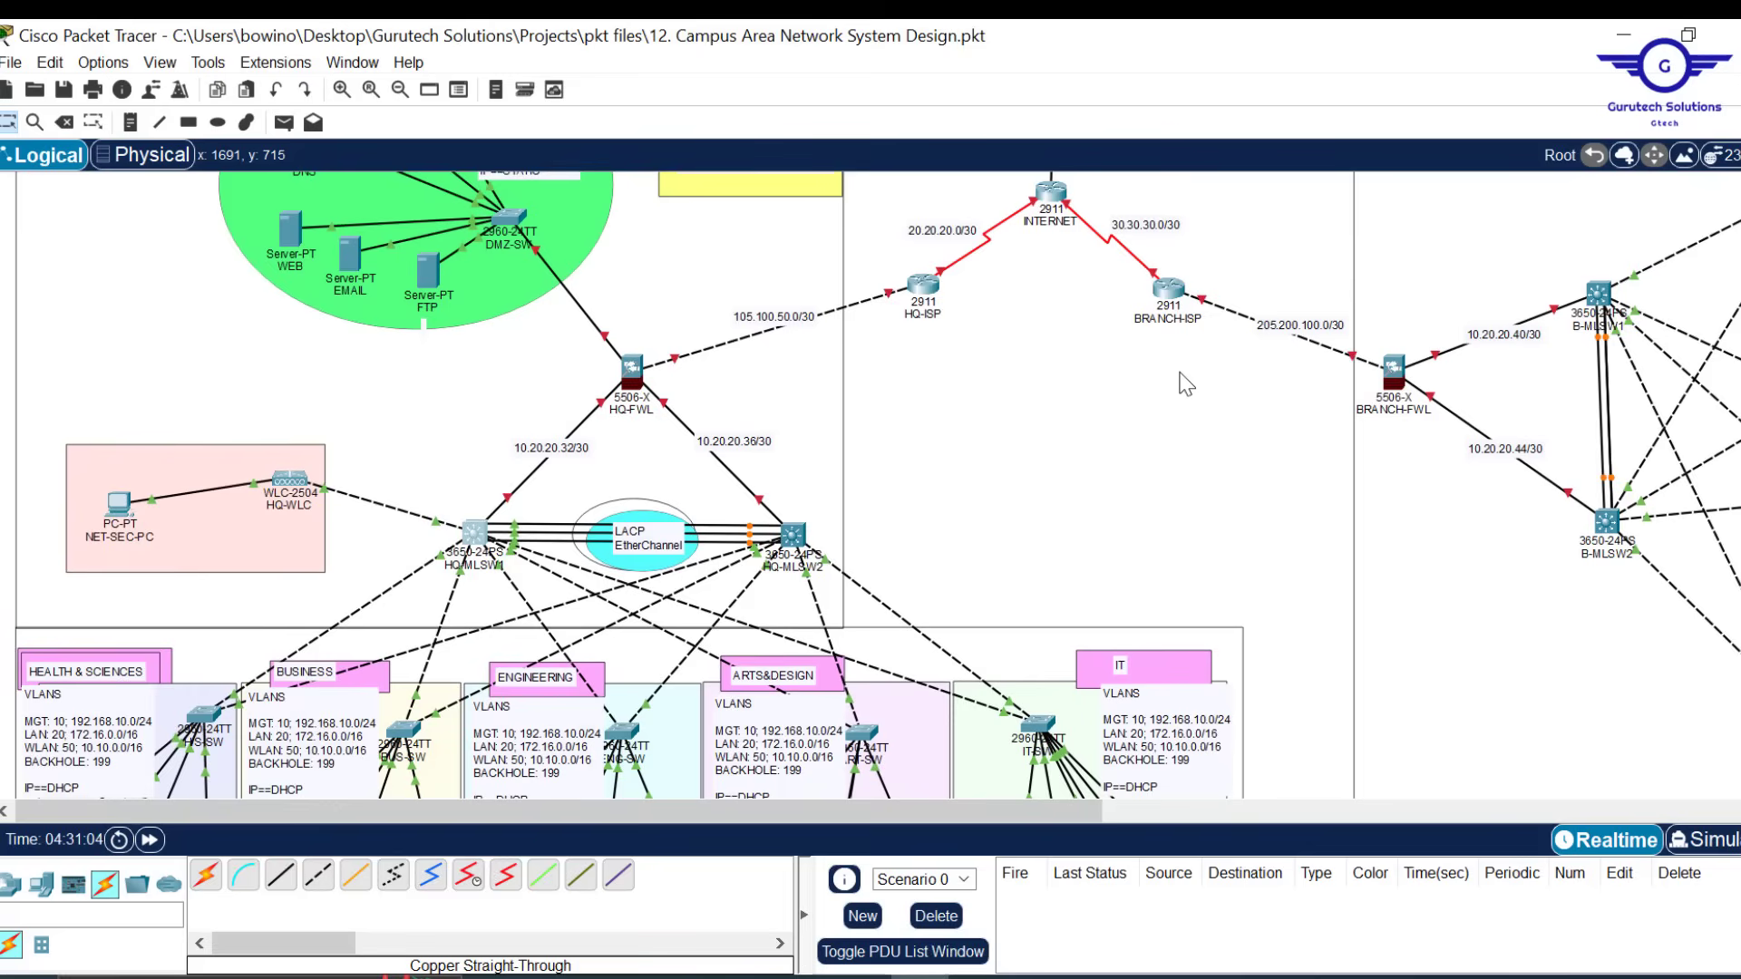
pyautogui.scroll(2, 1183, 386)
pyautogui.scroll(-2, 1183, 385)
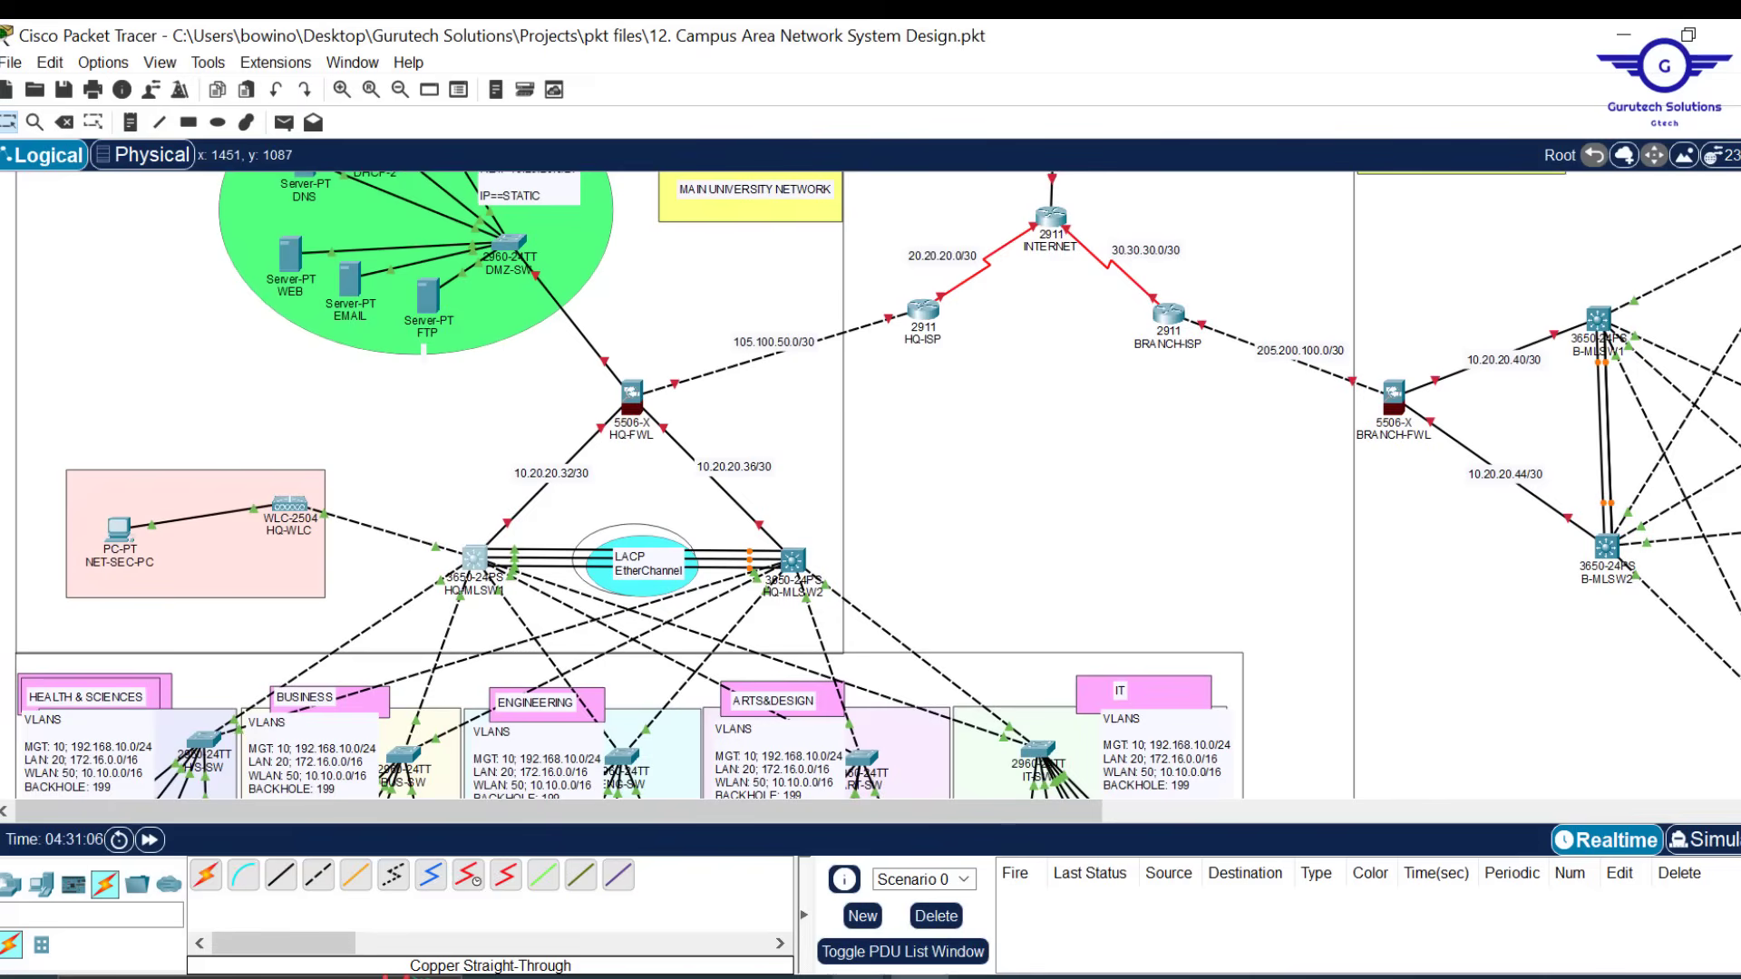
pyautogui.moveTo(857, 977)
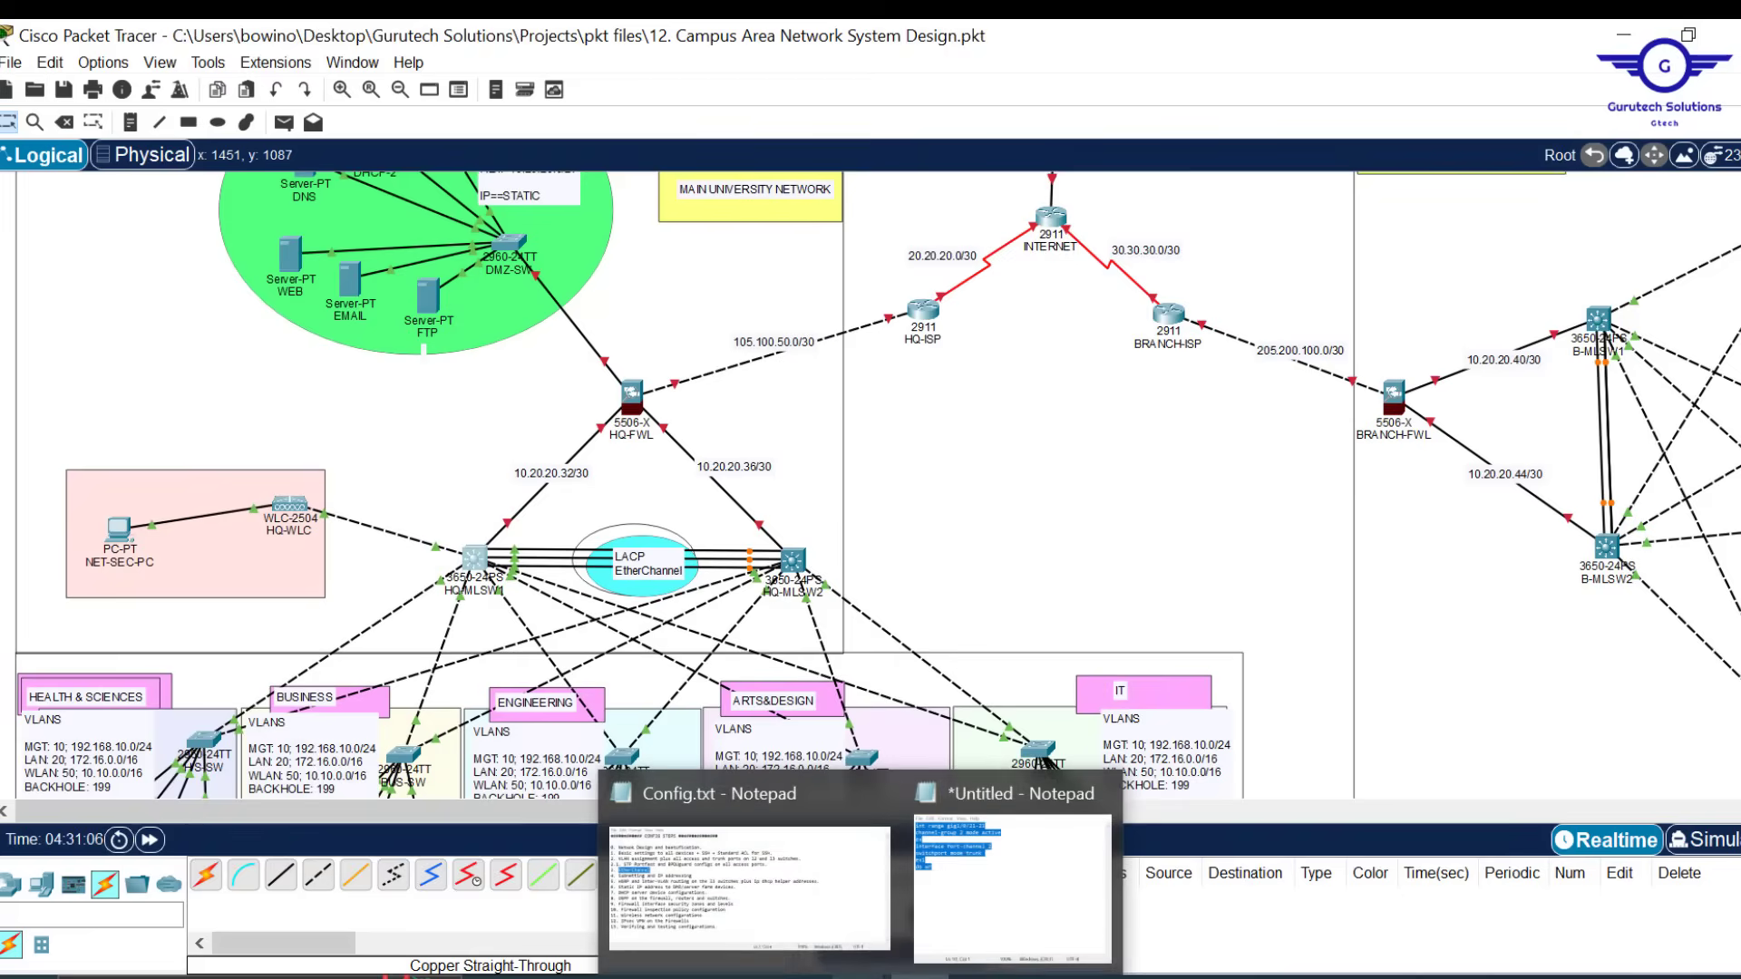
pyautogui.click(765, 884)
pyautogui.moveTo(805, 566); pyautogui.dragTo(489, 576)
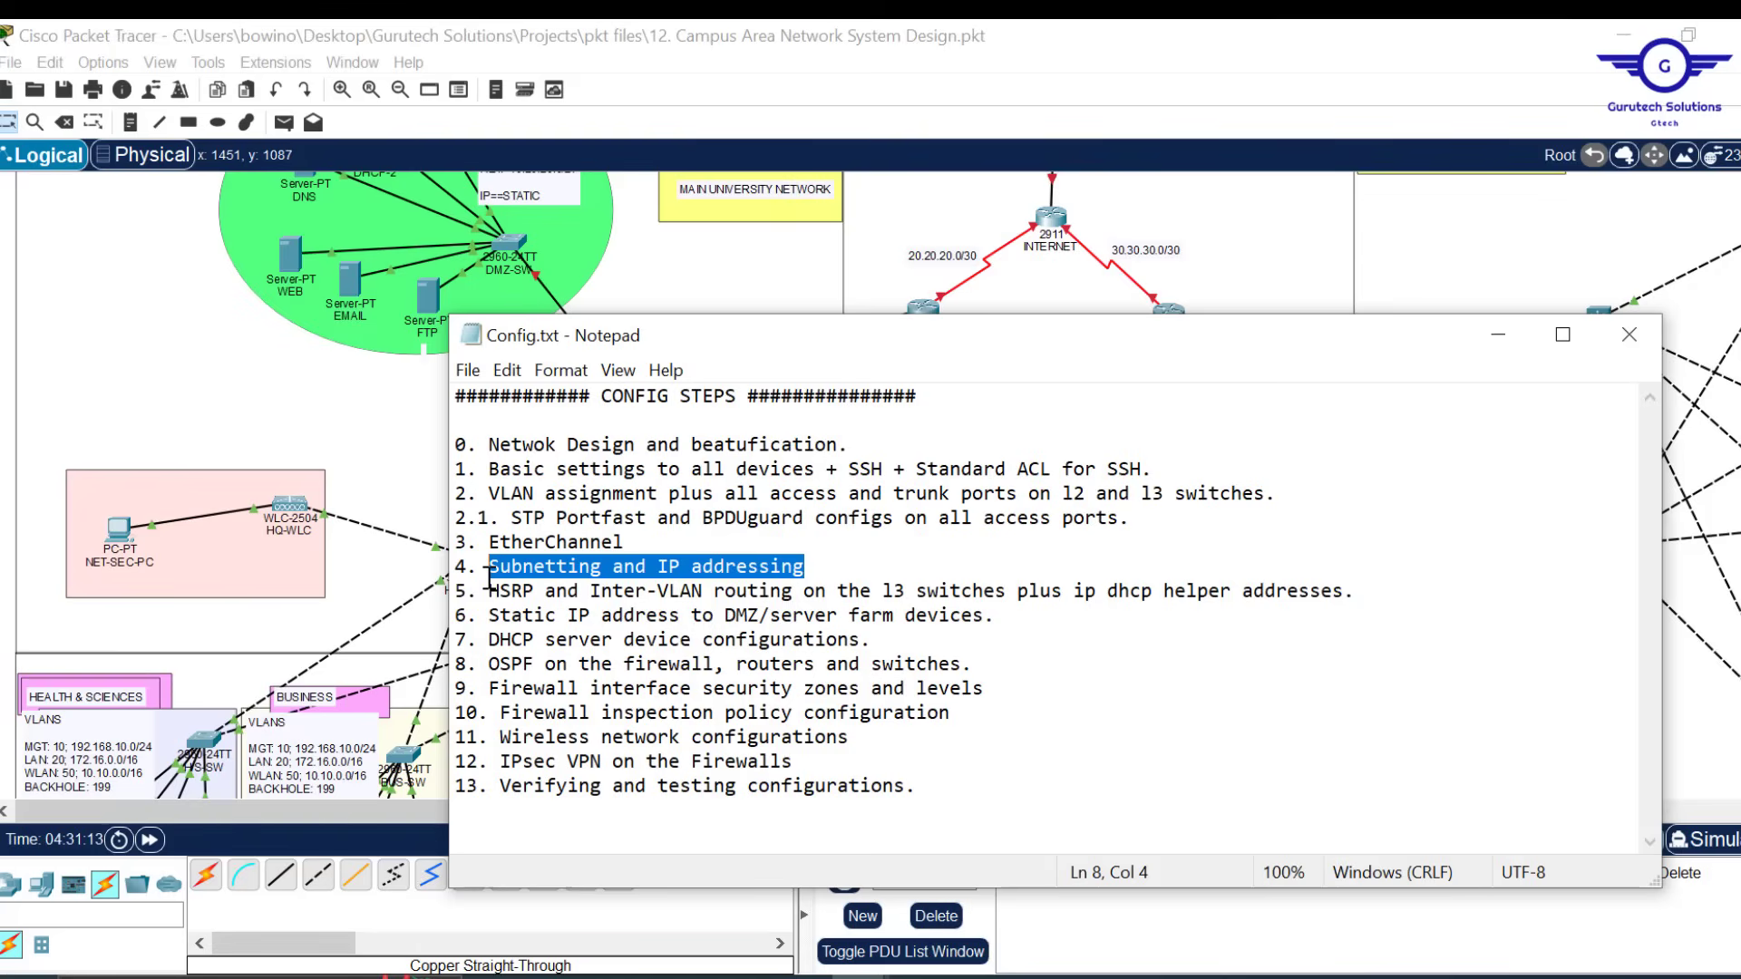
pyautogui.click(1038, 977)
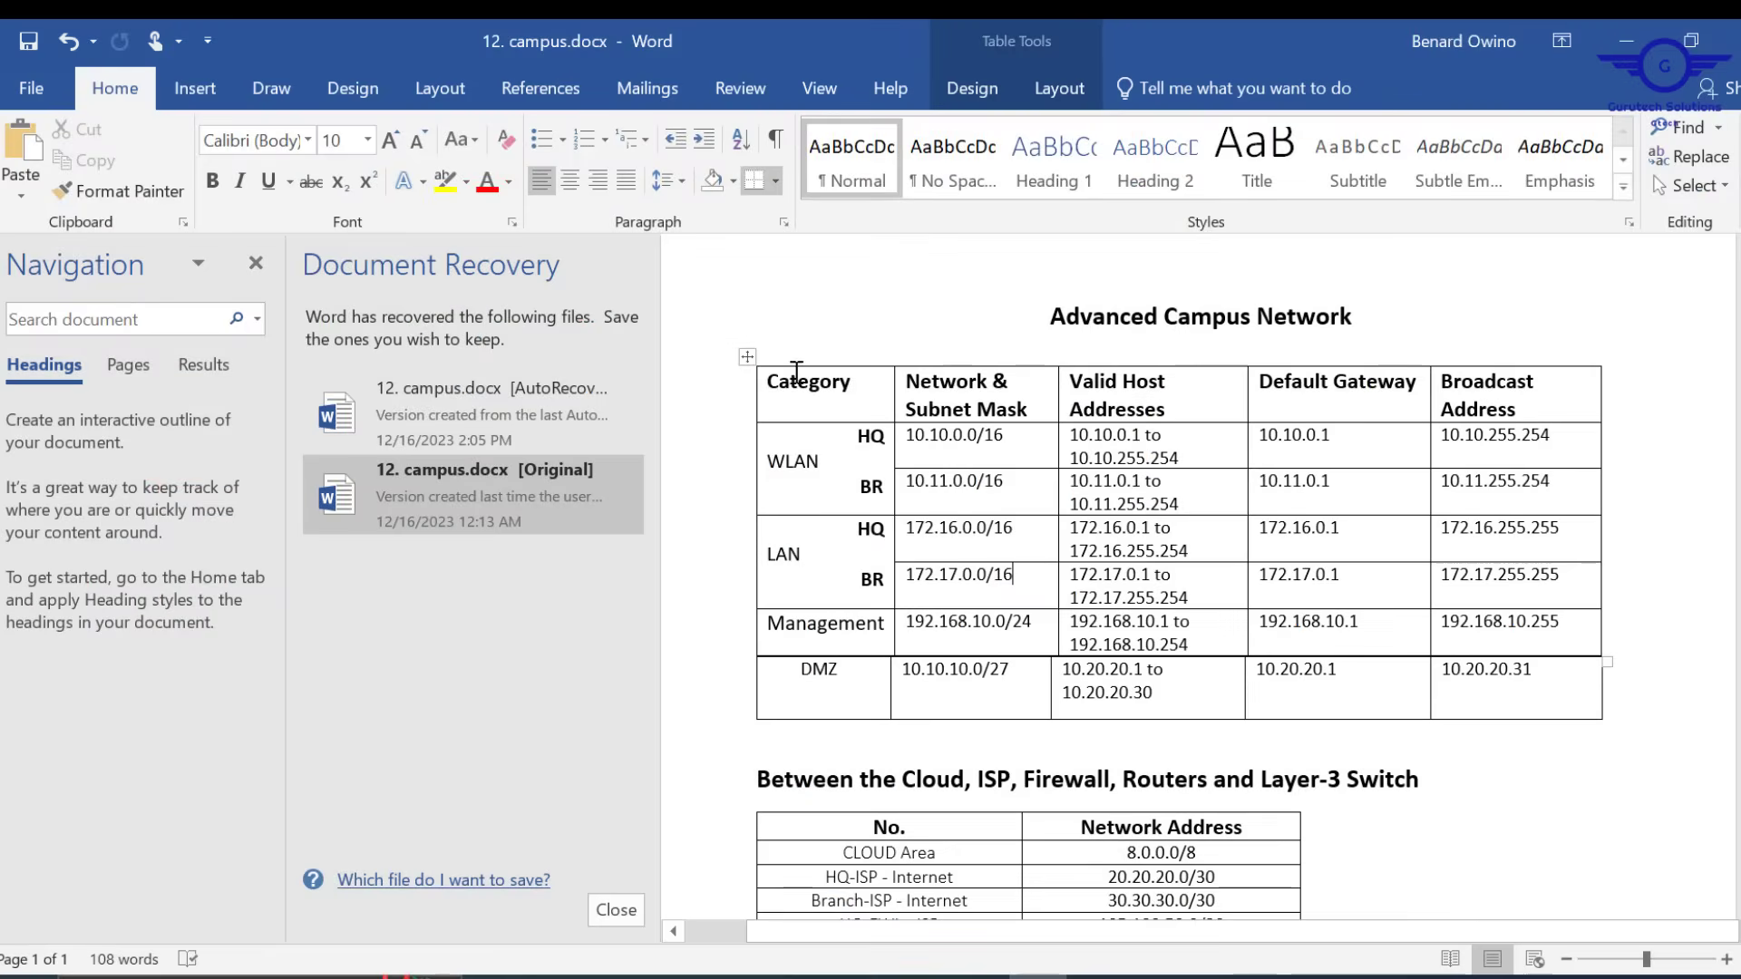
# Review the Advanced Campus Network subnet table and the link networks below it, then minimize Word
pyautogui.moveTo(777, 375); pyautogui.dragTo(1511, 695)
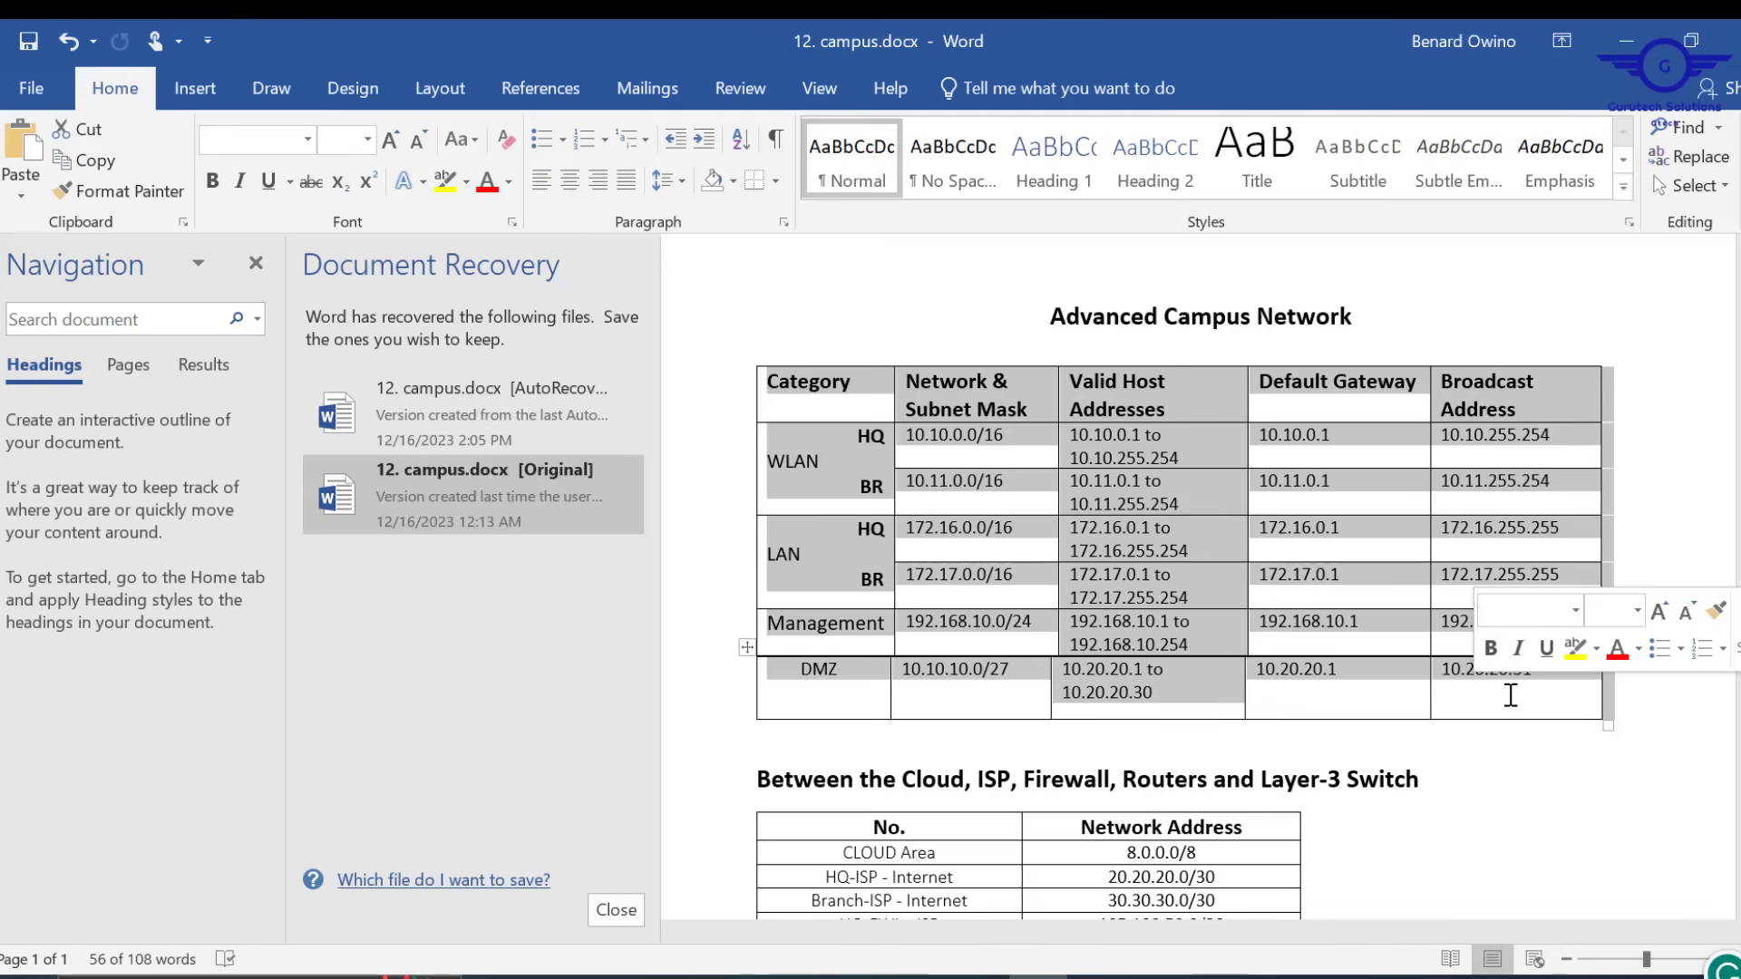
pyautogui.click(1569, 789)
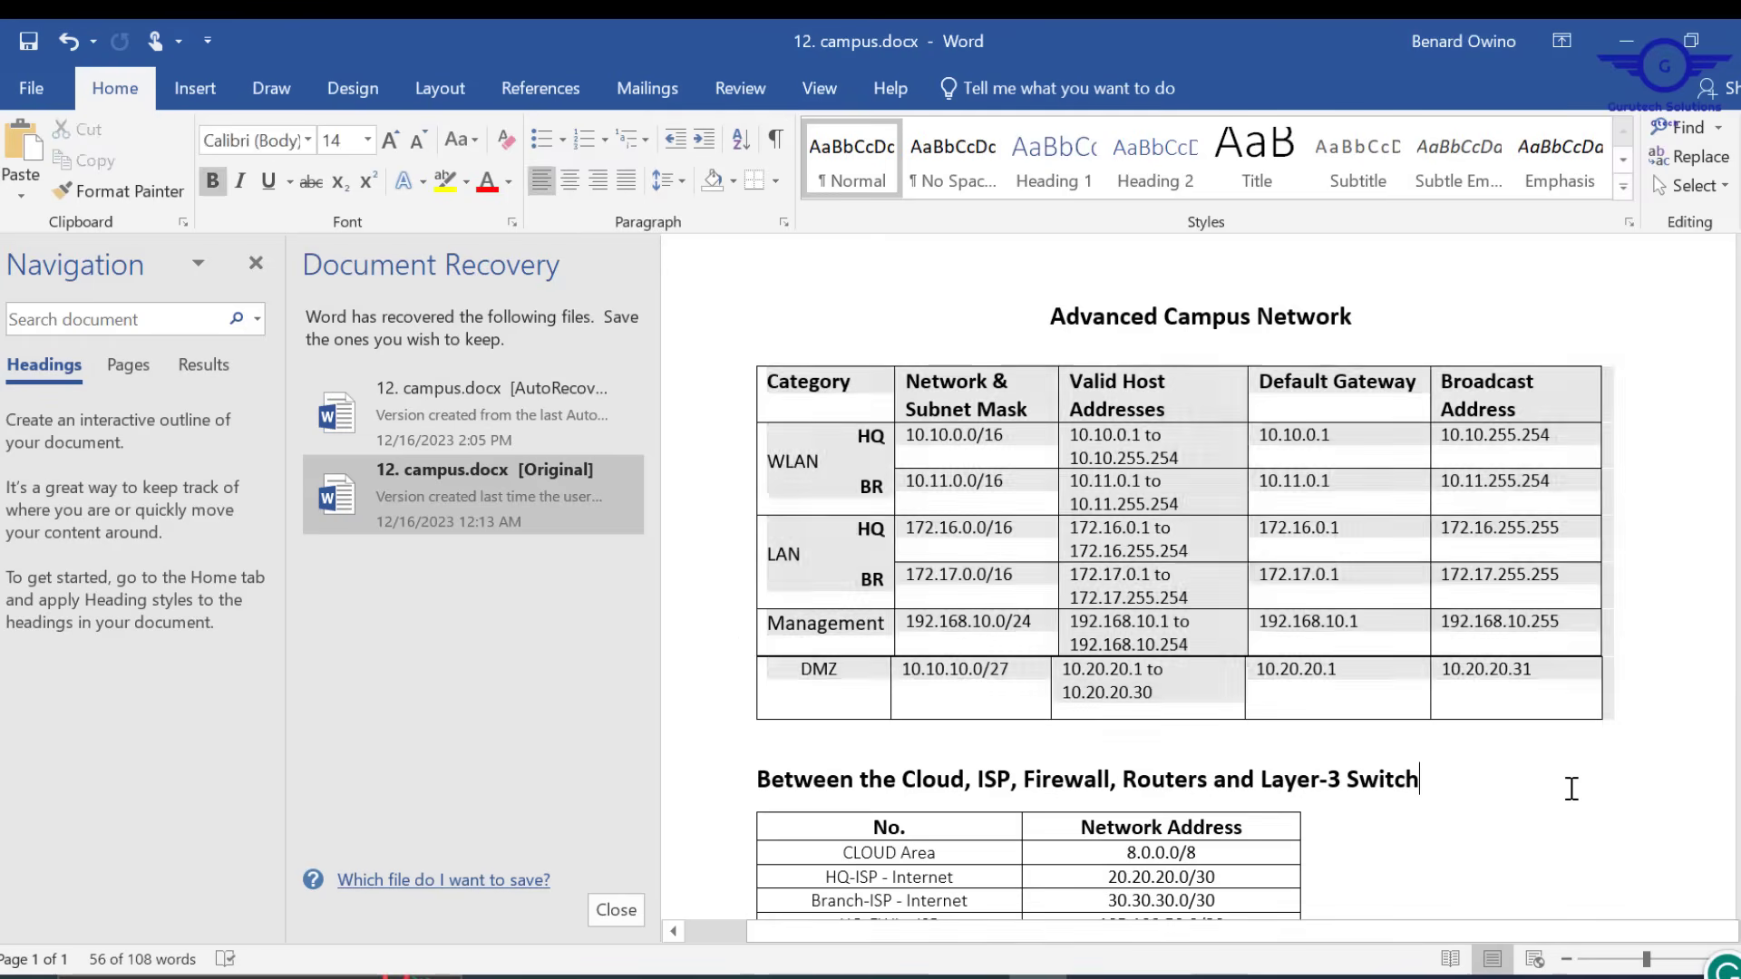
pyautogui.scroll(-3, 1571, 788)
pyautogui.scroll(-1, 1572, 789)
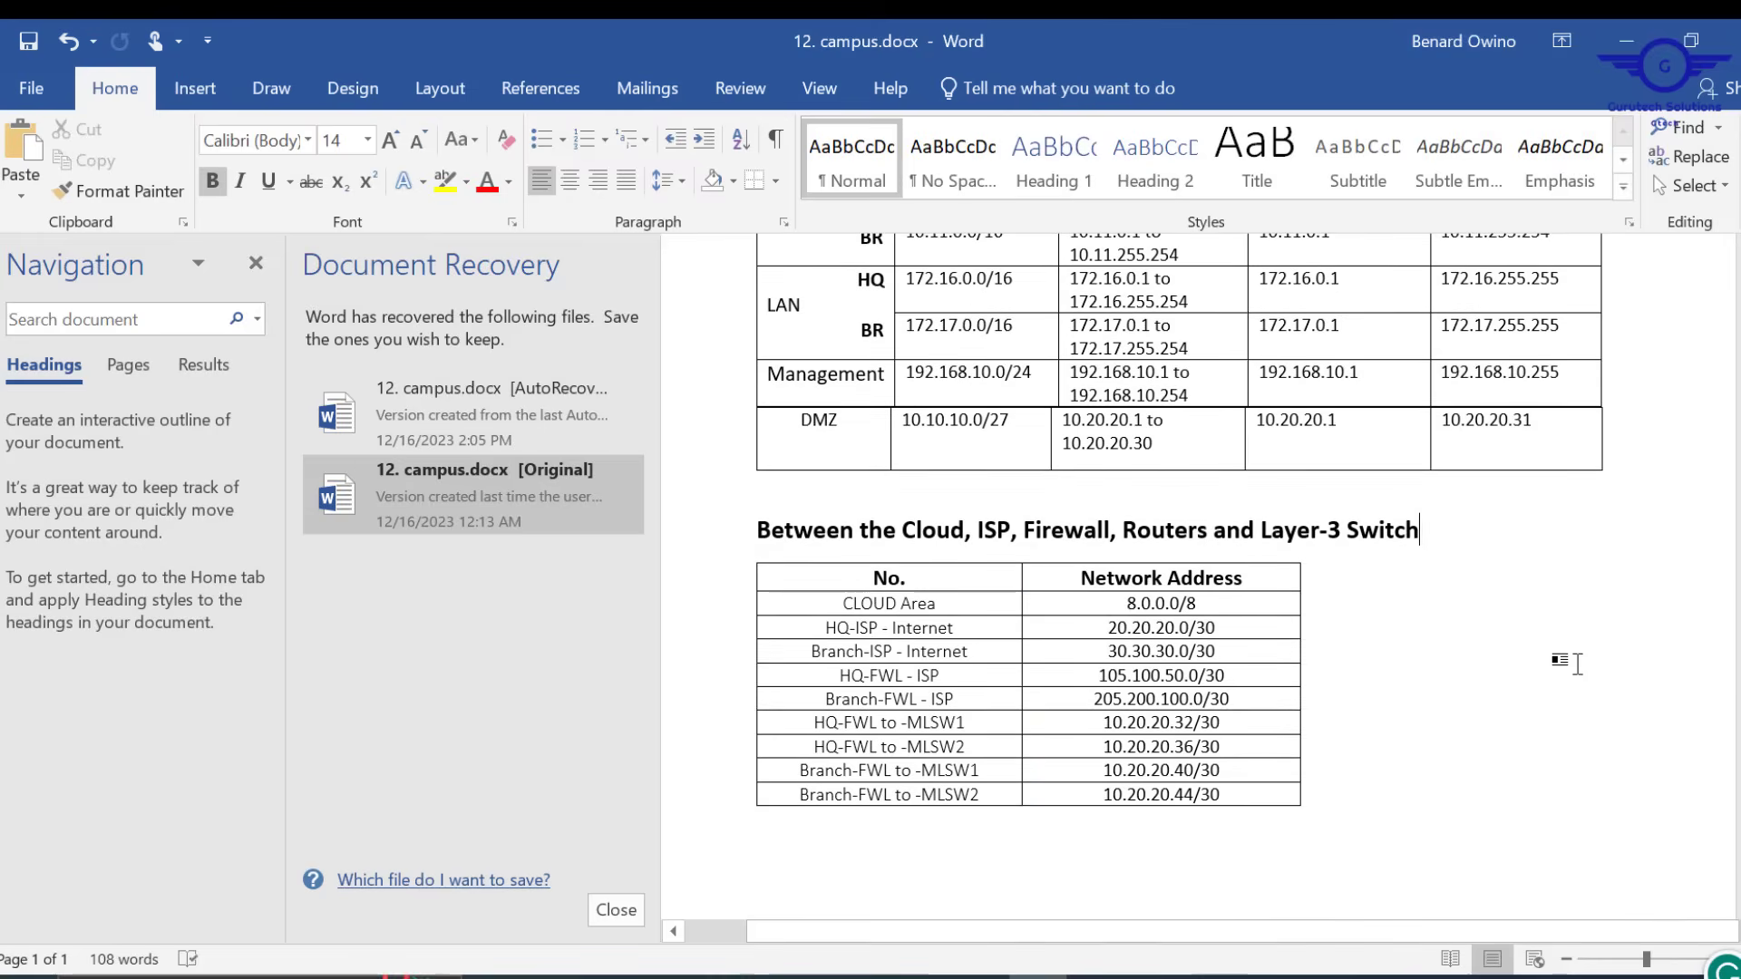
pyautogui.scroll(5, 1578, 658)
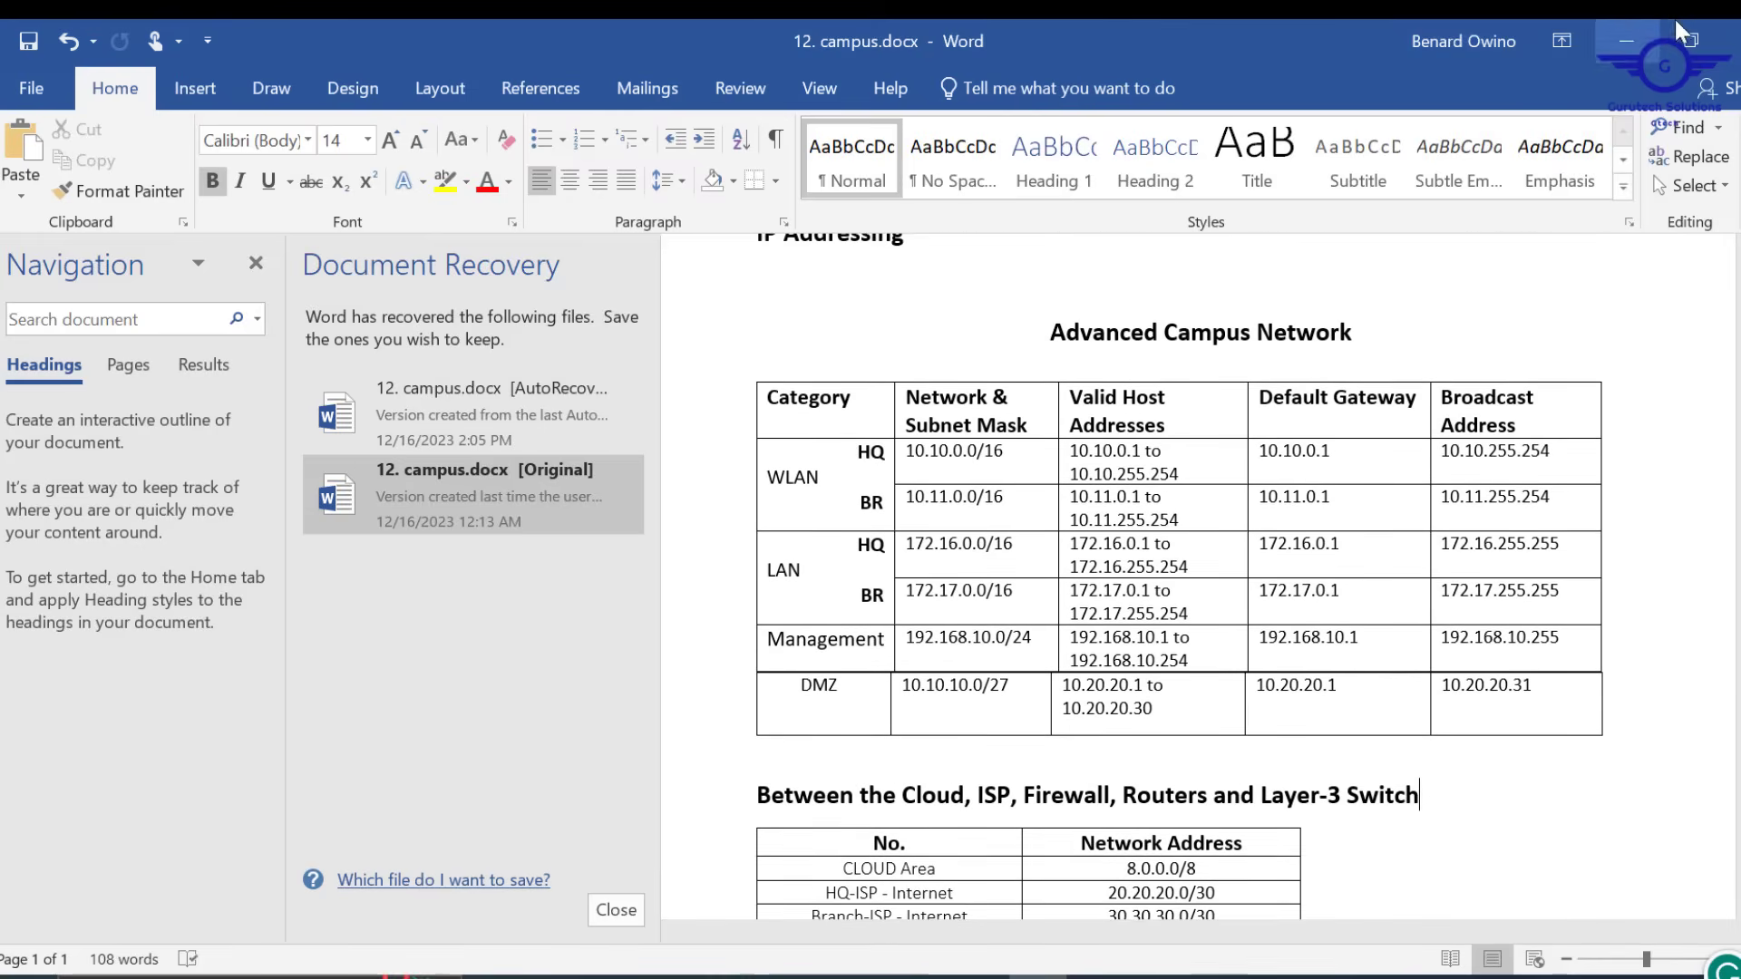
pyautogui.click(1633, 40)
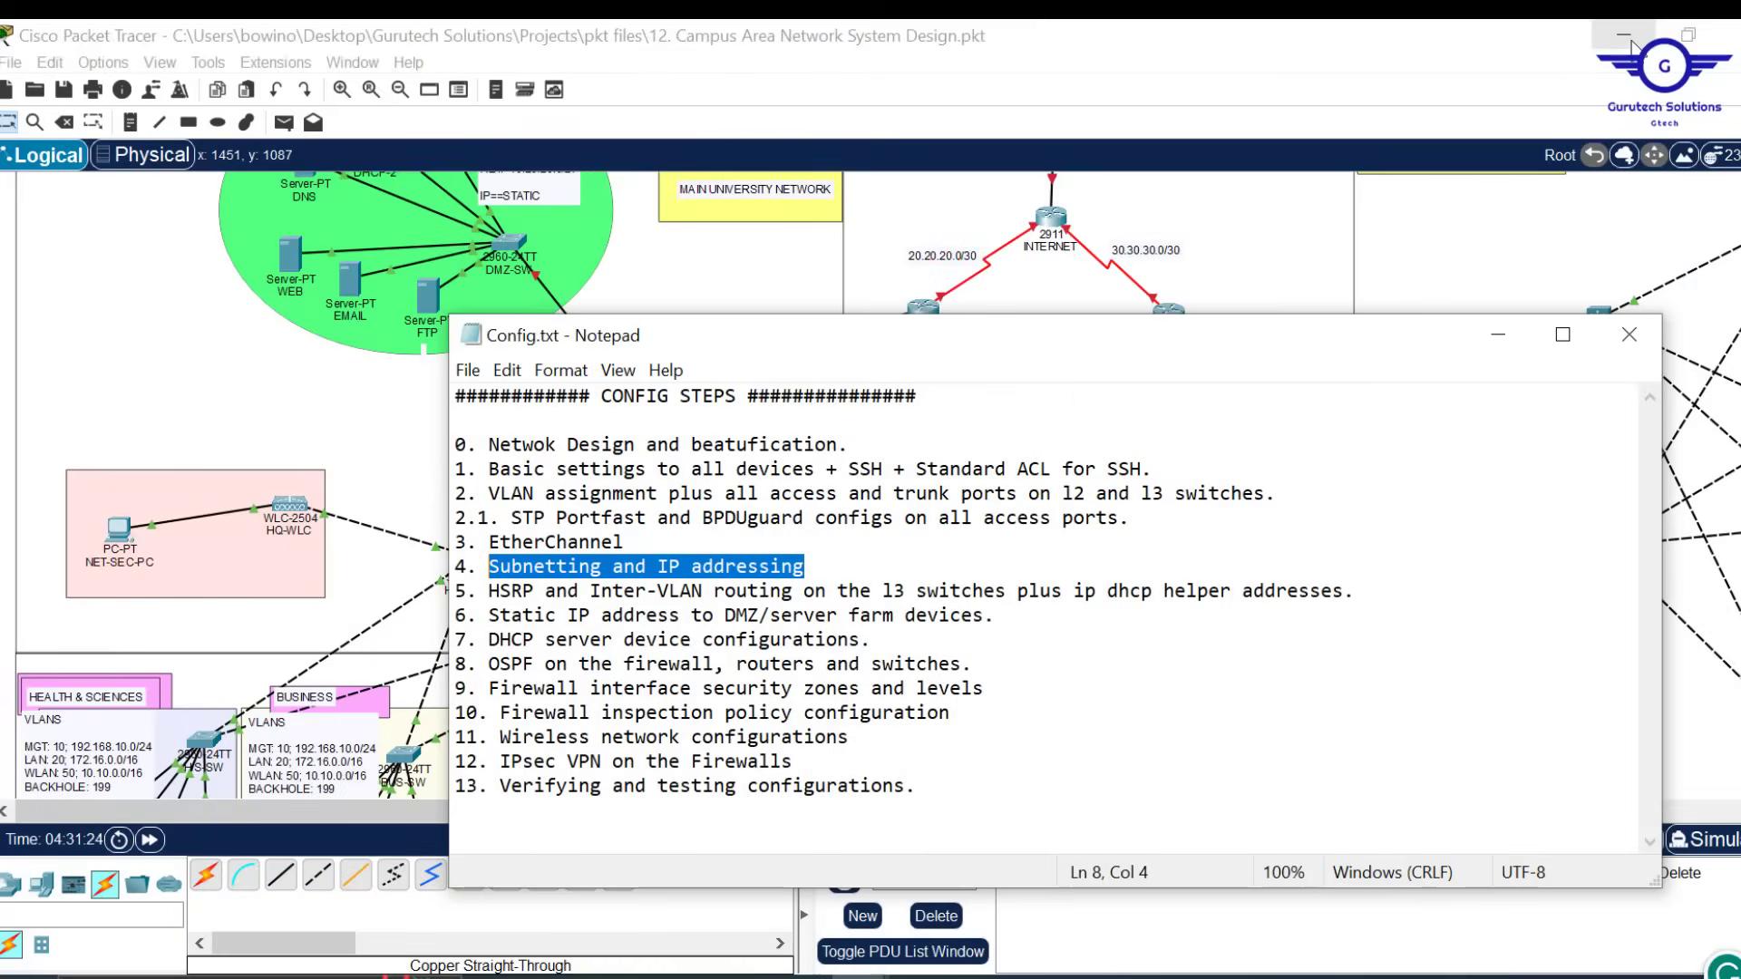
# Minimize Notepad to reveal the campus topology and select the Place Note tool
pyautogui.click(1496, 335)
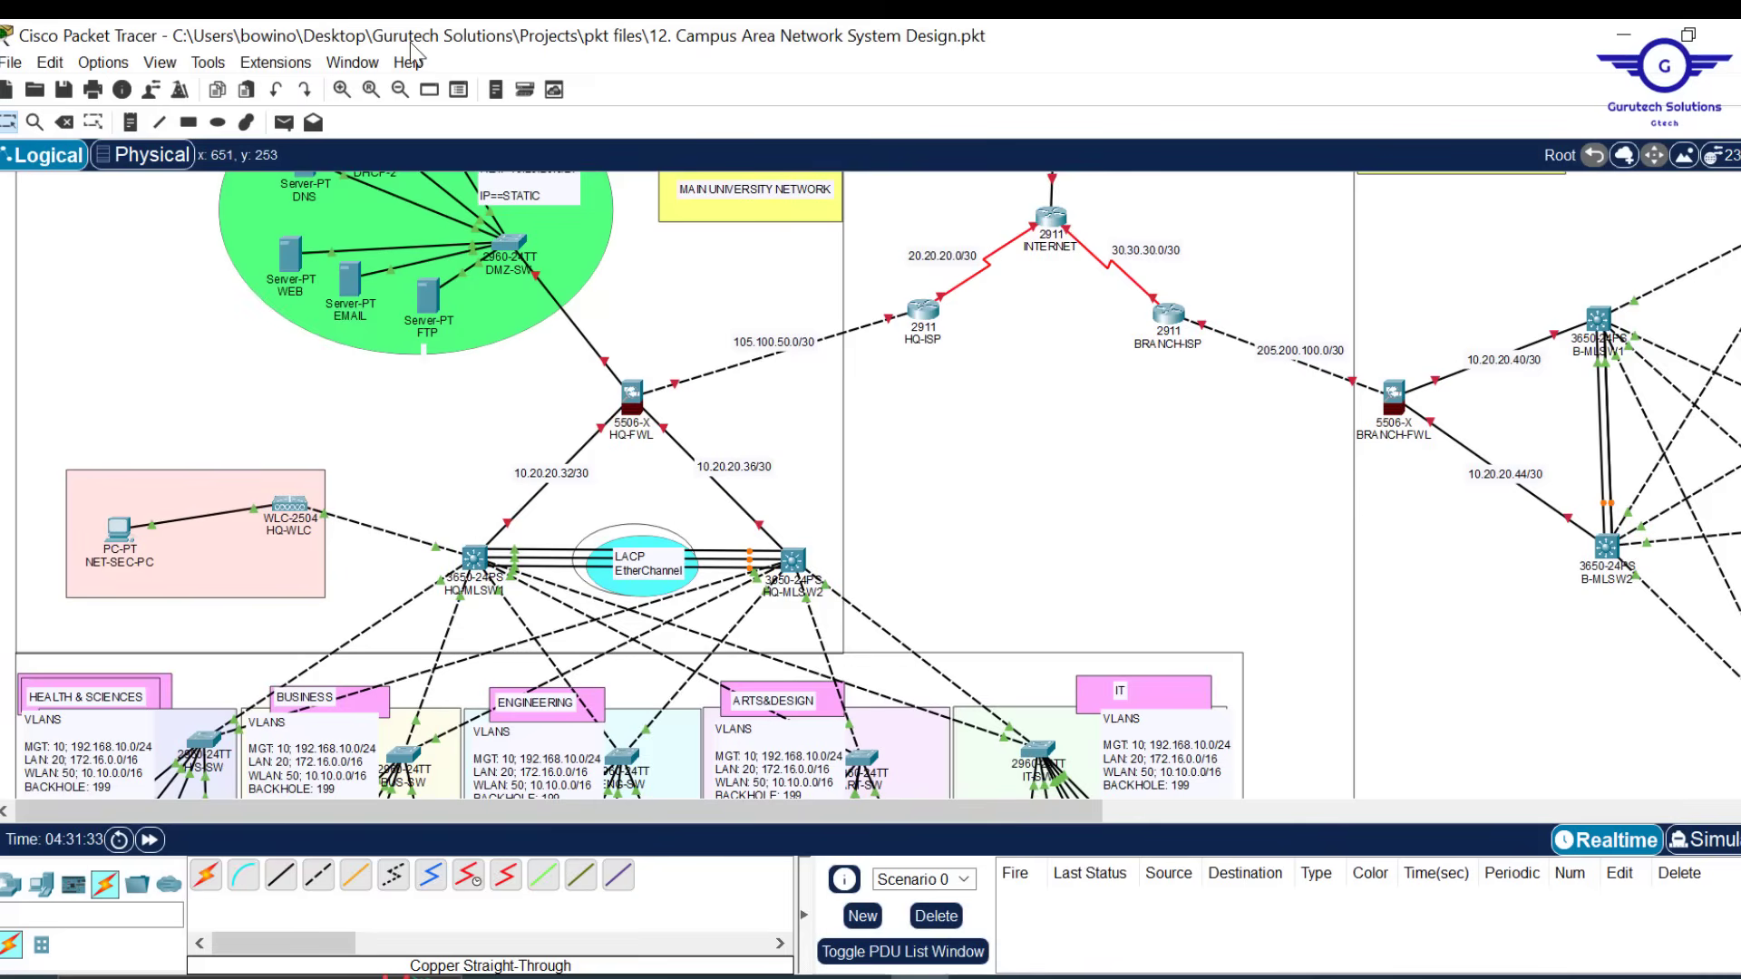
pyautogui.click(128, 123)
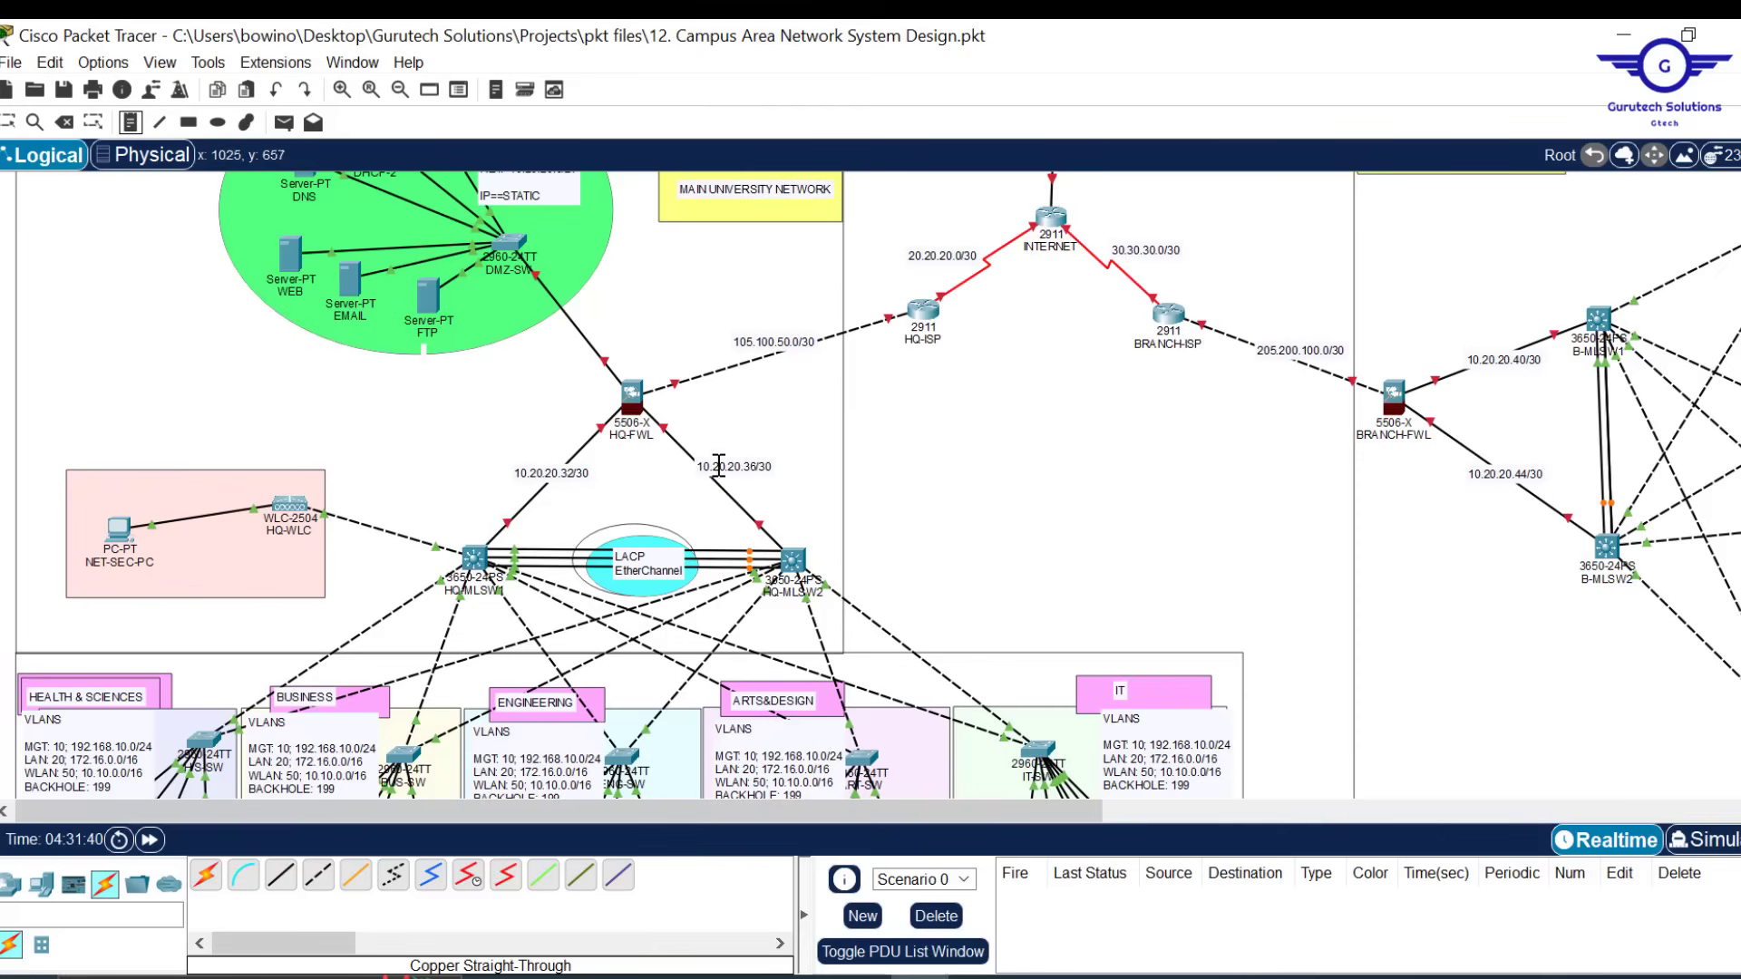
# Label the HQ switch and HQ-FWL link ends .33, .37, .38, .34, .1 and .2
pyautogui.click(479, 518)
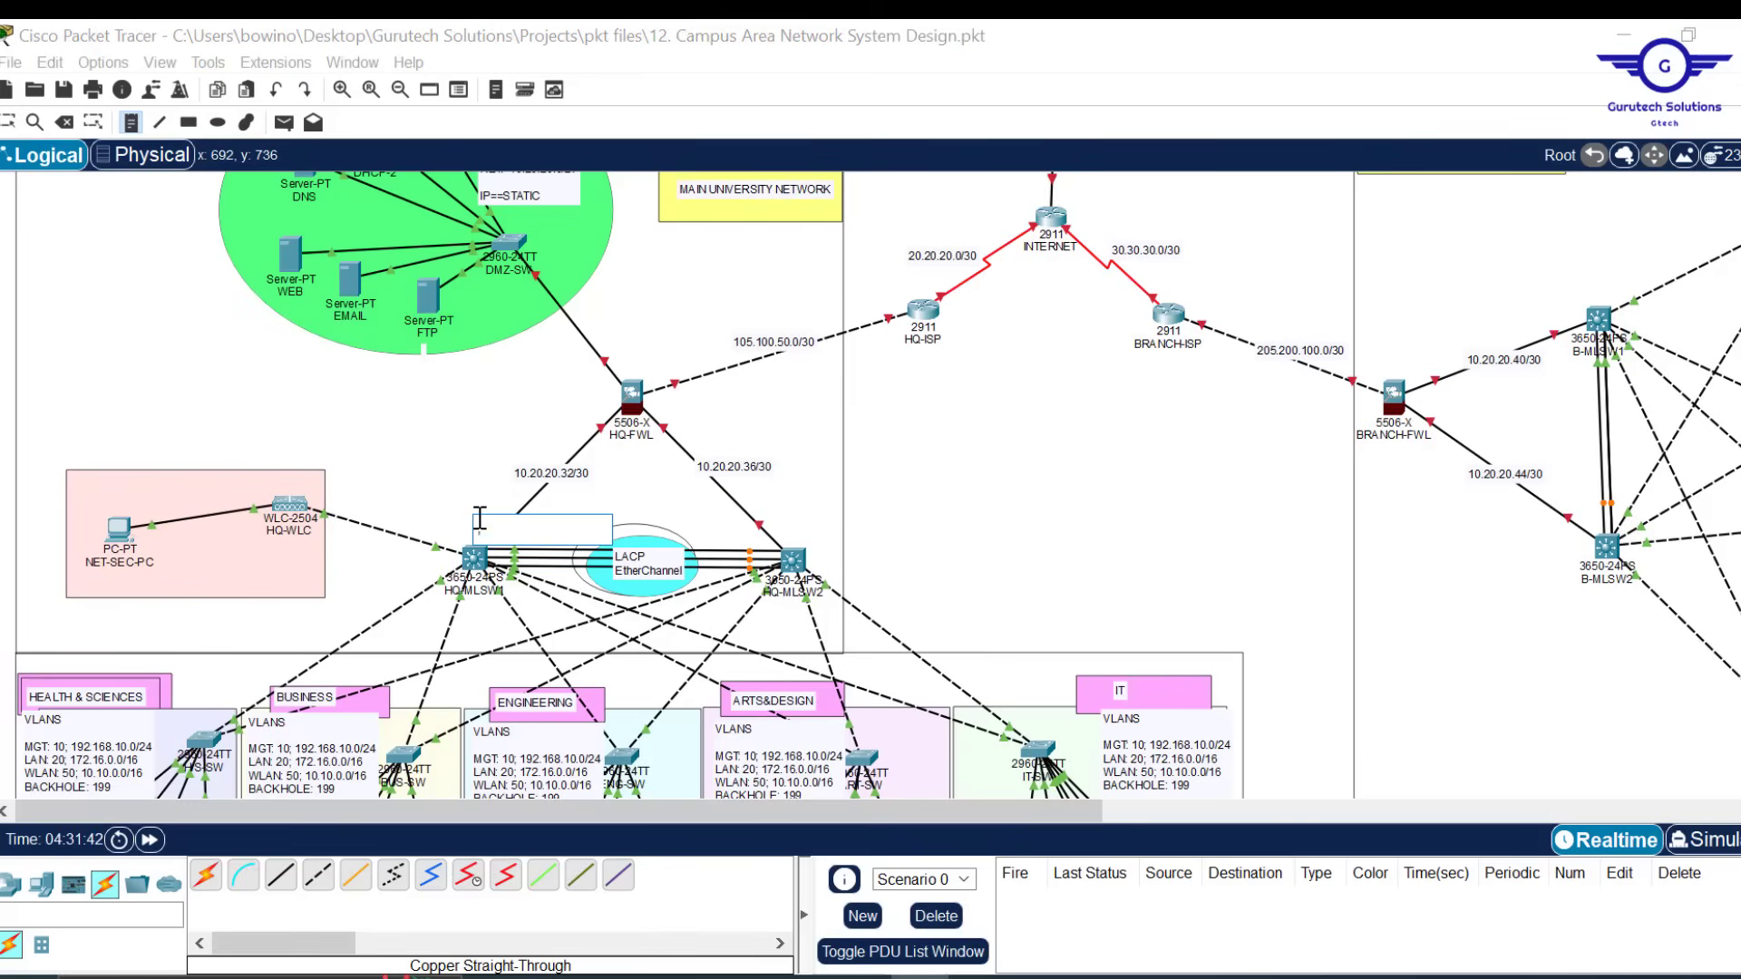
pyautogui.write('.33')
pyautogui.click(766, 517)
pyautogui.write('.37')
pyautogui.click(677, 420)
pyautogui.write('.38')
pyautogui.click(560, 425)
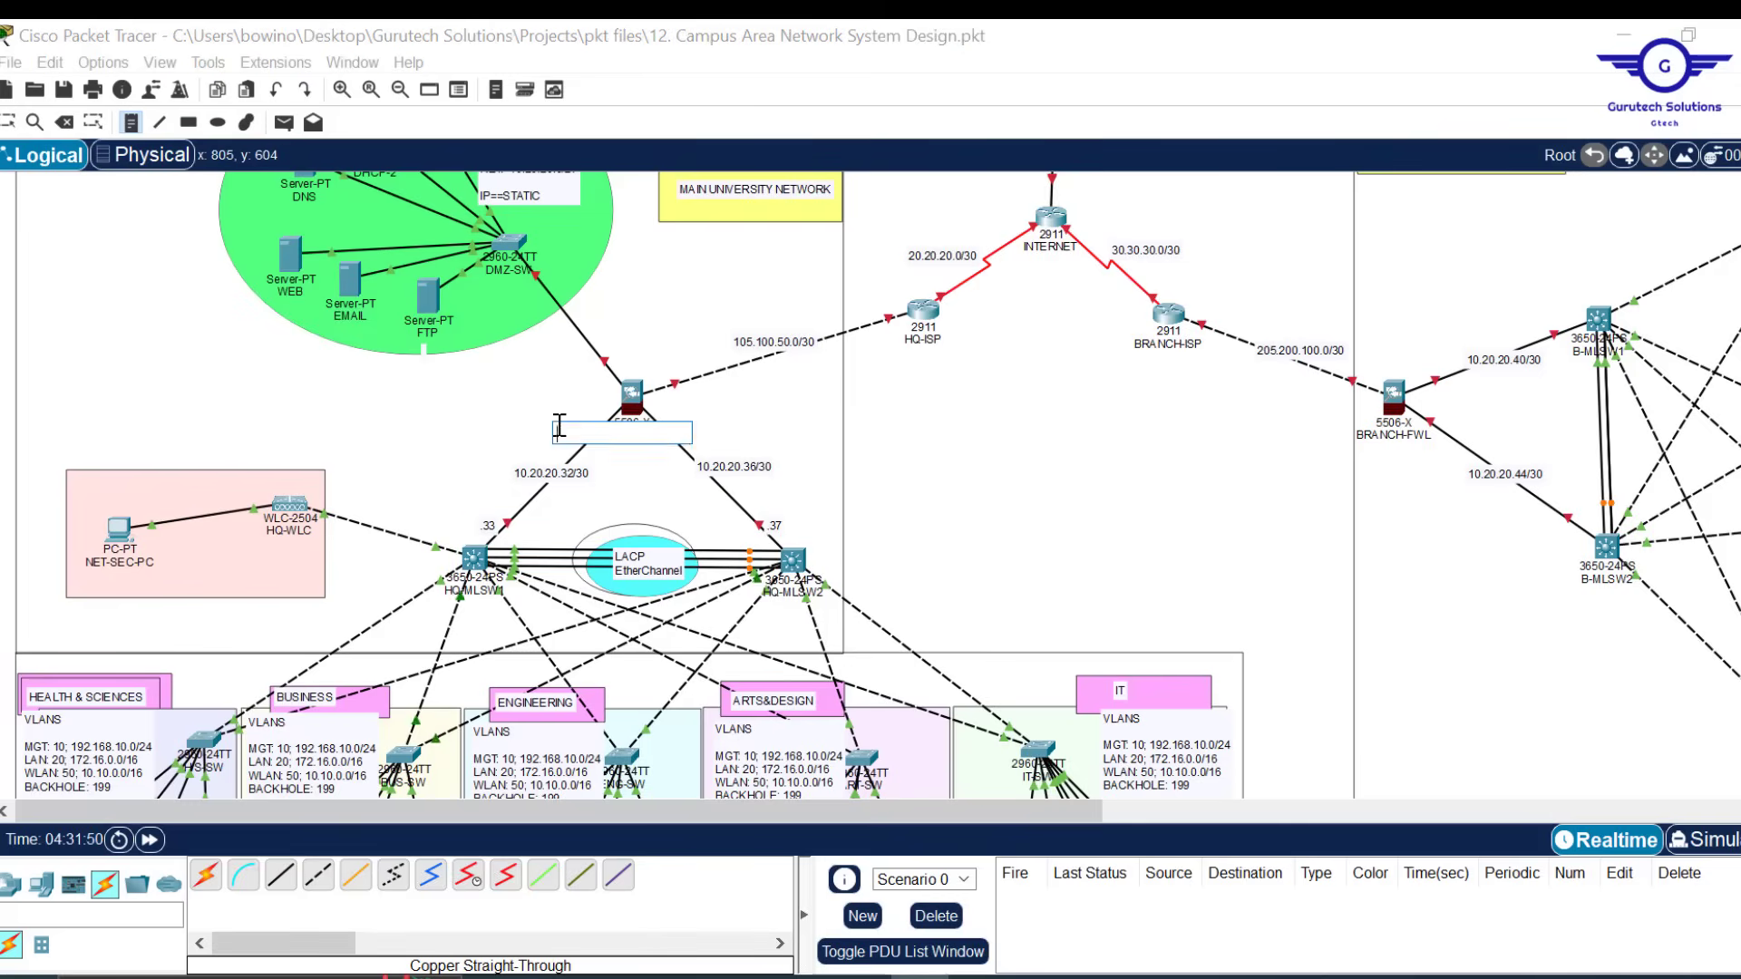
pyautogui.write('.34')
pyautogui.click(603, 342)
pyautogui.write('.1')
pyautogui.click(687, 388)
pyautogui.write('.2')
# Label the HQ-FWL, HQ-ISP, INTERNET and BRANCH-ISP link ends with alternating .1 and .2
pyautogui.click(874, 308)
pyautogui.write('.1')
pyautogui.click(950, 277)
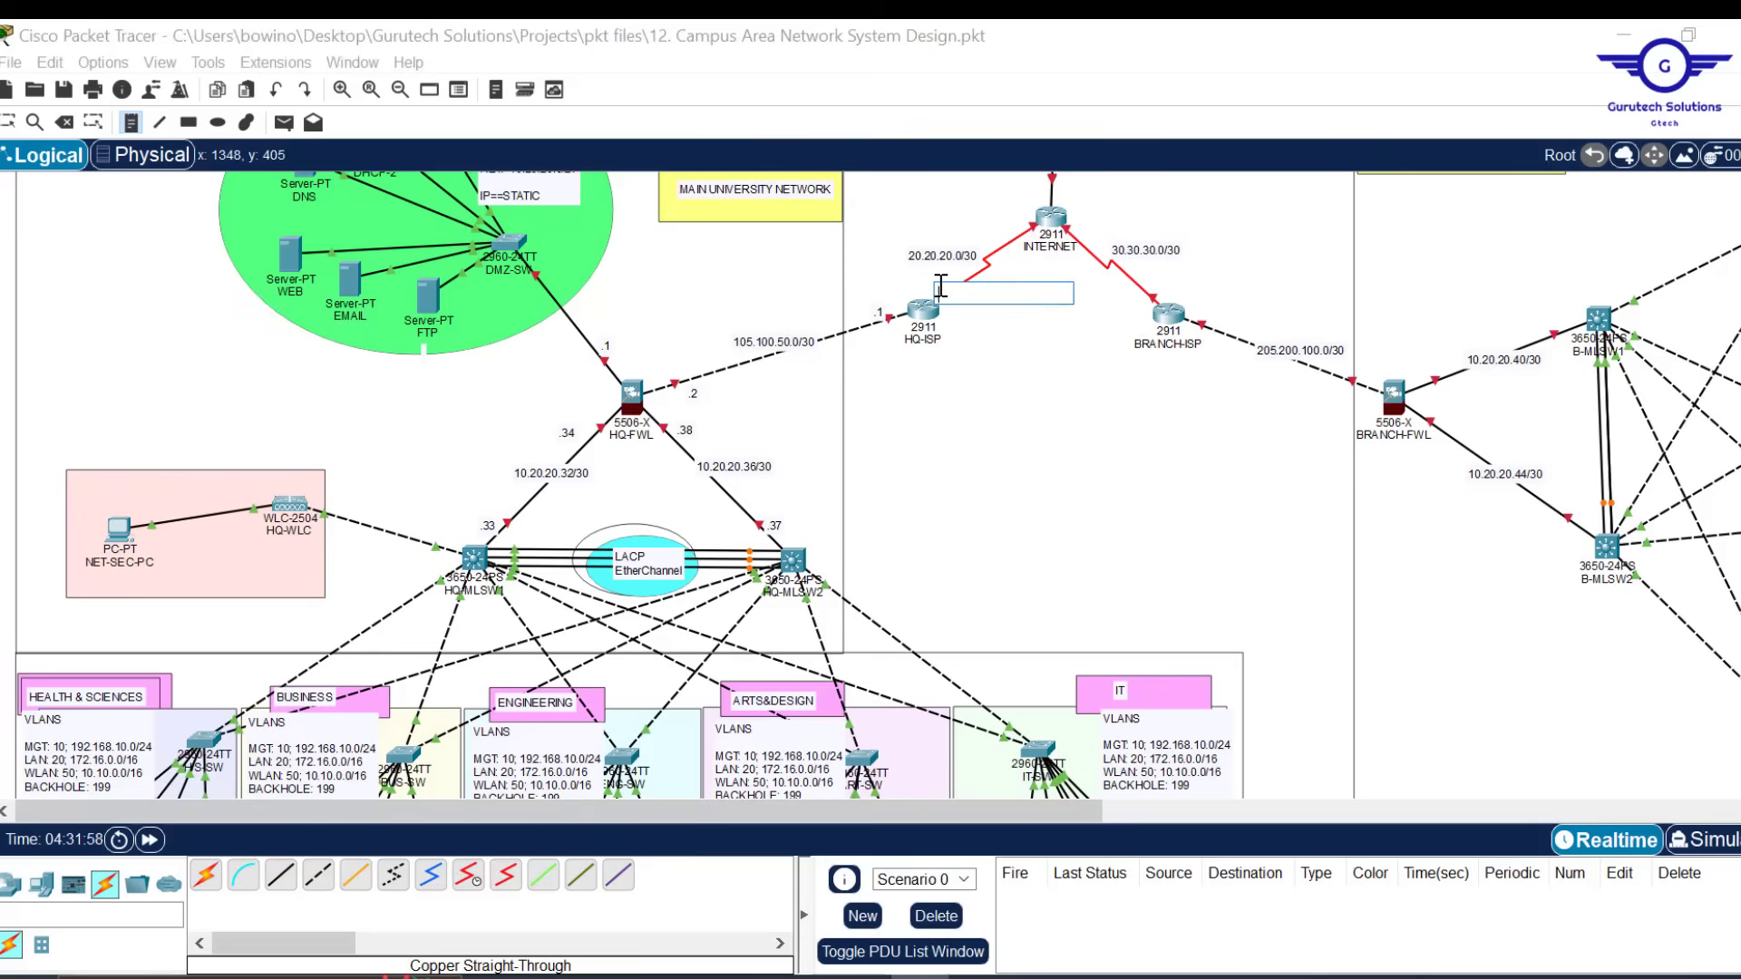
pyautogui.write('.2')
pyautogui.click(1022, 217)
pyautogui.write('.1')
pyautogui.click(1161, 283)
pyautogui.write('.2')
pyautogui.click(1092, 224)
pyautogui.write('.1')
pyautogui.click(1218, 316)
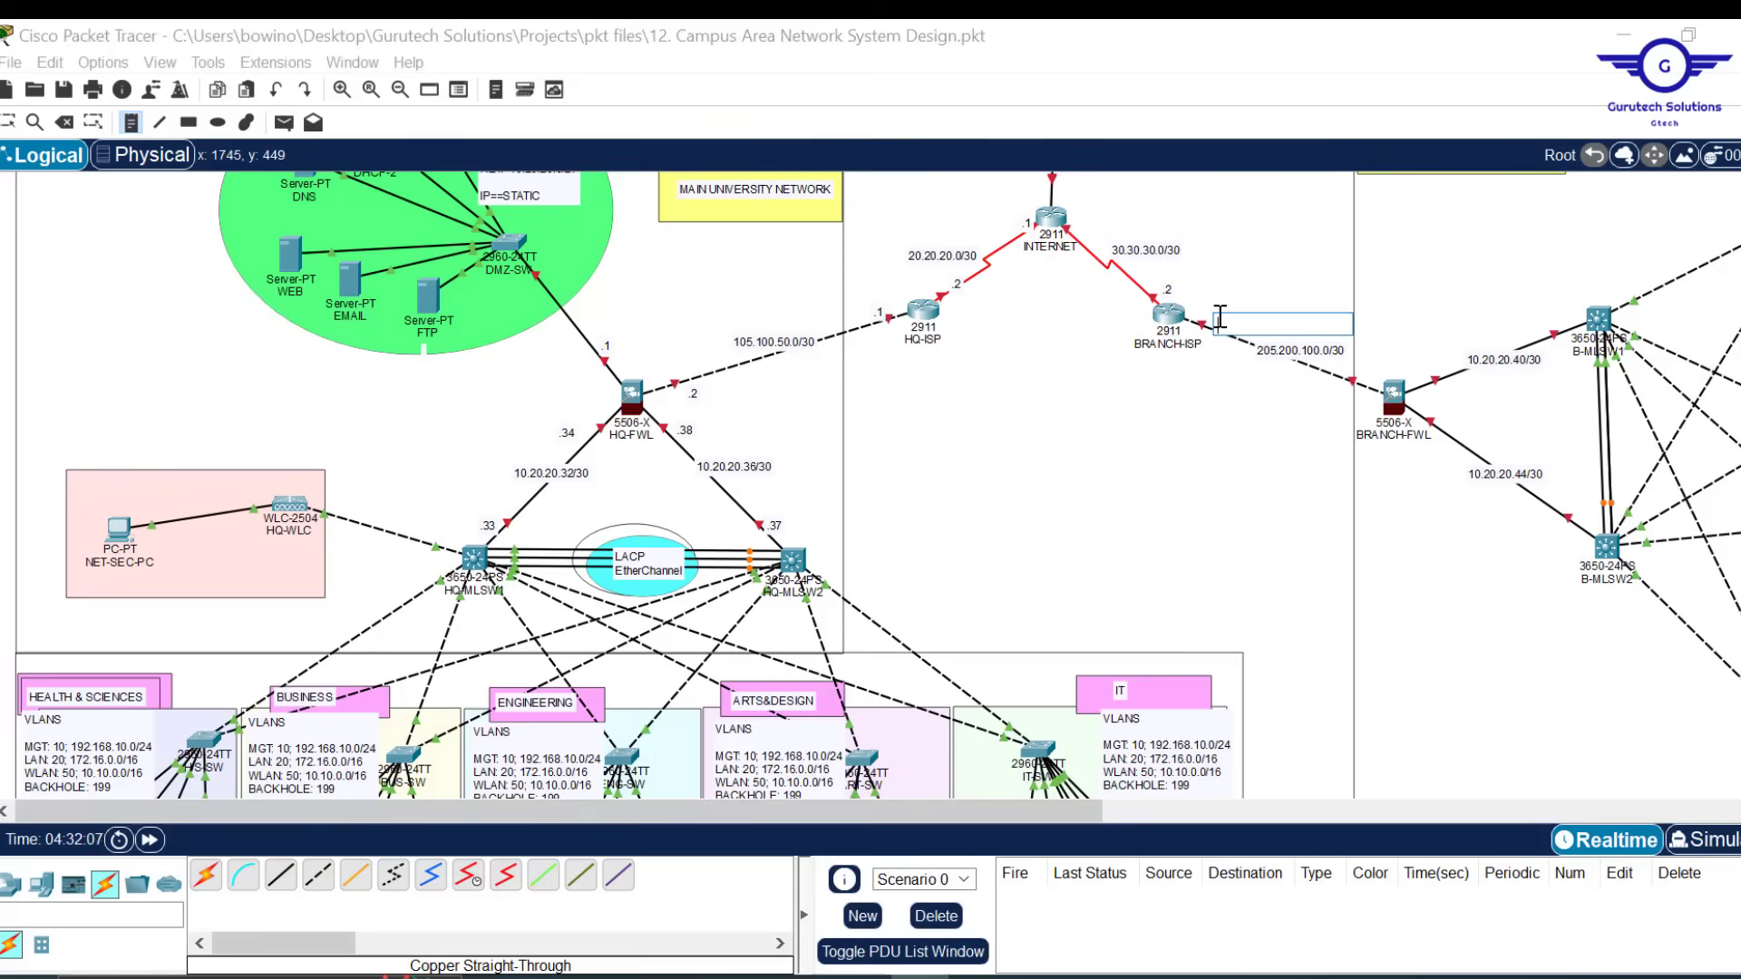
# Label the BRANCH-FWL and branch switch link ends .2, .41, .45, .46 and .42
pyautogui.click(1363, 367)
pyautogui.write('.2')
pyautogui.click(1542, 305)
pyautogui.write('.41')
pyautogui.click(1553, 525)
pyautogui.write('.45')
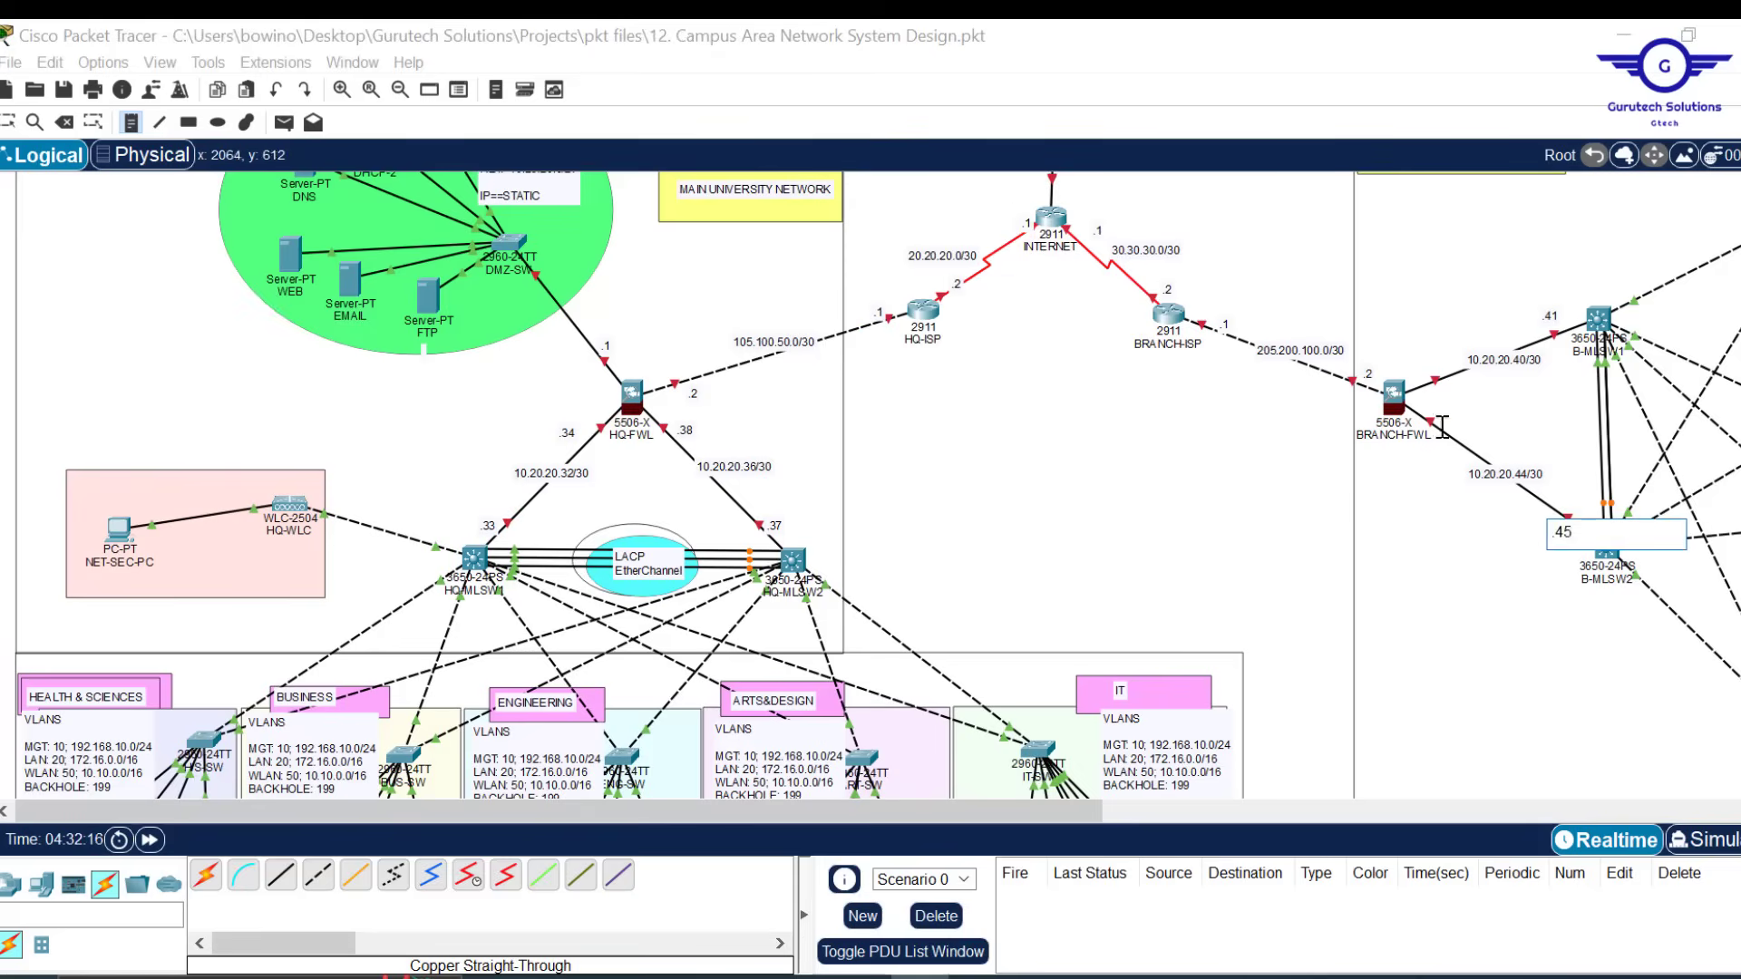
pyautogui.click(1441, 418)
pyautogui.write('.46')
pyautogui.click(1426, 360)
pyautogui.write('.42')
pyautogui.press('Escape')
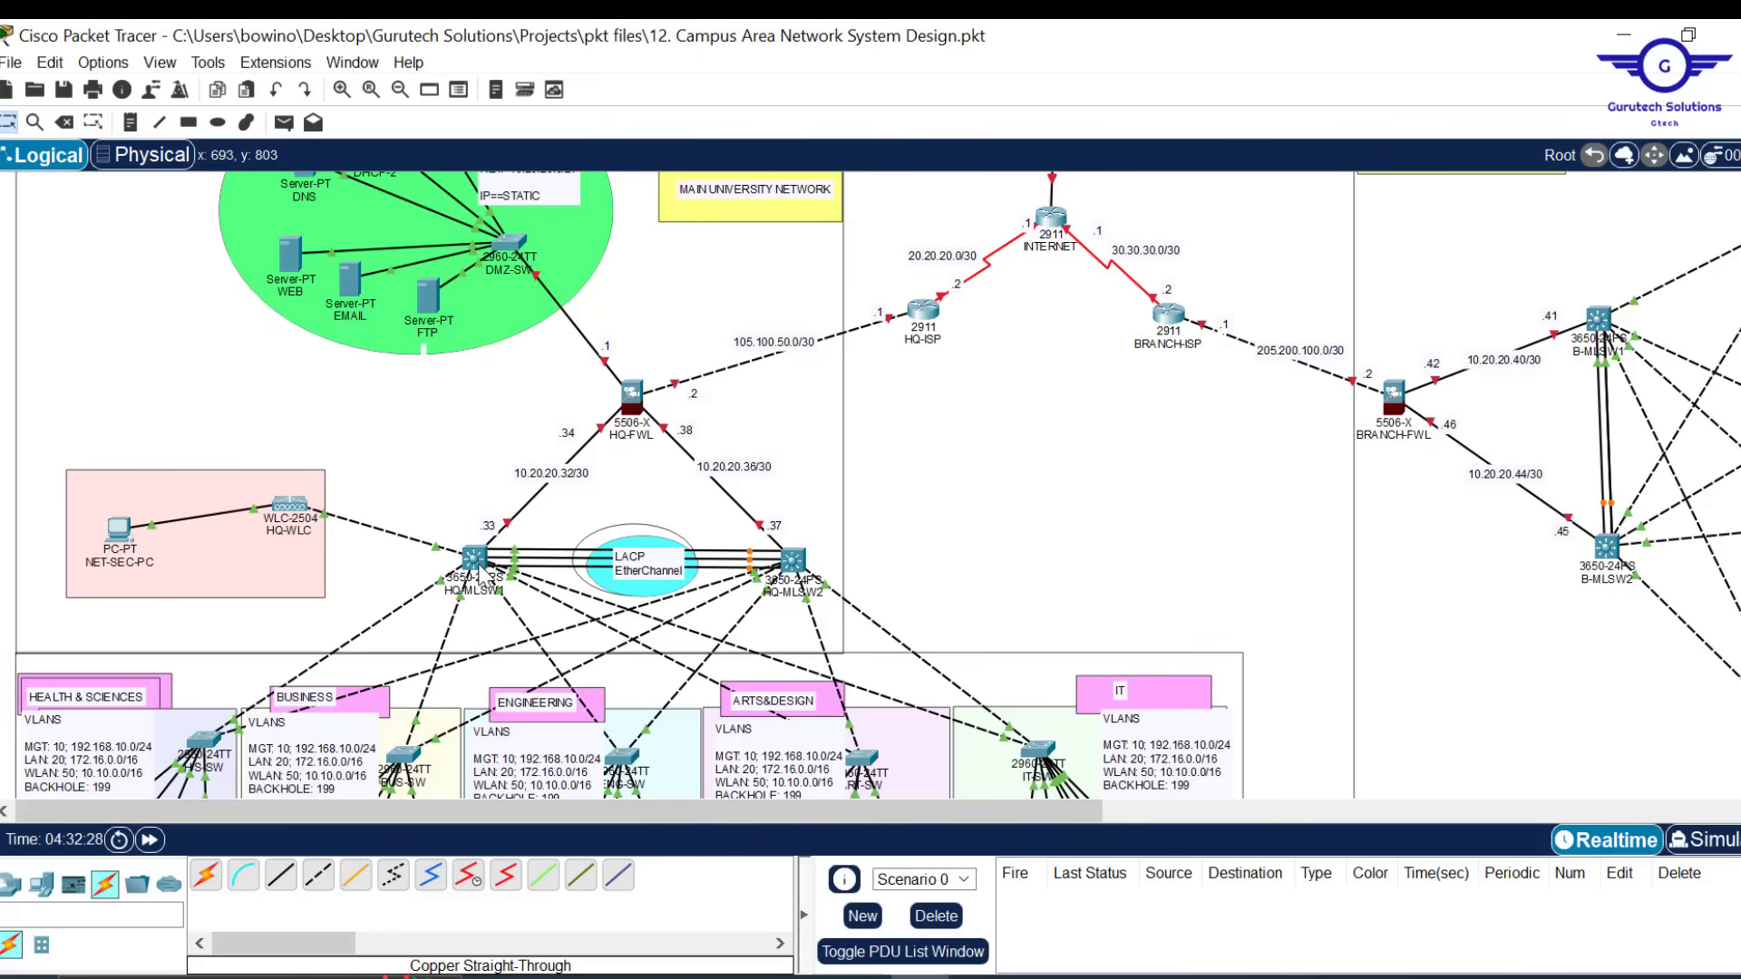
pyautogui.moveTo(487, 573)
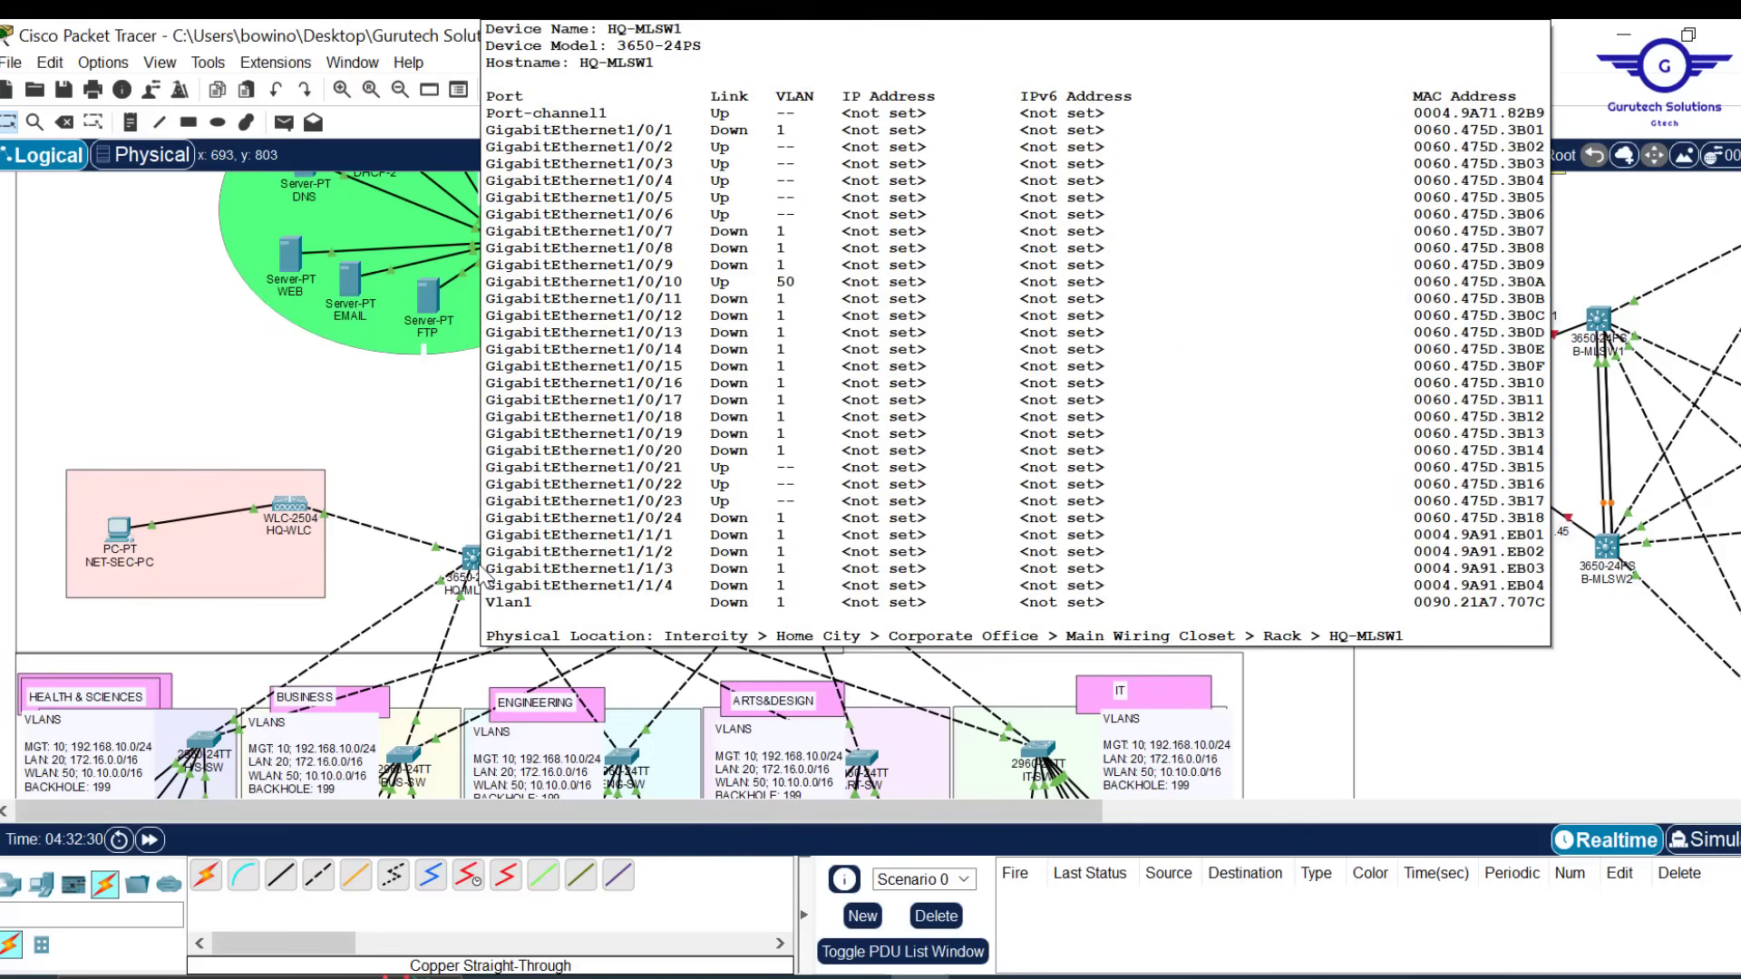
# On HQ-MLSW1, run 'conf t' and 'ip routing', then minimize its console
pyautogui.click(486, 574)
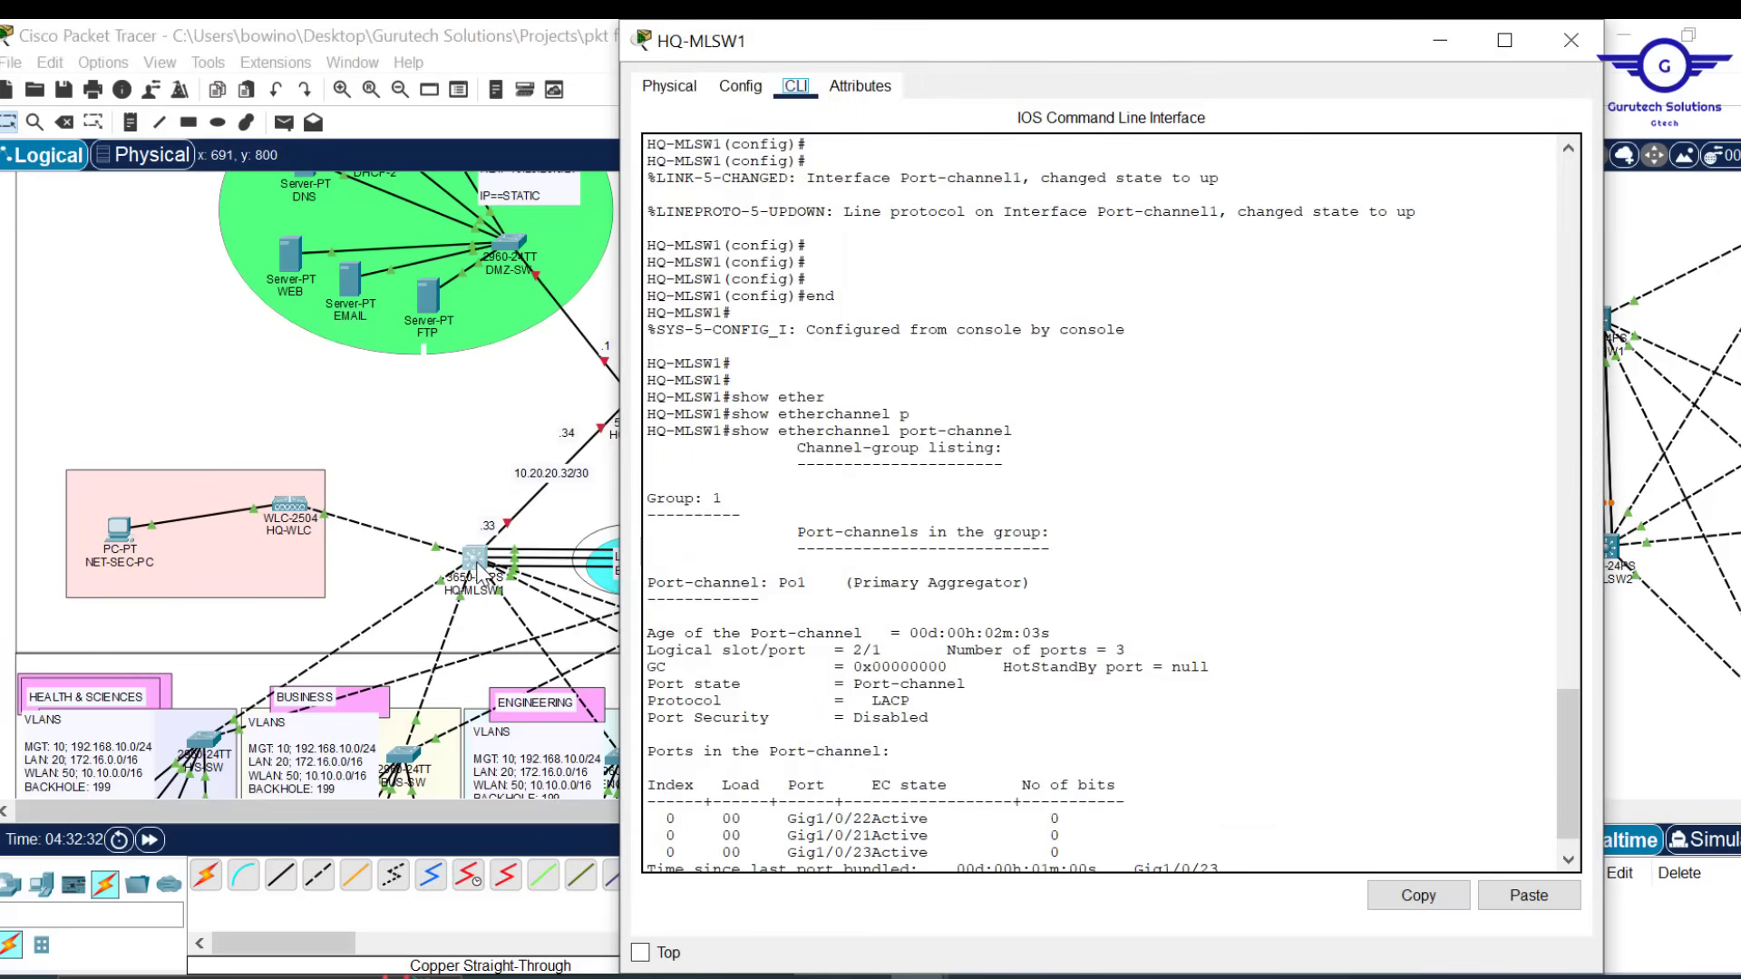
pyautogui.press('Return')
pyautogui.press('Return')
pyautogui.press('Return')
pyautogui.press('Return')
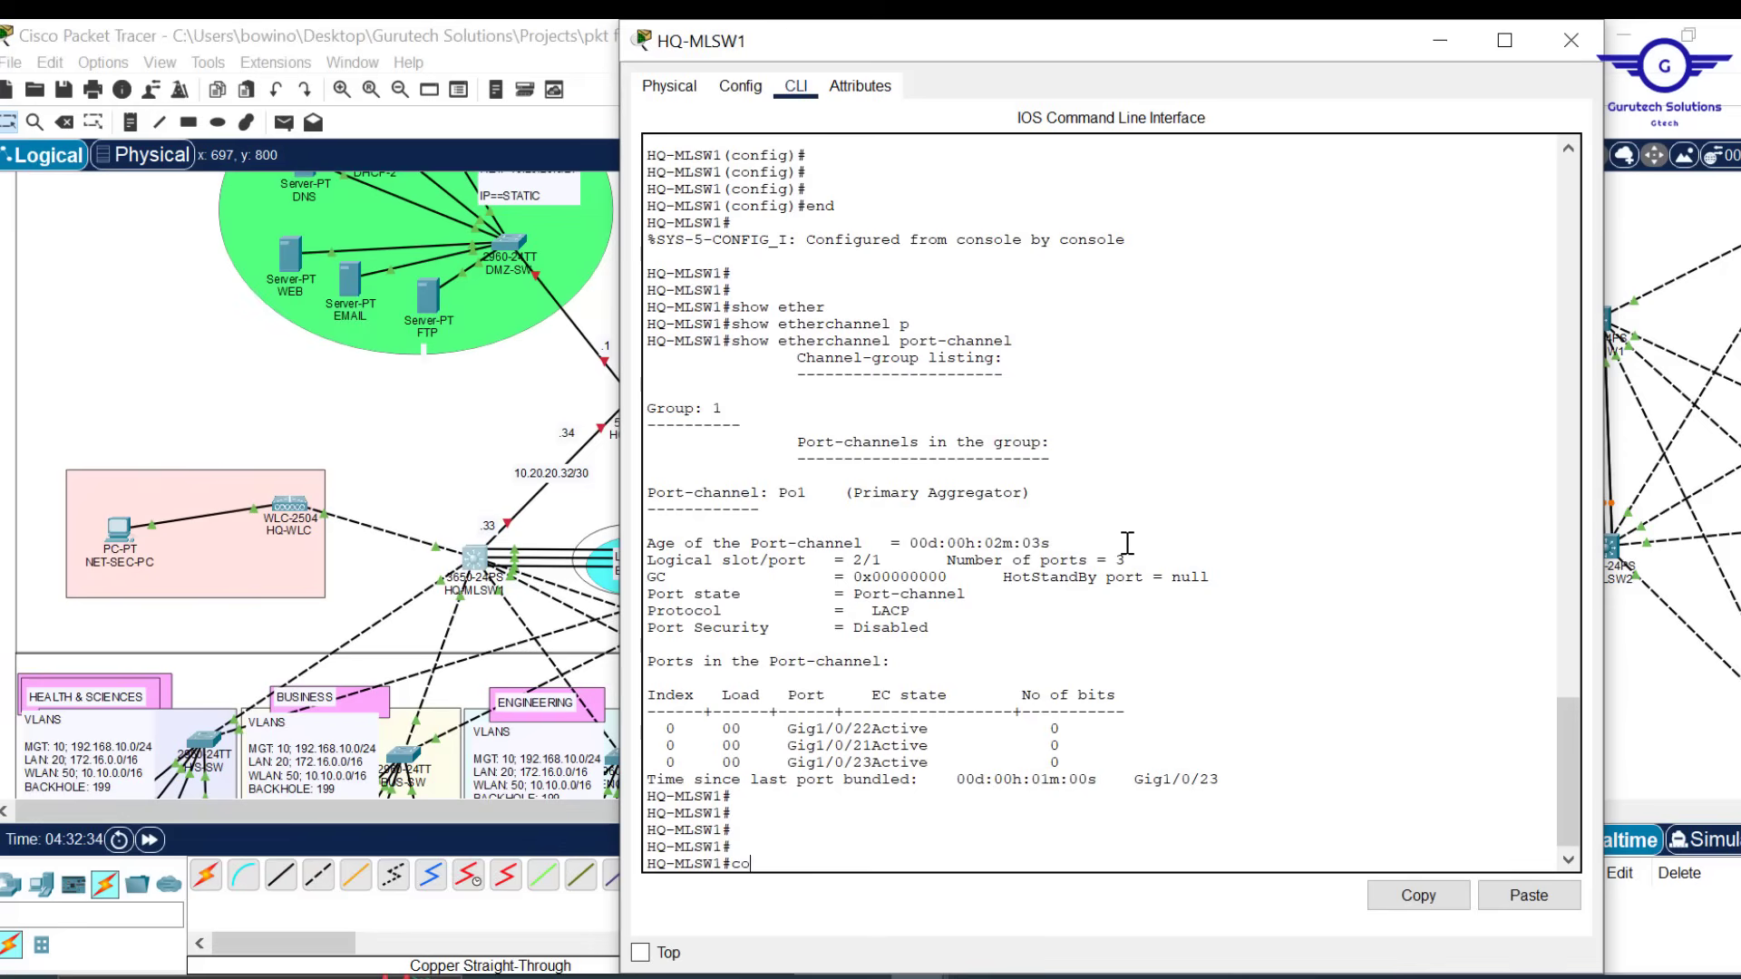
pyautogui.write('conf t')
pyautogui.press('Return')
pyautogui.press('Return')
pyautogui.press('Return')
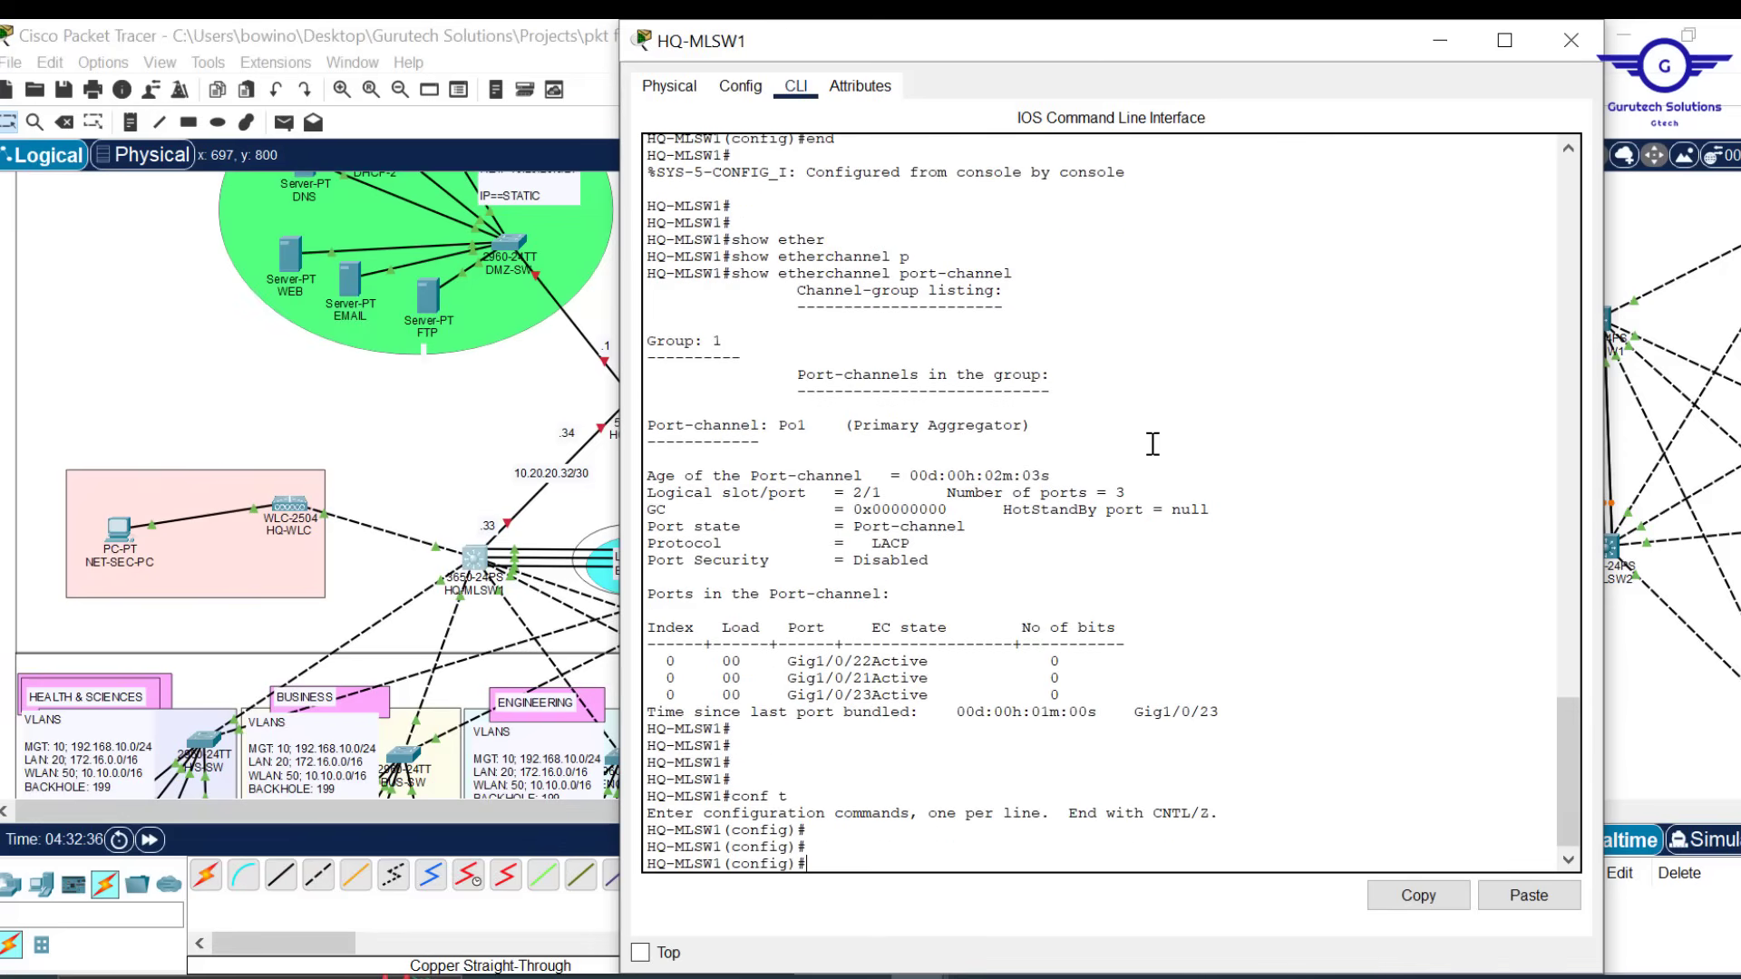
pyautogui.moveTo(1103, 27); pyautogui.dragTo(1166, 123)
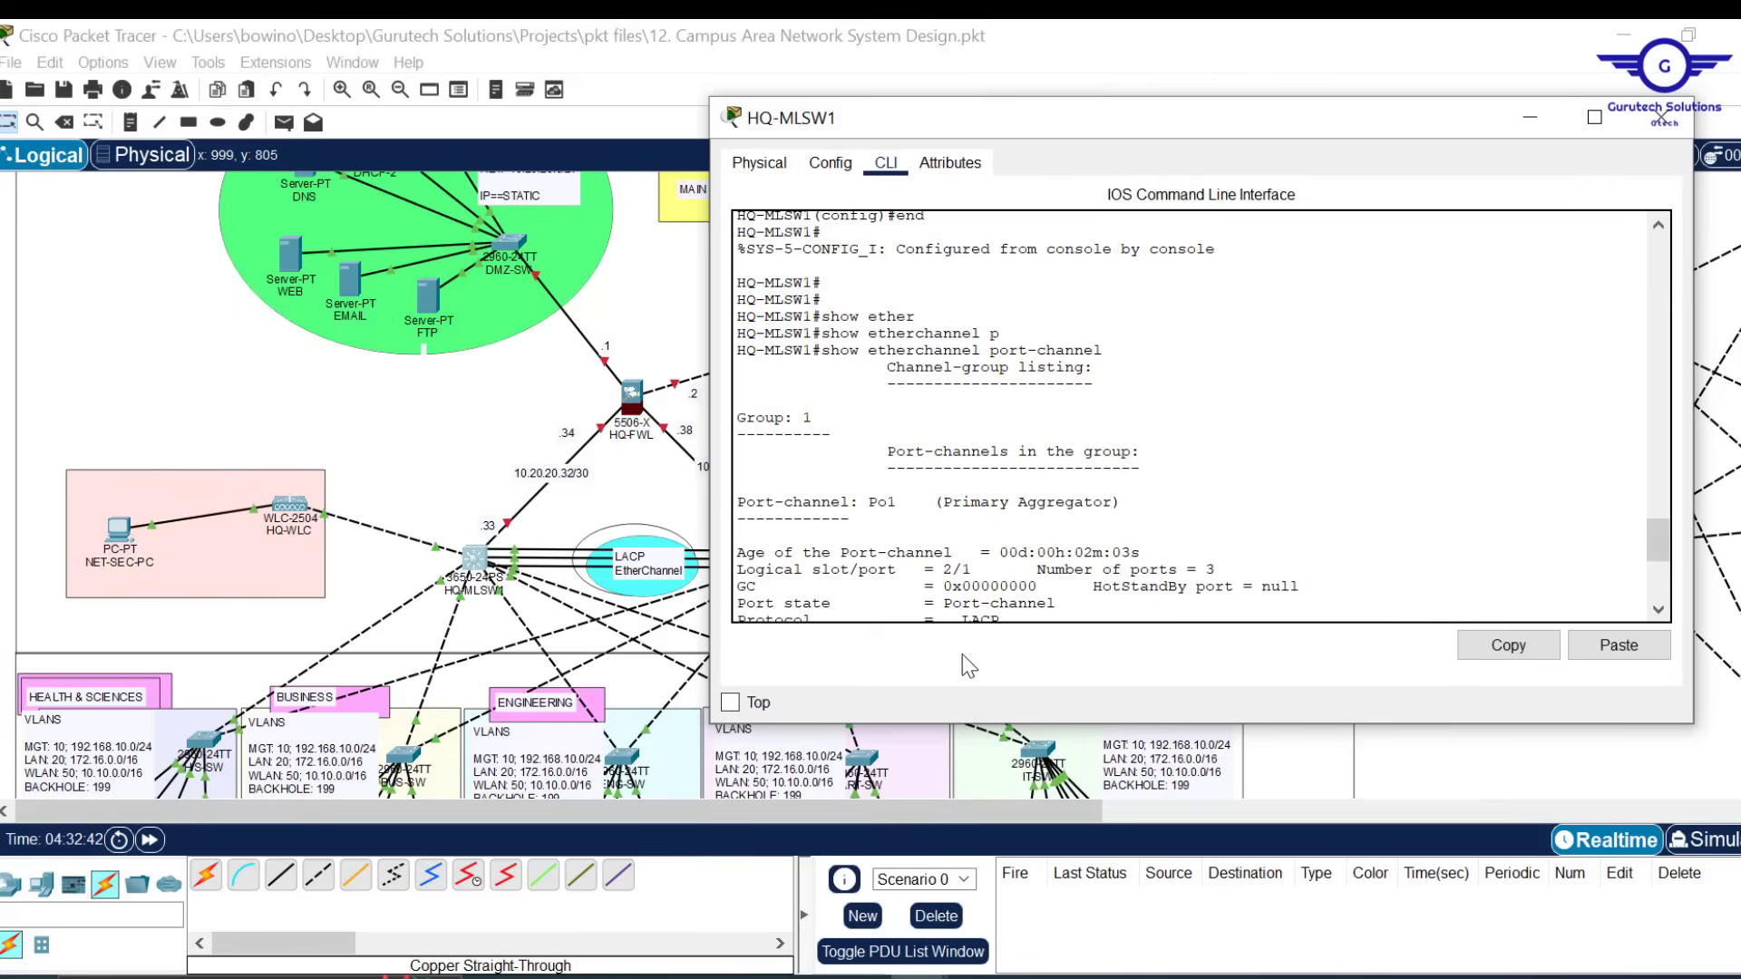
pyautogui.scroll(-7, 1120, 515)
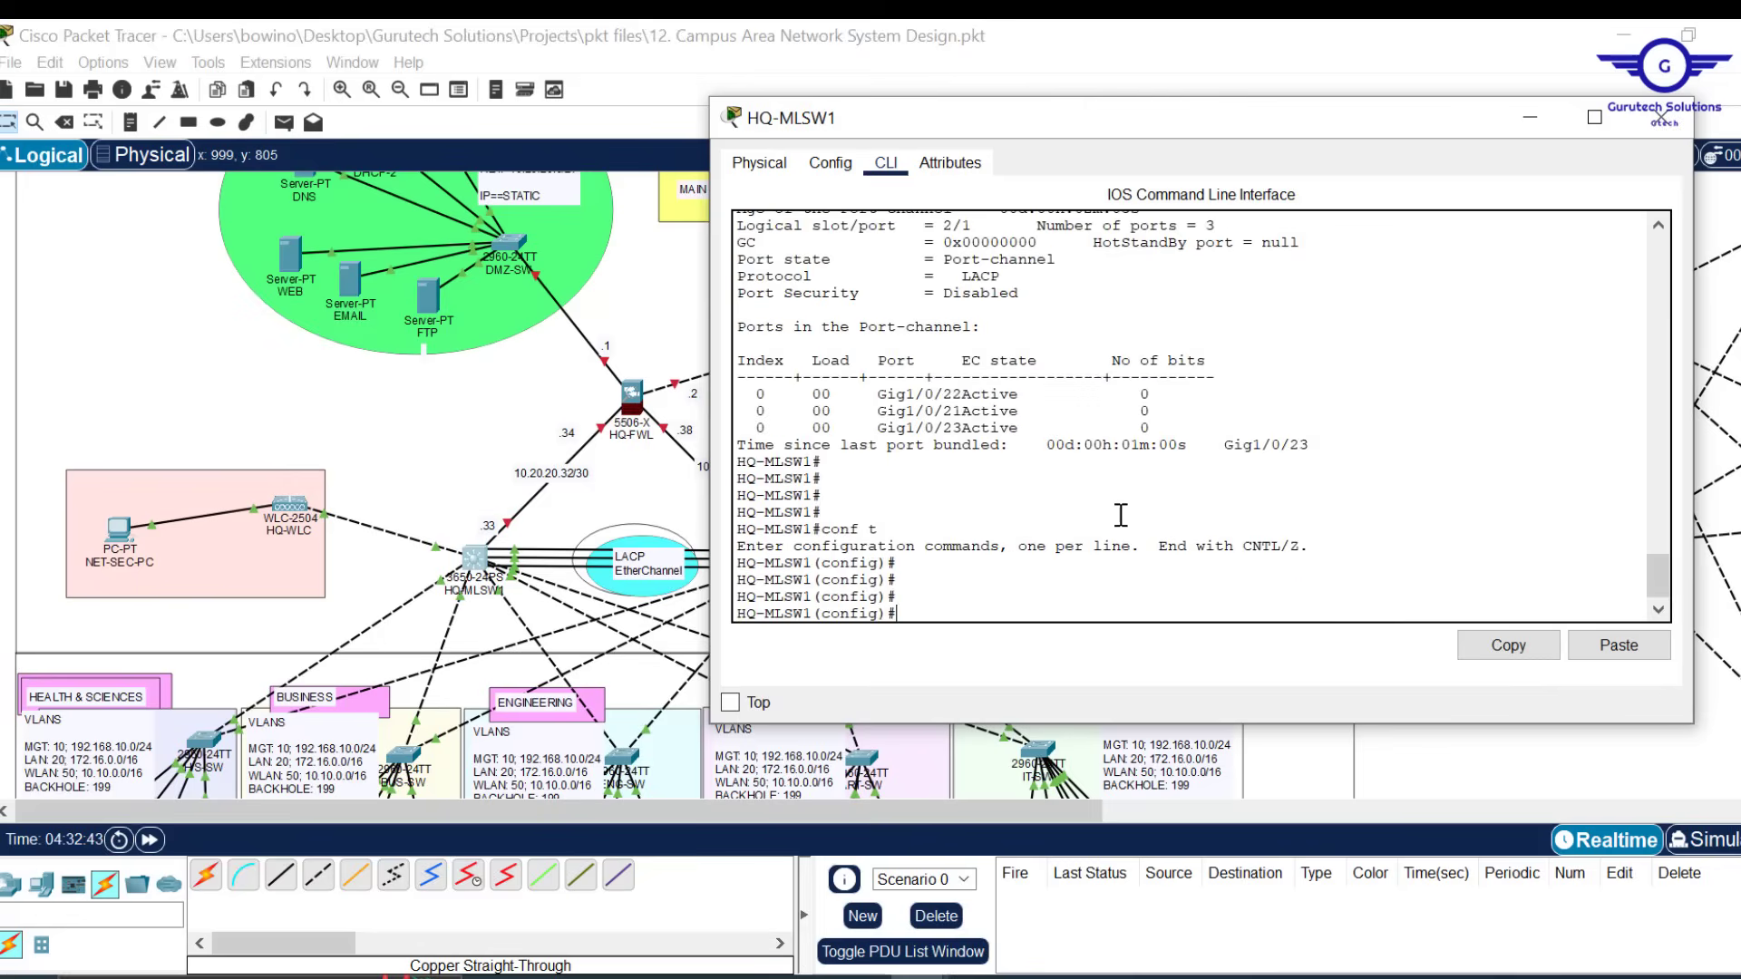
pyautogui.press('Return')
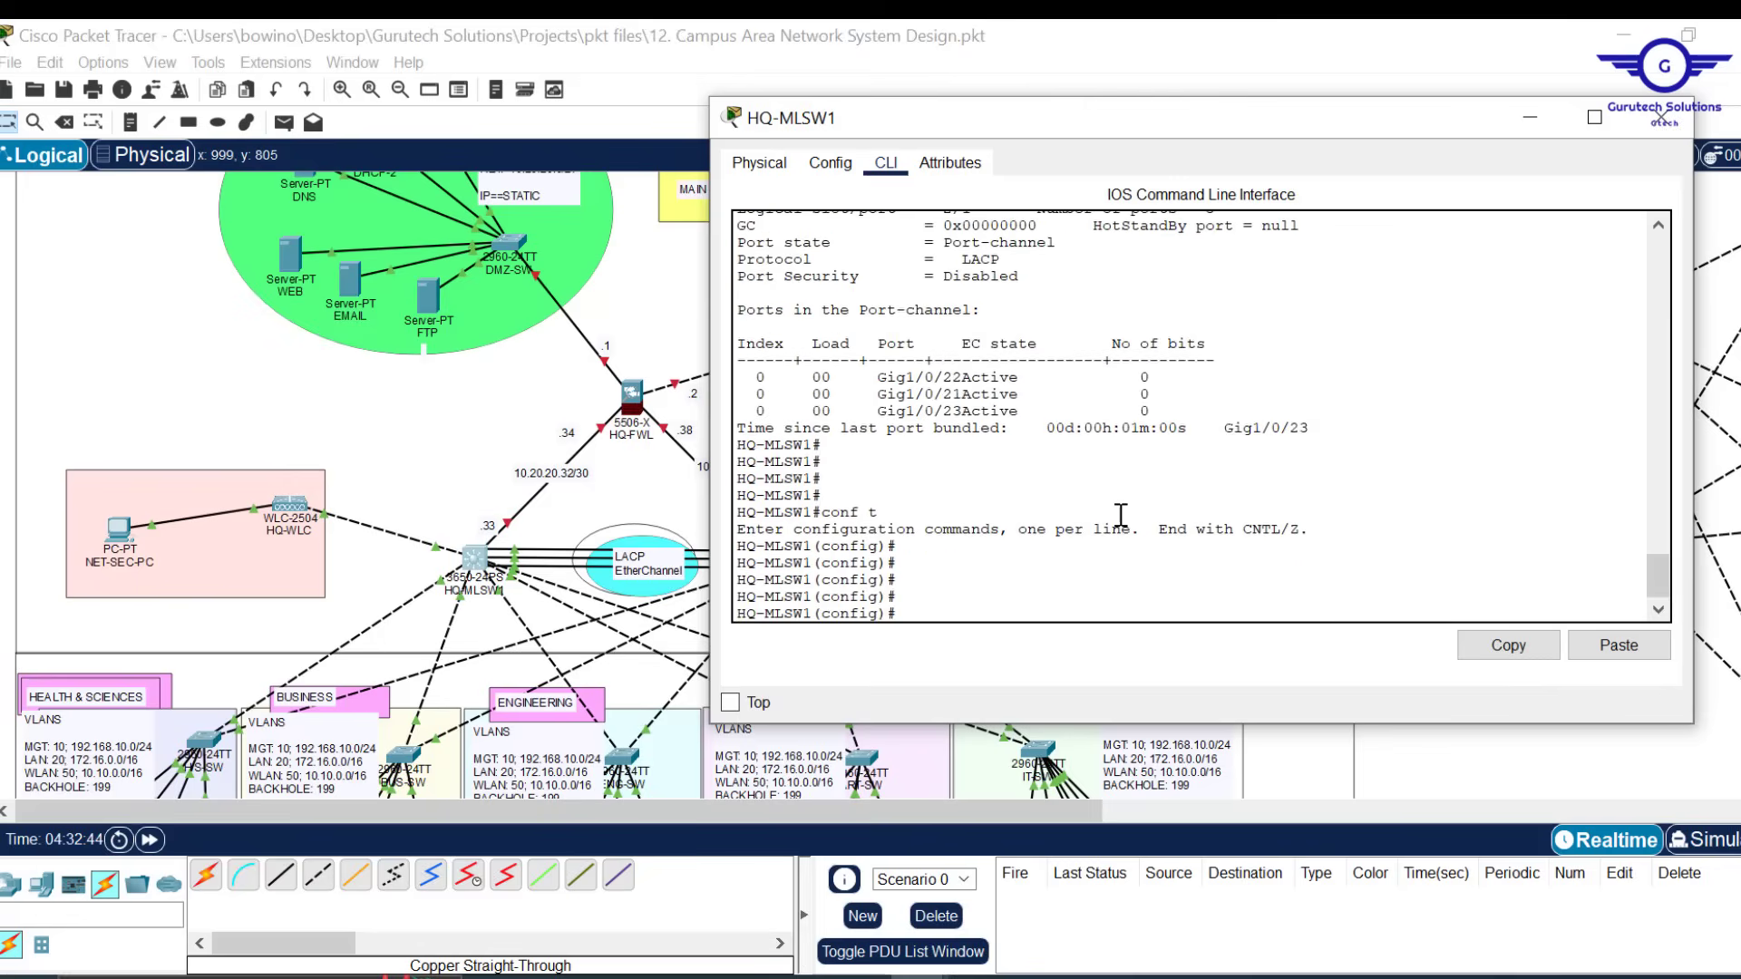
pyautogui.write('ip routing')
pyautogui.press('Return')
pyautogui.press('Return')
pyautogui.press('Return')
pyautogui.press('Return')
pyautogui.press('Return')
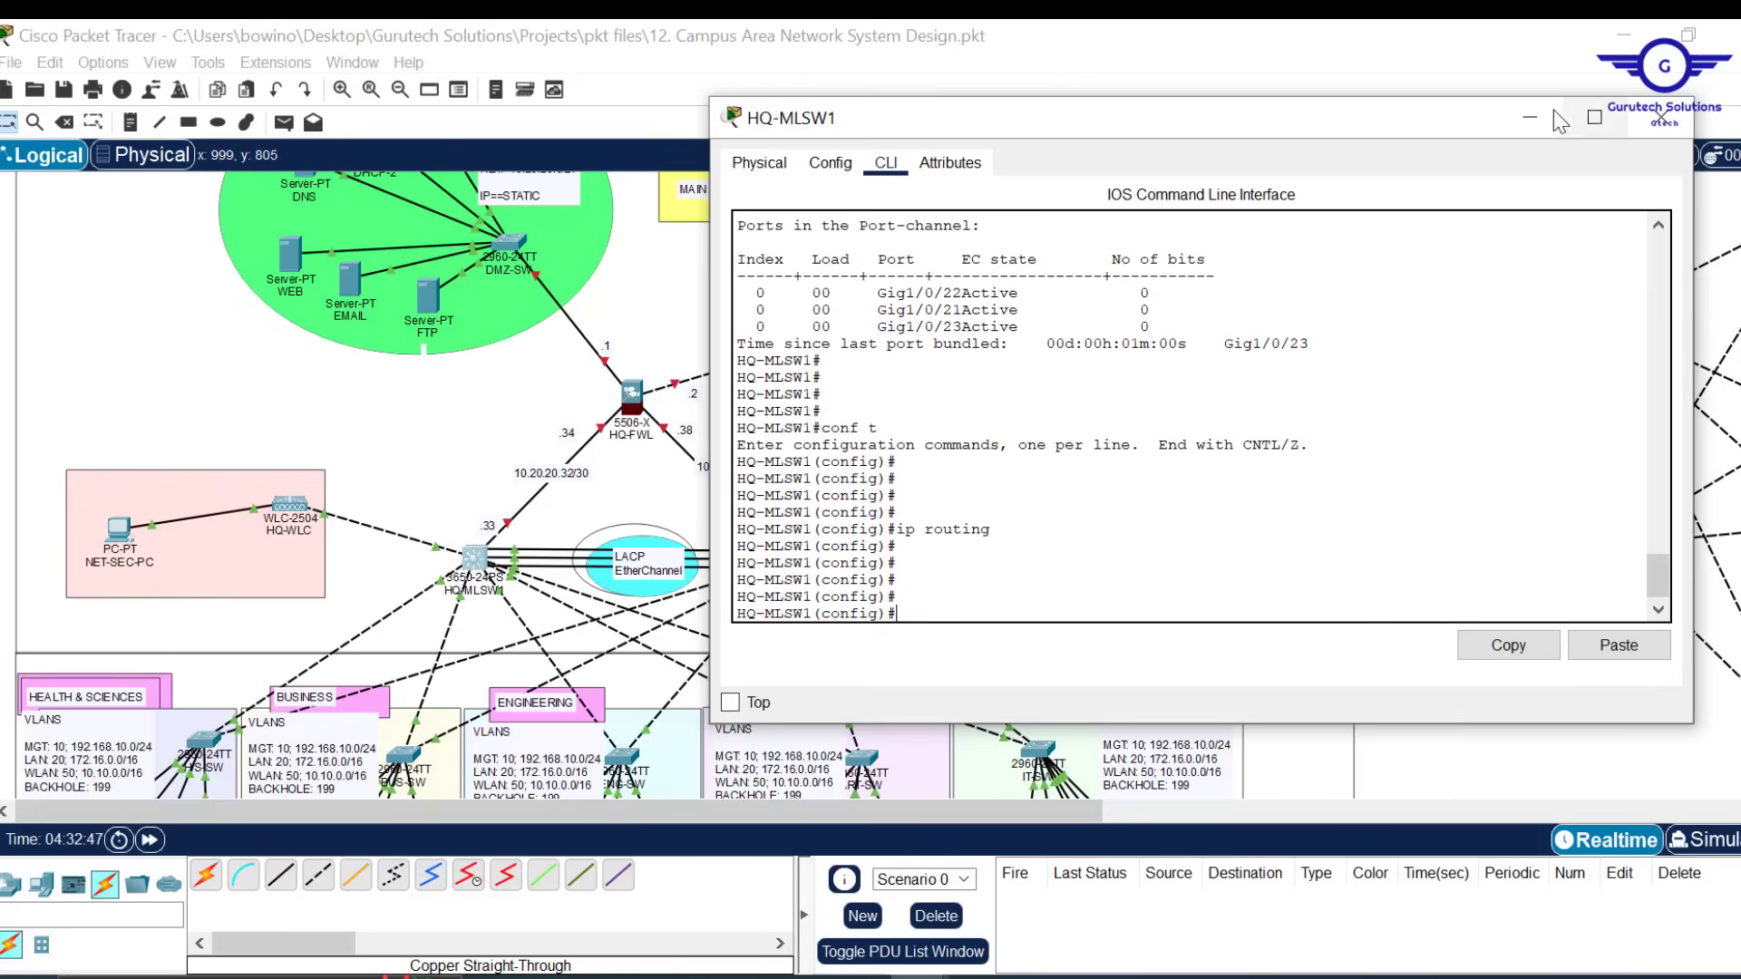
pyautogui.click(1531, 116)
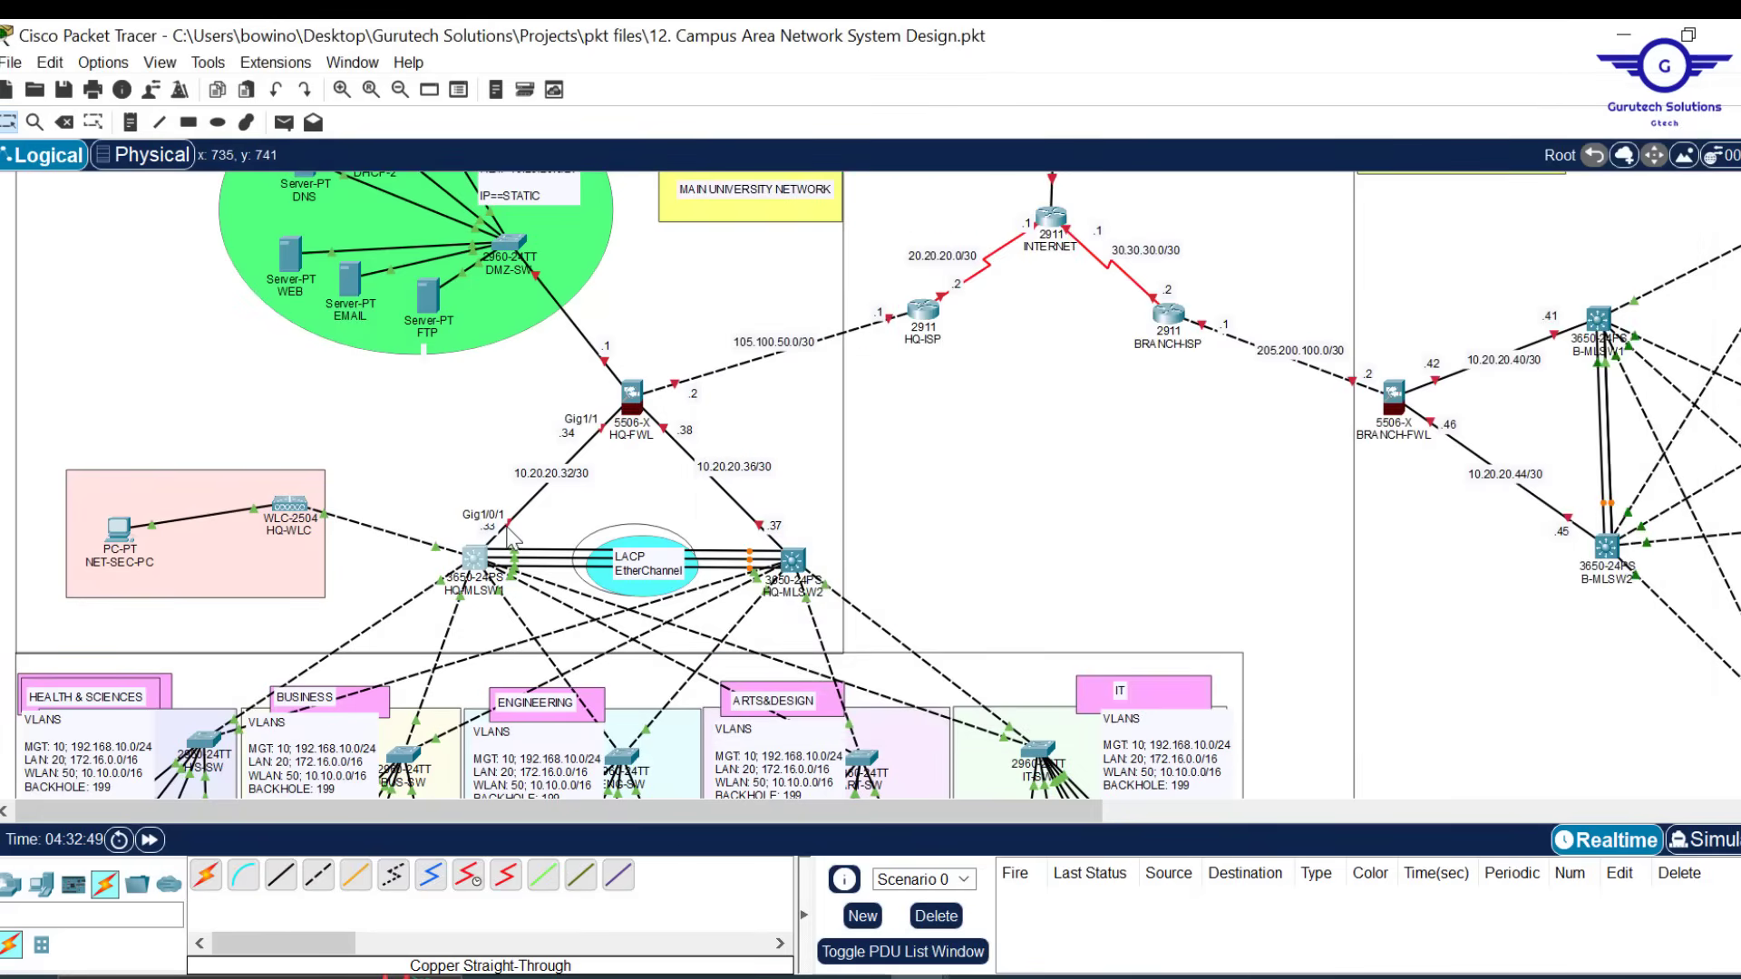
# Make HQ-MLSW1 Gig1/0/1 a routed port with address 10.20.20.33 255.255.255.252
pyautogui.click(476, 560)
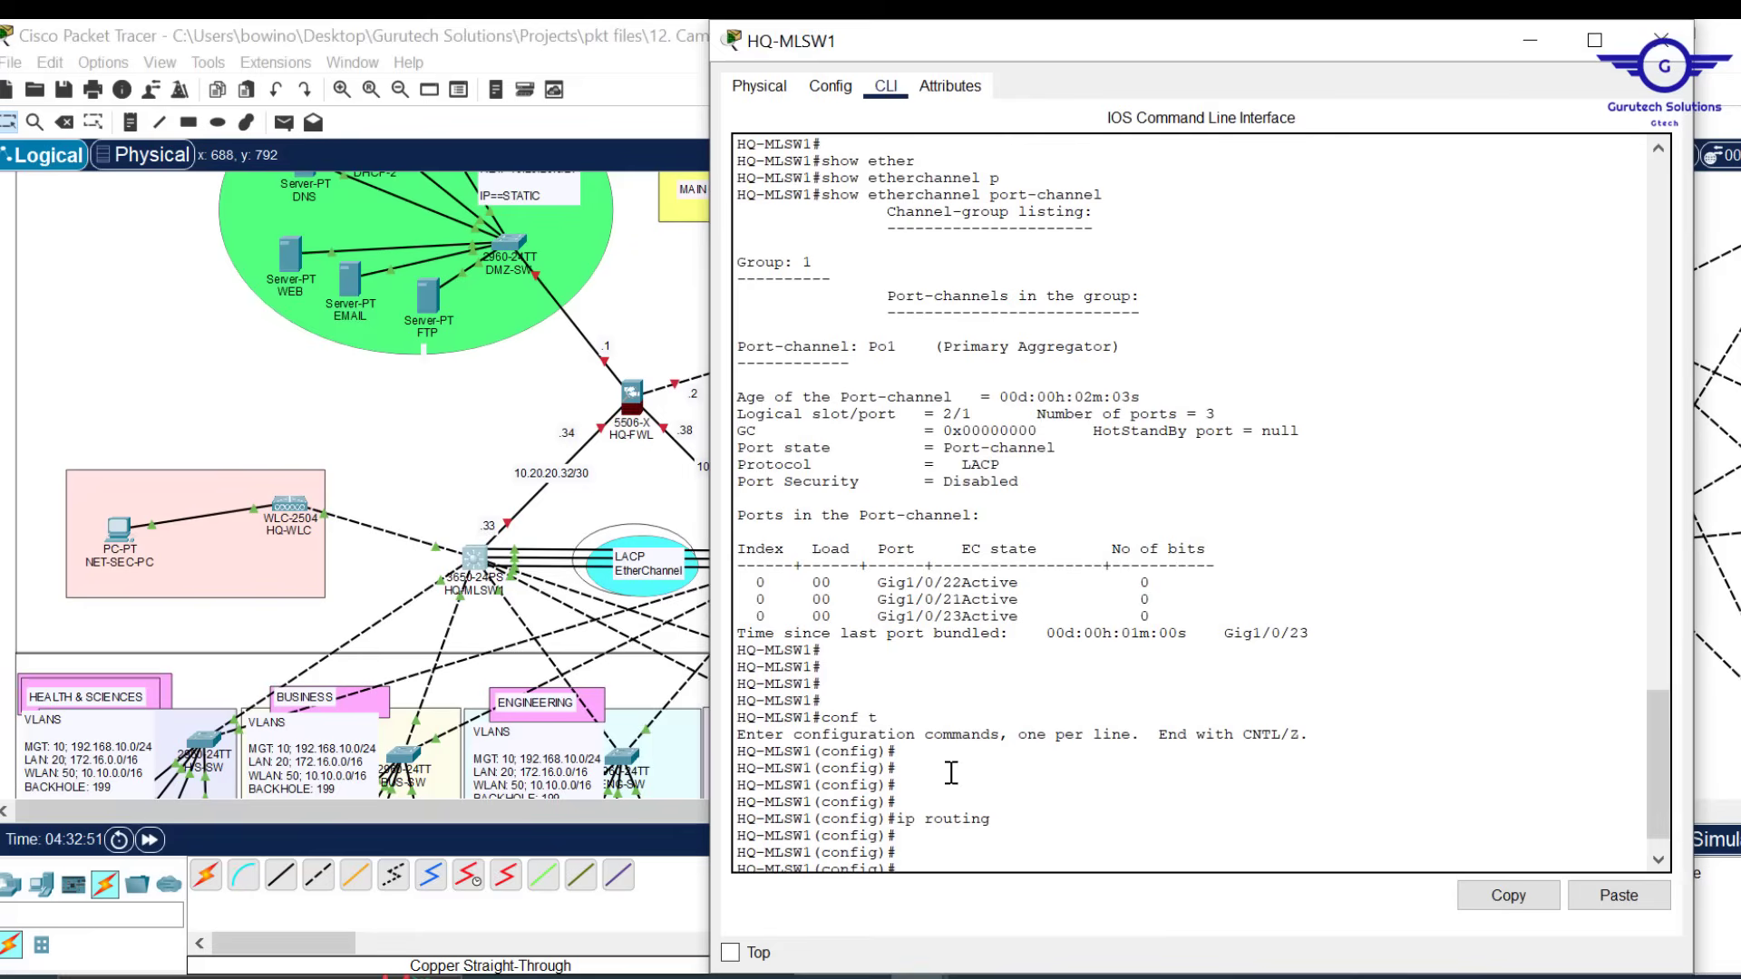
pyautogui.moveTo(1057, 27); pyautogui.dragTo(1039, 103)
pyautogui.write('int gig1/0')
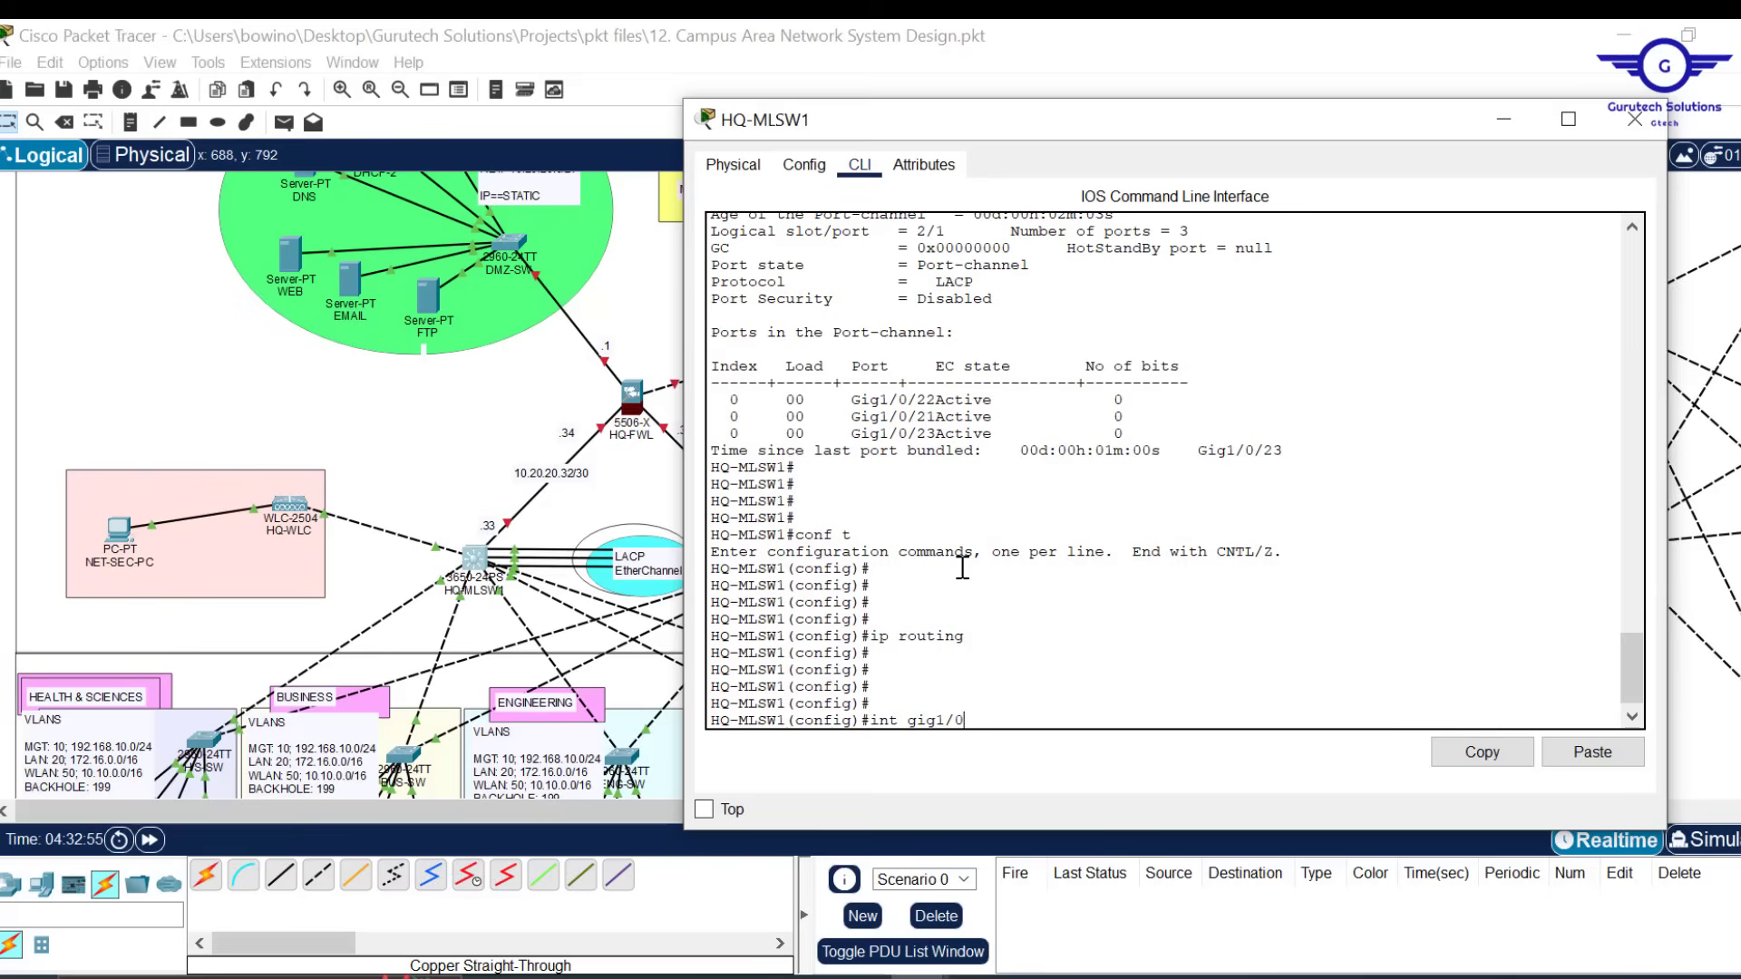
pyautogui.write('/1')
pyautogui.press('Return')
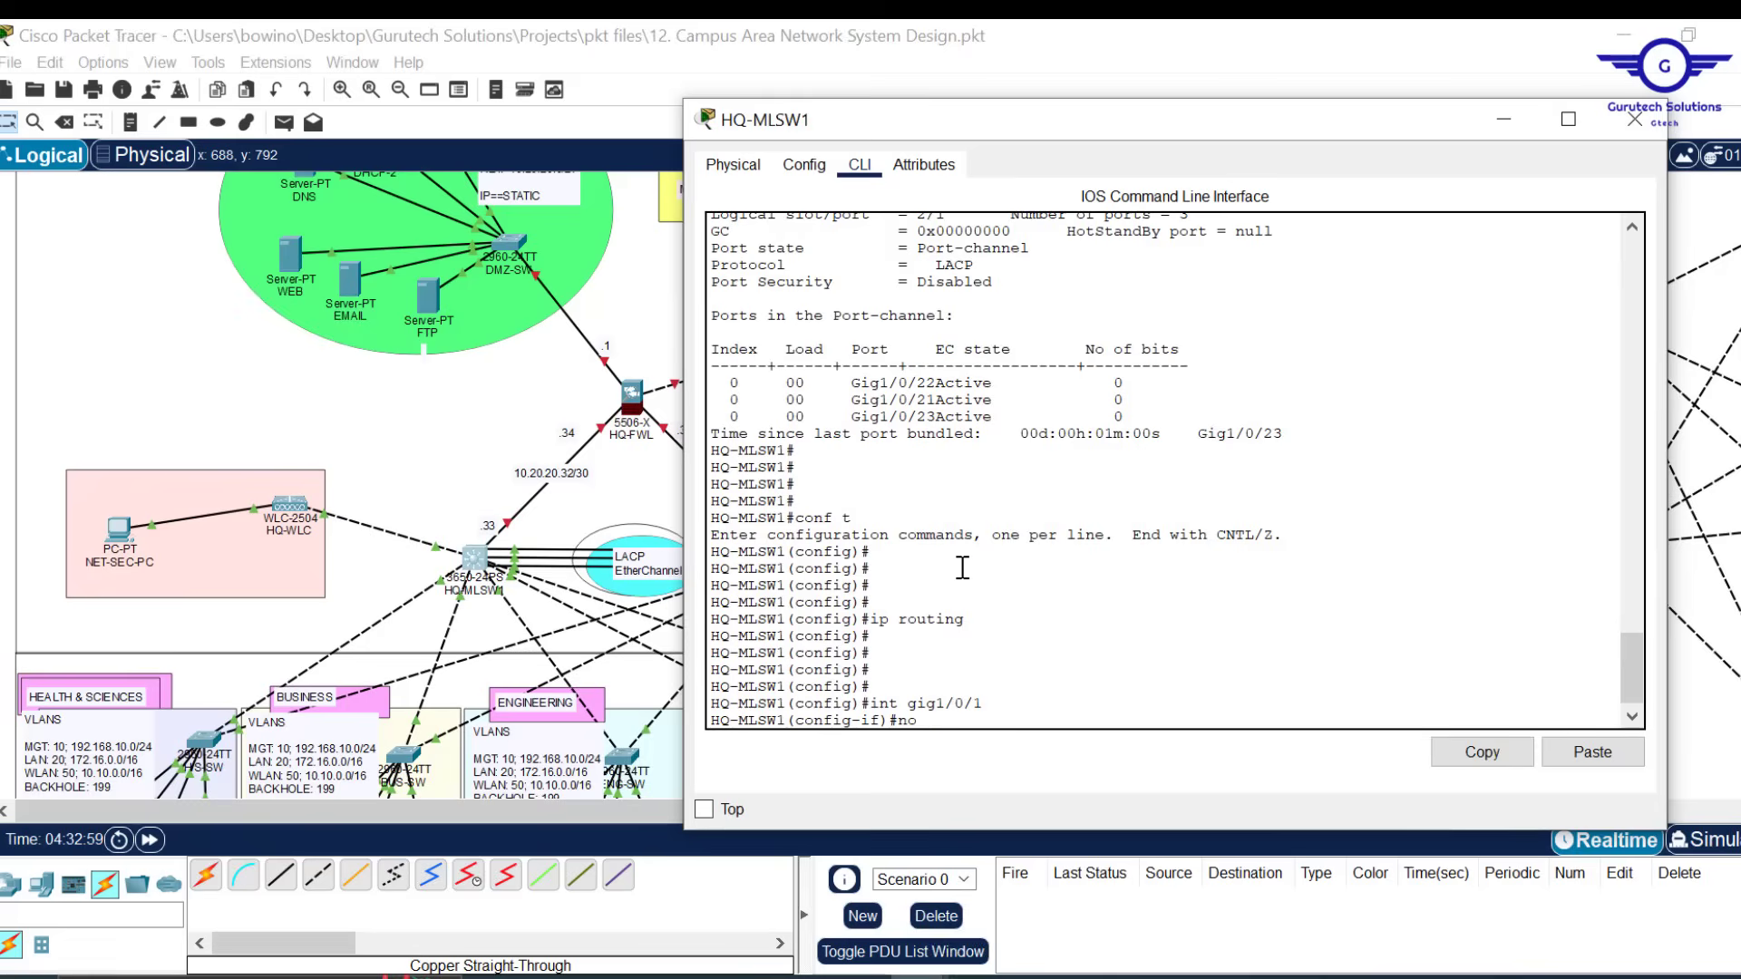
pyautogui.write('no sw')
pyautogui.press('Tab')
pyautogui.press('Return')
pyautogui.press('Return')
pyautogui.press('Return')
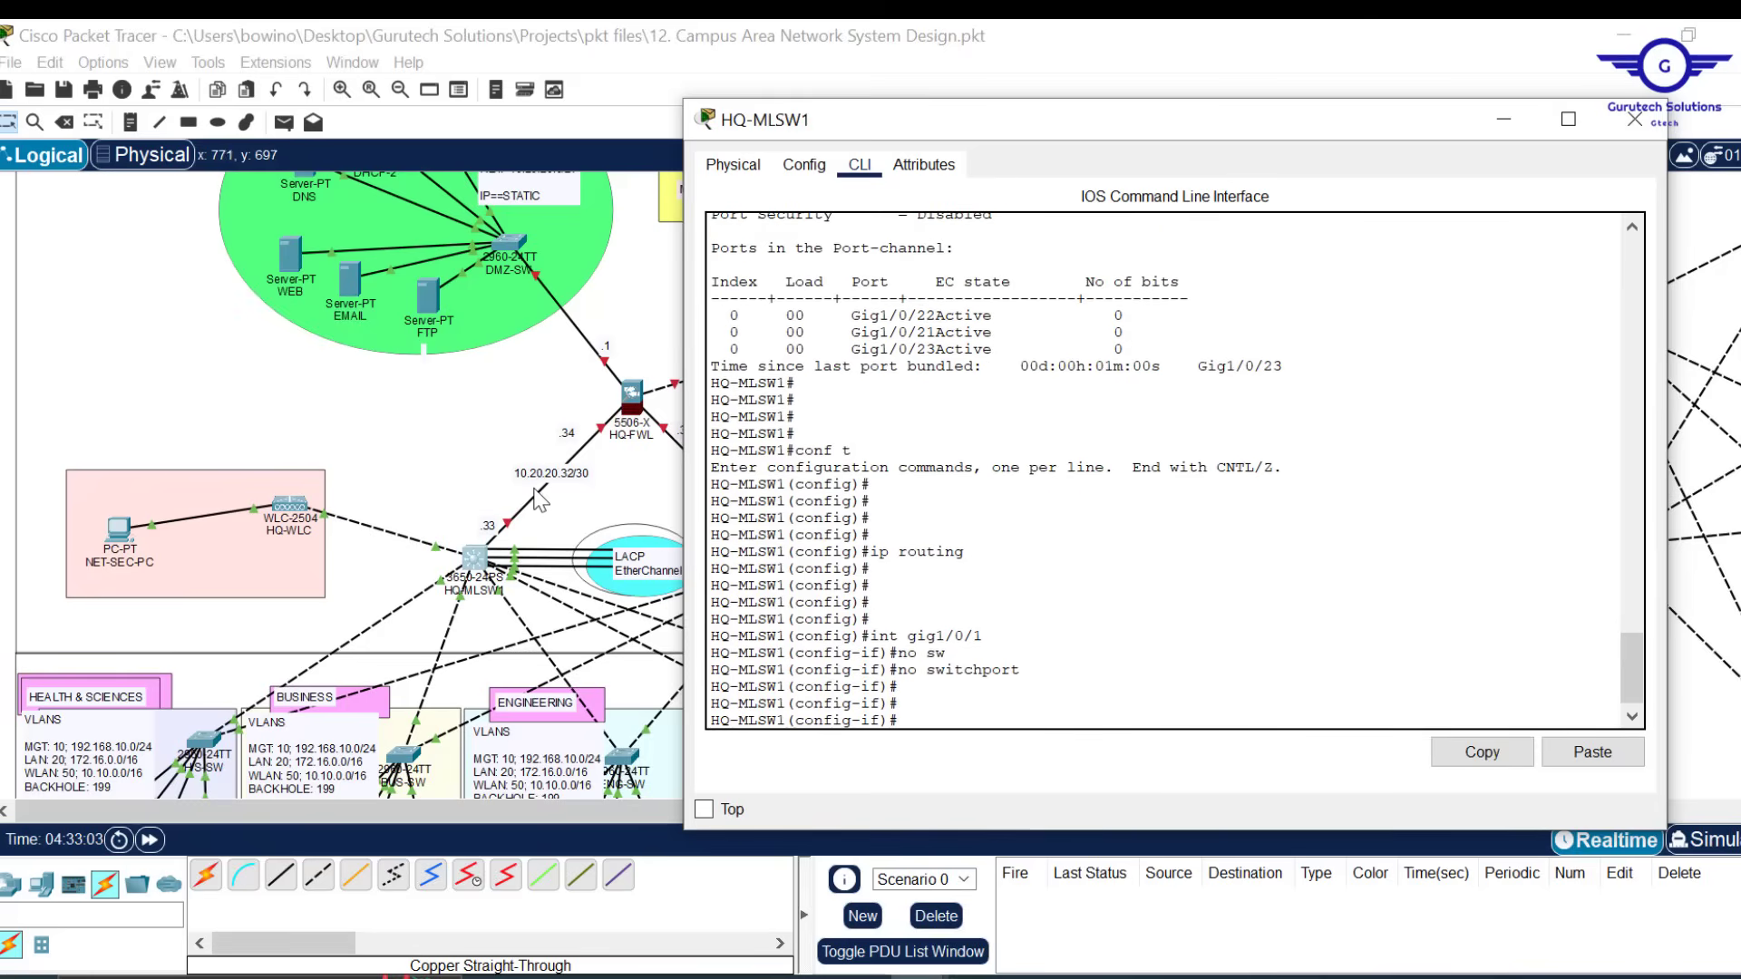
pyautogui.write('1')
pyautogui.press('BackSpace')
pyautogui.press('BackSpace')
pyautogui.press('BackSpace')
pyautogui.press('BackSpace')
pyautogui.press('BackSpace')
pyautogui.press('BackSpace')
pyautogui.press('BackSpace')
pyautogui.press('BackSpace')
pyautogui.write('ip add 10.20.20.33 25')
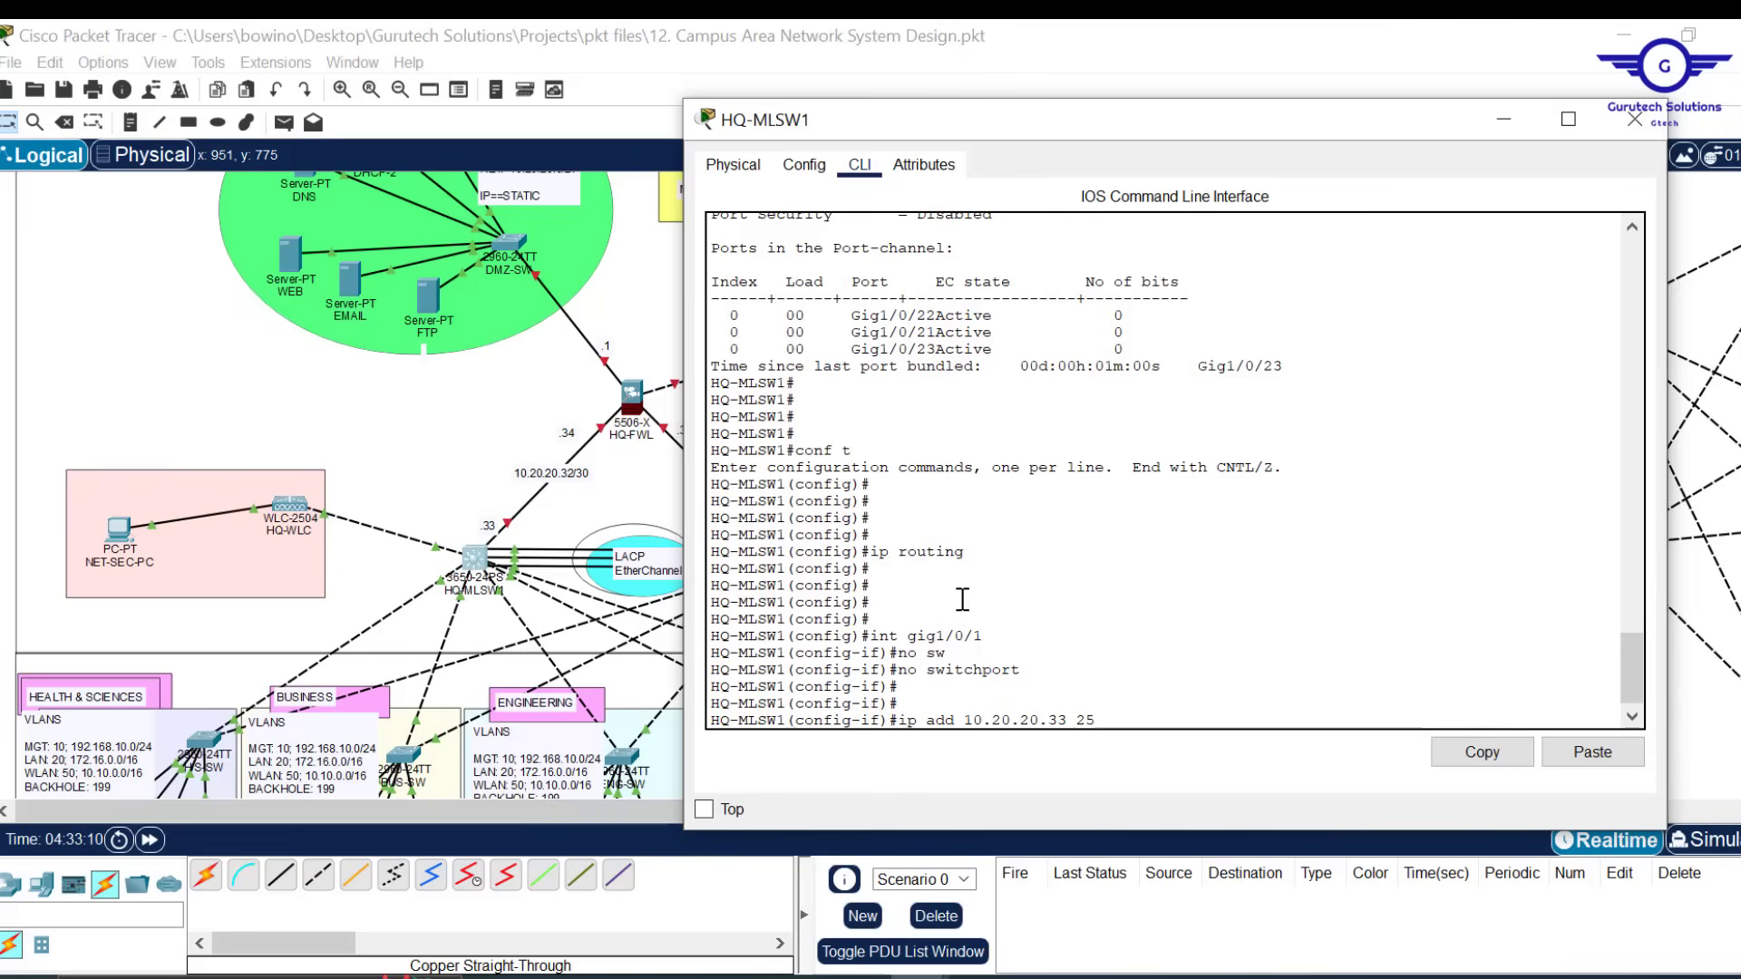
pyautogui.write('5.255')
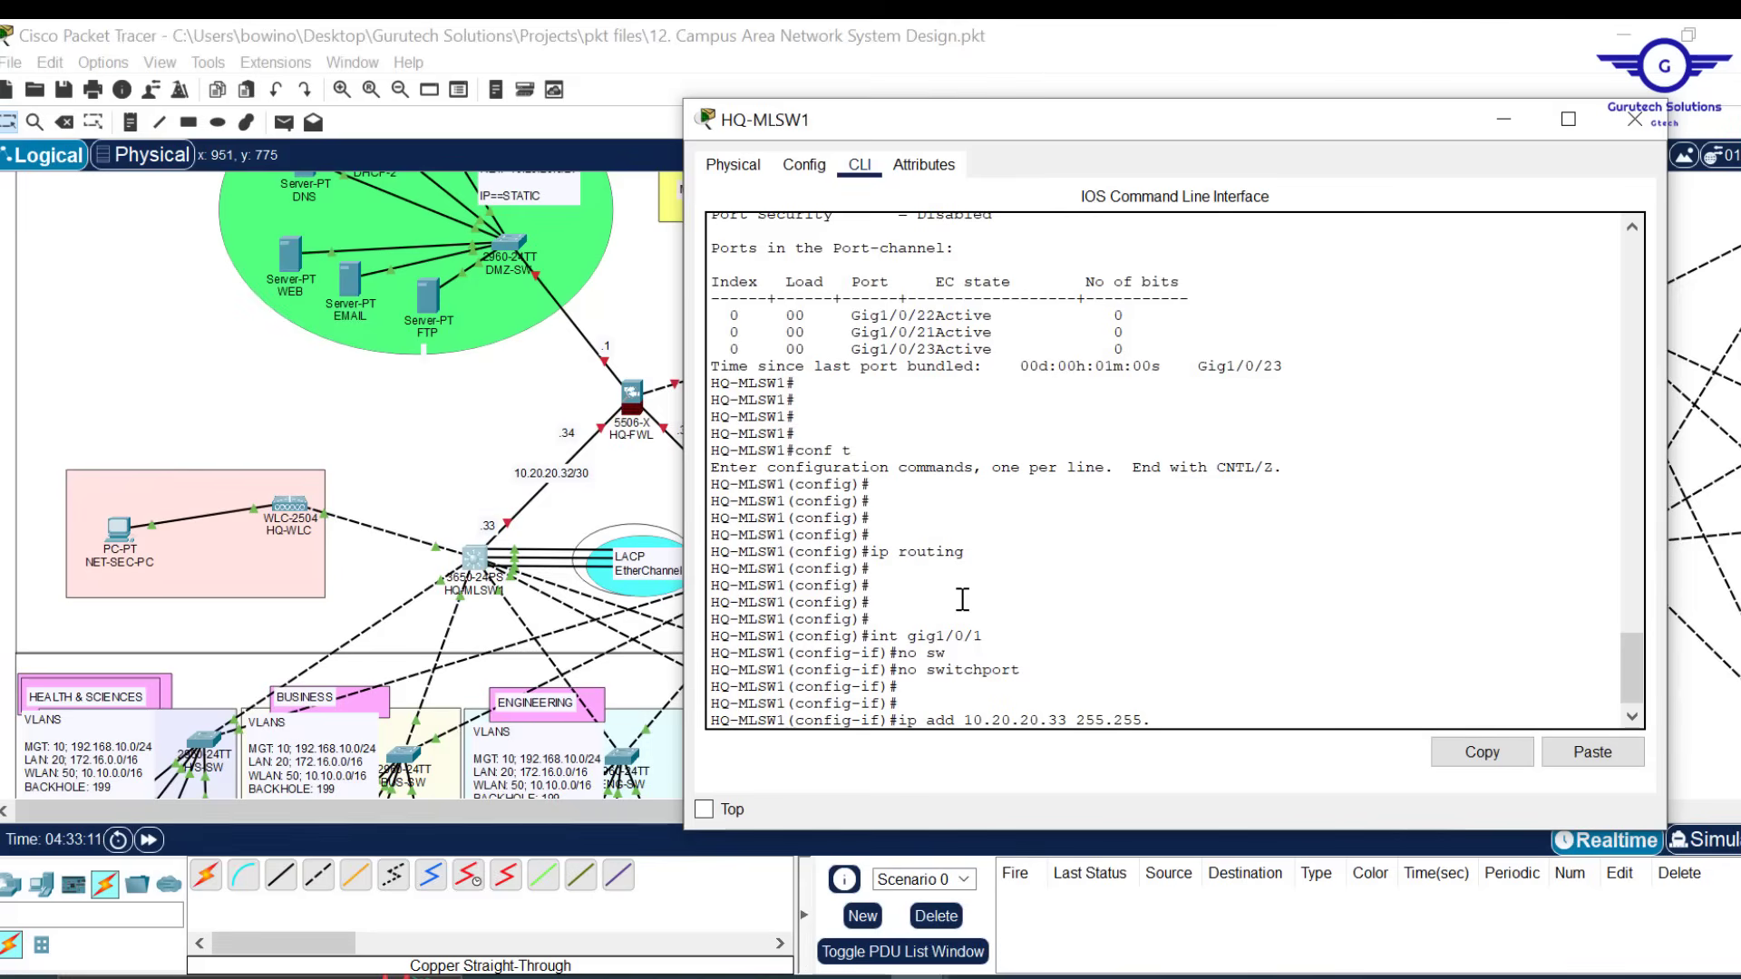
pyautogui.write('.255.252')
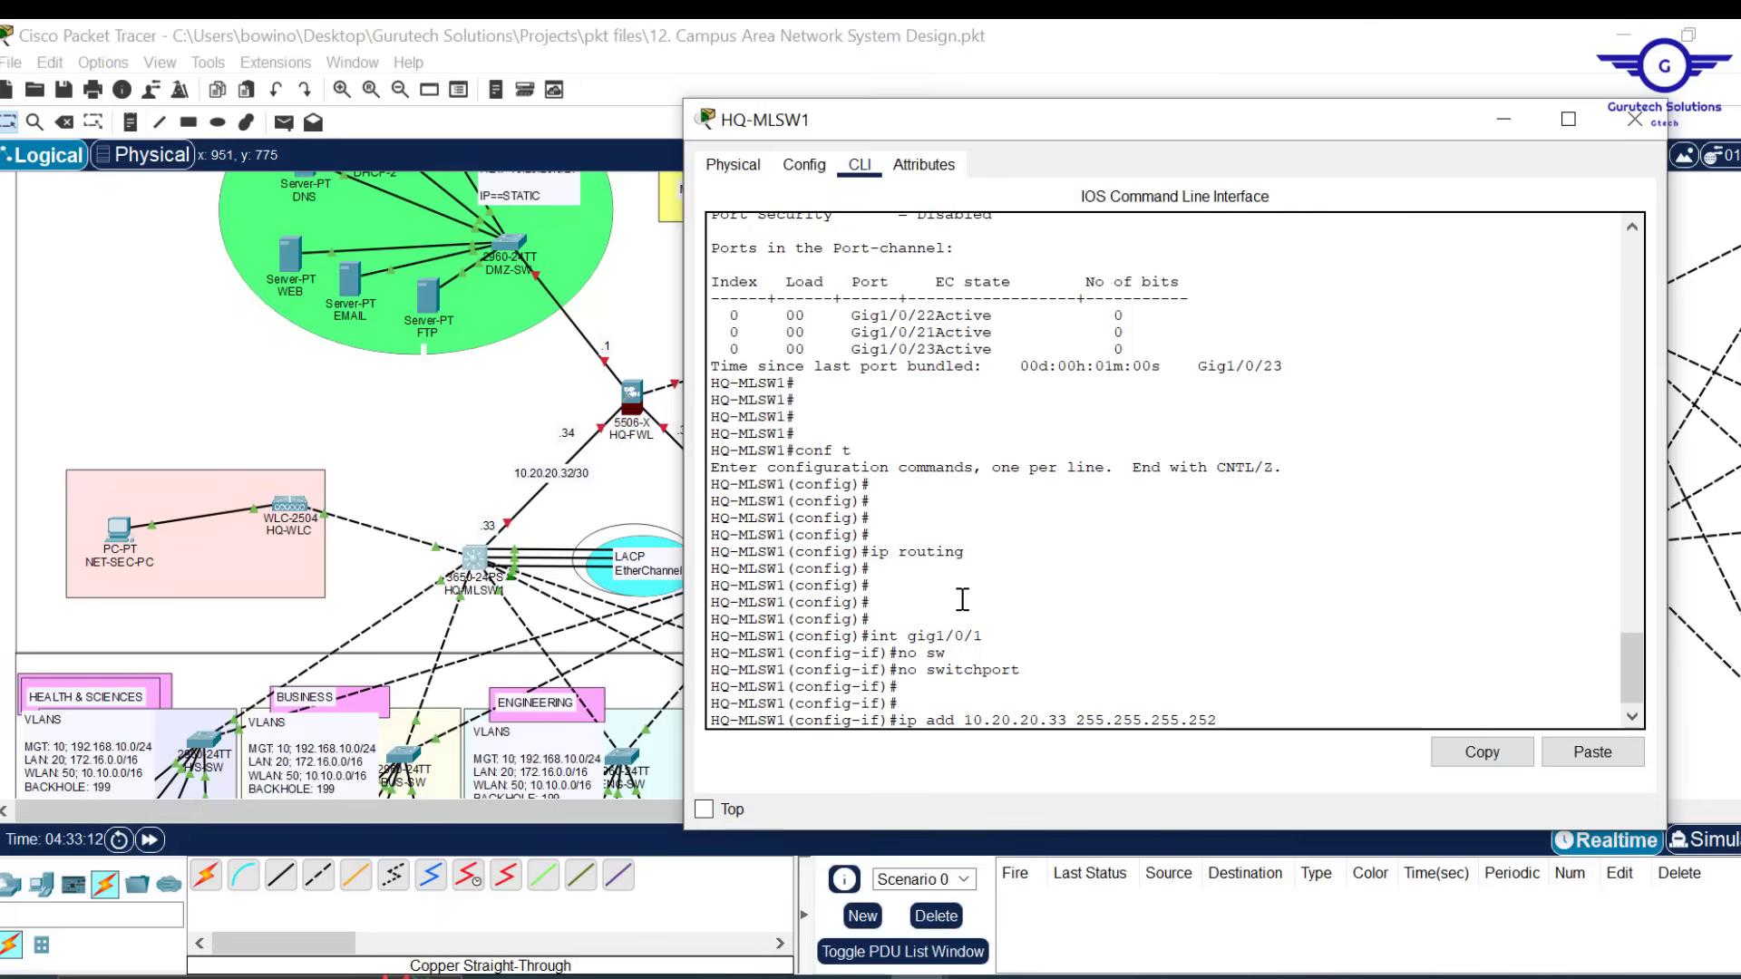
pyautogui.press('Return')
# Exit interface mode, save with 'do wr', and close HQ-MLSW1
pyautogui.write('e')
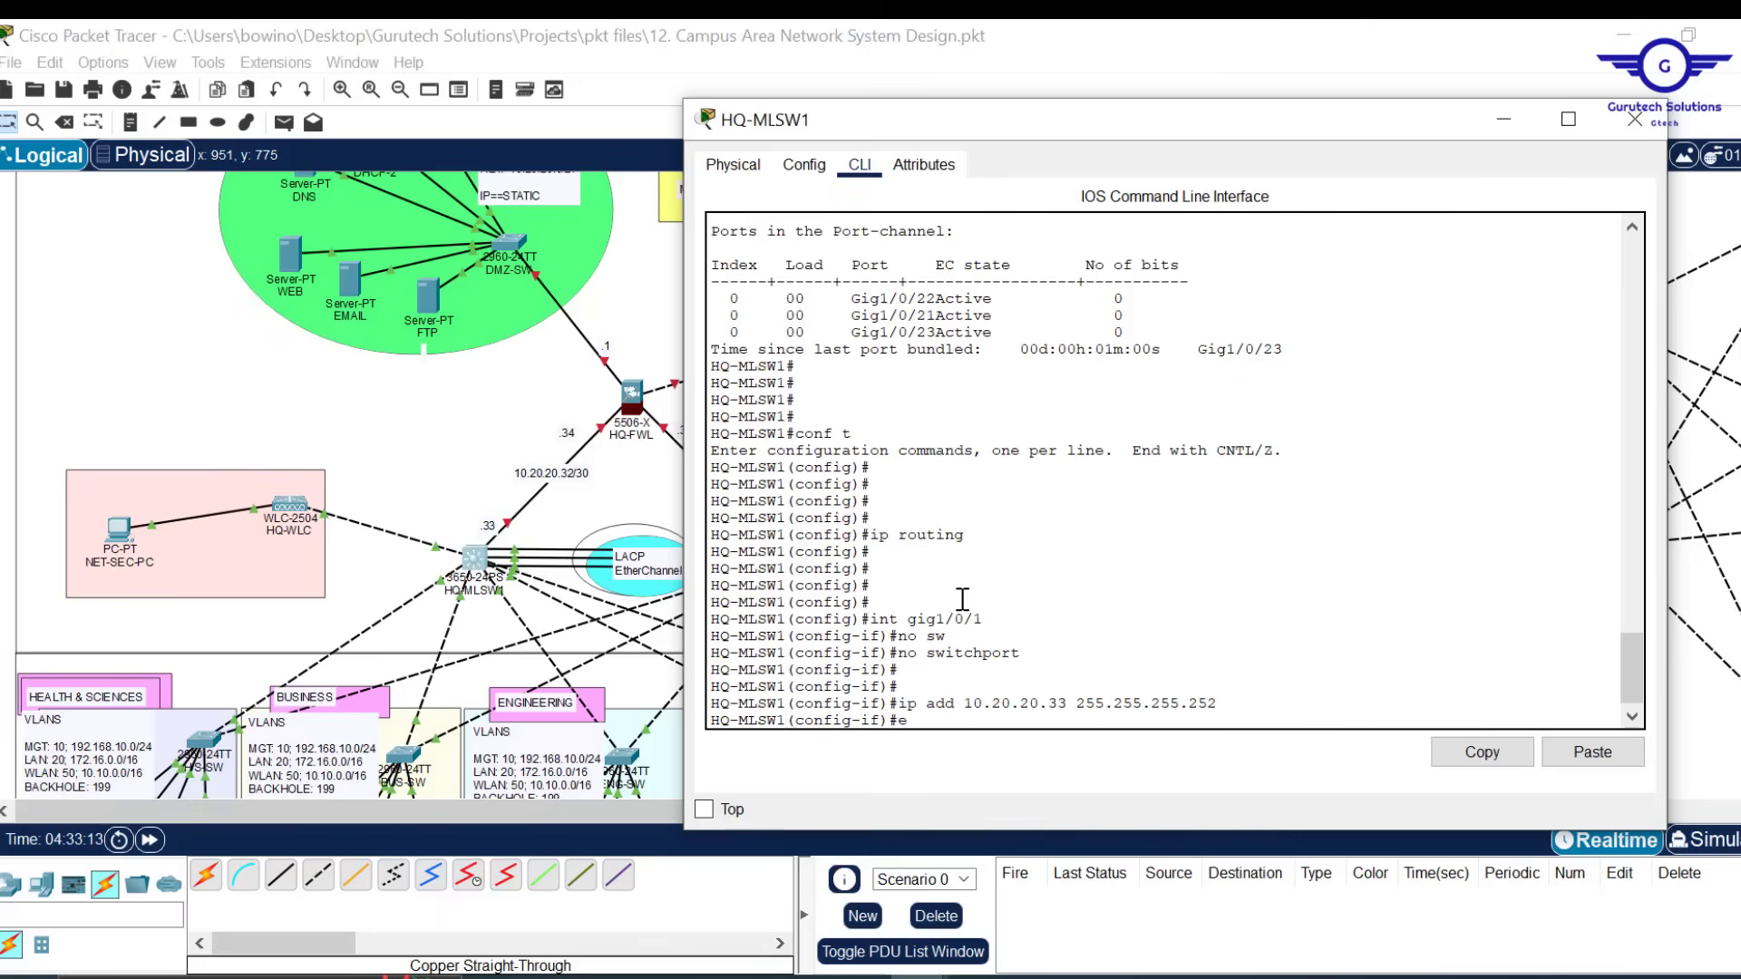
pyautogui.write('x')
pyautogui.press('Return')
pyautogui.press('Return')
pyautogui.press('Return')
pyautogui.press('Return')
pyautogui.write('do')
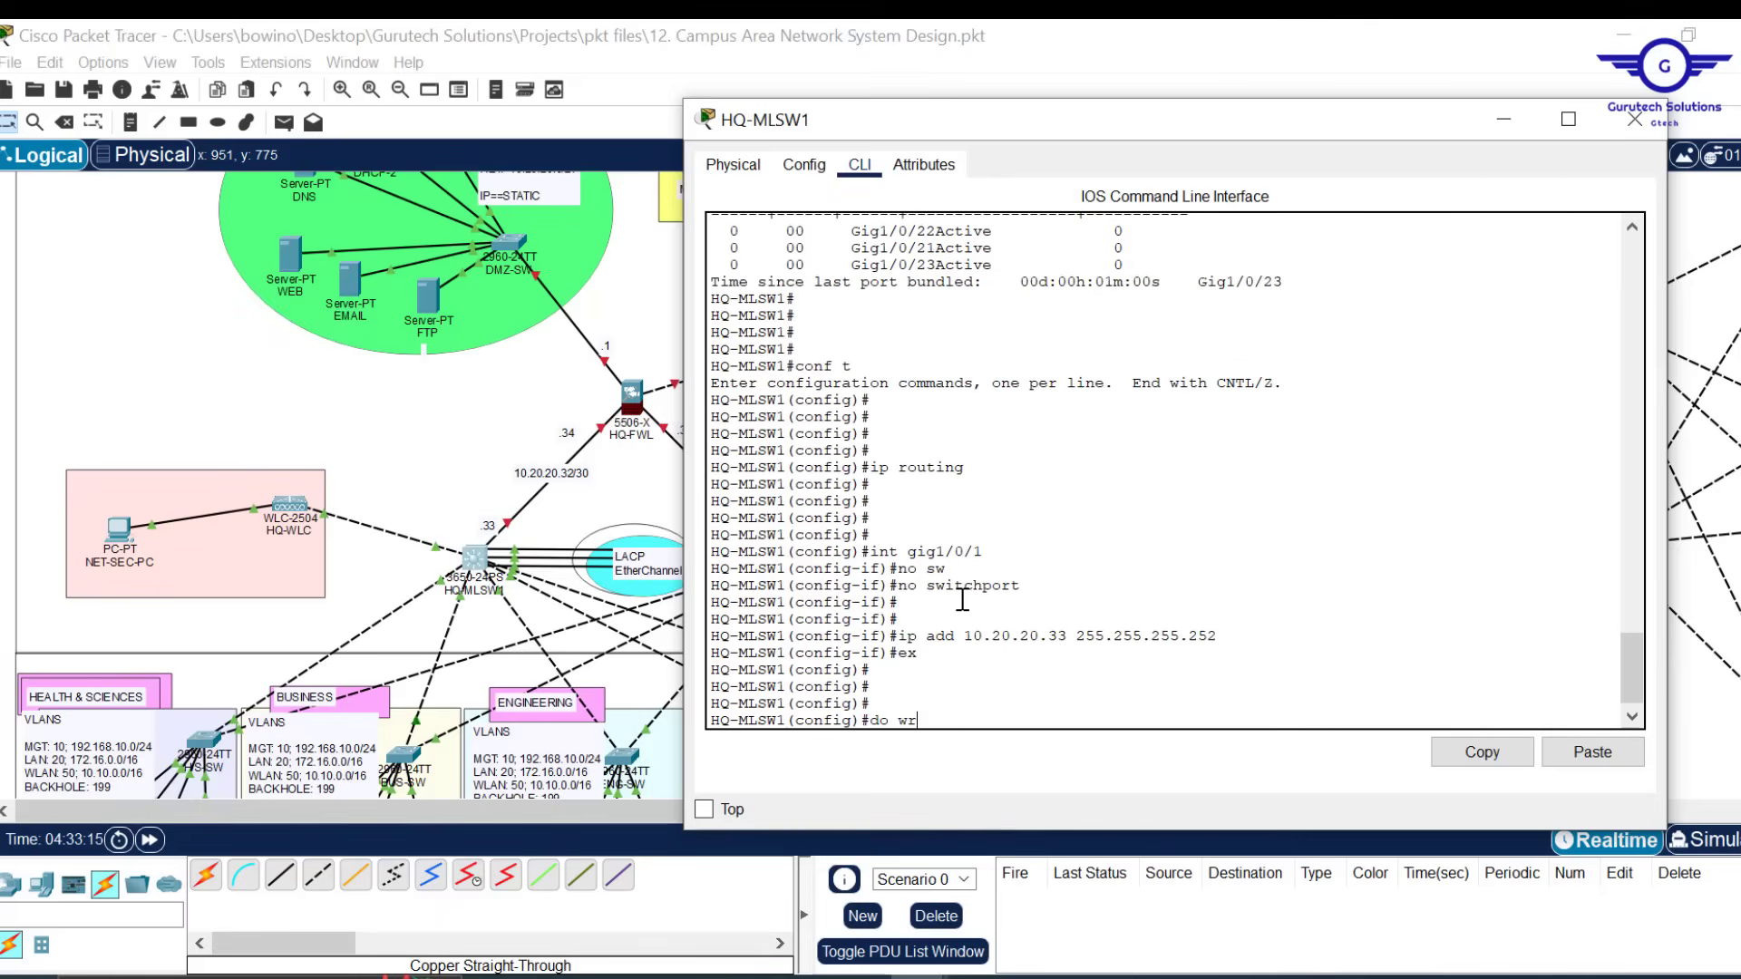
pyautogui.write(' wr')
pyautogui.press('Return')
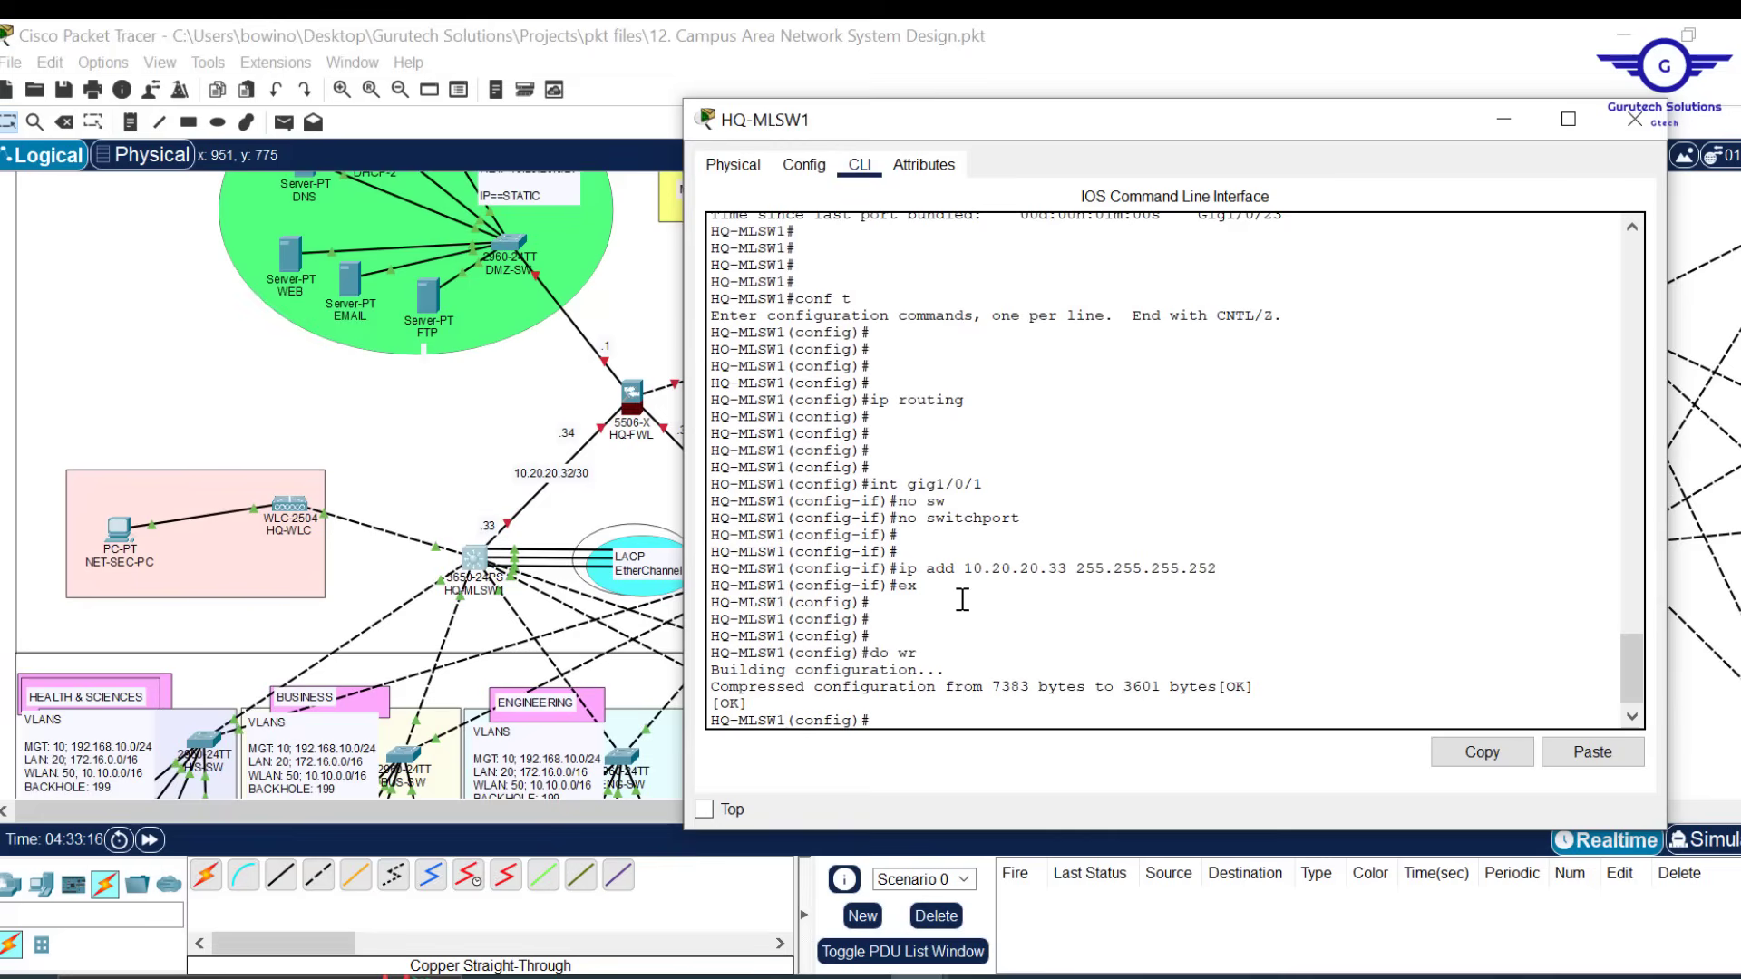
pyautogui.click(1639, 138)
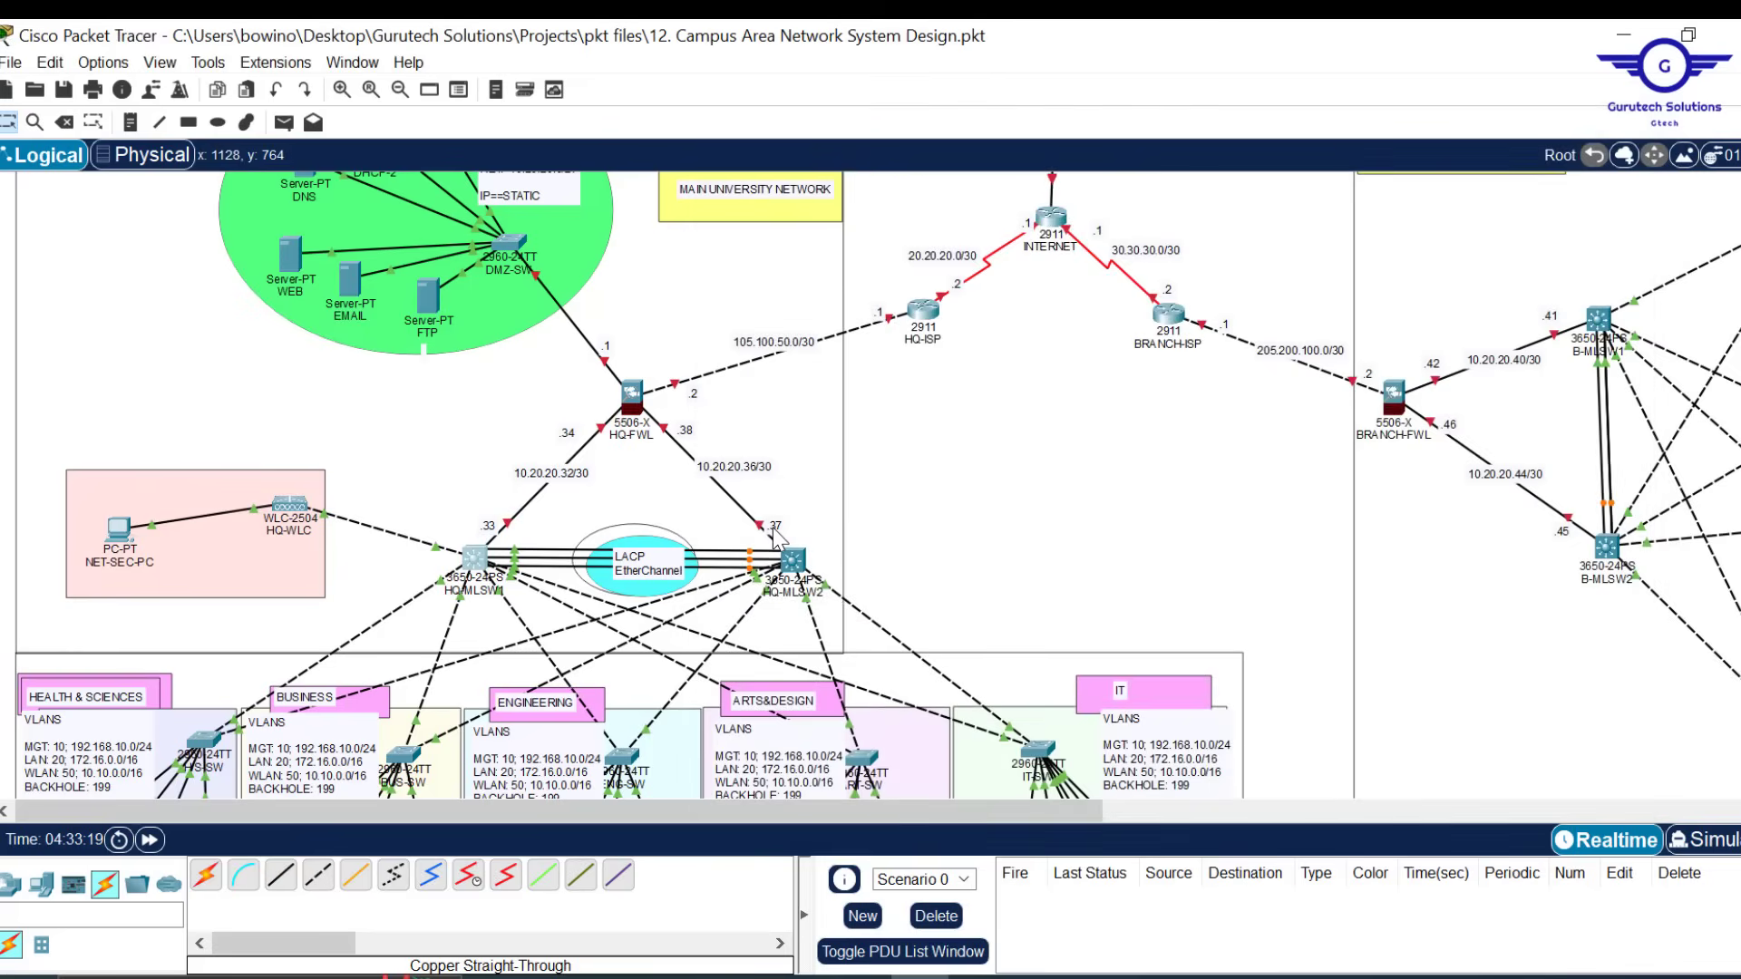
# On HQ-MLSW2, check its Gig1/0/3 settings, then enable 'ip routing' in the CLI
pyautogui.click(797, 569)
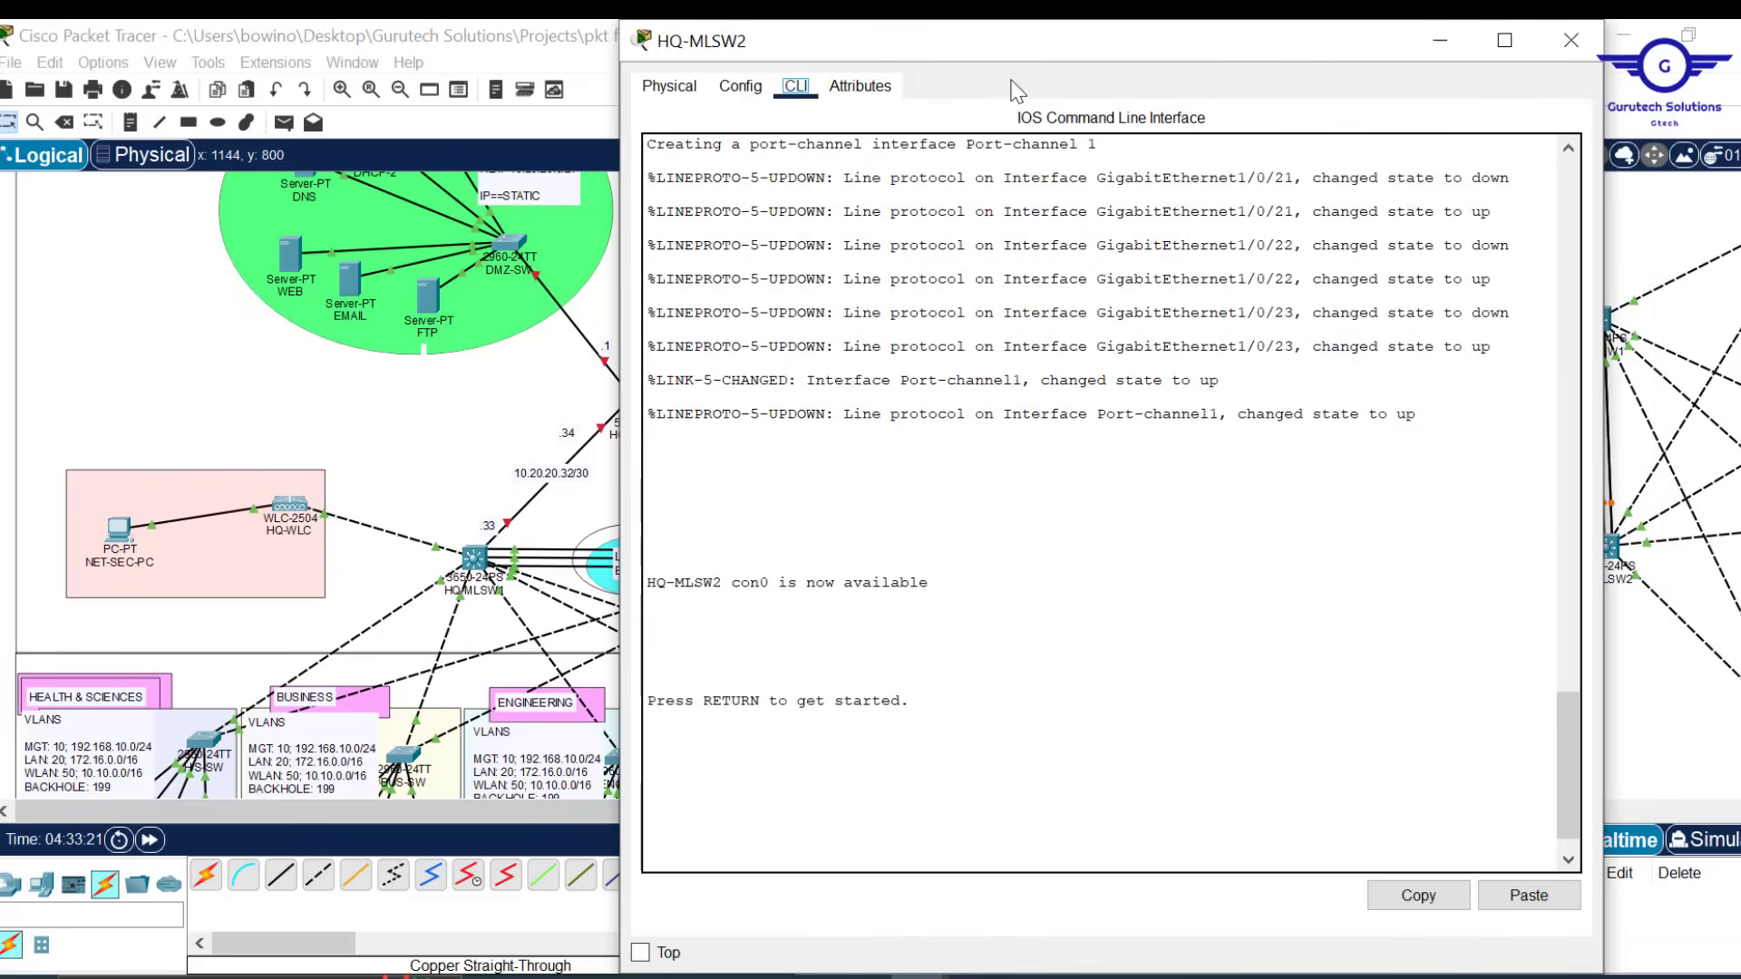
pyautogui.moveTo(1005, 43); pyautogui.dragTo(1005, 306)
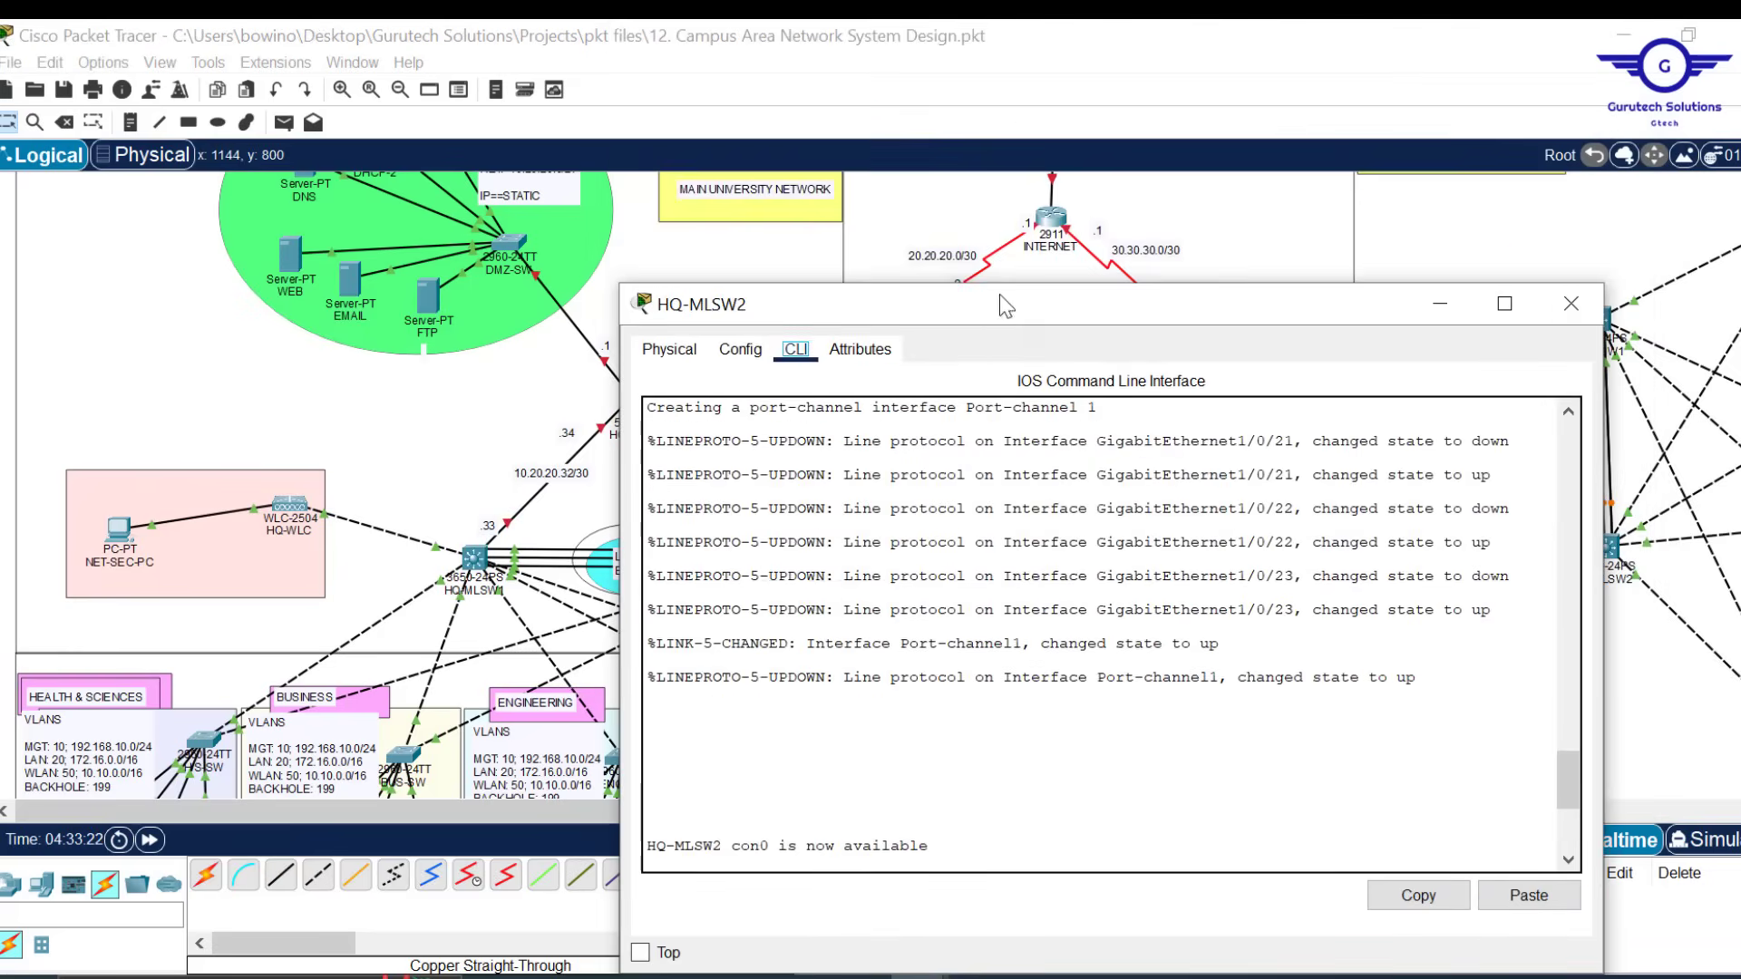
pyautogui.click(739, 351)
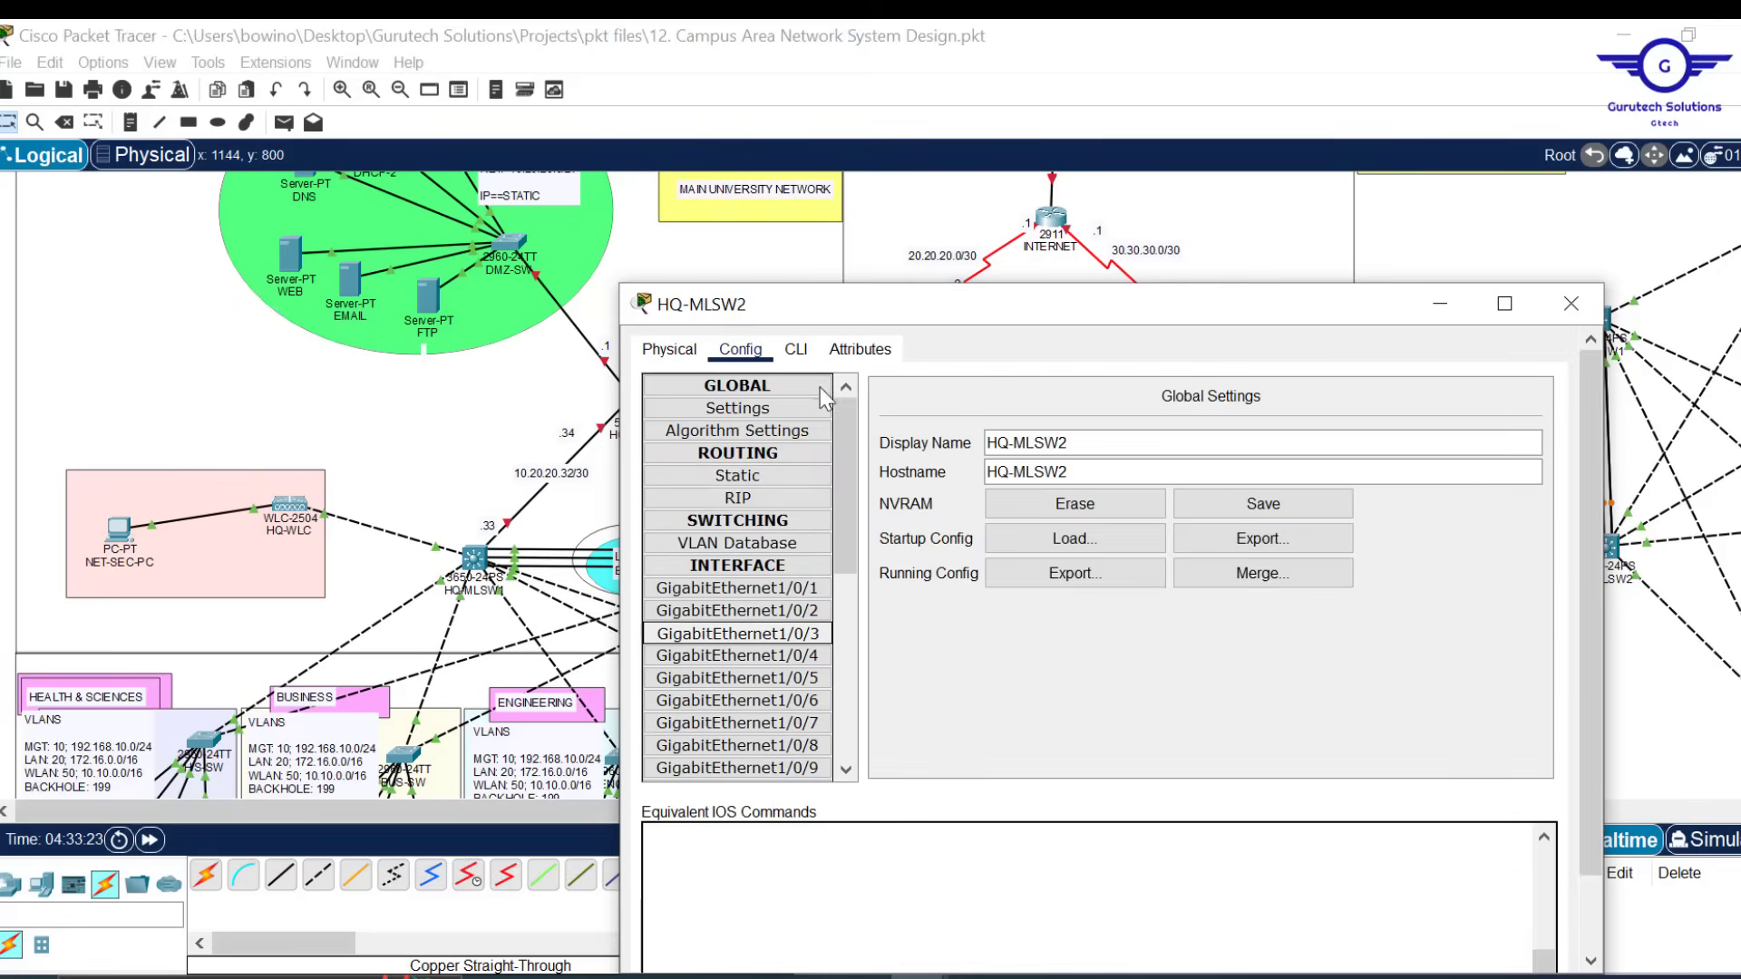
pyautogui.click(737, 633)
pyautogui.click(795, 350)
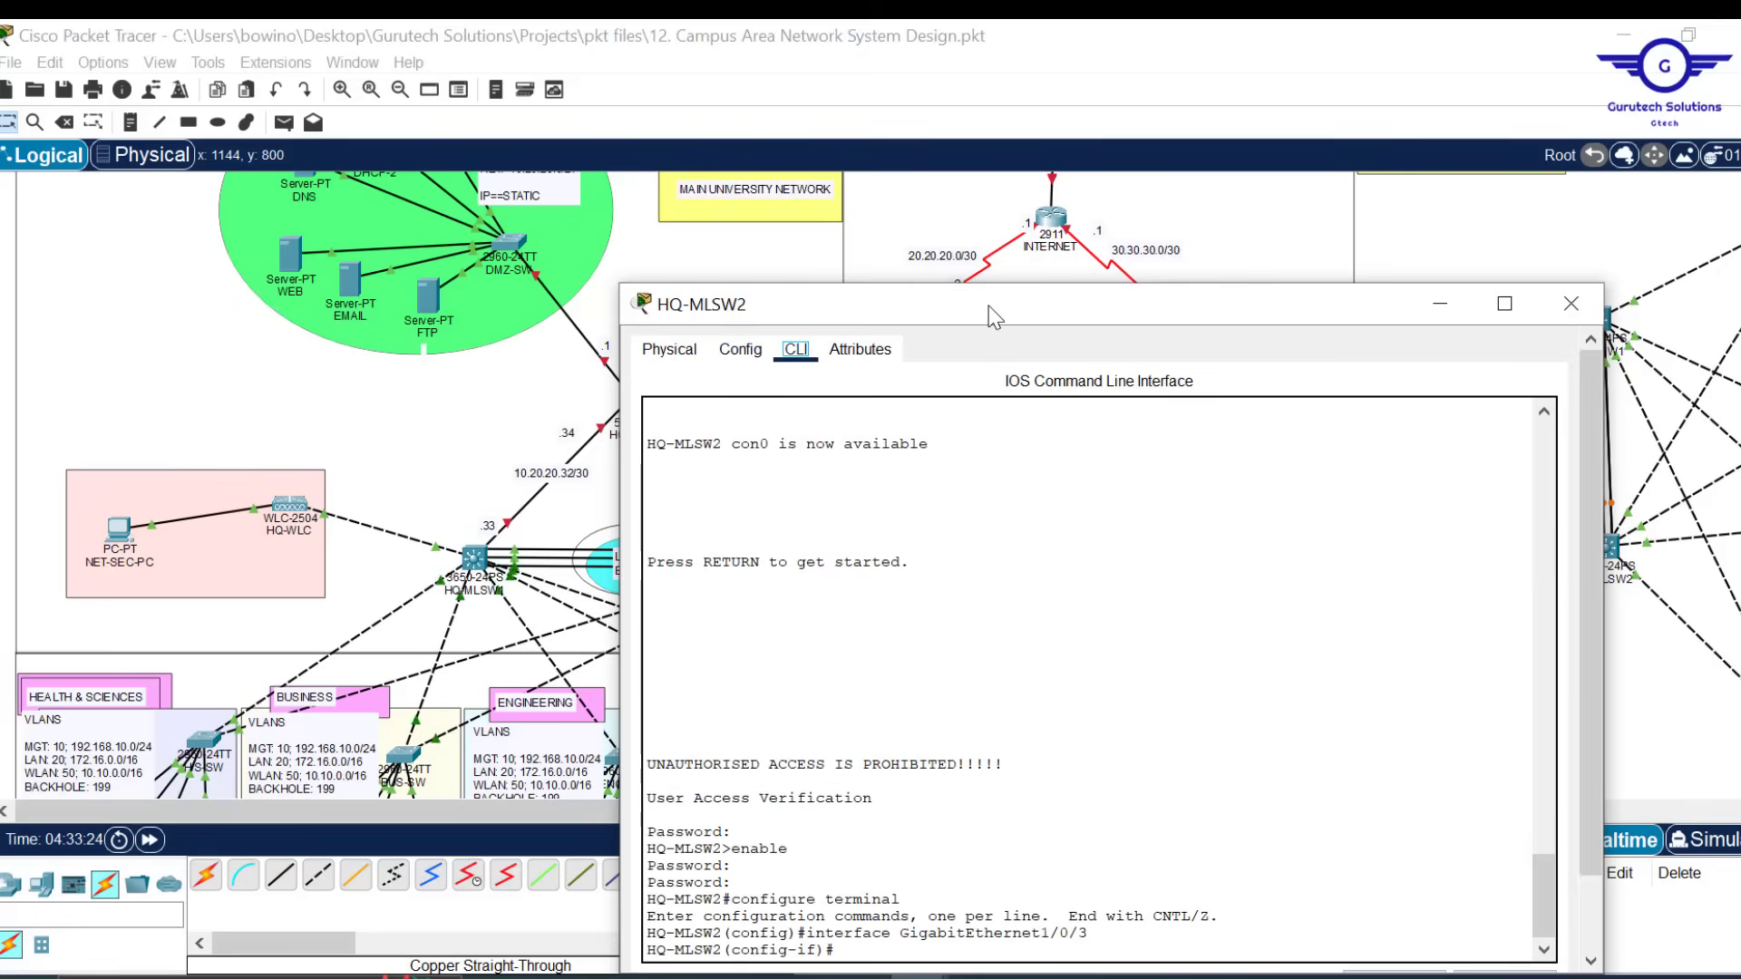
pyautogui.moveTo(995, 316); pyautogui.dragTo(1043, 146)
pyautogui.write('ex')
pyautogui.press('Return')
pyautogui.press('Return')
pyautogui.press('Return')
pyautogui.press('Return')
pyautogui.press('Return')
pyautogui.write('ip routing')
pyautogui.press('Return')
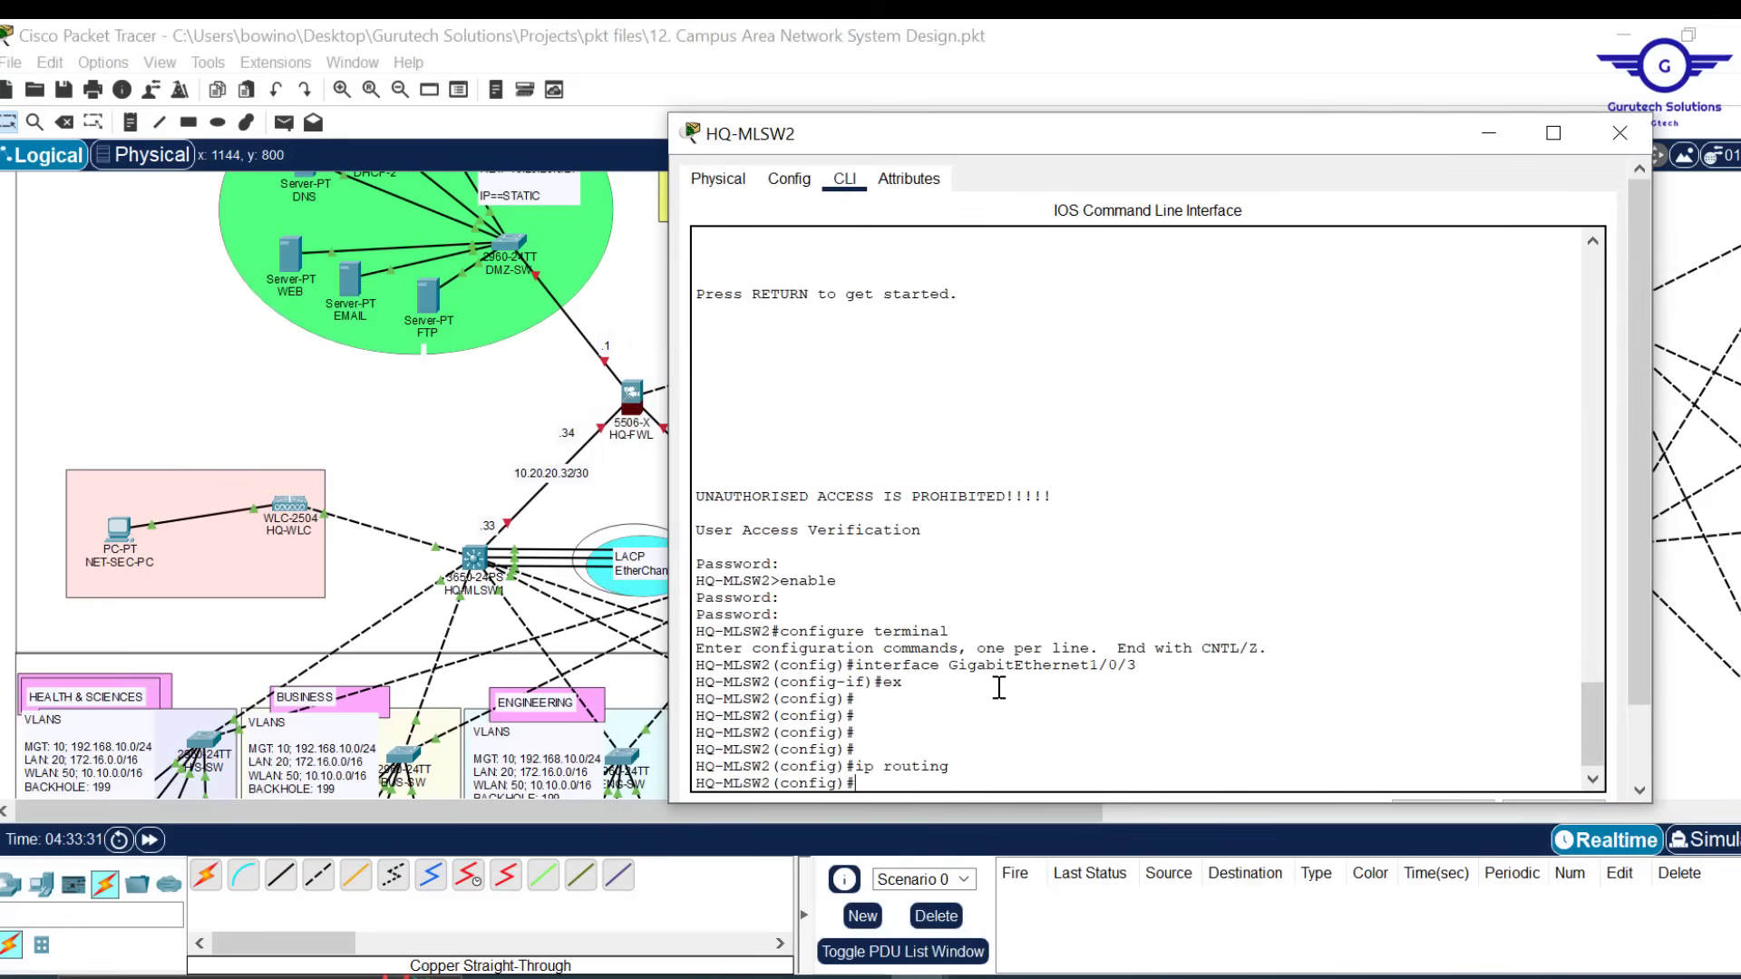
# Write a notes script: ip routing, int gig1/0/1, ip add 10.20.20.37 255.255.255.252, exit, do wr
pyautogui.hotkey('alt', 'Tab')
pyautogui.press('Return')
pyautogui.press('Return')
pyautogui.write('ip routing')
pyautogui.press('Return')
pyautogui.press('Return')
pyautogui.press('Return')
pyautogui.write('int gig1/0/1')
pyautogui.press('Return')
pyautogui.write('ip add 10.20.20.')
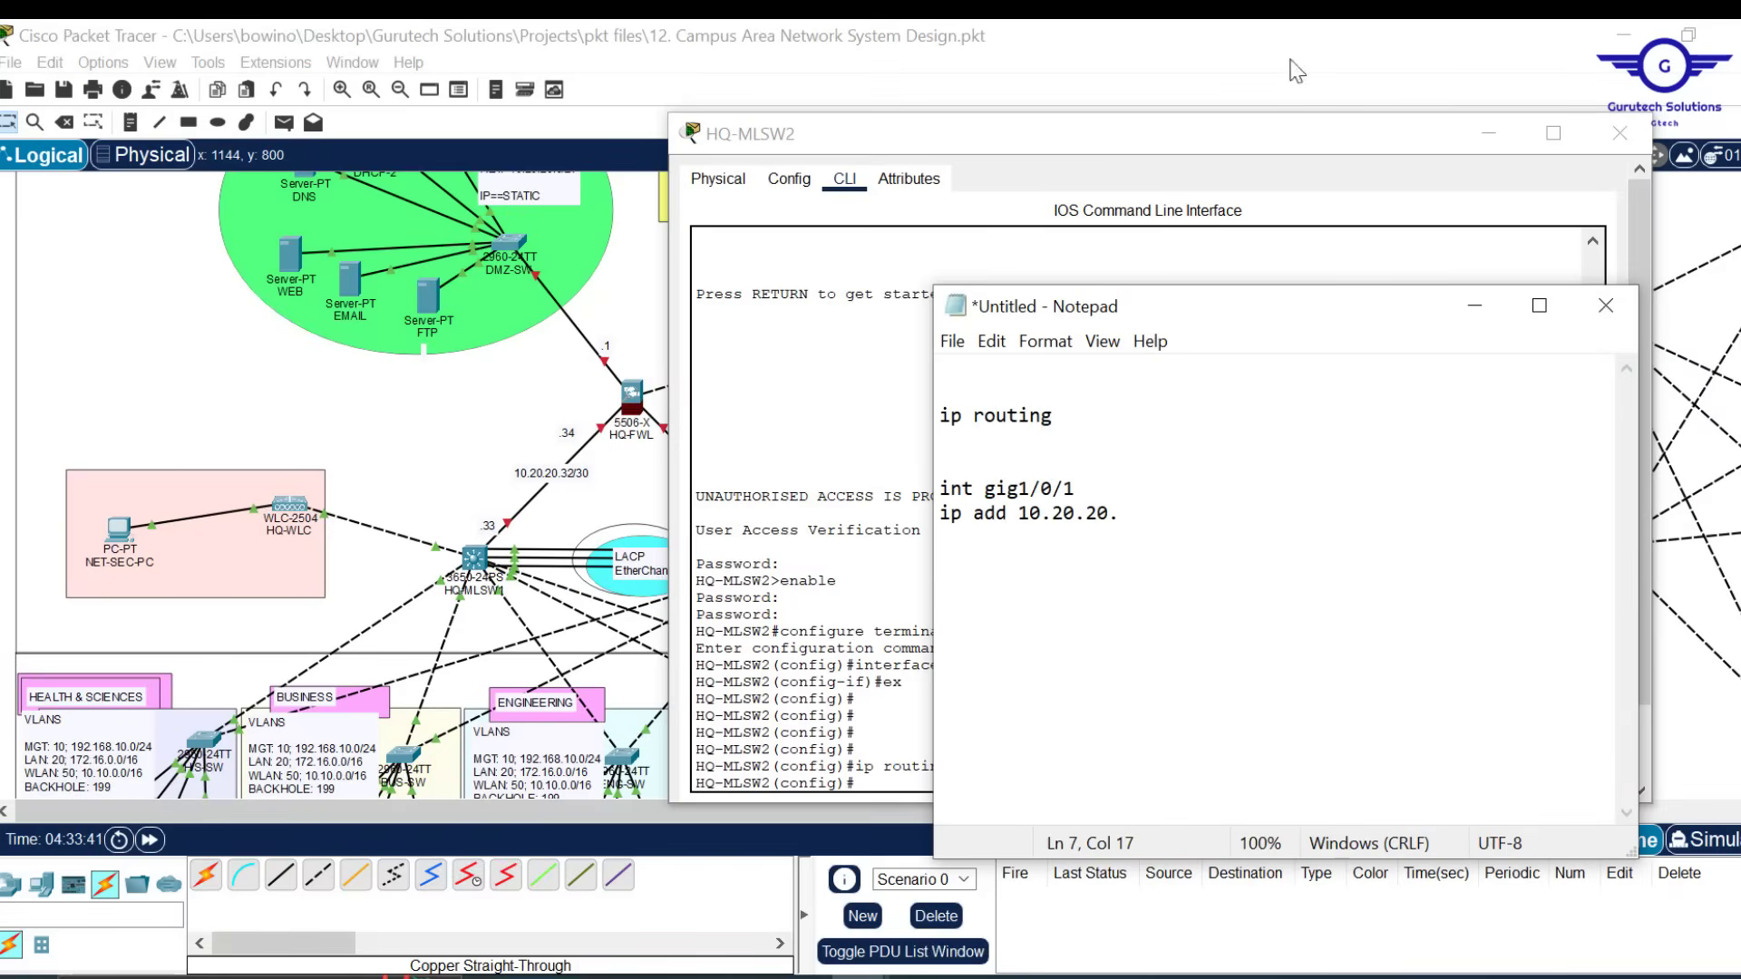
pyautogui.write('37 255.255.255.252')
pyautogui.press('Return')
pyautogui.write('exi')
pyautogui.press('Return')
pyautogui.press('Return')
pyautogui.press('Return')
pyautogui.write('do wr')
pyautogui.press('Return')
pyautogui.press('Return')
pyautogui.hotkey('ctrl', 'a')
pyautogui.hotkey('ctrl', 'c')
# Add 'no switchport' to the script, paste it into HQ-MLSW2, and close the switch
pyautogui.click(1306, 231)
pyautogui.click(1553, 725)
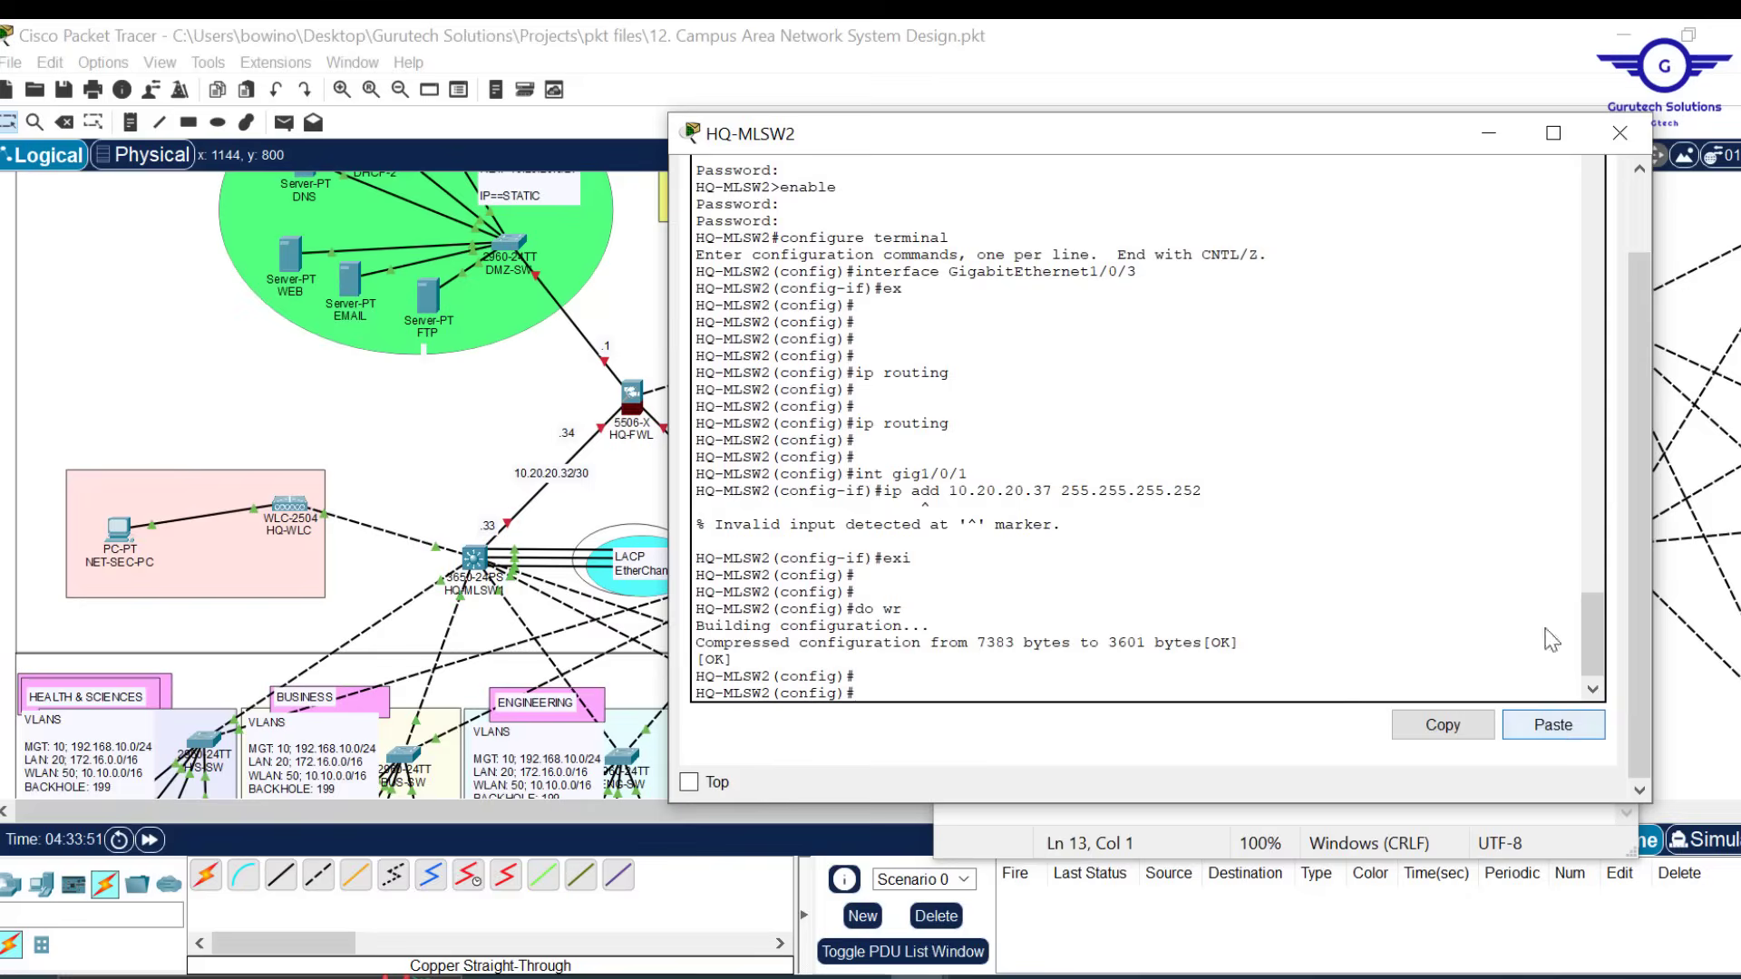
pyautogui.click(998, 820)
pyautogui.click(1100, 486)
pyautogui.press('Return')
pyautogui.write('no switchport')
pyautogui.hotkey('ctrl', 'a')
pyautogui.hotkey('ctrl', 'c')
pyautogui.hotkey('alt', 'Tab')
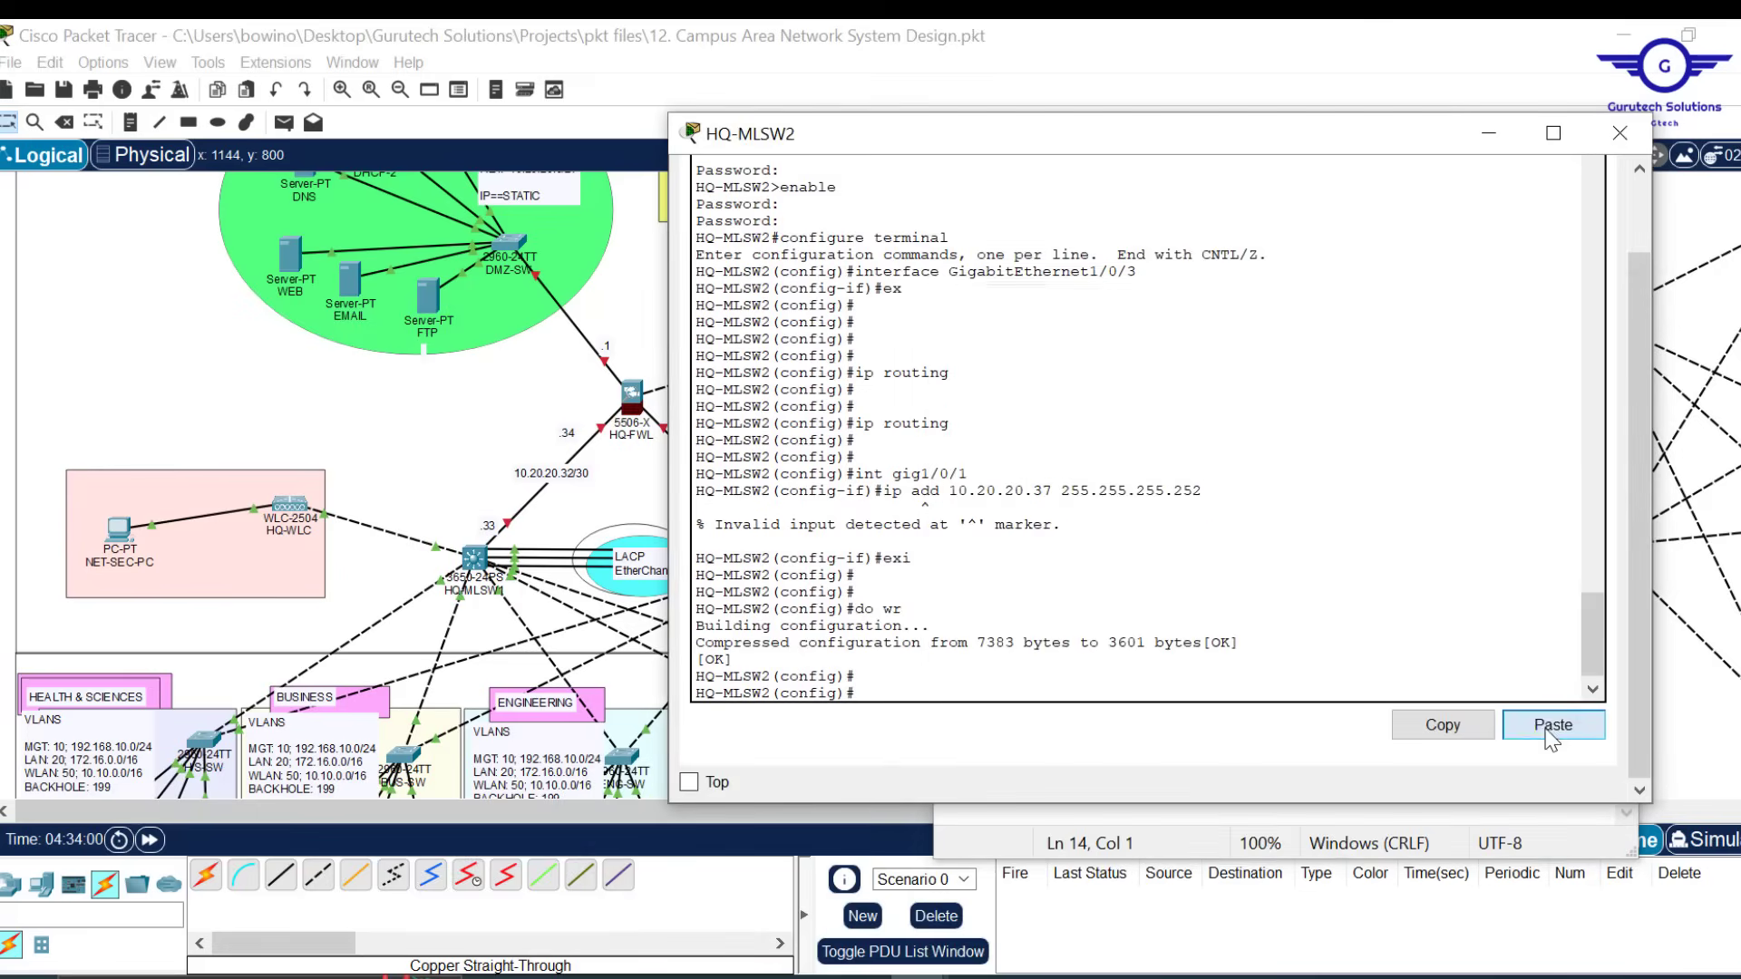
pyautogui.click(1549, 733)
pyautogui.click(1620, 133)
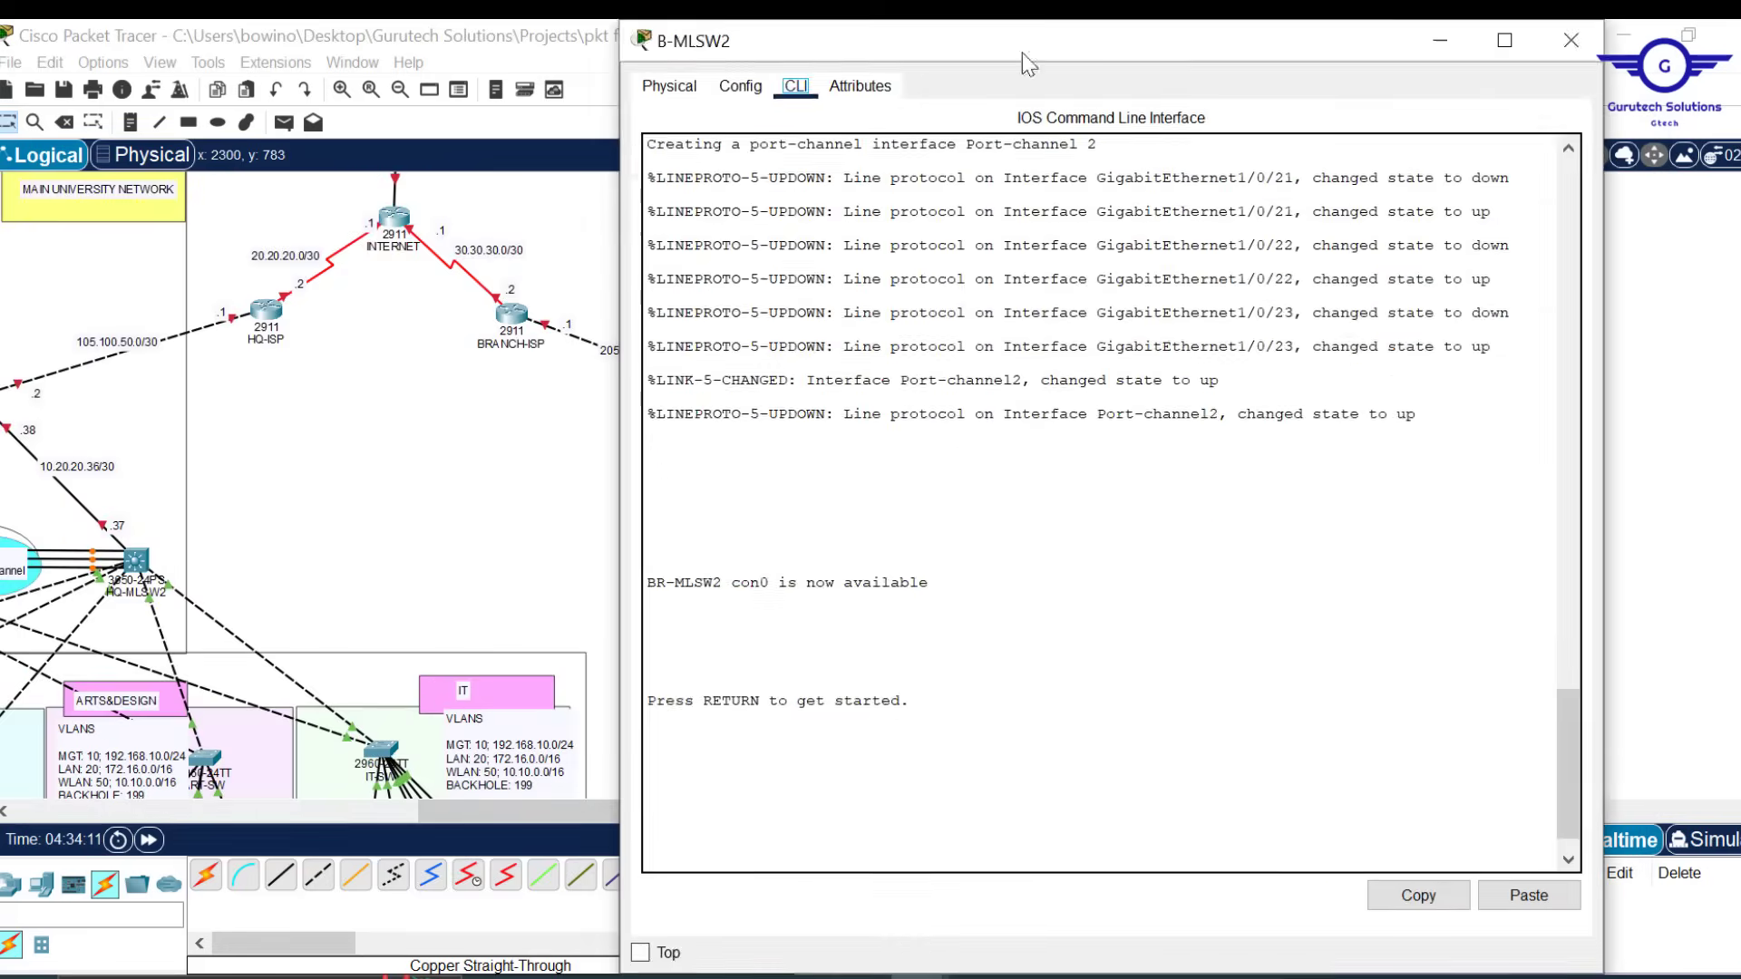
# Apply the script to the branch switches, editing B-MLSW1's address to 10.20.20.41/30
pyautogui.moveTo(1021, 53); pyautogui.dragTo(1236, 583)
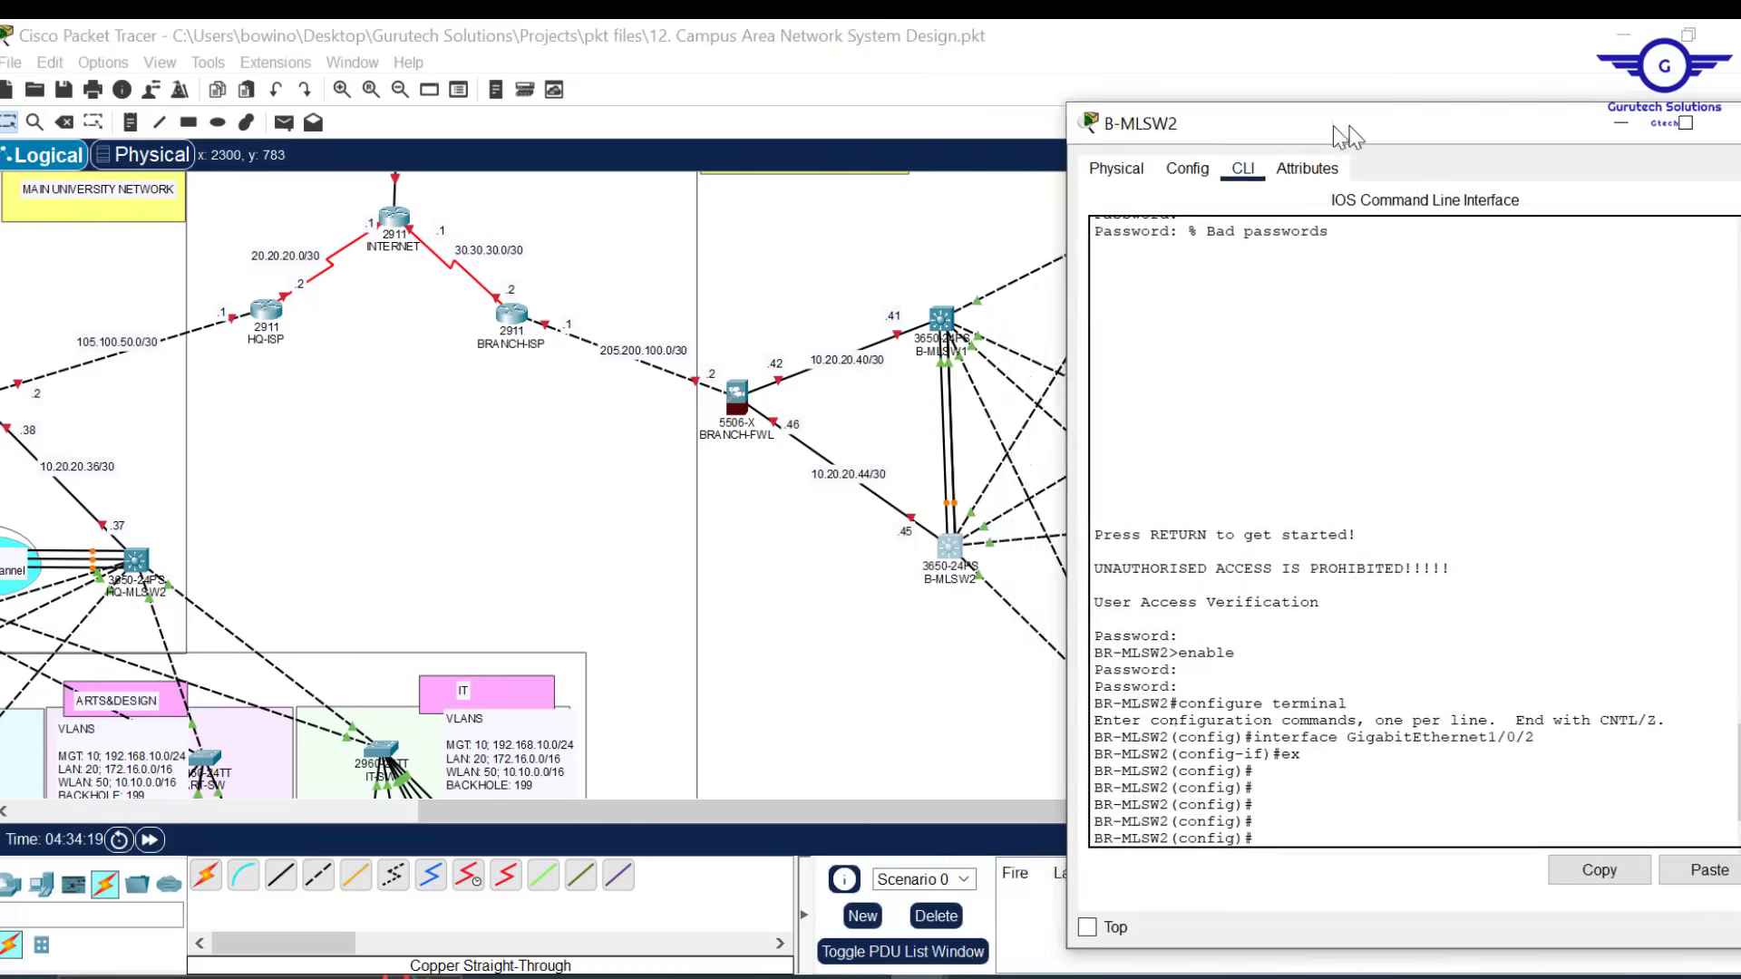
pyautogui.hotkey('alt', 'Tab')
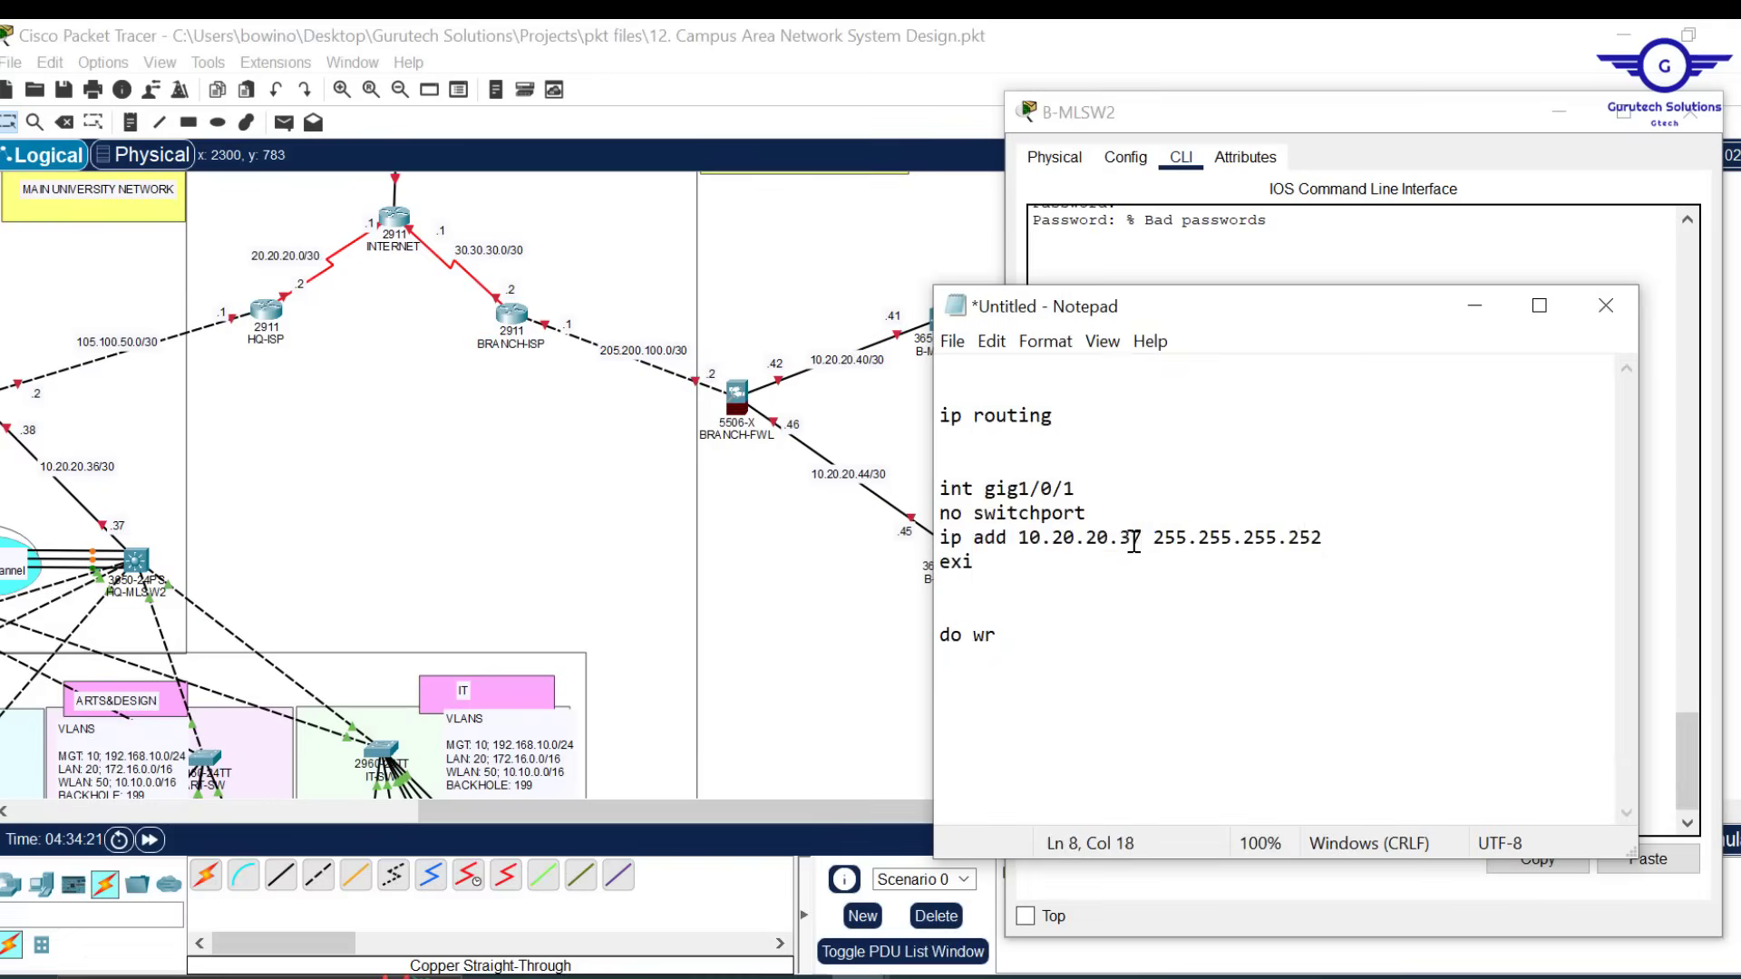
pyautogui.hotkey('ctrl', 'a')
pyautogui.hotkey('ctrl', 'c')
pyautogui.hotkey('alt', 'Tab')
pyautogui.click(1648, 858)
pyautogui.hotkey('alt', 'Tab')
pyautogui.click(1127, 535)
pyautogui.hotkey('ctrl', 'a')
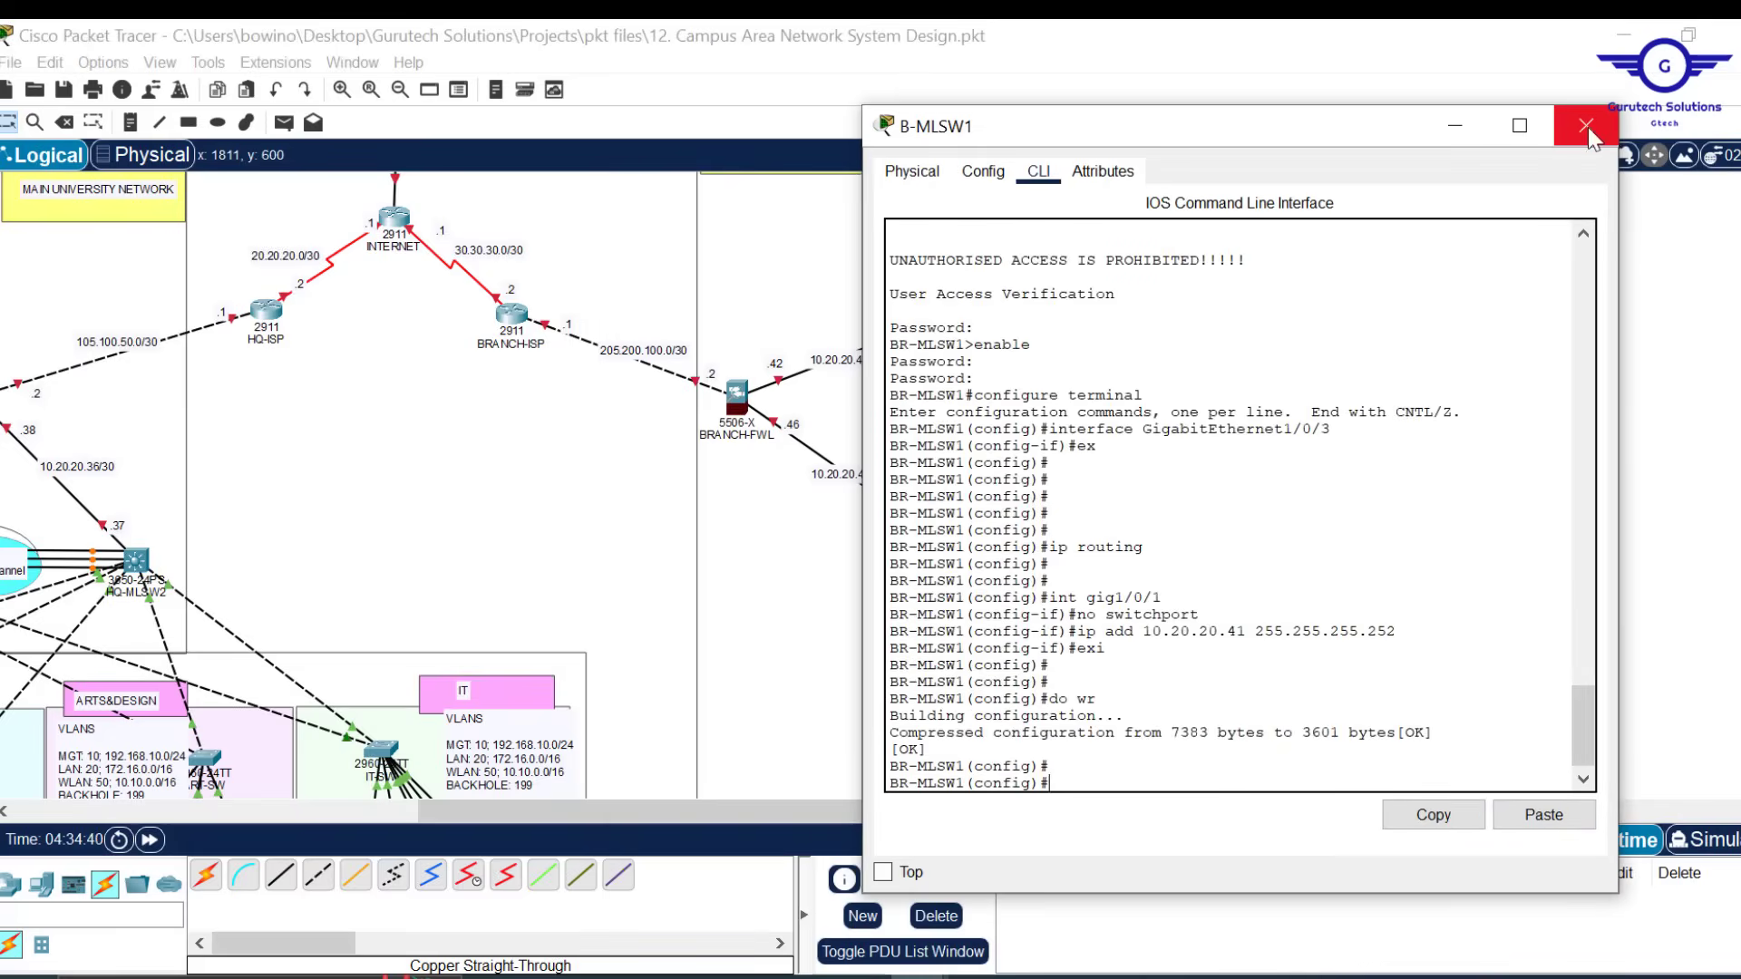
pyautogui.click(1587, 127)
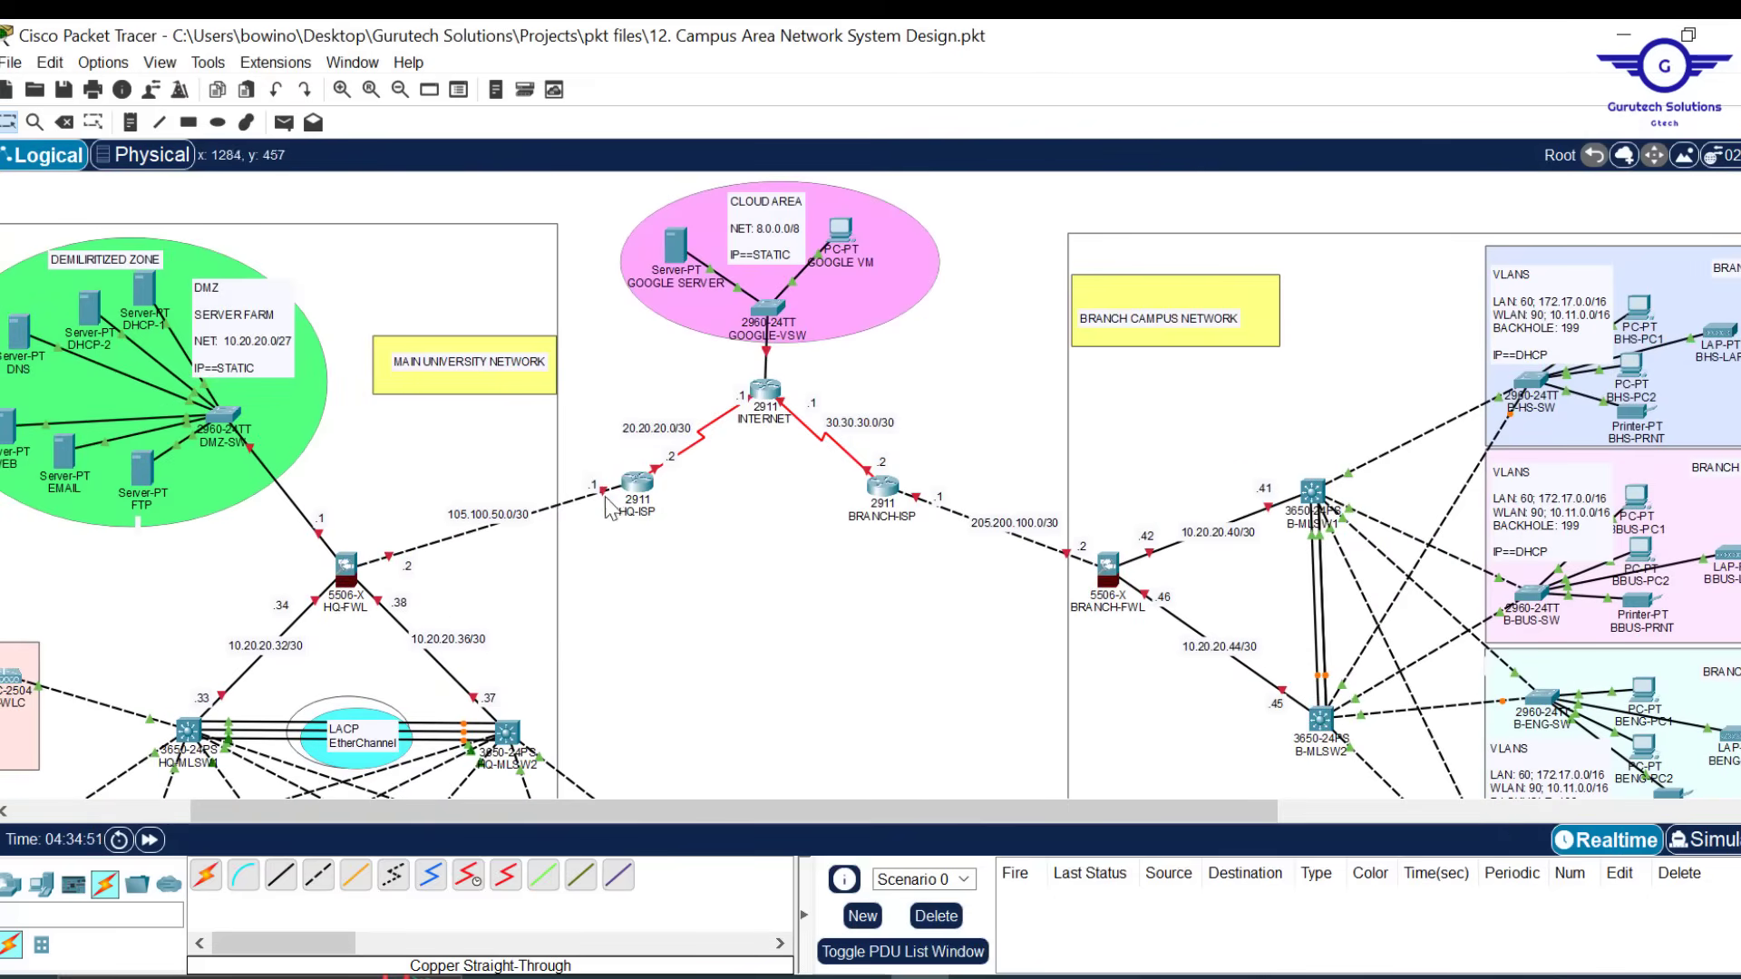
# Give HQ-ISP's GigabitEthernet0/0 the address 105.100.50.1 with mask 255.255.255.252
pyautogui.click(637, 485)
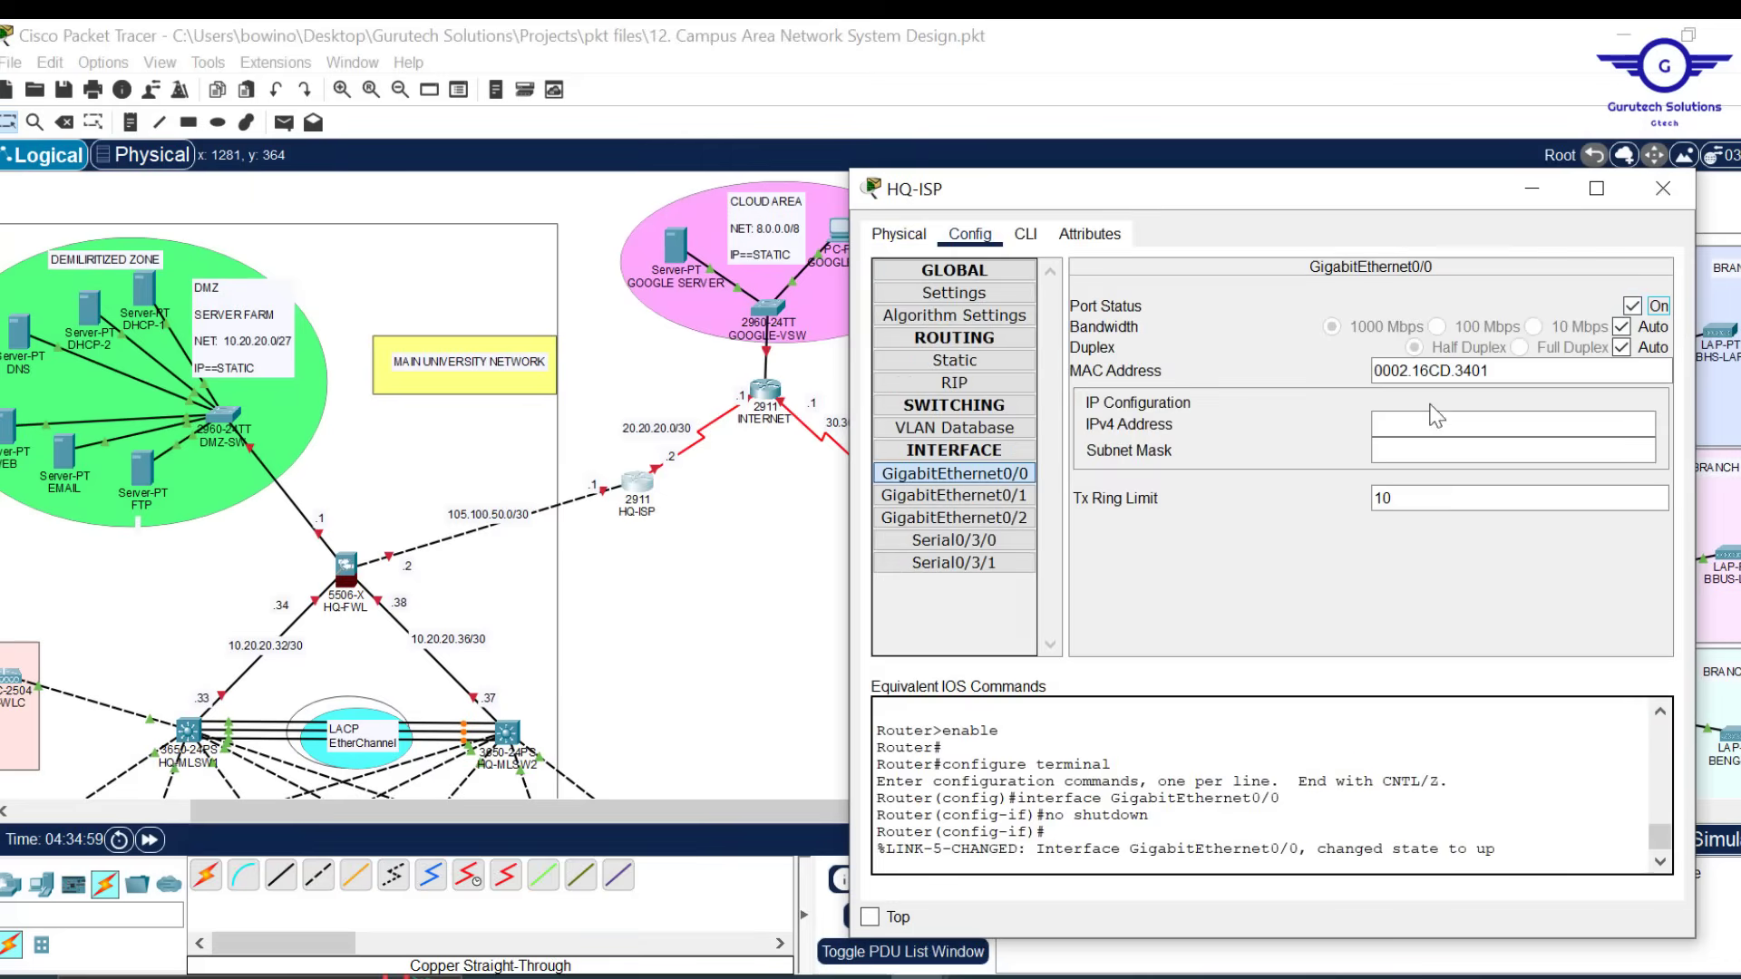
pyautogui.write('105.100.50.1')
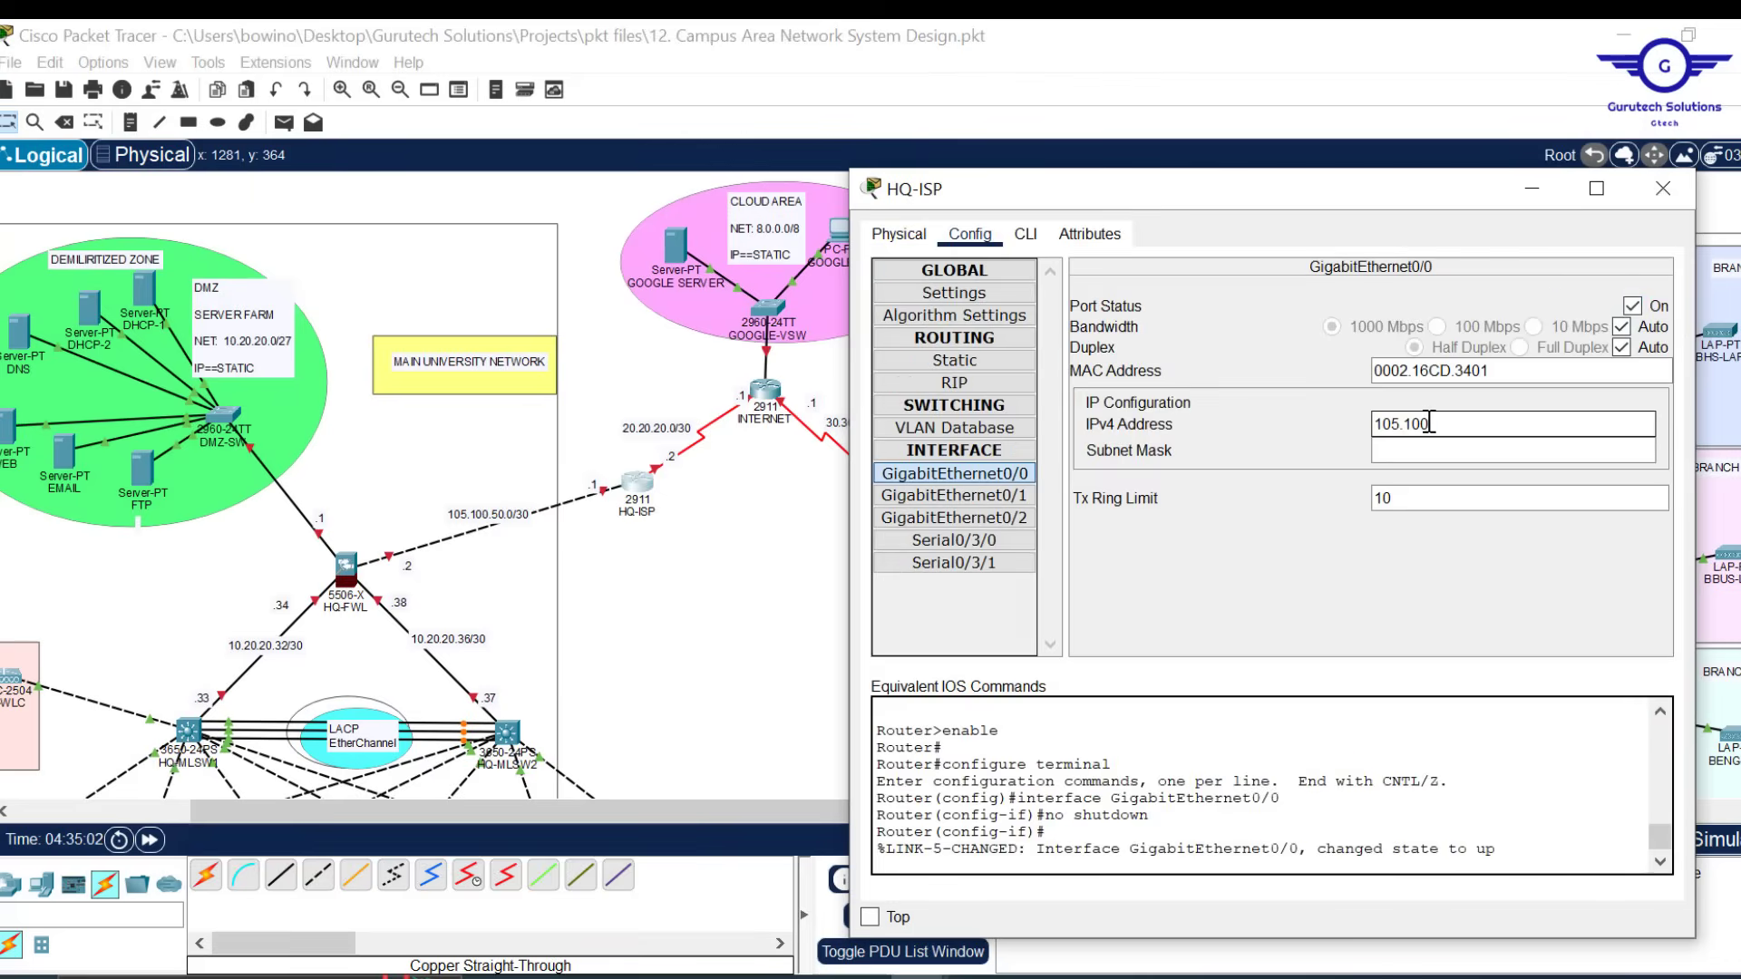
pyautogui.click(1405, 450)
pyautogui.write('255.255.255.252')
pyautogui.press('Return')
# Turn on the INTERNET router's Serial0/3/0 and address it 20.20.20.1/255.255.255.252
pyautogui.click(954, 541)
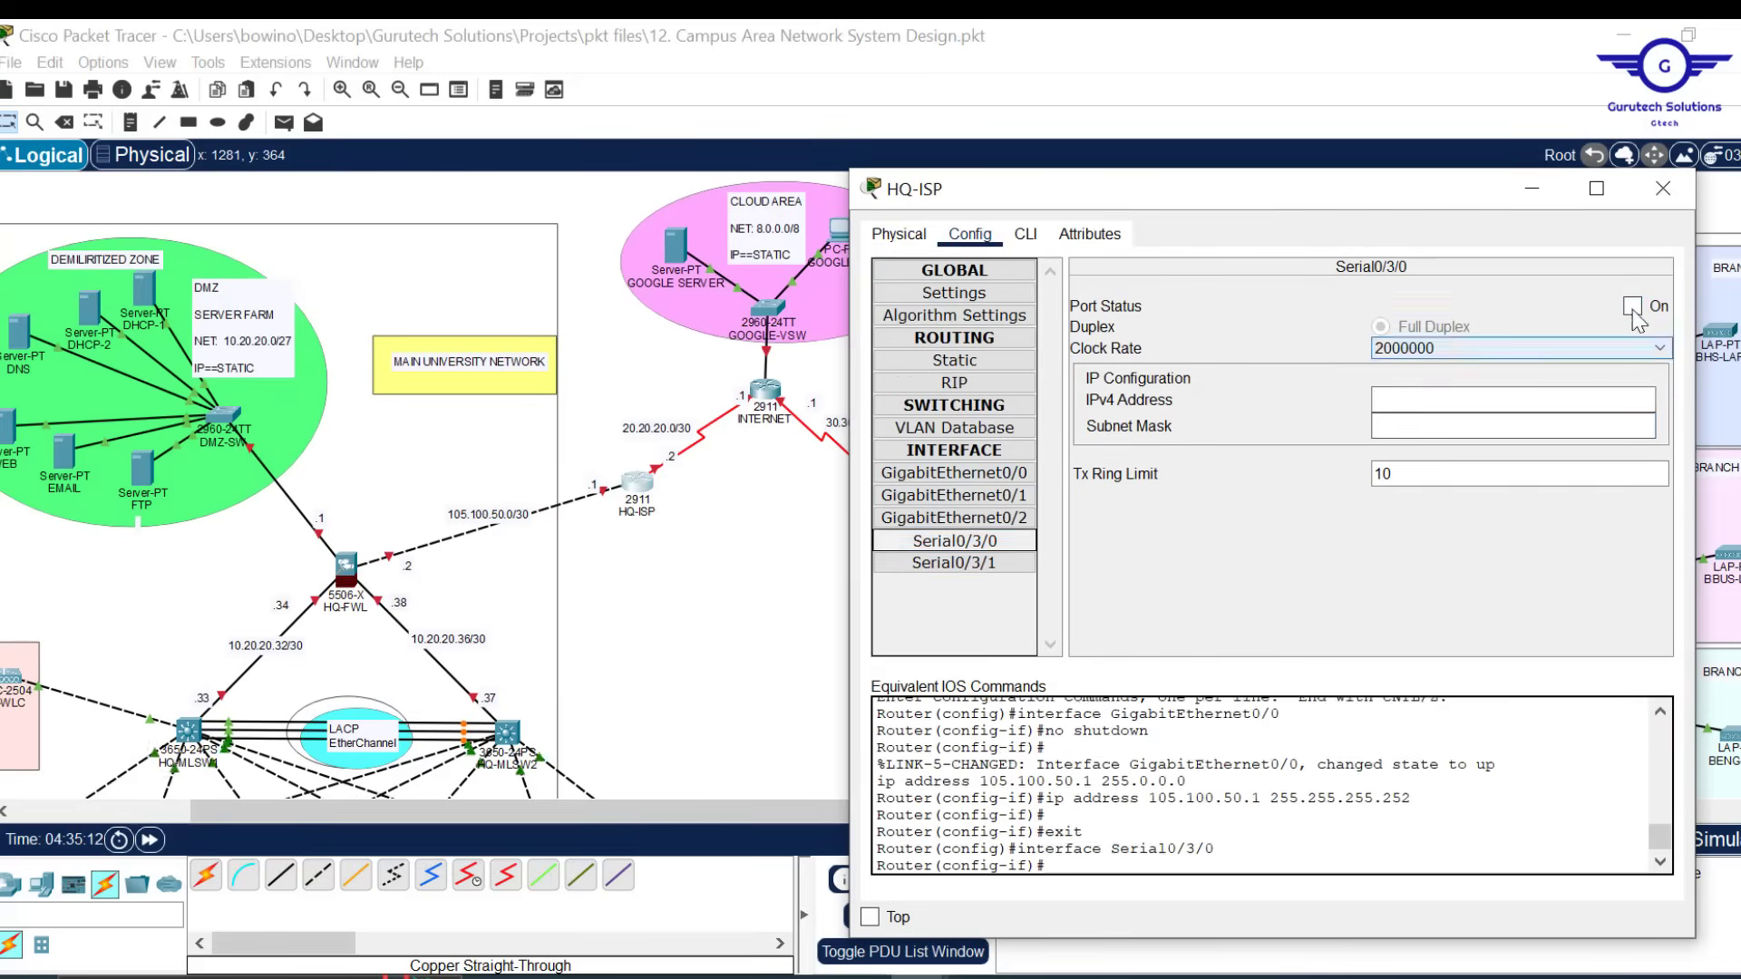
pyautogui.click(1430, 399)
pyautogui.write('20.20.20.2')
pyautogui.click(1367, 426)
pyautogui.write('255.255.255.252')
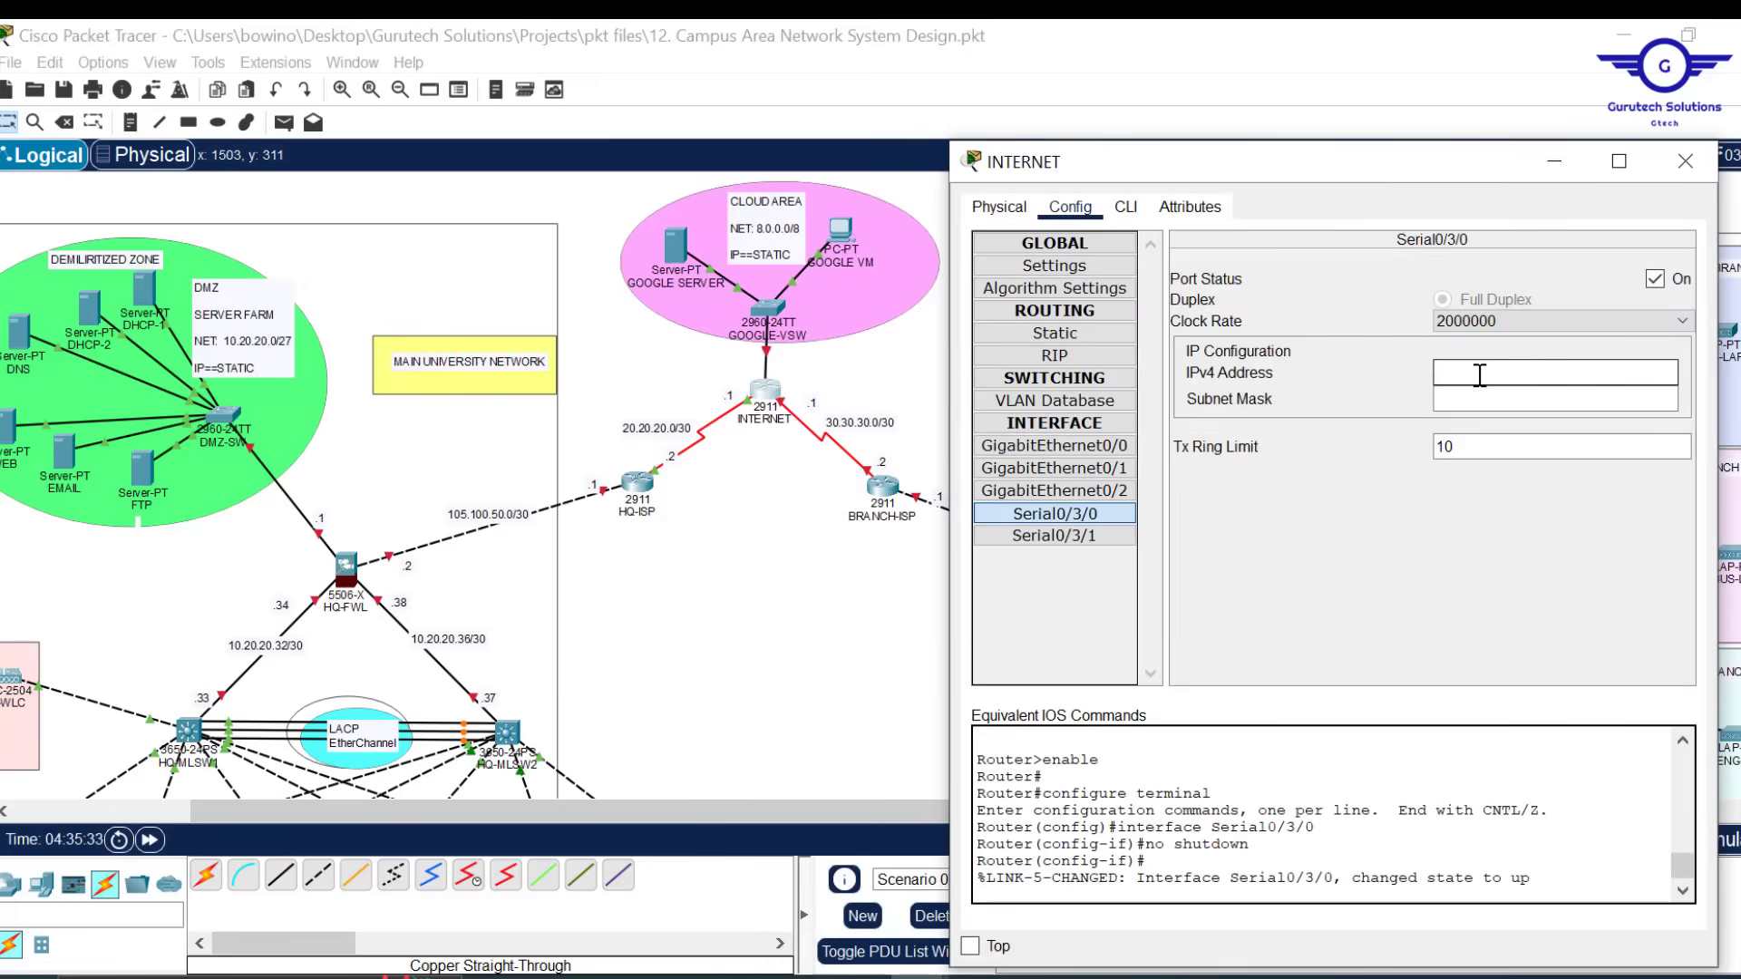
pyautogui.write('20.20.20.2')
pyautogui.press('Tab')
pyautogui.write('255.255.255.252')
pyautogui.click(1513, 374)
pyautogui.press('BackSpace')
pyautogui.write('1')
pyautogui.click(1685, 162)
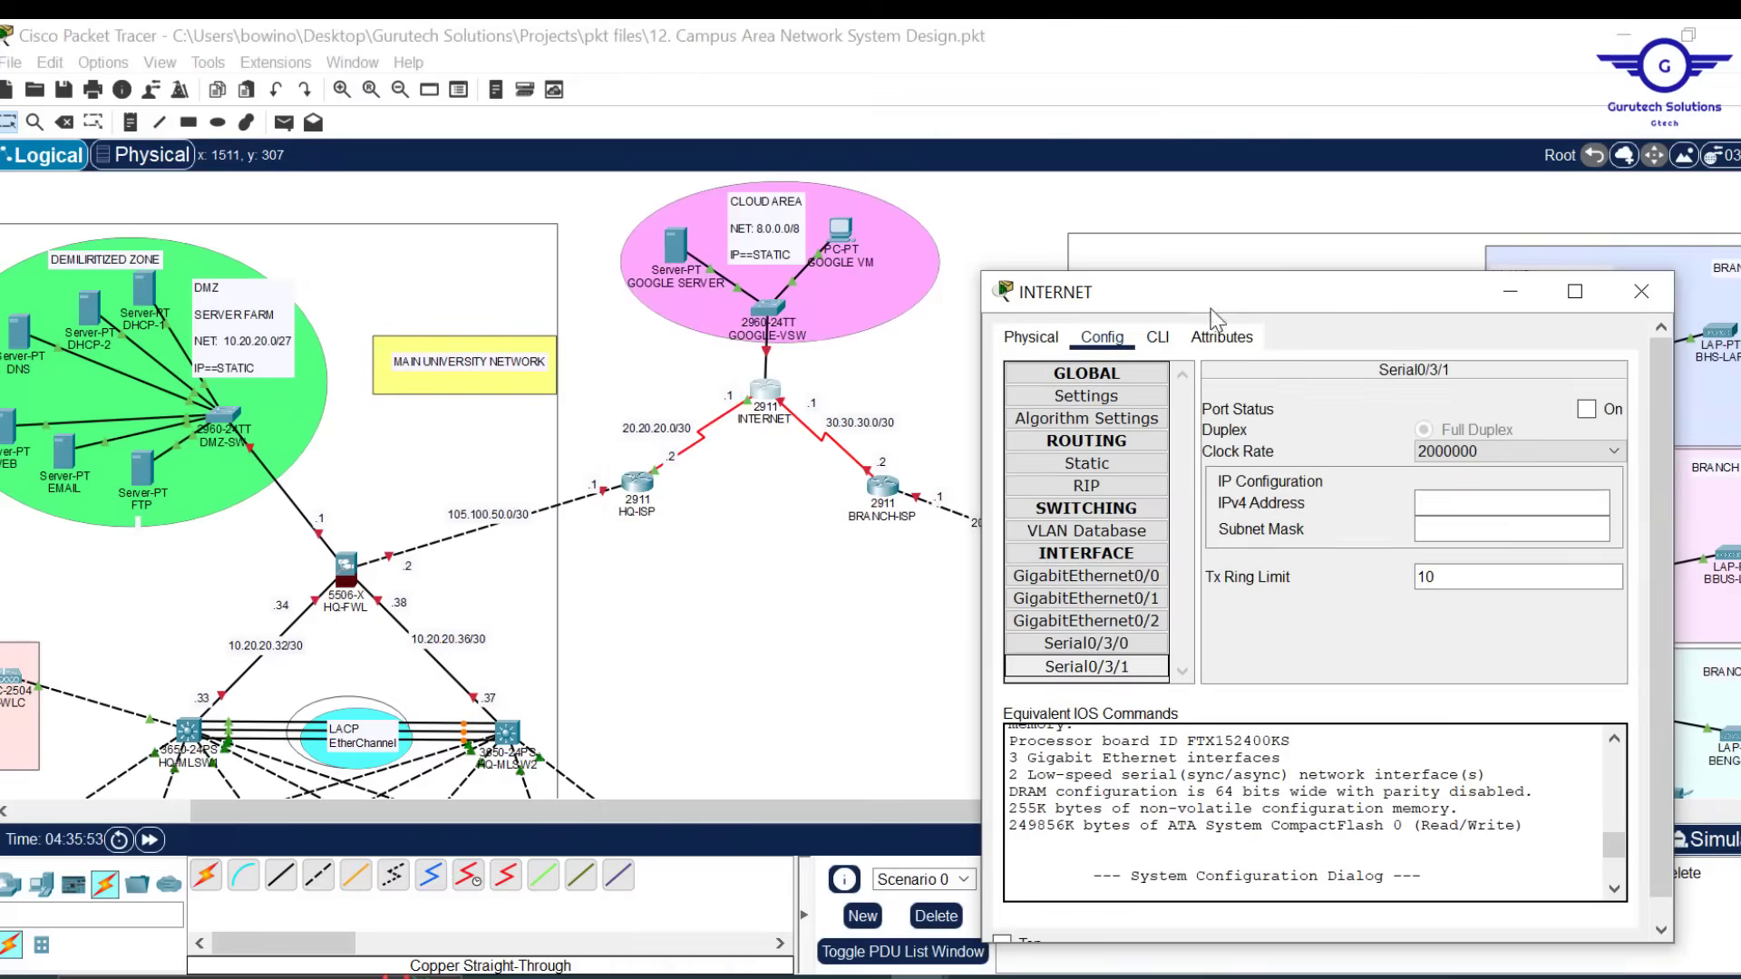
# Turn on Serial0/3/1 at 30.30.30.1/255.255.255.252 and enter the 8.0.0.1 address
pyautogui.click(1586, 409)
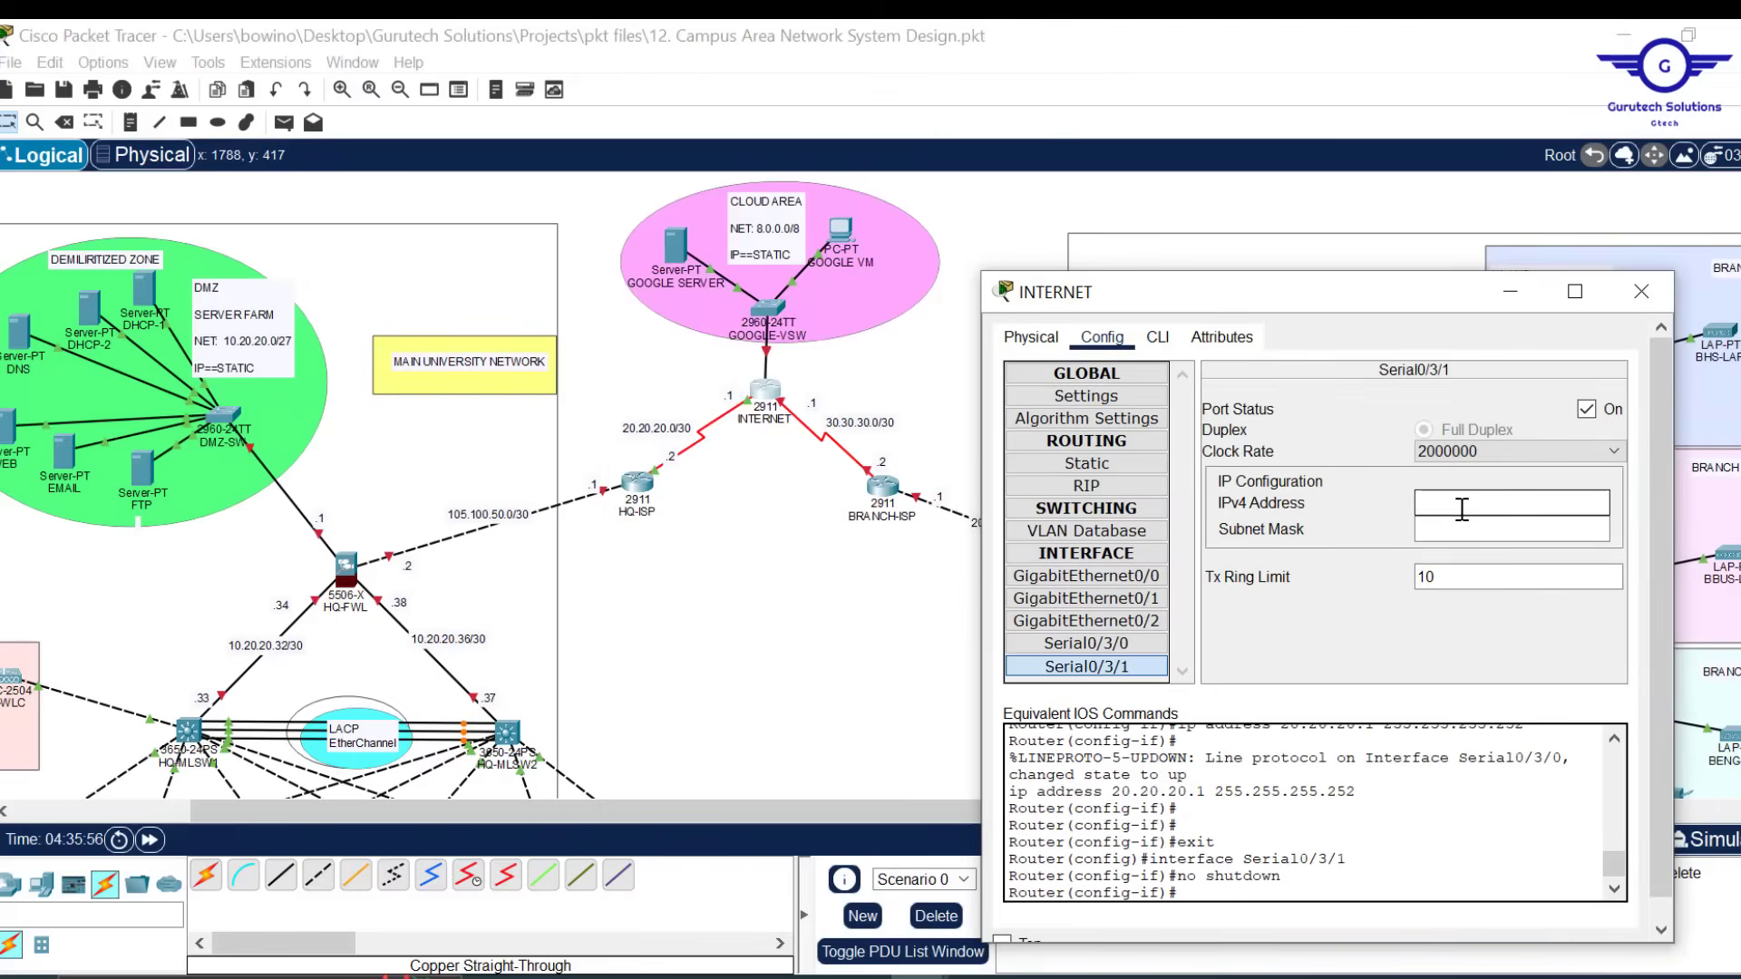
pyautogui.click(1462, 511)
pyautogui.write('30.30.30.0')
pyautogui.press('BackSpace')
pyautogui.write('1')
pyautogui.click(1498, 529)
pyautogui.write('255.255.255.252')
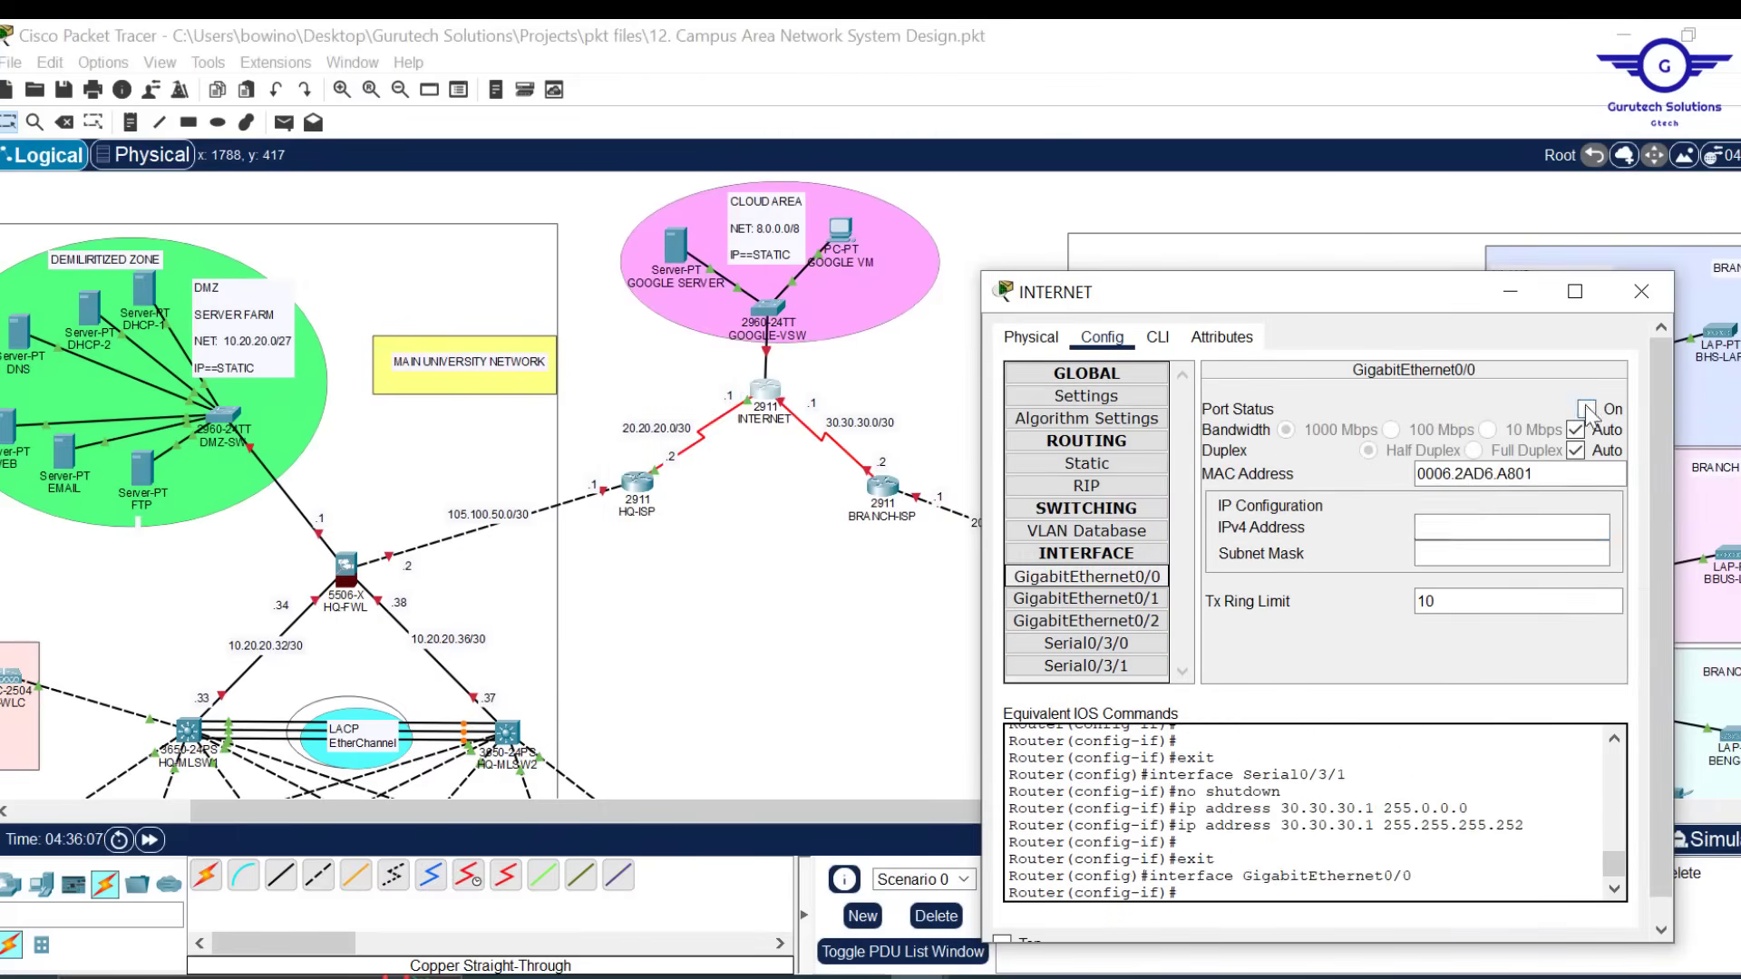
pyautogui.write('8.0.0.1')
pyautogui.press('Tab')
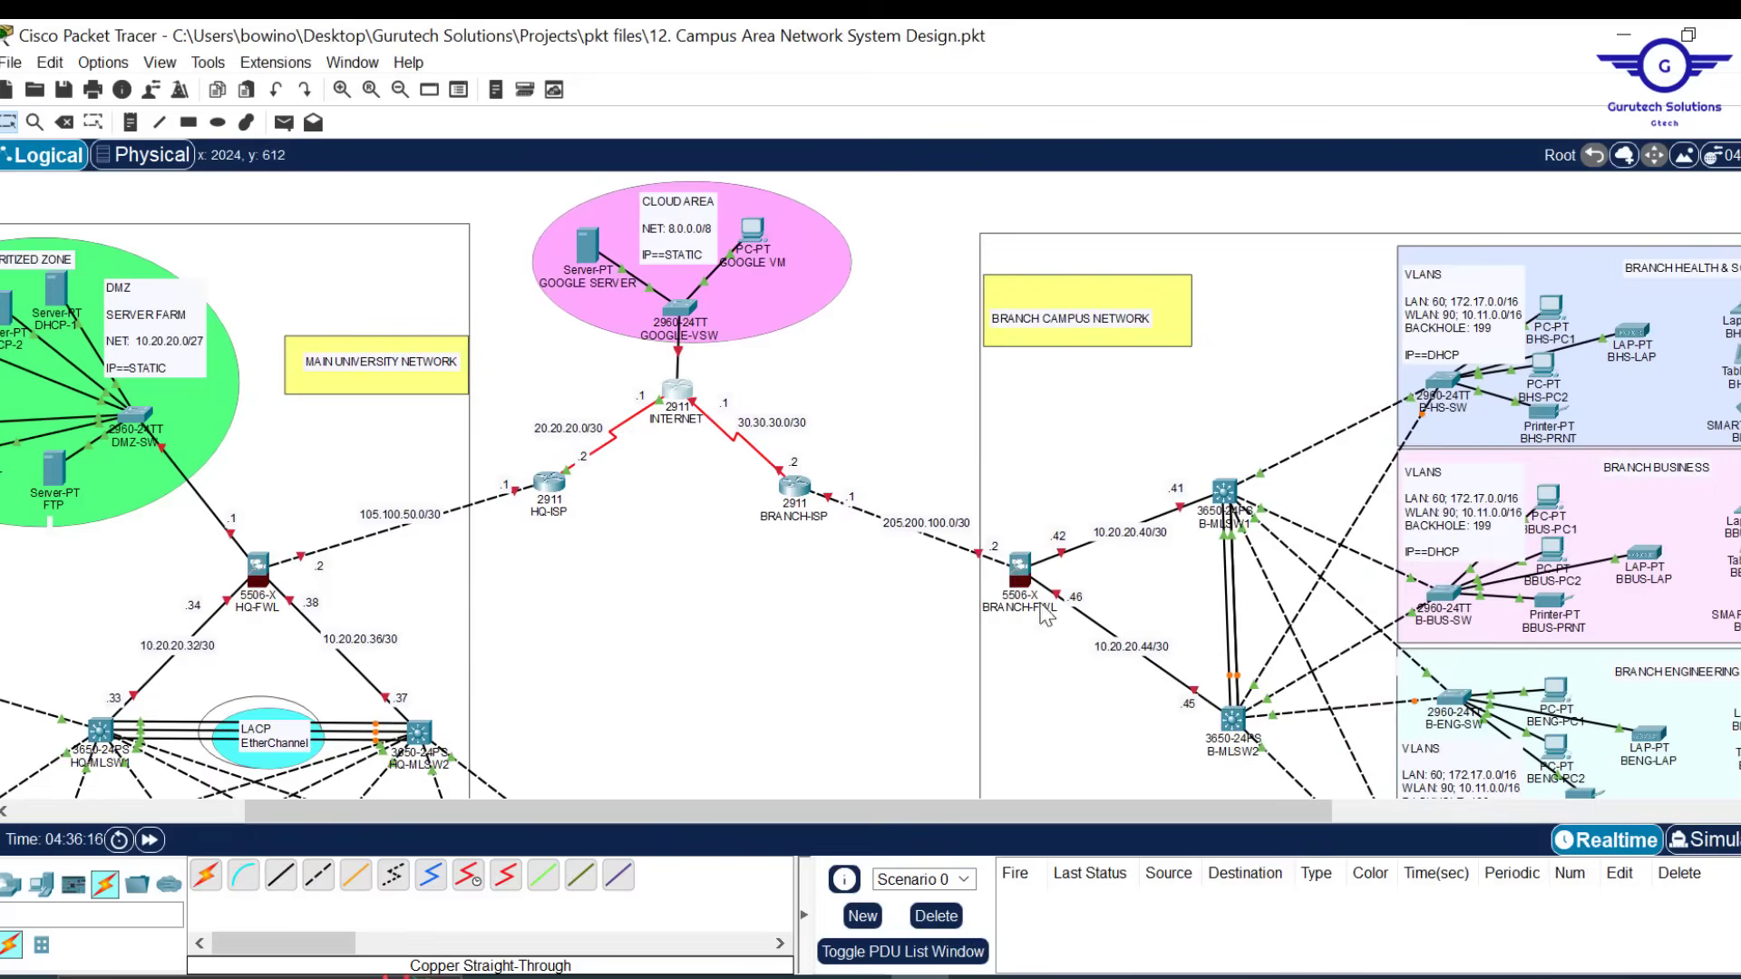
# In BRANCH-ISP's Config settings, enter 30.30.30.2 as the Serial0/3/0 address
pyautogui.click(795, 487)
pyautogui.click(1030, 227)
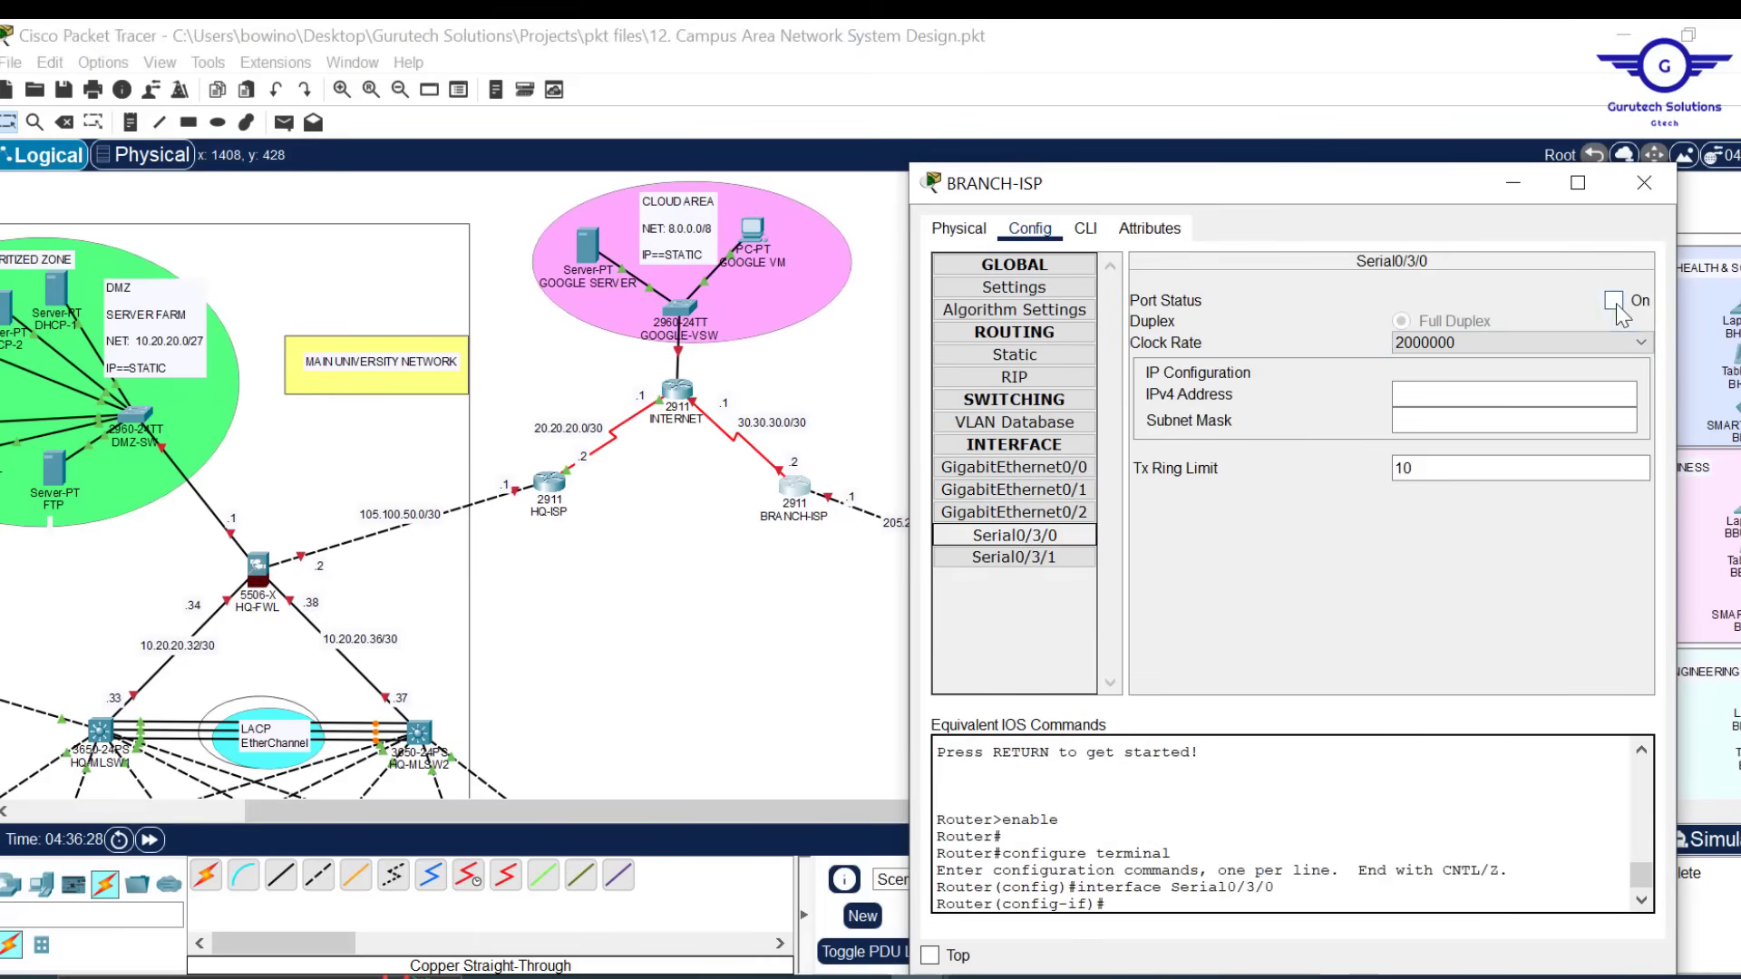
pyautogui.write('30.30.30.2')
pyautogui.press('Tab')
# Finish BRANCH-ISP with mask 255.255.255.252 and Gig0/0 address 205.200.100.1, then close the window
pyautogui.write('255.255.255.252')
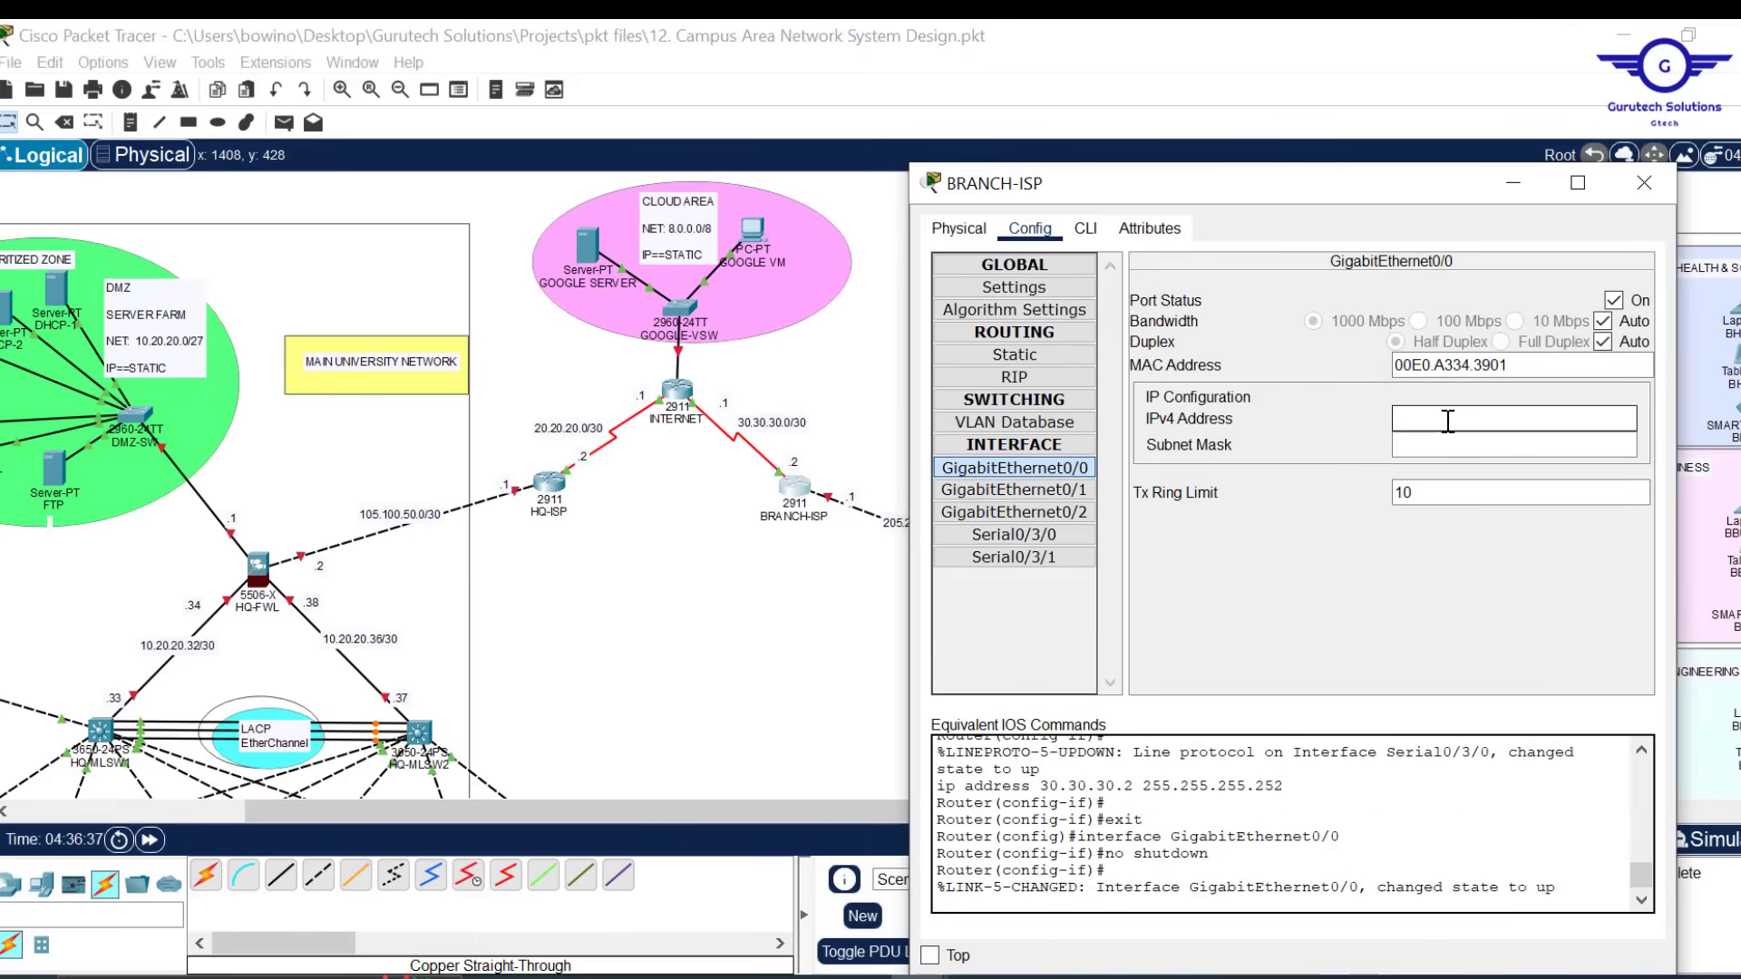
pyautogui.write('205.200.100.1')
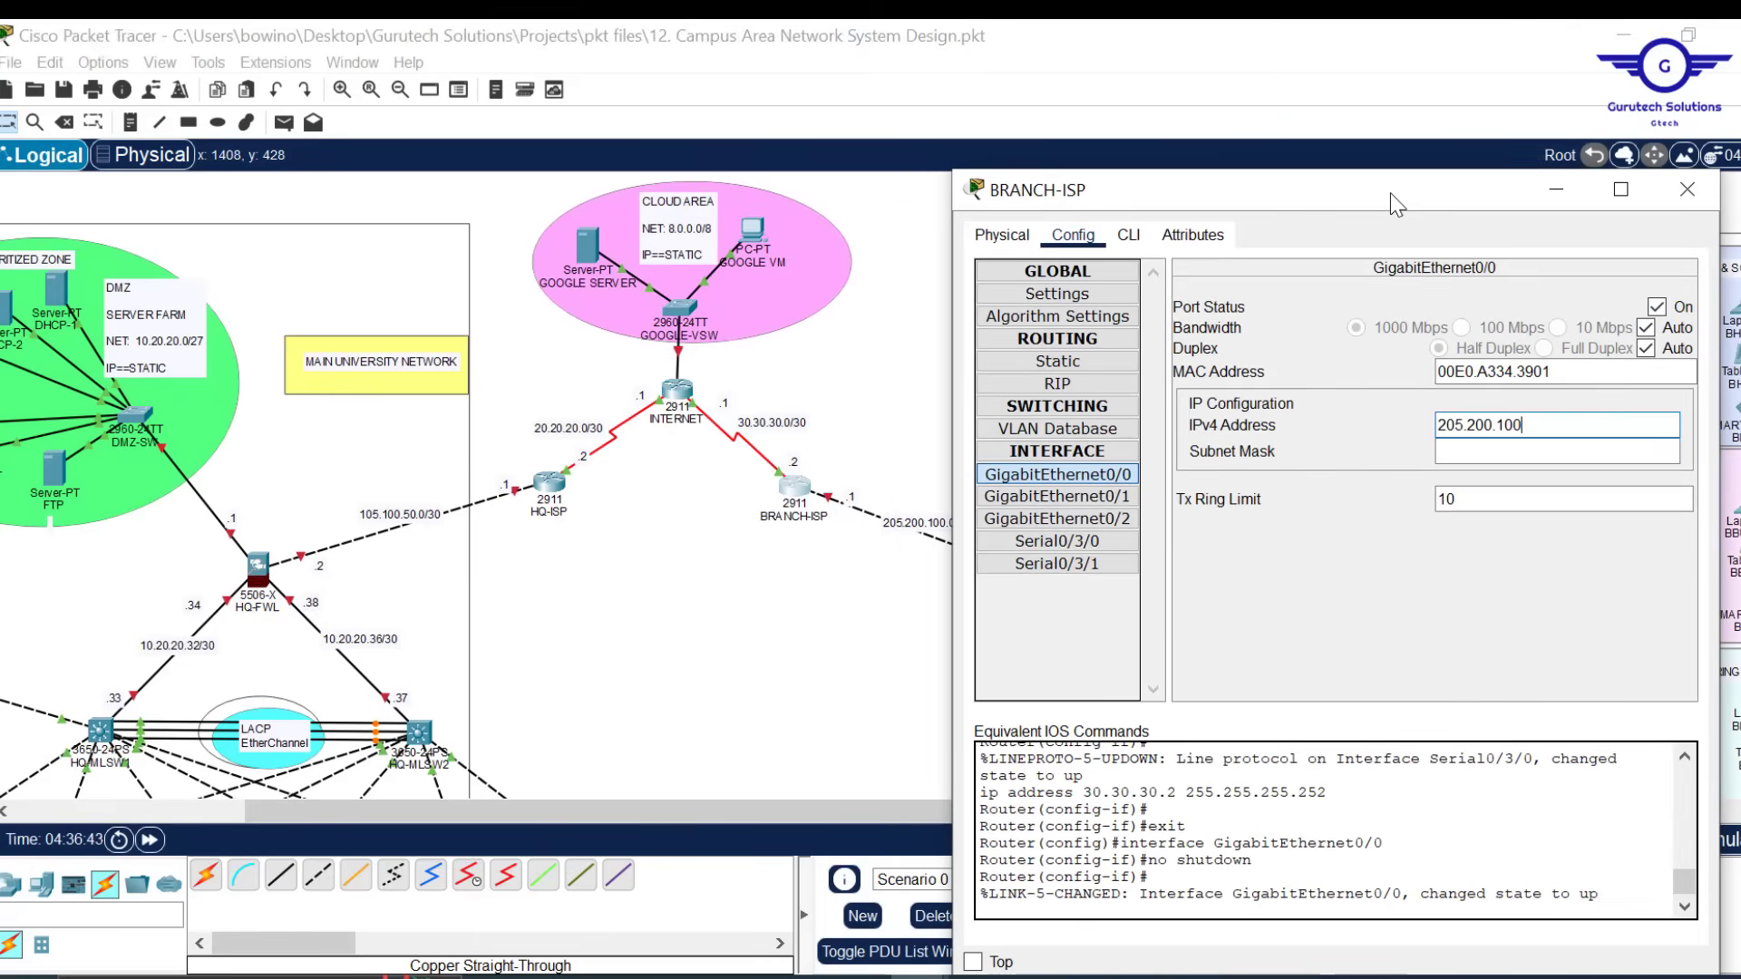
pyautogui.click(1501, 451)
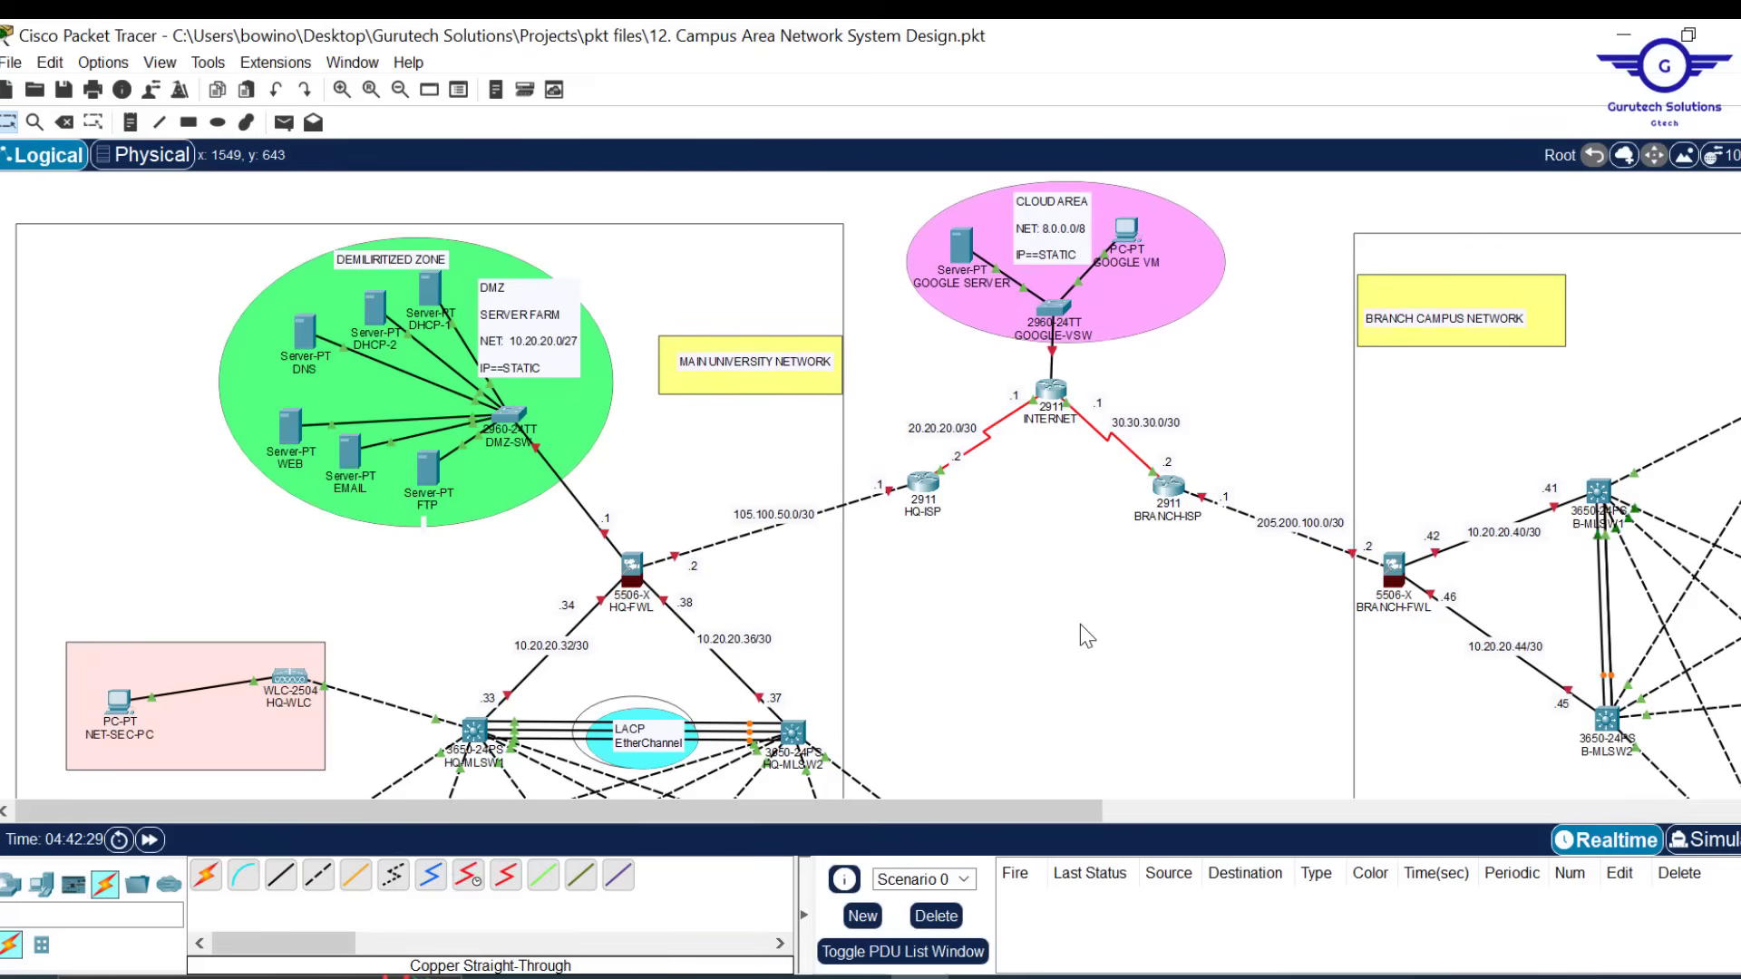
pyautogui.click(634, 574)
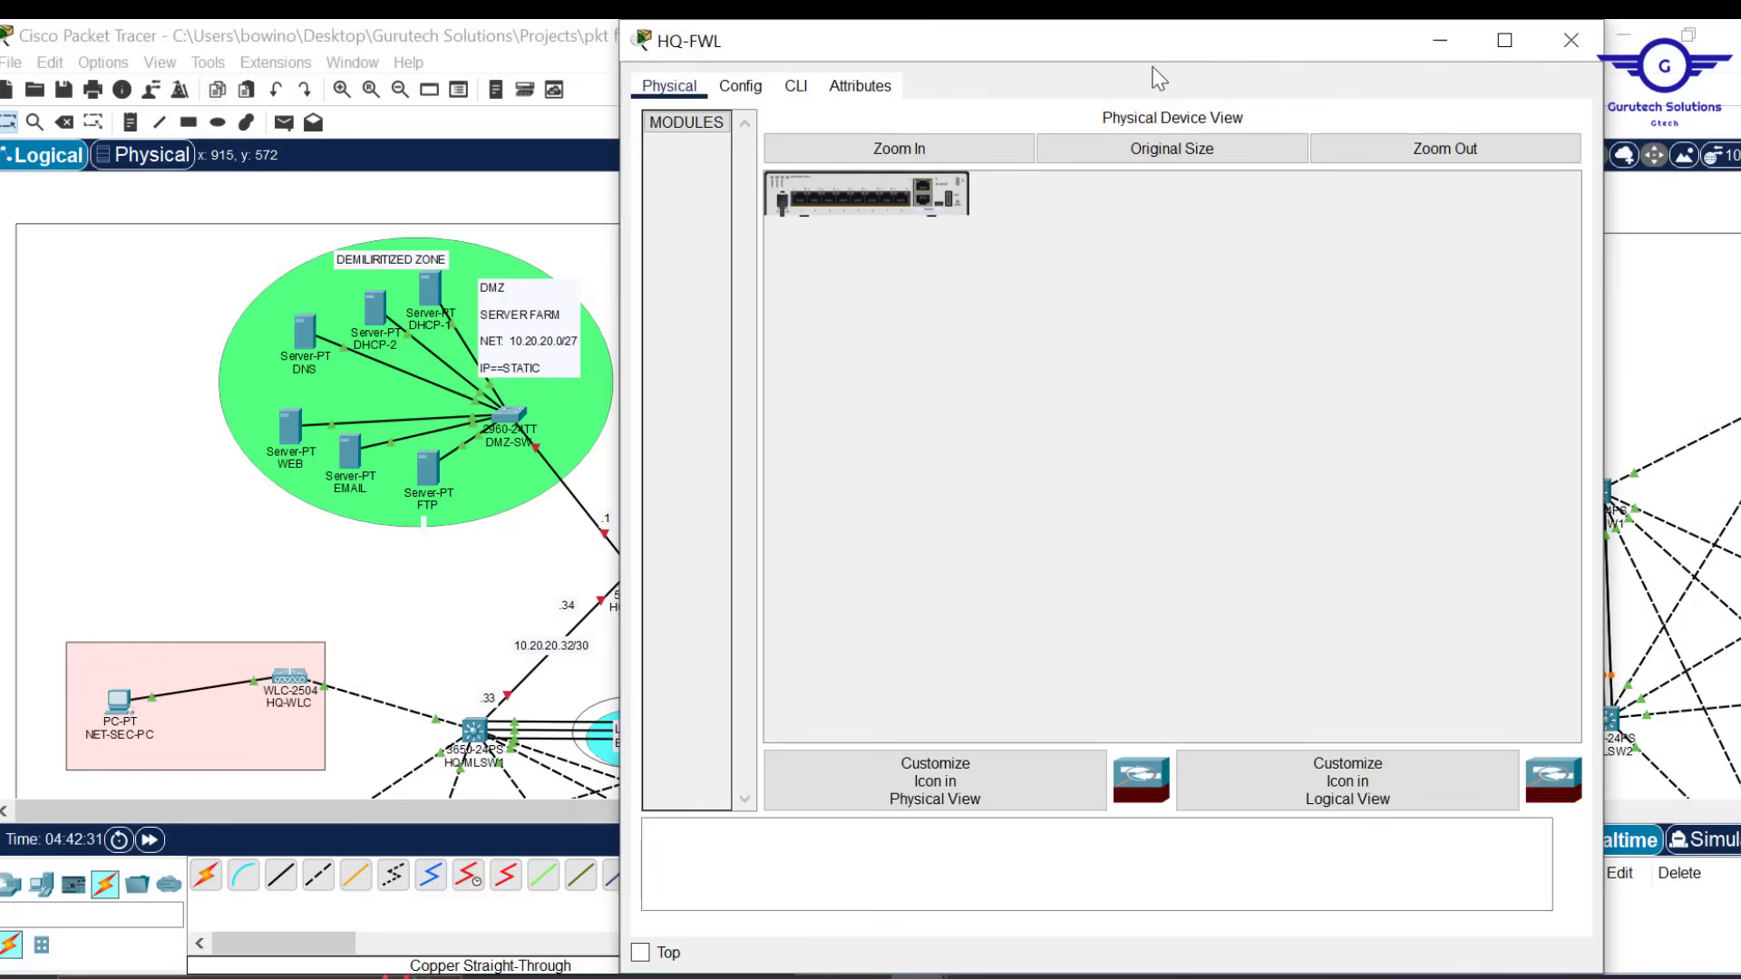
pyautogui.moveTo(1156, 27); pyautogui.dragTo(1156, 198)
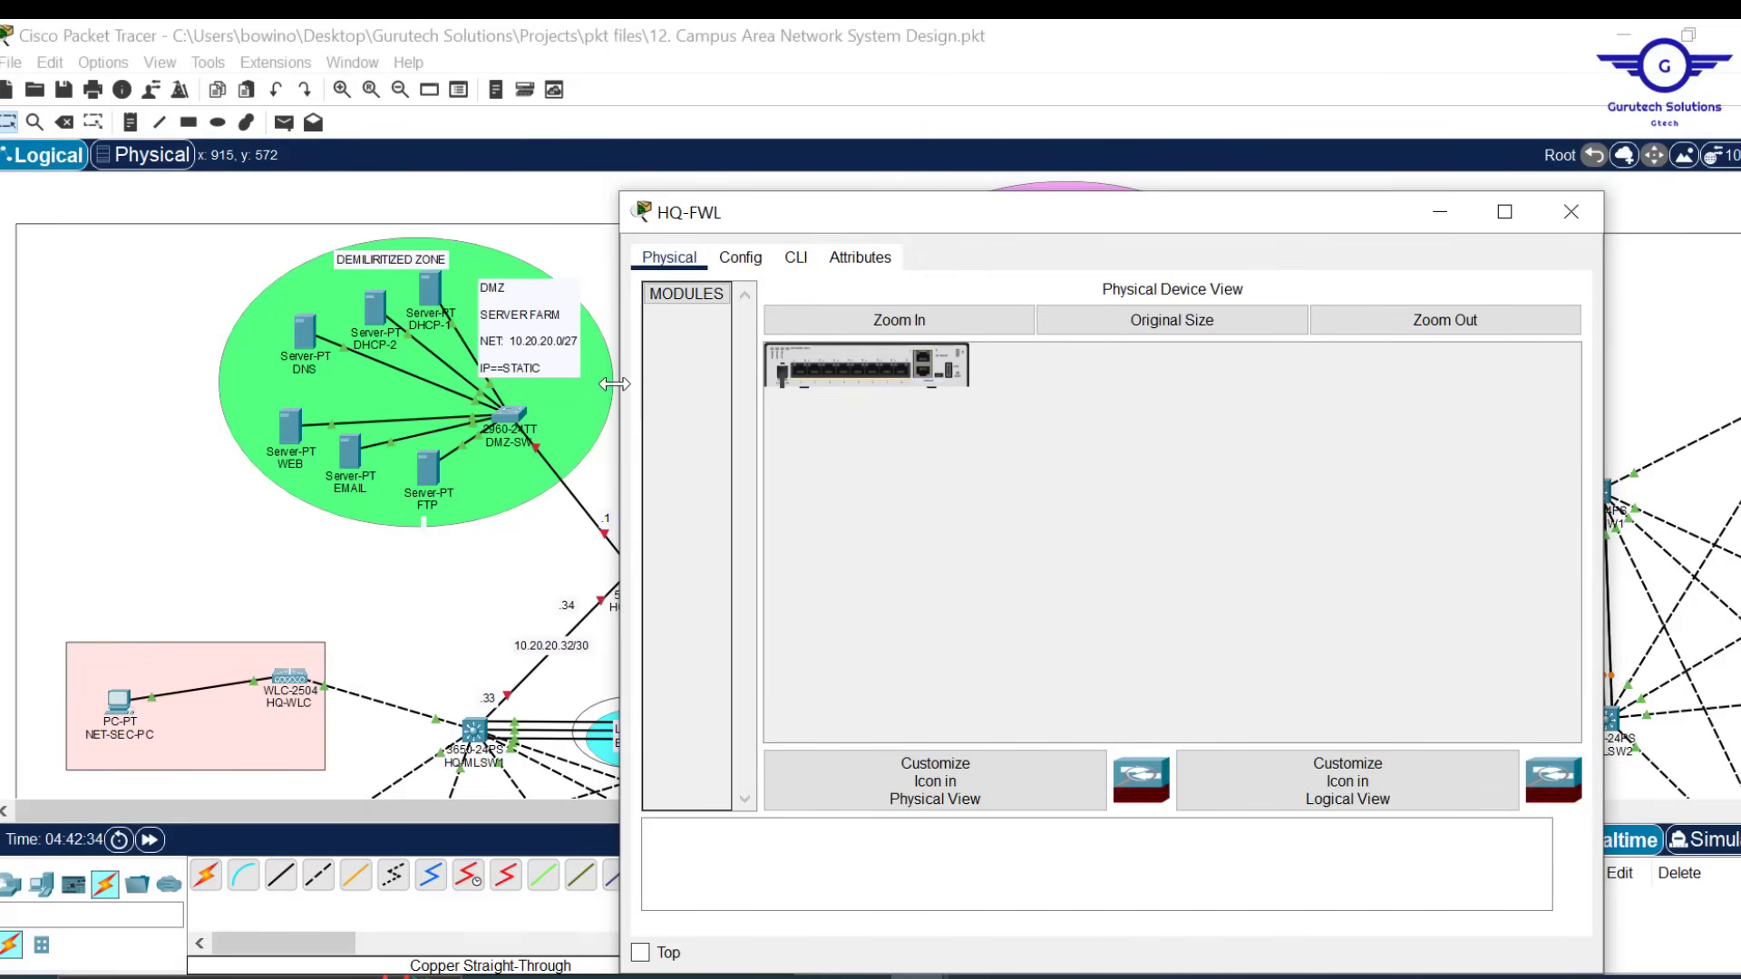
pyautogui.moveTo(620, 378); pyautogui.dragTo(785, 377)
pyautogui.click(1145, 82)
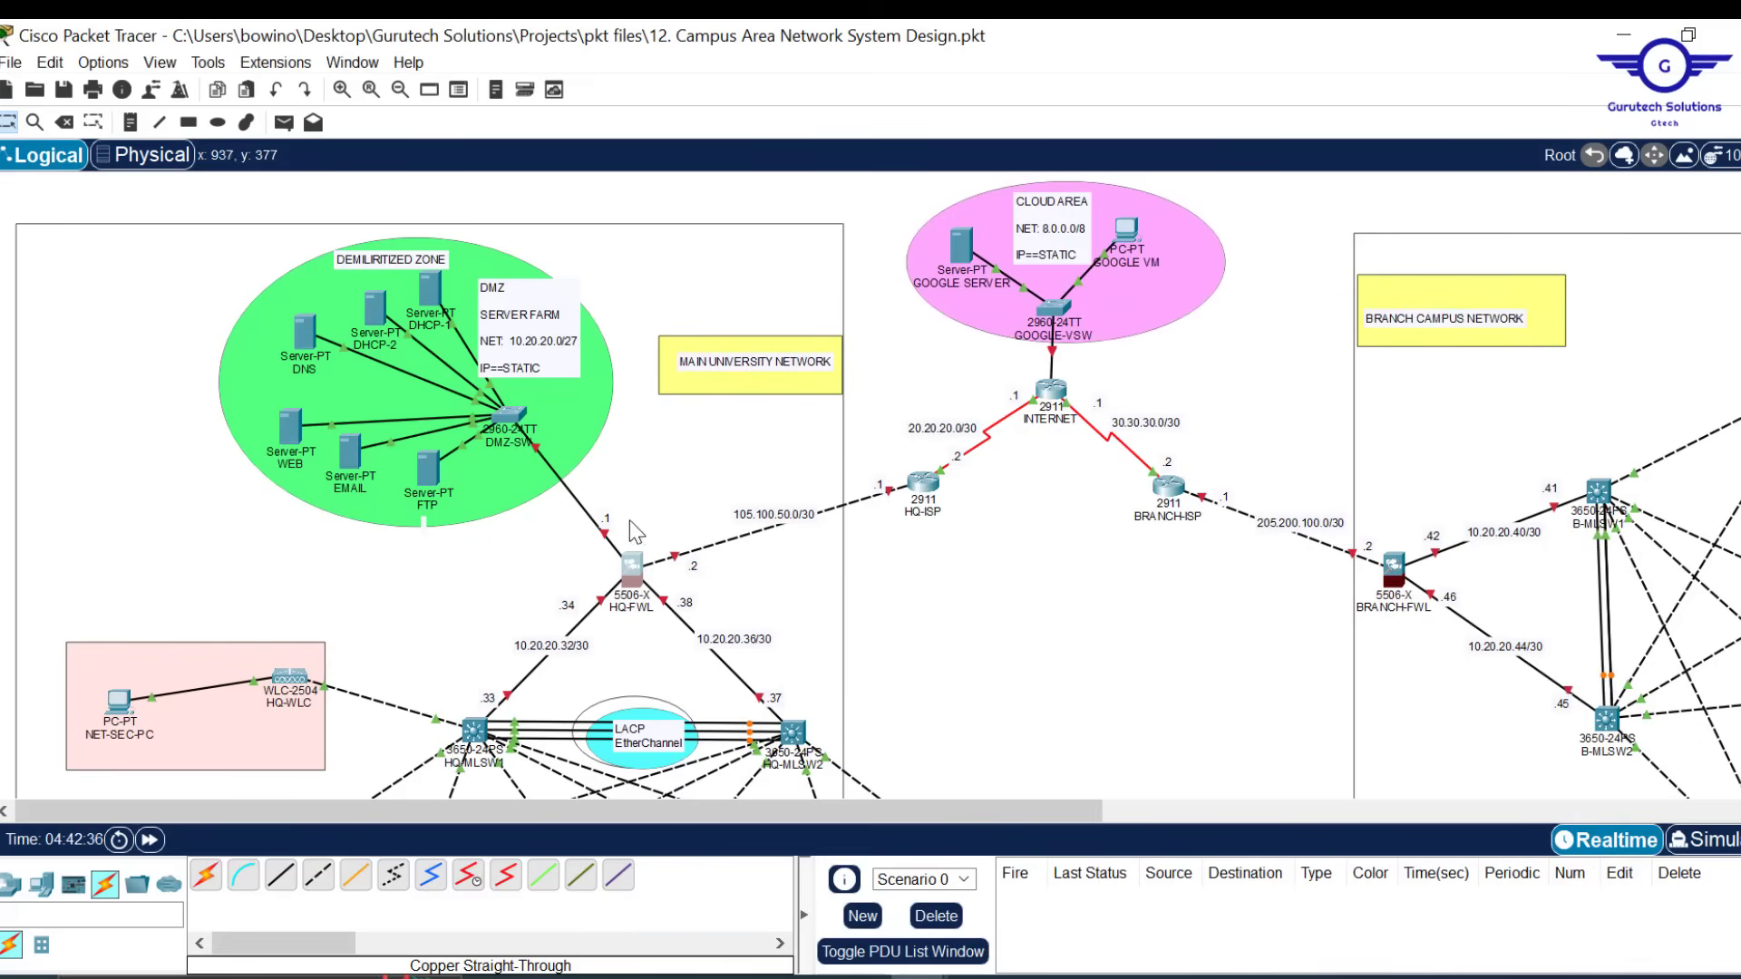
pyautogui.moveTo(604, 615)
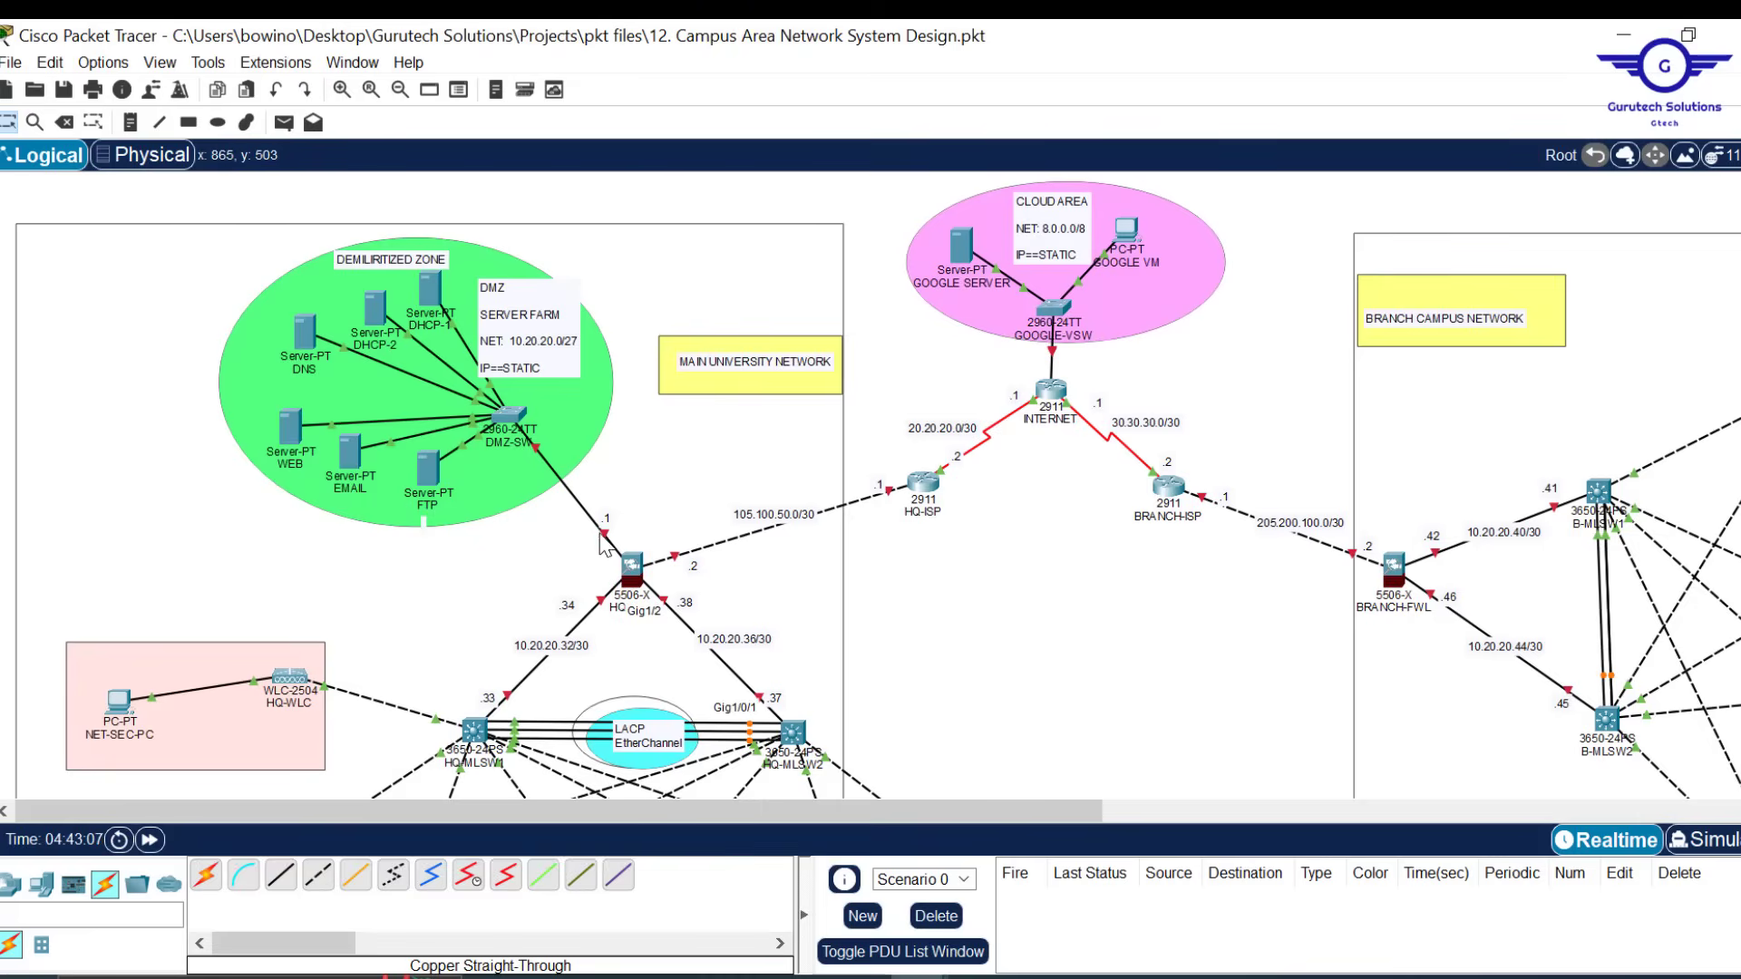
# Open HQ-FWL's CLI and enter global configuration mode with en and conf t
pyautogui.click(653, 564)
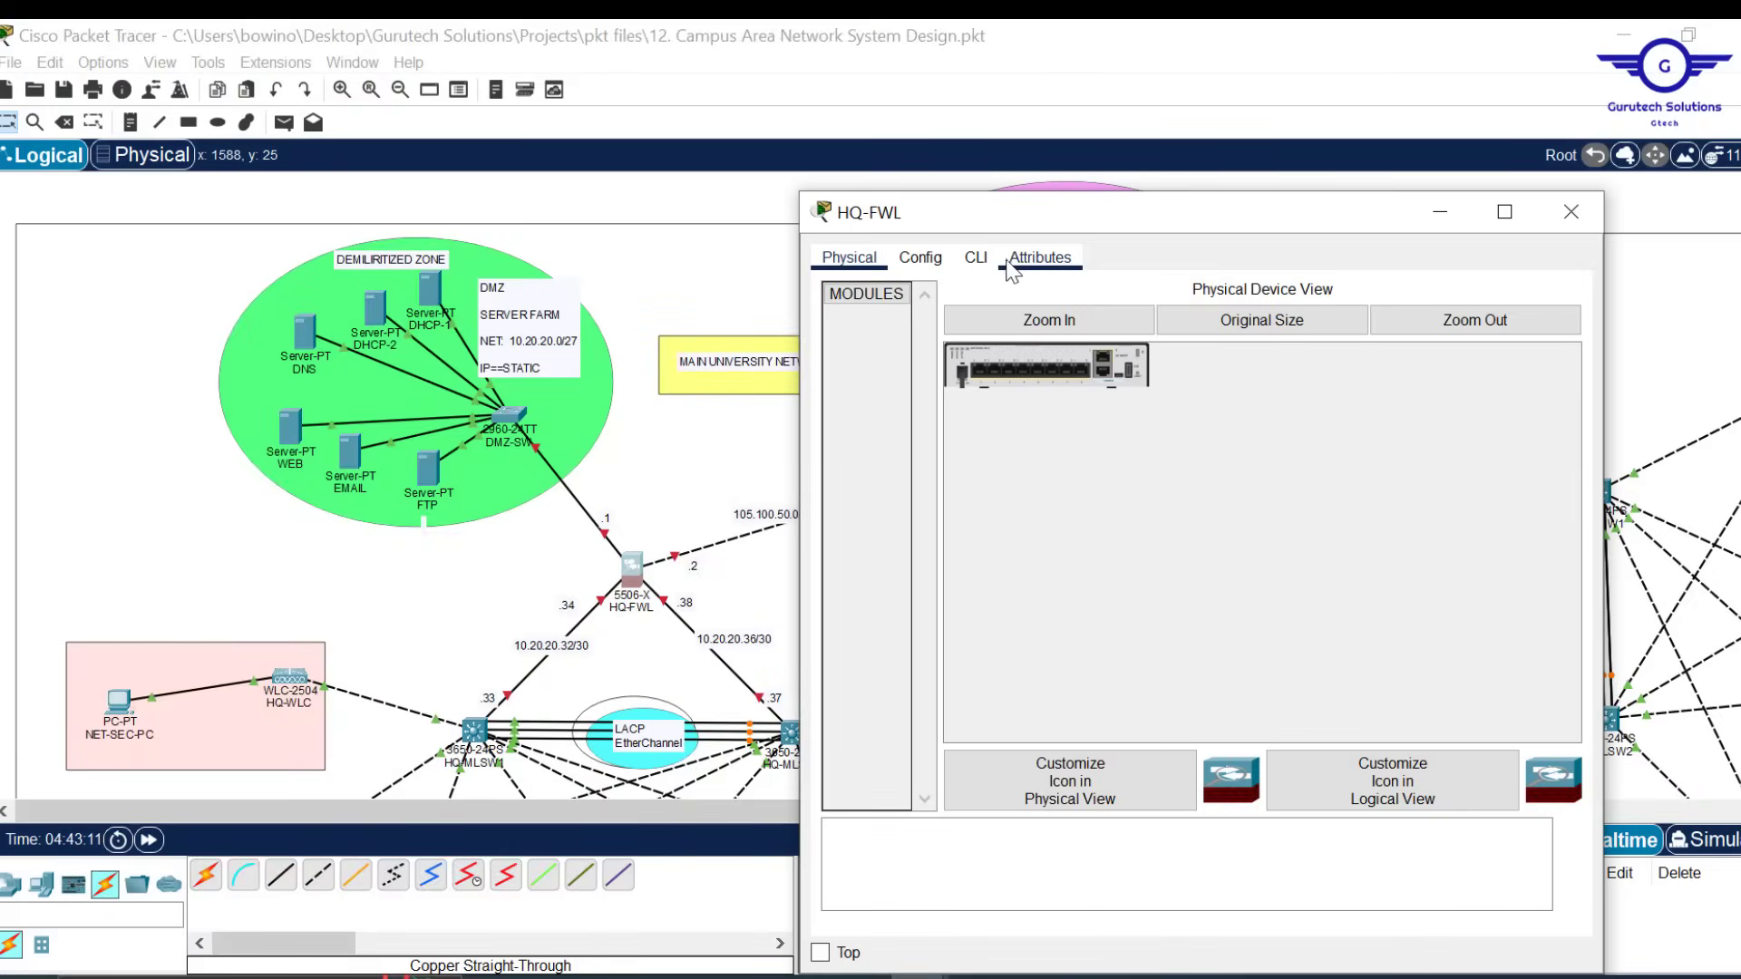
pyautogui.click(976, 263)
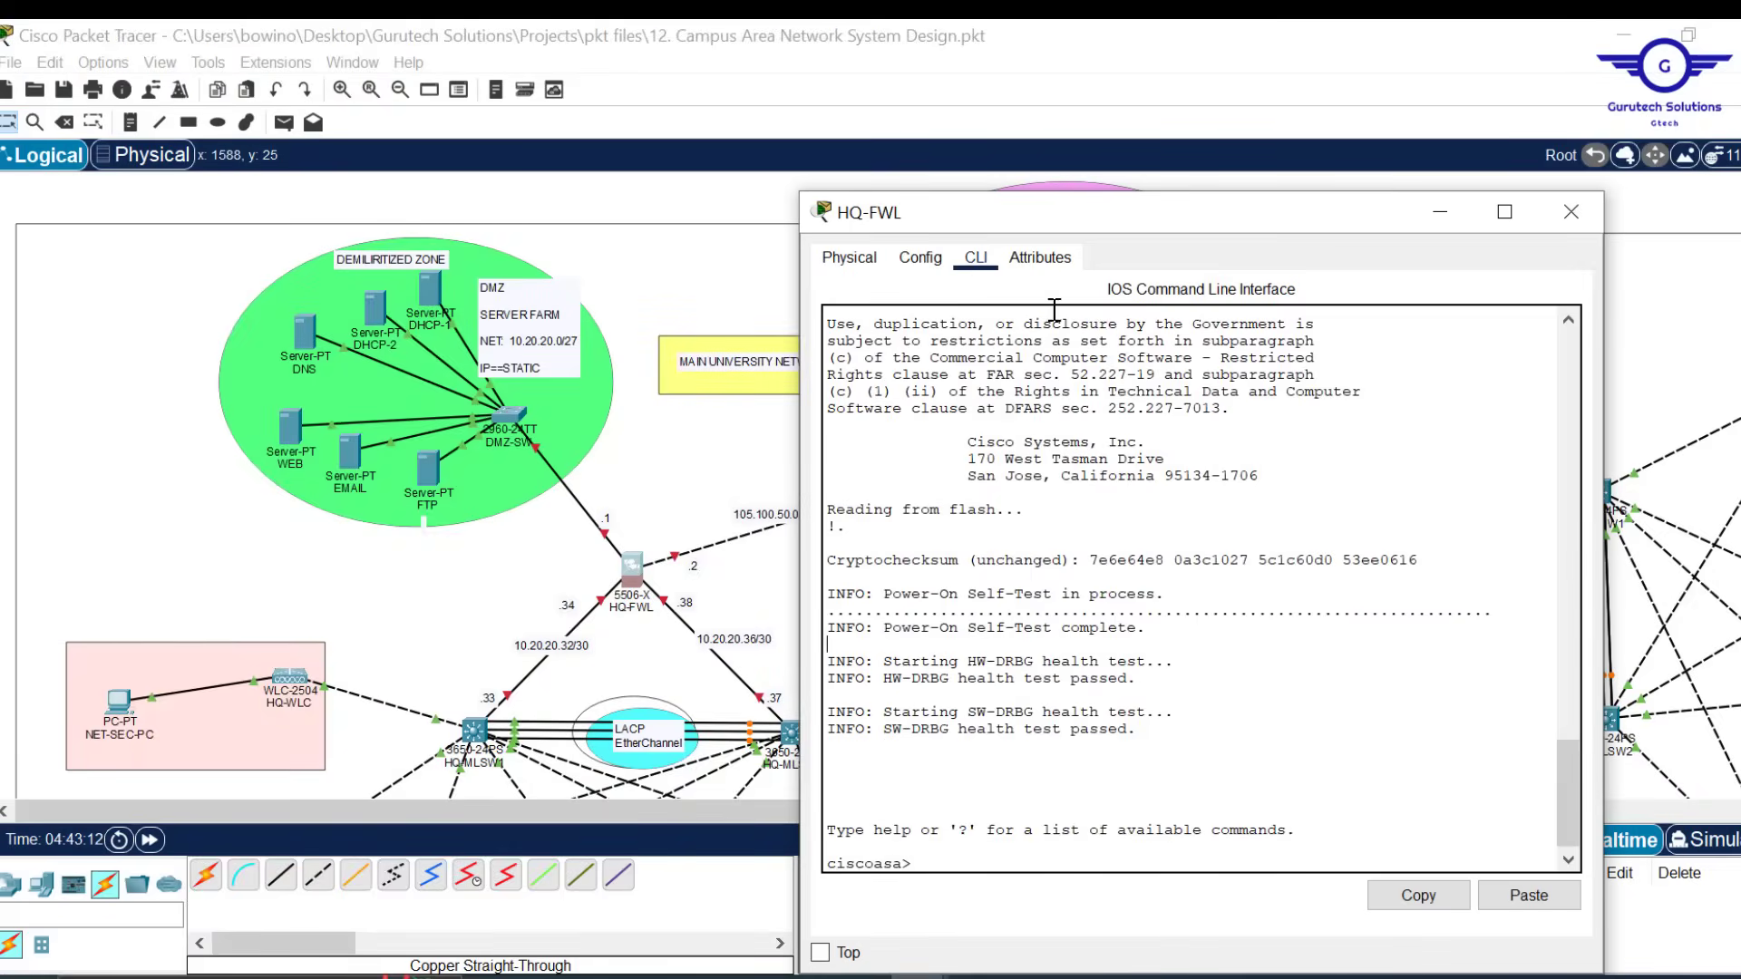
pyautogui.moveTo(1110, 212); pyautogui.dragTo(1110, 85)
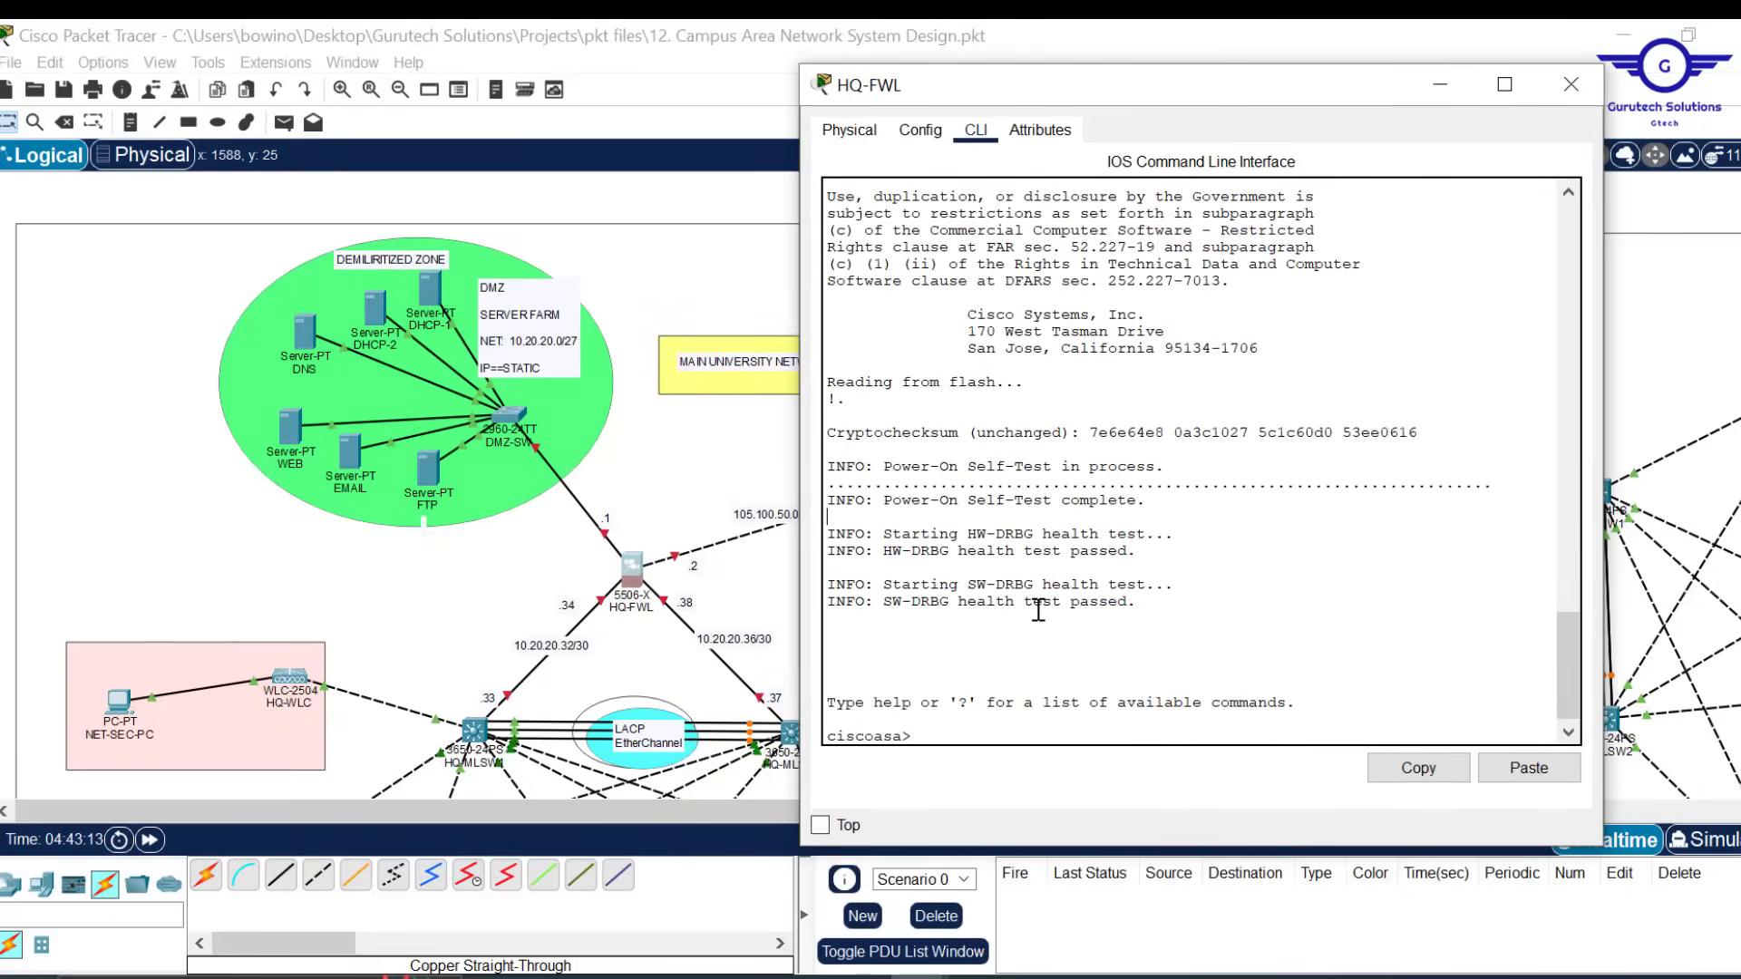
pyautogui.press('Return')
pyautogui.press('Return')
pyautogui.write('en')
pyautogui.press('Return')
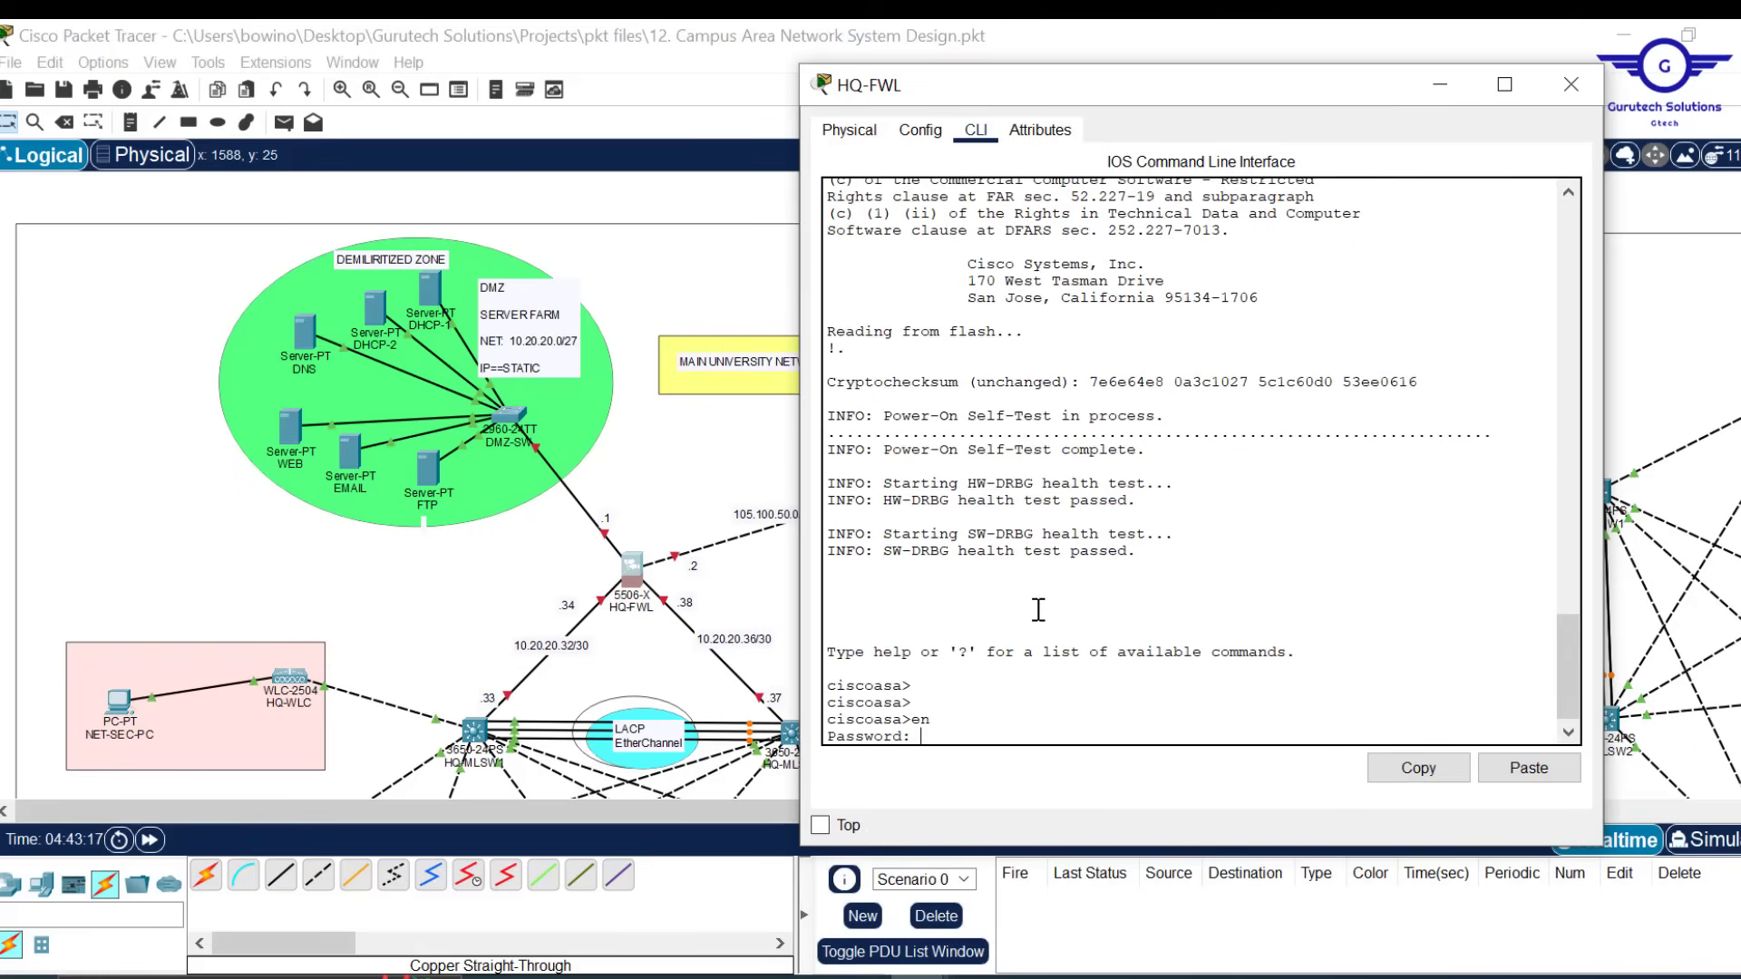
pyautogui.press('Return')
pyautogui.press('Return')
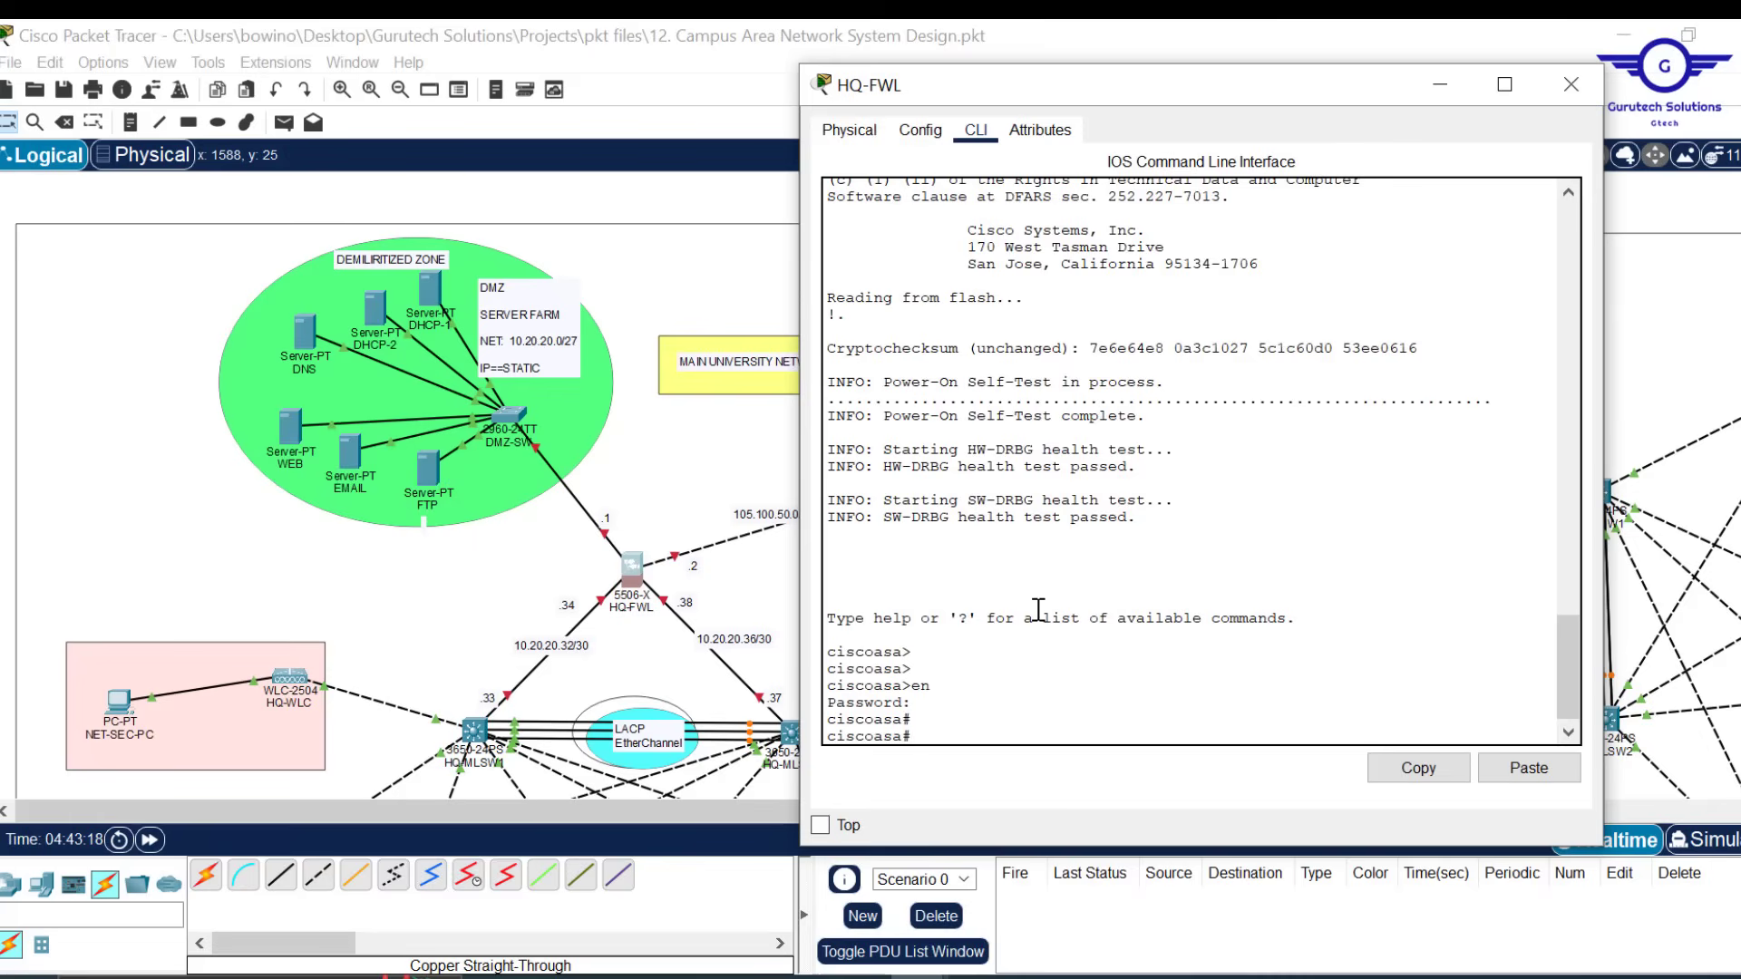
pyautogui.write('conf t')
pyautogui.press('Return')
pyautogui.press('Return')
pyautogui.press('Return')
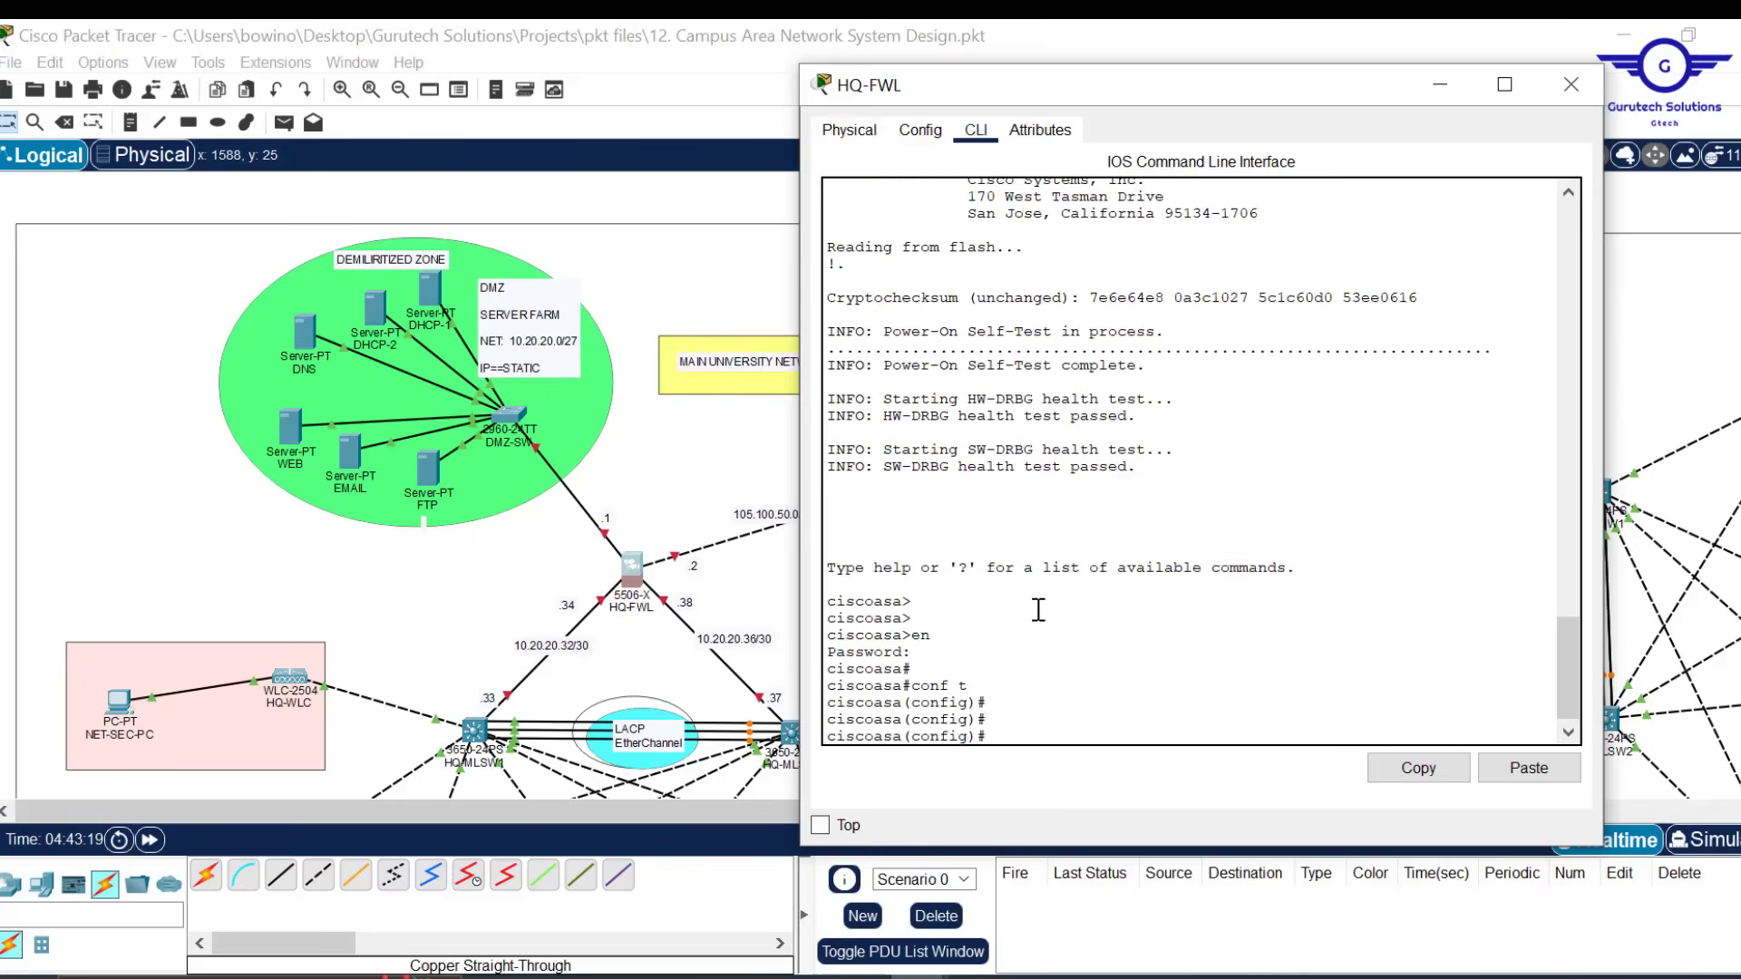
pyautogui.press('Return')
# Bring gig1/1 up, name it INSIDE1 and set security level 100
pyautogui.write('in')
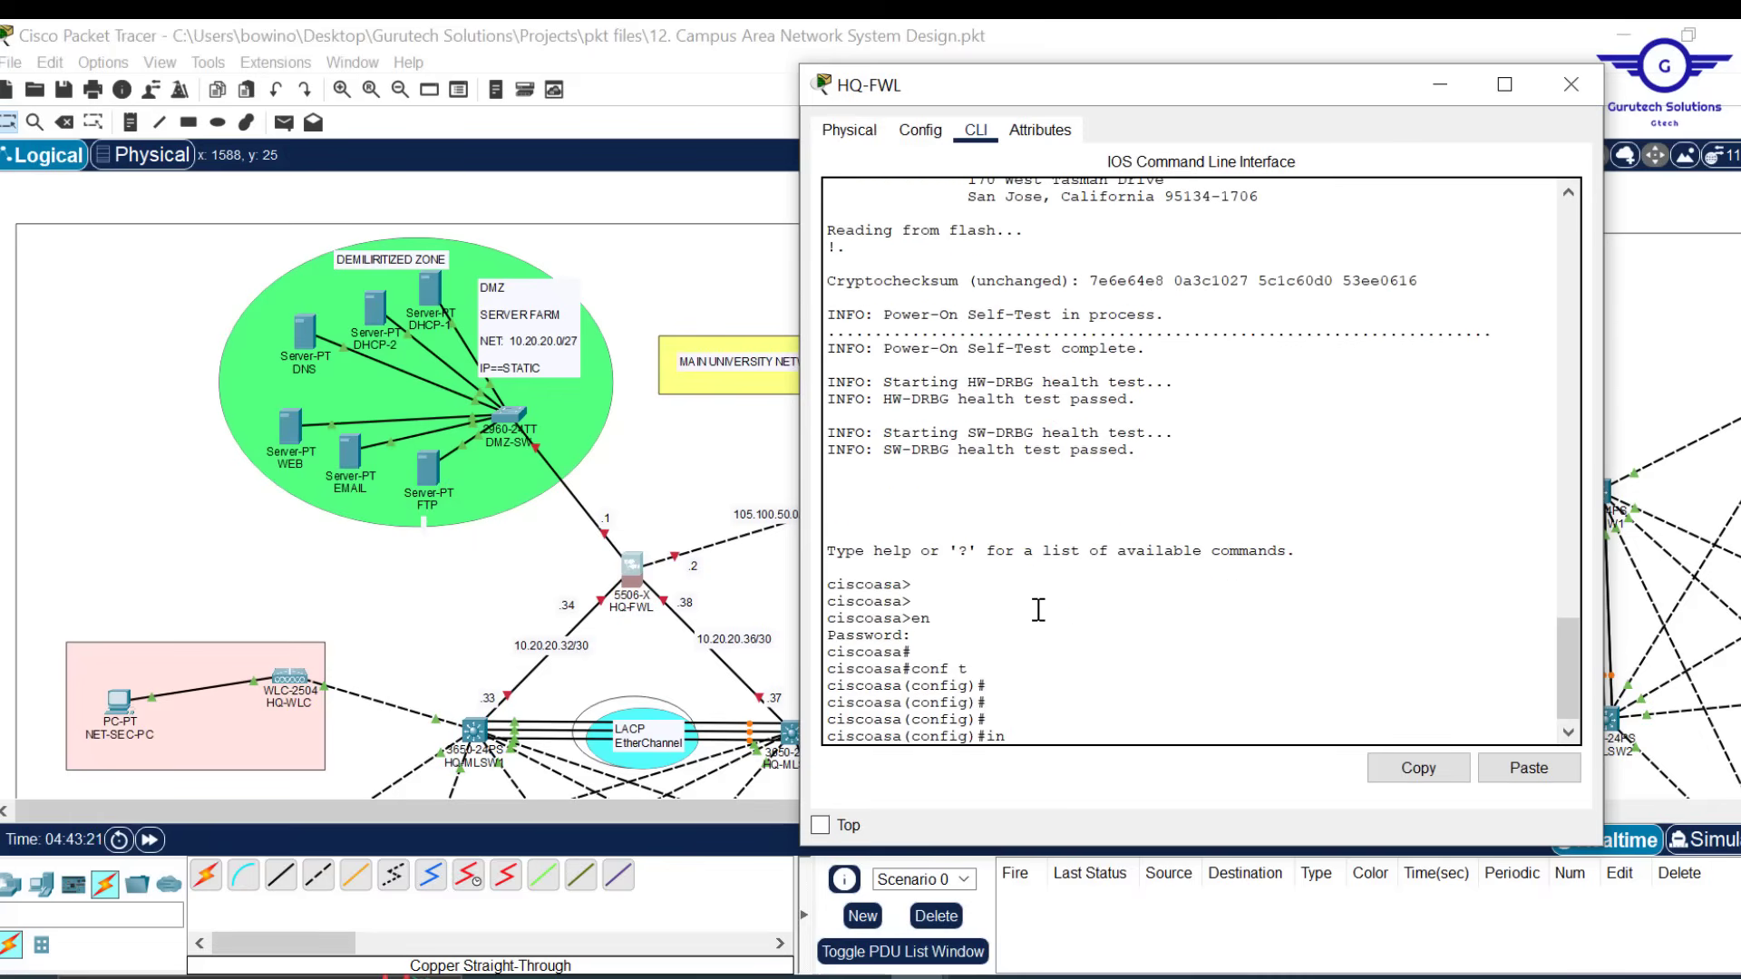
pyautogui.write('t gig1/1')
pyautogui.press('Return')
pyautogui.write('no shut')
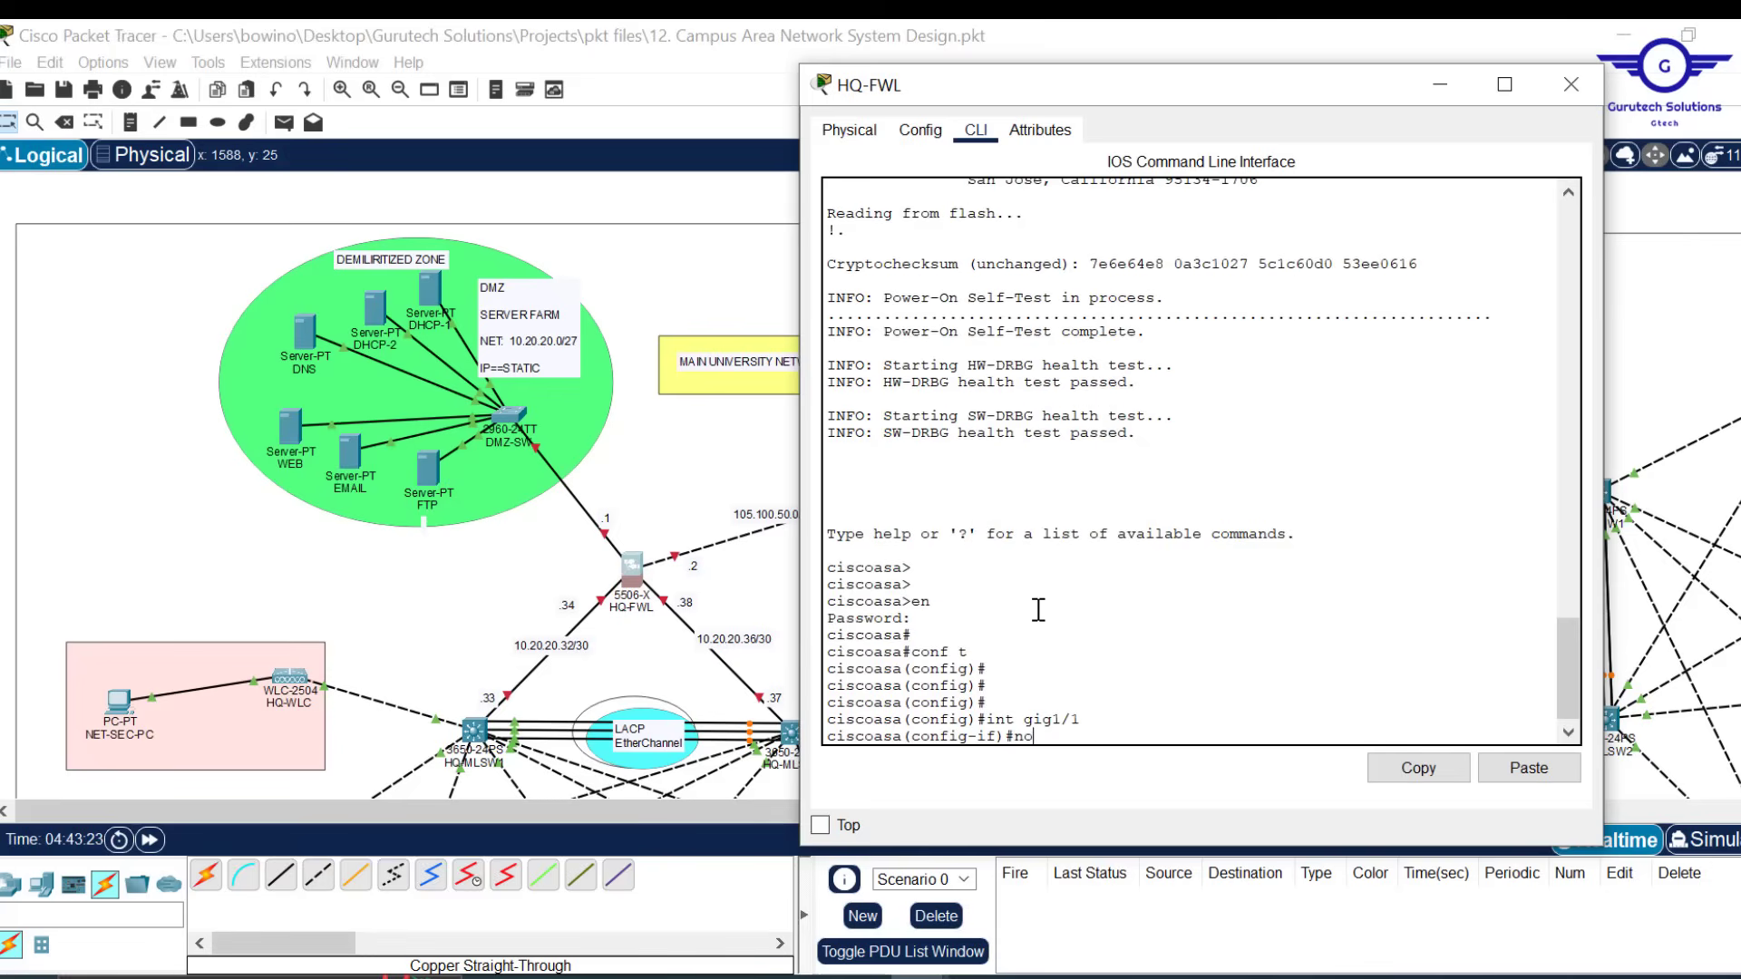
pyautogui.press('Return')
pyautogui.press('Return')
pyautogui.press('Return')
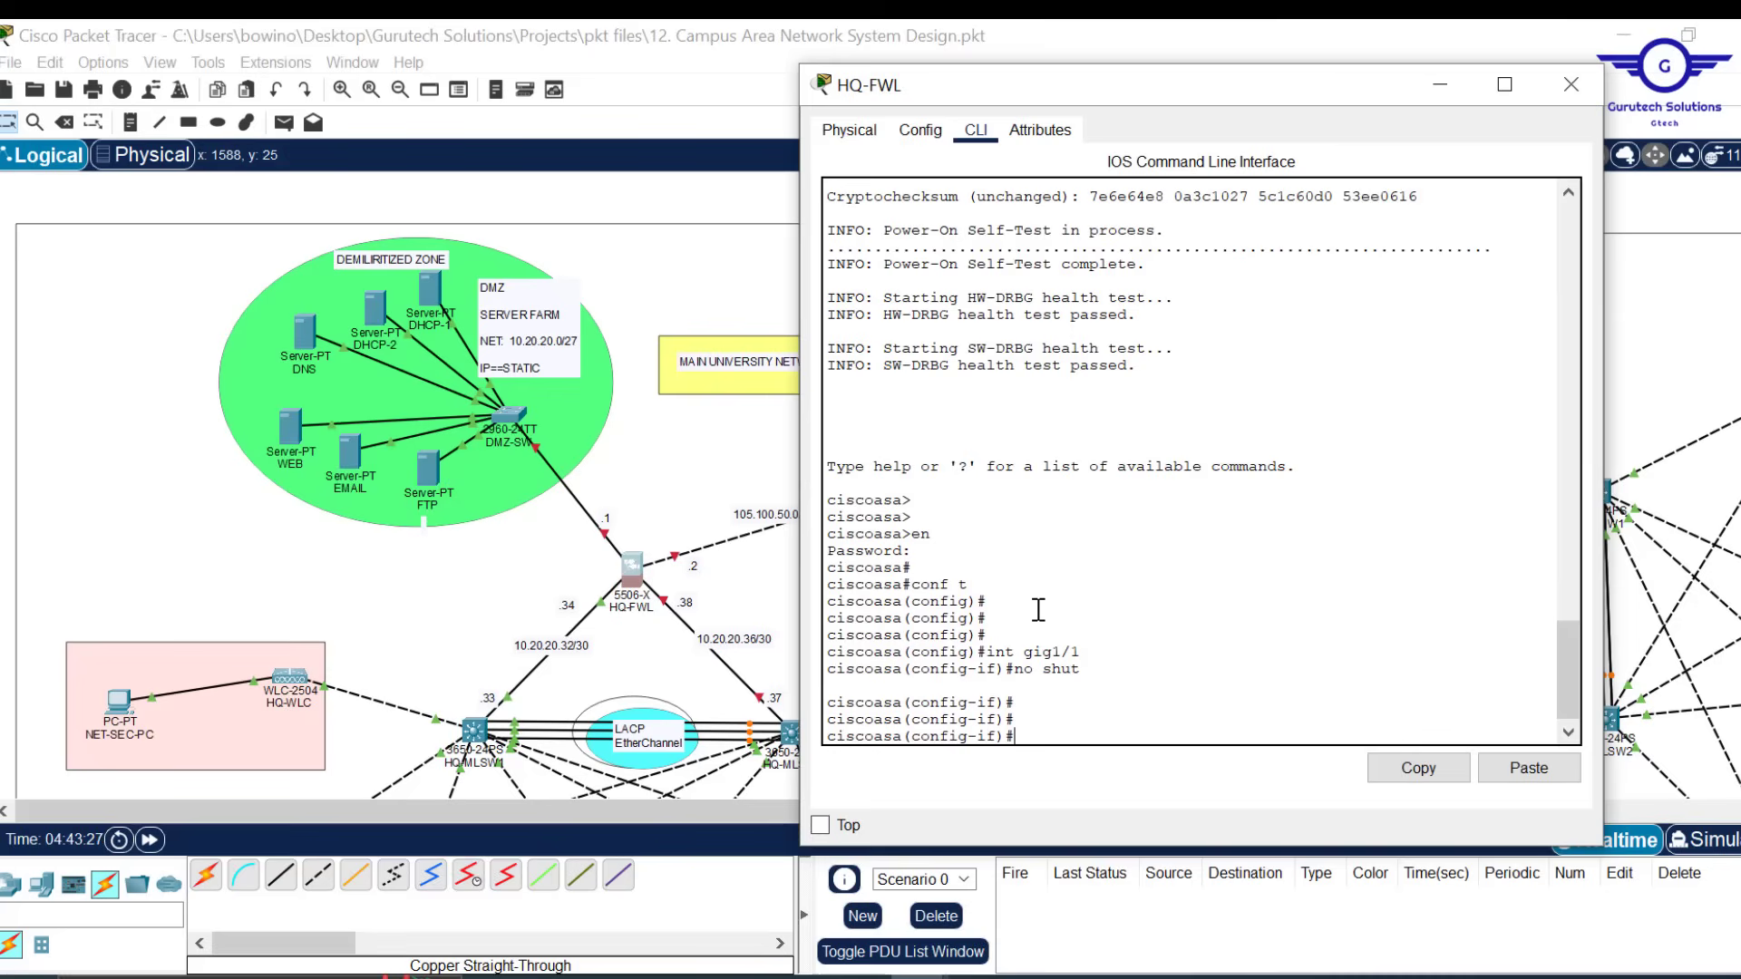
pyautogui.write('i')
pyautogui.press('BackSpace')
pyautogui.press('BackSpace')
pyautogui.write('nam')
pyautogui.press('Tab')
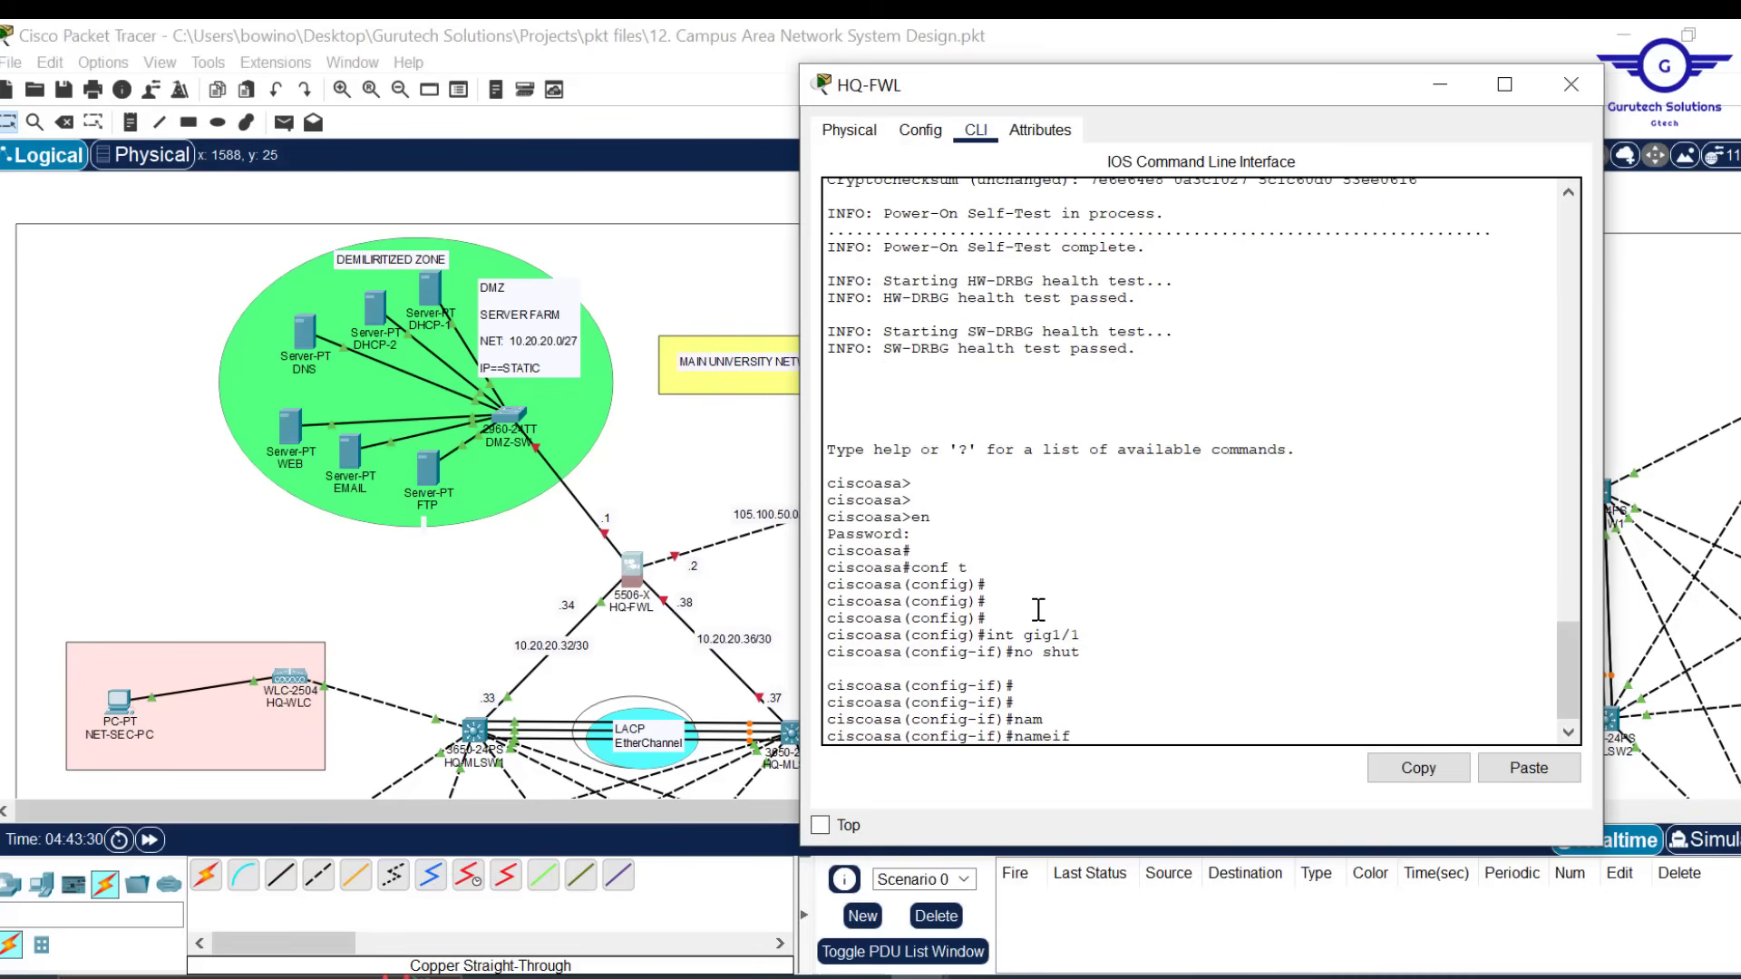
pyautogui.write('INSIDE1')
pyautogui.press('Return')
pyautogui.press('Return')
pyautogui.write('sec')
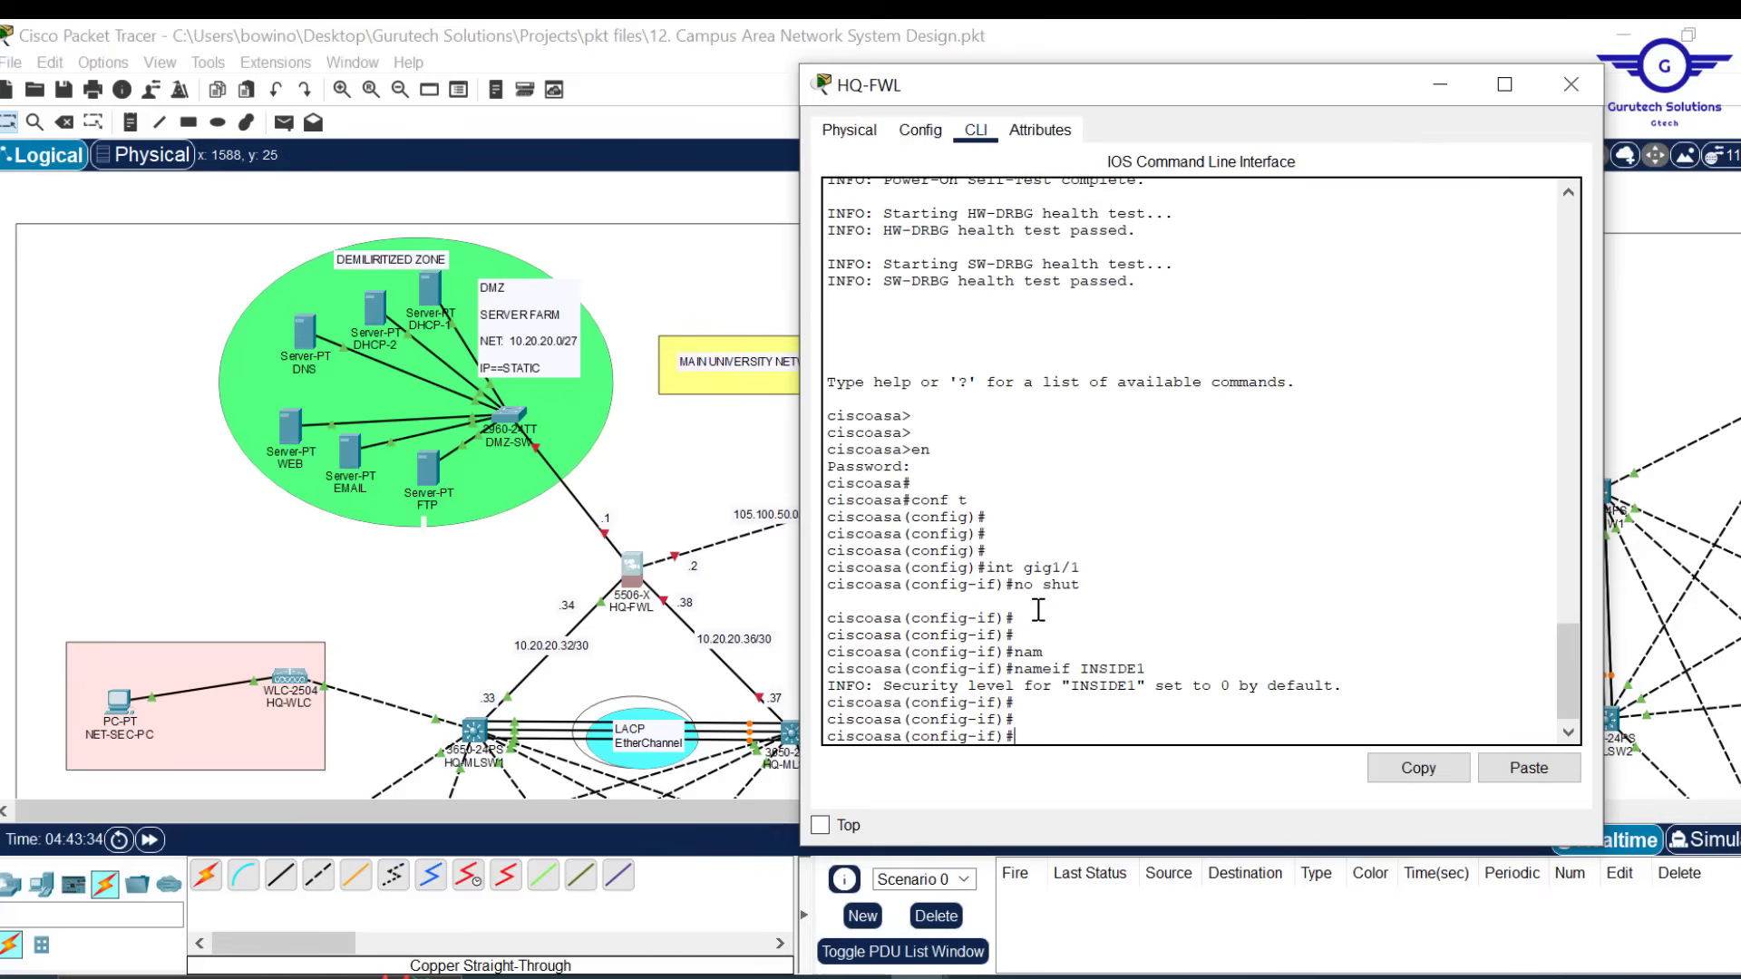
pyautogui.press('Tab')
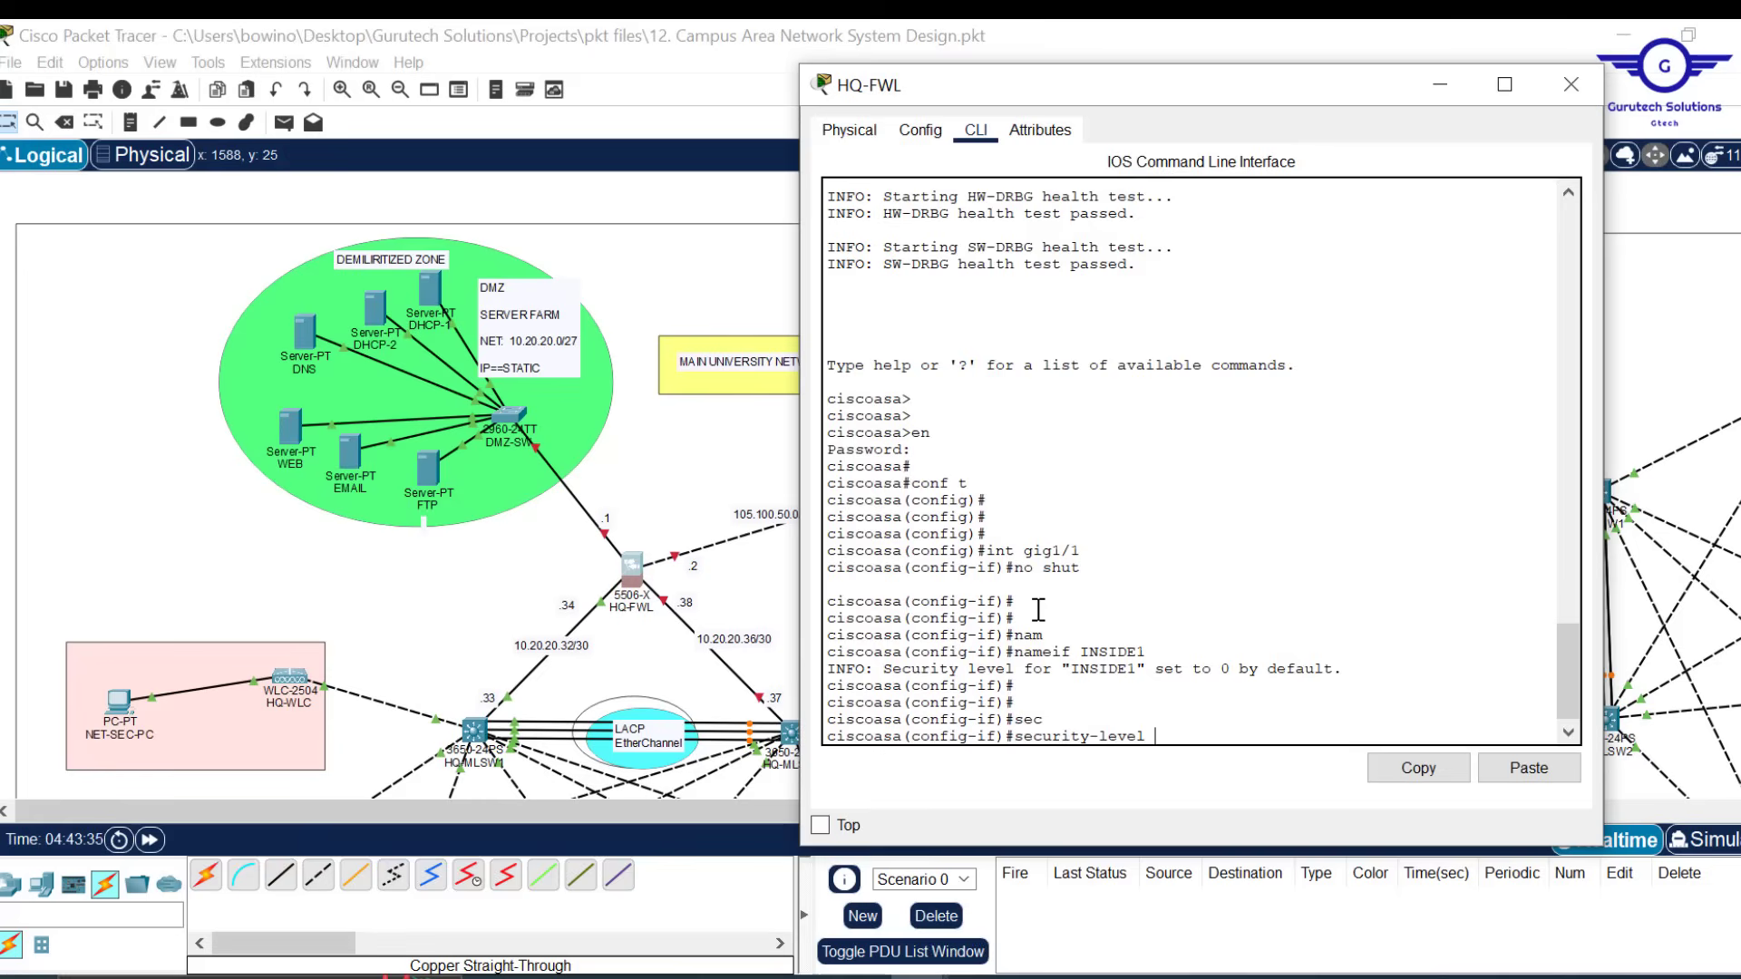
pyautogui.write('100')
pyautogui.press('Return')
pyautogui.press('Return')
pyautogui.press('Return')
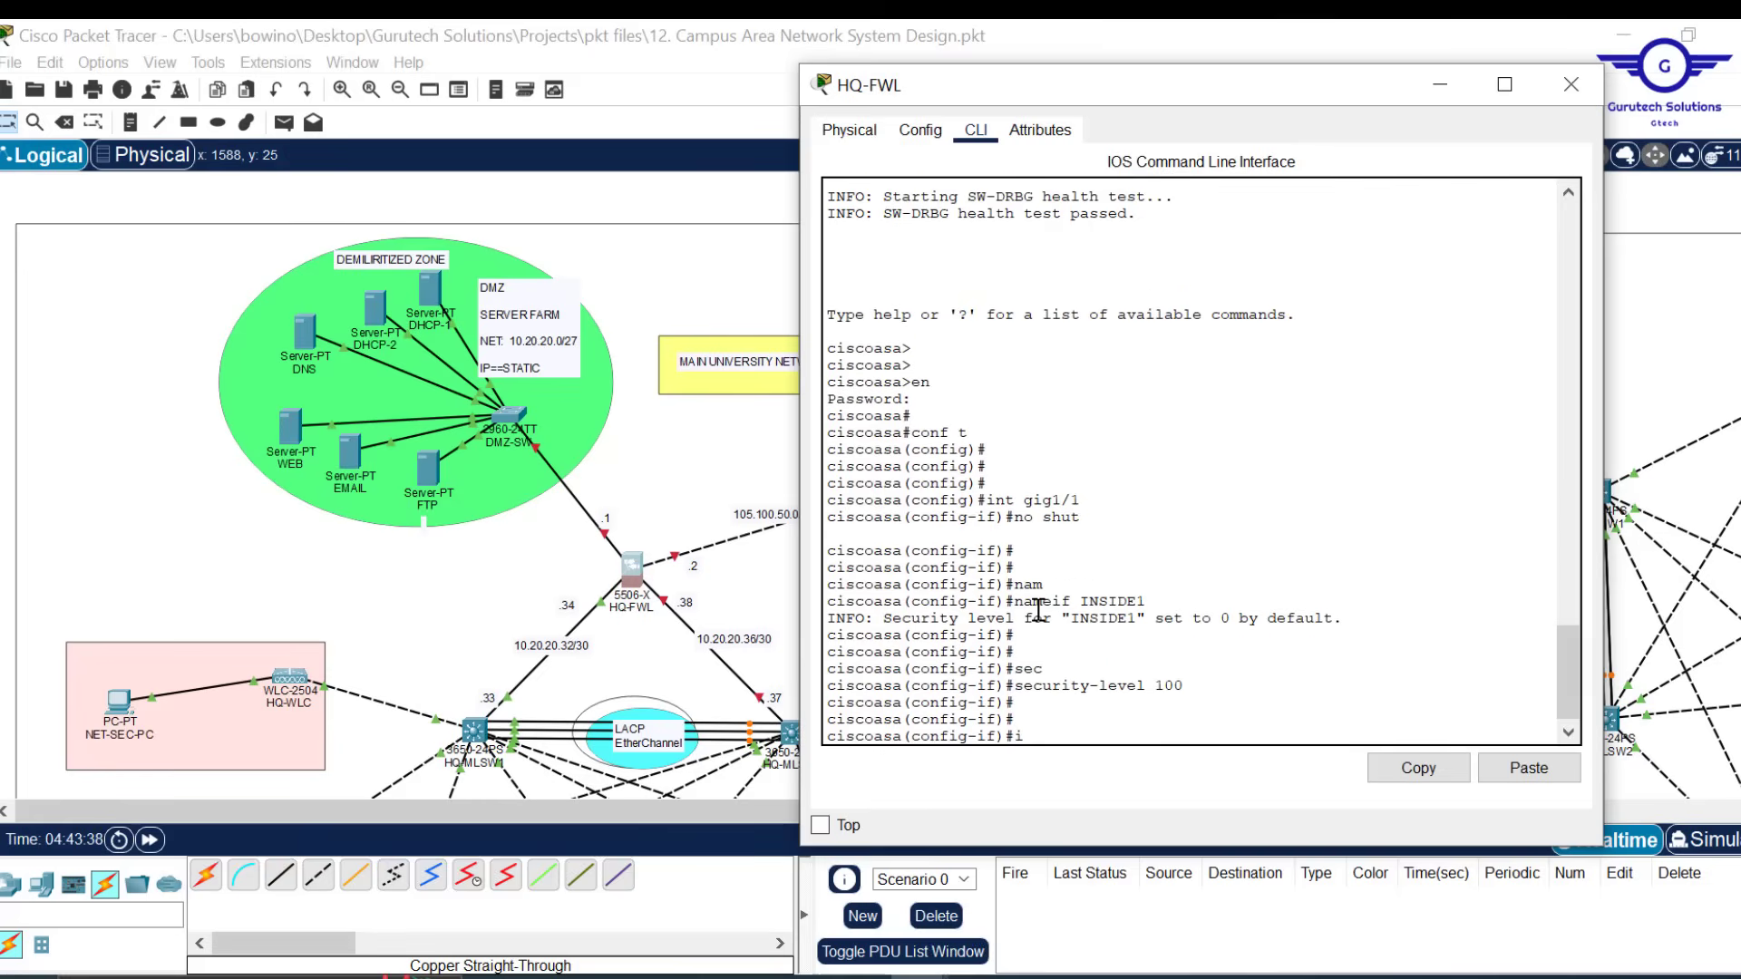
# Assign 10.20.20.34 255.255.255.252 to gig1/1 and exit interface mode
pyautogui.write('ip add 10.20.20.35')
pyautogui.press('BackSpace')
pyautogui.write('4 255')
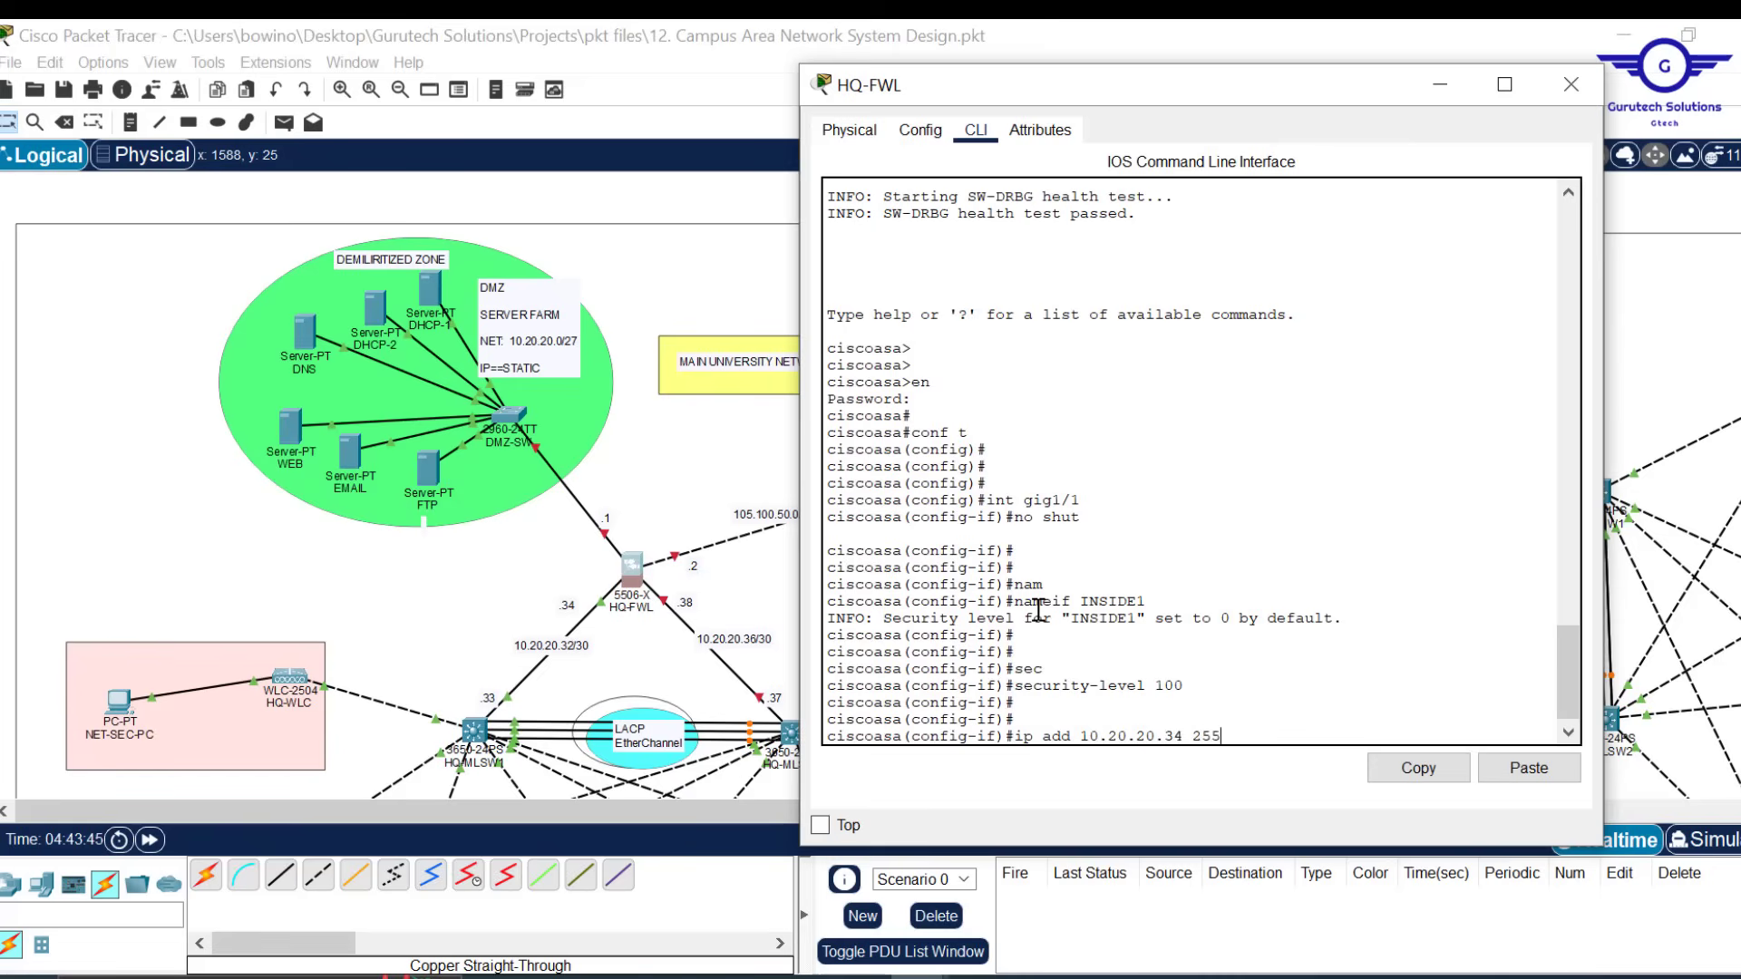
pyautogui.write('.255.255.252')
pyautogui.press('Return')
pyautogui.write('ex')
pyautogui.press('Return')
pyautogui.press('Return')
pyautogui.press('Return')
pyautogui.press('Return')
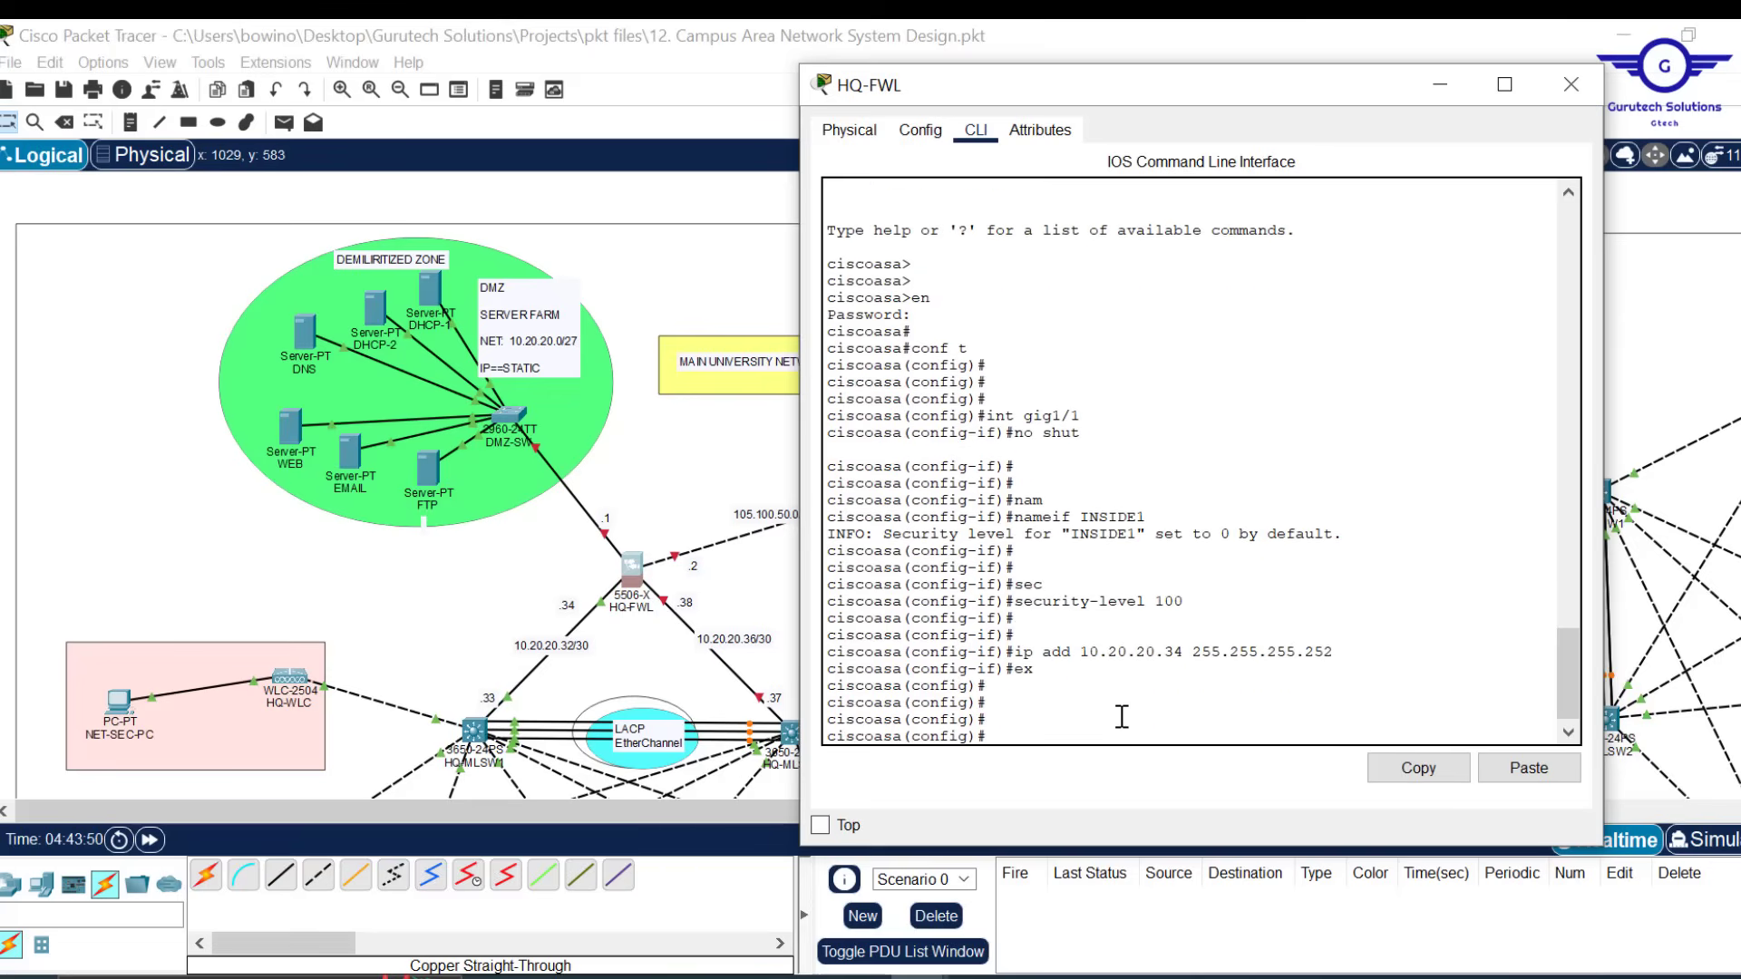
# Select interface gig1/2 by editing the recalled gig1/1 command
pyautogui.write('ex')
pyautogui.press('Up')
pyautogui.press('Up')
pyautogui.press('Up')
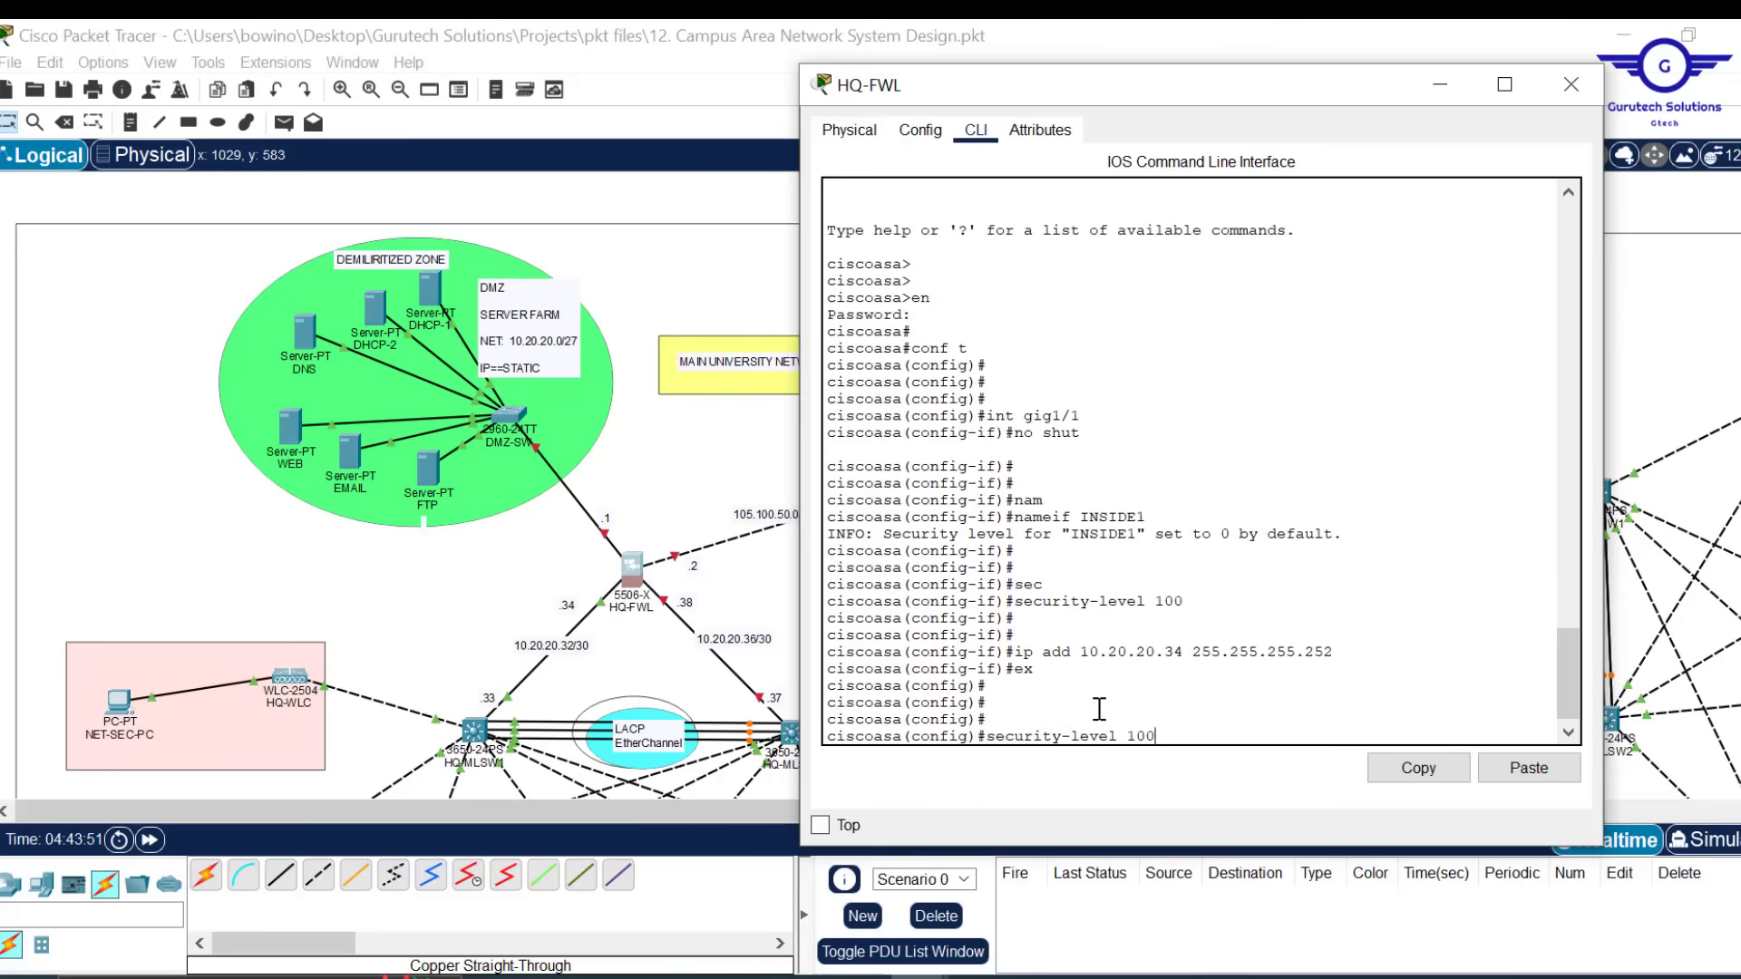
pyautogui.press('Up')
pyautogui.press('Up')
pyautogui.press('Up')
pyautogui.press('BackSpace')
pyautogui.write('2')
pyautogui.press('Return')
# Bring gig1/2 up, name it INSIDE2 and set security level 100
pyautogui.press('Up')
pyautogui.press('Up')
pyautogui.press('Up')
pyautogui.press('Up')
pyautogui.press('Up')
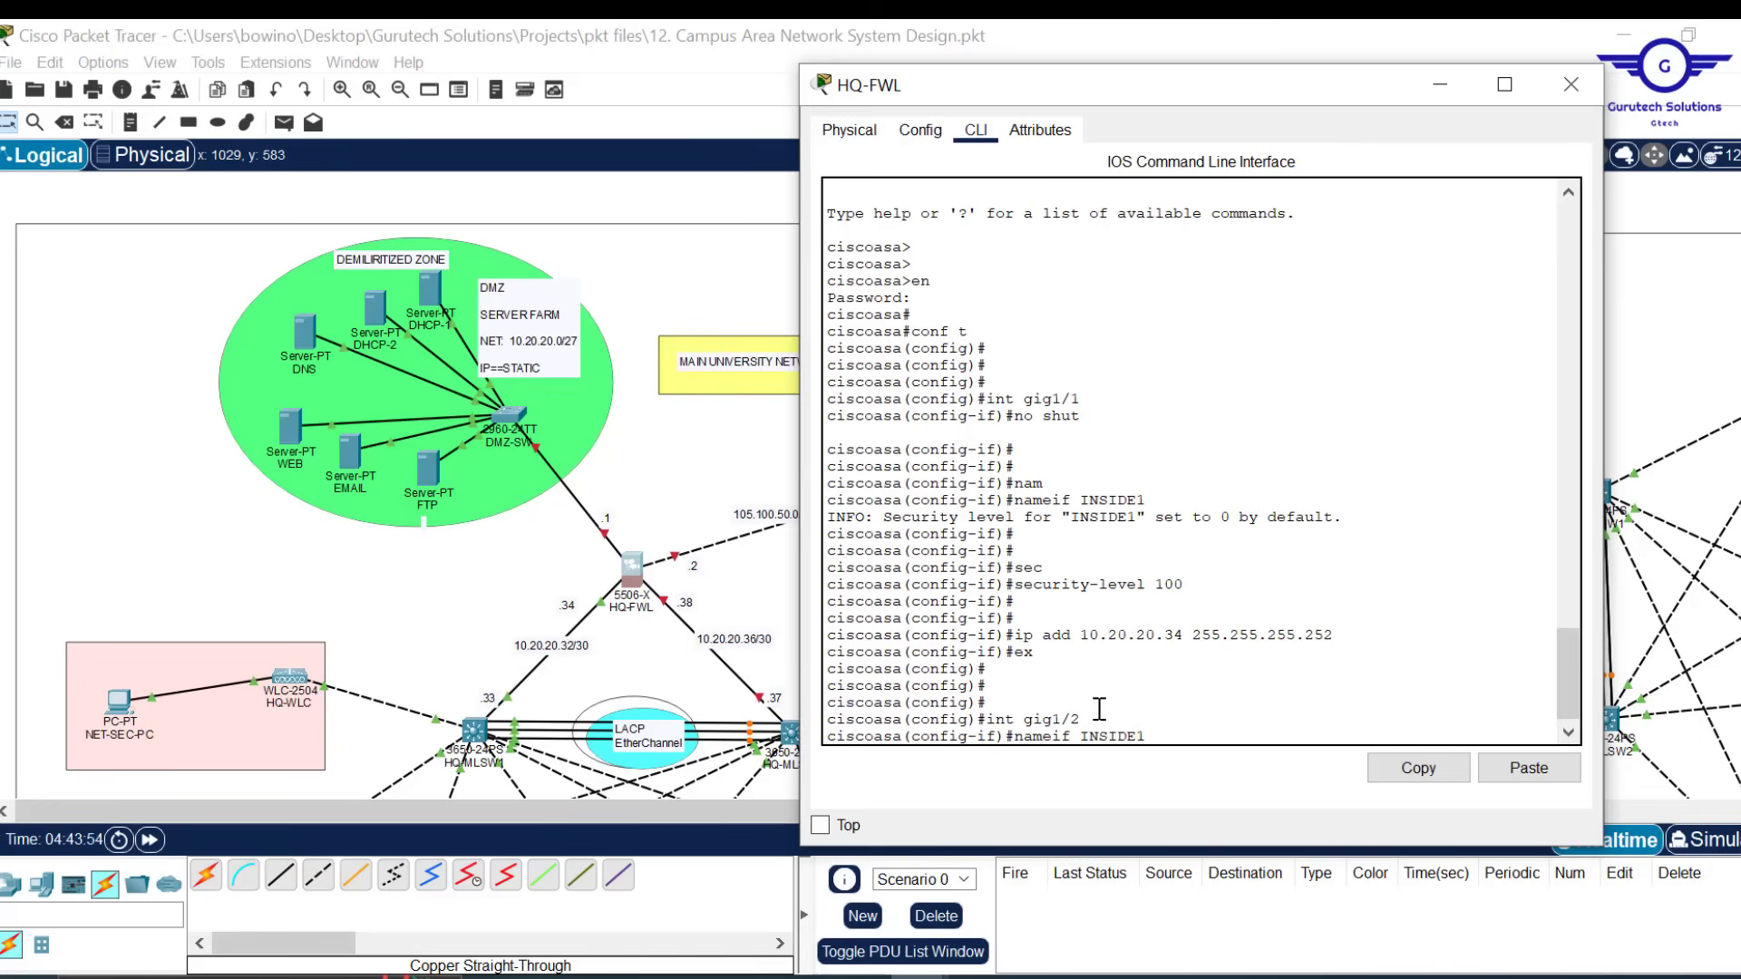
pyautogui.press('Up')
pyautogui.press('Return')
pyautogui.press('Return')
pyautogui.press('Return')
pyautogui.press('Return')
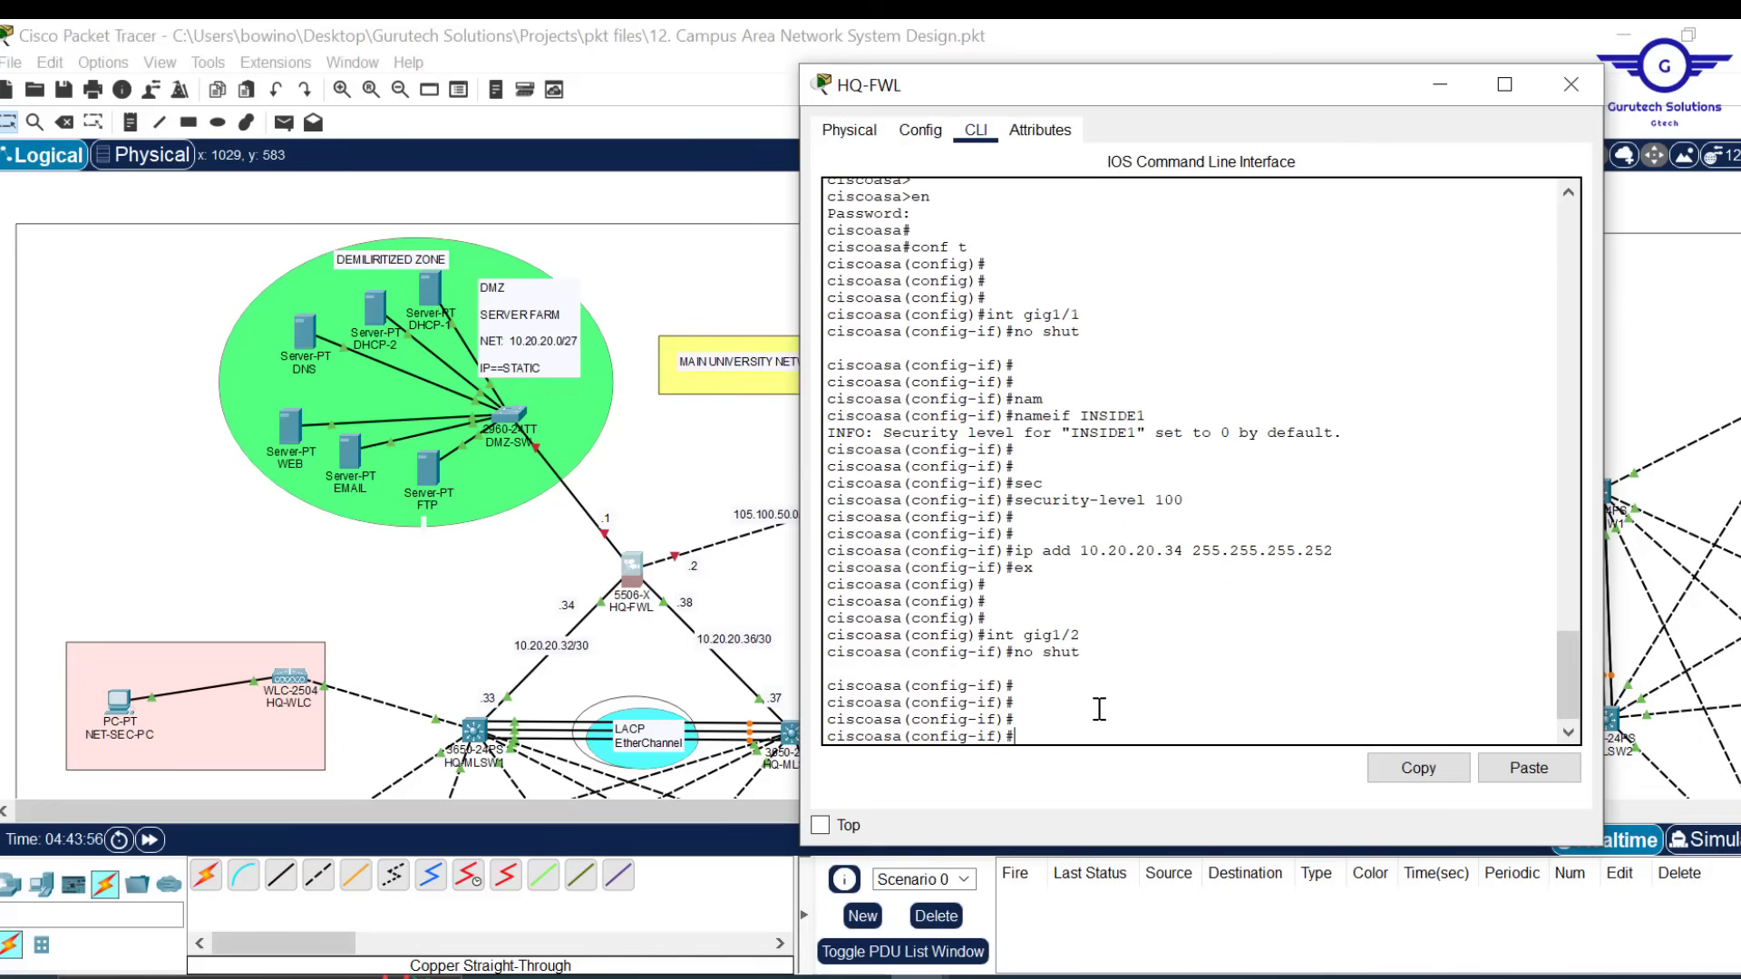
pyautogui.press('Up')
pyautogui.press('Up')
pyautogui.press('Up')
pyautogui.press('Up')
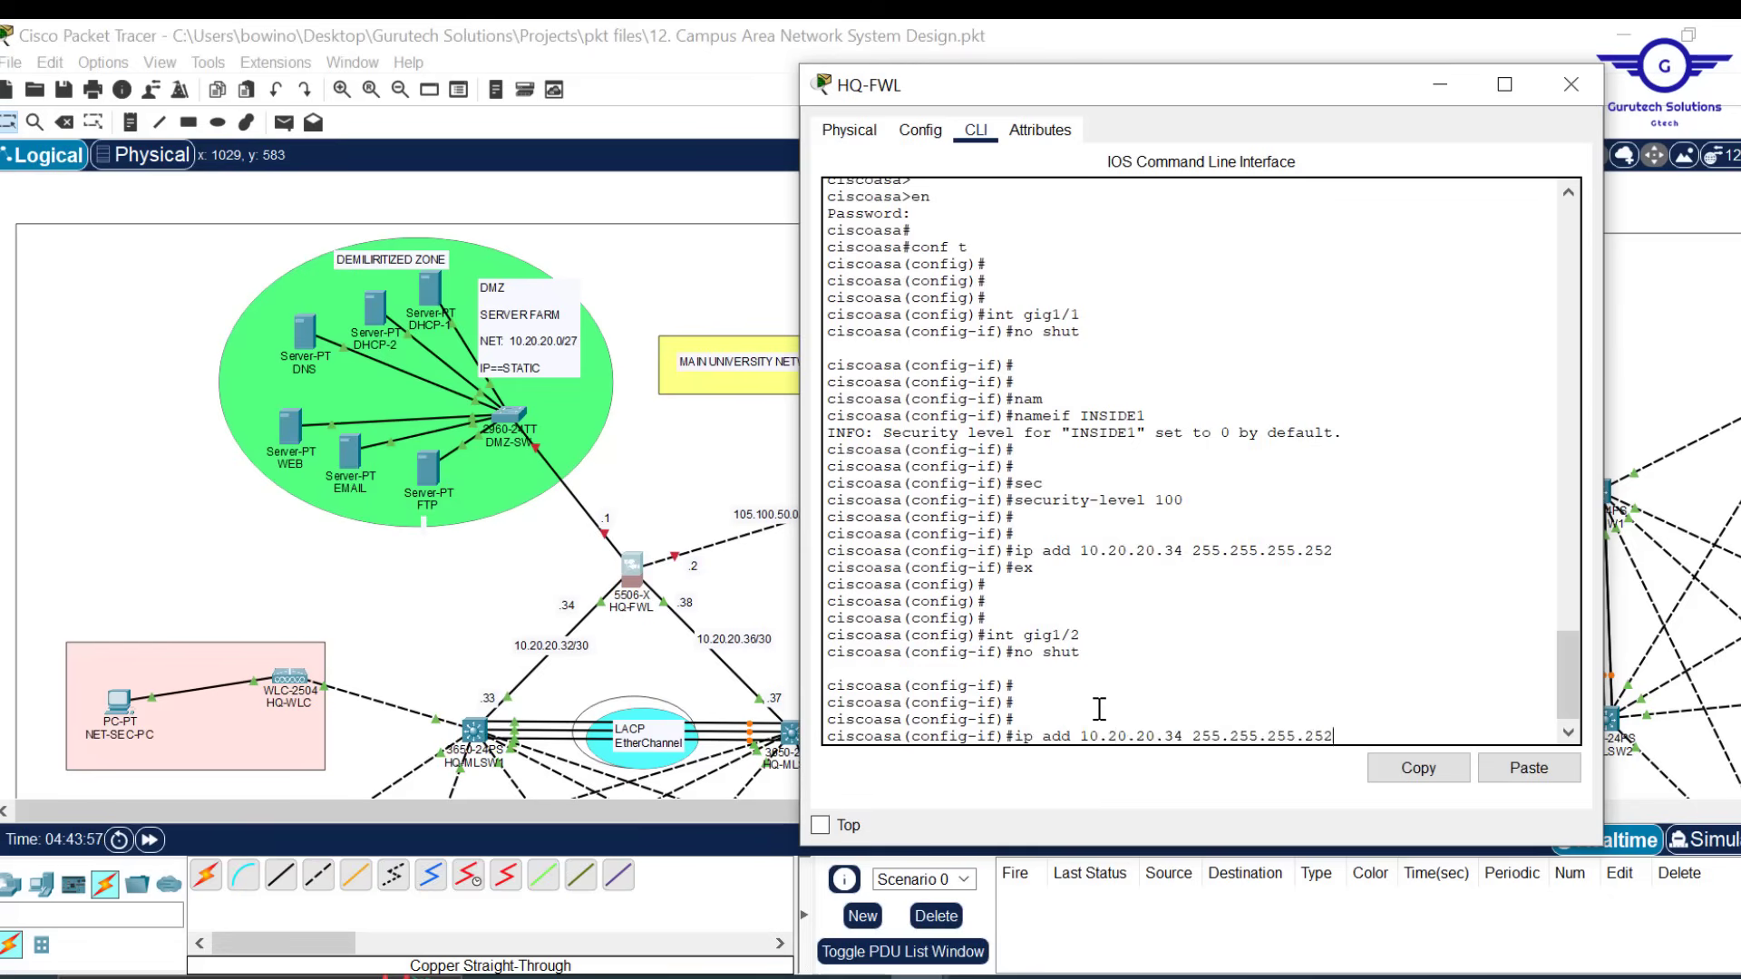
pyautogui.press('Up')
pyautogui.press('Up')
pyautogui.press('Up')
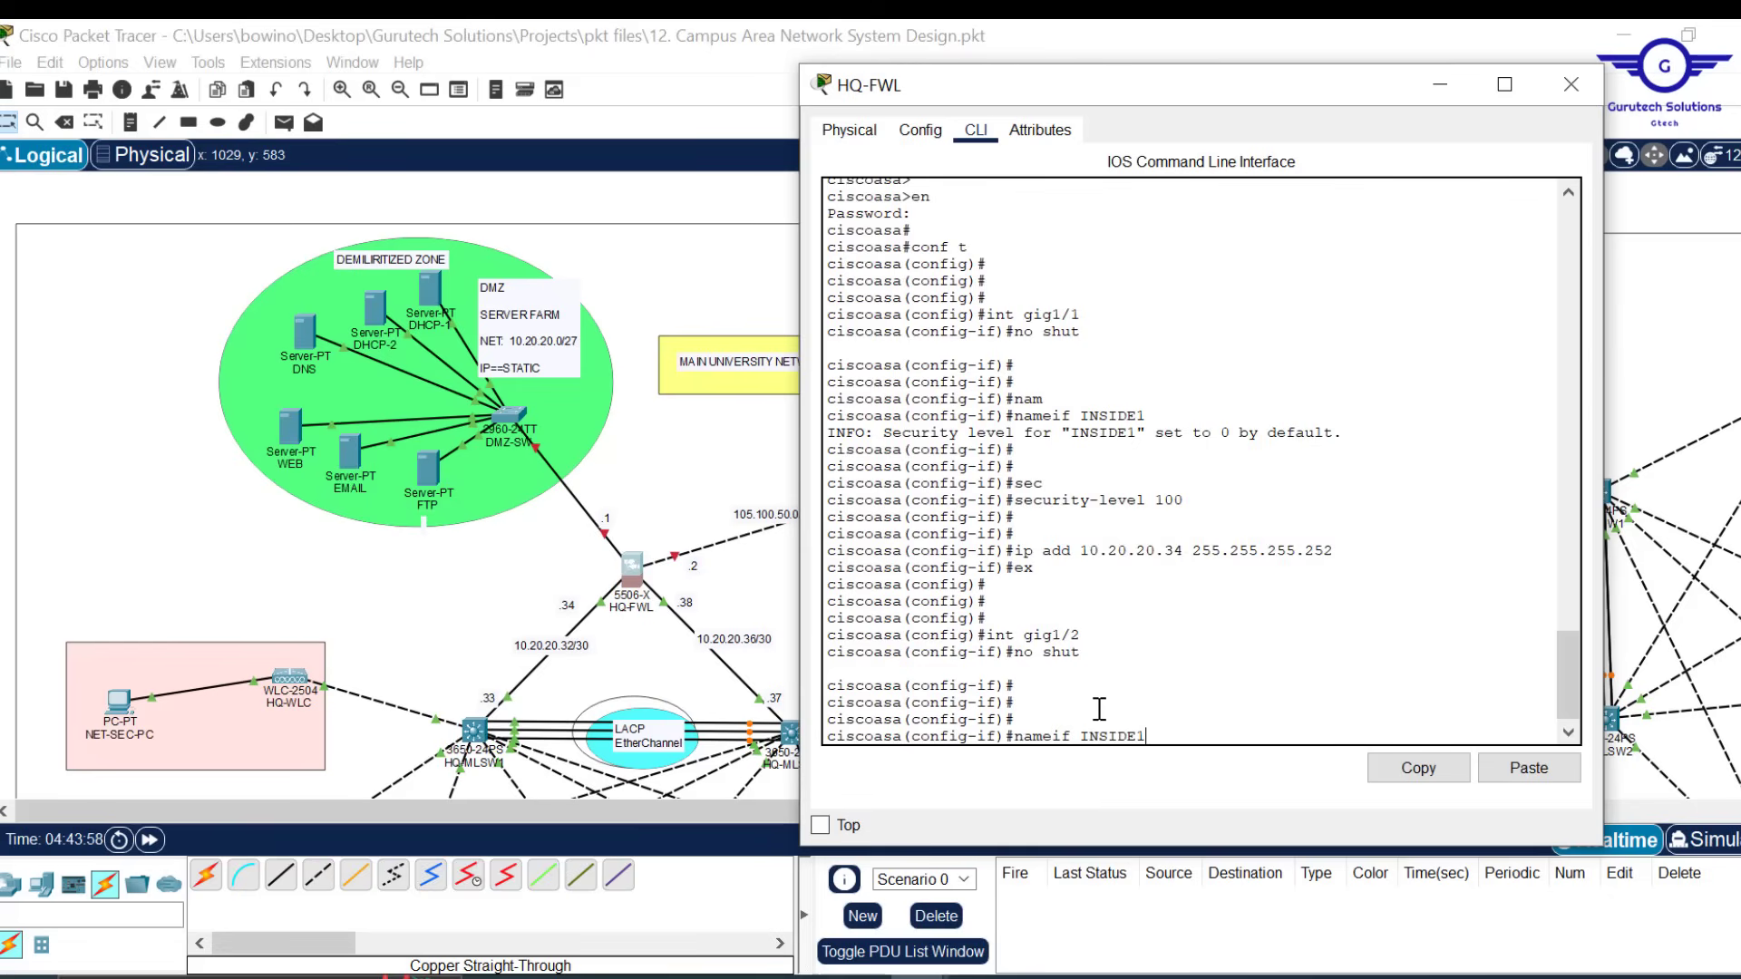
pyautogui.write('2')
pyautogui.press('Return')
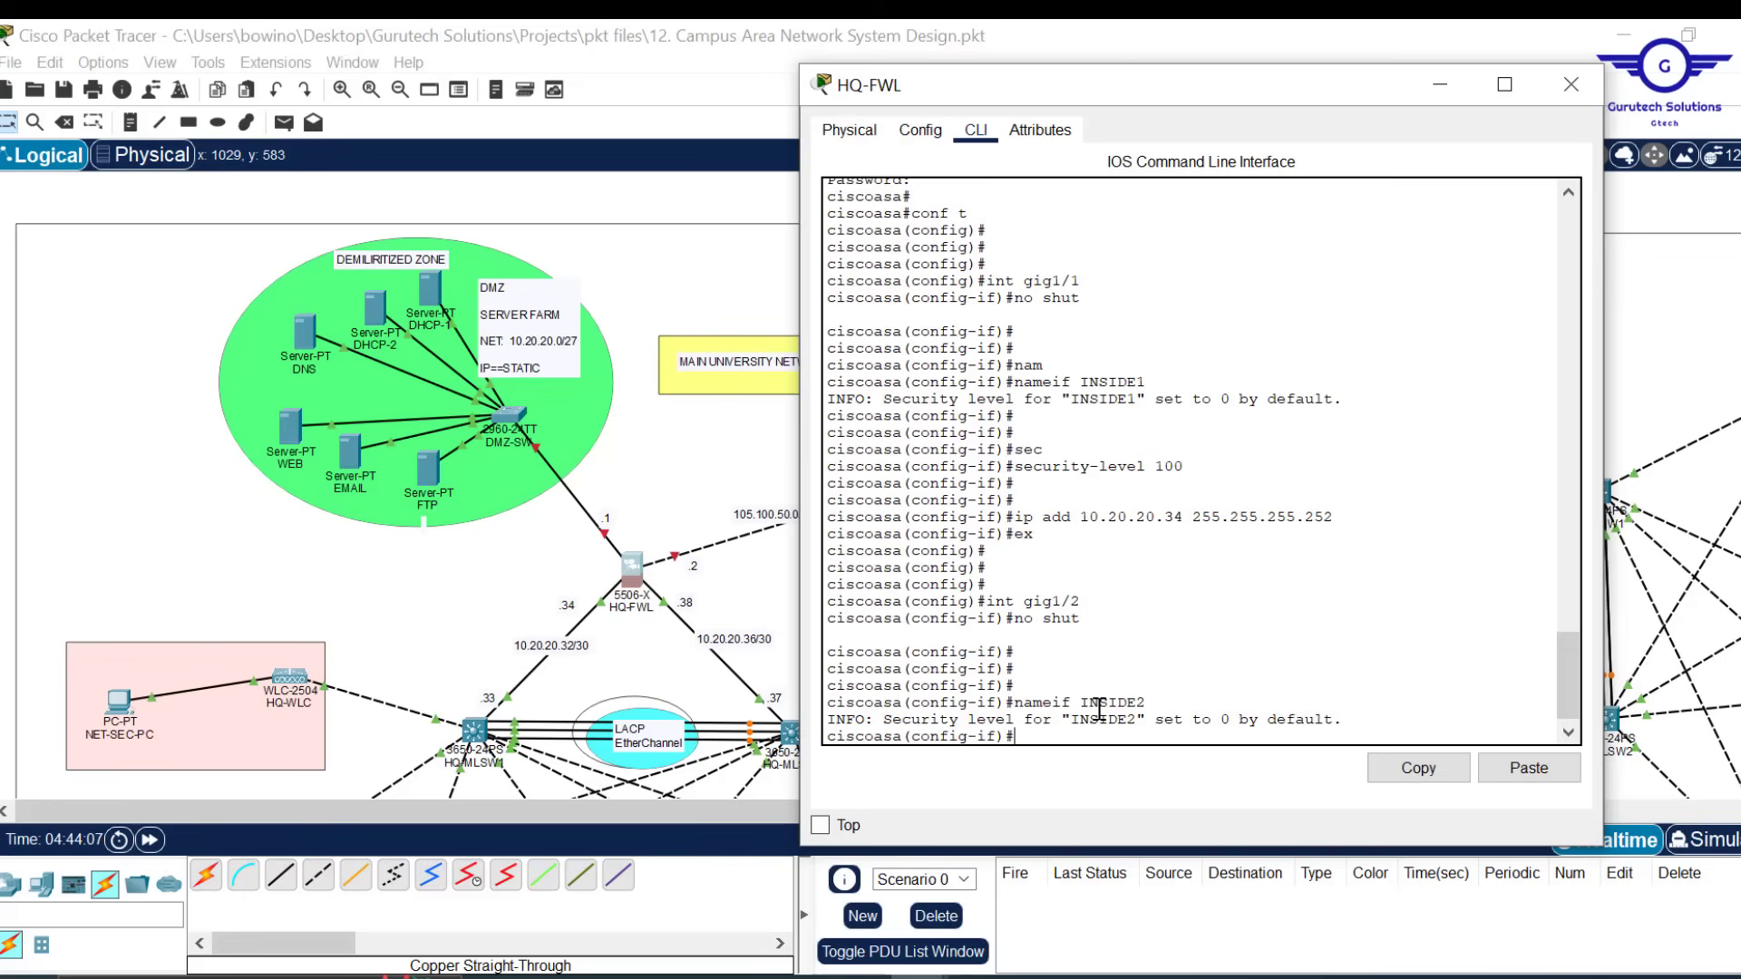
pyautogui.press('Return')
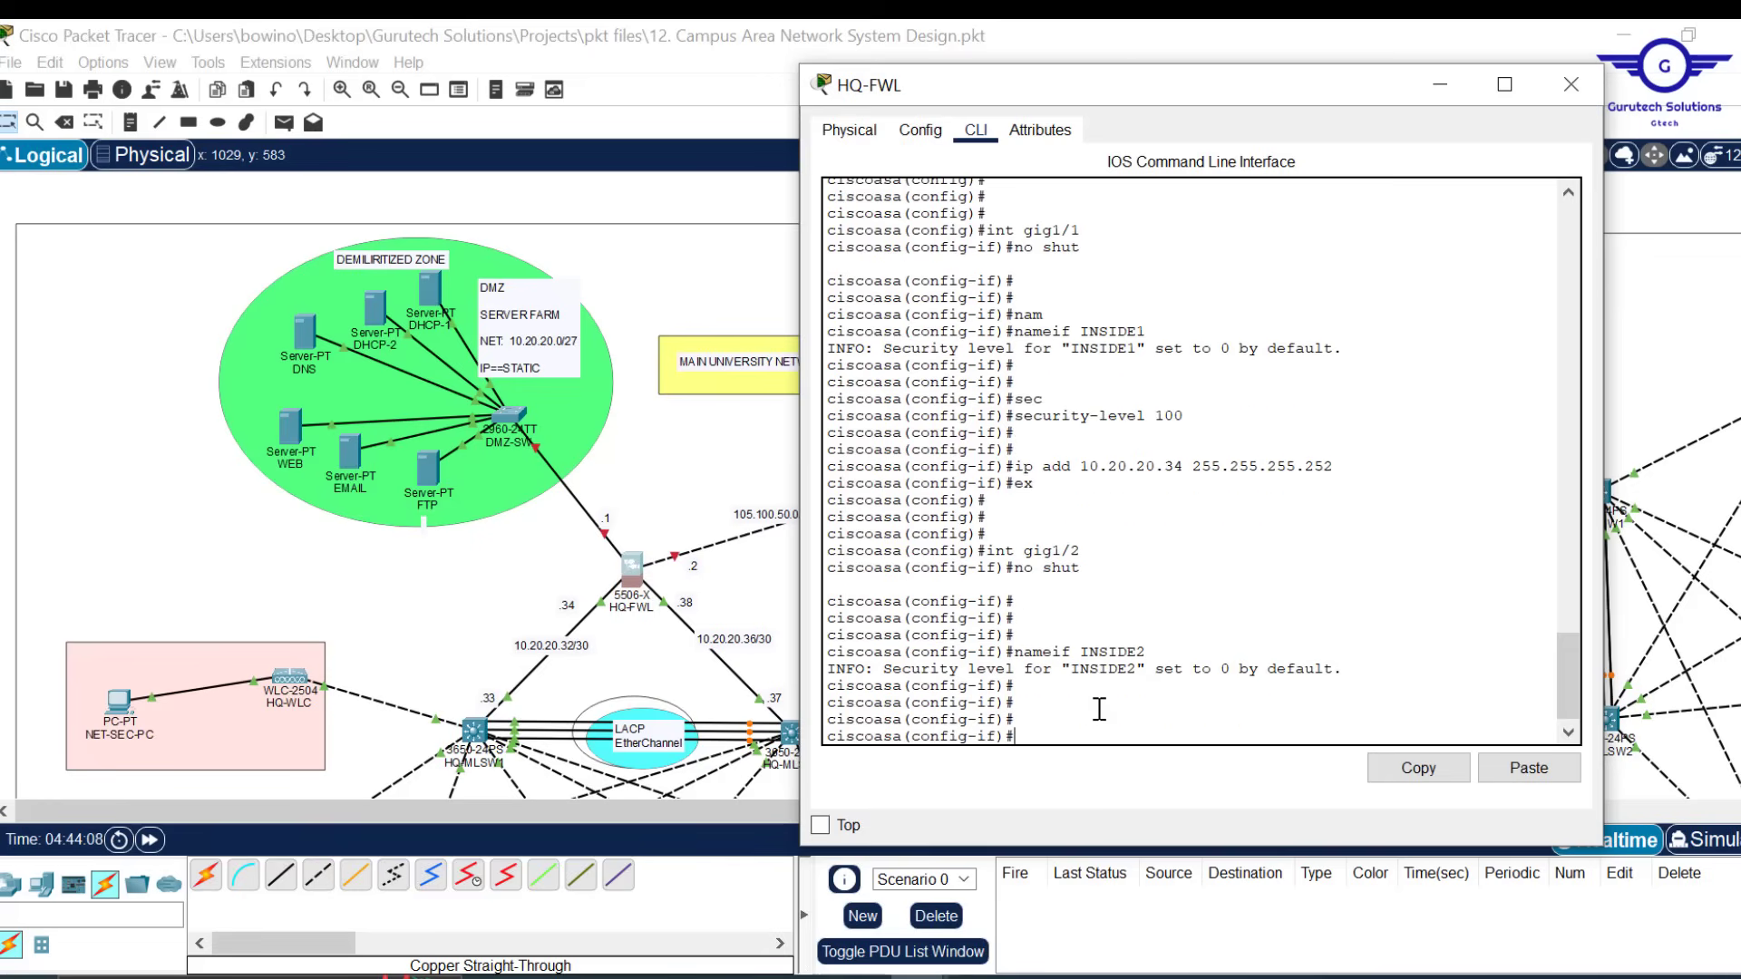
pyautogui.write('c')
pyautogui.press('Tab')
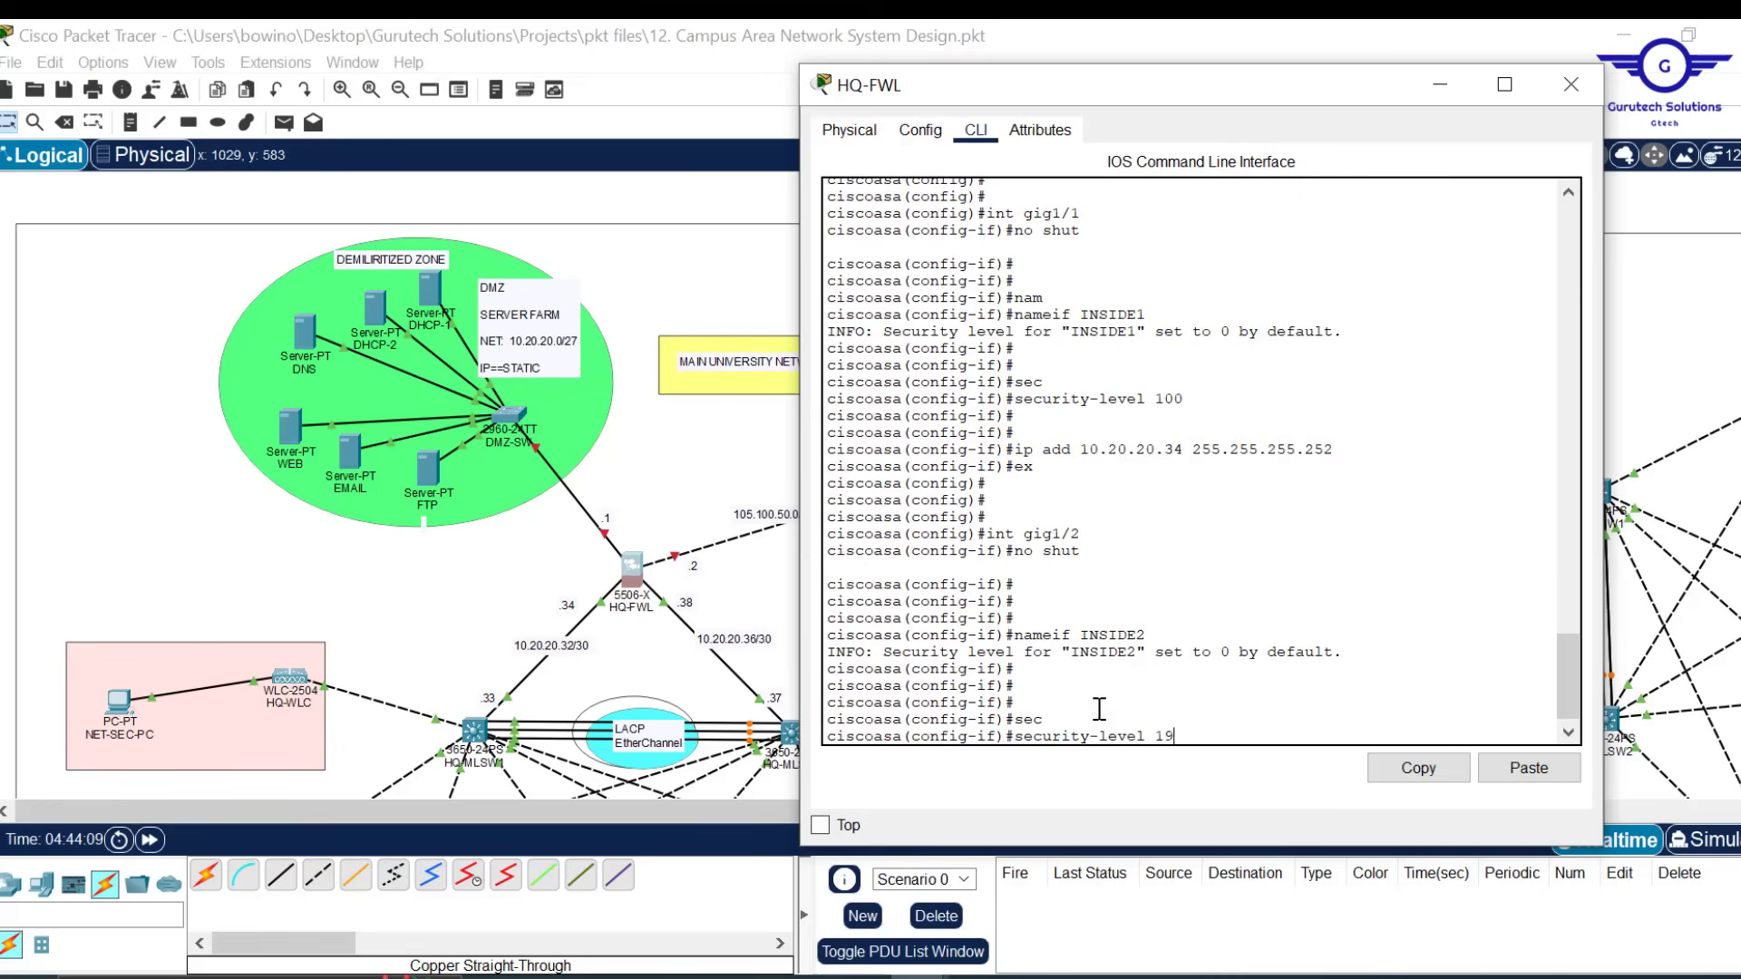
pyautogui.write('19')
pyautogui.press('BackSpace')
pyautogui.write('00')
pyautogui.press('Return')
pyautogui.press('Return')
pyautogui.press('Return')
pyautogui.press('Return')
# Address gig1/2 as 10.20.20.38 255.255.255.252 and exit interface mode
pyautogui.press('Up')
pyautogui.press('Up')
pyautogui.press('Up')
pyautogui.press('Up')
pyautogui.press('Up')
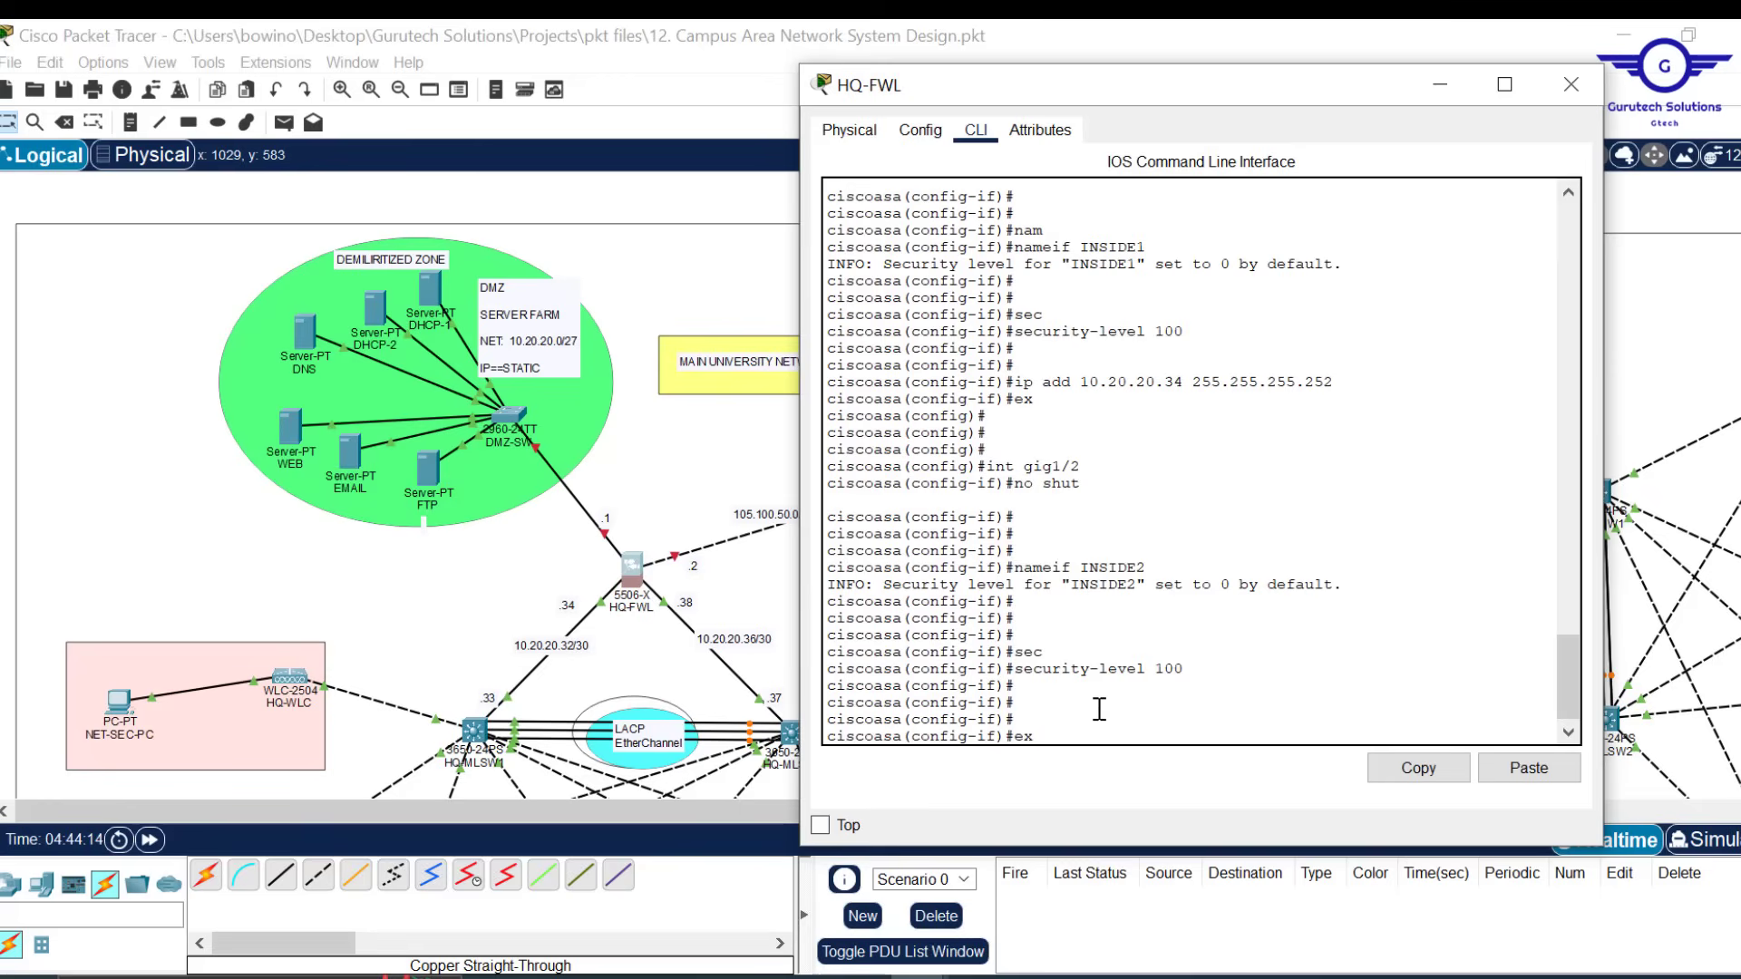
pyautogui.press('Up')
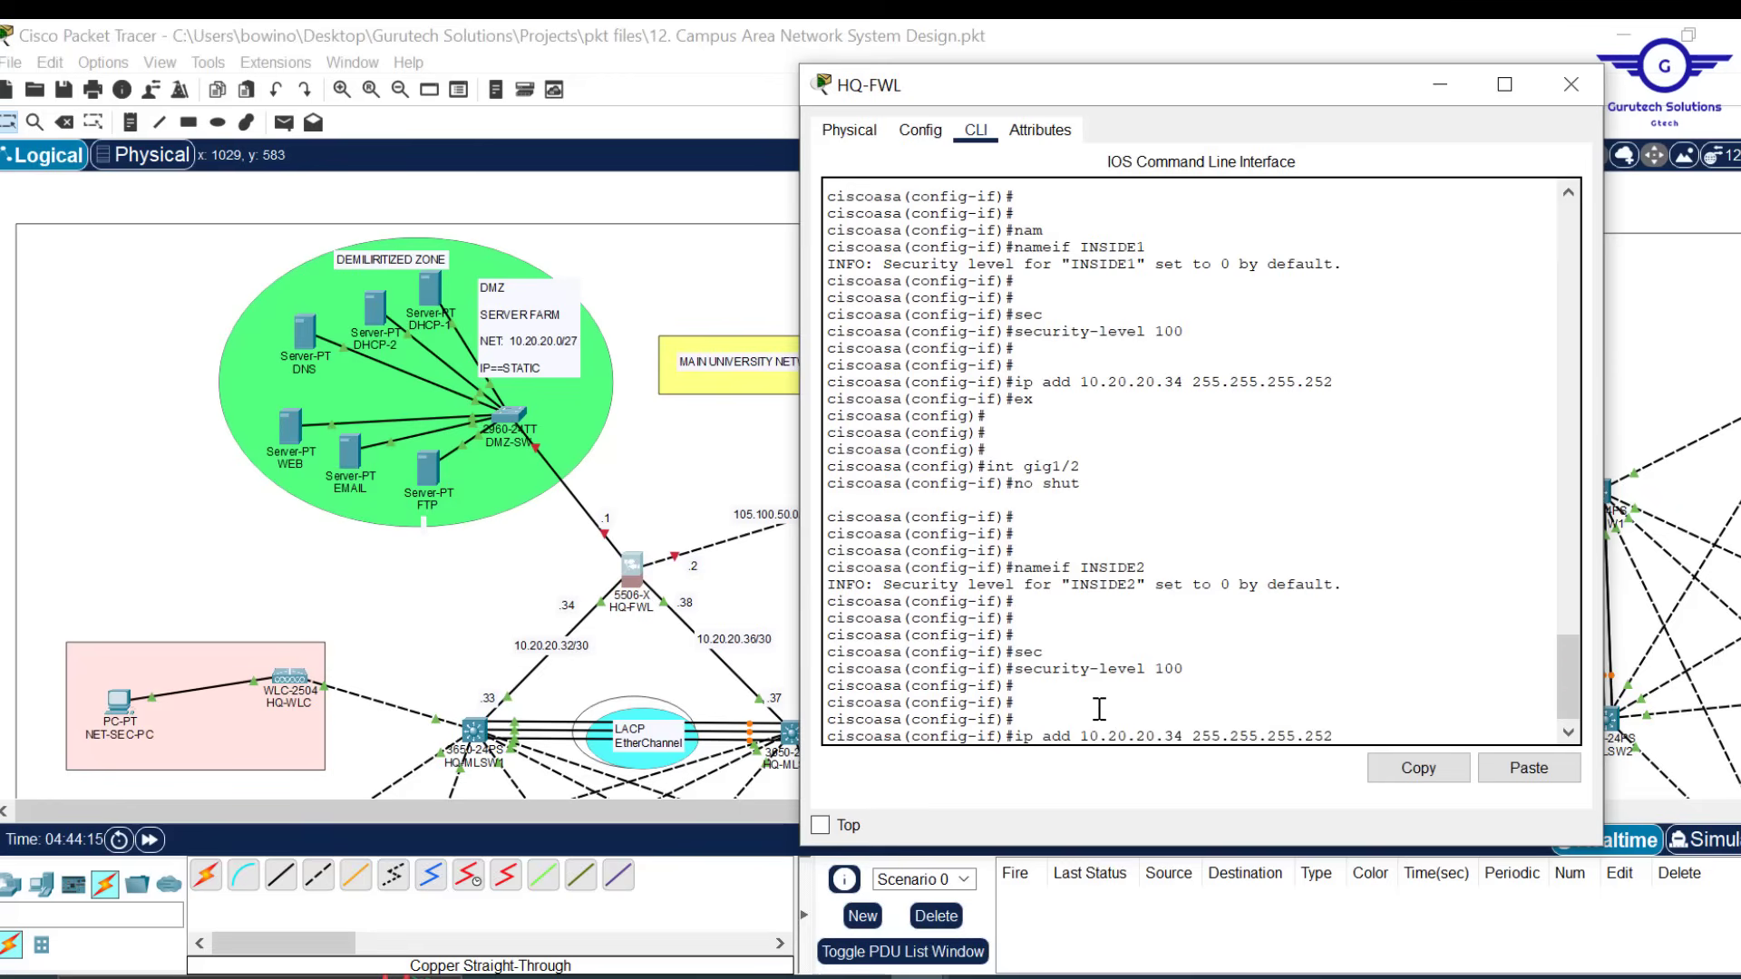
pyautogui.press('Left')
pyautogui.press('Left')
pyautogui.press('Left')
pyautogui.press('Left')
pyautogui.press('Left')
pyautogui.press('Left')
pyautogui.press('Left')
pyautogui.press('Left')
pyautogui.press('Left')
pyautogui.press('Left')
pyautogui.press('Left')
pyautogui.press('Left')
pyautogui.press('Left')
pyautogui.press('Left')
pyautogui.press('Left')
pyautogui.press('Left')
pyautogui.press('BackSpace')
pyautogui.write('8')
pyautogui.press('Return')
pyautogui.write('ex')
pyautogui.press('Return')
pyautogui.press('Return')
pyautogui.press('Return')
pyautogui.press('Return')
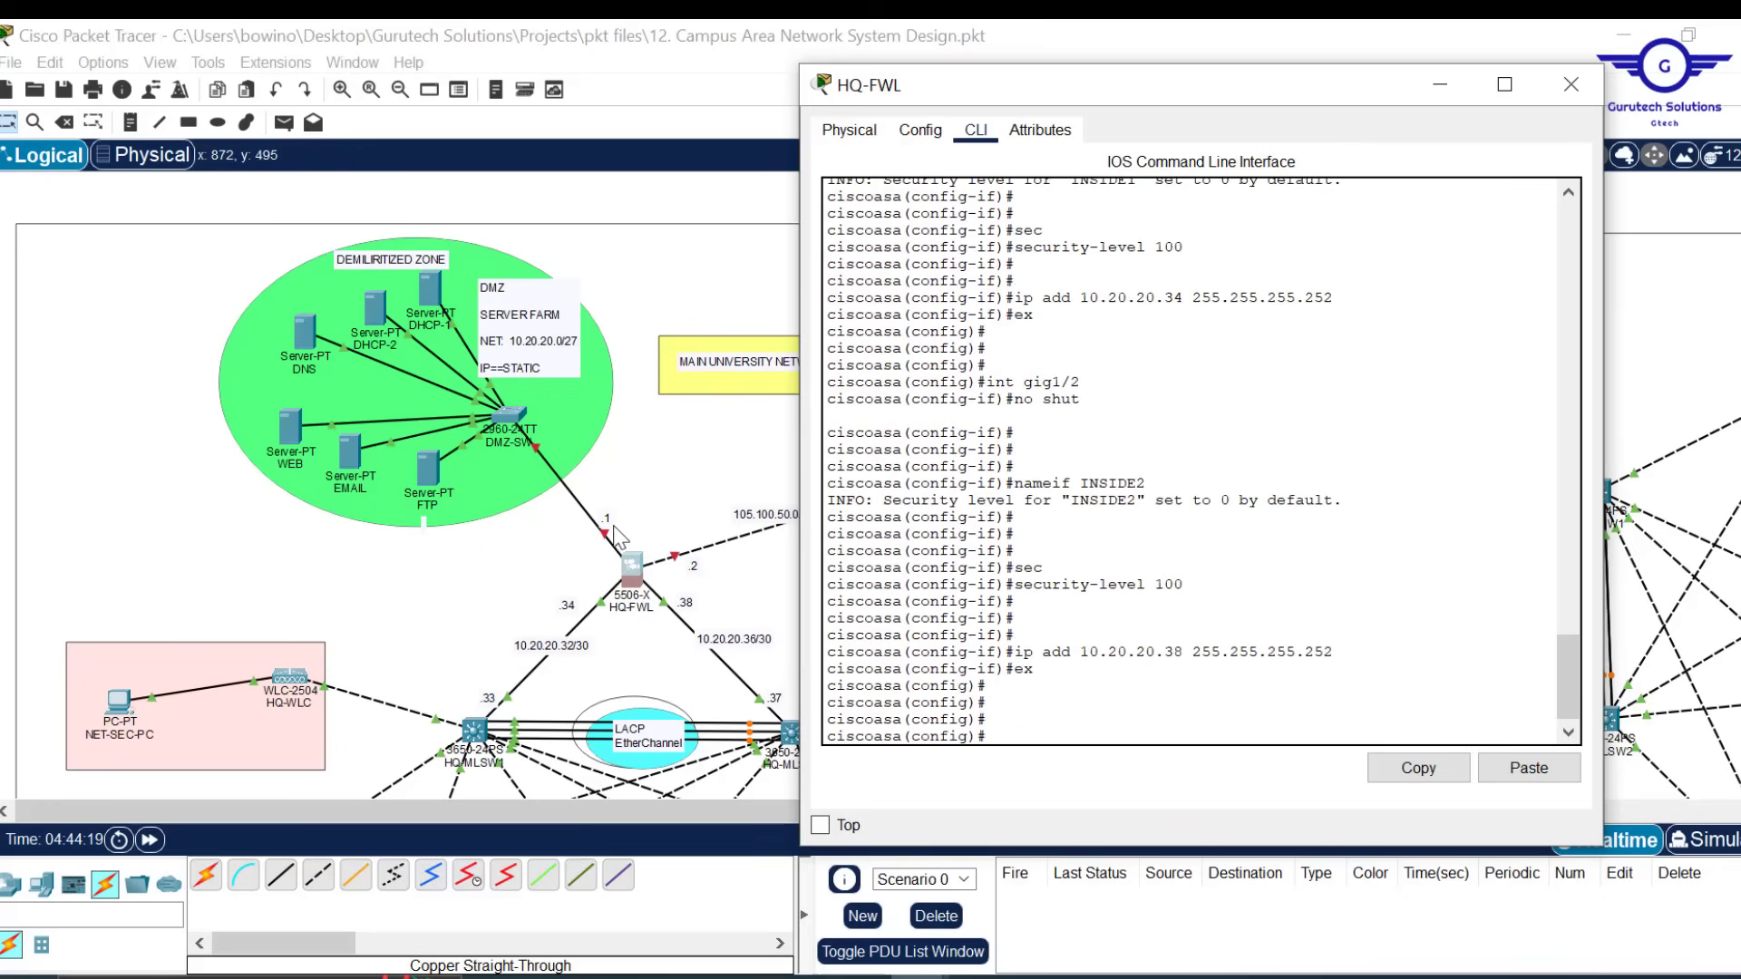
# Select gig1/3, bring it up, name it DMZ and set security level 70
pyautogui.press('Up')
pyautogui.press('Up')
pyautogui.press('Up')
pyautogui.press('Up')
pyautogui.press('Up')
pyautogui.press('Up')
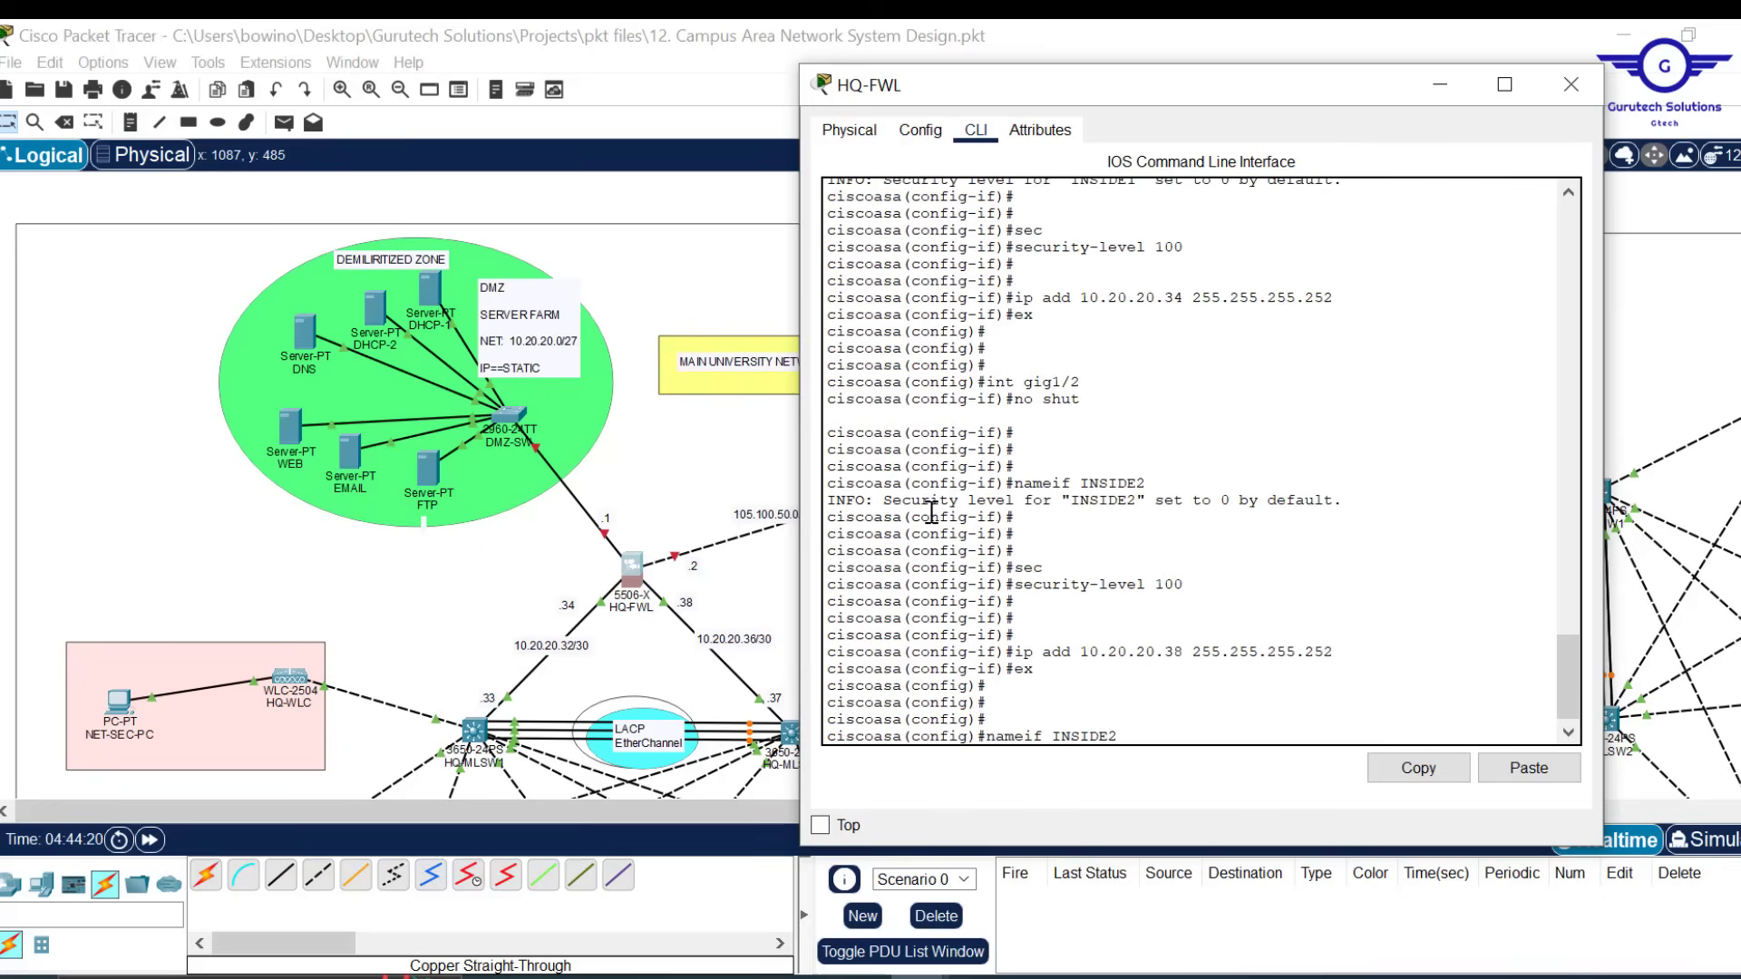
pyautogui.press('Up')
pyautogui.press('BackSpace')
pyautogui.write('3')
pyautogui.press('Return')
pyautogui.write('no shut')
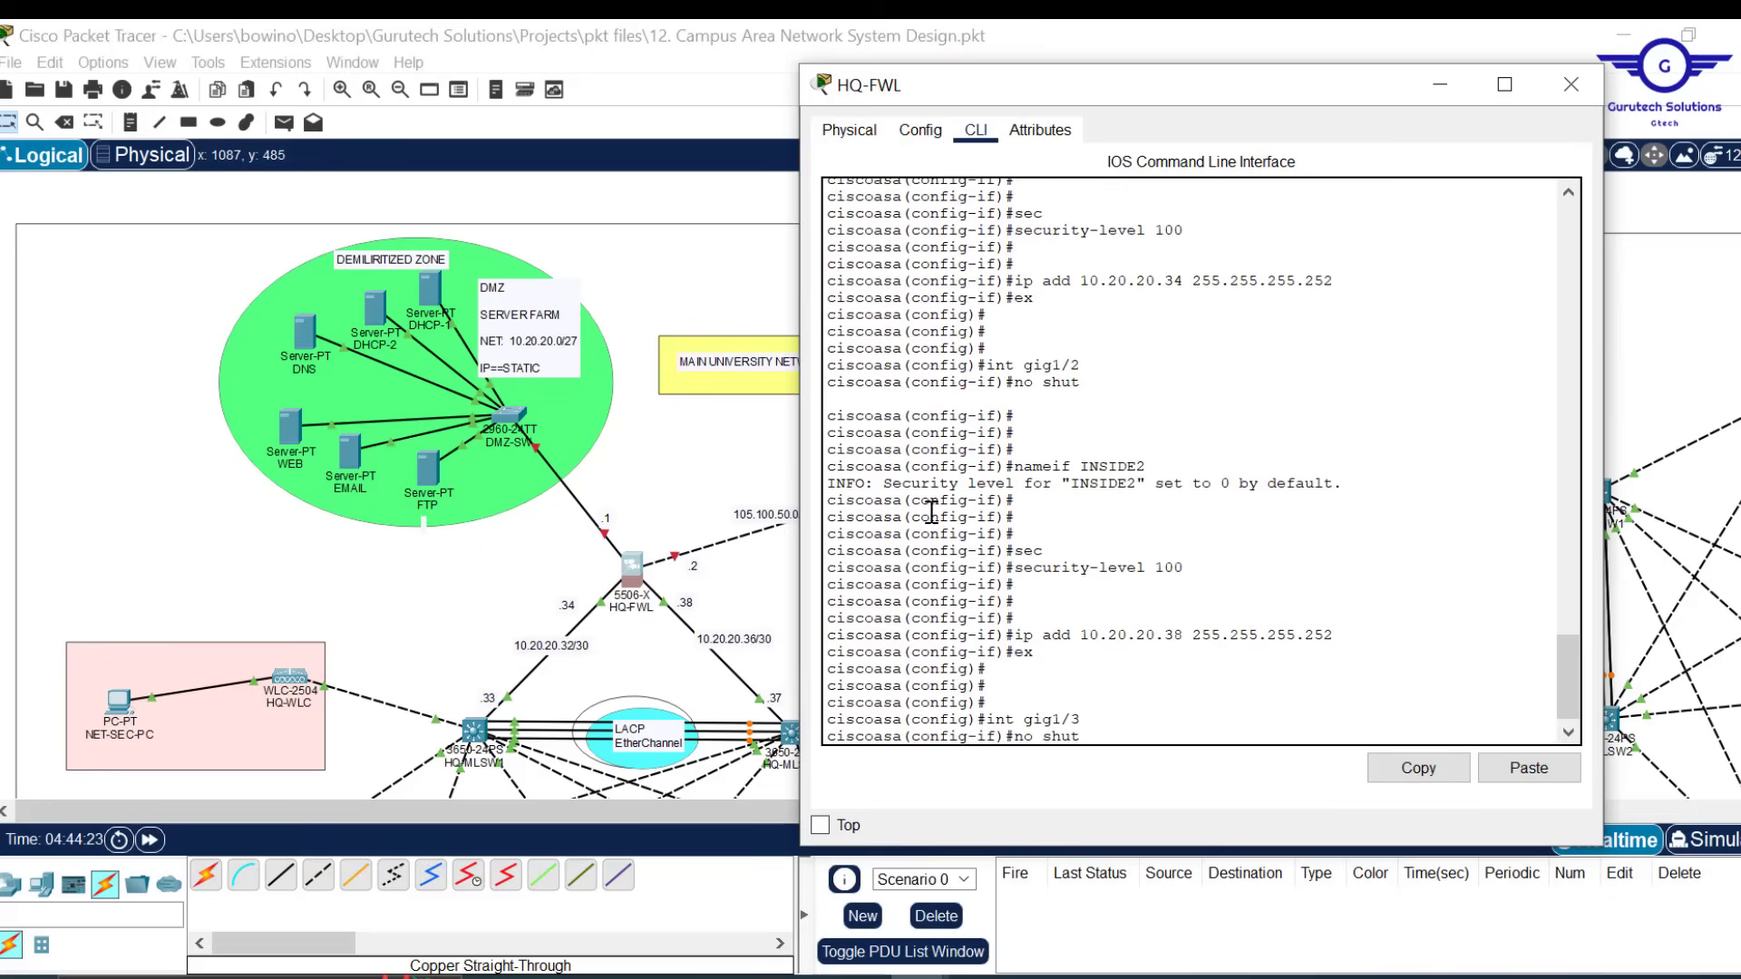
pyautogui.press('Return')
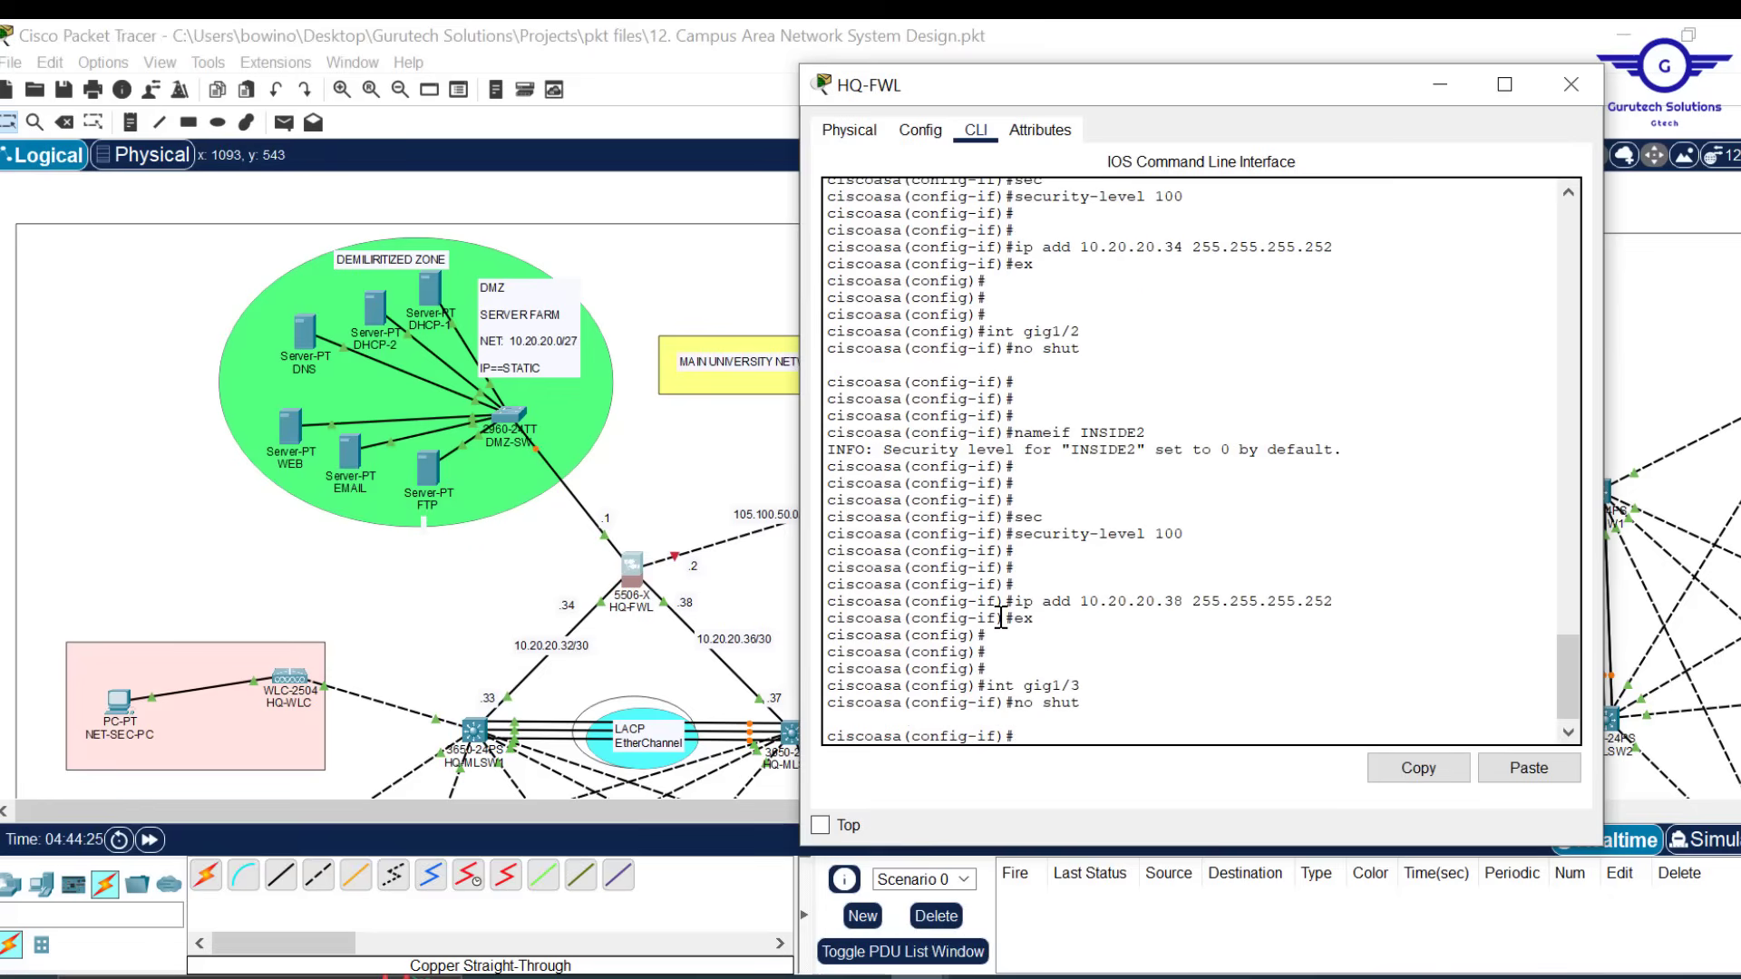
pyautogui.write('nam')
pyautogui.press('Tab')
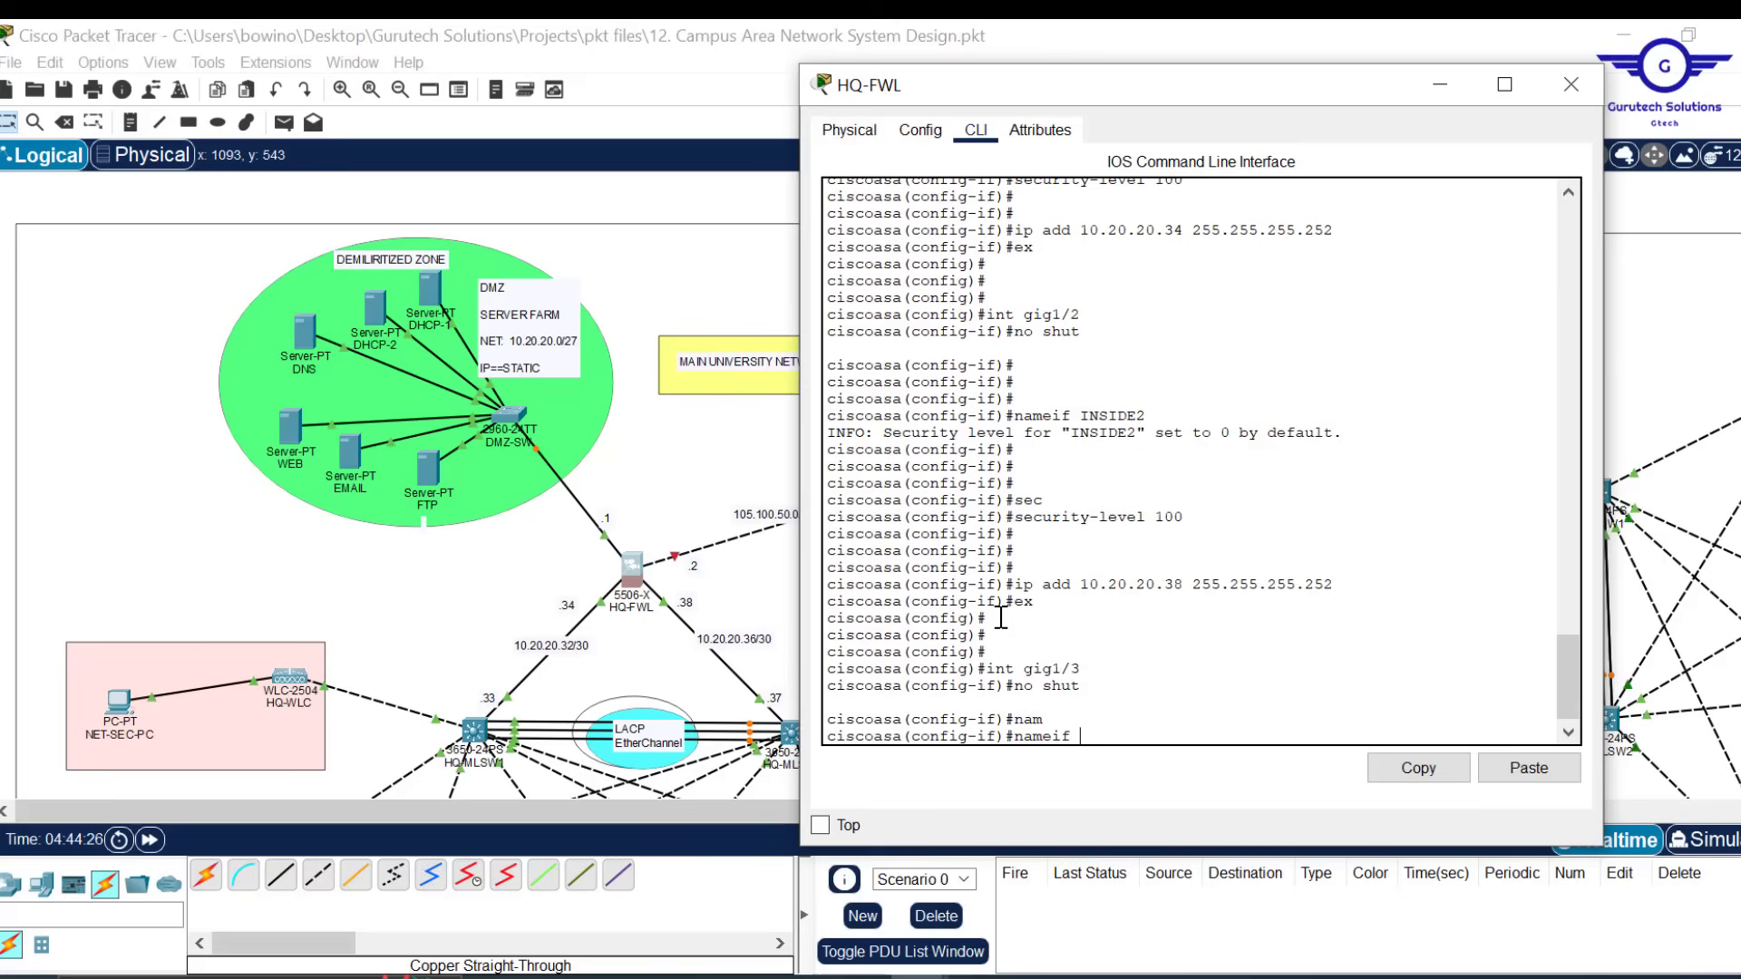
pyautogui.write('DMZ')
pyautogui.press('Return')
pyautogui.press('Return')
pyautogui.press('Return')
pyautogui.write('scoasa(config-if)#s')
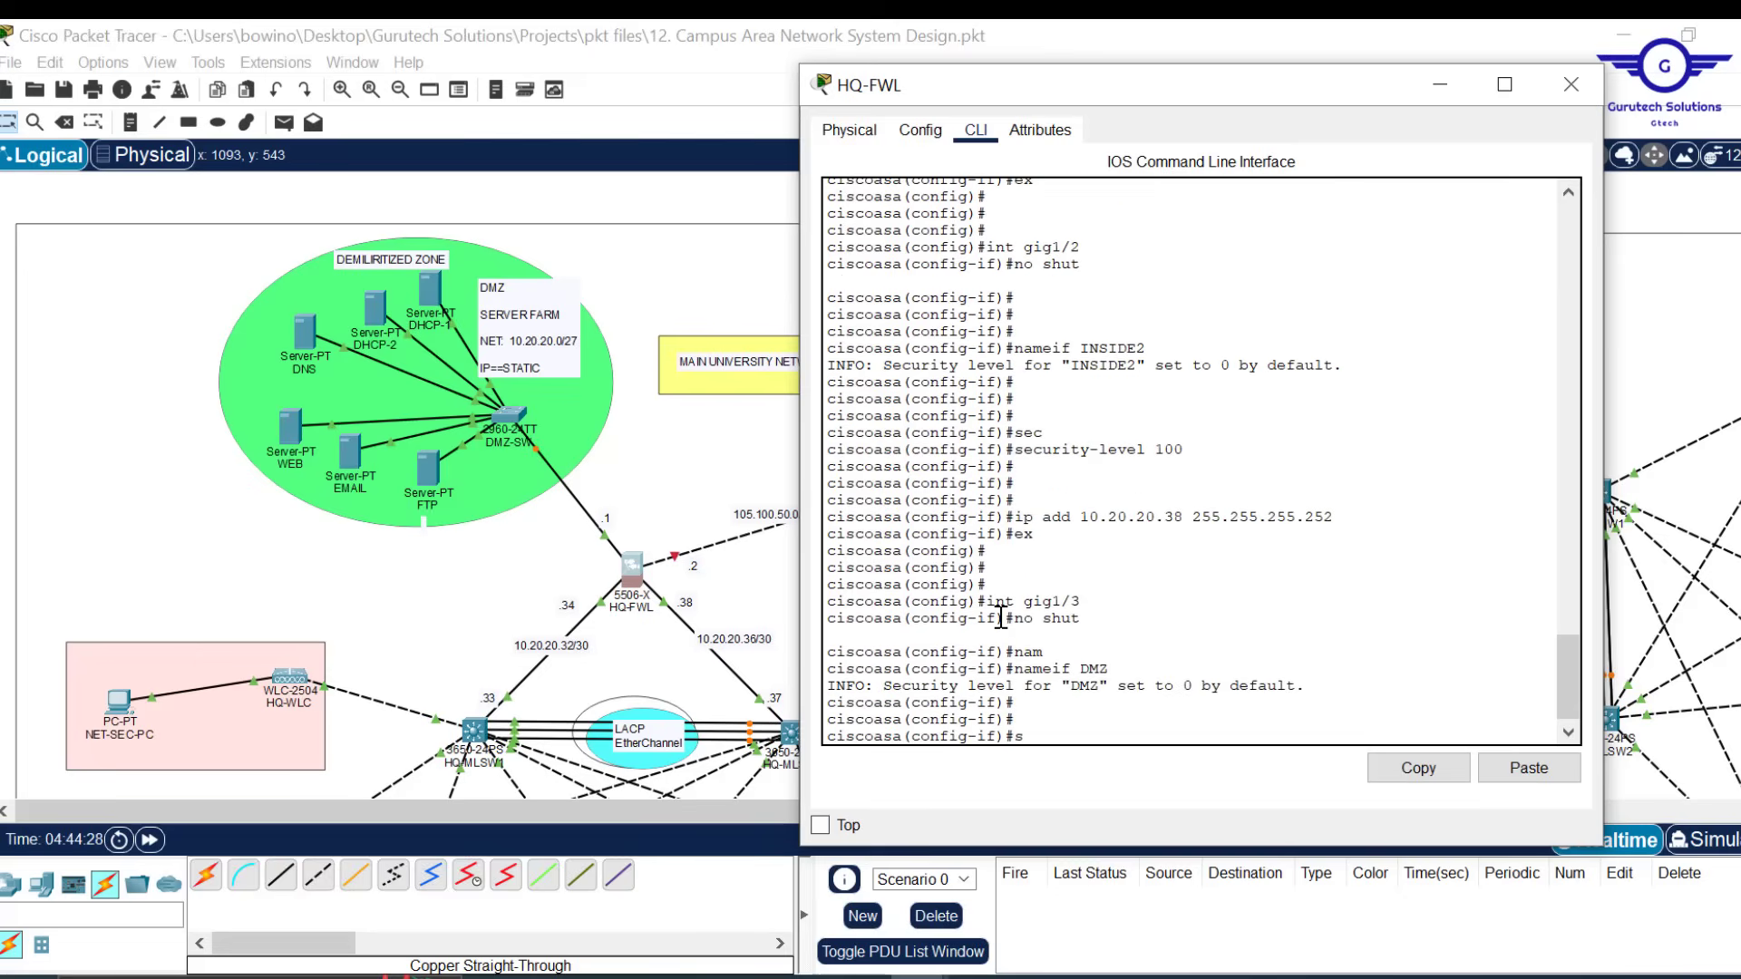
pyautogui.write('ec')
pyautogui.press('Tab')
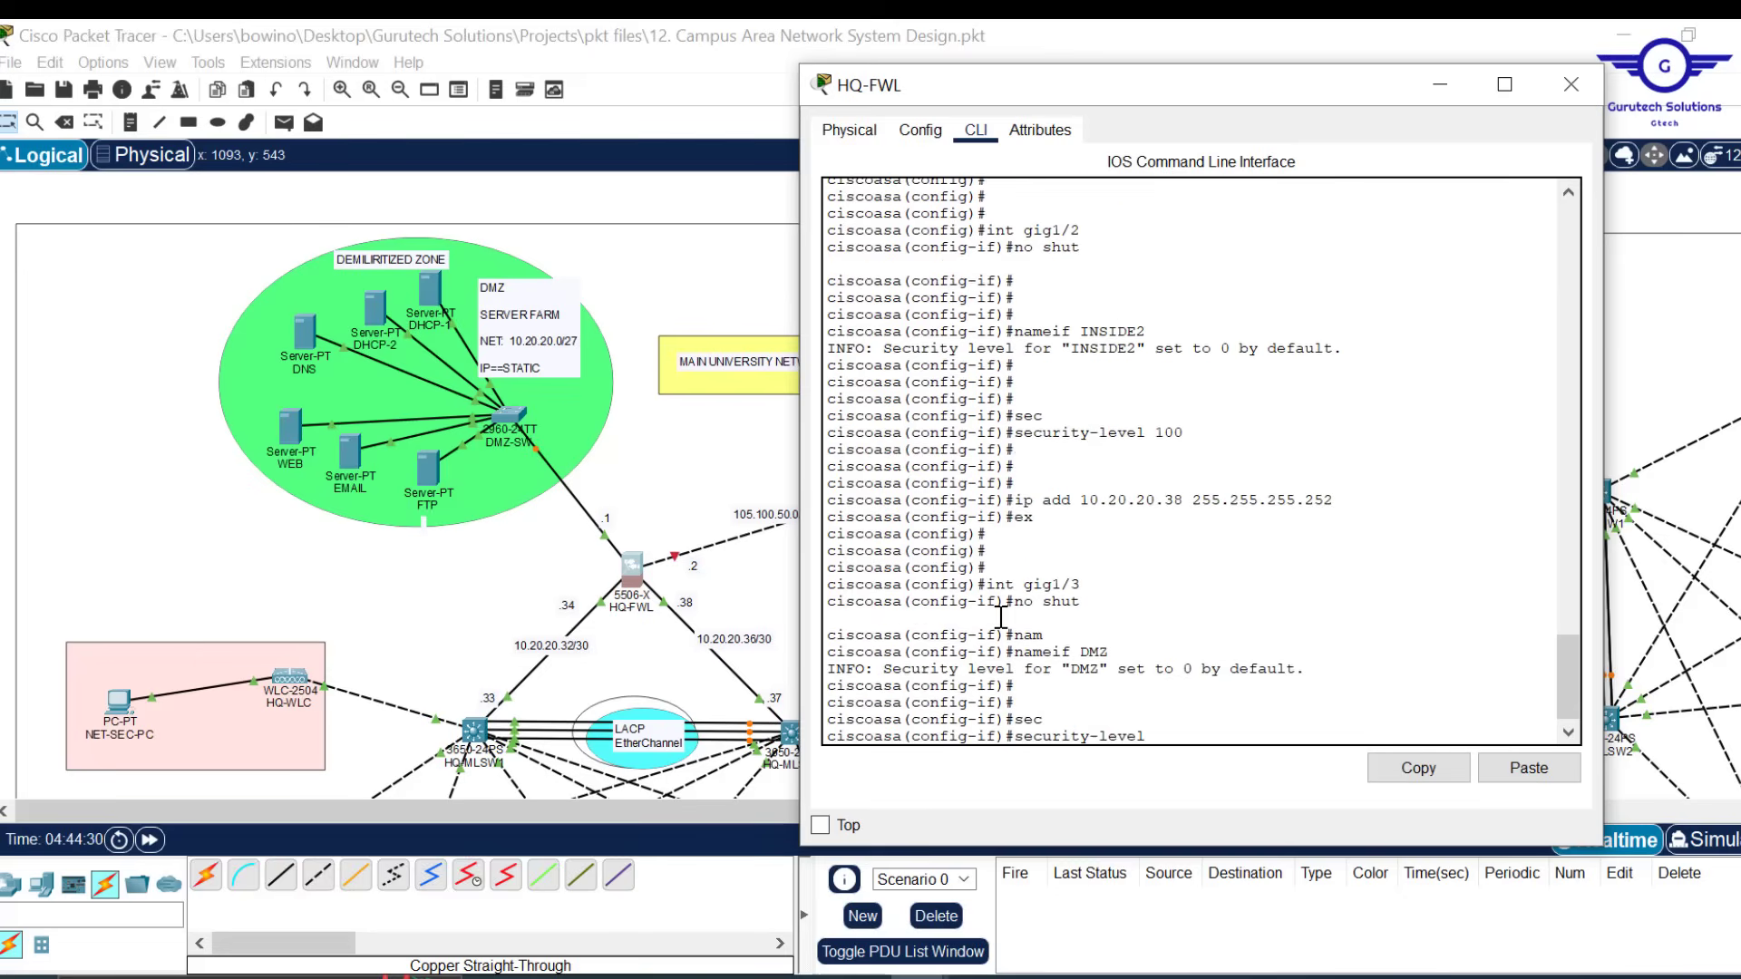
pyautogui.write('70')
pyautogui.press('Return')
pyautogui.press('Return')
pyautogui.press('Return')
pyautogui.press('Return')
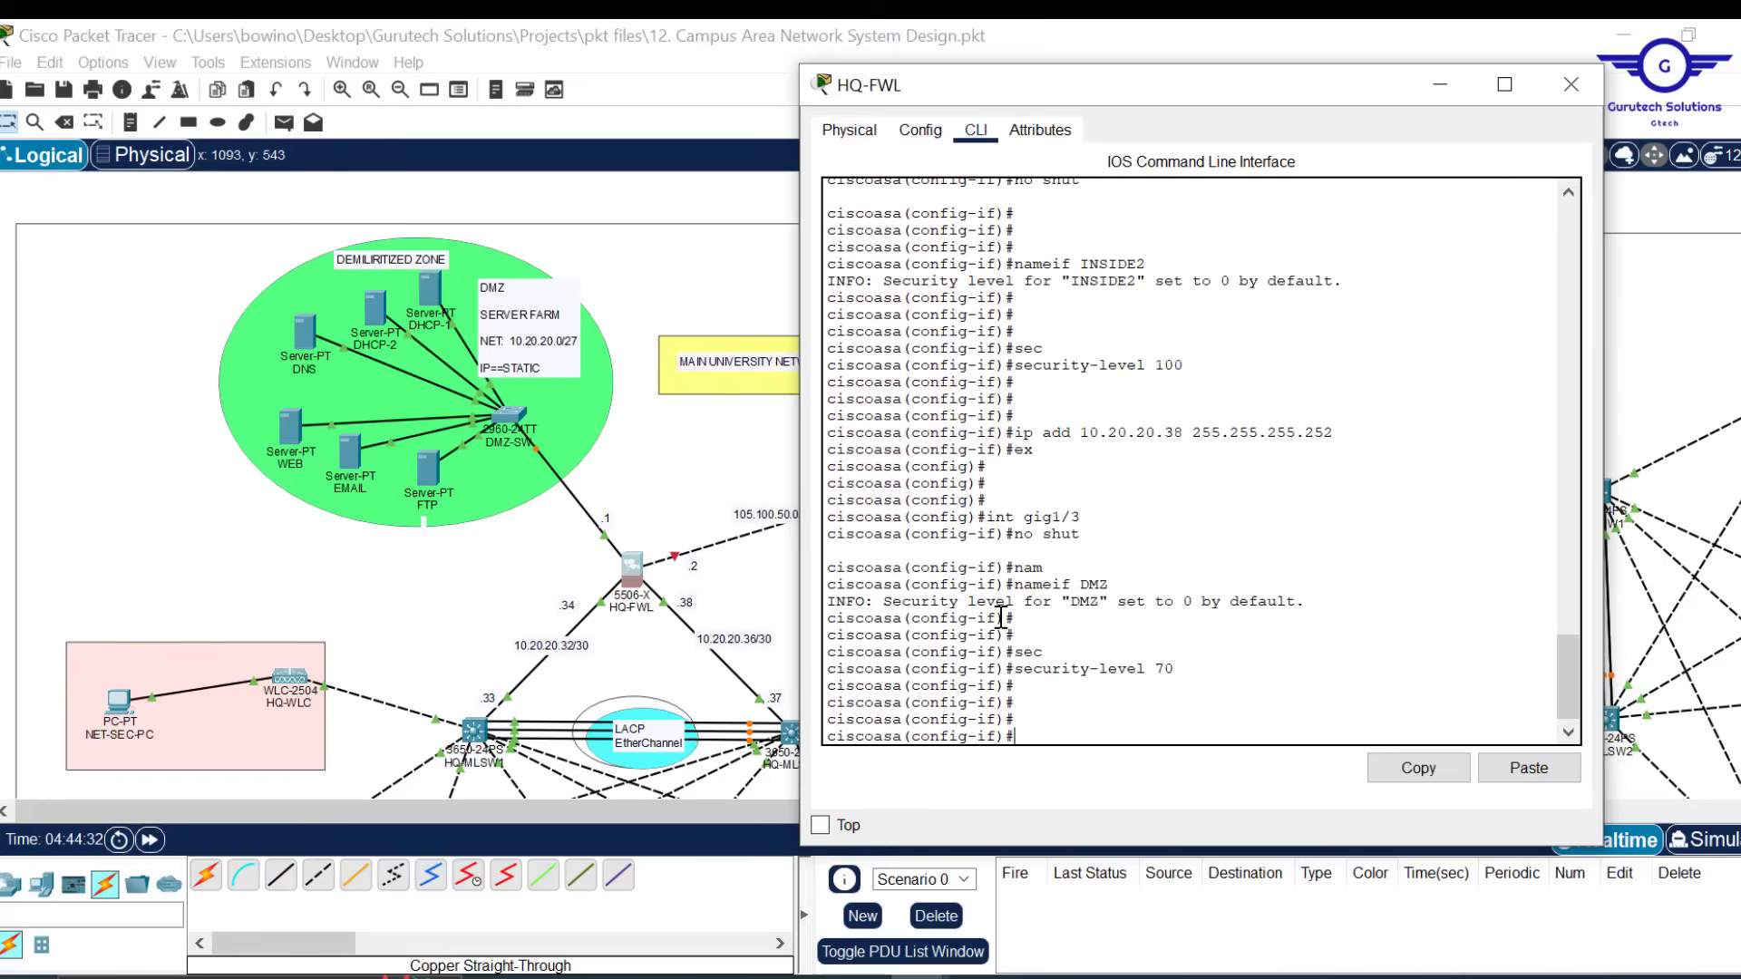
# Address gig1/3 as 10.20.20.1 255.255.255.224 and exit interface mode
pyautogui.write('ip')
pyautogui.press('BackSpace')
pyautogui.press('Up')
pyautogui.press('Up')
pyautogui.press('Up')
pyautogui.press('Up')
pyautogui.press('Up')
pyautogui.press('Up')
pyautogui.press('Up')
pyautogui.press('Up')
pyautogui.press('Up')
pyautogui.press('Down')
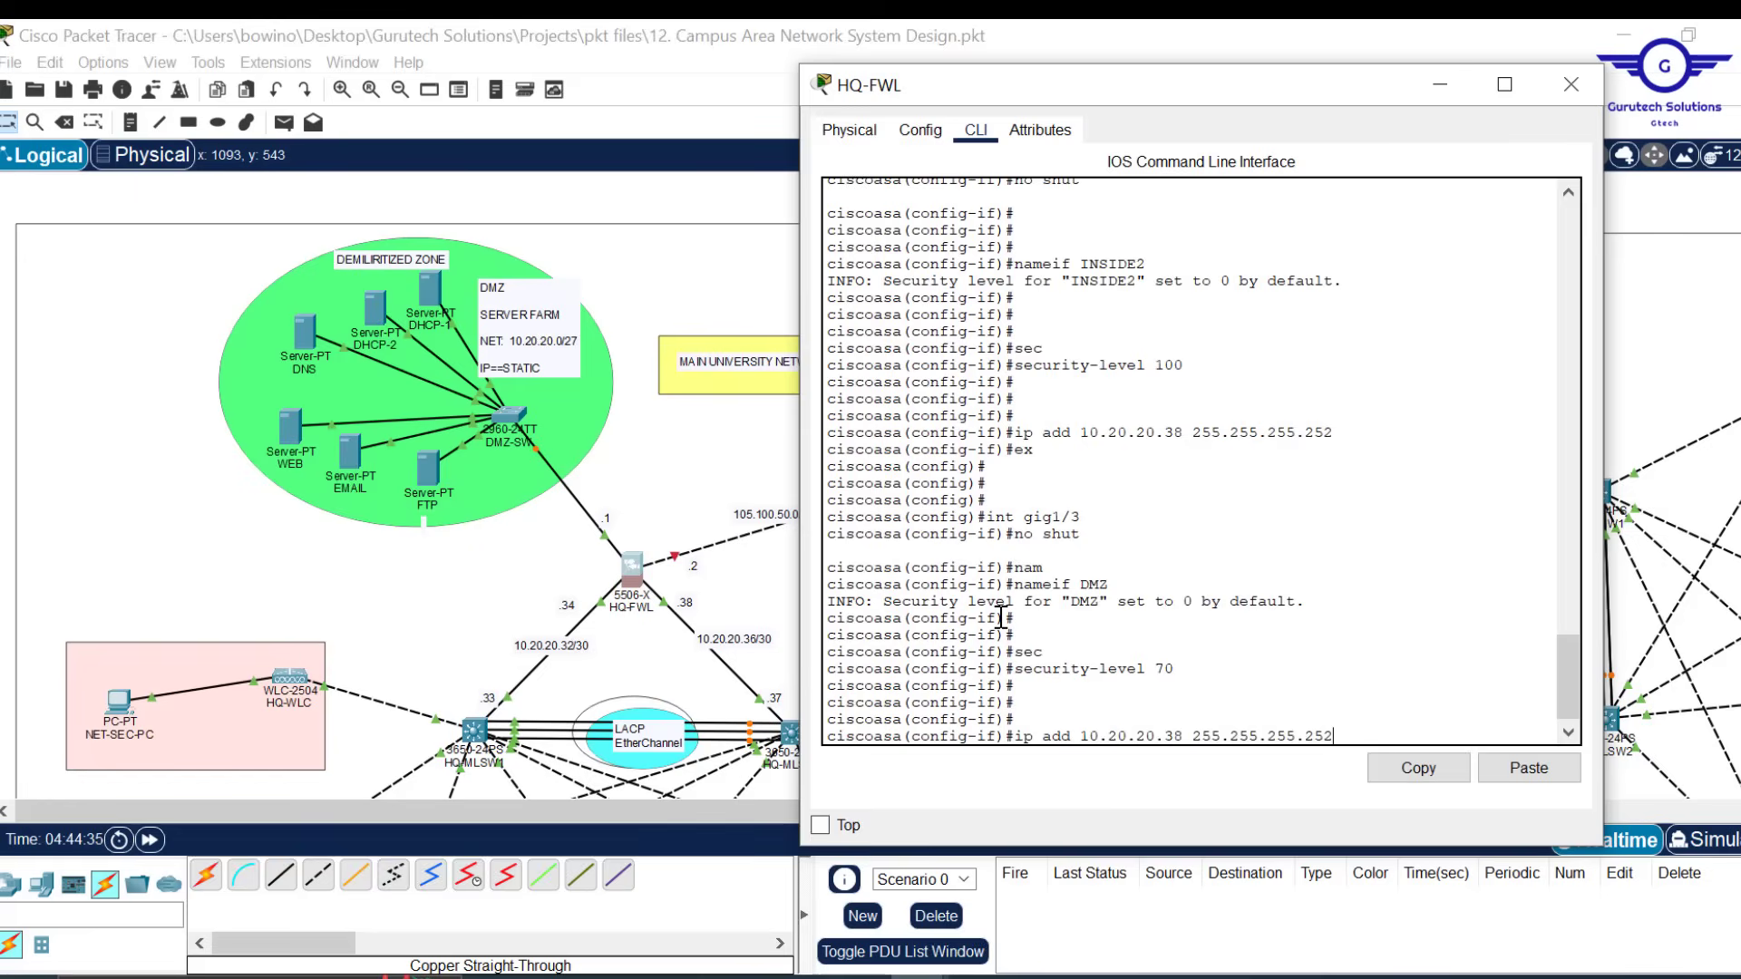
pyautogui.press('BackSpace')
pyautogui.press('BackSpace')
pyautogui.press('BackSpace')
pyautogui.press('Left')
pyautogui.press('Left')
pyautogui.press('Left')
pyautogui.press('Left')
pyautogui.press('Left')
pyautogui.press('Left')
pyautogui.press('Left')
pyautogui.press('Left')
pyautogui.press('Left')
pyautogui.press('Left')
pyautogui.press('Left')
pyautogui.press('Left')
pyautogui.press('BackSpace')
pyautogui.press('BackSpace')
pyautogui.press('BackSpace')
pyautogui.write('1')
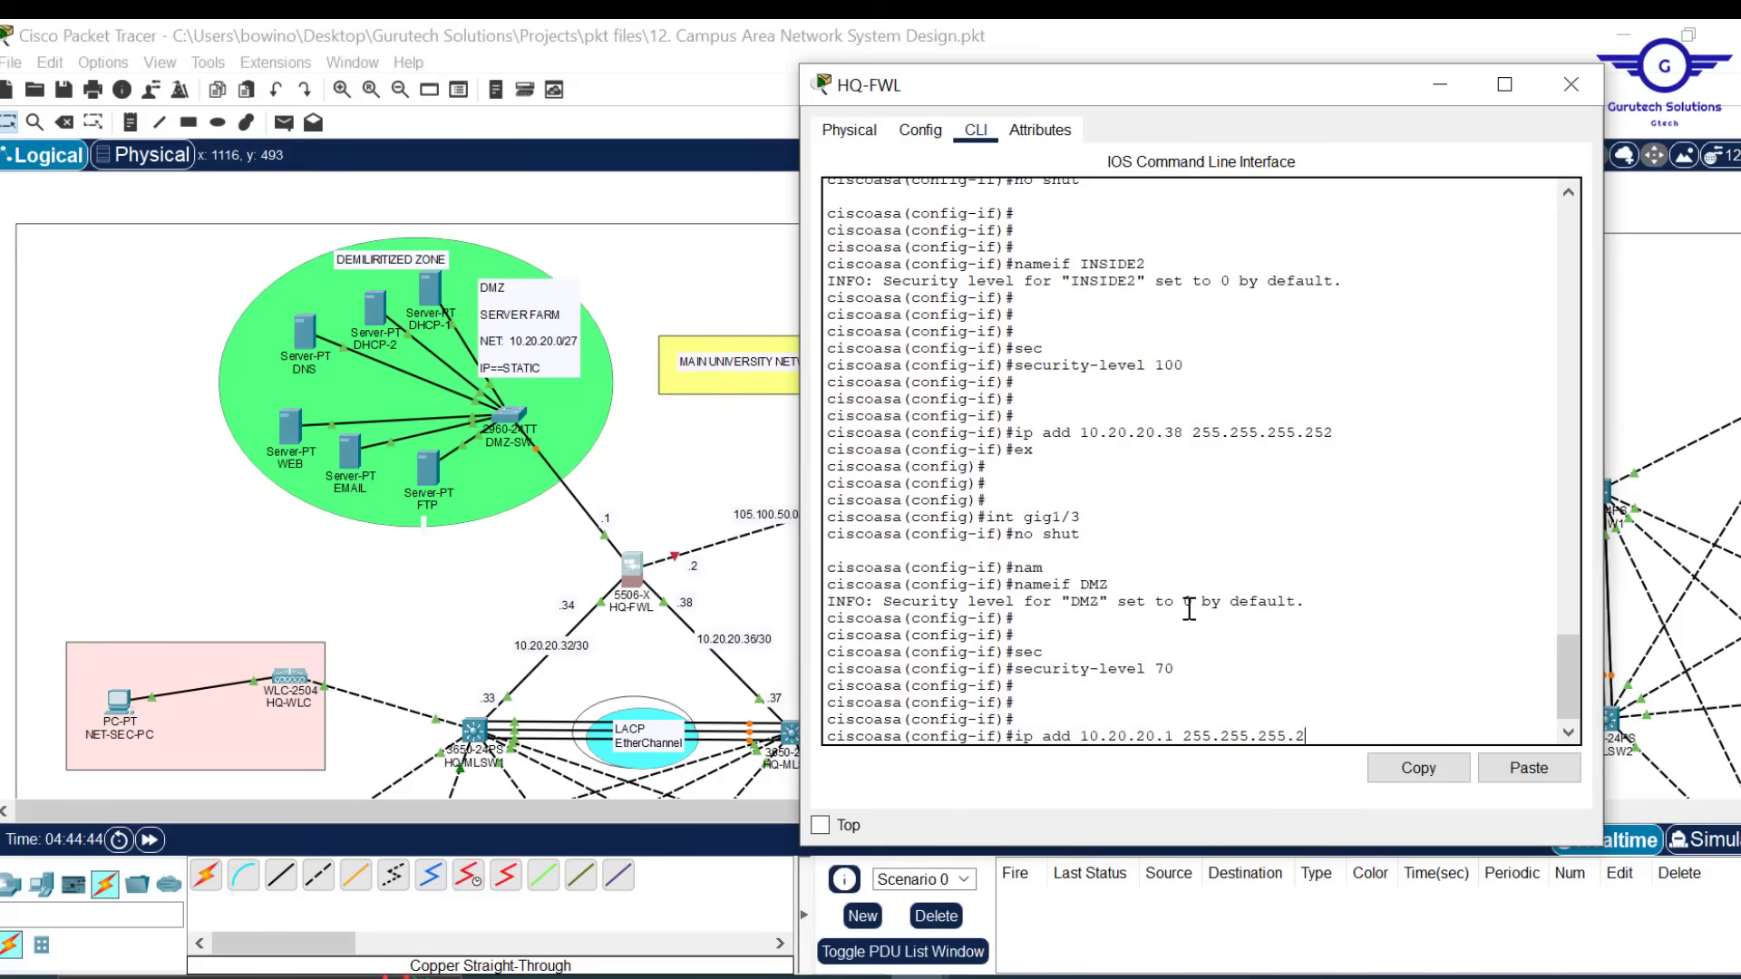
pyautogui.write('24')
pyautogui.press('Return')
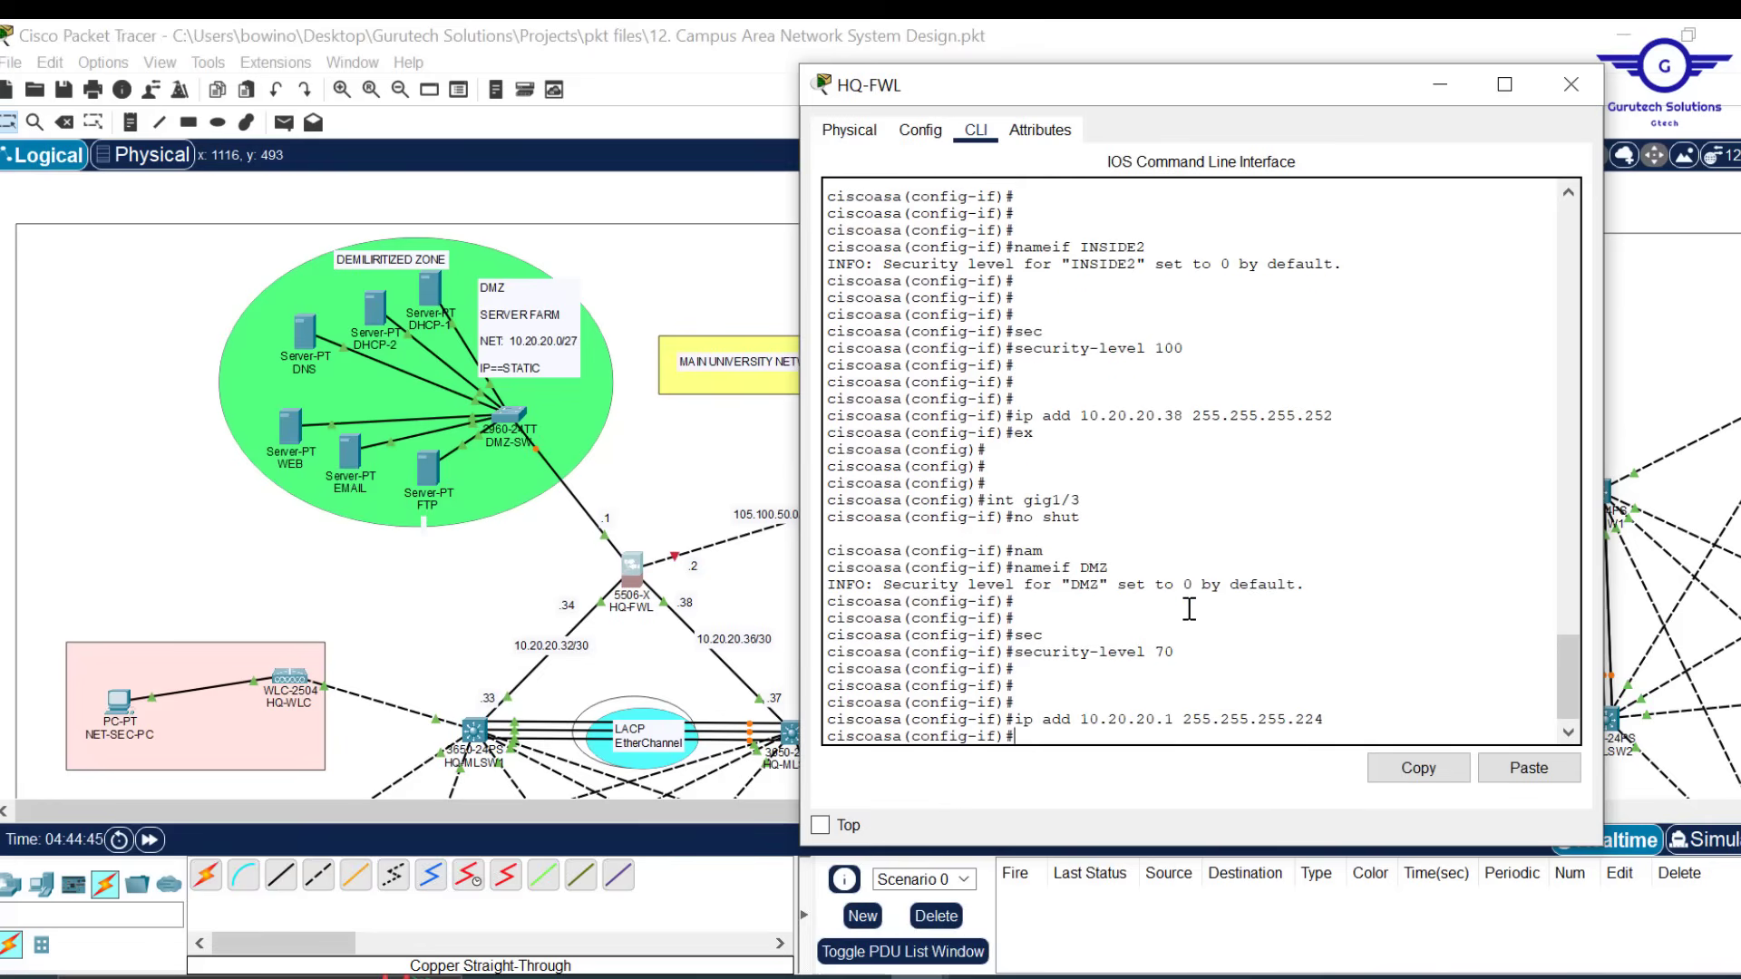
pyautogui.write('ex')
pyautogui.press('Return')
pyautogui.press('Return')
pyautogui.press('Return')
pyautogui.press('Return')
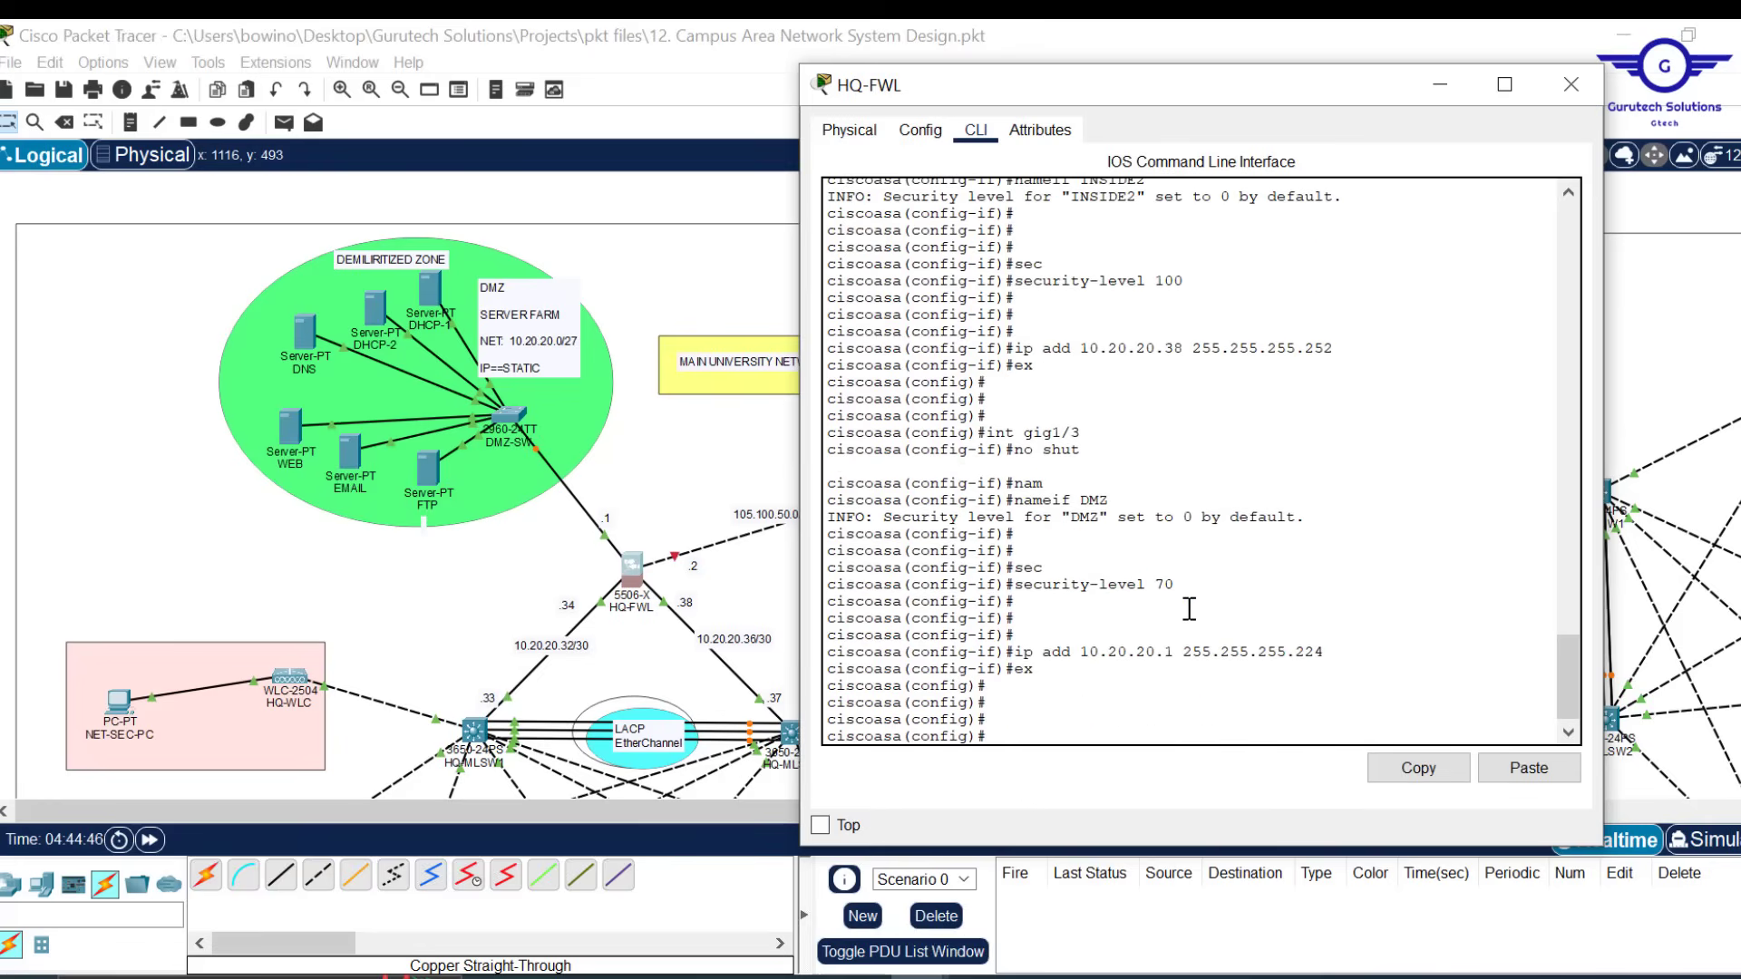
# Select gig1/4, bring it up, name it OUTSIDE and set security level 0
pyautogui.moveTo(1239, 81); pyautogui.dragTo(1421, 99)
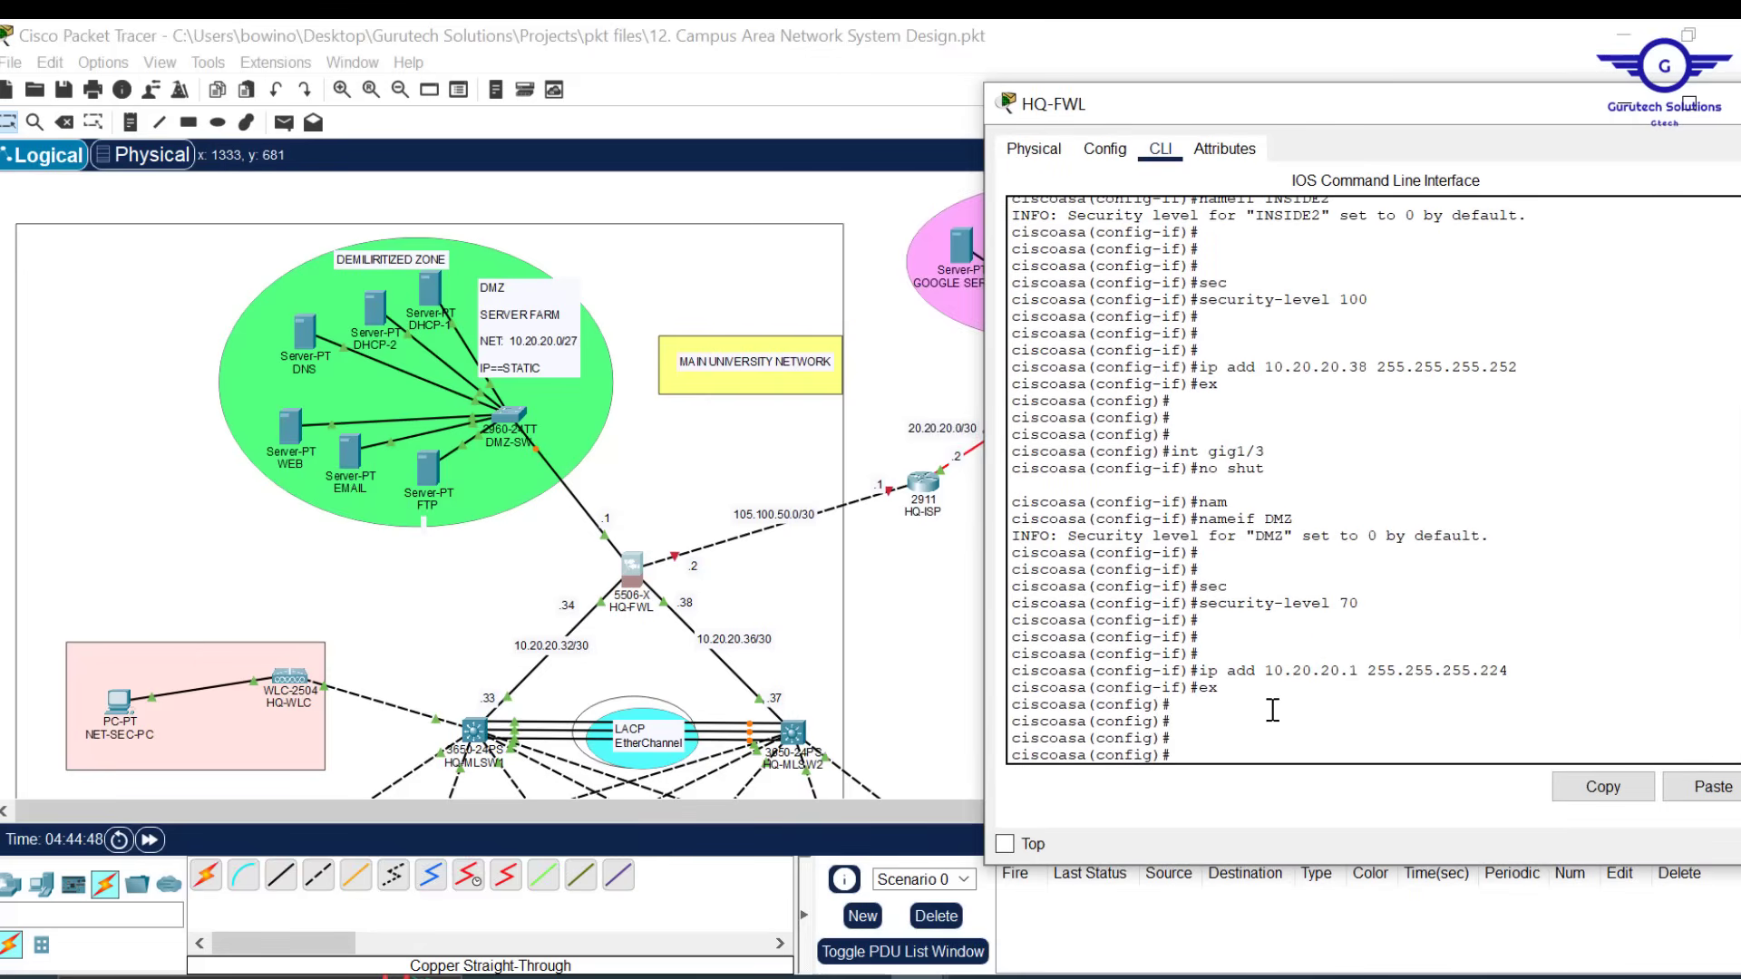
pyautogui.press('Up')
pyautogui.press('Up')
pyautogui.press('Up')
pyautogui.press('Up')
pyautogui.press('Up')
pyautogui.press('Up')
pyautogui.press('Up')
pyautogui.press('BackSpace')
pyautogui.press('Return')
pyautogui.write('no ')
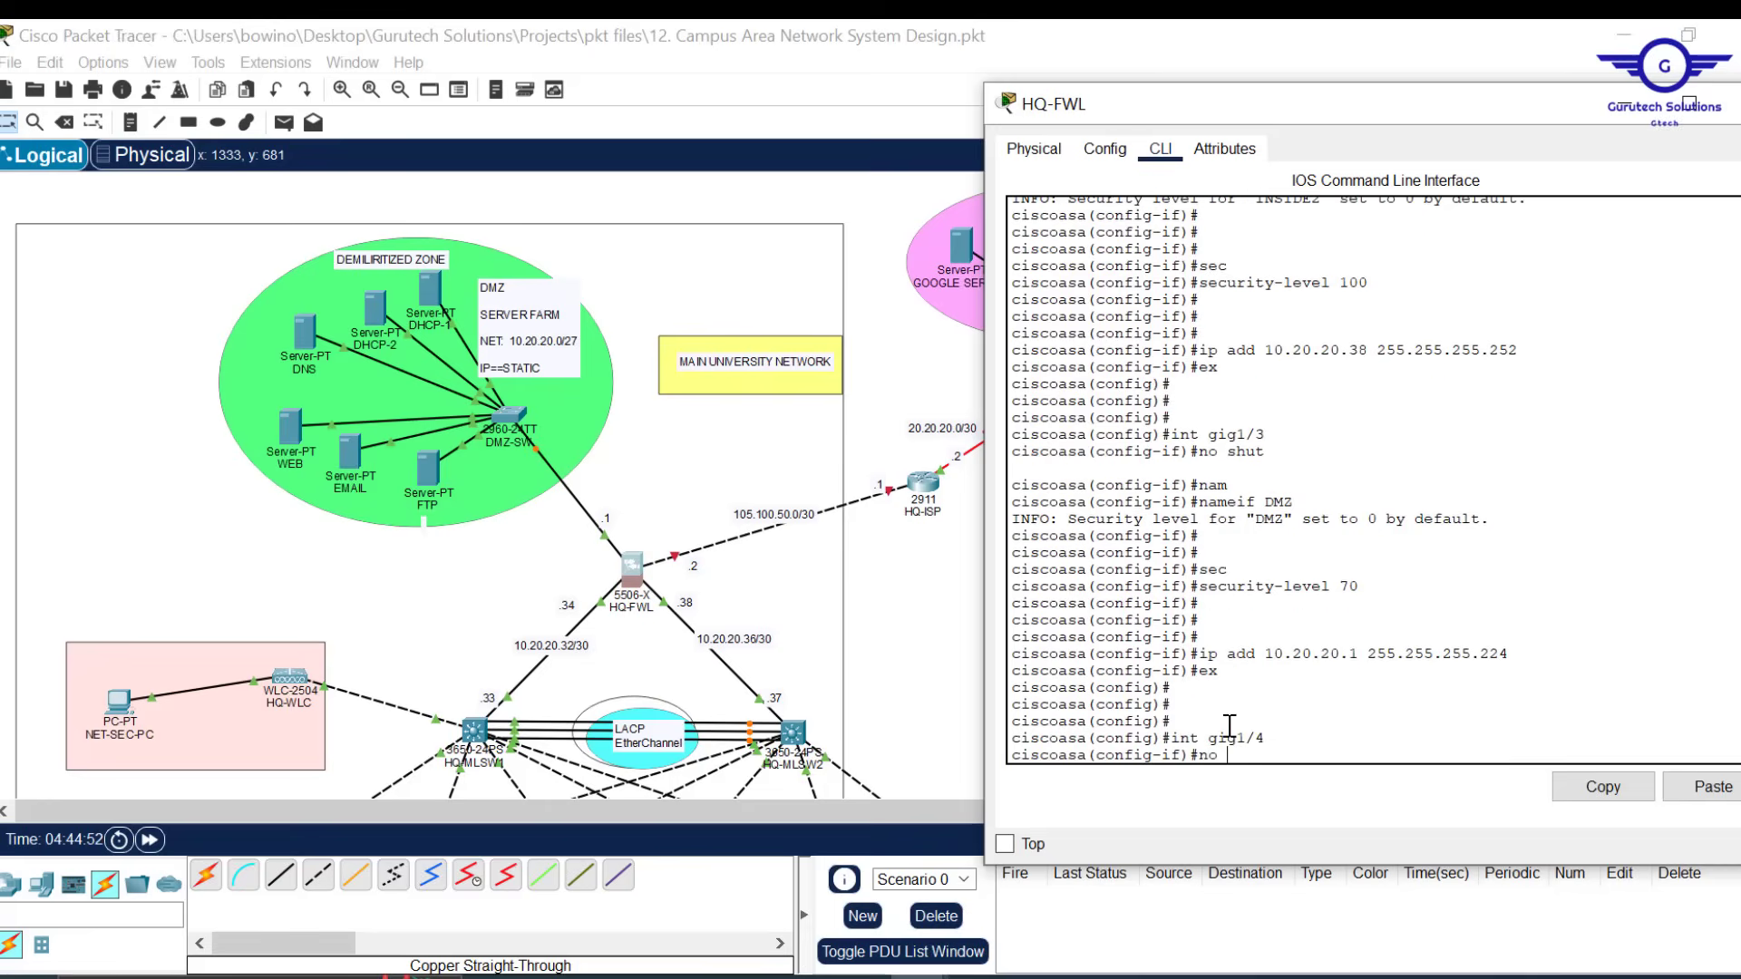
pyautogui.write('shut')
pyautogui.press('Return')
pyautogui.press('Return')
pyautogui.press('Return')
pyautogui.press('Return')
pyautogui.press('Return')
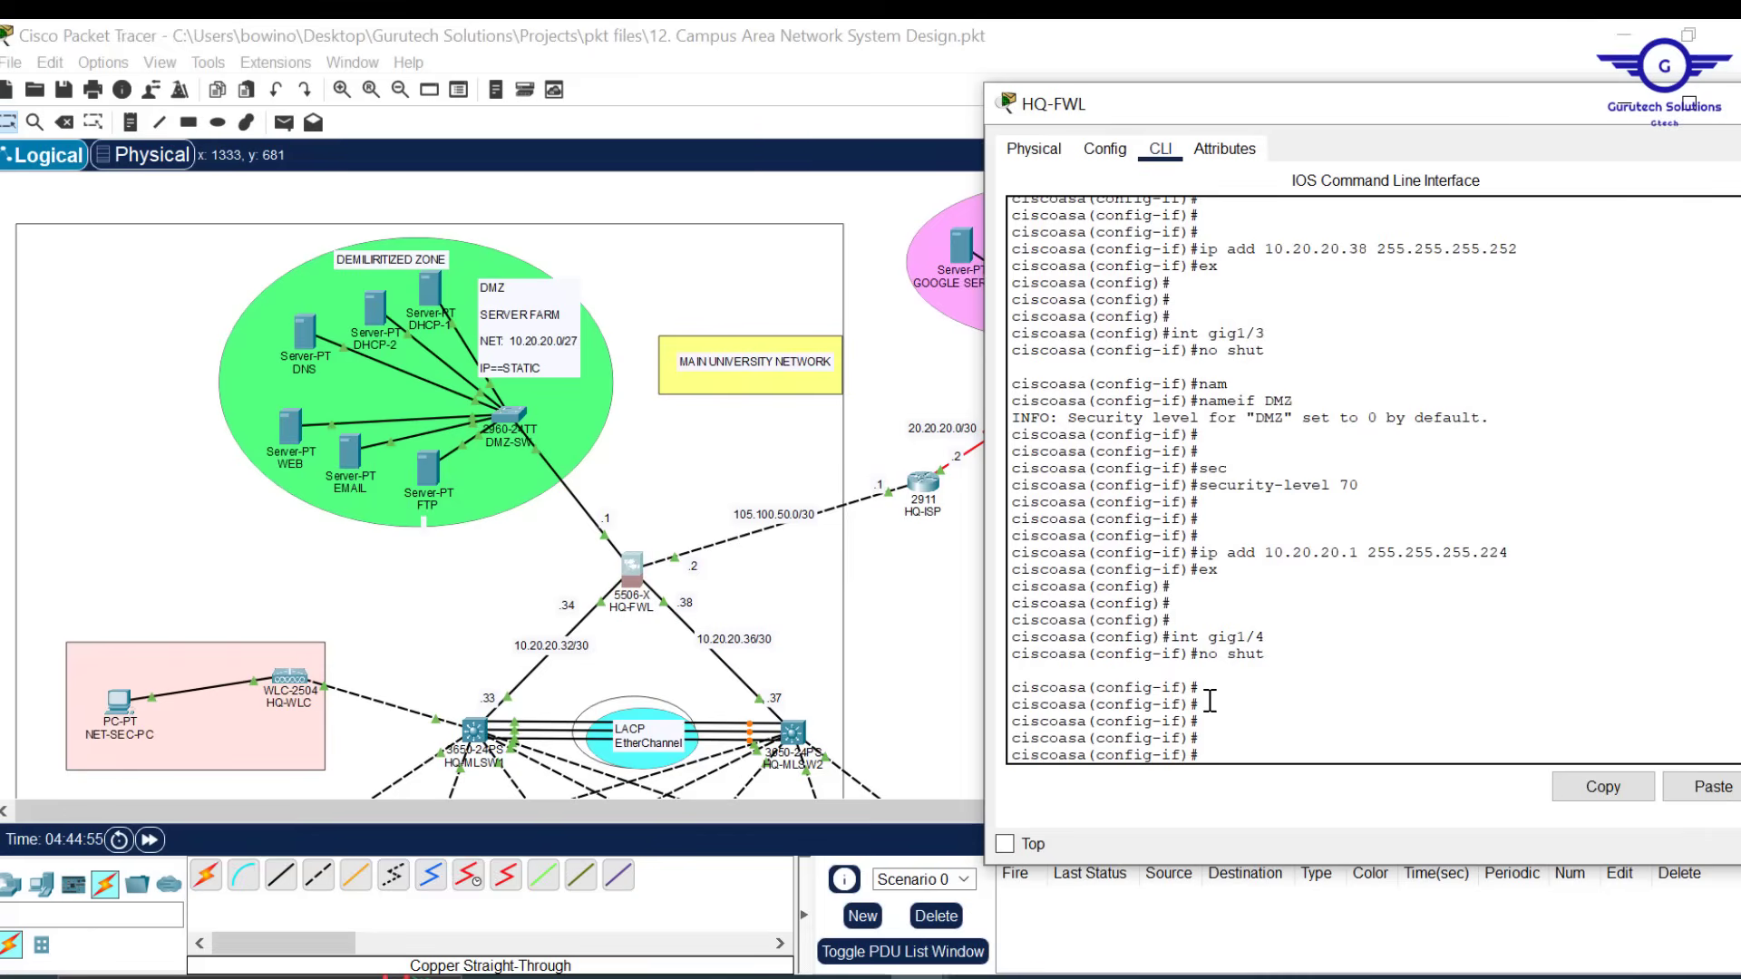
pyautogui.write('nam')
pyautogui.press('Return')
pyautogui.write('nameif ')
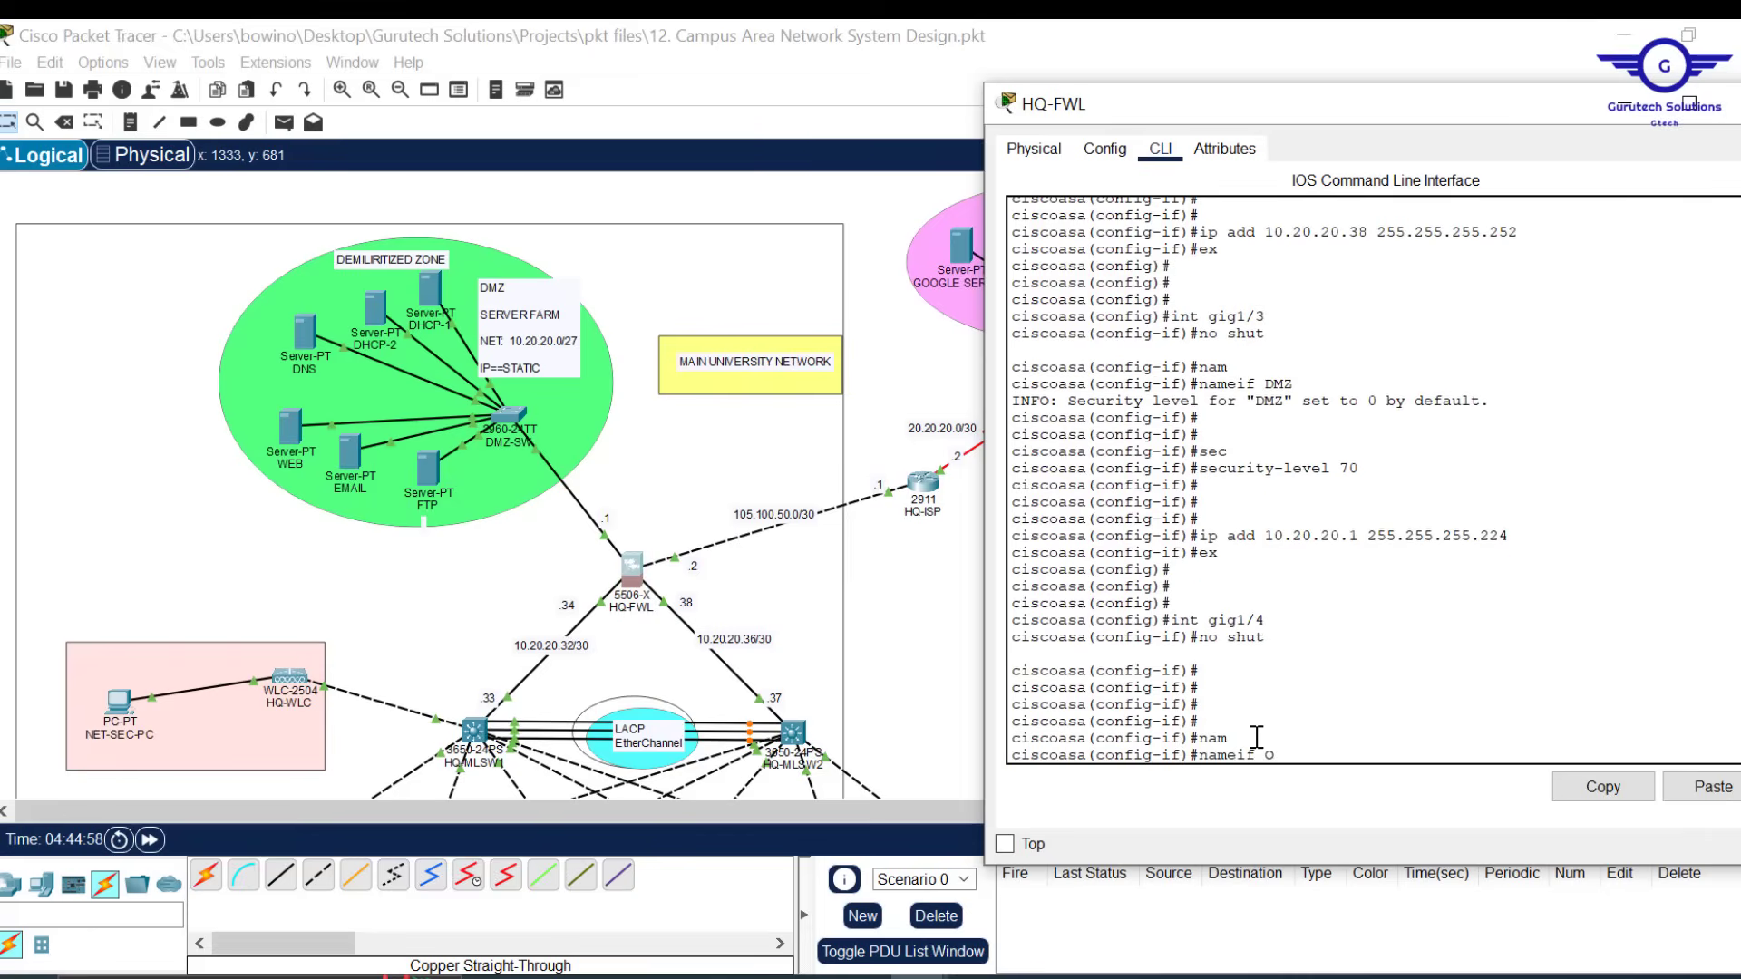
pyautogui.write('OUTSIDE')
pyautogui.press('Return')
pyautogui.press('Return')
pyautogui.press('Return')
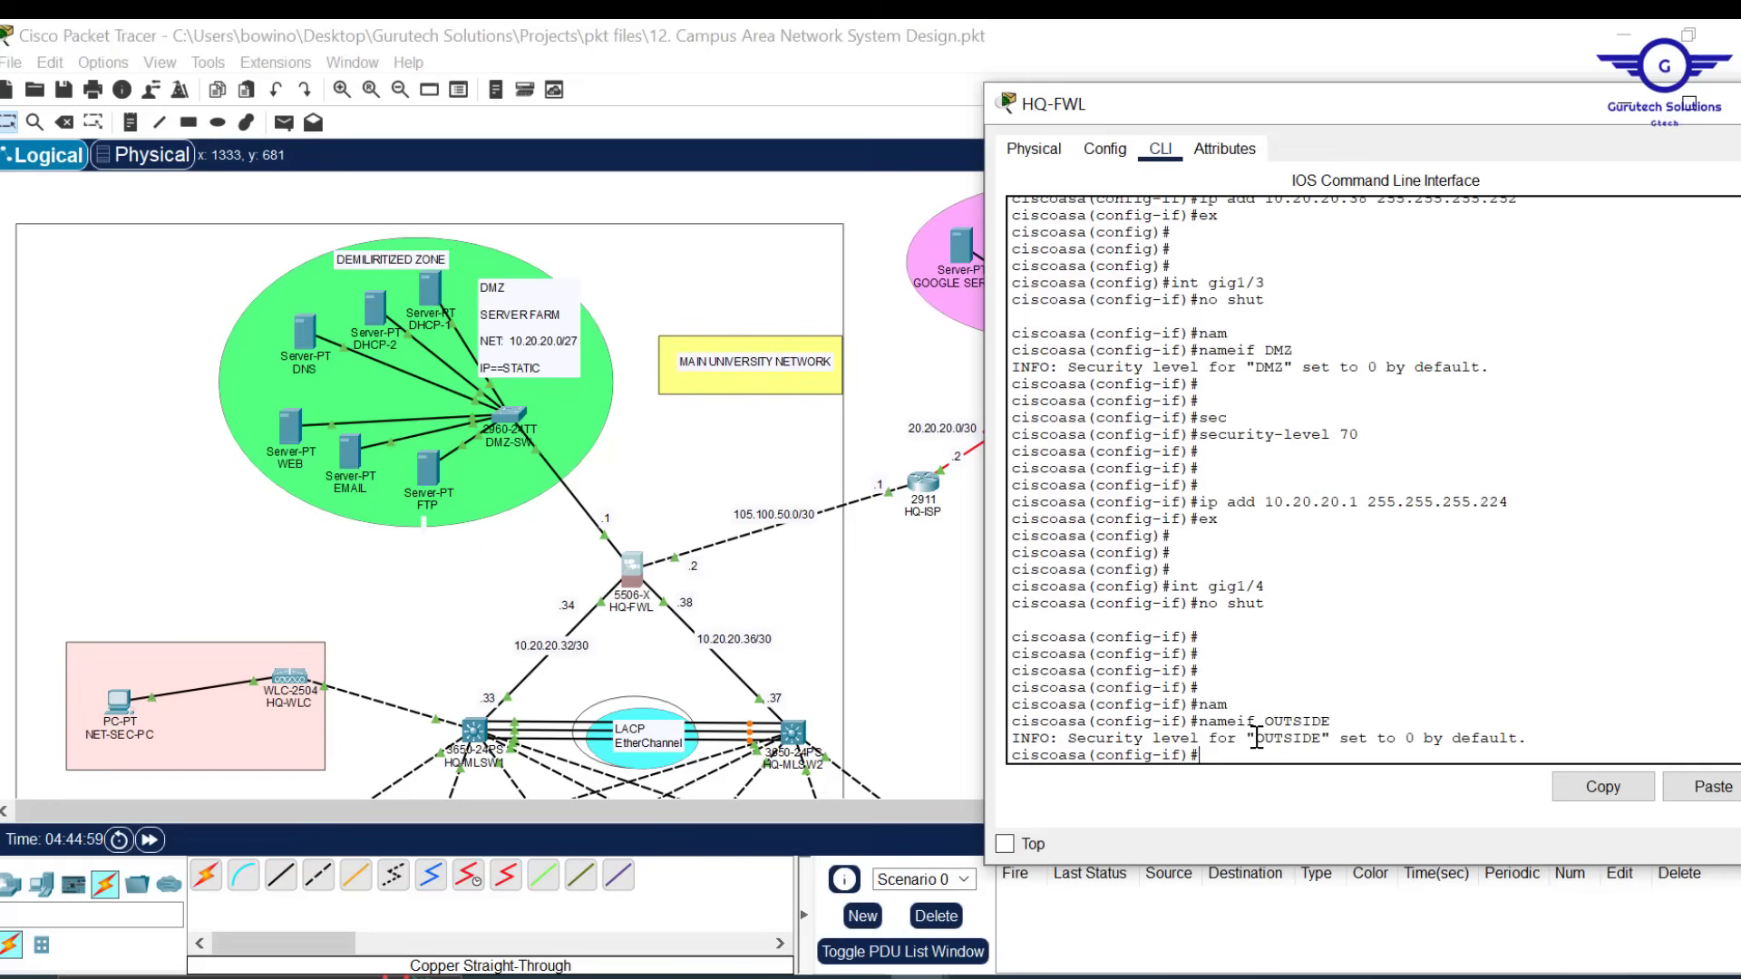
pyautogui.write('SEC')
pyautogui.press('Tab')
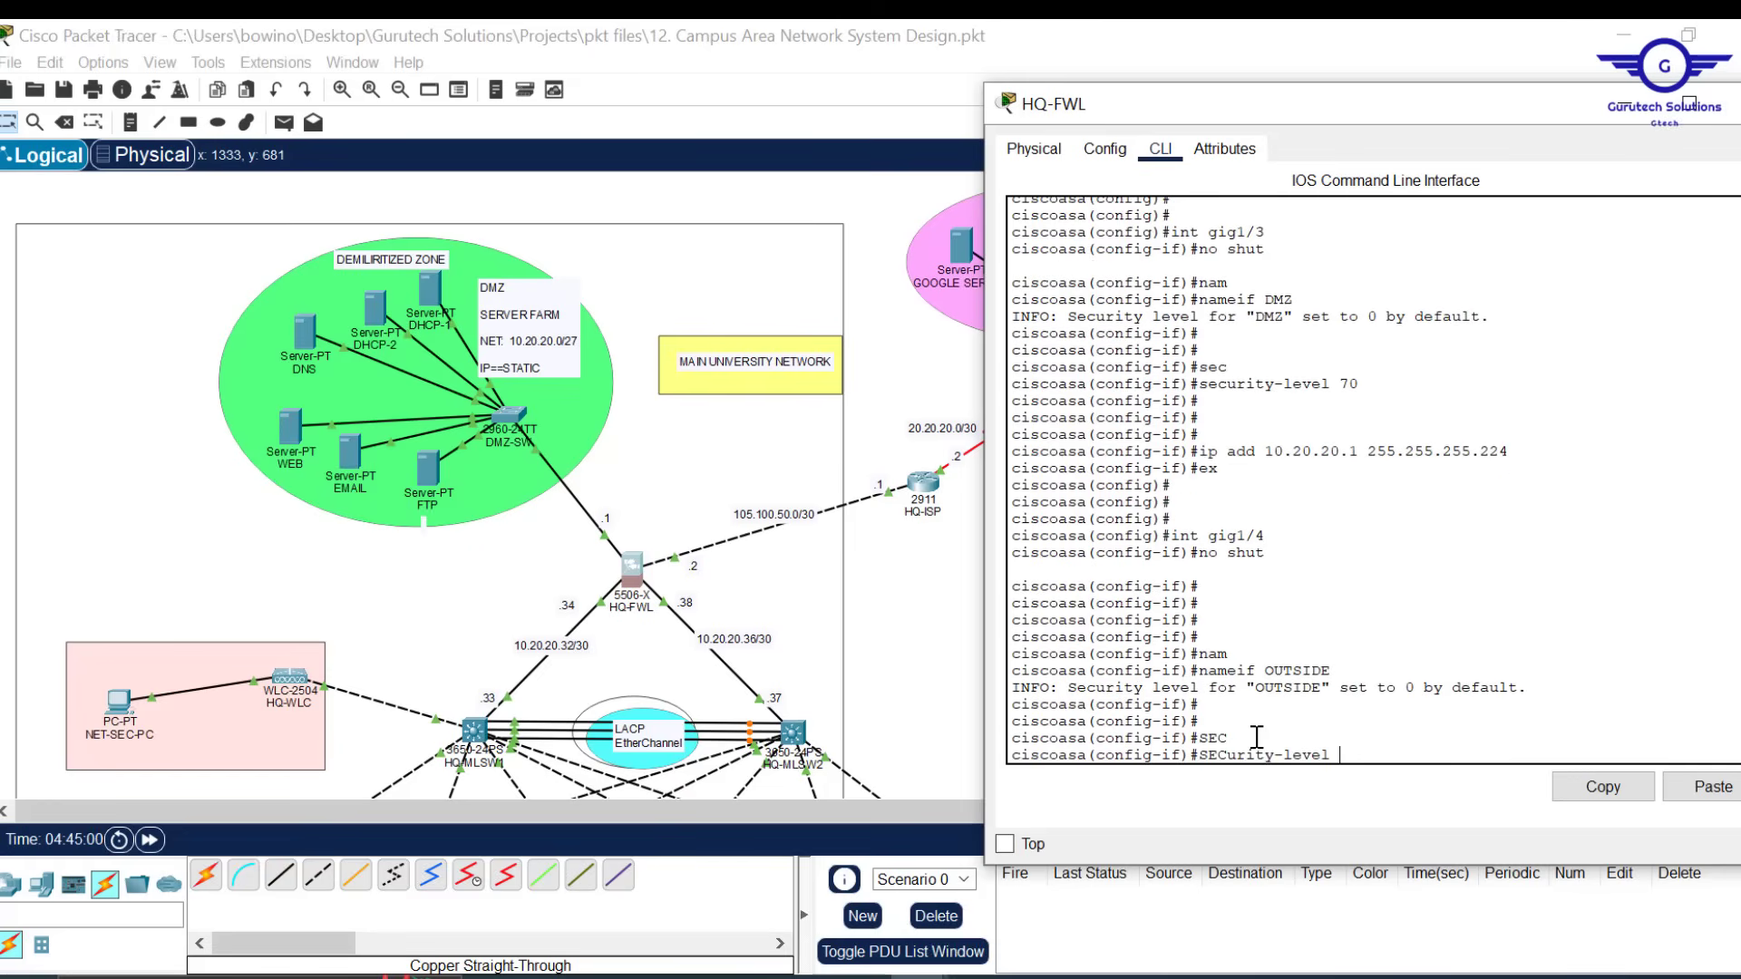
pyautogui.write('0')
pyautogui.press('Return')
pyautogui.press('Return')
pyautogui.press('Return')
pyautogui.press('Return')
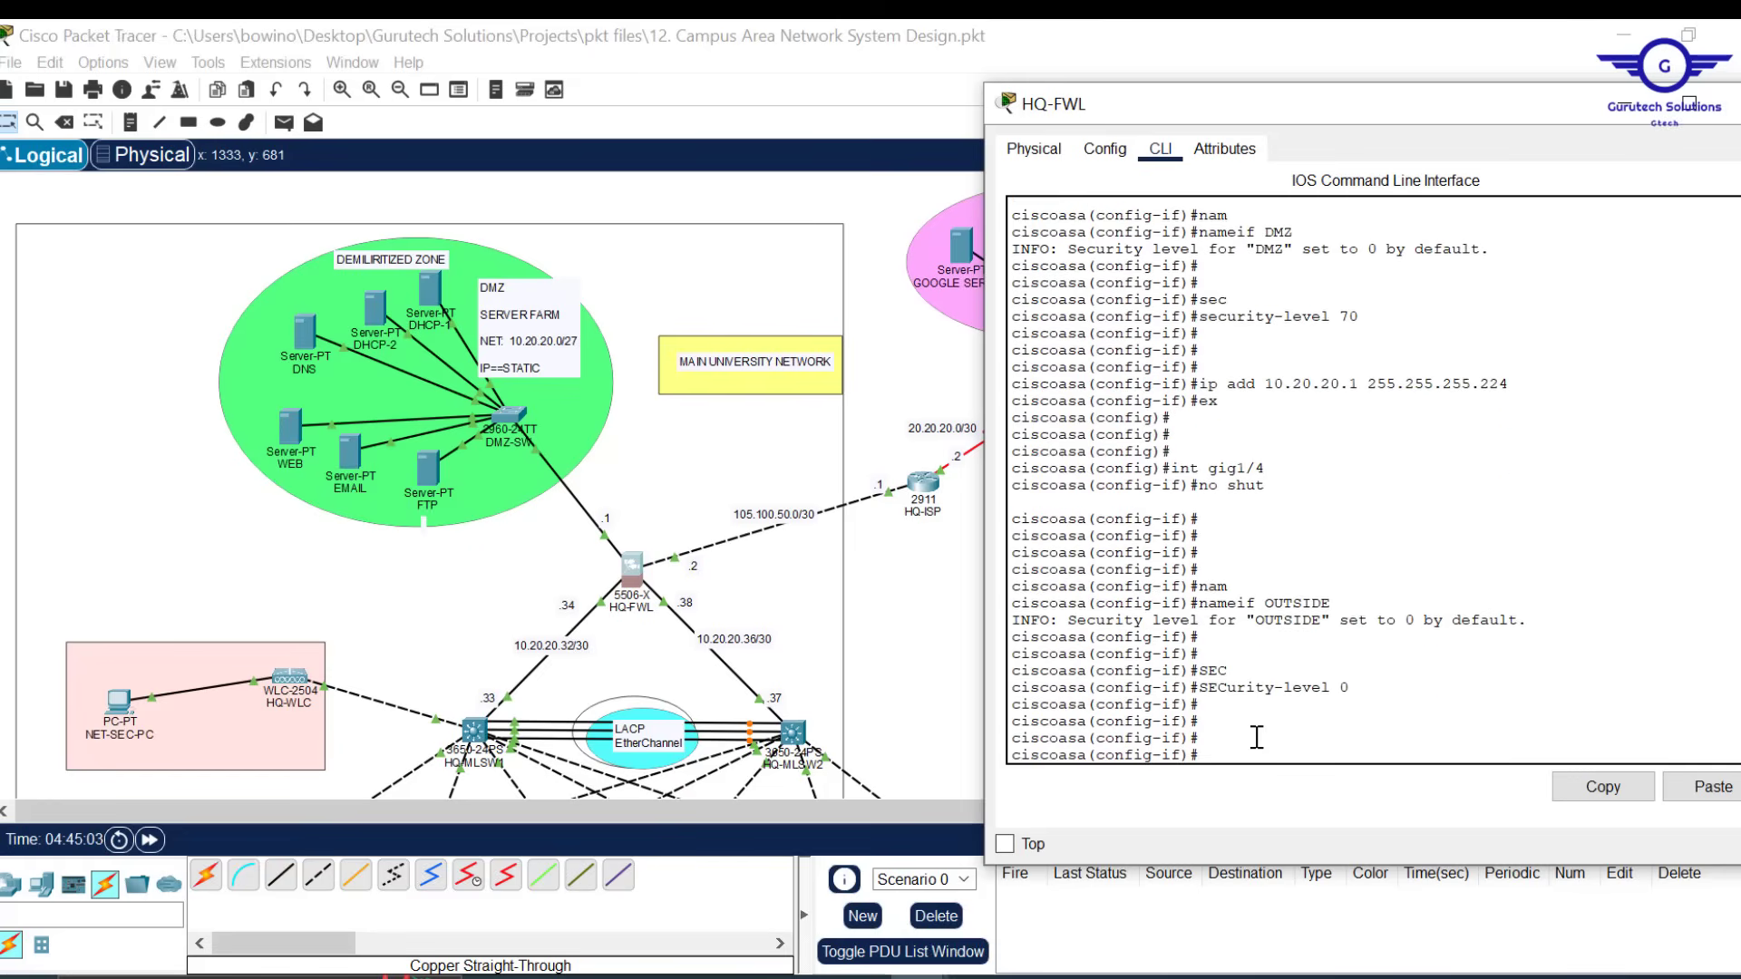
# Assign 105.100.50.2 255.255.255.252 to gig1/4 and exit interface mode
pyautogui.write('IP ADD 105.100.50.2 255.255')
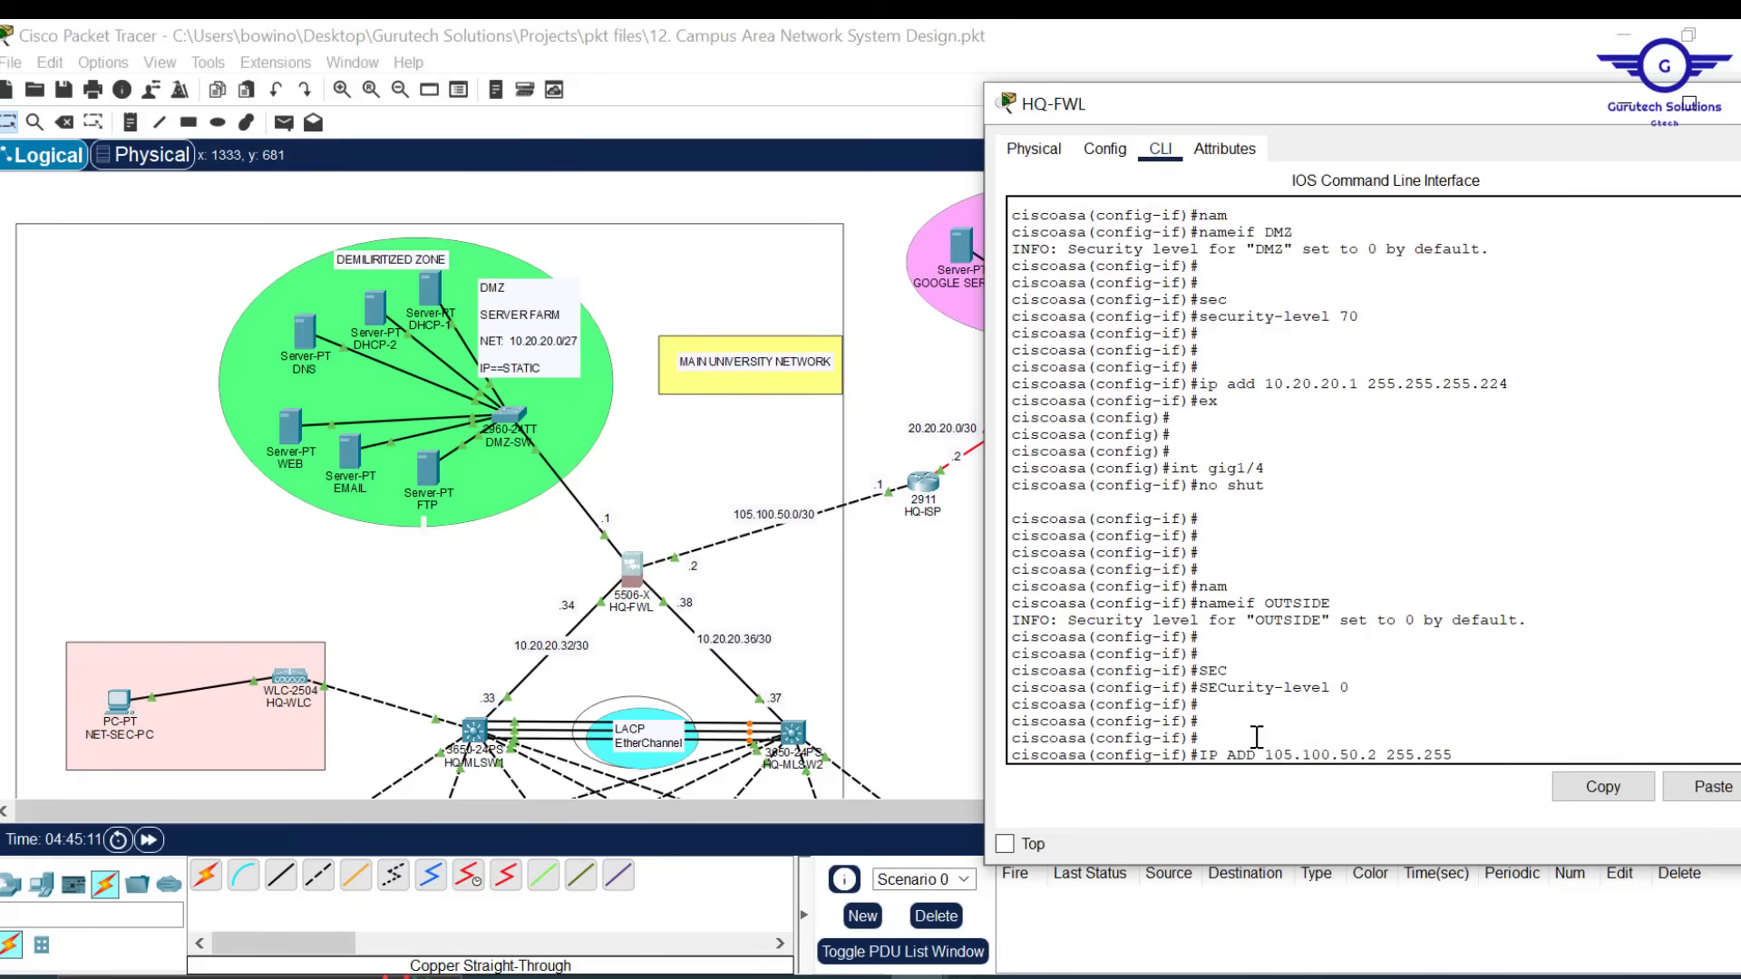
pyautogui.write('.255.252')
pyautogui.press('Return')
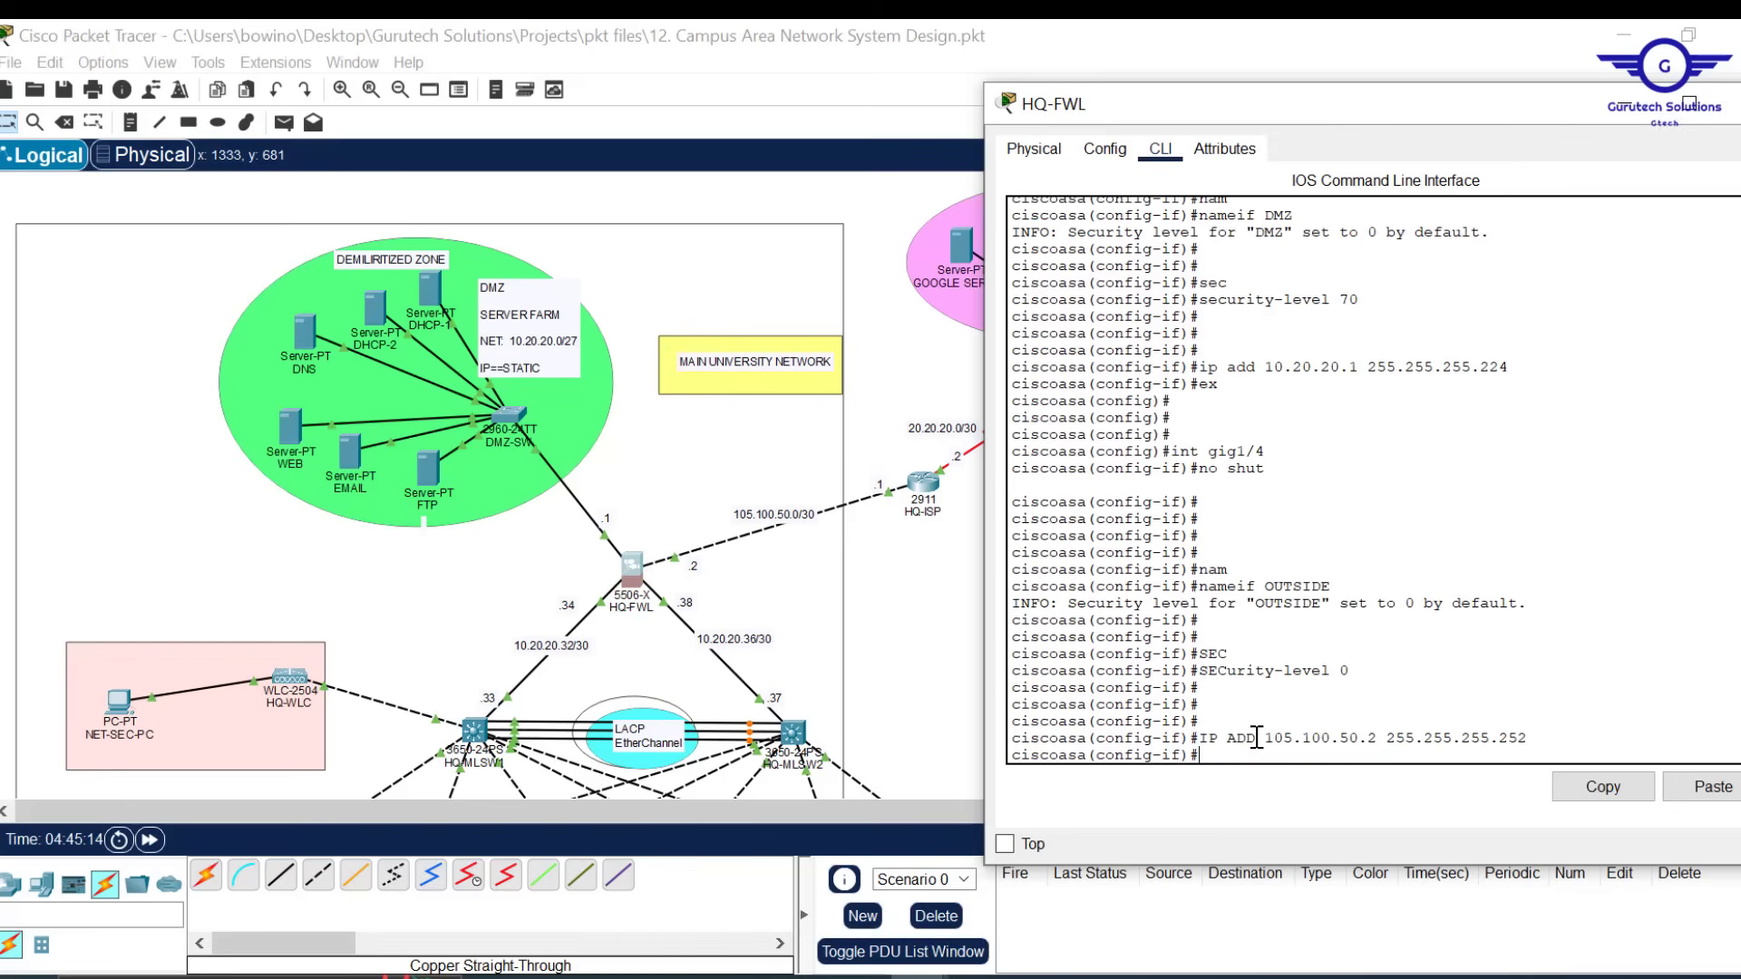
pyautogui.write('EX')
pyautogui.press('Return')
pyautogui.press('Return')
pyautogui.press('Return')
pyautogui.press('Return')
# Save the firewall configuration with do wr and wr mem
pyautogui.write('DO W')
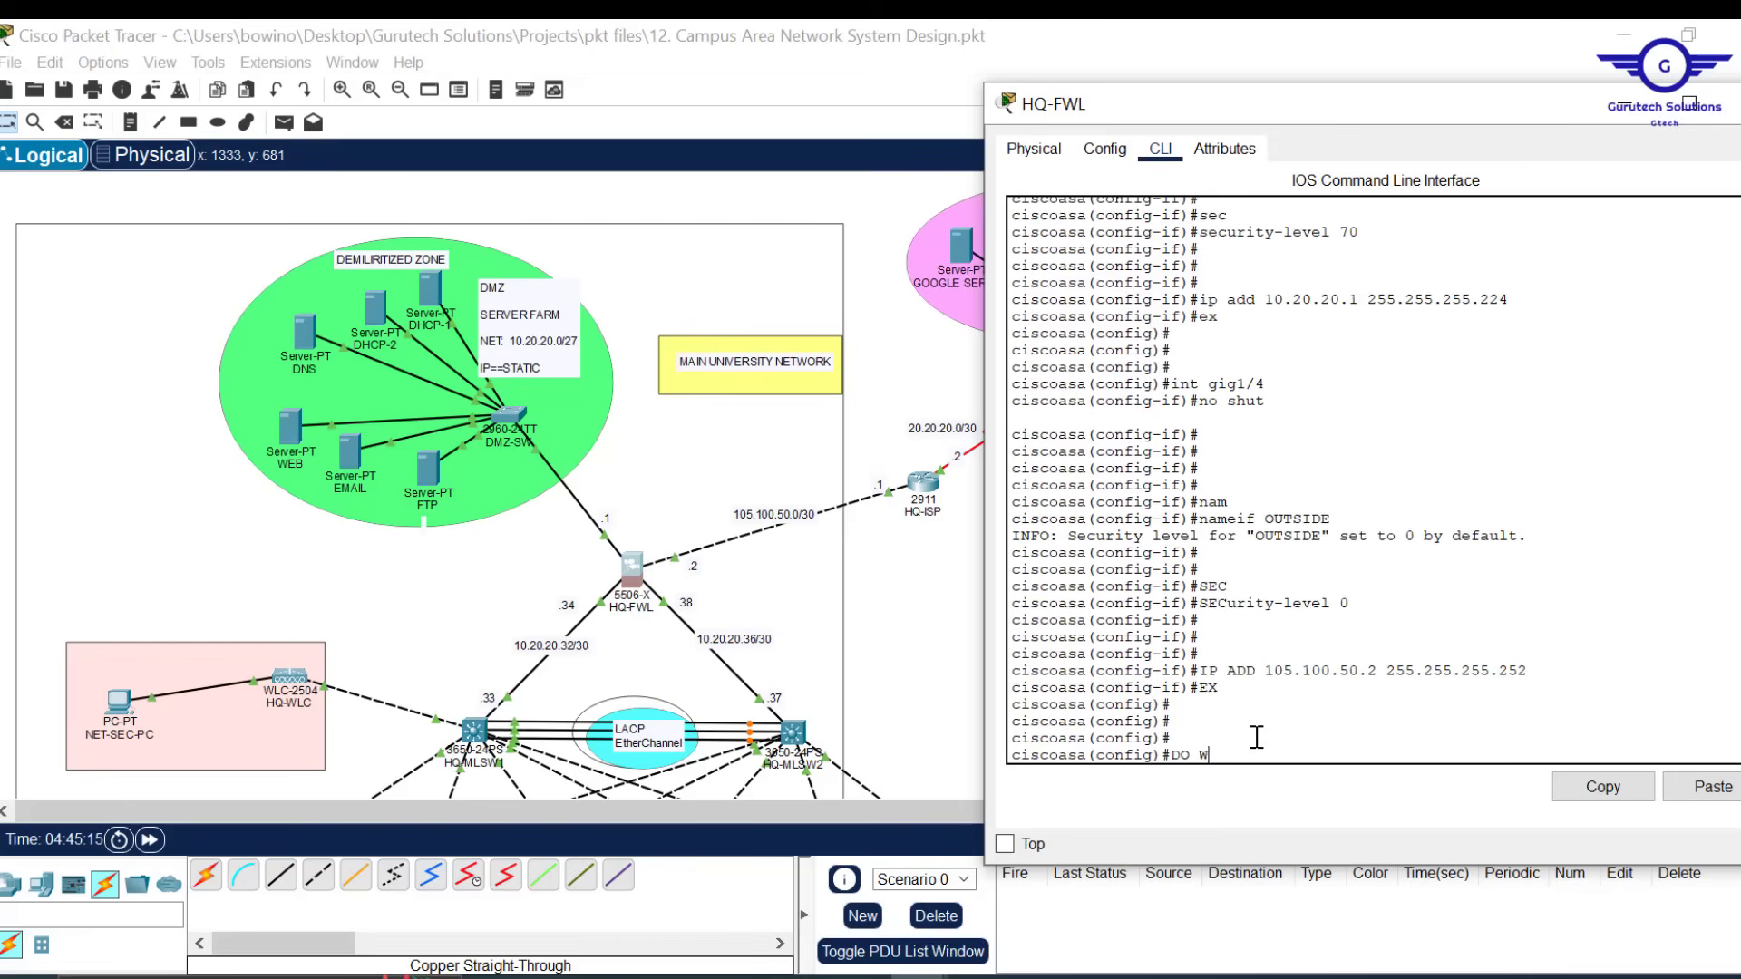
pyautogui.write('R')
pyautogui.press('Return')
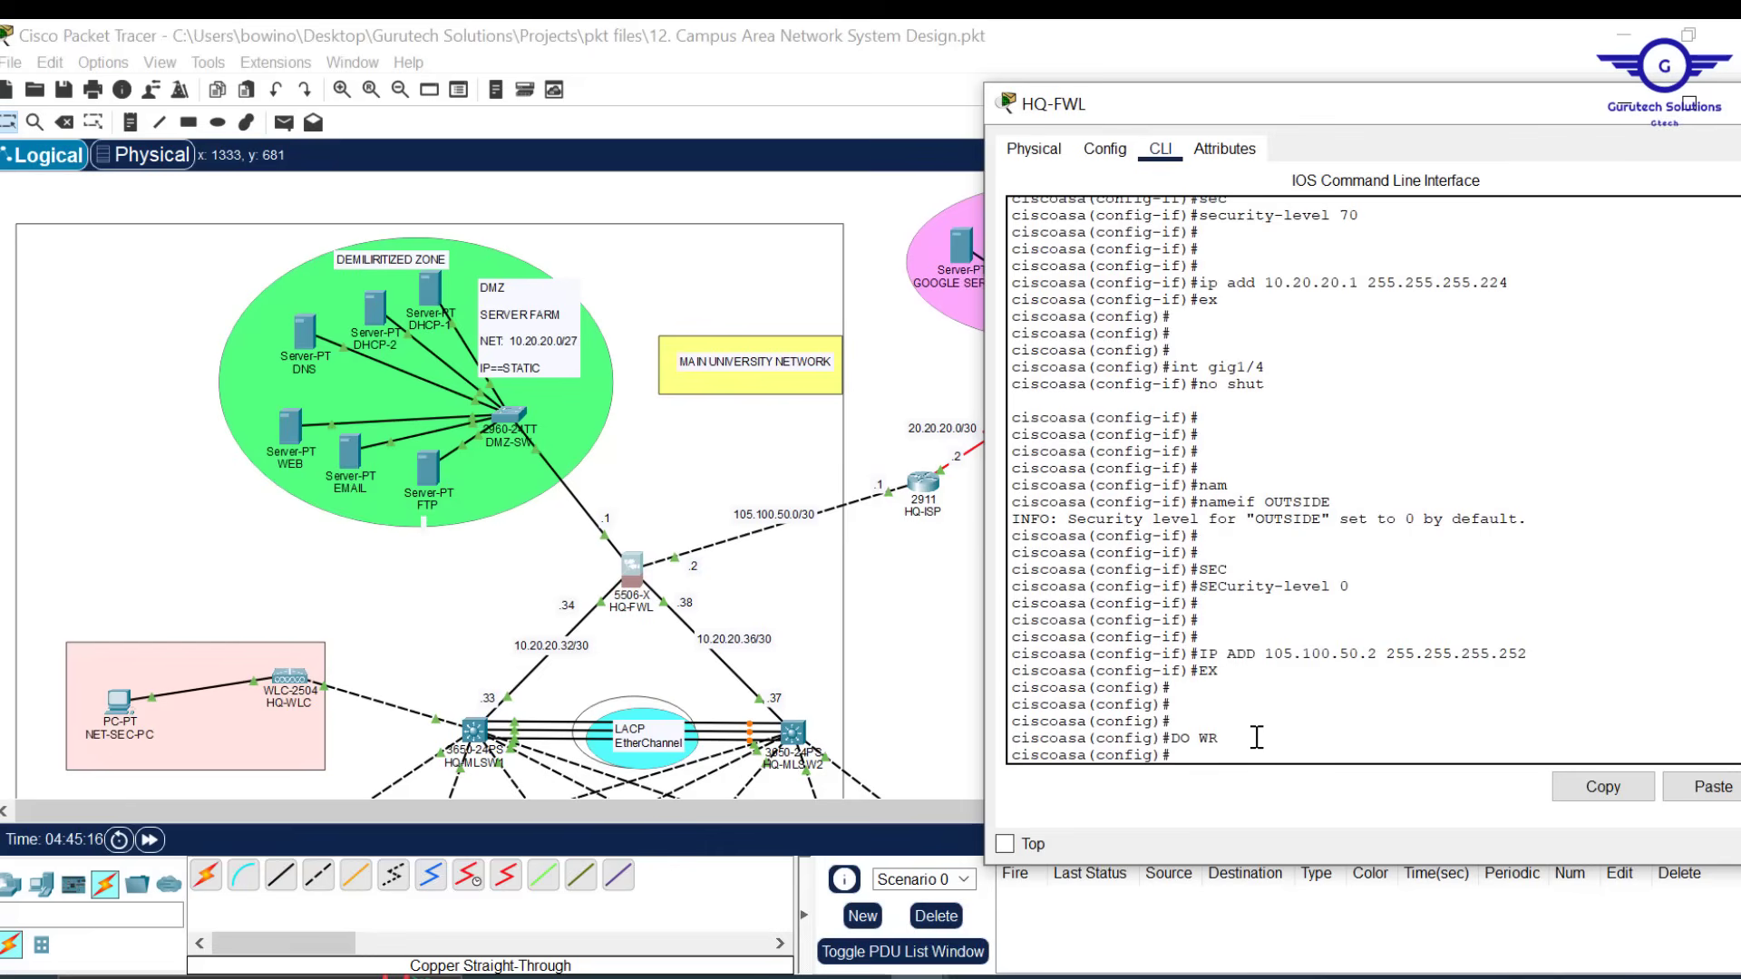
pyautogui.write('WR MEM')
pyautogui.press('Return')
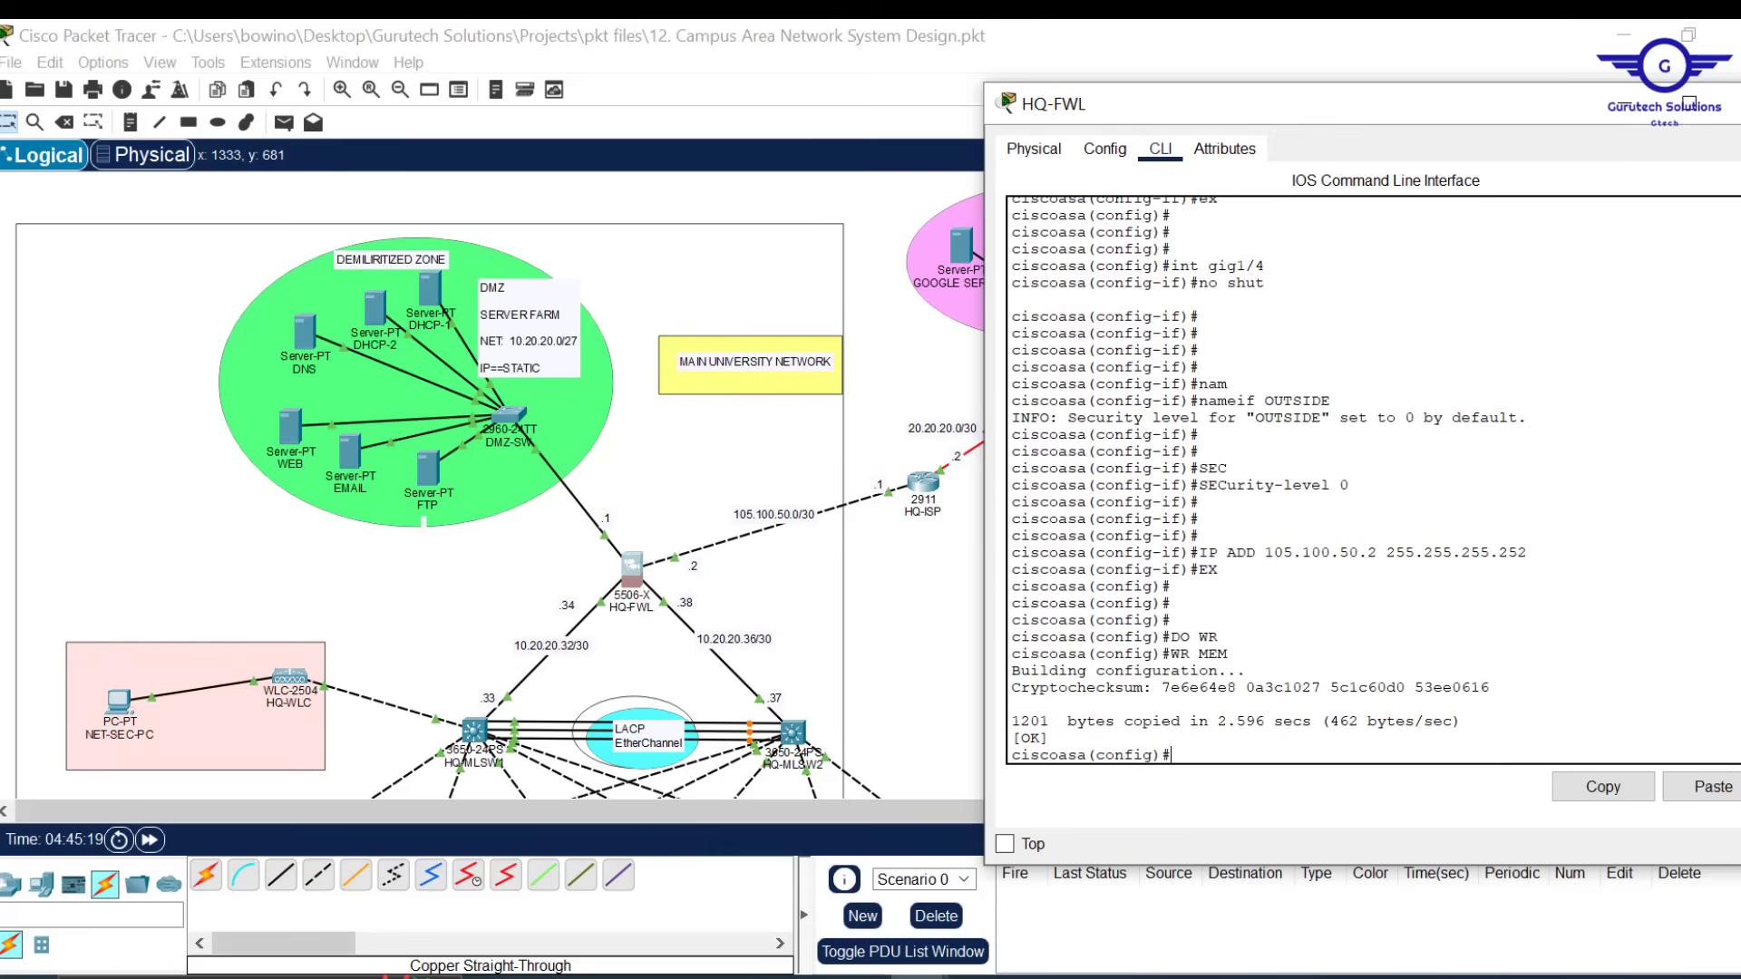
# Close HQ-FWL's window, open BRANCH-FWL, then narrow it and move it aside to reveal the branch network
pyautogui.click(1732, 103)
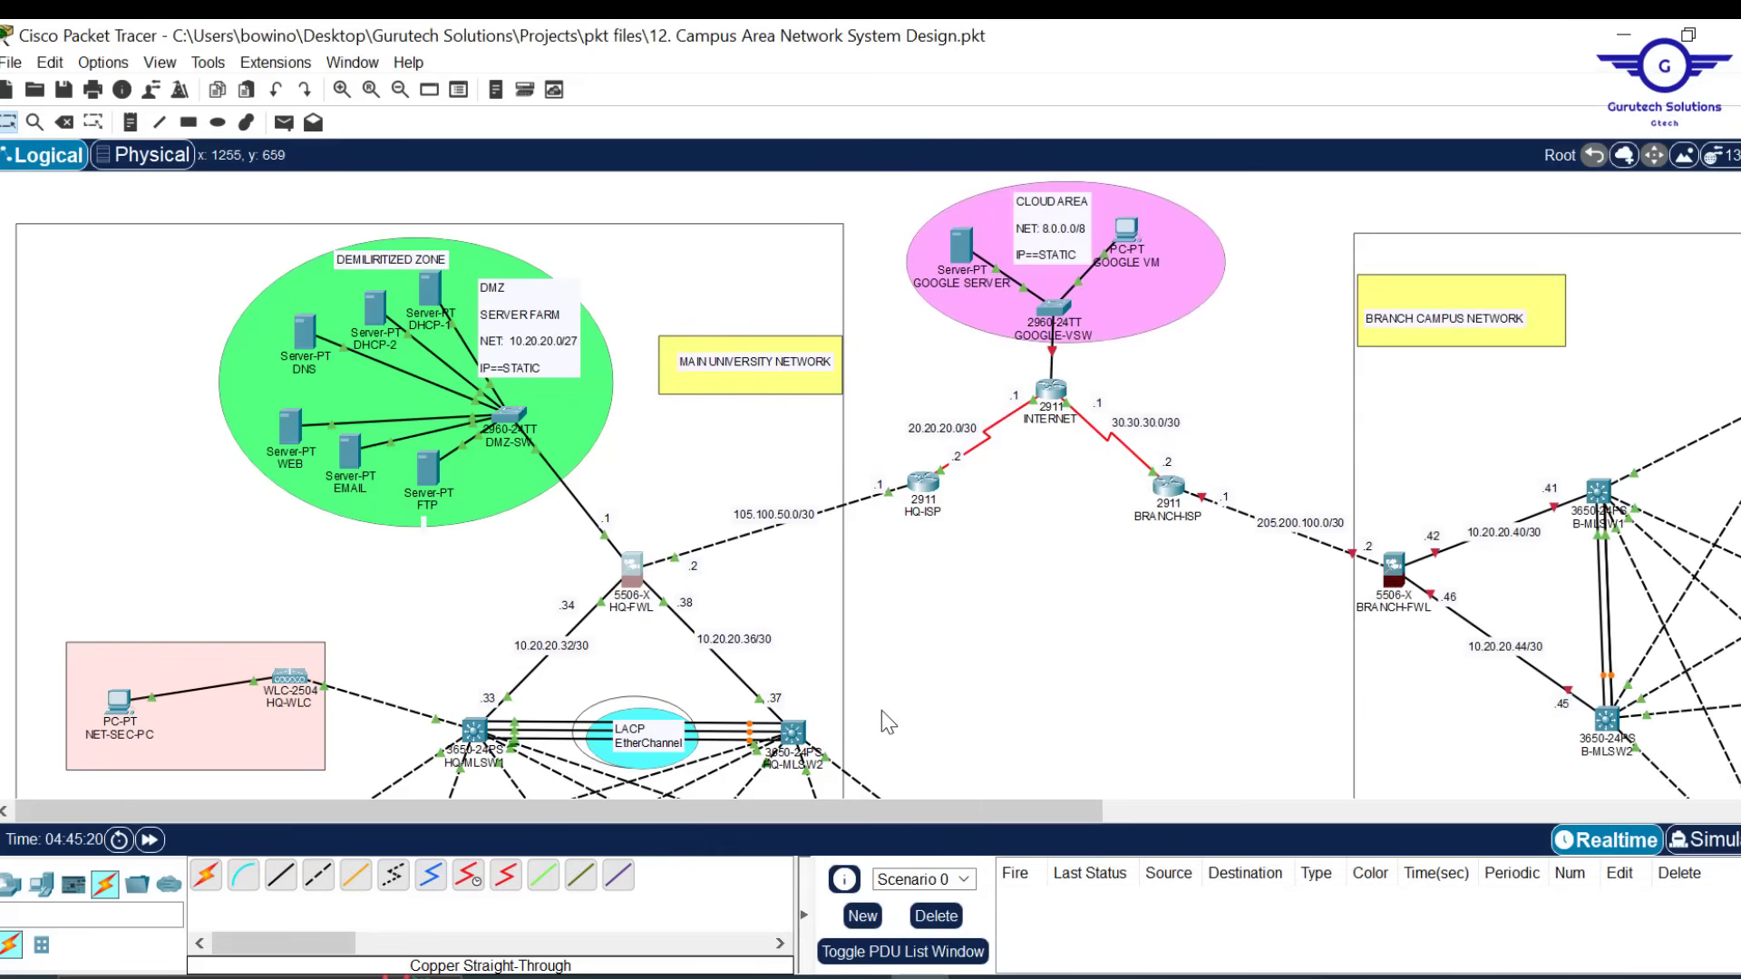
pyautogui.moveTo(930, 805); pyautogui.dragTo(1170, 804)
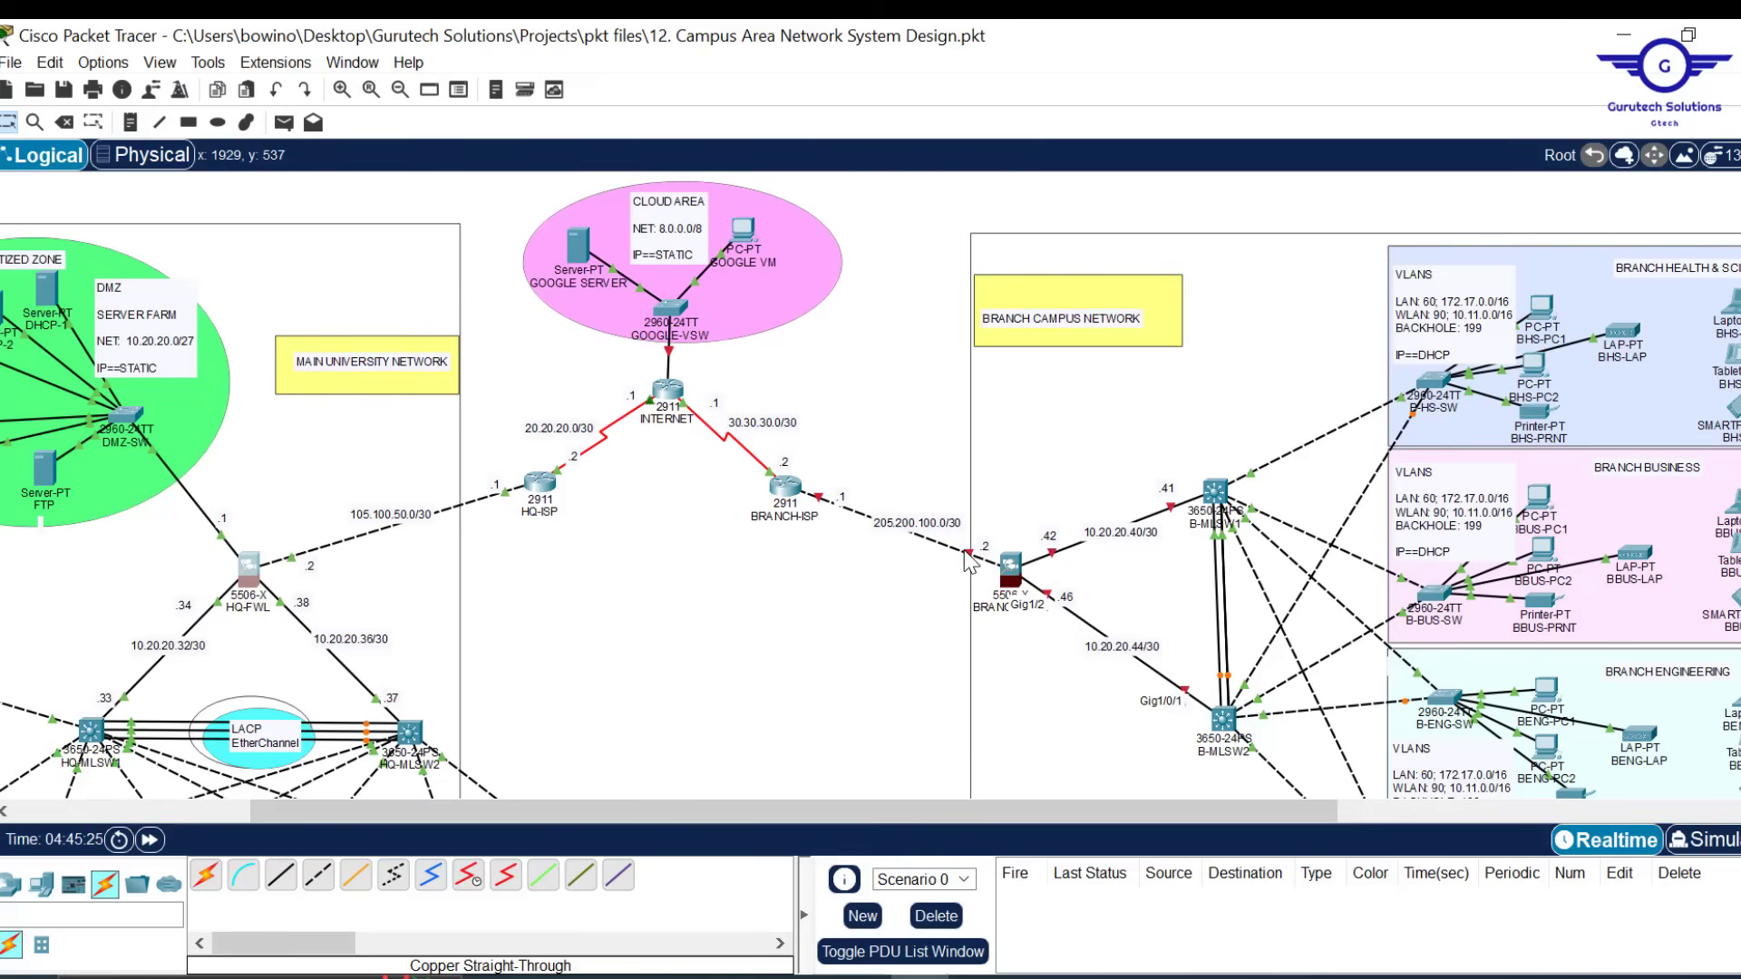
pyautogui.click(1012, 567)
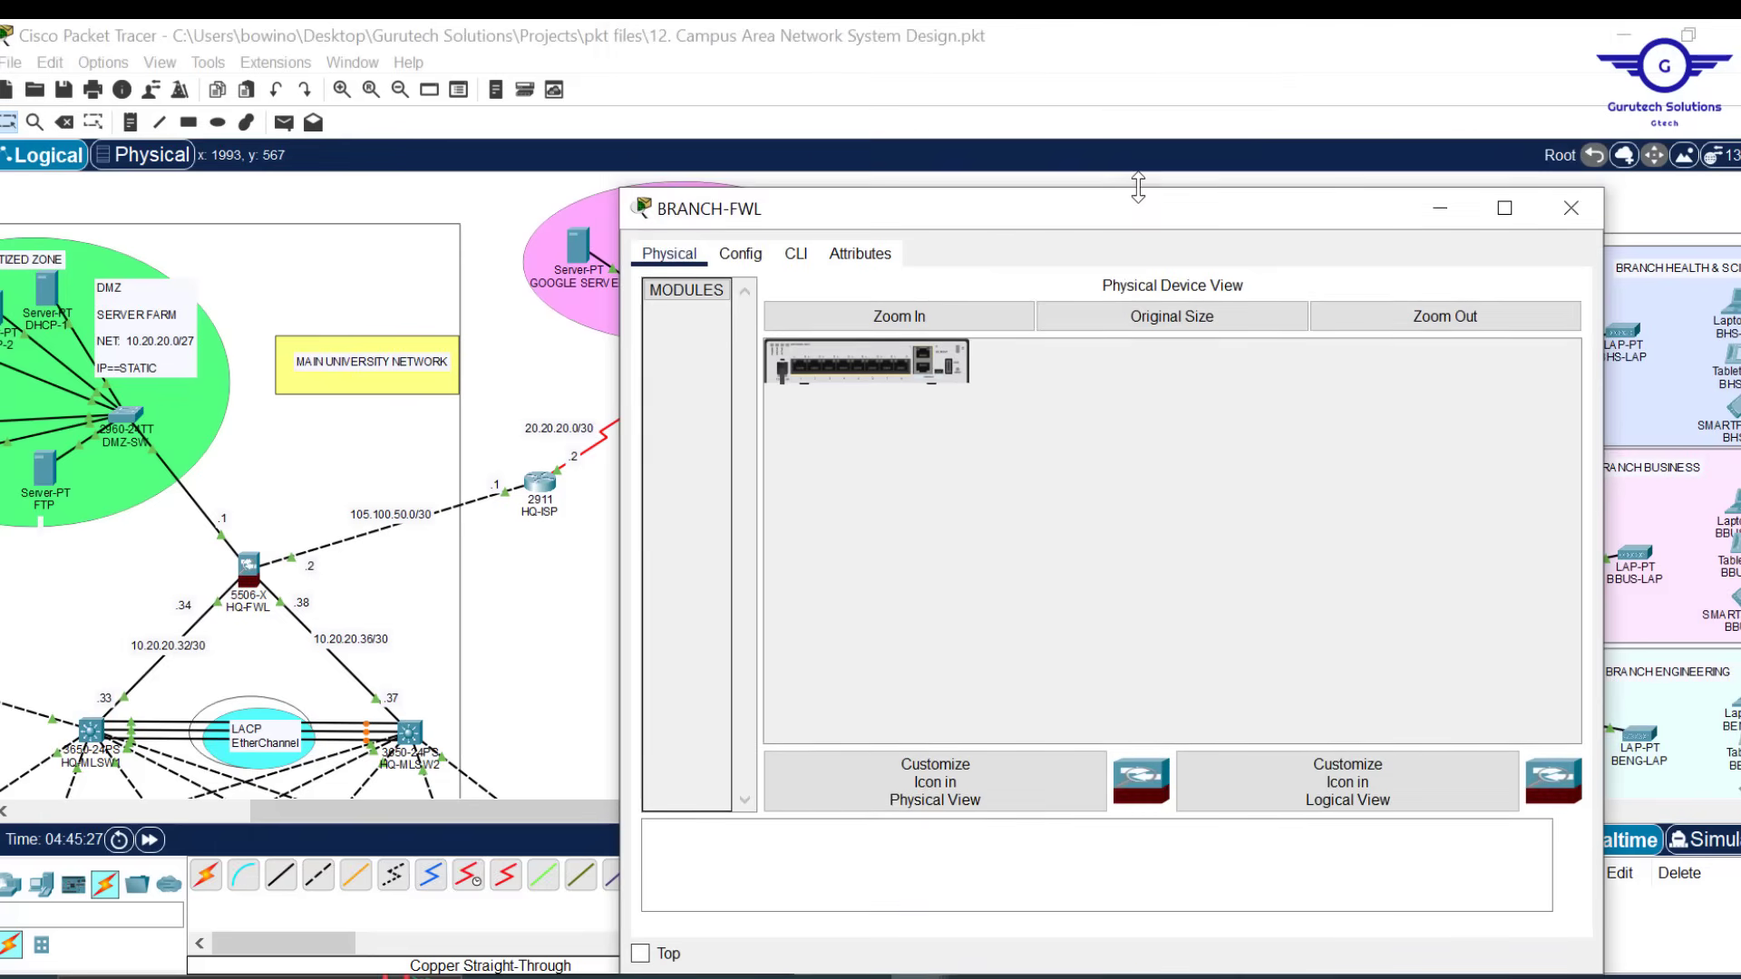
pyautogui.moveTo(1600, 392); pyautogui.dragTo(1398, 391)
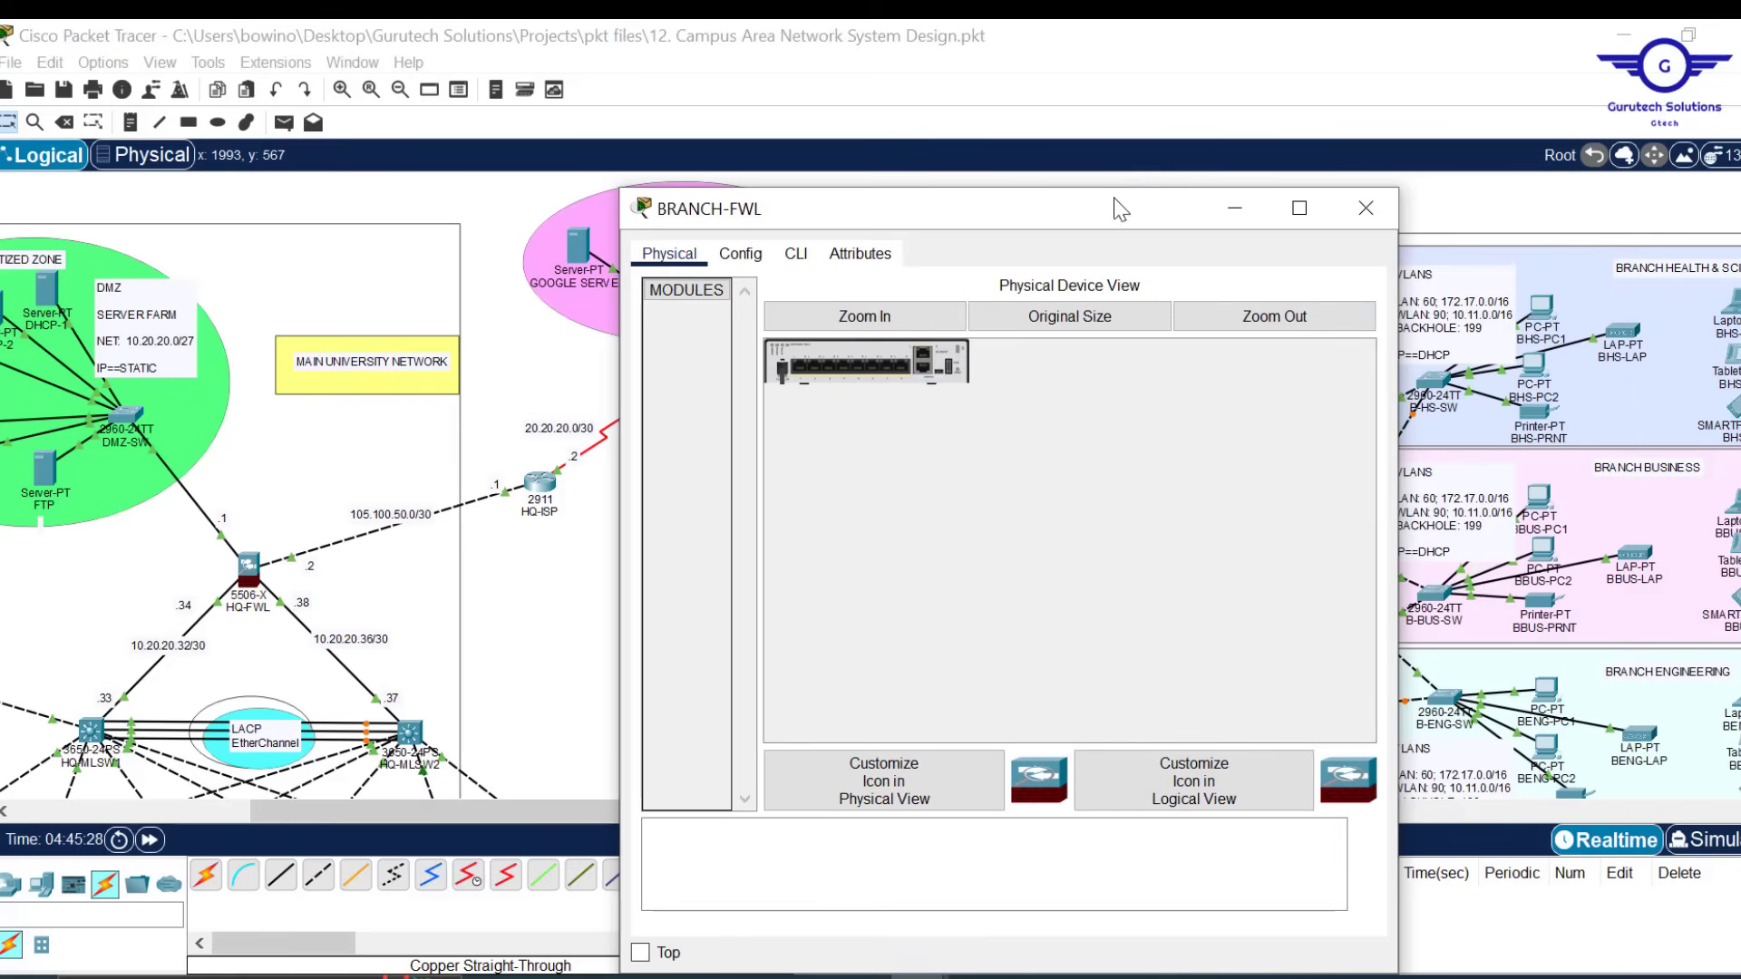
pyautogui.moveTo(1085, 208); pyautogui.dragTo(647, 170)
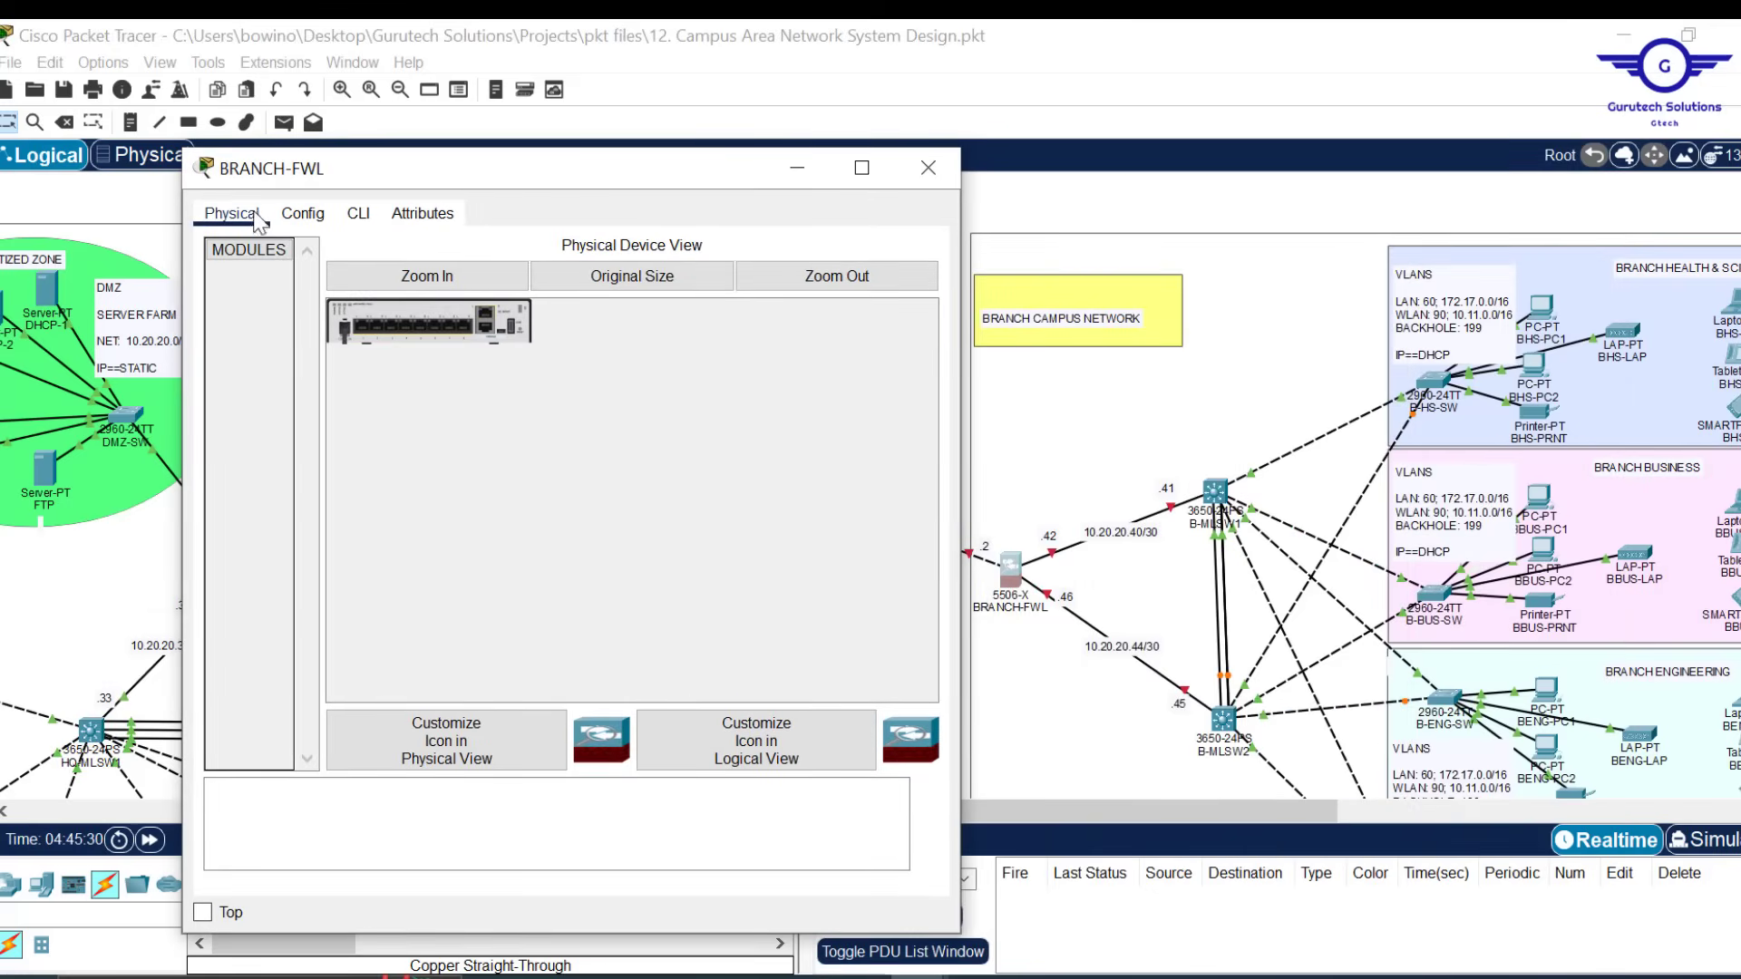
# In BRANCH-FWL's CLI, enter privileged mode with enable, then global configuration with conf t
pyautogui.click(358, 215)
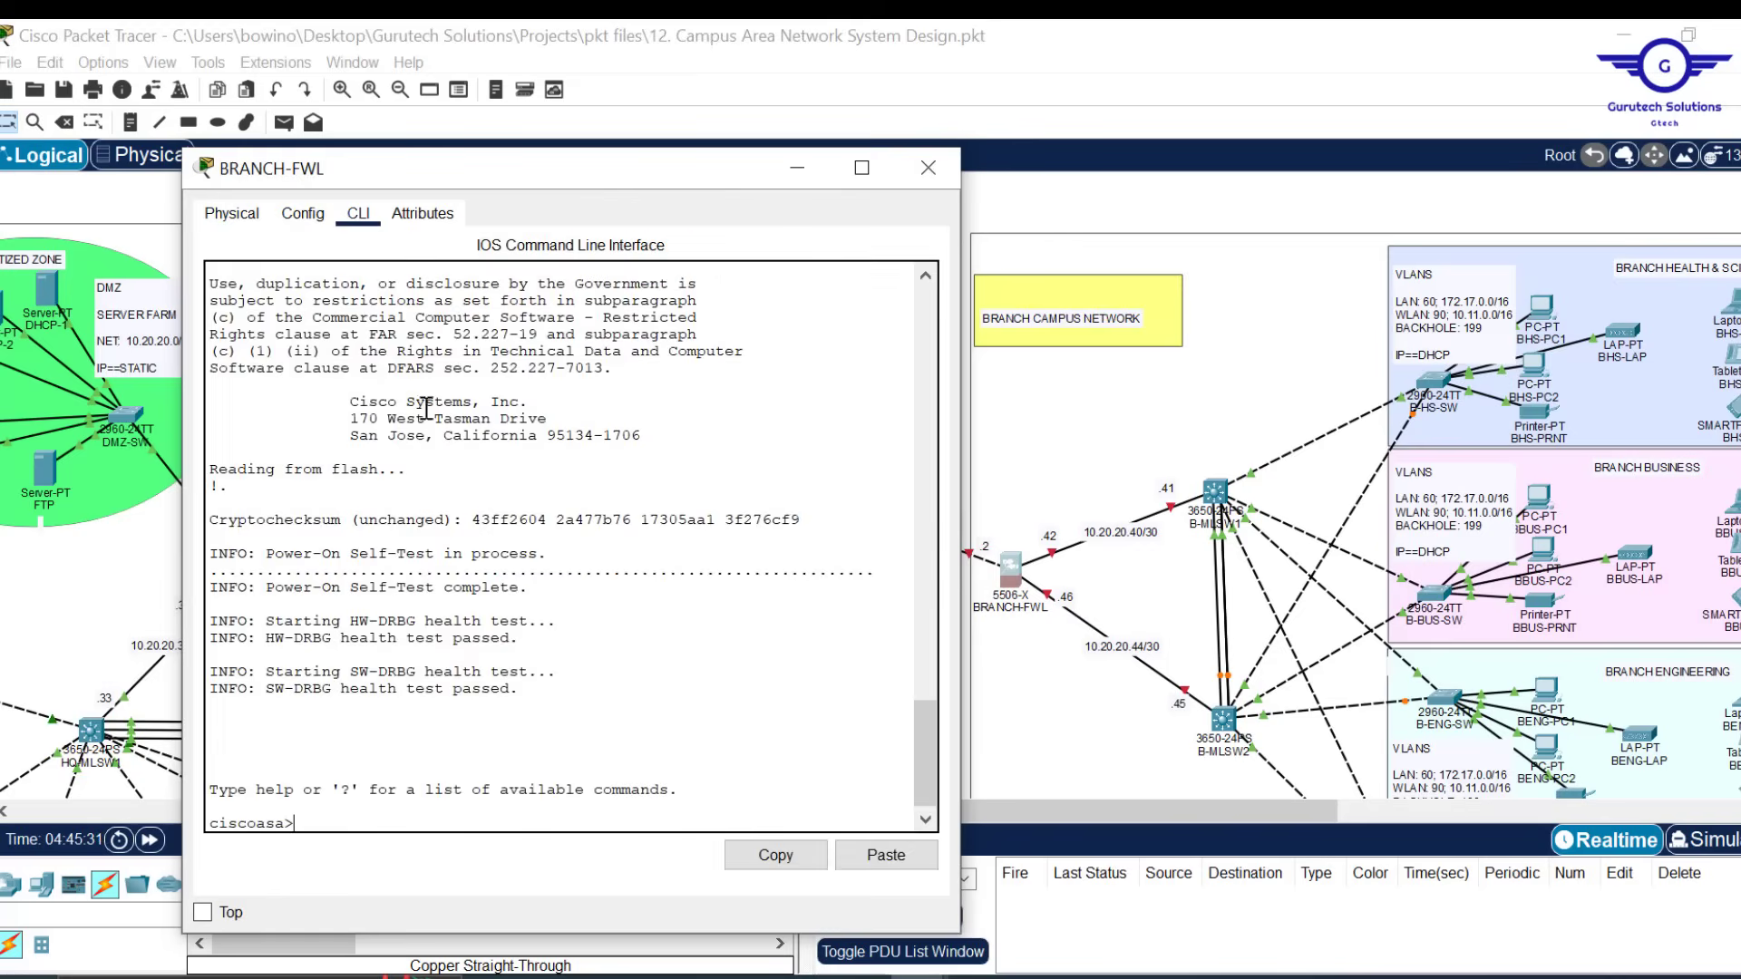
pyautogui.write('EN')
pyautogui.press('Return')
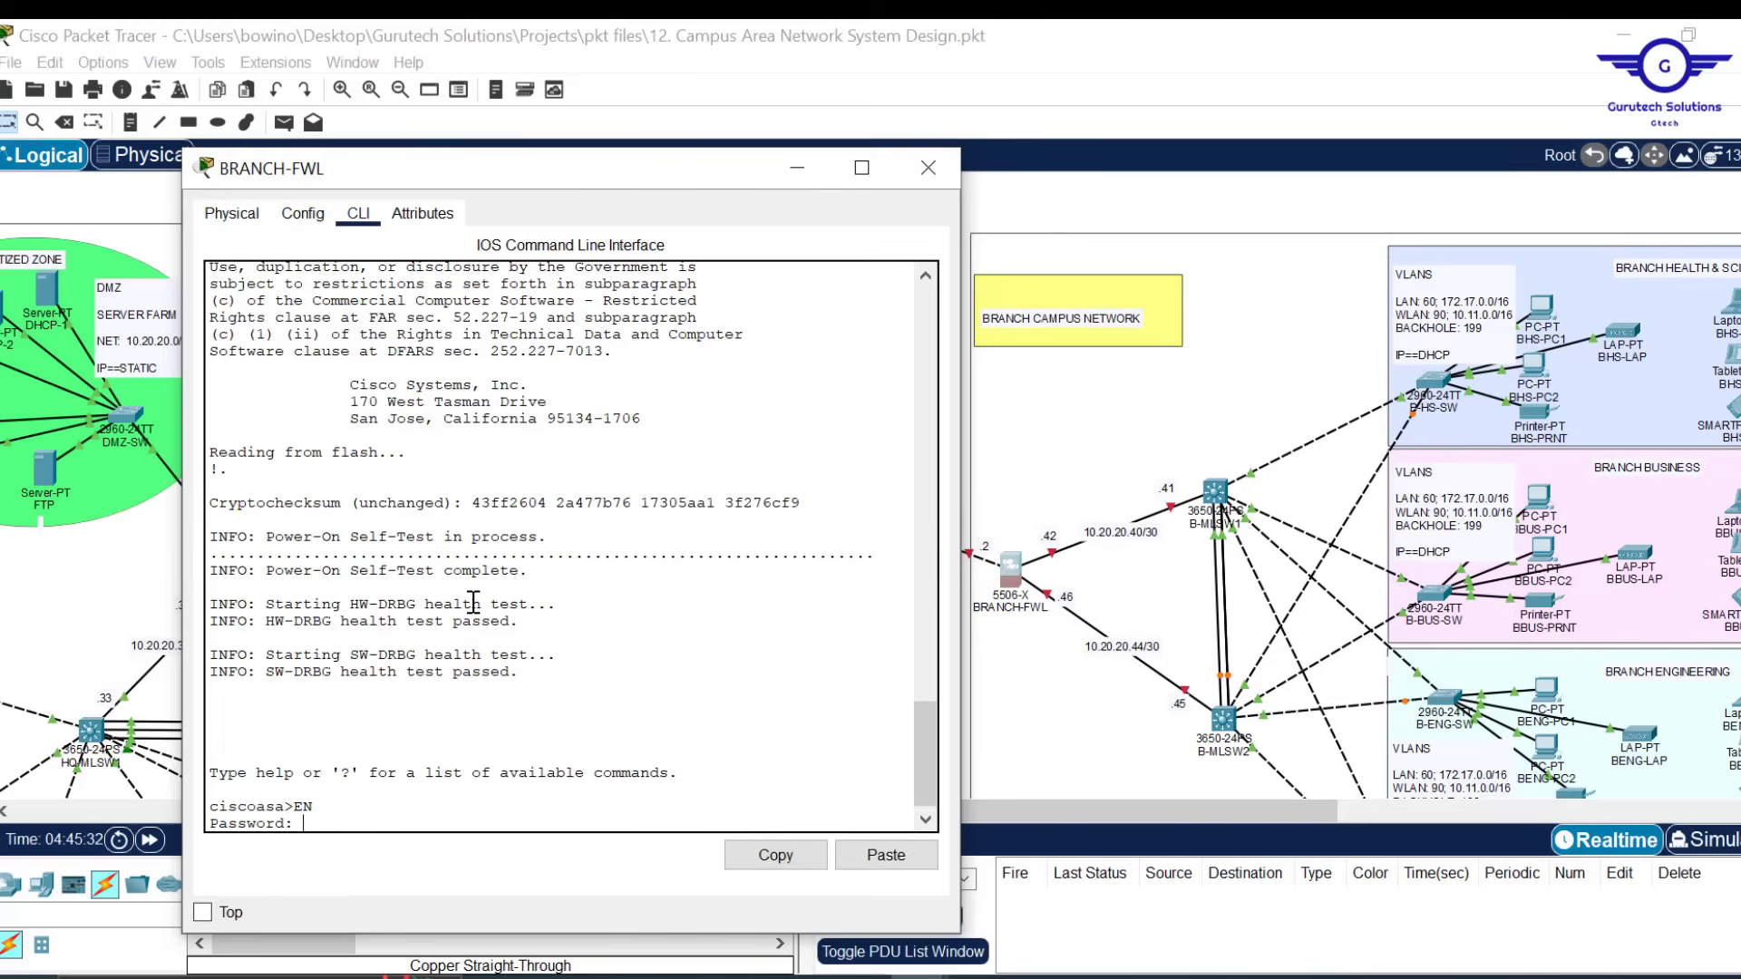
pyautogui.press('Return')
pyautogui.press('Return')
pyautogui.press('Return')
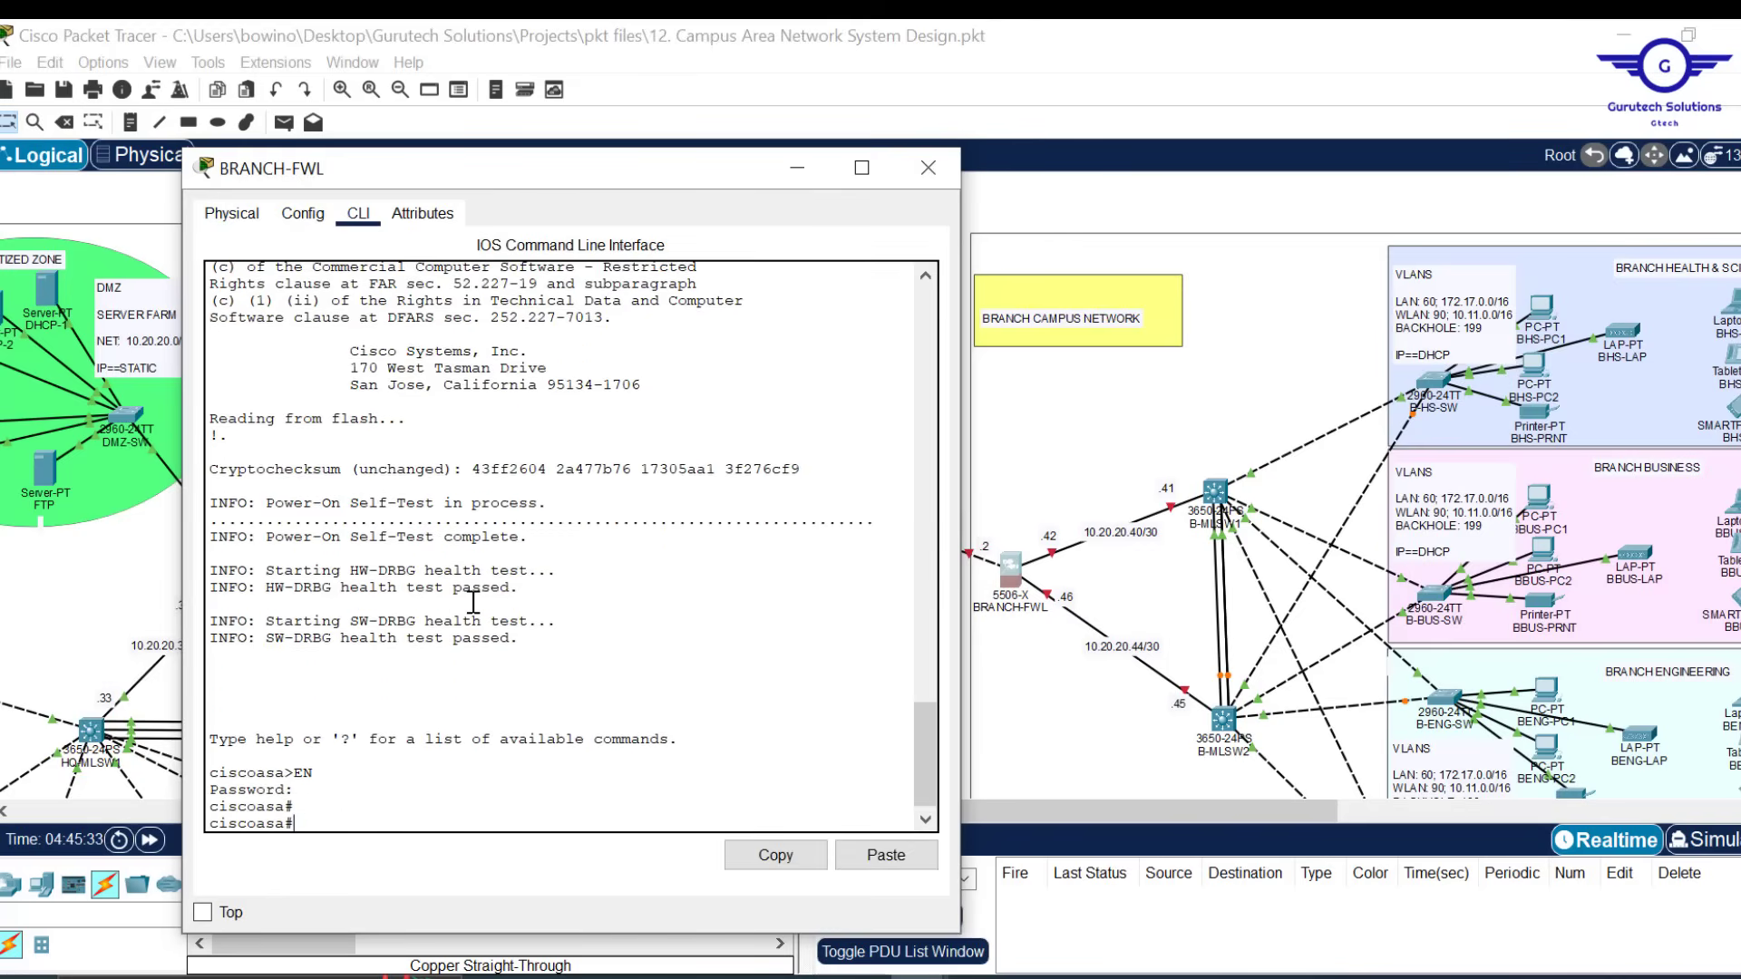
pyautogui.write('conf t')
pyautogui.press('Return')
pyautogui.press('Return')
pyautogui.press('Return')
pyautogui.press('Return')
pyautogui.press('Return')
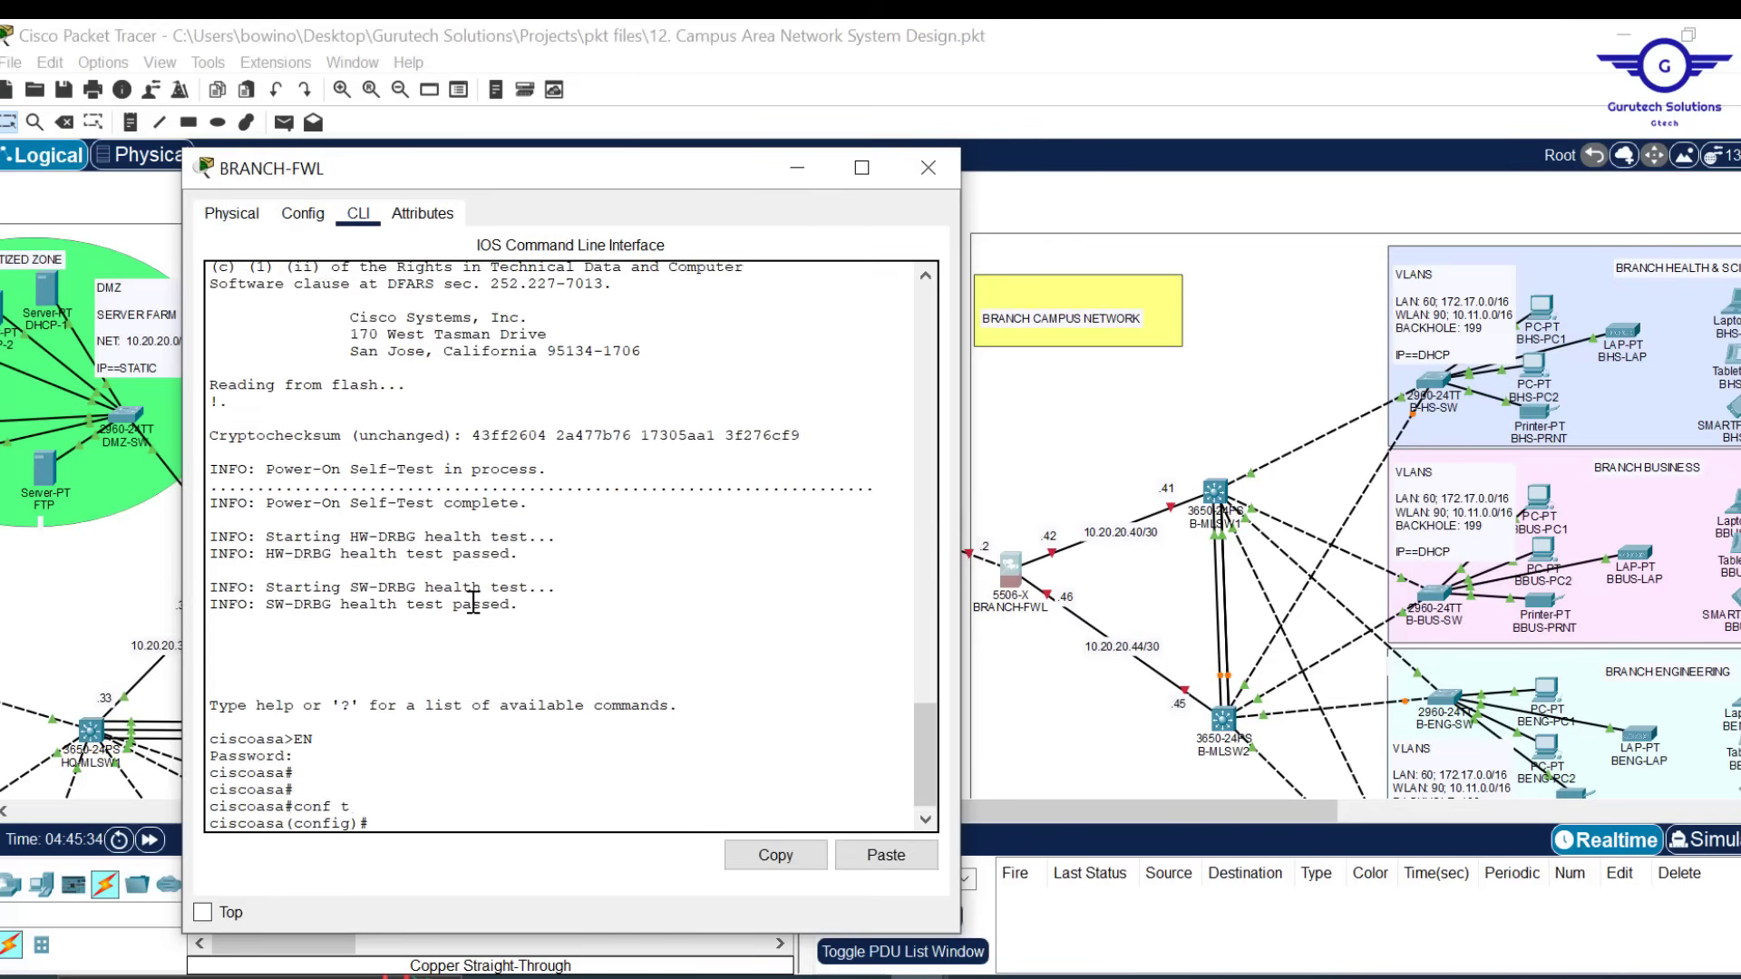
# Configure gig1/1 as INSIDE1, security level 100, address 10.20.20.42 255.255.255.252
pyautogui.write('int gig1')
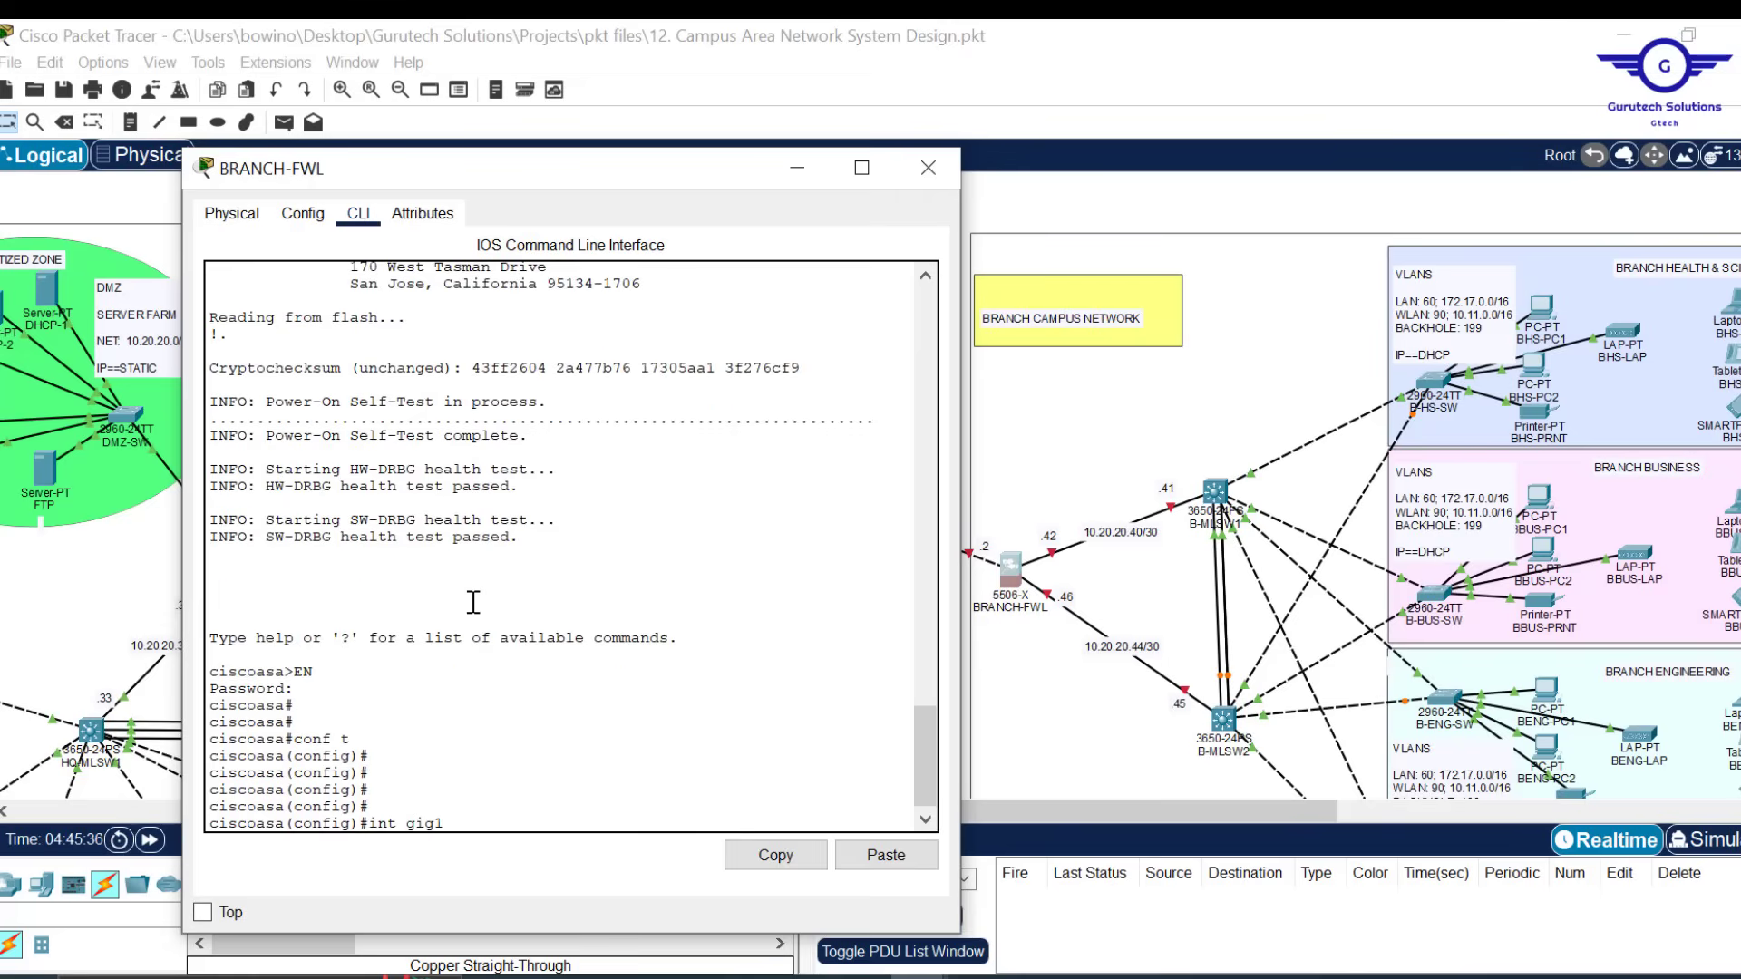
pyautogui.write('/1')
pyautogui.press('Return')
pyautogui.press('Return')
pyautogui.press('Return')
pyautogui.press('Return')
pyautogui.write('nam')
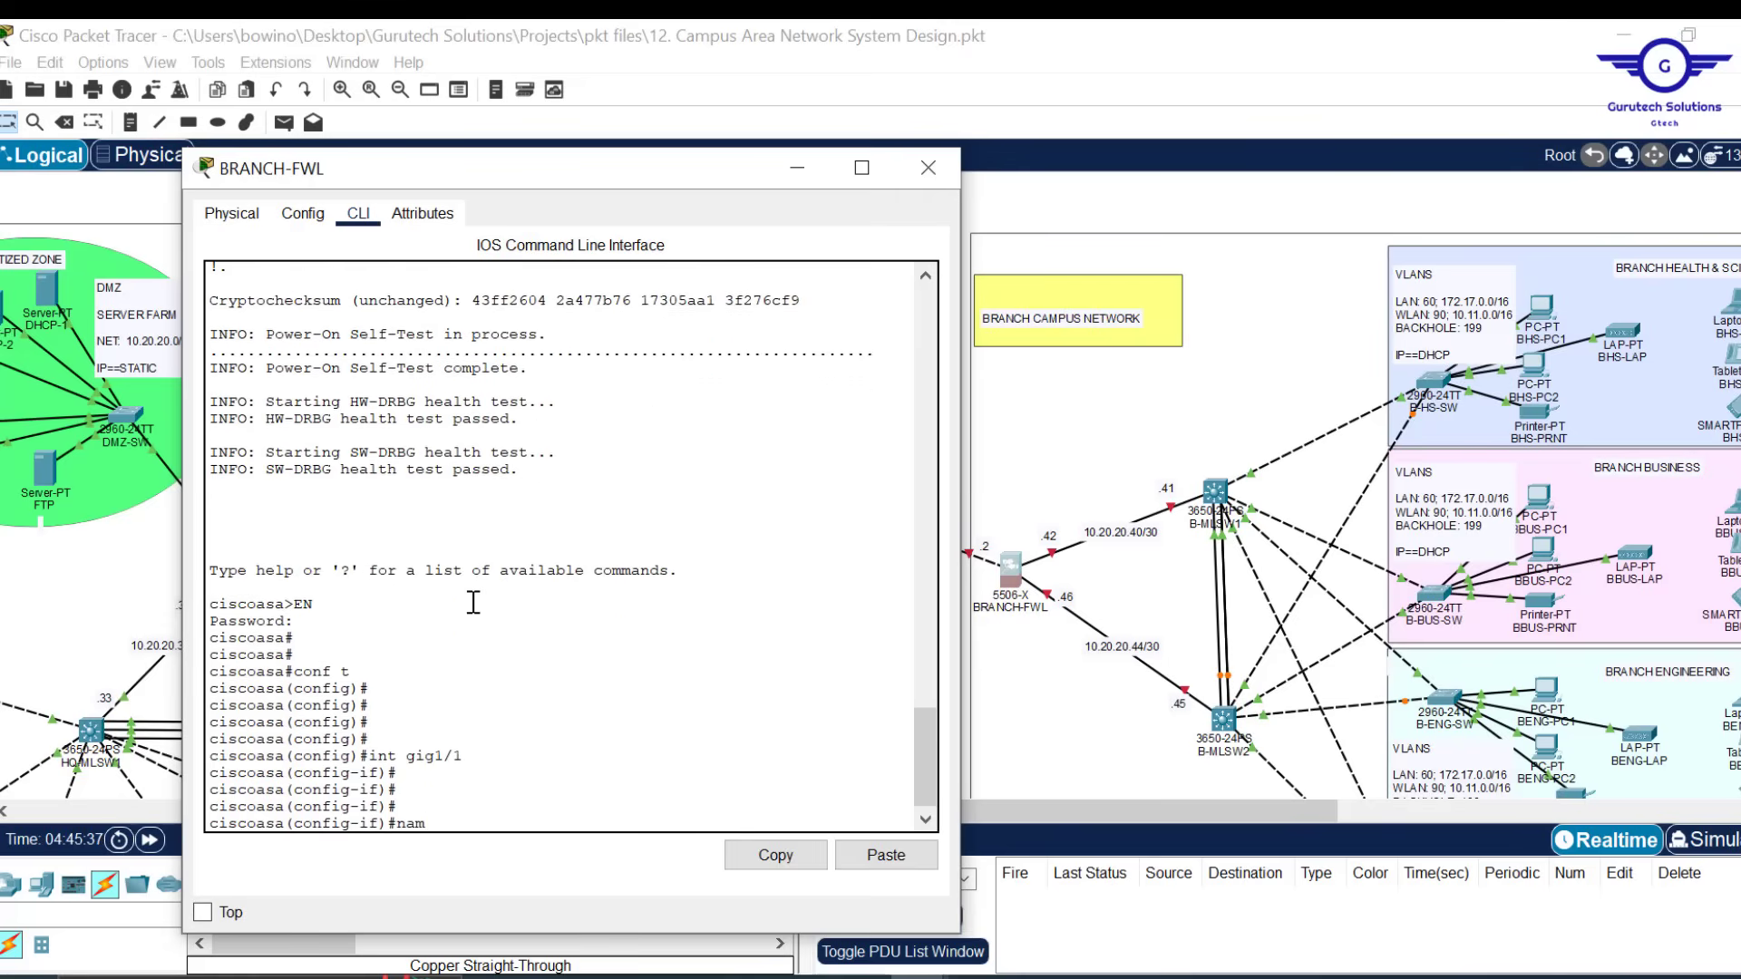
pyautogui.press('Tab')
pyautogui.write('INS')
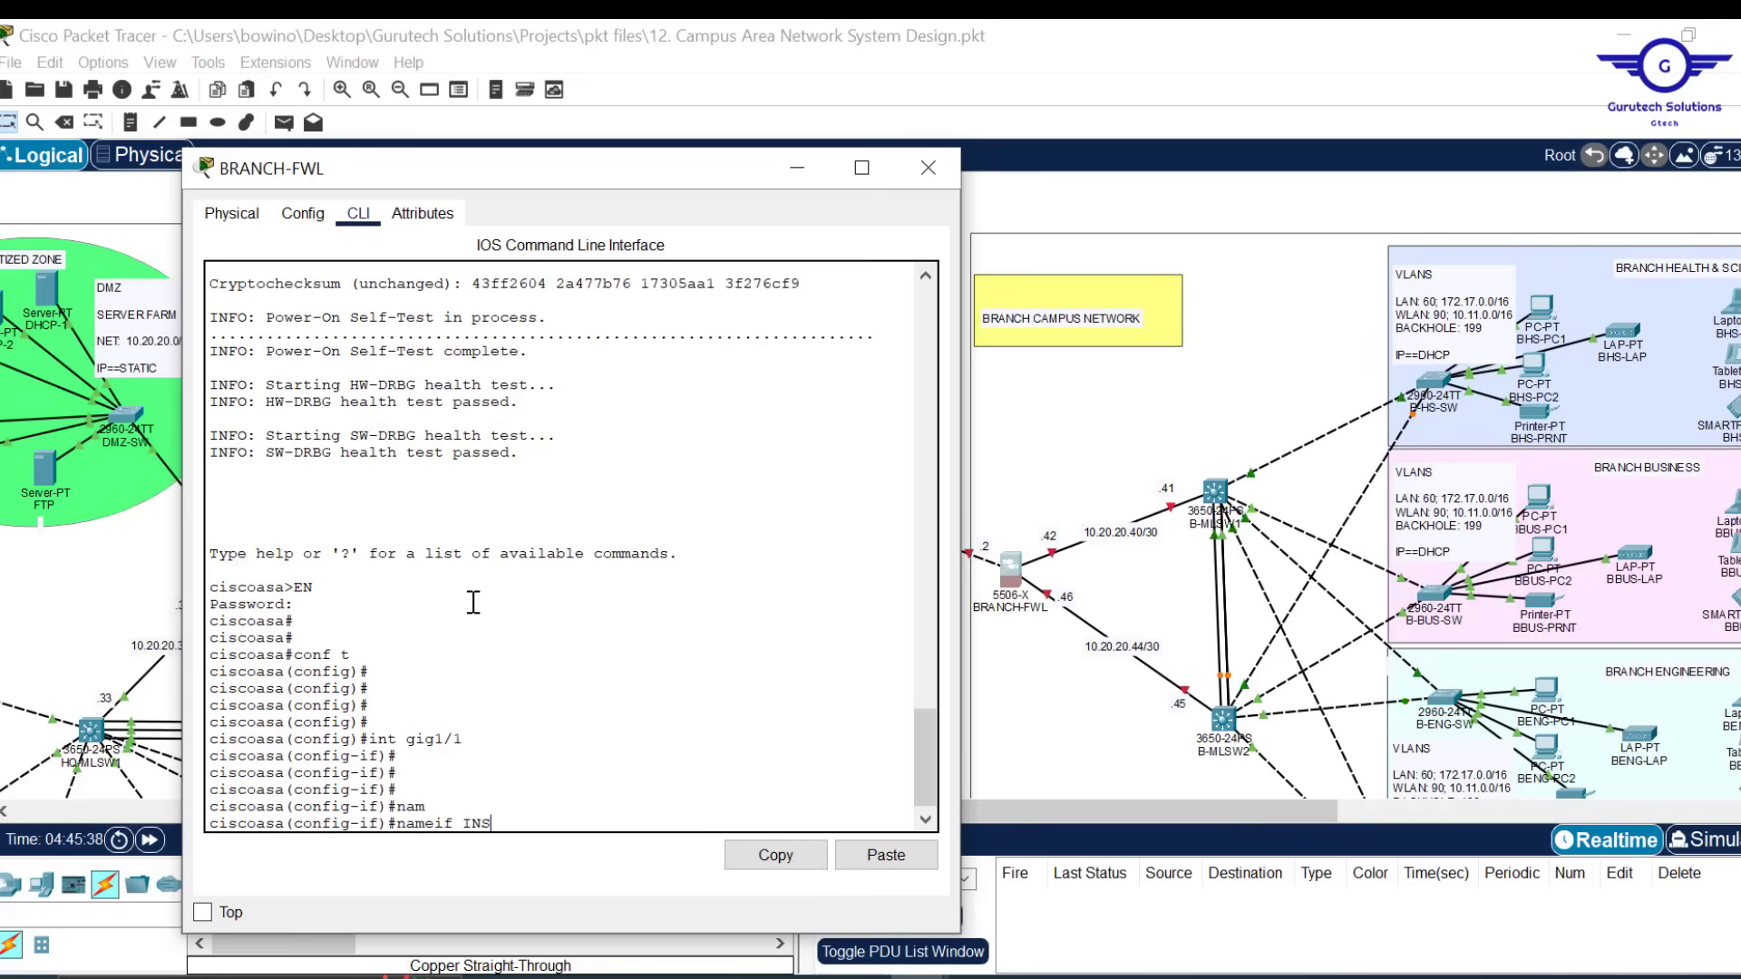
pyautogui.write('IDE1')
pyautogui.press('Return')
pyautogui.press('Return')
pyautogui.press('Return')
pyautogui.press('Return')
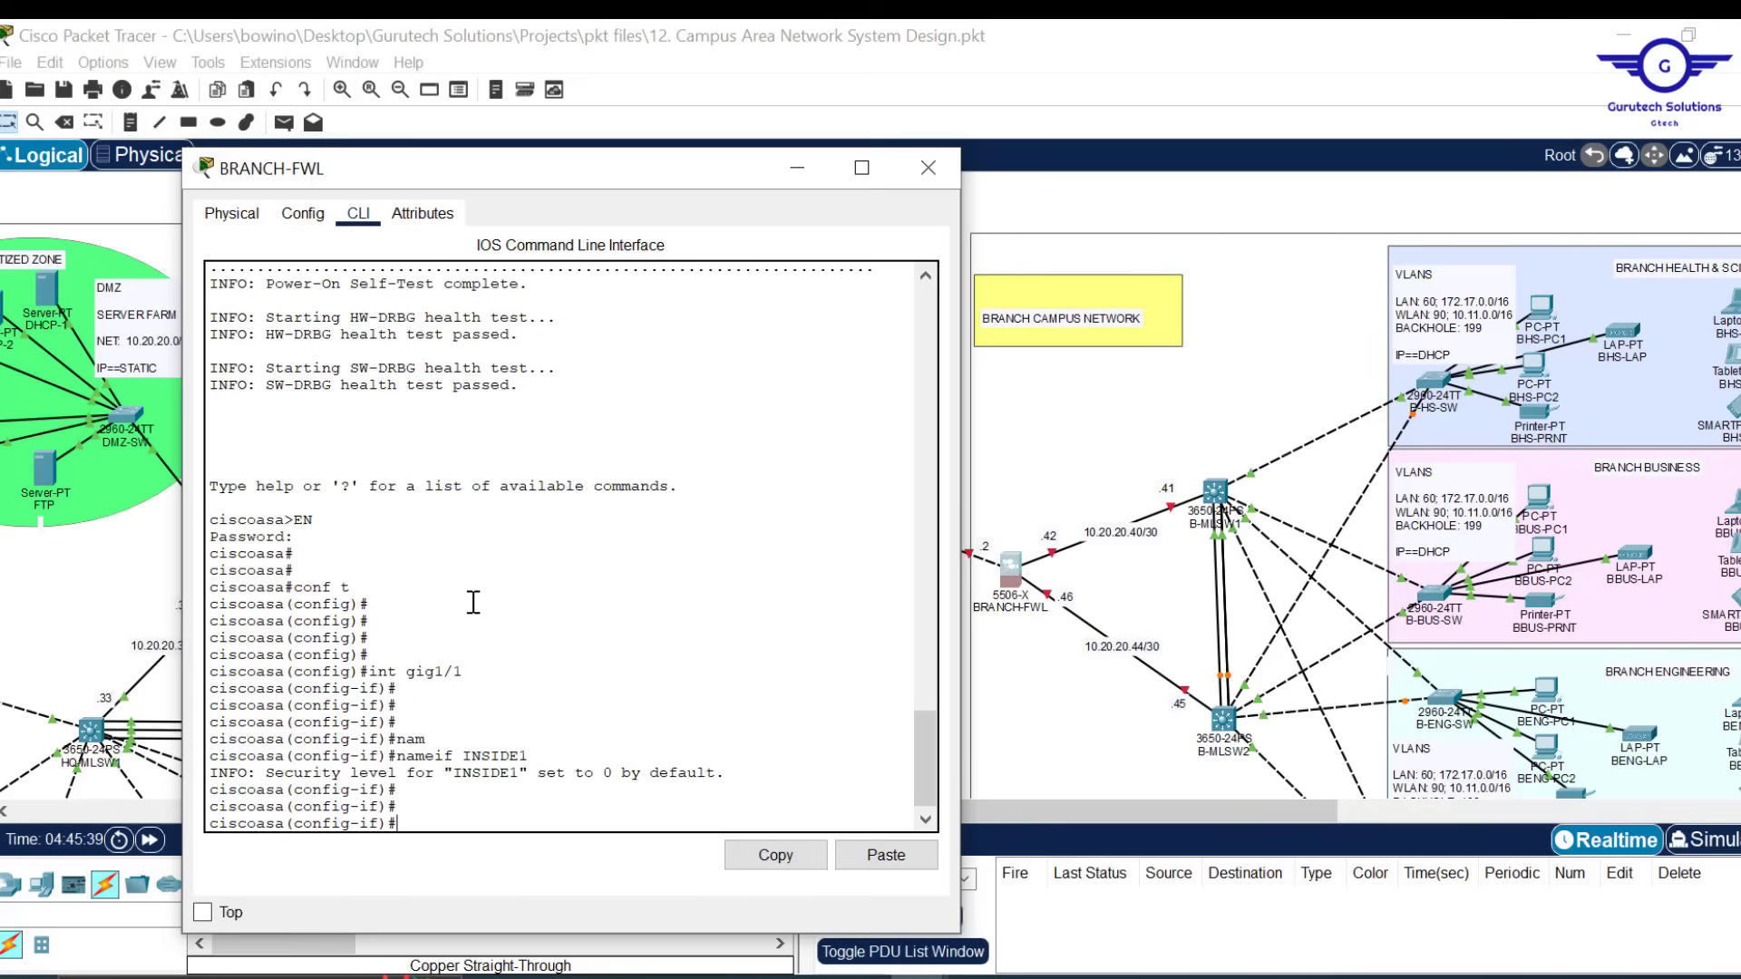
pyautogui.write('SEC')
pyautogui.press('Tab')
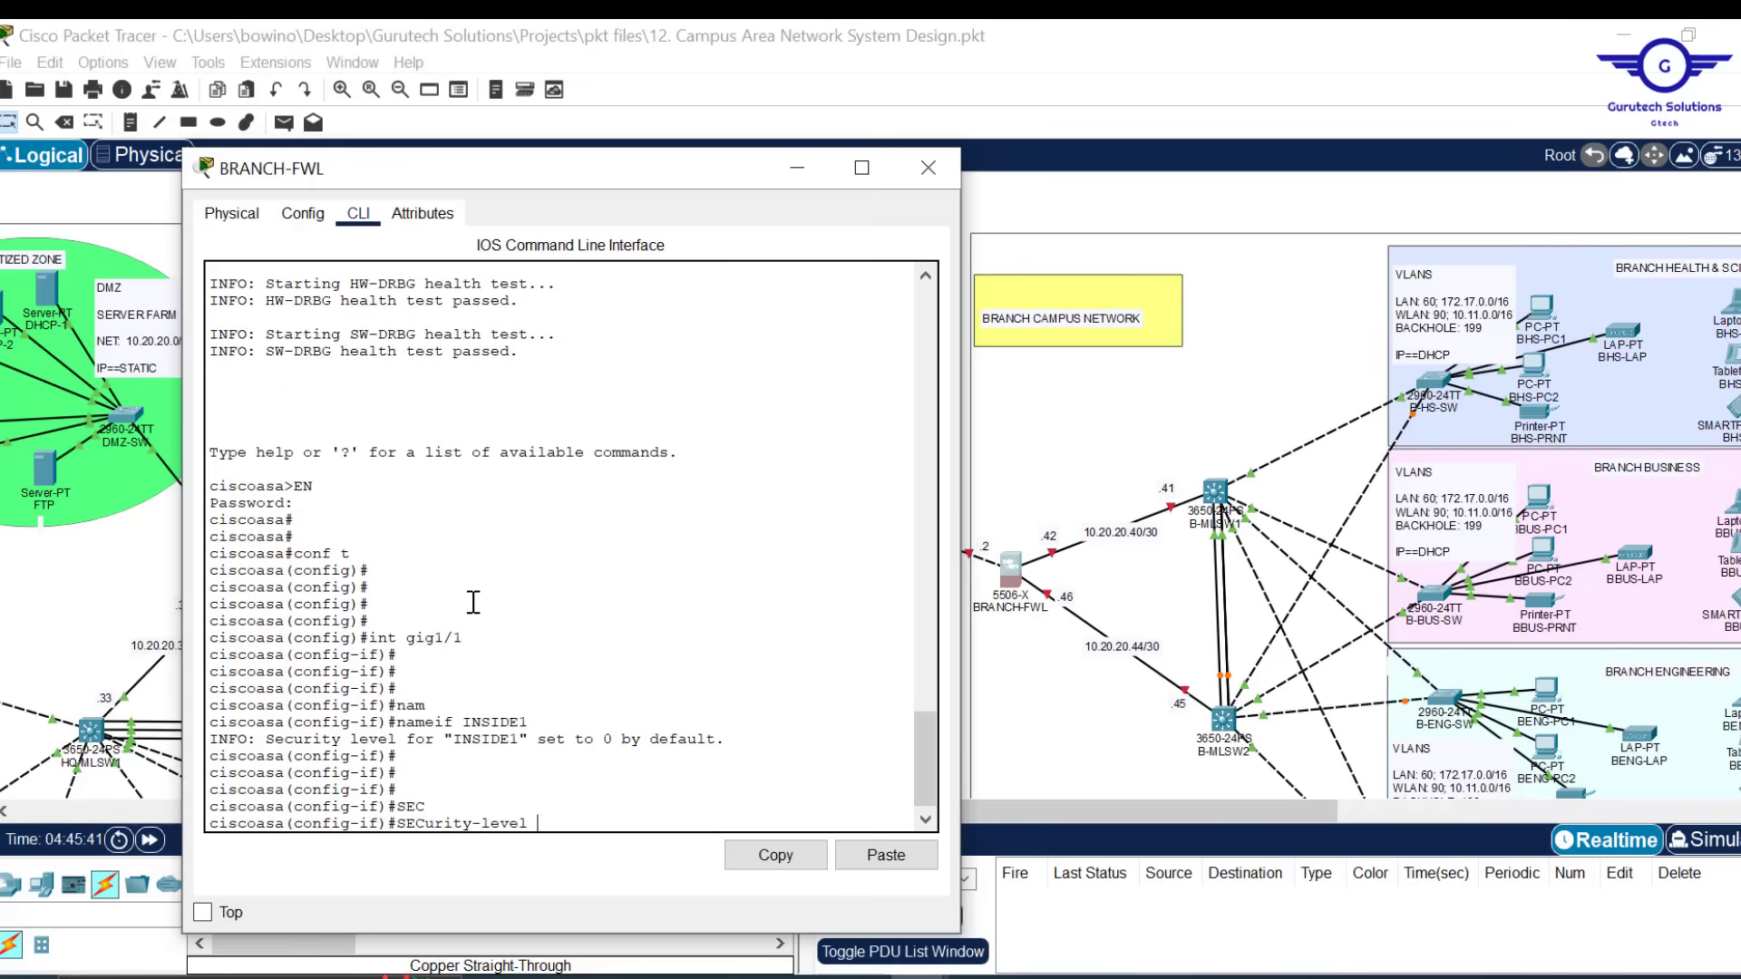
pyautogui.write('100')
pyautogui.press('Return')
pyautogui.press('Return')
pyautogui.press('Return')
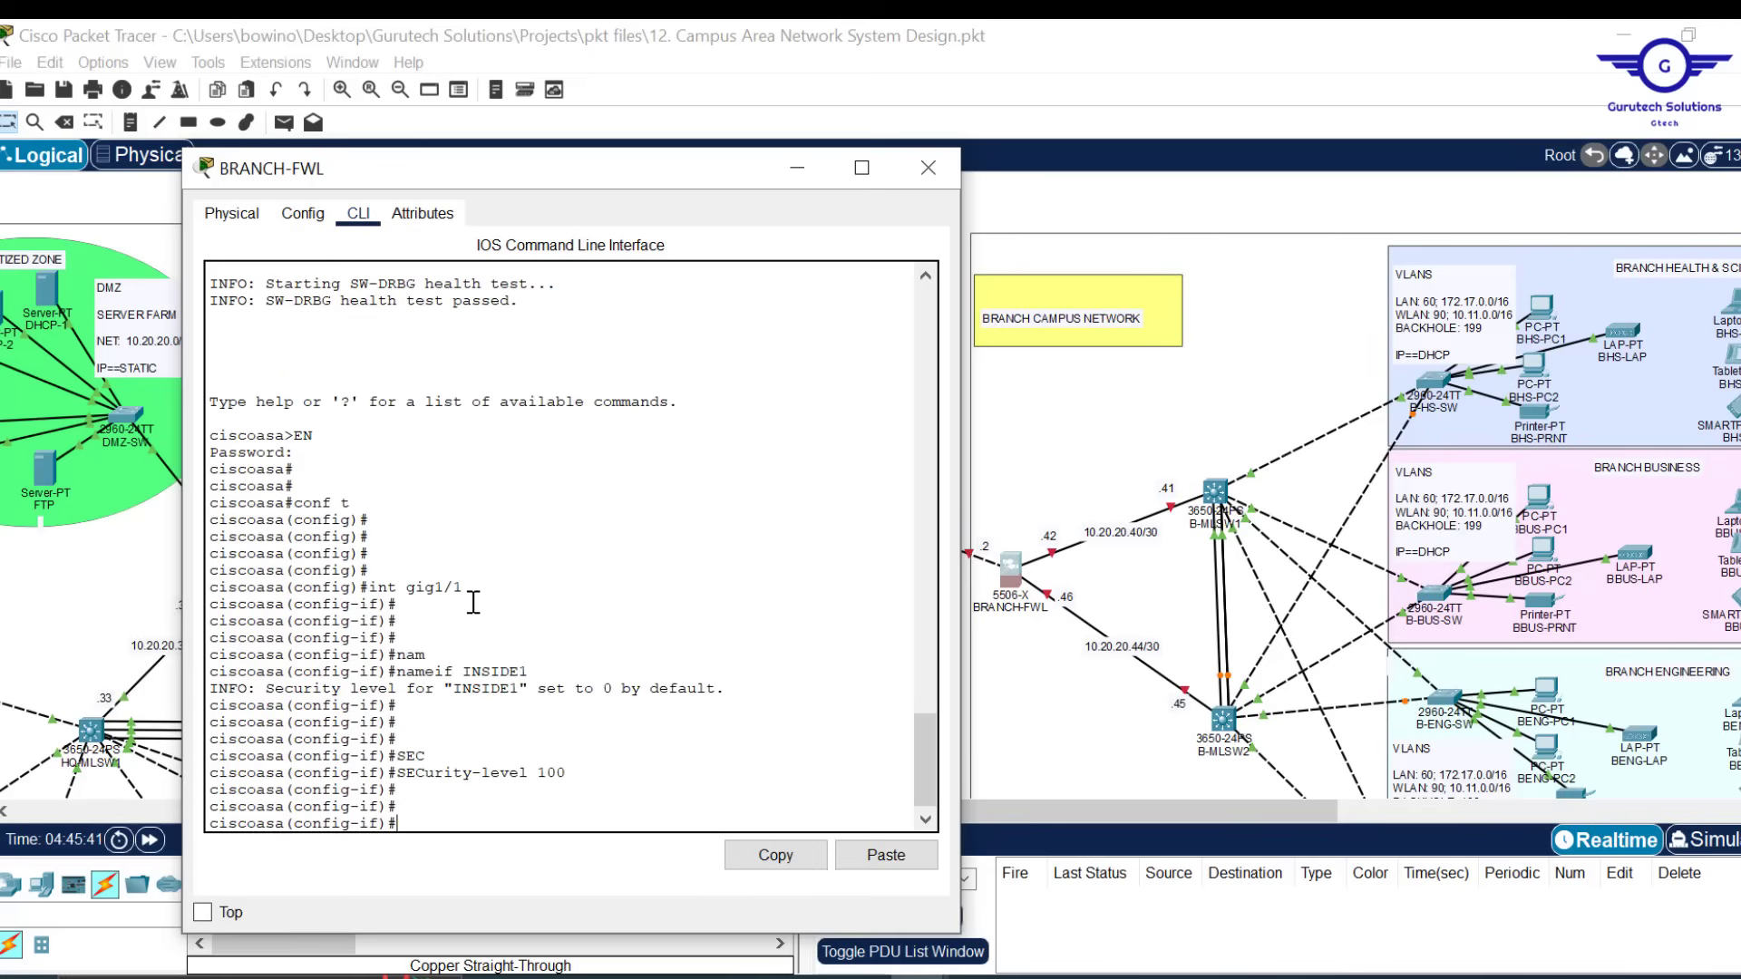
pyautogui.write('IP ADD 10.20.20.42 25')
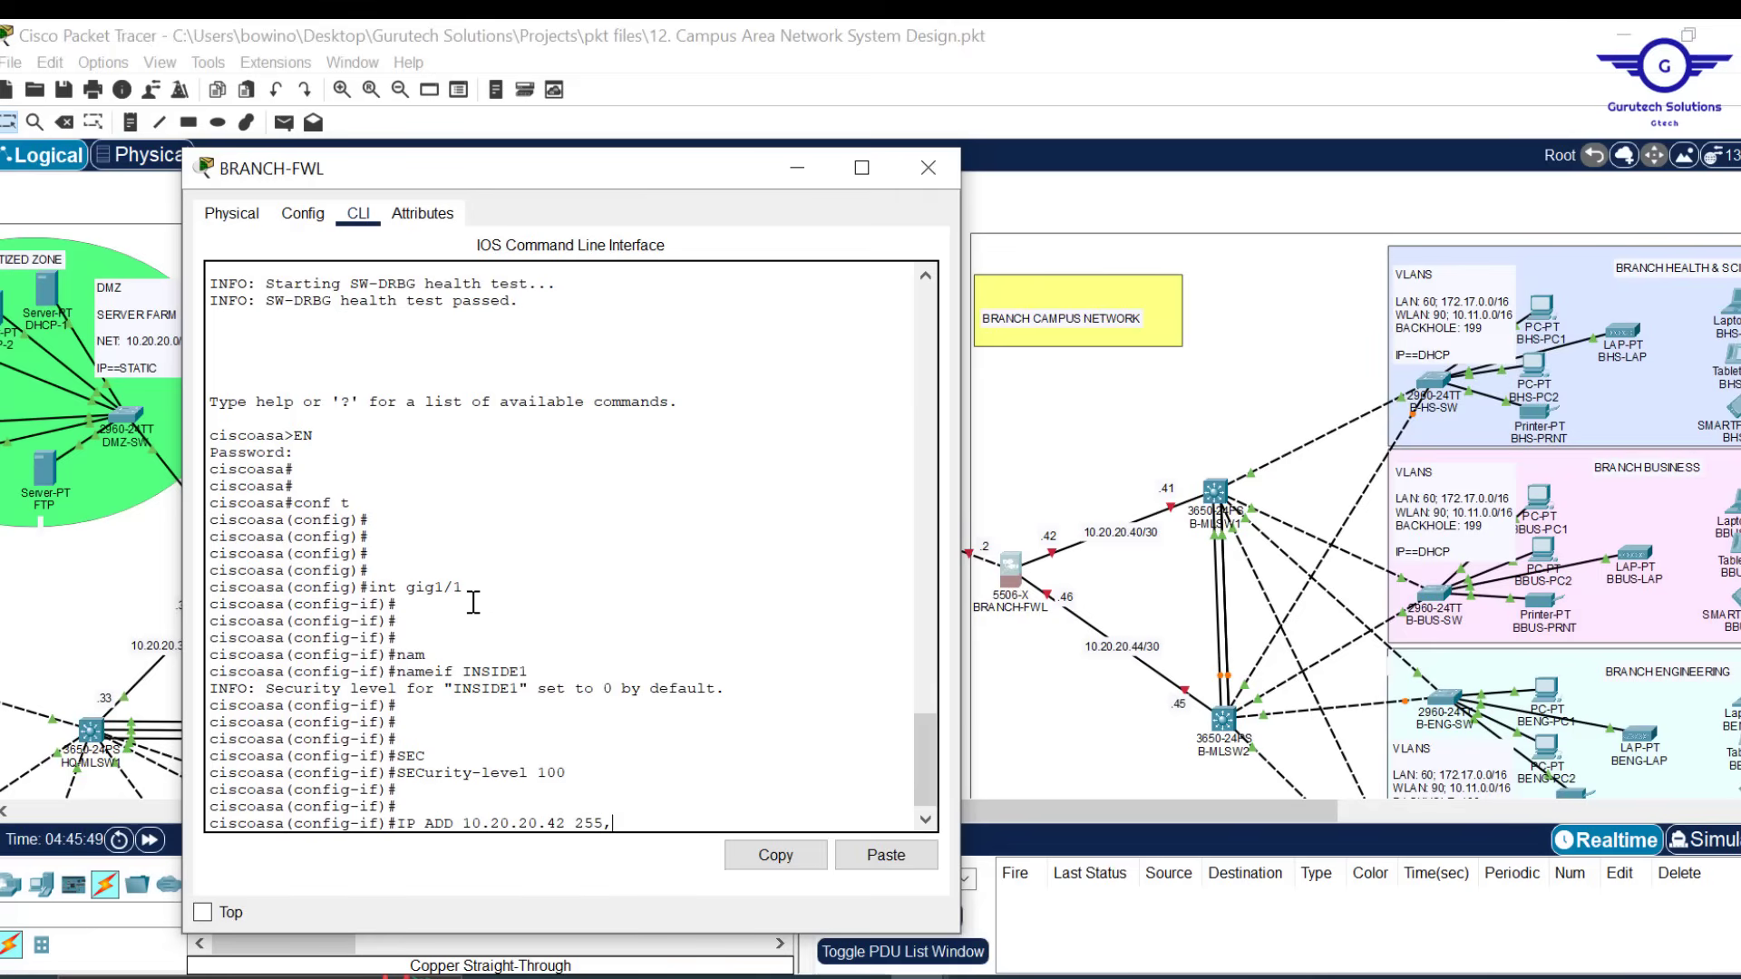
pyautogui.write('5.255.255.252')
pyautogui.press('Return')
pyautogui.press('Return')
pyautogui.press('Return')
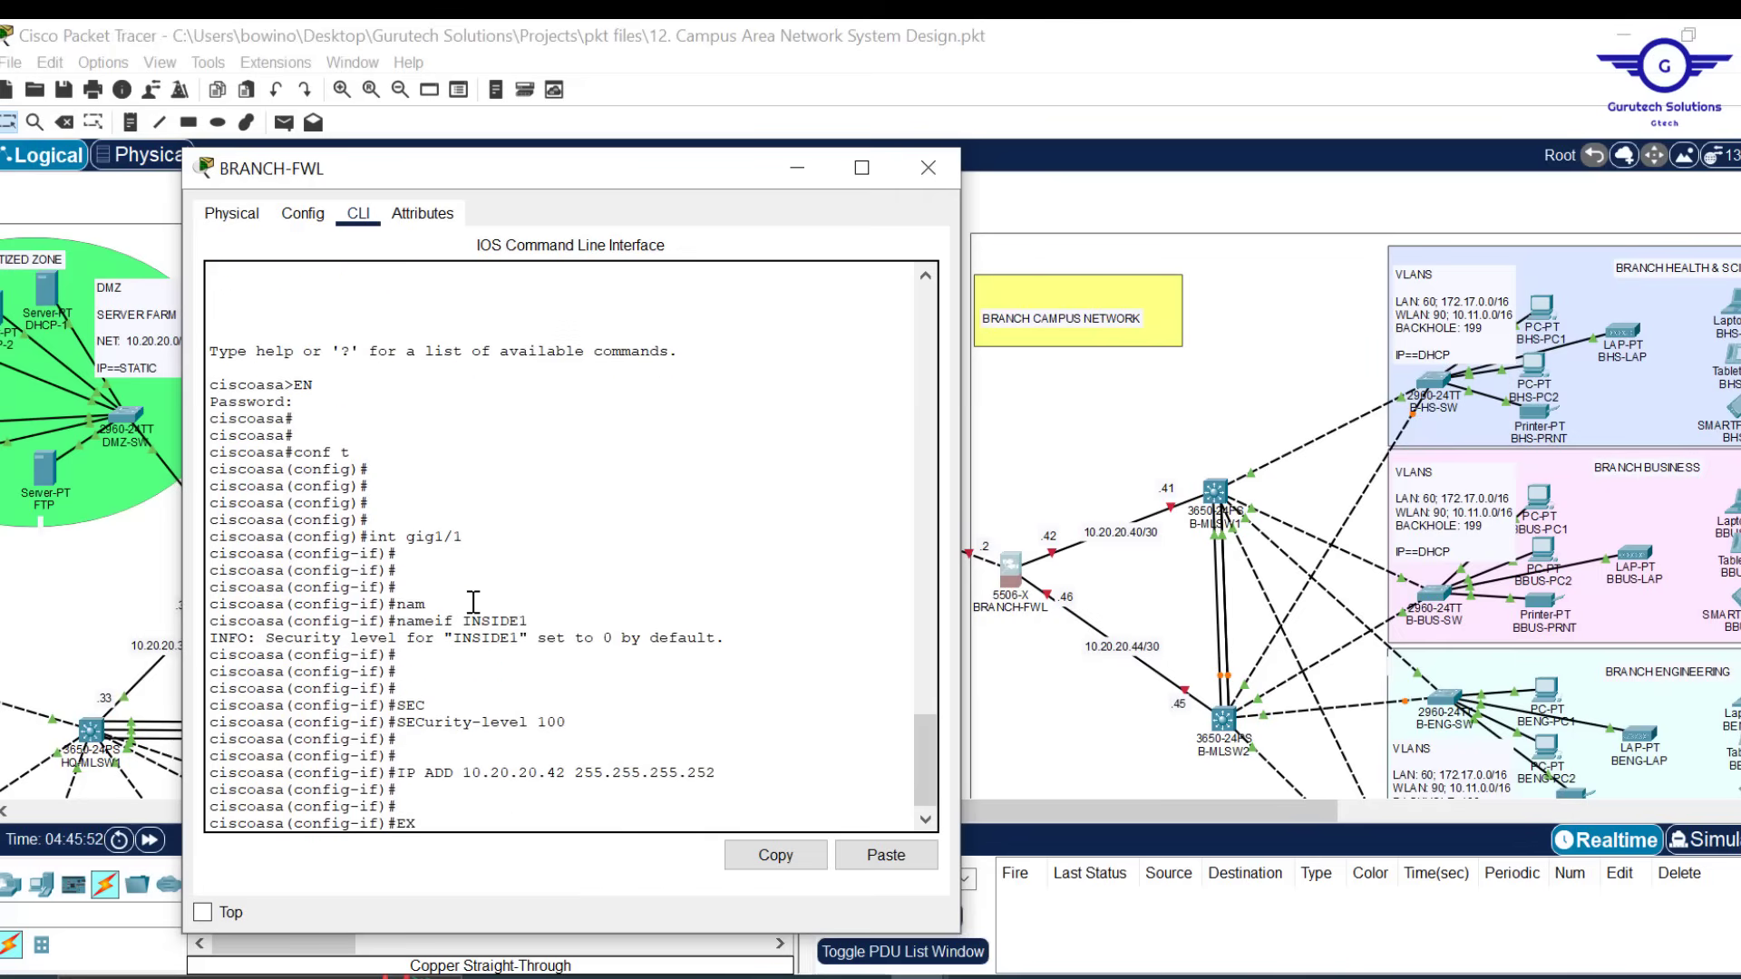
pyautogui.write('EX')
pyautogui.press('Return')
pyautogui.press('Return')
pyautogui.press('Return')
# Enable gig1/2 and configure it as INSIDE2, security level 100, address 10.20.20.46/30
pyautogui.press('Up')
pyautogui.press('Up')
pyautogui.press('Up')
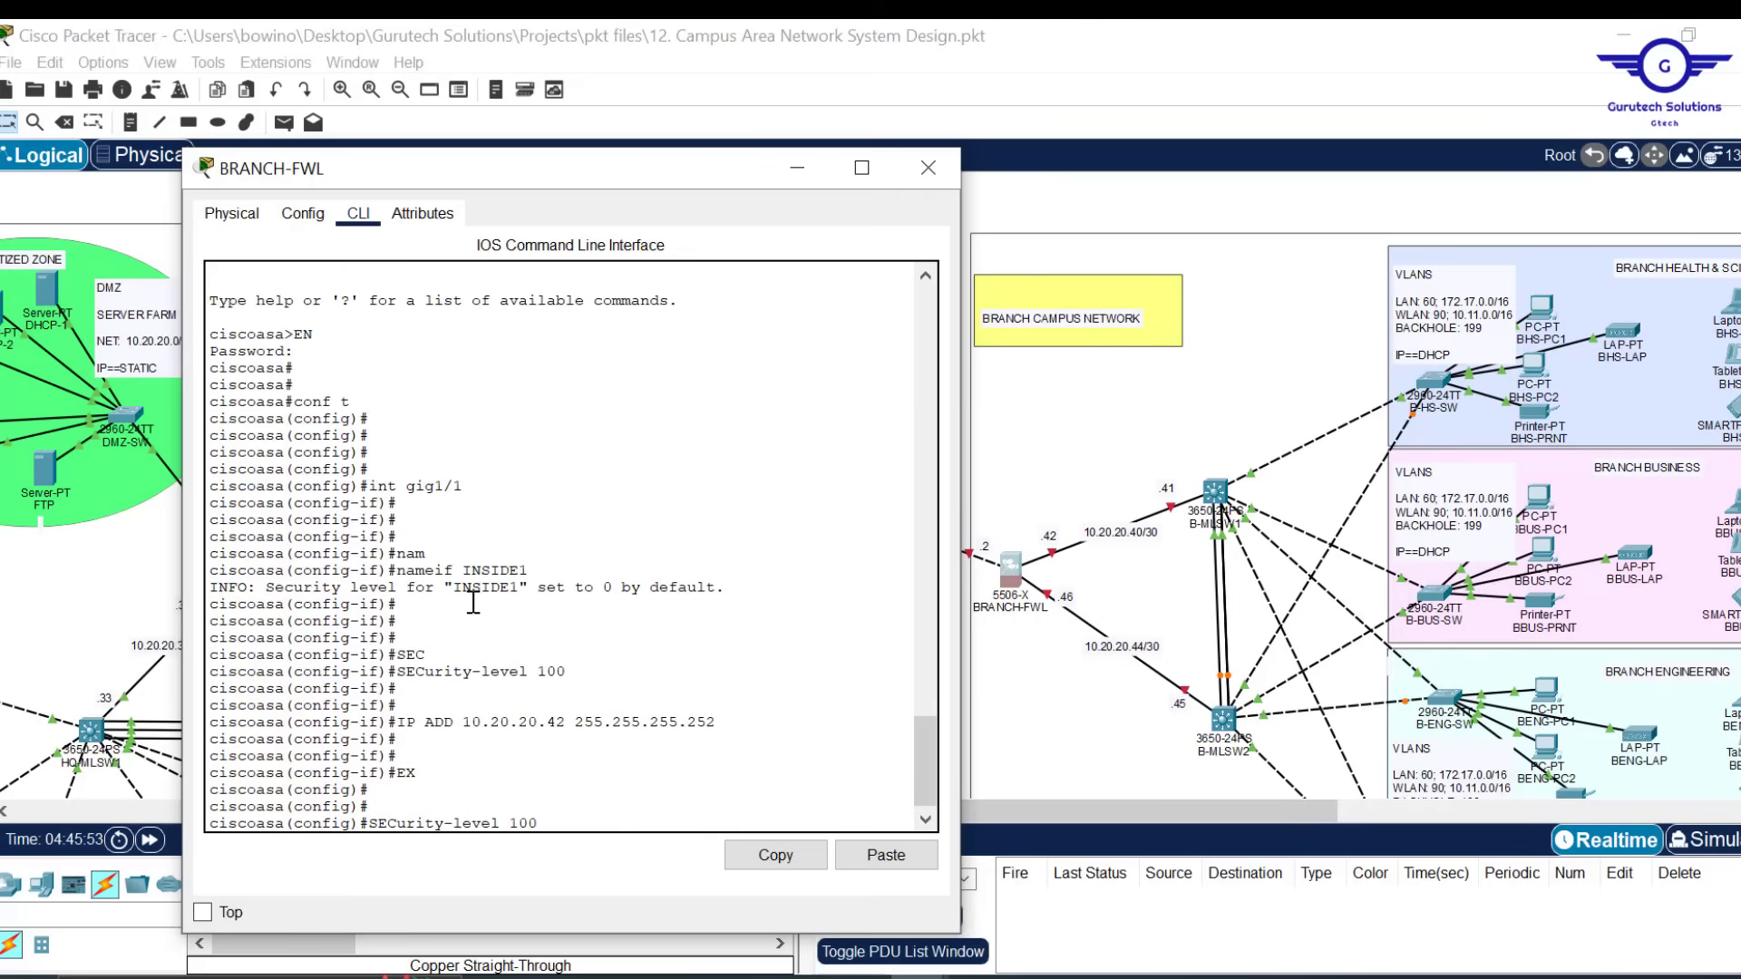
pyautogui.press('Up')
pyautogui.press('Up')
pyautogui.write('2')
pyautogui.press('Return')
pyautogui.press('Return')
pyautogui.press('Return')
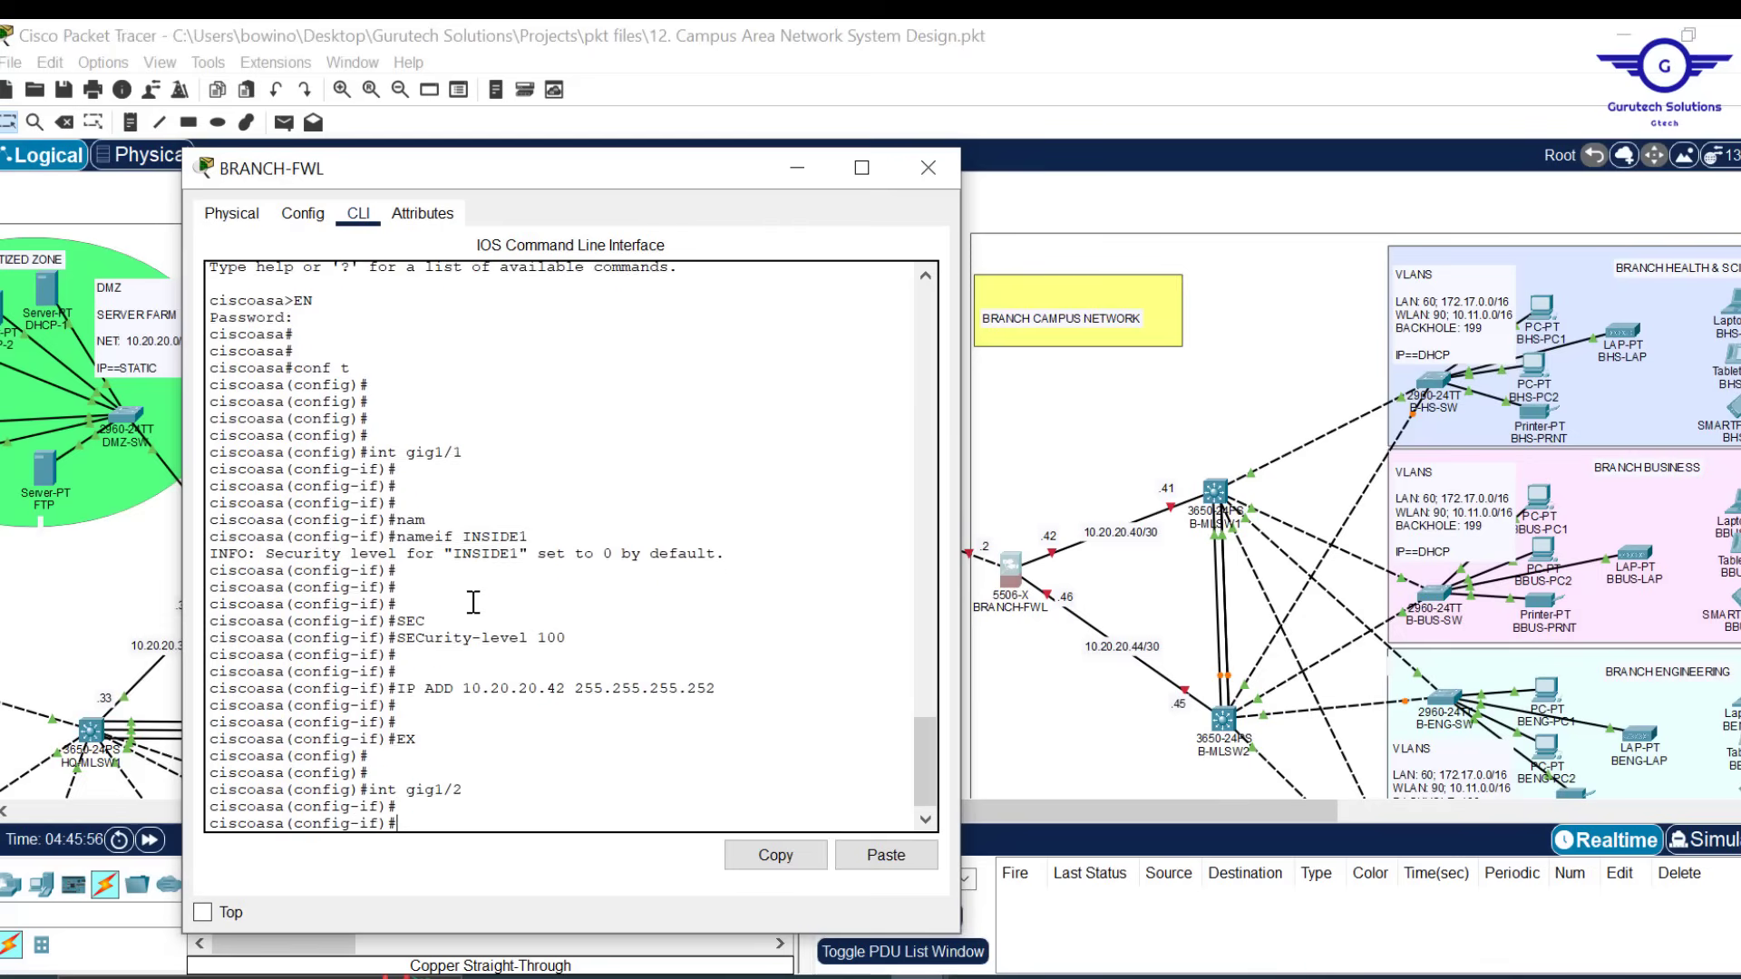
pyautogui.write('NO S')
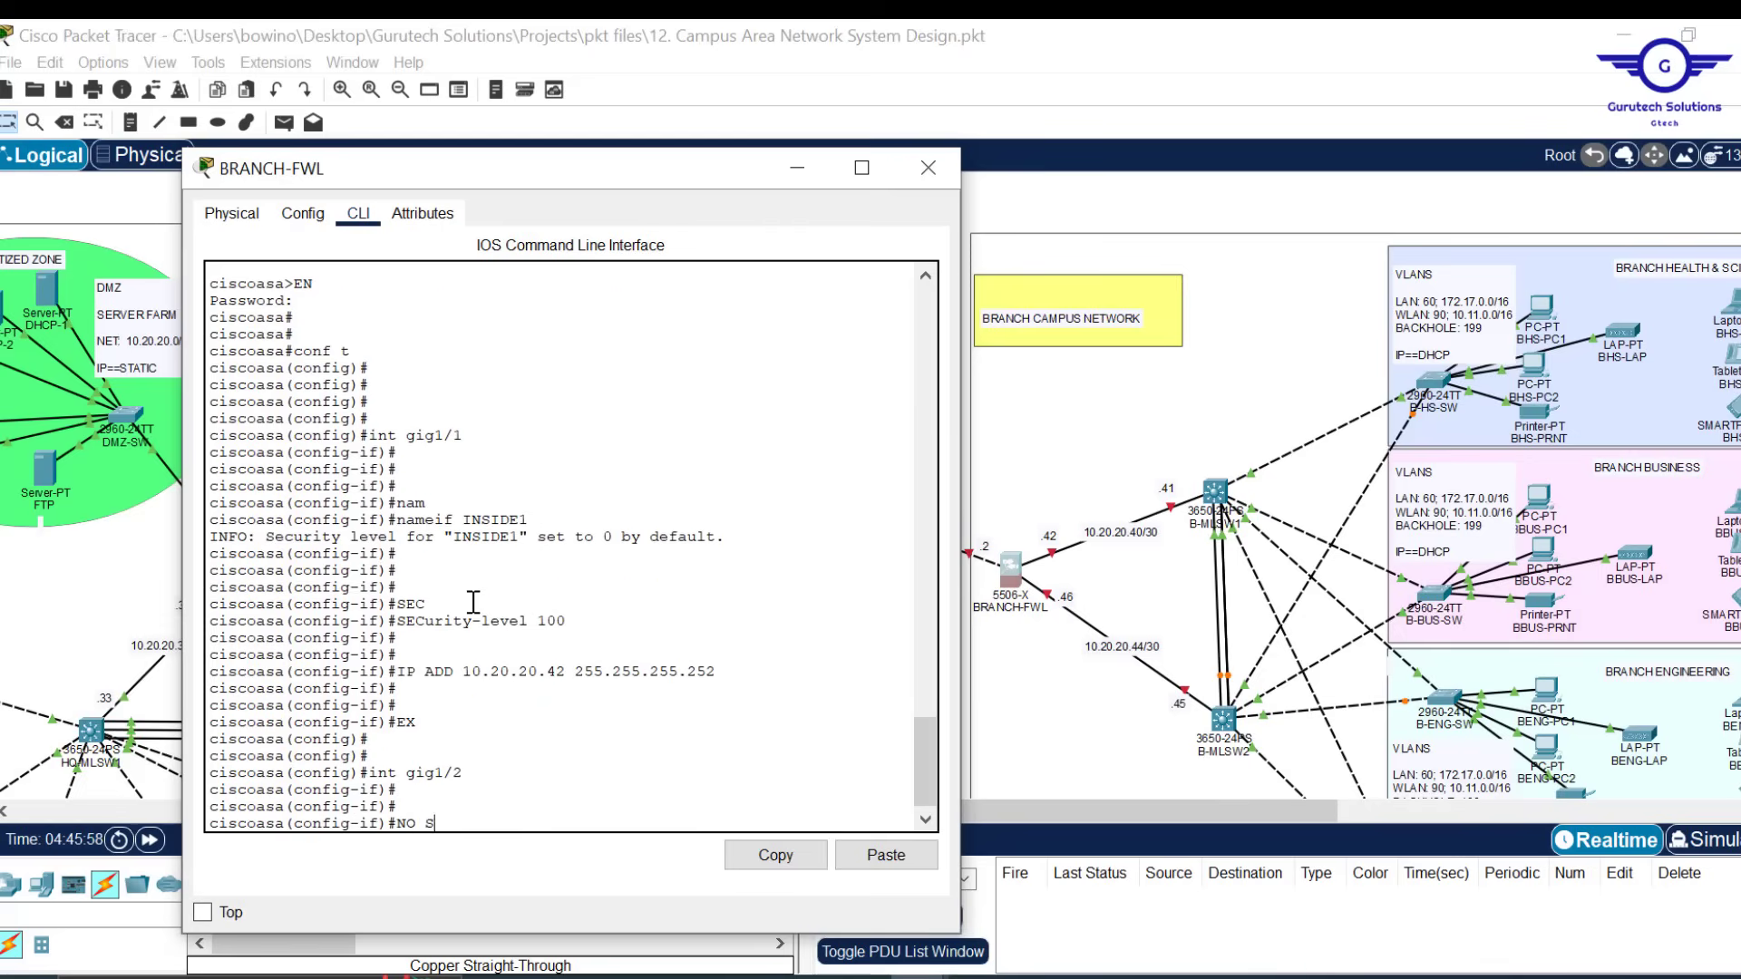
pyautogui.write('HUT')
pyautogui.press('Return')
pyautogui.press('Return')
pyautogui.press('Return')
pyautogui.press('Return')
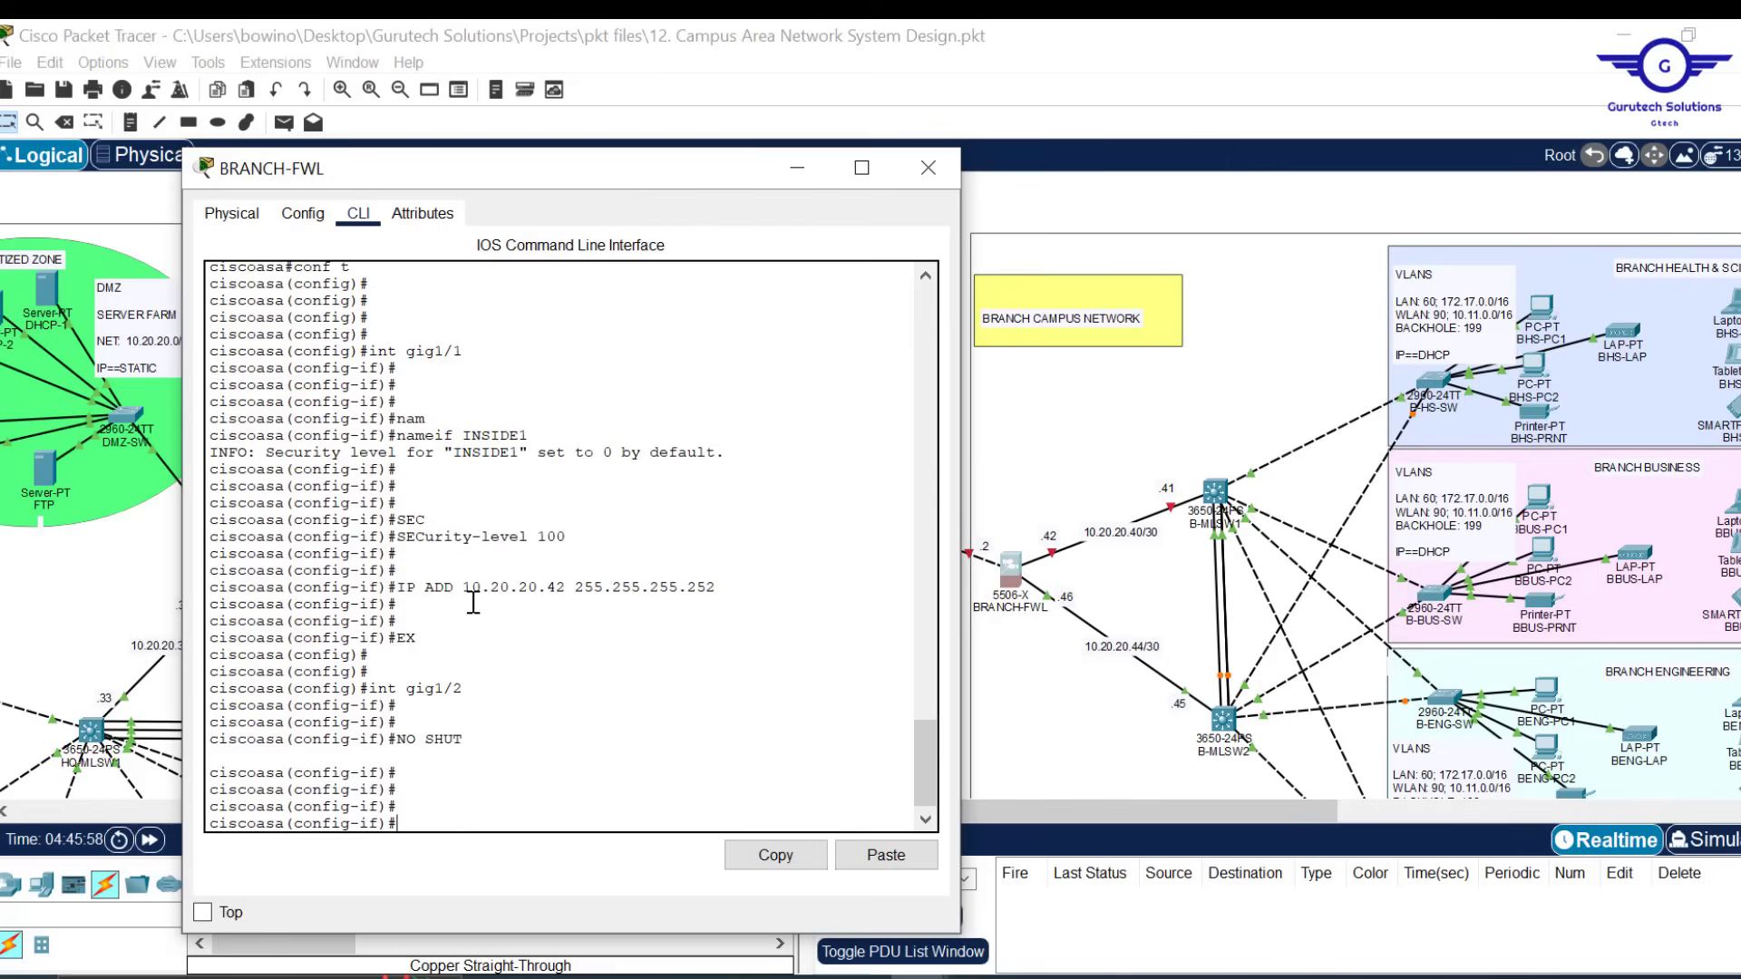
pyautogui.press('Up')
pyautogui.press('Up')
pyautogui.press('Up')
pyautogui.press('Up')
pyautogui.press('Up')
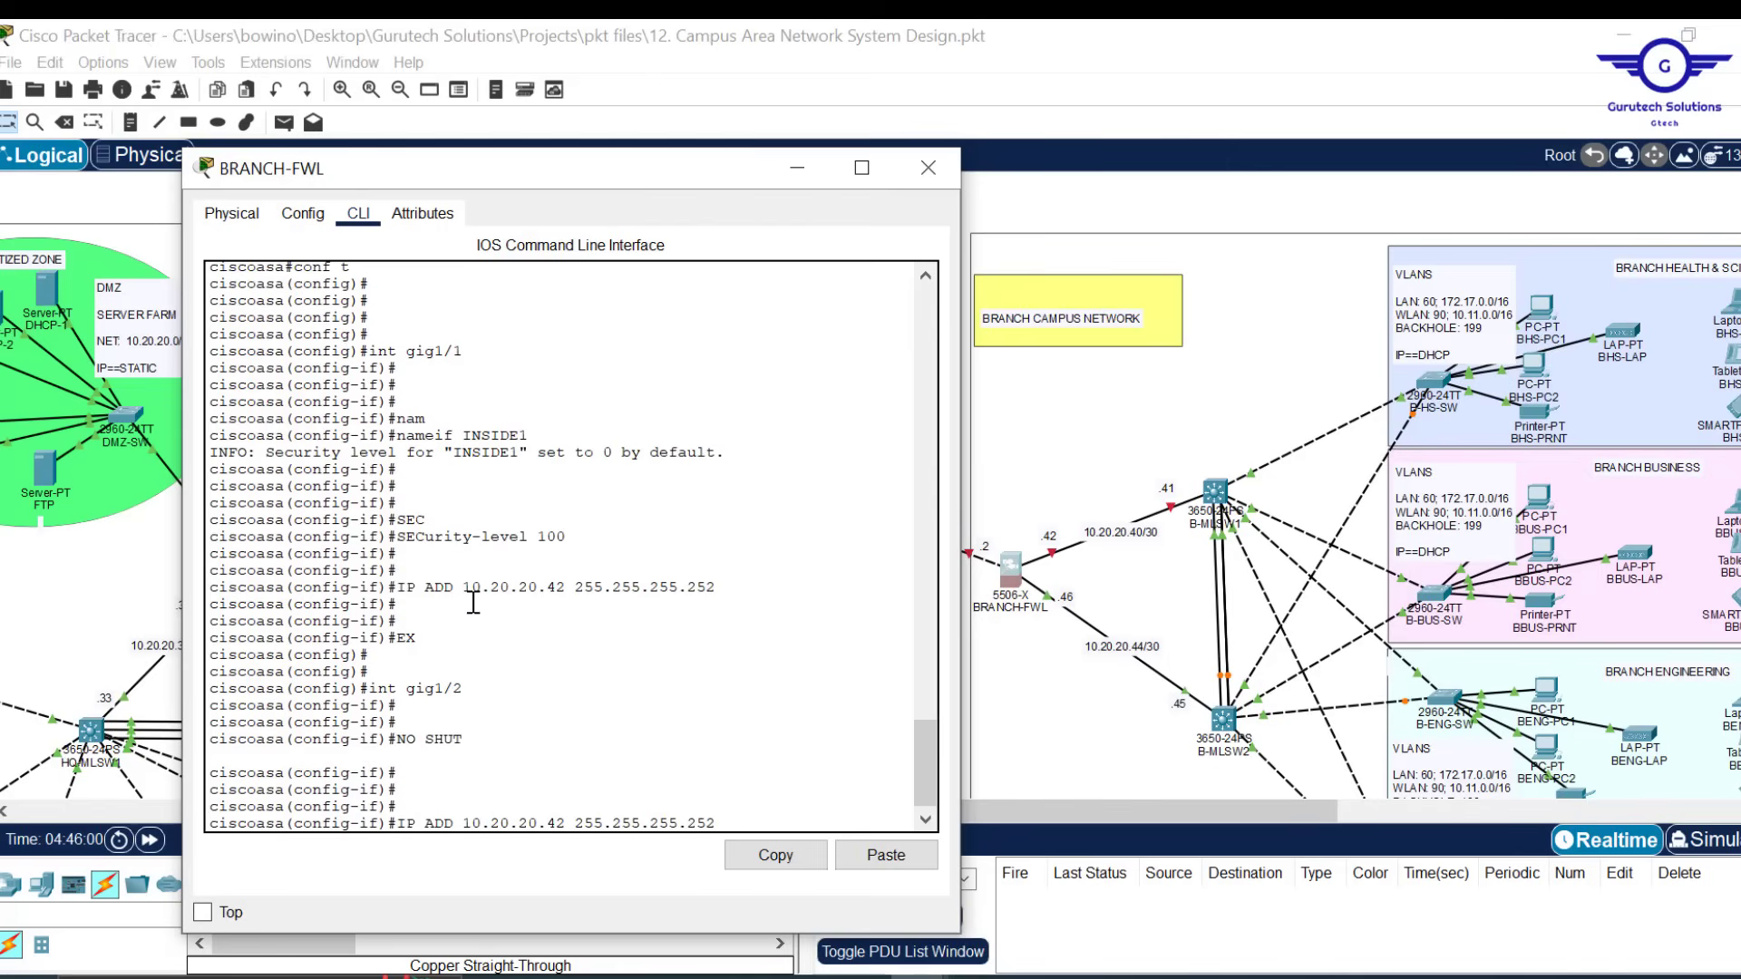
pyautogui.press('Up')
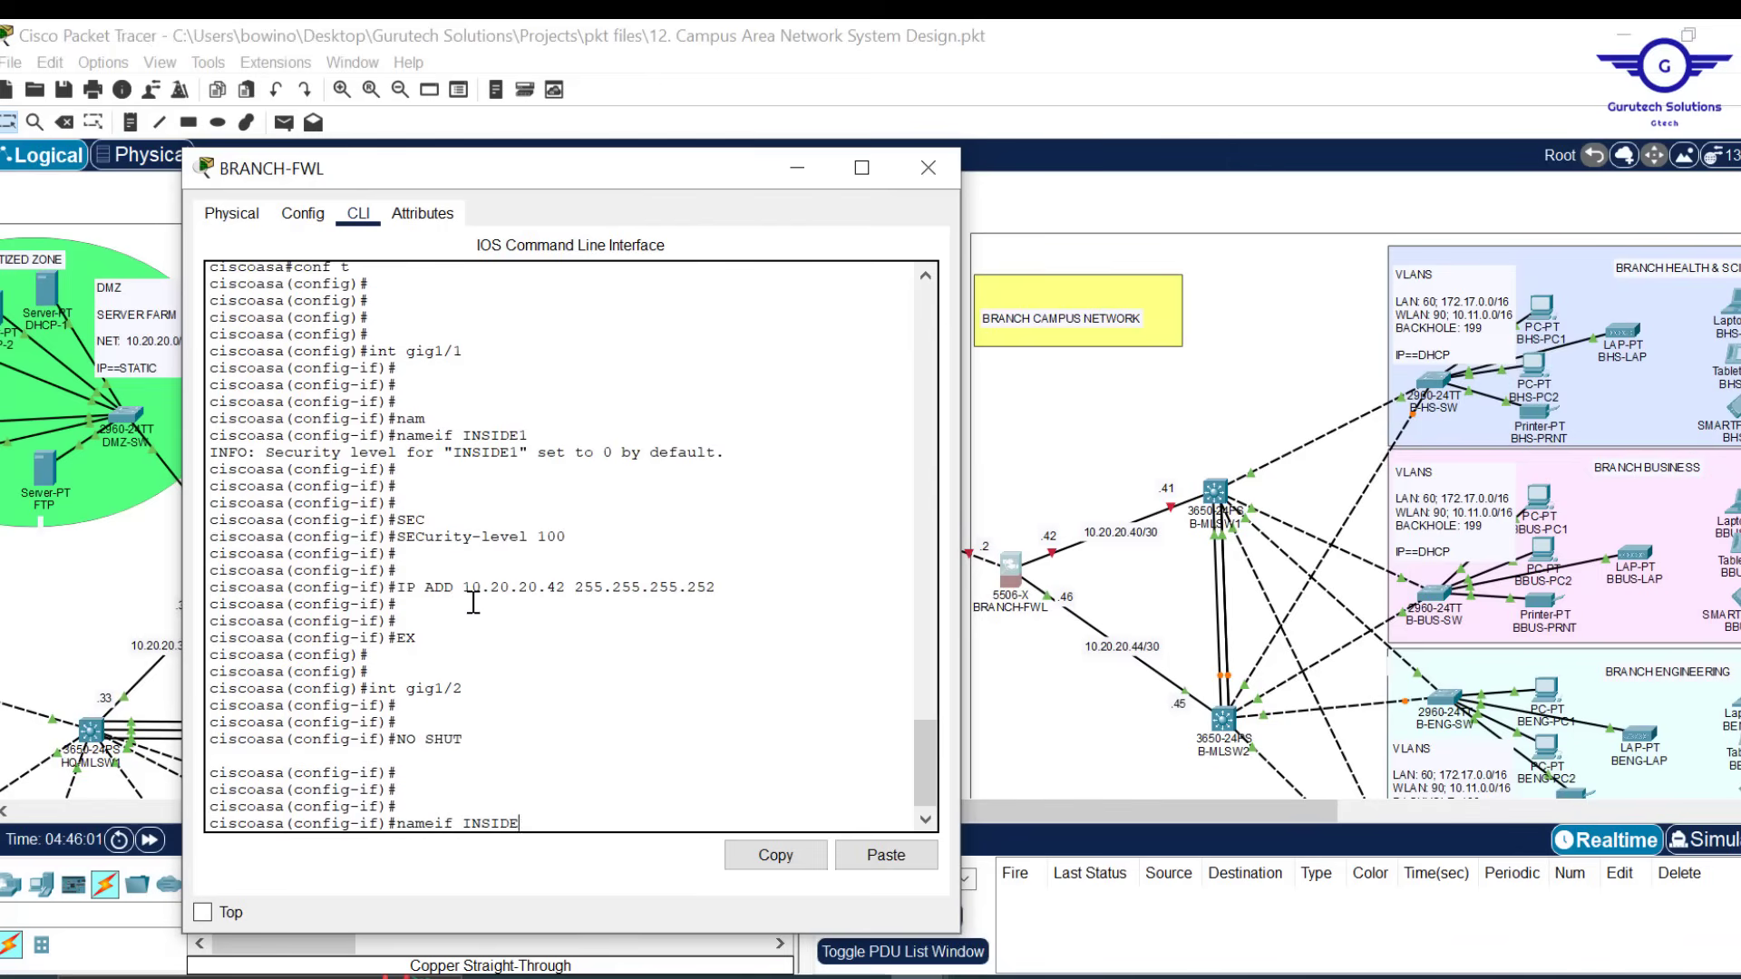
pyautogui.write('2')
pyautogui.press('Return')
pyautogui.press('Up')
pyautogui.press('Up')
pyautogui.press('Up')
pyautogui.press('Up')
pyautogui.press('Up')
pyautogui.press('Up')
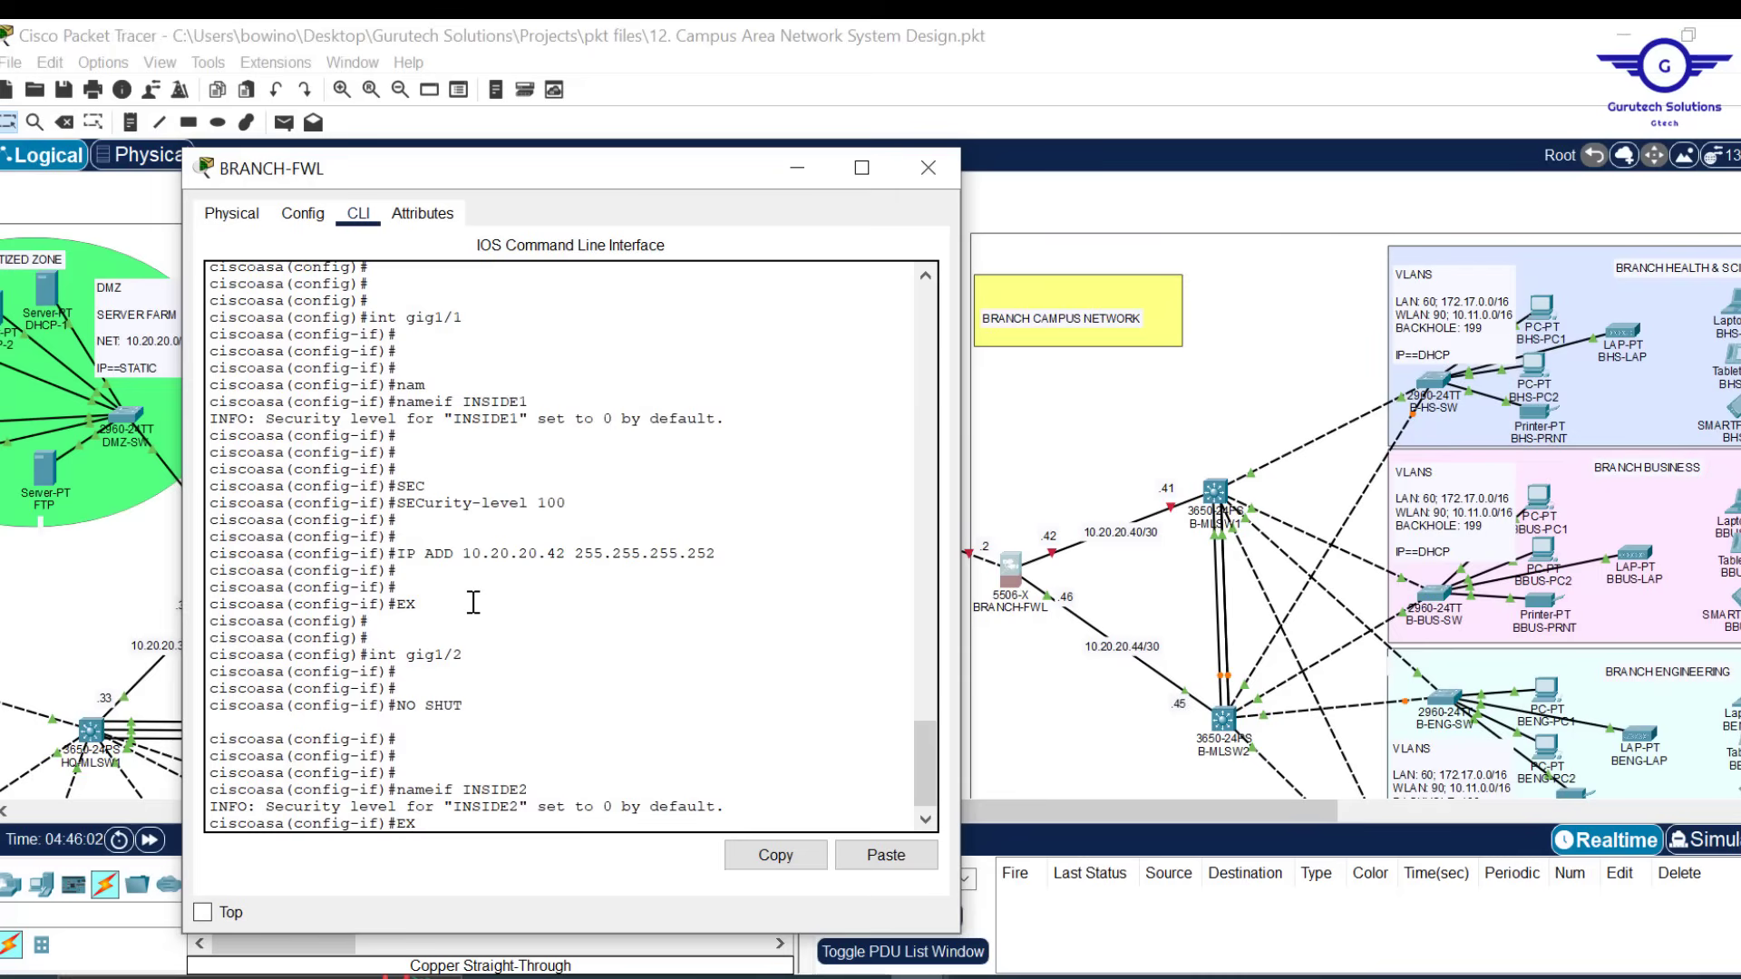
pyautogui.press('Return')
pyautogui.press('Return')
pyautogui.press('Return')
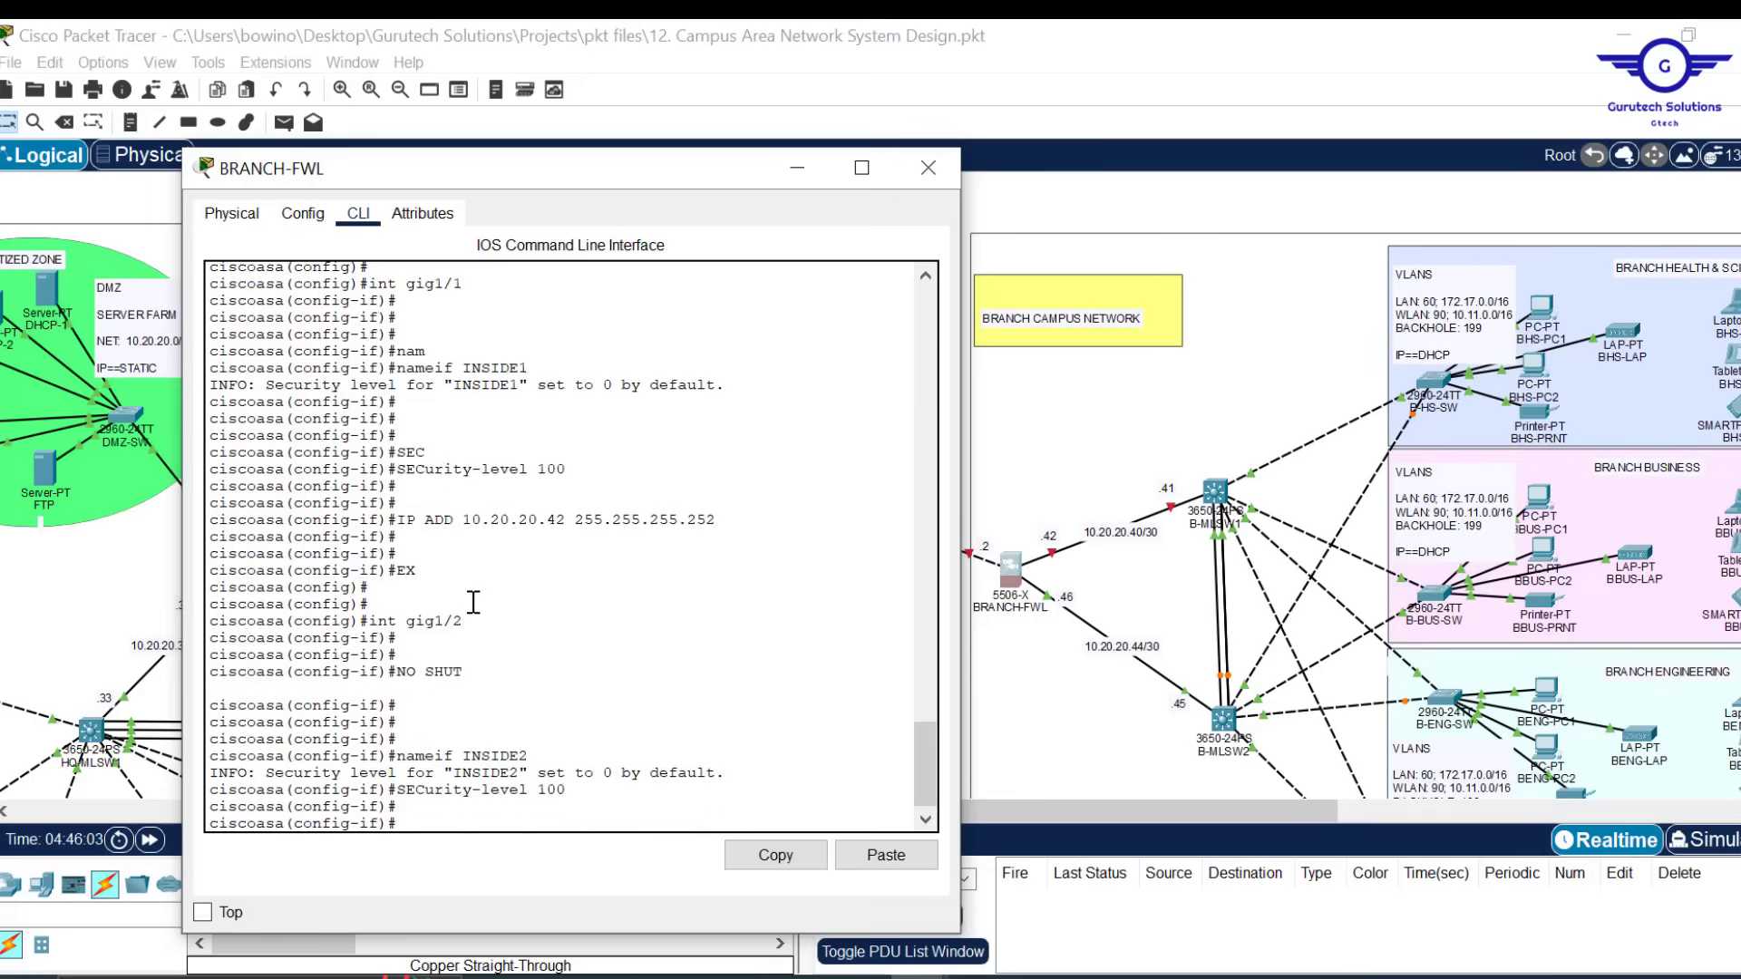
pyautogui.press('Up')
pyautogui.press('Up')
pyautogui.press('Up')
pyautogui.press('Up')
pyautogui.press('Up')
pyautogui.press('Up')
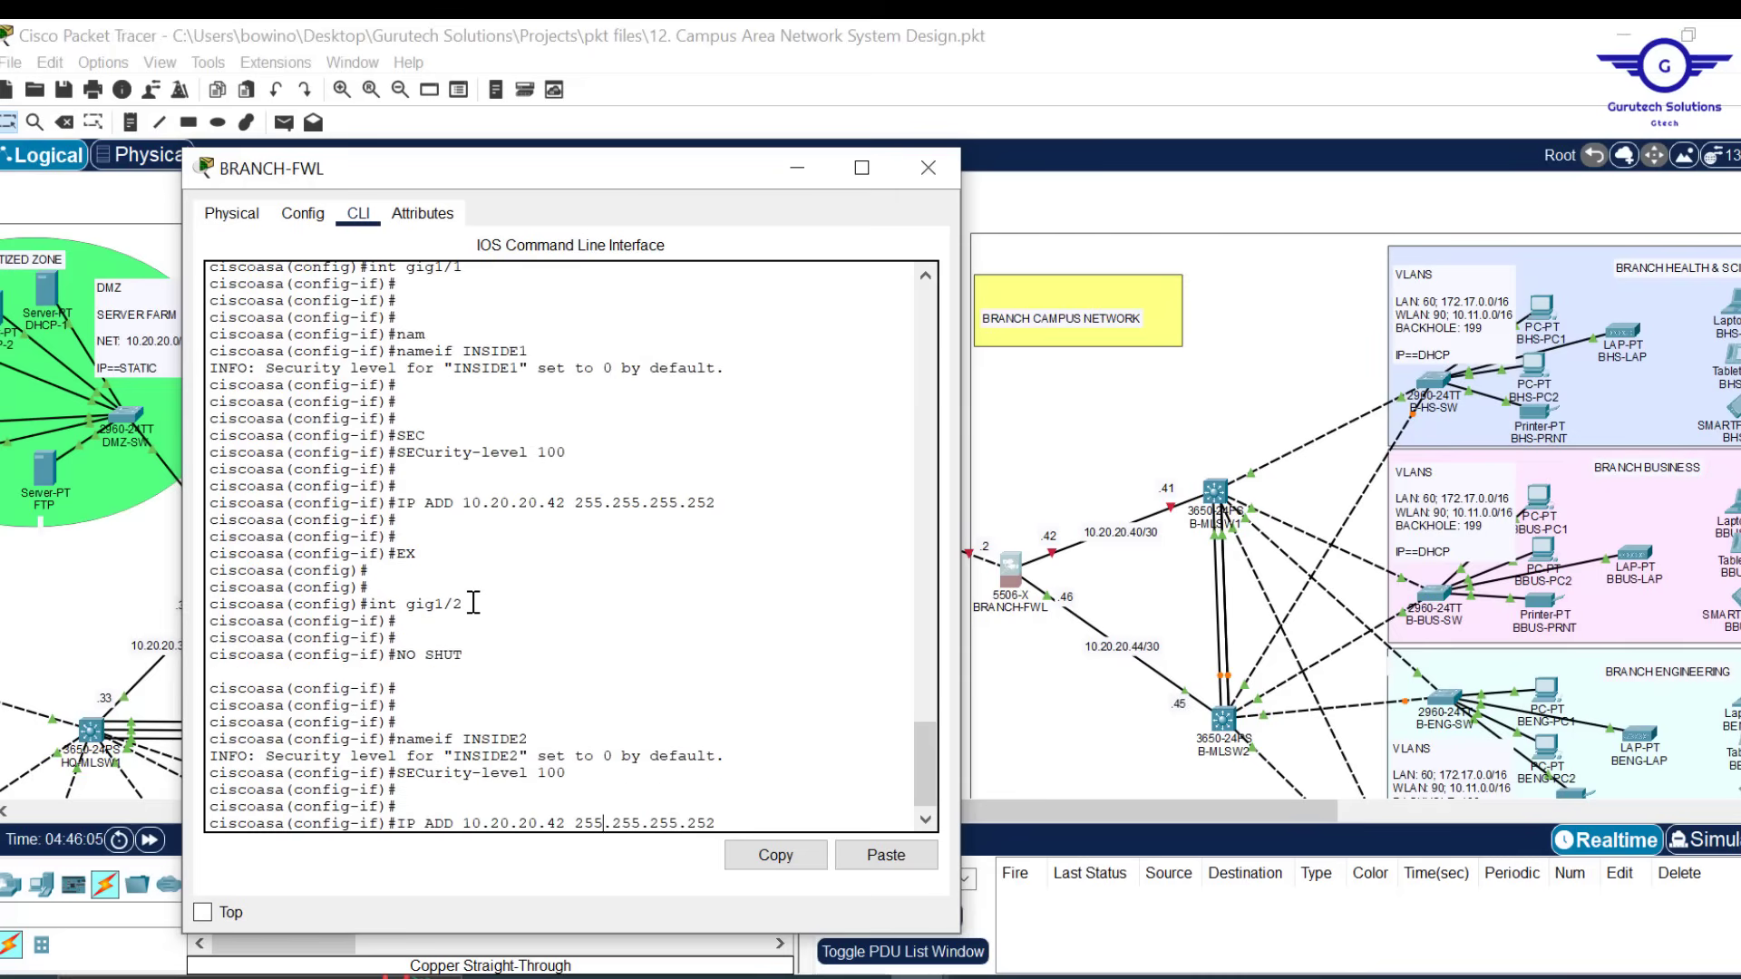
pyautogui.press('Left')
pyautogui.press('Left')
pyautogui.press('Left')
pyautogui.press('Left')
pyautogui.press('Left')
pyautogui.press('Delete')
pyautogui.write('6')
pyautogui.press('Return')
pyautogui.press('Return')
pyautogui.press('Return')
pyautogui.press('Return')
pyautogui.write('E')
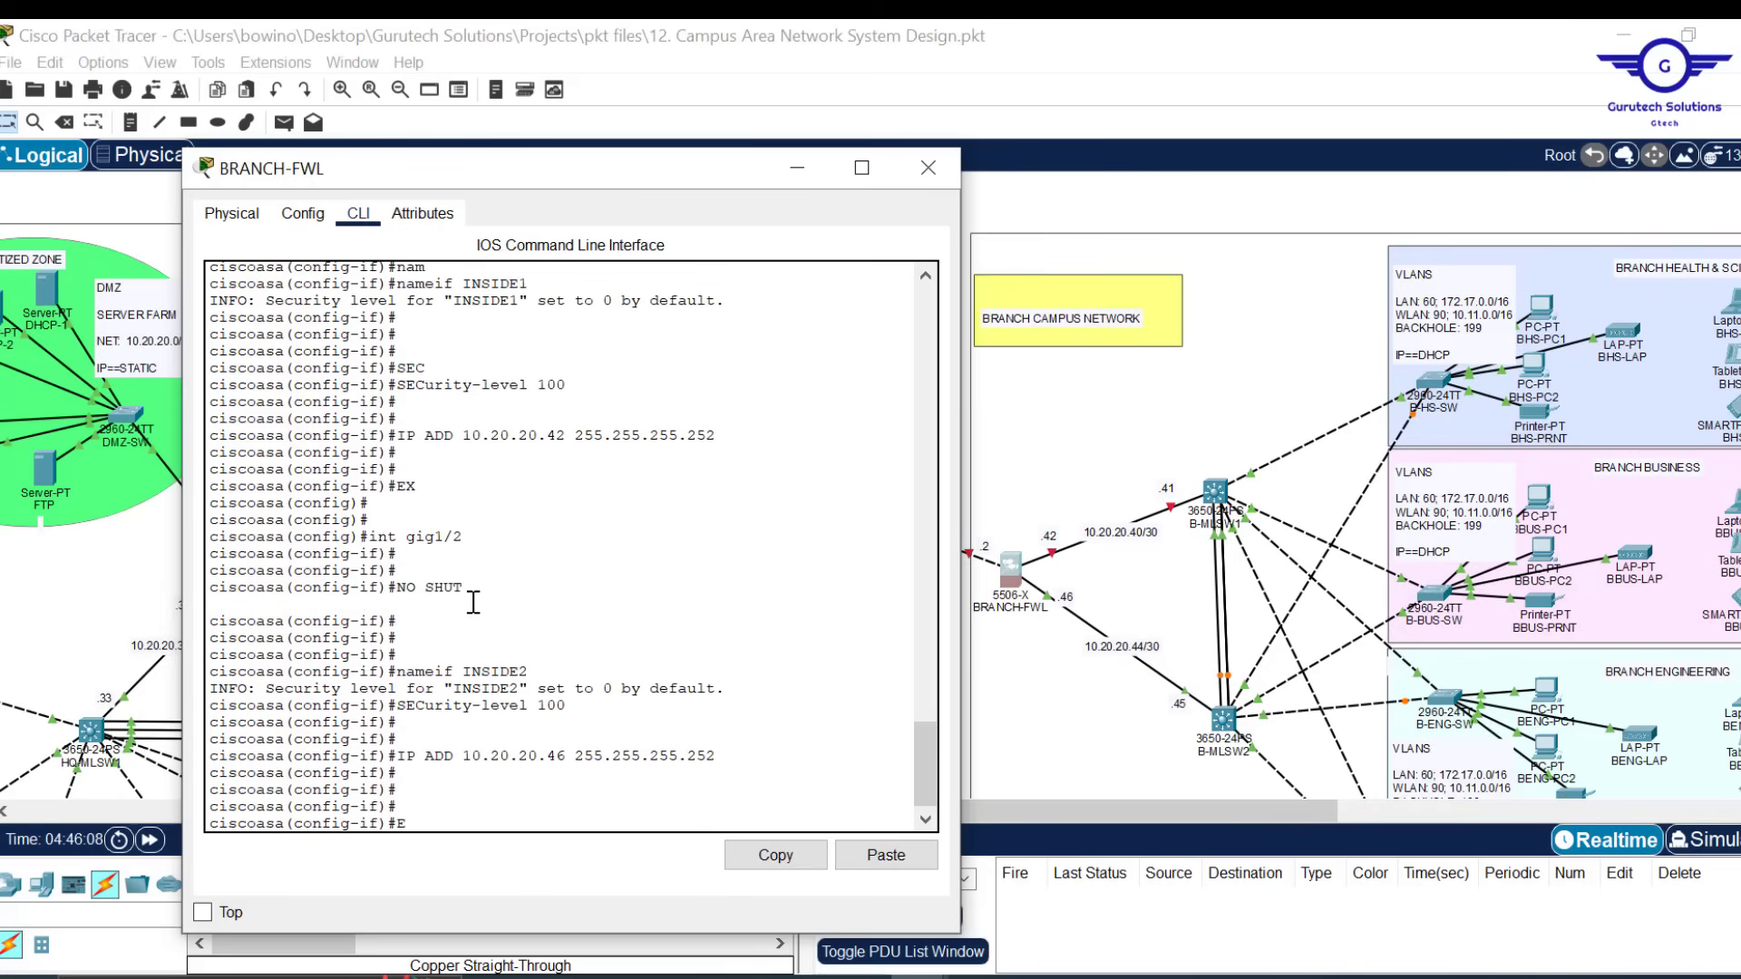
pyautogui.write('X')
pyautogui.press('Return')
pyautogui.press('Return')
pyautogui.press('Return')
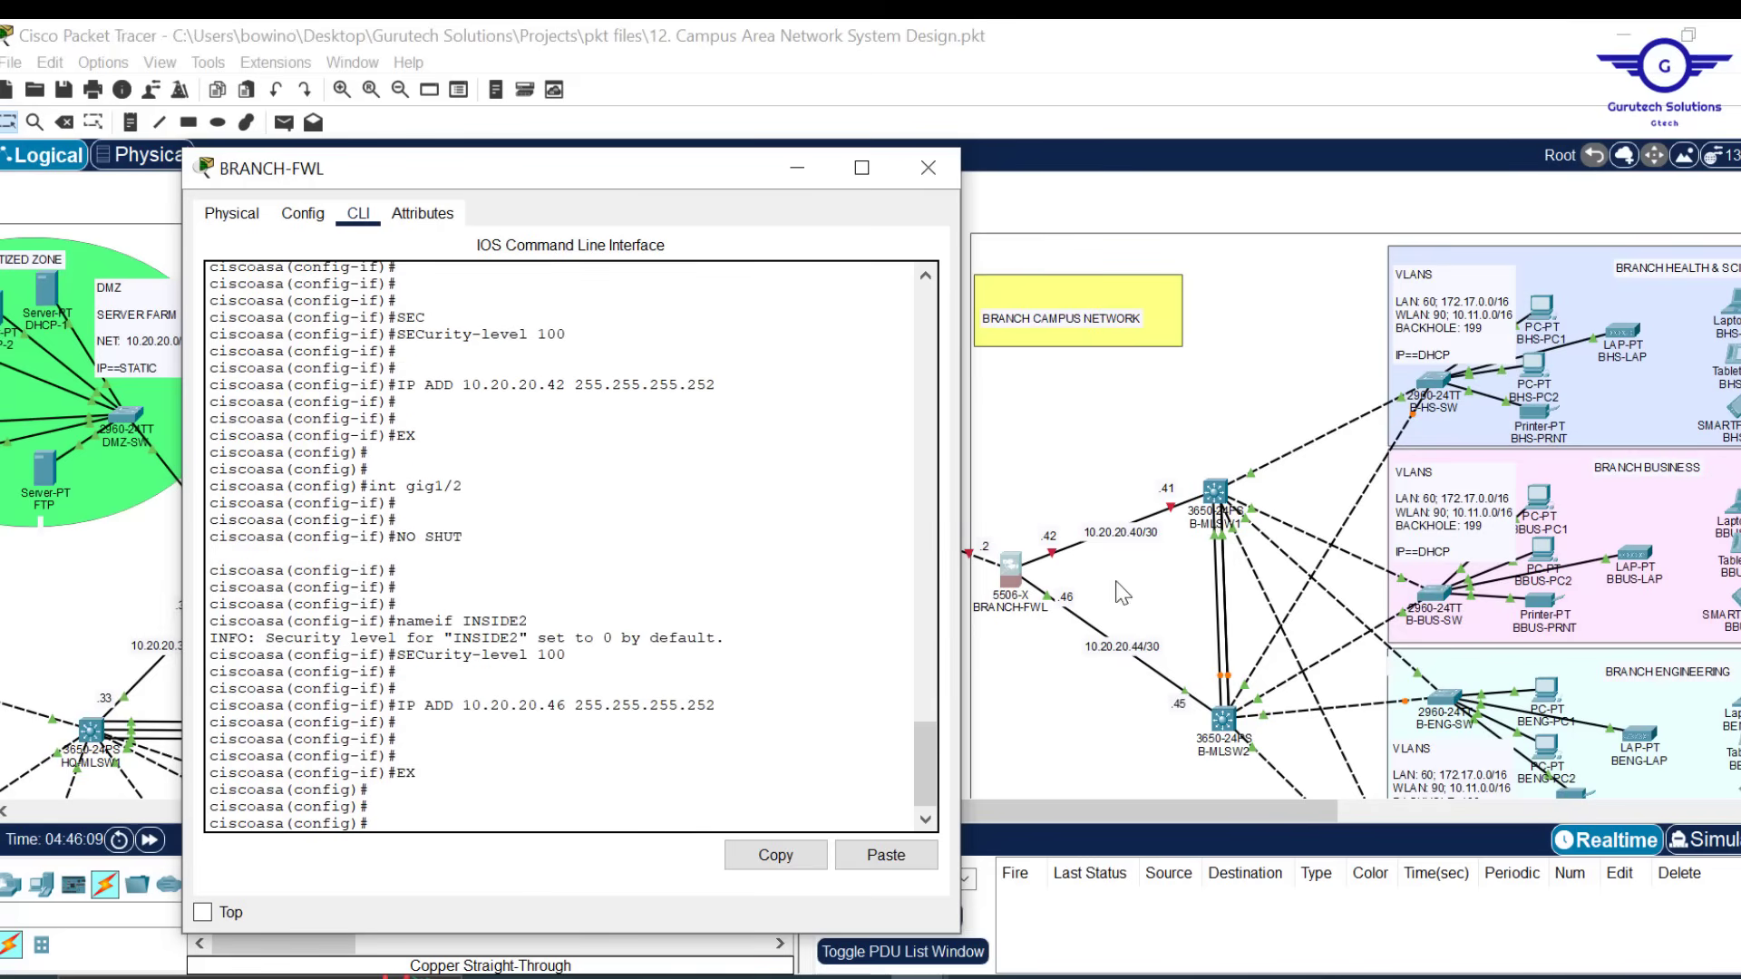
# Bring up interfaces gig1/1 and gig1/3 with no shut
pyautogui.press('Up')
pyautogui.press('Up')
pyautogui.press('Up')
pyautogui.press('Up')
pyautogui.press('Up')
pyautogui.press('Up')
pyautogui.press('Return')
pyautogui.write('NO')
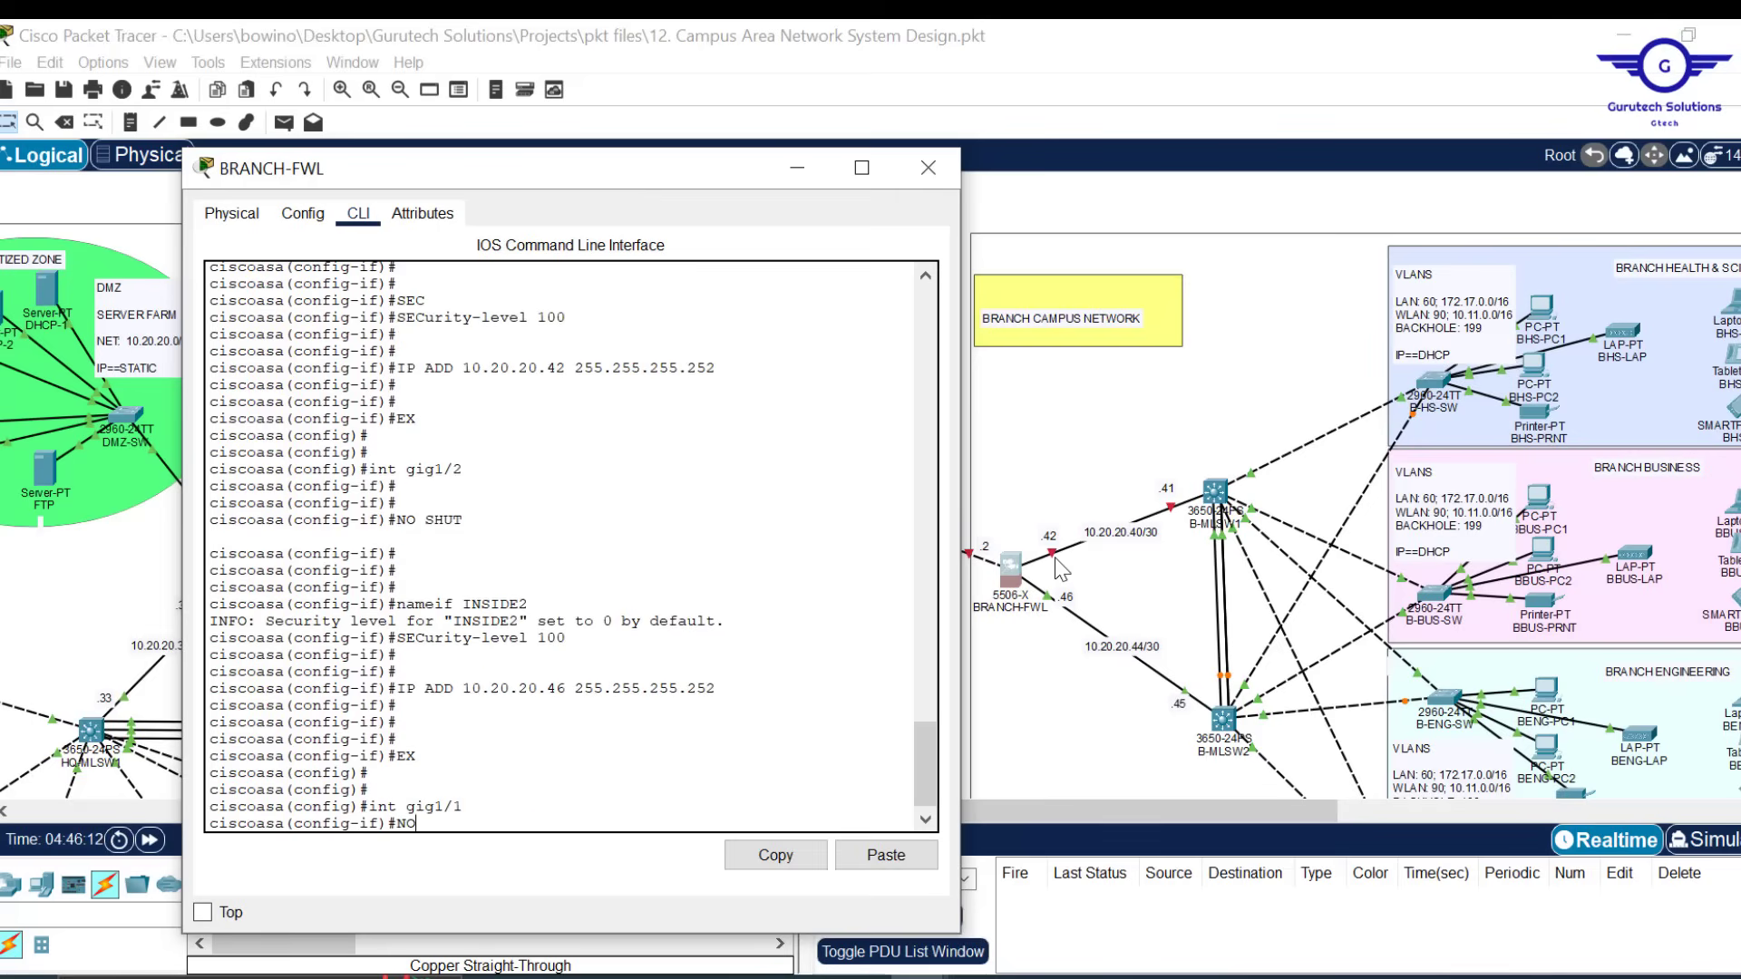
pyautogui.write(' SHUT')
pyautogui.press('Return')
pyautogui.write('E')
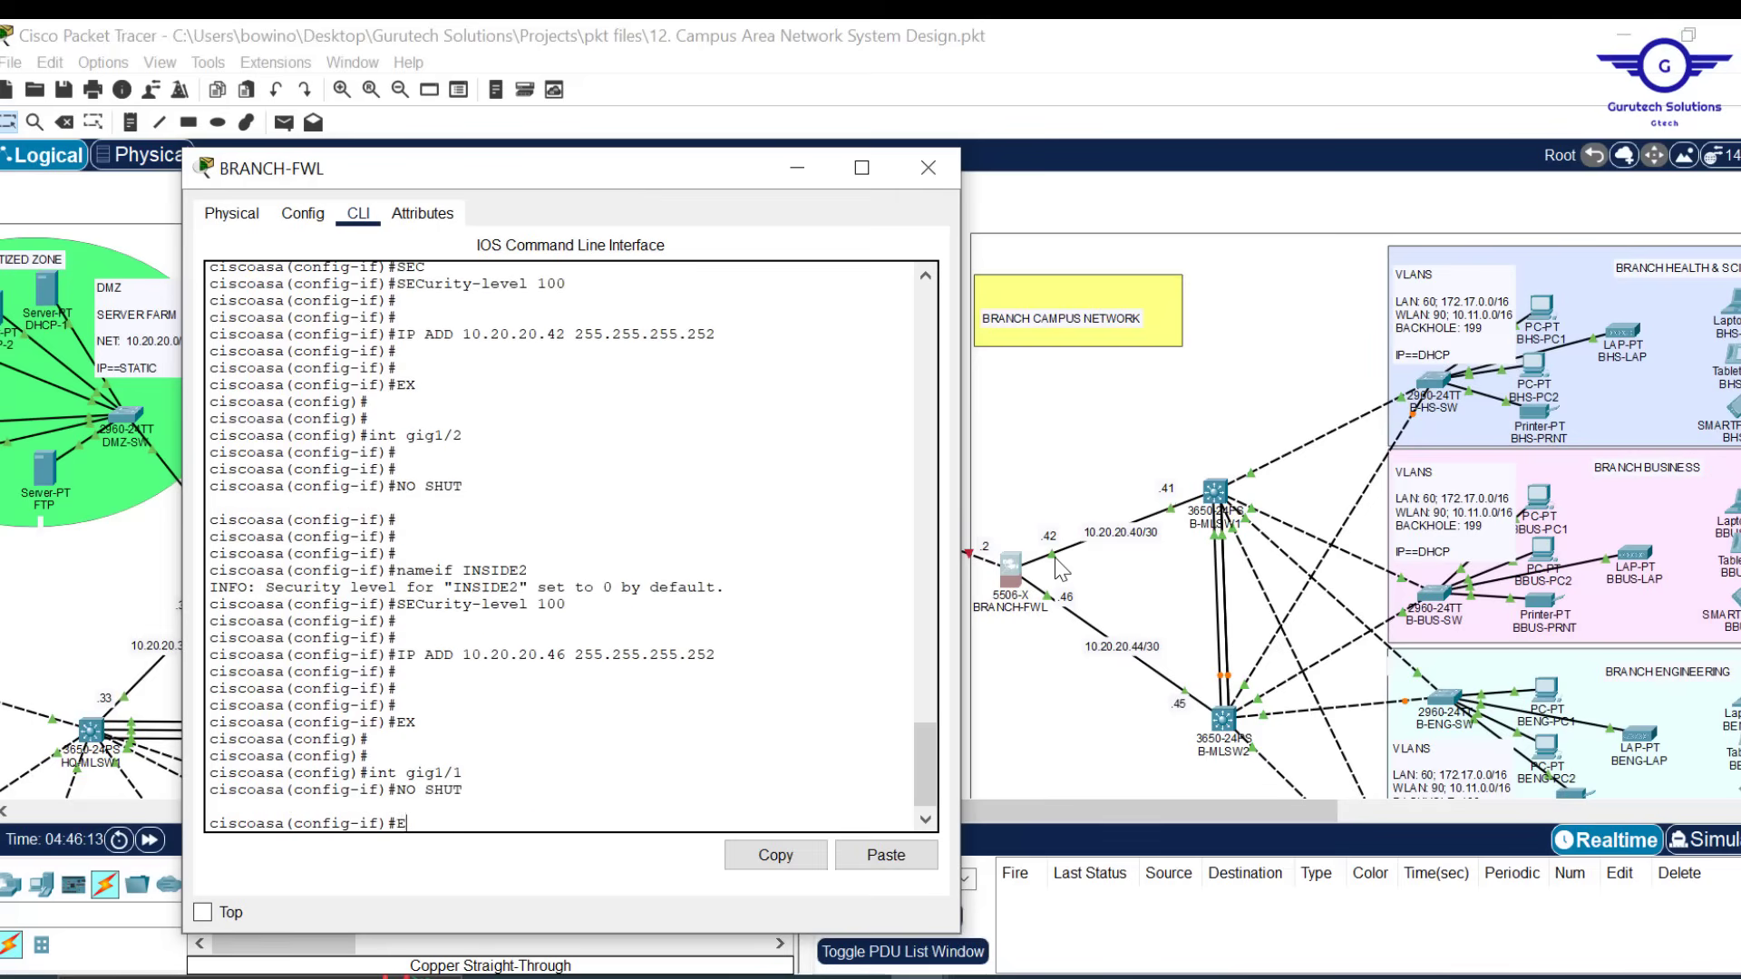
pyautogui.write('X')
pyautogui.press('Return')
pyautogui.press('Return')
pyautogui.press('Return')
pyautogui.press('Return')
pyautogui.press('Return')
pyautogui.write('int gig1/1')
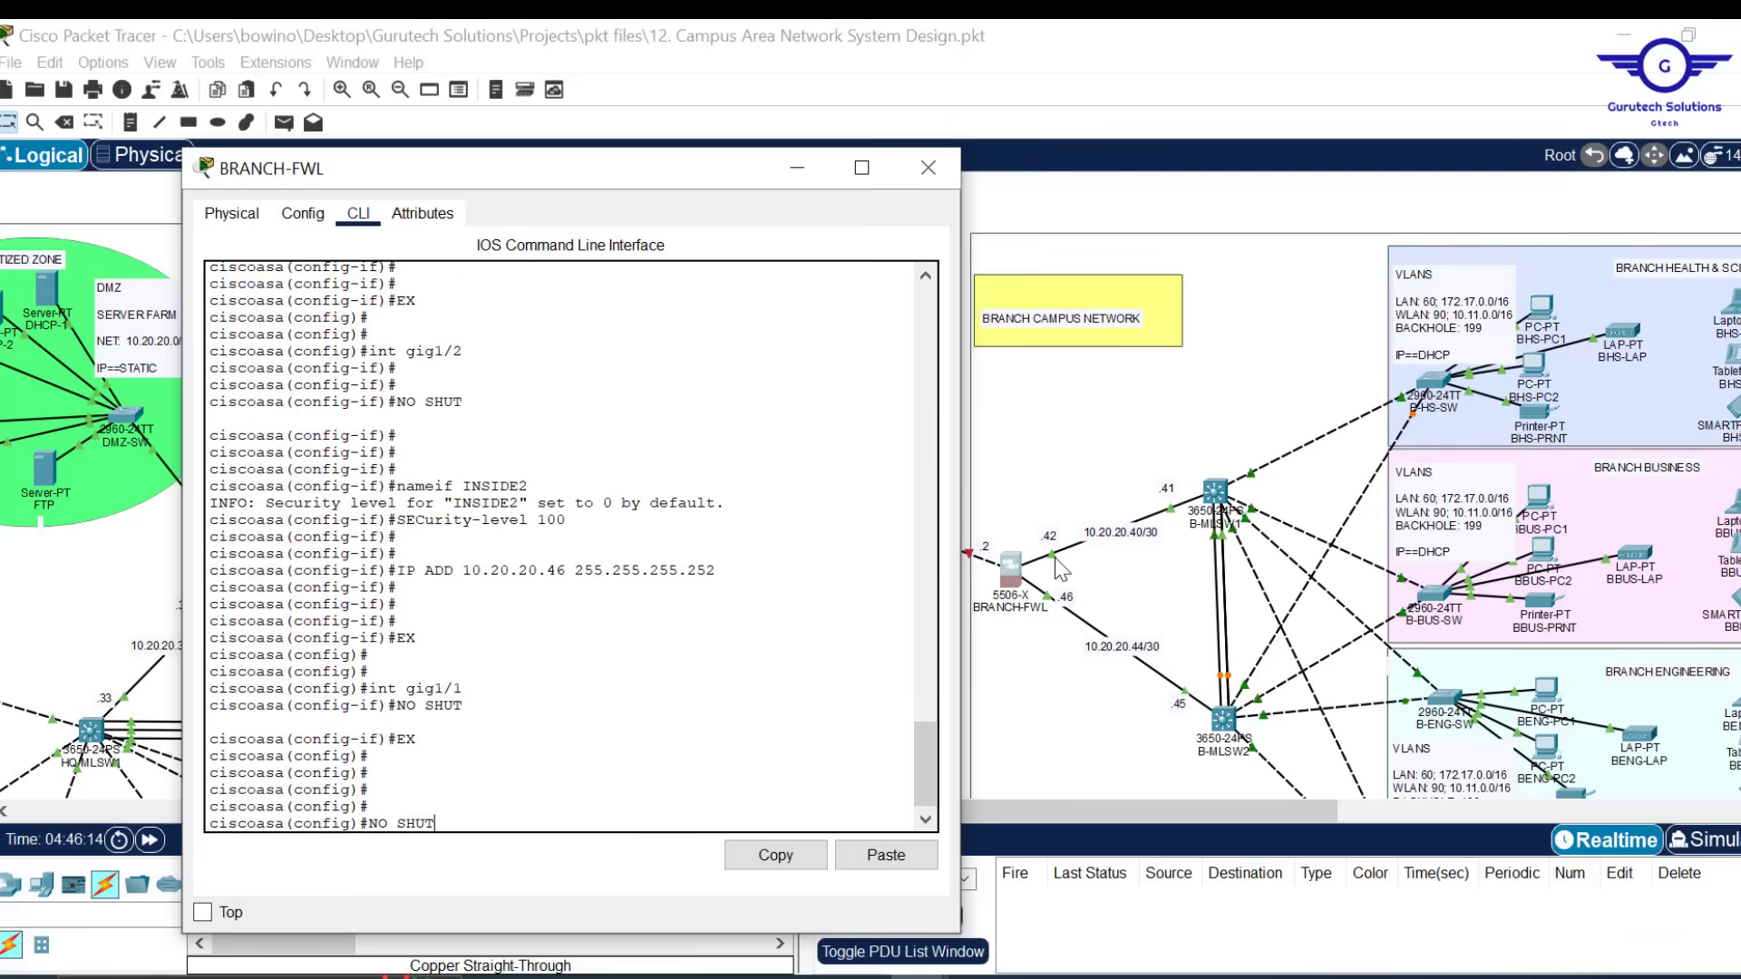
pyautogui.write('3')
pyautogui.press('Return')
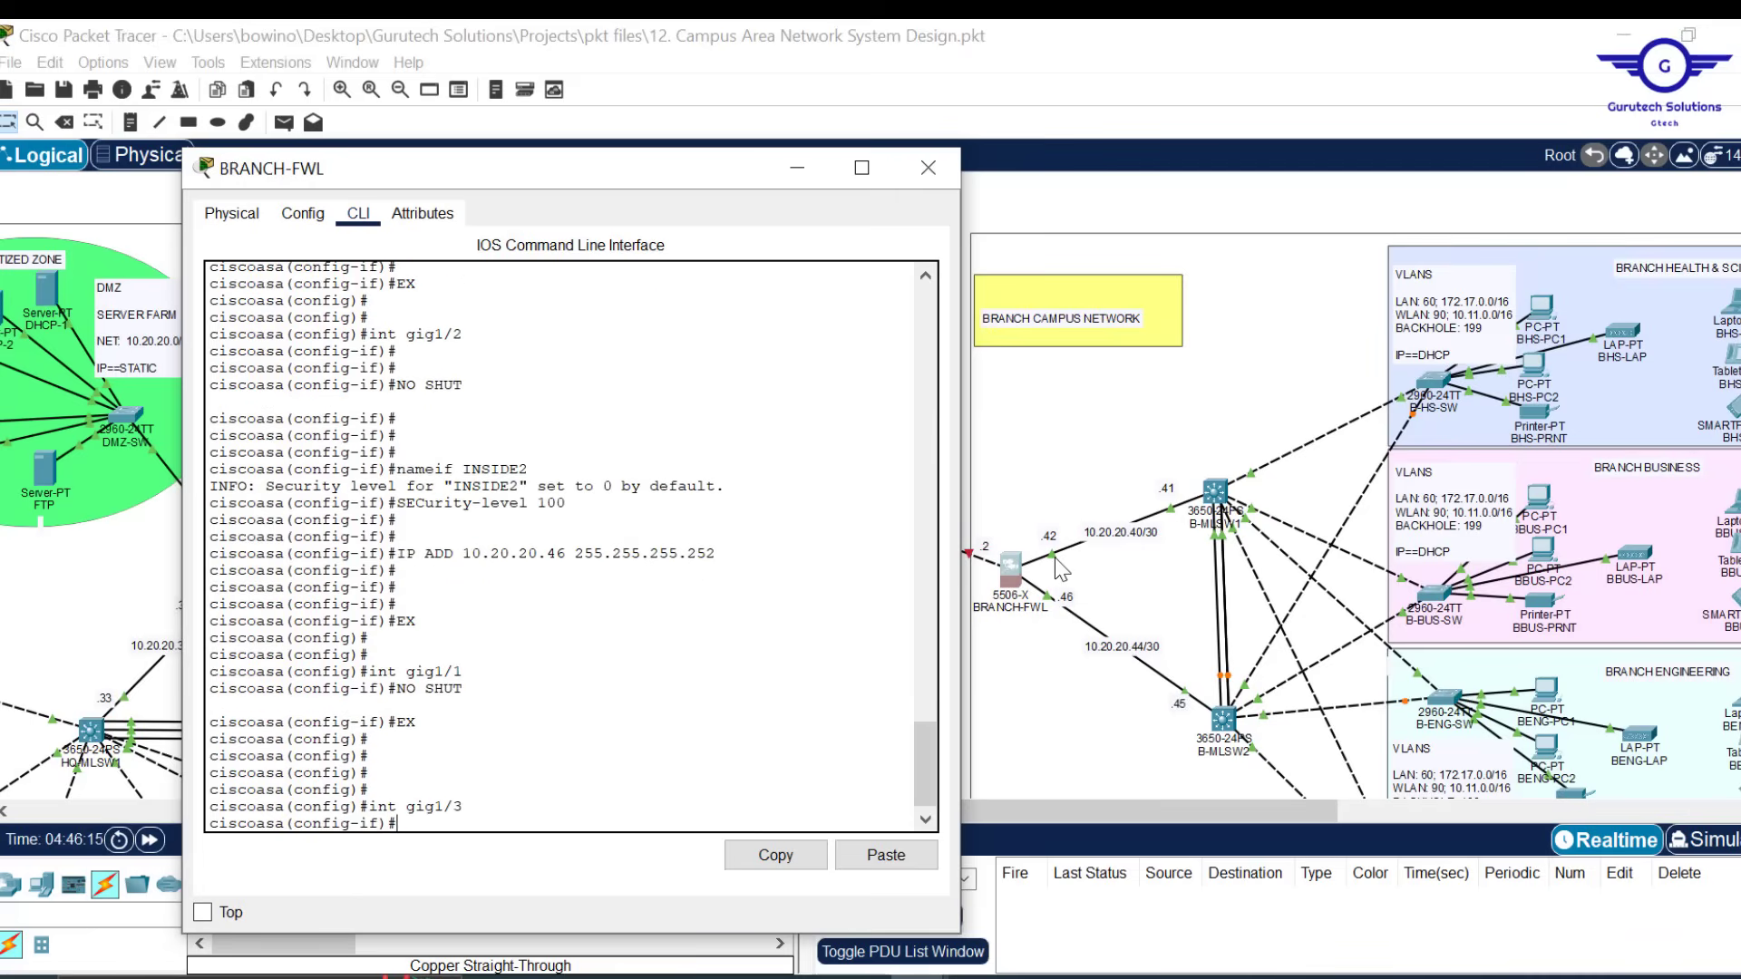
pyautogui.write('NO SHUT')
pyautogui.press('Return')
pyautogui.press('Return')
pyautogui.press('Return')
pyautogui.press('Return')
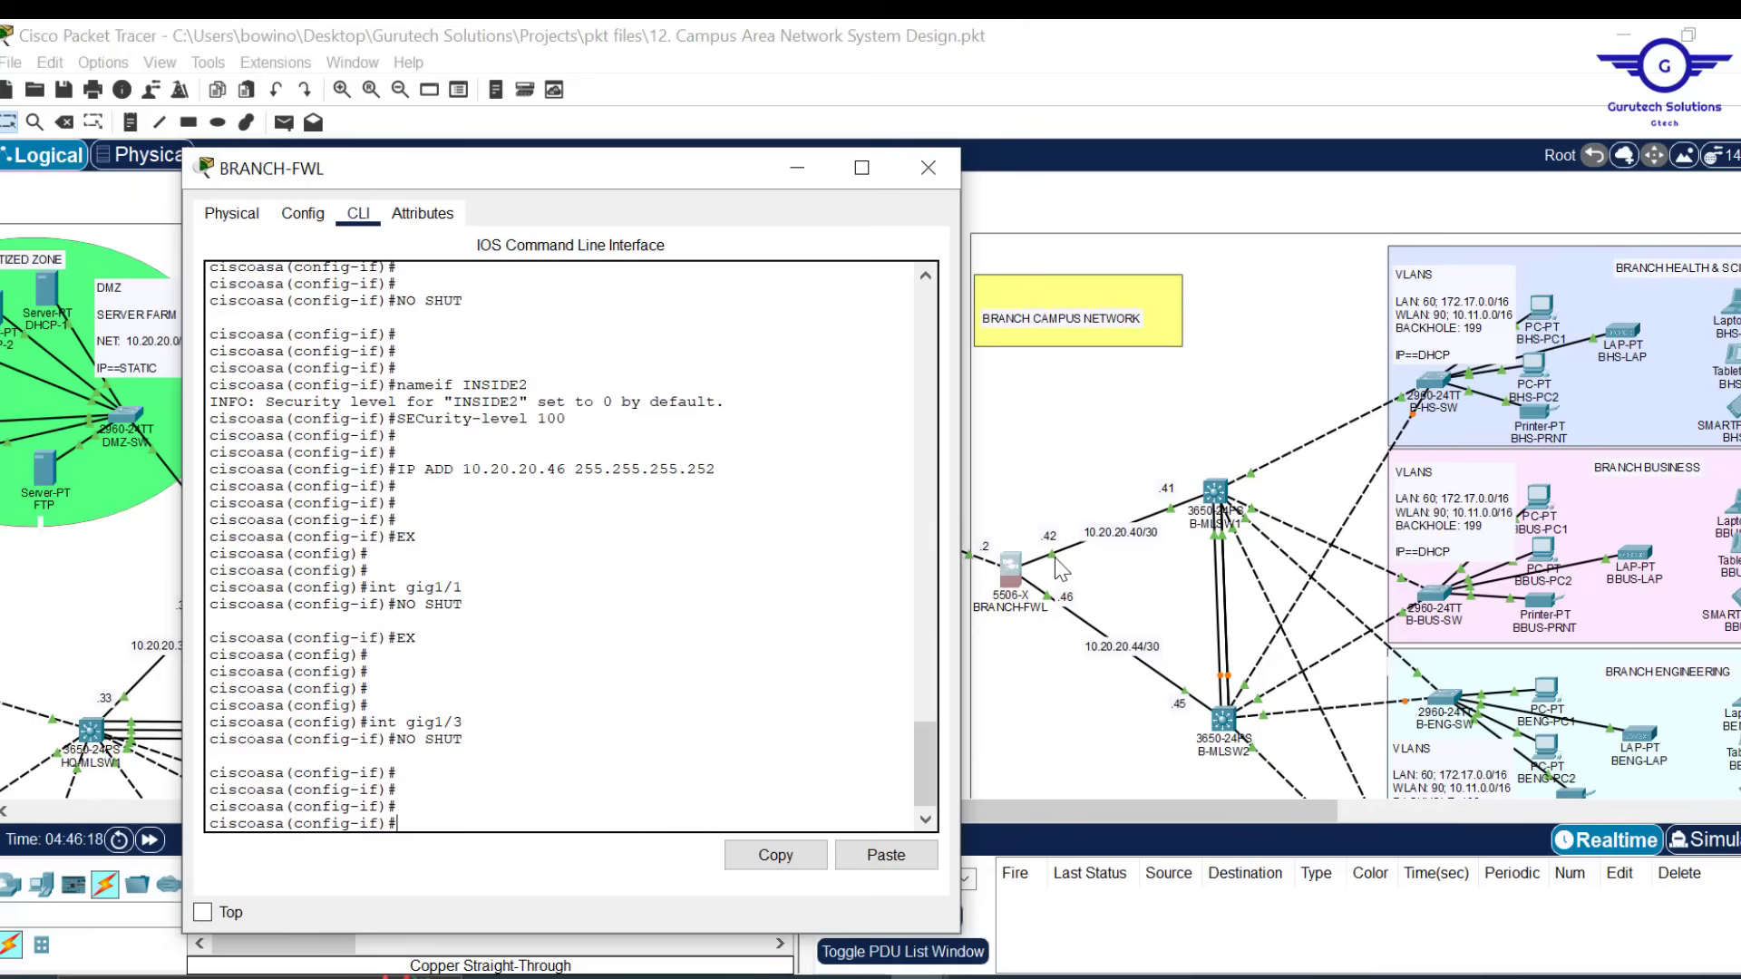
# Name gig1/3 OUTSIDE with security level 0 and address 205.200.100.2 255.255.255.252
pyautogui.write('NAM')
pyautogui.press('Tab')
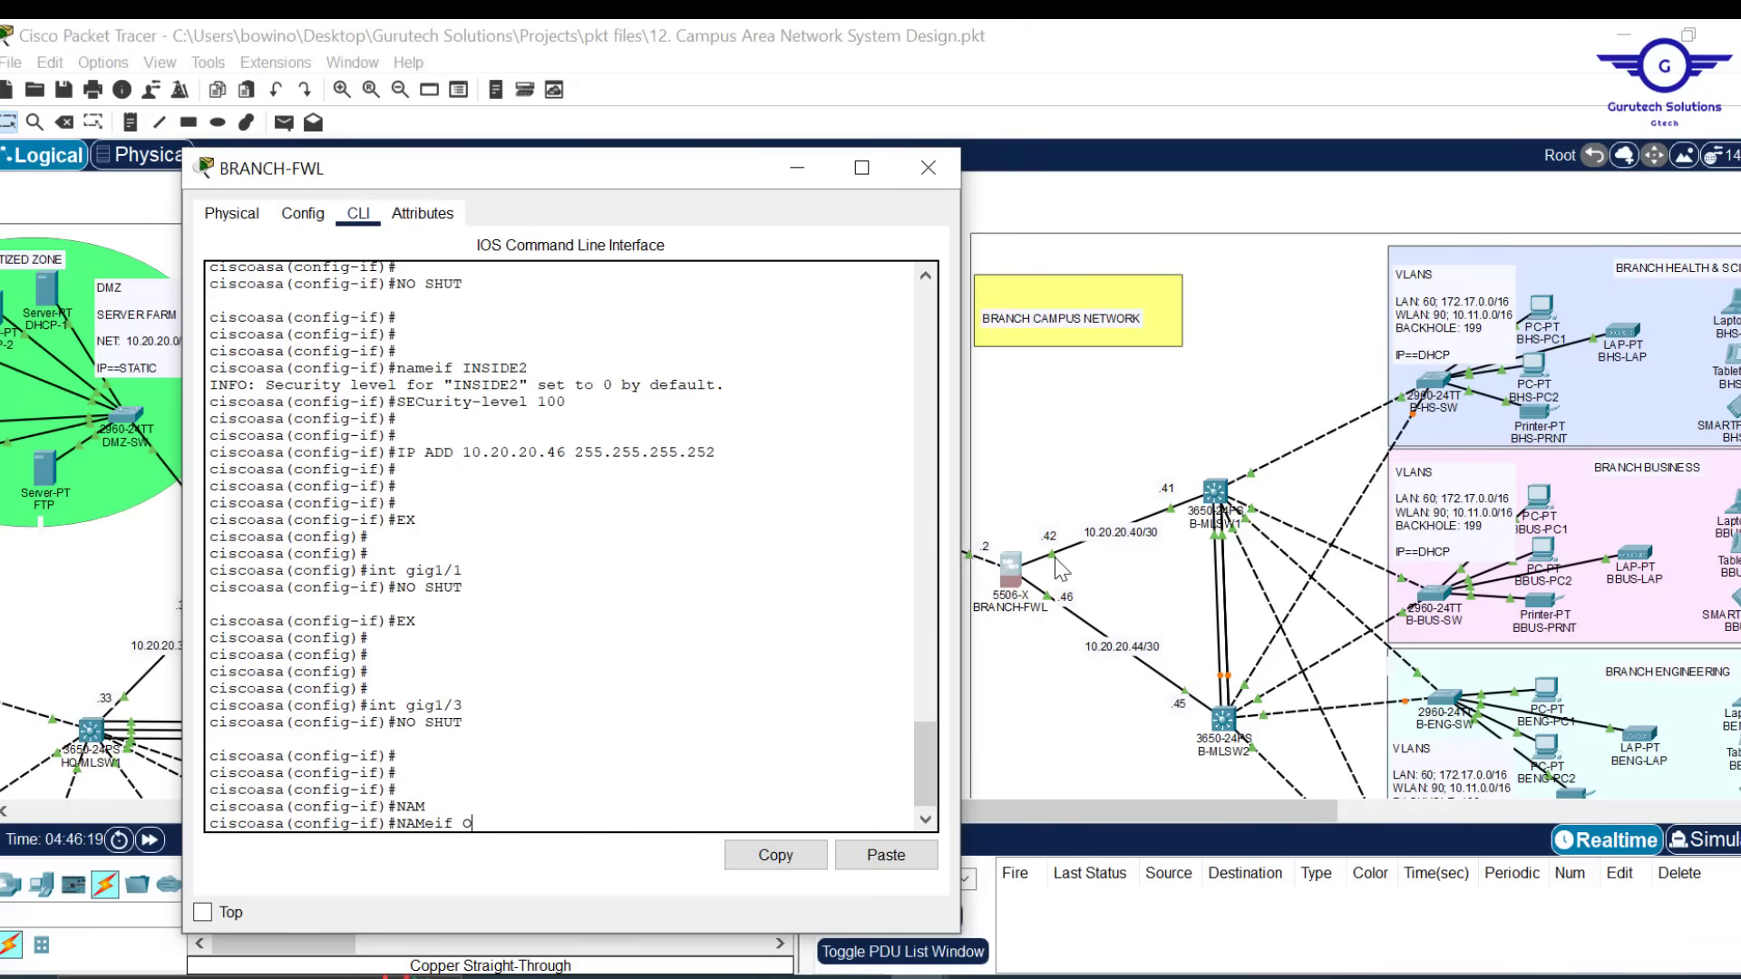
pyautogui.write('OUTSIDE')
pyautogui.press('Return')
pyautogui.press('Return')
pyautogui.press('Return')
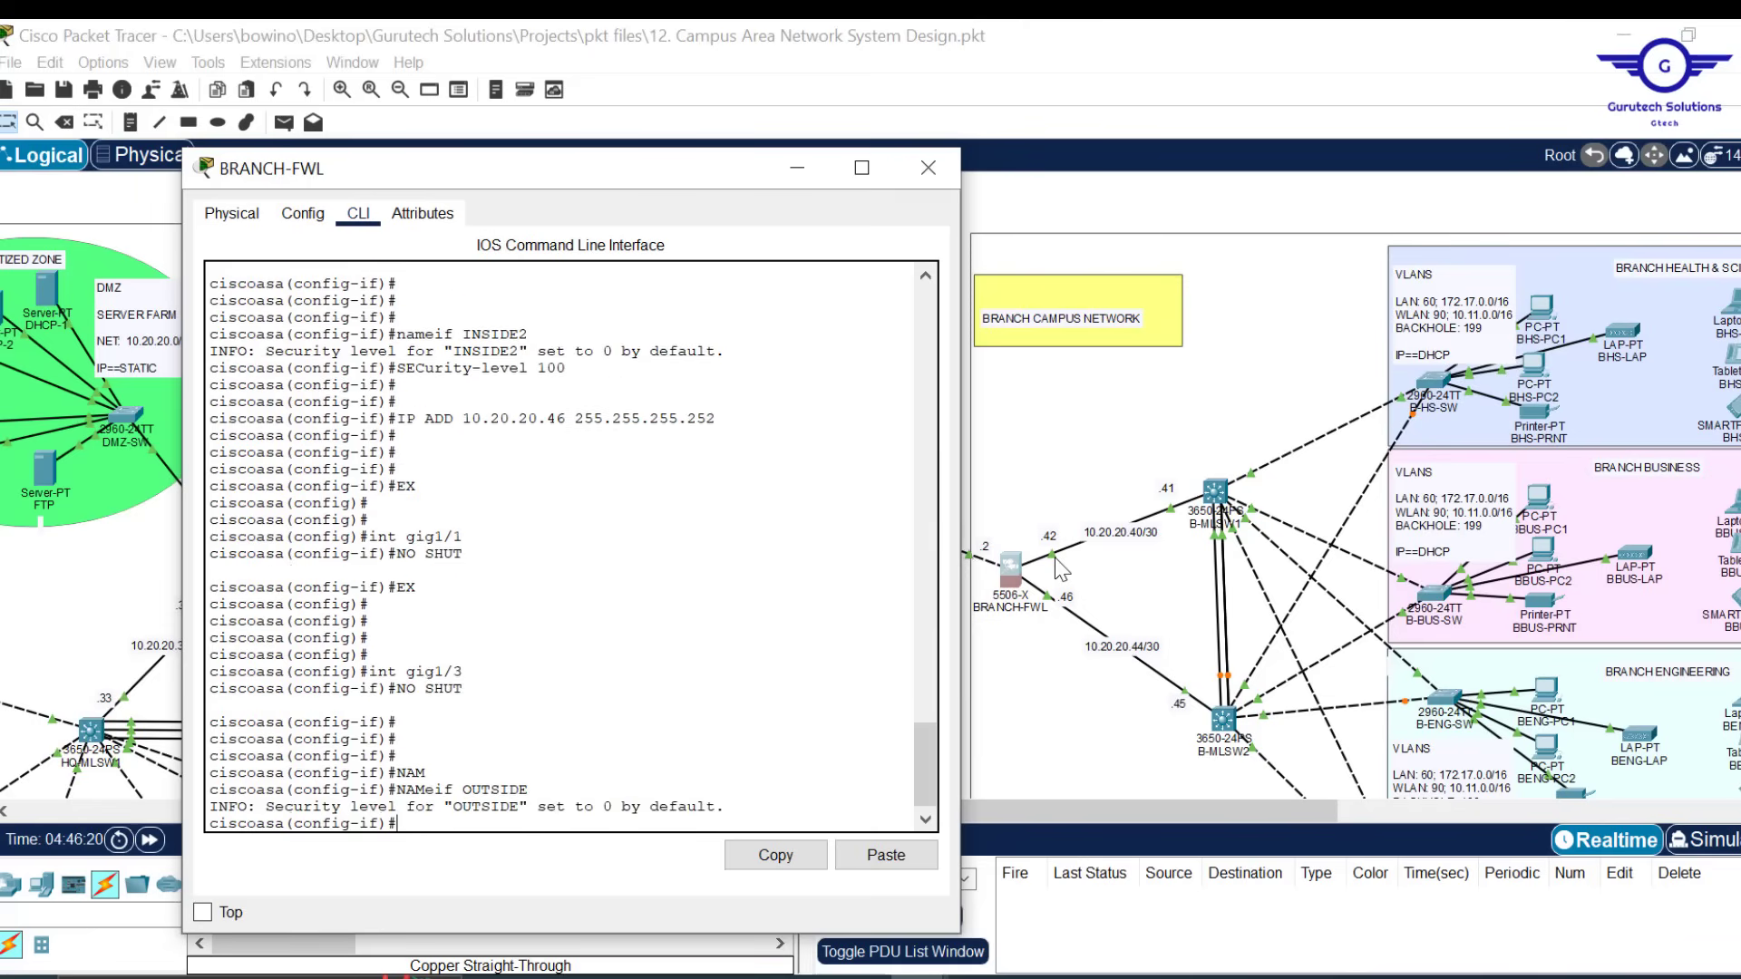
pyautogui.write('SEC')
pyautogui.press('Tab')
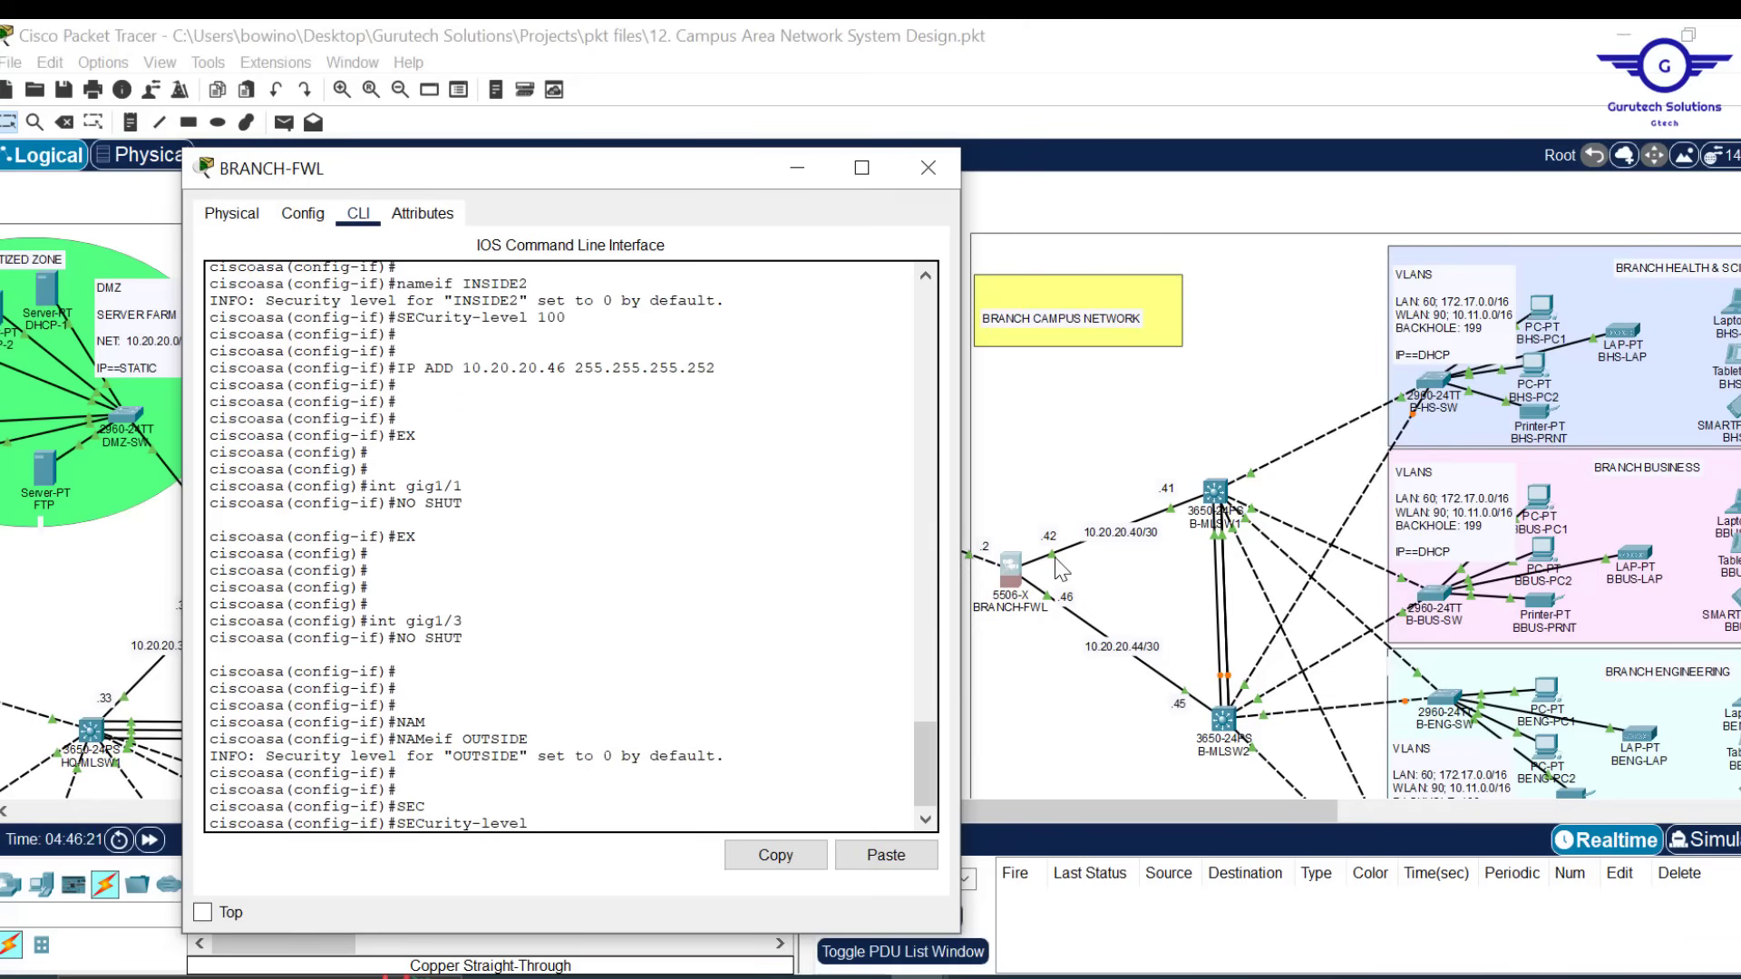
pyautogui.write('0')
pyautogui.press('Return')
pyautogui.press('Return')
pyautogui.press('Return')
pyautogui.press('Return')
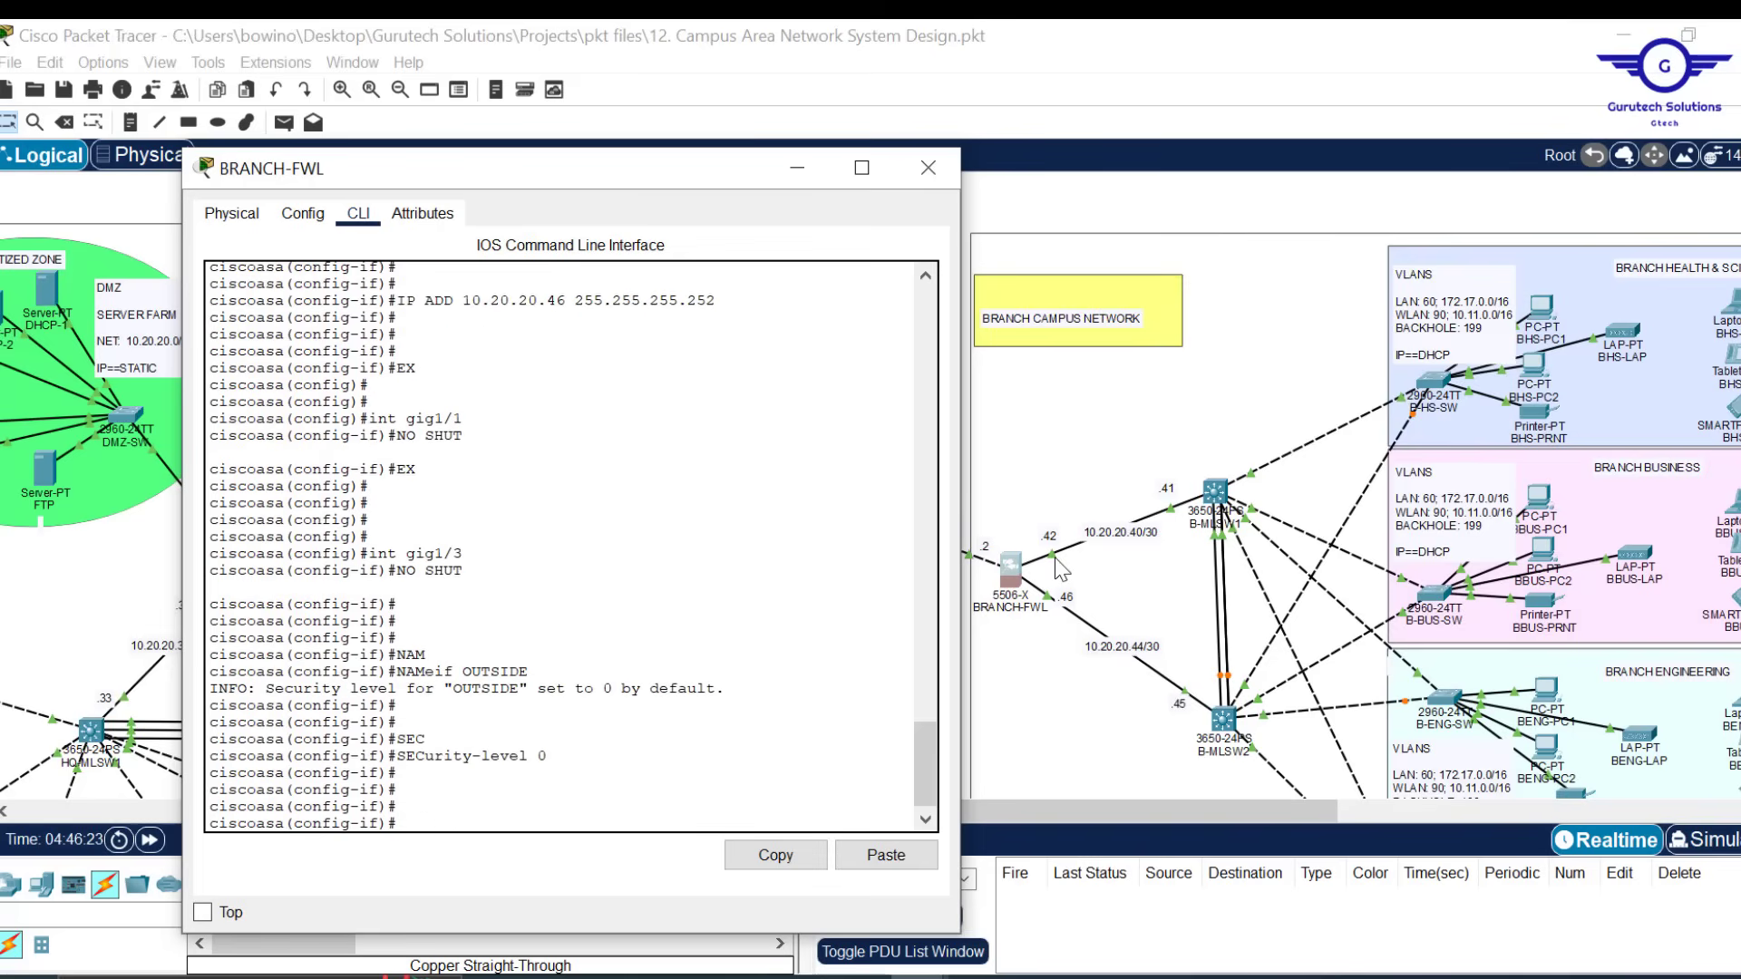
pyautogui.write('IPA DD')
pyautogui.moveTo(691, 170); pyautogui.dragTo(594, 165)
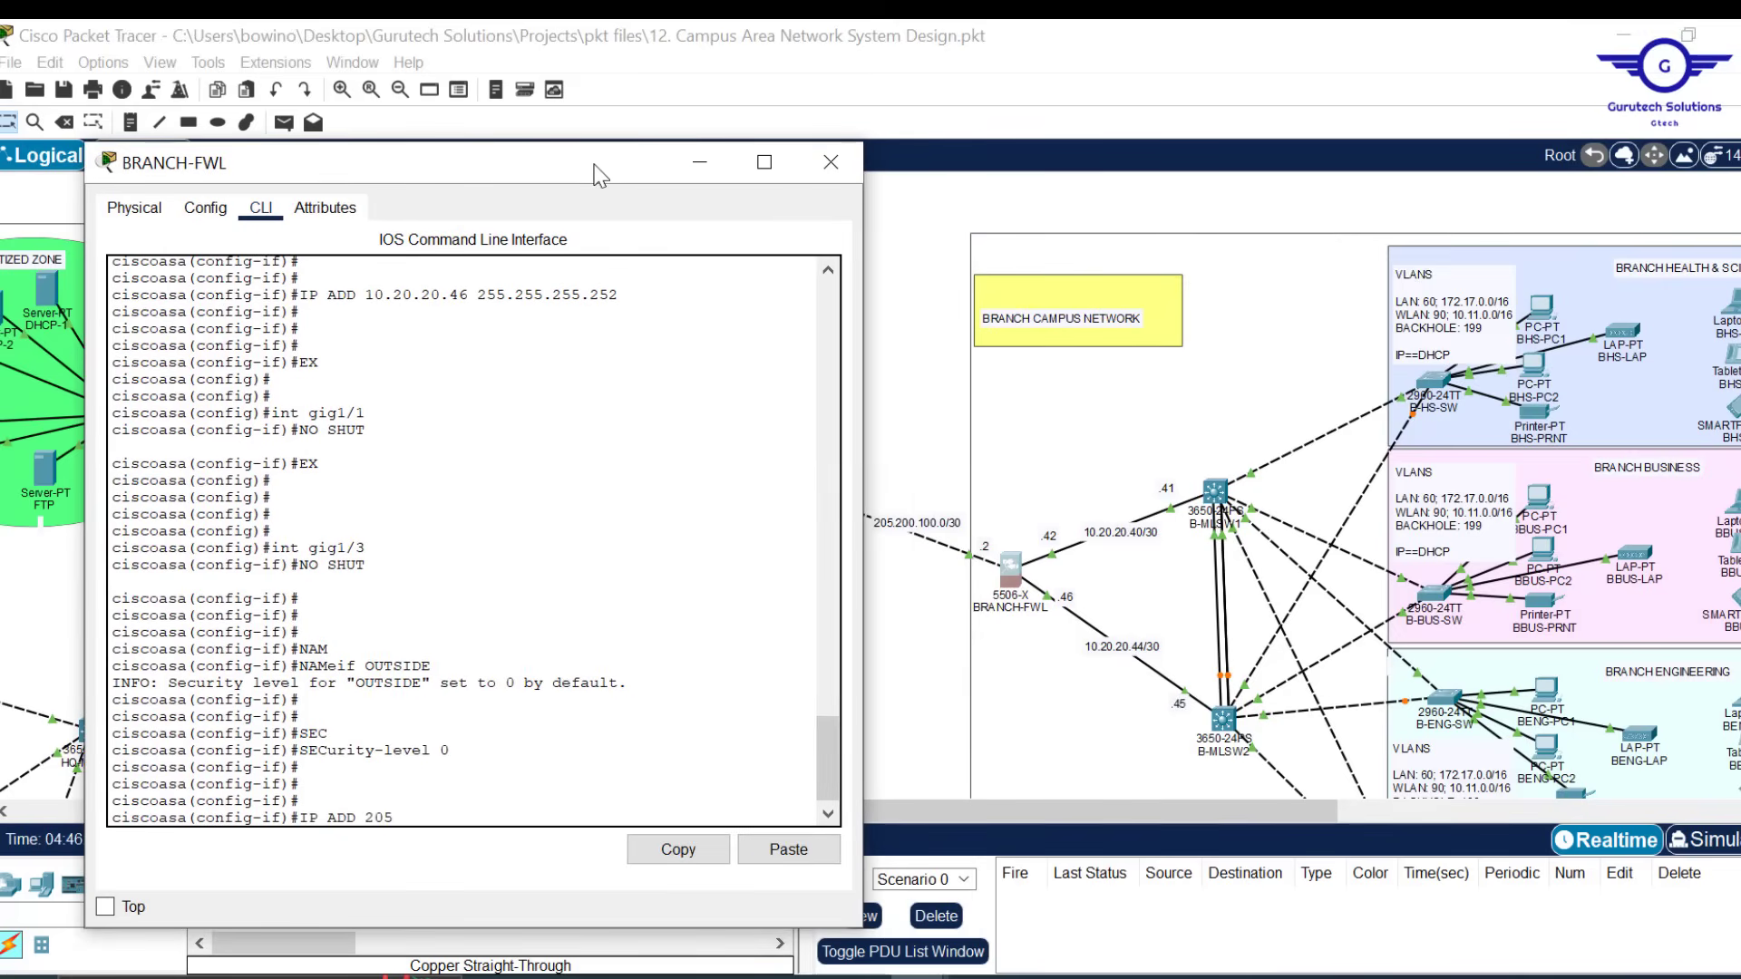
pyautogui.write('205.200.100.2 255.255.2')
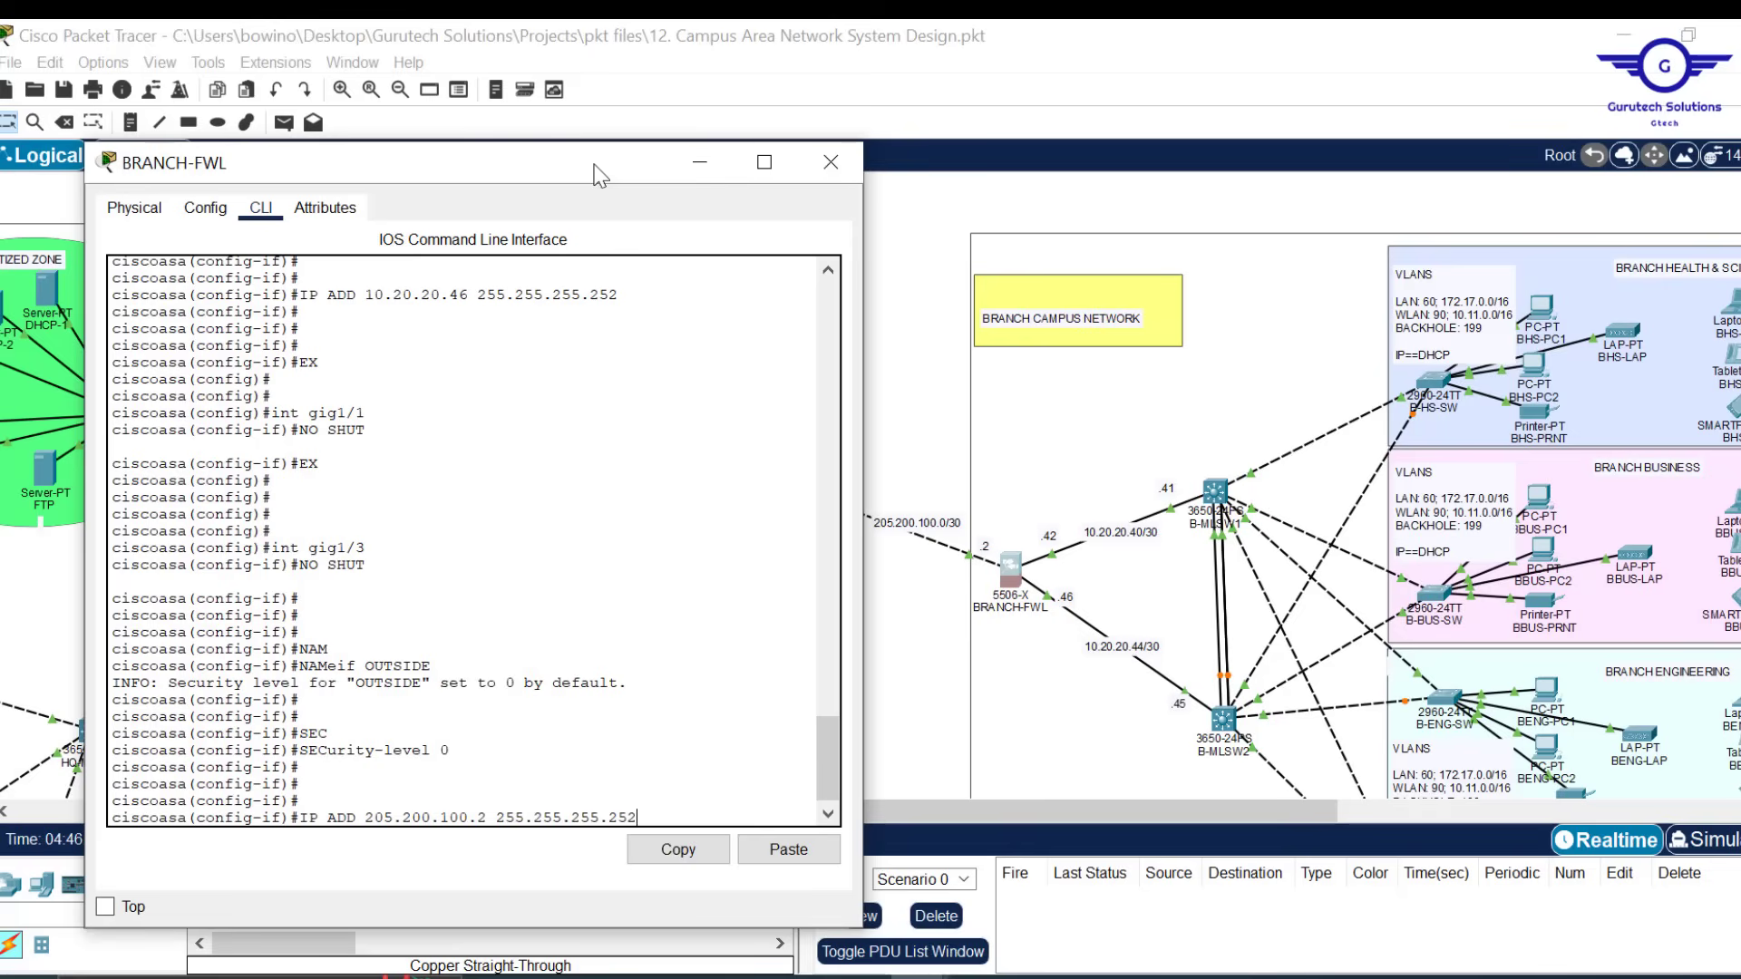
pyautogui.write('55.252')
pyautogui.press('Return')
pyautogui.write('EX')
pyautogui.press('Return')
pyautogui.press('Return')
pyautogui.press('Return')
pyautogui.press('Return')
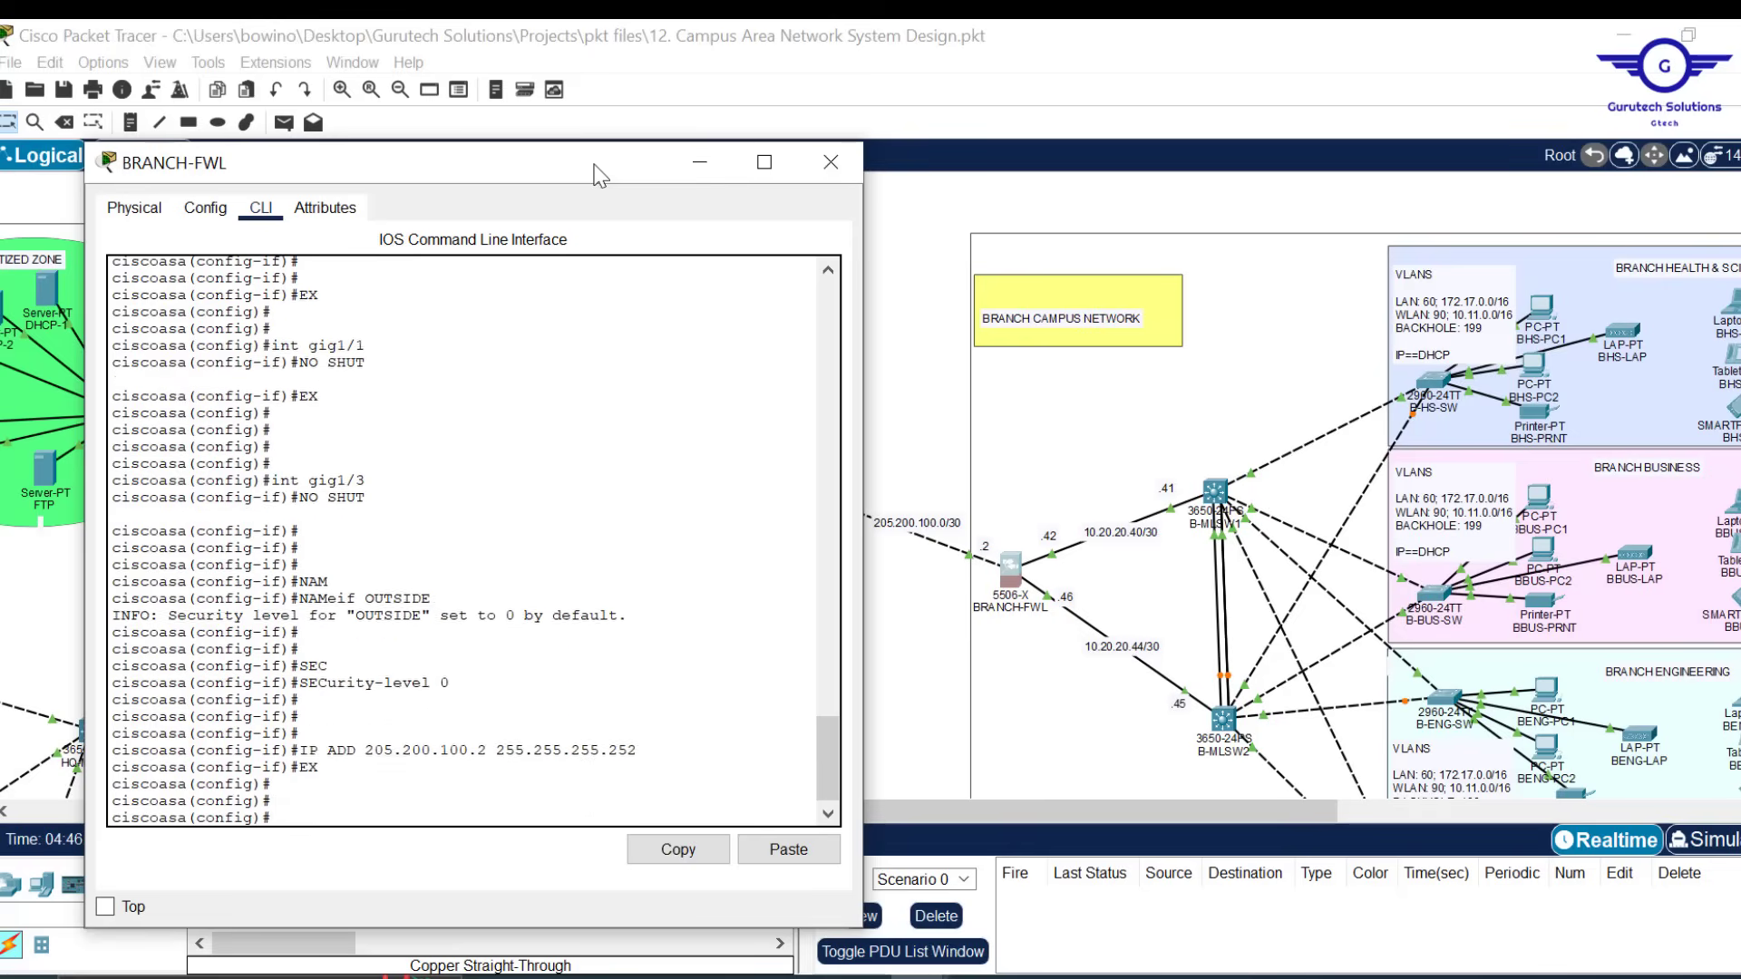
# Save the BRANCH-FWL running configuration with wr mem
pyautogui.write('DO W')
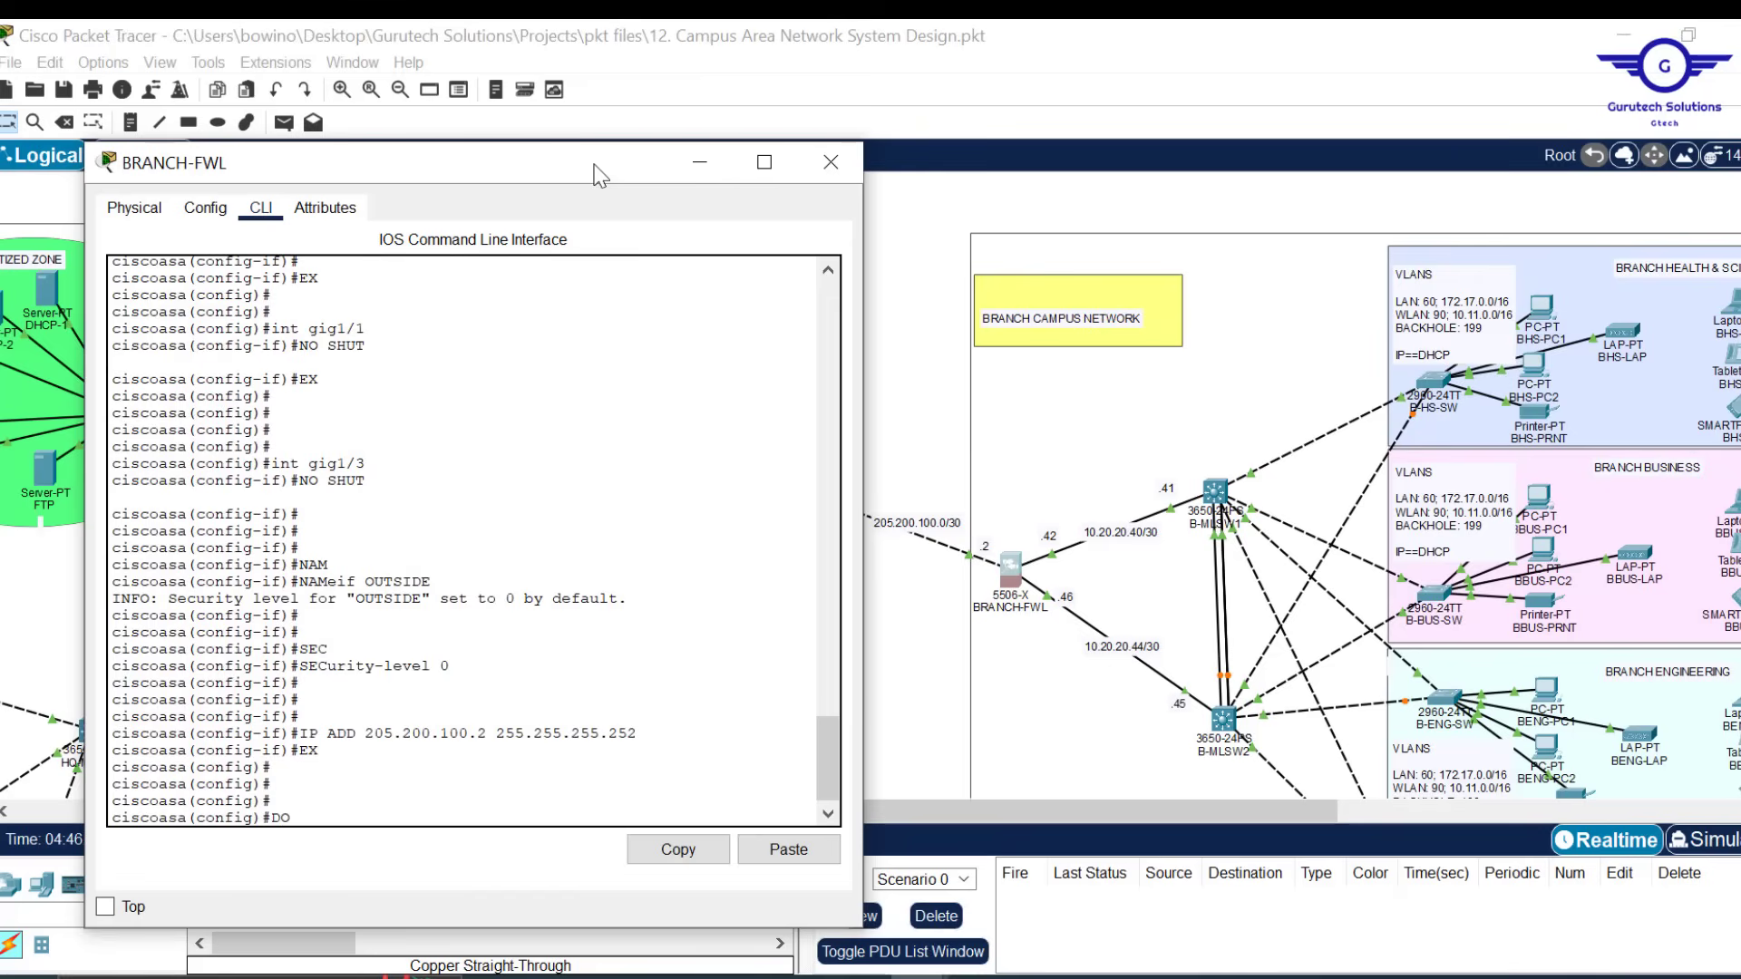
pyautogui.press('BackSpace')
pyautogui.write('WR MEM')
pyautogui.press('Return')
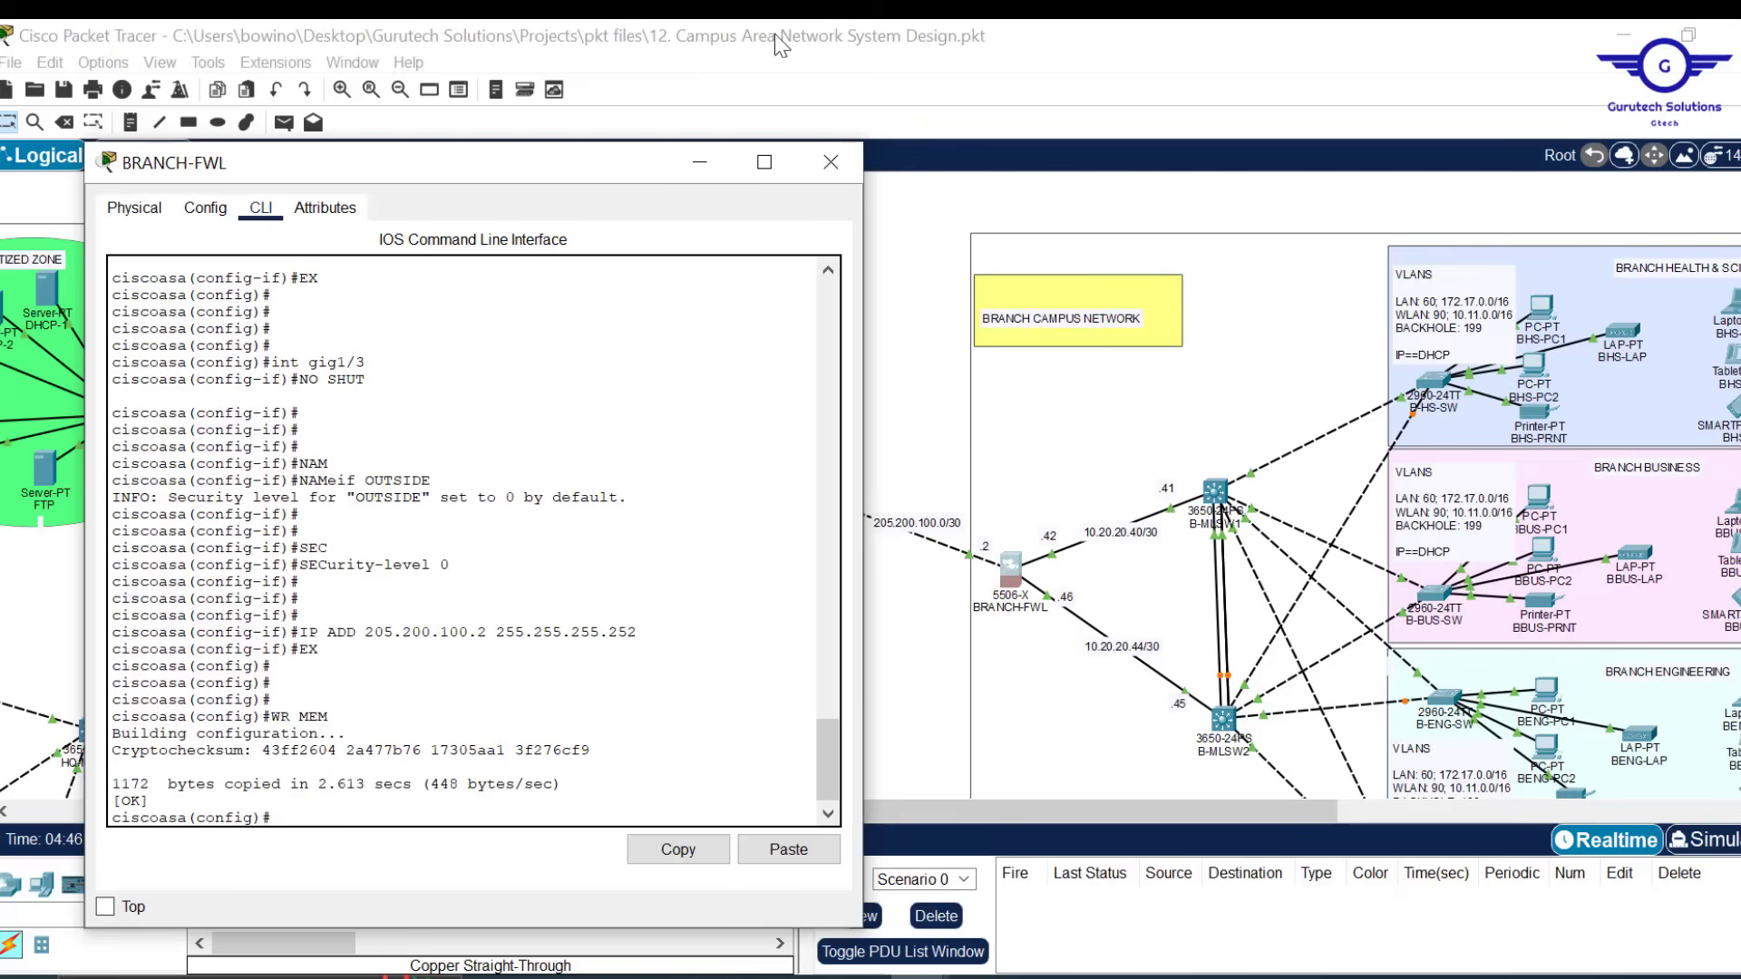
# Close the BRANCH-FWL window, look over the topology, and save the .pkt project with Ctrl+S
pyautogui.click(831, 161)
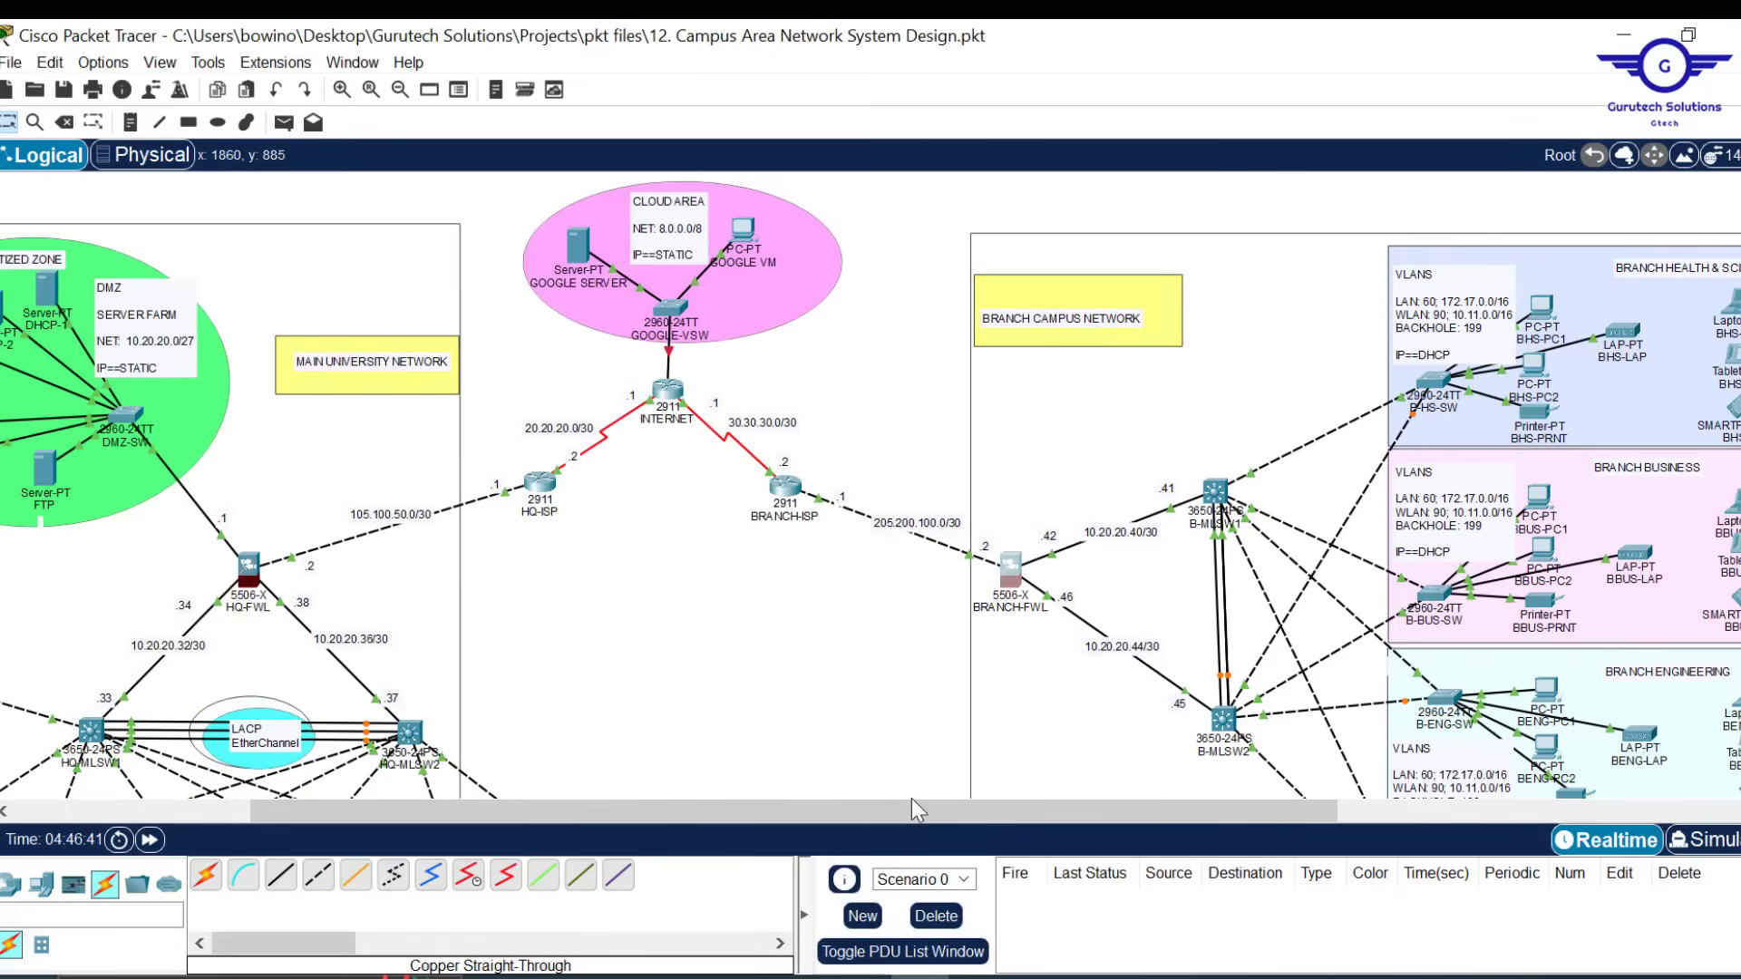
pyautogui.scroll(-5, 868, 717)
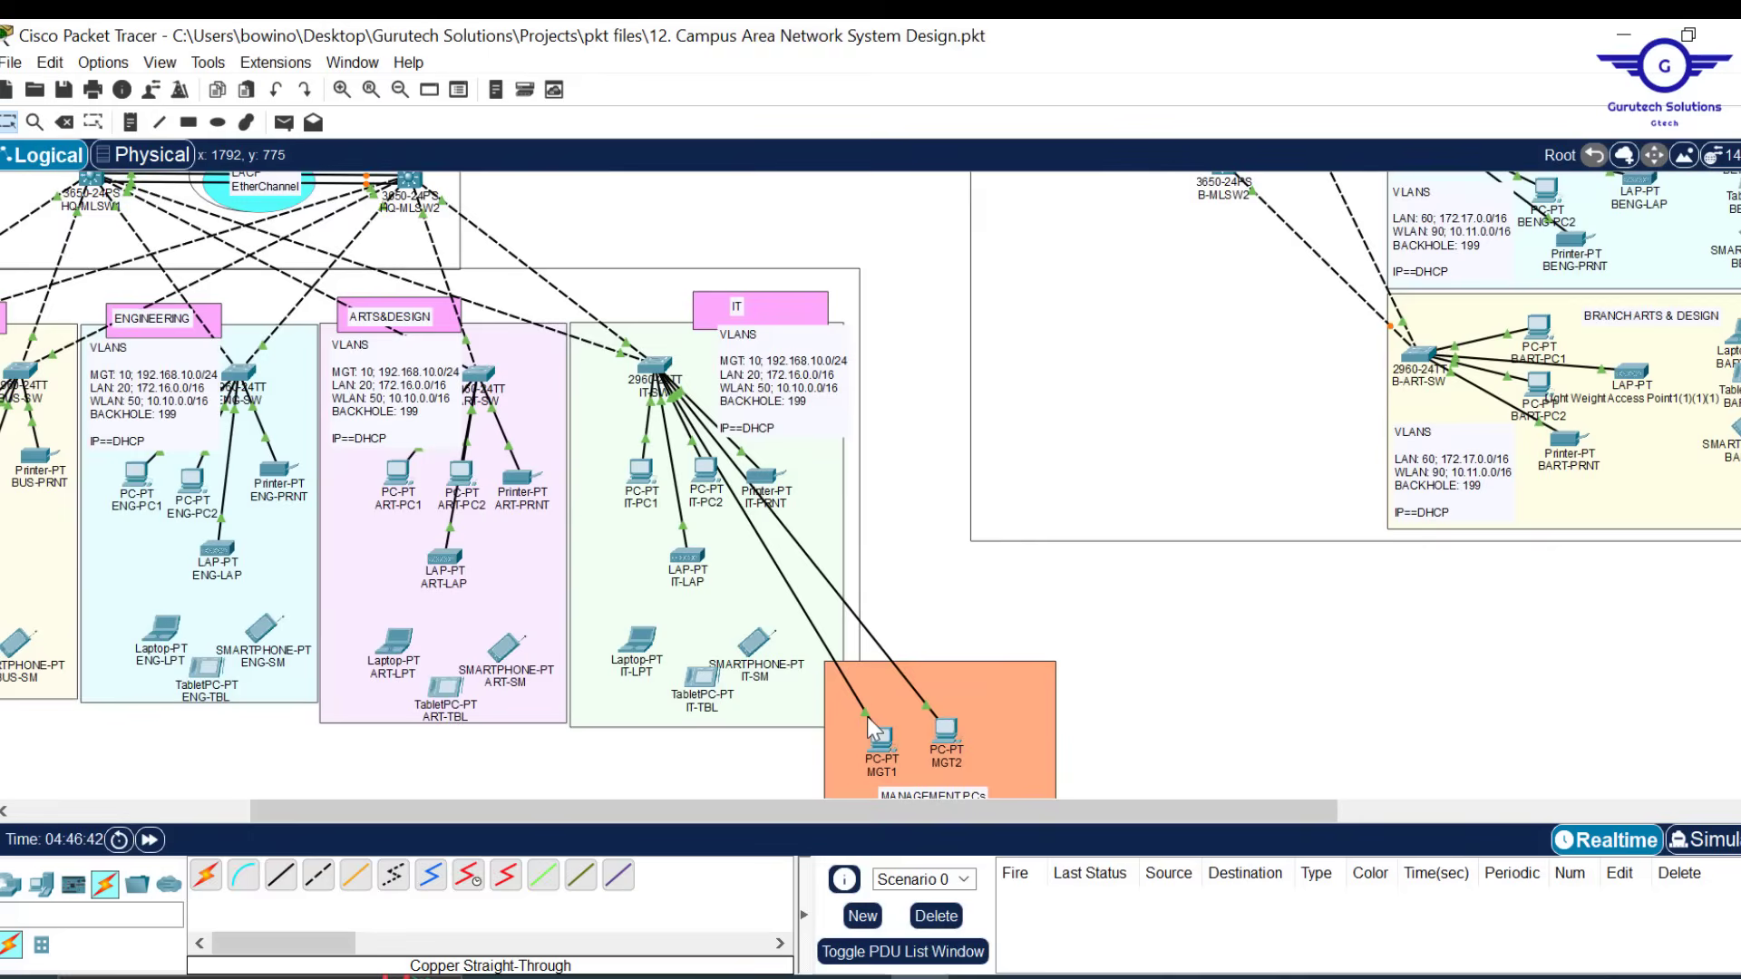
pyautogui.scroll(5, 867, 716)
pyautogui.hscroll(-5, 665, 705)
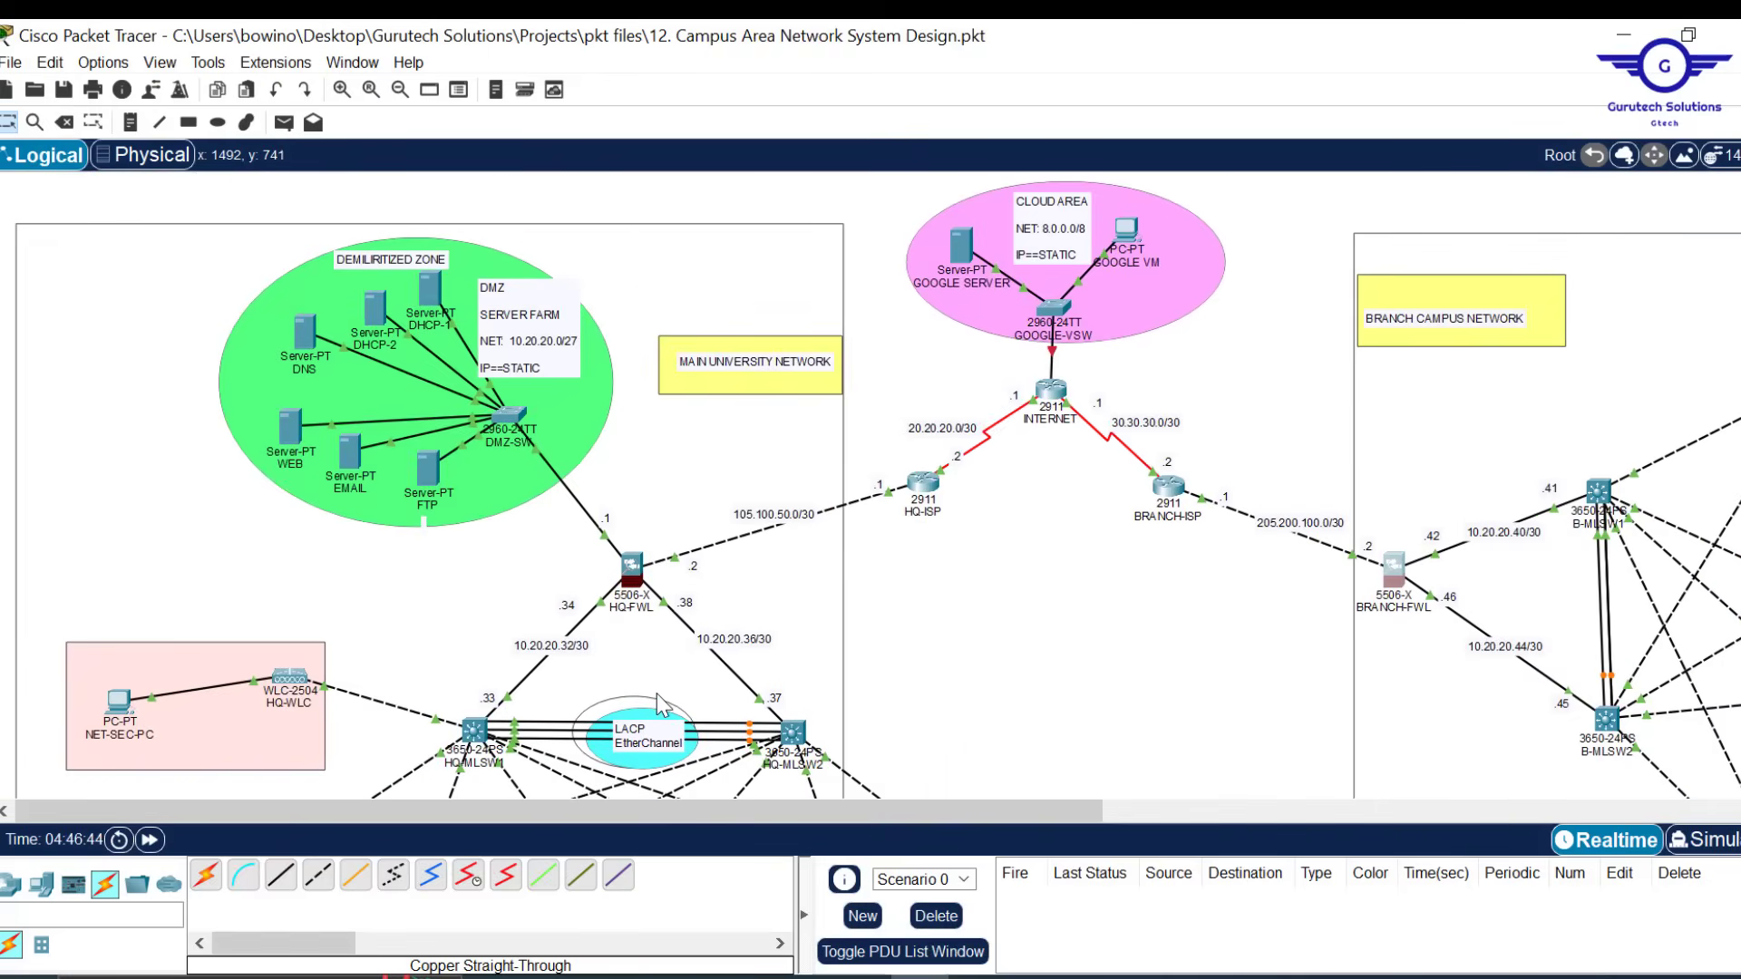
pyautogui.scroll(-3, 969, 711)
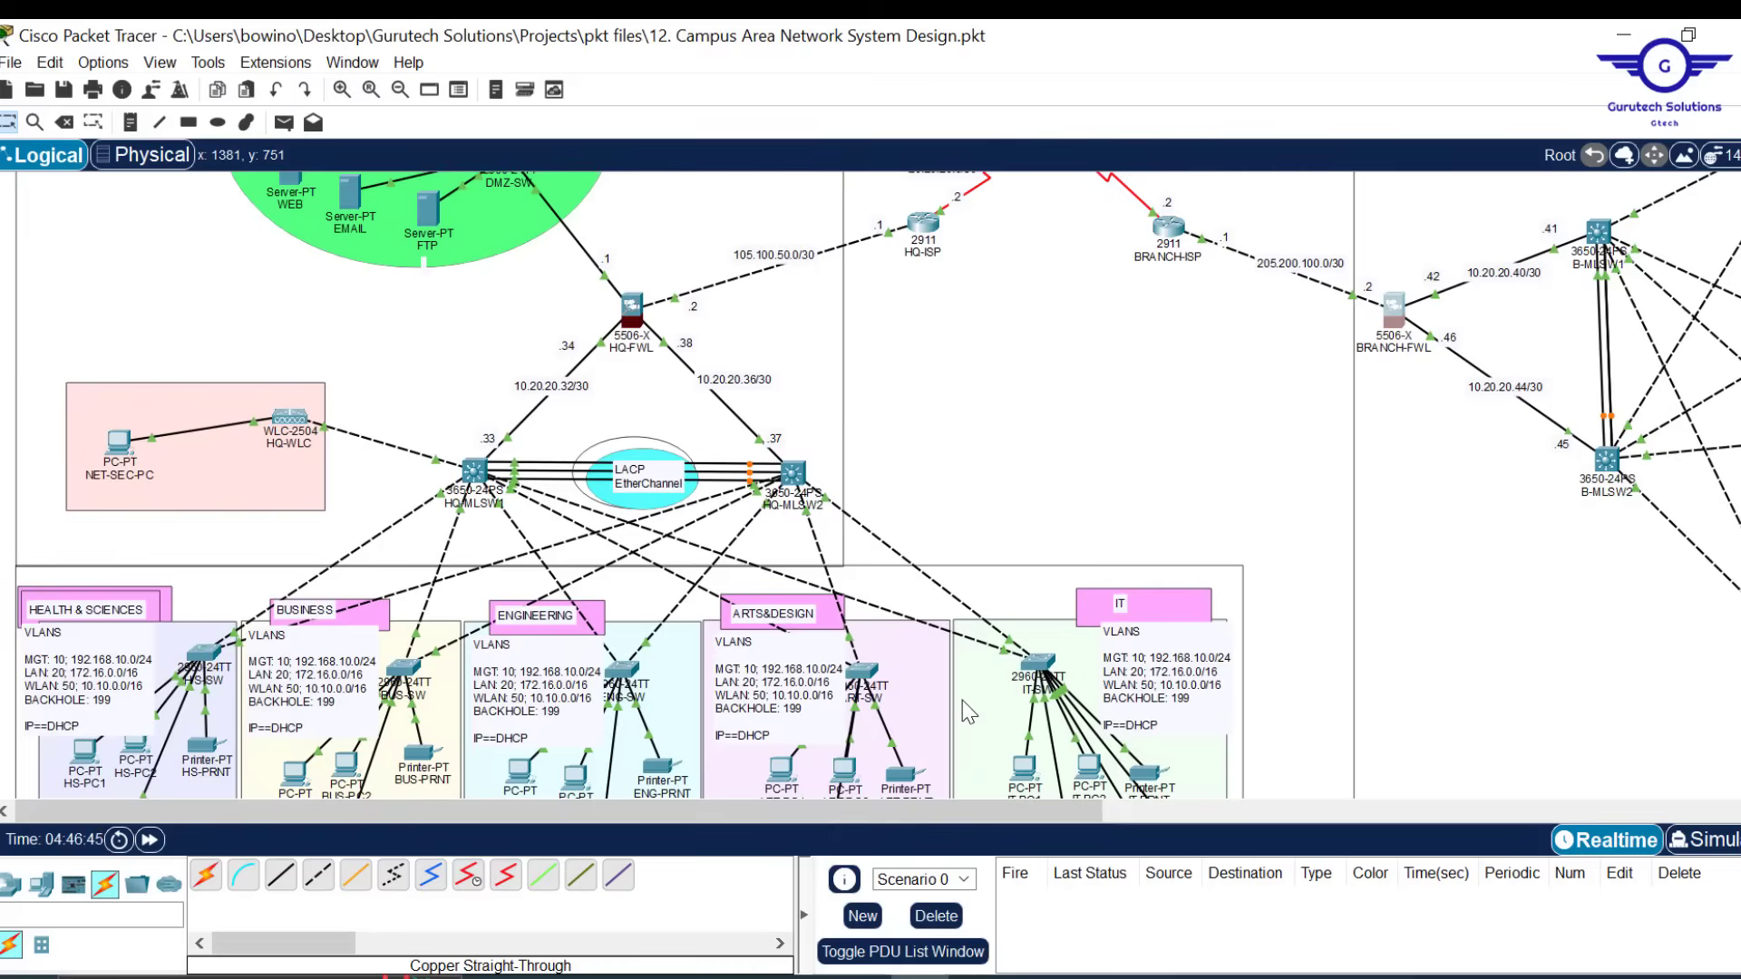
pyautogui.scroll(3, 968, 712)
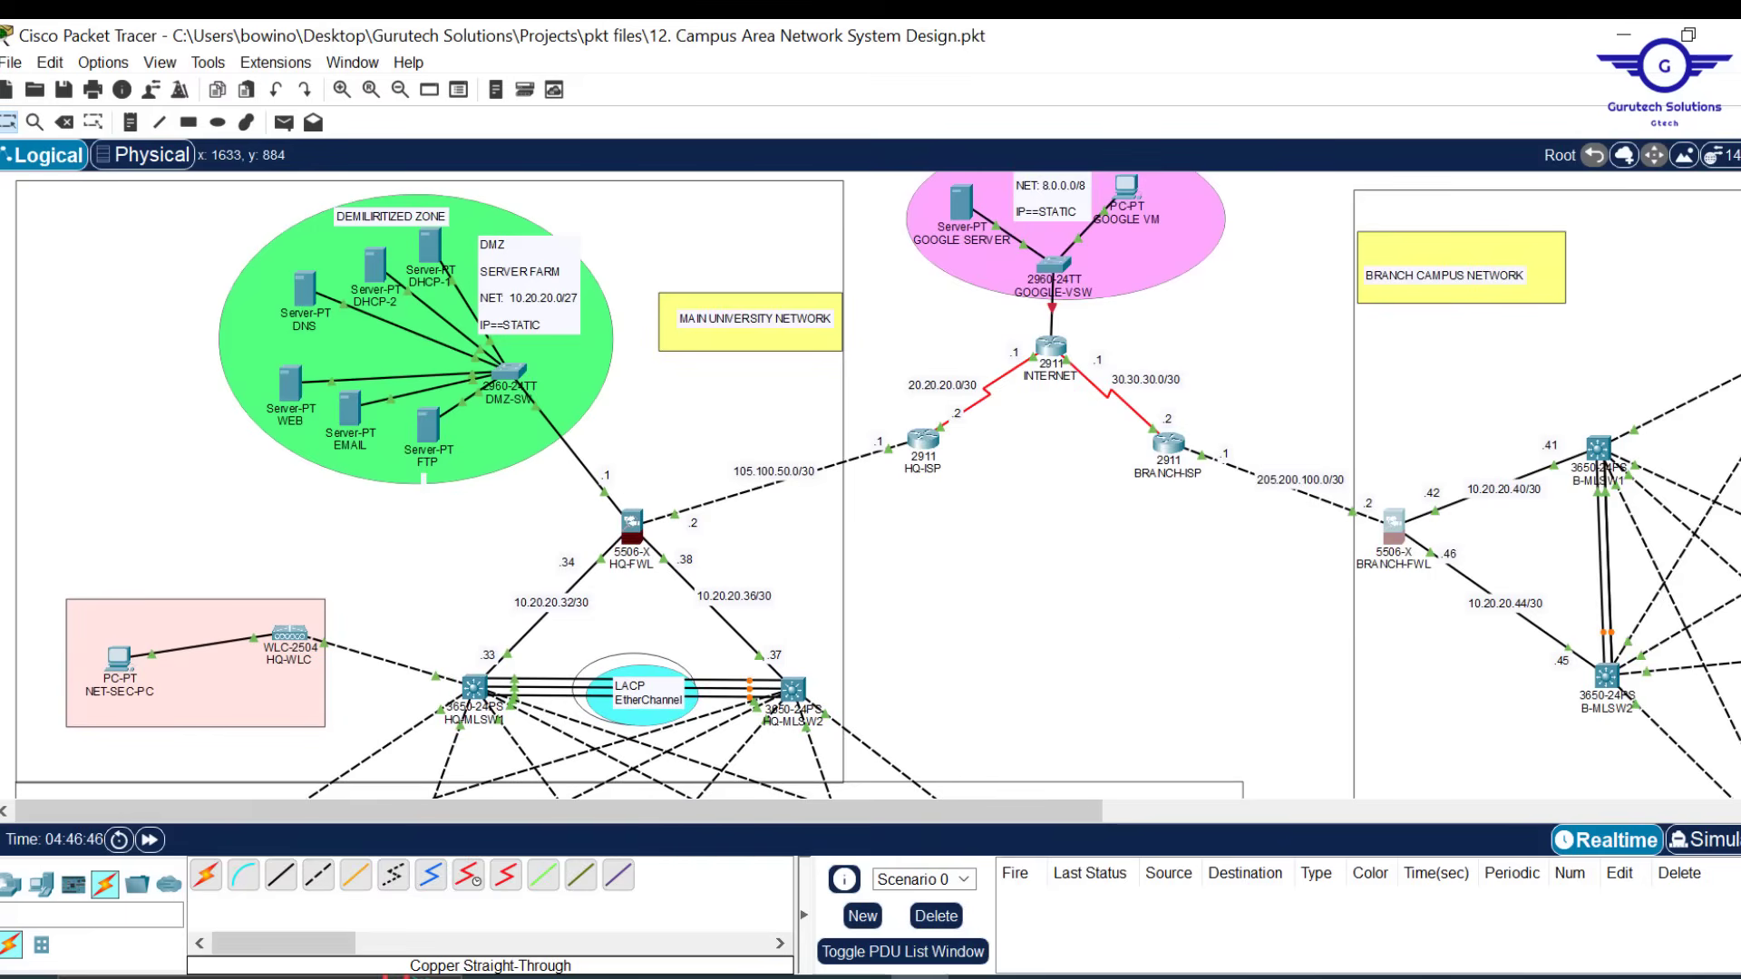
pyautogui.hotkey('ctrl', 's')
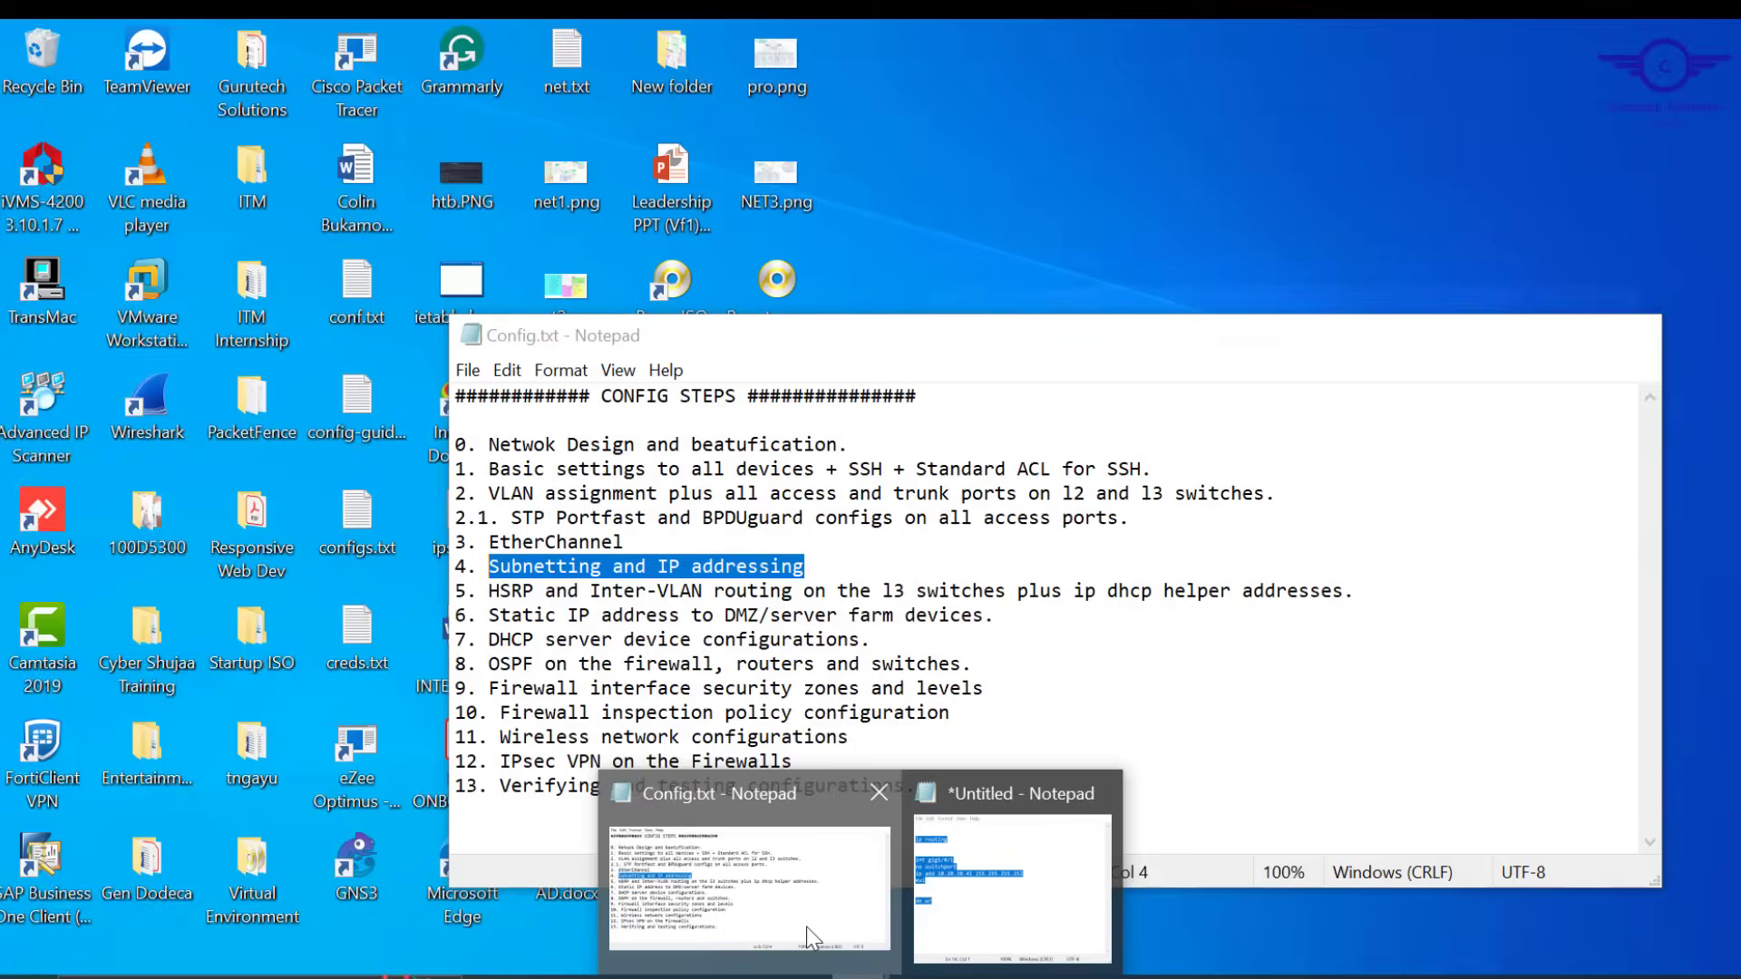
pyautogui.click(807, 927)
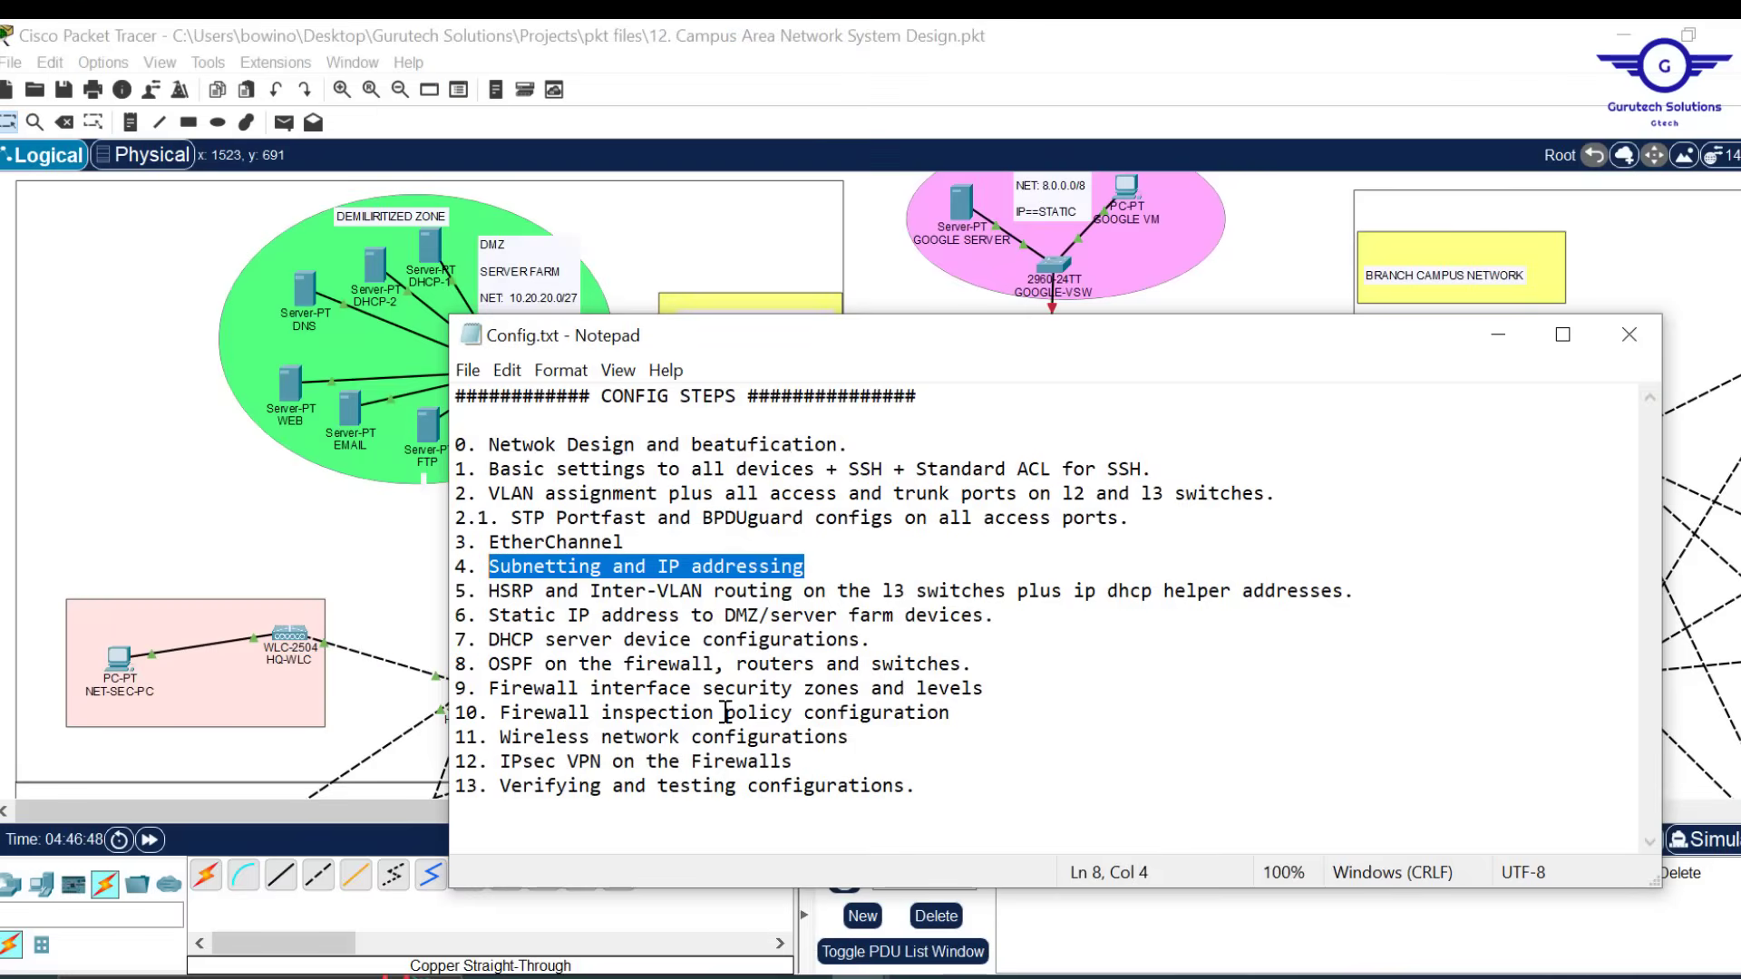
pyautogui.click(499, 591)
pyautogui.moveTo(537, 593); pyautogui.dragTo(1387, 594)
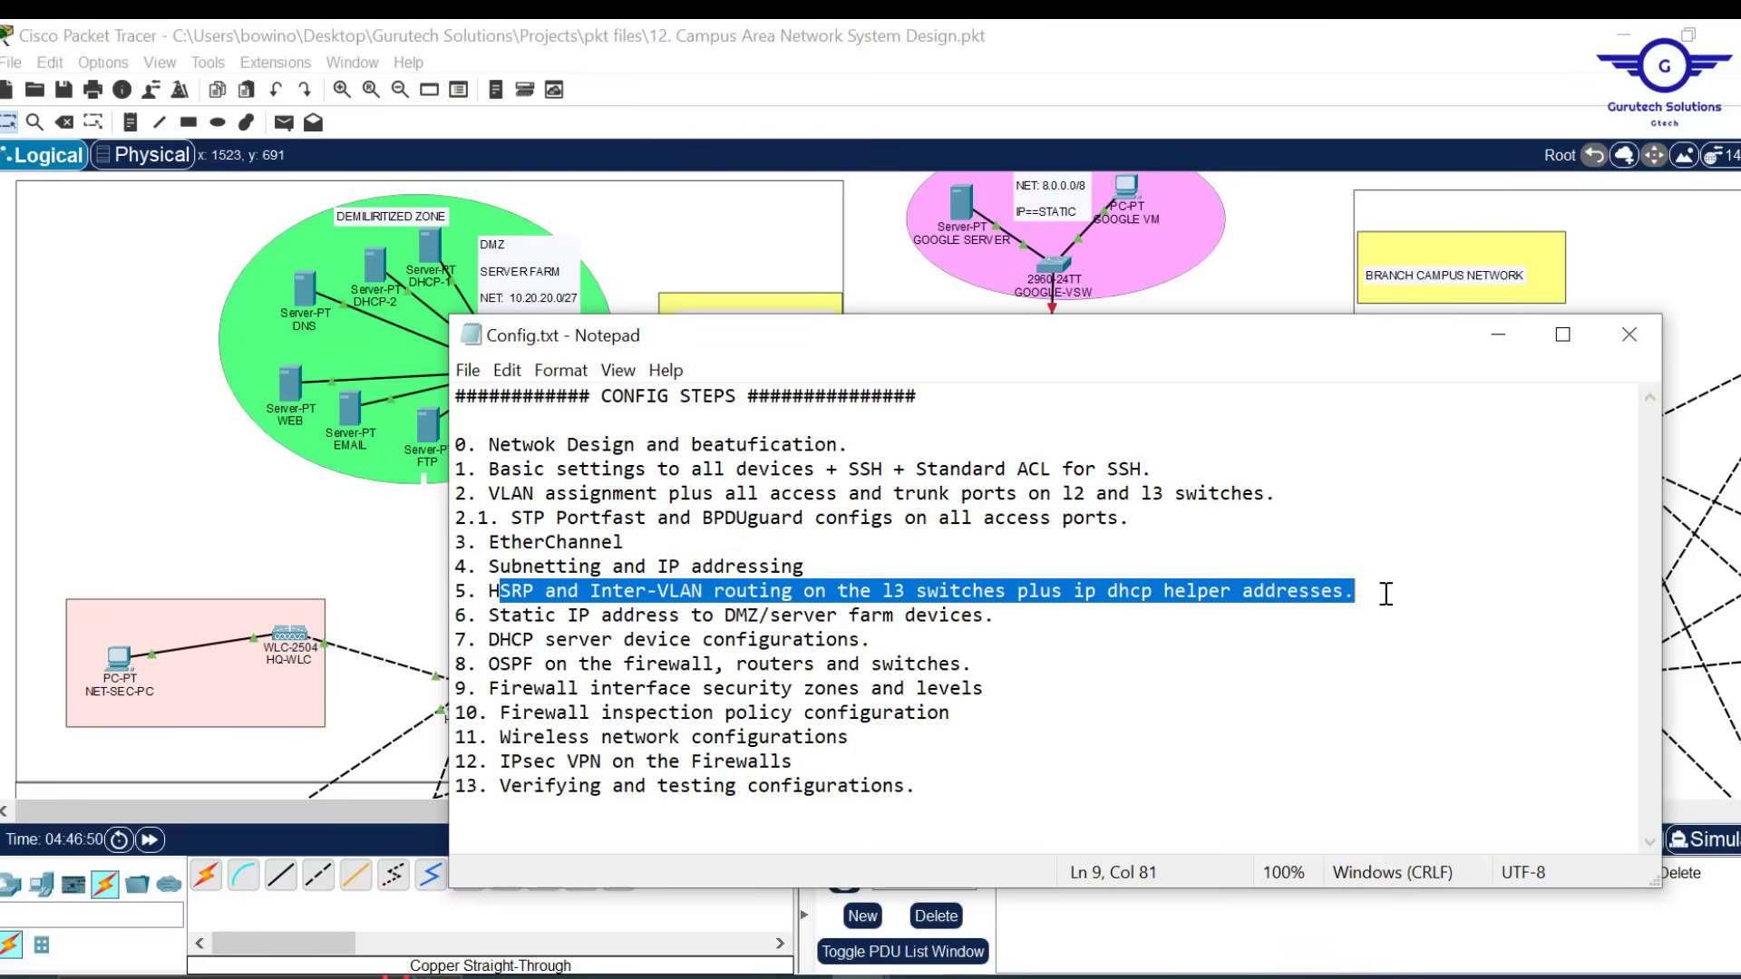
pyautogui.click(1374, 597)
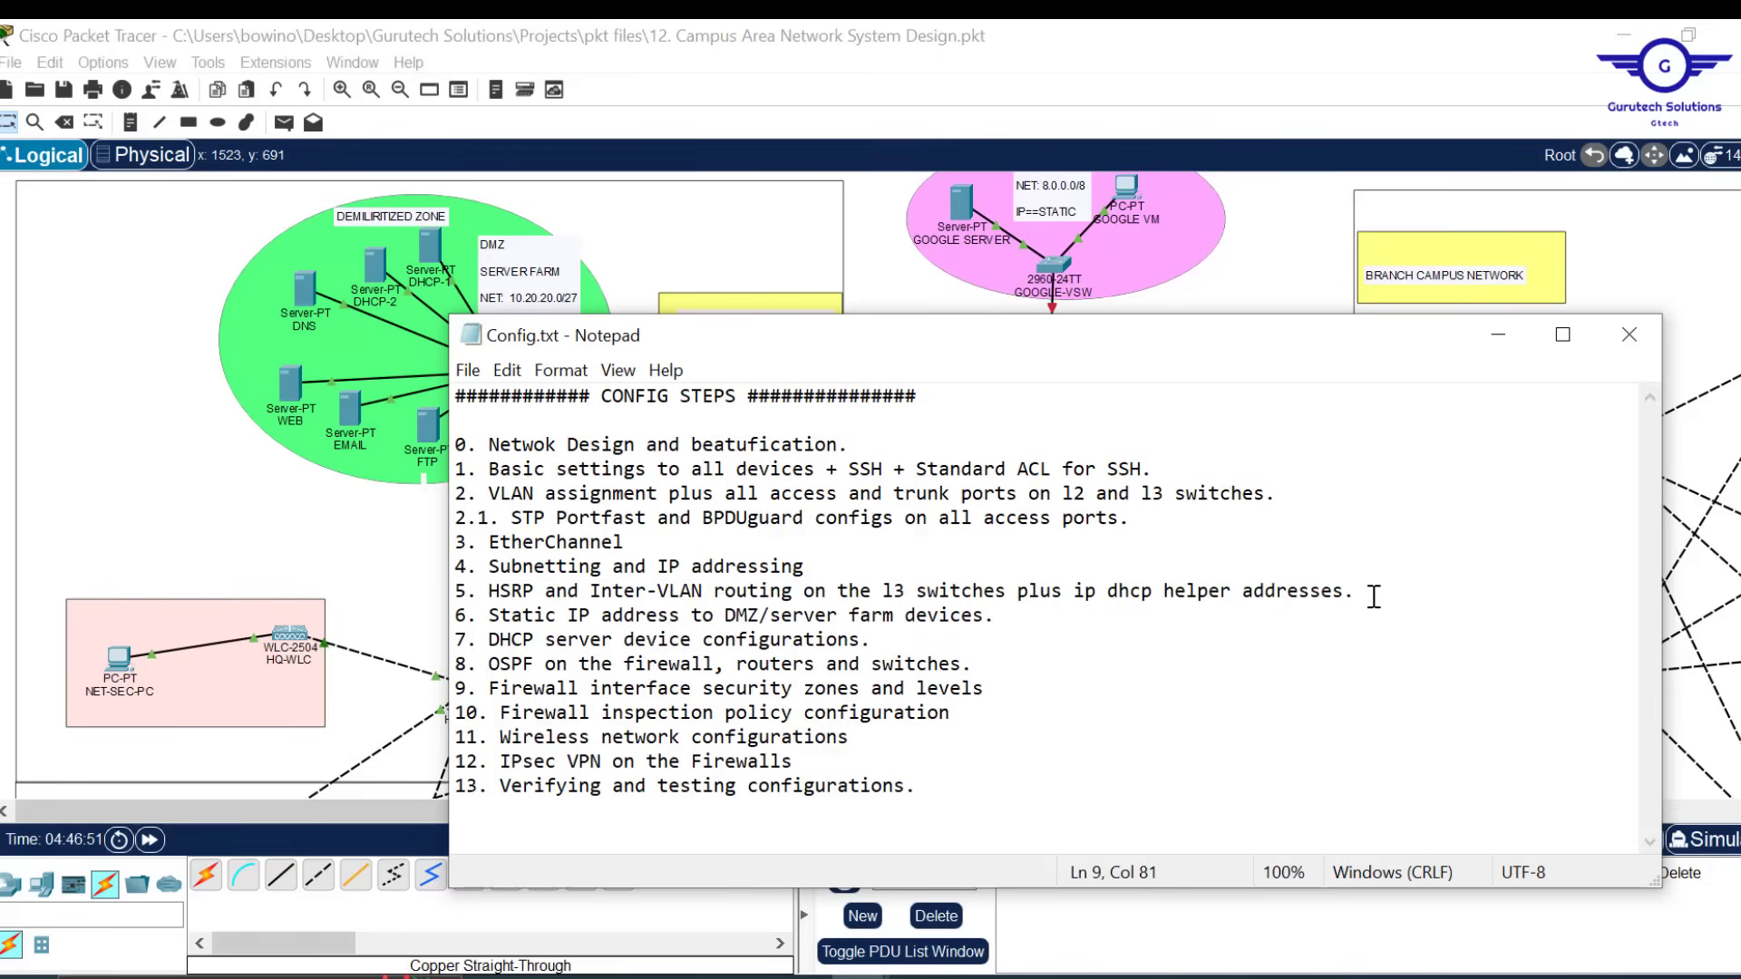
pyautogui.moveTo(1372, 597); pyautogui.dragTo(481, 601)
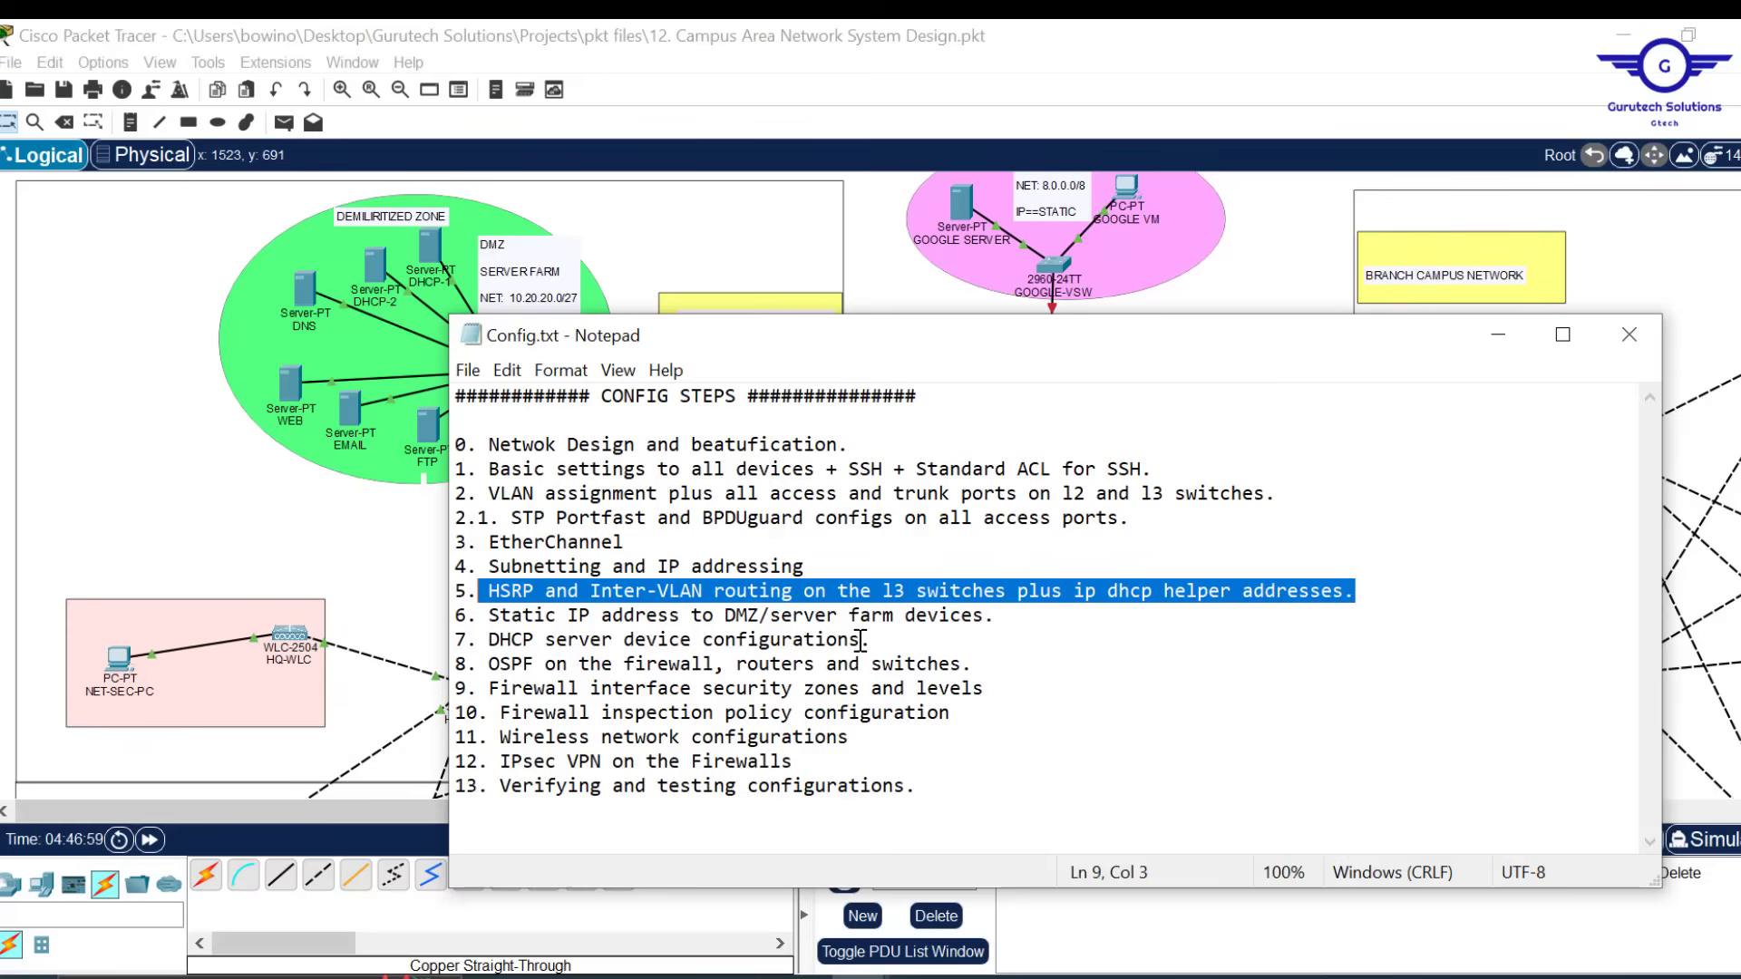
pyautogui.moveTo(866, 640); pyautogui.dragTo(452, 616)
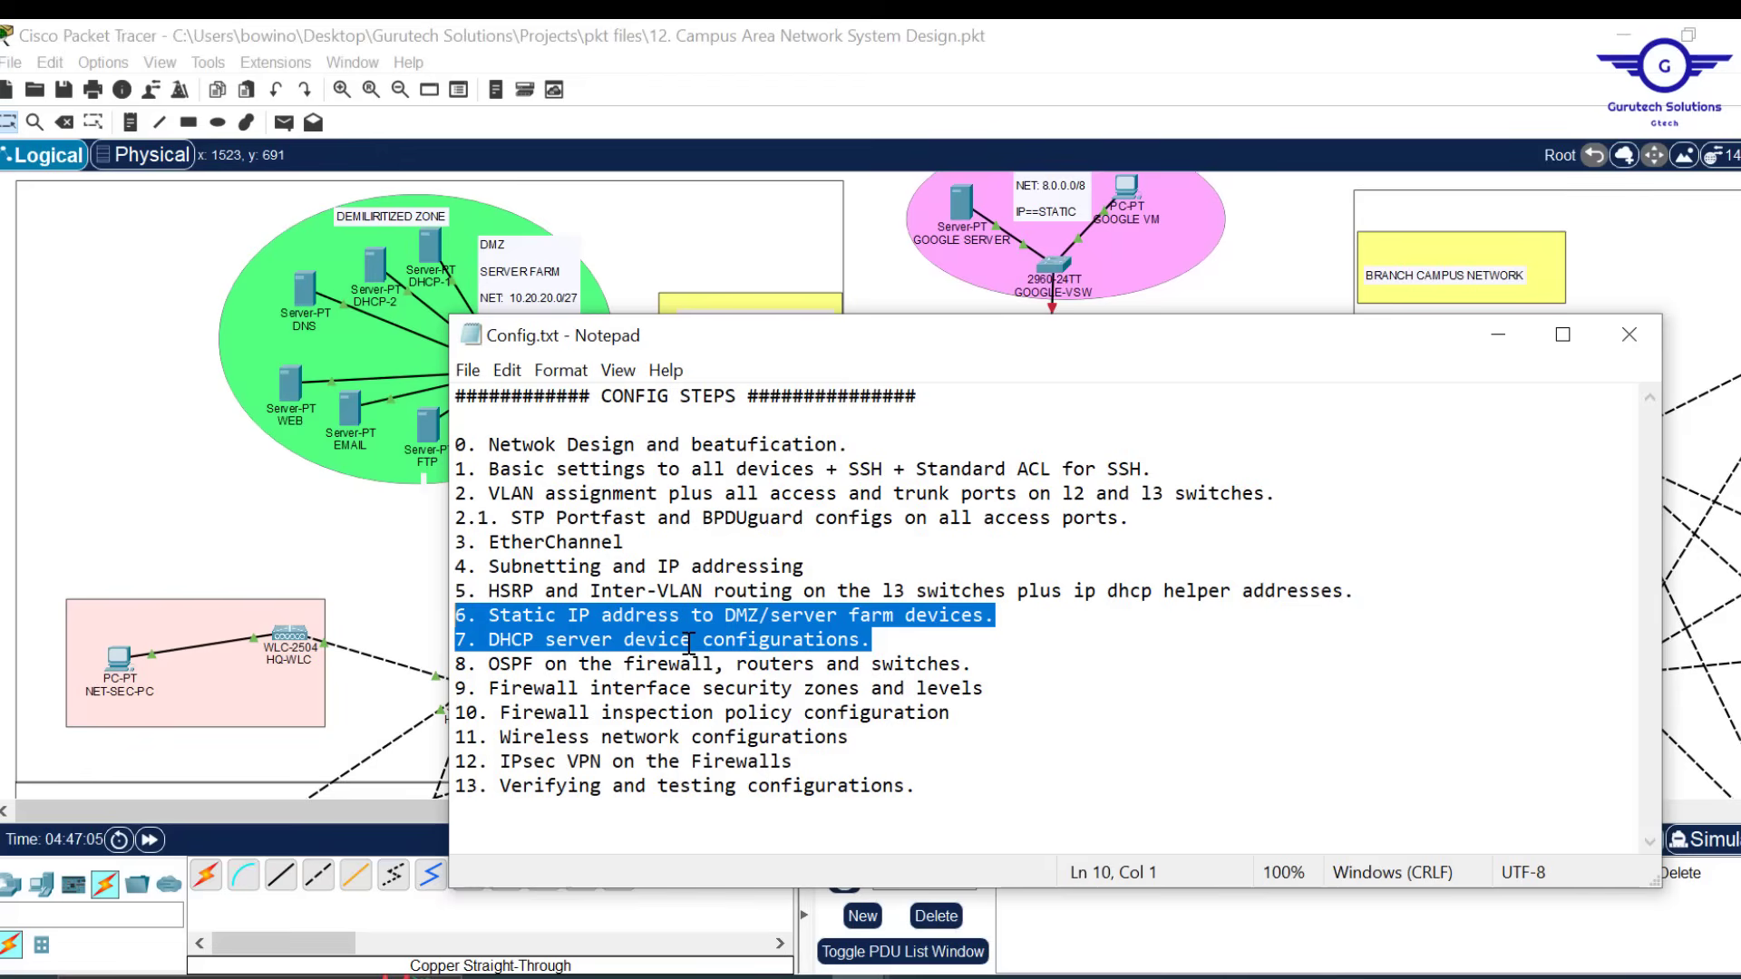
pyautogui.click(1371, 607)
pyautogui.moveTo(1277, 585); pyautogui.dragTo(480, 594)
pyautogui.click(689, 622)
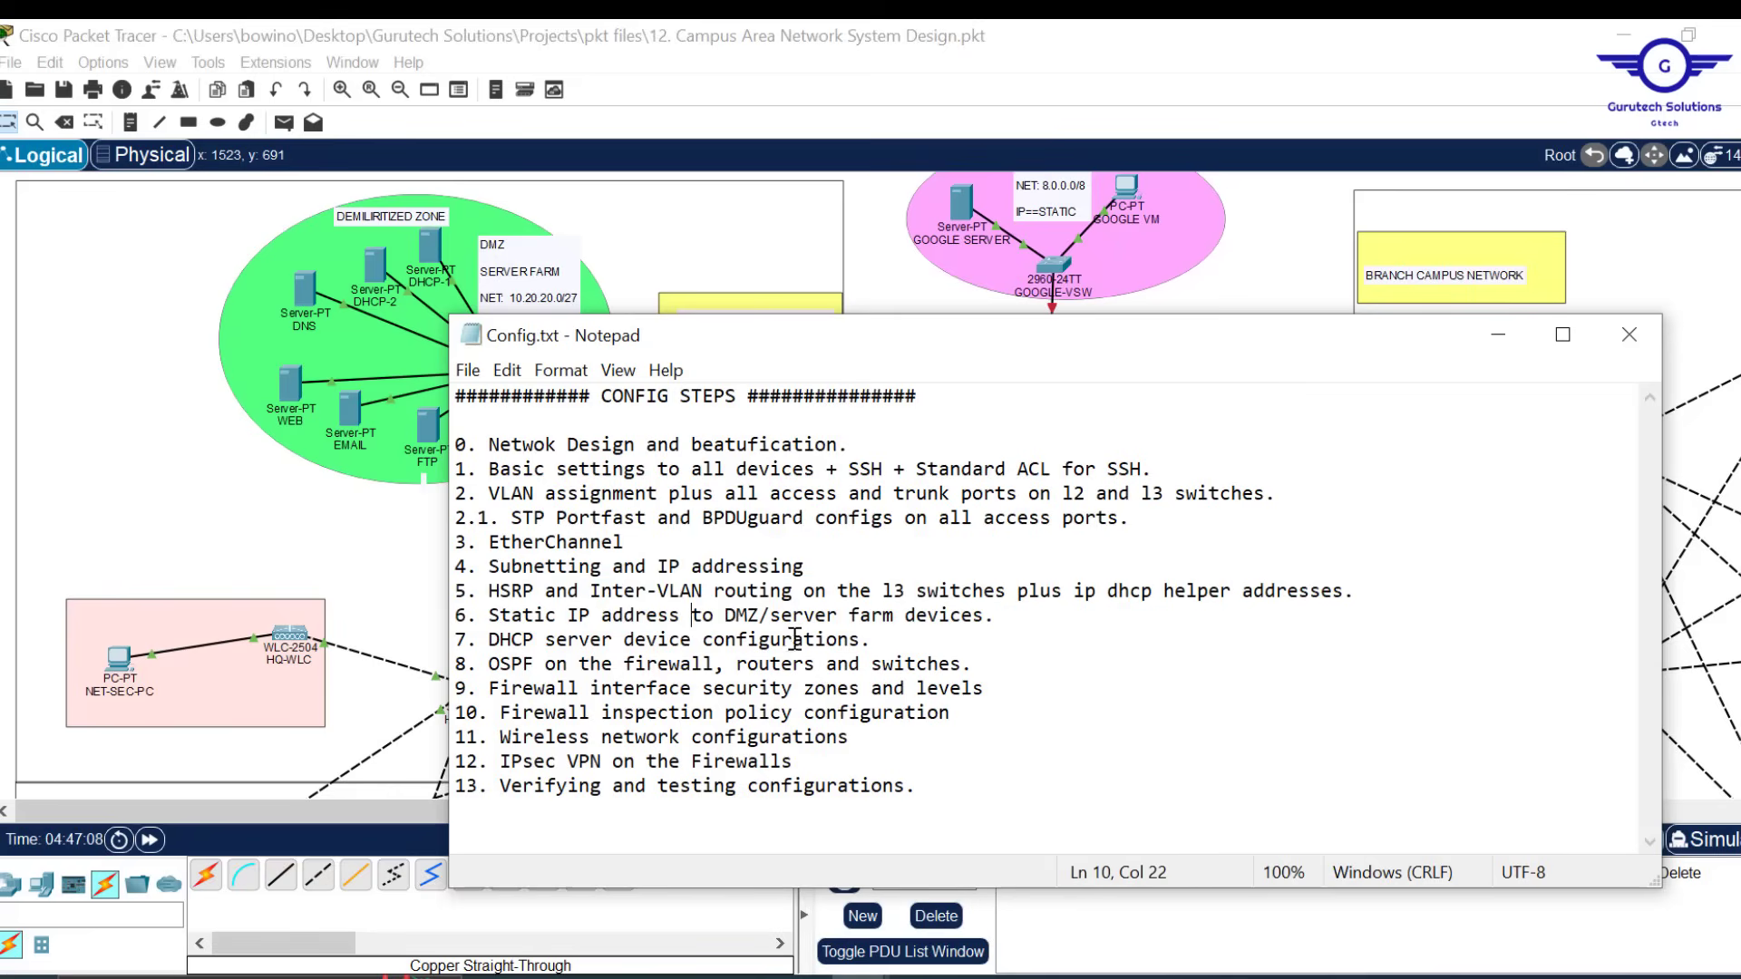
pyautogui.click(885, 642)
pyautogui.moveTo(885, 642); pyautogui.dragTo(454, 615)
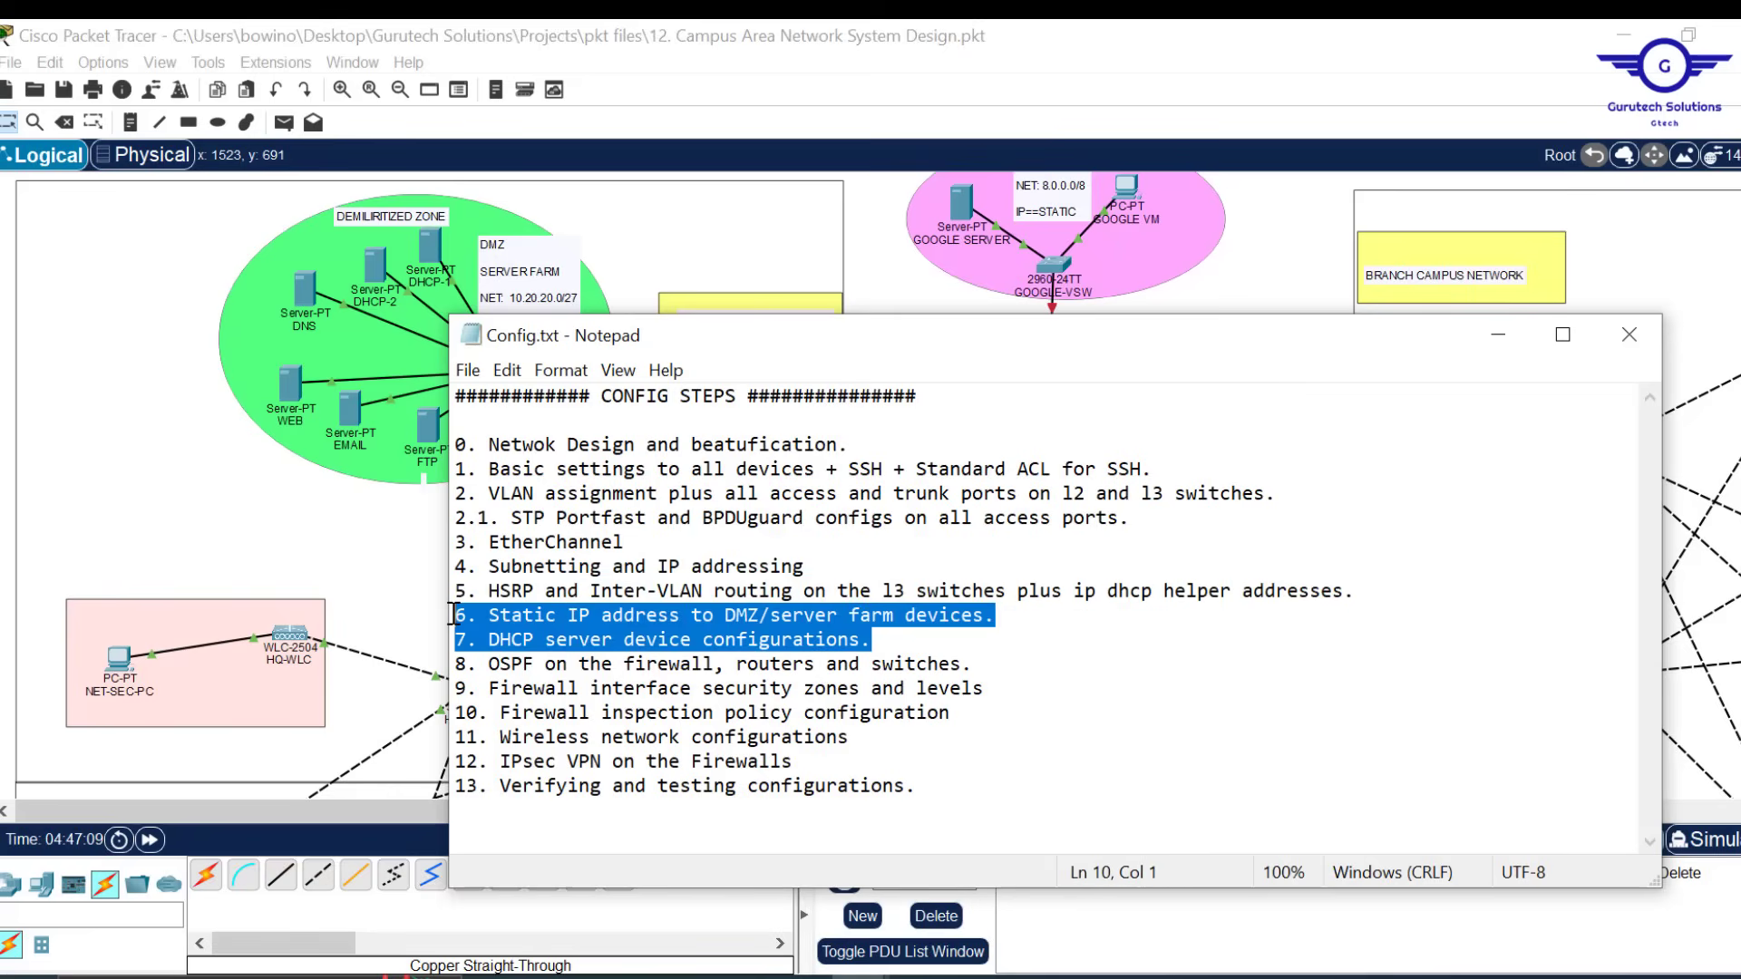
pyautogui.click(907, 277)
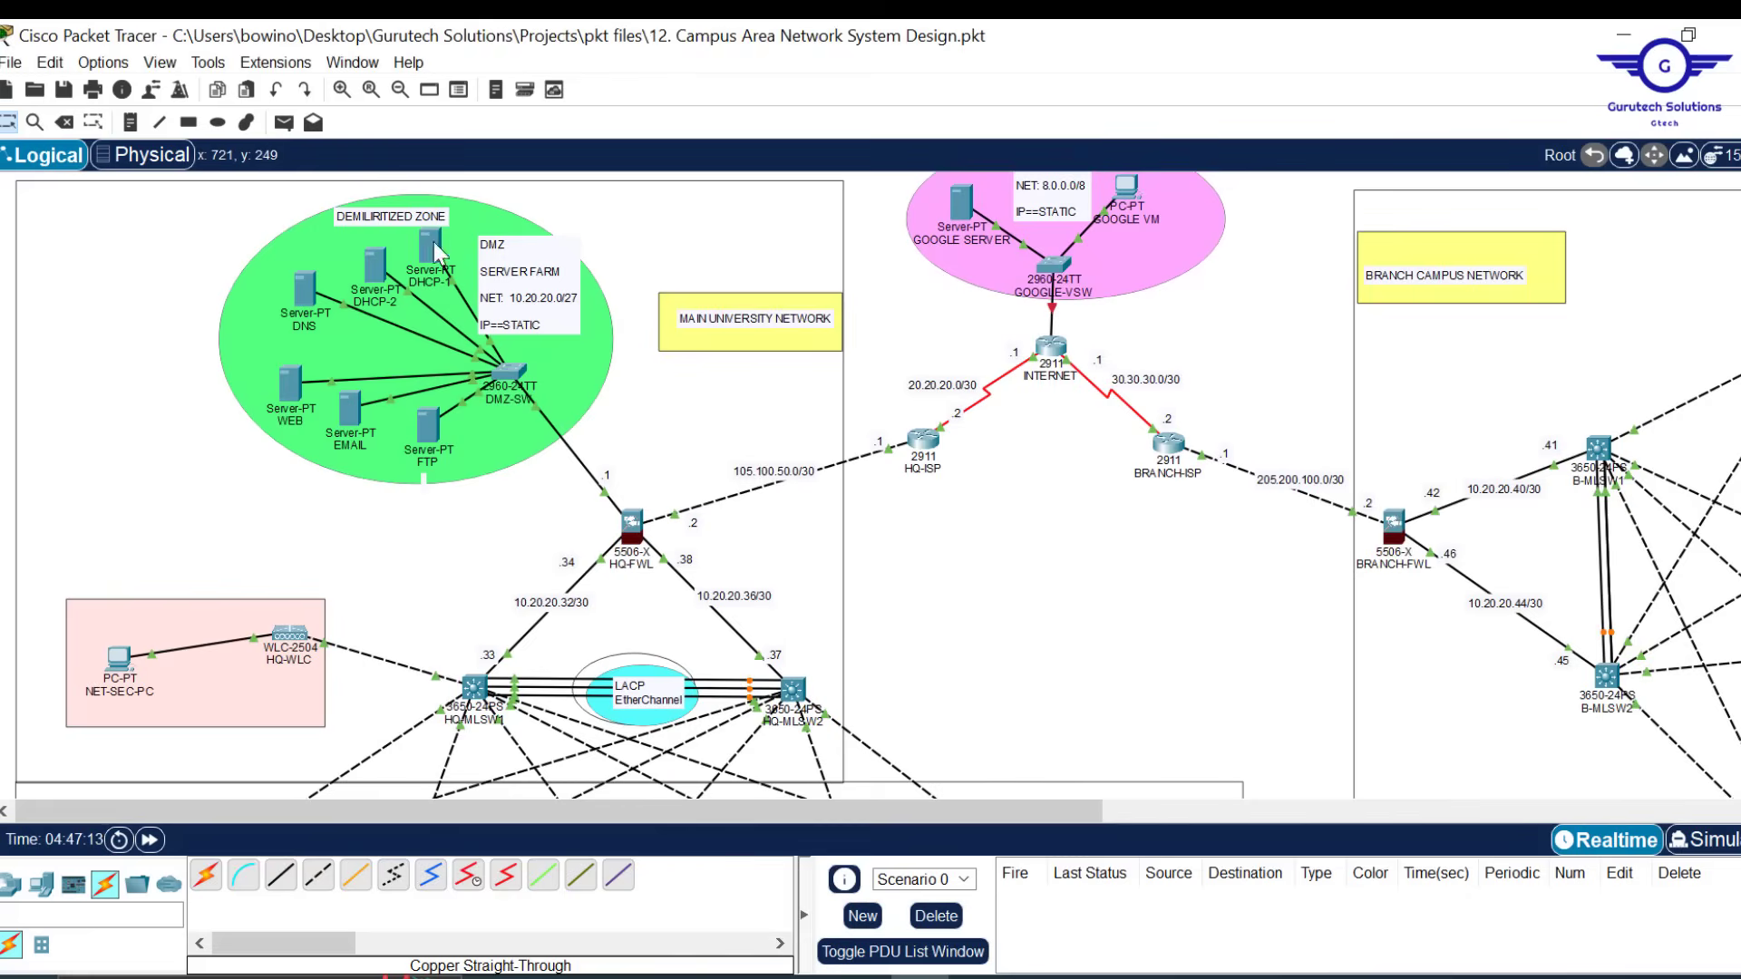
# Add text notes .6, .7, .8 and .9 beside the DHCP-2, DNS, WEB and EMAIL servers
pyautogui.click(132, 123)
pyautogui.click(428, 245)
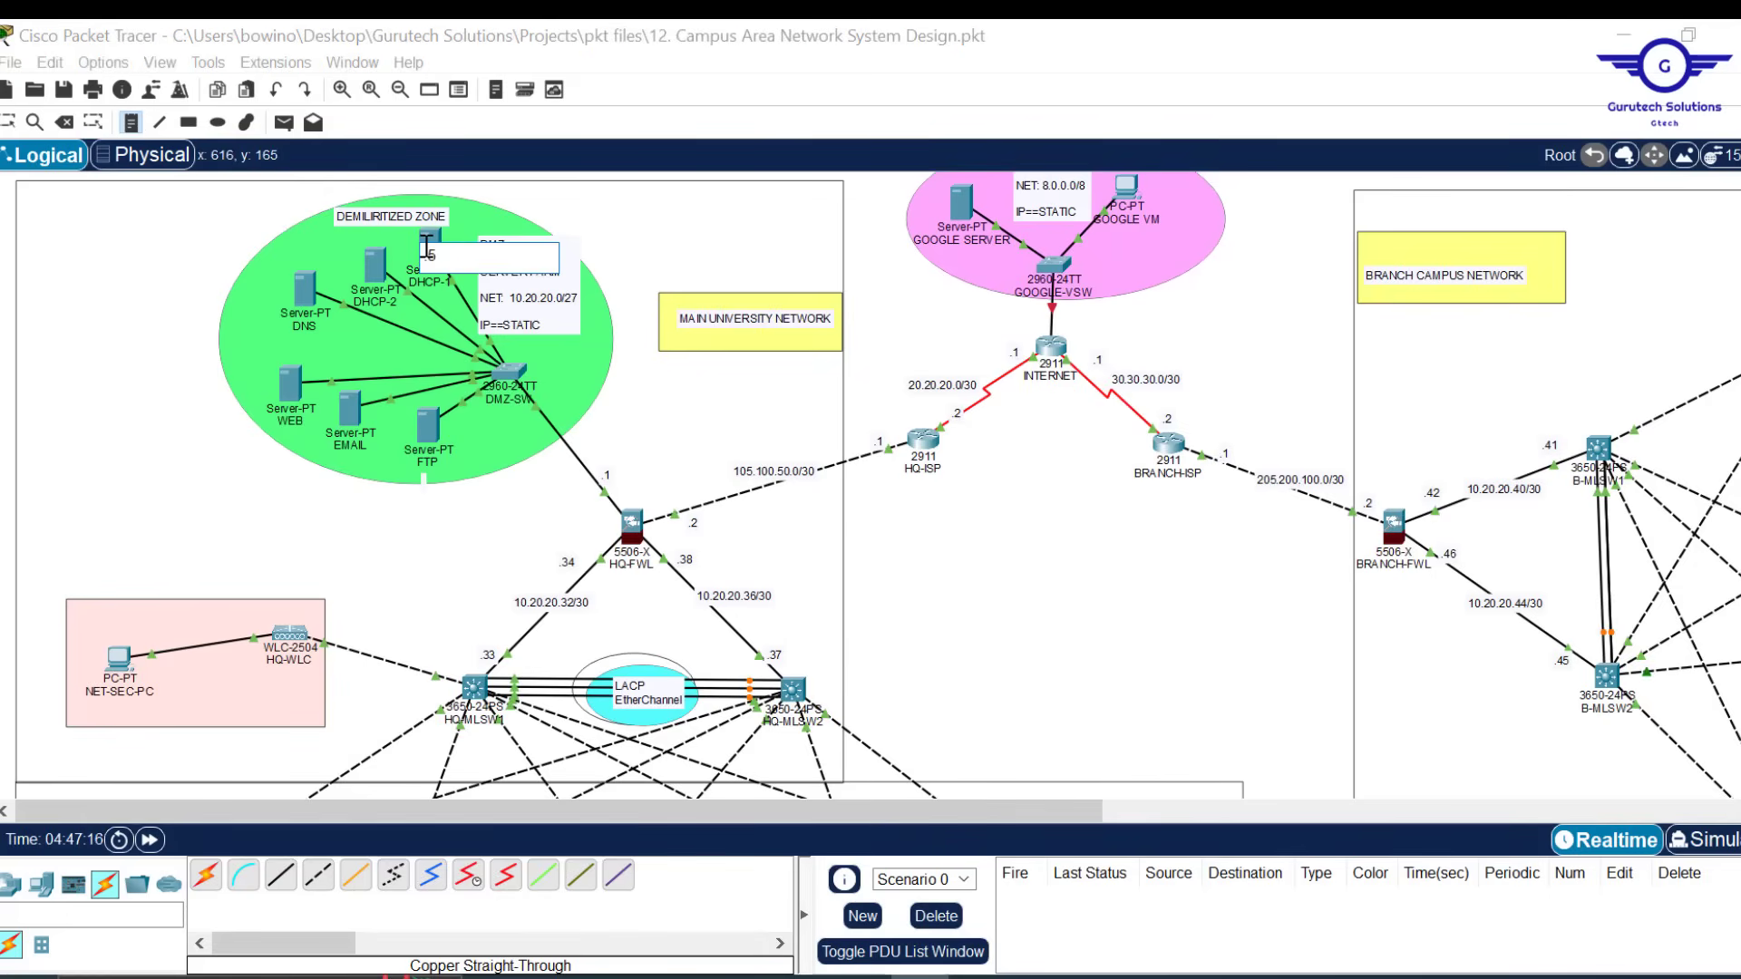
pyautogui.click(371, 269)
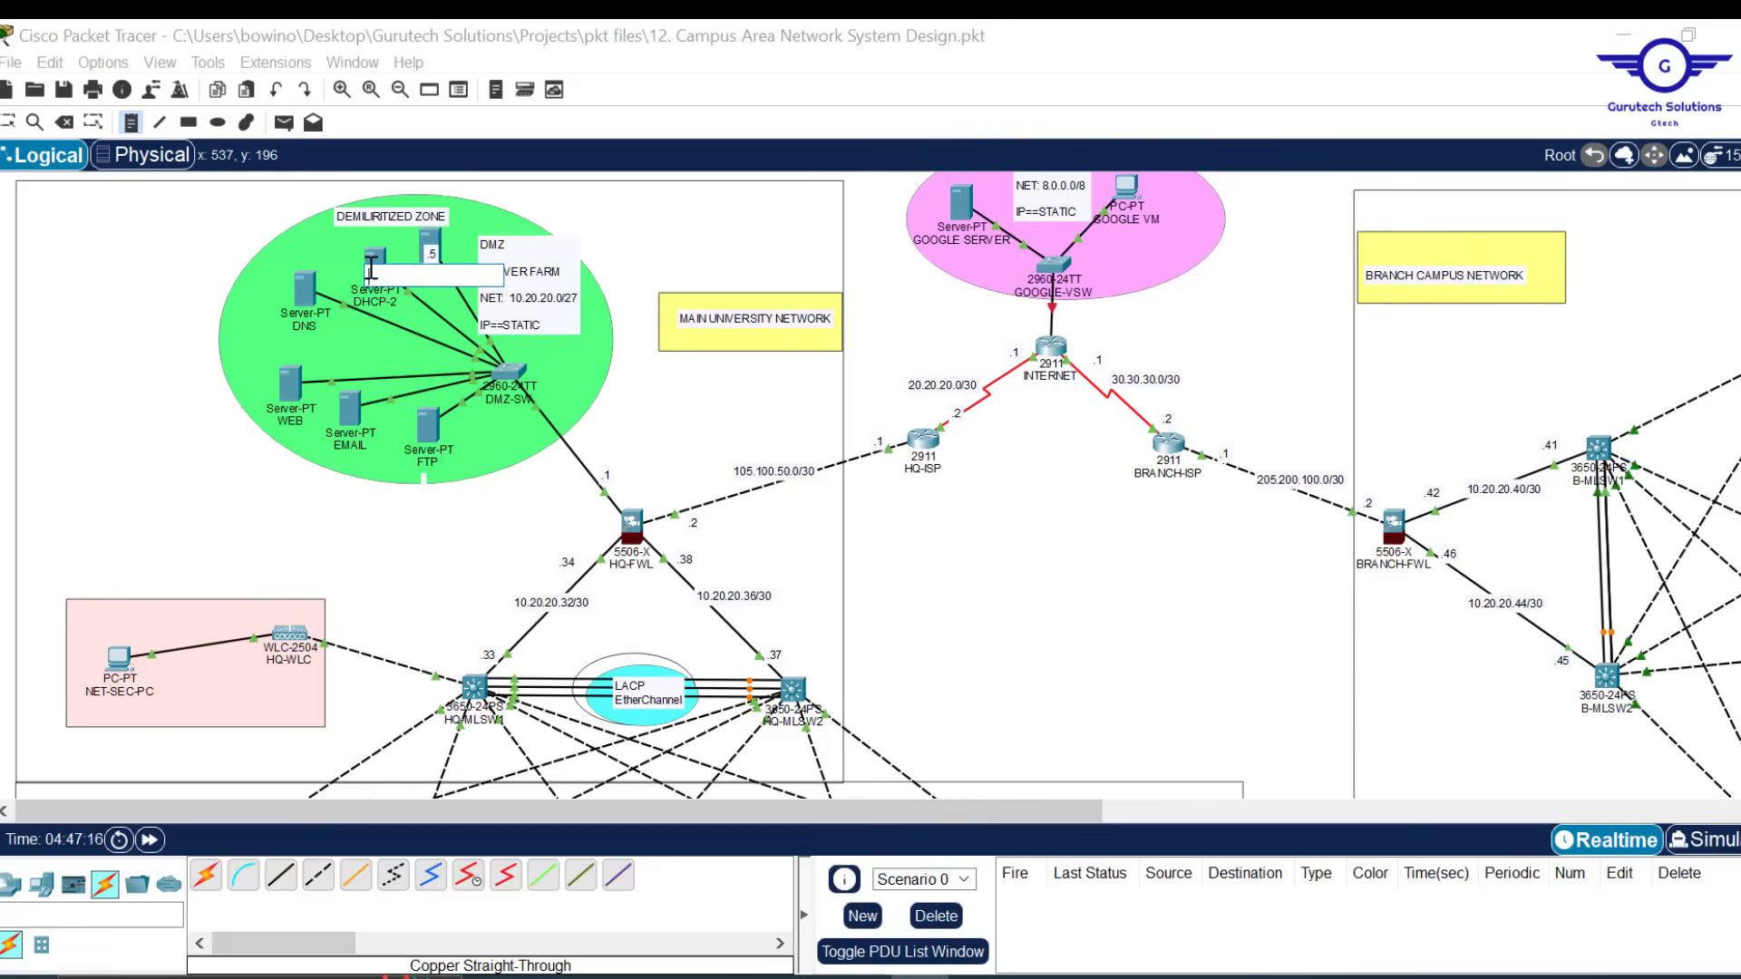
pyautogui.write('.6')
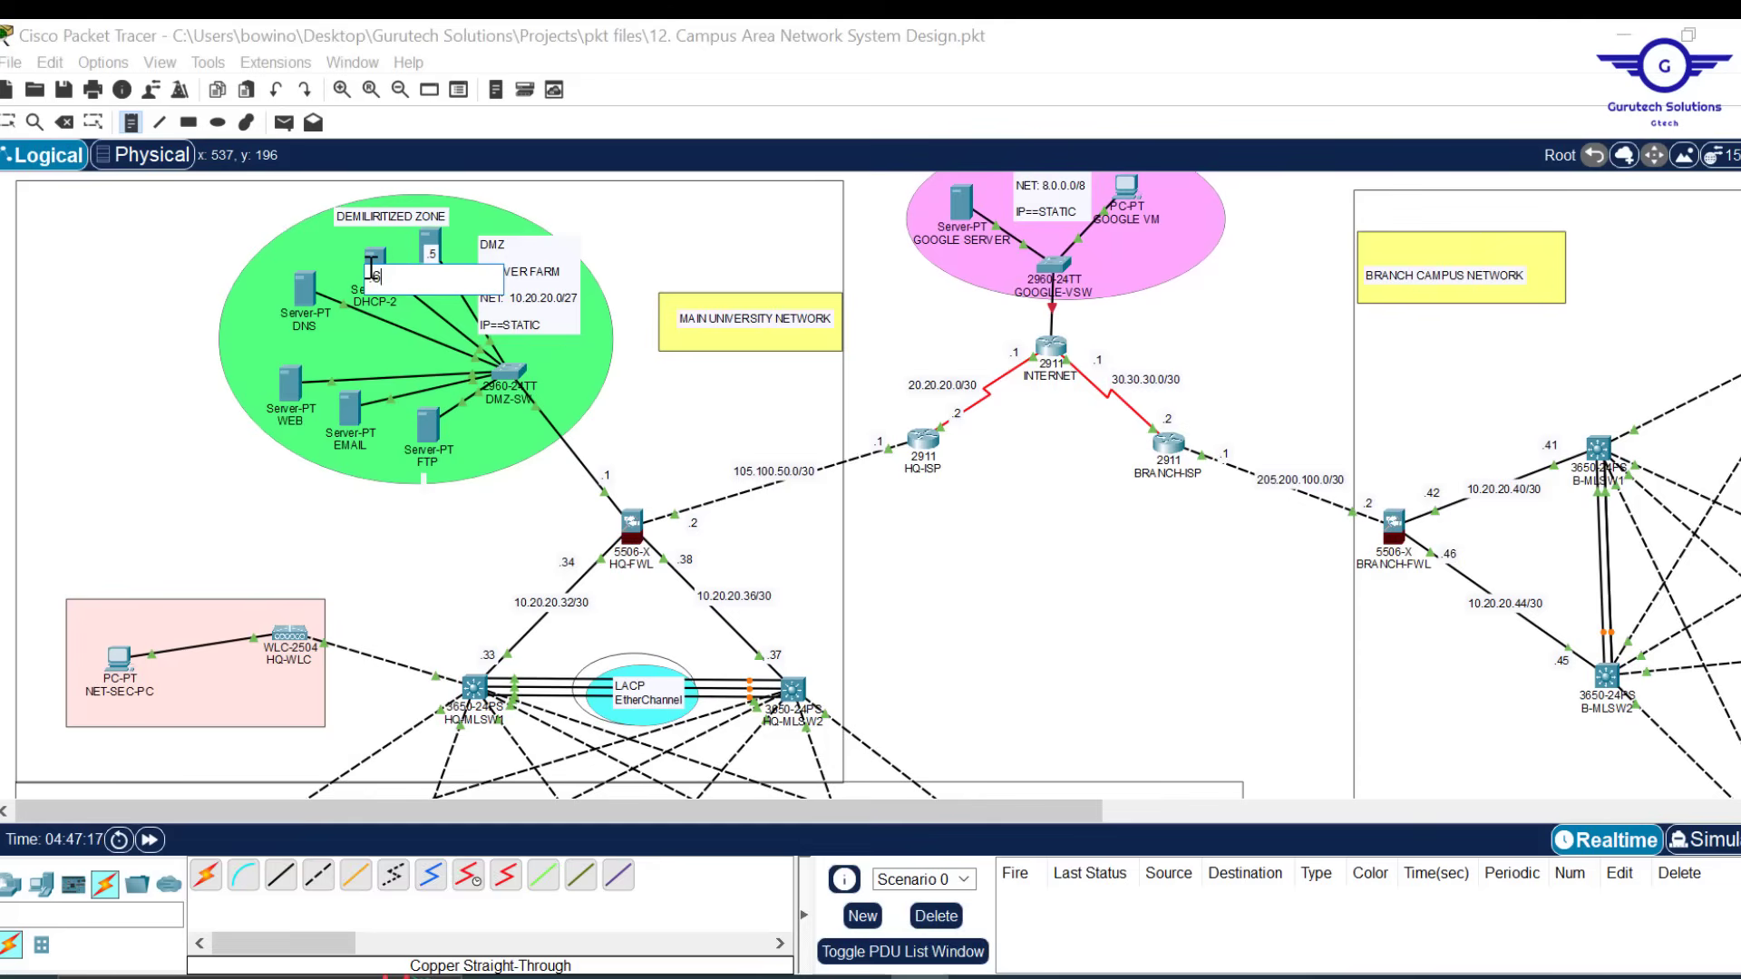
pyautogui.click(305, 285)
pyautogui.write('.7')
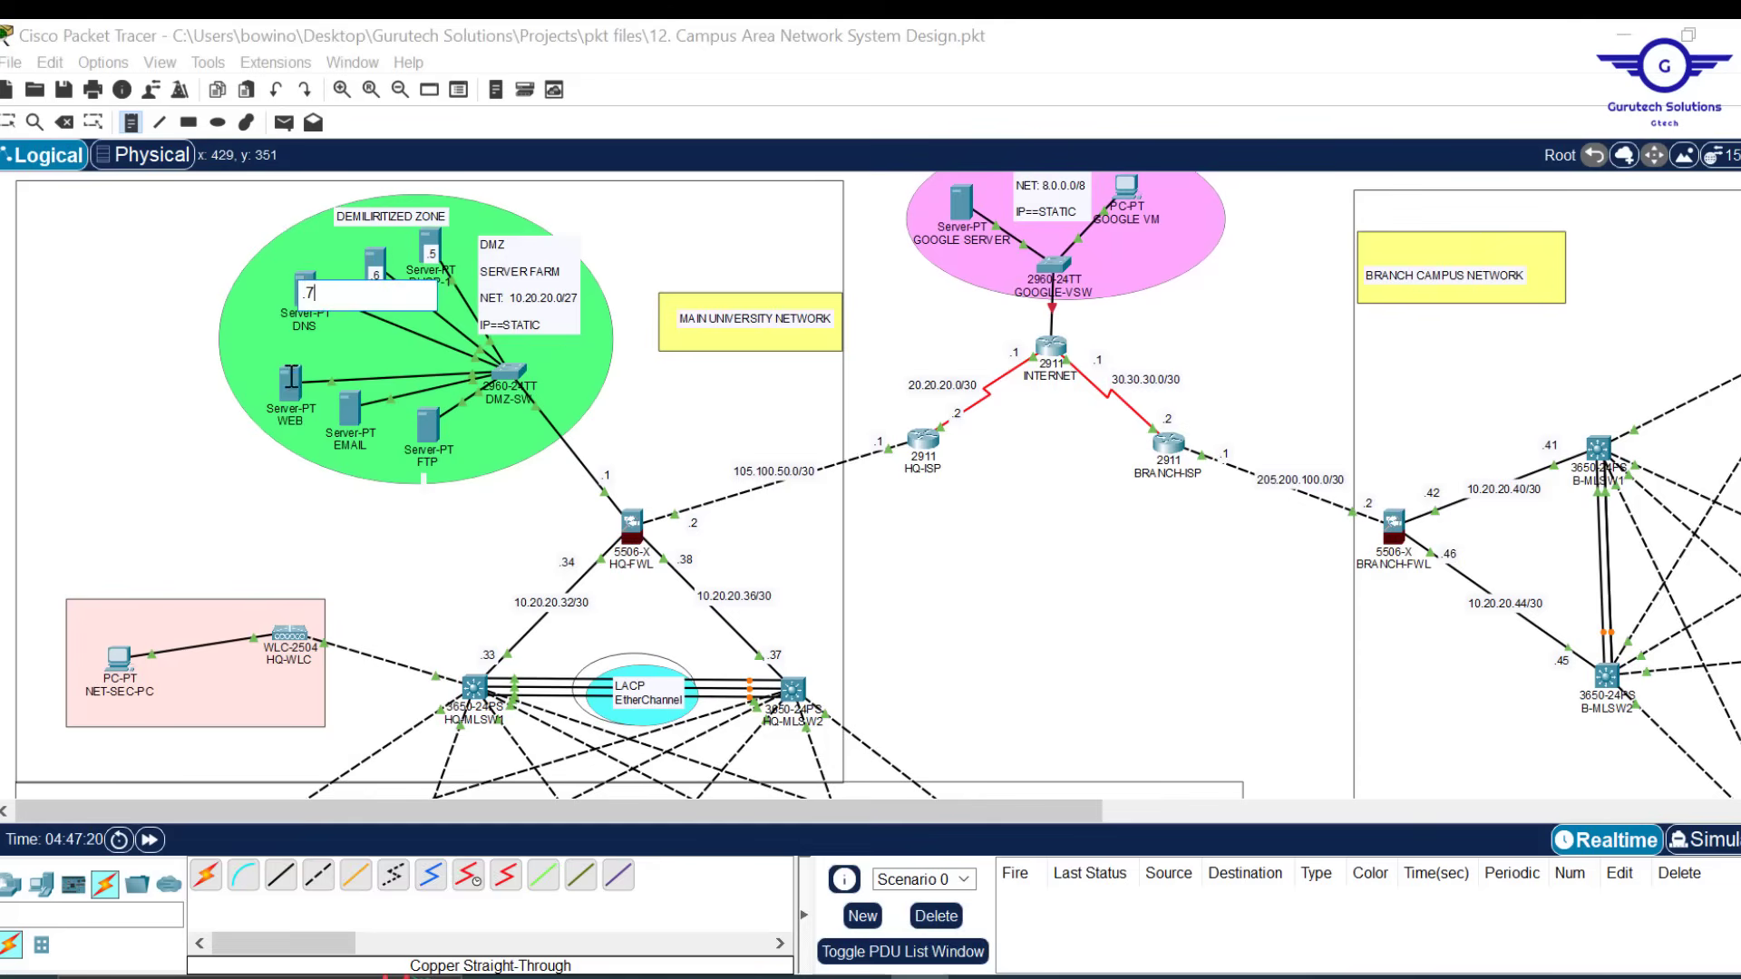
pyautogui.click(289, 379)
pyautogui.write('.8')
pyautogui.click(350, 414)
pyautogui.write('.9')
# Add the .10 note beside the FTP server, then open the DHCP-1 server's window
pyautogui.click(442, 436)
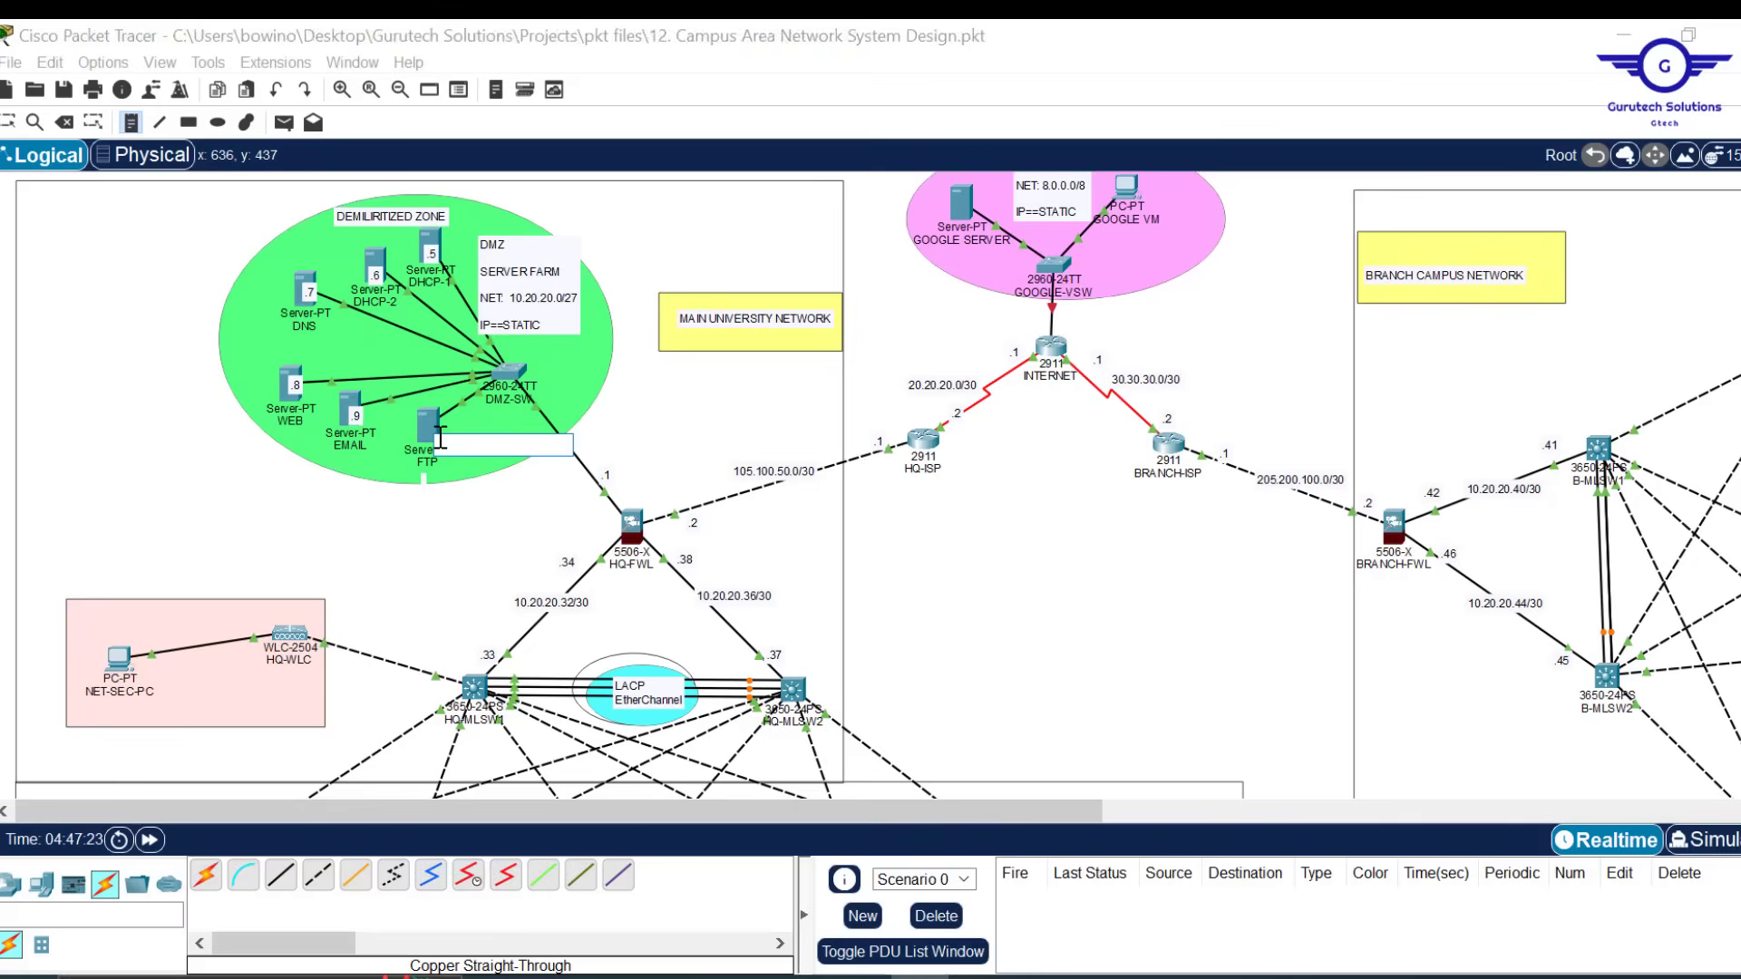
pyautogui.click(435, 422)
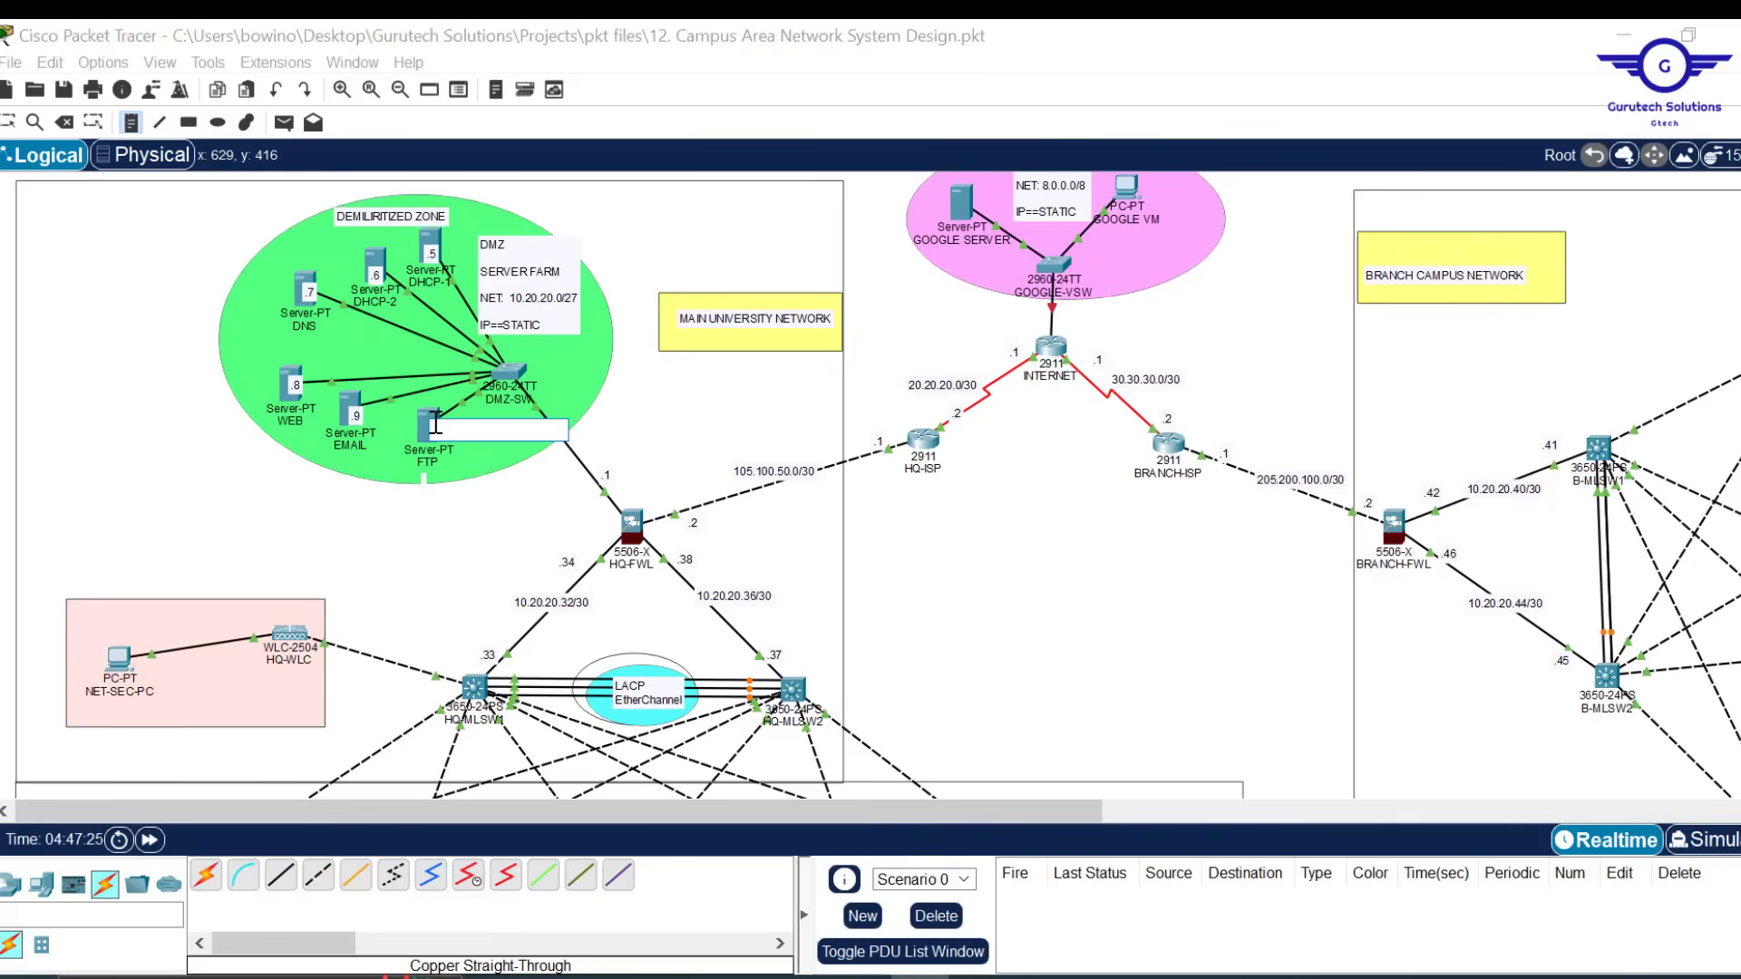
pyautogui.write('.1')
pyautogui.click(695, 388)
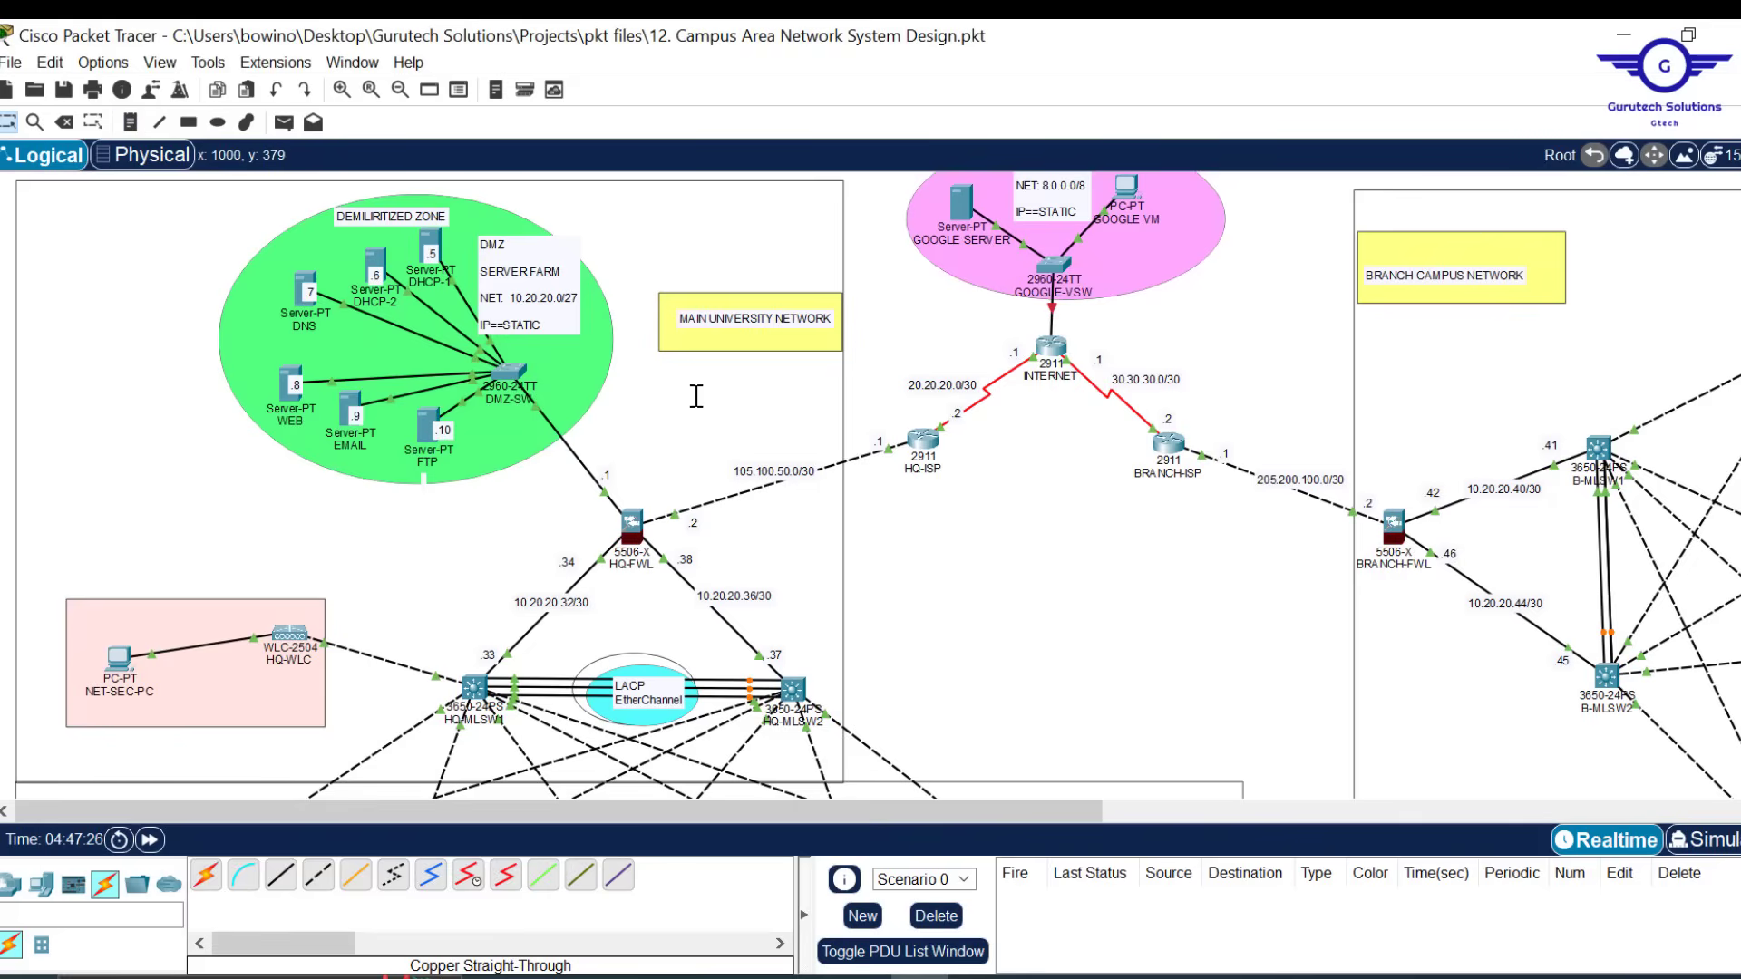
pyautogui.moveTo(442, 236); pyautogui.dragTo(440, 239)
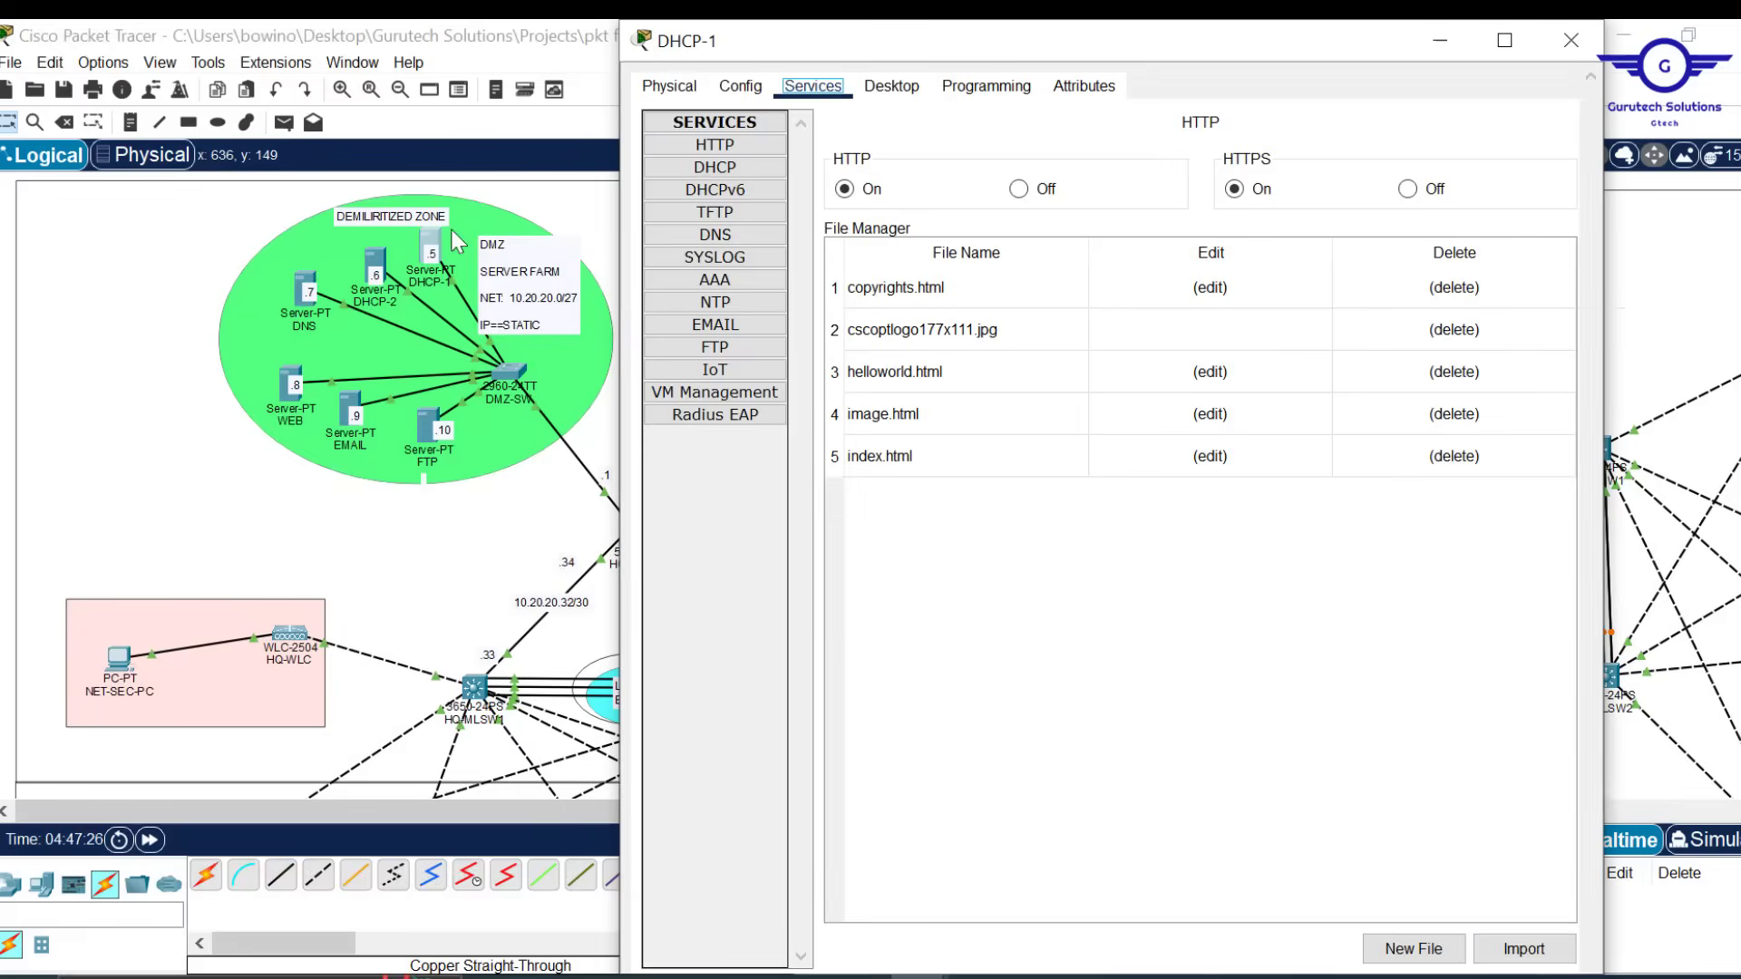
# Give DHCP-1 the static IPv4 address 10.20.20.5 with subnet mask 255.255.255.224
pyautogui.click(884, 91)
pyautogui.click(770, 163)
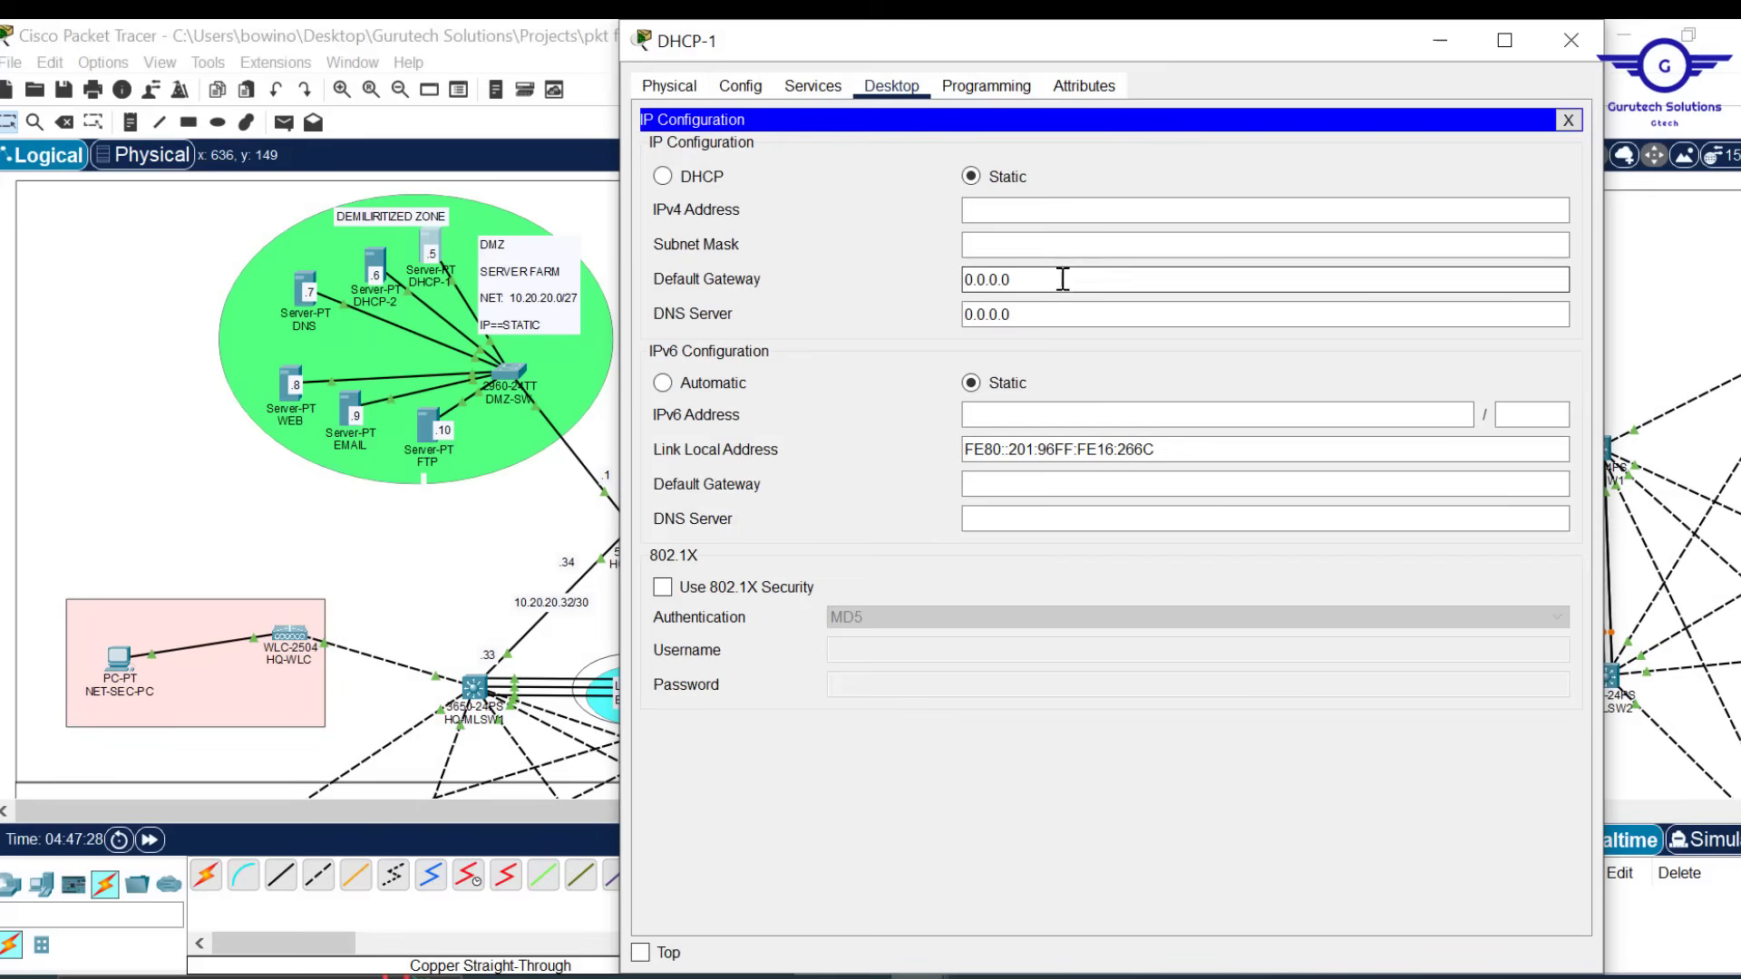
pyautogui.click(999, 207)
pyautogui.write('10.2')
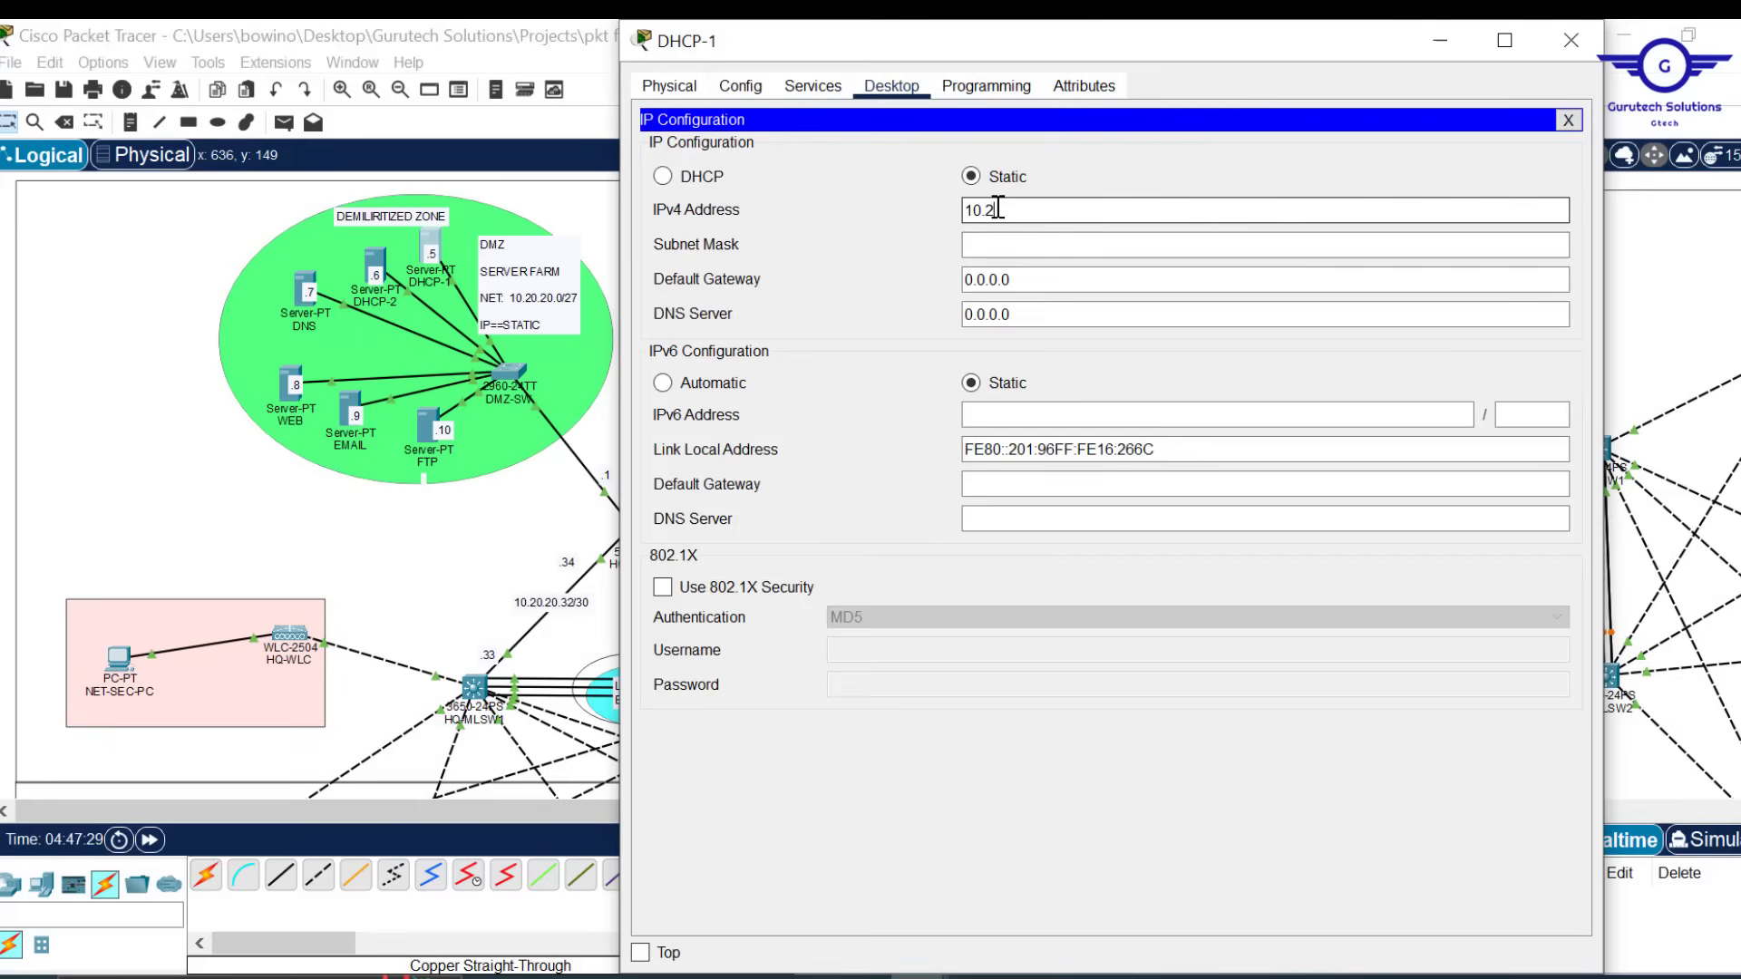
pyautogui.write('0.20.5')
pyautogui.moveTo(1061, 209); pyautogui.dragTo(872, 201)
pyautogui.click(1016, 246)
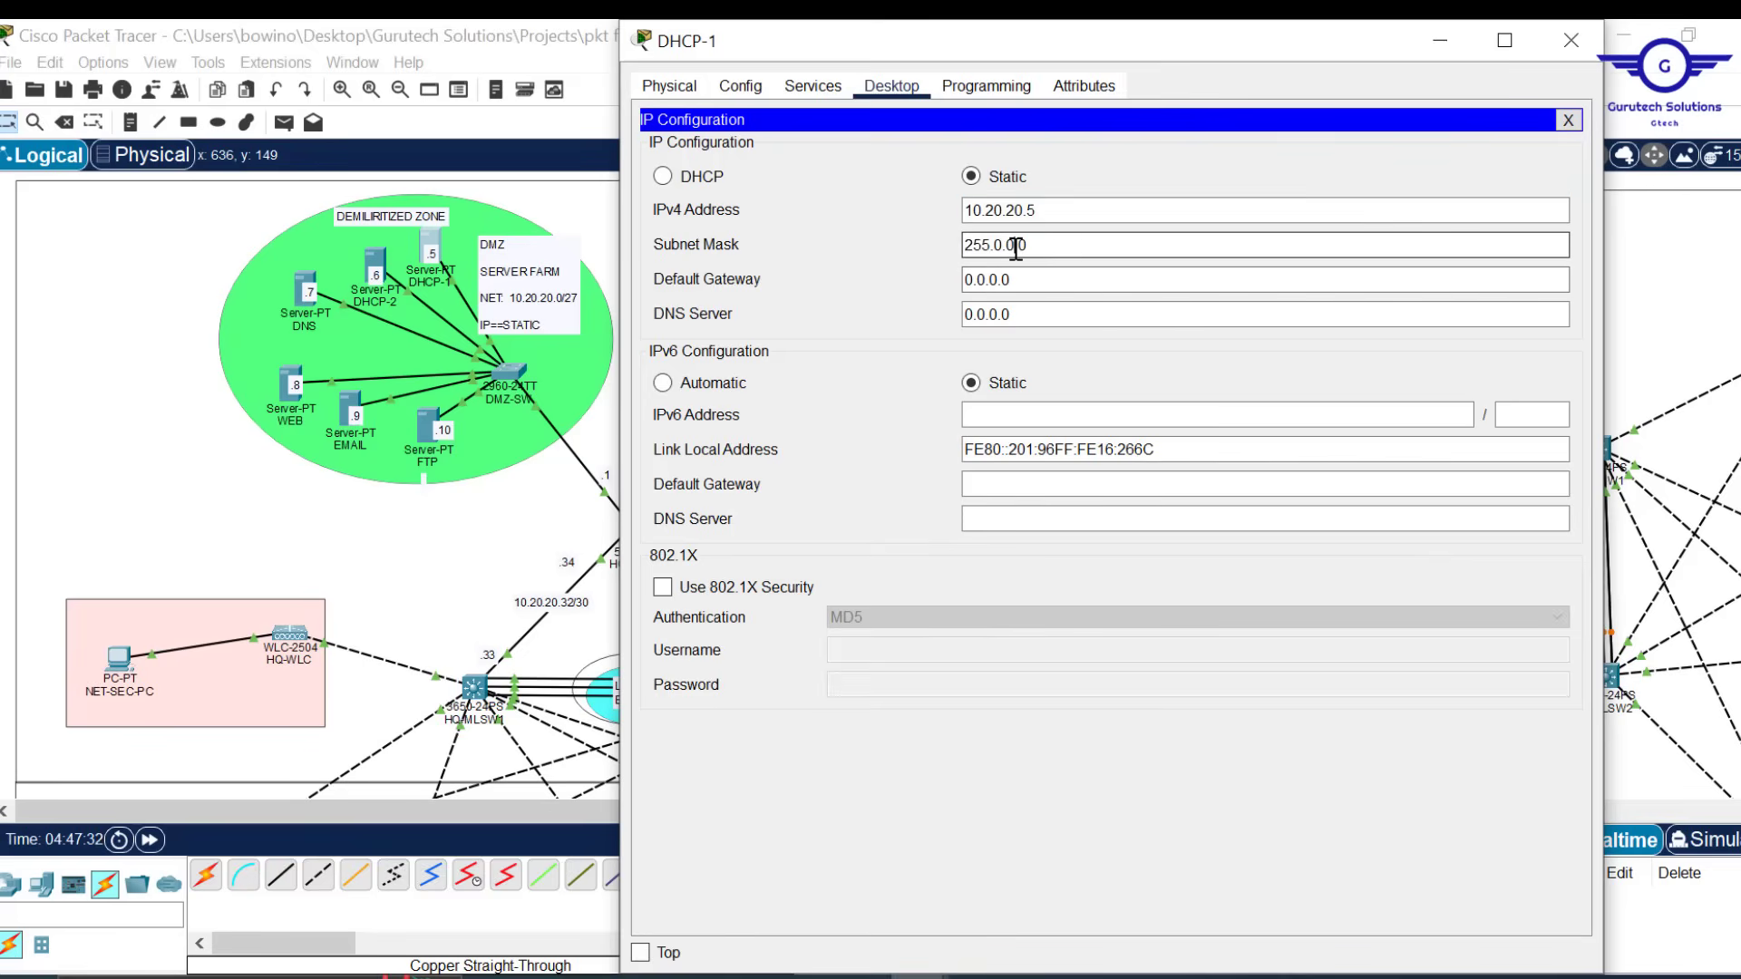
pyautogui.press('BackSpace')
pyautogui.press('BackSpace')
pyautogui.press('BackSpace')
pyautogui.press('BackSpace')
pyautogui.write('255.255.224')
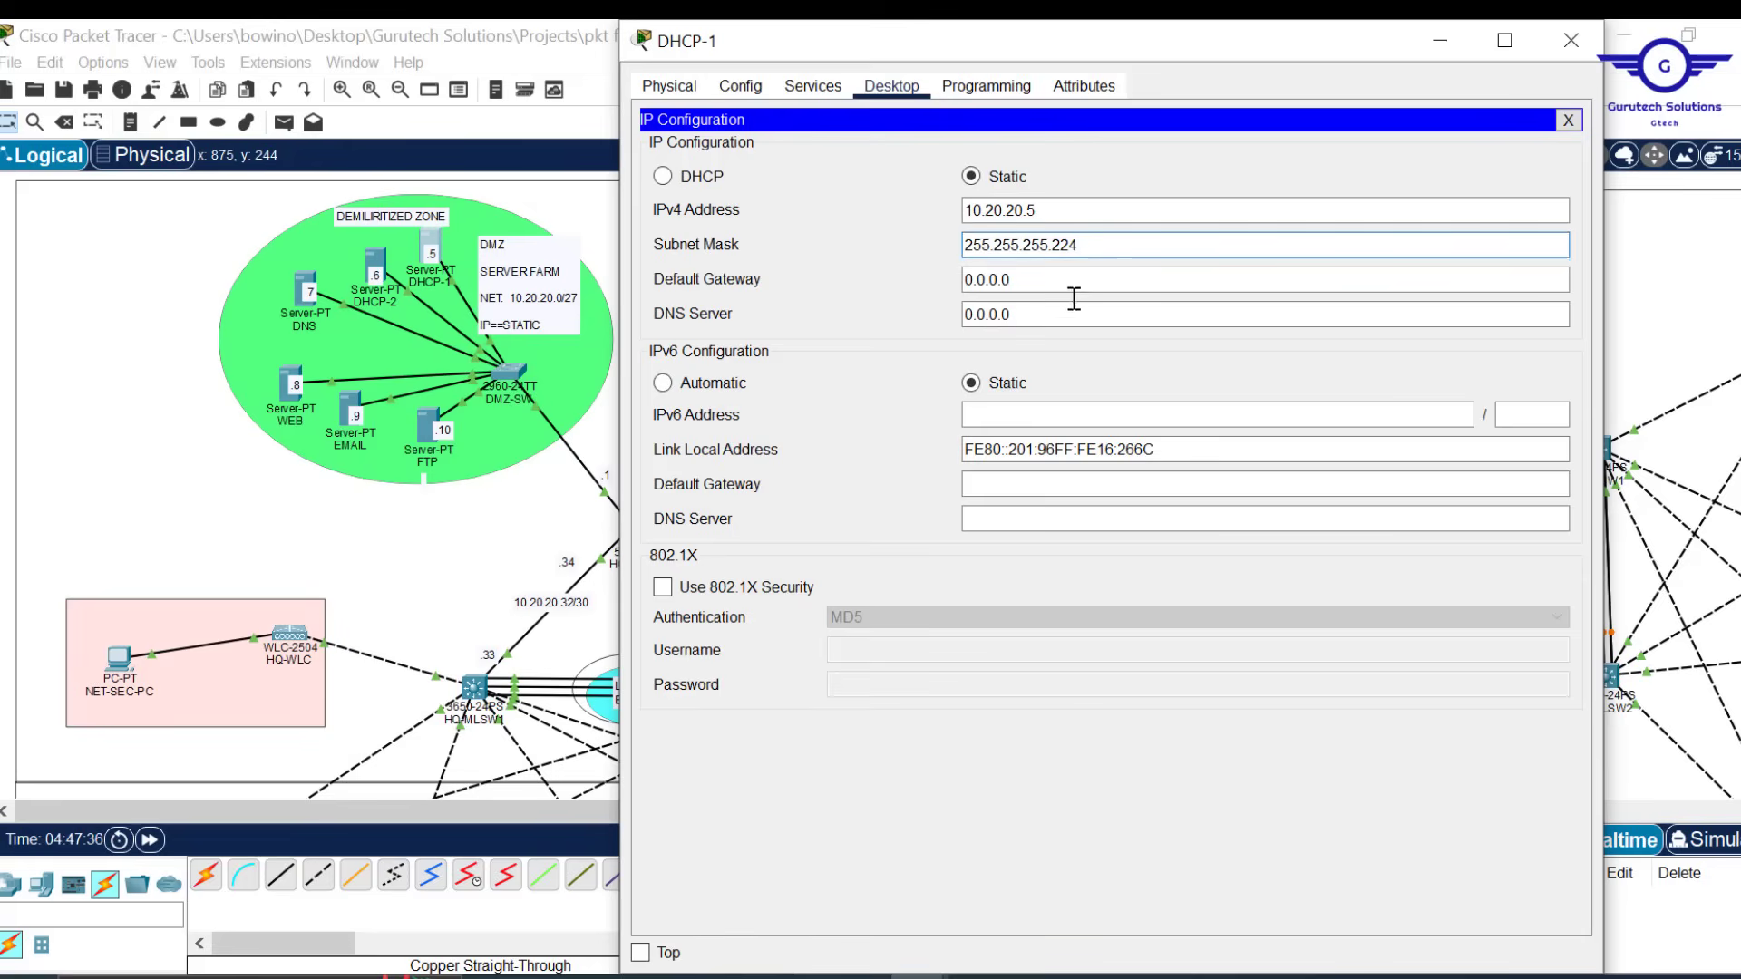
pyautogui.press('Tab')
# Set DHCP-1's default gateway to 10.20.20.1 and DNS server to 10.20.20.5
pyautogui.write('10.20.20.5')
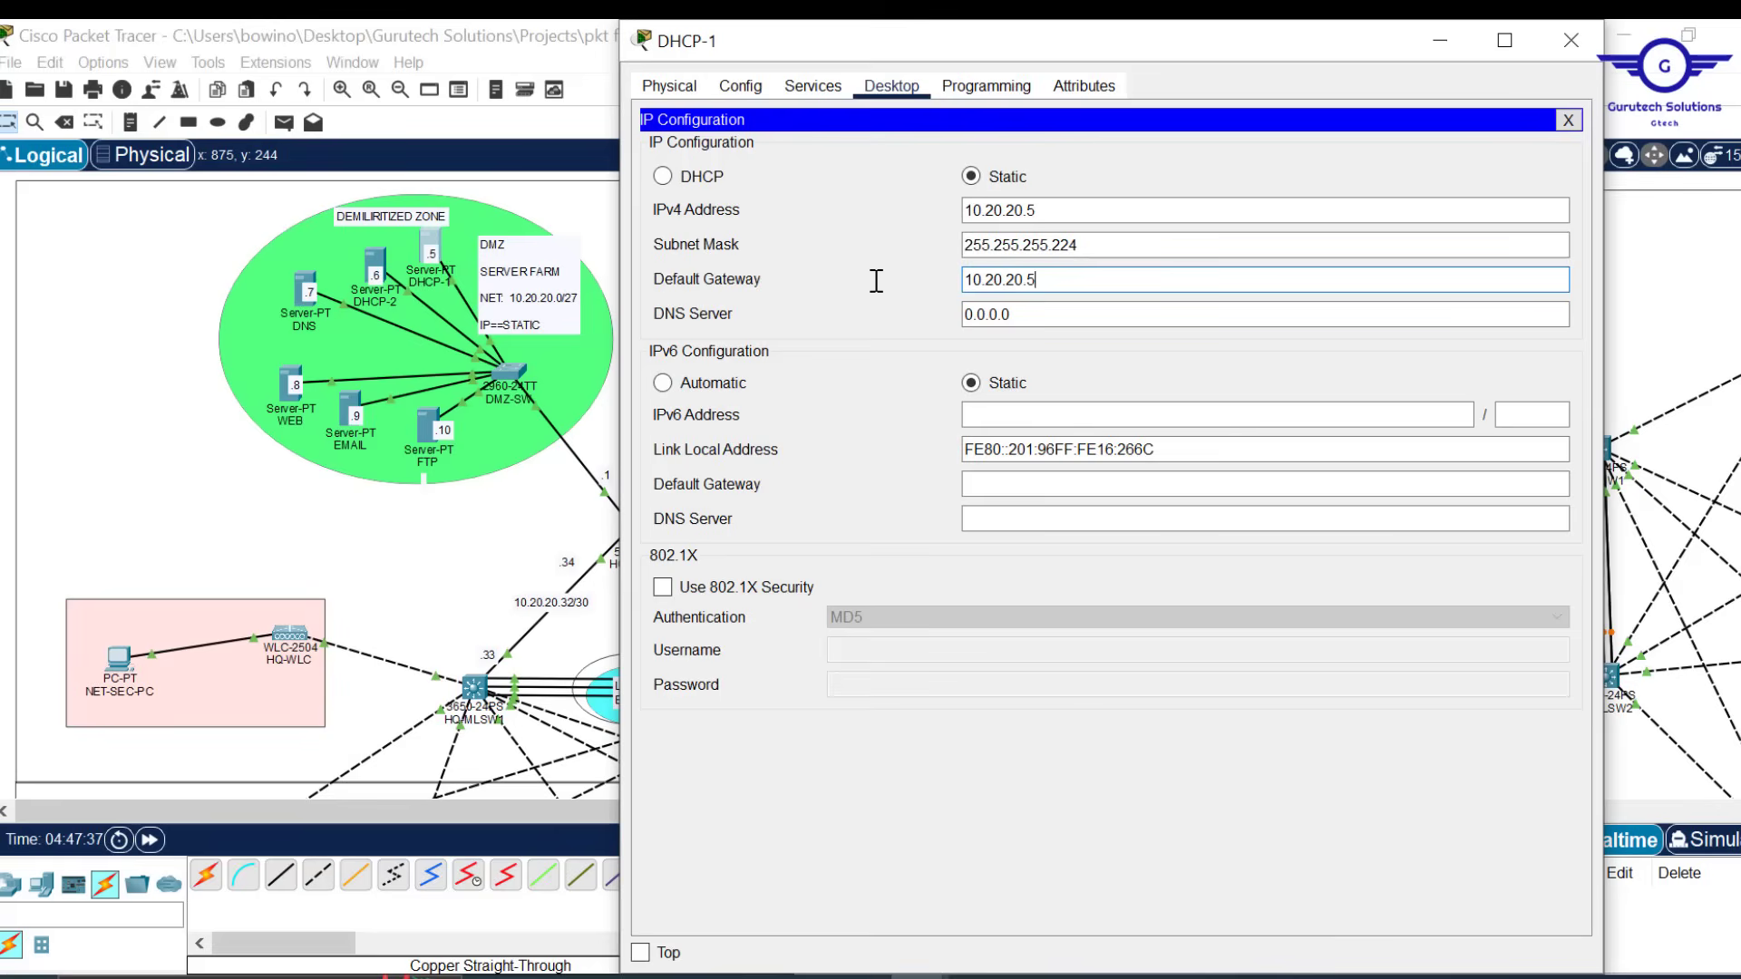
pyautogui.press('BackSpace')
pyautogui.write('1')
pyautogui.moveTo(971, 40); pyautogui.dragTo(1108, 72)
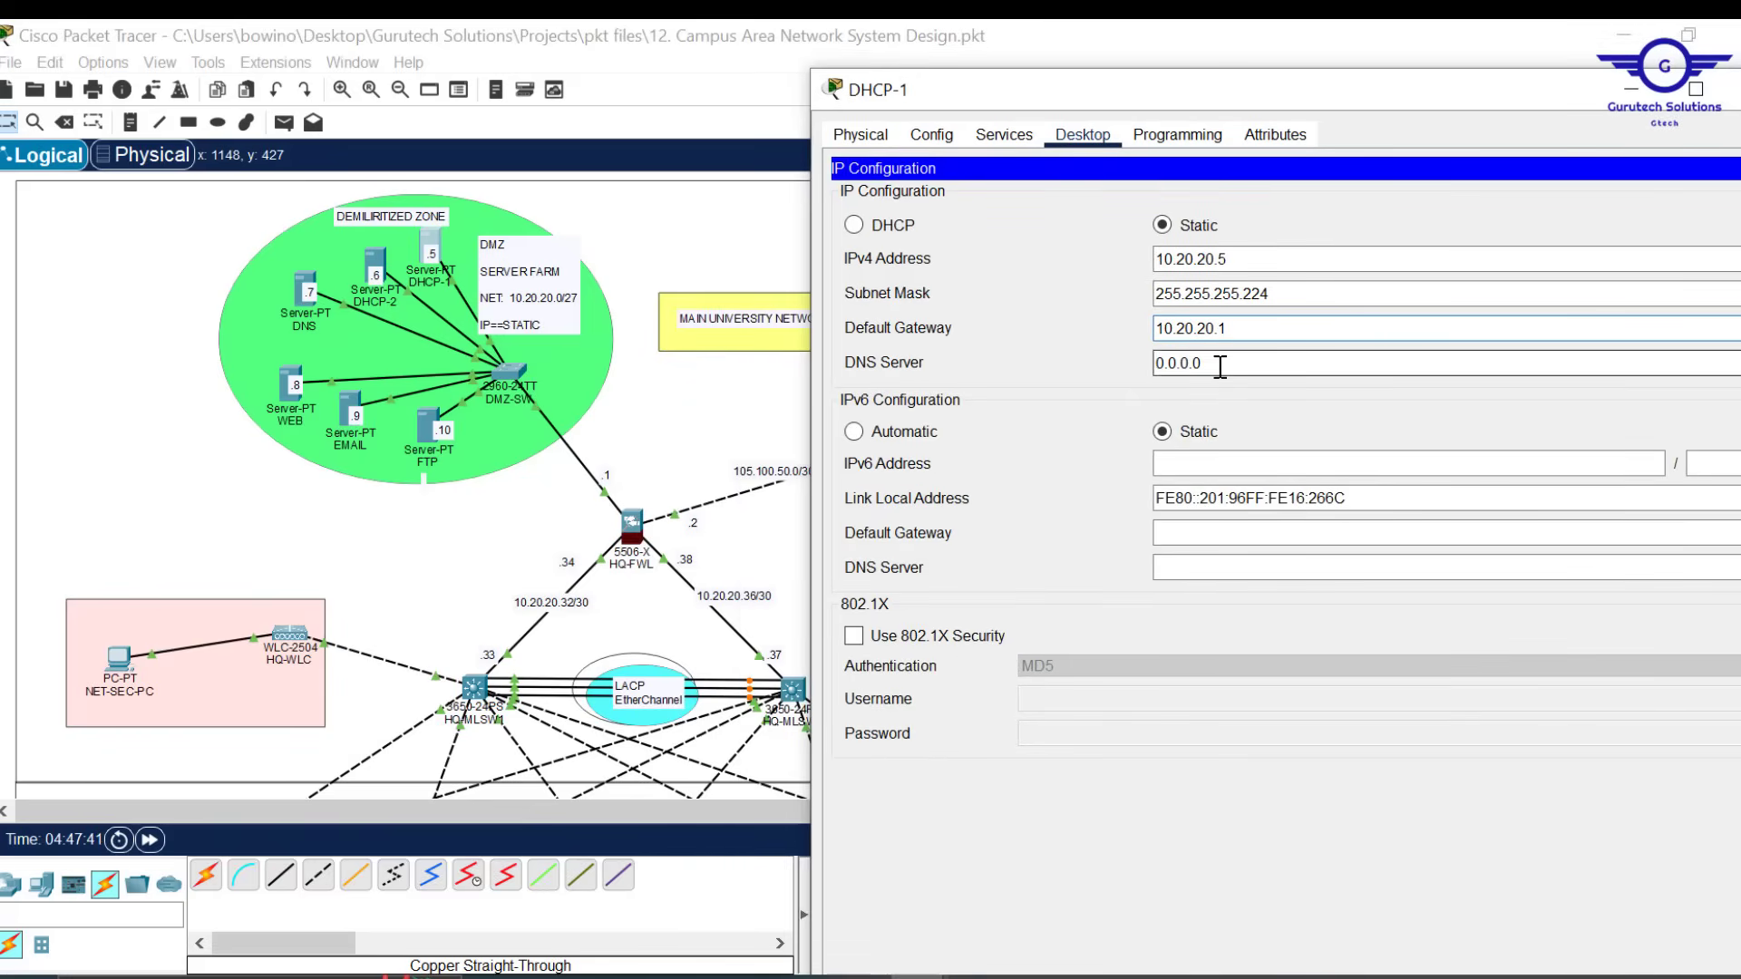
pyautogui.press('Tab')
pyautogui.write('10.20.20.5')
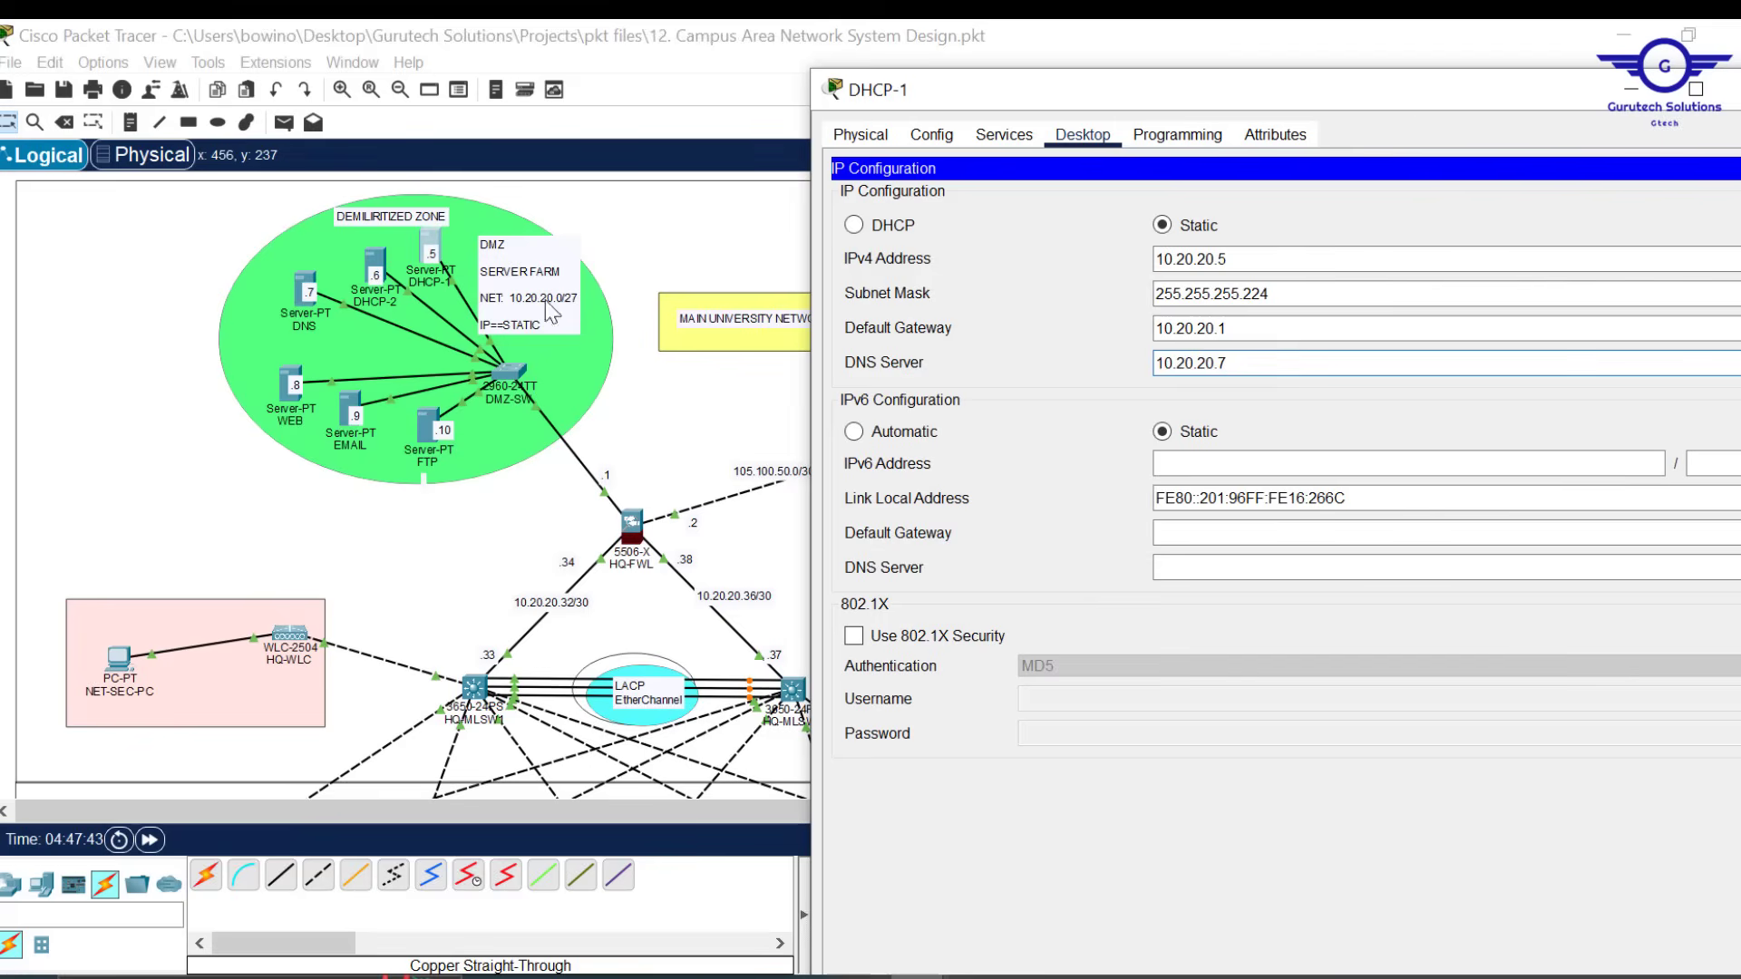
pyautogui.click(1732, 100)
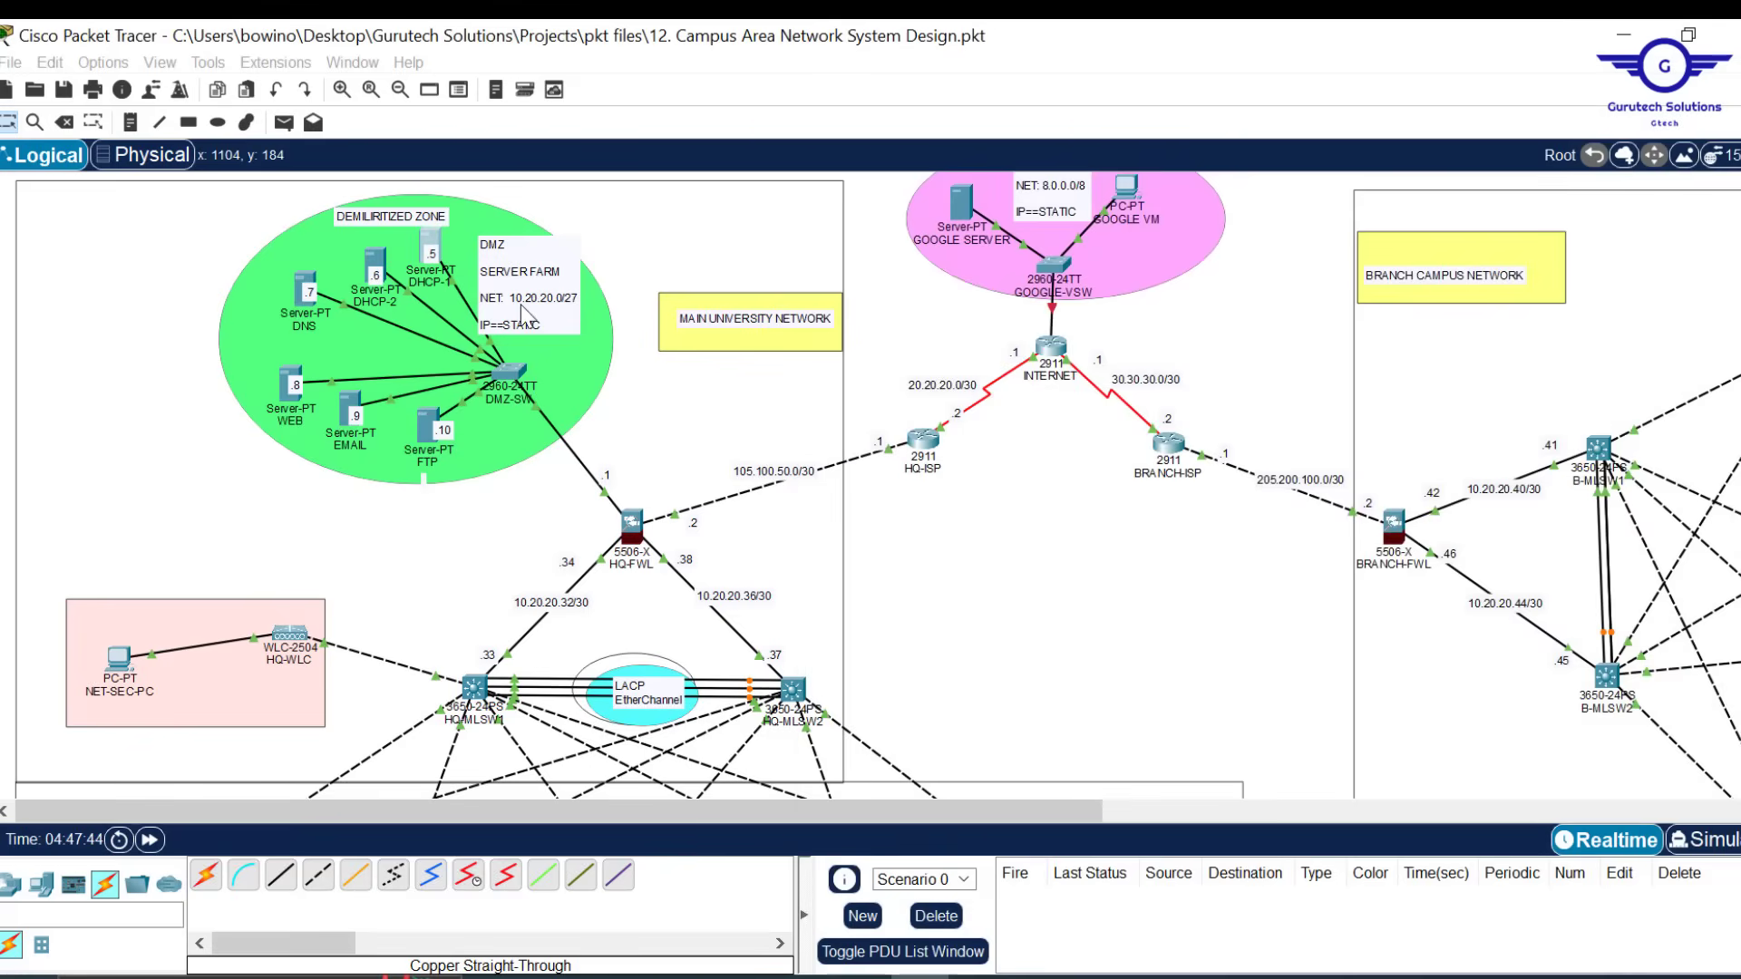
# Give DHCP-2 subnet mask 255.255.255.224 and default gateway 10.20.20.1
pyautogui.click(376, 270)
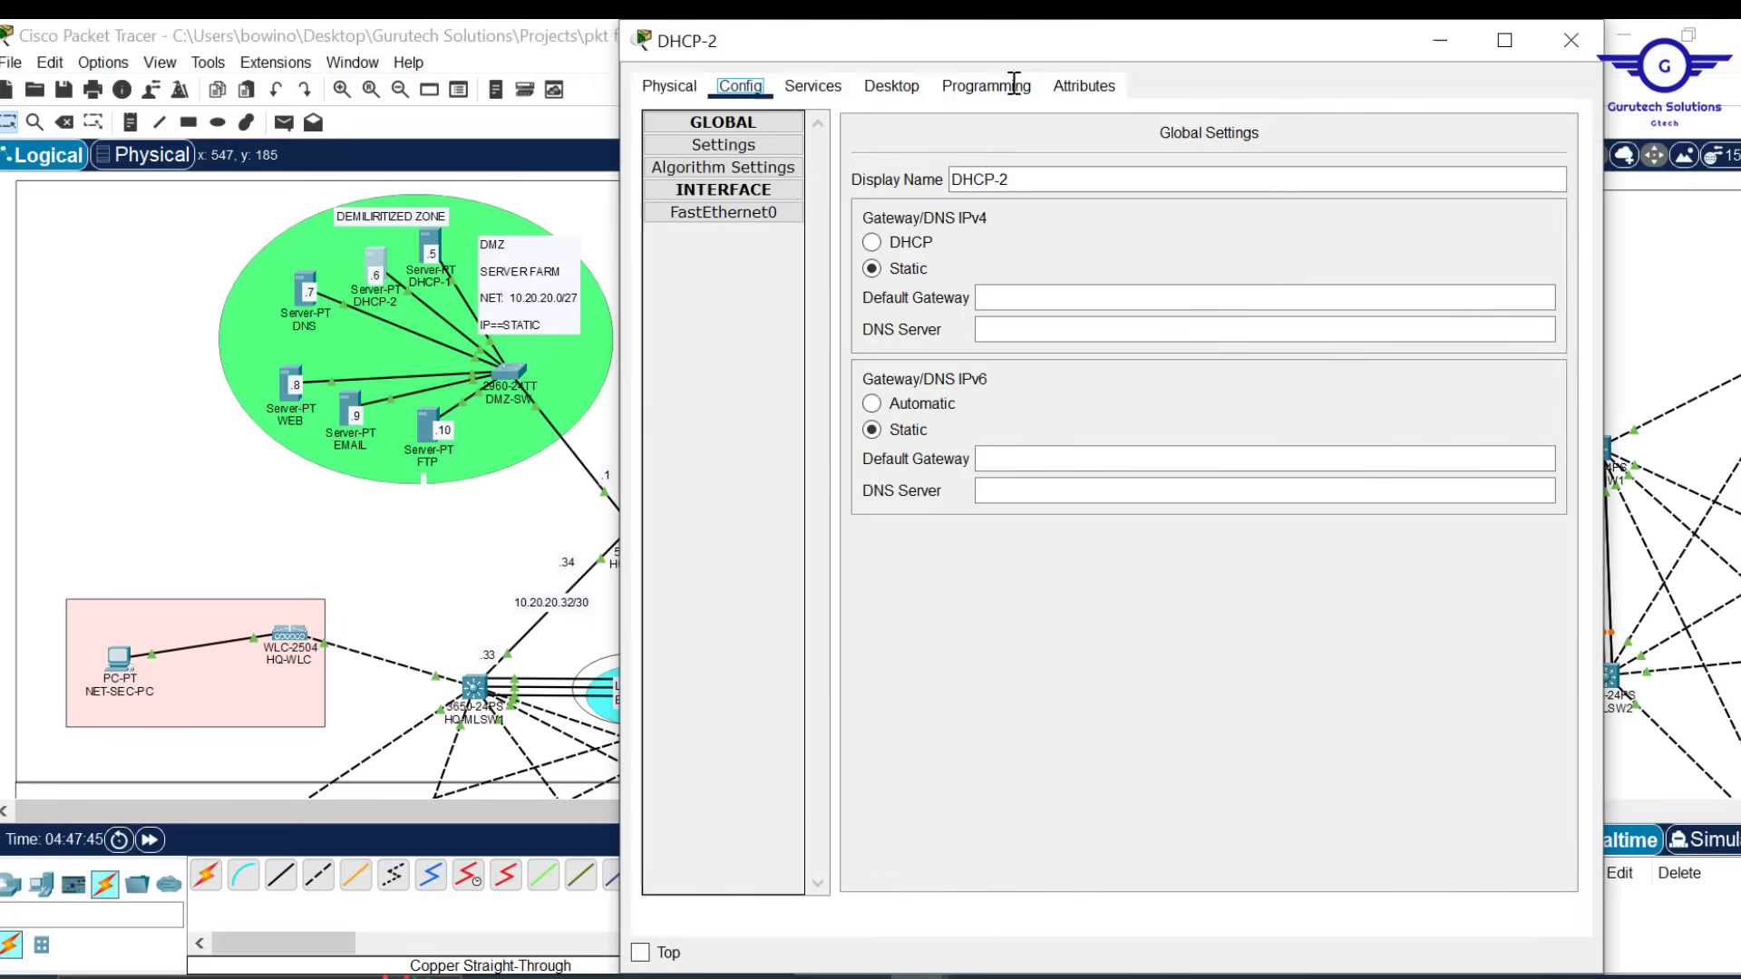
pyautogui.click(892, 85)
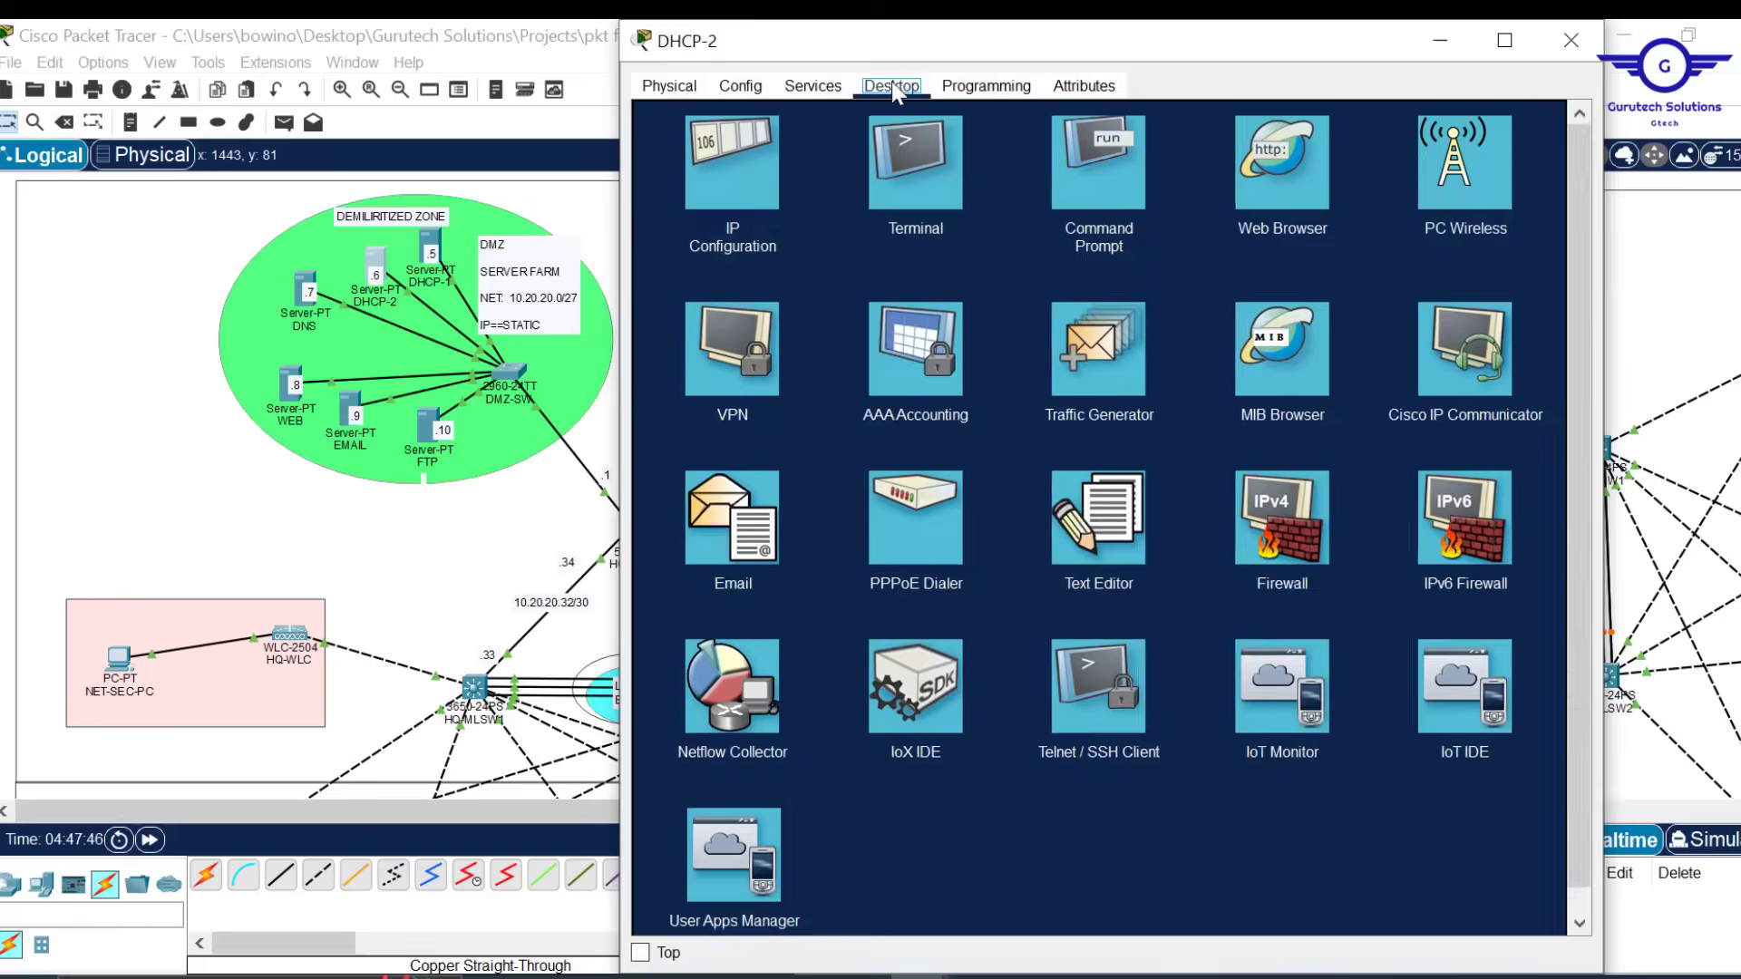
pyautogui.click(716, 154)
pyautogui.click(1032, 245)
pyautogui.write('255.255.255.224')
pyautogui.press('Tab')
pyautogui.write('10.20.20.1')
pyautogui.click(1571, 40)
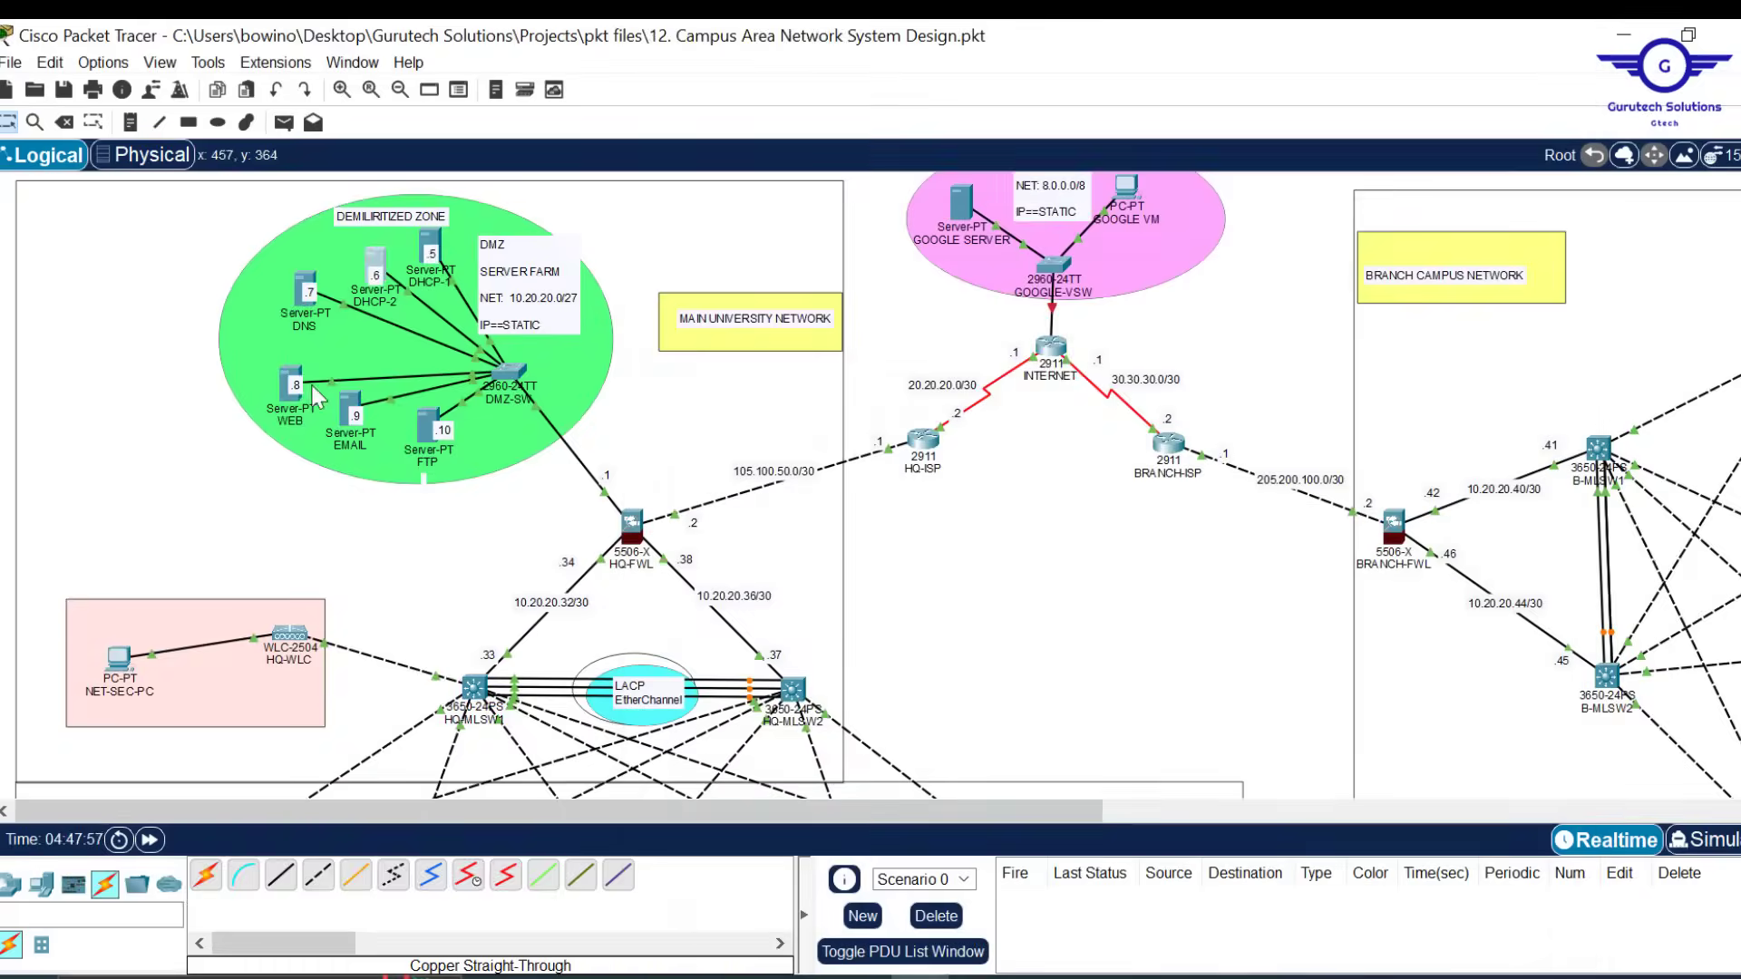
# Complete the DNS server's mask as 255.255.255.224 with gateway 10.20.20.1
pyautogui.click(304, 291)
pyautogui.click(735, 340)
pyautogui.write('.224')
pyautogui.click(1034, 459)
pyautogui.write('10.20.20.1')
pyautogui.moveTo(1011, 460); pyautogui.dragTo(862, 471)
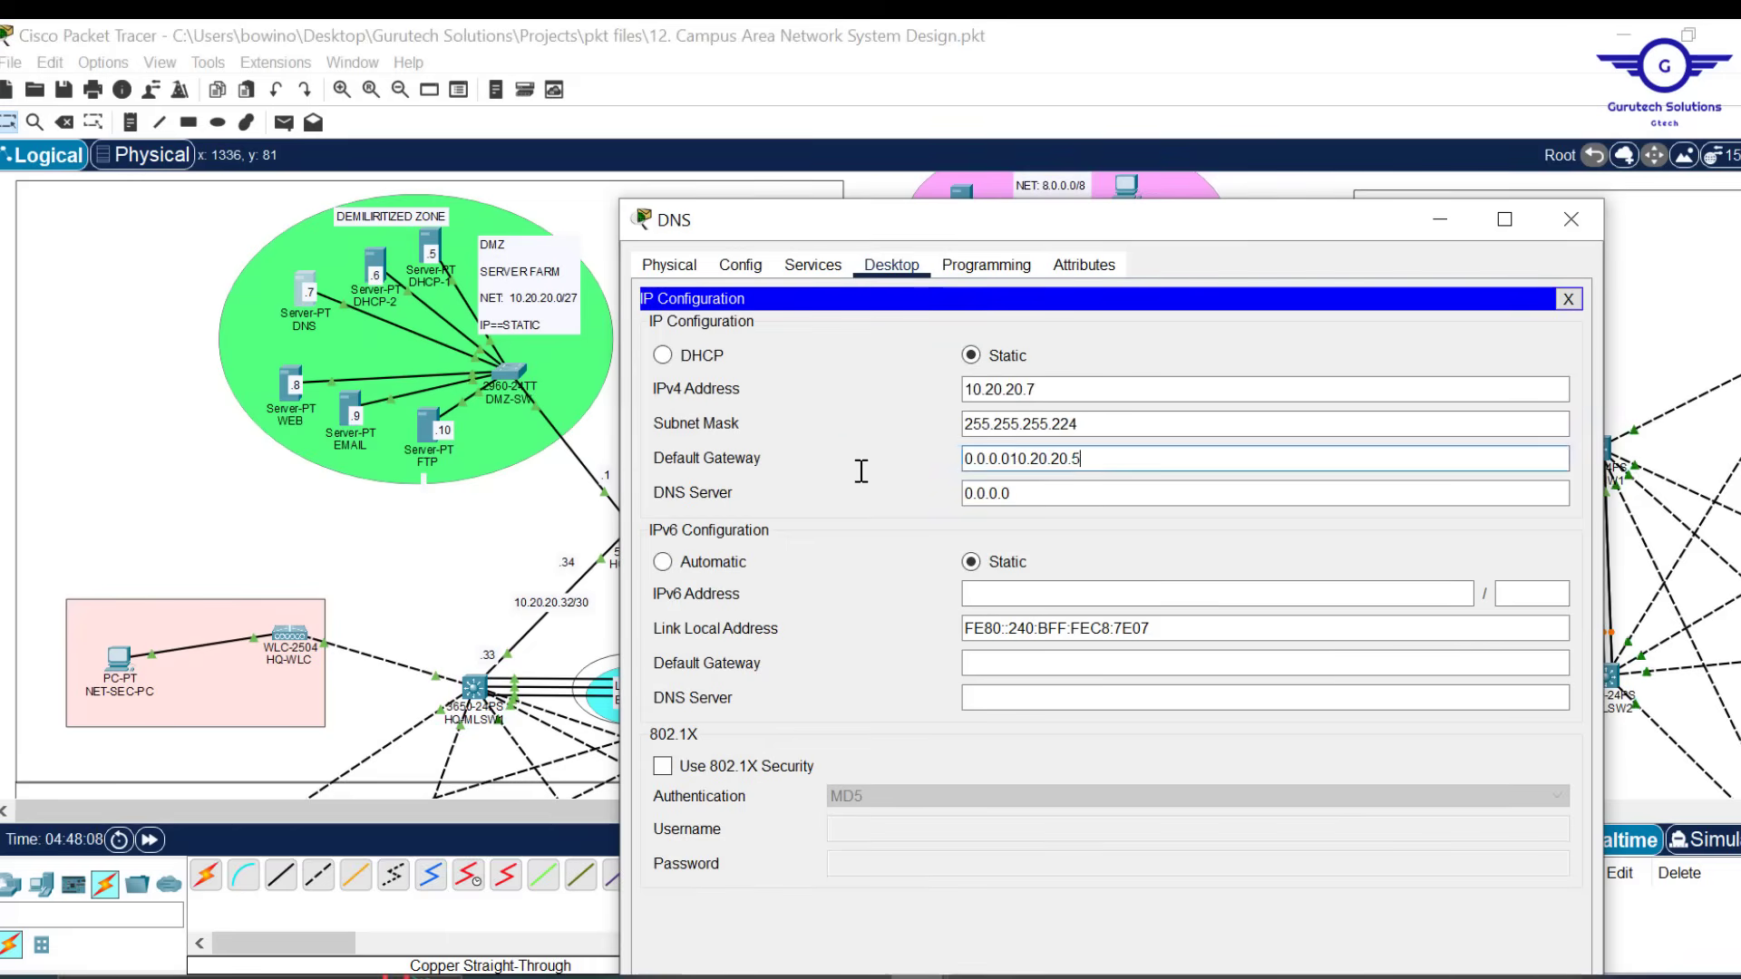
pyautogui.press('BackSpace')
pyautogui.click(1572, 220)
# Give the WEB server 10.20.20.8, mask 255.255.255.224 and gateway 10.20.20.1
pyautogui.click(290, 386)
pyautogui.click(892, 87)
pyautogui.click(1009, 207)
pyautogui.write('10.20.20.8')
pyautogui.click(1053, 246)
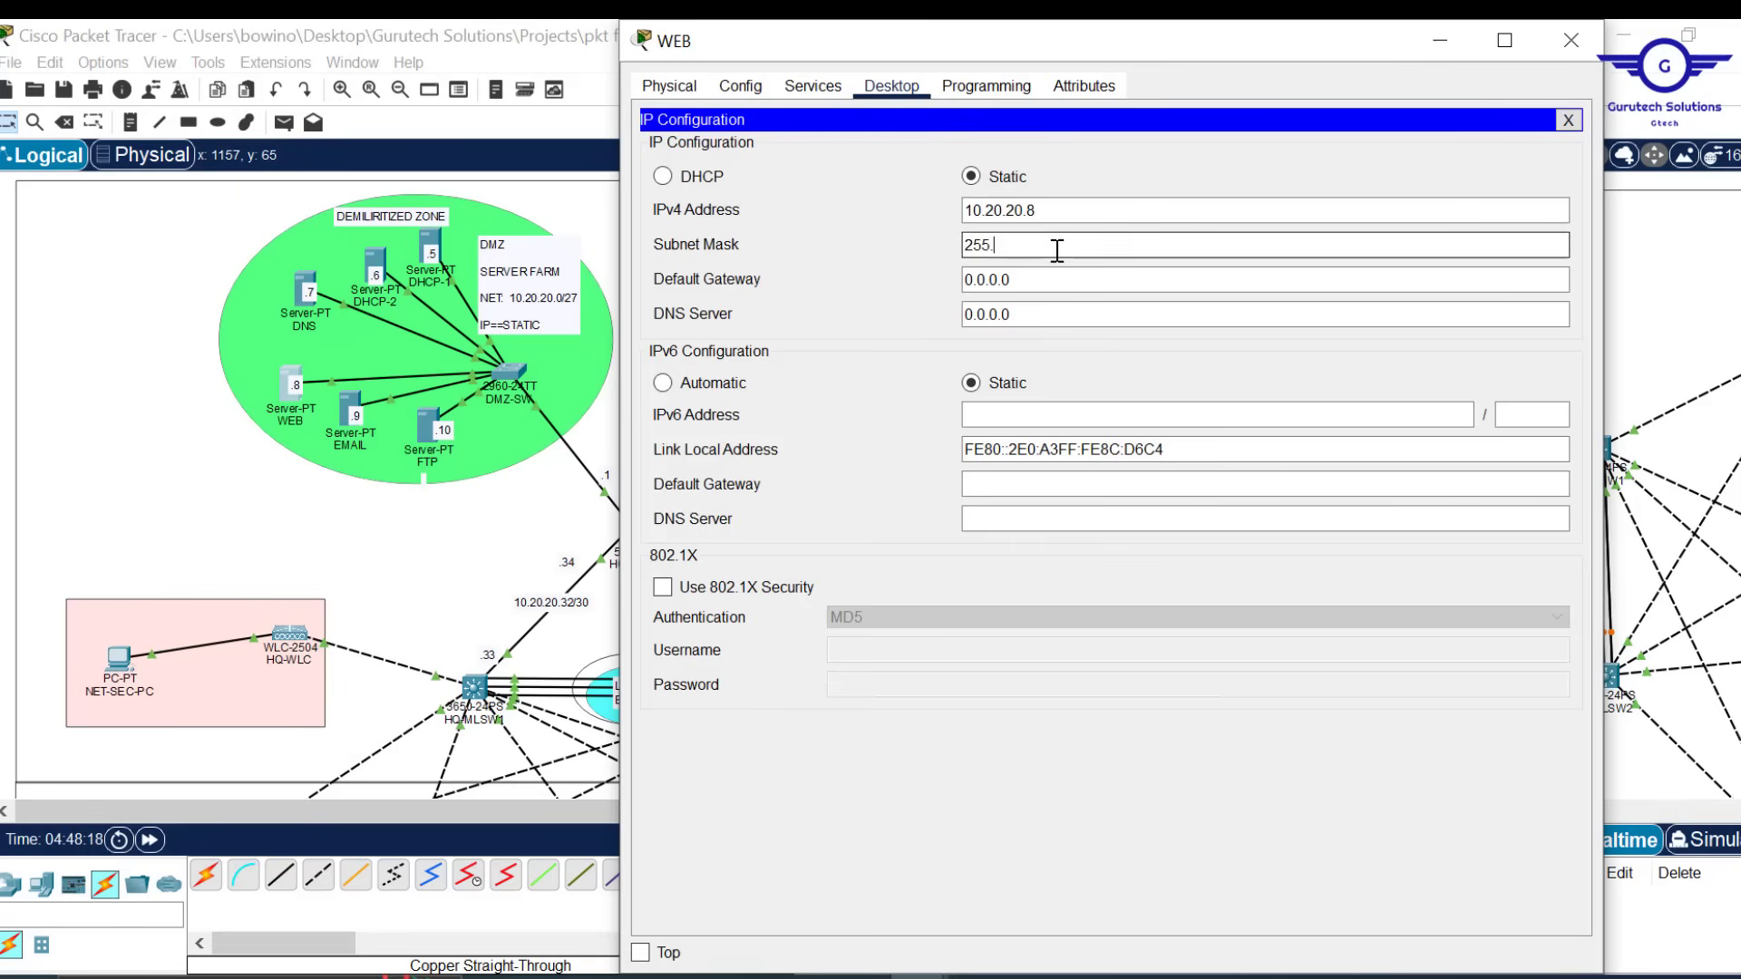
pyautogui.write('255.255.224')
pyautogui.moveTo(1026, 280); pyautogui.dragTo(893, 286)
pyautogui.write('10.20.20.1')
pyautogui.moveTo(1016, 315); pyautogui.dragTo(879, 323)
pyautogui.click(1571, 41)
# Give the EMAIL server 10.20.20.9, mask 255.255.255.224 and gateway 10.20.20.1
pyautogui.click(350, 406)
pyautogui.click(891, 87)
pyautogui.click(979, 212)
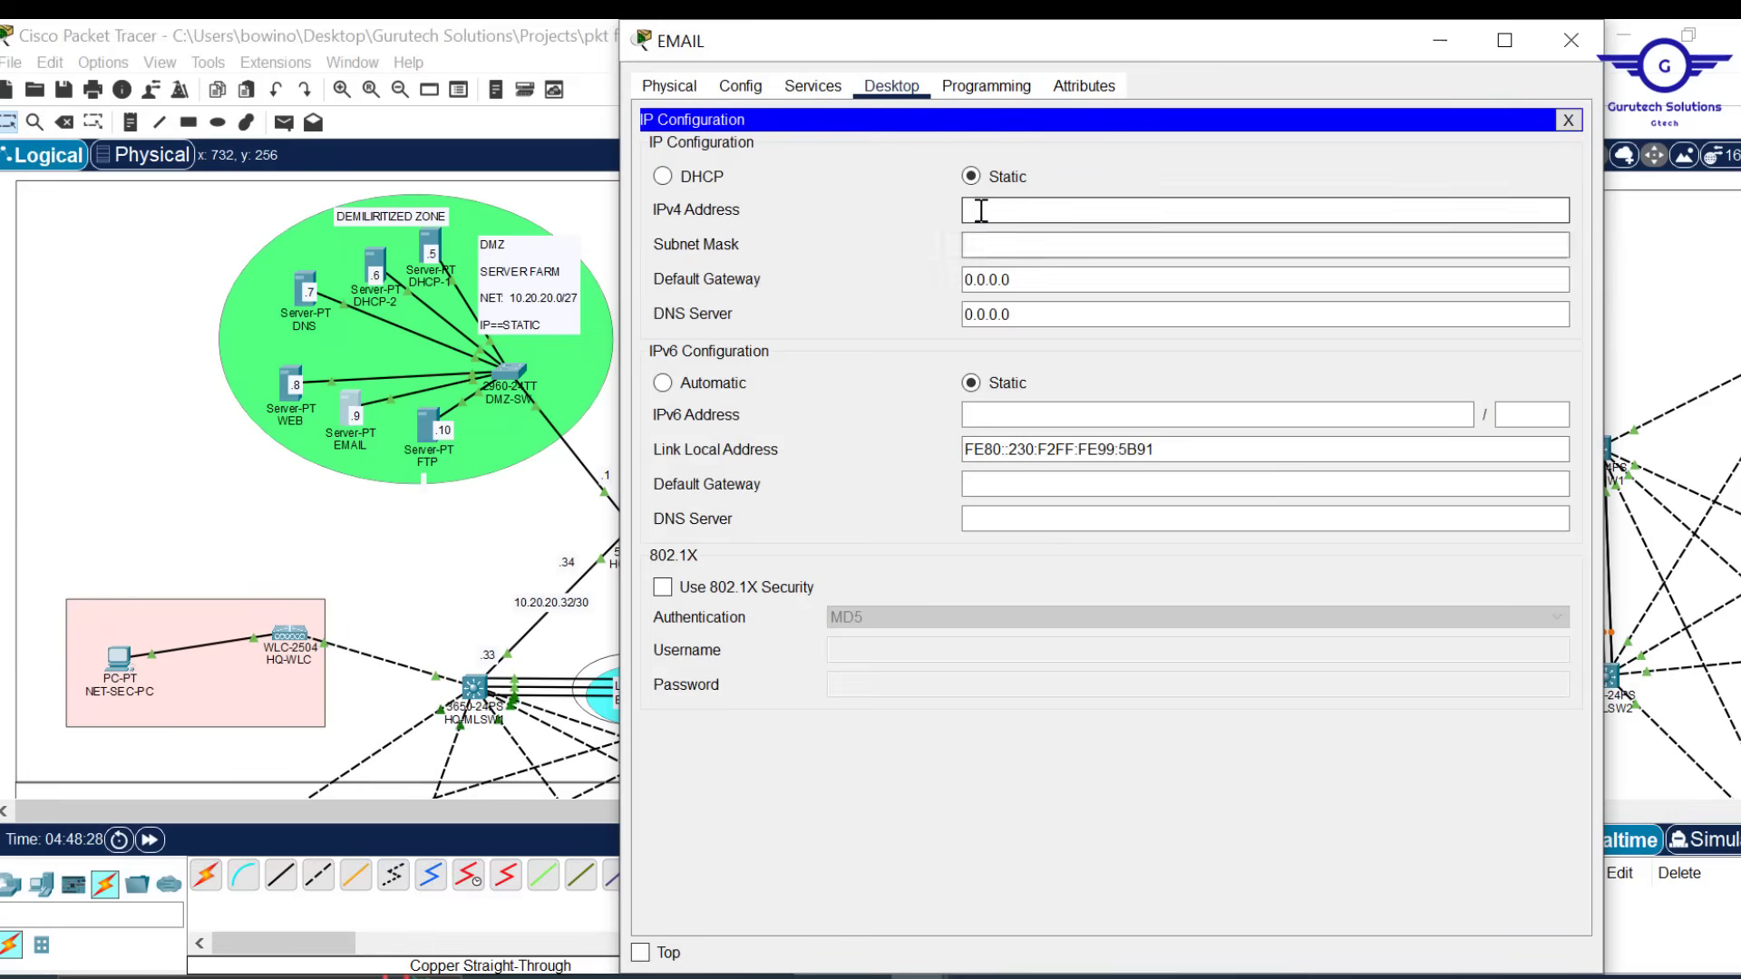
pyautogui.write('10.20.20.9')
pyautogui.click(1022, 246)
pyautogui.write('255.255.224')
pyautogui.moveTo(1017, 280); pyautogui.dragTo(916, 303)
pyautogui.write('10.20.20.1')
pyautogui.click(1571, 41)
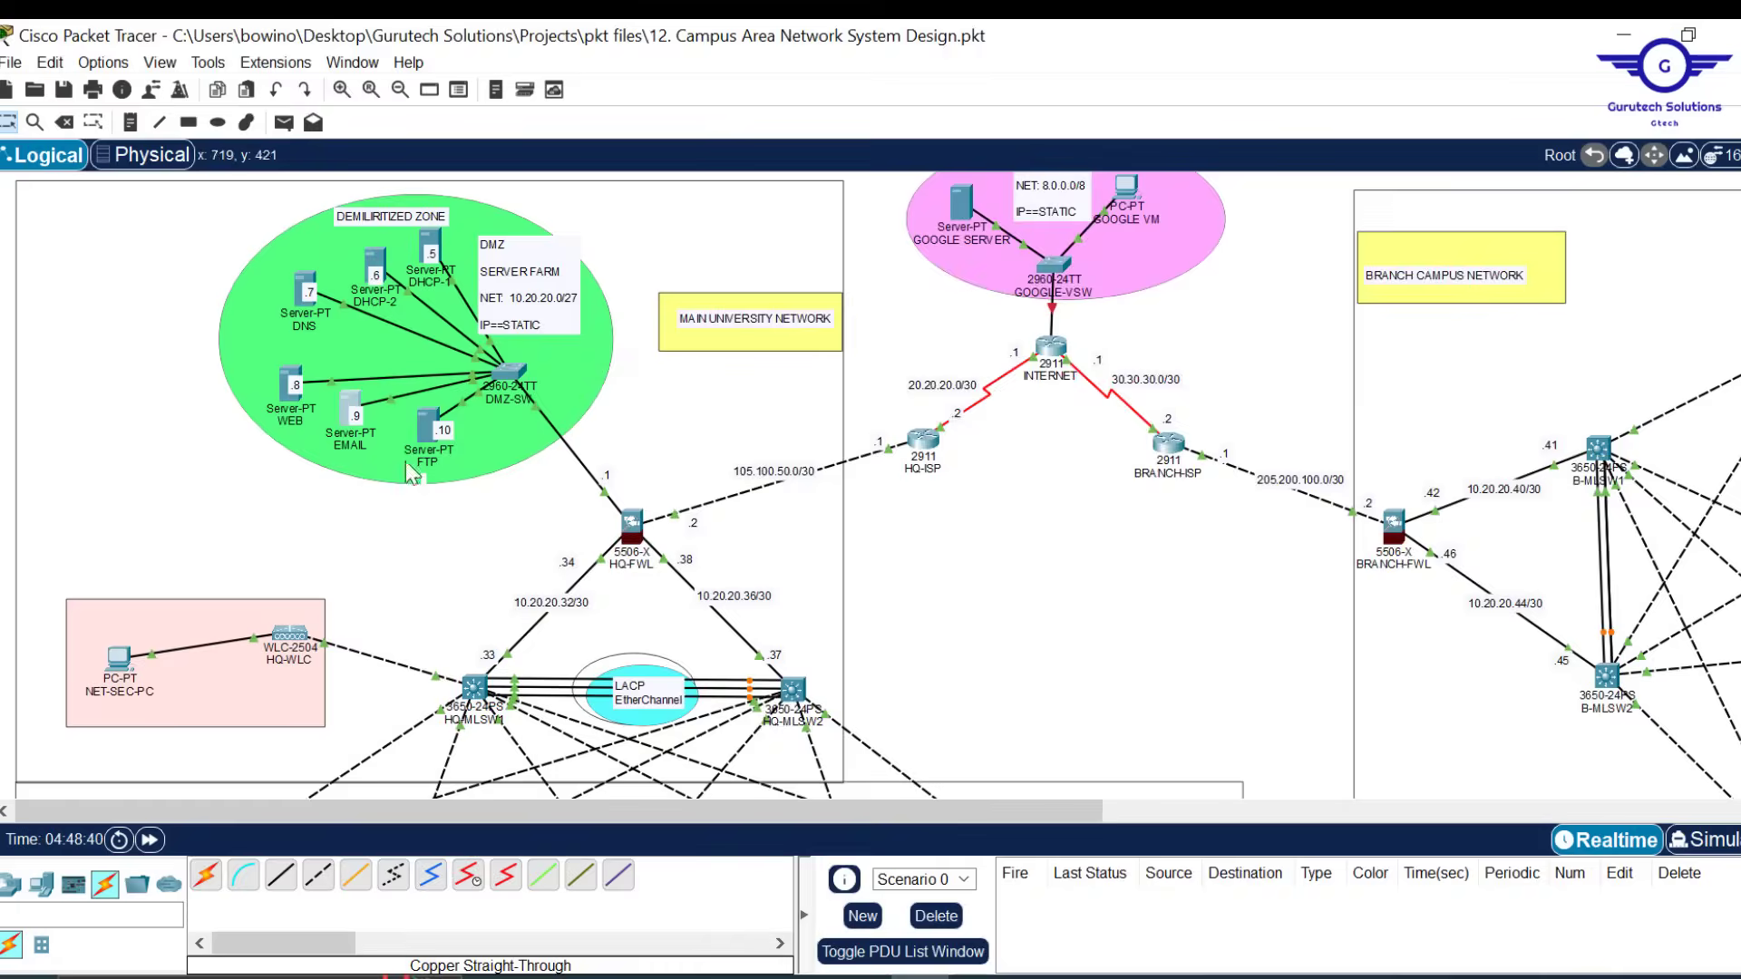
# Give the FTP server 10.20.20.10, mask 255.255.255.224, gateway 10.20.20.1 and a DNS address
pyautogui.click(429, 426)
pyautogui.click(892, 265)
pyautogui.click(1006, 388)
pyautogui.write('10.20.20.10')
pyautogui.click(1061, 426)
pyautogui.press('BackSpace')
pyautogui.press('BackSpace')
pyautogui.press('BackSpace')
pyautogui.press('BackSpace')
pyautogui.press('BackSpace')
pyautogui.write('255.255.224')
pyautogui.moveTo(1025, 459); pyautogui.dragTo(902, 458)
pyautogui.write('10.20.20.1')
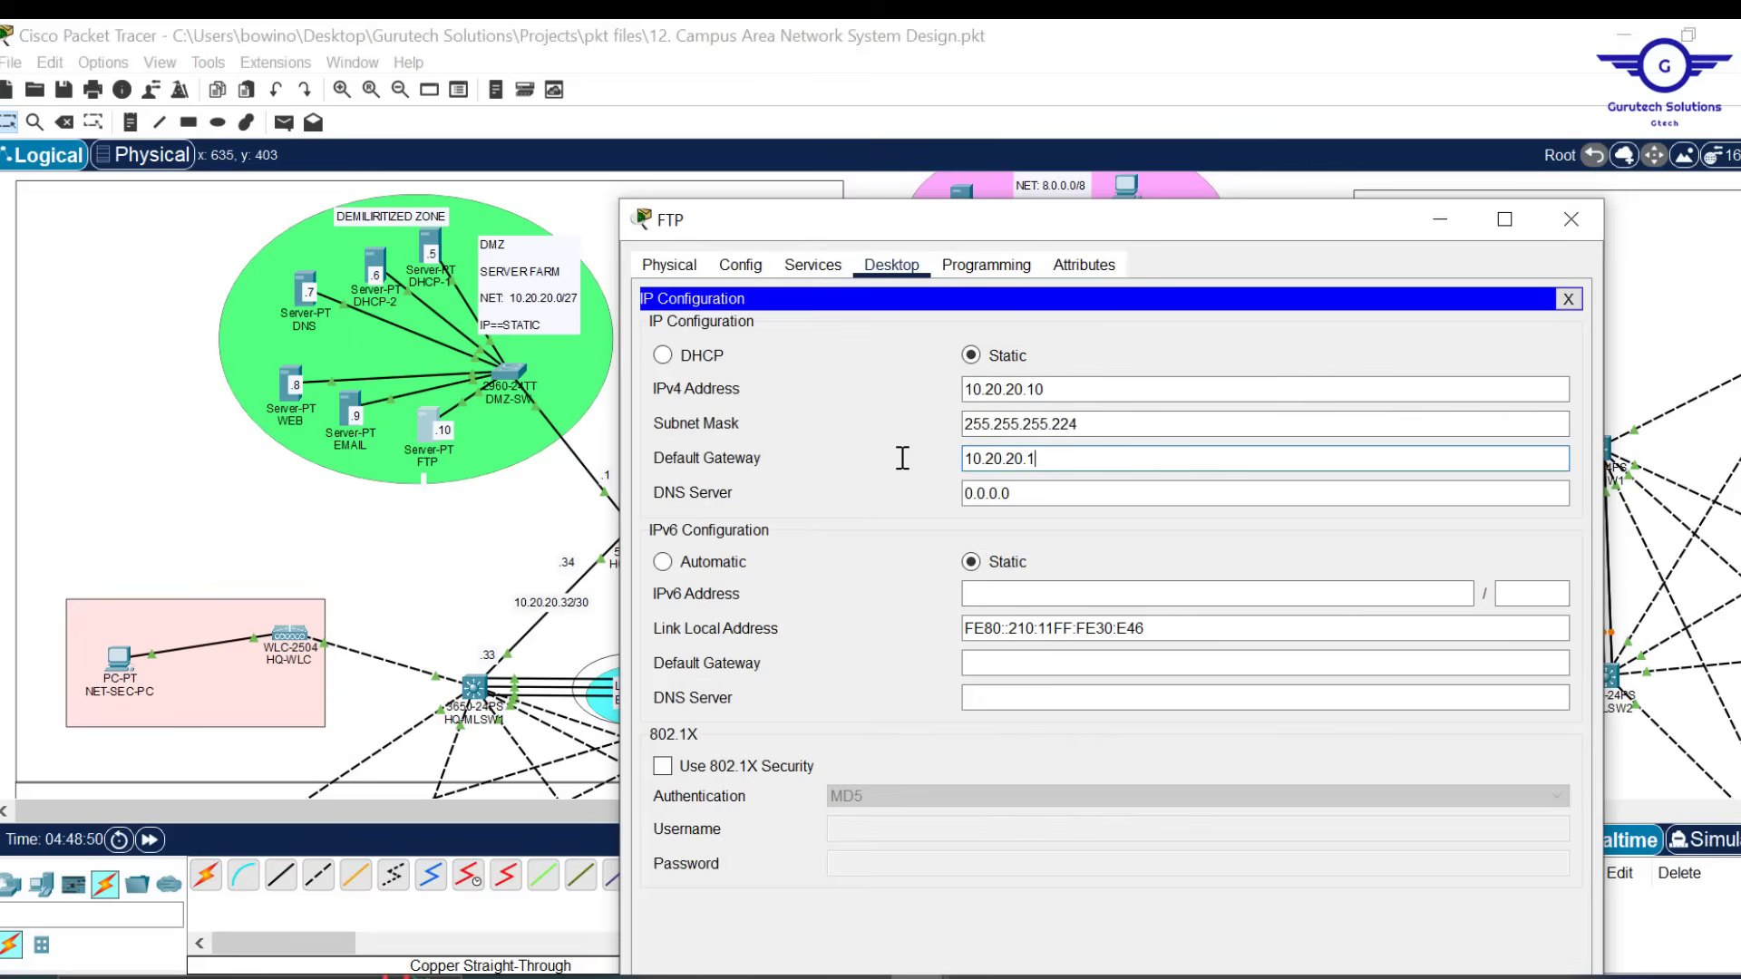
pyautogui.moveTo(1042, 494); pyautogui.dragTo(906, 494)
pyautogui.write('10.20.20.5')
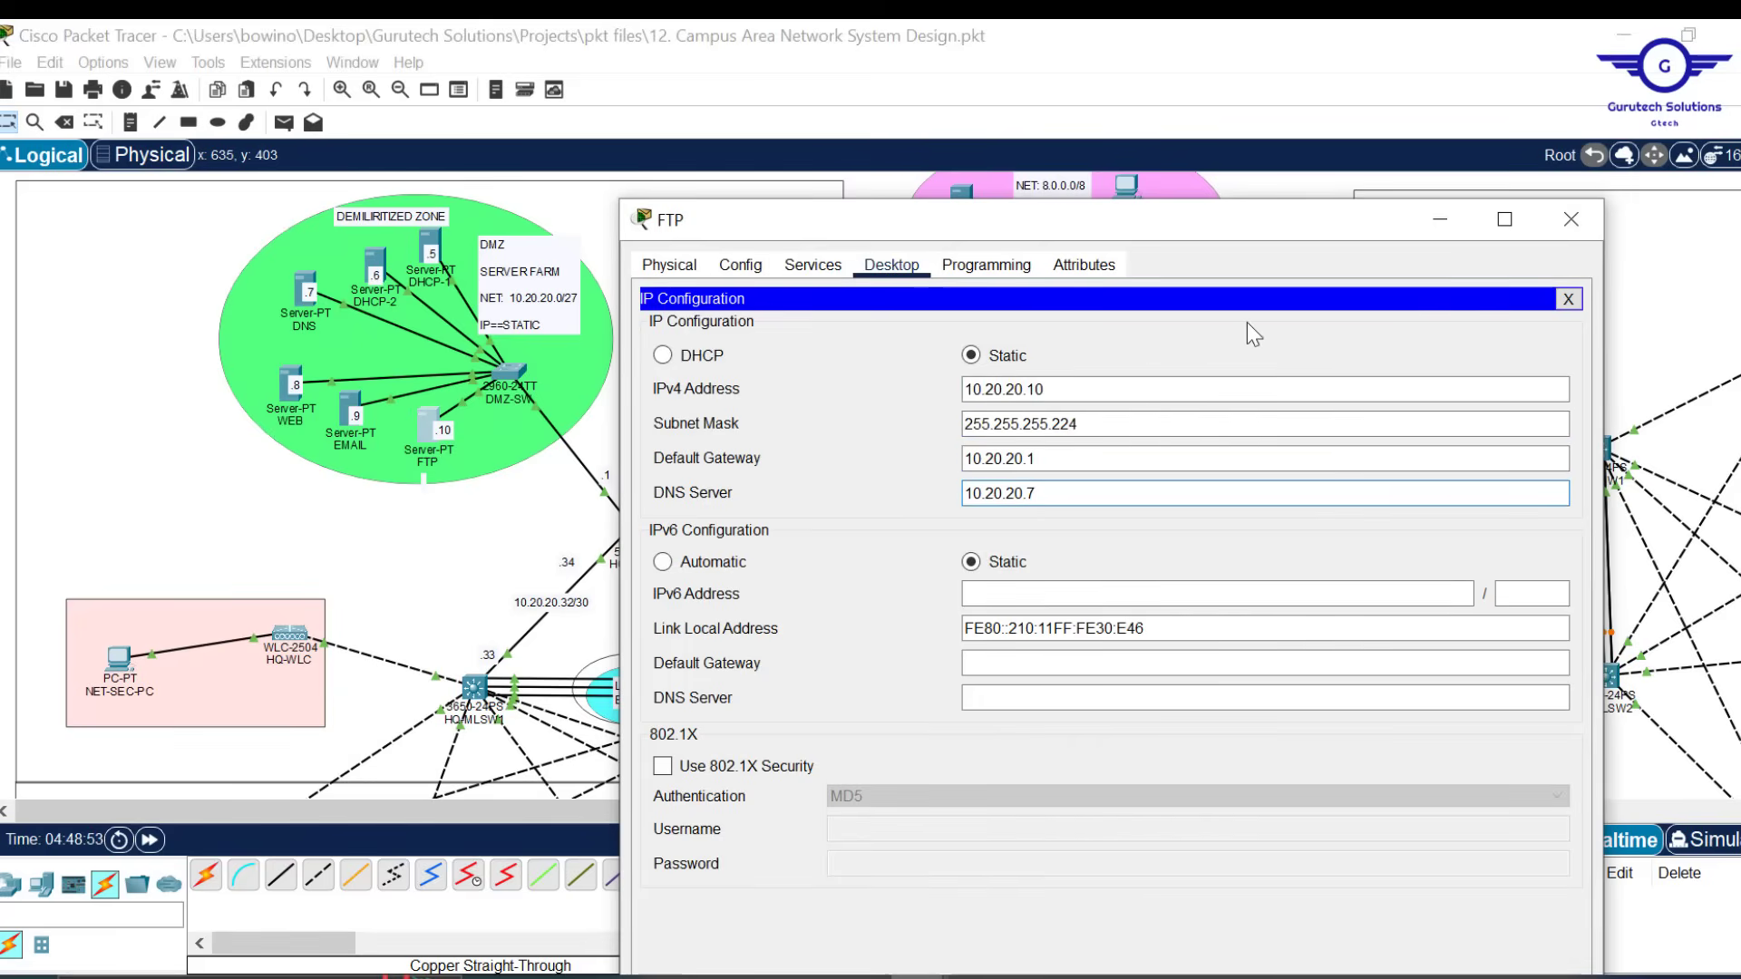
pyautogui.click(1592, 227)
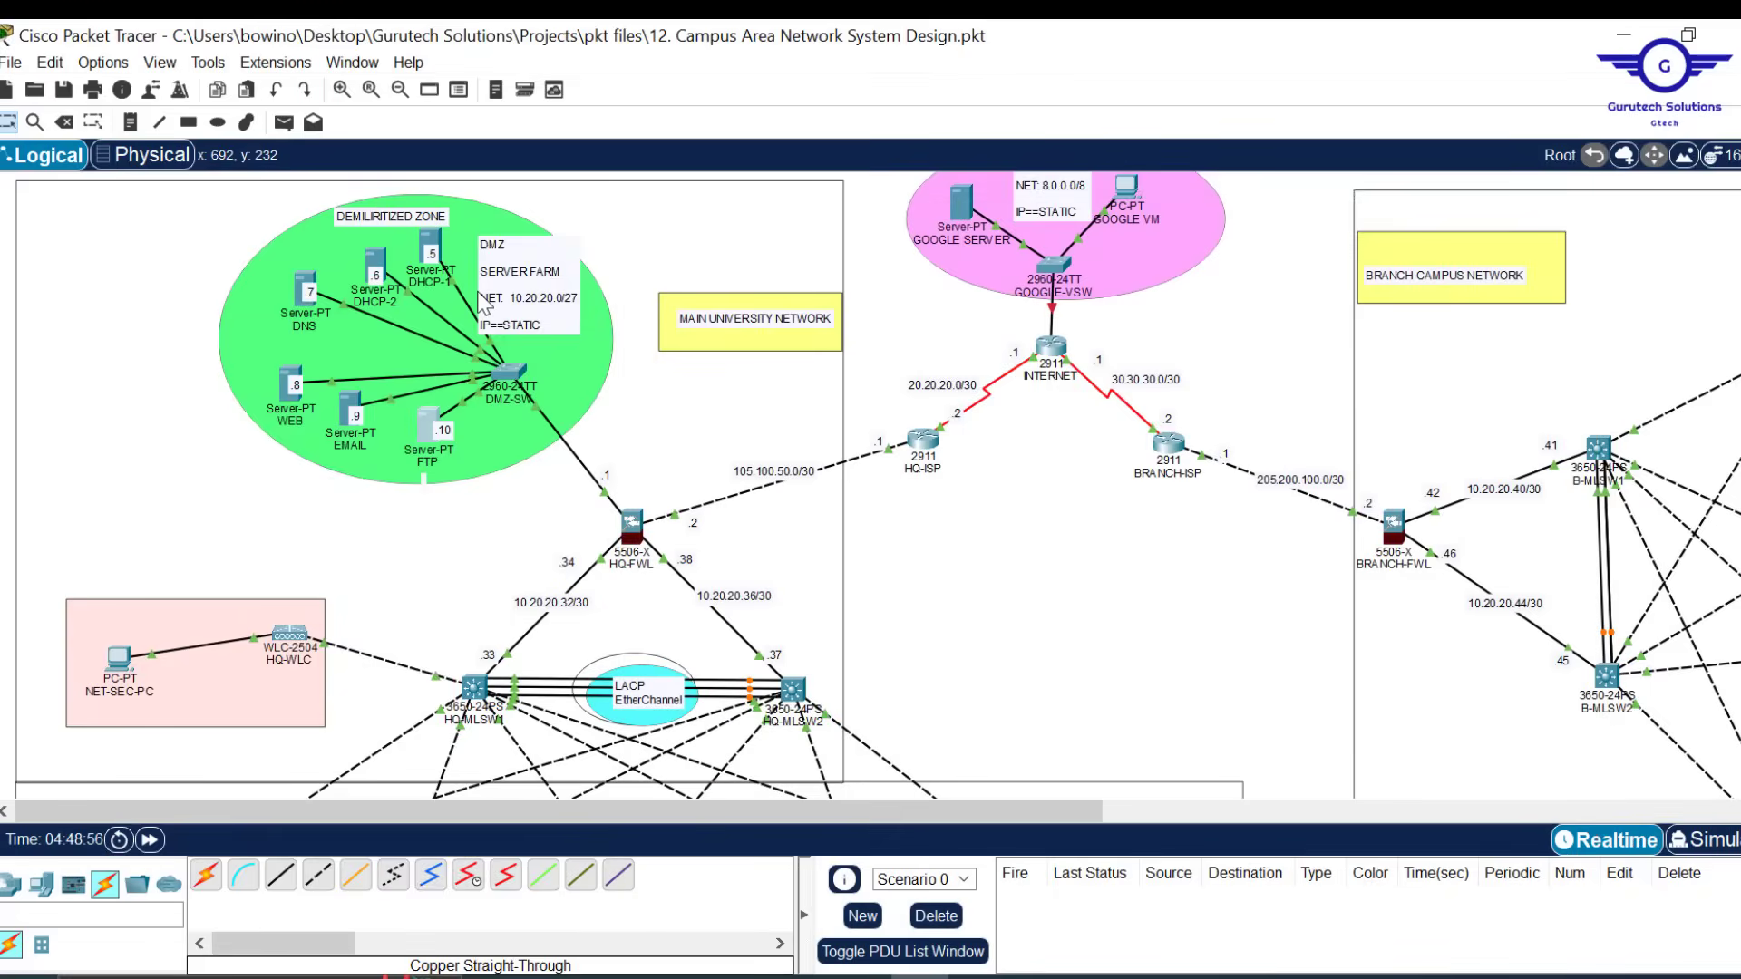
pyautogui.click(868, 970)
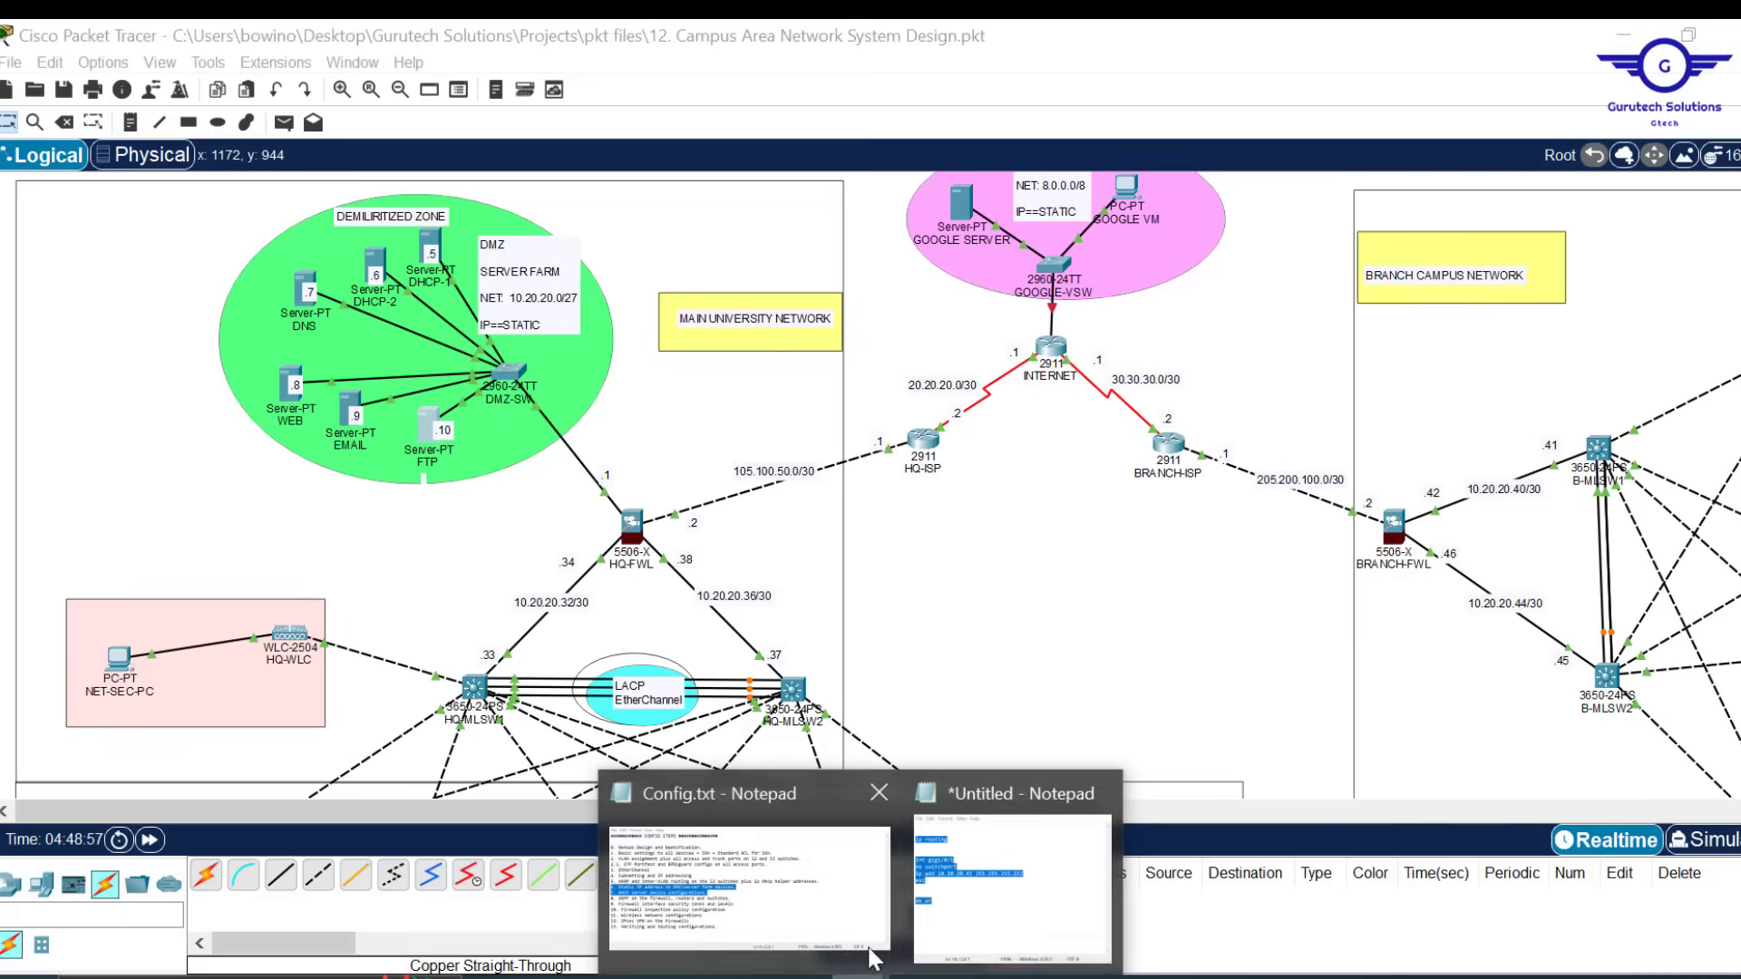
pyautogui.click(866, 943)
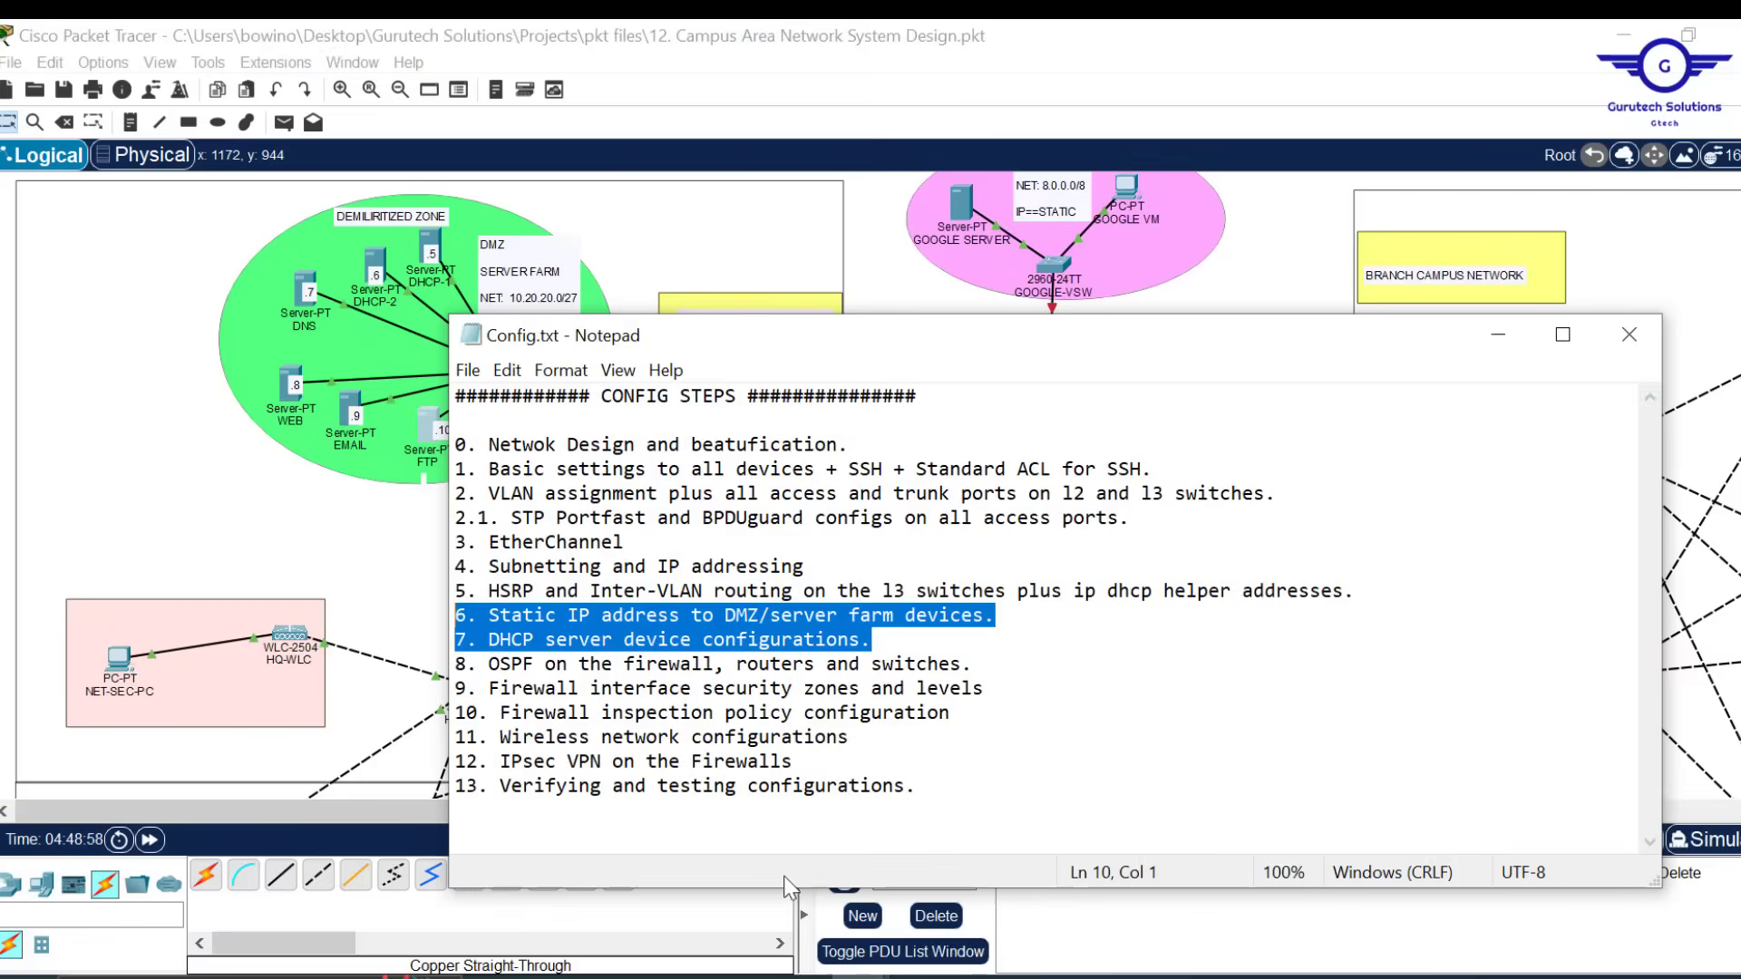
pyautogui.click(891, 649)
pyautogui.moveTo(892, 644); pyautogui.dragTo(478, 639)
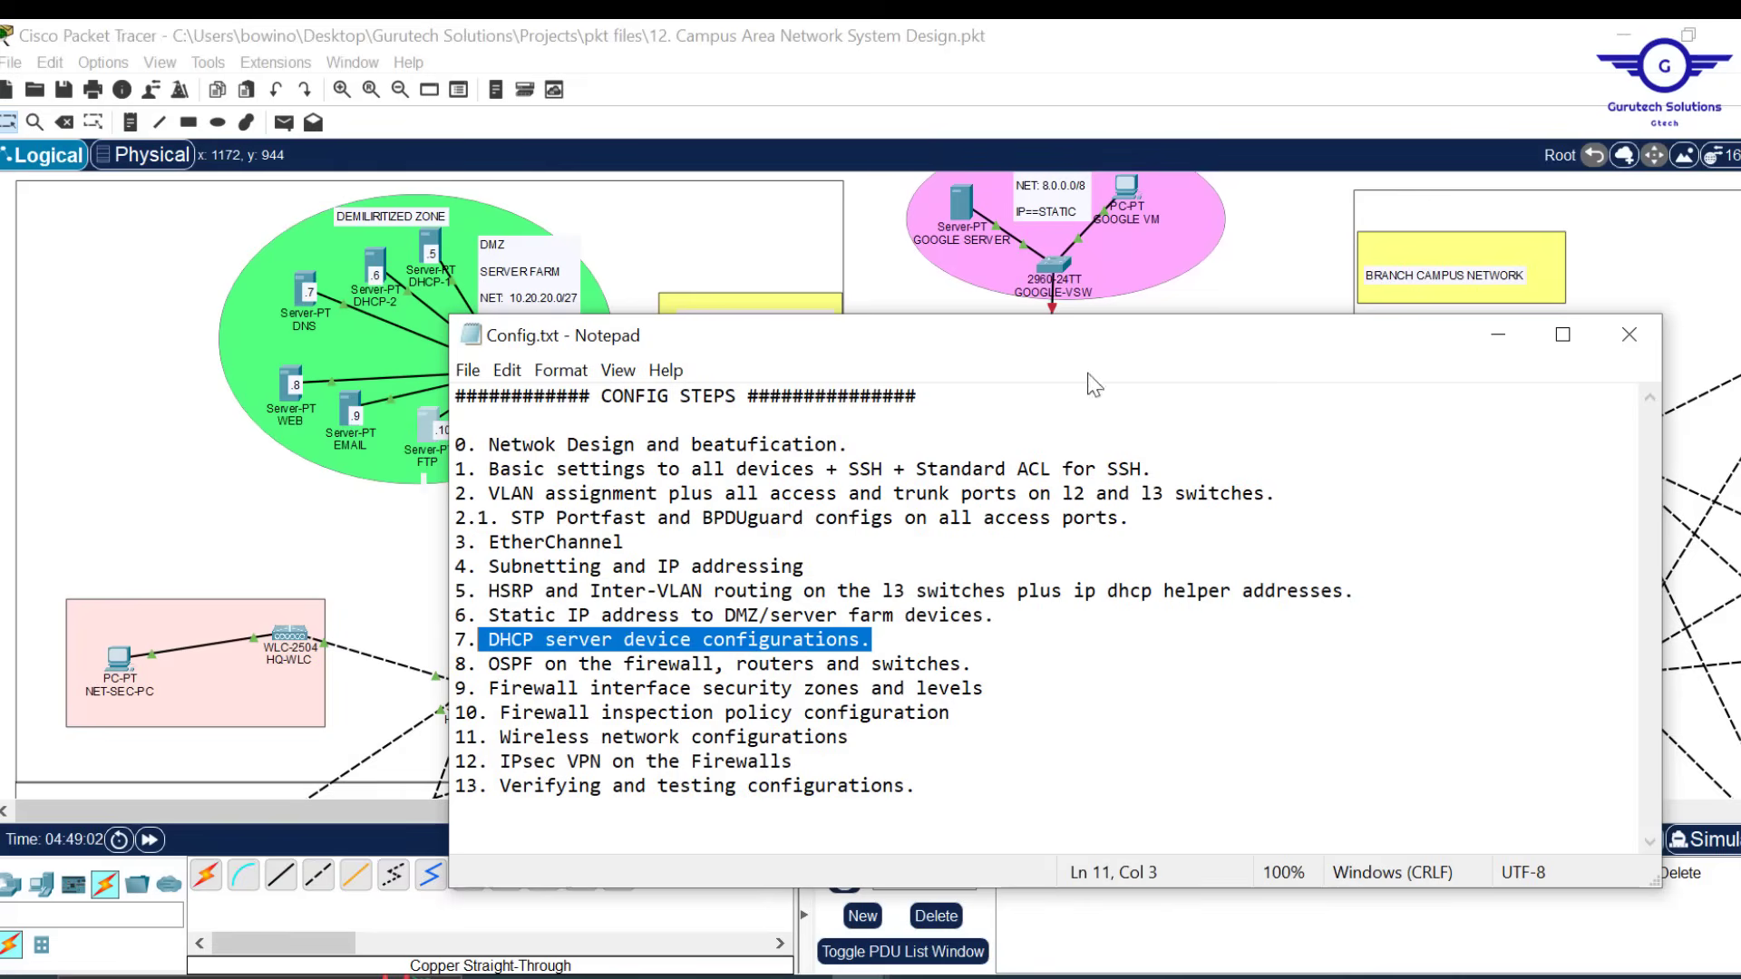
pyautogui.click(885, 265)
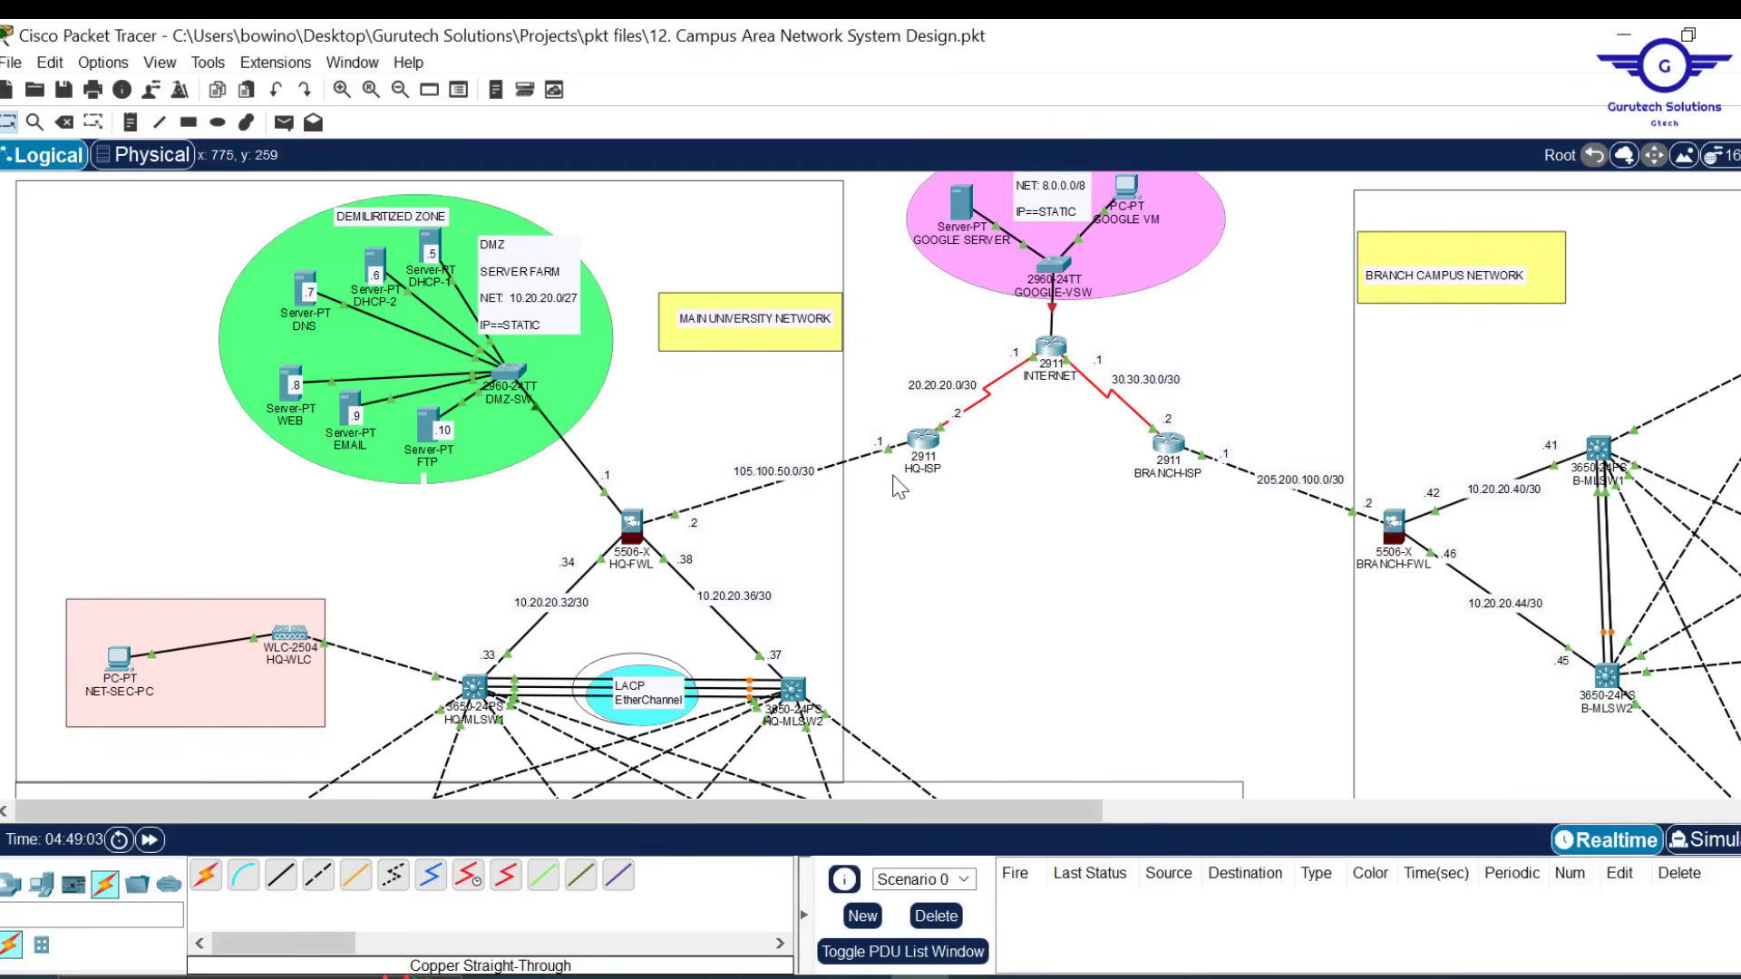
pyautogui.scroll(-5, 952, 569)
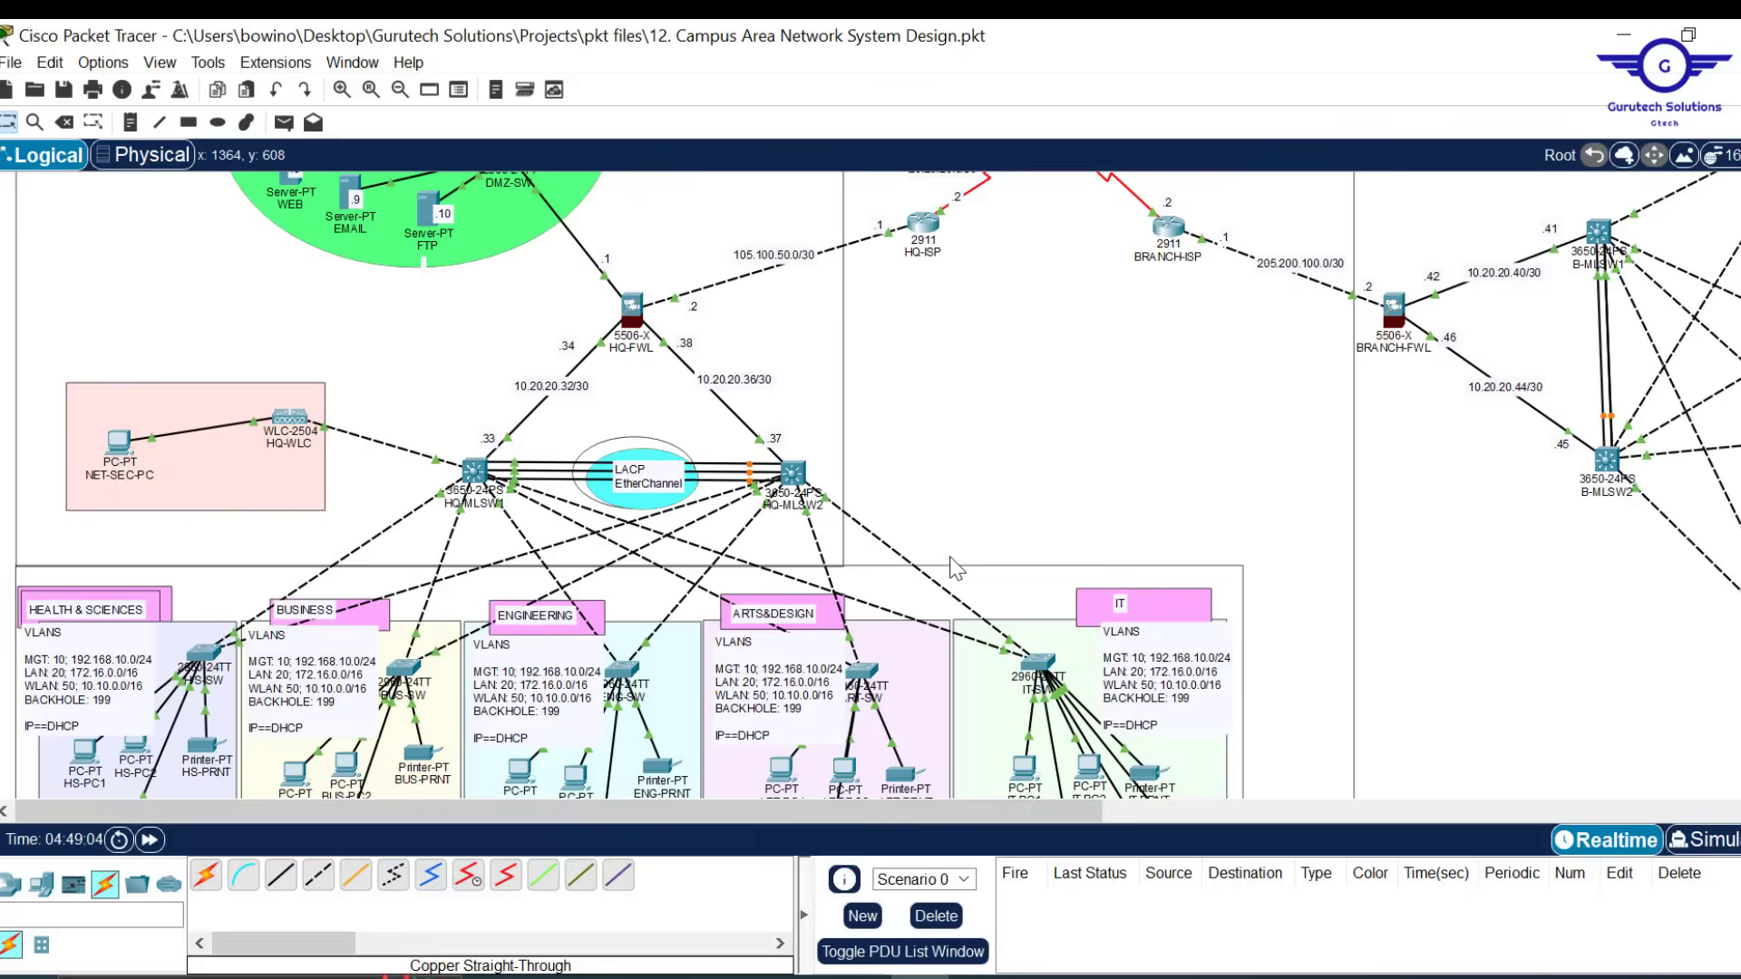
pyautogui.scroll(6, 952, 569)
pyautogui.scroll(-12, 952, 568)
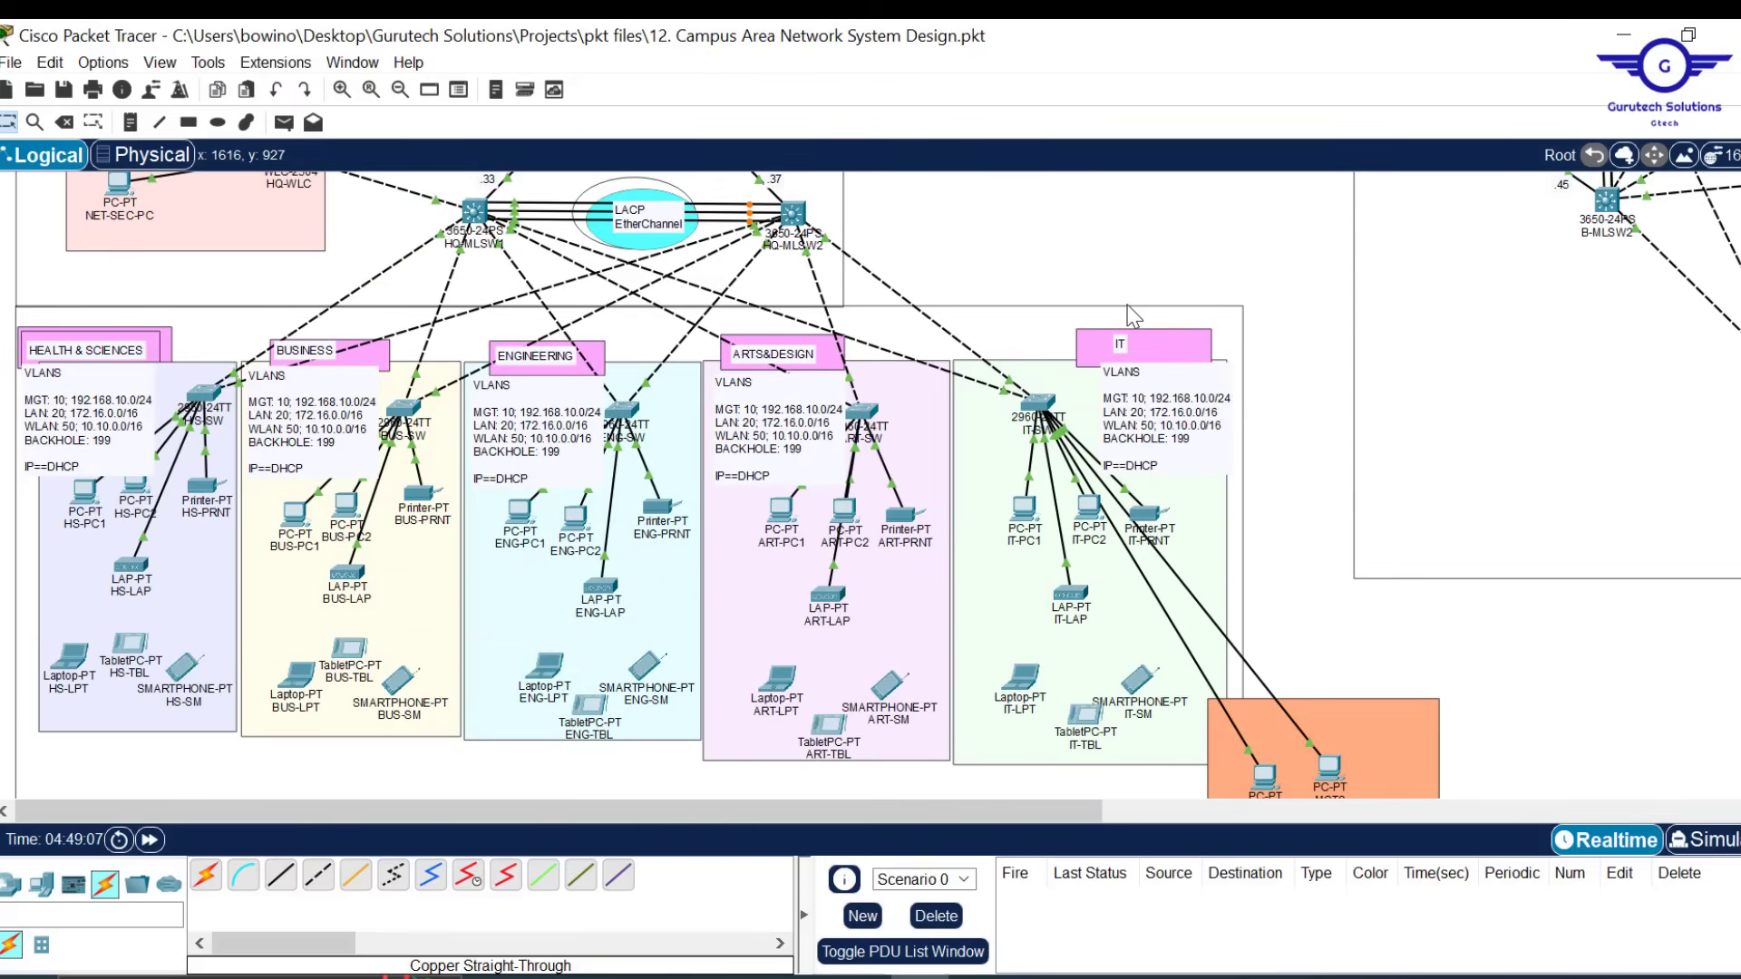
pyautogui.scroll(6, 1190, 263)
pyautogui.hscroll(4, 1532, 345)
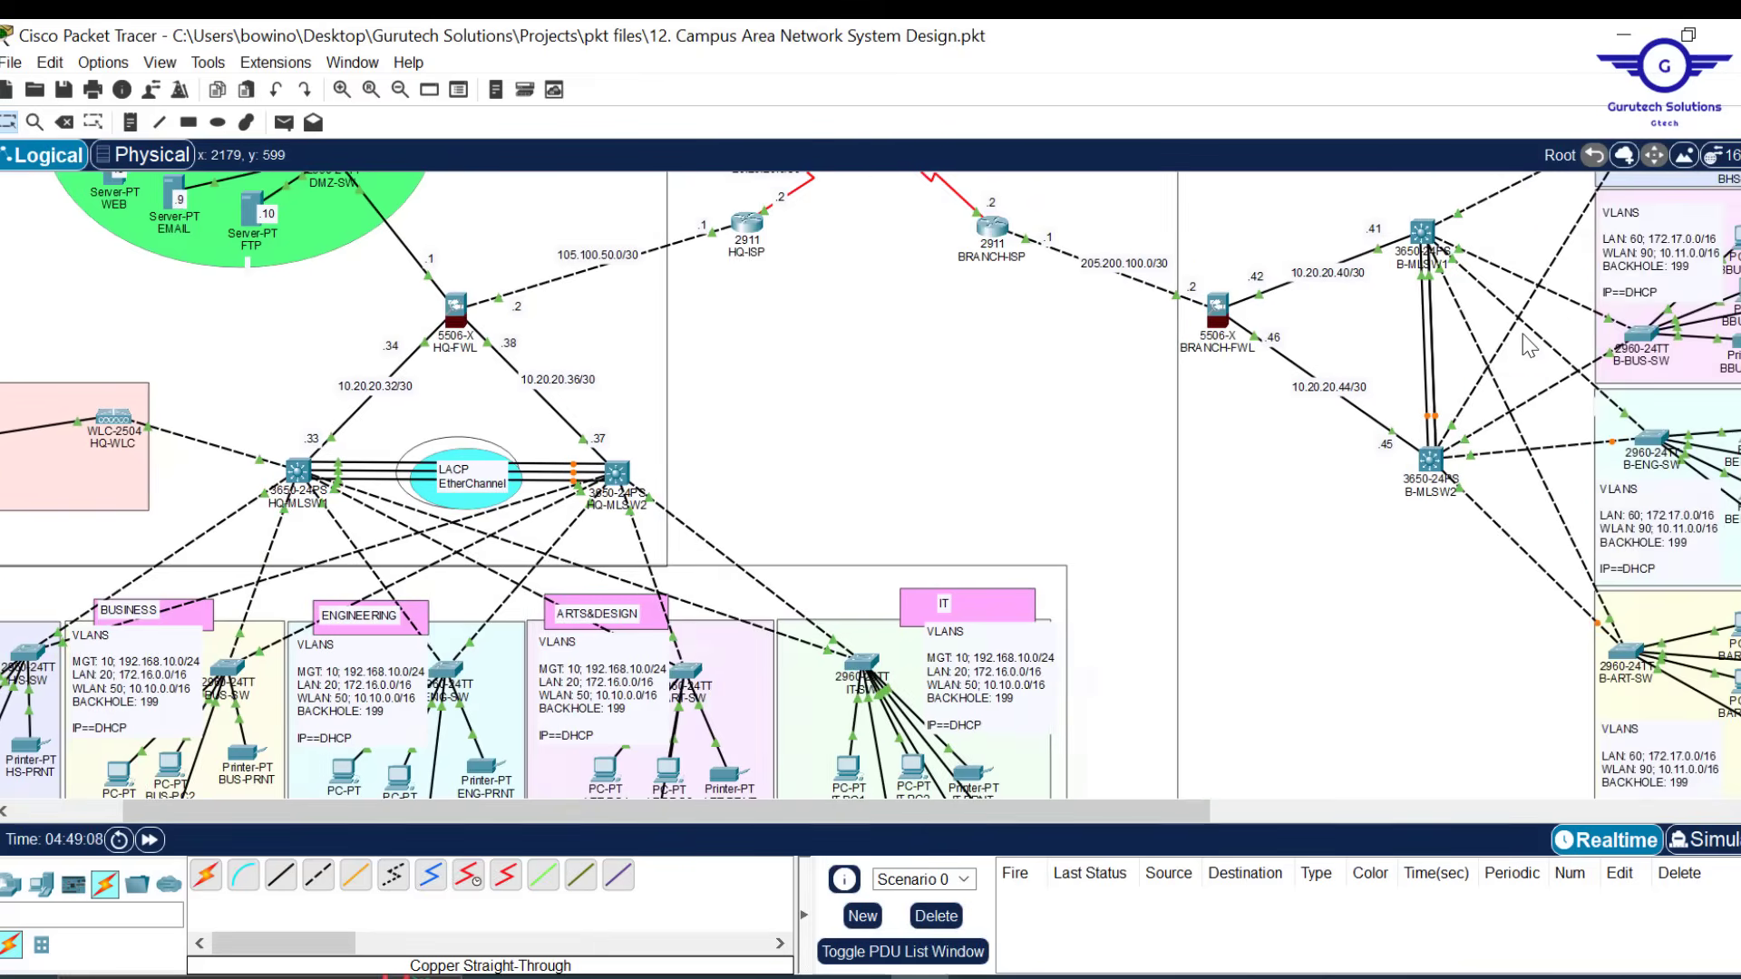
pyautogui.hscroll(4, 1692, 381)
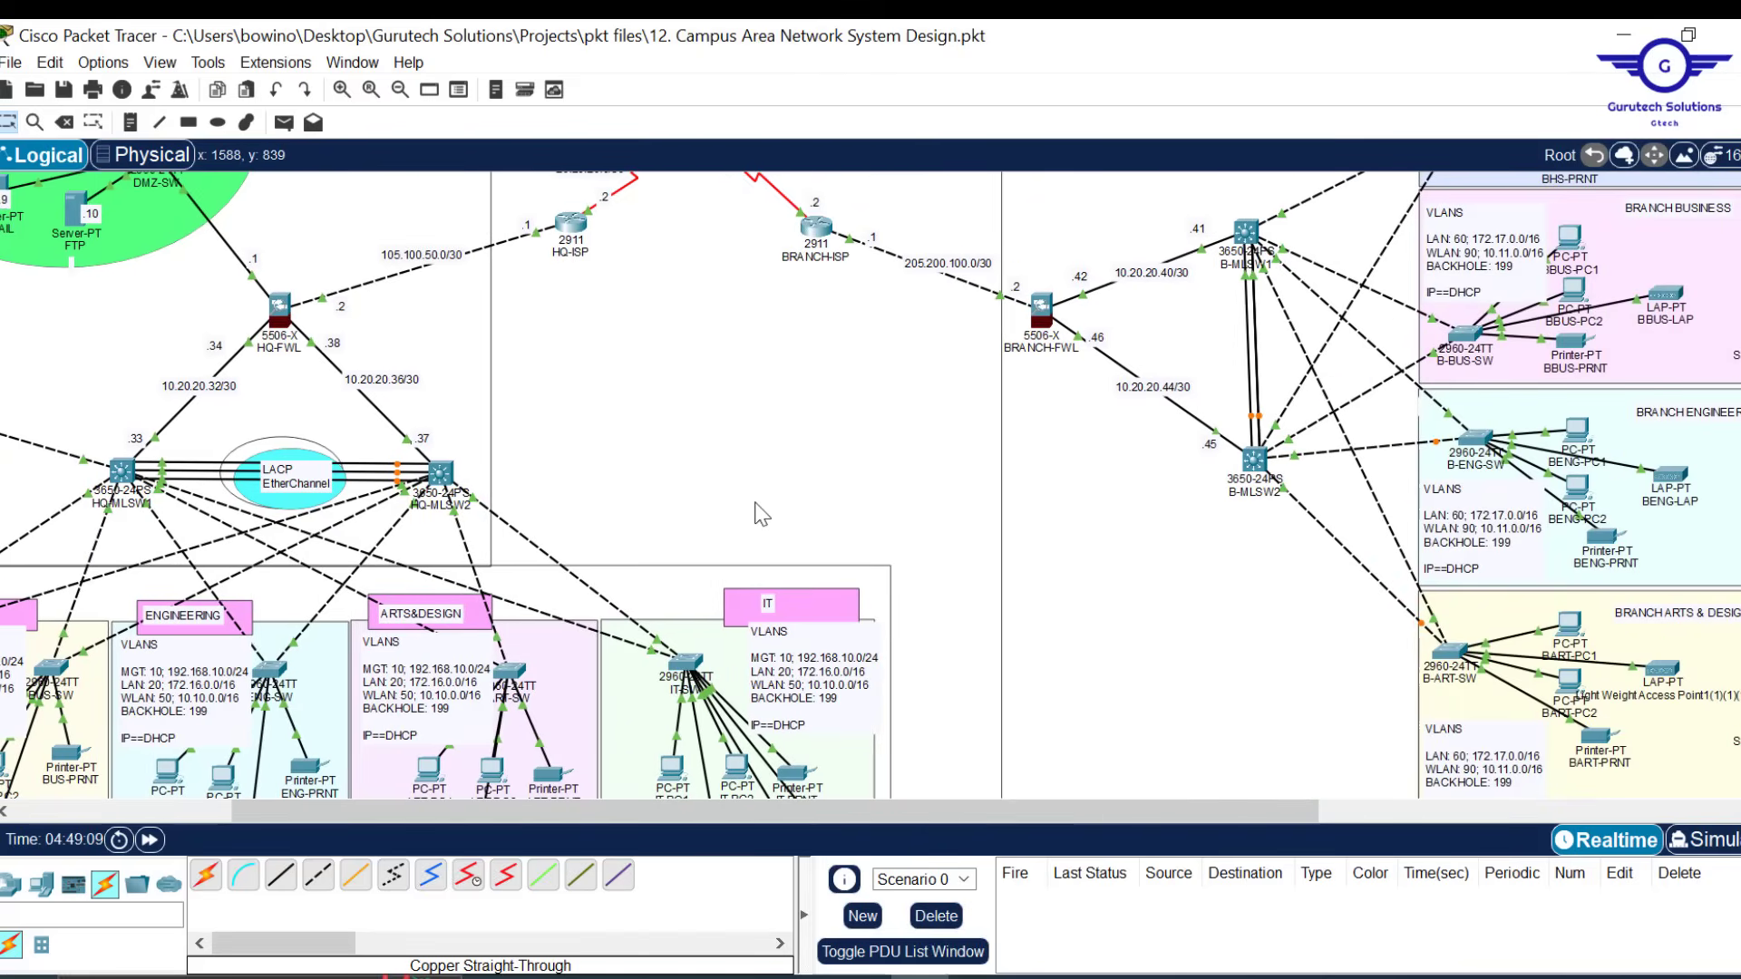
pyautogui.hscroll(-8, 631, 476)
pyautogui.scroll(6, 630, 476)
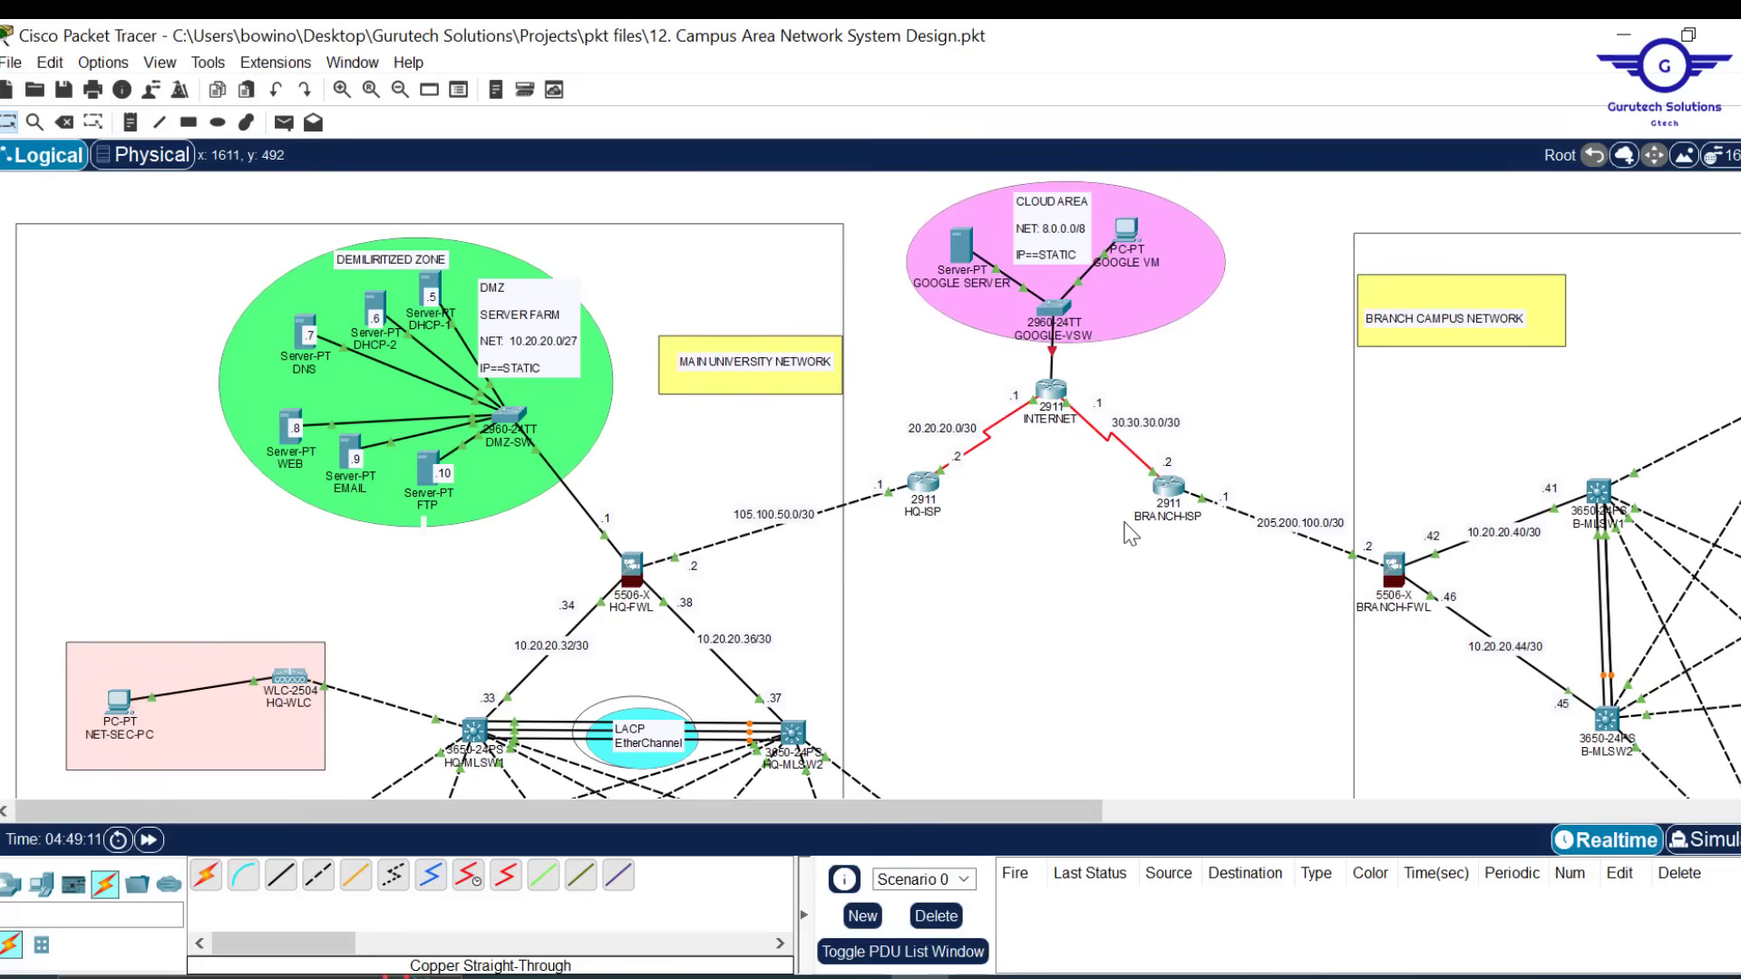
pyautogui.scroll(-10, 1131, 594)
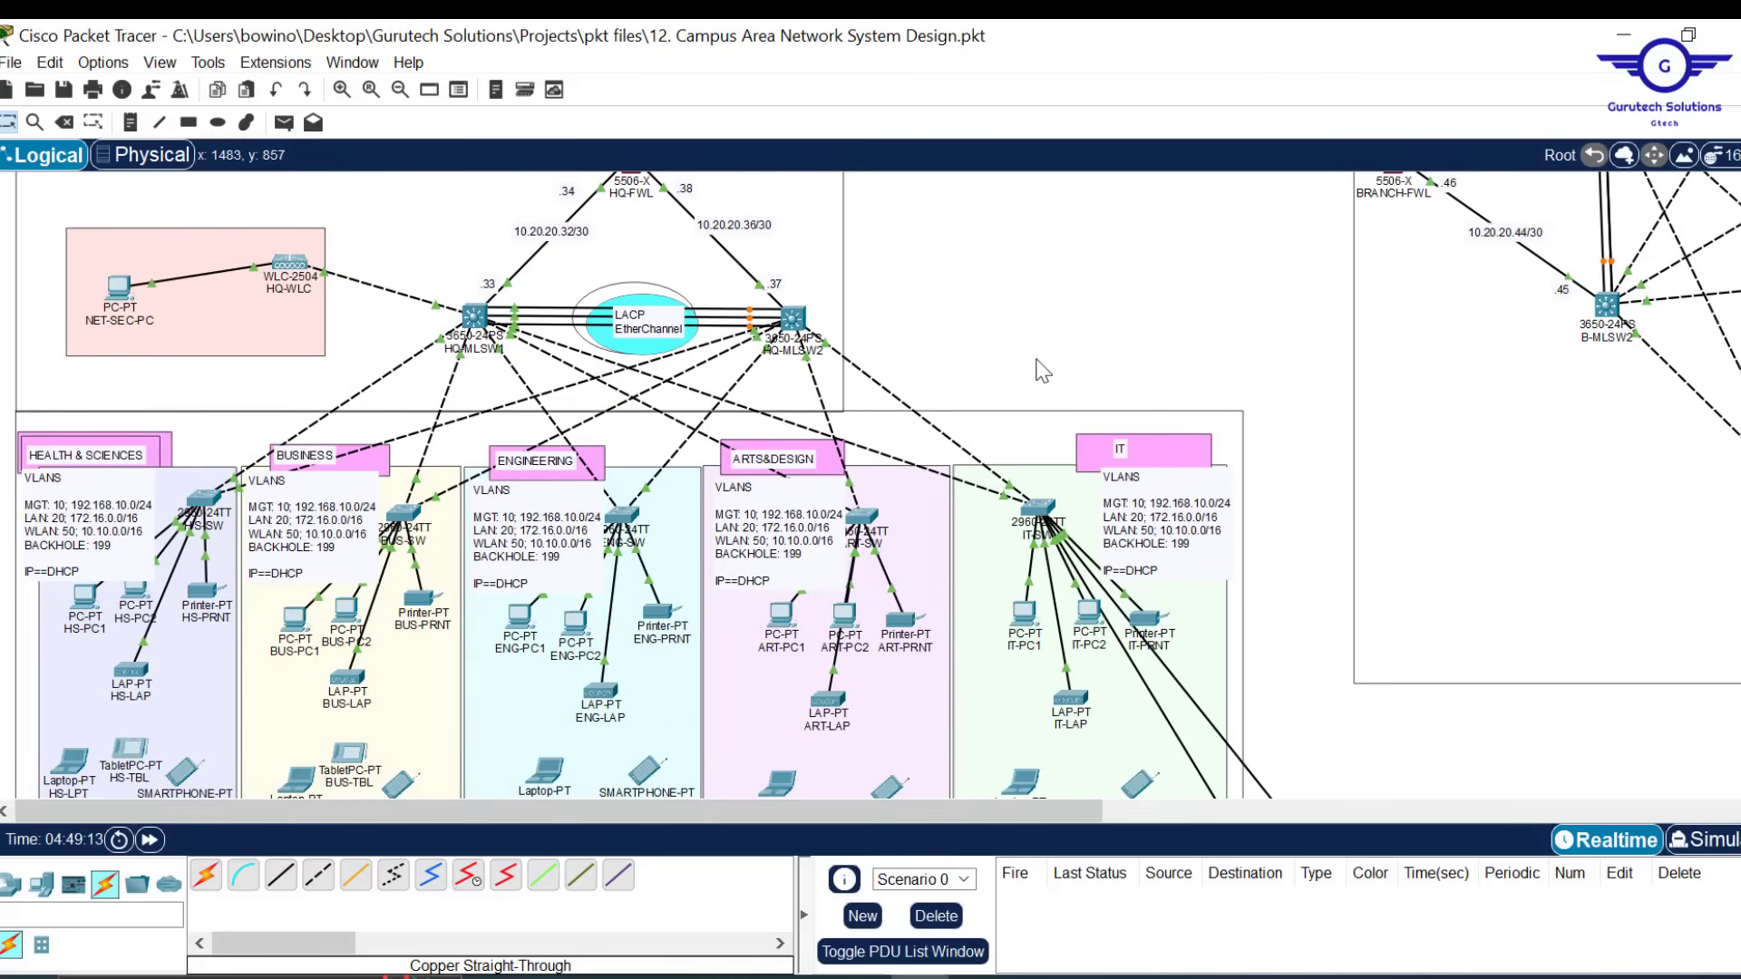
pyautogui.scroll(10, 1037, 367)
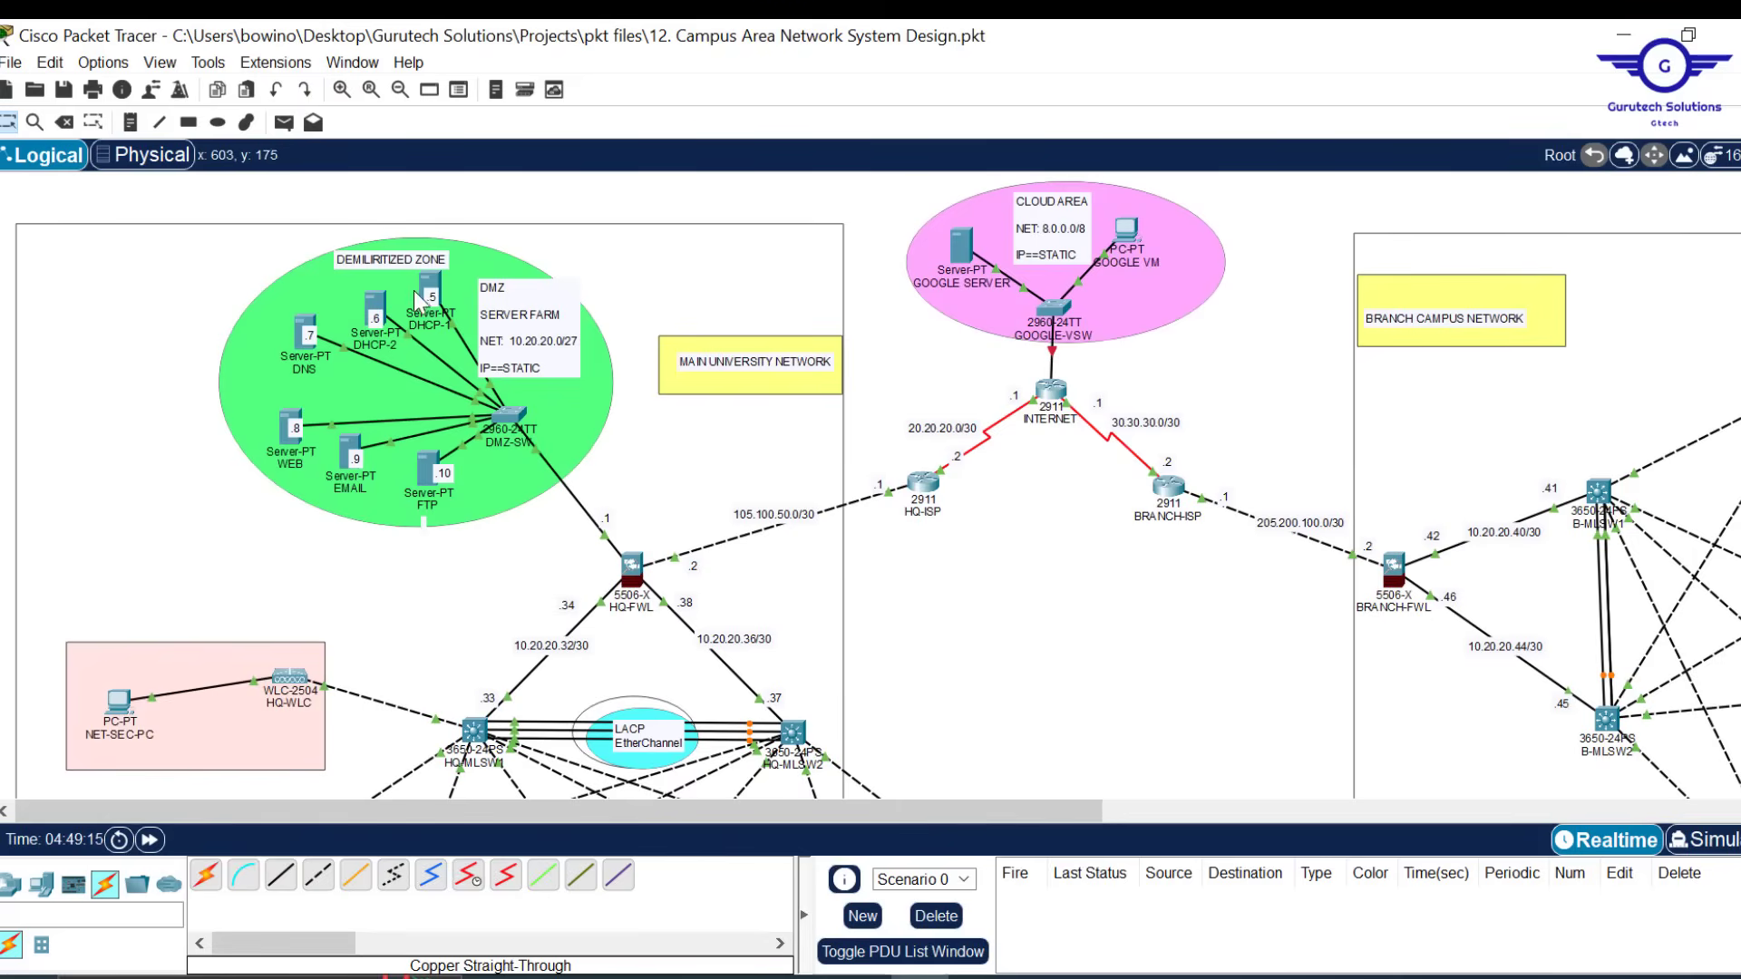
pyautogui.moveTo(435, 295); pyautogui.dragTo(397, 322)
# Review DHCP-1's static IPv4 settings in its IP Configuration
pyautogui.moveTo(427, 296)
pyautogui.click(434, 289)
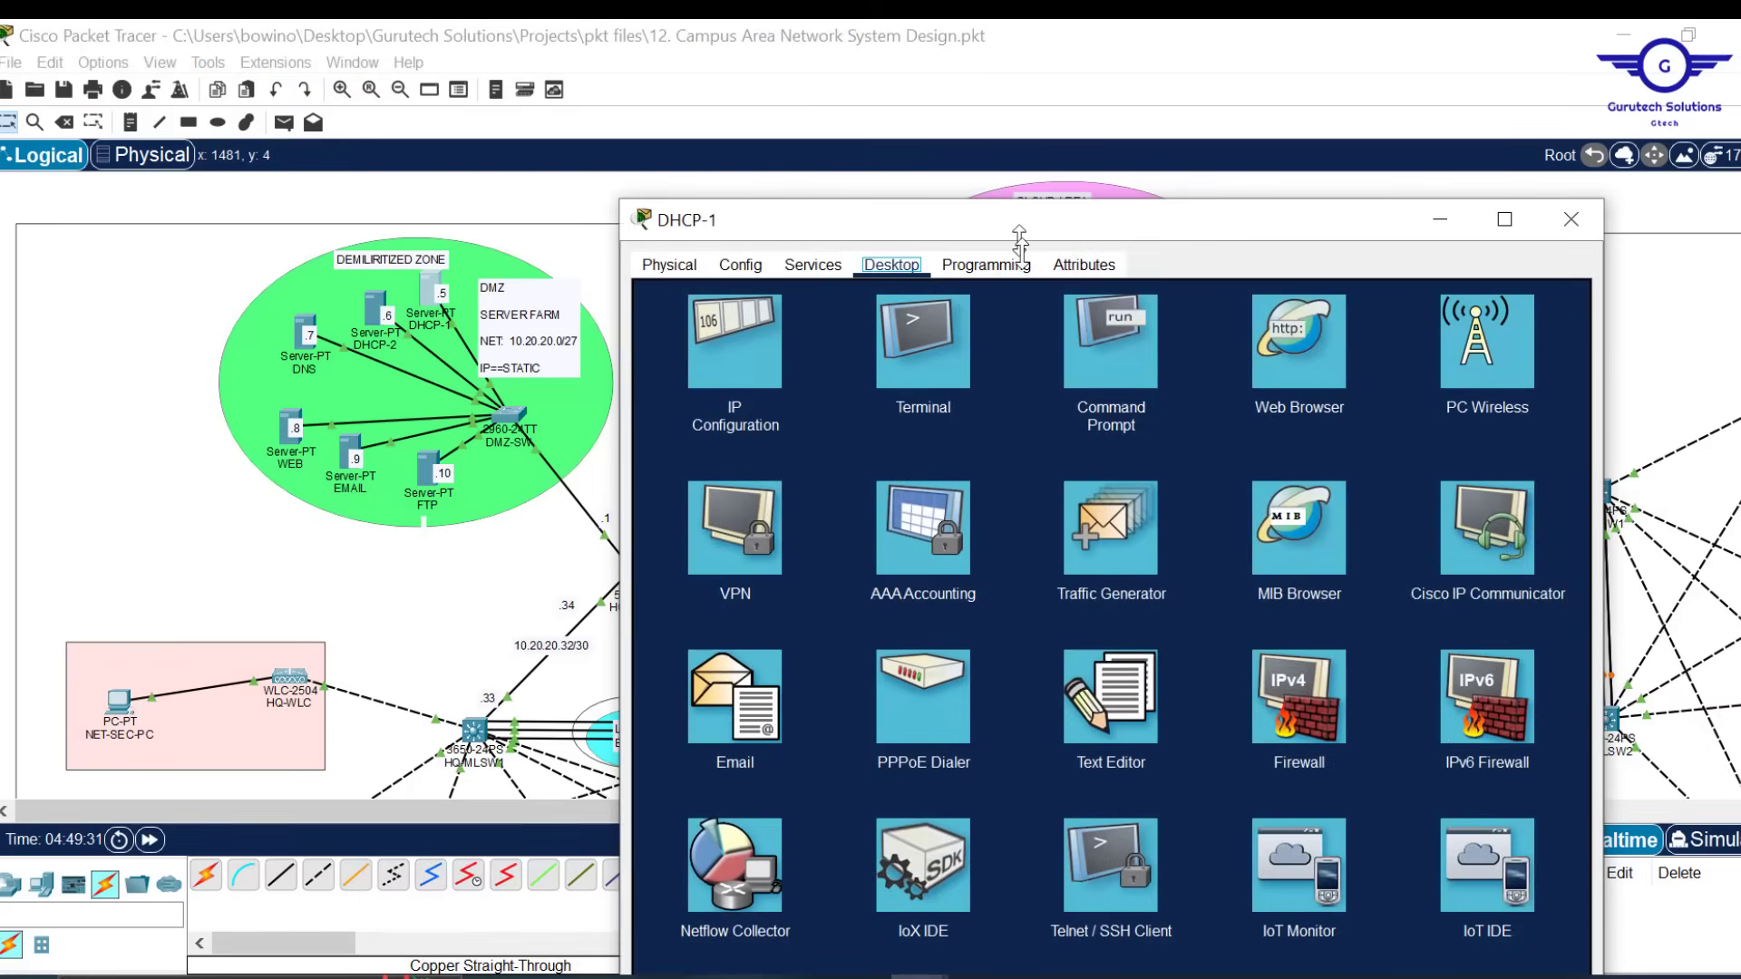
pyautogui.moveTo(1020, 240); pyautogui.dragTo(1020, 297)
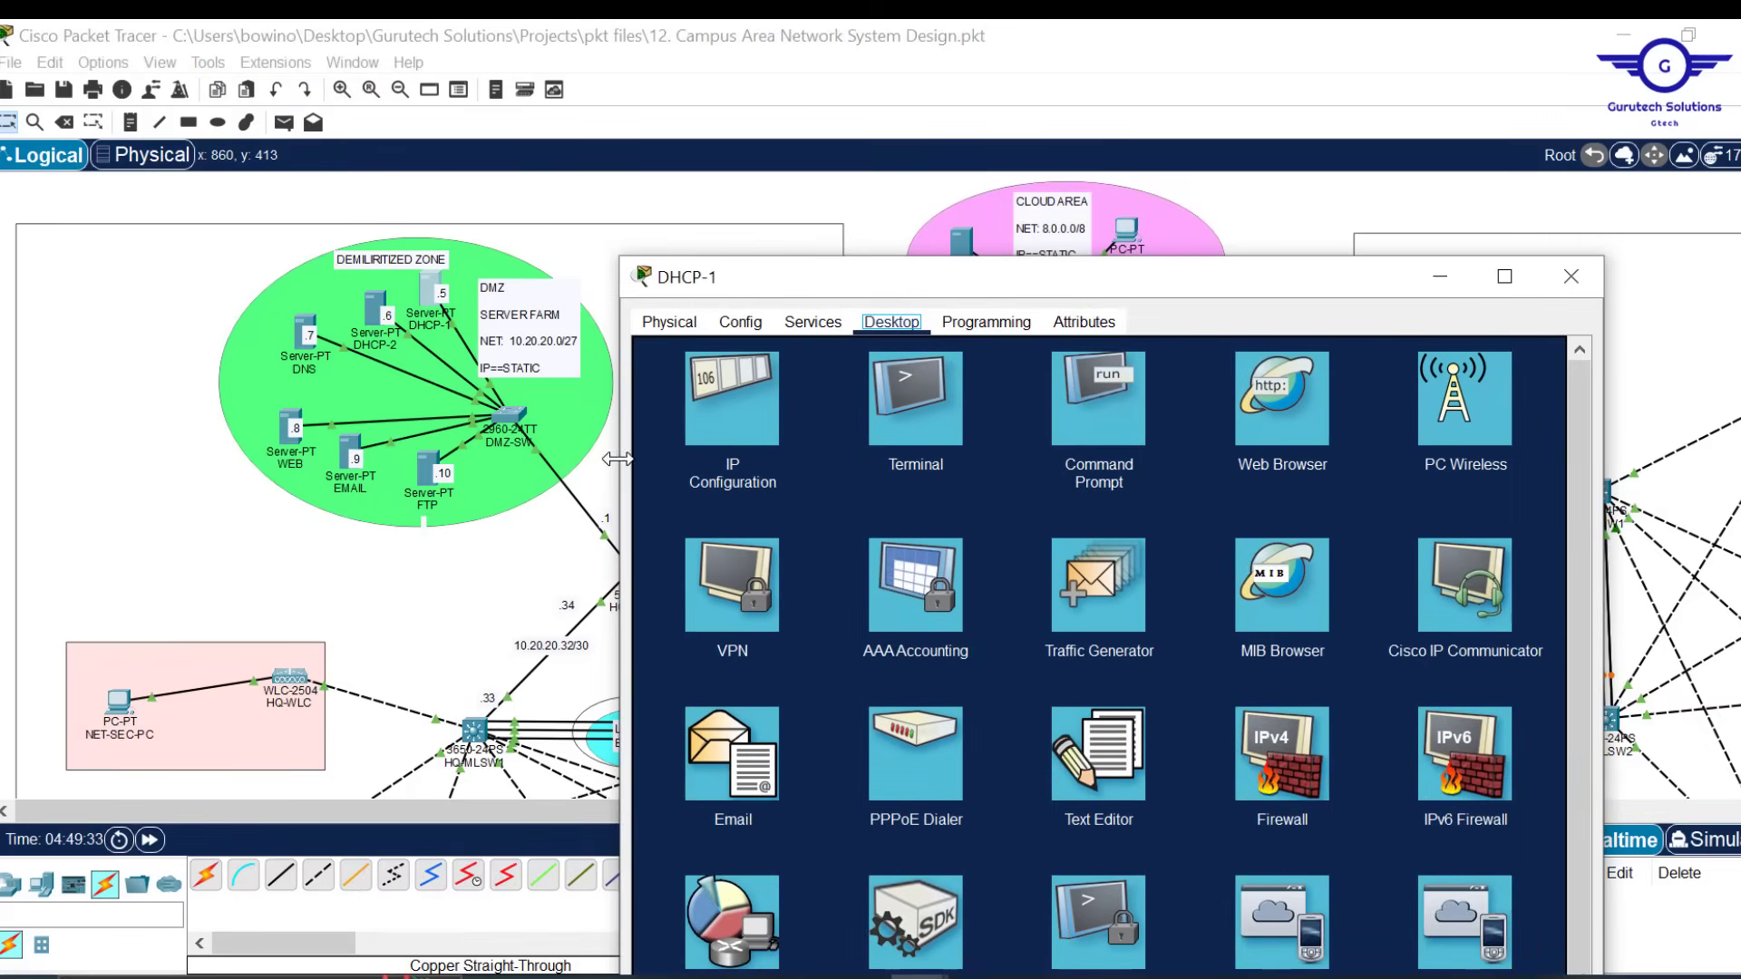
pyautogui.moveTo(617, 460); pyautogui.dragTo(786, 459)
pyautogui.moveTo(1100, 292); pyautogui.dragTo(991, 164)
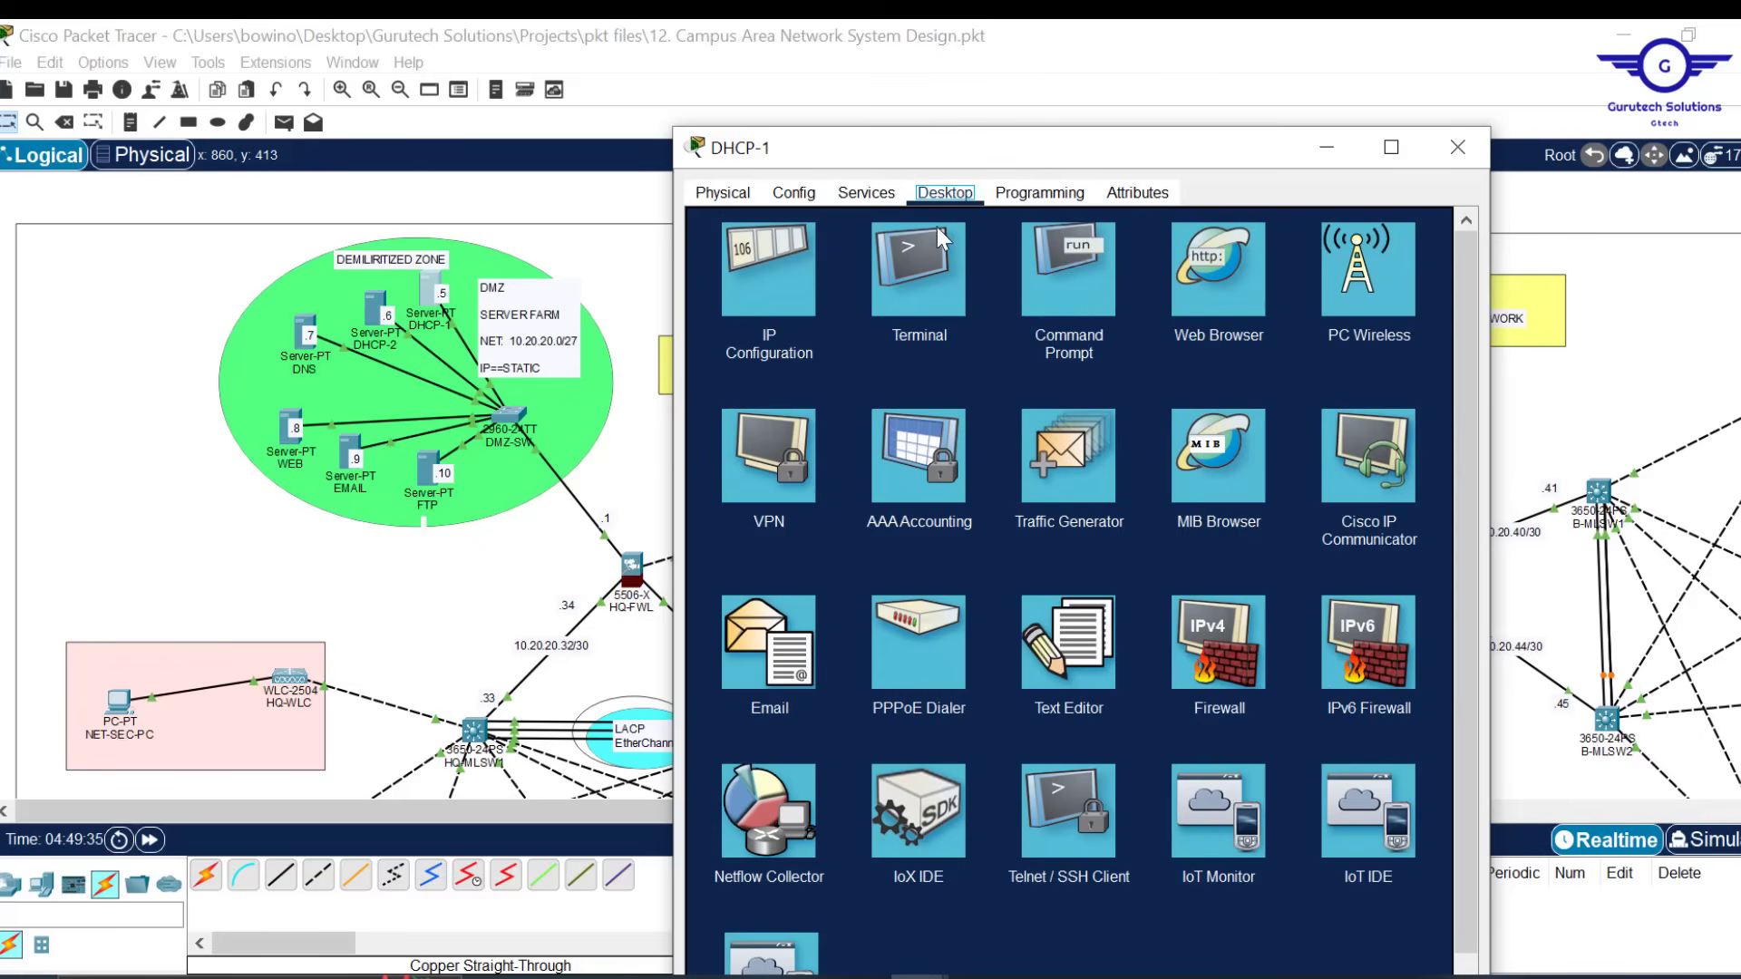
pyautogui.click(786, 274)
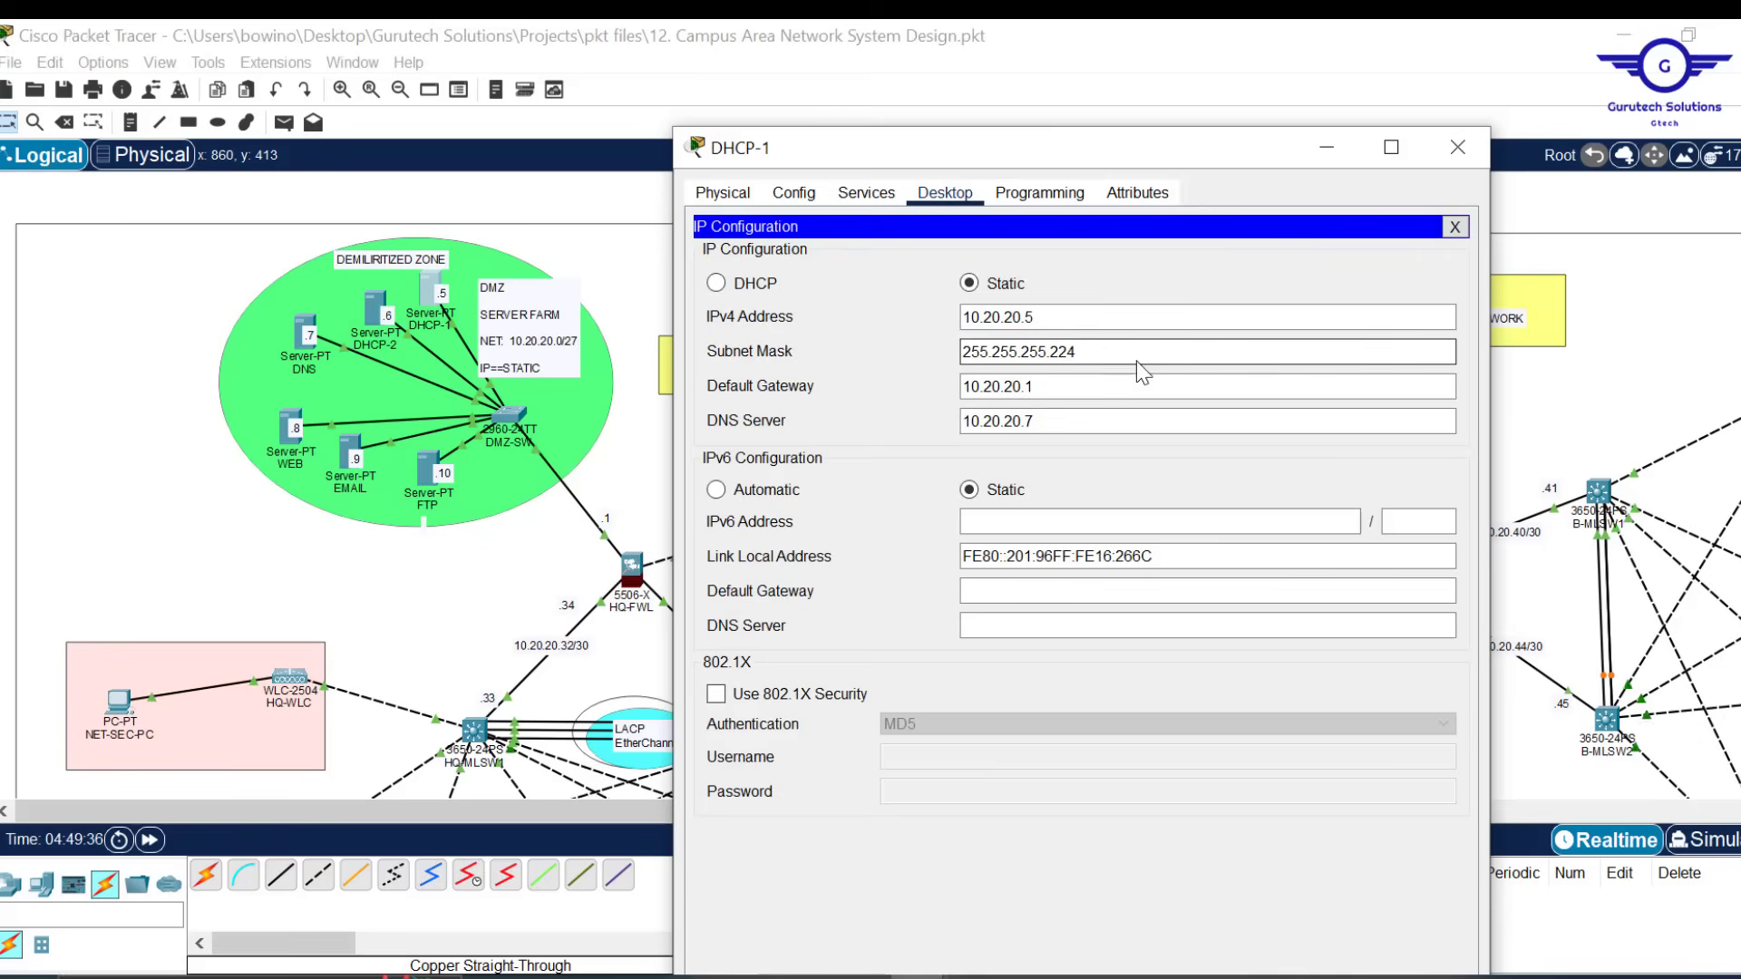
pyautogui.click(1460, 230)
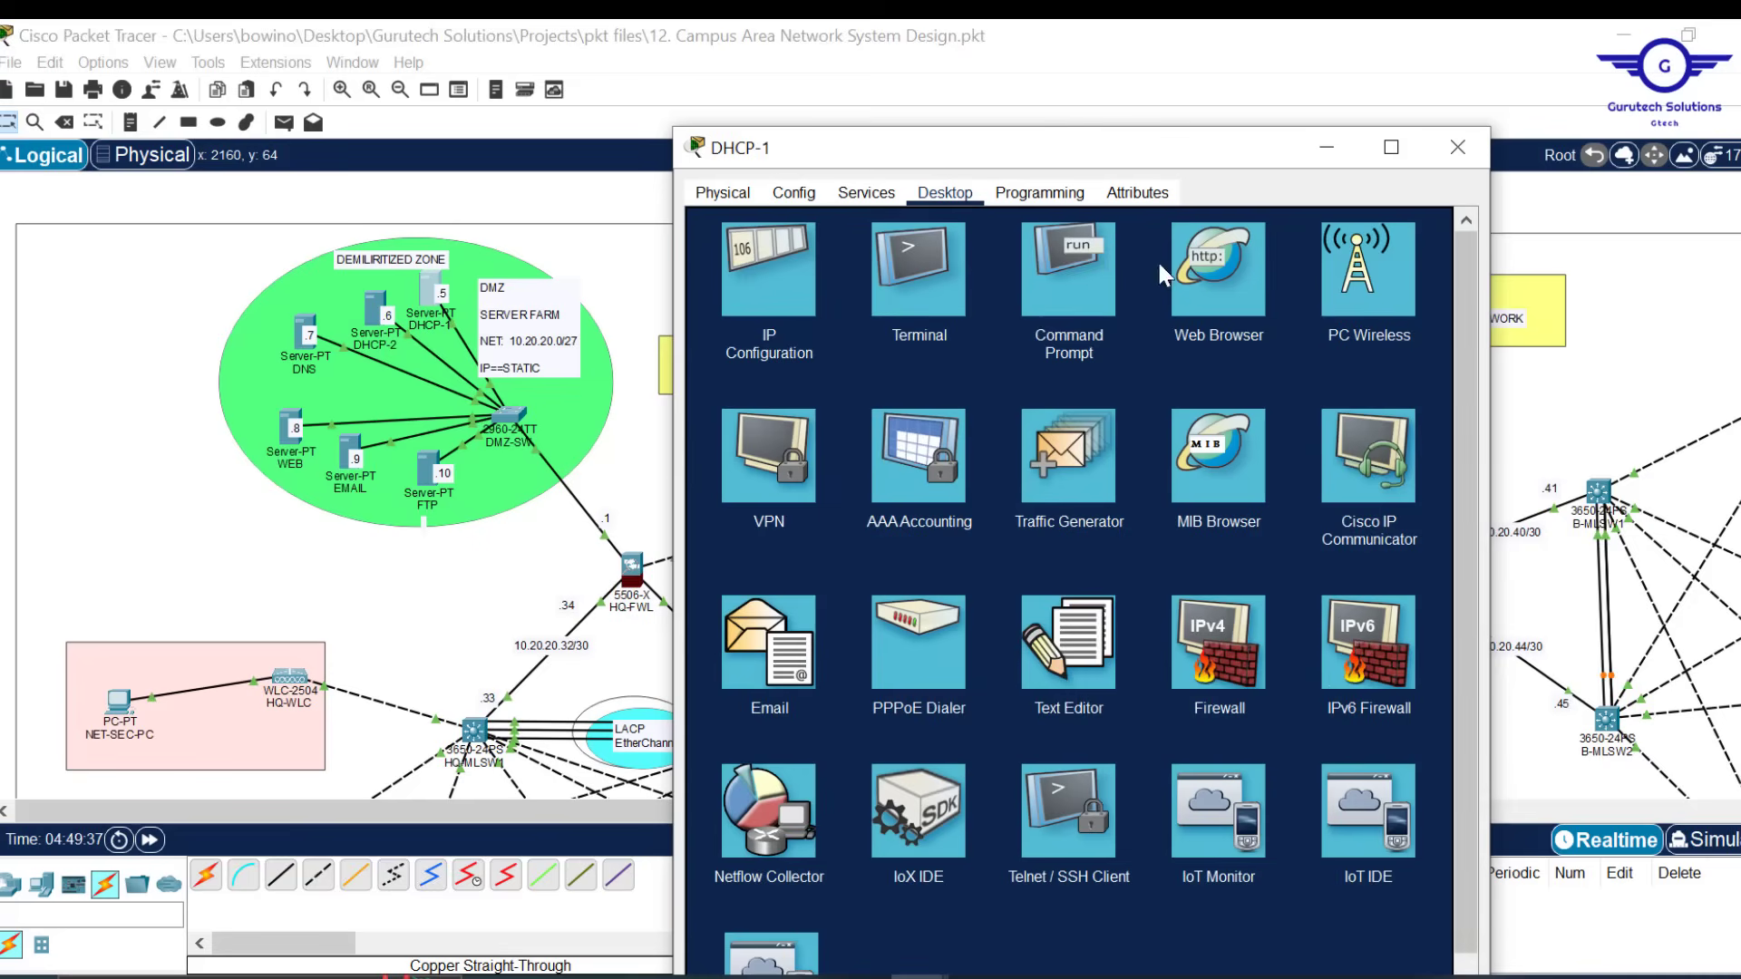
# Ping the gateway 10.20.20.1 from DHCP-1's command prompt and confirm replies
pyautogui.click(1087, 269)
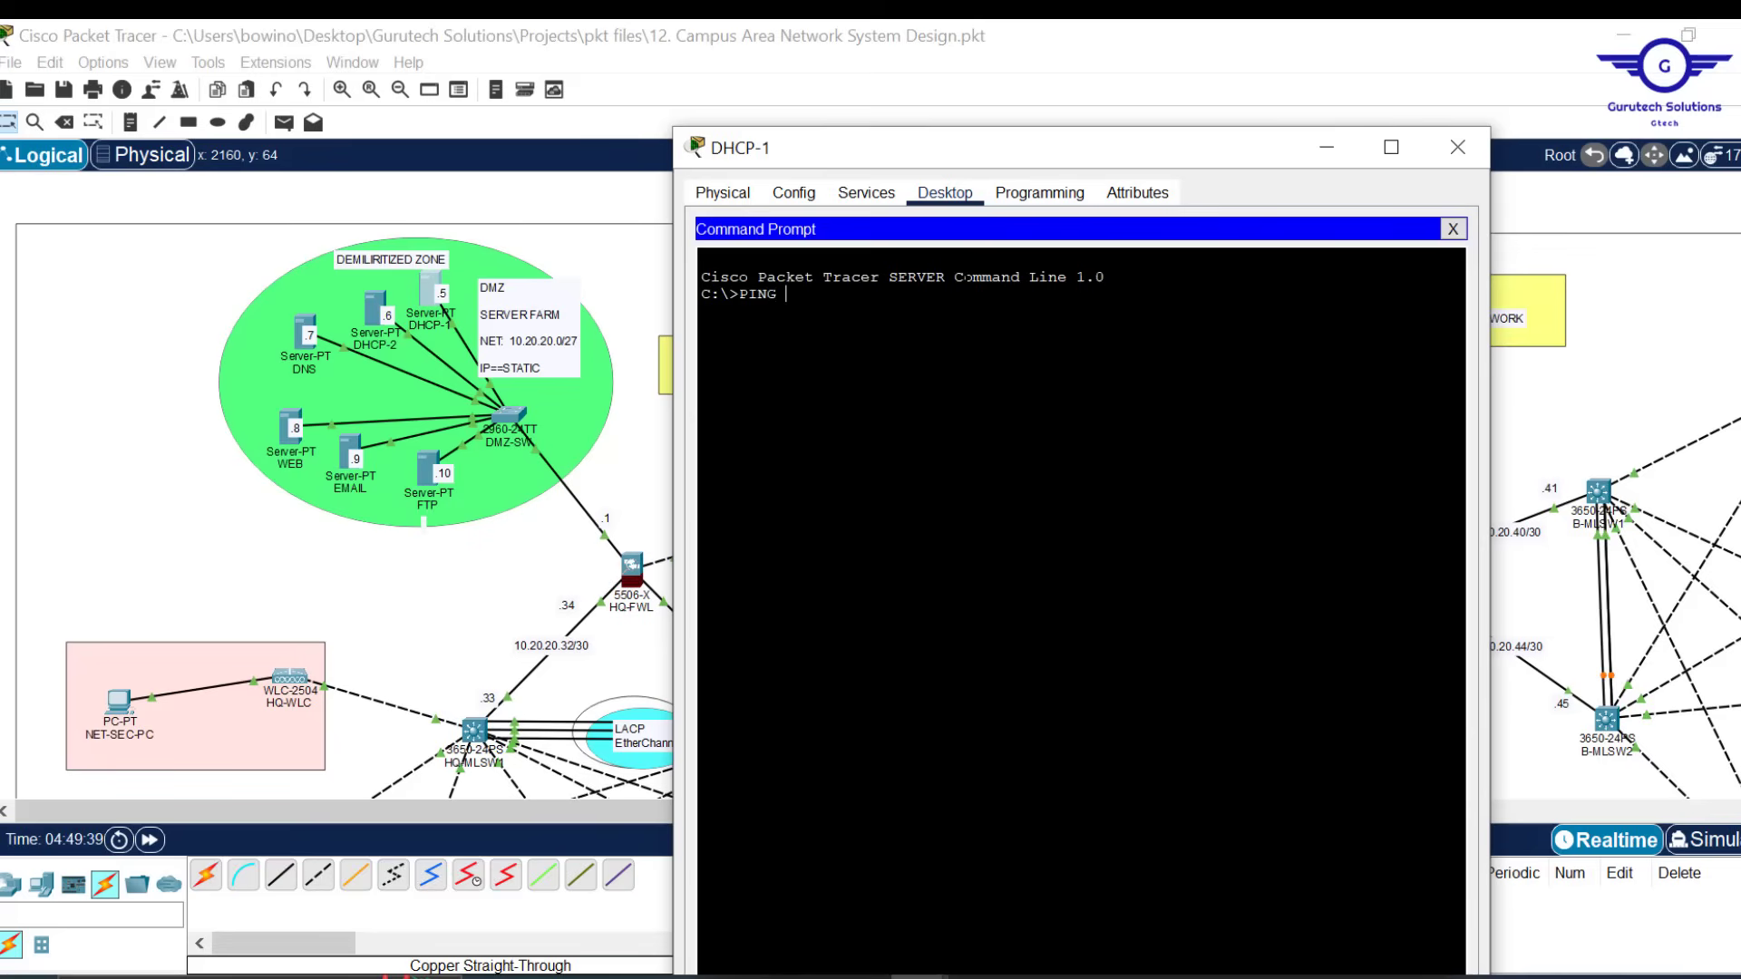
pyautogui.rightClick(984, 323)
pyautogui.click(1021, 361)
pyautogui.press('BackSpace')
pyautogui.write('10.20.20.1')
pyautogui.press('Return')
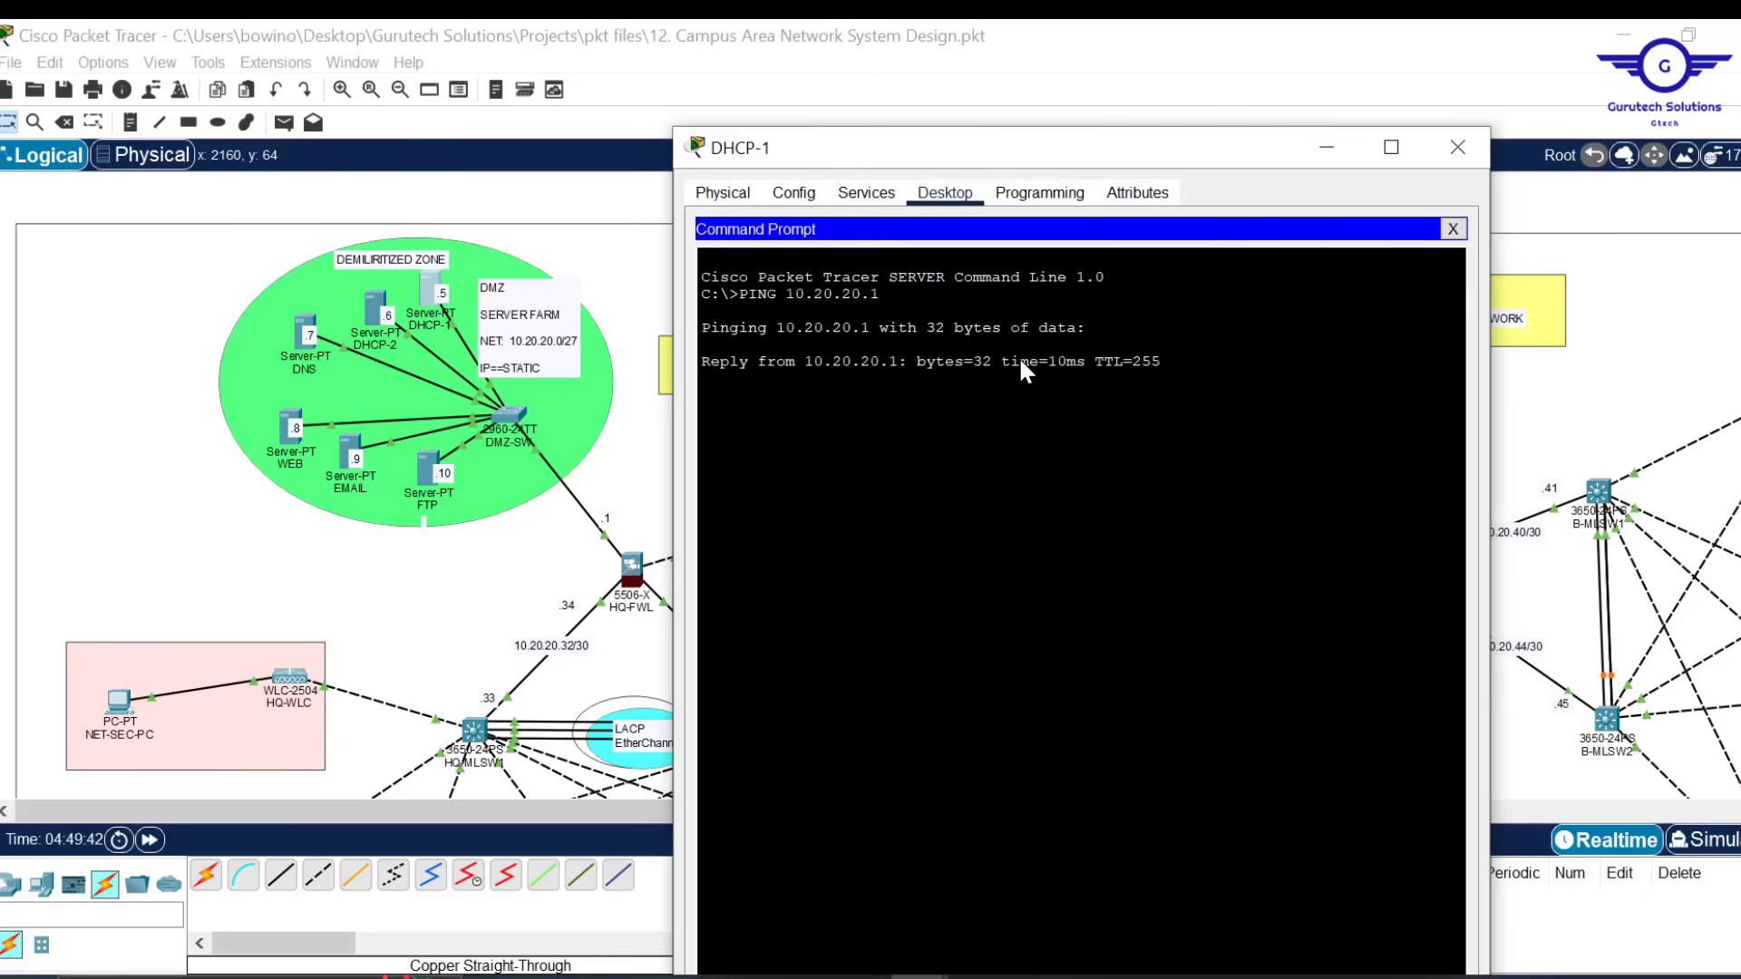
pyautogui.click(1452, 229)
pyautogui.click(866, 193)
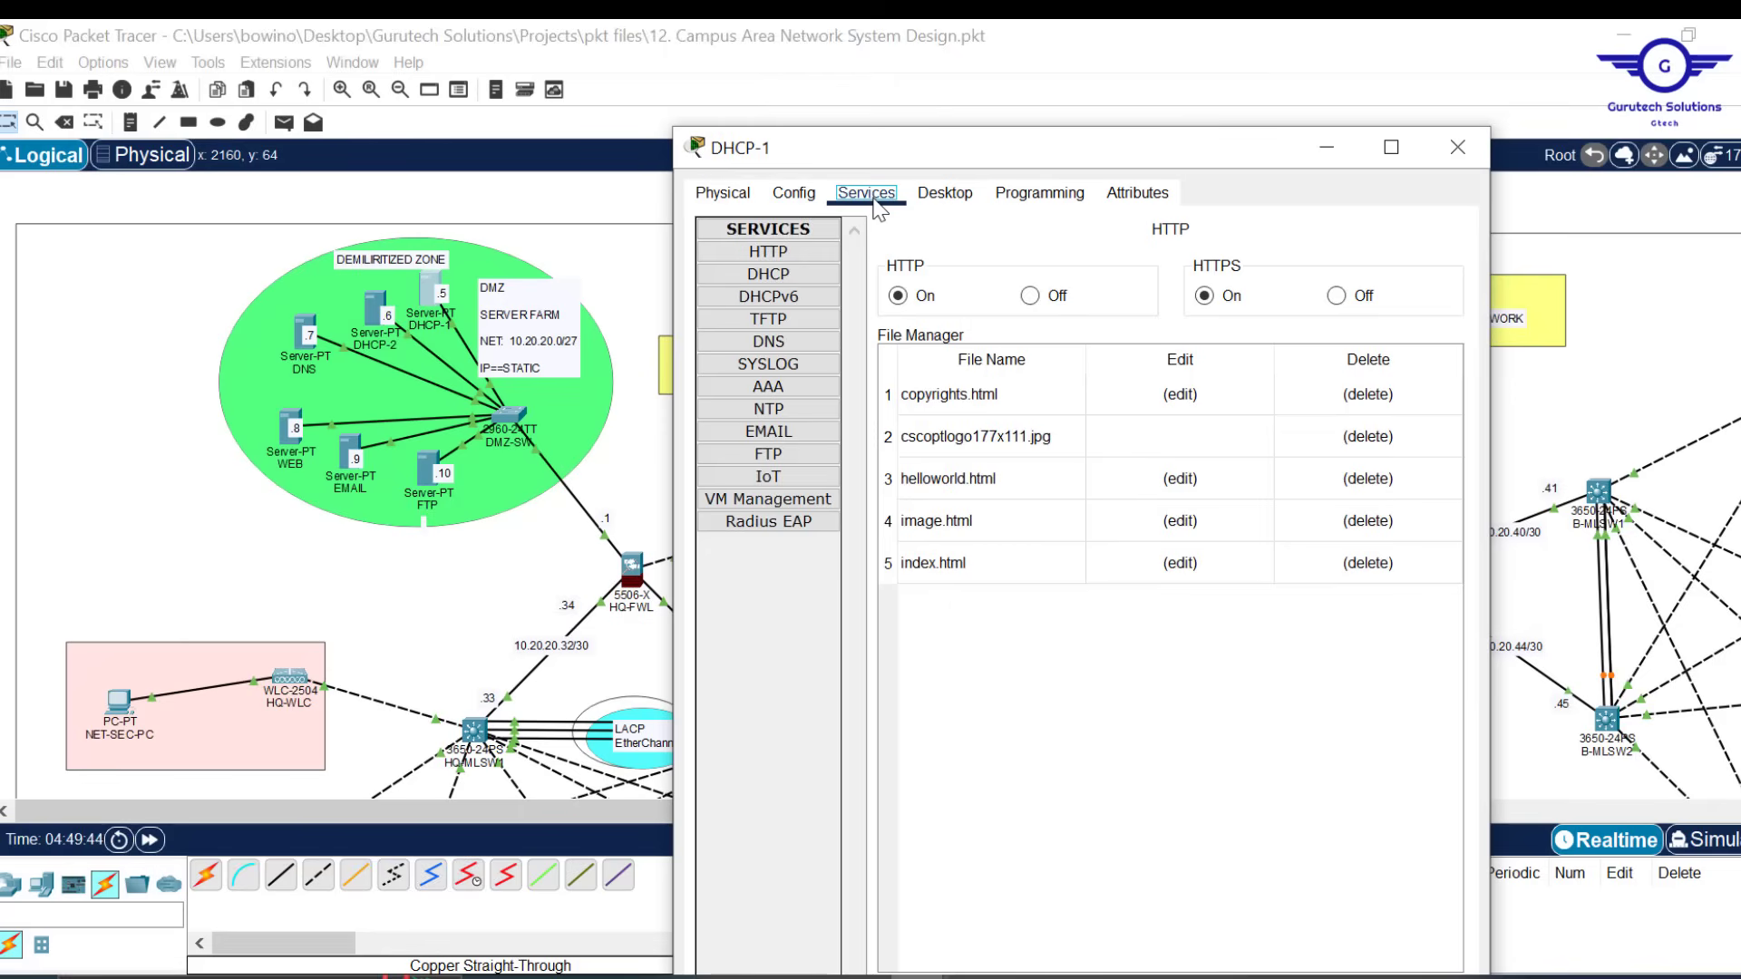
# Keep the DHCP service on and zero the serverPool start IP address
pyautogui.click(769, 274)
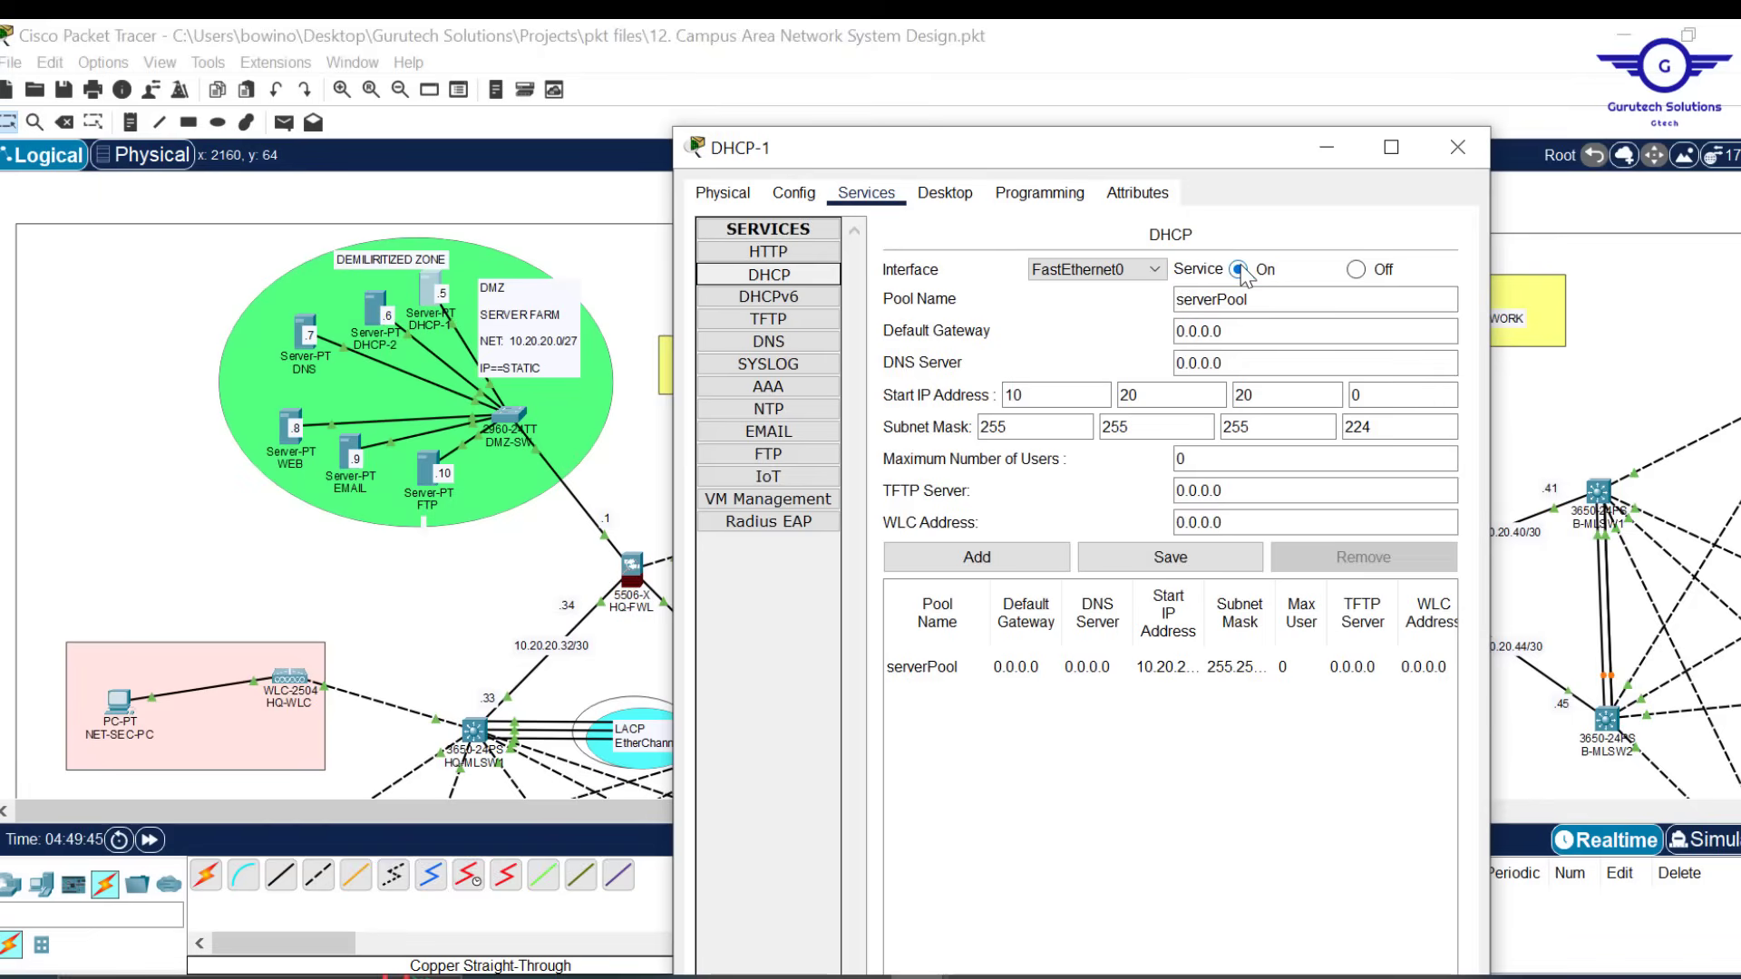
pyautogui.click(1240, 272)
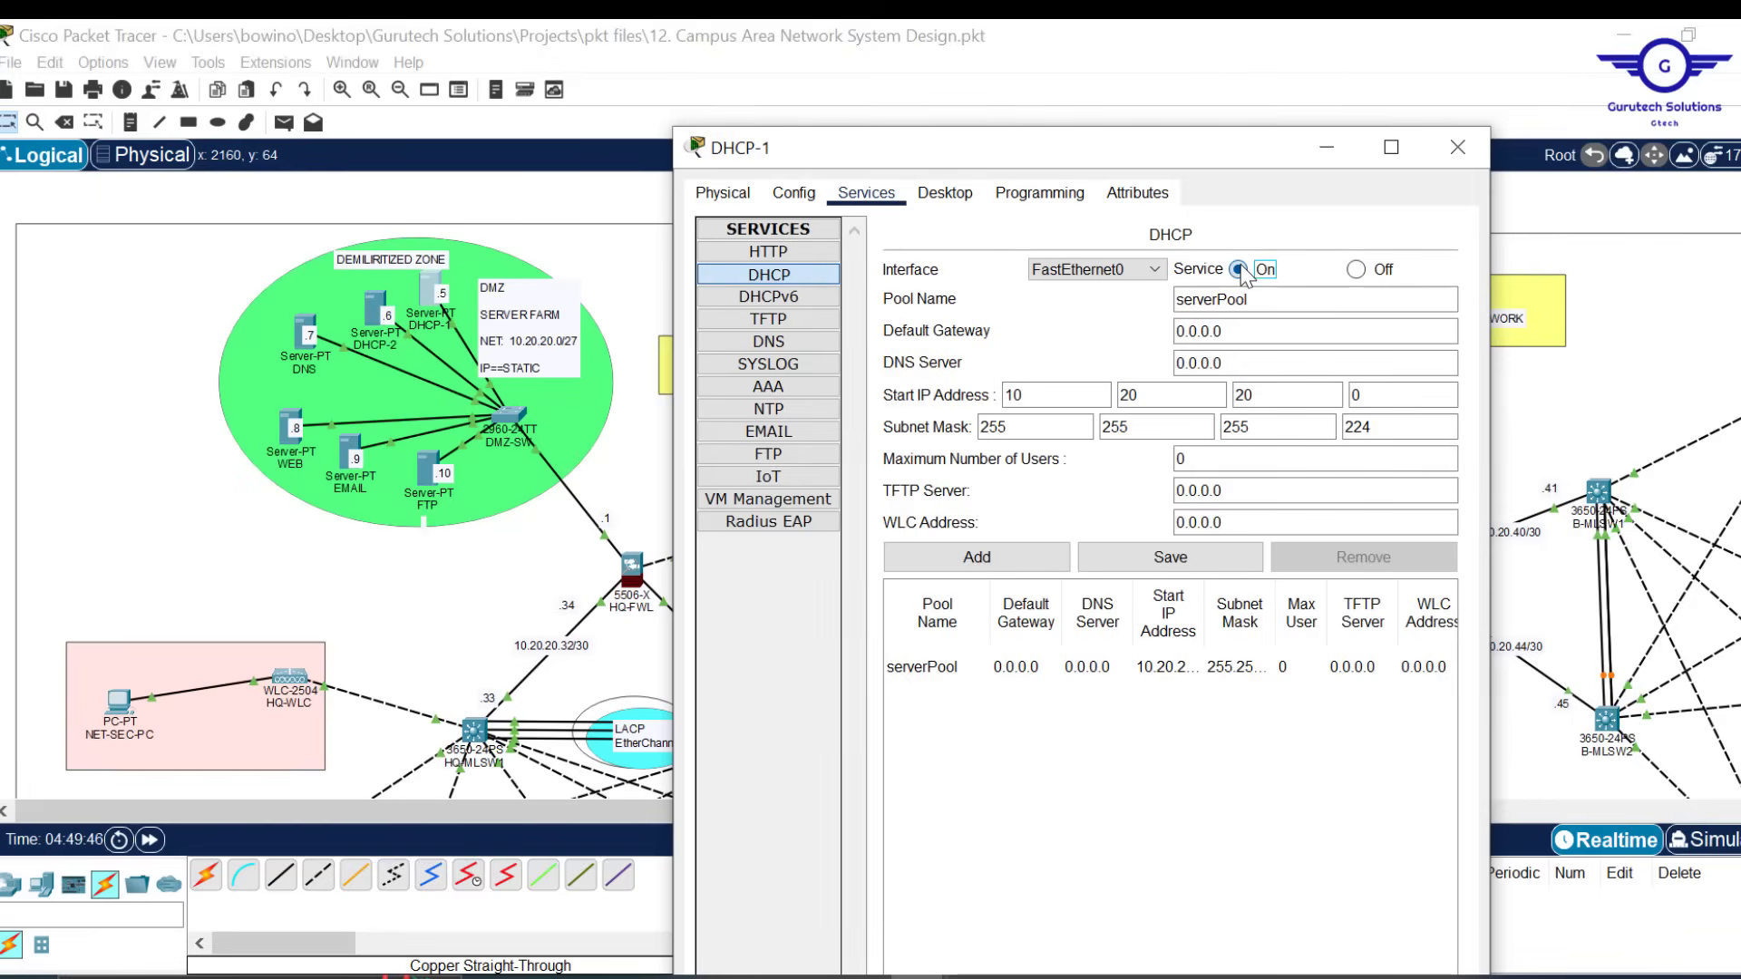
pyautogui.press('Right')
pyautogui.click(1240, 270)
pyautogui.moveTo(1165, 393); pyautogui.dragTo(1016, 388)
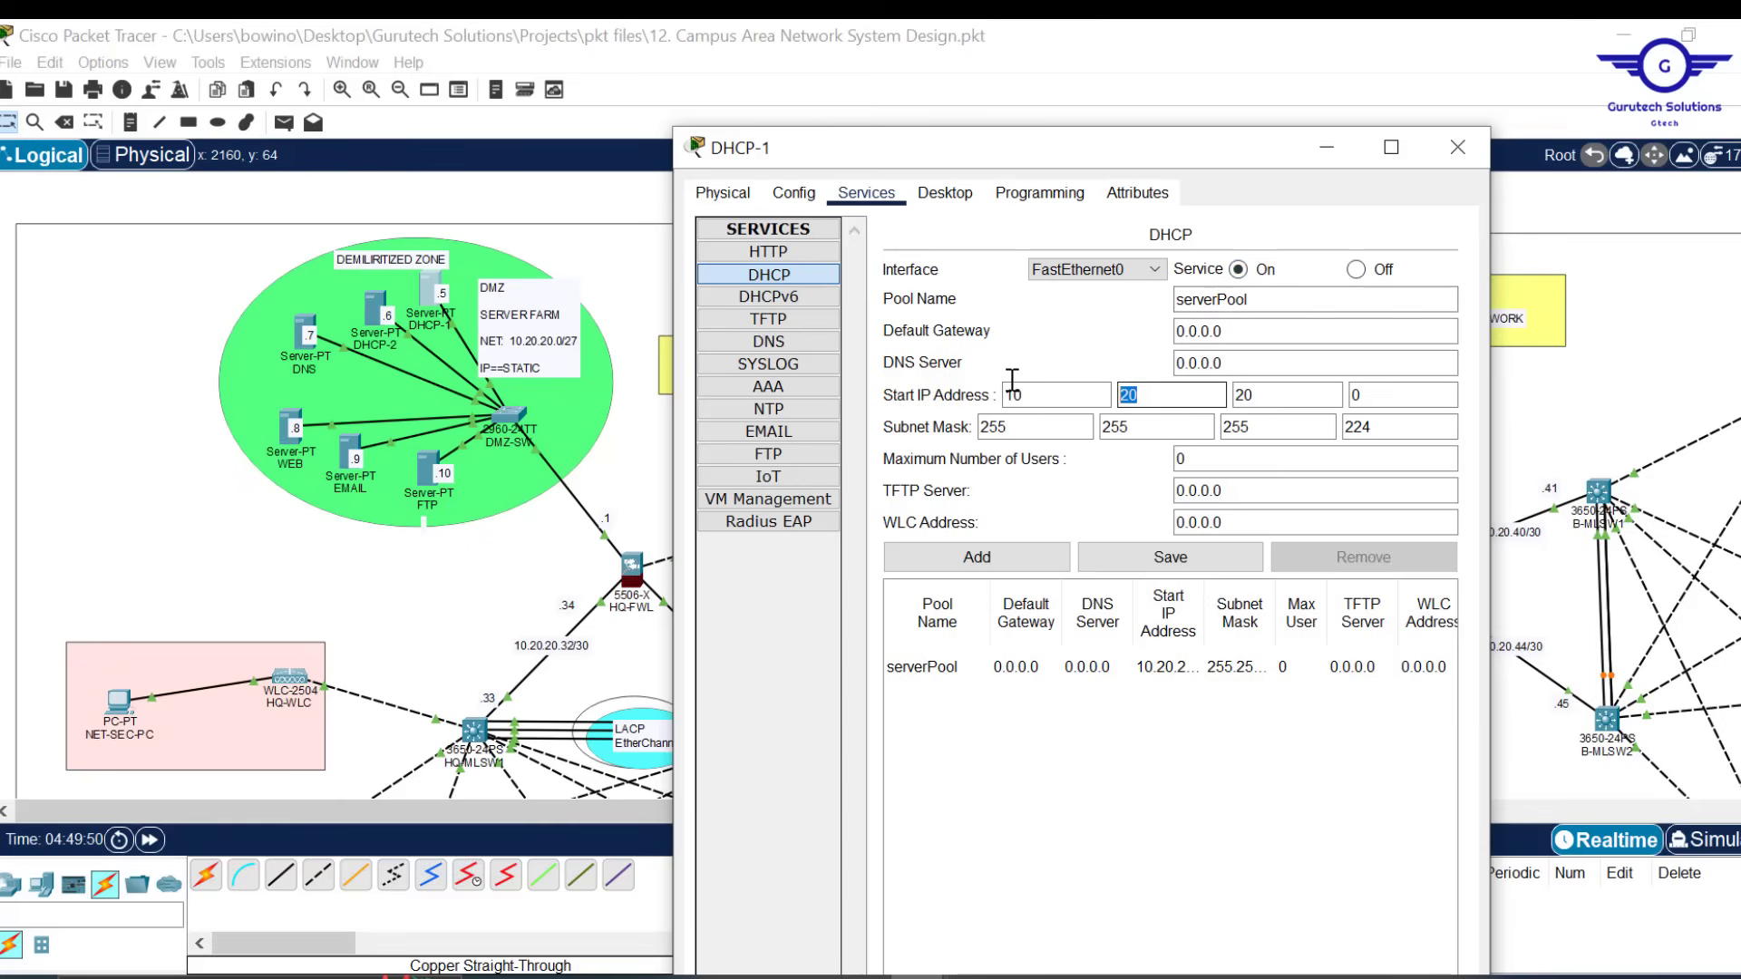
pyautogui.write('0')
pyautogui.doubleClick(1017, 394)
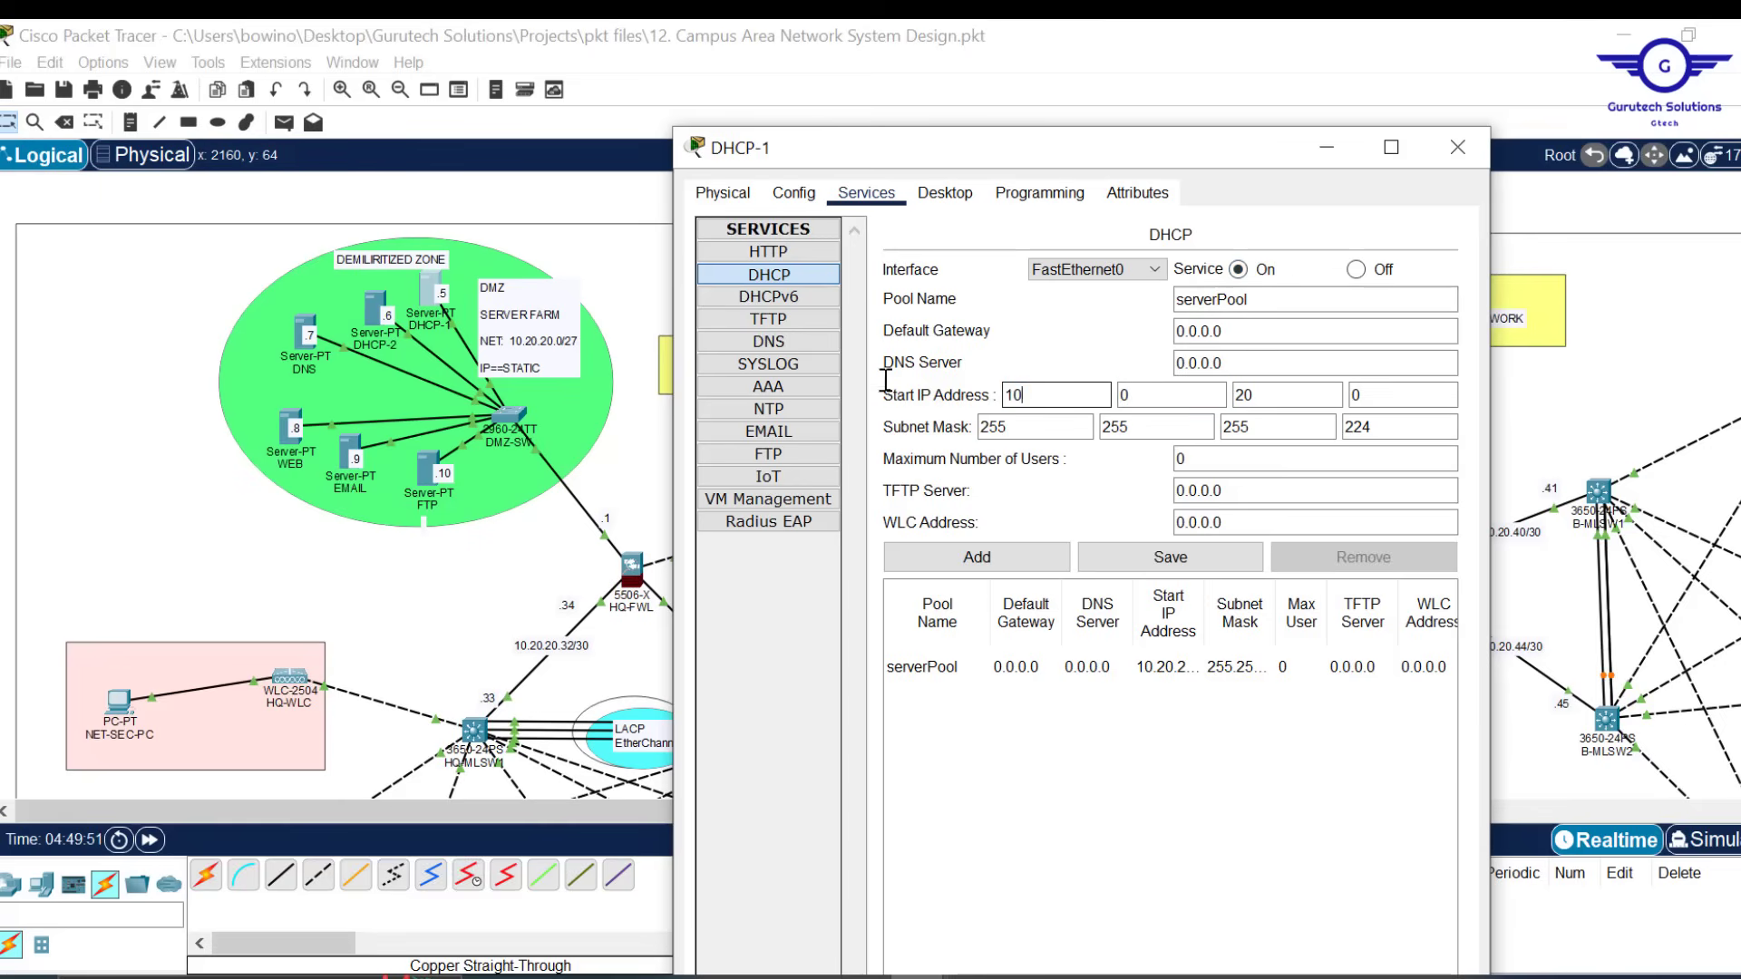
pyautogui.write('0')
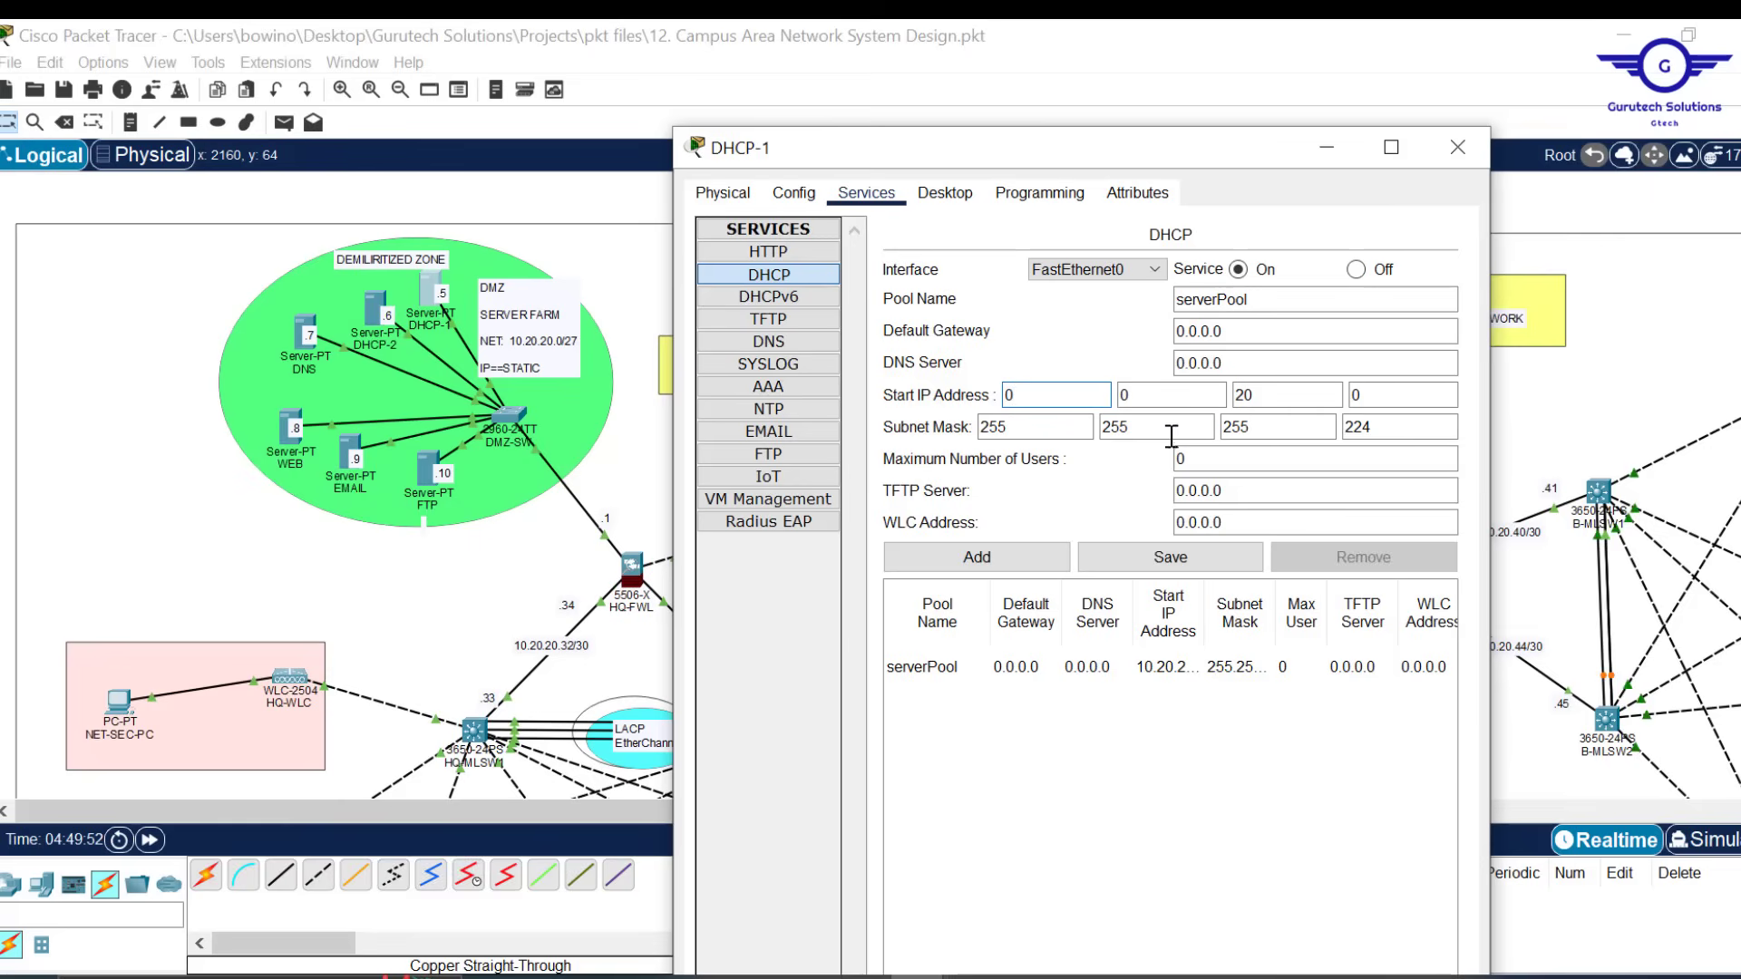
# Set the serverPool subnet mask to 0.0.0.0 and save the pool
pyautogui.click(1394, 430)
pyautogui.moveTo(1395, 430); pyautogui.dragTo(1042, 424)
pyautogui.write('00')
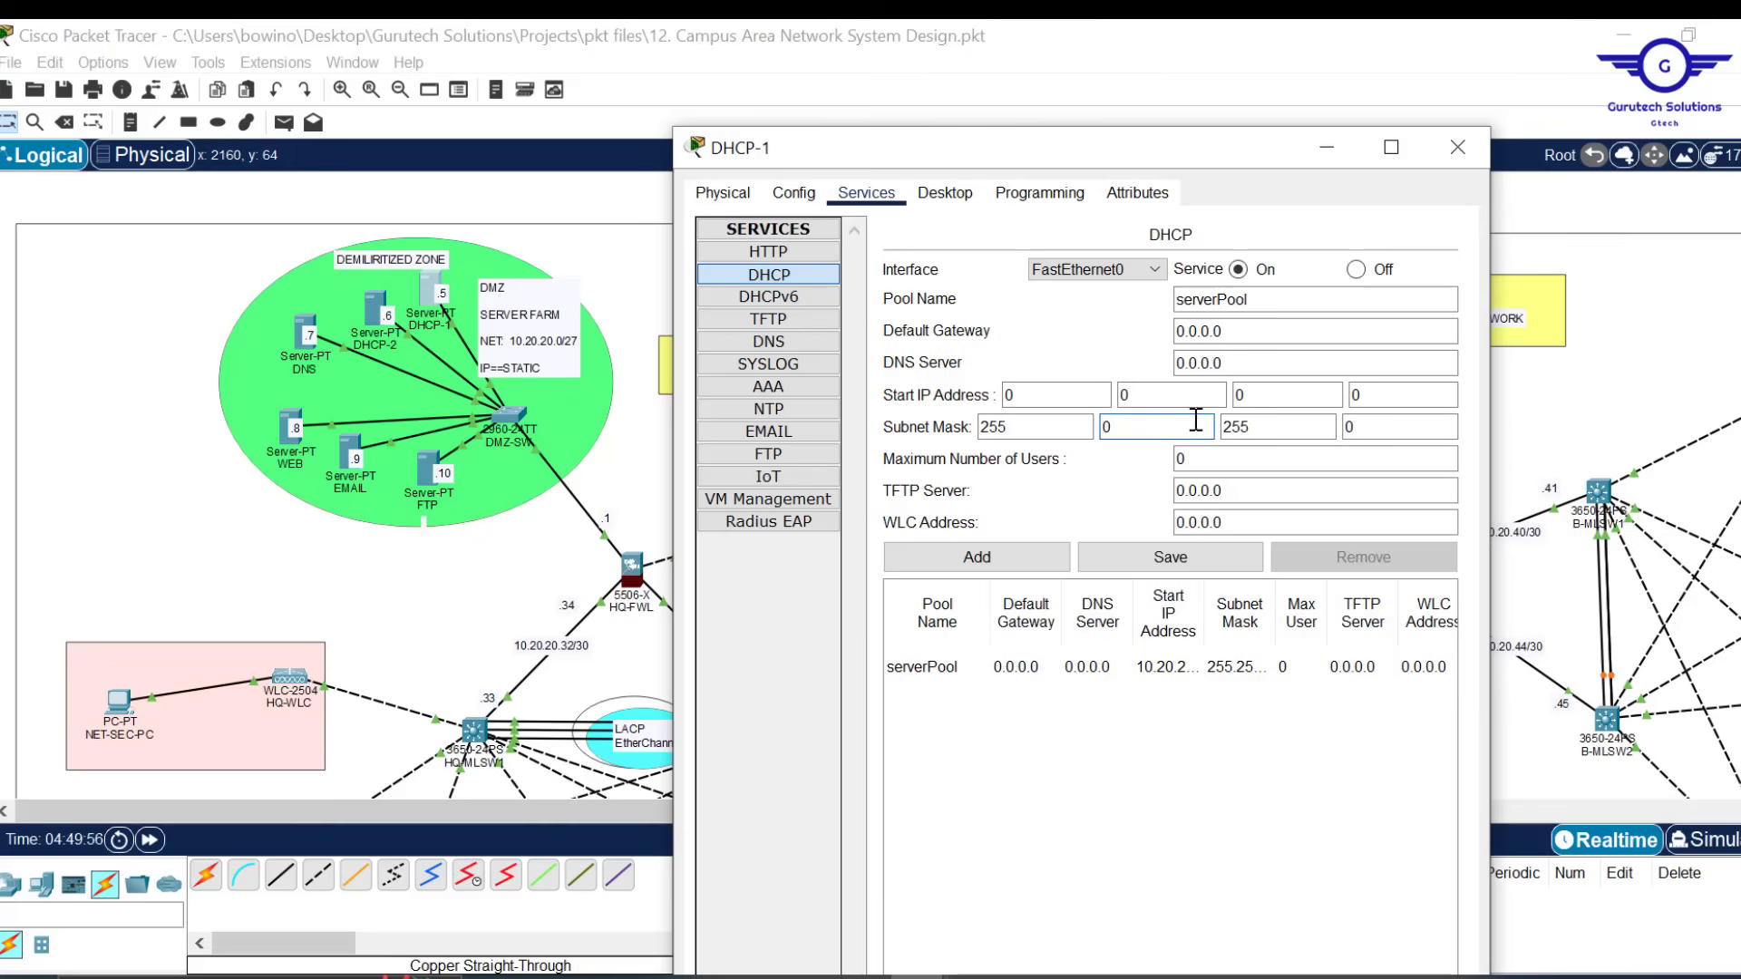
pyautogui.moveTo(1261, 426); pyautogui.dragTo(1226, 426)
pyautogui.write('0')
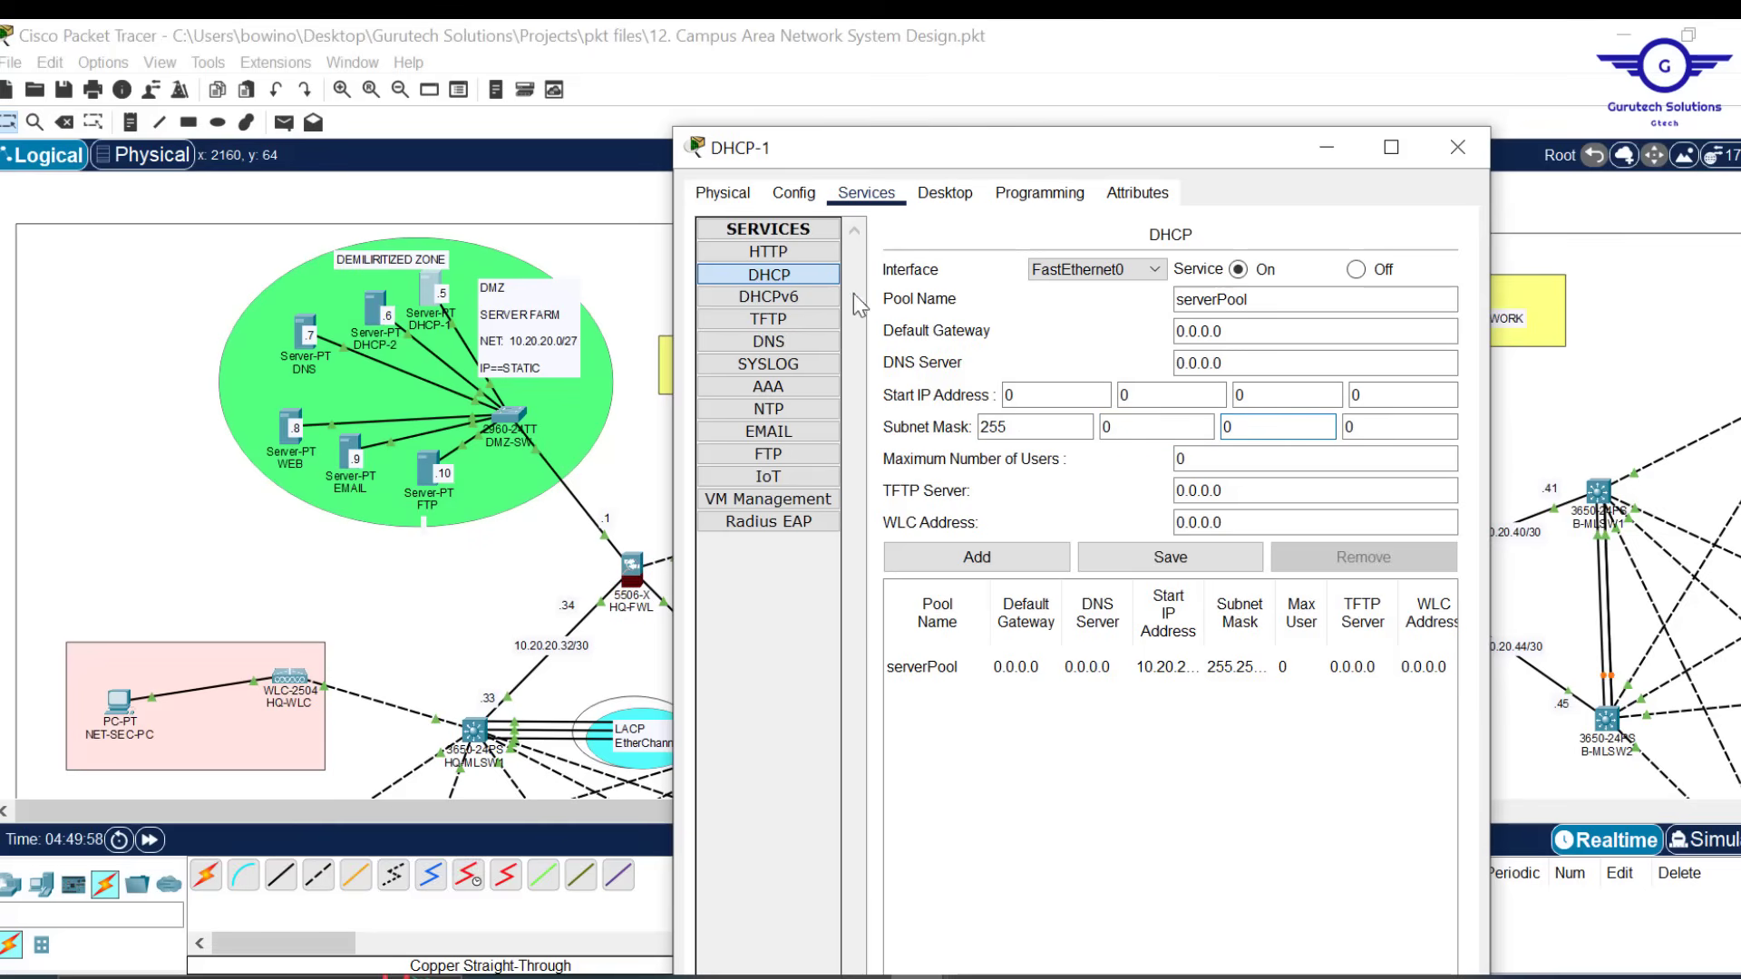
pyautogui.moveTo(1042, 426); pyautogui.dragTo(854, 400)
pyautogui.write('0')
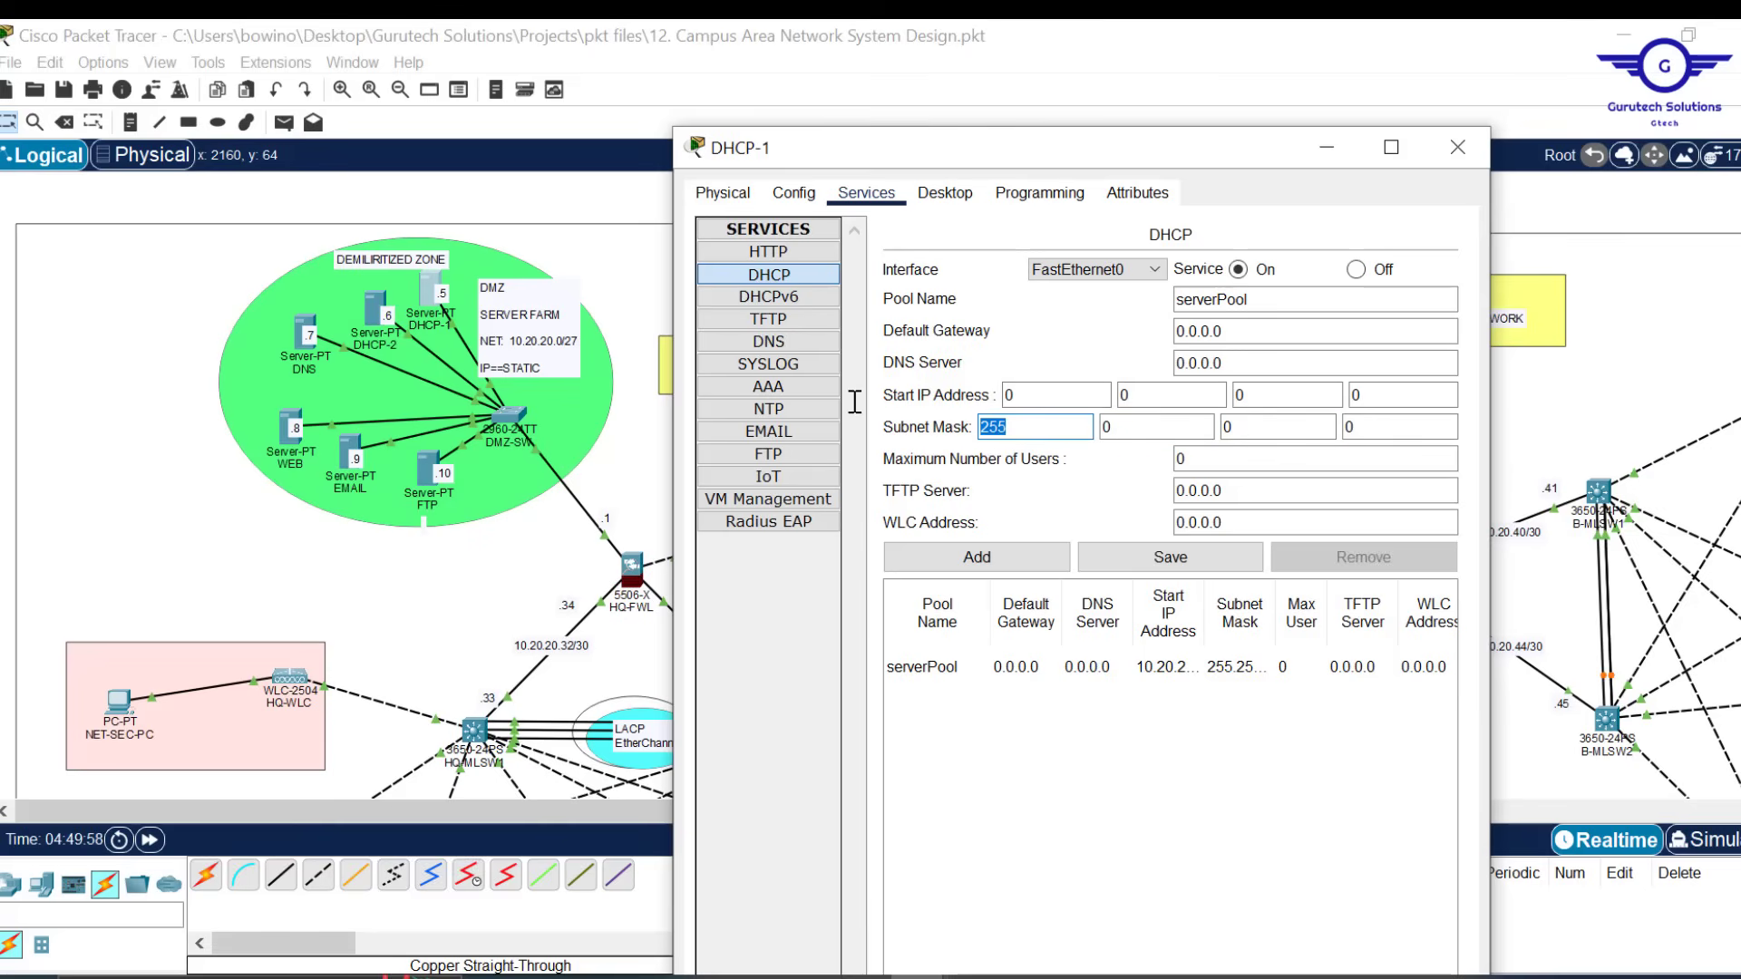
pyautogui.click(1189, 563)
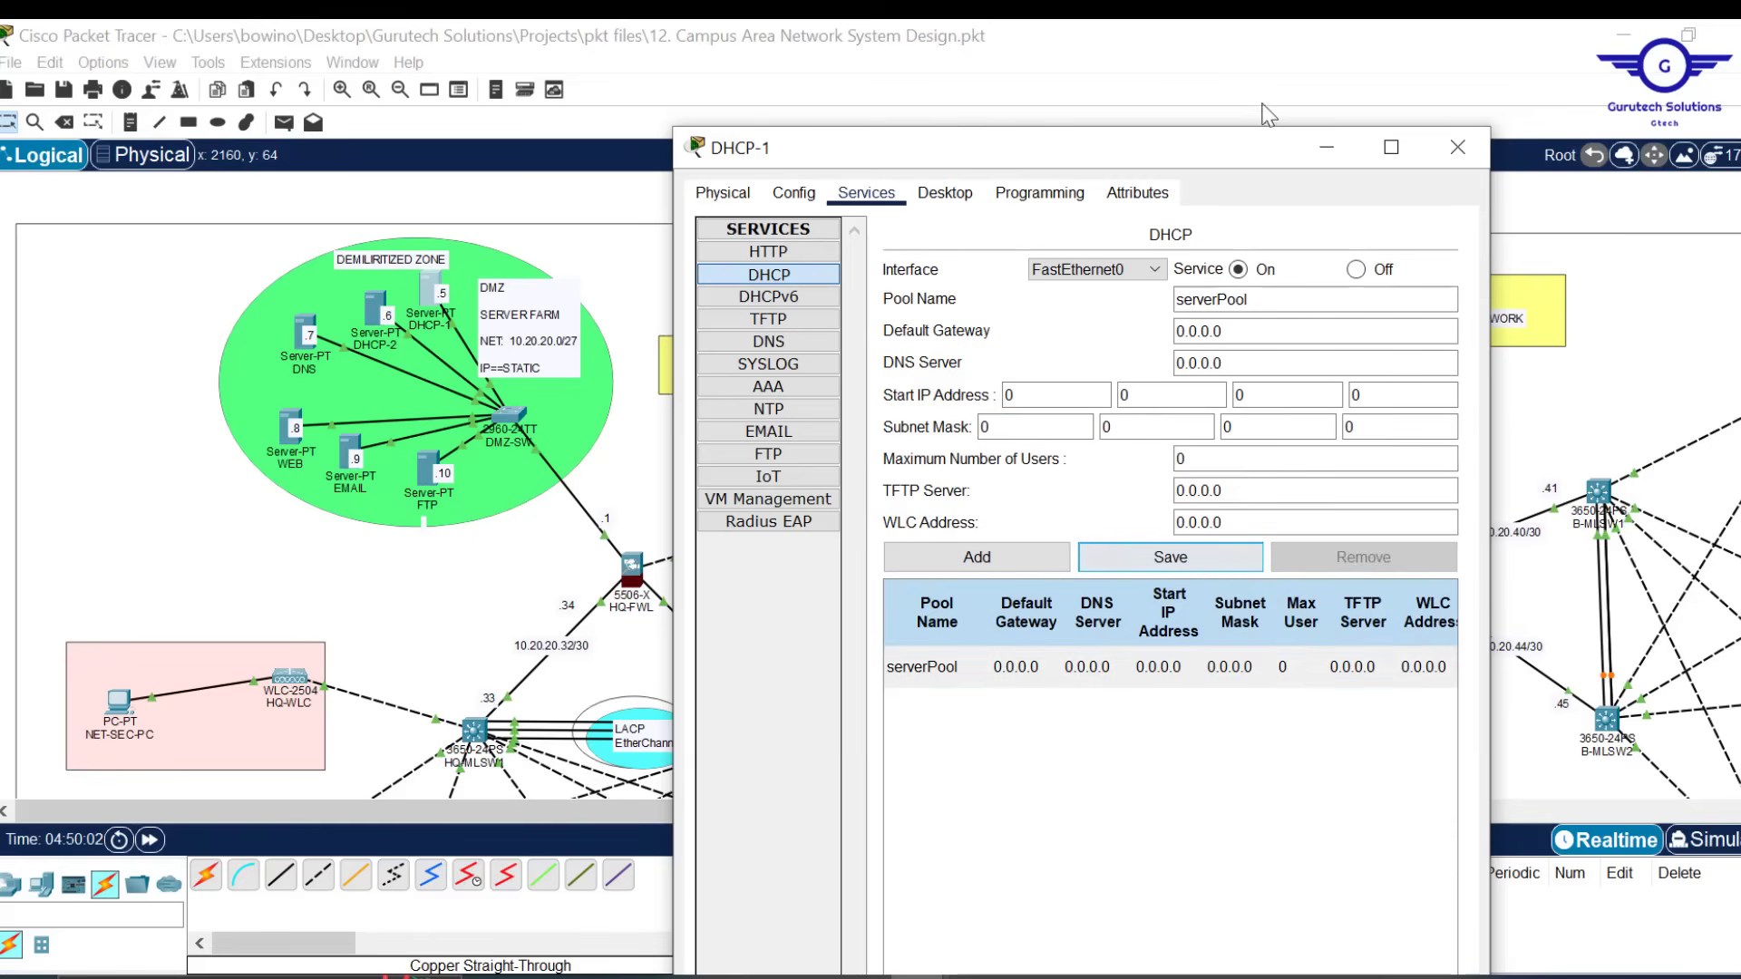
# Replace the pool name with HQMGPool for a new pool
pyautogui.moveTo(1221, 306); pyautogui.dragTo(1122, 300)
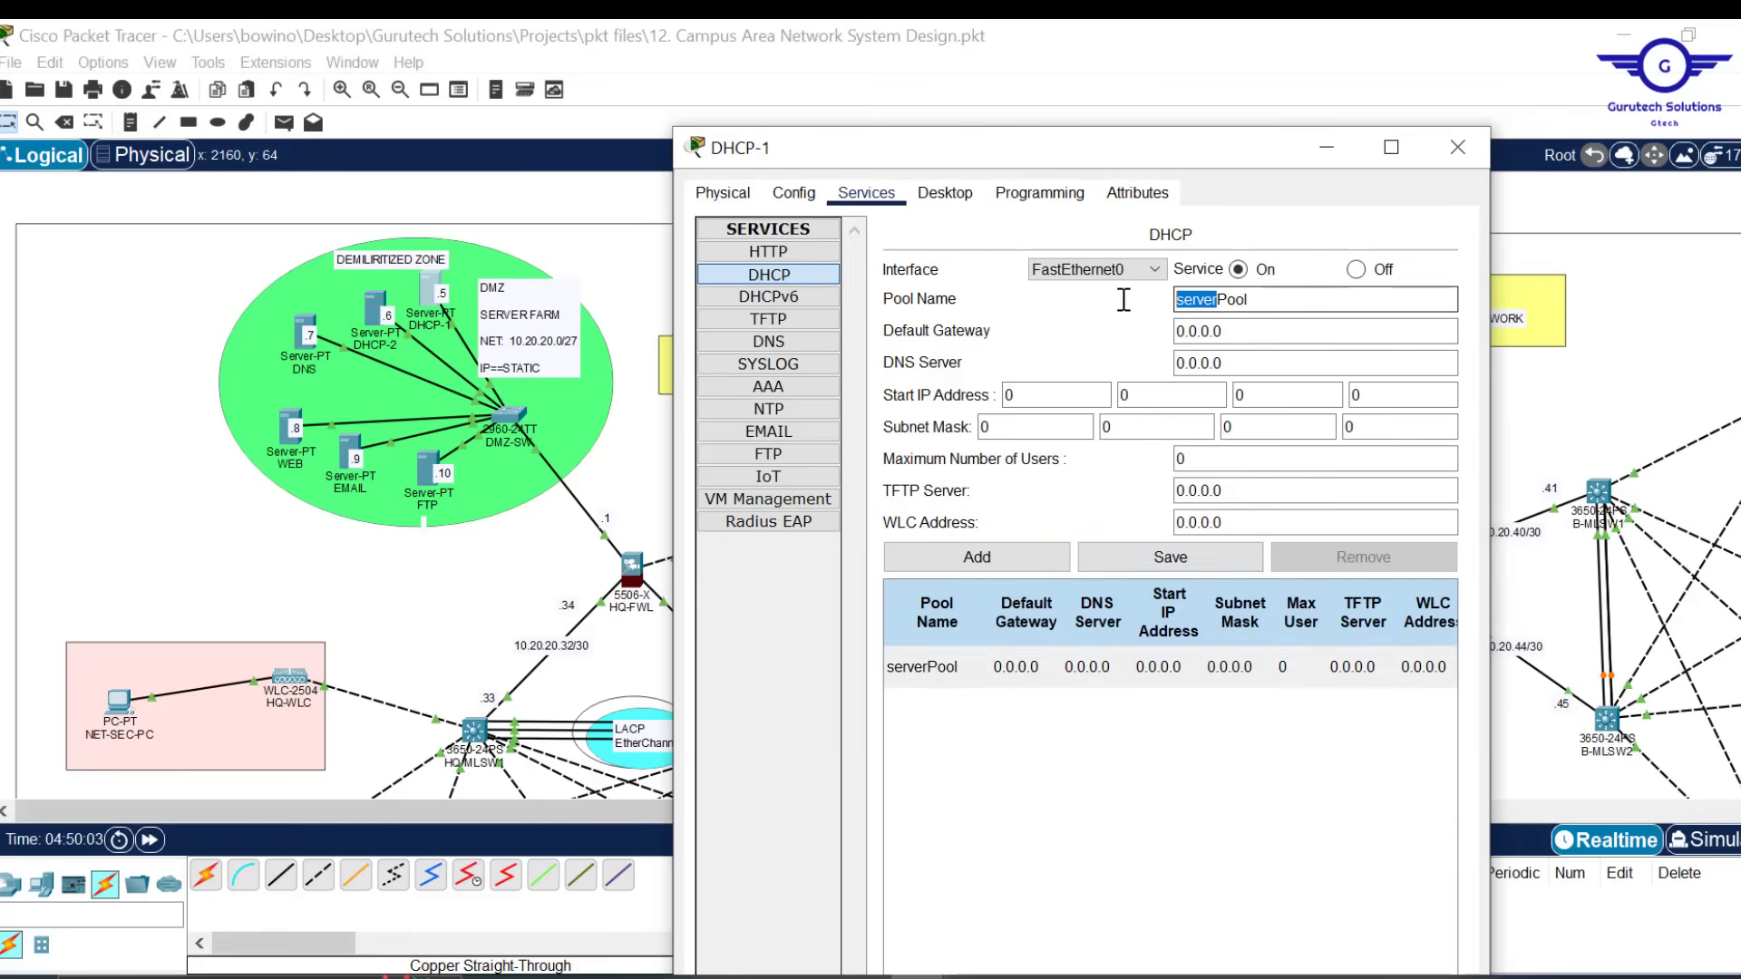
pyautogui.write('HQ')
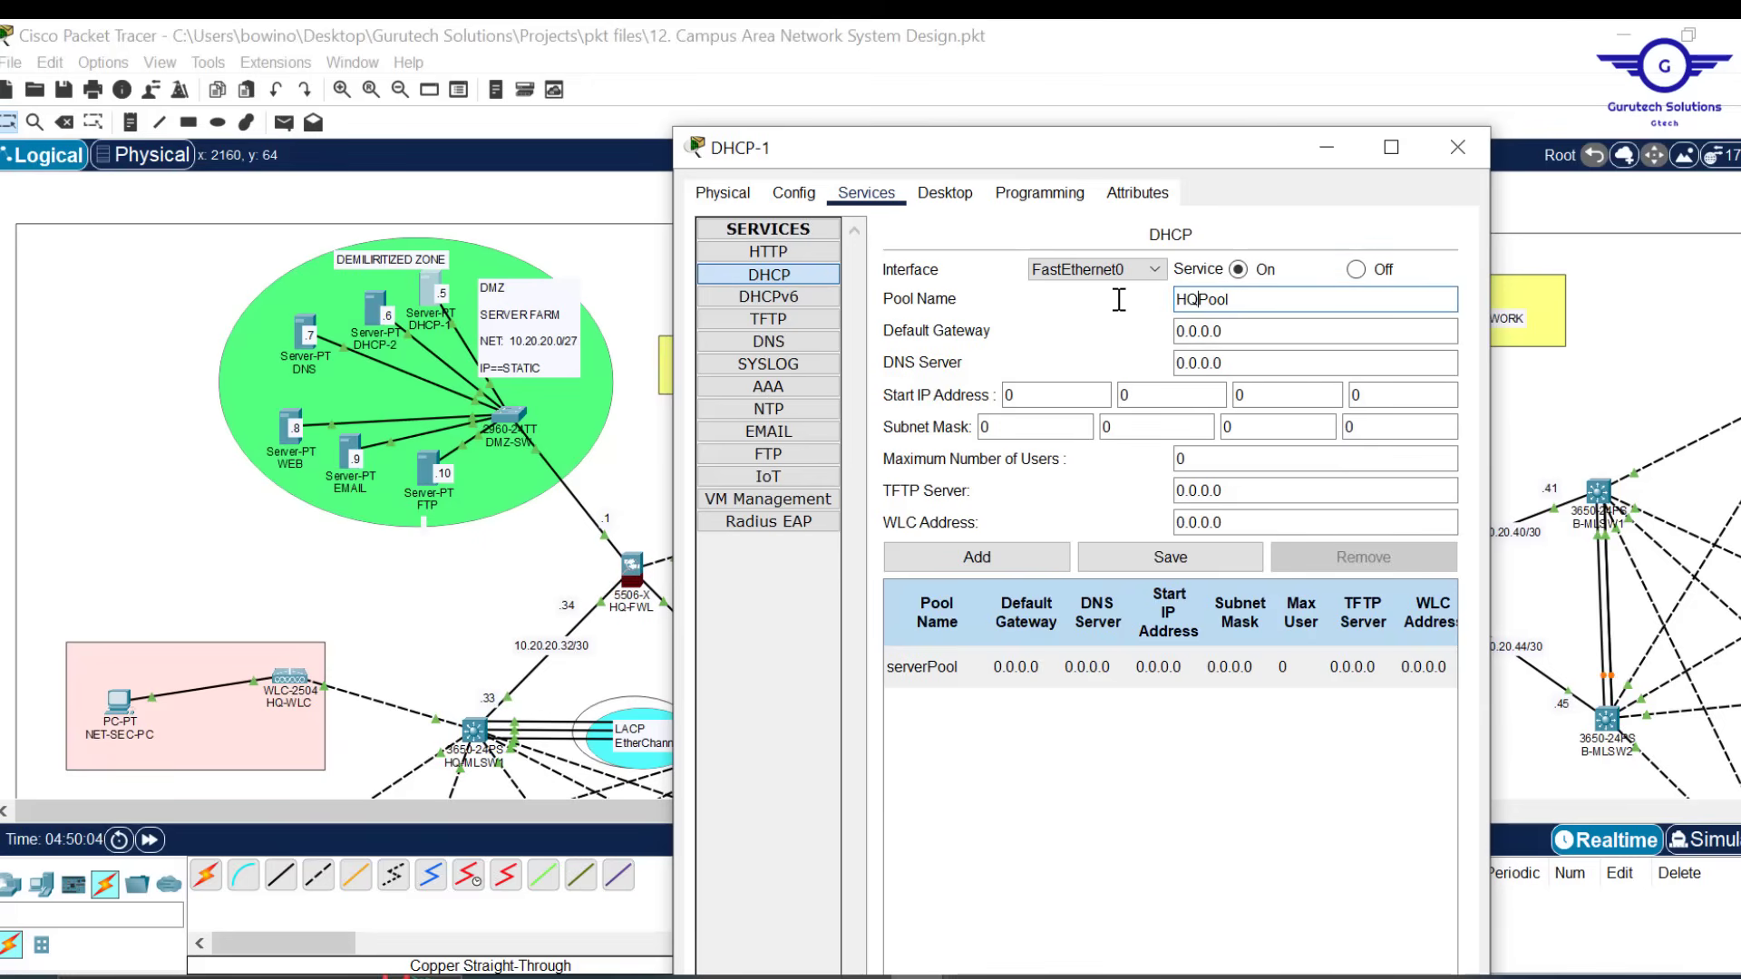
pyautogui.write('LAN')
pyautogui.press('BackSpace')
pyautogui.press('BackSpace')
pyautogui.write('MGT')
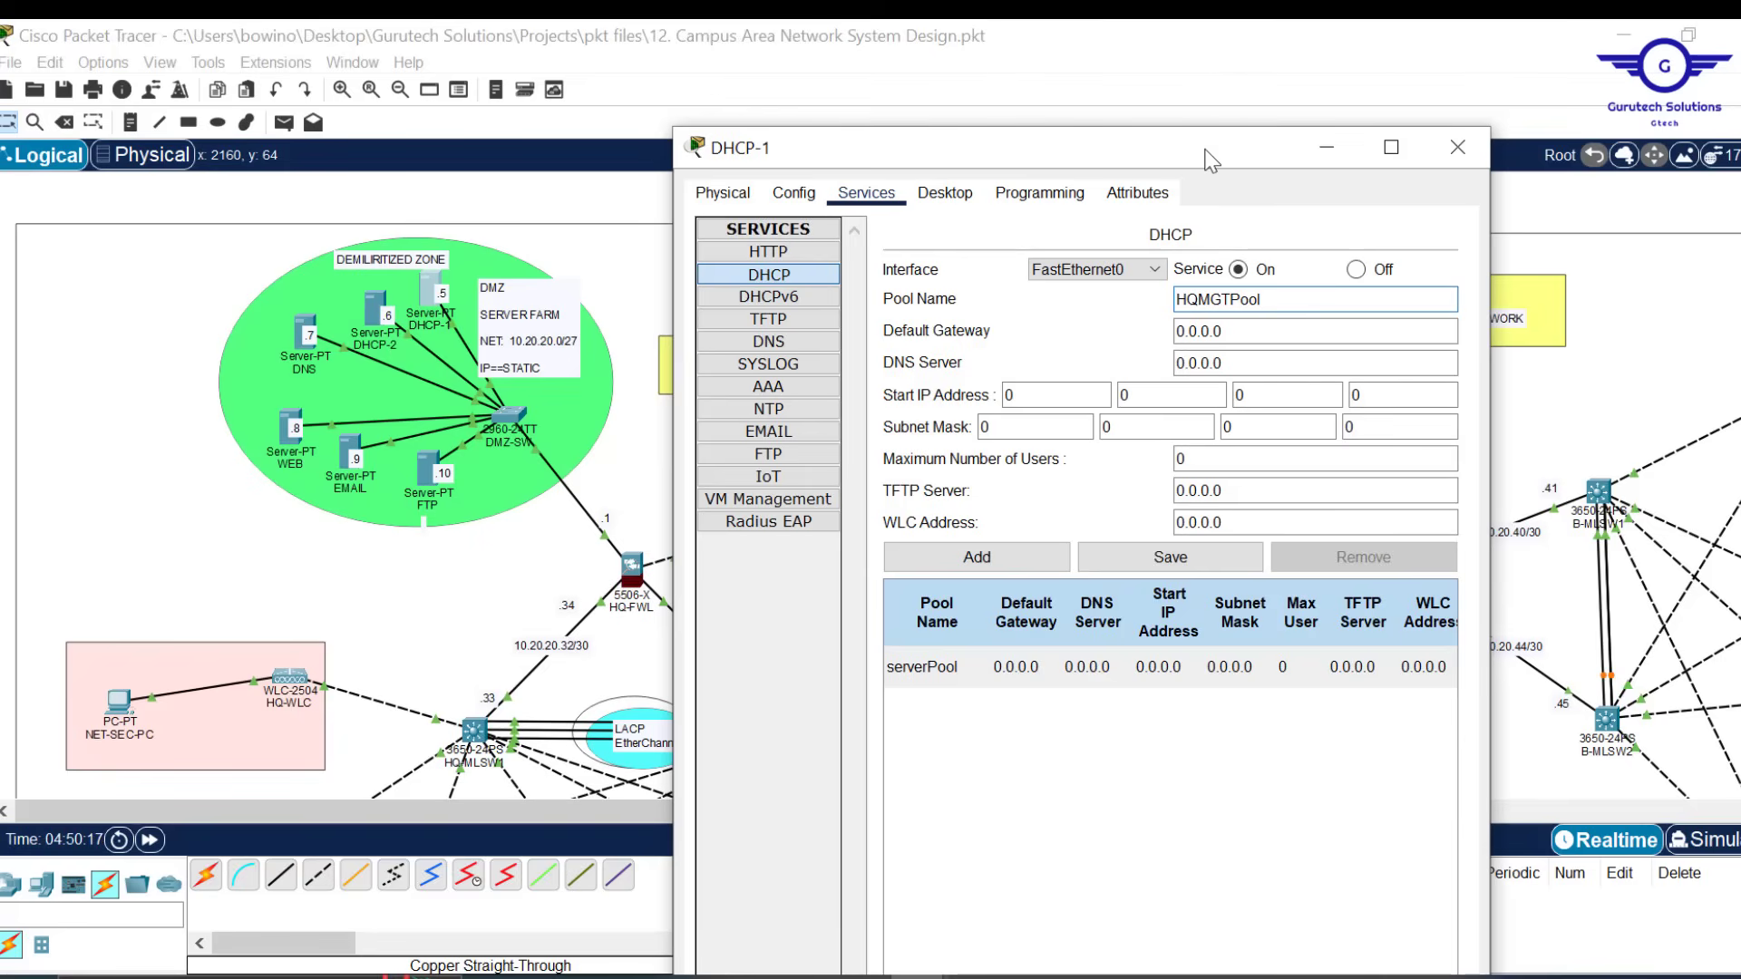
# Reposition the DHCP-1 server window over the network diagram
pyautogui.moveTo(1210, 159); pyautogui.dragTo(1324, 142)
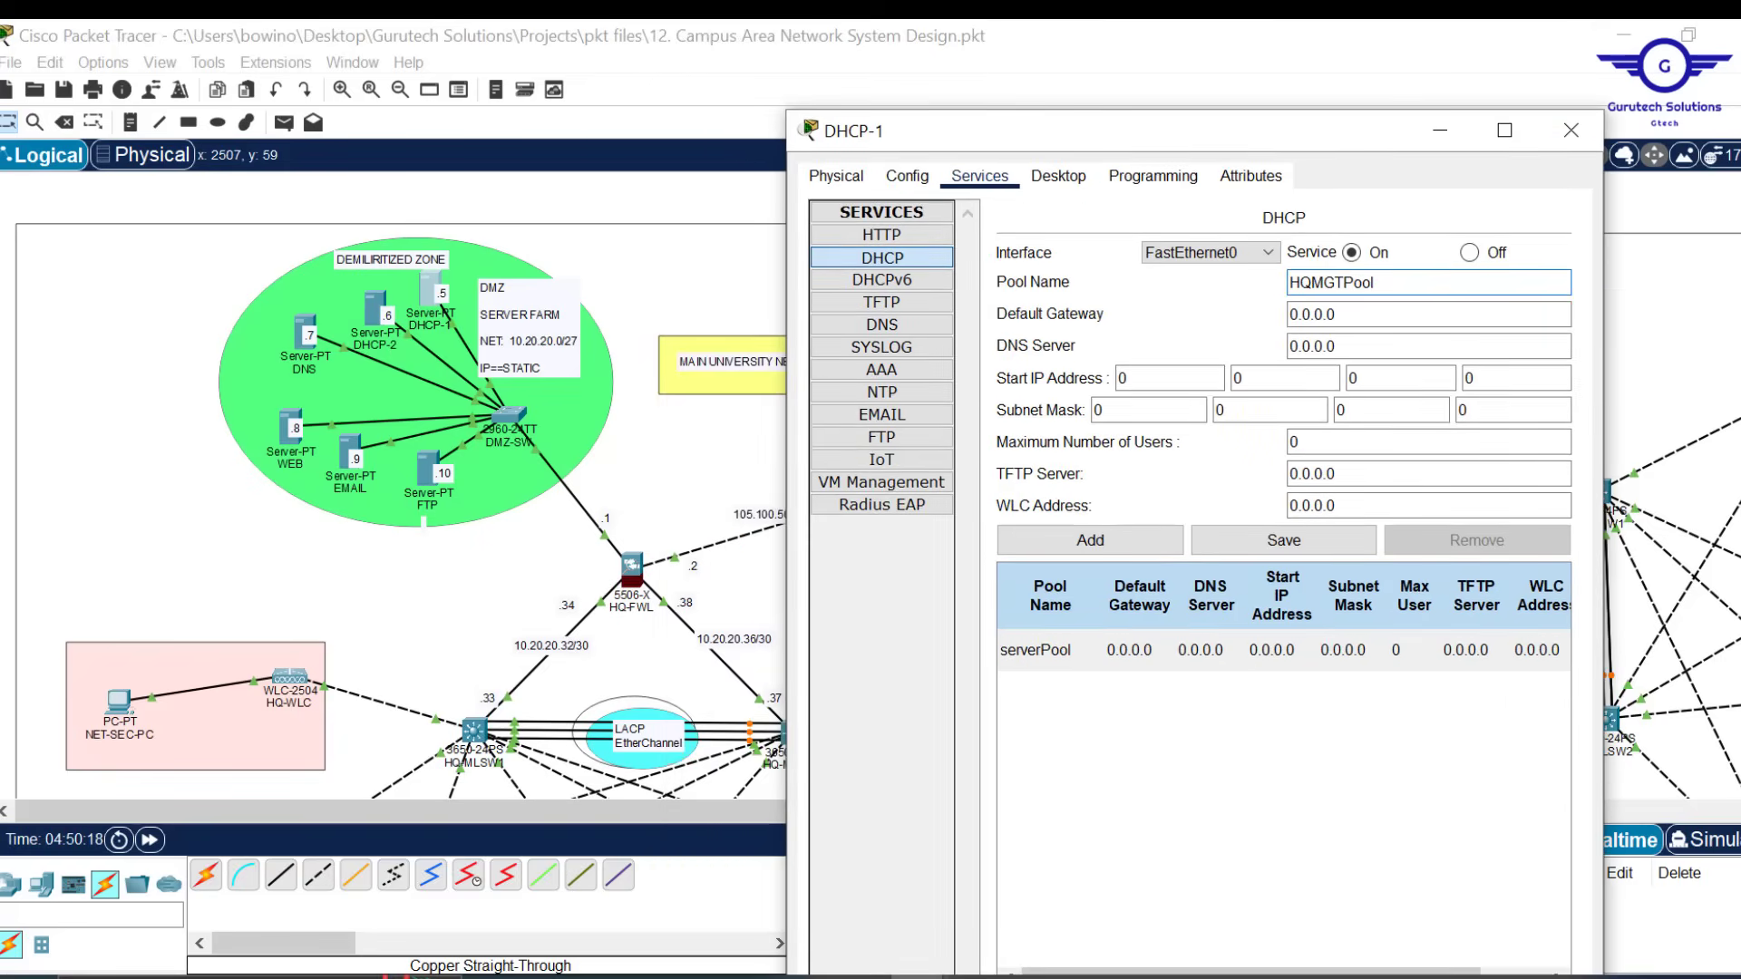
pyautogui.click(1727, 218)
pyautogui.scroll(-5, 871, 485)
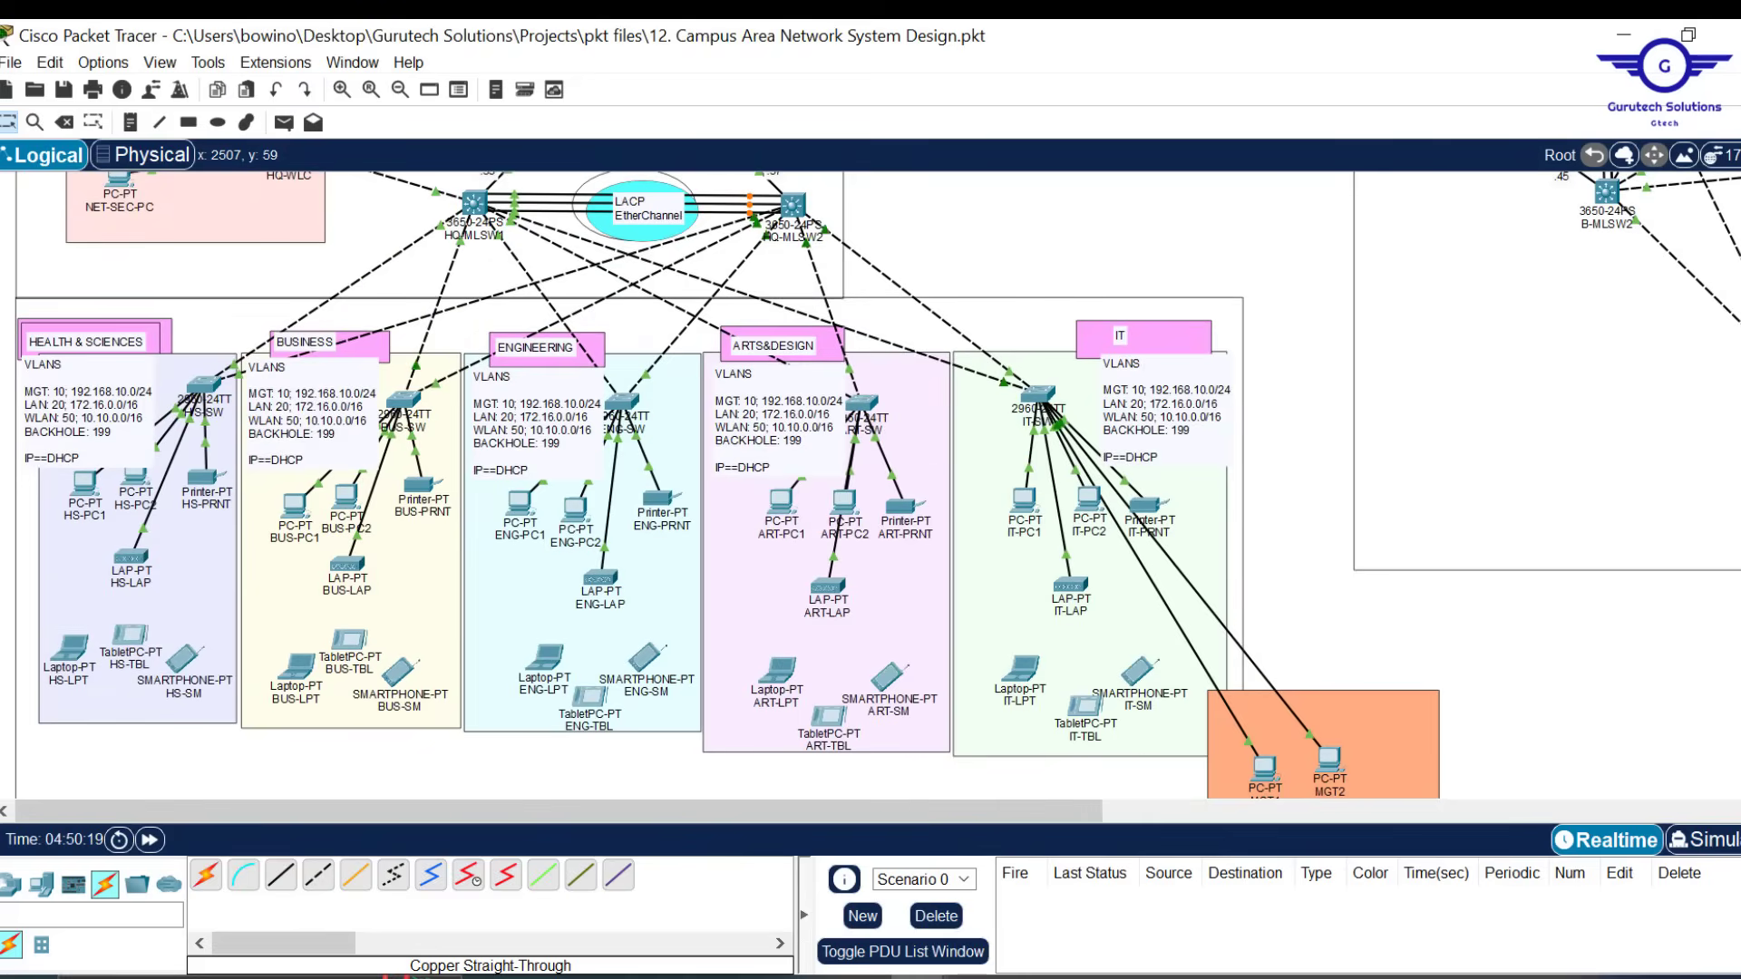
pyautogui.scroll(-2, 870, 485)
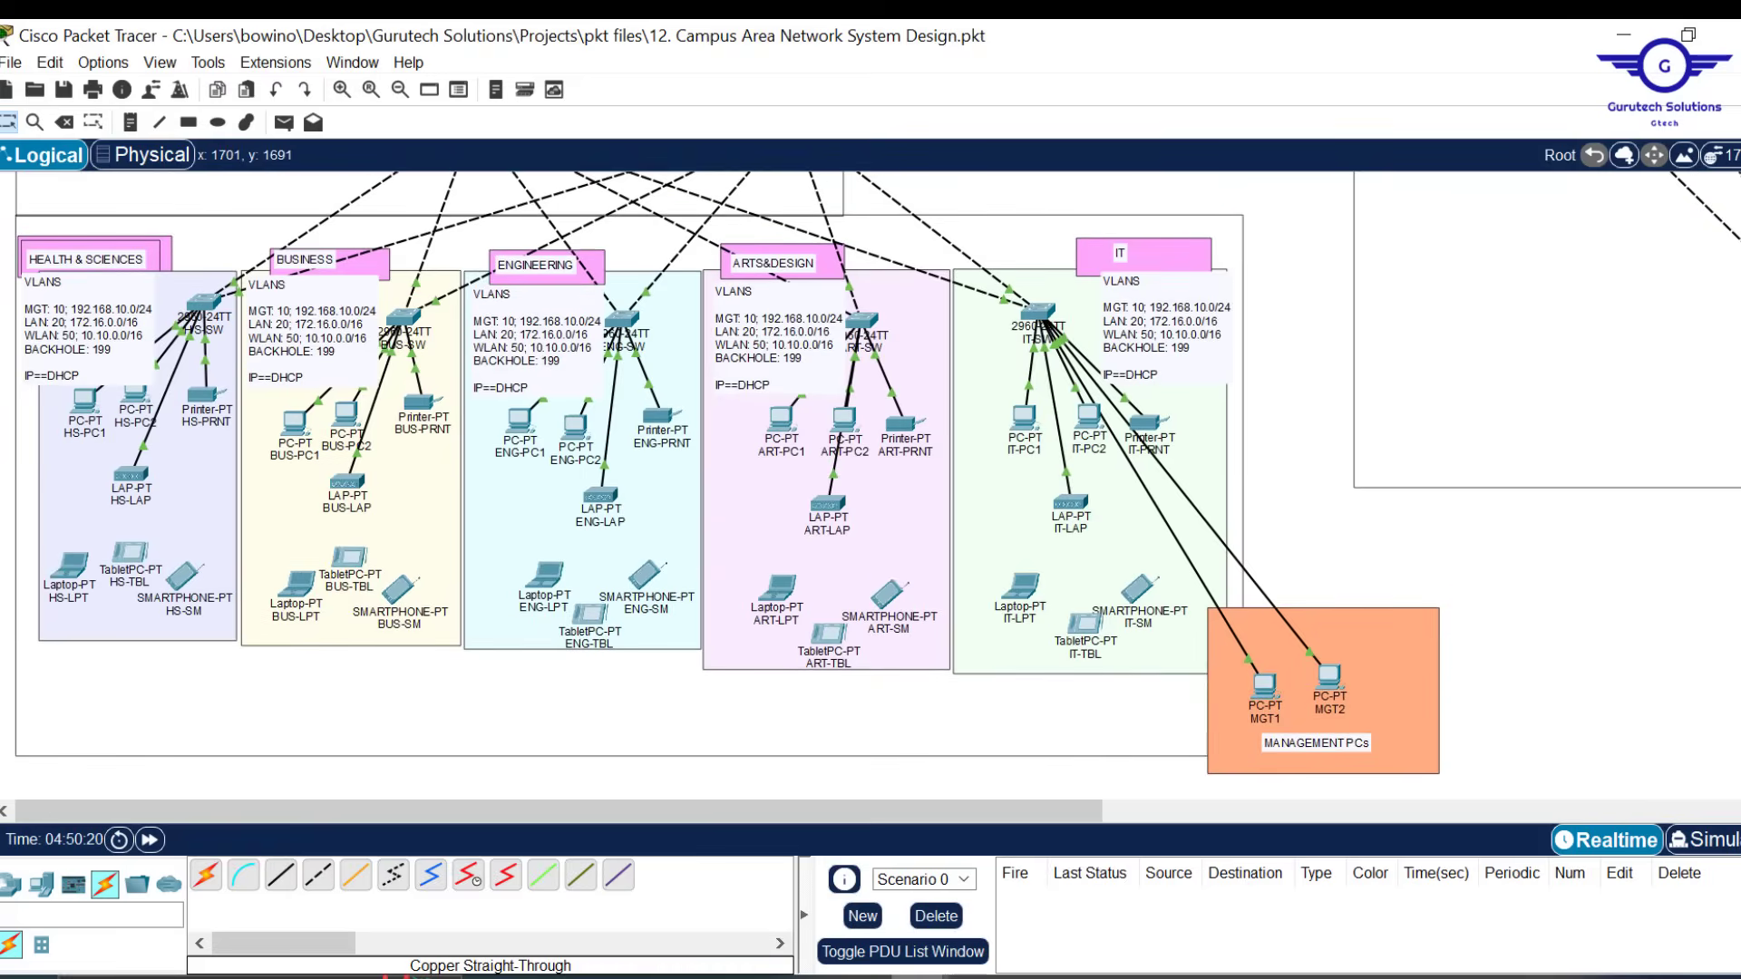
pyautogui.moveTo(920, 977)
pyautogui.click(1057, 872)
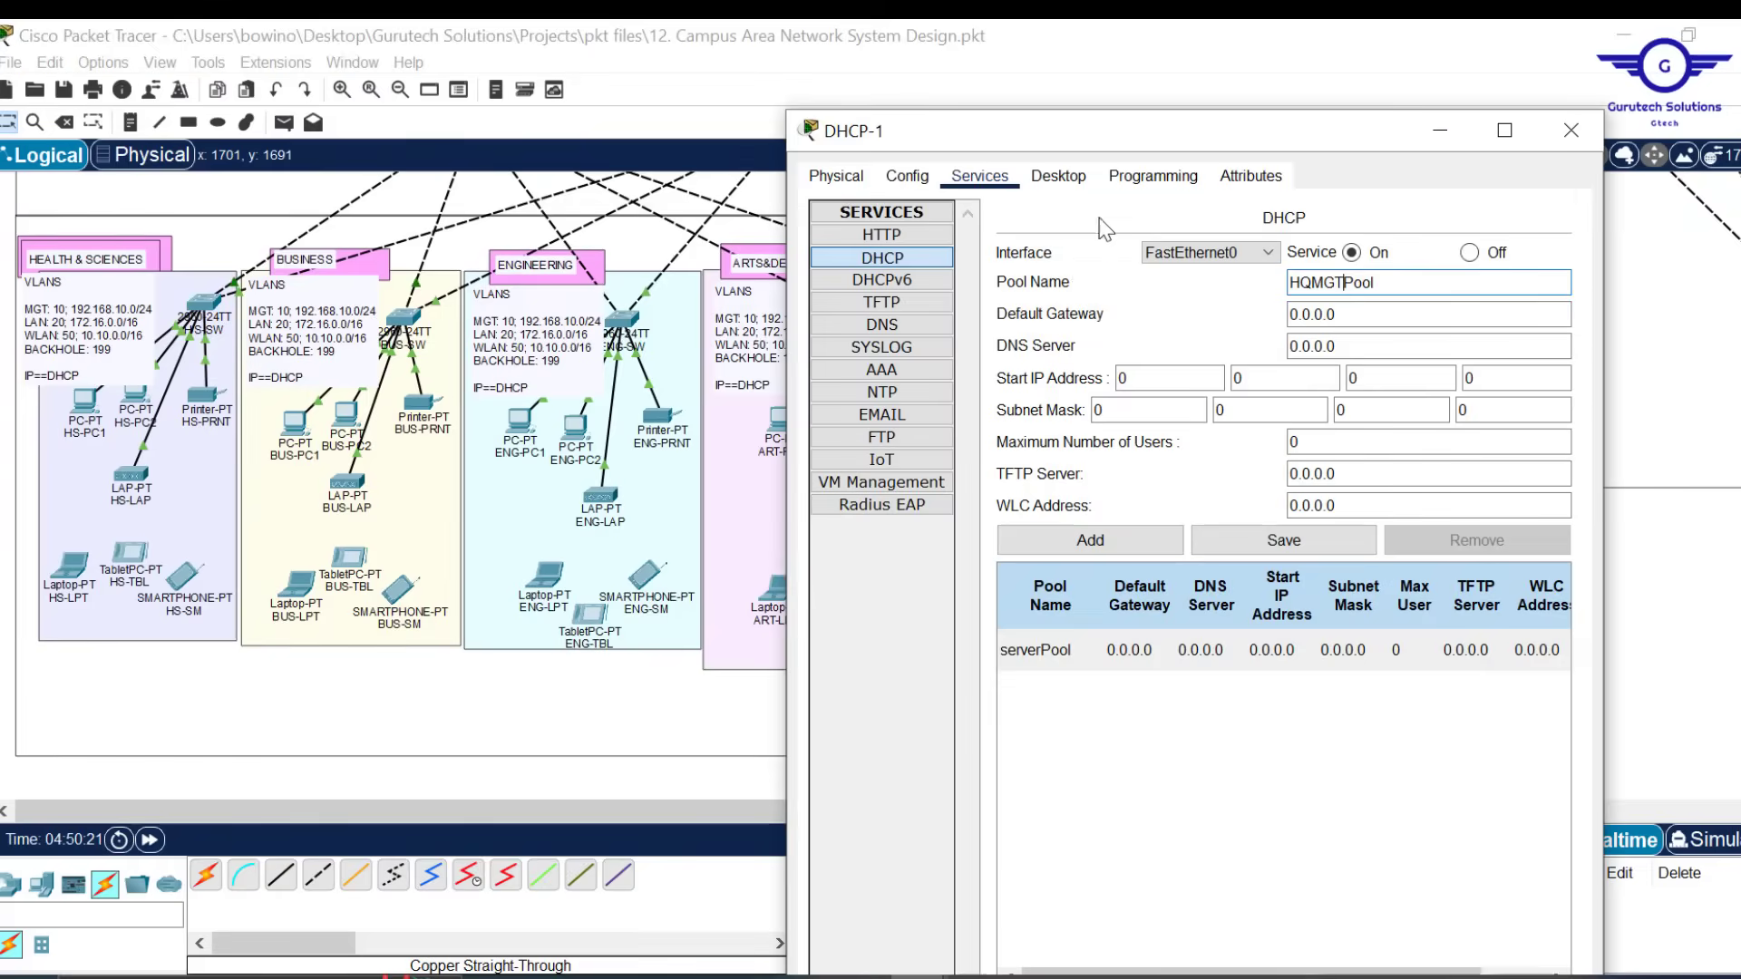
pyautogui.moveTo(1085, 133); pyautogui.dragTo(1134, 156)
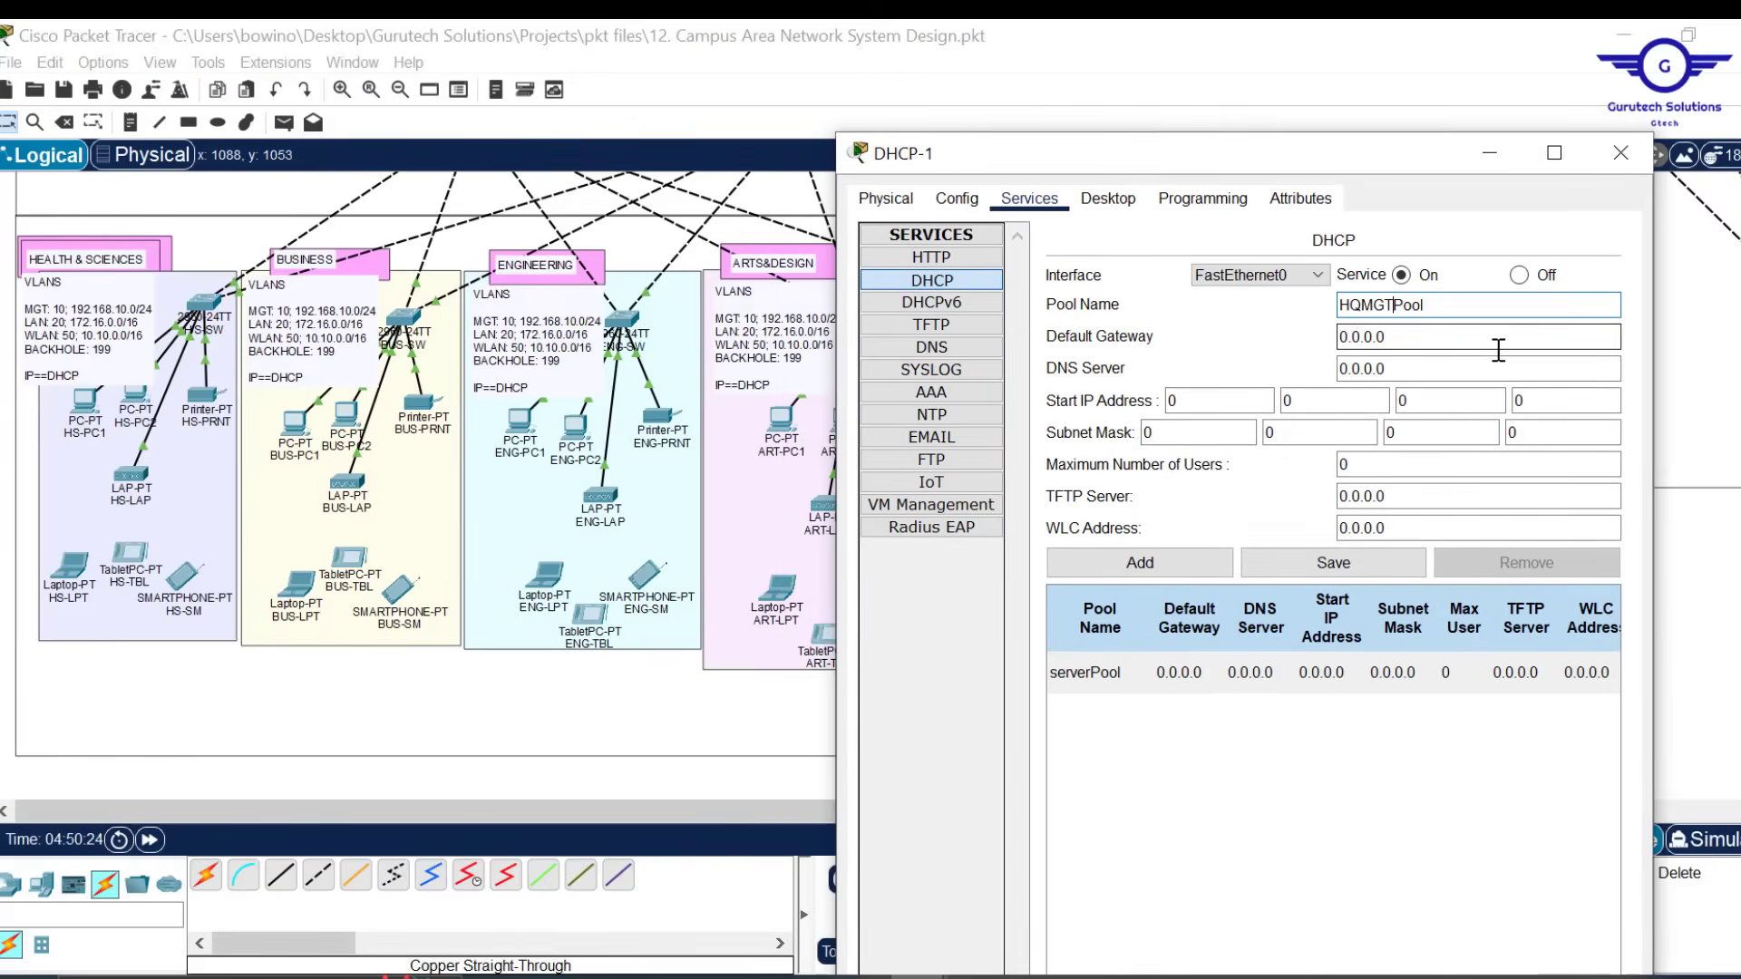
# Enter default gateway 192.168.10.1 and DNS server 10.20.20.7
pyautogui.press('Tab')
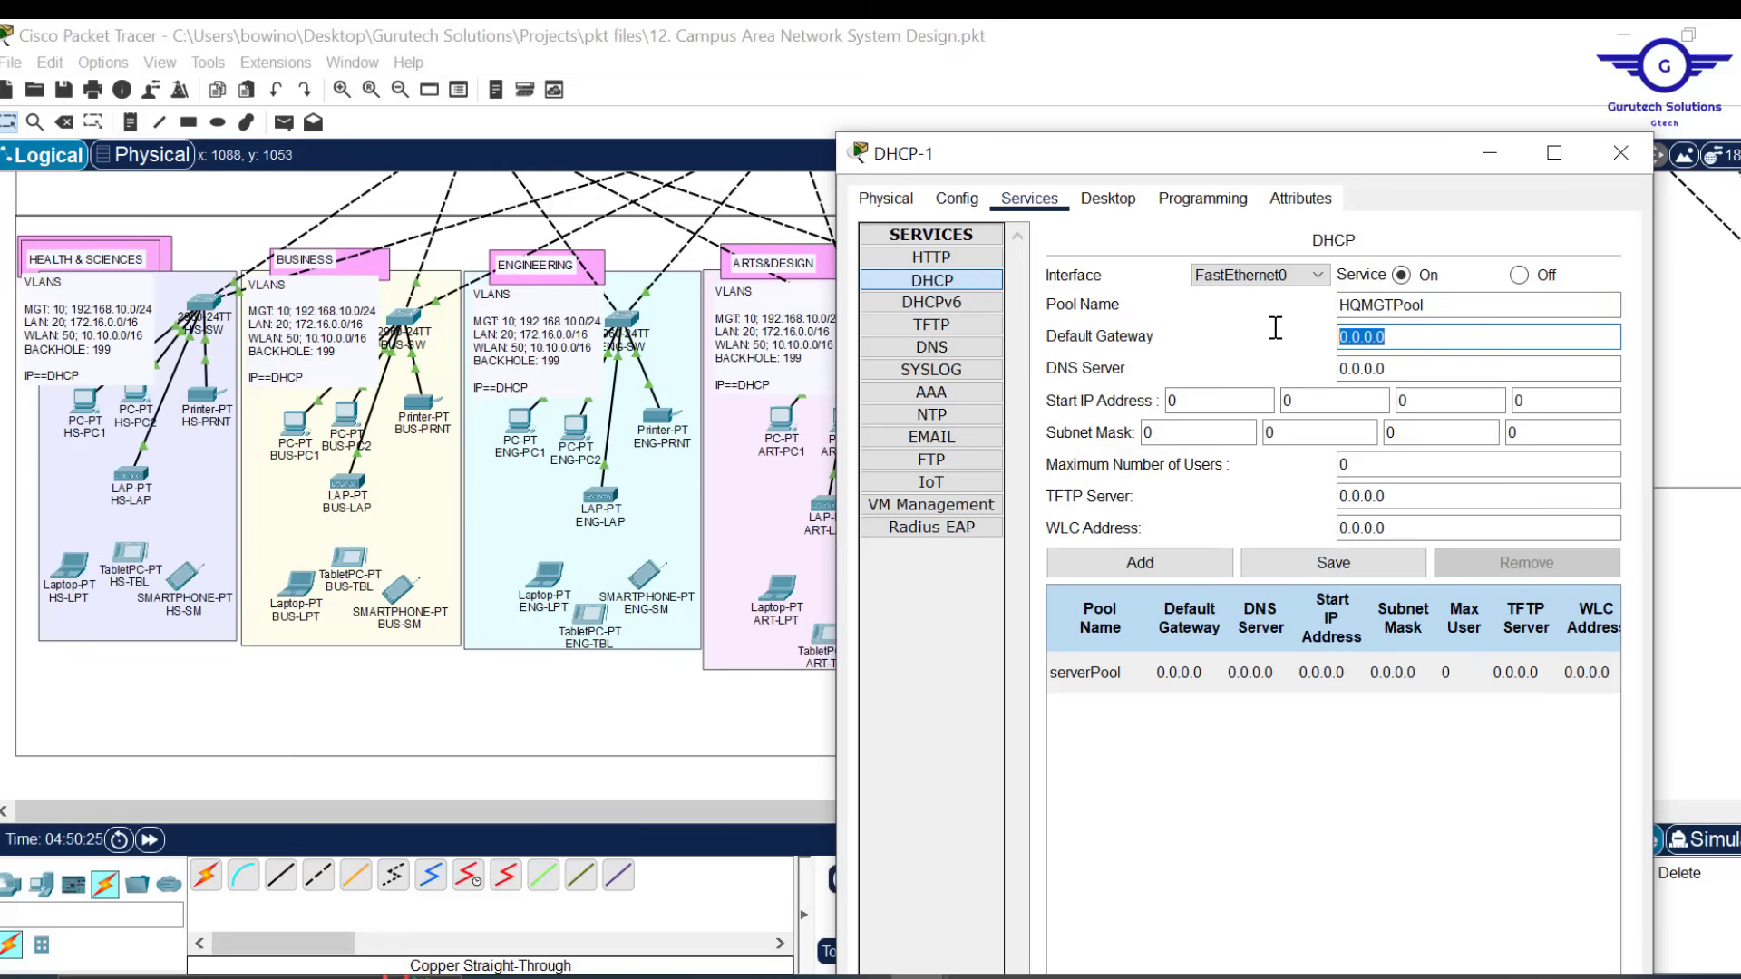
pyautogui.write('192.168.10.1')
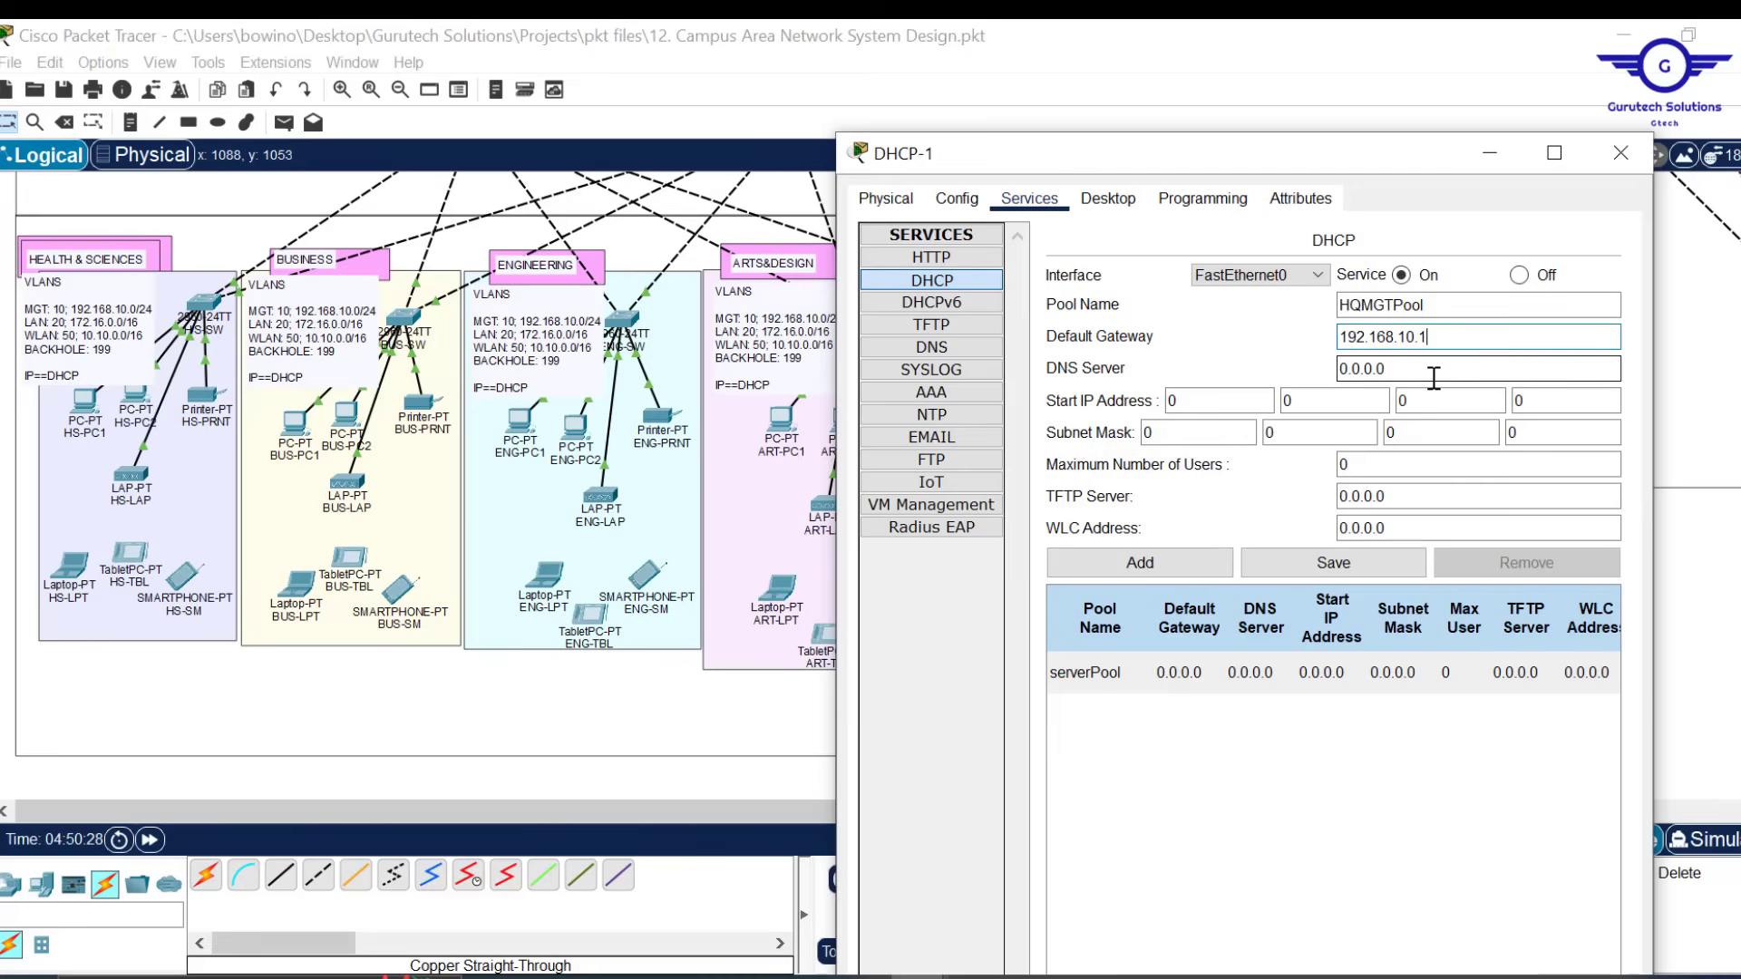
pyautogui.press('Tab')
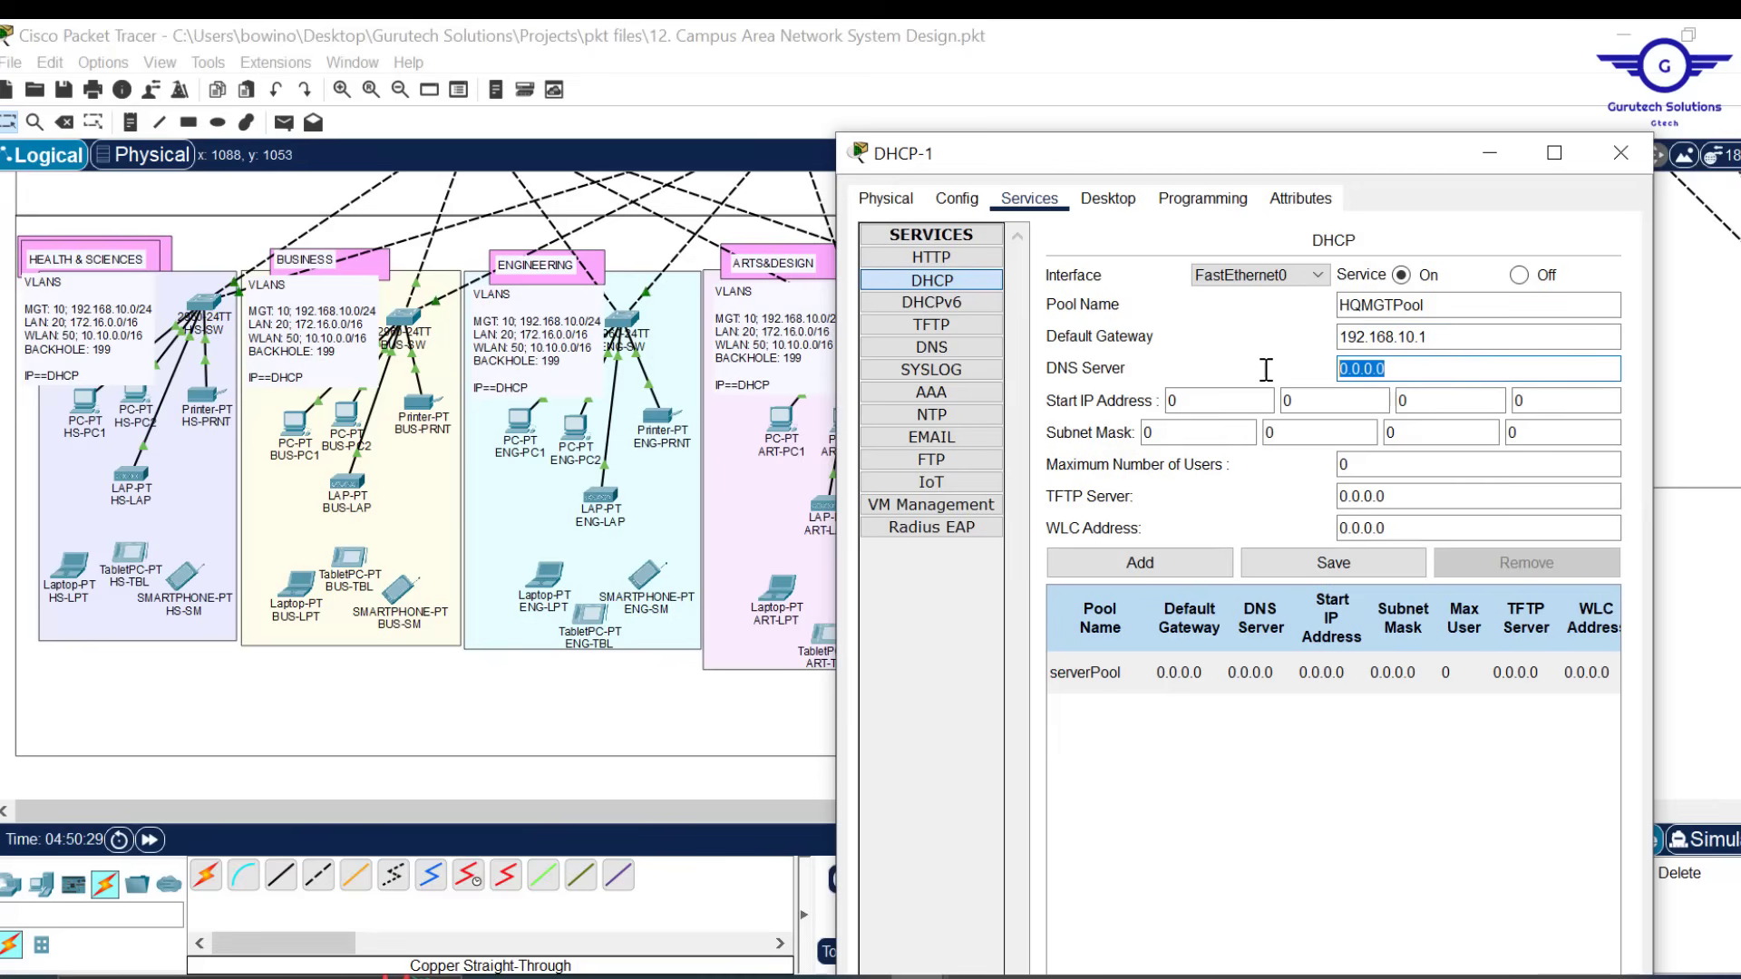
pyautogui.write('10.20.20.5')
# Set start IP 192.168.10.11, mask 255.255.255.0, 200 max users, and add HQMGTPool
pyautogui.click(1208, 401)
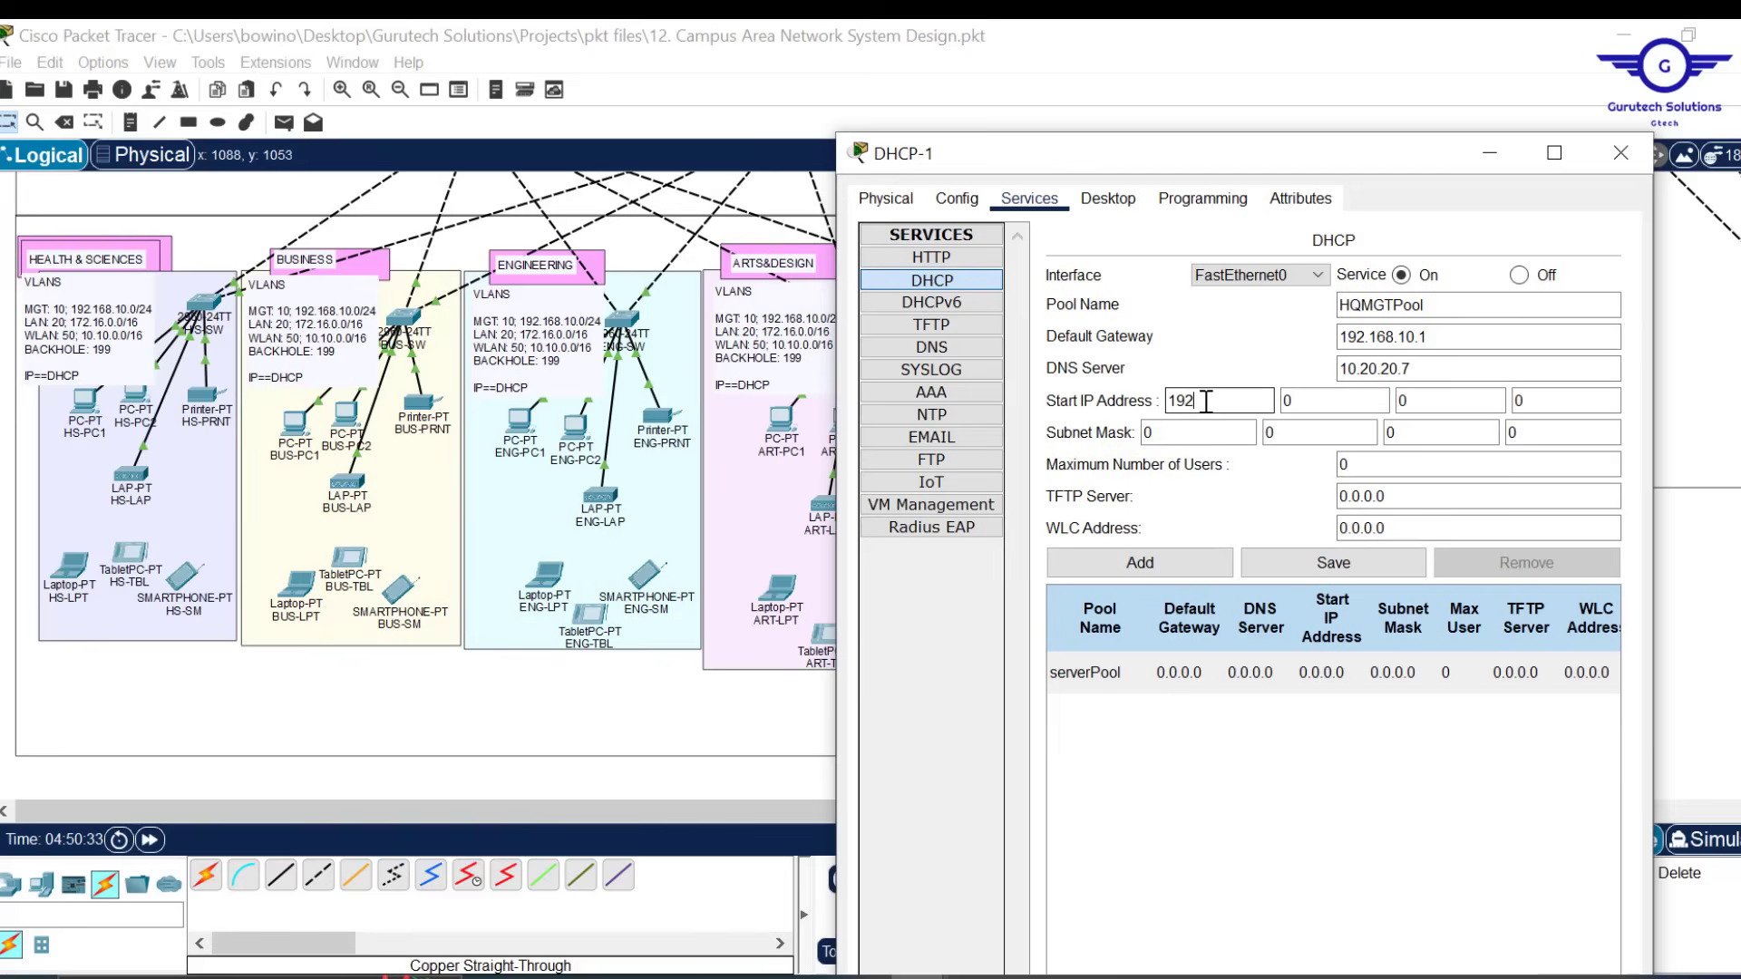
pyautogui.click(1314, 401)
pyautogui.press('BackSpace')
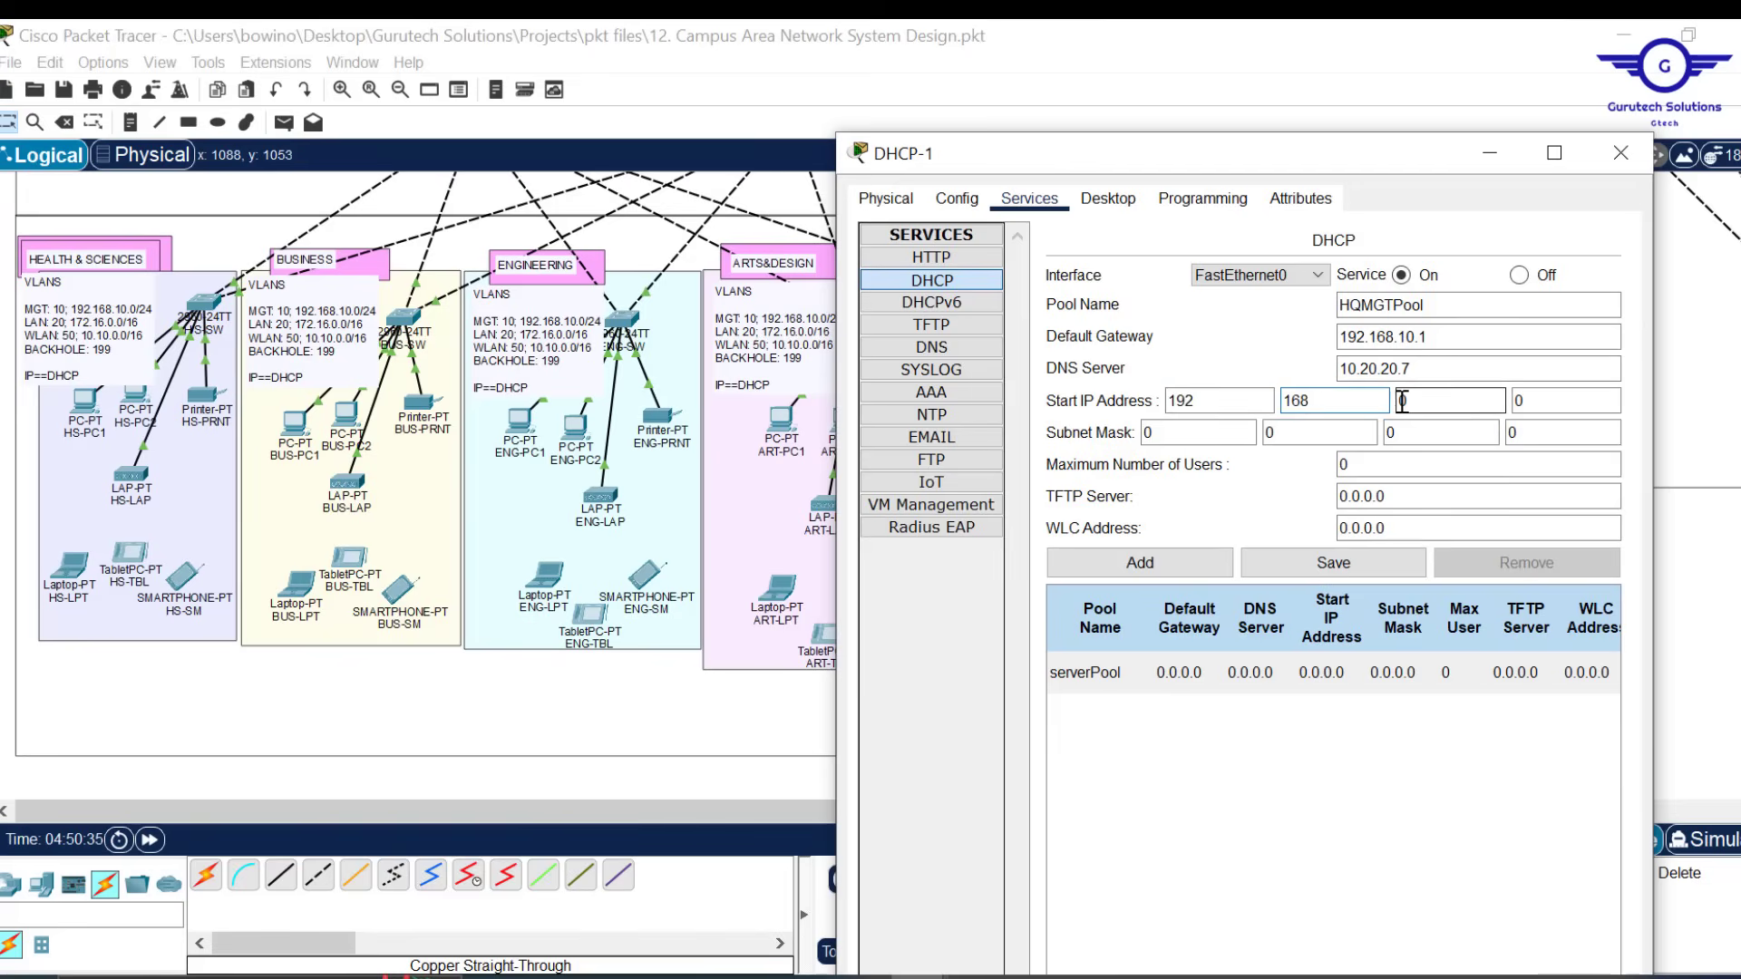
pyautogui.write('1')
pyautogui.click(1539, 404)
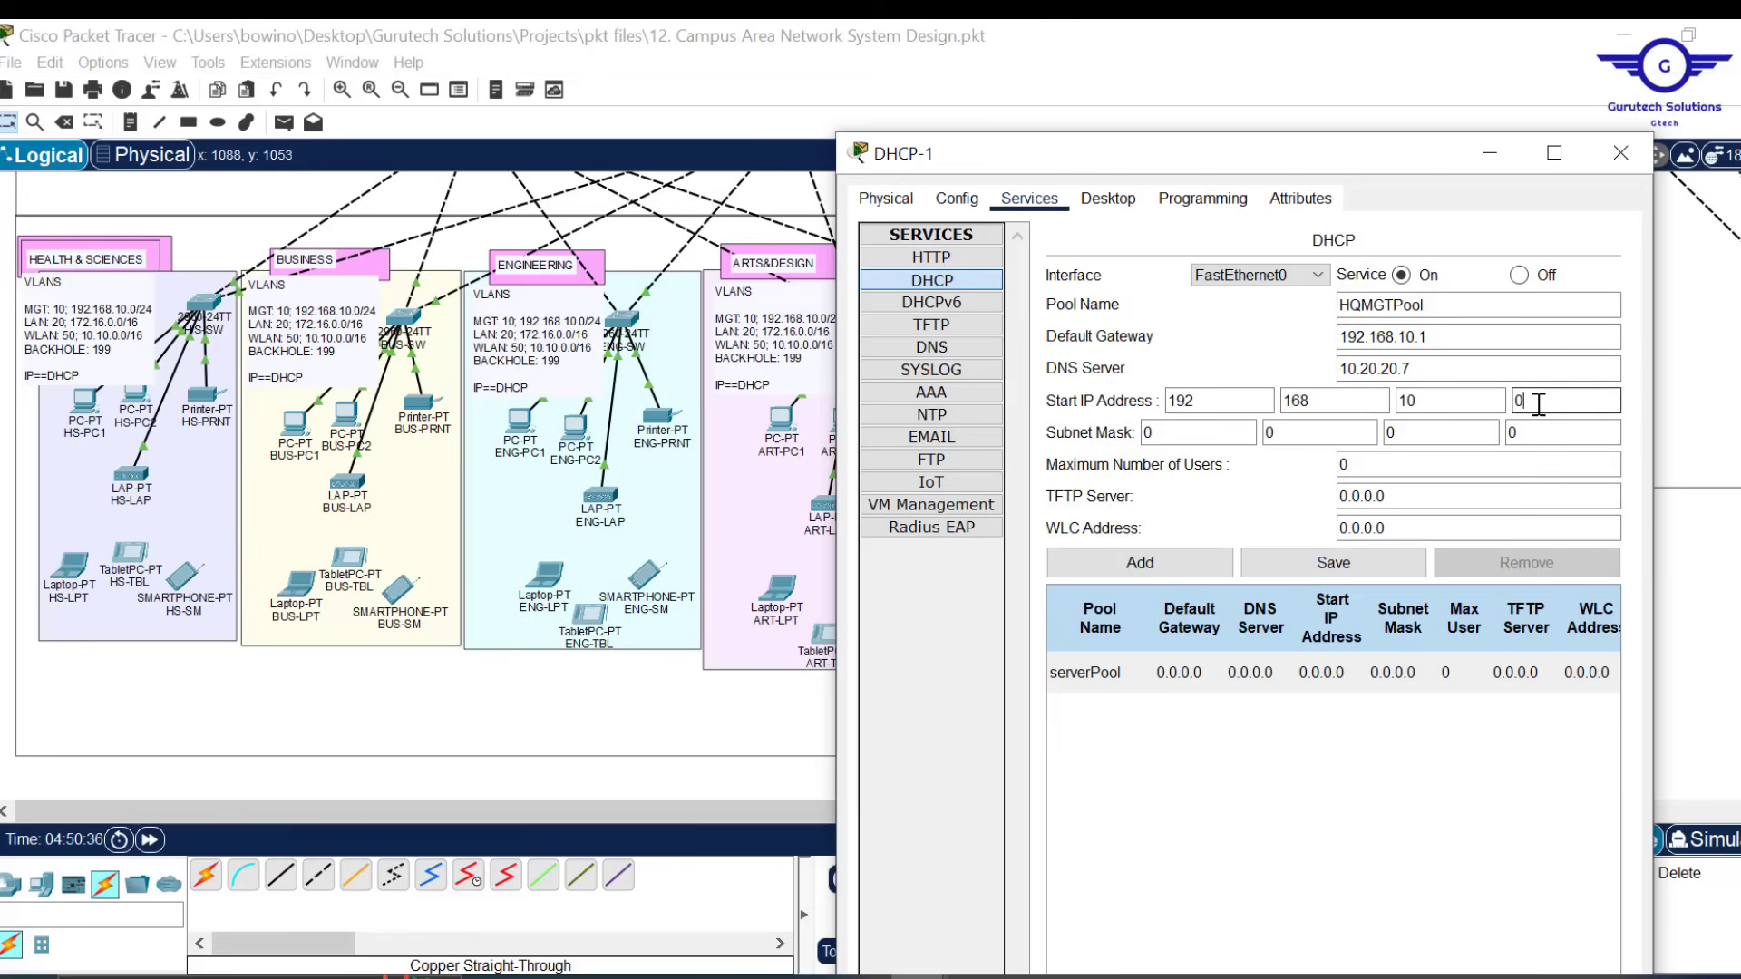
pyautogui.write('11')
pyautogui.click(1179, 433)
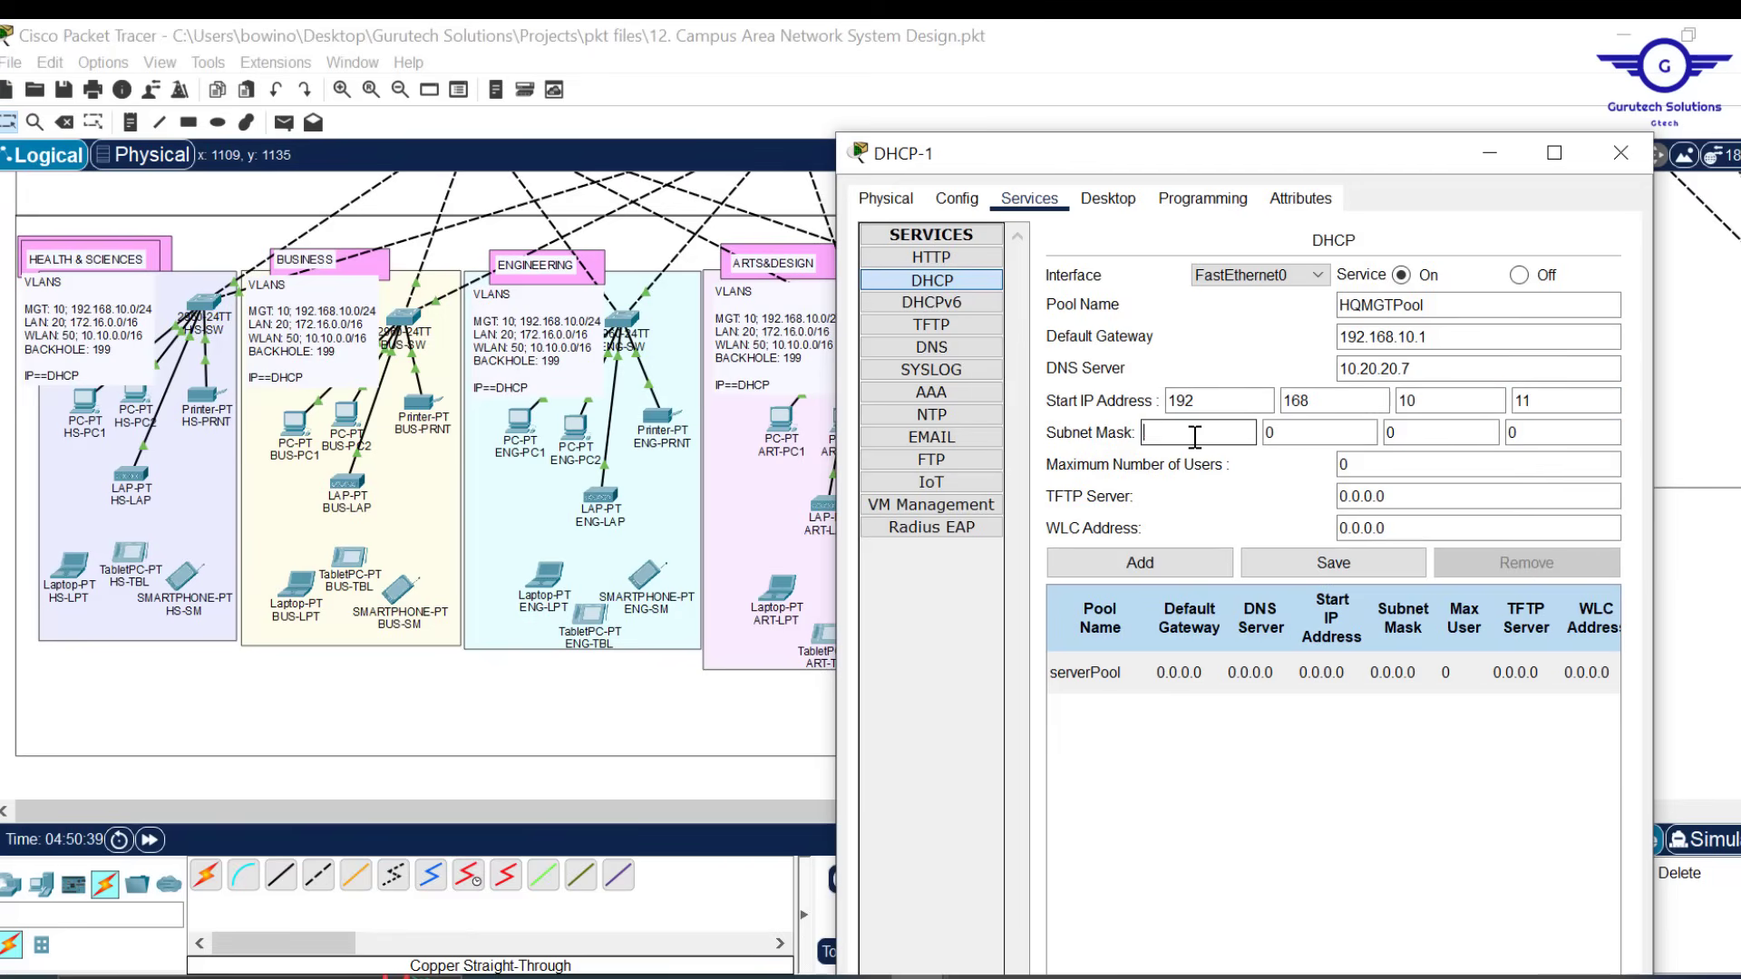
pyautogui.press('Tab')
pyautogui.press('Tab')
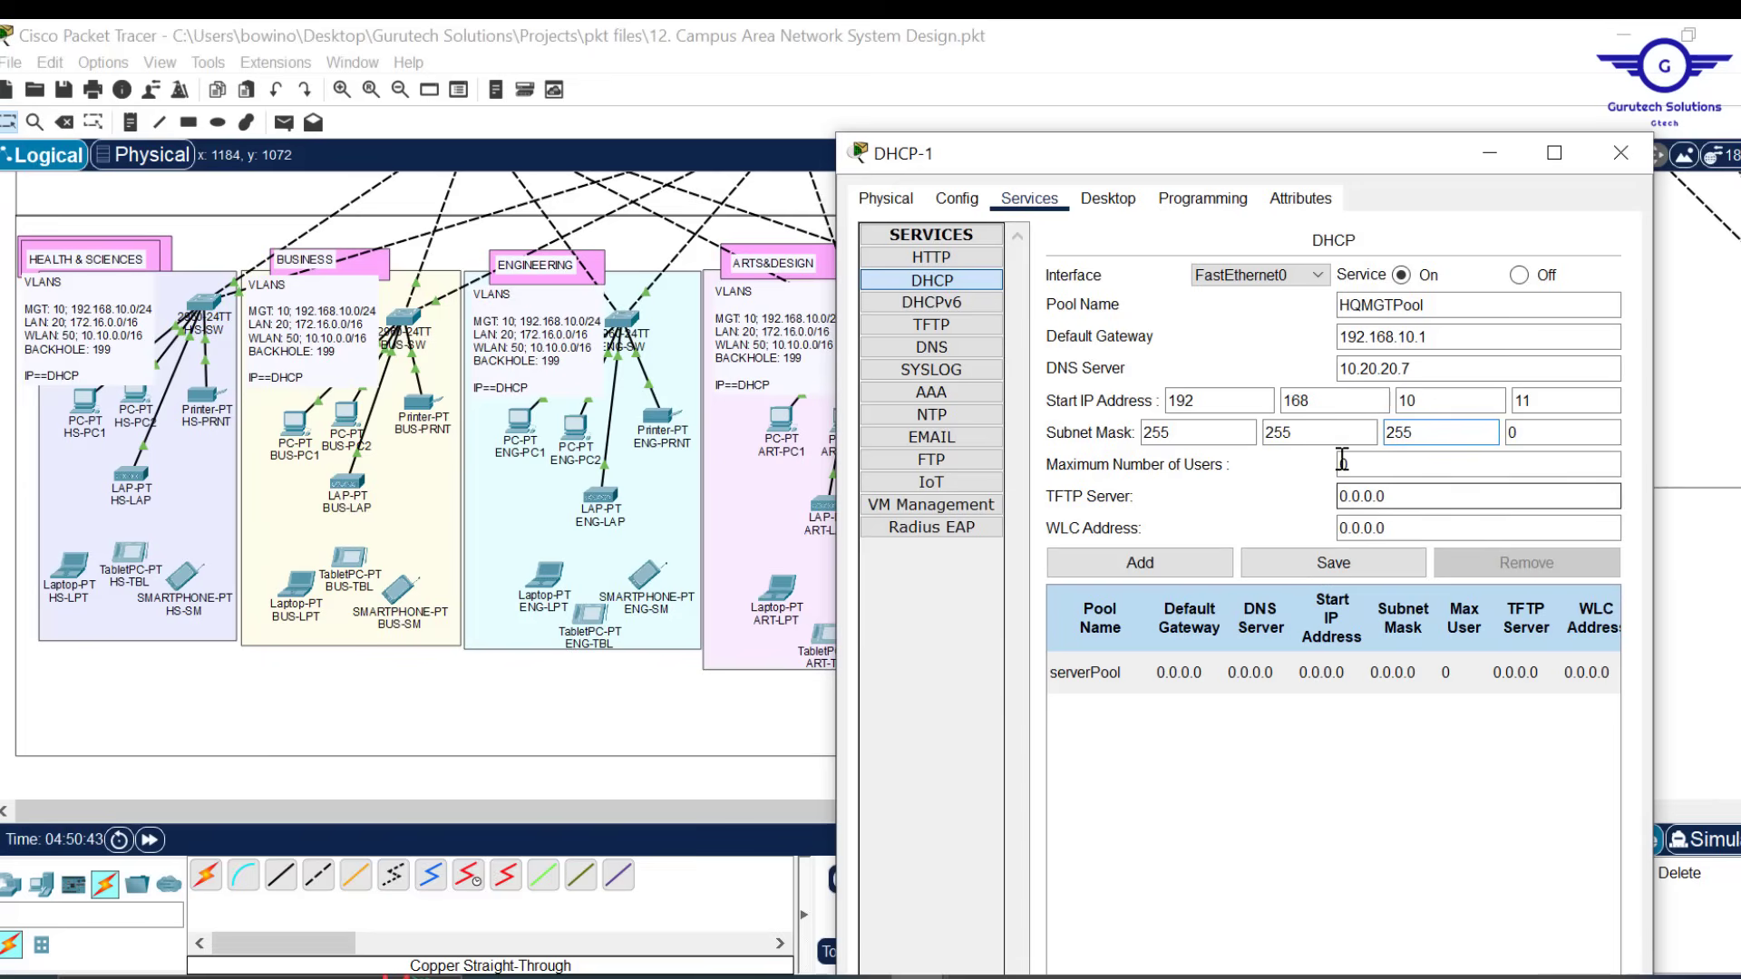
pyautogui.click(1369, 465)
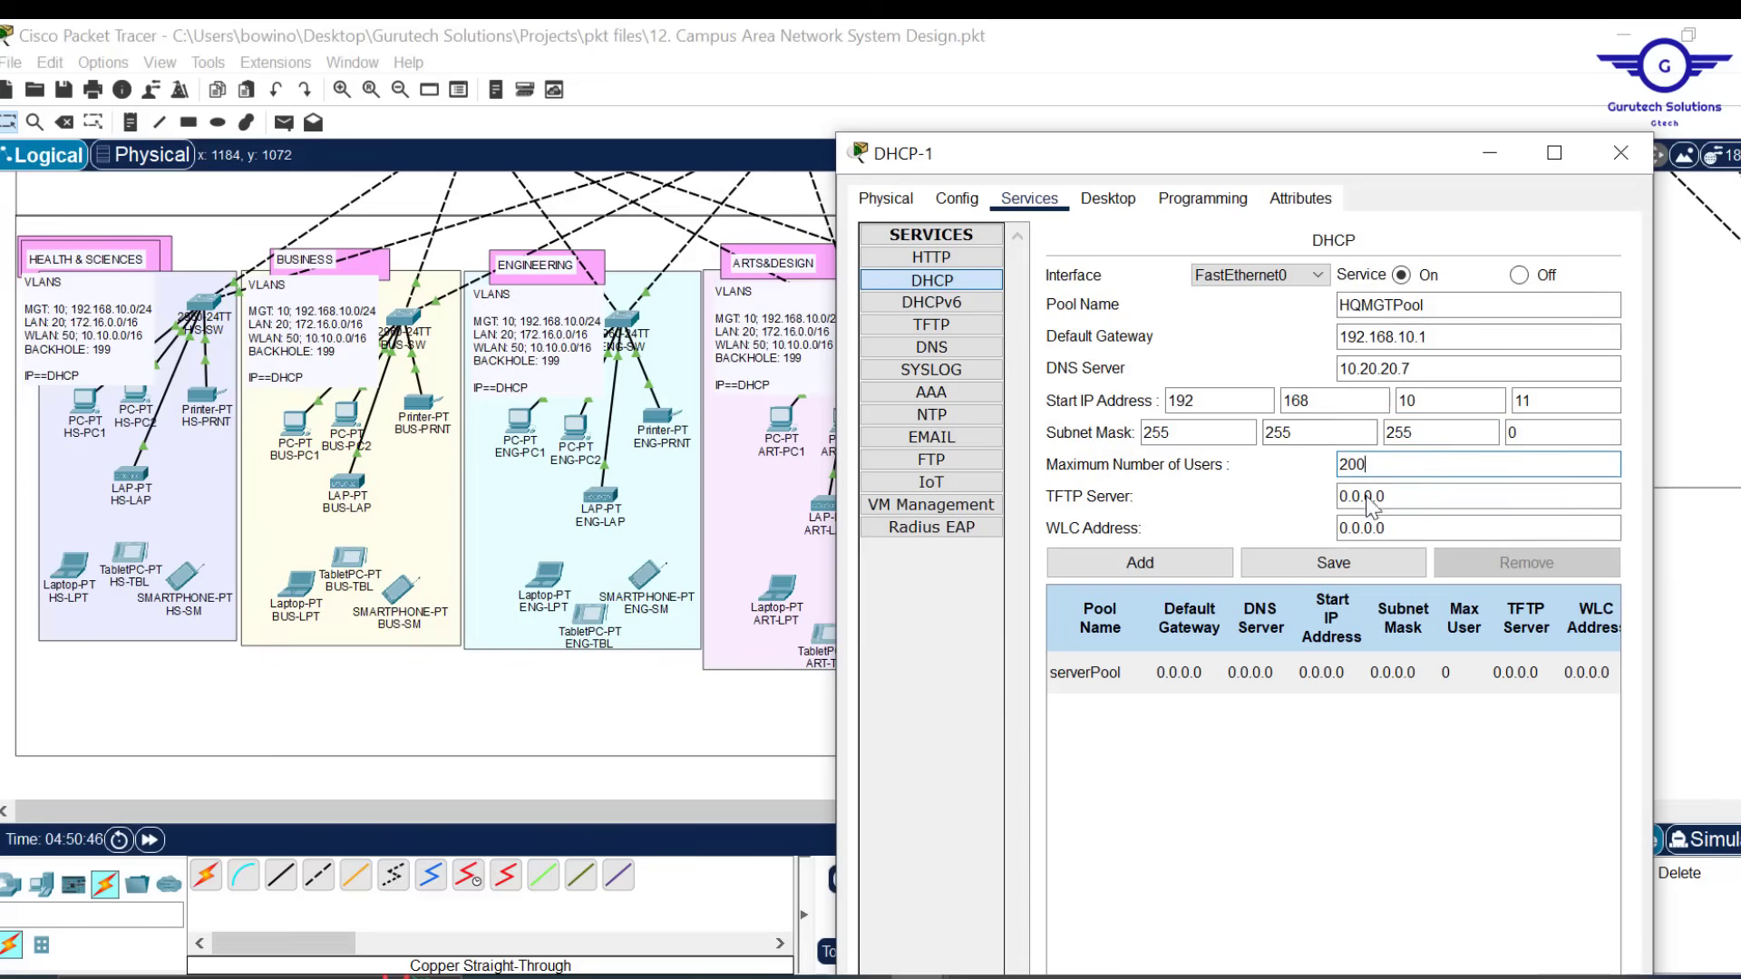
pyautogui.click(1157, 569)
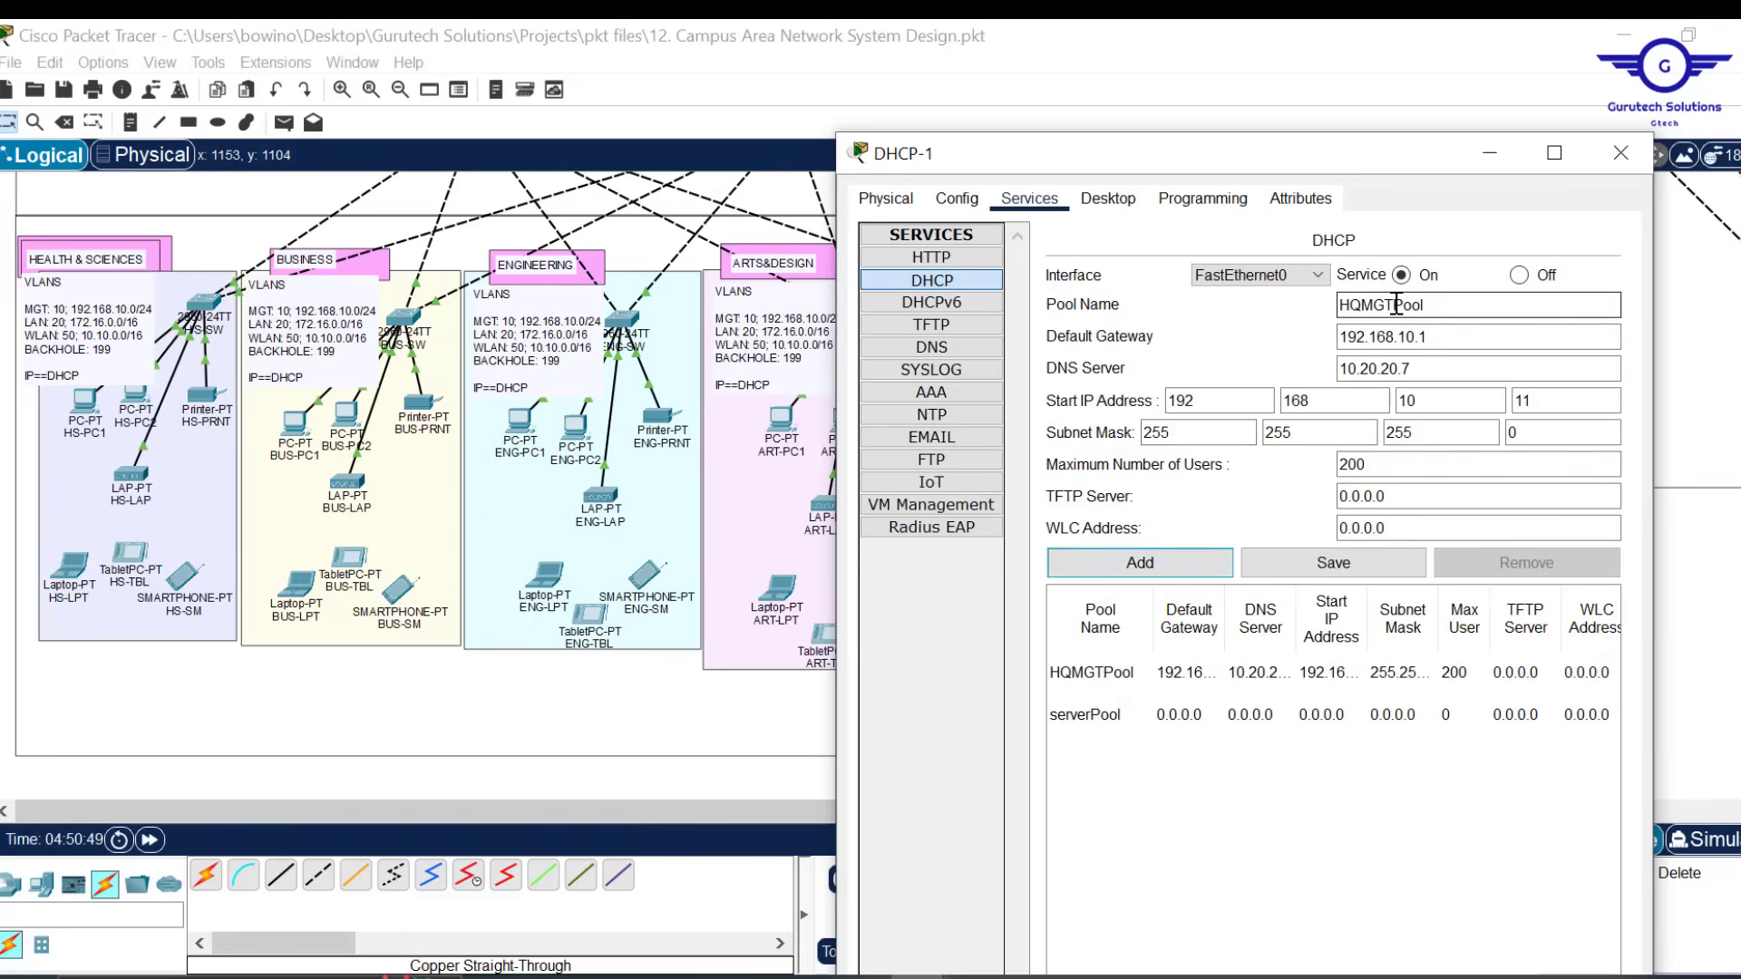
pyautogui.moveTo(1396, 304); pyautogui.dragTo(1370, 303)
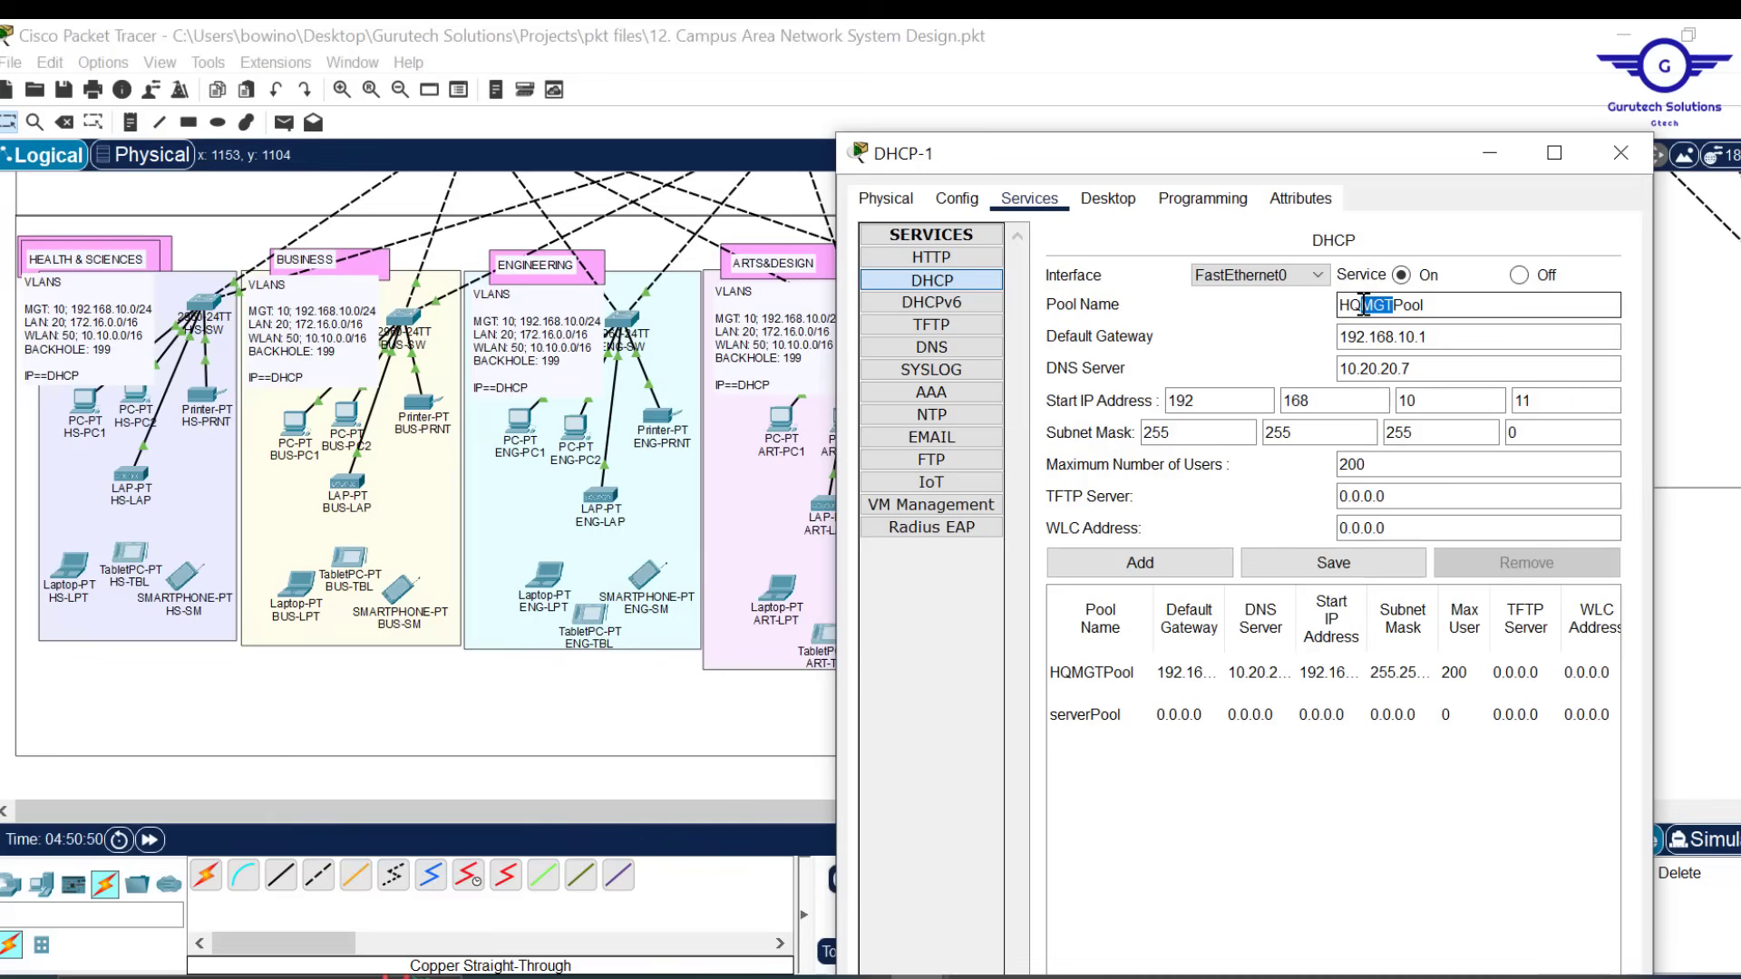
# Rename the pool to HQLANPool and set default gateway 172.16.0.1
pyautogui.write('LAN')
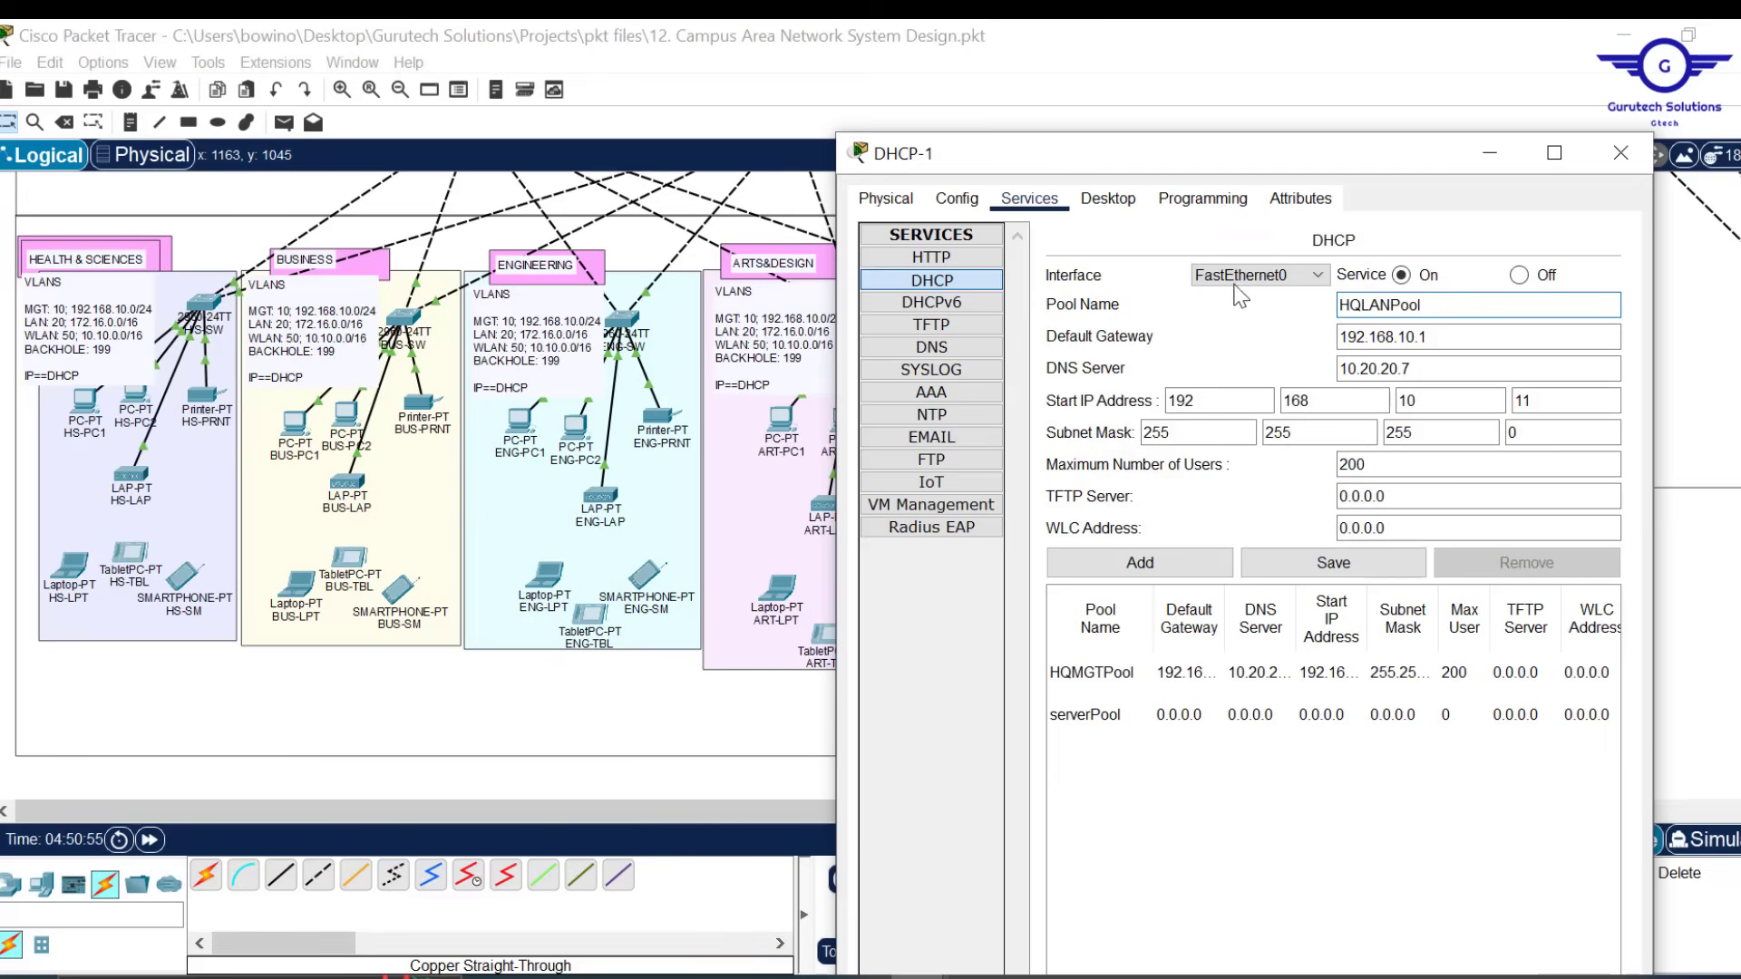
pyautogui.moveTo(1430, 338); pyautogui.dragTo(1297, 344)
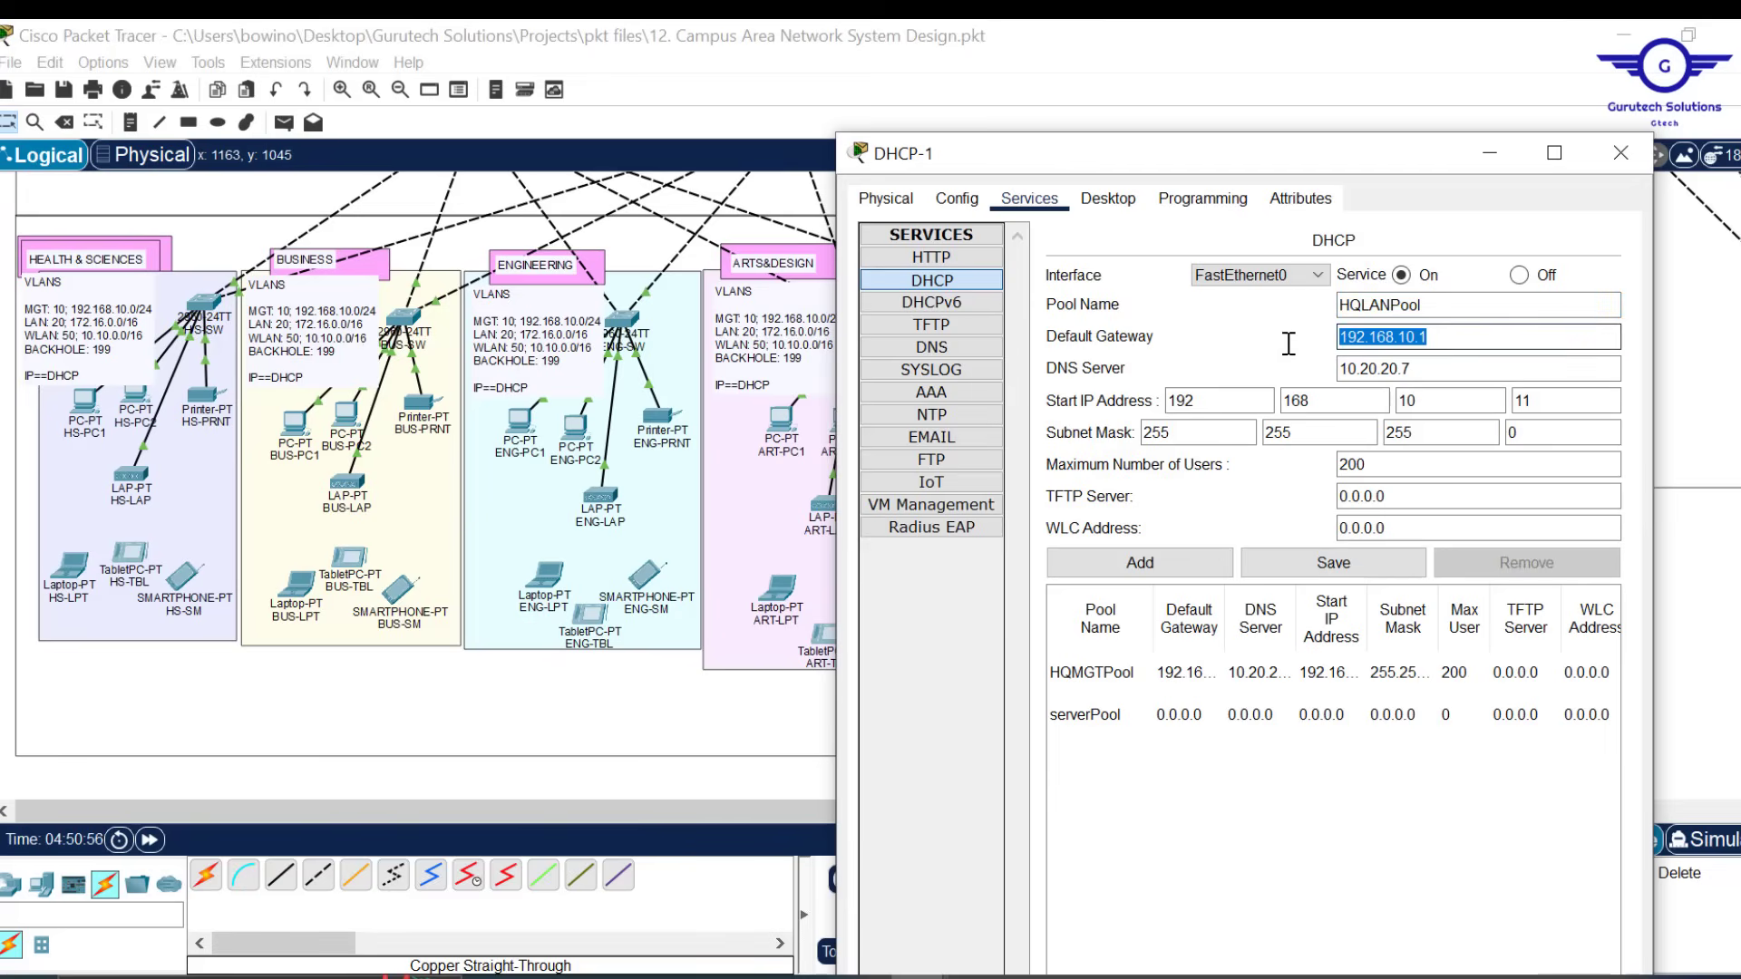
pyautogui.write('1')
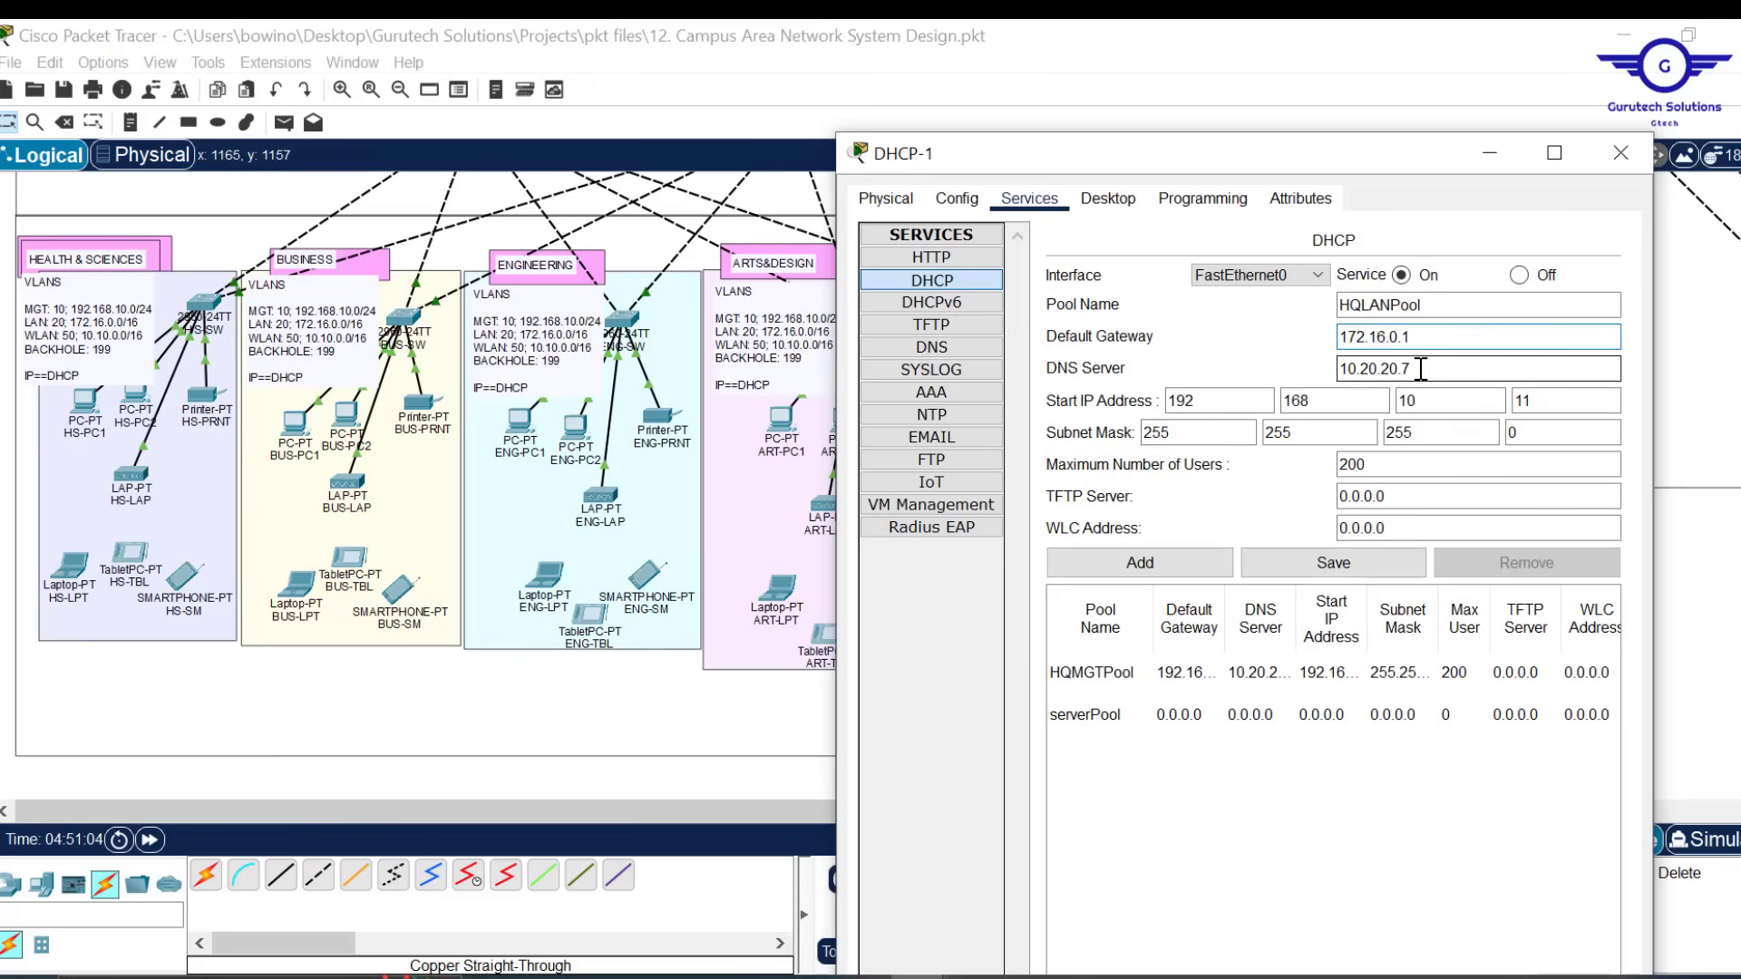
# Change the start address to 172.16.0.11 and the subnet mask to 255.255.0.0
pyautogui.click(1226, 399)
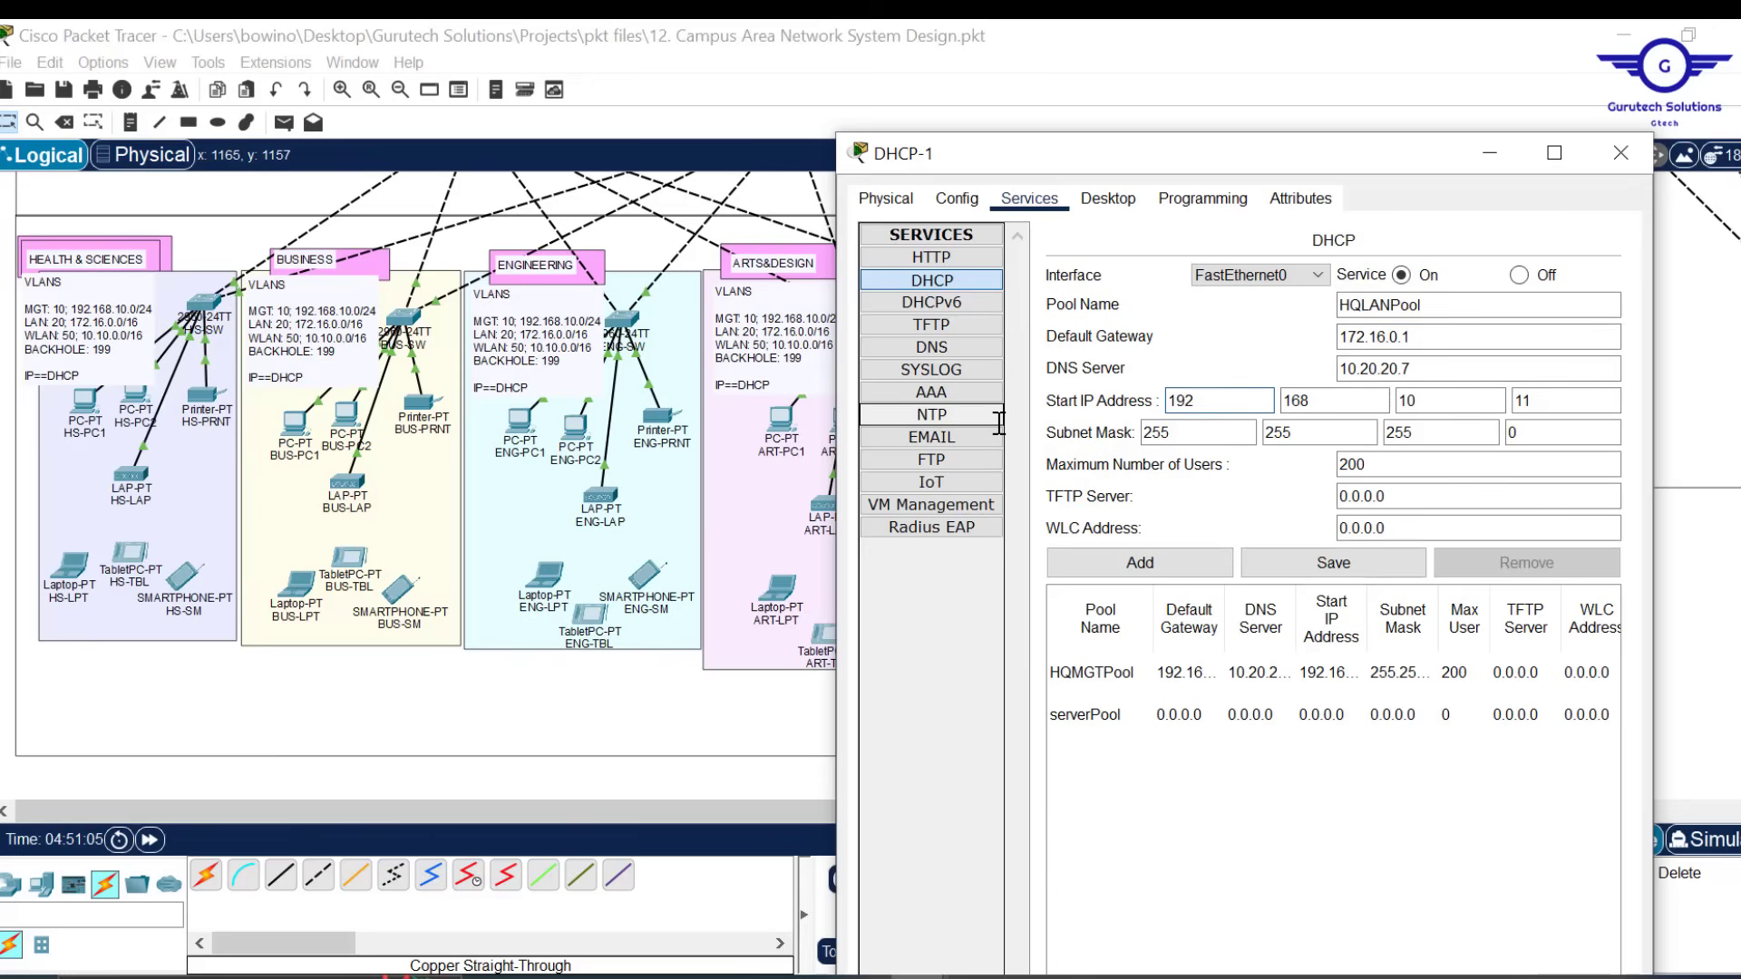
pyautogui.hotkey('ctrl', 'a')
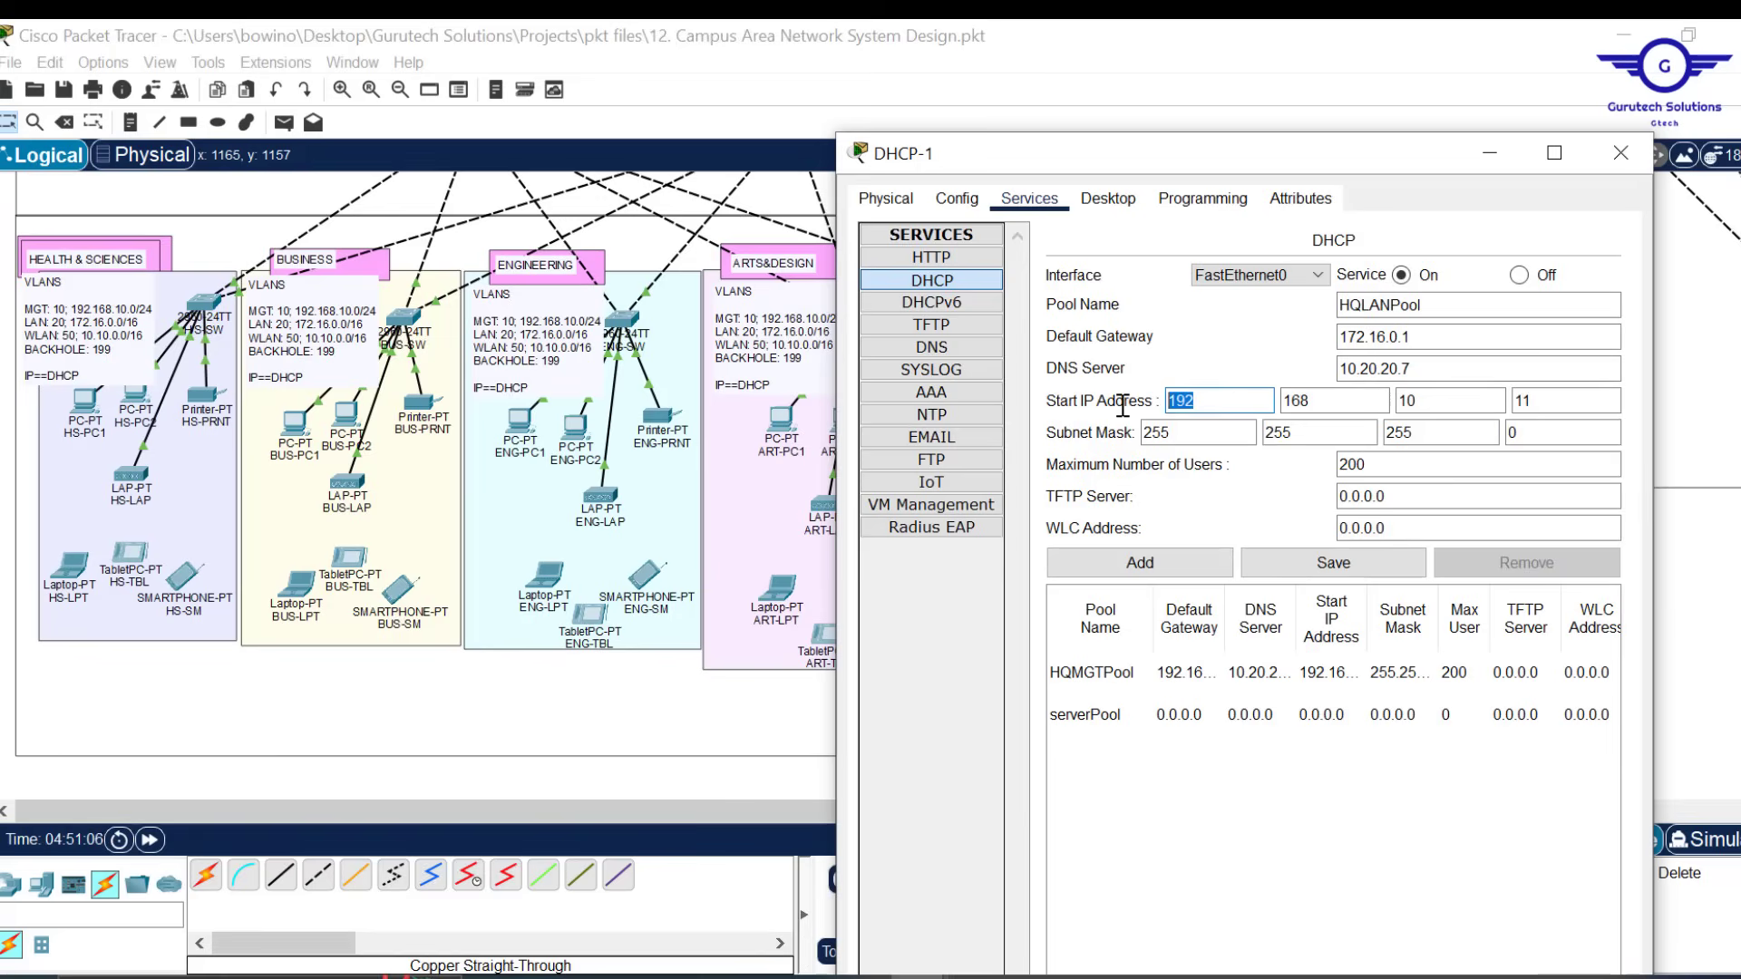
pyautogui.write('1')
pyautogui.click(1350, 407)
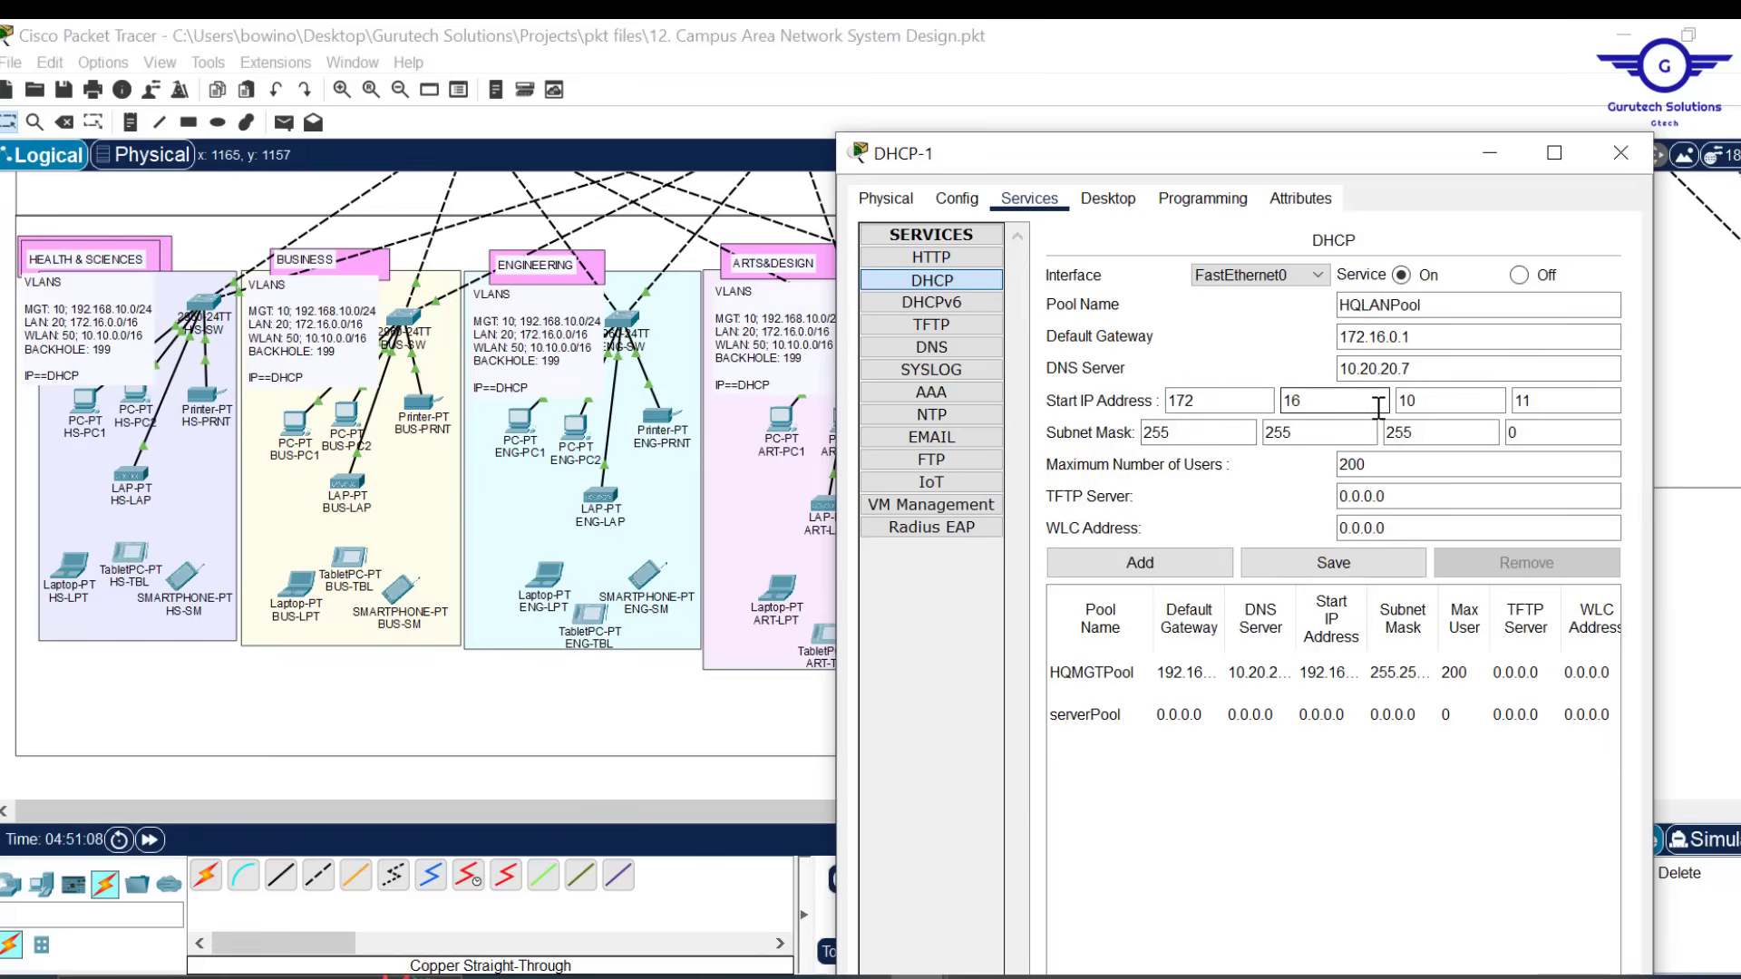
pyautogui.click(1410, 408)
pyautogui.click(1575, 405)
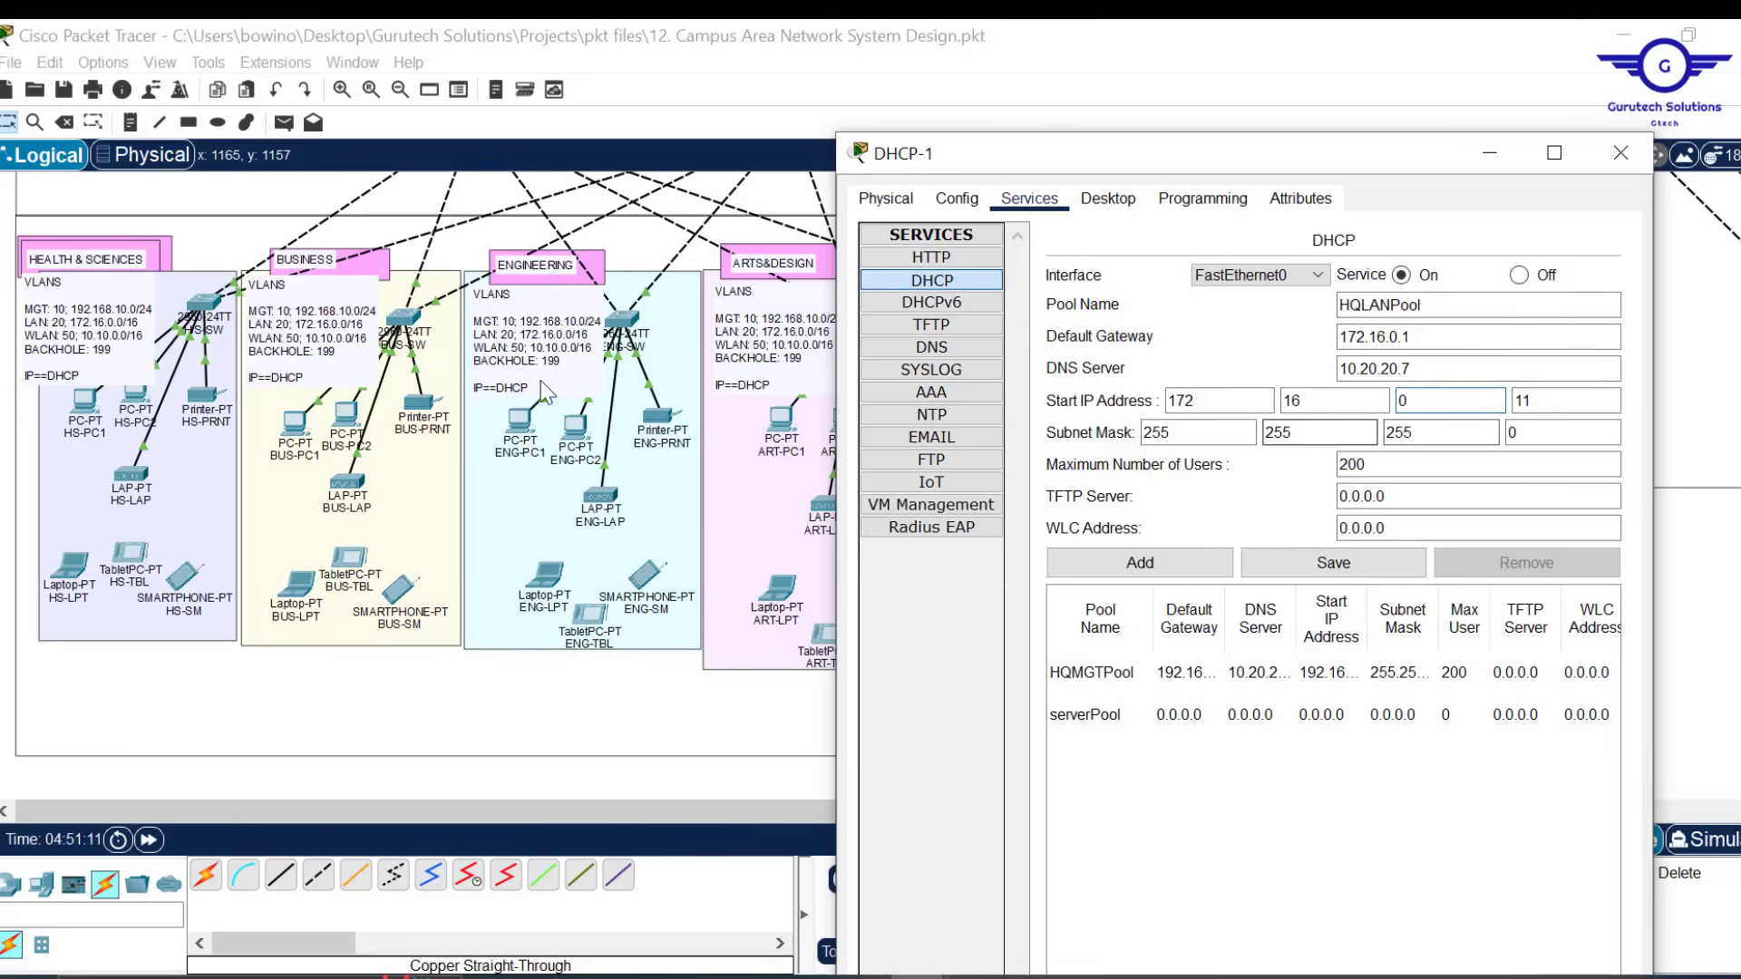
pyautogui.doubleClick(1443, 433)
pyautogui.write('0')
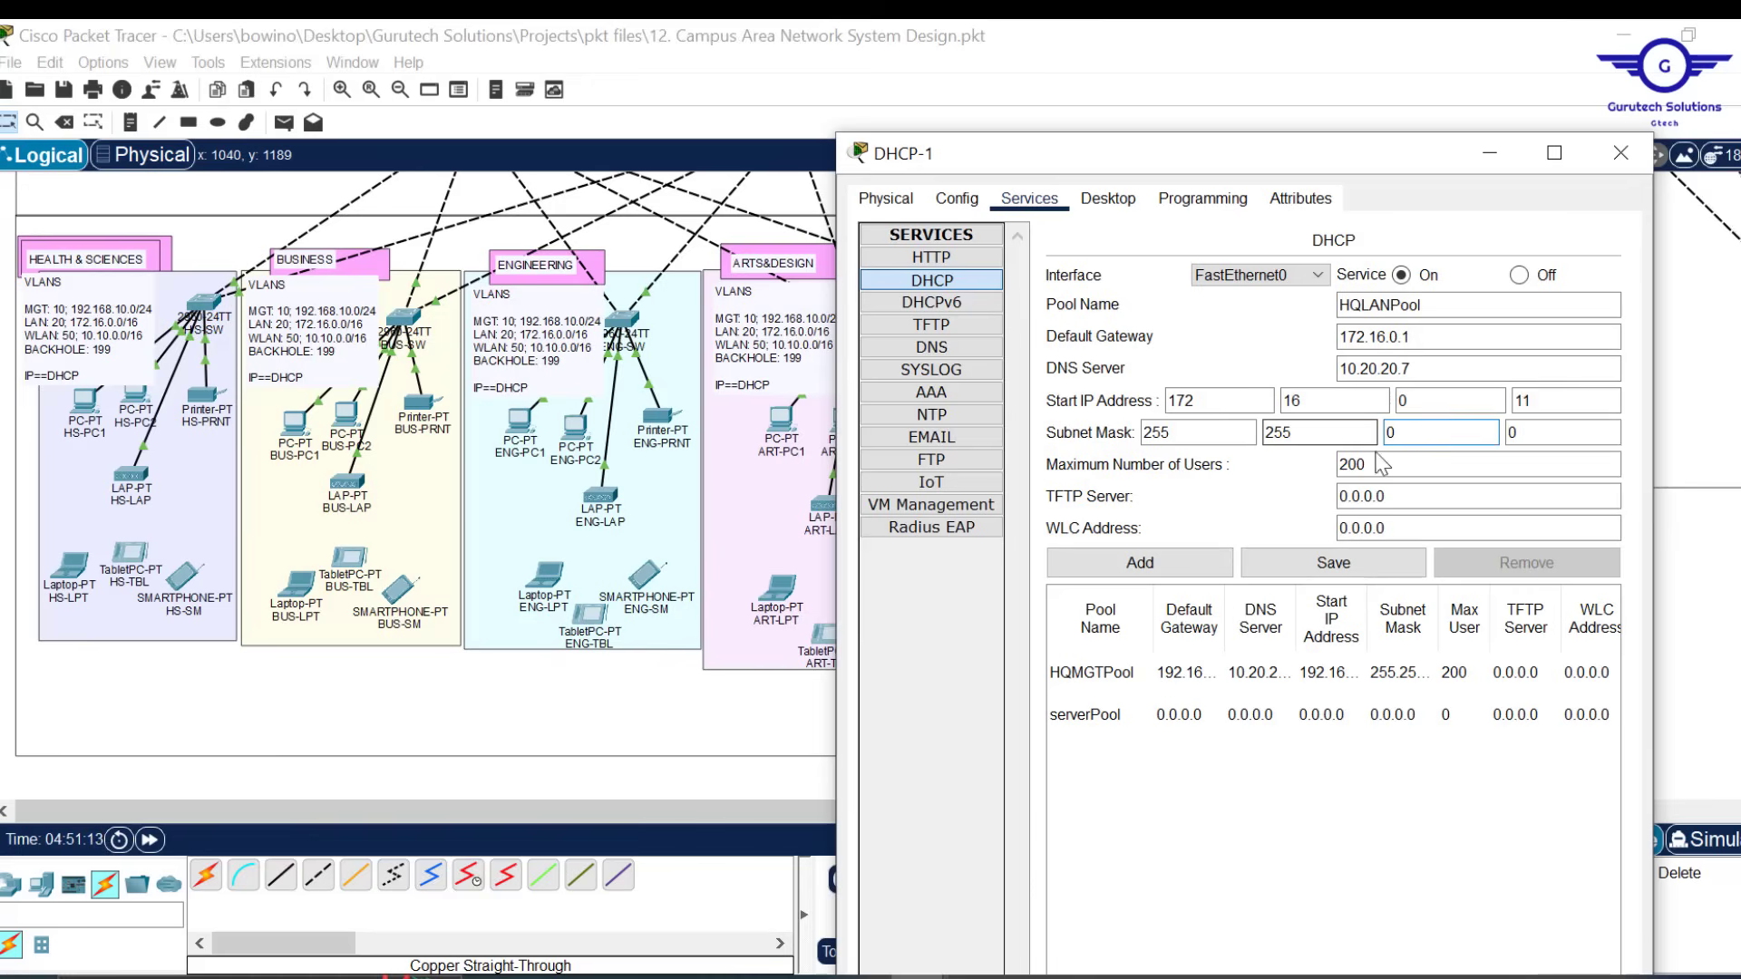
pyautogui.click(1383, 464)
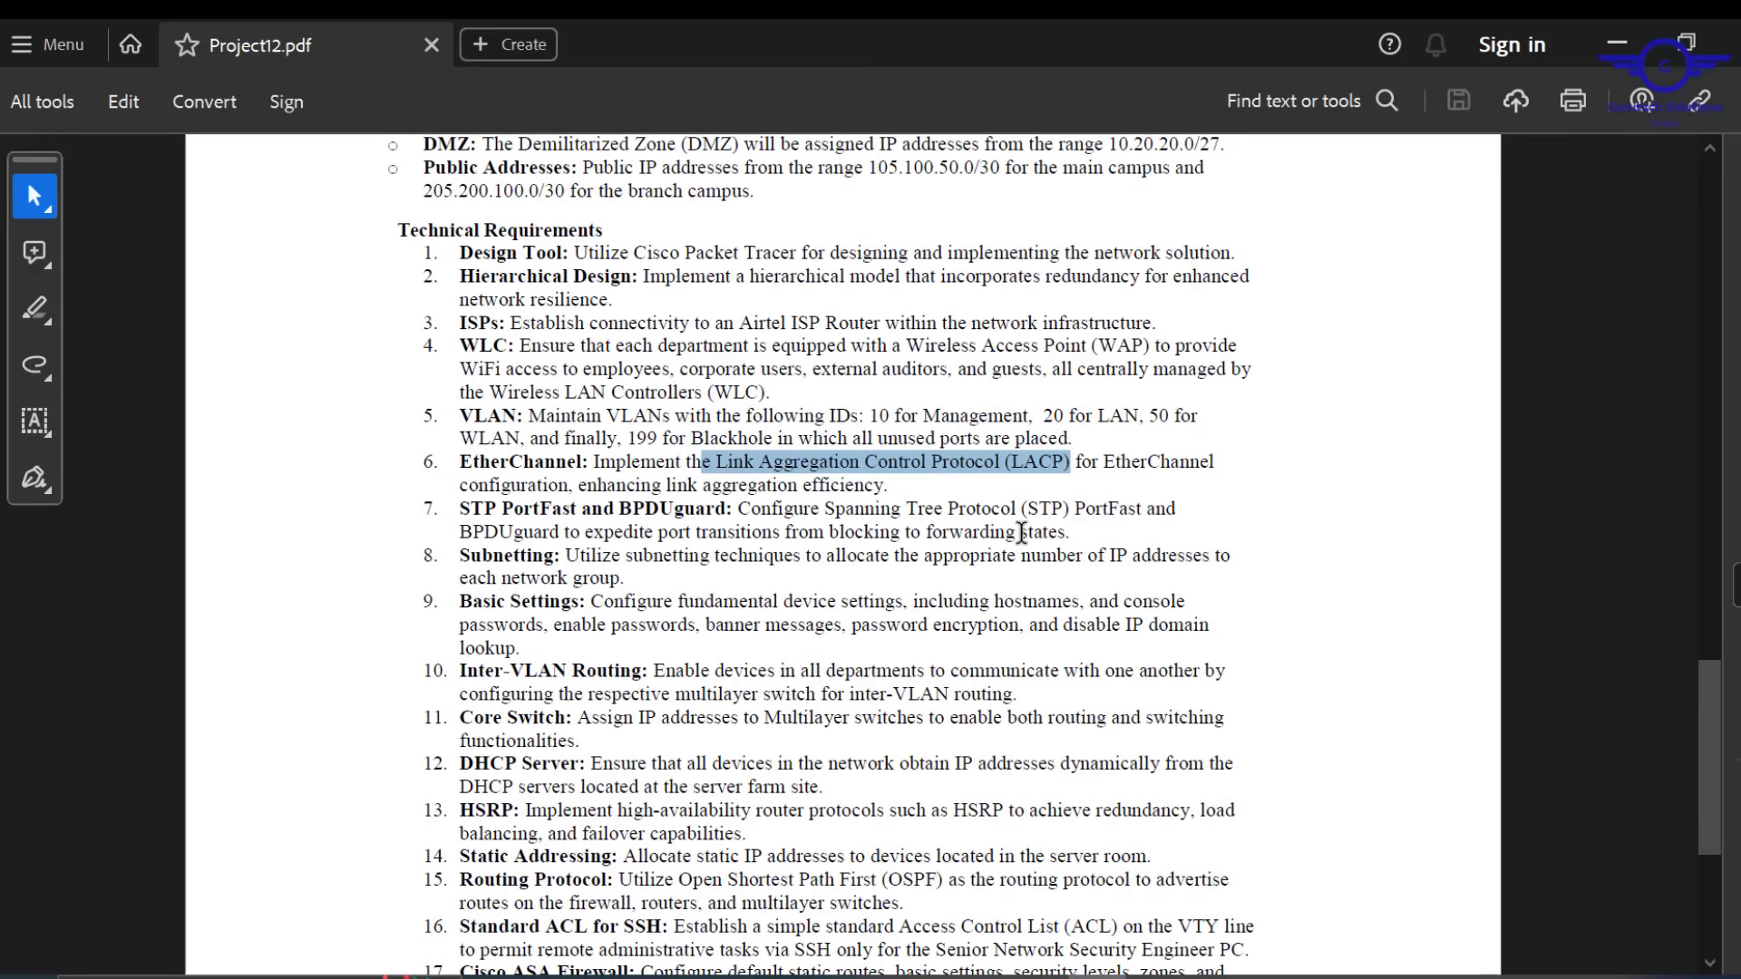
# Highlight the '30,000 users' headcount in Project12.pdf, then minimize Acrobat
pyautogui.keyDown('ctrl'); pyautogui.scroll(-2, 972, 526); pyautogui.keyUp('ctrl')
pyautogui.scroll(5, 972, 526)
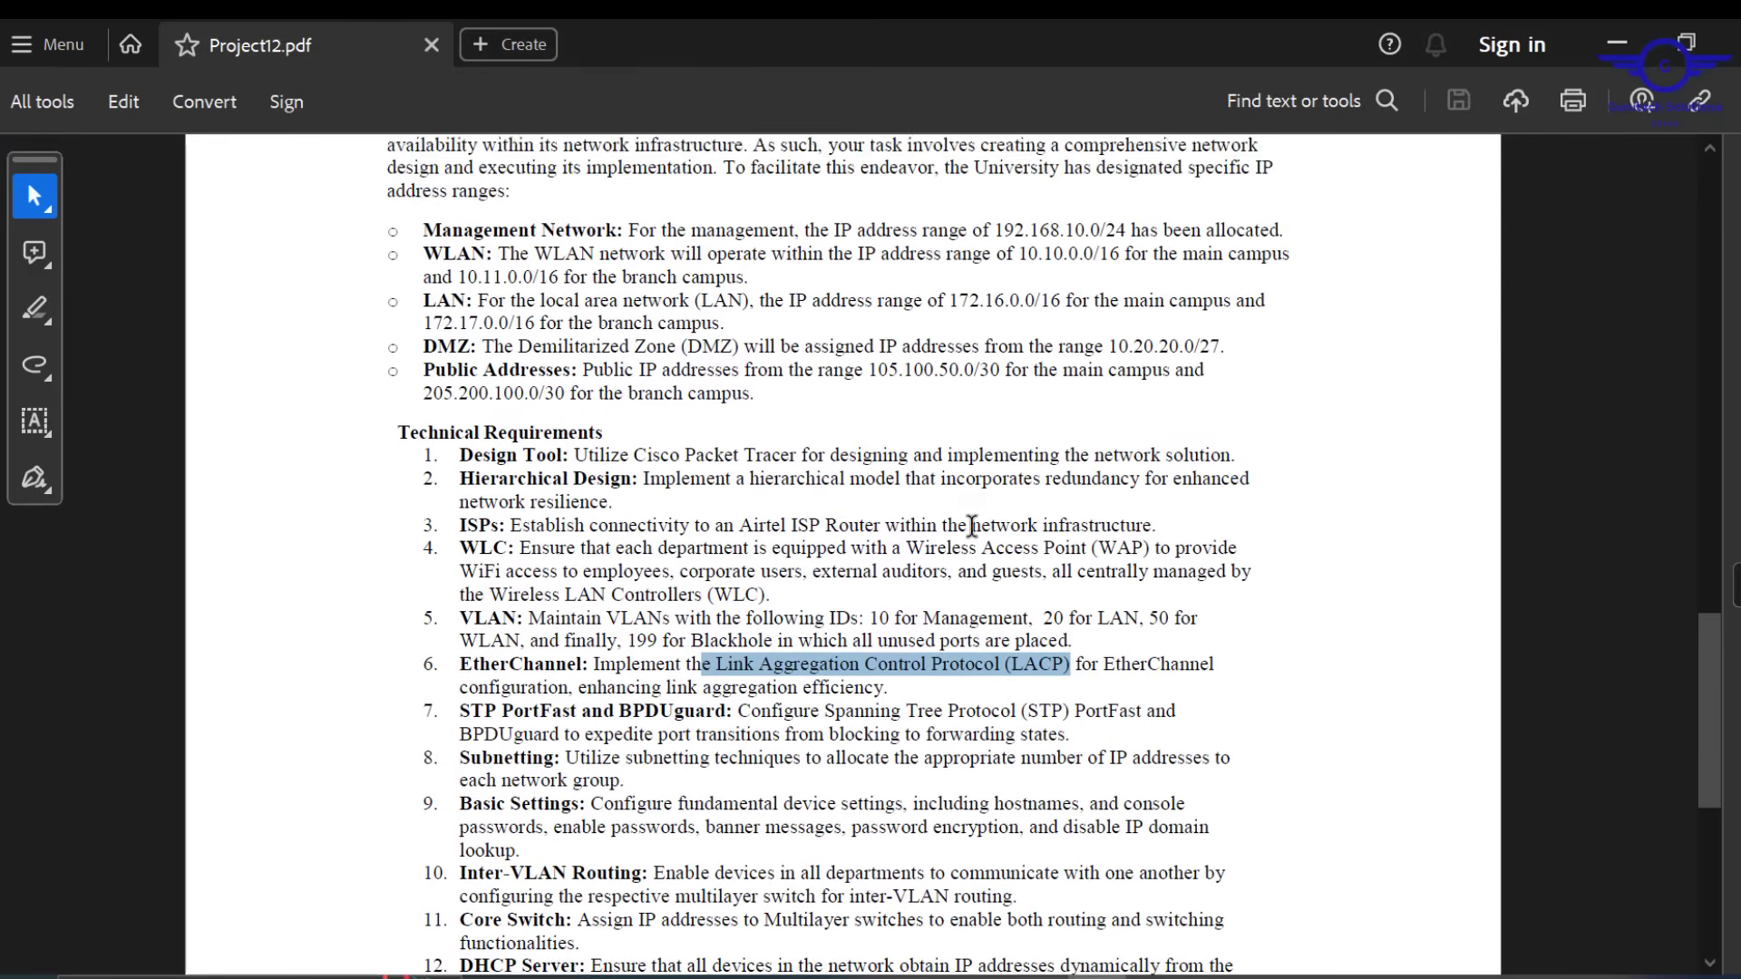
pyautogui.scroll(12, 972, 526)
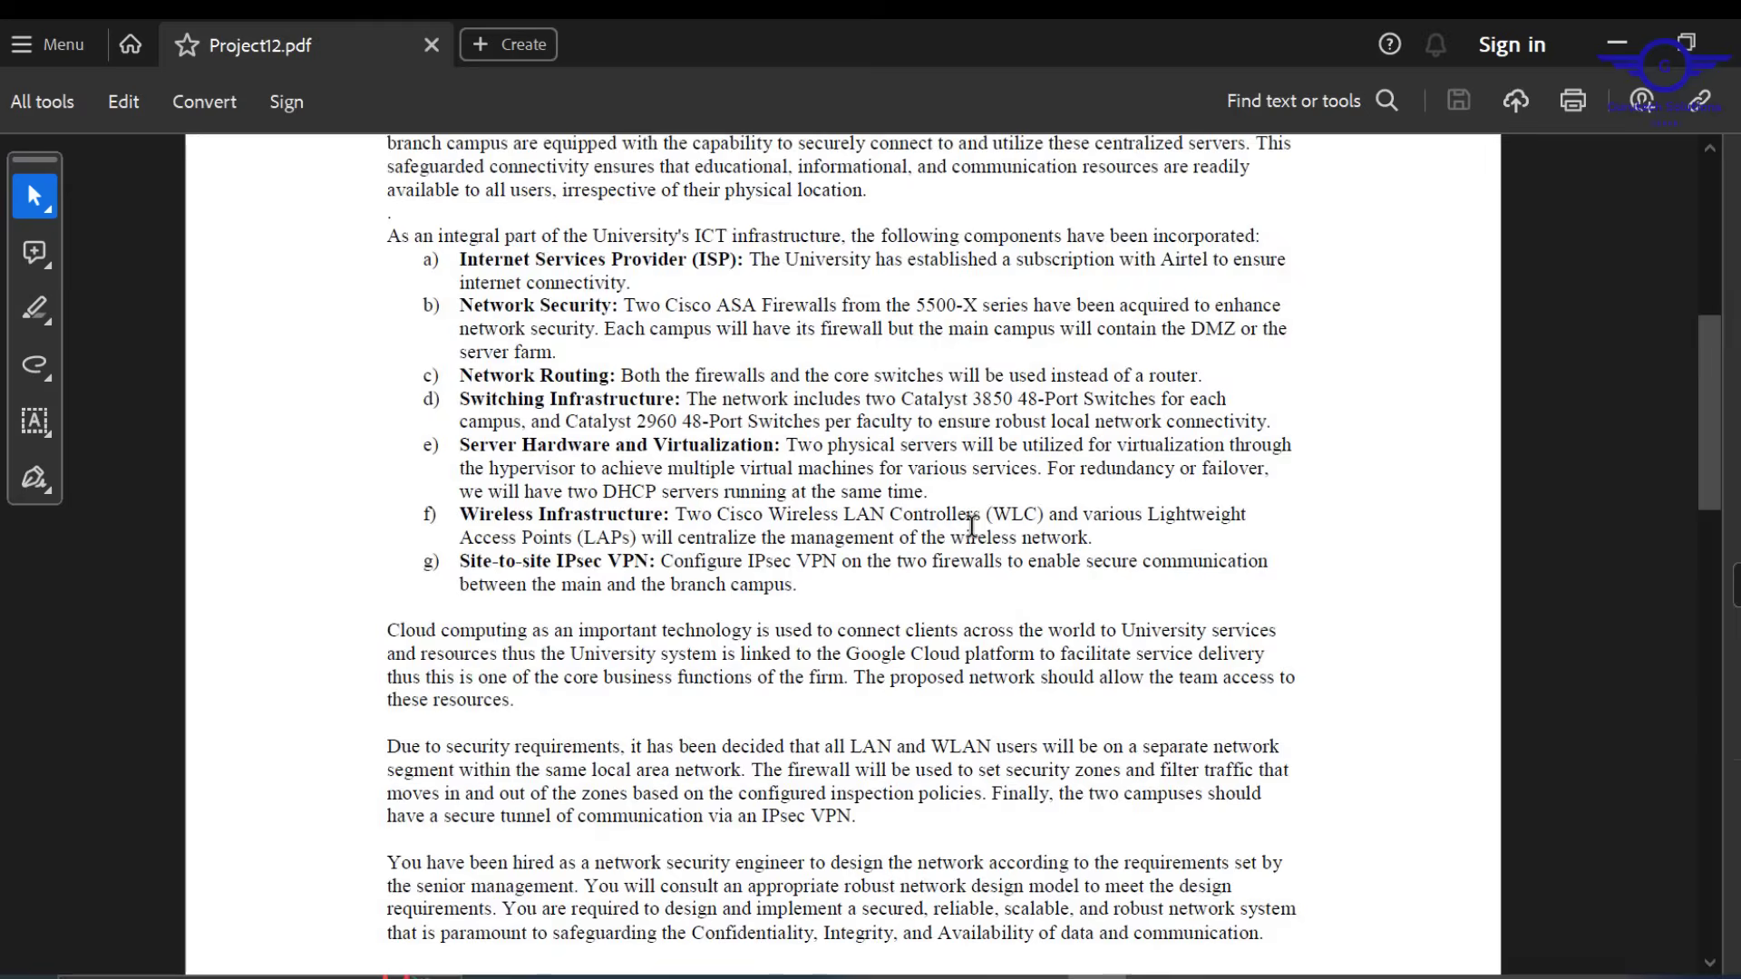
pyautogui.scroll(-3, 972, 526)
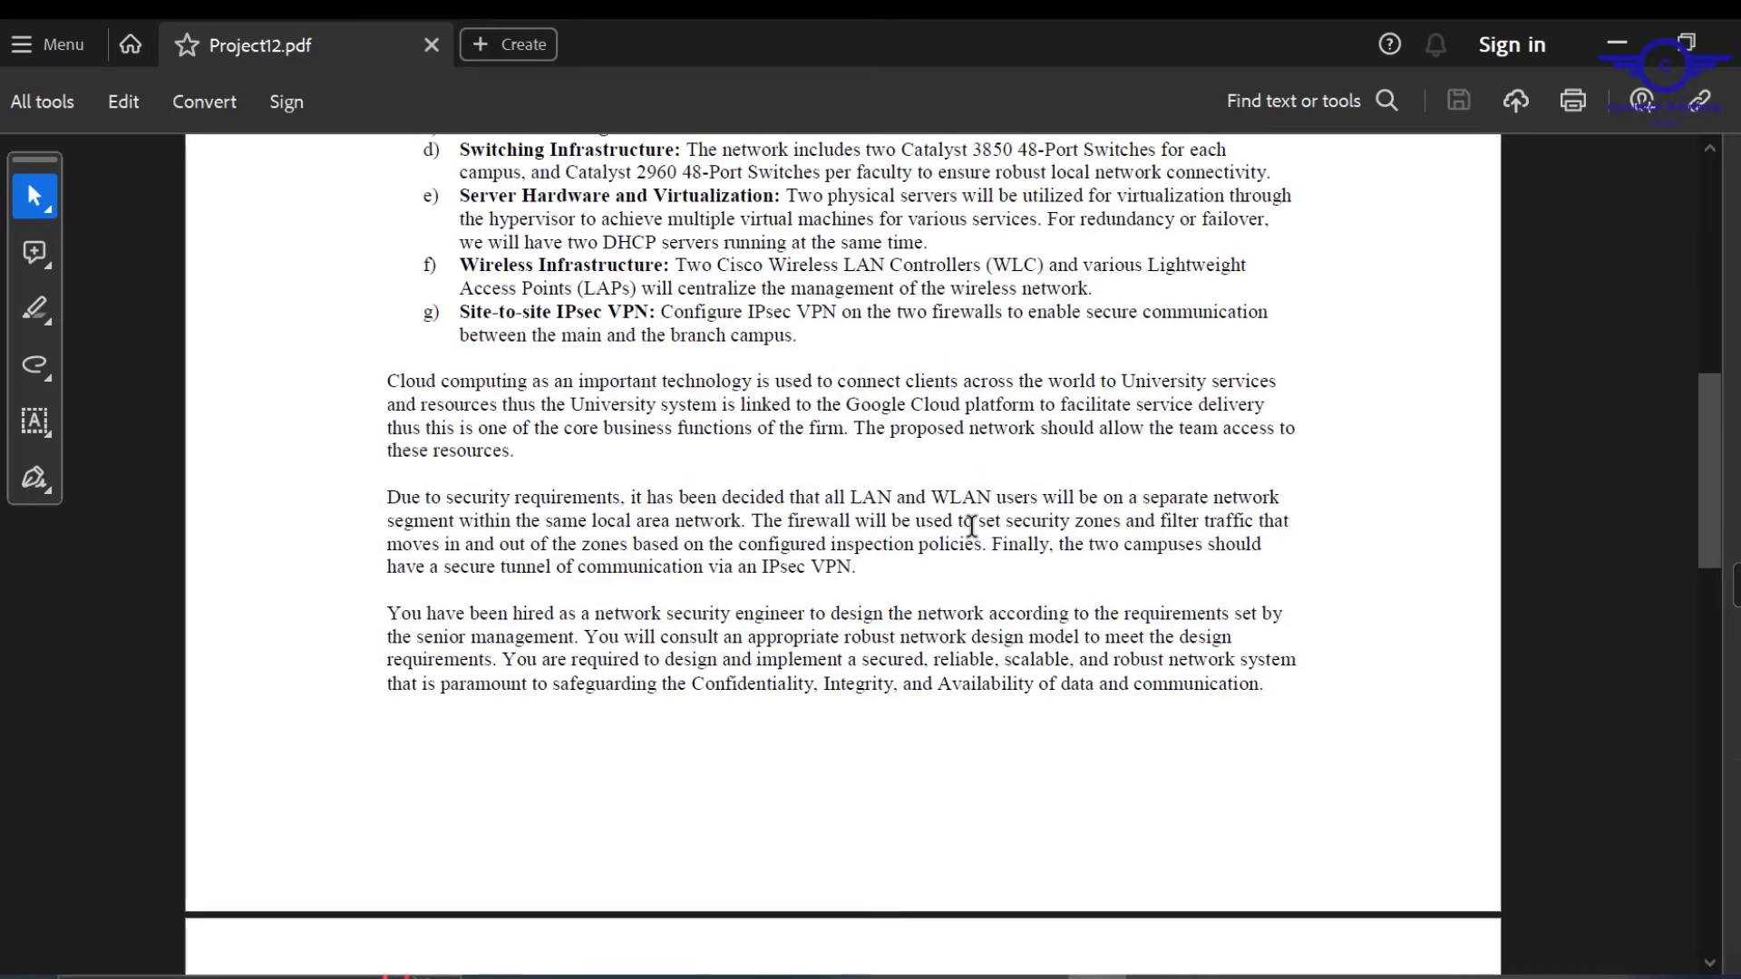
pyautogui.scroll(2, 972, 526)
pyautogui.scroll(5, 972, 526)
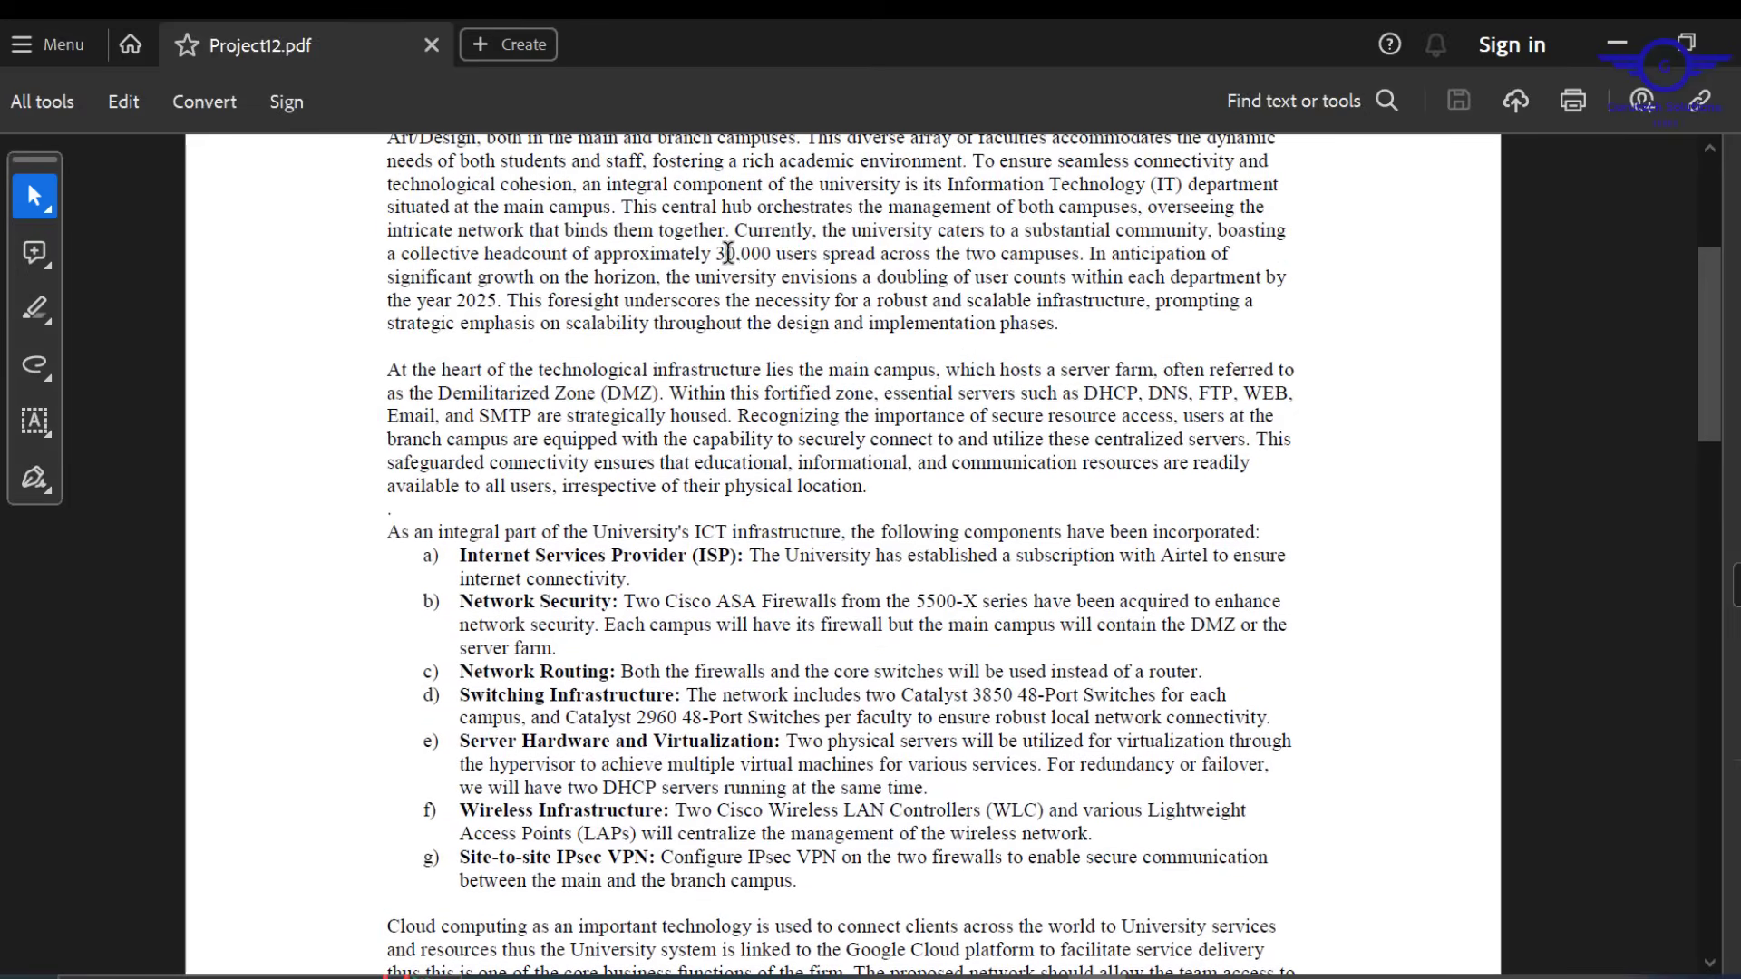
pyautogui.moveTo(723, 252); pyautogui.dragTo(793, 257)
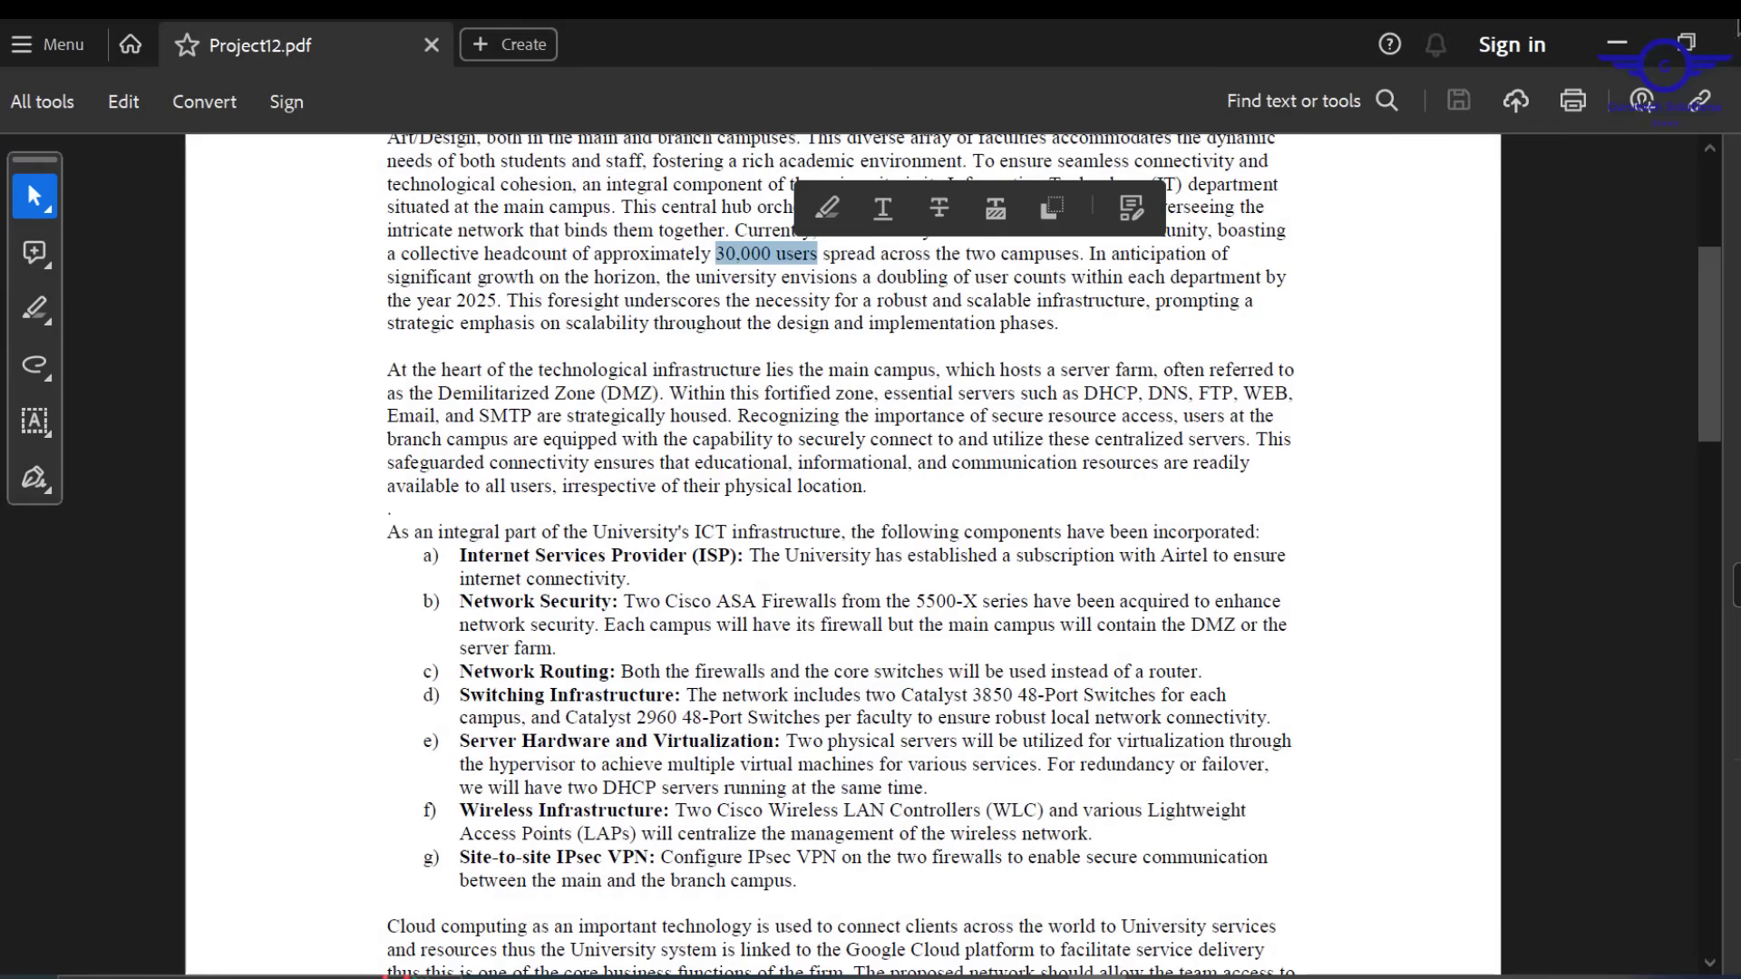
pyautogui.click(1619, 44)
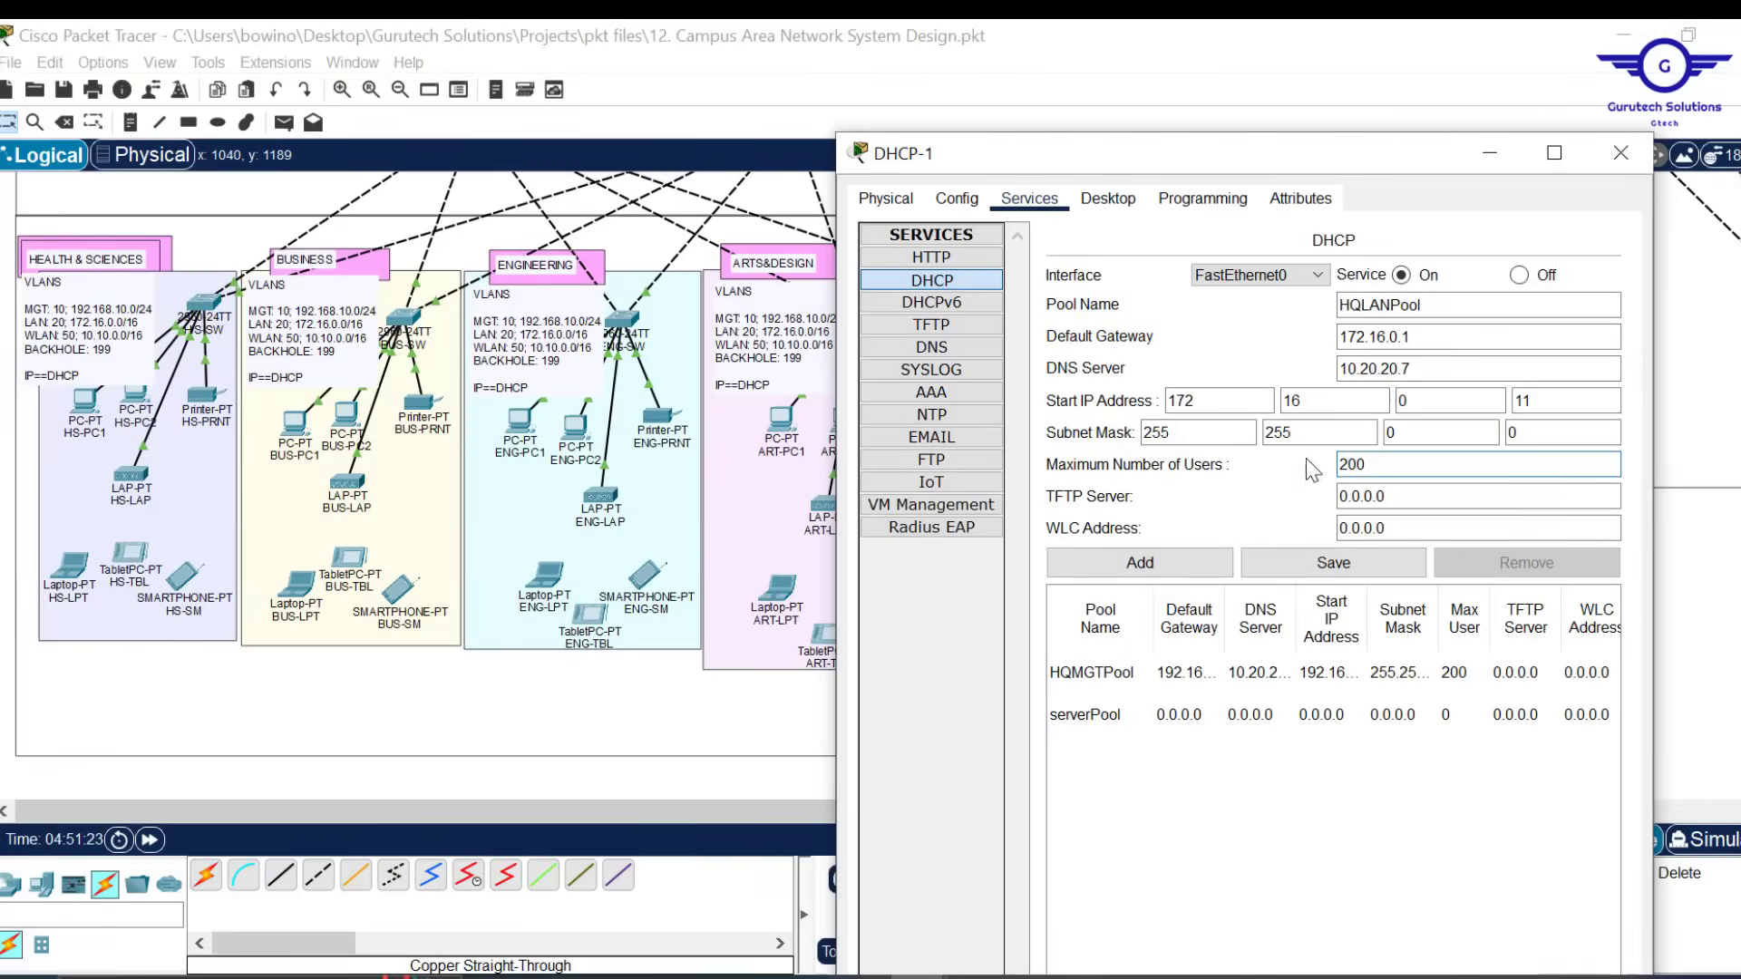
# Raise HQLANPool's maximum users from 200 to 60000 and add the pool
pyautogui.click(1385, 470)
pyautogui.moveTo(1368, 466); pyautogui.dragTo(1262, 466)
pyautogui.write('5')
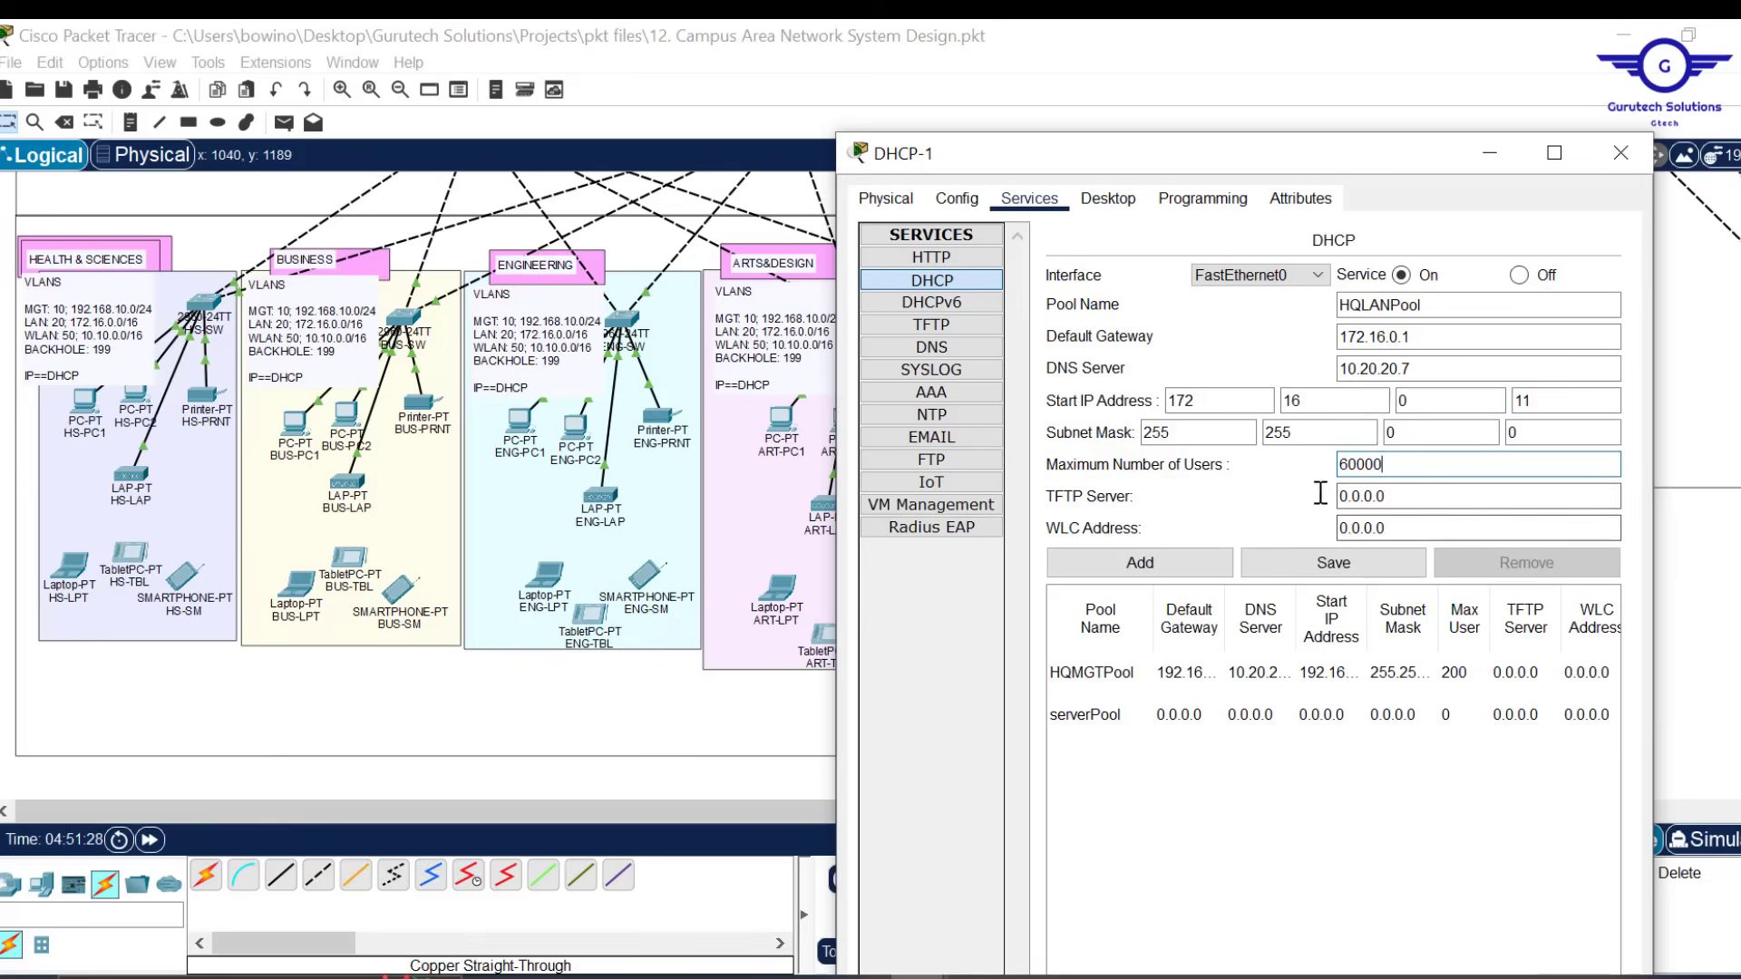
pyautogui.moveTo(1393, 465); pyautogui.dragTo(1320, 464)
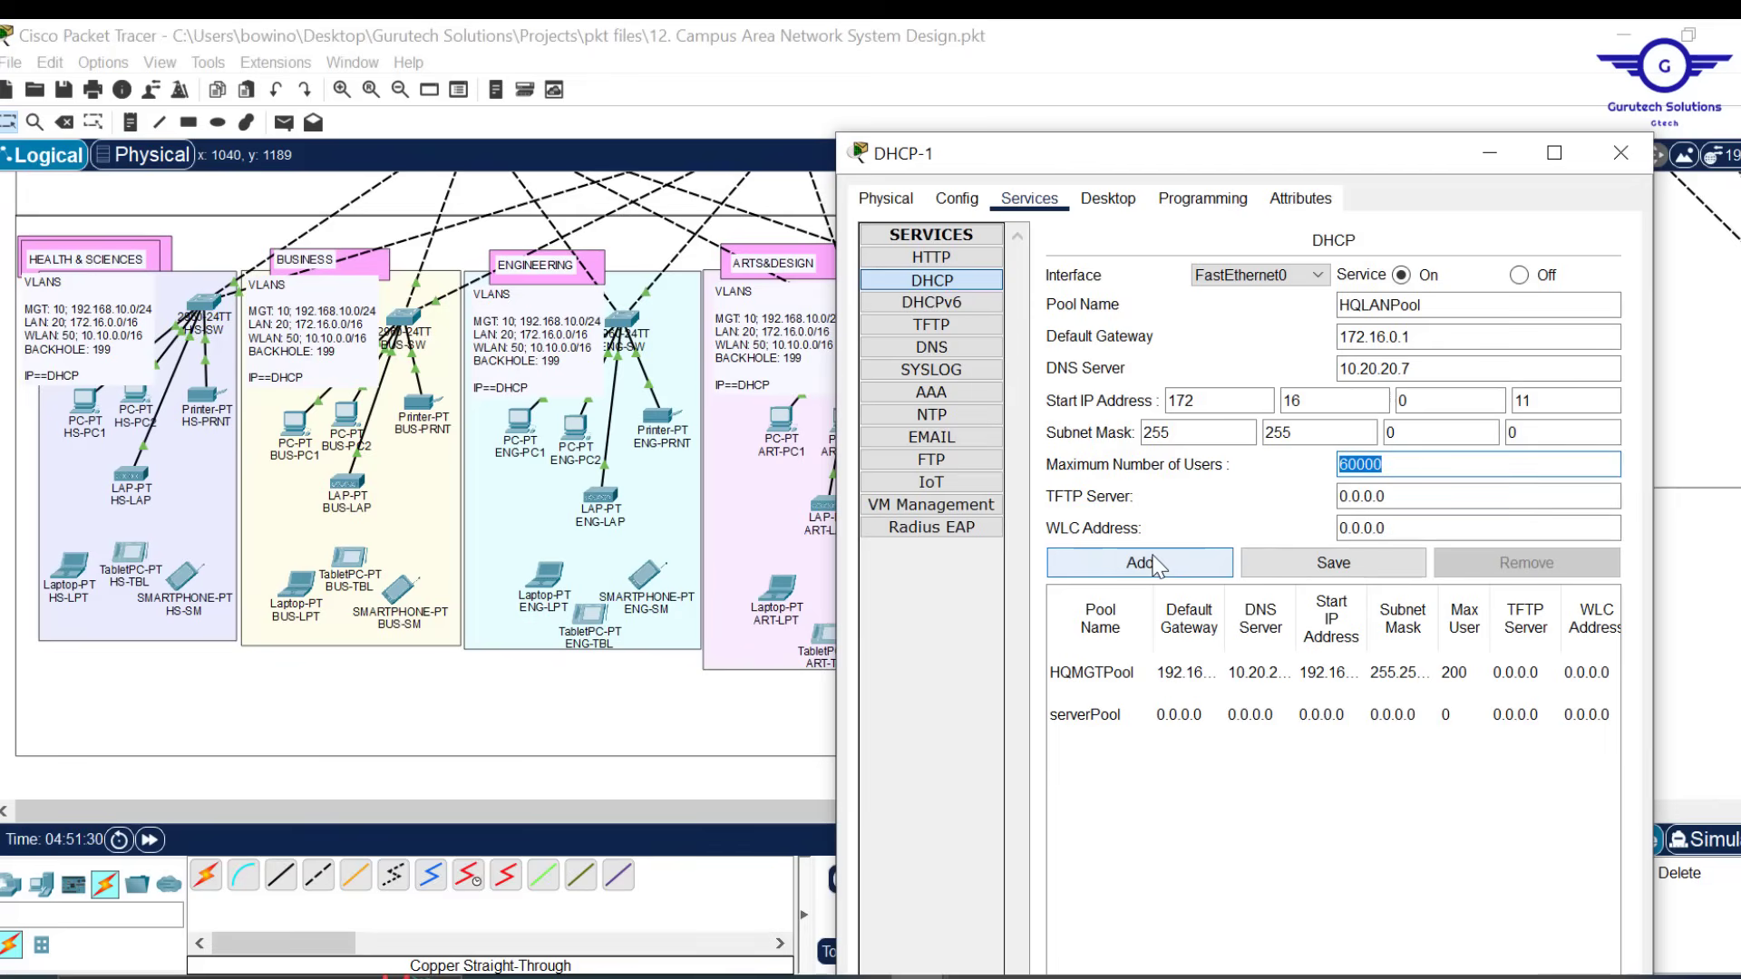
pyautogui.click(1190, 565)
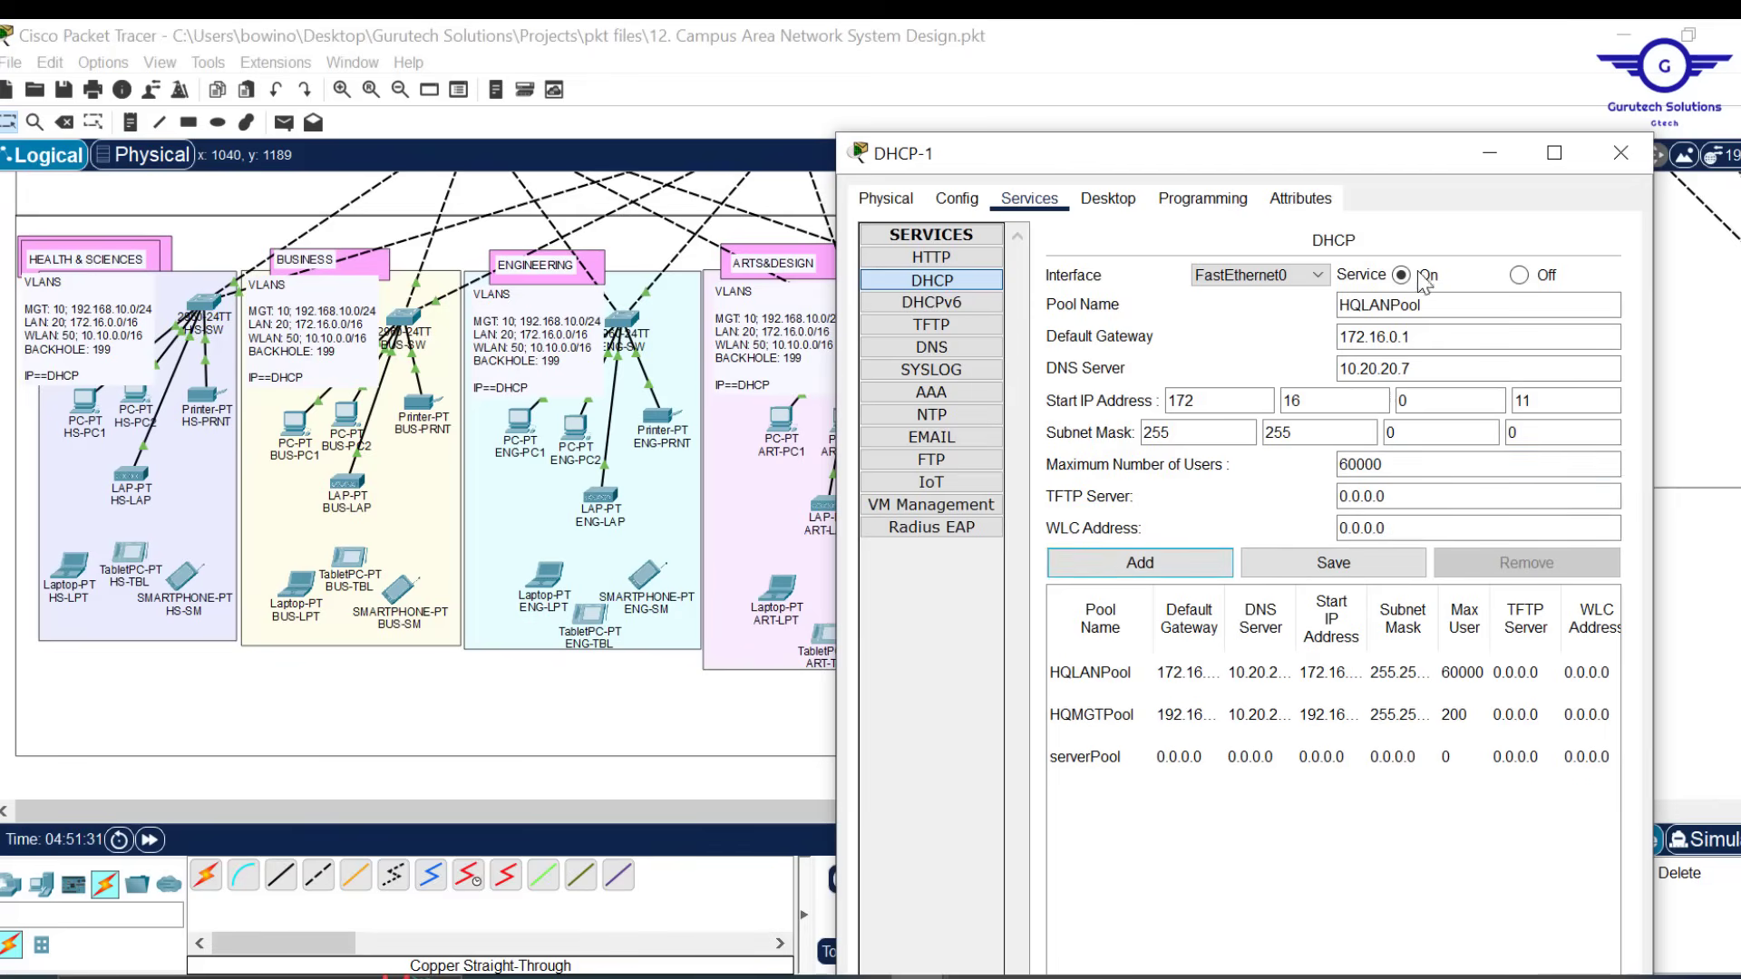
# Rename the pool HQWLANPool with gateway 10.10.0.1 and start address 10.10.0.11
pyautogui.click(1365, 305)
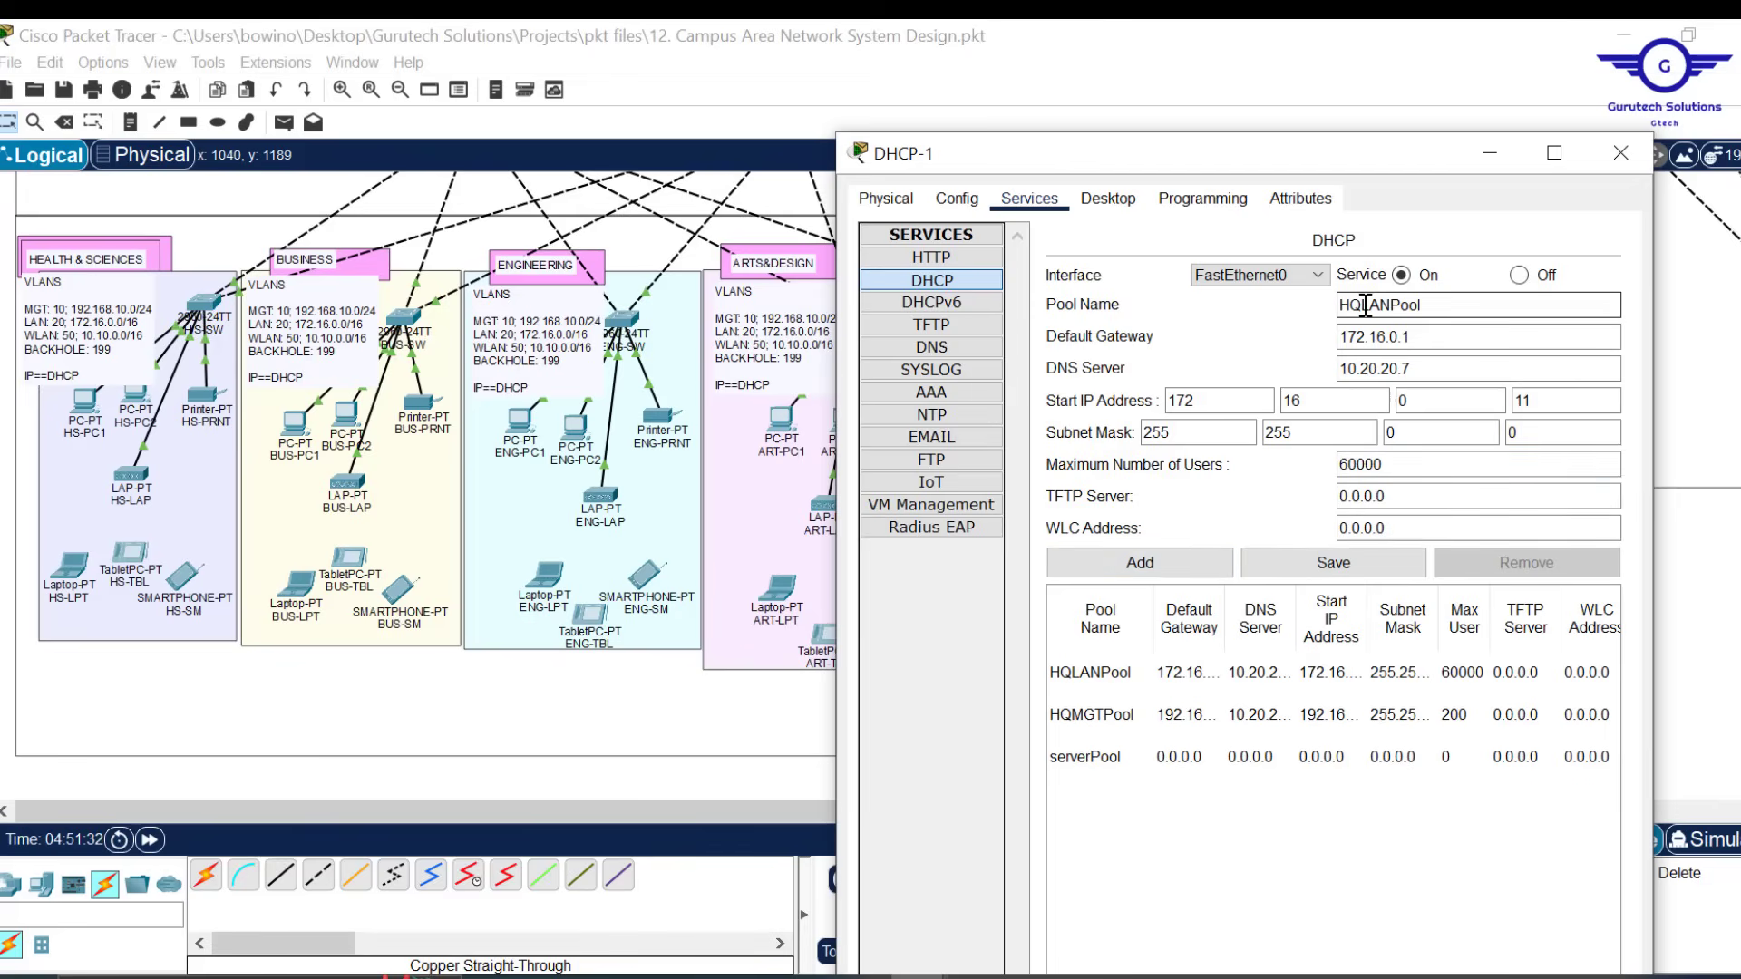
pyautogui.write('W')
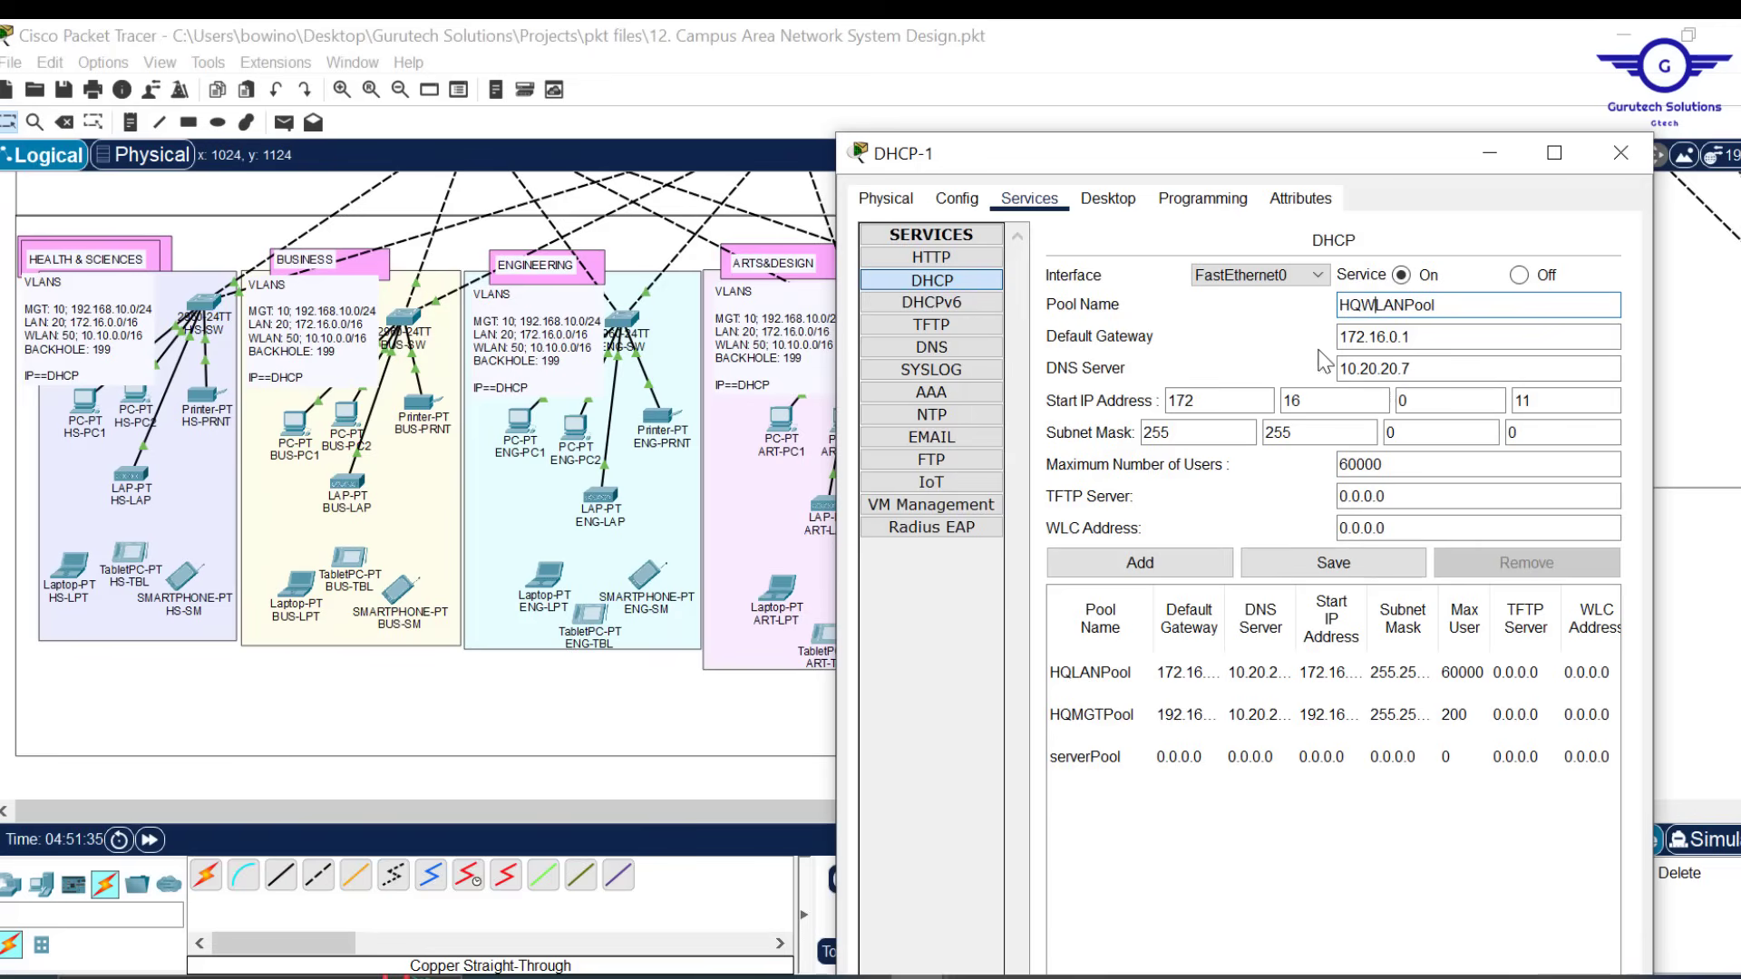
pyautogui.moveTo(1385, 337); pyautogui.dragTo(1252, 336)
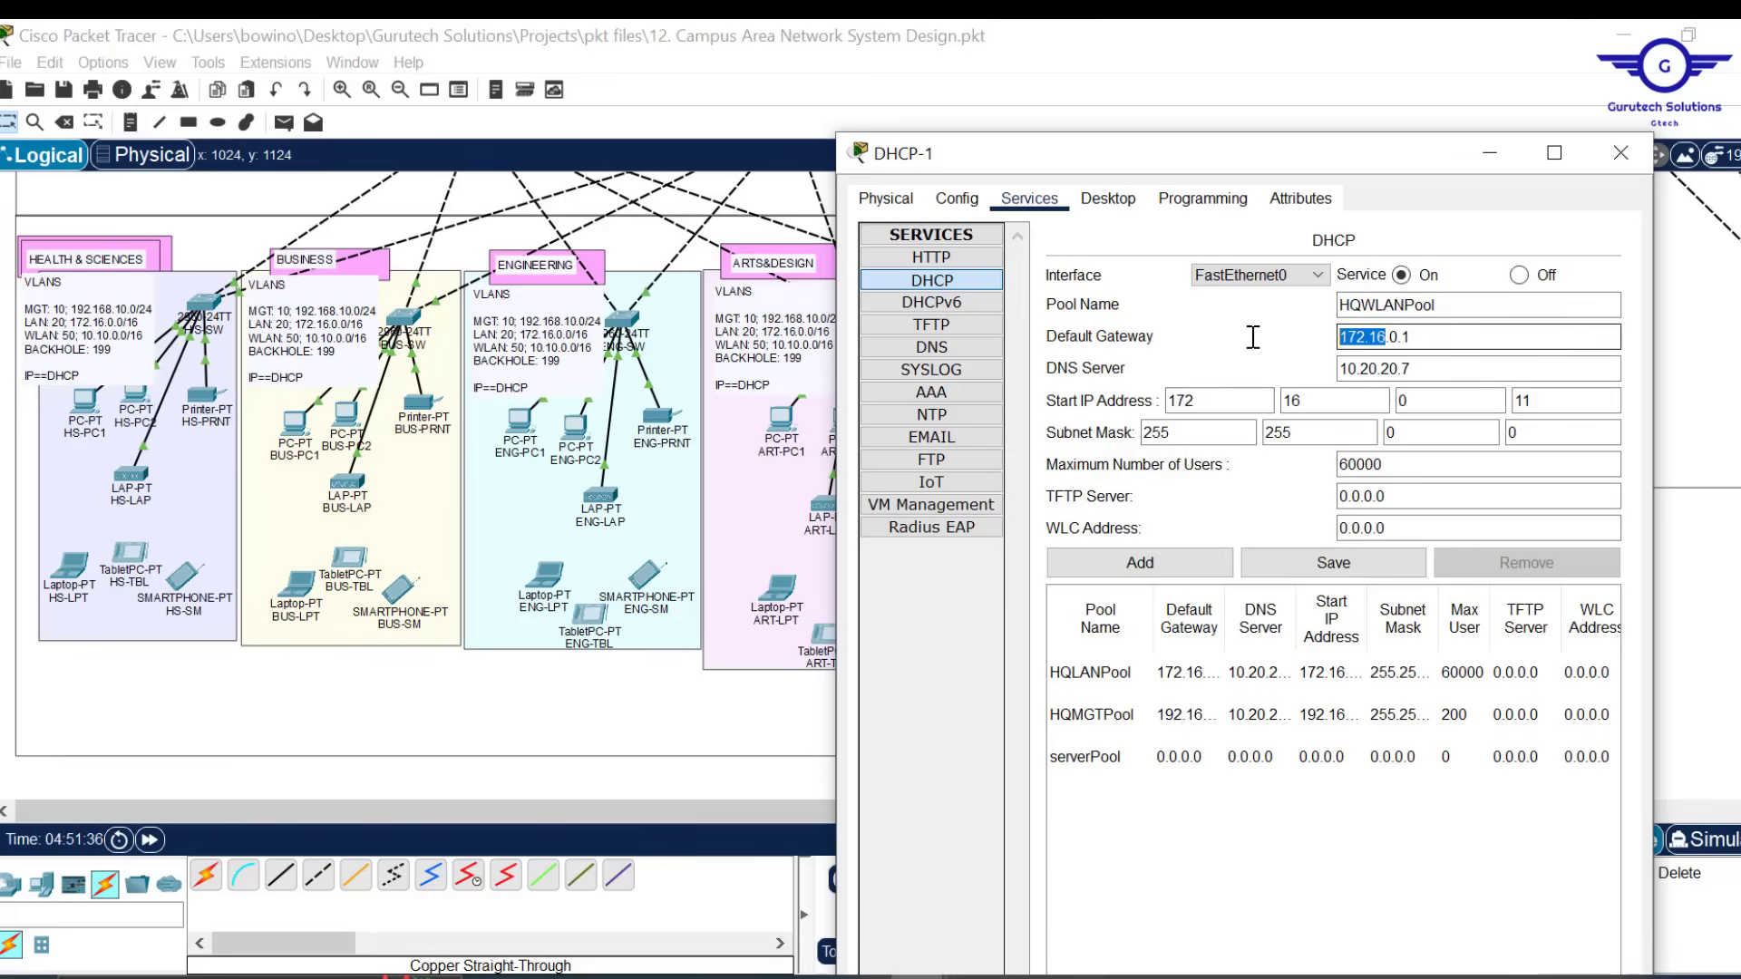
pyautogui.write('10.10')
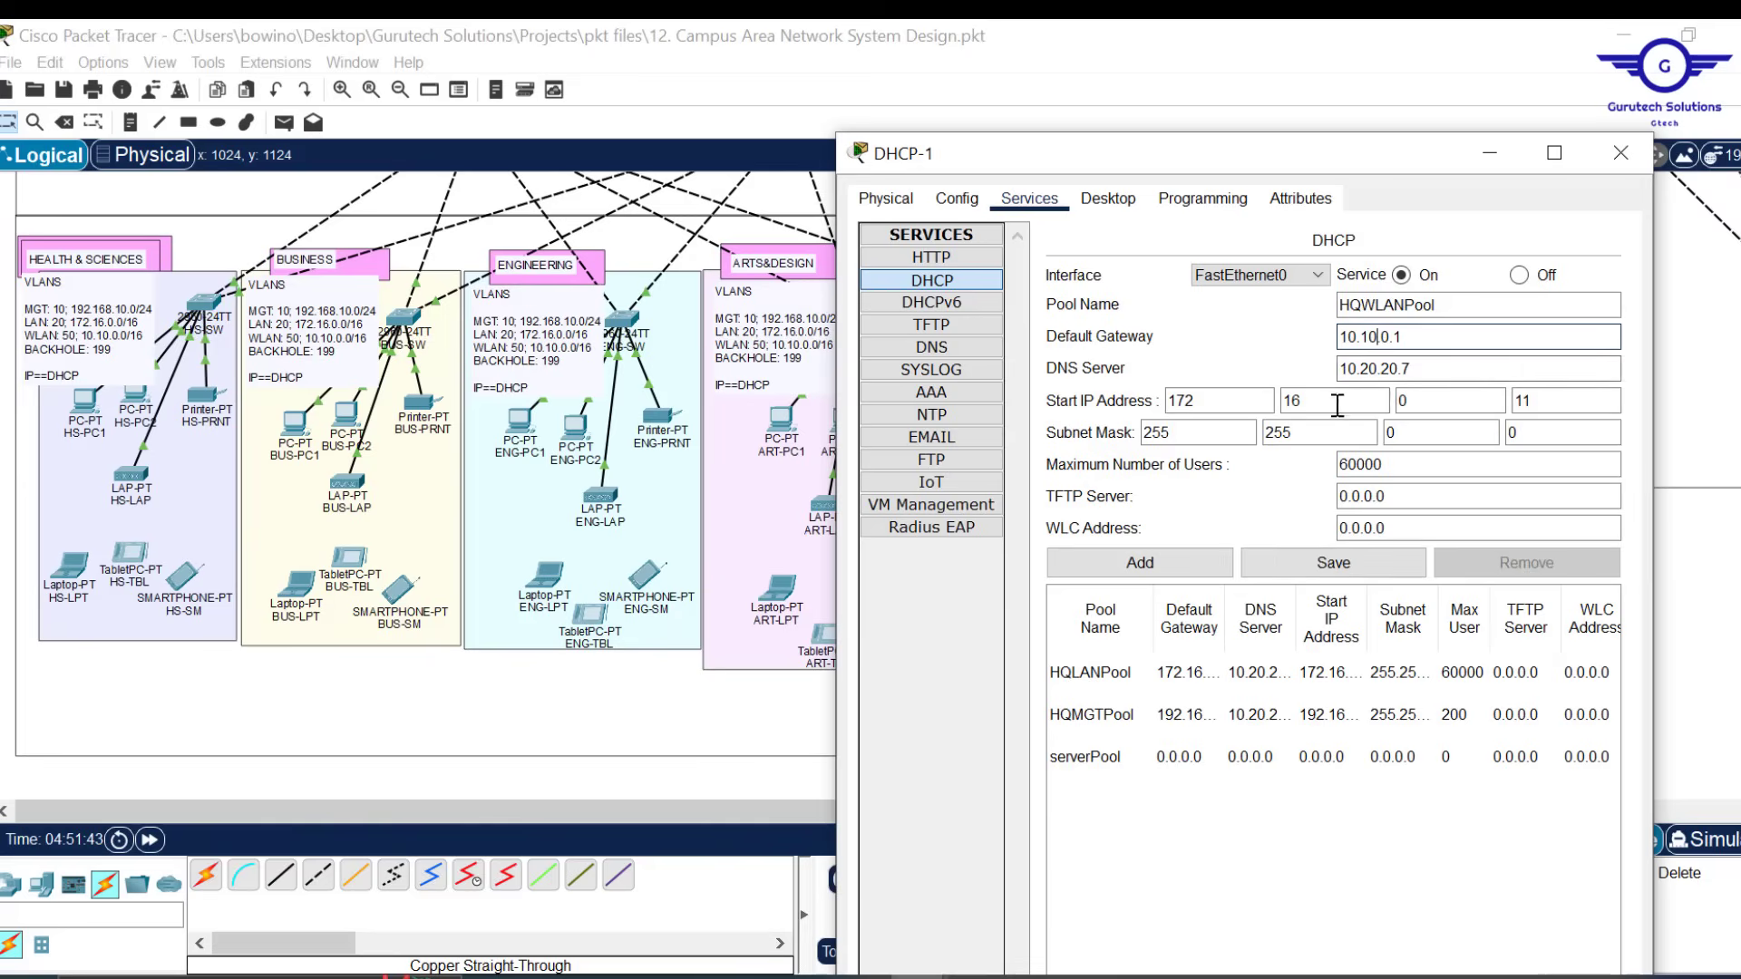
pyautogui.doubleClick(1210, 400)
pyautogui.write('1')
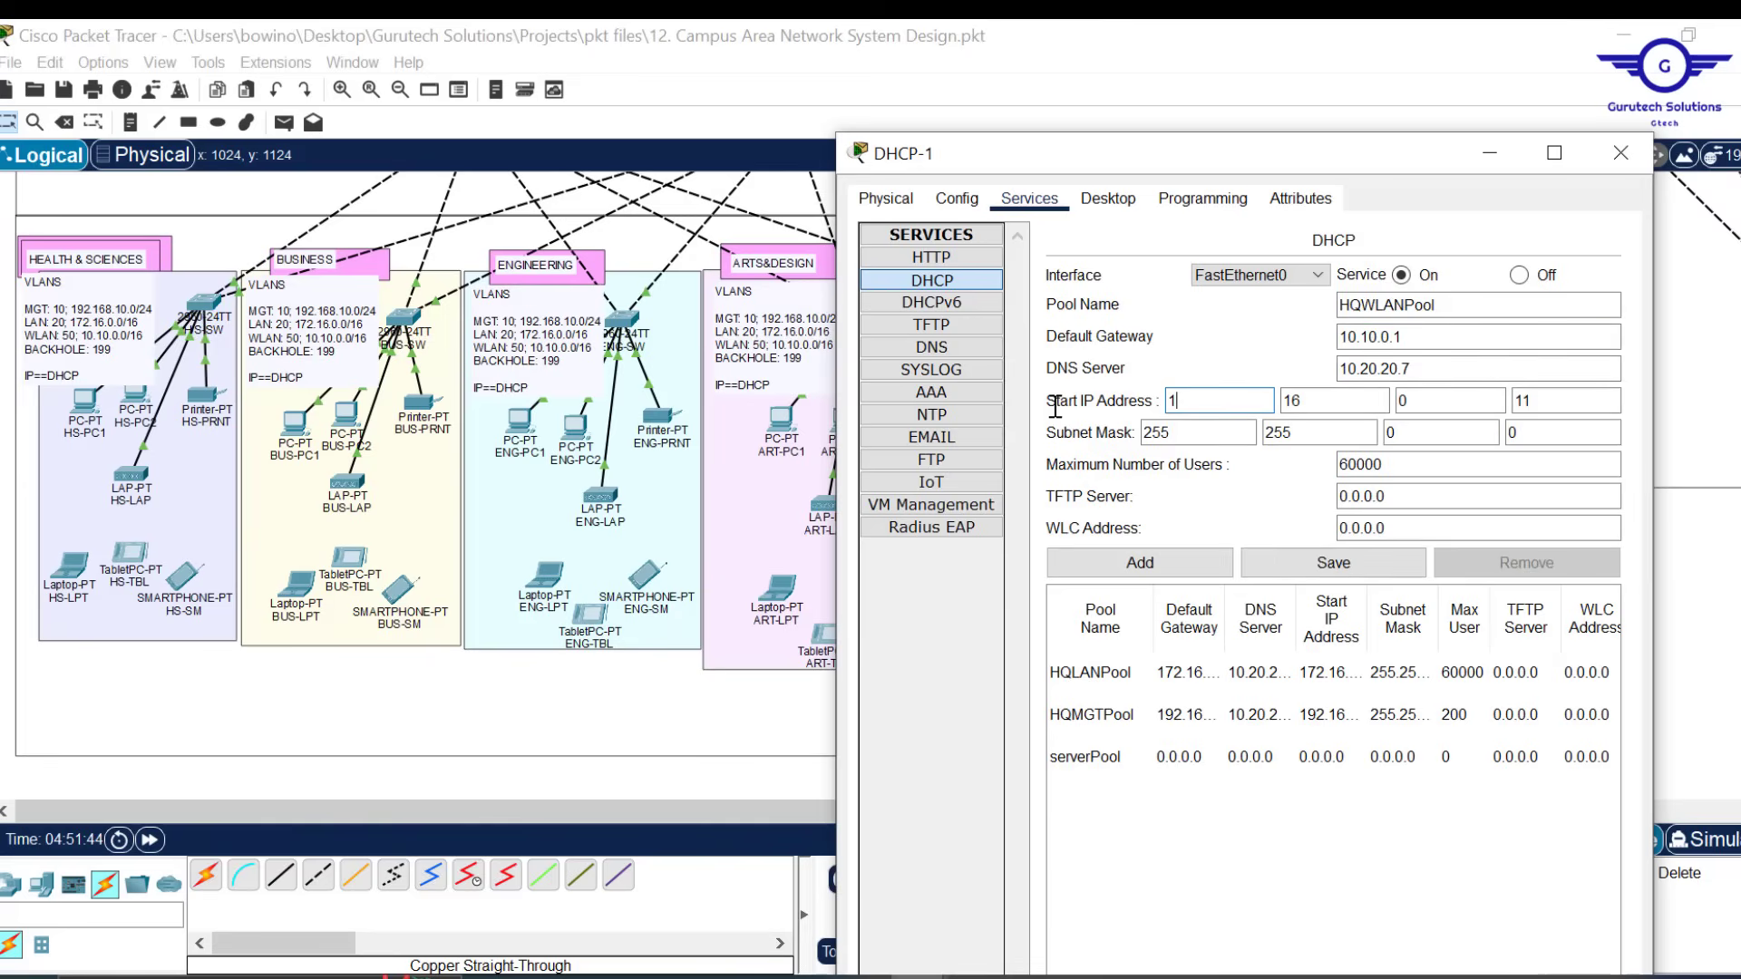
pyautogui.write('0')
pyautogui.press('Tab')
pyautogui.write('10')
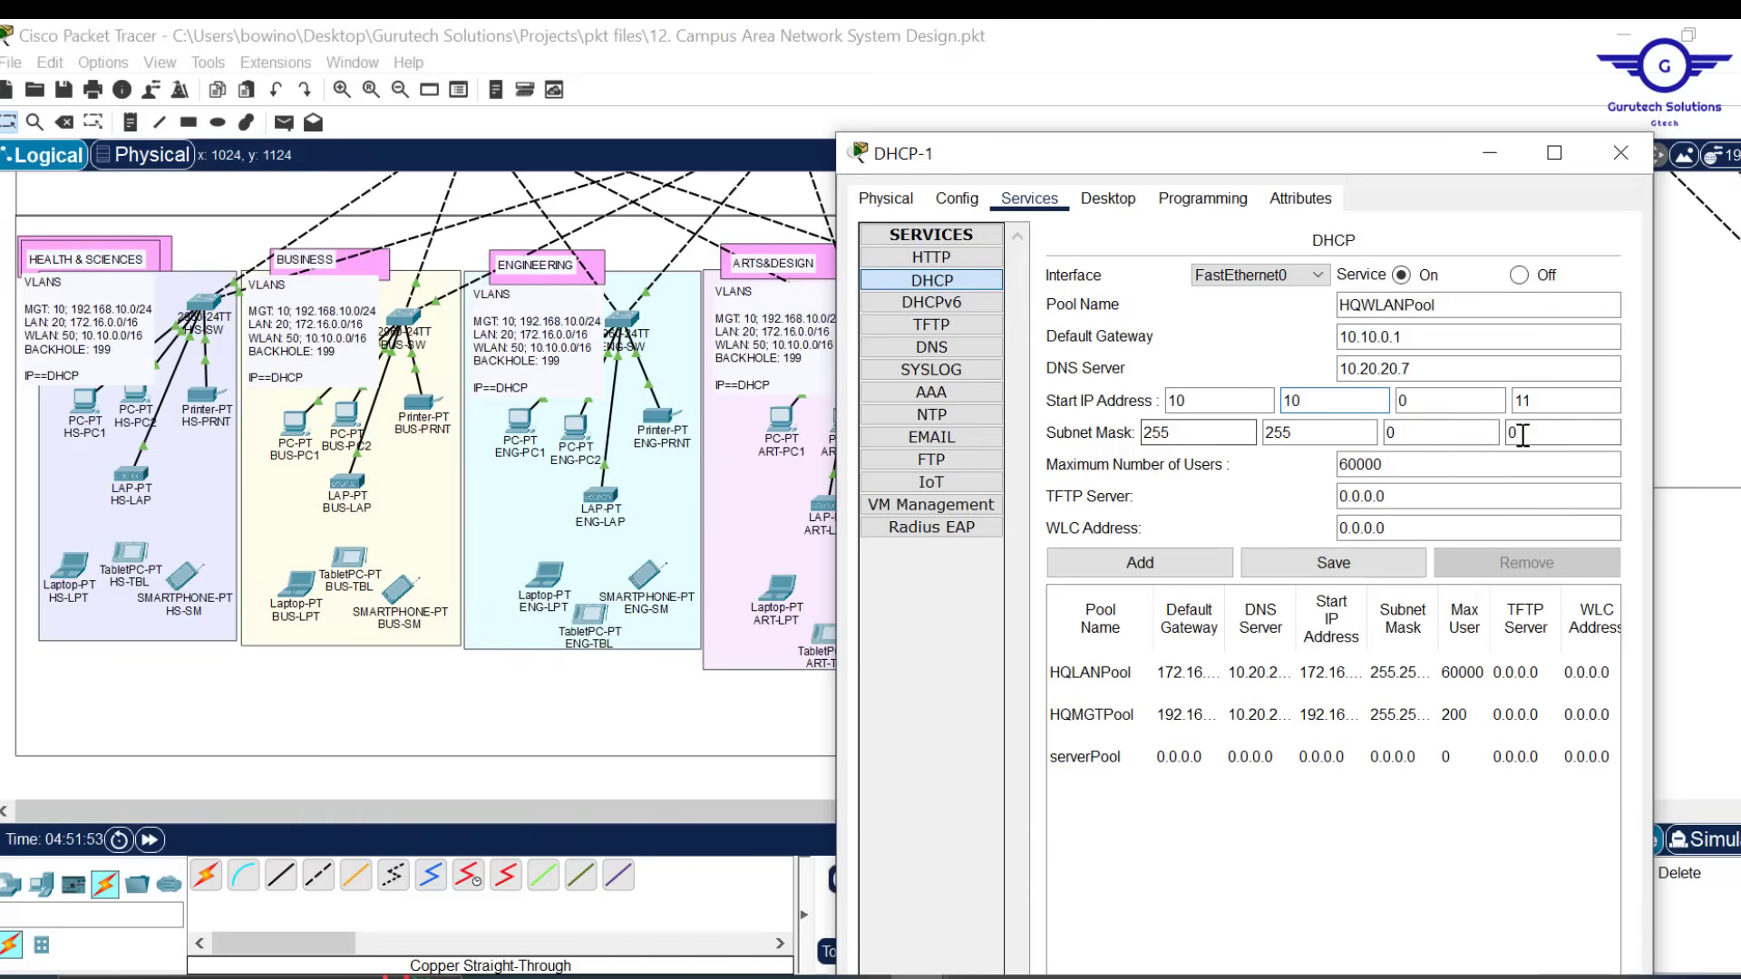
# Recheck the gateway and pool name, select the WLC address field, and minimize DHCP-1
pyautogui.click(1405, 329)
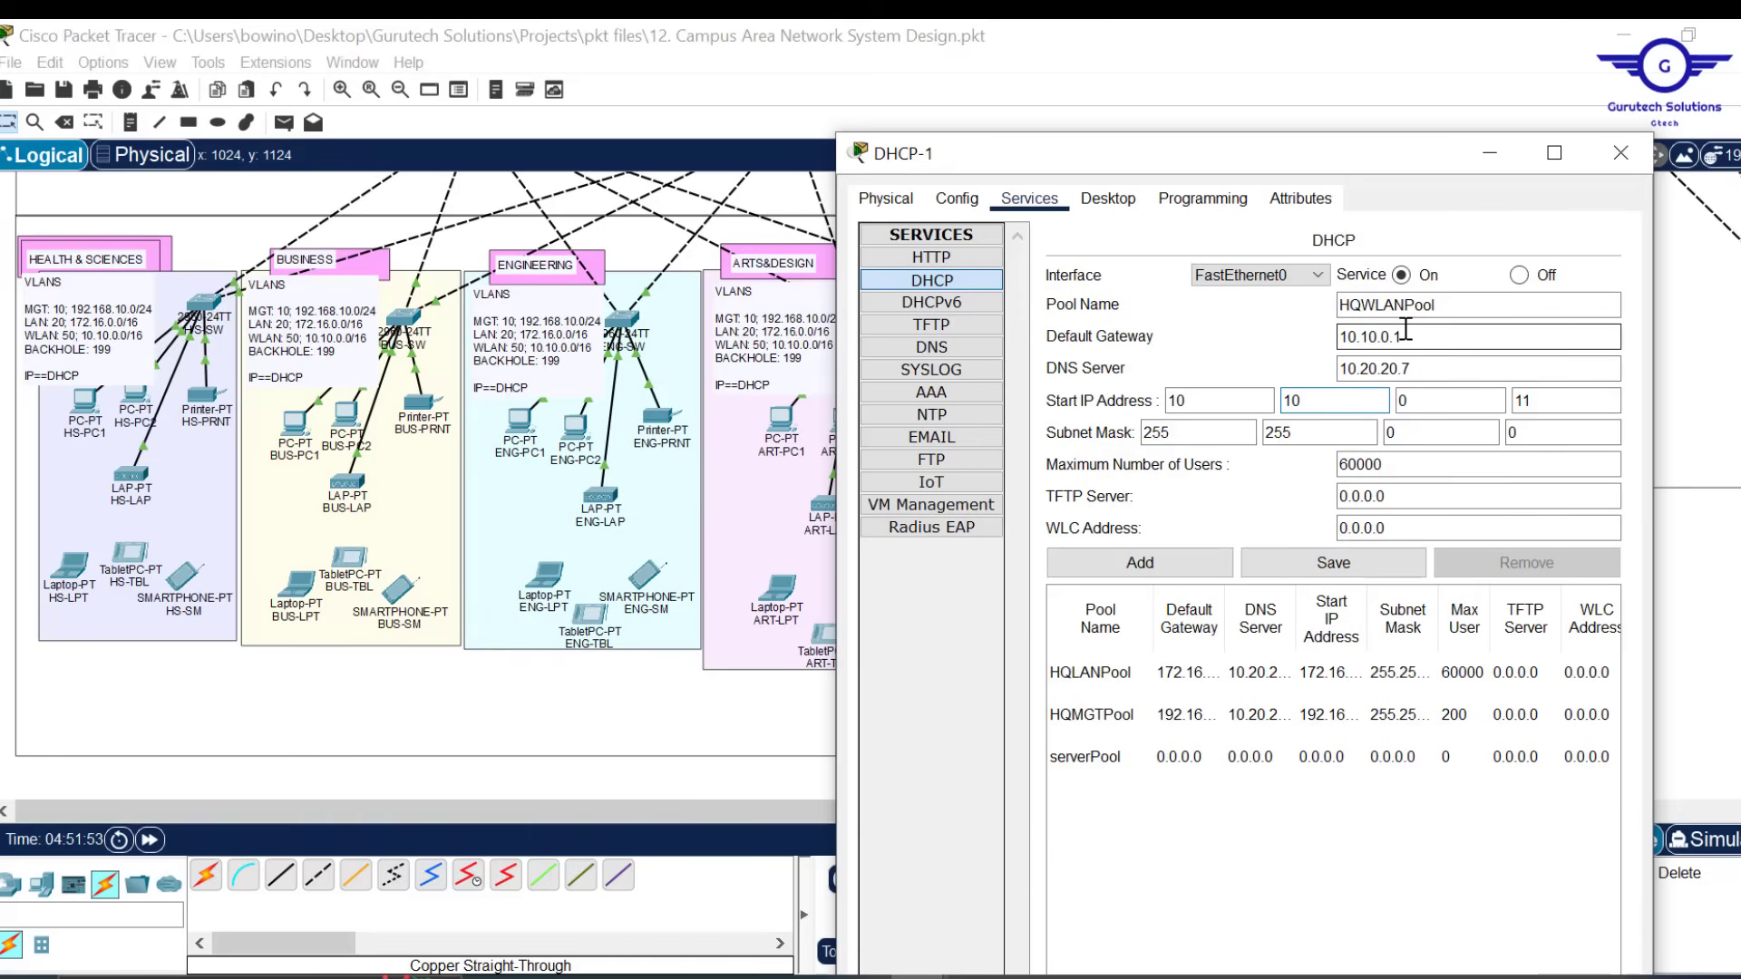
pyautogui.click(1475, 310)
pyautogui.moveTo(1387, 528); pyautogui.dragTo(1300, 523)
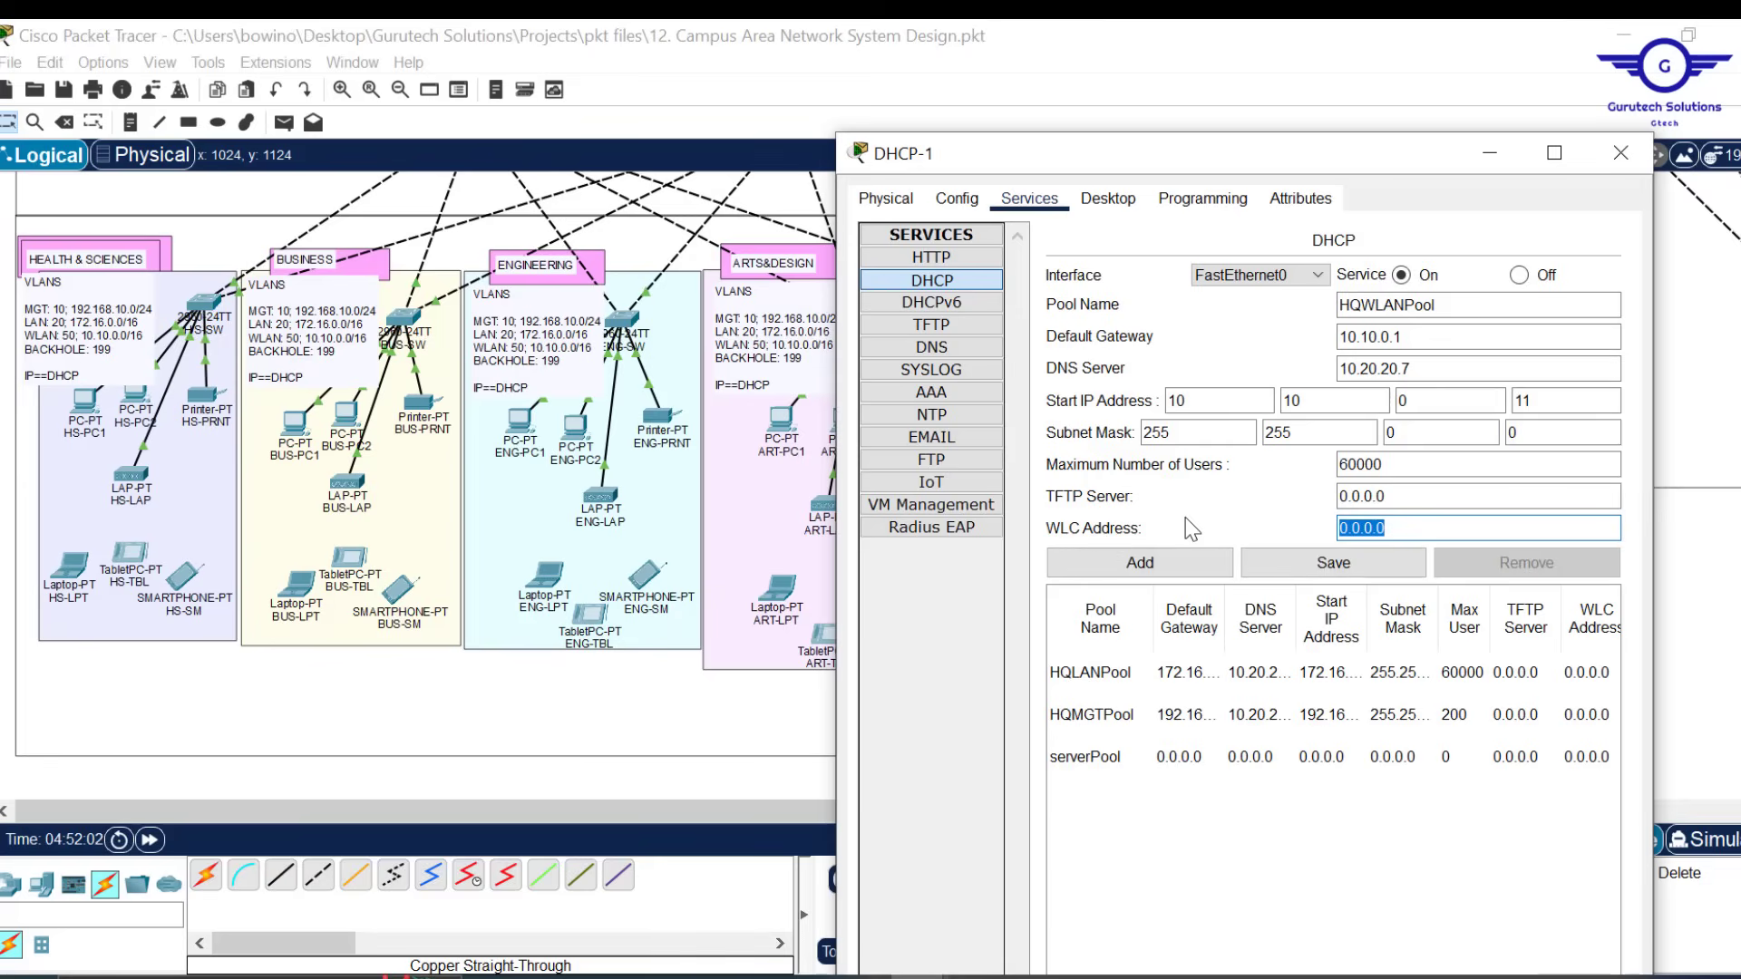
pyautogui.click(1620, 152)
pyautogui.scroll(5, 1007, 585)
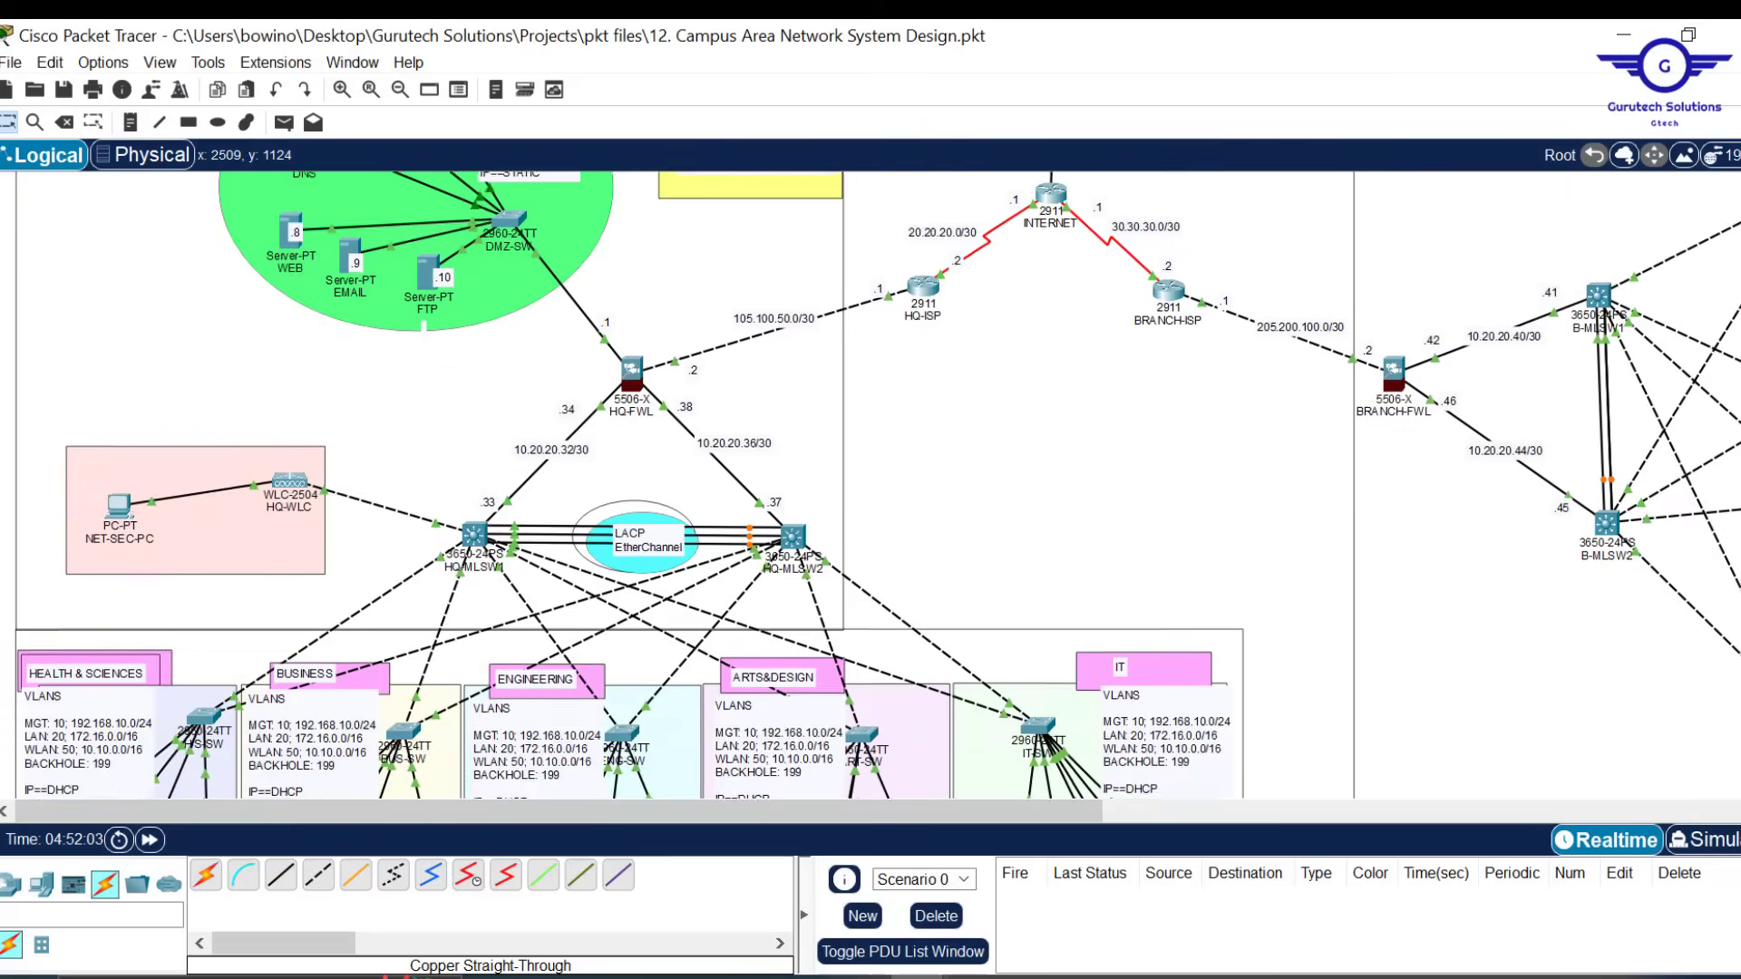
pyautogui.scroll(1, 1360, 387)
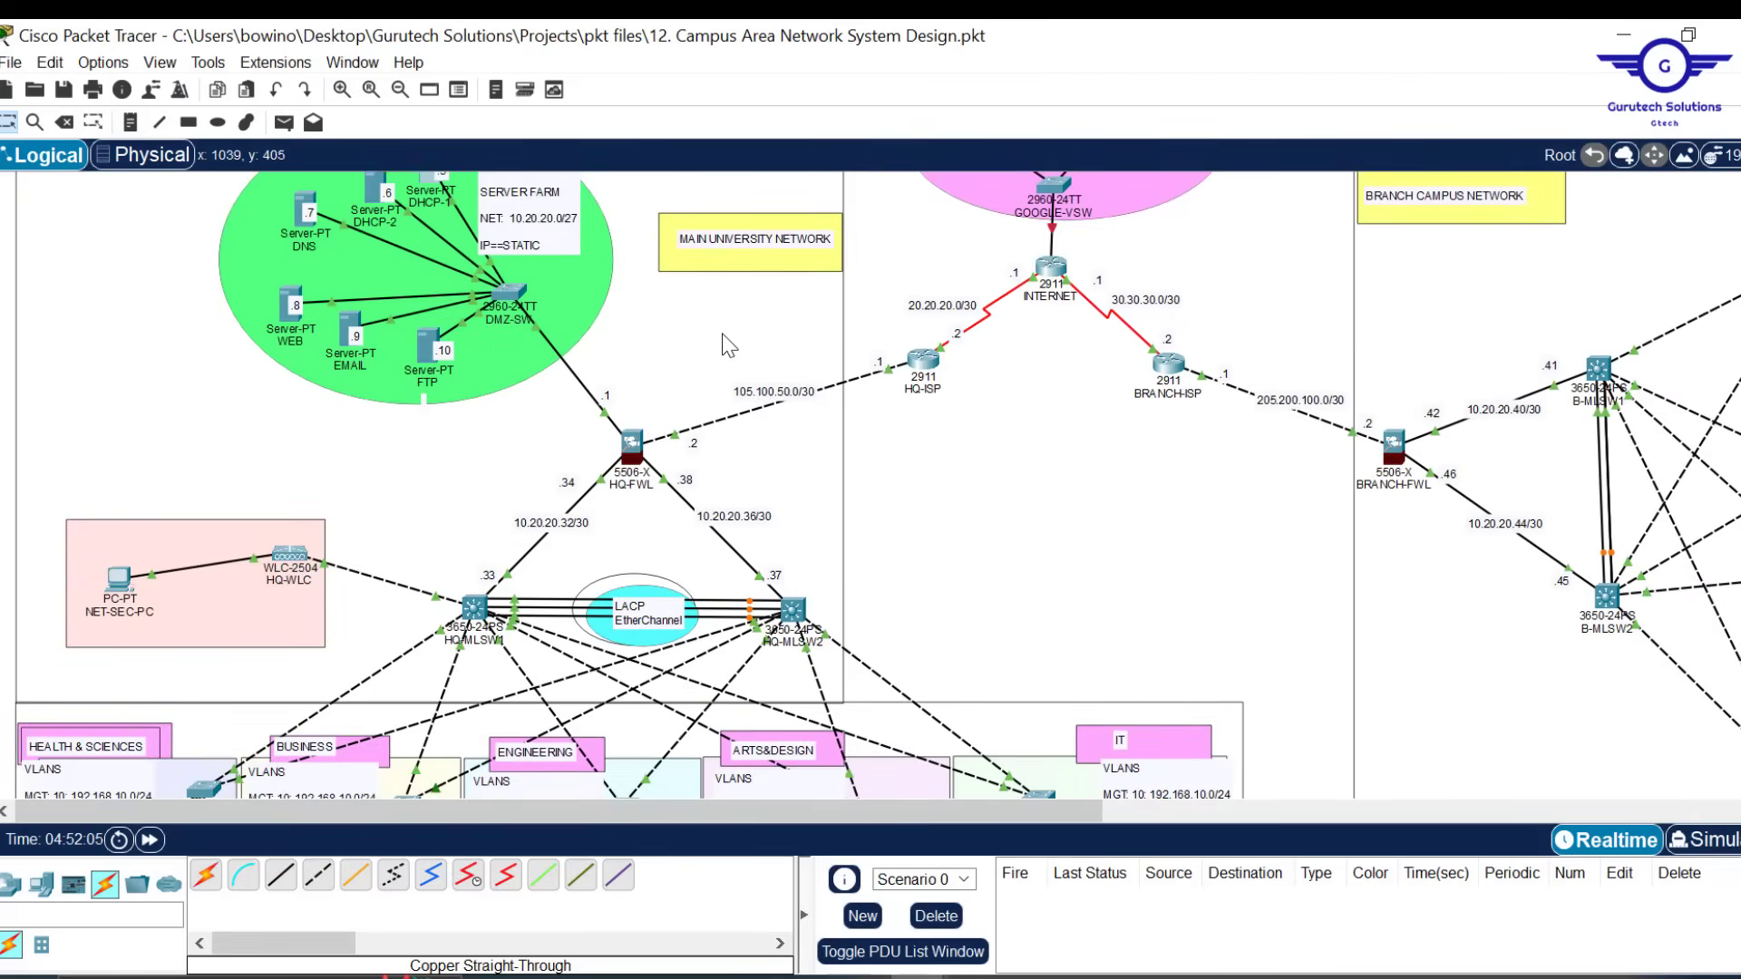
# Place a 10.10.0.15 note above HQ-WLC and copy the address text
pyautogui.scroll(-3, 630, 270)
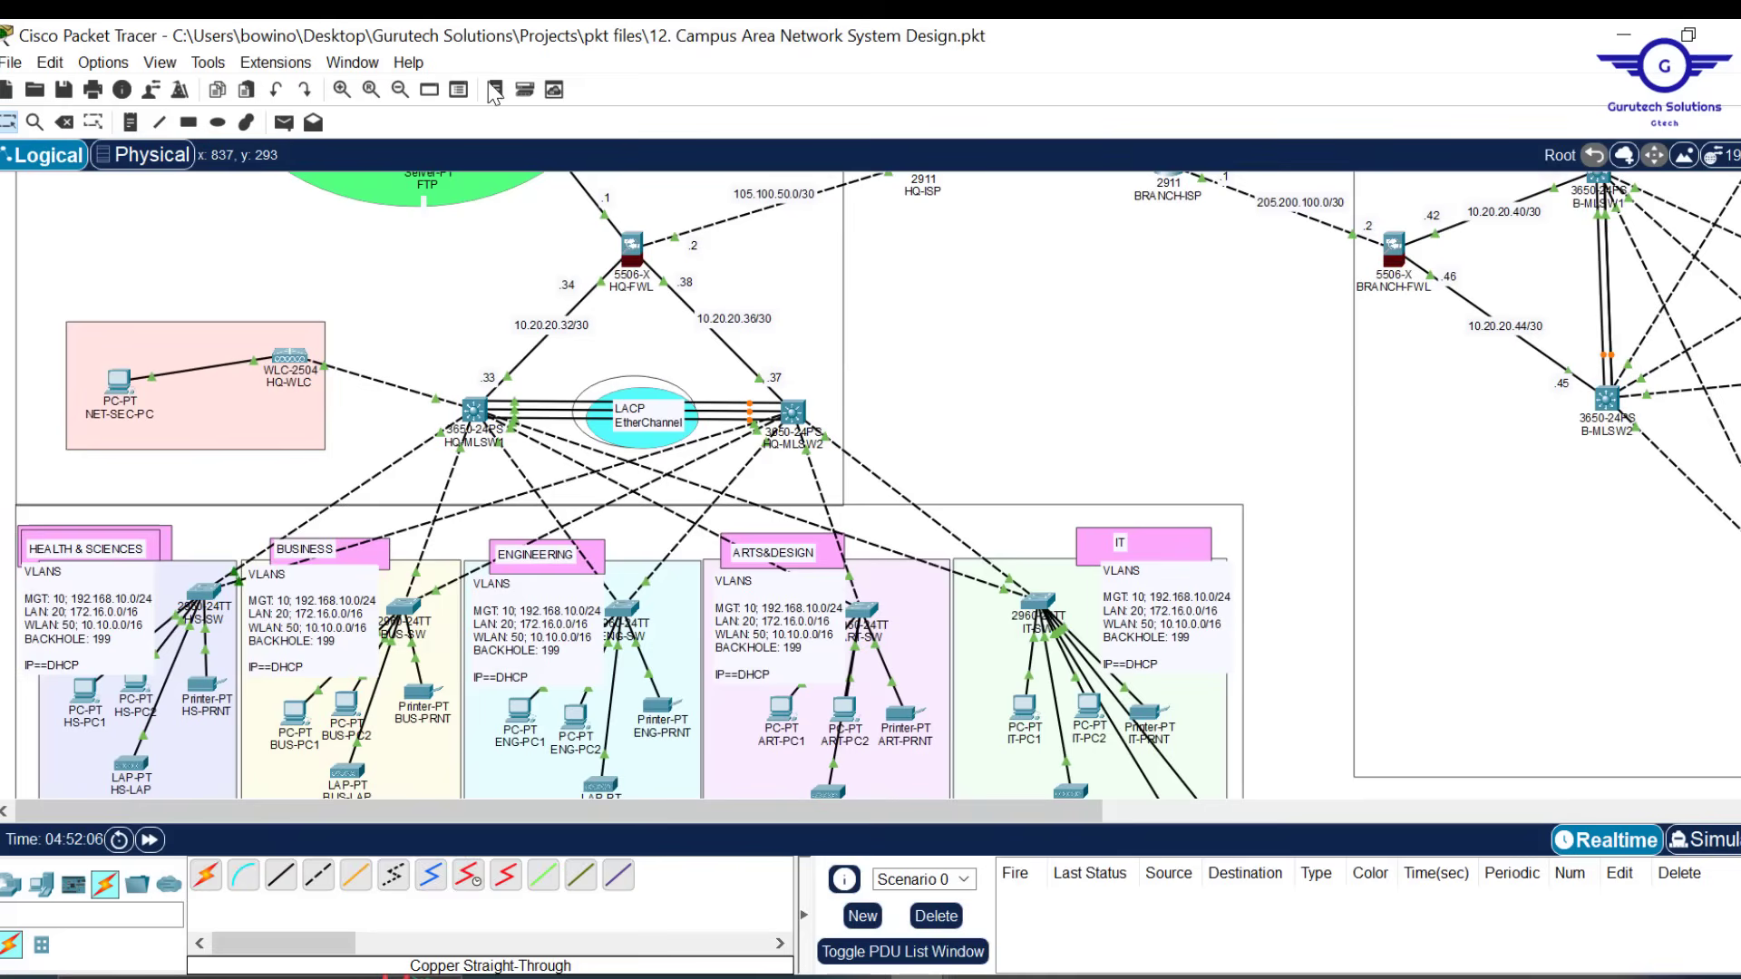
pyautogui.click(129, 121)
pyautogui.click(237, 340)
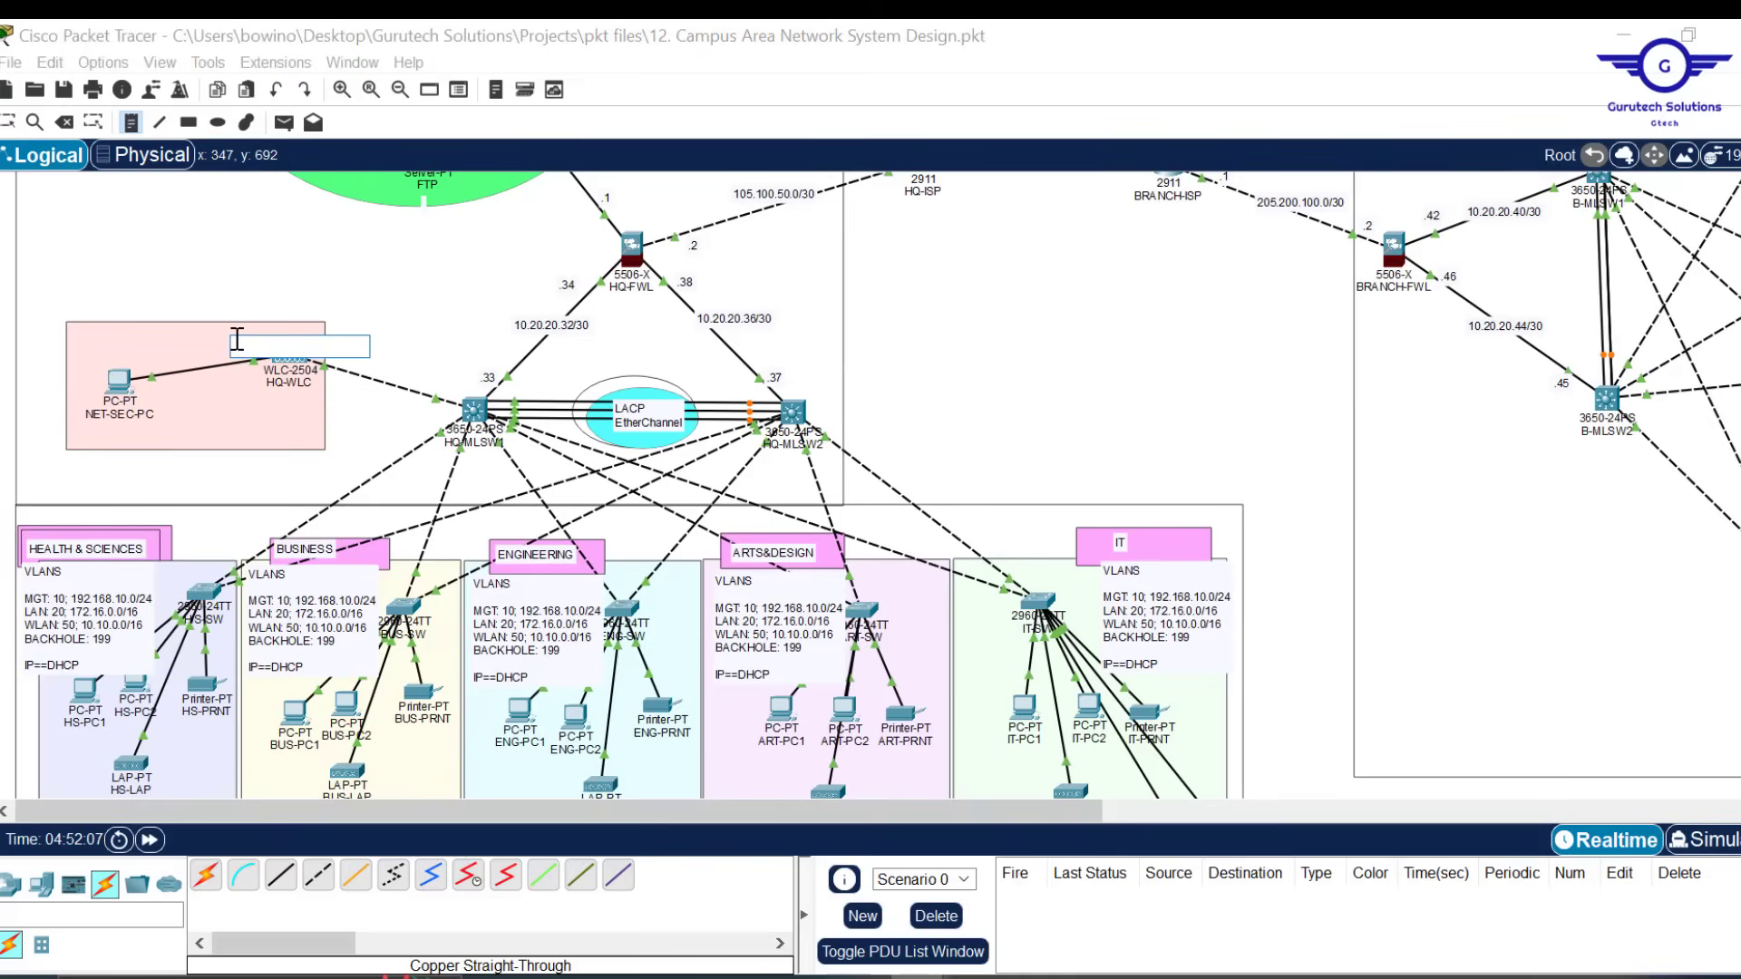
pyautogui.write('10.10.0.15')
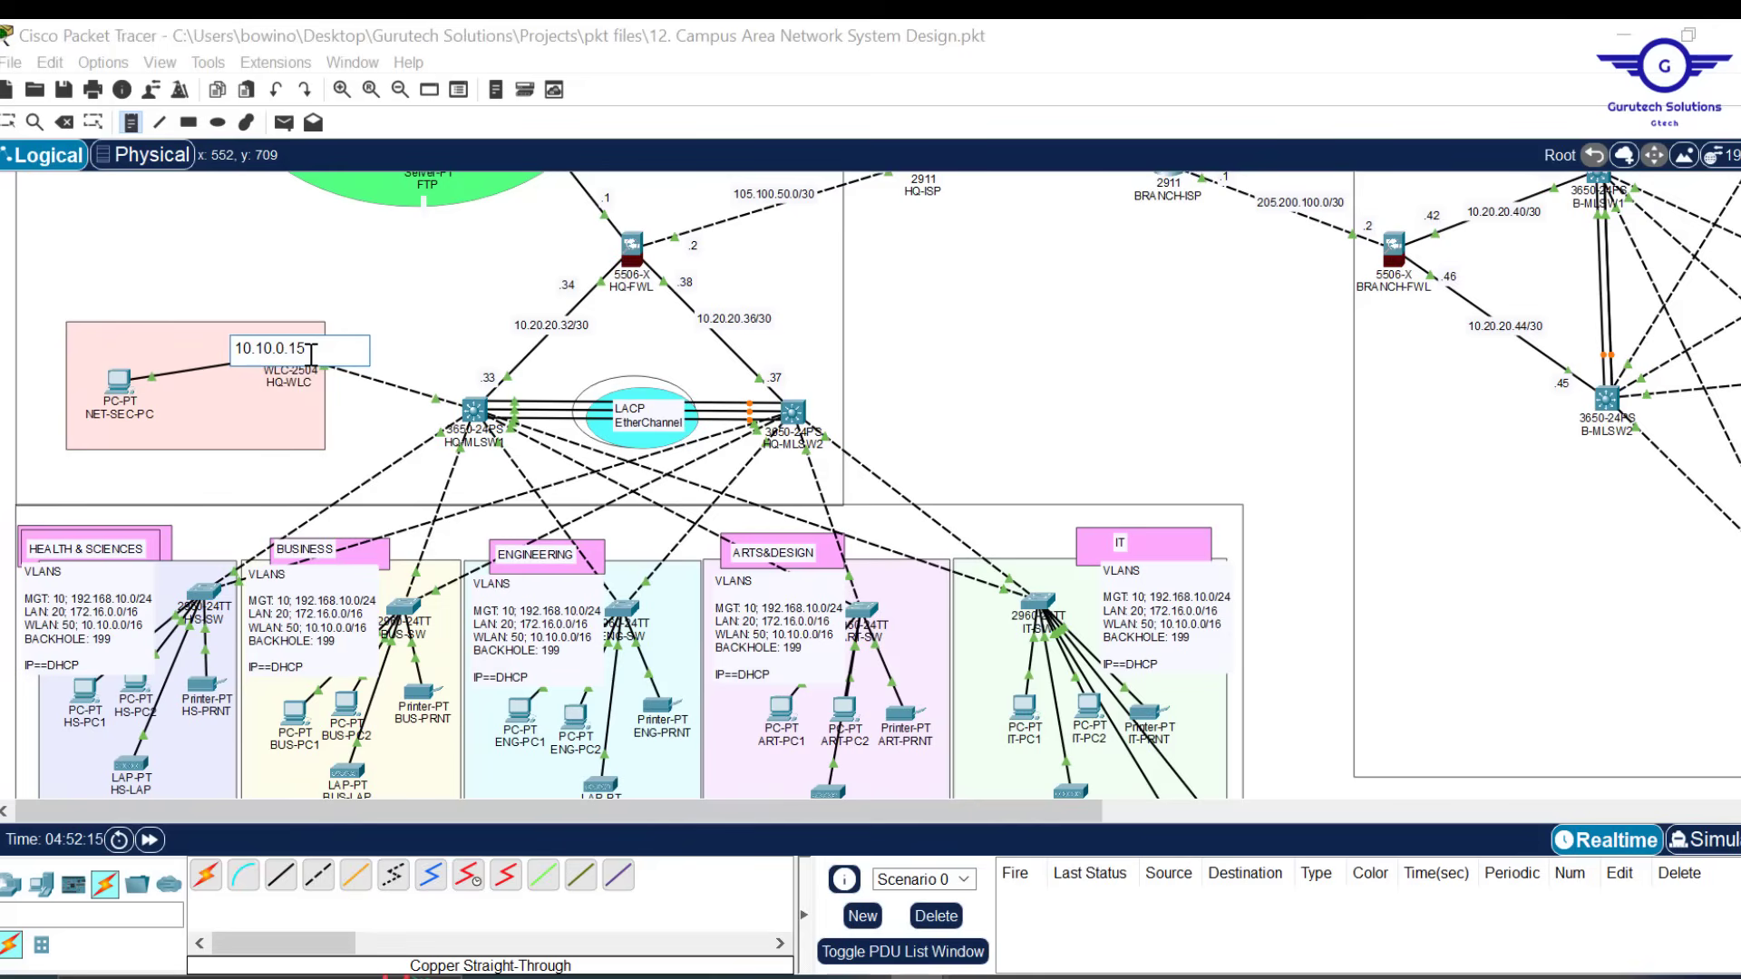
pyautogui.press('Escape')
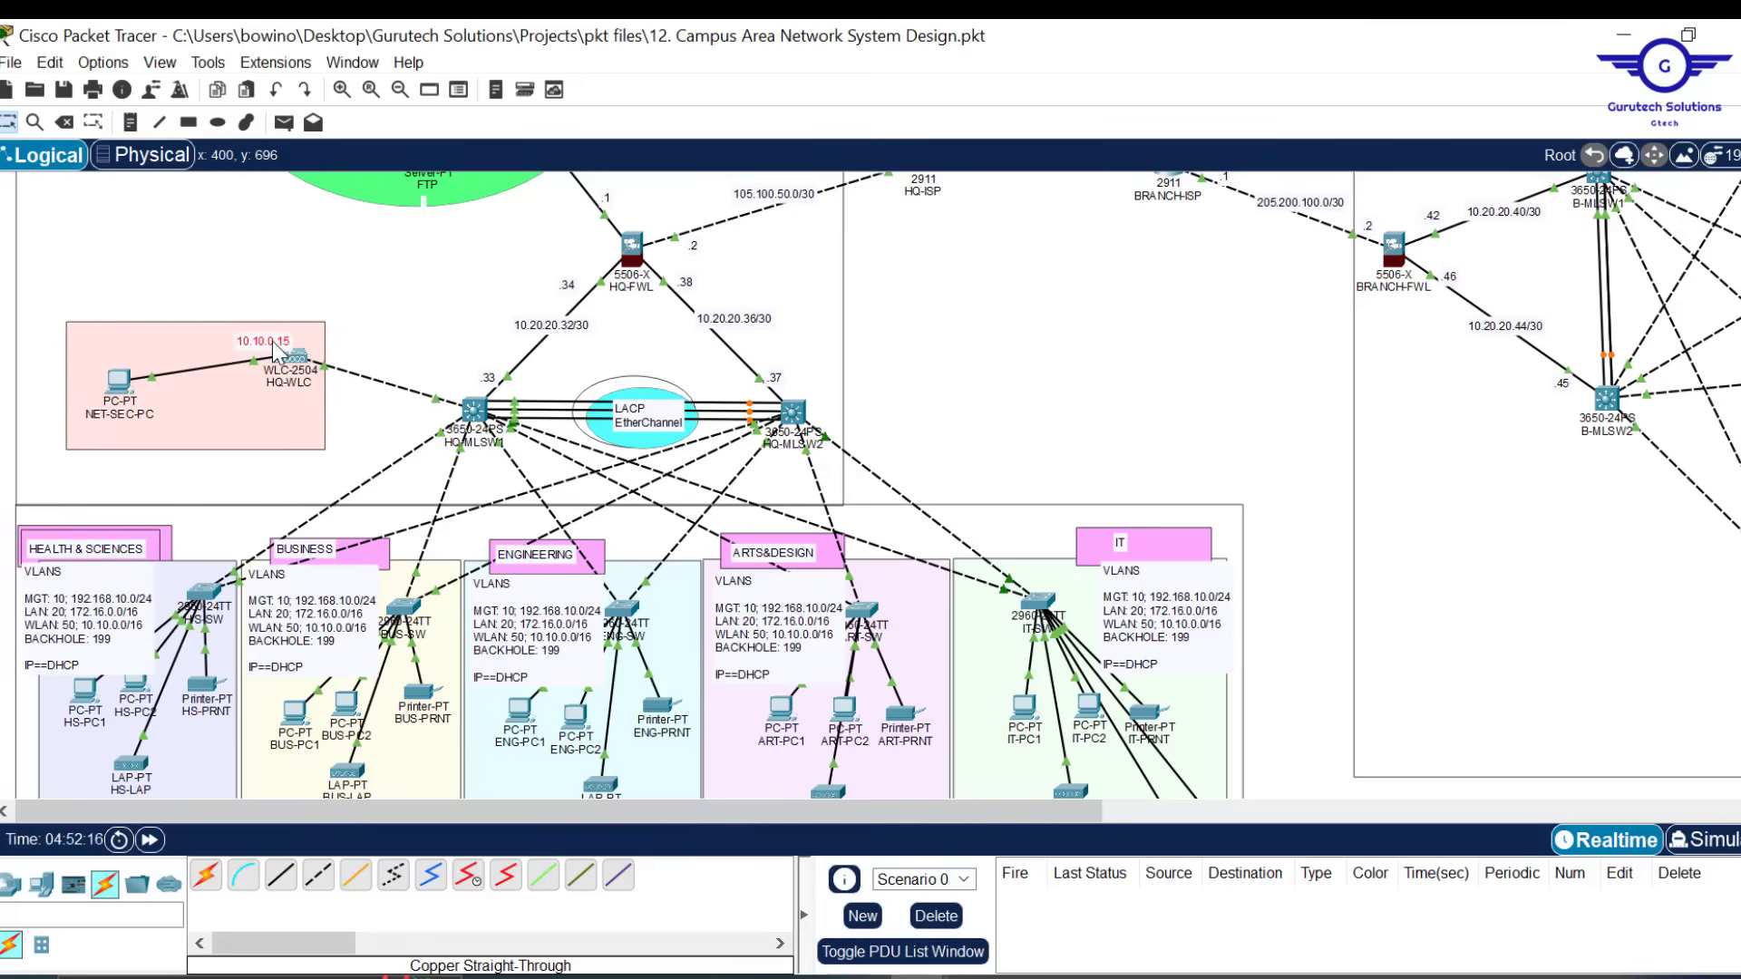
pyautogui.doubleClick(275, 341)
pyautogui.moveTo(316, 343); pyautogui.dragTo(215, 339)
pyautogui.hotkey('ctrl', 'c')
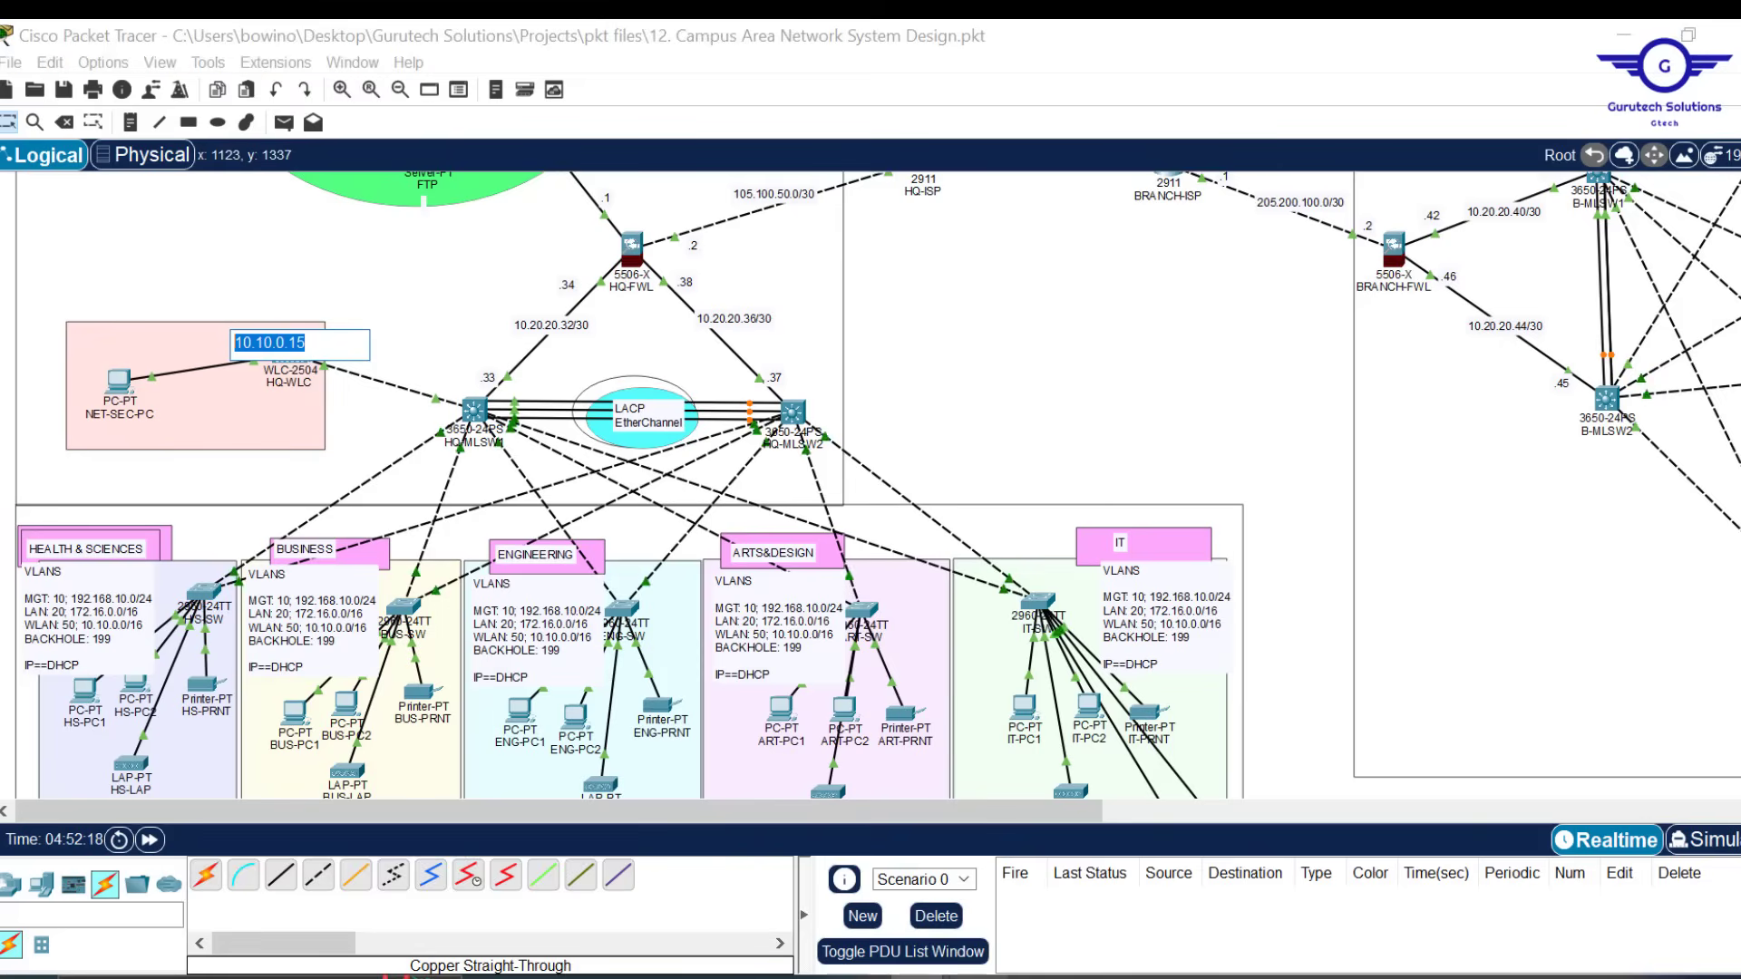
pyautogui.click(1246, 401)
pyautogui.scroll(-10, 1246, 401)
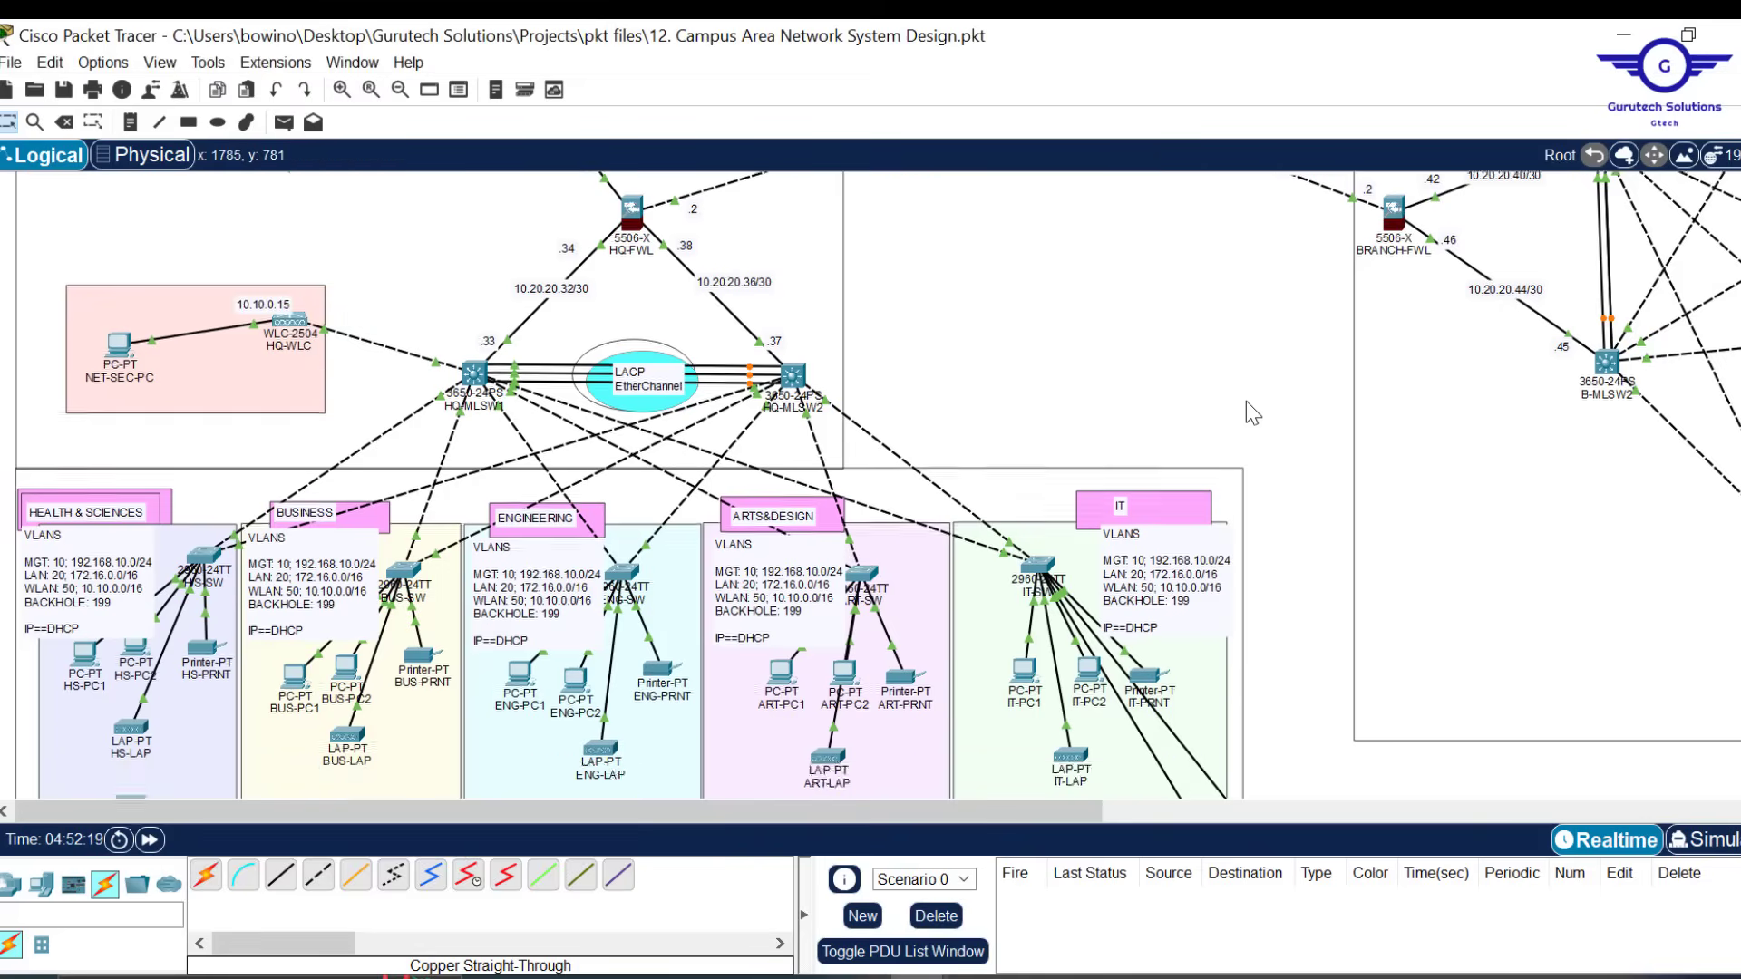
pyautogui.scroll(10, 1052, 405)
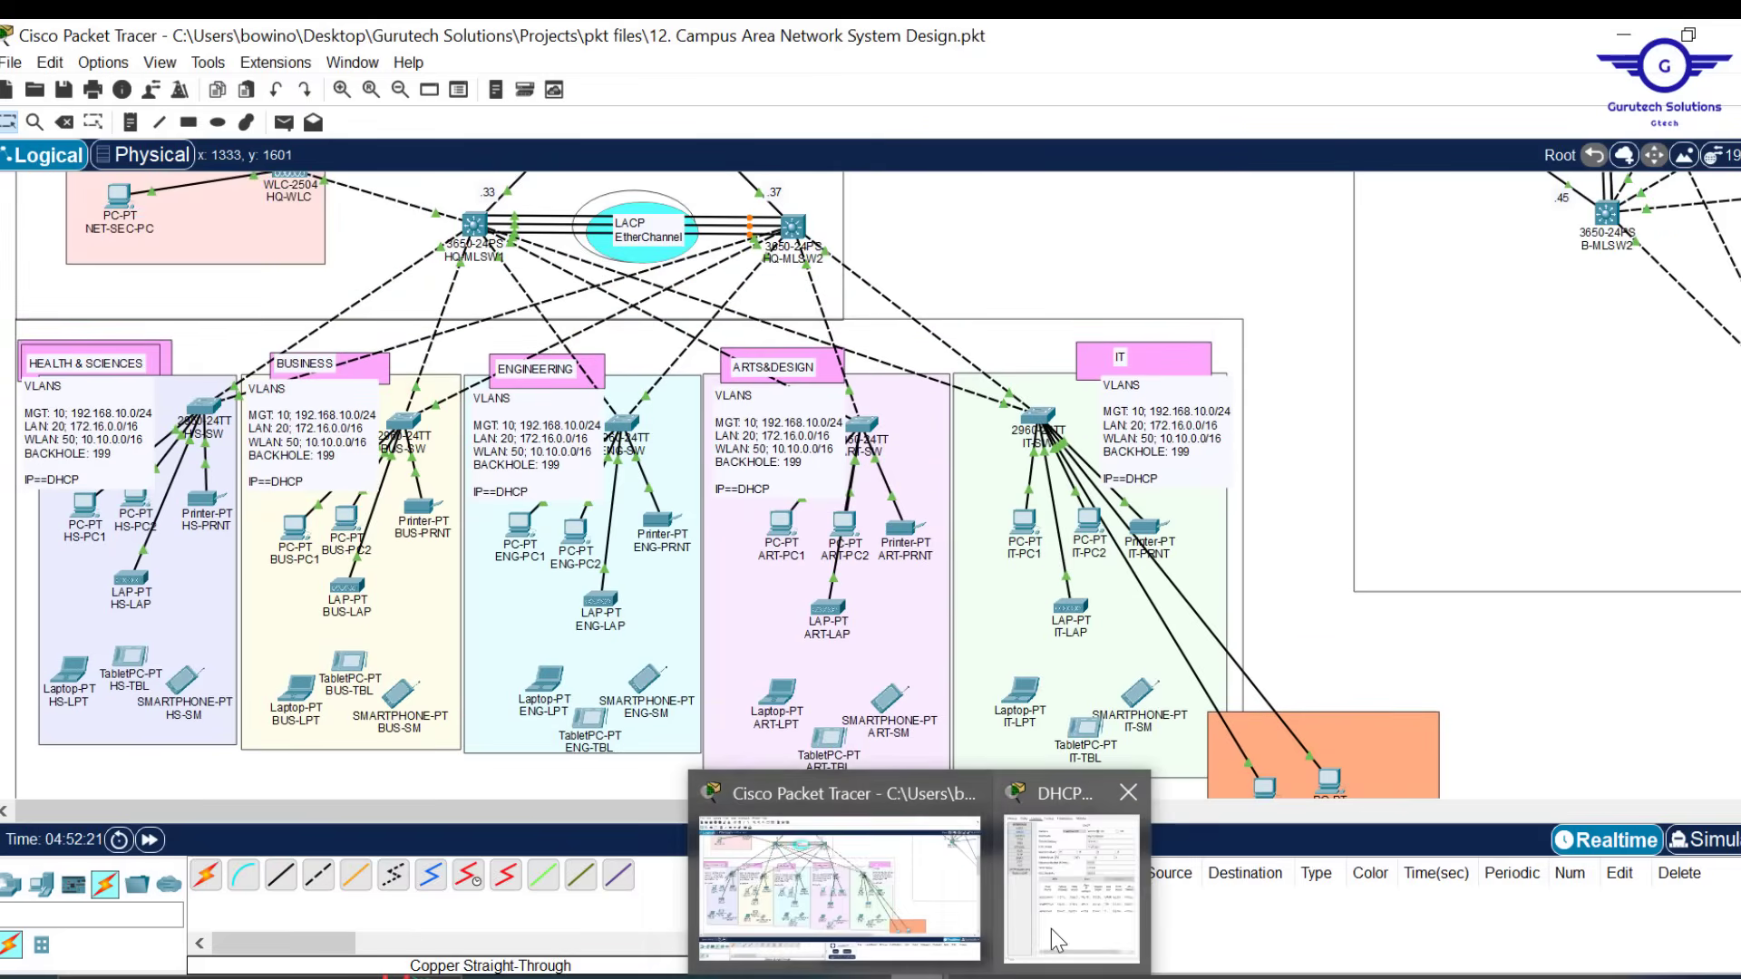
# Set WLC address 10.10.0.15, add HQWLANPool, and load the HQLANPool entry
pyautogui.click(1051, 928)
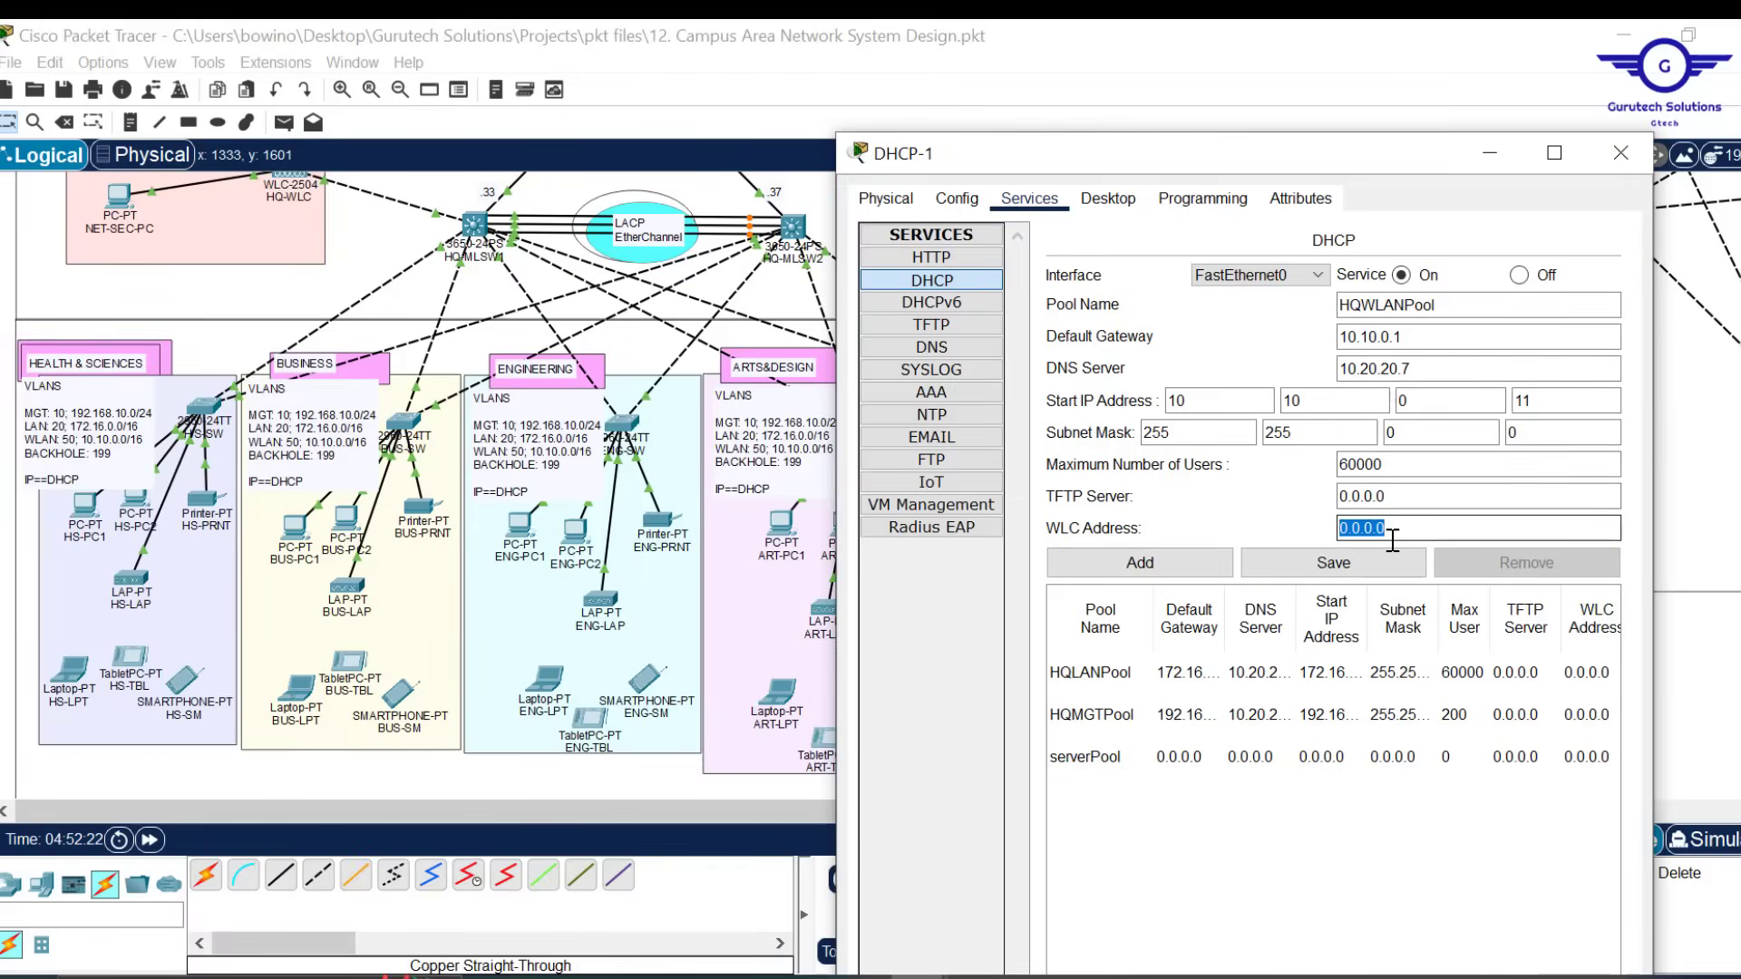
pyautogui.hotkey('ctrl', 'v')
pyautogui.moveTo(1433, 529); pyautogui.dragTo(1341, 526)
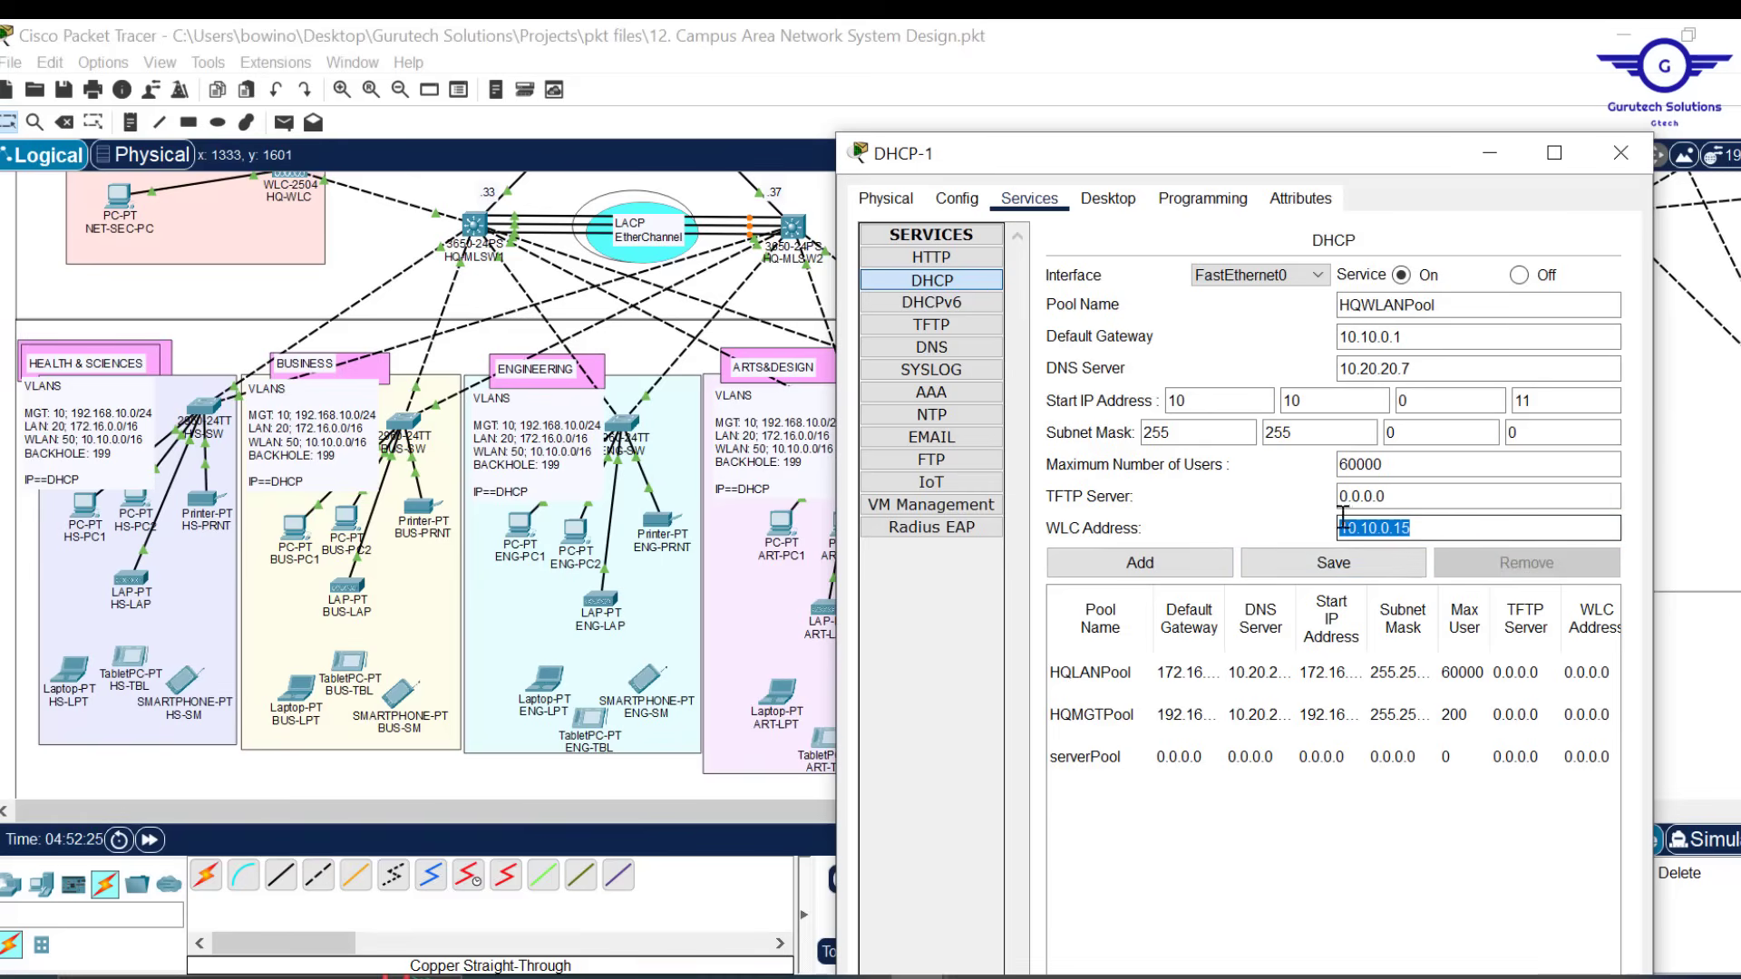
pyautogui.click(1144, 563)
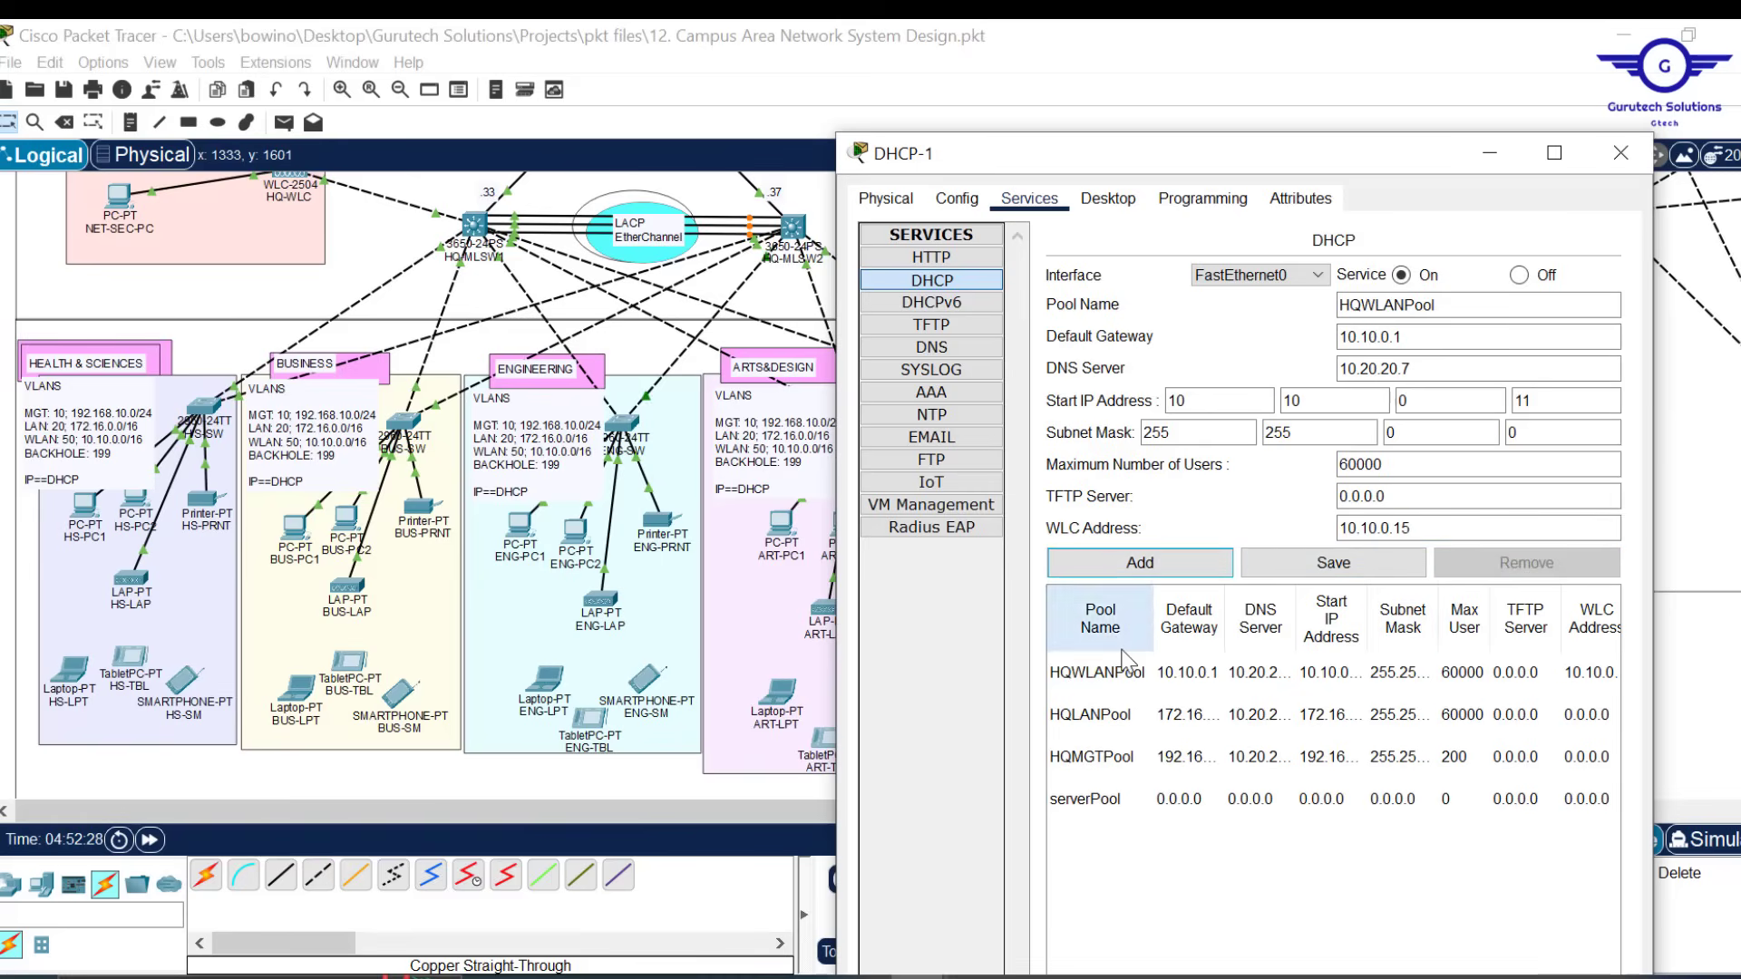
pyautogui.click(1112, 712)
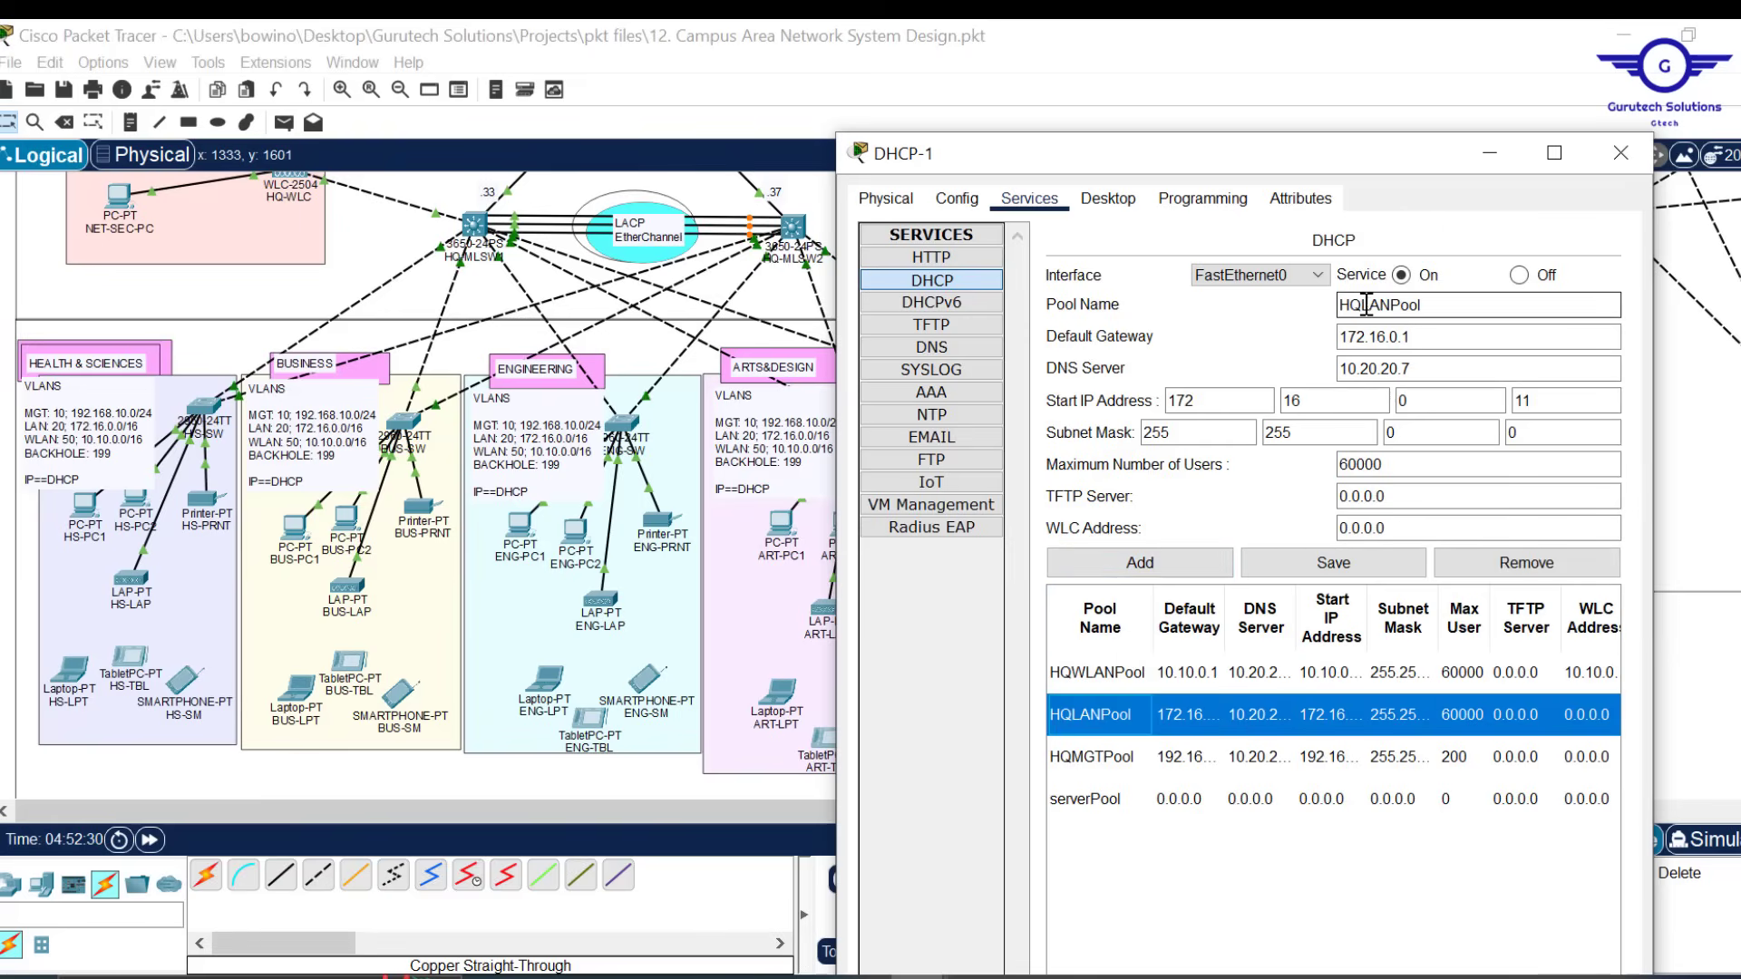
# Add a BRLANPool pool with gateway 172.17.0.1 and start address 172.17.0.11
pyautogui.moveTo(1365, 305); pyautogui.dragTo(1315, 304)
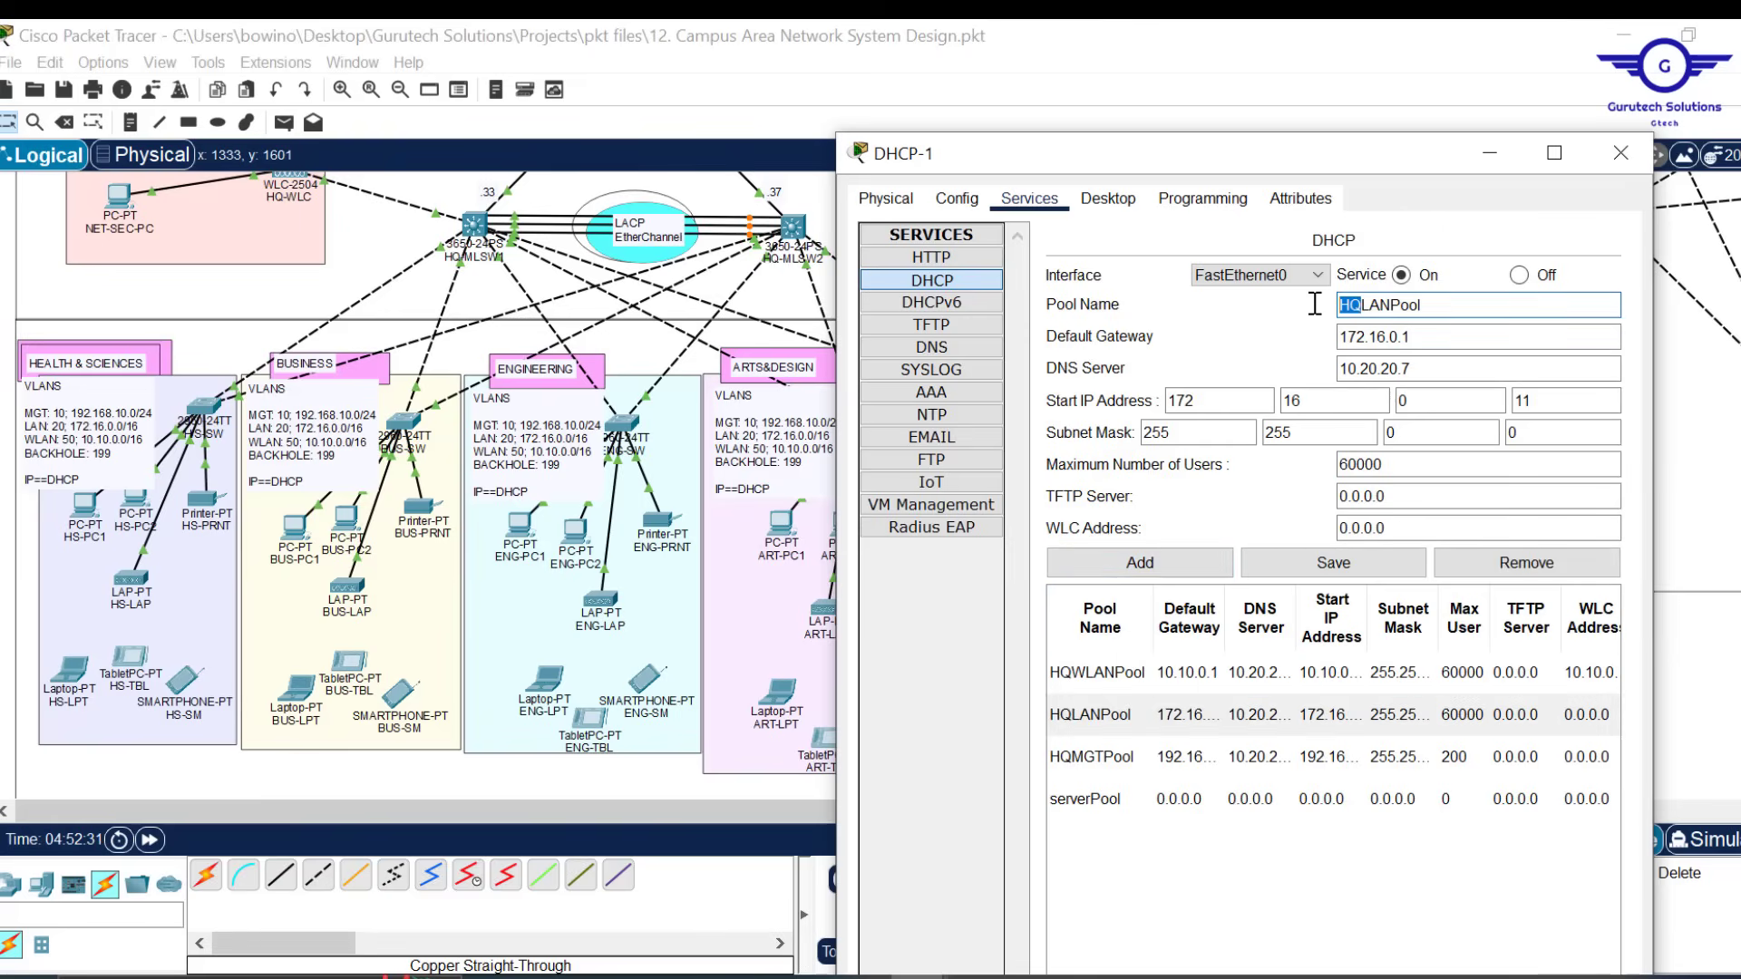
pyautogui.write('BR')
pyautogui.click(1496, 341)
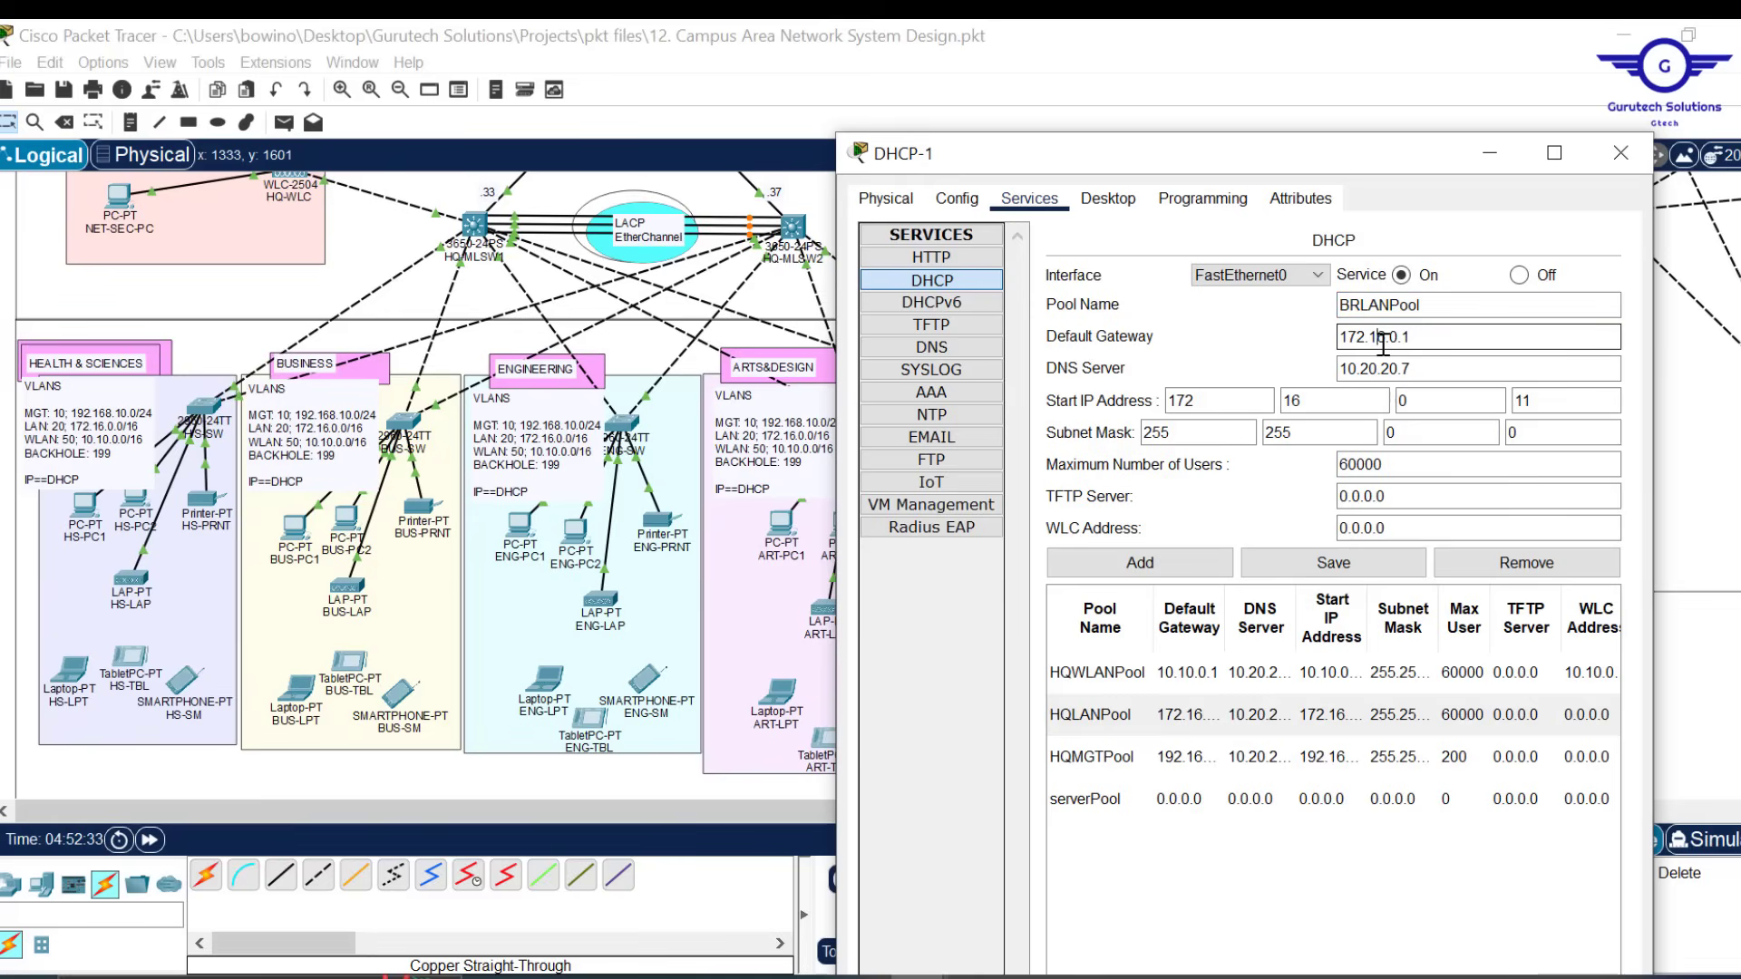
pyautogui.click(1383, 338)
pyautogui.press('BackSpace')
pyautogui.write('7')
pyautogui.click(1309, 405)
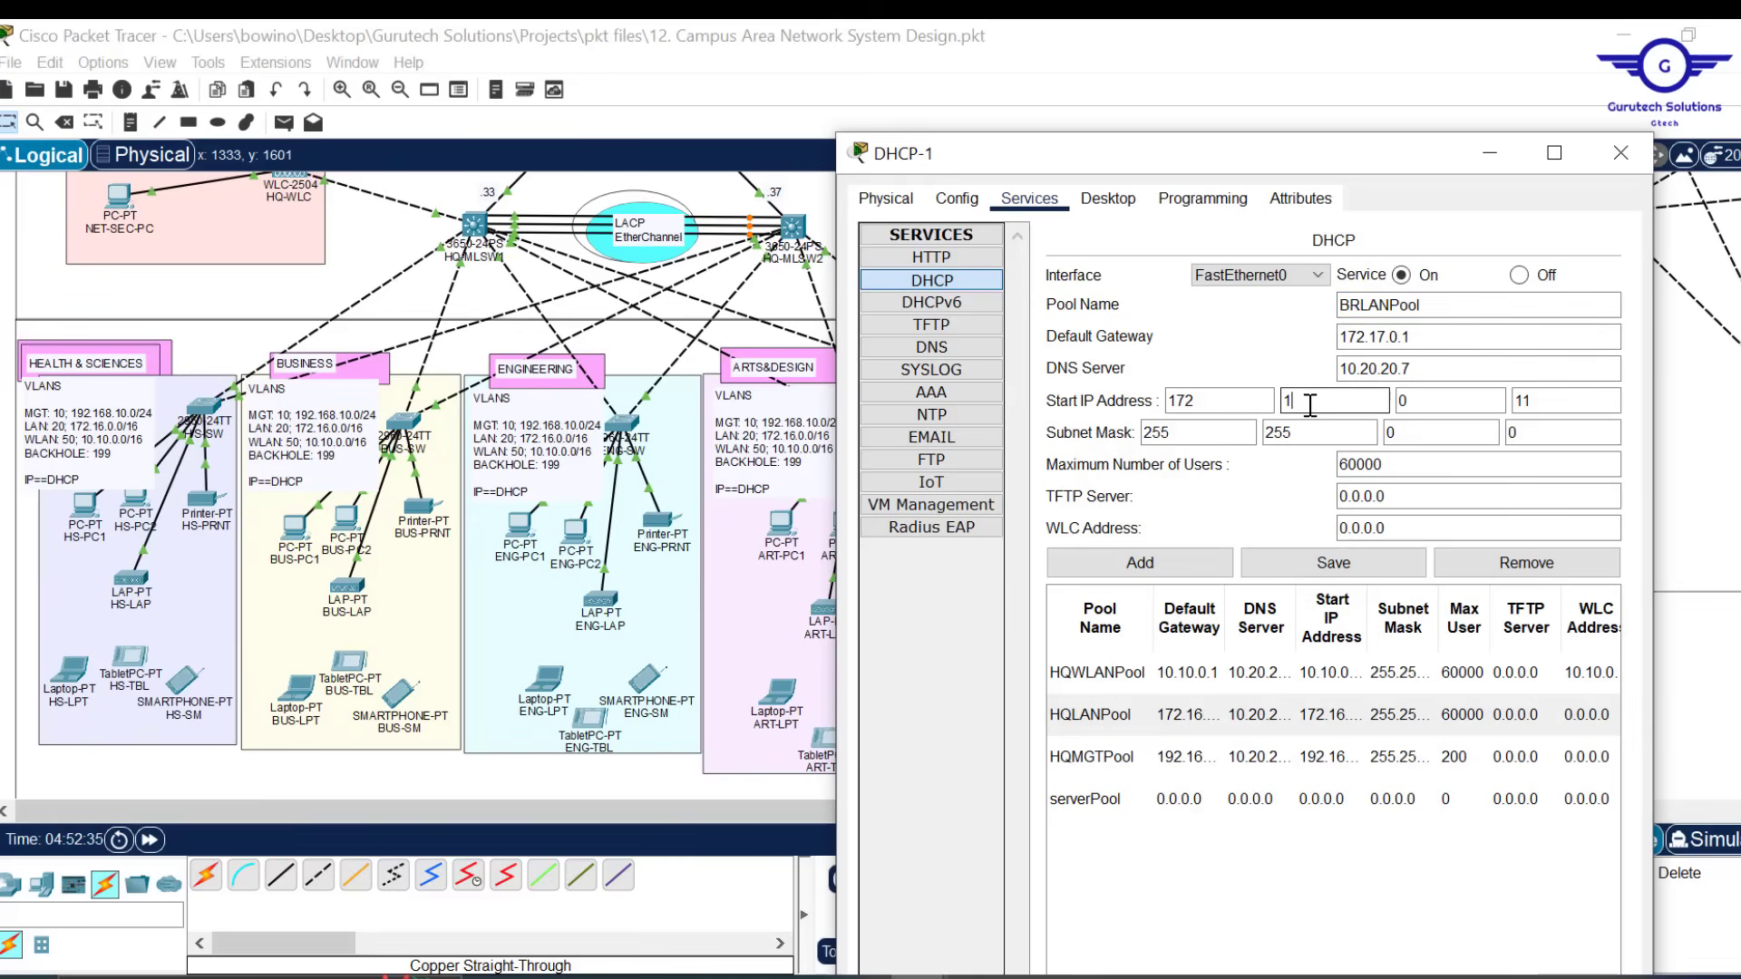
pyautogui.write('7')
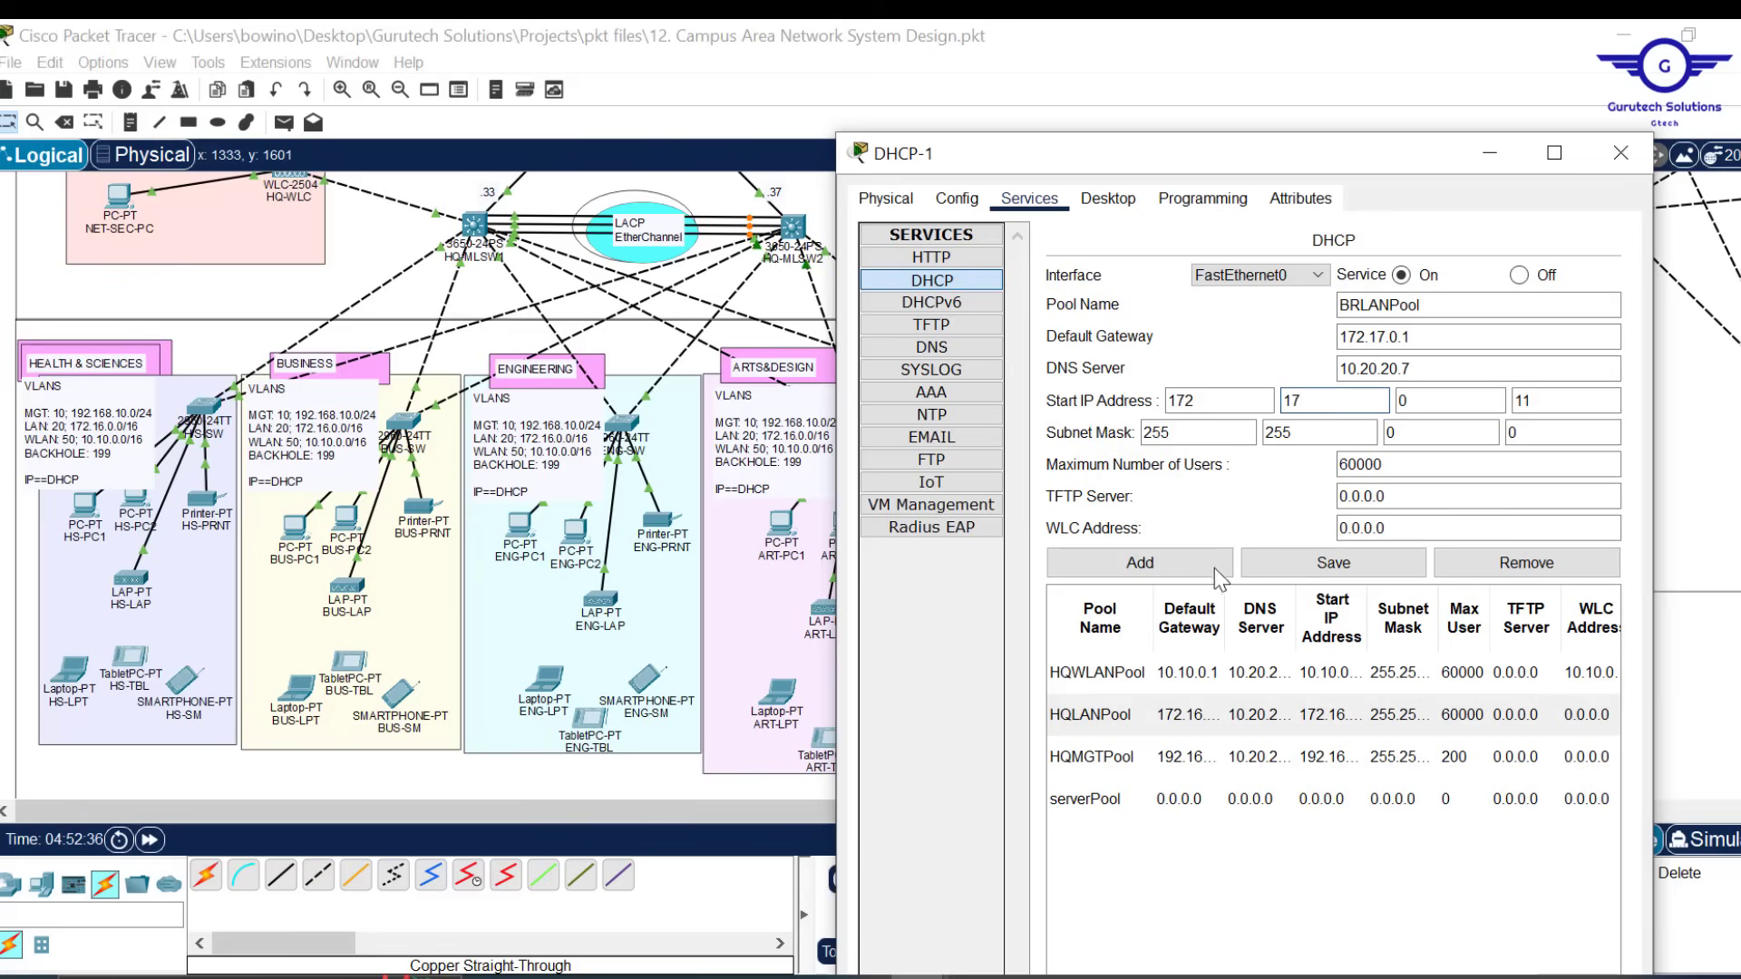
pyautogui.click(1140, 564)
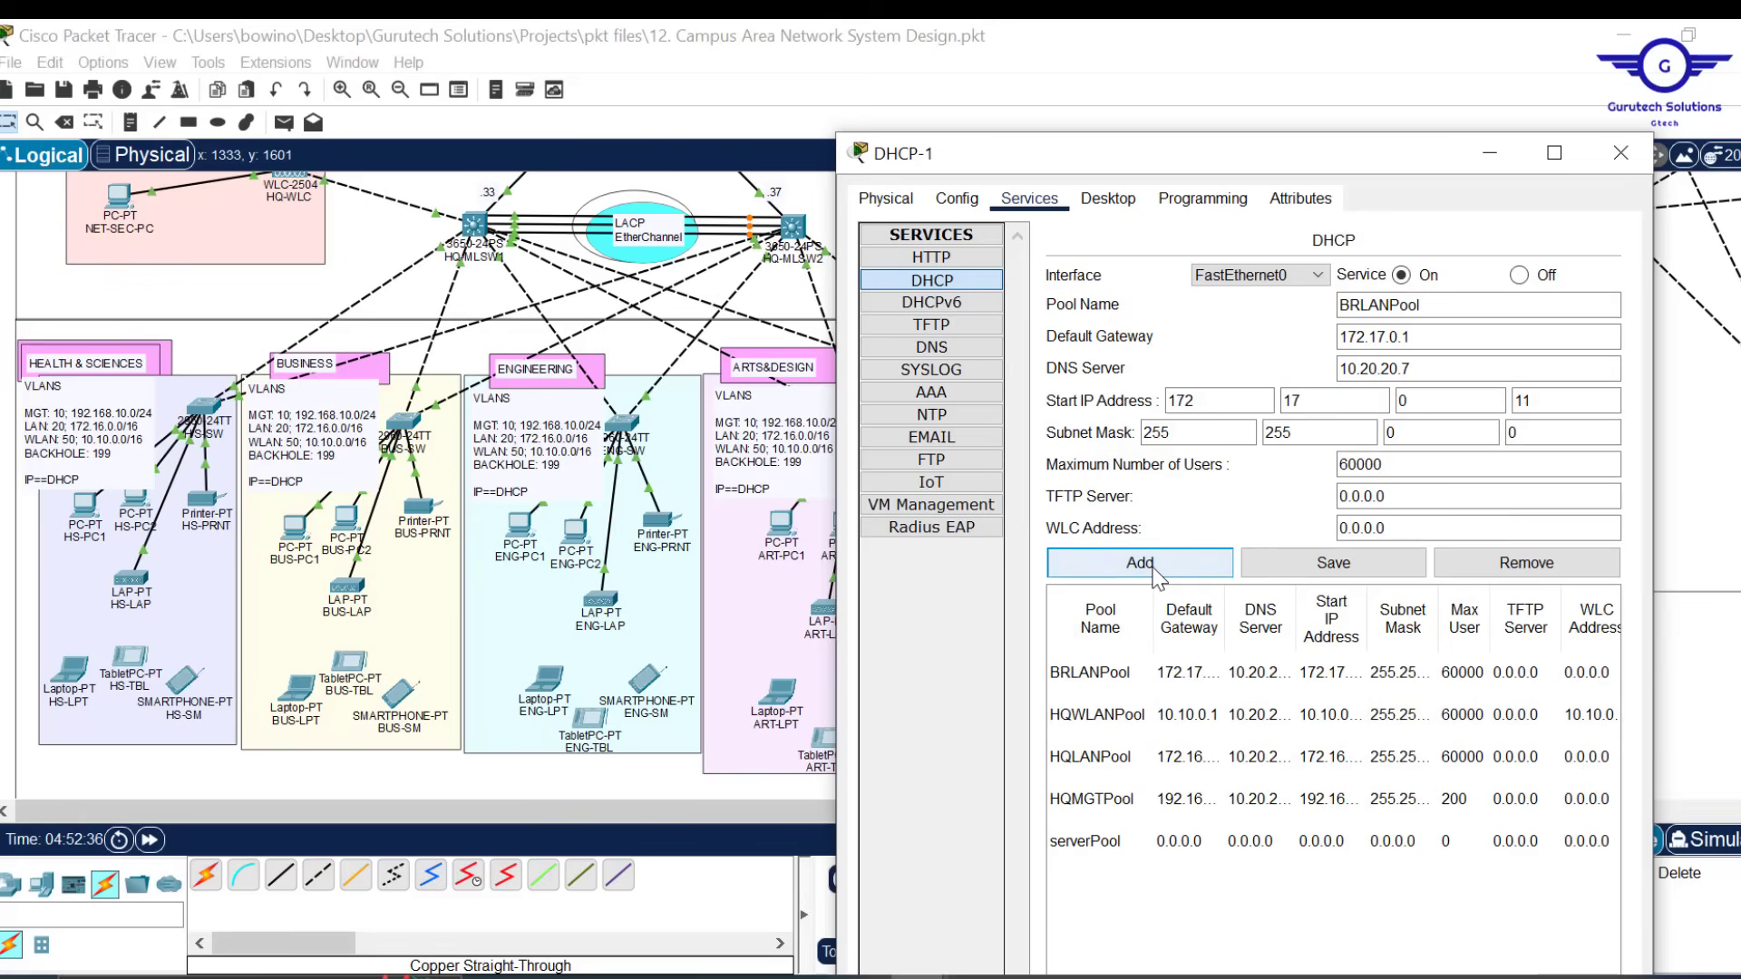
# Base BRWLANPool on HQWLANPool with gateway 10.11.0.1 and start 10.11.0.11, and add it
pyautogui.click(1104, 723)
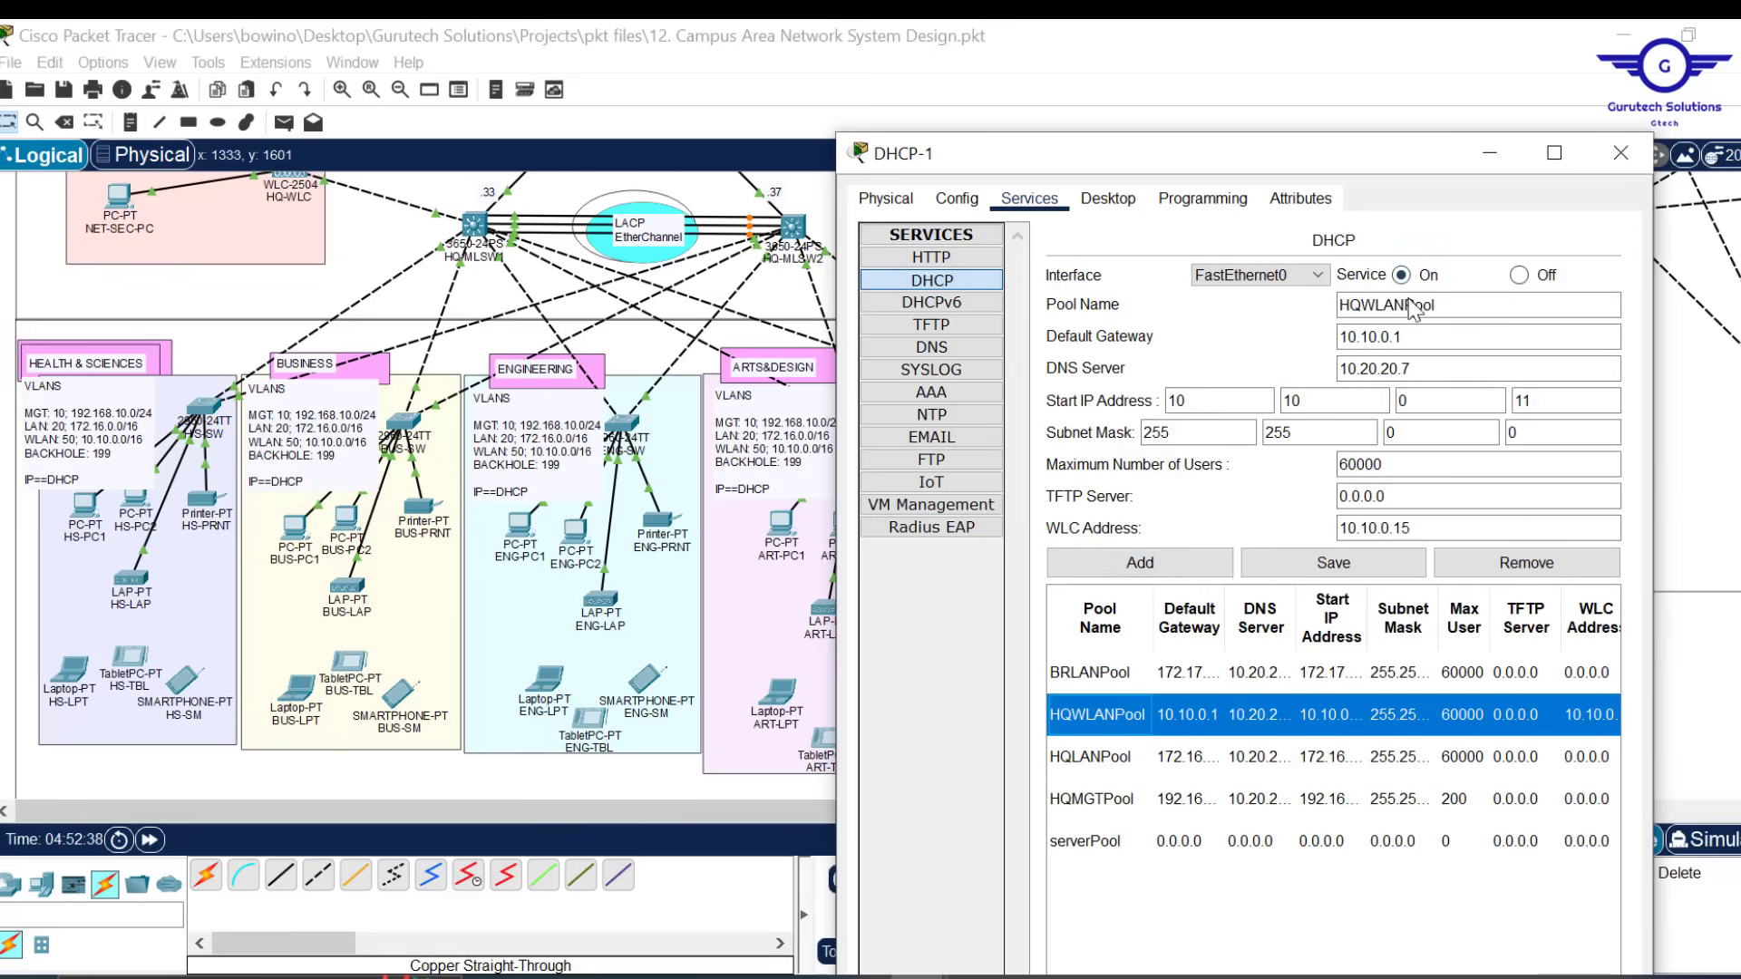
pyautogui.click(1375, 337)
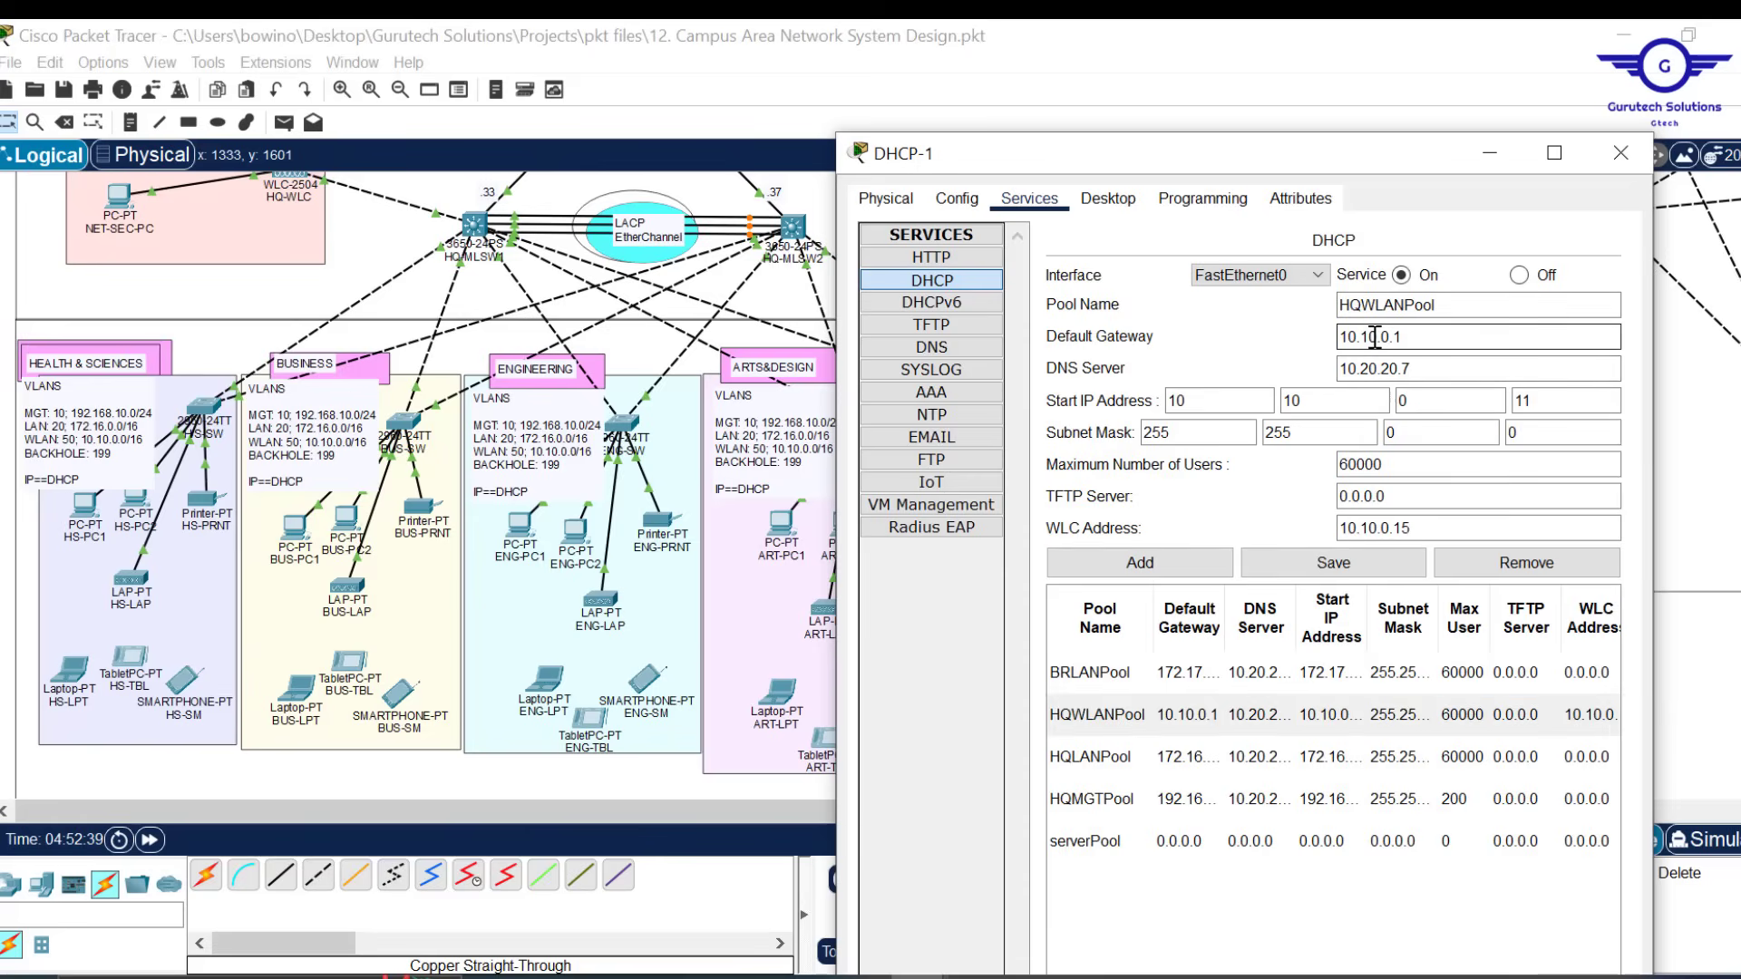
pyautogui.press('BackSpace')
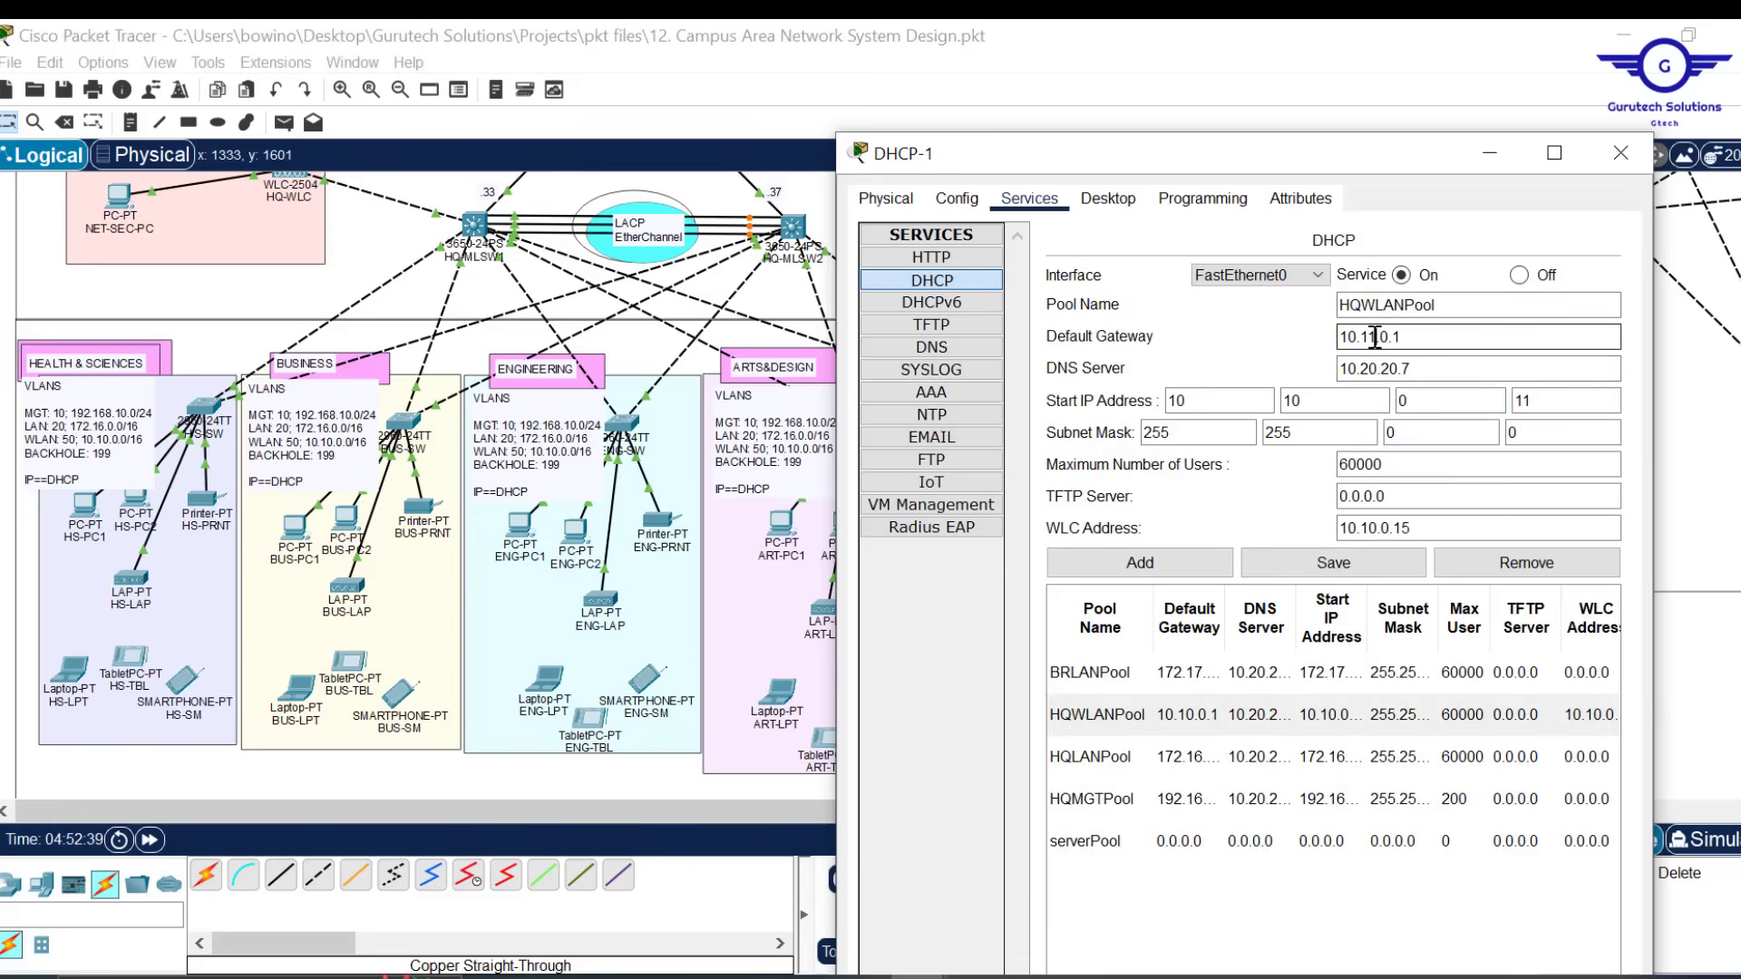
pyautogui.click(1319, 400)
pyautogui.press('BackSpace')
pyautogui.write('1')
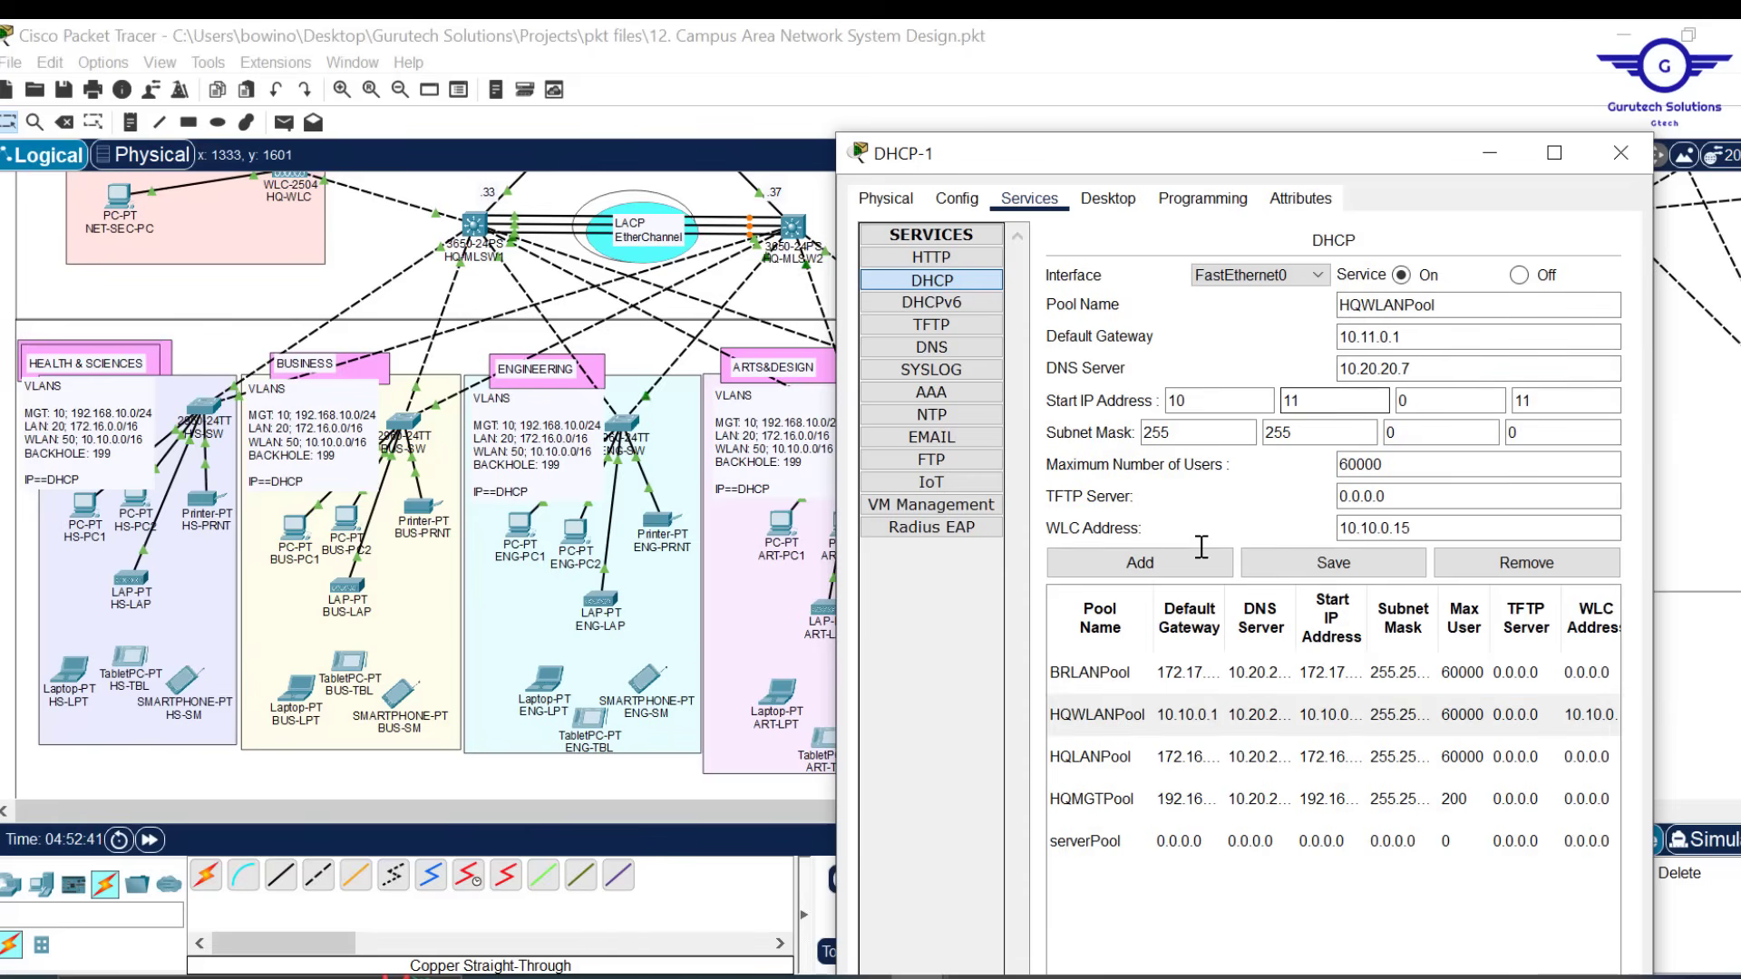
pyautogui.moveTo(1363, 308); pyautogui.dragTo(1275, 308)
pyautogui.write('BR')
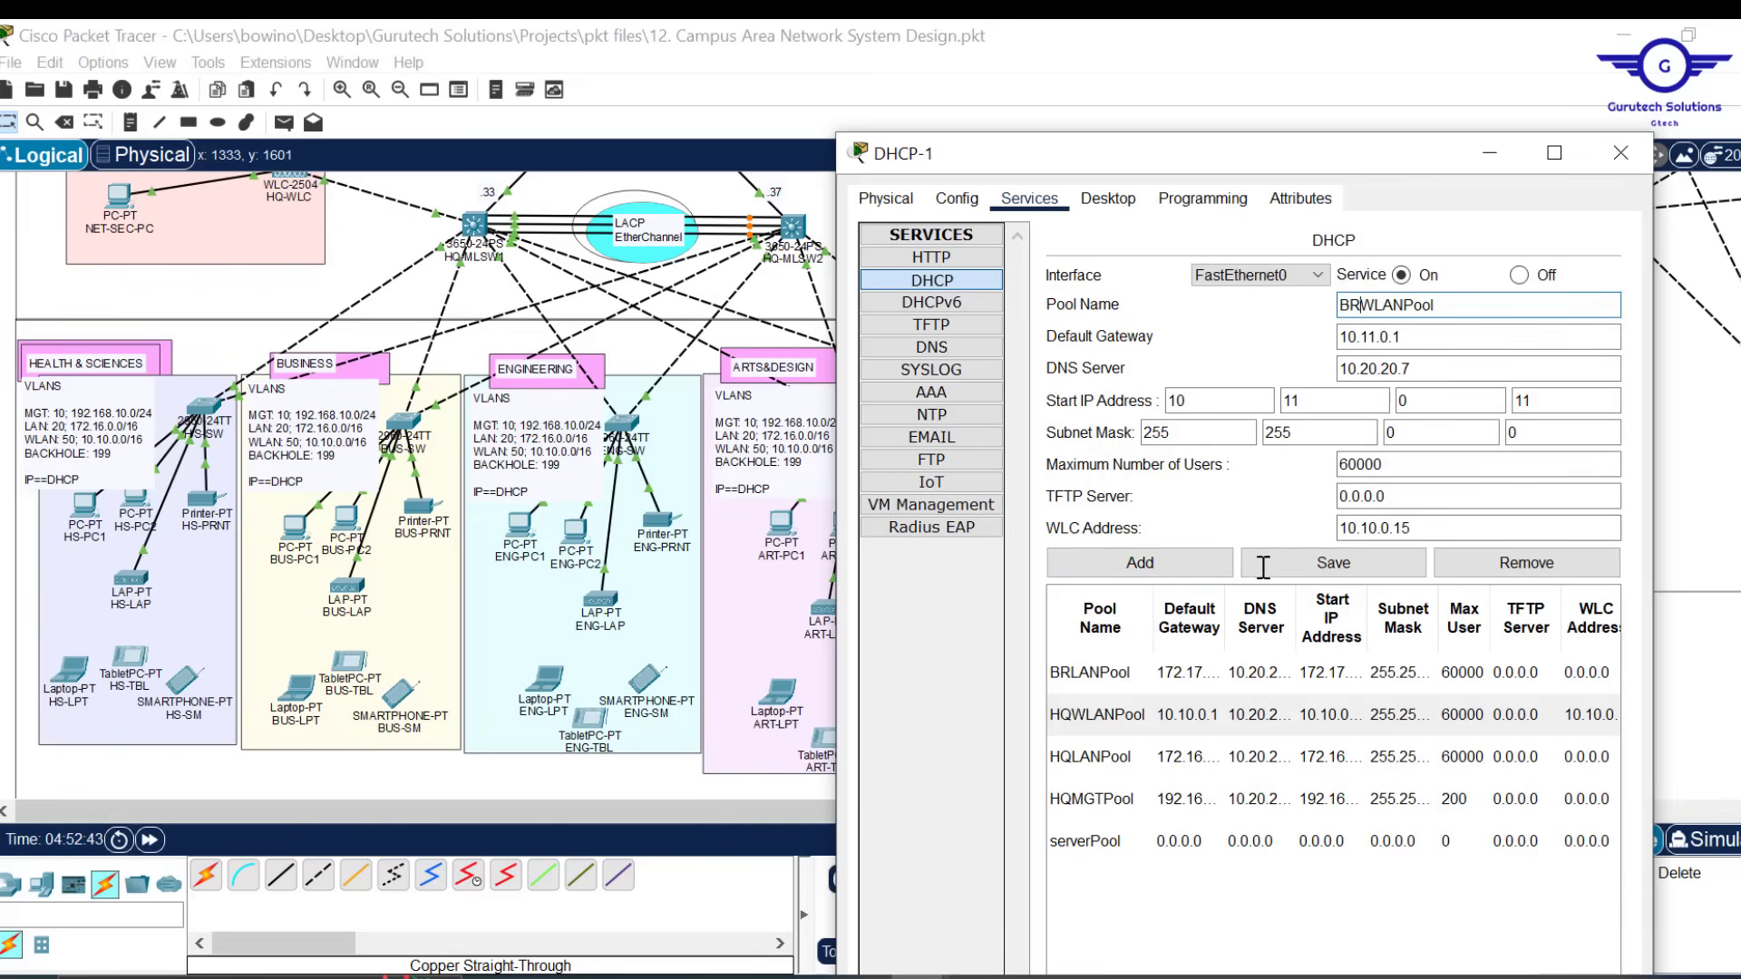
pyautogui.click(1133, 564)
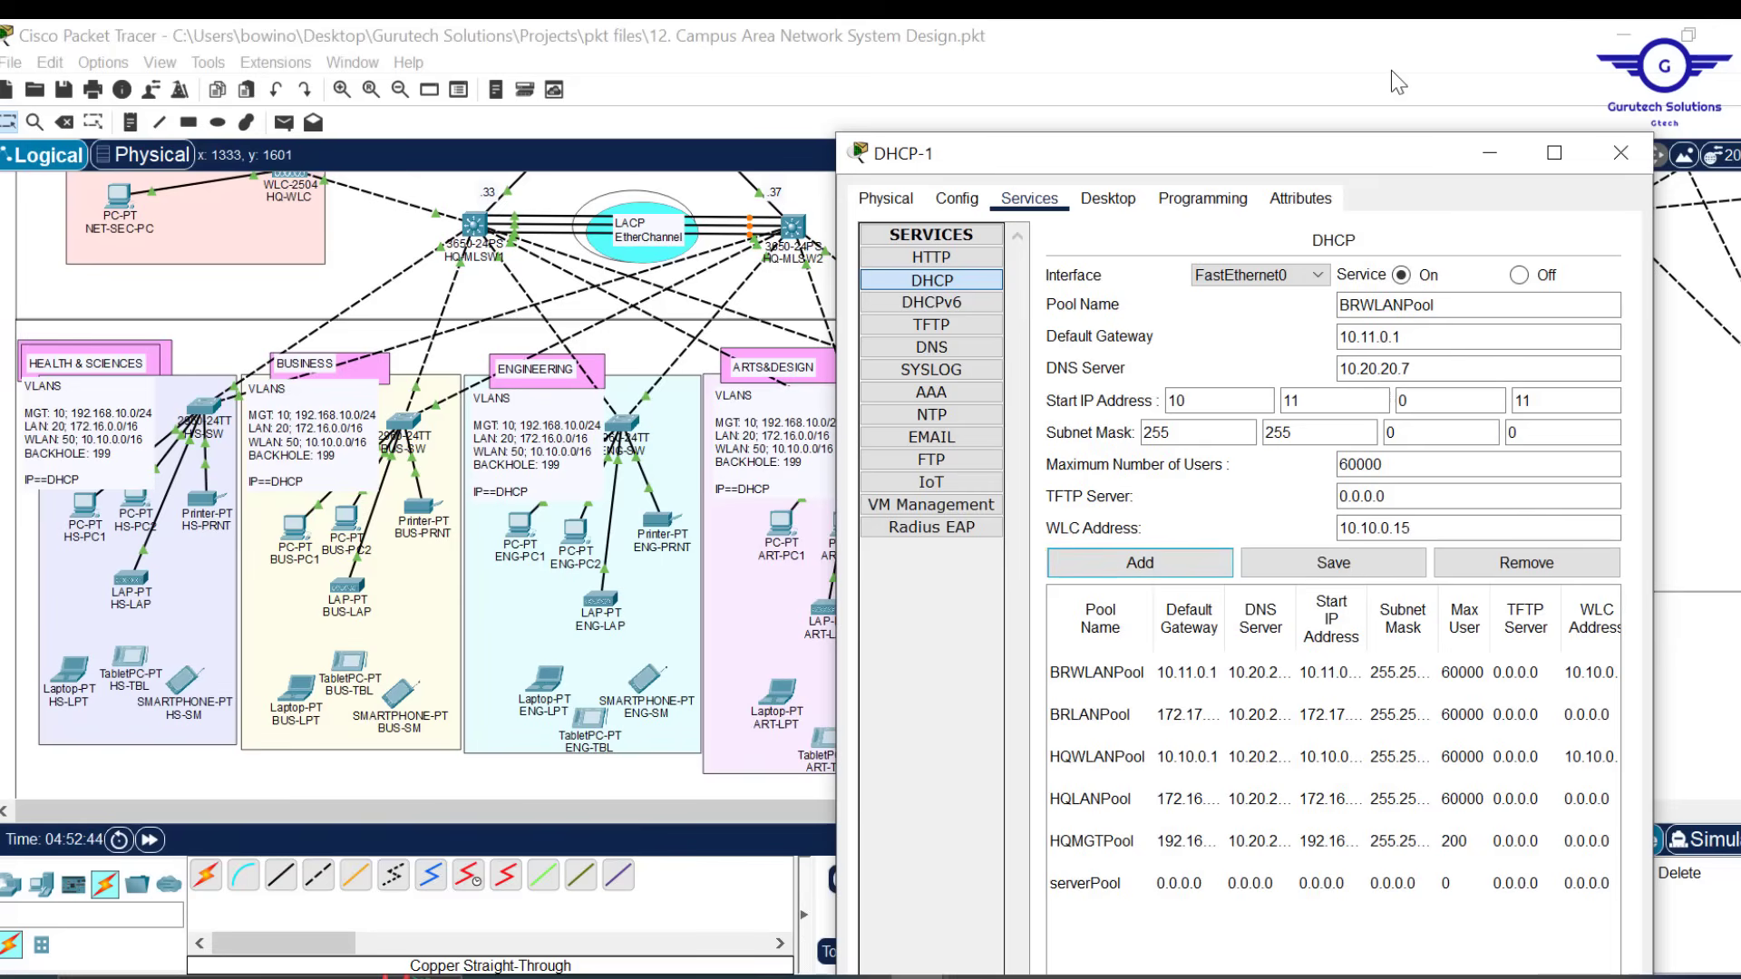
pyautogui.moveTo(1303, 155); pyautogui.dragTo(1412, 155)
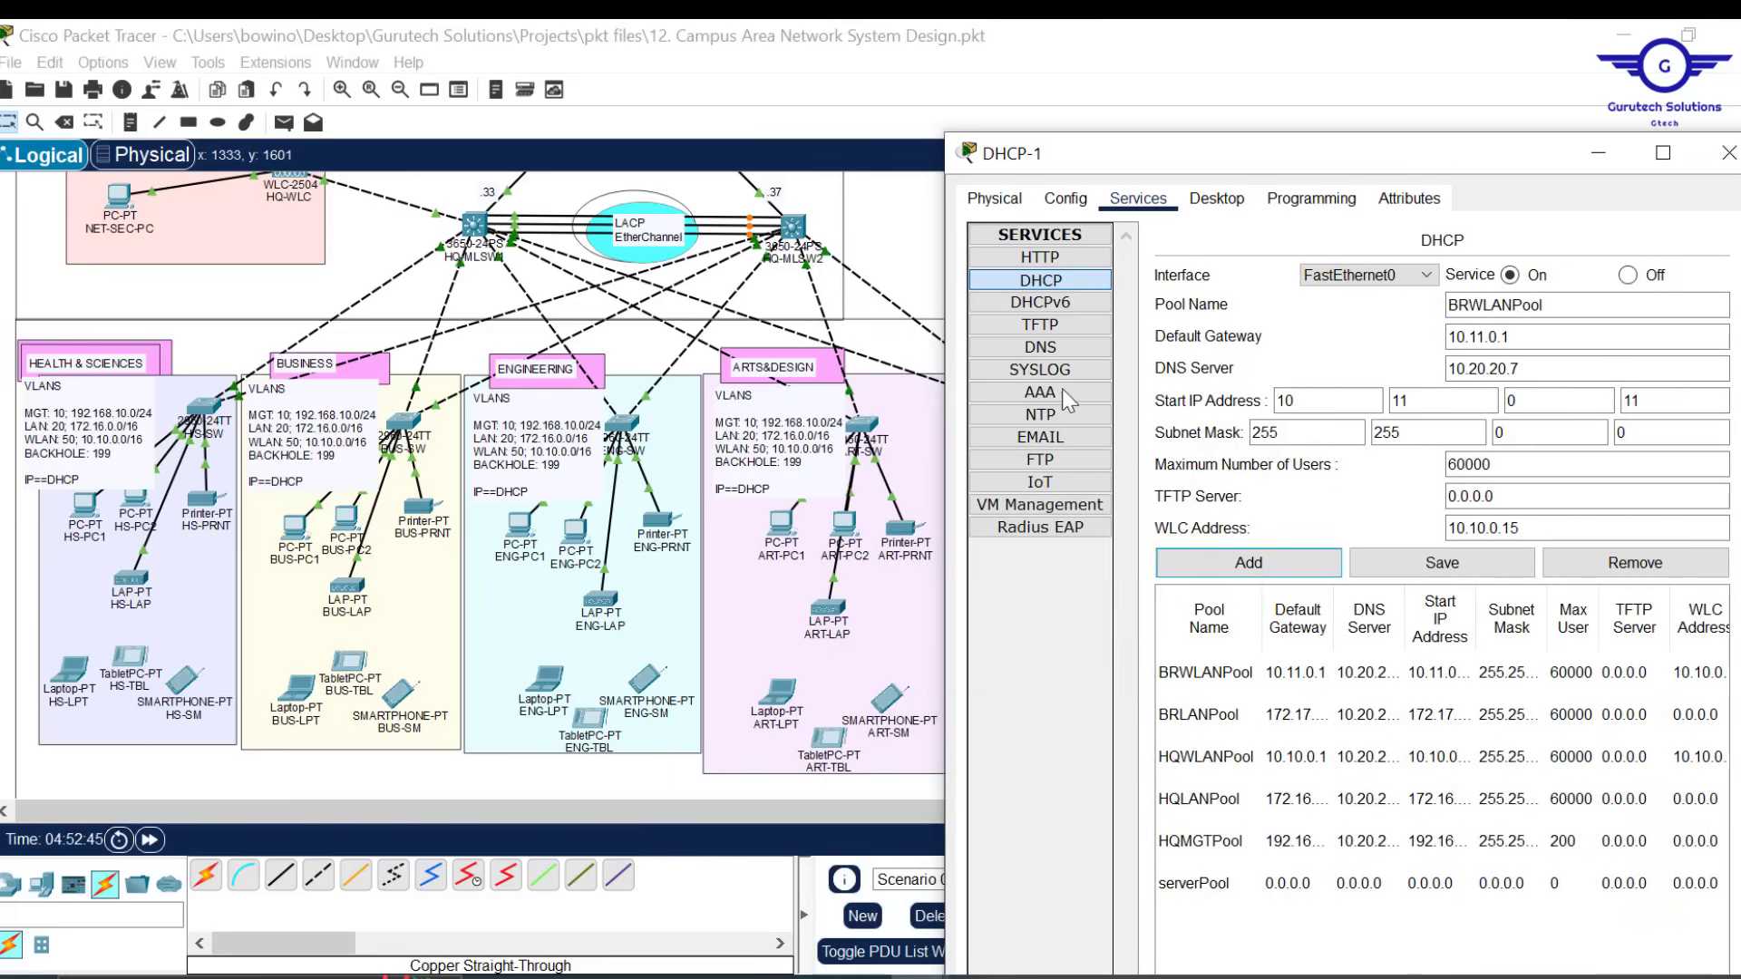
# Pan the topology, move the DHCP-1 window aside, and close it
pyautogui.click(695, 808)
pyautogui.moveTo(695, 808); pyautogui.dragTo(1315, 805)
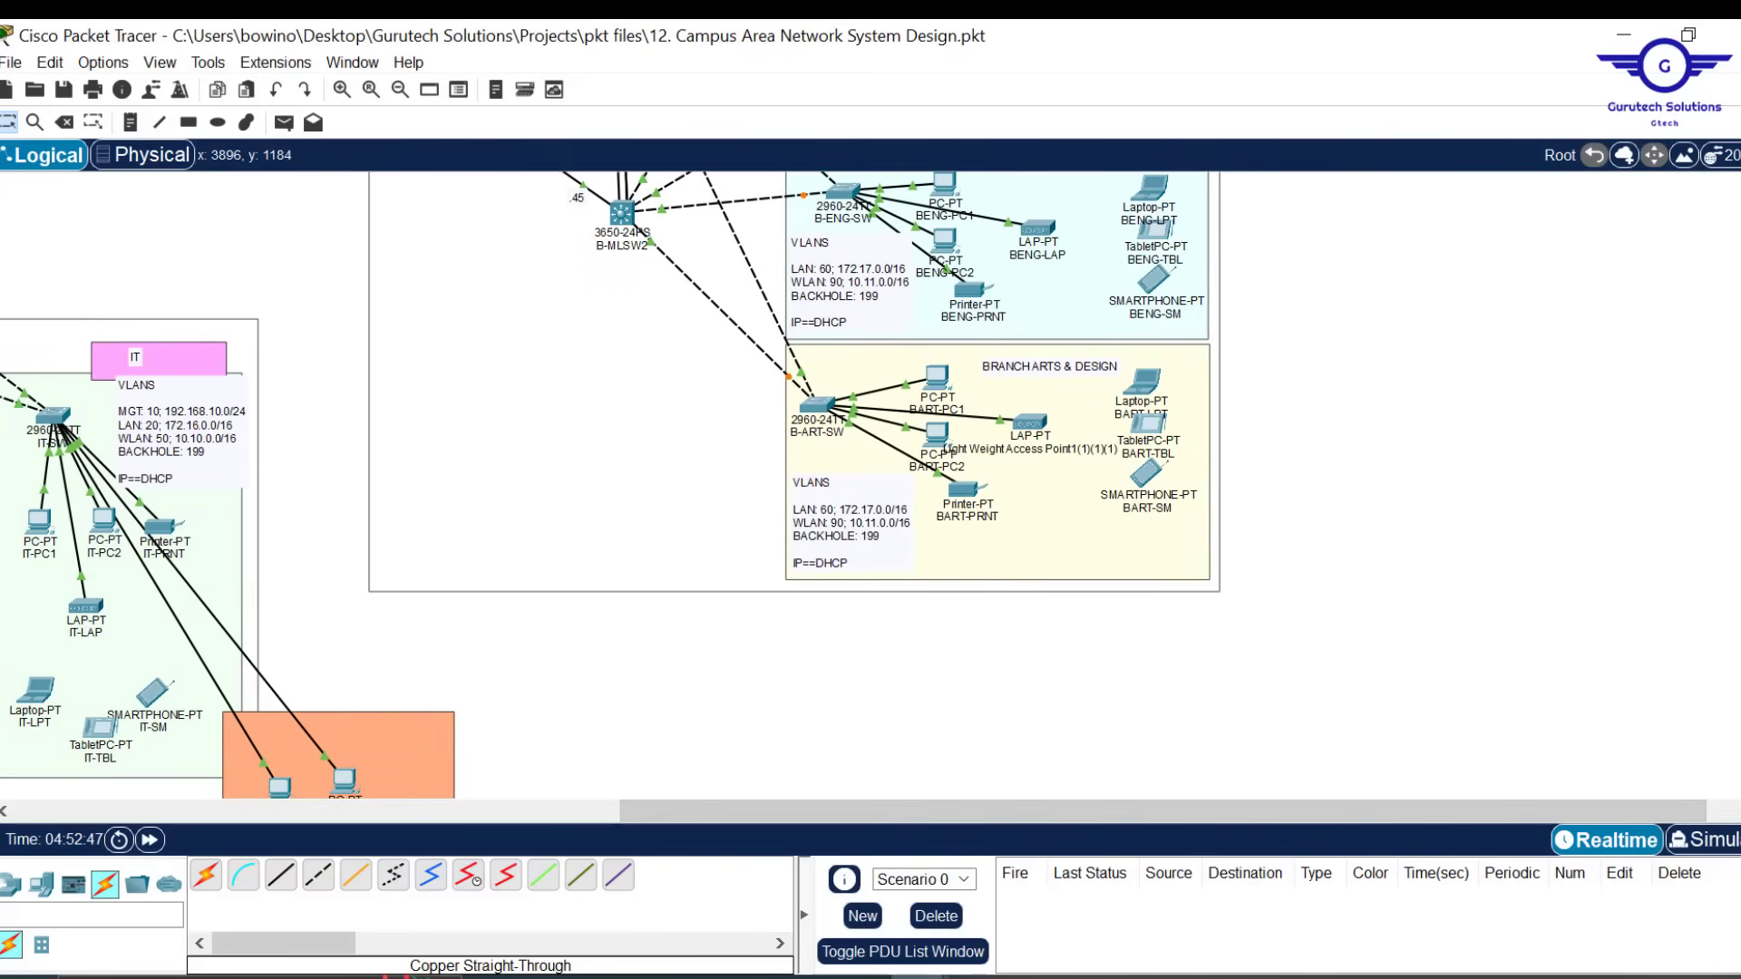
pyautogui.scroll(5, 605, 485)
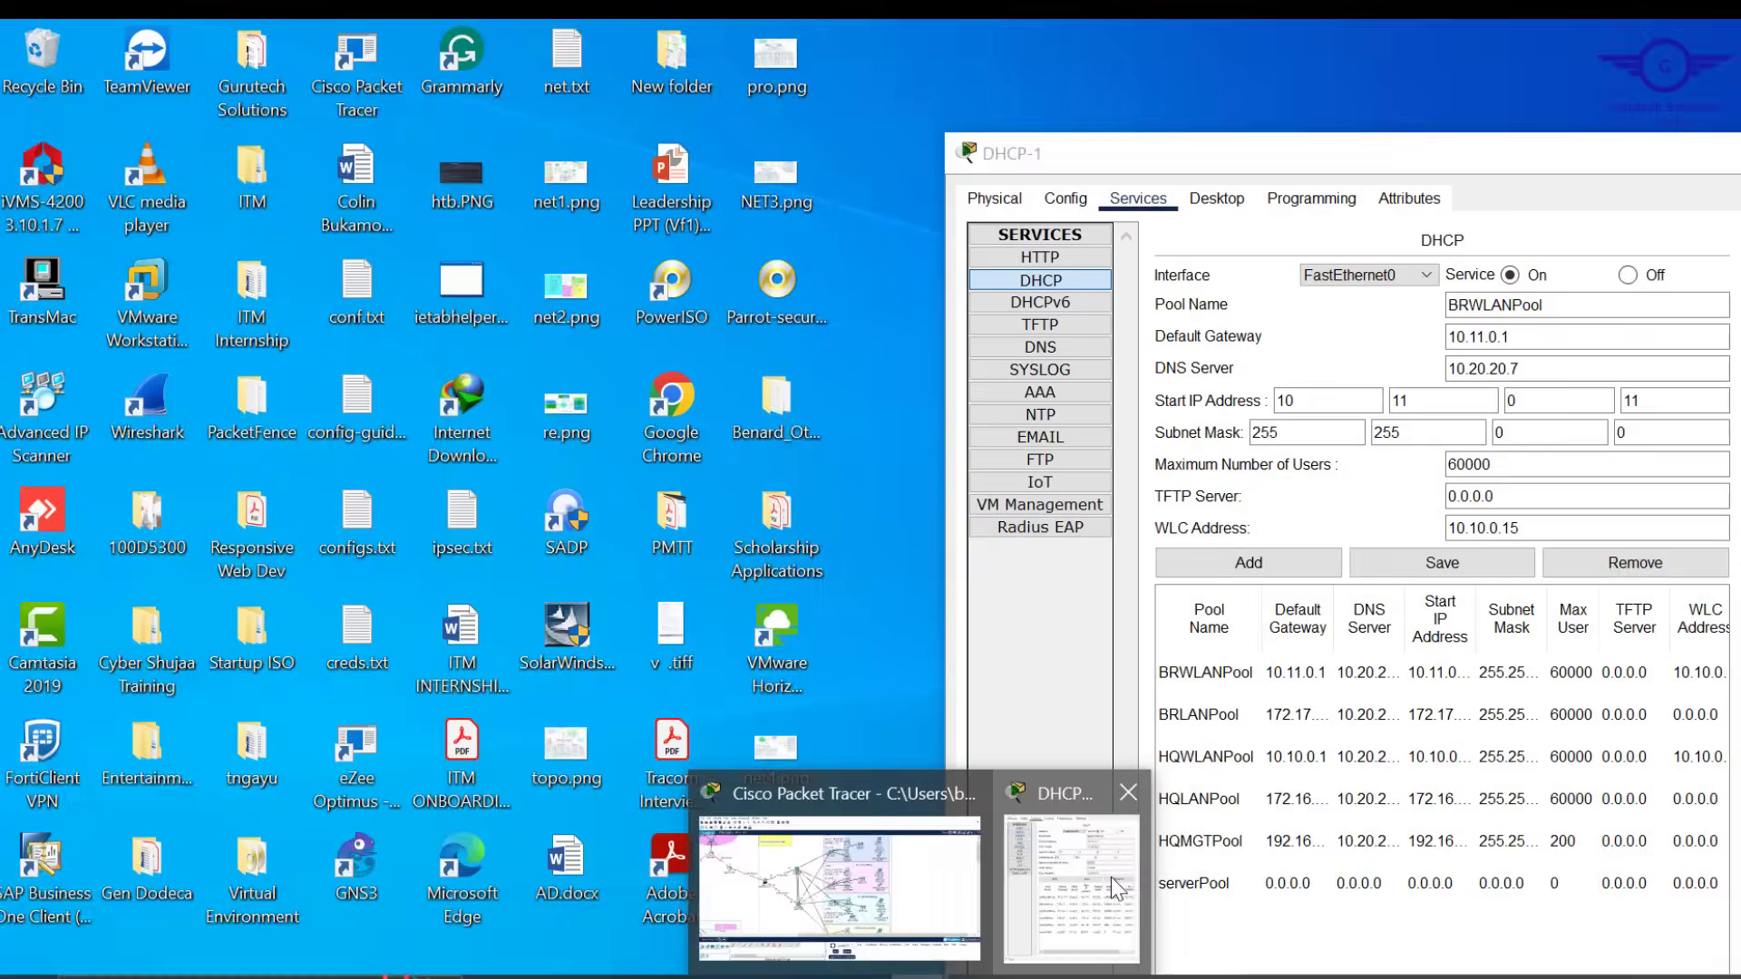
pyautogui.click(1111, 877)
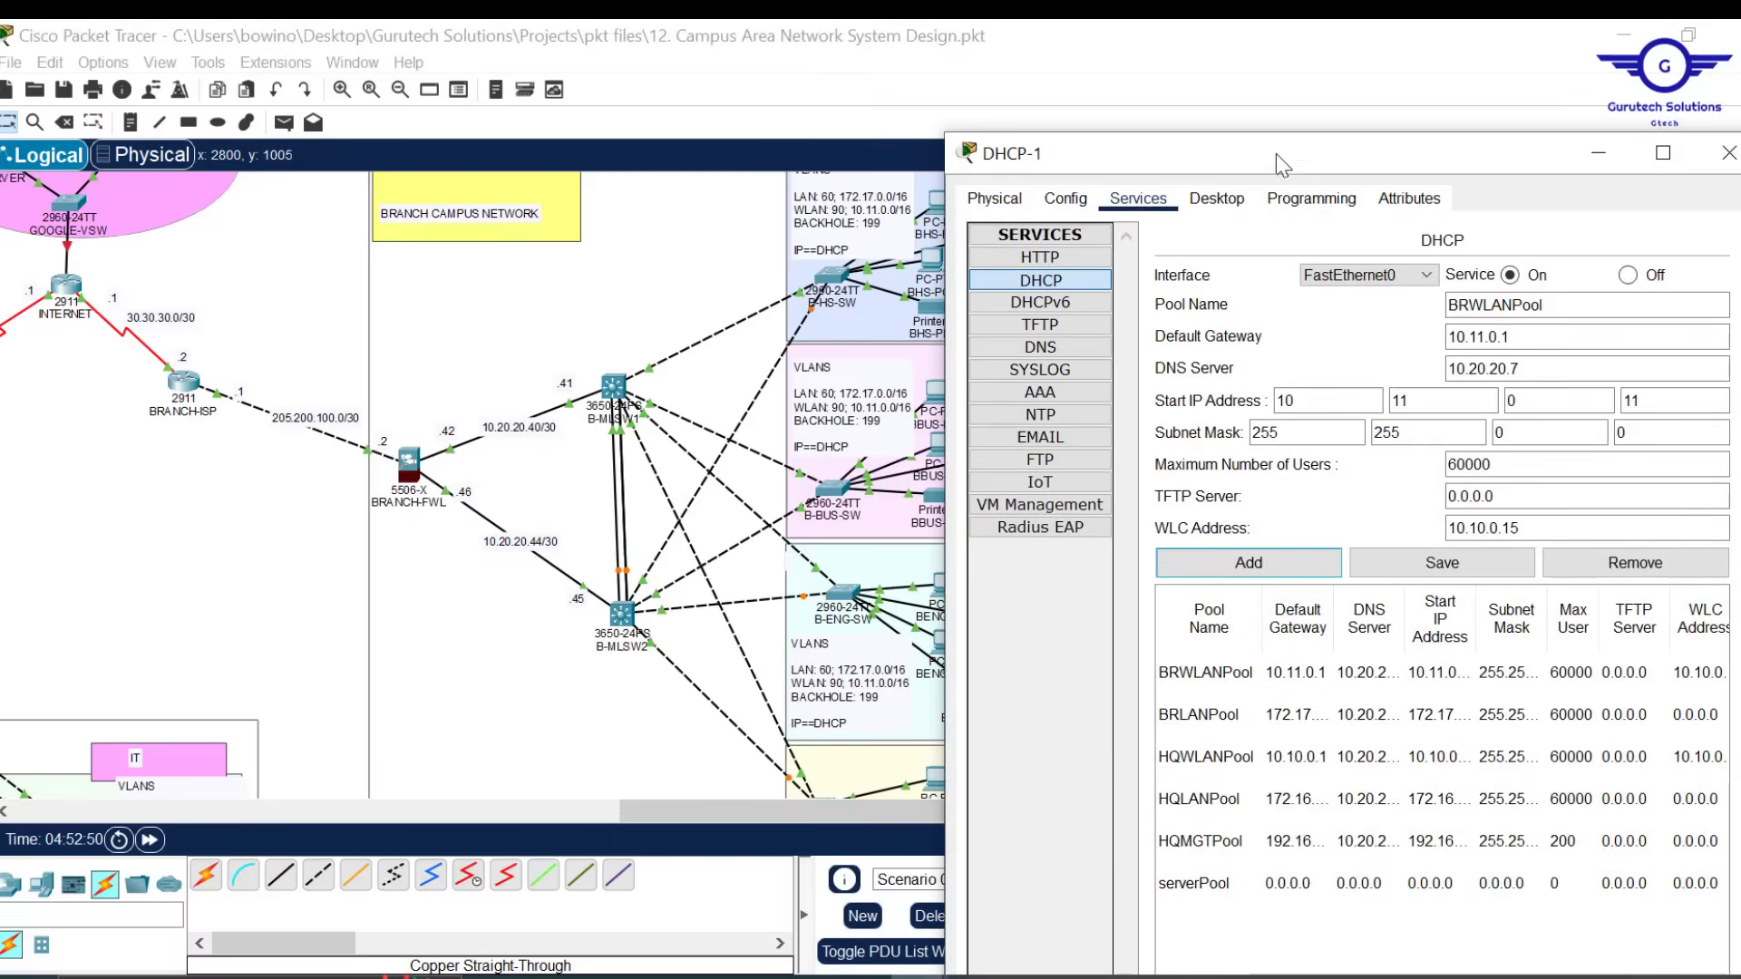
pyautogui.moveTo(1276, 154); pyautogui.dragTo(296, 120)
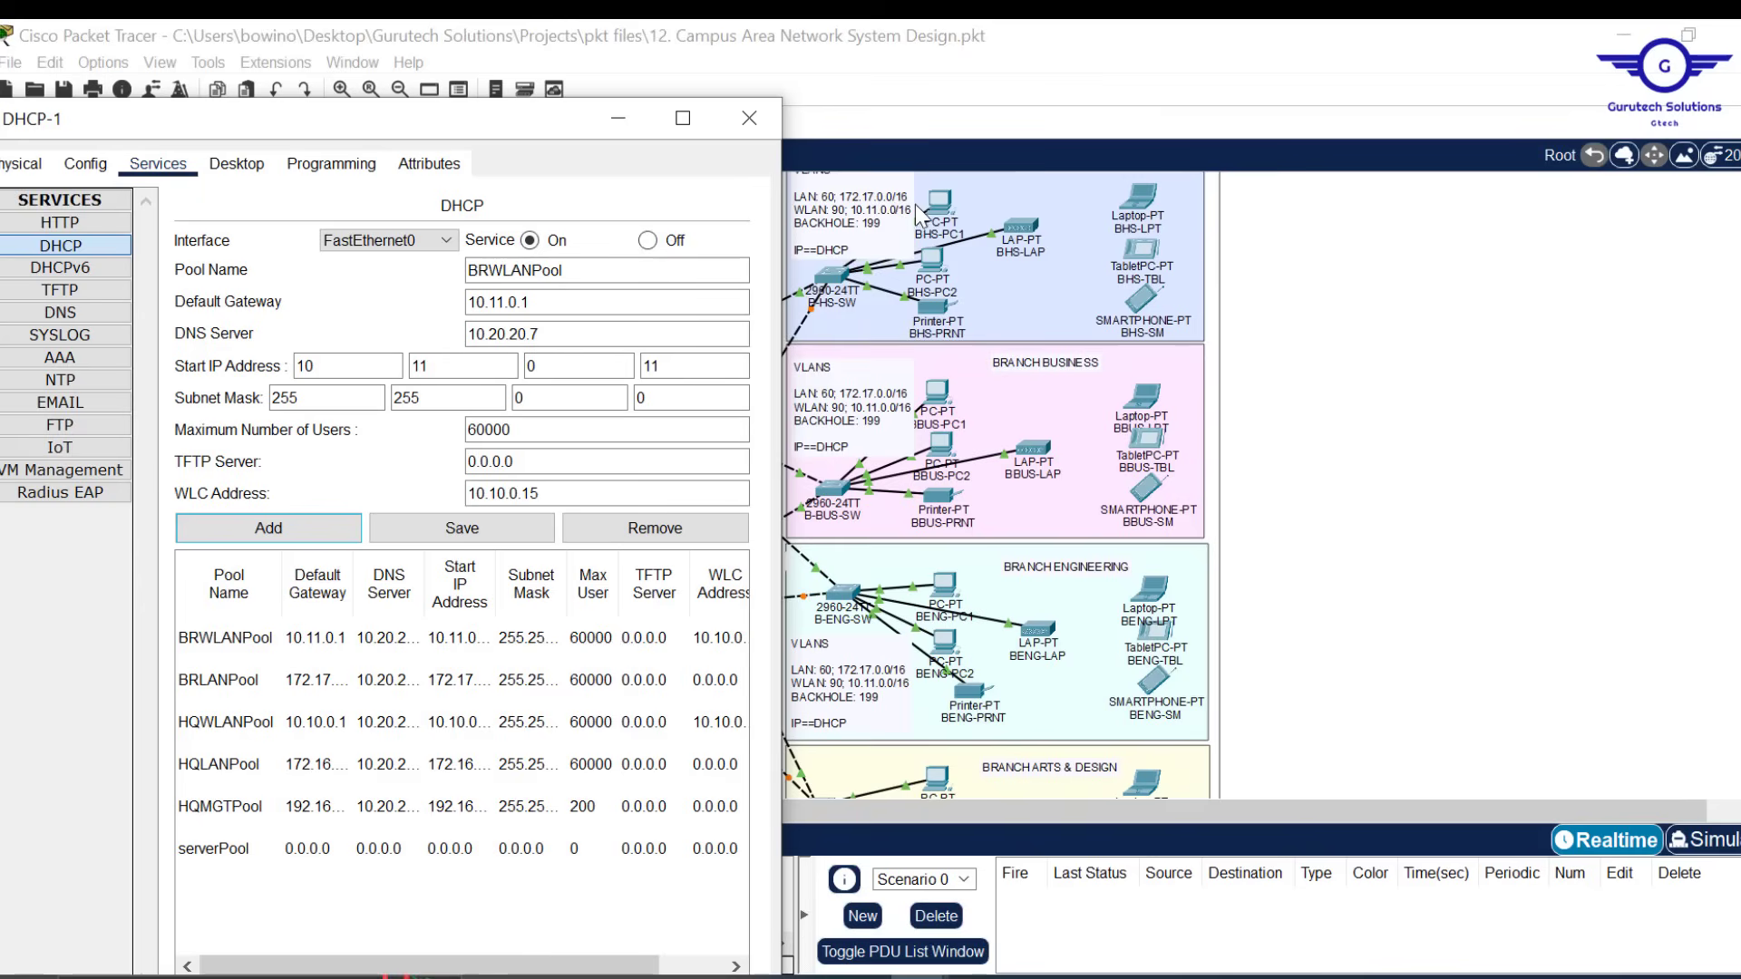
pyautogui.click(751, 119)
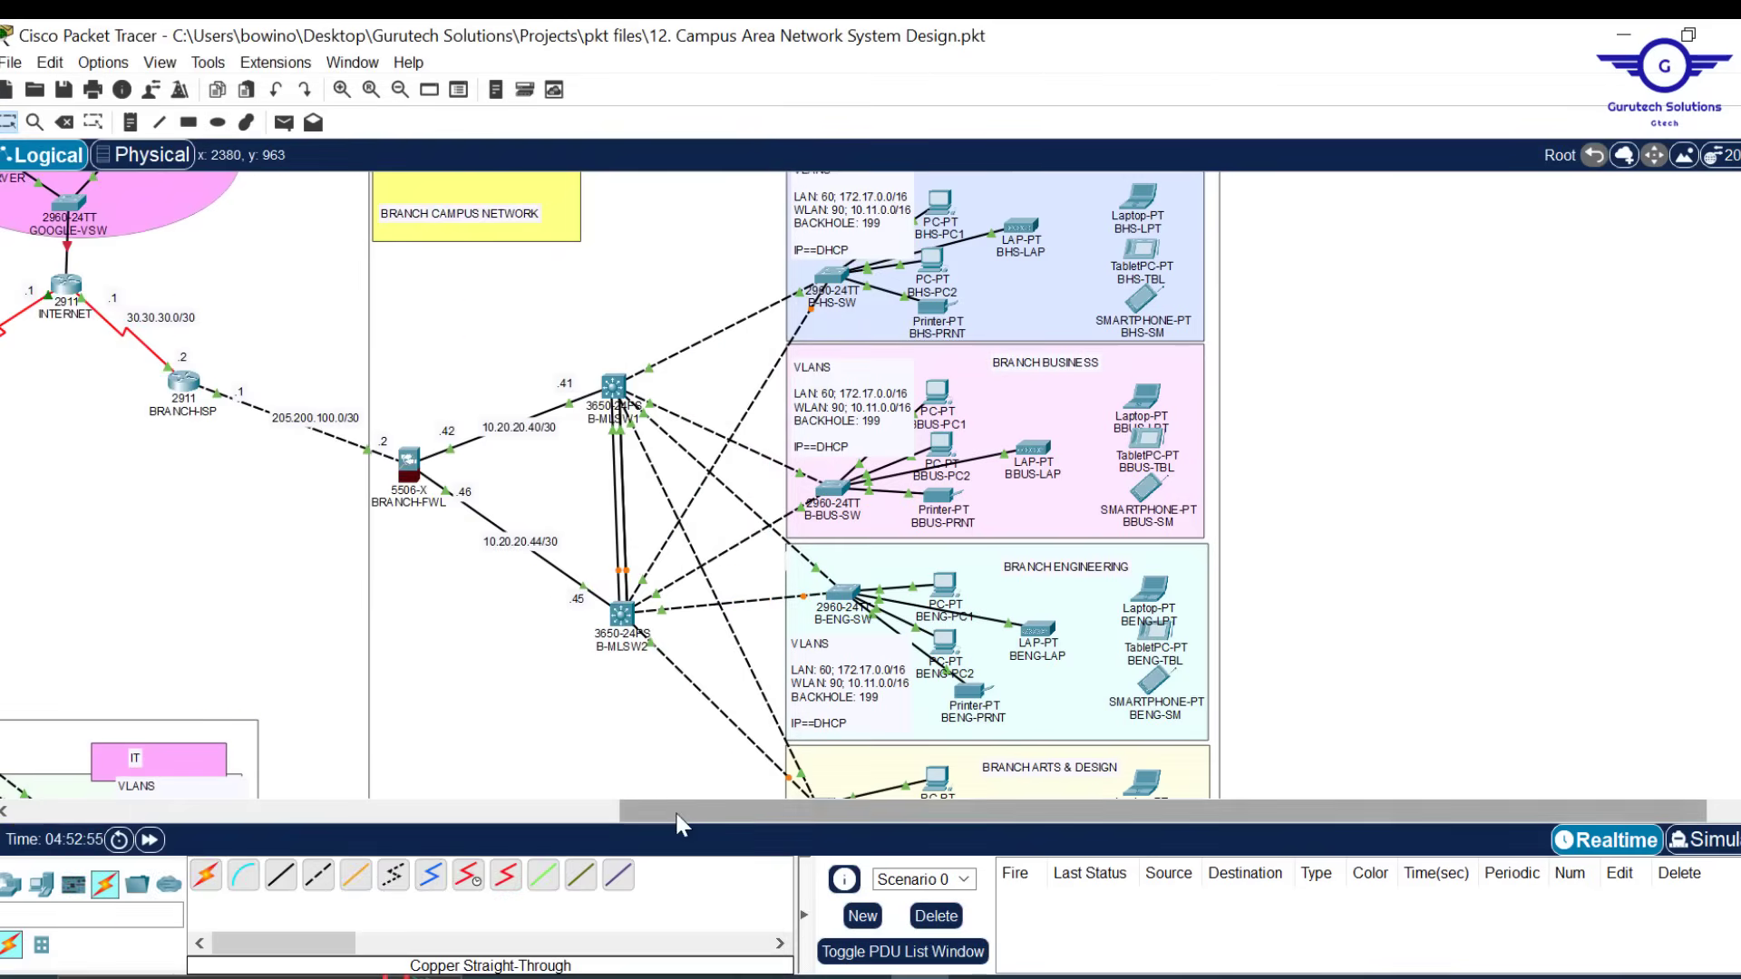
# Reopen DHCP-1's DHCP service to review its six pools, then close the window
pyautogui.moveTo(695, 813); pyautogui.dragTo(247, 782)
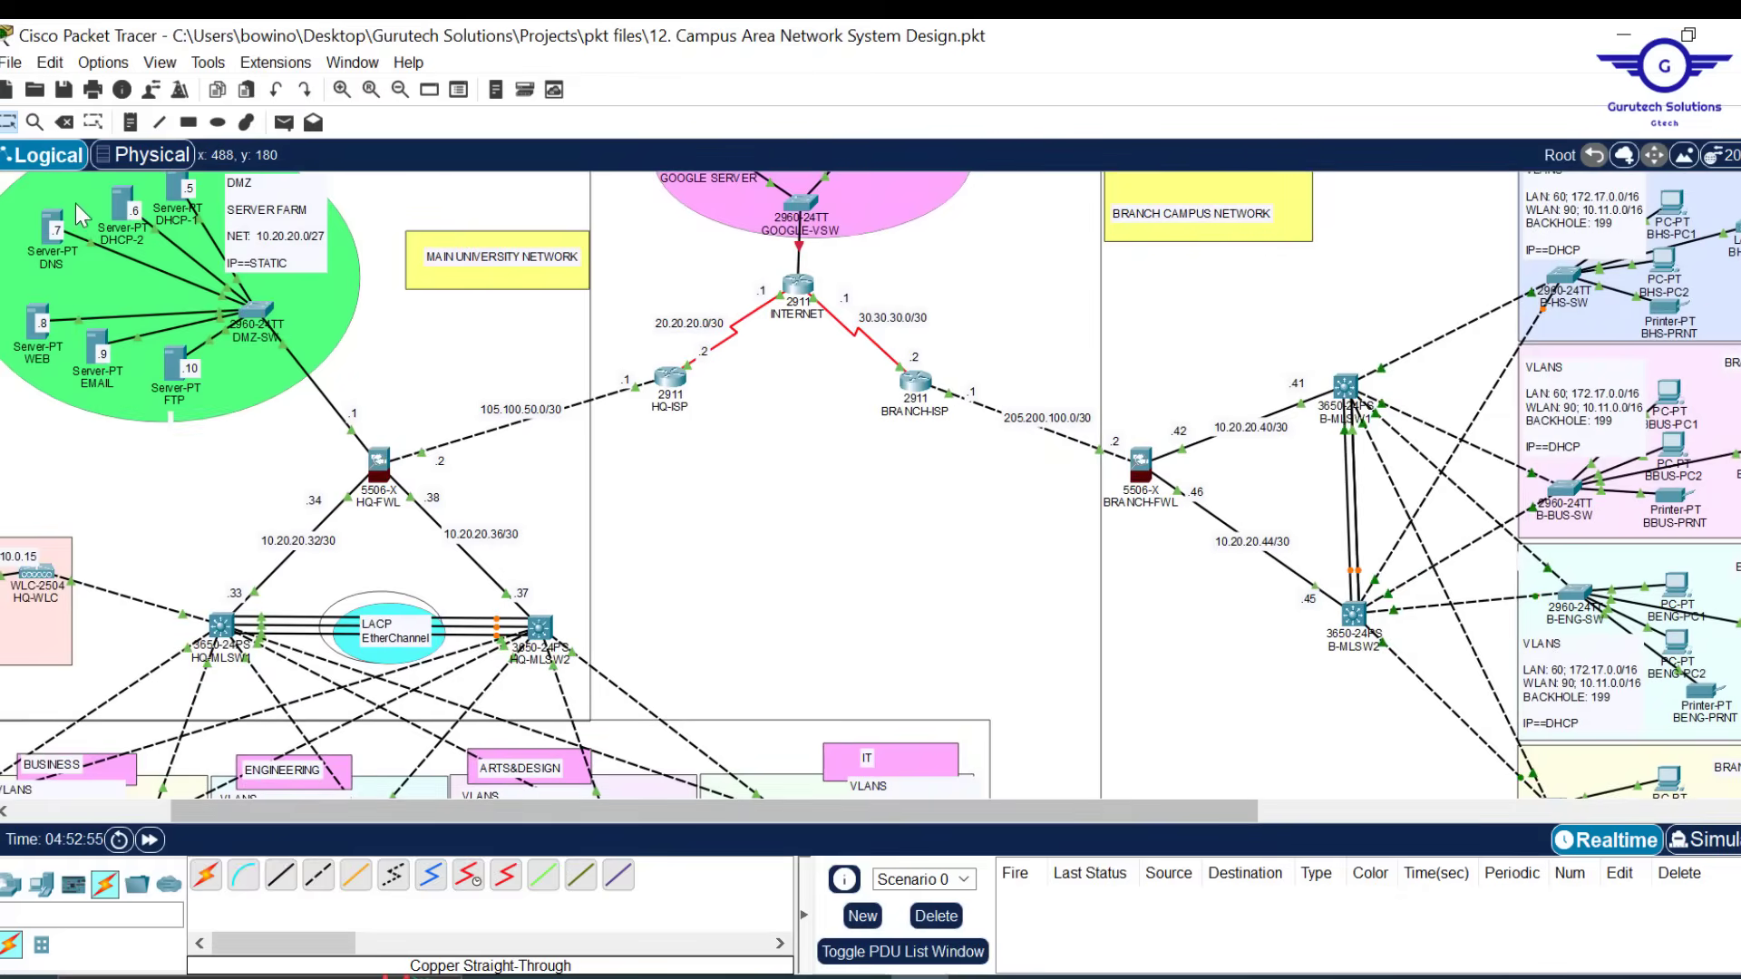
pyautogui.click(177, 190)
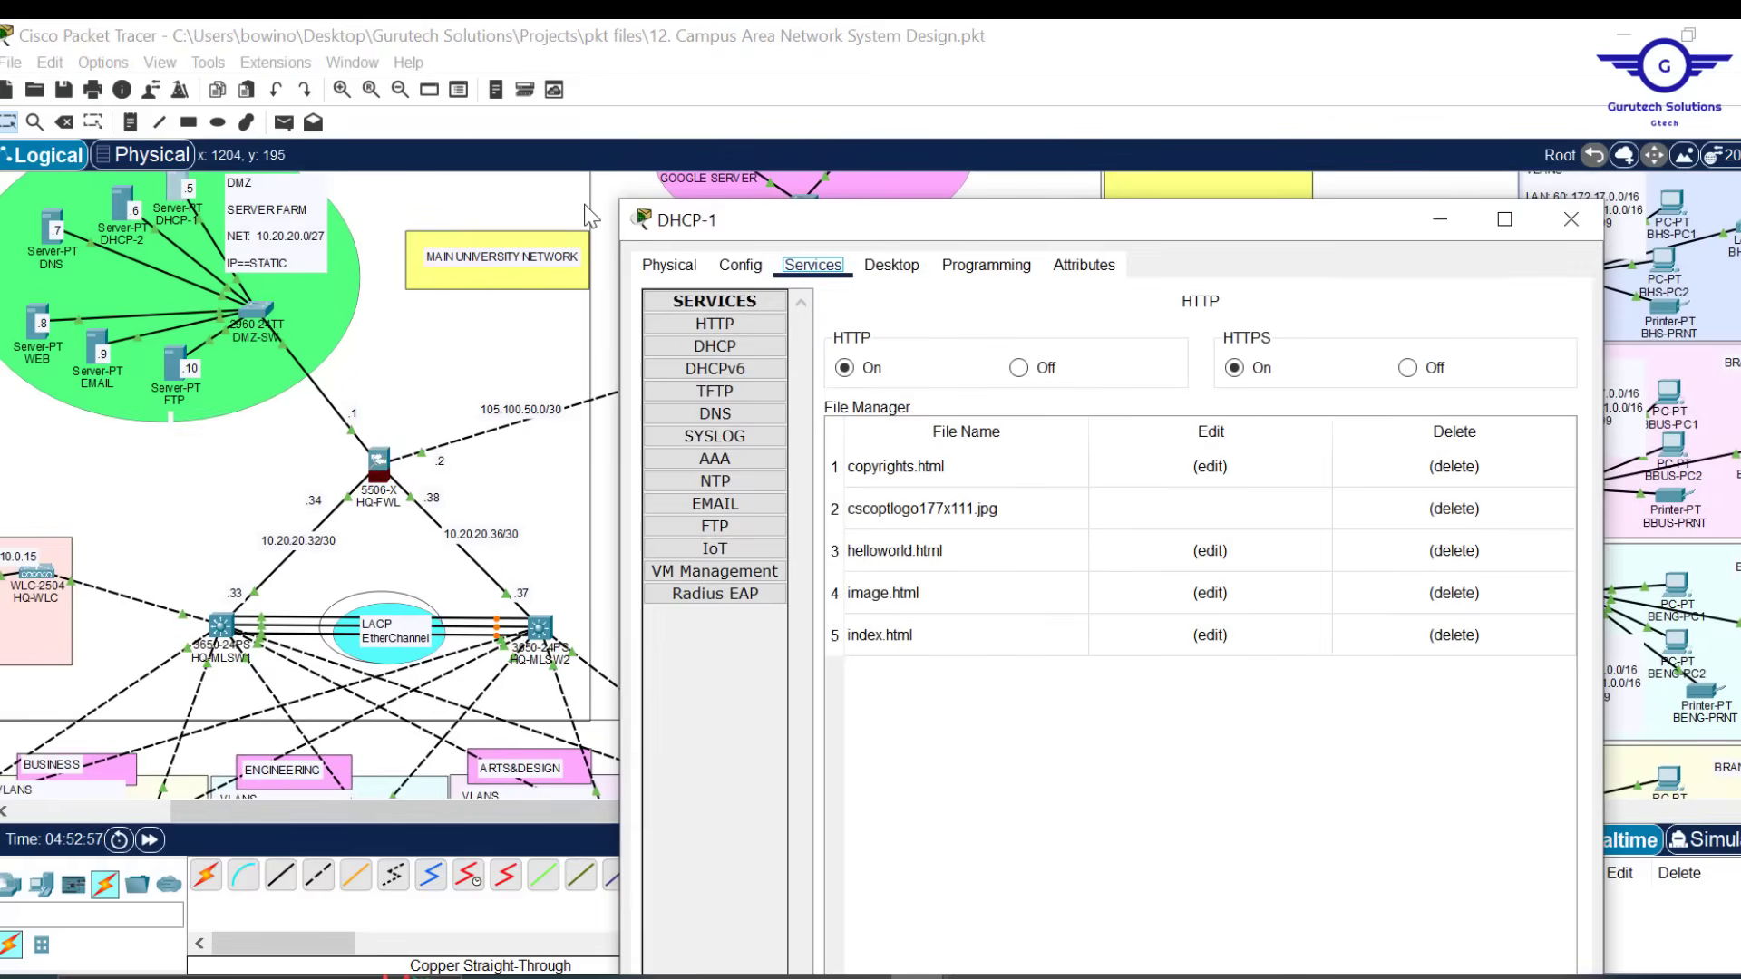
pyautogui.click(747, 346)
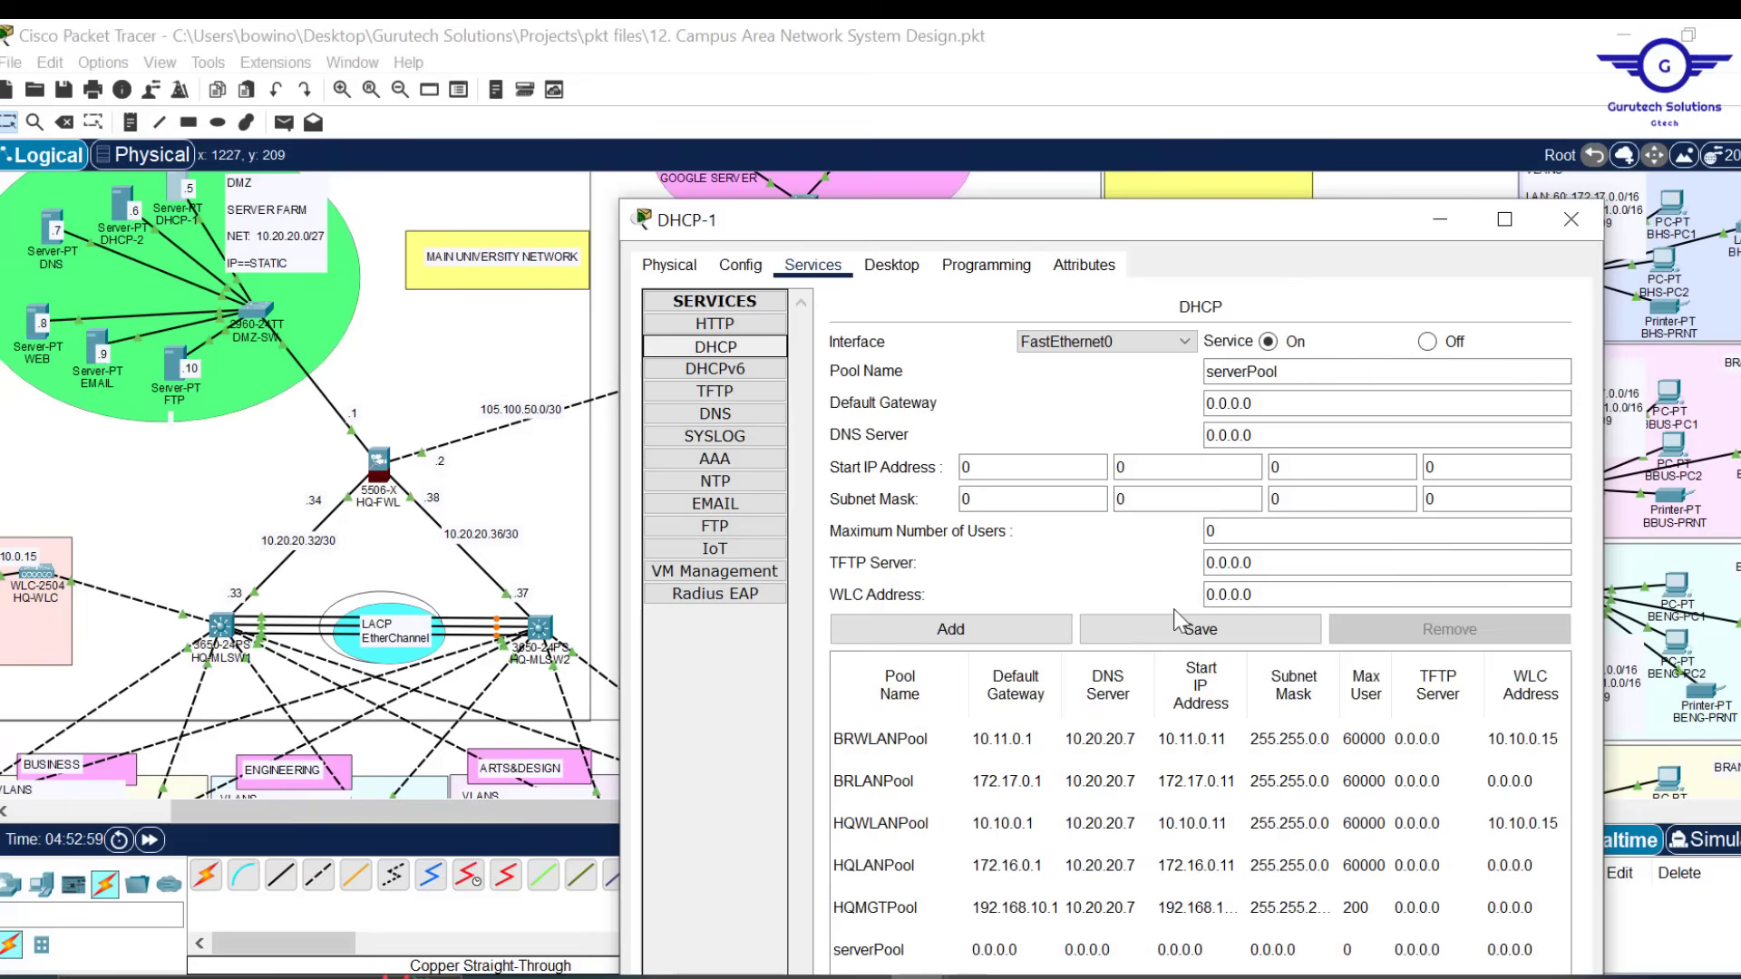
pyautogui.moveTo(1308, 227); pyautogui.dragTo(1352, 67)
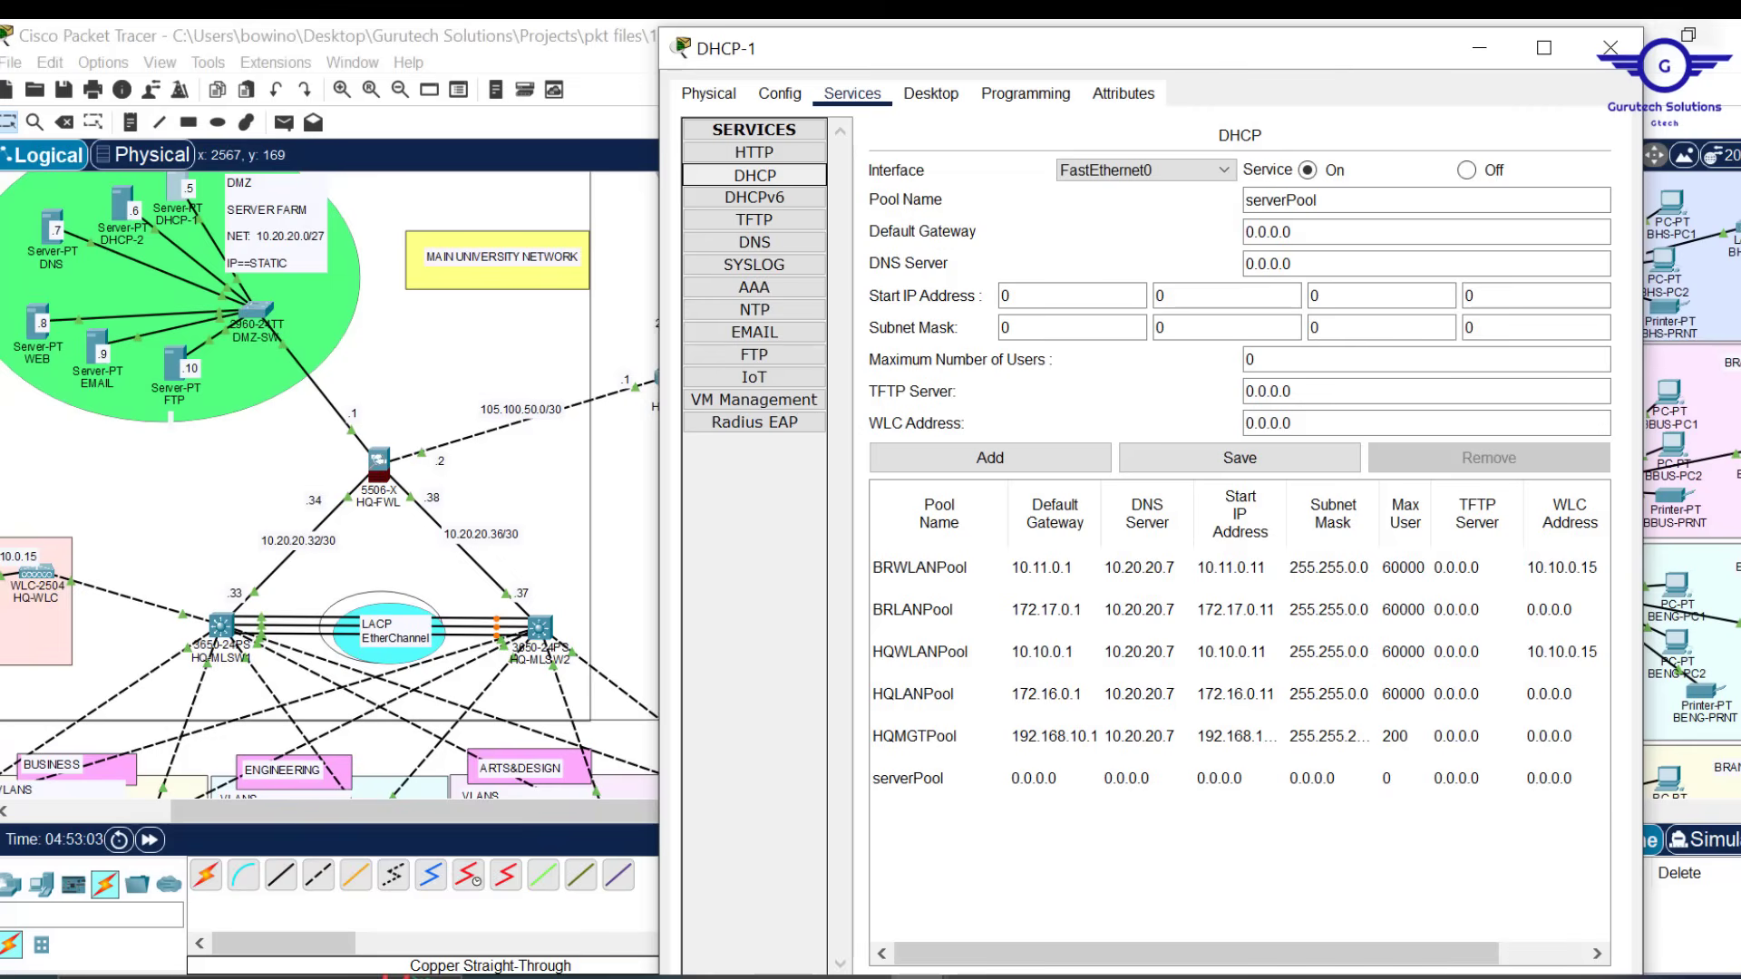
pyautogui.click(1611, 47)
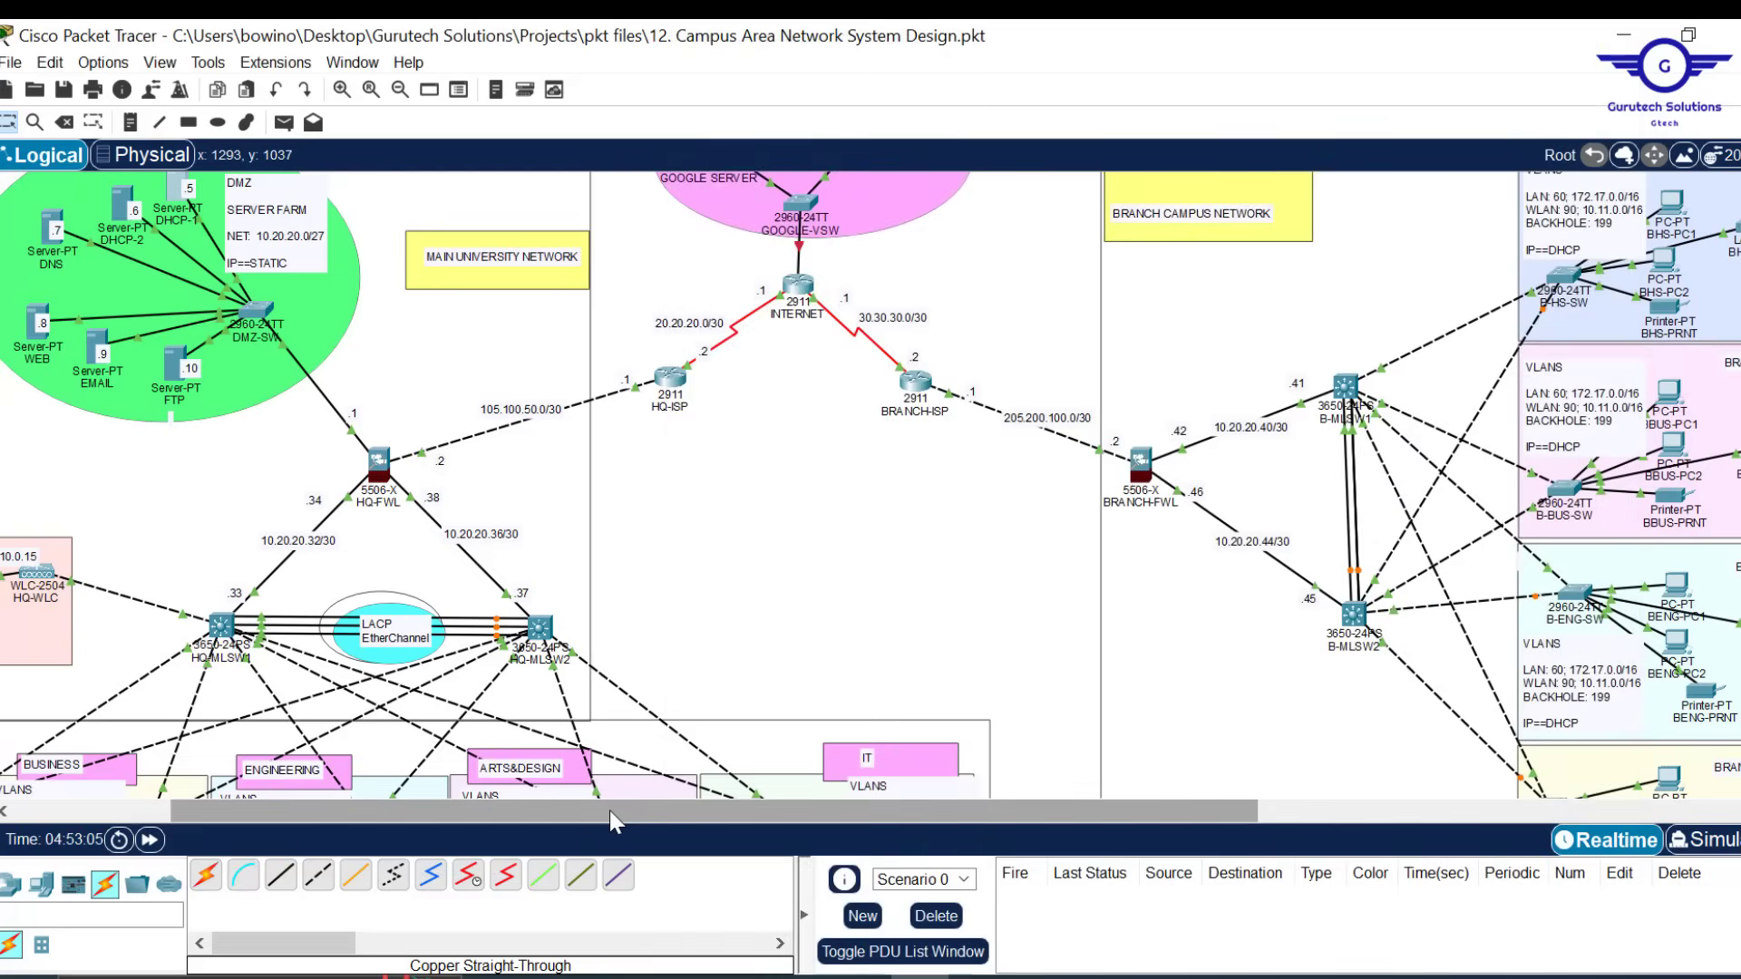
# Copy DHCP-1 as DHCP-1(1) and cable its FastEthernet0 to DMZ-SW
pyautogui.moveTo(610, 810); pyautogui.dragTo(435, 789)
pyautogui.scroll(2, 1015, 322)
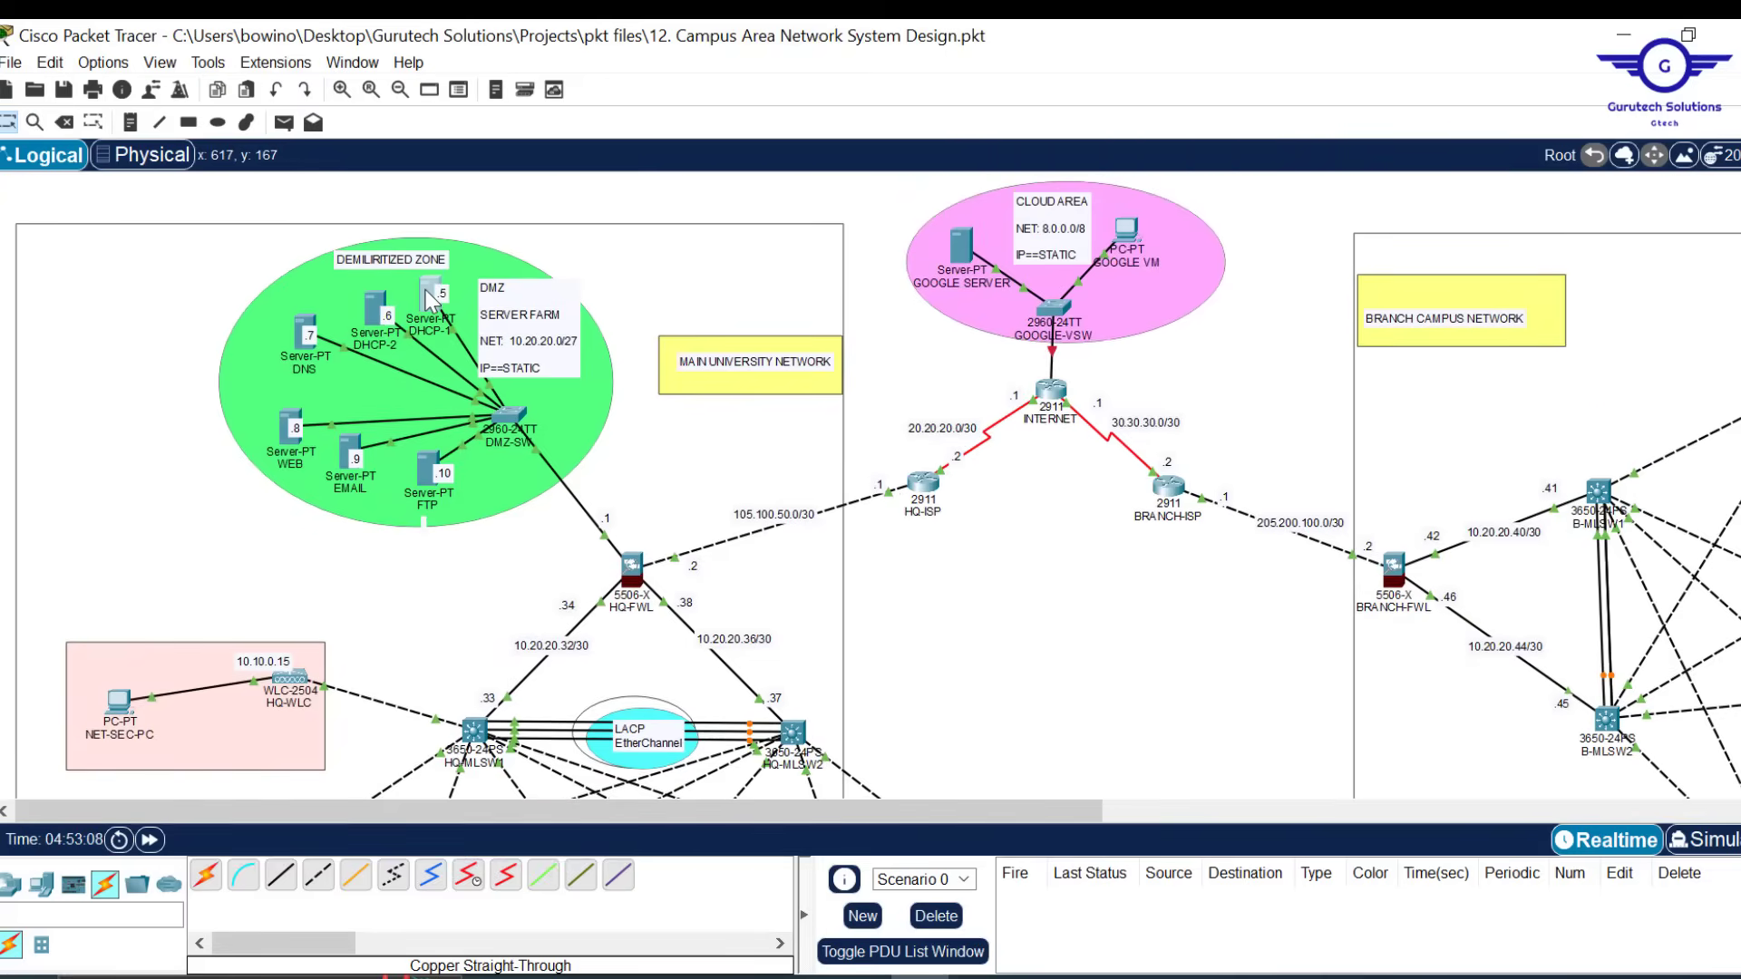
pyautogui.moveTo(431, 299); pyautogui.dragTo(327, 250)
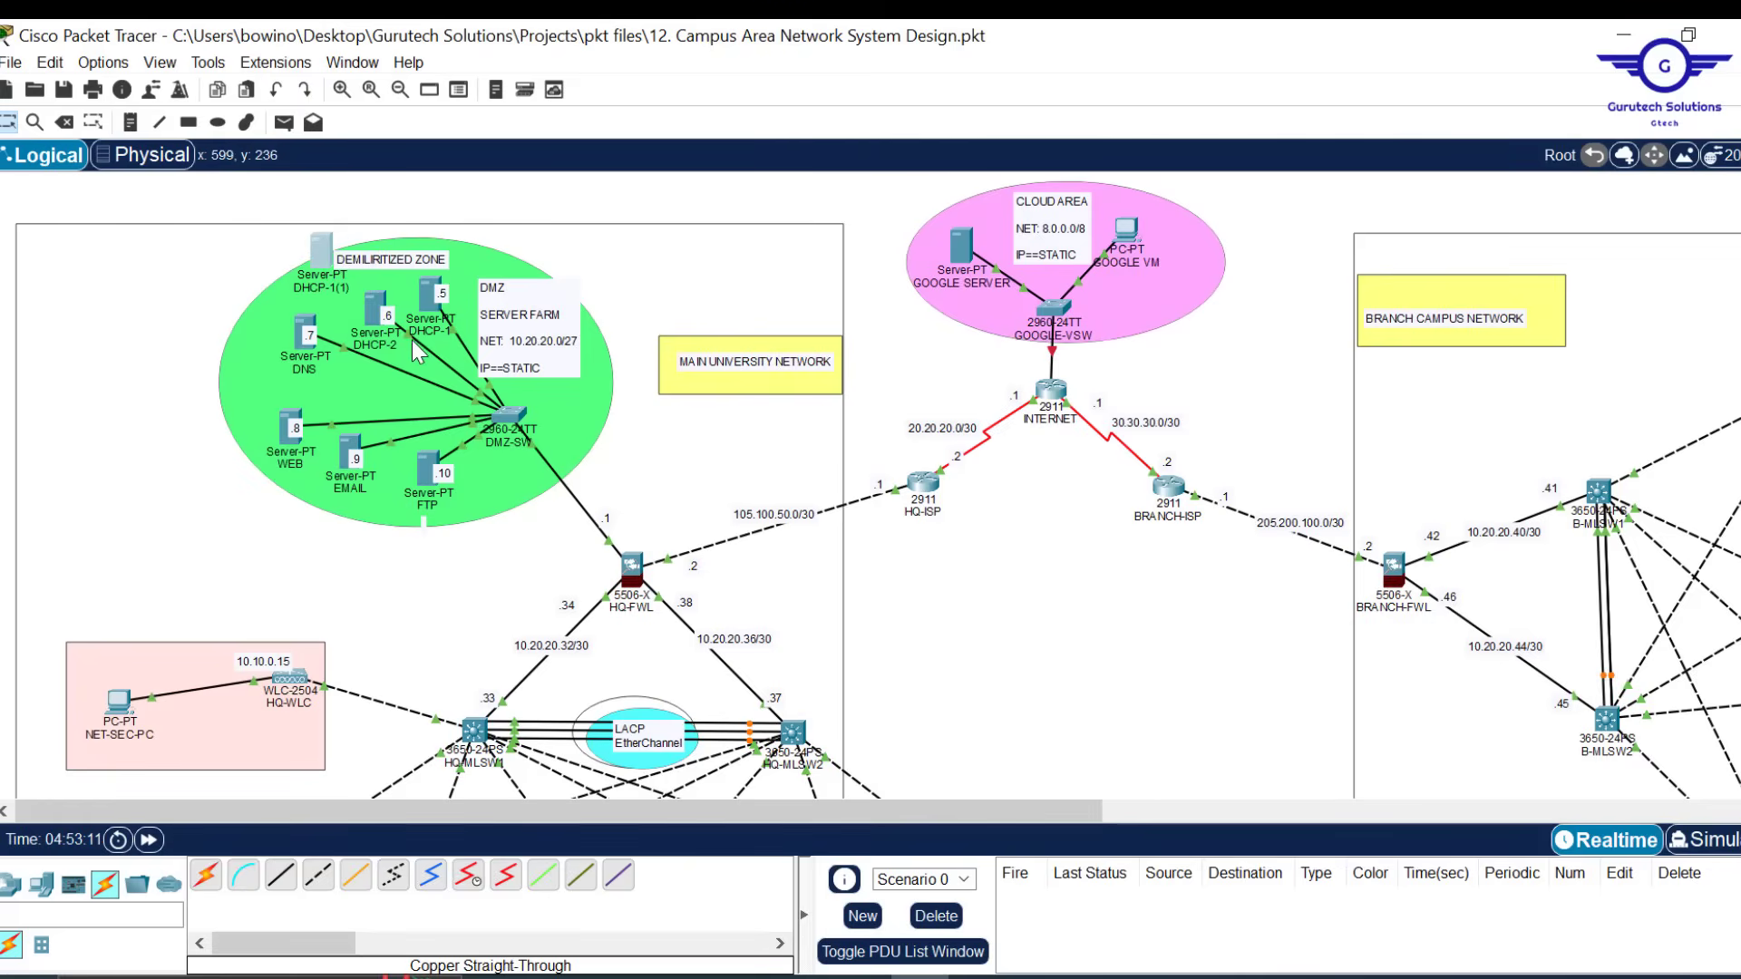
pyautogui.click(319, 247)
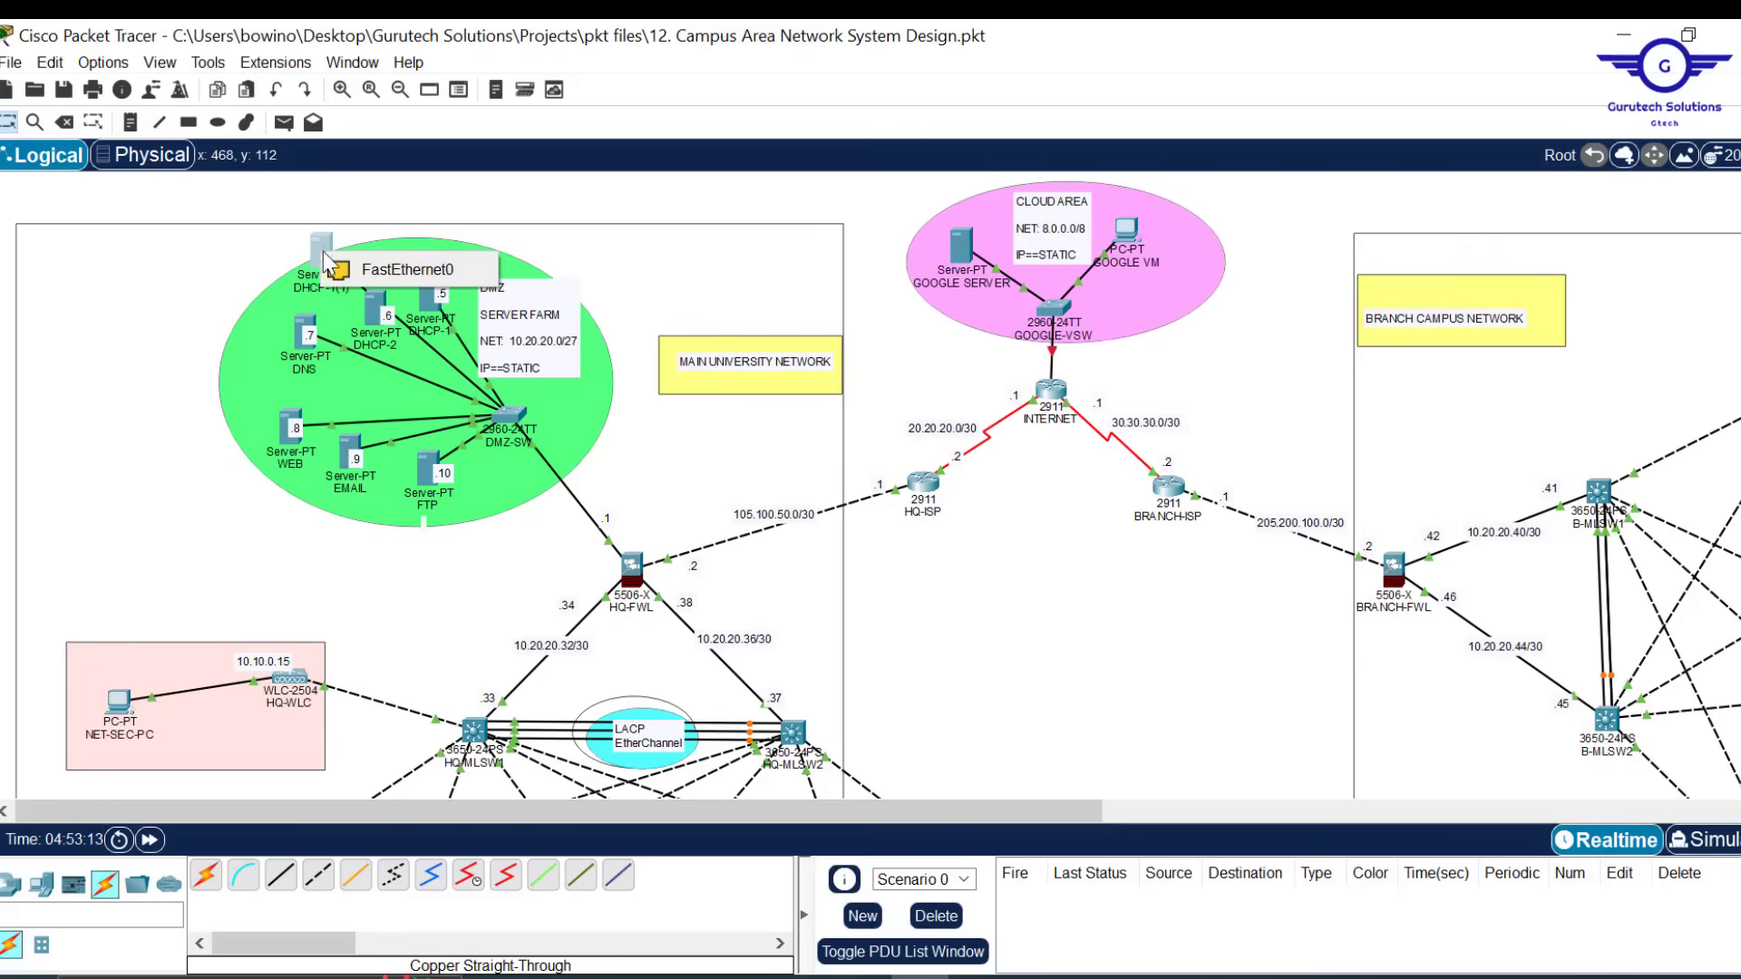
pyautogui.click(405, 272)
# Delete the old DHCP-2 server from the DMZ
pyautogui.moveTo(382, 301); pyautogui.dragTo(545, 195)
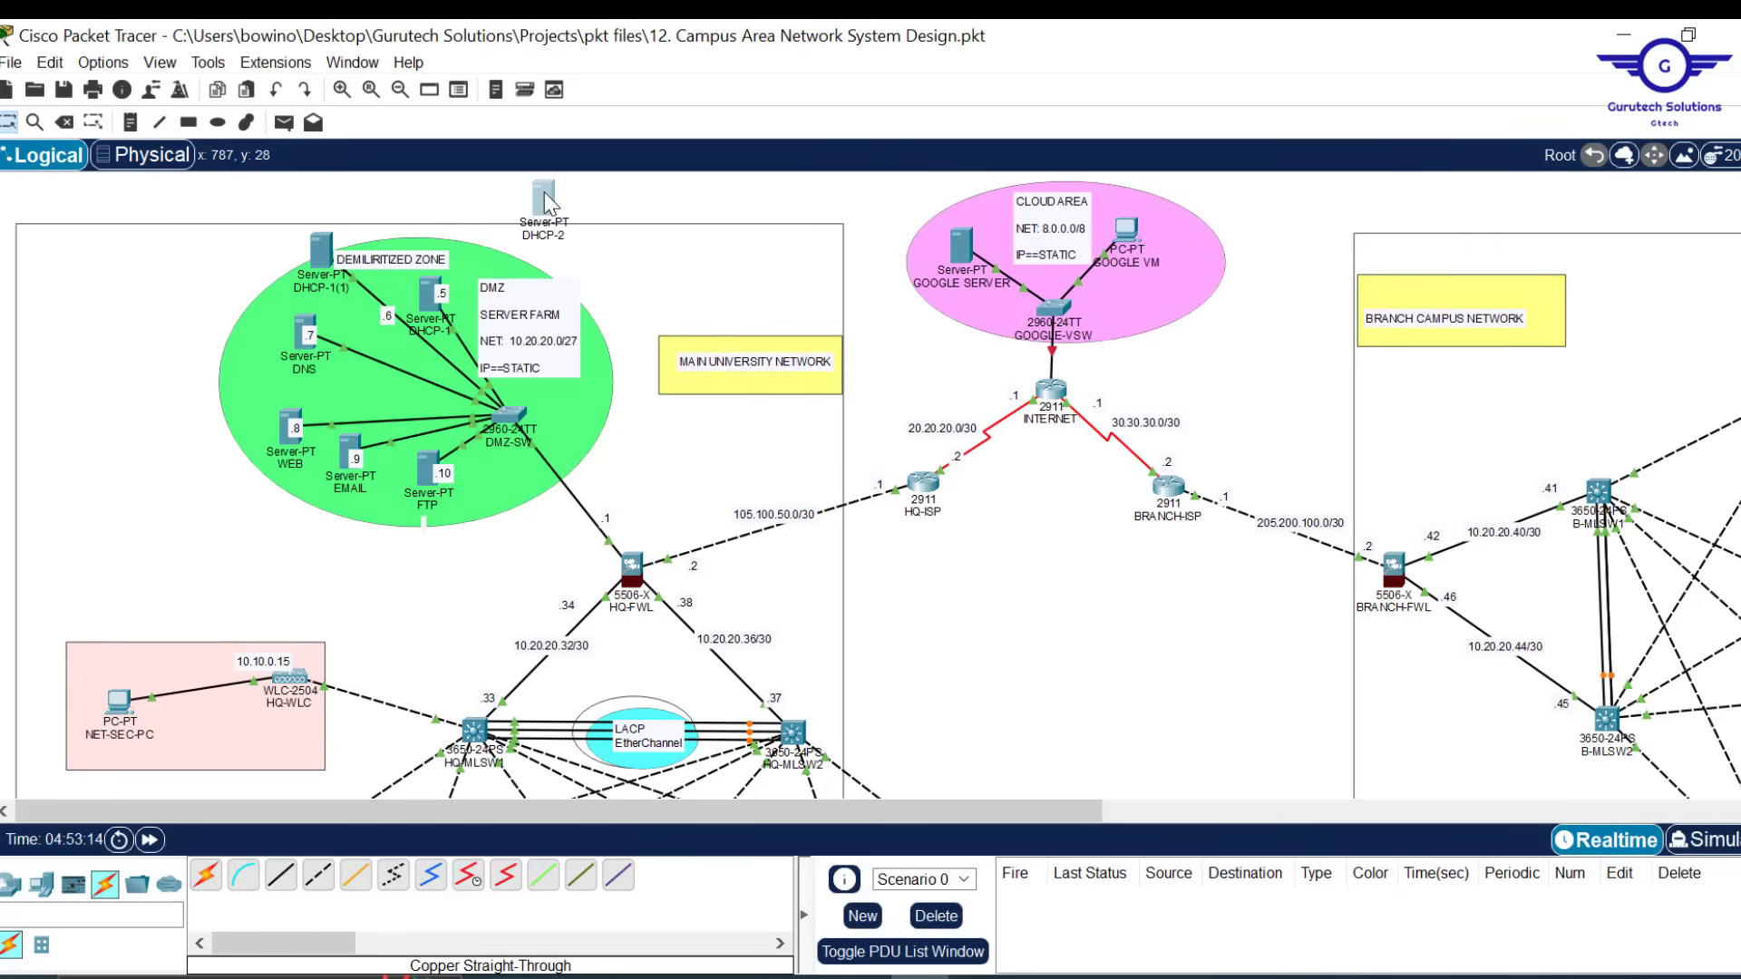
pyautogui.press('Delete')
pyautogui.press('Return')
pyautogui.press('Escape')
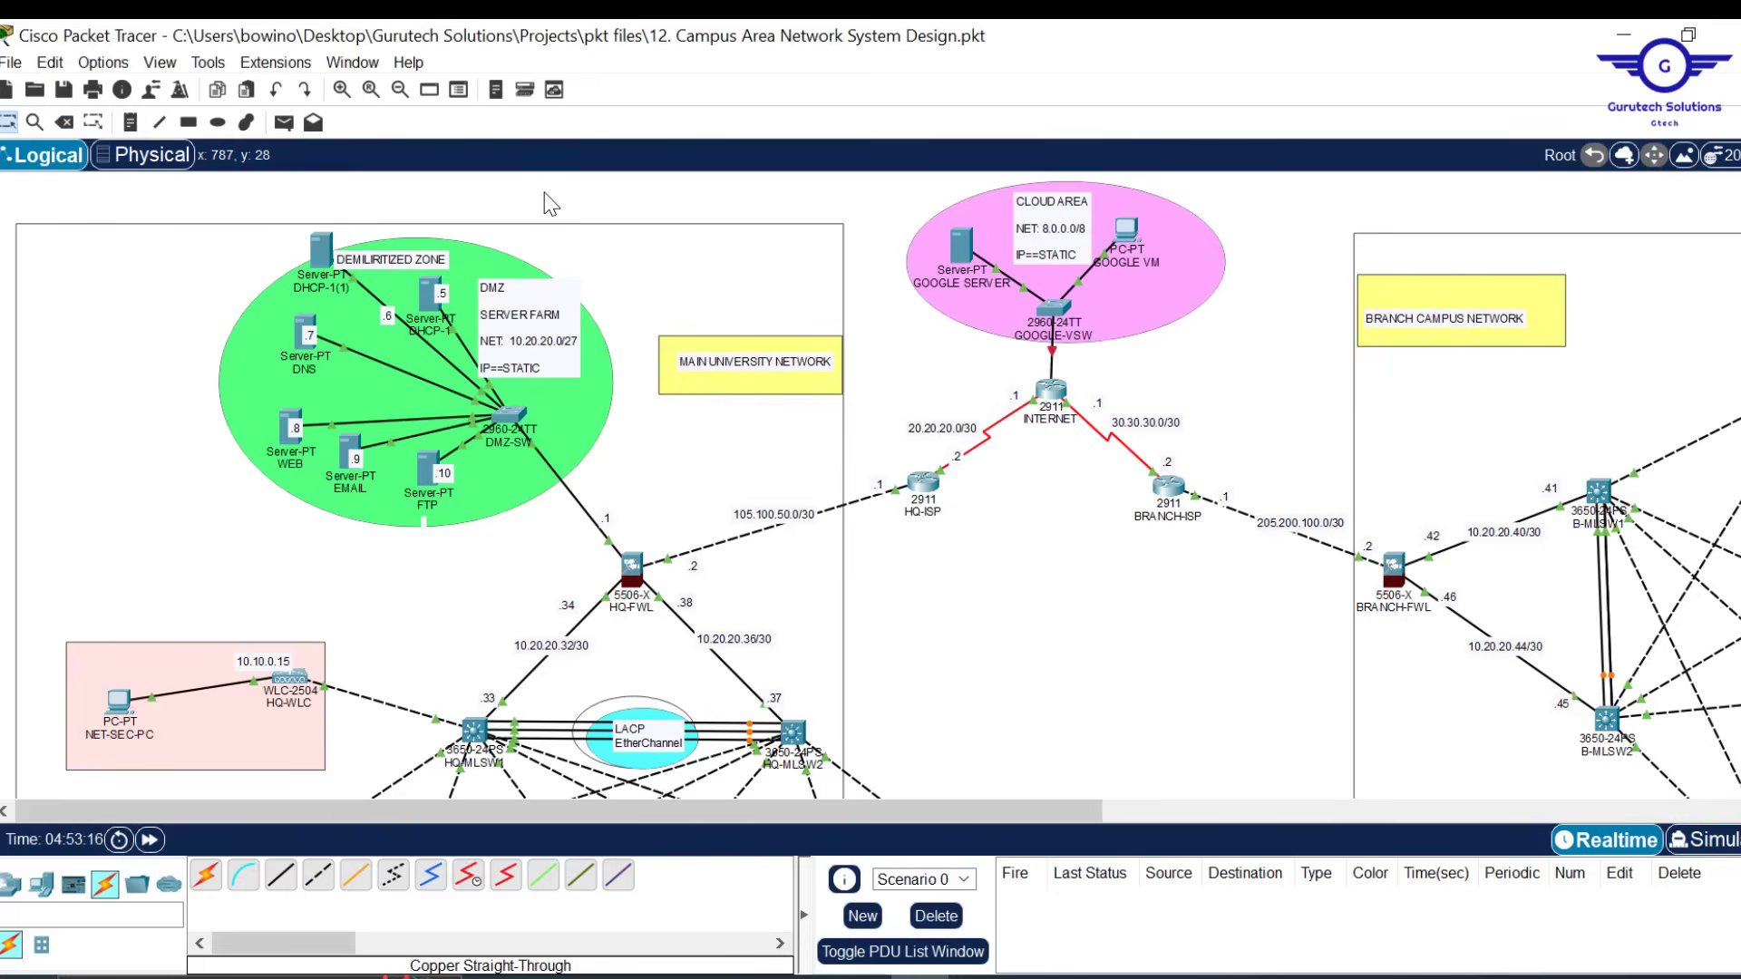
# Change the copied server's static IPv4 address to 10.20.20.6, keeping gateway 10.20.20.1
pyautogui.click(322, 249)
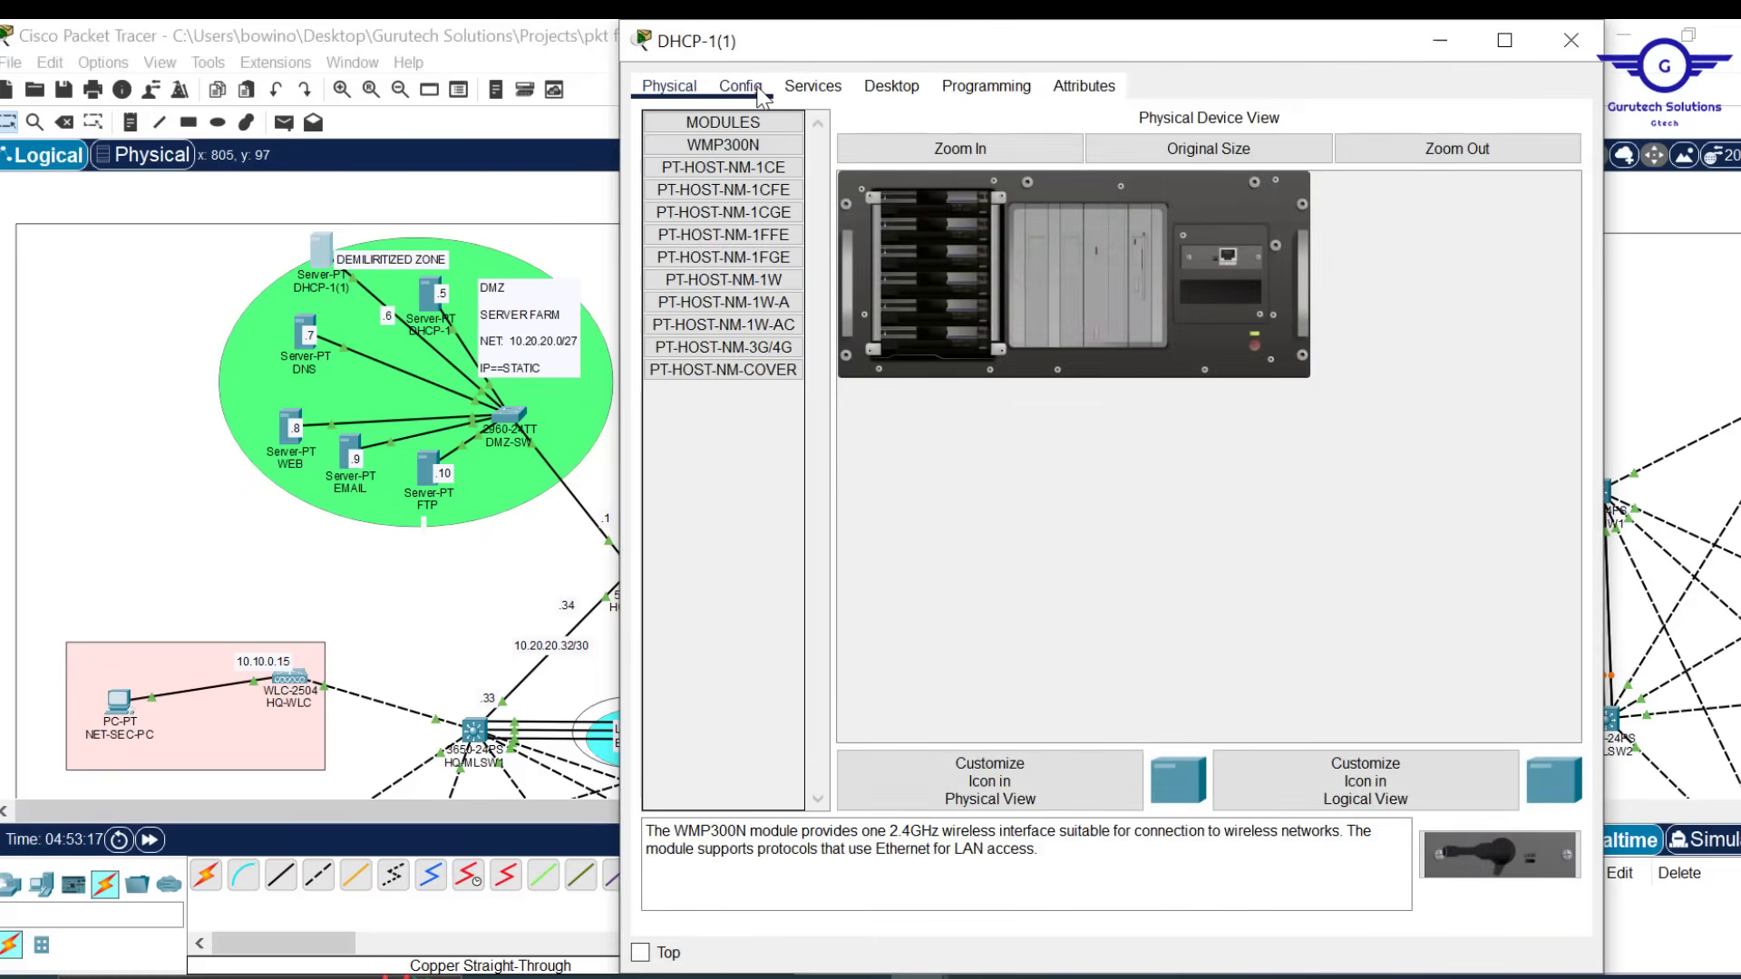
pyautogui.click(758, 89)
pyautogui.click(816, 91)
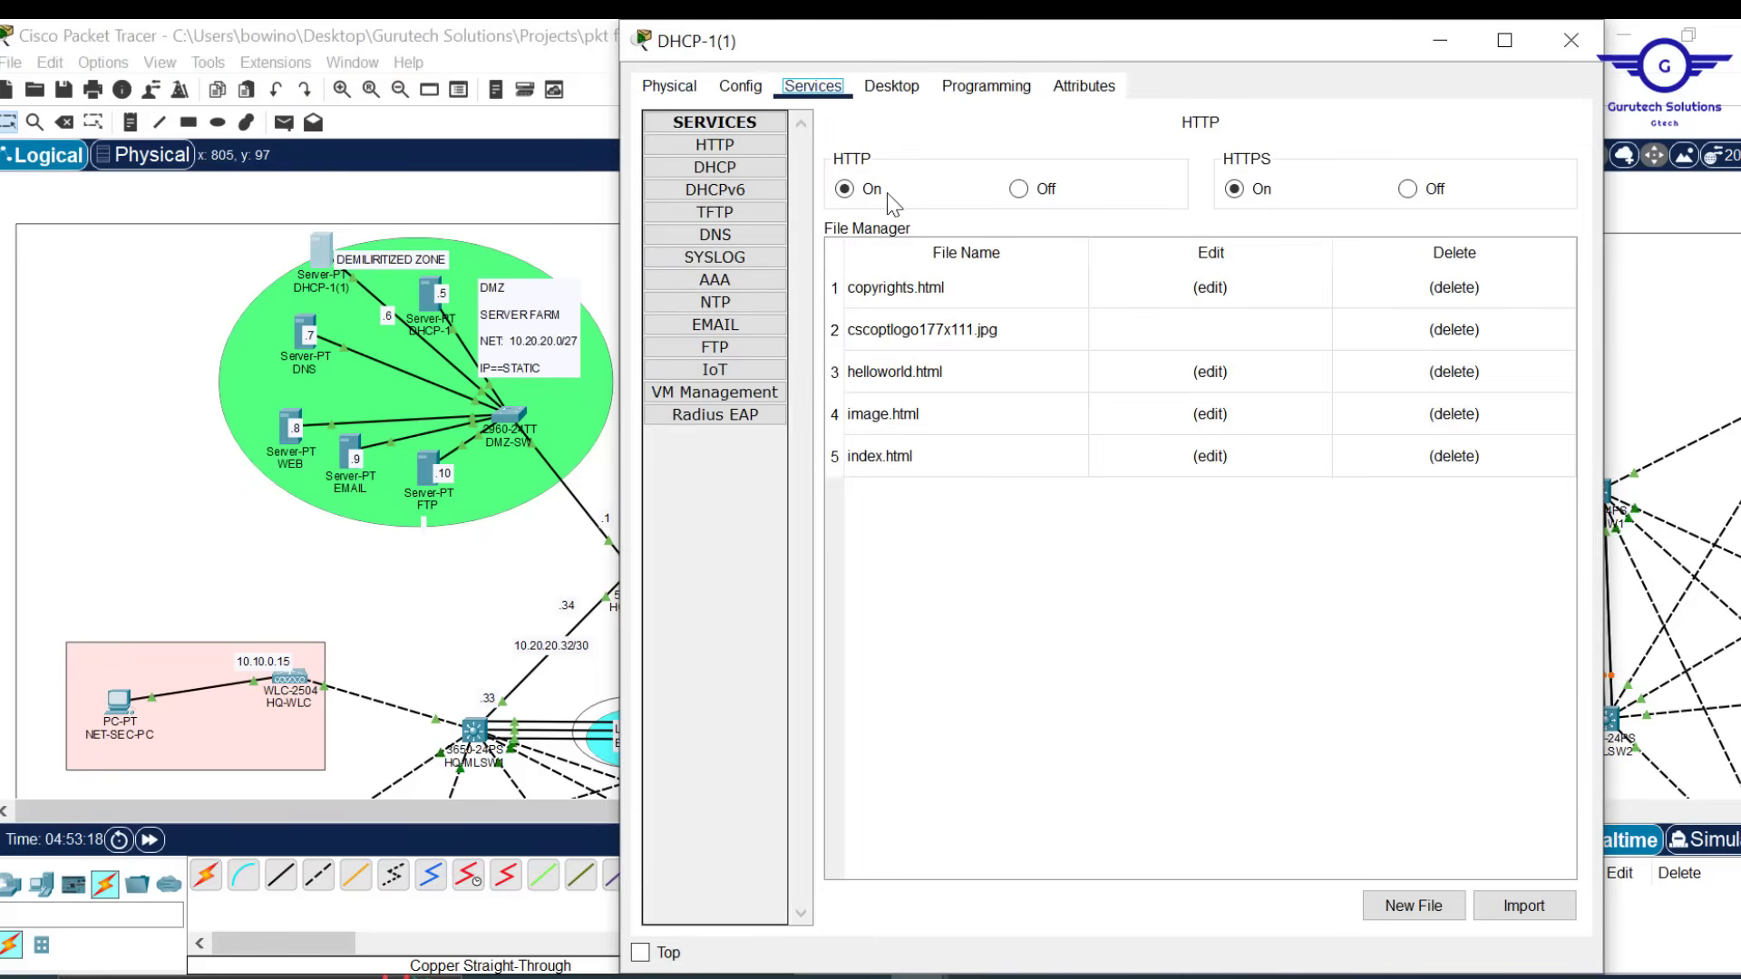
pyautogui.click(900, 89)
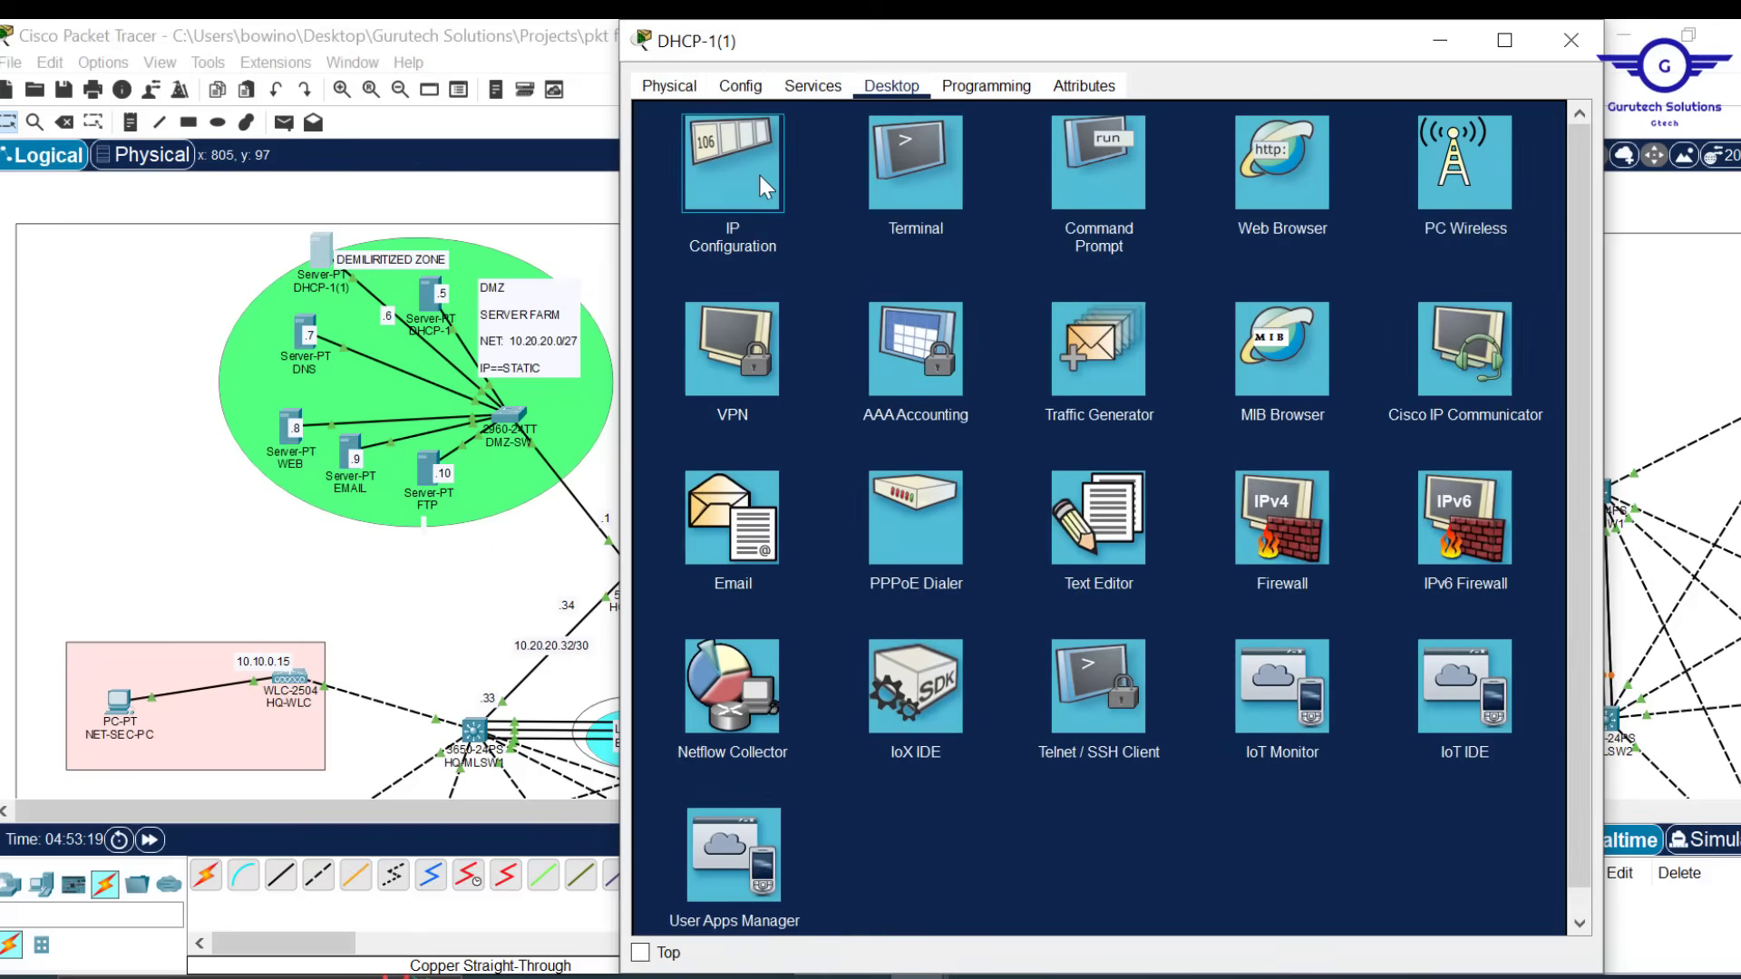
pyautogui.click(758, 171)
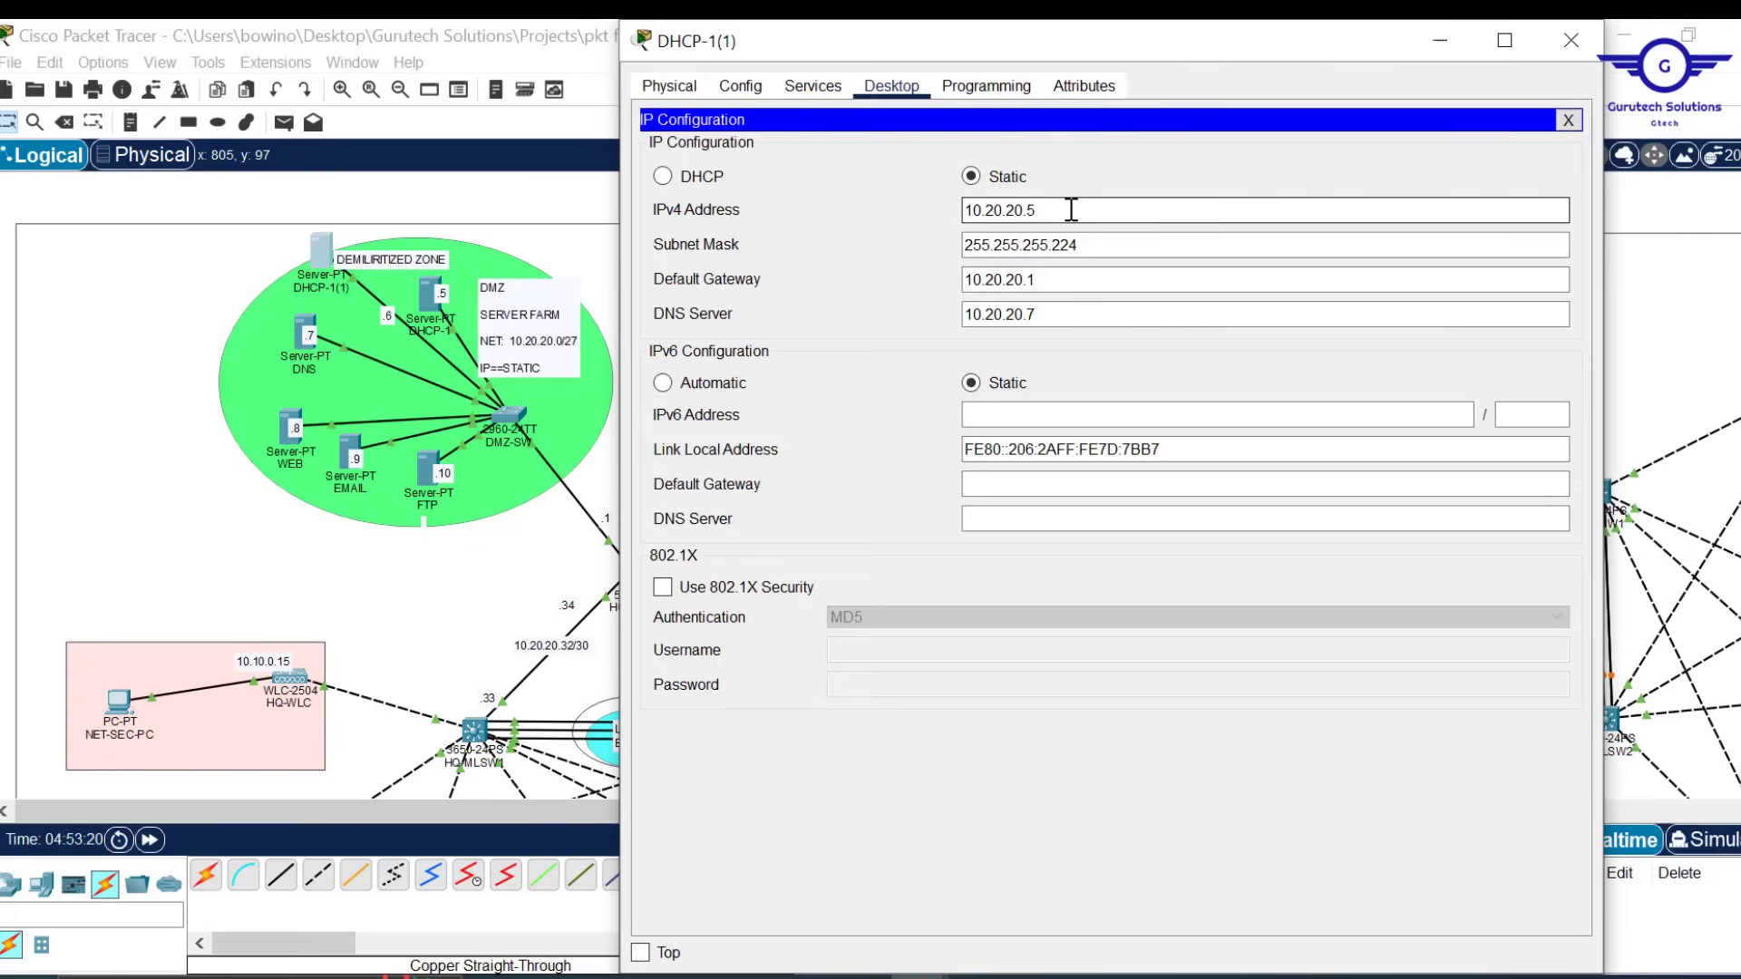
pyautogui.click(1071, 209)
pyautogui.press('BackSpace')
pyautogui.write('6')
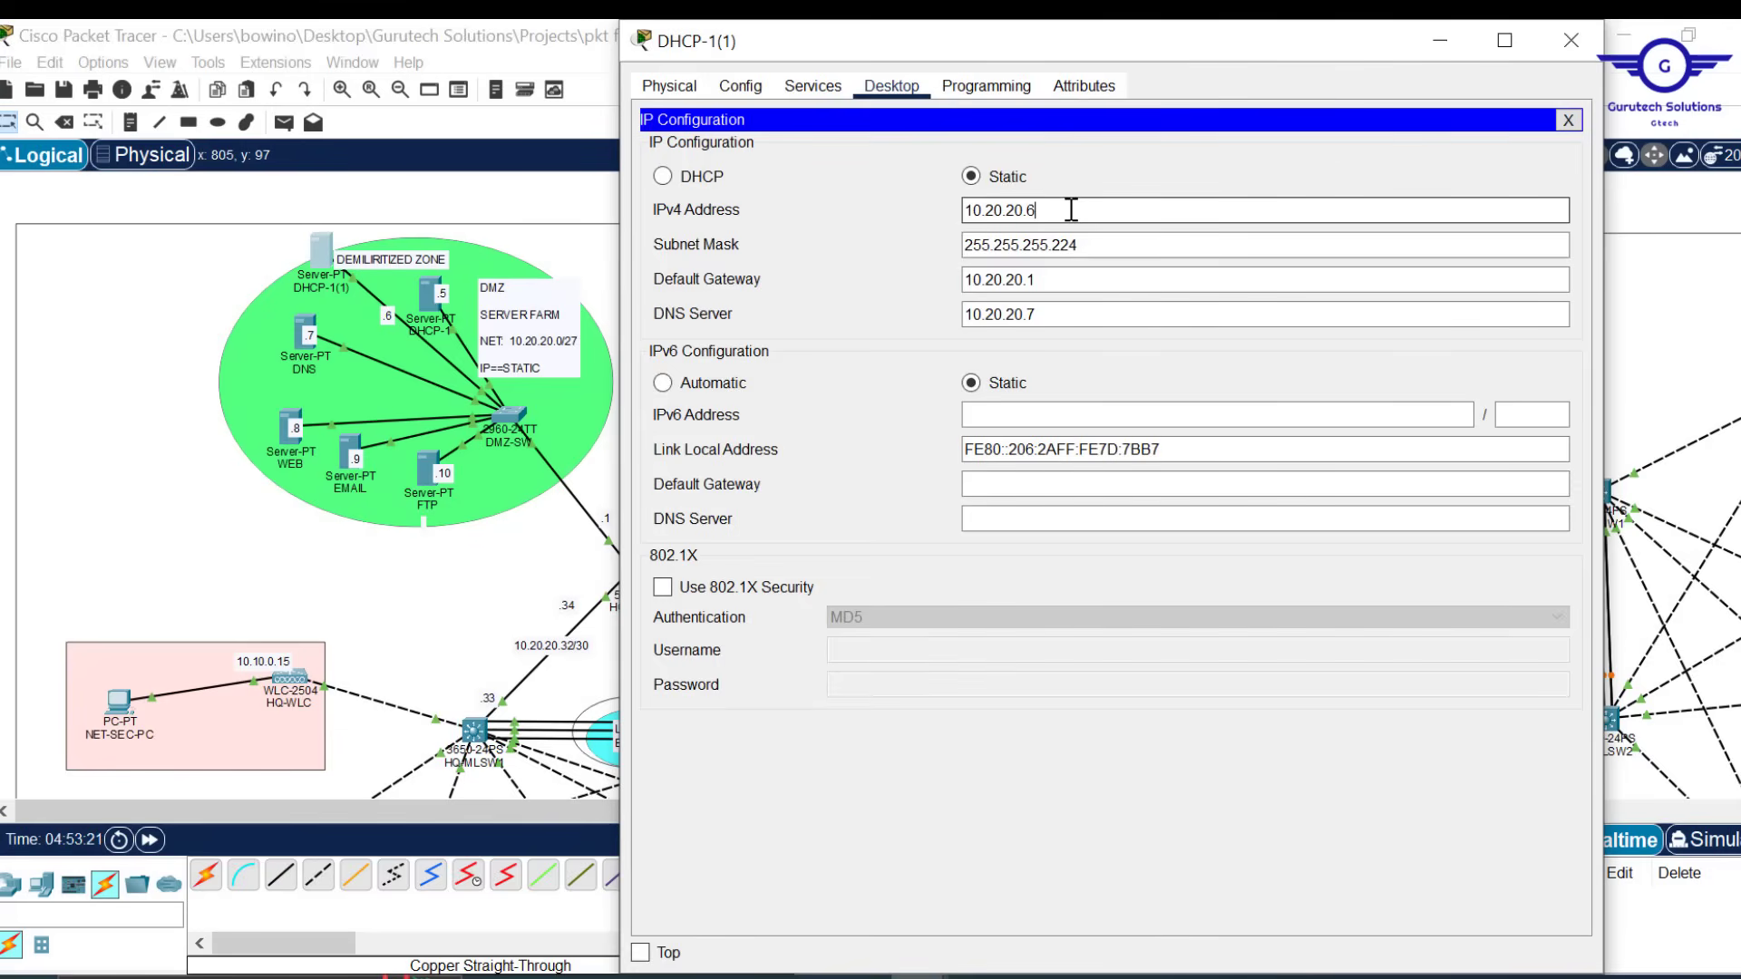
pyautogui.click(1239, 280)
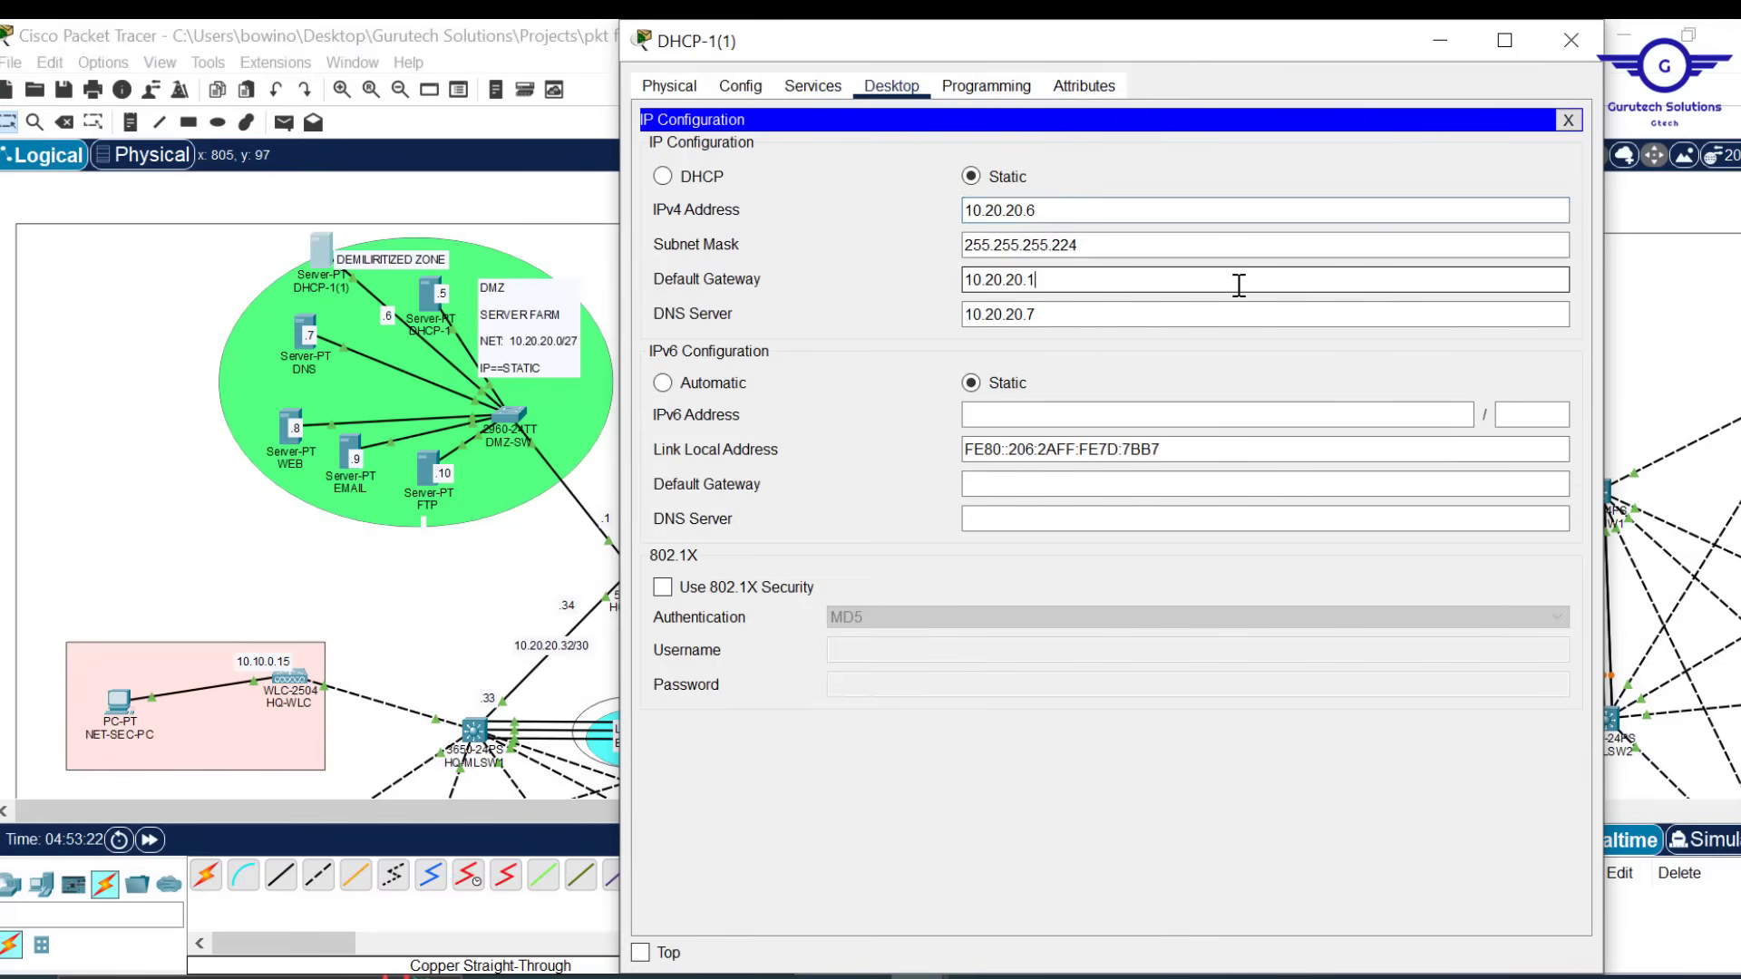
pyautogui.click(1572, 42)
# Rename the server label to DHCP-2 and move it inside the DMZ area
pyautogui.doubleClick(334, 290)
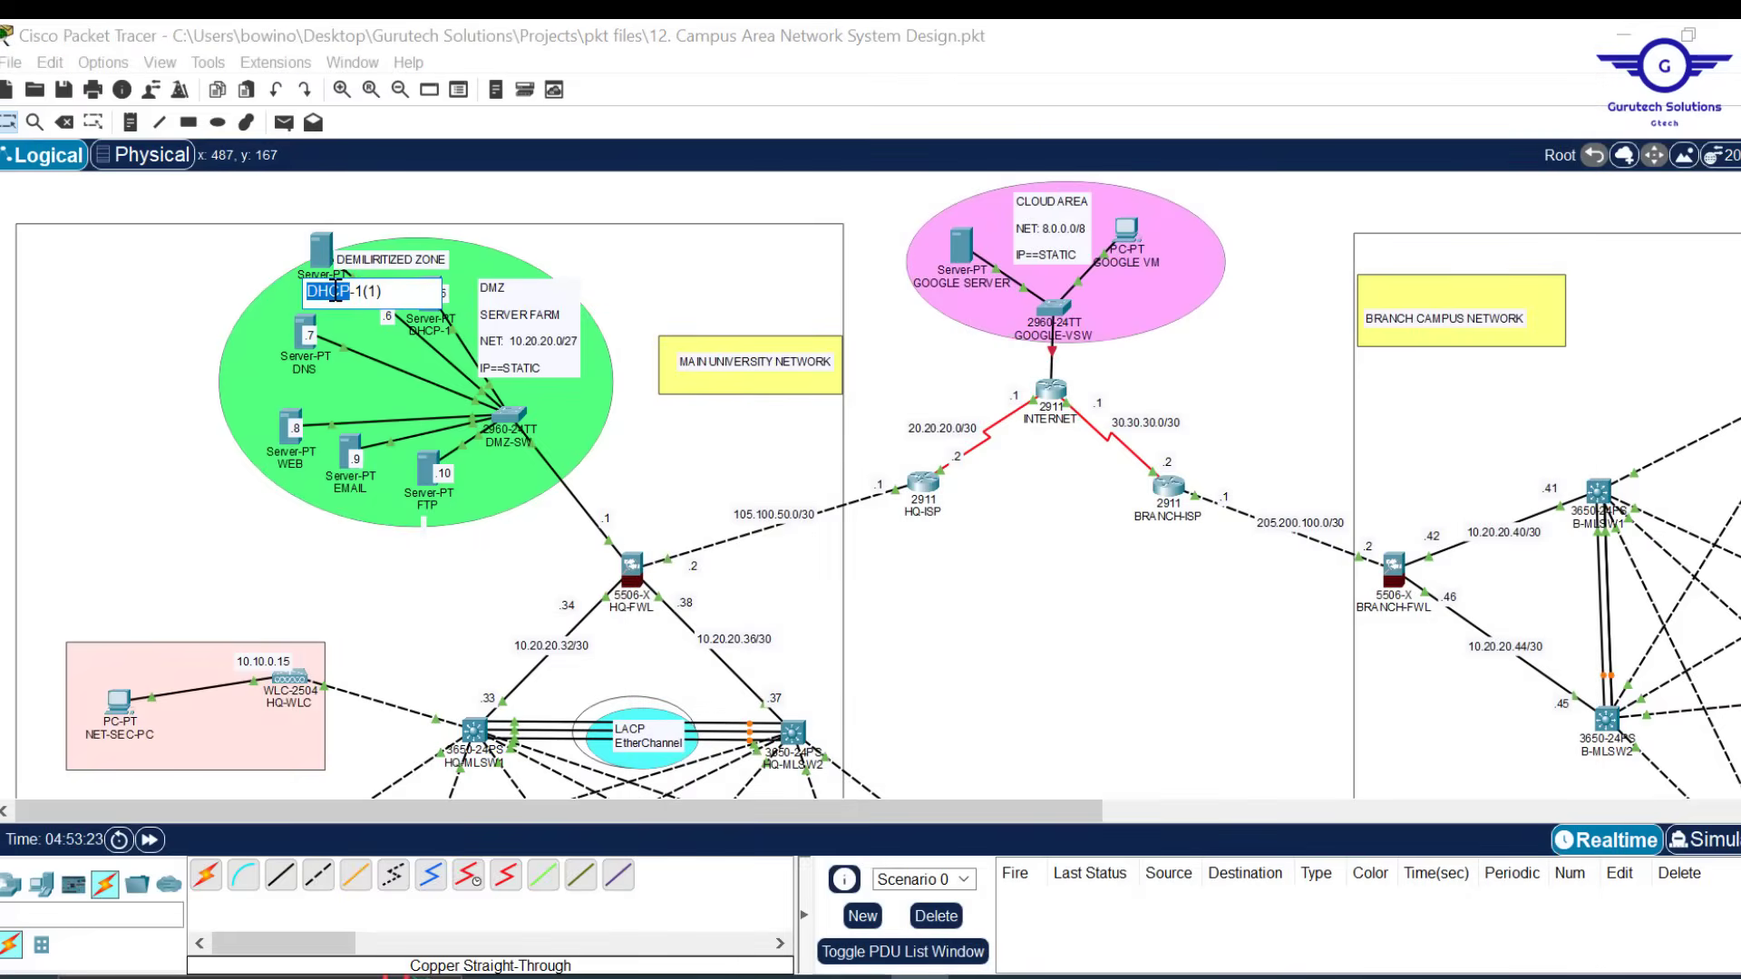
pyautogui.click(391, 288)
pyautogui.write('2')
pyautogui.click(743, 197)
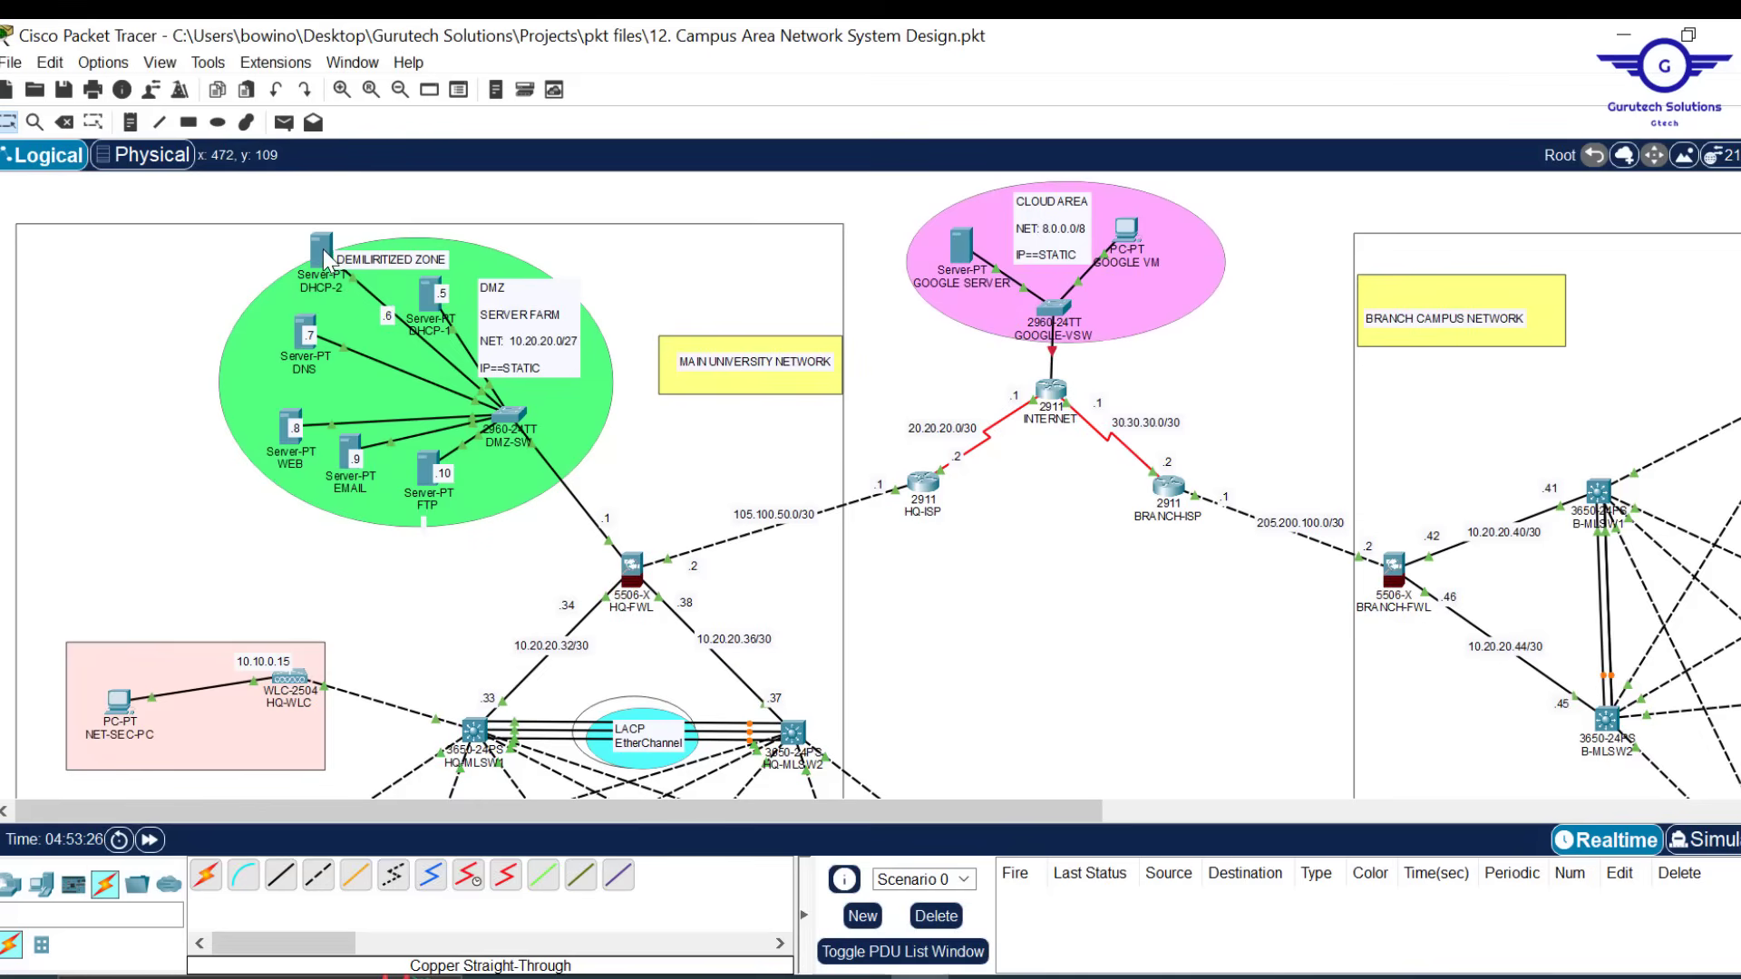
pyautogui.moveTo(322, 246); pyautogui.dragTo(365, 298)
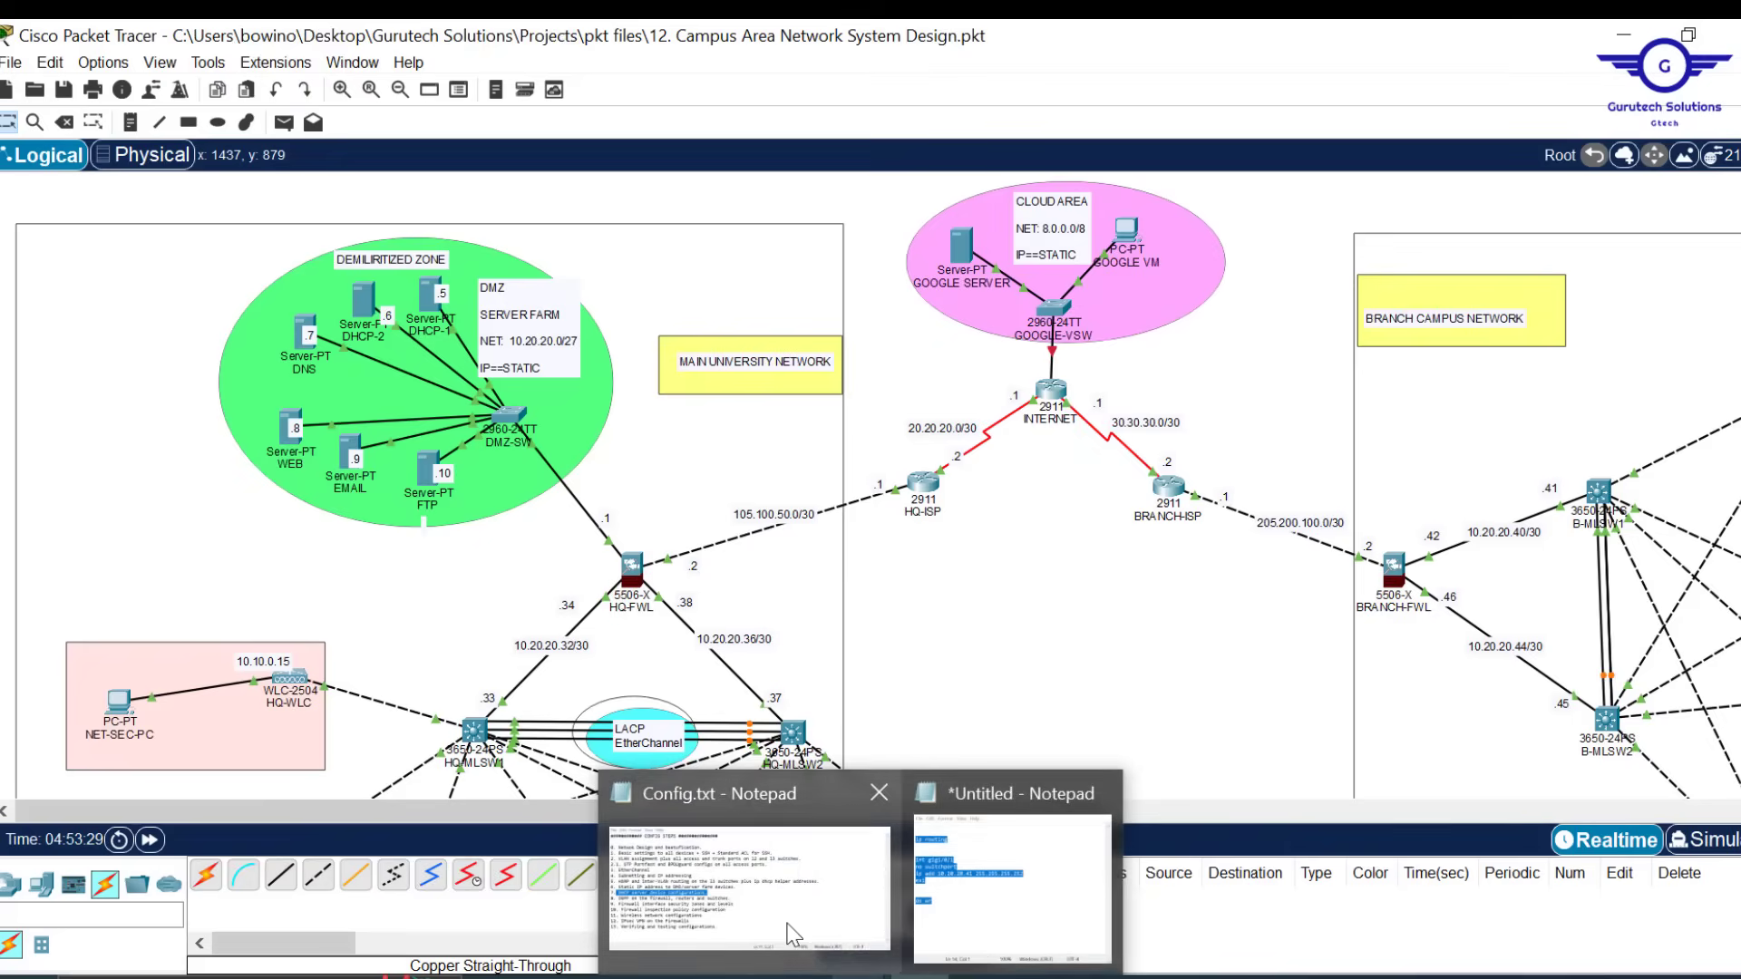
pyautogui.click(747, 857)
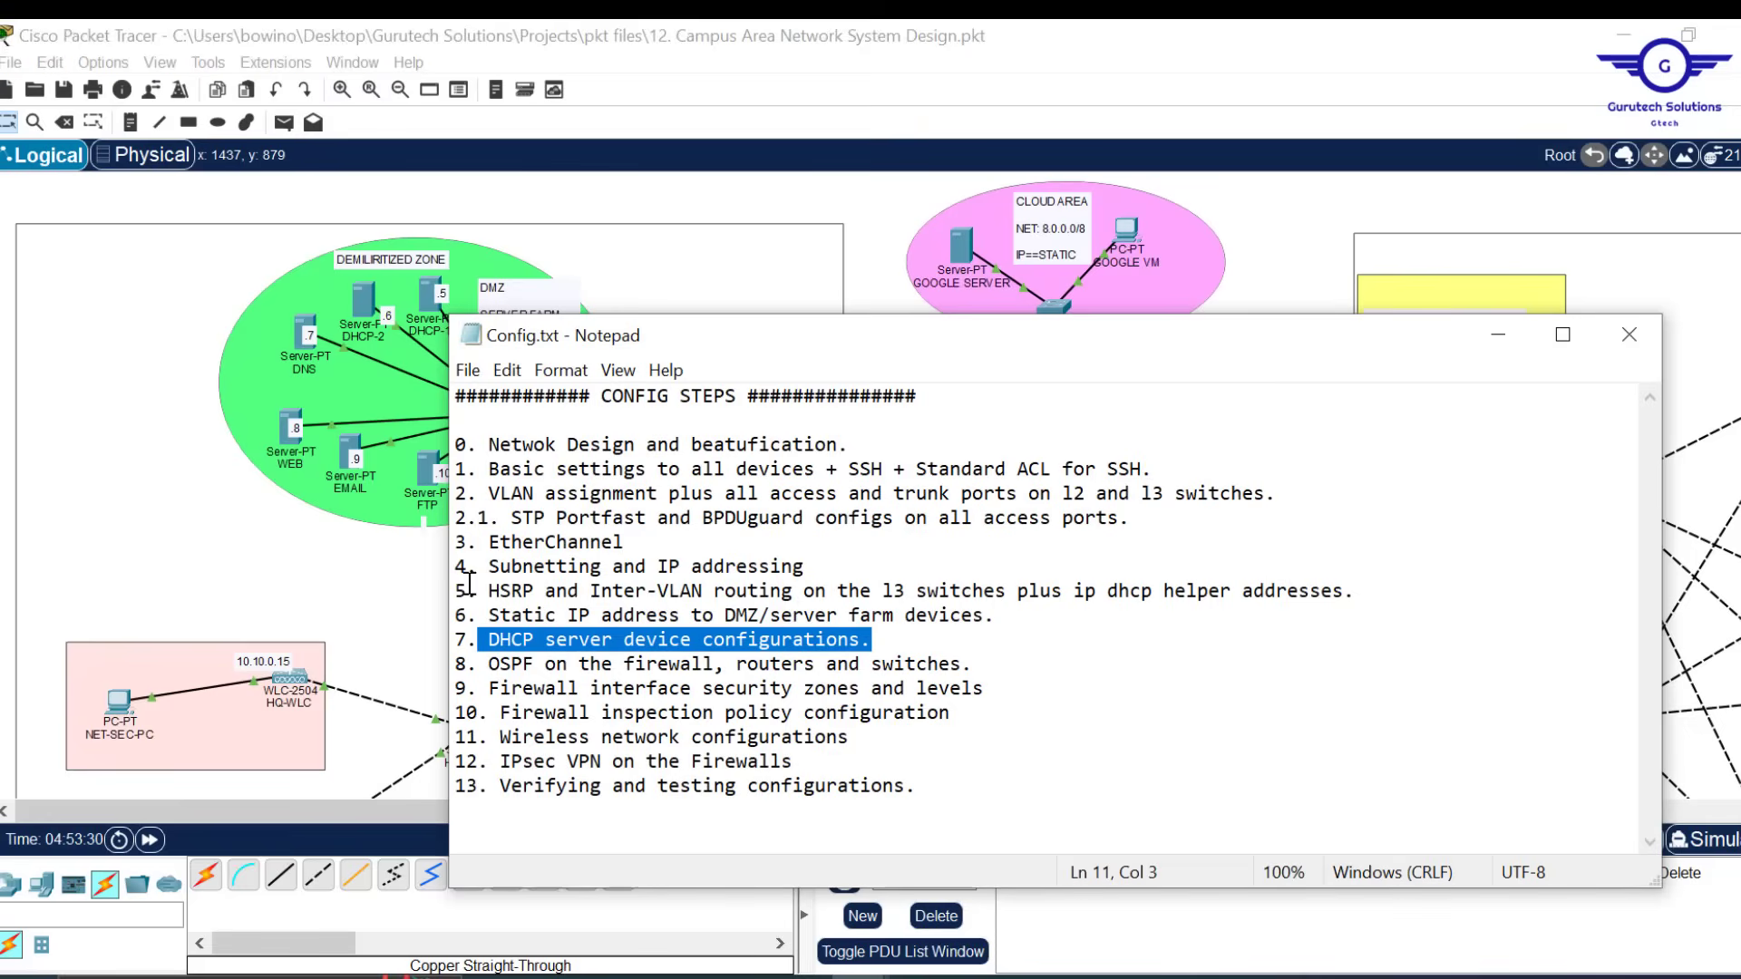
pyautogui.moveTo(459, 585); pyautogui.dragTo(1411, 588)
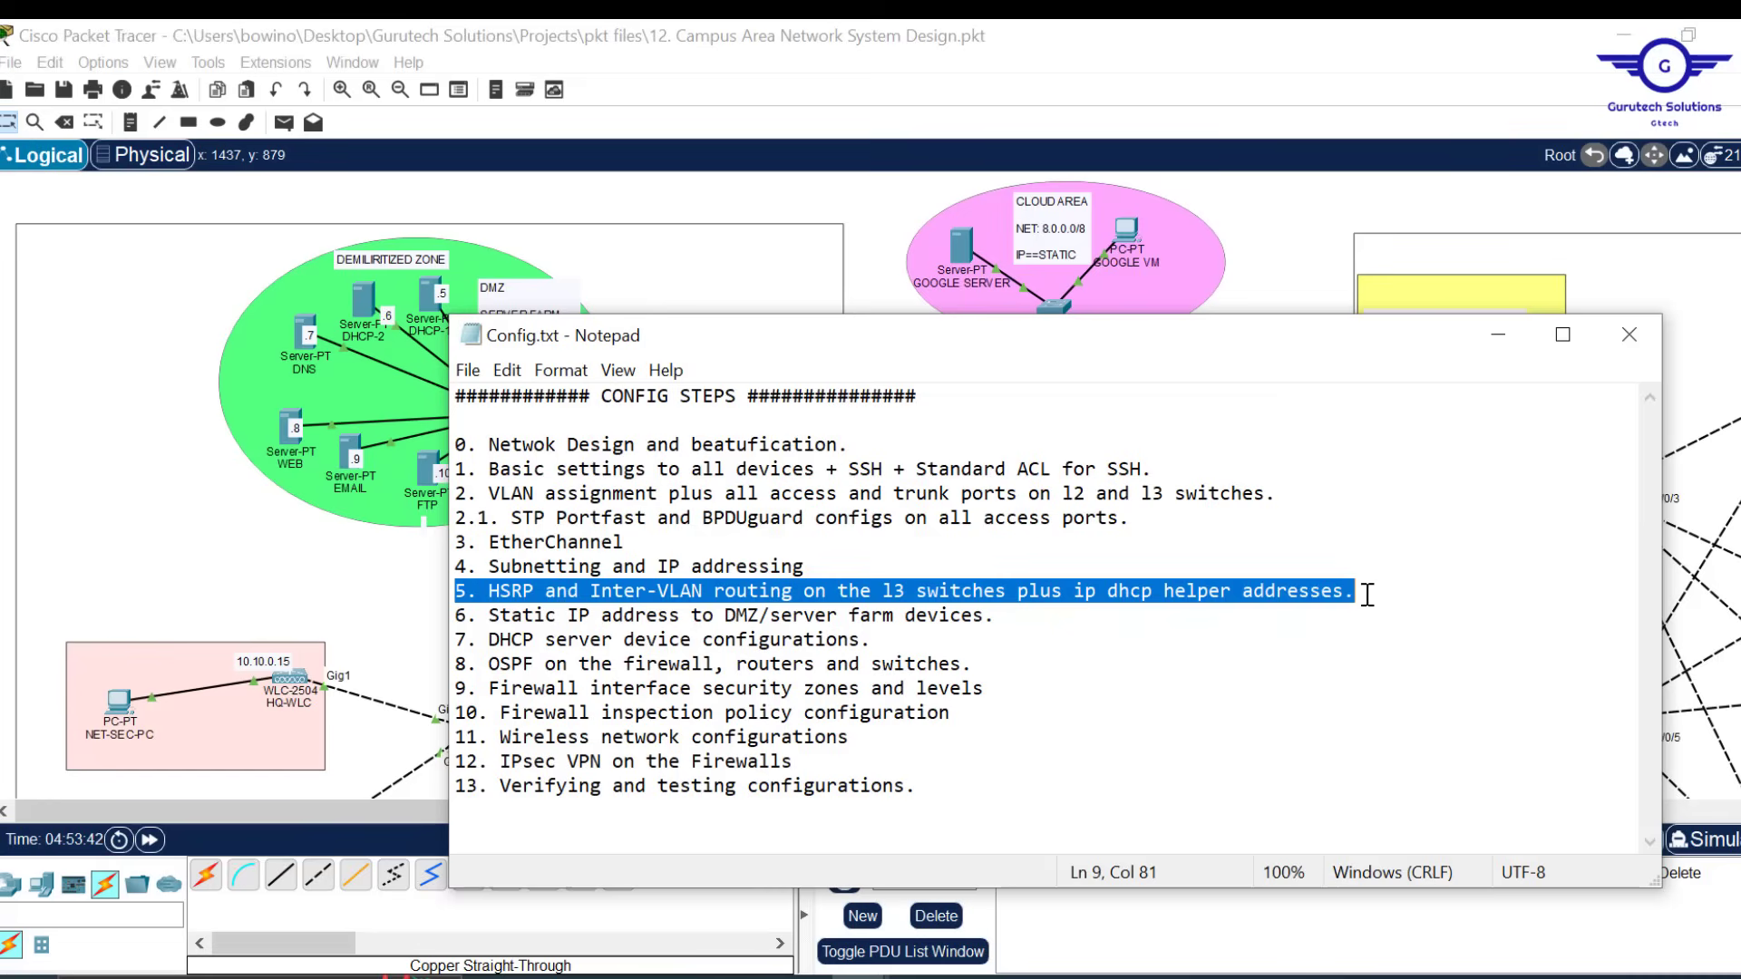
pyautogui.click(1298, 263)
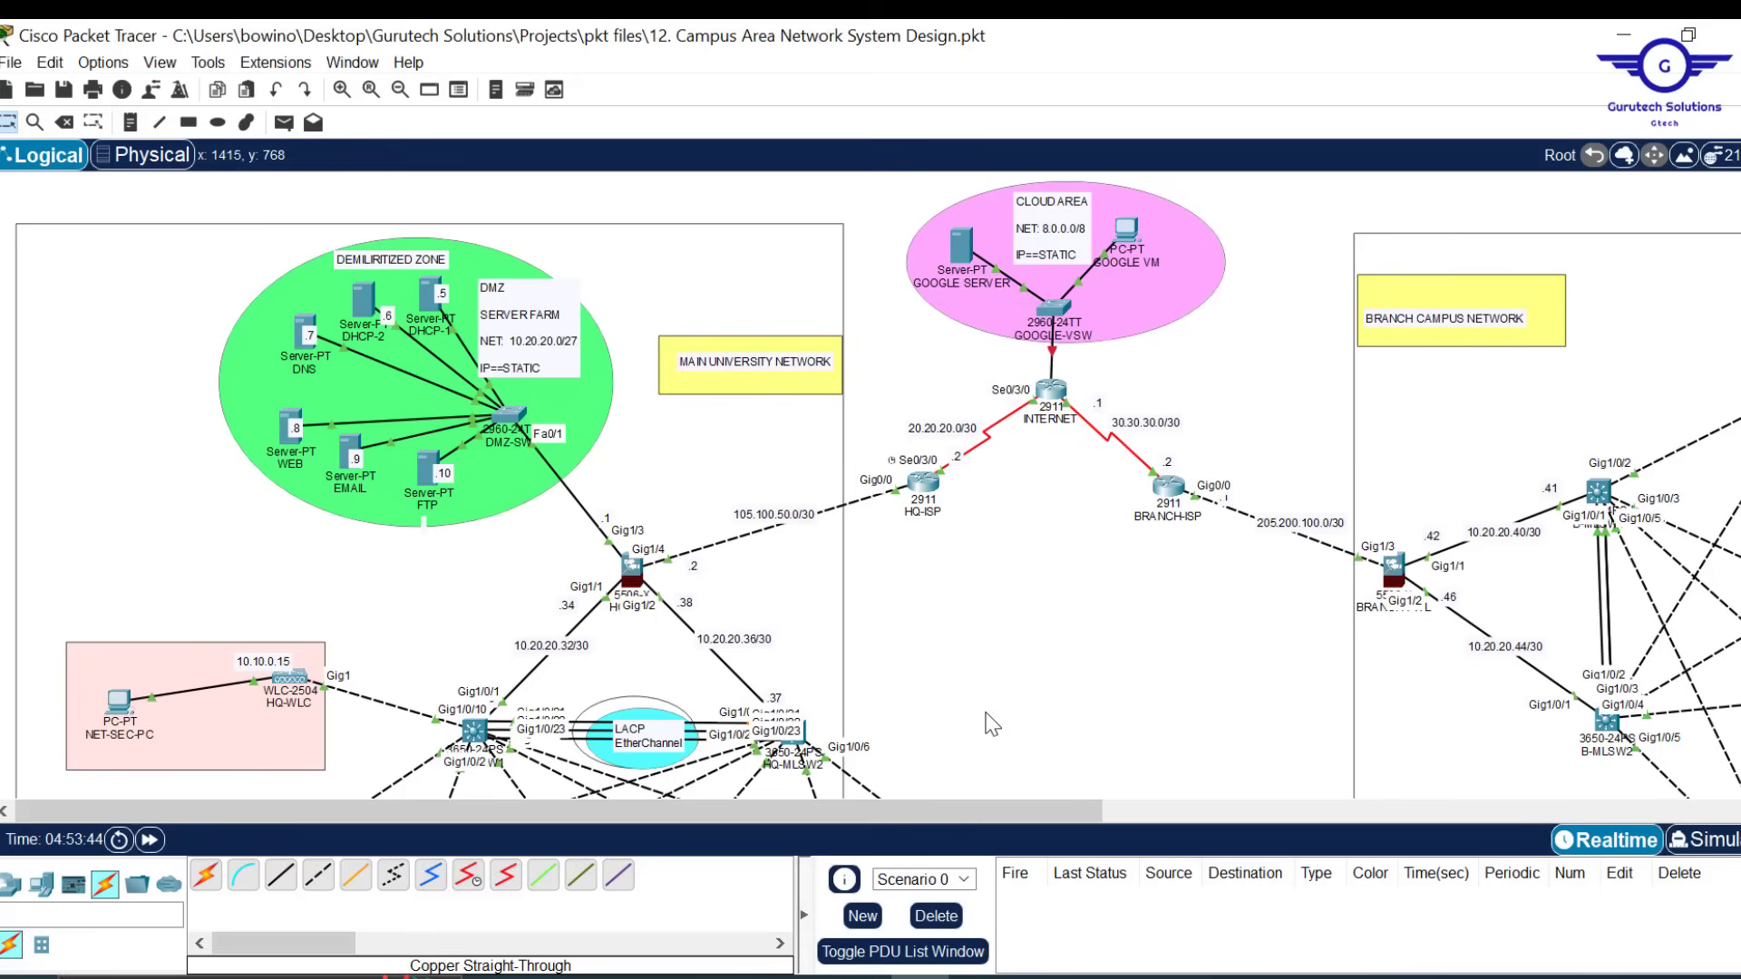
# Open the HQ-MLSW1 switch's device window from the logical topology
pyautogui.scroll(-3, 991, 722)
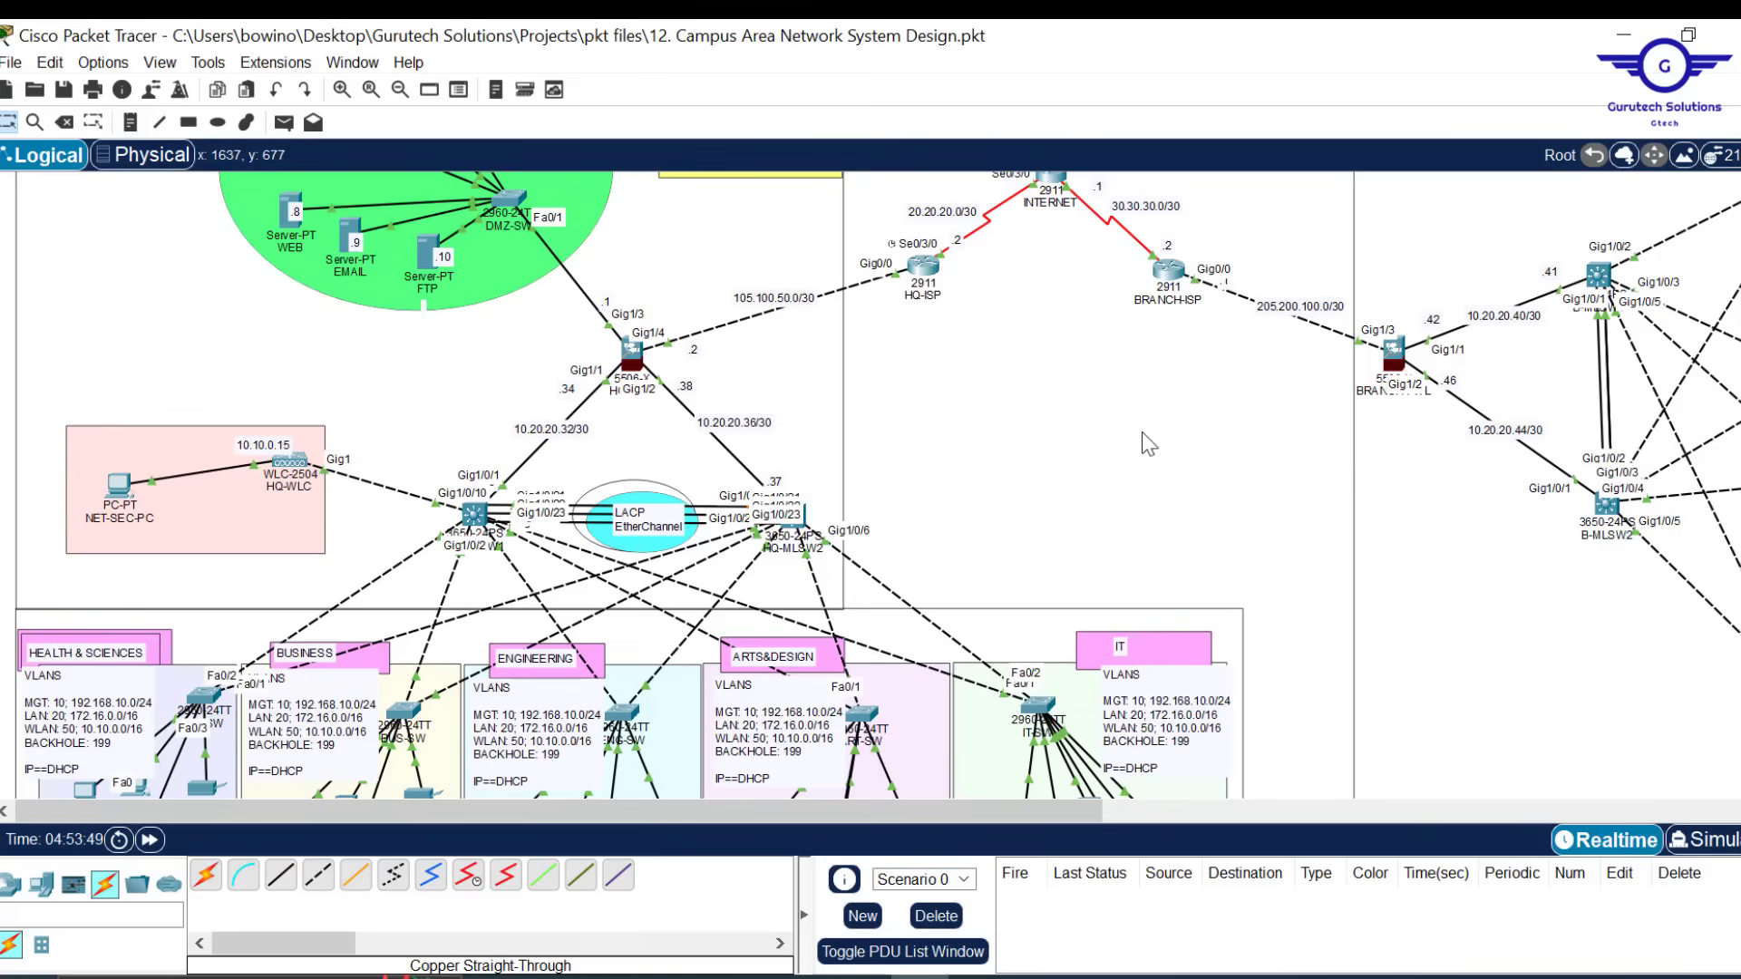
pyautogui.scroll(1, 1142, 433)
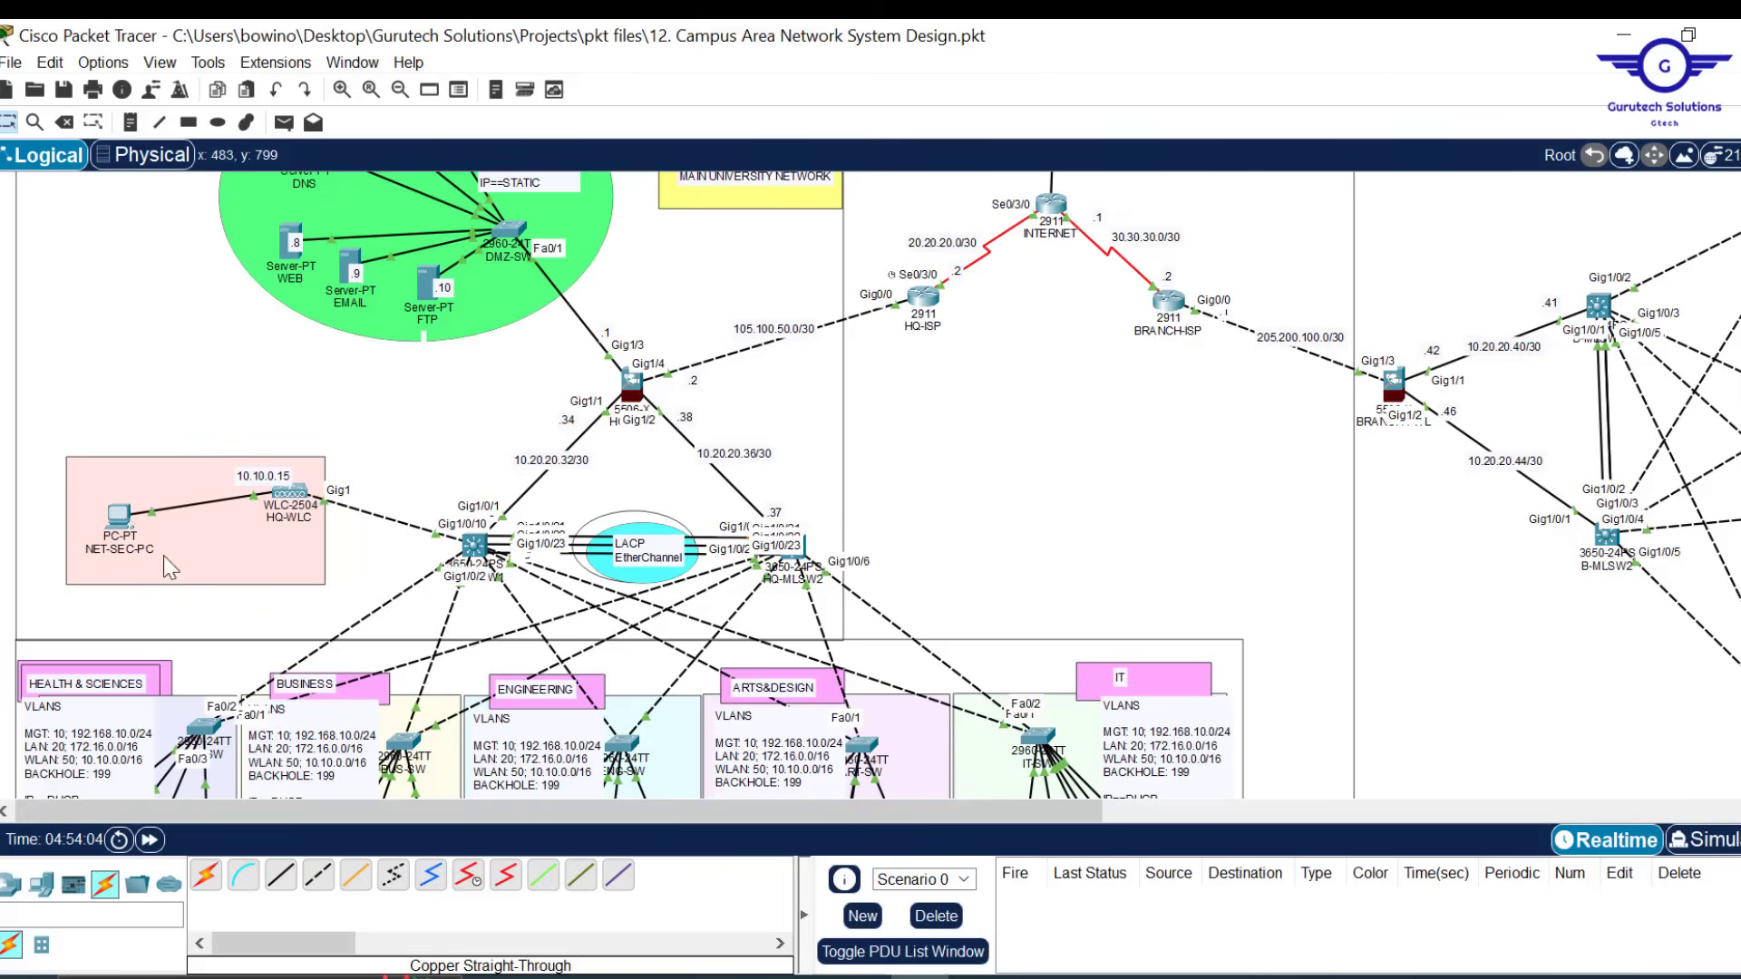
pyautogui.click(475, 546)
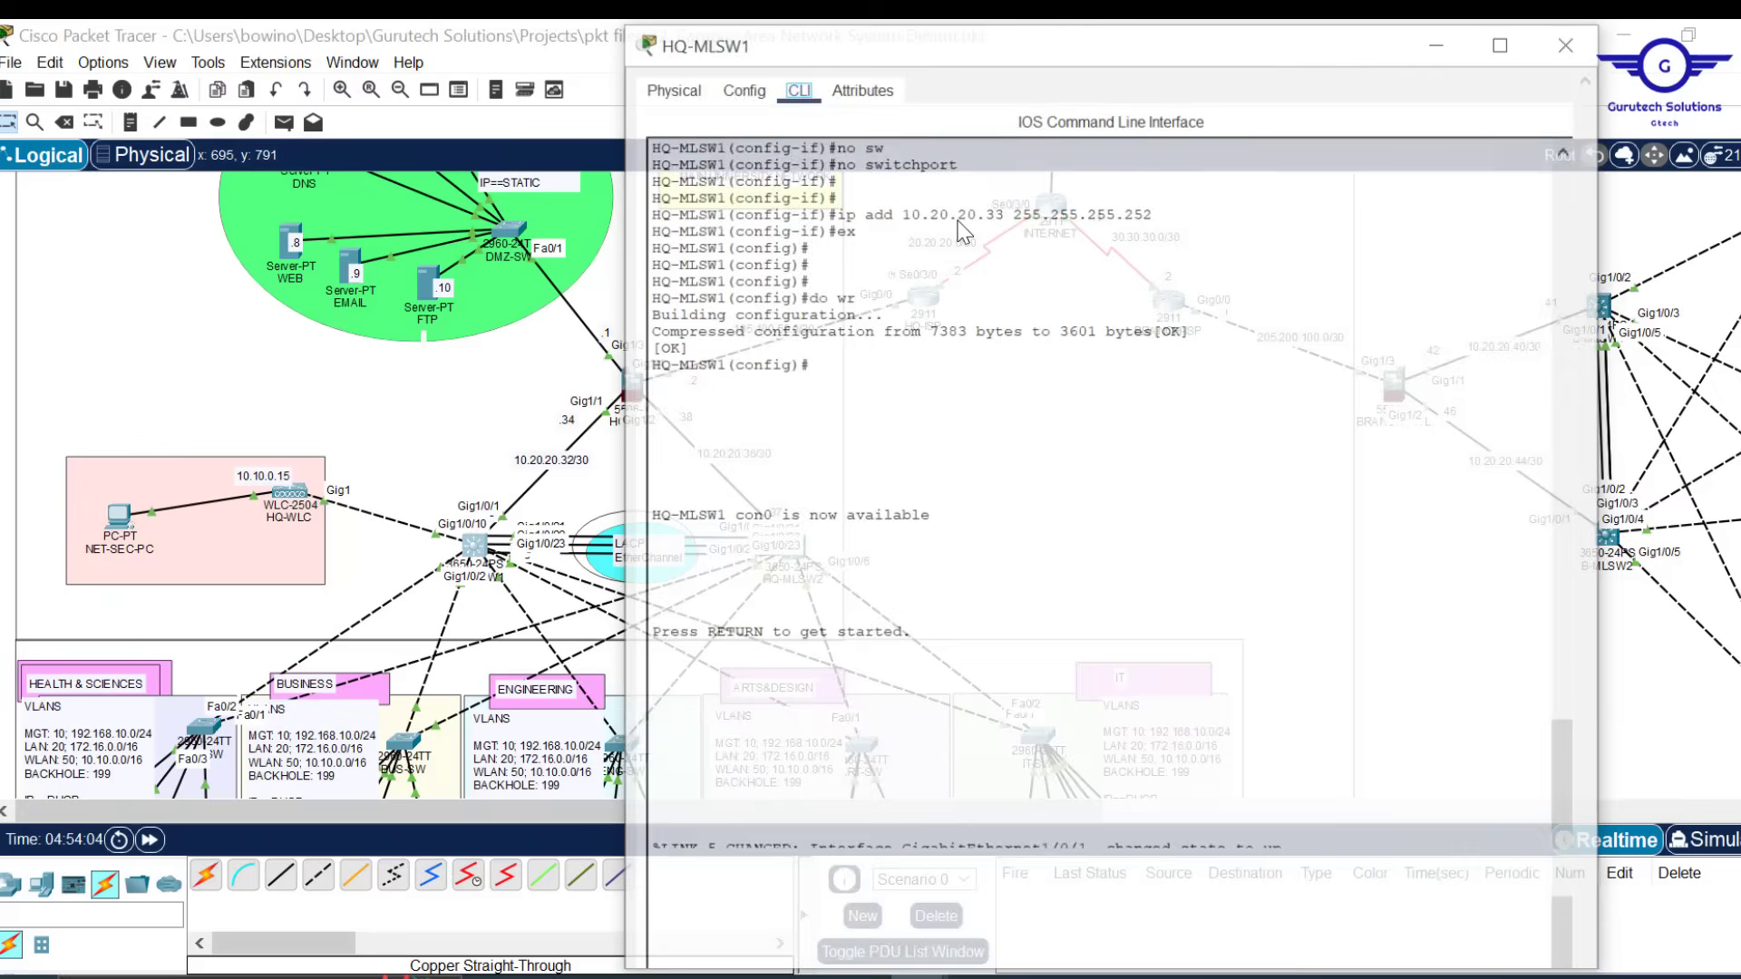
# On HQ-MLSW1, exit GigabitEthernet1/0/2 and create interface VLAN 10 with 'int vlan 10'
pyautogui.moveTo(1022, 33); pyautogui.dragTo(920, 126)
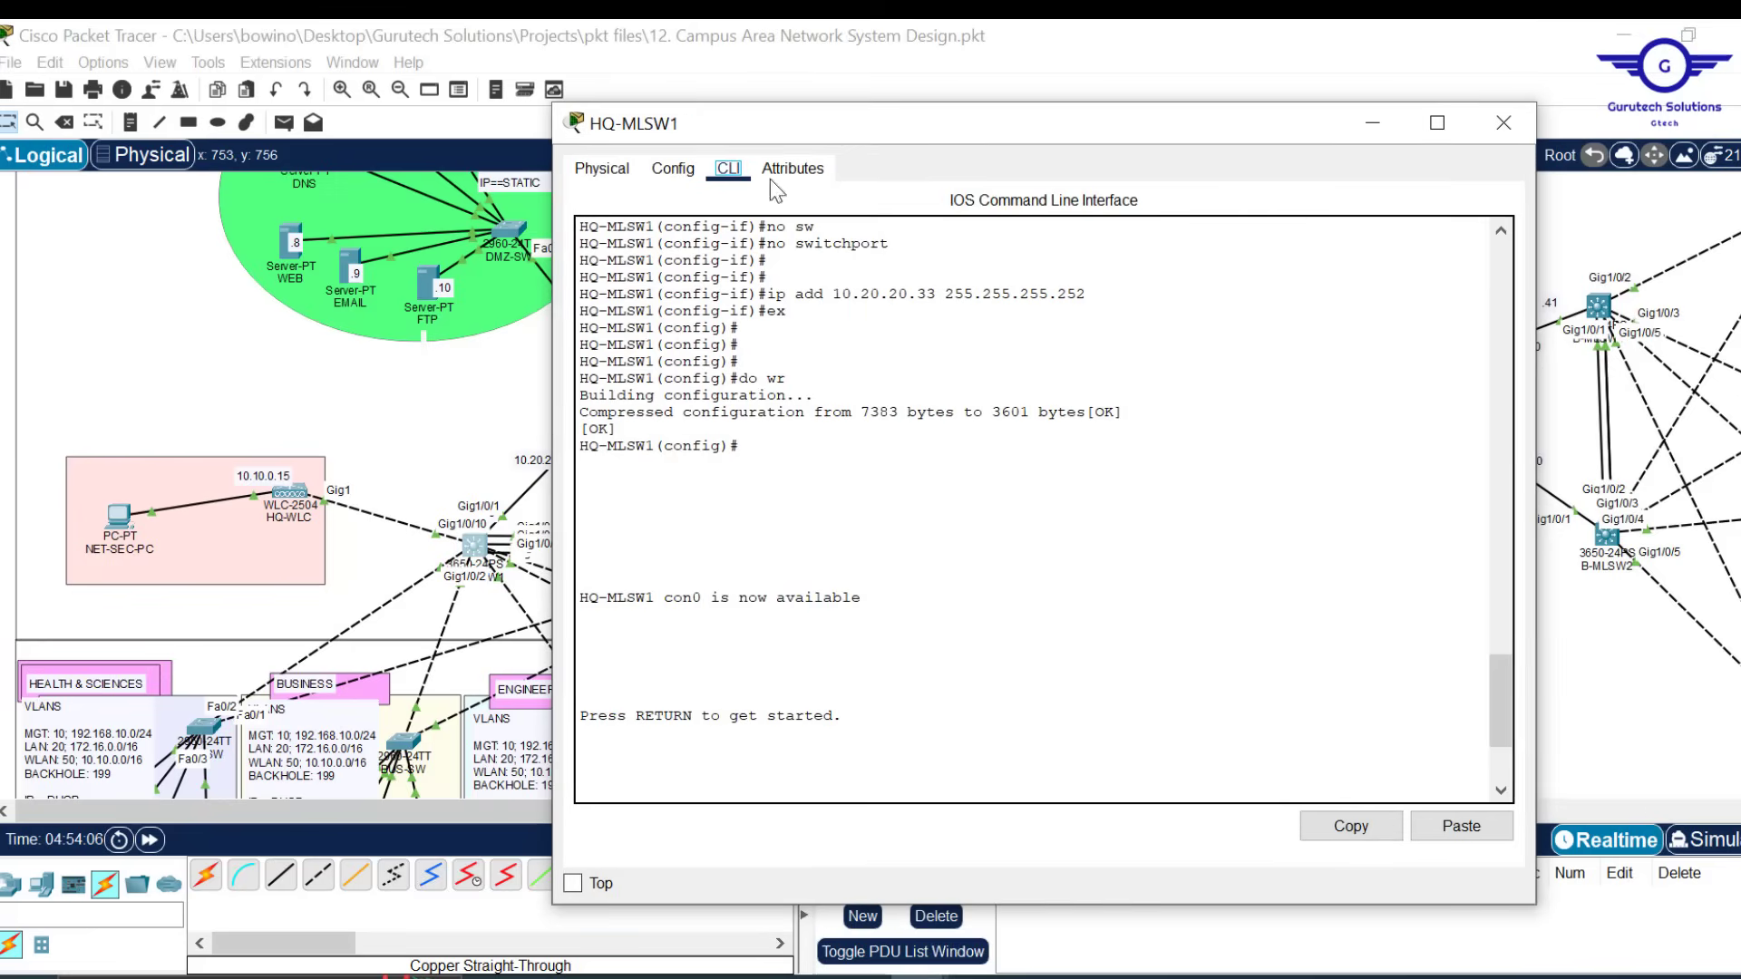
pyautogui.click(679, 167)
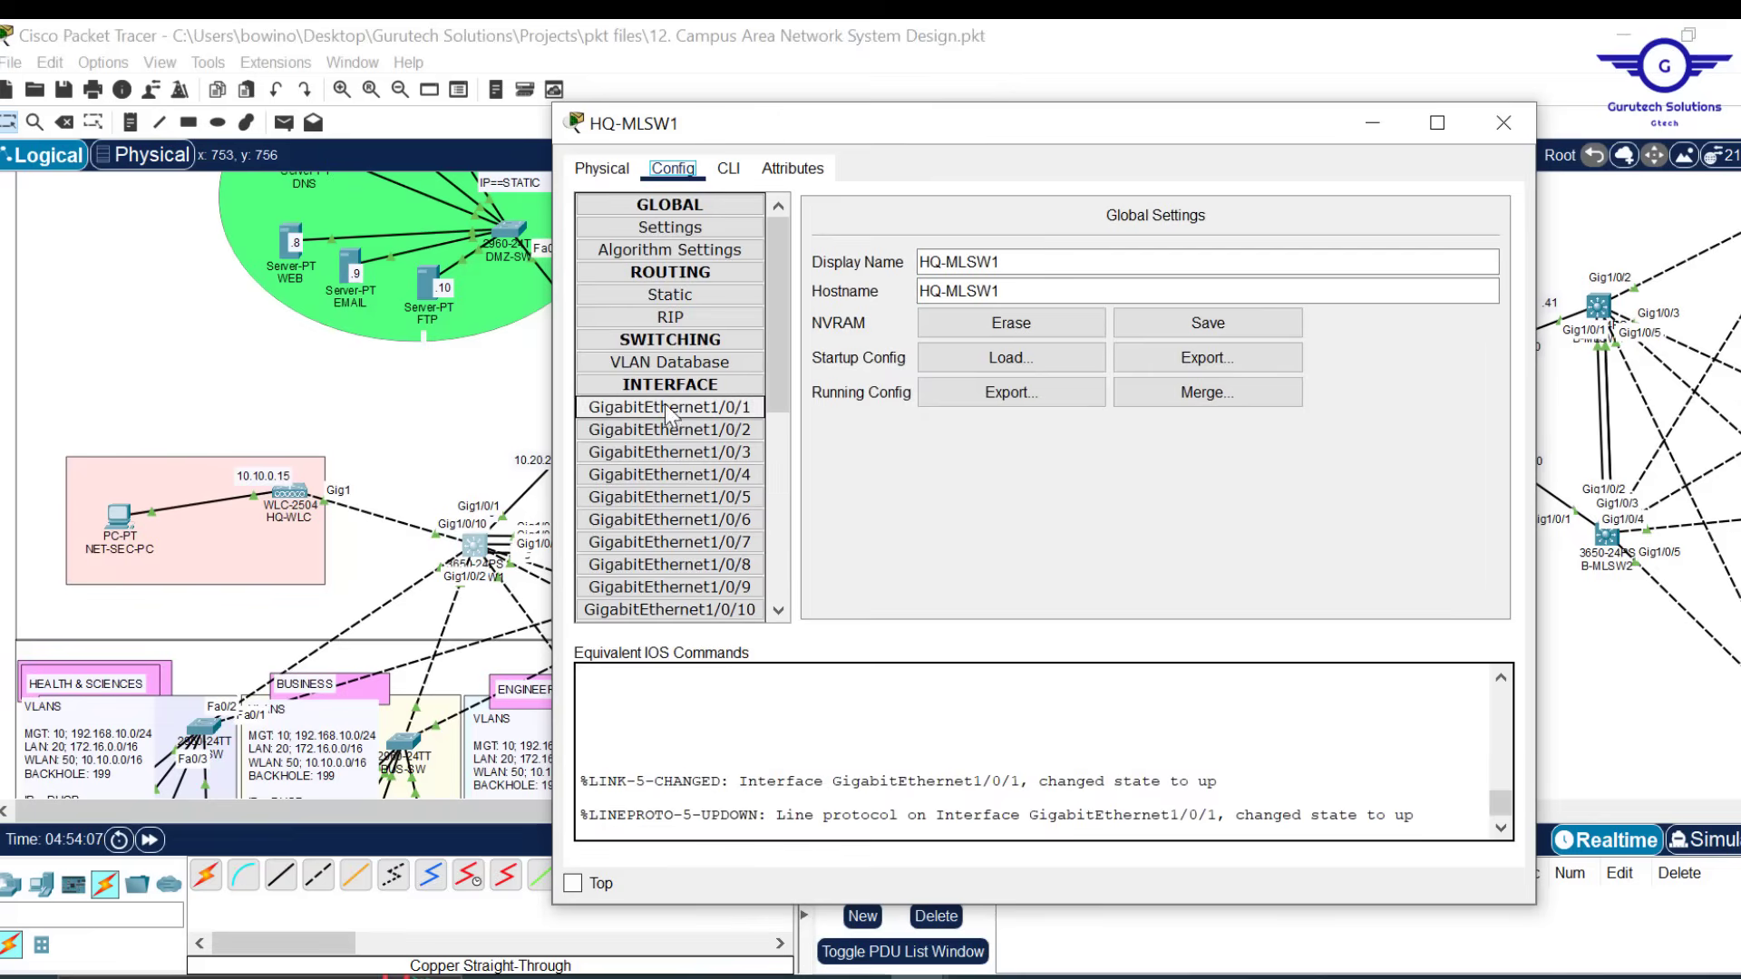
pyautogui.click(729, 169)
pyautogui.write('EX')
pyautogui.press('Return')
pyautogui.press('Return')
pyautogui.press('Return')
pyautogui.press('Return')
pyautogui.press('Return')
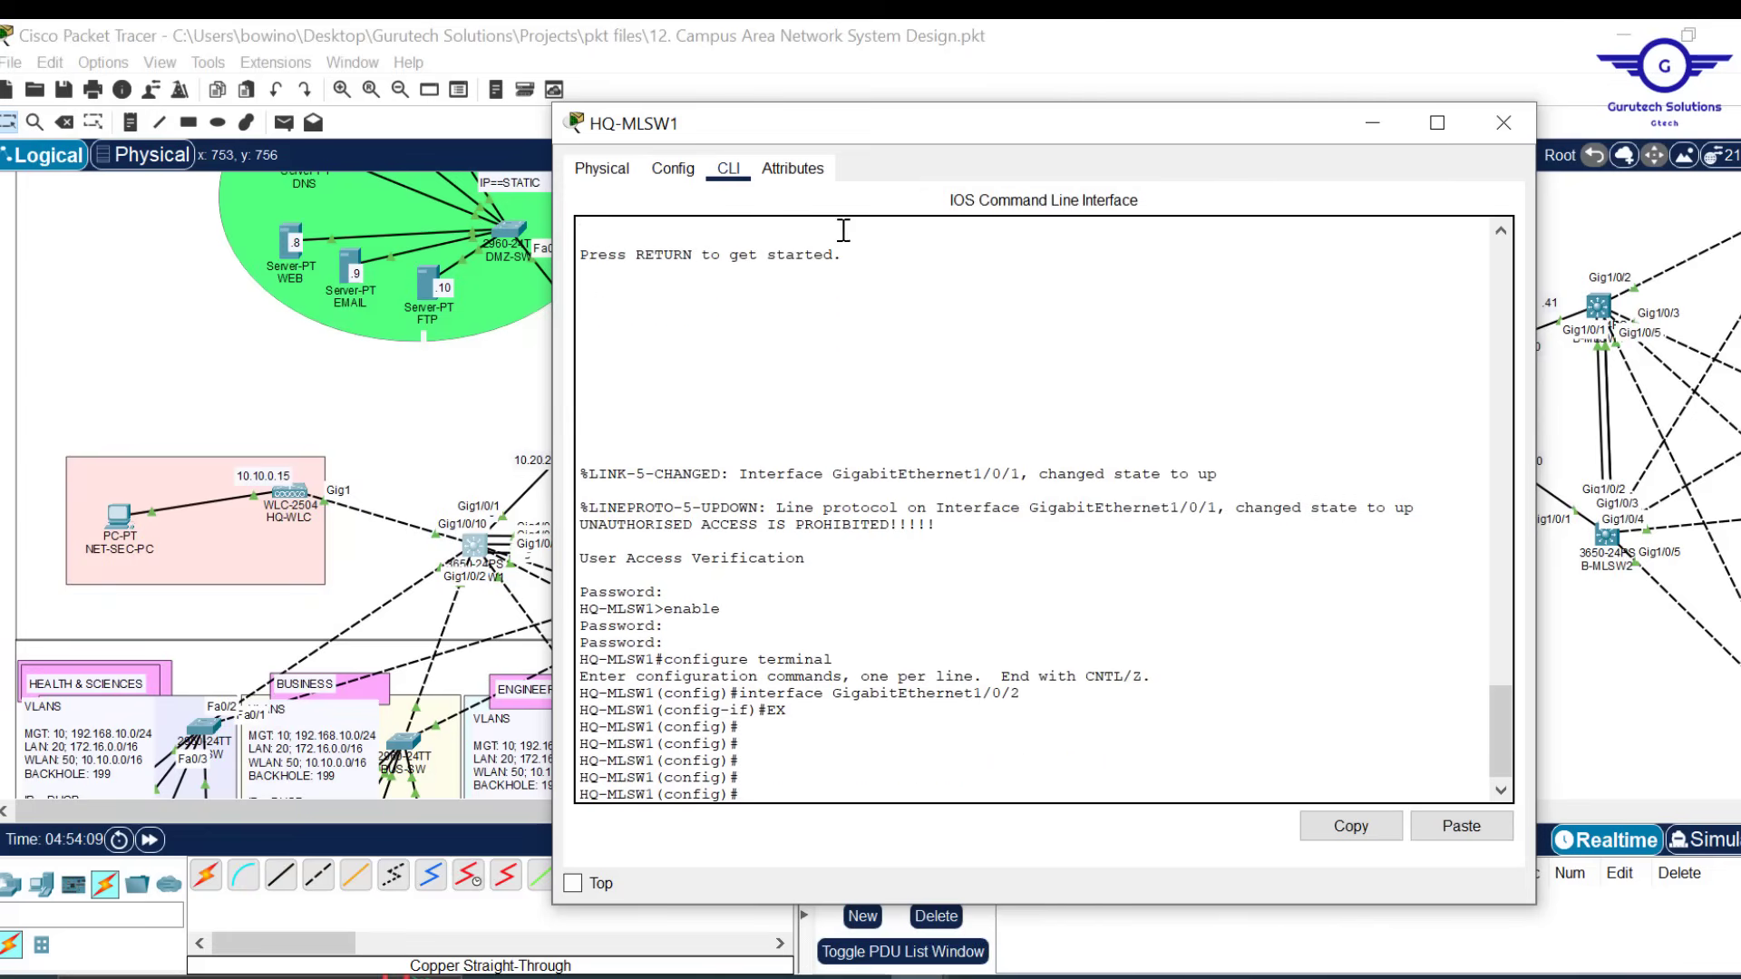
pyautogui.moveTo(939, 128); pyautogui.dragTo(968, 78)
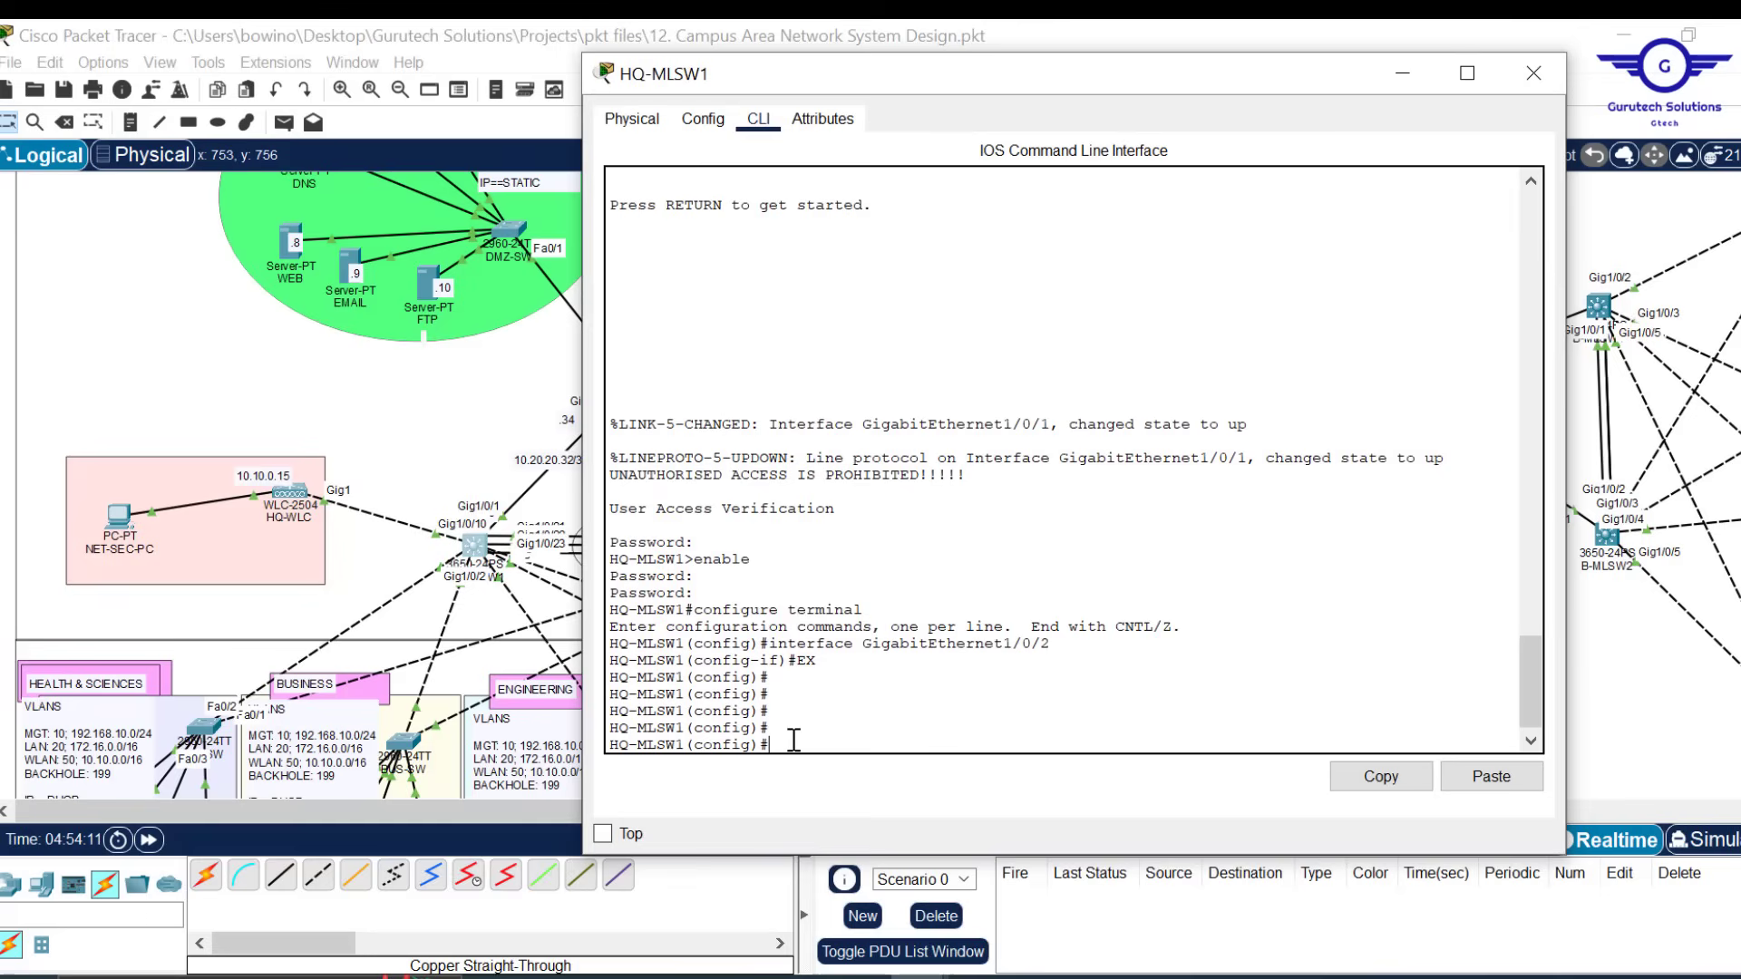
pyautogui.write('int vlan 10')
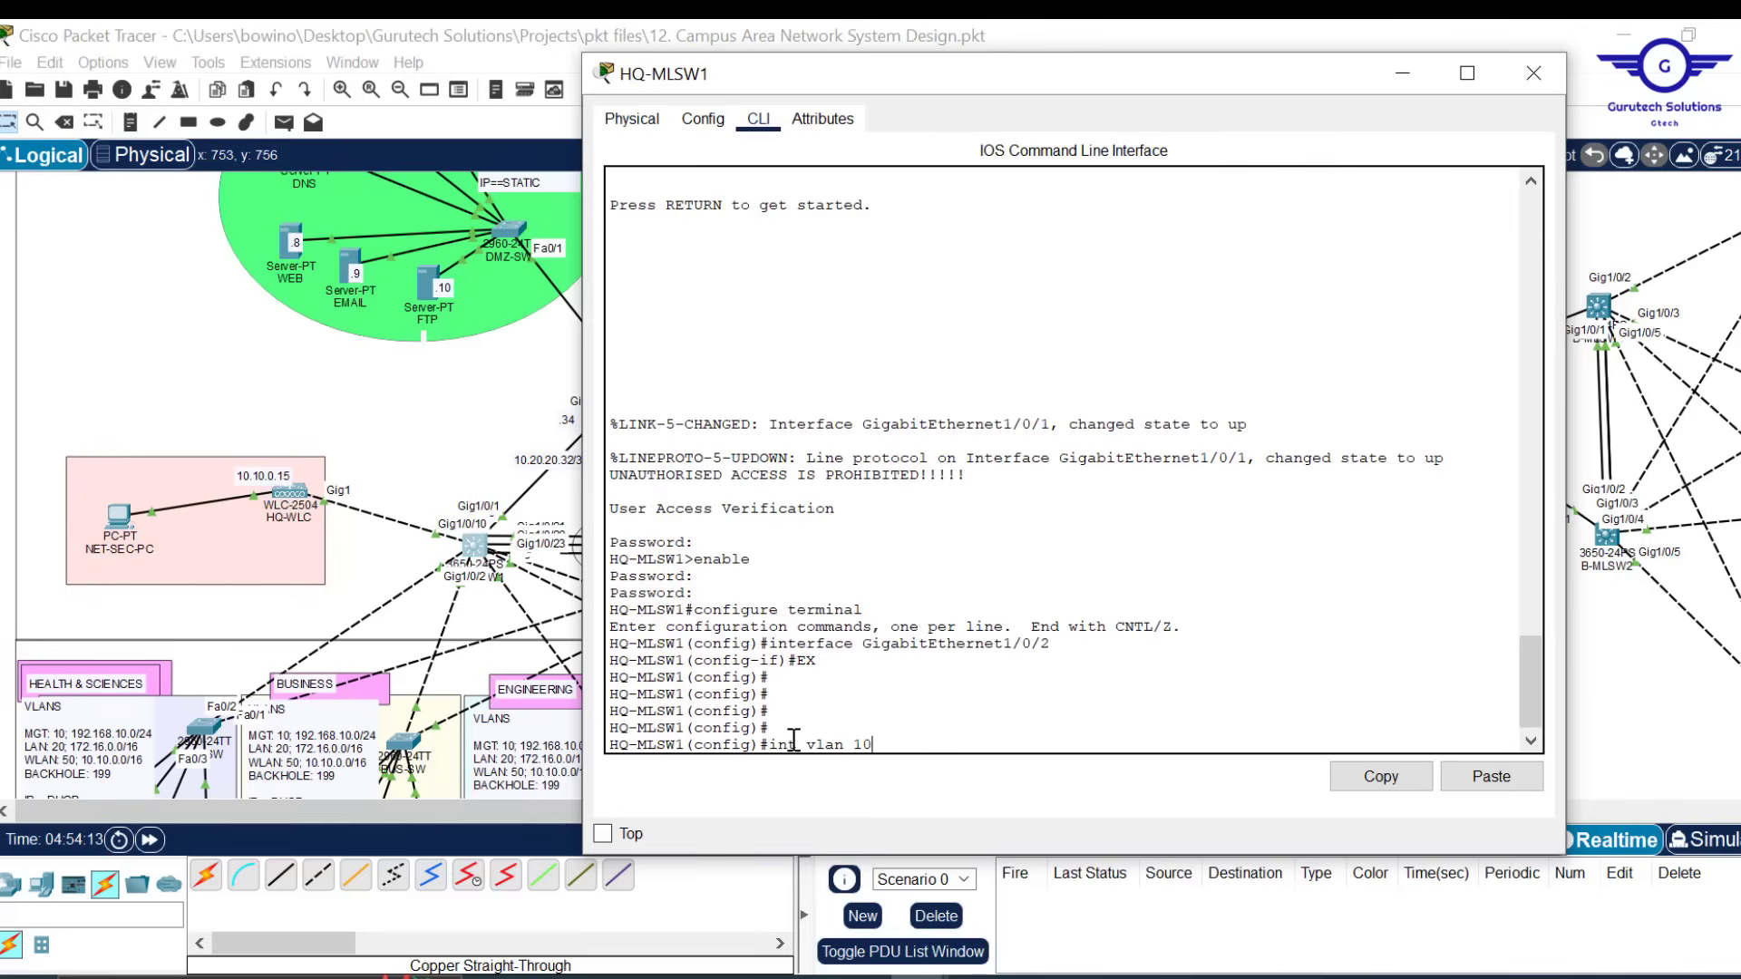
pyautogui.press('Return')
pyautogui.press('Return')
pyautogui.press('Return')
pyautogui.press('Return')
pyautogui.press('Return')
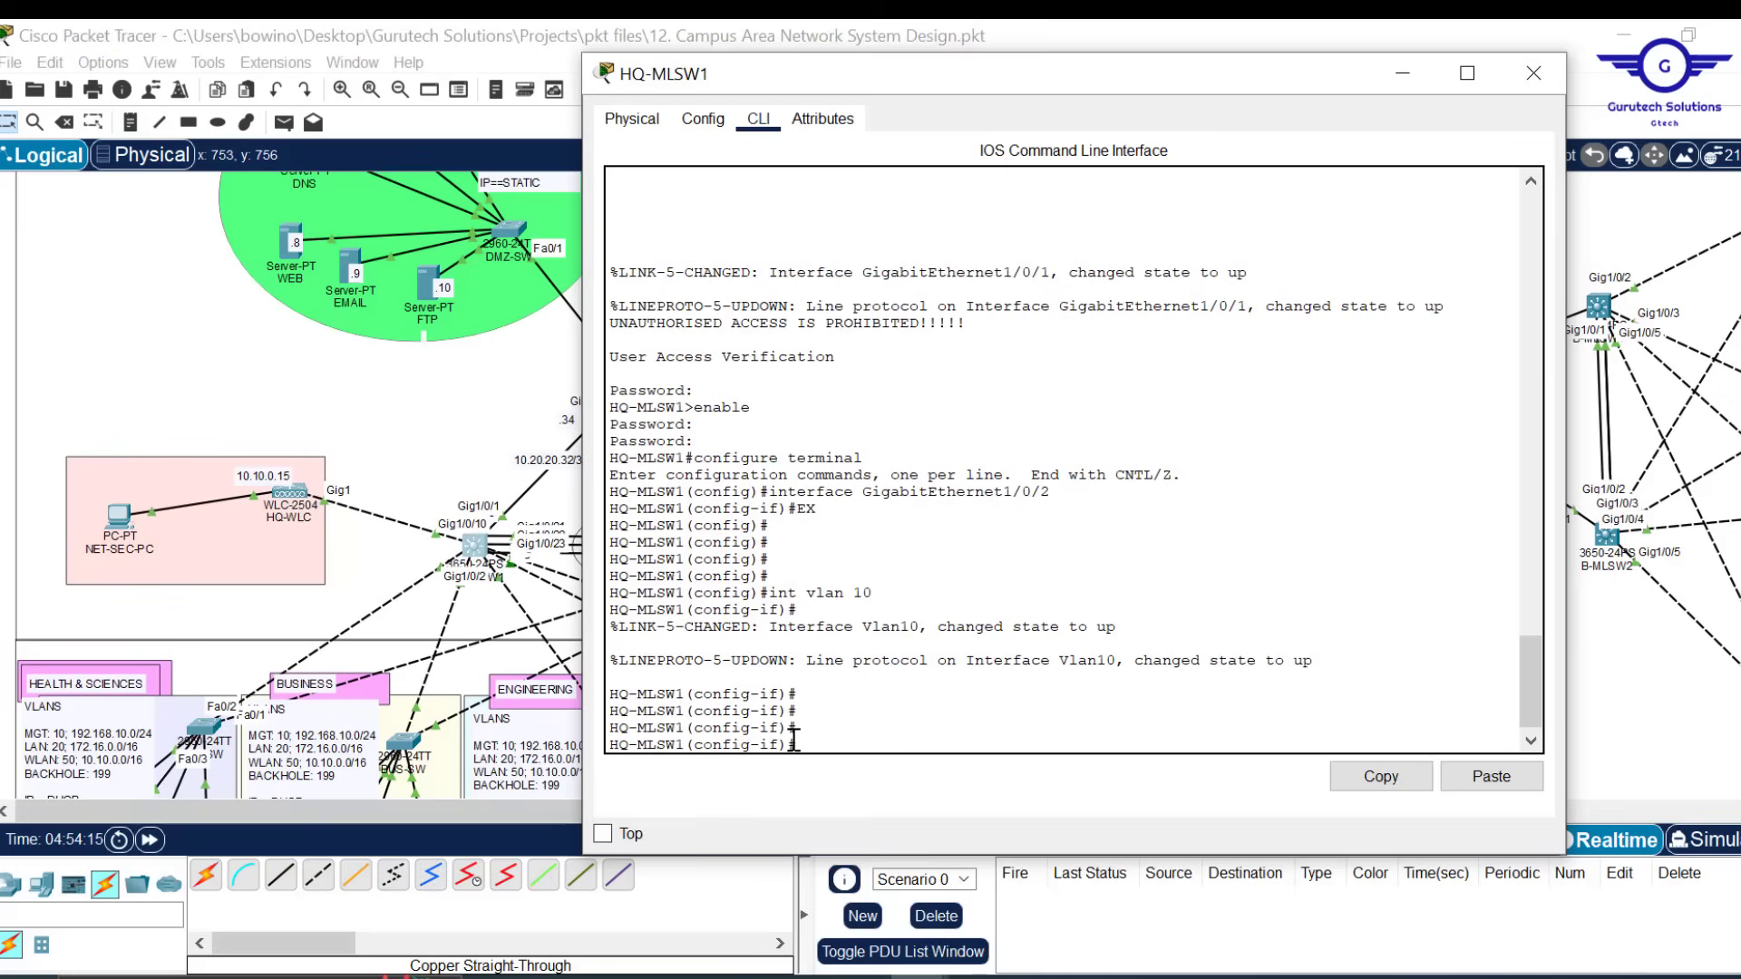
pyautogui.write('ip add')
pyautogui.moveTo(1078, 53); pyautogui.dragTo(1078, 80)
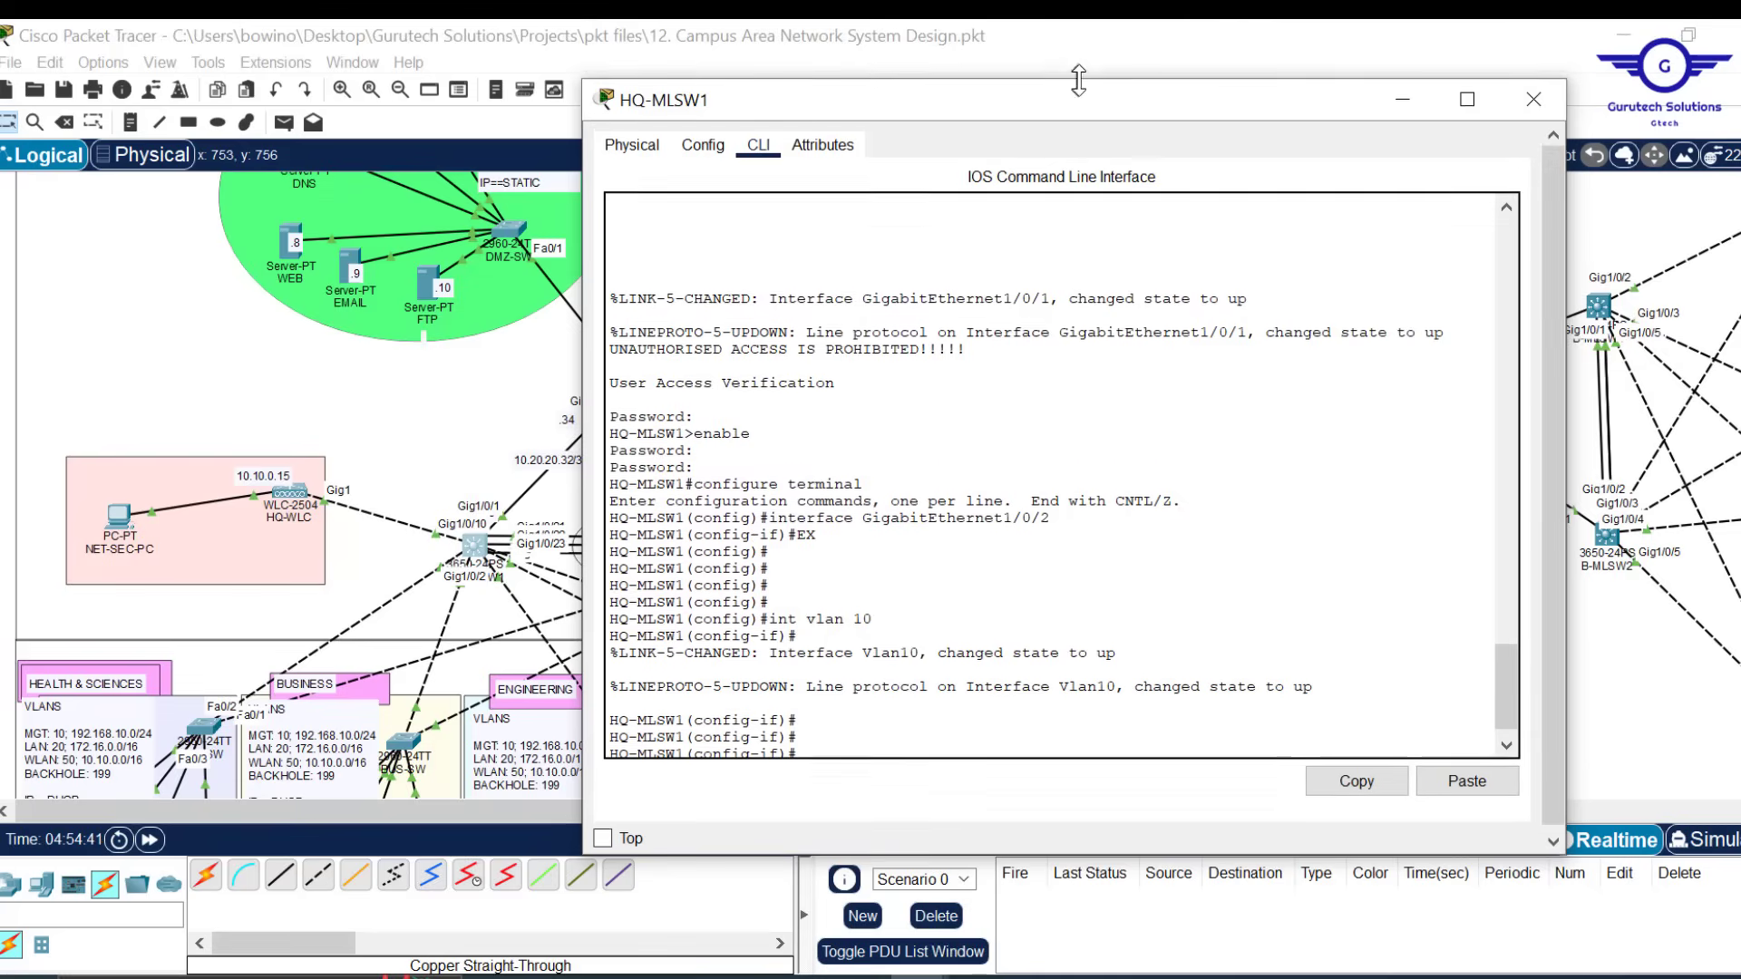
pyautogui.click(1184, 41)
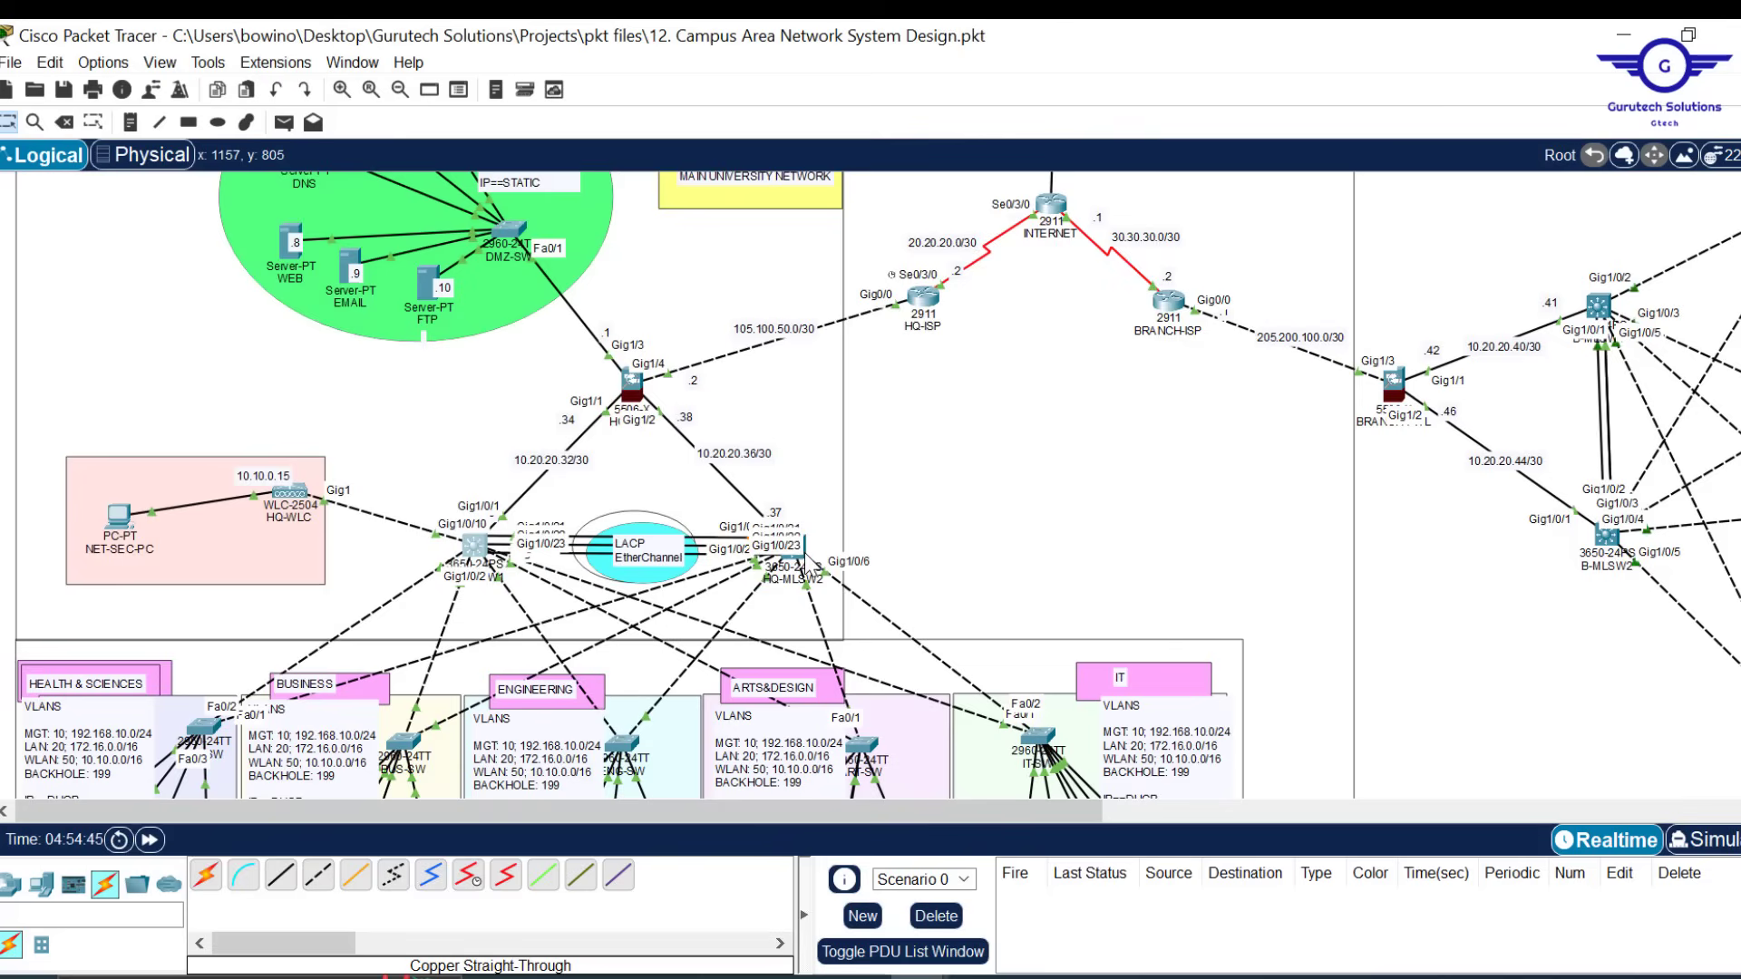
pyautogui.click(470, 555)
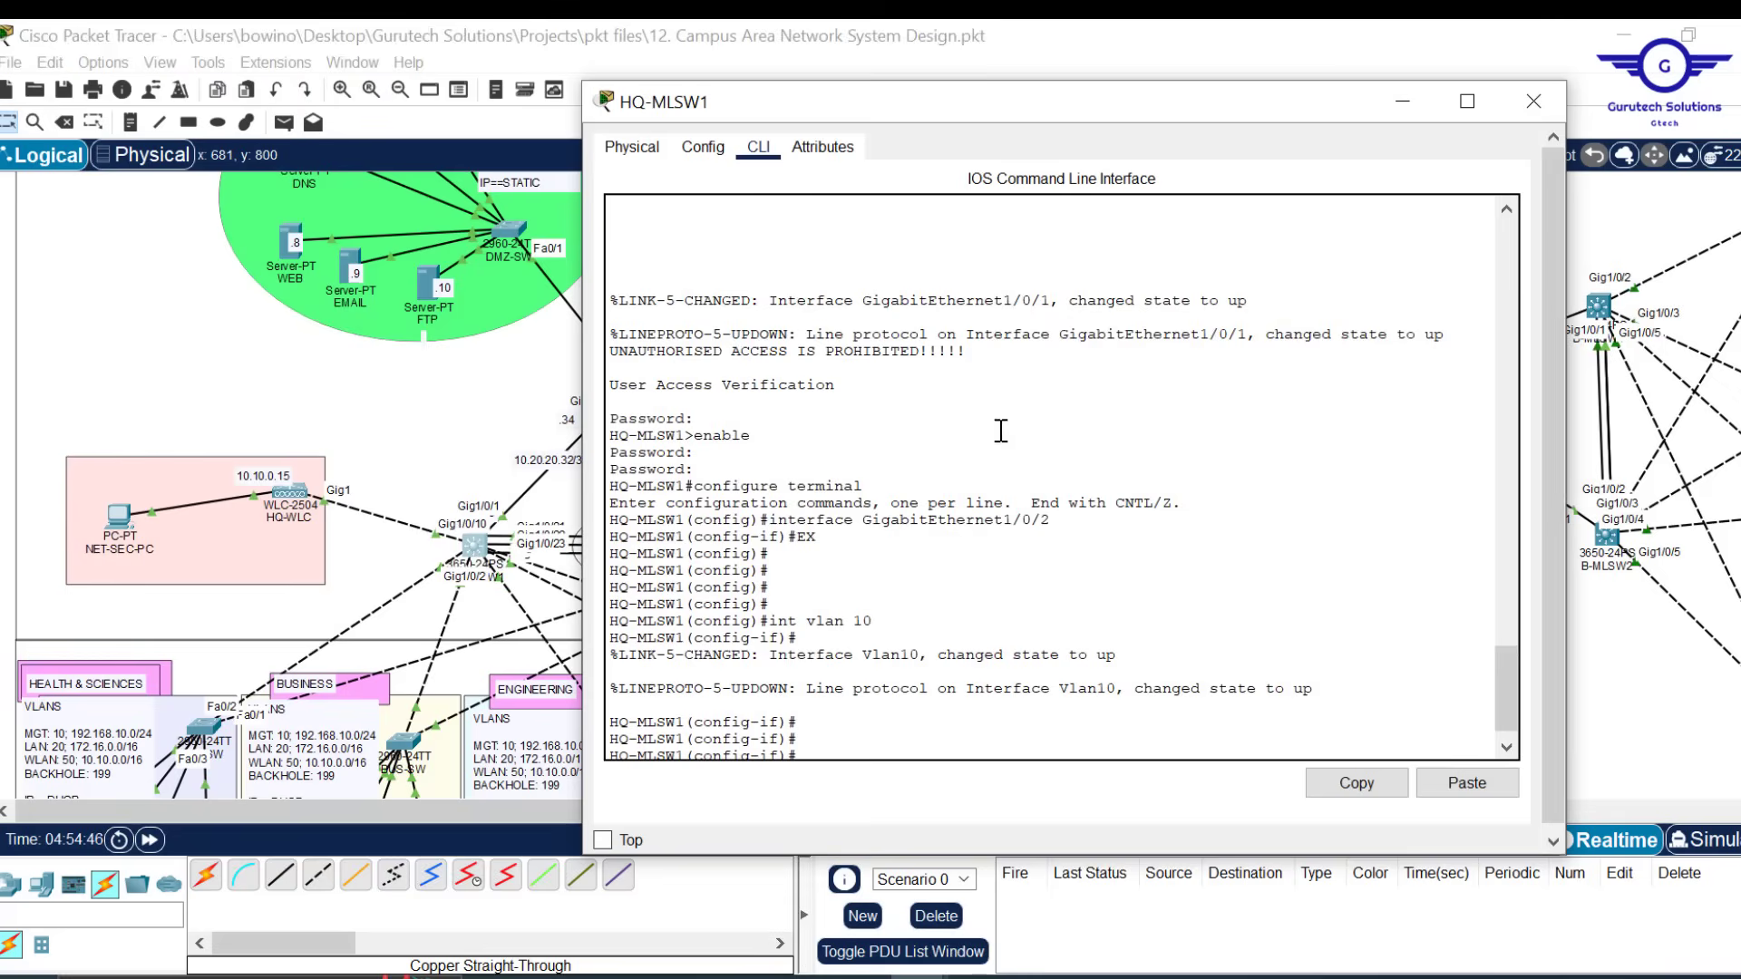
pyautogui.moveTo(1099, 118); pyautogui.dragTo(1141, 112)
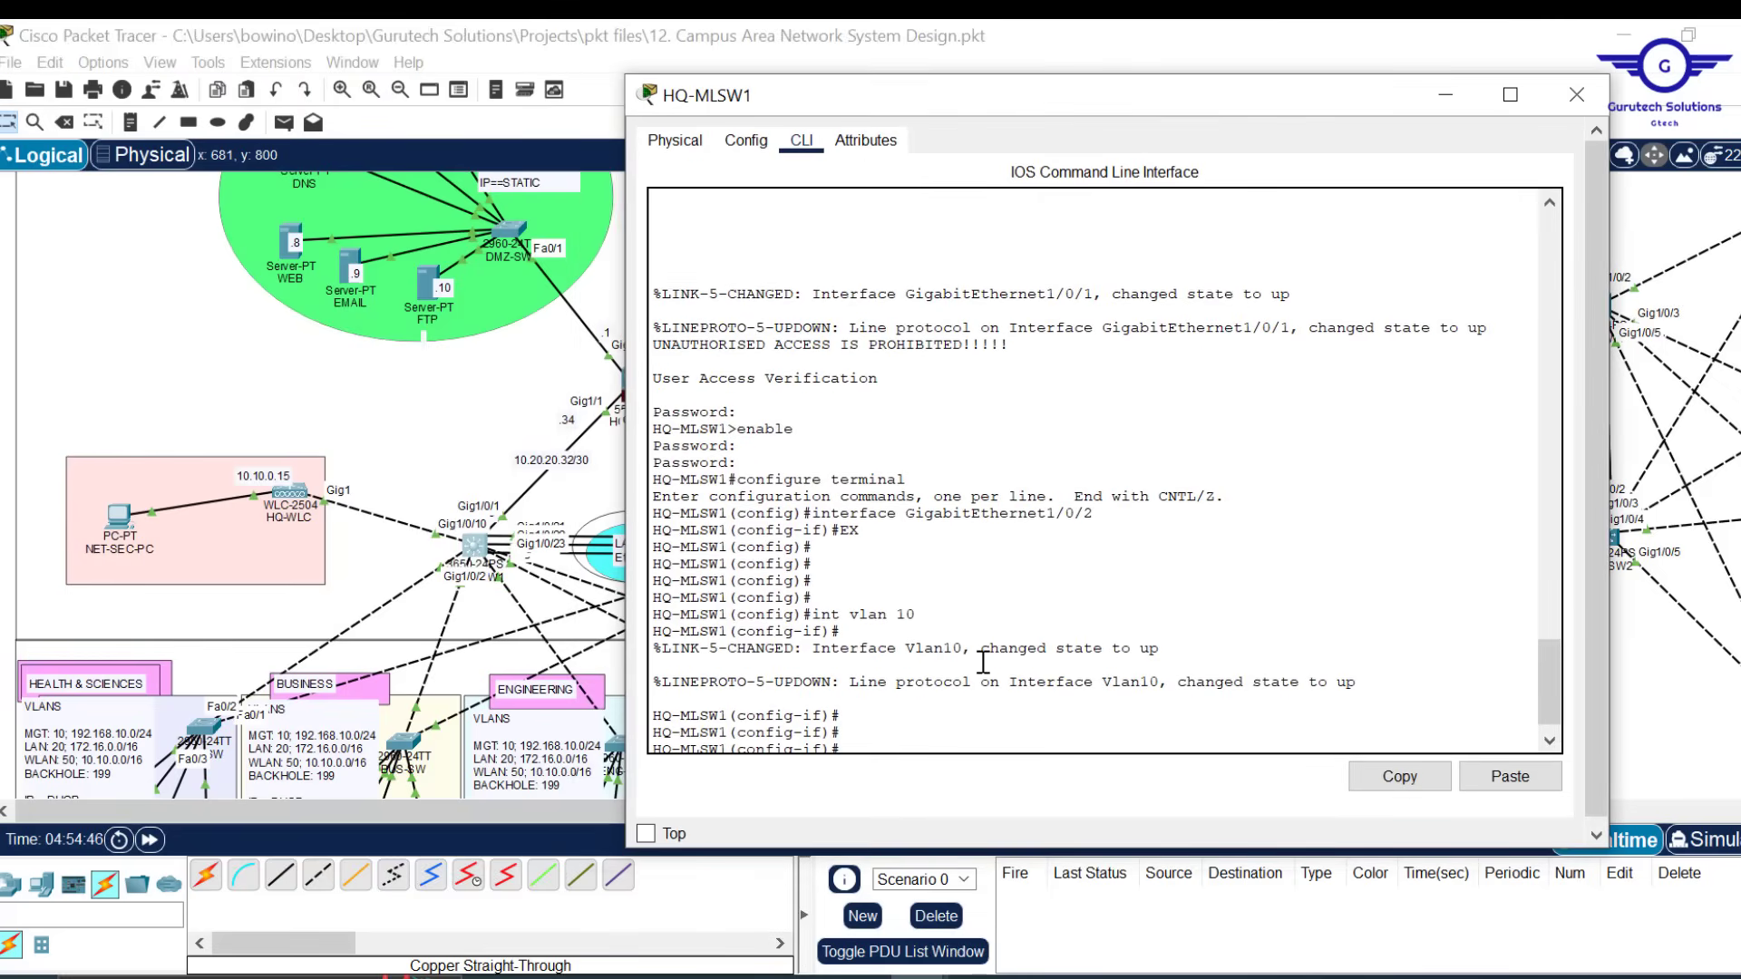
# Assign Vlan10 the address 192.168.10.3 255.255.255.0
pyautogui.write('ip add')
pyautogui.press('Return')
pyautogui.press('Up')
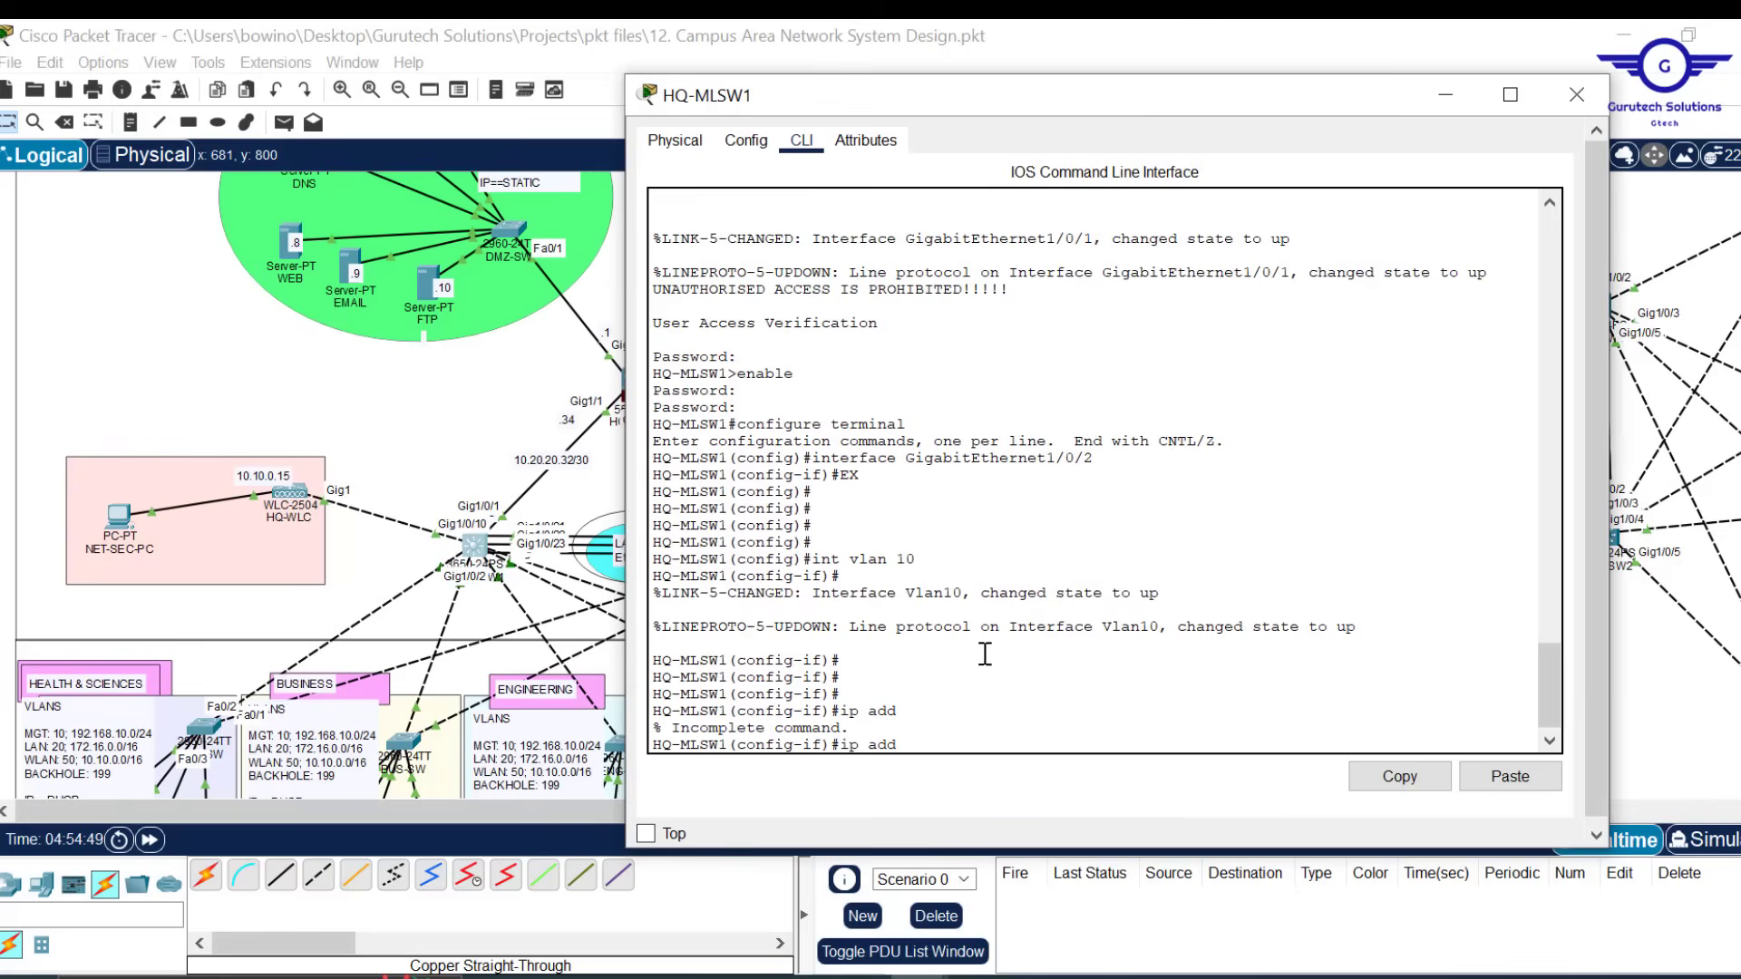
pyautogui.write('192.168.10.')
pyautogui.write('3 255.255.255')
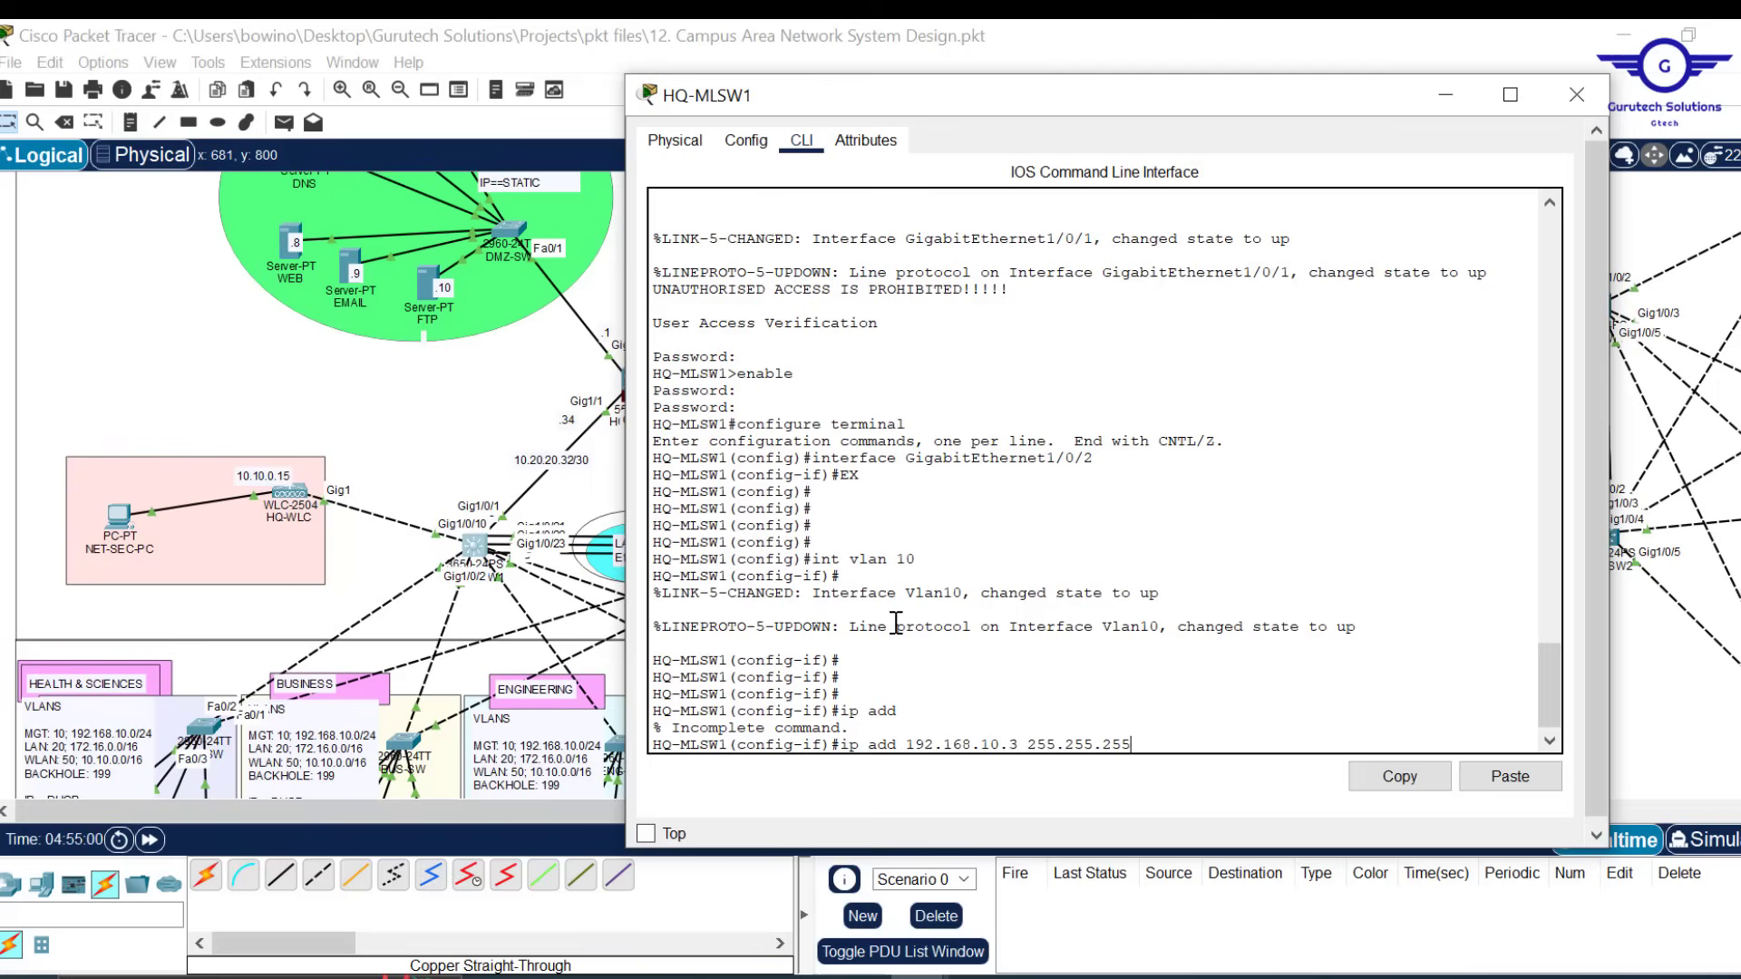
pyautogui.write('.0')
pyautogui.press('Return')
pyautogui.press('Return')
pyautogui.press('Return')
pyautogui.press('Return')
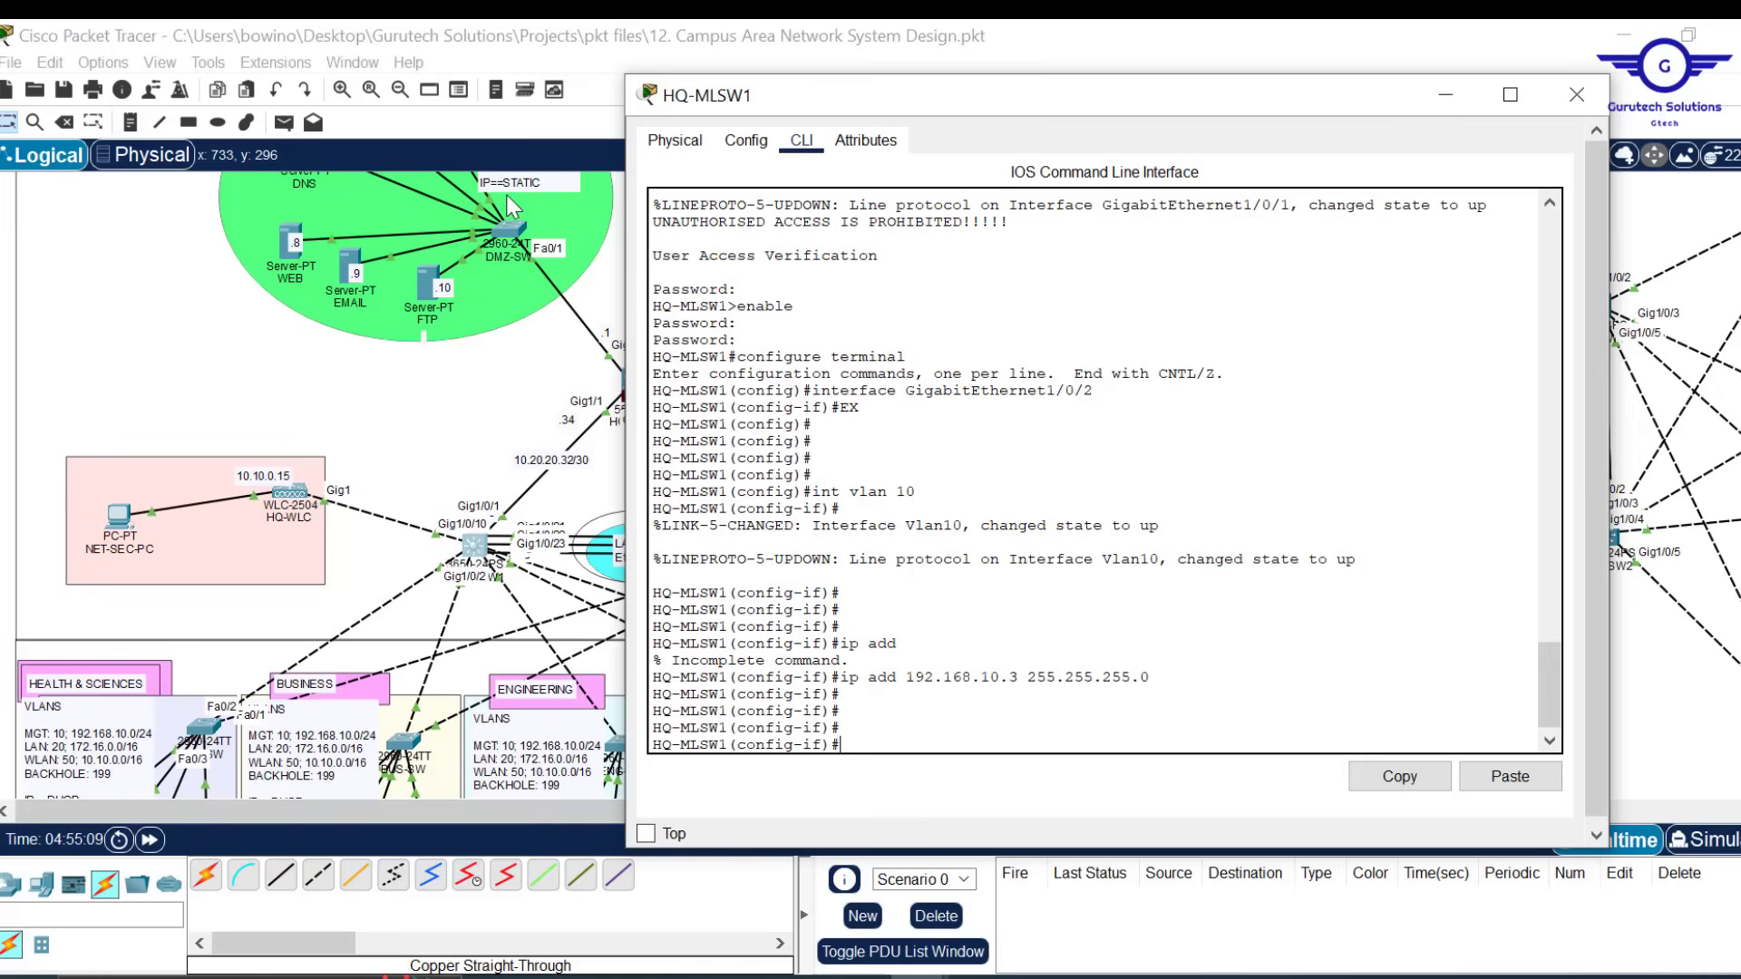
# Add DHCP helper addresses 10.20.20.5 and 10.20.20.6 to Vlan10
pyautogui.write('ip help')
pyautogui.press('Tab')
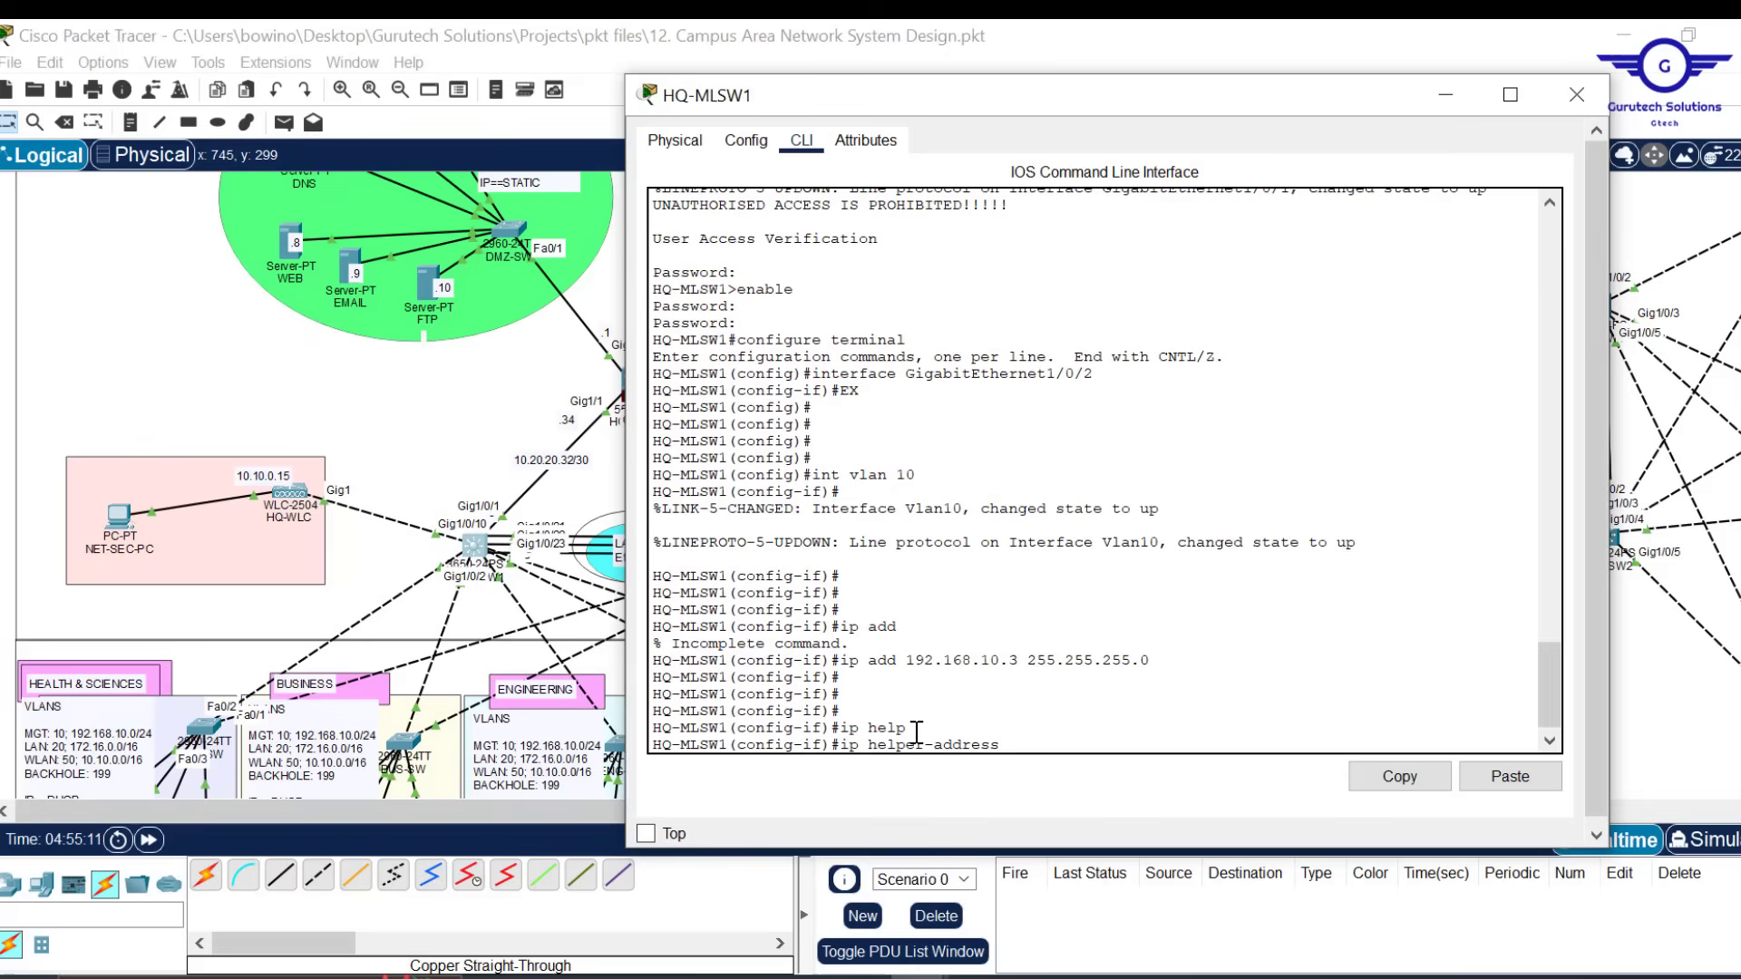
pyautogui.write('10.20.20.5')
pyautogui.press('Return')
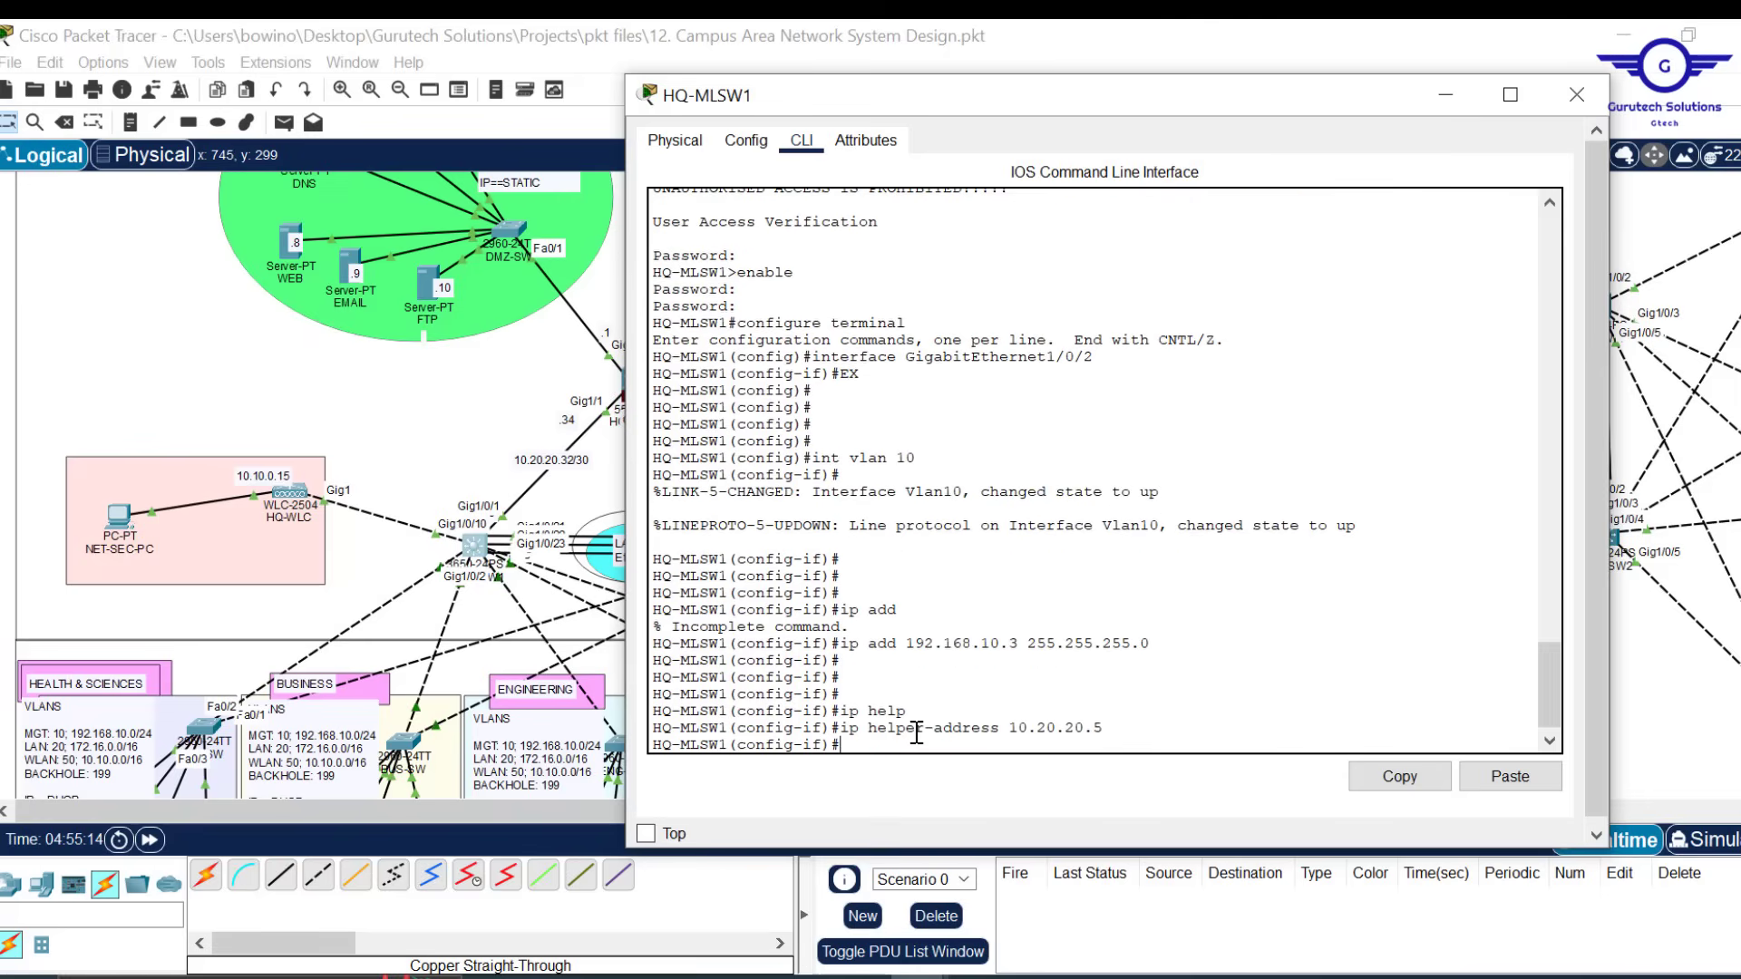
pyautogui.press('Up')
pyautogui.press('BackSpace')
pyautogui.write('6')
pyautogui.press('Return')
pyautogui.press('Return')
pyautogui.press('Return')
pyautogui.press('Return')
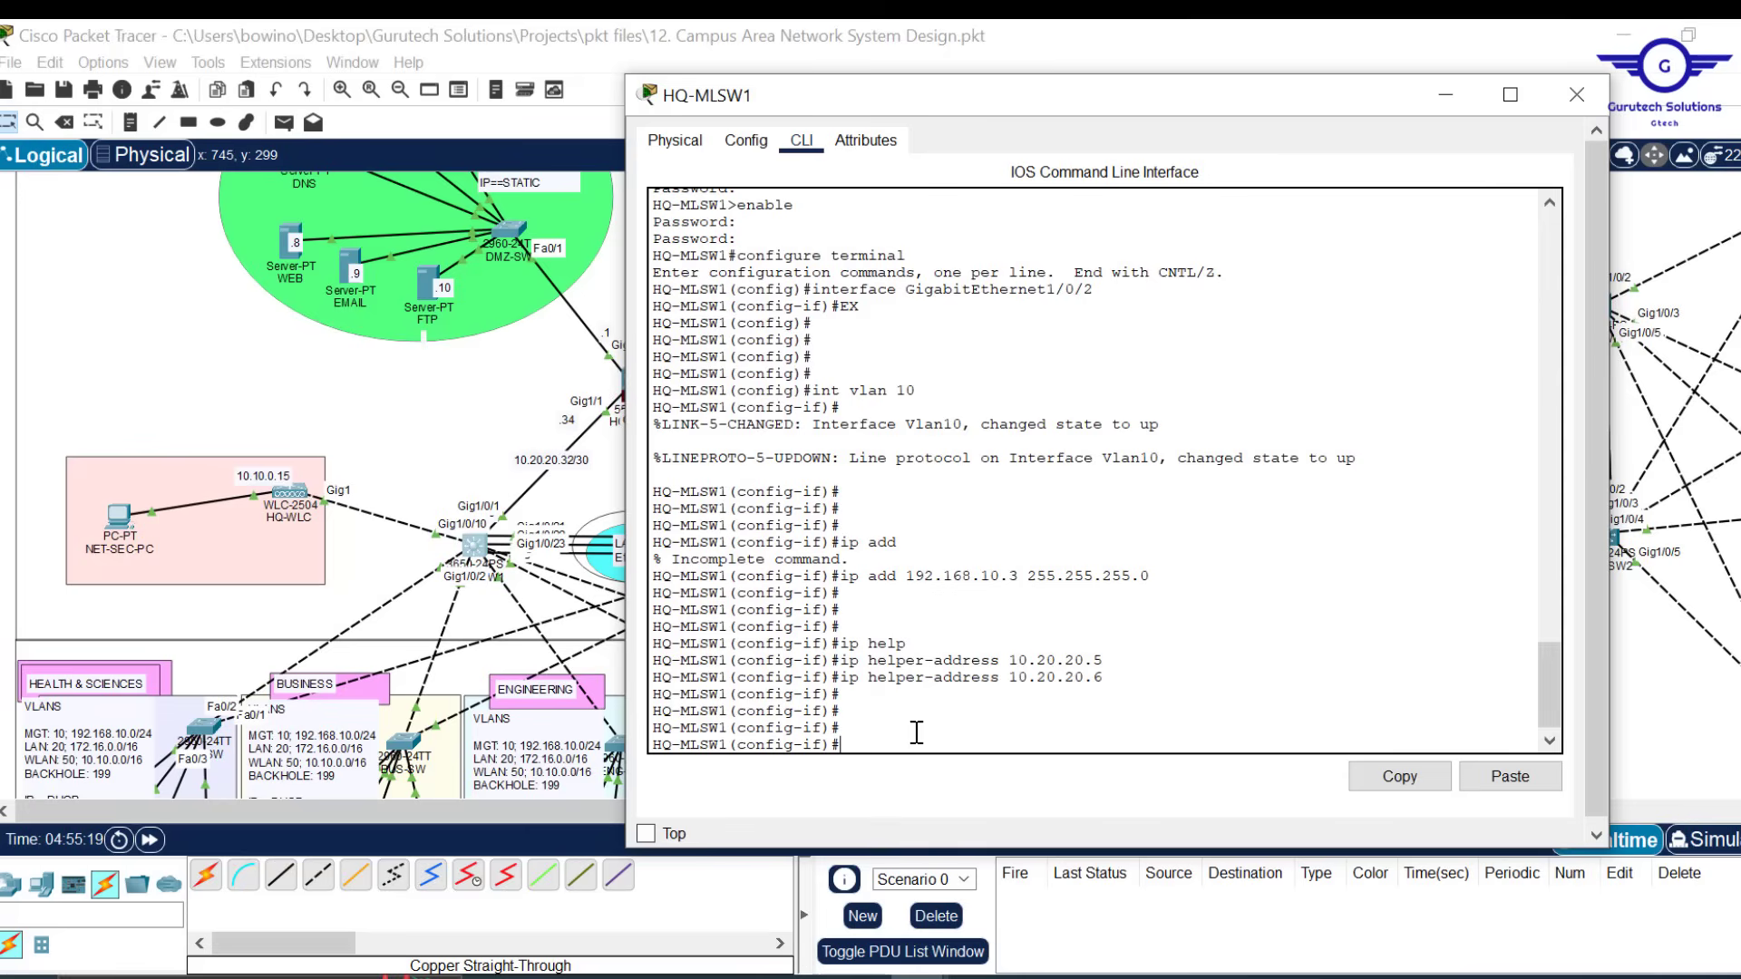
# Set HSRP 'standby 10 ip 192.168.10.1' on Vlan10 and exit the interface
pyautogui.write('stan')
pyautogui.press('Tab')
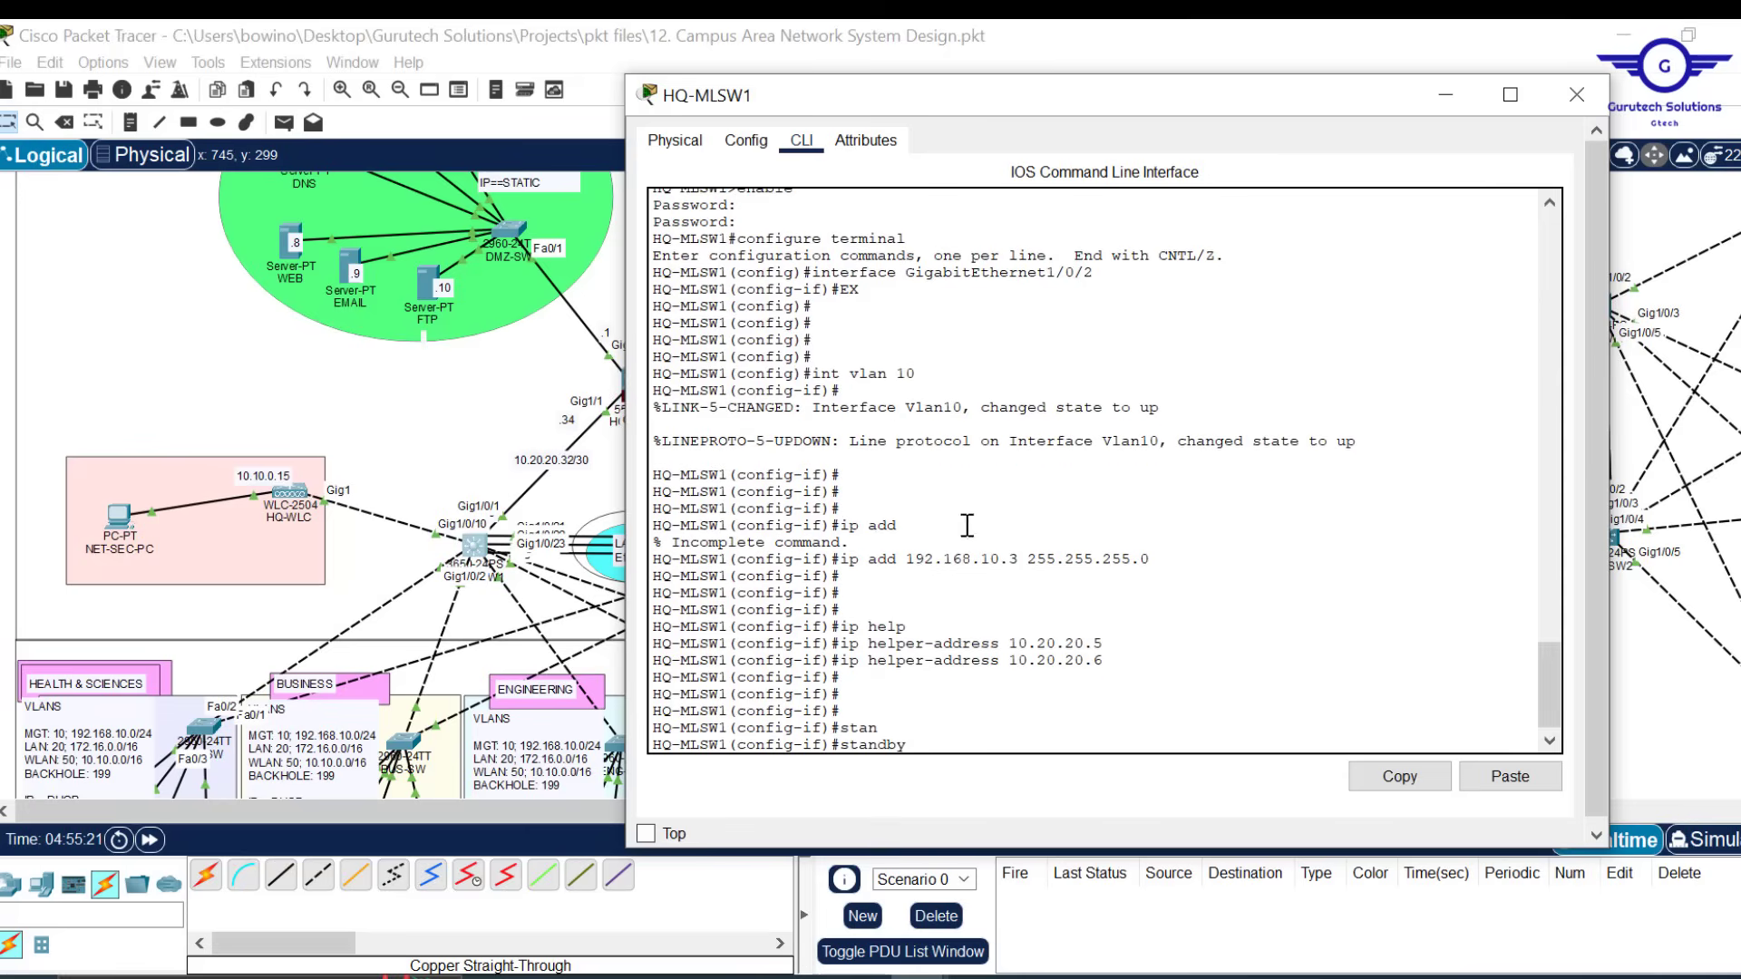
pyautogui.write('10 ip 192.168.10.1')
pyautogui.press('Return')
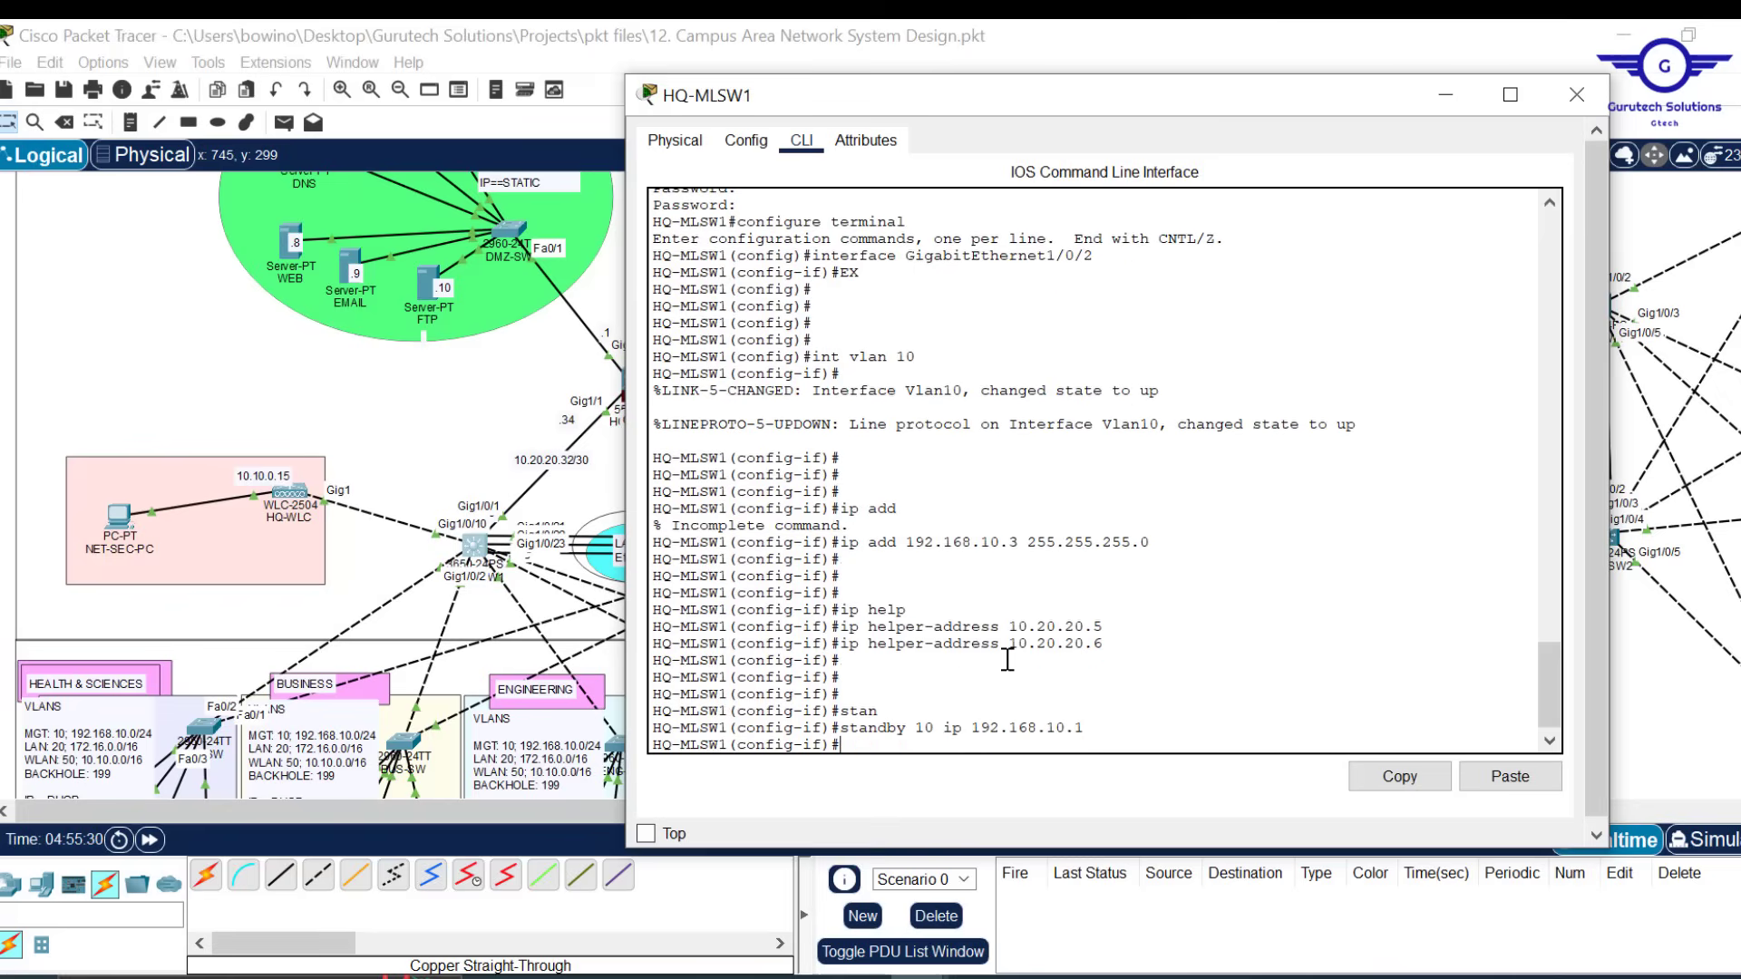
pyautogui.write('exit')
pyautogui.press('Return')
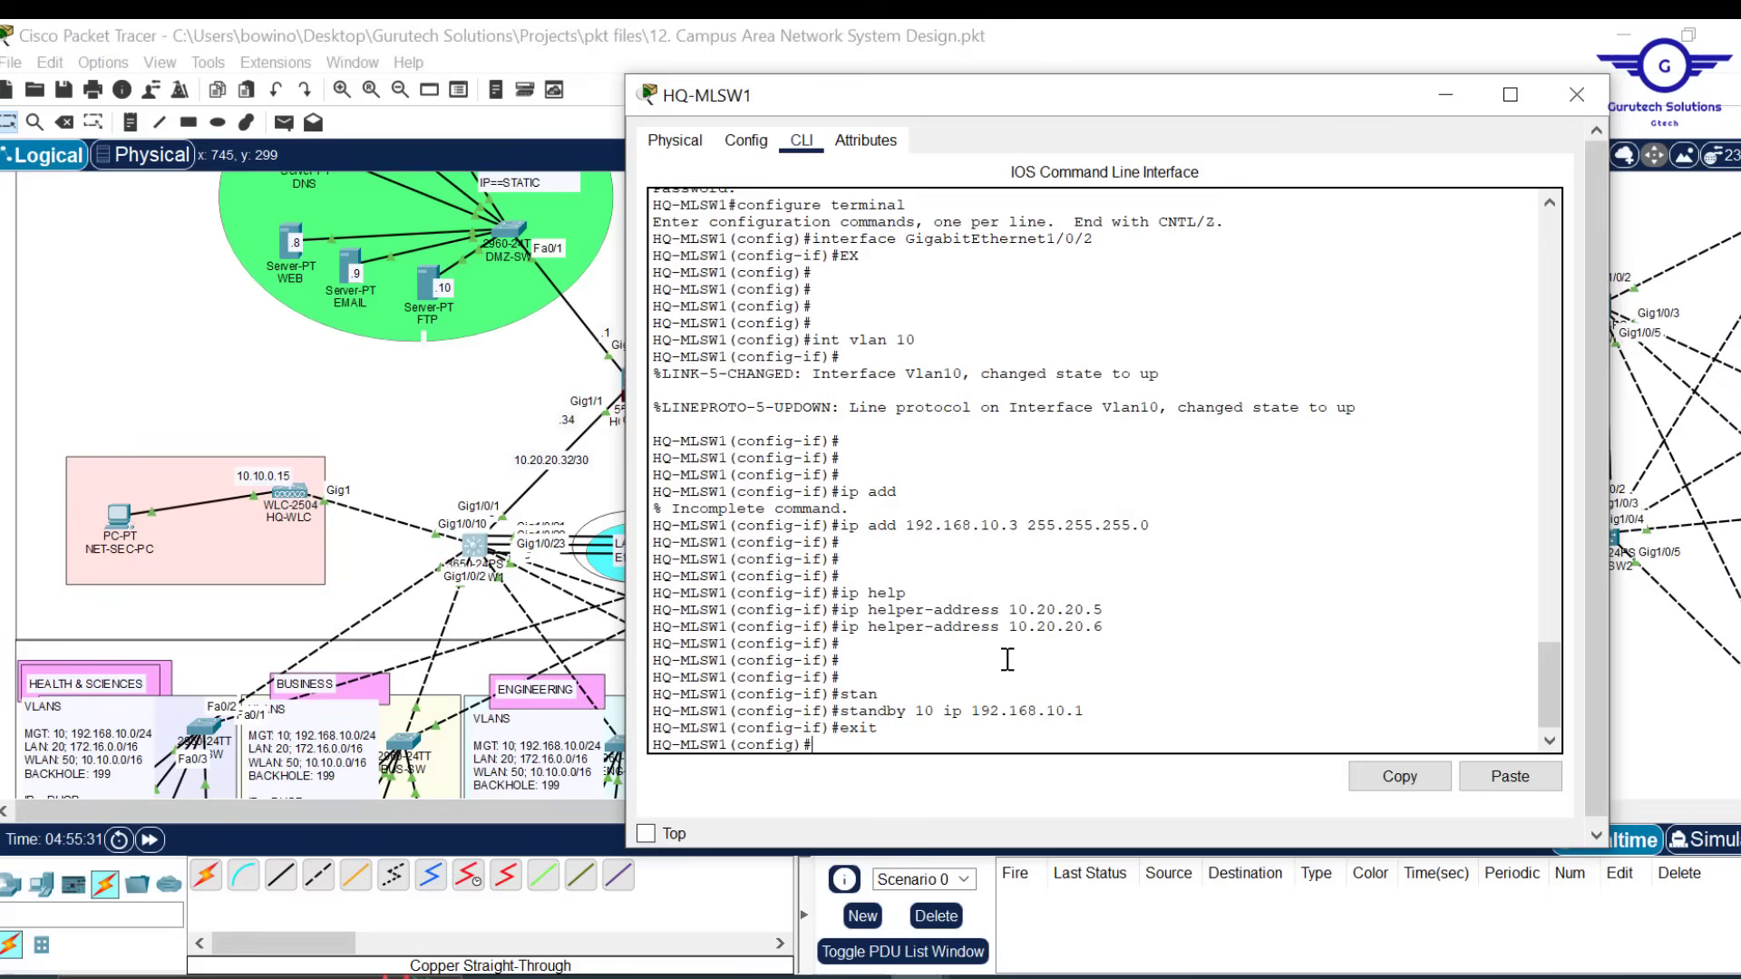
# Enter interface VLAN 20 on HQ-MLSW1 by editing the recalled 'int vlan 10' command
pyautogui.press('Return')
pyautogui.press('Return')
pyautogui.press('Return')
pyautogui.press('Up')
pyautogui.press('Up')
pyautogui.press('Up')
pyautogui.press('Up')
pyautogui.press('Up')
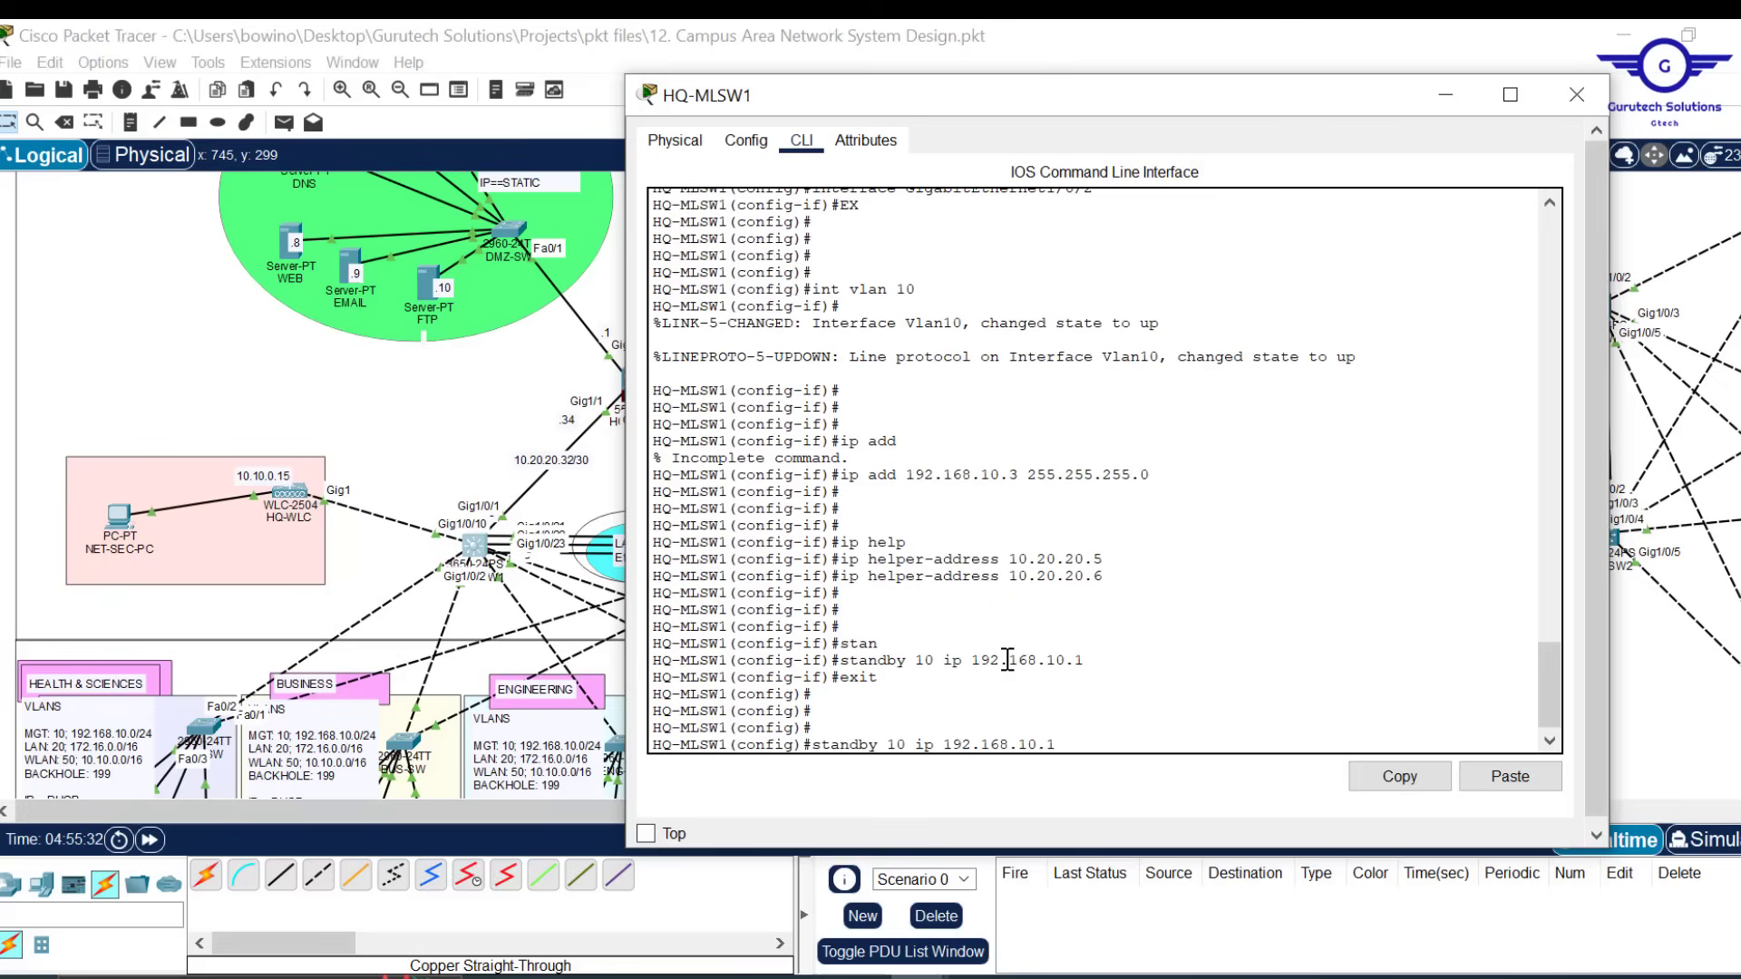
pyautogui.press('Up')
pyautogui.press('Up')
pyautogui.press('Up')
pyautogui.press('Up')
pyautogui.press('Up')
pyautogui.press('Up')
pyautogui.press('Up')
pyautogui.press('Up')
pyautogui.press('Up')
pyautogui.press('Down')
pyautogui.press('Left')
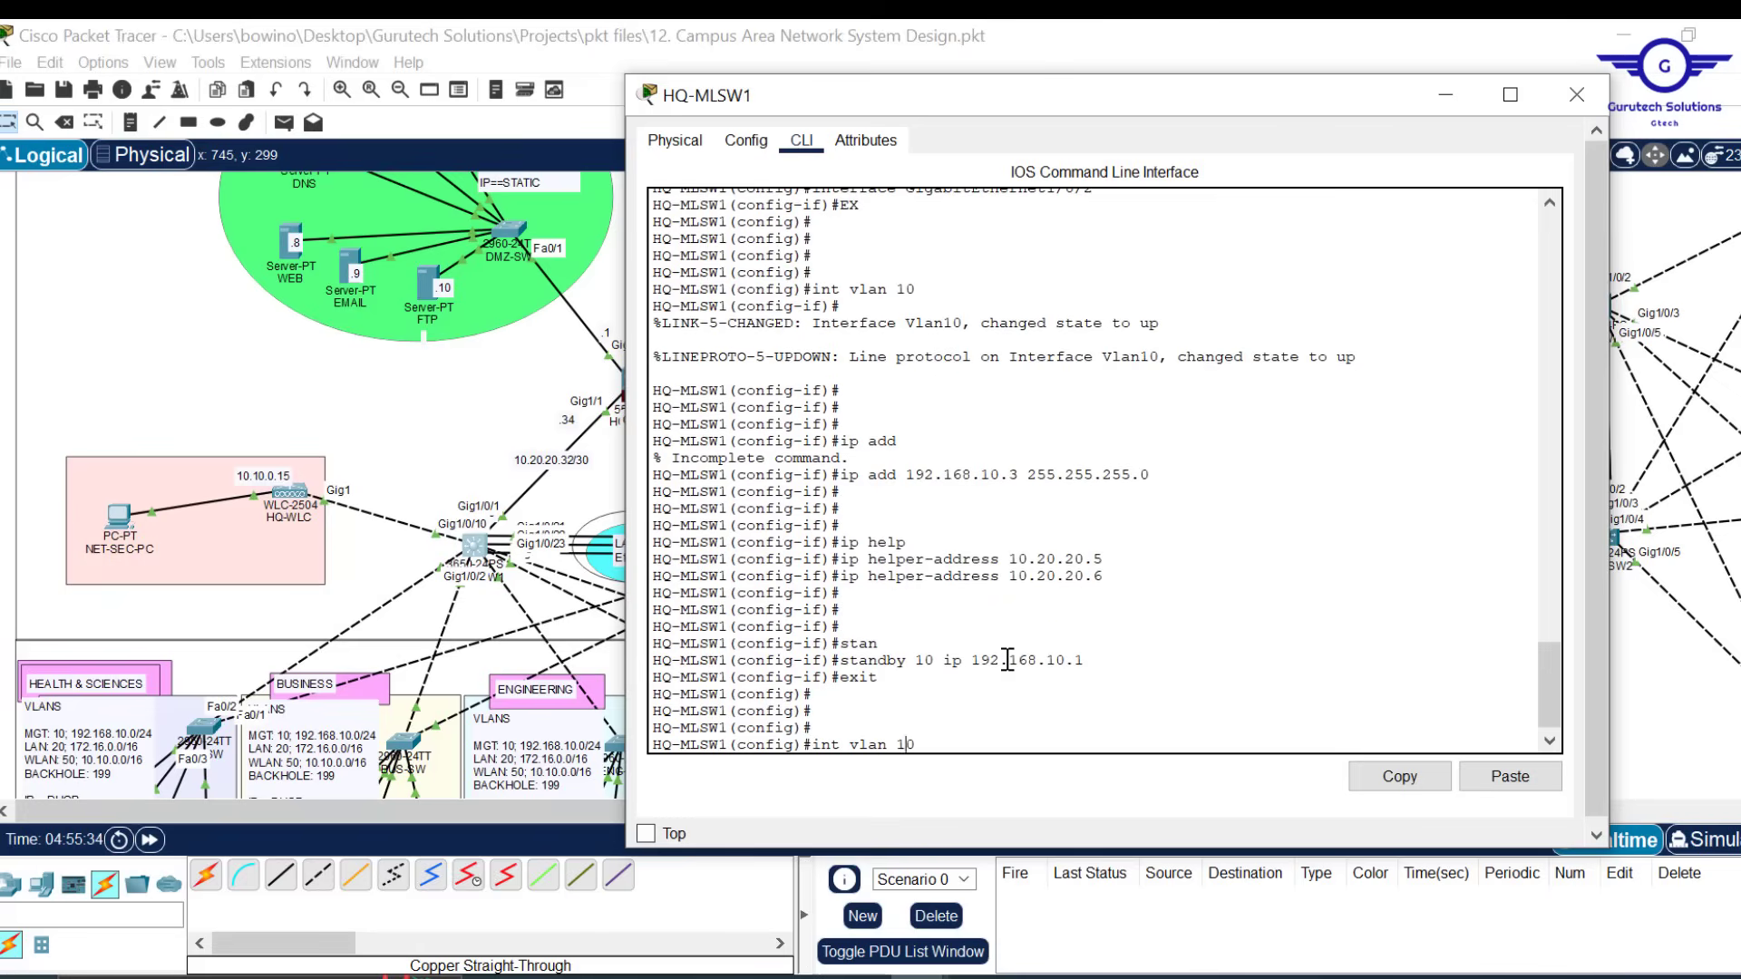
pyautogui.press('BackSpace')
pyautogui.write('2')
pyautogui.press('Return')
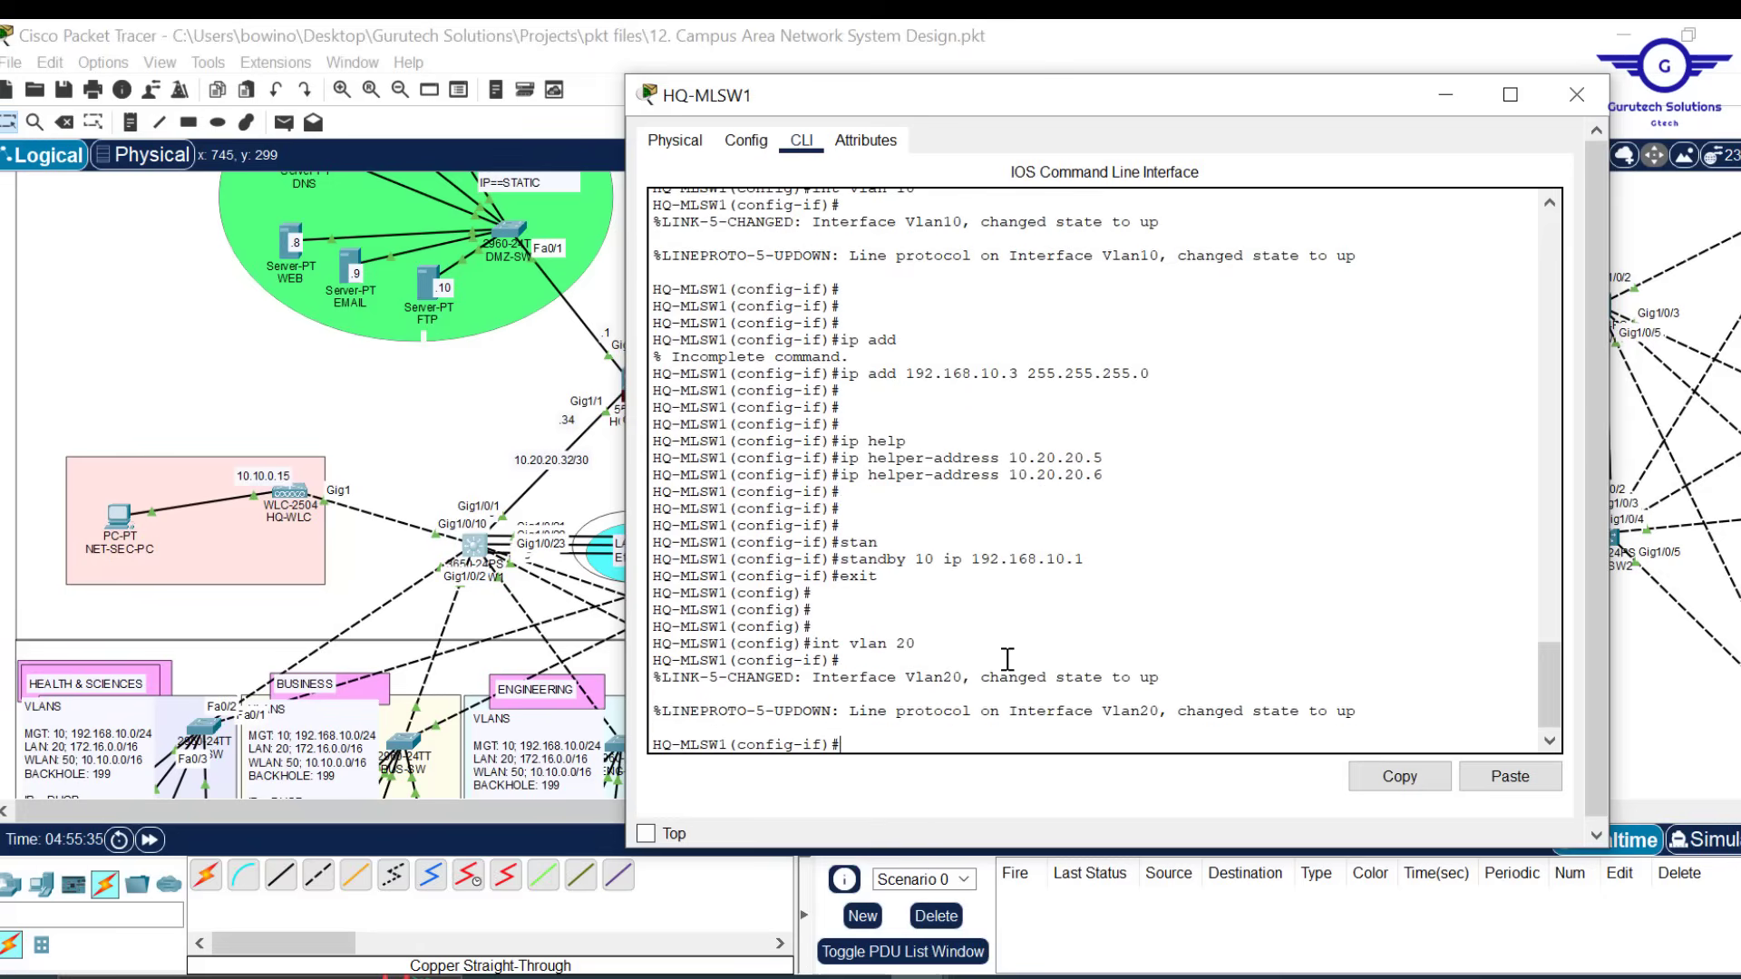
# Give Vlan20 the address 172.16.0.3 255.255.0.0
pyautogui.press('Up')
pyautogui.press('Up')
pyautogui.press('Up')
pyautogui.press('Up')
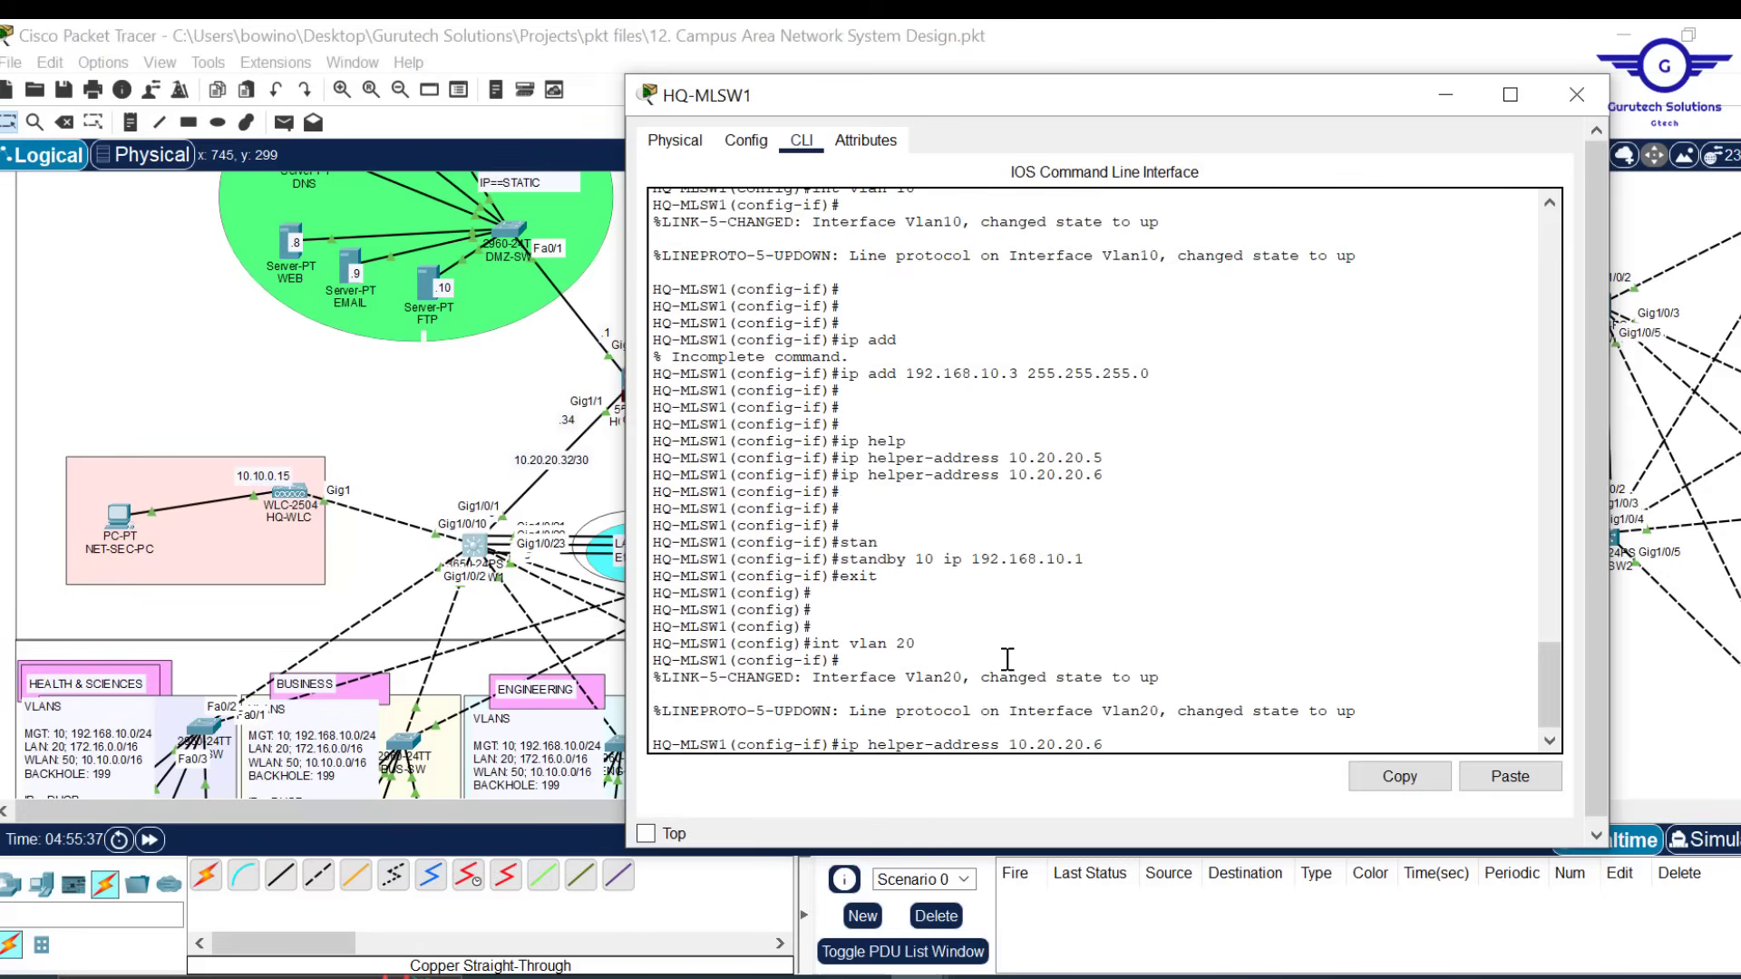
pyautogui.scroll(7, 1024, 506)
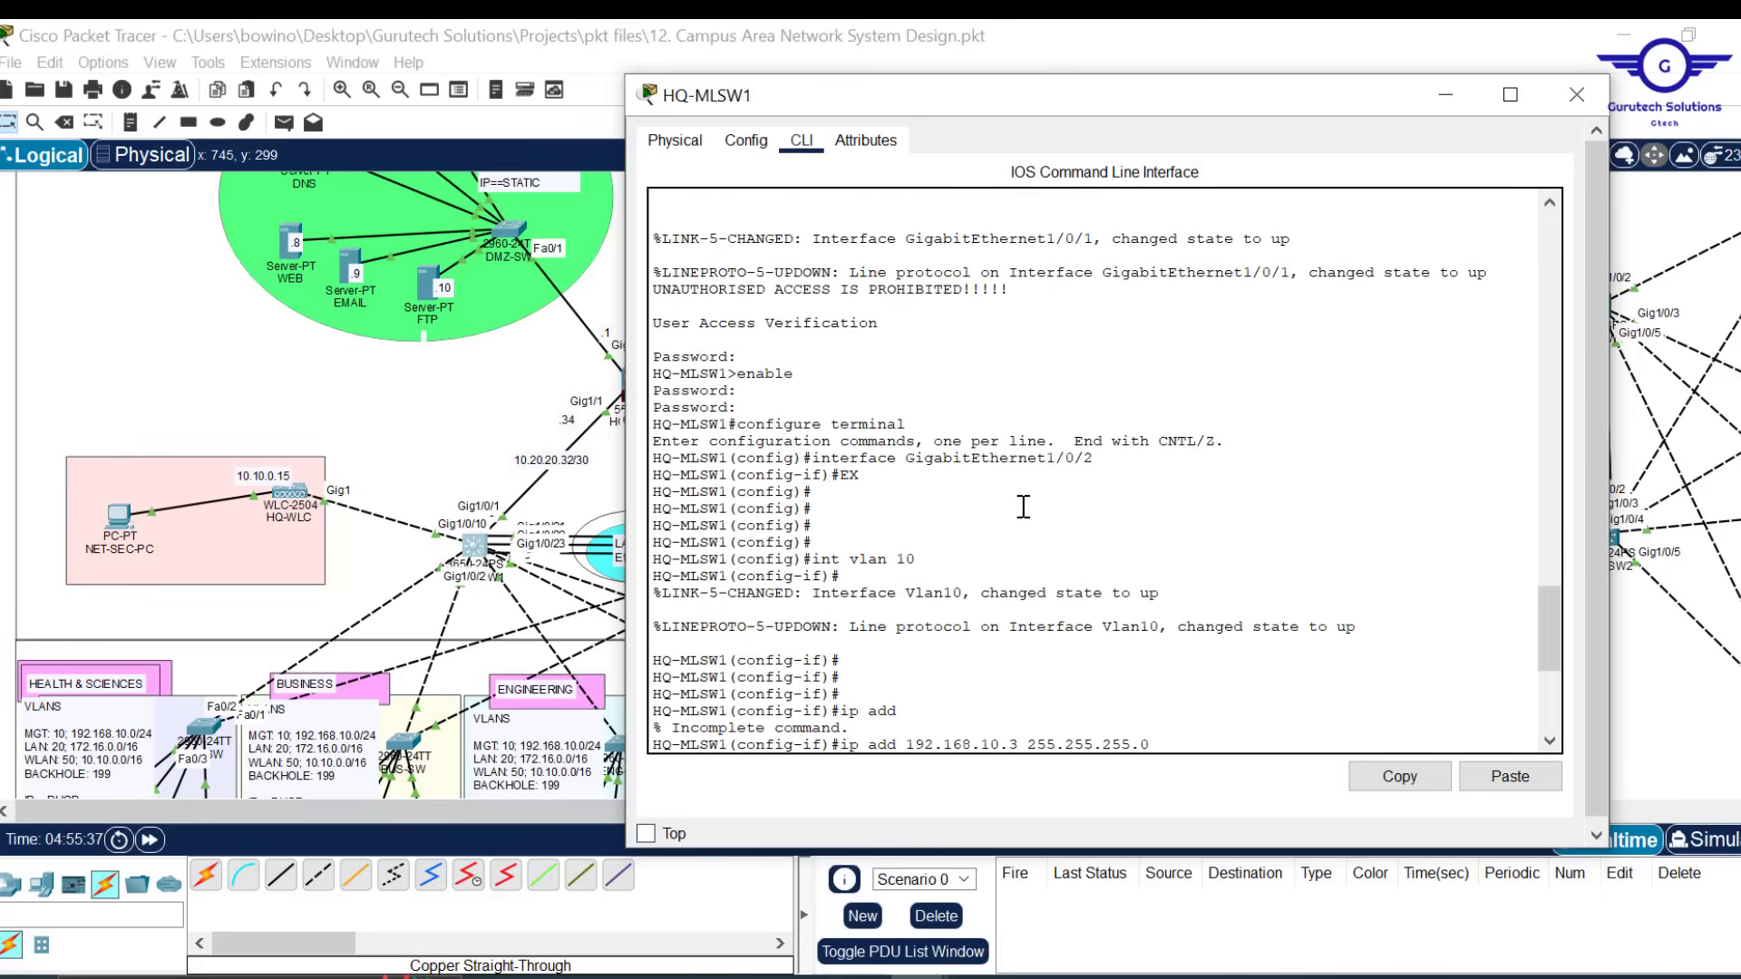
pyautogui.scroll(-7, 1023, 506)
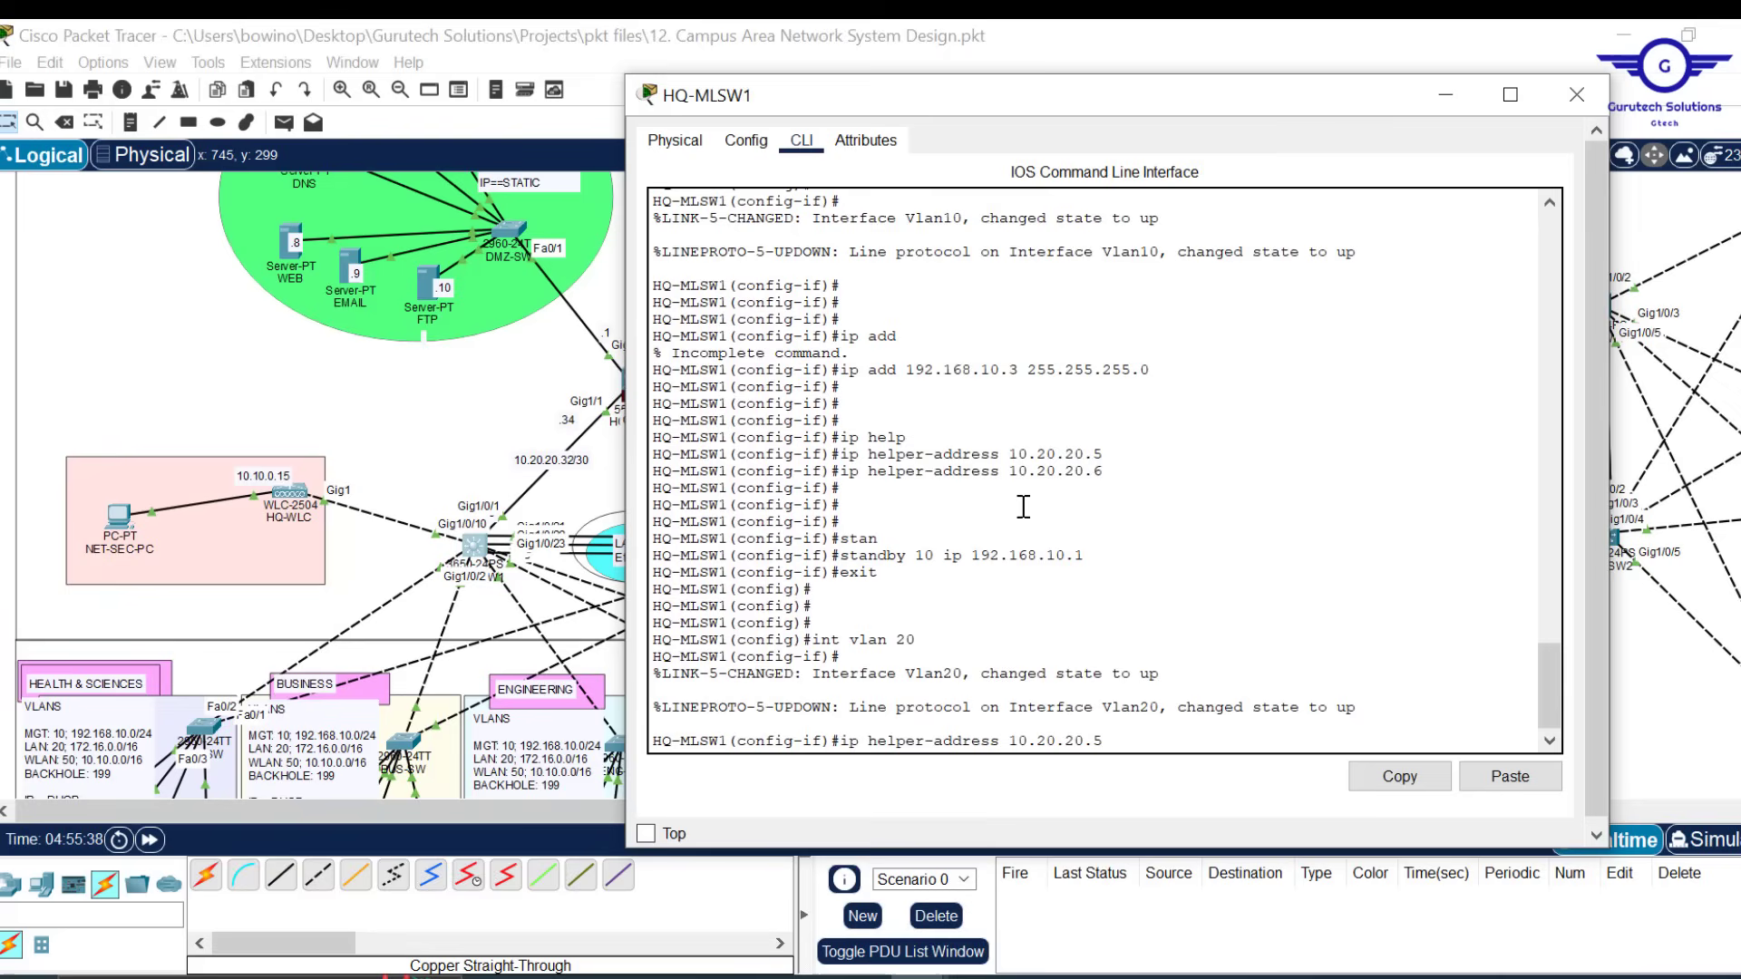
pyautogui.press('Up')
pyautogui.press('Up')
pyautogui.press('BackSpace')
pyautogui.press('BackSpace')
pyautogui.press('BackSpace')
pyautogui.press('BackSpace')
pyautogui.press('BackSpace')
pyautogui.press('BackSpace')
pyautogui.press('BackSpace')
pyautogui.press('BackSpace')
pyautogui.press('BackSpace')
pyautogui.press('BackSpace')
pyautogui.press('BackSpace')
pyautogui.press('BackSpace')
pyautogui.press('BackSpace')
pyautogui.press('BackSpace')
pyautogui.press('BackSpace')
pyautogui.press('BackSpace')
pyautogui.press('BackSpace')
pyautogui.press('BackSpace')
pyautogui.press('BackSpace')
pyautogui.press('BackSpace')
pyautogui.press('Up')
pyautogui.press('Up')
pyautogui.press('Down')
pyautogui.press('Down')
pyautogui.press('Down')
pyautogui.press('Down')
pyautogui.press('Up')
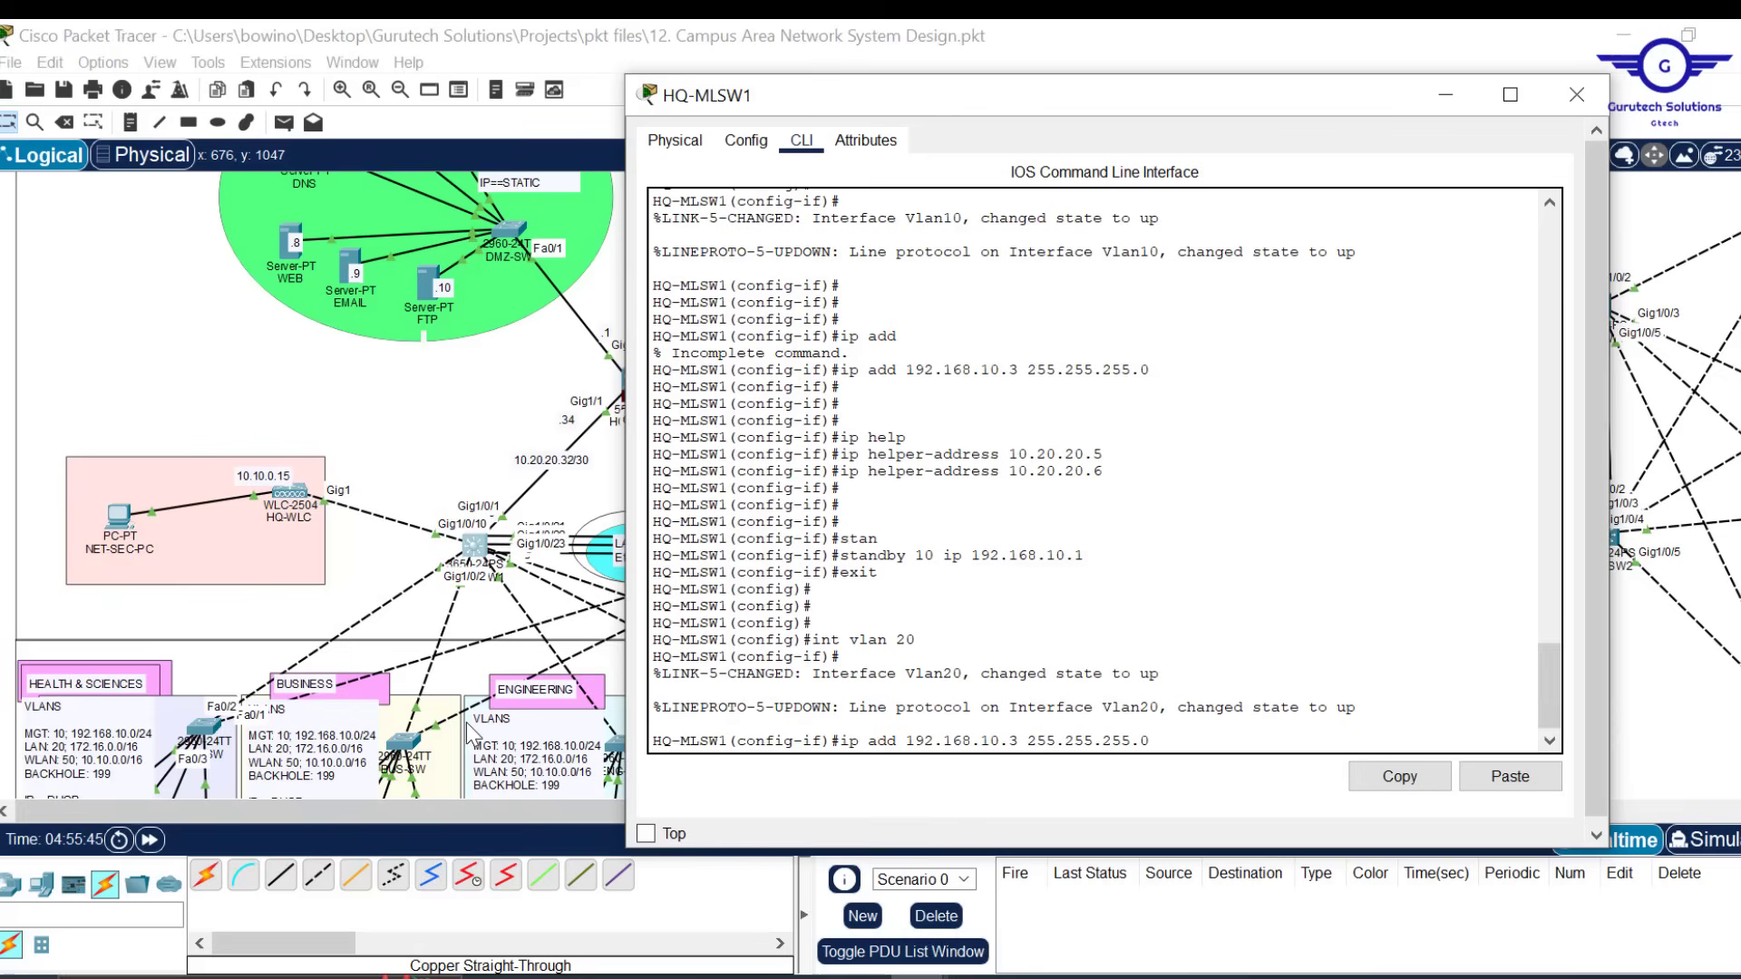
pyautogui.press('BackSpace')
pyautogui.write('7')
pyautogui.press('BackSpace')
pyautogui.press('BackSpace')
pyautogui.press('Right')
pyautogui.press('Right')
pyautogui.press('Right')
pyautogui.press('Right')
pyautogui.press('Right')
pyautogui.press('Right')
pyautogui.press('Right')
pyautogui.press('Right')
pyautogui.press('Right')
pyautogui.press('Right')
pyautogui.press('Right')
pyautogui.press('Right')
pyautogui.press('Right')
pyautogui.press('Right')
pyautogui.press('Right')
pyautogui.press('Right')
pyautogui.press('Right')
pyautogui.press('BackSpace')
pyautogui.press('BackSpace')
pyautogui.press('BackSpace')
pyautogui.write('0')
pyautogui.press('Return')
pyautogui.press('Return')
pyautogui.press('Return')
pyautogui.press('Up')
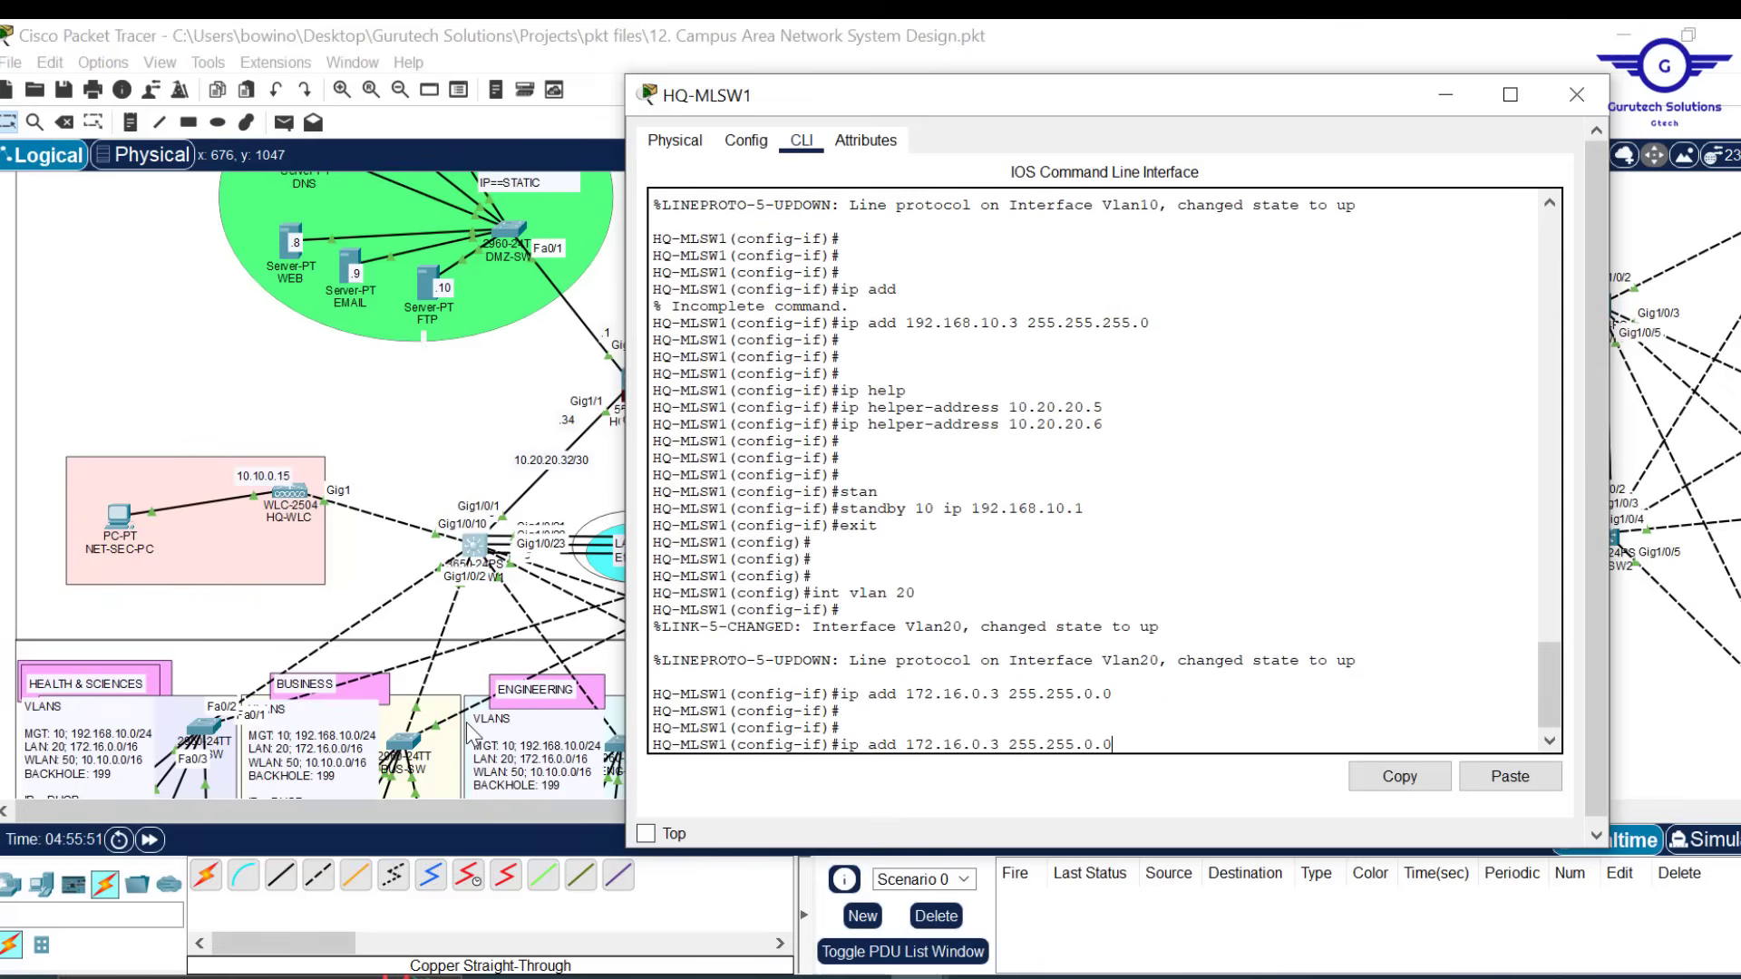
pyautogui.press('Return')
pyautogui.press('Return')
pyautogui.press('Return')
pyautogui.press('Return')
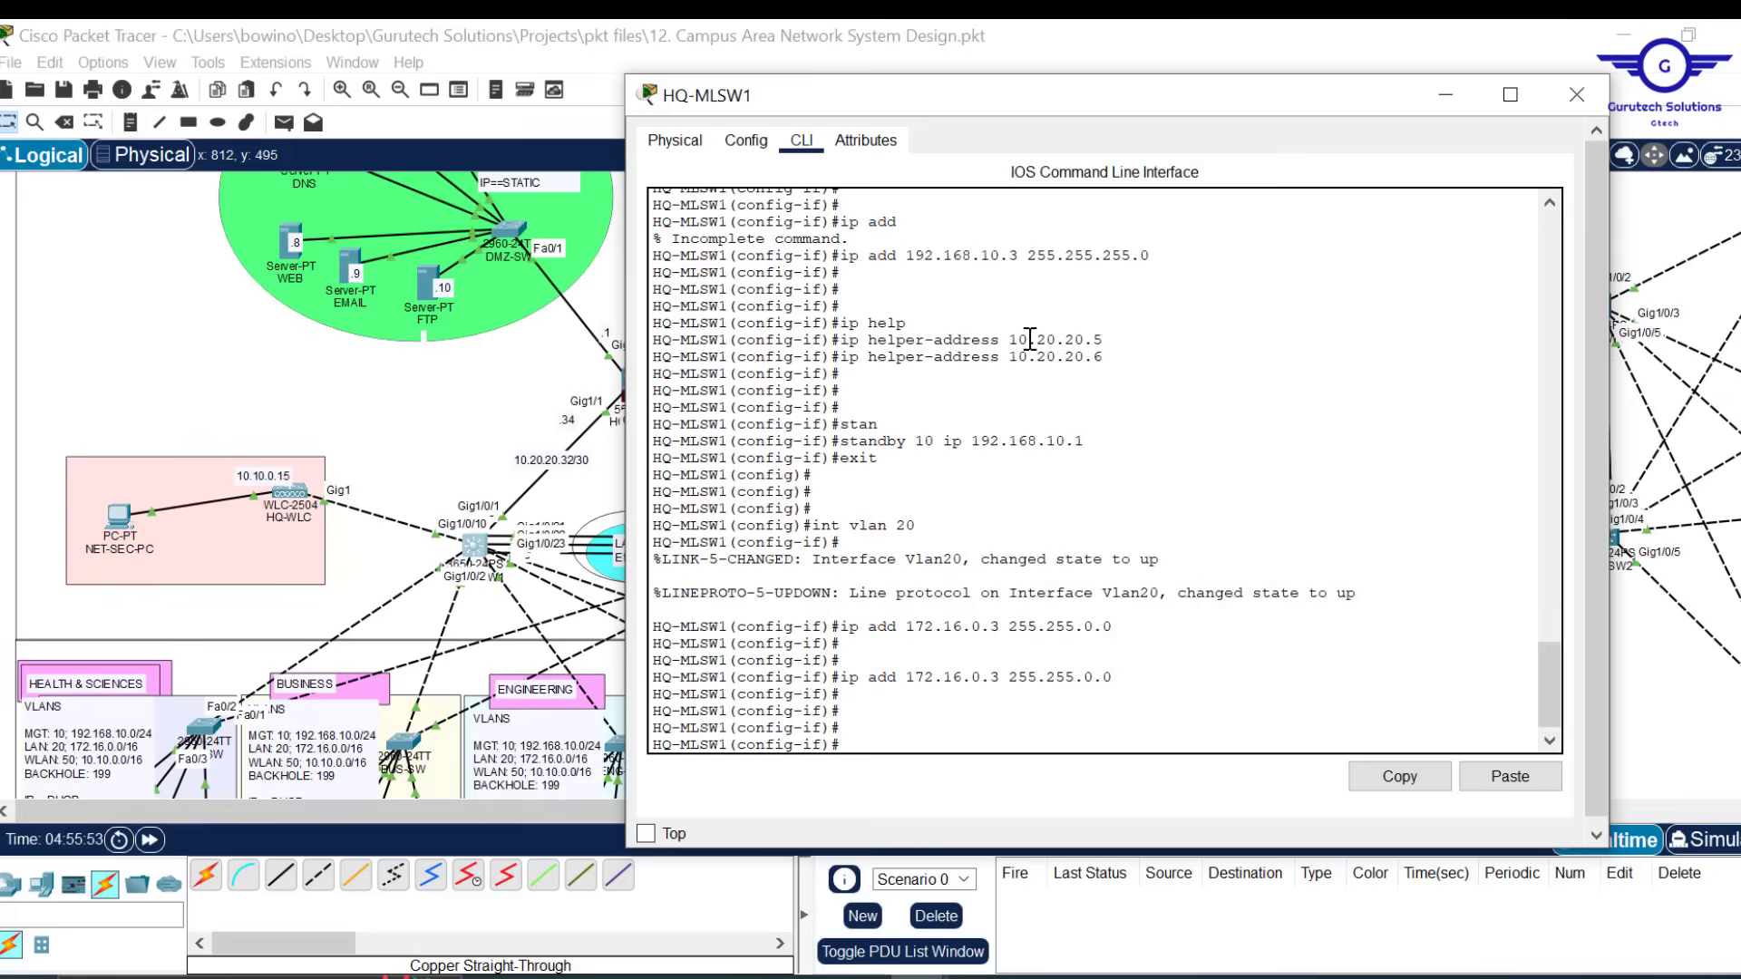
# Add DHCP helpers 10.20.20.5 and 10.20.20.6 to Vlan20
pyautogui.moveTo(1113, 338); pyautogui.dragTo(839, 342)
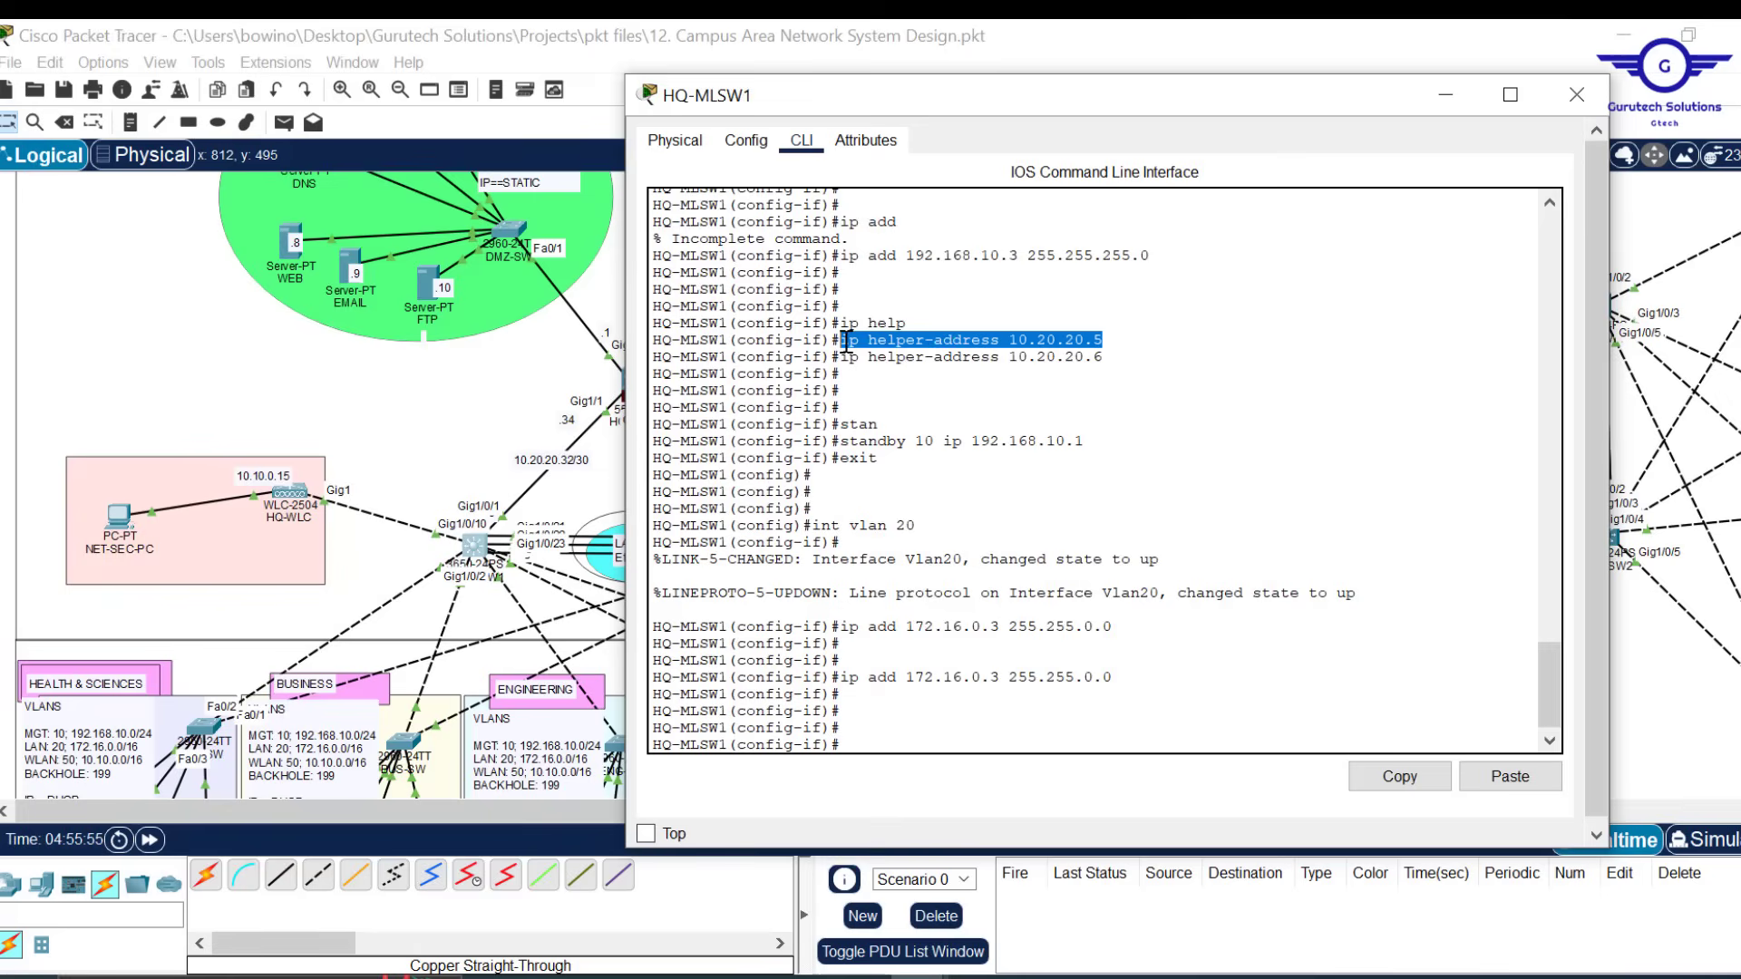
pyautogui.click(1396, 777)
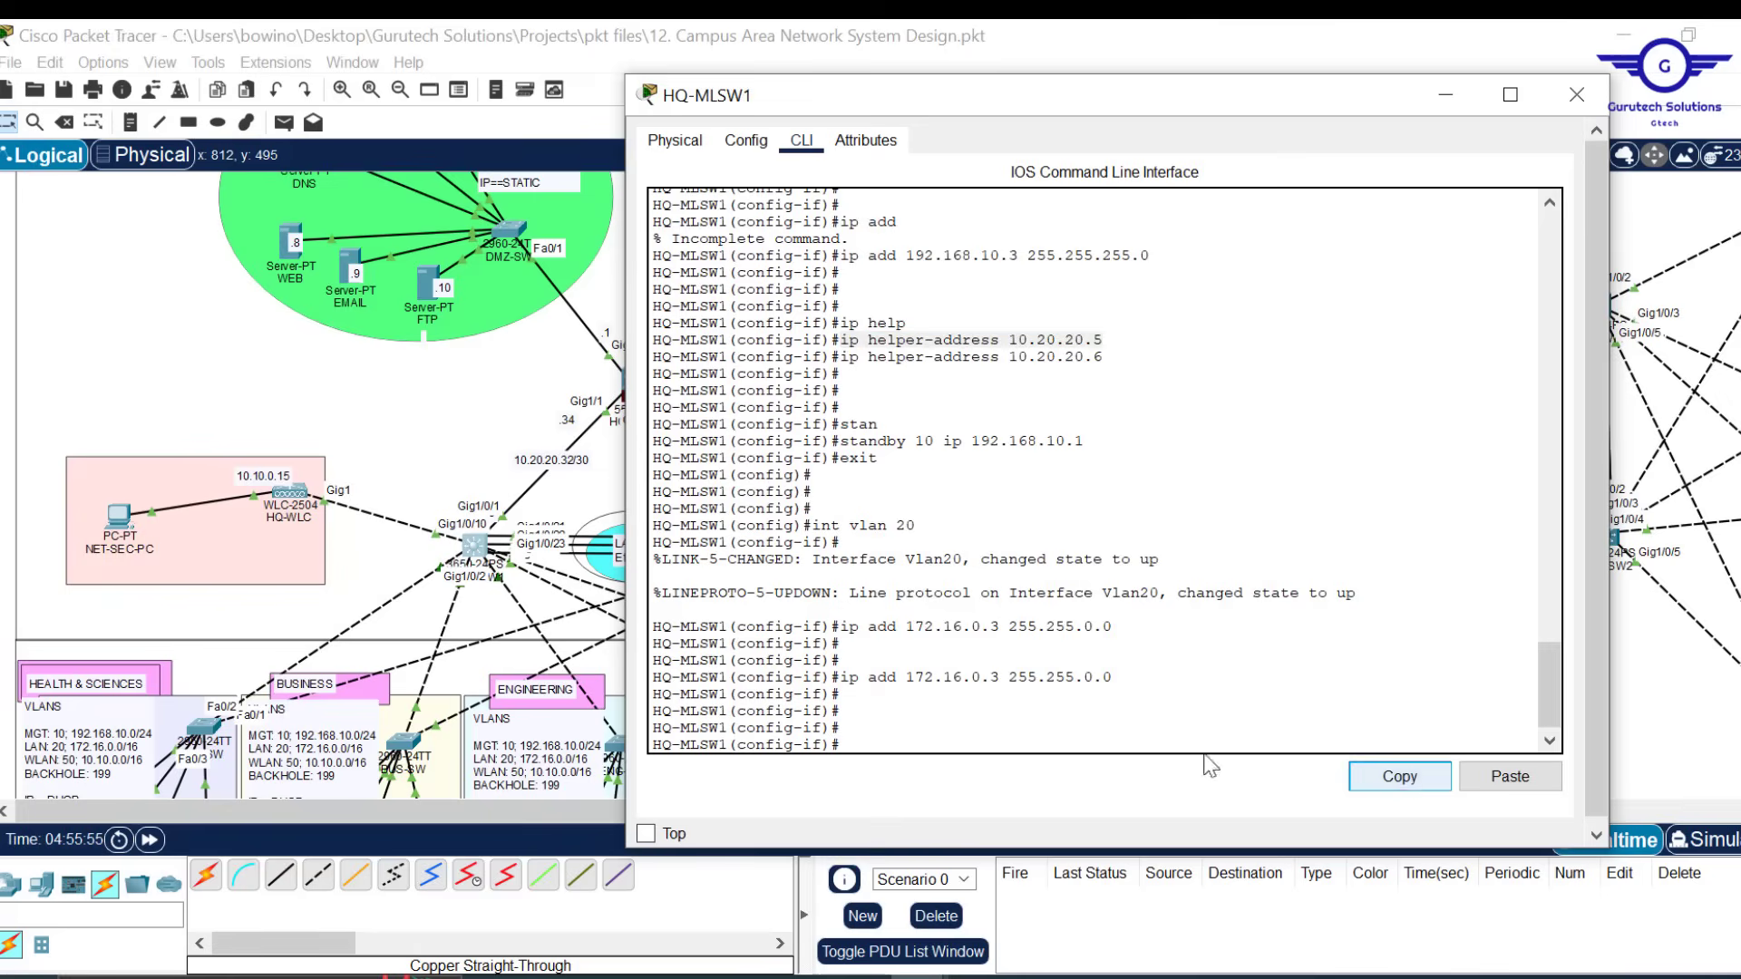
pyautogui.click(1516, 777)
pyautogui.press('Return')
pyautogui.press('Up')
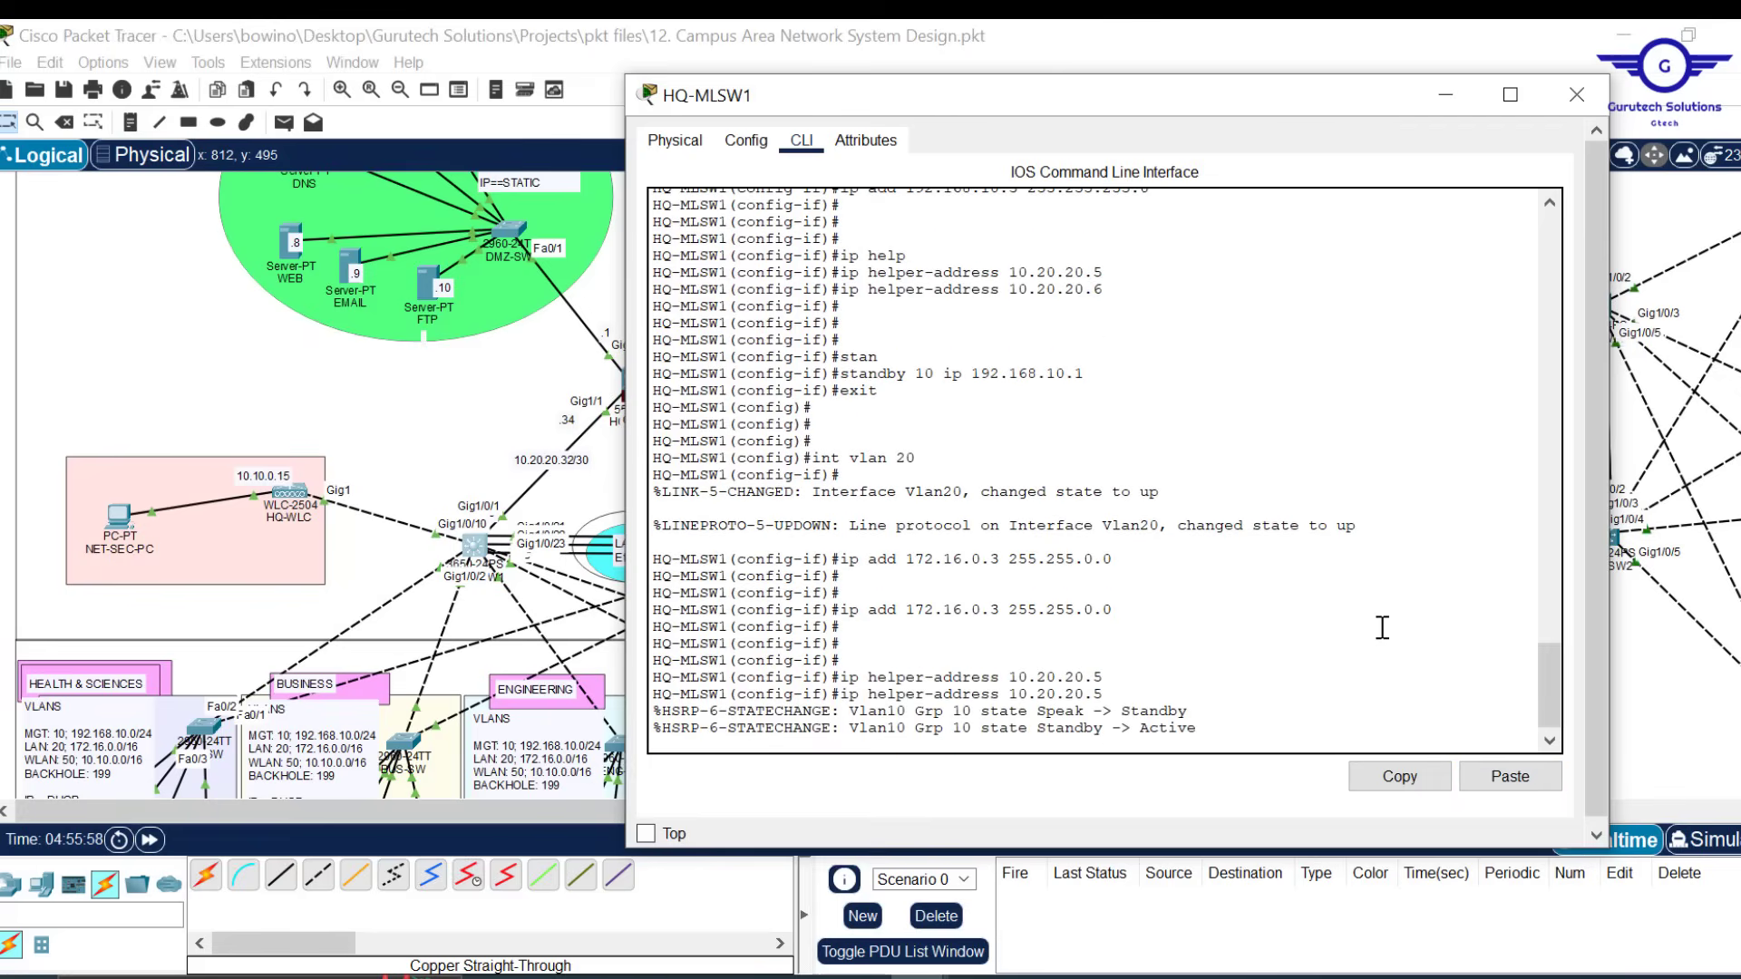
pyautogui.write('6')
pyautogui.press('Return')
pyautogui.press('Return')
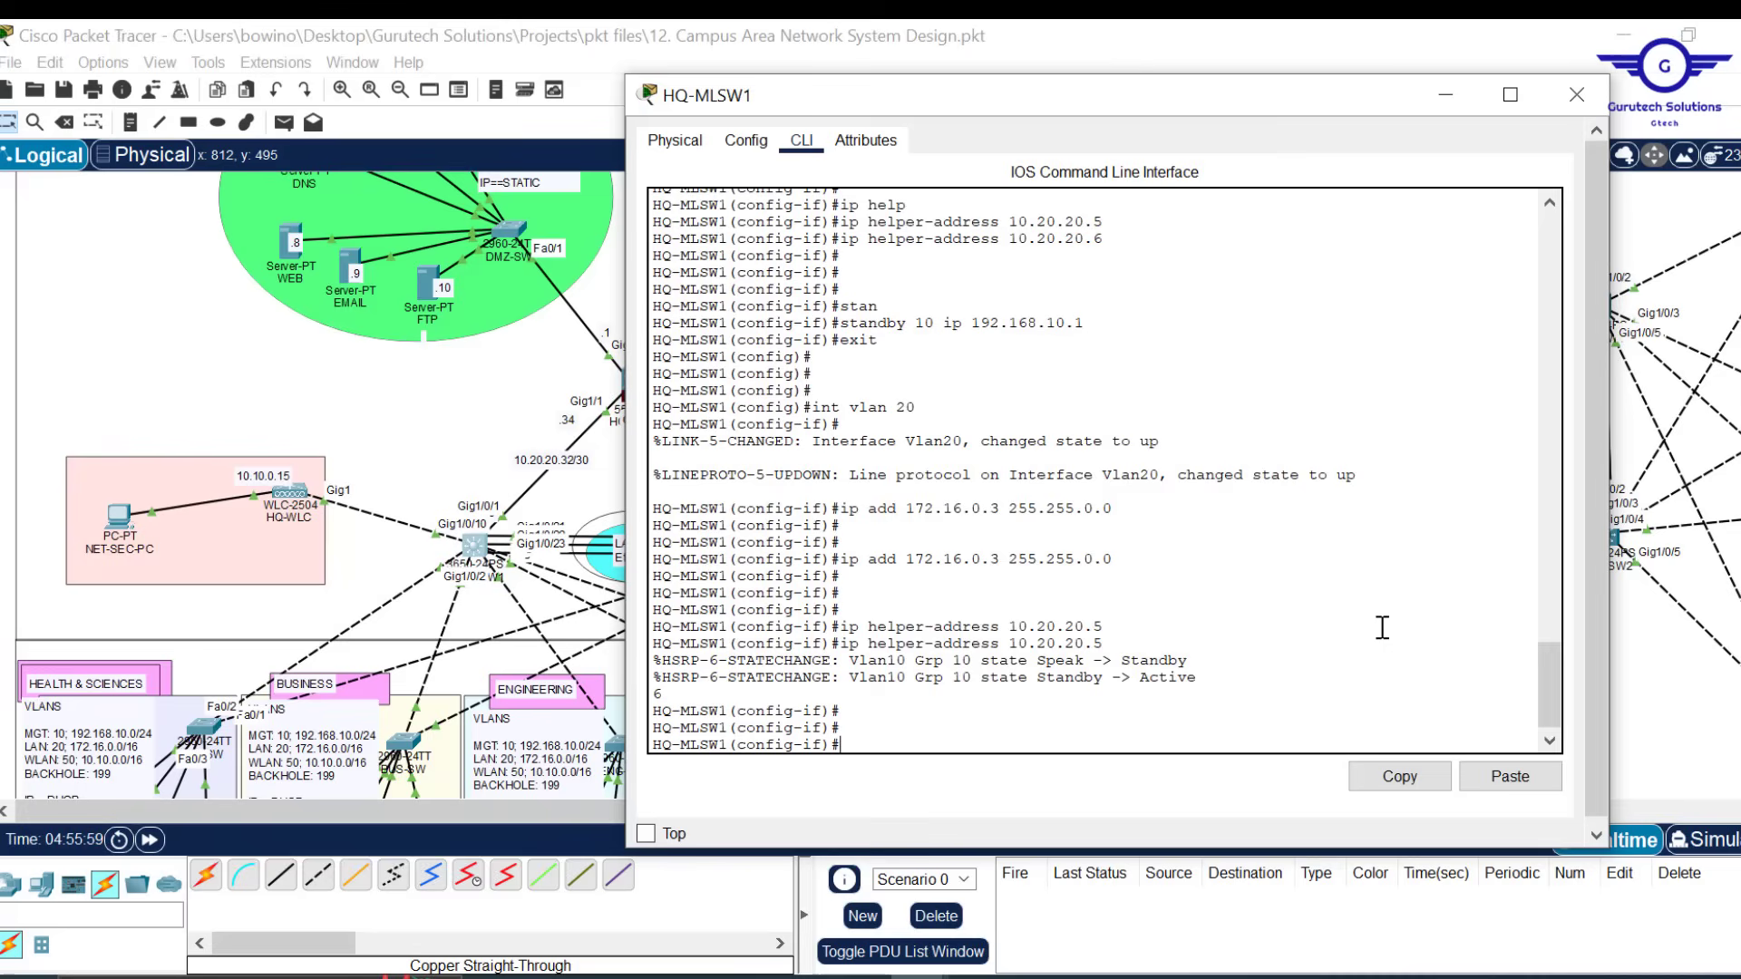
pyautogui.press('Up')
pyautogui.press('Return')
pyautogui.press('Return')
pyautogui.press('Return')
pyautogui.press('Return')
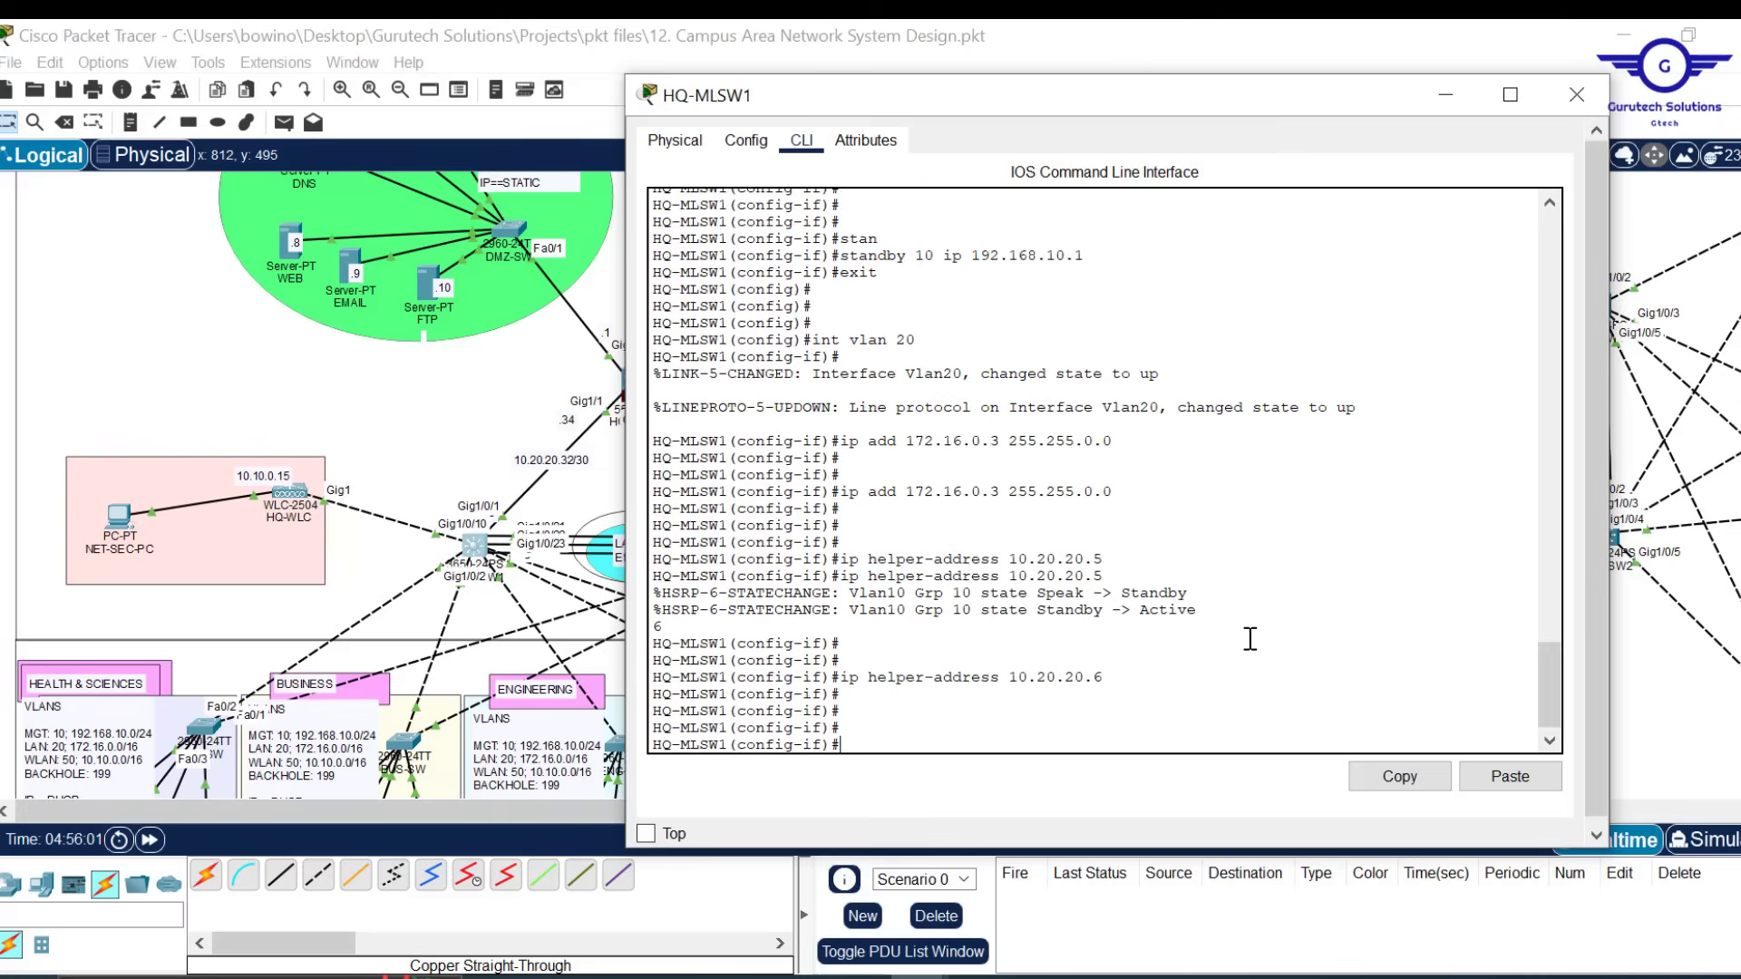
# Set HSRP 'standby 20 ip 172.16.0.1' on Vlan20 and exit the interface
pyautogui.scroll(9, 1249, 639)
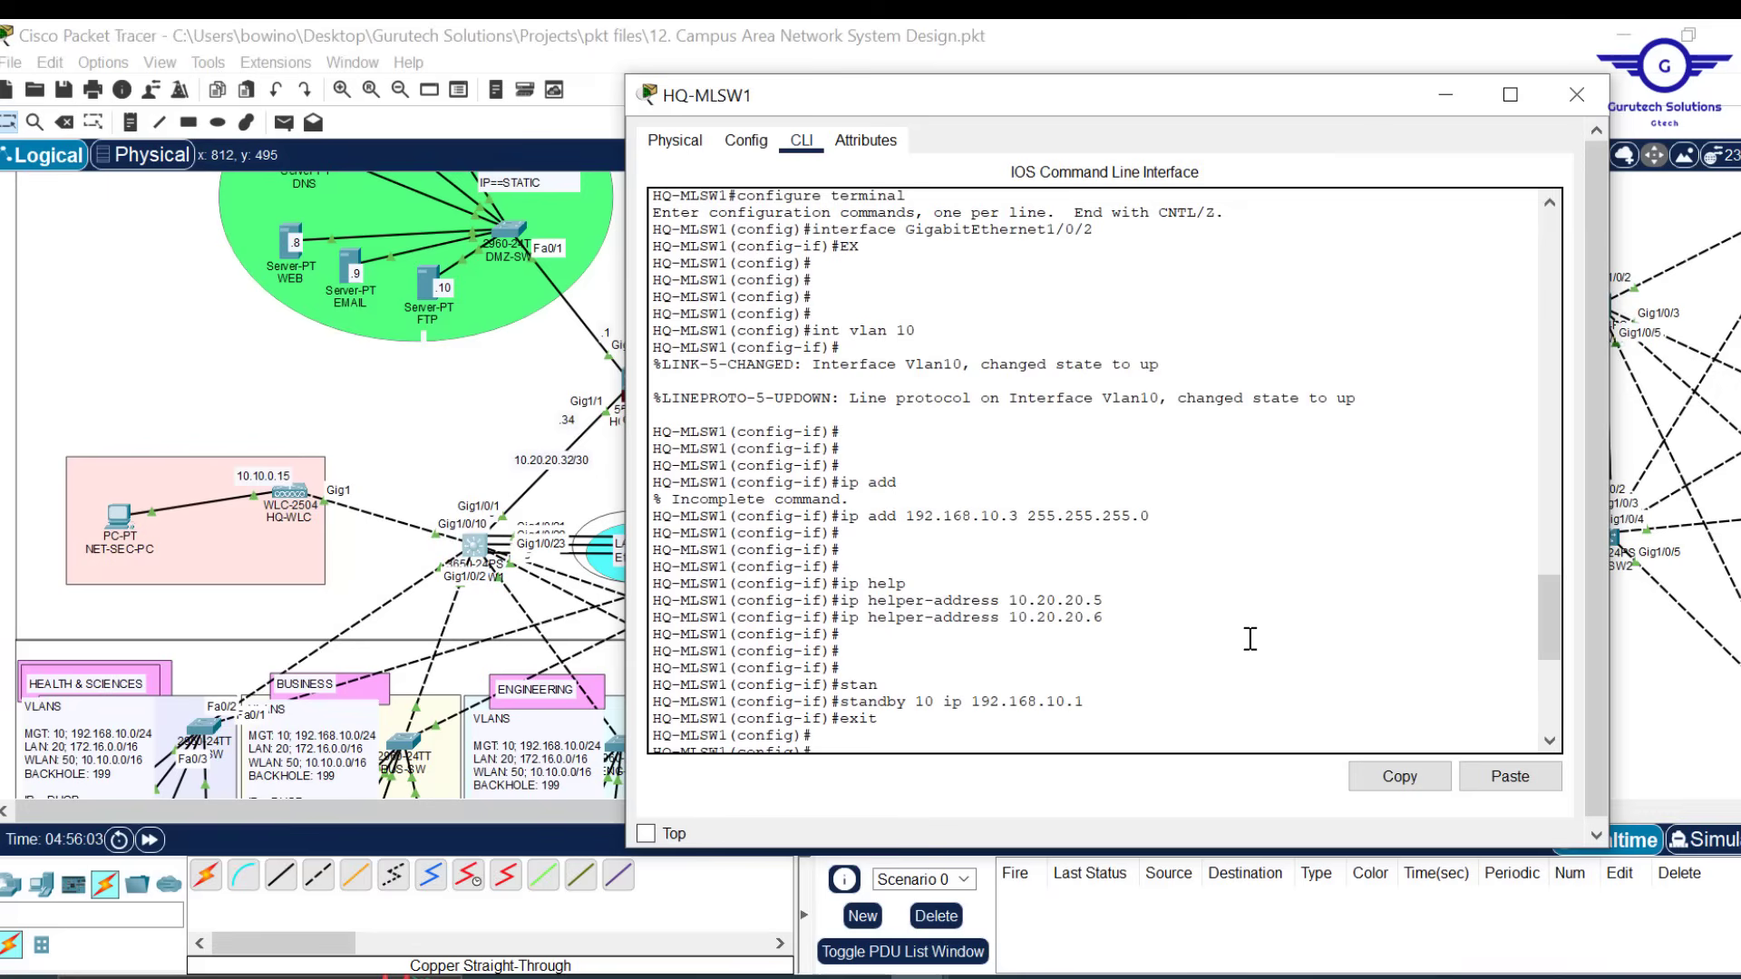
pyautogui.scroll(-3, 1250, 638)
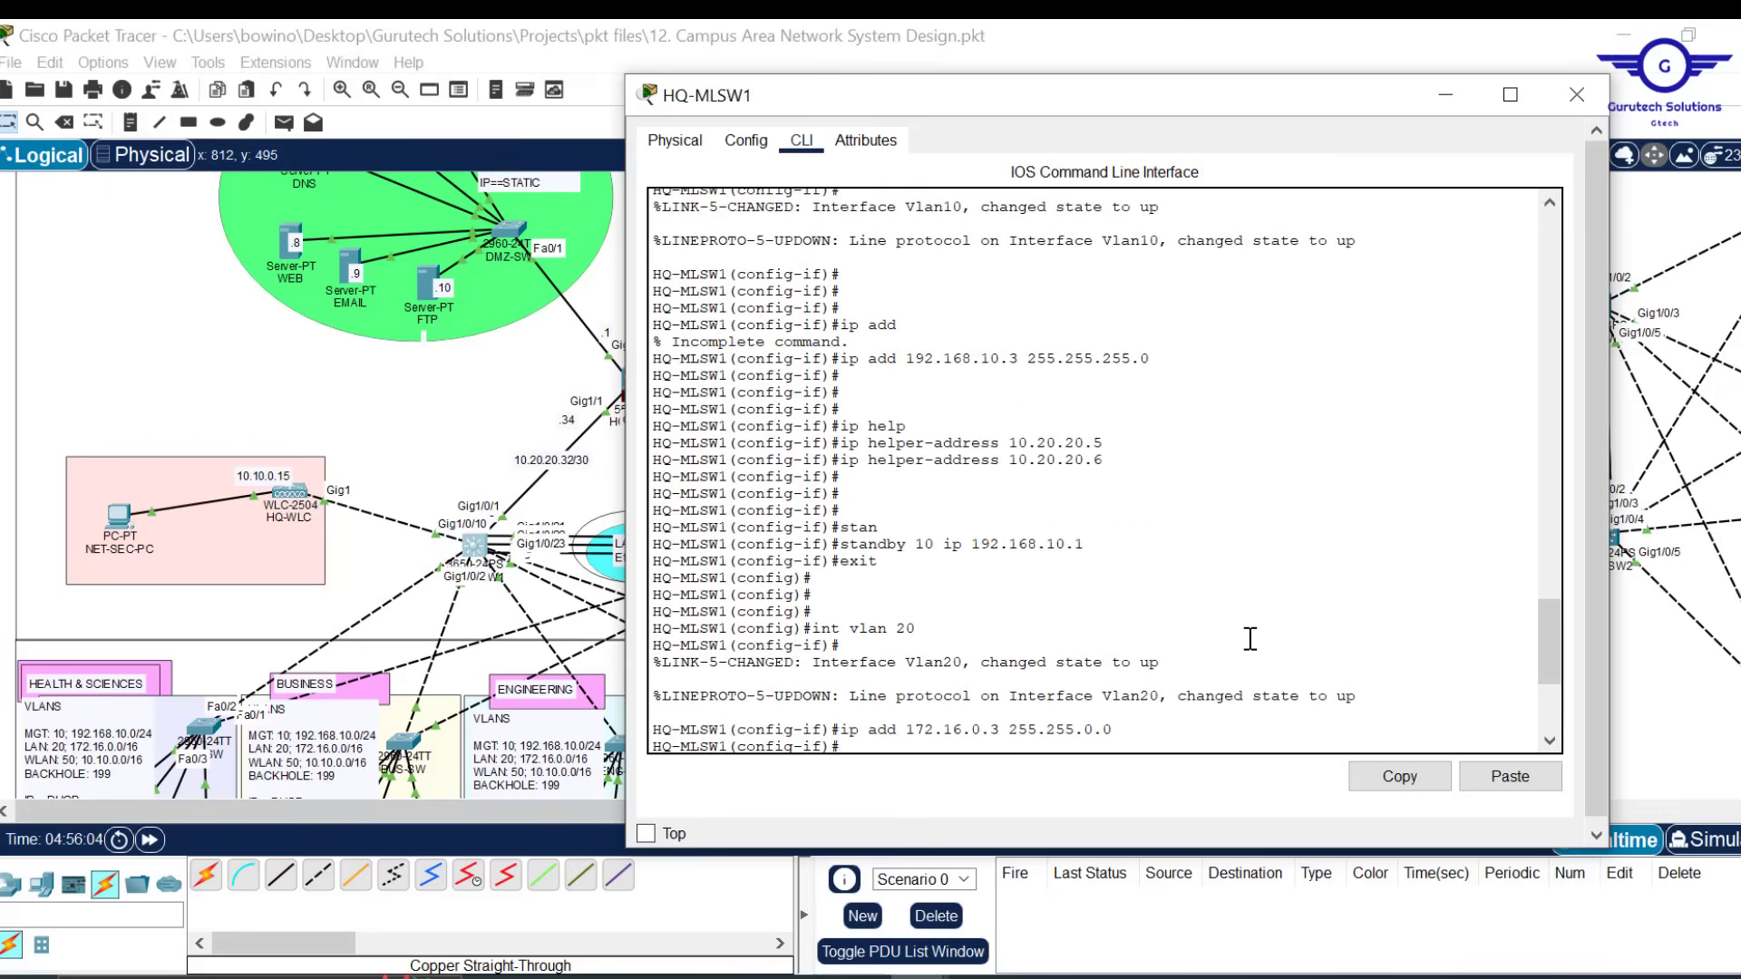
pyautogui.moveTo(1094, 544); pyautogui.dragTo(854, 559)
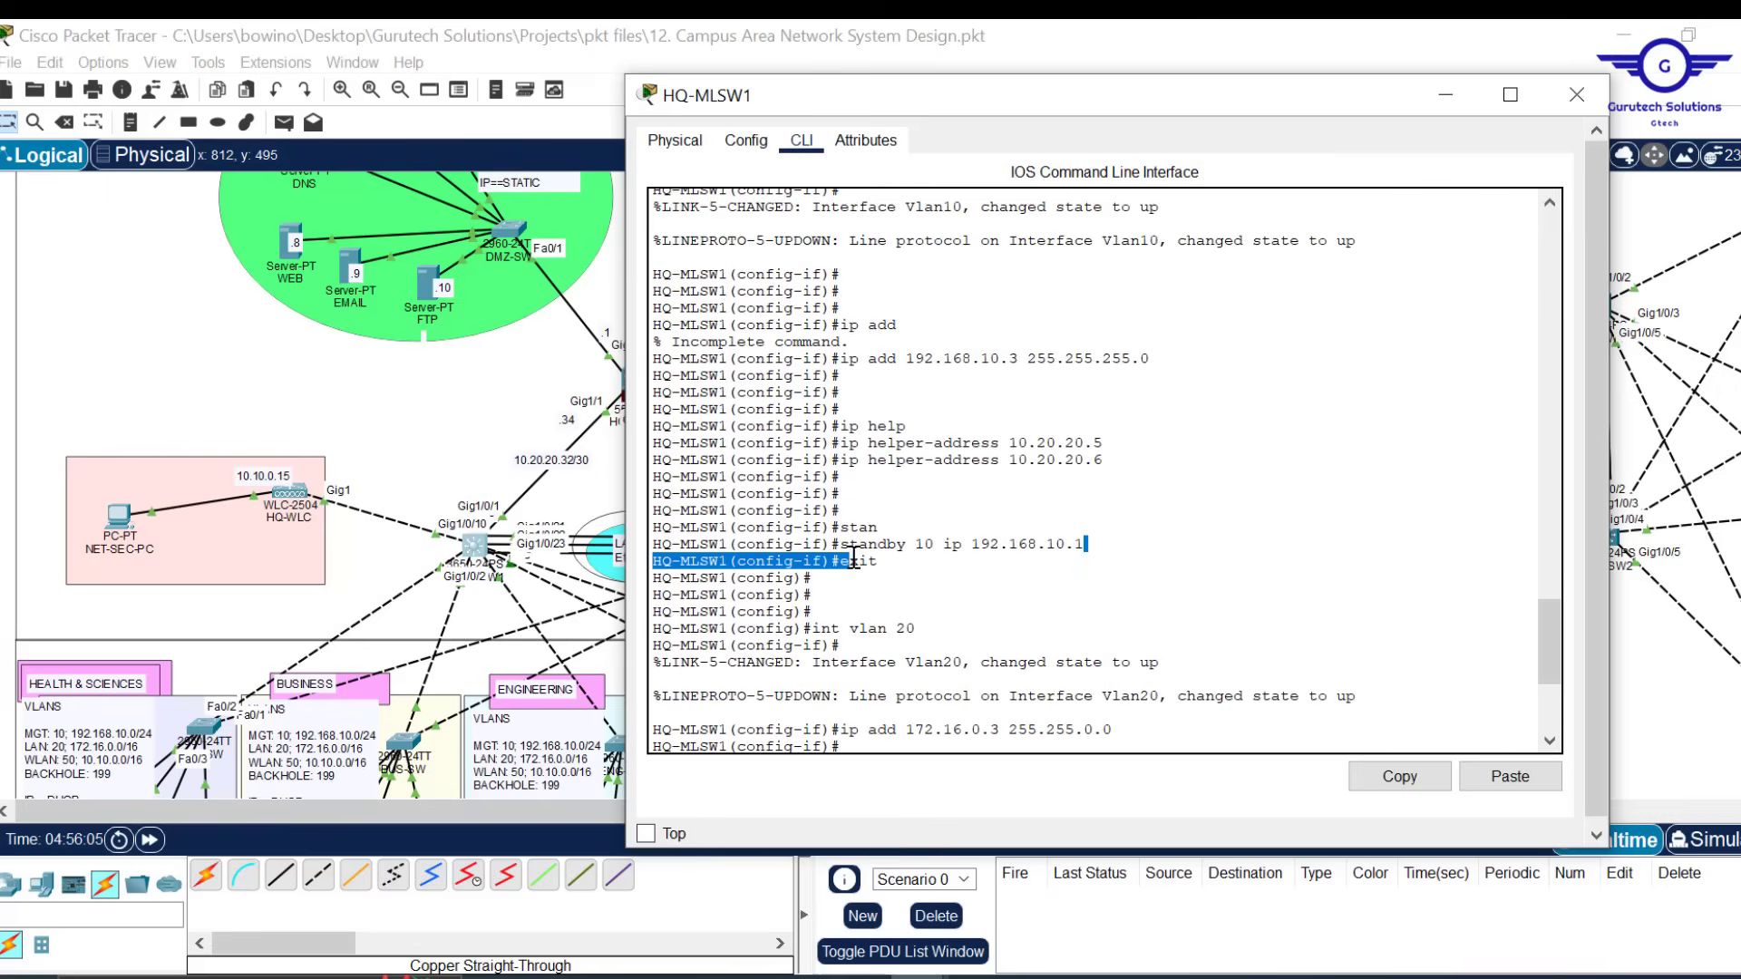
pyautogui.scroll(-6, 1085, 589)
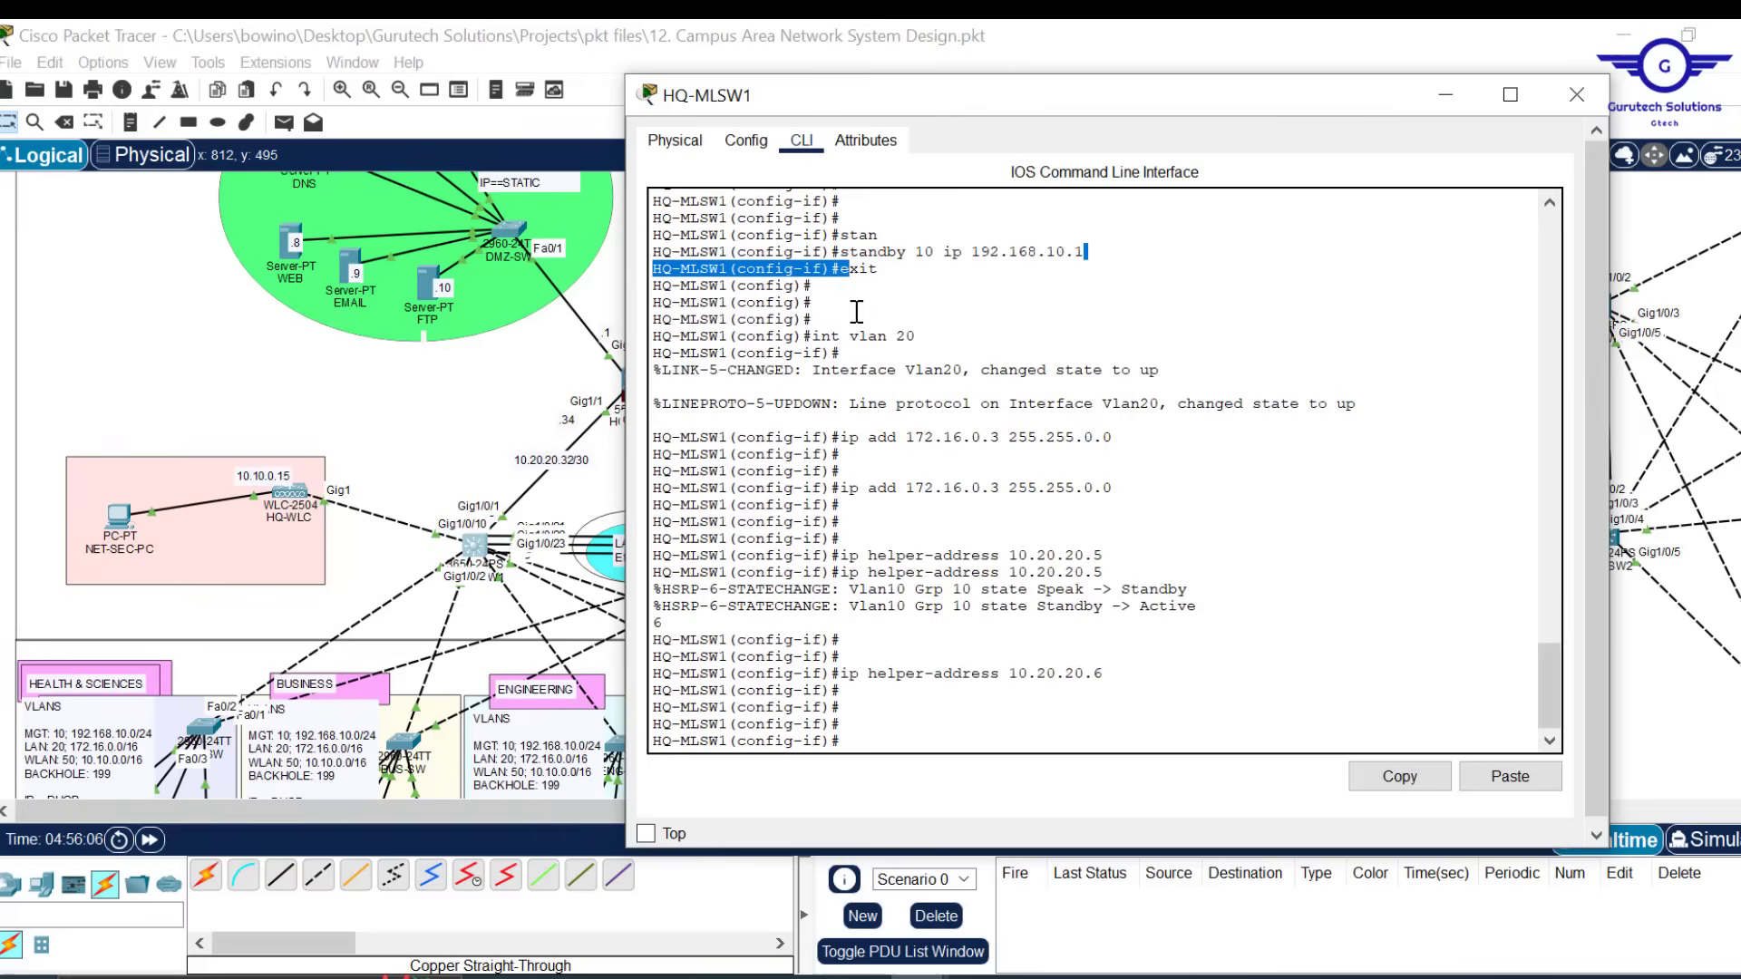
pyautogui.moveTo(918, 336); pyautogui.dragTo(821, 337)
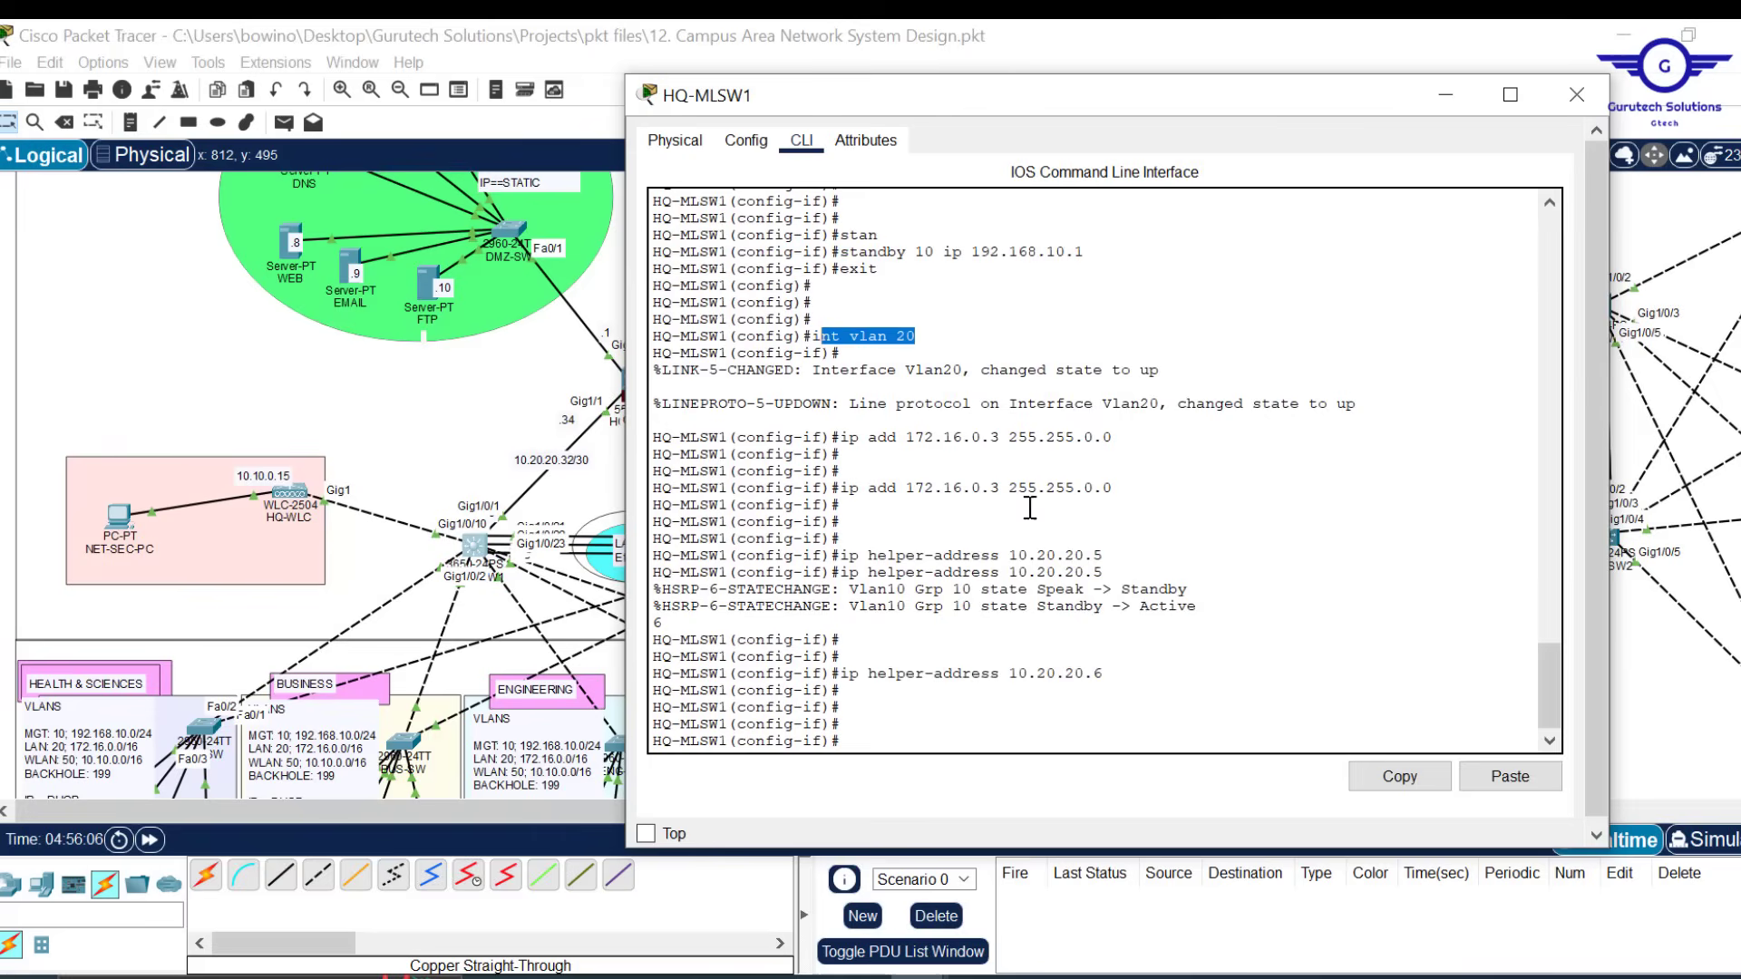
pyautogui.scroll(-1, 1036, 541)
pyautogui.write('stan')
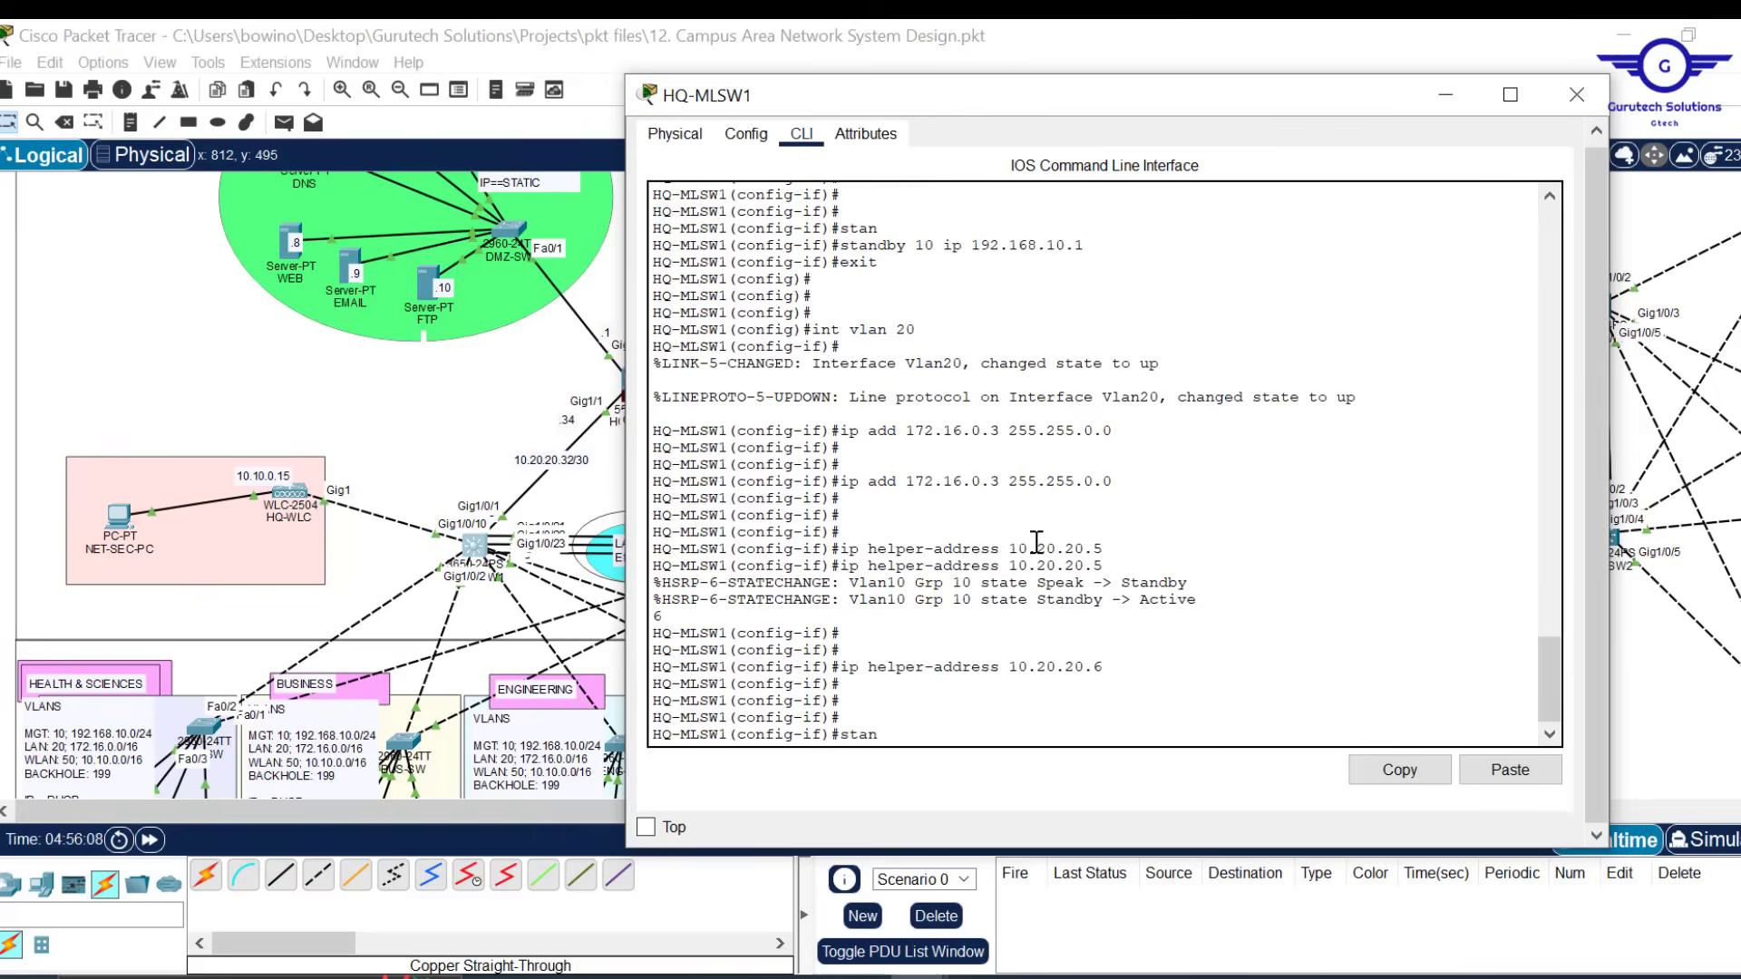
pyautogui.press('Tab')
pyautogui.write('20')
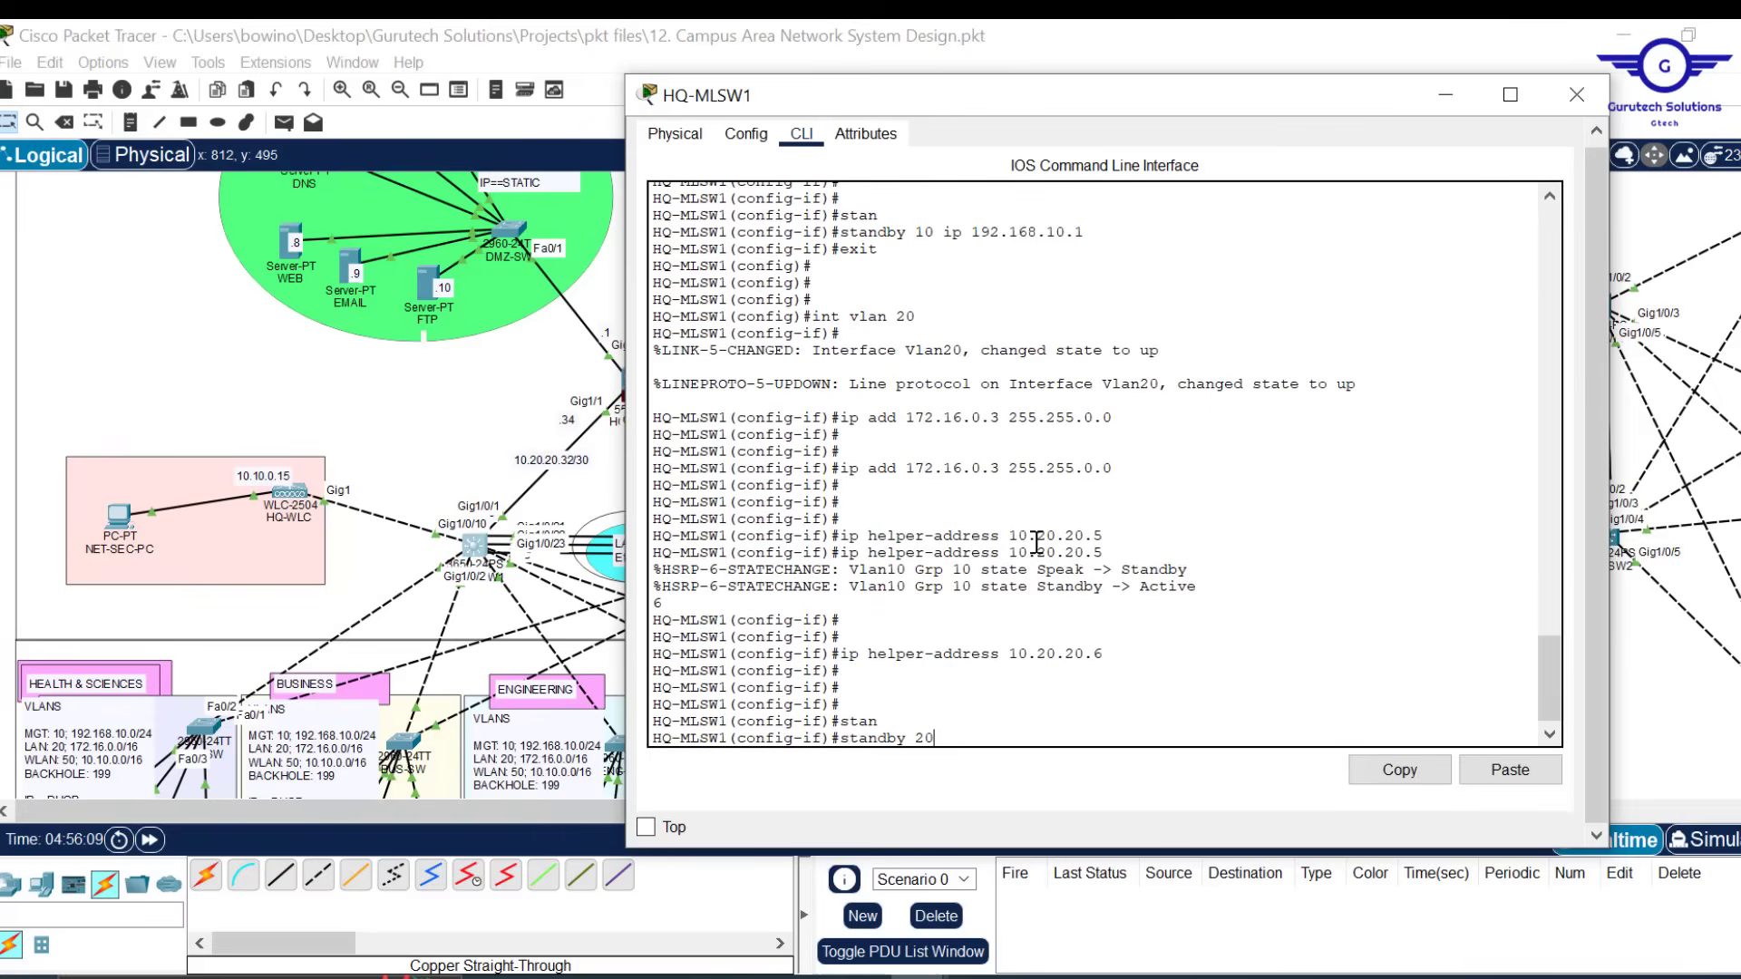
pyautogui.write(' ip 172.16.0.1')
pyautogui.press('Return')
pyautogui.write('ex')
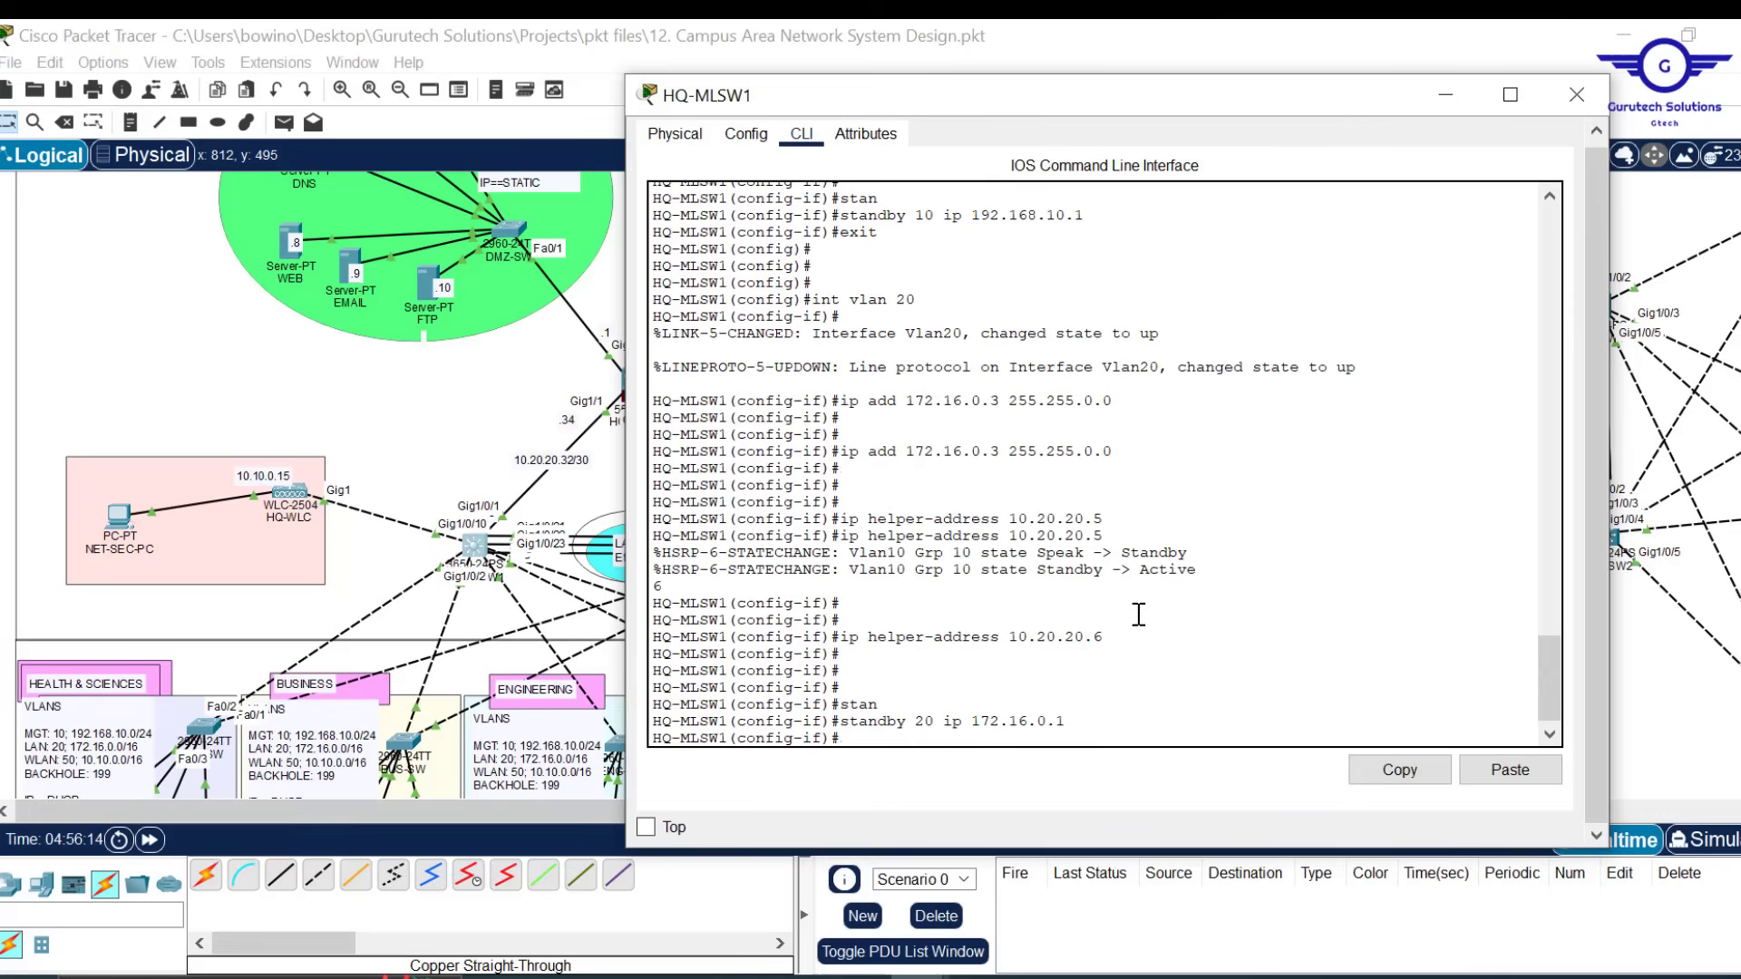
pyautogui.press('Return')
pyautogui.press('Return')
pyautogui.press('Return')
pyautogui.press('Return')
pyautogui.press('Return')
# Create and enter interface VLAN 50 on HQ-MLSW1
pyautogui.write('ip helper-address 10.20.20.5')
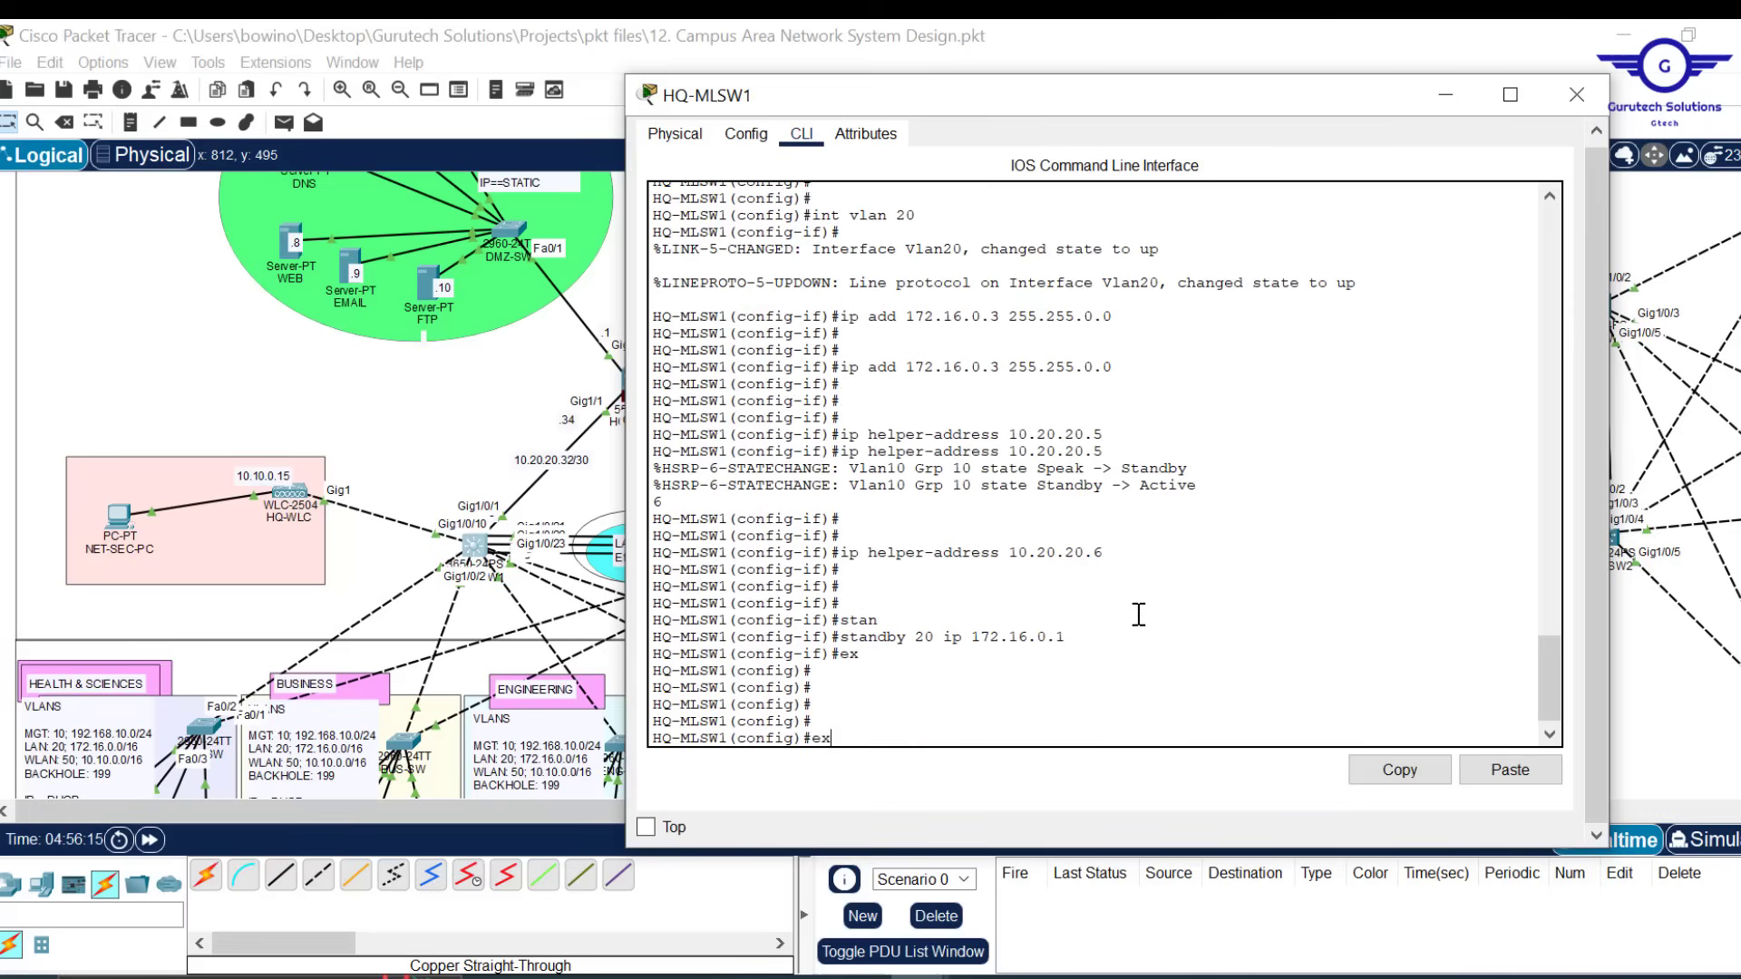
pyautogui.press('Up')
pyautogui.press('Up')
pyautogui.press('Up')
pyautogui.press('Down')
pyautogui.write('5')
pyautogui.press('Return')
pyautogui.press('Return')
pyautogui.press('Return')
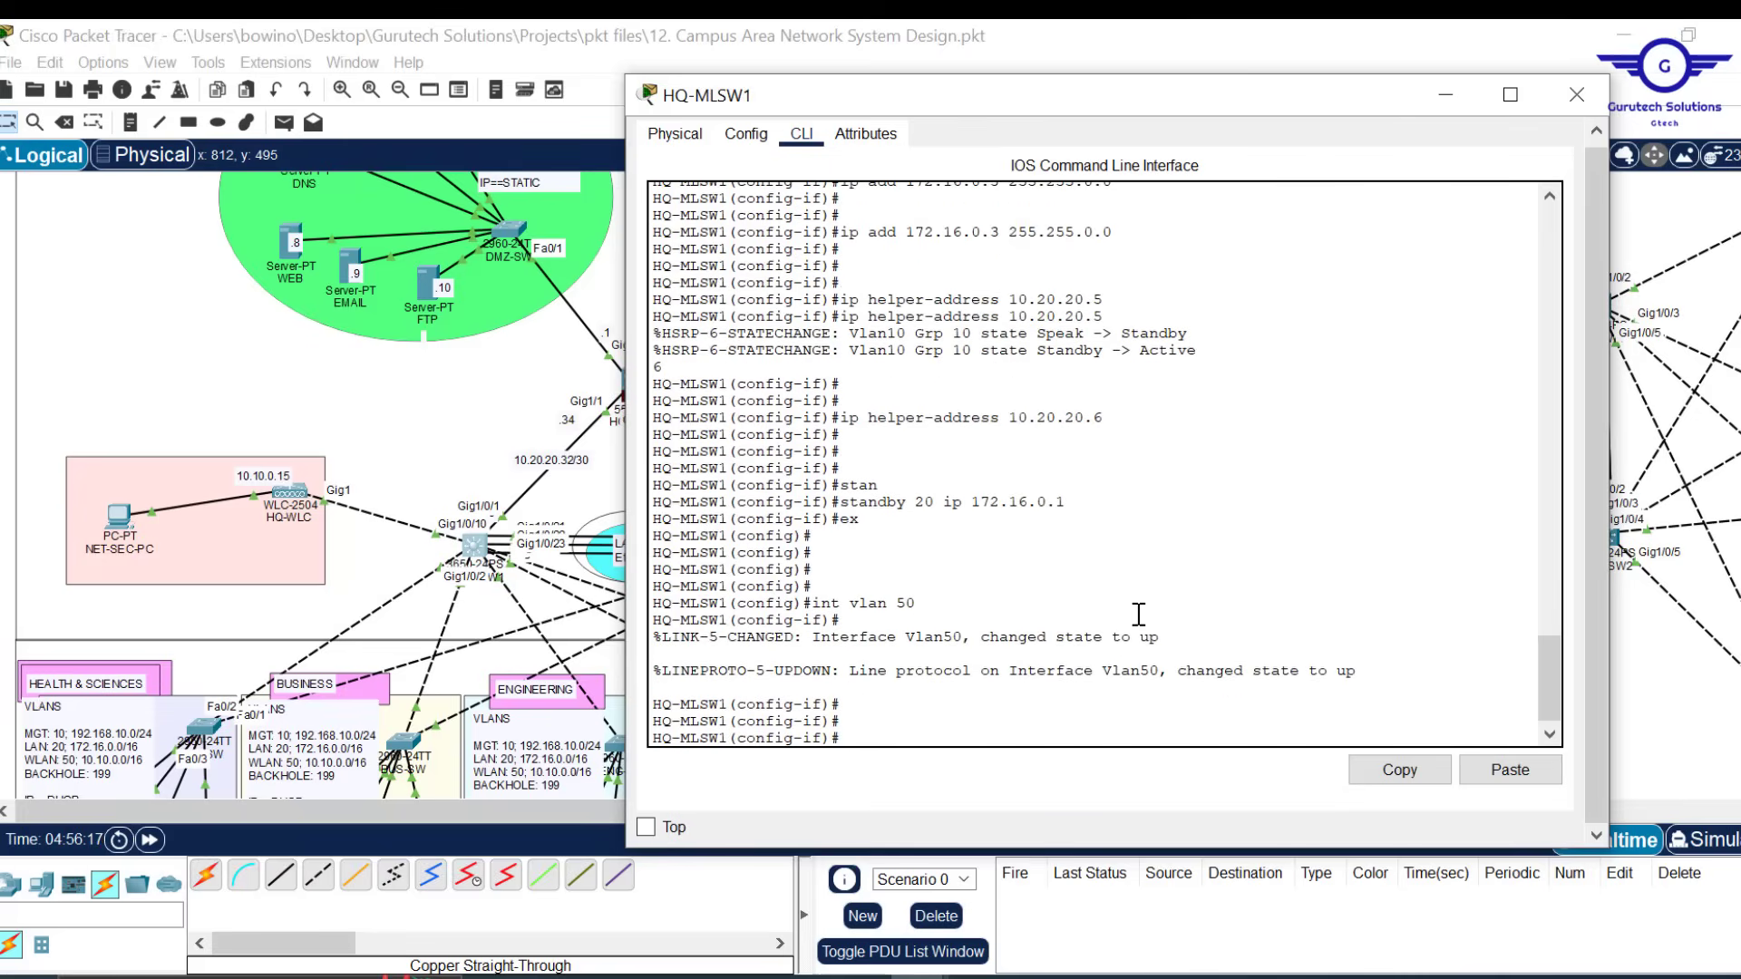
pyautogui.press('Up')
# Give Vlan50 the address 10.10.0.3 255.255.0.0
pyautogui.press('Up')
pyautogui.press('Up')
pyautogui.press('Up')
pyautogui.press('Up')
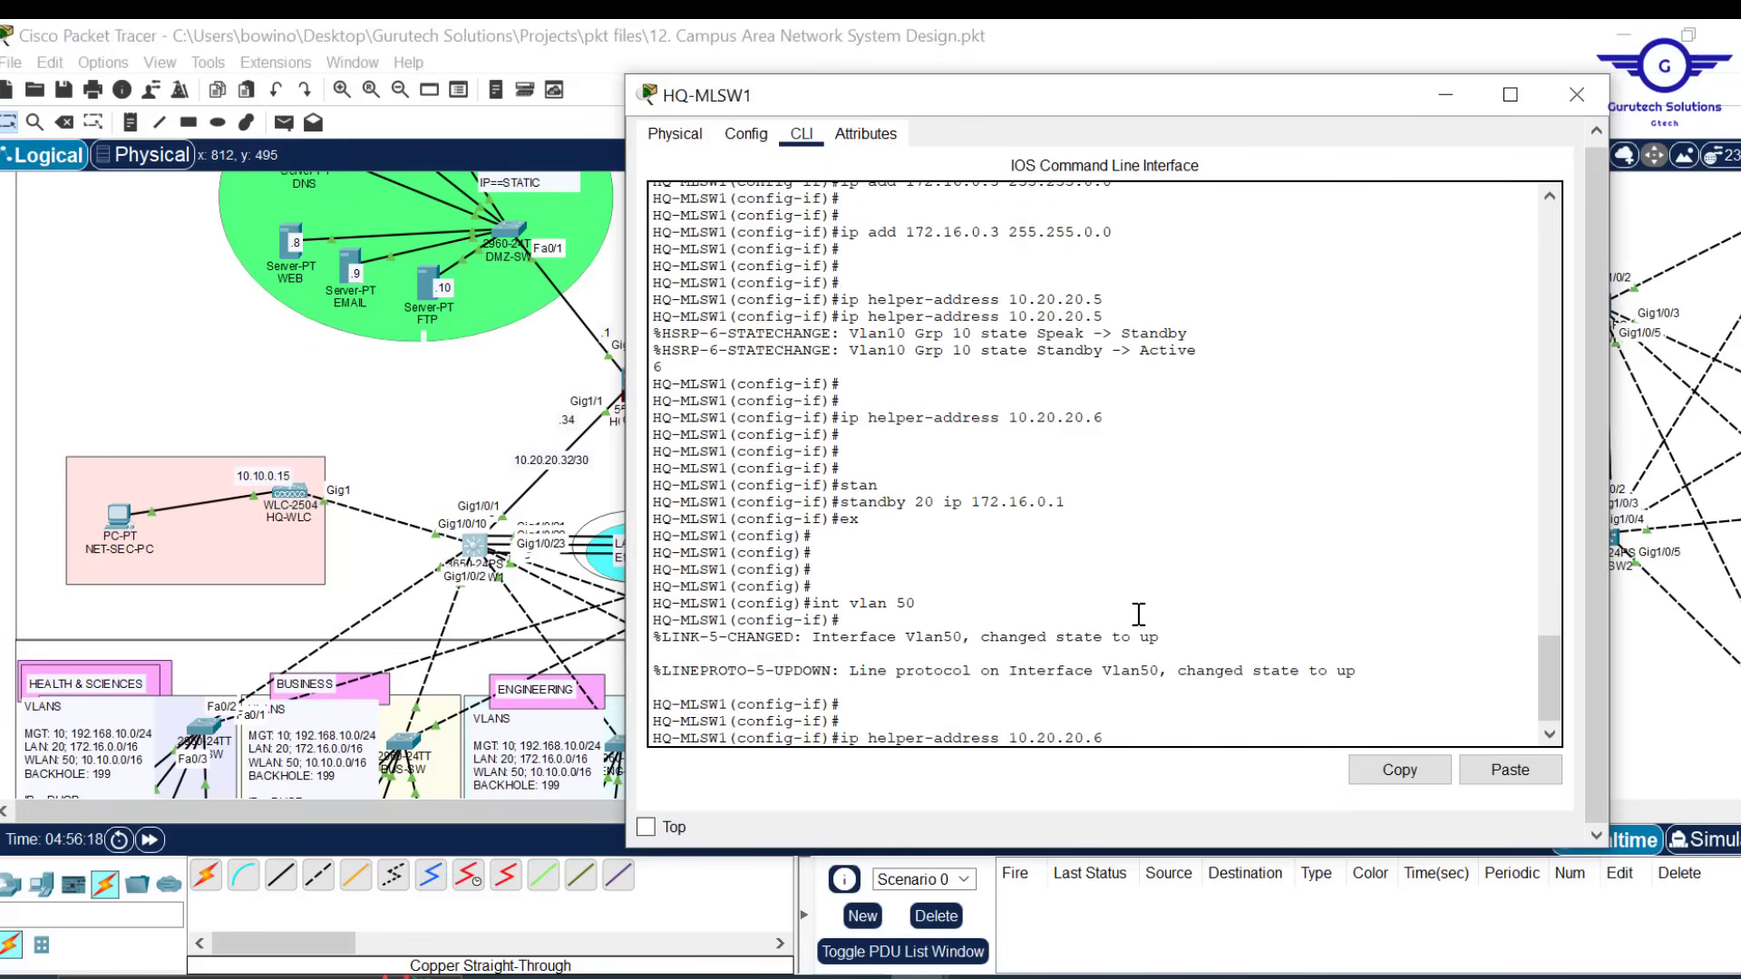
pyautogui.press('Up')
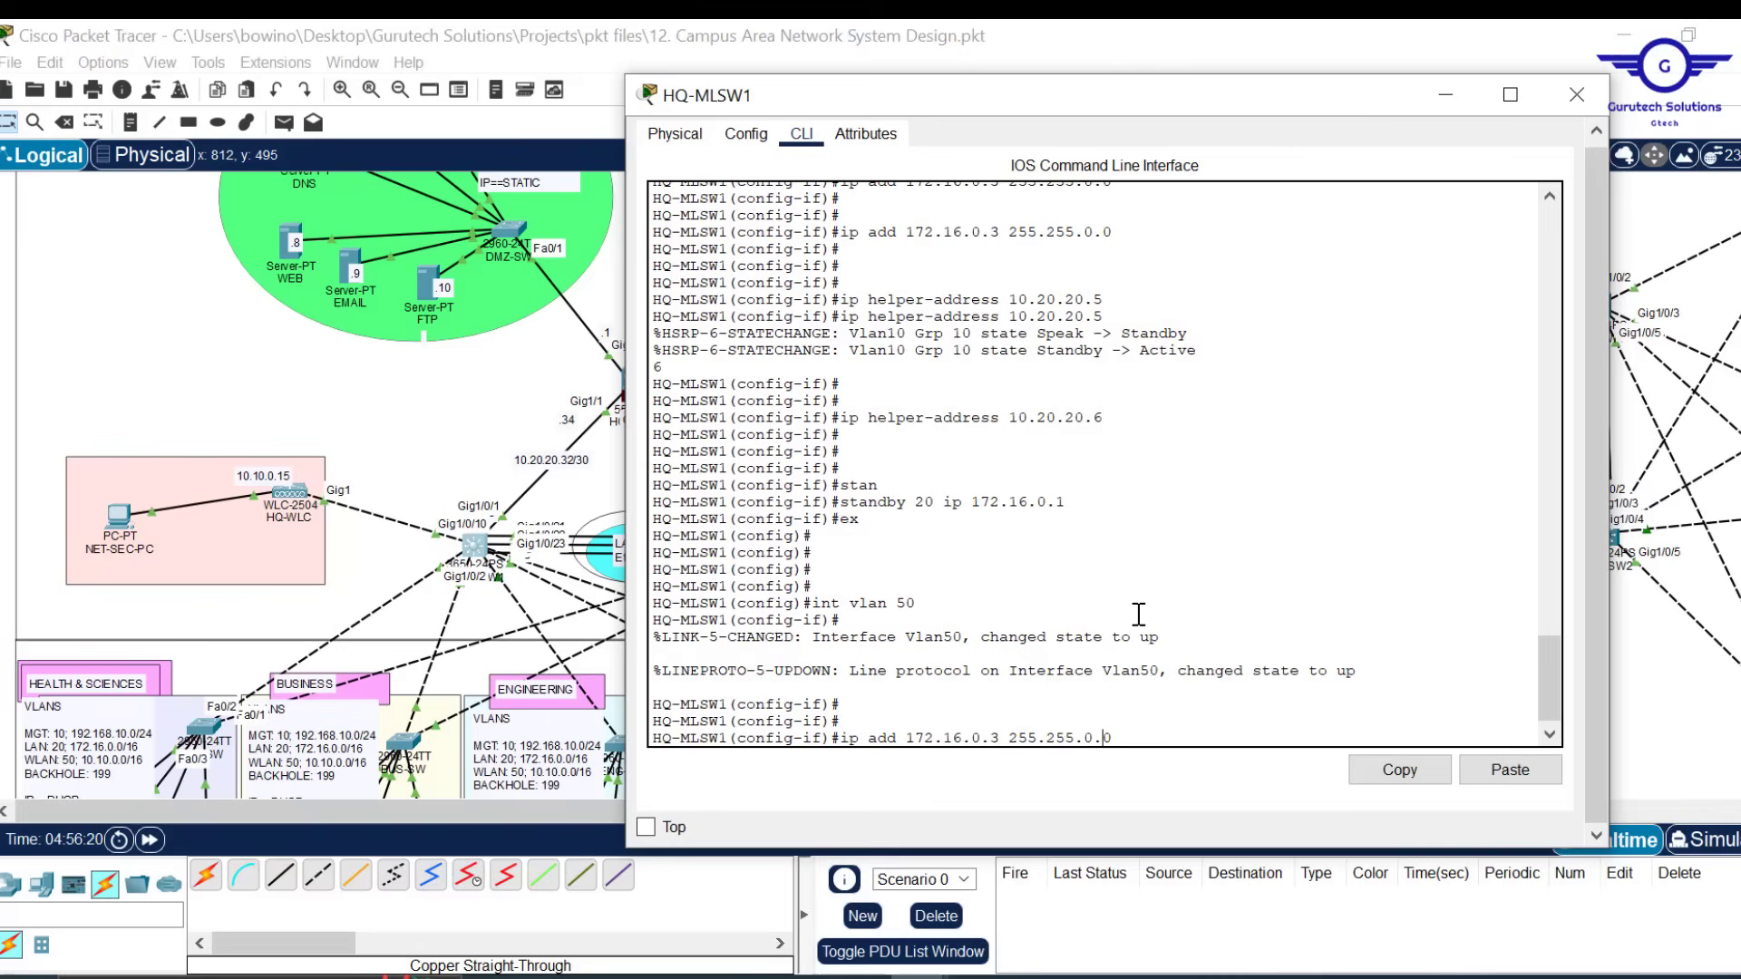
pyautogui.press('Left')
pyautogui.press('Left')
pyautogui.press('Left')
pyautogui.press('Left')
pyautogui.press('Left')
pyautogui.press('Left')
pyautogui.press('Left')
pyautogui.press('Left')
pyautogui.press('BackSpace')
pyautogui.press('BackSpace')
pyautogui.press('BackSpace')
pyautogui.press('BackSpace')
pyautogui.press('BackSpace')
pyautogui.press('BackSpace')
pyautogui.write('0.10.')
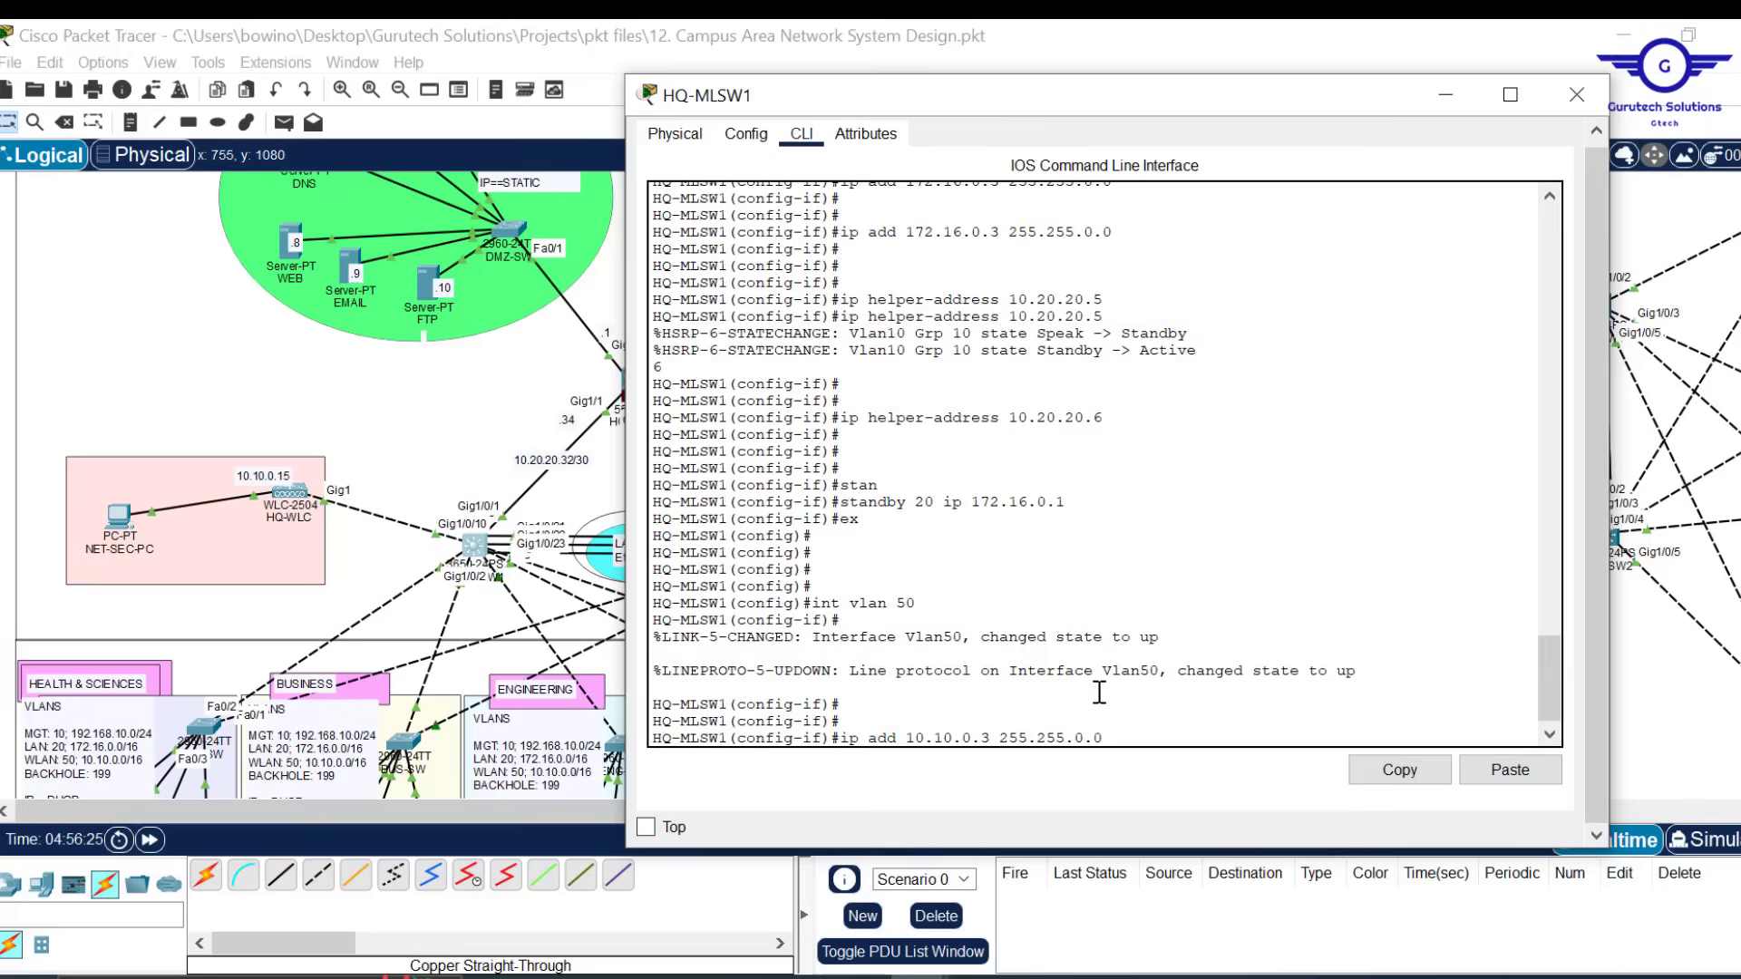
pyautogui.press('Return')
# Add DHCP helpers 10.20.20.5 and 10.20.20.6 to Vlan50
pyautogui.press('Return')
pyautogui.press('Return')
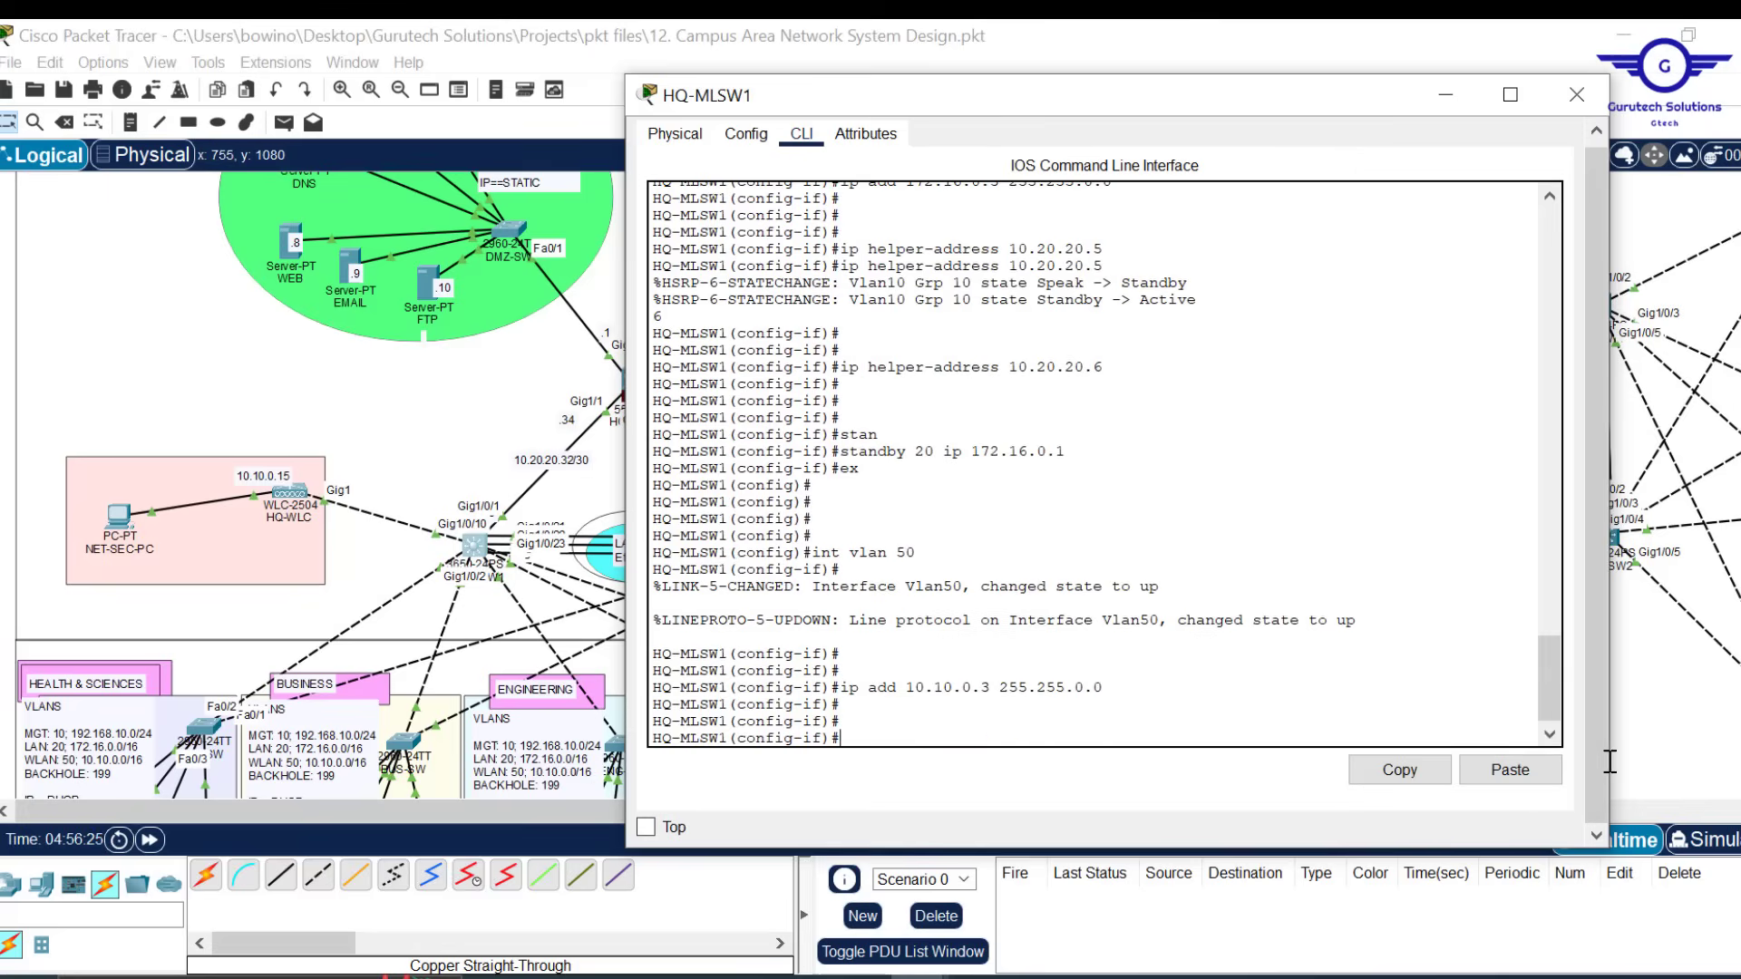
pyautogui.click(1507, 769)
pyautogui.press('Return')
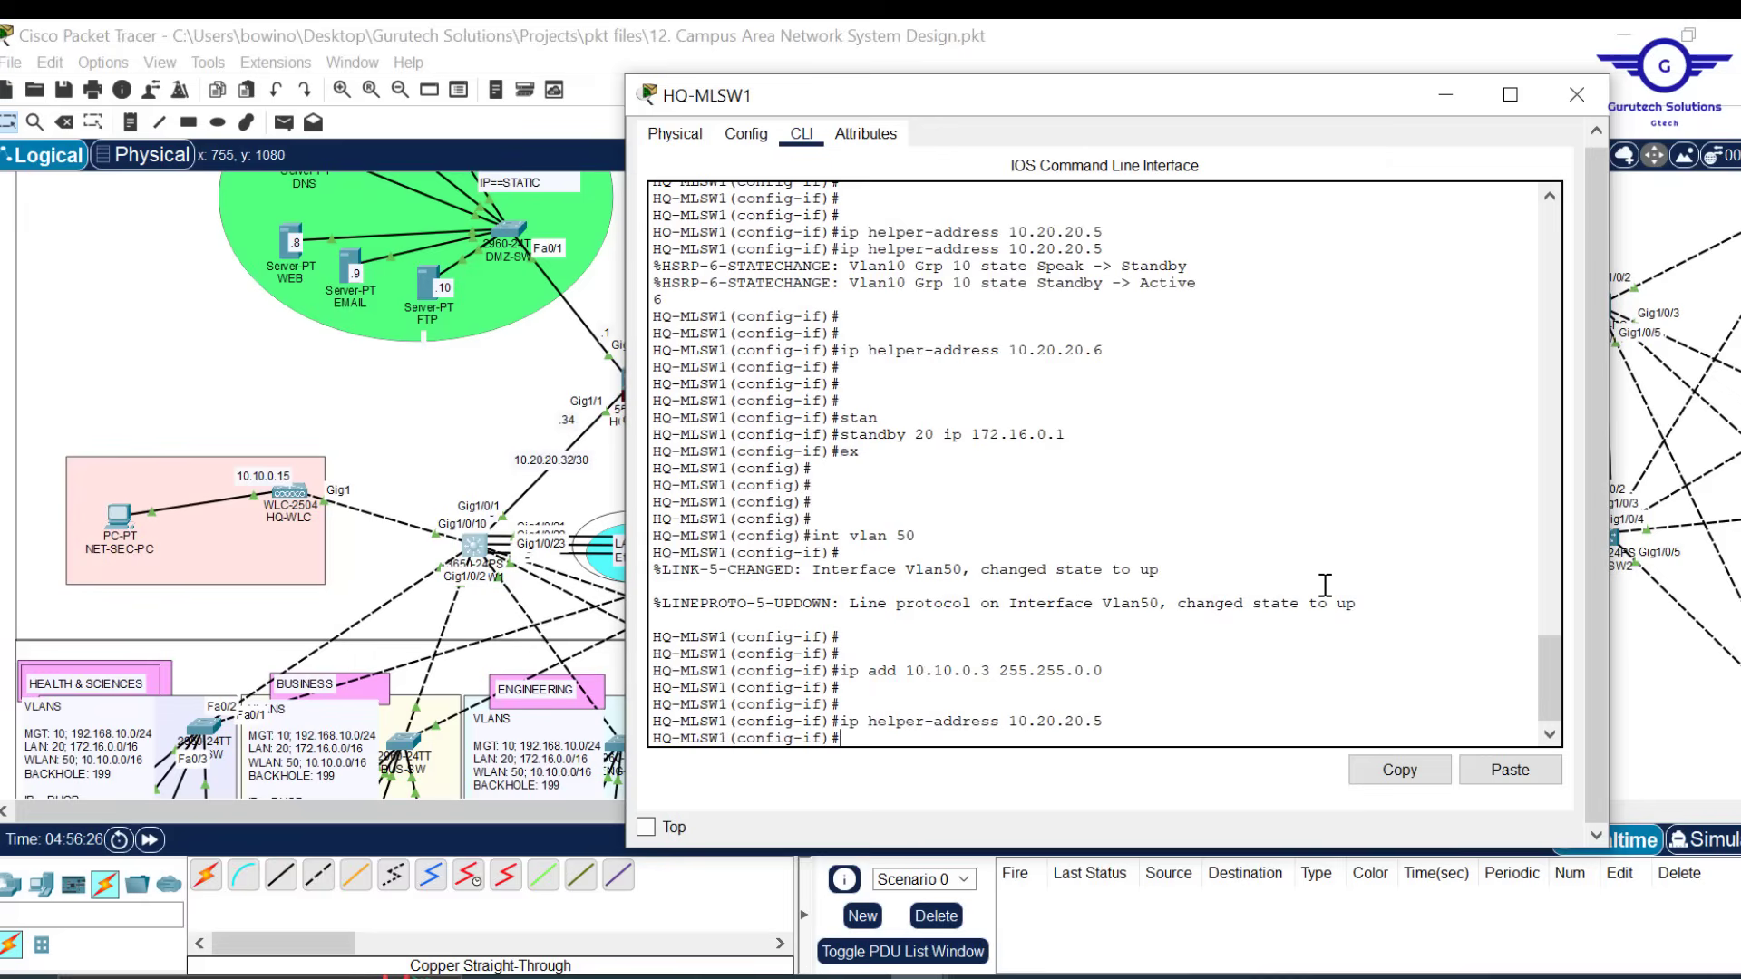
pyautogui.press('Up')
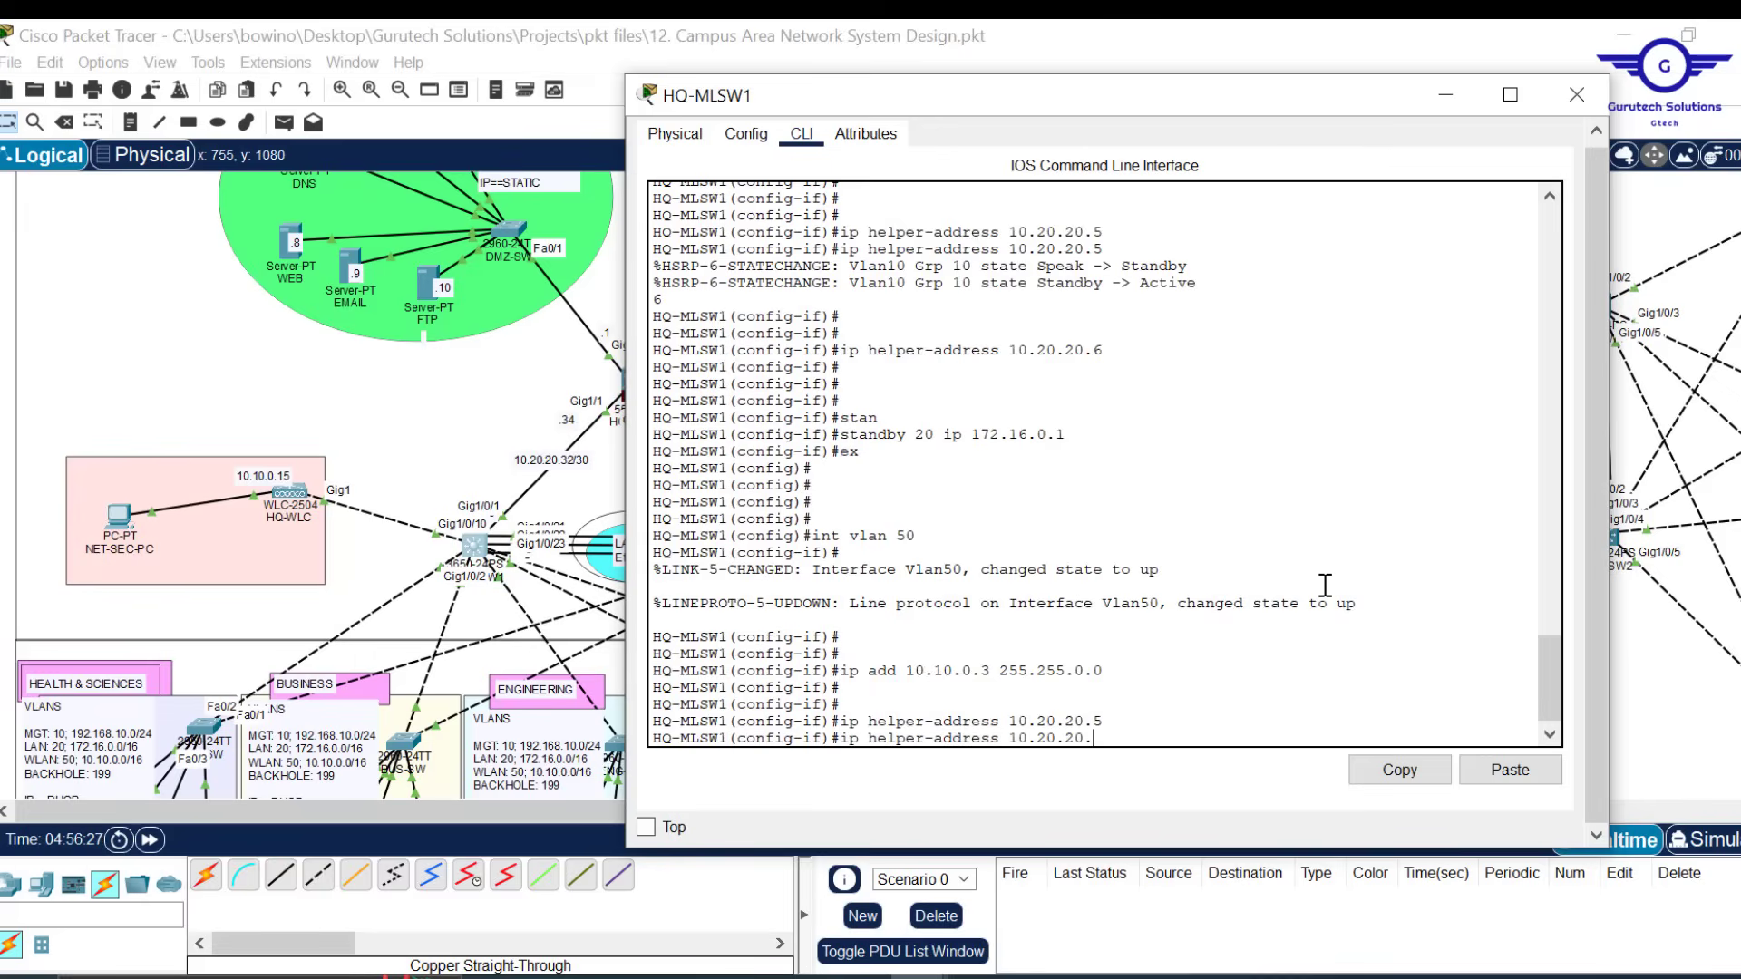
pyautogui.press('Return')
pyautogui.press('Return')
pyautogui.press('Return')
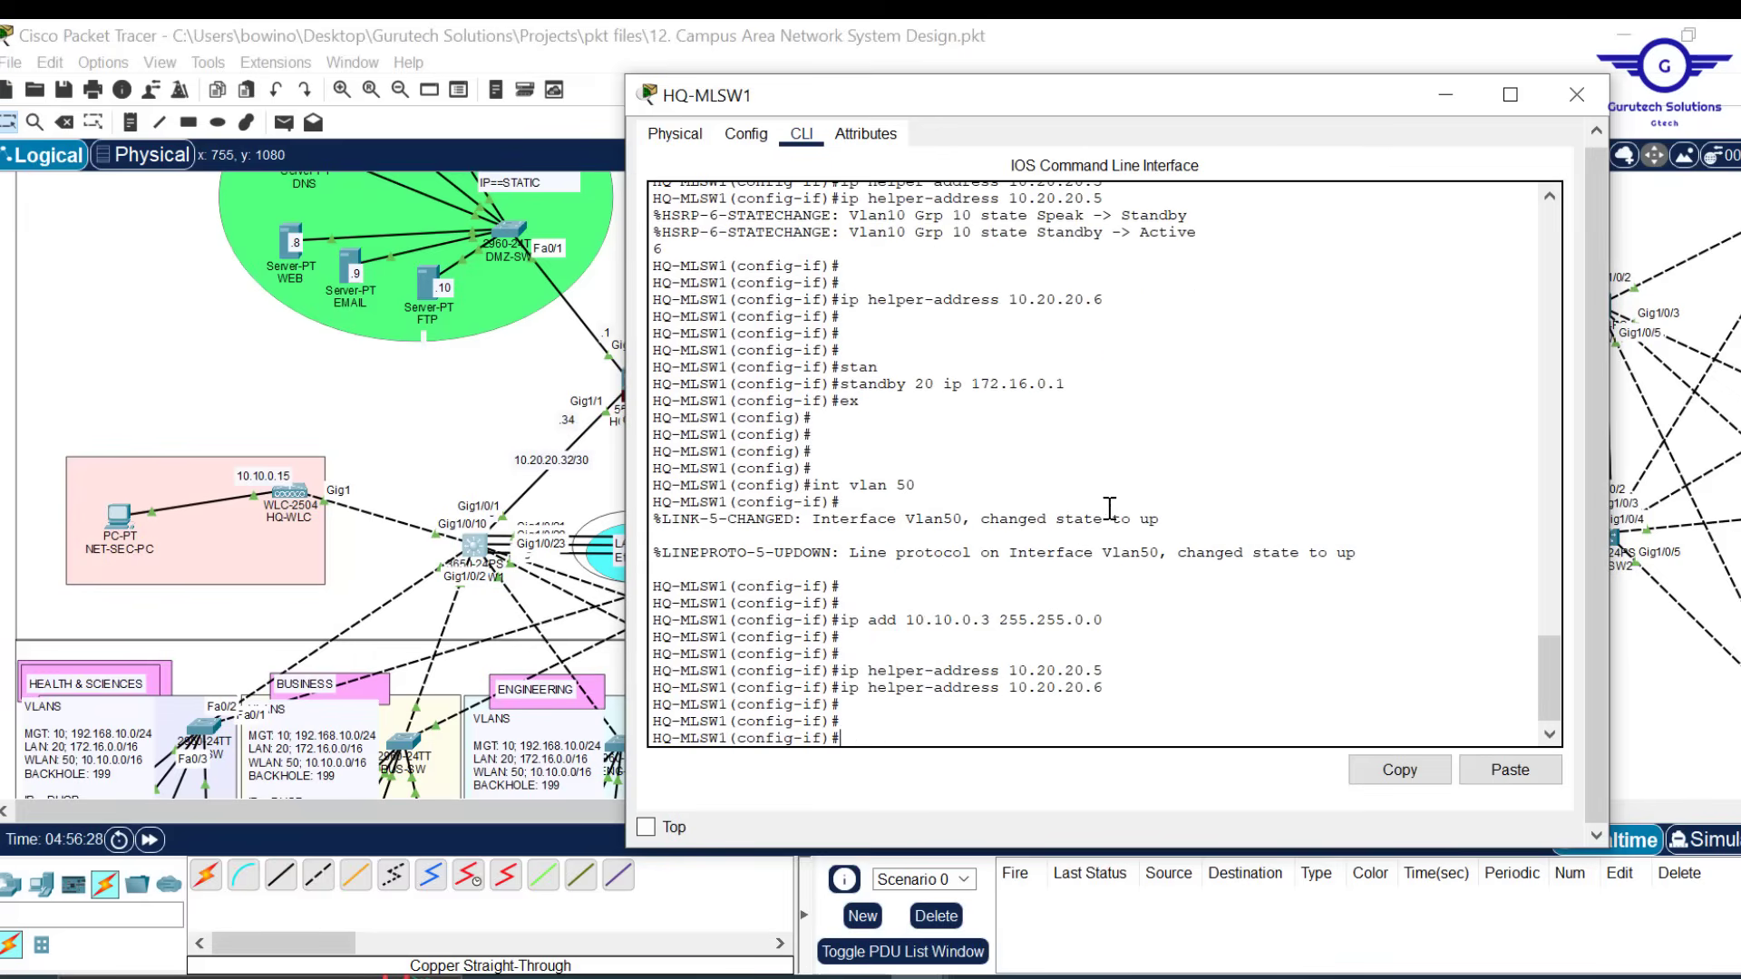
# Set HSRP 'standby 50 ip 10.10.0.1' on Vlan50 and exit the interface
pyautogui.write('stan')
pyautogui.press('Tab')
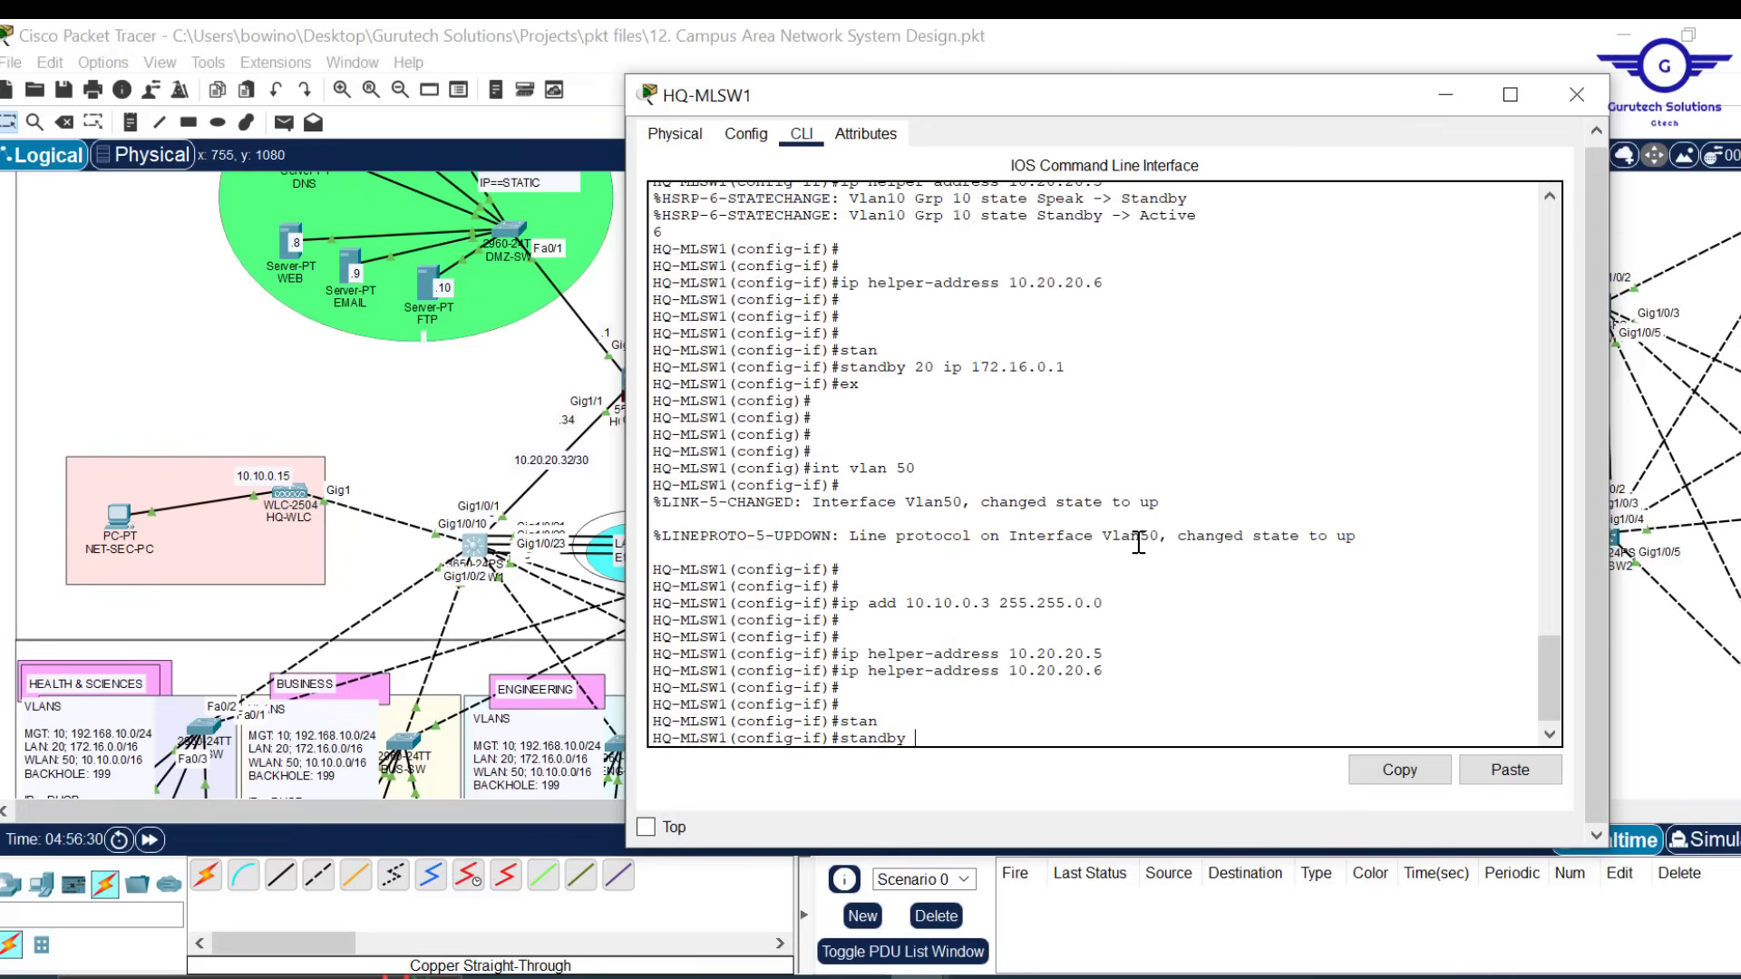
pyautogui.write('50 ip 10.10.0.1')
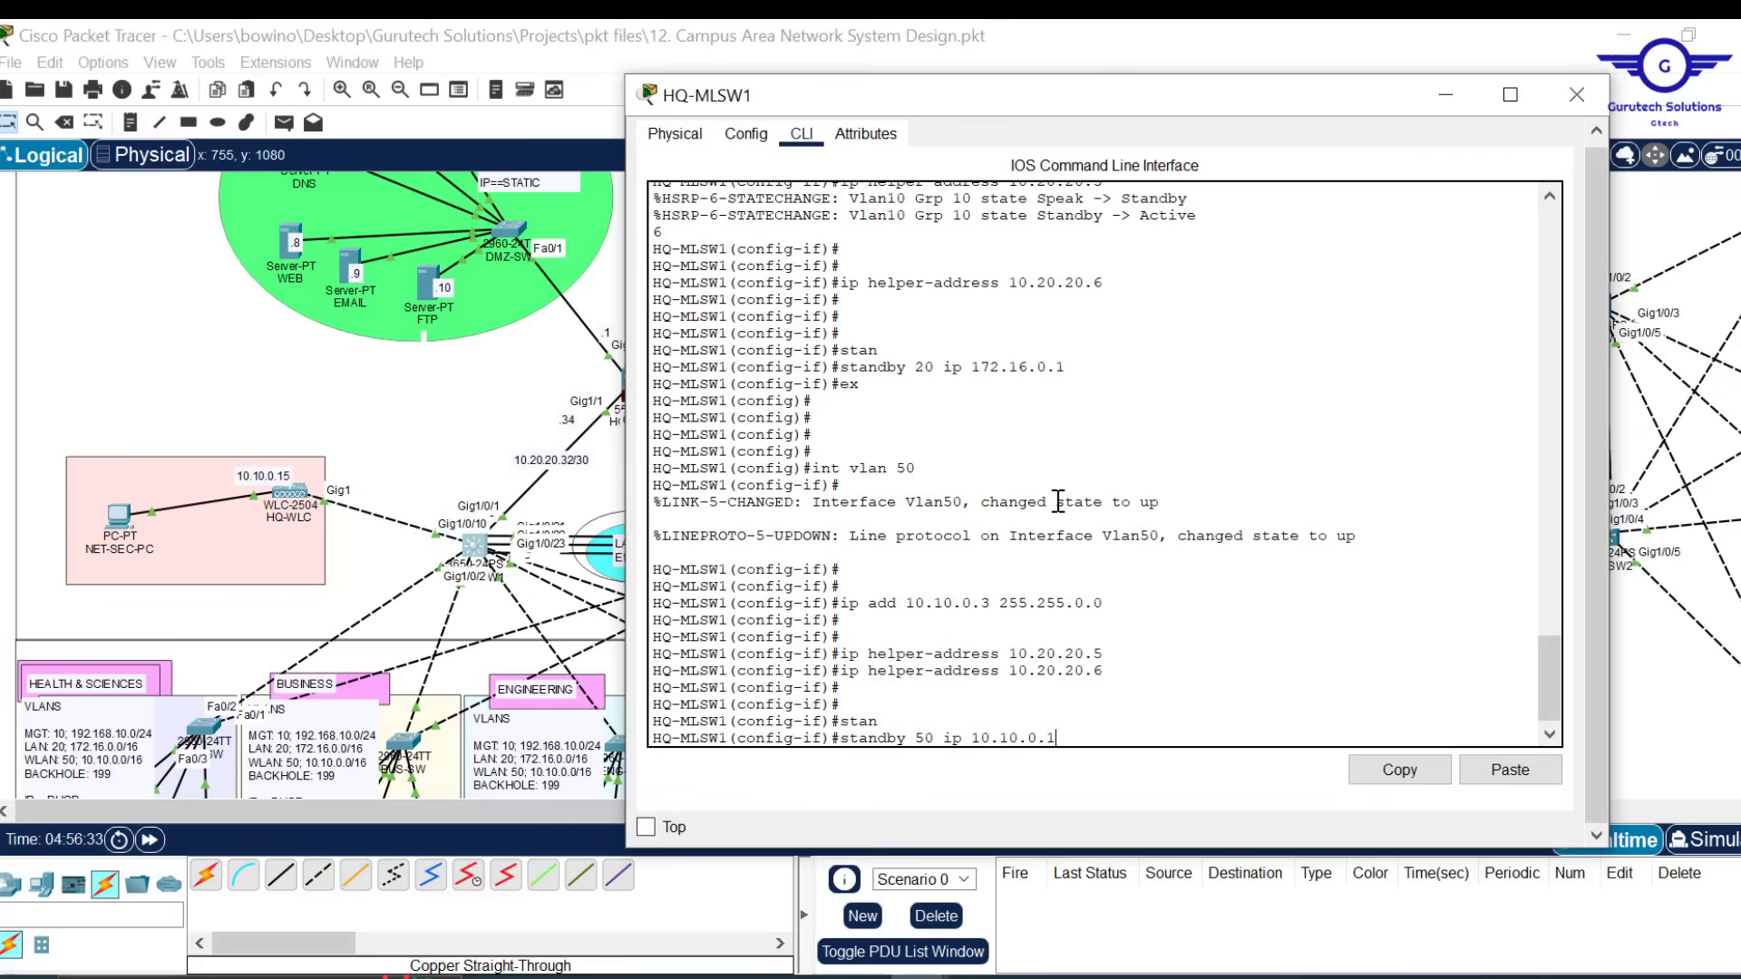
pyautogui.press('Return')
pyautogui.write('ex')
pyautogui.press('Return')
pyautogui.press('Return')
pyautogui.press('Return')
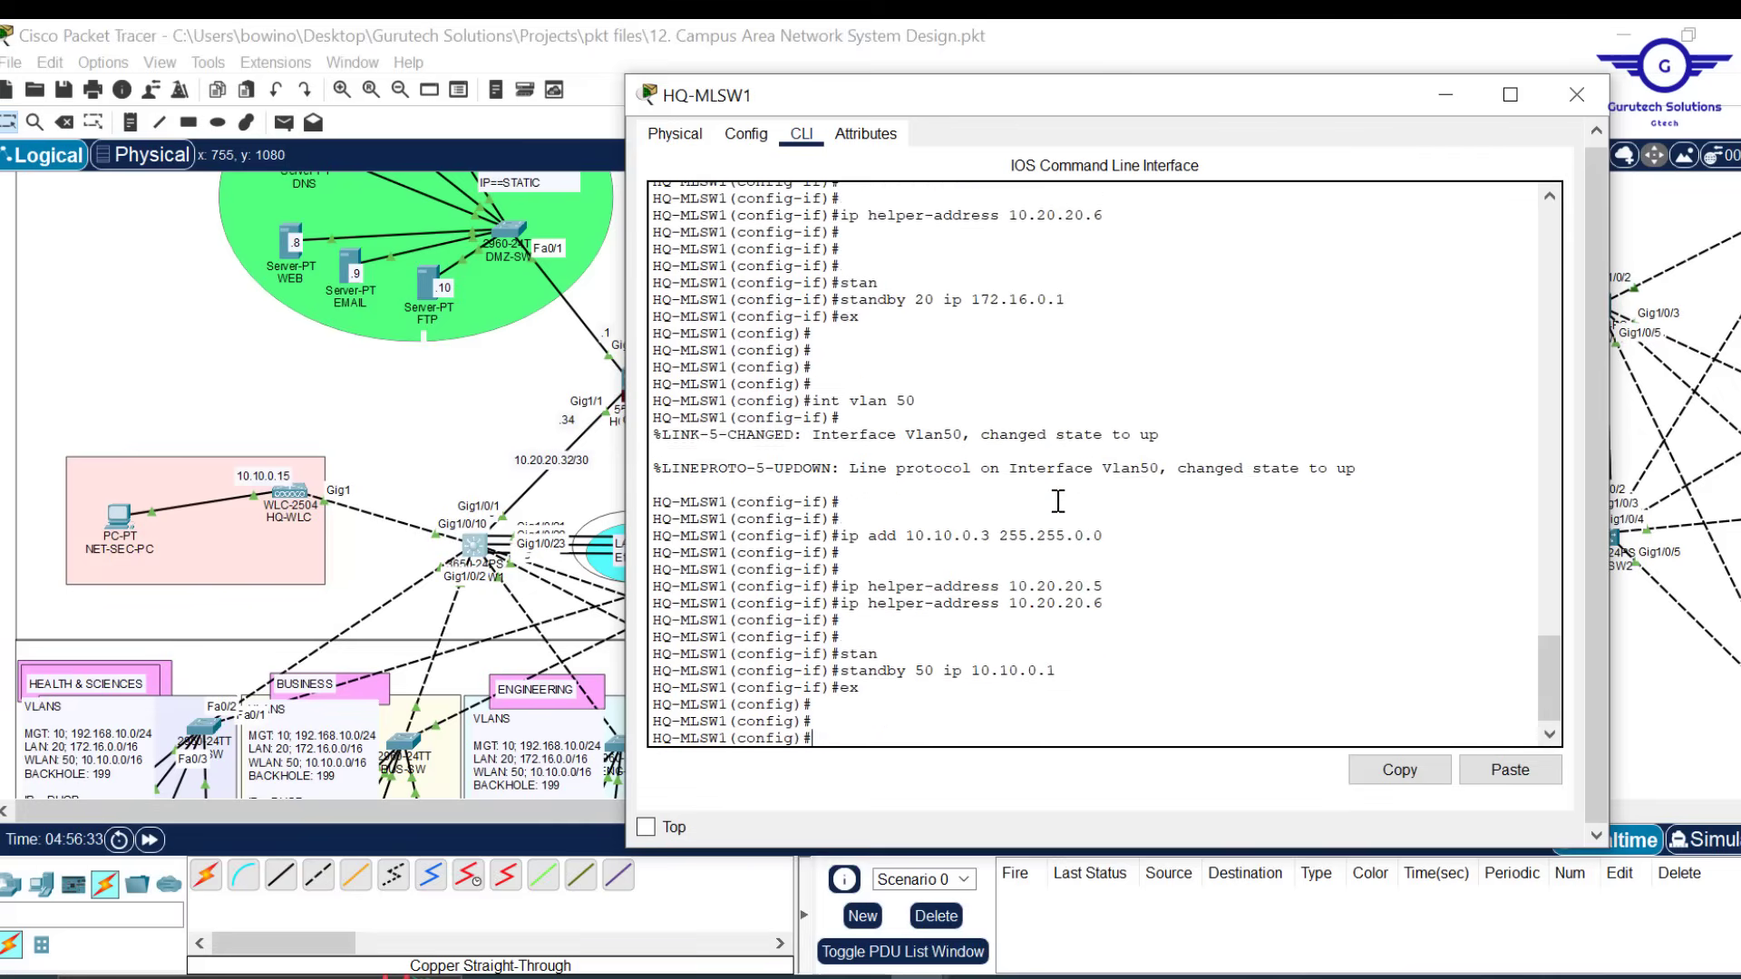
pyautogui.press('Return')
pyautogui.press('Return')
# Save HQ-MLSW1's running configuration with 'do wr'
pyautogui.write('do wr')
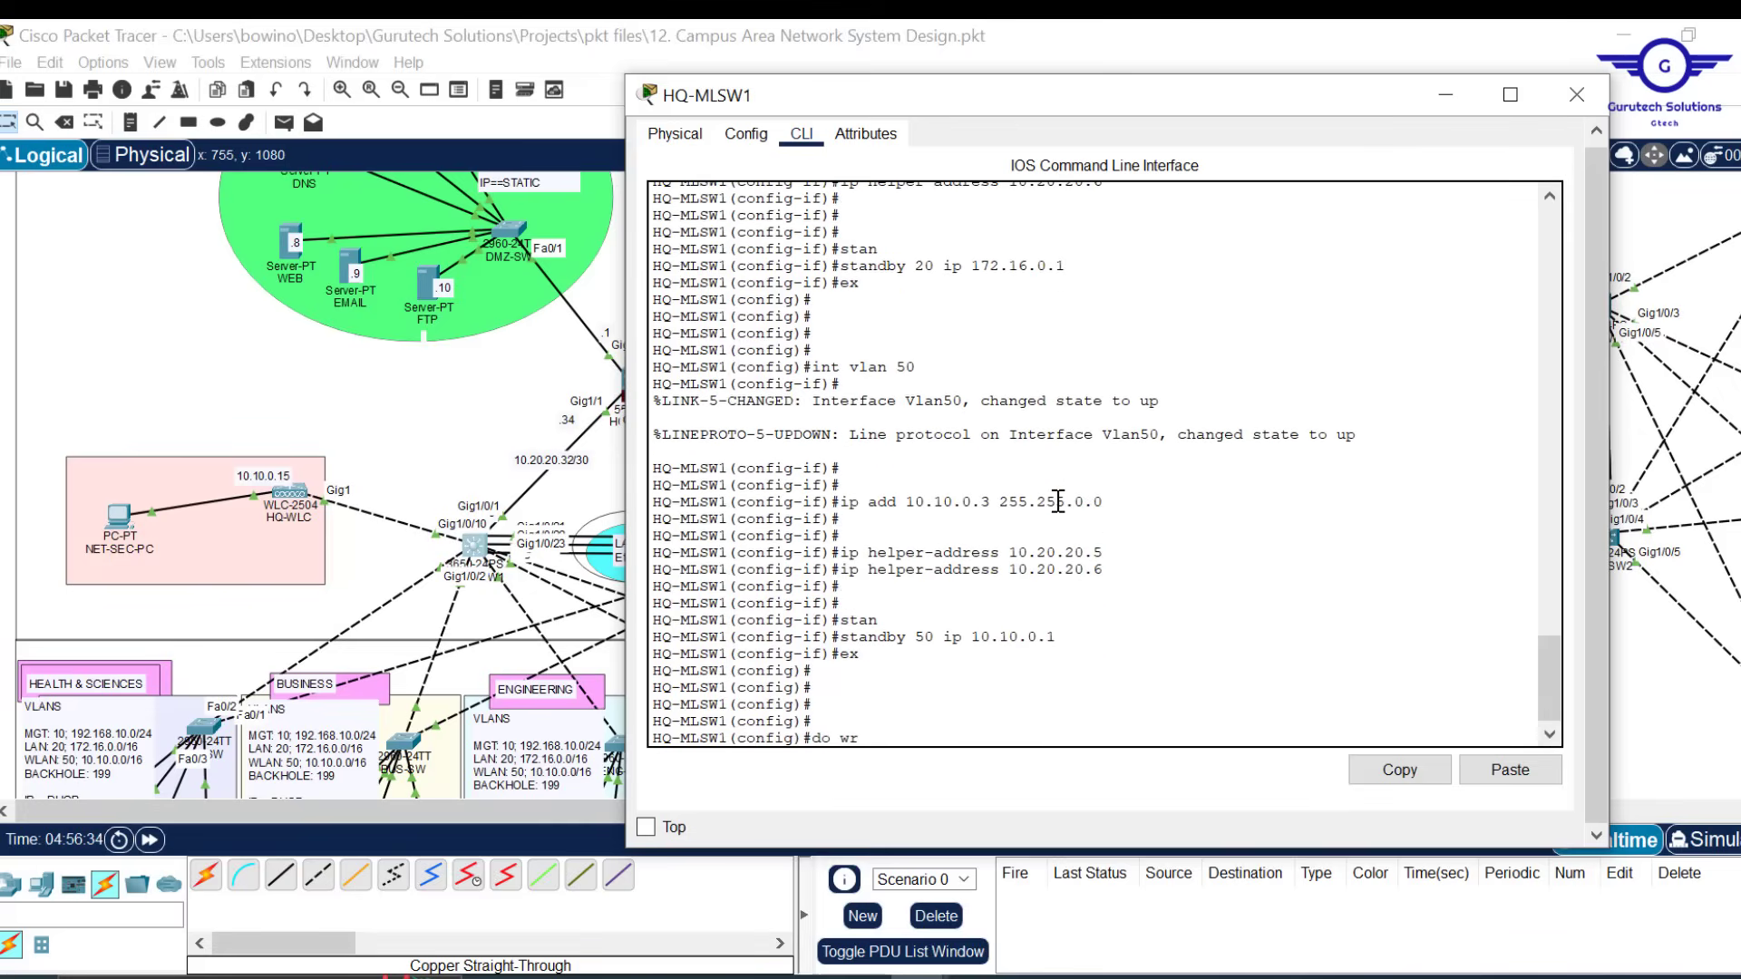
pyautogui.press('Return')
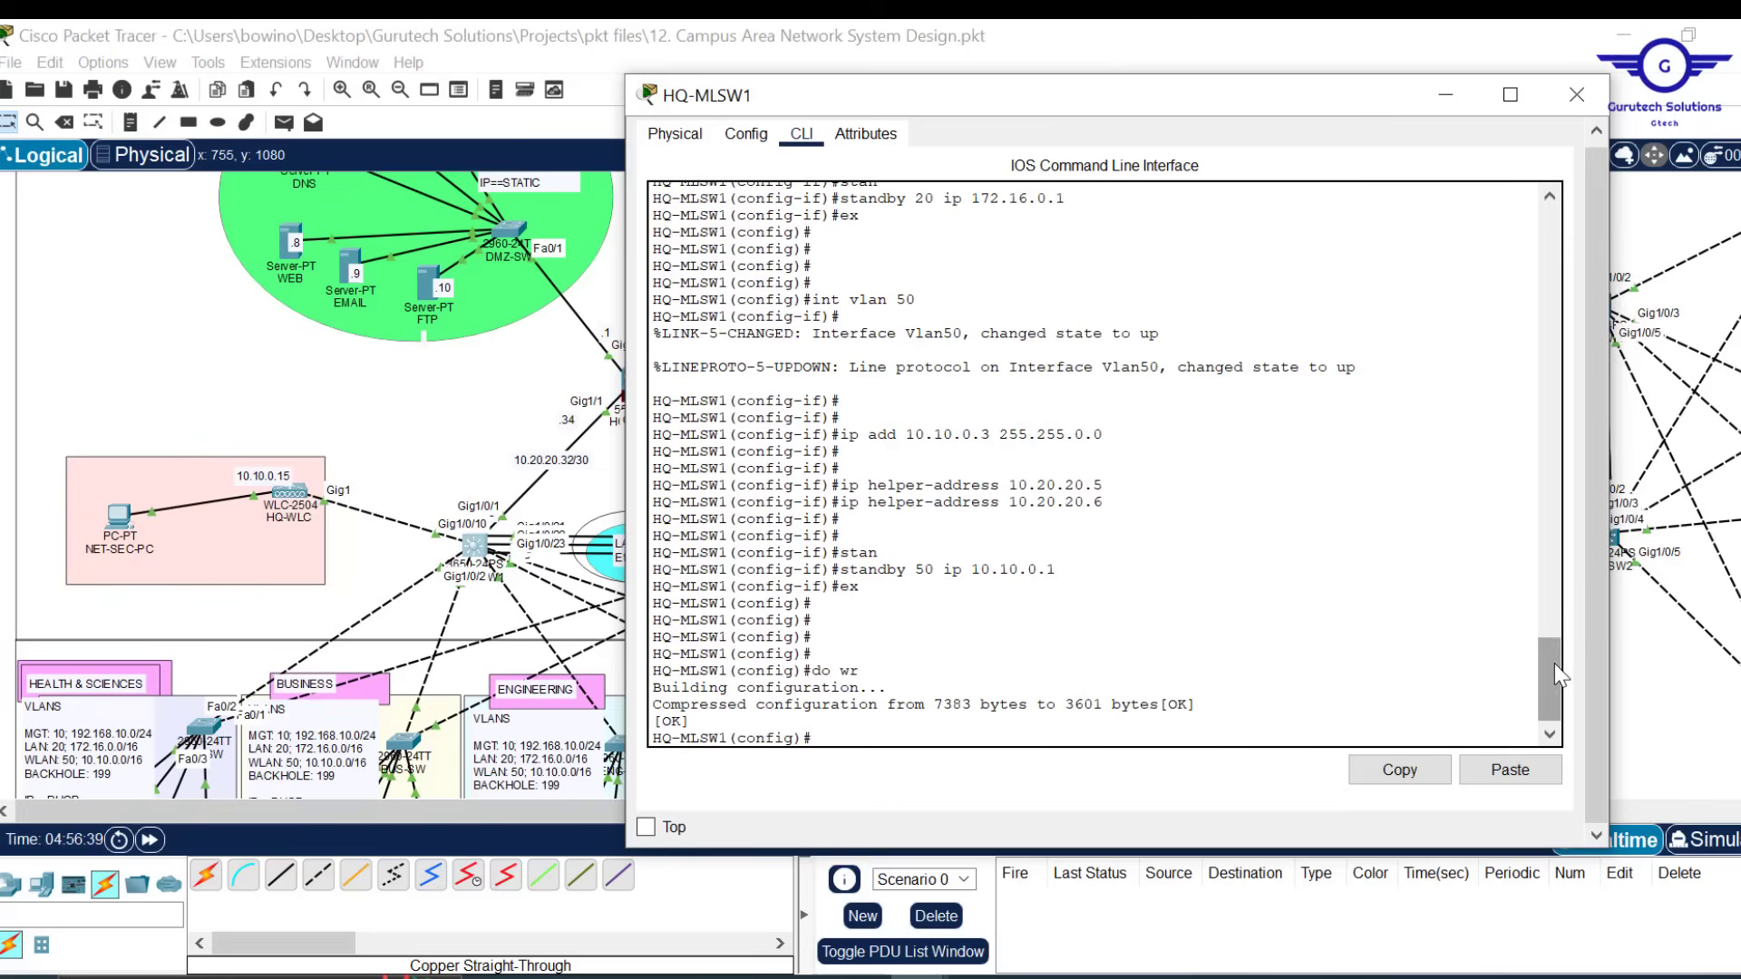
pyautogui.moveTo(1550, 677); pyautogui.dragTo(1541, 626)
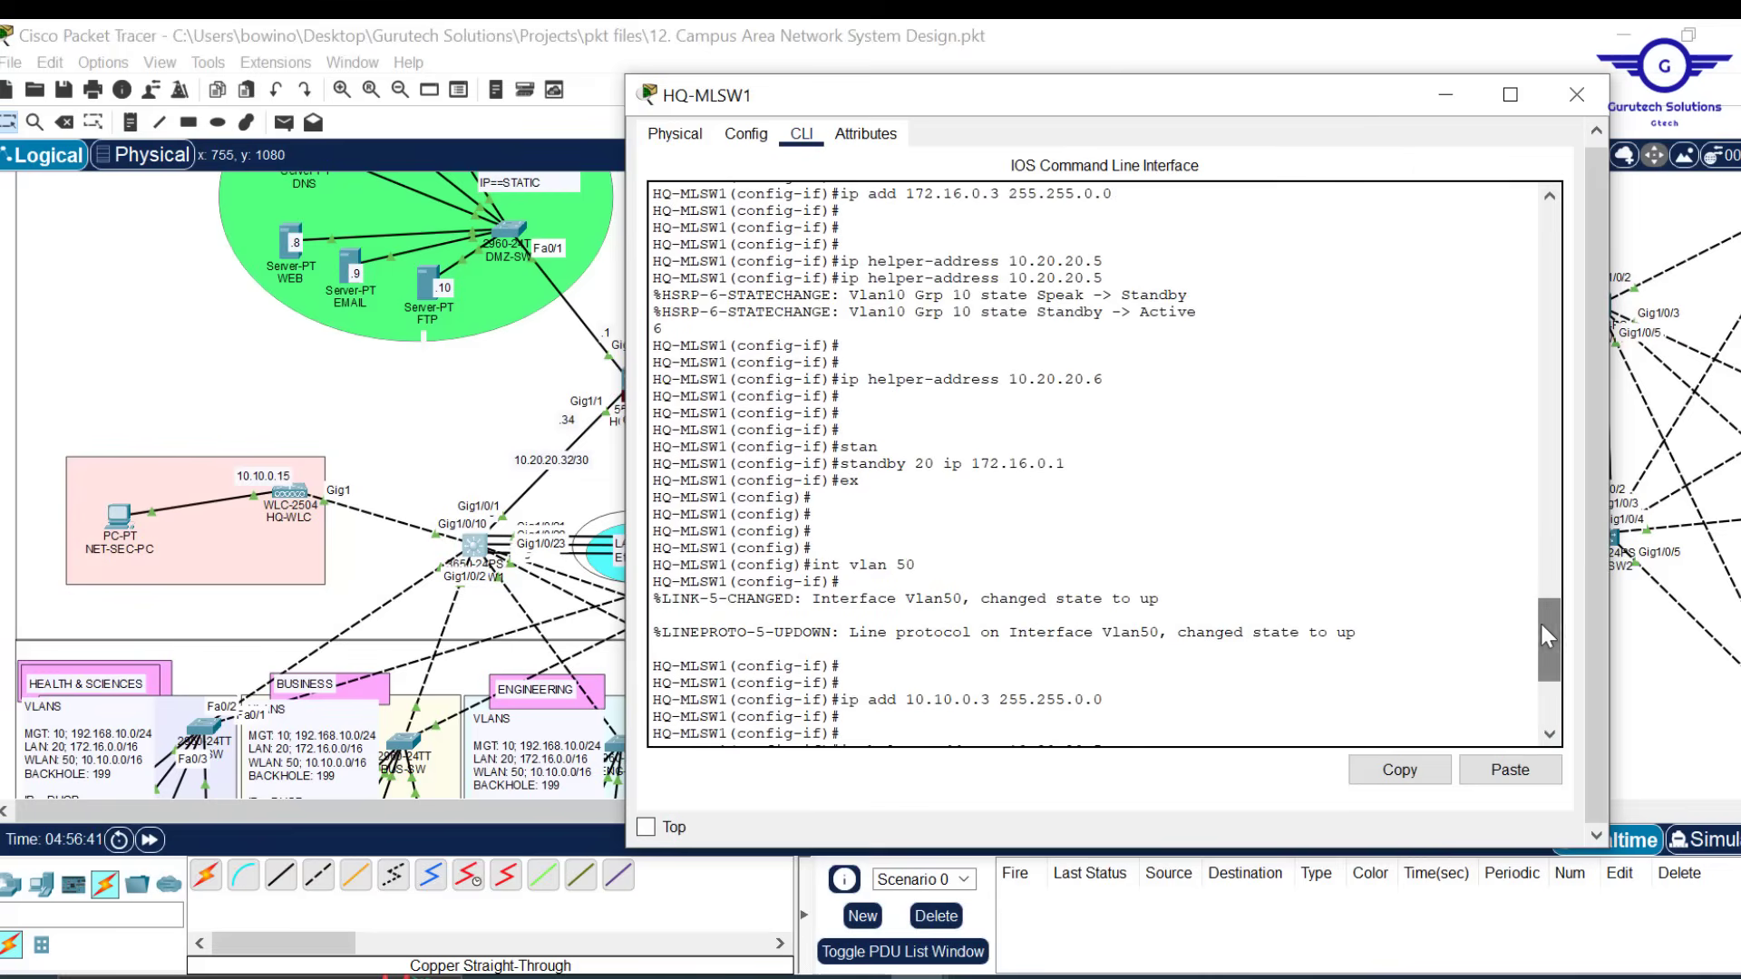
# Close HQ-MLSW1's window and open the HQ-MLSW2 switch's device window
pyautogui.click(1576, 96)
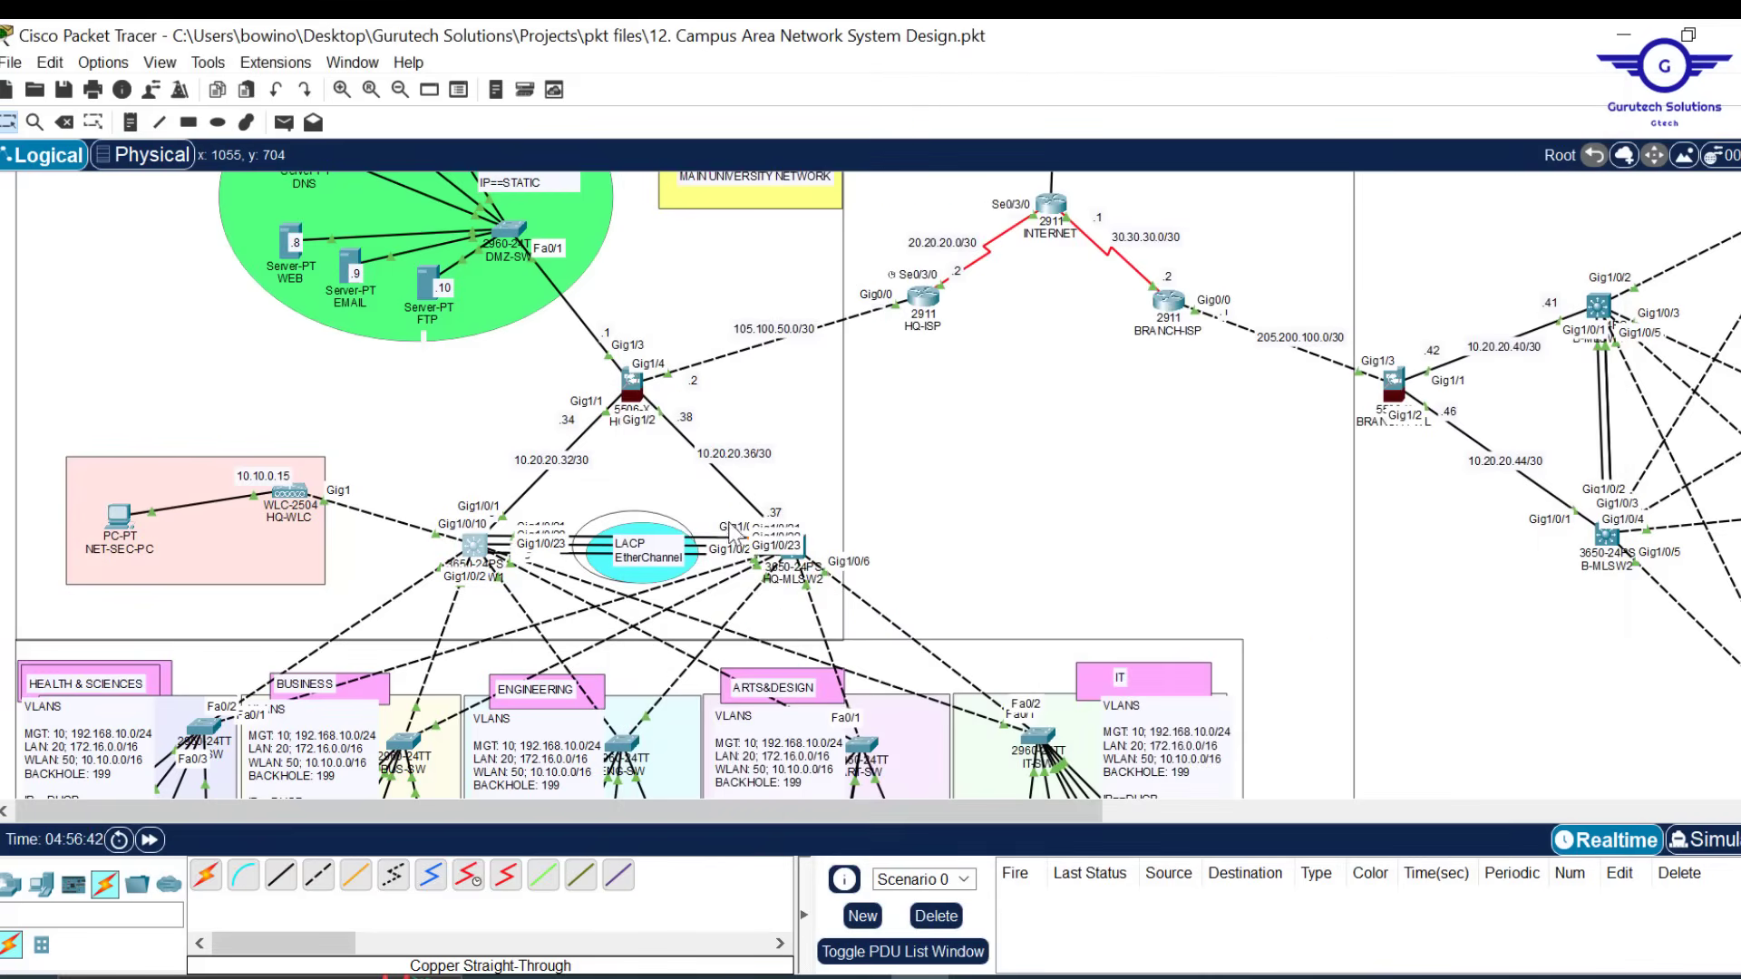
pyautogui.click(791, 553)
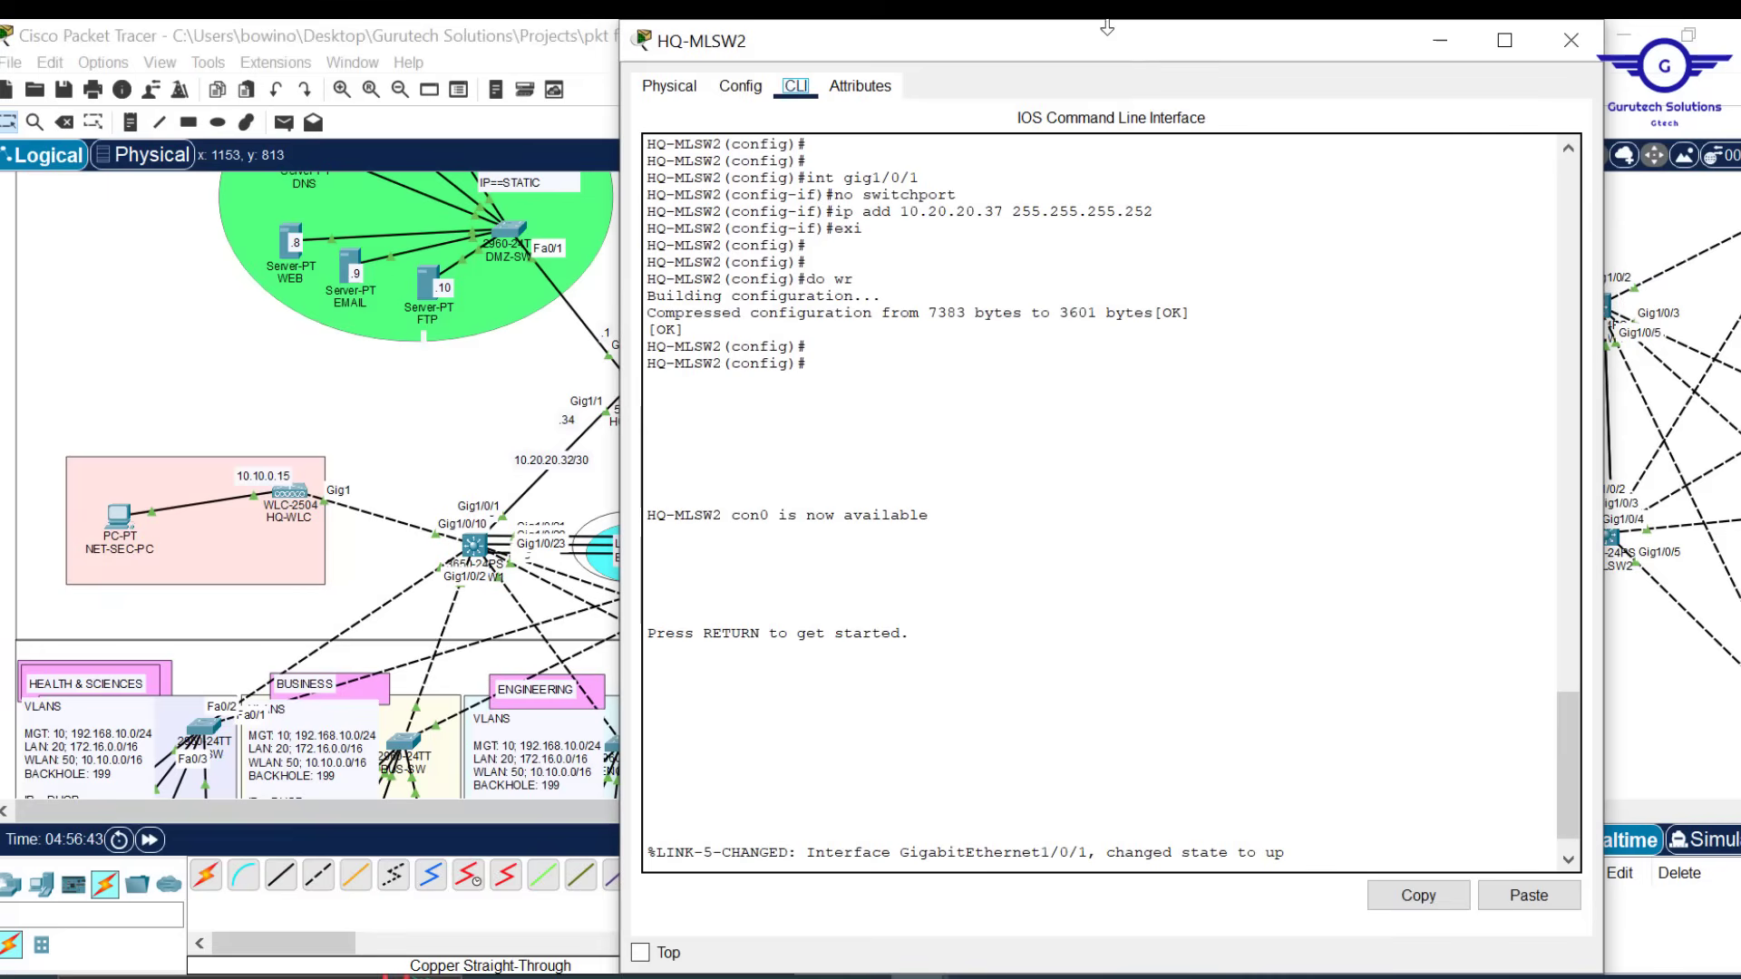
pyautogui.moveTo(1107, 30); pyautogui.dragTo(1107, 163)
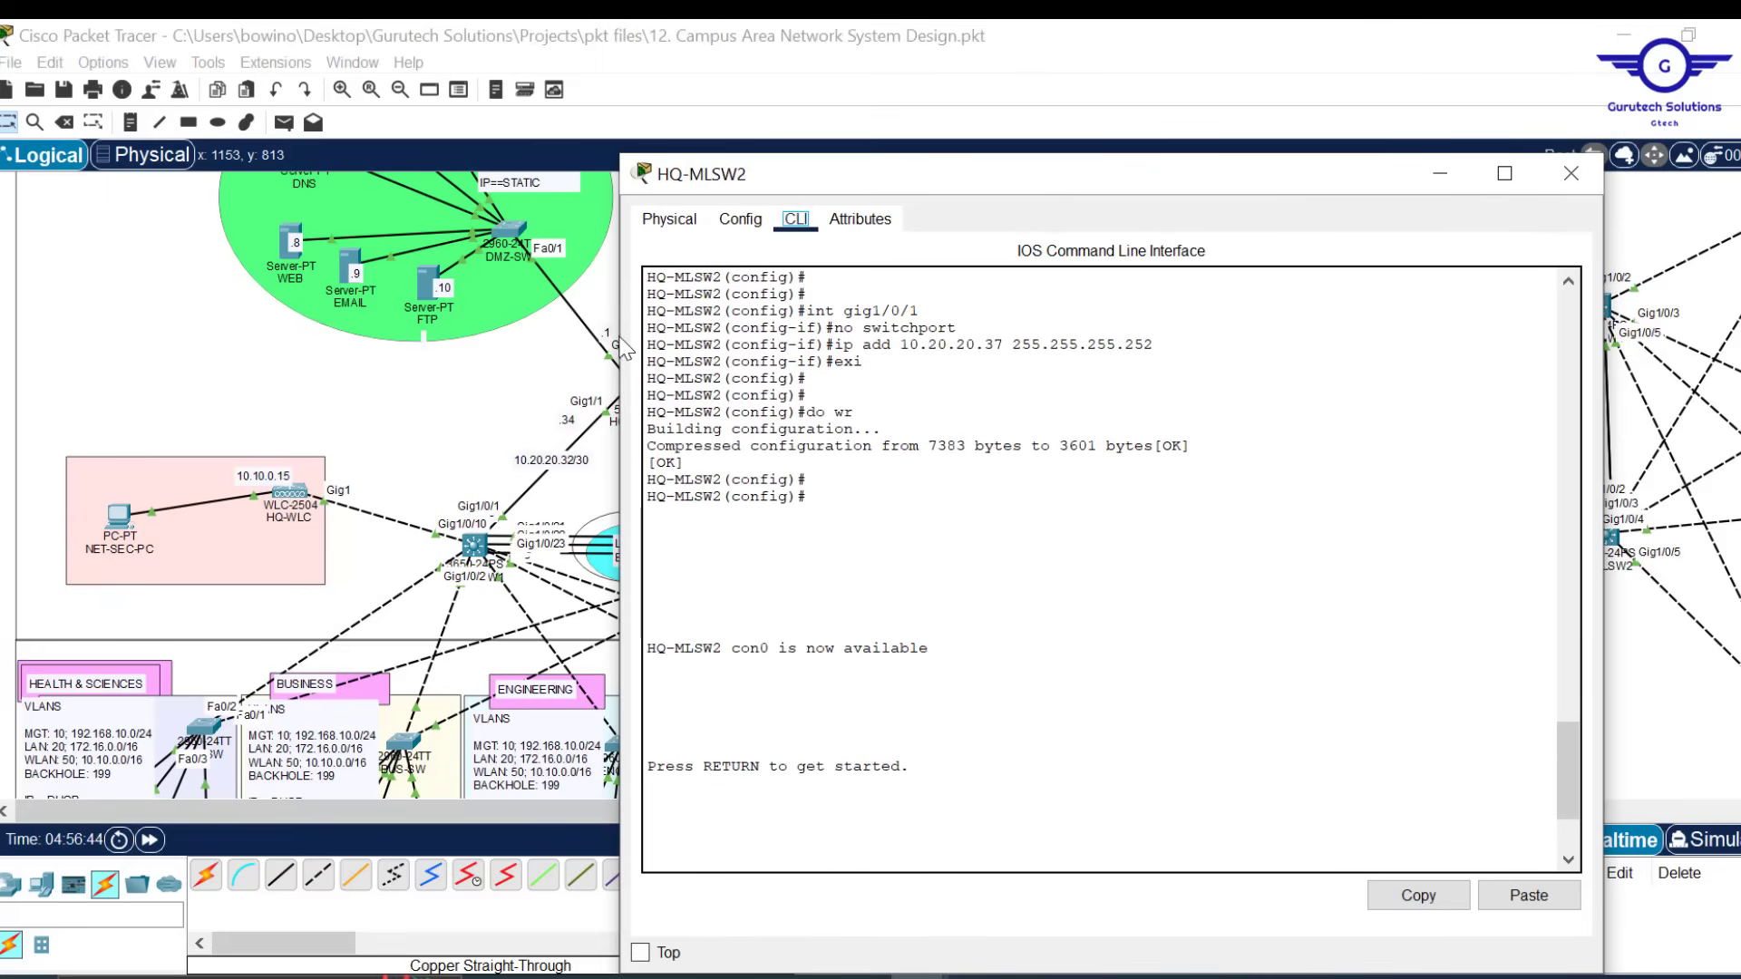
pyautogui.moveTo(621, 345); pyautogui.dragTo(735, 336)
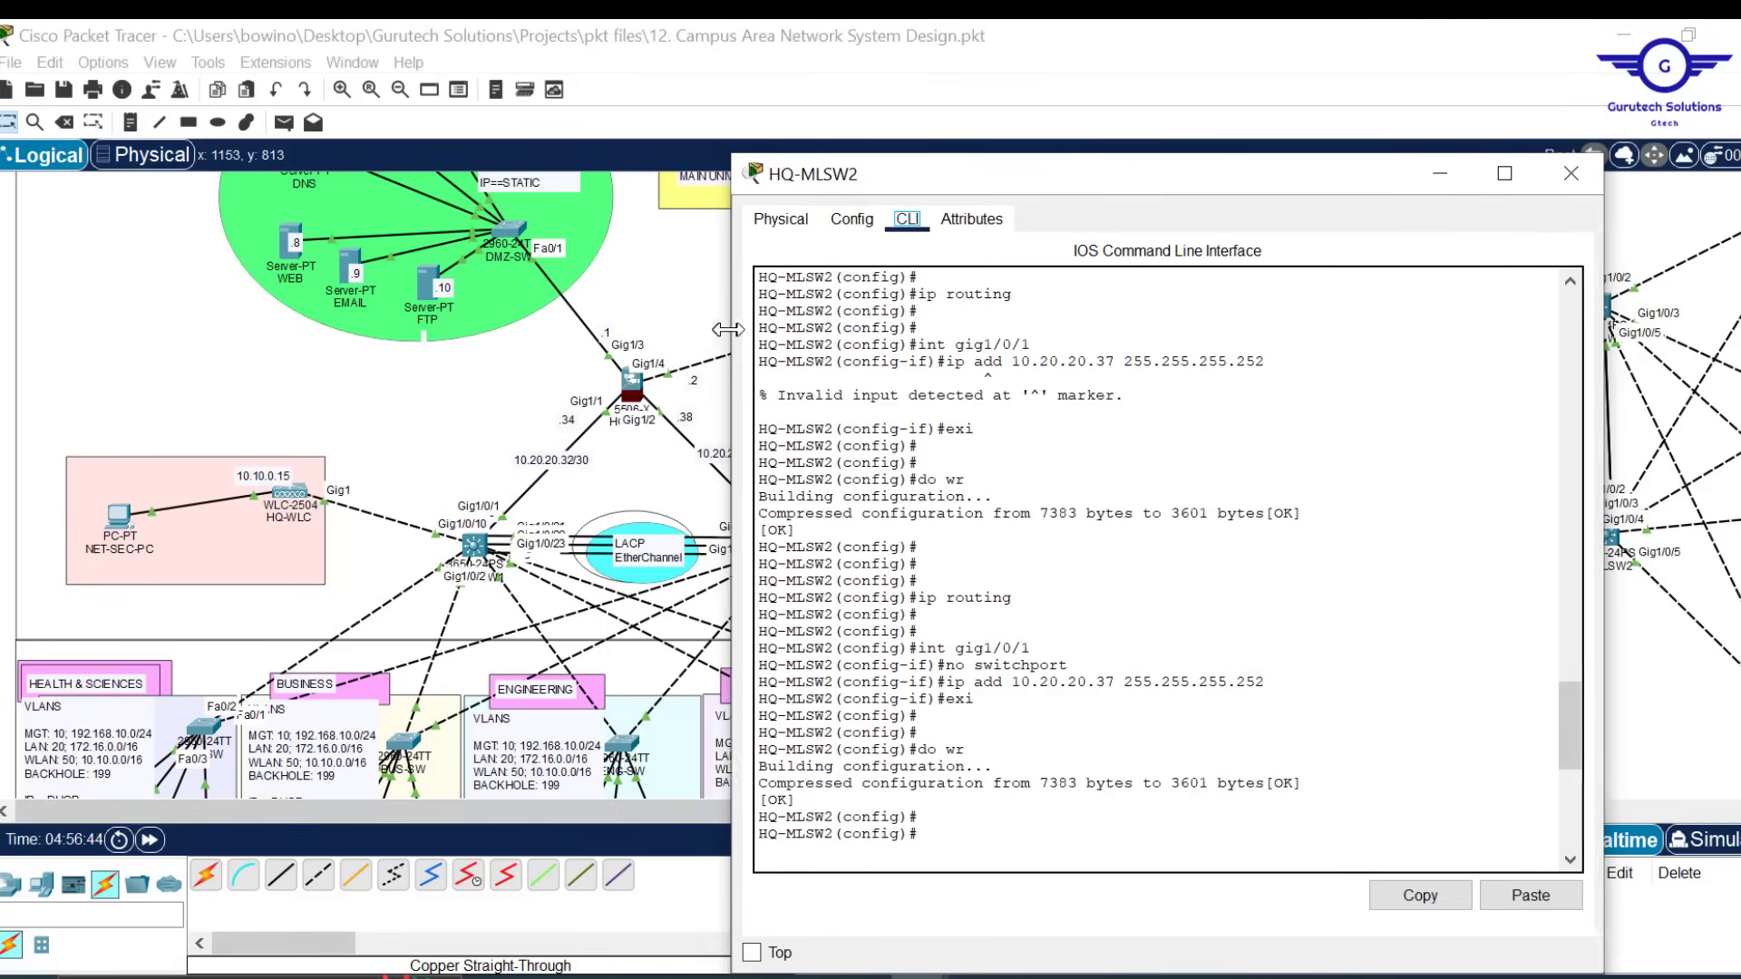
# Exit GigabitEthernet1/0/5 on HQ-MLSW2 back to global configuration mode
pyautogui.click(852, 220)
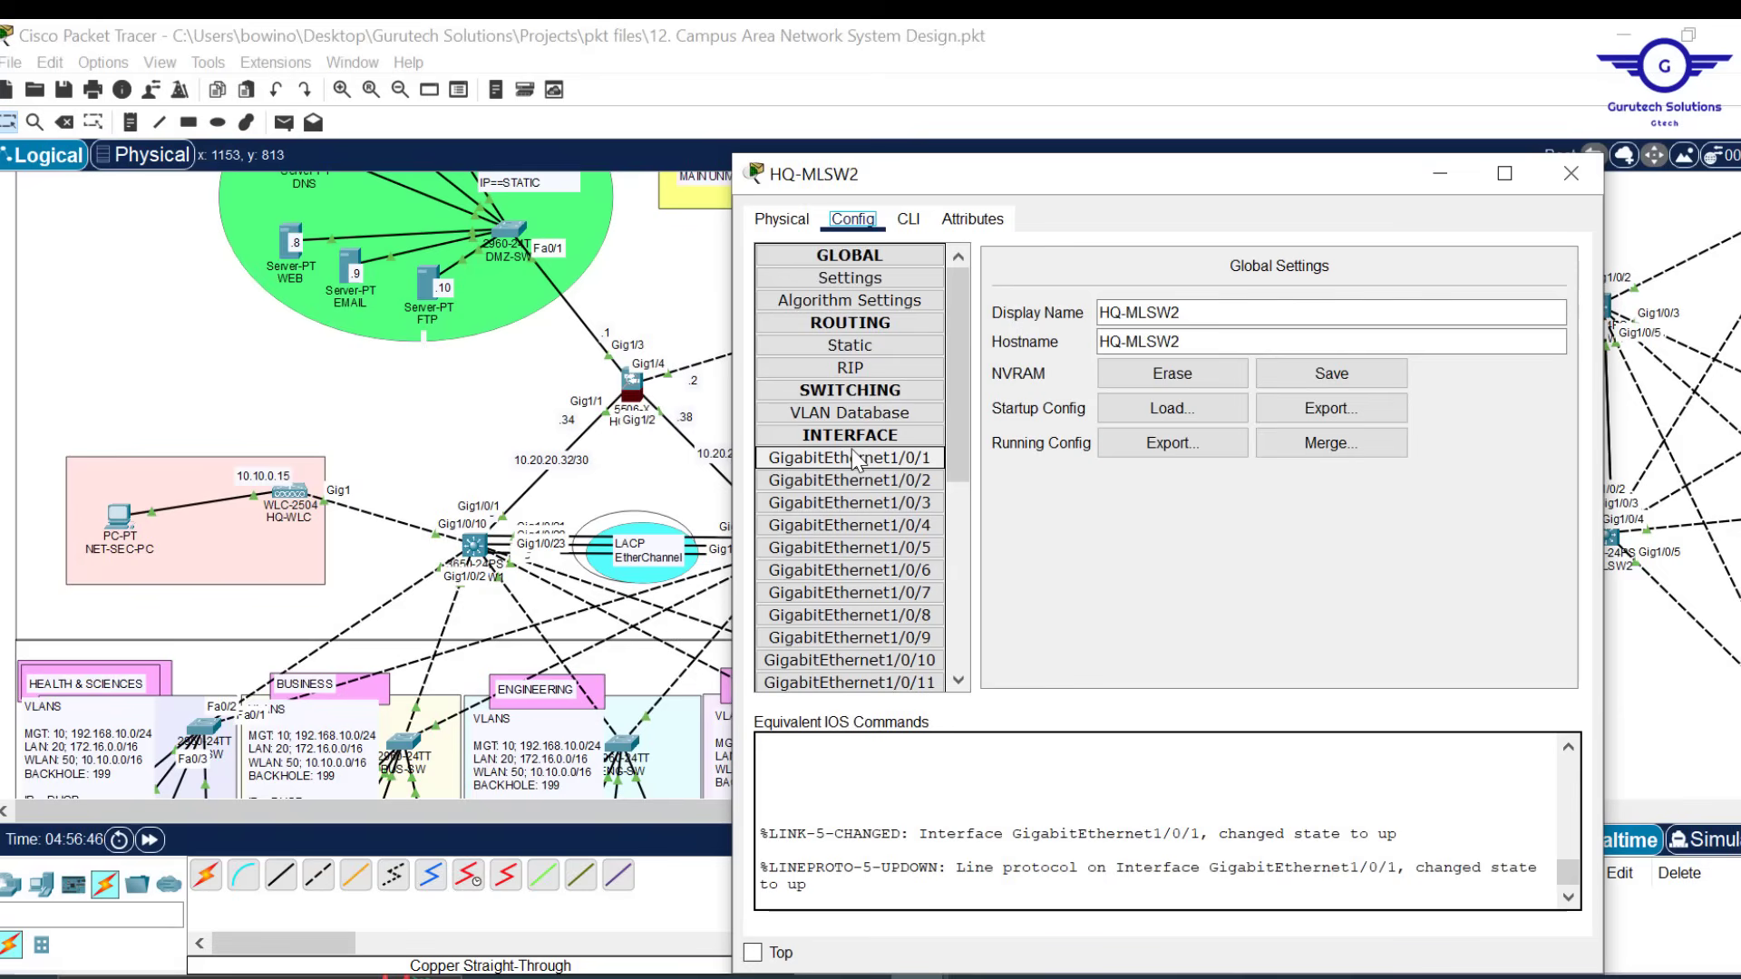
pyautogui.click(907, 220)
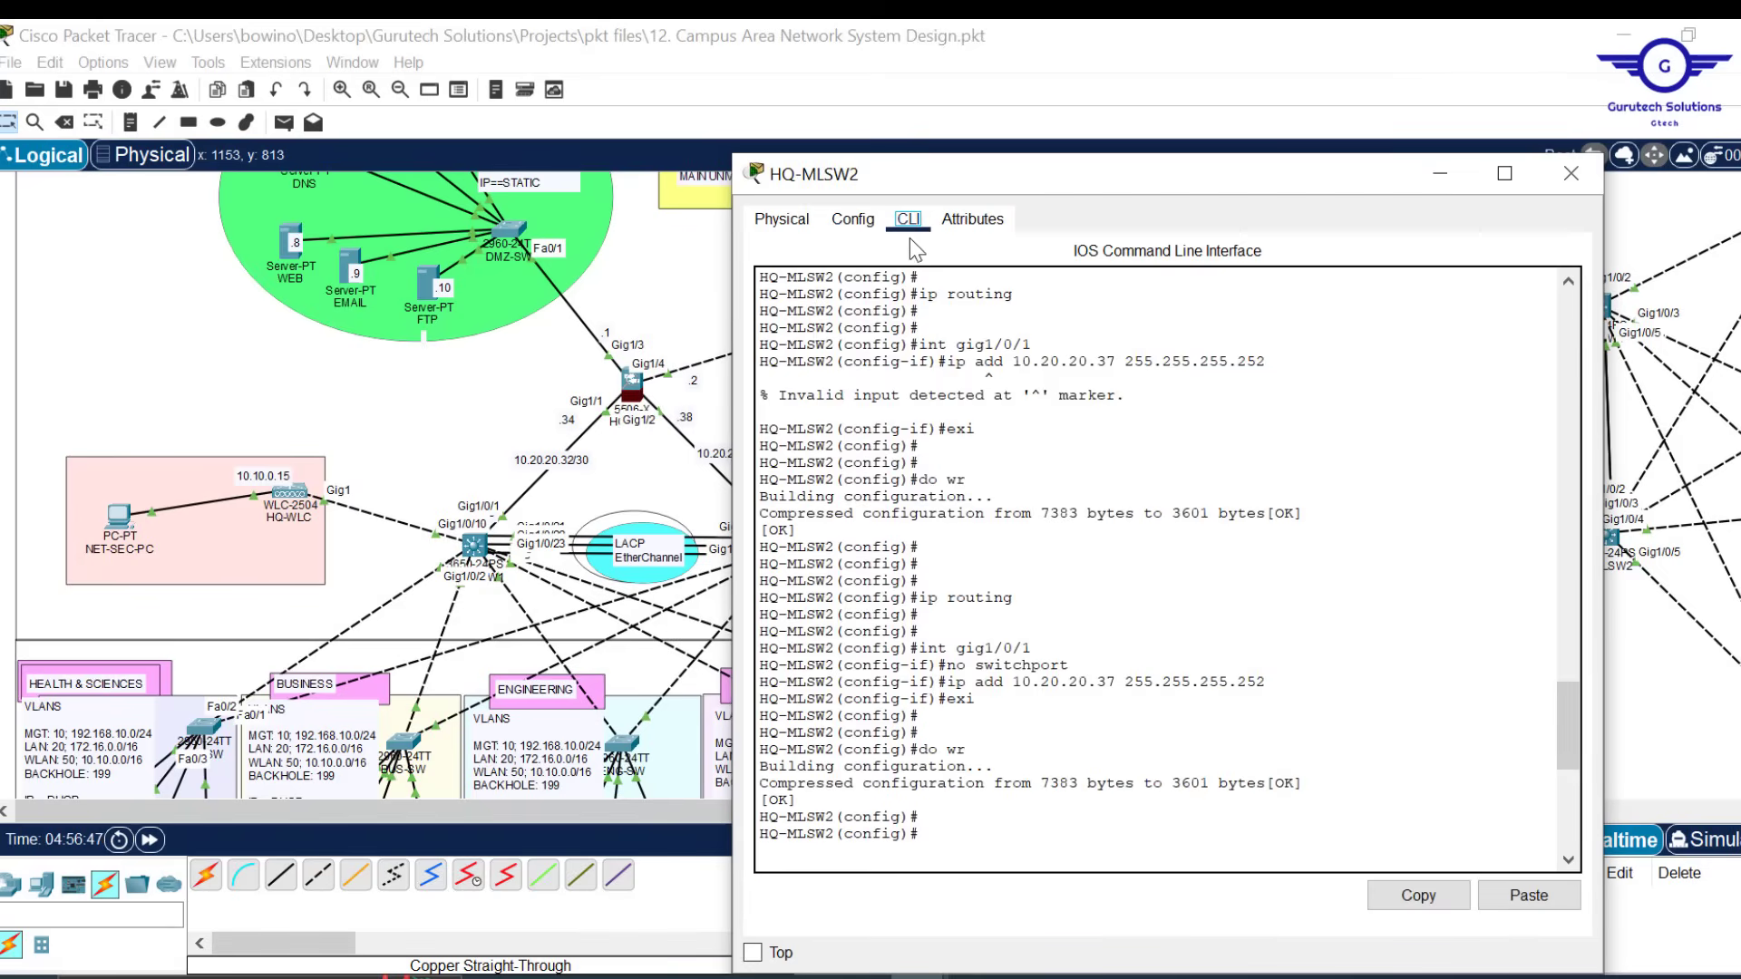
pyautogui.click(857, 221)
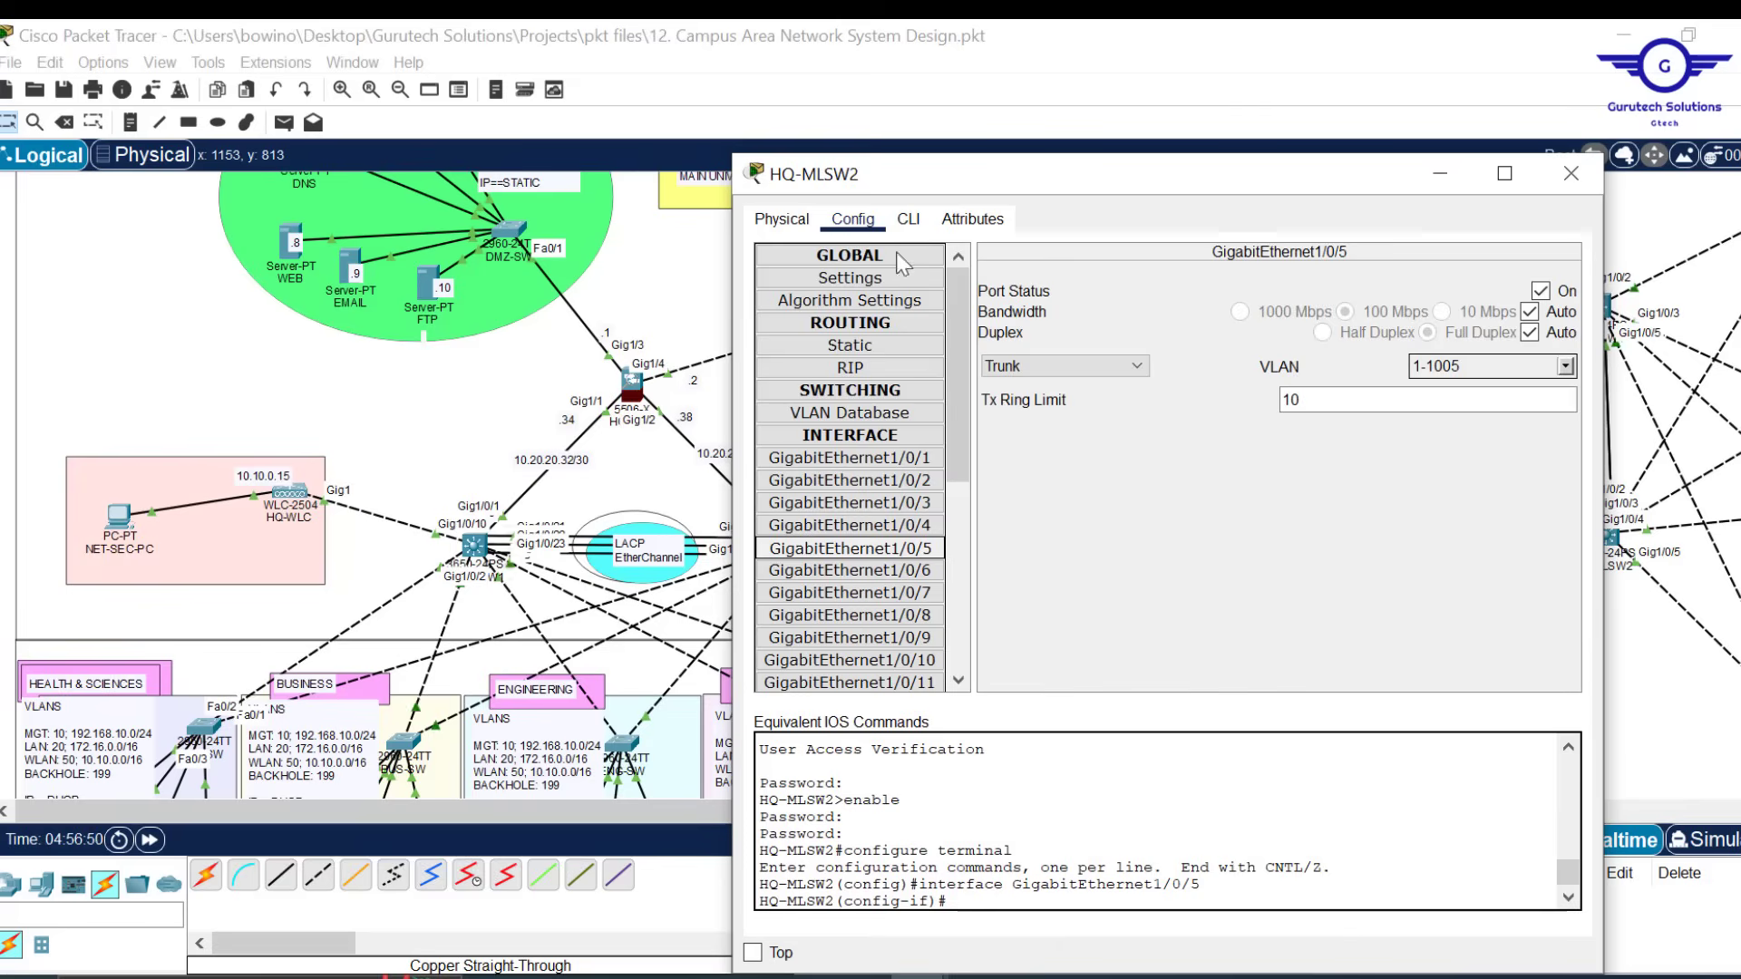
pyautogui.click(907, 223)
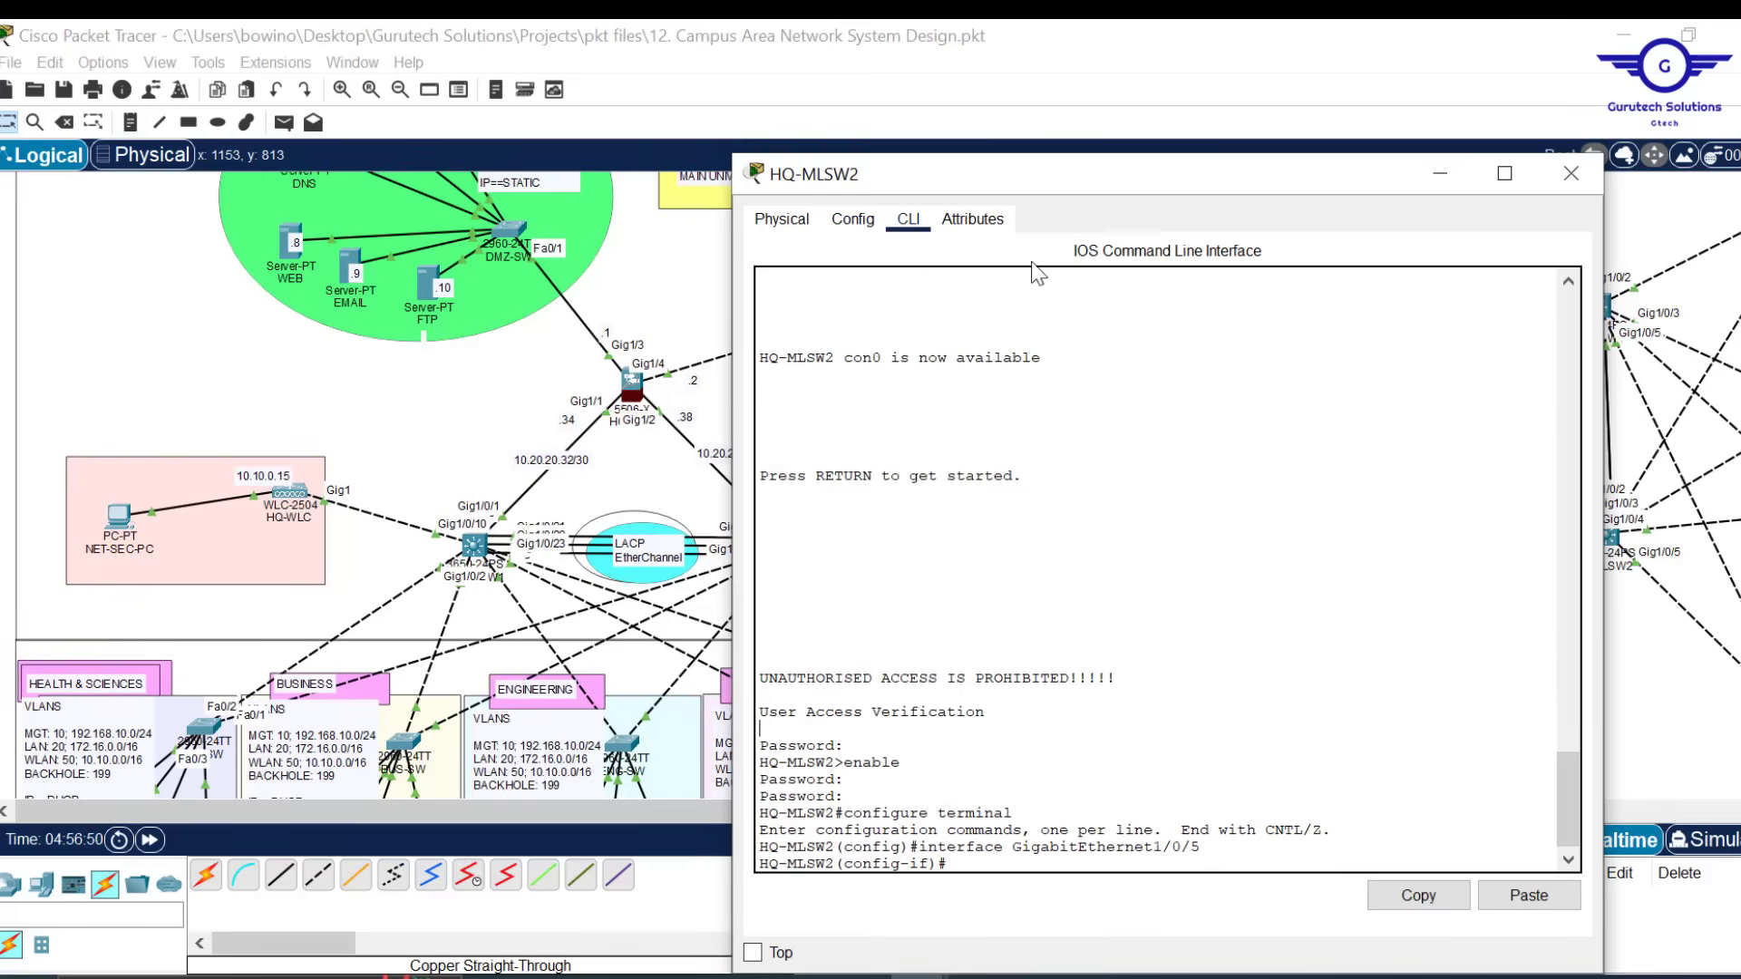
pyautogui.moveTo(1011, 186); pyautogui.dragTo(977, 72)
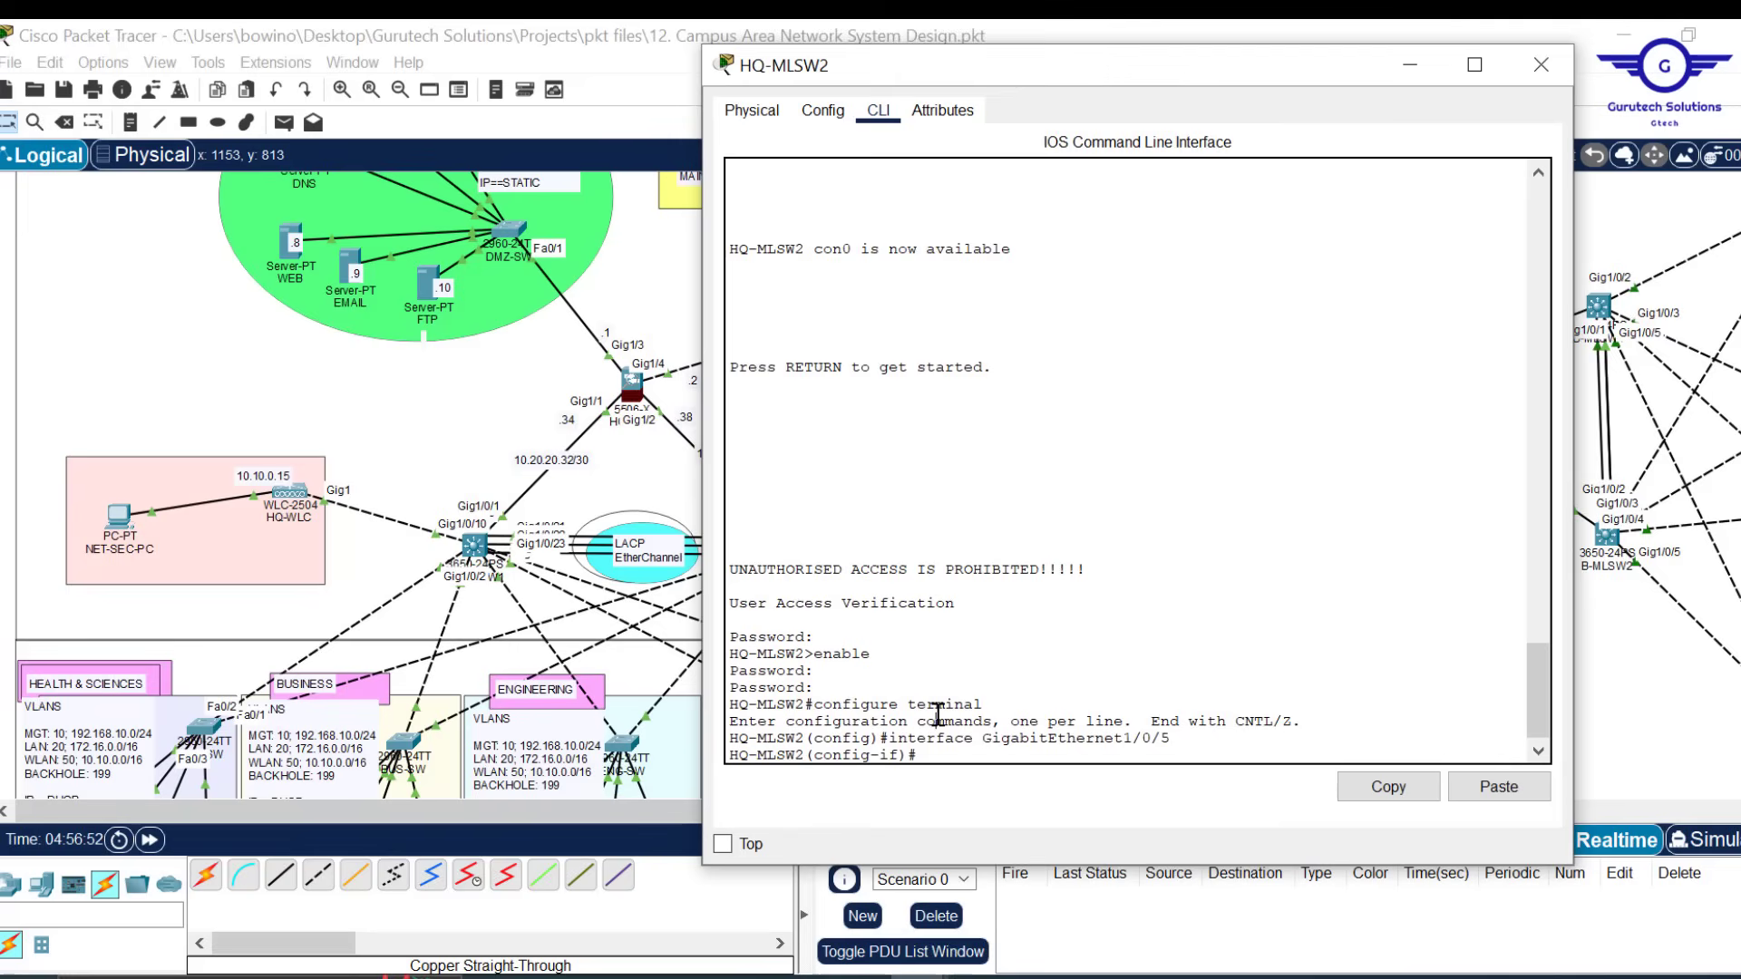
pyautogui.write('ex')
pyautogui.press('Return')
pyautogui.press('Return')
pyautogui.press('Return')
pyautogui.press('Return')
pyautogui.press('Return')
pyautogui.press('Return')
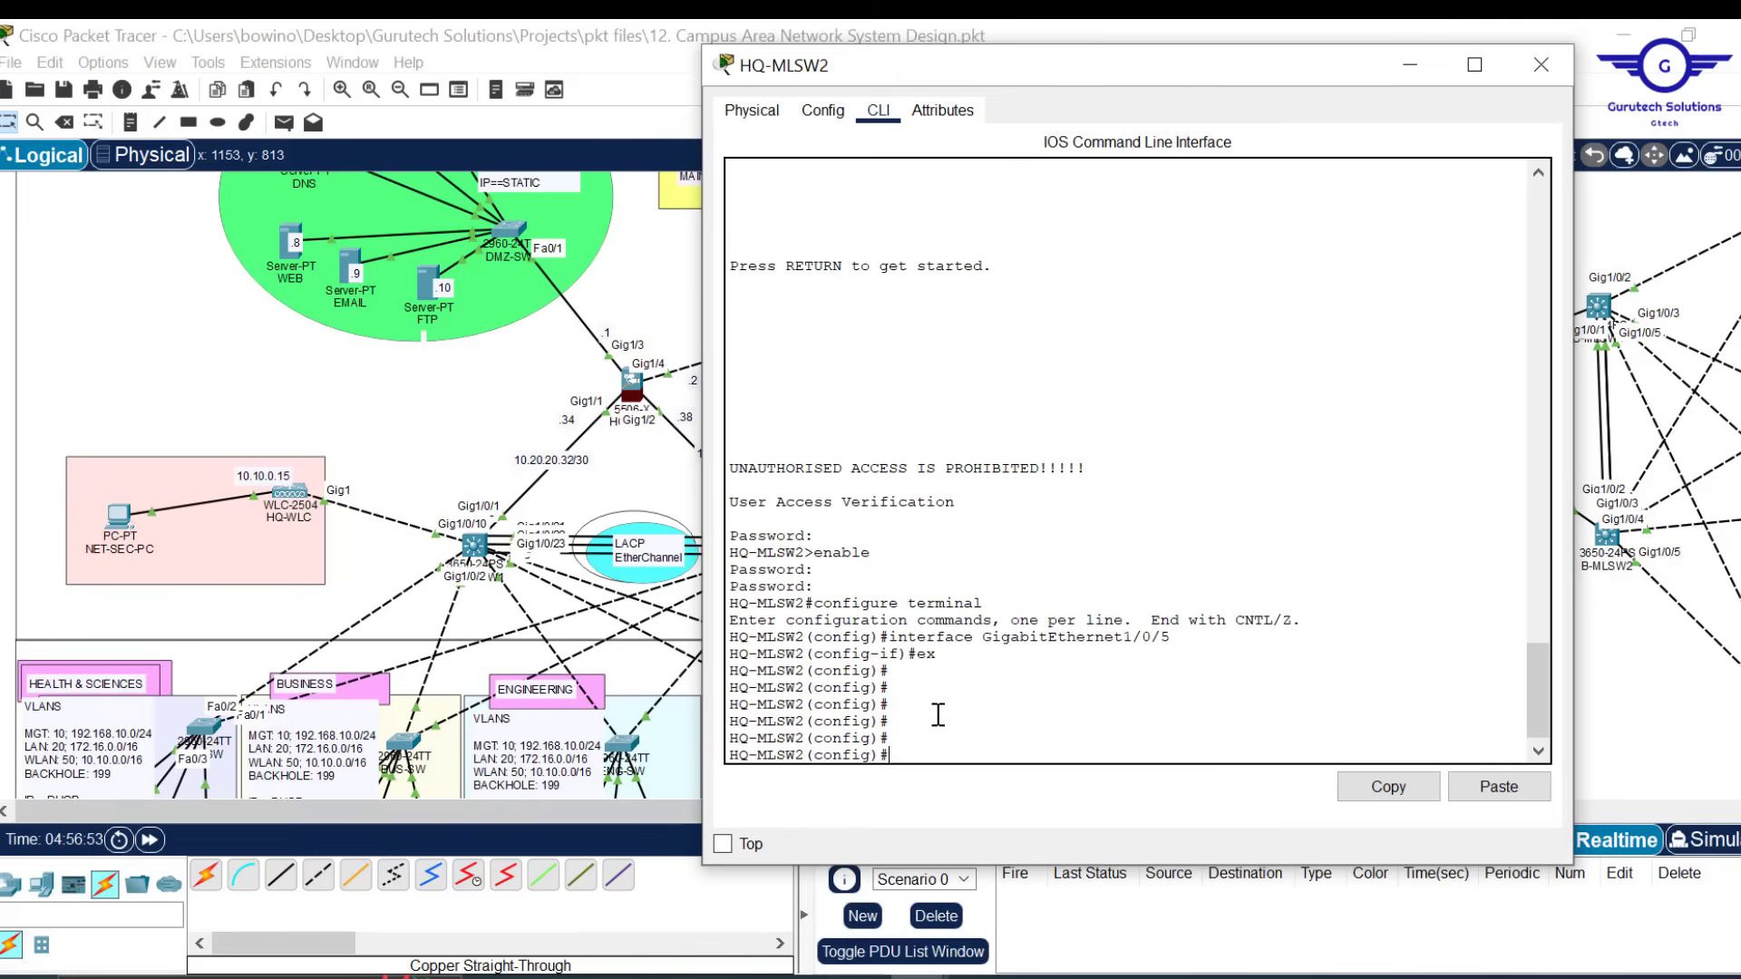
# Enter interface VLAN 10 and assign it 192.168.10.2 255.255.255.0
pyautogui.write('int vlan 10')
pyautogui.press('Return')
pyautogui.press('Return')
pyautogui.press('Return')
pyautogui.press('Return')
pyautogui.write('ip ')
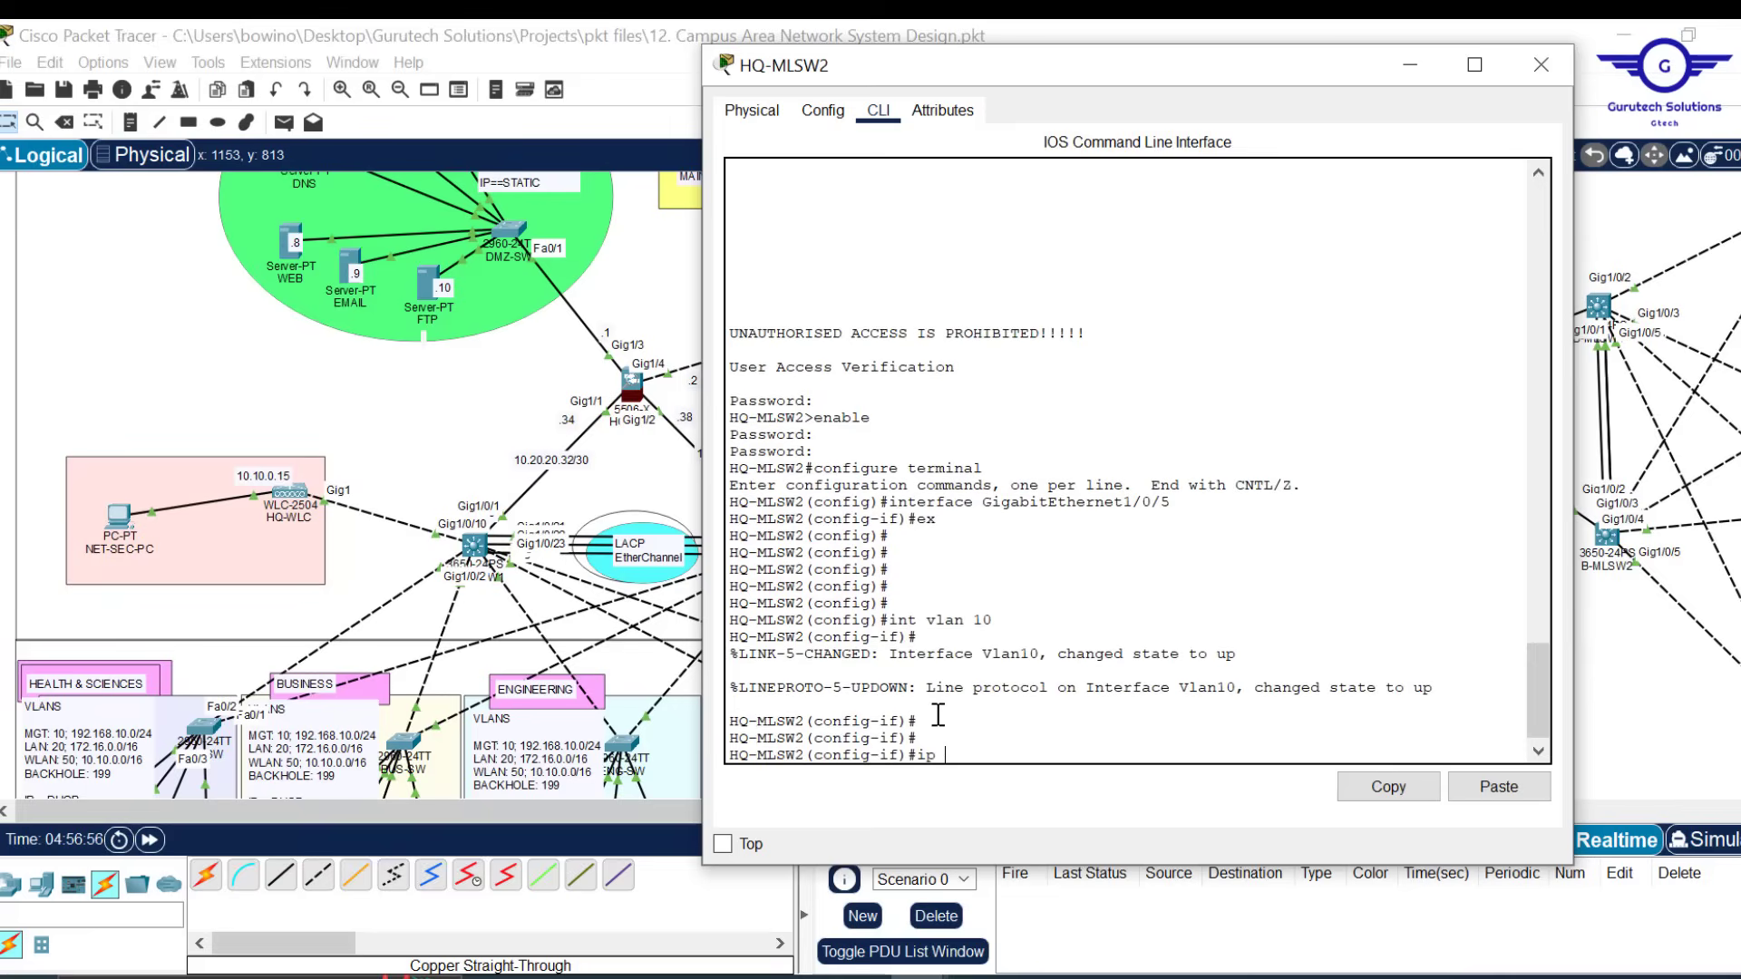
pyautogui.write('add 192.168.10.2')
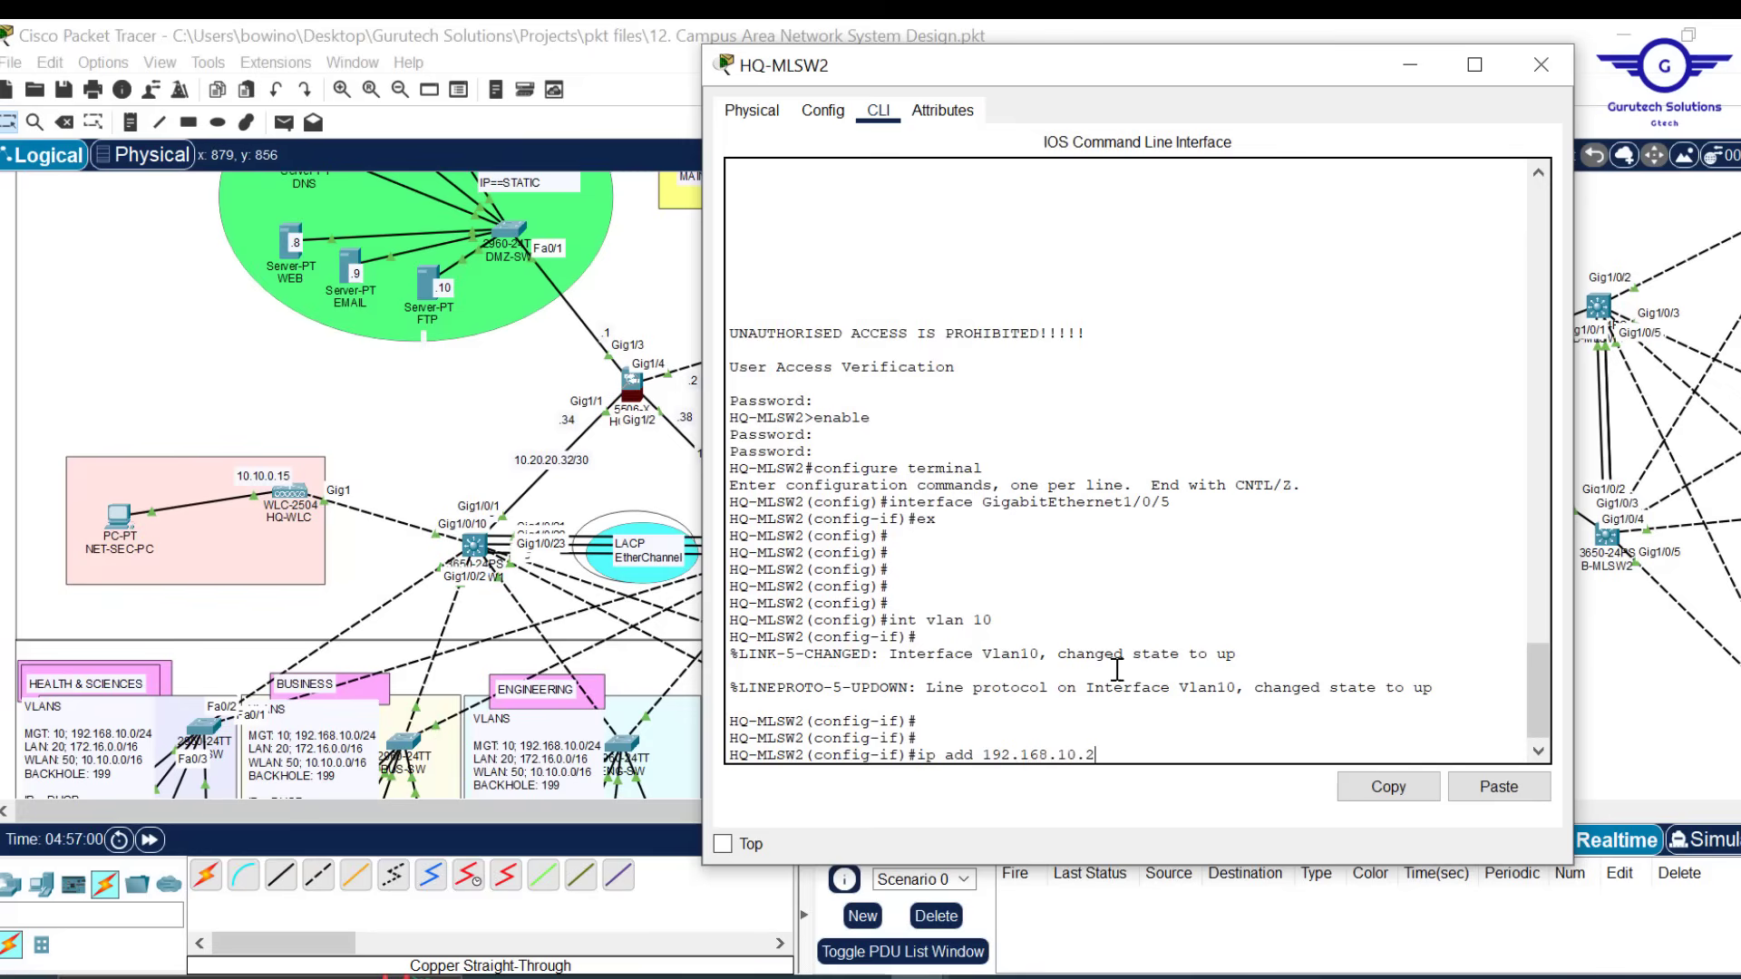
pyautogui.write(' 255.255.255.0')
pyautogui.press('Return')
pyautogui.press('Return')
pyautogui.press('Return')
pyautogui.press('Return')
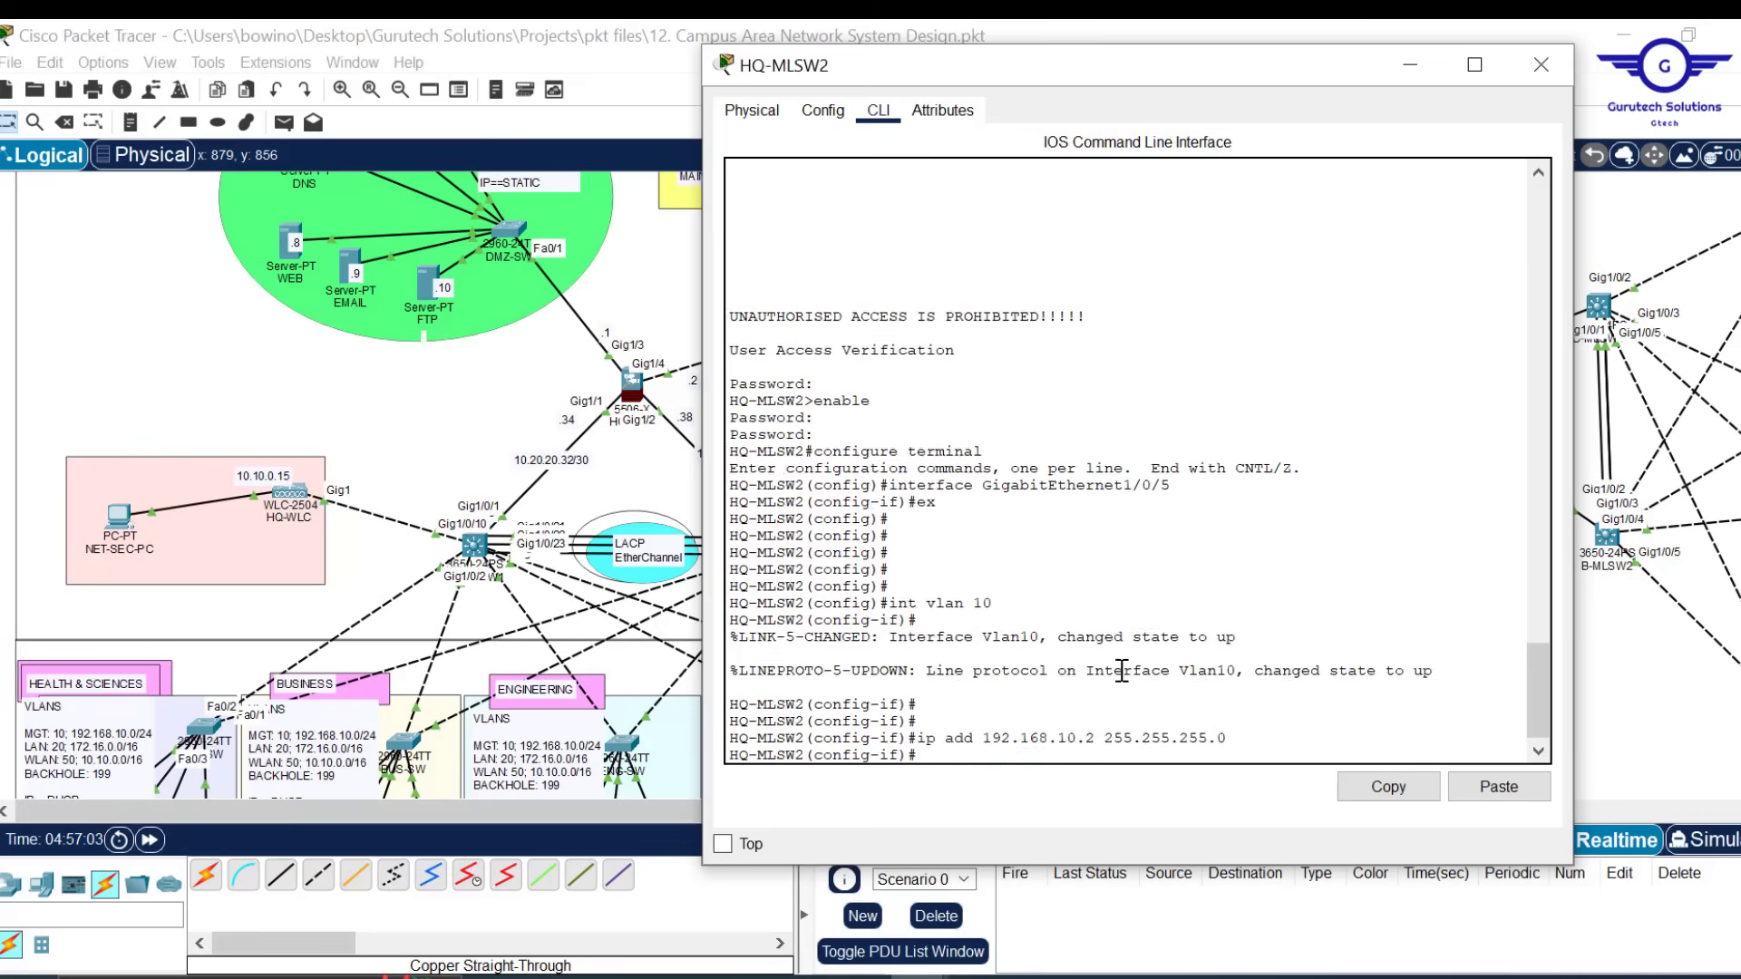
# Add DHCP helper addresses 10.20.20.5 and 10.20.20.6 to VLAN 10
pyautogui.click(1499, 786)
pyautogui.press('Return')
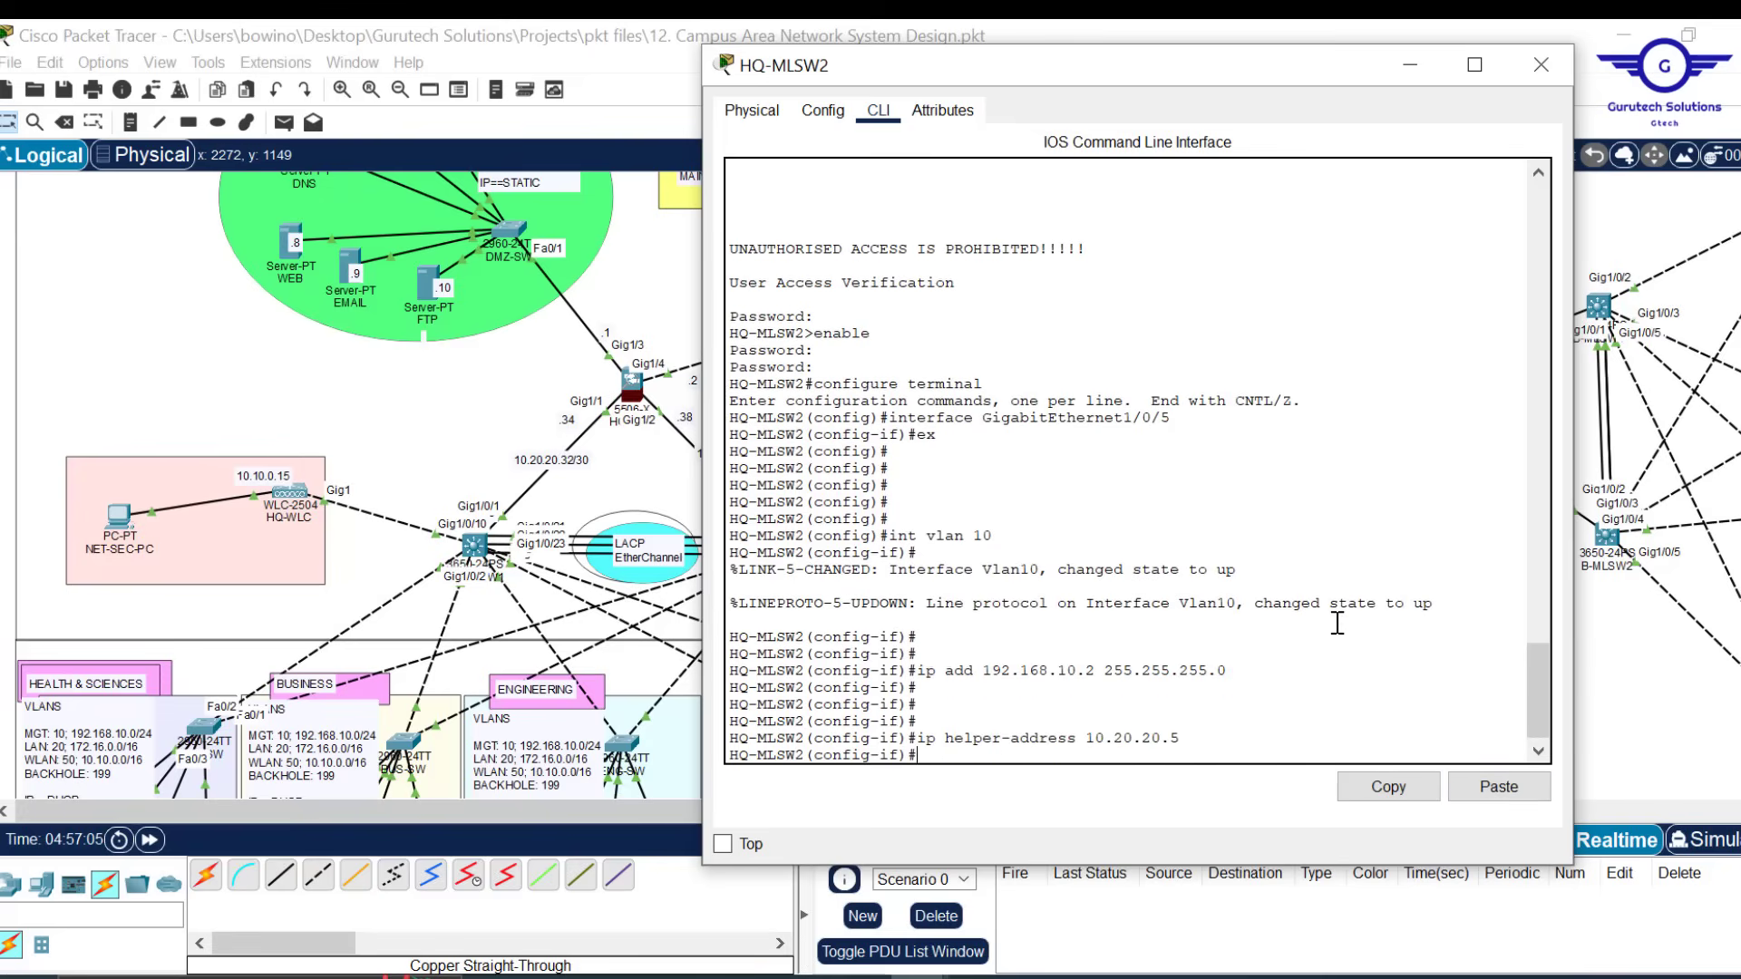
pyautogui.press('Up')
pyautogui.press('BackSpace')
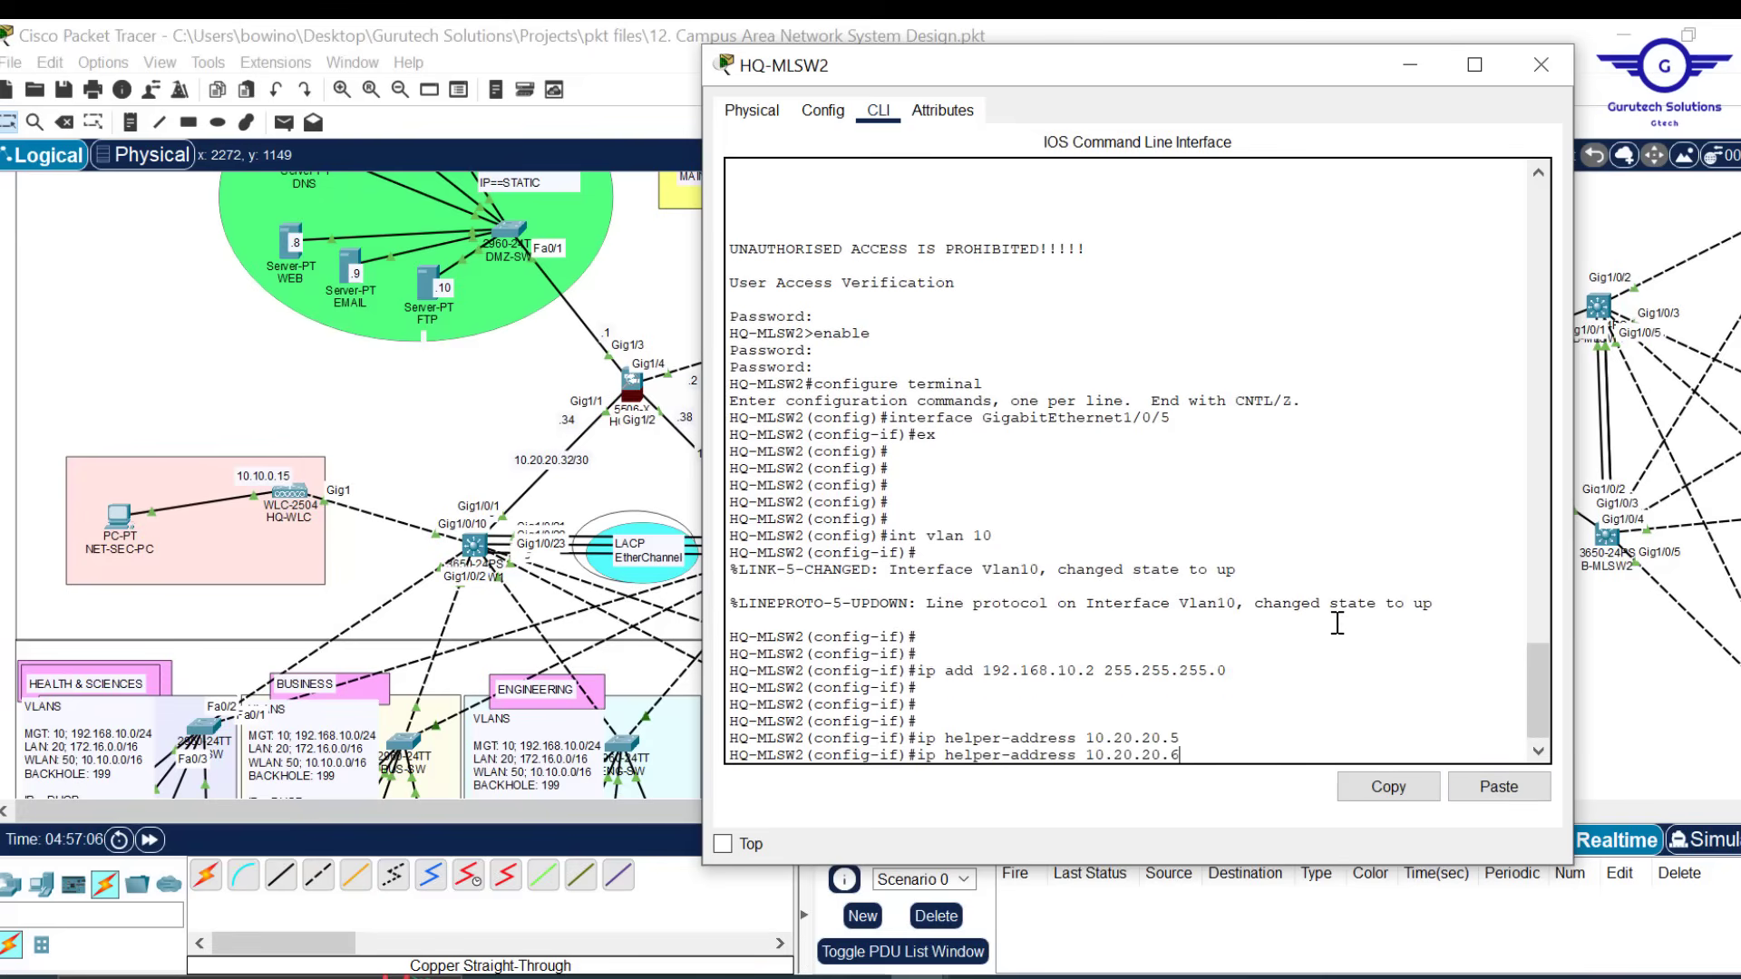
pyautogui.write('6')
pyautogui.press('Return')
pyautogui.press('Return')
pyautogui.press('Return')
pyautogui.press('Return')
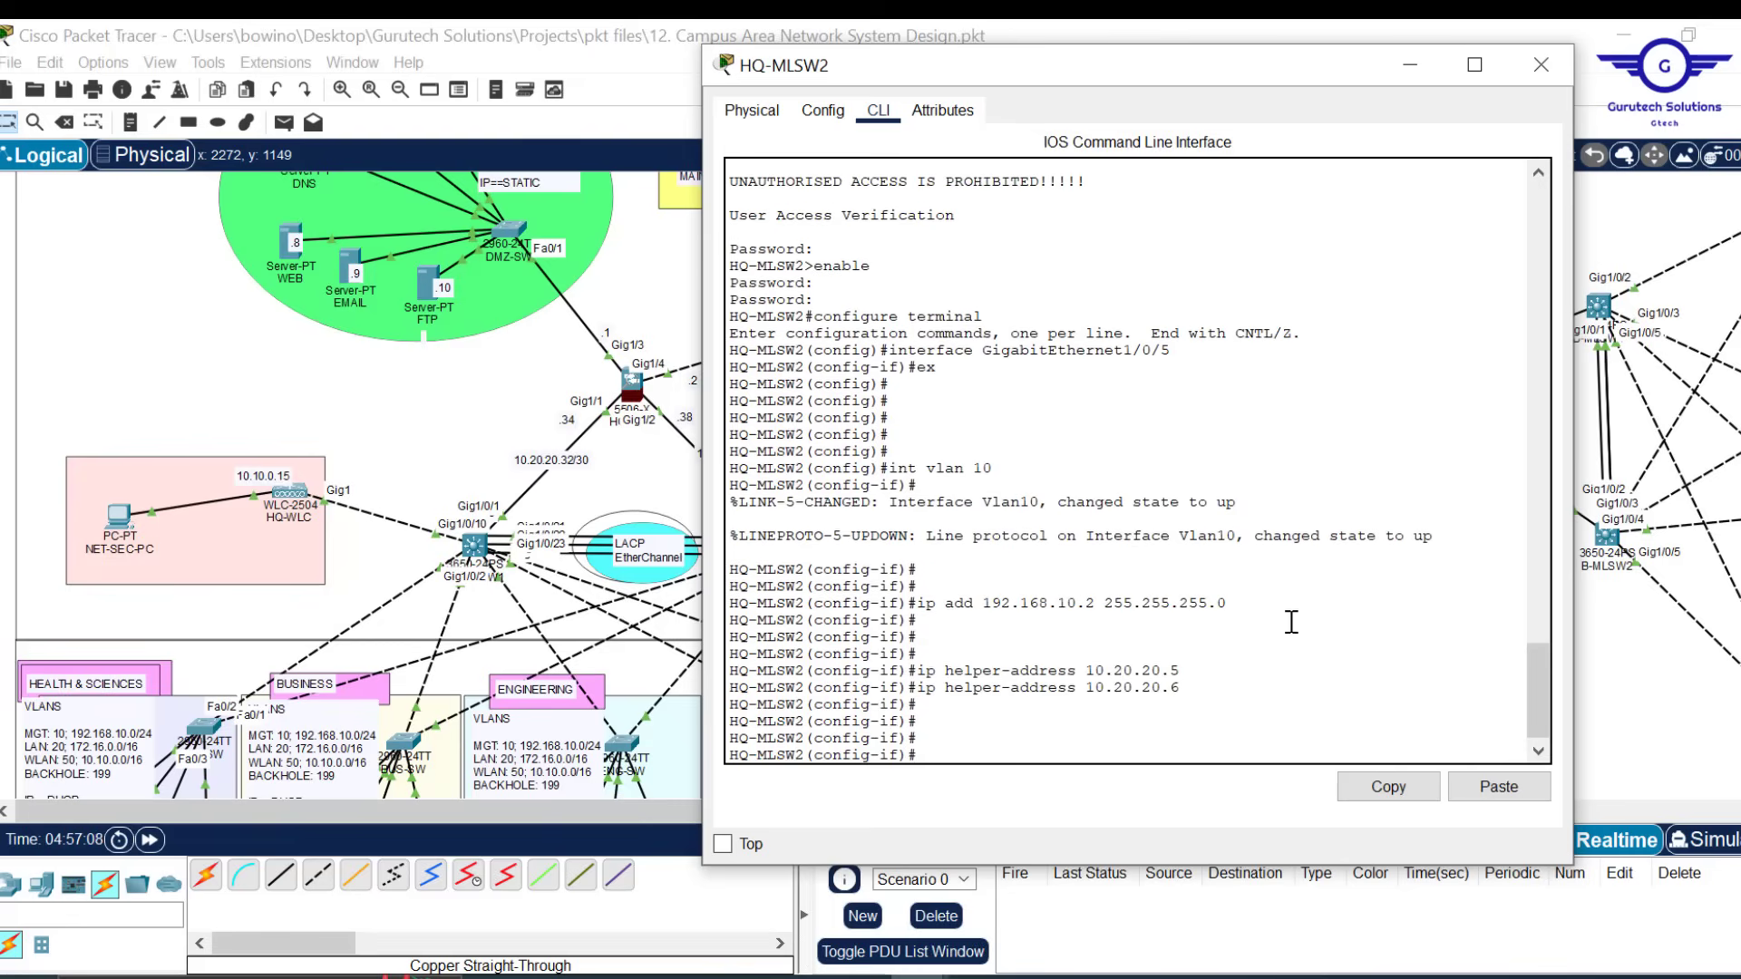
# Enter the HSRP command 'standby 10 ip 10.10.0.1' on VLAN 10
pyautogui.write('stan')
pyautogui.press('Tab')
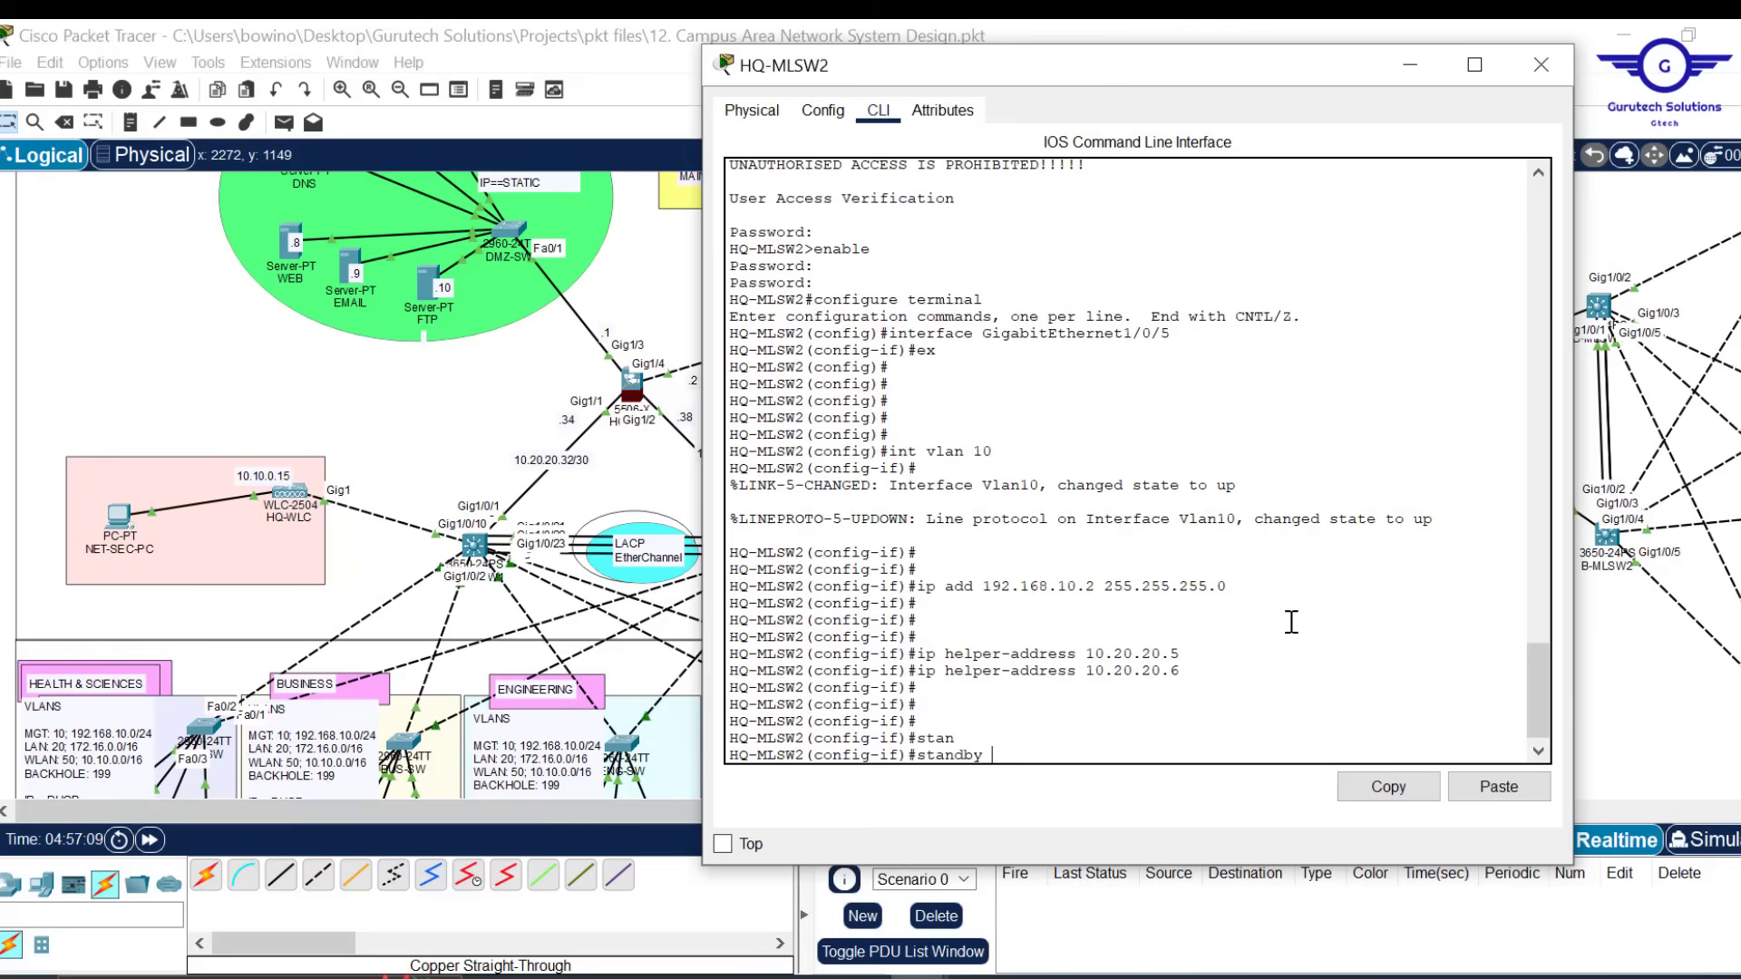
pyautogui.write('10')
pyautogui.press('BackSpace')
pyautogui.press('BackSpace')
pyautogui.write('ip 10')
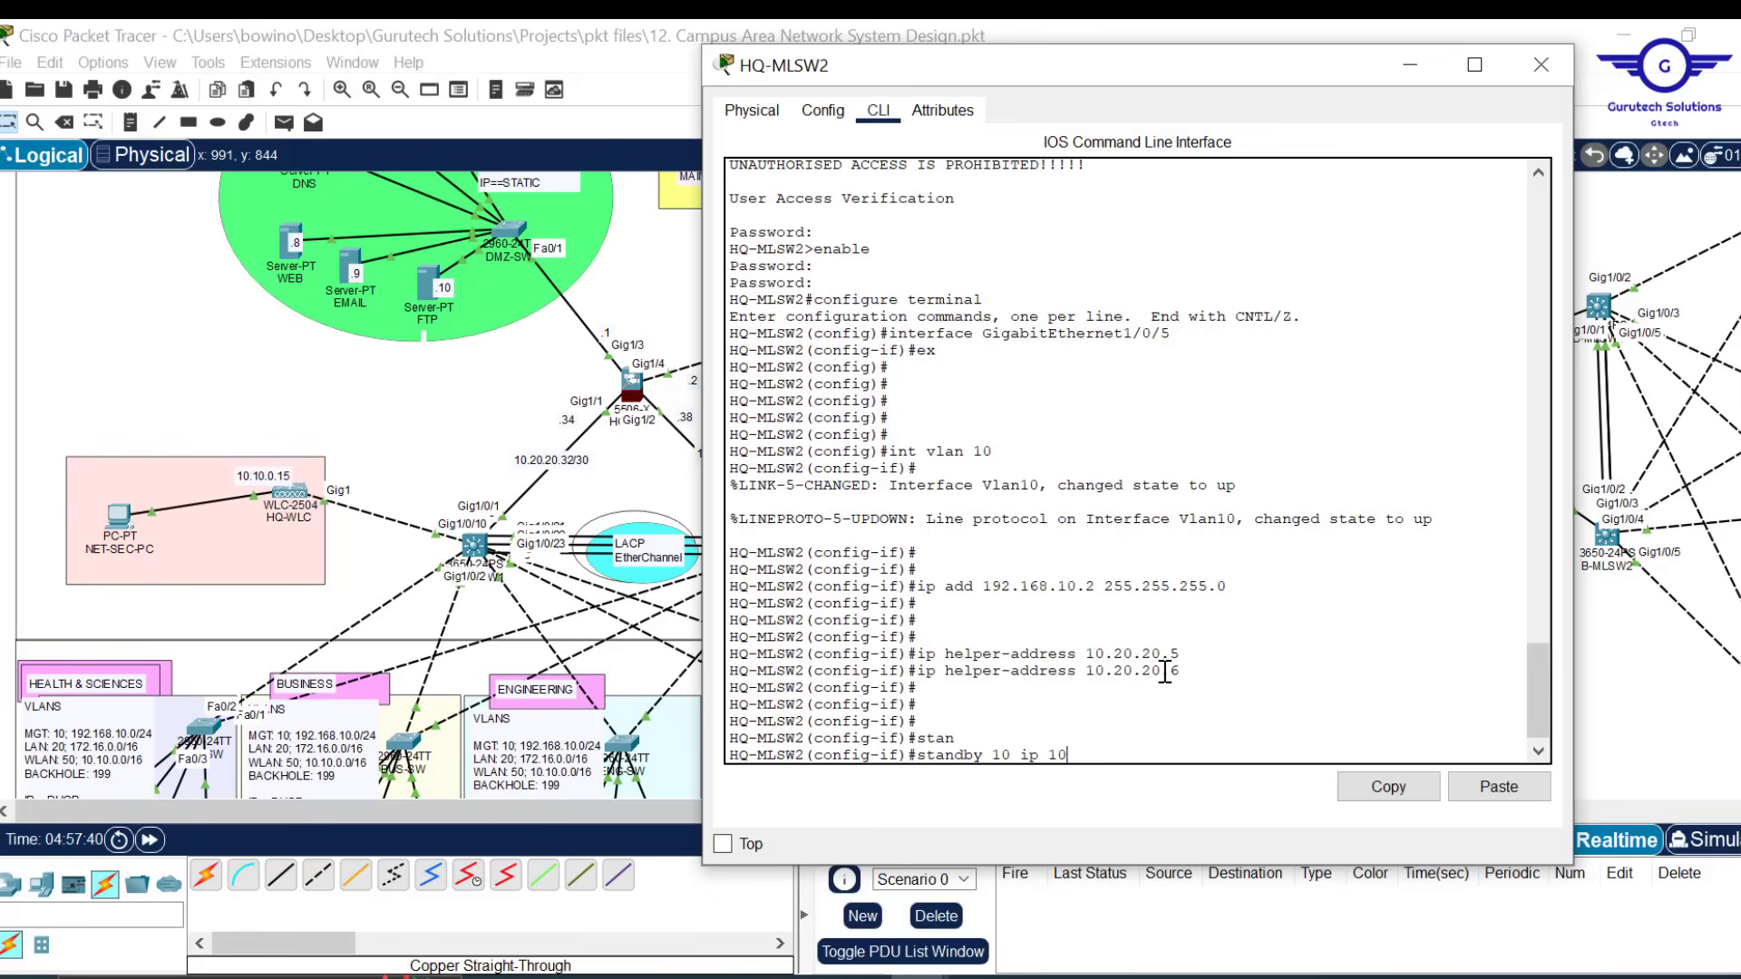
pyautogui.write('.10.0.1')
pyautogui.moveTo(1133, 752); pyautogui.dragTo(929, 753)
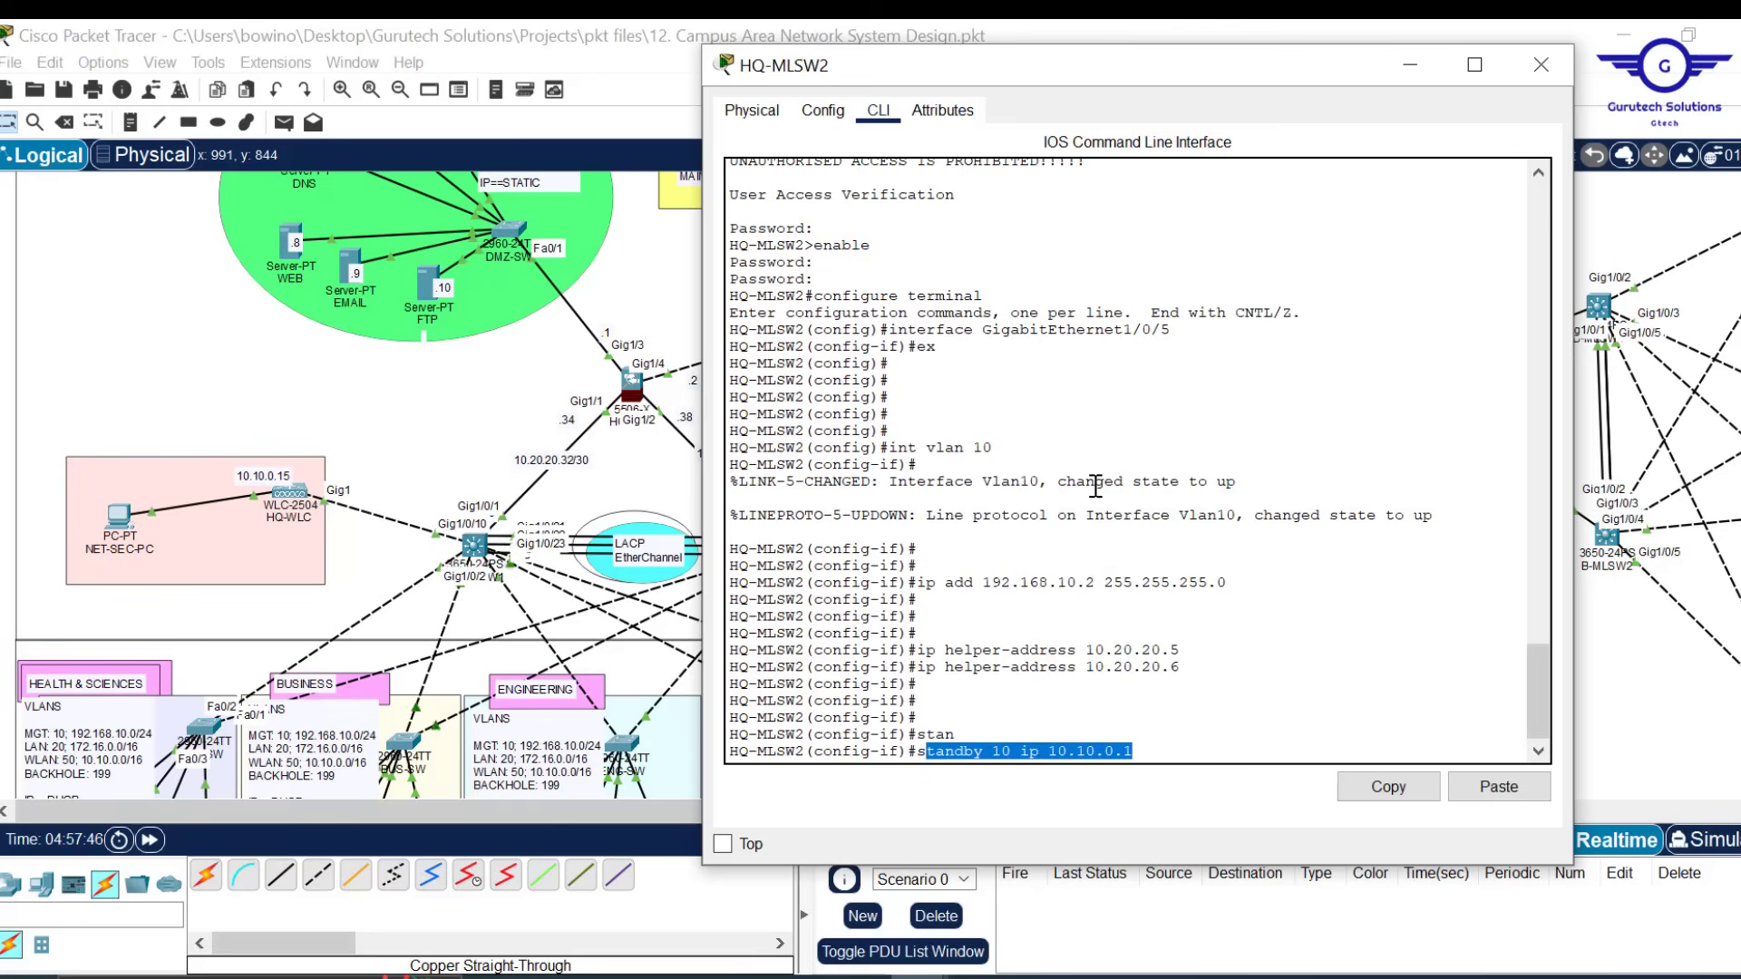
pyautogui.moveTo(1095, 582); pyautogui.dragTo(994, 580)
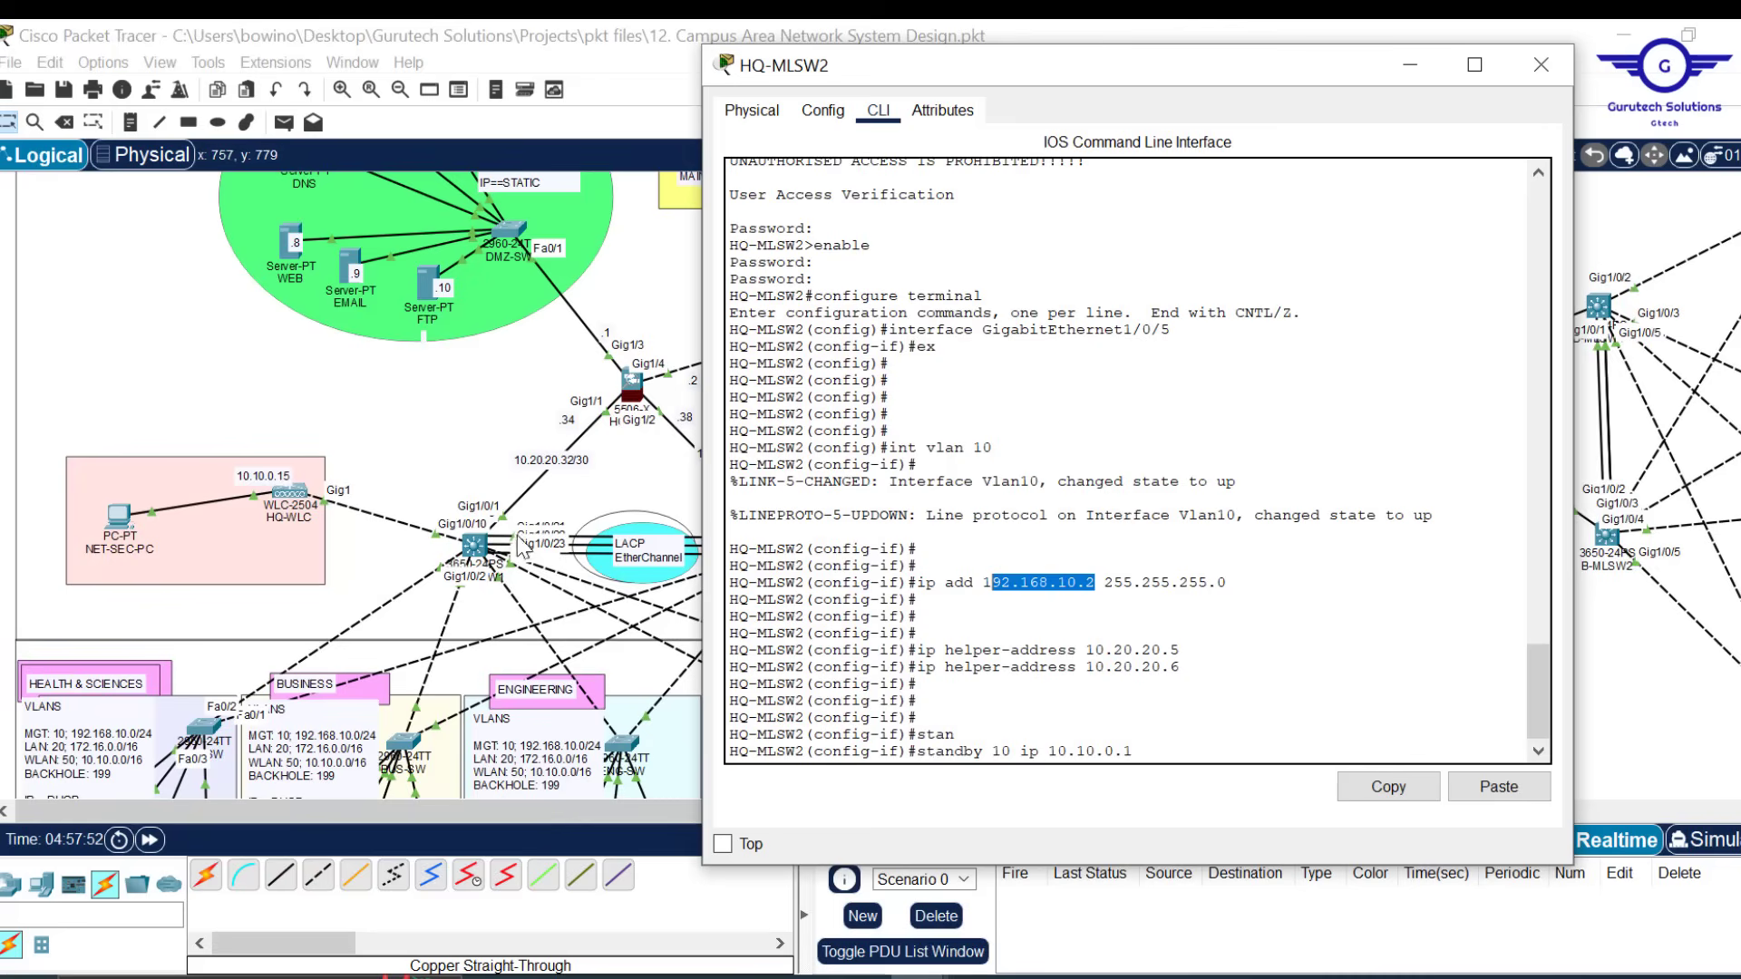
pyautogui.press('Return')
pyautogui.press('Return')
pyautogui.press('Return')
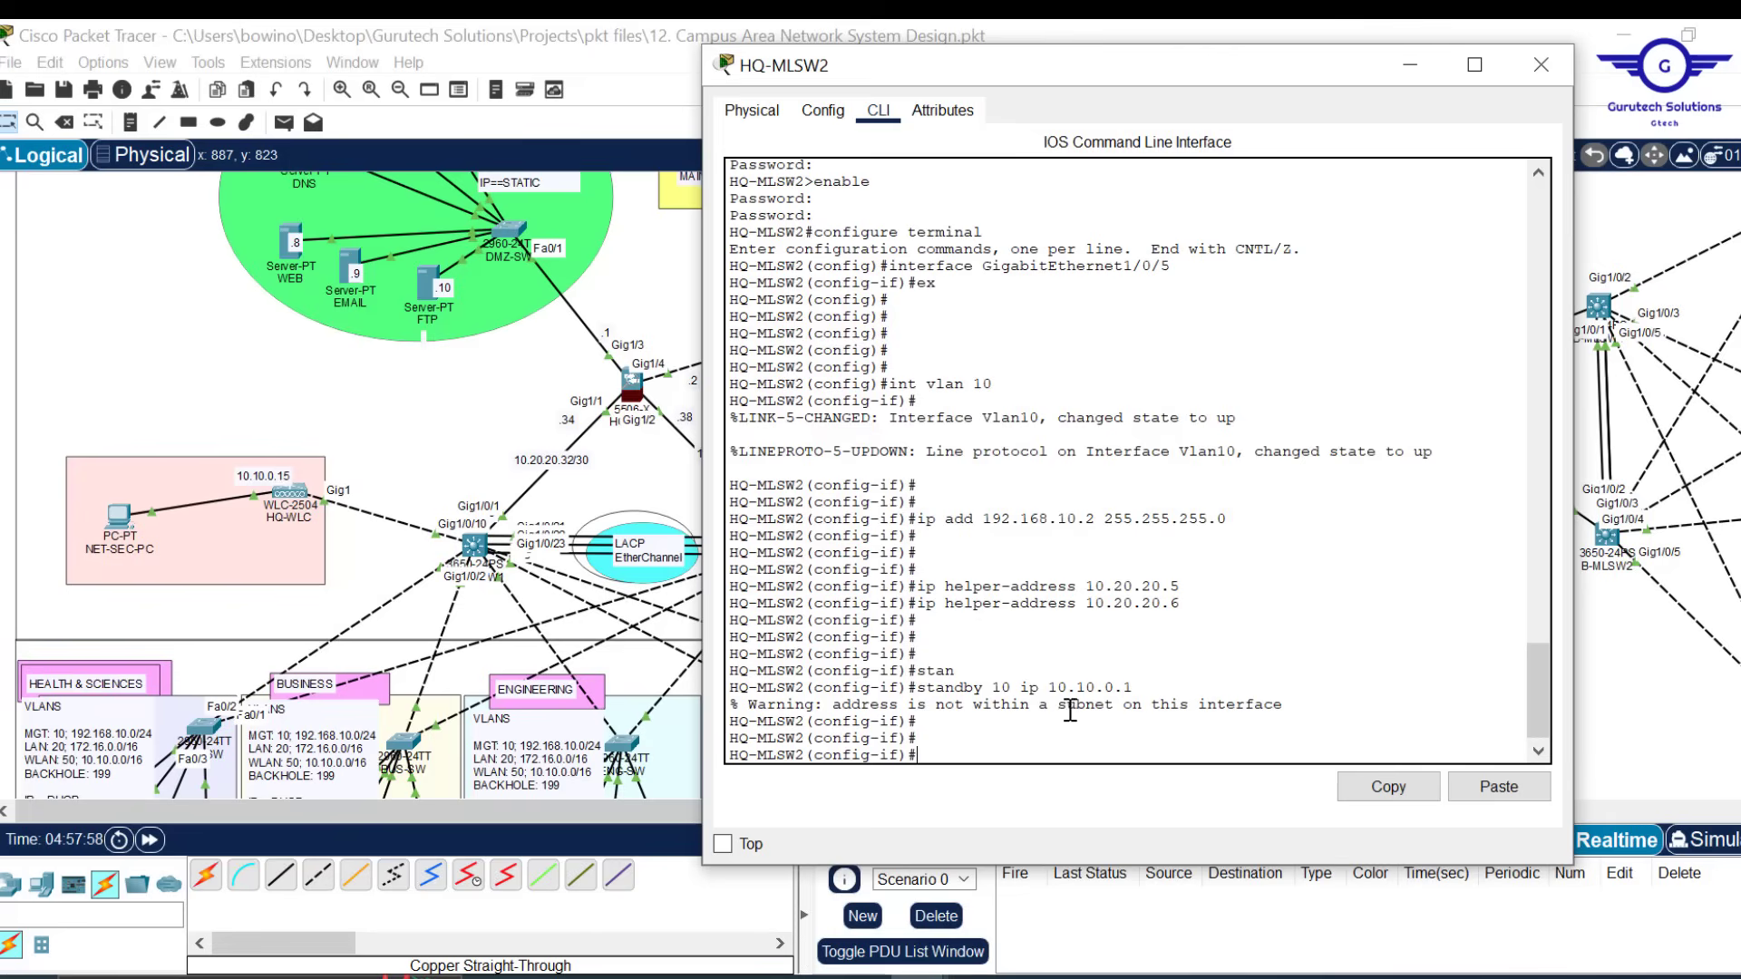
# Remove the mistaken standby address with 'no standby 10 ip 10.10.0.1'
pyautogui.press('Up')
pyautogui.press('Left')
pyautogui.press('Home')
pyautogui.write('no')
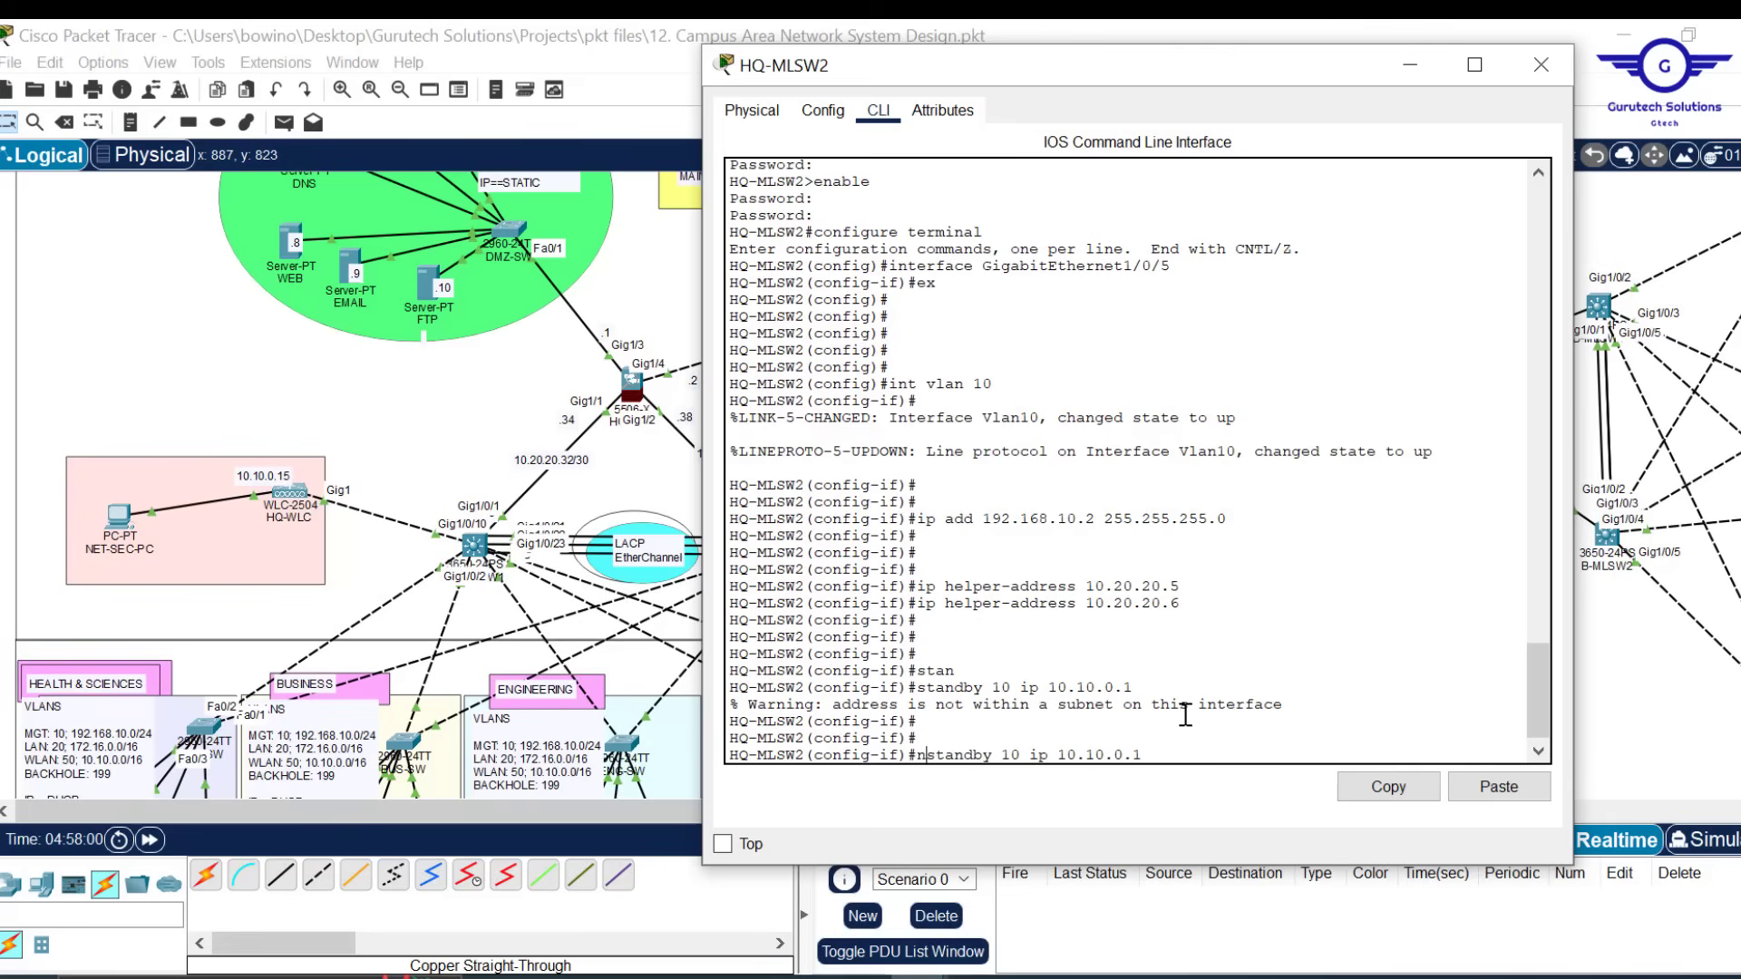
pyautogui.press('Return')
pyautogui.press('Return')
pyautogui.press('Return')
pyautogui.press('Return')
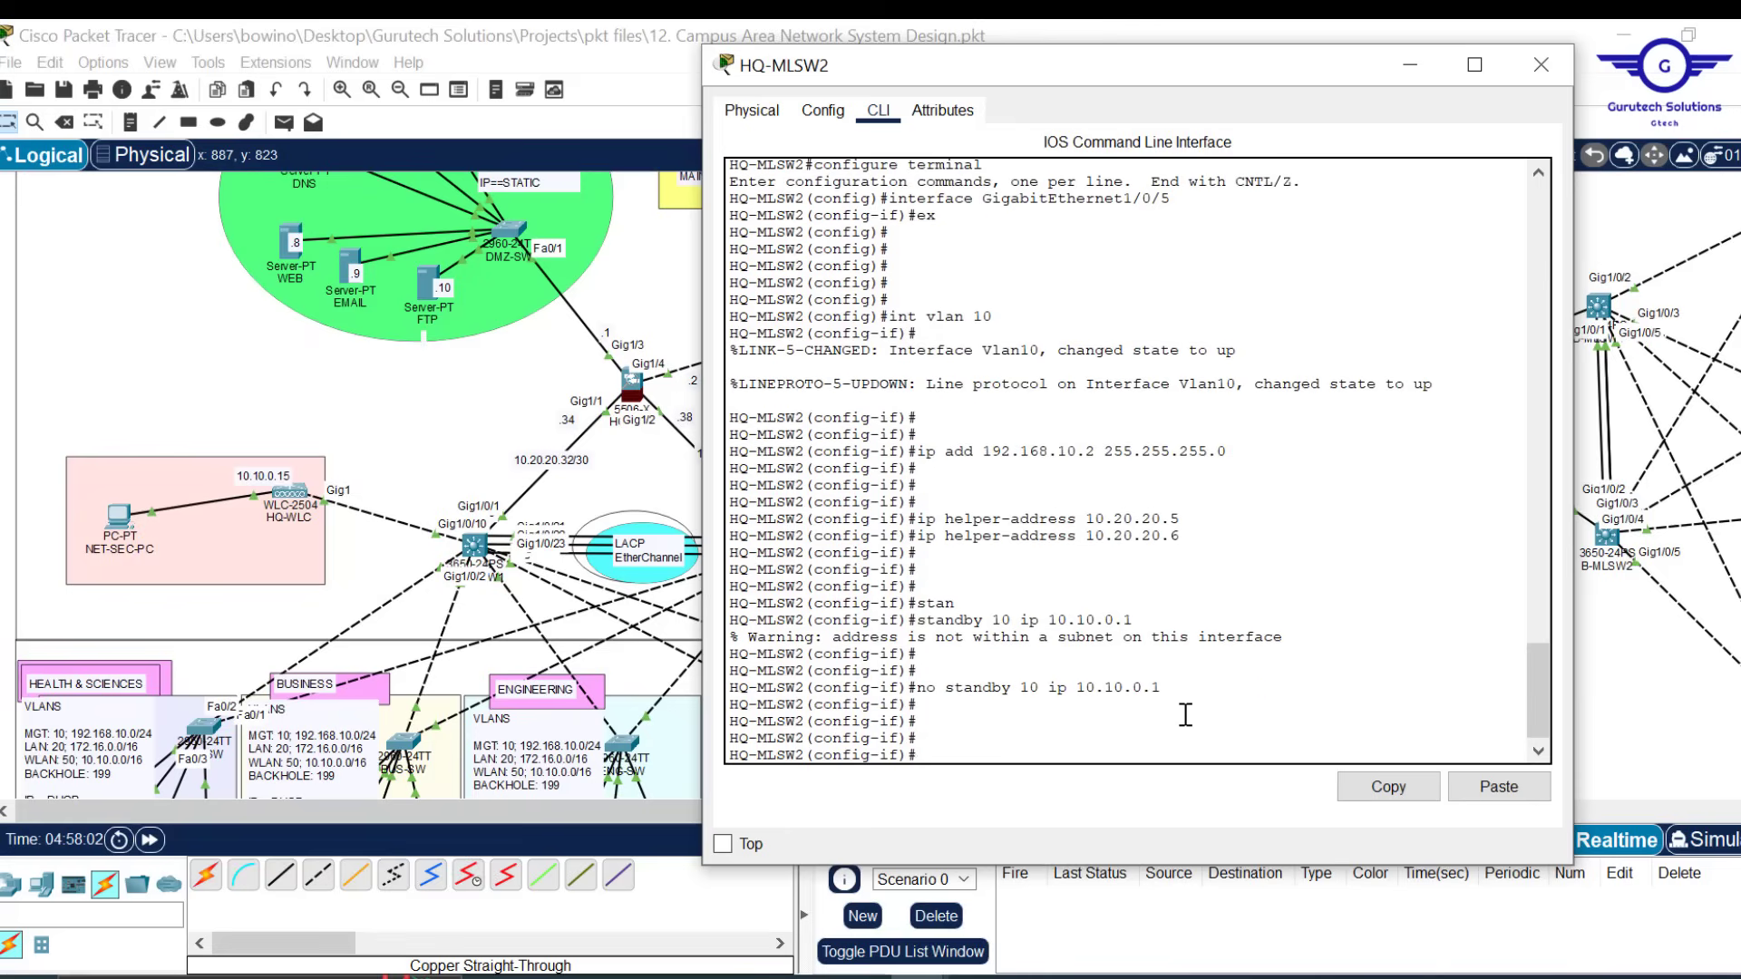
# Run 'no standby 10 ip 192.168.10.1', built from the copied VLAN 10 address
pyautogui.press('Up')
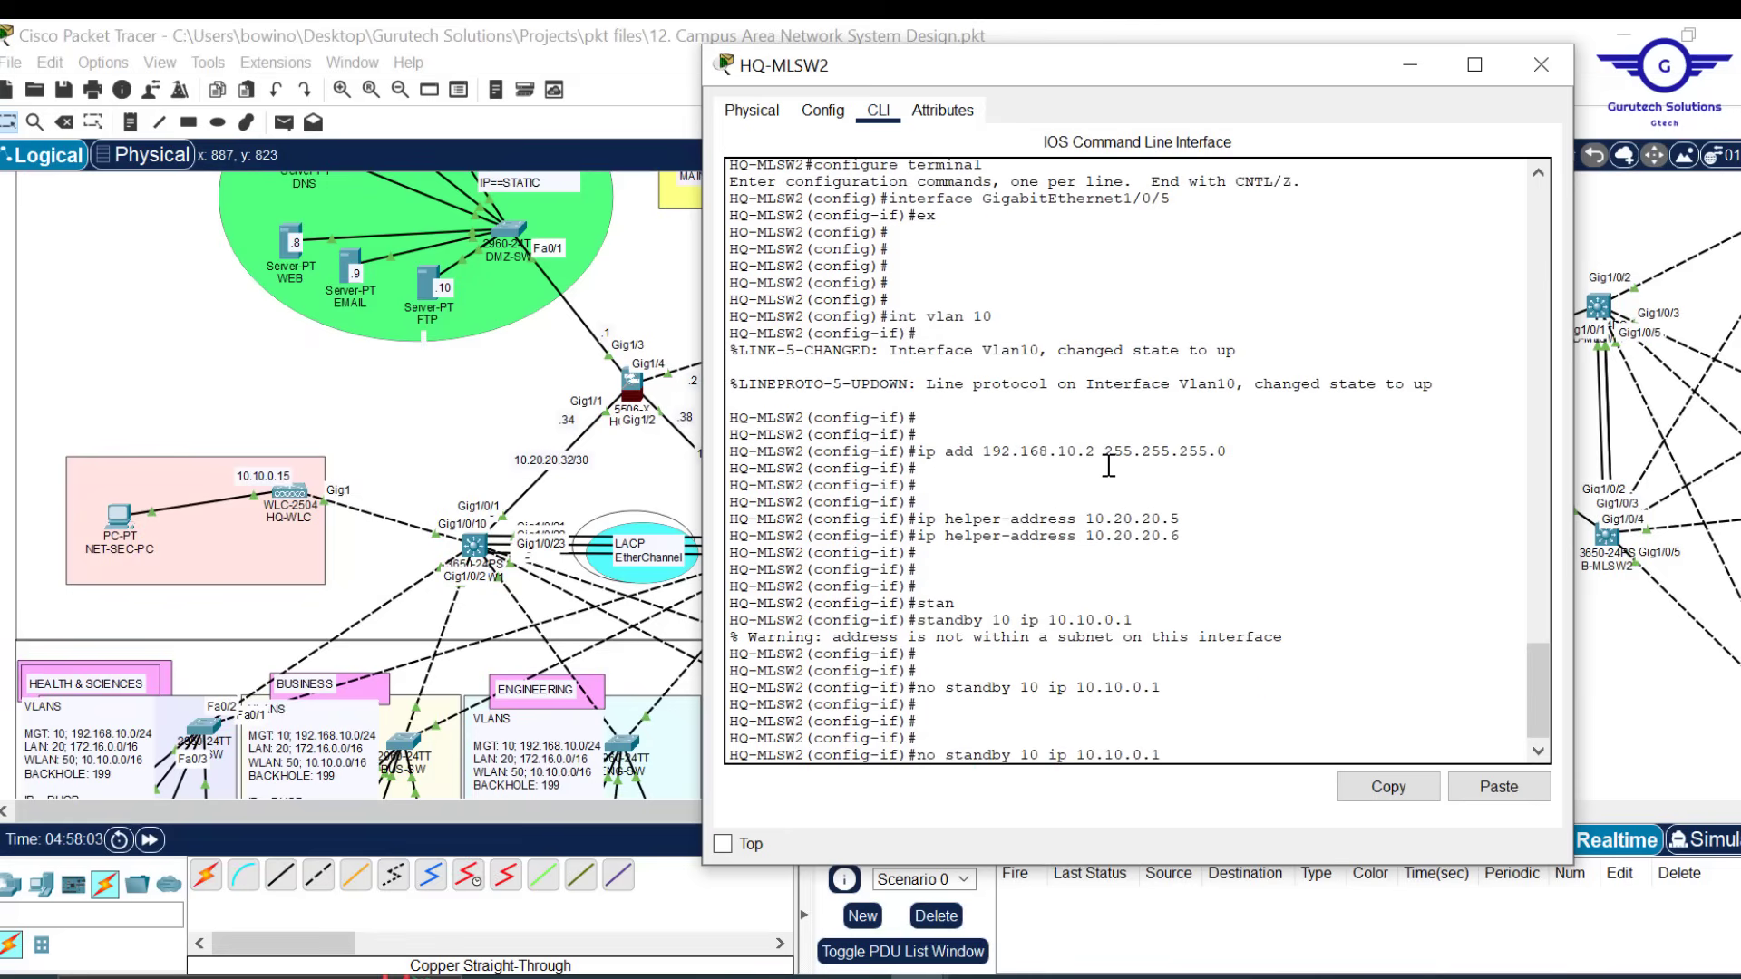
pyautogui.moveTo(1095, 452); pyautogui.dragTo(983, 451)
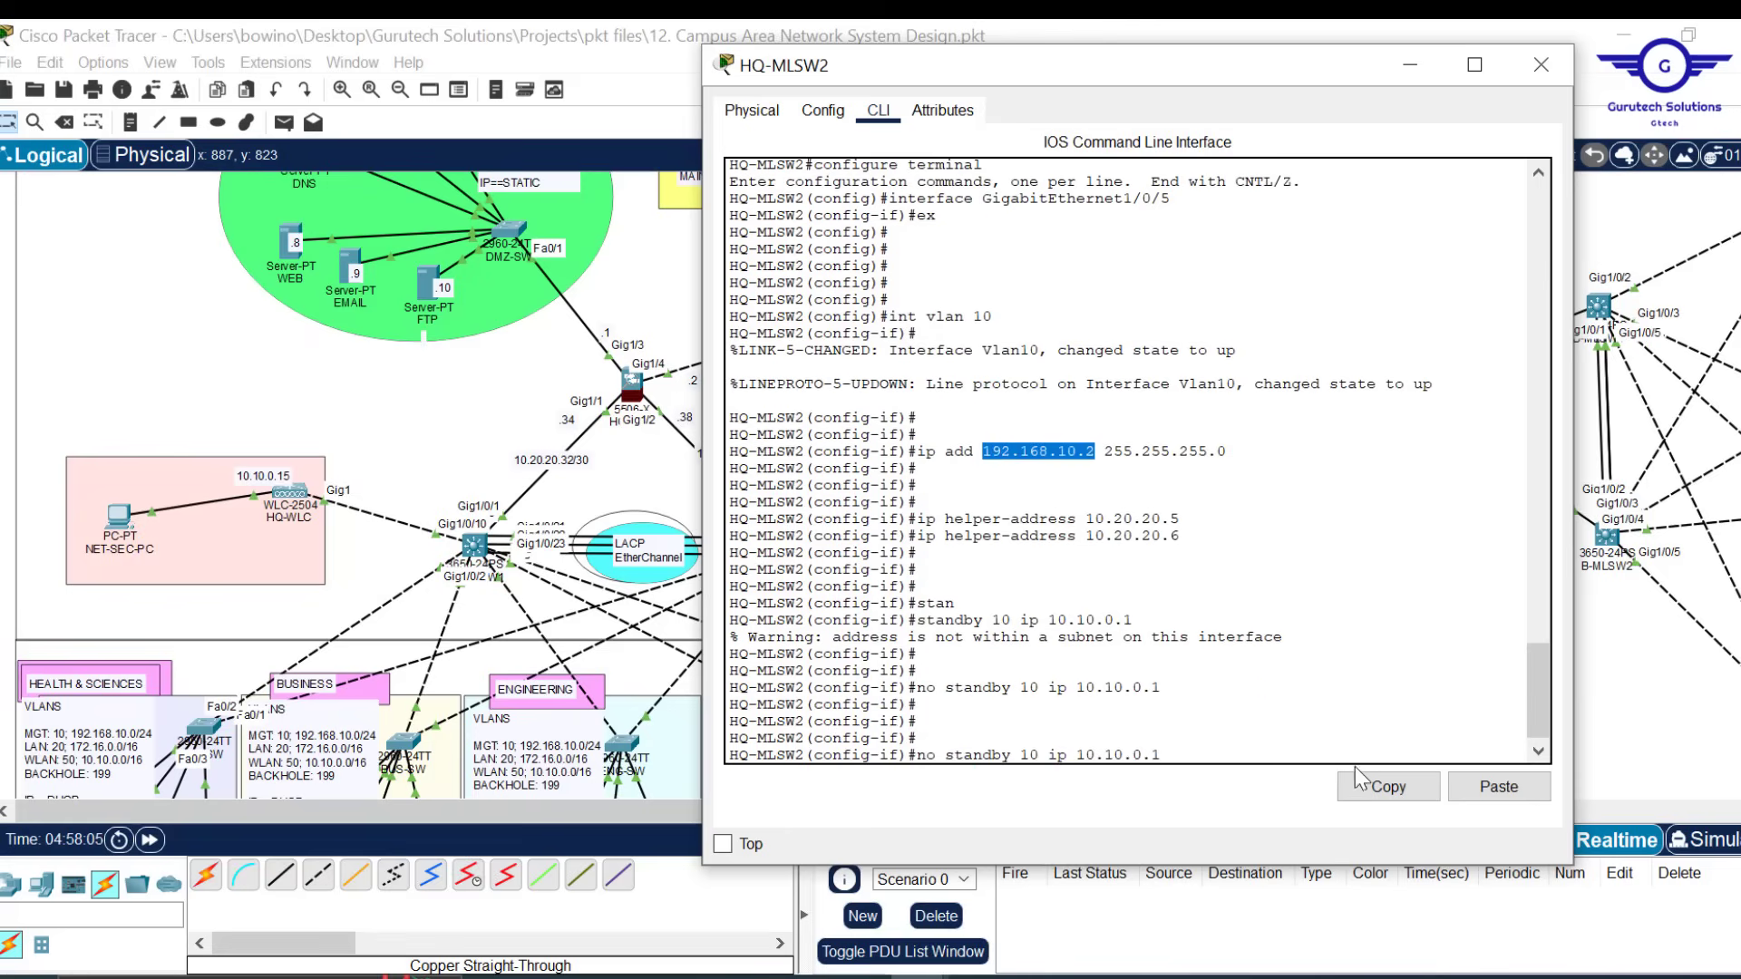
pyautogui.click(1385, 789)
pyautogui.click(1268, 739)
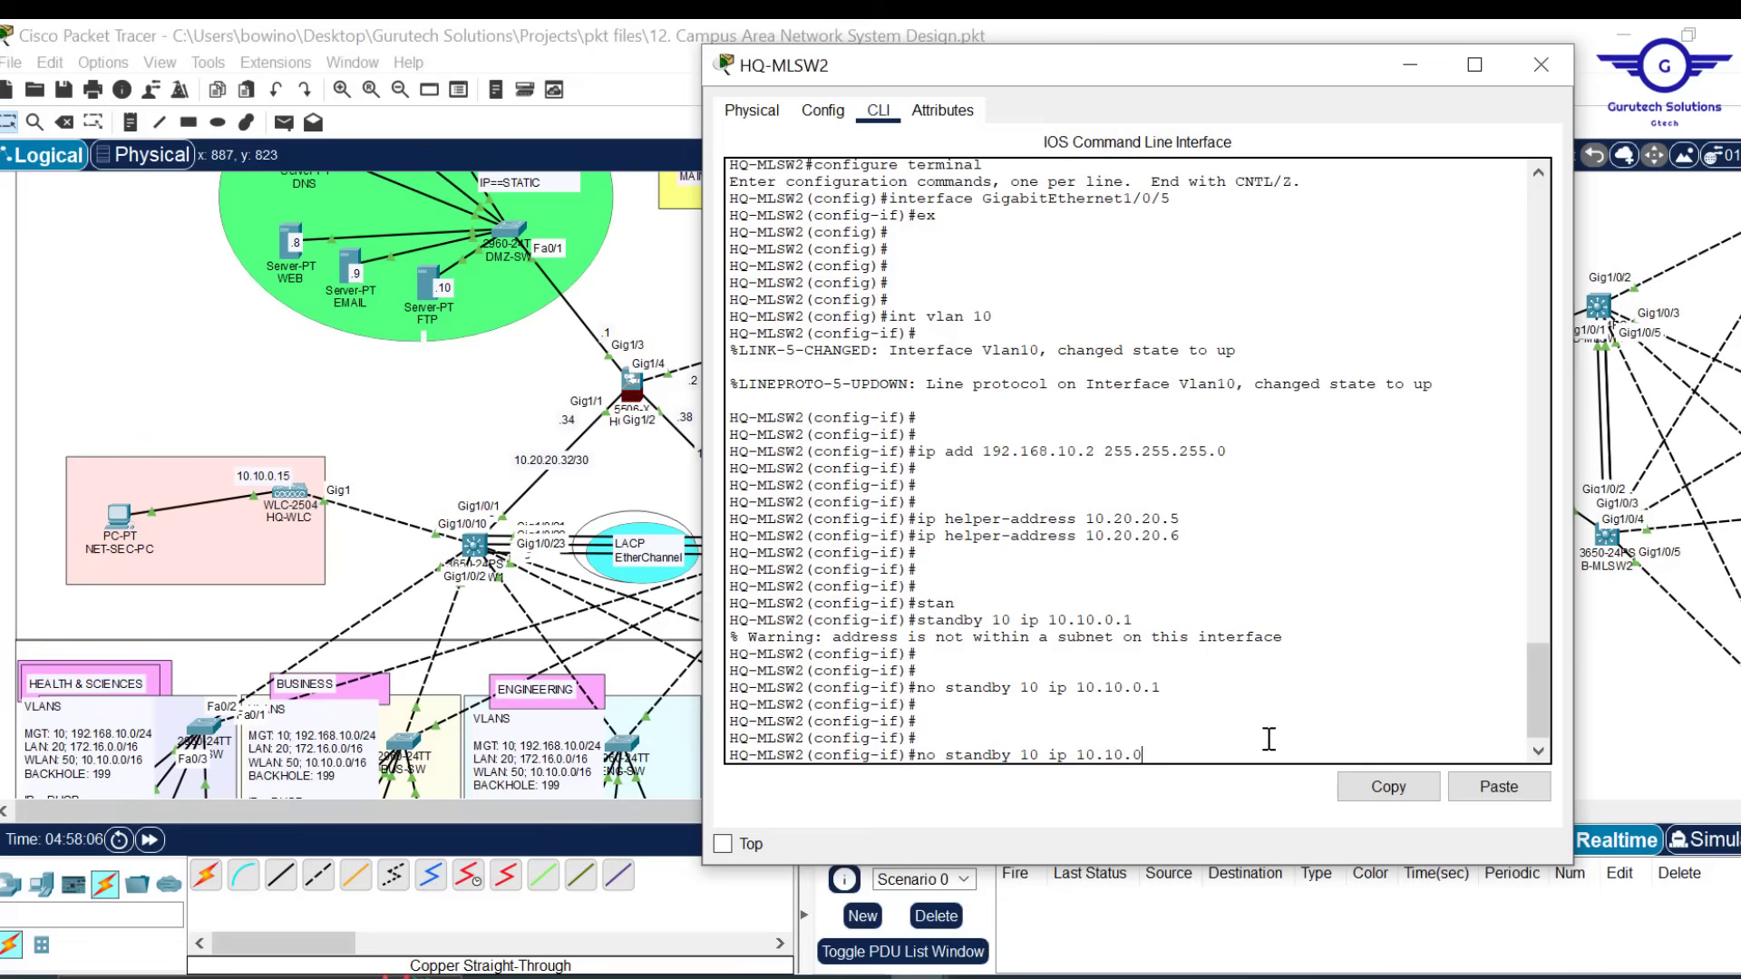
pyautogui.press('BackSpace')
pyautogui.press('BackSpace')
pyautogui.press('BackSpace')
pyautogui.press('BackSpace')
pyautogui.click(1505, 787)
pyautogui.write('168')
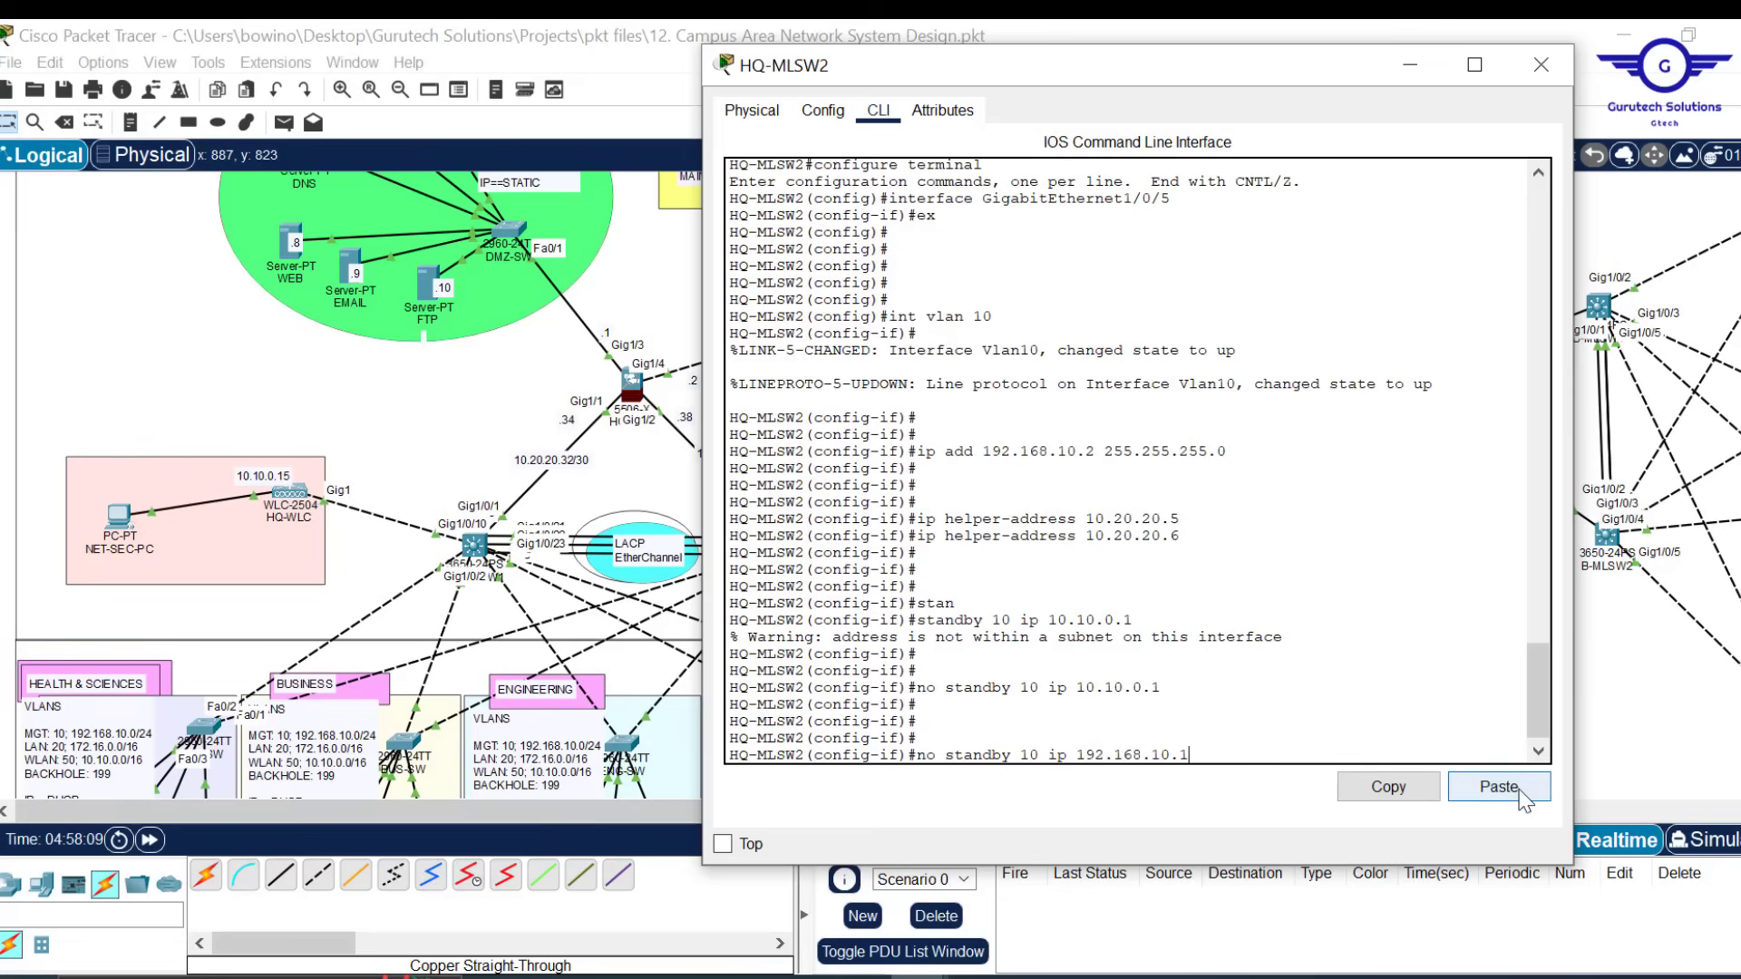
pyautogui.press('Return')
# Exit the VLAN 10 interface and recall earlier commands from history
pyautogui.write('ex')
pyautogui.press('Return')
pyautogui.press('Return')
pyautogui.press('Return')
pyautogui.press('Return')
pyautogui.press('Return')
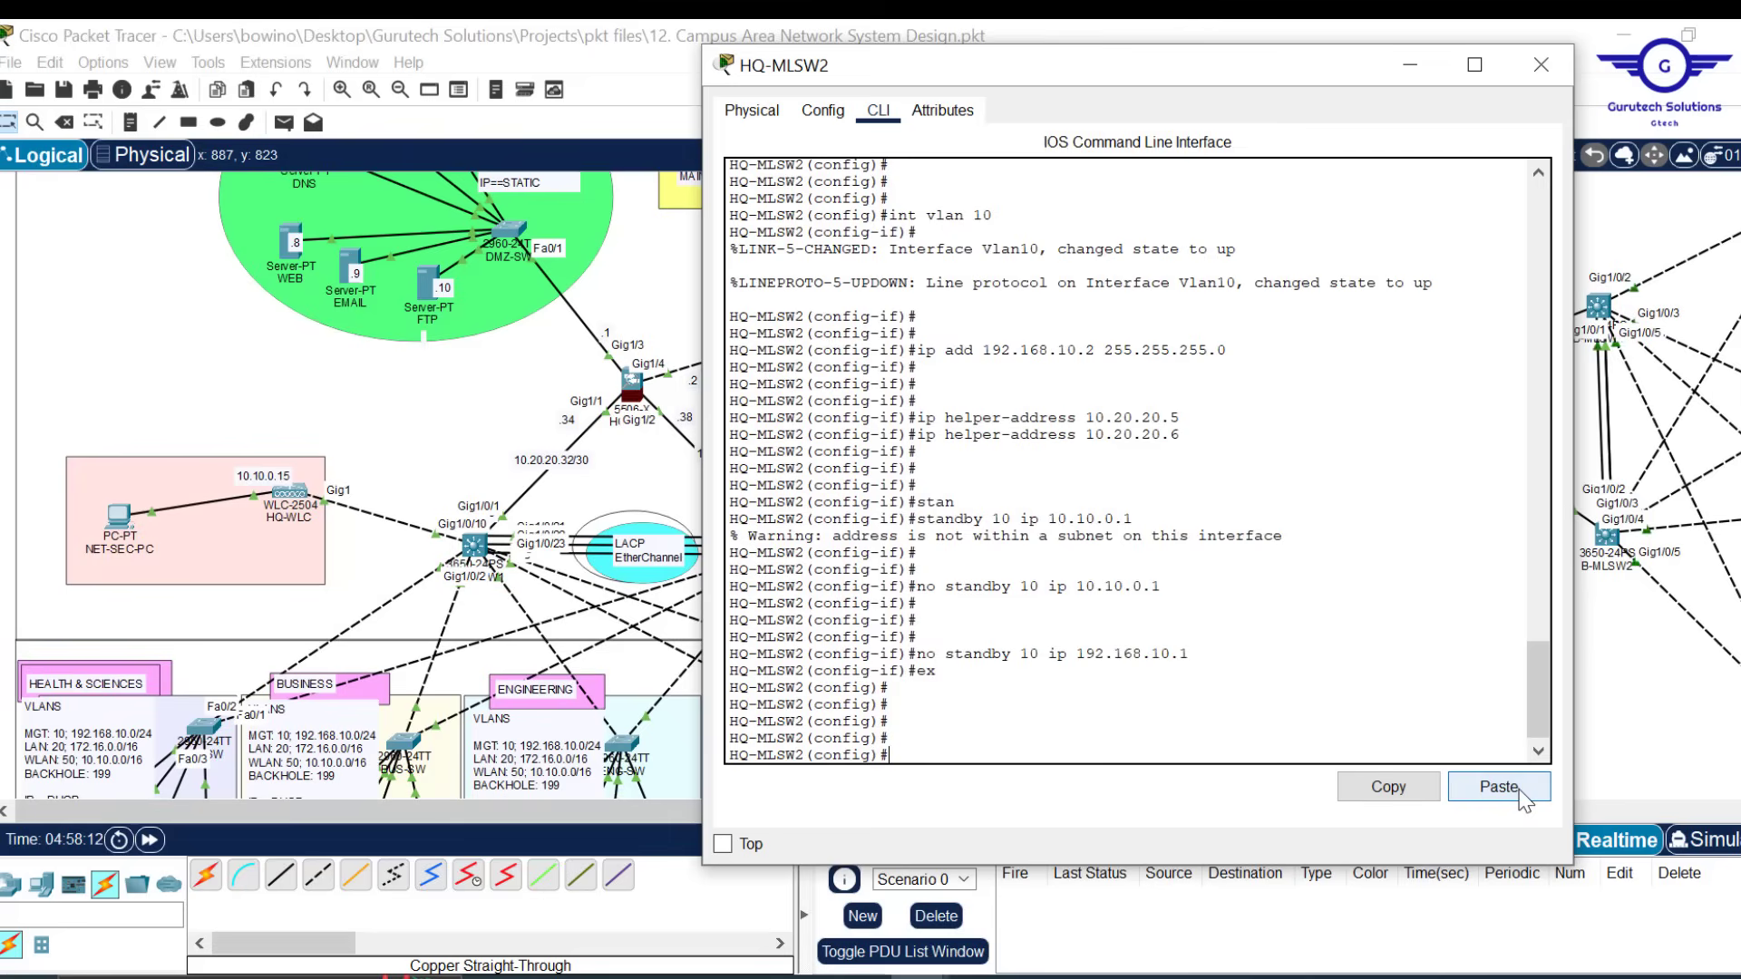
pyautogui.press('Up')
pyautogui.press('Up')
pyautogui.press('Up')
pyautogui.press('Up')
pyautogui.press('Up')
pyautogui.press('Up')
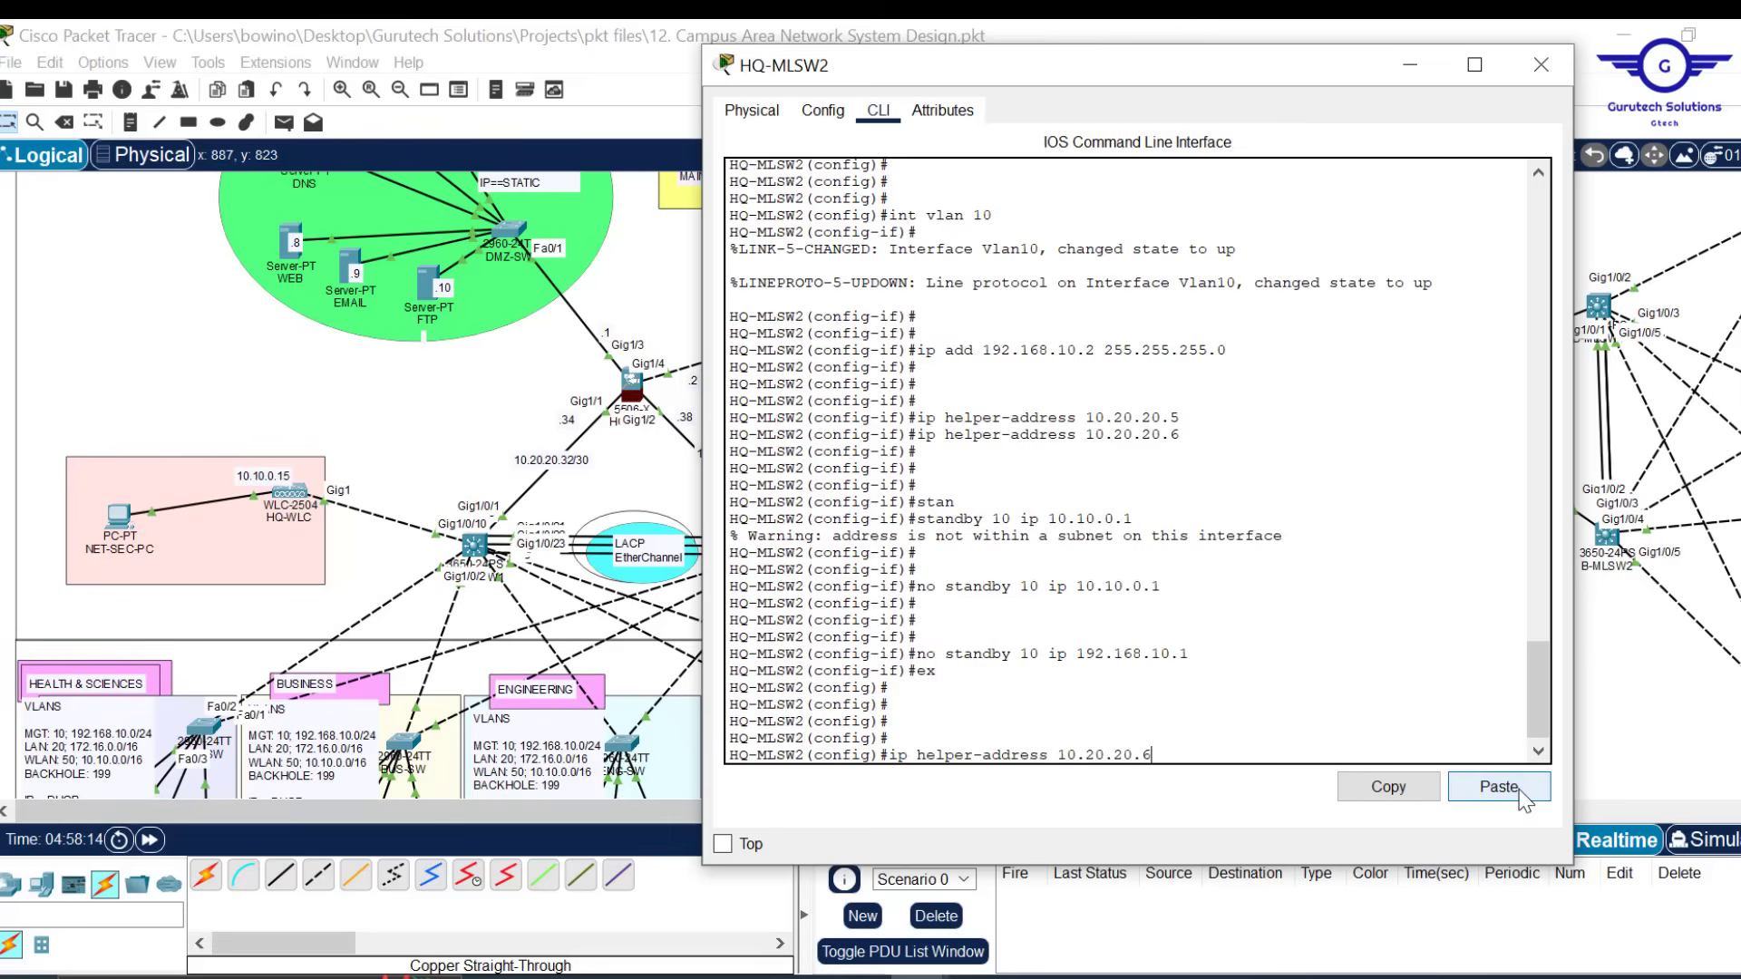
pyautogui.press('Up')
pyautogui.press('Up')
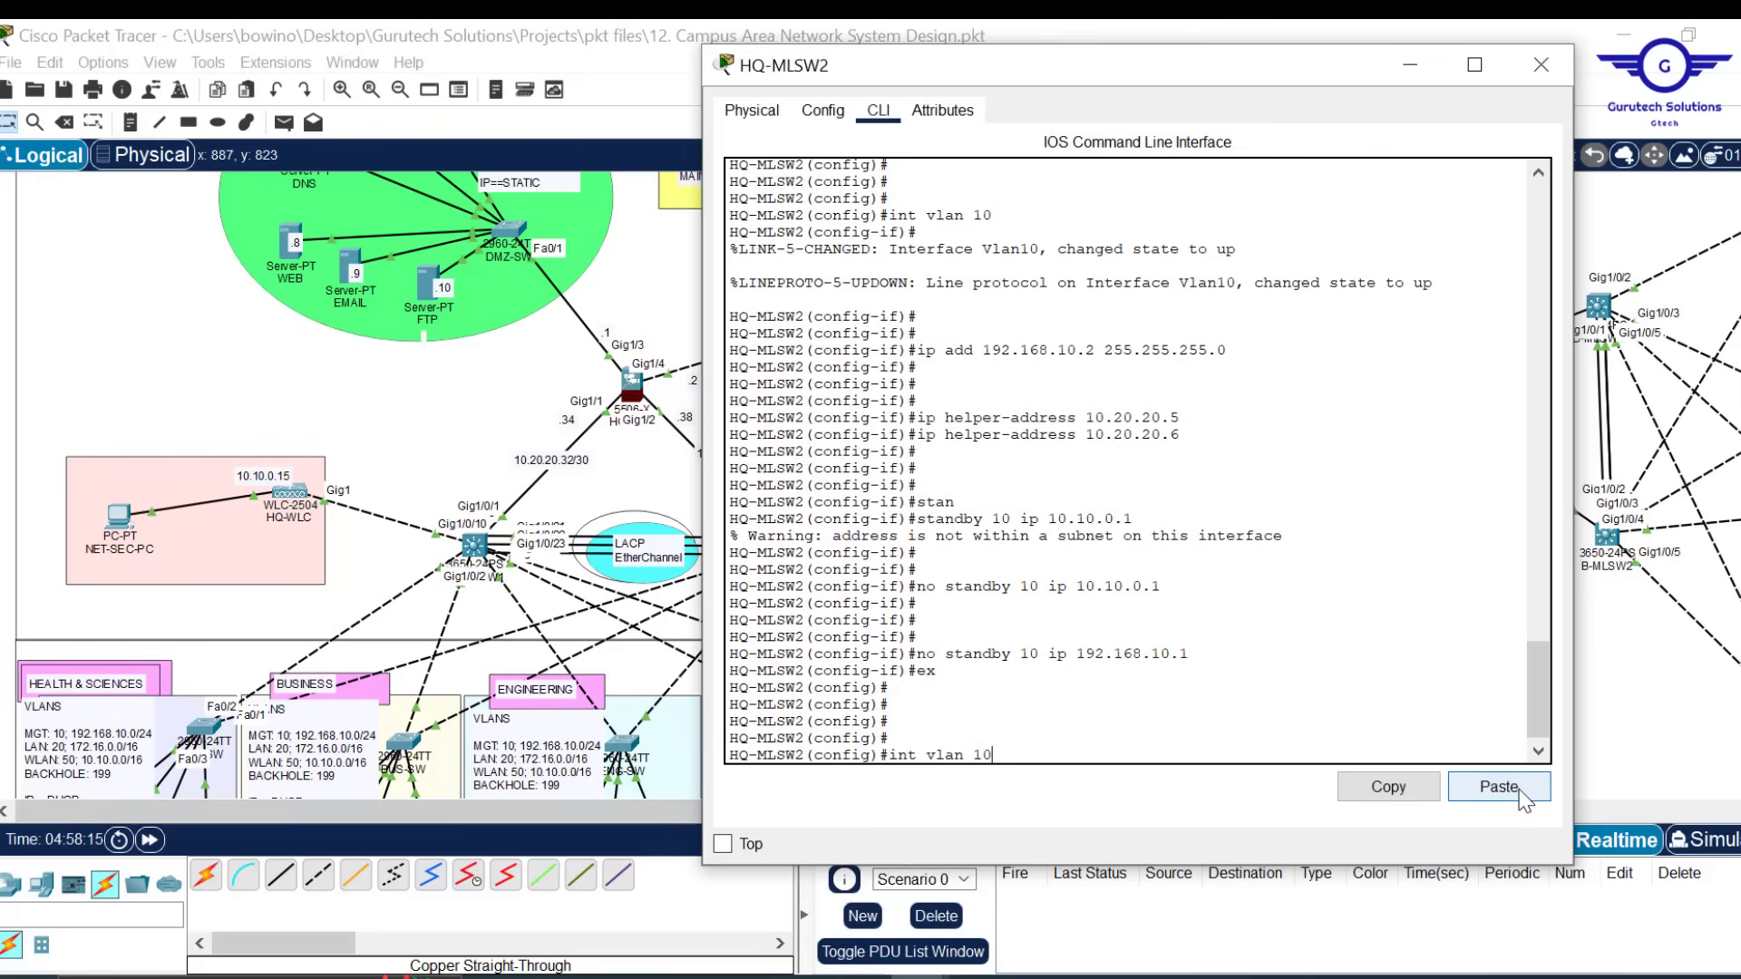
# Enter interface VLAN 20 and assign it 172.16.0.2 255.255.0.0
pyautogui.press('BackSpace')
pyautogui.press('BackSpace')
pyautogui.write('20')
pyautogui.press('Return')
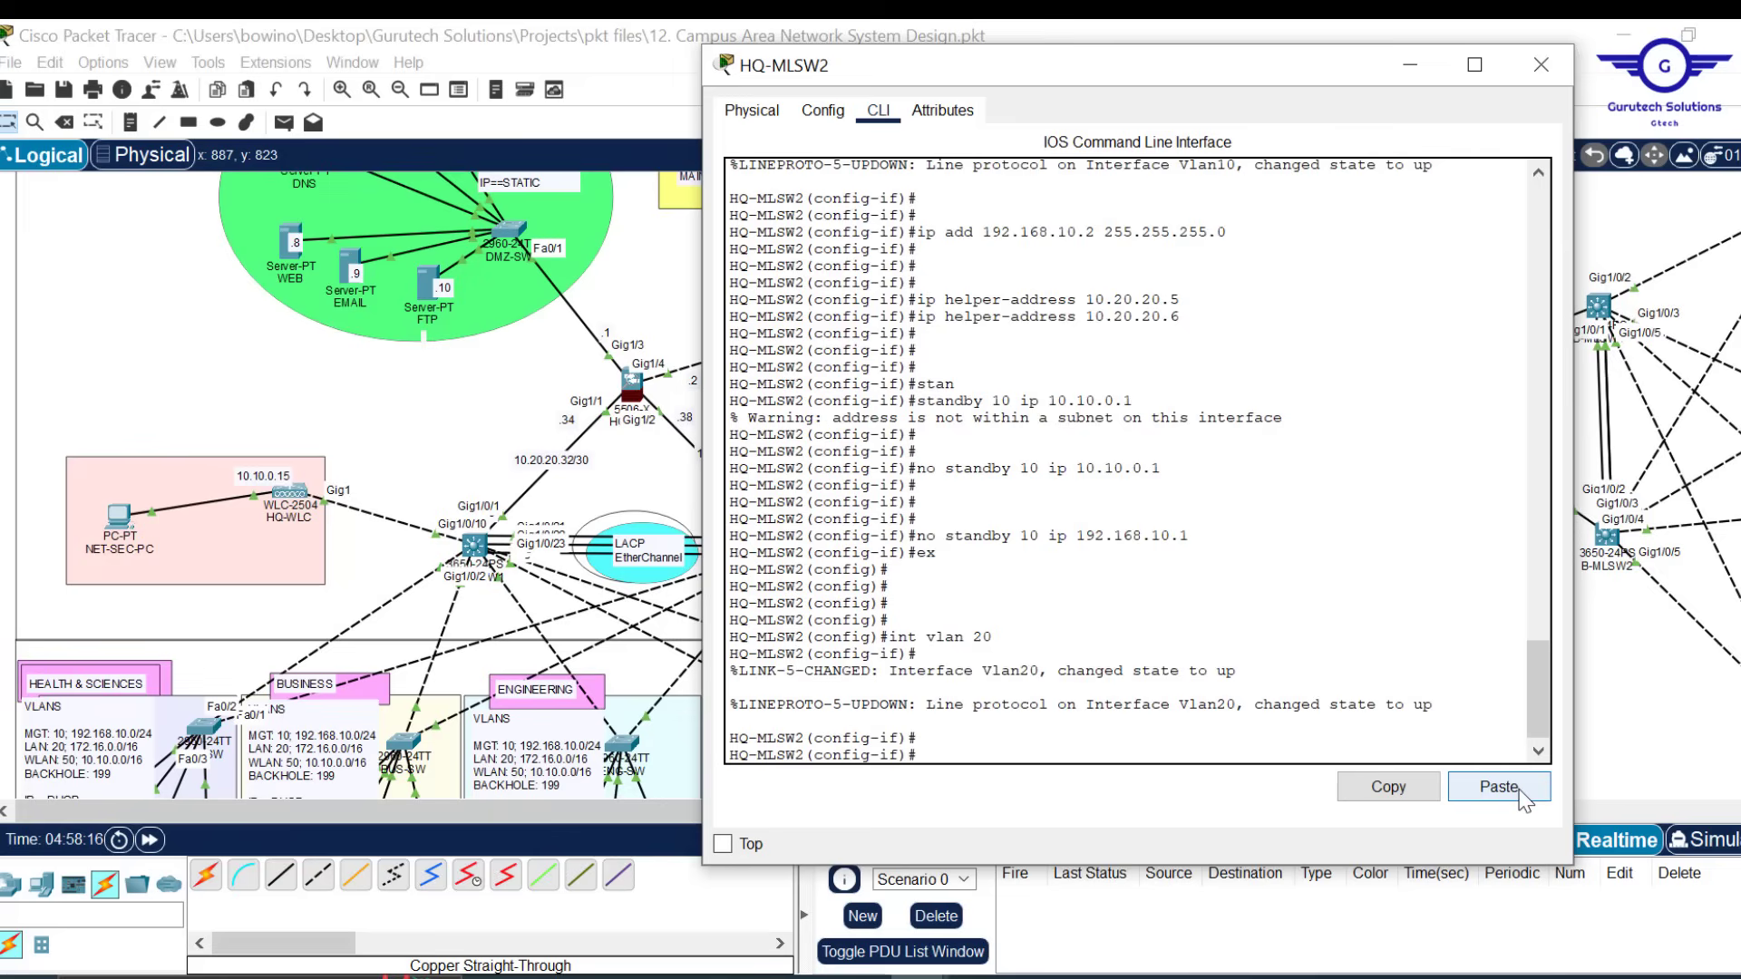
pyautogui.press('Up')
pyautogui.press('Up')
pyautogui.press('Up')
pyautogui.press('Up')
pyautogui.press('Up')
pyautogui.press('Up')
pyautogui.press('Up')
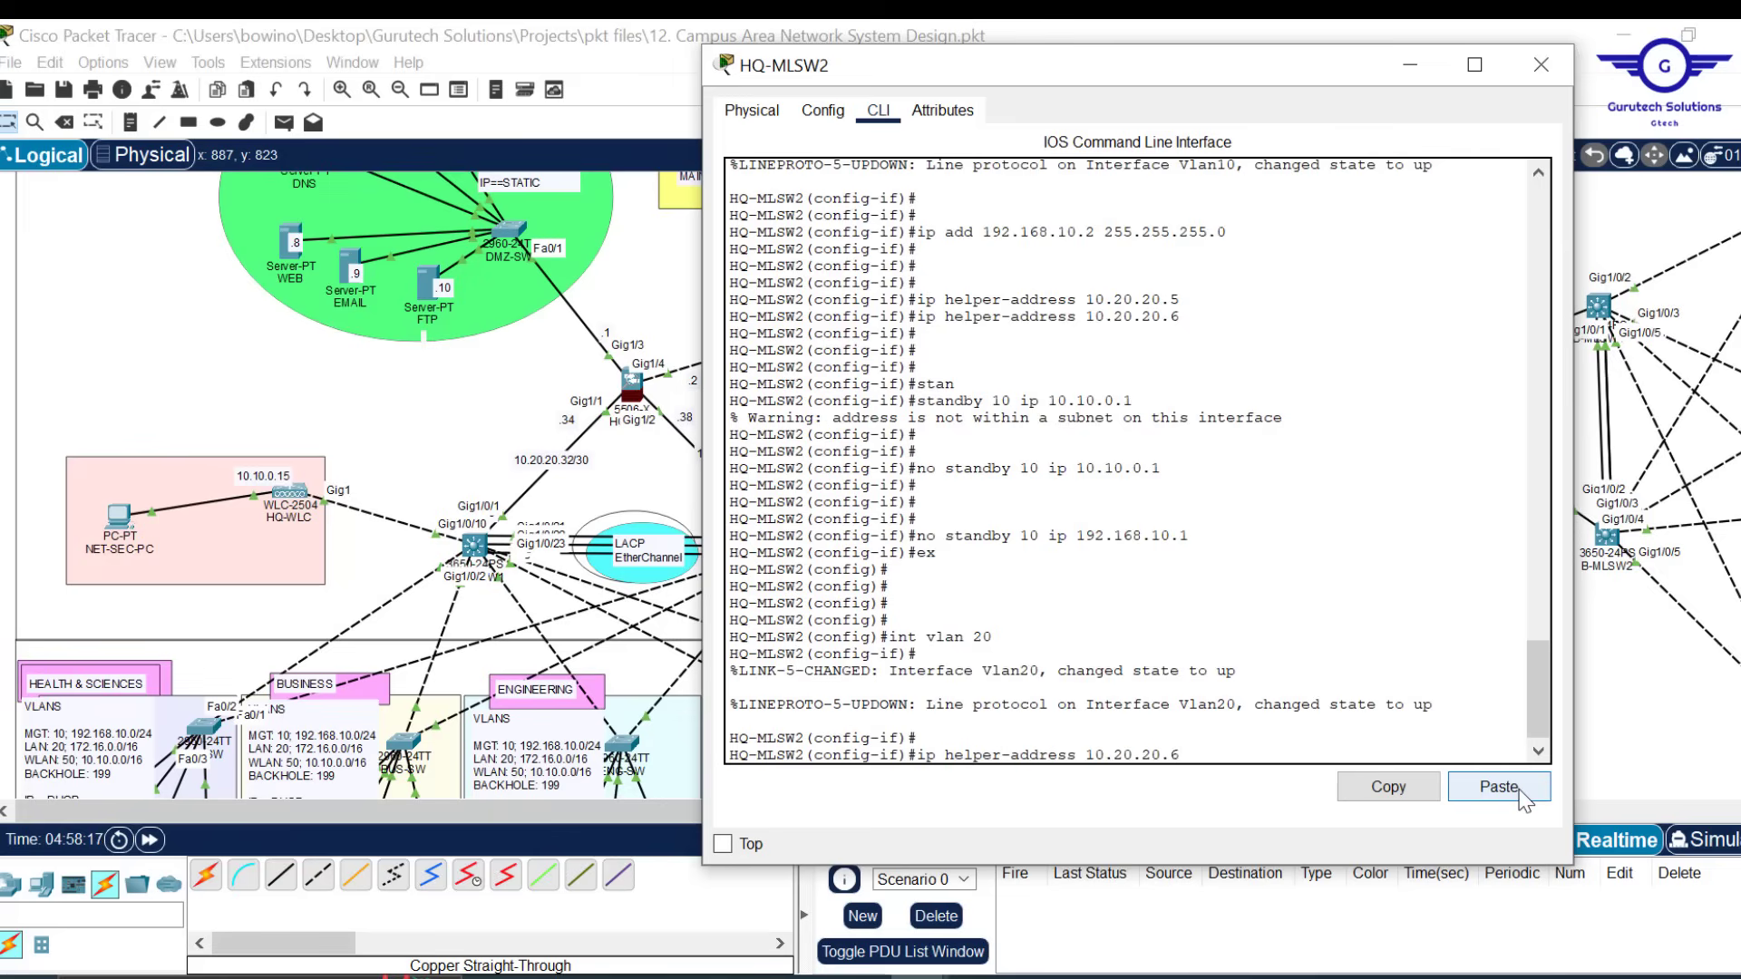
pyautogui.press('Up')
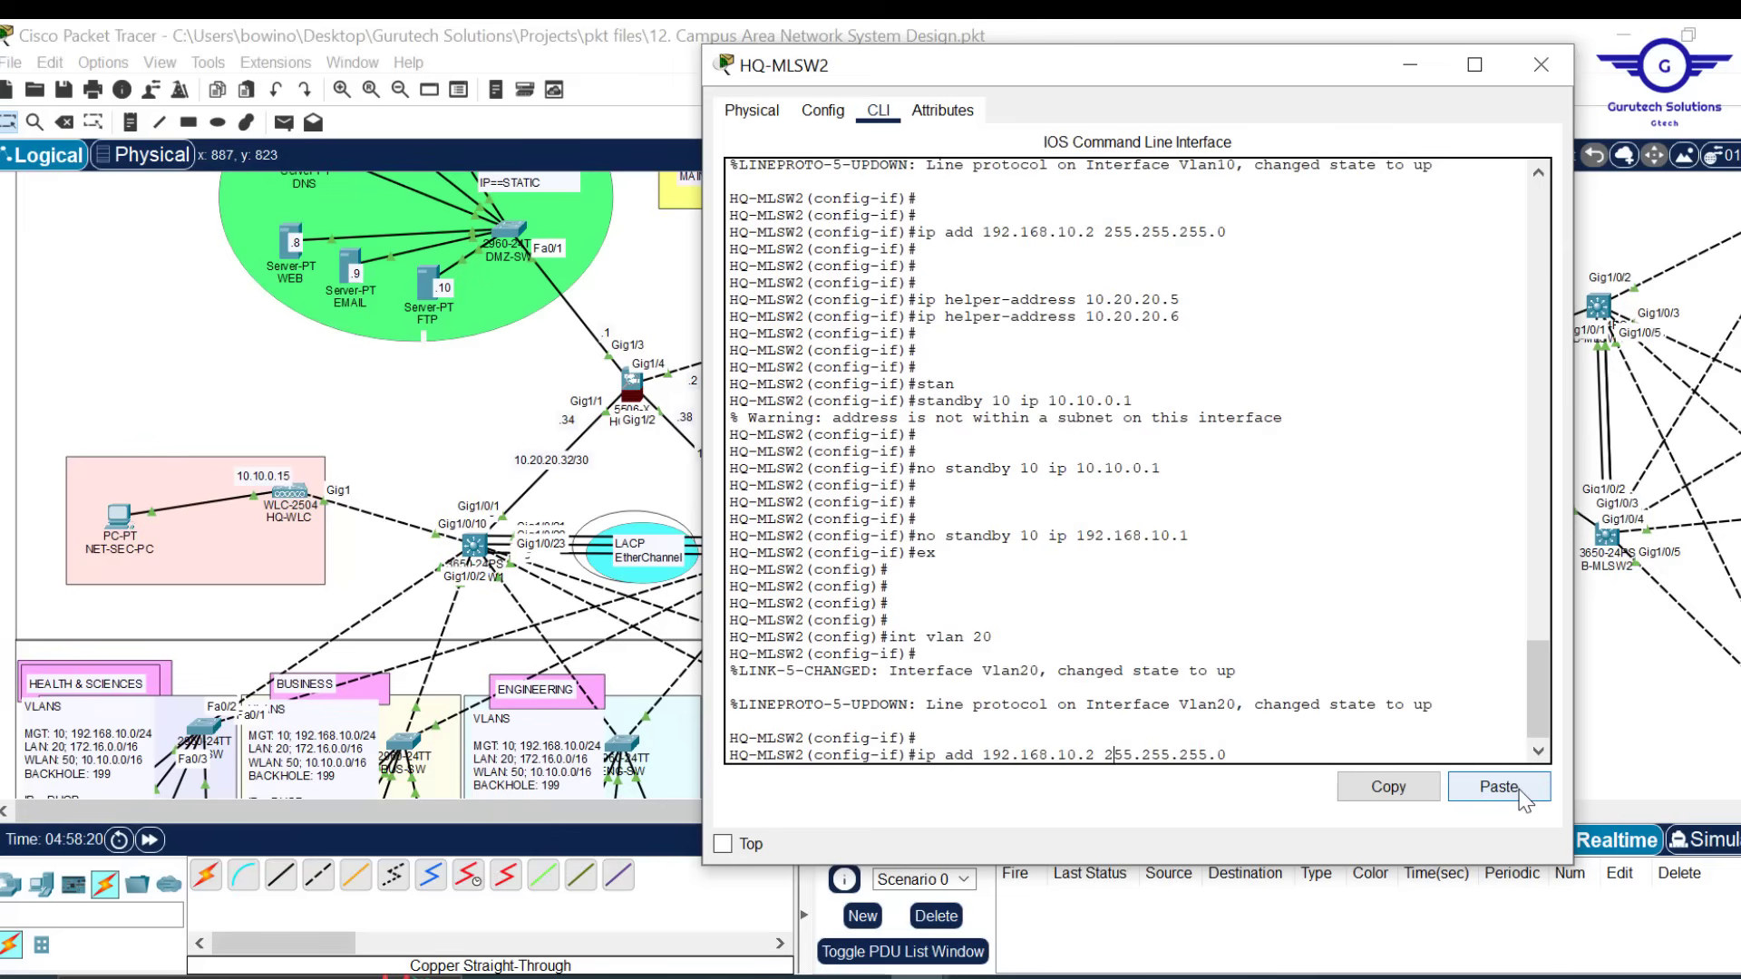
pyautogui.press('BackSpace')
pyautogui.press('BackSpace')
pyautogui.press('BackSpace')
pyautogui.write('7')
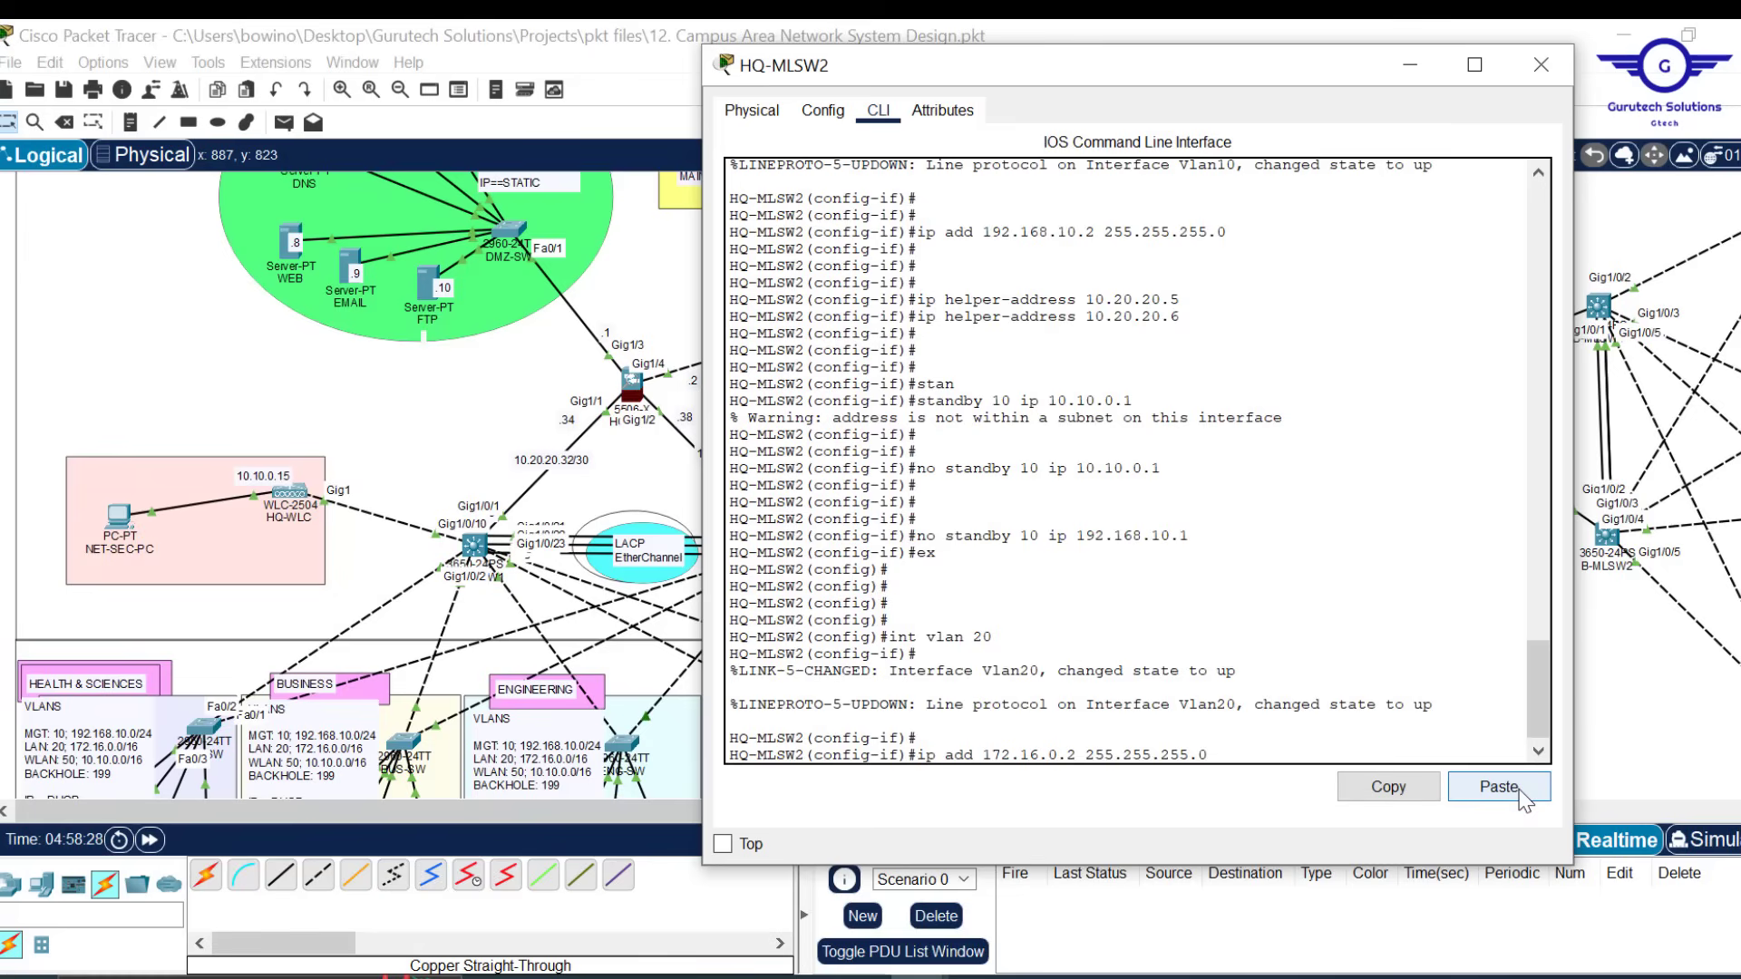
pyautogui.press('BackSpace')
pyautogui.press('BackSpace')
pyautogui.press('BackSpace')
pyautogui.write('0')
pyautogui.press('Return')
pyautogui.press('Return')
pyautogui.press('Return')
pyautogui.press('Return')
pyautogui.press('Return')
pyautogui.press('Return')
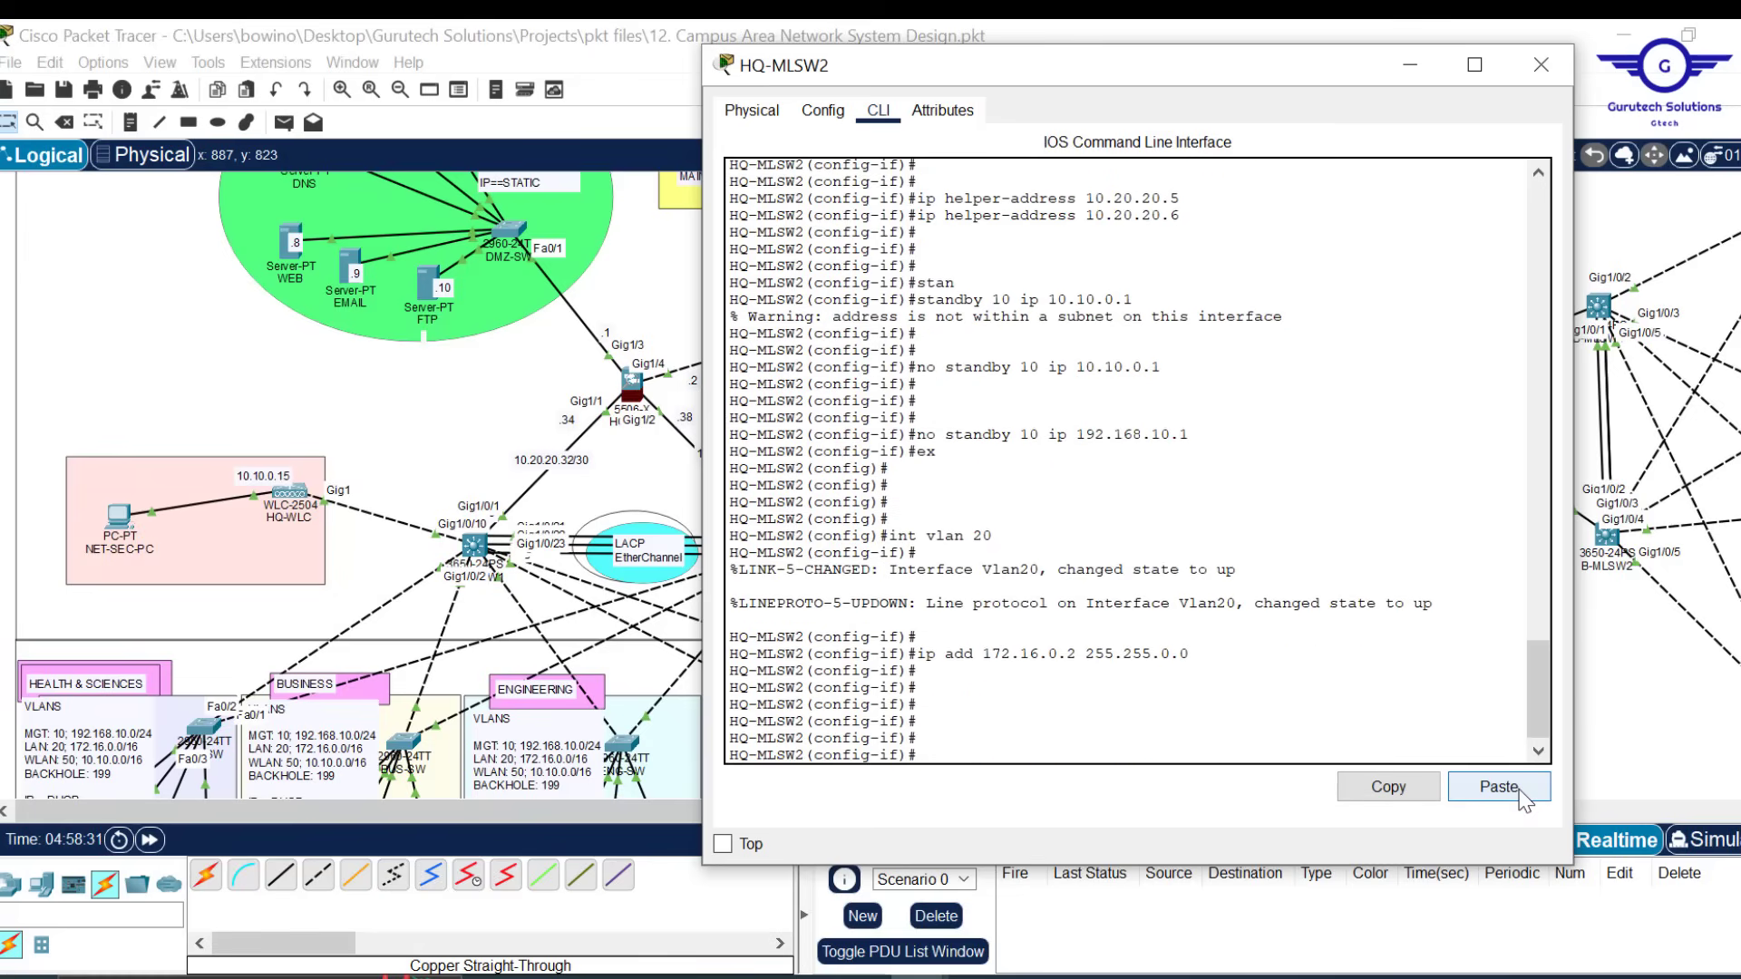
# Add DHCP helper addresses 10.20.20.6 and 10.20.20.5 to VLAN 20
pyautogui.click(1517, 796)
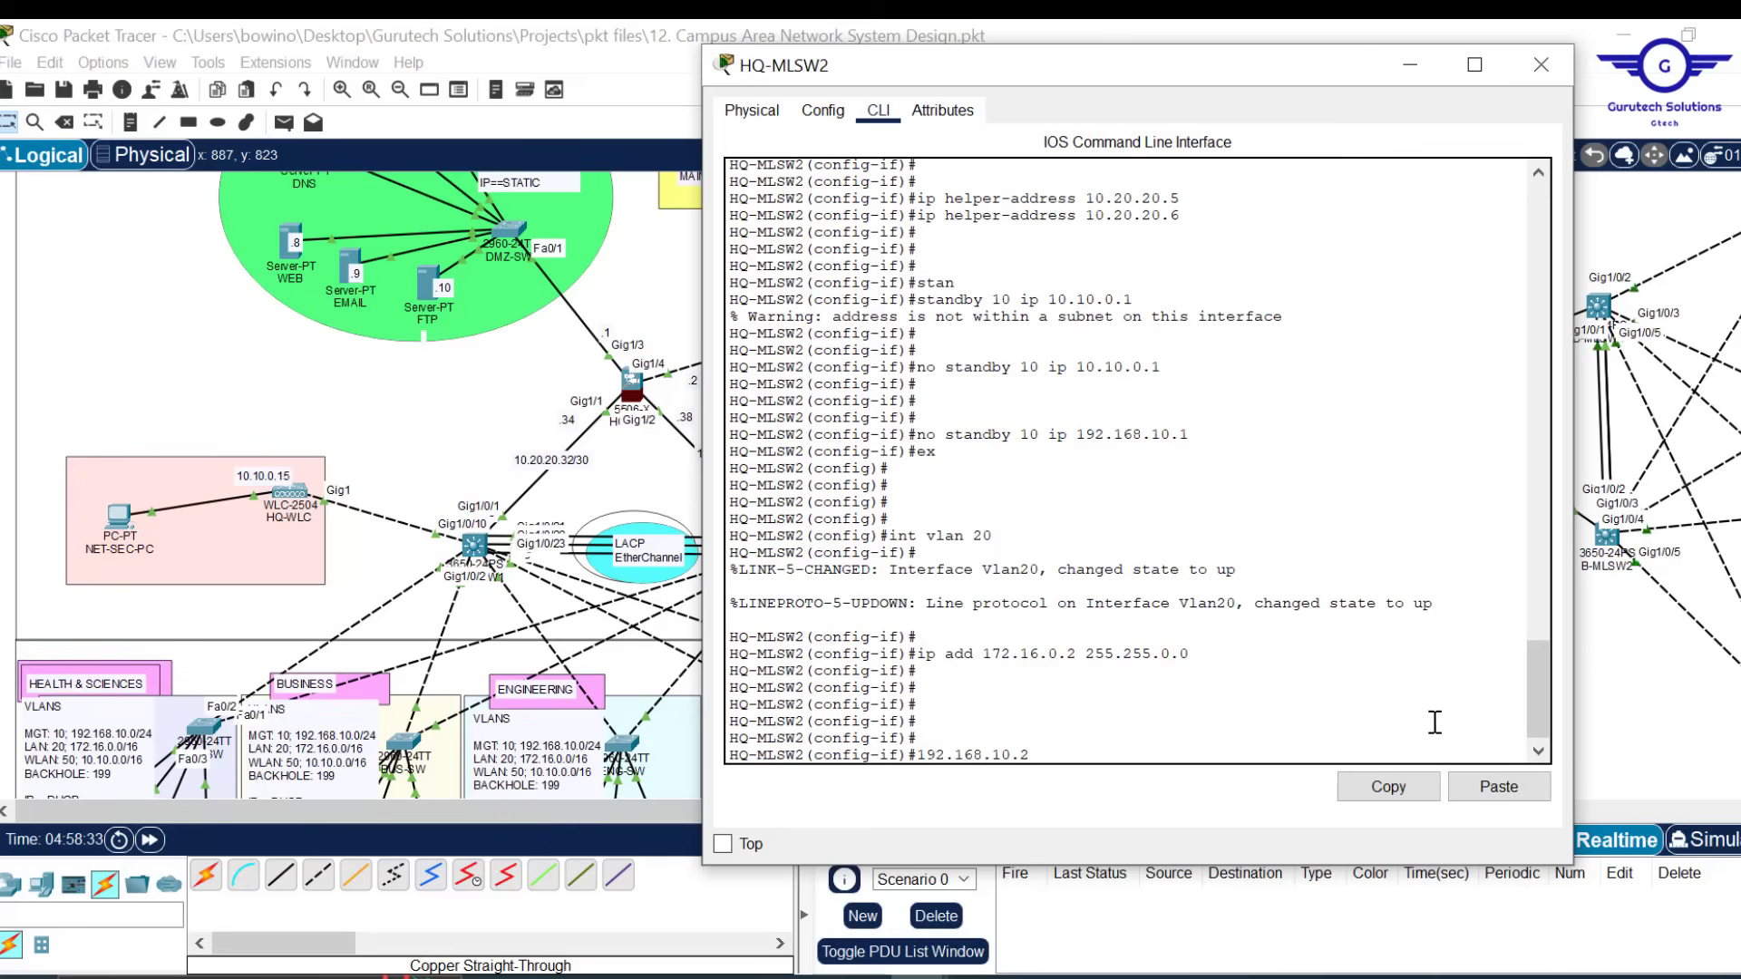
pyautogui.press('BackSpace')
pyautogui.press('BackSpace')
pyautogui.press('BackSpace')
pyautogui.press('BackSpace')
pyautogui.press('BackSpace')
pyautogui.press('BackSpace')
pyautogui.press('BackSpace')
pyautogui.press('BackSpace')
pyautogui.press('BackSpace')
pyautogui.press('BackSpace')
pyautogui.press('BackSpace')
pyautogui.press('BackSpace')
pyautogui.press('Up')
pyautogui.press('Up')
pyautogui.press('Up')
pyautogui.press('Up')
pyautogui.press('Up')
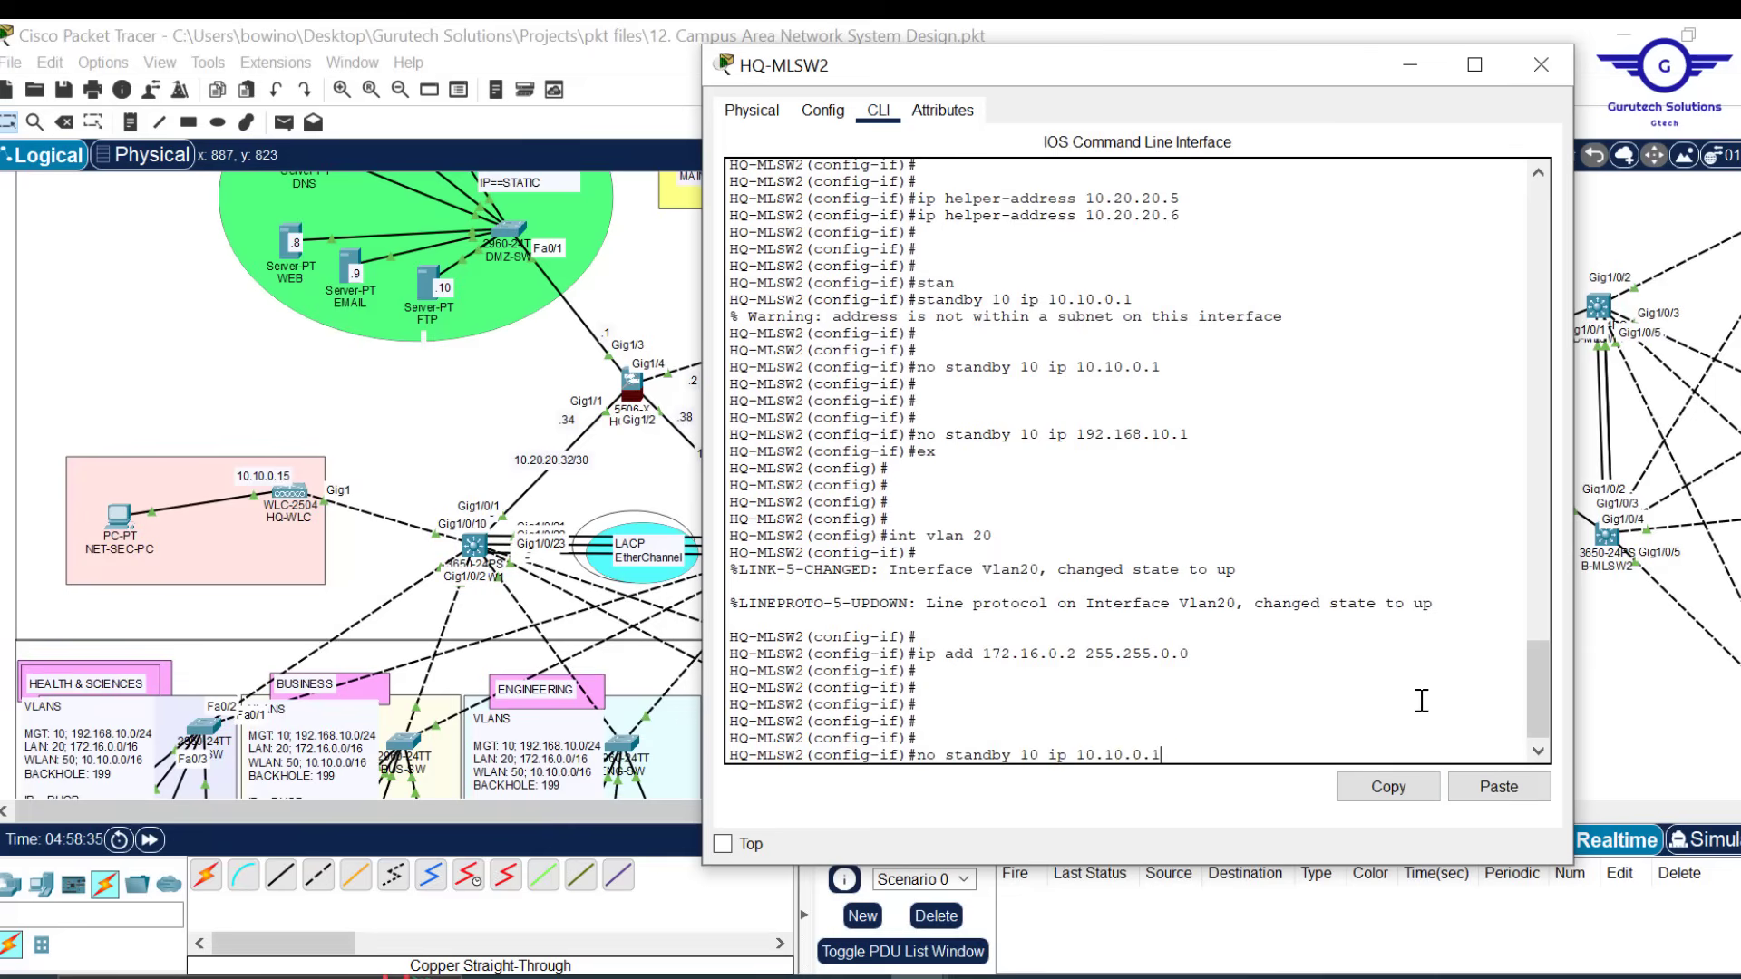
pyautogui.press('Up')
pyautogui.press('Up')
pyautogui.press('Up')
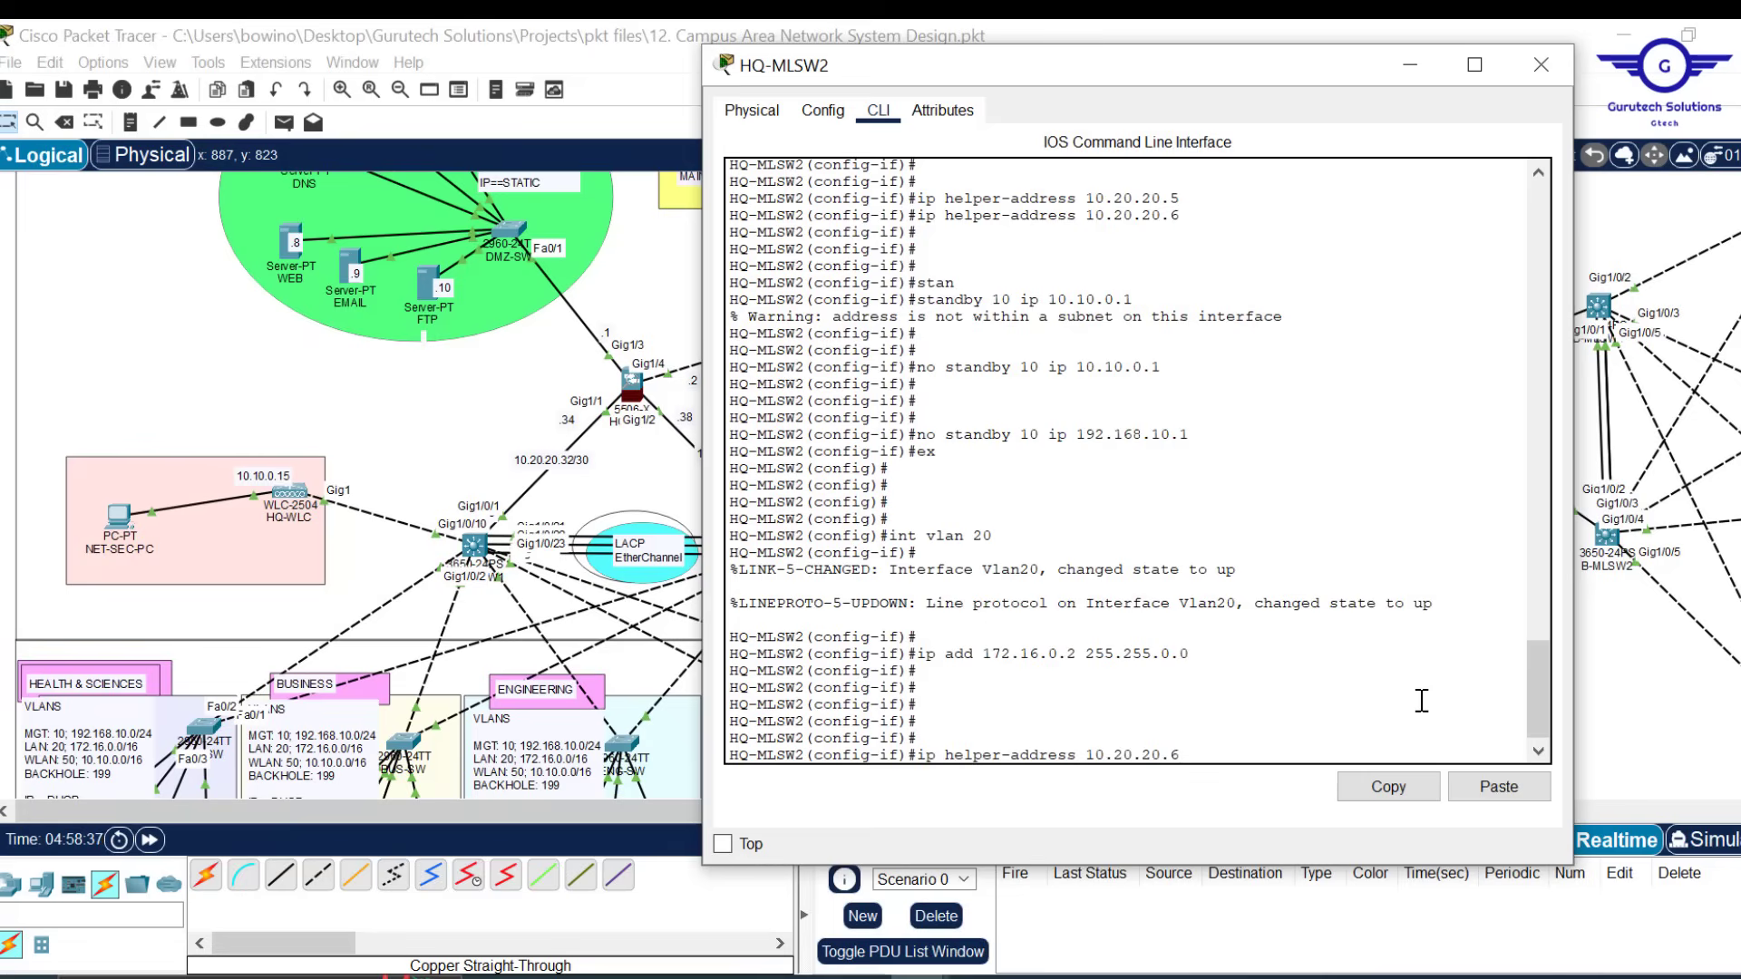
pyautogui.press('Return')
pyautogui.press('Up')
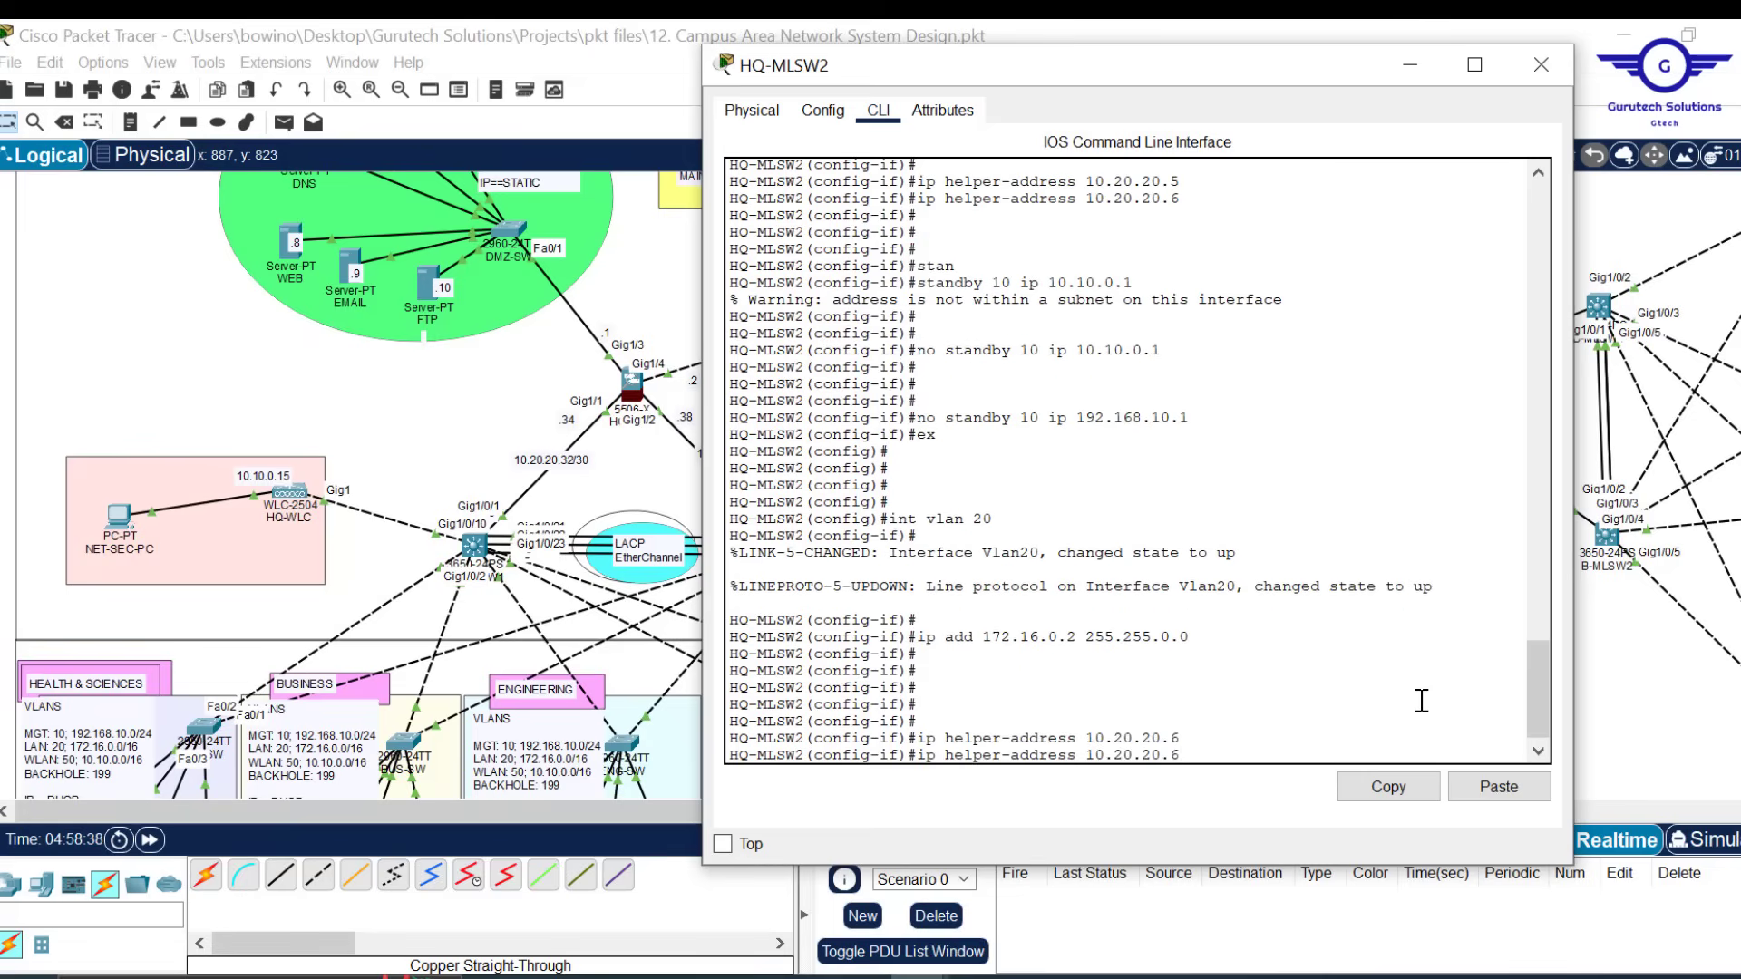
pyautogui.press('BackSpace')
pyautogui.press('Return')
pyautogui.press('Return')
pyautogui.press('Return')
pyautogui.press('Return')
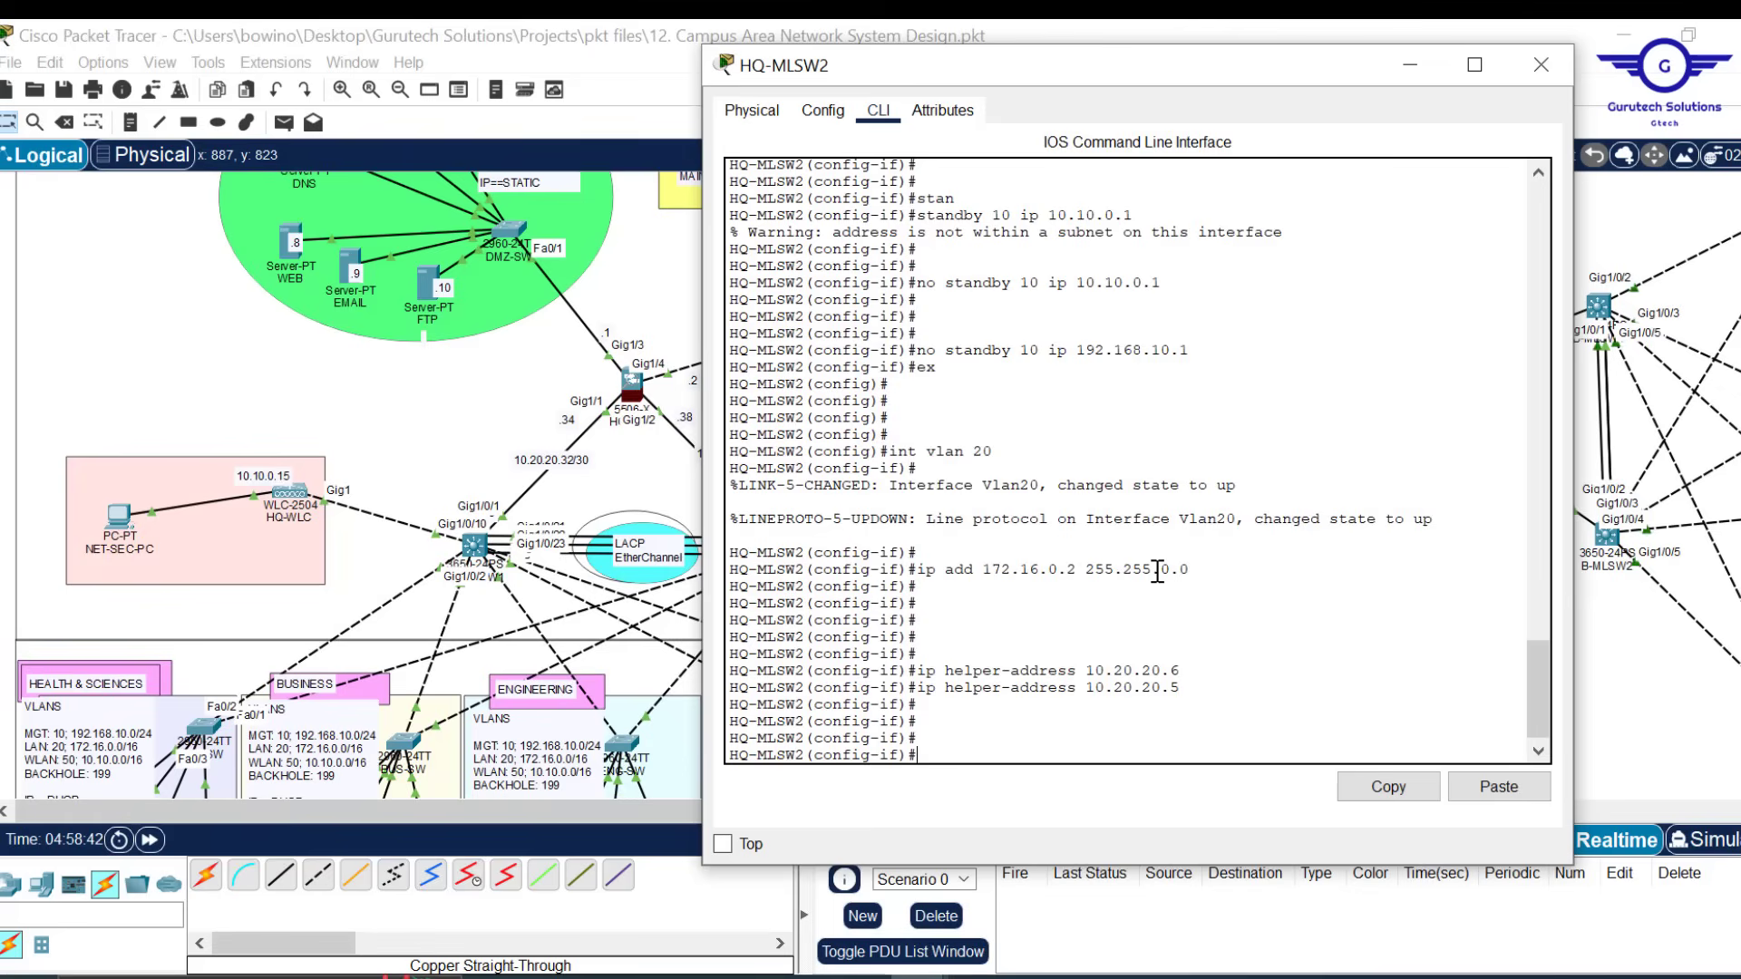
# Set HSRP 'standby 20 ip 172.16.0.1' on VLAN 20 and exit the interface
pyautogui.write('stan')
pyautogui.press('Tab')
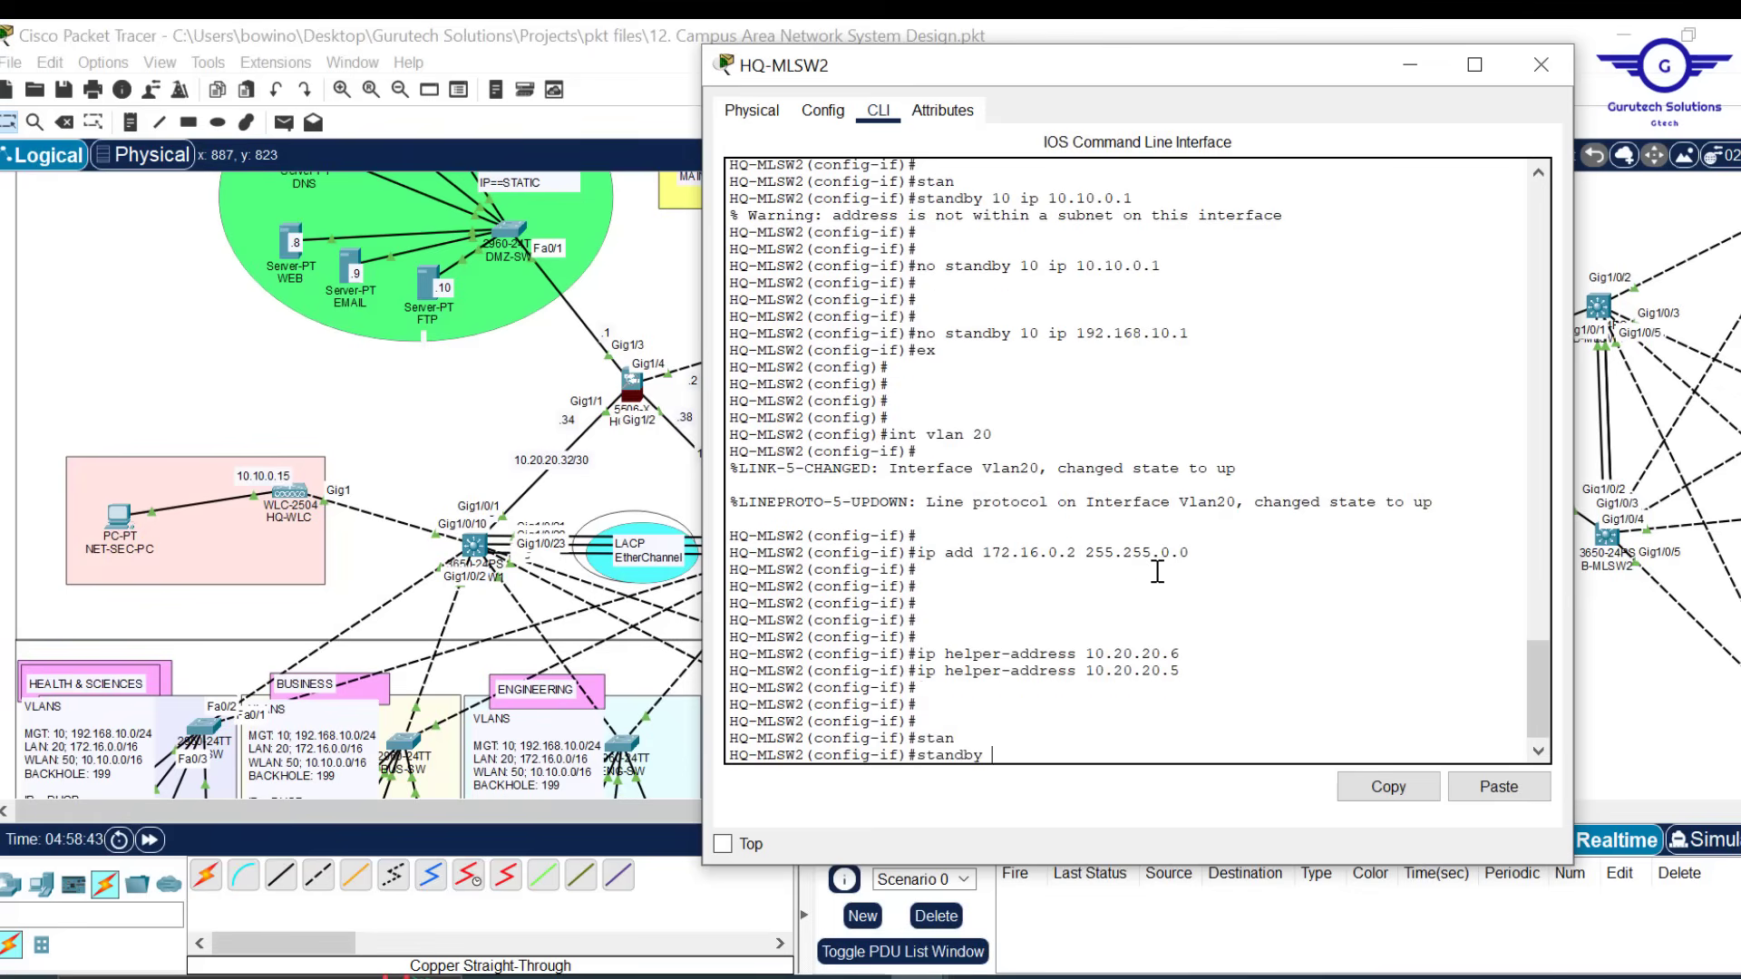
pyautogui.write('20 ip 172.16.0.1')
pyautogui.press('Return')
pyautogui.write('e')
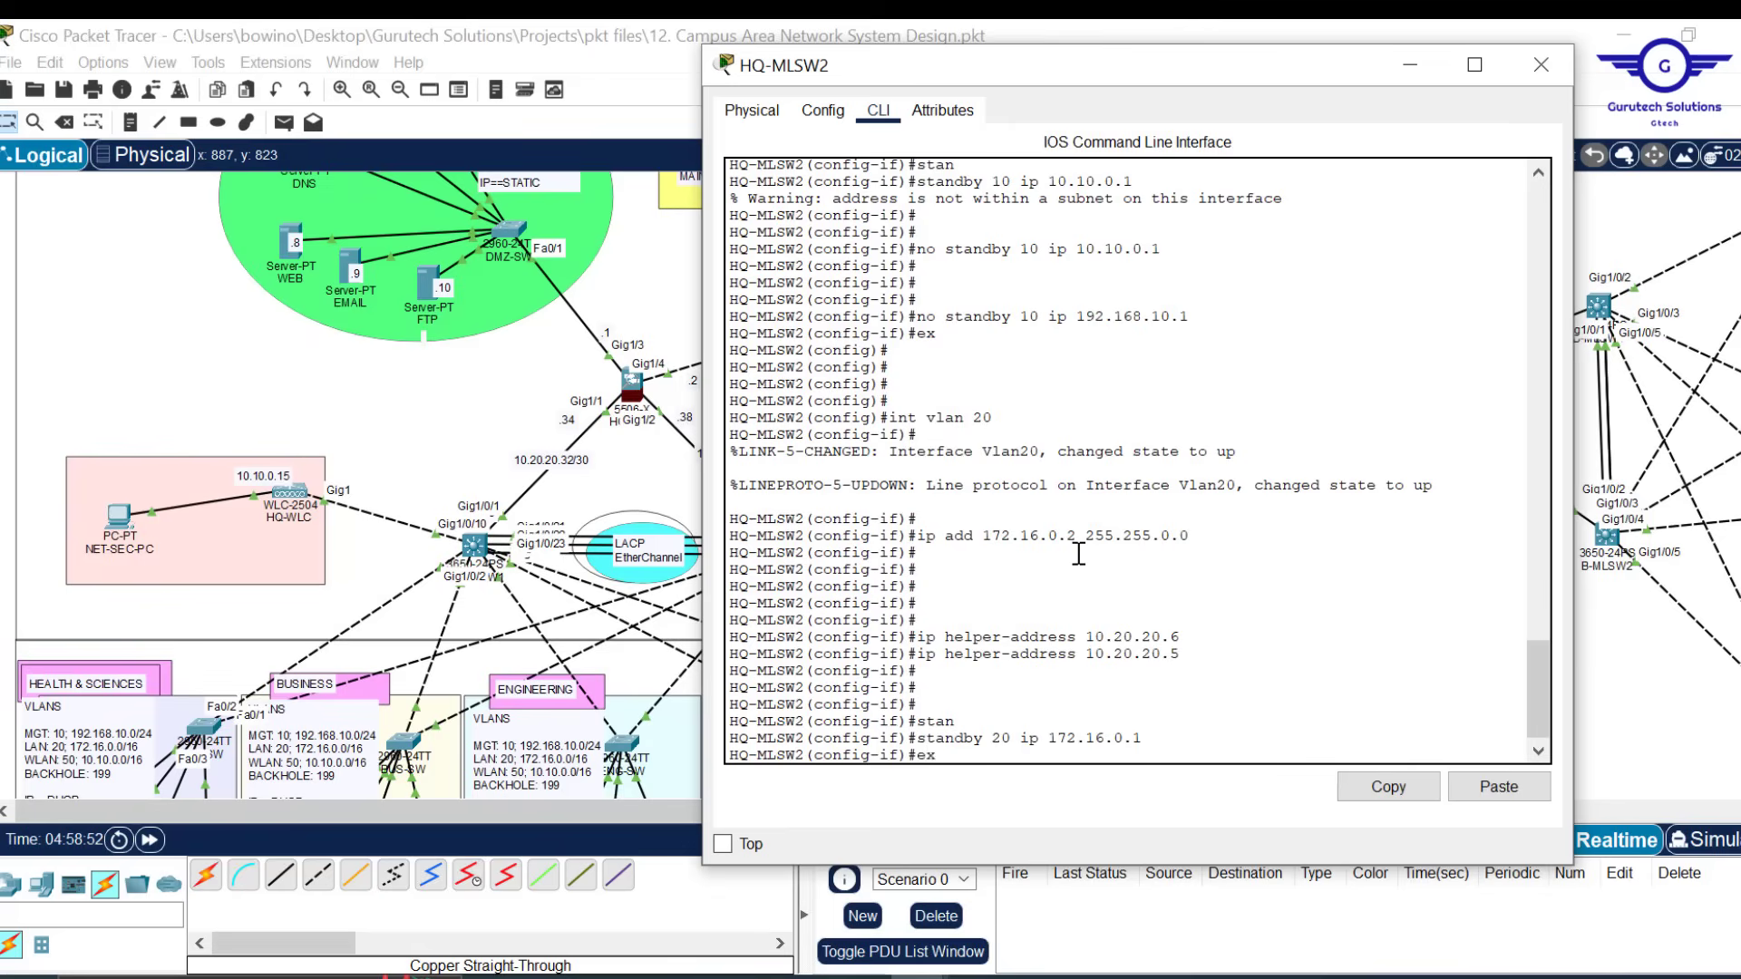
pyautogui.write('x')
pyautogui.press('Return')
pyautogui.press('Return')
pyautogui.press('Return')
pyautogui.press('Return')
pyautogui.press('Return')
pyautogui.press('Up')
pyautogui.press('Up')
pyautogui.press('Up')
pyautogui.press('Up')
pyautogui.press('Up')
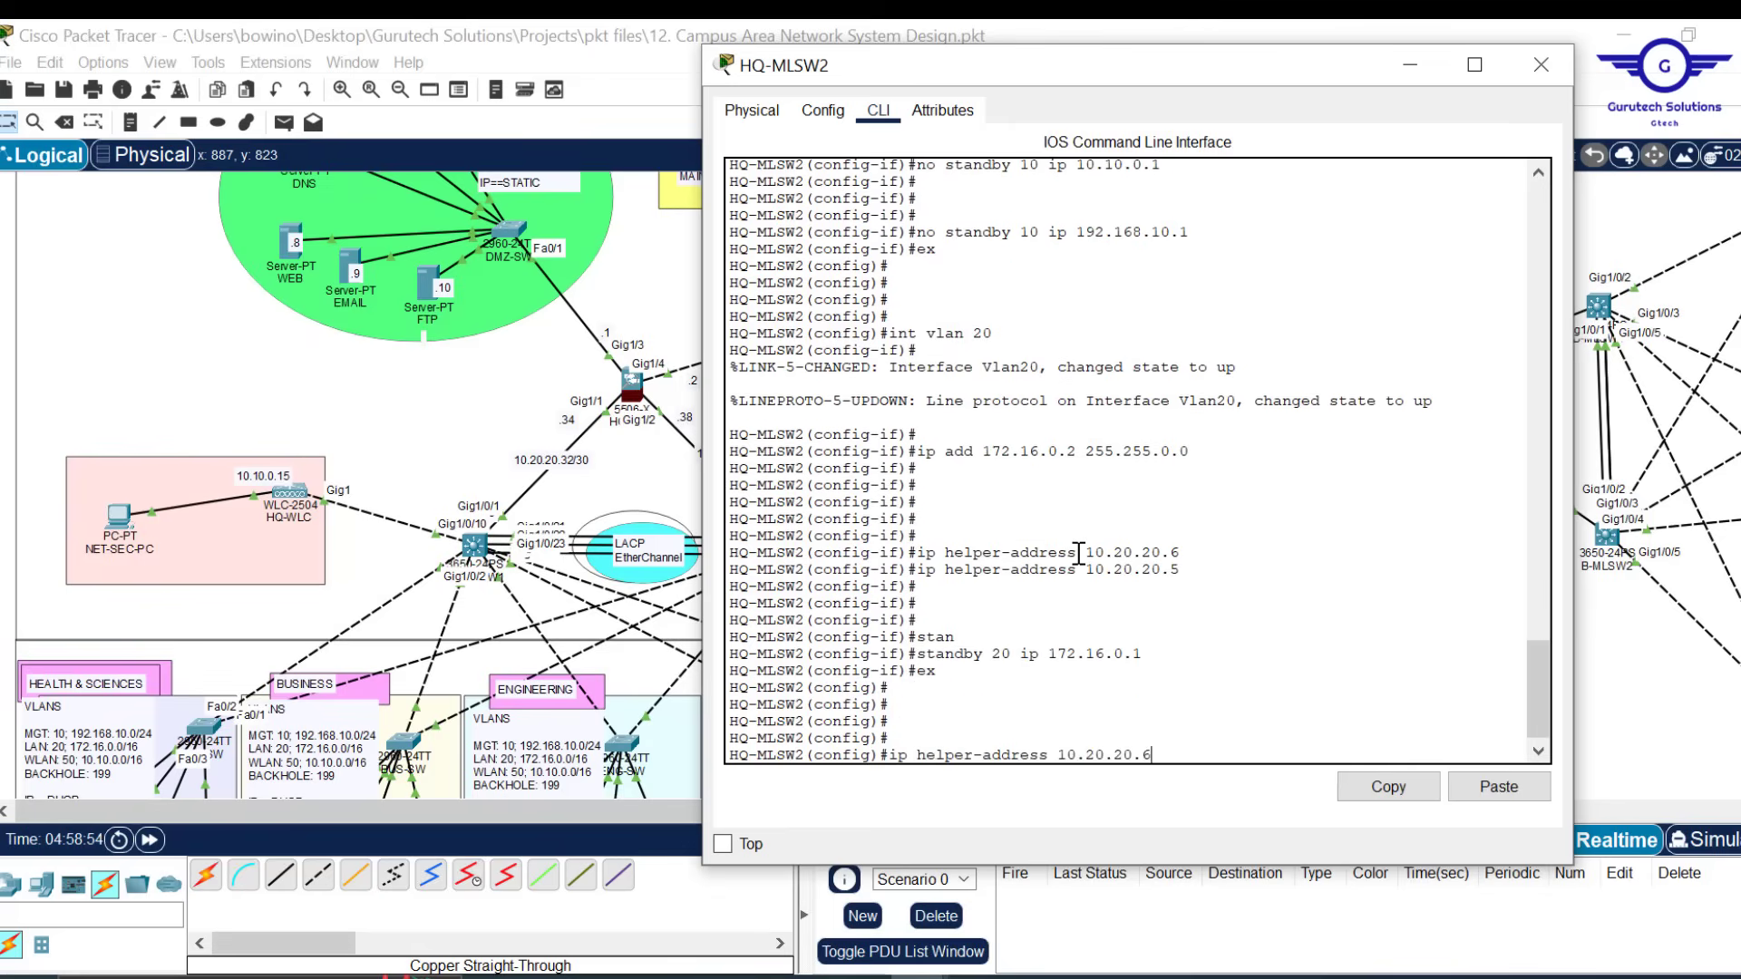
pyautogui.press('Up')
pyautogui.press('Up')
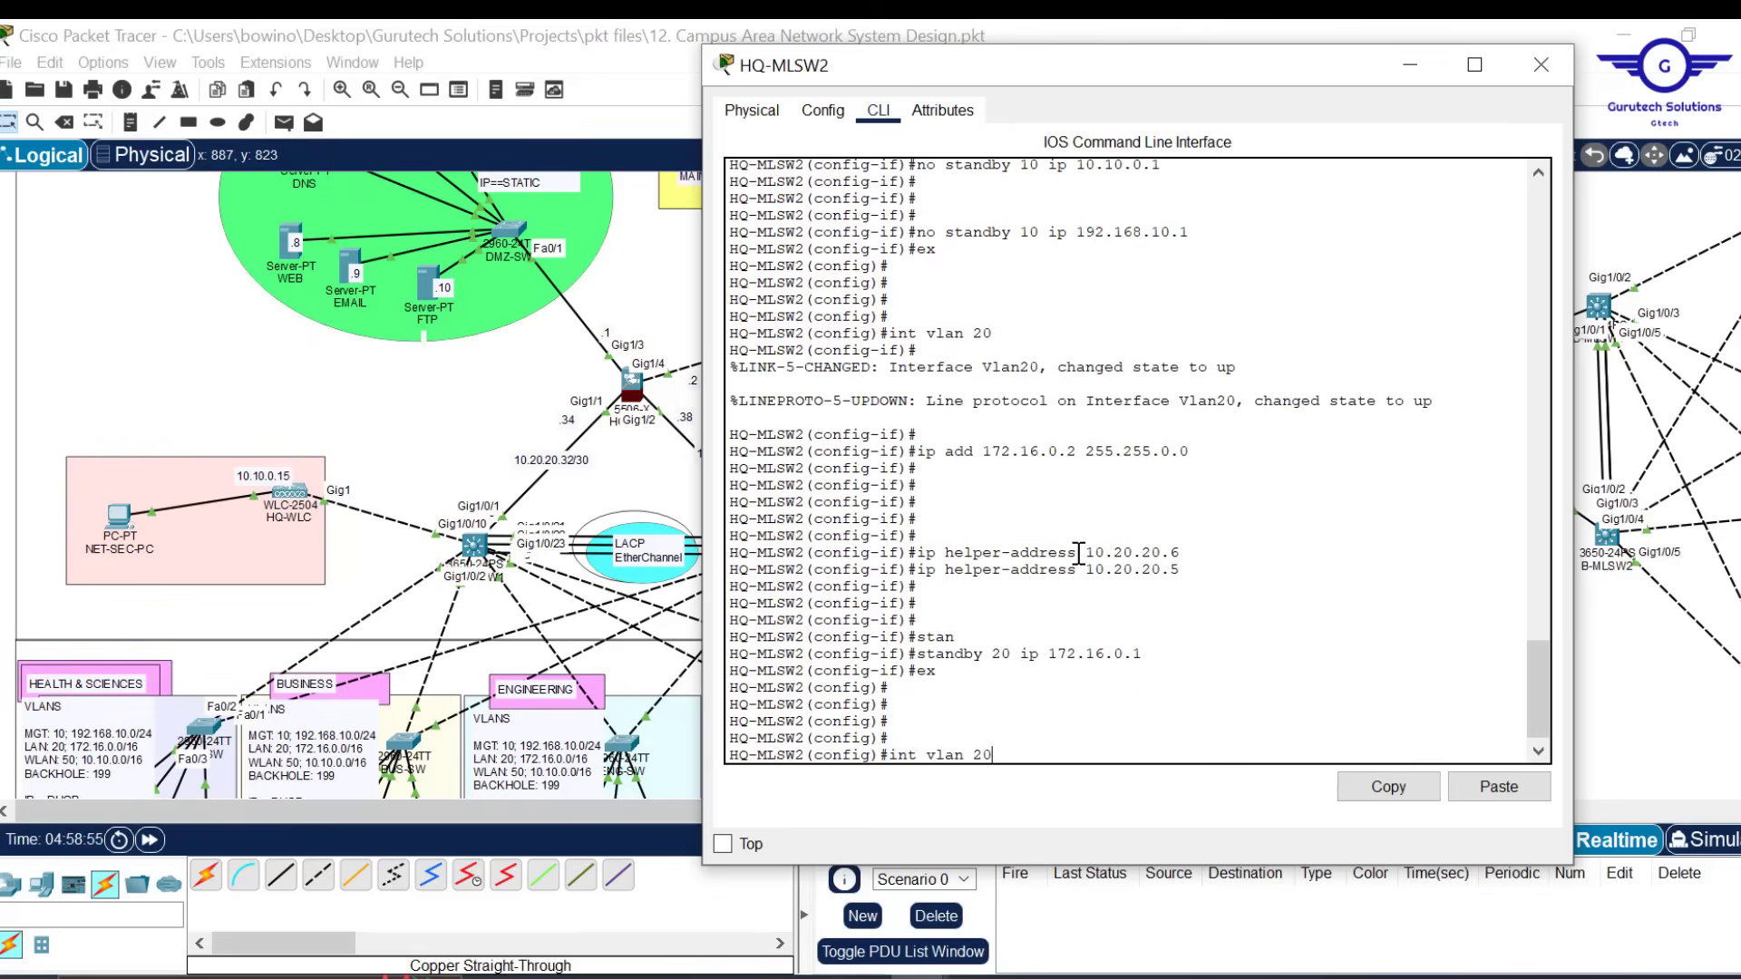
# Enter interface VLAN 50 and assign it 10.10.0.2 255.255.0.0
pyautogui.press('BackSpace')
pyautogui.press('BackSpace')
pyautogui.write('50')
pyautogui.press('Return')
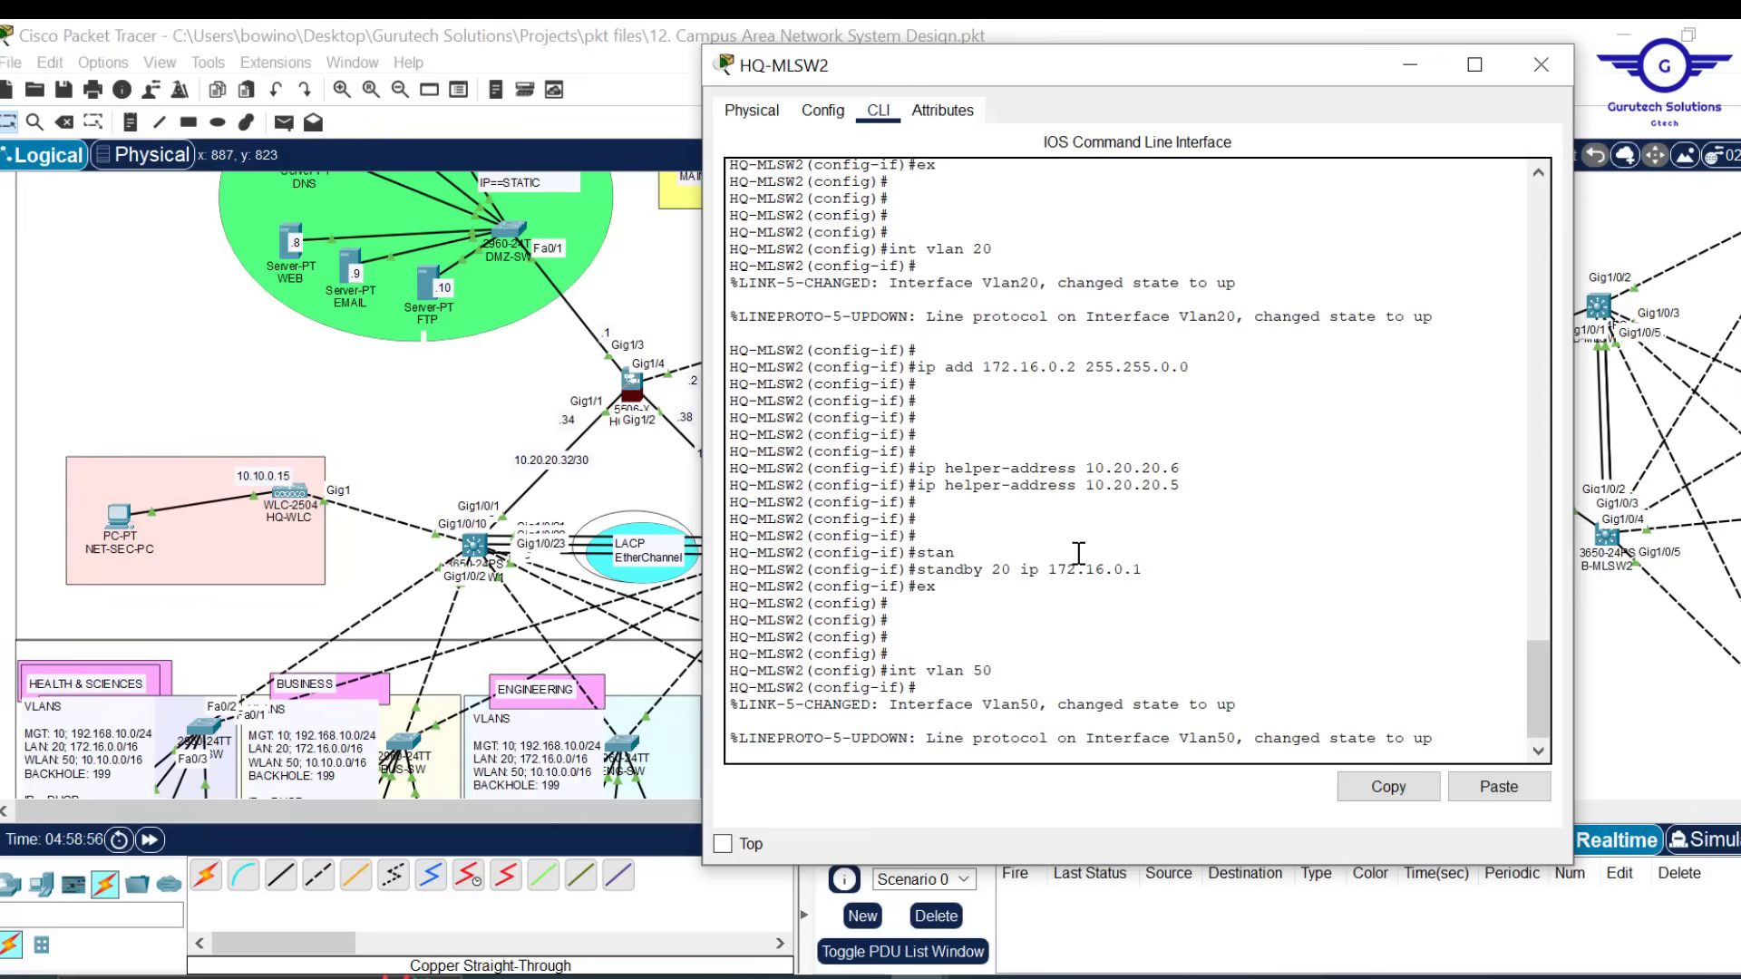
pyautogui.press('Return')
pyautogui.press('Return')
pyautogui.press('Up')
pyautogui.press('Up')
pyautogui.press('Up')
pyautogui.press('Up')
pyautogui.press('Up')
pyautogui.press('Up')
pyautogui.press('Up')
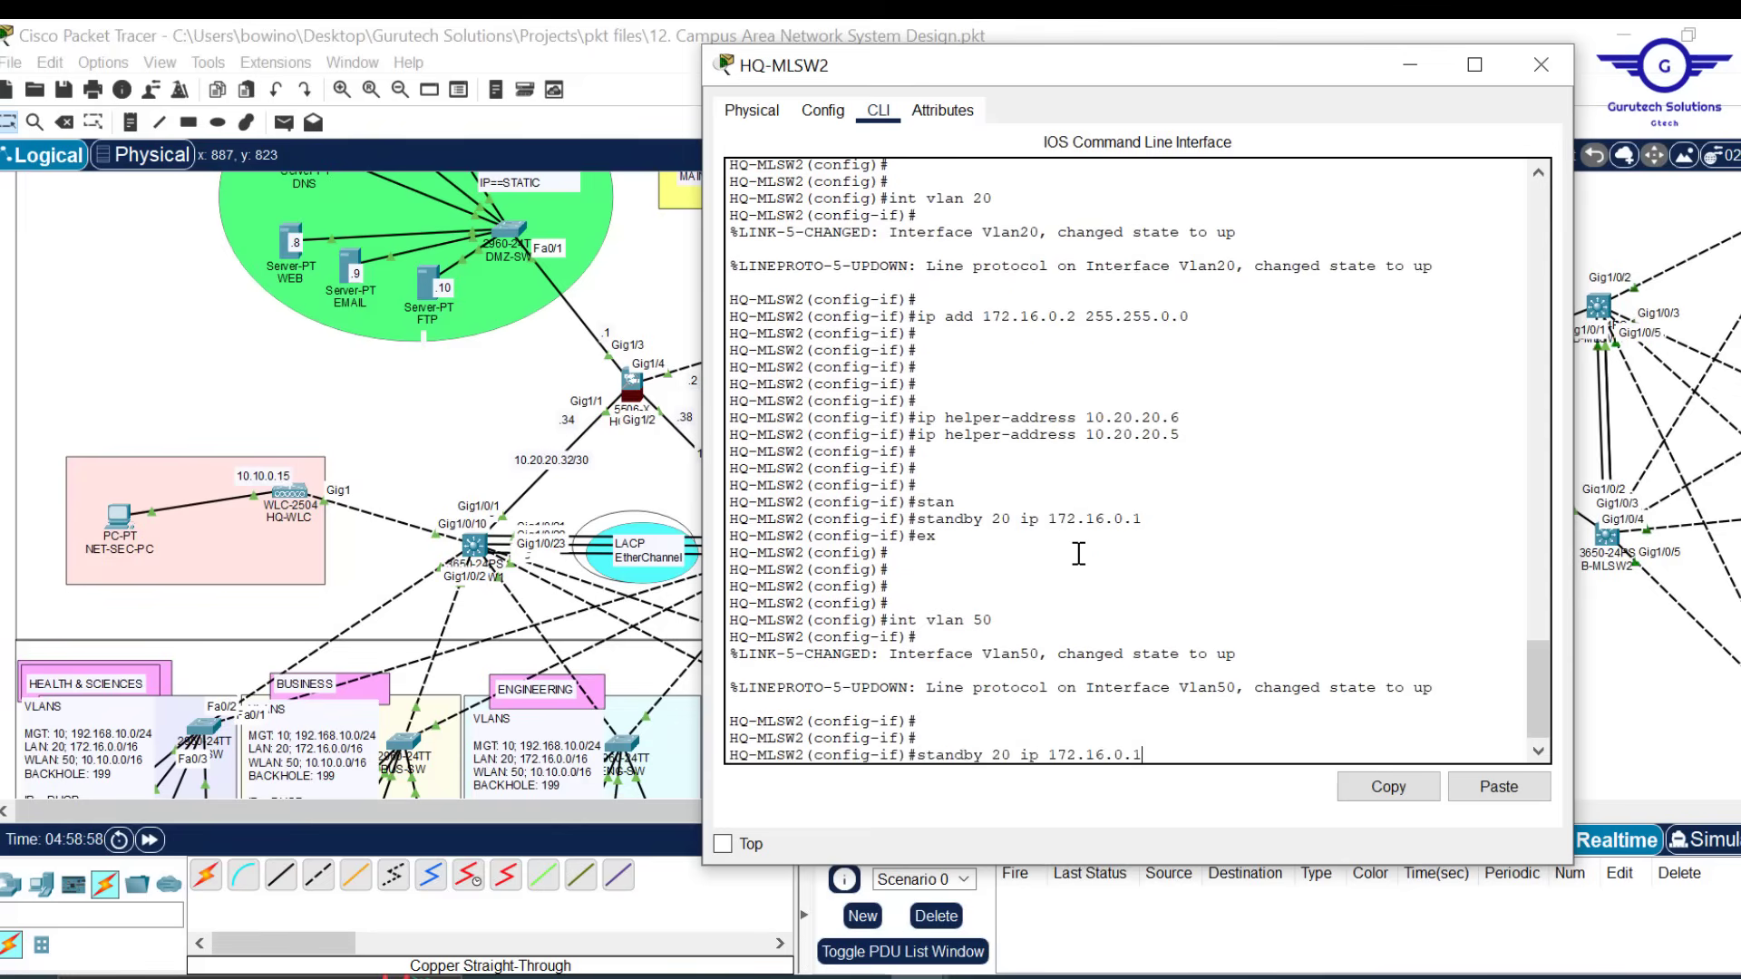
pyautogui.press('Up')
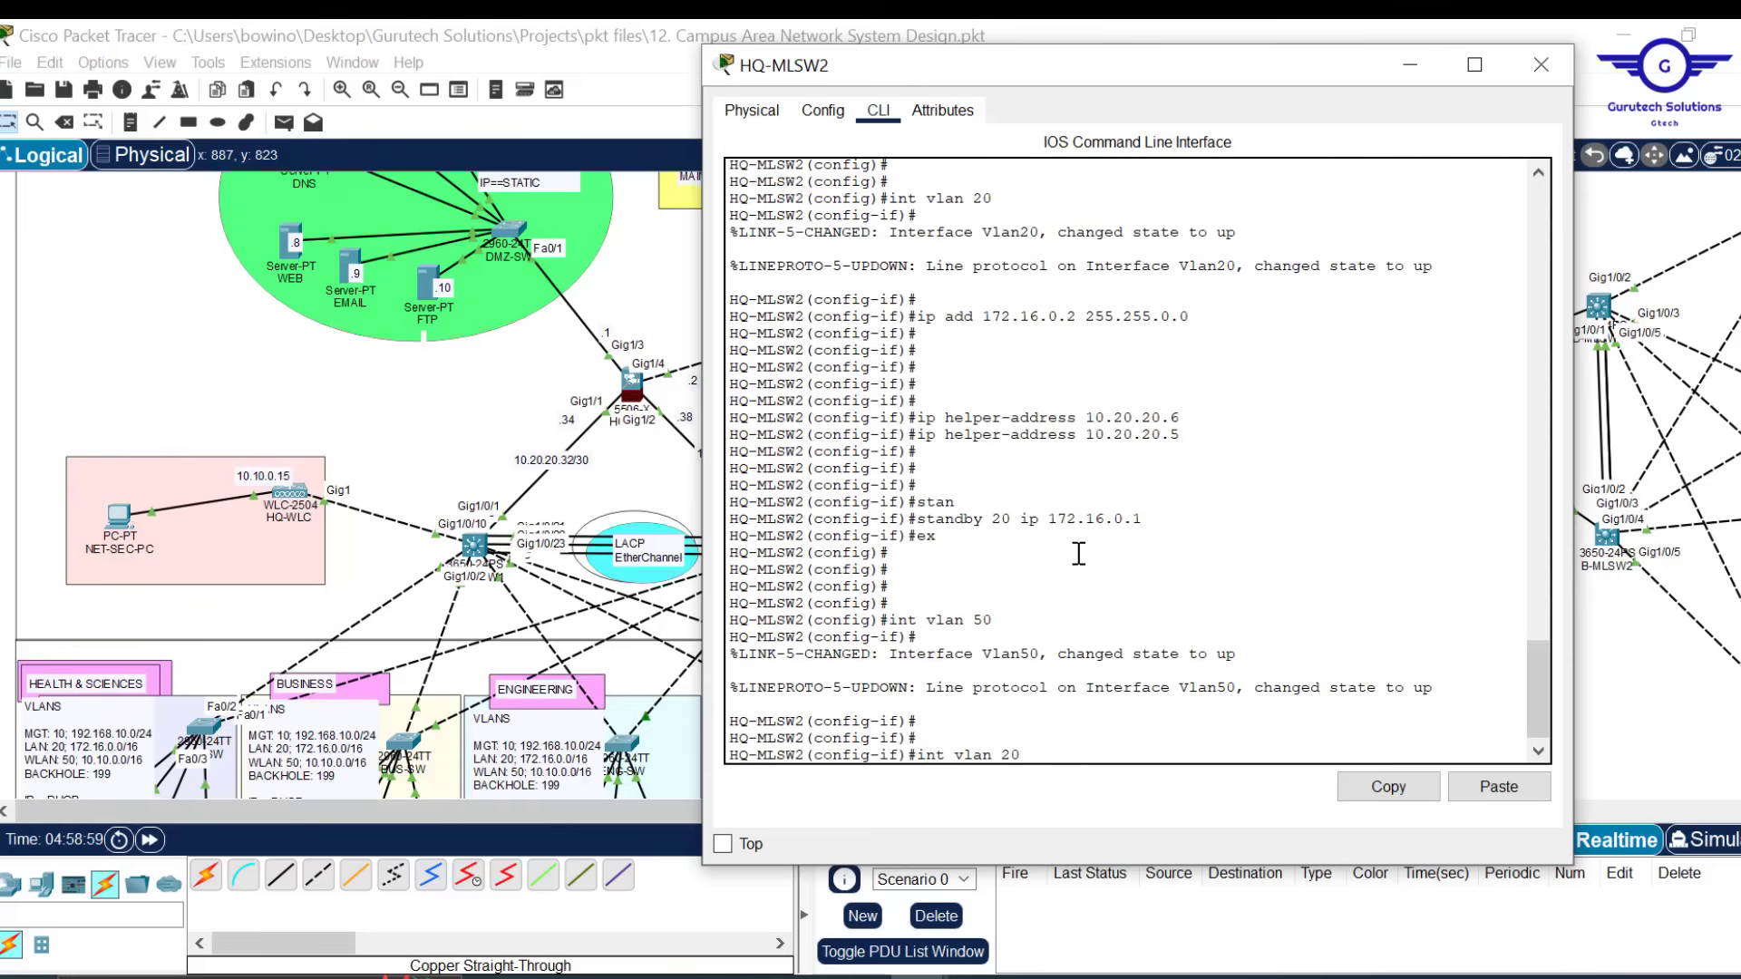
pyautogui.press('Down')
pyautogui.press('Left')
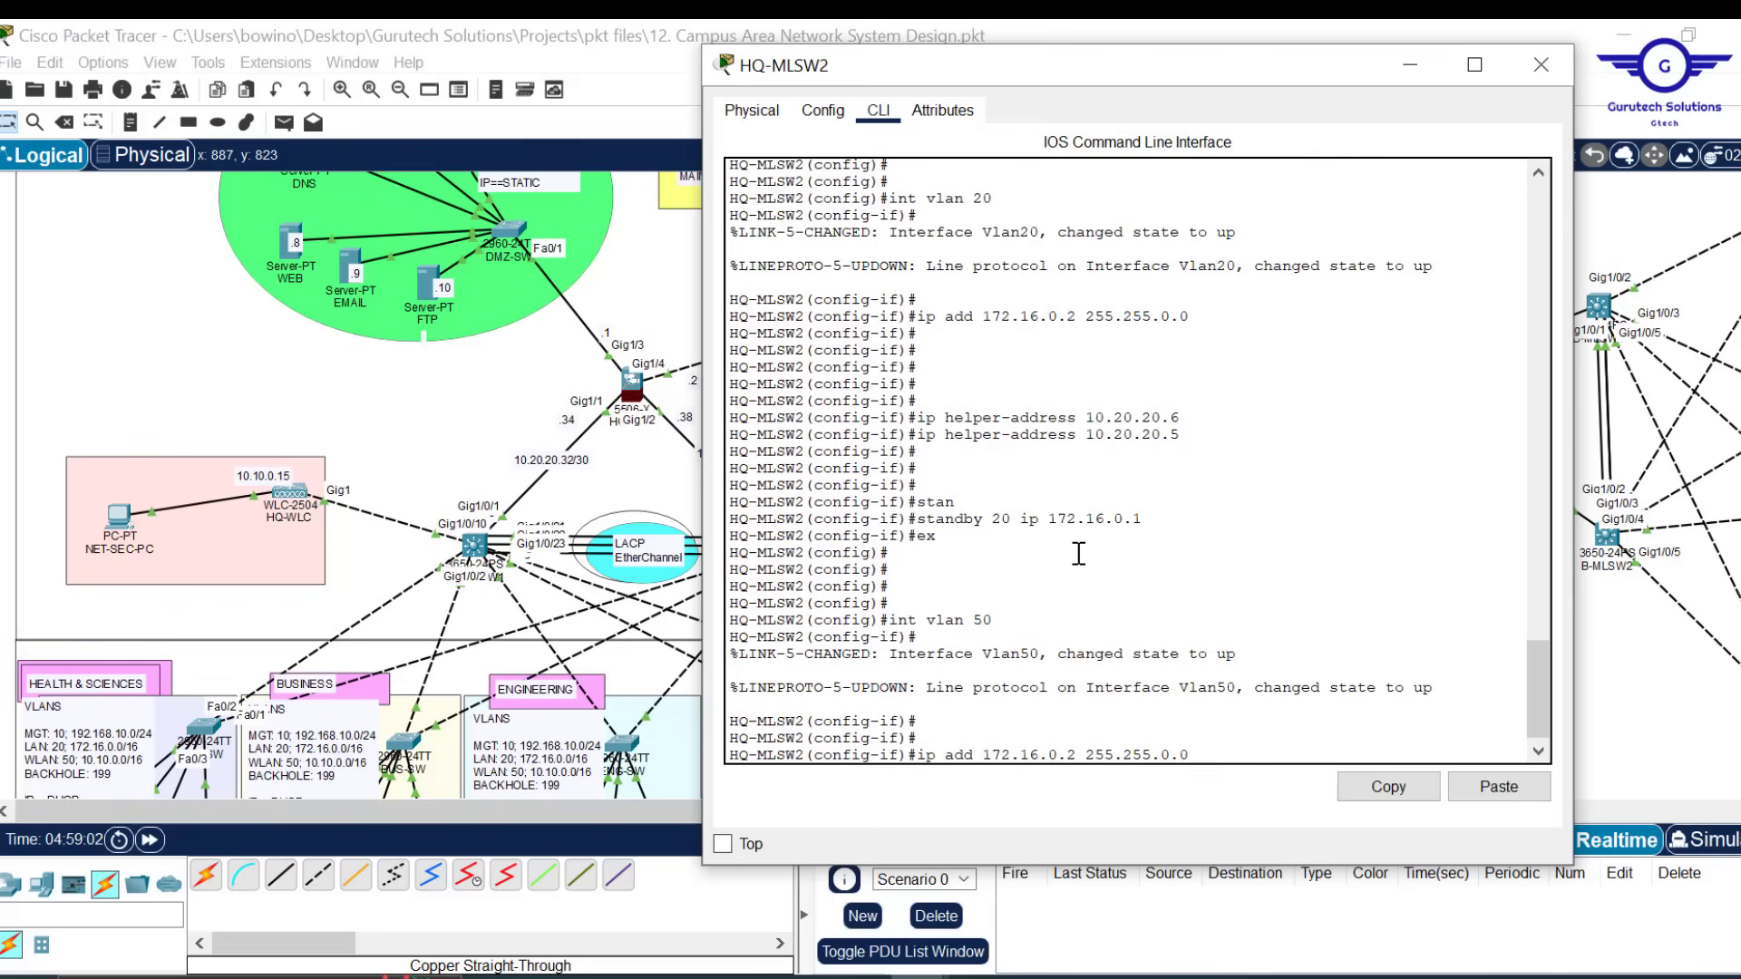
pyautogui.press('Left')
pyautogui.press('BackSpace')
pyautogui.press('BackSpace')
pyautogui.press('BackSpace')
pyautogui.press('BackSpace')
pyautogui.press('BackSpace')
pyautogui.write('0.10')
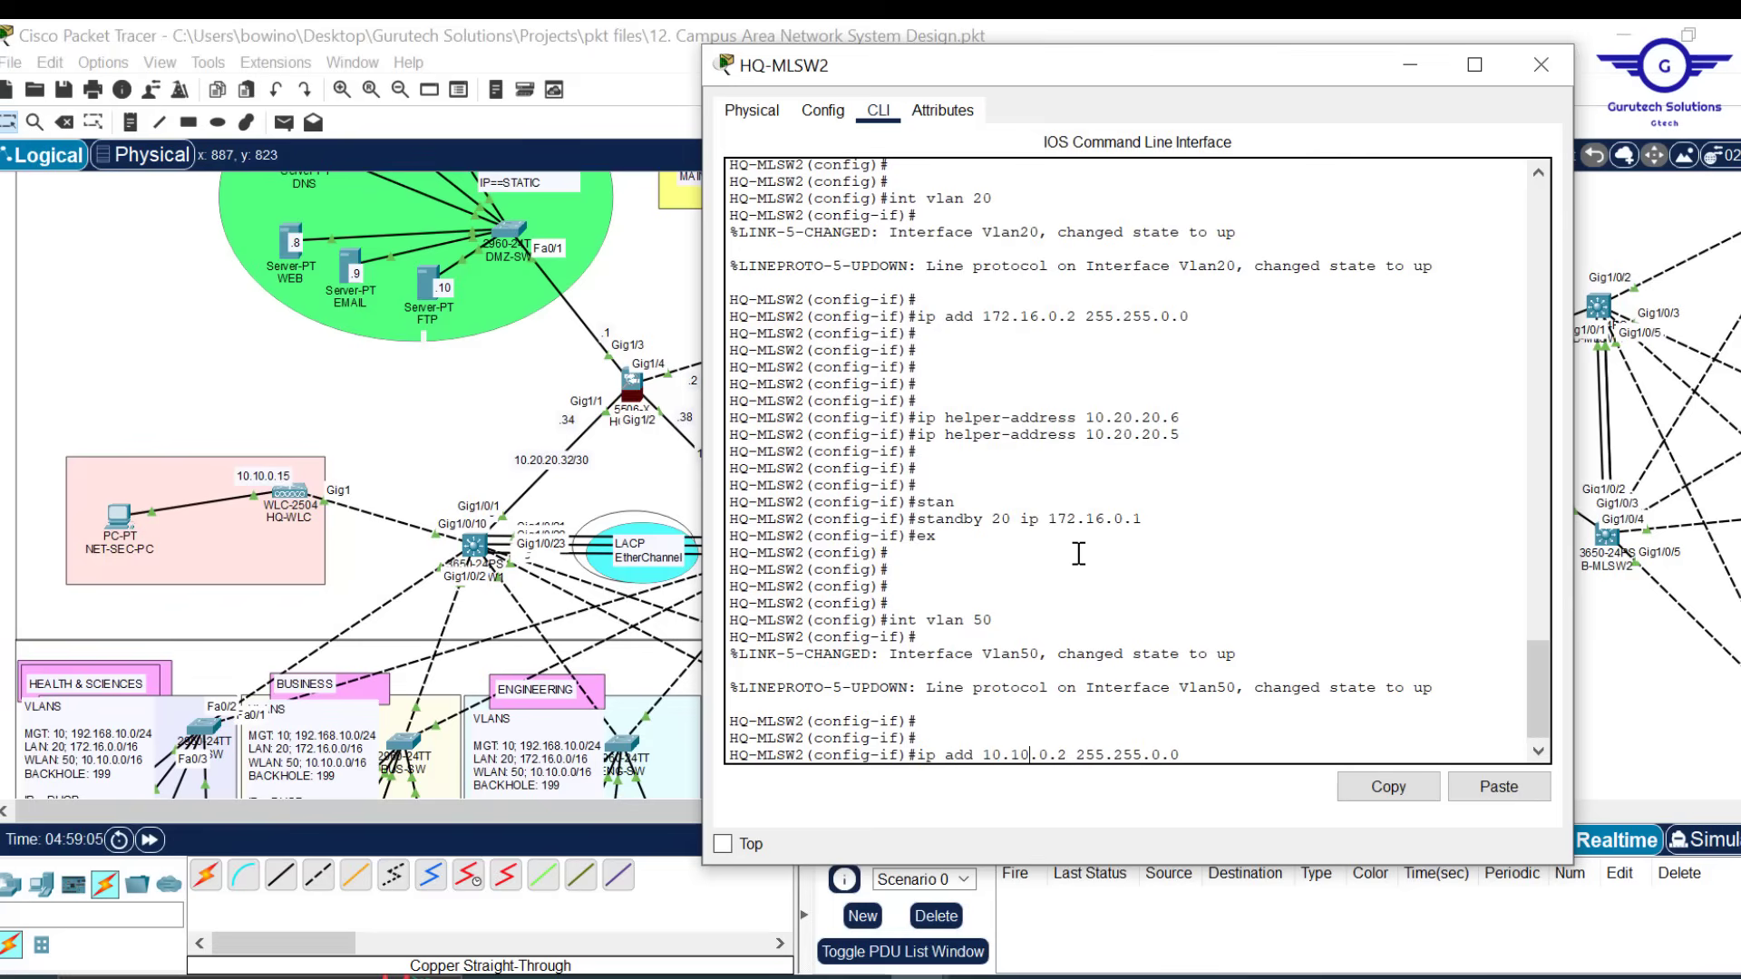
pyautogui.press('Return')
pyautogui.press('Return')
pyautogui.press('Return')
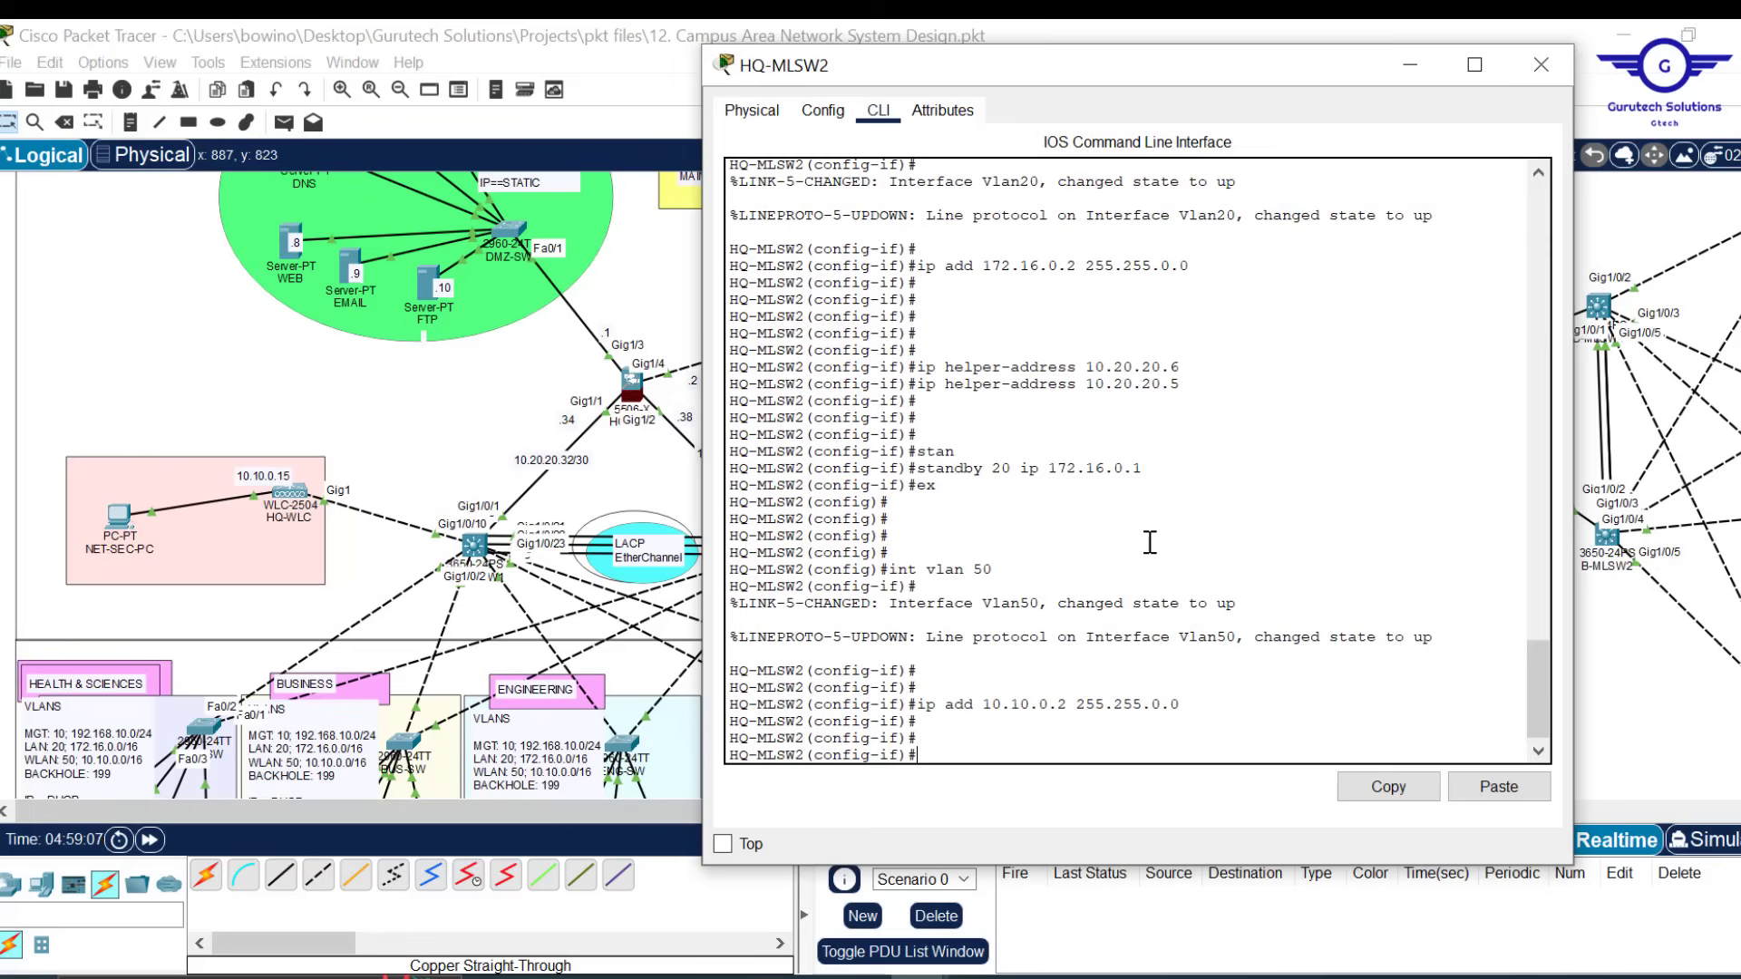
# Add DHCP helper addresses 10.20.20.6 and 10.20.20.5 to VLAN 50
pyautogui.press('Up')
pyautogui.press('Up')
pyautogui.press('Up')
pyautogui.press('Up')
pyautogui.press('Up')
pyautogui.press('Up')
pyautogui.press('Up')
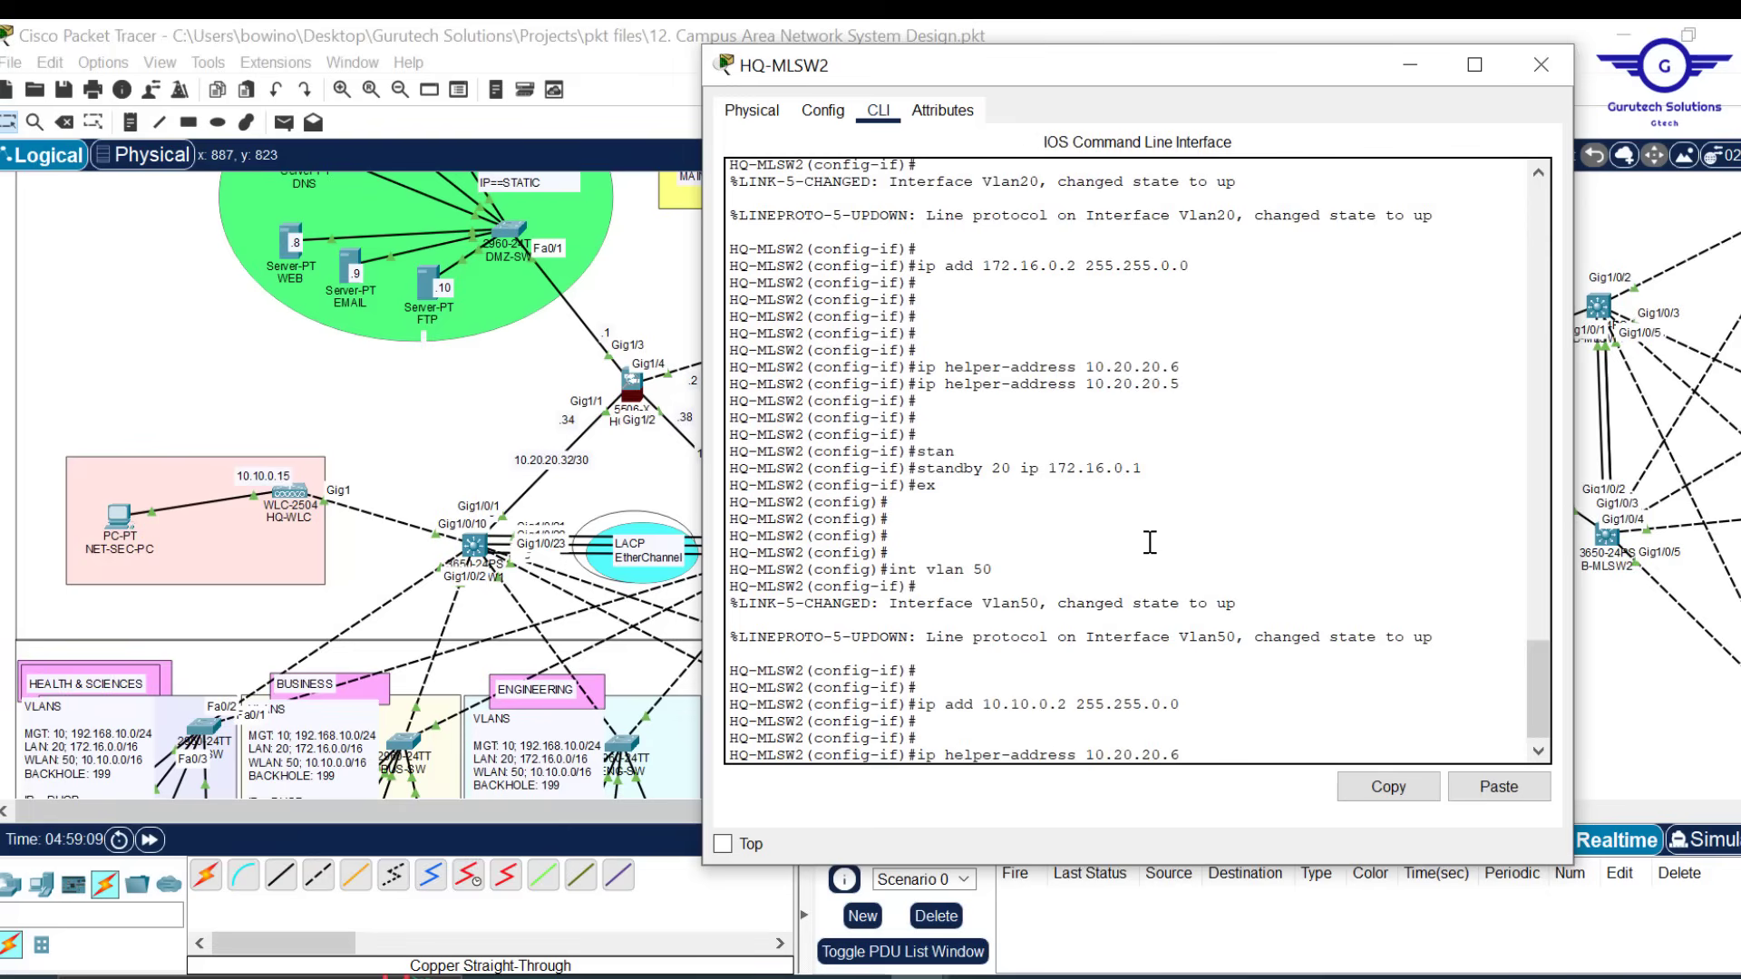
pyautogui.press('Return')
pyautogui.press('Up')
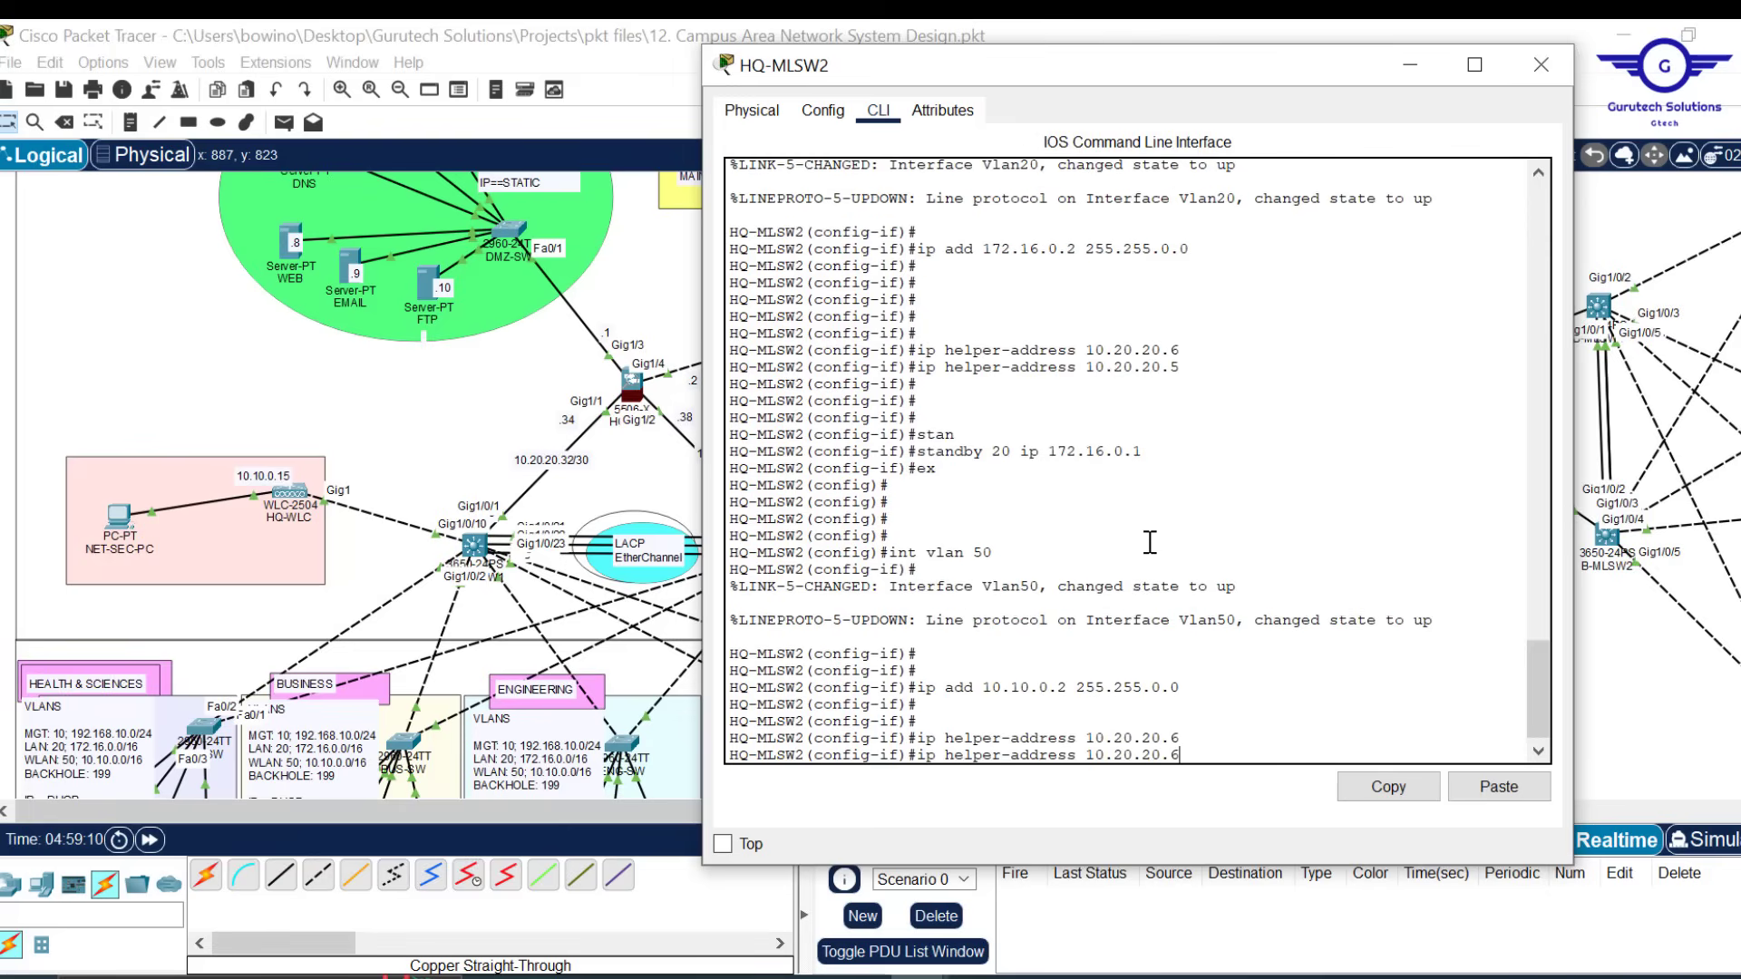
pyautogui.press('BackSpace')
pyautogui.write('5')
pyautogui.press('Return')
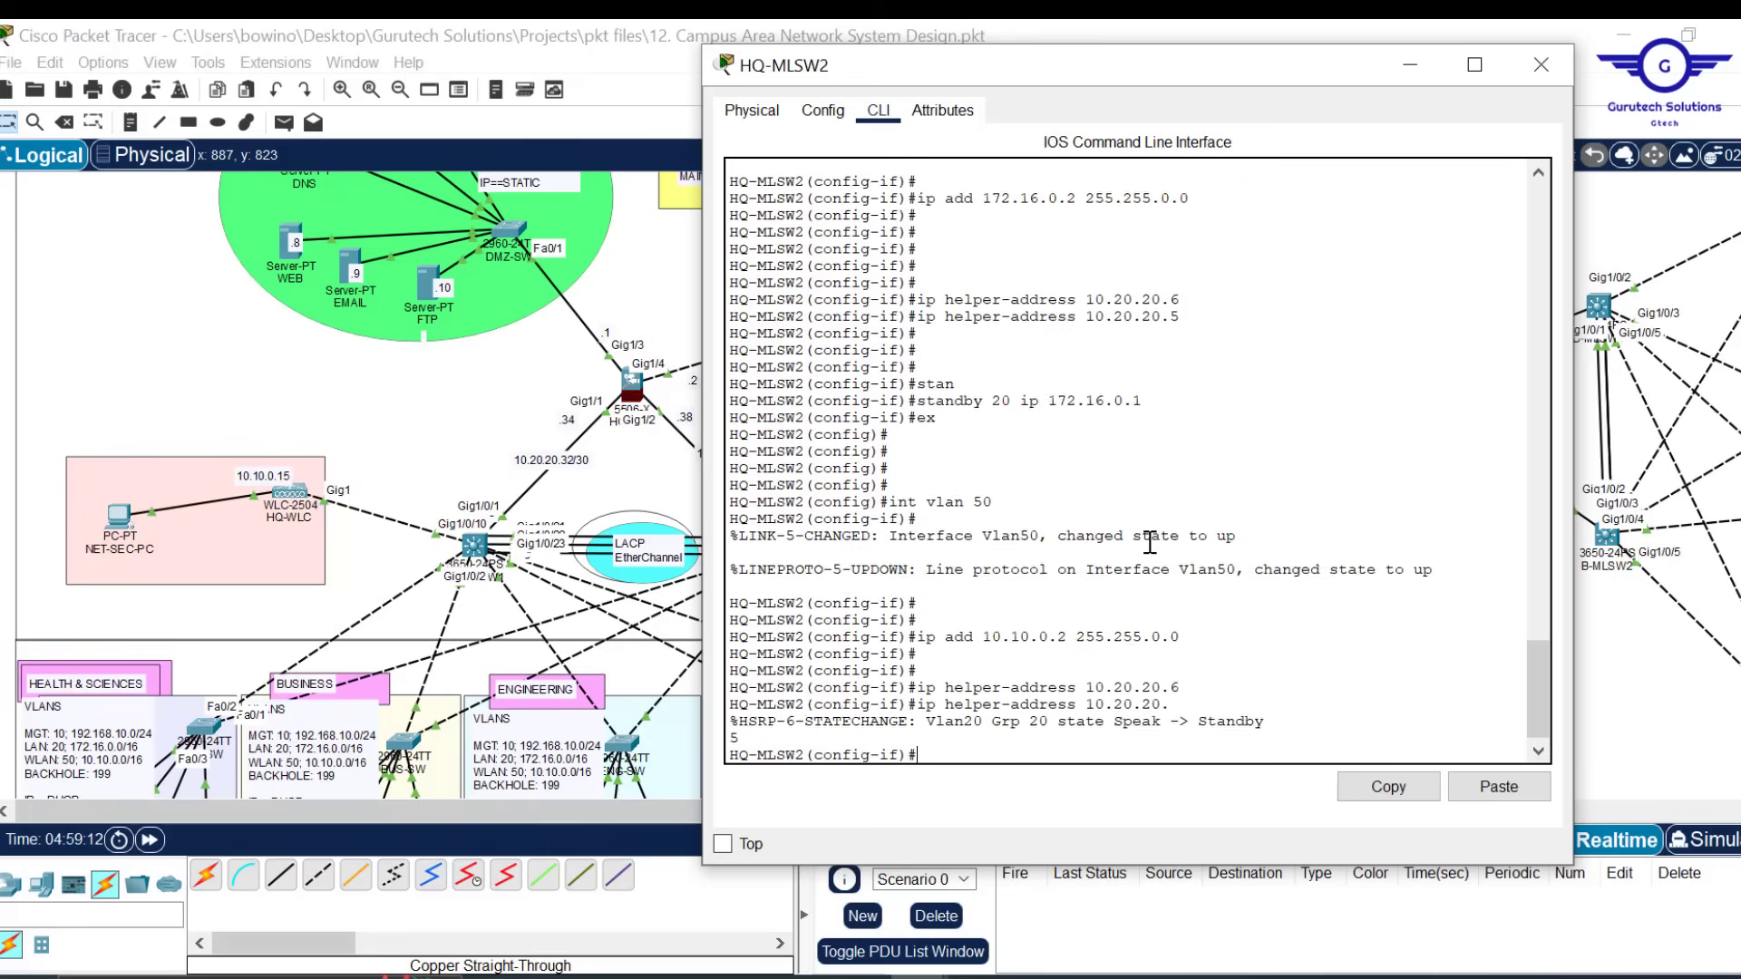
pyautogui.press('Return')
pyautogui.press('Return')
pyautogui.press('Return')
pyautogui.press('Up')
pyautogui.press('Return')
pyautogui.press('Return')
pyautogui.press('Return')
pyautogui.press('Return')
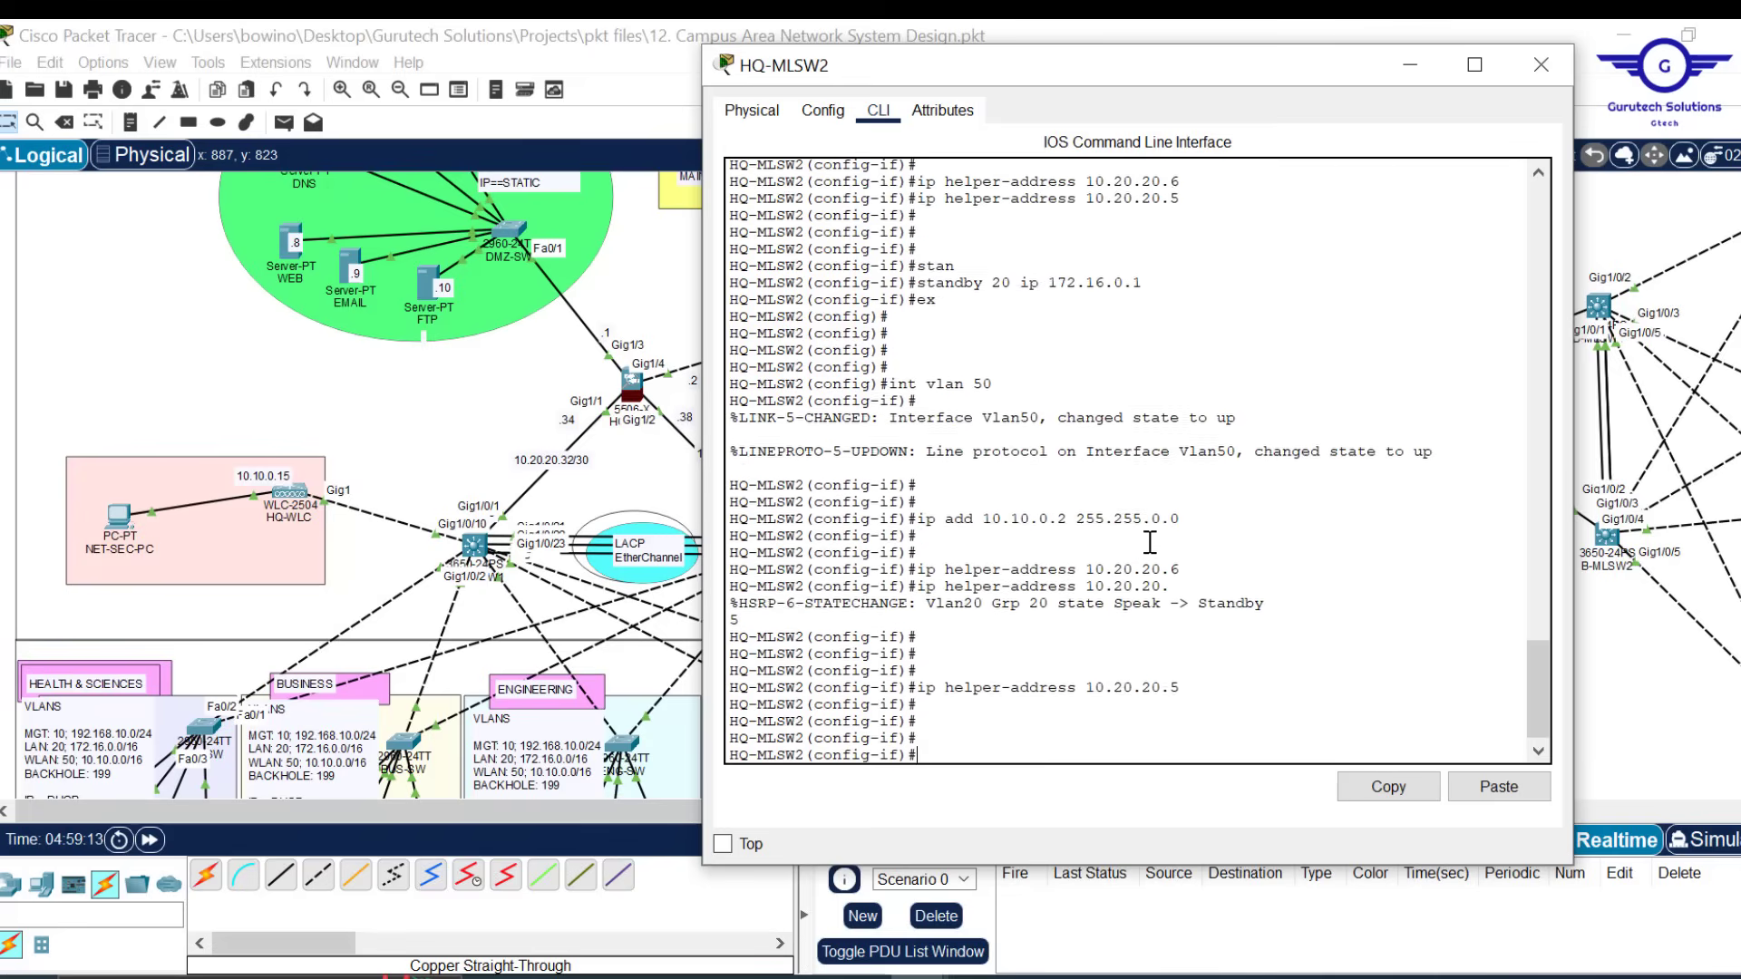
pyautogui.press('Return')
pyautogui.press('Return')
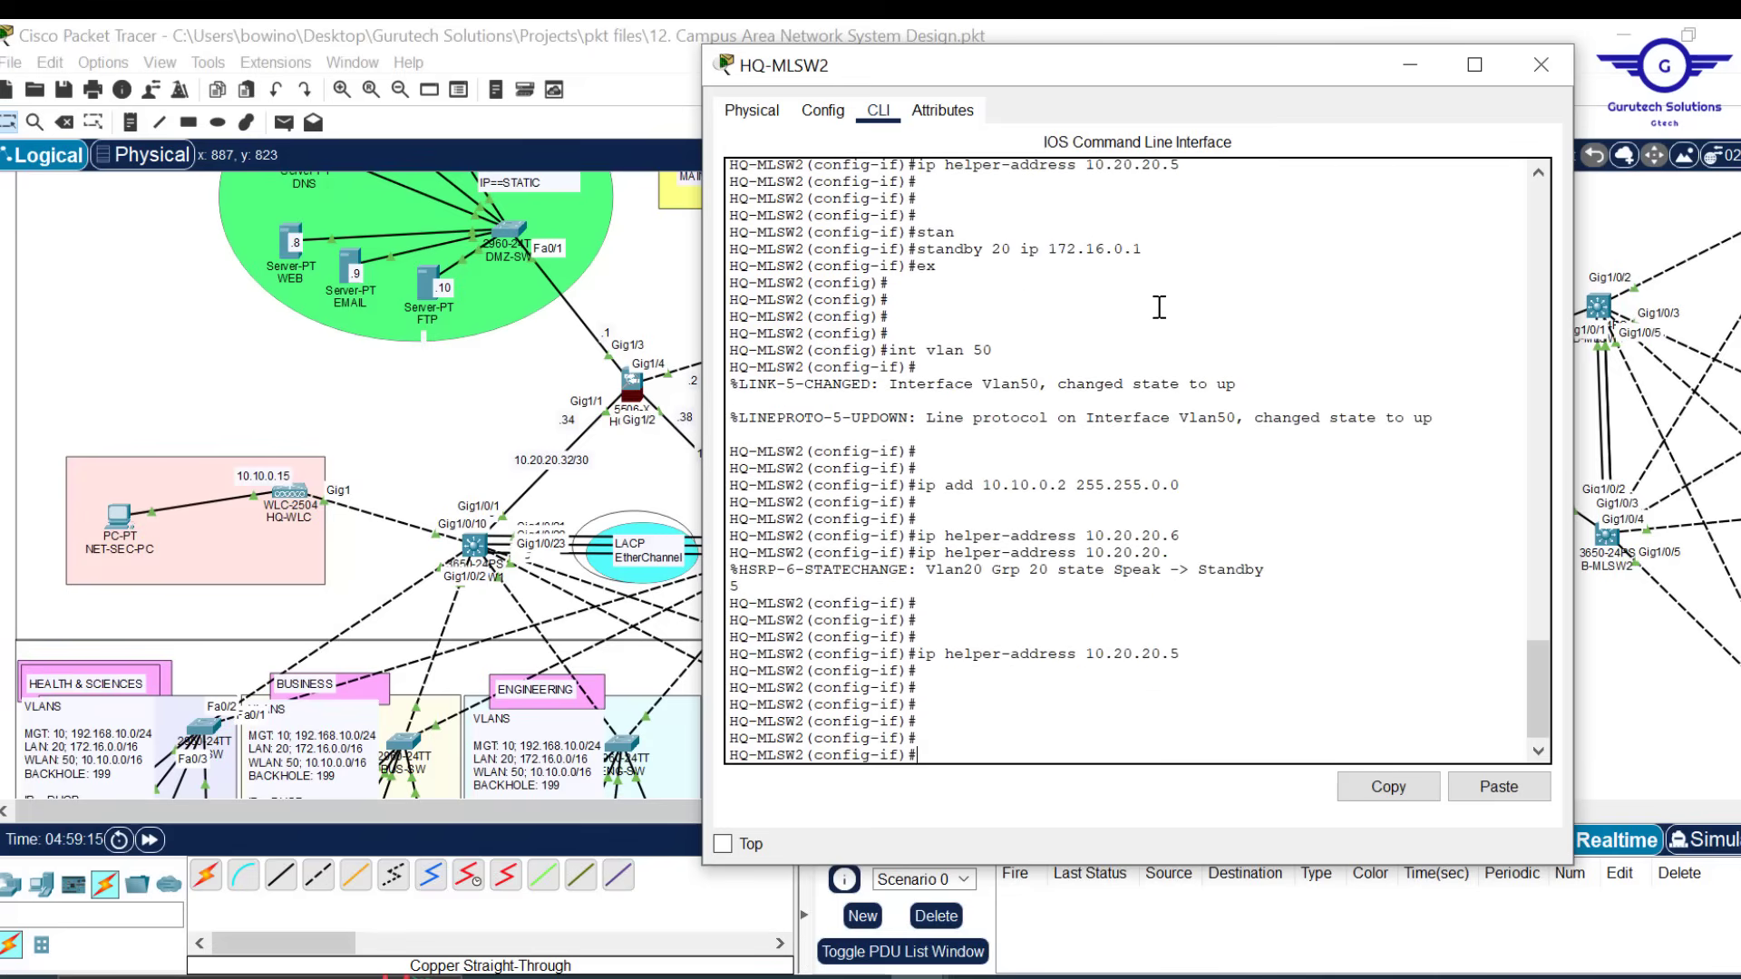
pyautogui.scroll(3, 1159, 306)
pyautogui.scroll(2, 1159, 307)
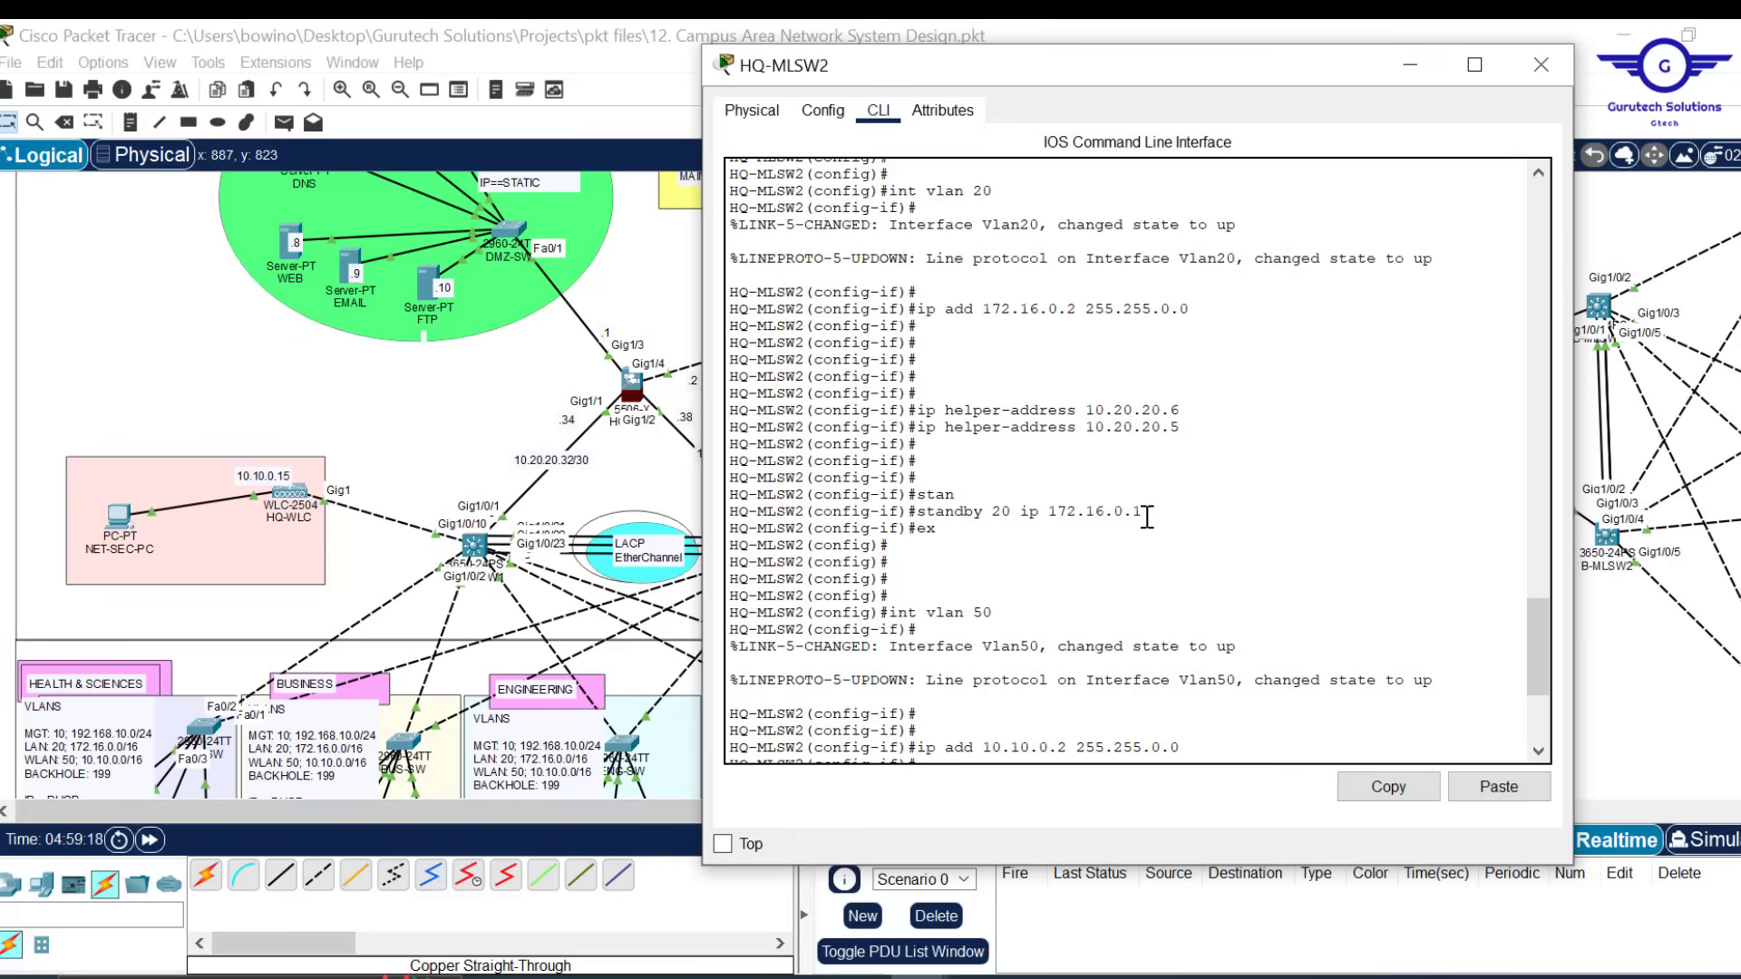
pyautogui.scroll(-5, 1147, 517)
# Set HSRP 'standby 50 ip 10.10.0.1' on VLAN 50 and exit the interface
pyautogui.write('stan')
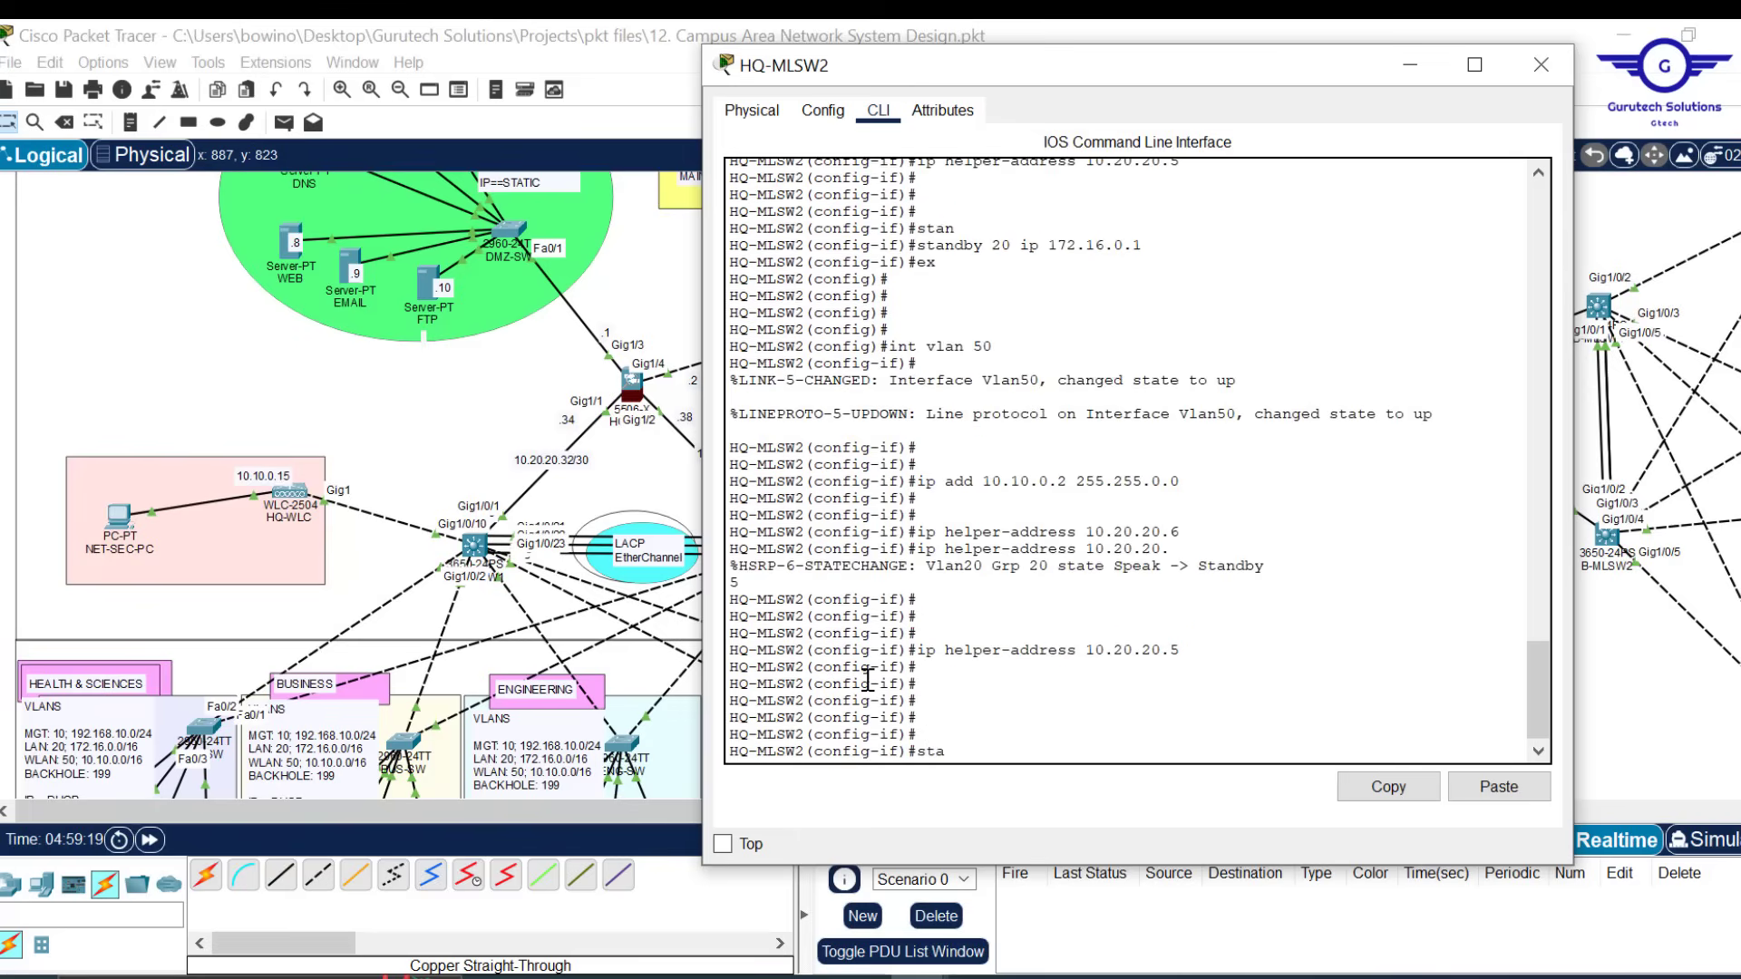
pyautogui.press('Tab')
pyautogui.write('50')
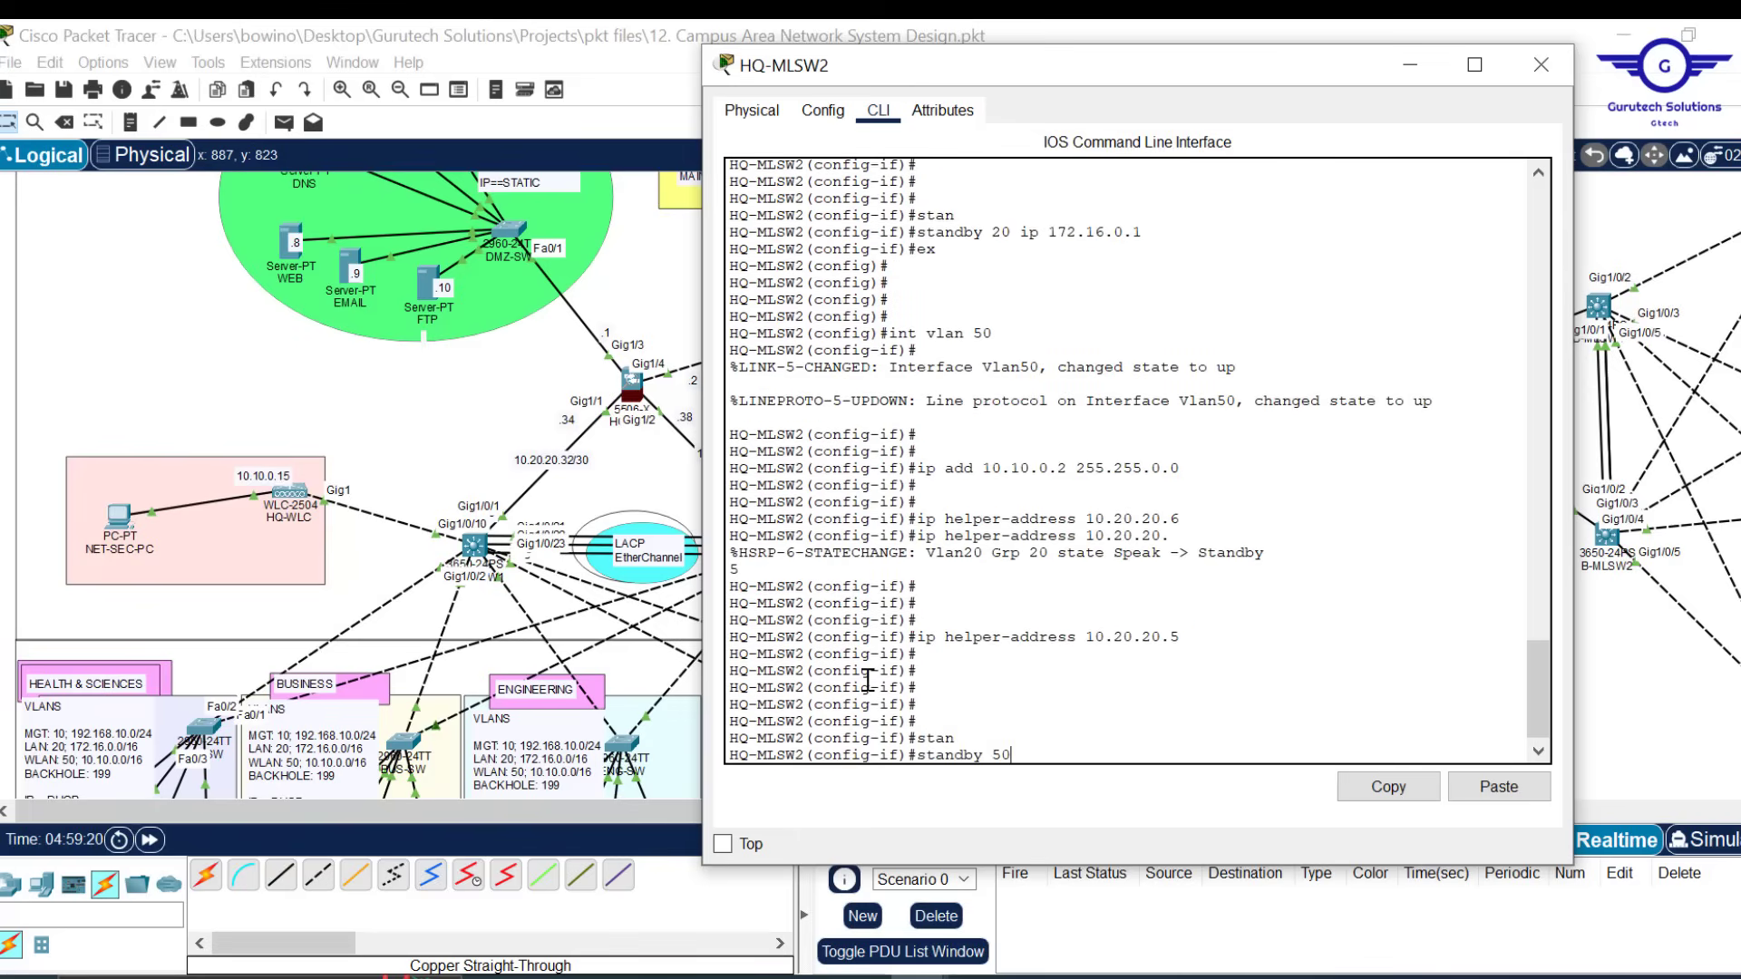
pyautogui.write(' ip 10.10.0.1')
pyautogui.press('Return')
pyautogui.write('ex')
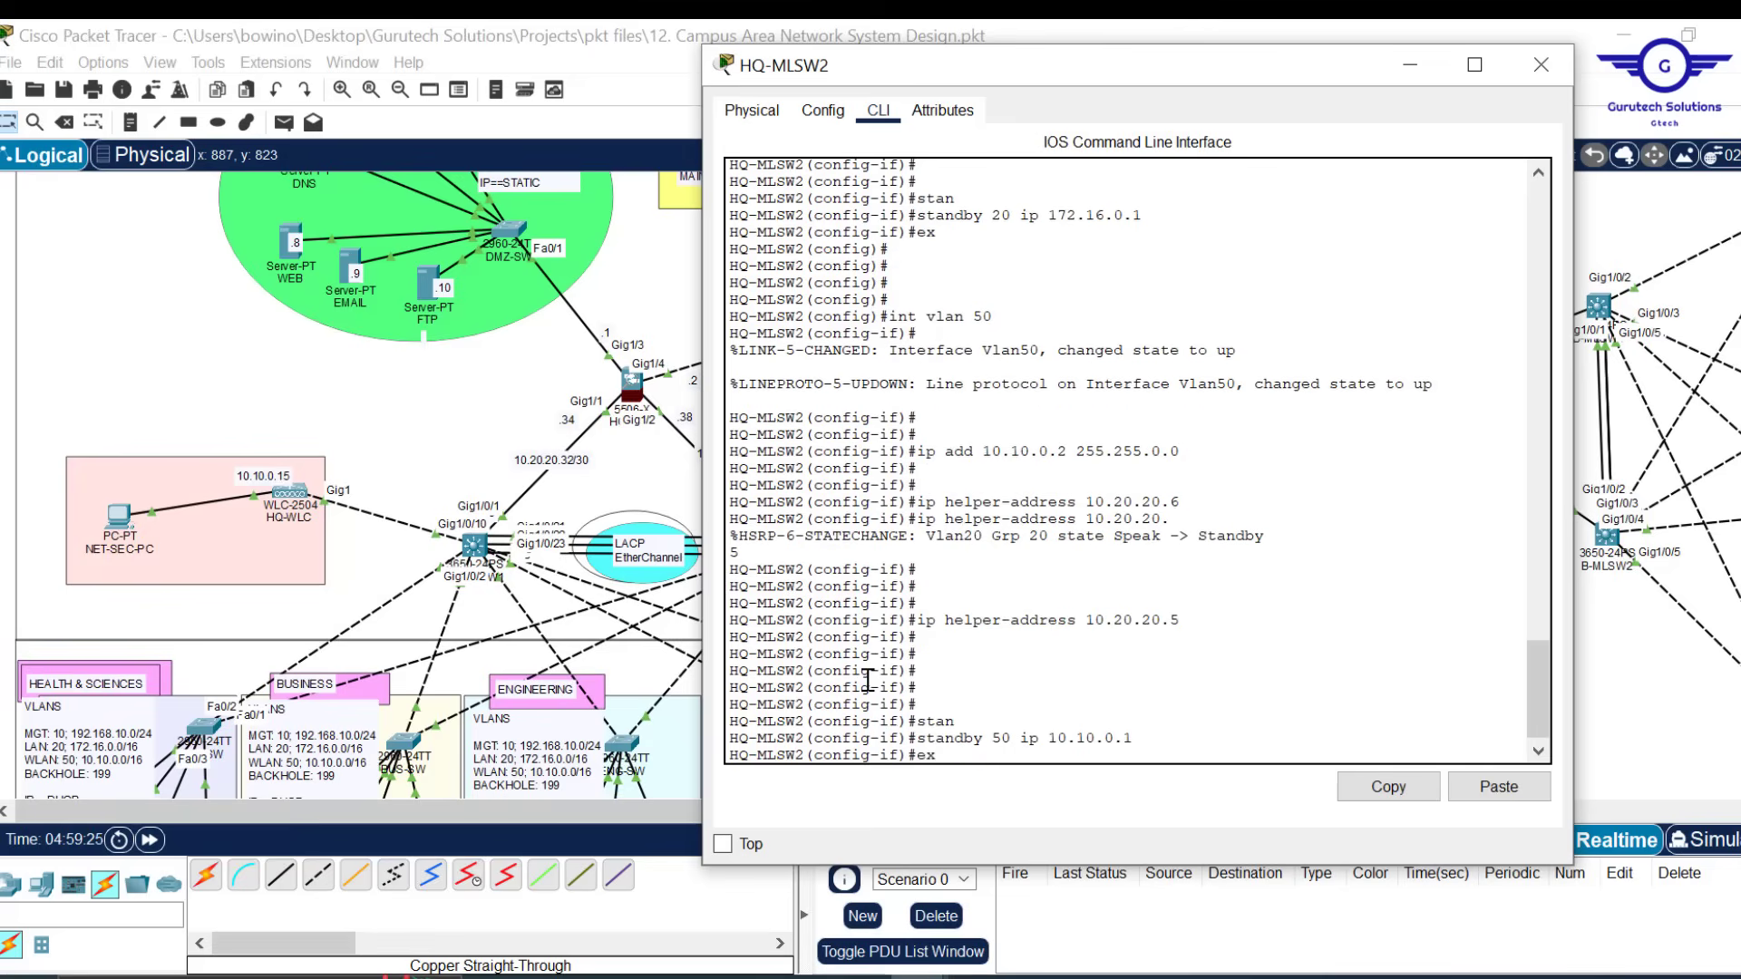
pyautogui.press('Return')
pyautogui.press('Return')
pyautogui.press('Return')
pyautogui.press('Return')
# Save HQ-MLSW2's config with 'do wr', close its console, and scroll to the branch network
pyautogui.write('do wr')
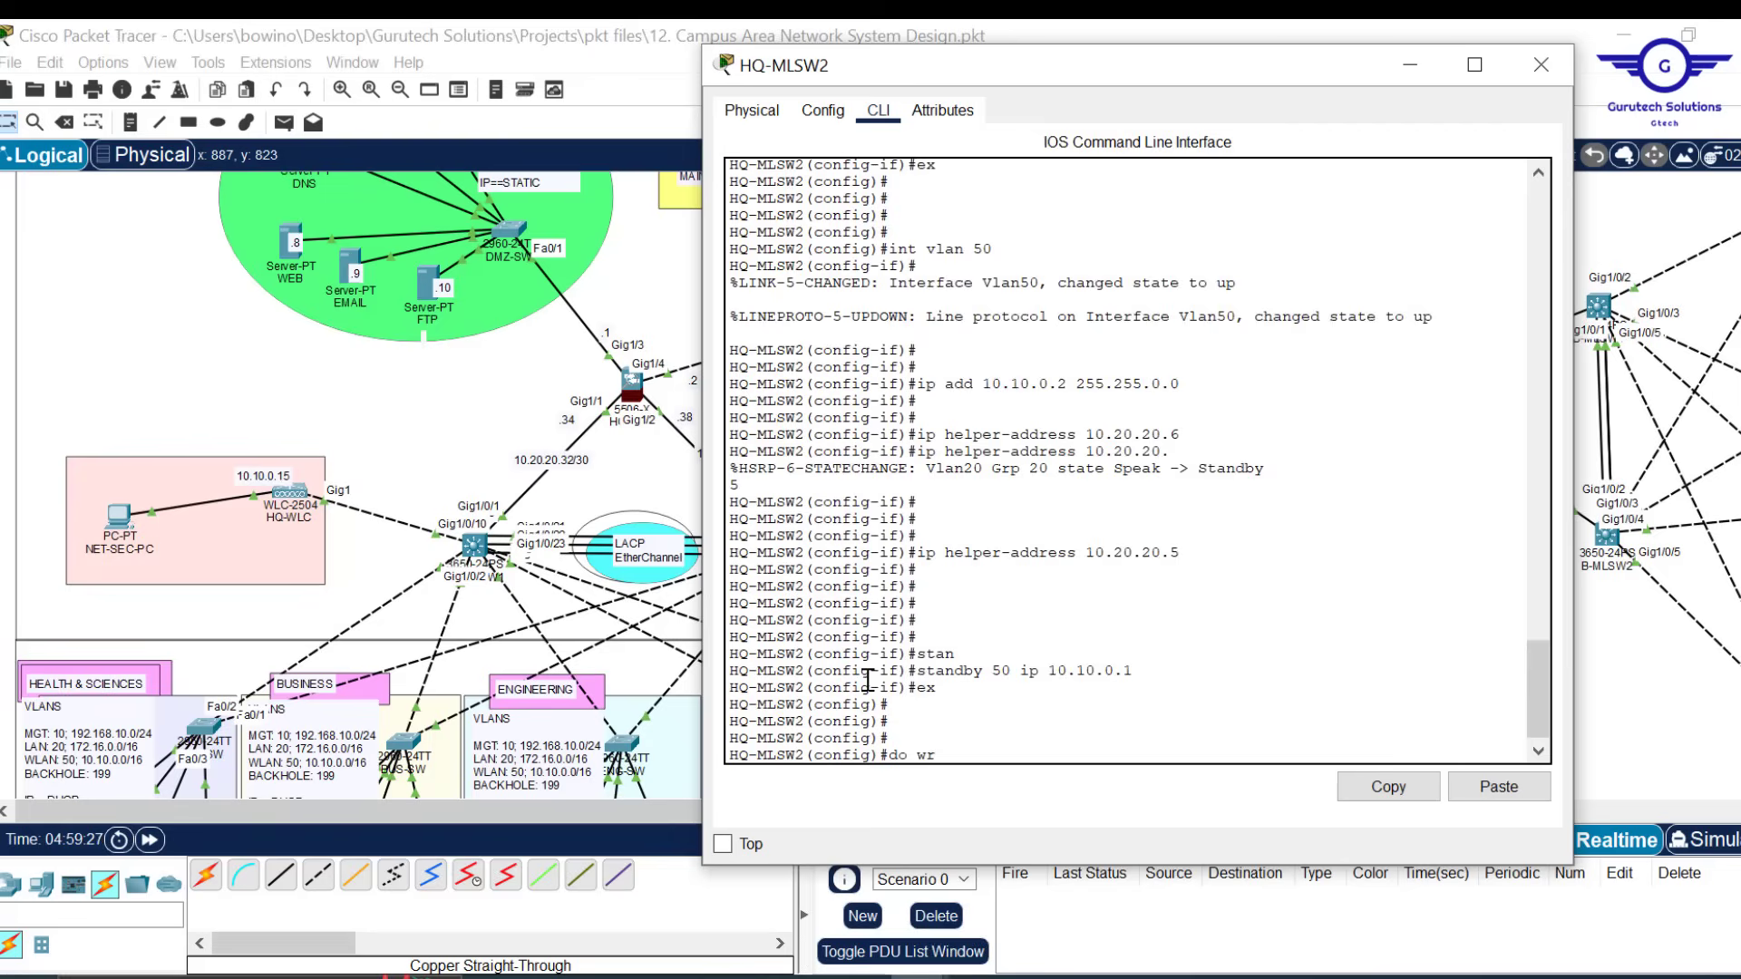
pyautogui.press('Return')
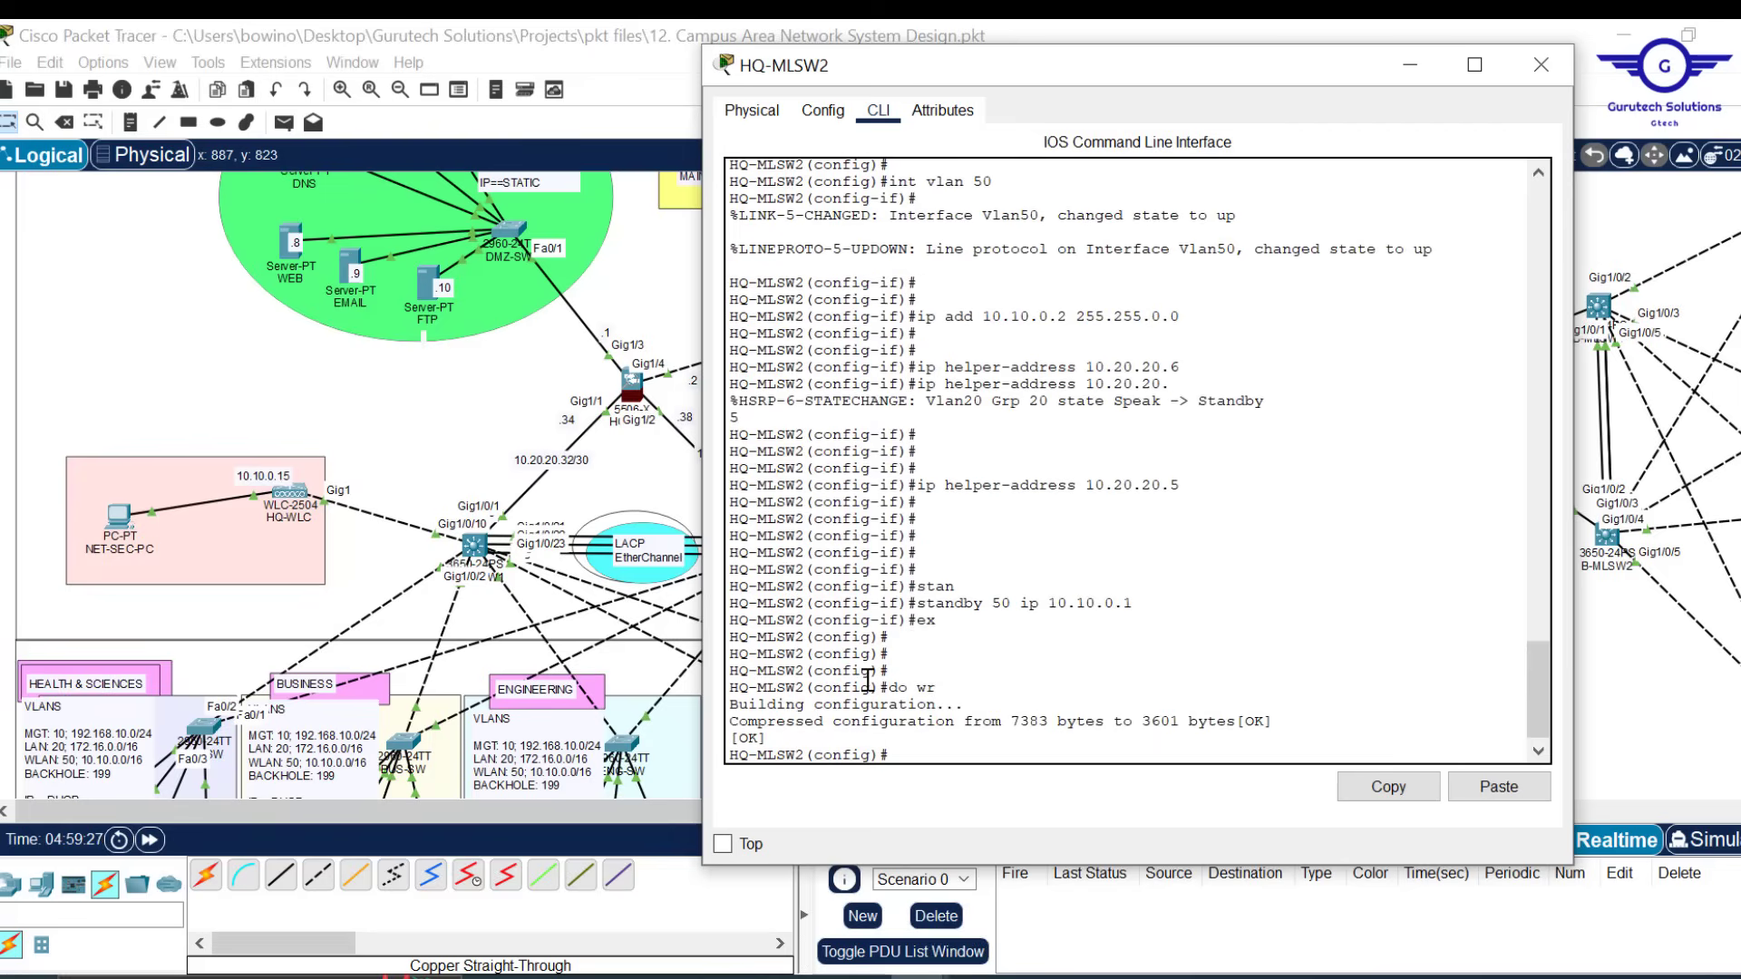
pyautogui.click(1541, 65)
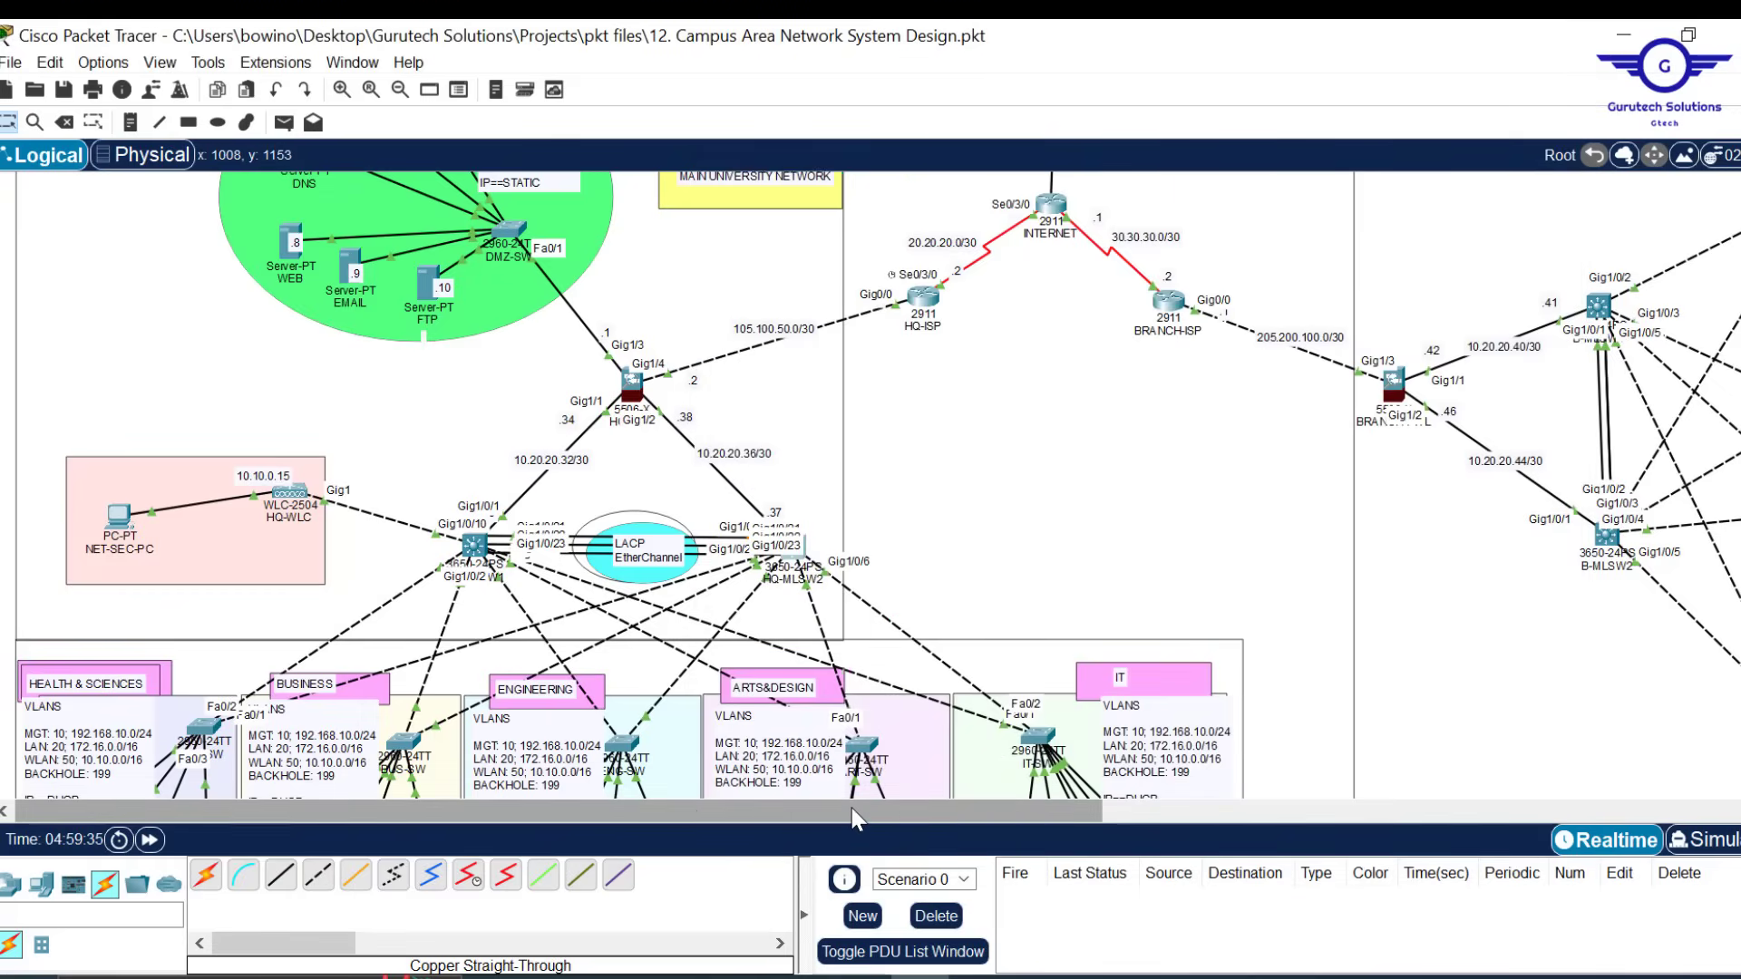
pyautogui.moveTo(852, 808); pyautogui.dragTo(1125, 819)
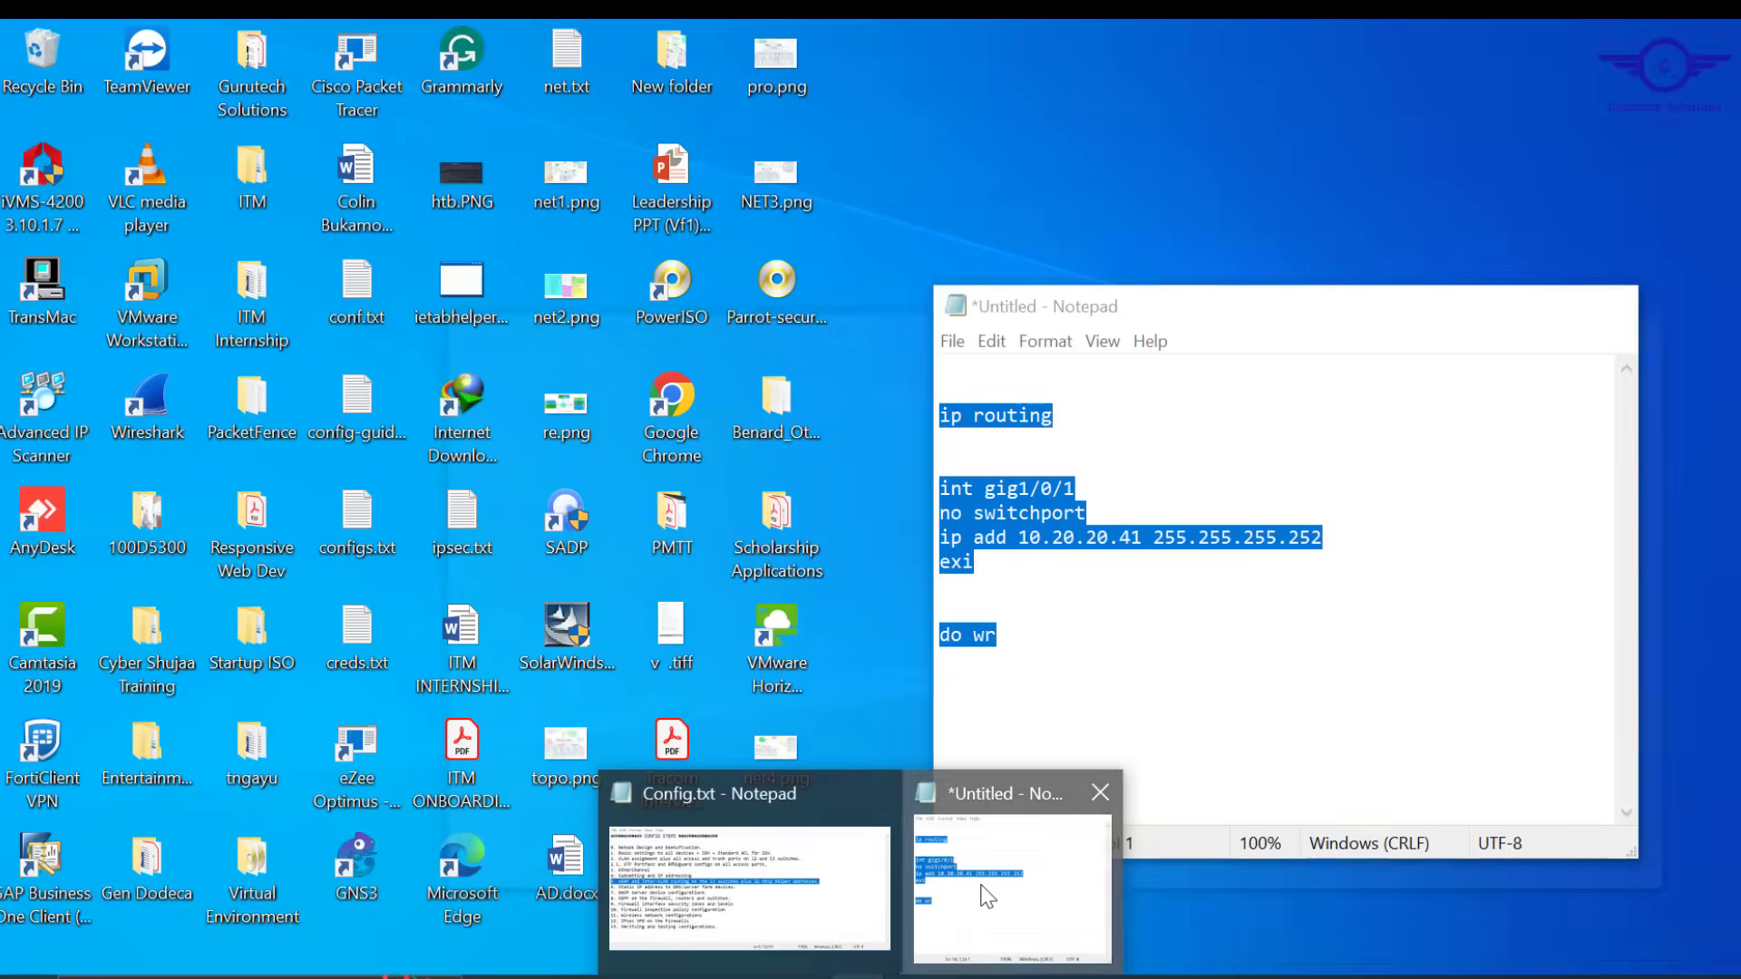
# Clear the old routing commands from the untitled Notepad draft and start 'int vlan 60' with 'ip add'
pyautogui.click(987, 896)
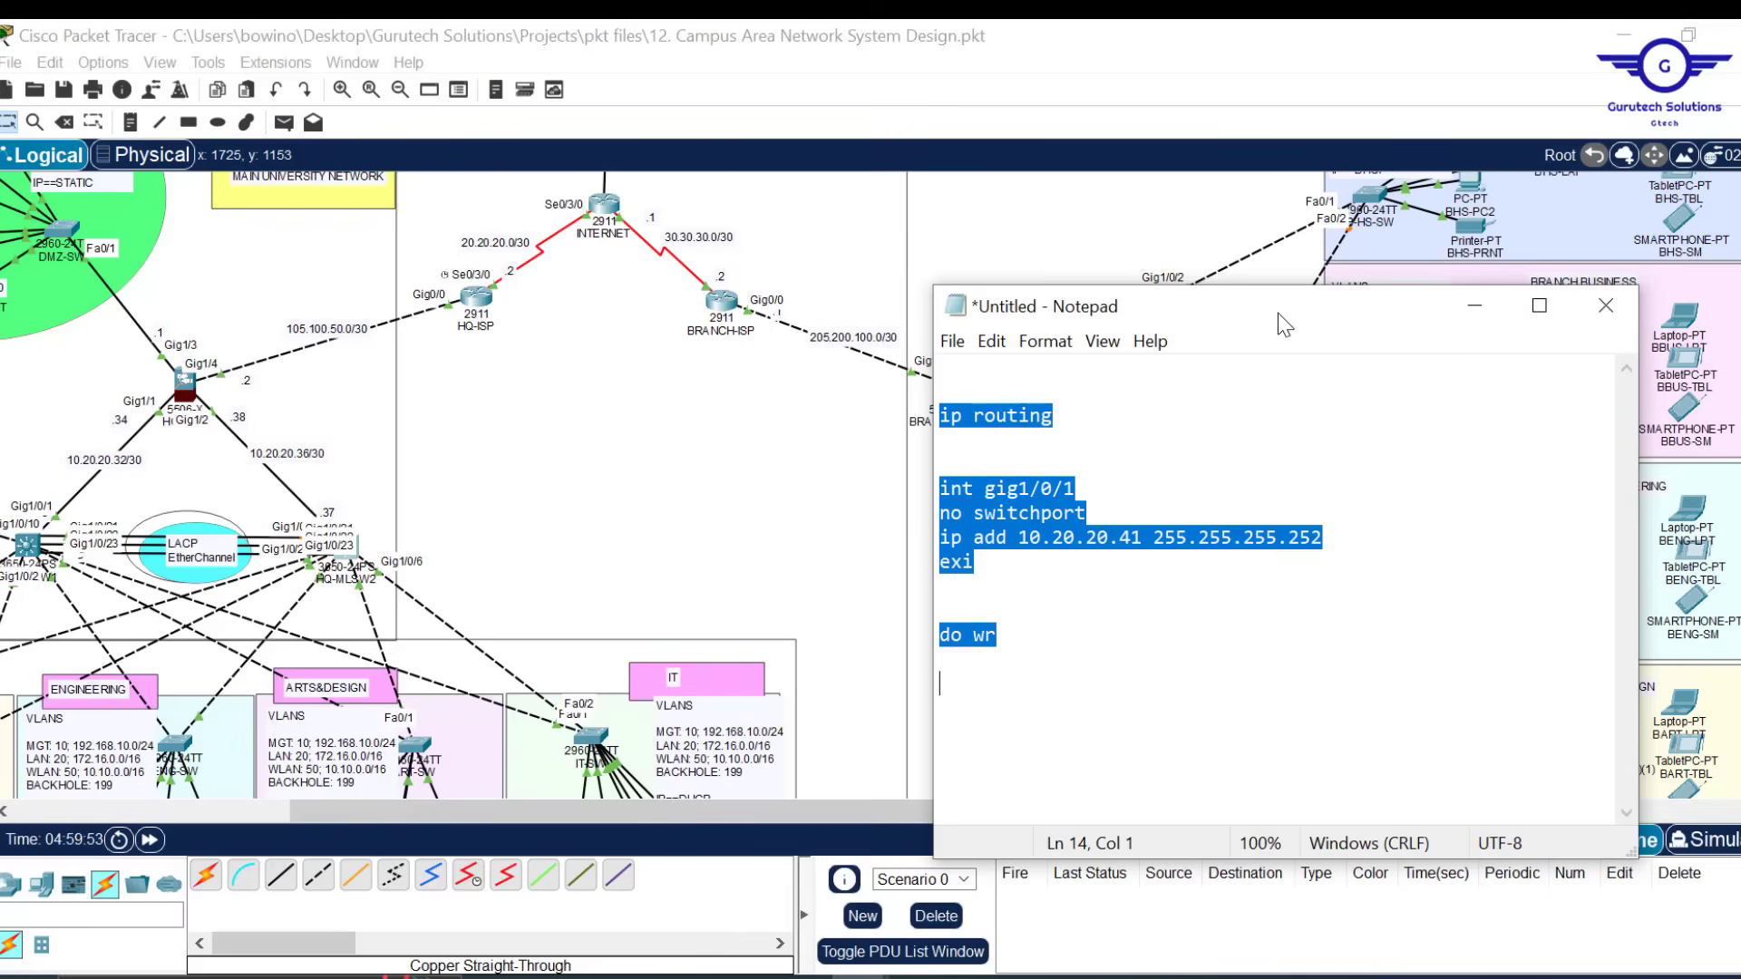
pyautogui.moveTo(1277, 313); pyautogui.dragTo(473, 245)
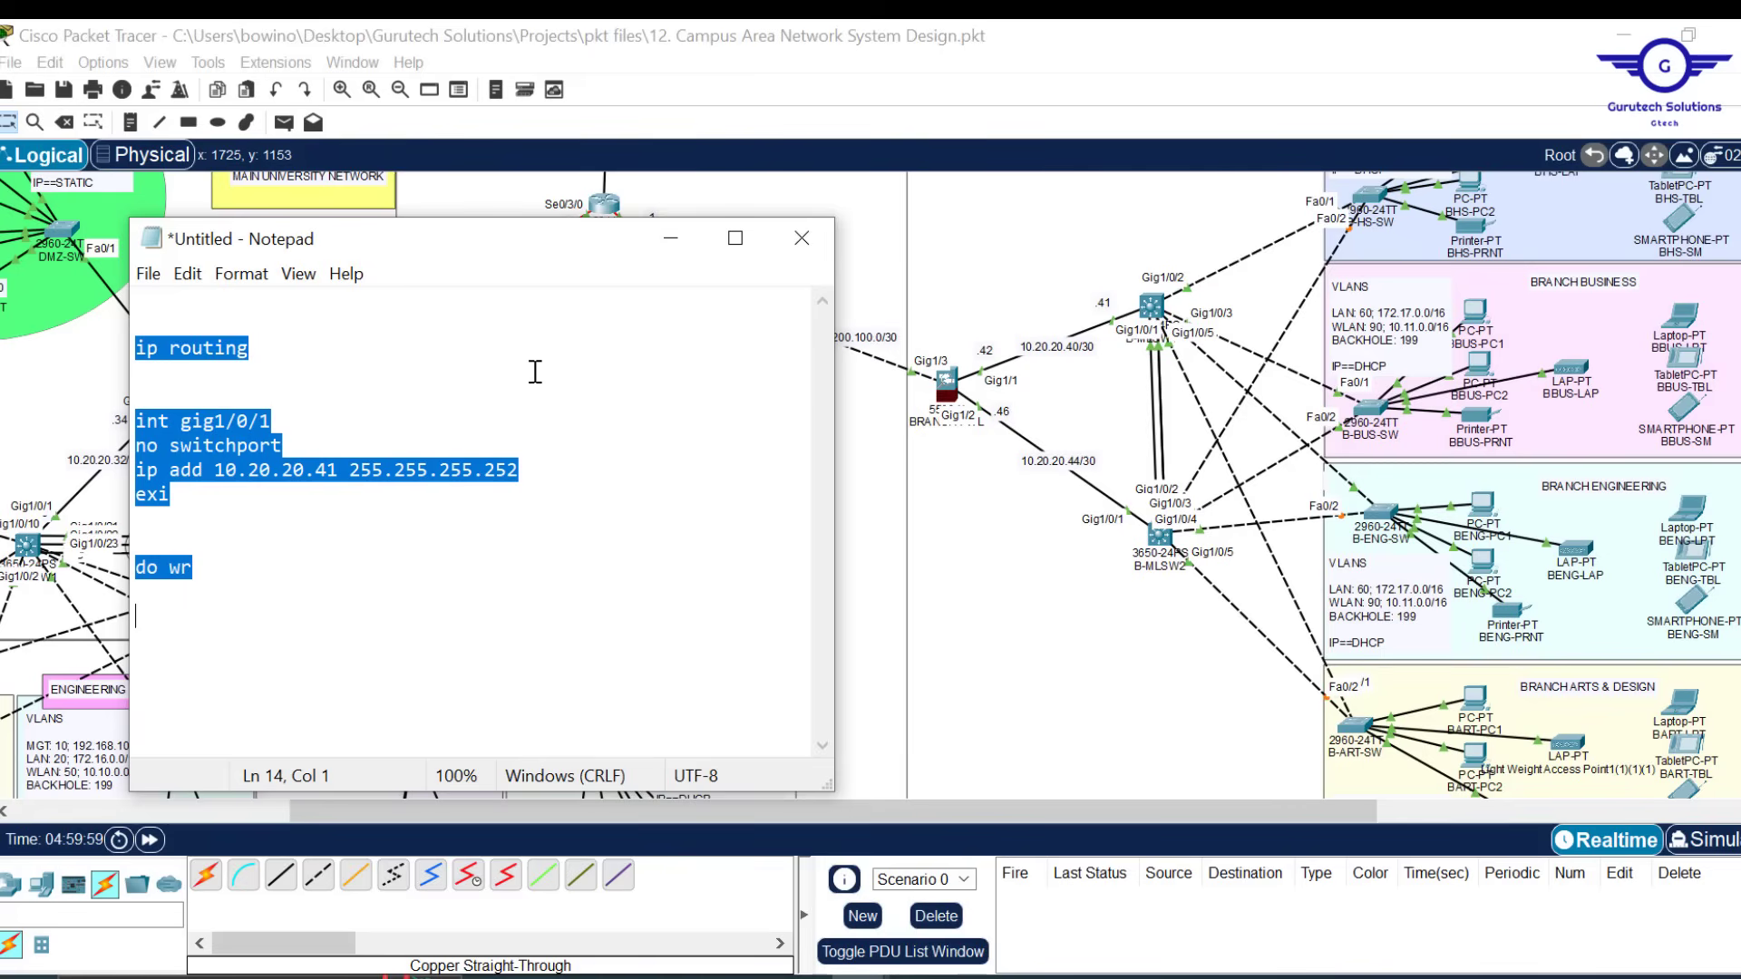
pyautogui.press('BackSpace')
pyautogui.press('Return')
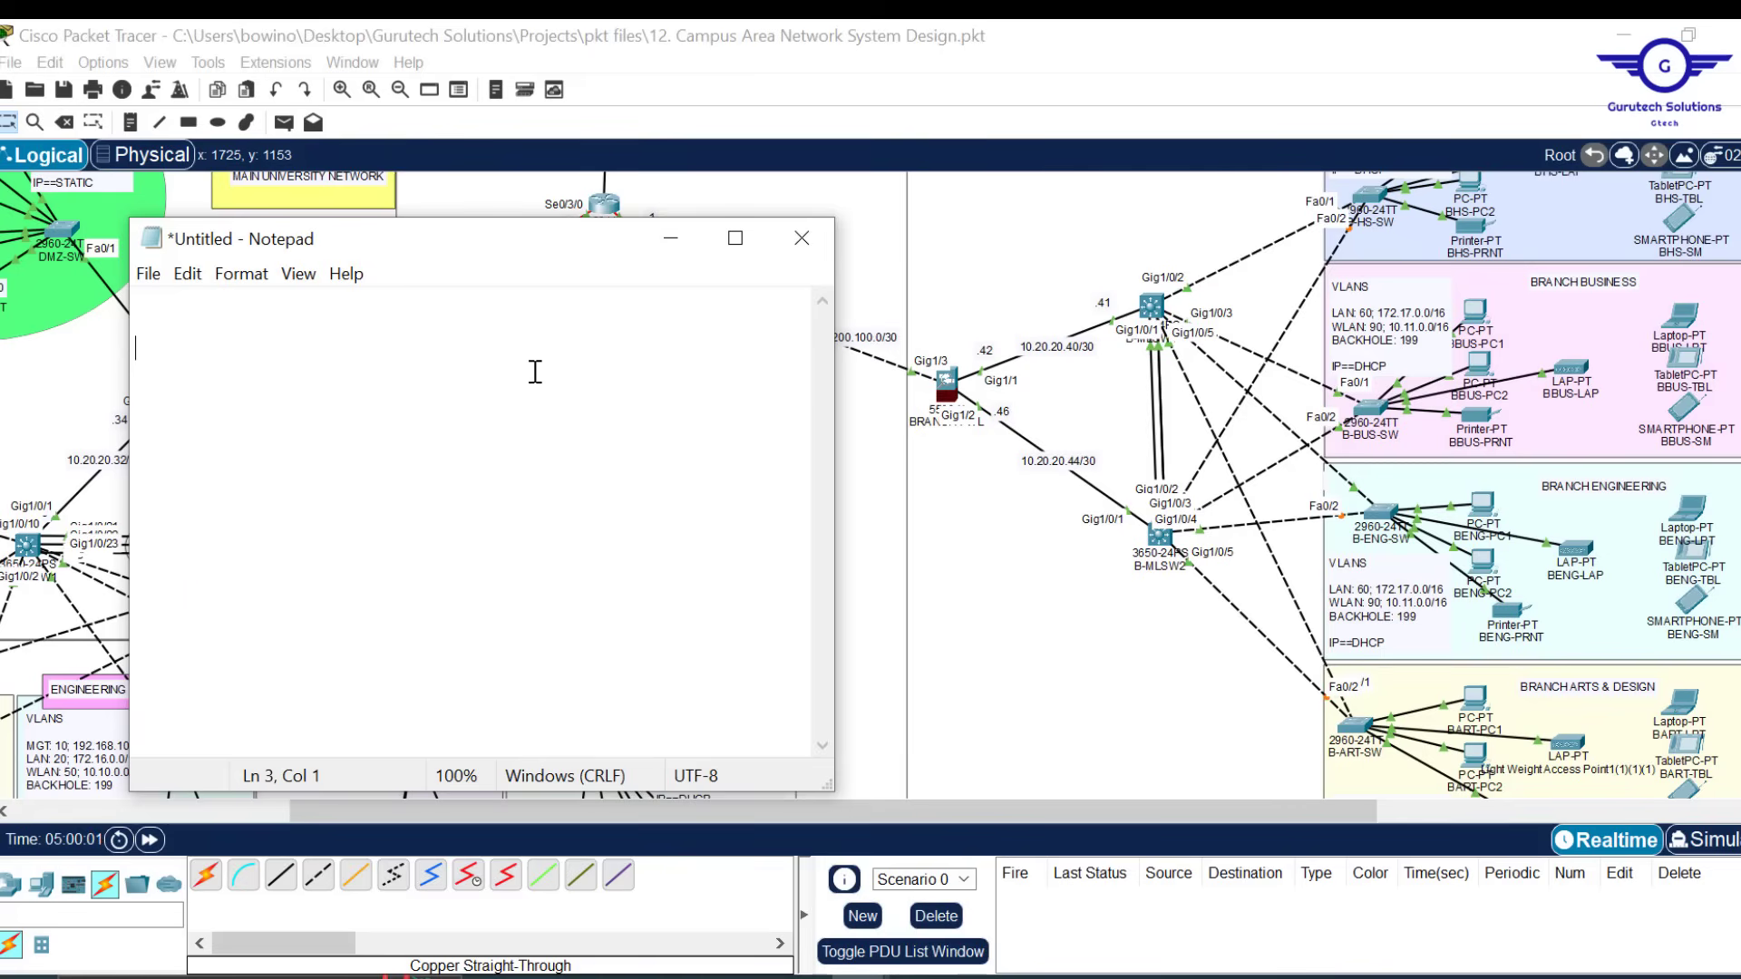
pyautogui.write('t vlan 60 ip add 172.17.0.3 255.255.0.0')
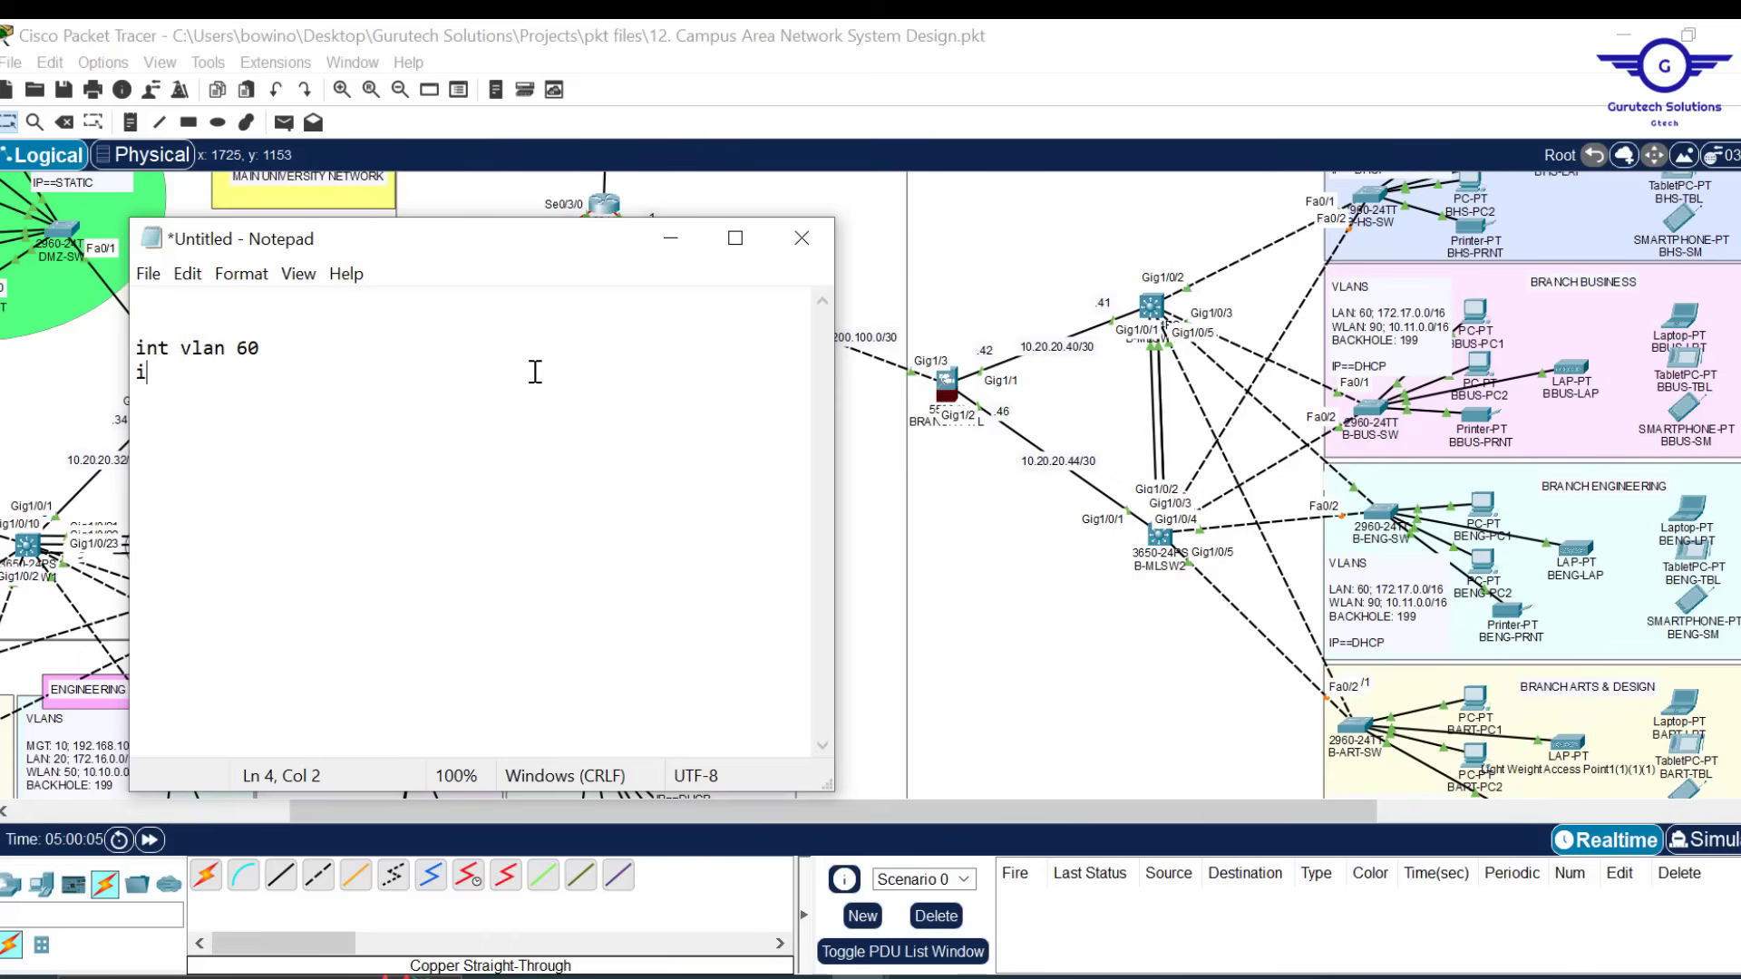
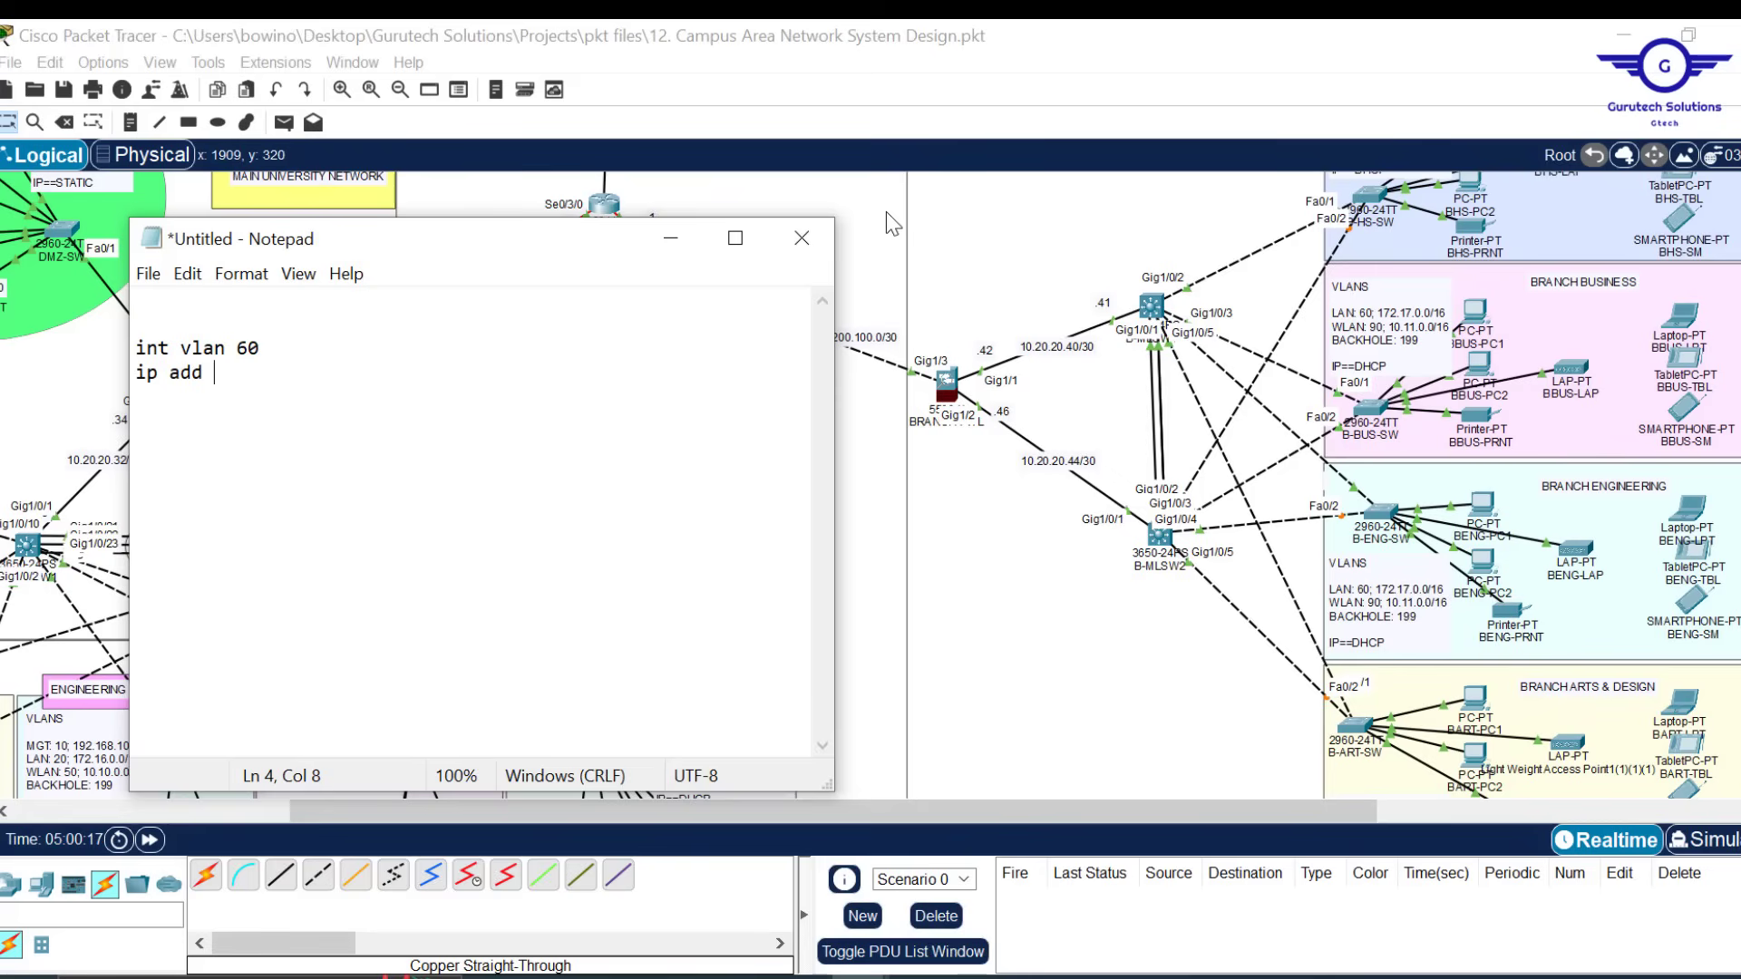
# Enter address 172.17.0.3 255.255.0.0 and helper-address 10.20.20.5, duplicating the helper line
pyautogui.write('172')
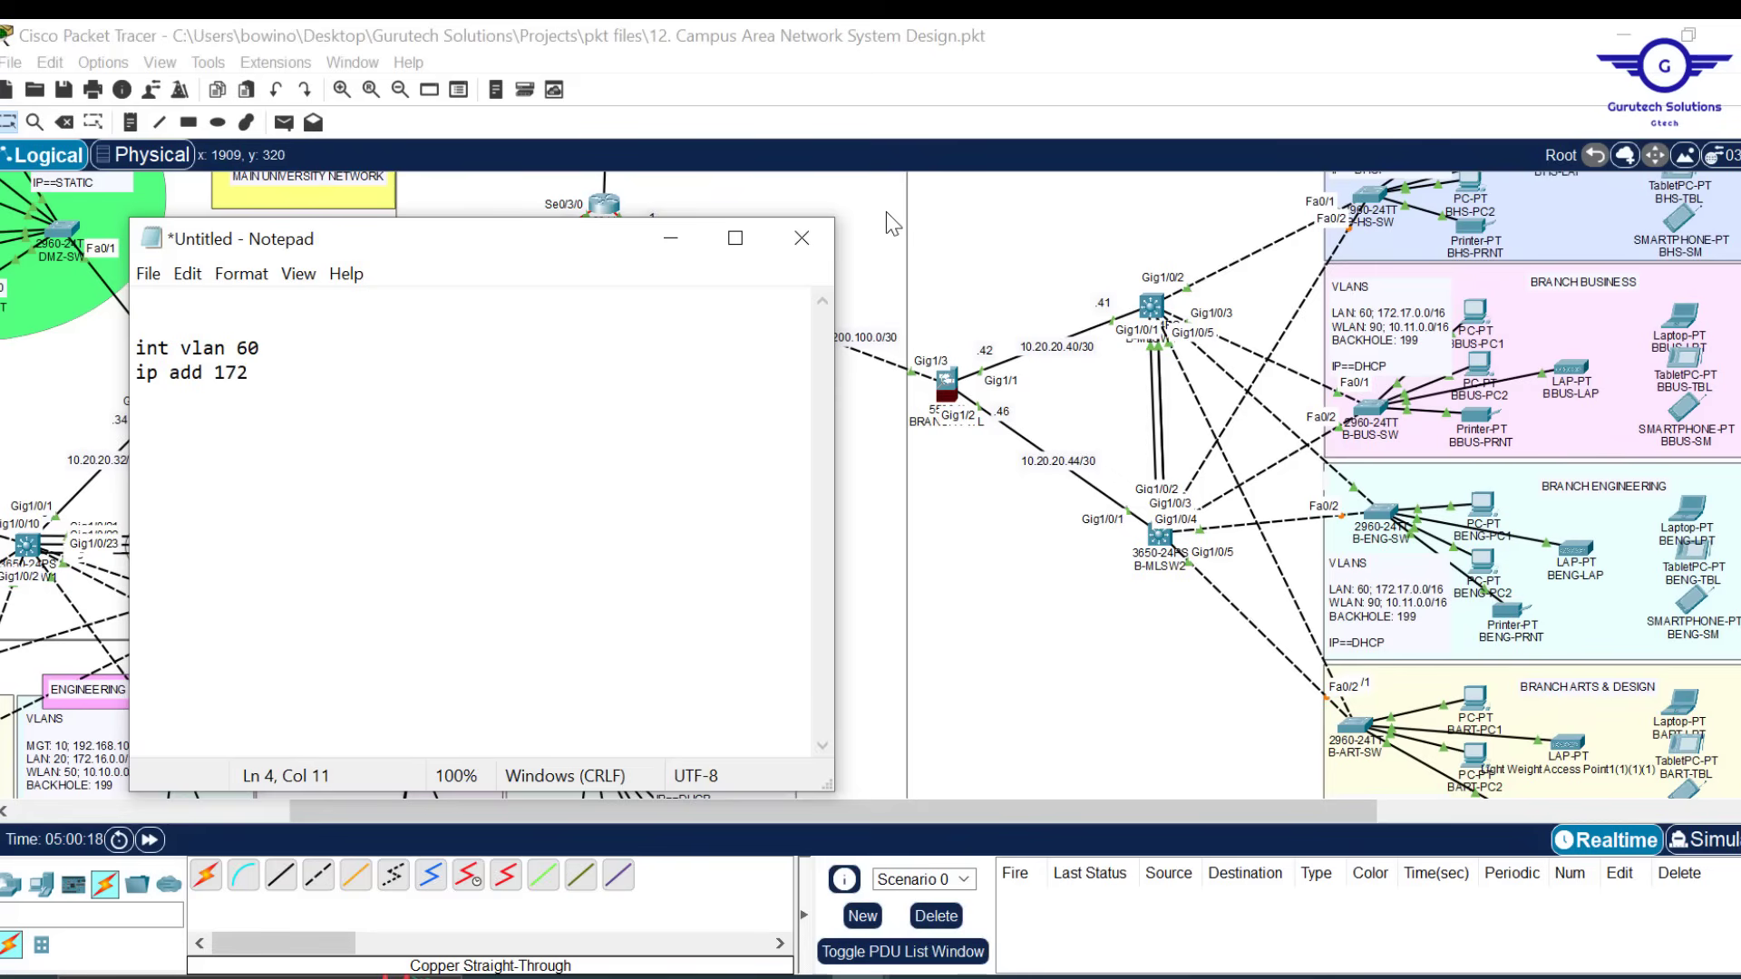
pyautogui.write('.17.0.')
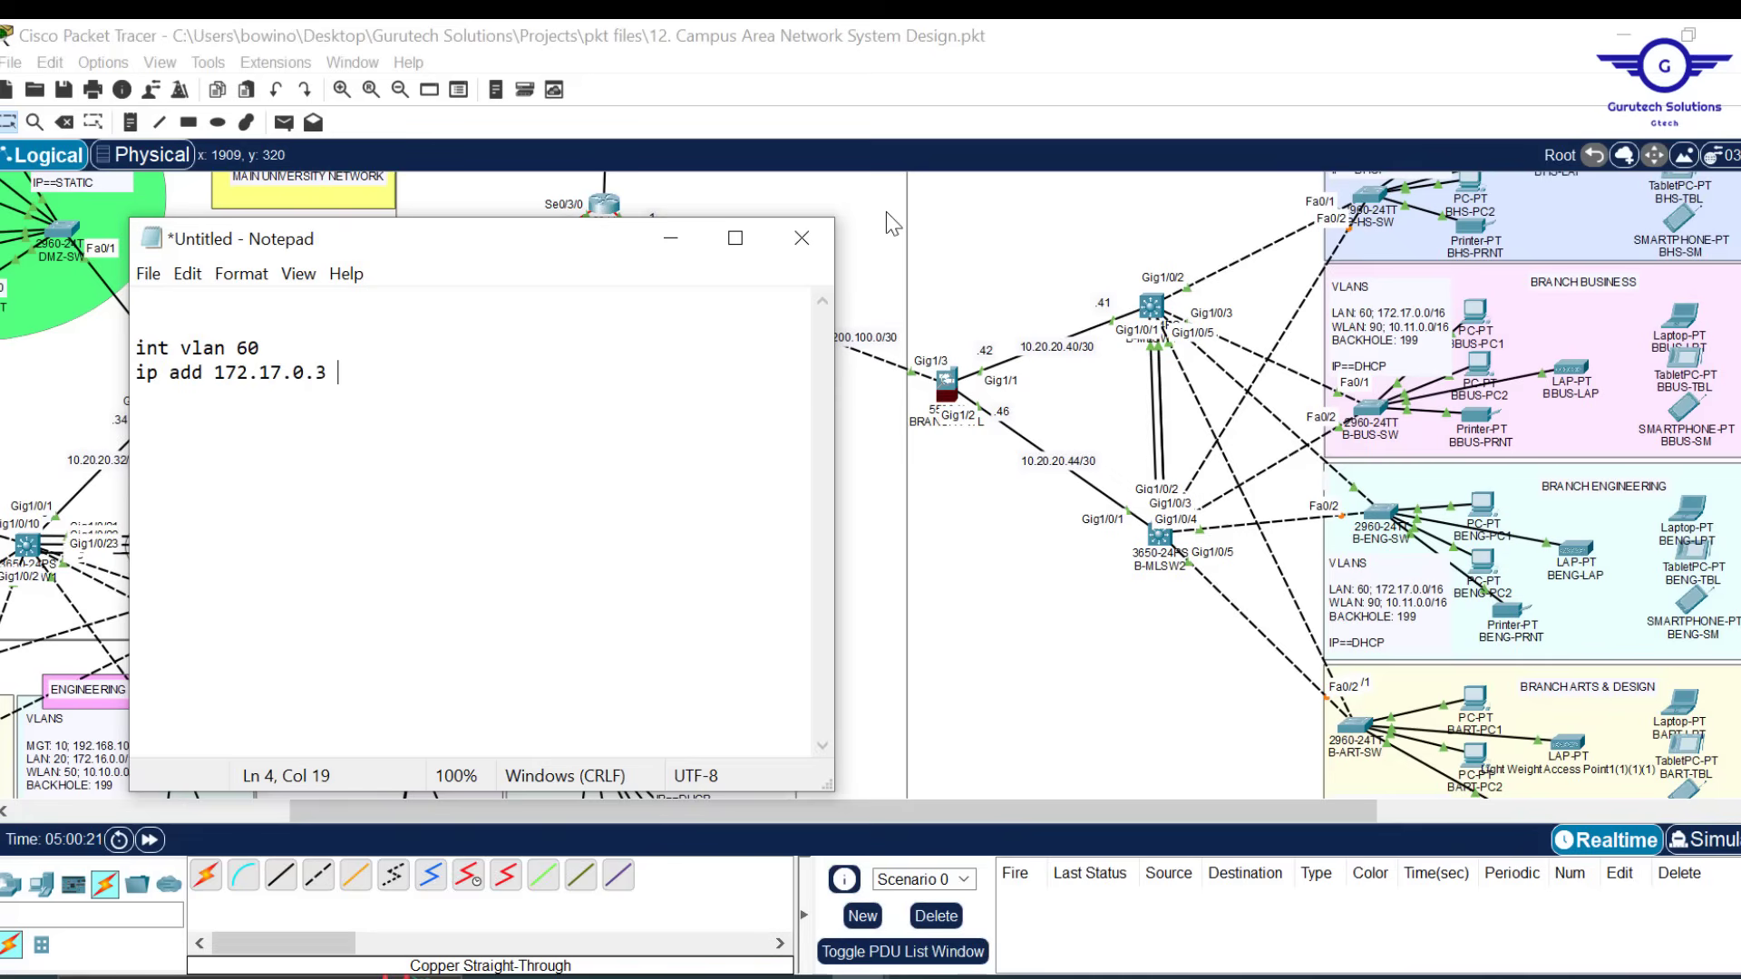
pyautogui.write('3 255.255.0.0')
pyautogui.press('Return')
pyautogui.write('i')
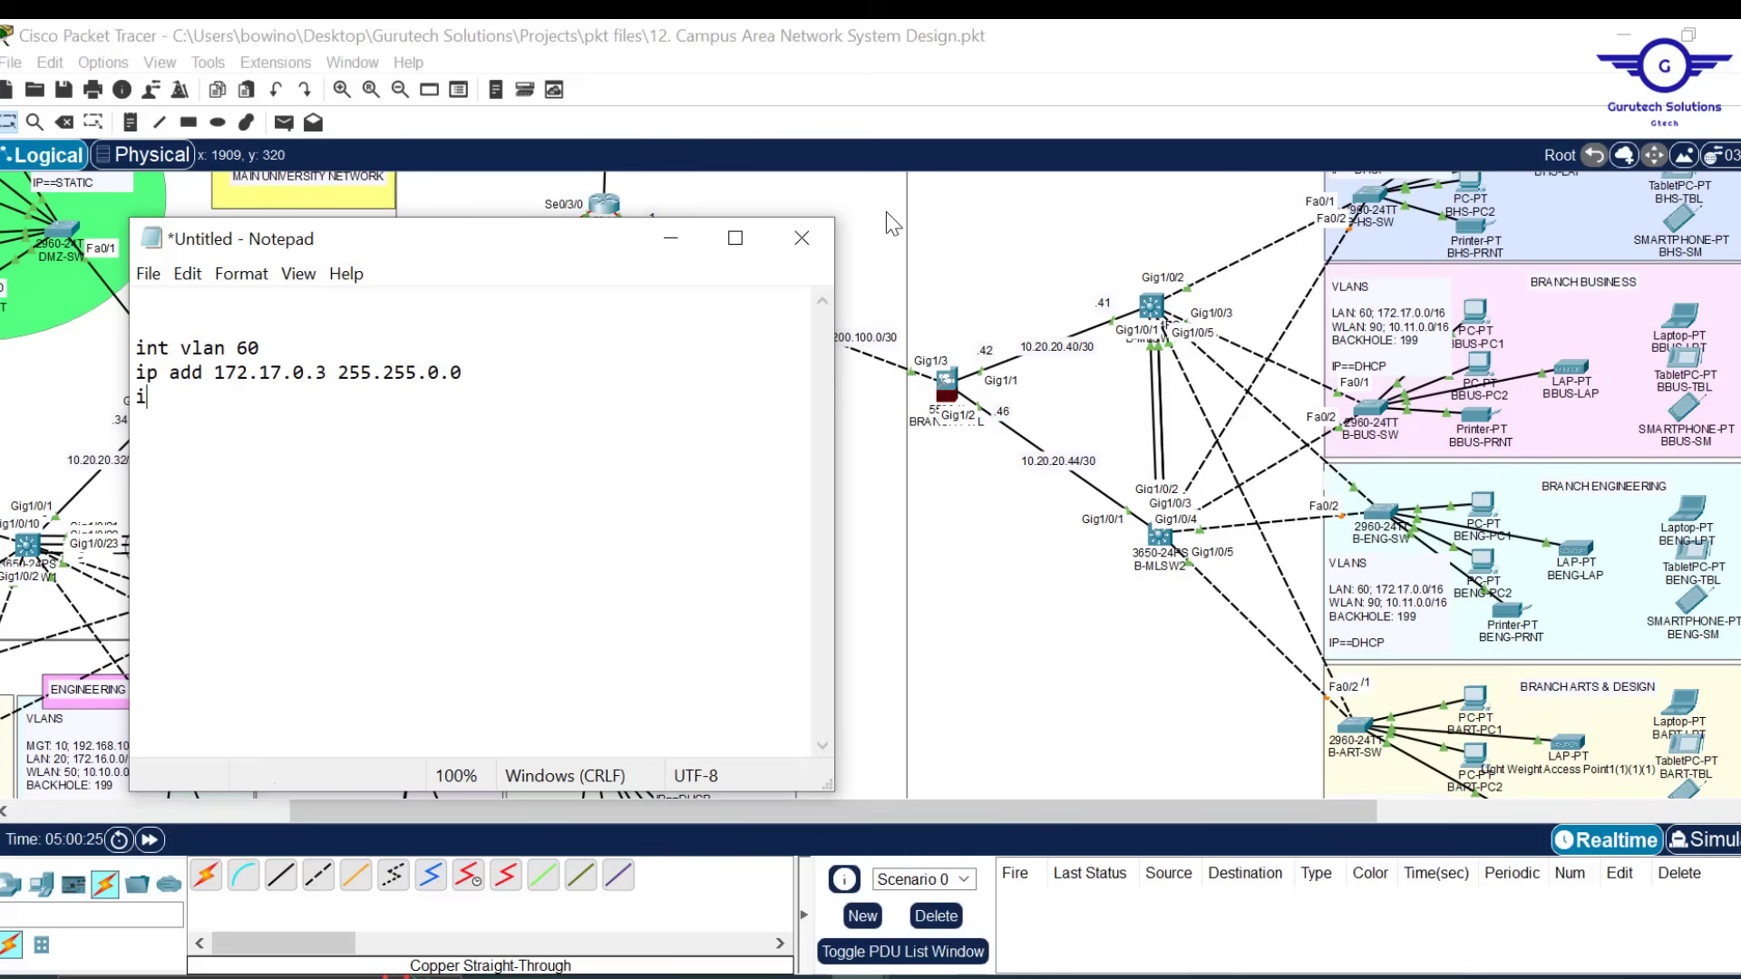
pyautogui.write('p helper')
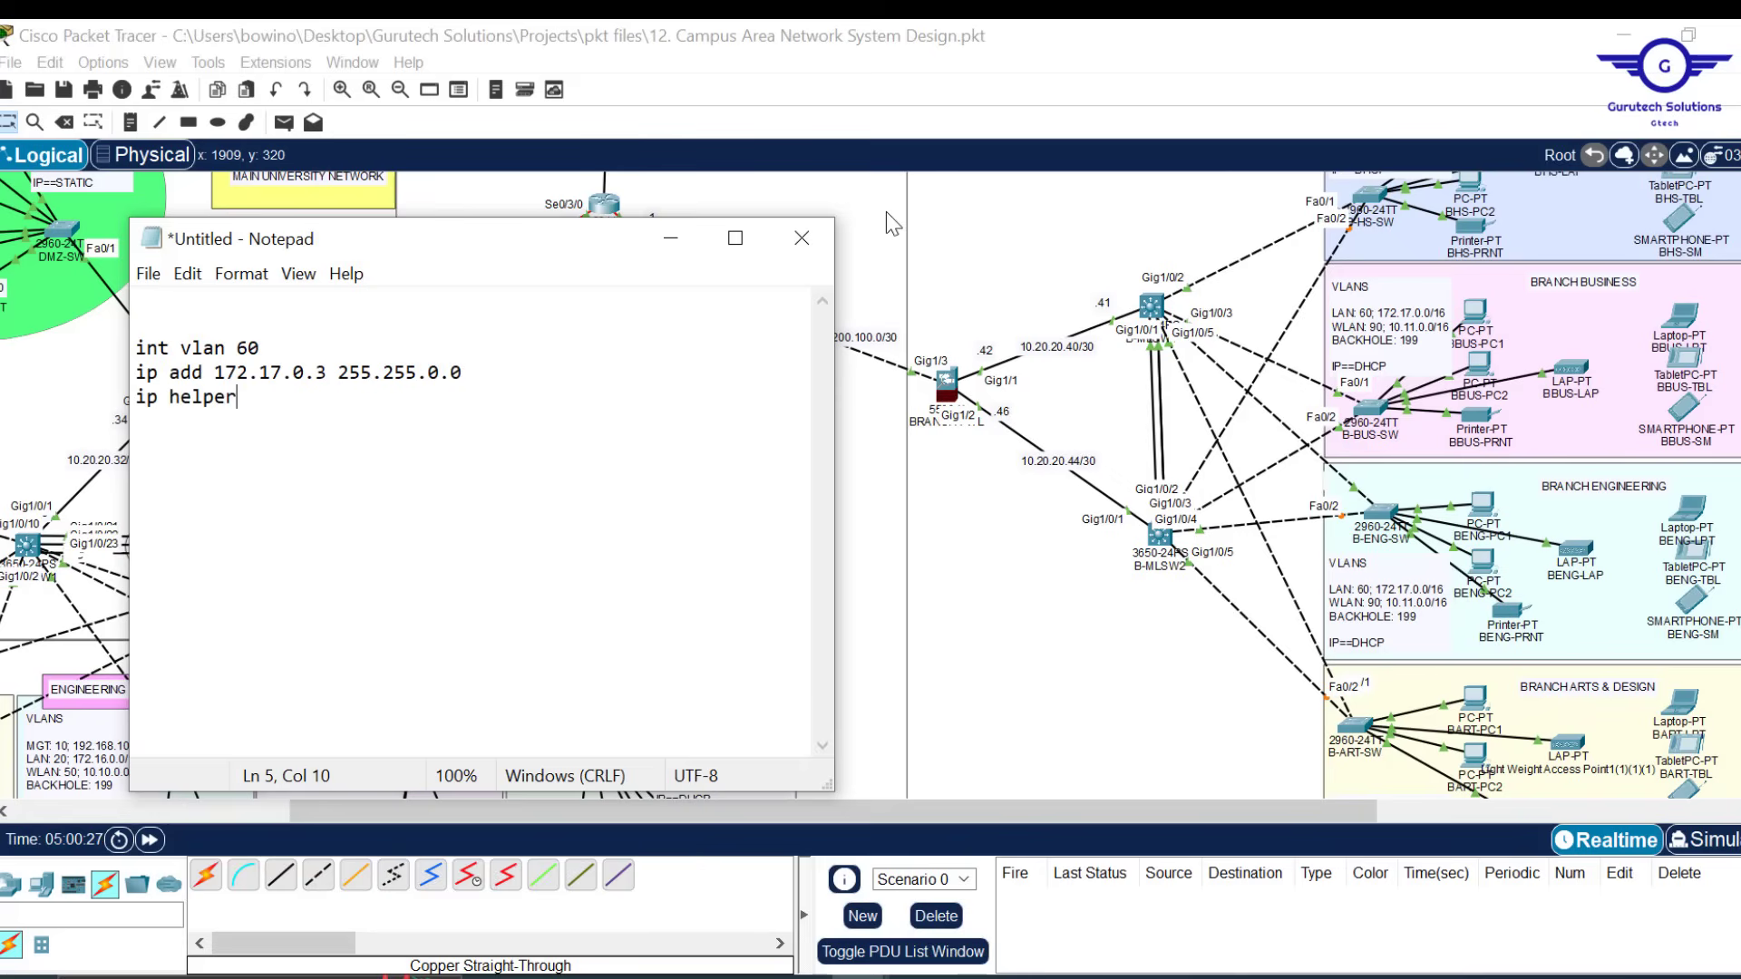
pyautogui.press('BackSpace')
pyautogui.write('-address 10.20.20.')
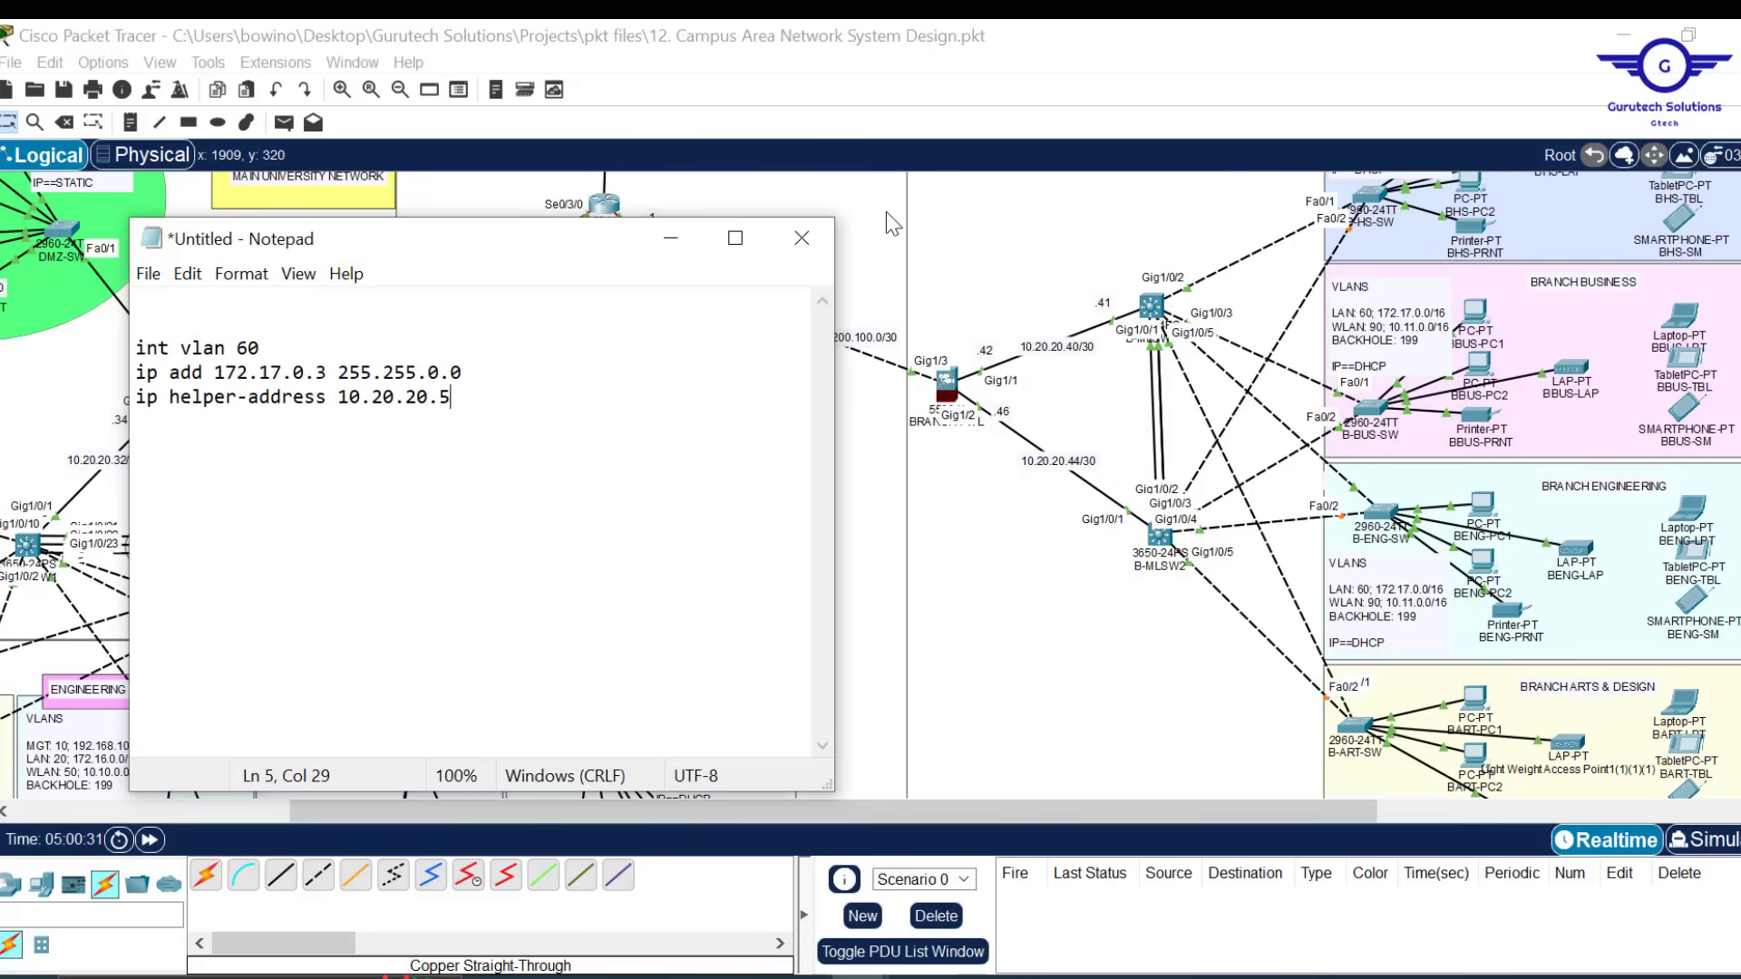
pyautogui.write('5')
pyautogui.moveTo(463, 400); pyautogui.dragTo(465, 367)
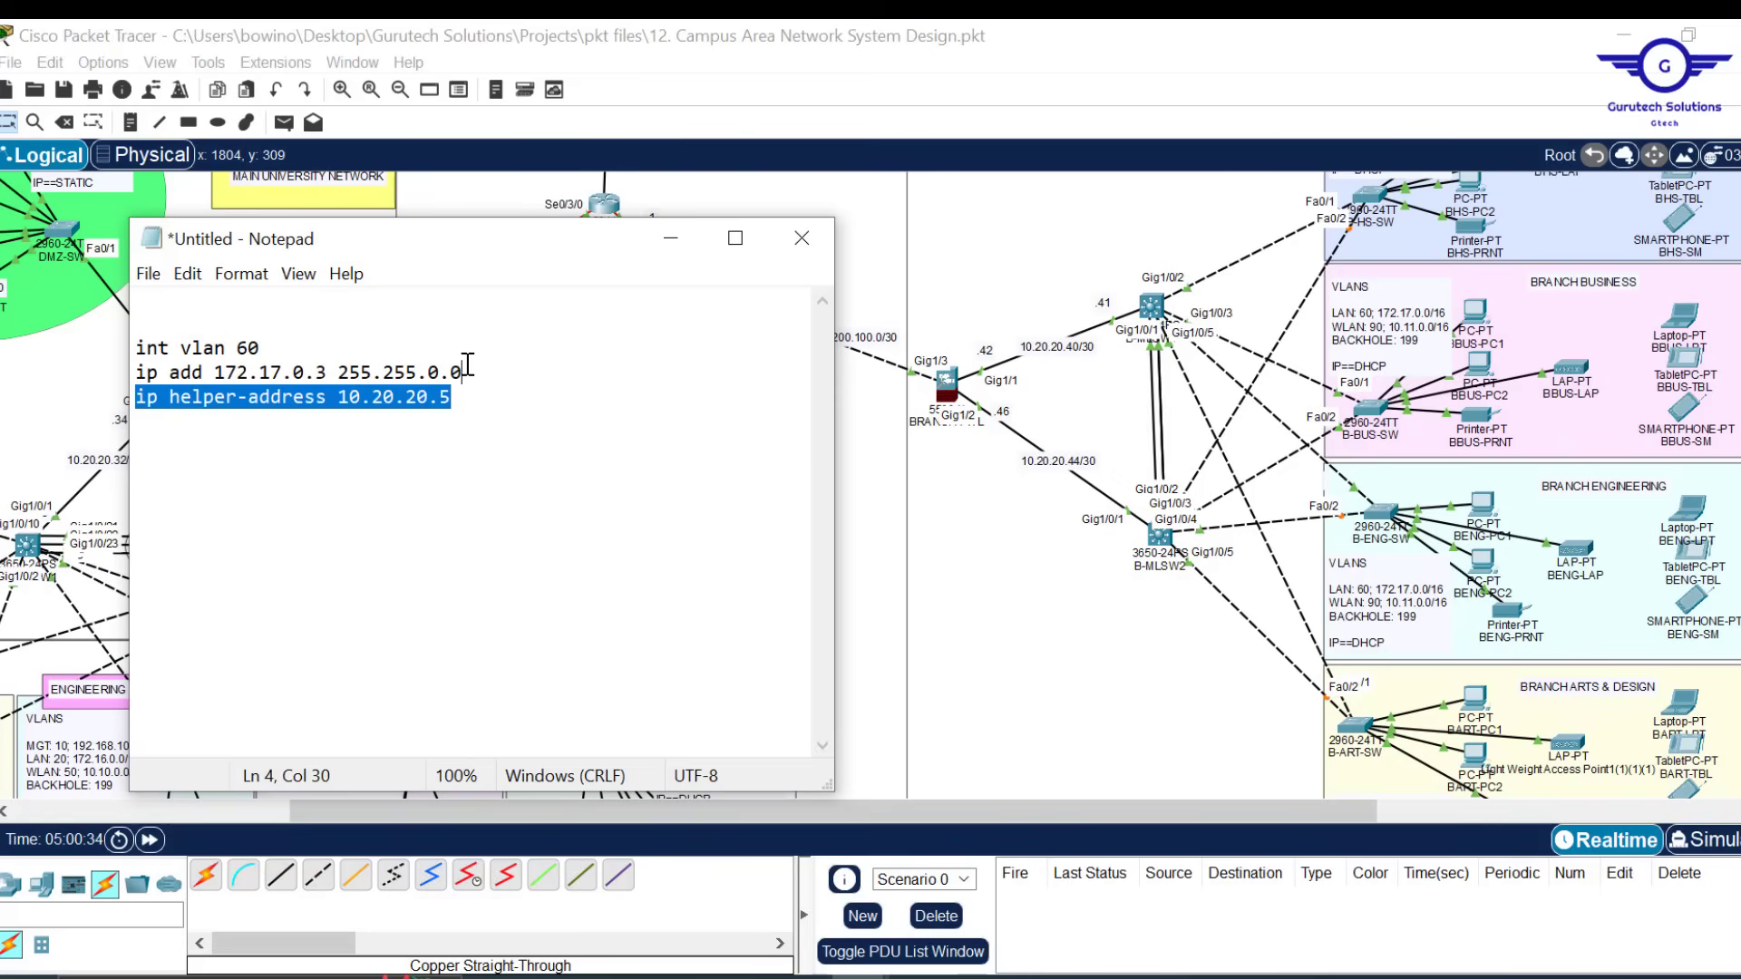
pyautogui.hotkey('ctrl', 'c')
pyautogui.click(467, 387)
pyautogui.hotkey('ctrl', 'v')
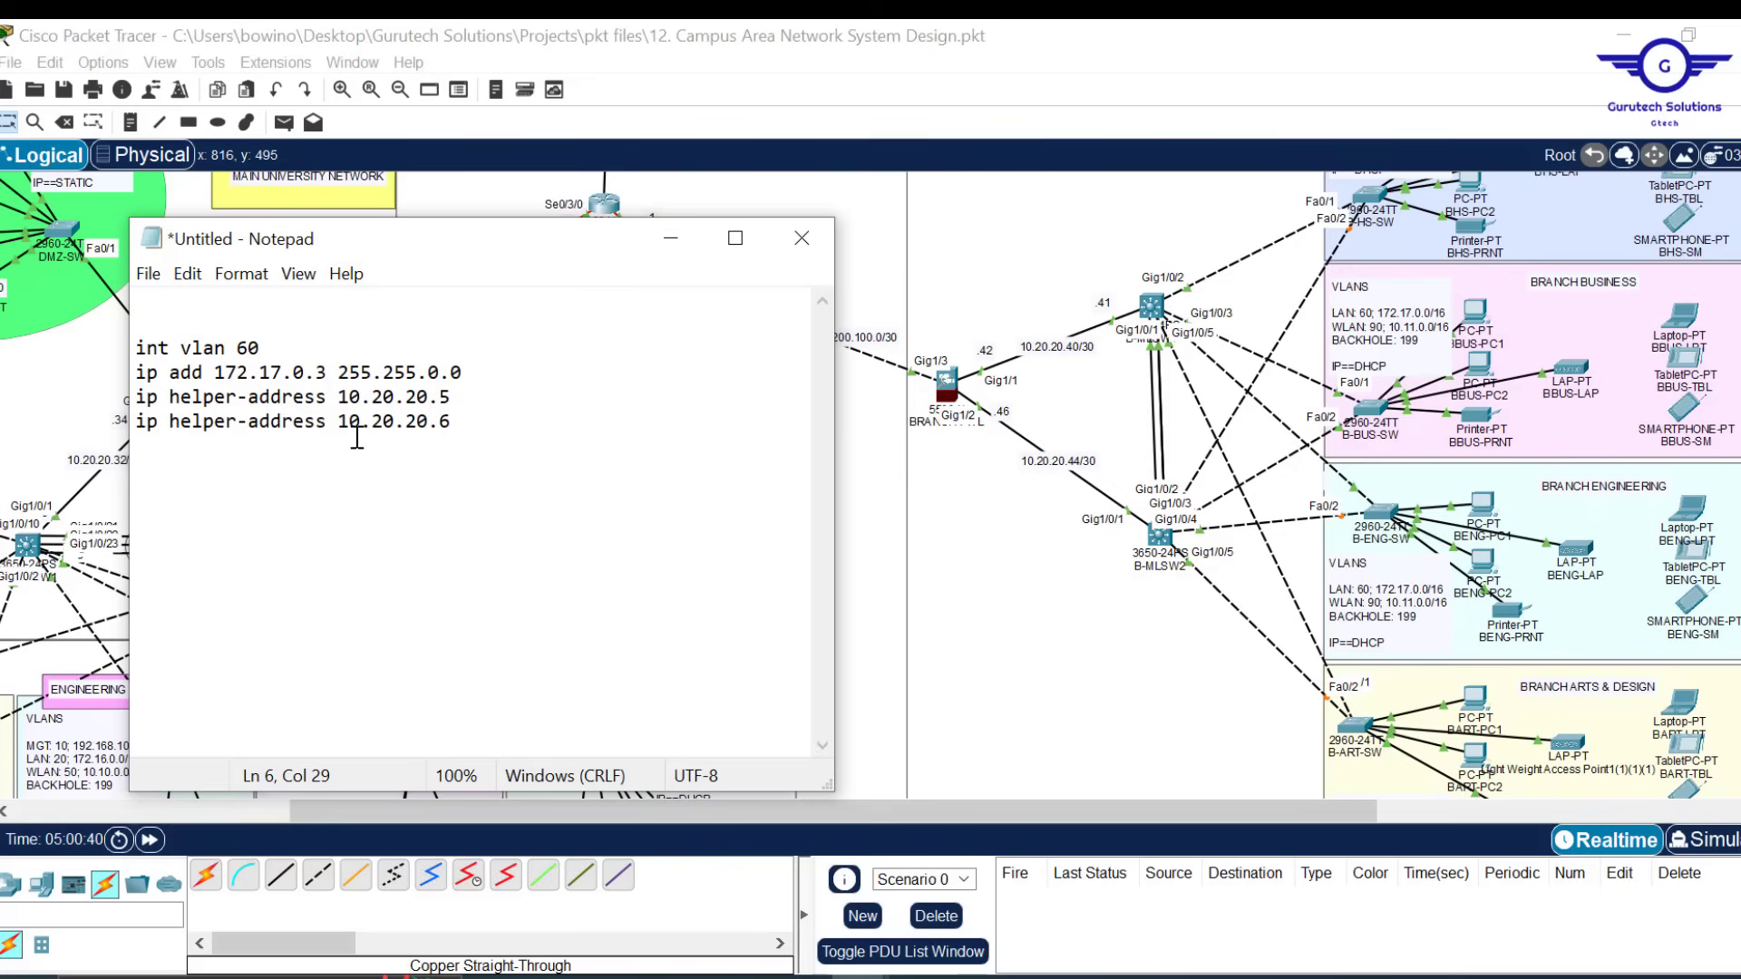
pyautogui.press('Return')
pyautogui.press('Return')
# Add 'standby 60 ip 172.17.0.1' by reusing the interface address
pyautogui.write('standby 60')
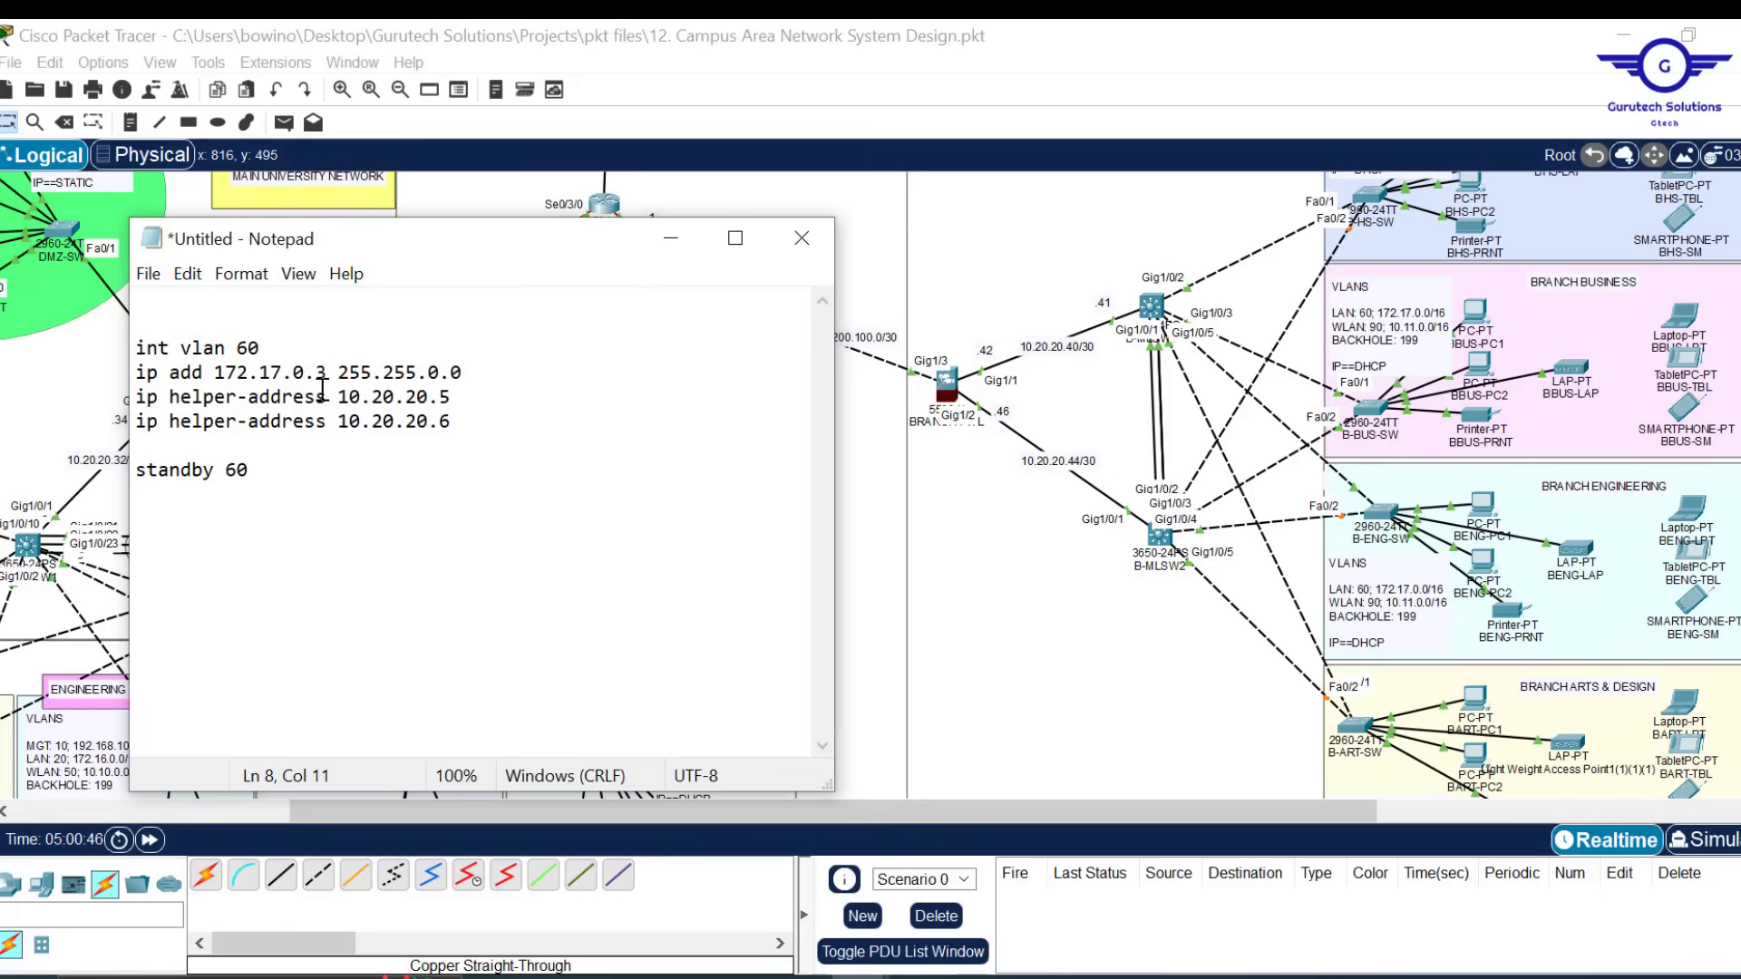
pyautogui.moveTo(261, 348); pyautogui.dragTo(241, 346)
pyautogui.moveTo(249, 470); pyautogui.dragTo(227, 470)
pyautogui.click(264, 470)
pyautogui.moveTo(328, 376); pyautogui.dragTo(216, 379)
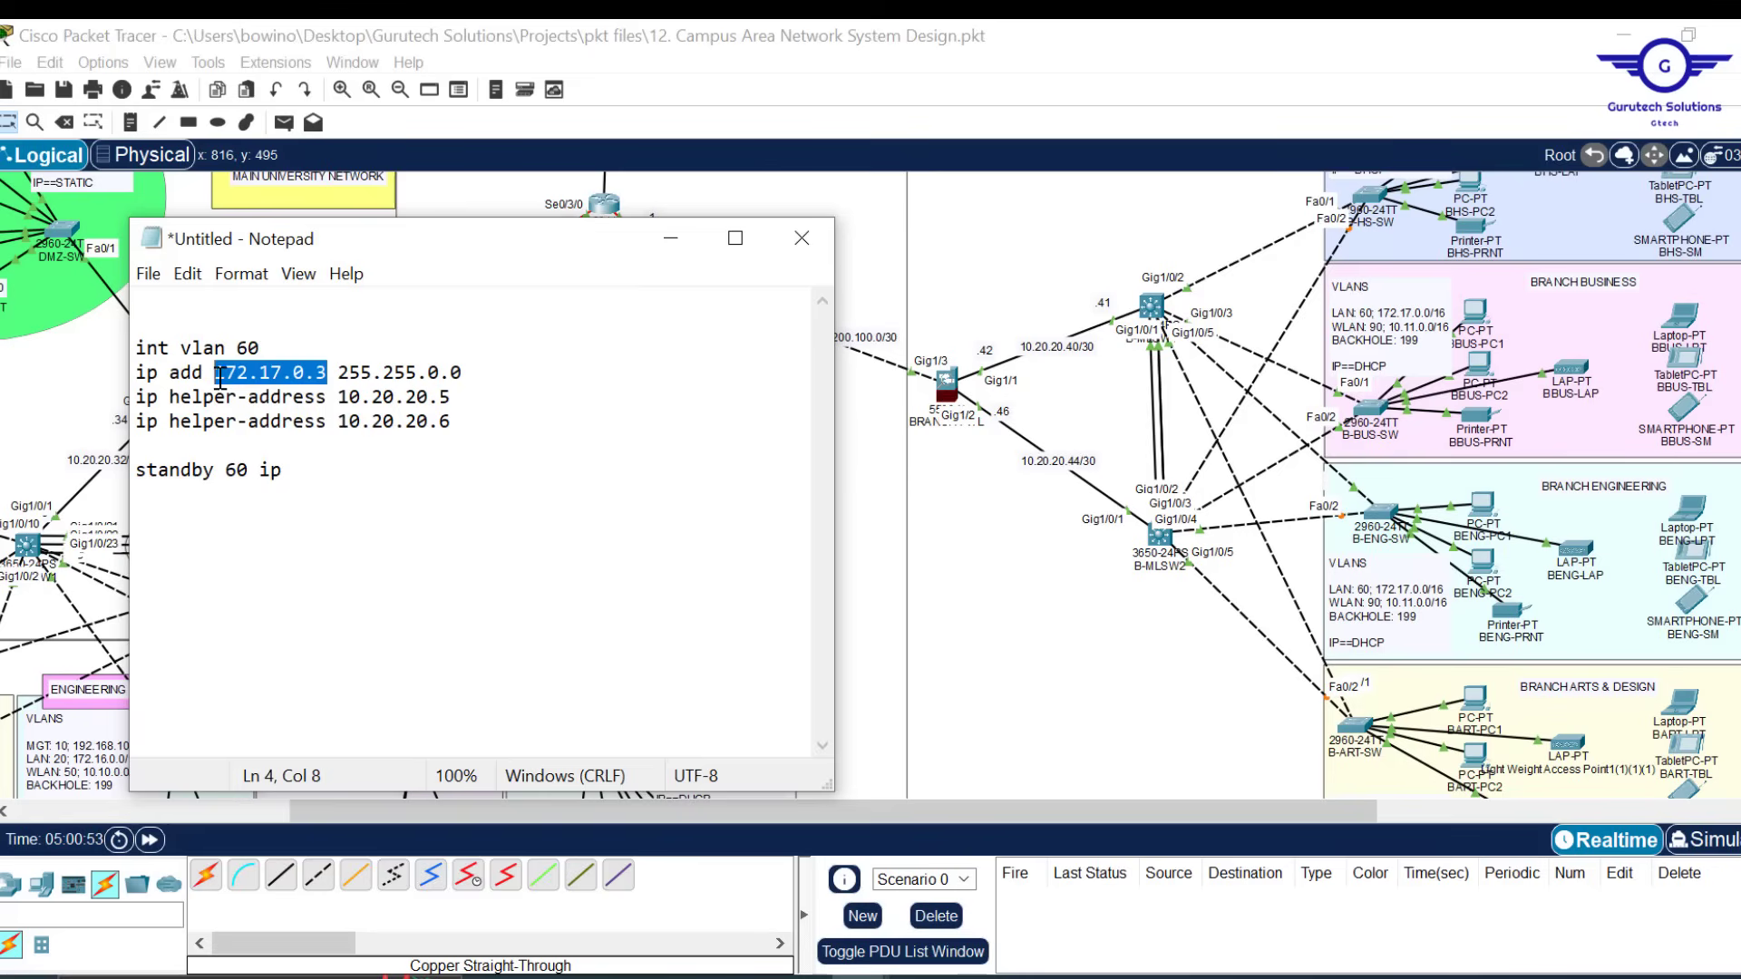
pyautogui.click(363, 469)
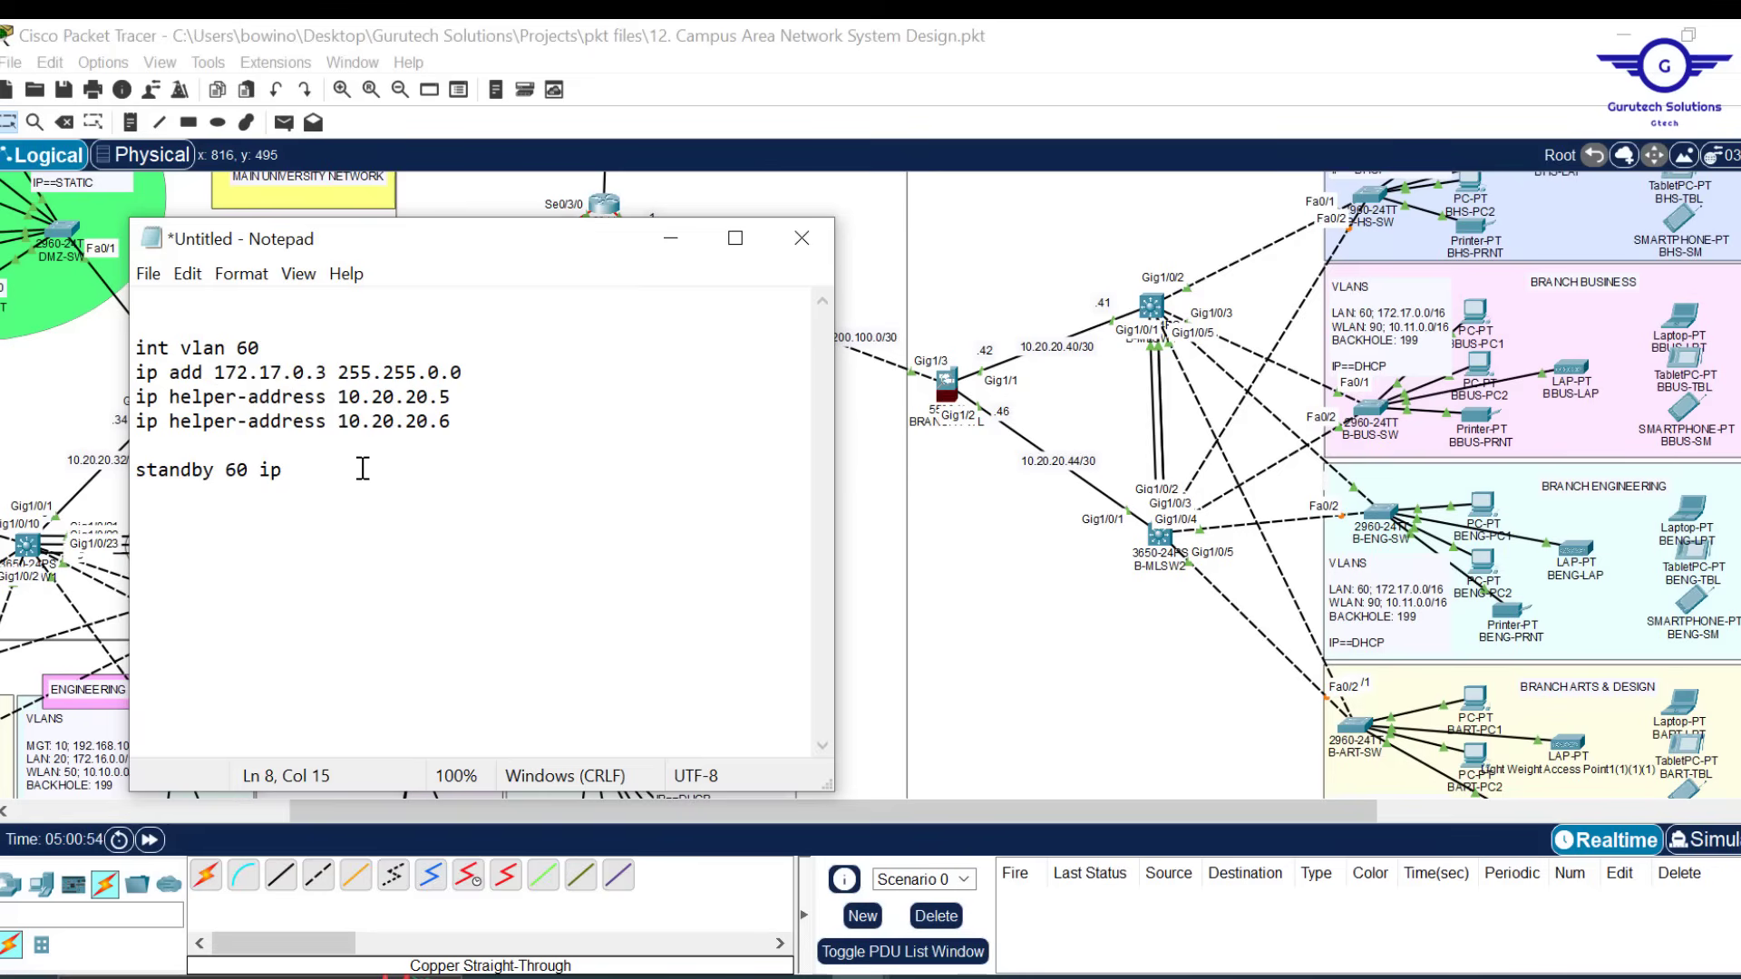
pyautogui.hotkey('ctrl', 'v')
pyautogui.press('BackSpace')
pyautogui.write('1')
# Close the VLAN 60 block with an exit line and select the block for copying
pyautogui.press('Return')
pyautogui.write('ex')
pyautogui.press('Return')
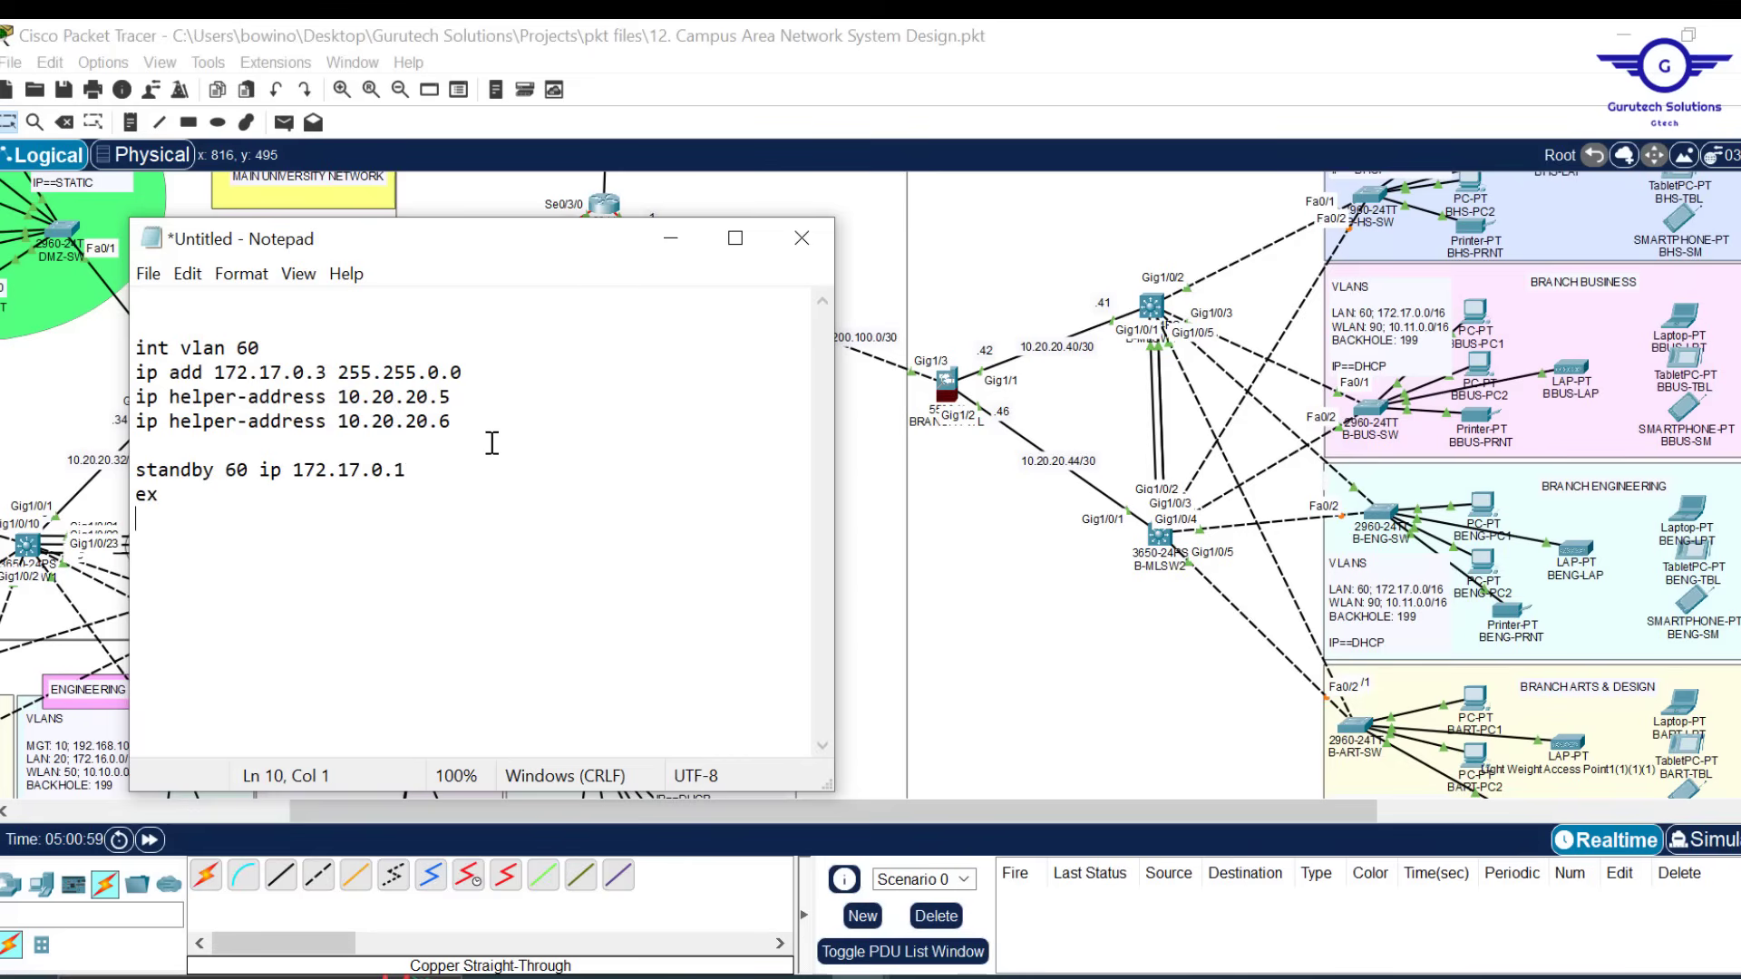
pyautogui.press('Up')
pyautogui.press('Right')
pyautogui.press('Return')
pyautogui.press('Return')
pyautogui.moveTo(183, 513); pyautogui.dragTo(117, 319)
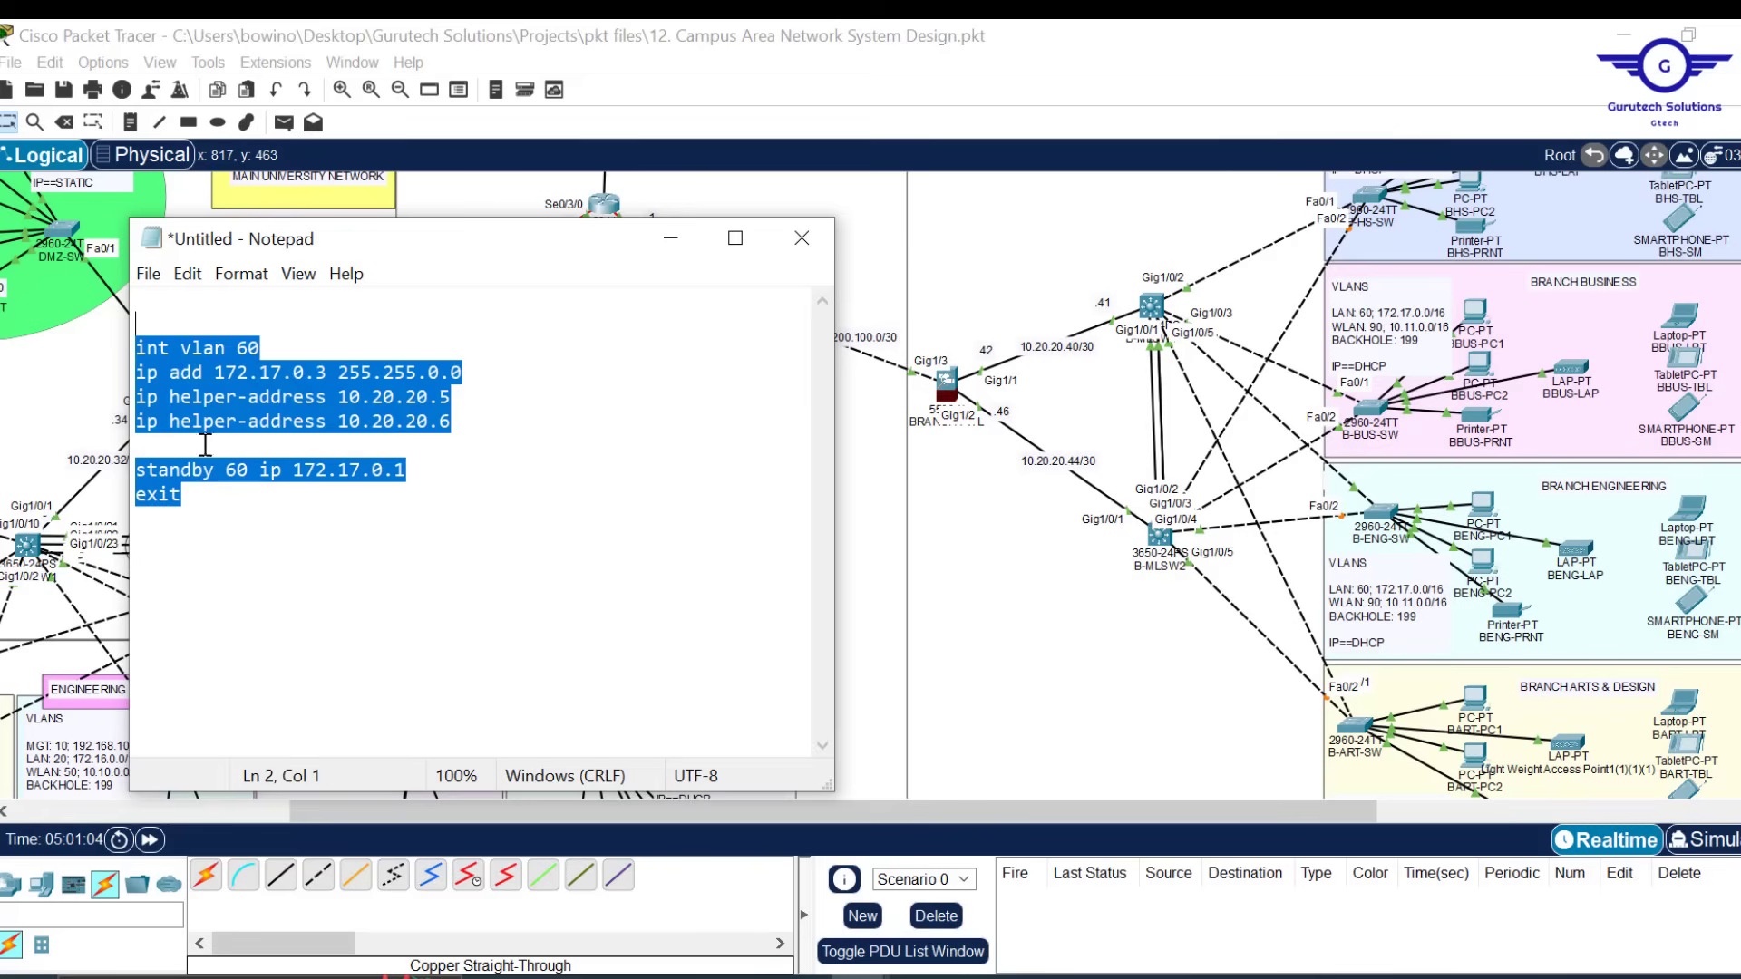
pyautogui.click(207, 501)
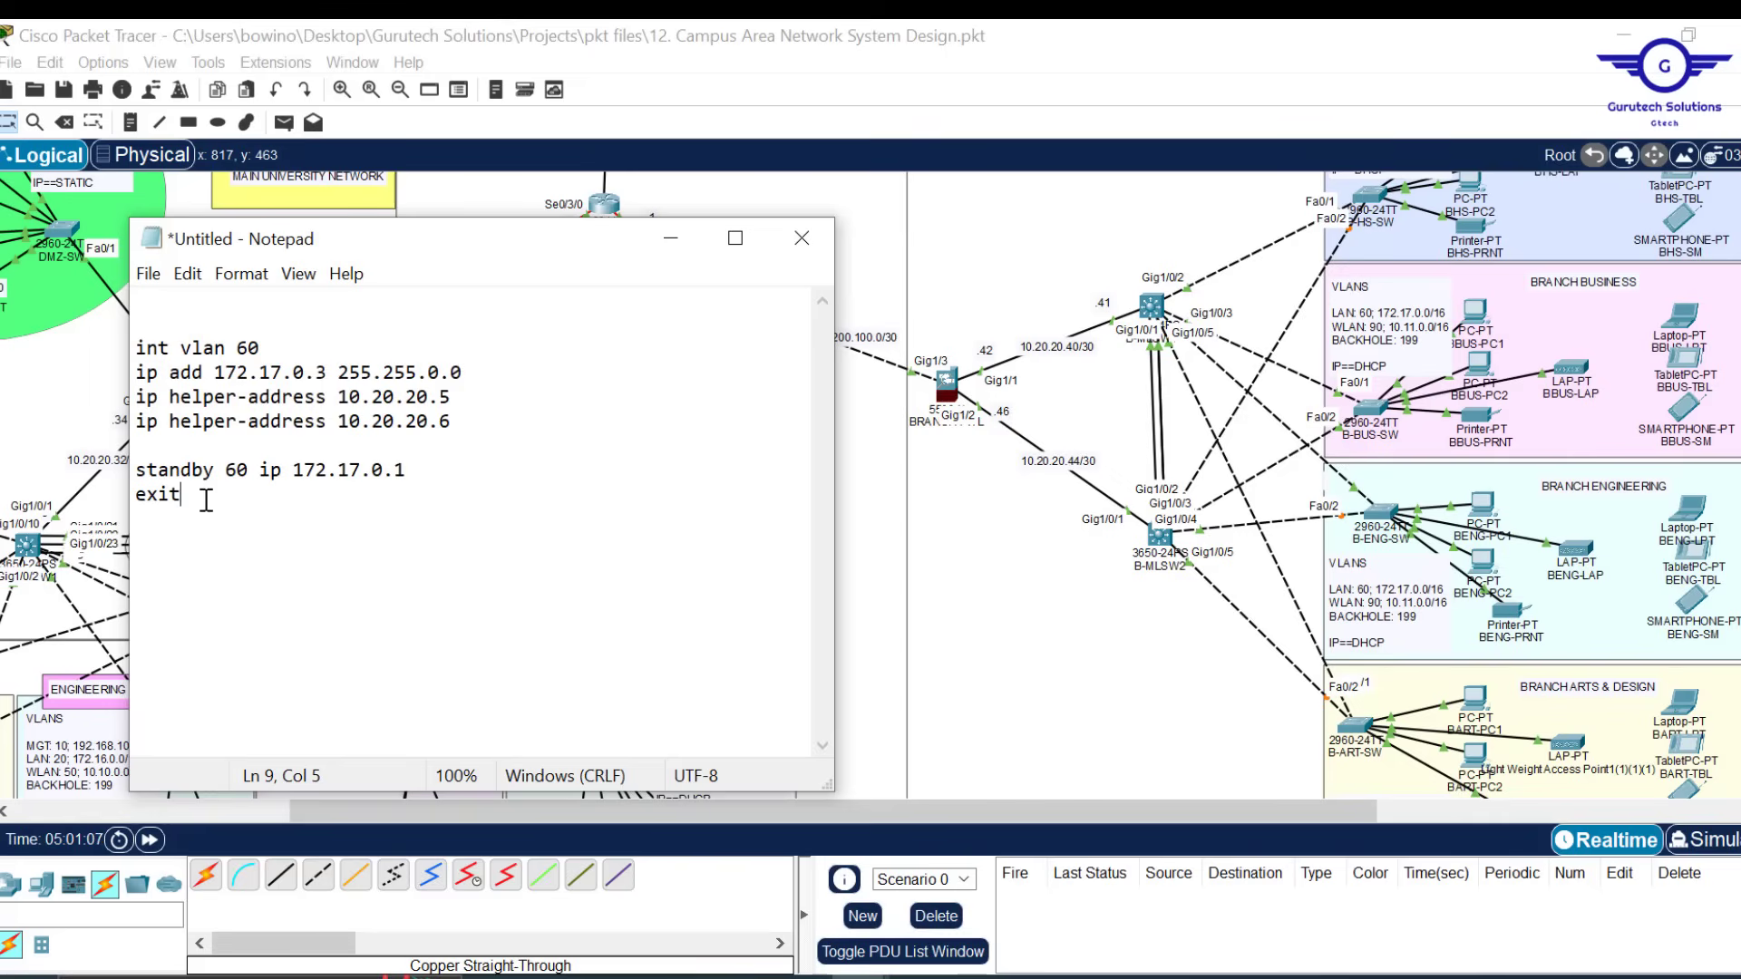
pyautogui.press('BackSpace')
pyautogui.press('BackSpace')
# Paste a copy of the VLAN 60 block below and change it to int vlan 90
pyautogui.write('i')
pyautogui.hotkey('ctrl', 'v')
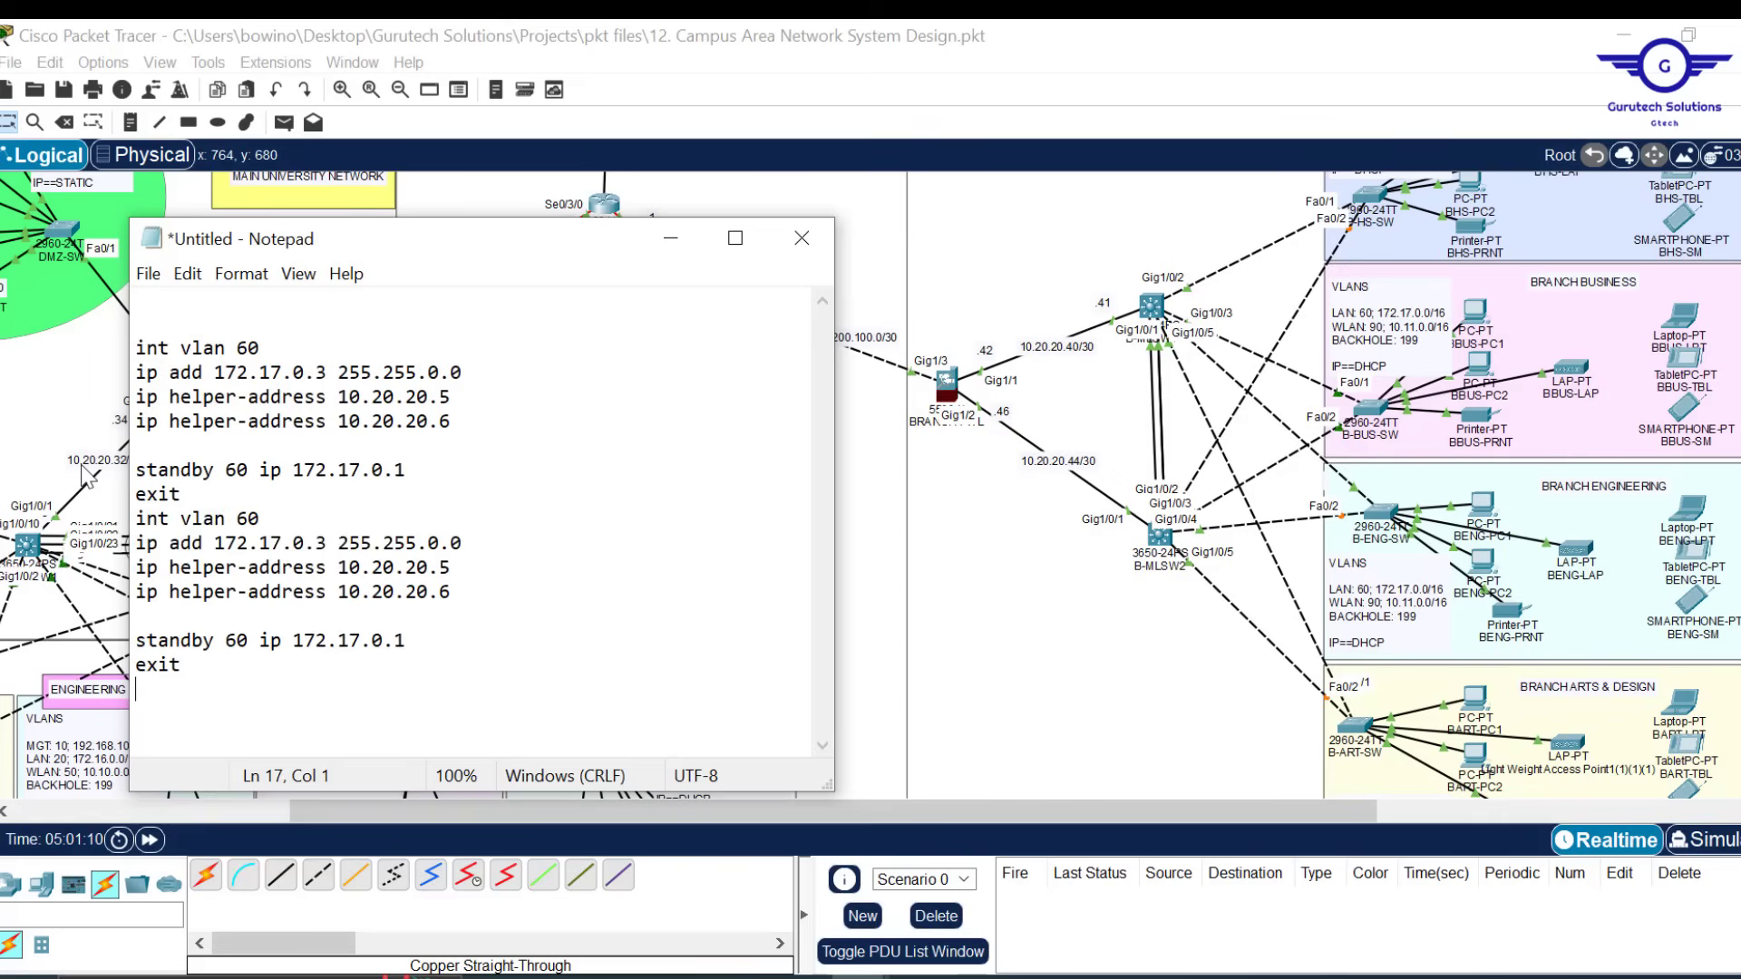
pyautogui.click(227, 495)
pyautogui.press('Return')
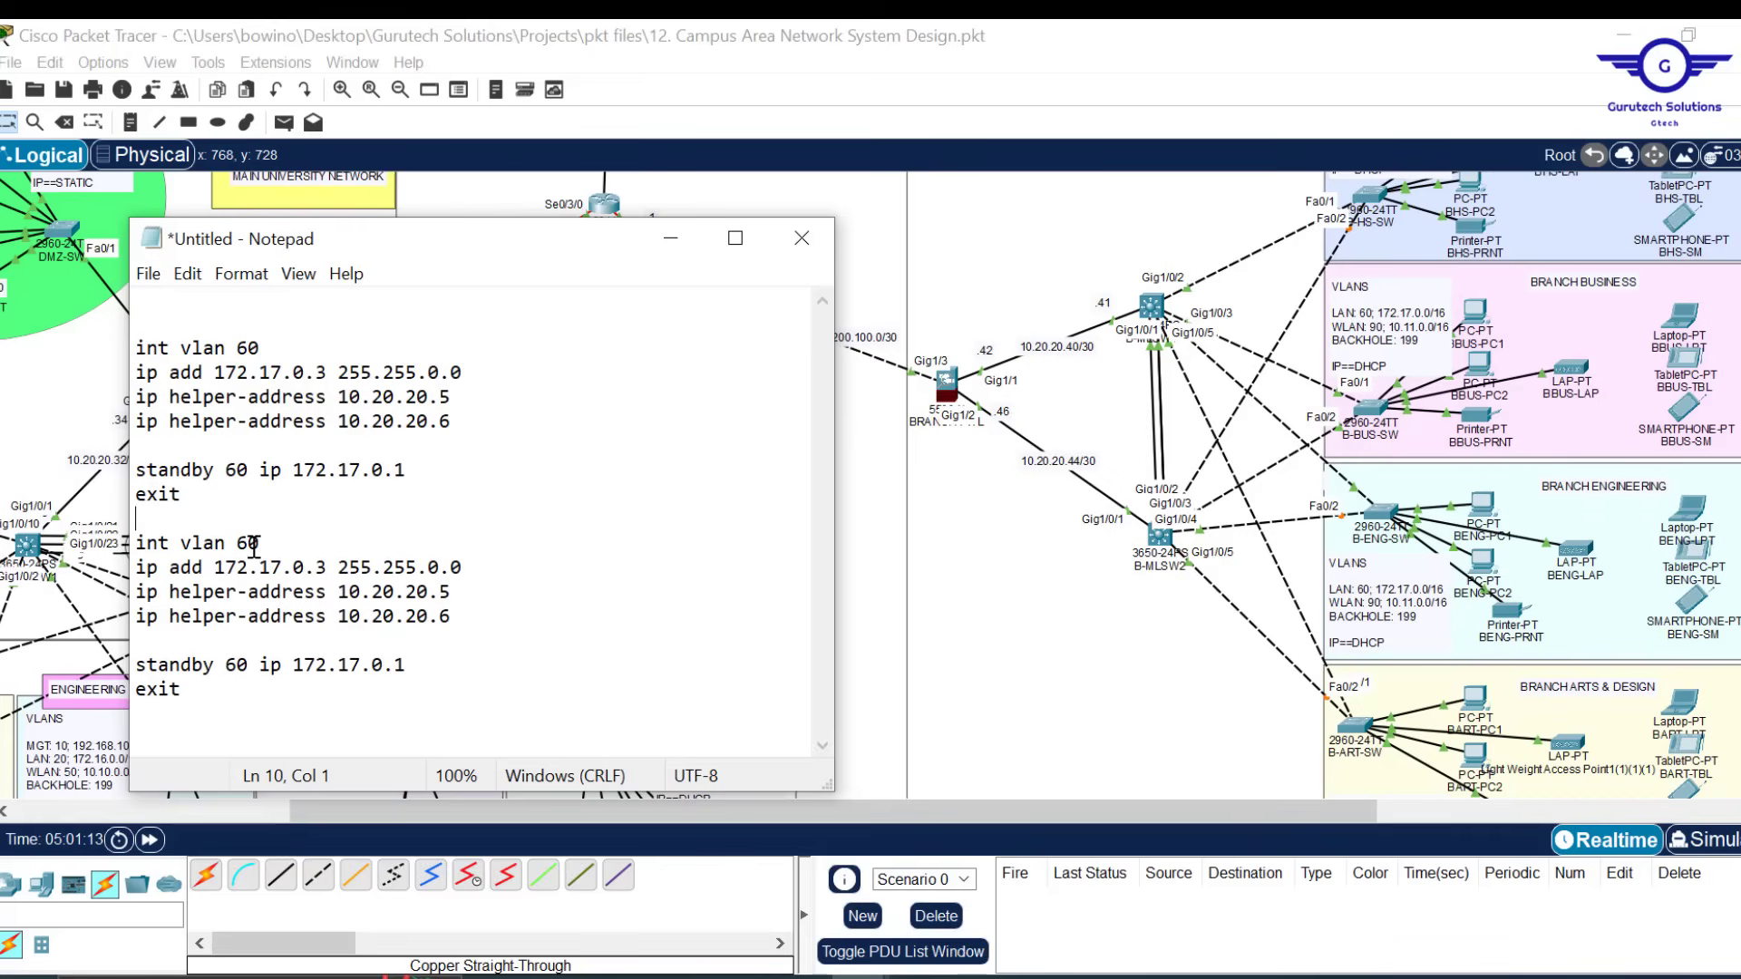
pyautogui.press('BackSpace')
pyautogui.write('9')
# Change the second block's interface address to 10.11.0.3
pyautogui.click(238, 568)
pyautogui.press('BackSpace')
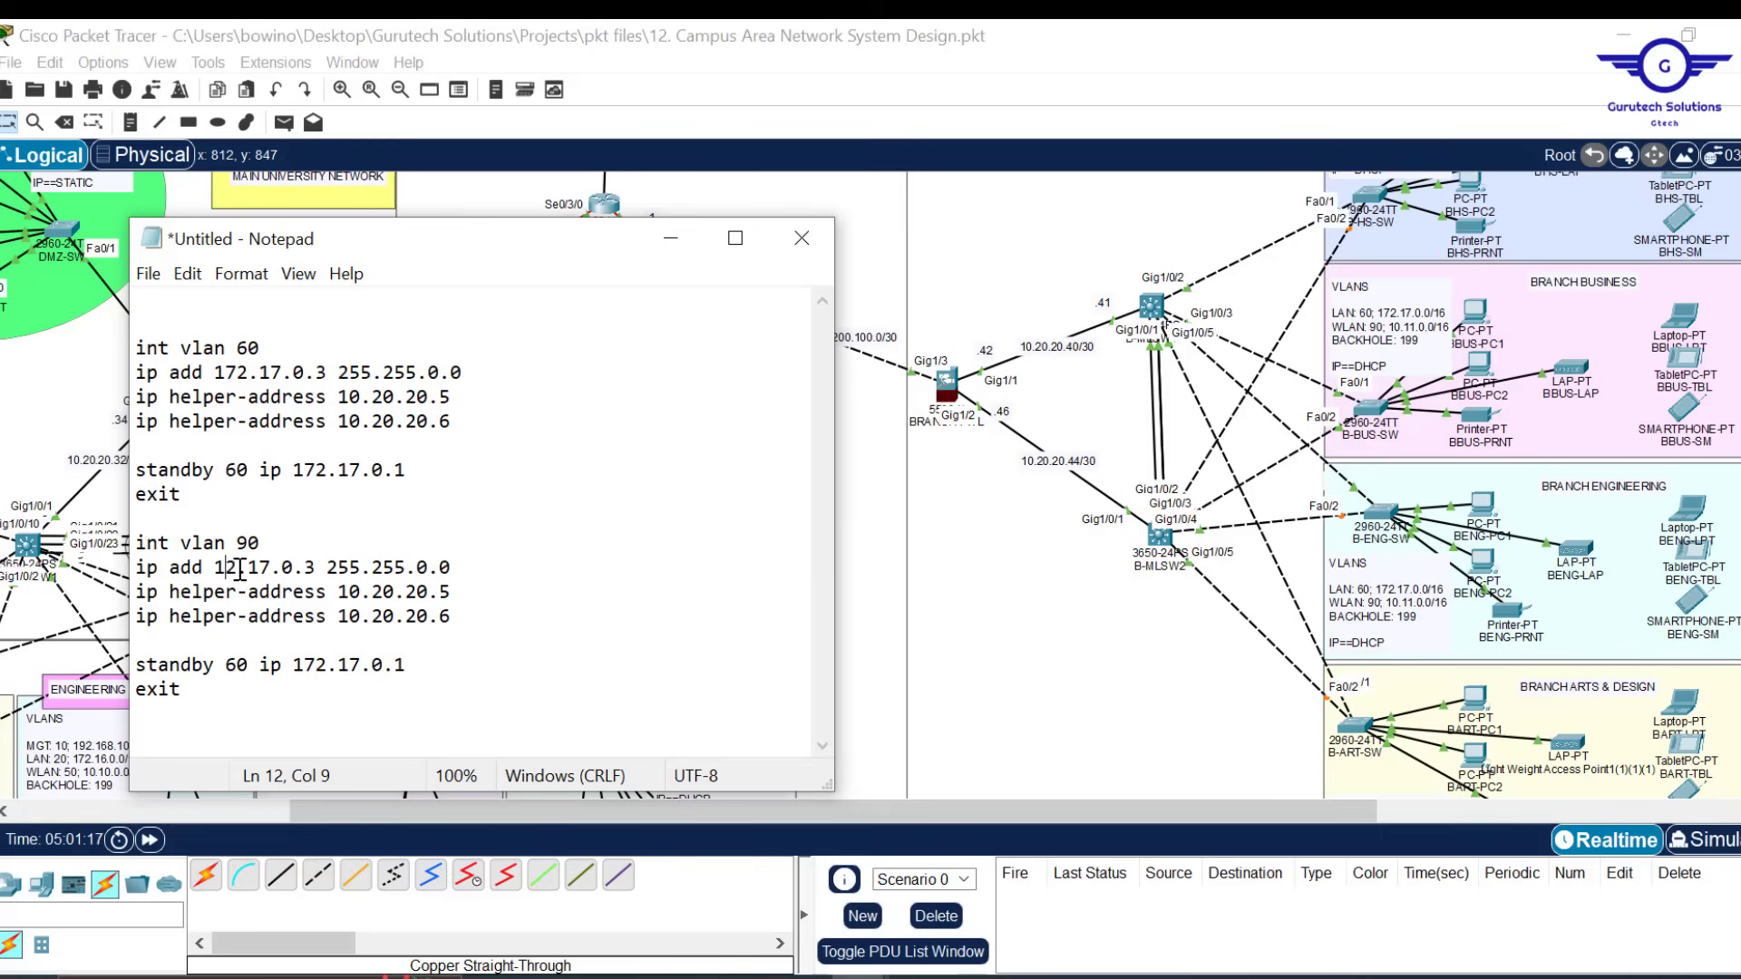
pyautogui.write('0')
pyautogui.press('Delete')
pyautogui.press('Delete')
pyautogui.write('1')
# Set the second block's standby line to 'standby 90 ip 10.11.0.1' and select all commands
pyautogui.moveTo(413, 669); pyautogui.dragTo(298, 666)
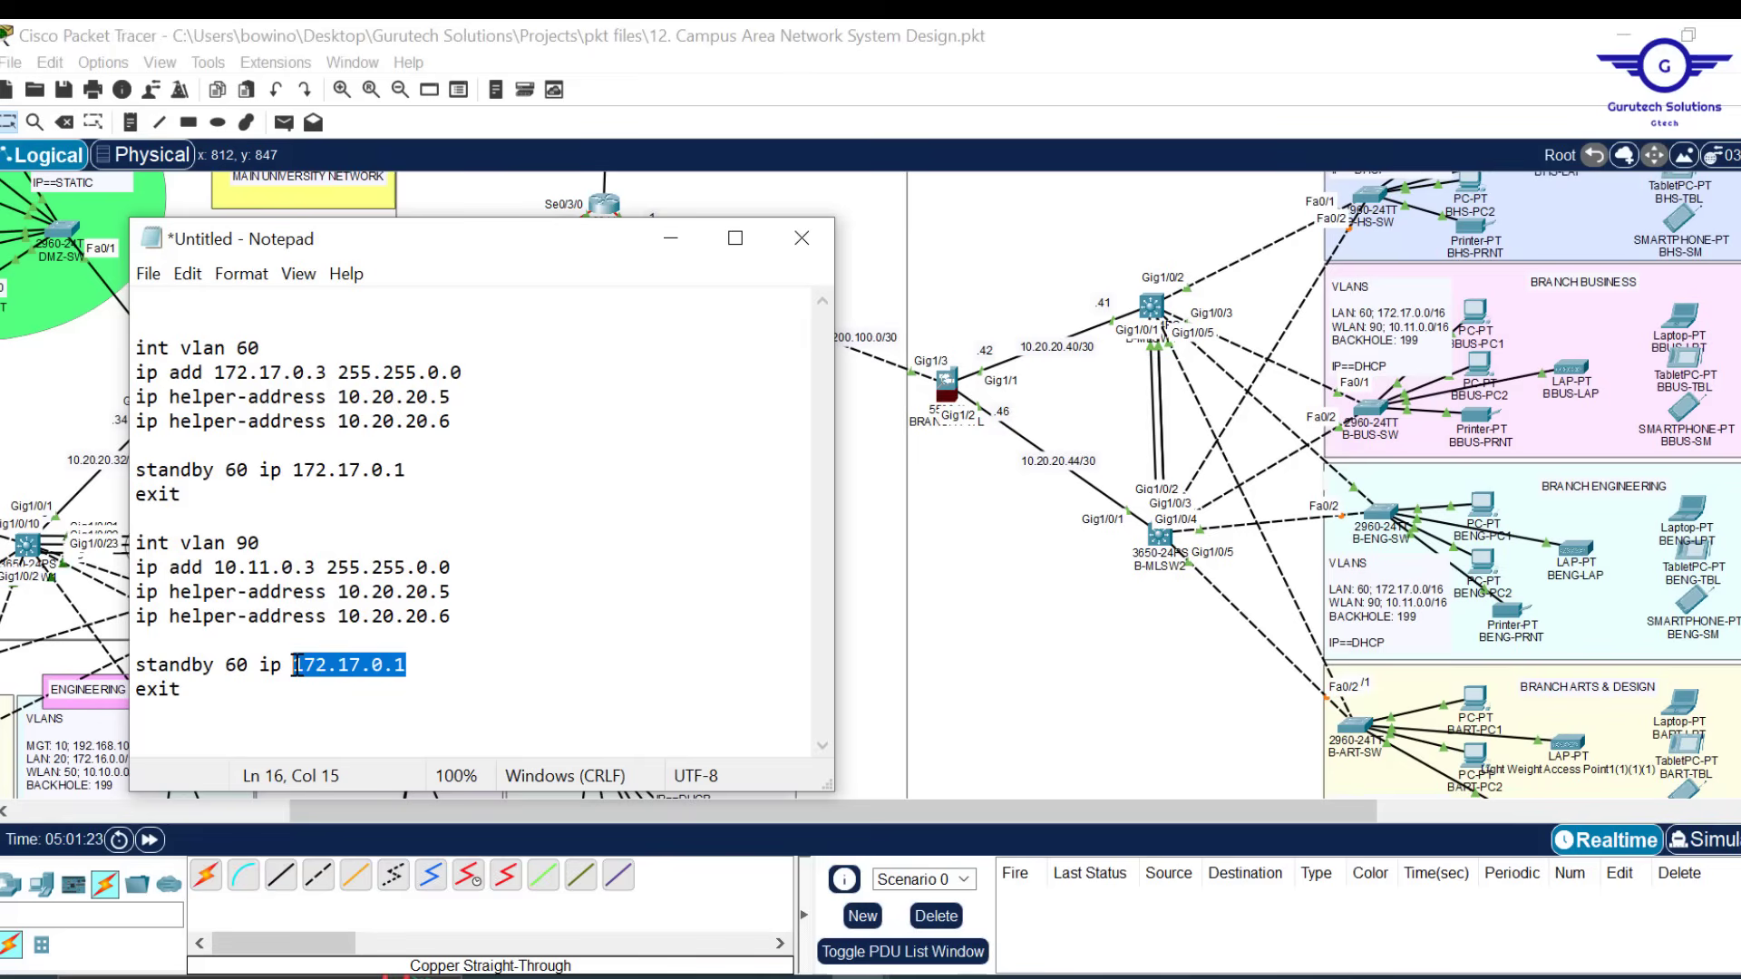
pyautogui.write('10')
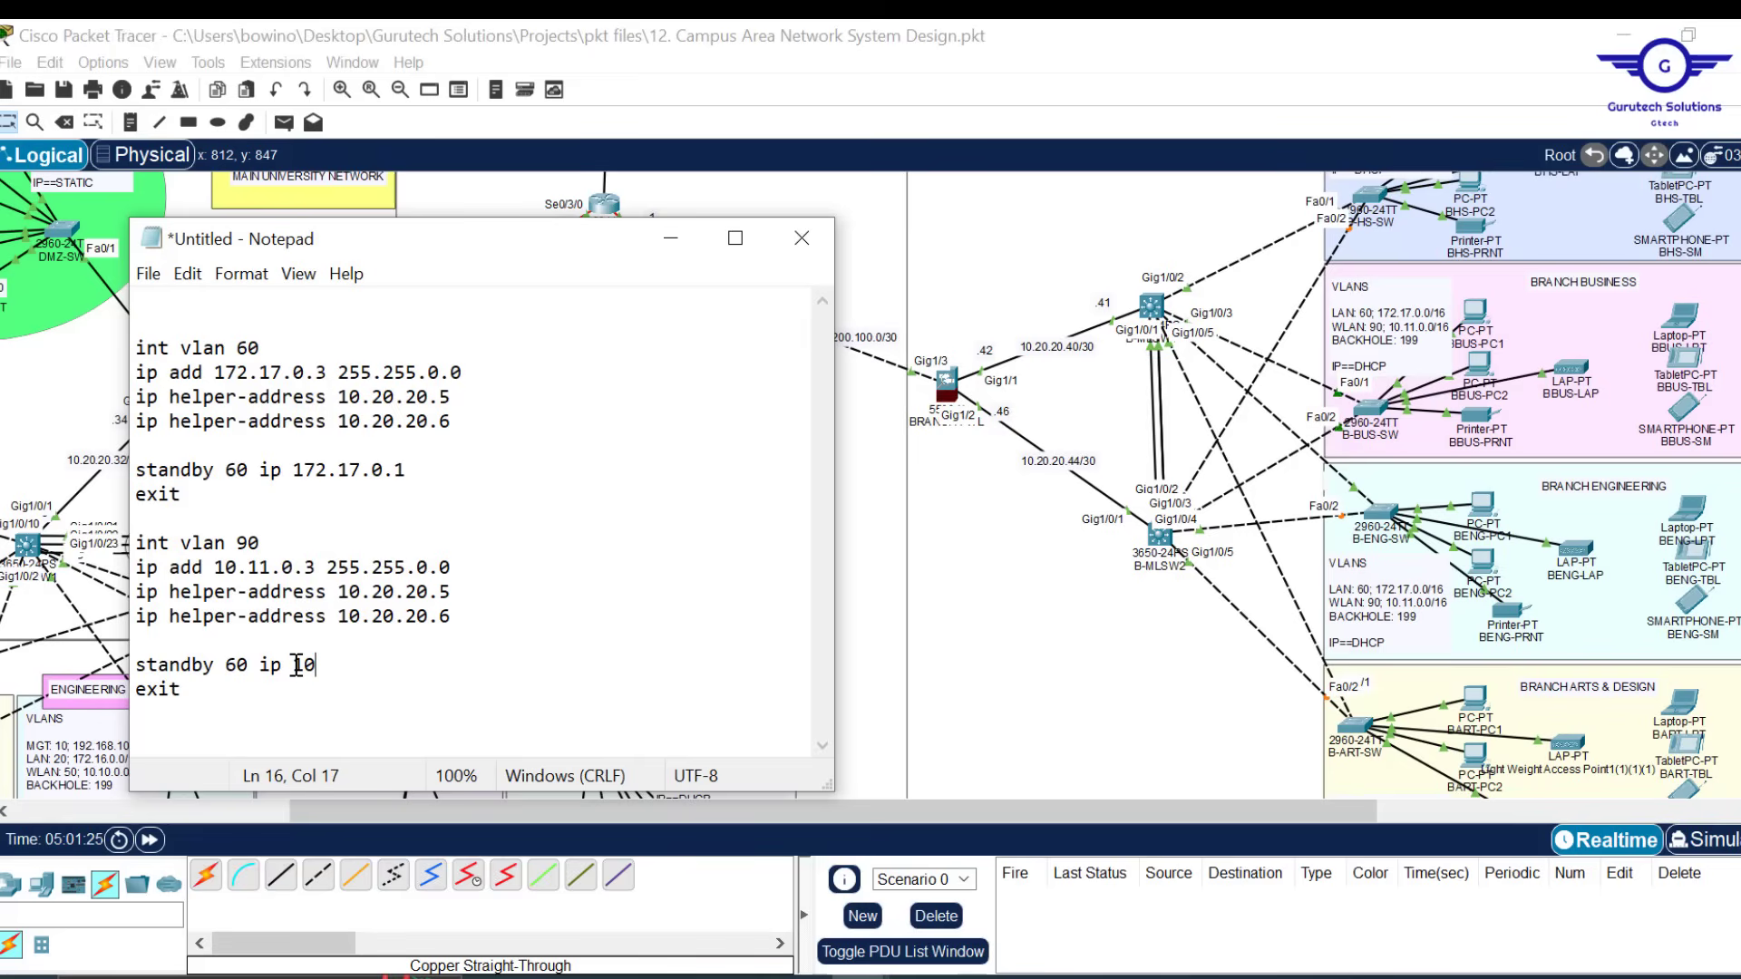
pyautogui.write('.11.0.1')
pyautogui.click(240, 664)
pyautogui.press('BackSpace')
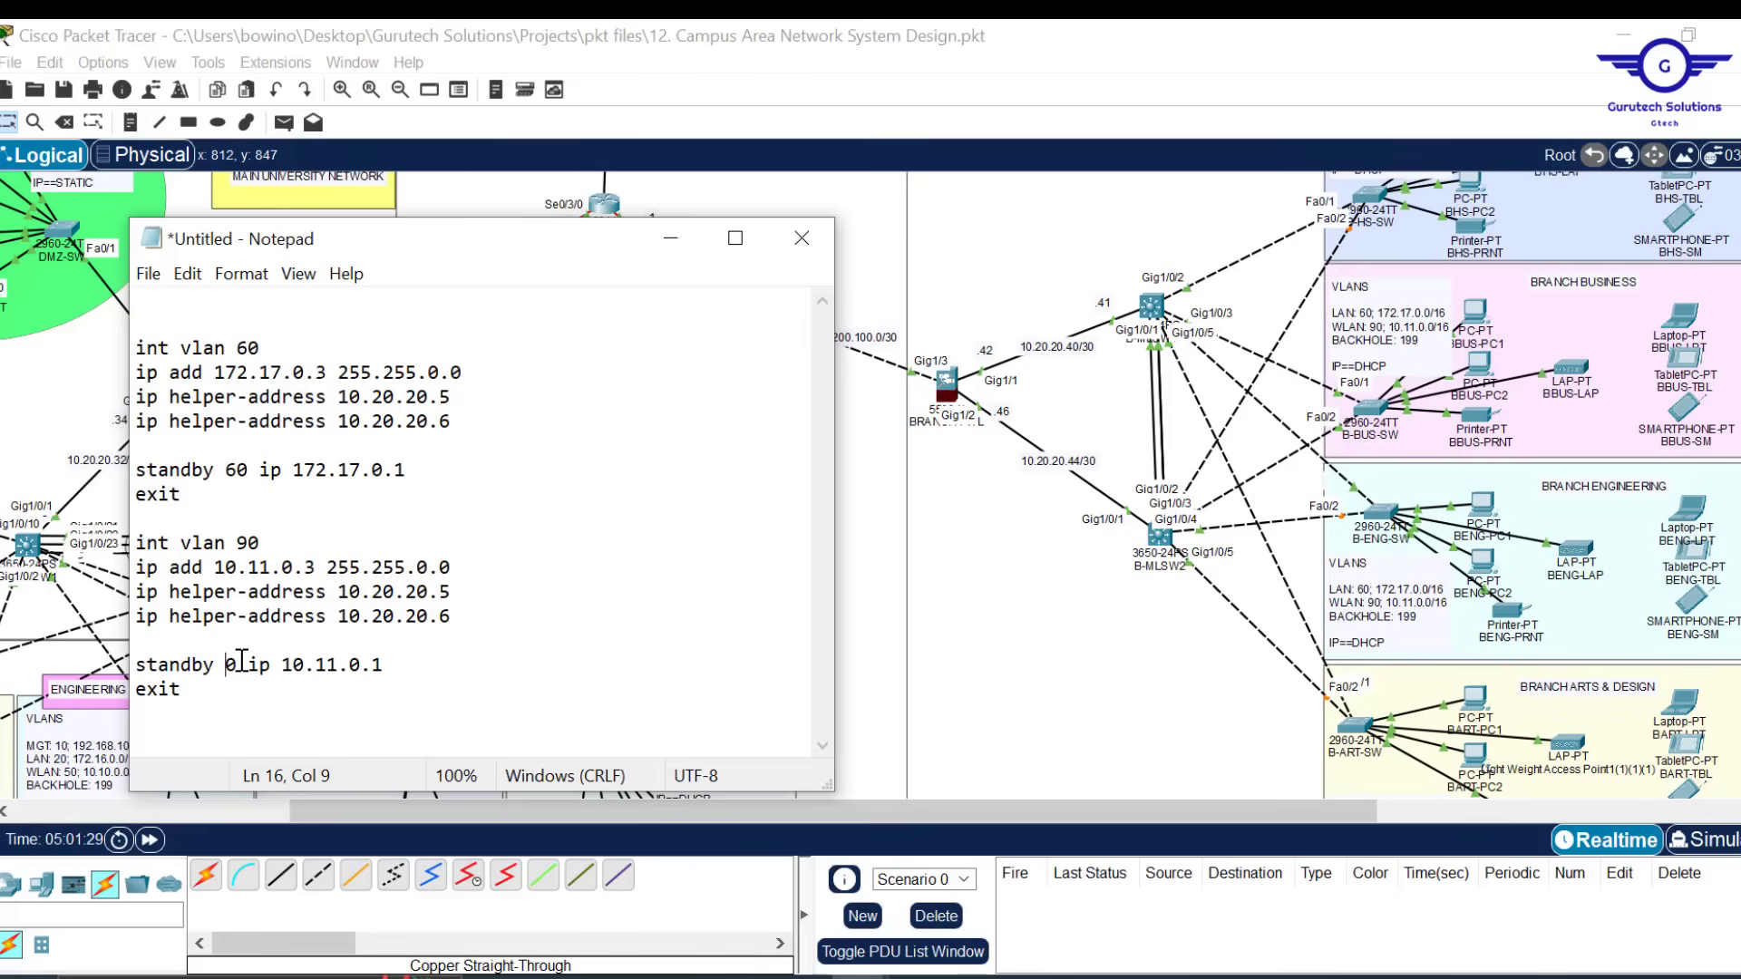
pyautogui.write('9')
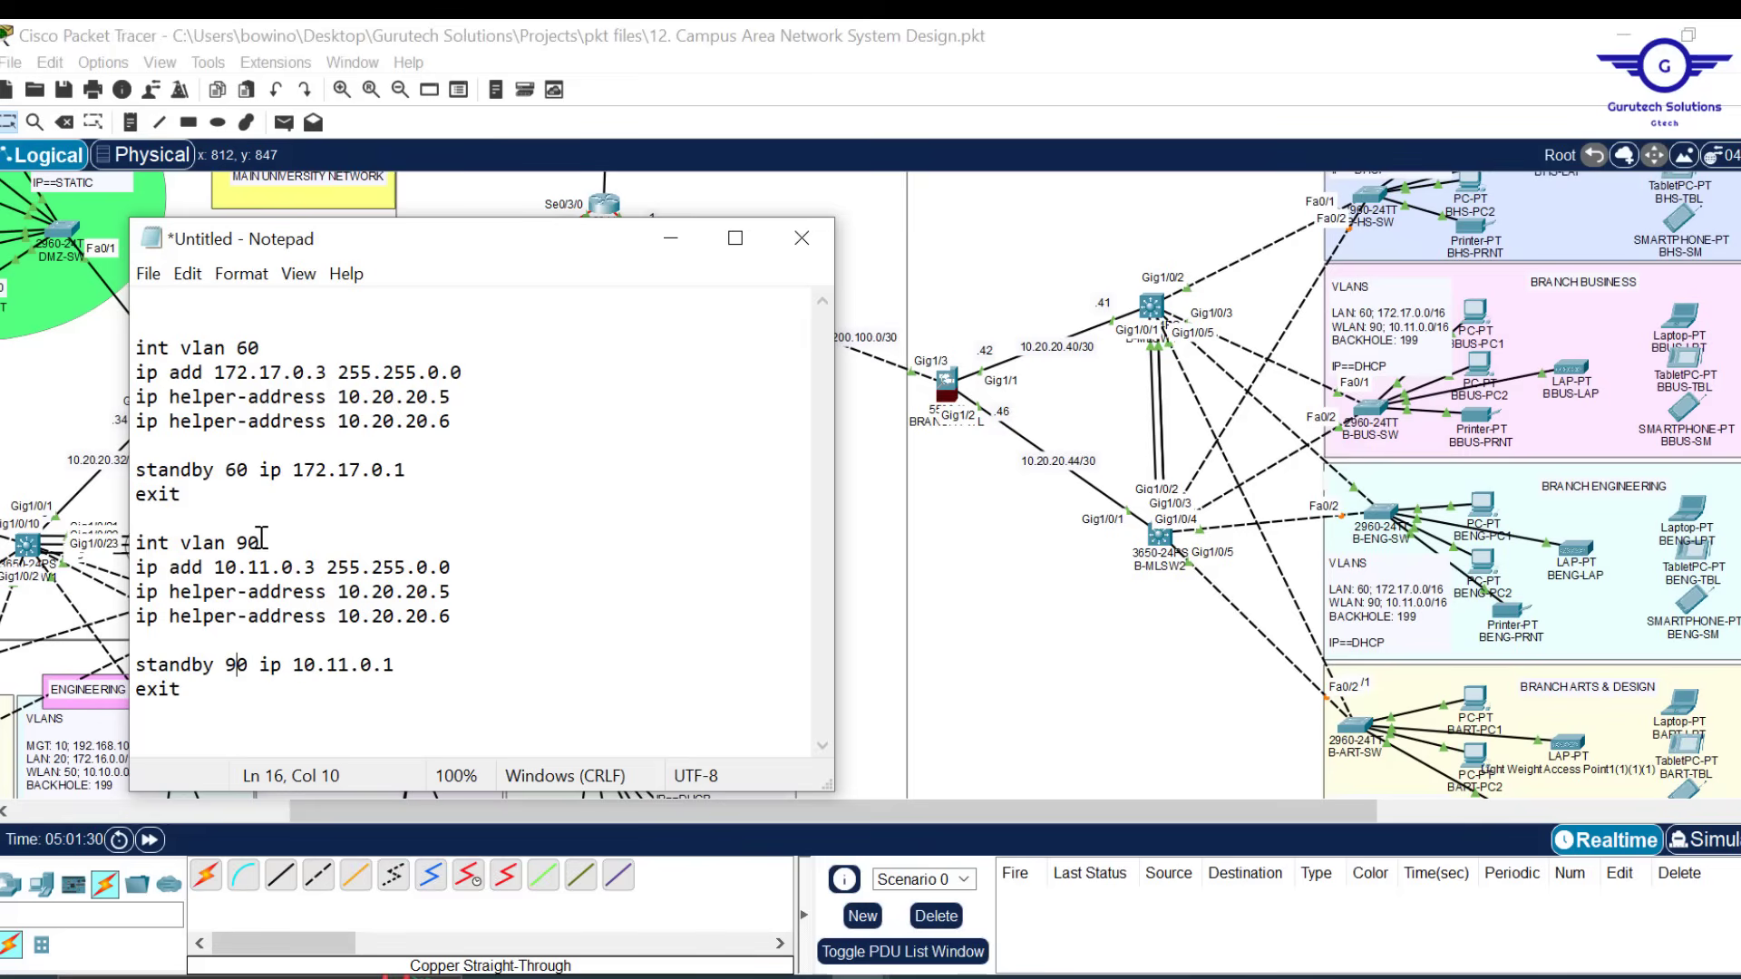
pyautogui.moveTo(261, 538); pyautogui.dragTo(242, 538)
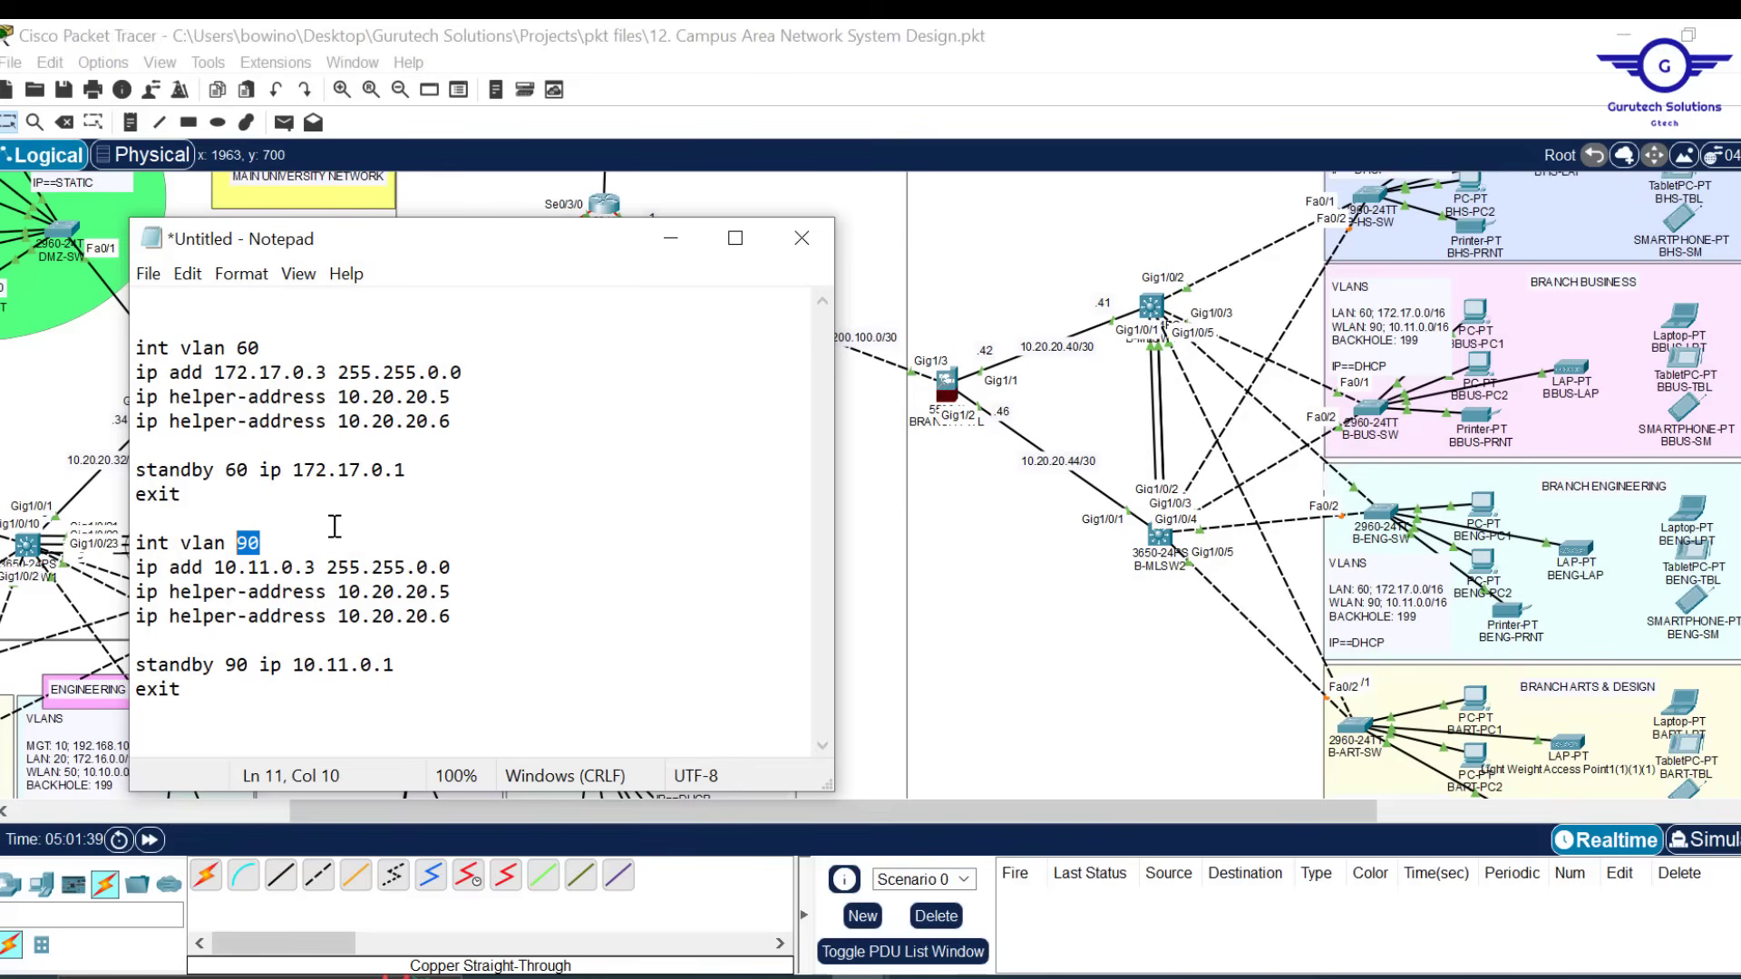
pyautogui.click(314, 567)
pyautogui.hotkey('ctrl', 'a')
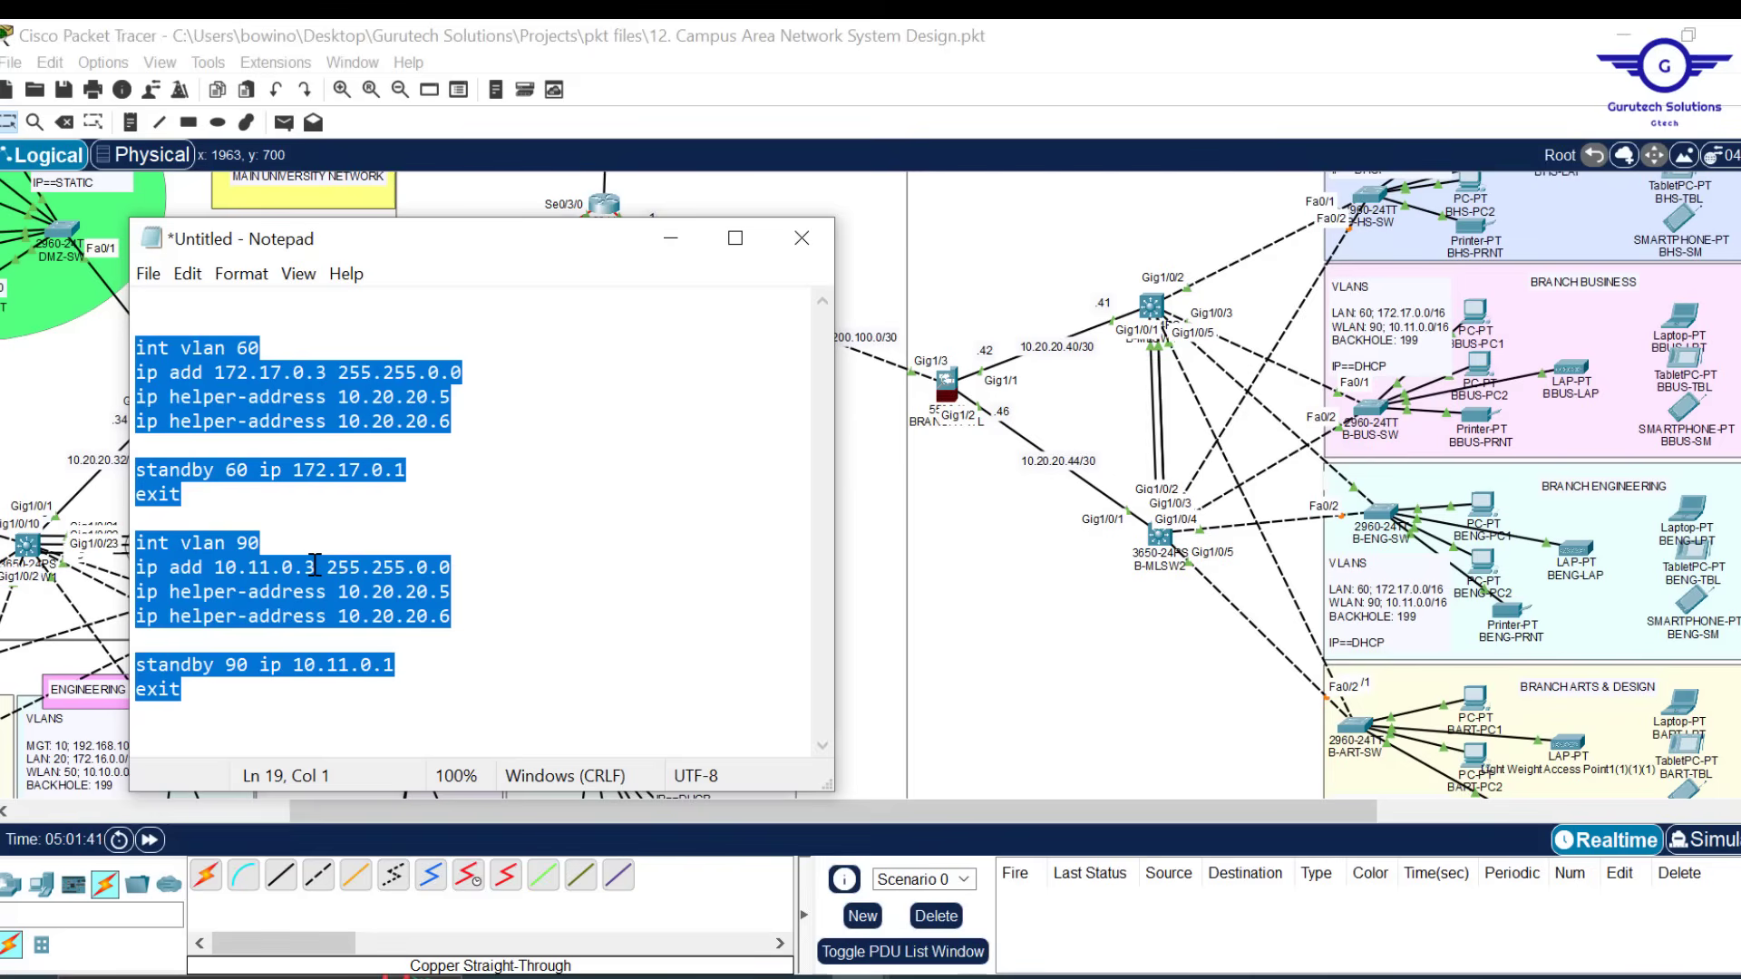
# Paste the VLAN 60 and 90 commands into B-MLSW1's CLI
pyautogui.click(1159, 311)
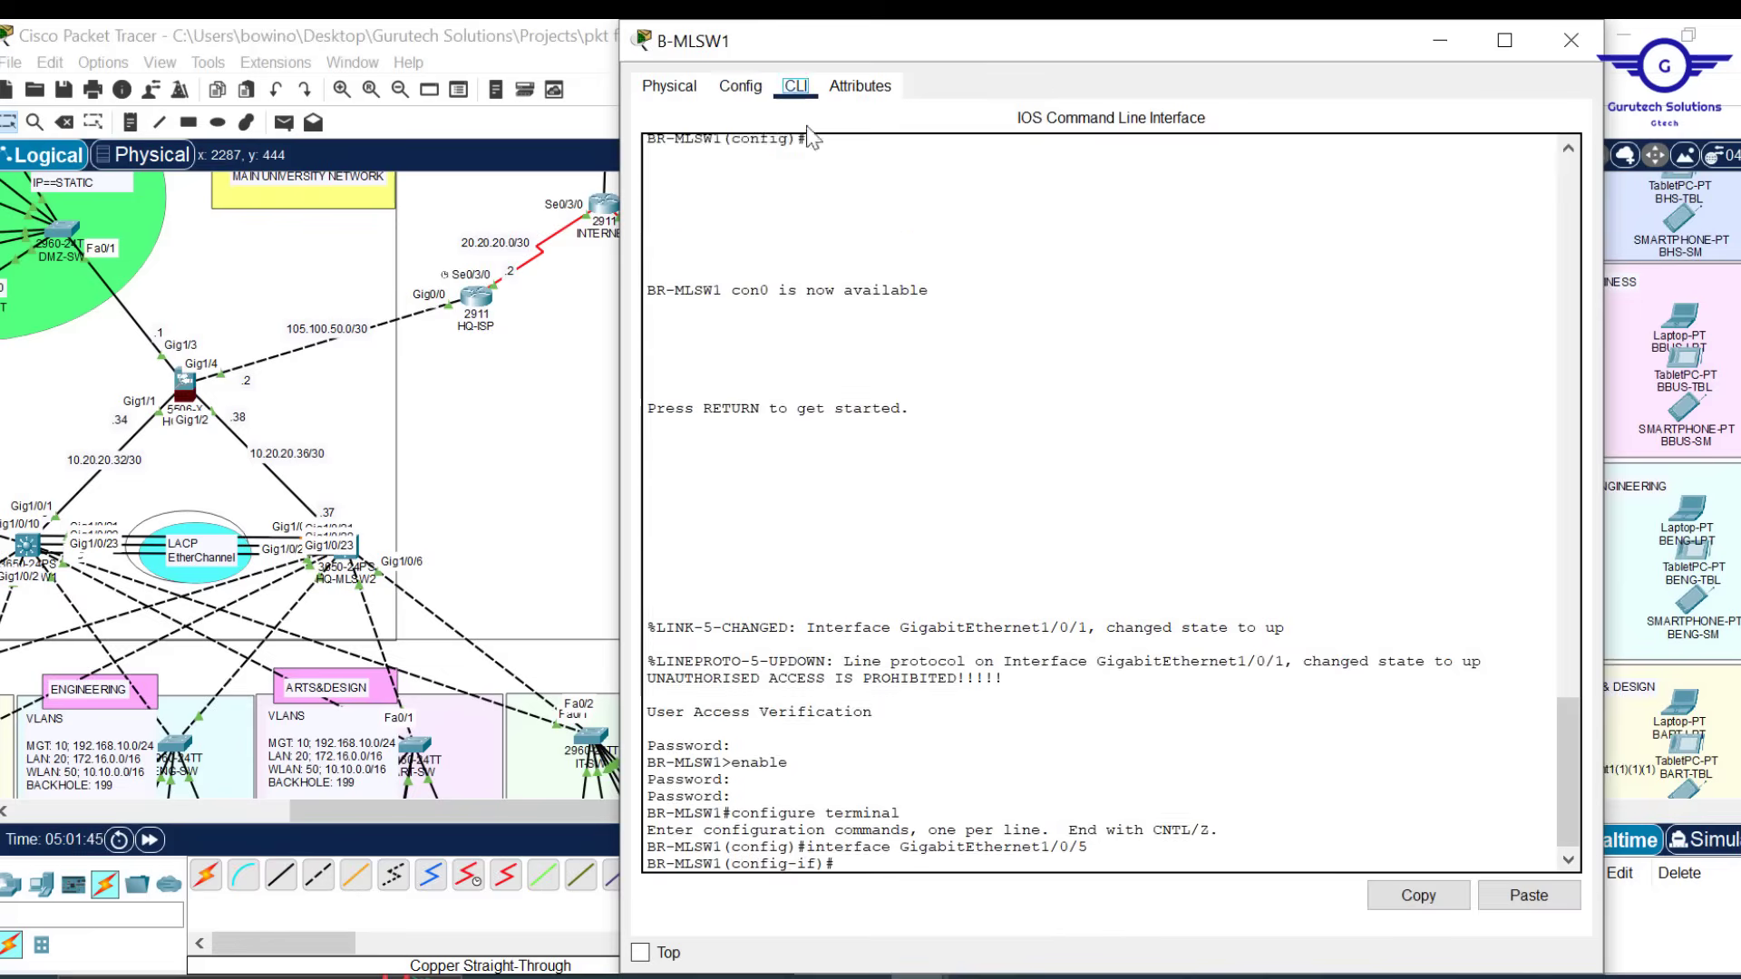
pyautogui.click(1529, 895)
pyautogui.click(1571, 40)
# Copy the edited commands into B-MLSW2's CLI, then pan the canvas to the HQ side
pyautogui.hotkey('alt', 'Tab')
pyautogui.click(324, 373)
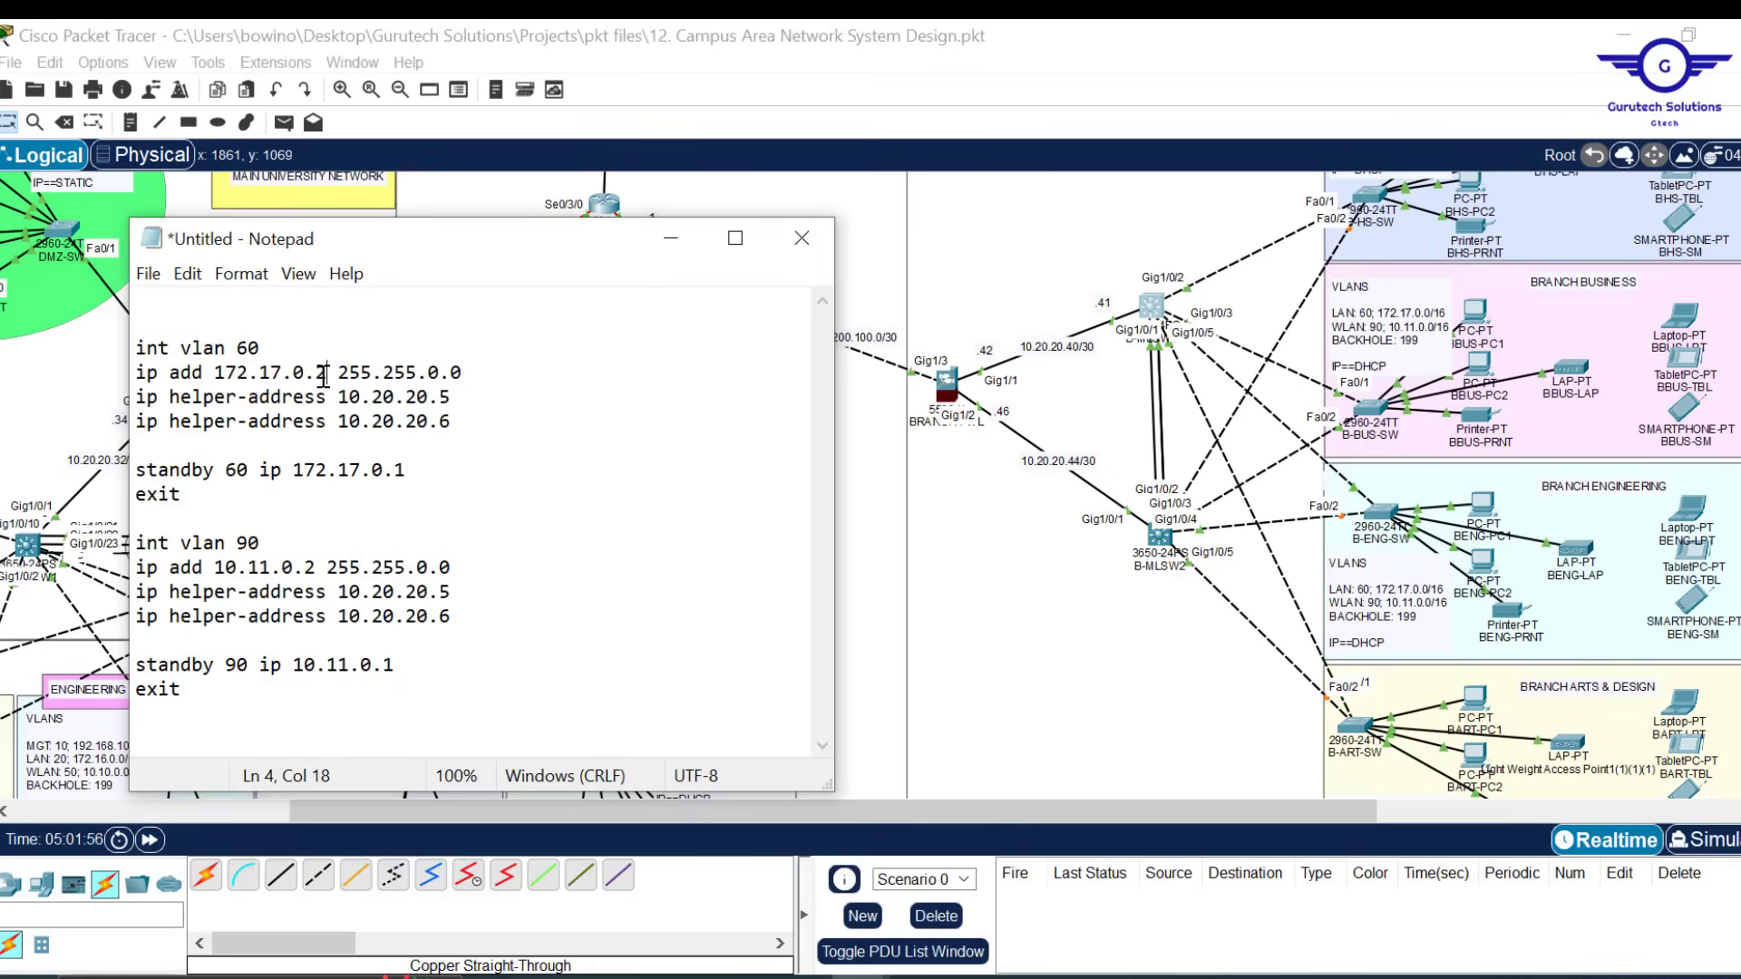
pyautogui.hotkey('ctrl', 'a')
pyautogui.hotkey('ctrl', 'c')
pyautogui.click(1159, 537)
pyautogui.click(795, 85)
pyautogui.click(1529, 895)
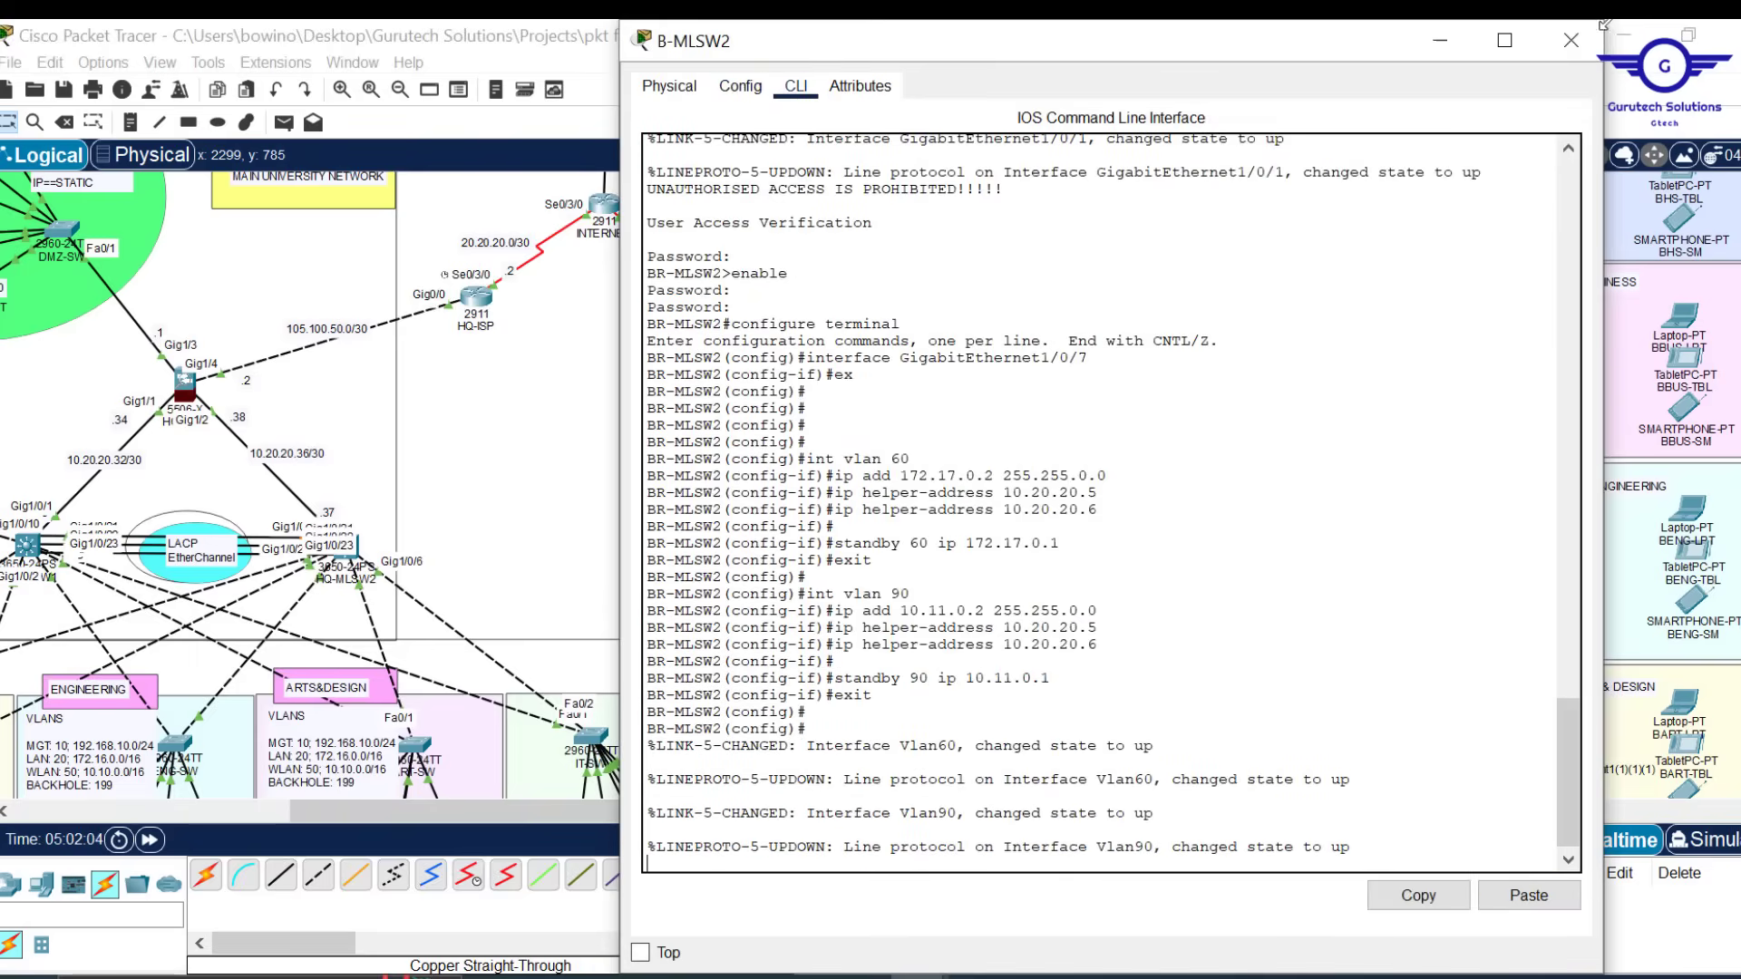
pyautogui.click(1572, 40)
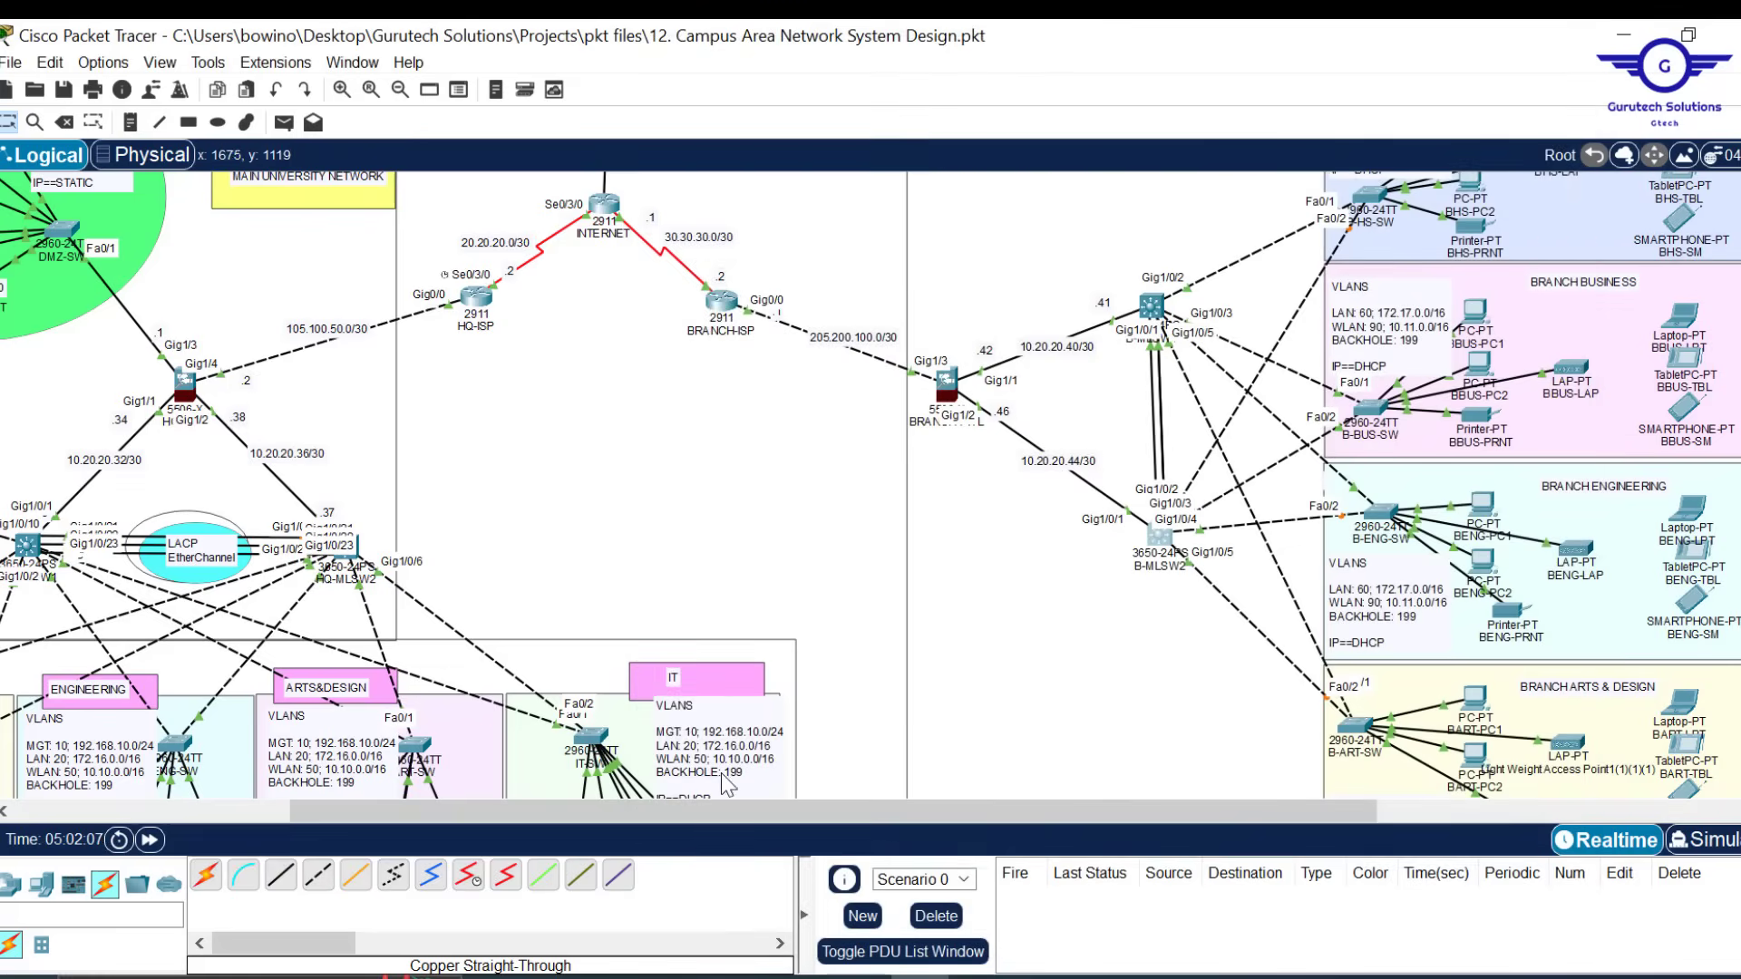
pyautogui.moveTo(660, 812); pyautogui.dragTo(370, 811)
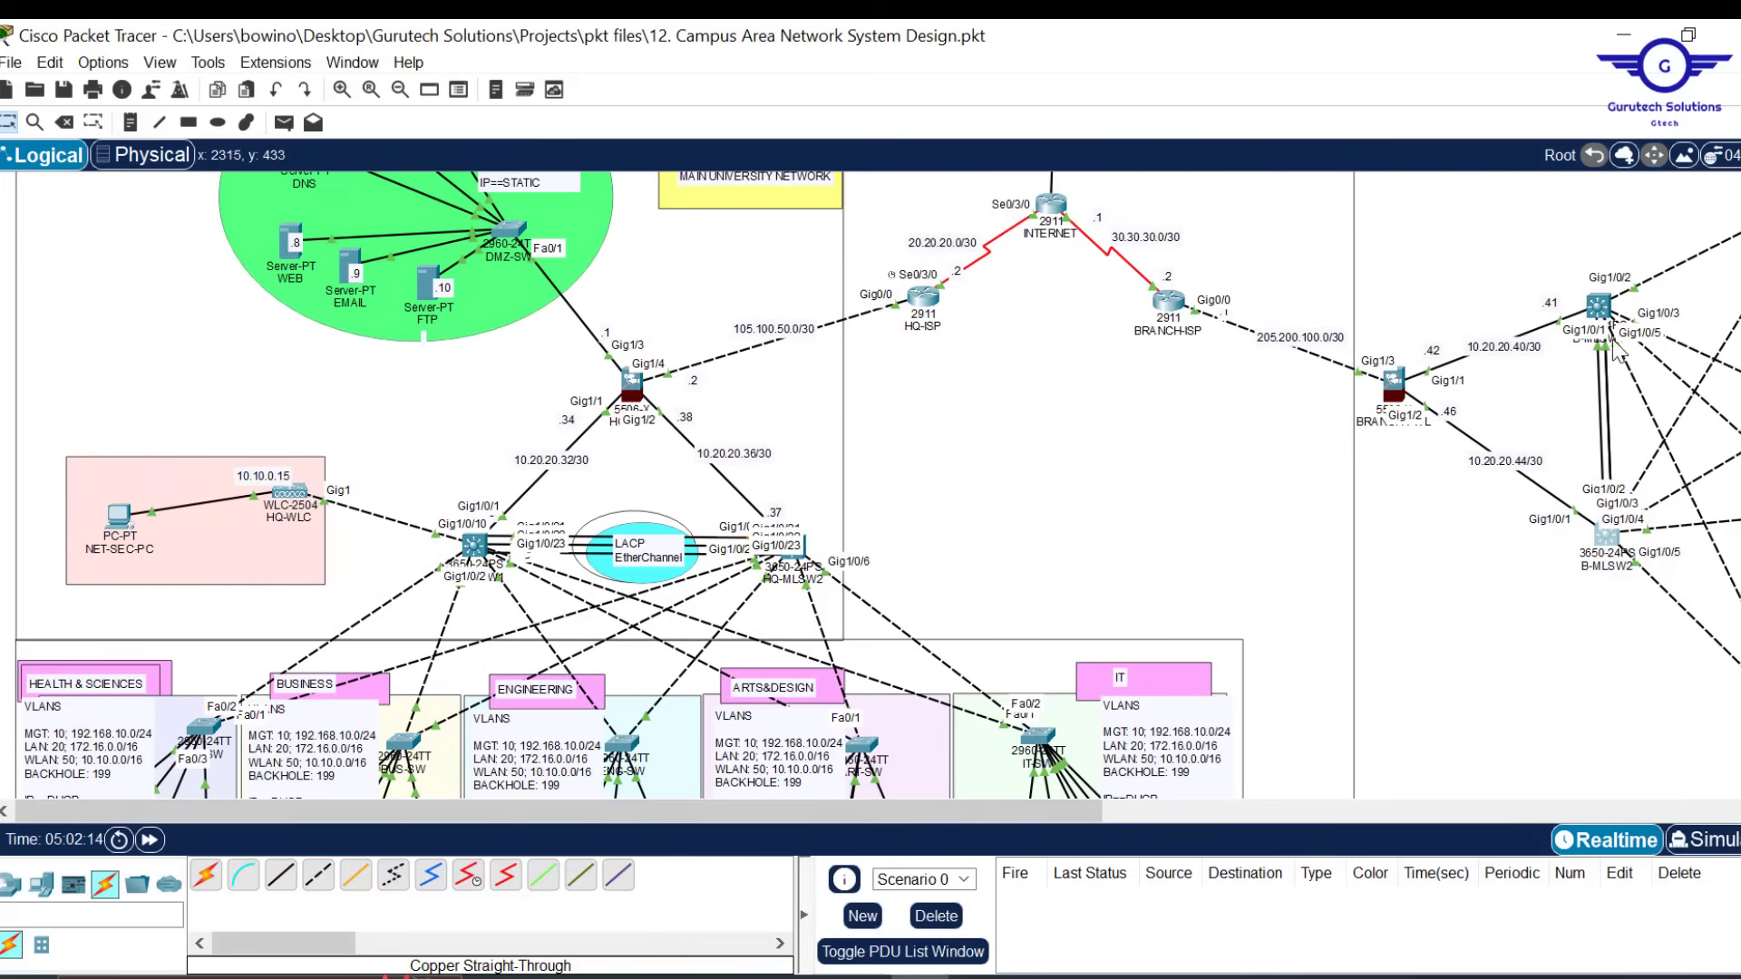
# Open HQ-MLSW1's CLI and leave interface configuration with 'end'
pyautogui.click(473, 548)
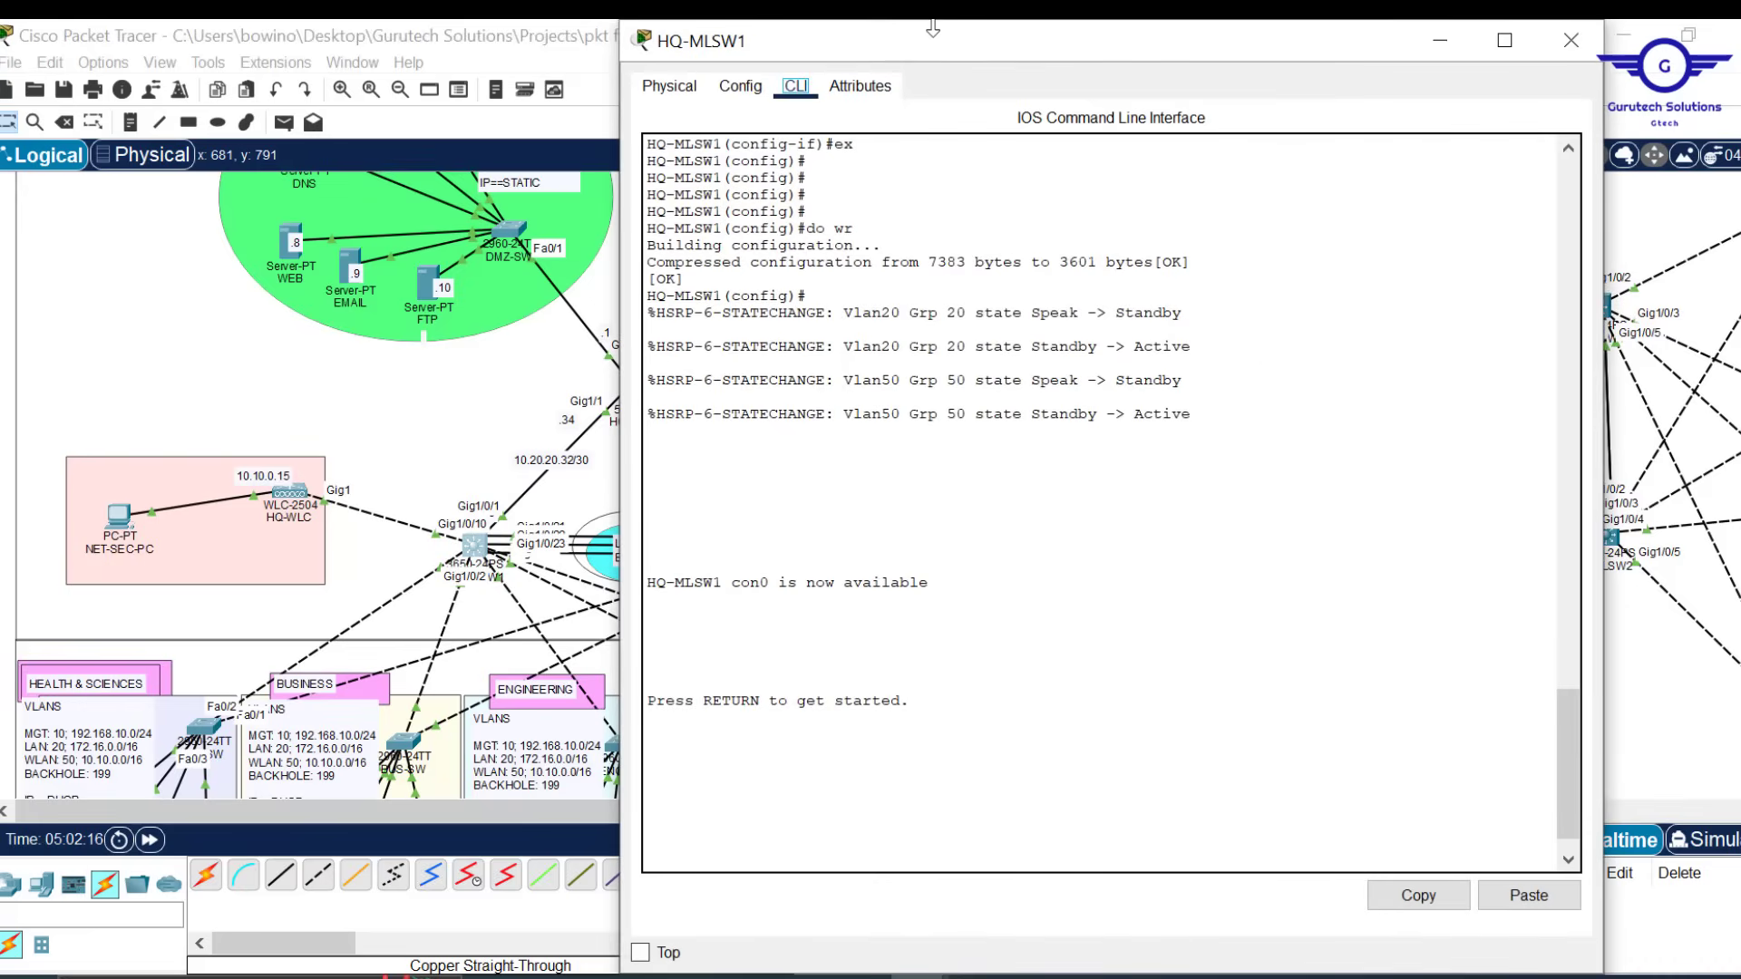
pyautogui.moveTo(935, 27); pyautogui.dragTo(935, 146)
pyautogui.click(740, 205)
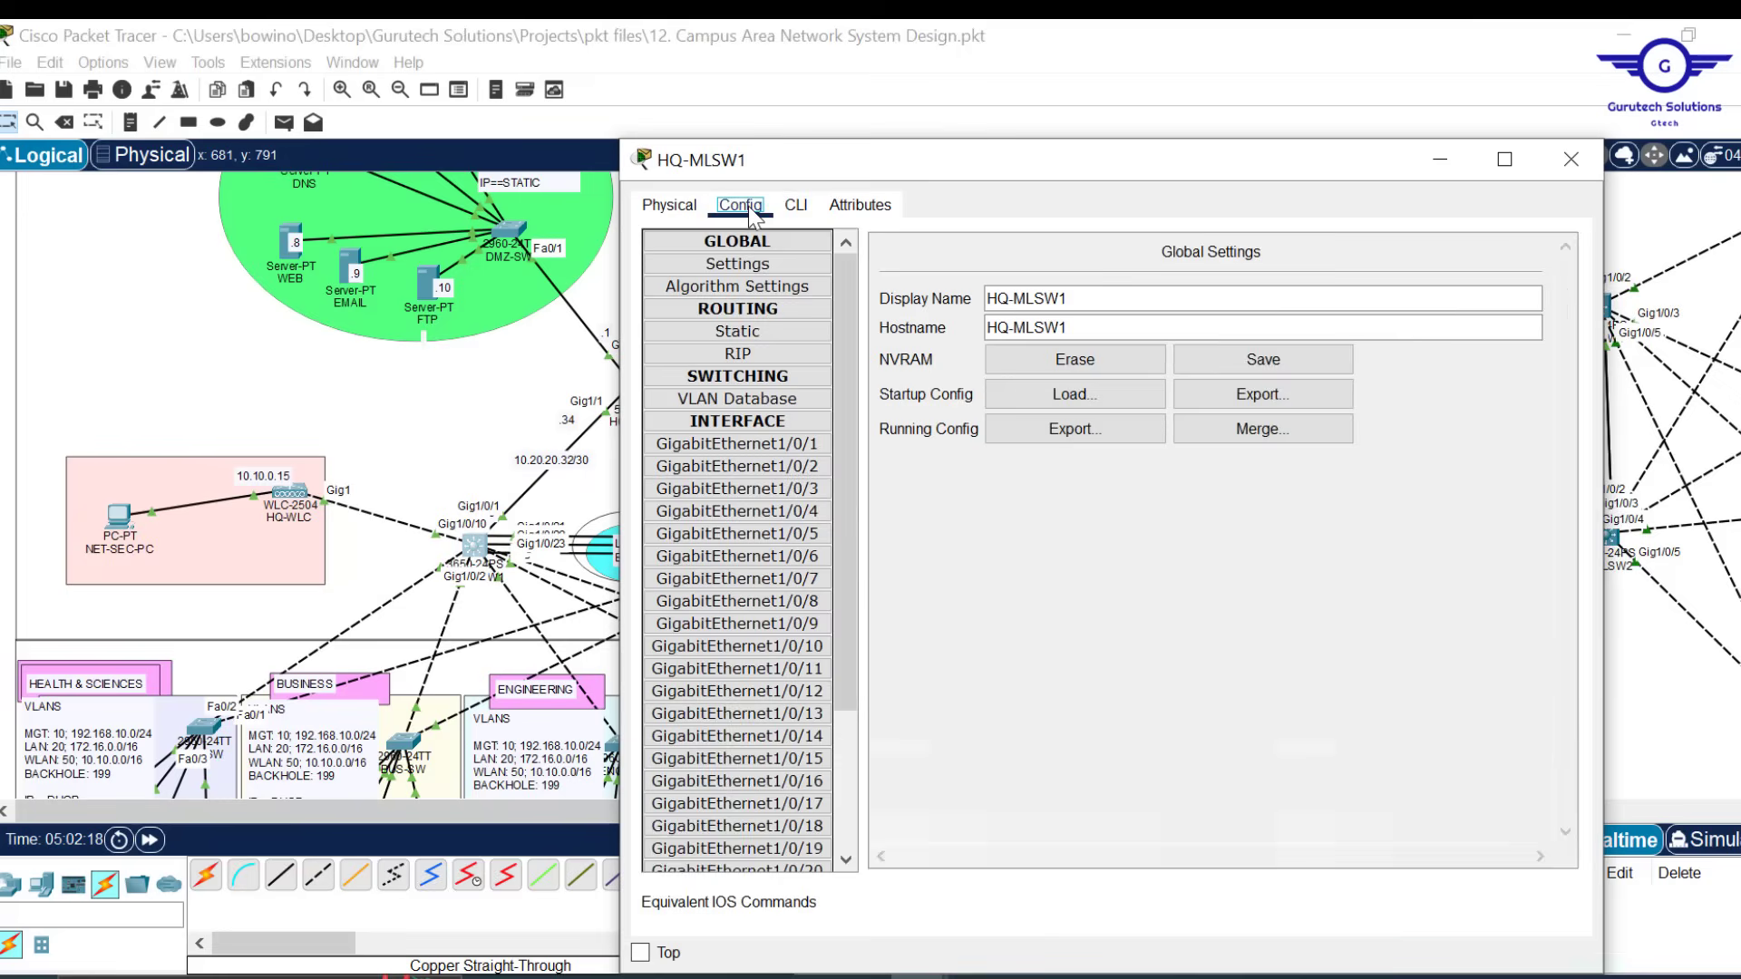
pyautogui.click(758, 468)
pyautogui.click(796, 205)
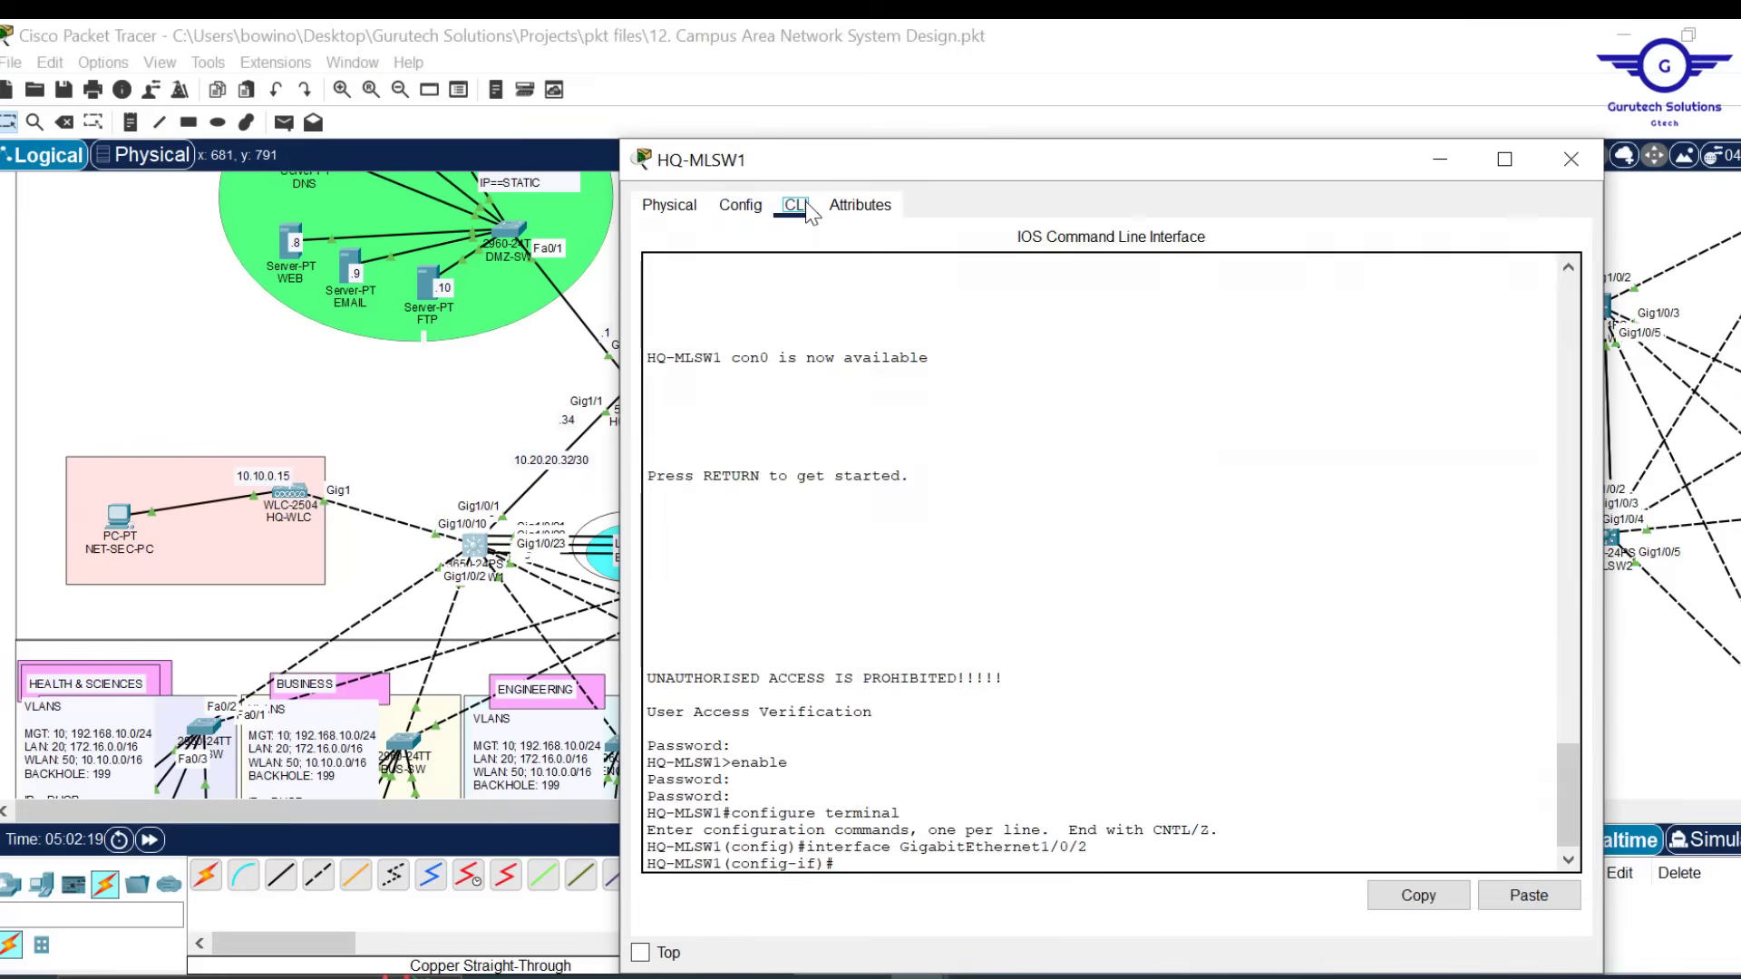
pyautogui.moveTo(967, 165); pyautogui.dragTo(981, 81)
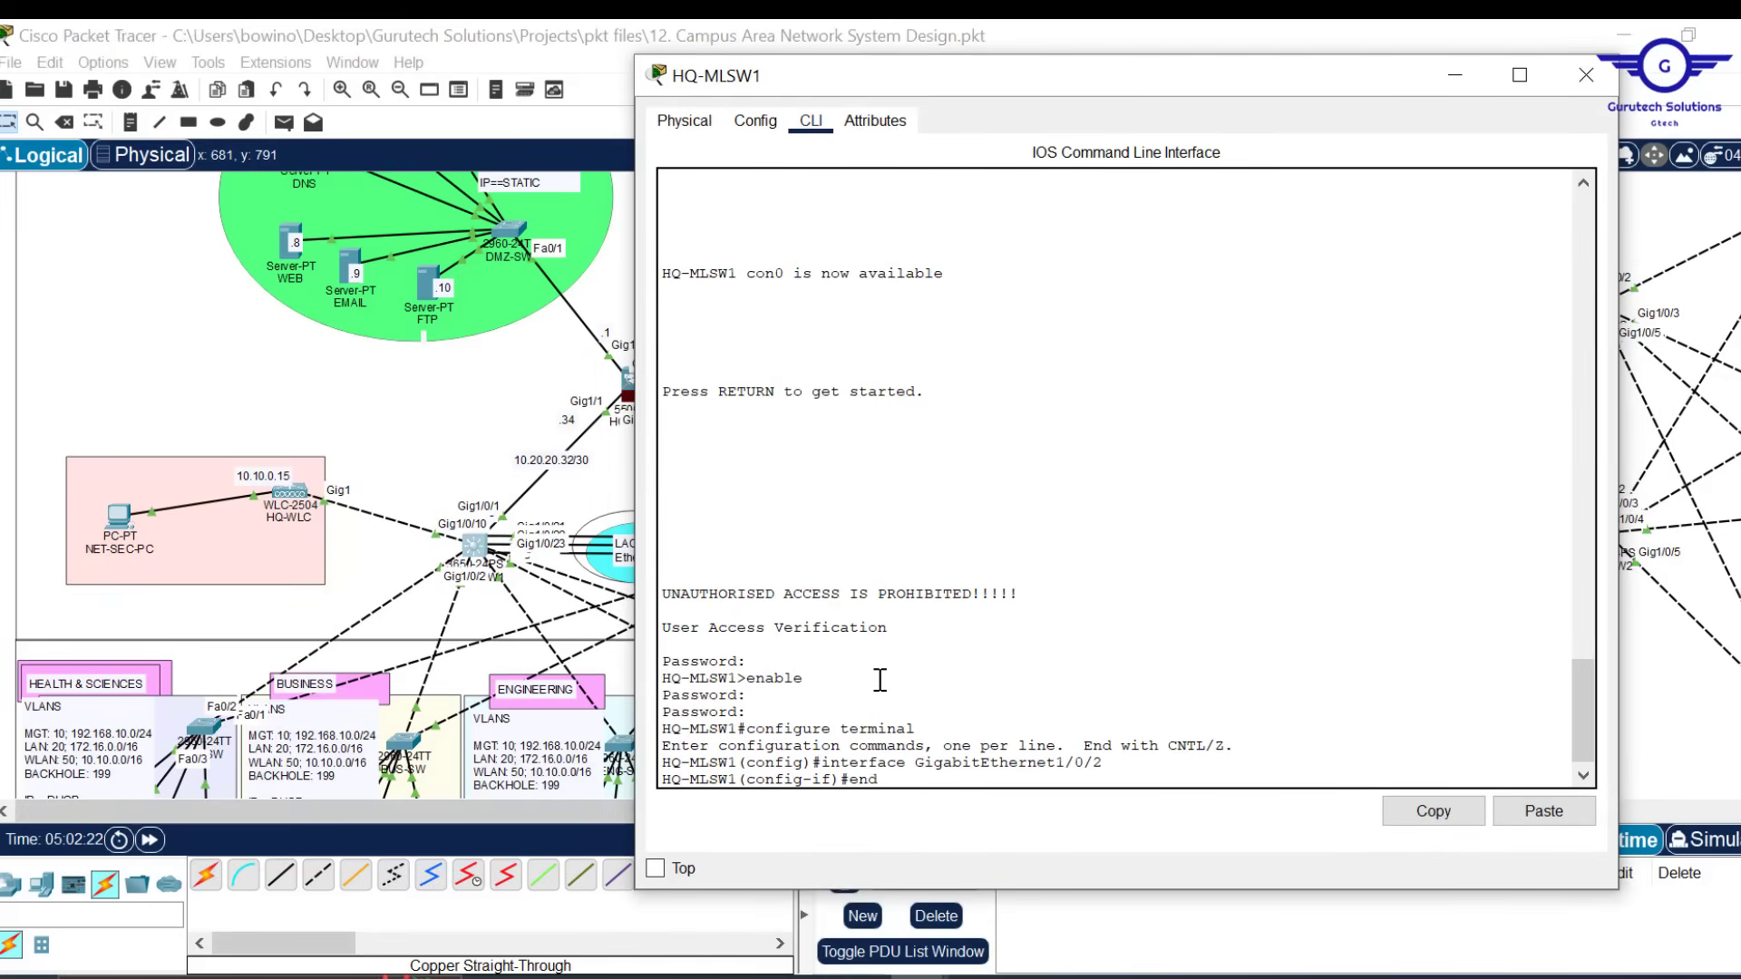
pyautogui.write('end')
pyautogui.press('Return')
pyautogui.press('Return')
pyautogui.press('Return')
pyautogui.press('Return')
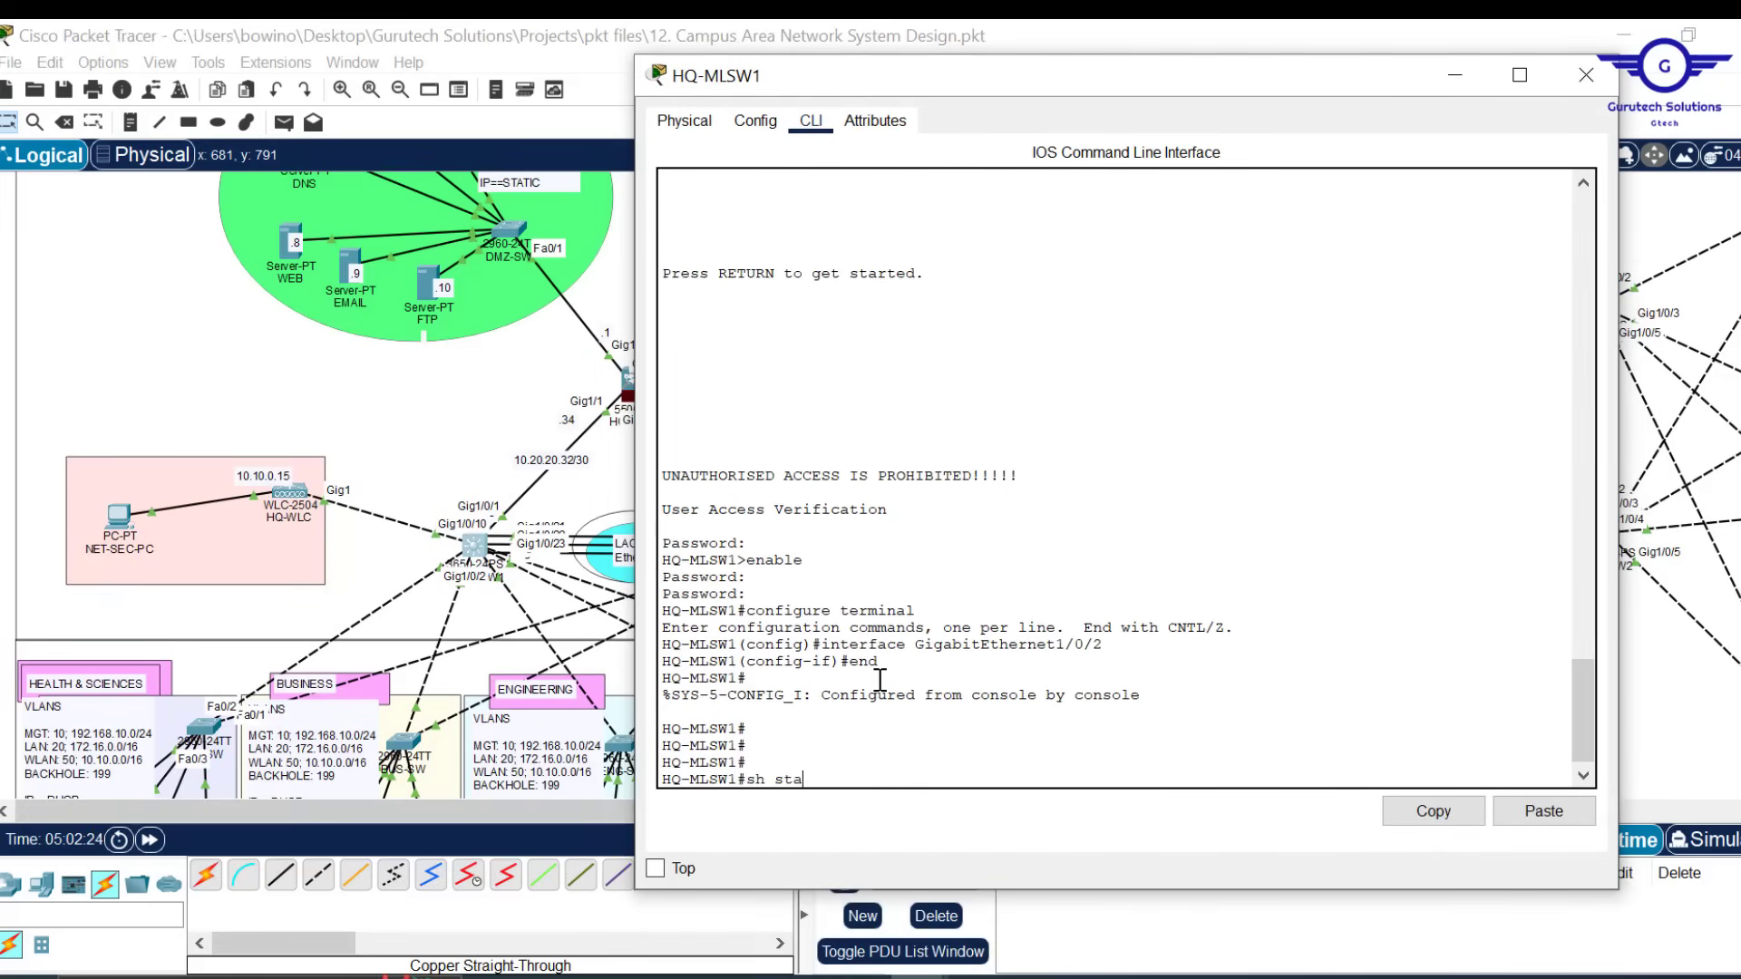
# Run 'show standby brief' to confirm HSRP groups 10, 20 and 50 are active, then close the window
pyautogui.write('sh sta')
pyautogui.press('Tab')
pyautogui.write('nd')
pyautogui.press('Tab')
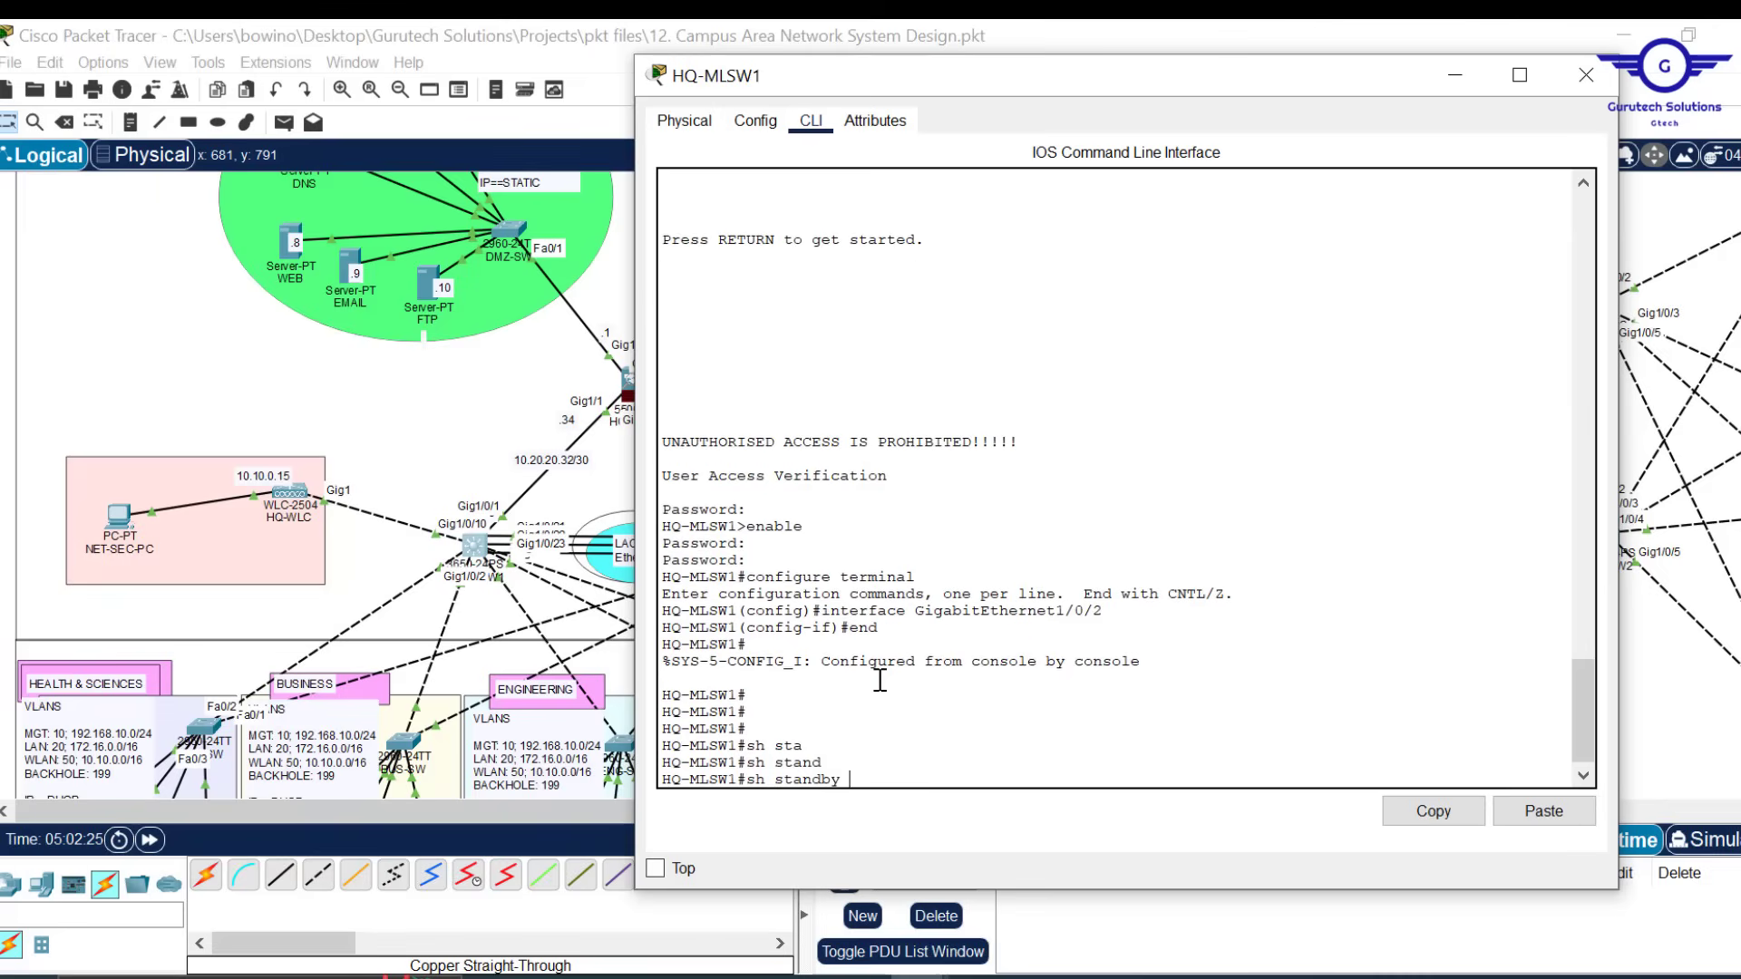
pyautogui.write('b')
pyautogui.press('Tab')
pyautogui.press('Return')
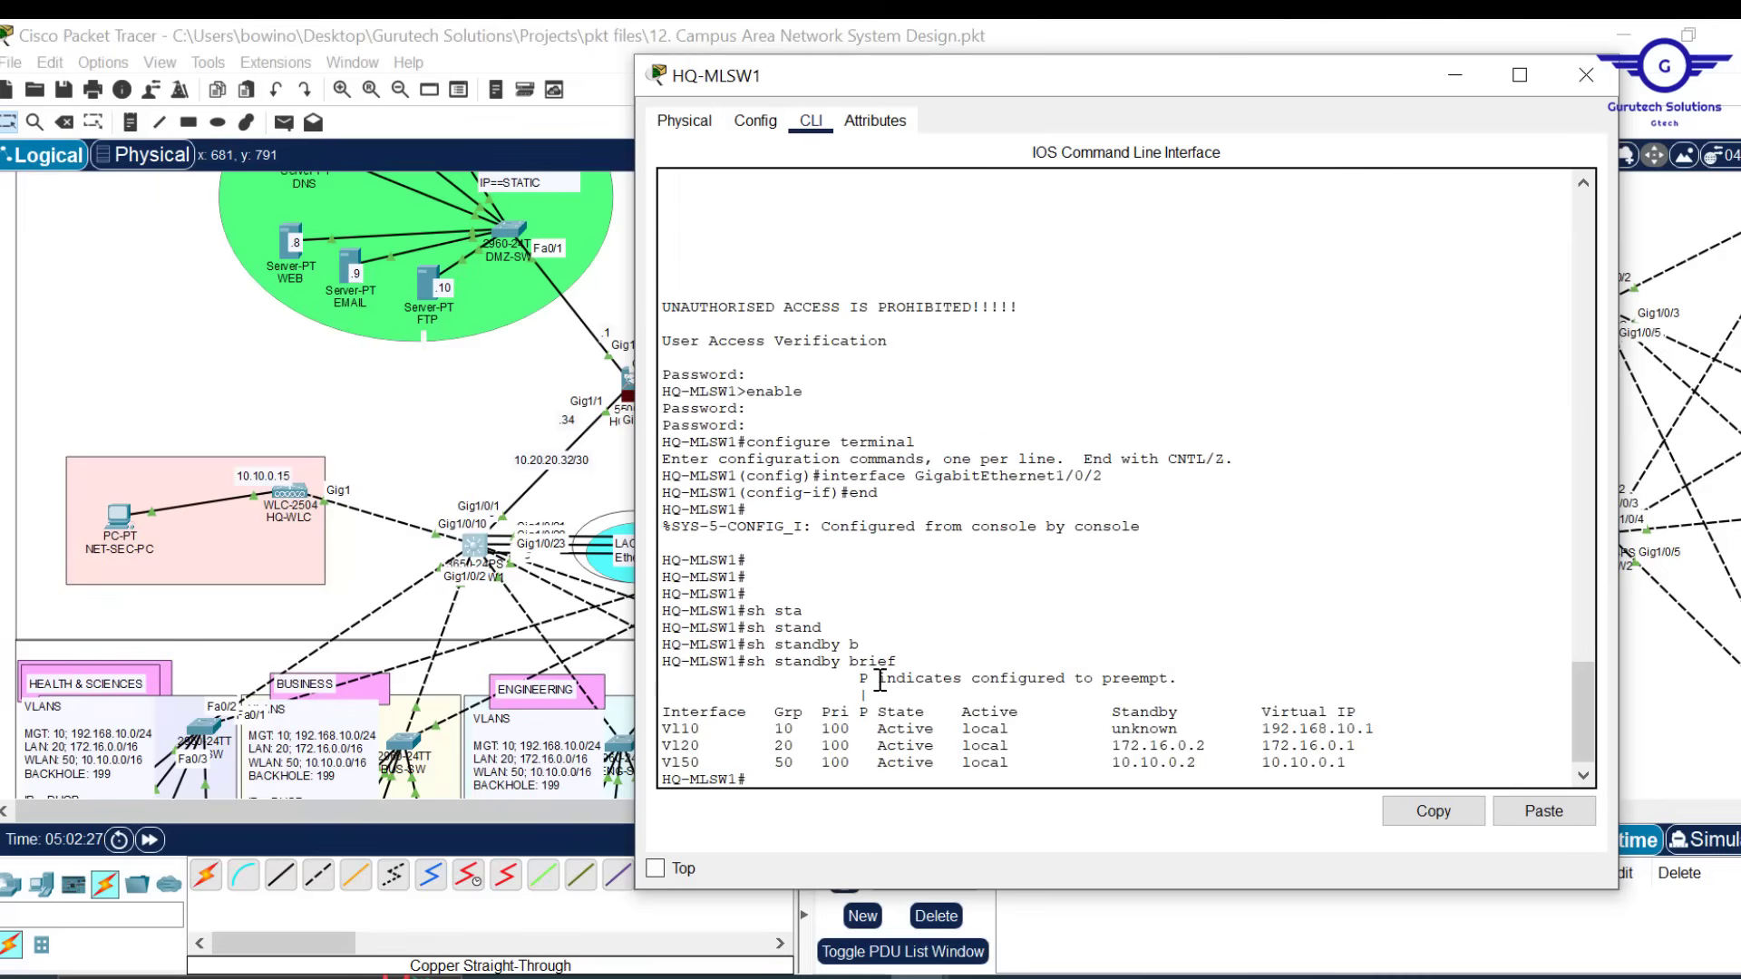
pyautogui.moveTo(935, 766); pyautogui.dragTo(673, 730)
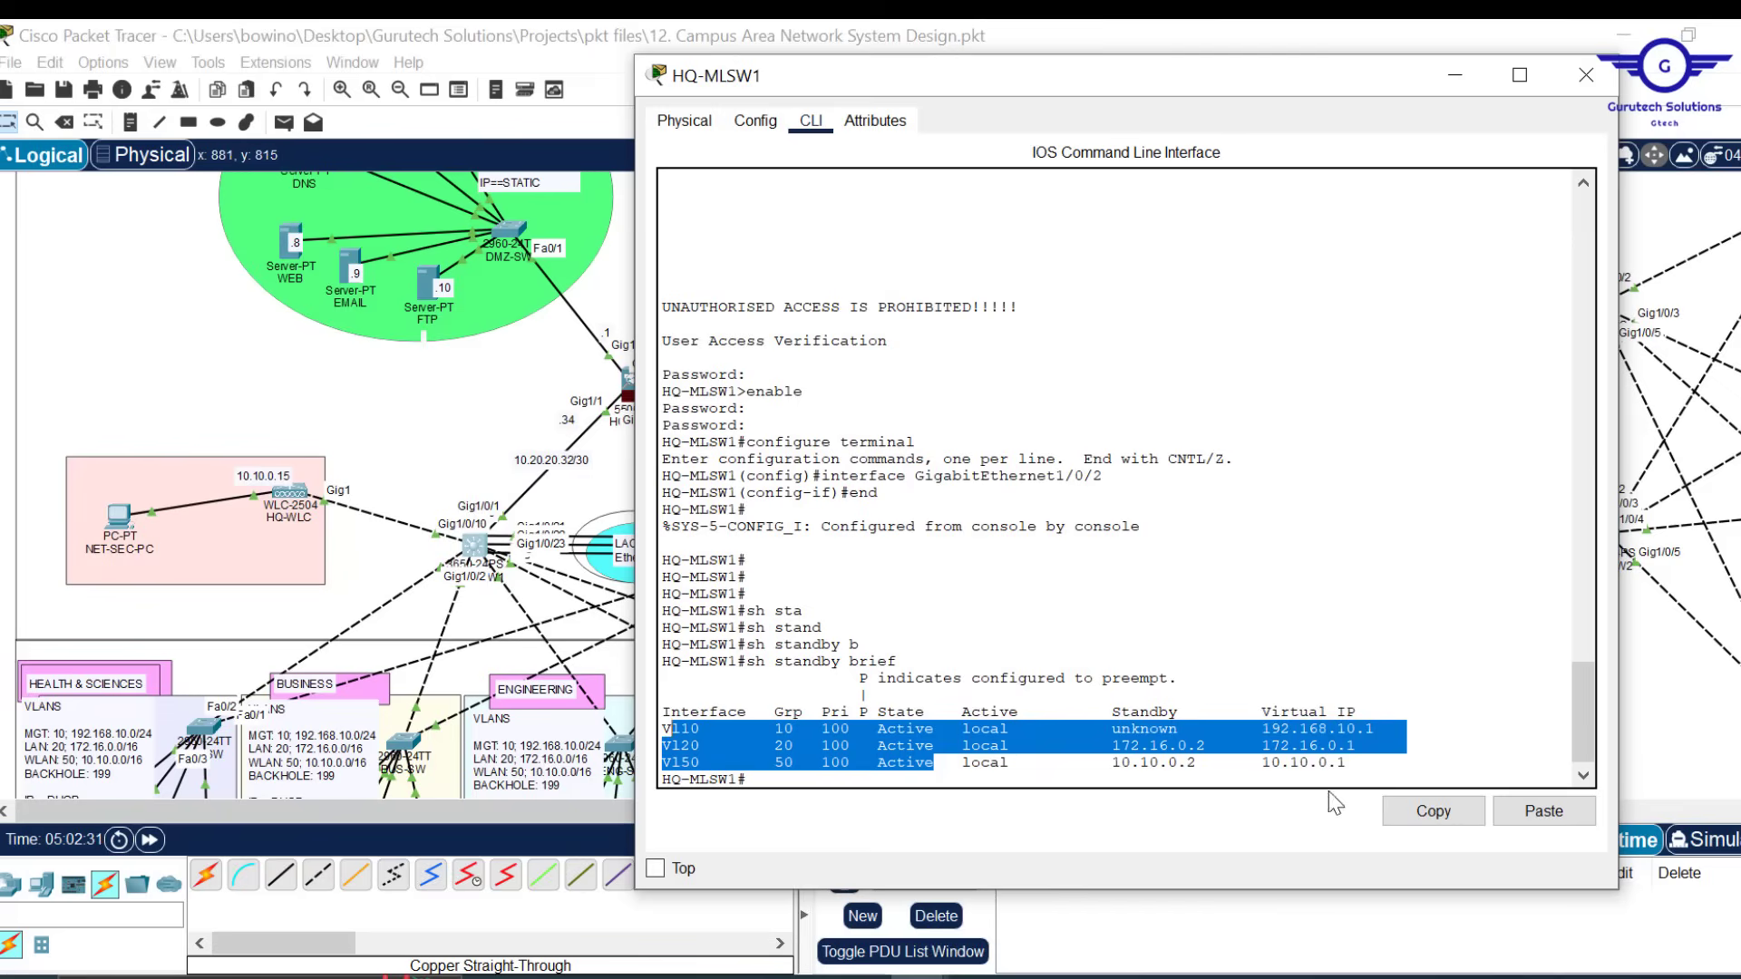
pyautogui.click(1584, 78)
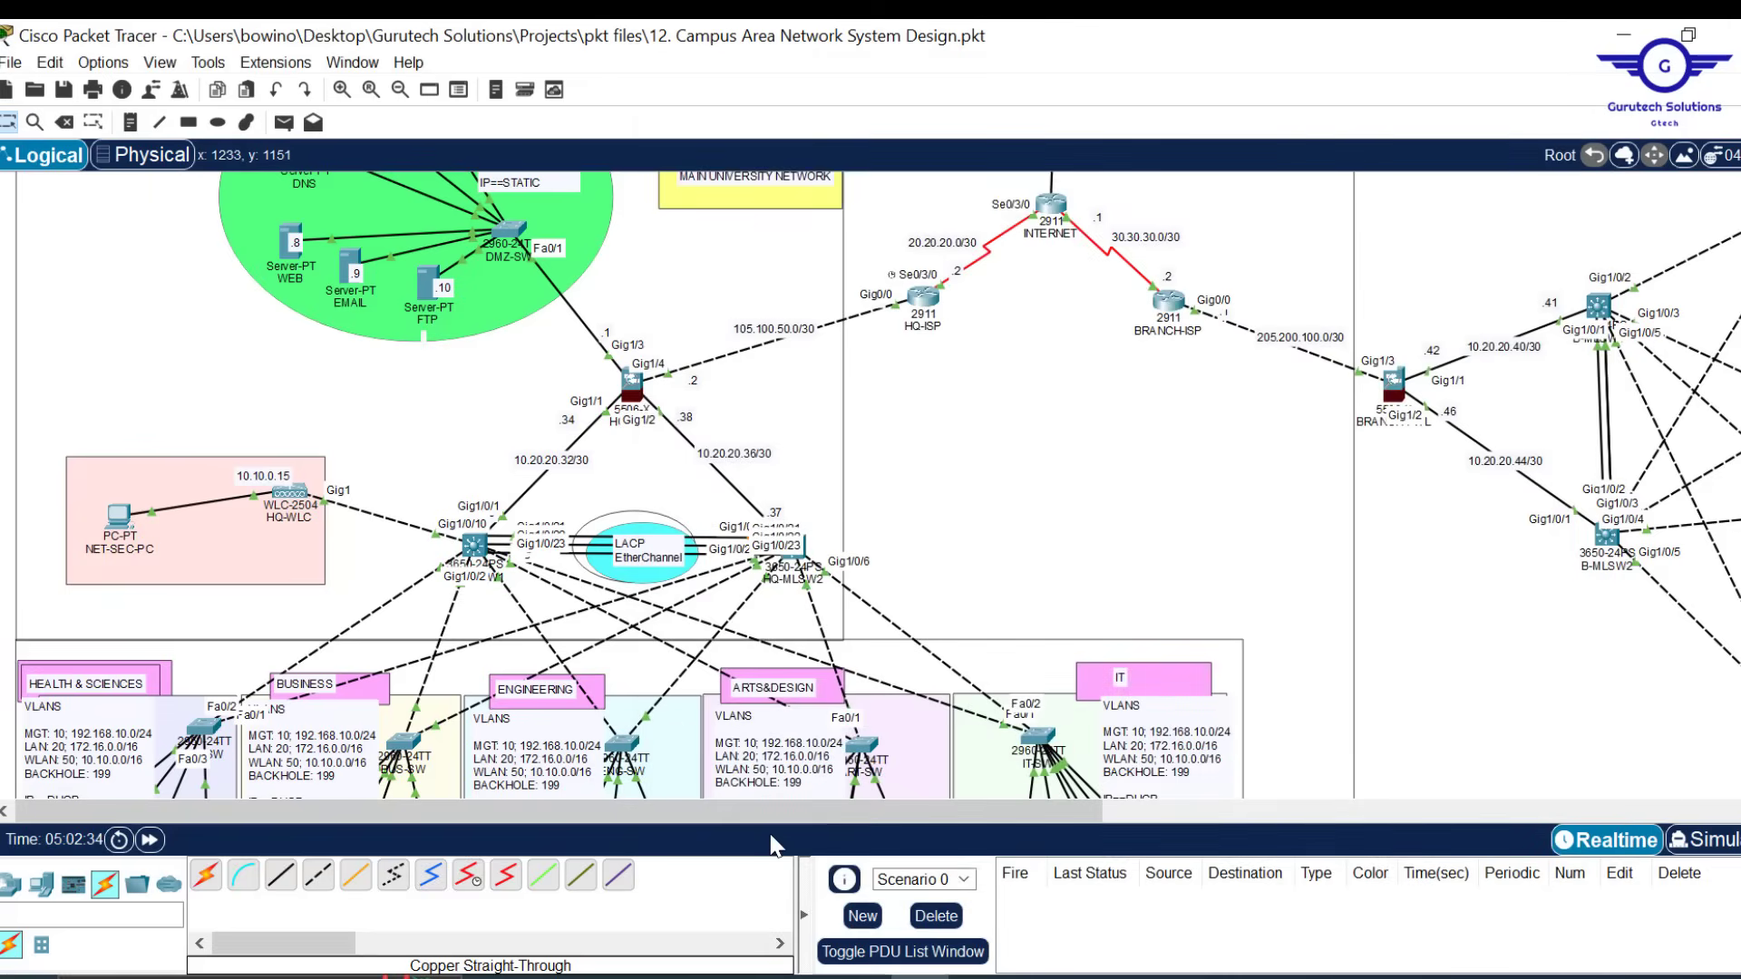
# Highlight step 8, OSPF on firewall, routers and switches, in Config.txt, then minimize Notepad
pyautogui.moveTo(789, 976)
pyautogui.click(760, 890)
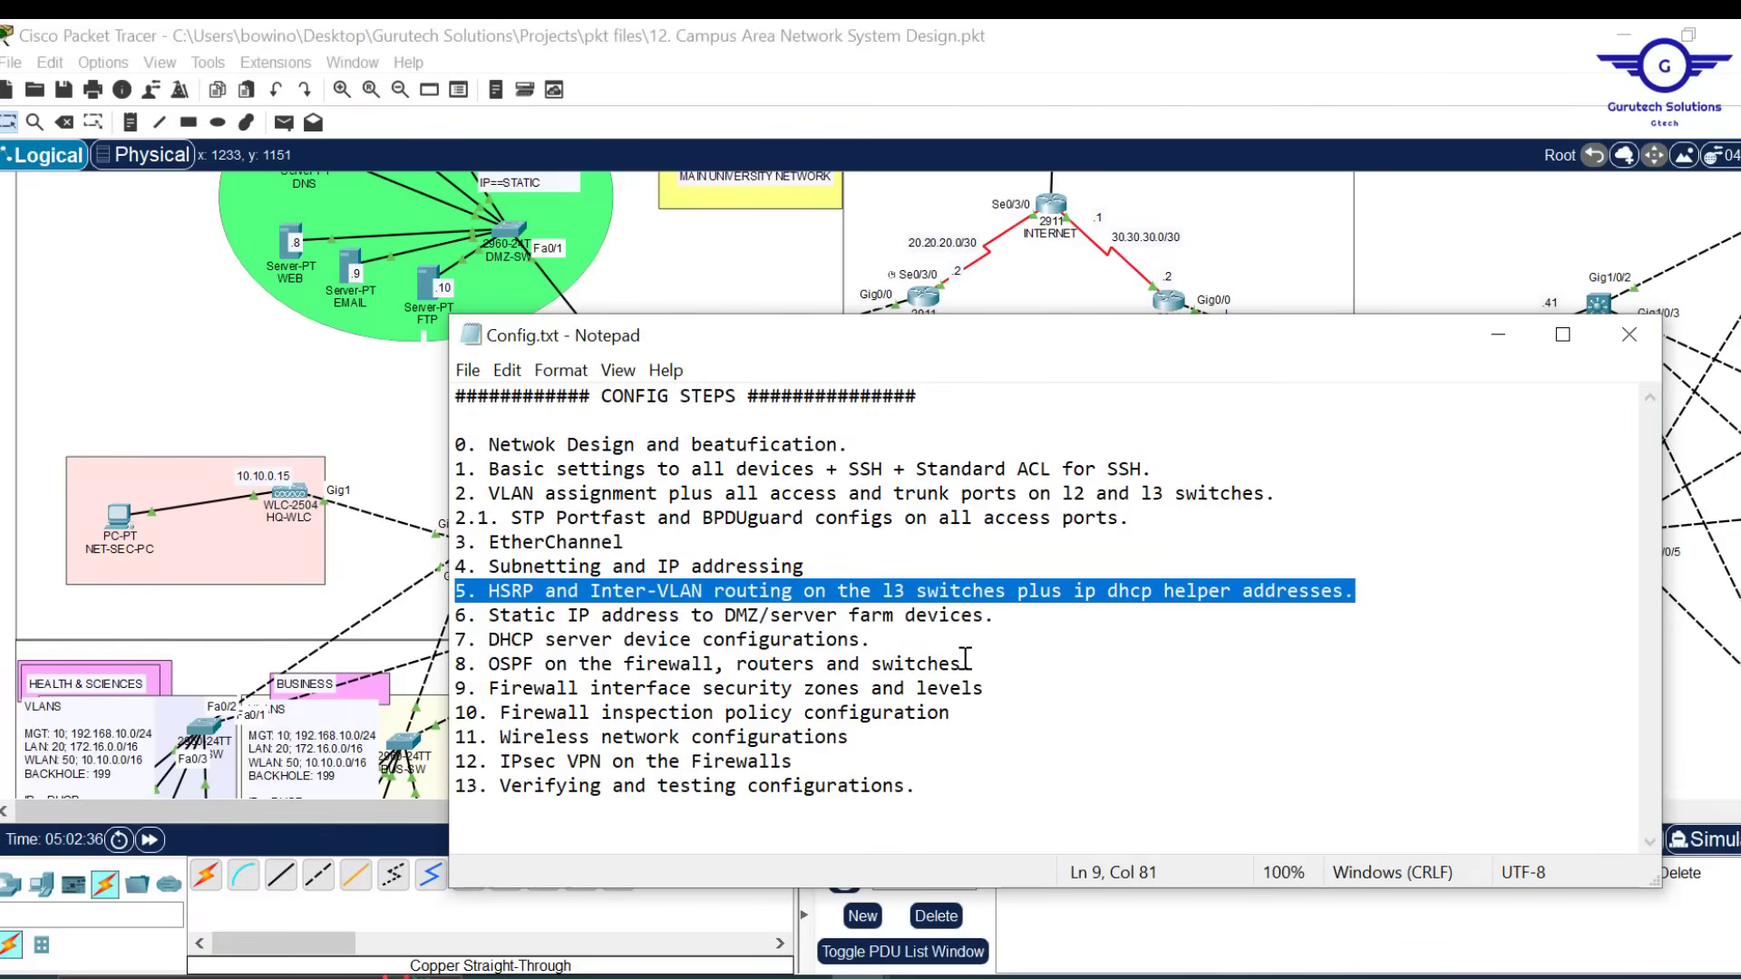
pyautogui.moveTo(966, 663); pyautogui.dragTo(443, 667)
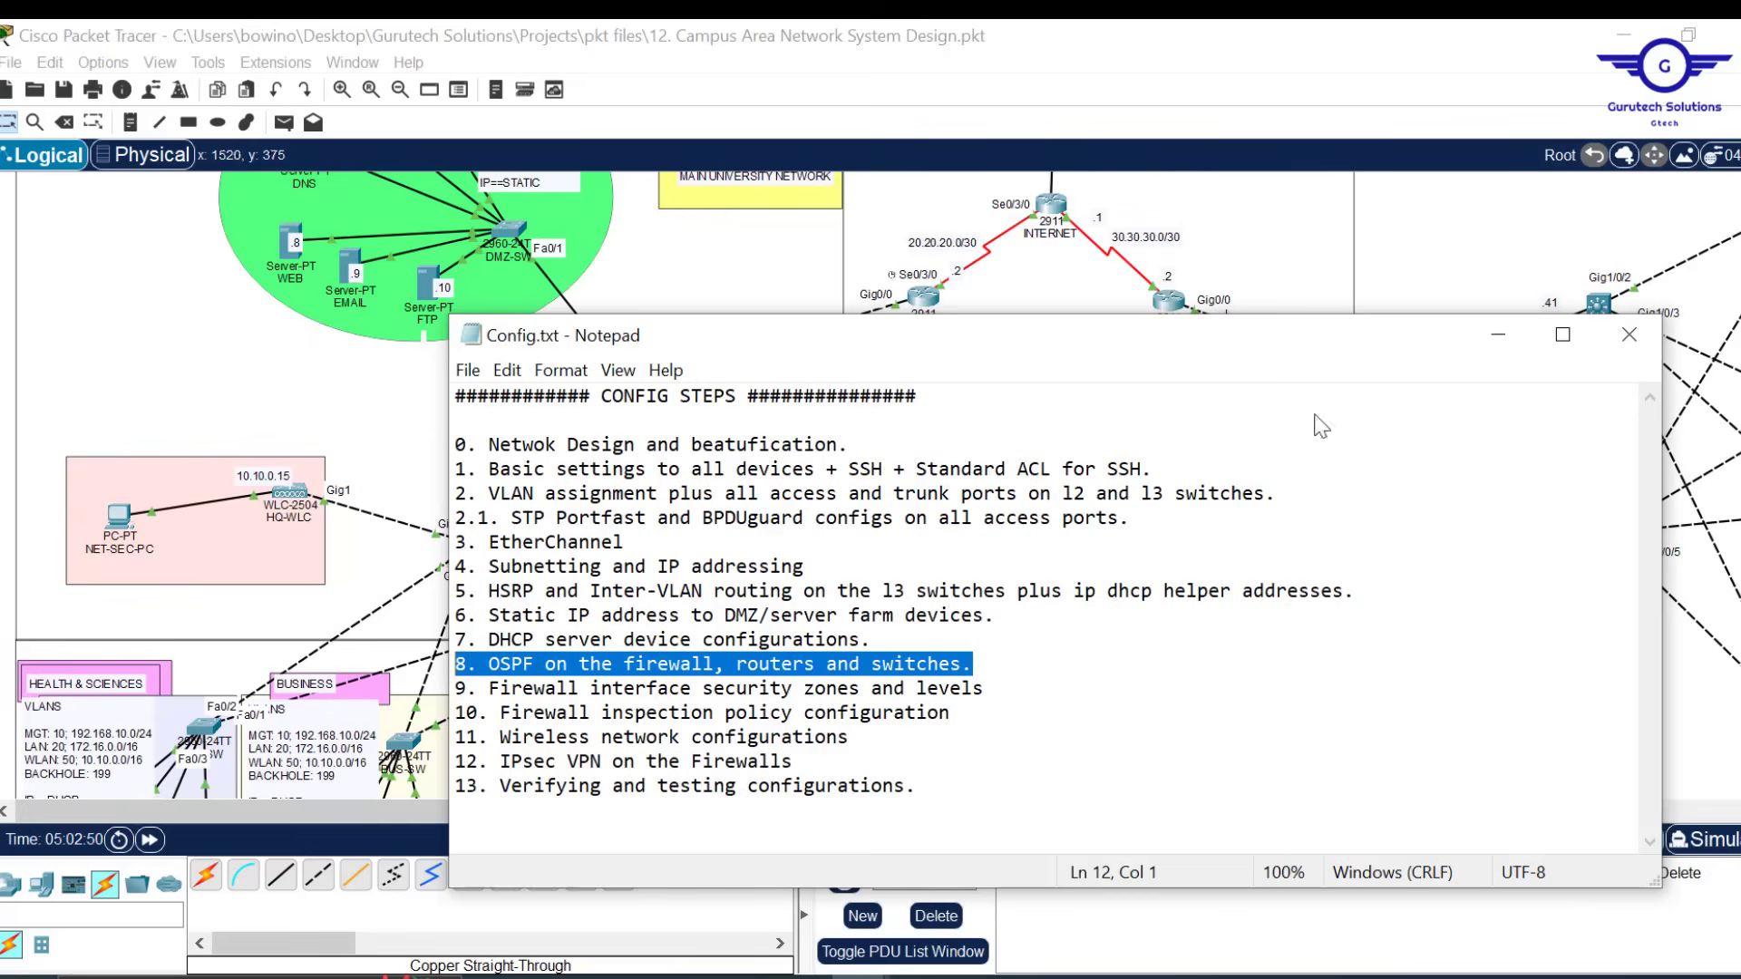
pyautogui.click(1498, 342)
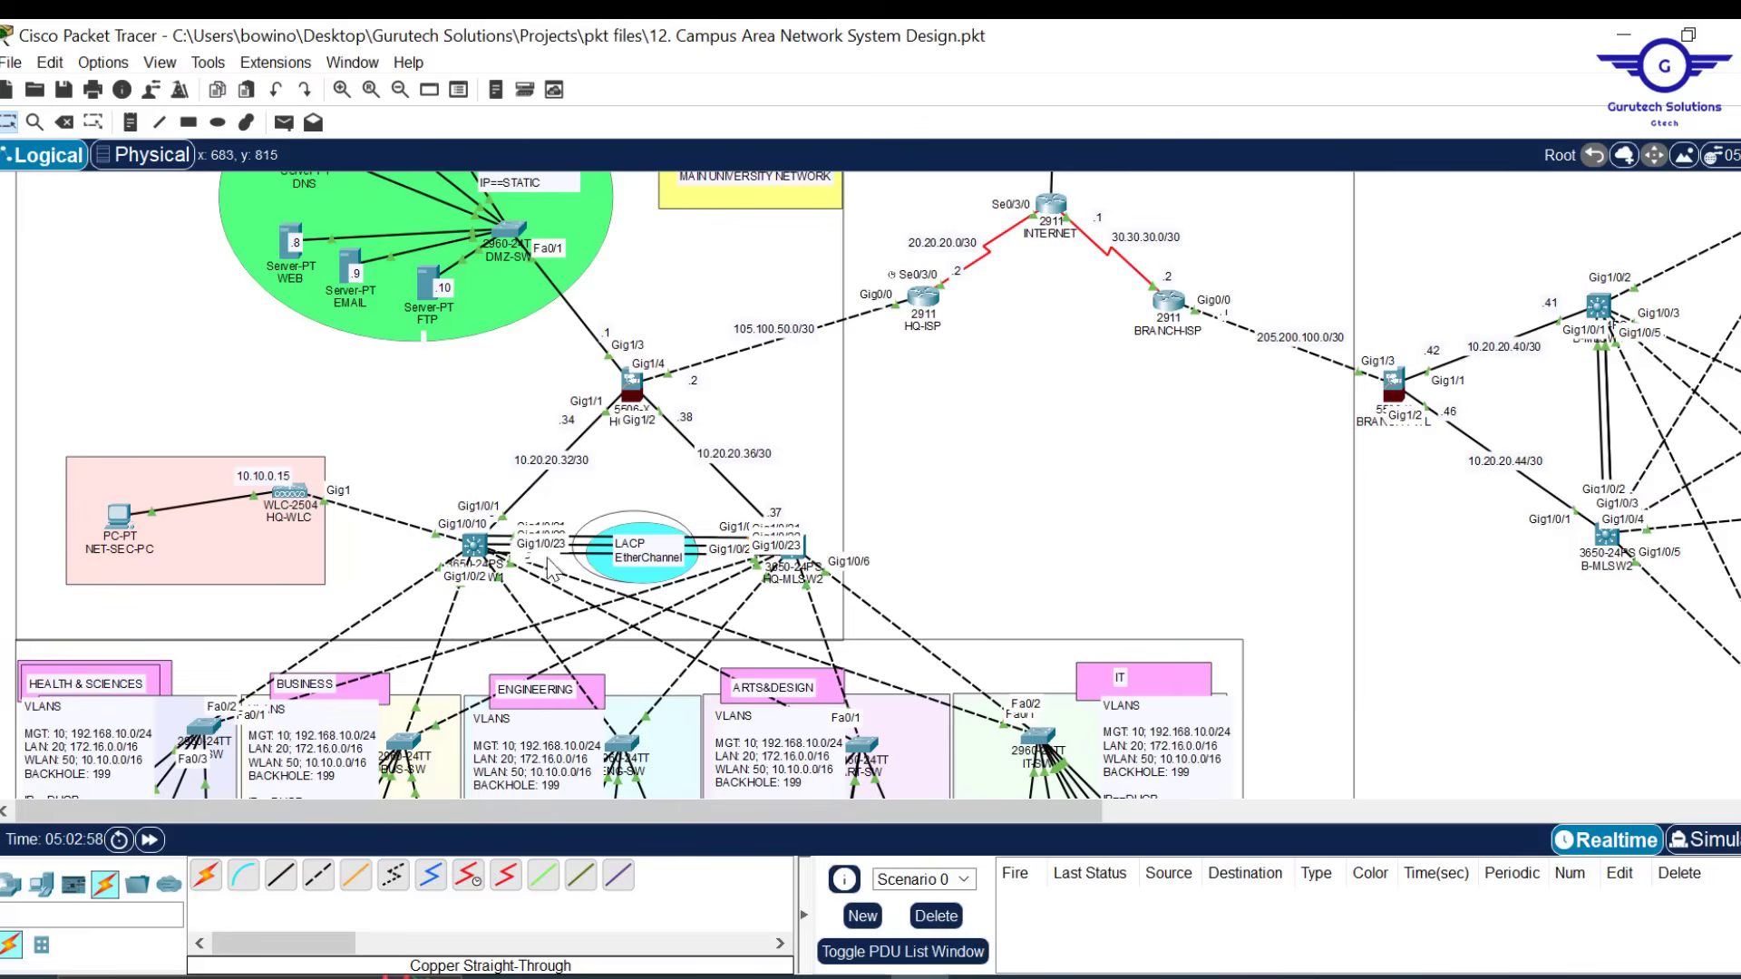
pyautogui.scroll(-10, 1049, 519)
pyautogui.scroll(9, 490, 494)
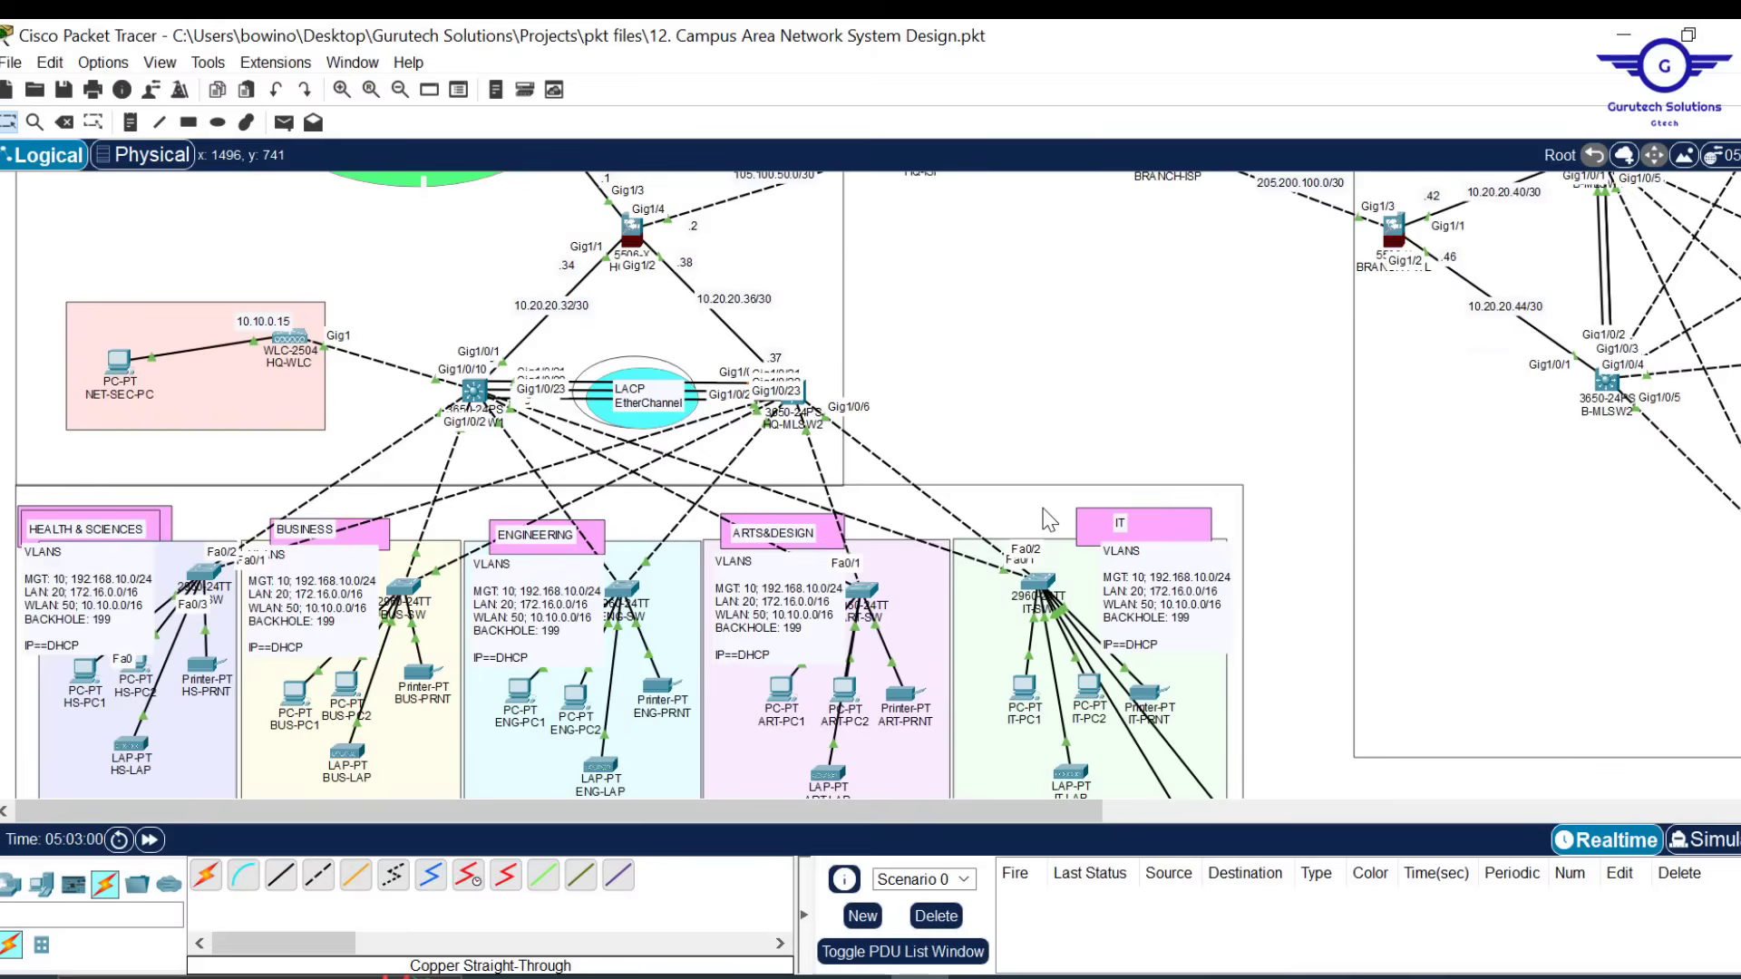
# Reopen HQ-MLSW1's CLI and enter global configuration mode with 'conf t'
pyautogui.click(474, 520)
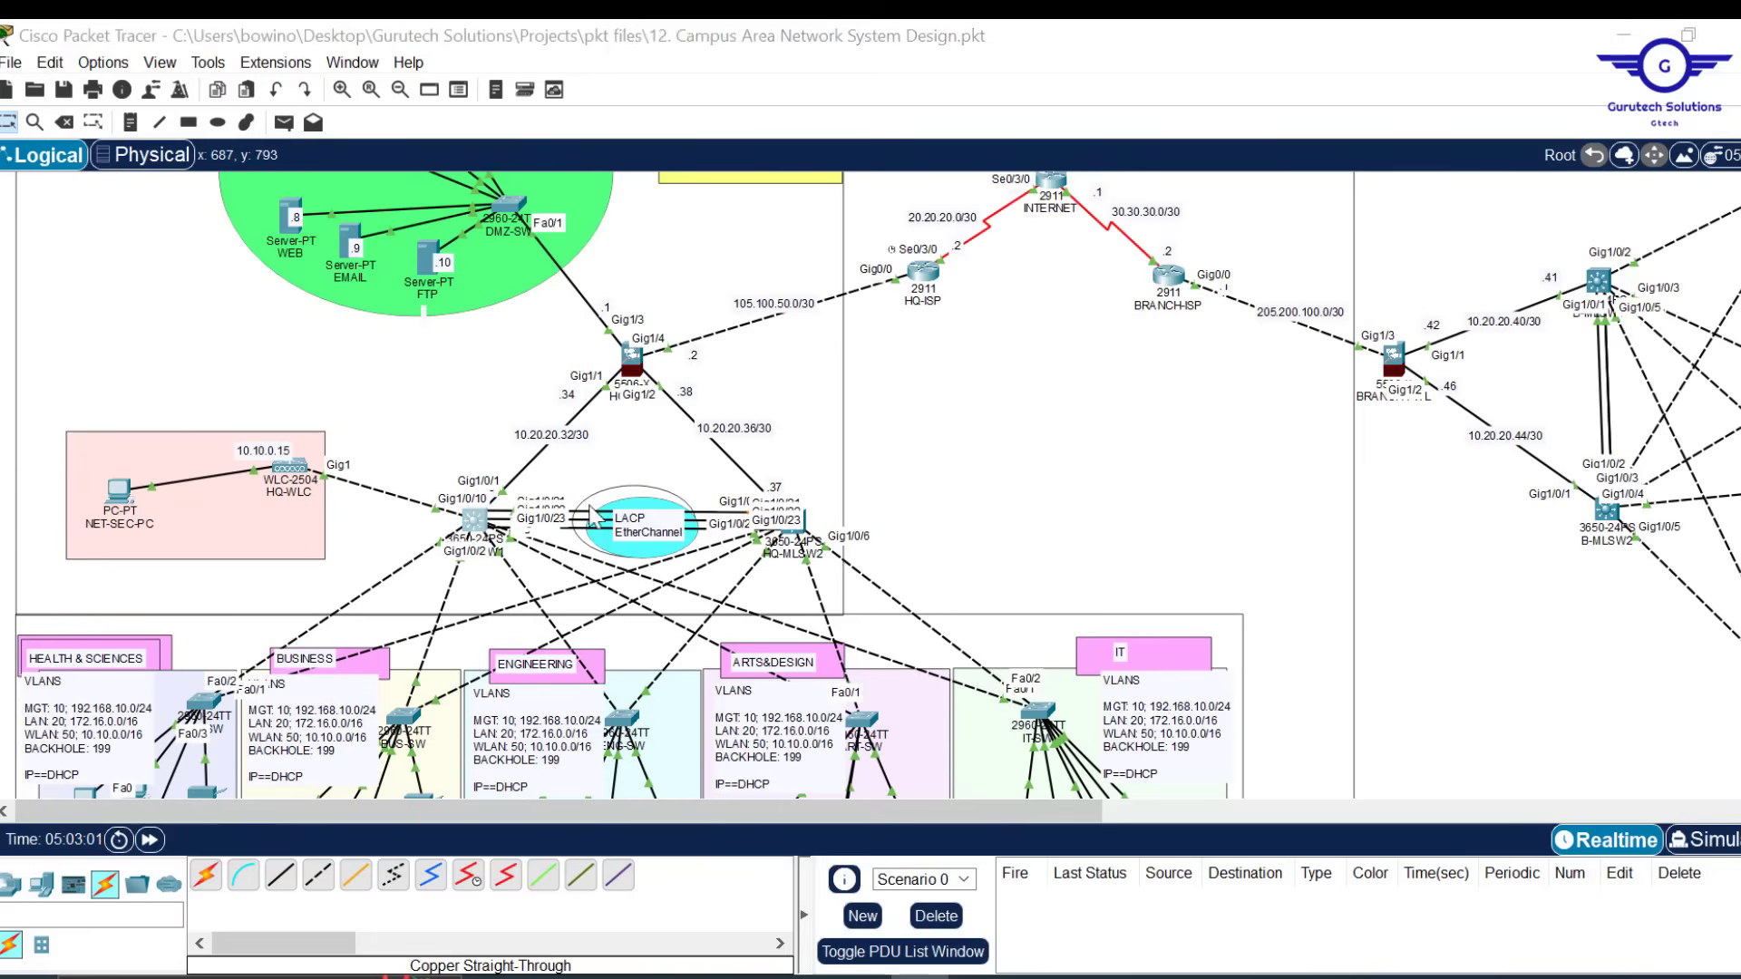
pyautogui.moveTo(1029, 21); pyautogui.dragTo(1094, 72)
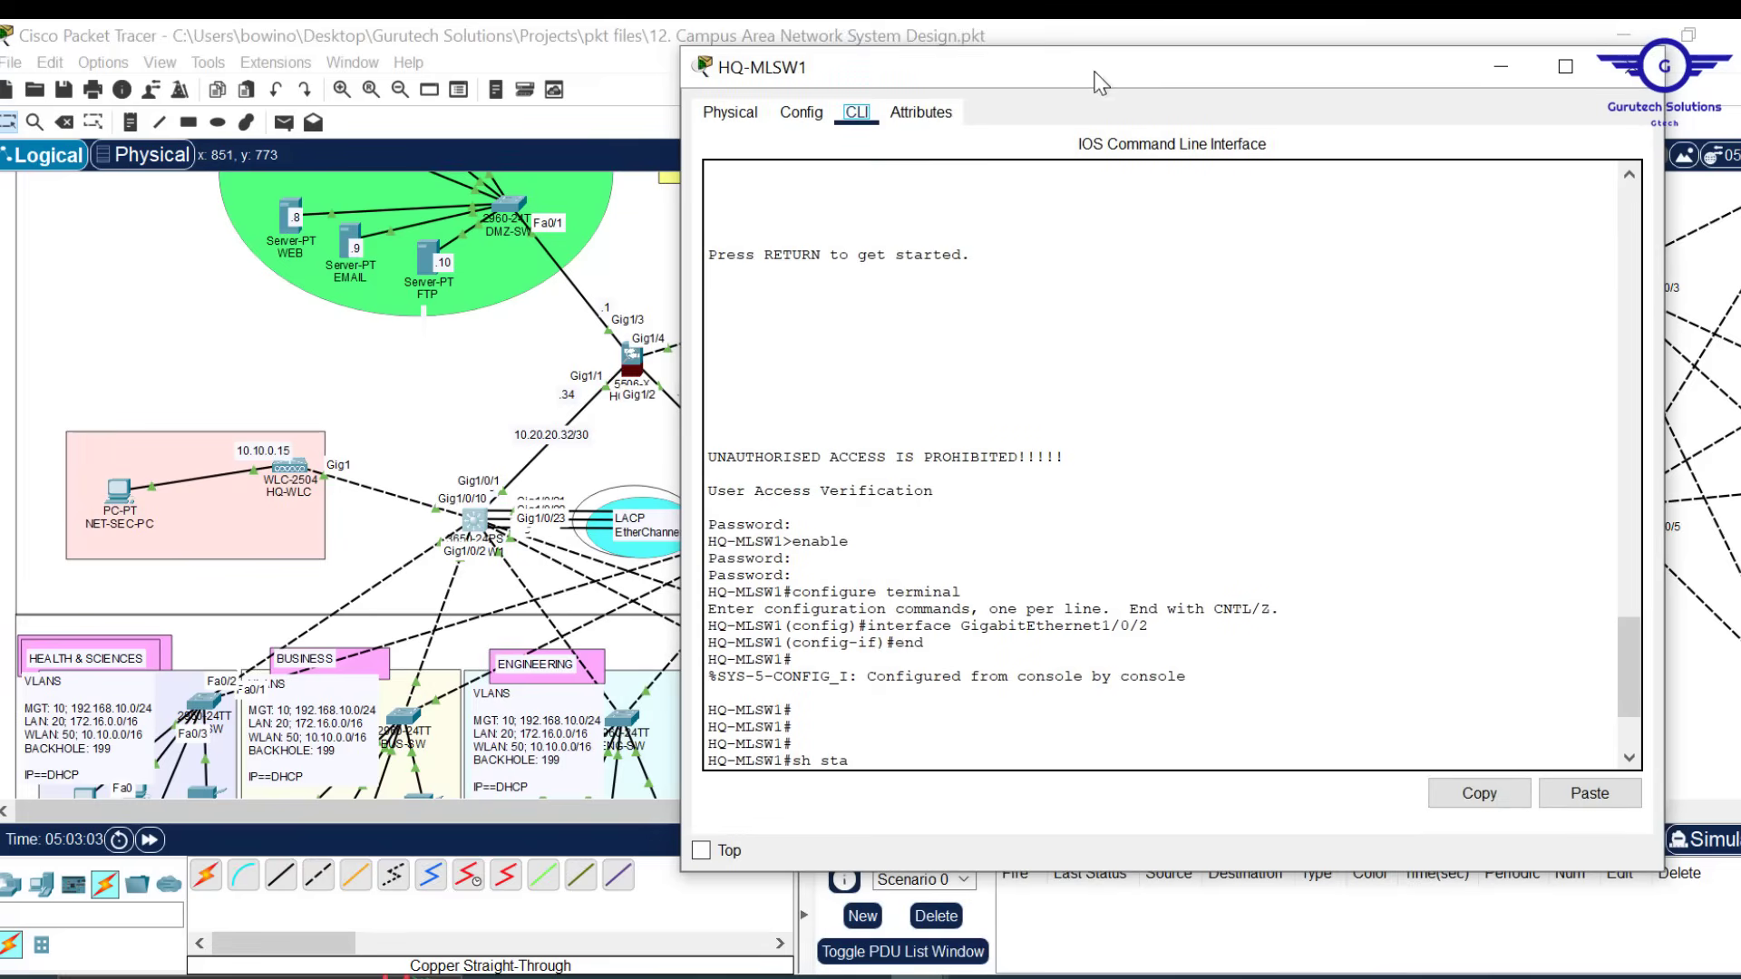
pyautogui.click(986, 572)
pyautogui.press('Return')
pyautogui.press('Return')
pyautogui.press('Return')
pyautogui.press('Return')
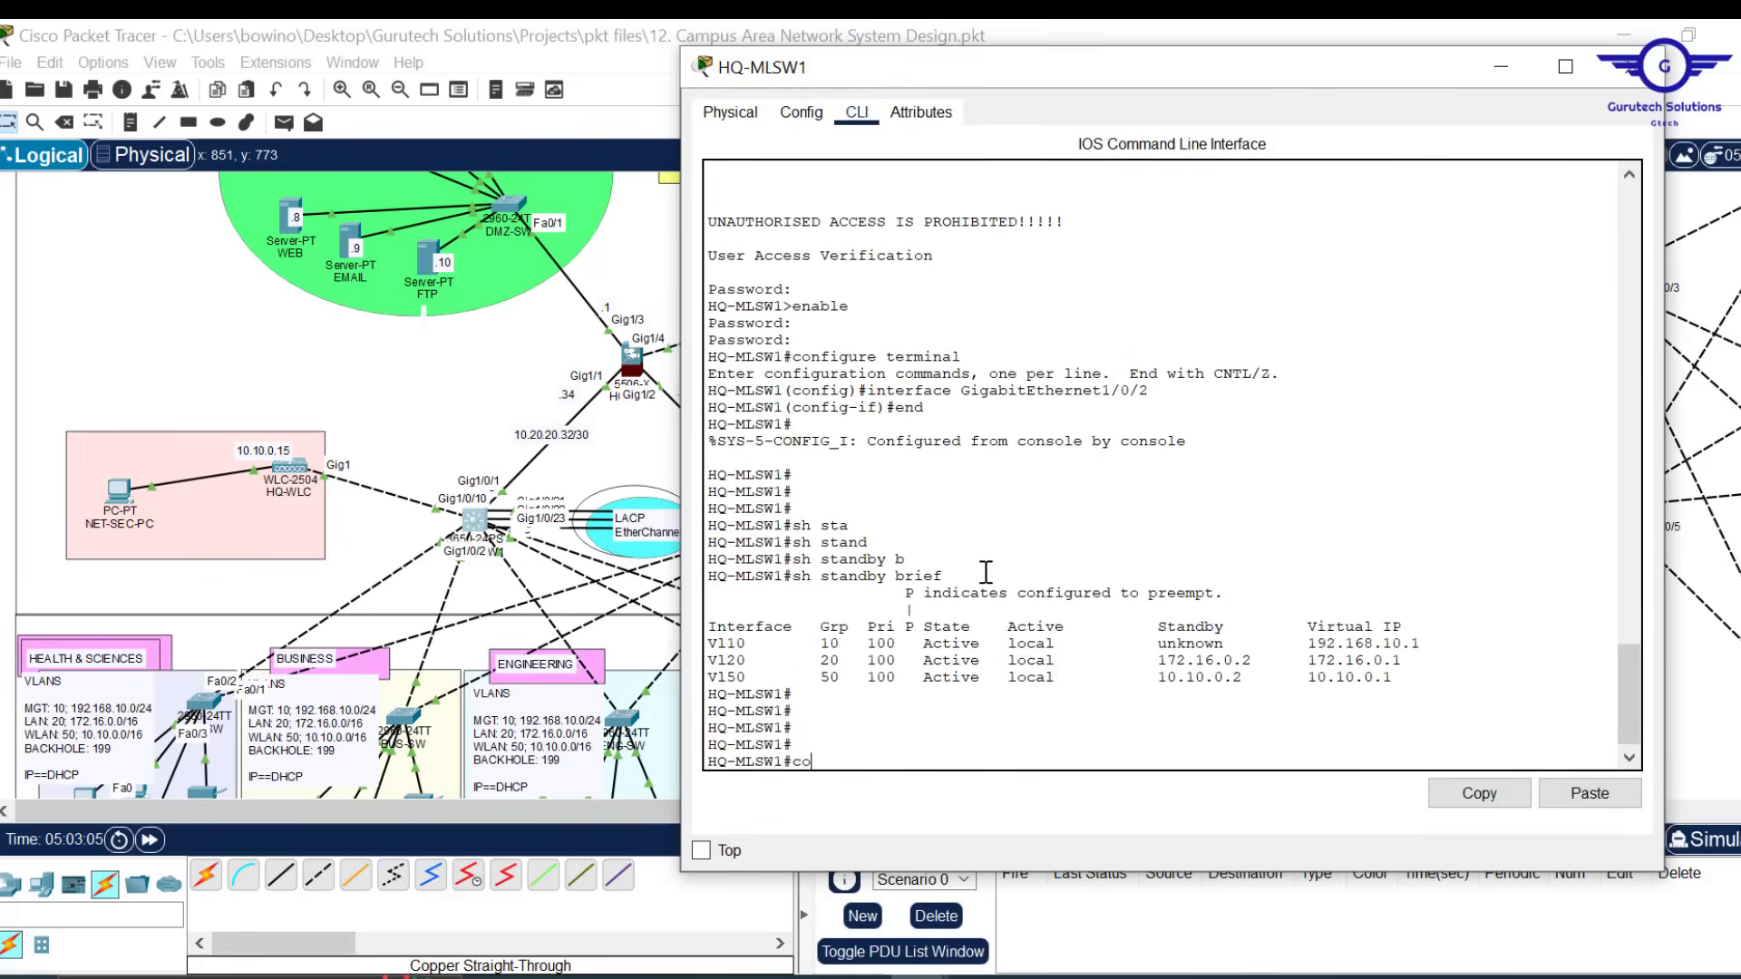
pyautogui.write('conf t')
pyautogui.press('Return')
pyautogui.press('Return')
pyautogui.press('Return')
pyautogui.press('Return')
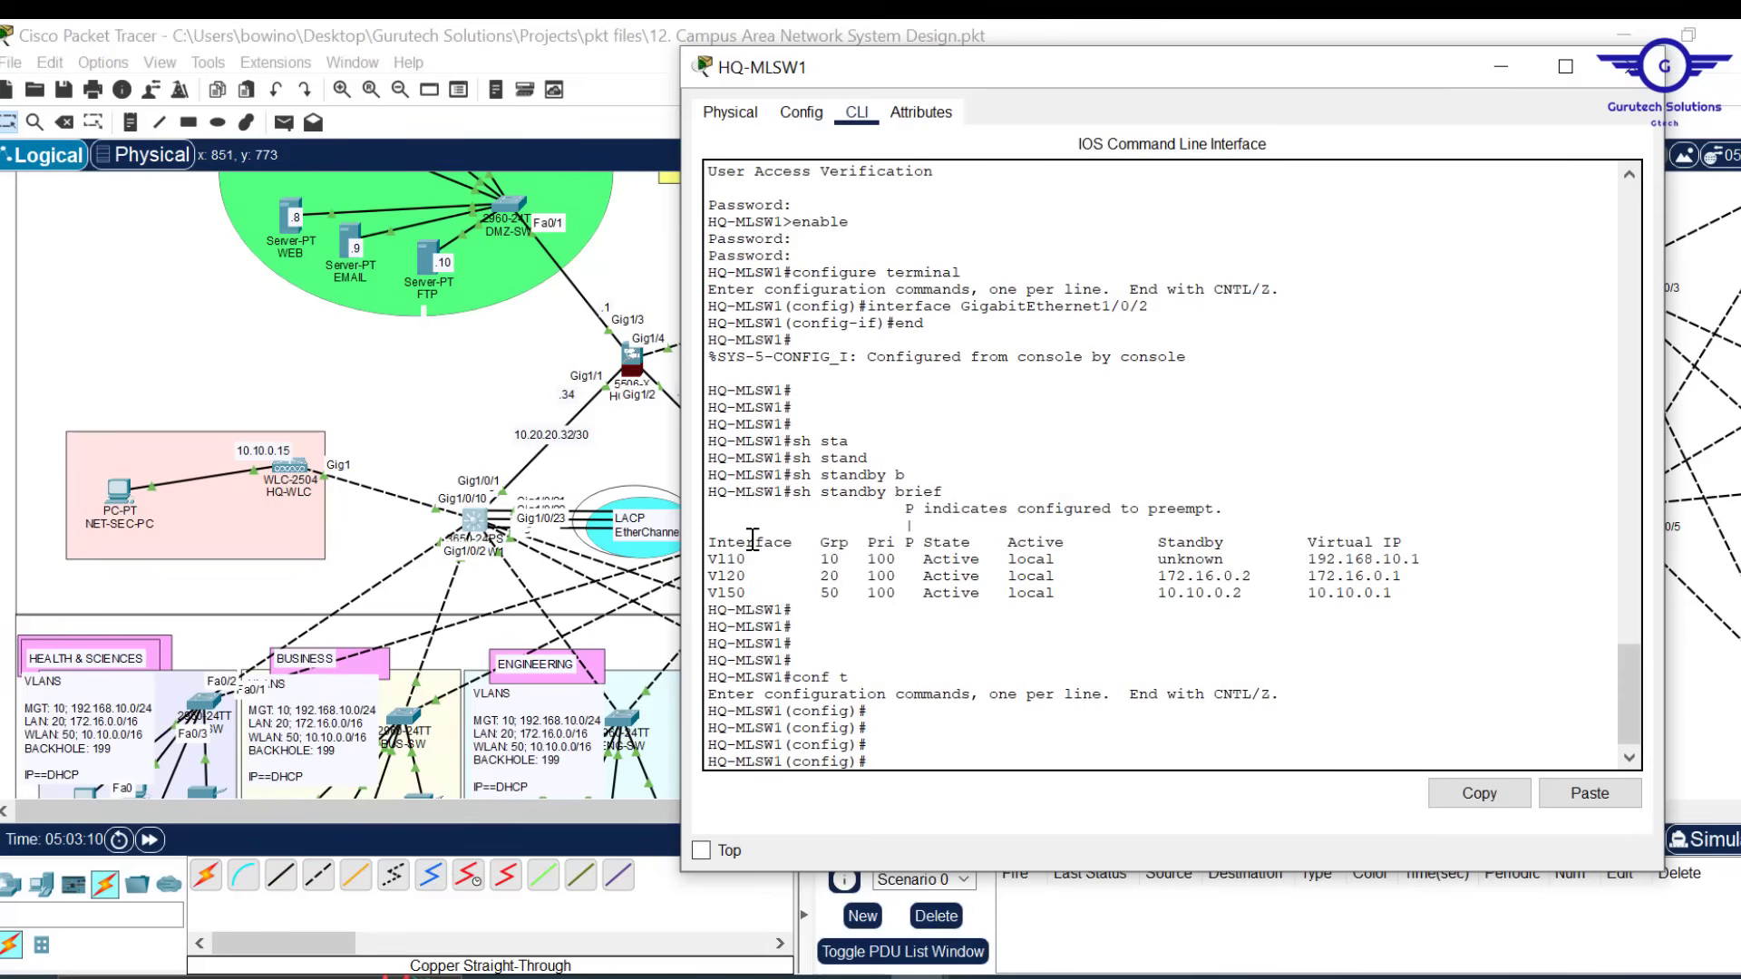
# Minimize HQ-MLSW1's window and scroll the topology from the ISP routers to the department devices
pyautogui.click(1499, 66)
pyautogui.scroll(-3, 1018, 490)
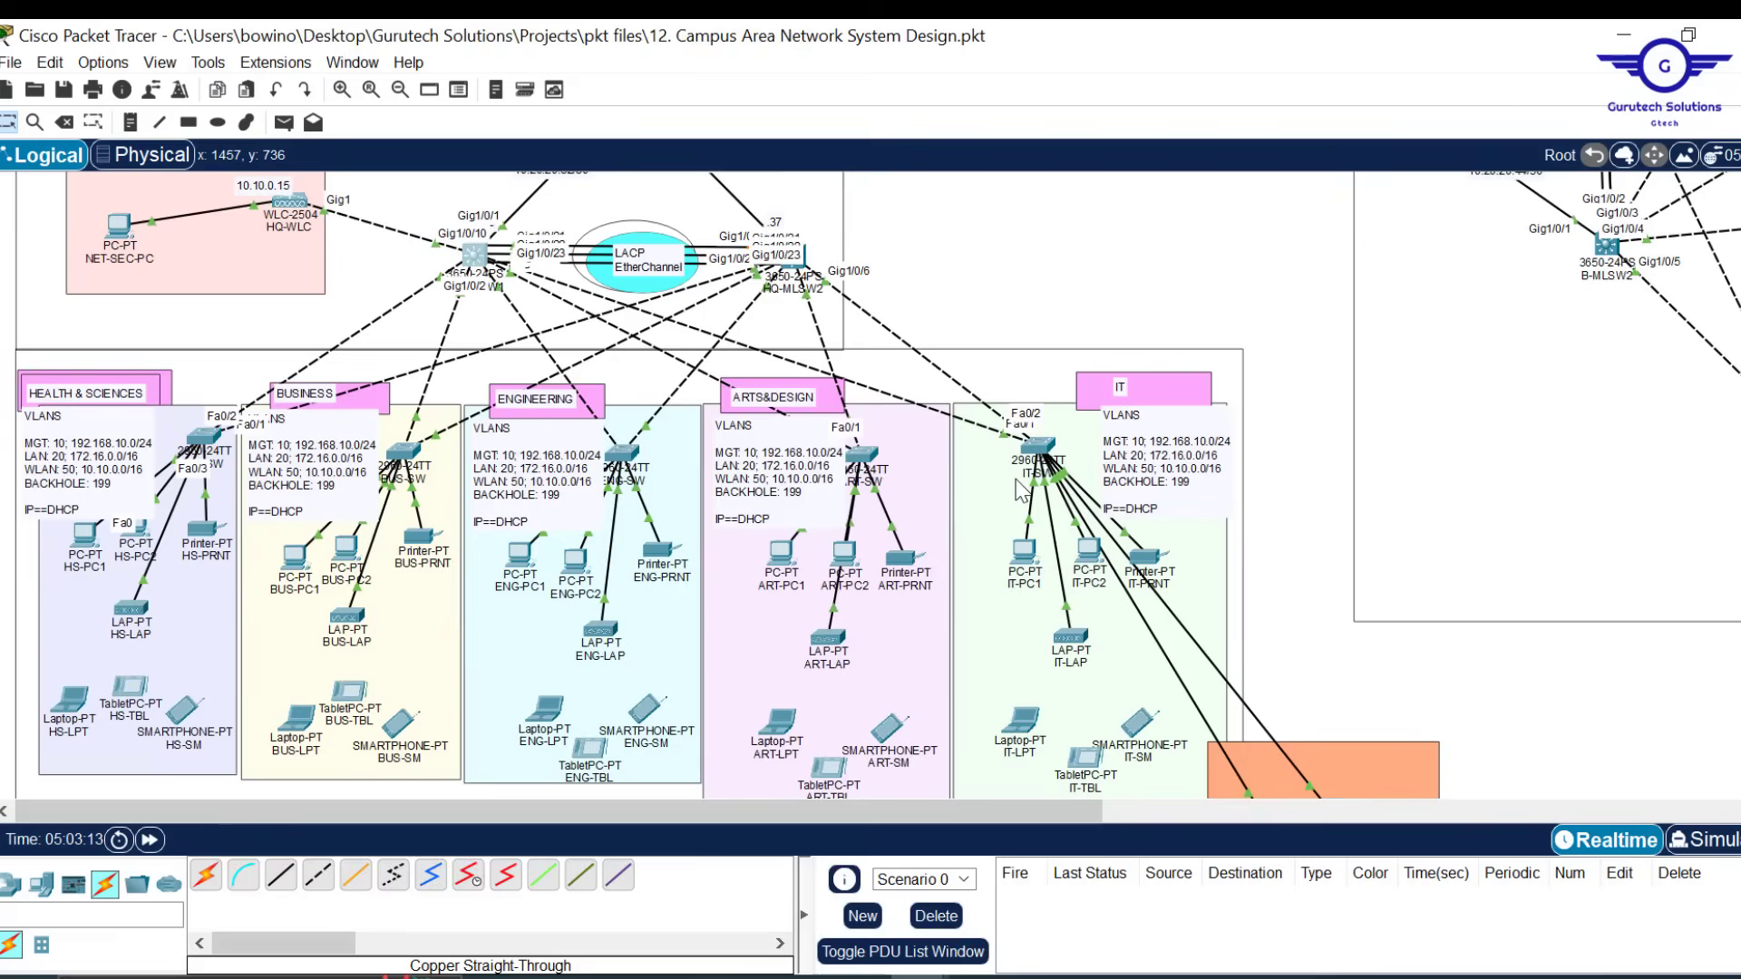
pyautogui.scroll(3, 1100, 232)
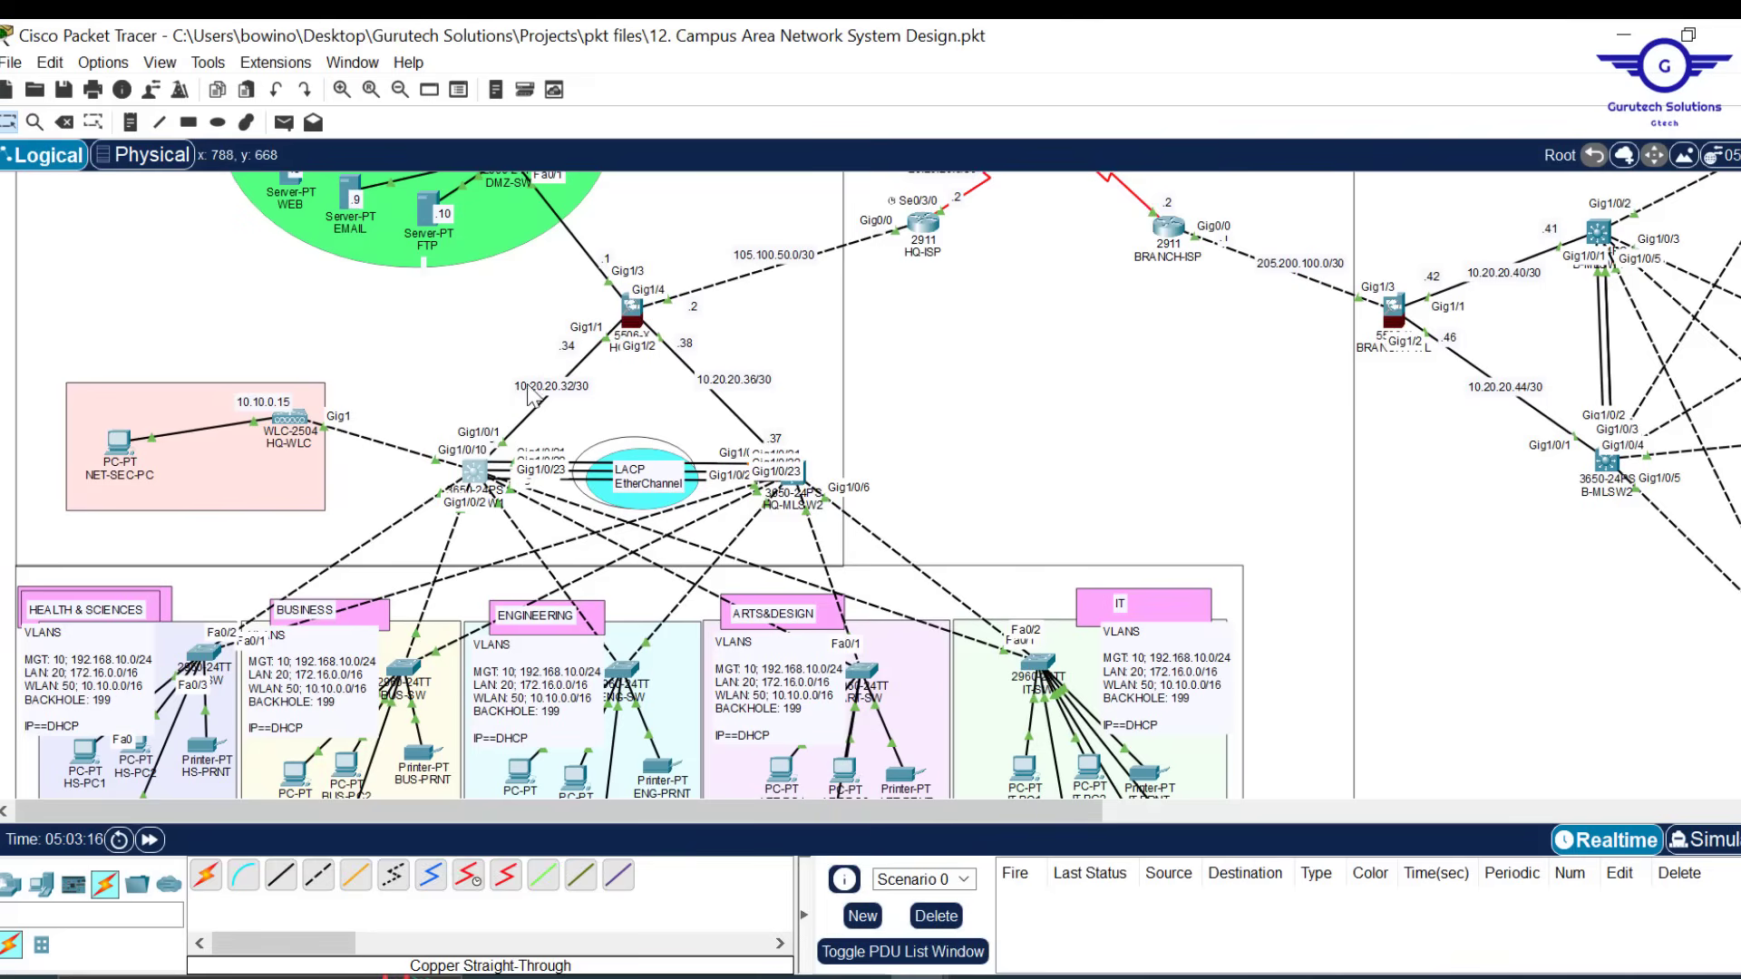
pyautogui.scroll(-2, 1077, 364)
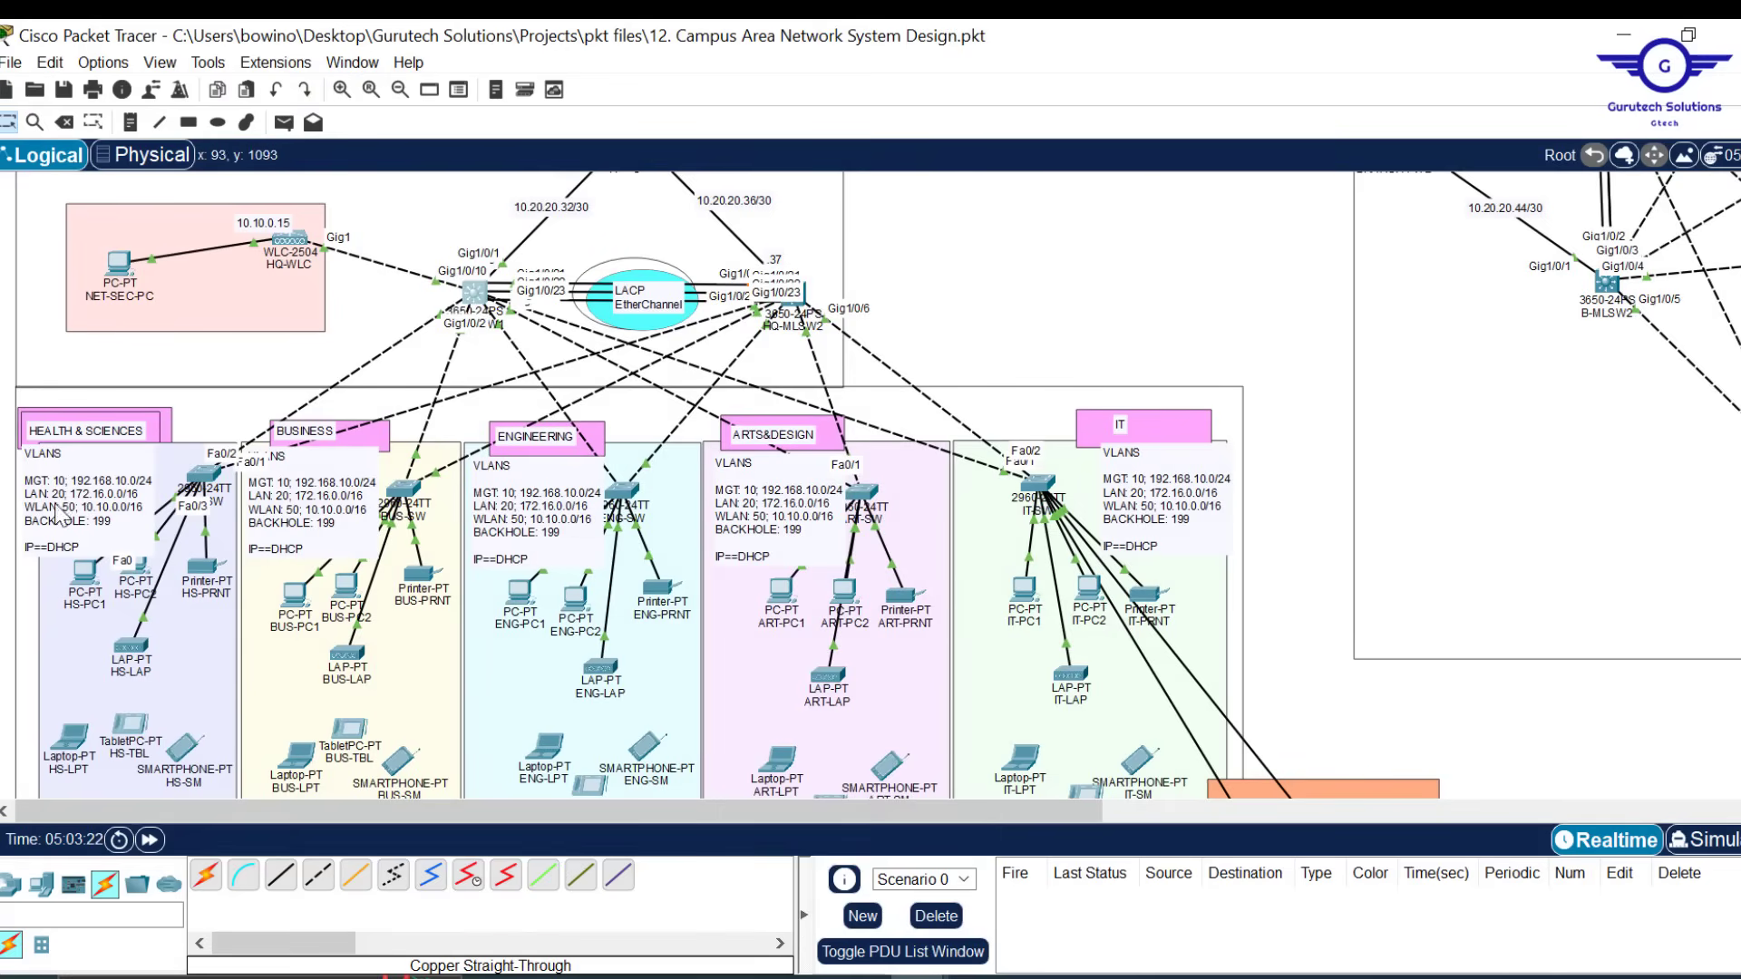
pyautogui.scroll(5, 963, 281)
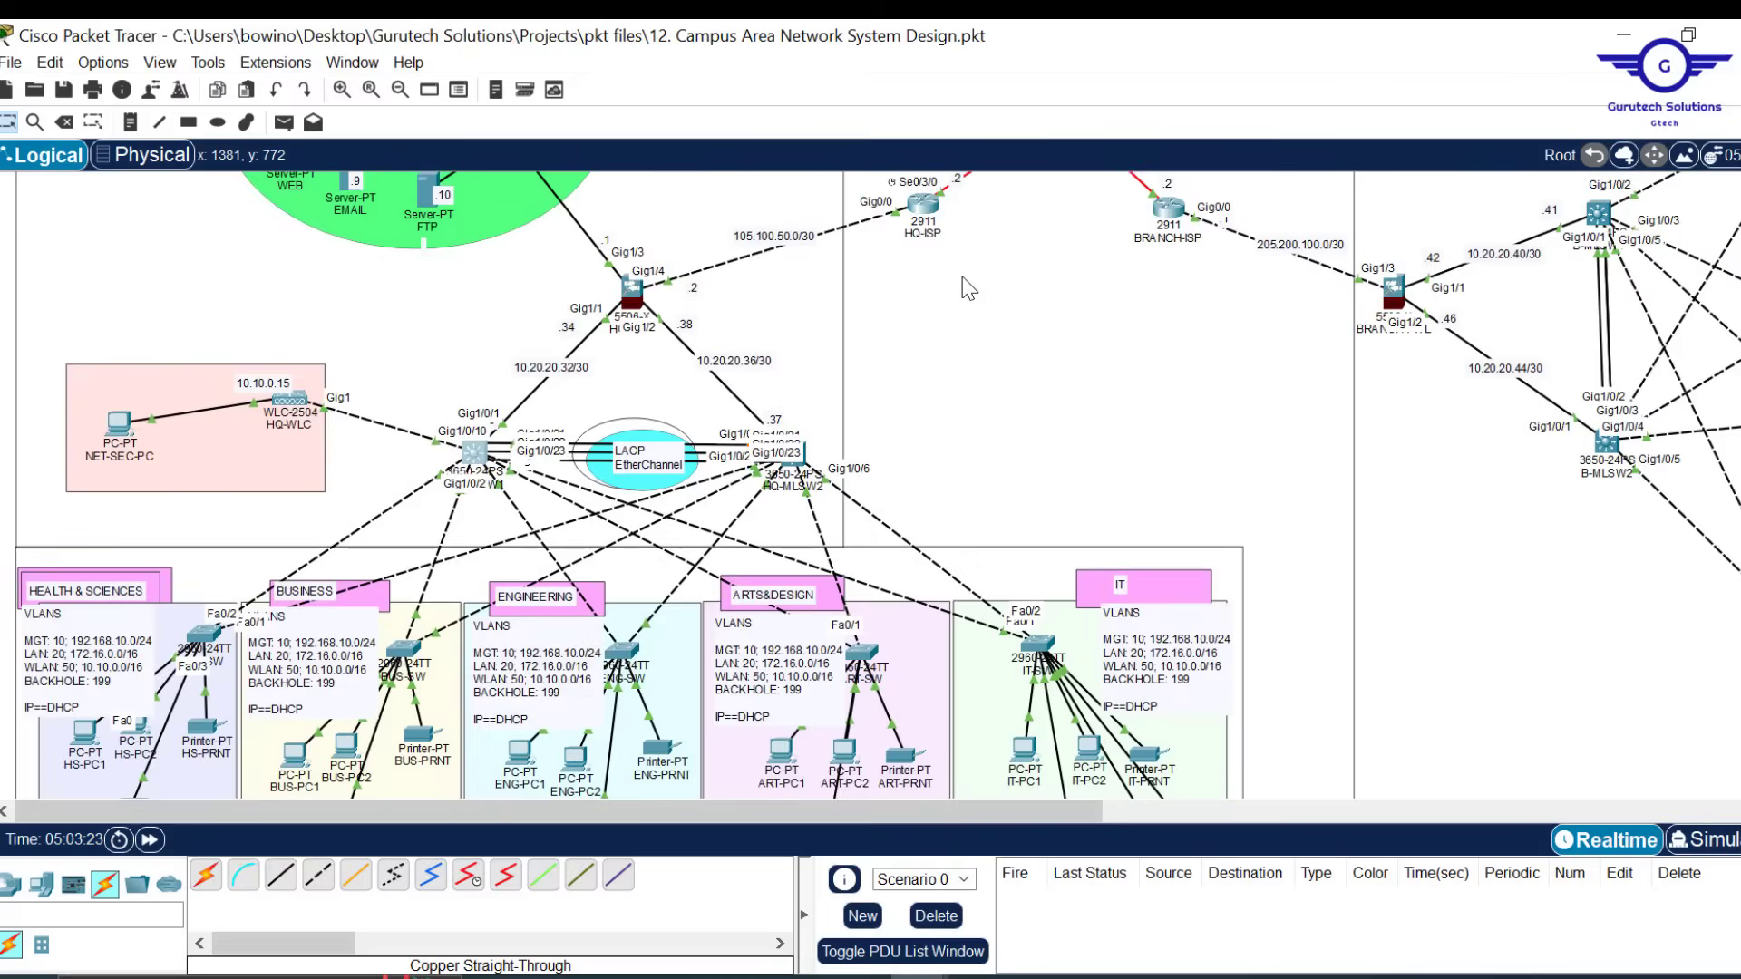
pyautogui.scroll(-3, 964, 556)
# Start OSPF process 15 on HQ-MLSW1 with router ID 2.1.2.1
pyautogui.click(473, 451)
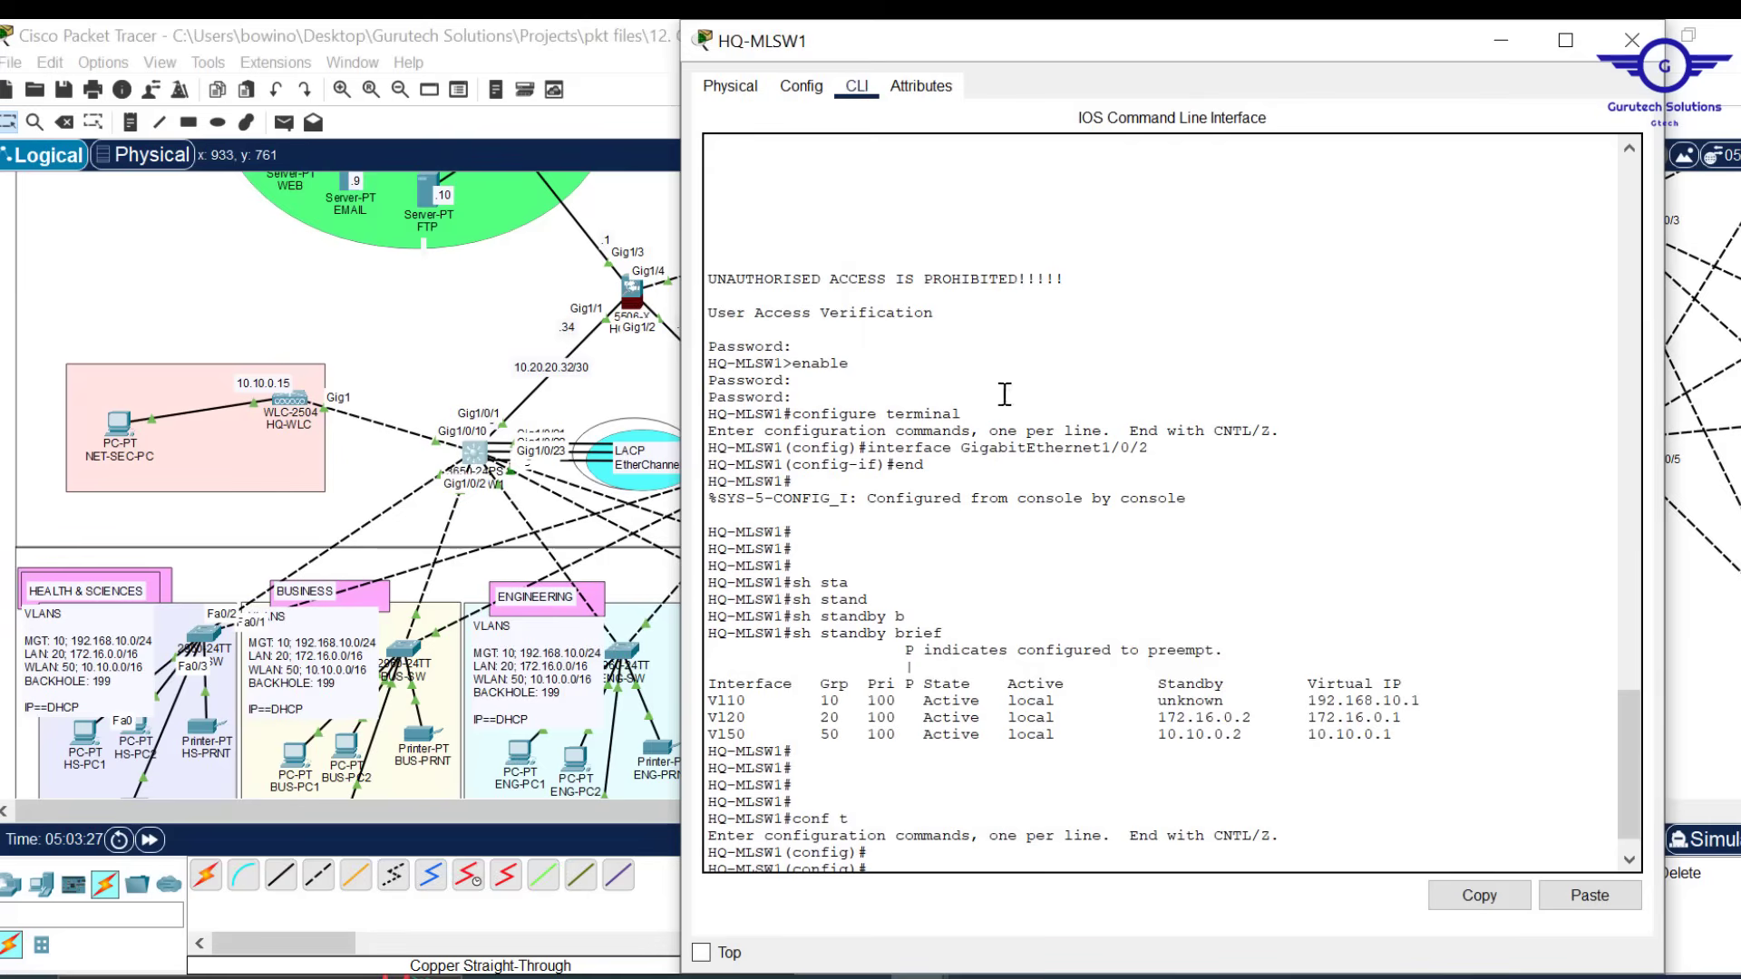
pyautogui.press('Return')
pyautogui.press('Return')
pyautogui.press('Return')
pyautogui.press('Return')
pyautogui.press('Return')
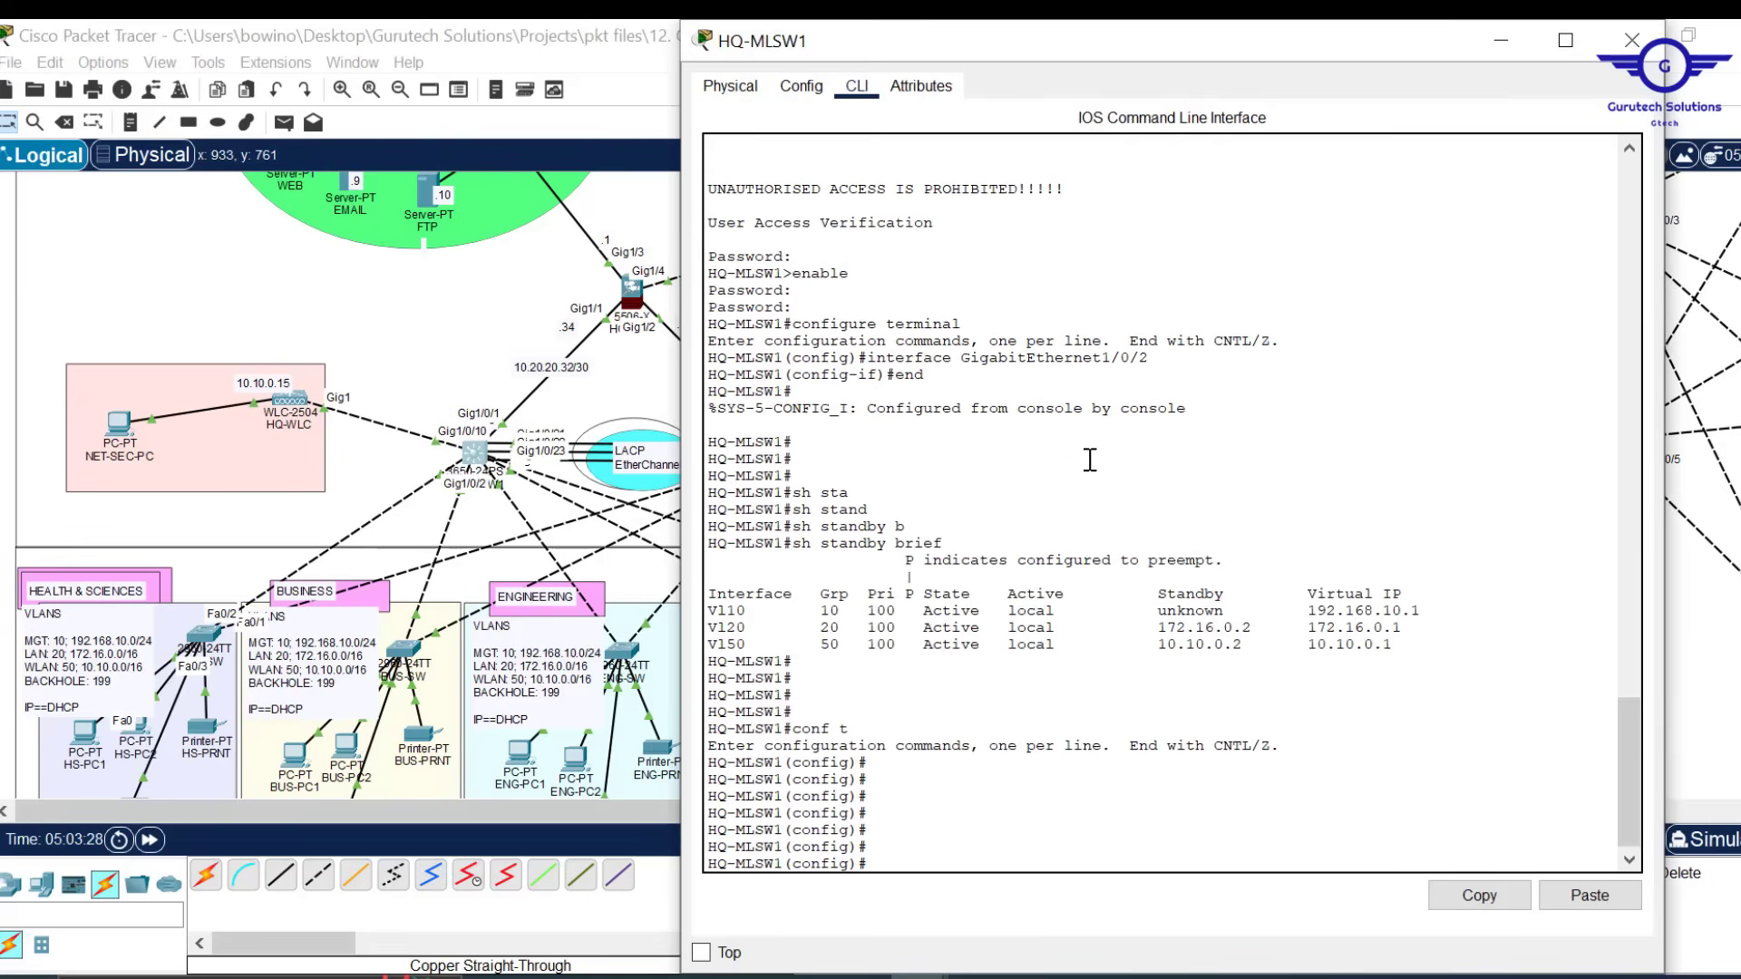
pyautogui.write('route')
pyautogui.press('Tab')
pyautogui.write('r ')
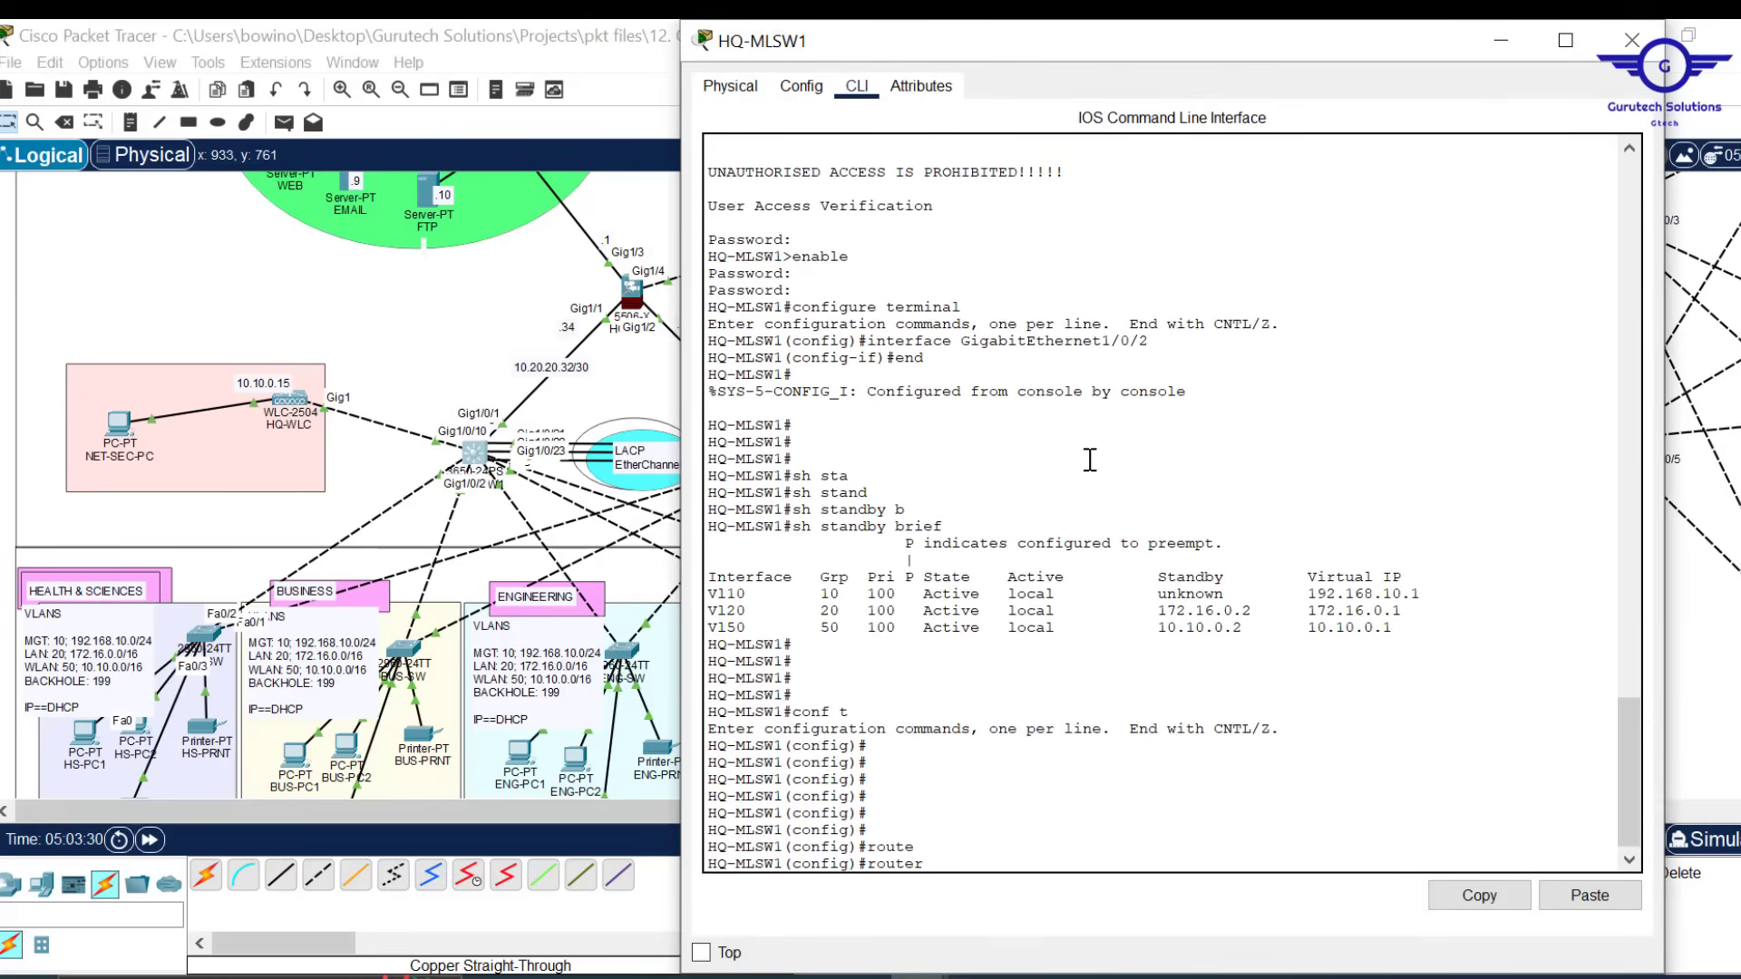
pyautogui.write('os')
pyautogui.press('Tab')
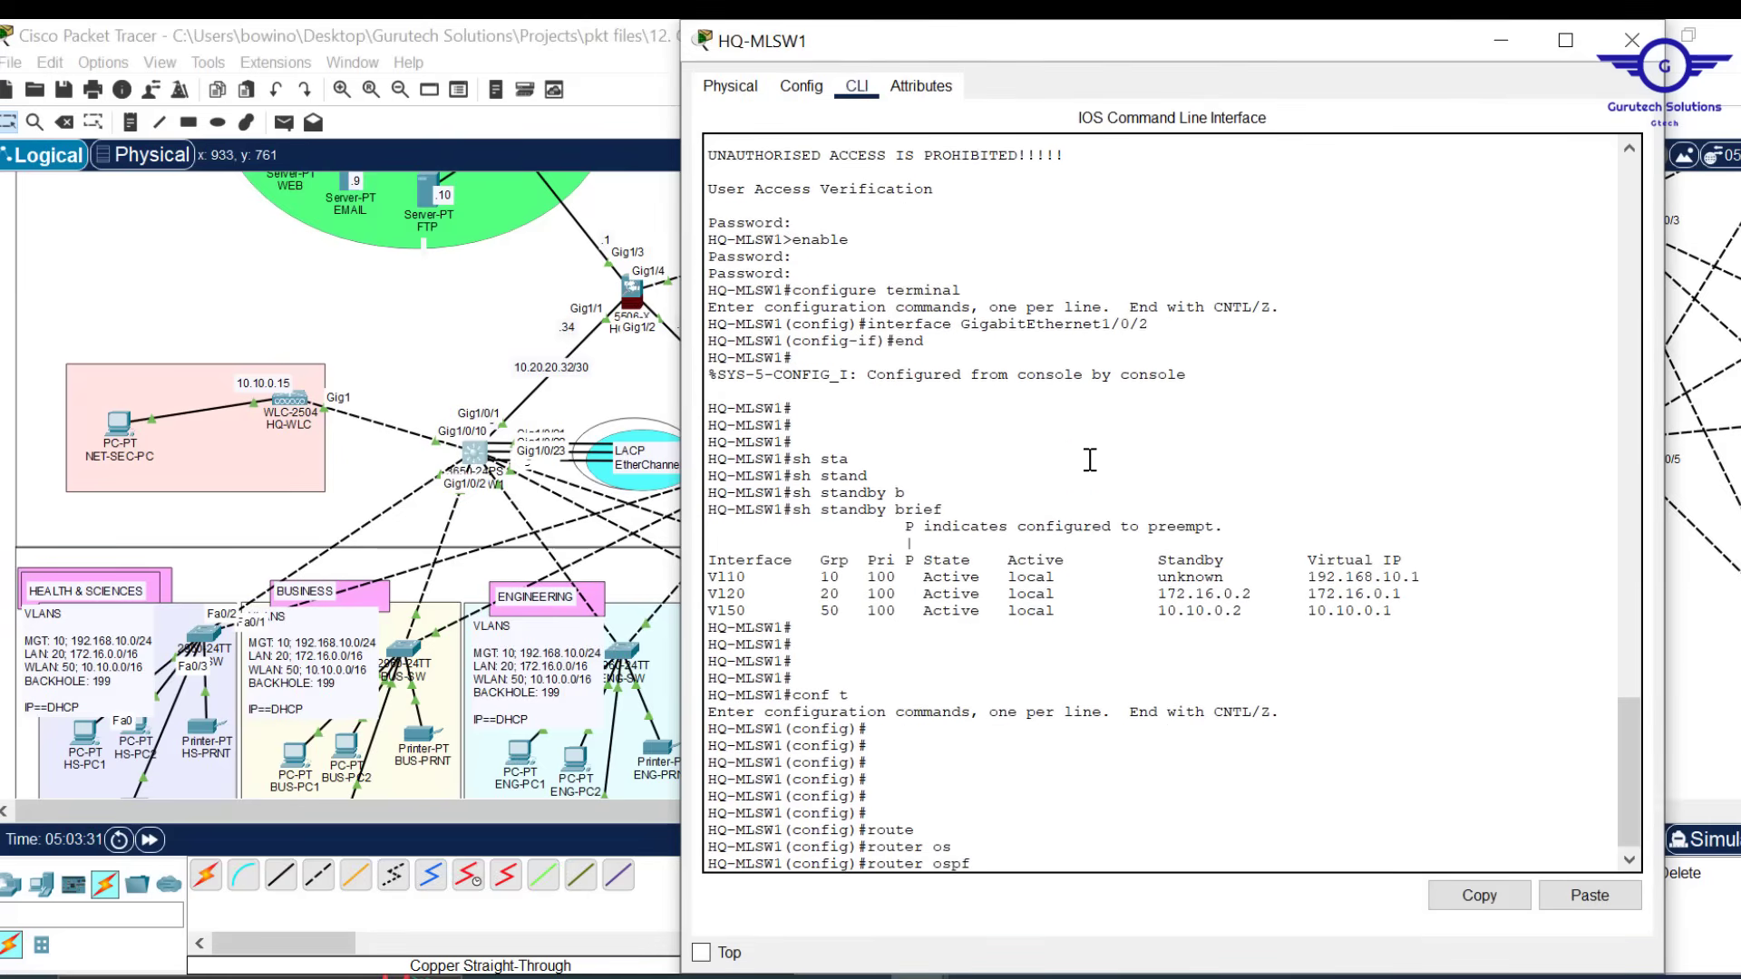
pyautogui.write('15')
pyautogui.press('Return')
pyautogui.press('Return')
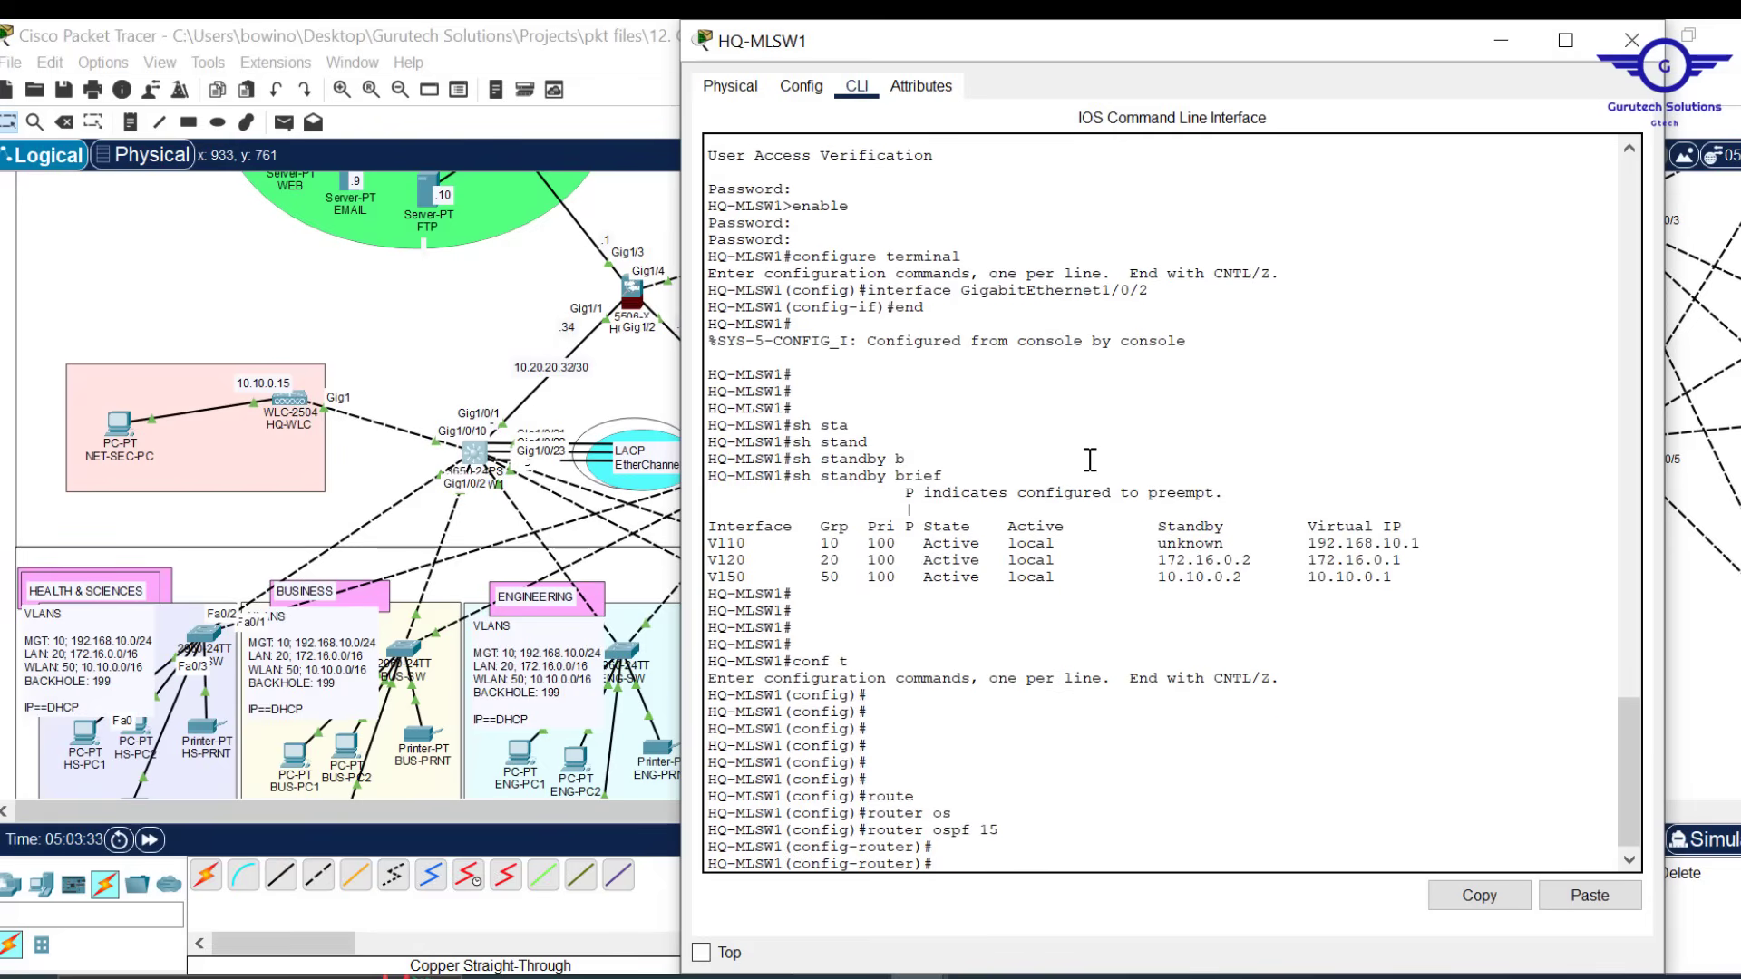
pyautogui.write('rou')
pyautogui.press('Tab')
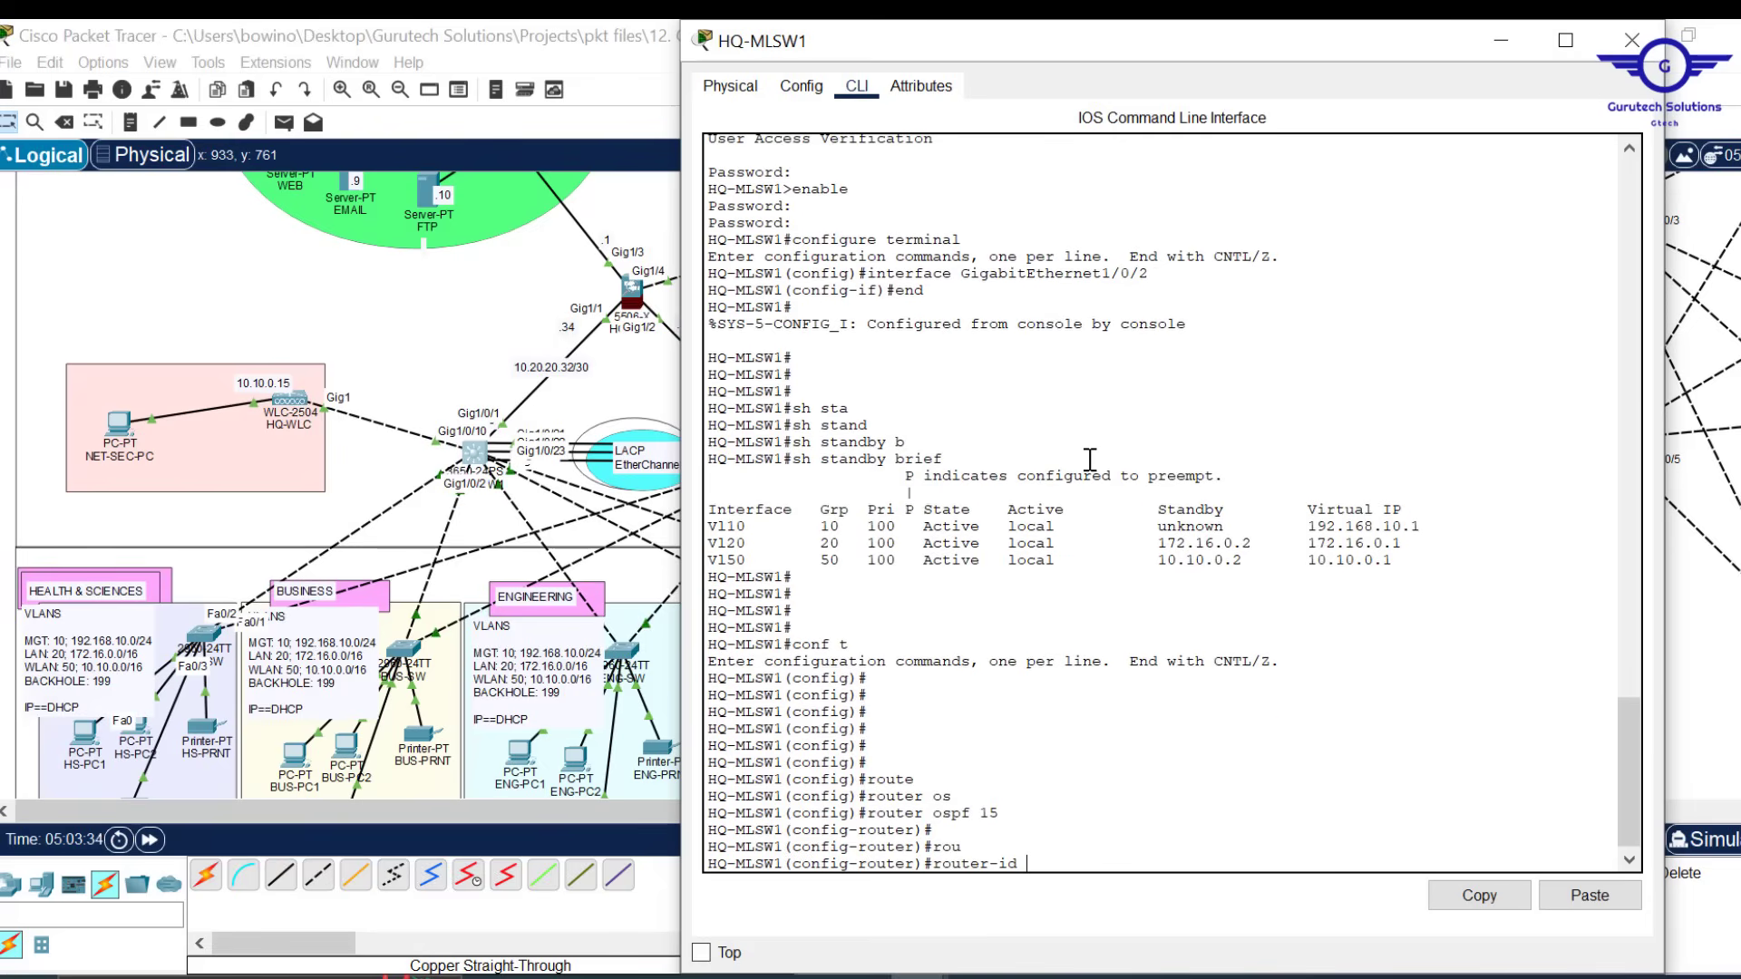
pyautogui.write('2')
pyautogui.write(',1,2,')
pyautogui.press('BackSpace')
pyautogui.press('BackSpace')
pyautogui.press('BackSpace')
pyautogui.write('.1.2.1')
pyautogui.press('Return')
pyautogui.press('Return')
pyautogui.press('Return')
# Advertise network 10.20.20.32 0.0.0.3 in area 0
pyautogui.write('nt')
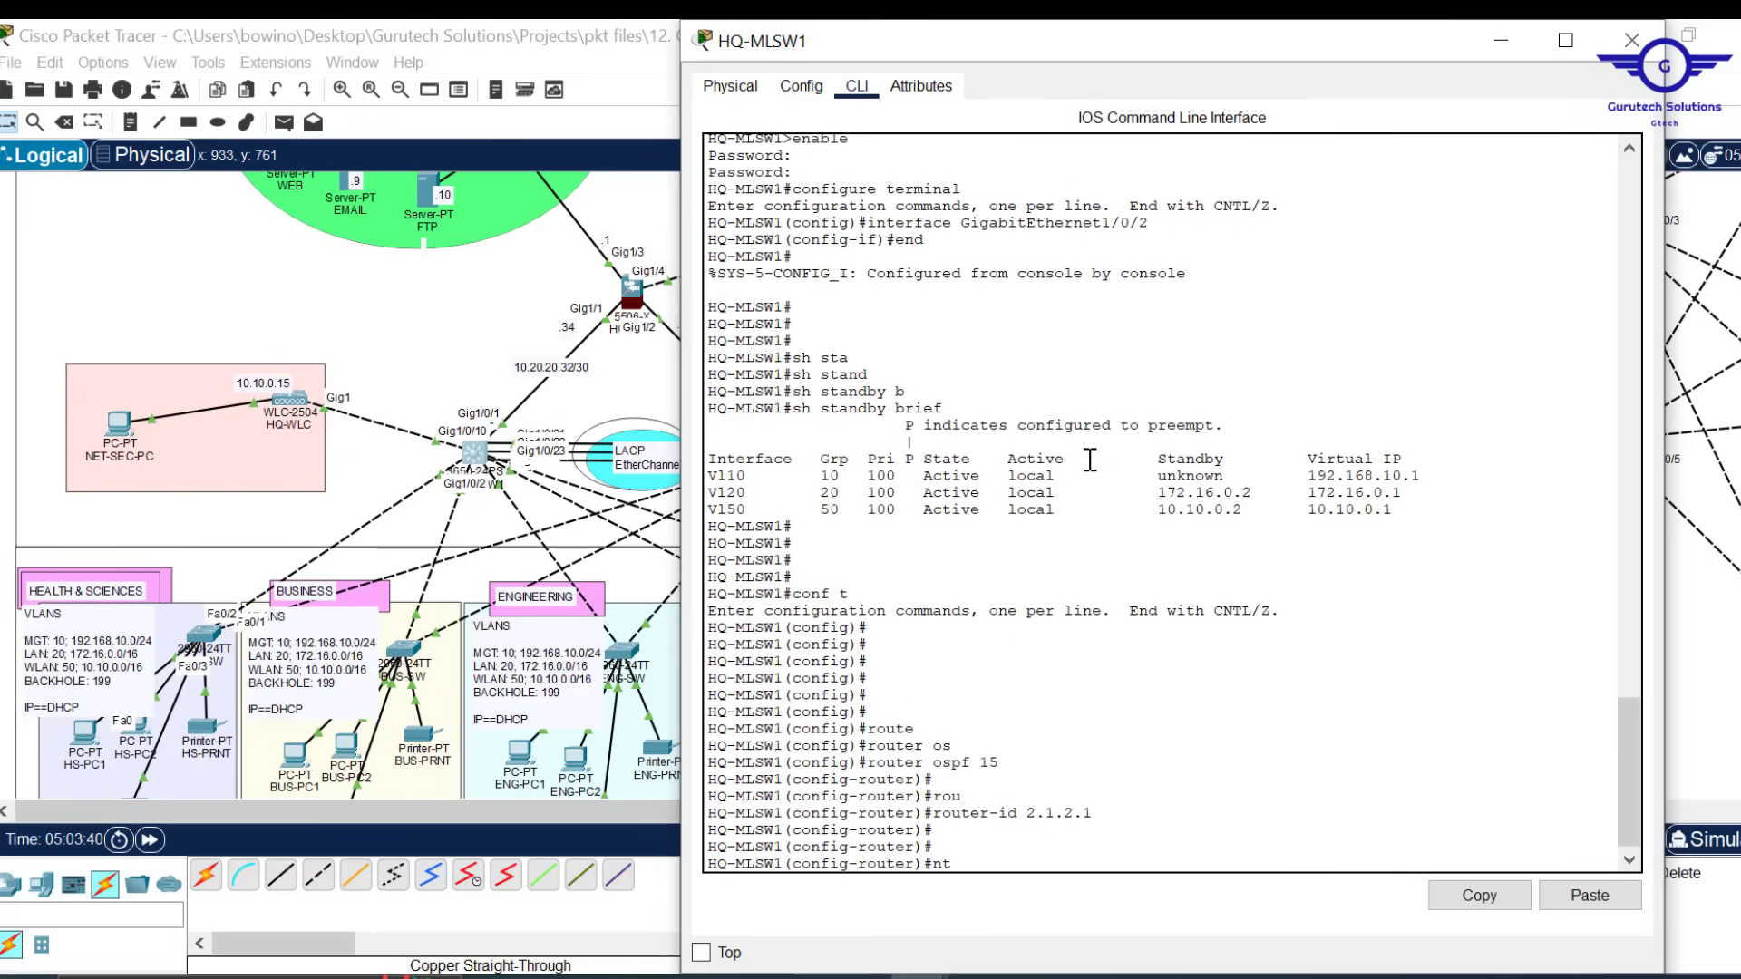
pyautogui.press('BackSpace')
pyautogui.write('et')
pyautogui.press('Tab')
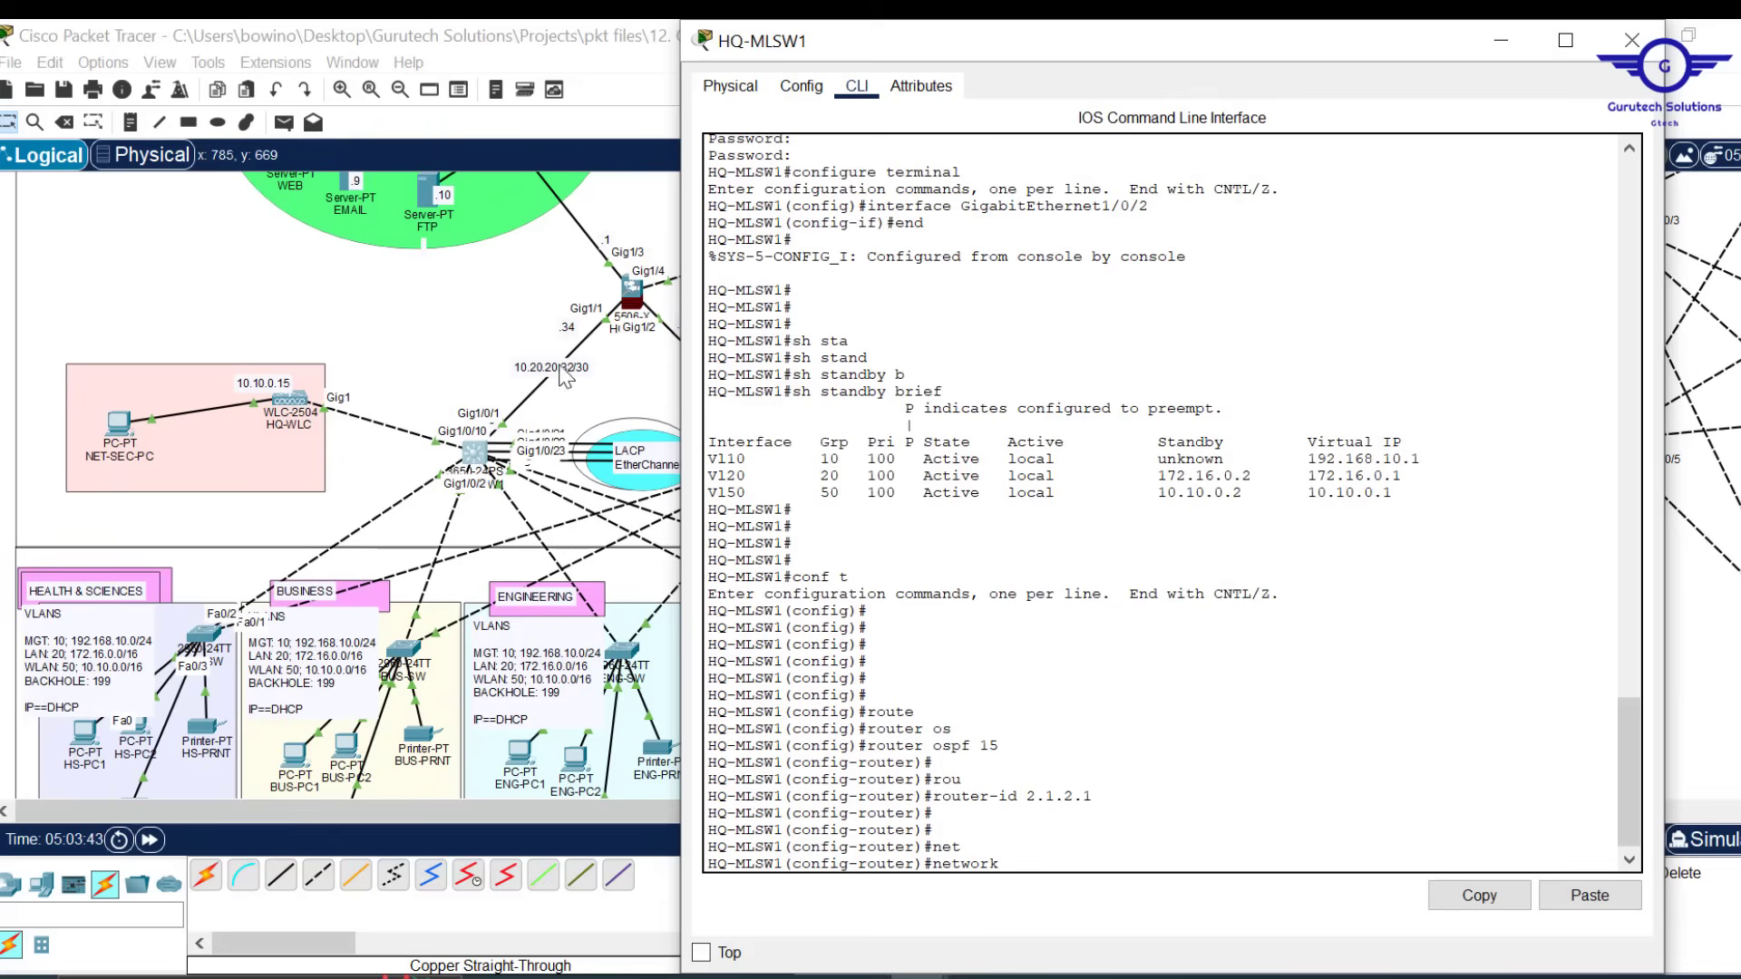
pyautogui.write('10.20.20.32 0.0.0.25')
pyautogui.press('BackSpace')
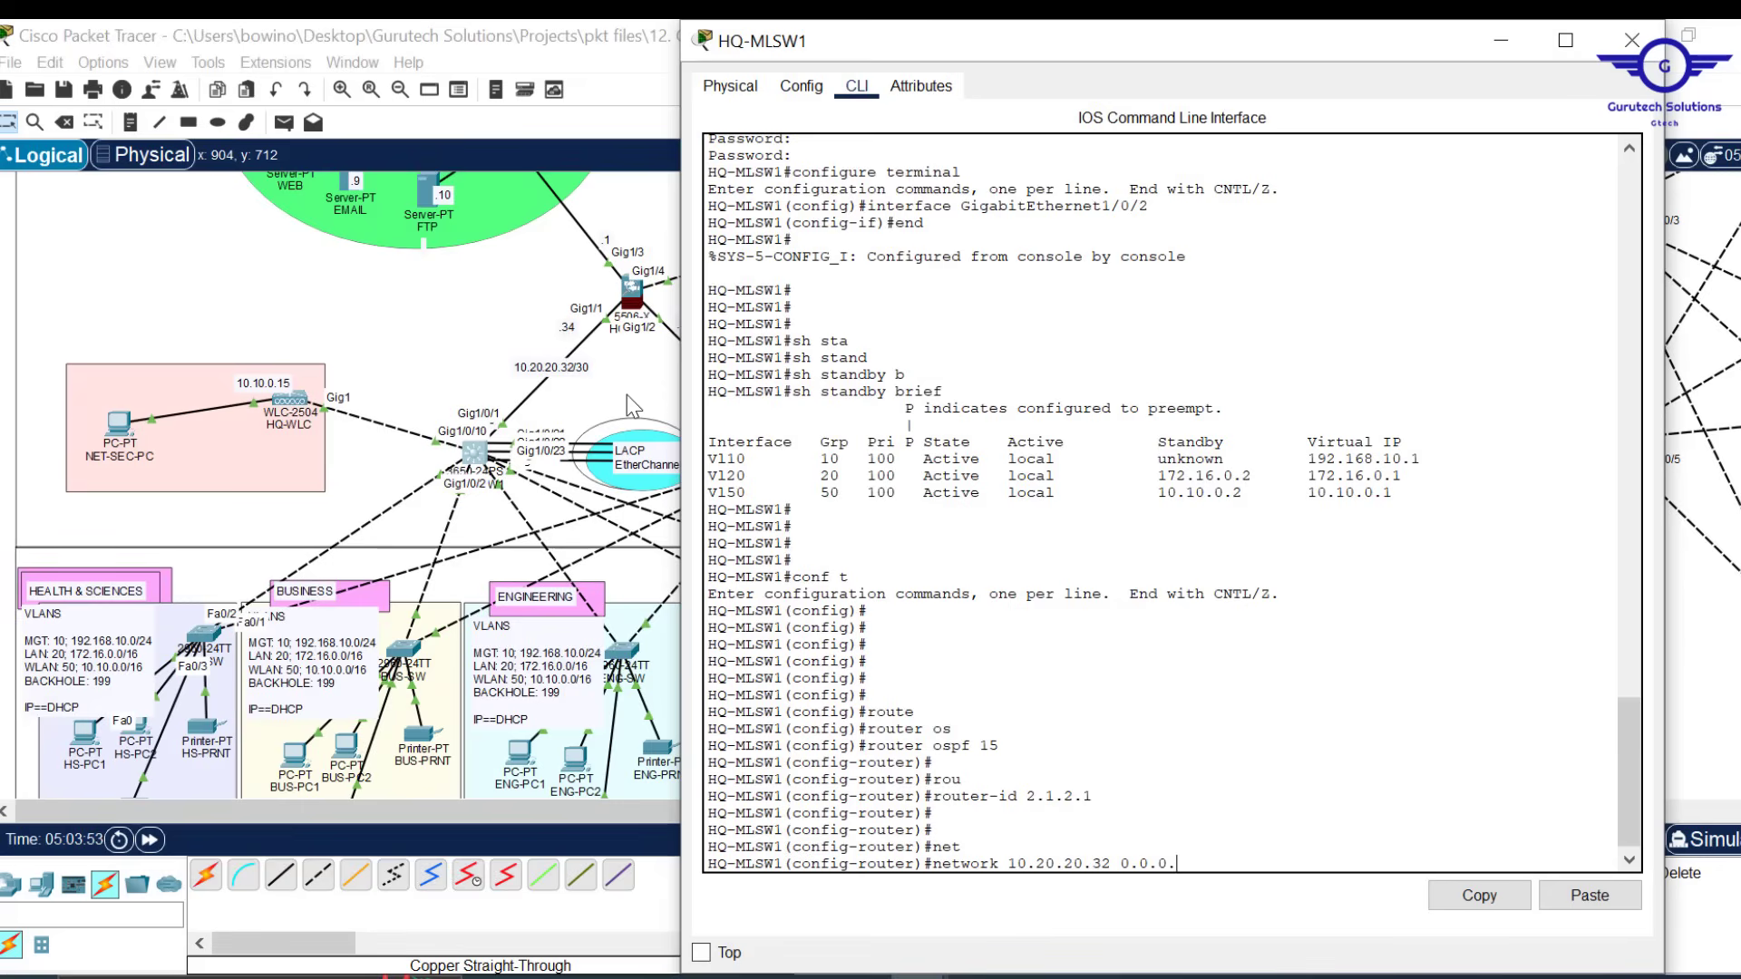
pyautogui.write('3')
pyautogui.write(' ar')
pyautogui.press('Tab')
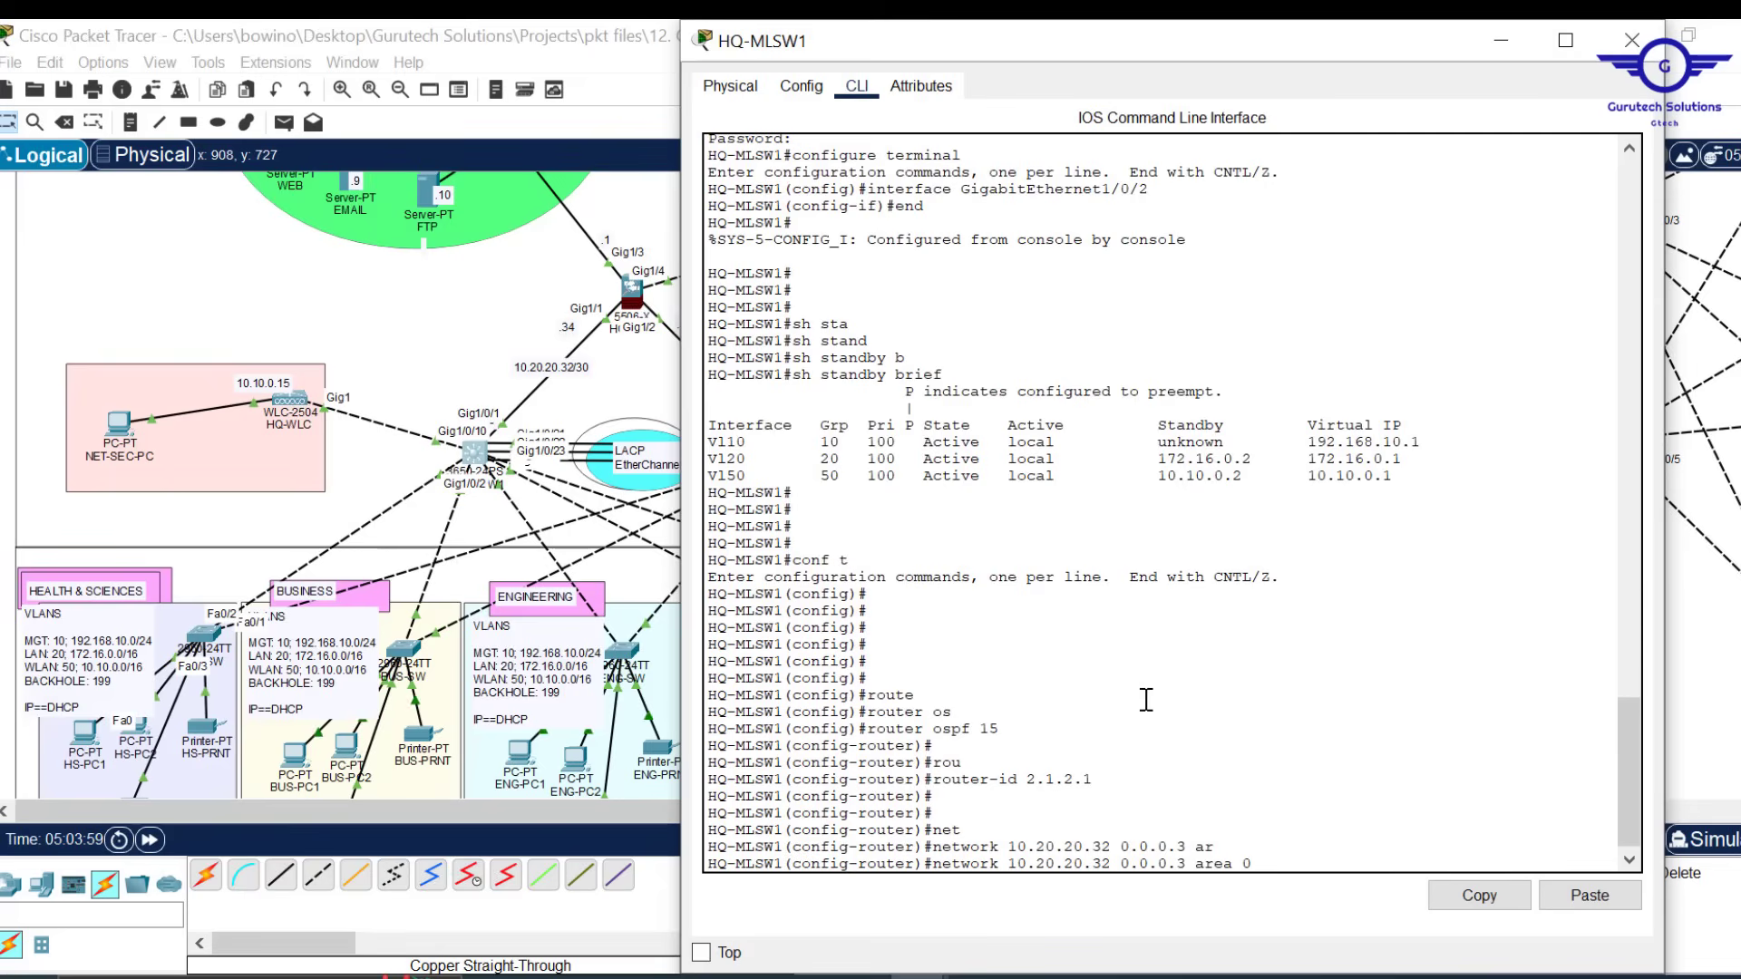
pyautogui.press('Return')
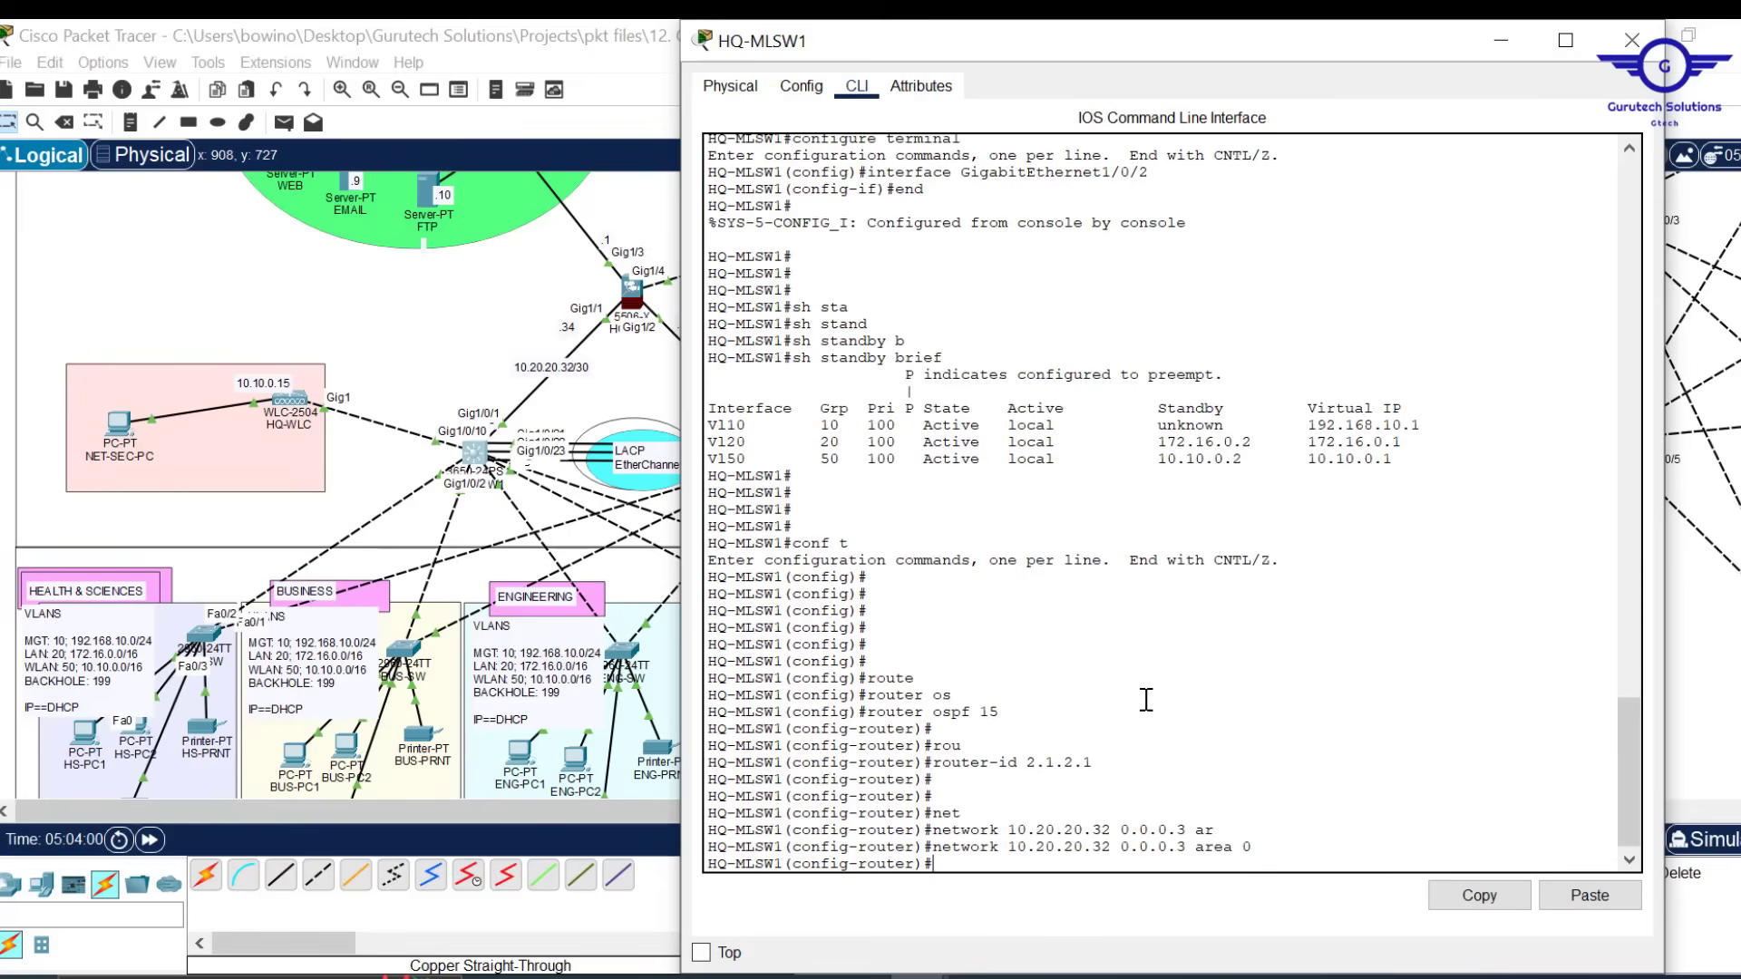
pyautogui.press('Return')
pyautogui.press('Return')
pyautogui.press('Return')
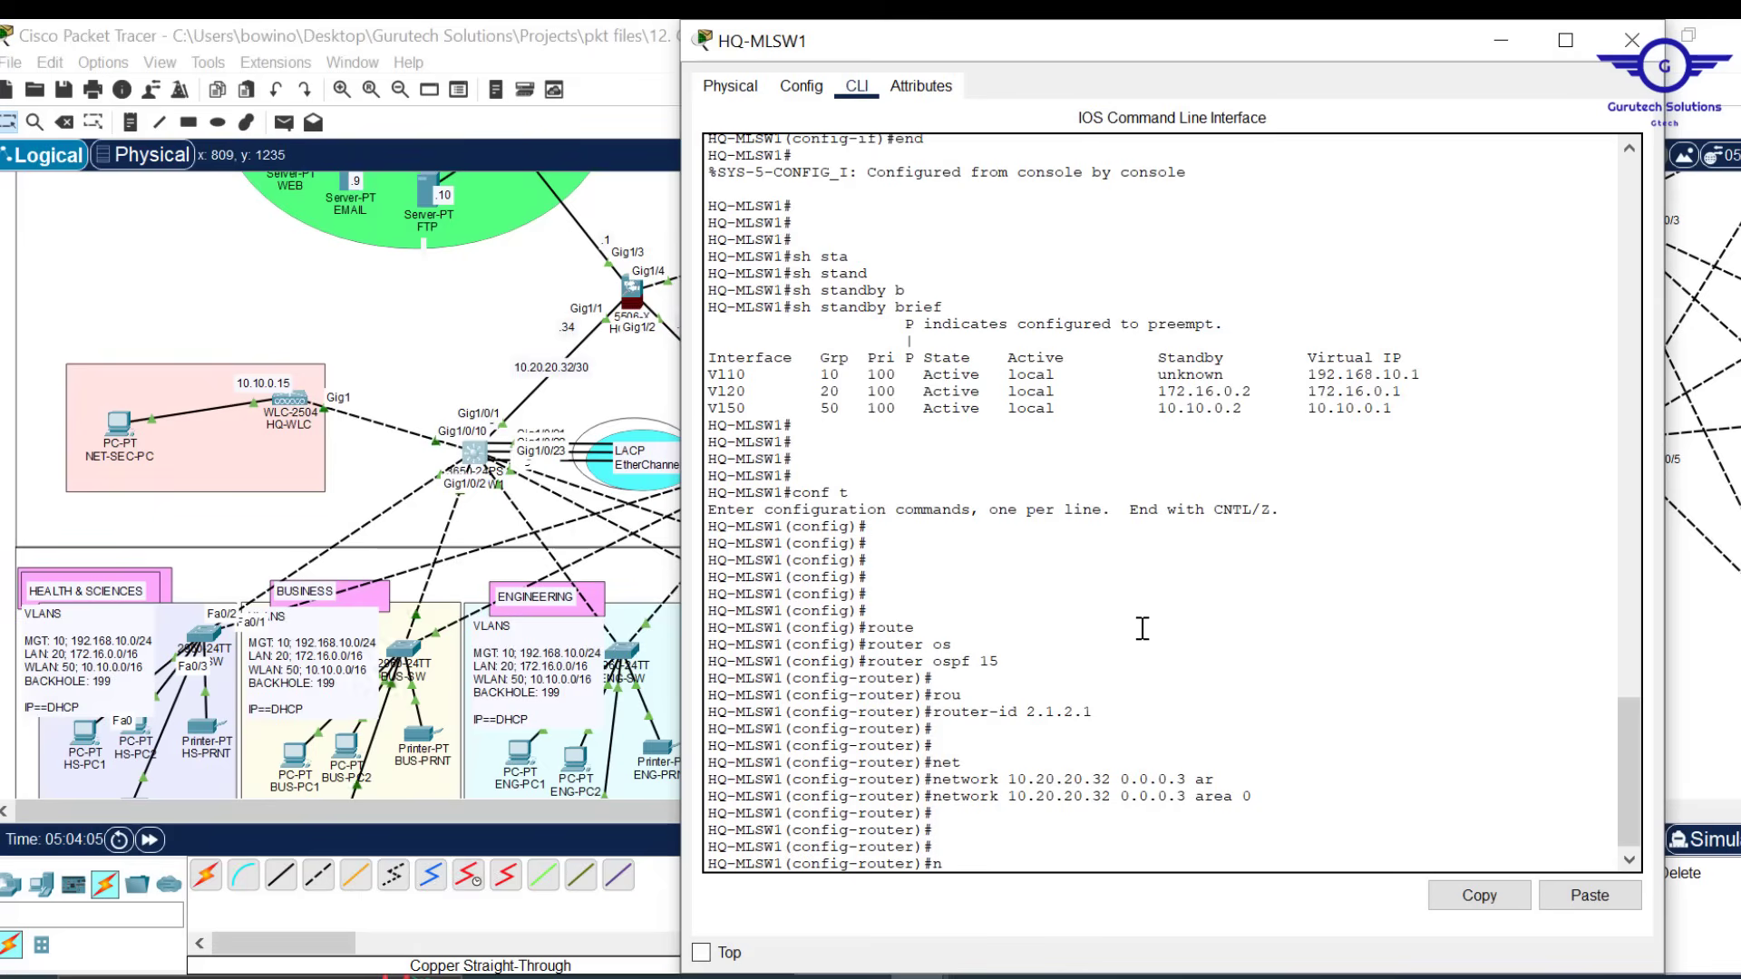
# Add network 192.168.10.0 0.0.0.255 to OSPF area 0 on HQ-MLSW1
pyautogui.moveTo(1136, 22); pyautogui.dragTo(1095, 103)
pyautogui.scroll(-4, 1020, 572)
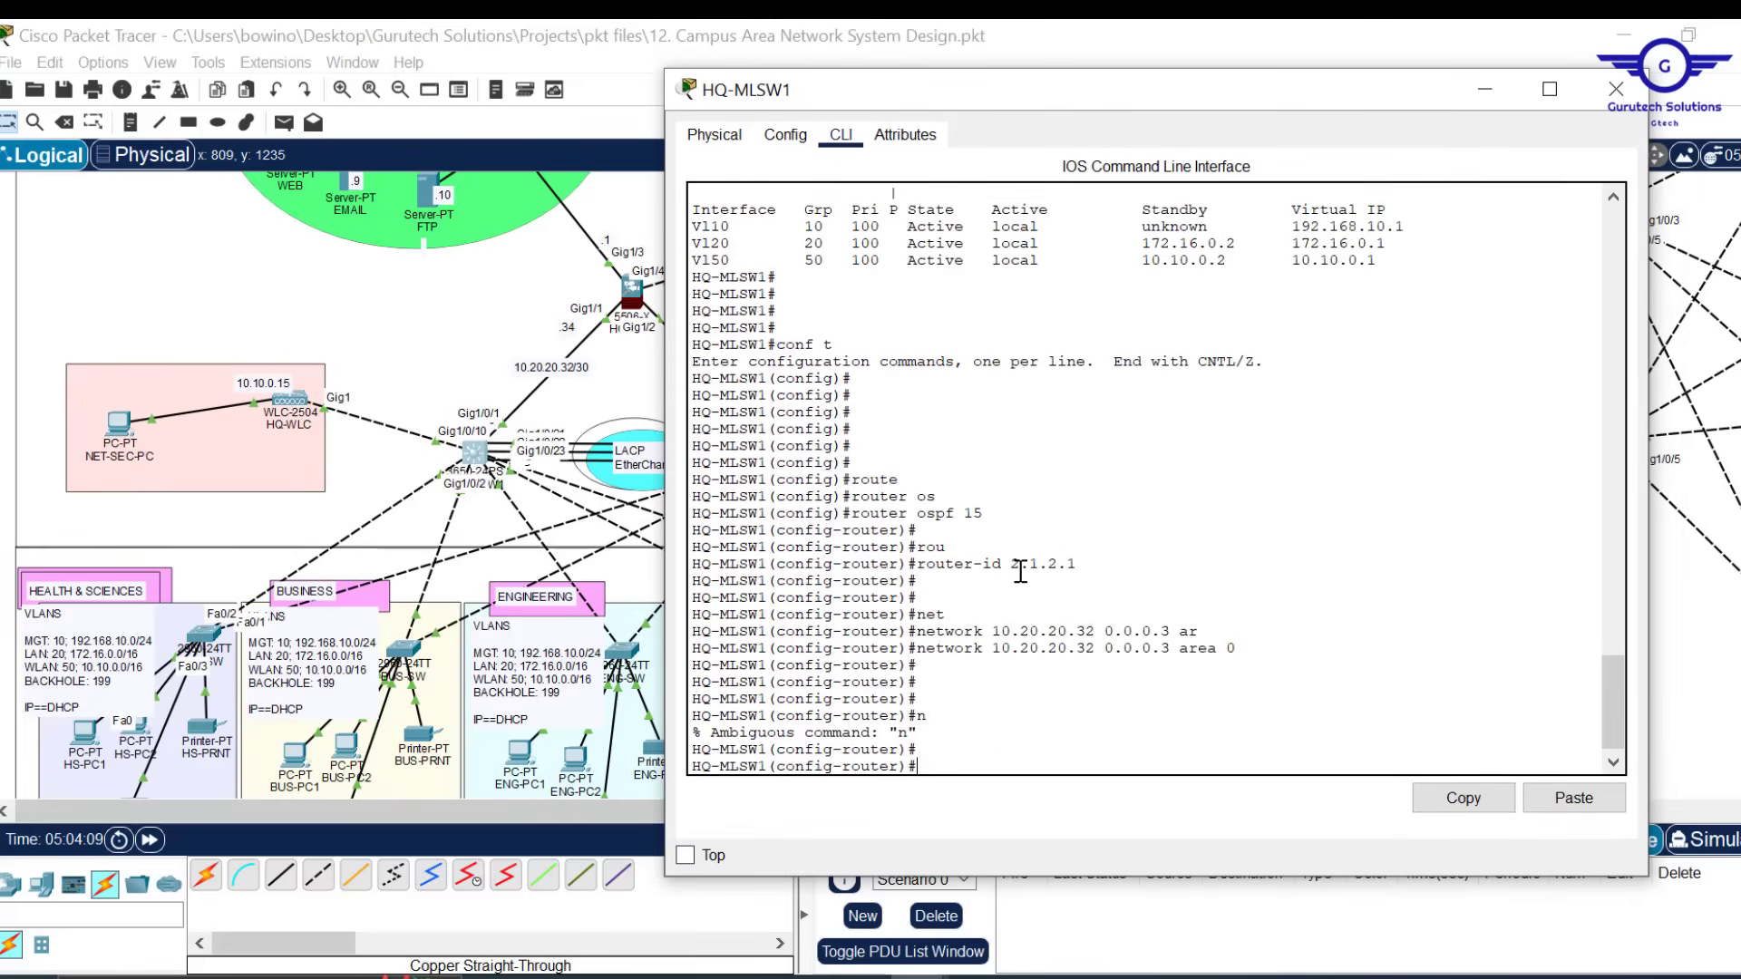
pyautogui.write('net')
pyautogui.press('Tab')
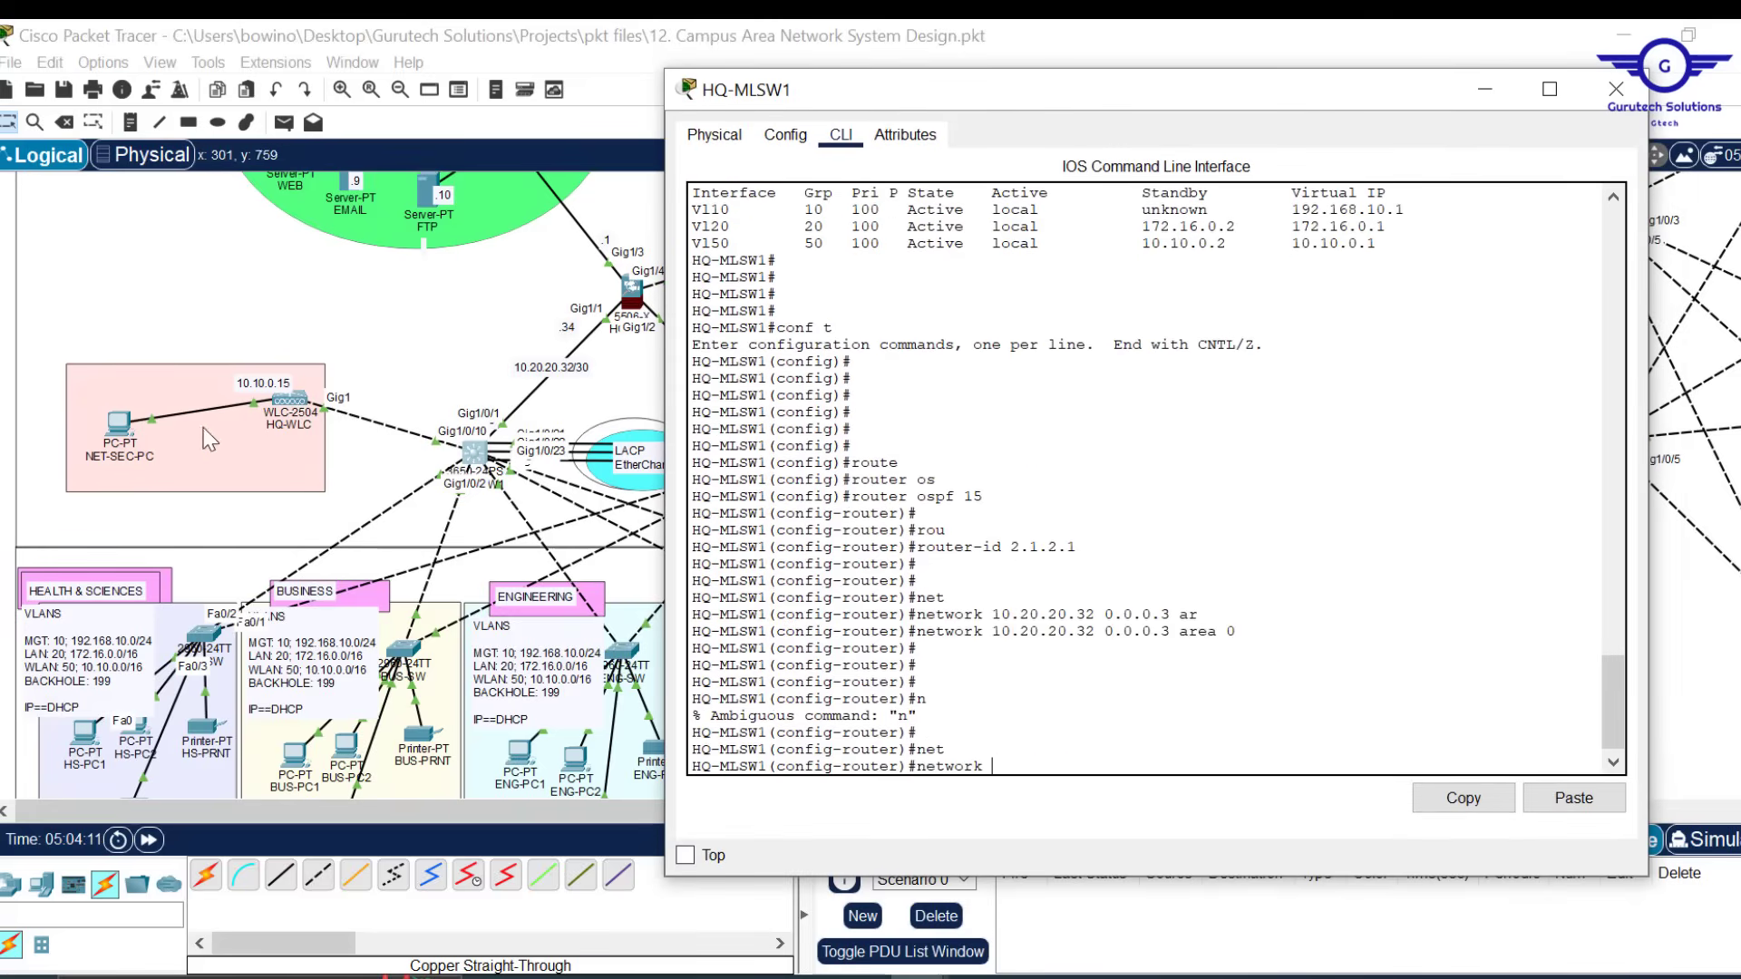
pyautogui.write('19')
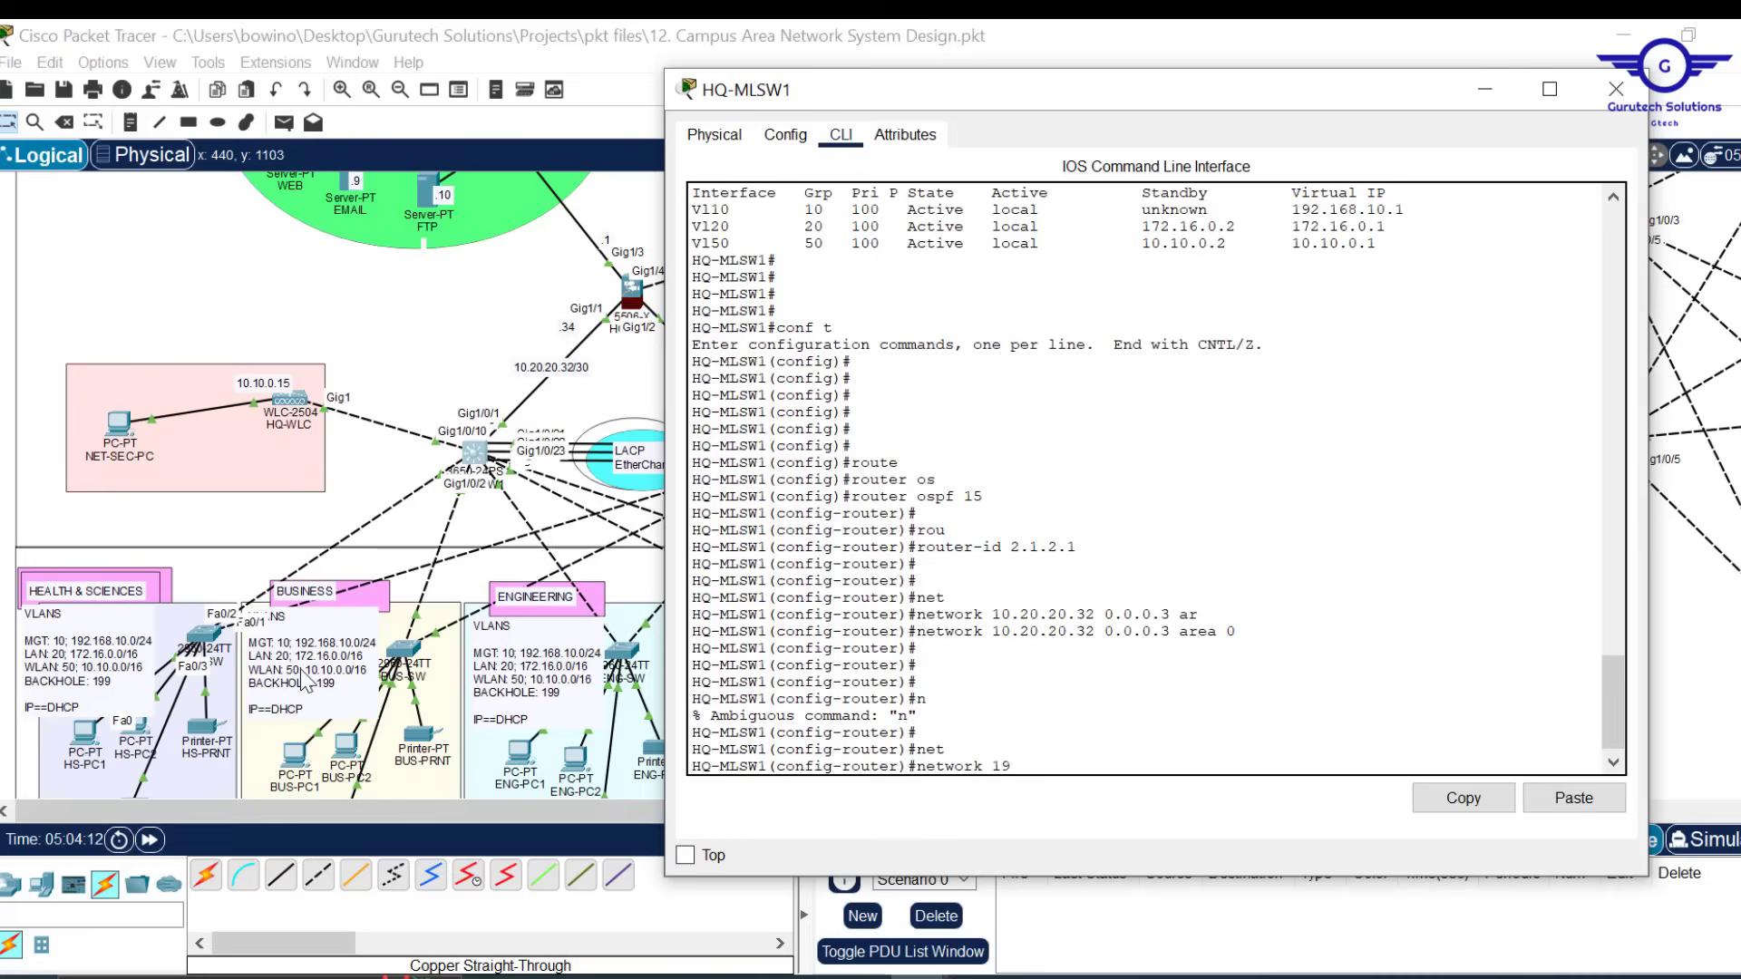
pyautogui.write('2.168.10.0 0.0.0.255 ar')
pyautogui.press('Tab')
pyautogui.press('Return')
pyautogui.press('Return')
pyautogui.press('Return')
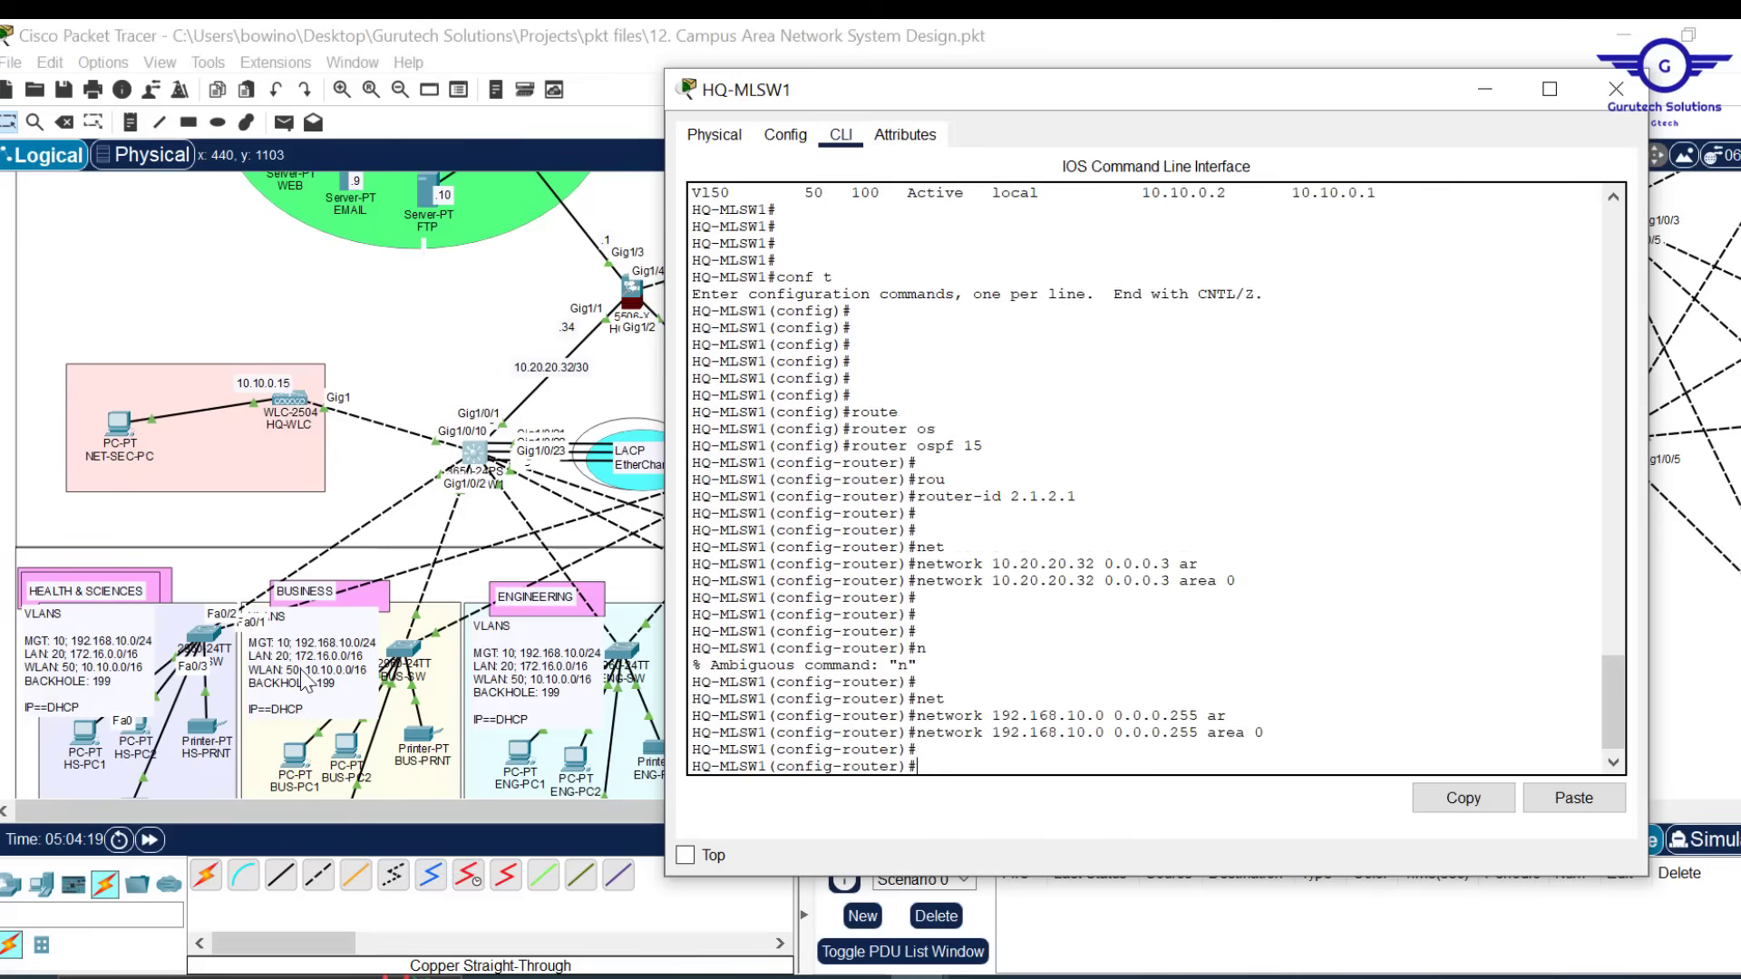
# Add network 172.16.0.0 0.0.255.255 to area 0 by editing the recalled command
pyautogui.press('Up')
pyautogui.press('Left')
pyautogui.press('Left')
pyautogui.press('Left')
pyautogui.press('Left')
pyautogui.press('Left')
pyautogui.press('Left')
pyautogui.press('Left')
pyautogui.press('Left')
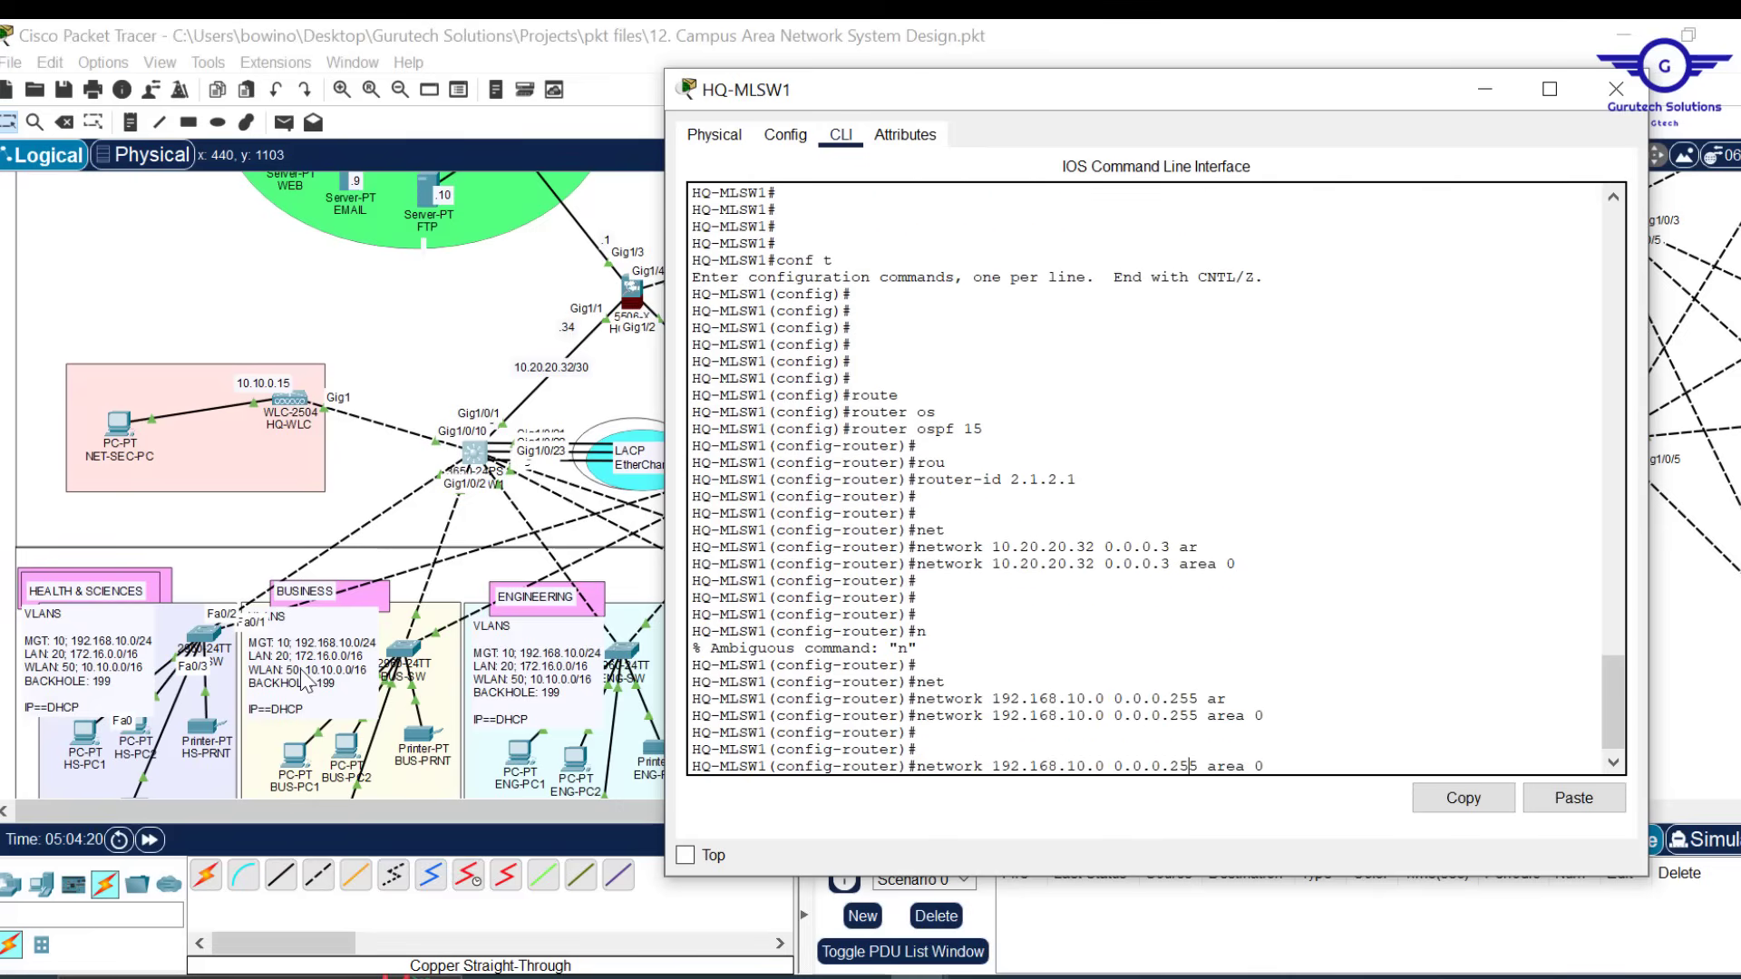
pyautogui.press('BackSpace')
pyautogui.write('255')
pyautogui.press('Left')
pyautogui.press('Left')
pyautogui.press('Left')
pyautogui.press('BackSpace')
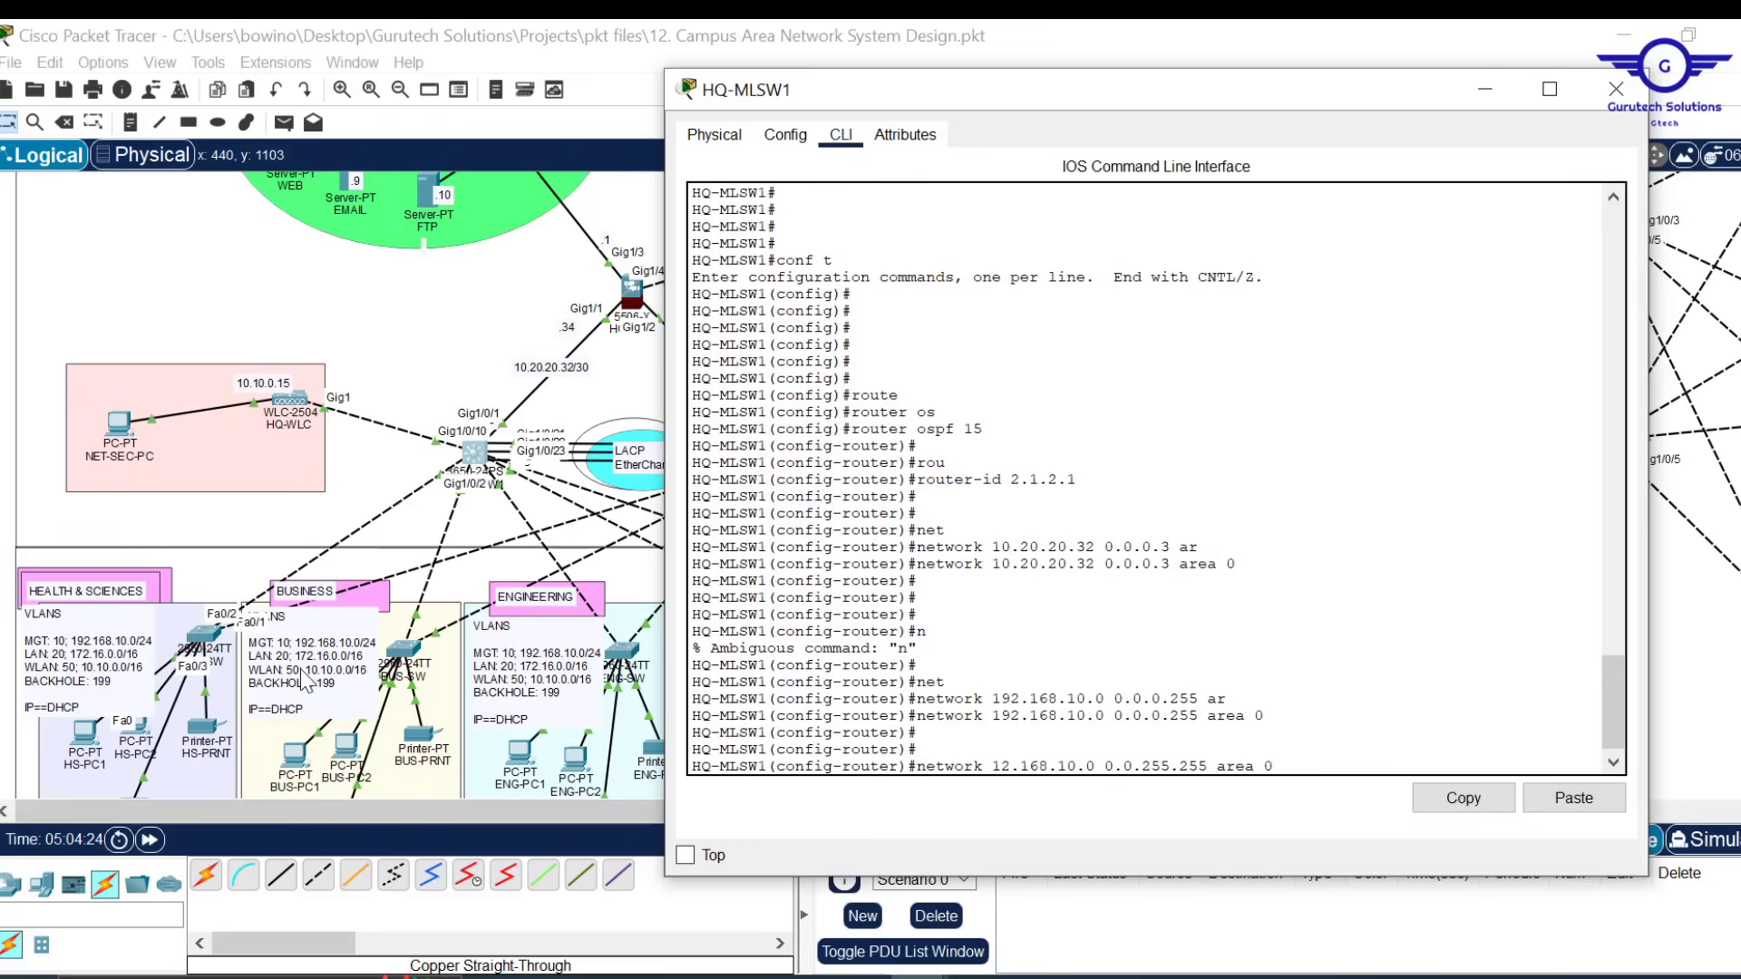
pyautogui.write('7')
pyautogui.press('Right')
pyautogui.press('Right')
pyautogui.press('Right')
pyautogui.press('Right')
pyautogui.press('Right')
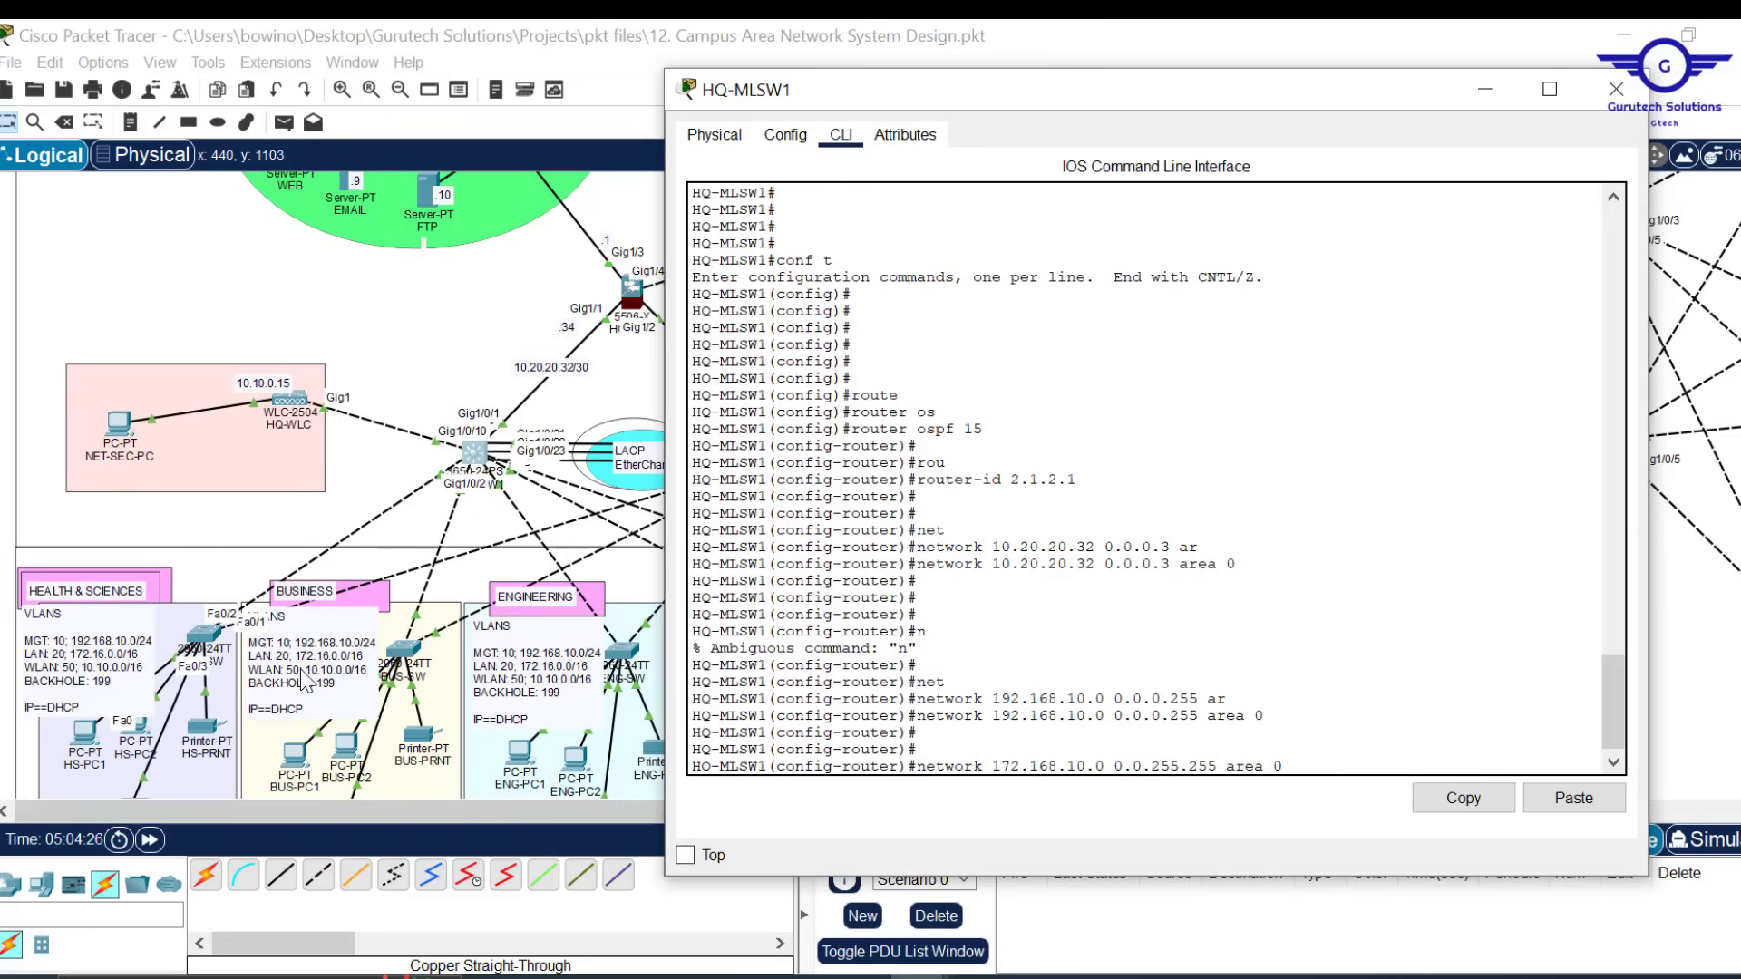
pyautogui.press('BackSpace')
pyautogui.press('BackSpace')
pyautogui.press('Return')
pyautogui.press('Return')
pyautogui.press('Return')
pyautogui.press('Return')
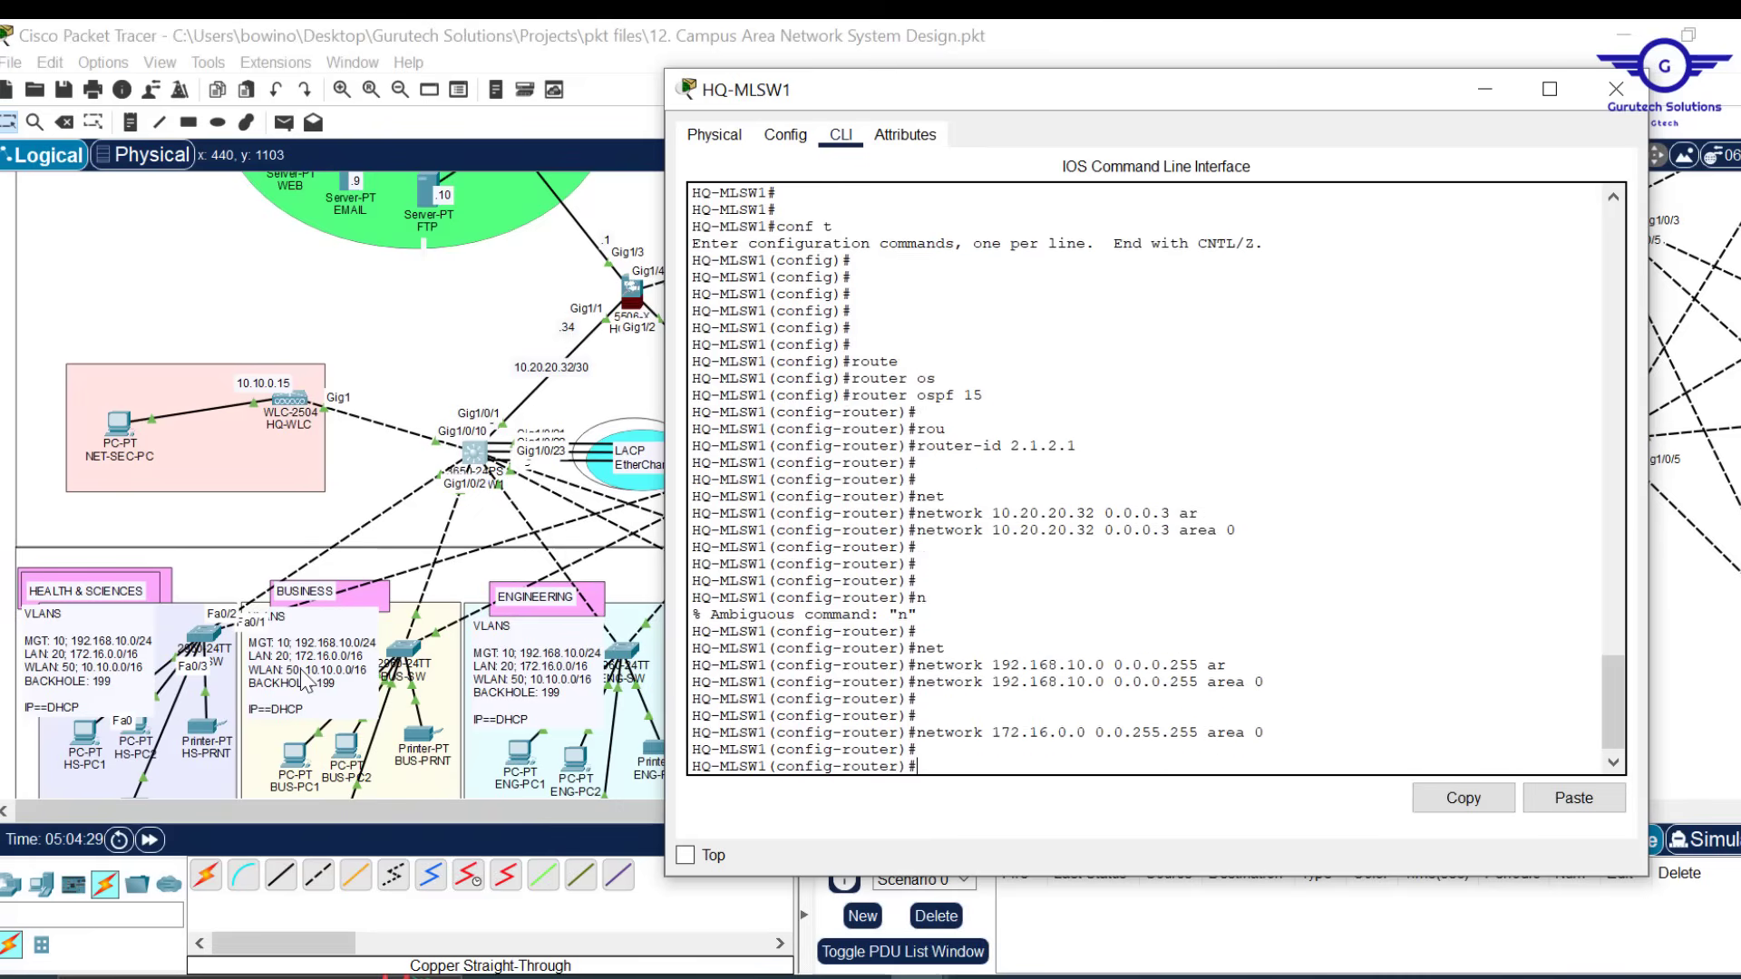
# Add network 10.10.0.0 0.0.255.255 to area 0
pyautogui.press('Up')
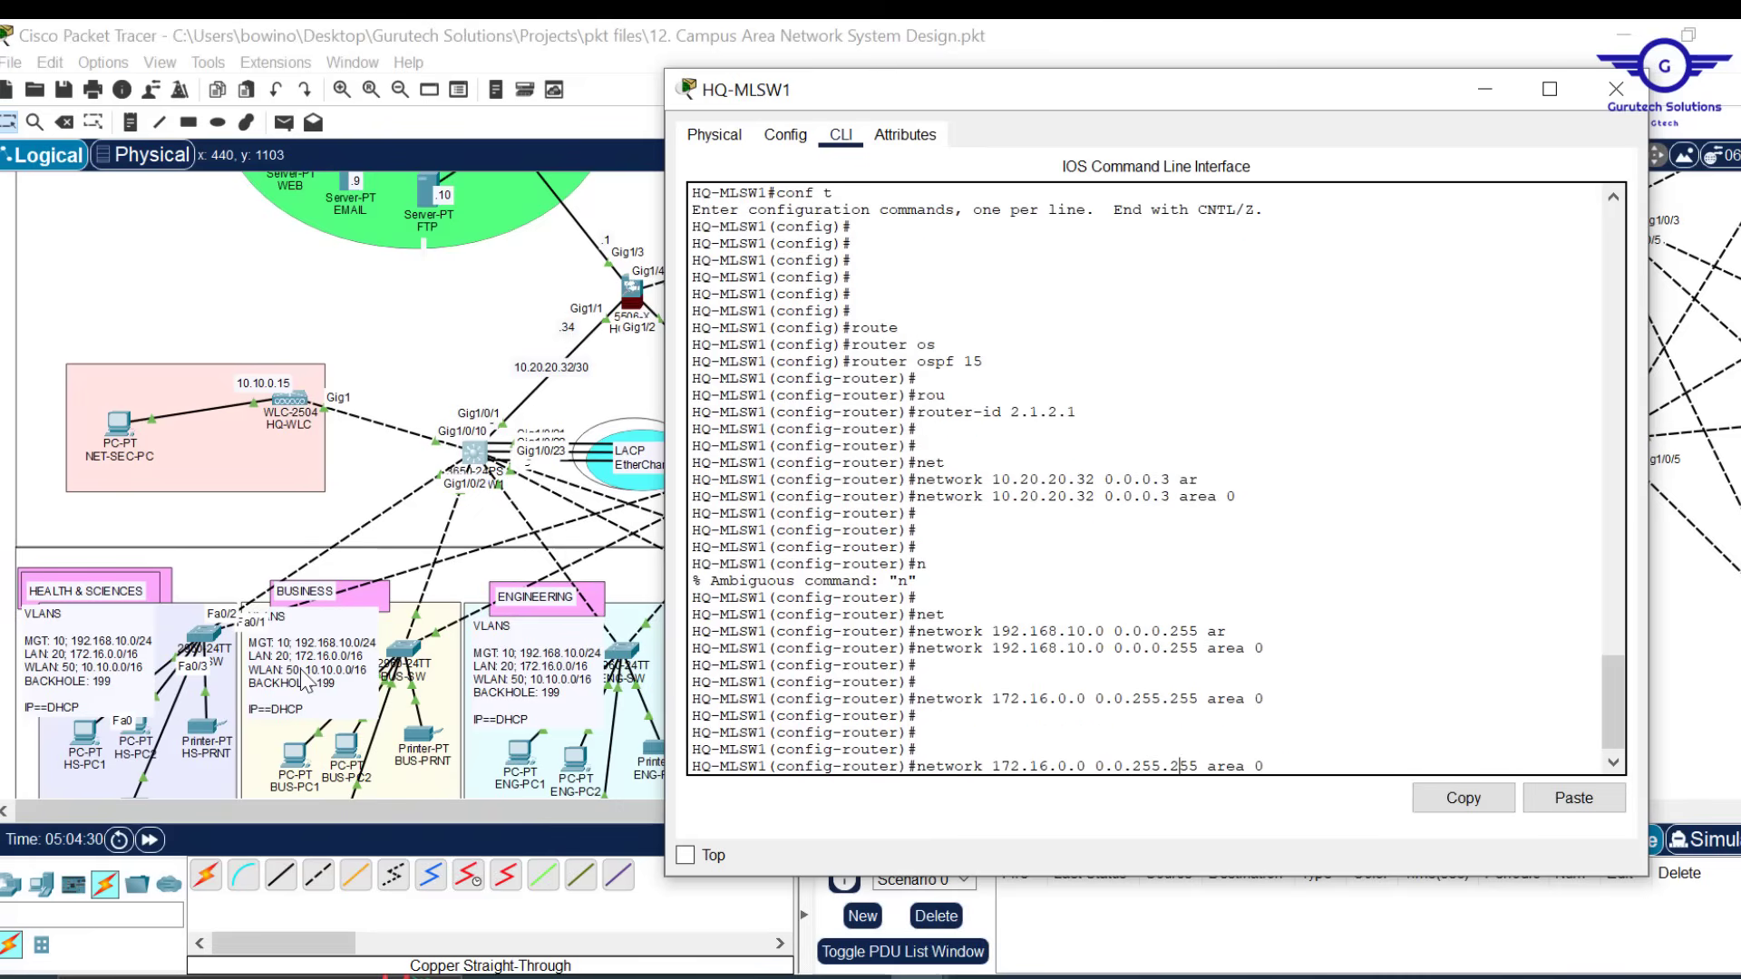
pyautogui.press('Left')
pyautogui.press('Left')
pyautogui.press('Left')
pyautogui.press('BackSpace')
pyautogui.write('0')
pyautogui.press('BackSpace')
pyautogui.press('BackSpace')
pyautogui.write('0')
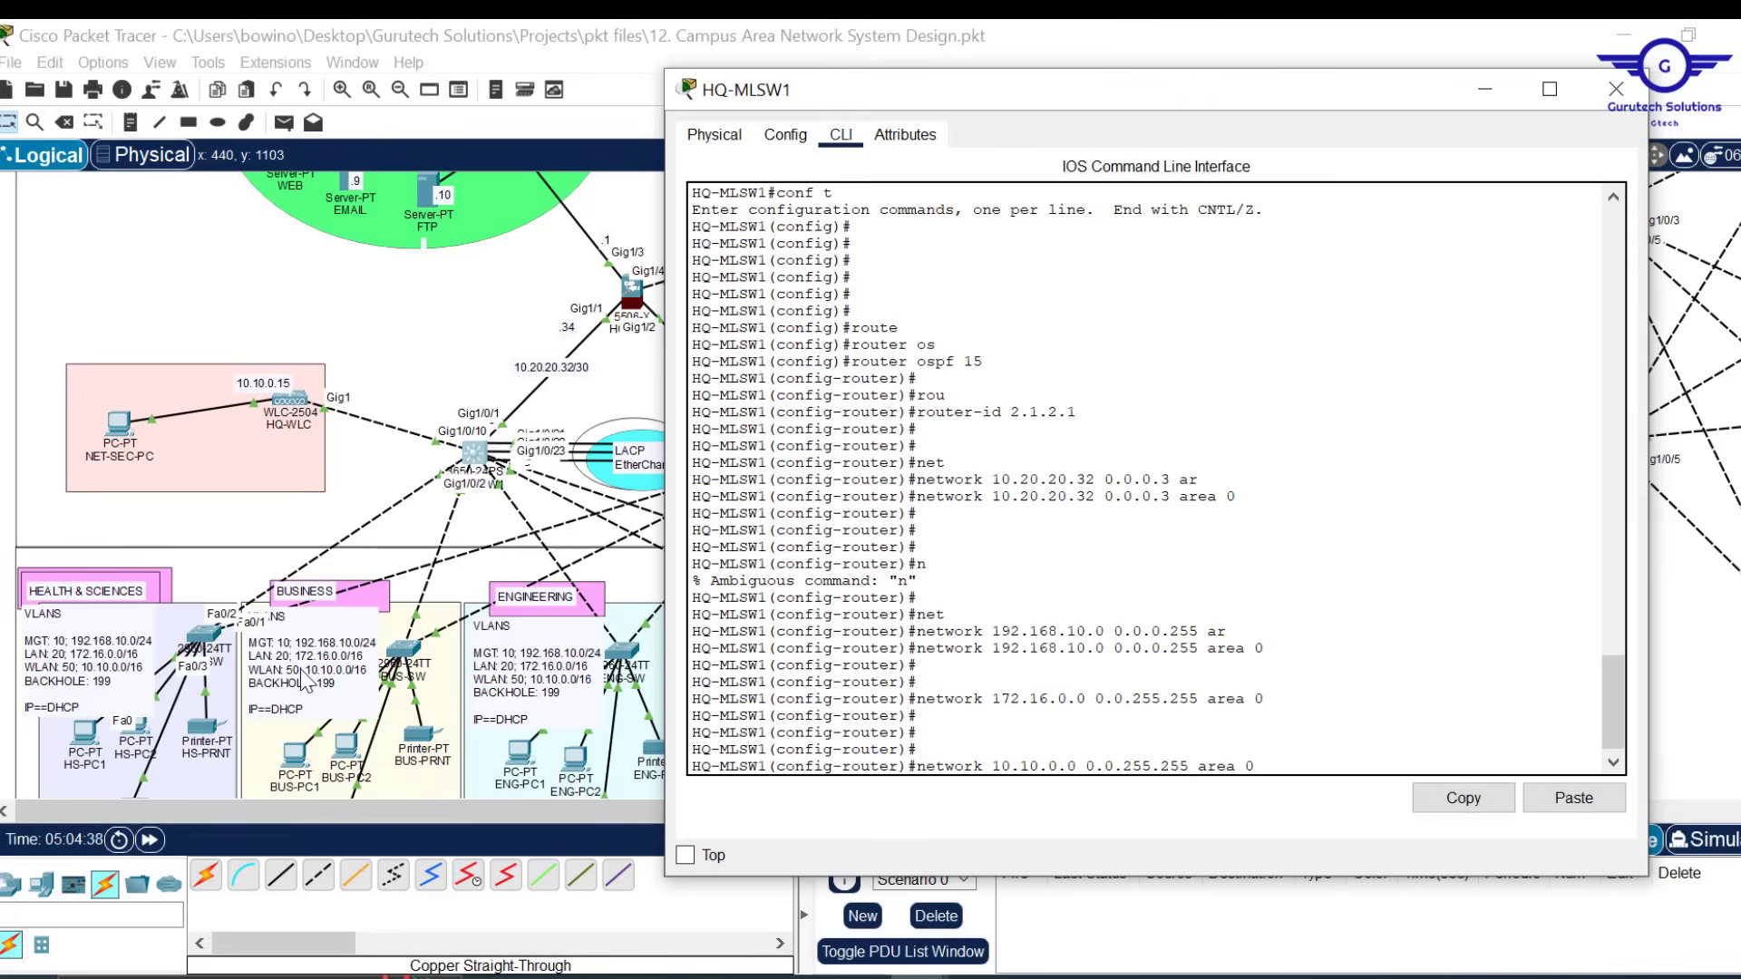
pyautogui.press('Return')
# Leave OSPF router mode and save the configuration with do wr
pyautogui.write('er)#e')
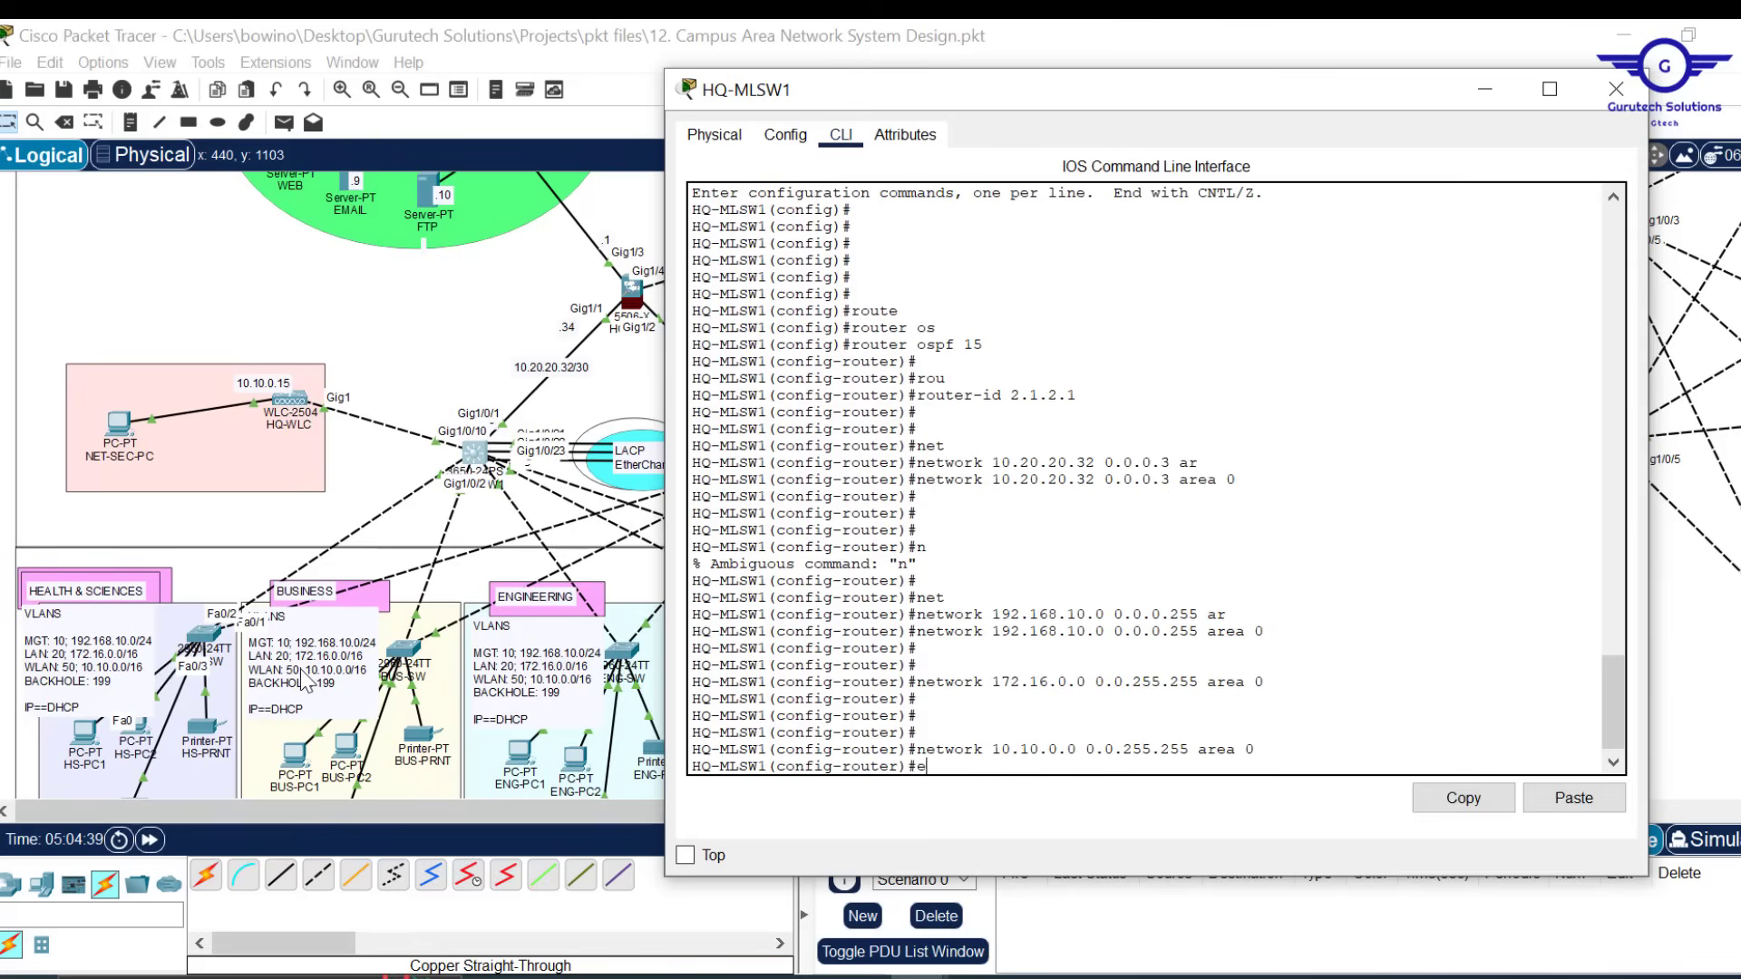
pyautogui.write('x')
pyautogui.press('Return')
pyautogui.press('Return')
pyautogui.press('Return')
pyautogui.write('d')
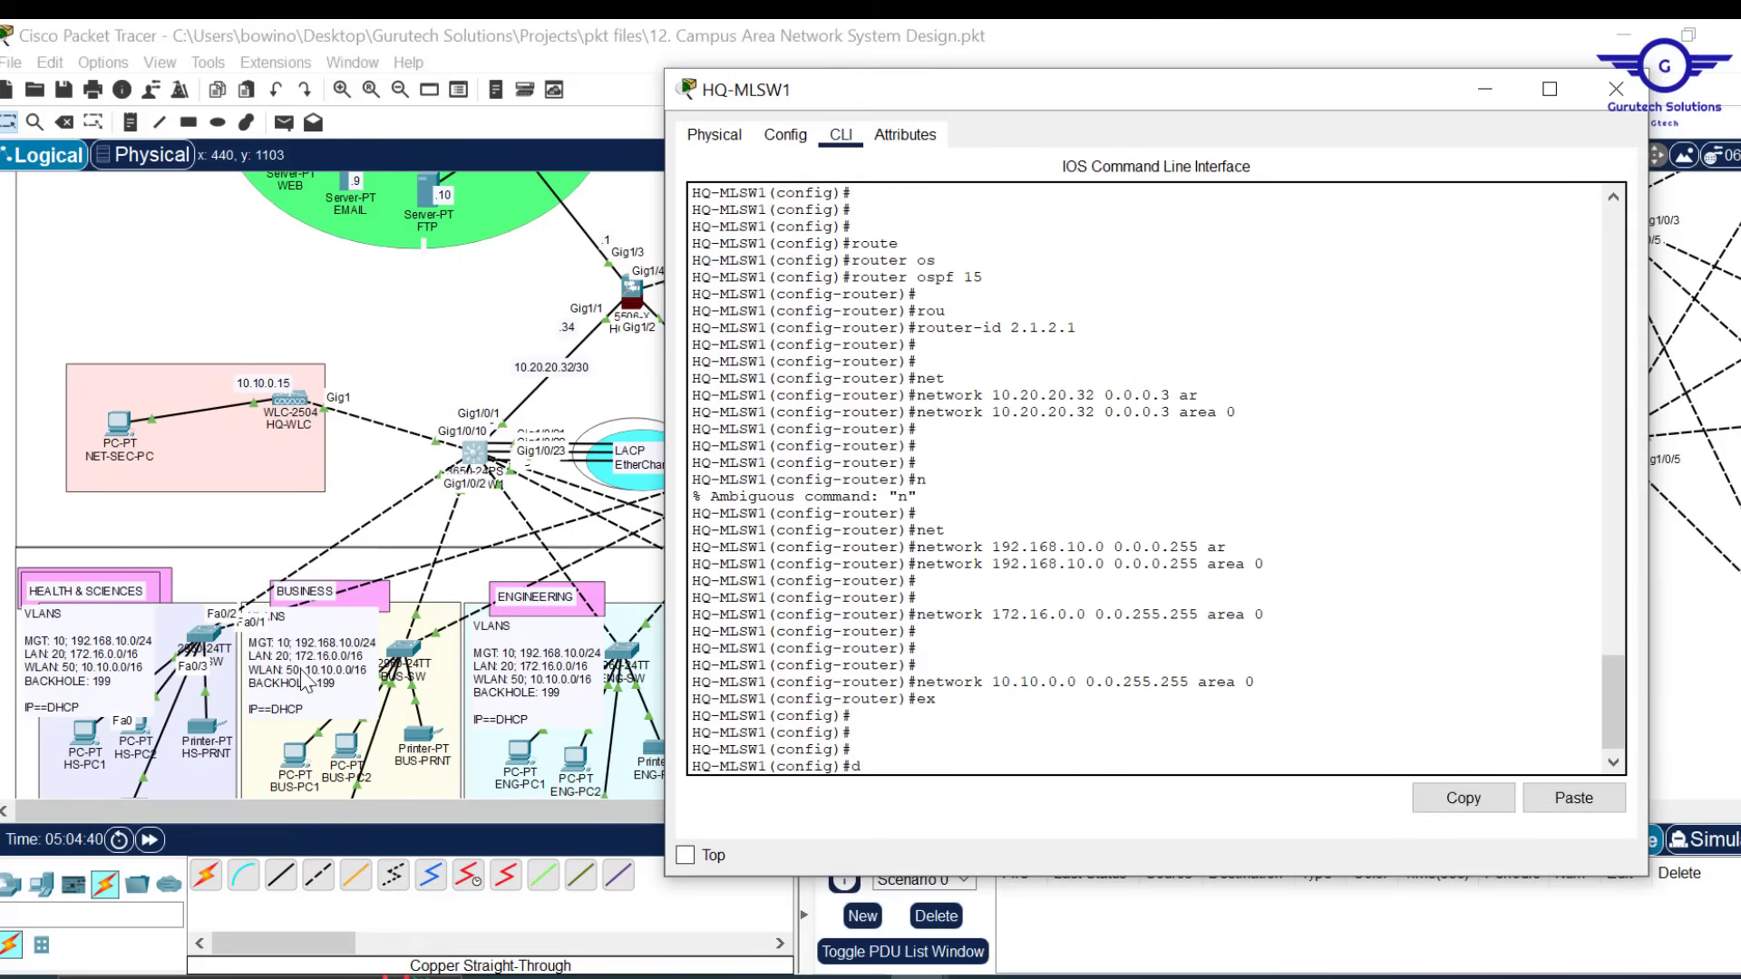
pyautogui.write('o wr')
pyautogui.press('Return')
pyautogui.press('Return')
pyautogui.press('Return')
pyautogui.press('Return')
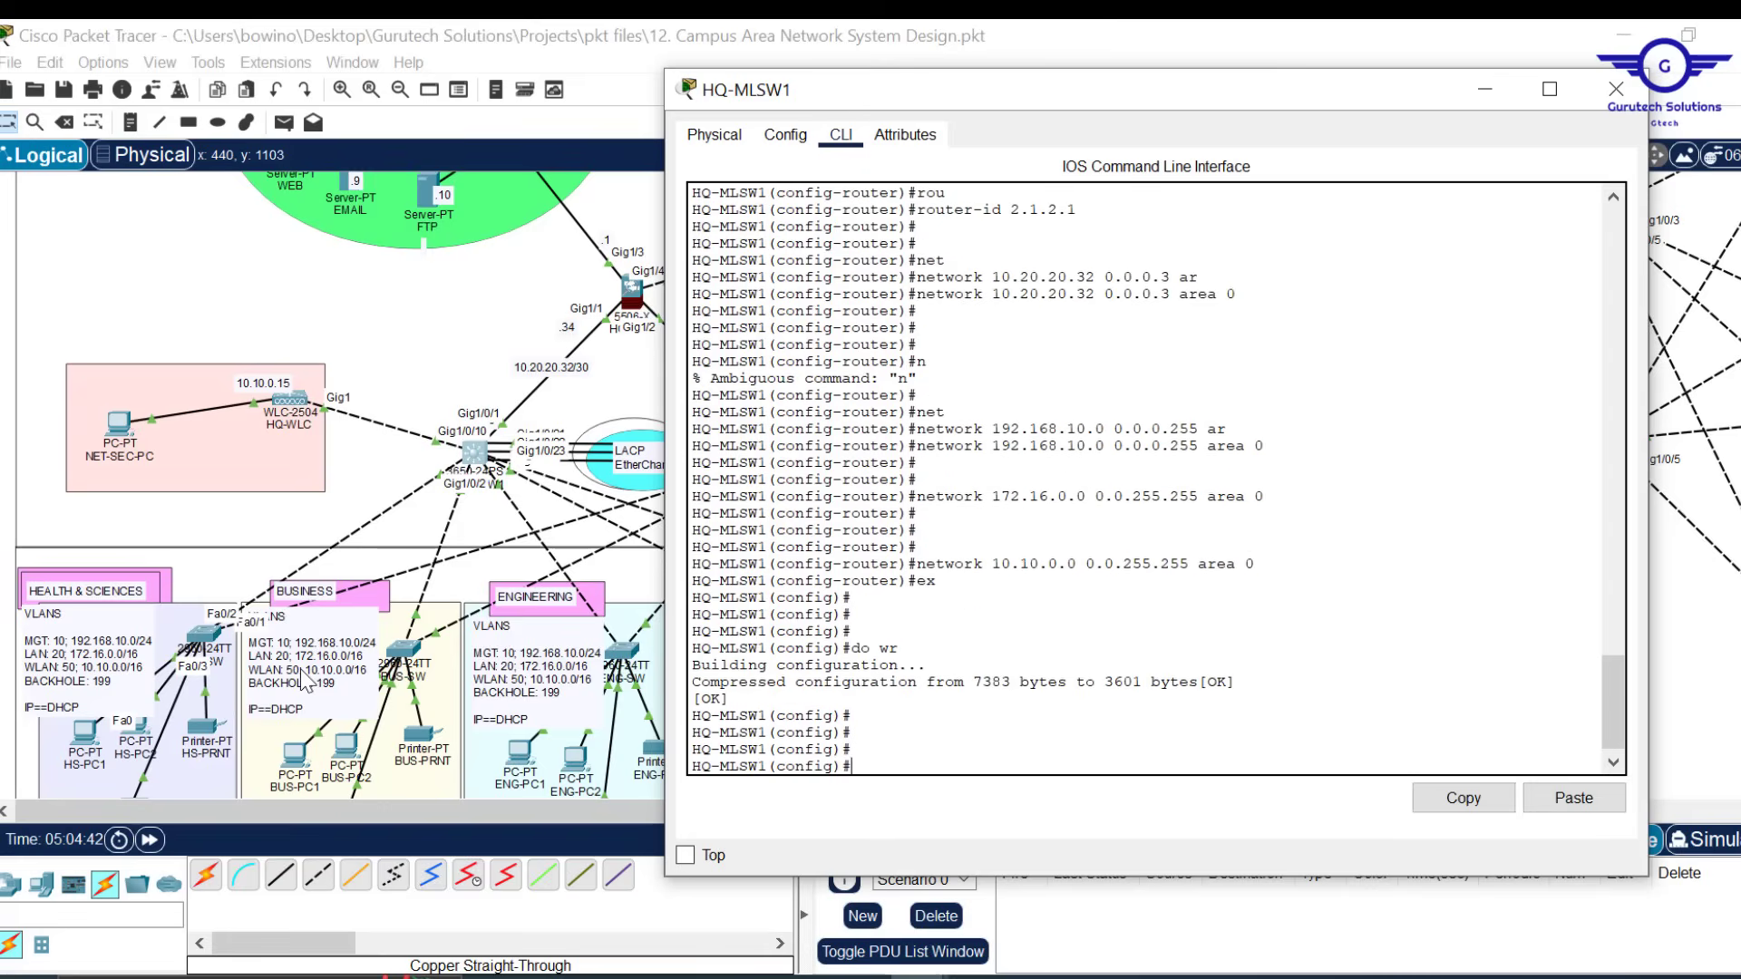
# Display HQ-MLSW1's startup configuration with do sh star, paging to the OSPF 15 section
pyautogui.write('do sh star')
pyautogui.press('Return')
pyautogui.press('space')
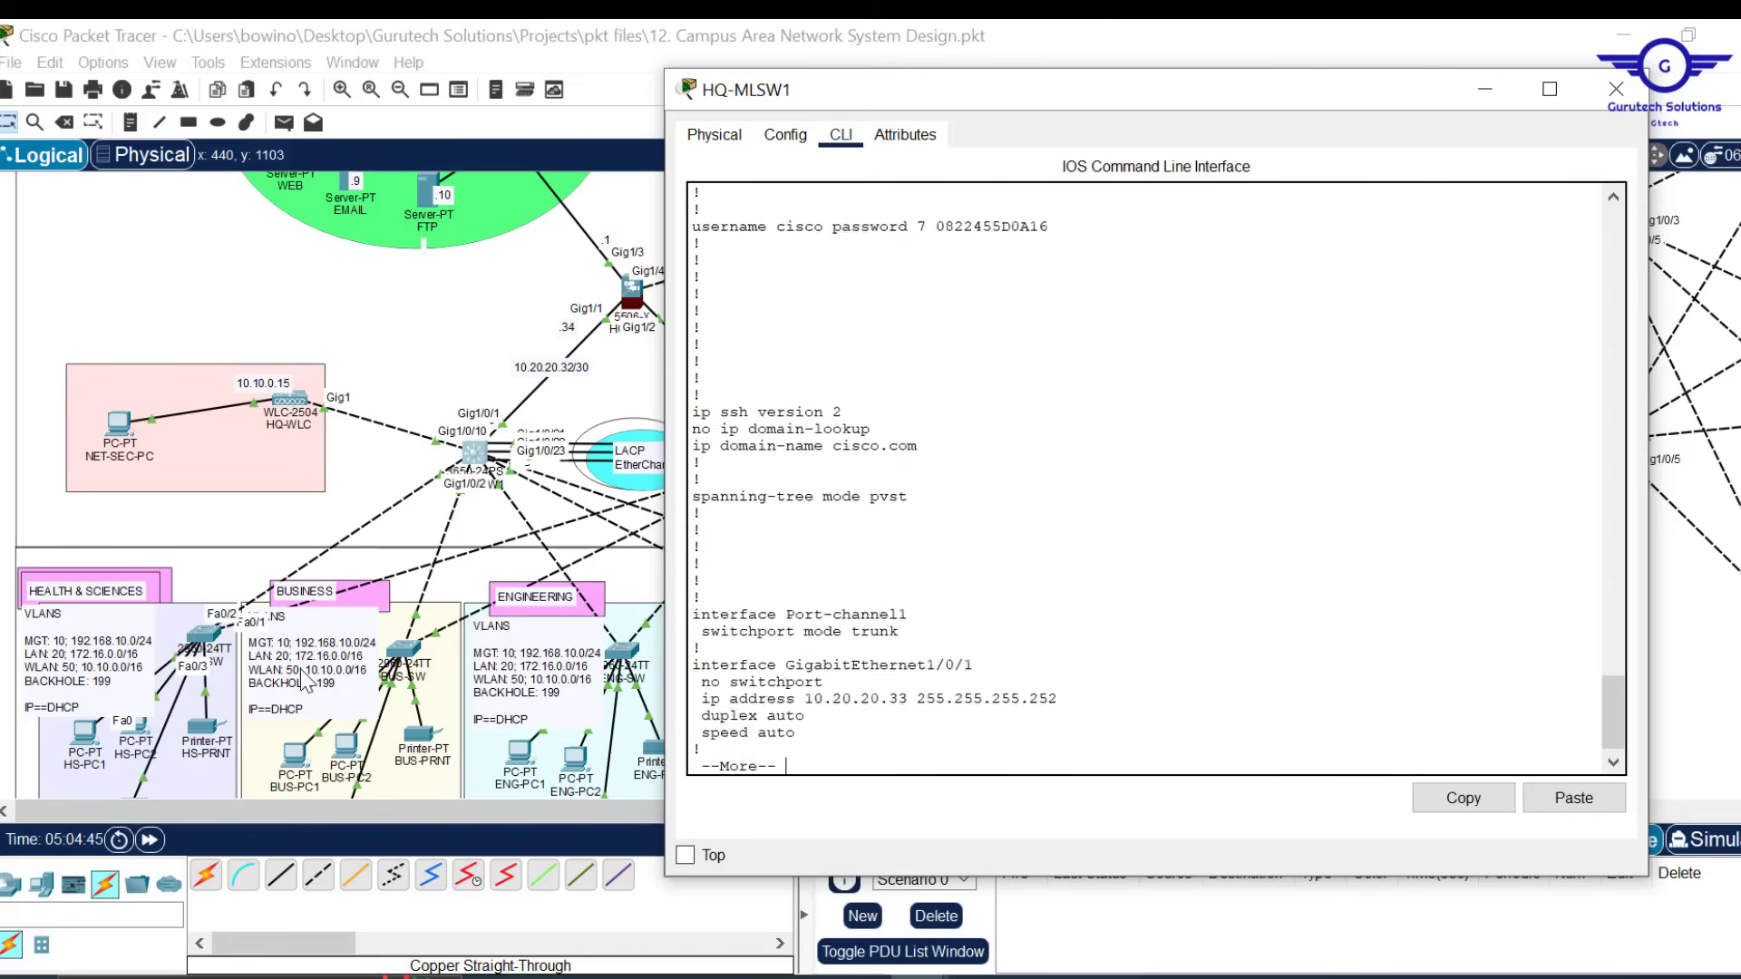
pyautogui.press('Return')
pyautogui.press('Return')
pyautogui.press('Return')
pyautogui.press('Return')
pyautogui.press('Return')
pyautogui.press('Return')
pyautogui.press('Return')
pyautogui.press('Return')
pyautogui.press('Return')
pyautogui.press('Return')
pyautogui.press('Return')
pyautogui.press('Return')
pyautogui.press('Return')
pyautogui.press('Return')
pyautogui.press('Return')
pyautogui.press('Return')
pyautogui.press('Return')
pyautogui.press('Return')
pyautogui.press('Return')
pyautogui.press('Return')
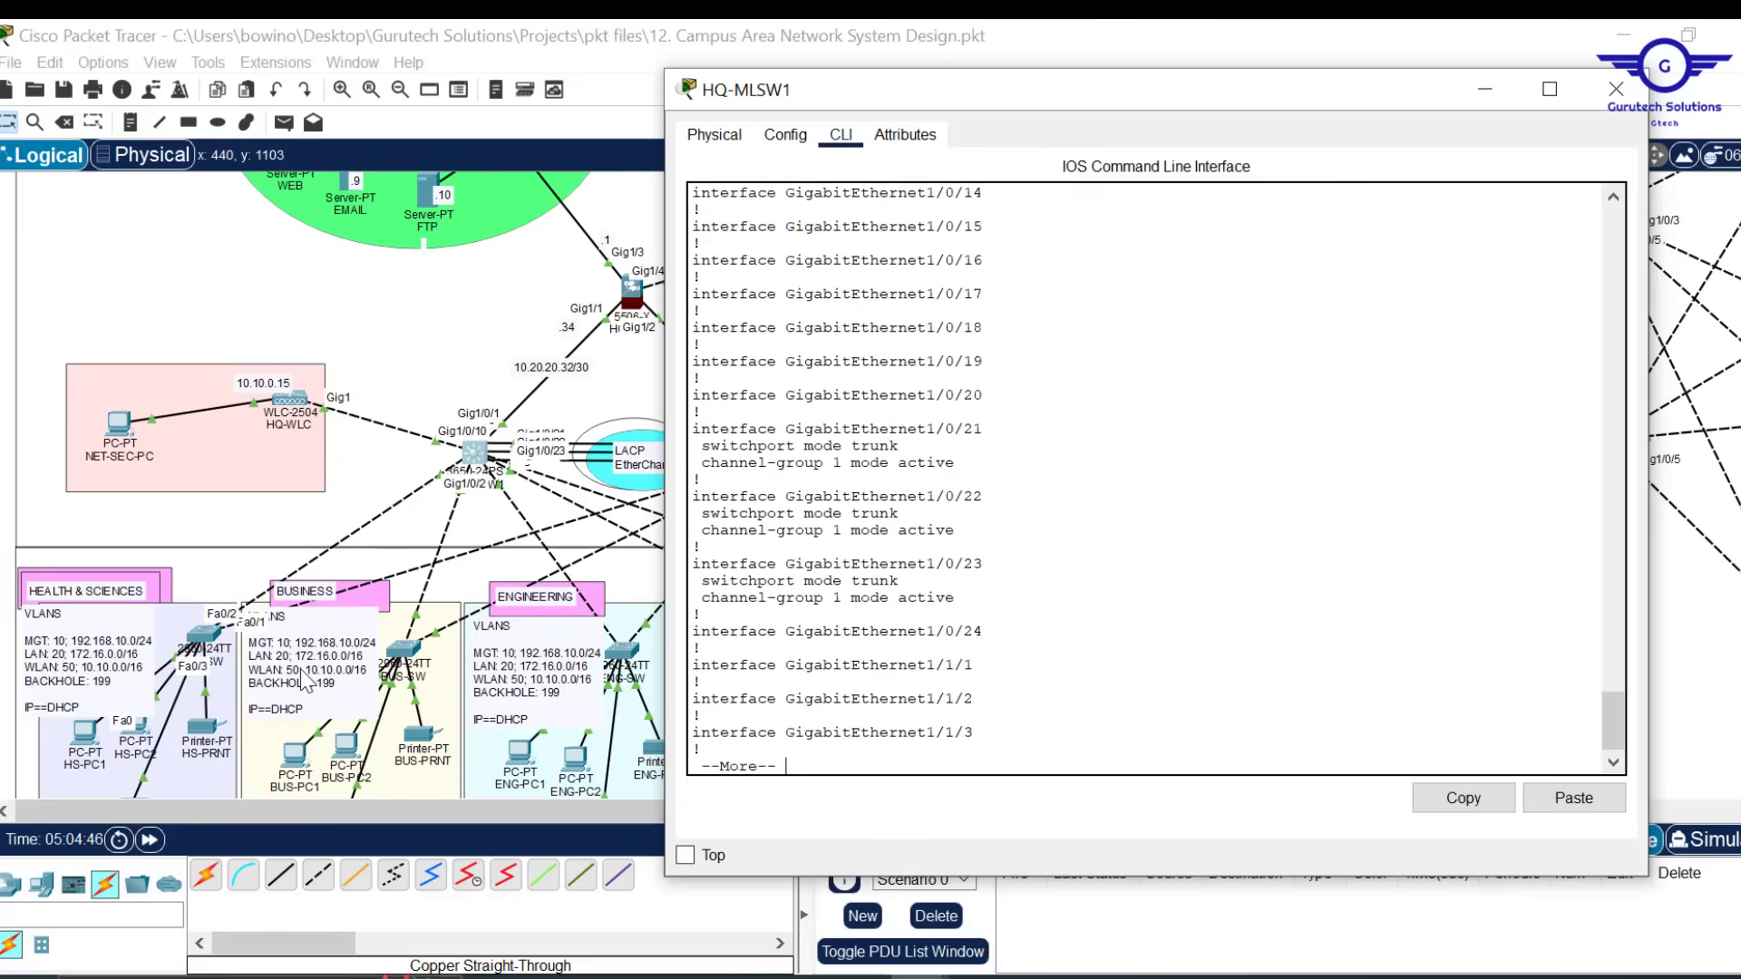
pyautogui.press('Return')
pyautogui.press('Return')
pyautogui.press('Return')
pyautogui.press('Return')
pyautogui.press('Return')
pyautogui.press('Return')
pyautogui.press('Return')
pyautogui.press('Return')
pyautogui.press('Return')
pyautogui.press('Return')
pyautogui.press('Return')
pyautogui.press('Return')
pyautogui.press('Return')
pyautogui.press('Return')
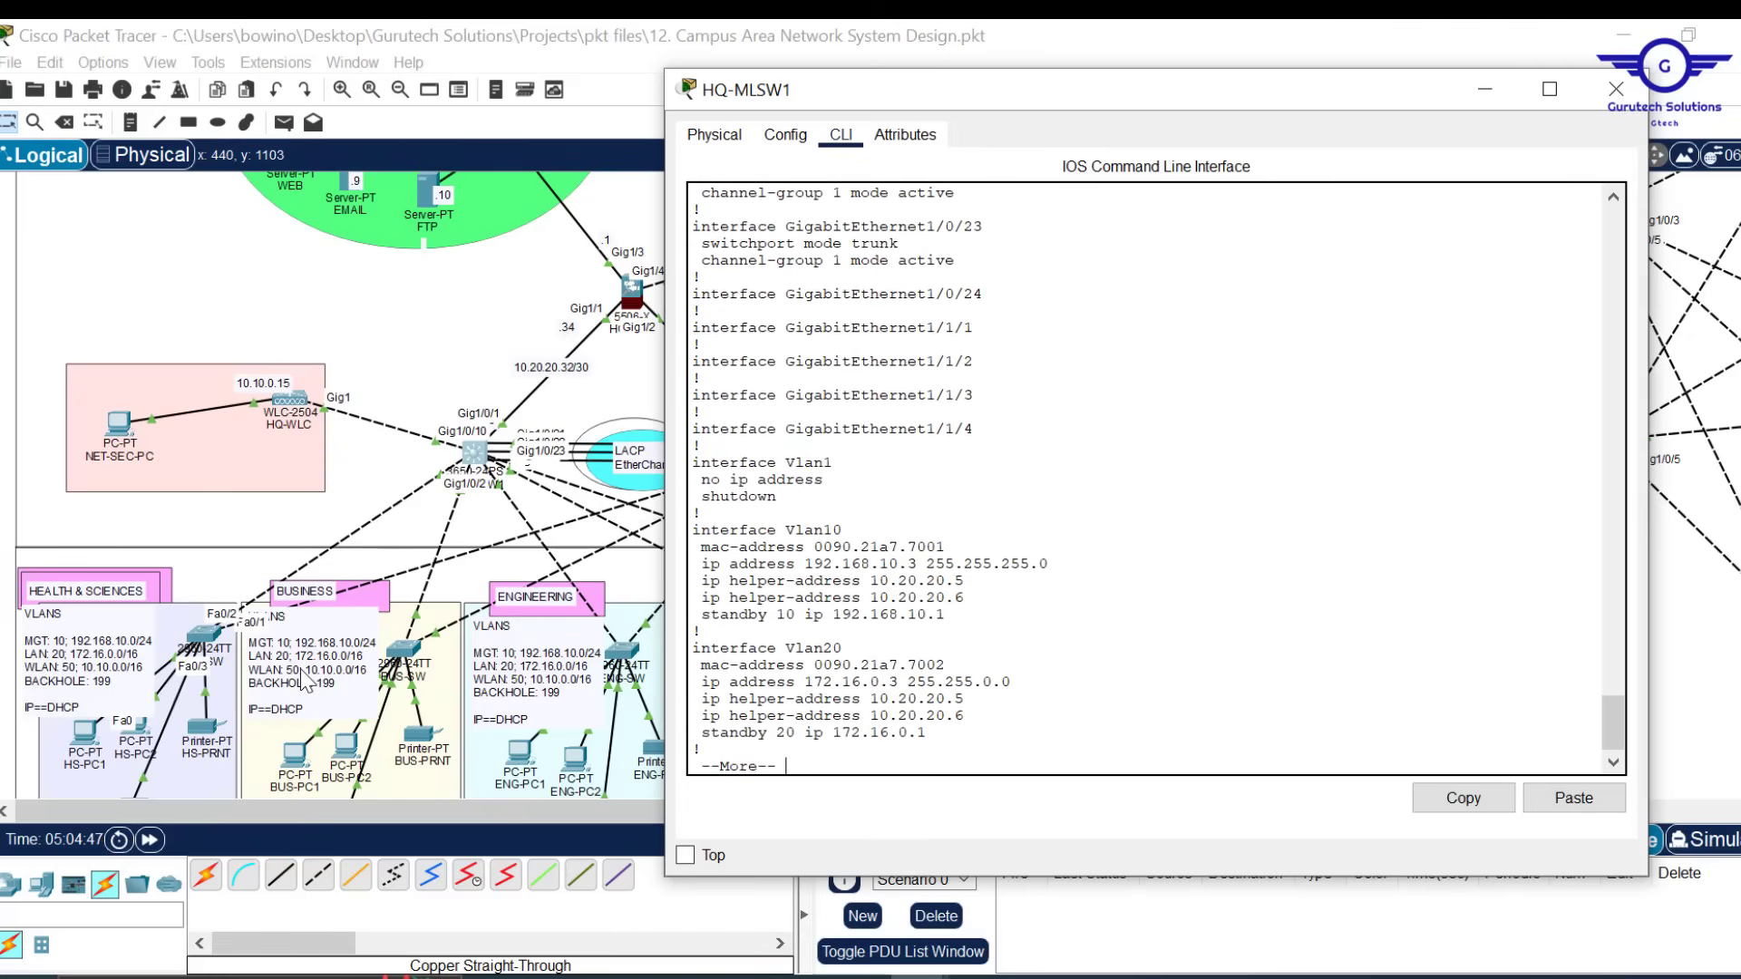
pyautogui.press('Return')
pyautogui.press('Return')
pyautogui.press('Return')
pyautogui.press('Return')
pyautogui.press('Return')
pyautogui.press('Return')
pyautogui.press('Return')
pyautogui.press('Return')
pyautogui.press('Return')
pyautogui.press('Return')
pyautogui.press('Return')
pyautogui.press('Return')
pyautogui.press('Return')
pyautogui.press('Return')
pyautogui.press('Return')
pyautogui.press('Return')
pyautogui.press('Return')
pyautogui.press('Return')
pyautogui.press('Return')
pyautogui.press('Return')
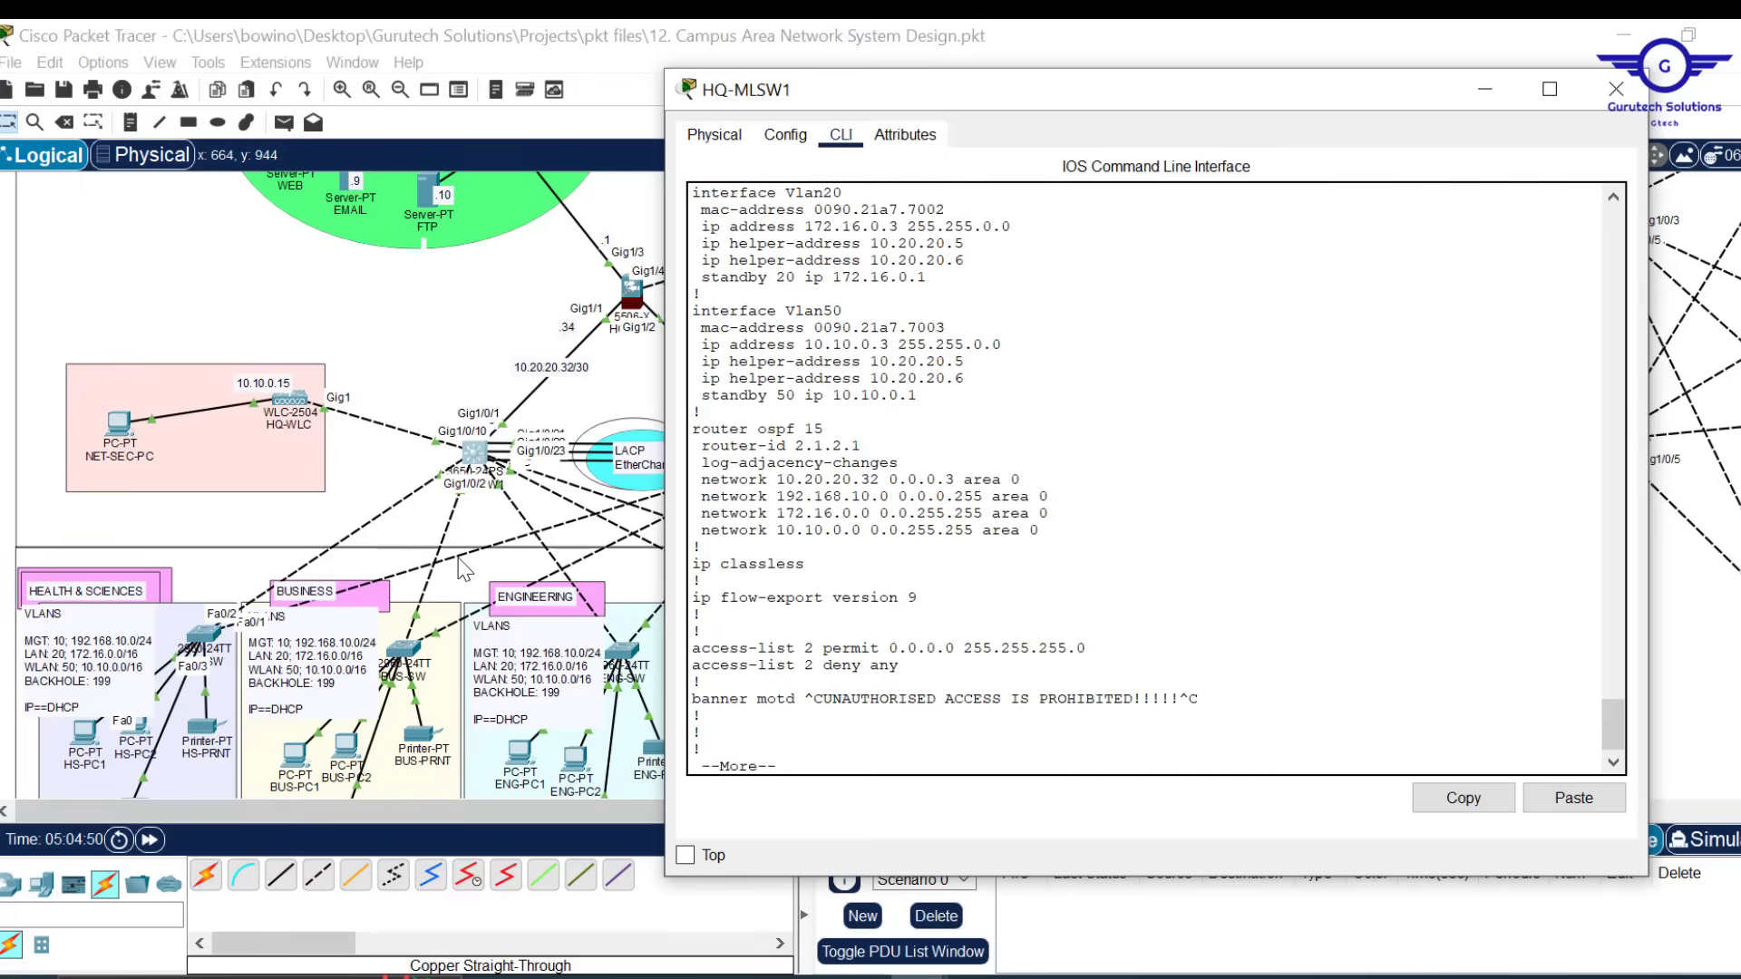
# Select and copy the router ospf 15 block from the console
pyautogui.moveTo(1238, 95); pyautogui.dragTo(1428, 271)
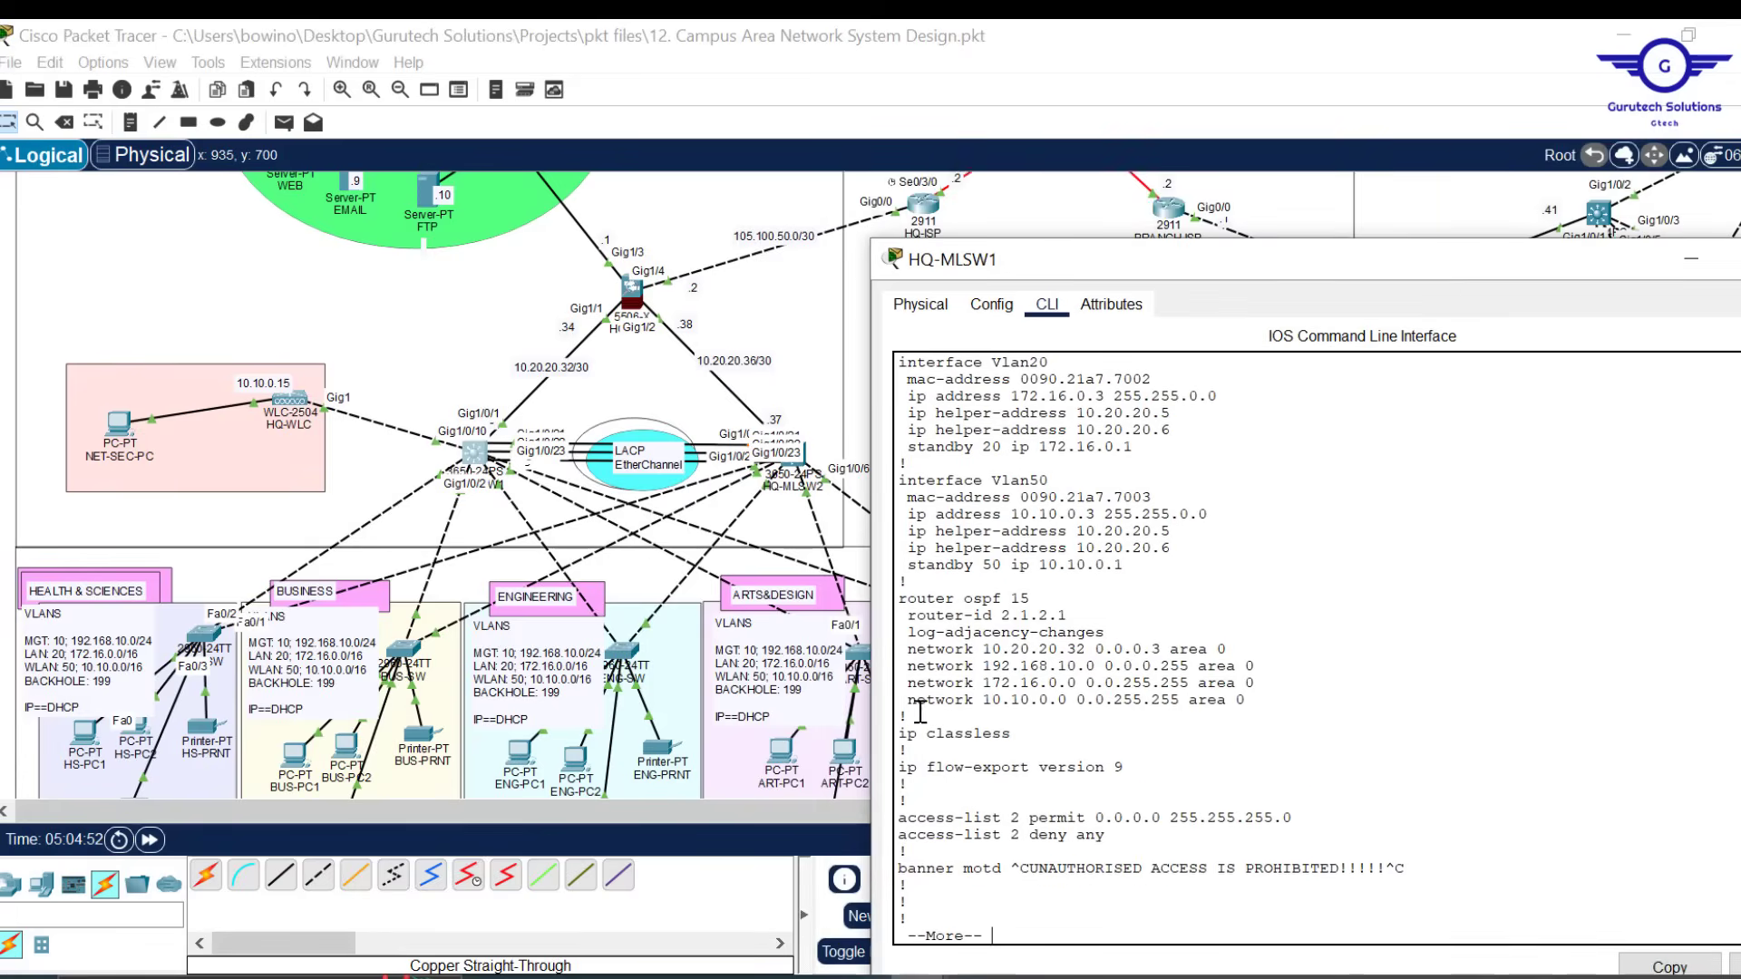
pyautogui.moveTo(909, 716); pyautogui.dragTo(885, 580)
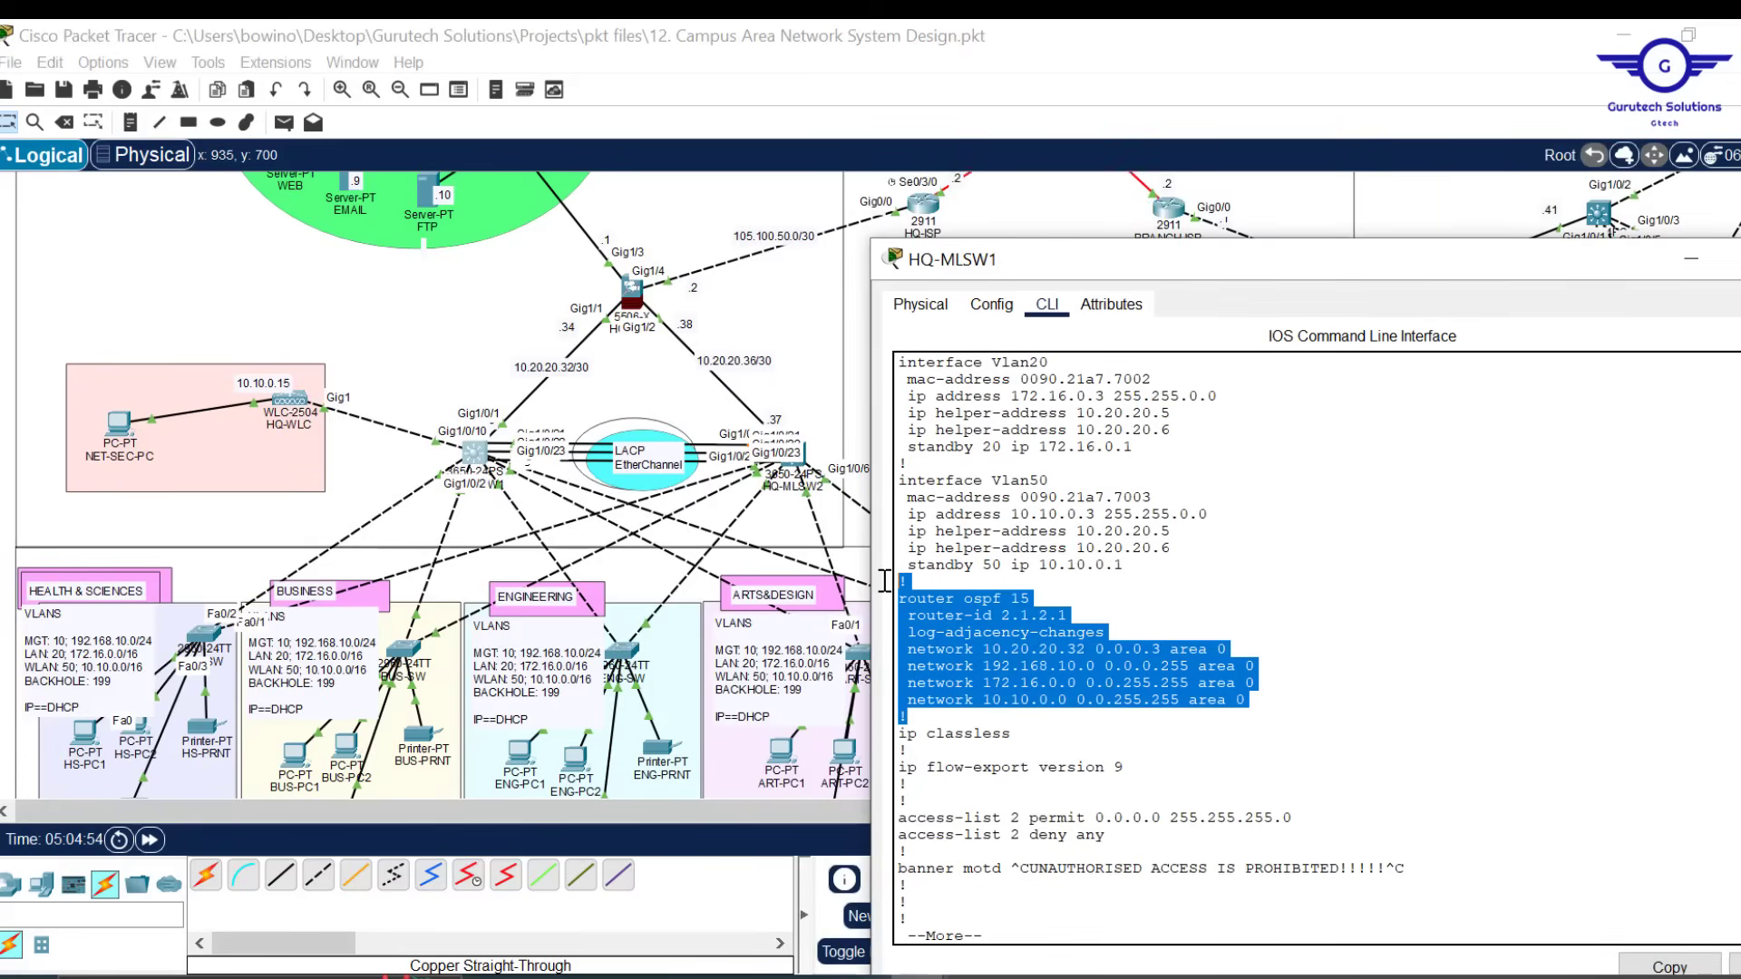
pyautogui.moveTo(1348, 263); pyautogui.dragTo(1233, 145)
pyautogui.click(1554, 847)
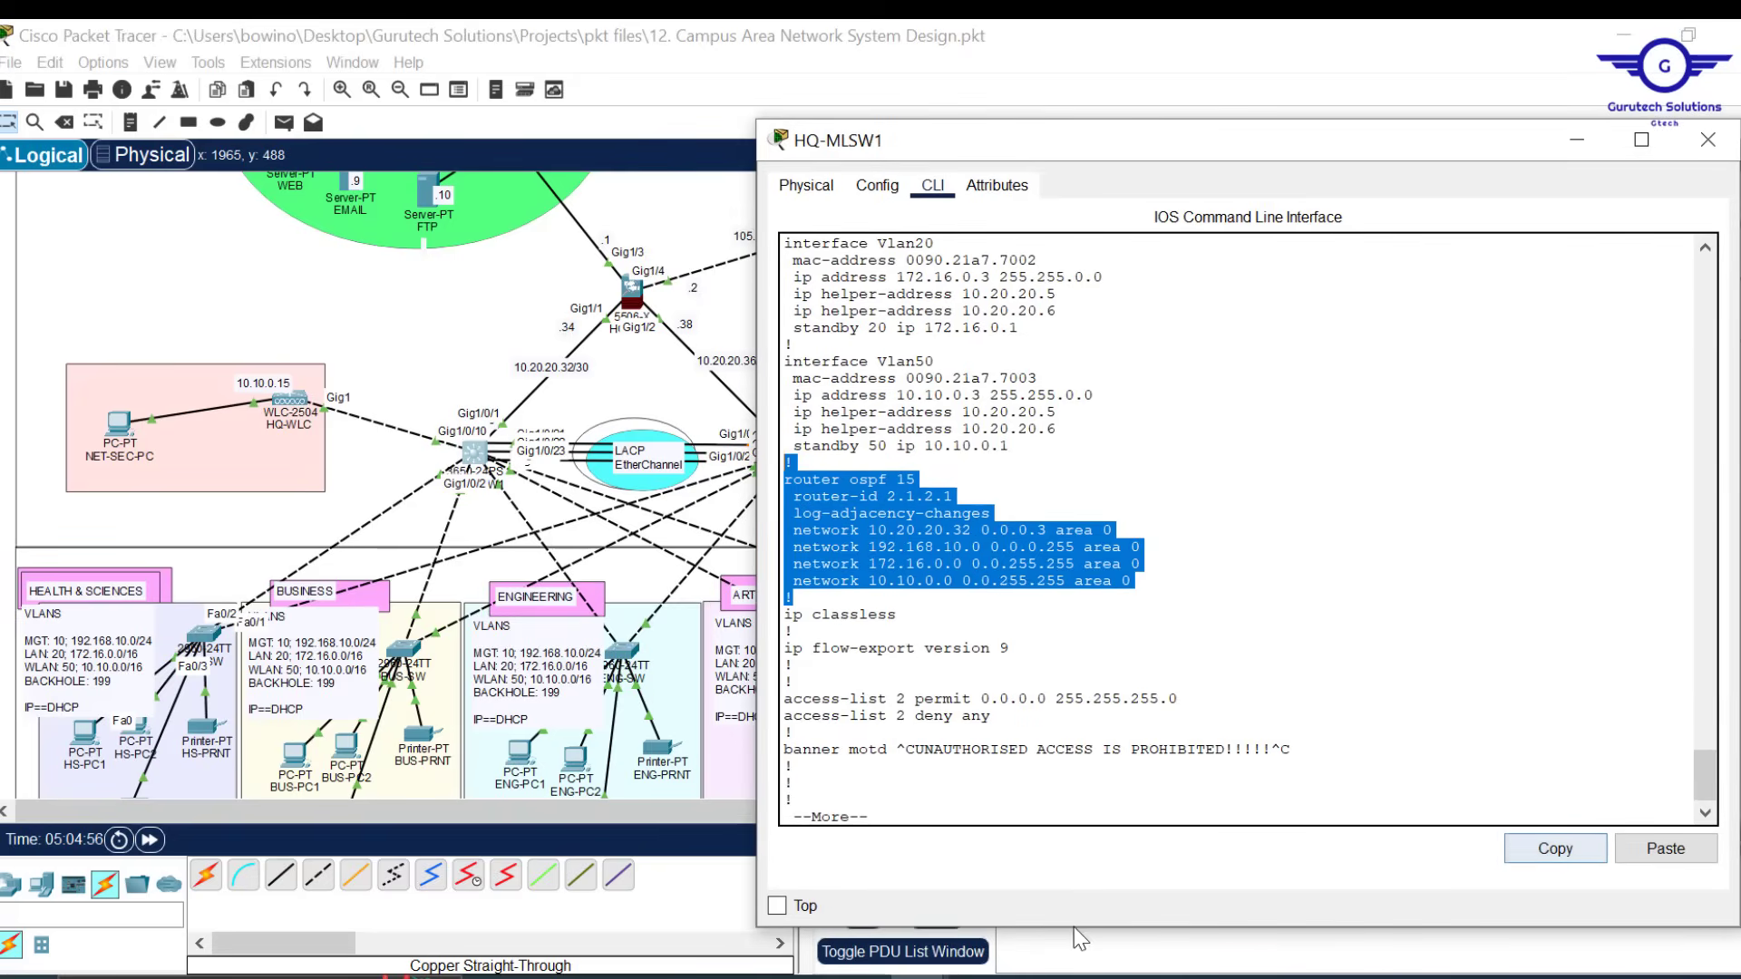
# Bring up the untitled Notepad file and place it over the switch window
pyautogui.moveTo(858, 973)
pyautogui.click(982, 898)
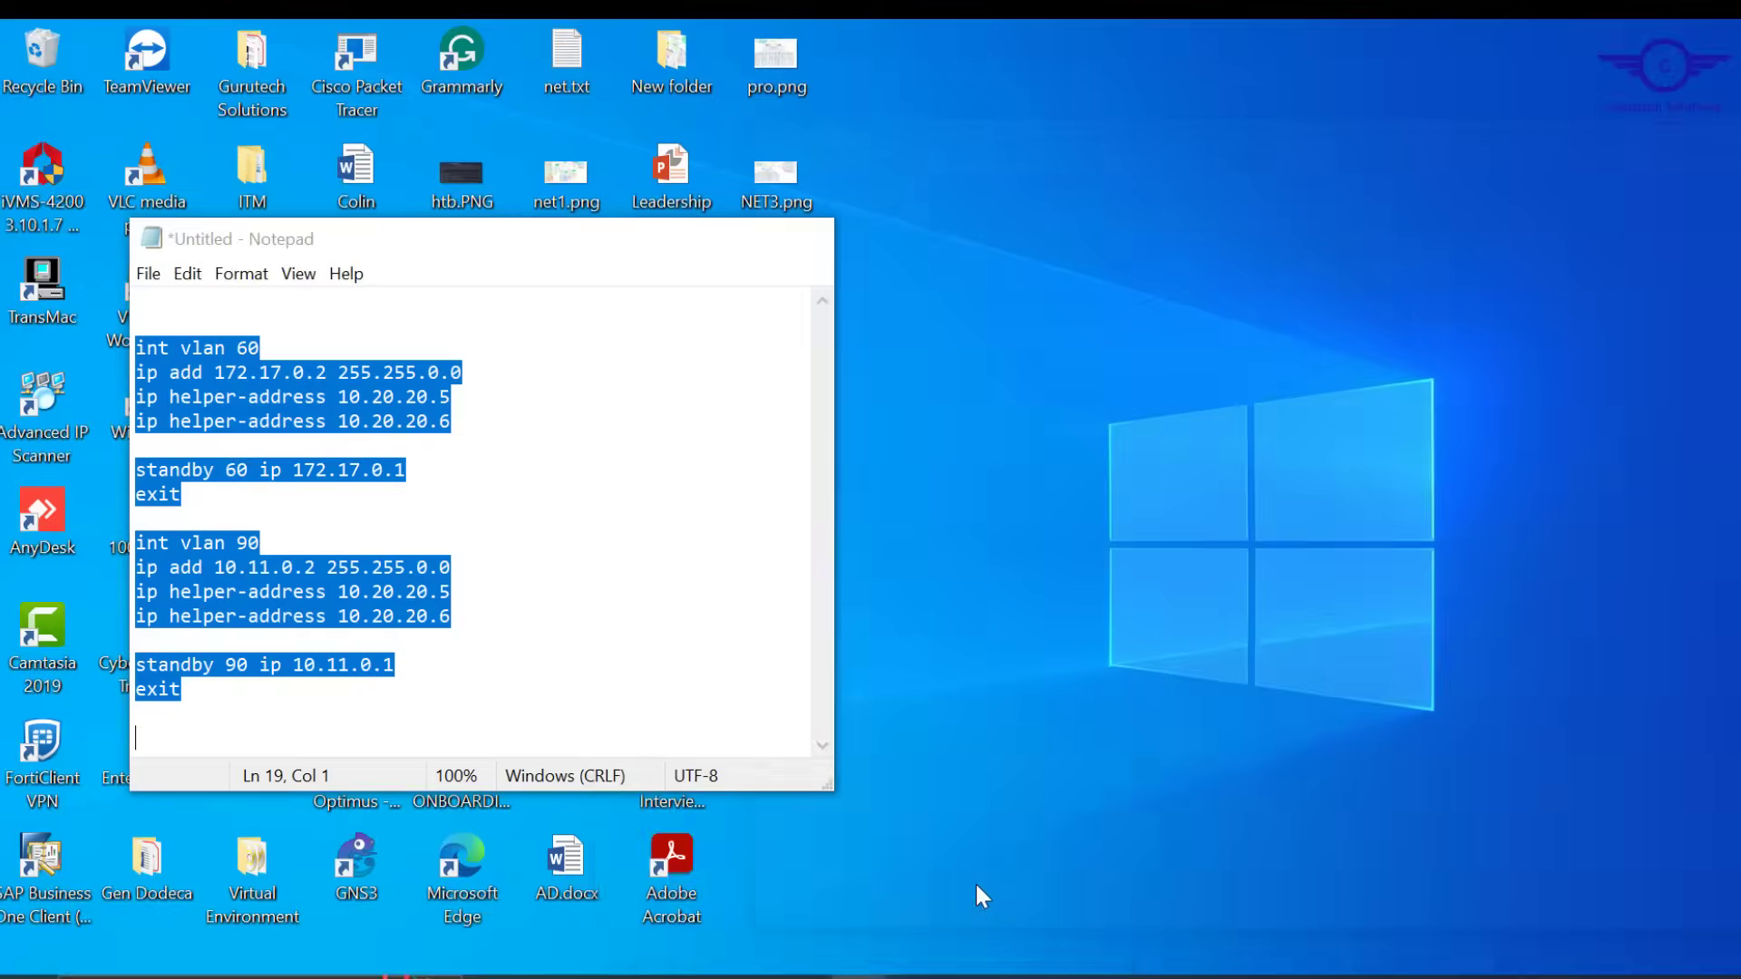
pyautogui.moveTo(519, 254); pyautogui.dragTo(1208, 271)
# Paste the OSPF block into Notepad and change the router-id to 3.1.3.1
pyautogui.hotkey('ctrl', 'v')
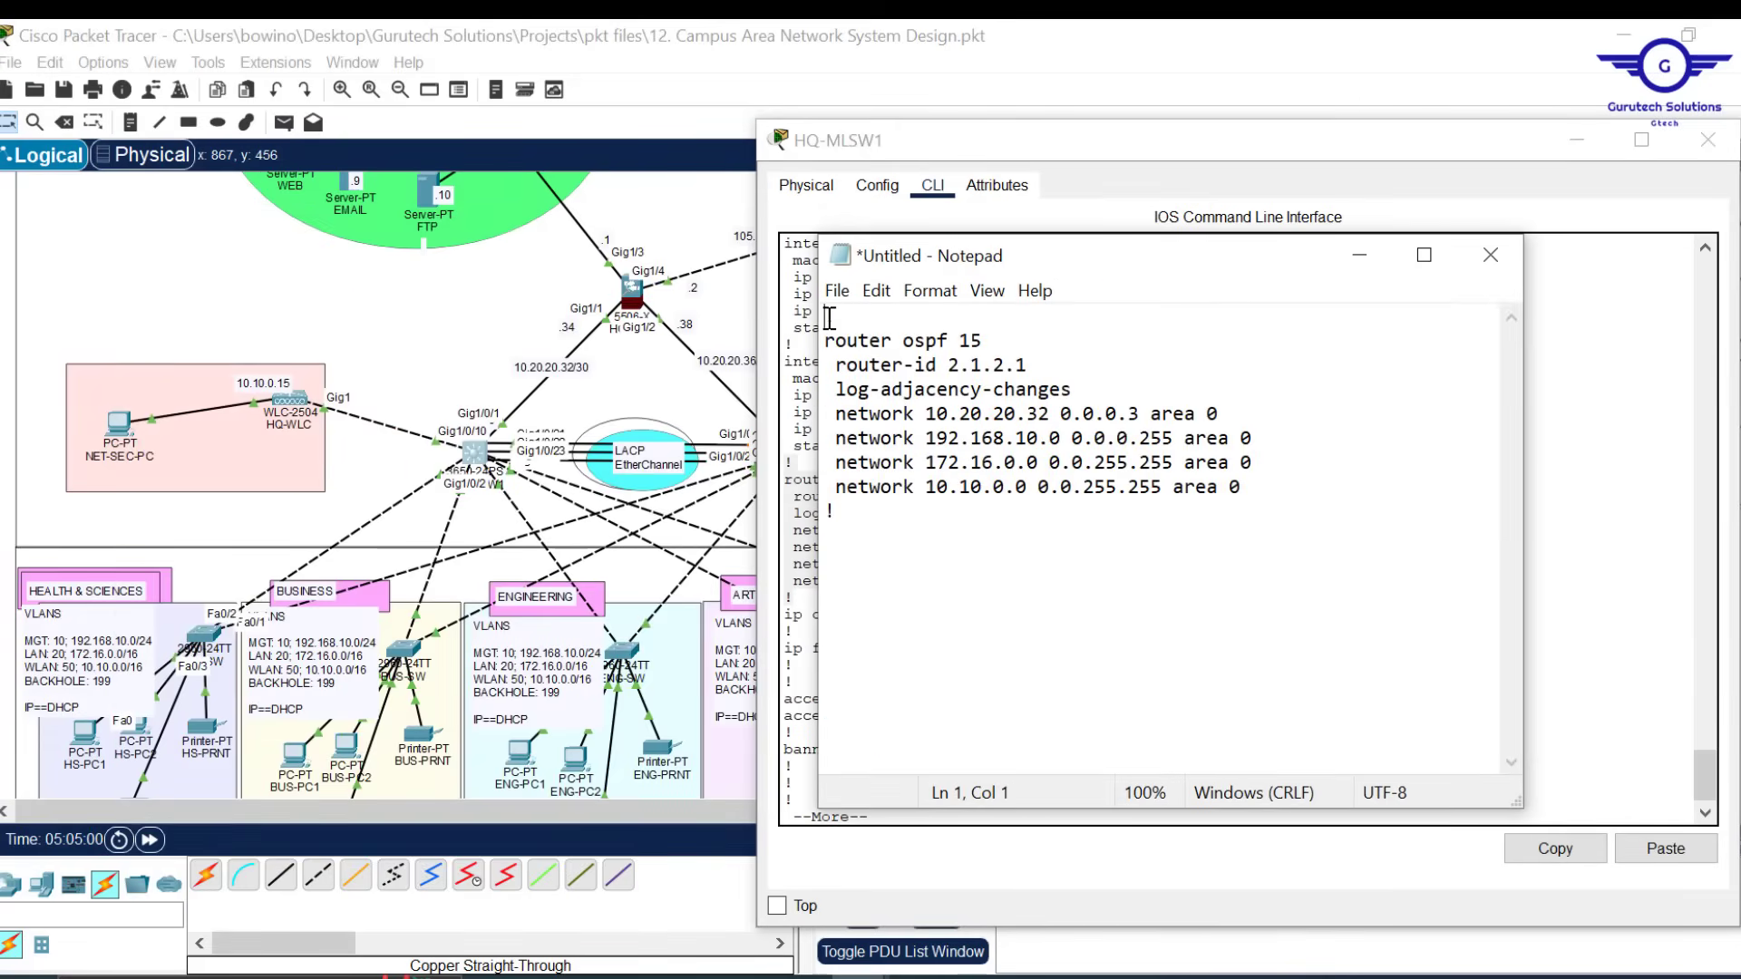
pyautogui.press('Return')
pyautogui.press('Return')
pyautogui.press('Return')
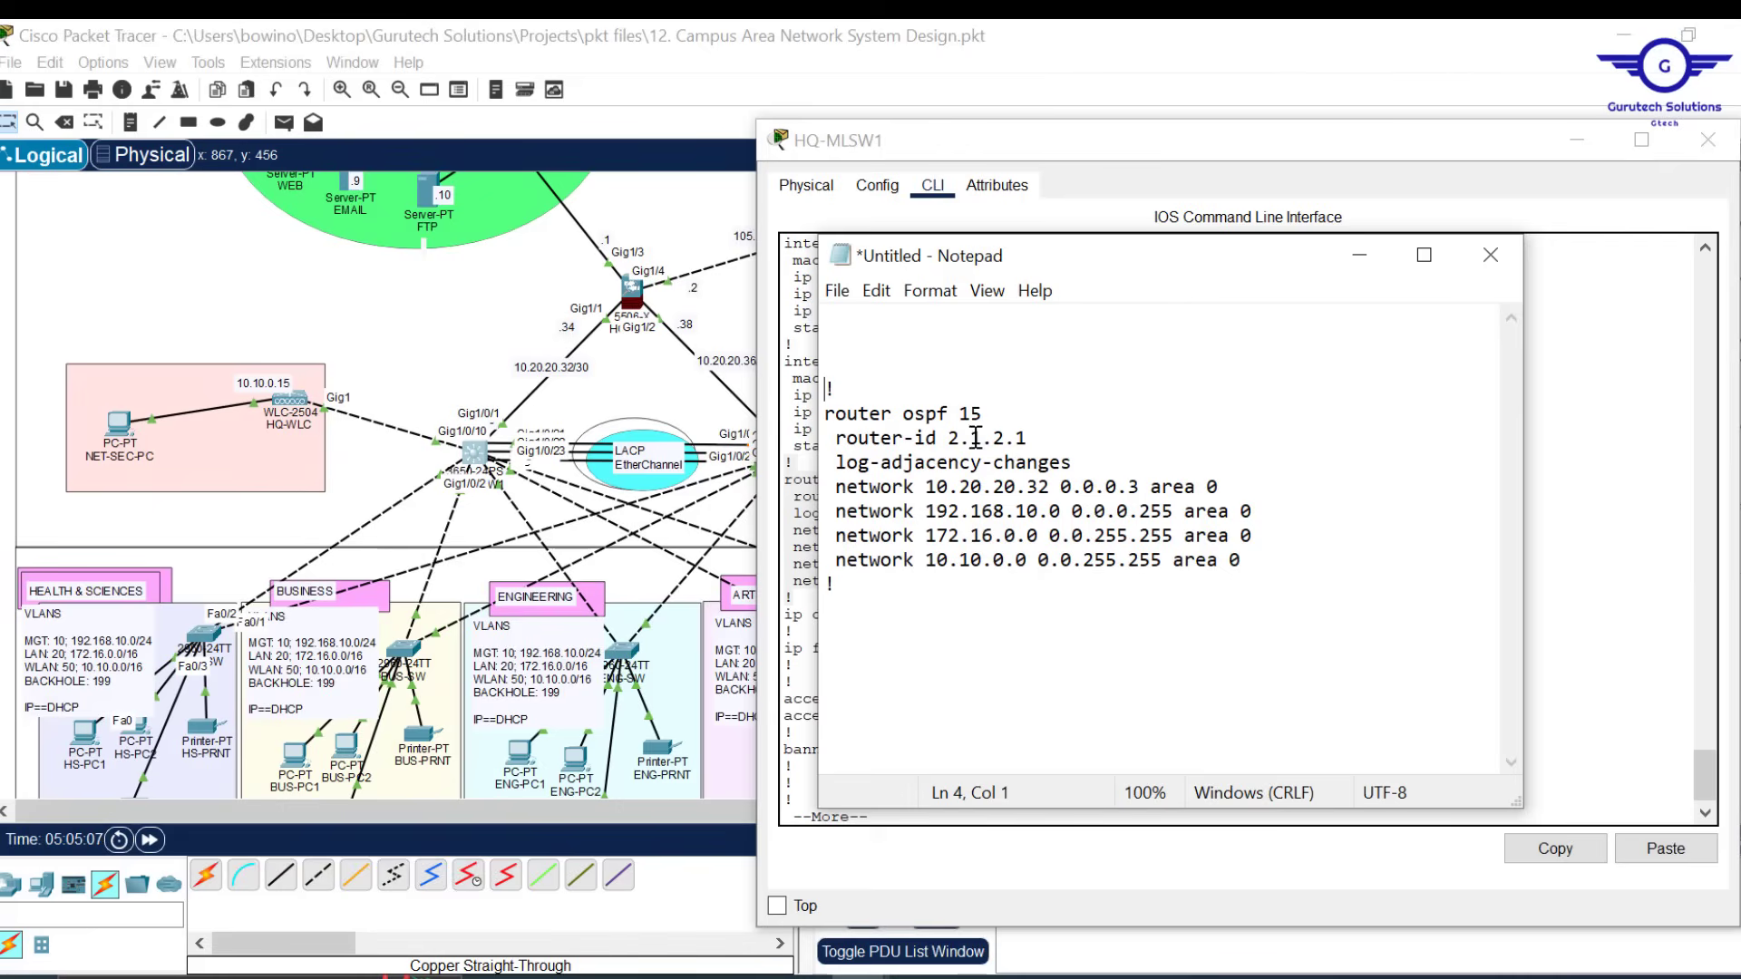
pyautogui.press('BackSpace')
pyautogui.write('3')
pyautogui.press('BackSpace')
pyautogui.write('3')
# Delete the log-adjacency-changes line and change network 10.20.20.32 to 10.20.20.36
pyautogui.moveTo(1074, 464); pyautogui.dragTo(1056, 437)
pyautogui.press('BackSpace')
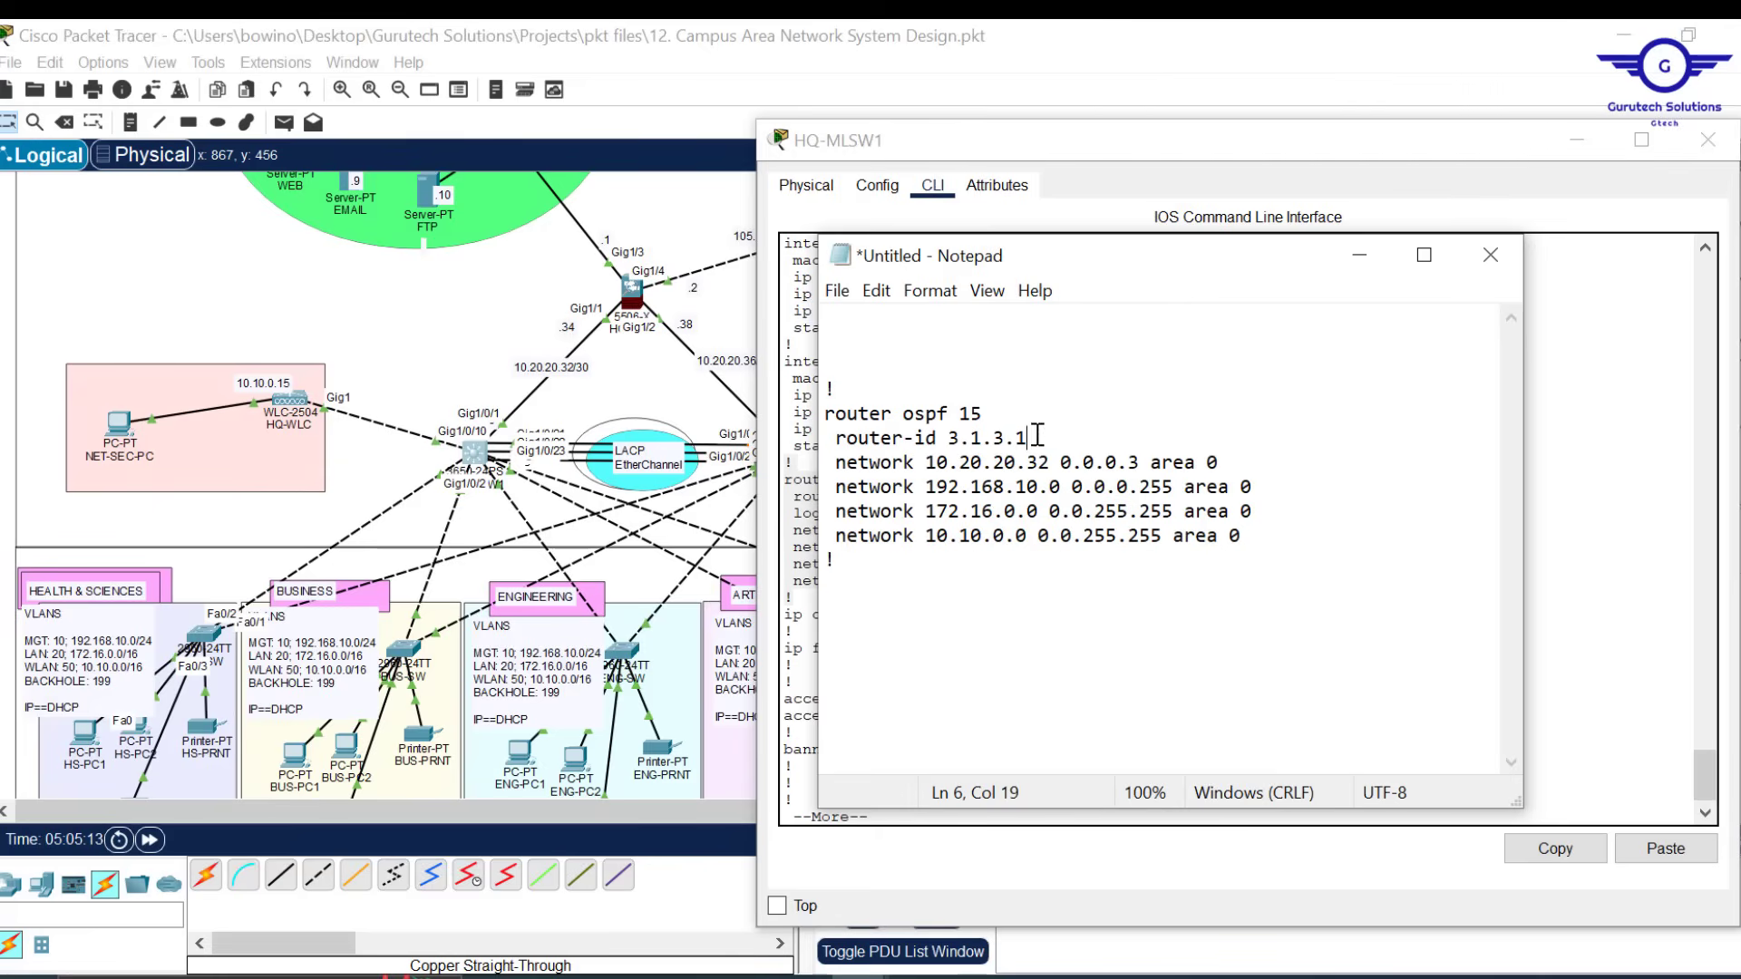
pyautogui.click(1708, 139)
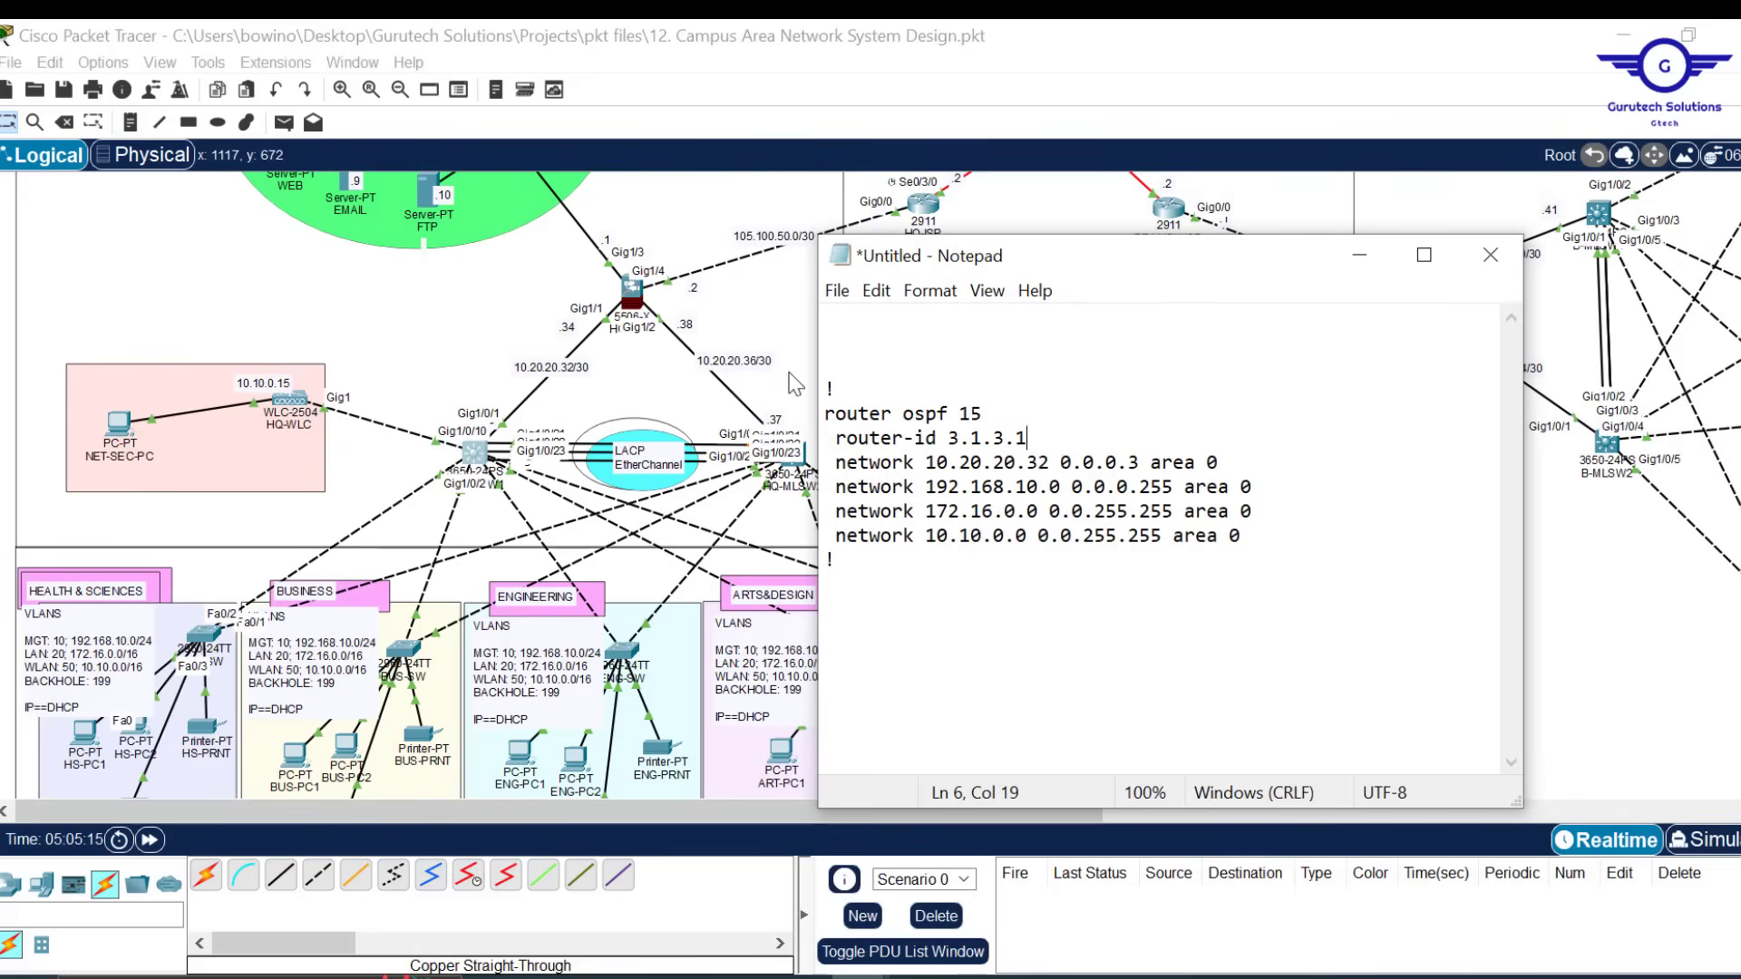
pyautogui.press('Delete')
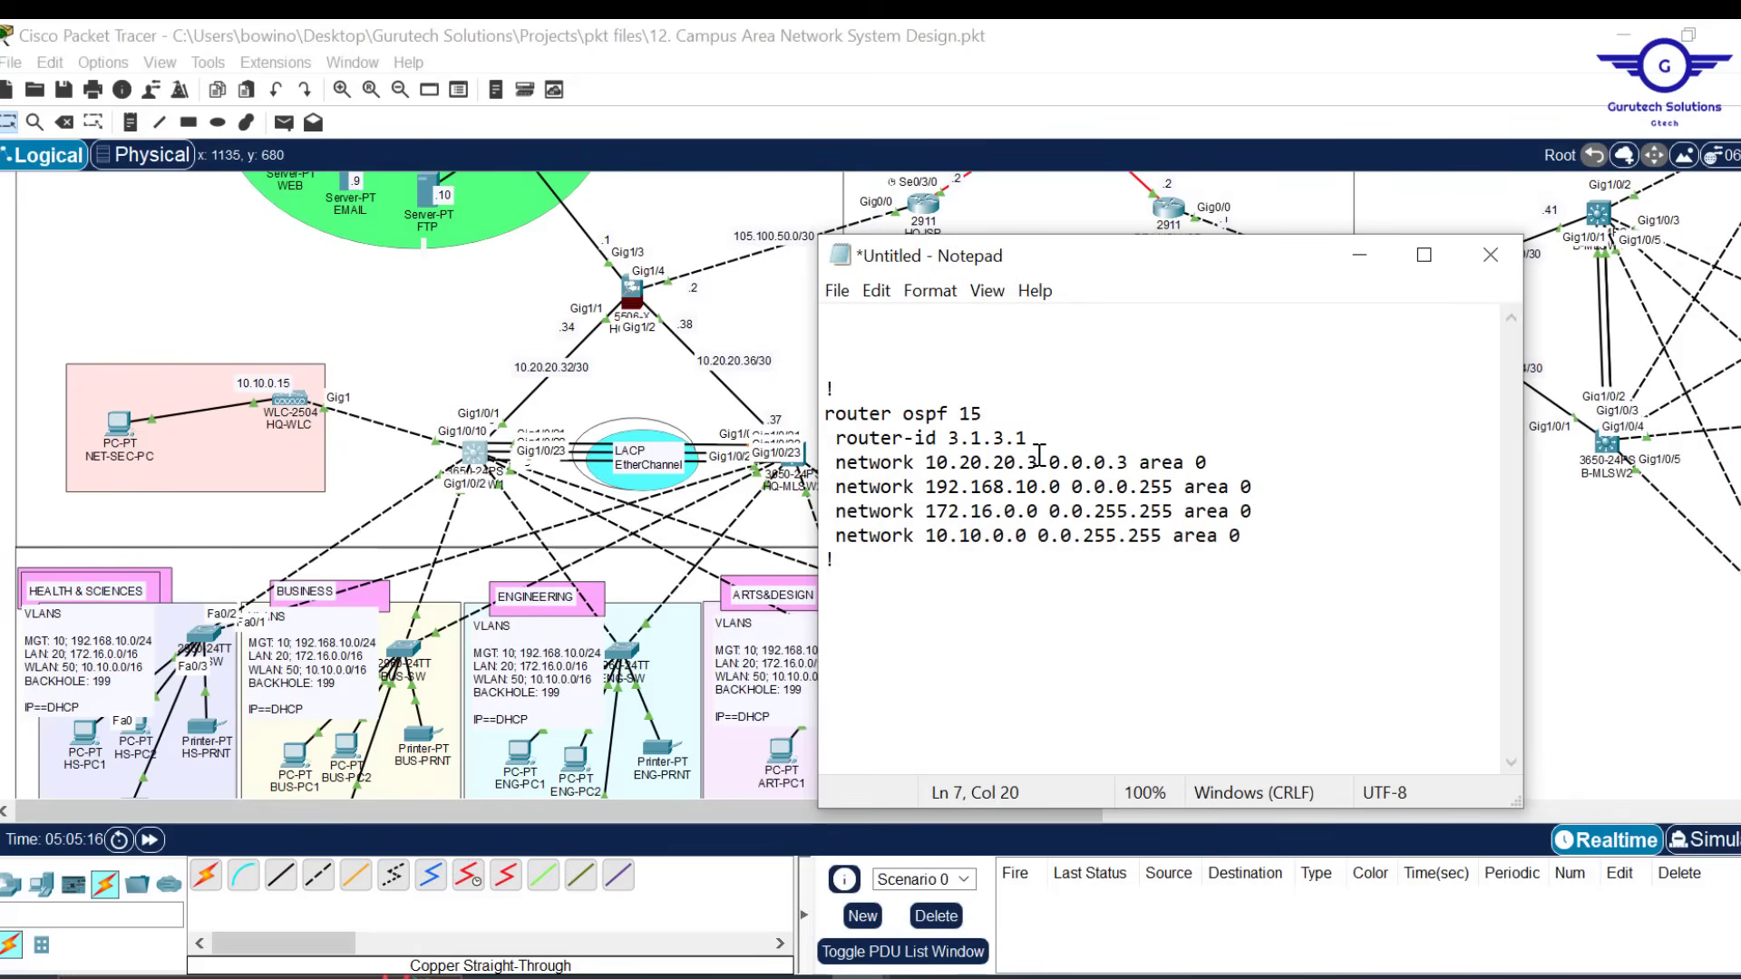
pyautogui.write('6')
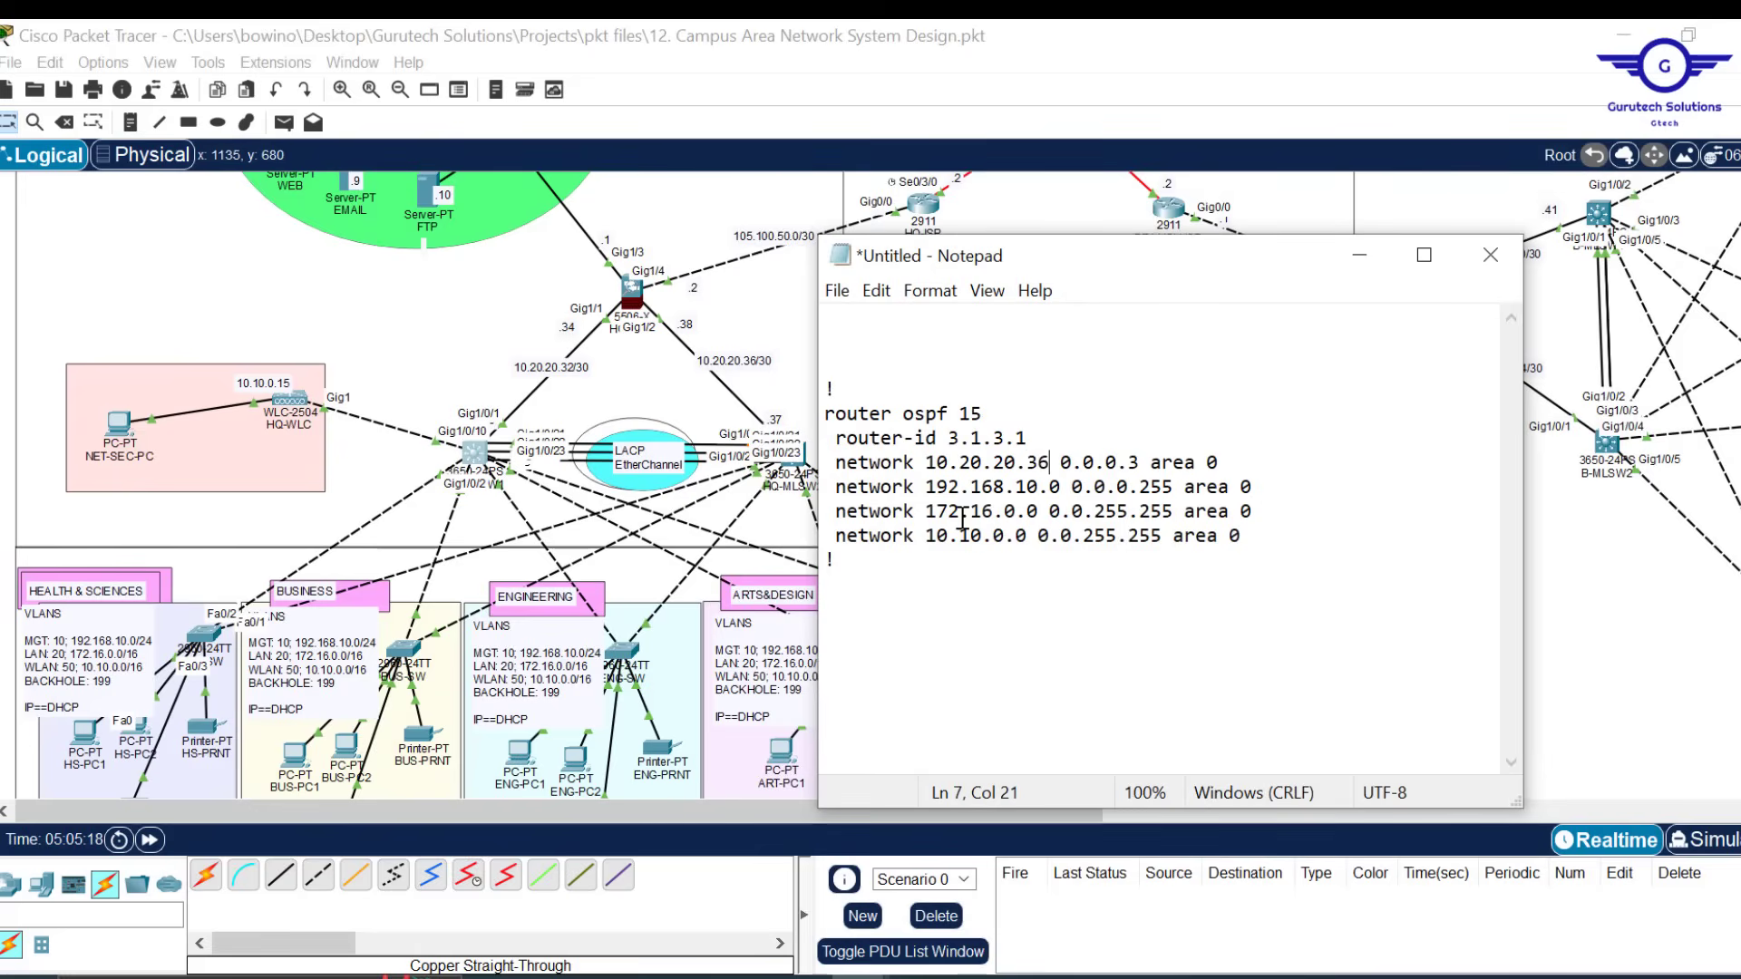
# Select the entire edited OSPF block for copying
pyautogui.moveTo(1243, 542); pyautogui.dragTo(818, 417)
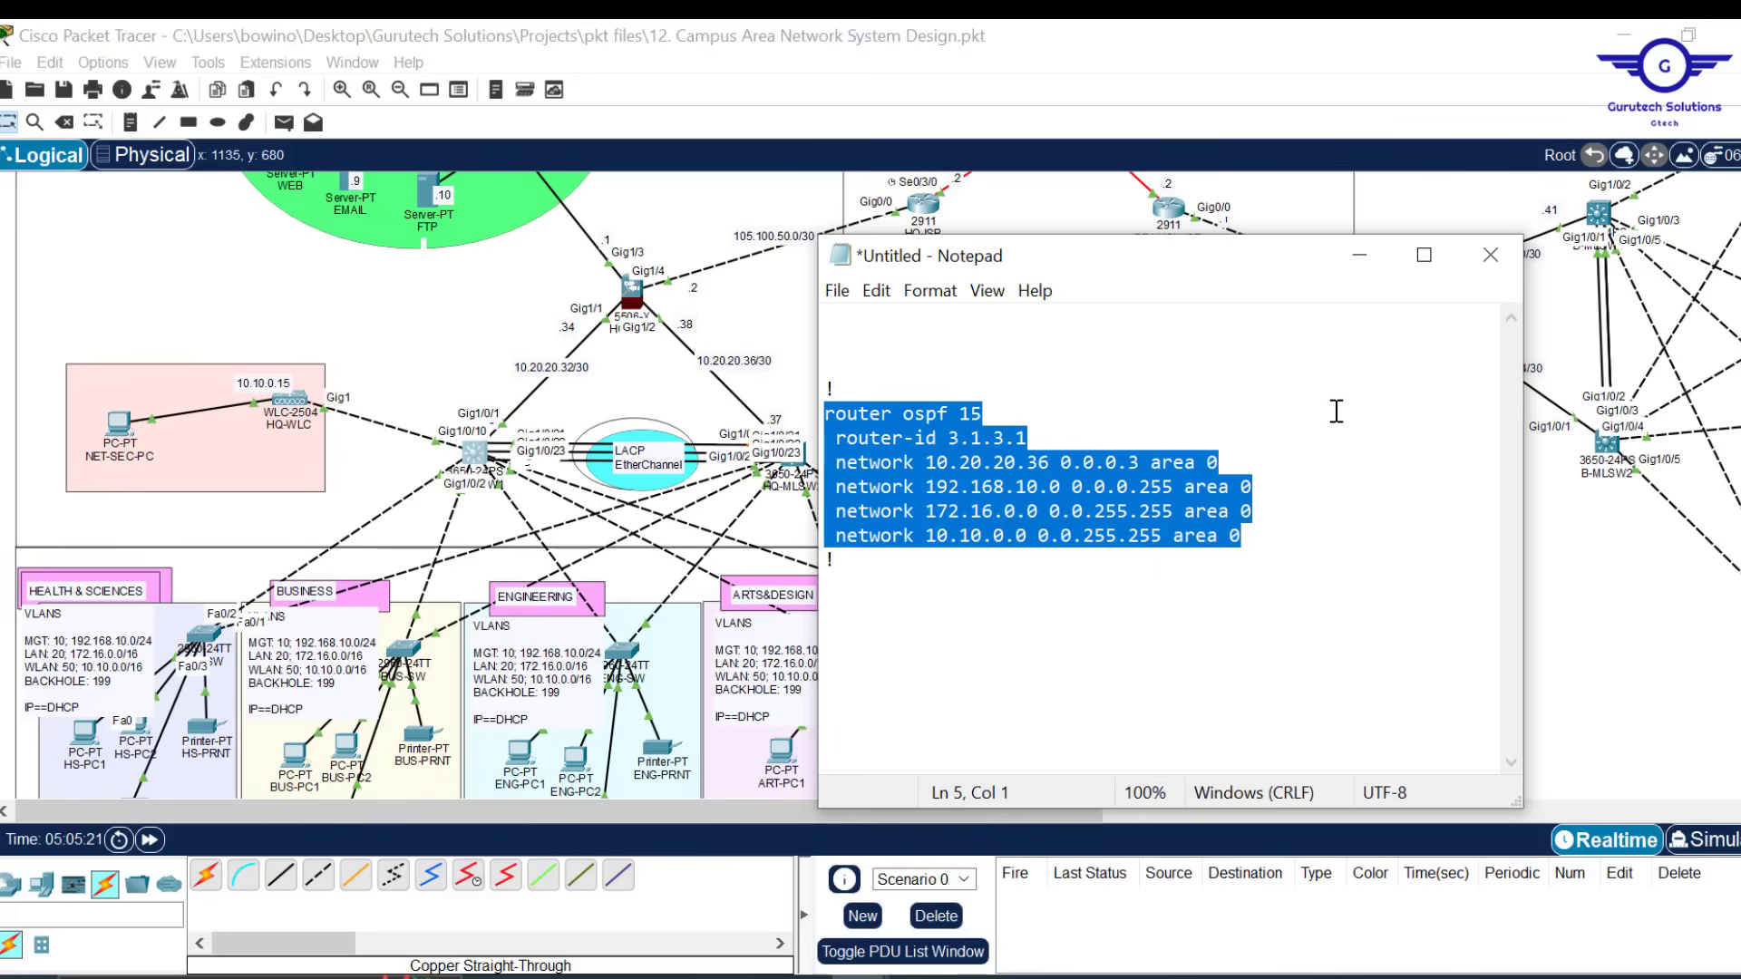
pyautogui.hotkey('ctrl', 'a')
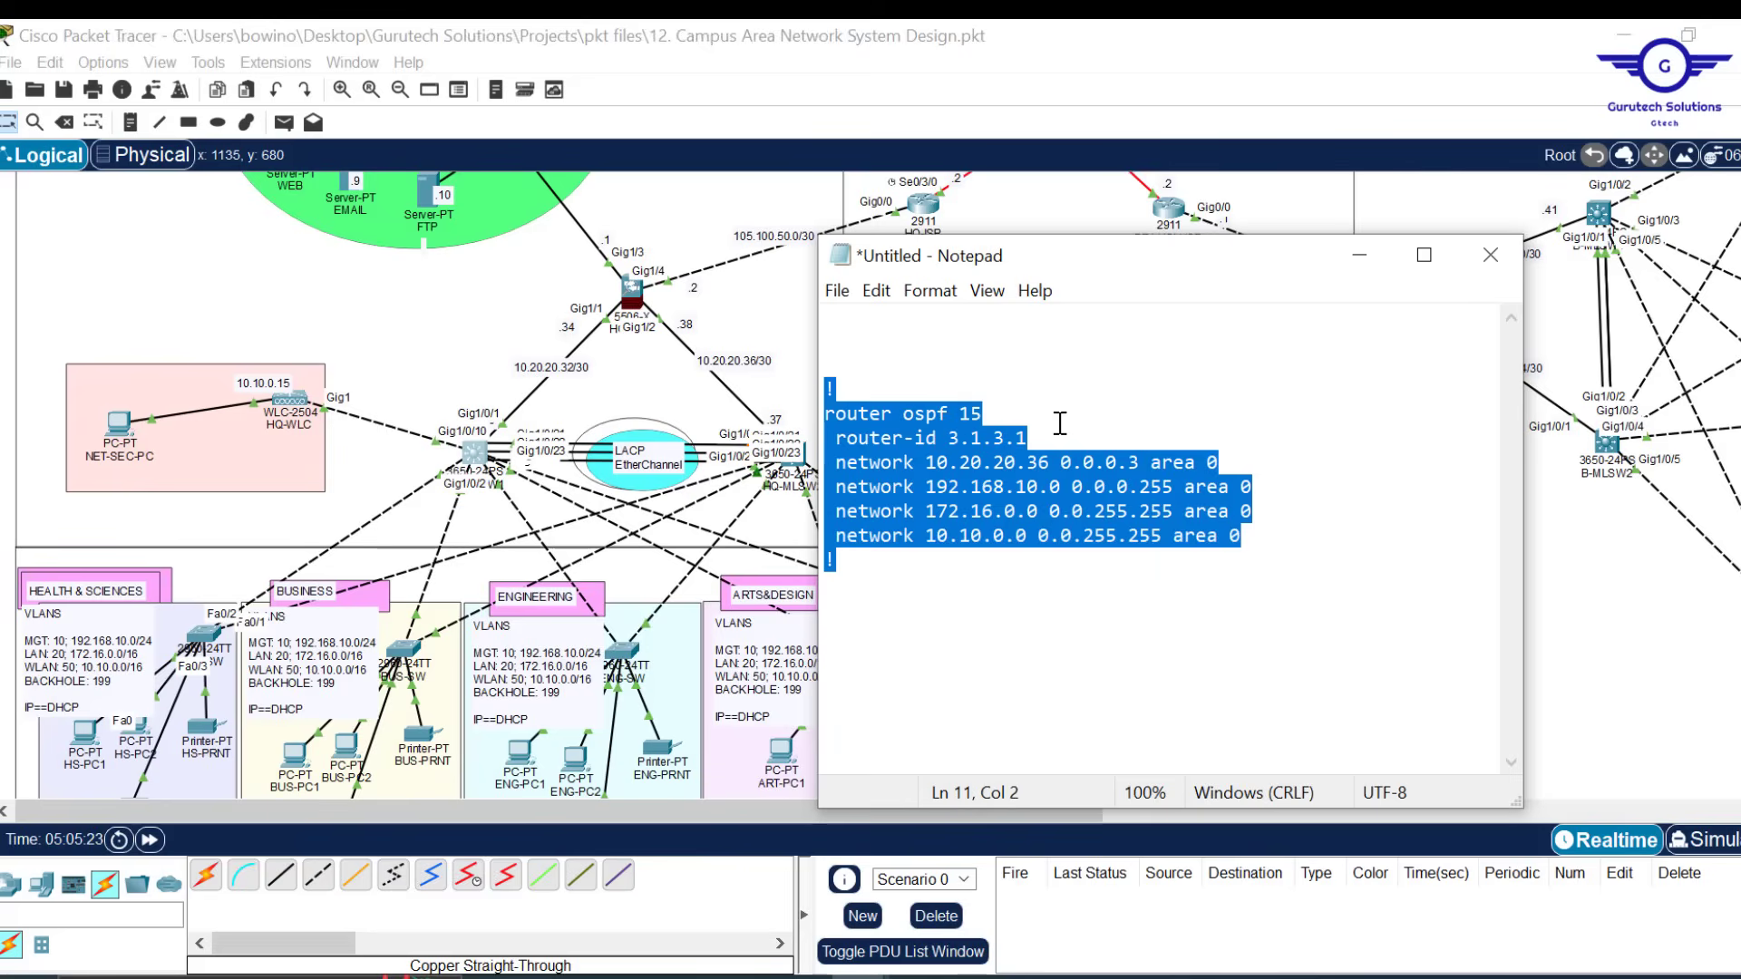
pyautogui.click(803, 473)
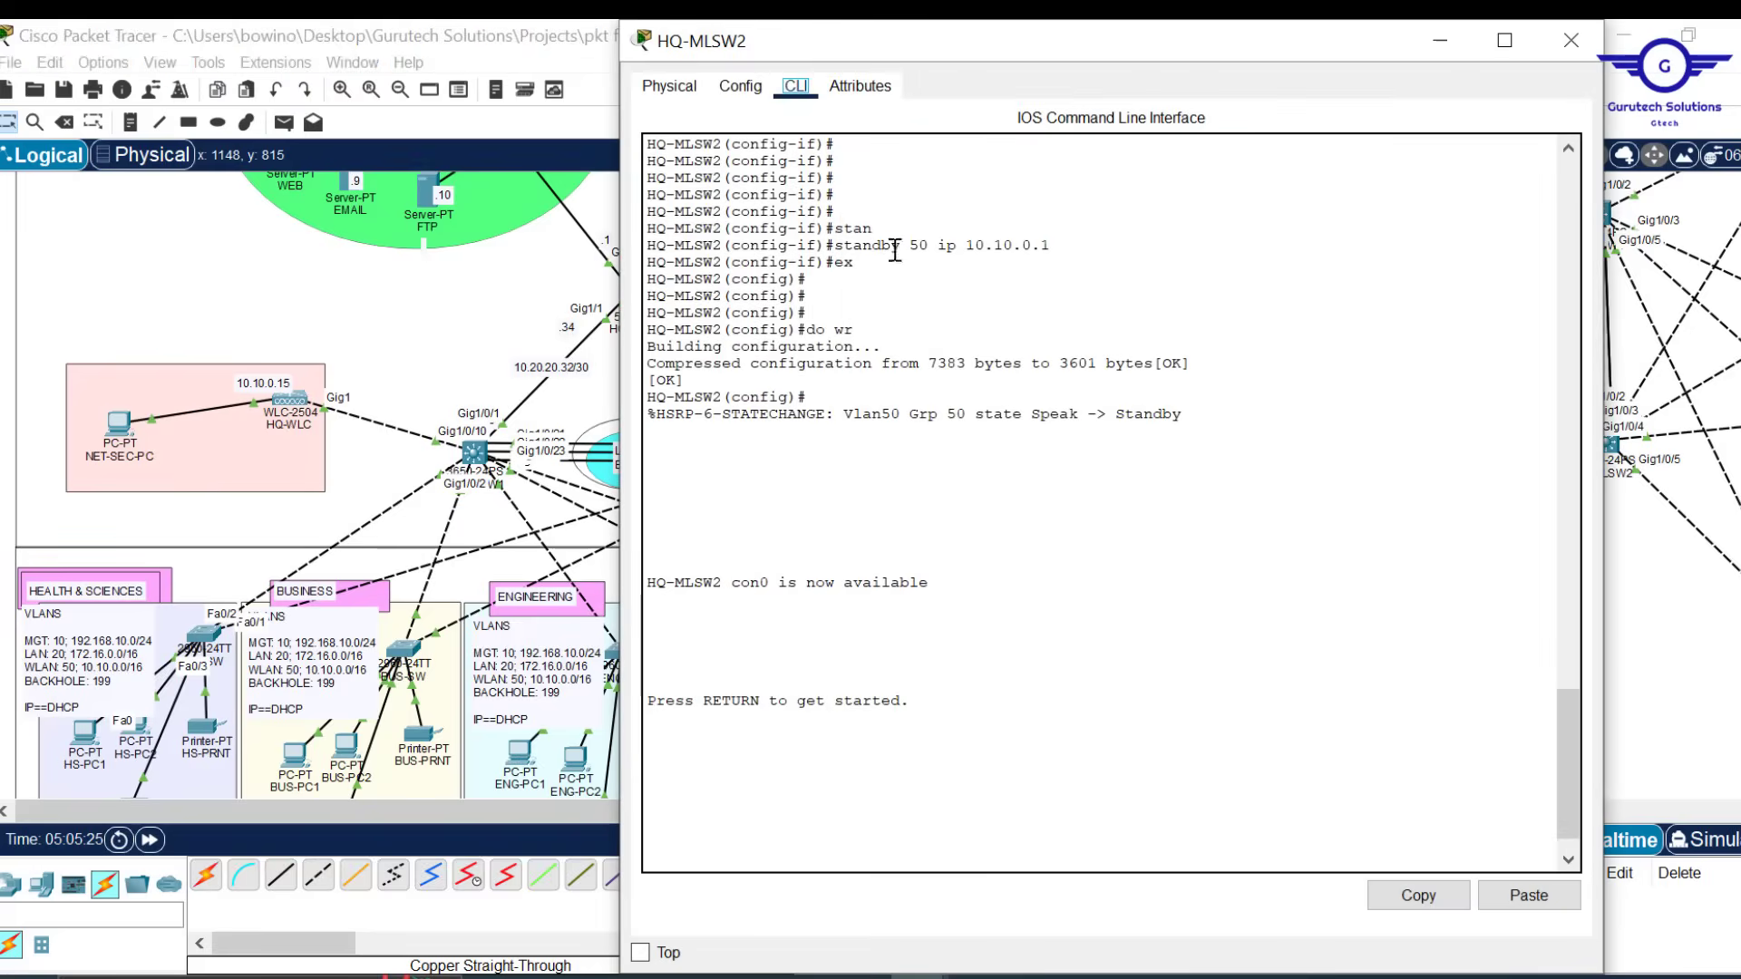
# Exit interface configuration mode on HQ-MLSW2's console
pyautogui.click(743, 95)
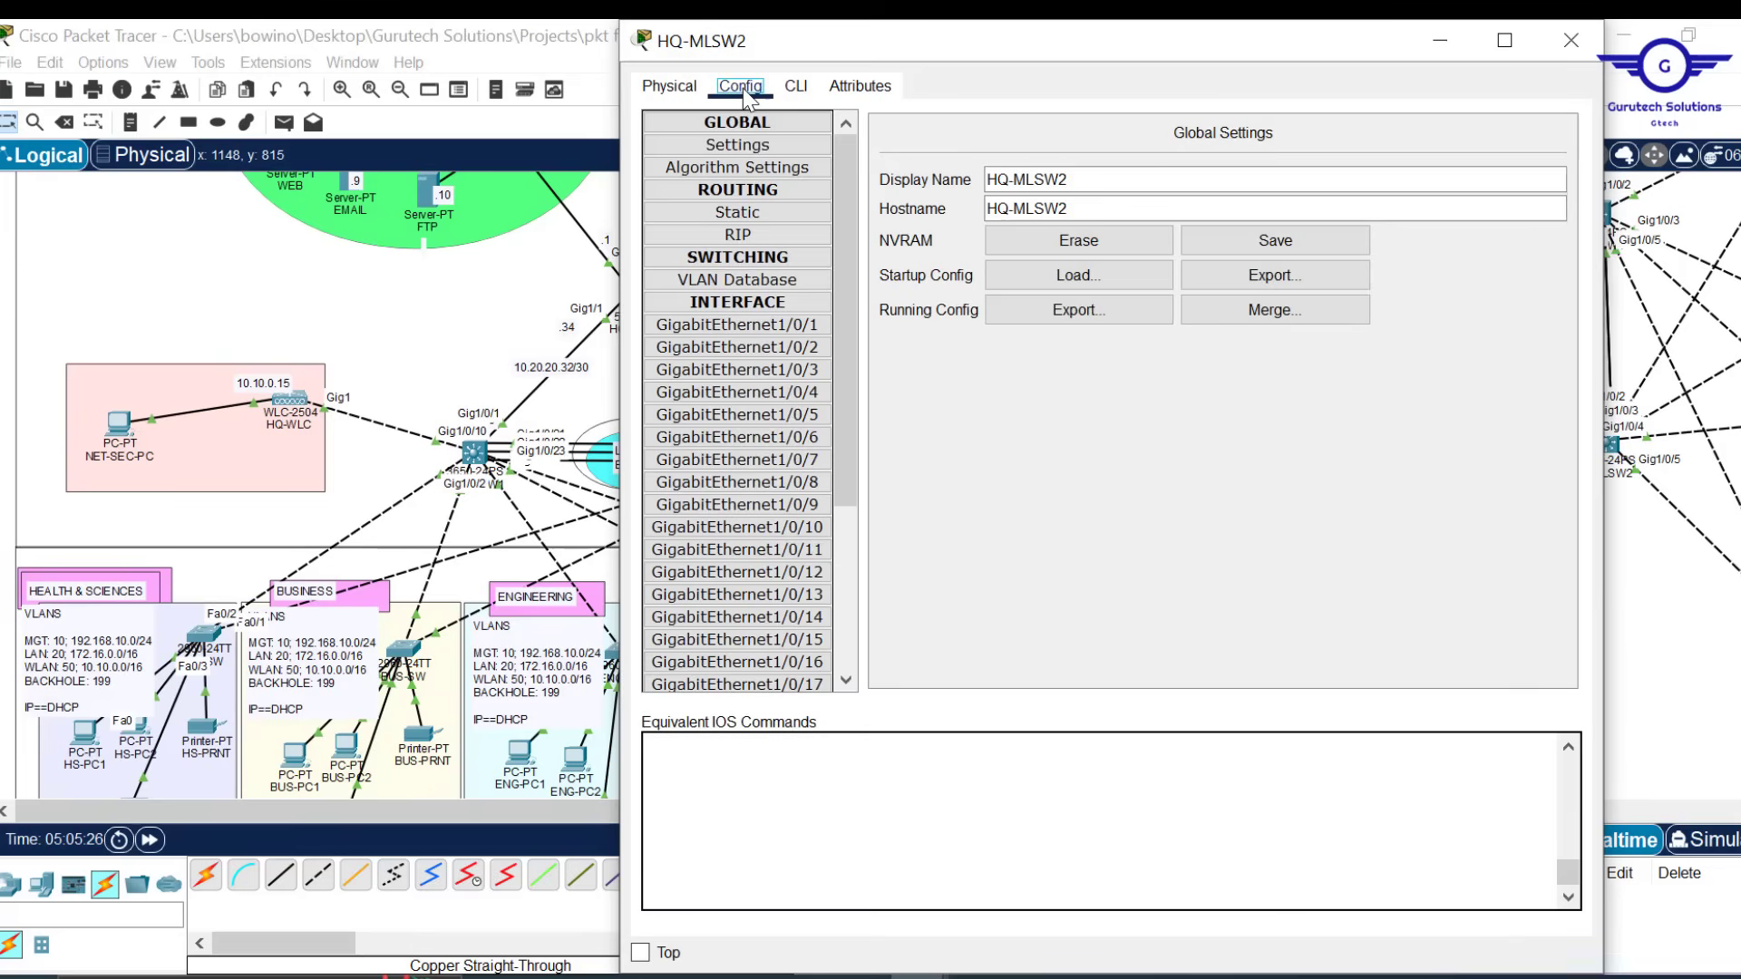
pyautogui.click(737, 437)
pyautogui.click(796, 87)
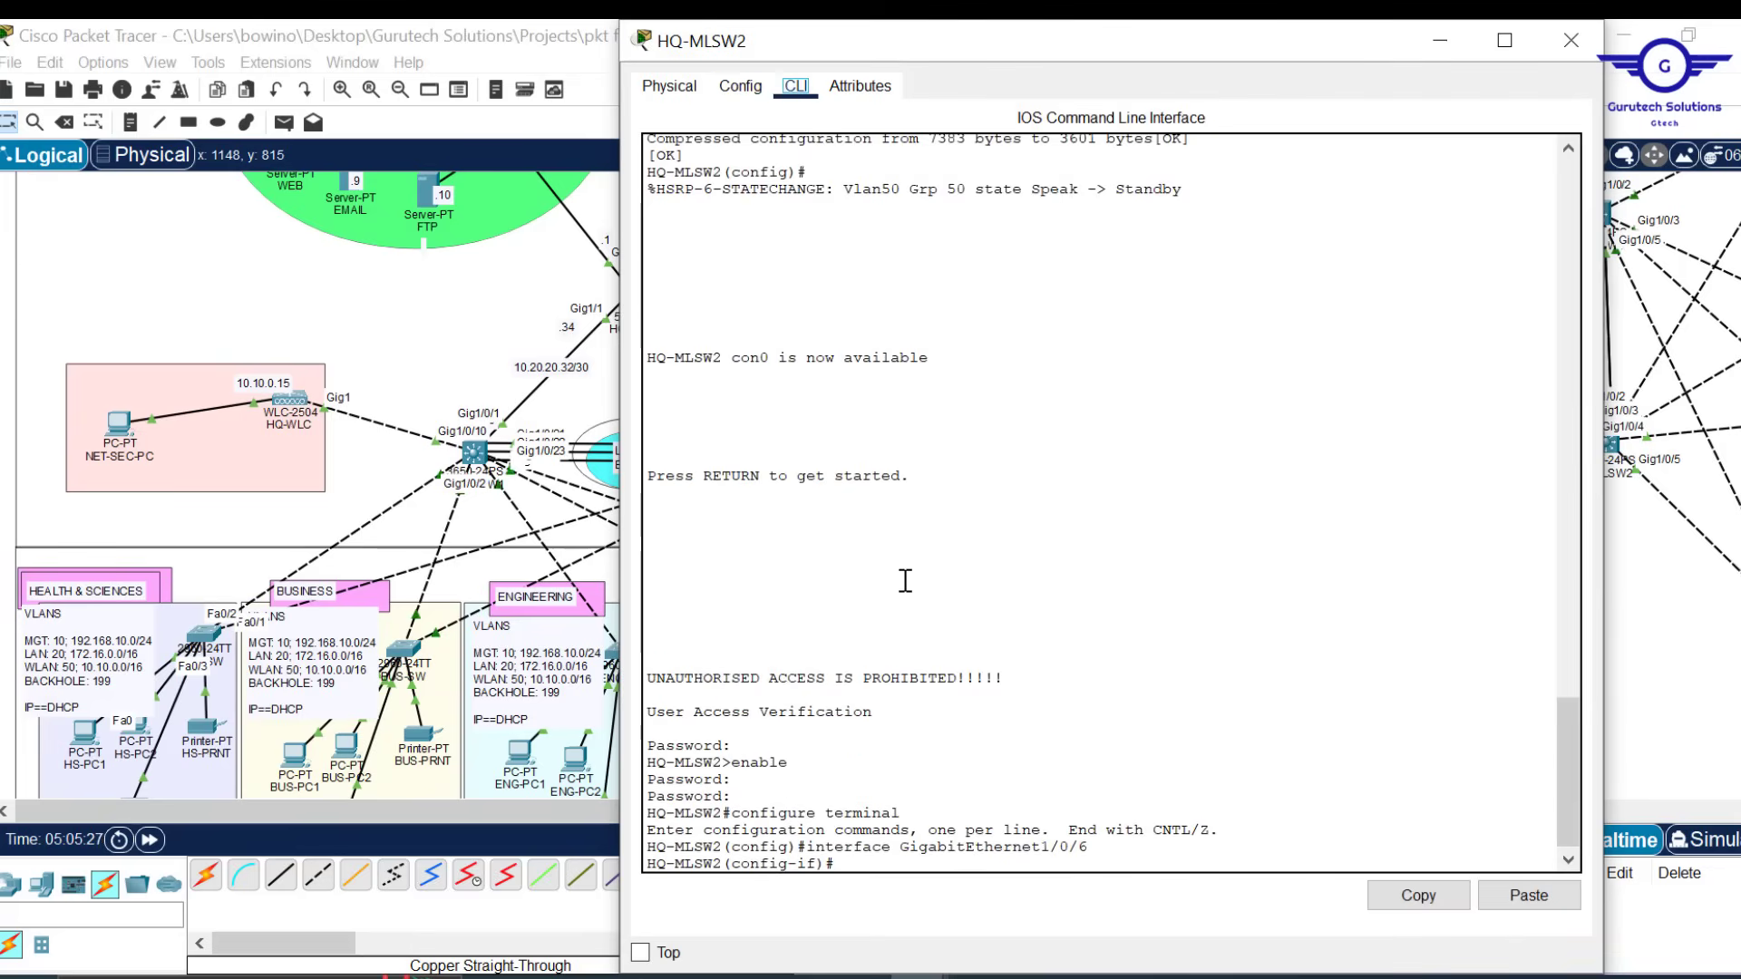
pyautogui.write('ex')
pyautogui.press('Return')
pyautogui.press('Return')
pyautogui.press('Return')
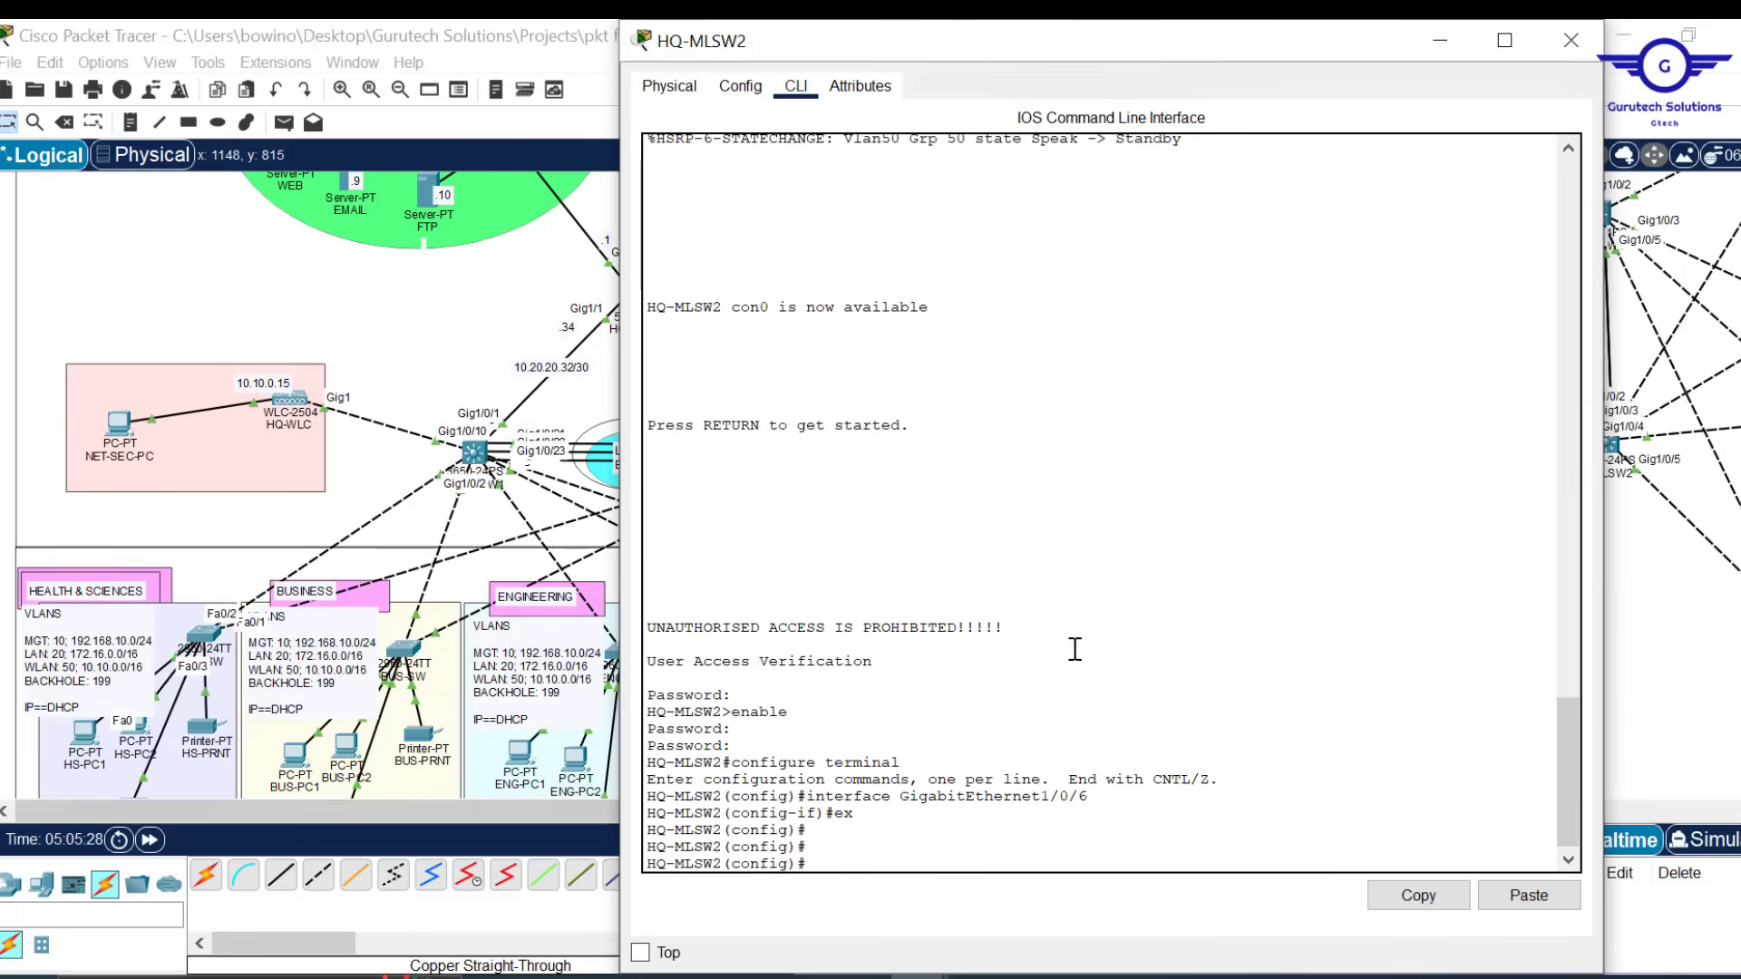
# Paste the OSPF 15 block with router-id 3.1.3.1, save with do wr, and close the window
pyautogui.click(1532, 896)
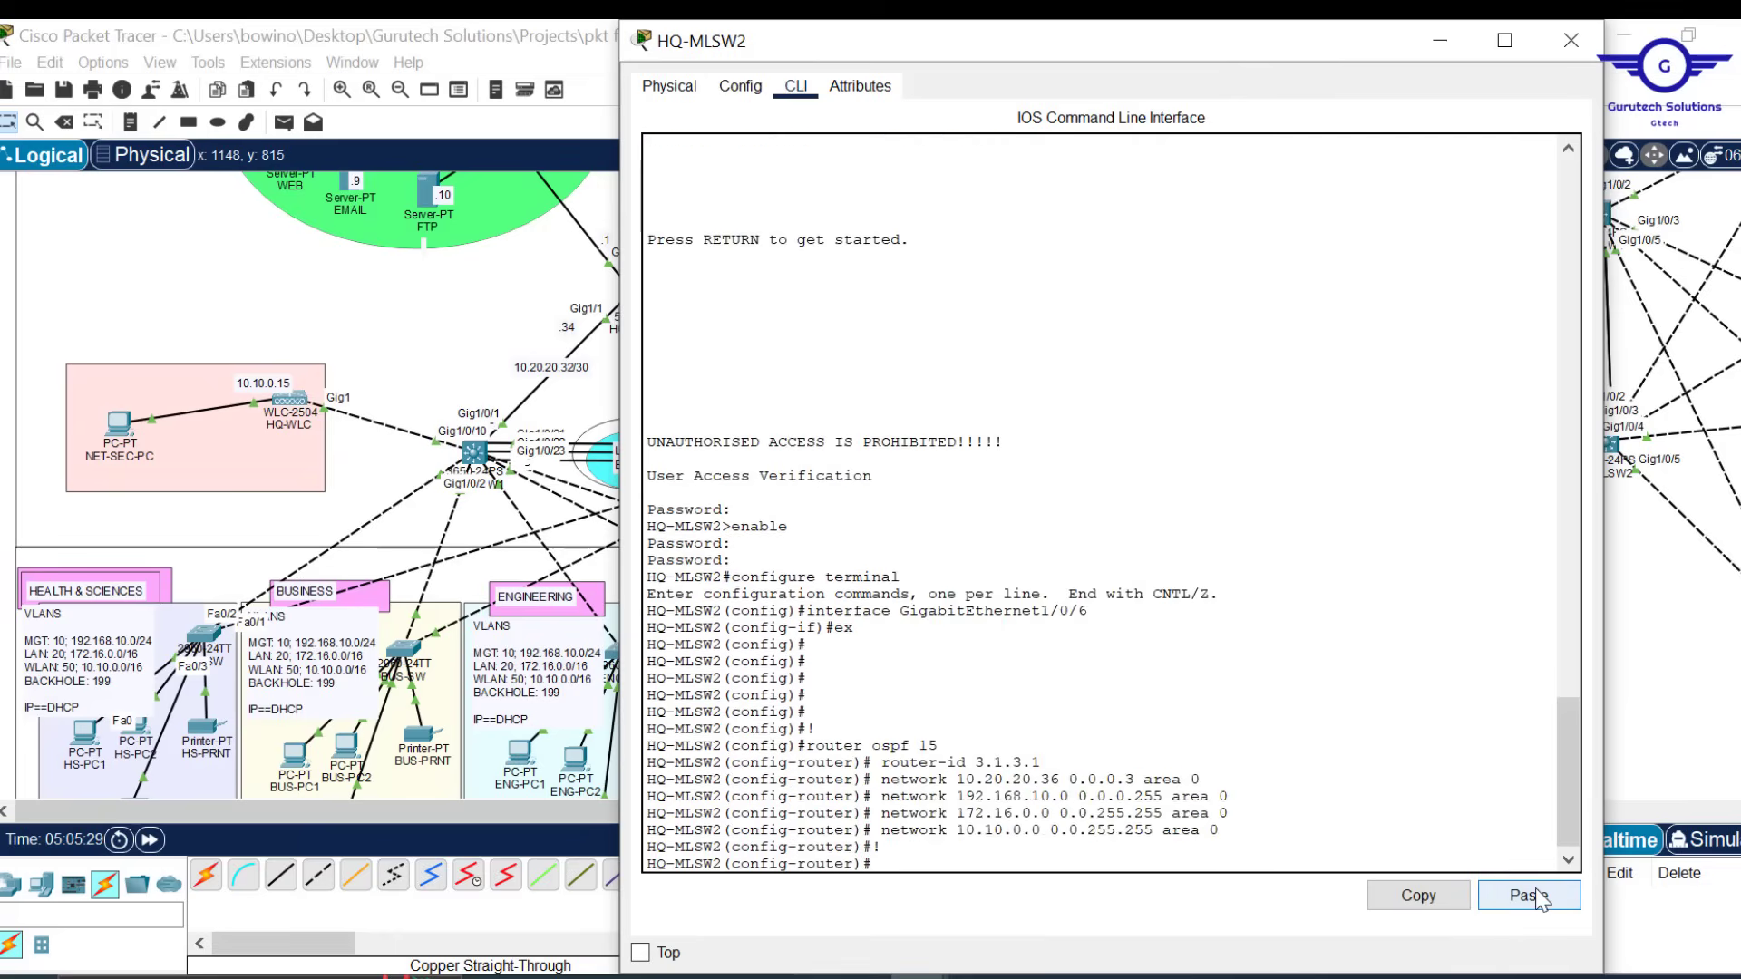
pyautogui.press('Return')
pyautogui.write('d')
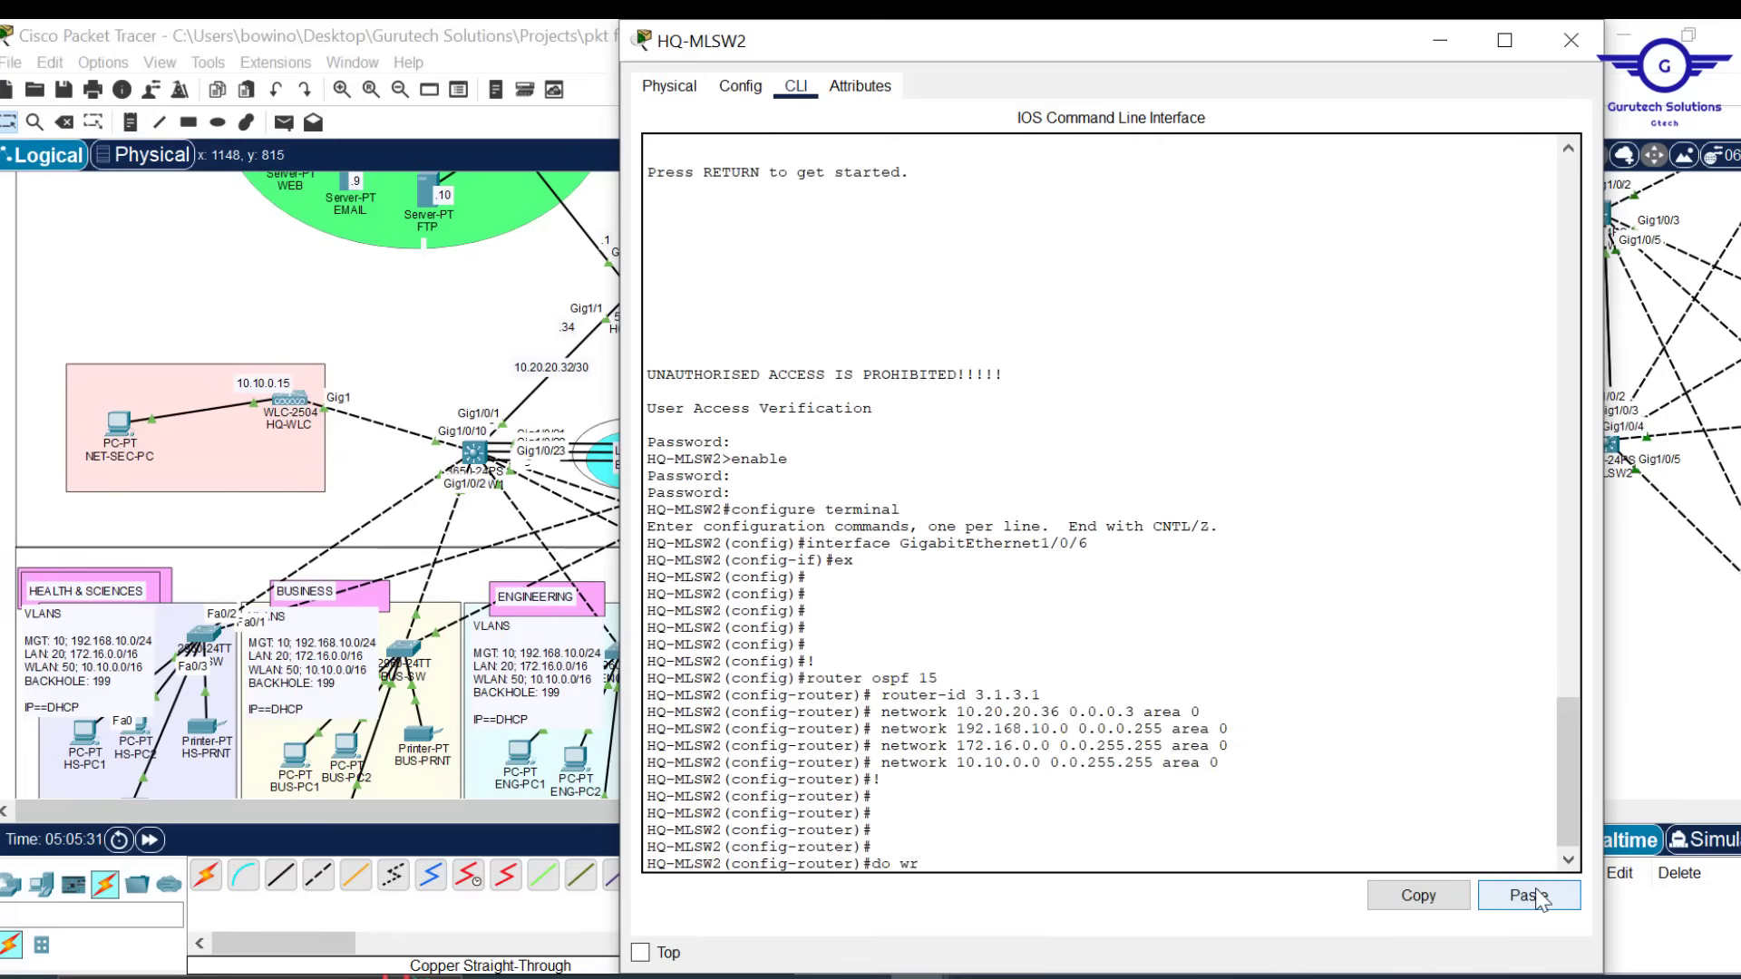
pyautogui.write('o wr')
pyautogui.press('Return')
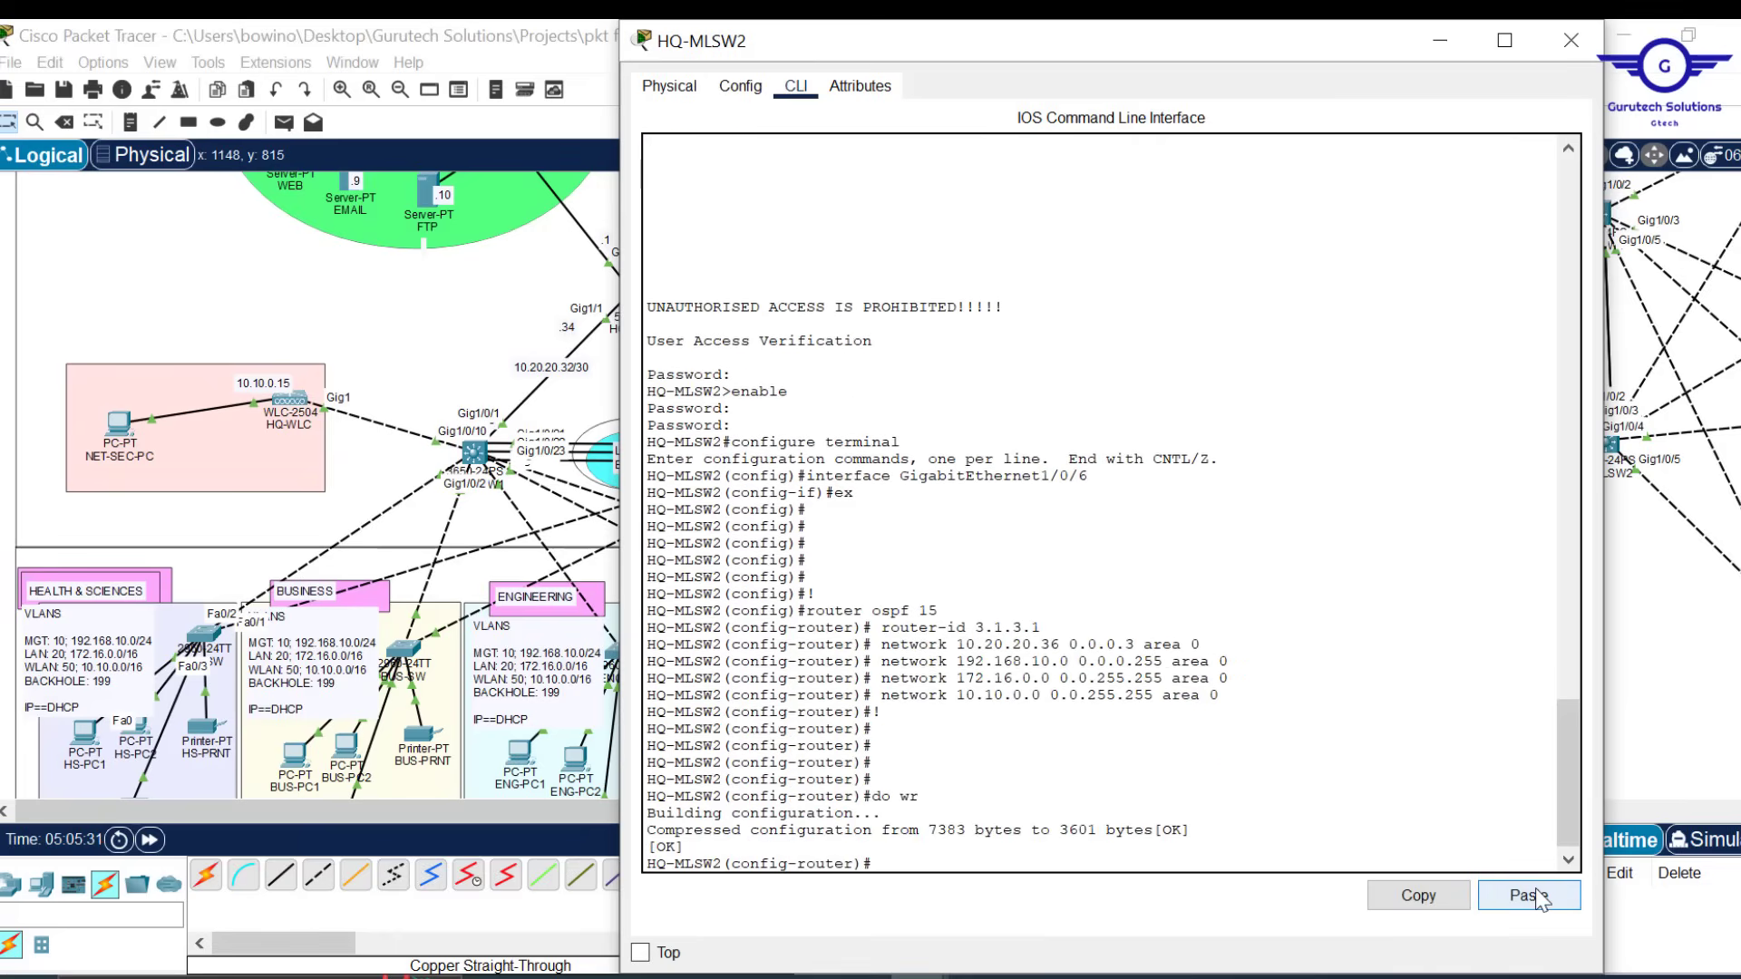
pyautogui.click(1579, 58)
pyautogui.moveTo(975, 808); pyautogui.dragTo(1337, 793)
# Bring the untitled Notepad OSPF draft to the front beside the topology
pyautogui.scroll(3, 1337, 793)
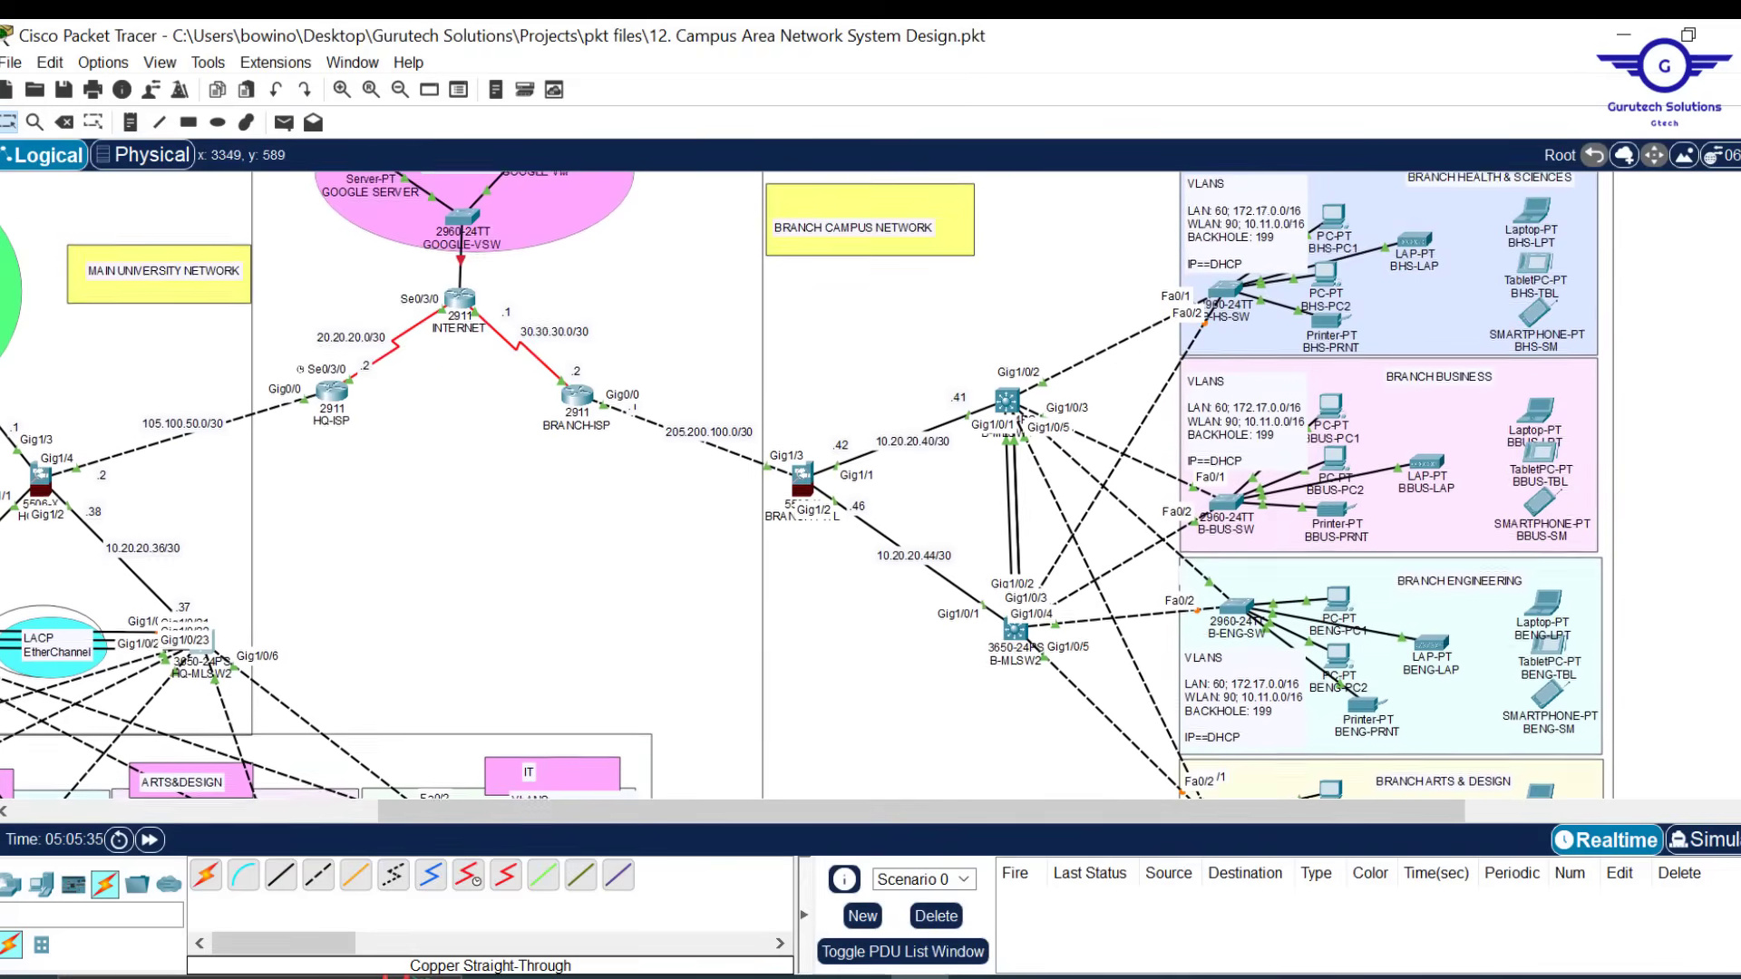
pyautogui.scroll(1, 803, 485)
pyautogui.scroll(-2, 1025, 384)
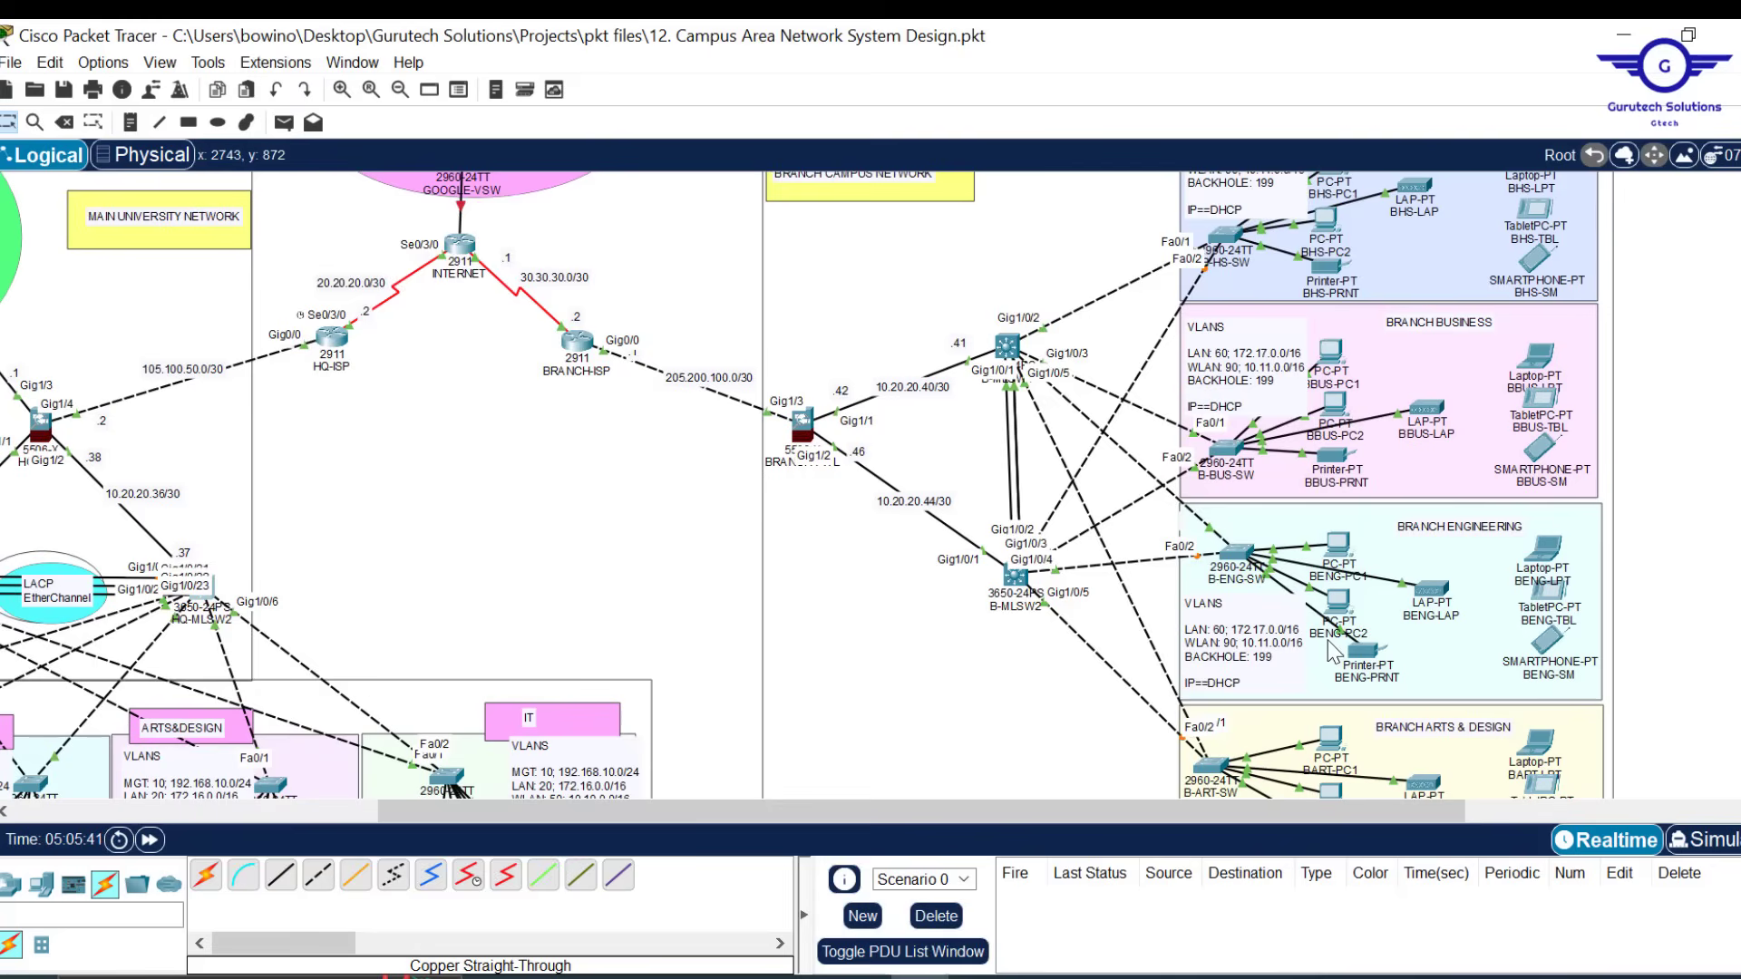
pyautogui.click(857, 977)
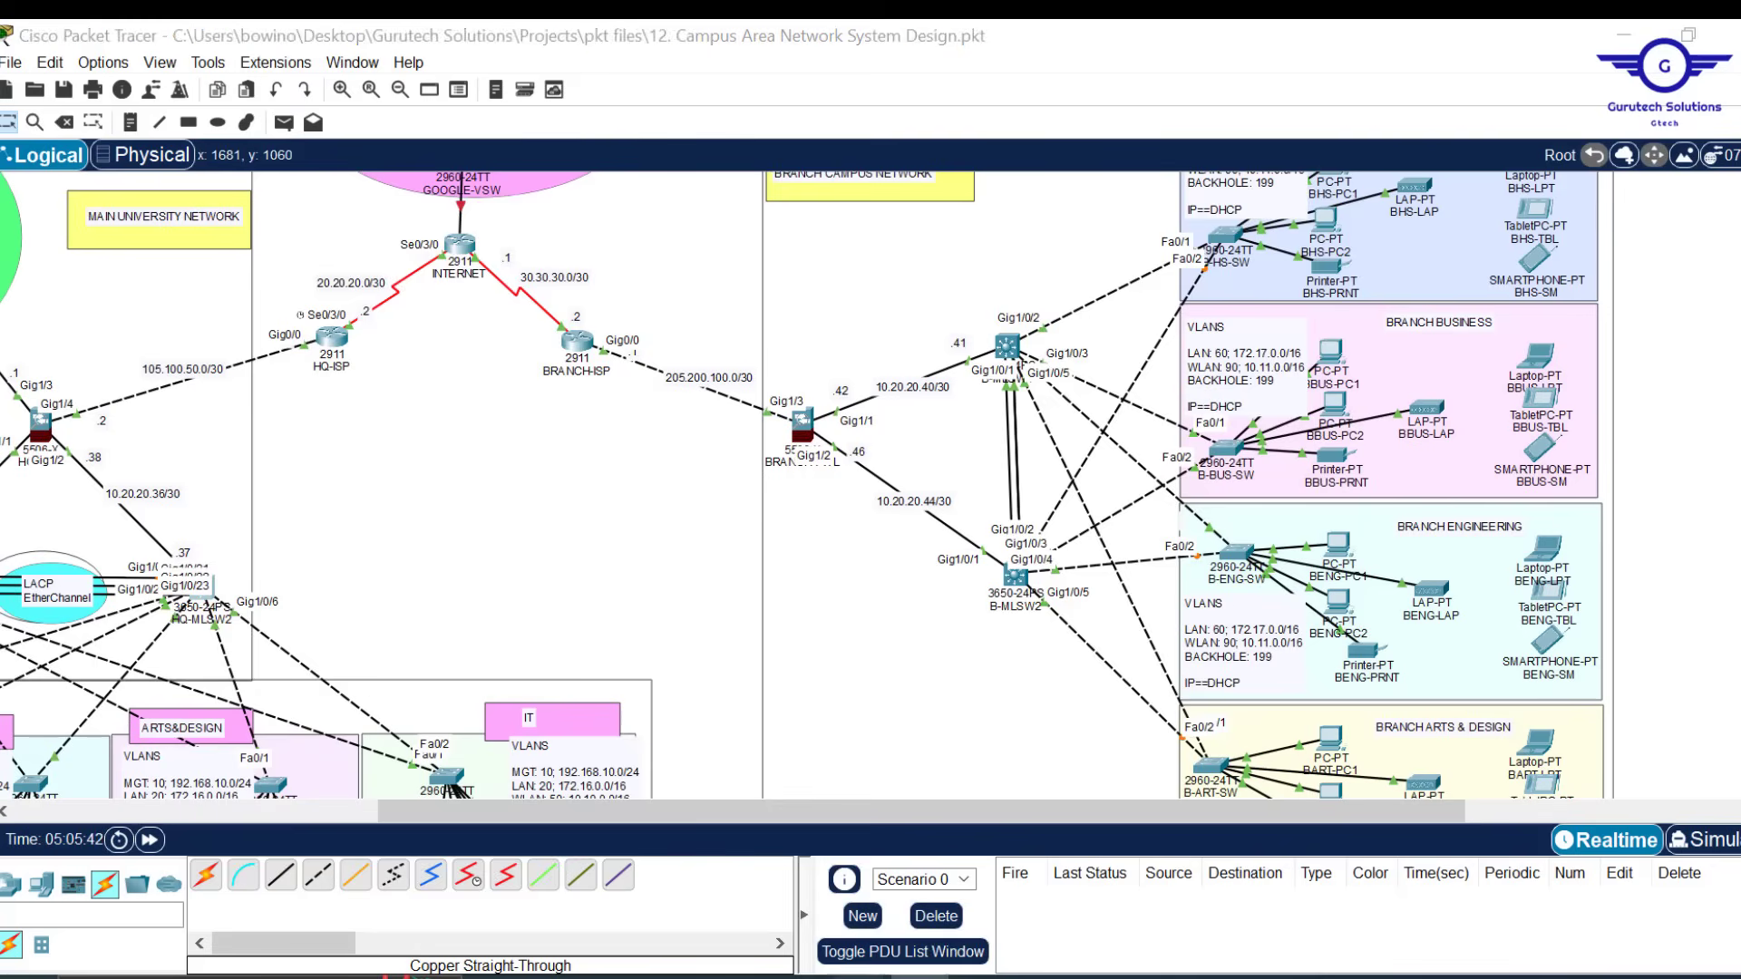
pyautogui.click(1022, 891)
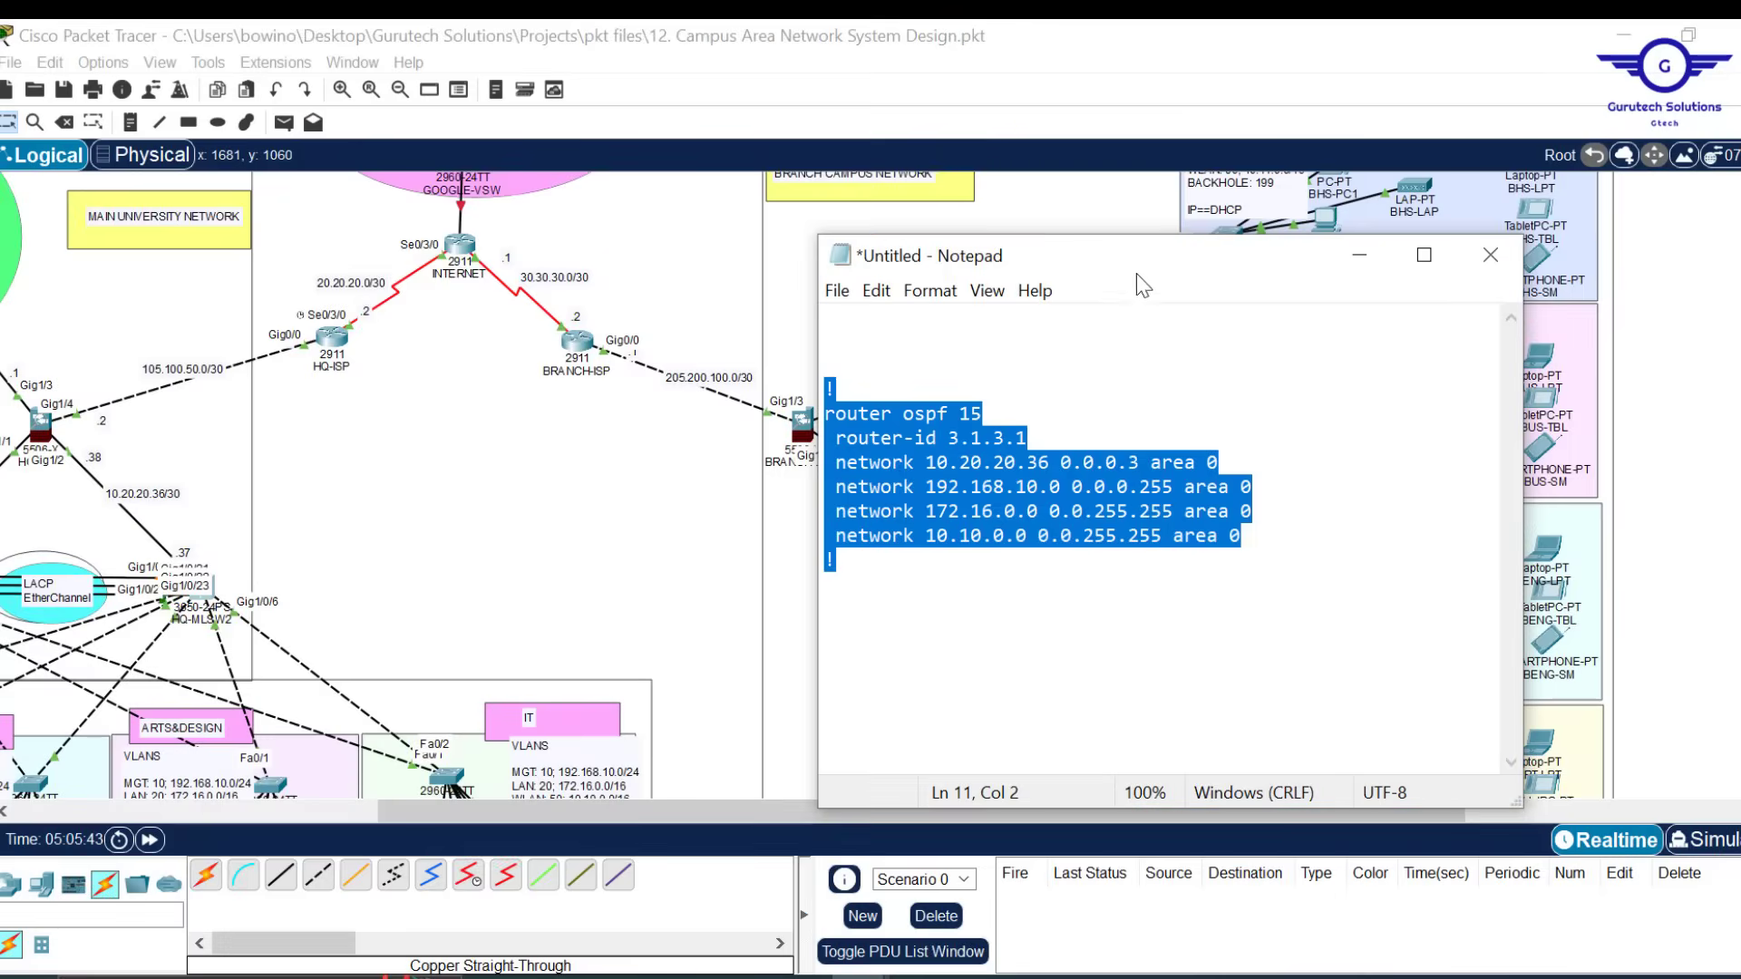
pyautogui.moveTo(1157, 270); pyautogui.dragTo(514, 264)
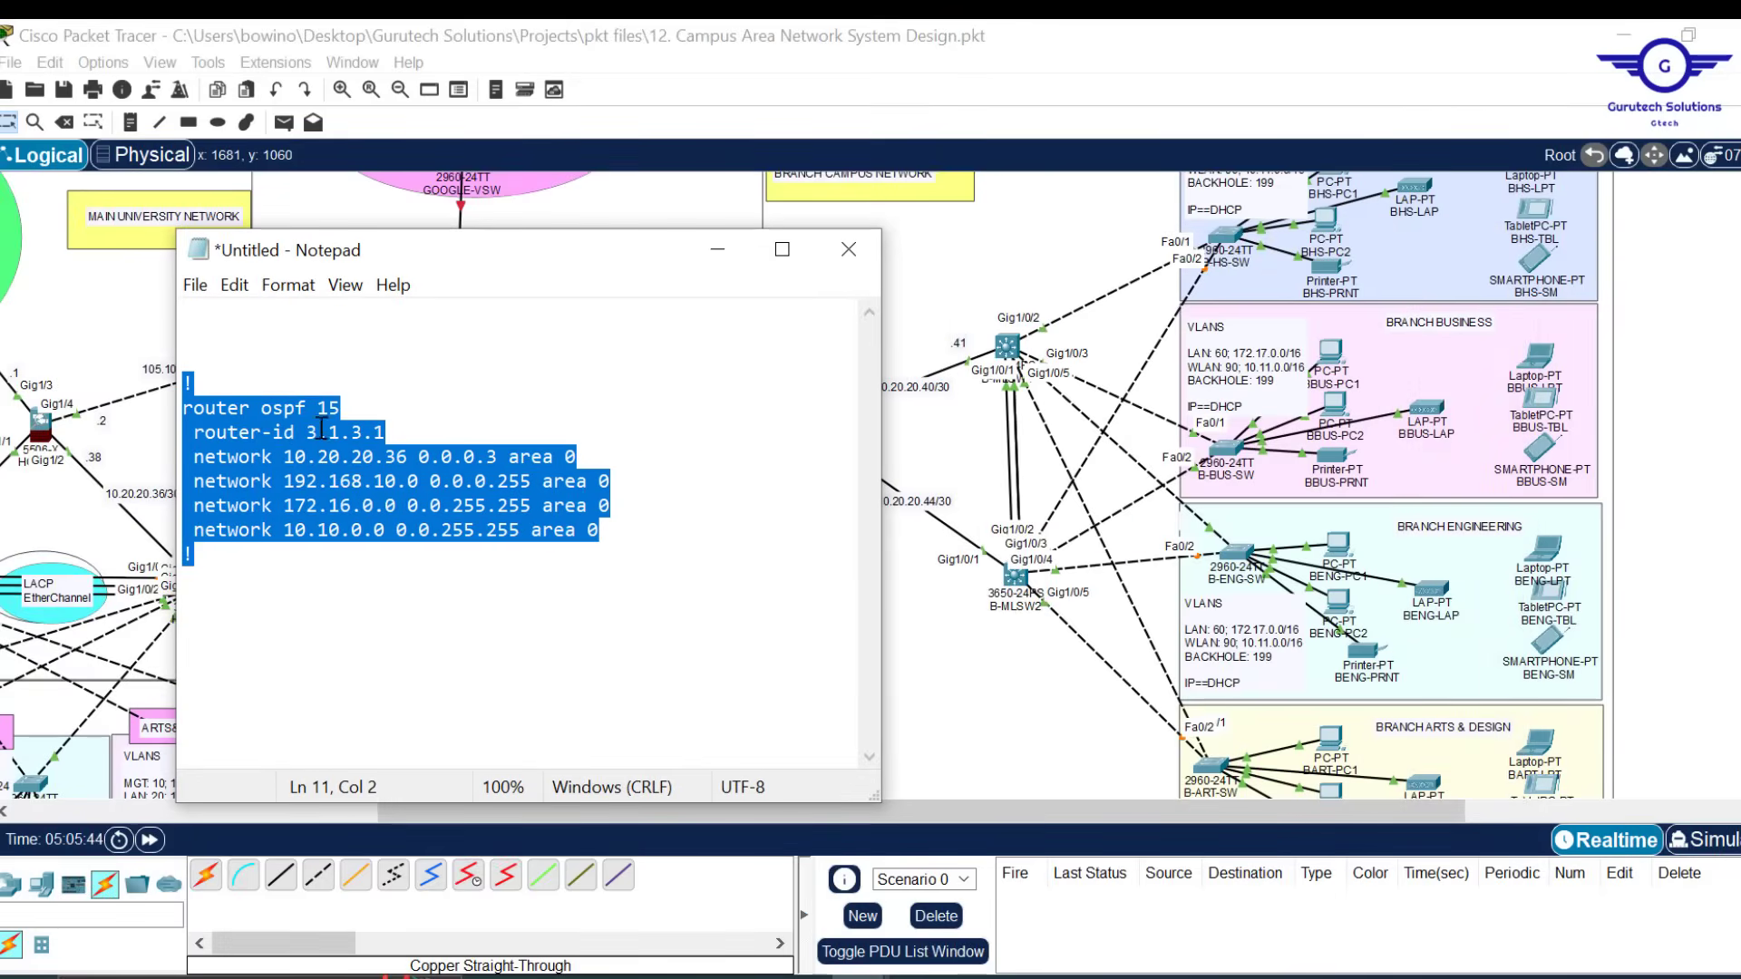
# Change the draft's router-id to 4.1.4.1
pyautogui.click(340, 442)
pyautogui.press('BackSpace')
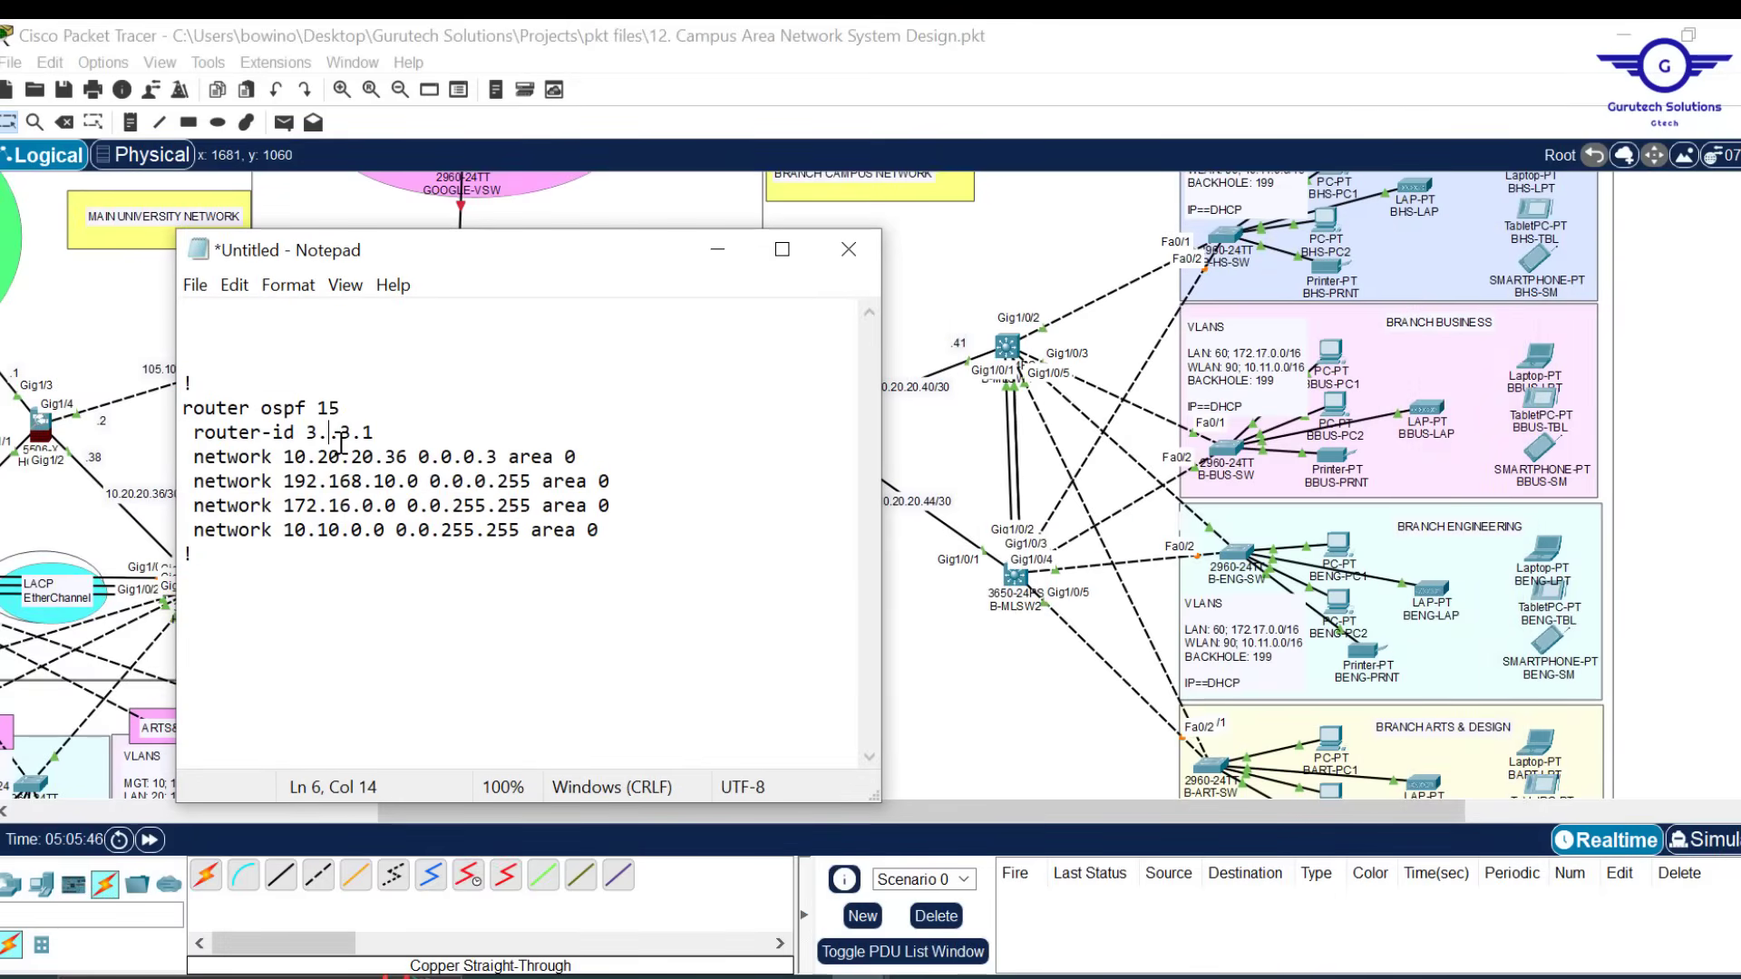
pyautogui.write('1')
pyautogui.press('Left')
pyautogui.press('Left')
pyautogui.press('Delete')
pyautogui.write('4')
pyautogui.press('Right')
pyautogui.press('Right')
pyautogui.press('BackSpace')
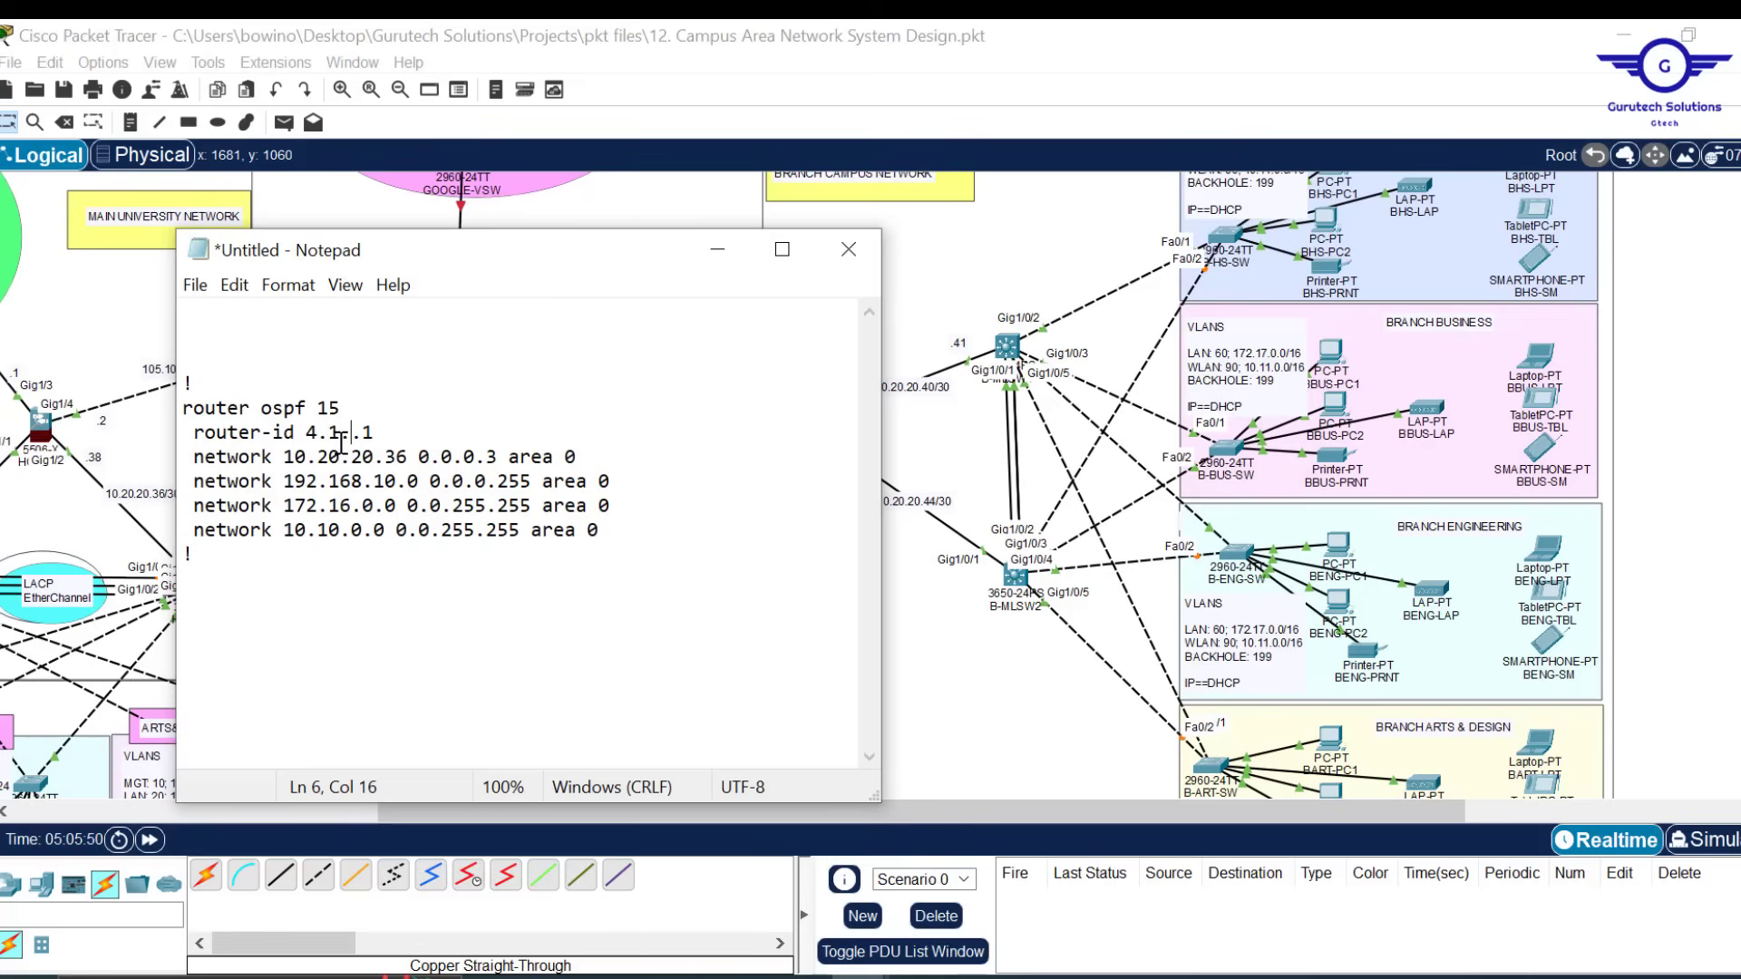
pyautogui.write('4')
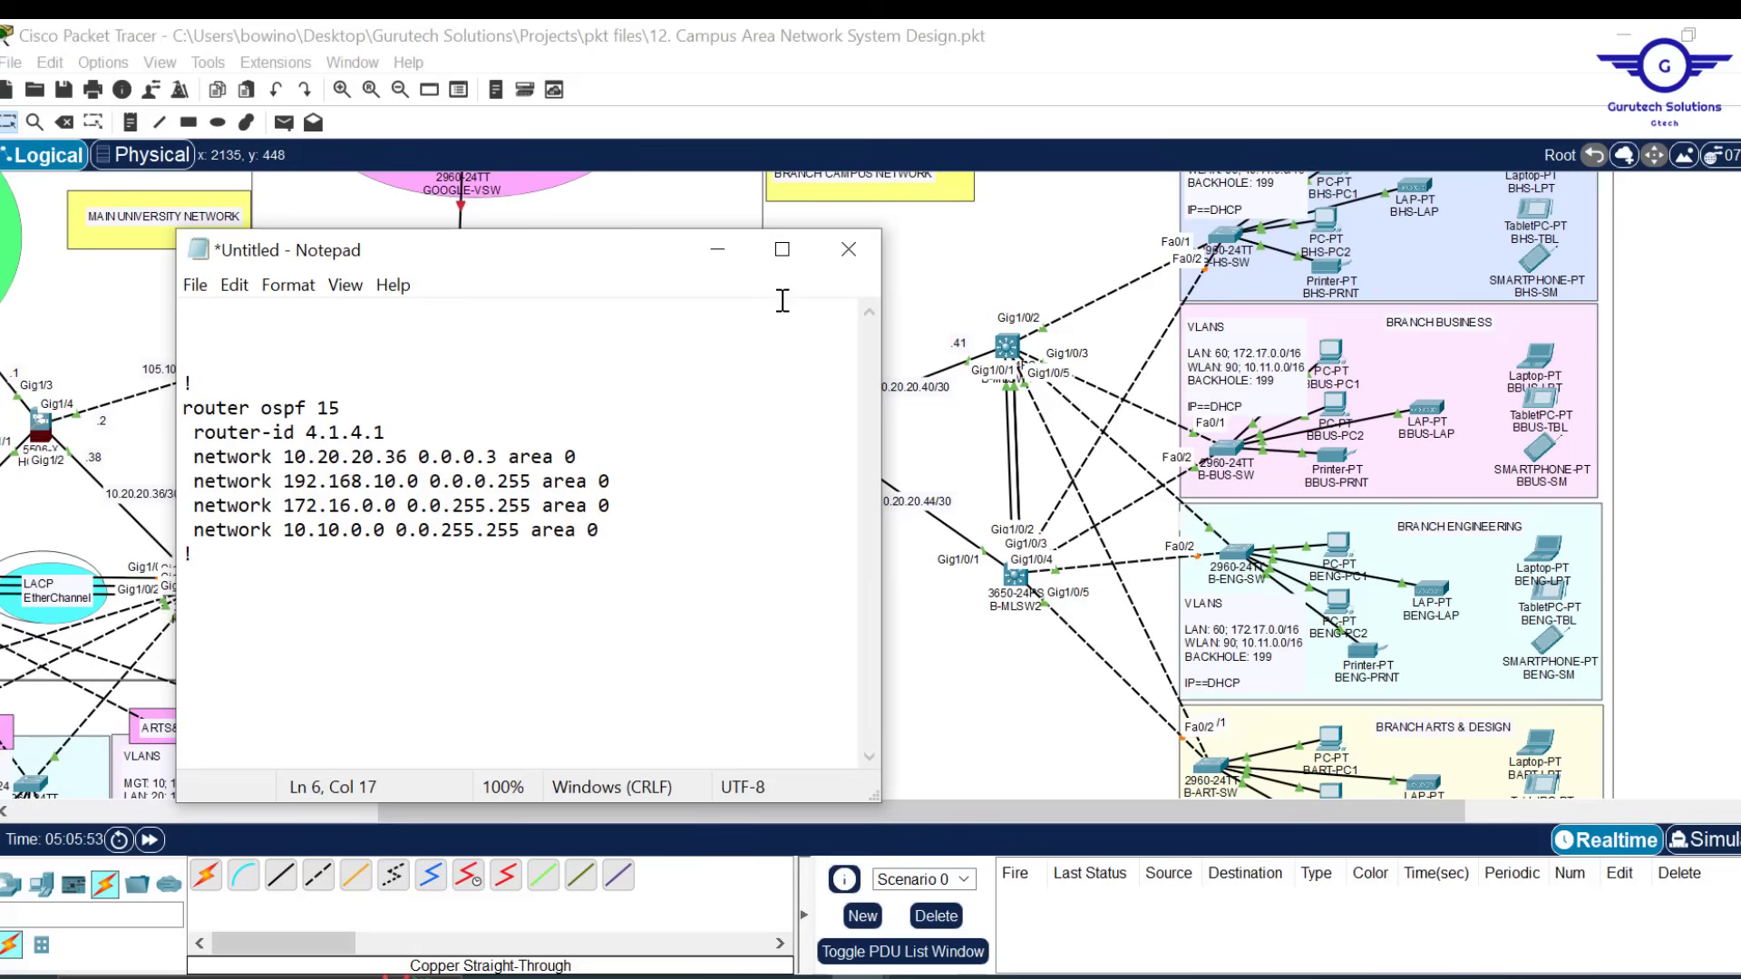
# Change networks to 10.20.20.40, 172.17.0.0 and 10.11.0.0, drop 192.168.10.0, and select all
pyautogui.moveTo(566, 262); pyautogui.dragTo(459, 253)
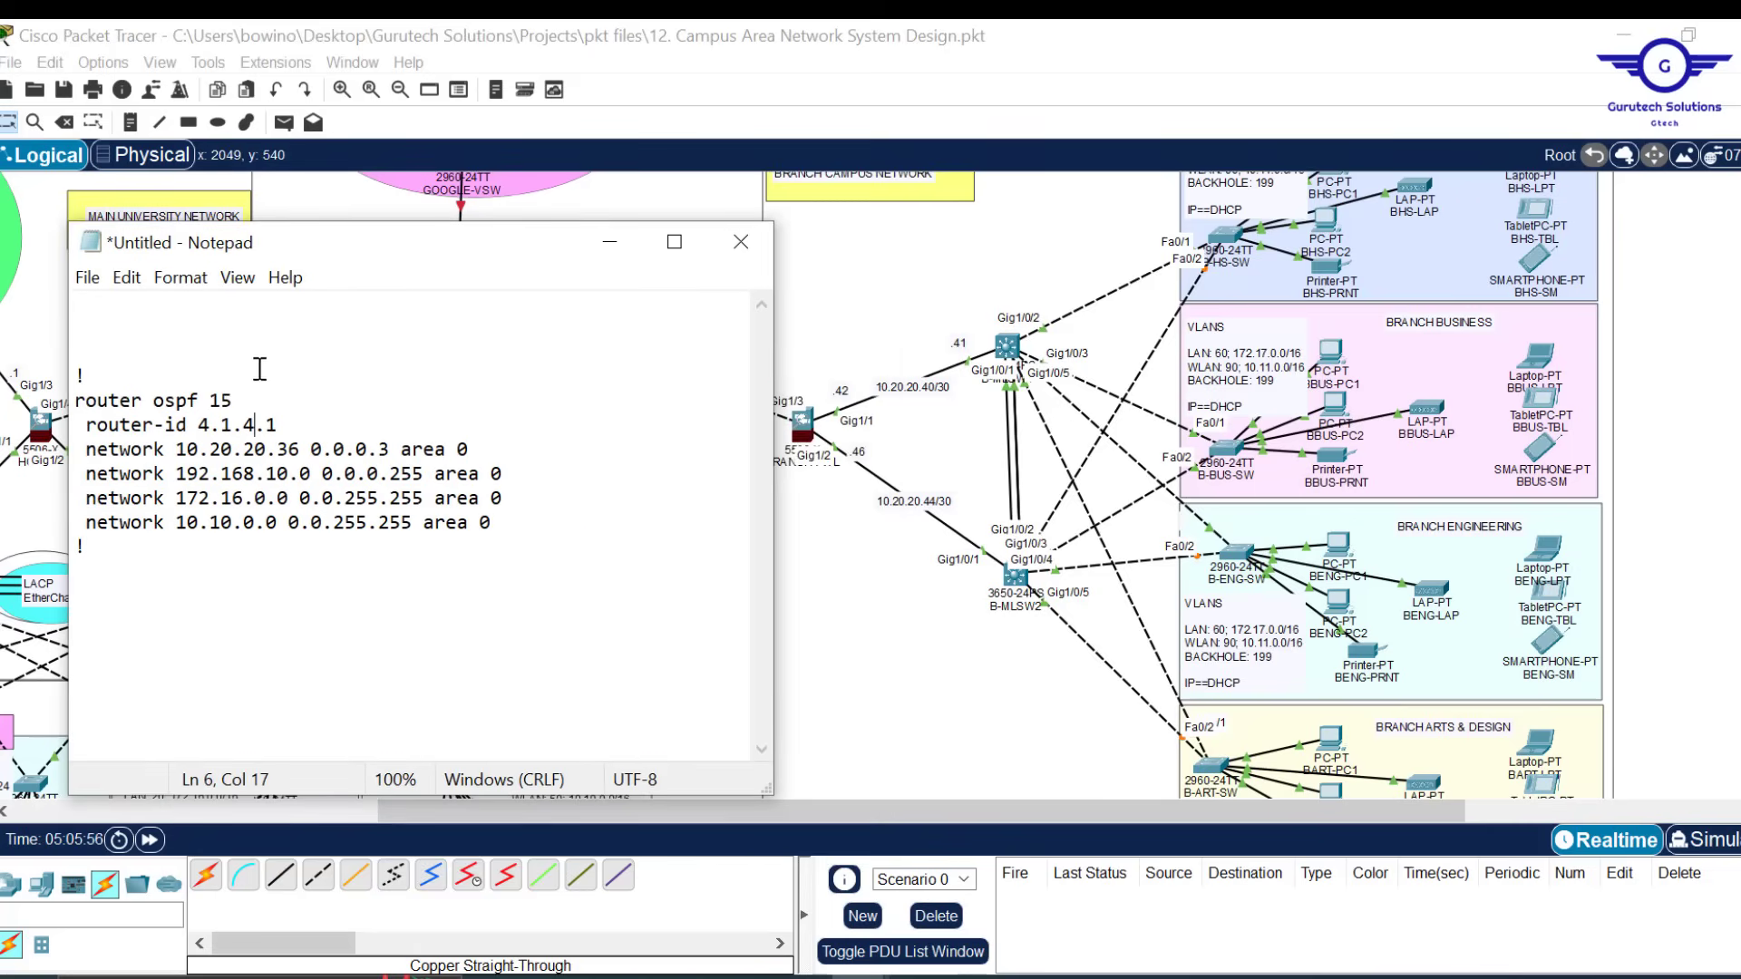
pyautogui.press('BackSpace')
pyautogui.press('BackSpace')
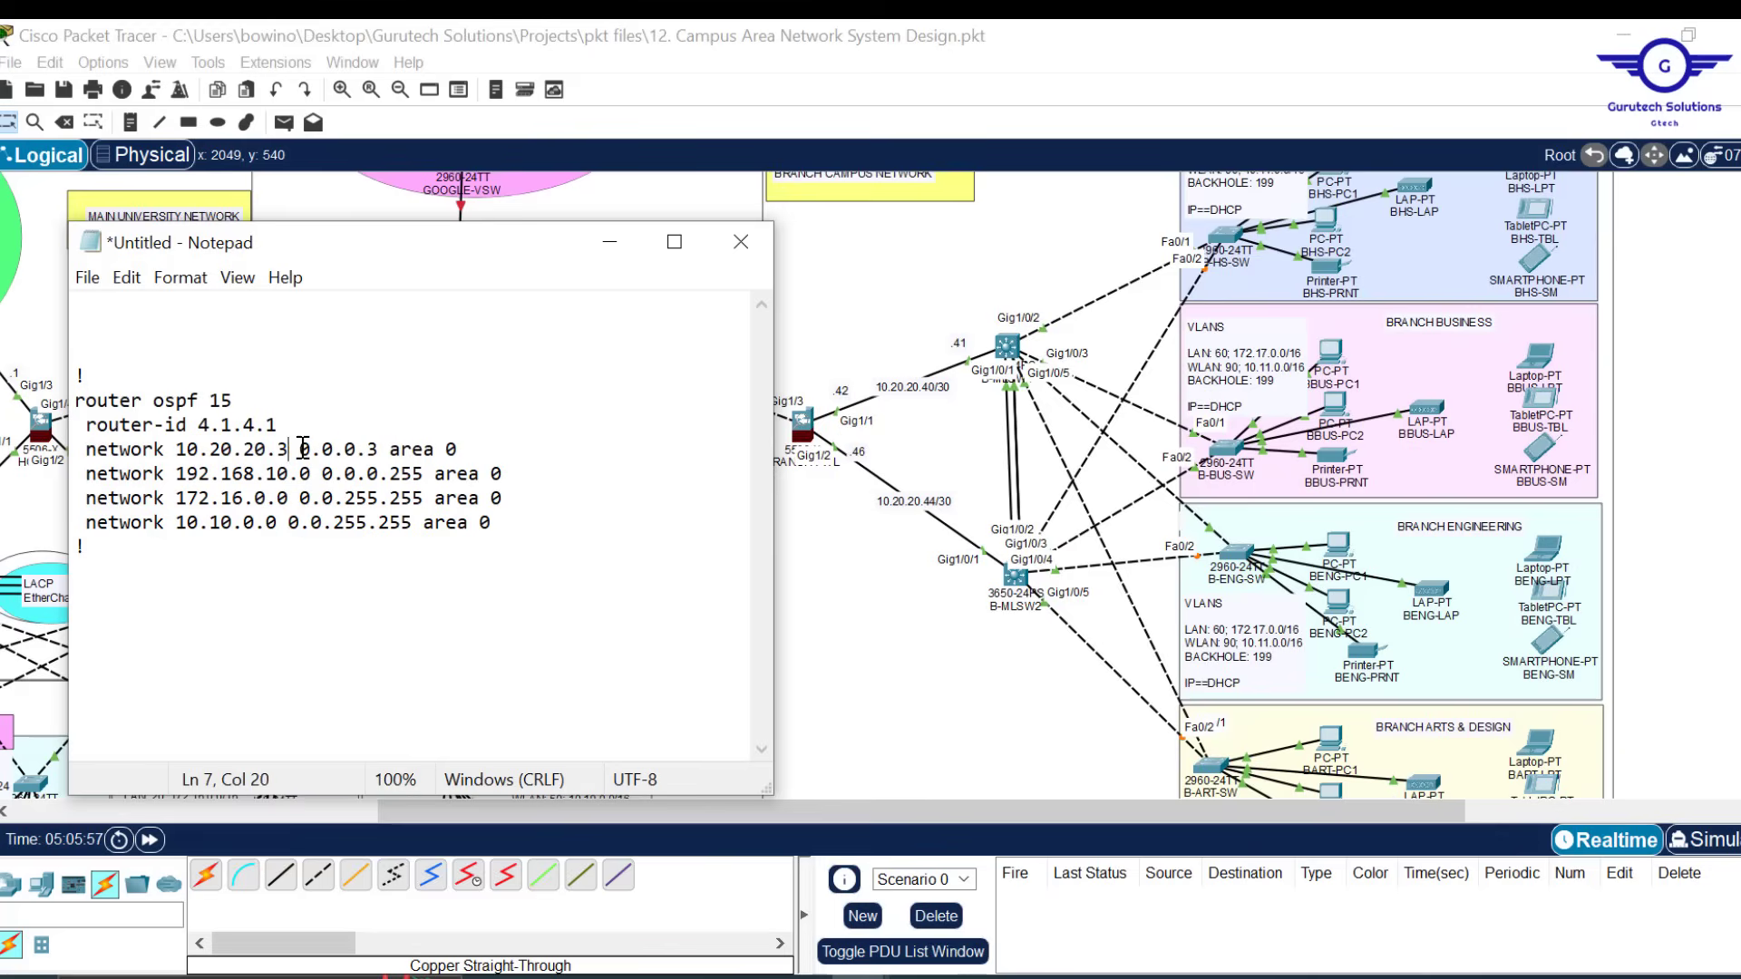
pyautogui.write('40')
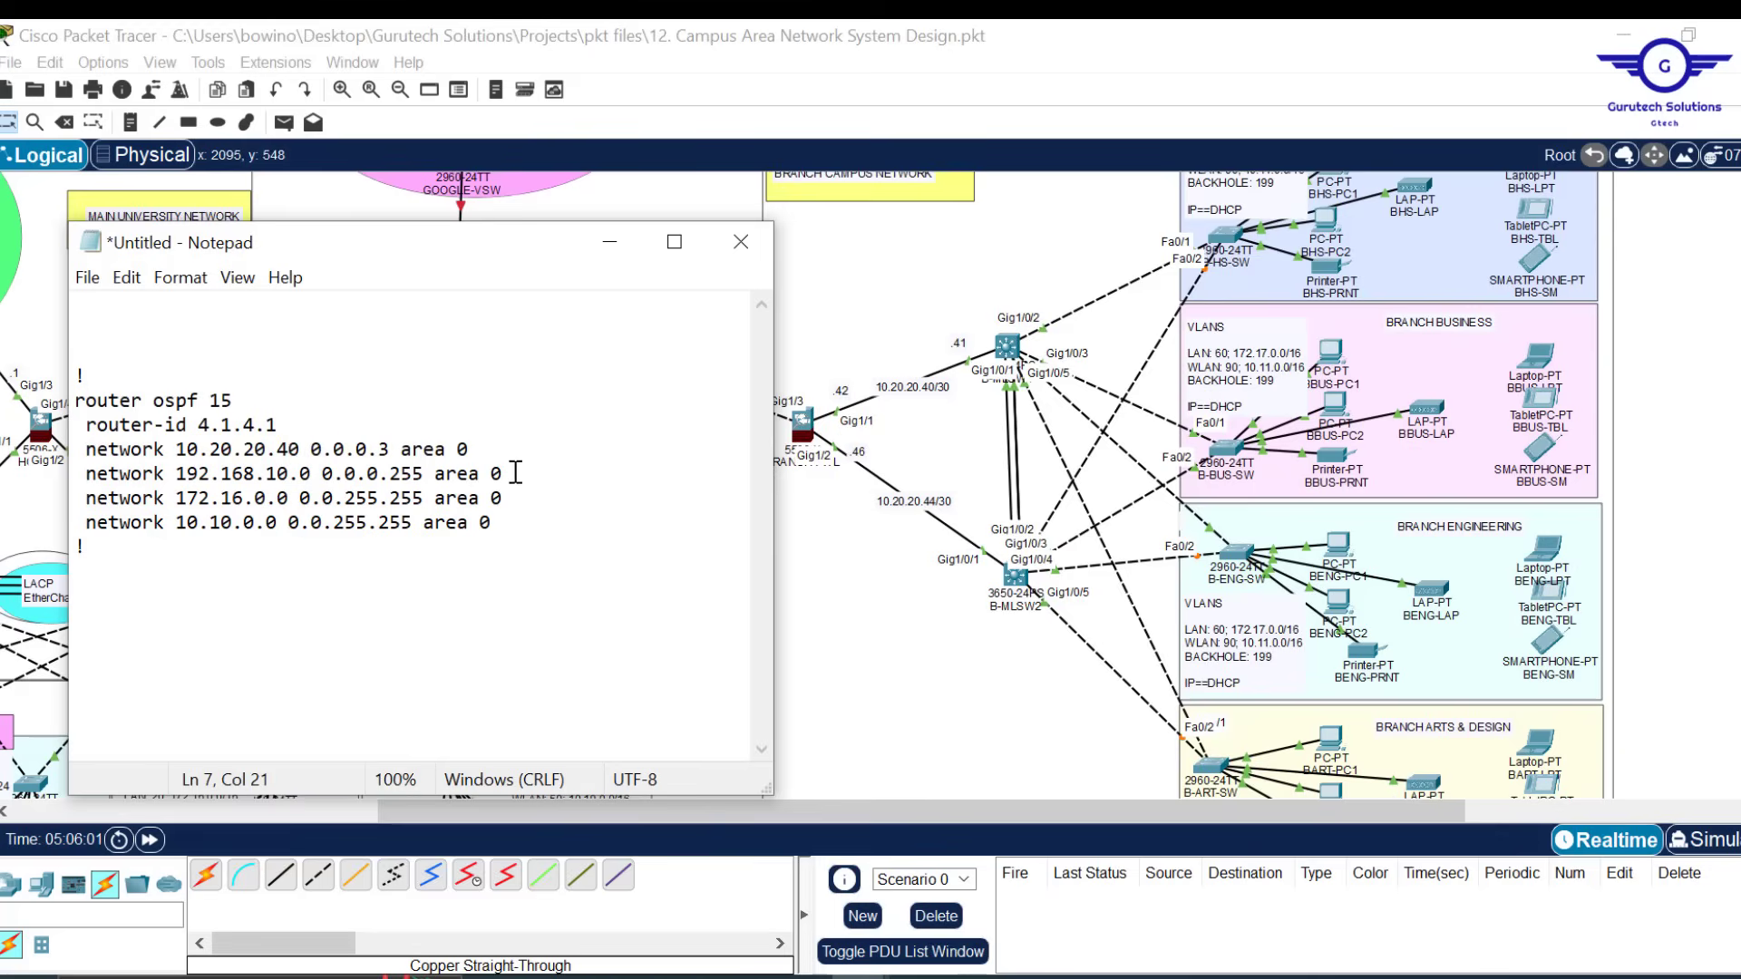
pyautogui.moveTo(510, 474); pyautogui.dragTo(500, 451)
pyautogui.press('BackSpace')
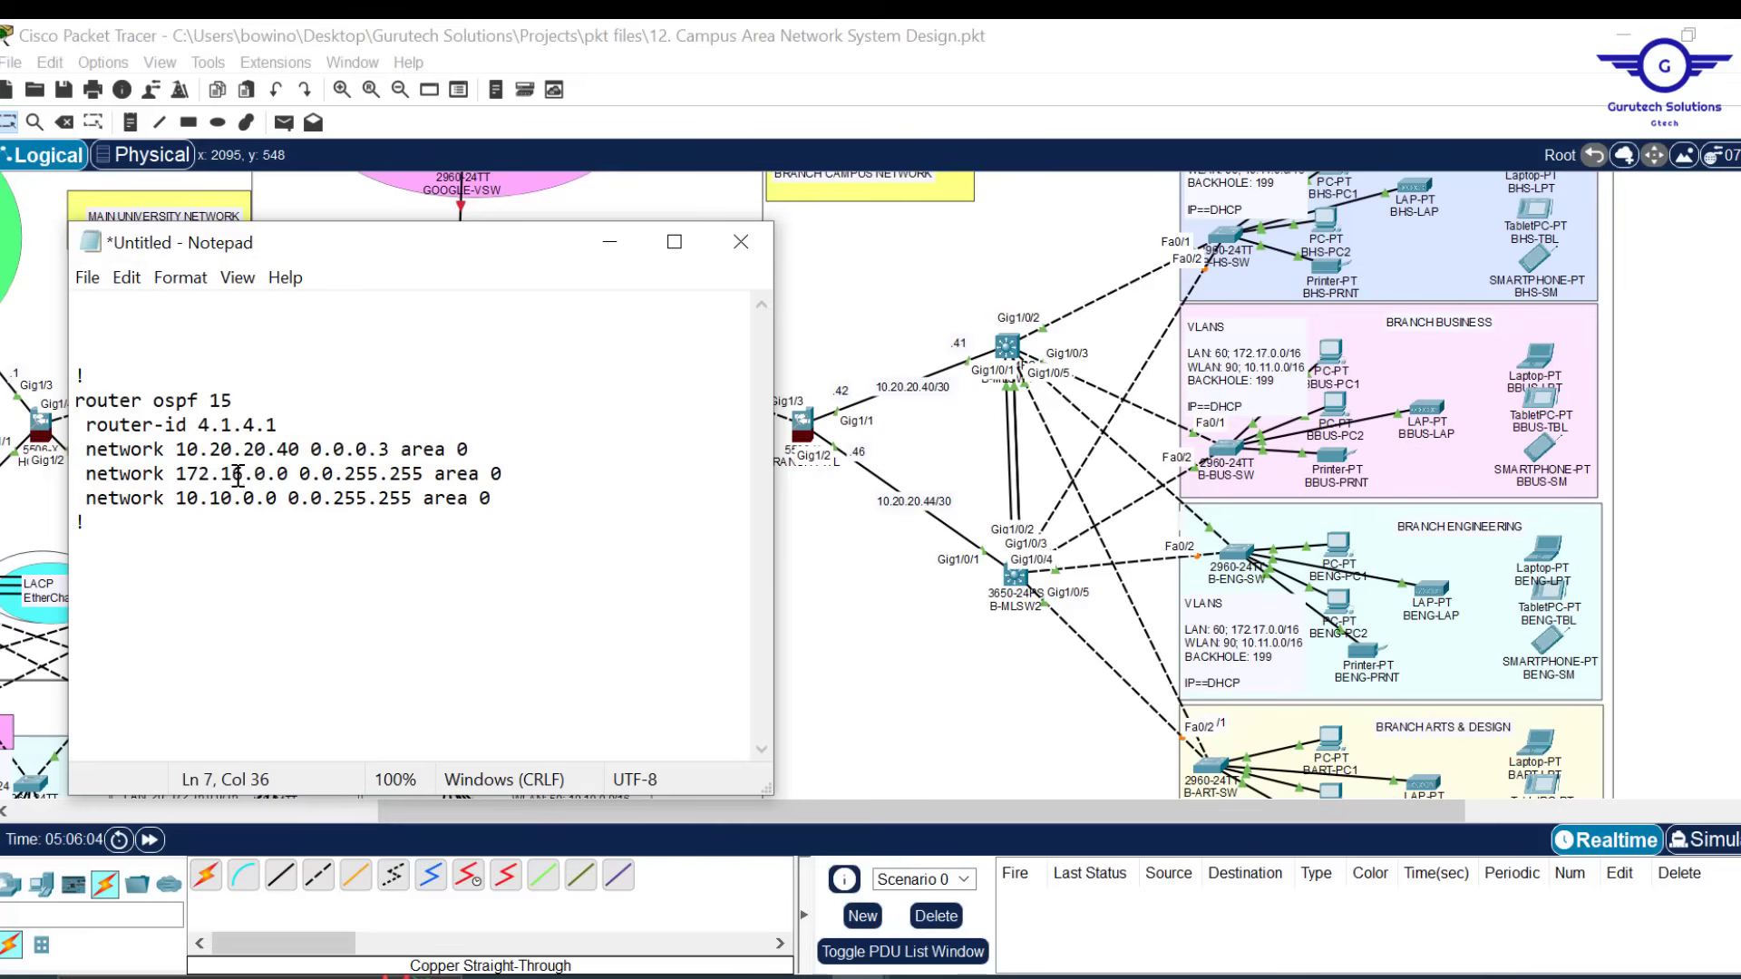
pyautogui.press('BackSpace')
pyautogui.write('7')
pyautogui.press('BackSpace')
pyautogui.write('1')
pyautogui.moveTo(284, 424); pyautogui.dragTo(201, 428)
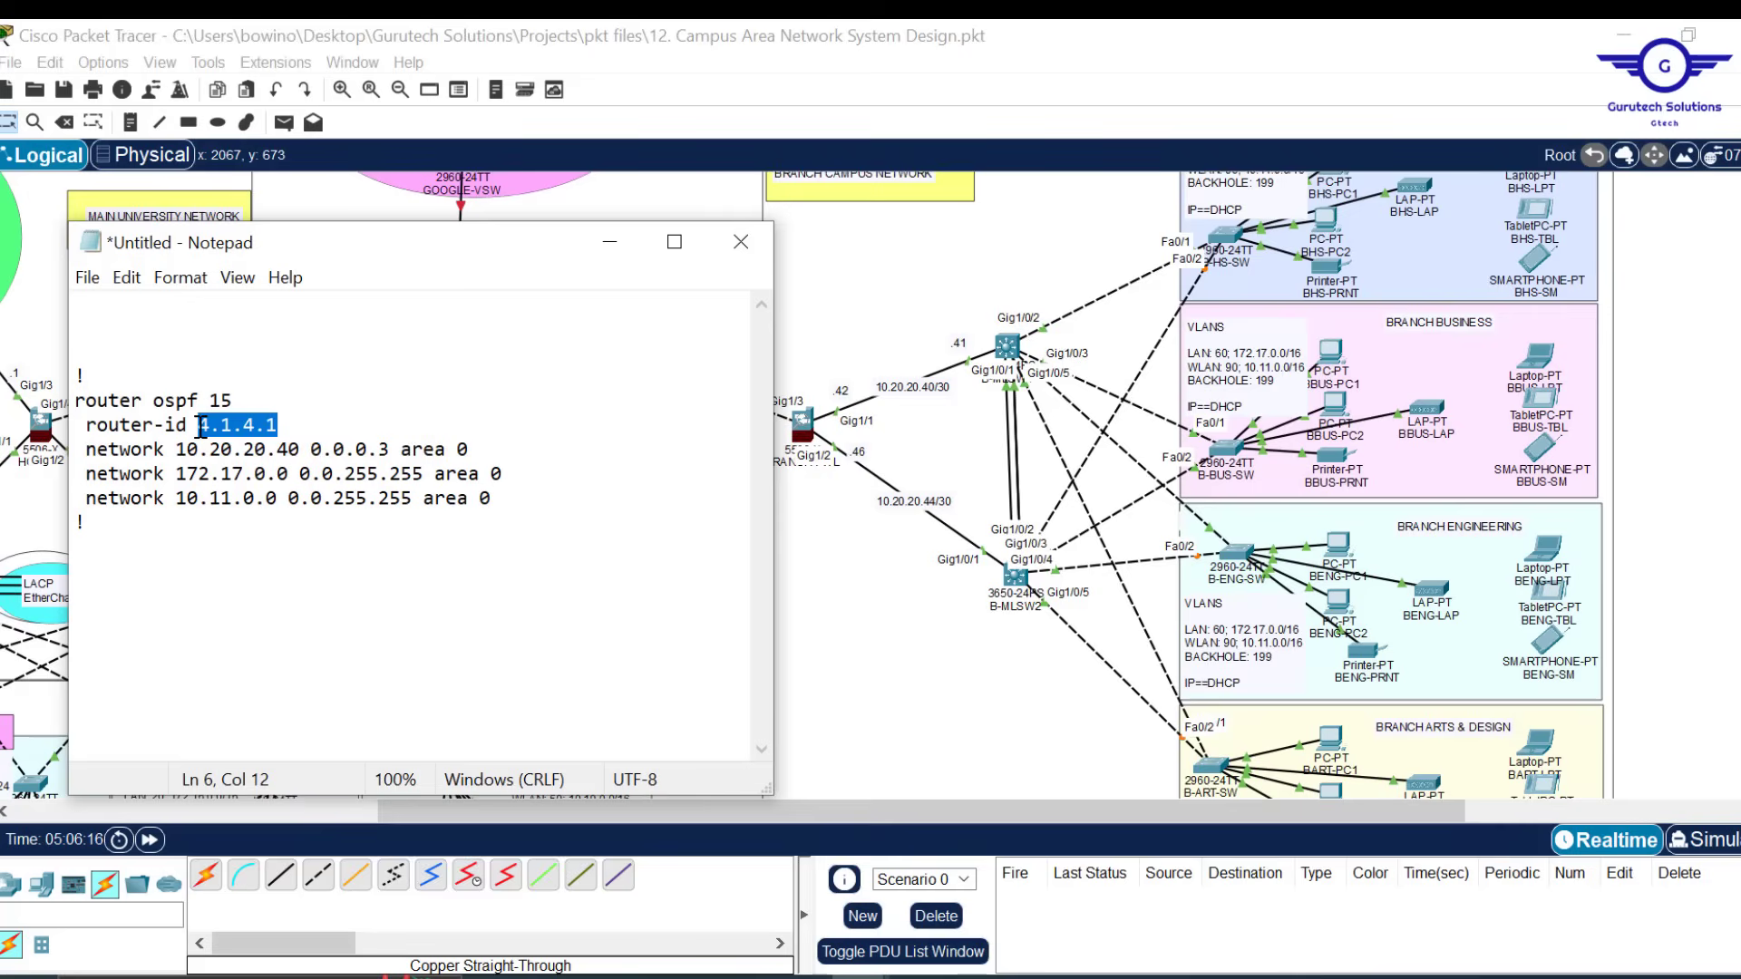
pyautogui.hotkey('ctrl', 'a')
pyautogui.hotkey('ctrl', 'c')
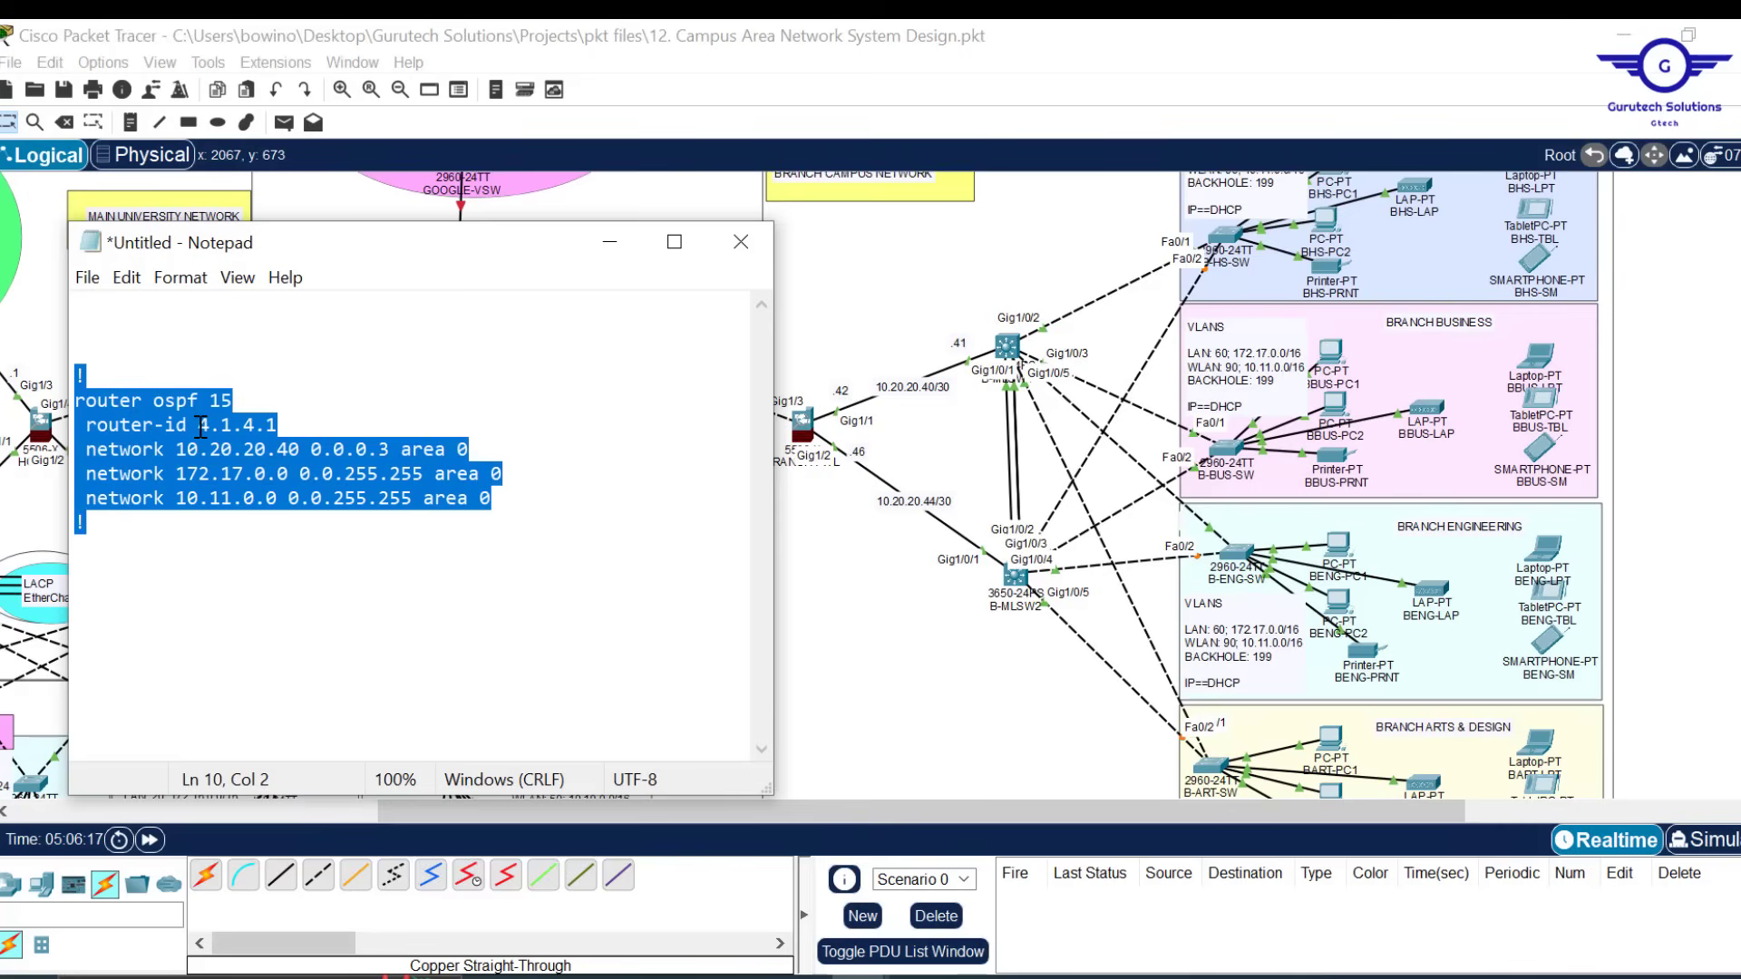
# On B-MLSW1, exit interface mode, paste the OSPF 15 block with router-id 4.1.4.1, and close the window
pyautogui.click(1018, 352)
pyautogui.click(1011, 347)
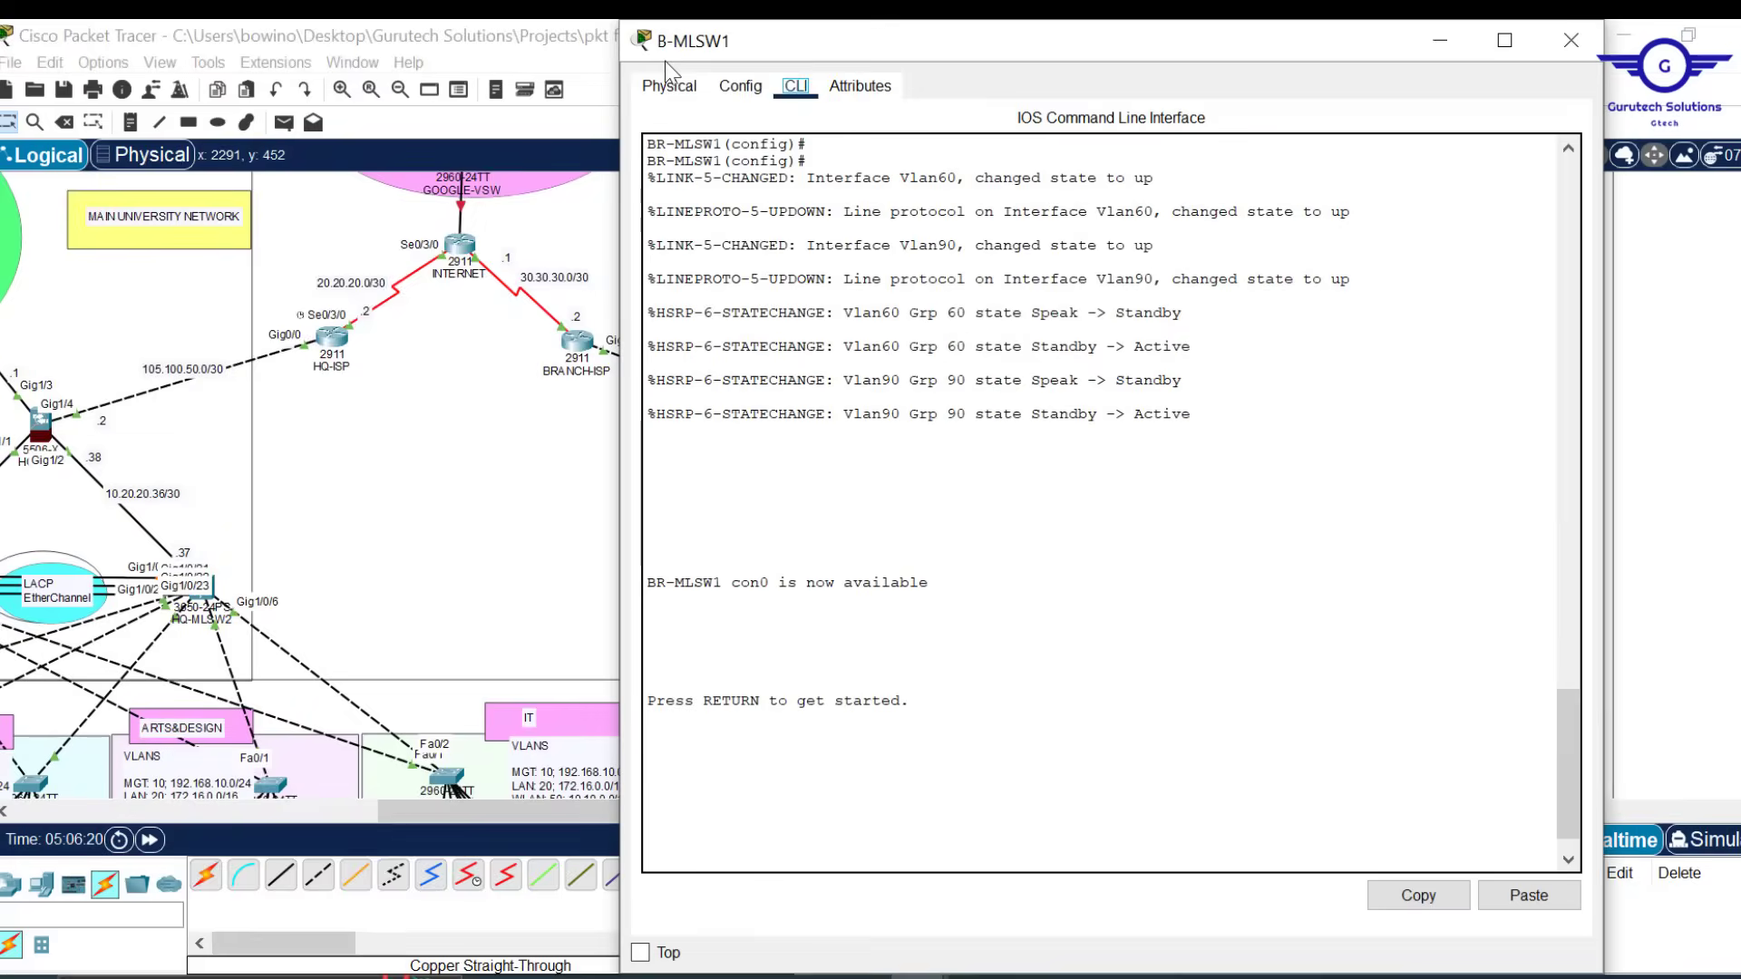
pyautogui.click(740, 86)
pyautogui.click(737, 347)
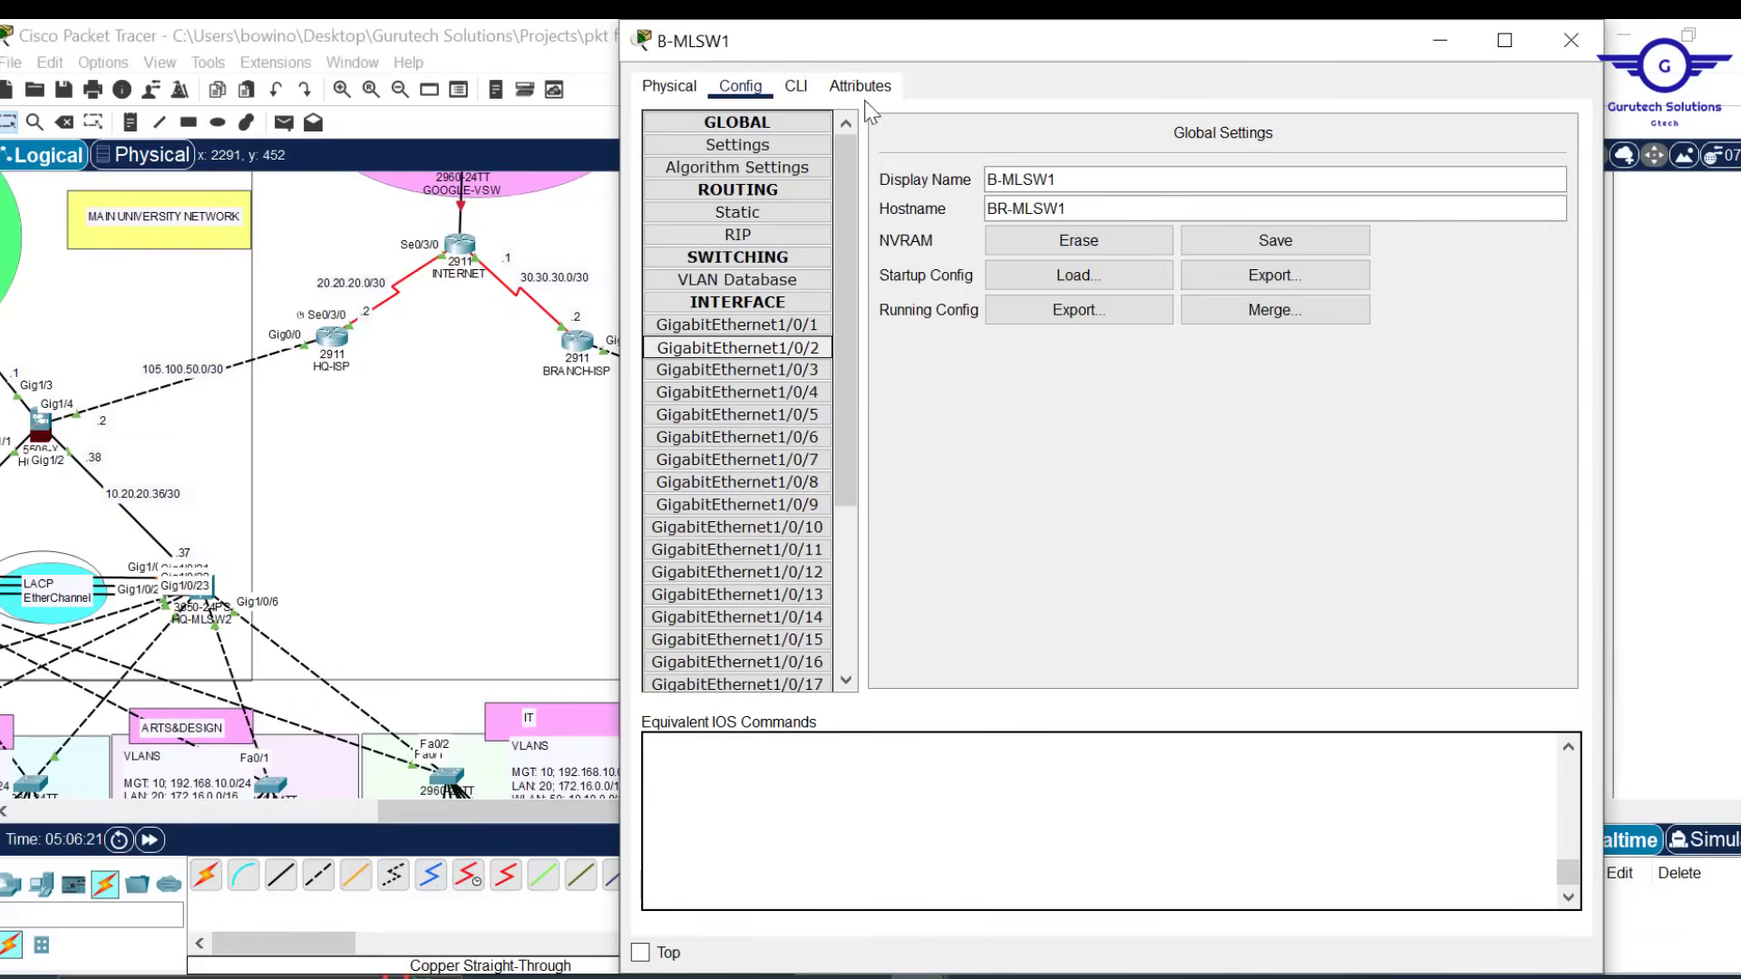
pyautogui.click(795, 86)
pyautogui.write('ex')
pyautogui.press('Return')
pyautogui.press('Return')
pyautogui.press('Return')
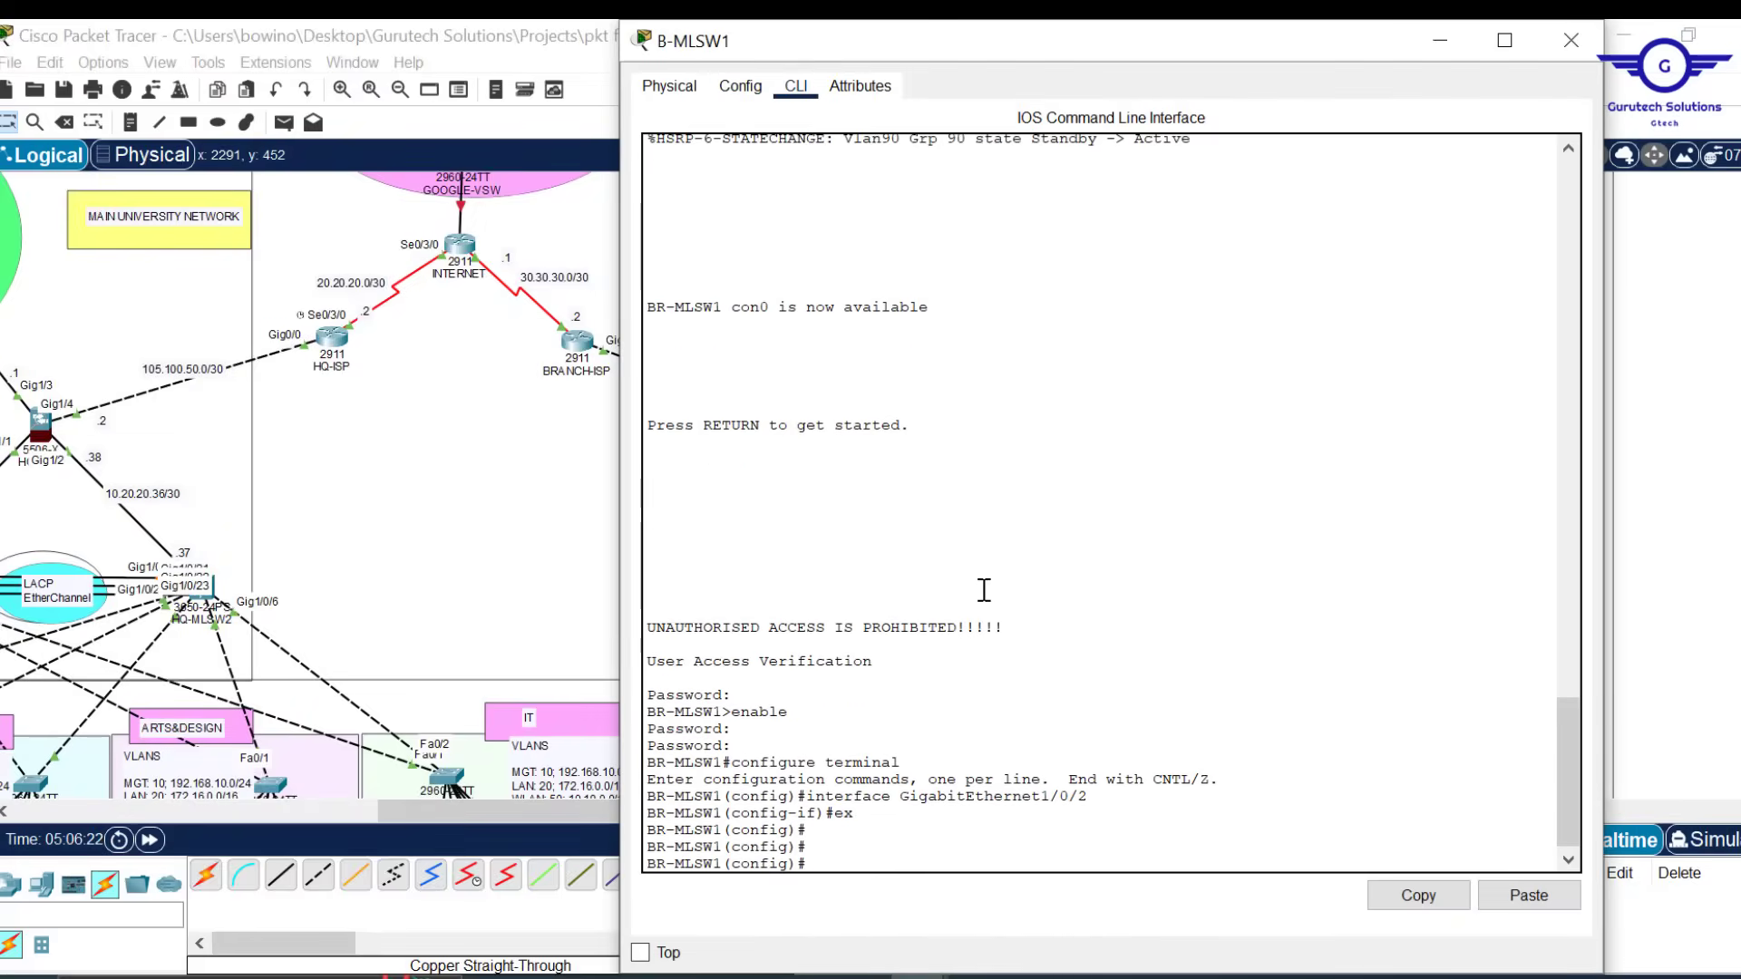
pyautogui.click(1520, 886)
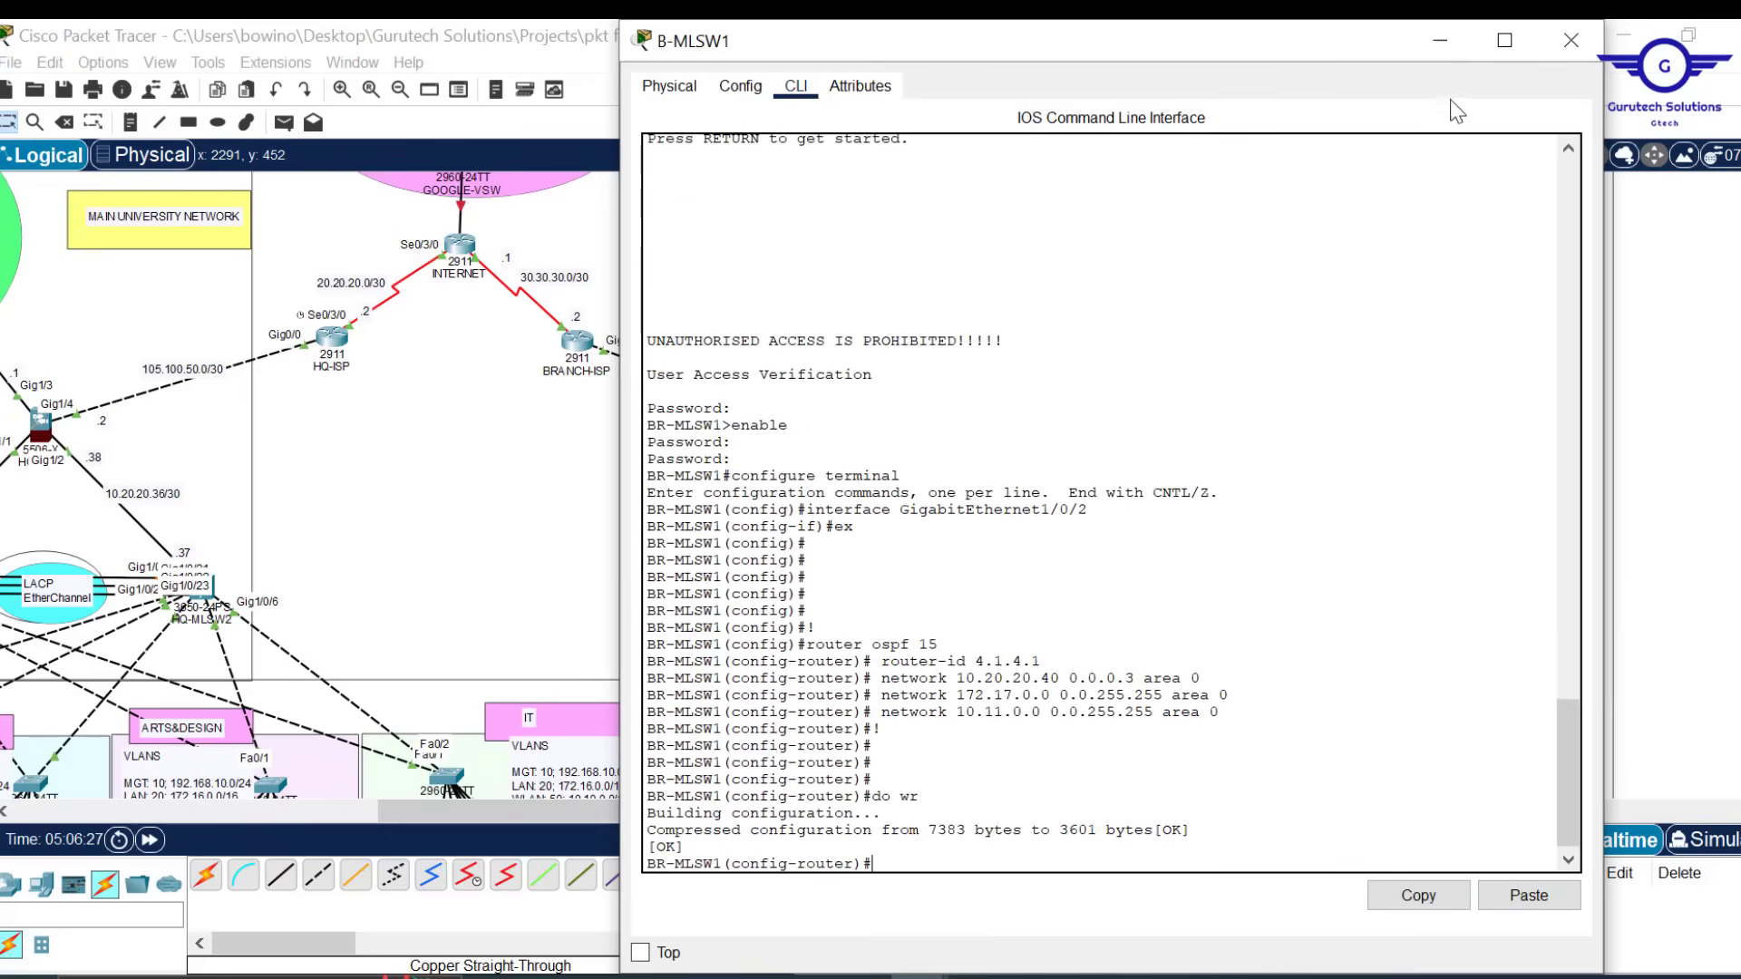
pyautogui.click(1571, 40)
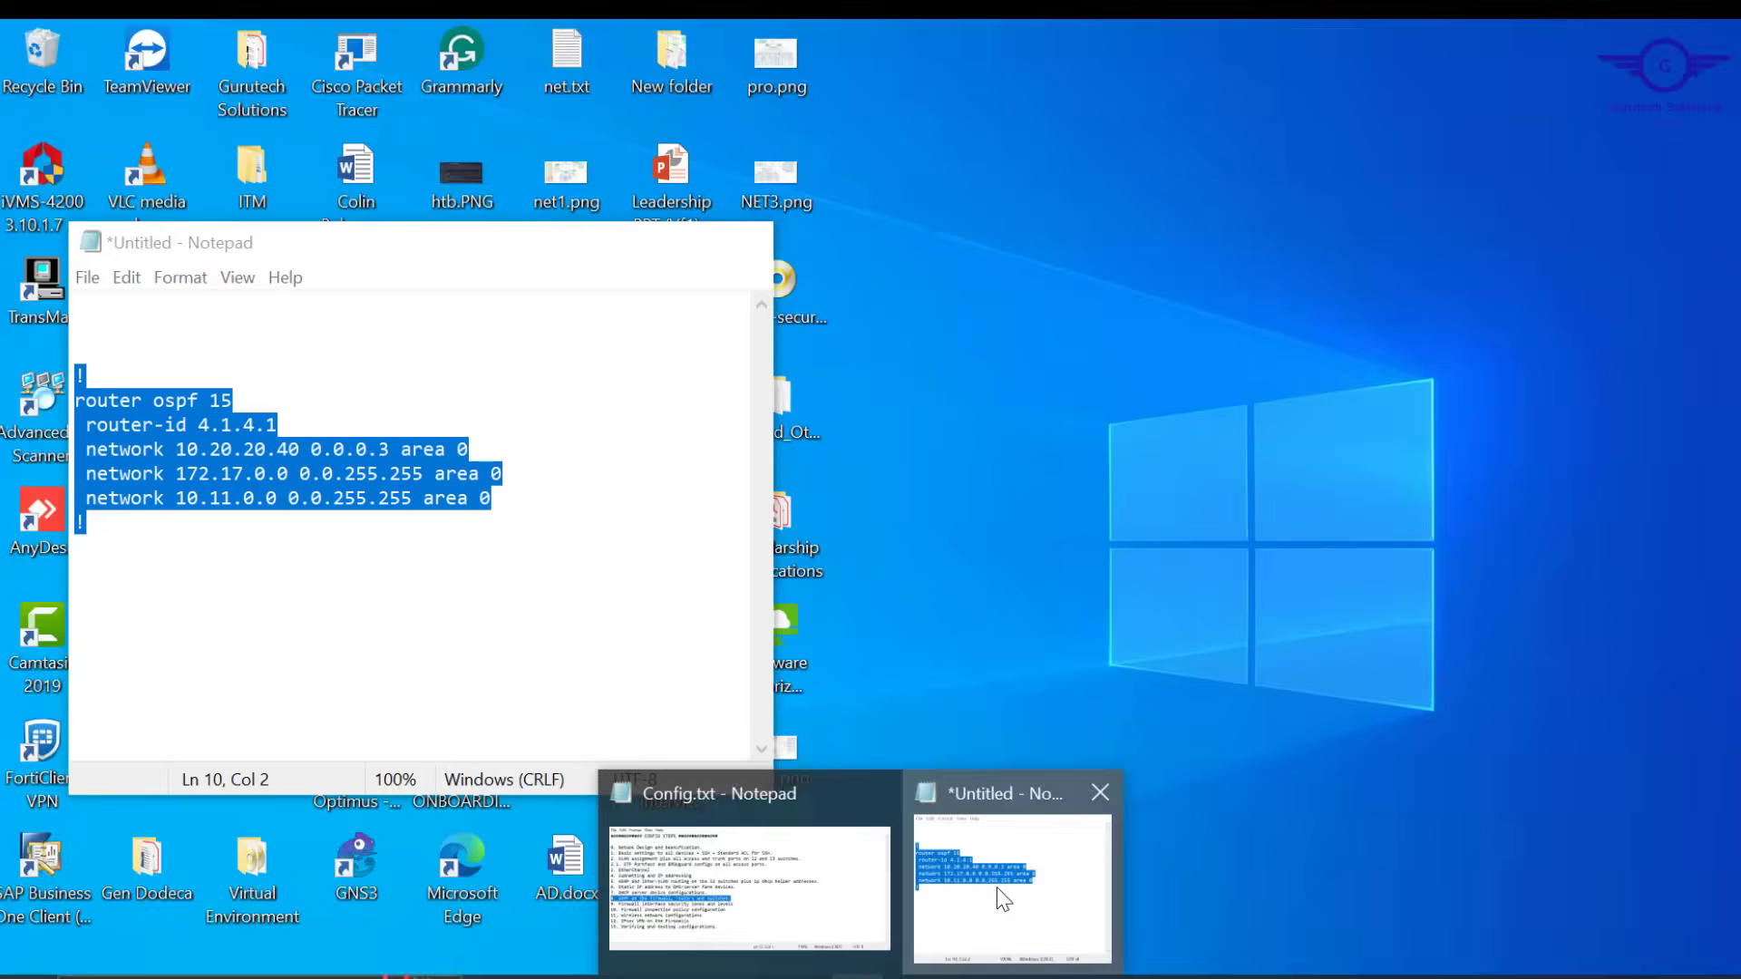
# Edit the Notepad draft to router-id 5.1.5.1 and network 10.20.20.44, then select all
pyautogui.click(1003, 896)
pyautogui.click(218, 427)
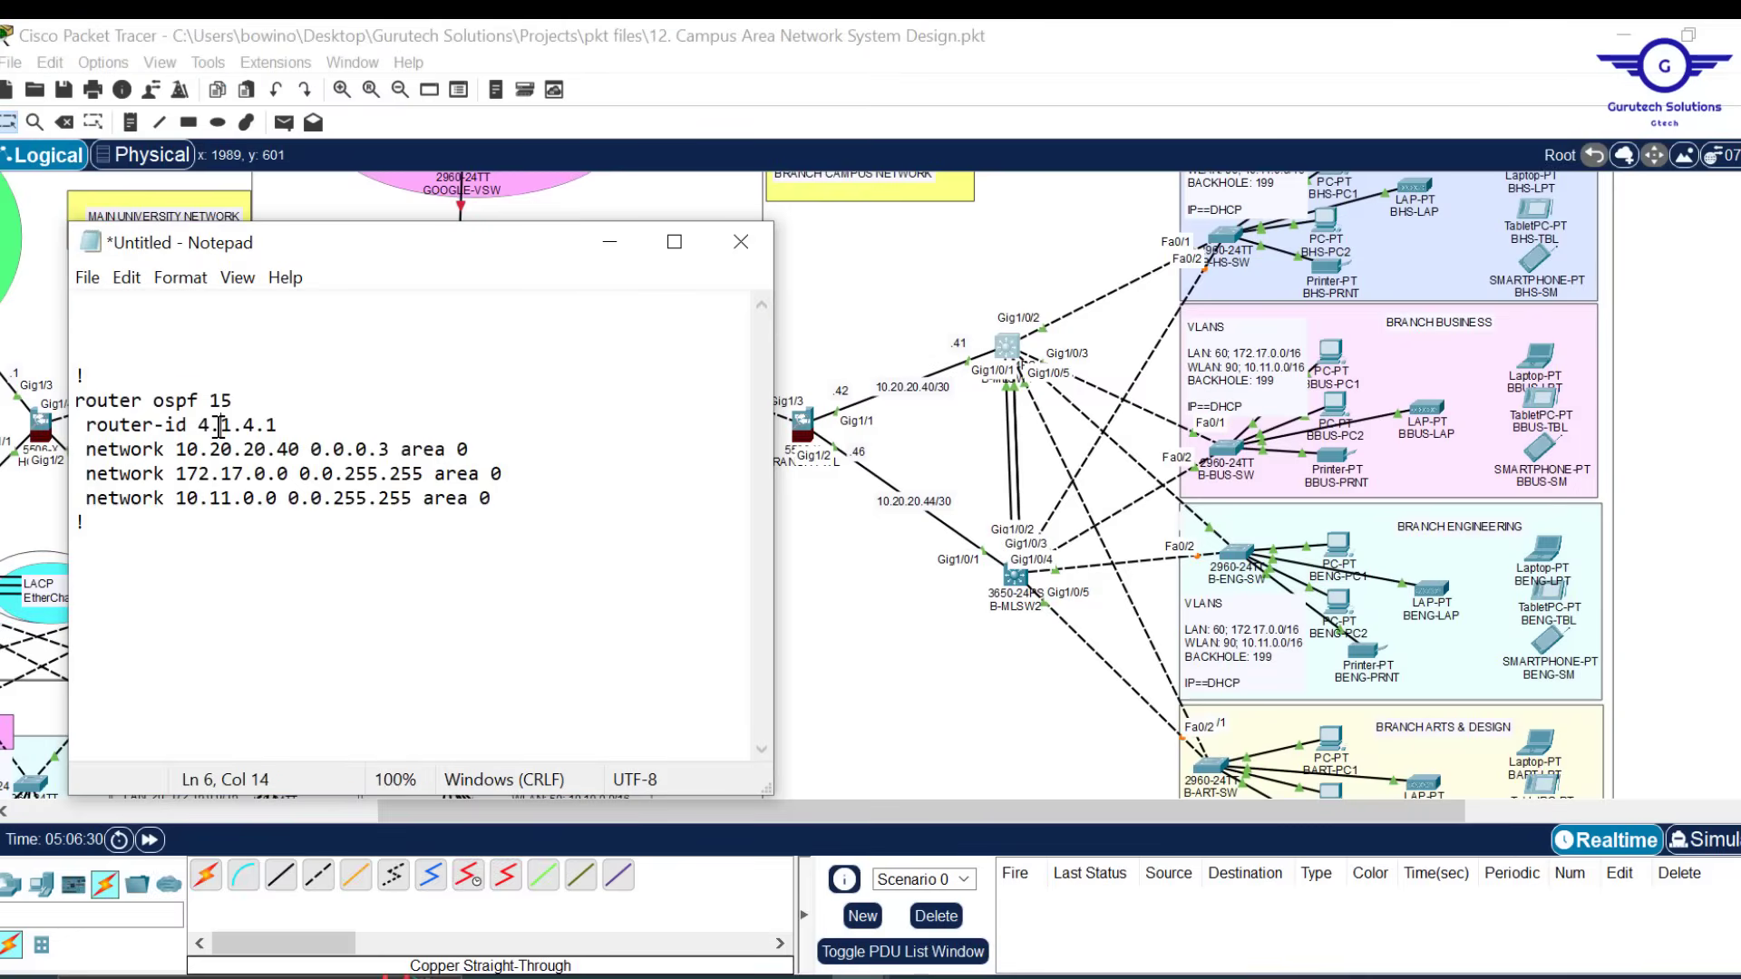
pyautogui.press('BackSpace')
pyautogui.write('5')
pyautogui.press('BackSpace')
pyautogui.write('4')
pyautogui.hotkey('ctrl', 'a')
pyautogui.hotkey('ctrl', 'c')
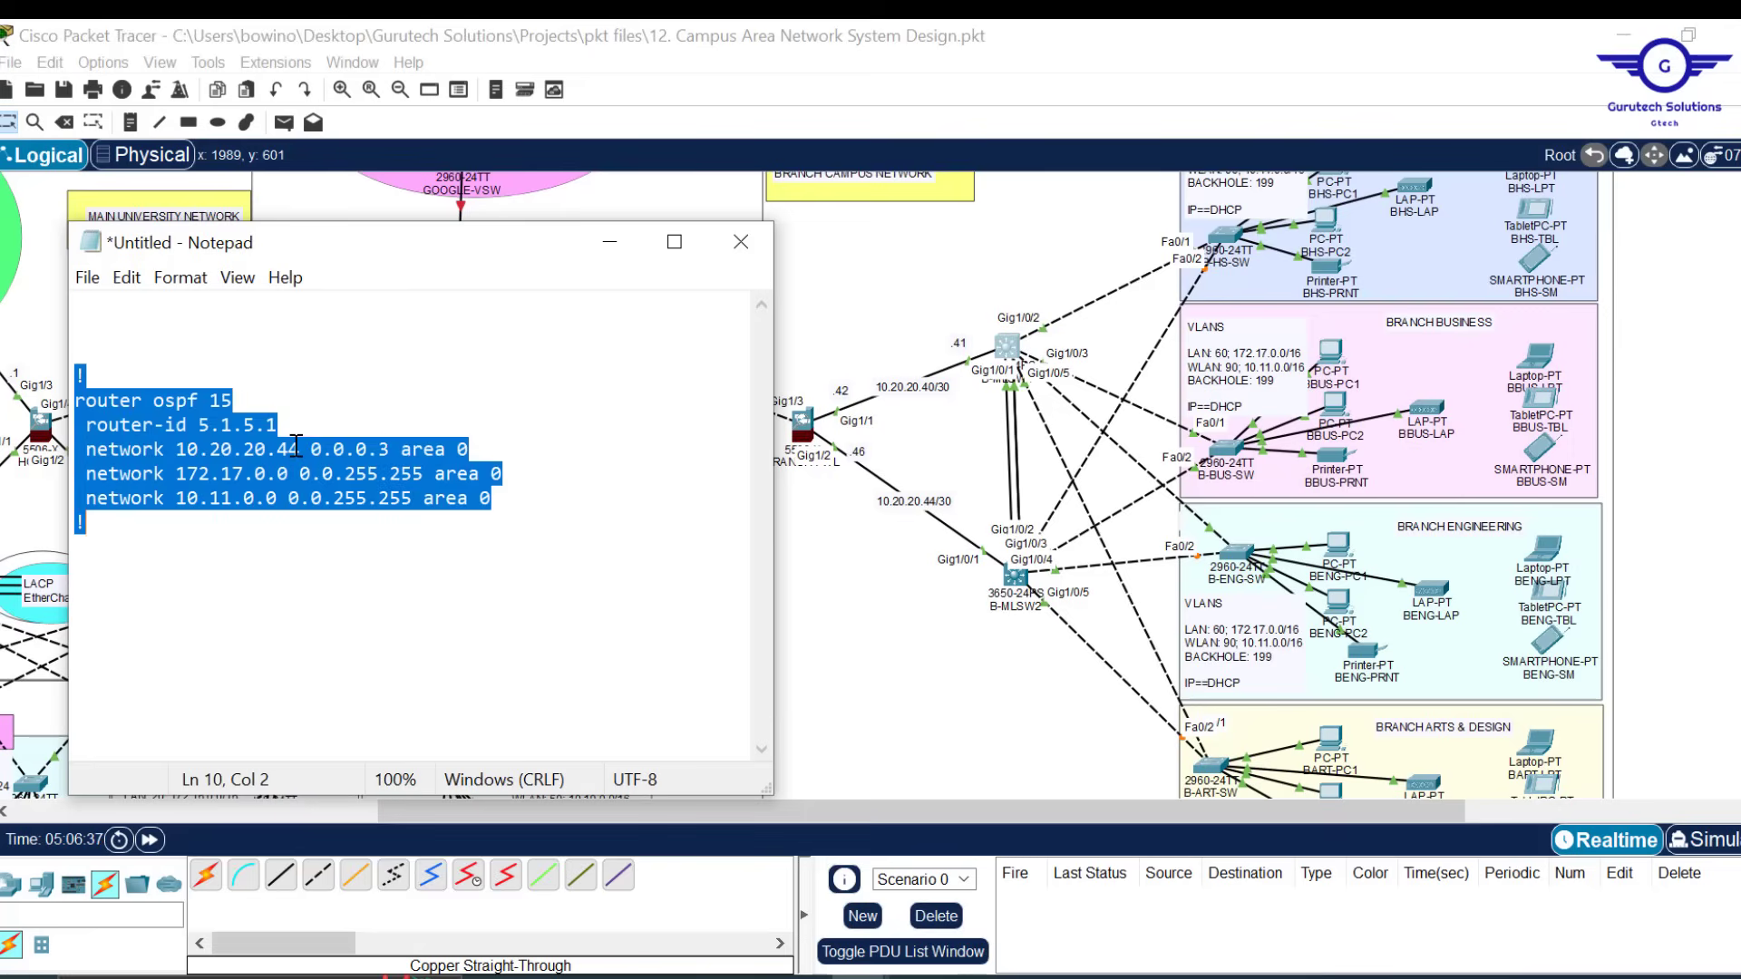
pyautogui.click(1025, 589)
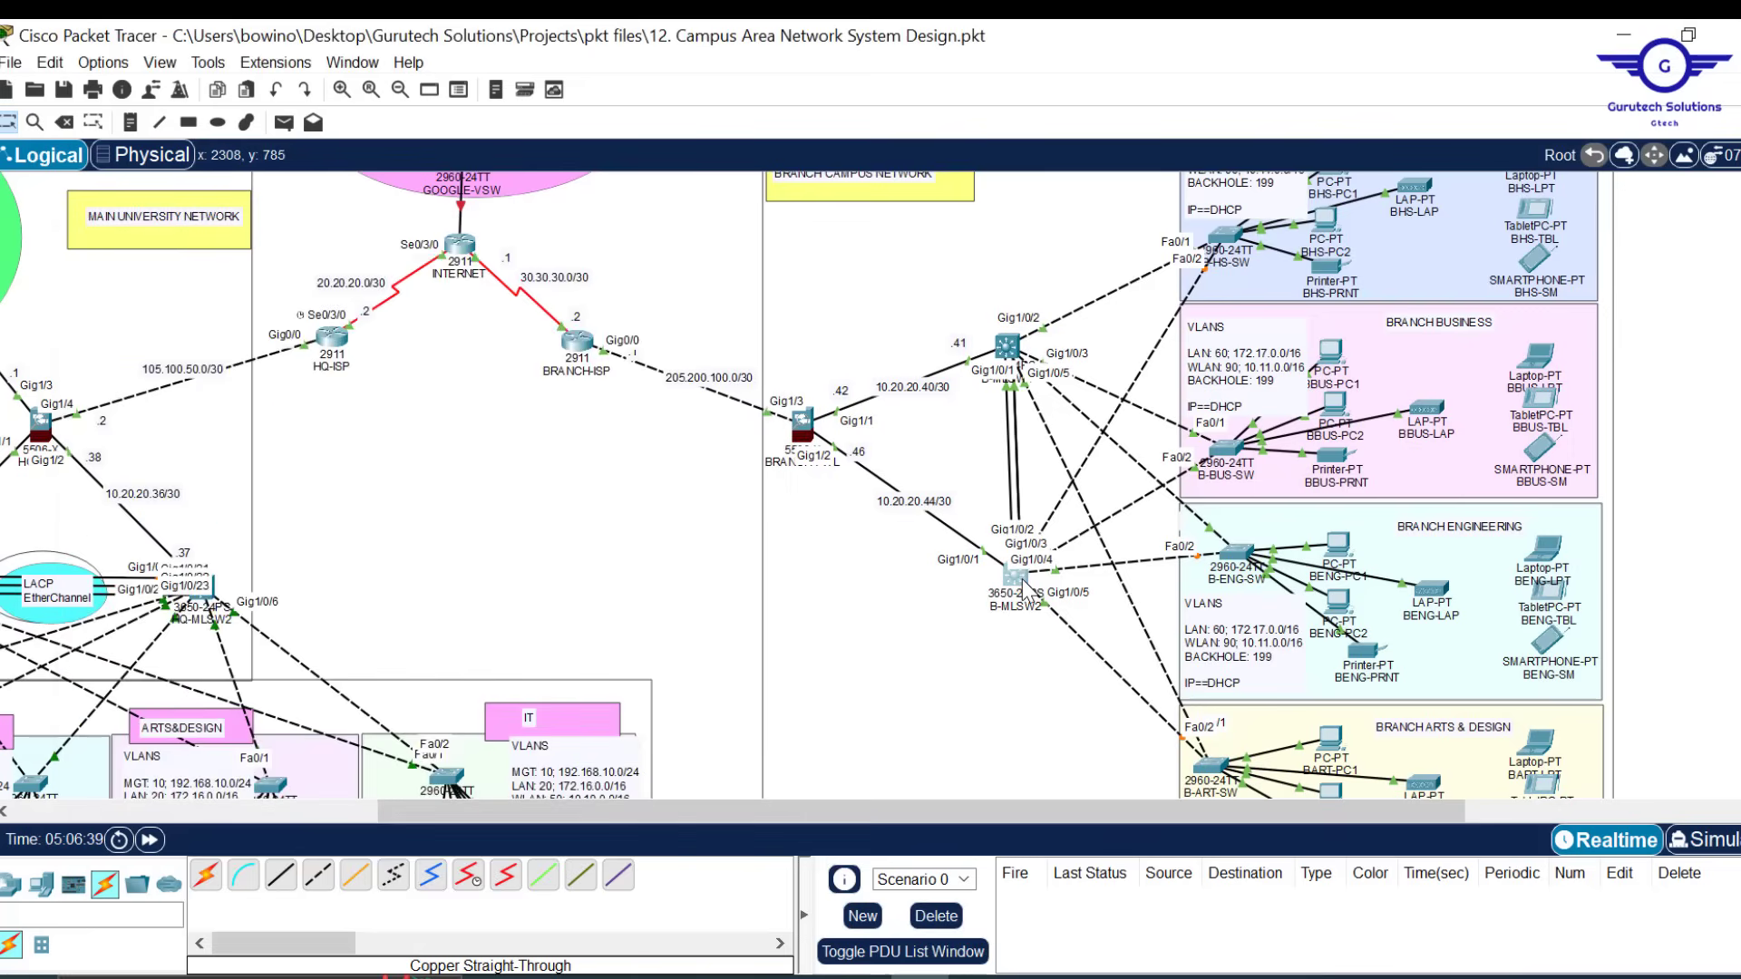
# On B-MLSW2, exit interface mode and paste OSPF 15 with router-id 5.1.5.1 and its networks
pyautogui.click(1023, 585)
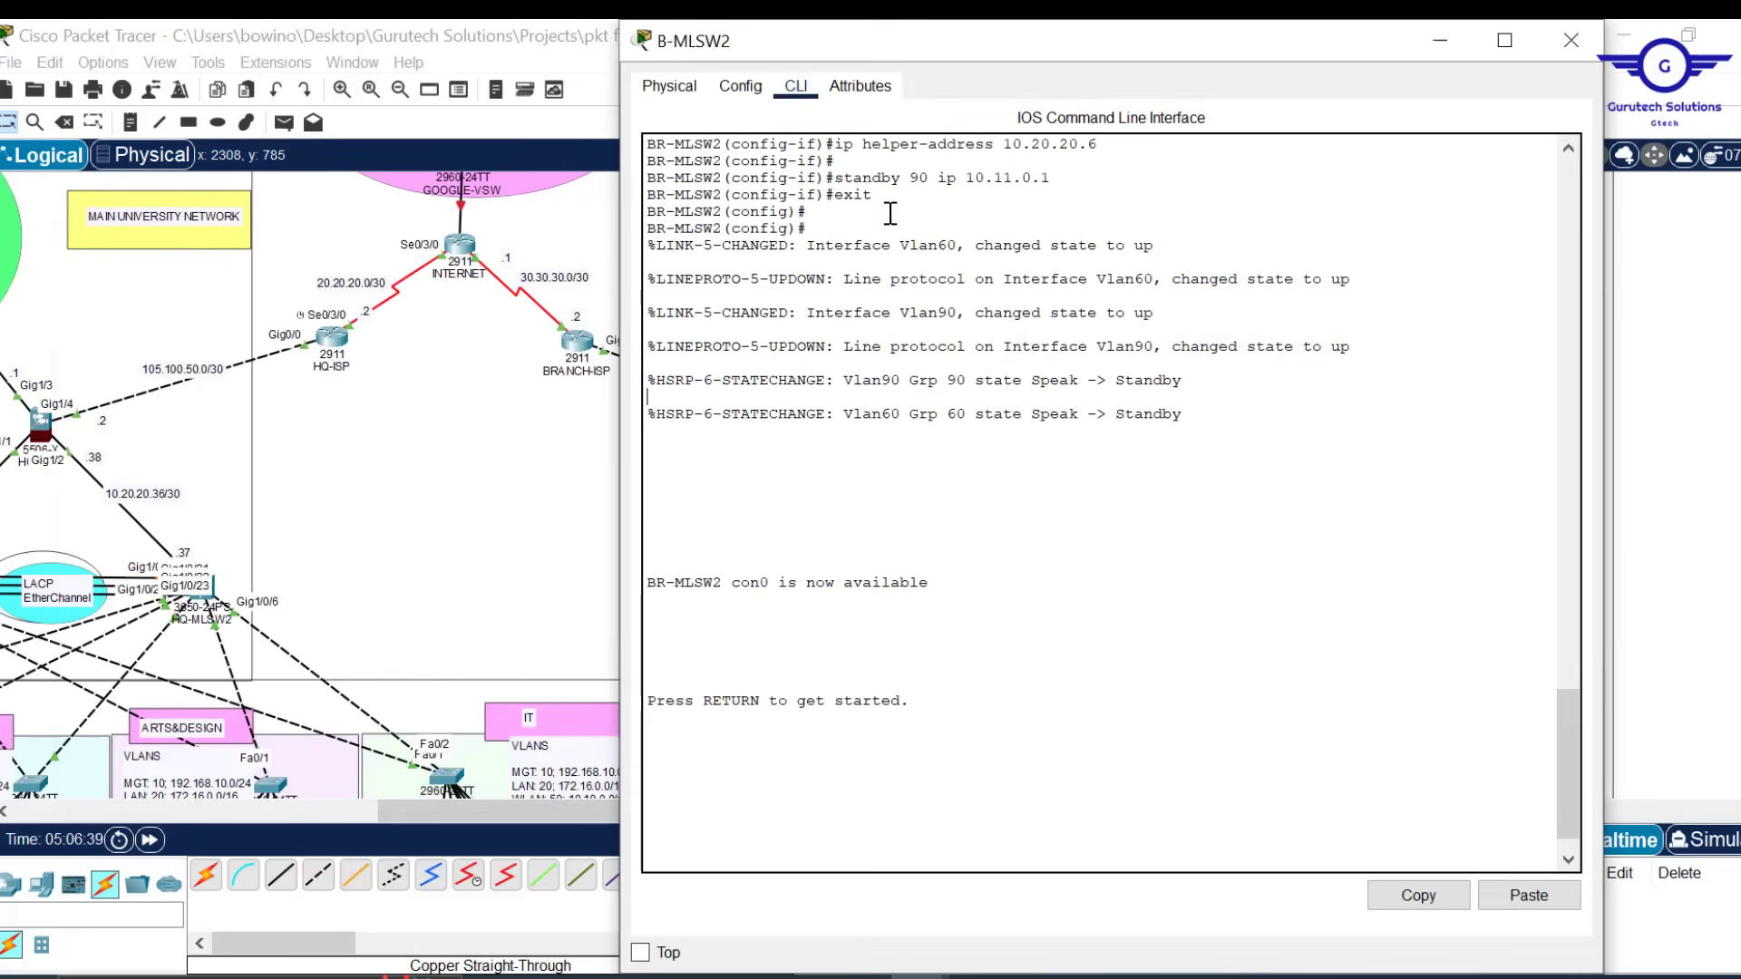
pyautogui.click(744, 90)
pyautogui.click(762, 350)
pyautogui.click(798, 91)
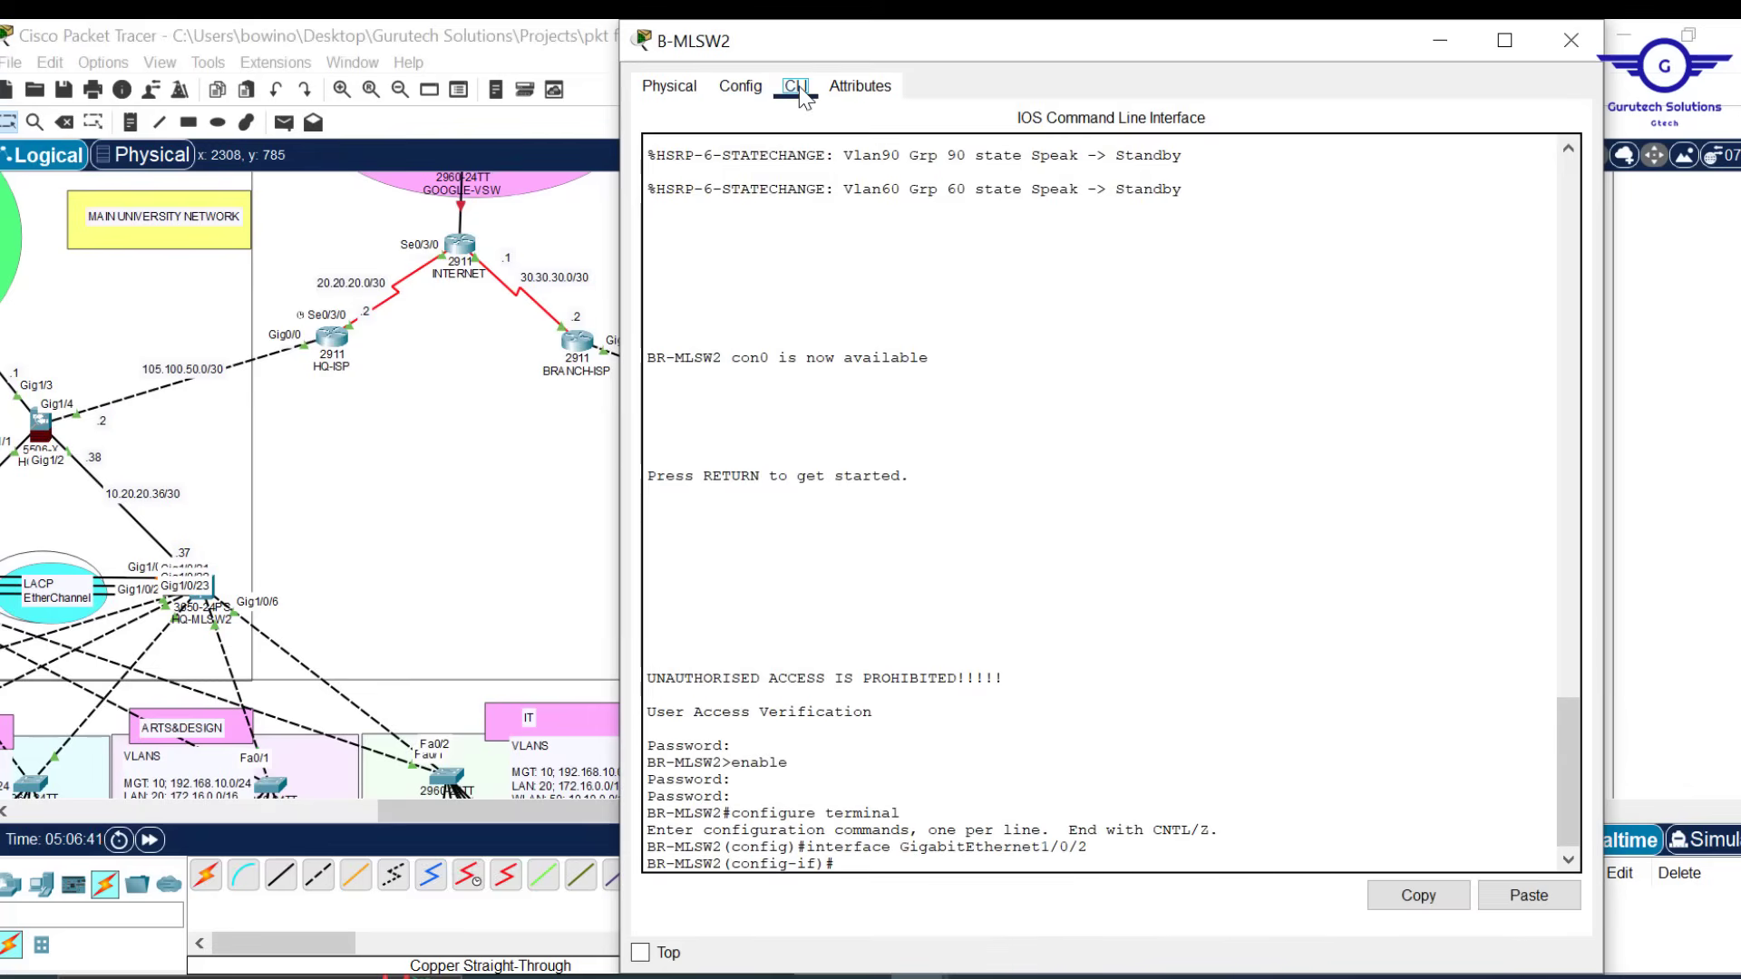
pyautogui.click(909, 646)
pyautogui.write('ex')
pyautogui.press('Return')
pyautogui.press('Return')
pyautogui.press('Return')
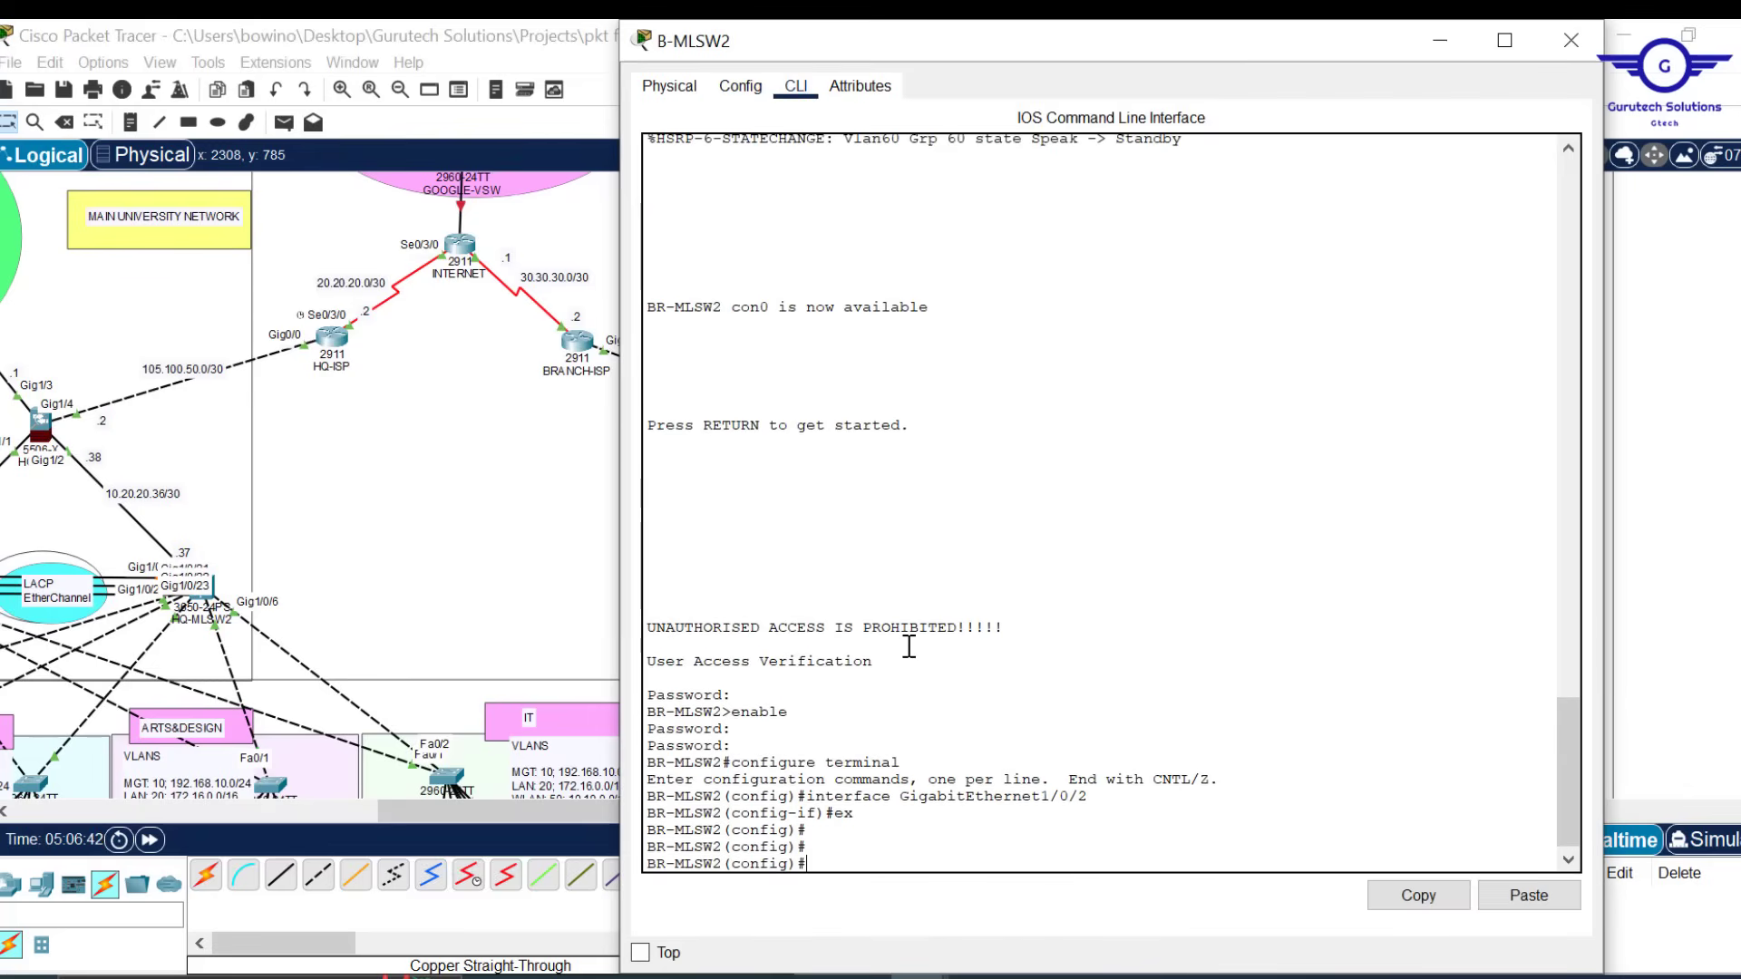
pyautogui.click(1529, 895)
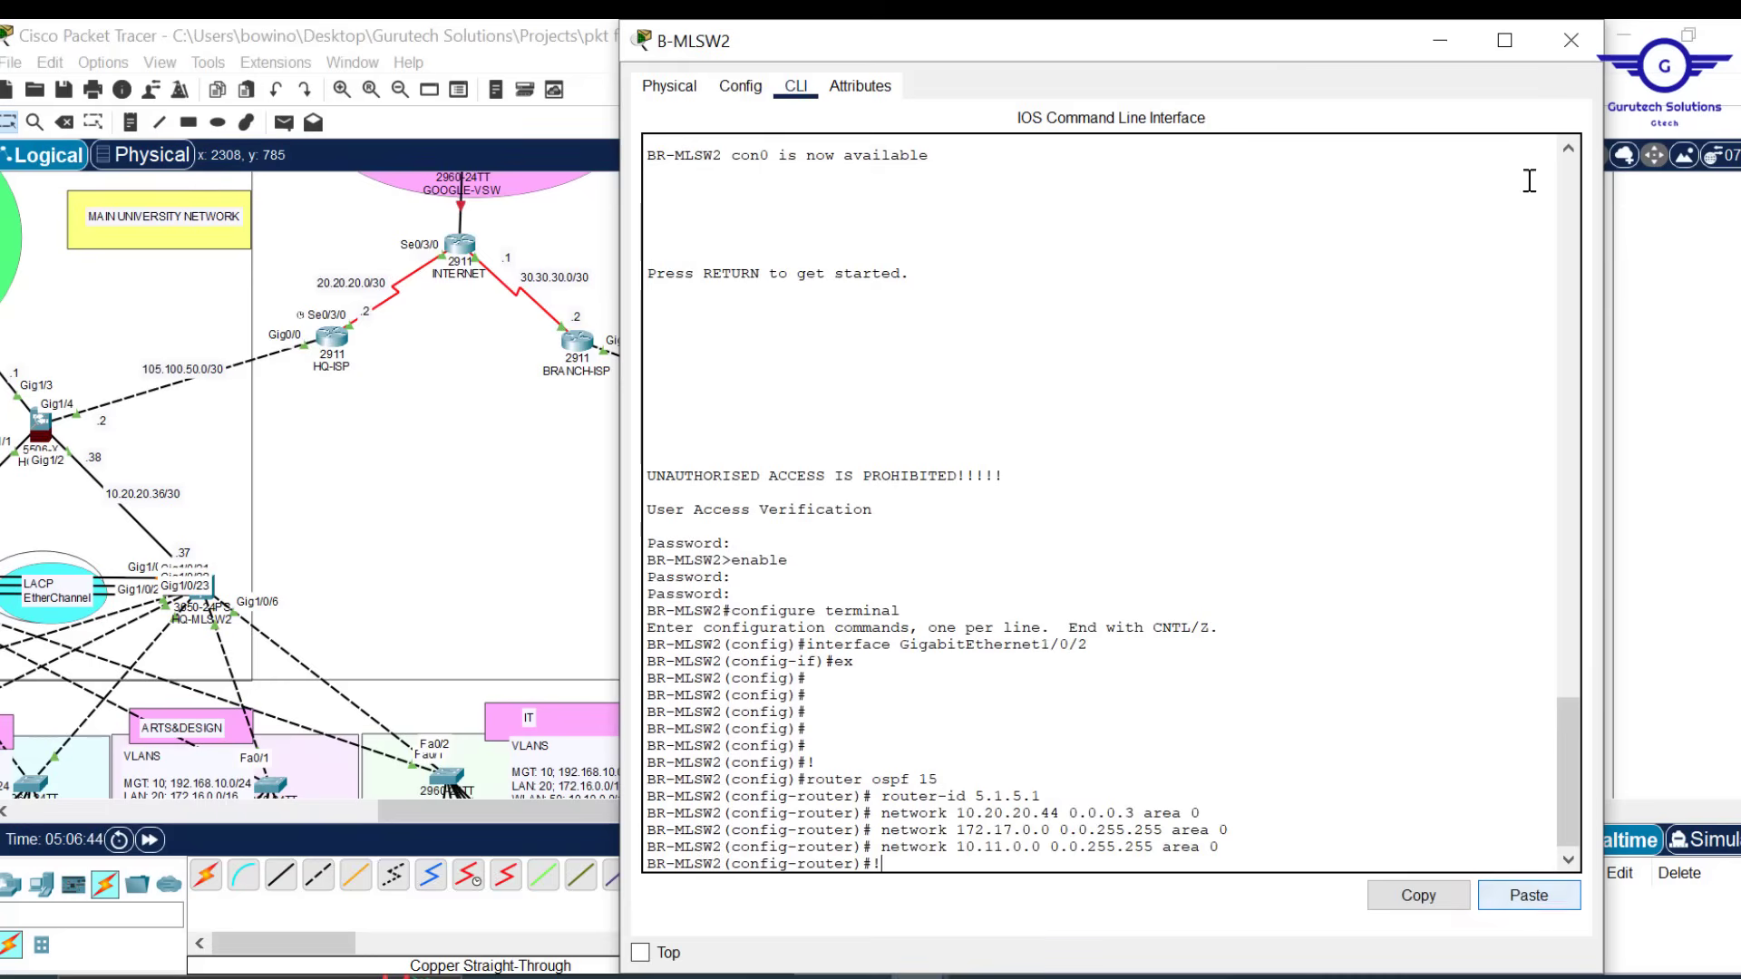
# Close the B-MLSW2 window and open the HQ-ISP router's window
pyautogui.click(1573, 40)
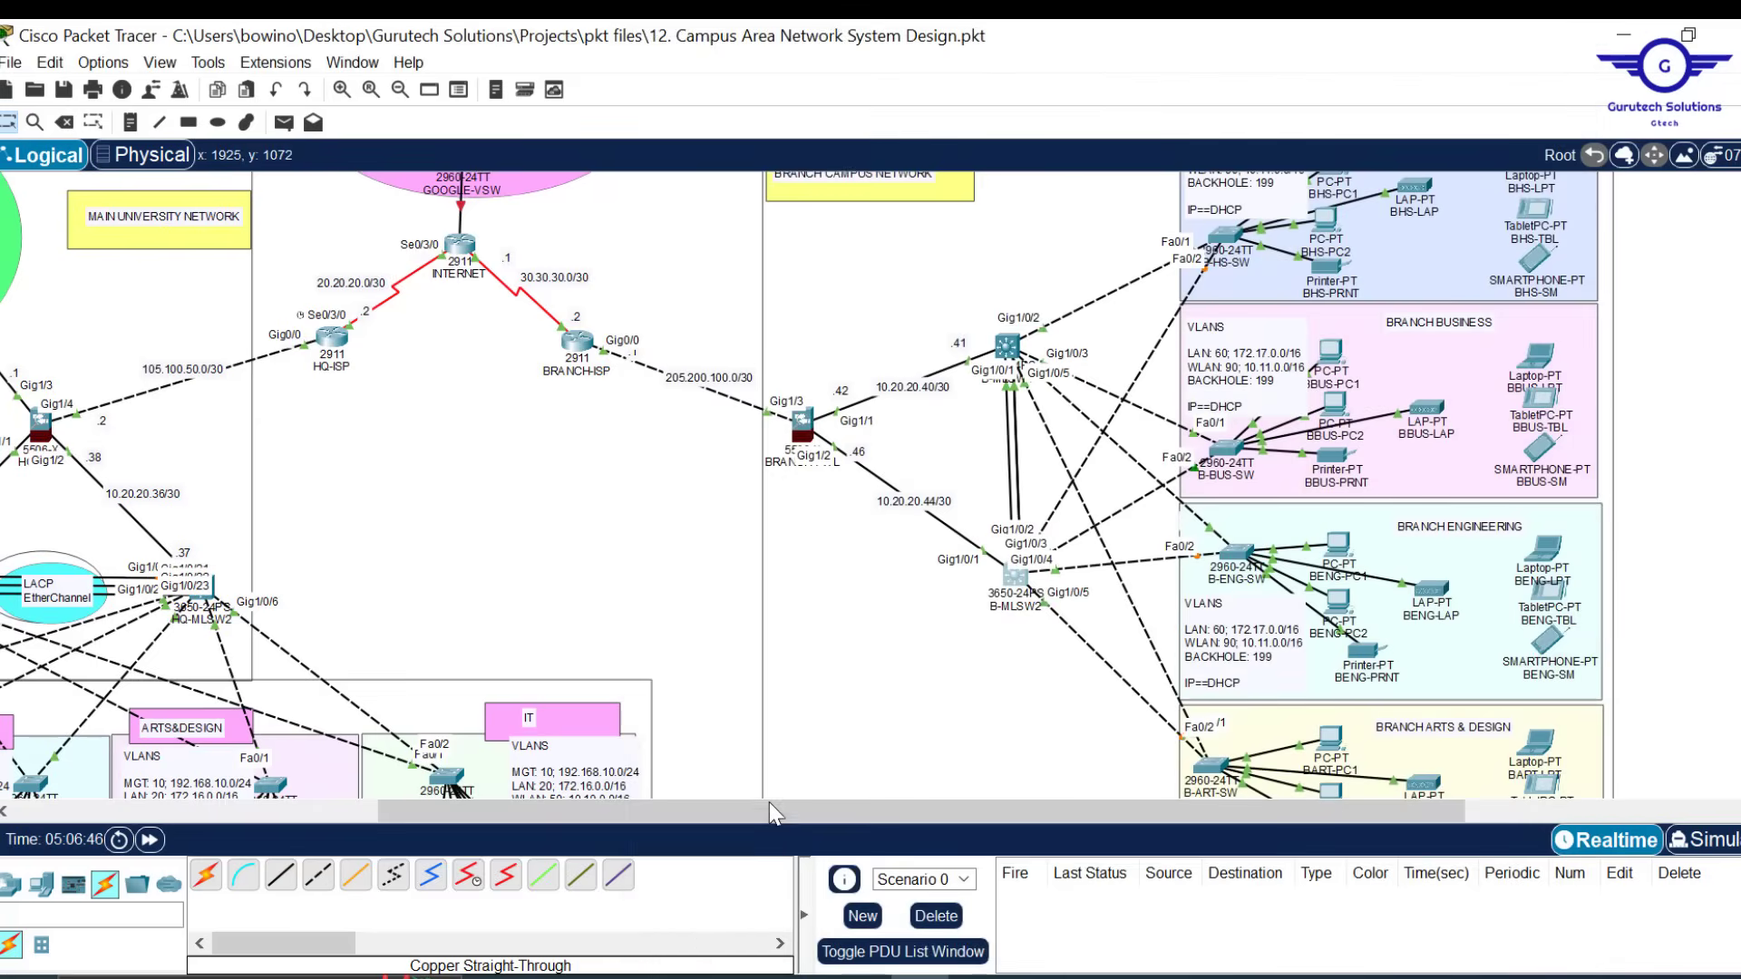
pyautogui.moveTo(742, 808); pyautogui.dragTo(548, 807)
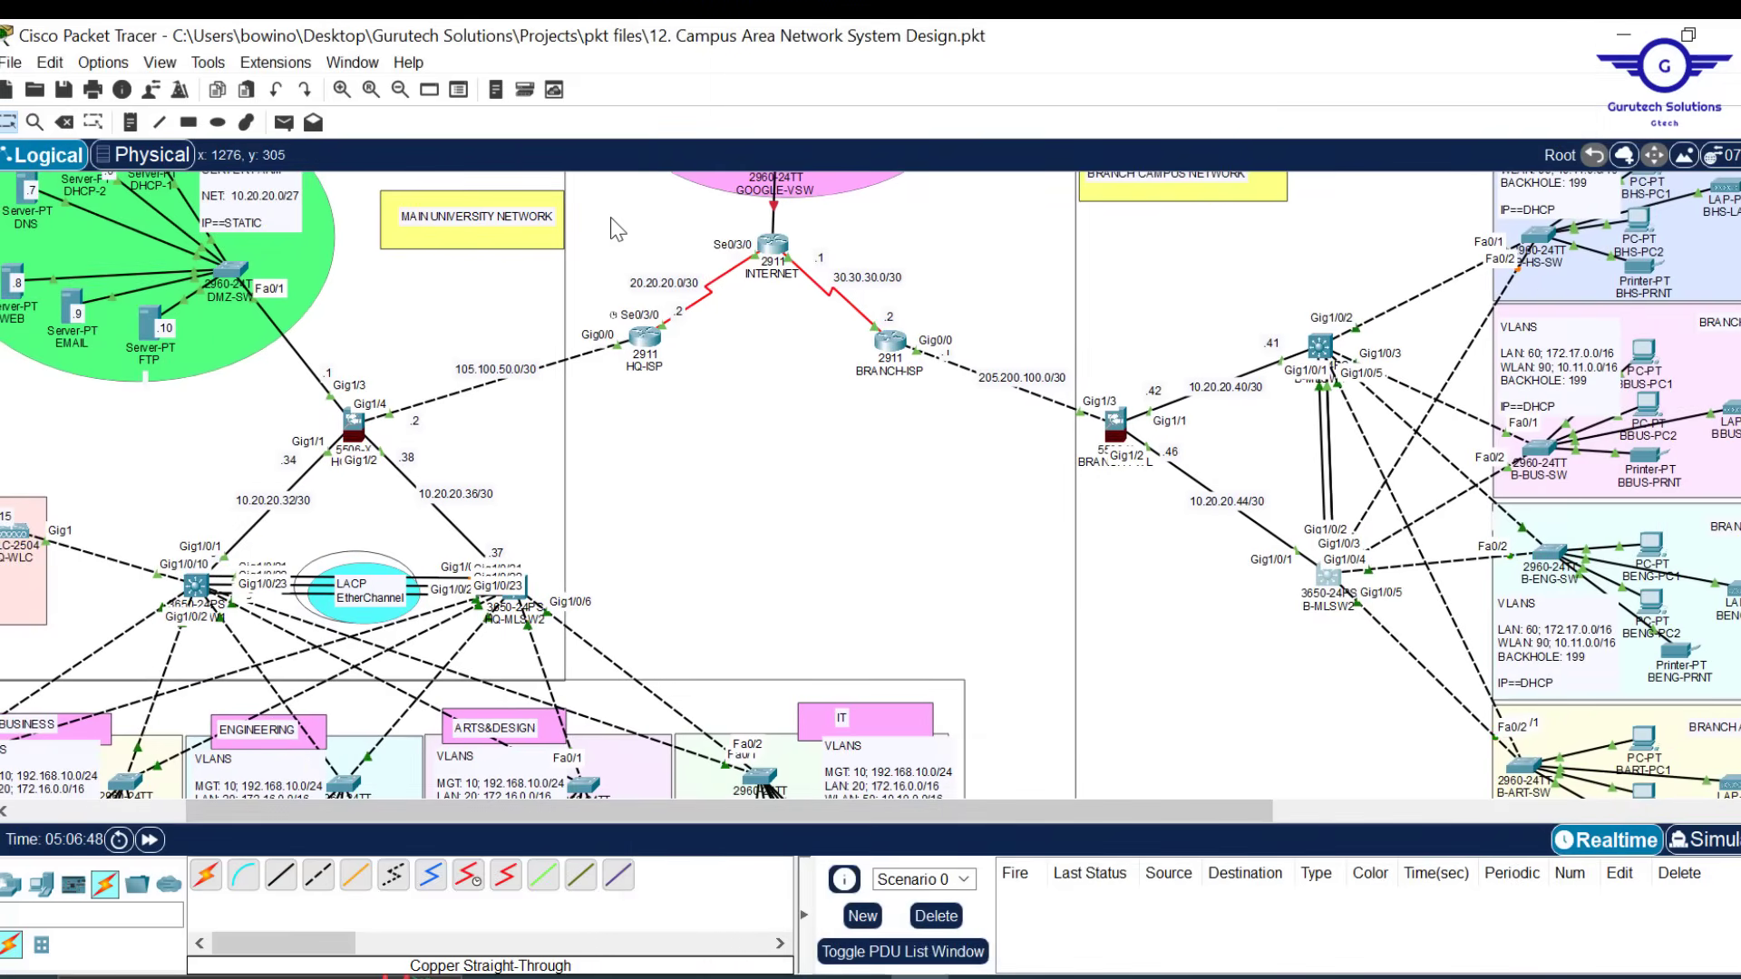
pyautogui.moveTo(599, 199); pyautogui.dragTo(967, 471)
pyautogui.click(637, 339)
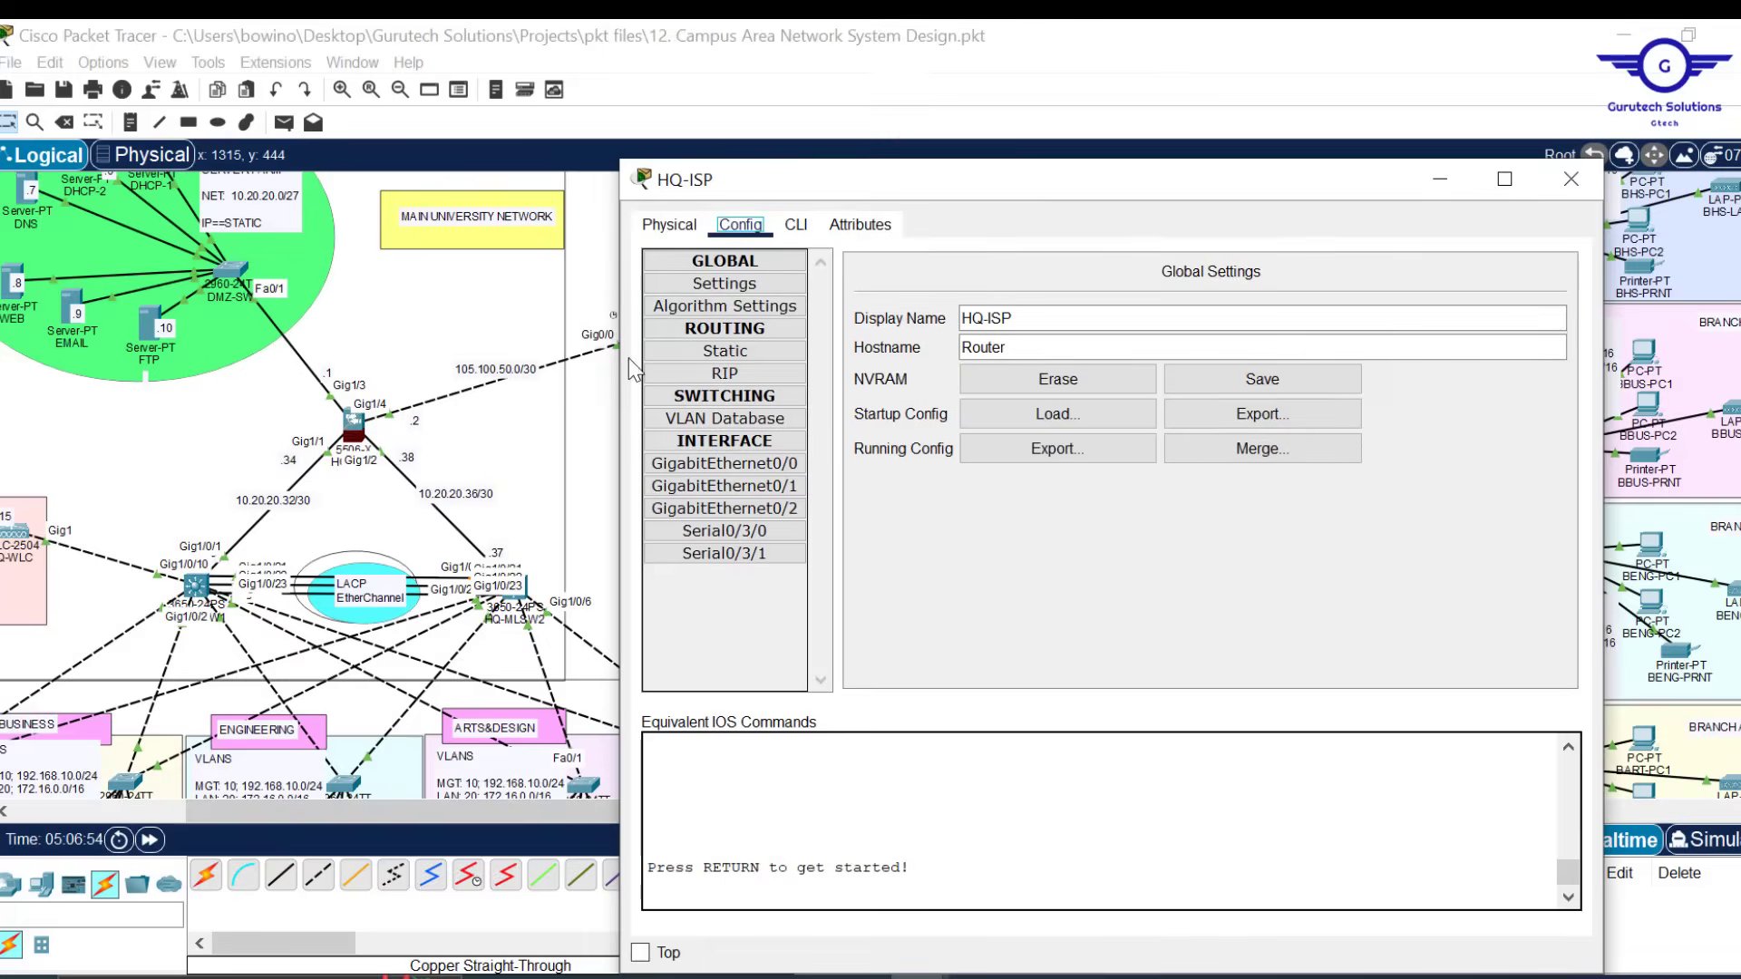
pyautogui.moveTo(1163, 117); pyautogui.dragTo(1162, 44)
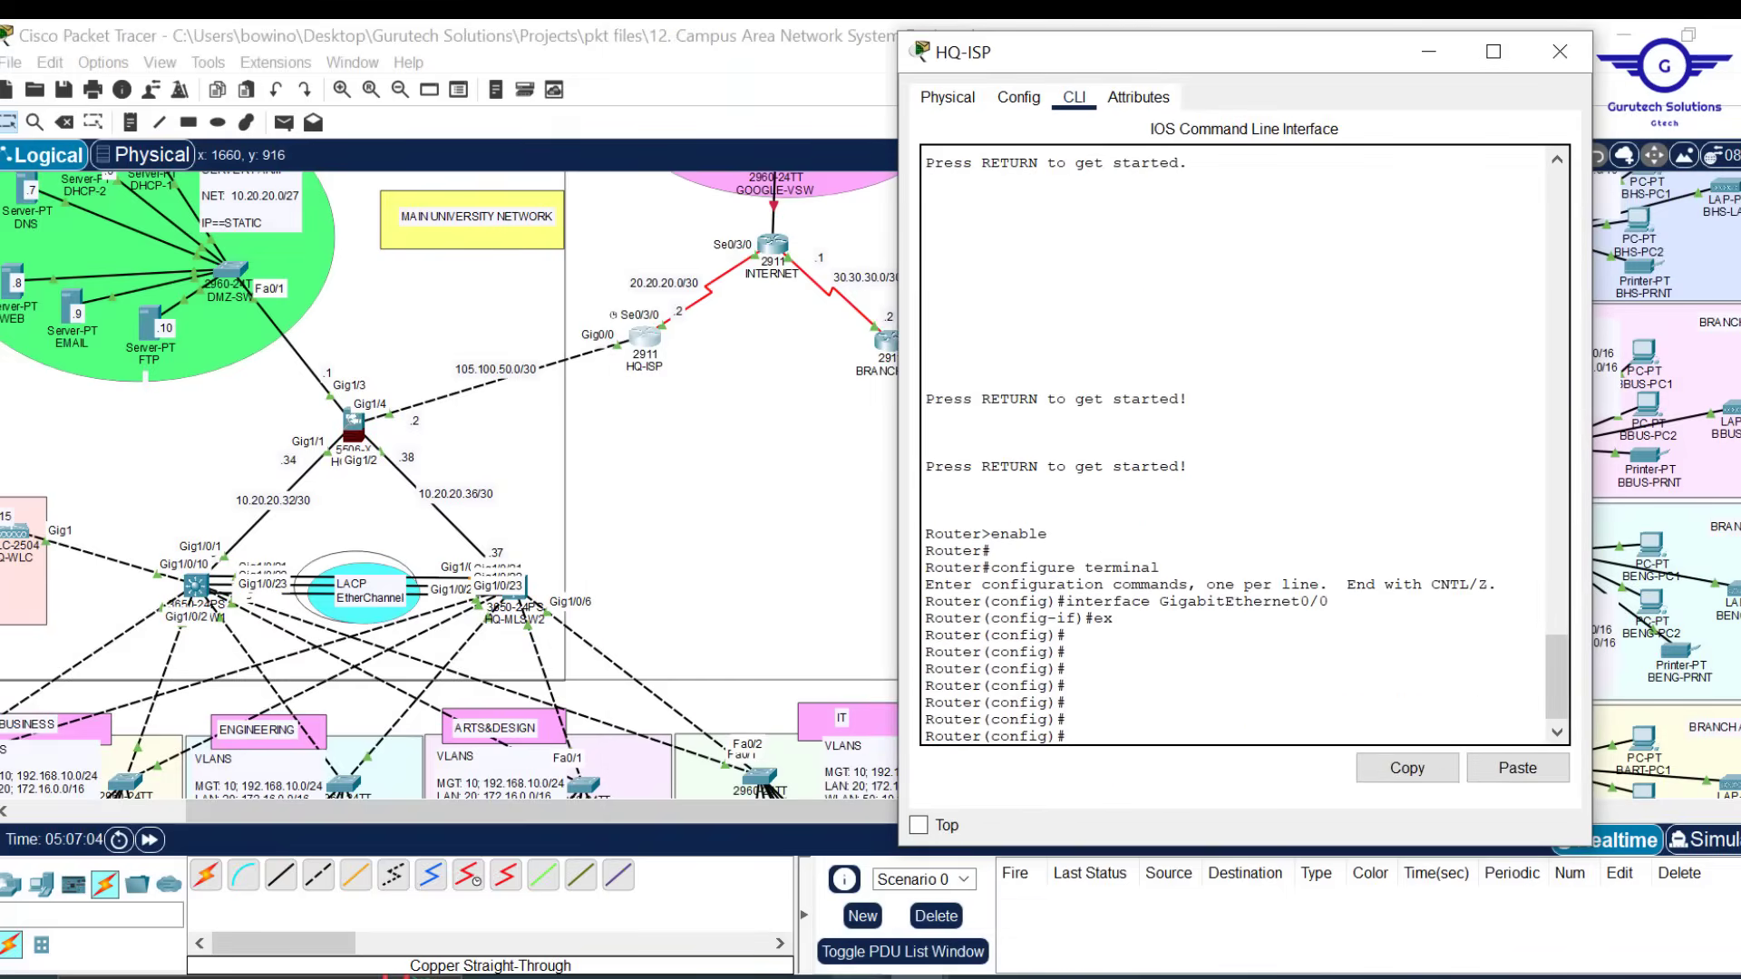
# In the Notepad OSPF draft, change the router-id to 7.1.7.1 and remove two extra network lines
pyautogui.hotkey('alt', 'Tab')
pyautogui.doubleClick(258, 622)
pyautogui.write('7')
pyautogui.doubleClick(296, 622)
pyautogui.write('7.1')
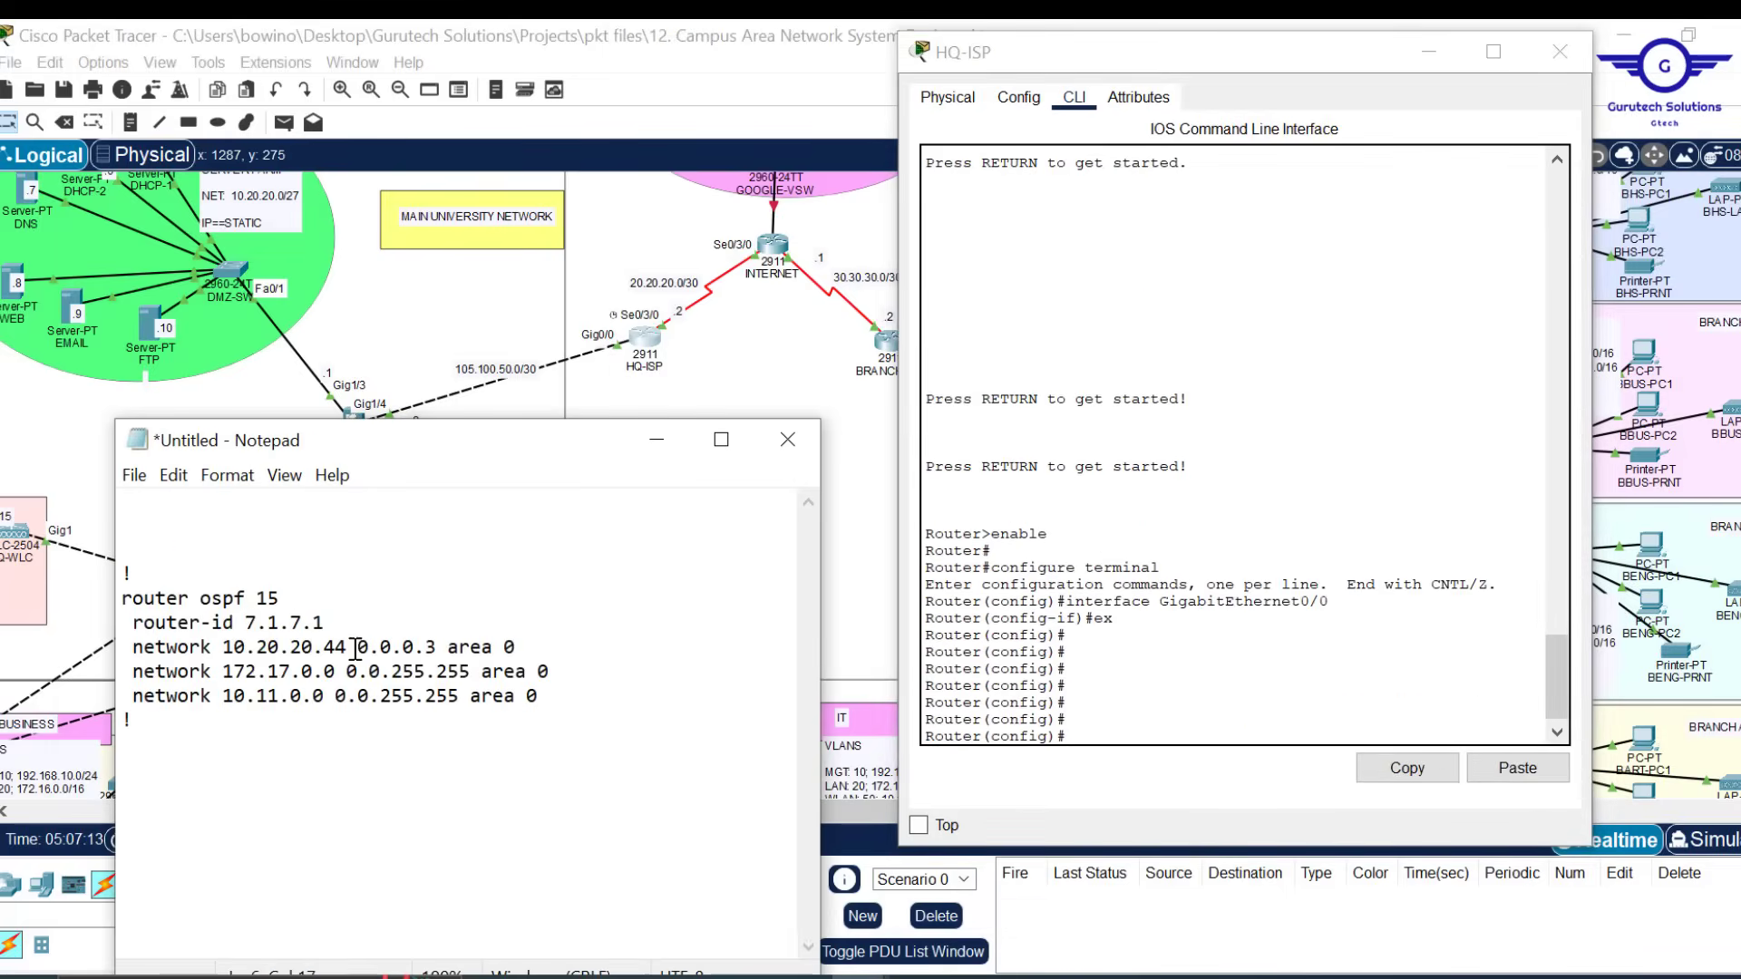
pyautogui.moveTo(562, 698); pyautogui.dragTo(541, 650)
pyautogui.press('BackSpace')
# Set the draft's networks to 105.100.50.0 and 20.20.20.0 and add a 'do wr' line
pyautogui.moveTo(224, 647); pyautogui.dragTo(349, 646)
pyautogui.write('105.100.50.0')
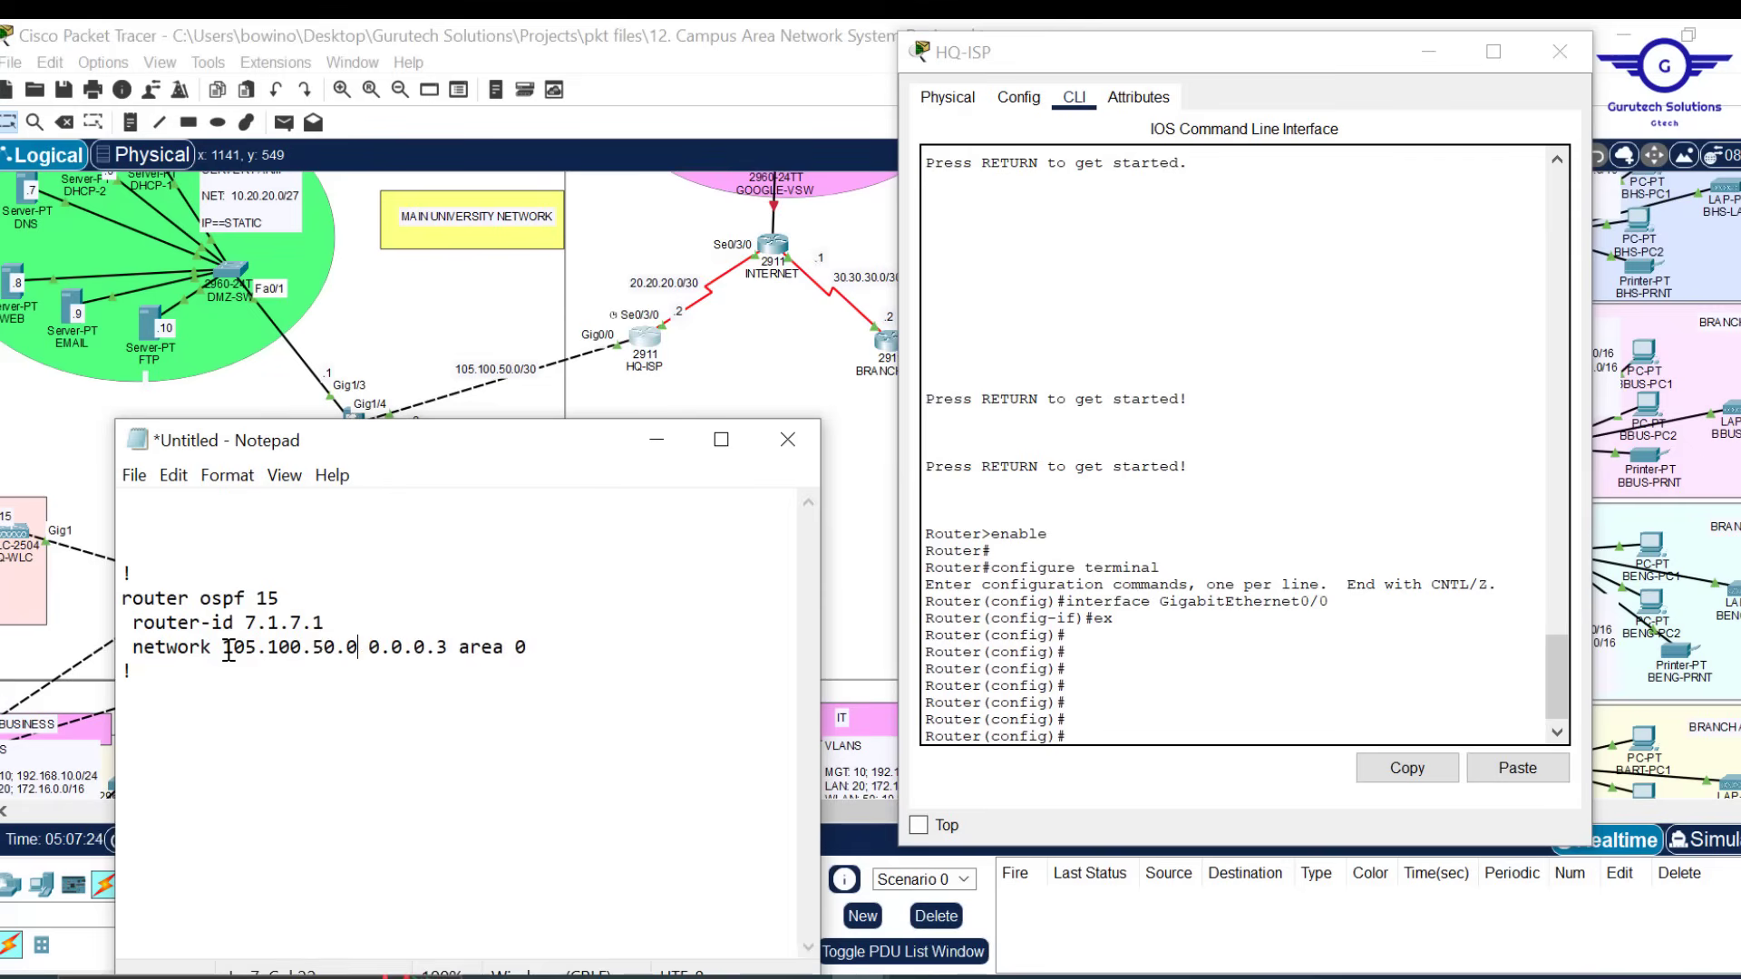
pyautogui.press('Return')
pyautogui.write('network 105.100.50.0 0.0.0.3 area 0')
pyautogui.moveTo(224, 671); pyautogui.dragTo(349, 671)
pyautogui.write('20.20.20.0')
pyautogui.click(167, 704)
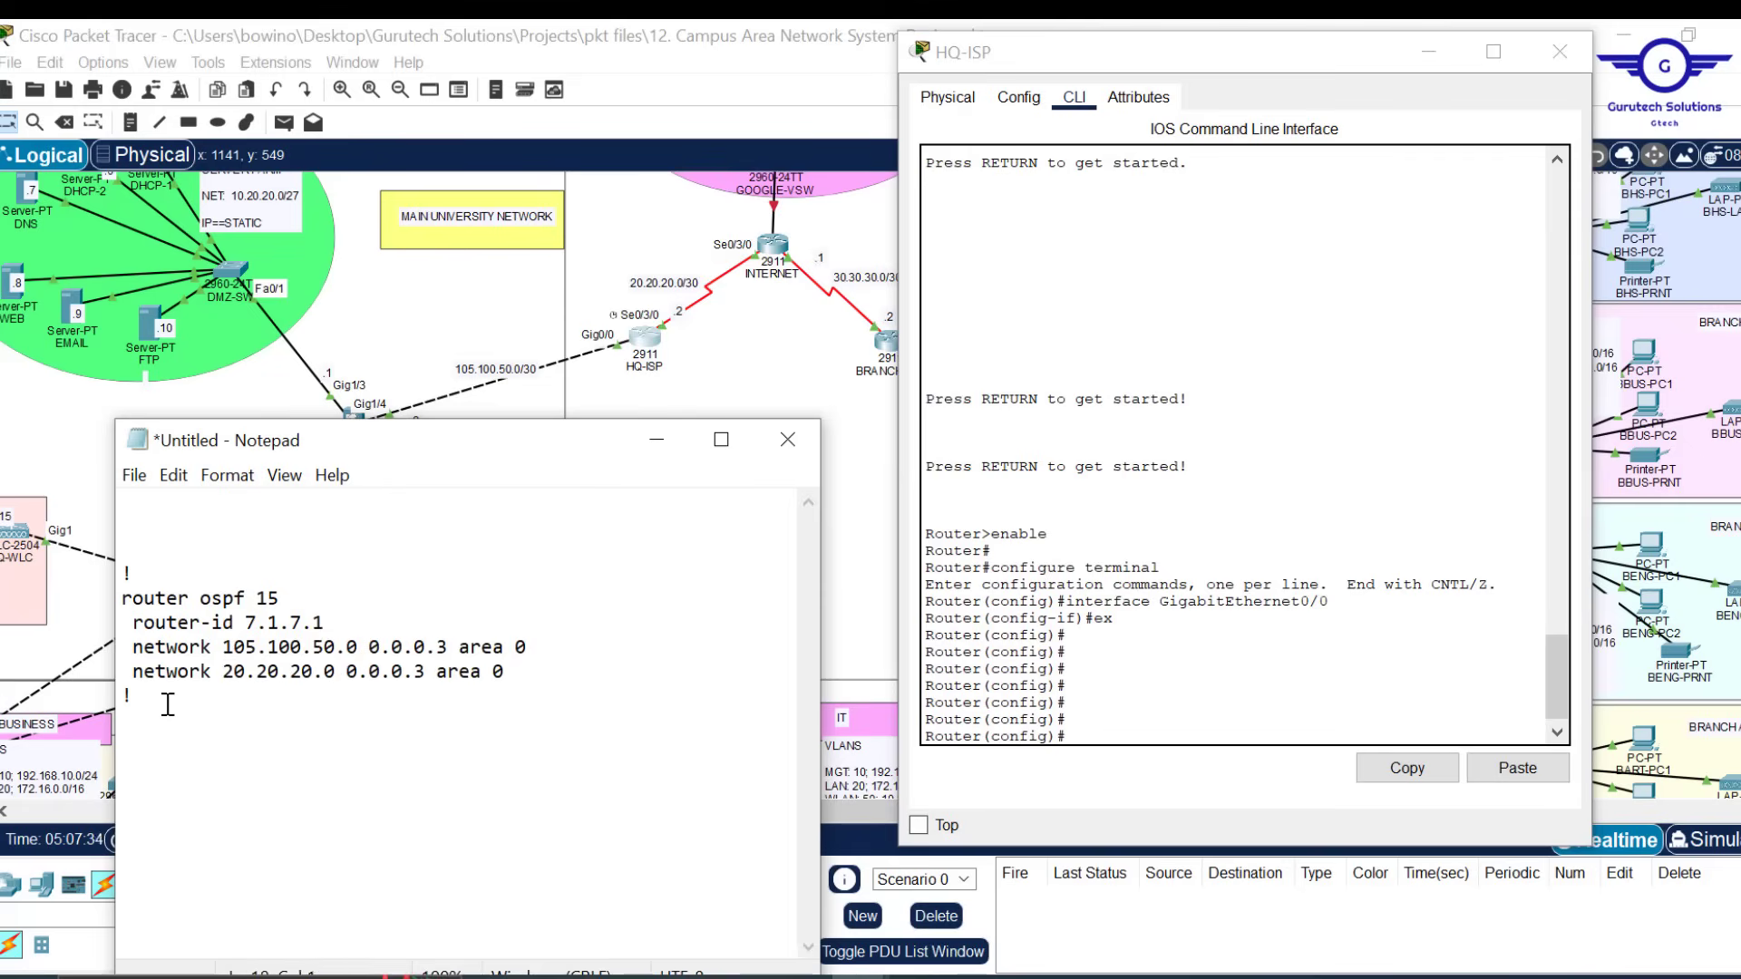
pyautogui.press('Return')
pyautogui.press('Return')
pyautogui.write('do wr')
# Copy the OSPF 15 block into HQ-ISP's CLI and close its window
pyautogui.hotkey('ctrl', 'a')
pyautogui.hotkey('ctrl', 'c')
pyautogui.click(1518, 768)
pyautogui.click(1559, 52)
# Reposition the notes and start replacing the router-id for the next router
pyautogui.moveTo(552, 437); pyautogui.dragTo(893, 342)
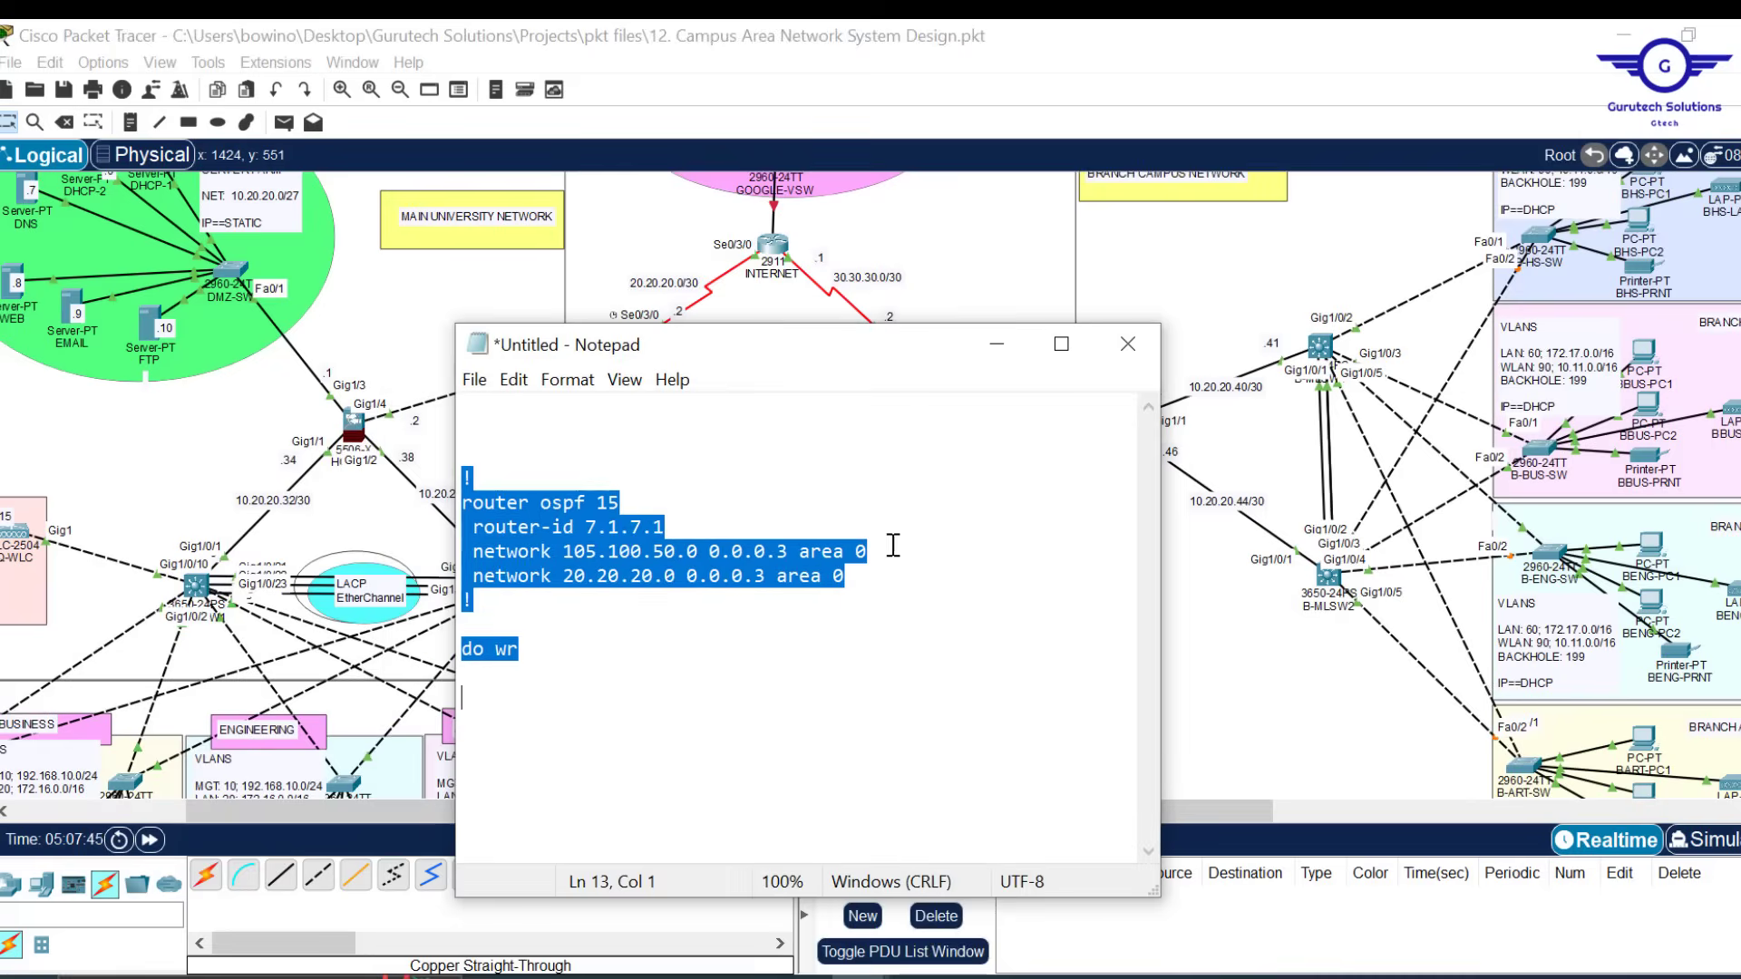
pyautogui.click(894, 547)
pyautogui.click(598, 526)
pyautogui.press('BackSpace')
# Edit the OSPF draft for INTERNET with router-id 8.1.8.1 and its area 0 networks
pyautogui.write('8')
pyautogui.moveTo(868, 551); pyautogui.dragTo(726, 526)
pyautogui.press('BackSpace')
pyautogui.moveTo(848, 552); pyautogui.dragTo(727, 524)
pyautogui.hotkey('ctrl', 'v')
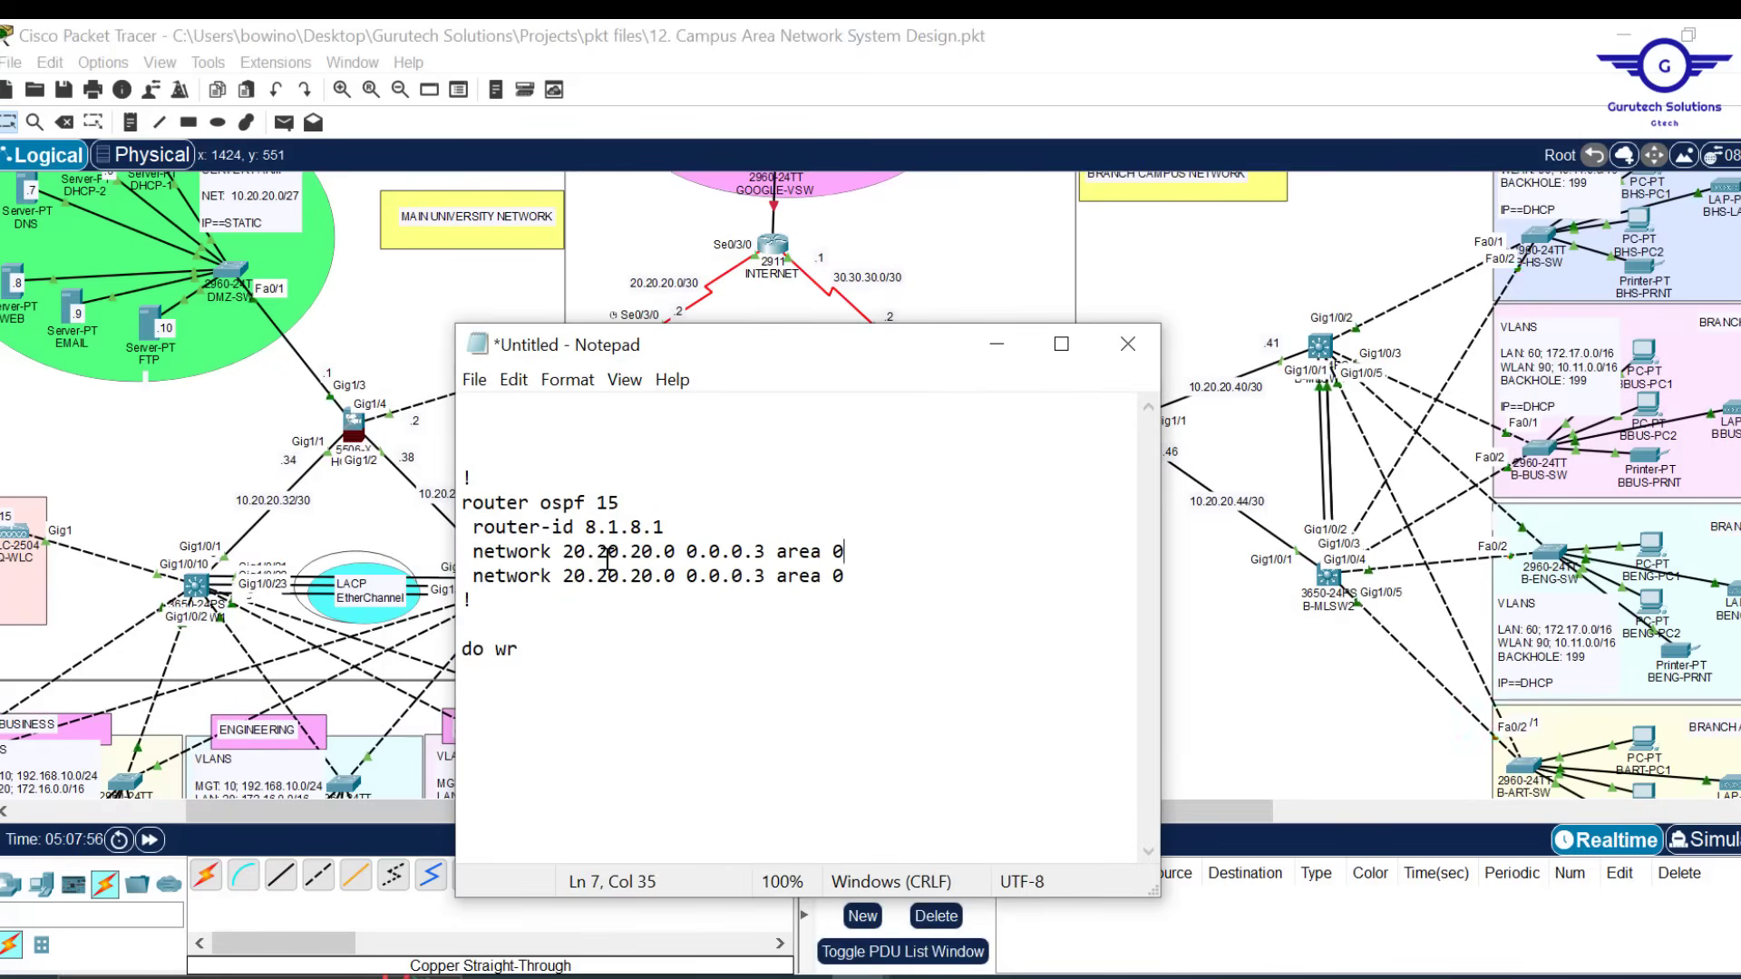
pyautogui.write('3')
pyautogui.press('BackSpace')
pyautogui.write('3')
pyautogui.press('Right')
pyautogui.press('Right')
pyautogui.press('Right')
pyautogui.press('BackSpace')
pyautogui.write('3')
pyautogui.hotkey('ctrl', 'a')
# Paste the OSPF 15 block into INTERNET's CLI and close its window
pyautogui.click(773, 244)
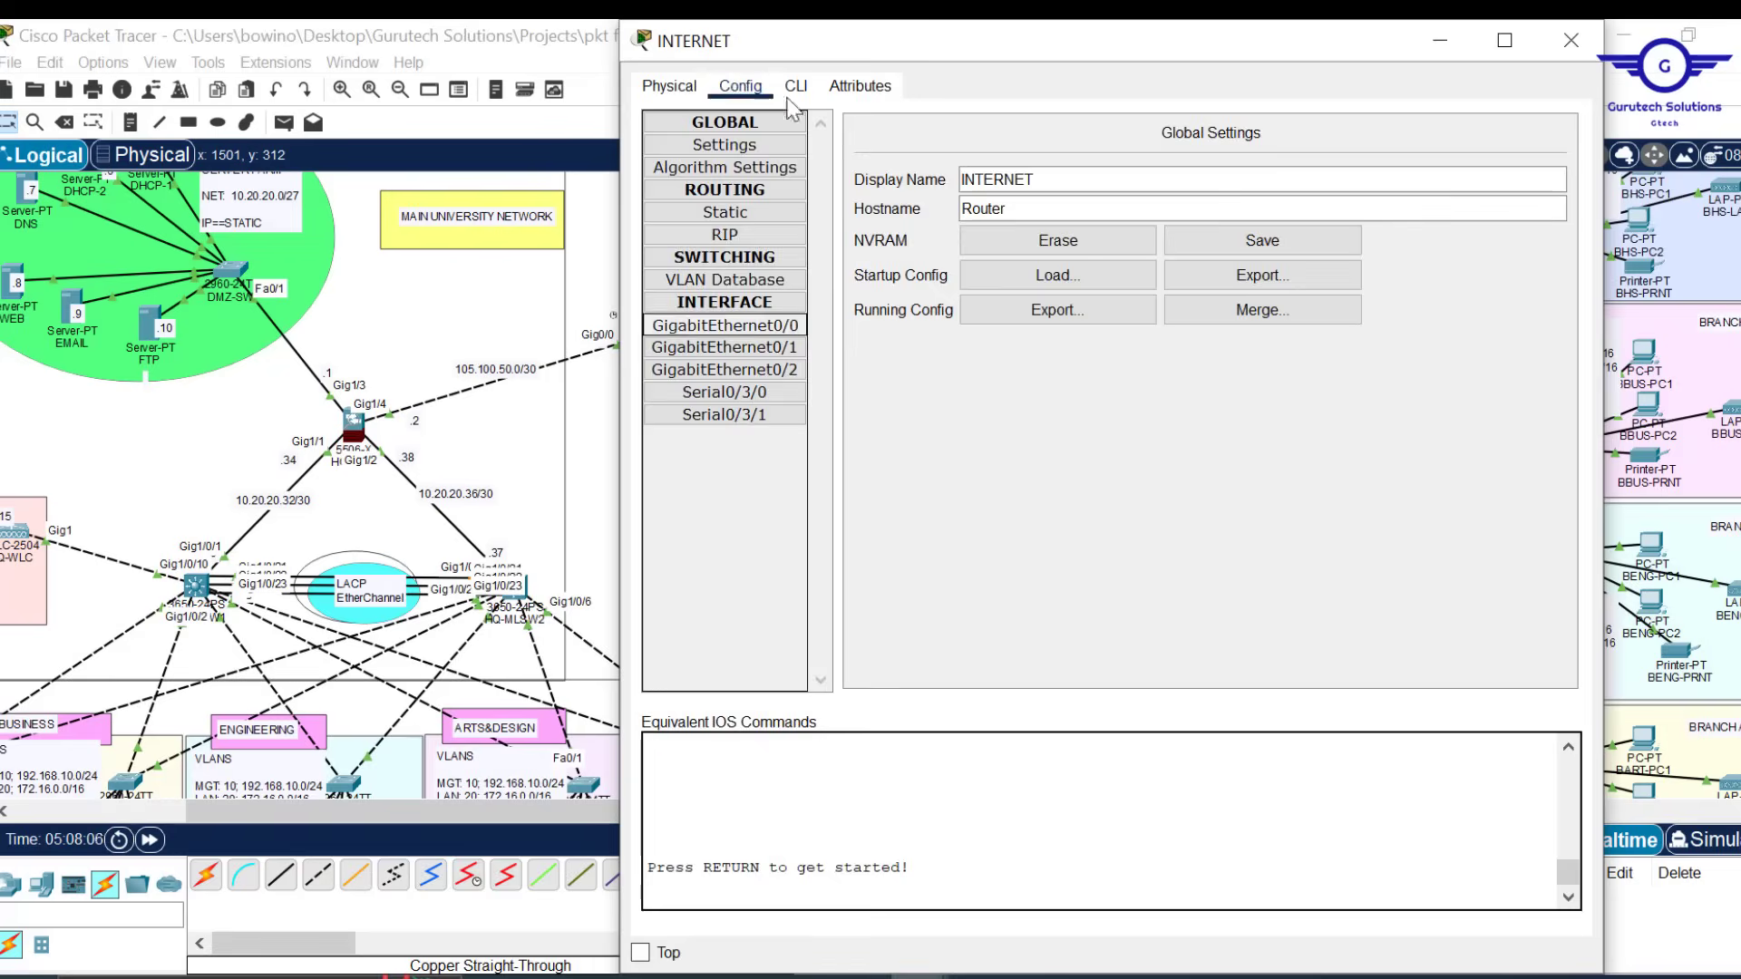
pyautogui.click(796, 85)
pyautogui.click(1539, 899)
pyautogui.click(1571, 41)
# Edit the draft for BRANCH-ISP with router-id 9.1.9.1 and network 205.200.100.0
pyautogui.click(998, 875)
pyautogui.moveTo(893, 349); pyautogui.dragTo(542, 262)
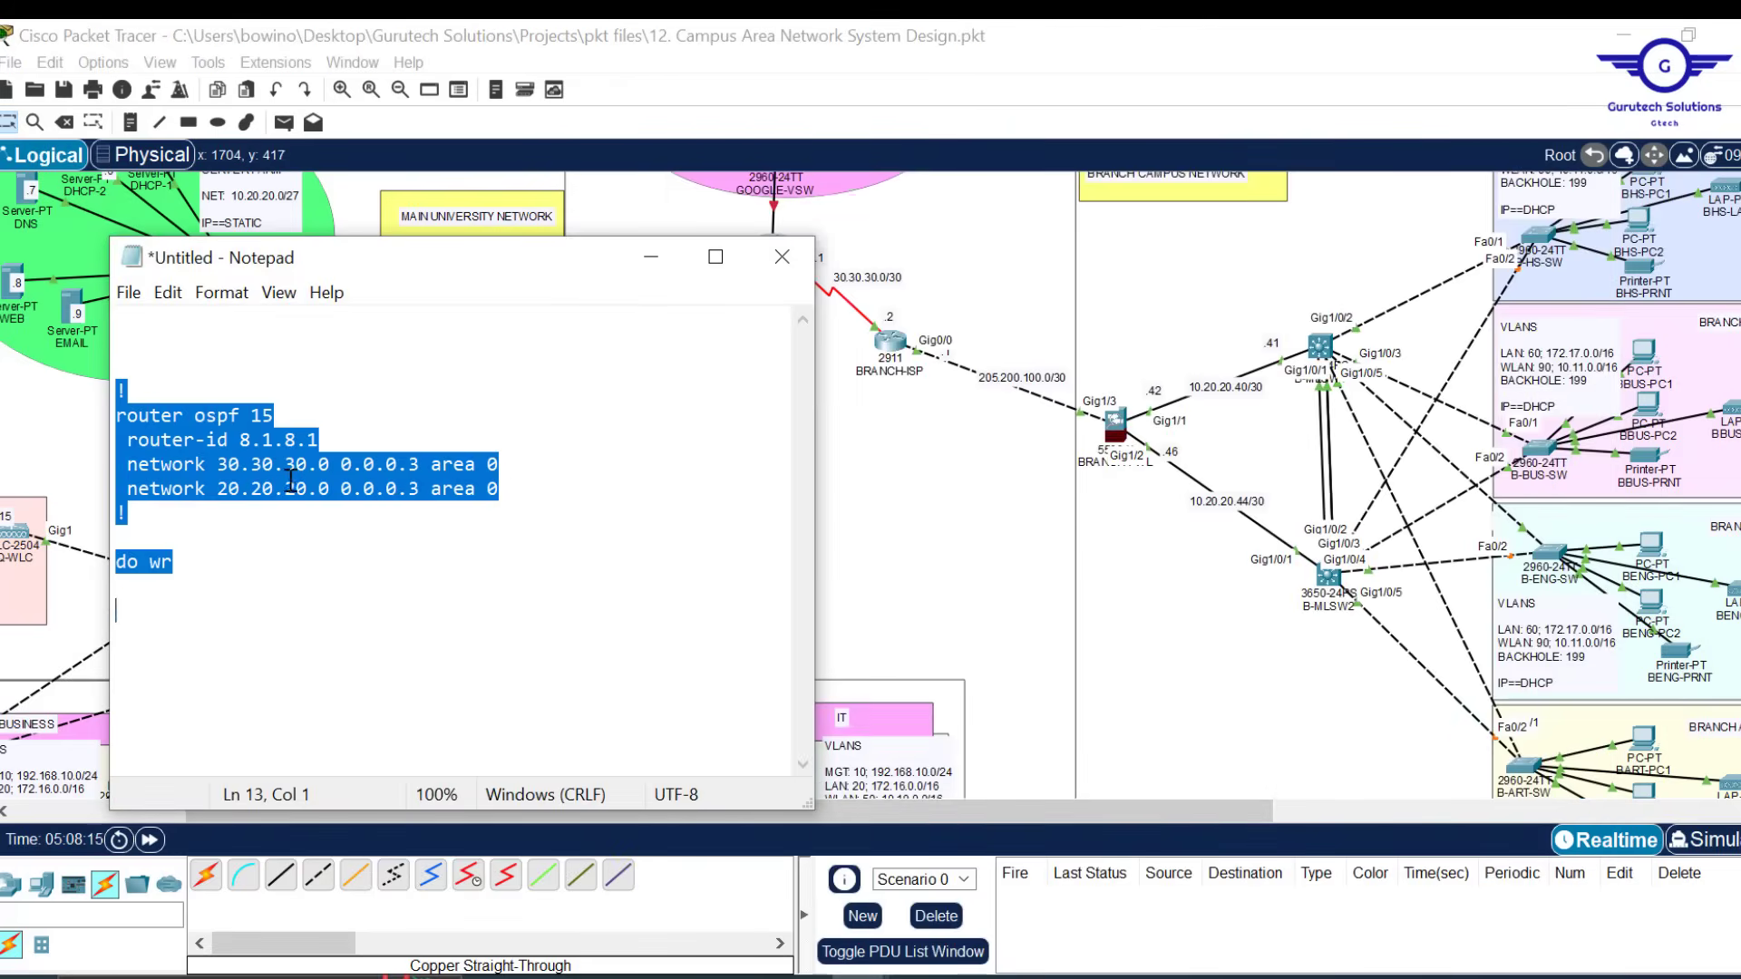
pyautogui.click(251, 441)
pyautogui.press('BackSpace')
pyautogui.write('9')
pyautogui.click(297, 442)
pyautogui.press('BackSpace')
pyautogui.write('9')
pyautogui.click(235, 492)
pyautogui.press('BackSpace')
pyautogui.press('BackSpace')
pyautogui.write('205')
pyautogui.click(284, 490)
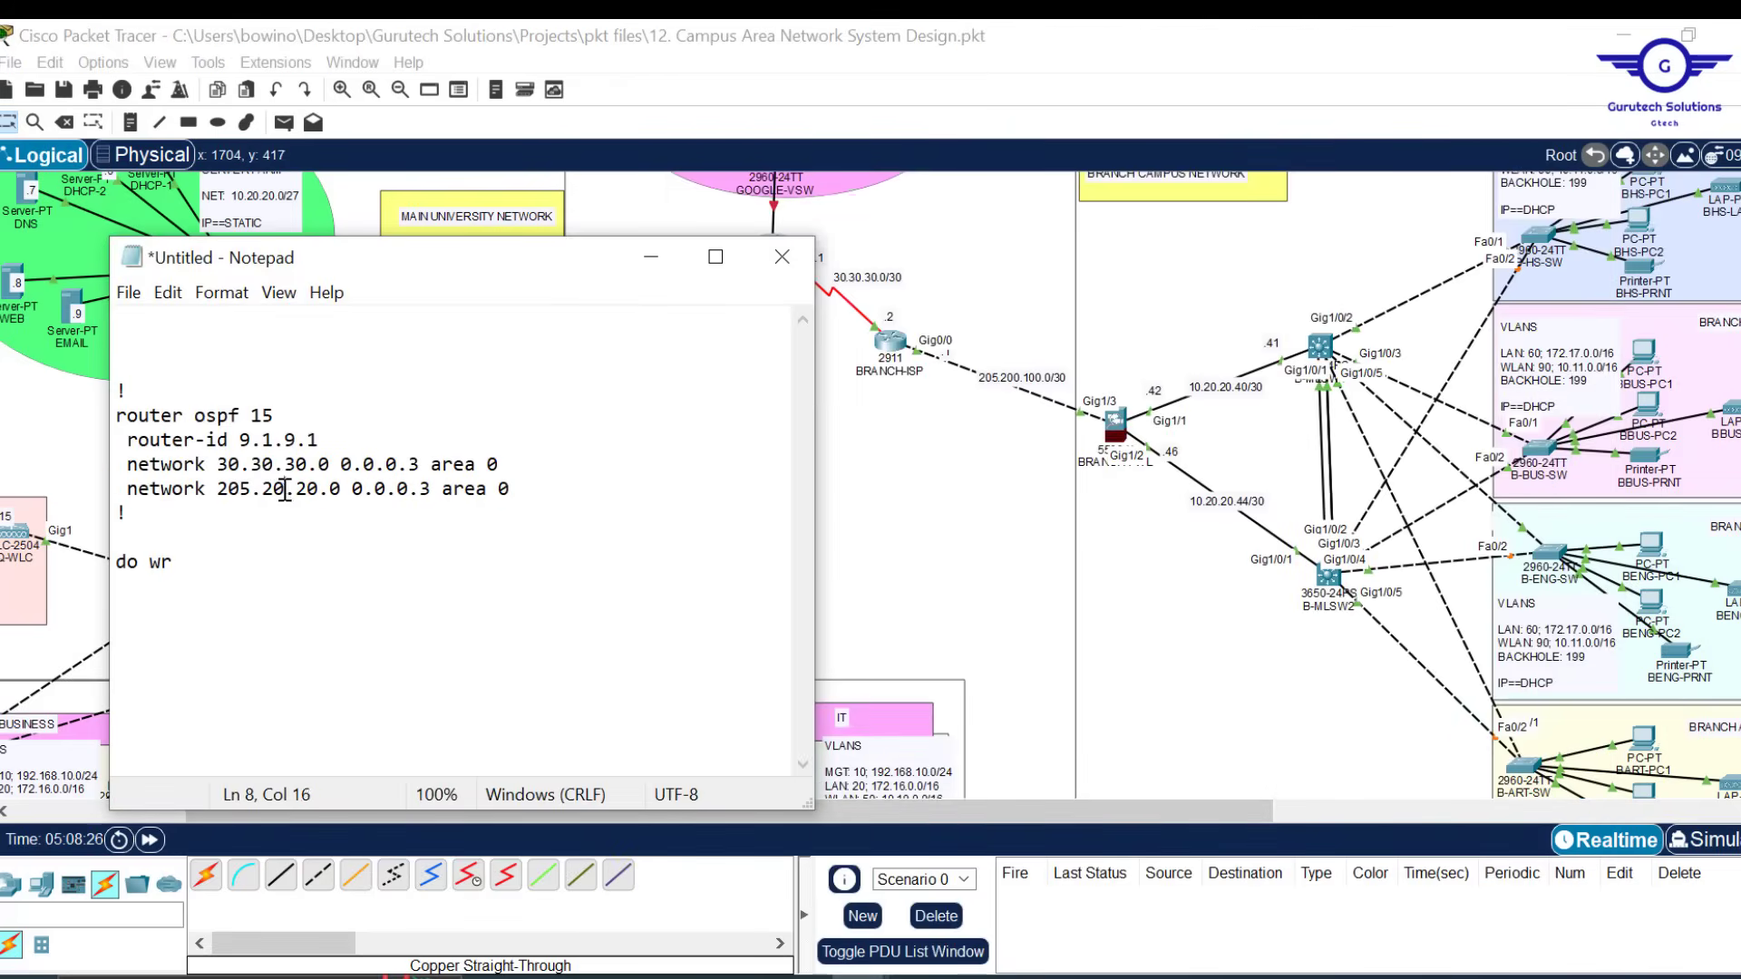
pyautogui.write('0')
# Paste the OSPF 15 block into BRANCH-ISP's CLI and close its window
pyautogui.hotkey('ctrl', 'a')
pyautogui.click(890, 343)
pyautogui.click(796, 83)
pyautogui.moveTo(939, 98); pyautogui.dragTo(905, 119)
pyautogui.click(832, 504)
pyautogui.hotkey('ctrl', 'v')
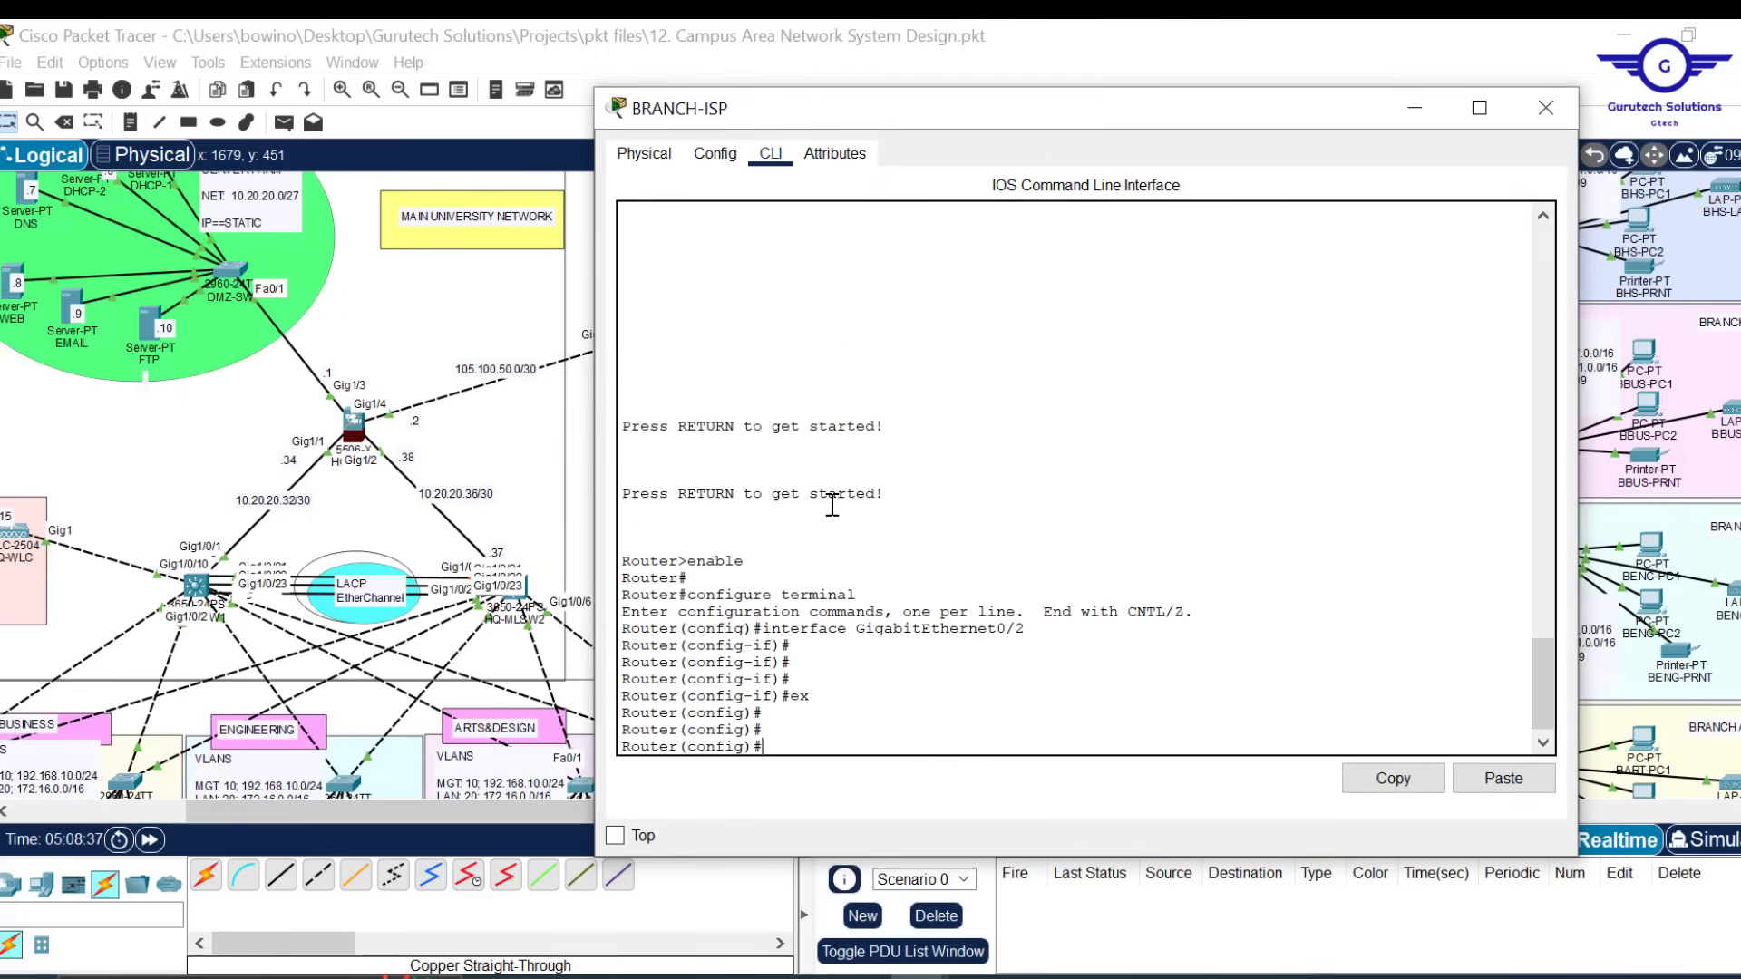
pyautogui.click(1512, 777)
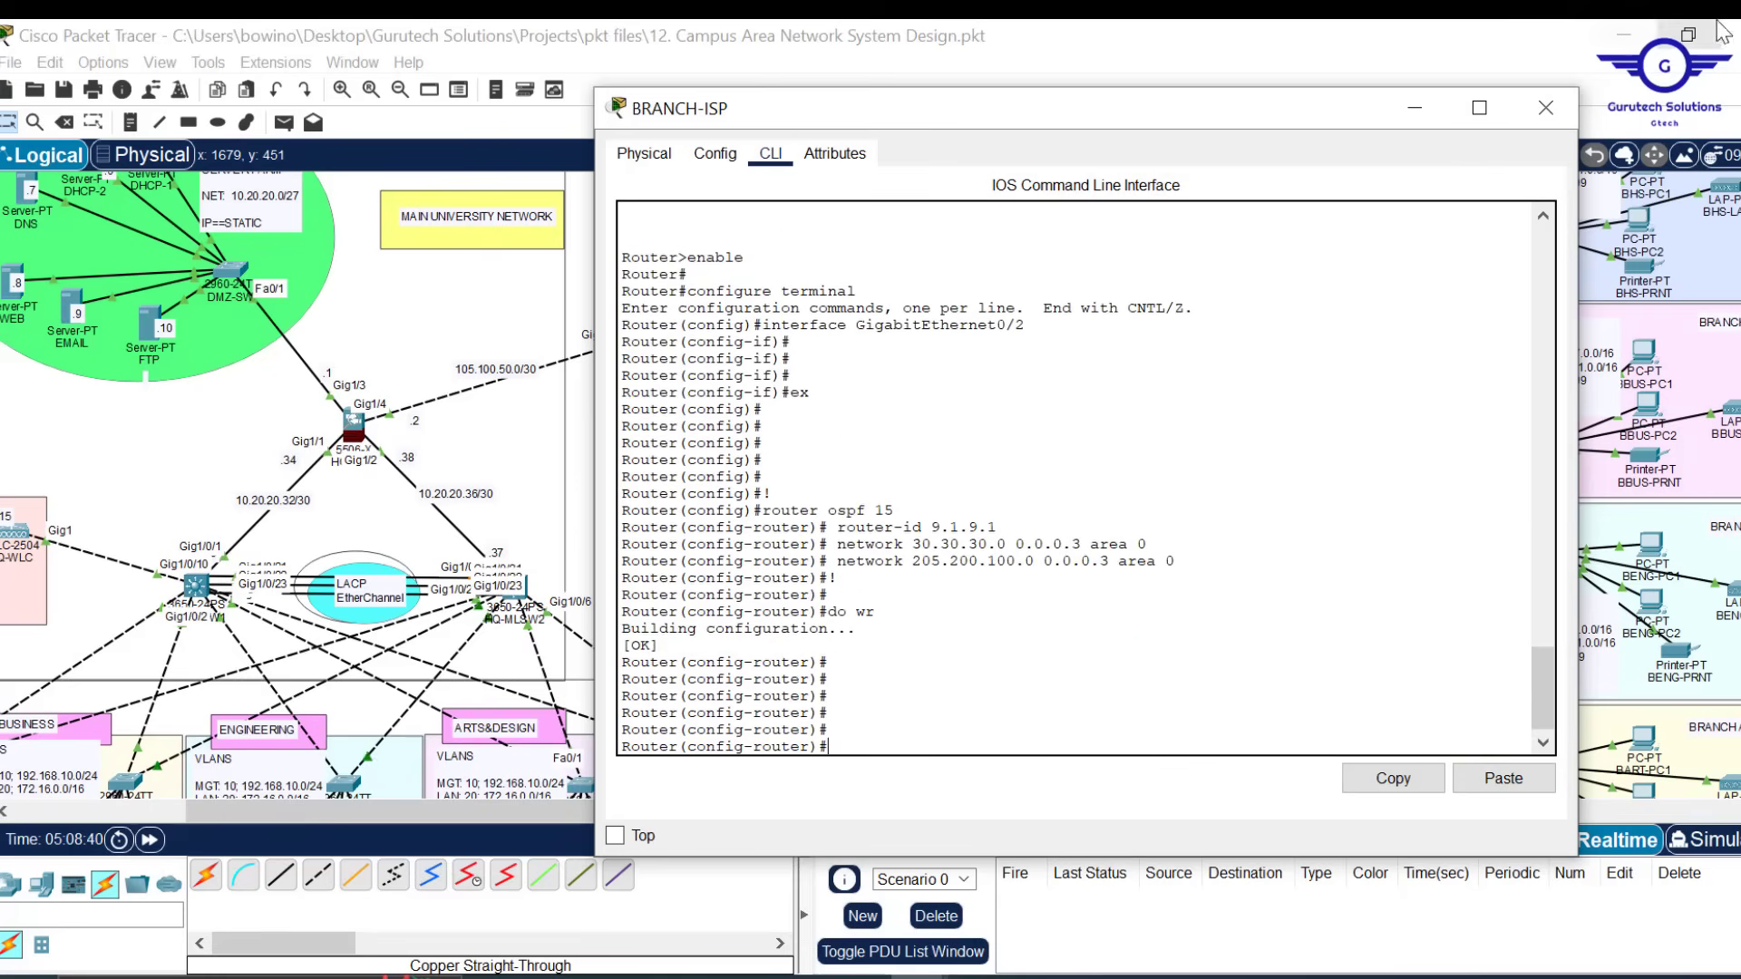
pyautogui.click(1545, 110)
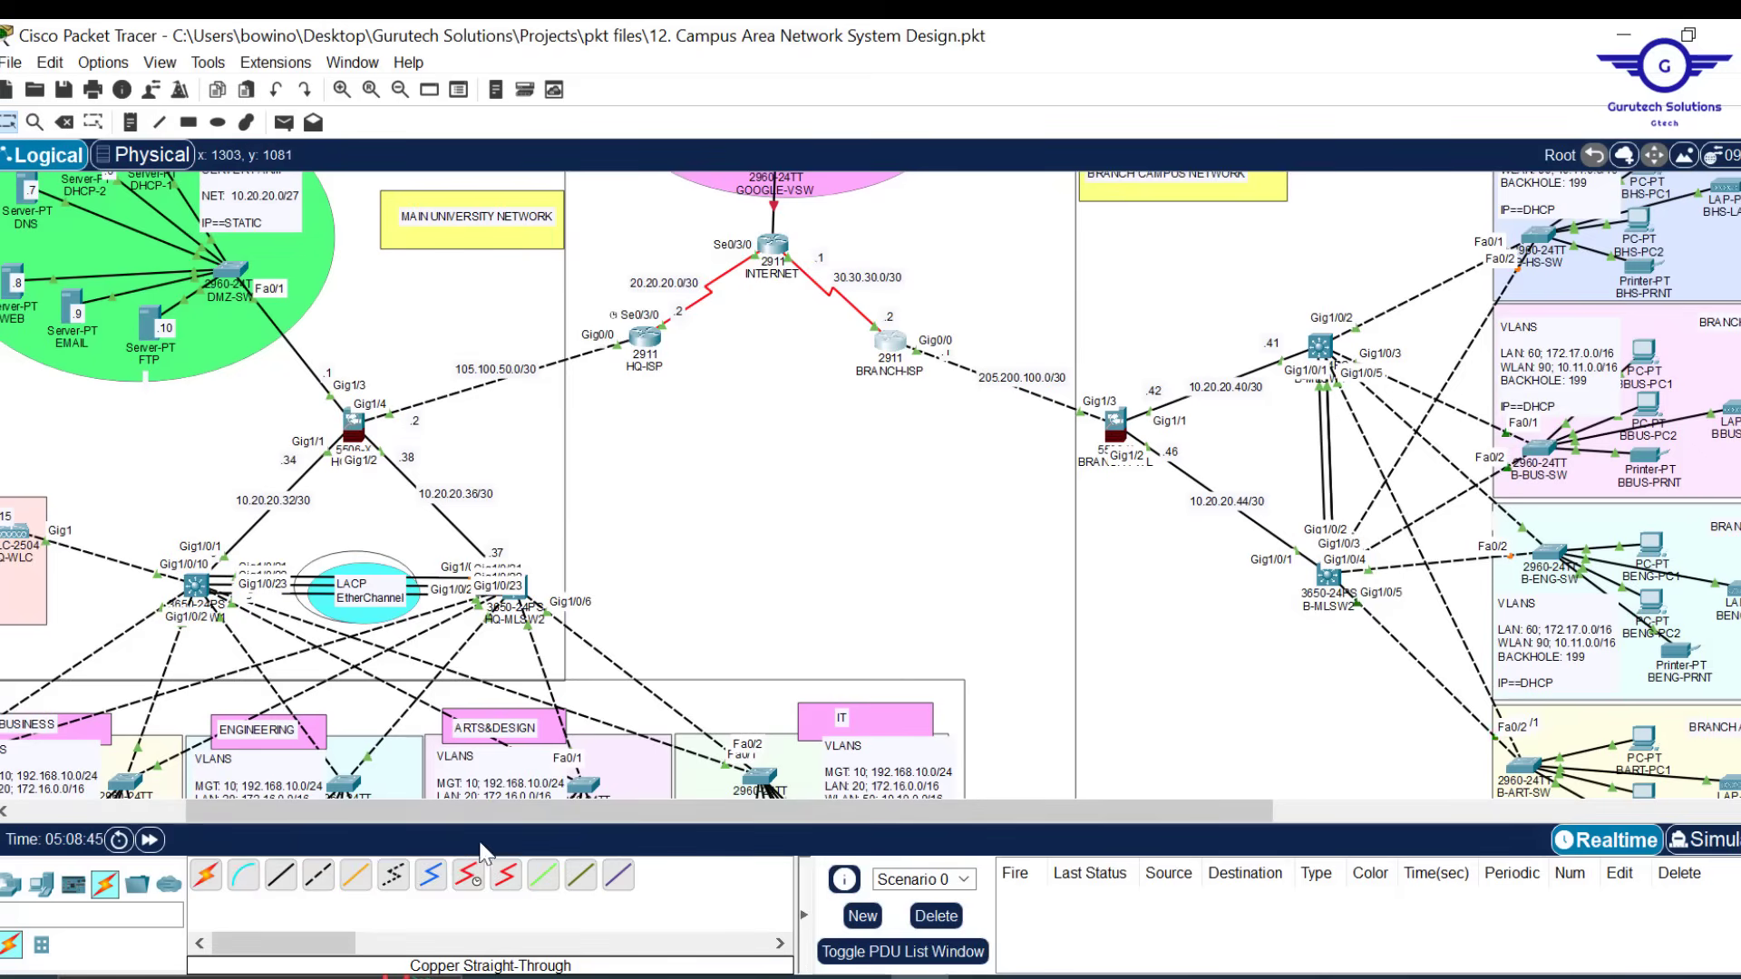
# Open HQ-FWL's console and enter 'router ospf 15'
pyautogui.moveTo(481, 808); pyautogui.dragTo(298, 811)
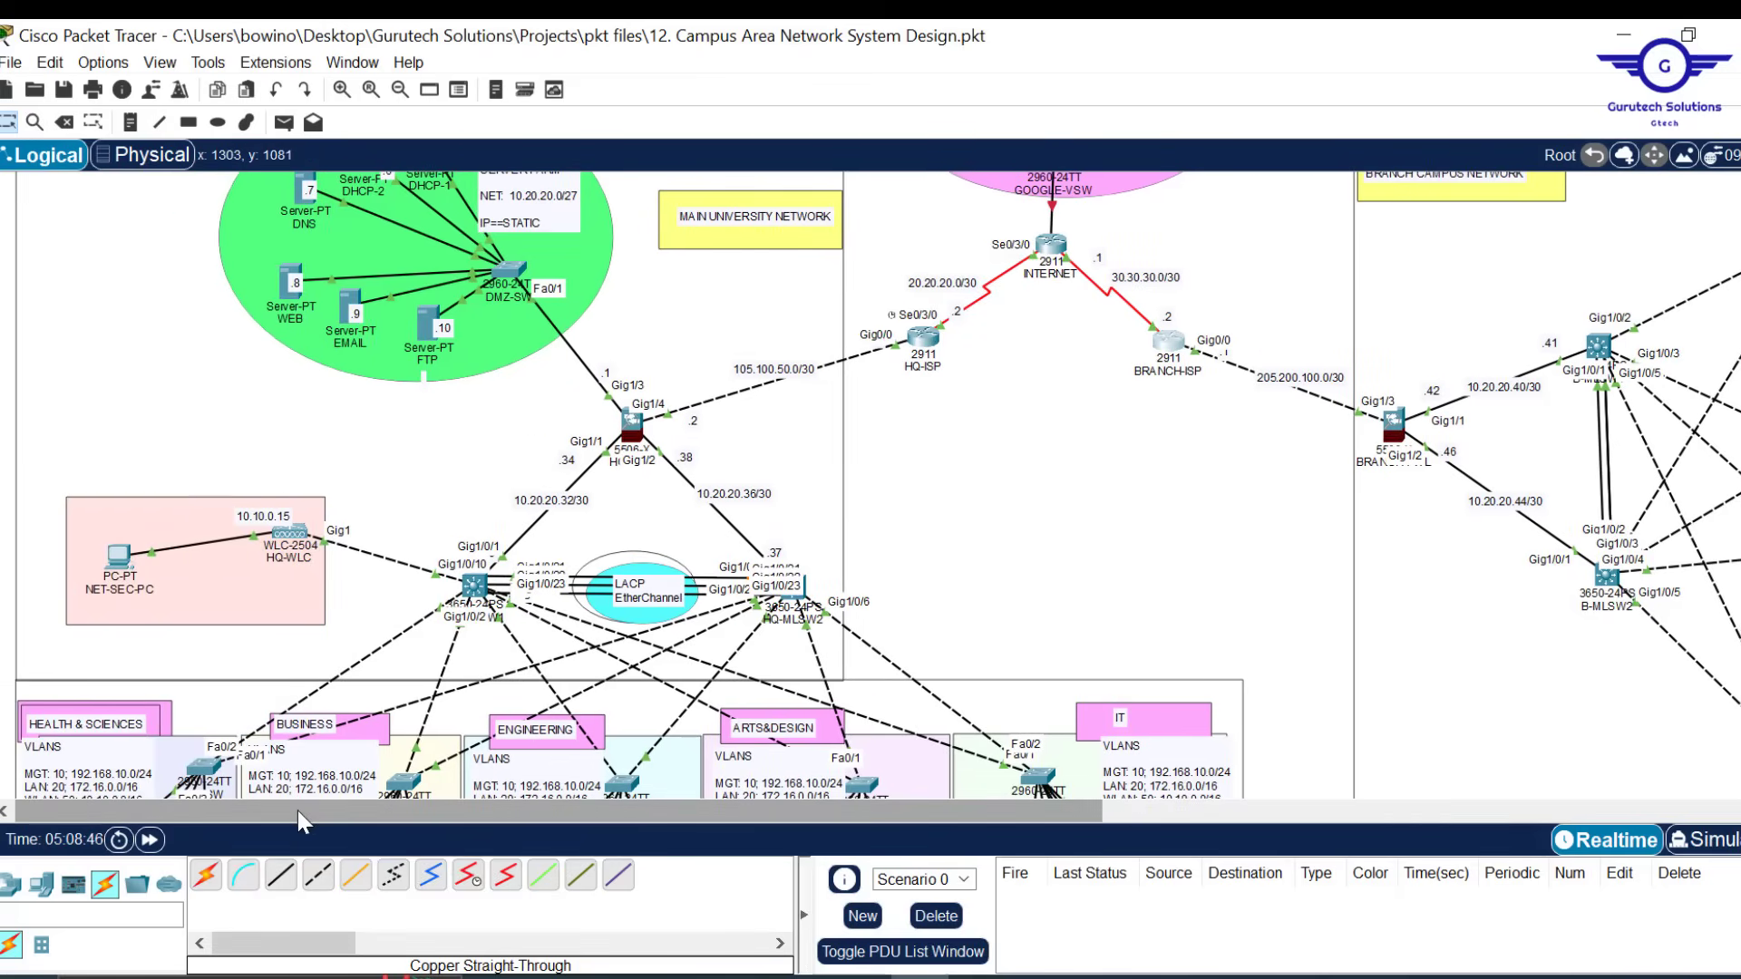
pyautogui.scroll(-3, 1249, 459)
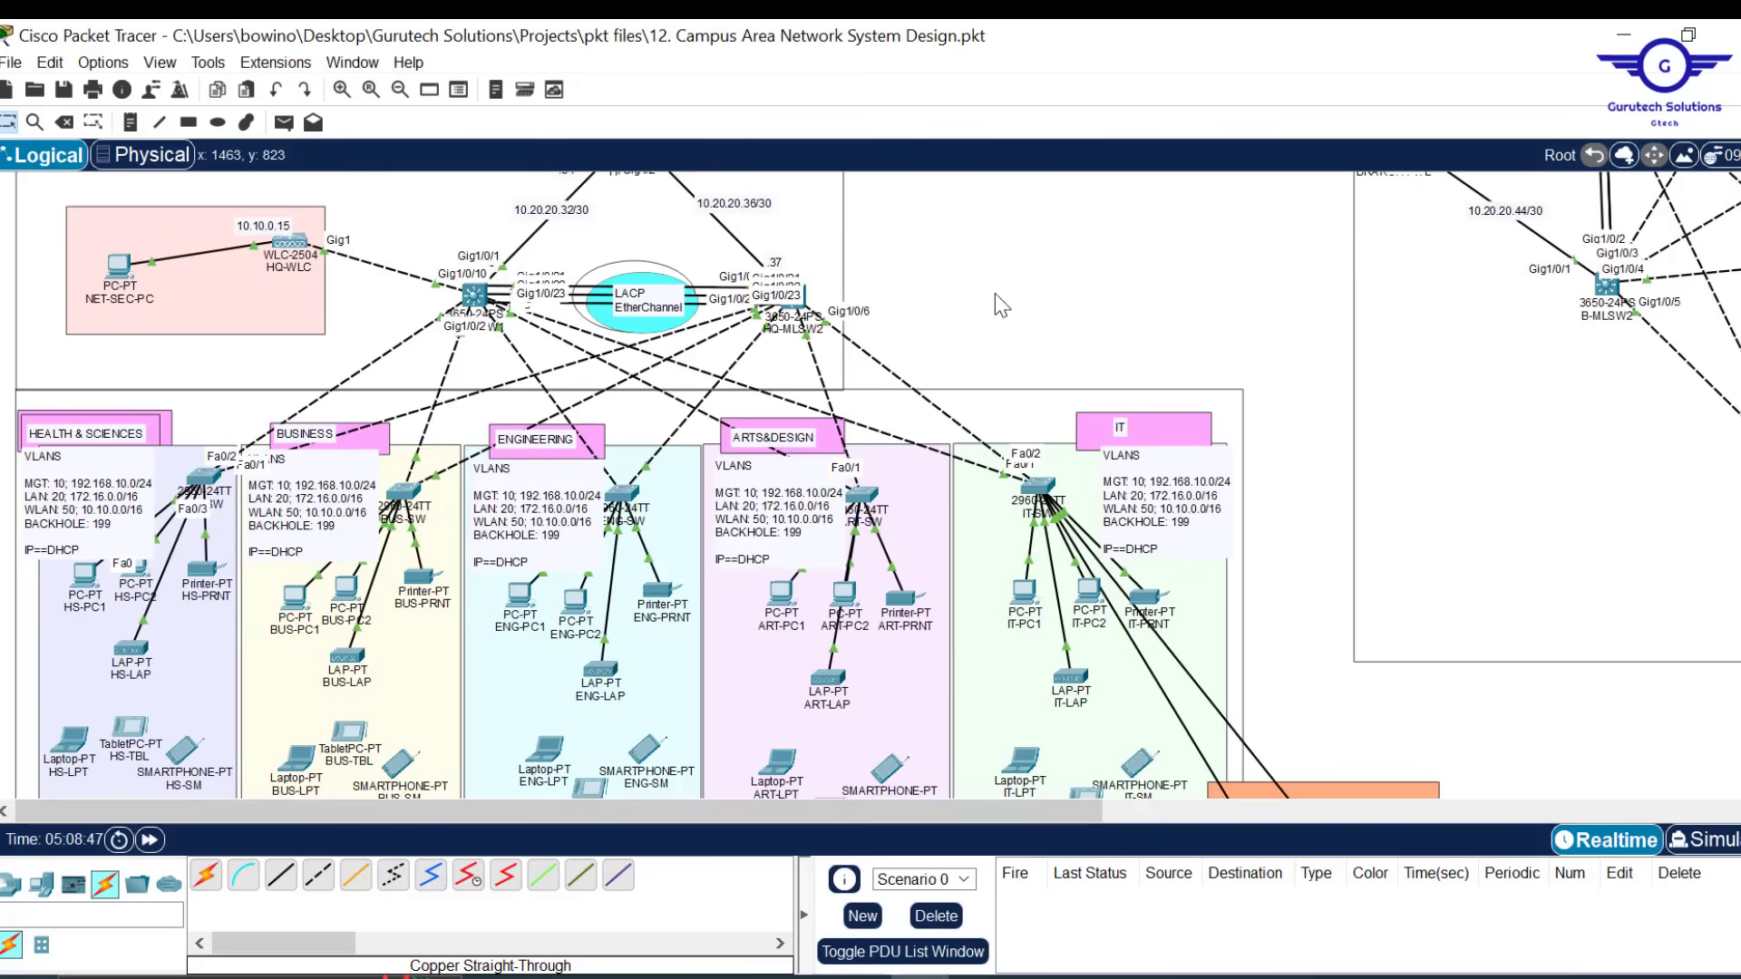
pyautogui.scroll(5, 993, 292)
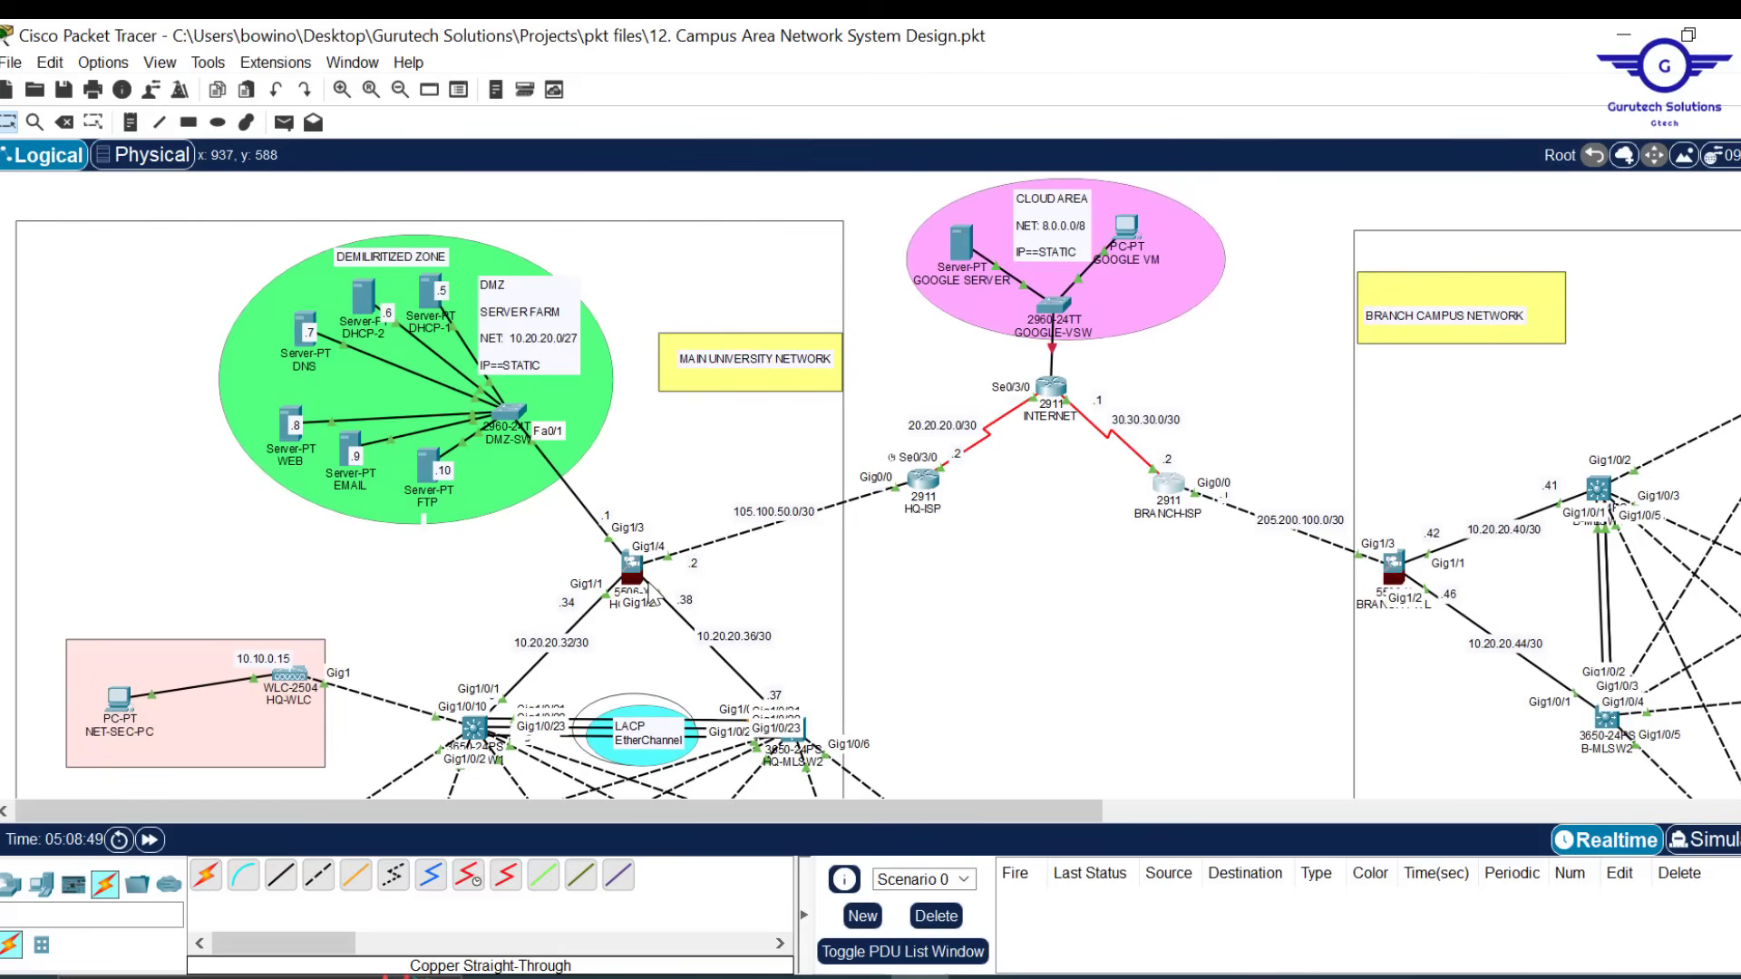
pyautogui.click(636, 572)
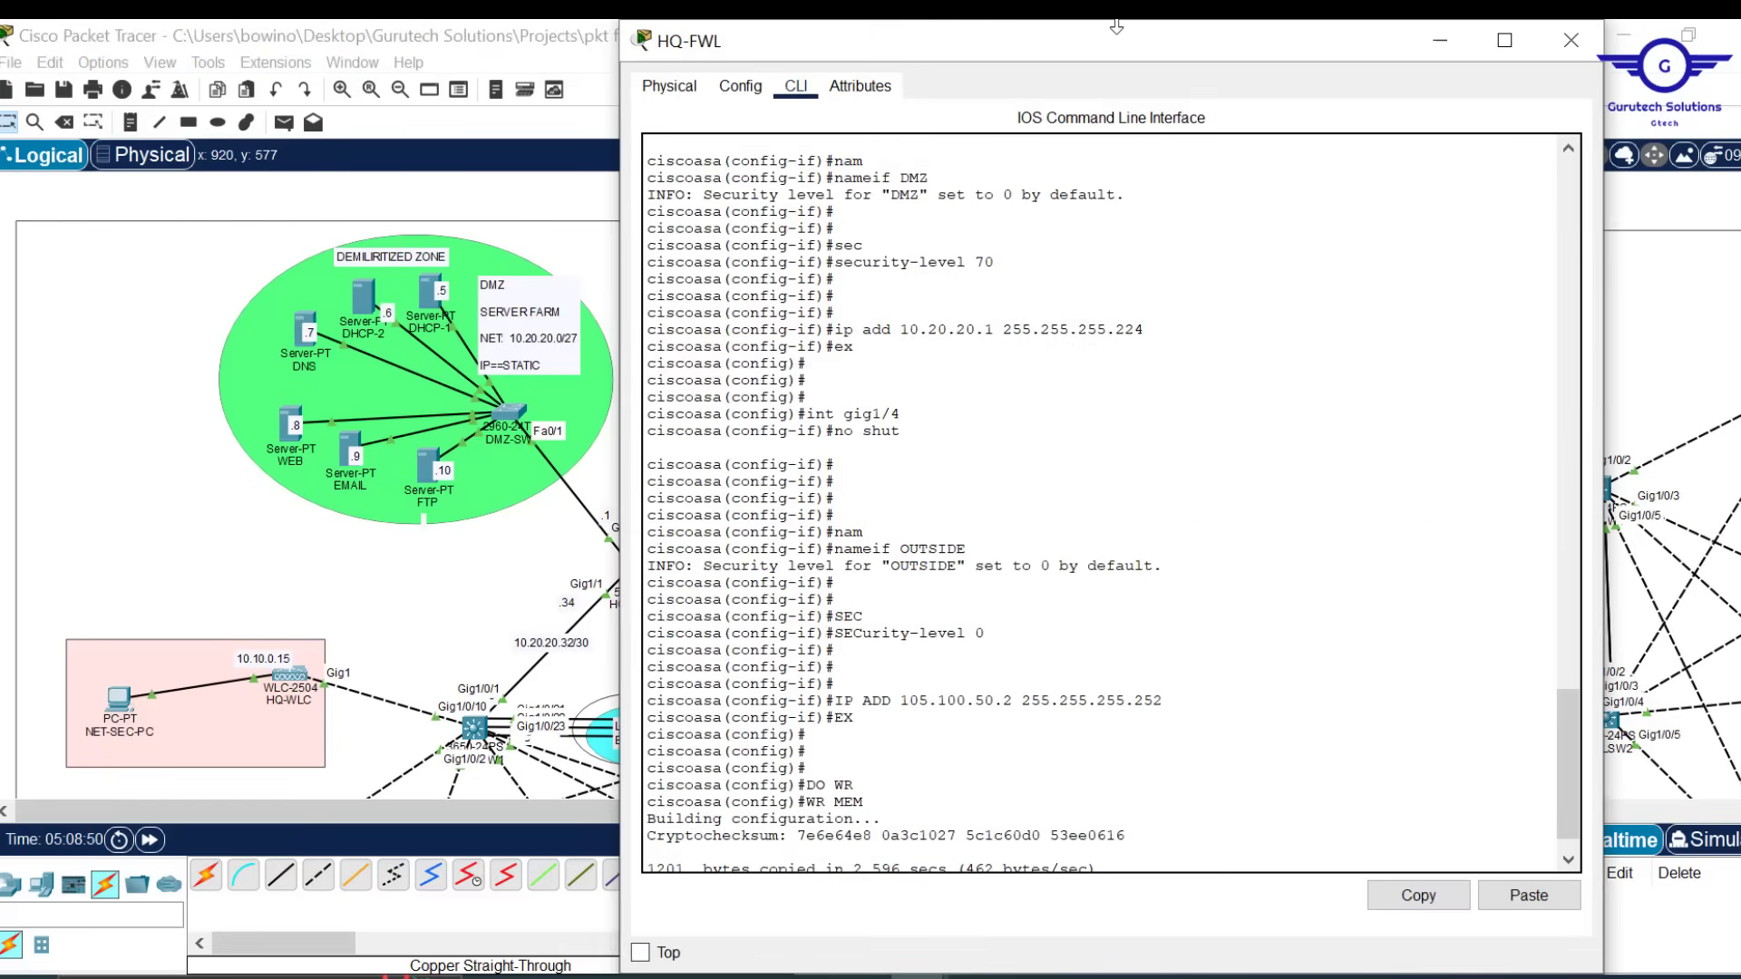
pyautogui.moveTo(1116, 27); pyautogui.dragTo(1248, 141)
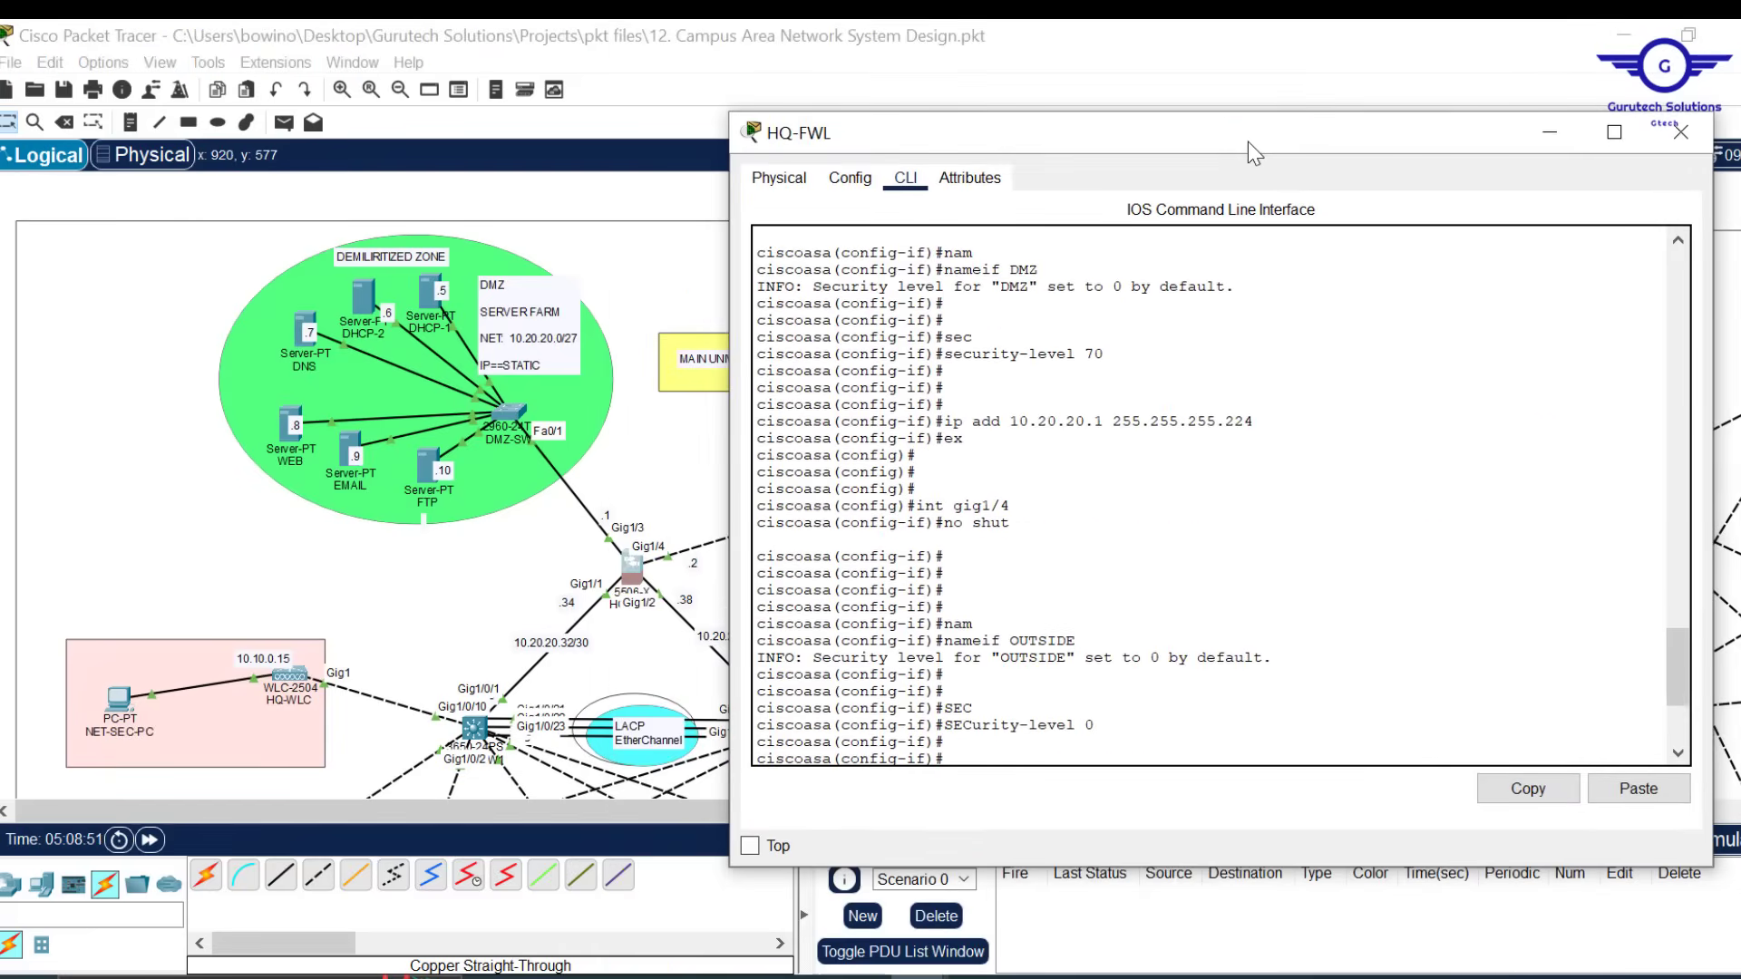
pyautogui.scroll(-7, 1125, 476)
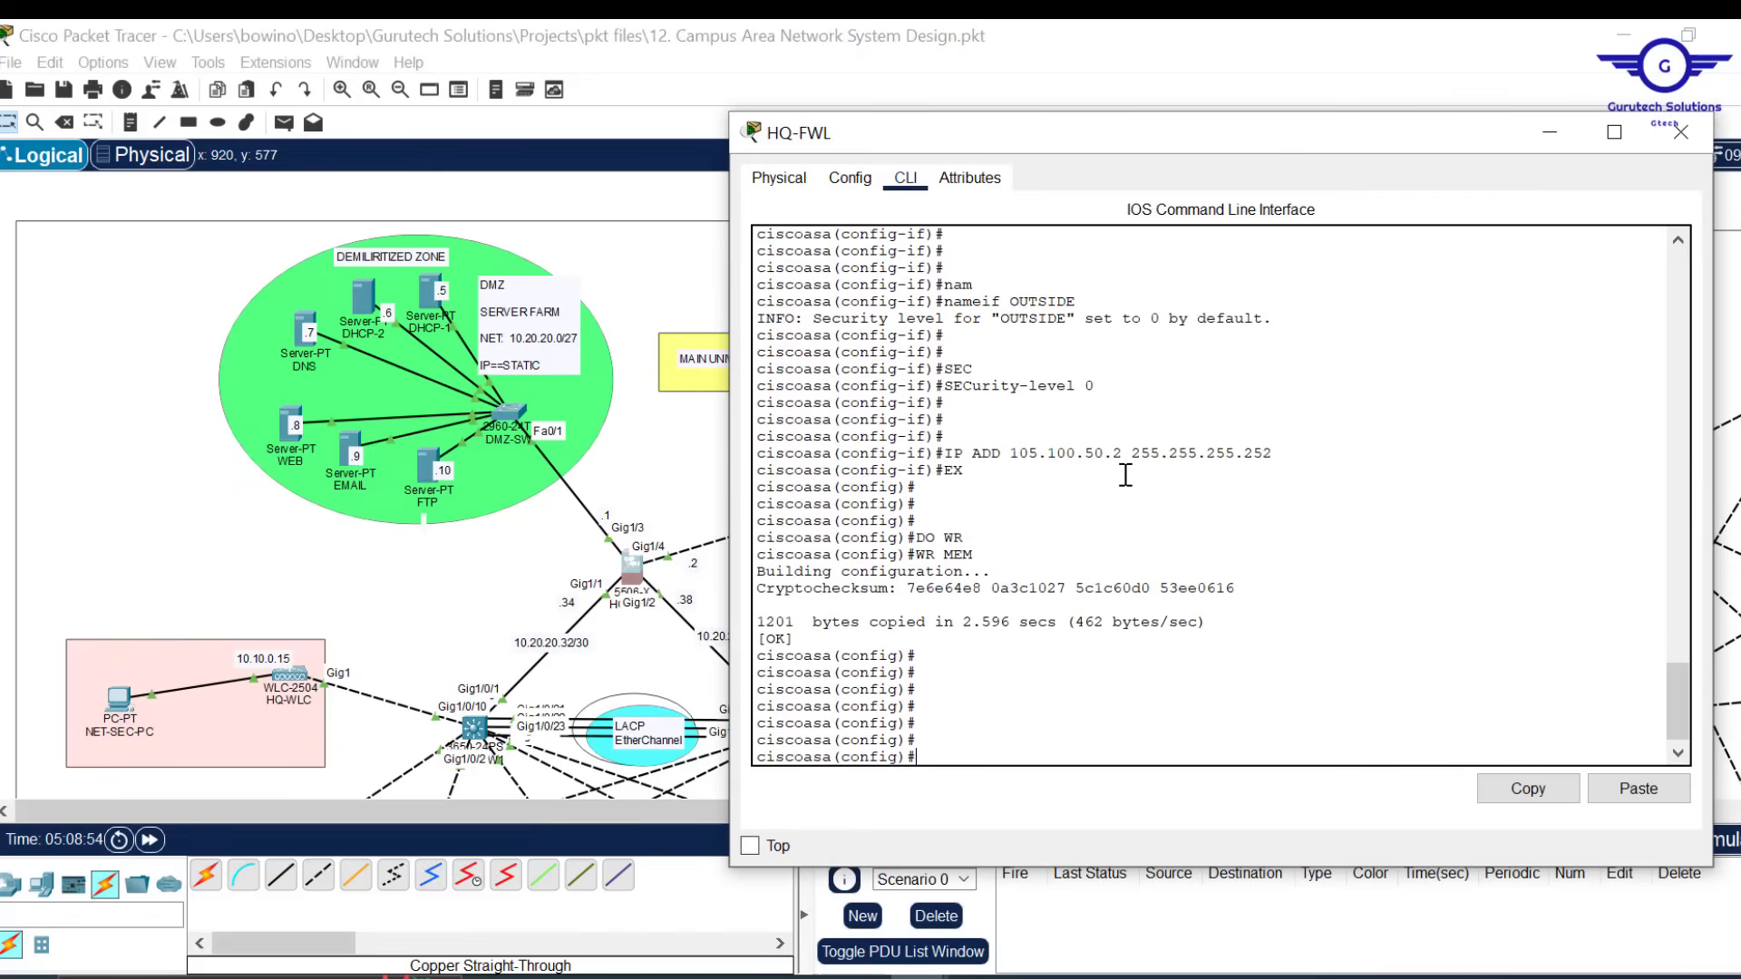
pyautogui.write('outer ospf 15')
pyautogui.press('Return')
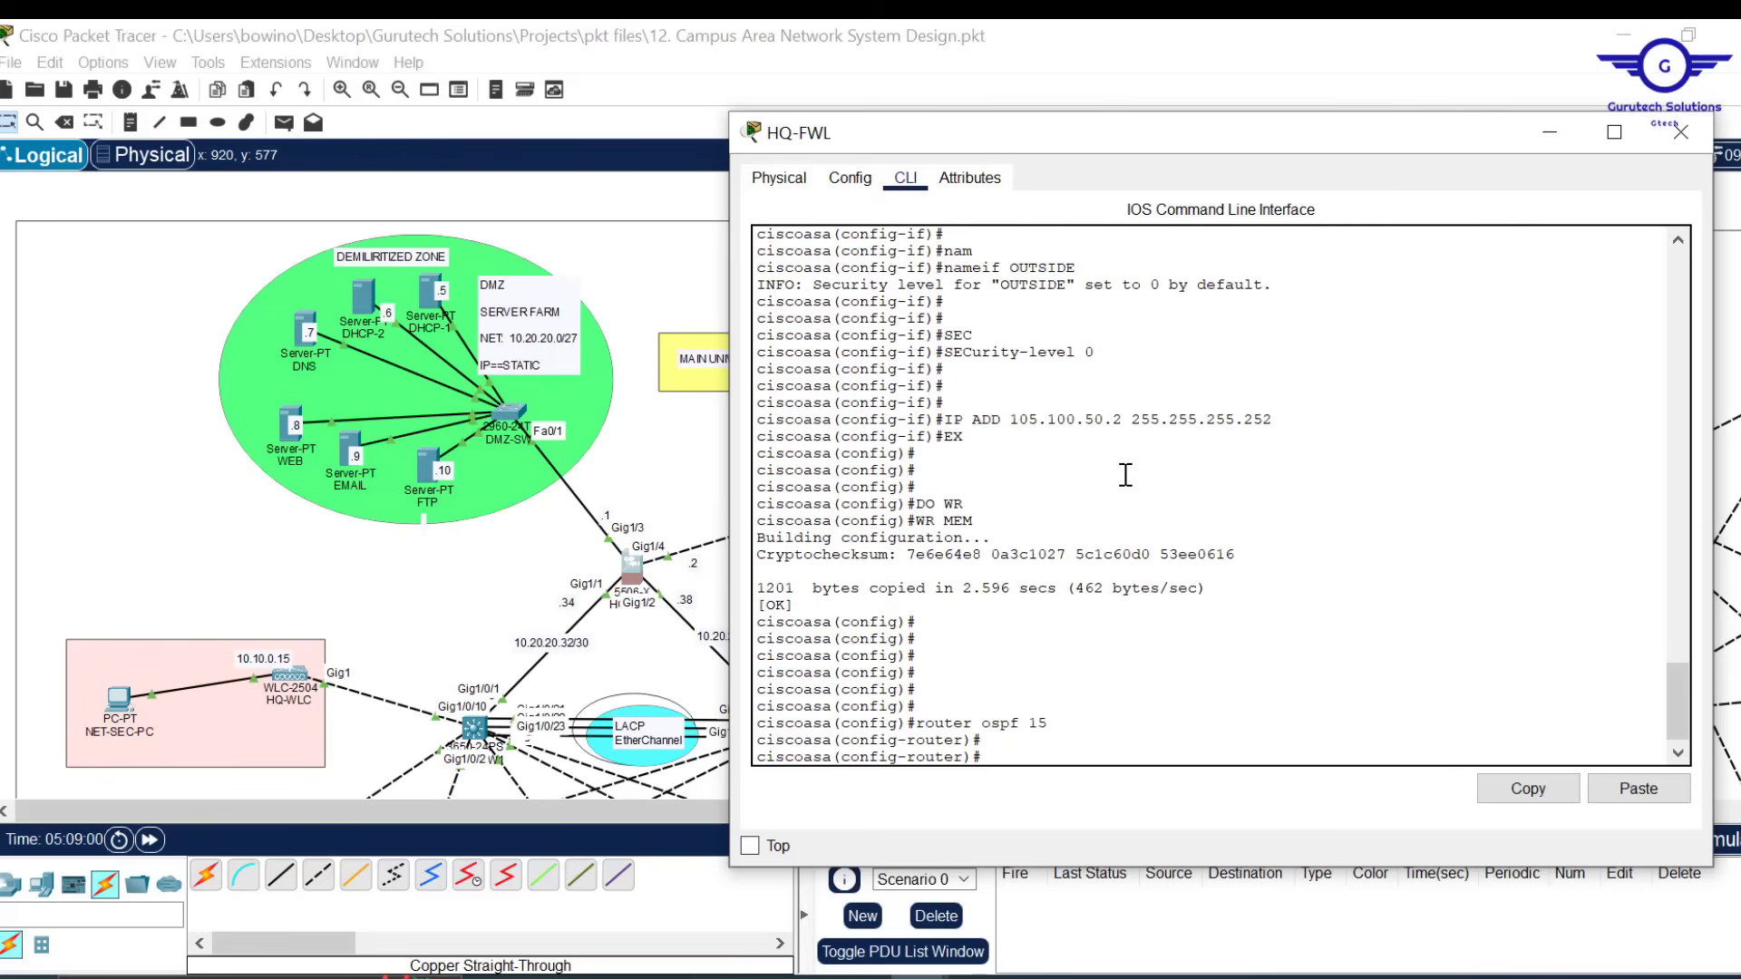
# Set the firewall's OSPF router-id to 3.2.4.1
pyautogui.write('rou')
pyautogui.press('Tab')
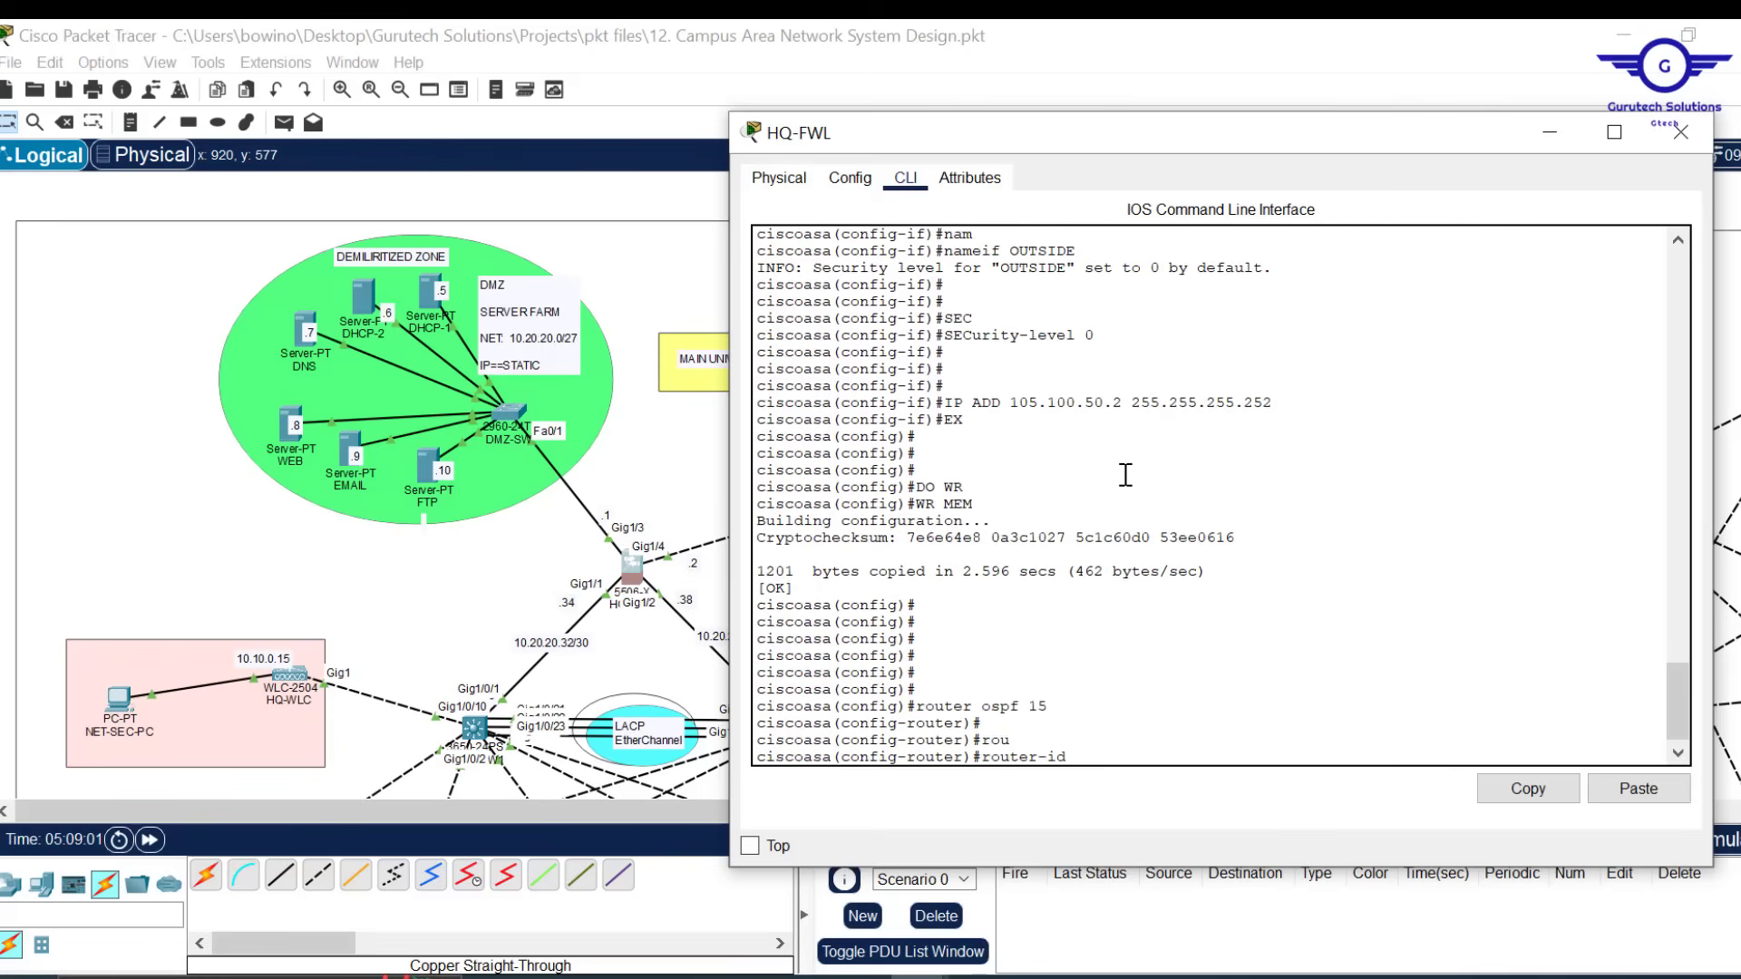
pyautogui.write('3.2.4.1')
pyautogui.press('Return')
pyautogui.press('Return')
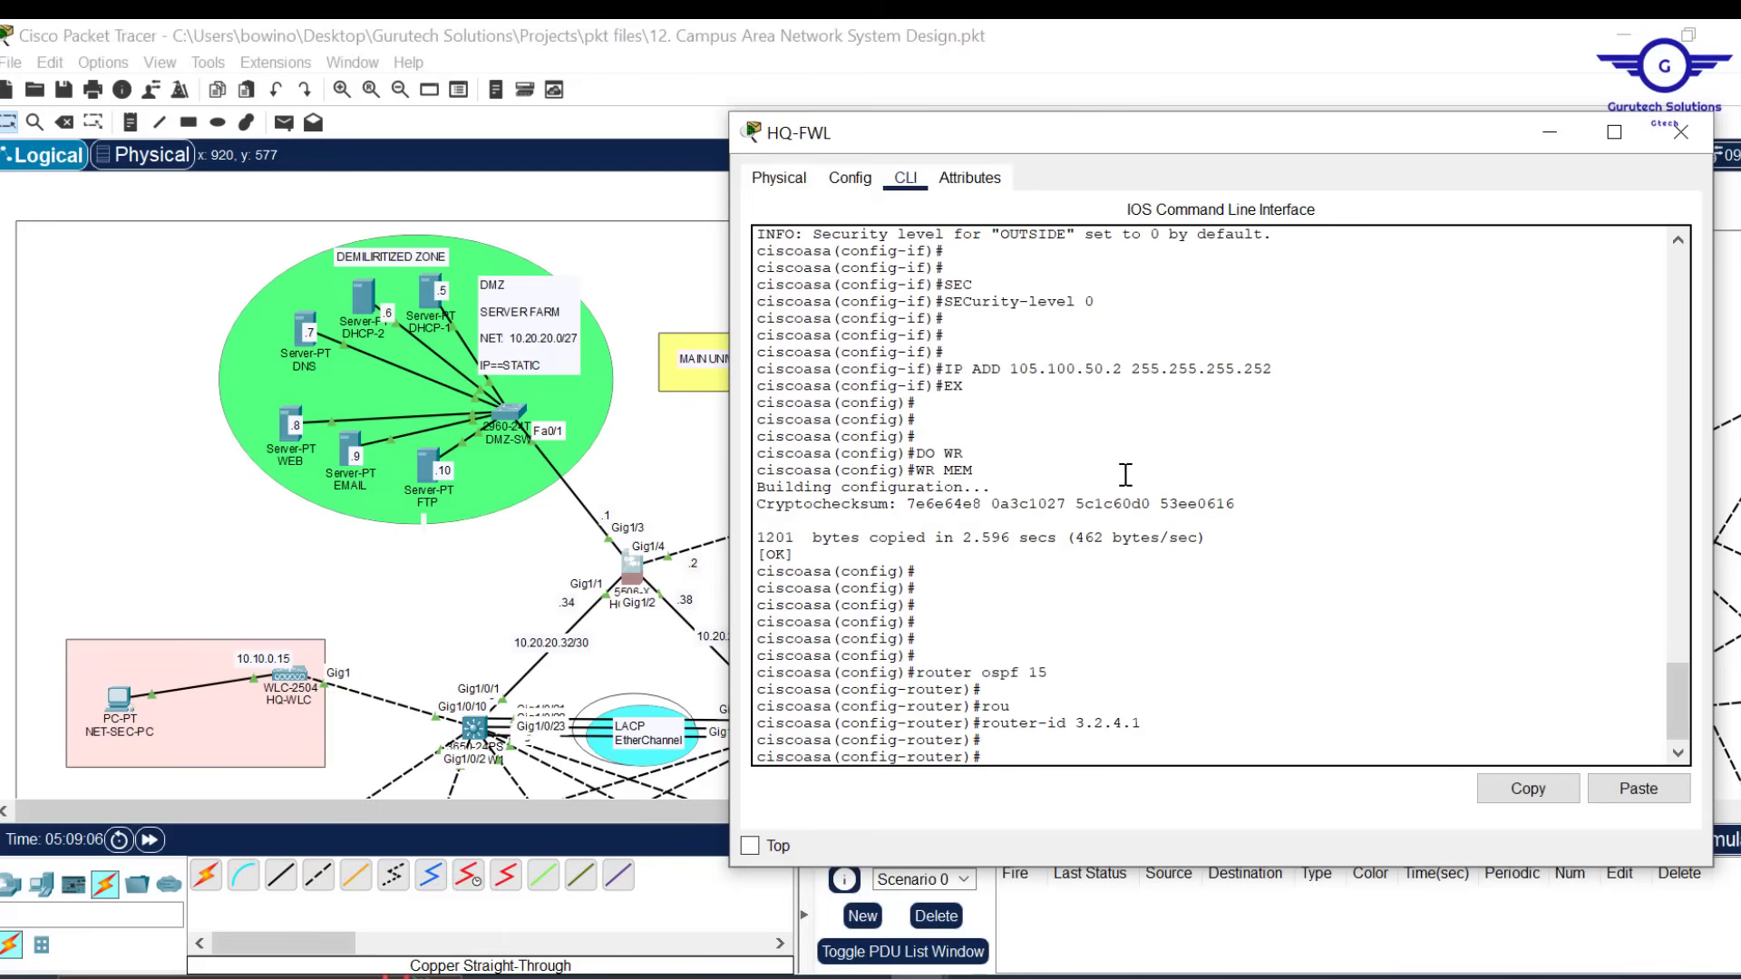
pyautogui.press('Return')
pyautogui.press('Return')
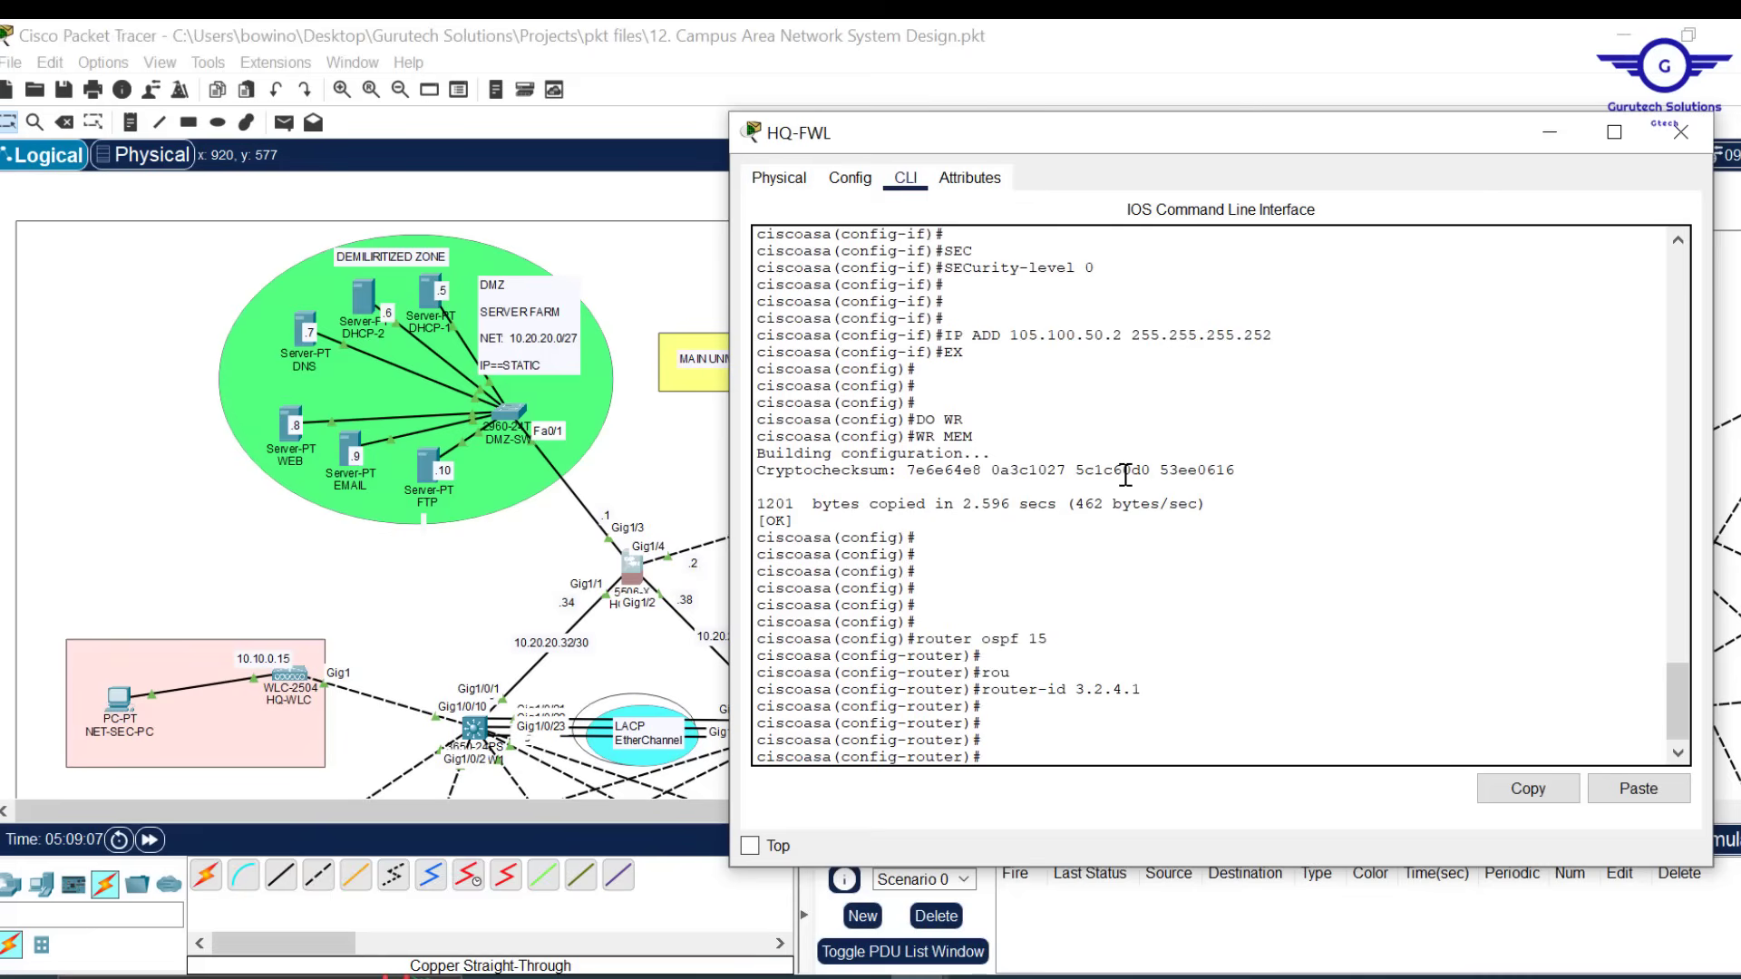
pyautogui.moveTo(1252, 113); pyautogui.dragTo(1338, 223)
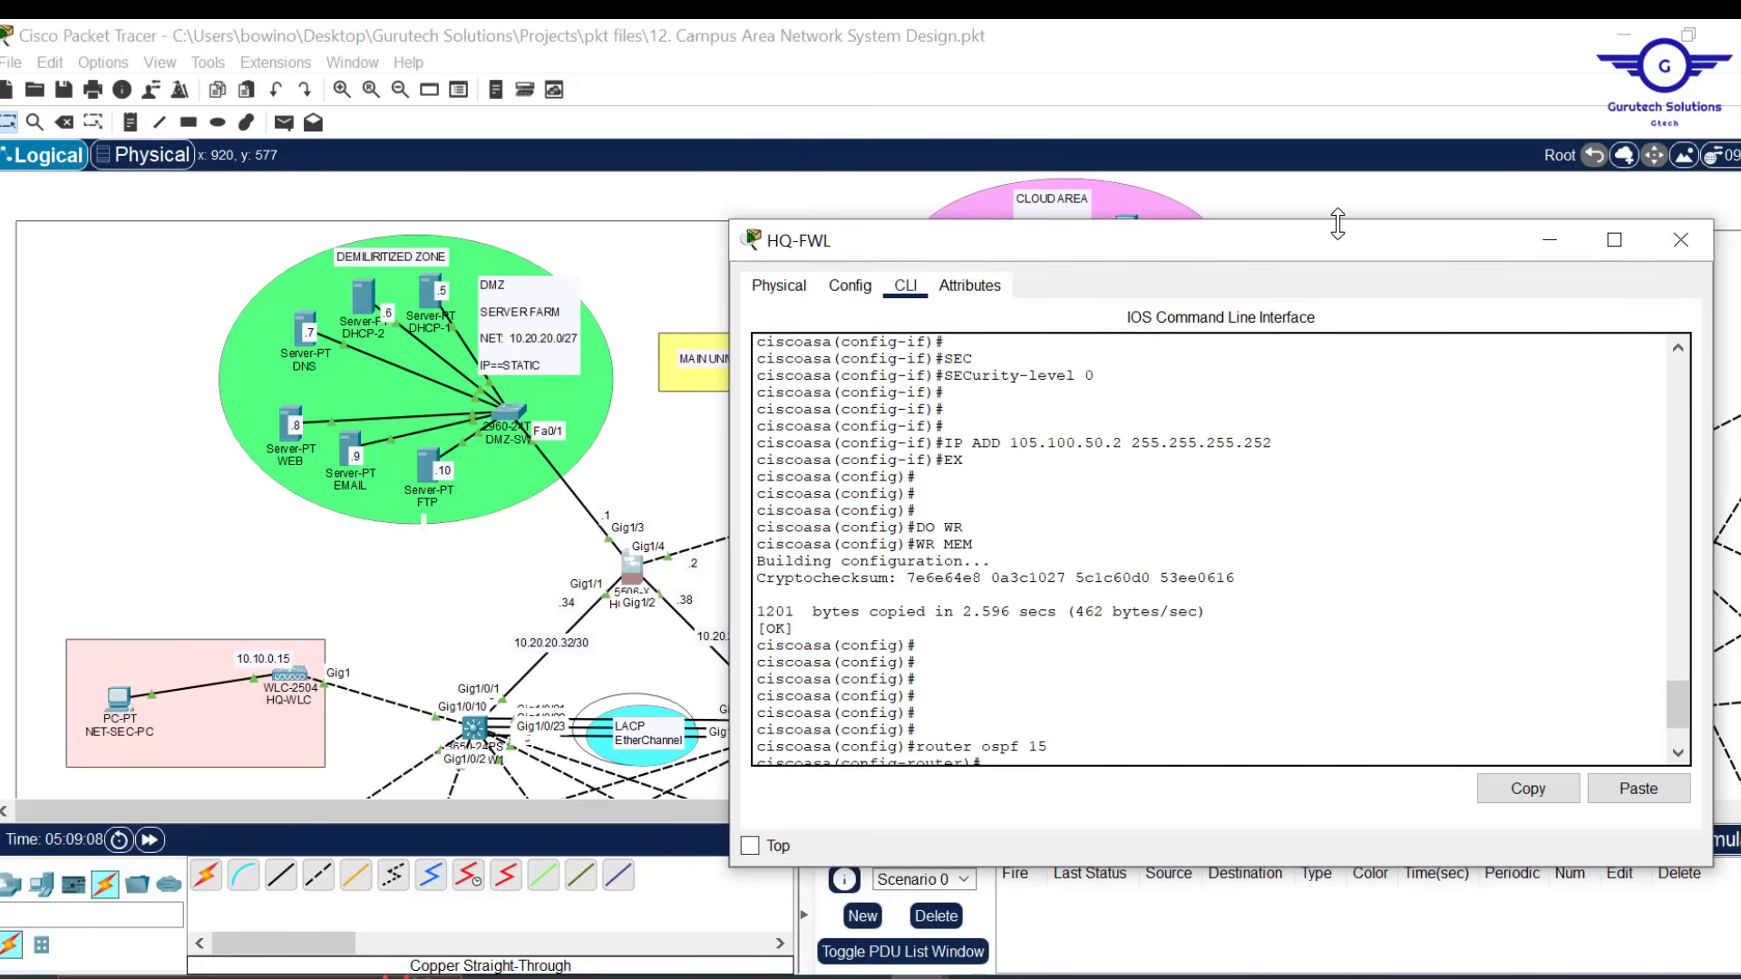
pyautogui.click(756, 191)
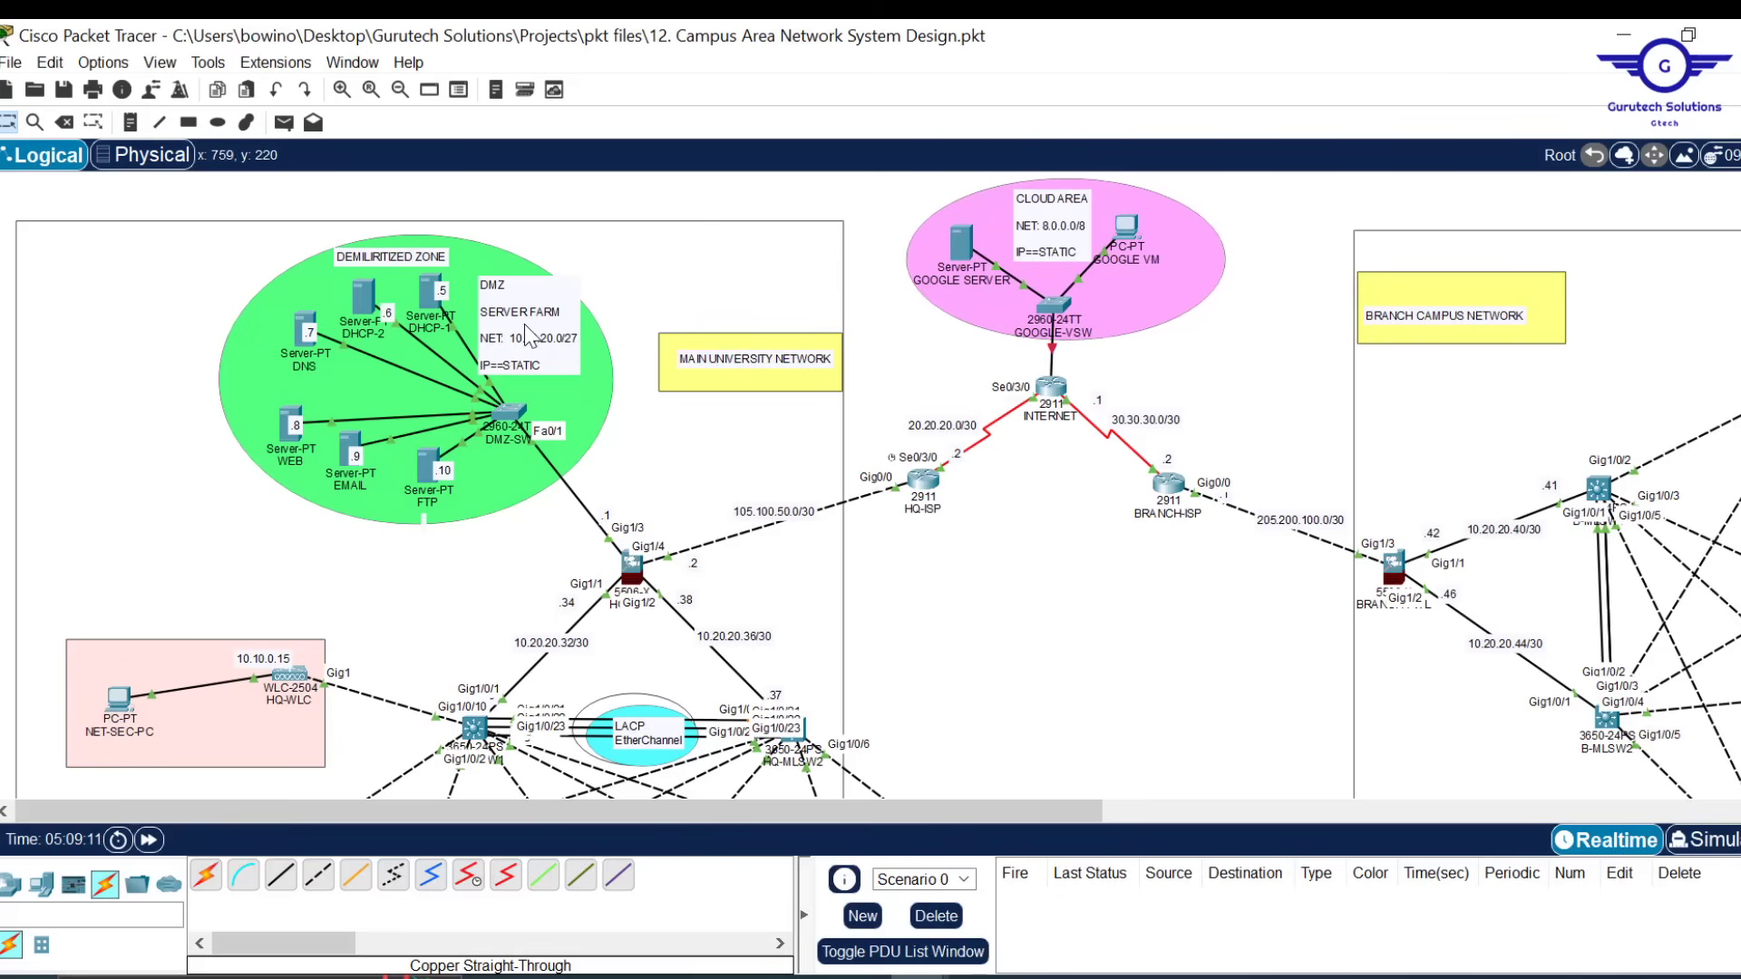
pyautogui.click(630, 567)
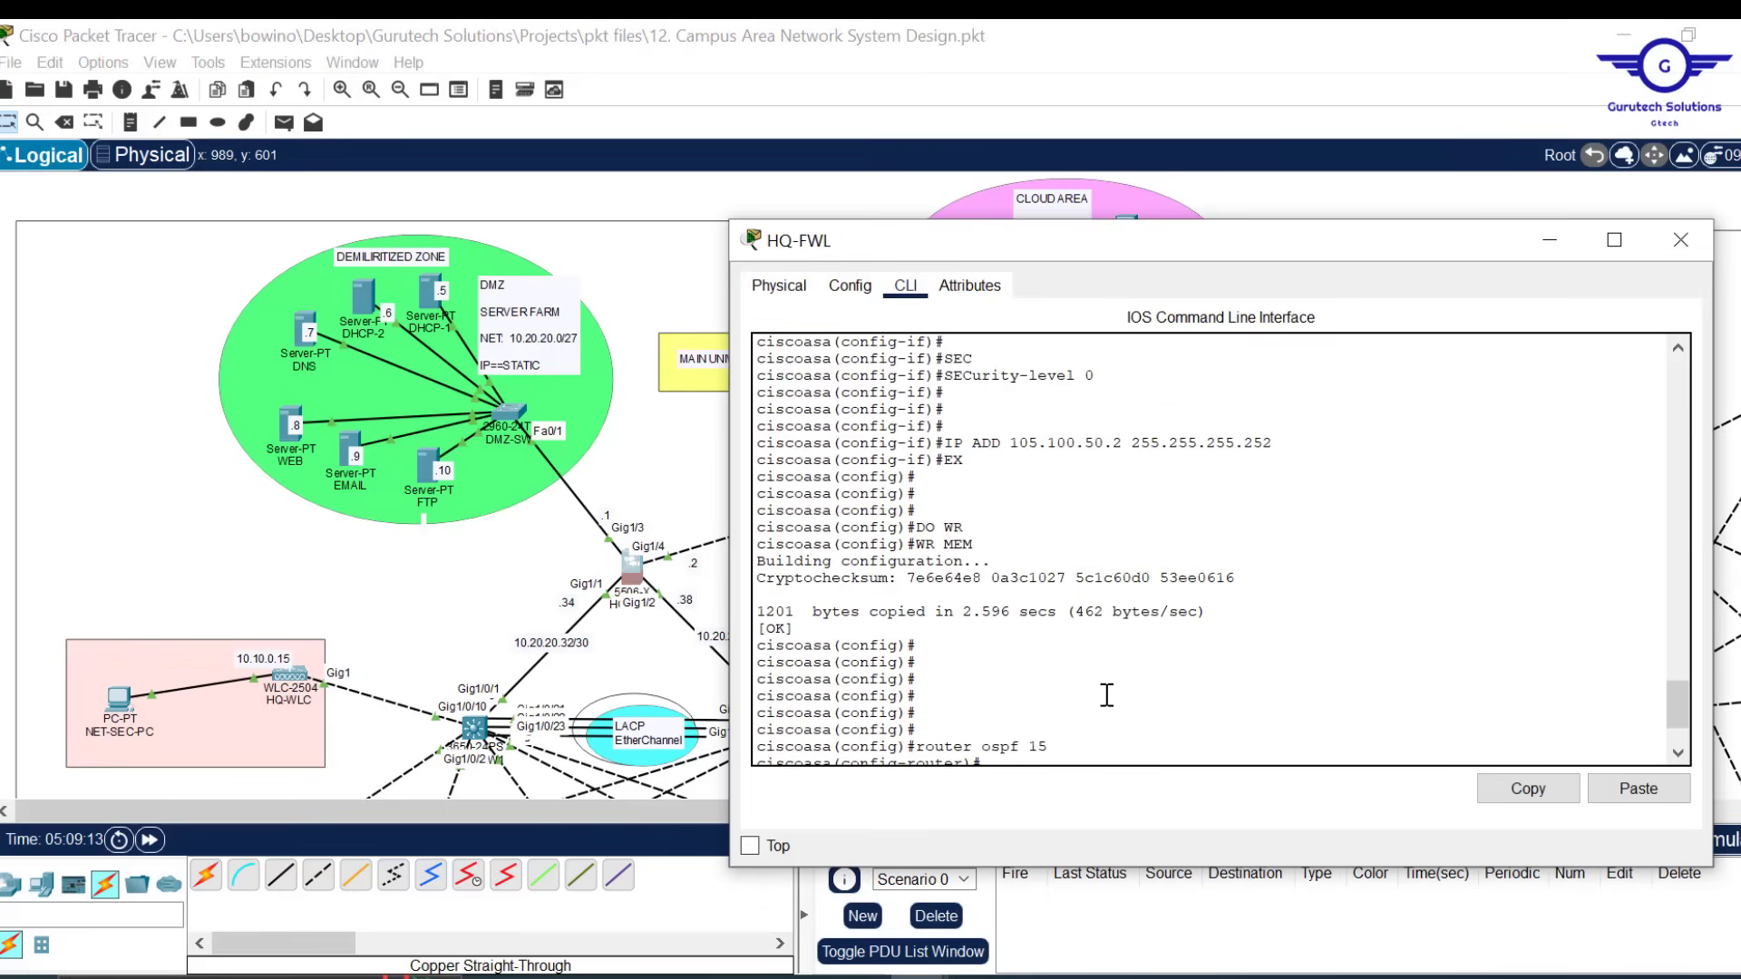
# Add network 105.100.50.0 255.255.255.252 to area 0 on HQ-FWL
pyautogui.write('net')
pyautogui.press('Tab')
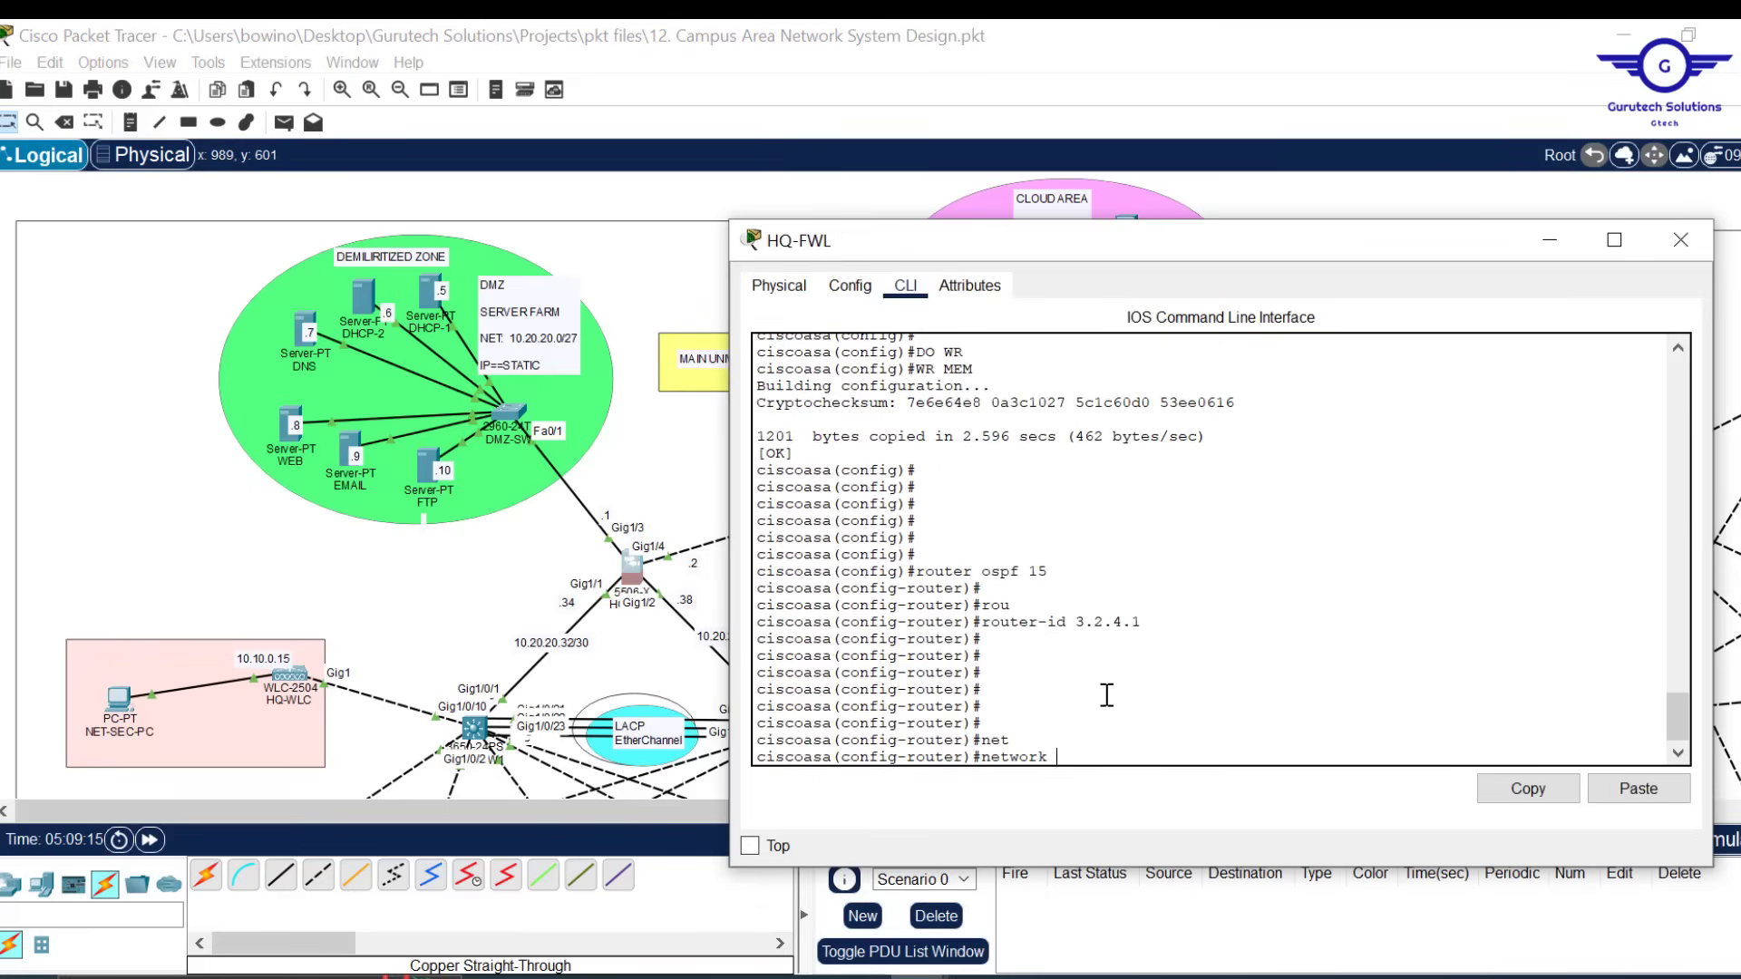
pyautogui.write('105.100.50.0')
pyautogui.press('BackSpace')
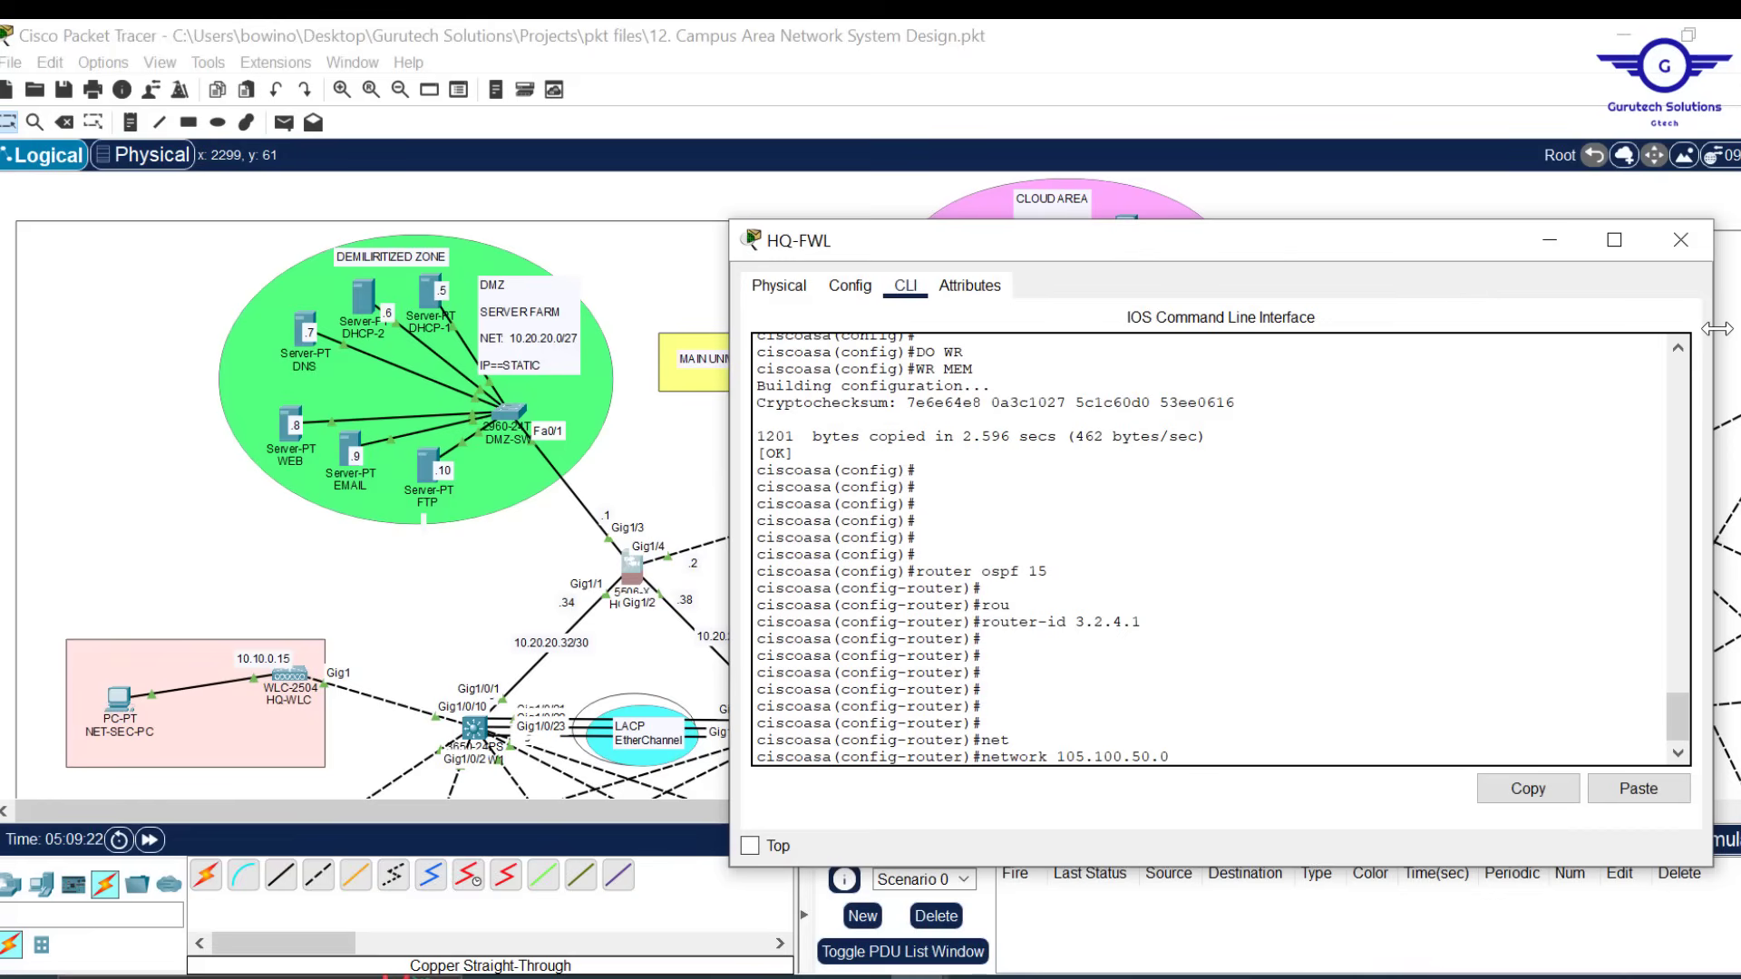
pyautogui.moveTo(1716, 329); pyautogui.dragTo(1516, 328)
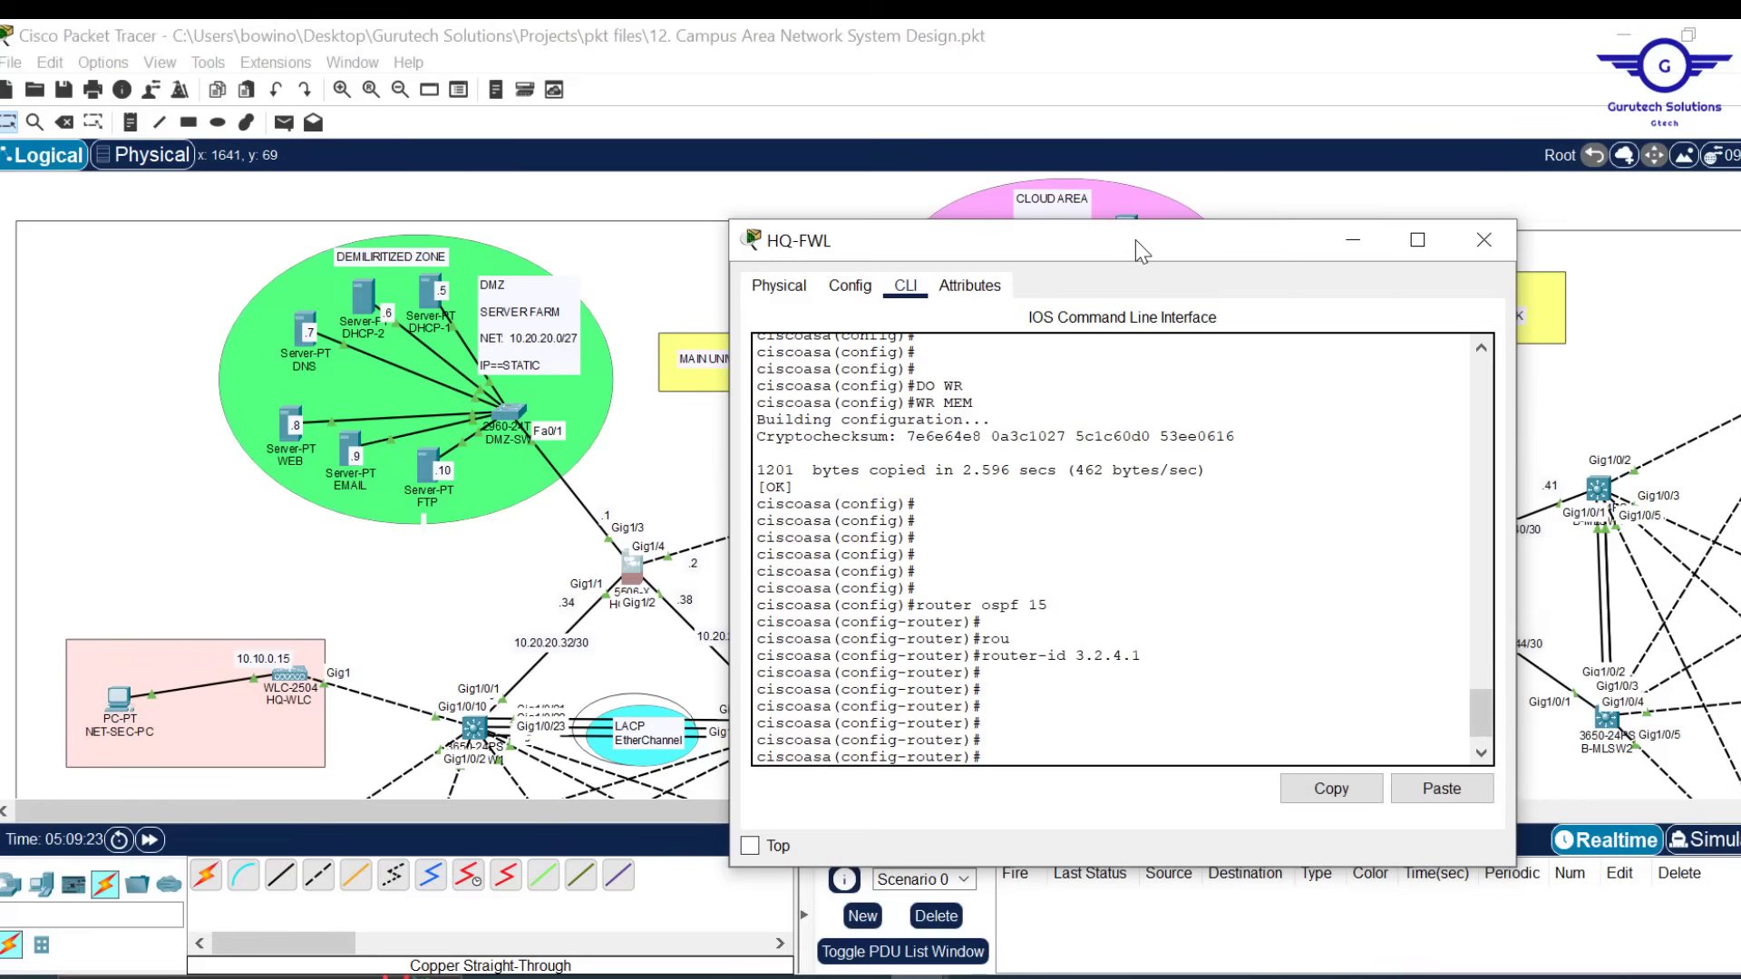
pyautogui.moveTo(1136, 239); pyautogui.dragTo(1336, 210)
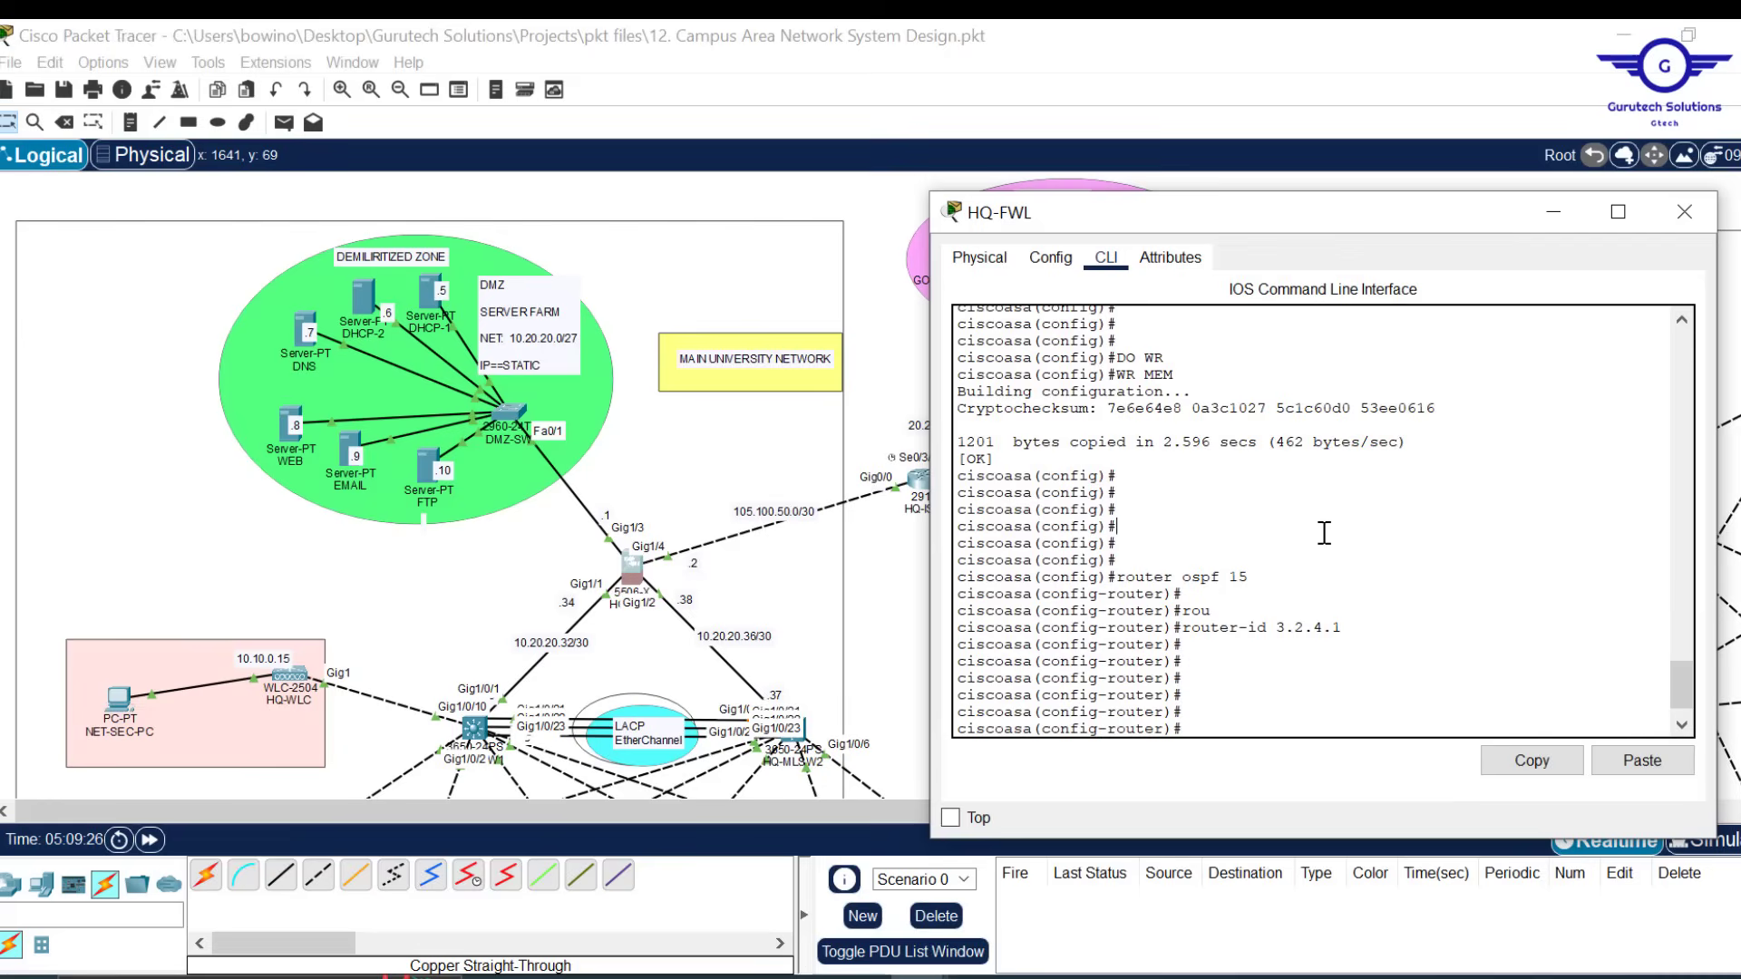
pyautogui.write('net')
pyautogui.press('Tab')
pyautogui.write('105.100.50.0')
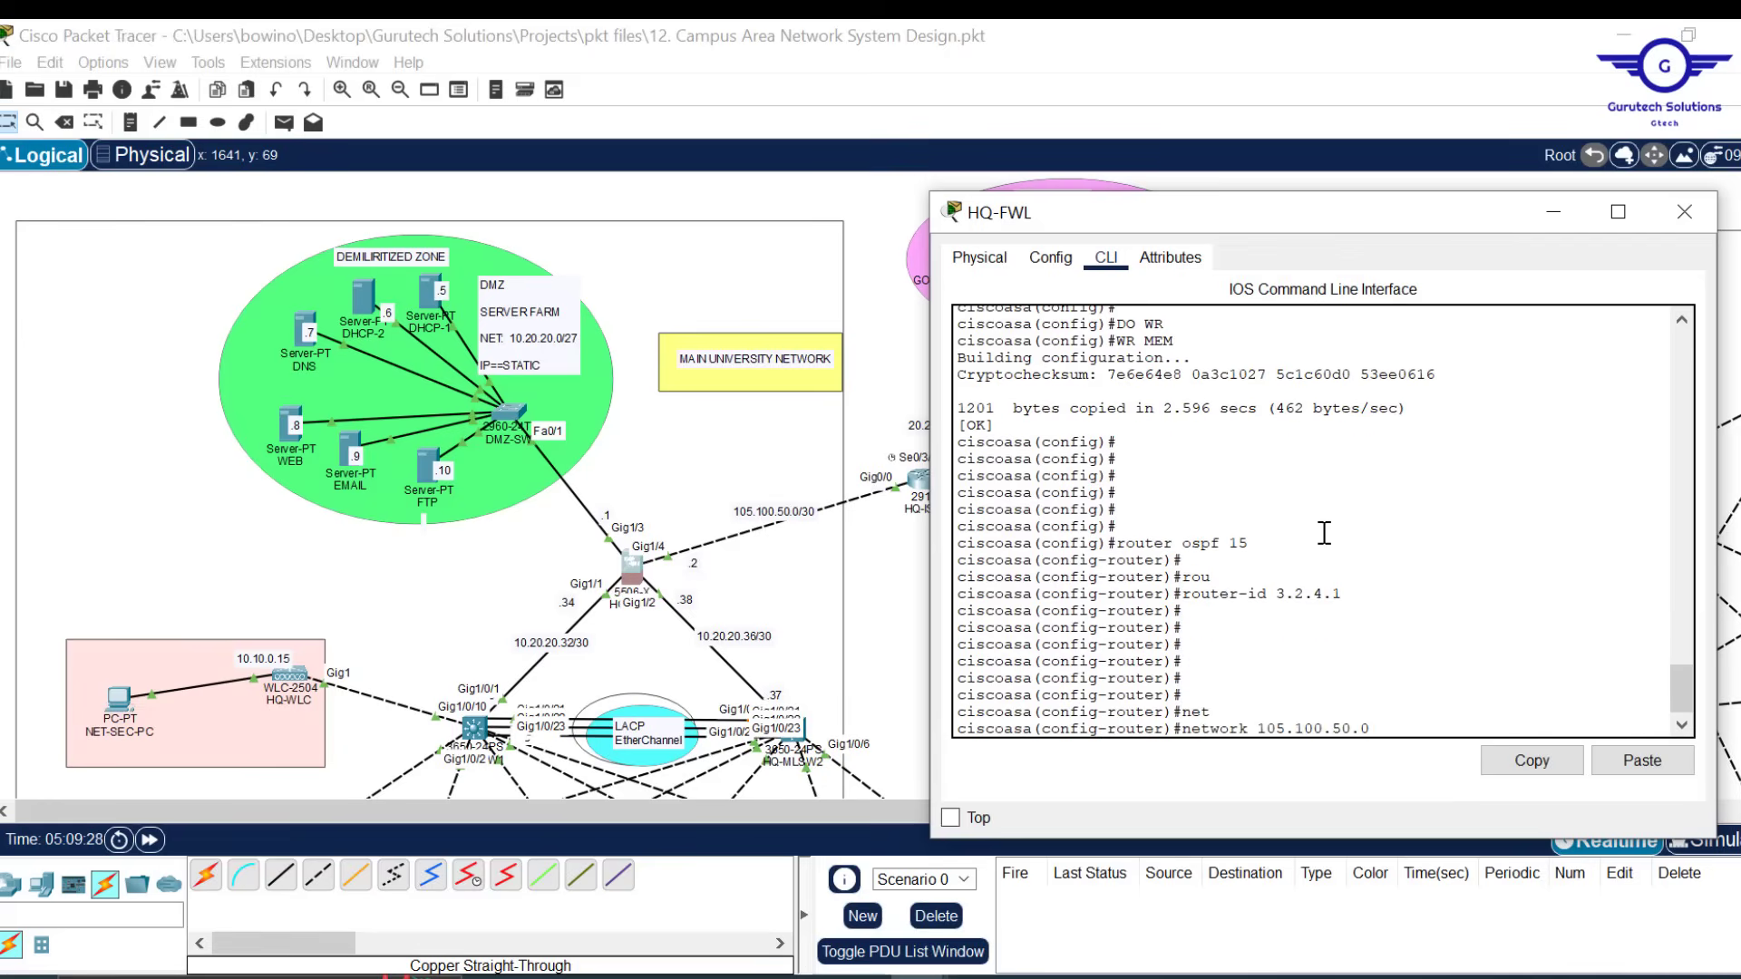
pyautogui.write(' 255.255.255.252 area ')
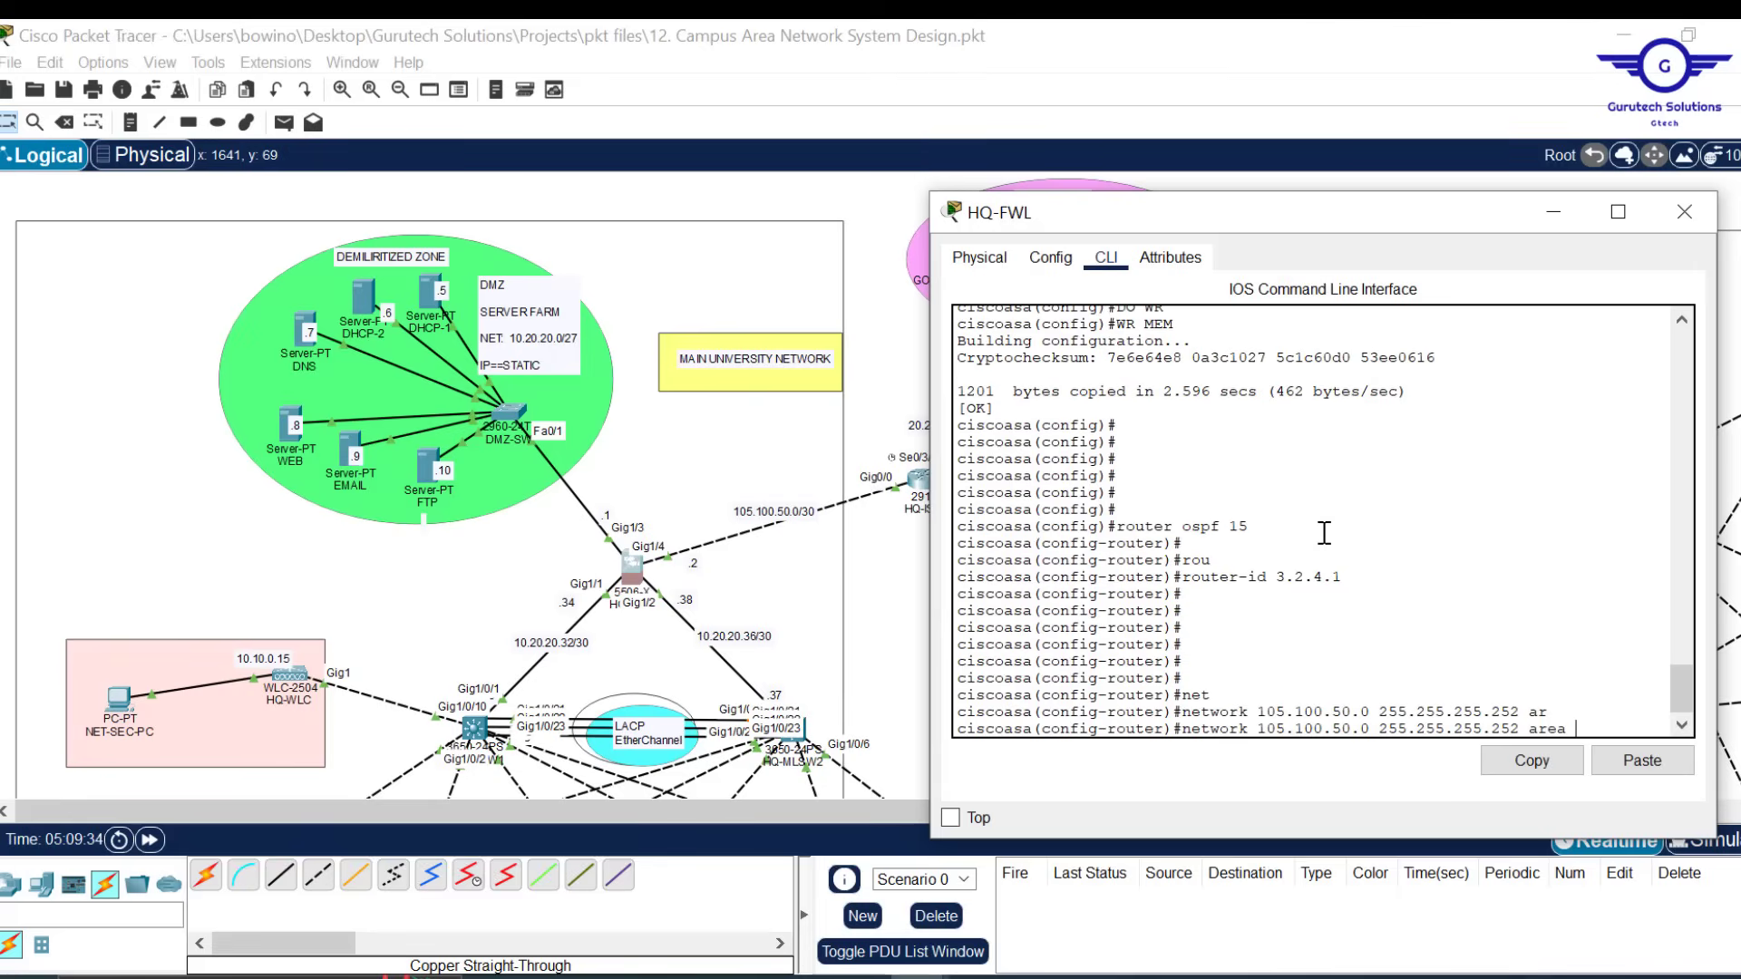
pyautogui.write('0')
pyautogui.press('Return')
pyautogui.press('Return')
pyautogui.press('Return')
pyautogui.press('Return')
pyautogui.press('Return')
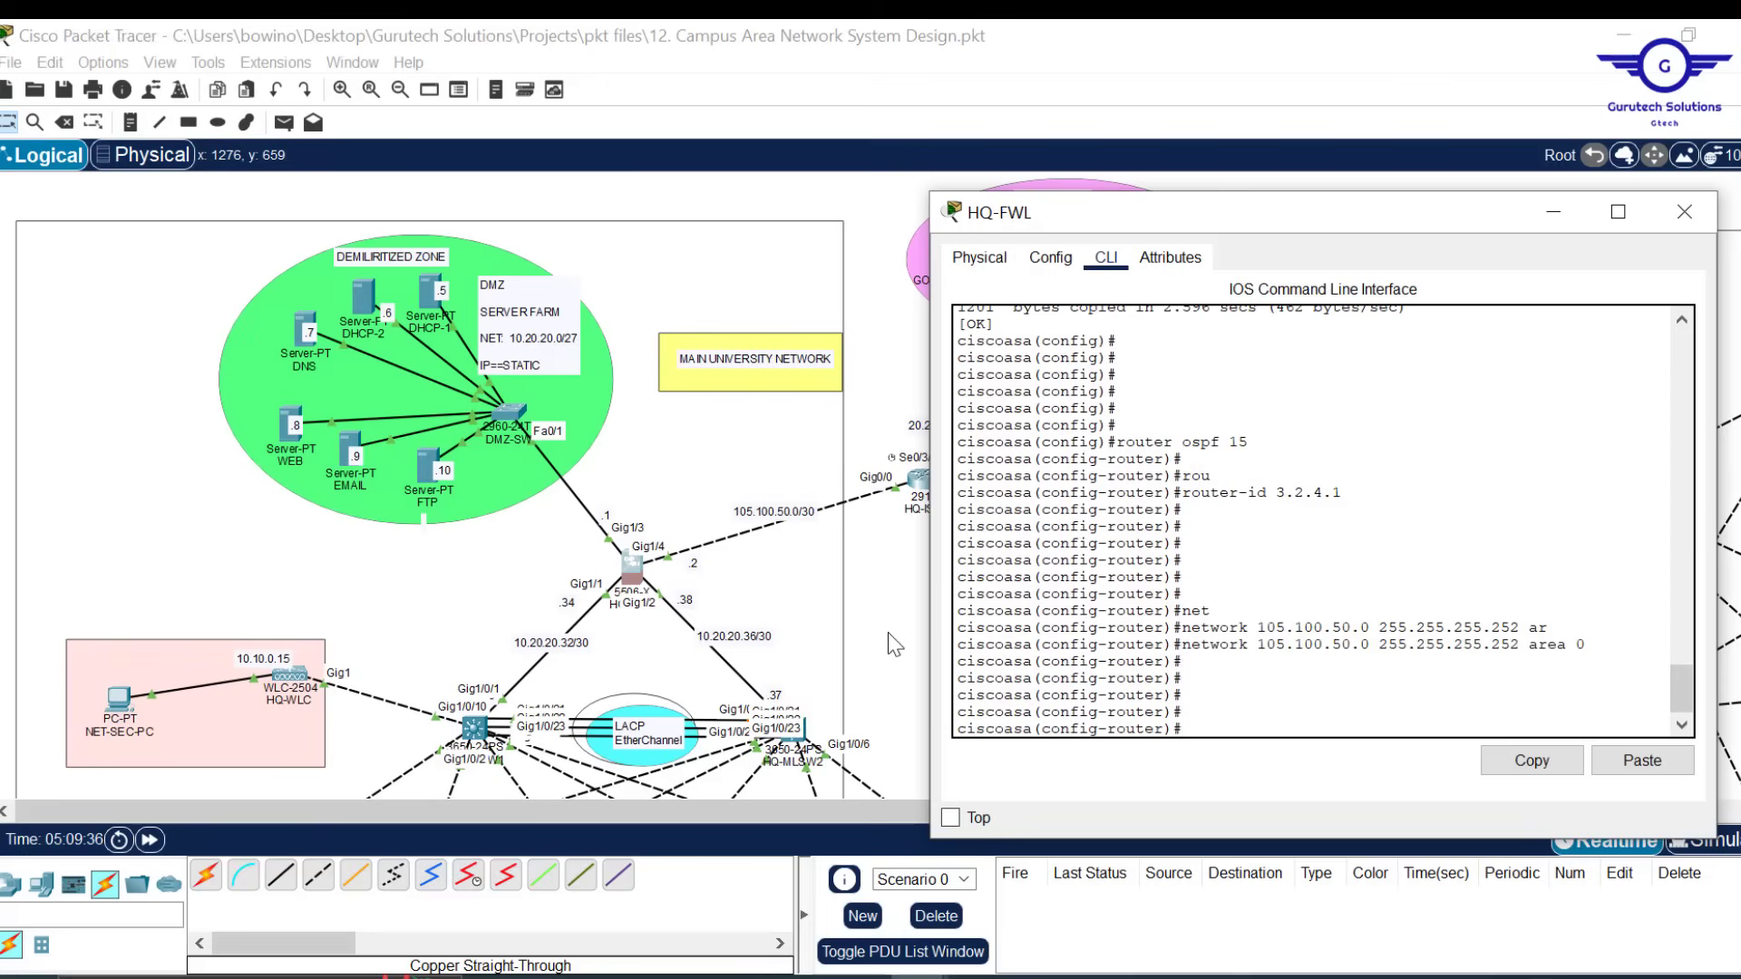
# Add network 10.20.20.0 255.255.255.224 to area 0
pyautogui.write('net')
pyautogui.press('Tab')
pyautogui.write('10')
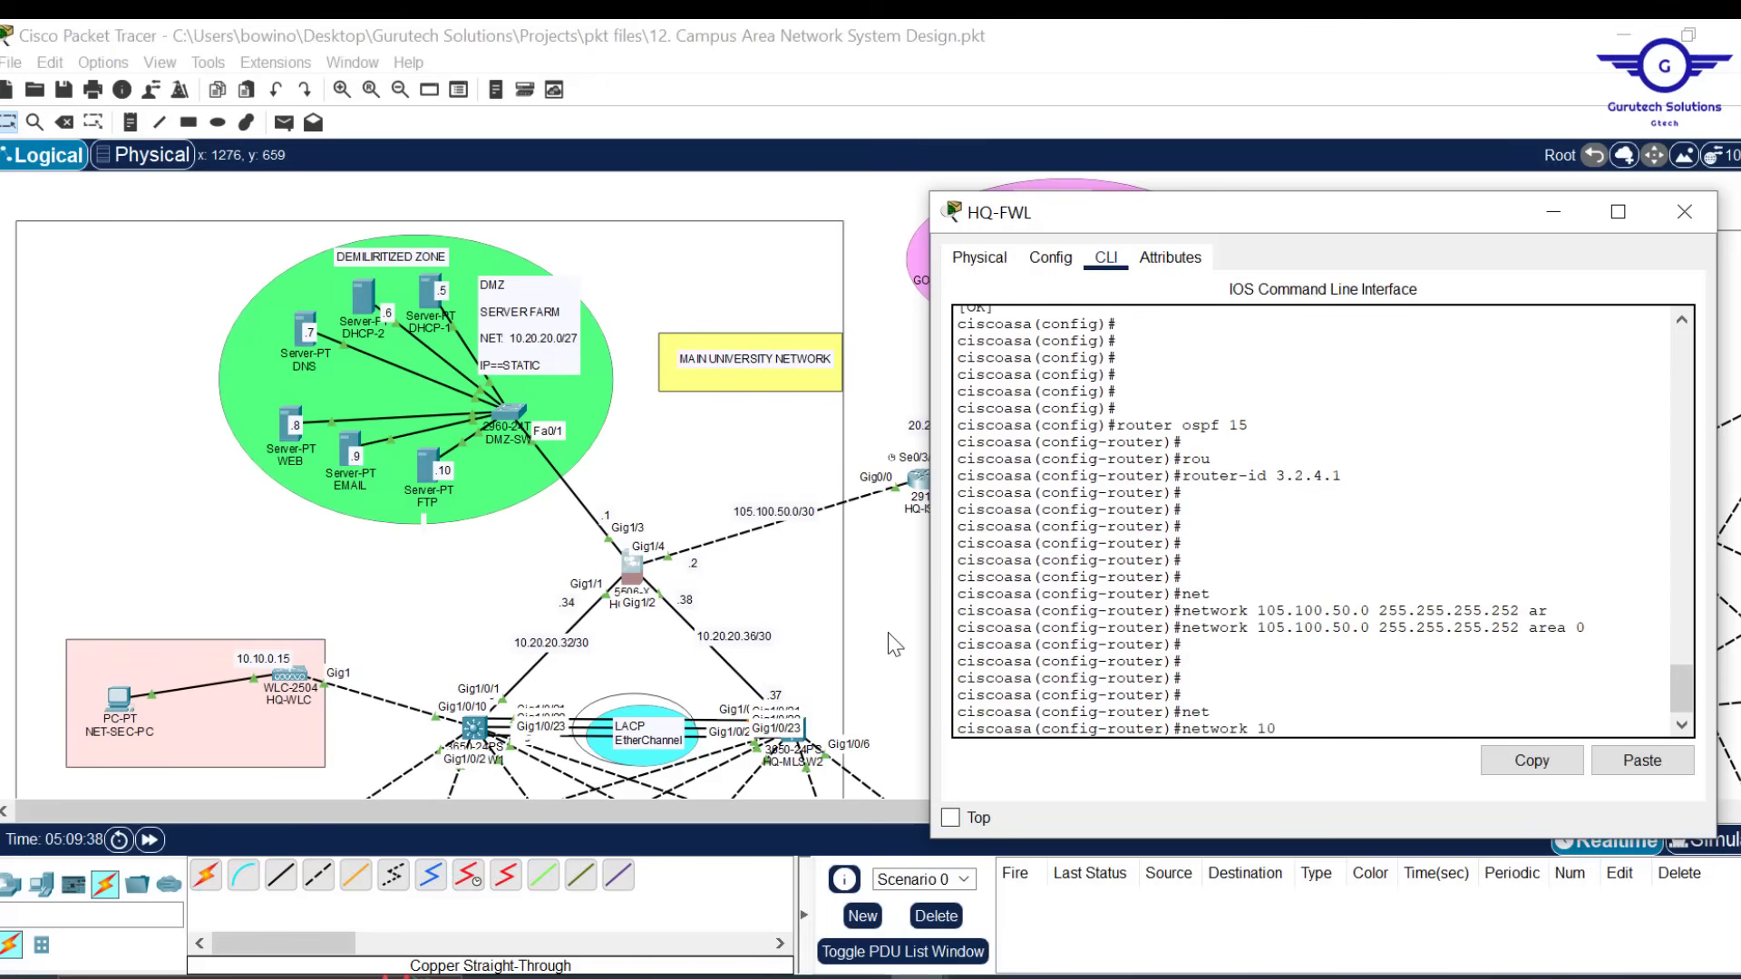
pyautogui.write('.20.20.0 255.255.255')
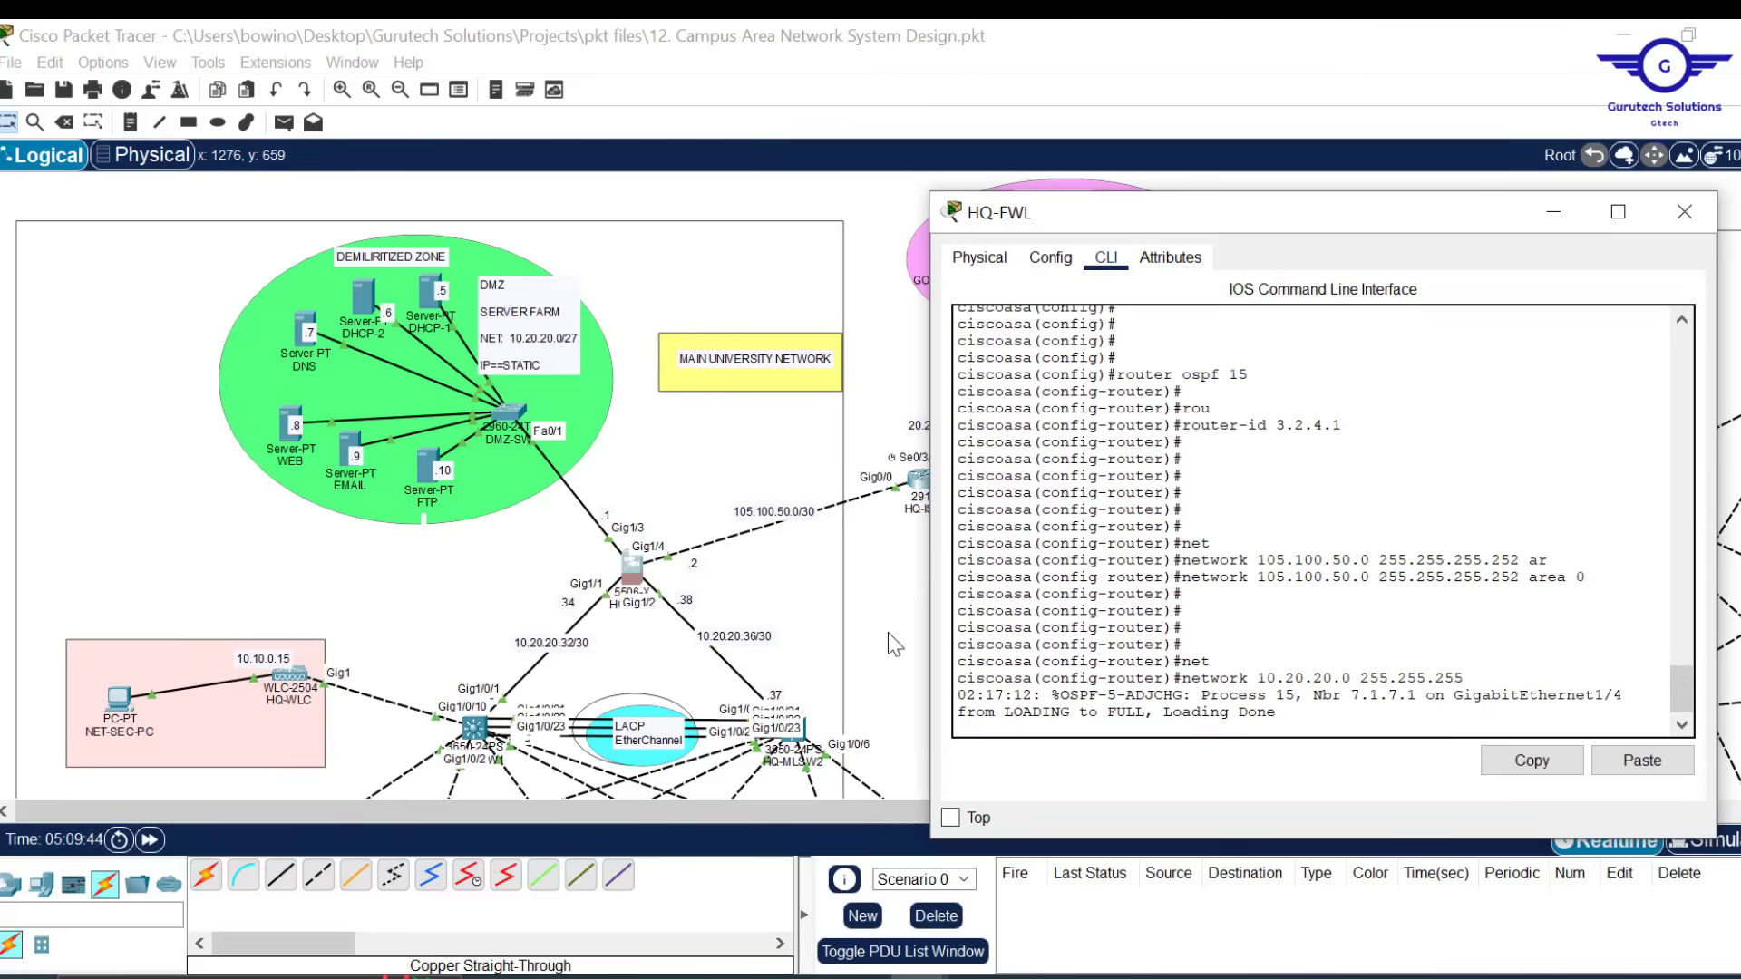
pyautogui.write('.224')
pyautogui.press('Return')
pyautogui.press('Return')
pyautogui.press('Up')
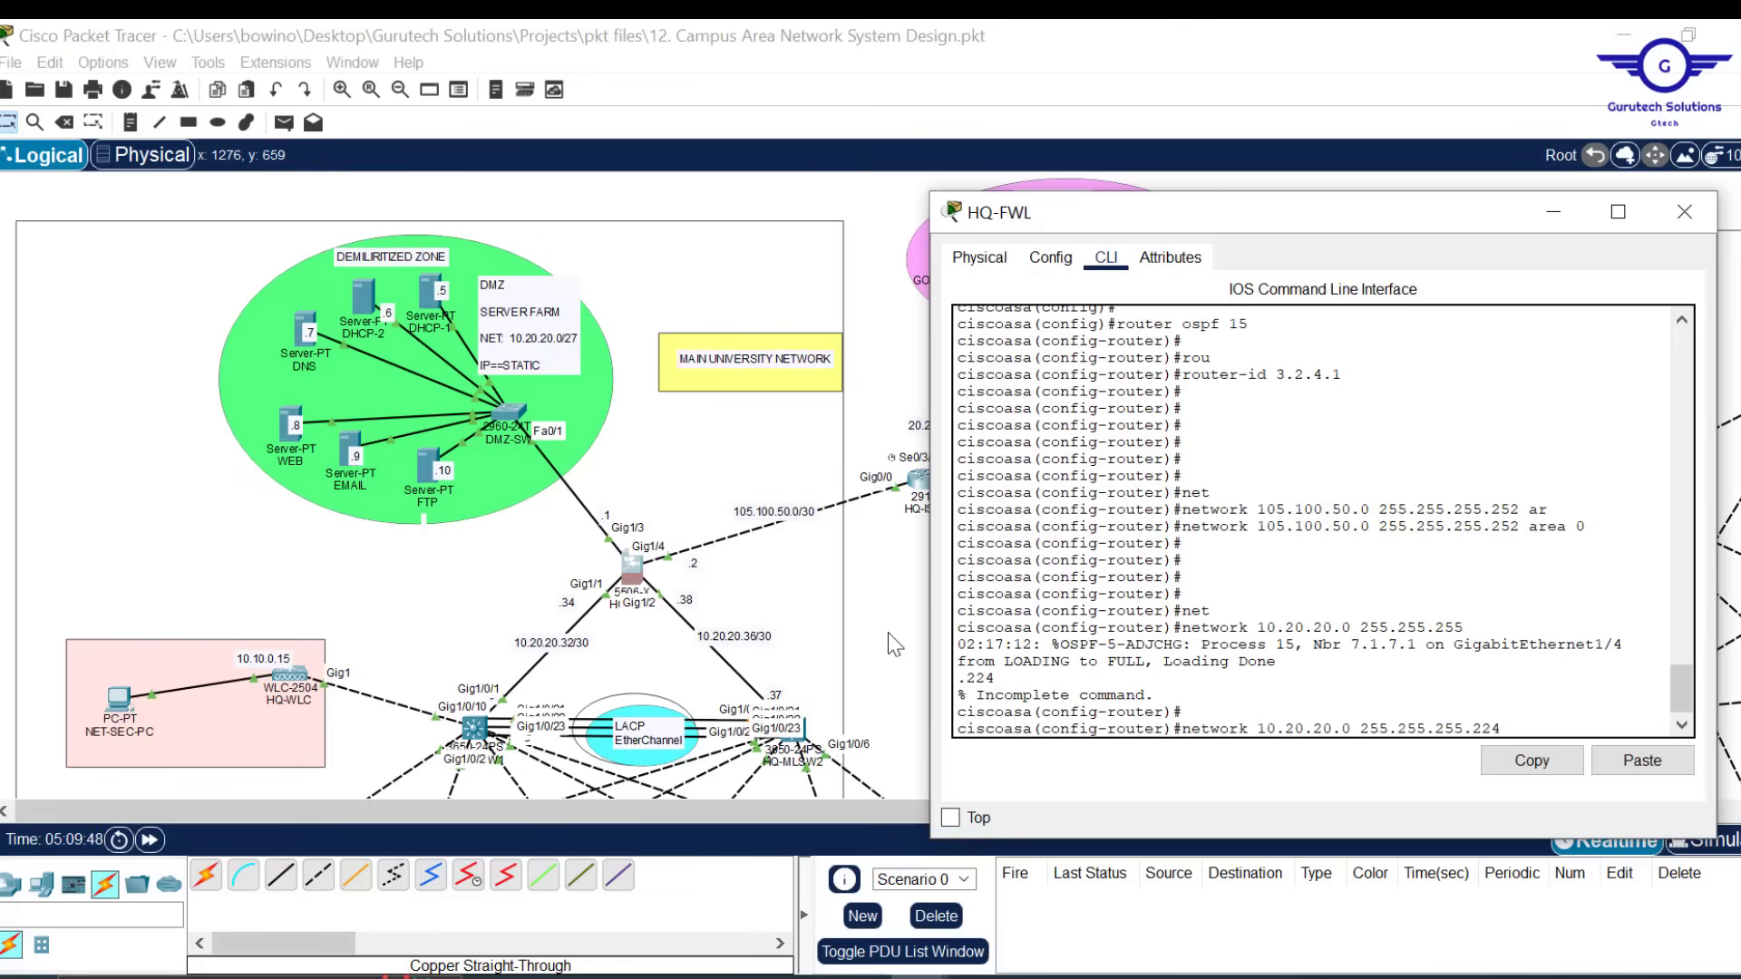
pyautogui.write('ar')
pyautogui.press('Tab')
pyautogui.write('0')
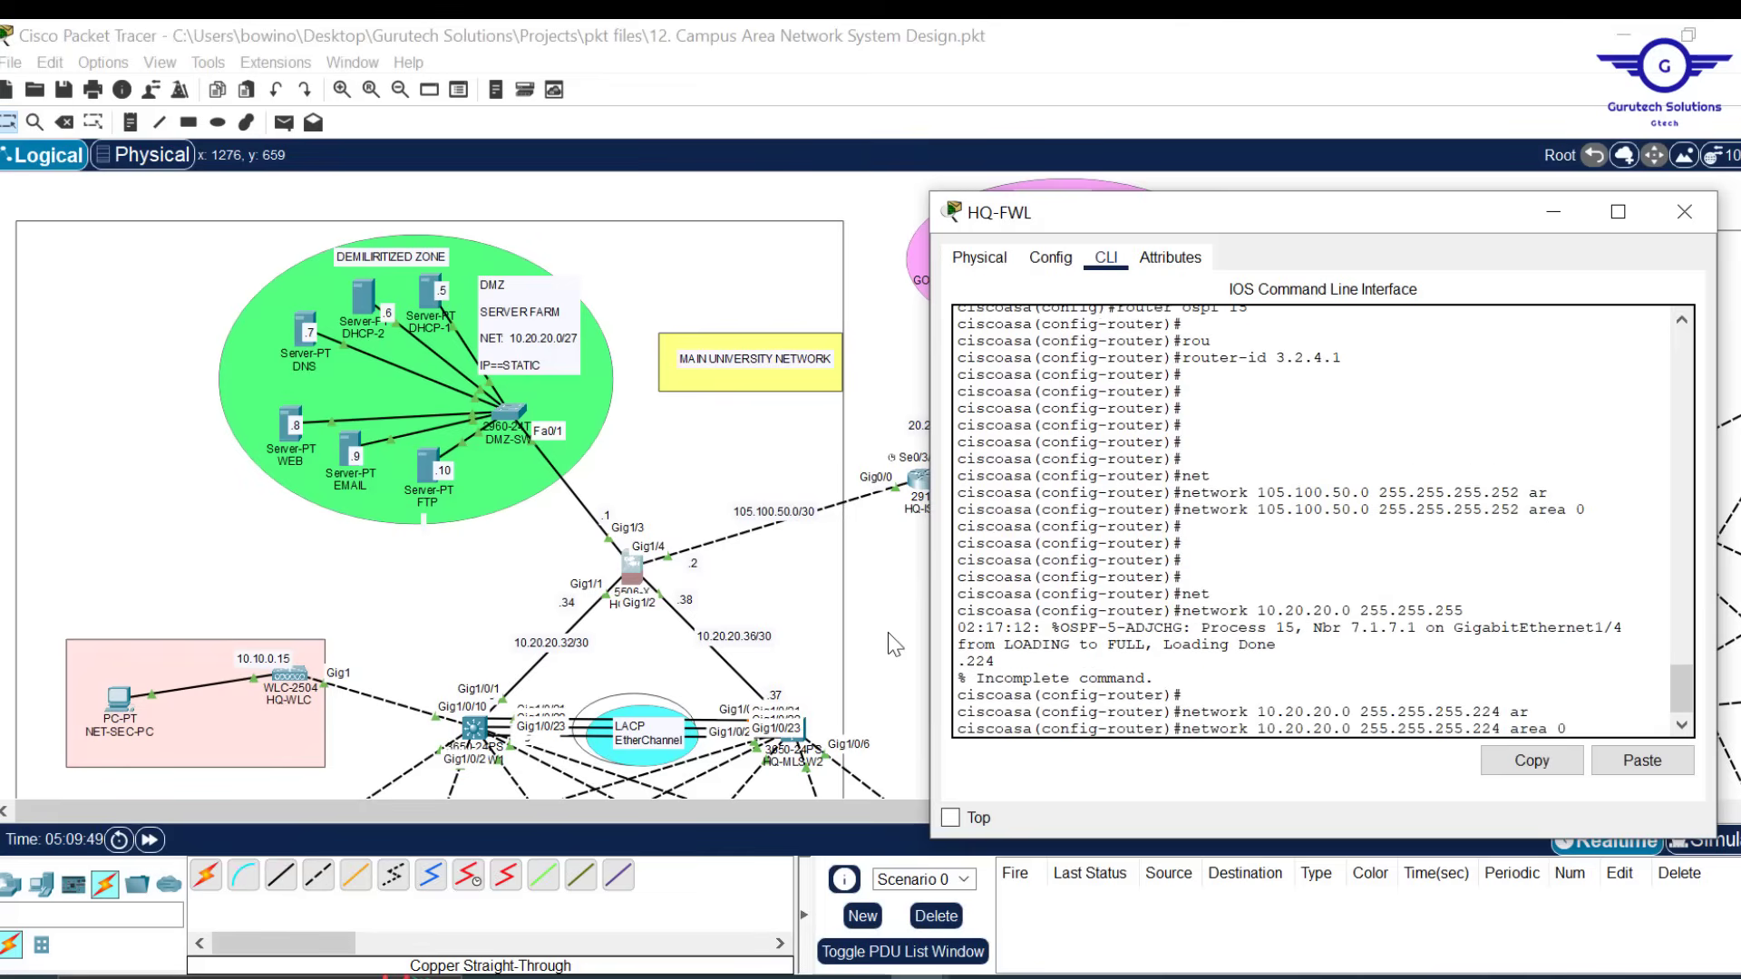
pyautogui.press('Return')
pyautogui.press('Return')
pyautogui.press('Return')
pyautogui.press('Return')
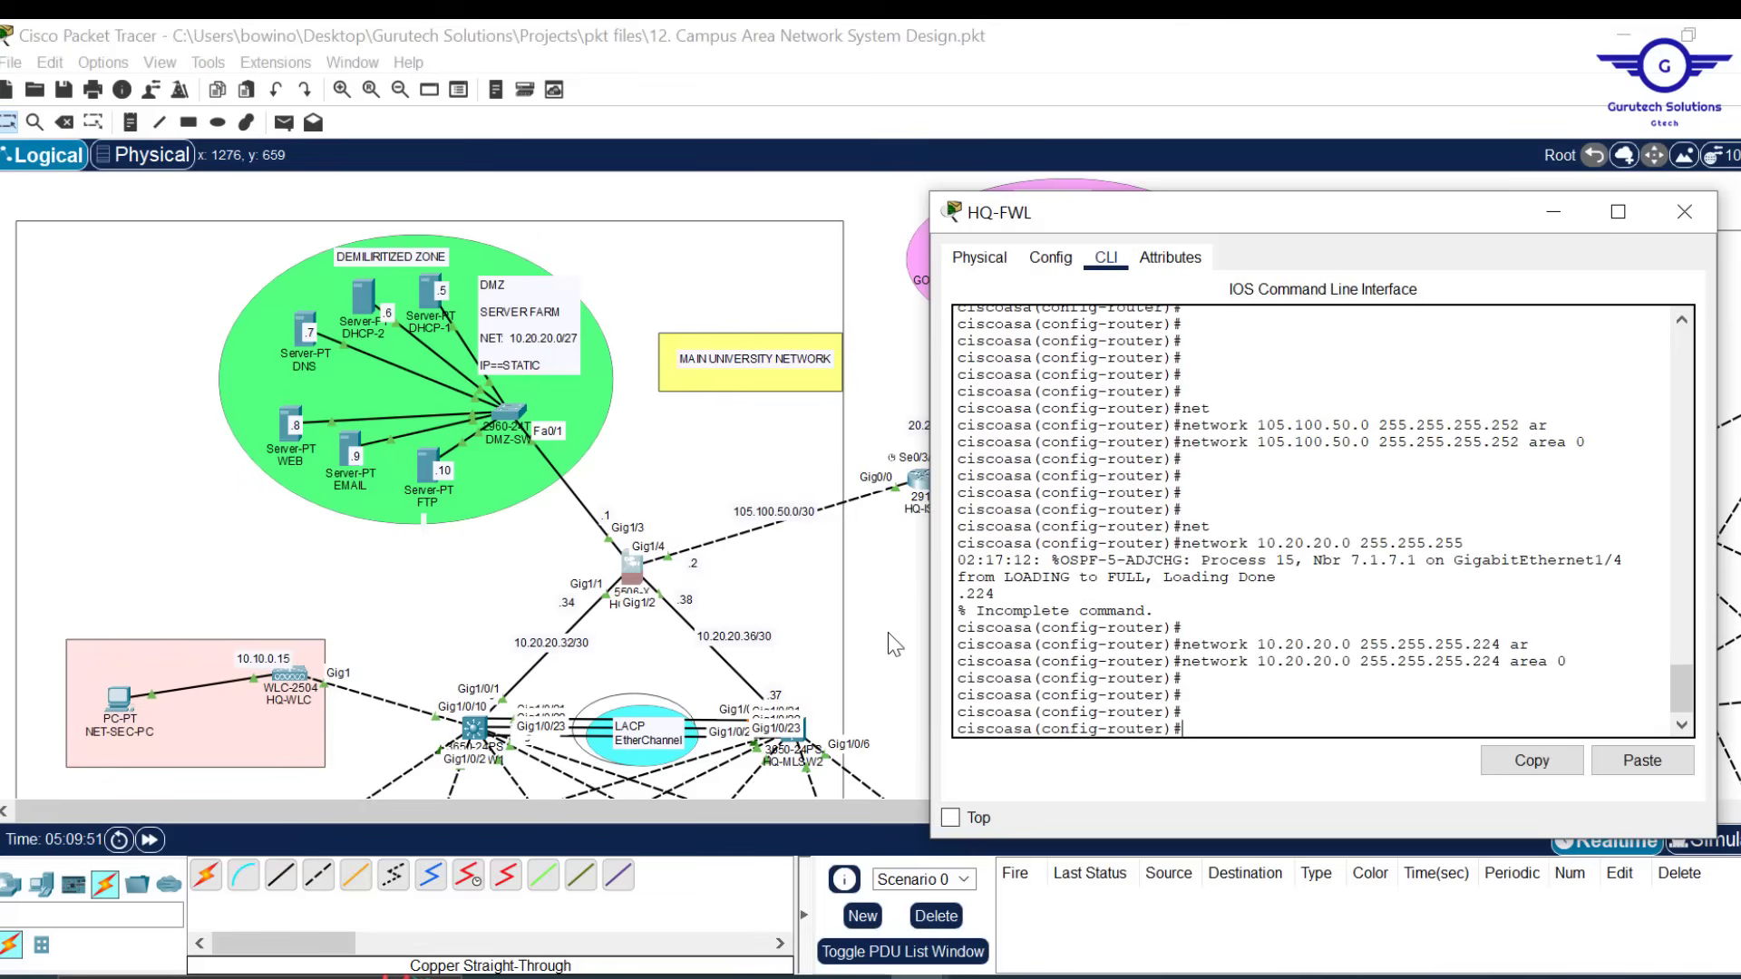
# Add network 10.20.20.32 255.255.255.252 to area 0
pyautogui.press('Up')
pyautogui.press('Up')
pyautogui.write('area ')
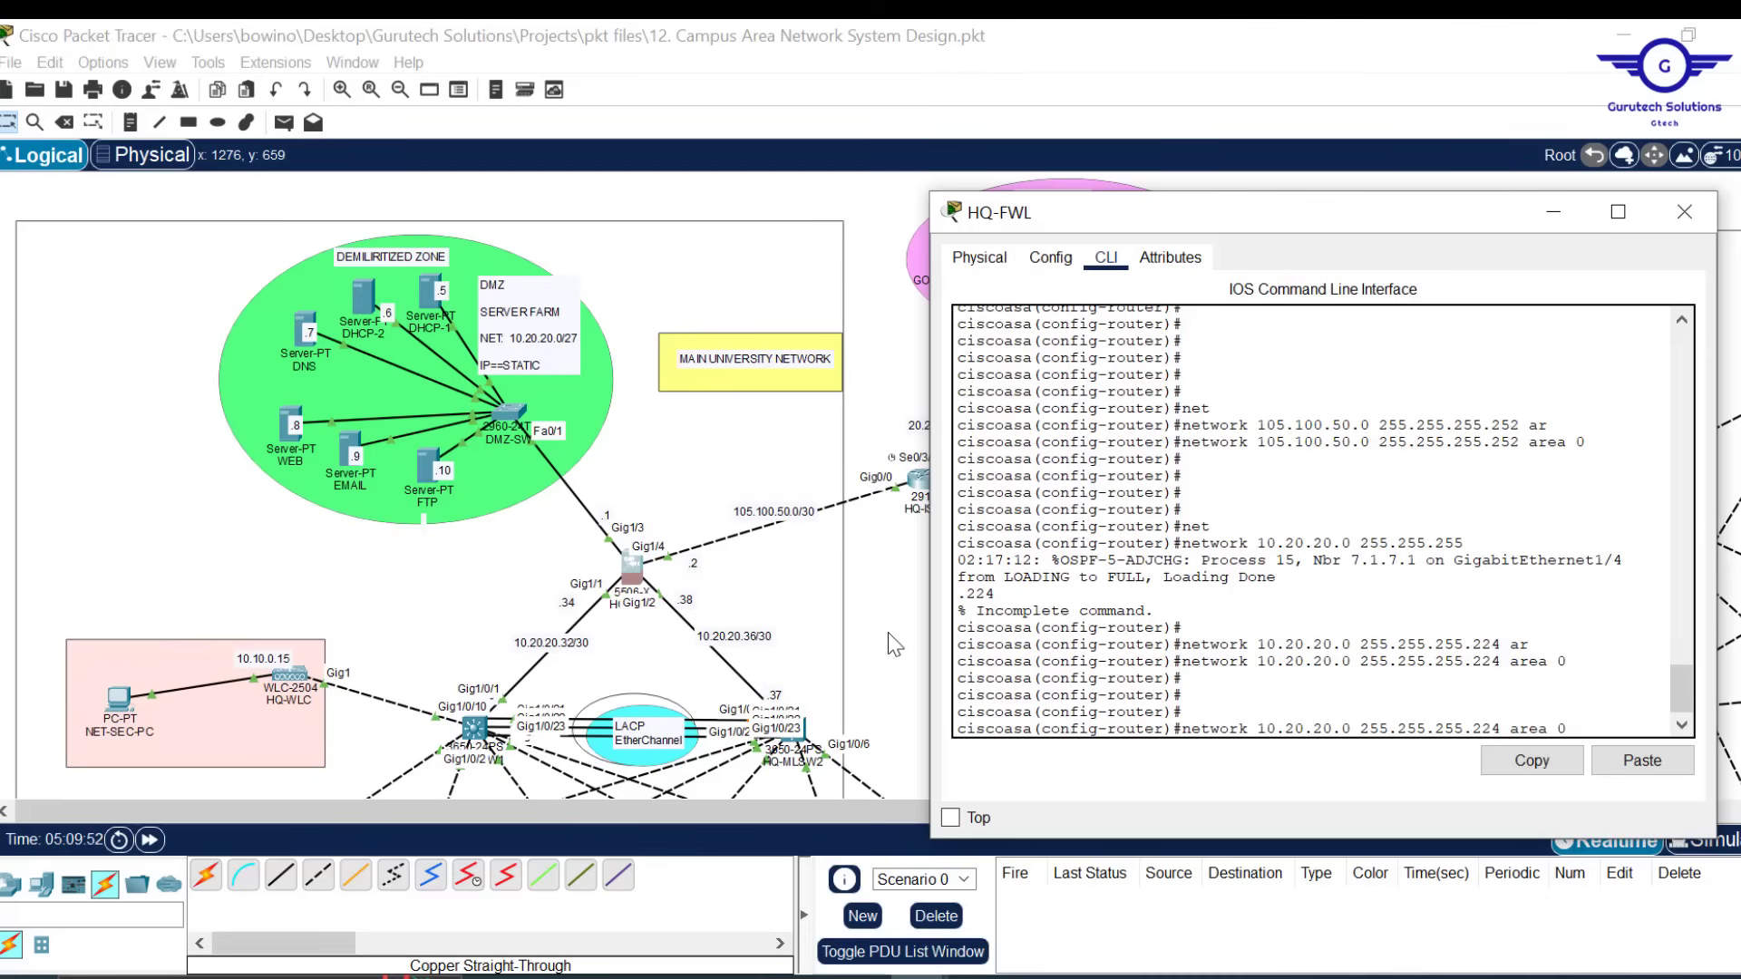
pyautogui.write('0')
pyautogui.press('Left')
pyautogui.press('Left')
pyautogui.press('Left')
pyautogui.press('Left')
pyautogui.press('Left')
pyautogui.press('Left')
pyautogui.press('Left')
pyautogui.press('BackSpace')
pyautogui.press('BackSpace')
pyautogui.write('52')
pyautogui.press('Left')
pyautogui.press('Left')
# Add network 10.20.20.36 255.255.255.252 to area 0
pyautogui.press('Left')
pyautogui.press('Left')
pyautogui.press('Left')
pyautogui.press('Left')
pyautogui.press('Left')
pyautogui.press('Left')
pyautogui.press('Left')
pyautogui.press('Left')
pyautogui.press('Left')
pyautogui.press('Left')
pyautogui.press('Left')
pyautogui.press('Left')
pyautogui.press('Left')
pyautogui.press('Left')
pyautogui.press('BackSpace')
pyautogui.write('32')
pyautogui.press('Return')
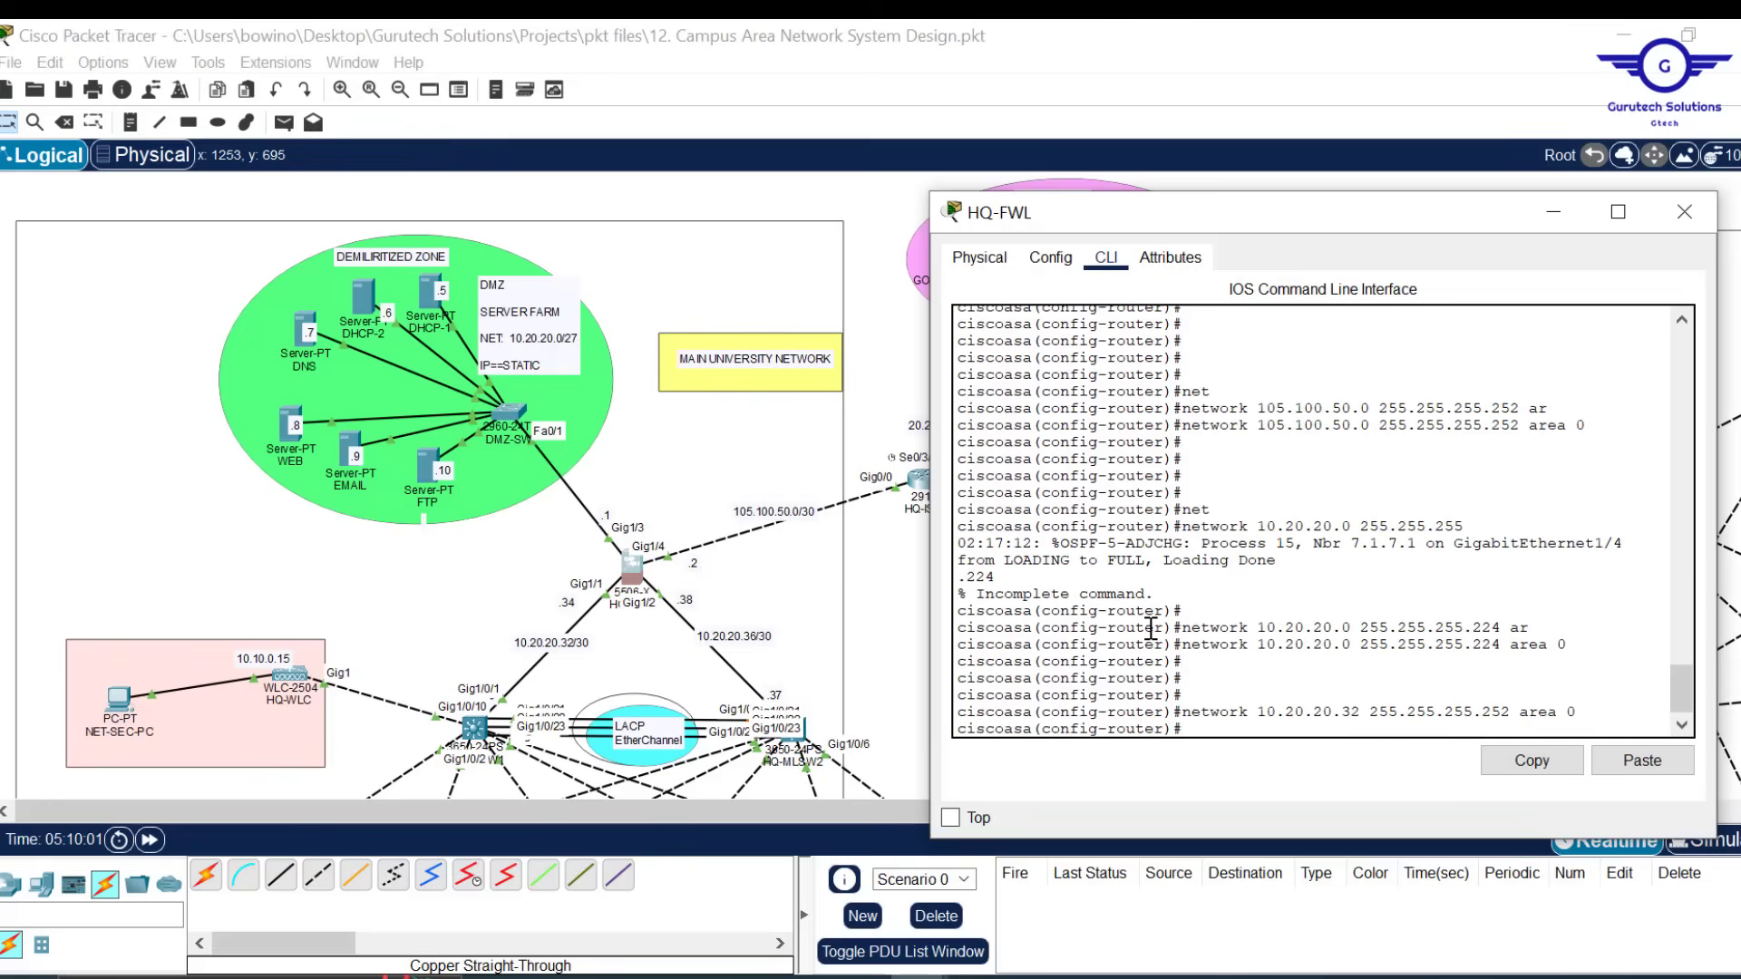
pyautogui.press('Up')
pyautogui.press('Left')
pyautogui.press('Left')
pyautogui.press('Left')
pyautogui.press('Left')
pyautogui.press('Left')
pyautogui.press('Left')
pyautogui.press('Left')
pyautogui.press('Left')
pyautogui.press('Left')
pyautogui.press('Left')
pyautogui.press('Left')
pyautogui.press('Left')
pyautogui.press('Left')
pyautogui.press('Left')
pyautogui.press('Left')
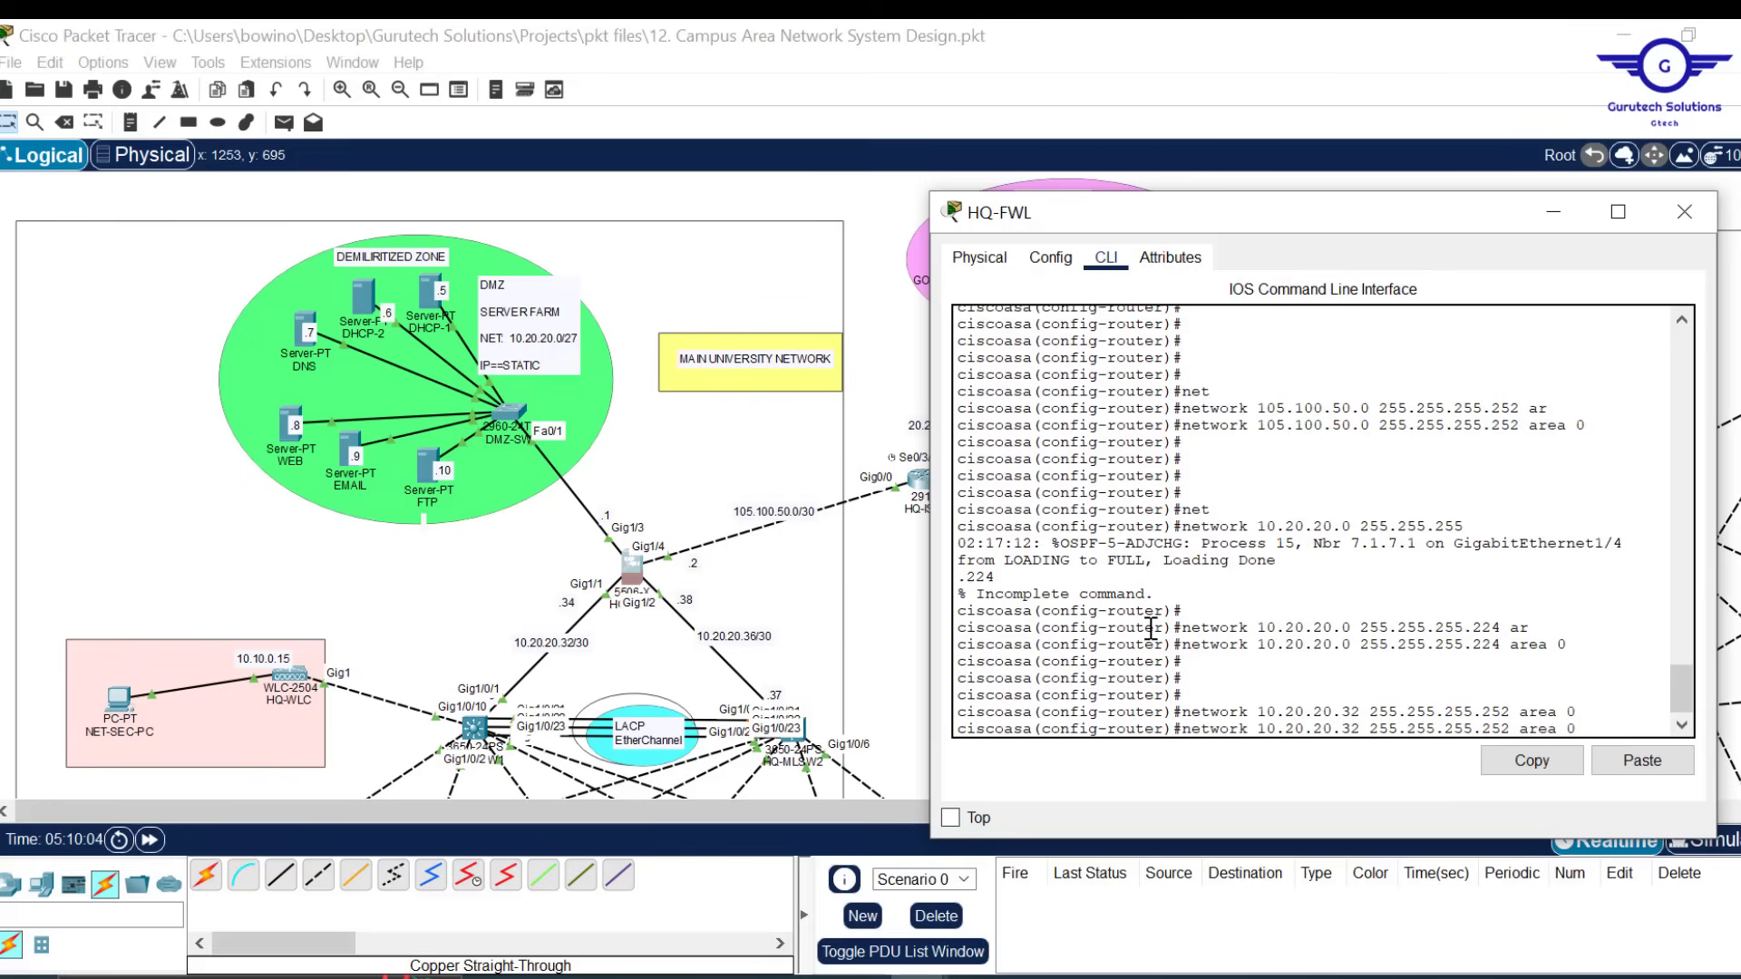
pyautogui.press('Left')
pyautogui.press('Left')
pyautogui.press('Left')
pyautogui.press('Left')
pyautogui.press('Left')
pyautogui.press('Left')
pyautogui.press('Left')
pyautogui.press('Left')
pyautogui.press('BackSpace')
pyautogui.write('6')
pyautogui.press('Return')
pyautogui.press('Return')
pyautogui.press('Return')
# Exit OSPF configuration and save with 'wr mem'
pyautogui.write('e')
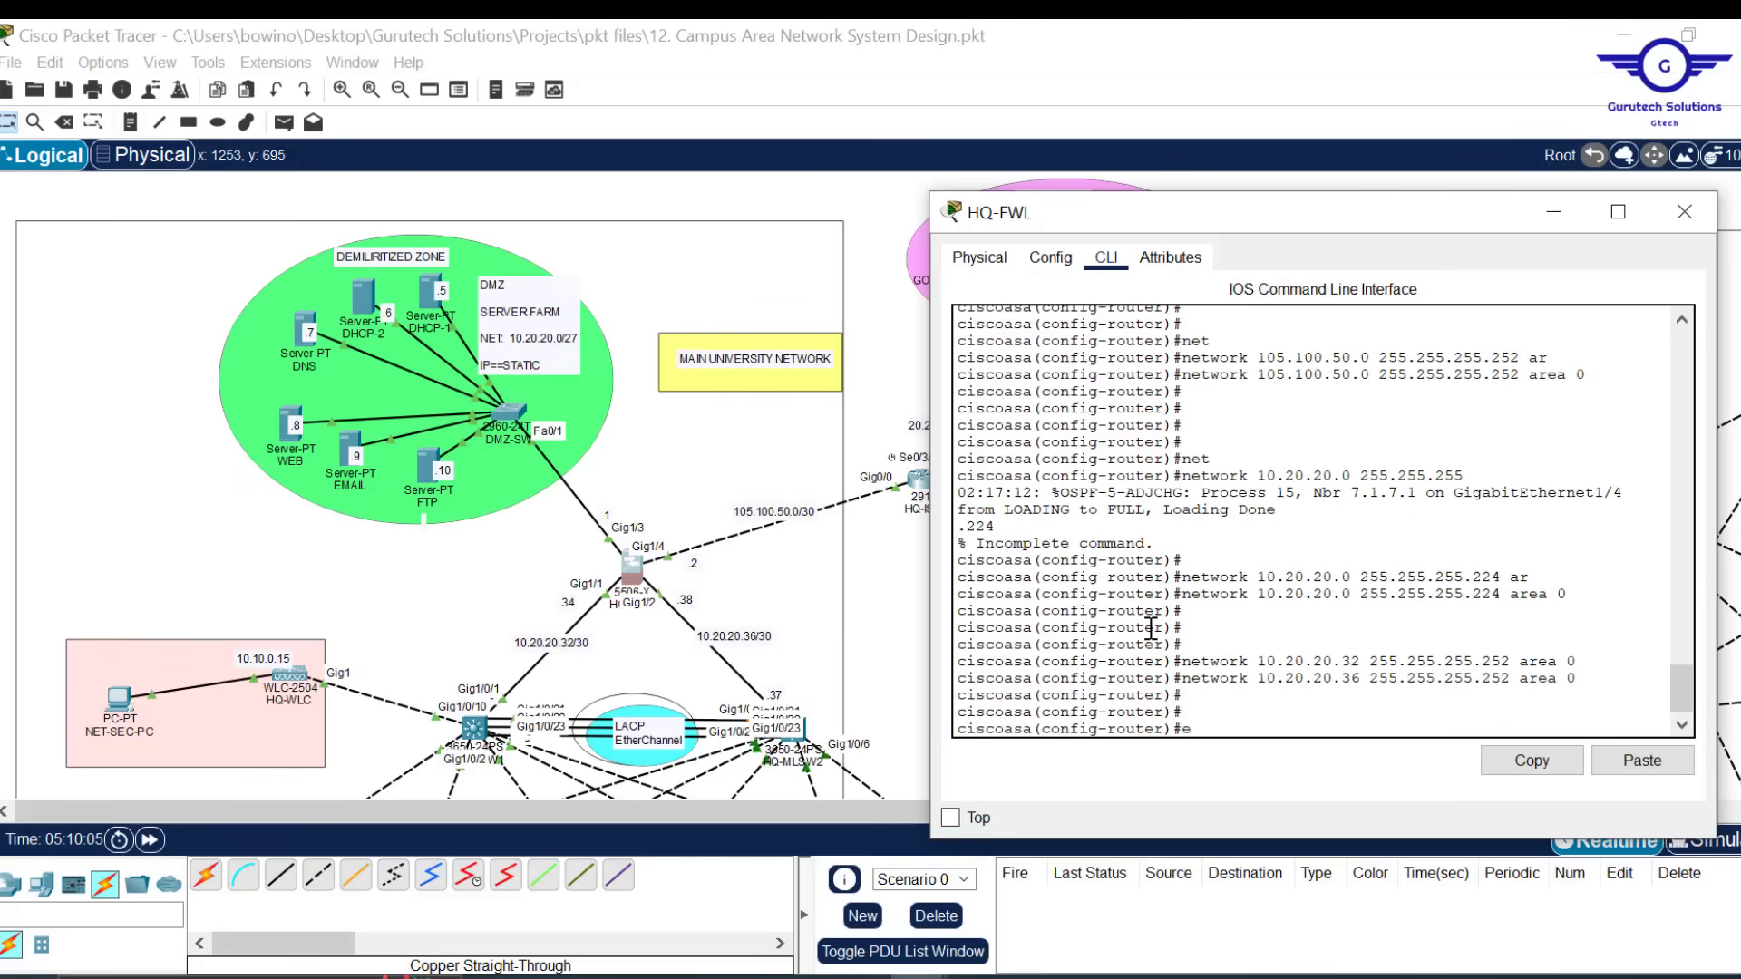
pyautogui.write('x')
pyautogui.press('Return')
pyautogui.press('Return')
pyautogui.press('Return')
pyautogui.press('Return')
pyautogui.write('wr')
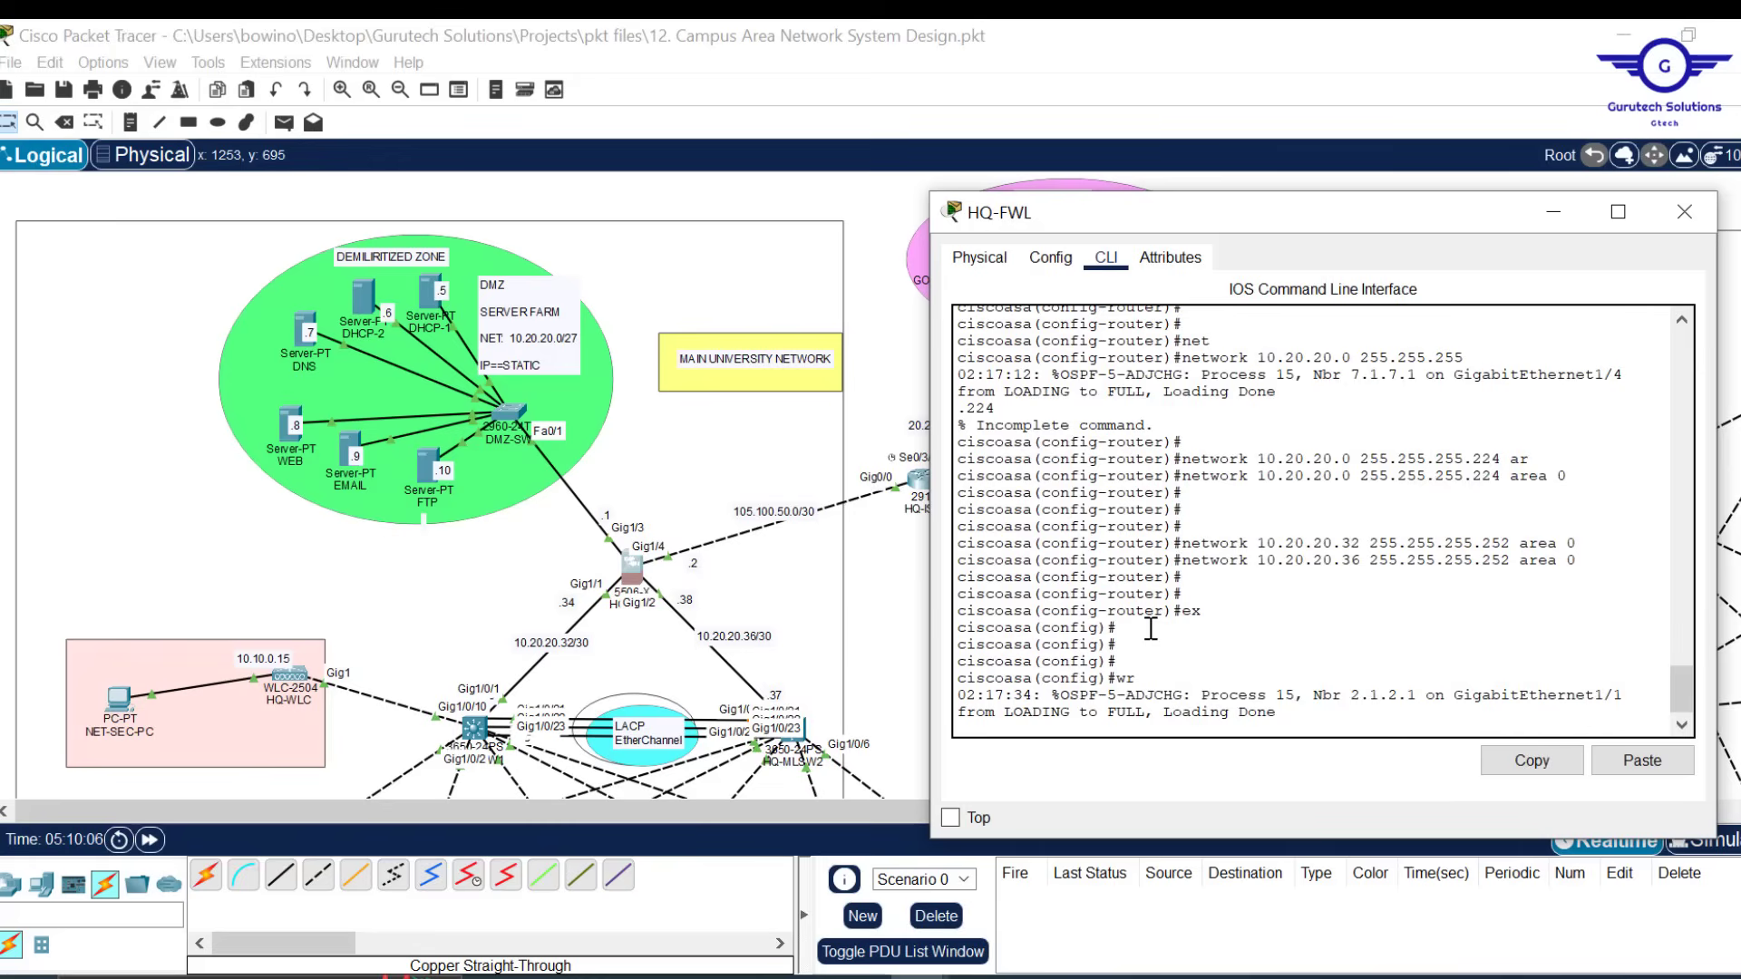
pyautogui.write(' me')
pyautogui.press('Return')
pyautogui.press('Return')
pyautogui.press('Return')
pyautogui.press('Return')
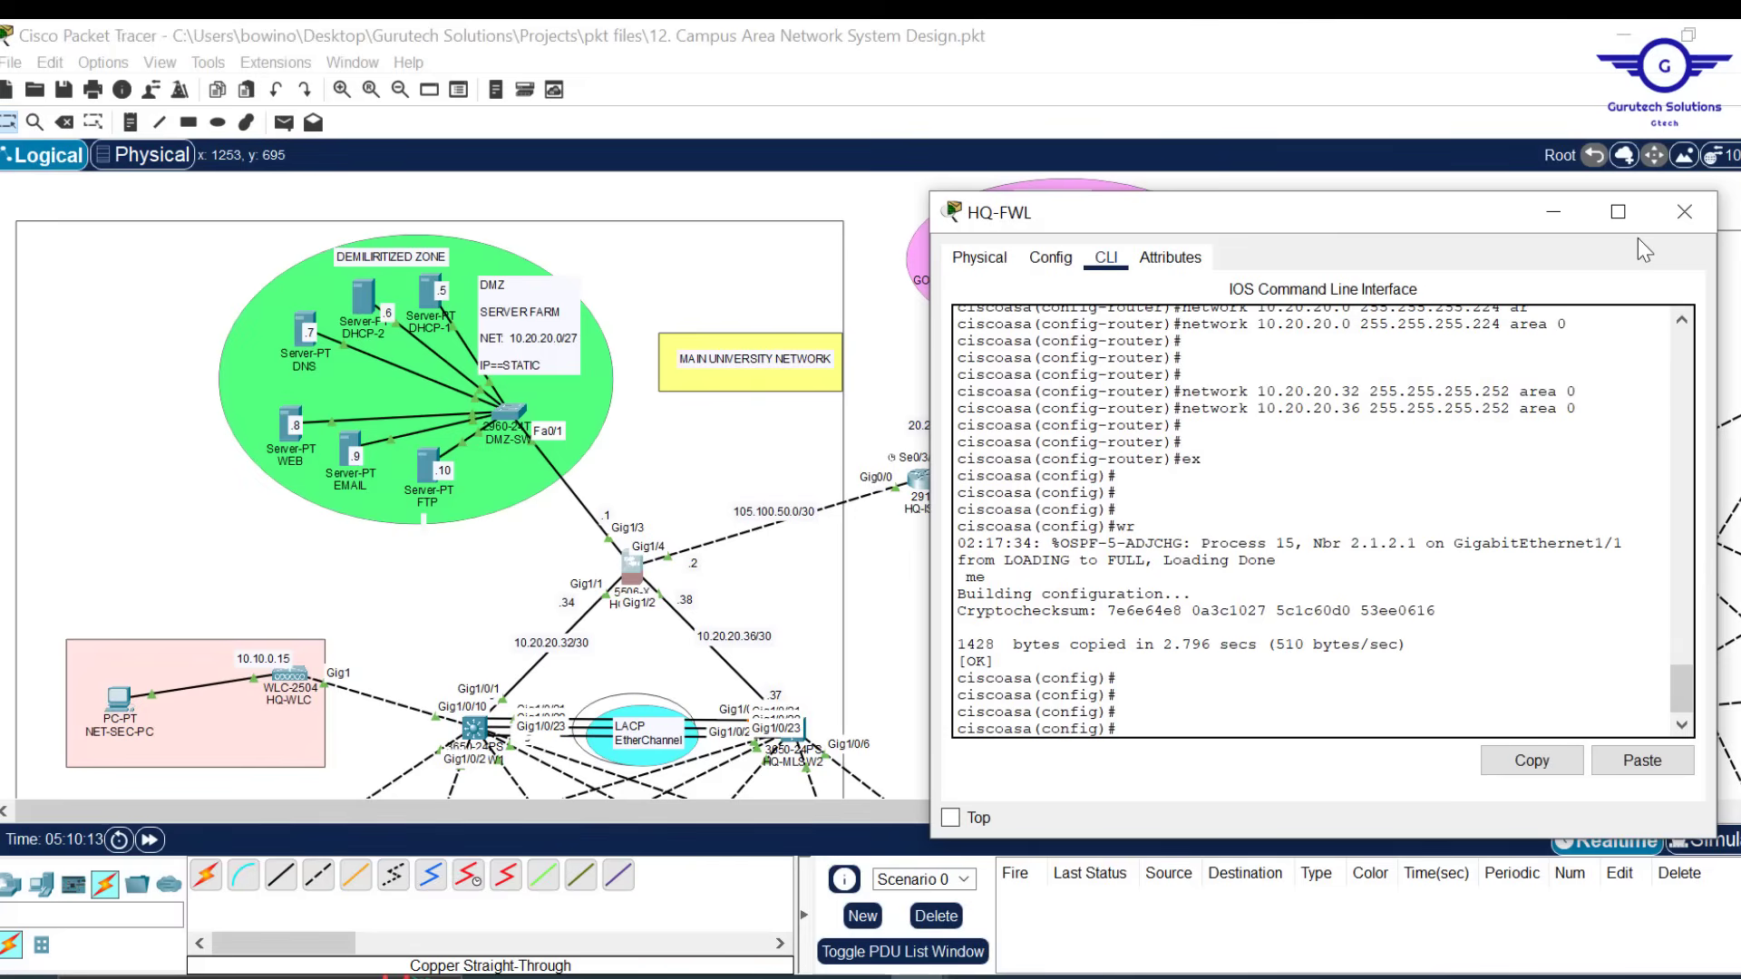
# Close HQ-FWL's window and open BRANCH-FWL's console, resized beside the branch network
pyautogui.click(1683, 212)
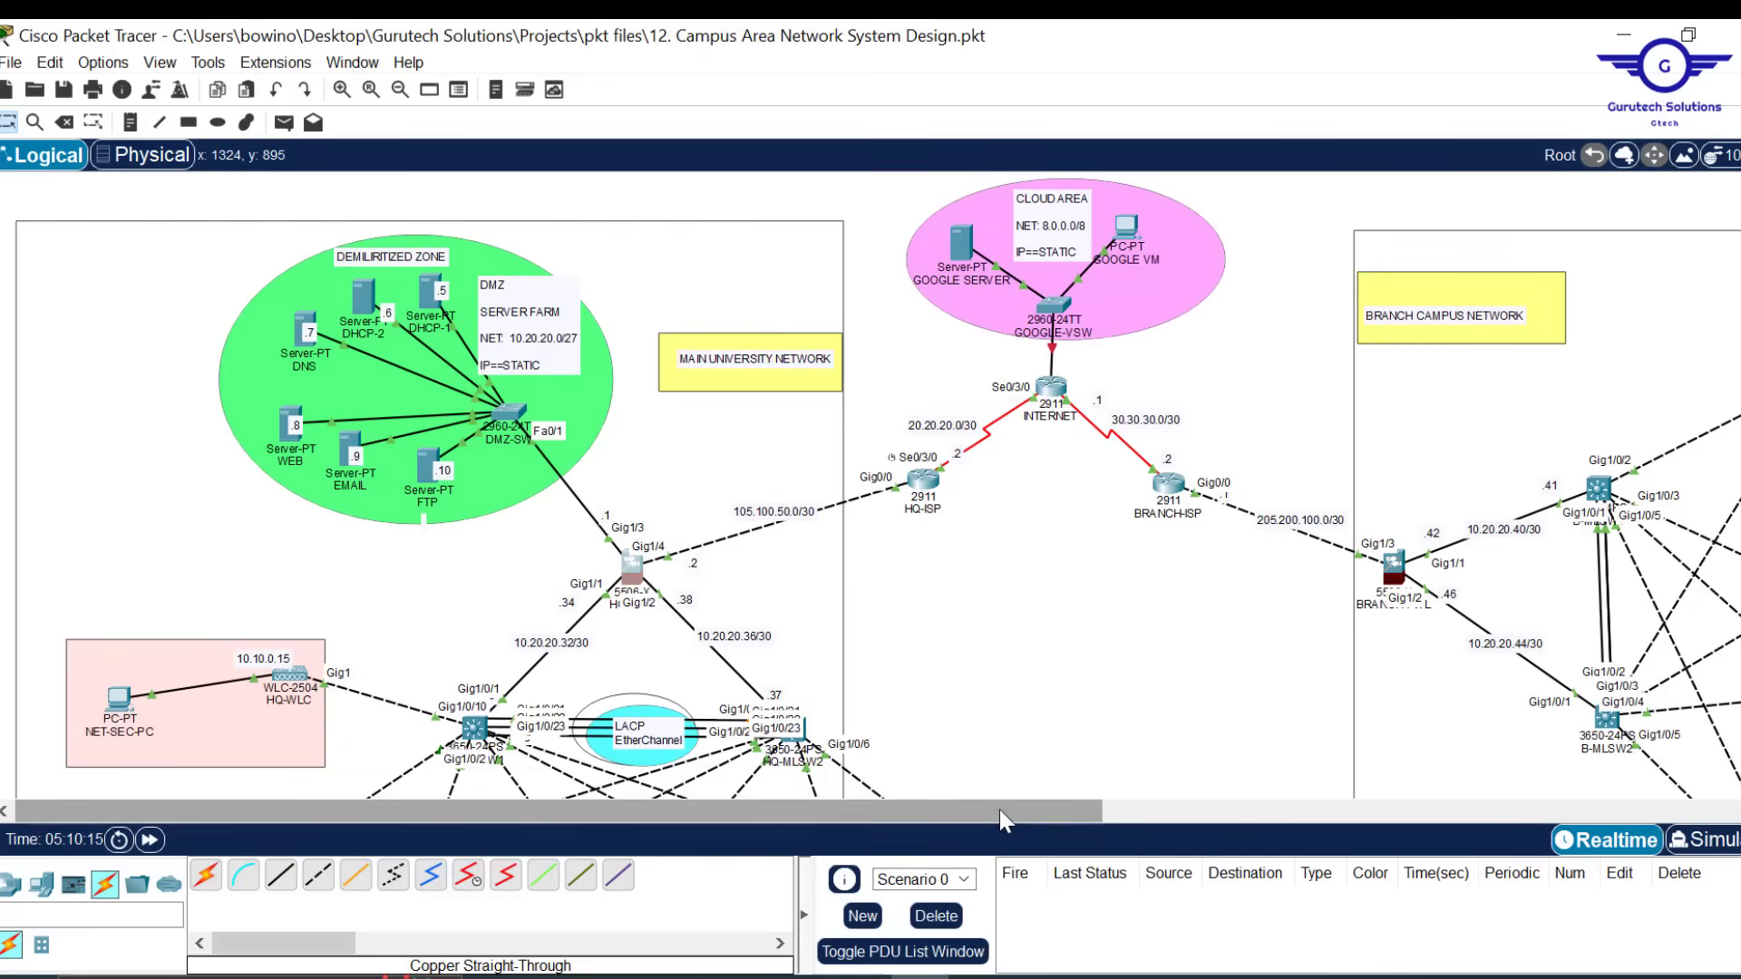
pyautogui.moveTo(1000, 808); pyautogui.dragTo(1231, 798)
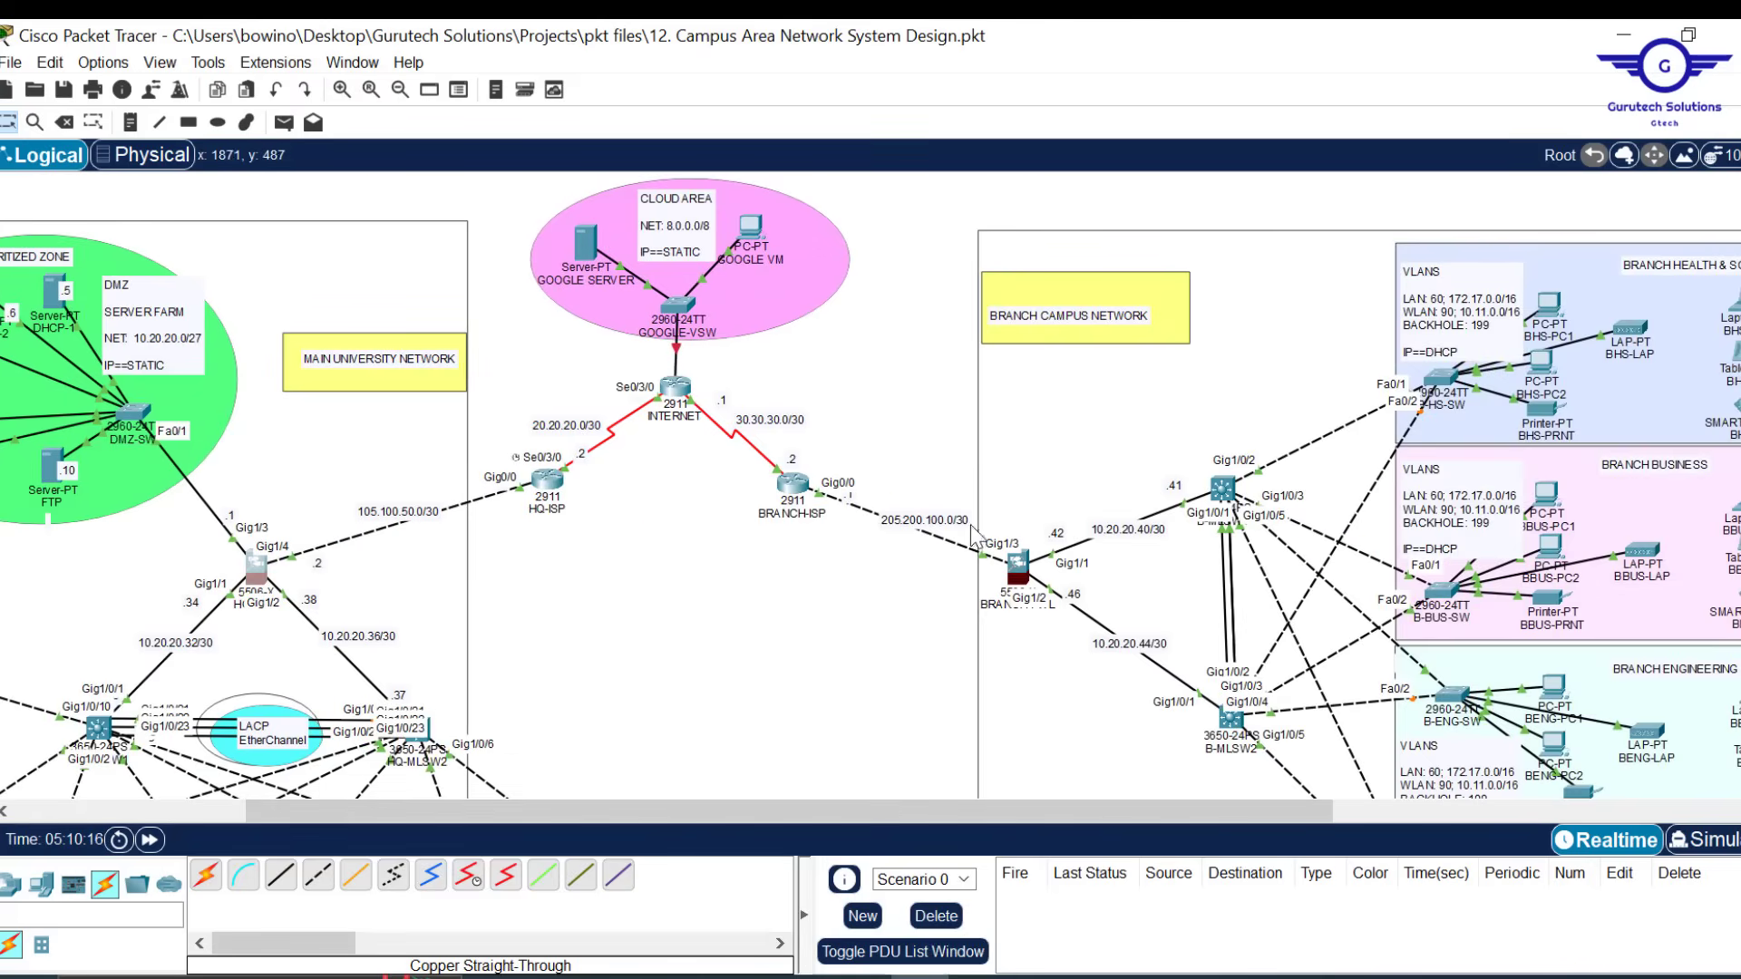
pyautogui.click(1017, 566)
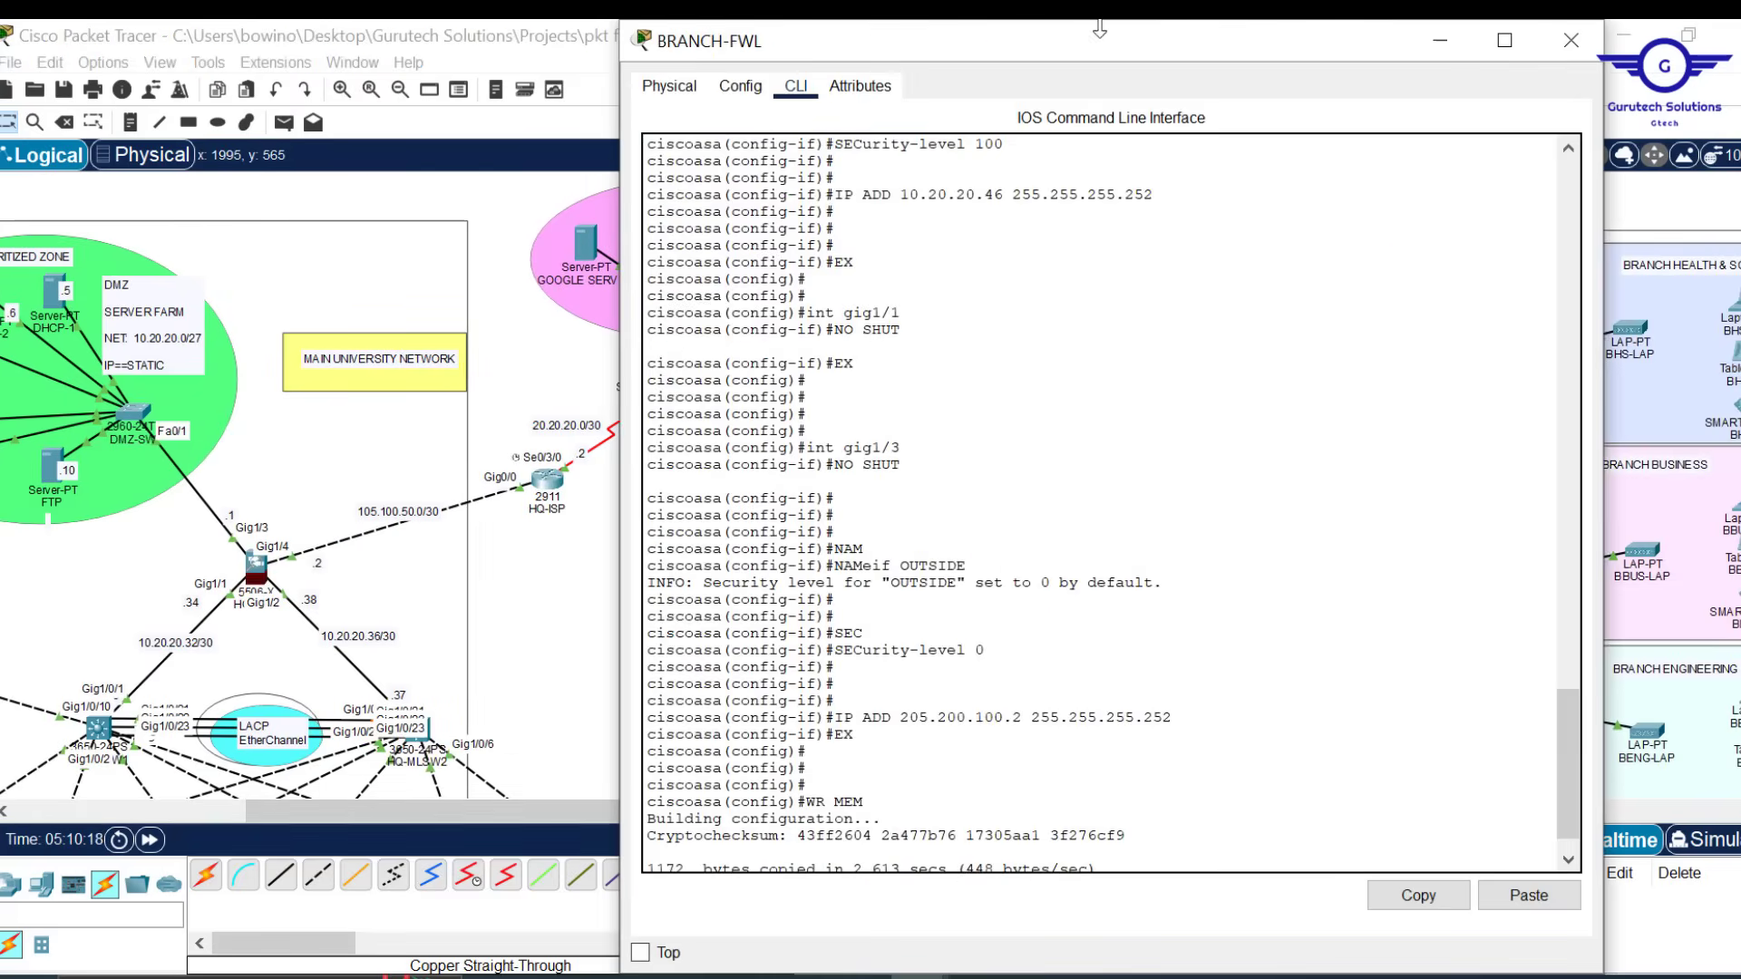
pyautogui.moveTo(1099, 20); pyautogui.dragTo(1099, 180)
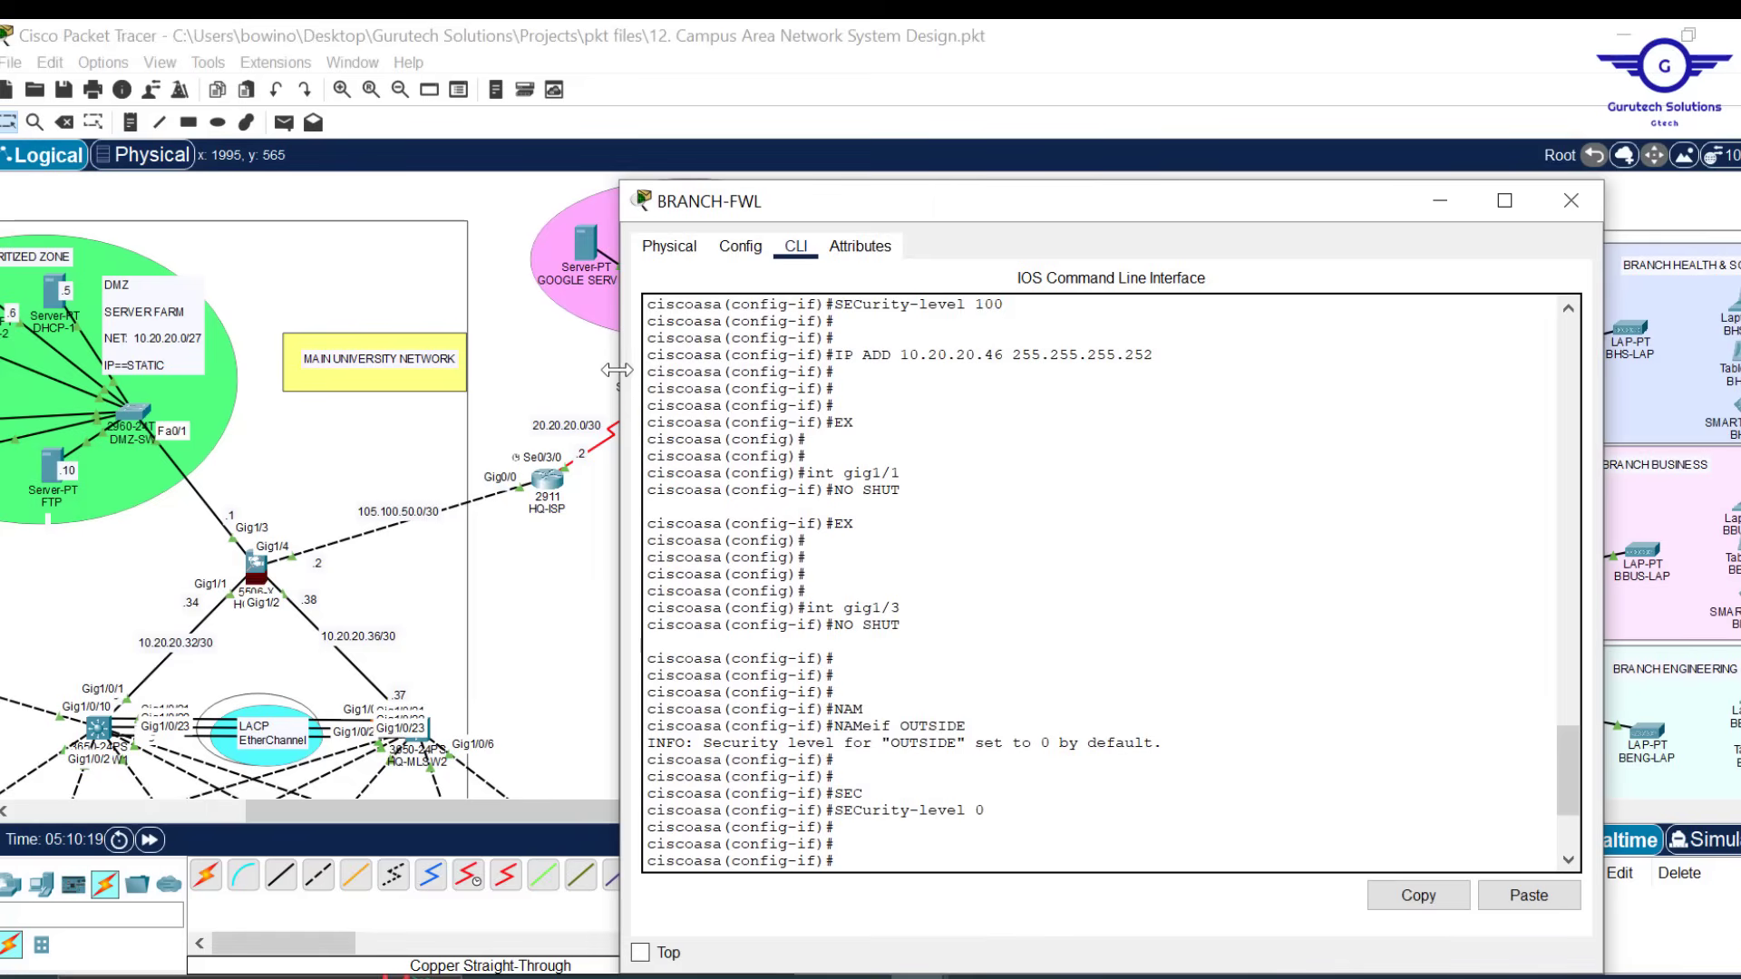
pyautogui.moveTo(620, 371); pyautogui.dragTo(846, 281)
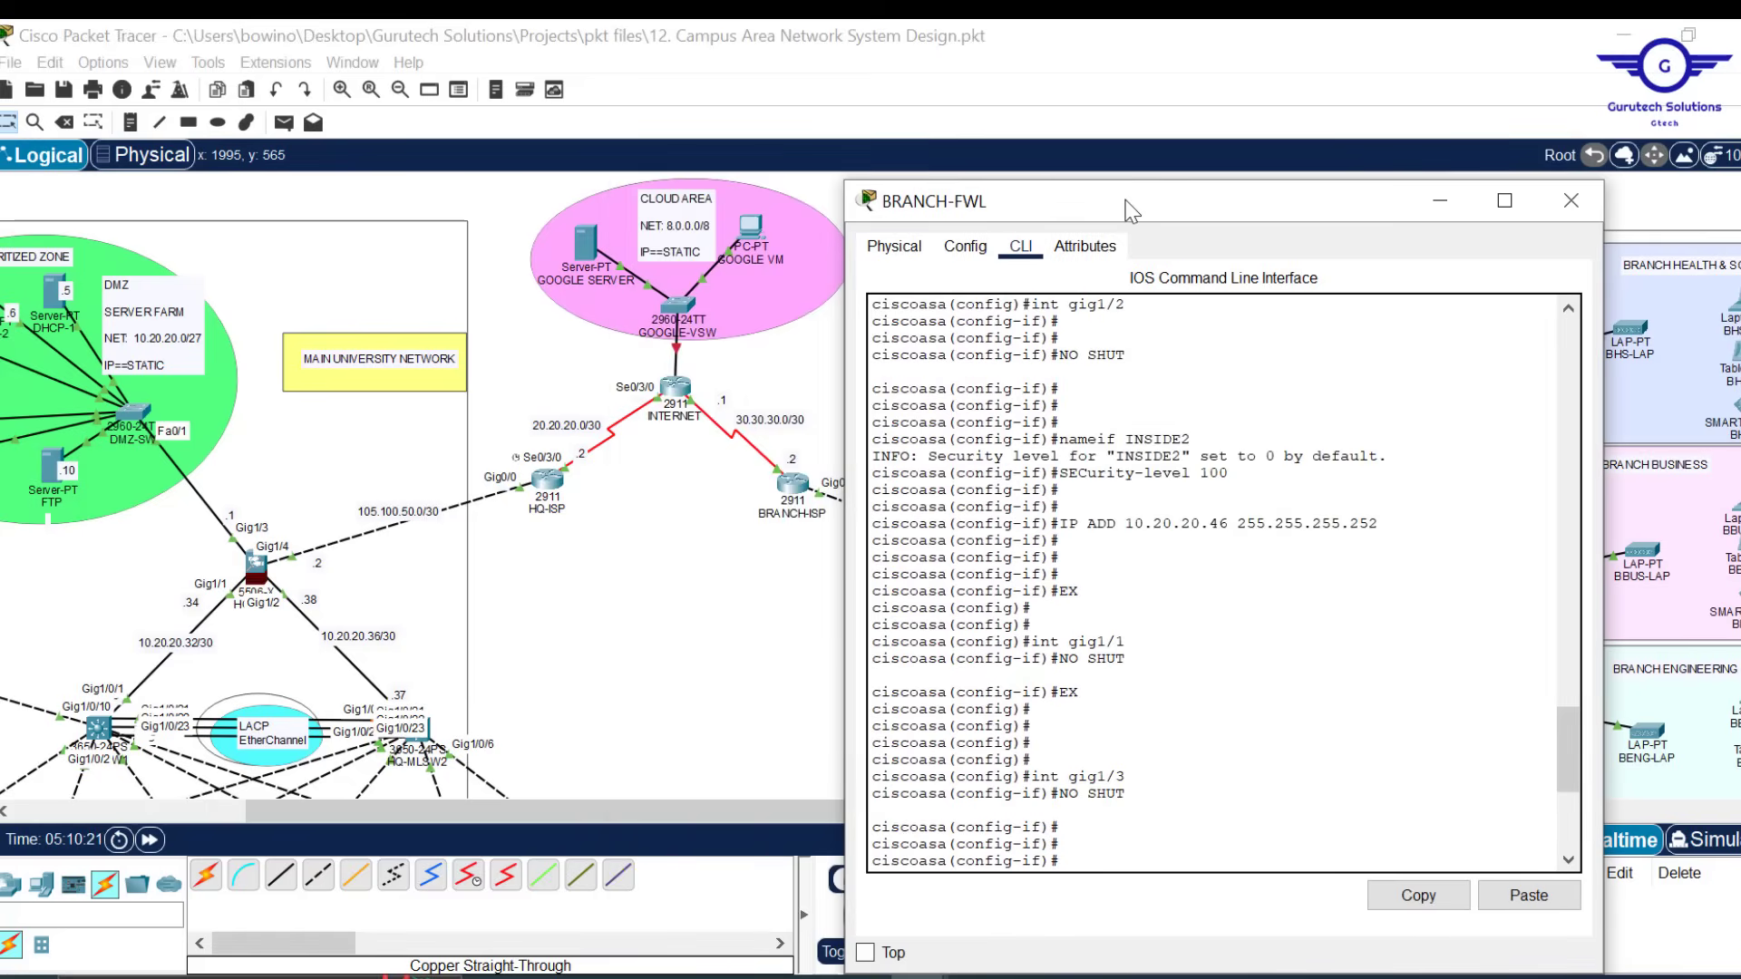
pyautogui.moveTo(1118, 200); pyautogui.dragTo(478, 100)
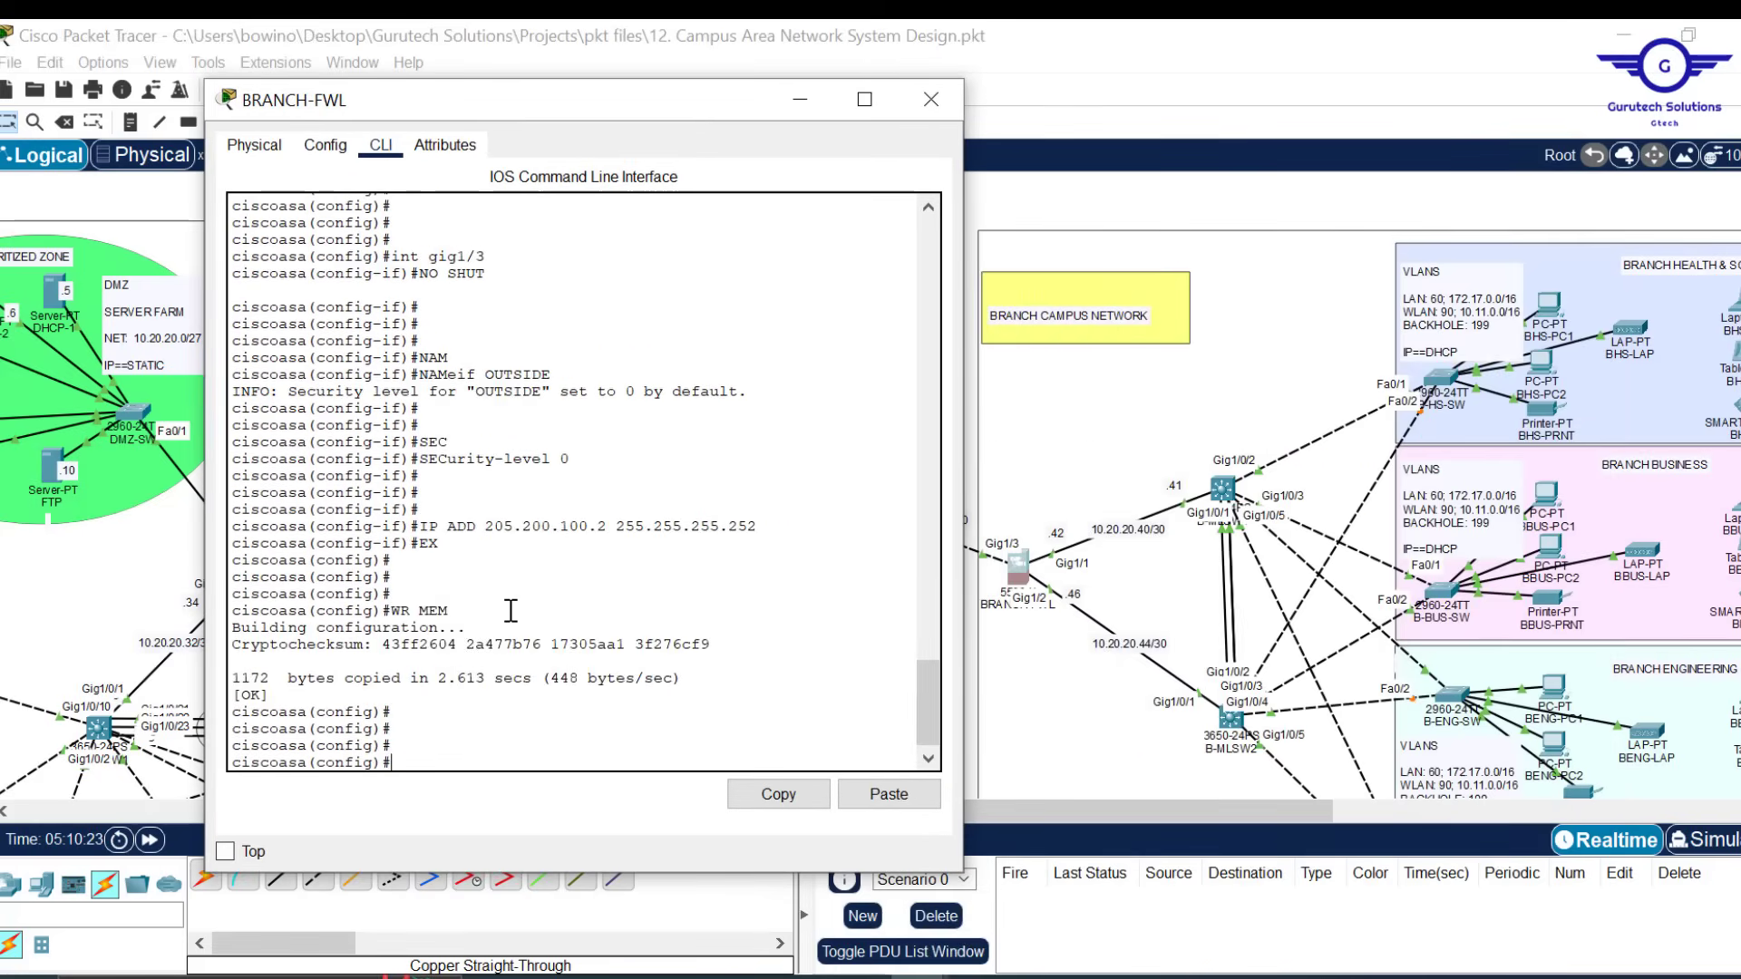
# Start OSPF process 15 on BRANCH-FWL with router-id 4.3.2.1
pyautogui.press('Return')
pyautogui.press('Return')
pyautogui.press('Return')
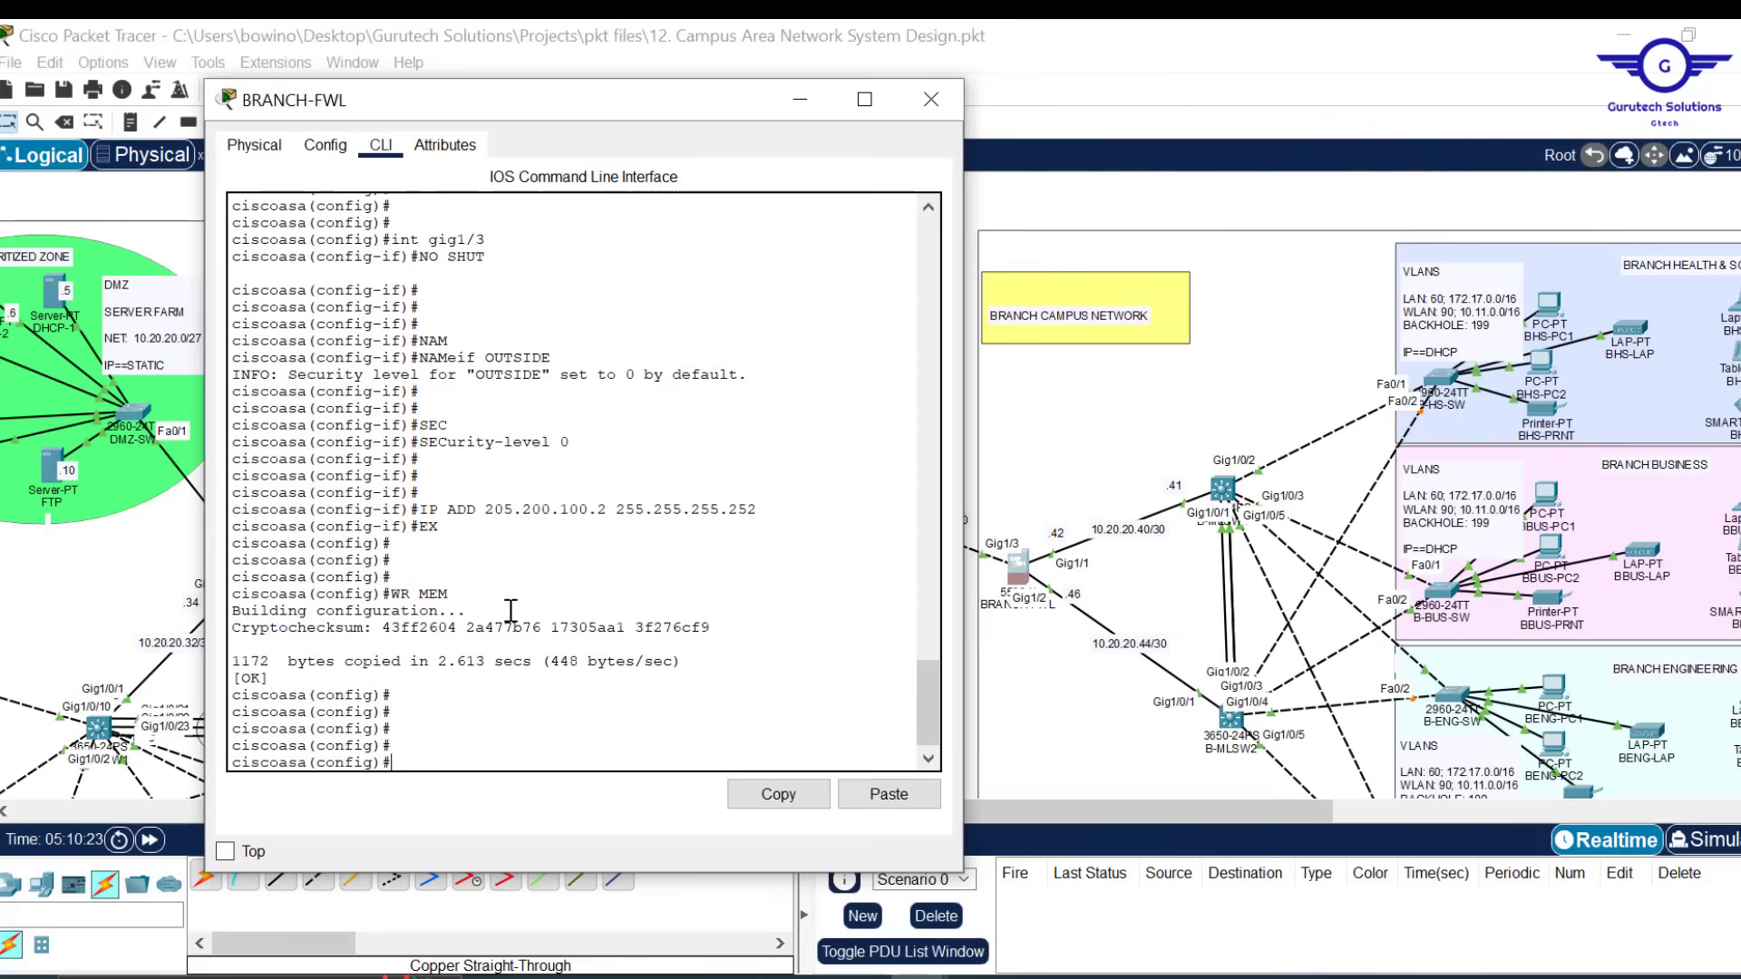
pyautogui.write('rout')
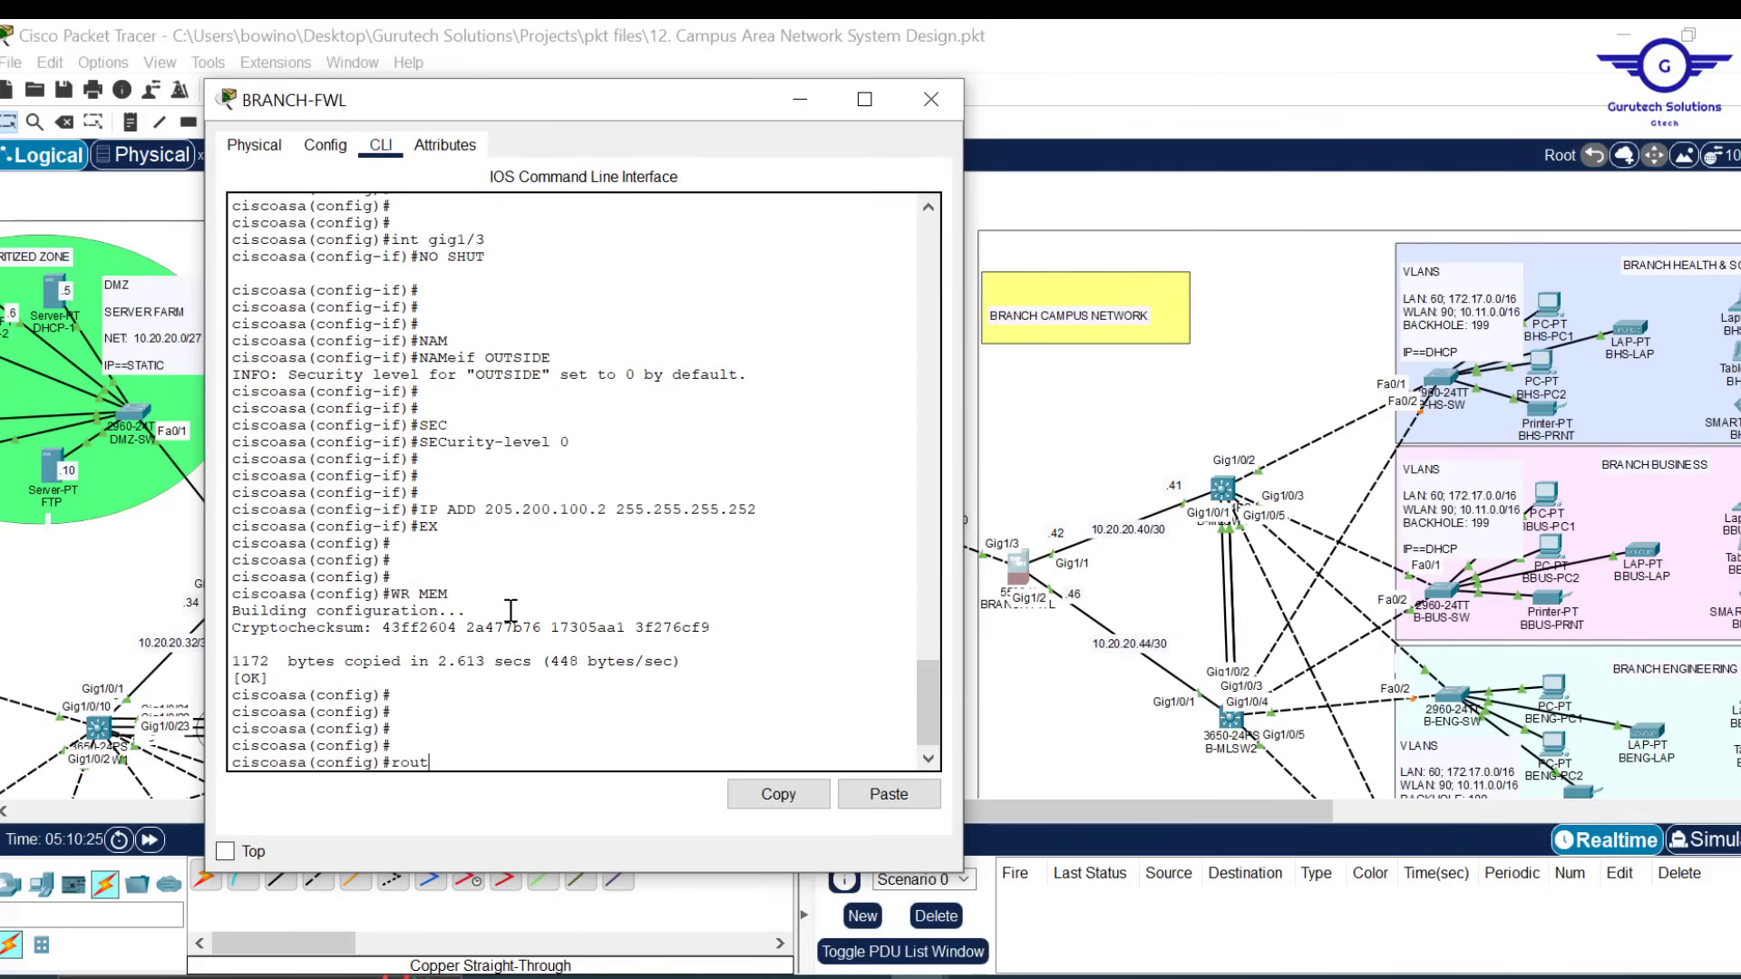
pyautogui.write('er ospf')
pyautogui.write(' 14')
pyautogui.write('5')
pyautogui.press('Return')
pyautogui.press('Return')
pyautogui.press('Return')
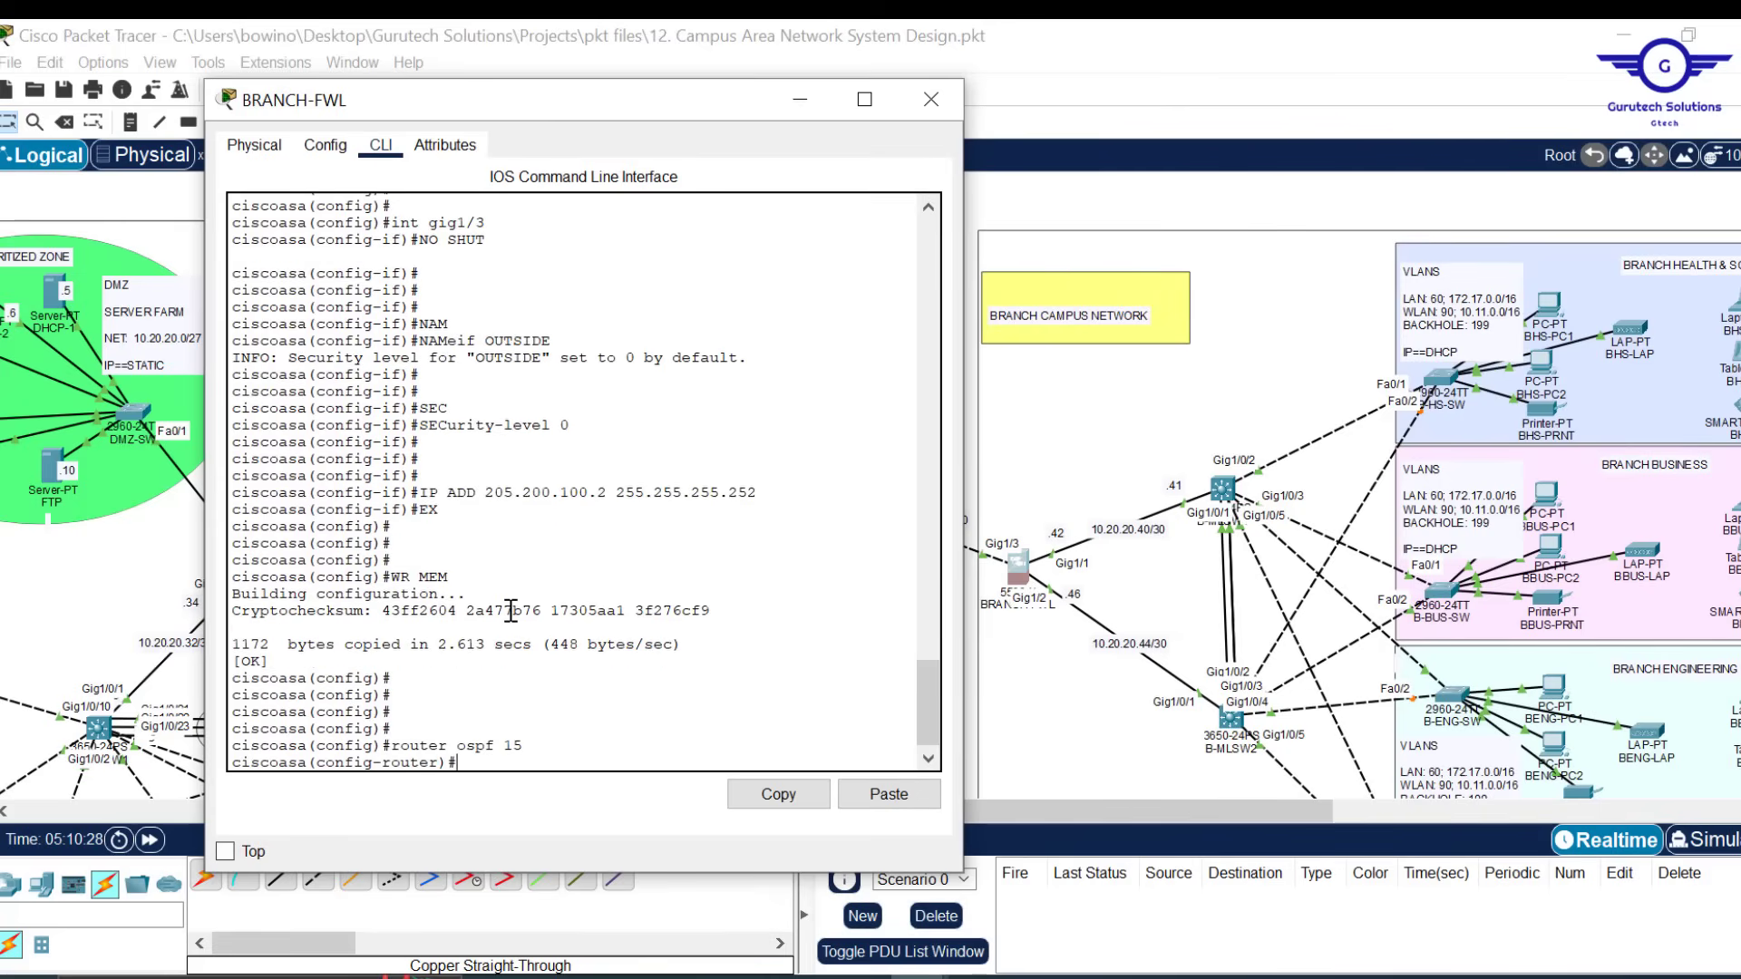
pyautogui.write('rou')
pyautogui.press('Return')
pyautogui.write('router-id')
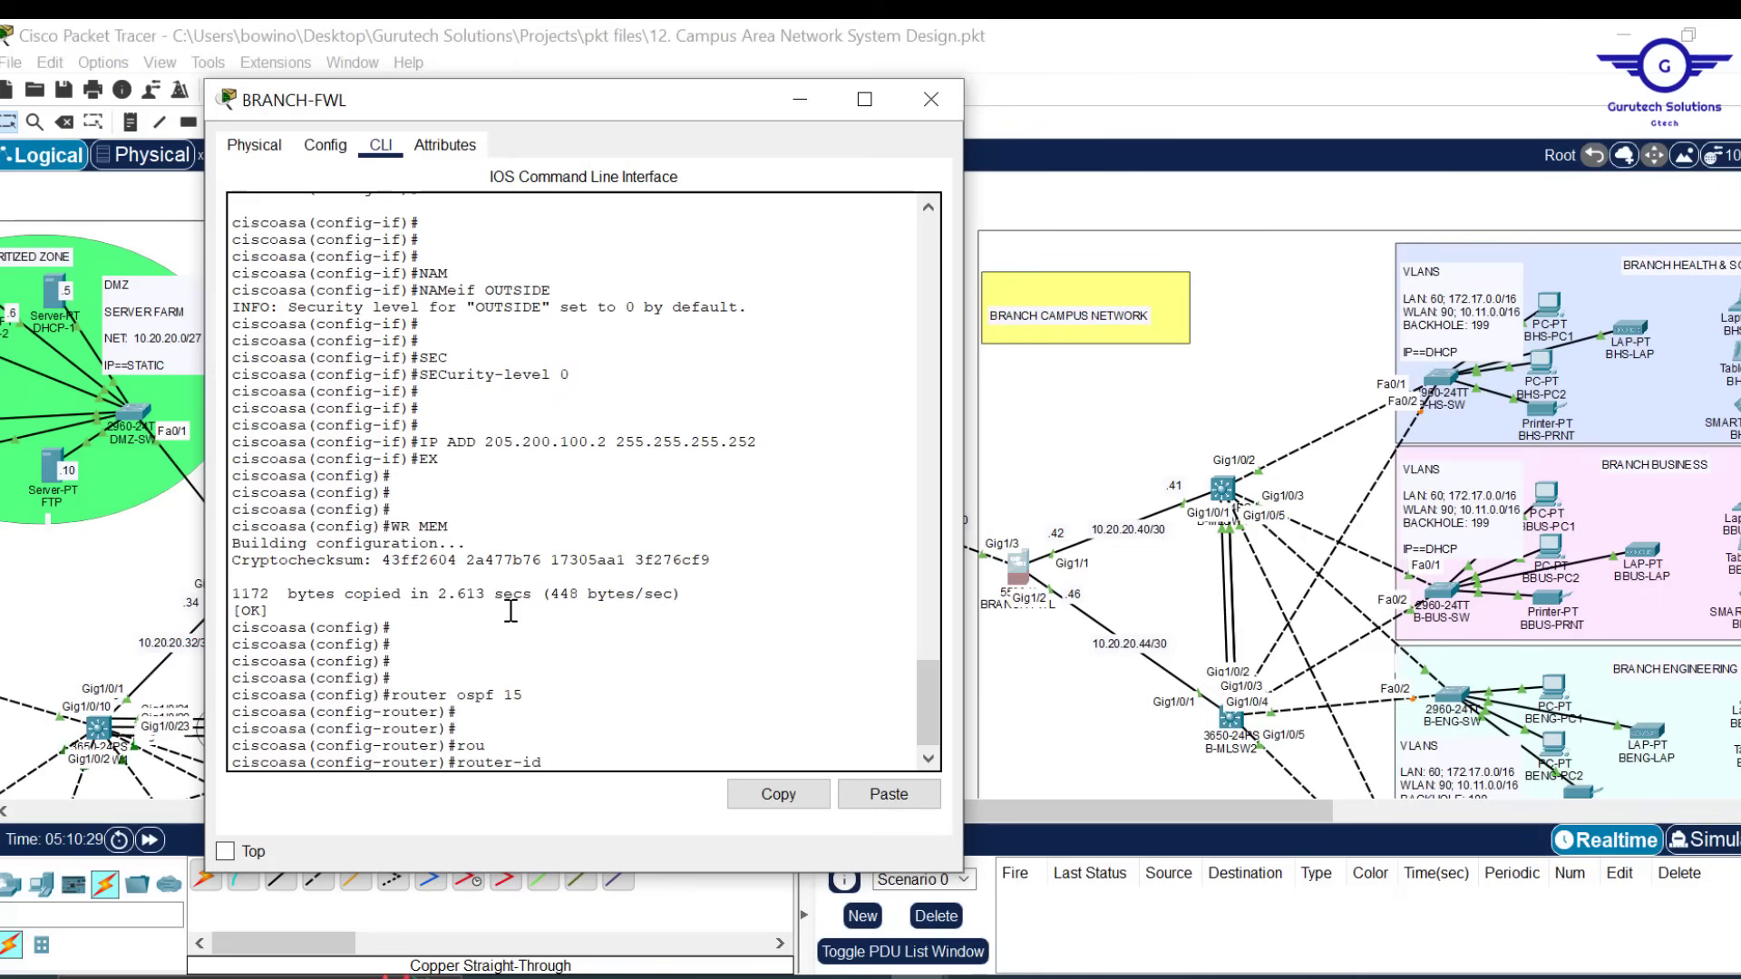
pyautogui.write(' 4.3.2.1')
pyautogui.press('Return')
pyautogui.press('Return')
pyautogui.press('Return')
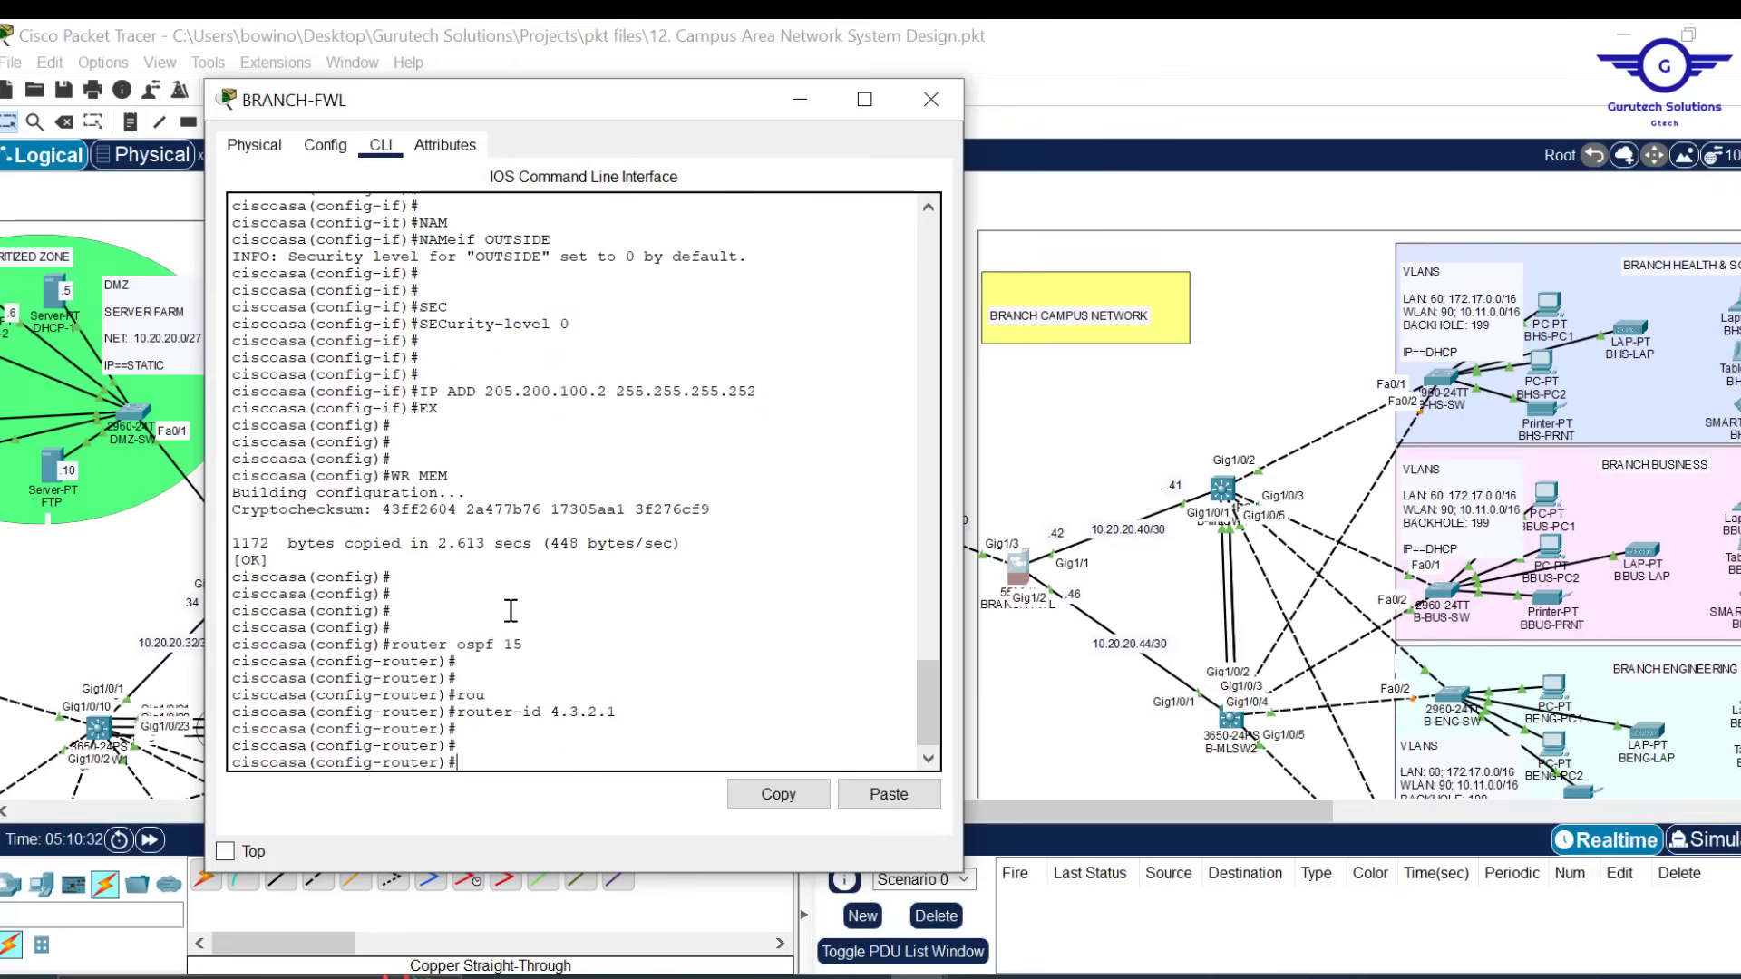
# Advertise 205.200.100.0 255.255.255.252 in OSPF area 0
pyautogui.write('net')
pyautogui.press('Tab')
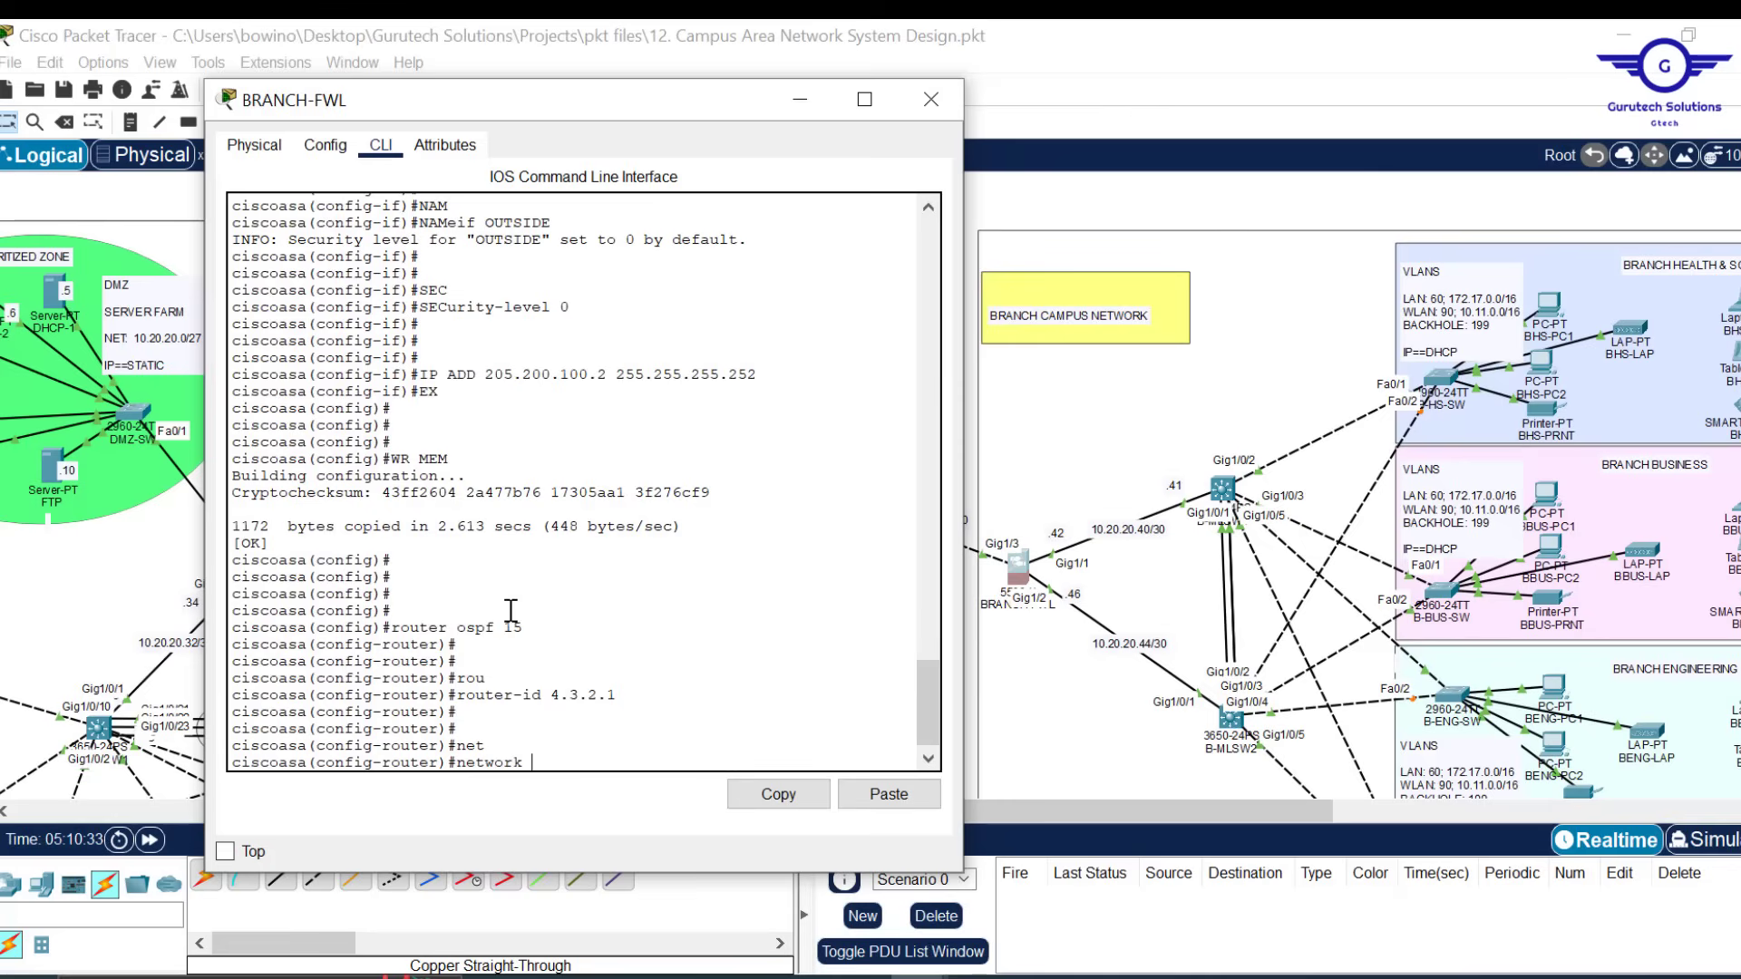
pyautogui.write('205.2')
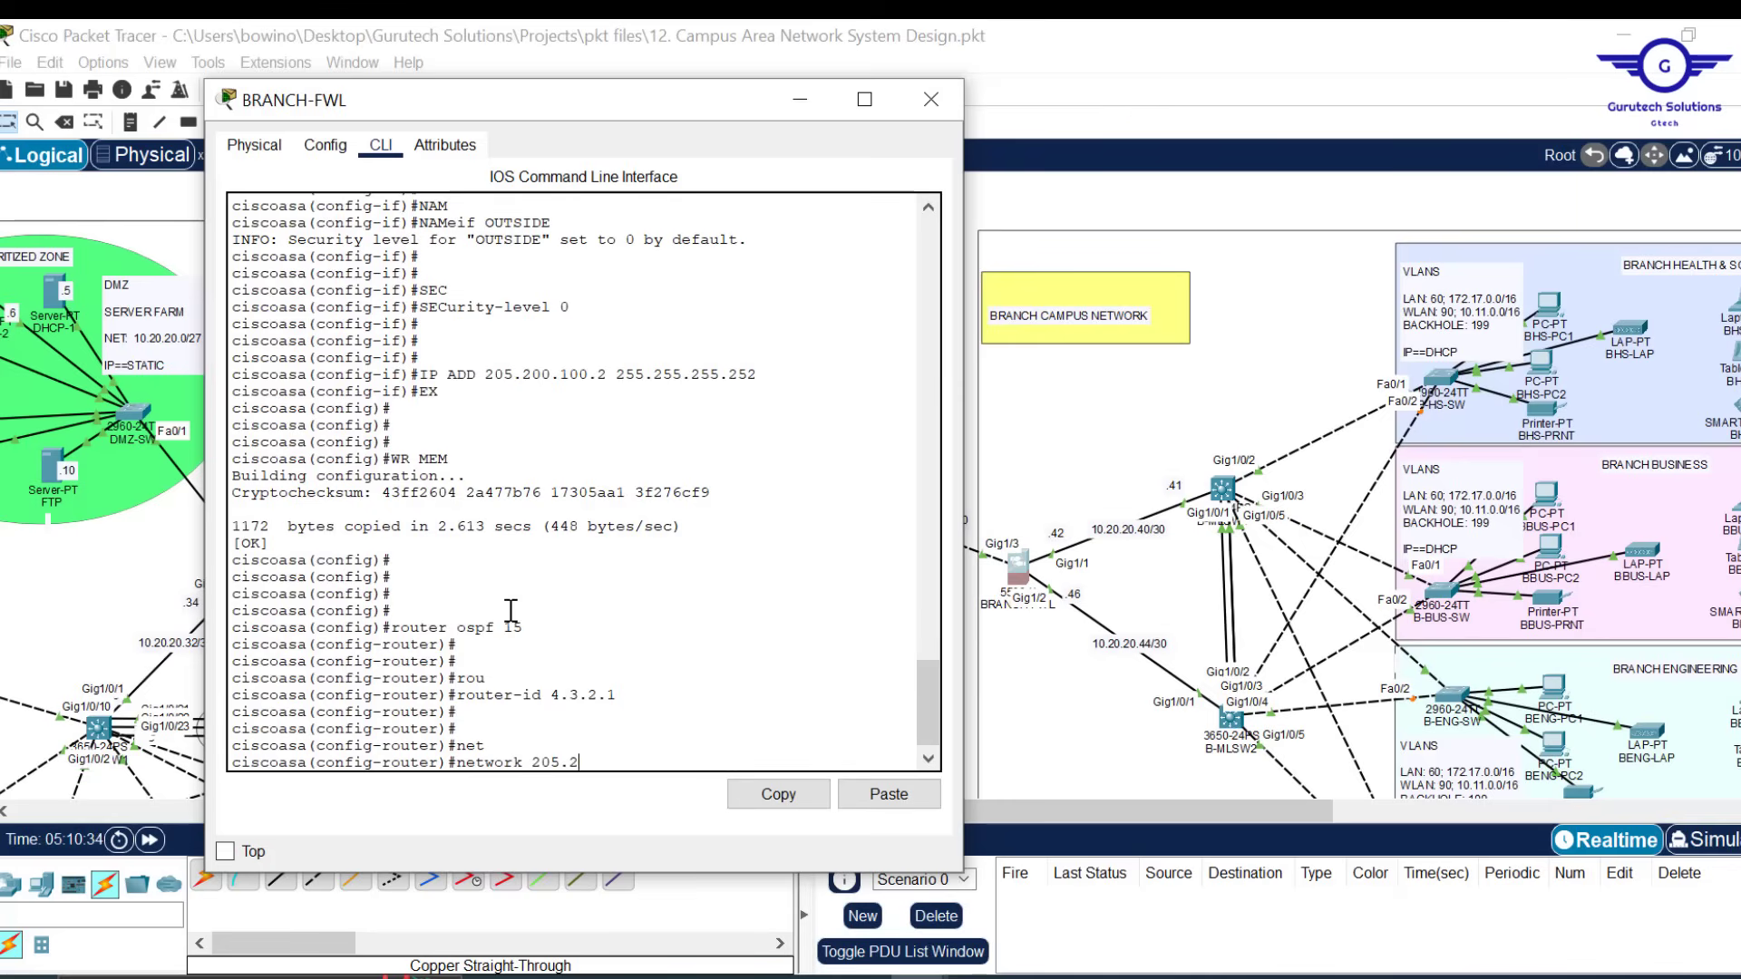
pyautogui.write('00.100.0 255.255.255.252 ar')
pyautogui.press('Tab')
pyautogui.write('0')
pyautogui.press('Return')
pyautogui.press('Return')
pyautogui.press('Return')
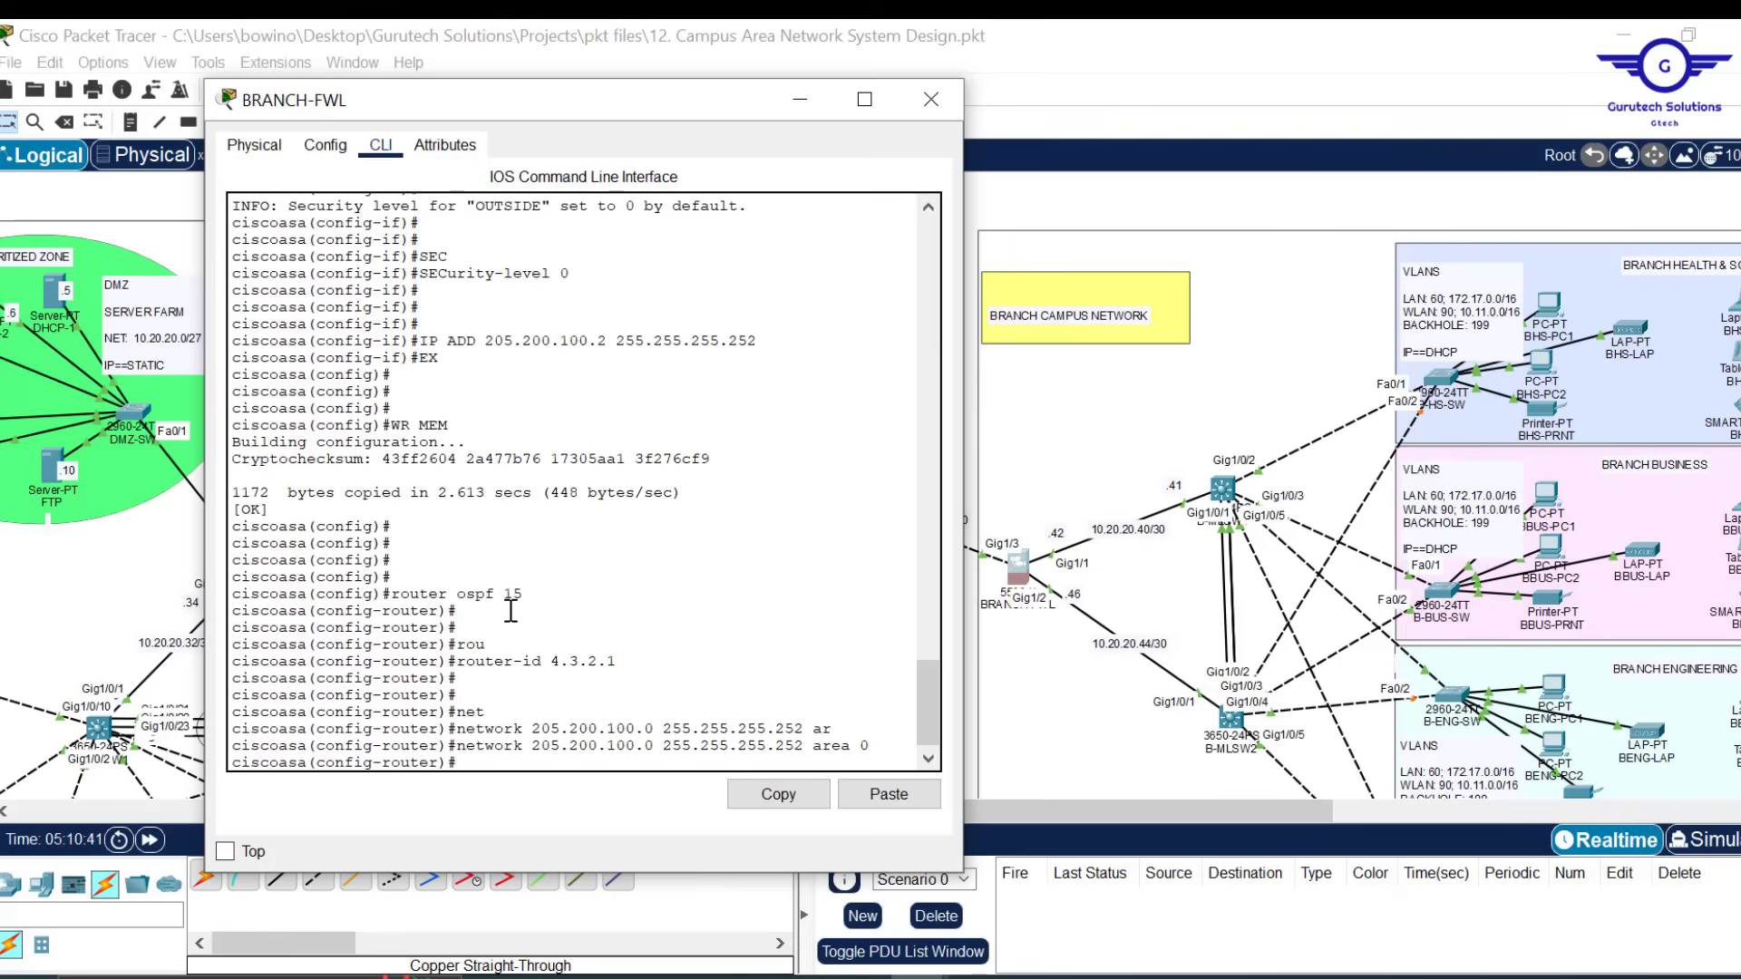
pyautogui.press('Return')
pyautogui.press('Return')
# Advertise the 10.20.20.40 and 10.20.20.44 /30 networks in area 0
pyautogui.write('net')
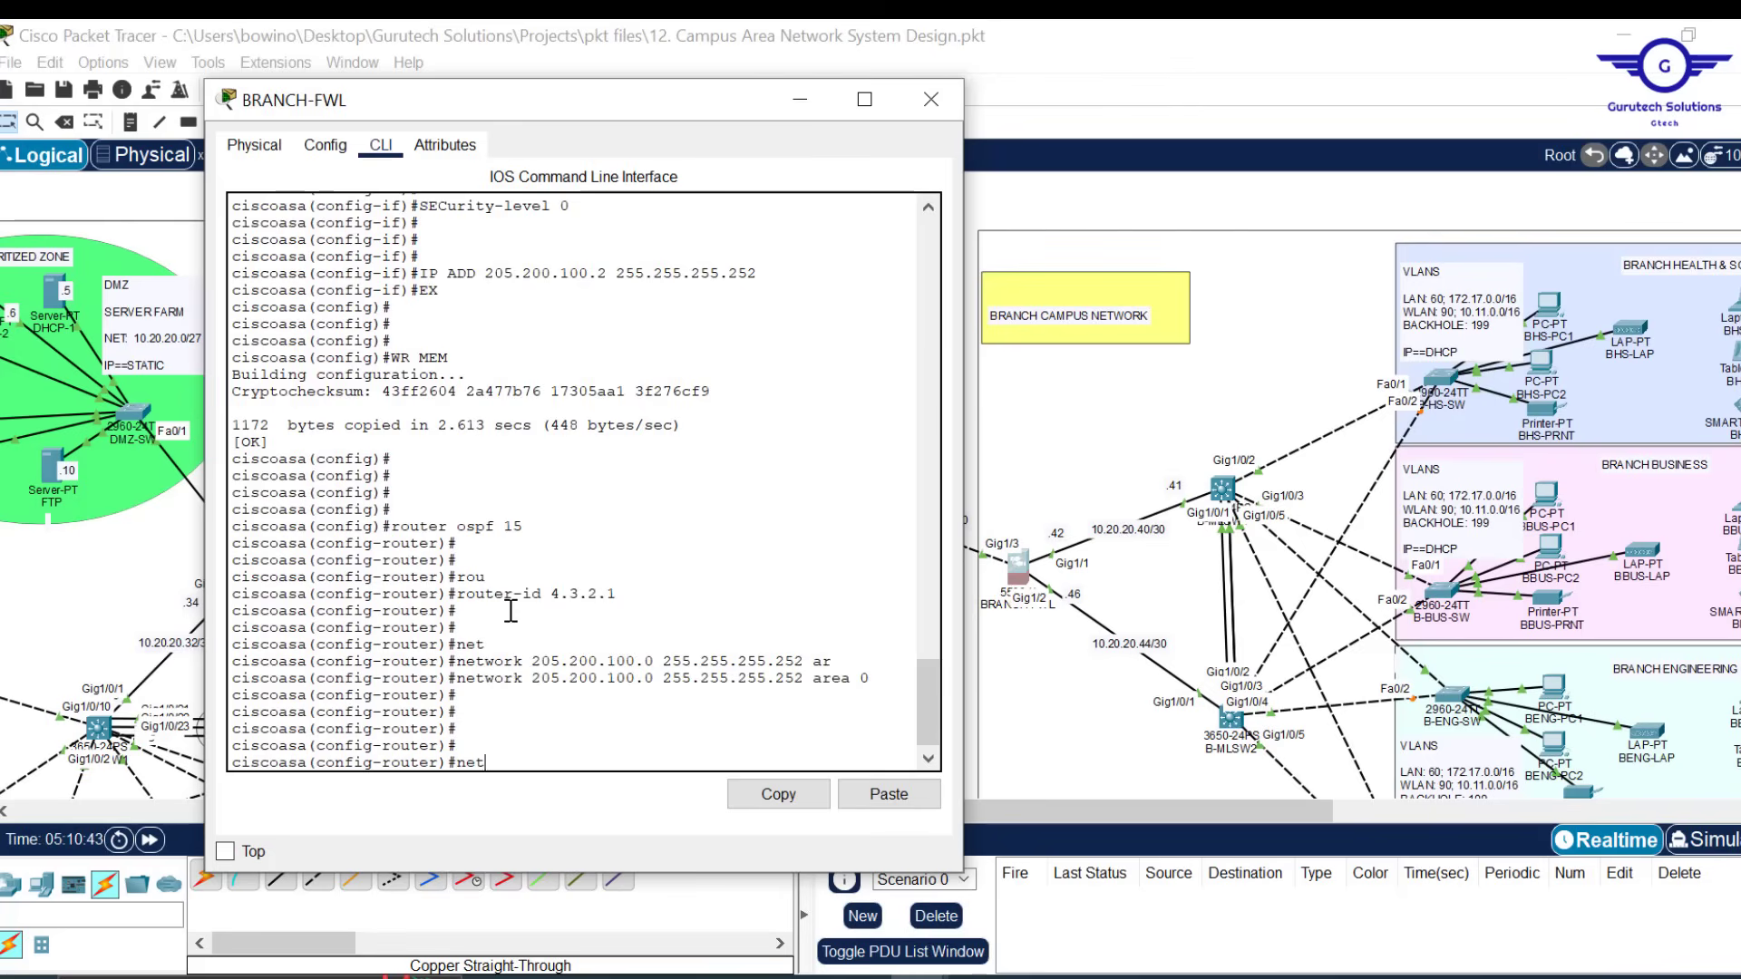
pyautogui.press('Tab')
pyautogui.write('1')
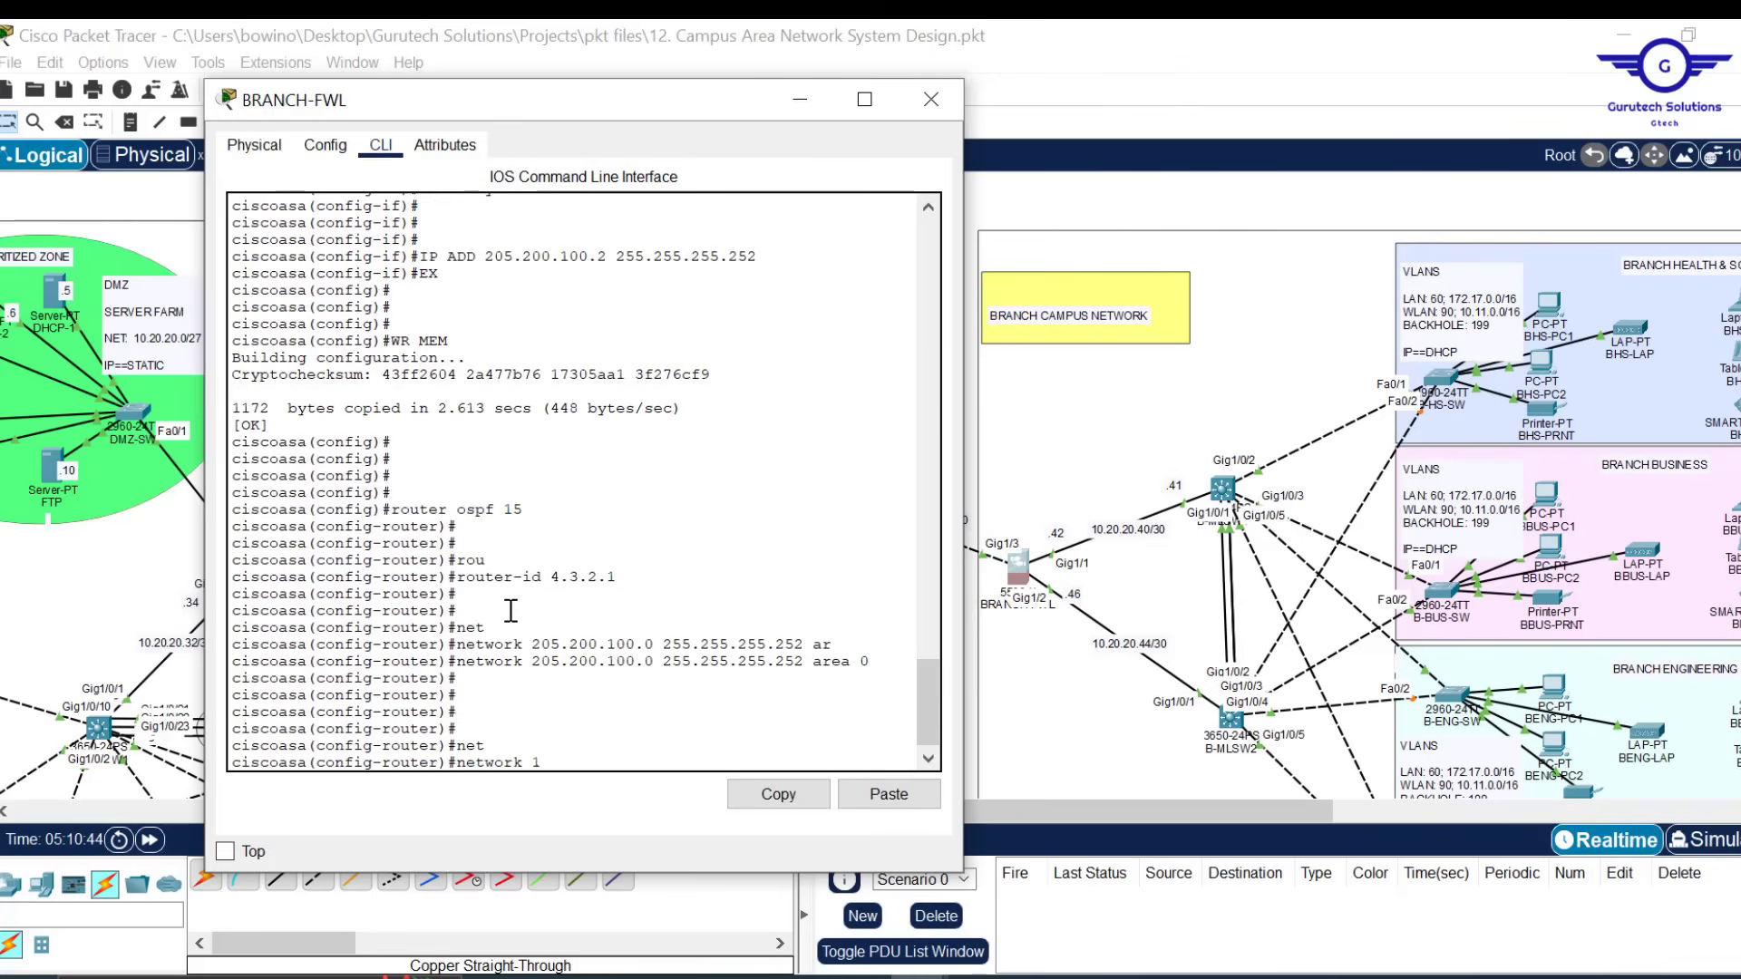
pyautogui.write('0.20.20.40 255.255.255.252 ar')
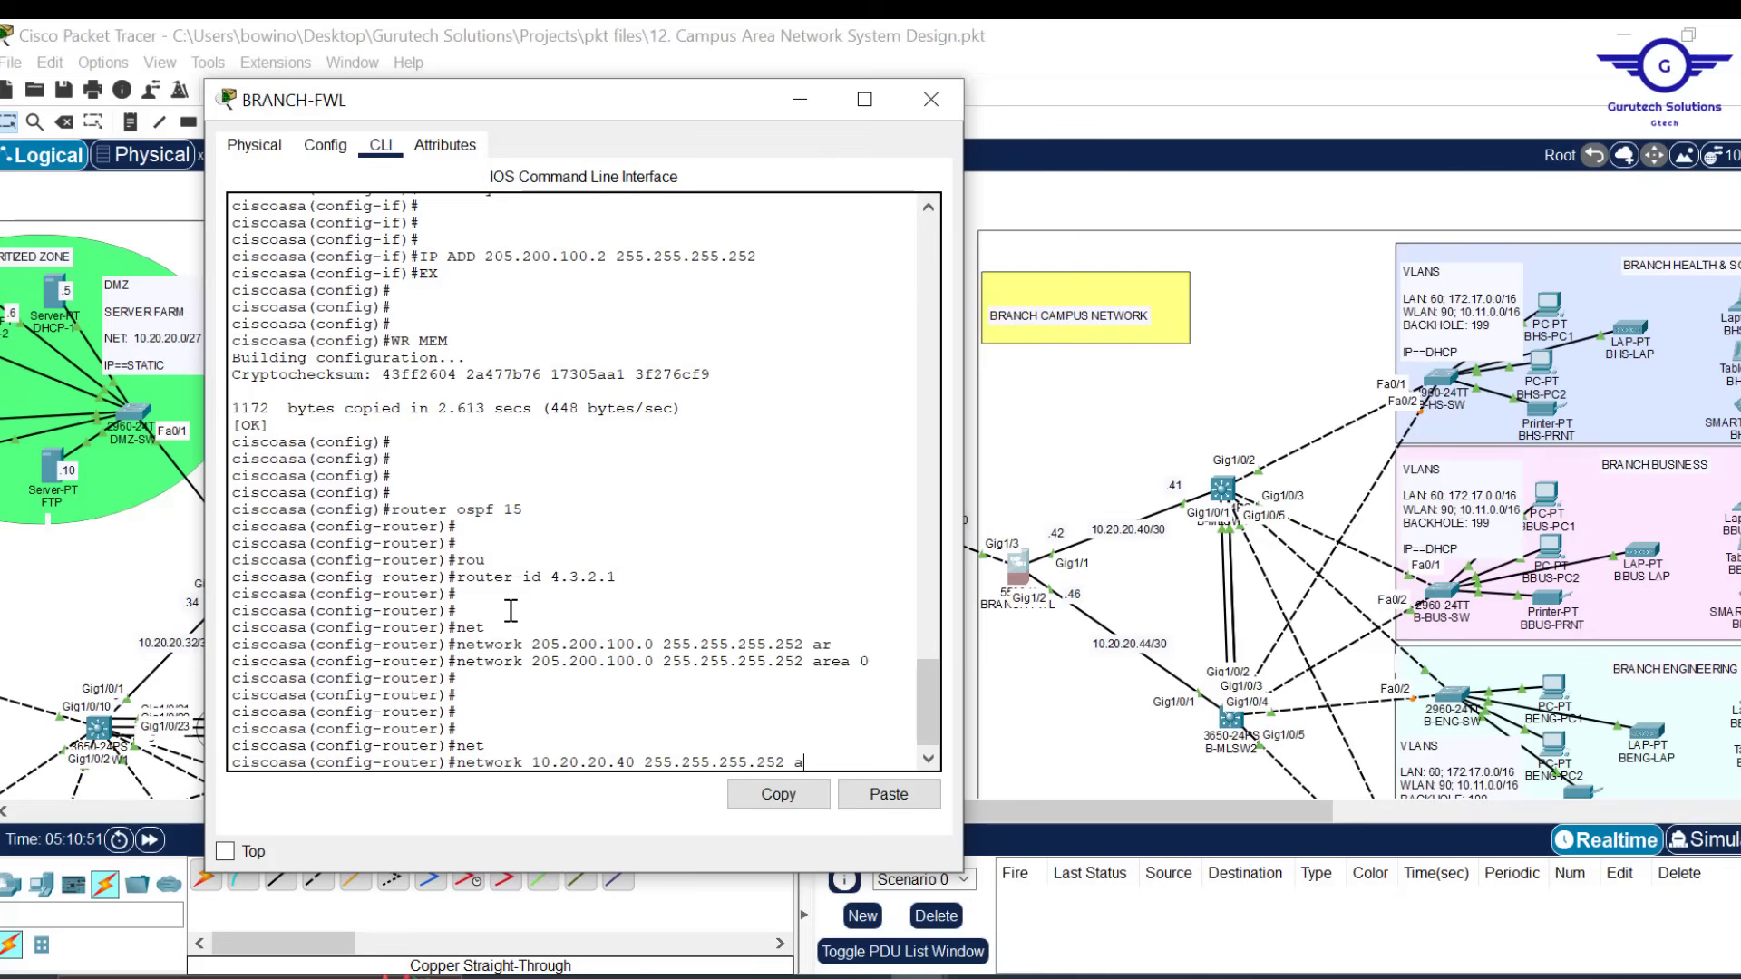
pyautogui.press('Tab')
pyautogui.write('0')
pyautogui.press('Return')
pyautogui.press('Return')
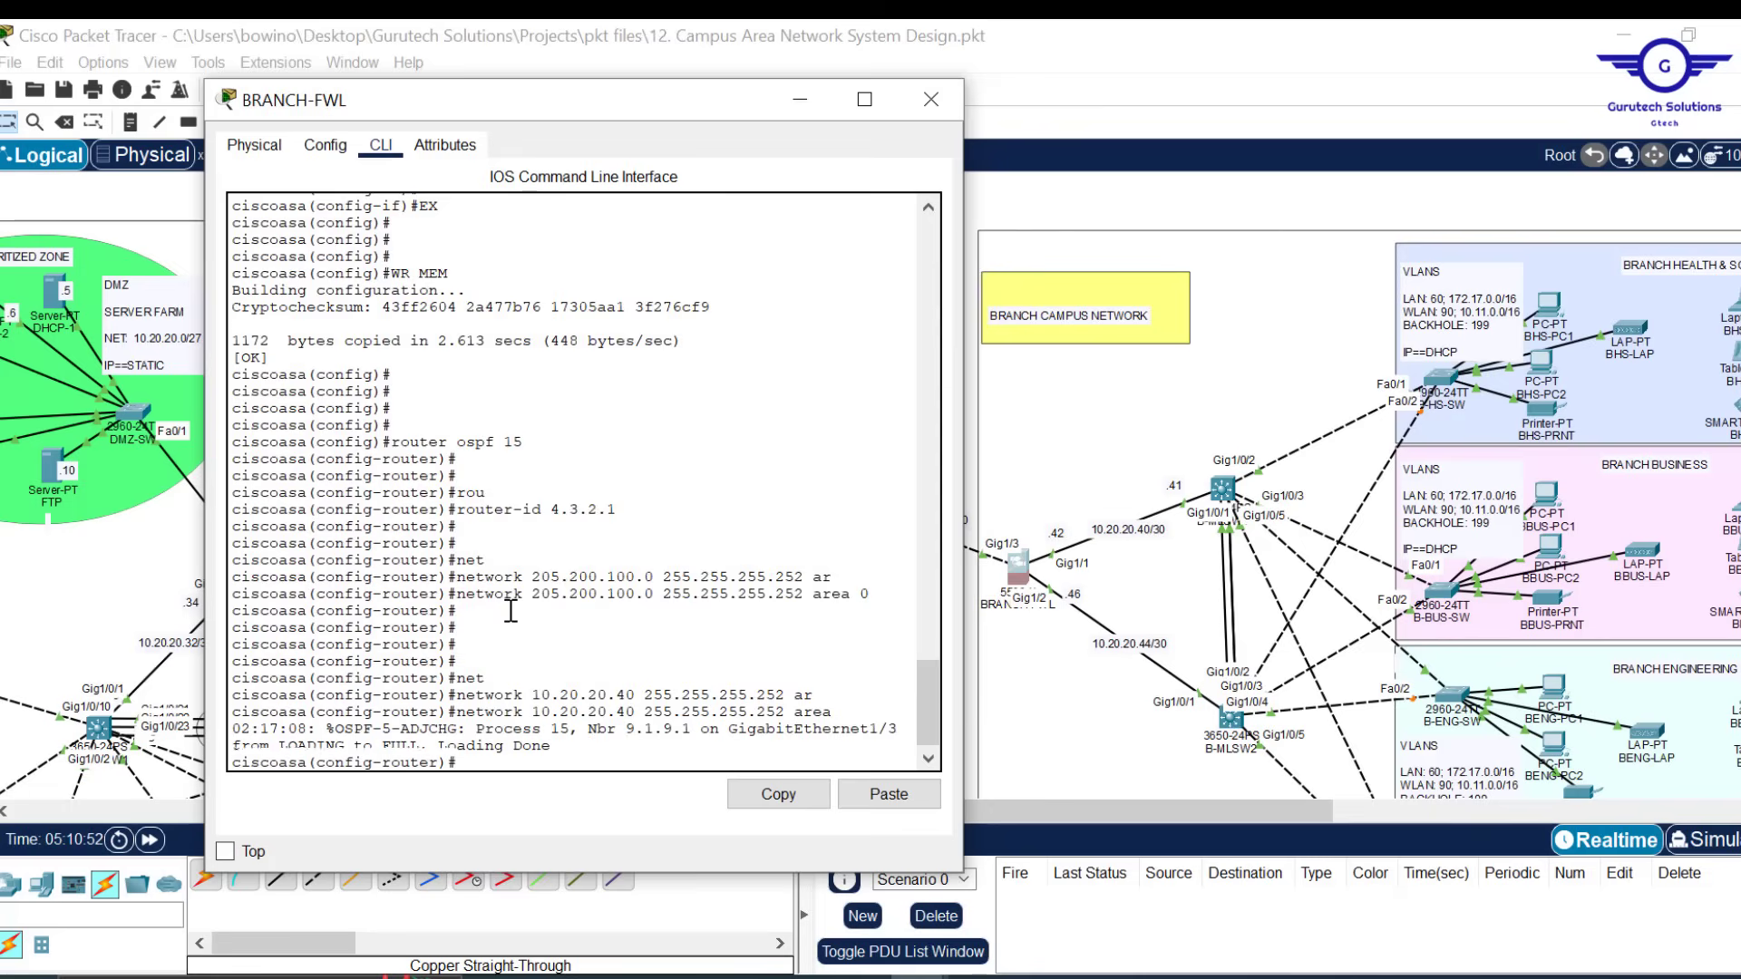
pyautogui.press('Up')
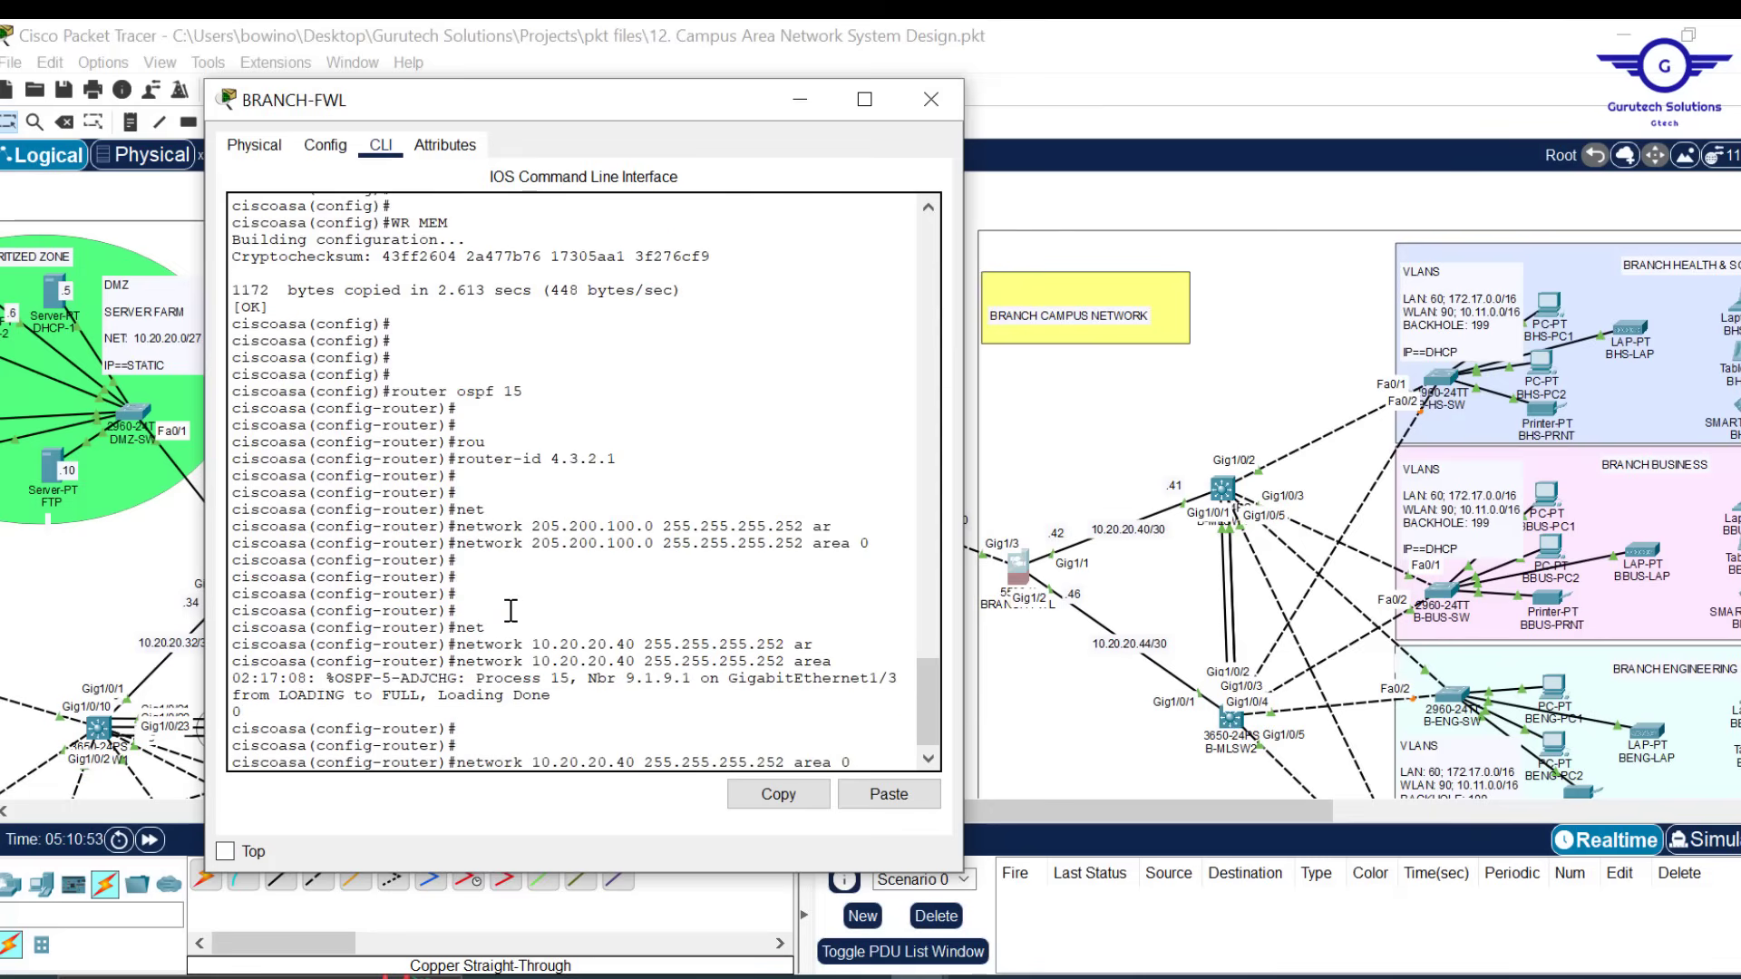
pyautogui.press('Return')
pyautogui.press('Return')
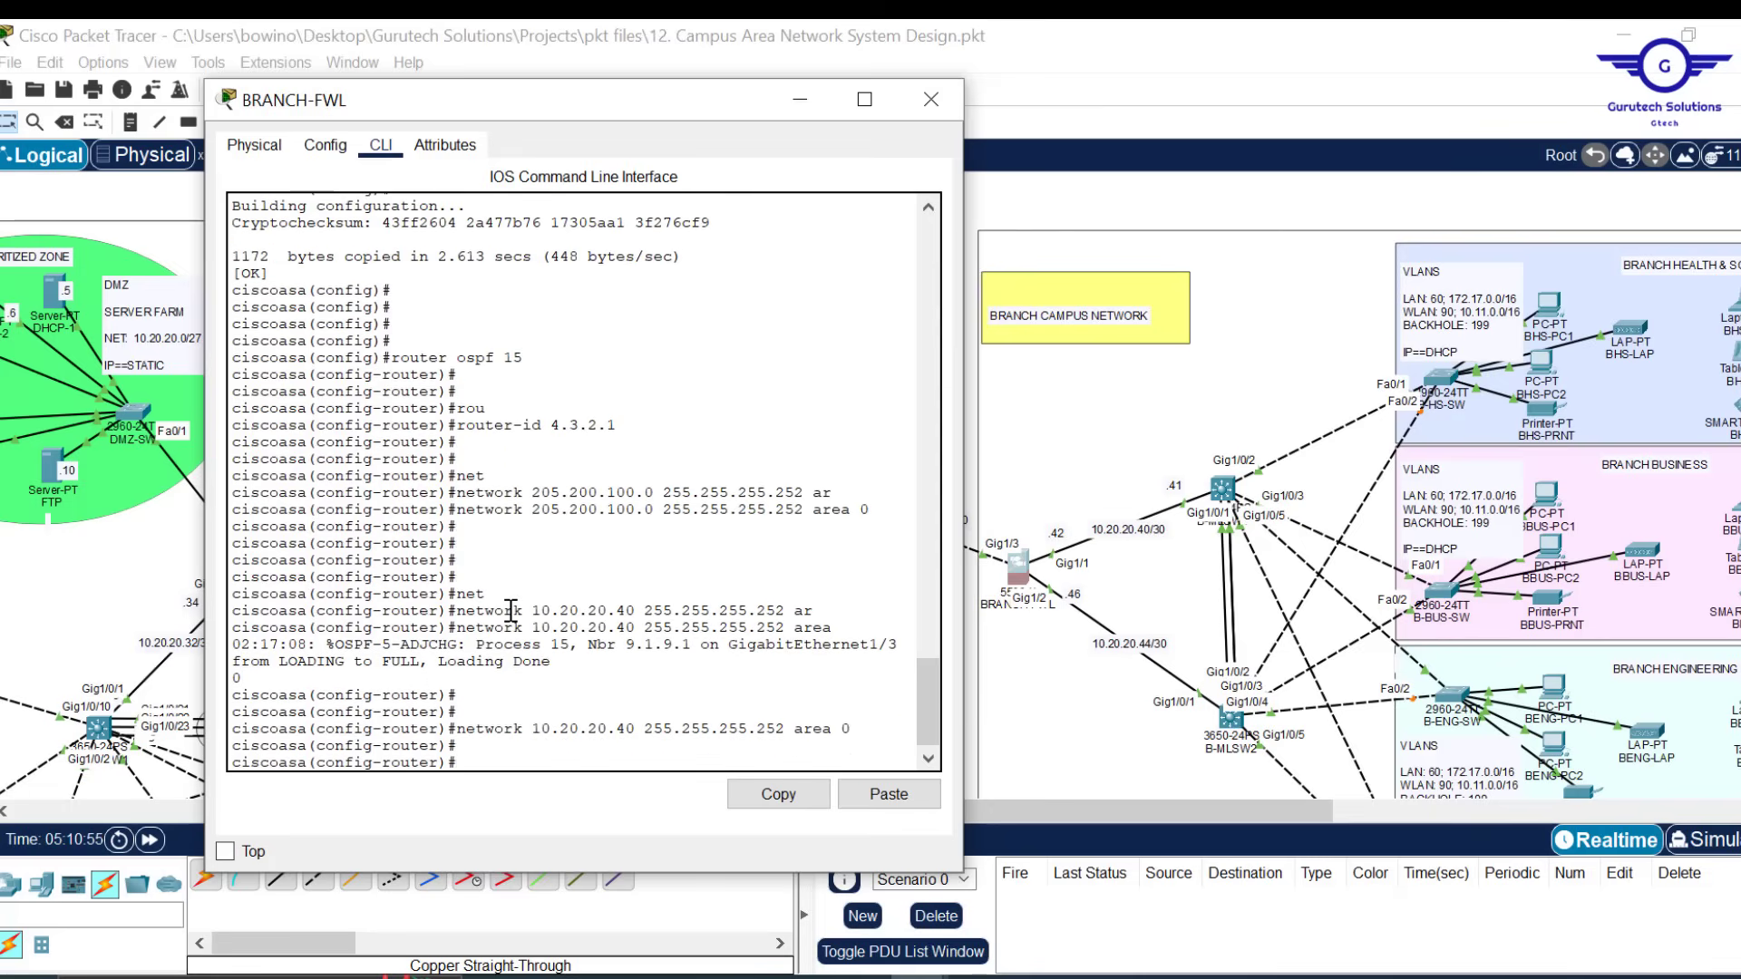
pyautogui.press('Up')
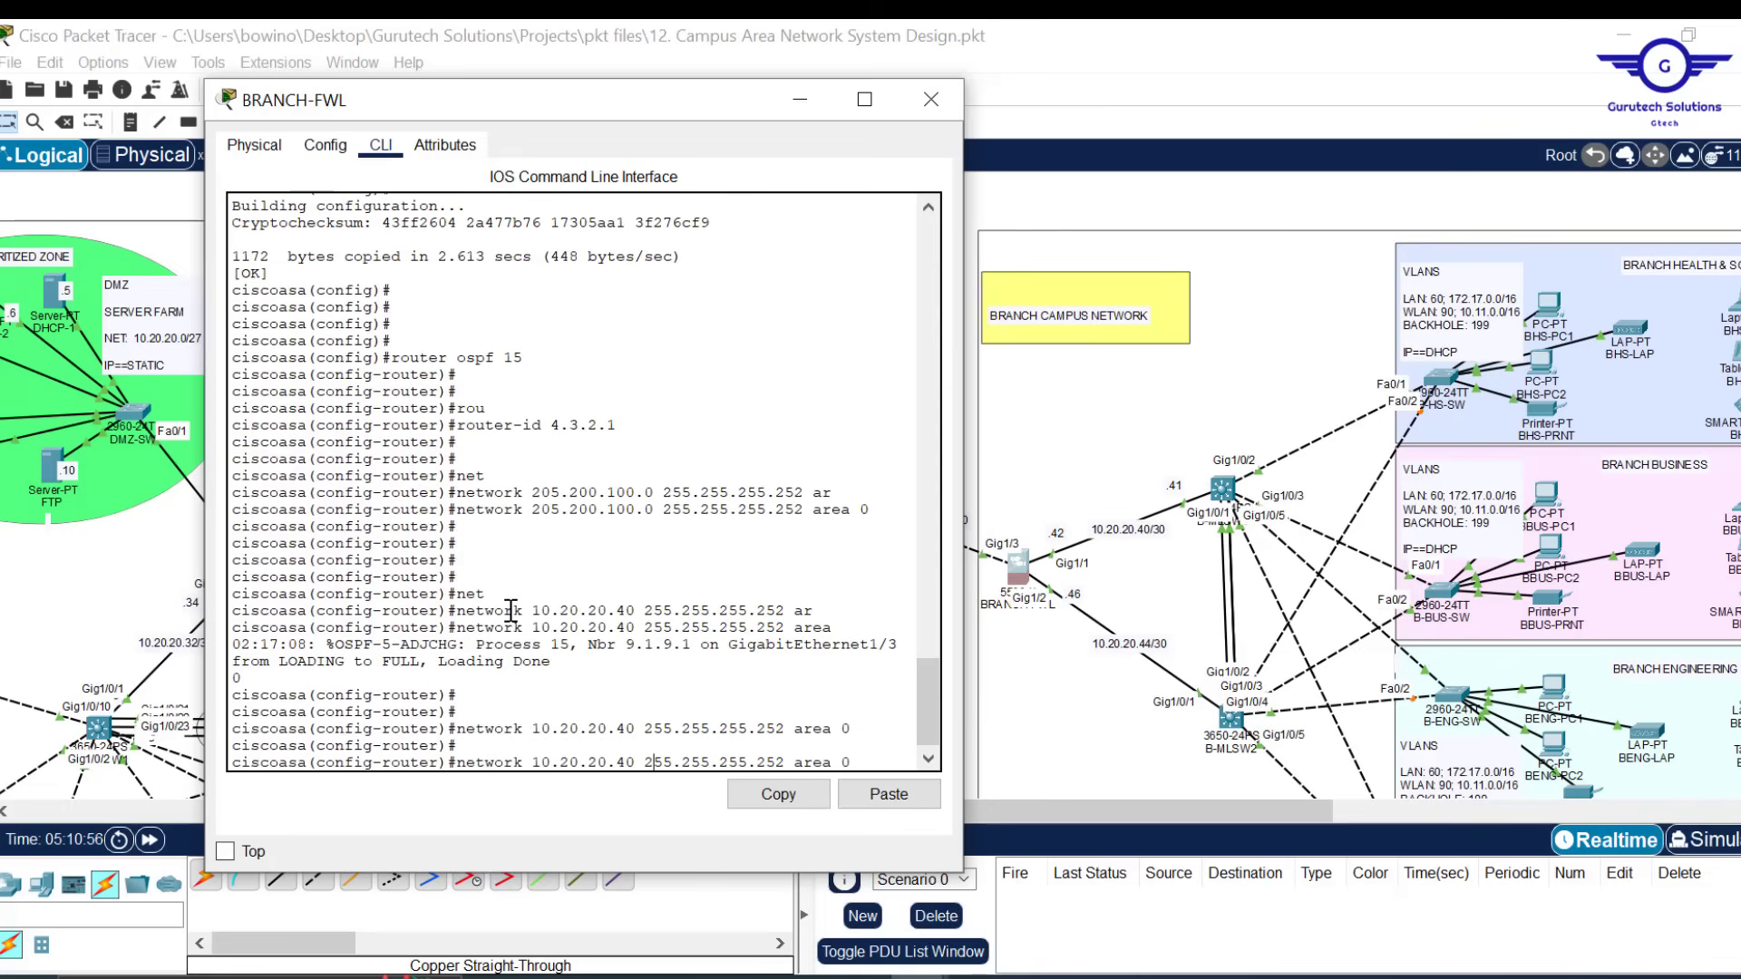
pyautogui.press('BackSpace')
pyautogui.write('4')
pyautogui.press('Return')
pyautogui.press('Return')
pyautogui.press('Return')
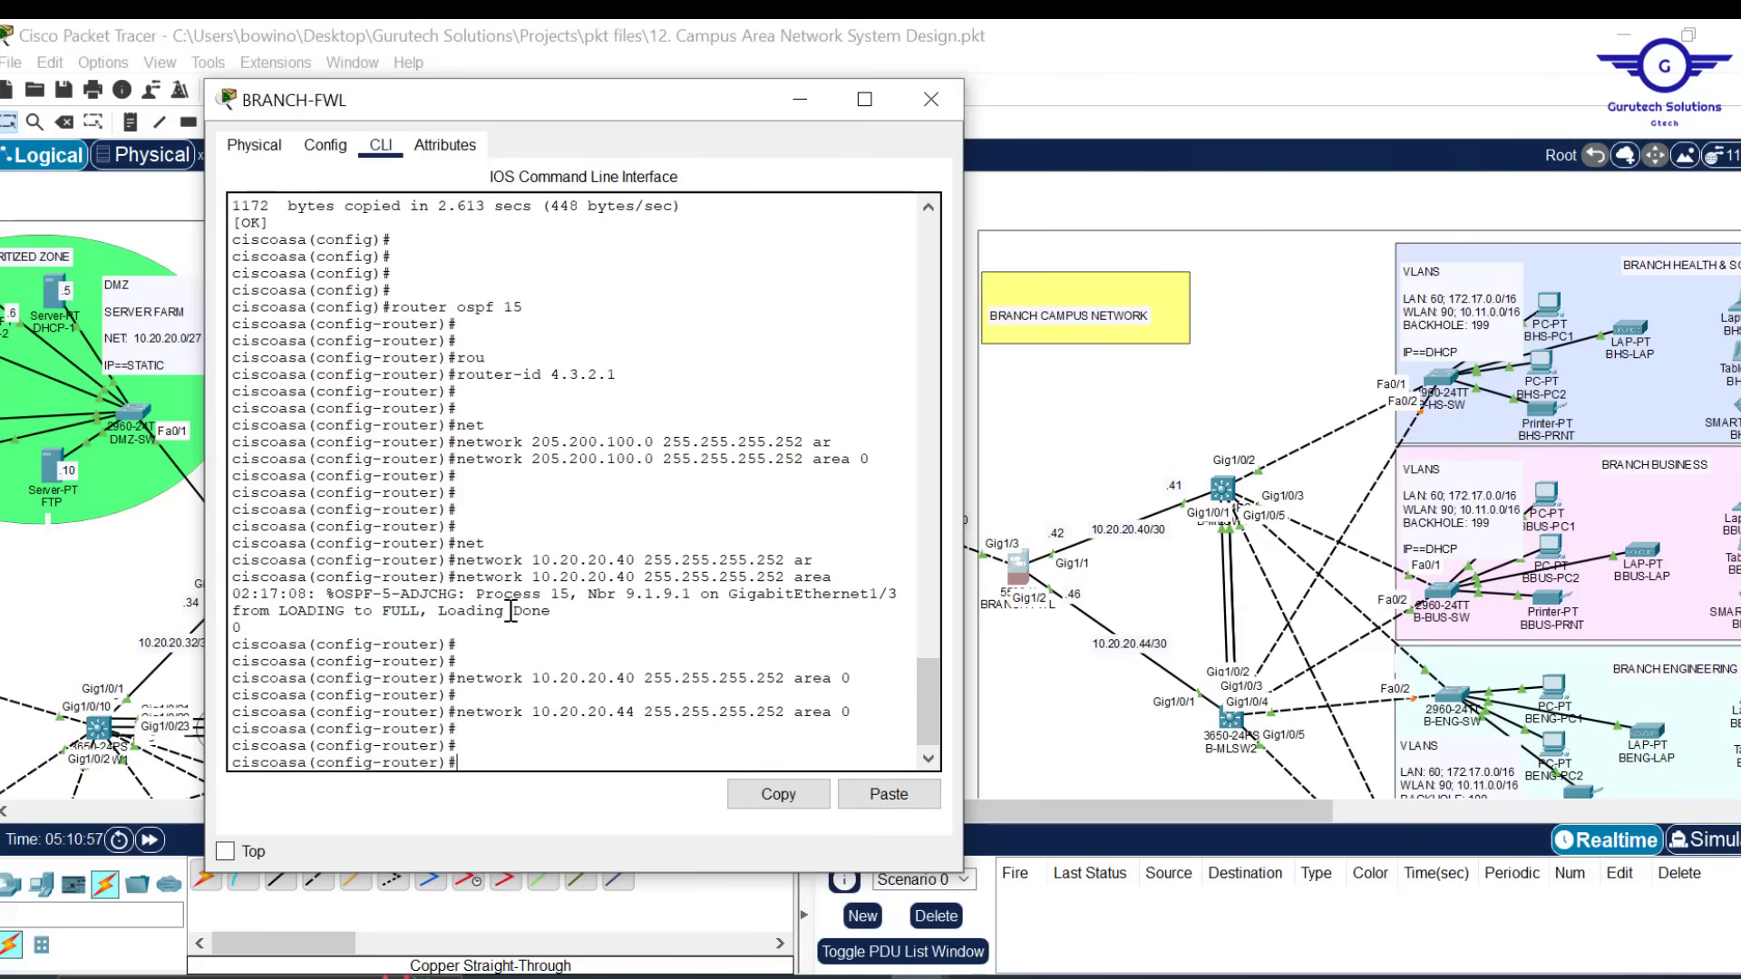
# Exit OSPF configuration and save the BRANCH-FWL configuration with do wr
pyautogui.write('ex')
pyautogui.press('Return')
pyautogui.write('do wr')
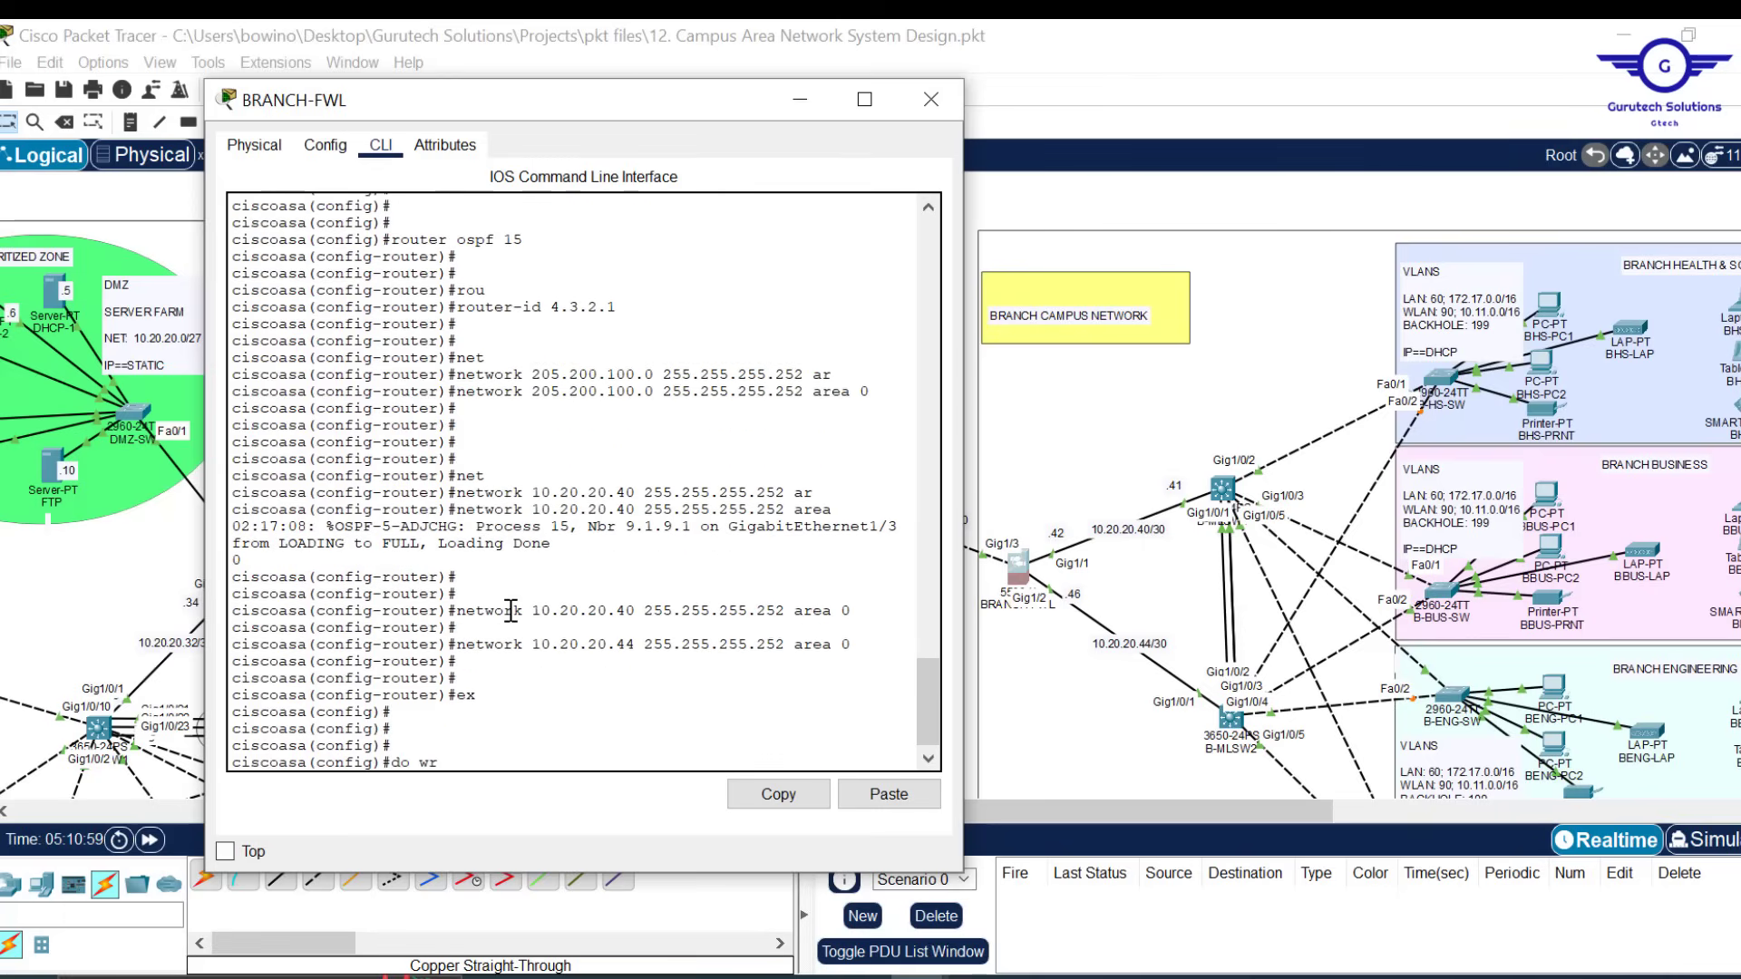
pyautogui.press('Return')
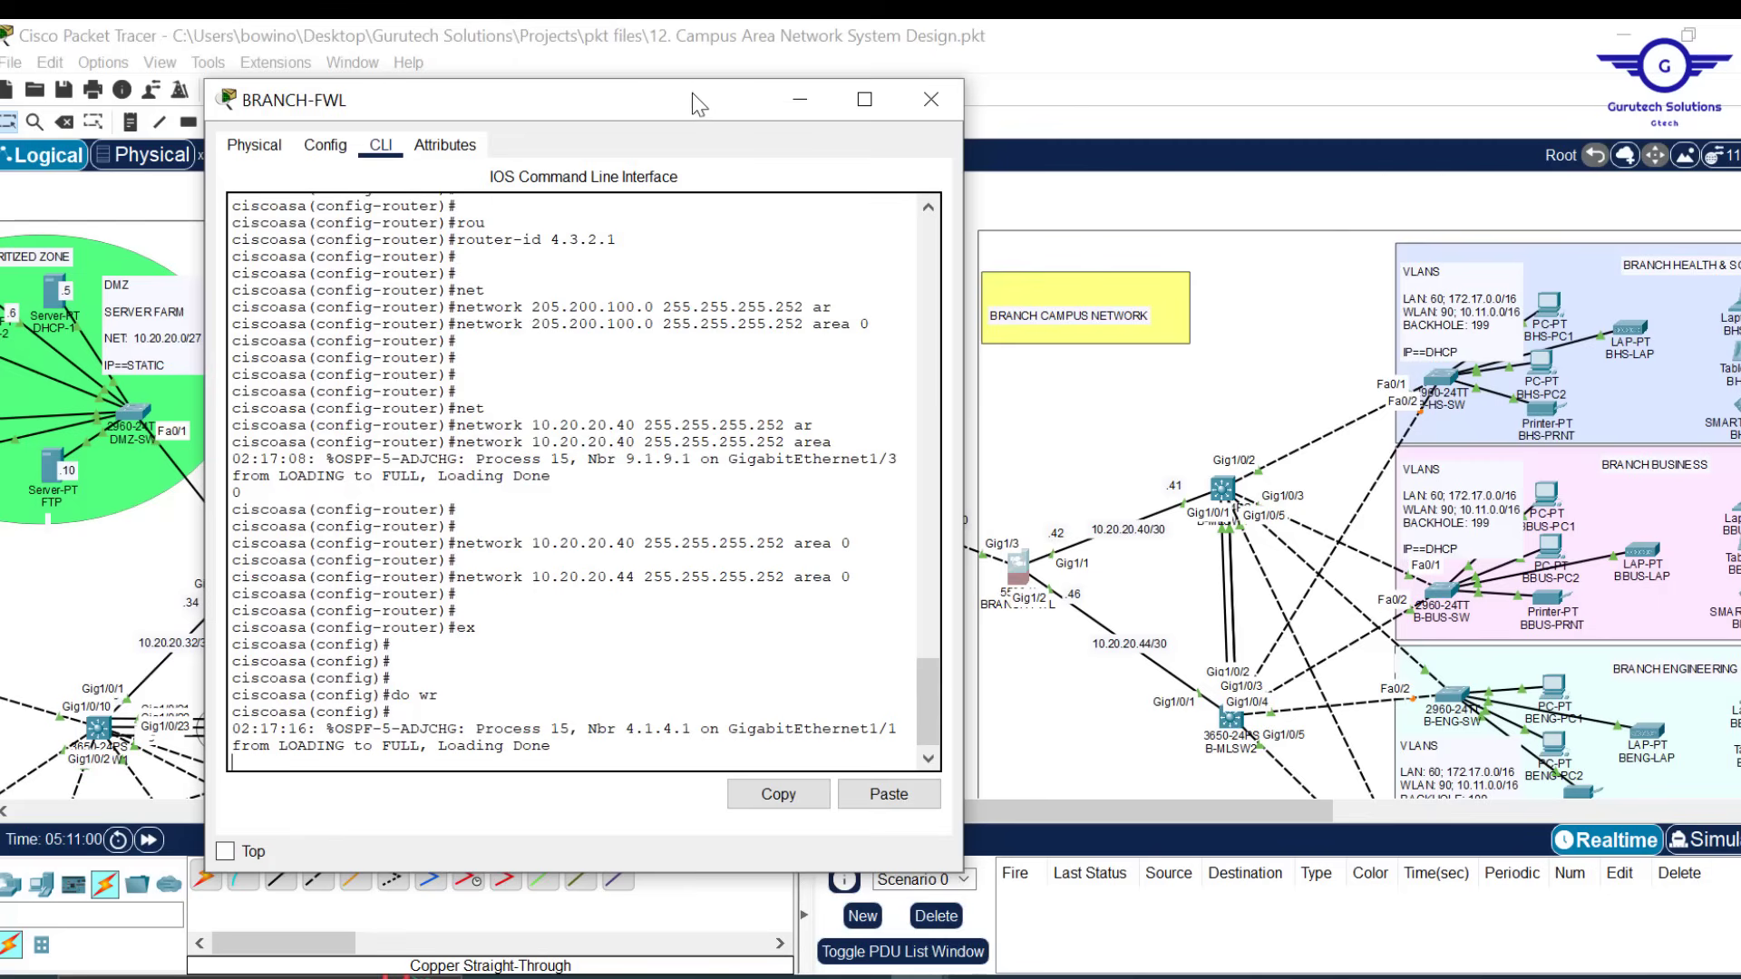
pyautogui.moveTo(688, 82); pyautogui.dragTo(704, 176)
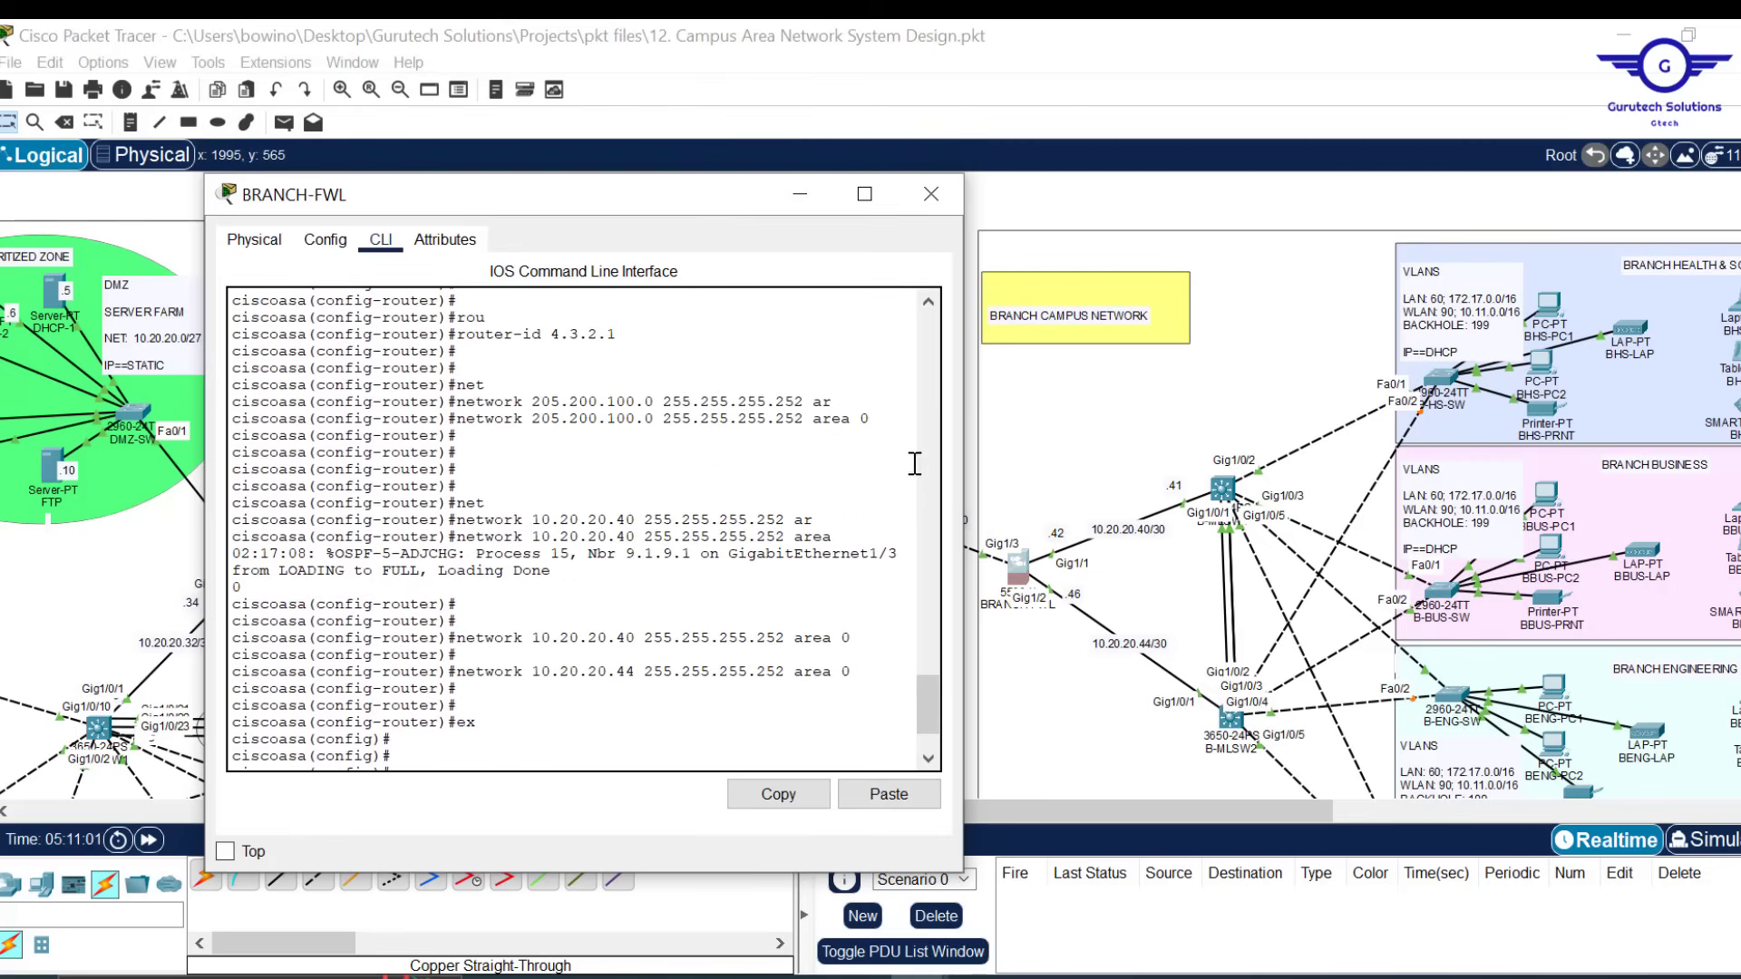
# Close the BRANCH-FWL console, check the INTERNET router's FULL OSPF neighbors, then close its console
pyautogui.scroll(-2, 921, 683)
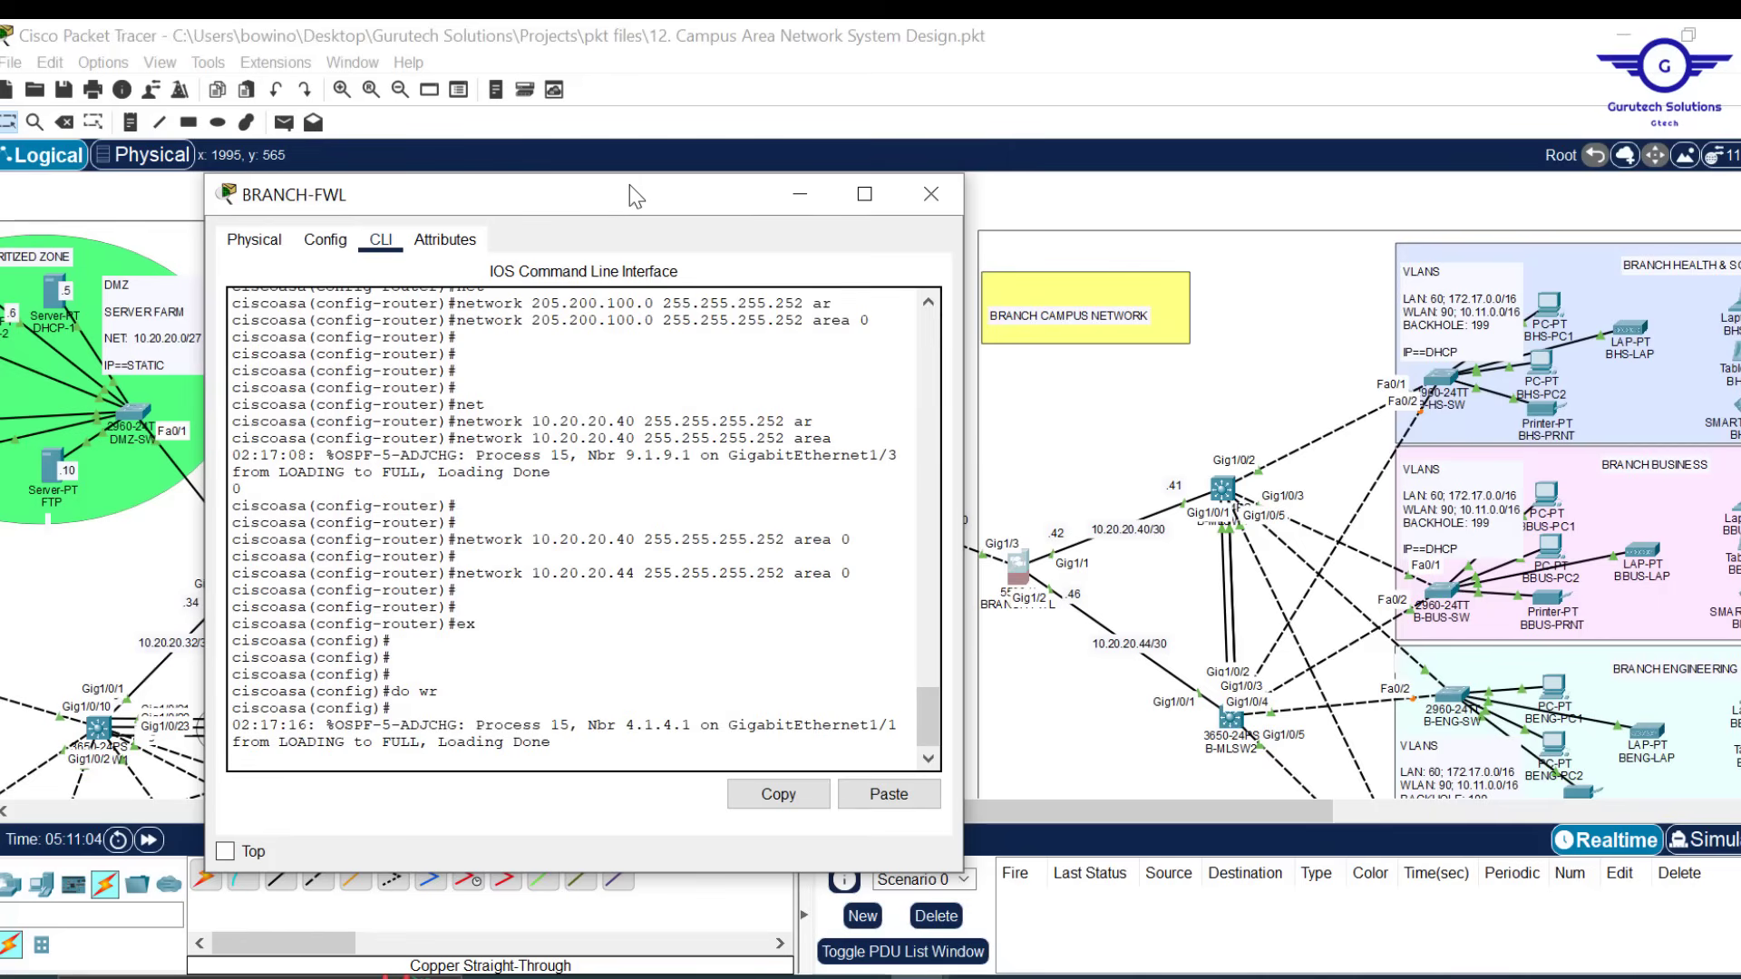
pyautogui.moveTo(634, 192); pyautogui.dragTo(977, 190)
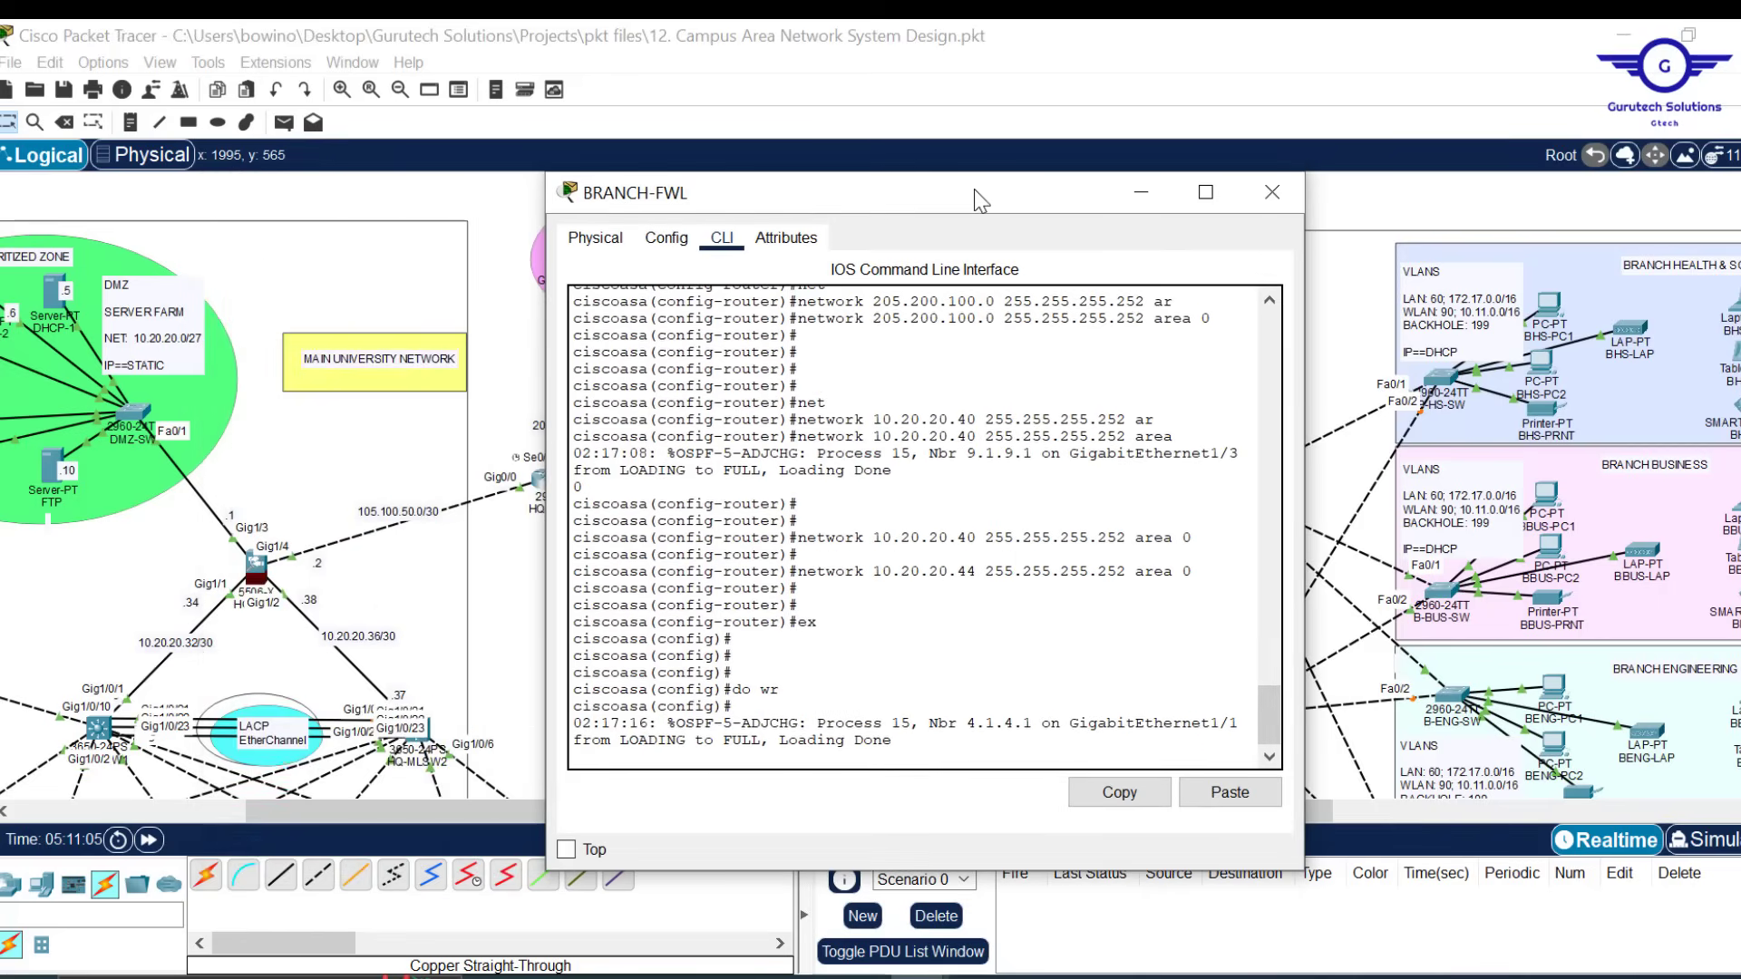
pyautogui.click(1288, 203)
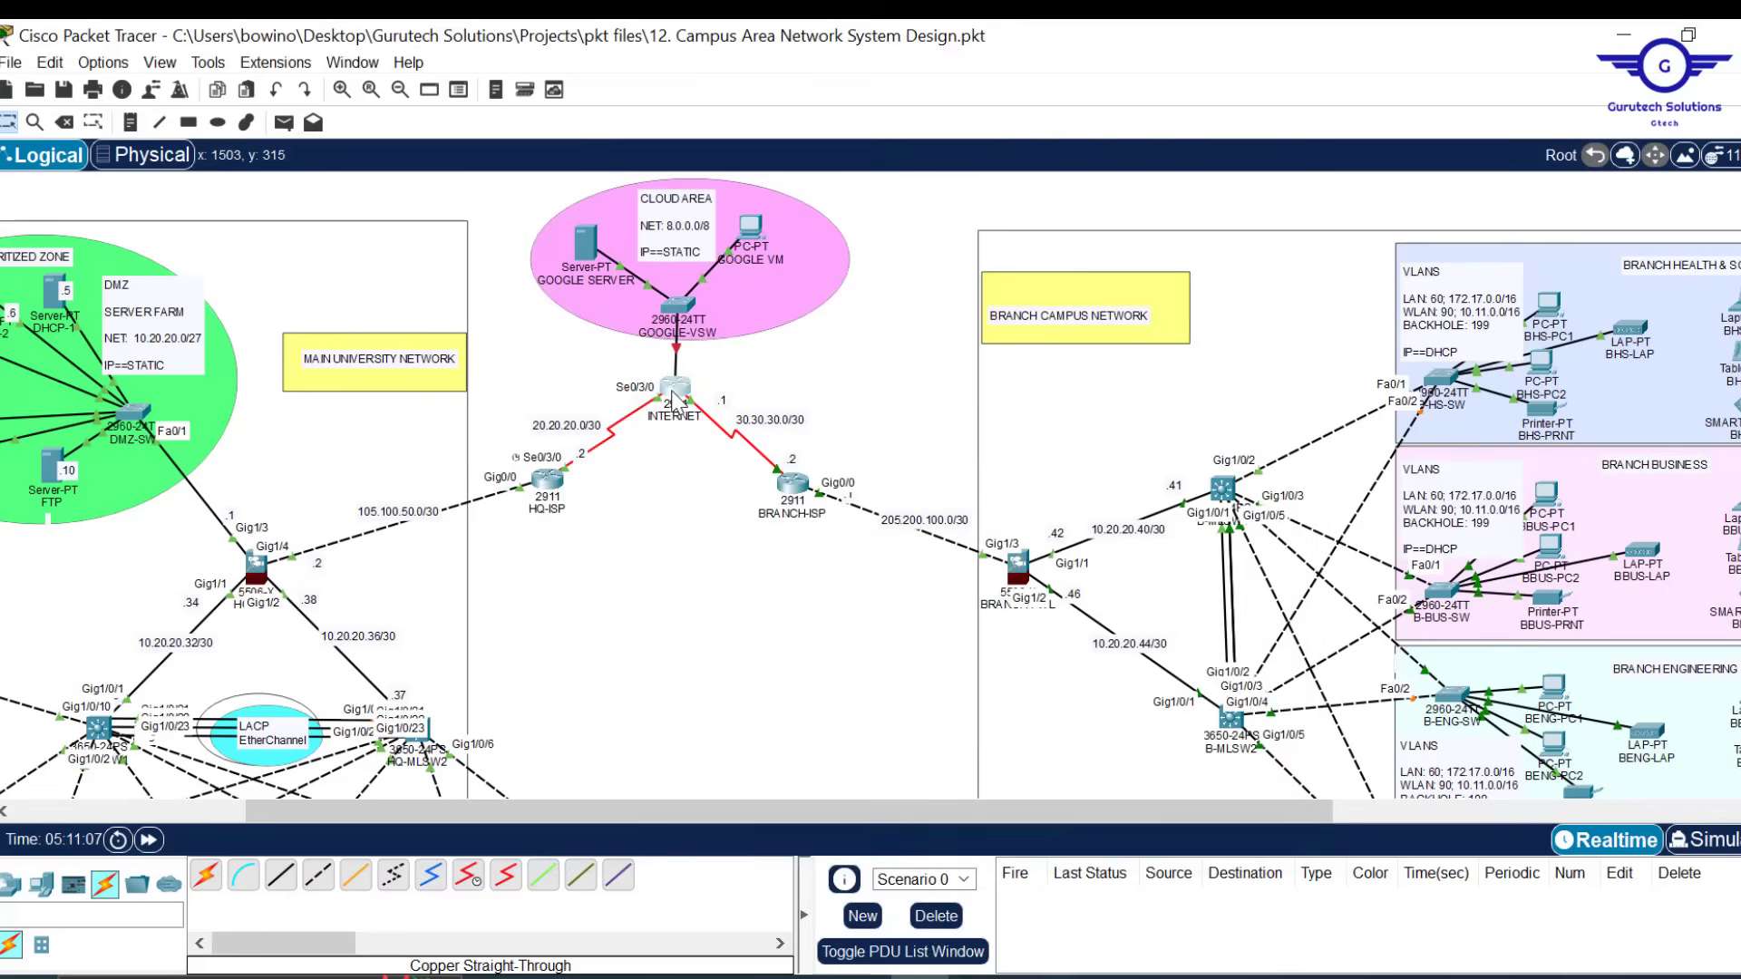
pyautogui.click(675, 397)
pyautogui.scroll(-1, 1030, 556)
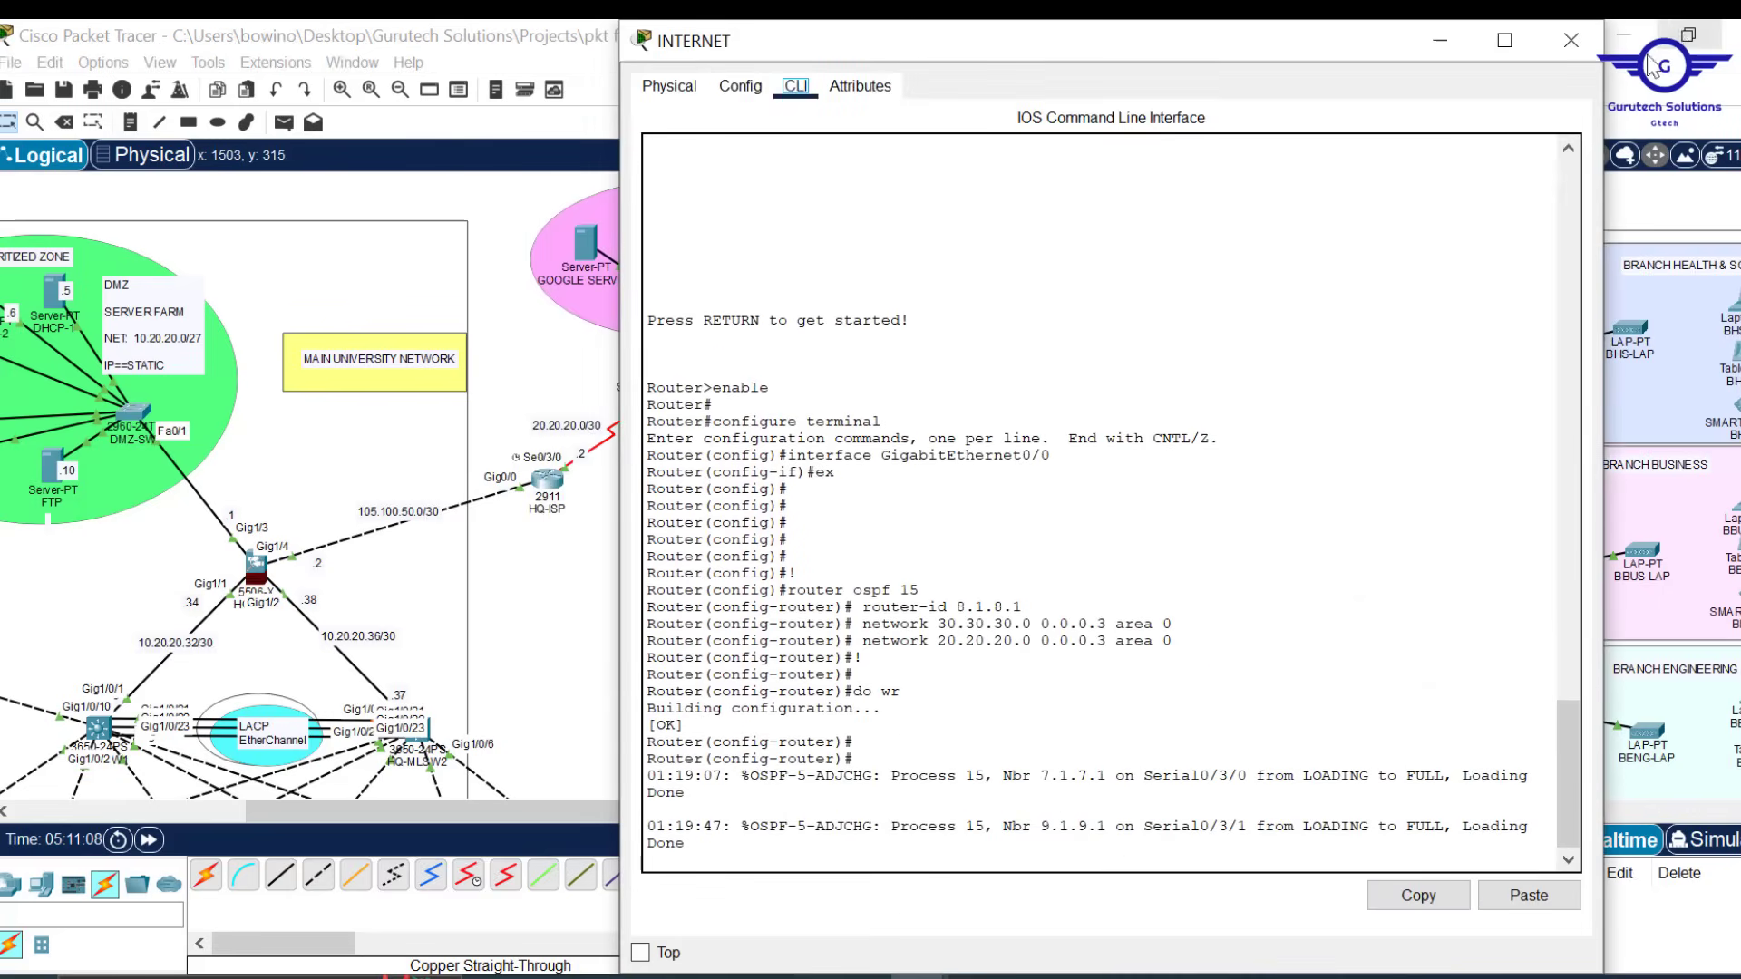
pyautogui.click(1583, 43)
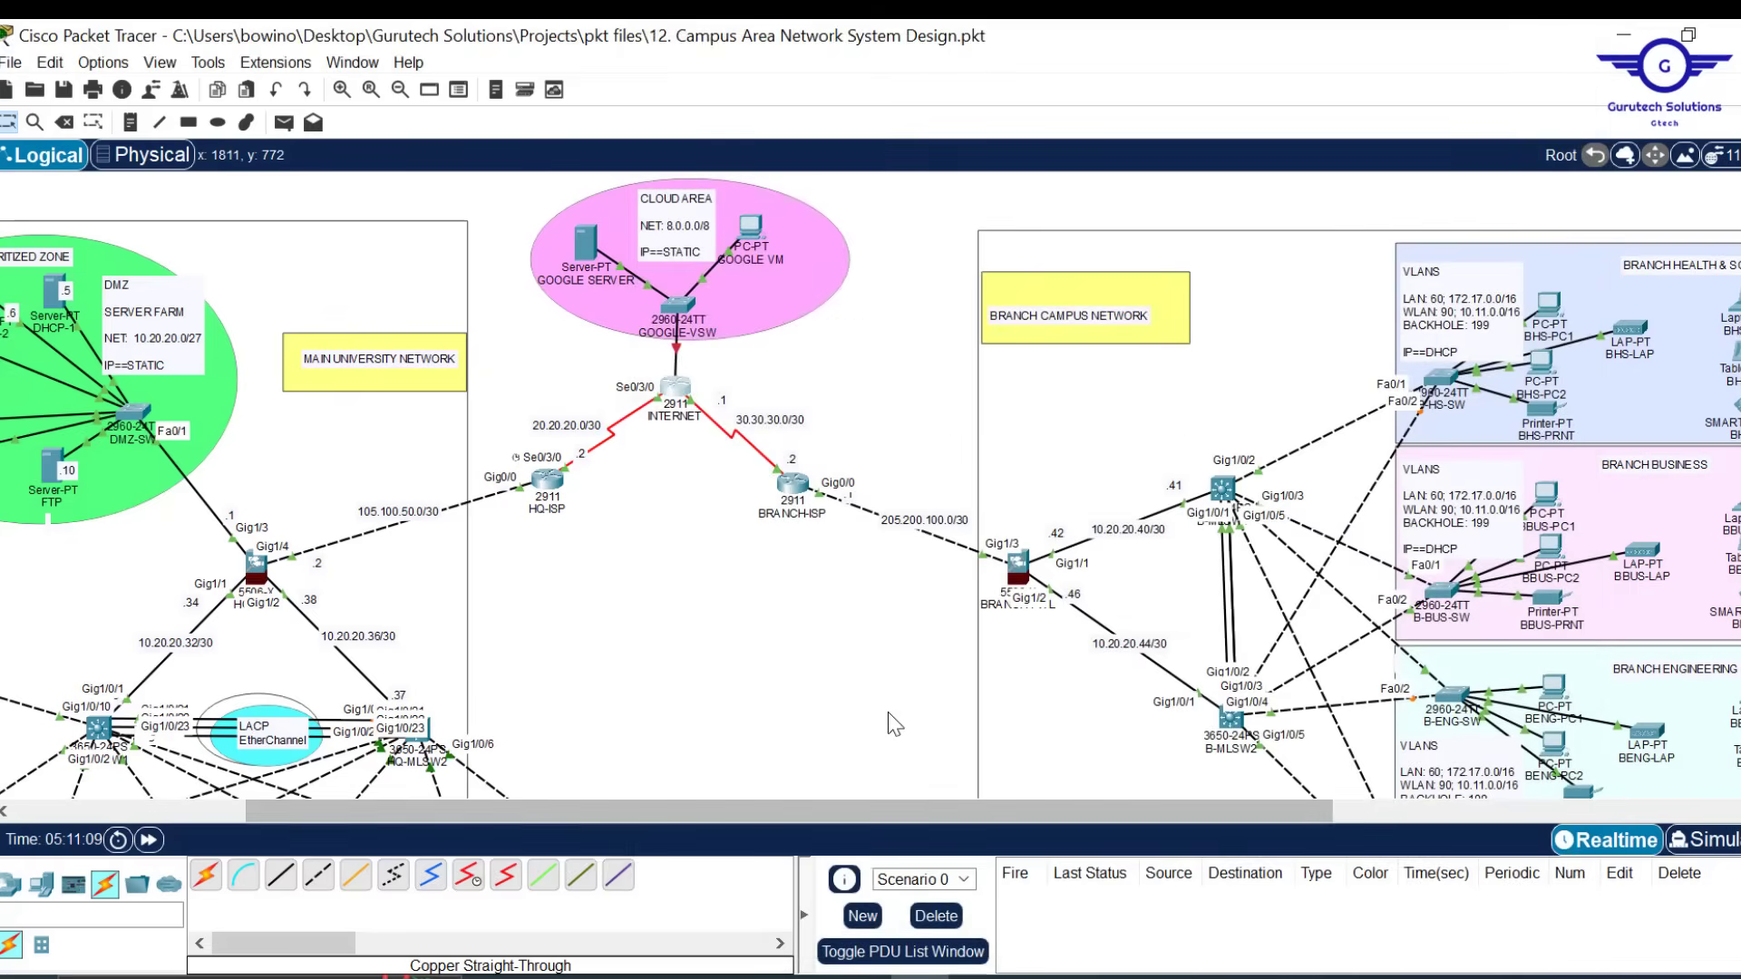
pyautogui.scroll(-3, 889, 711)
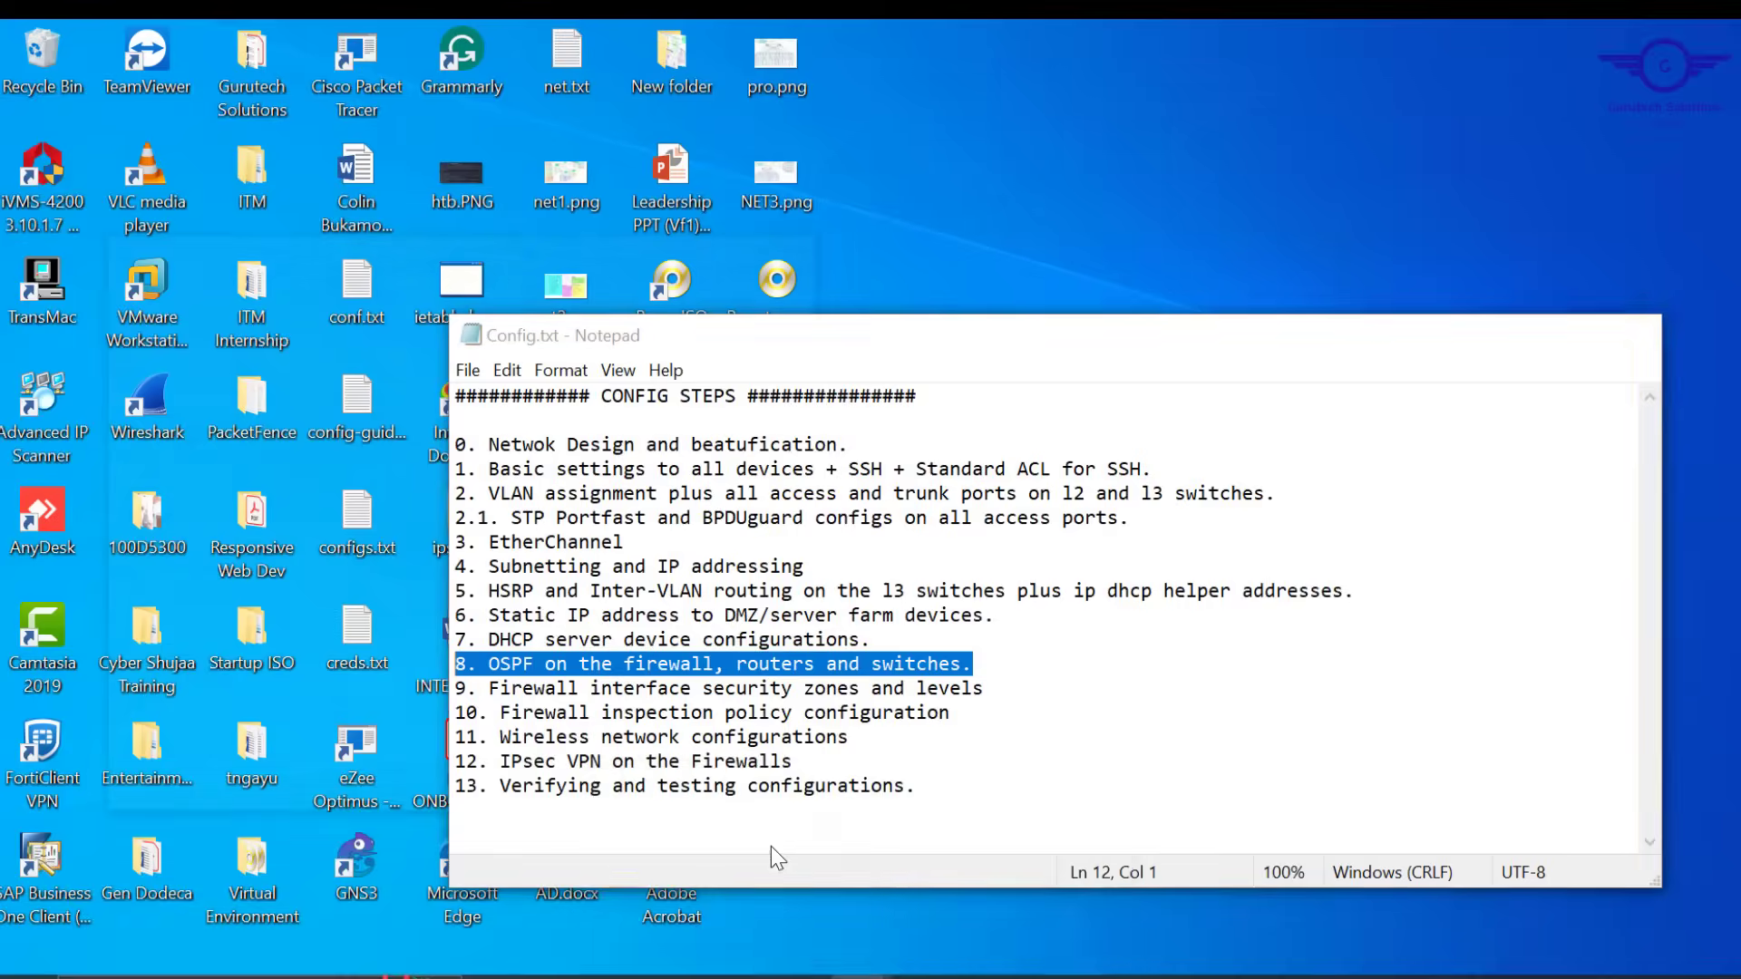
pyautogui.click(771, 846)
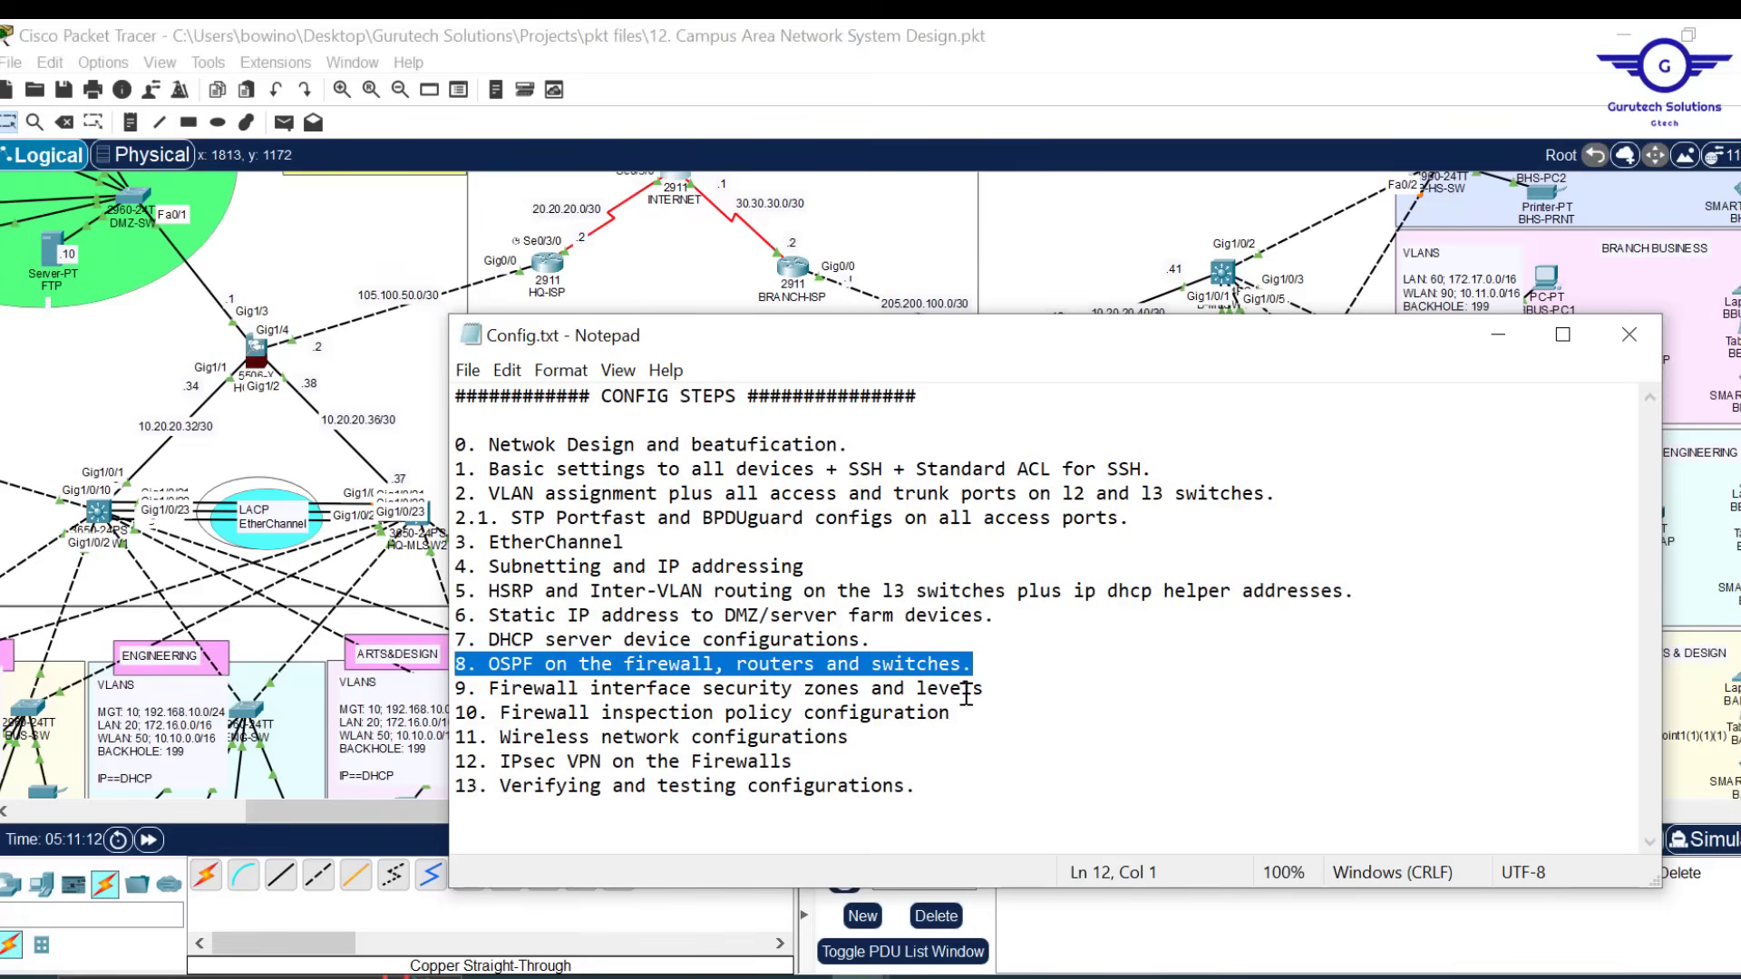
pyautogui.moveTo(998, 691); pyautogui.dragTo(450, 694)
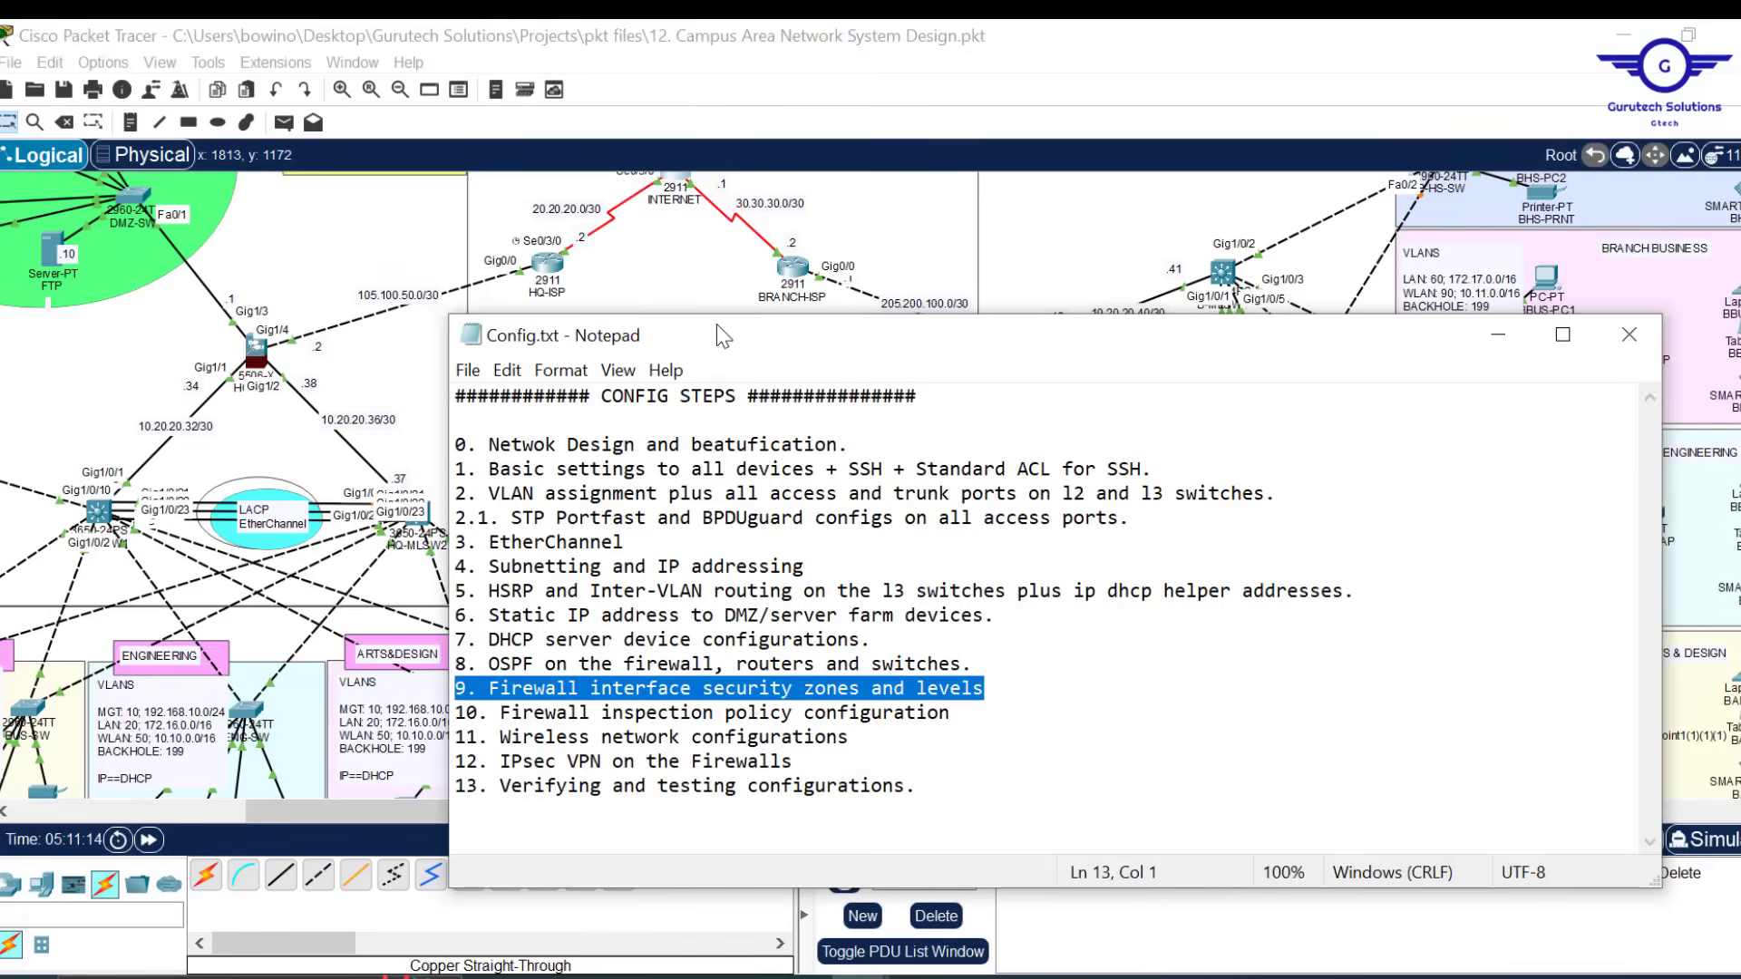
pyautogui.click(682, 283)
pyautogui.hscroll(-2, 697, 623)
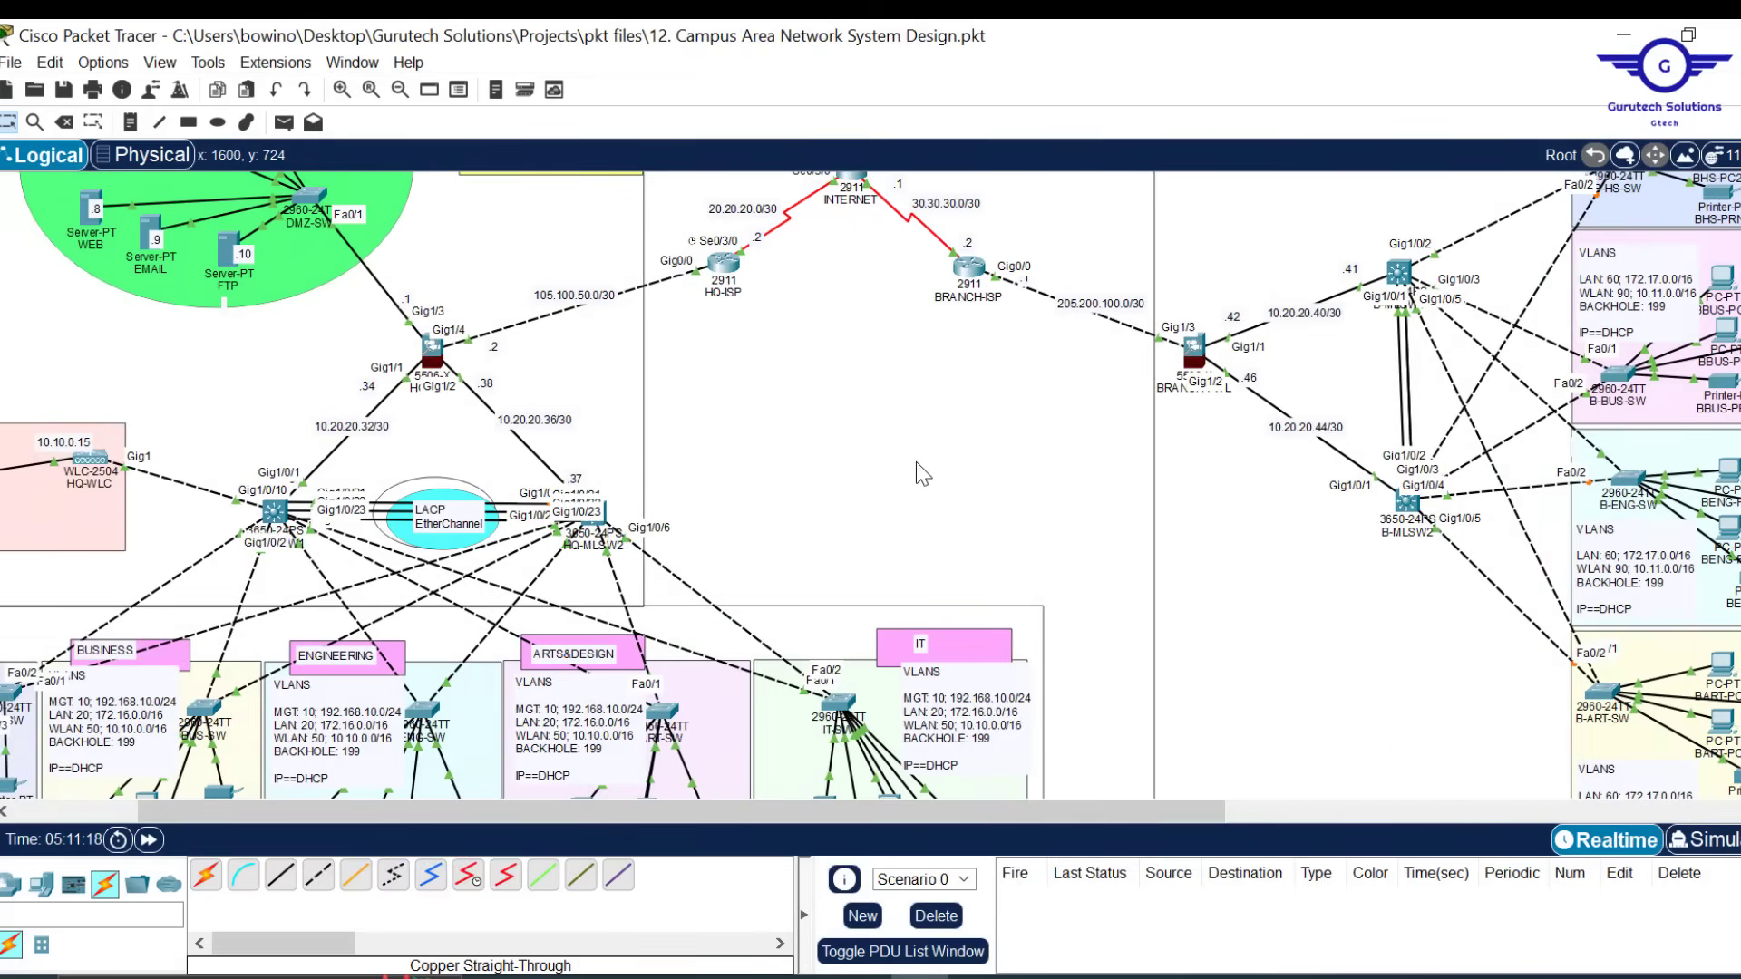
pyautogui.scroll(2, 918, 464)
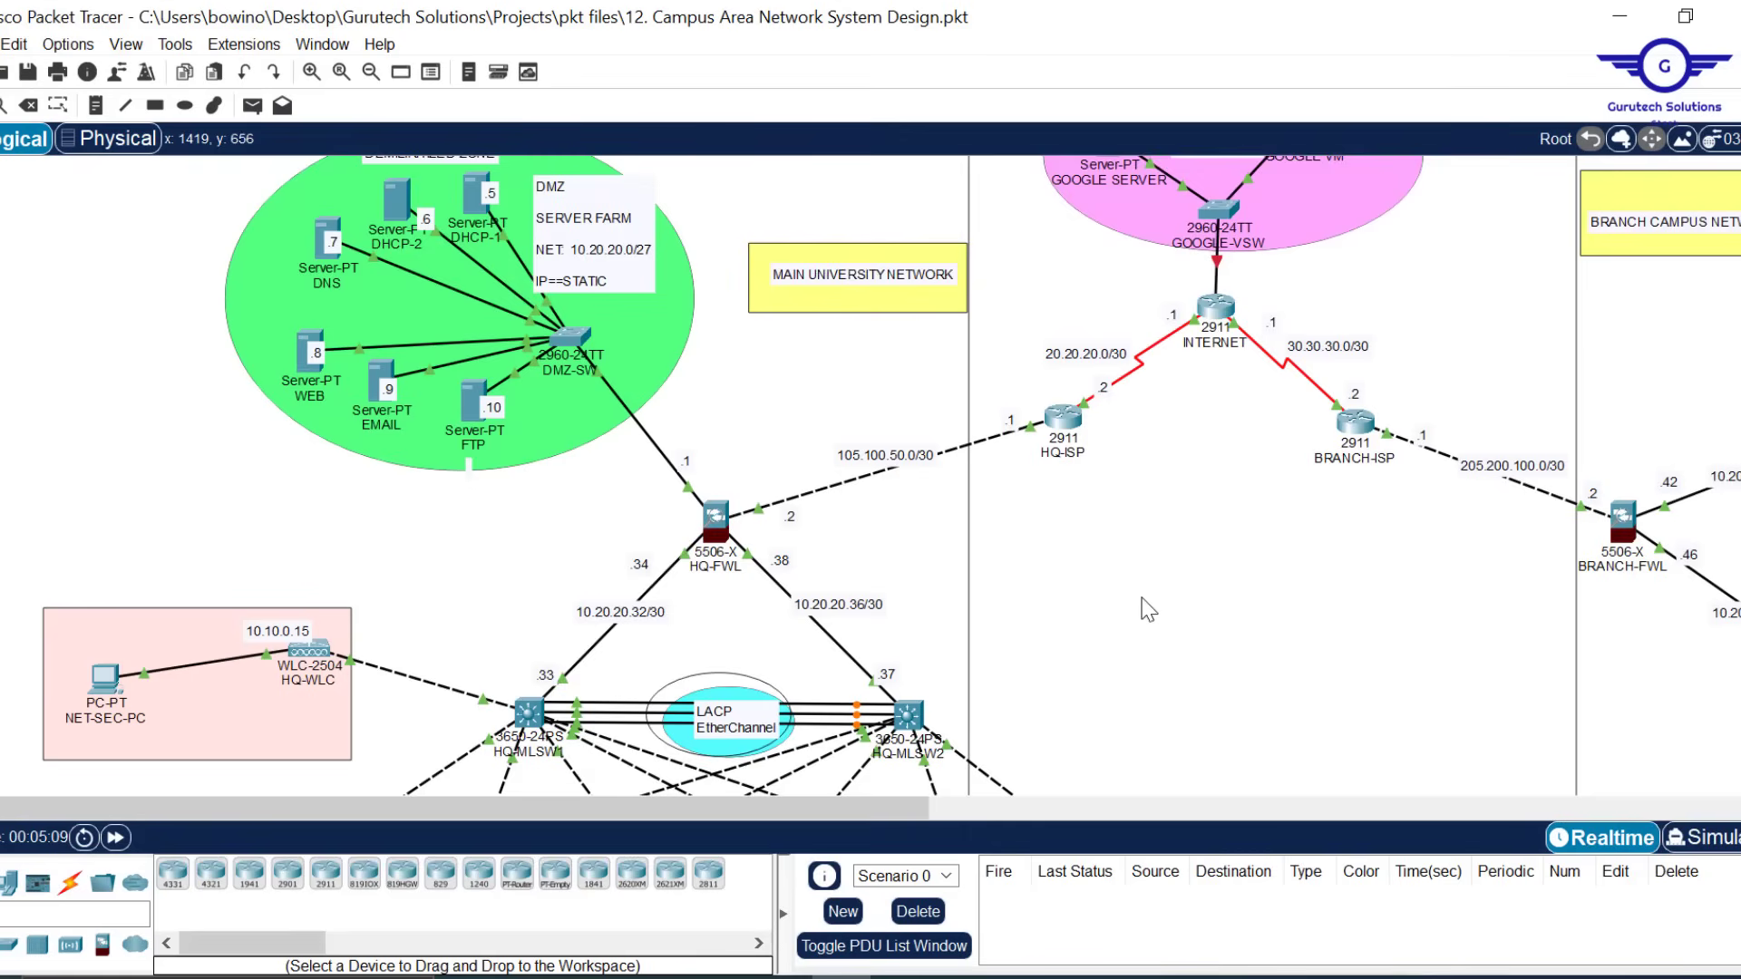
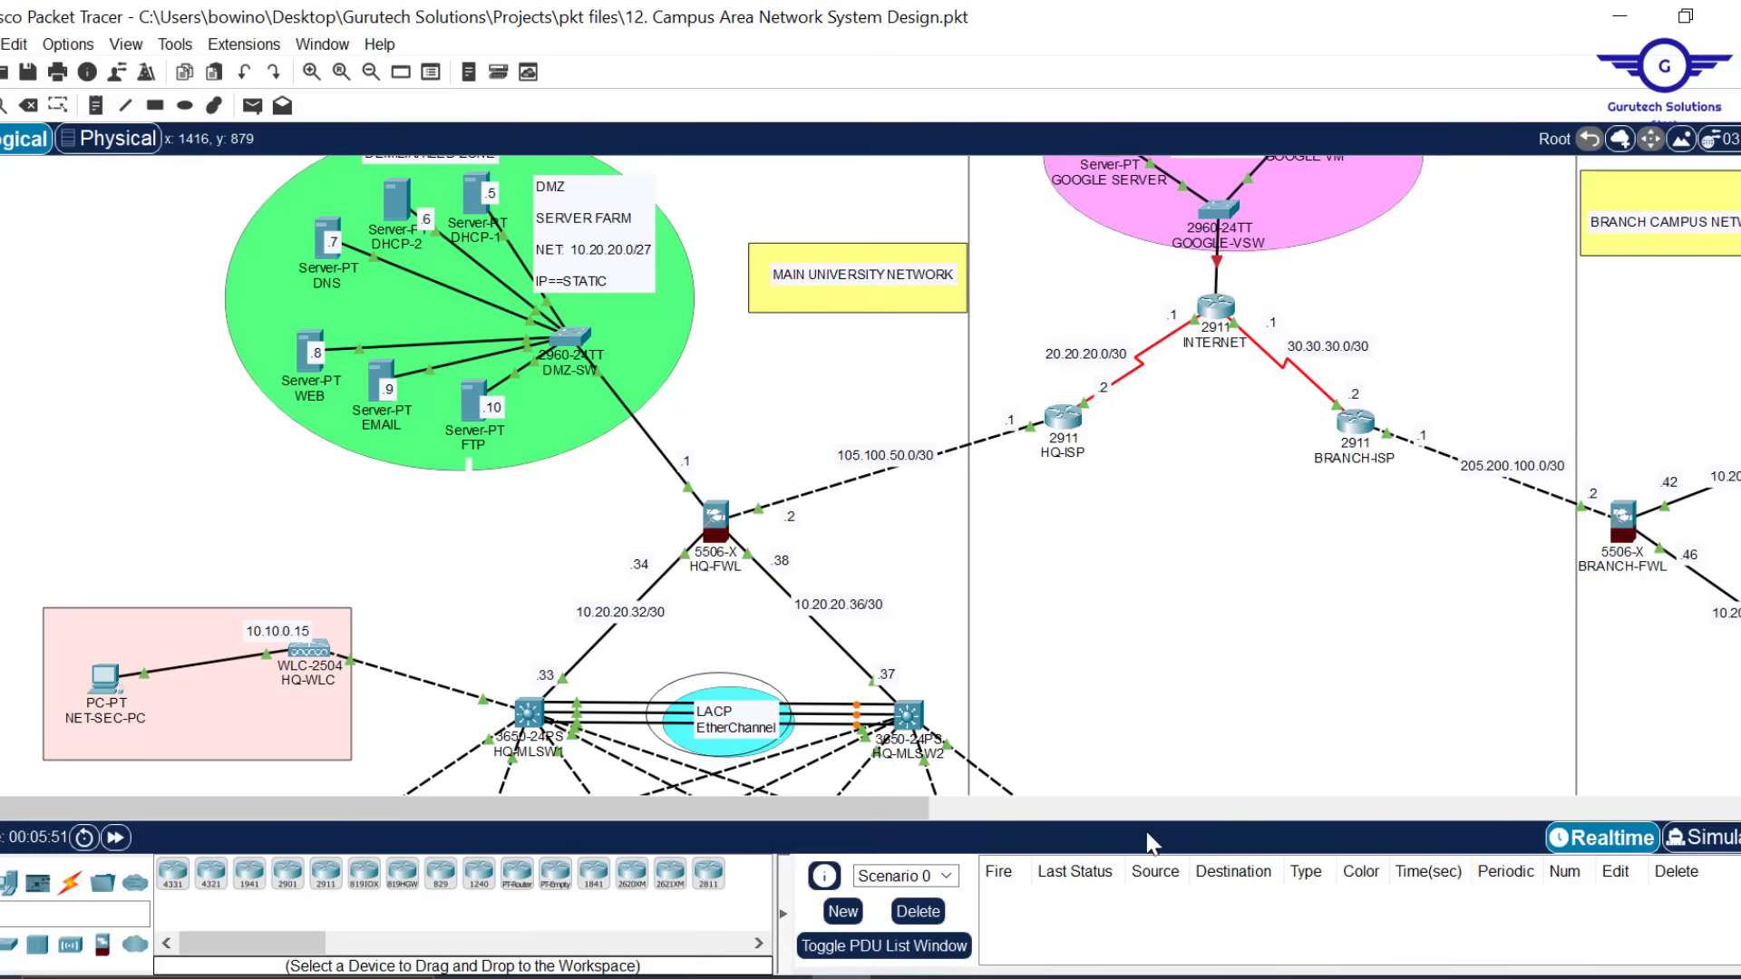
# Review steps 9 and 10 in the configuration notes, then return to the topology
pyautogui.click(1023, 978)
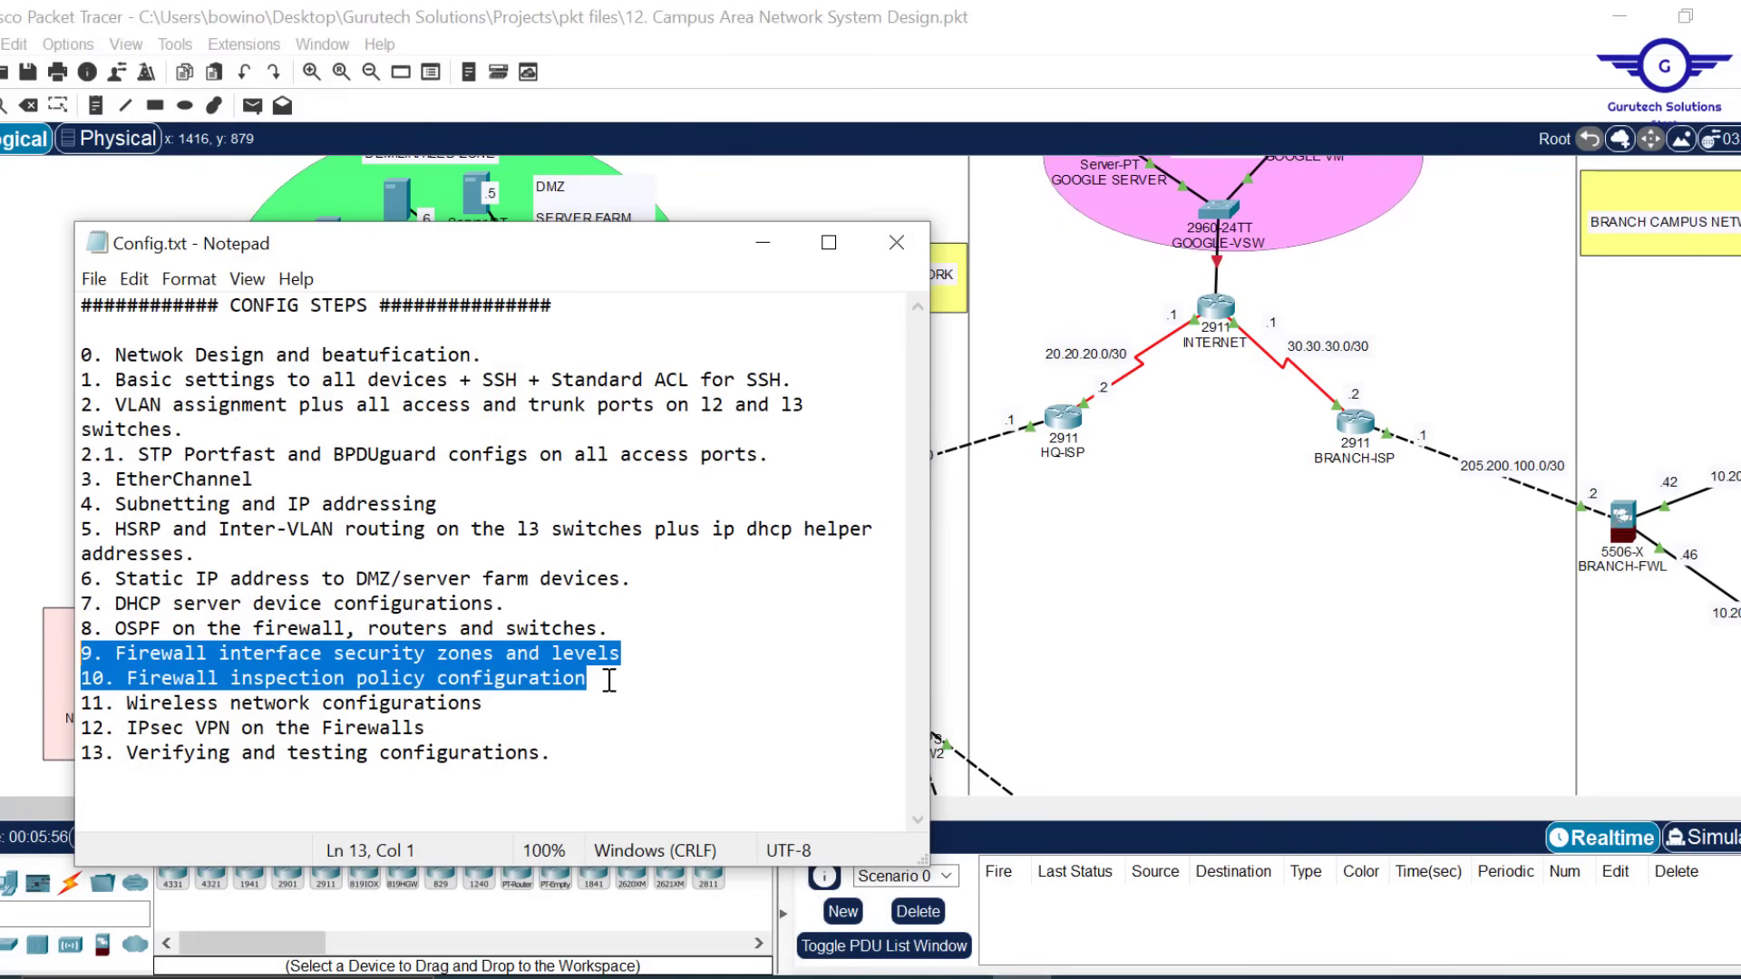
pyautogui.moveTo(603, 678); pyautogui.dragTo(53, 662)
pyautogui.click(765, 242)
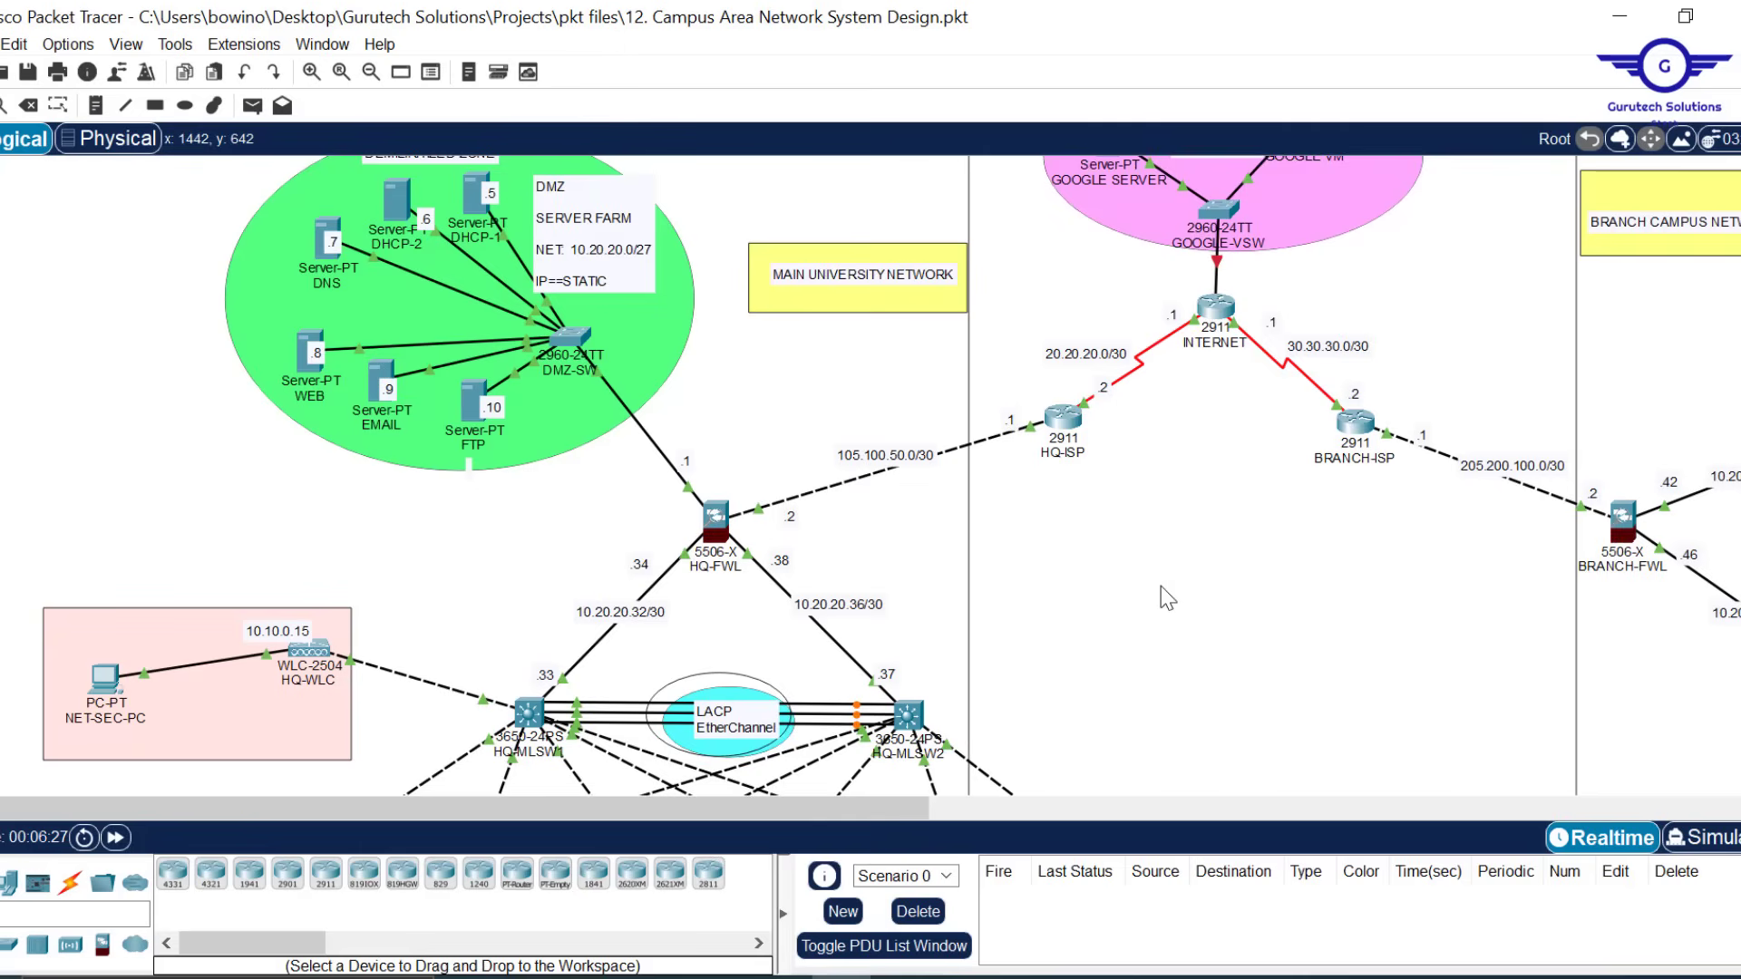
# Scroll the topology to HQ-FWL to check its four interface addresses and link states
pyautogui.scroll(-3, 1161, 586)
pyautogui.scroll(2, 1160, 586)
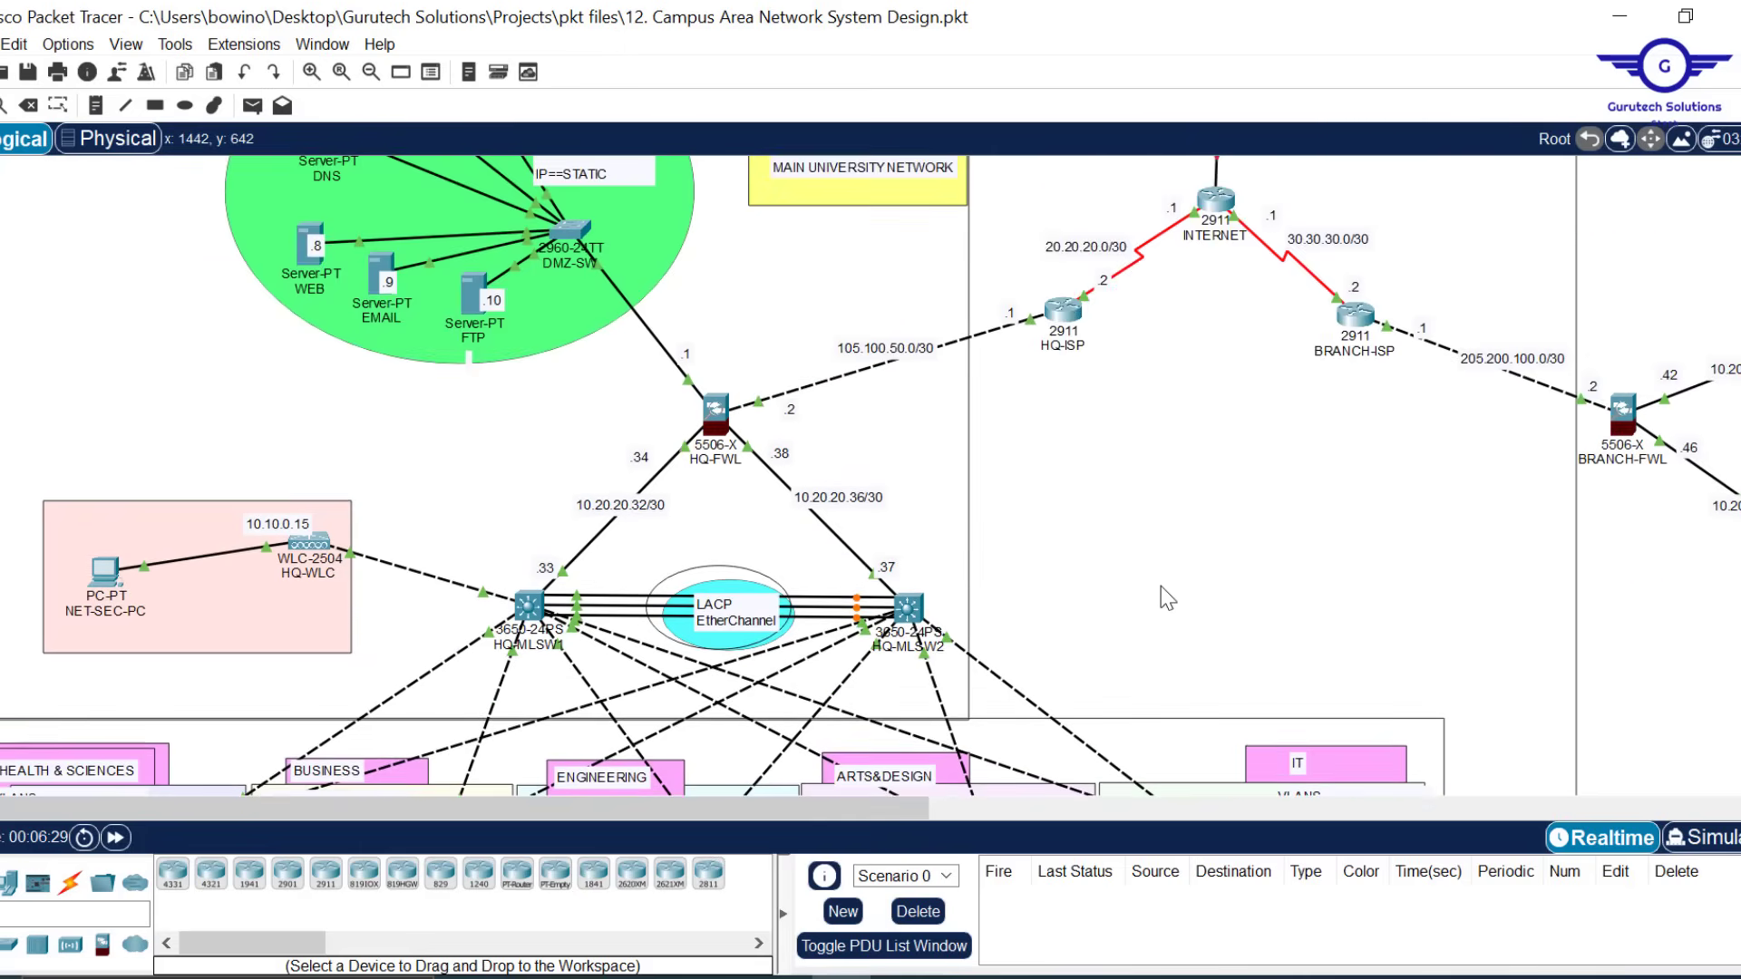
pyautogui.scroll(2, 1161, 587)
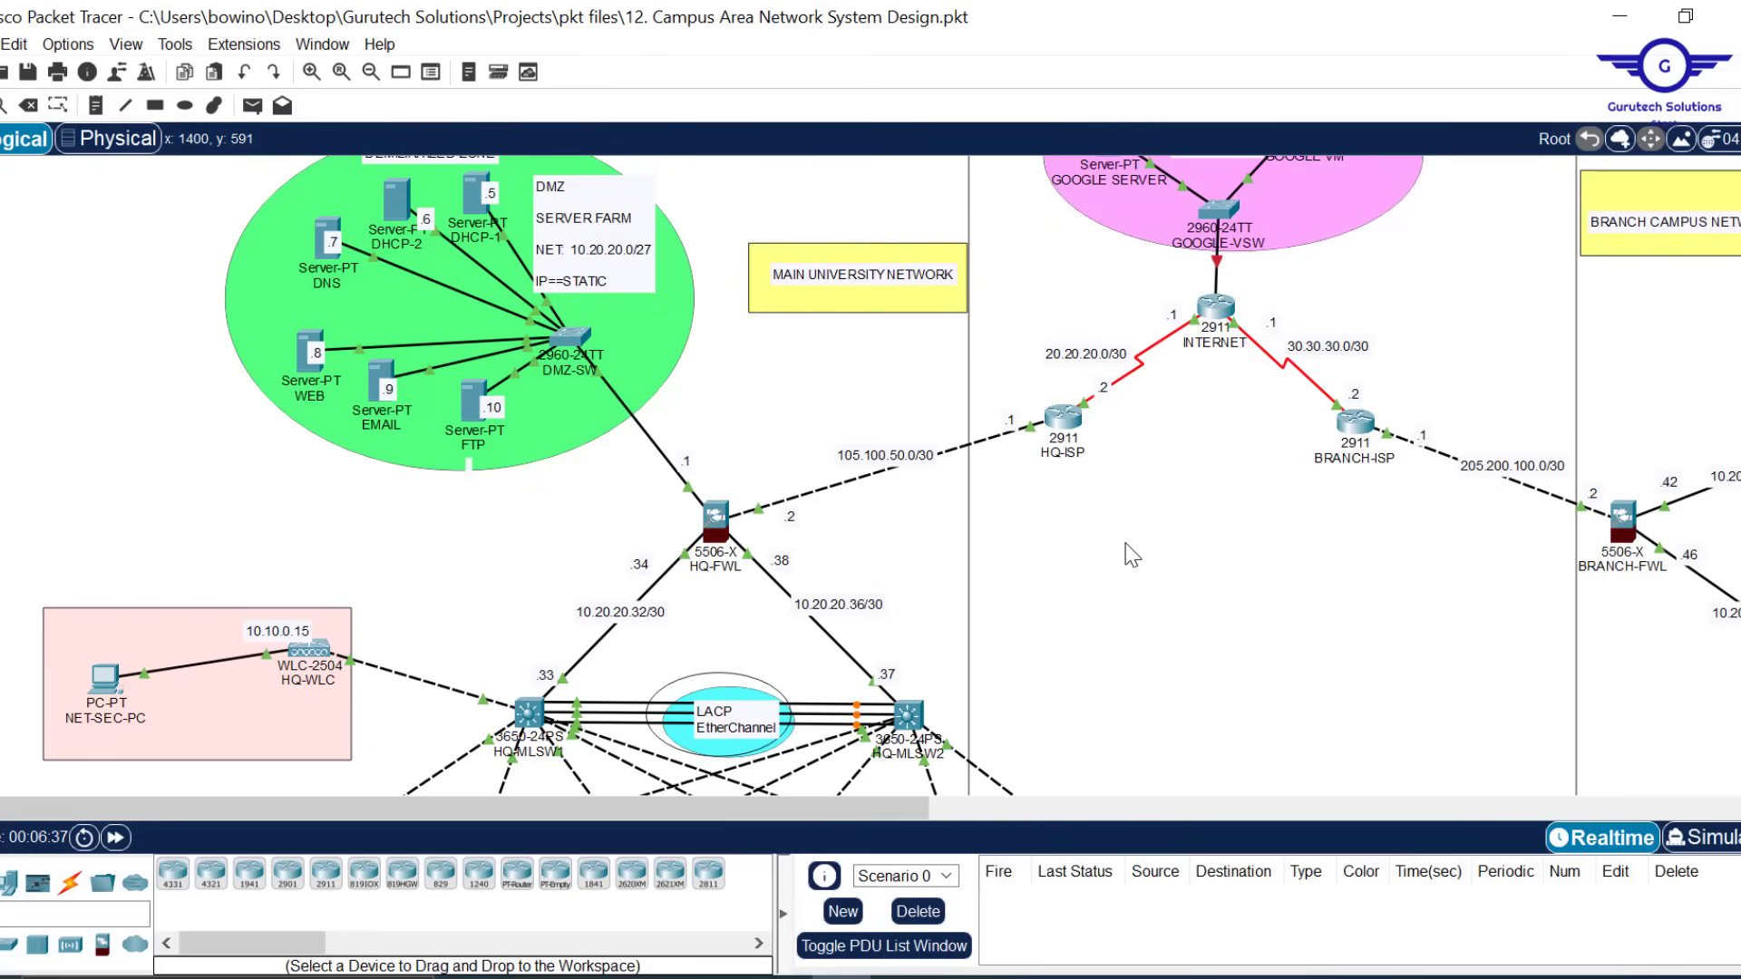
pyautogui.scroll(-3, 1132, 555)
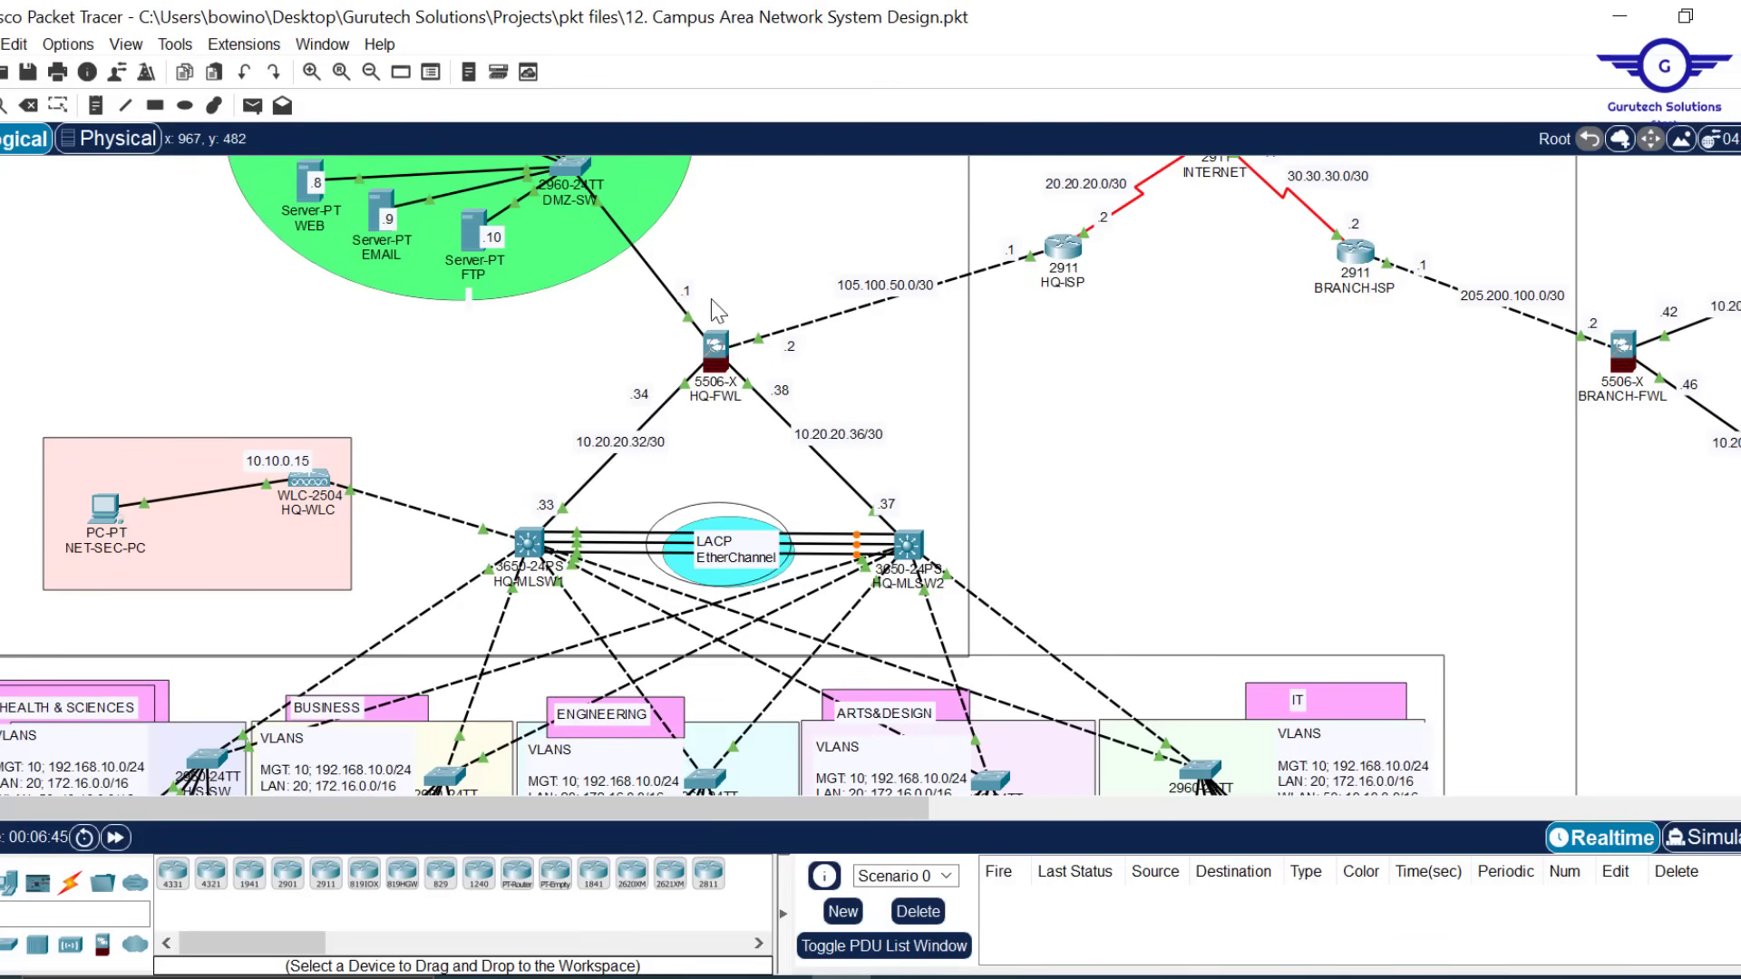
# Open HQ-FWL's CLI and enter privileged and global configuration mode with en and conf t
pyautogui.moveTo(718, 348)
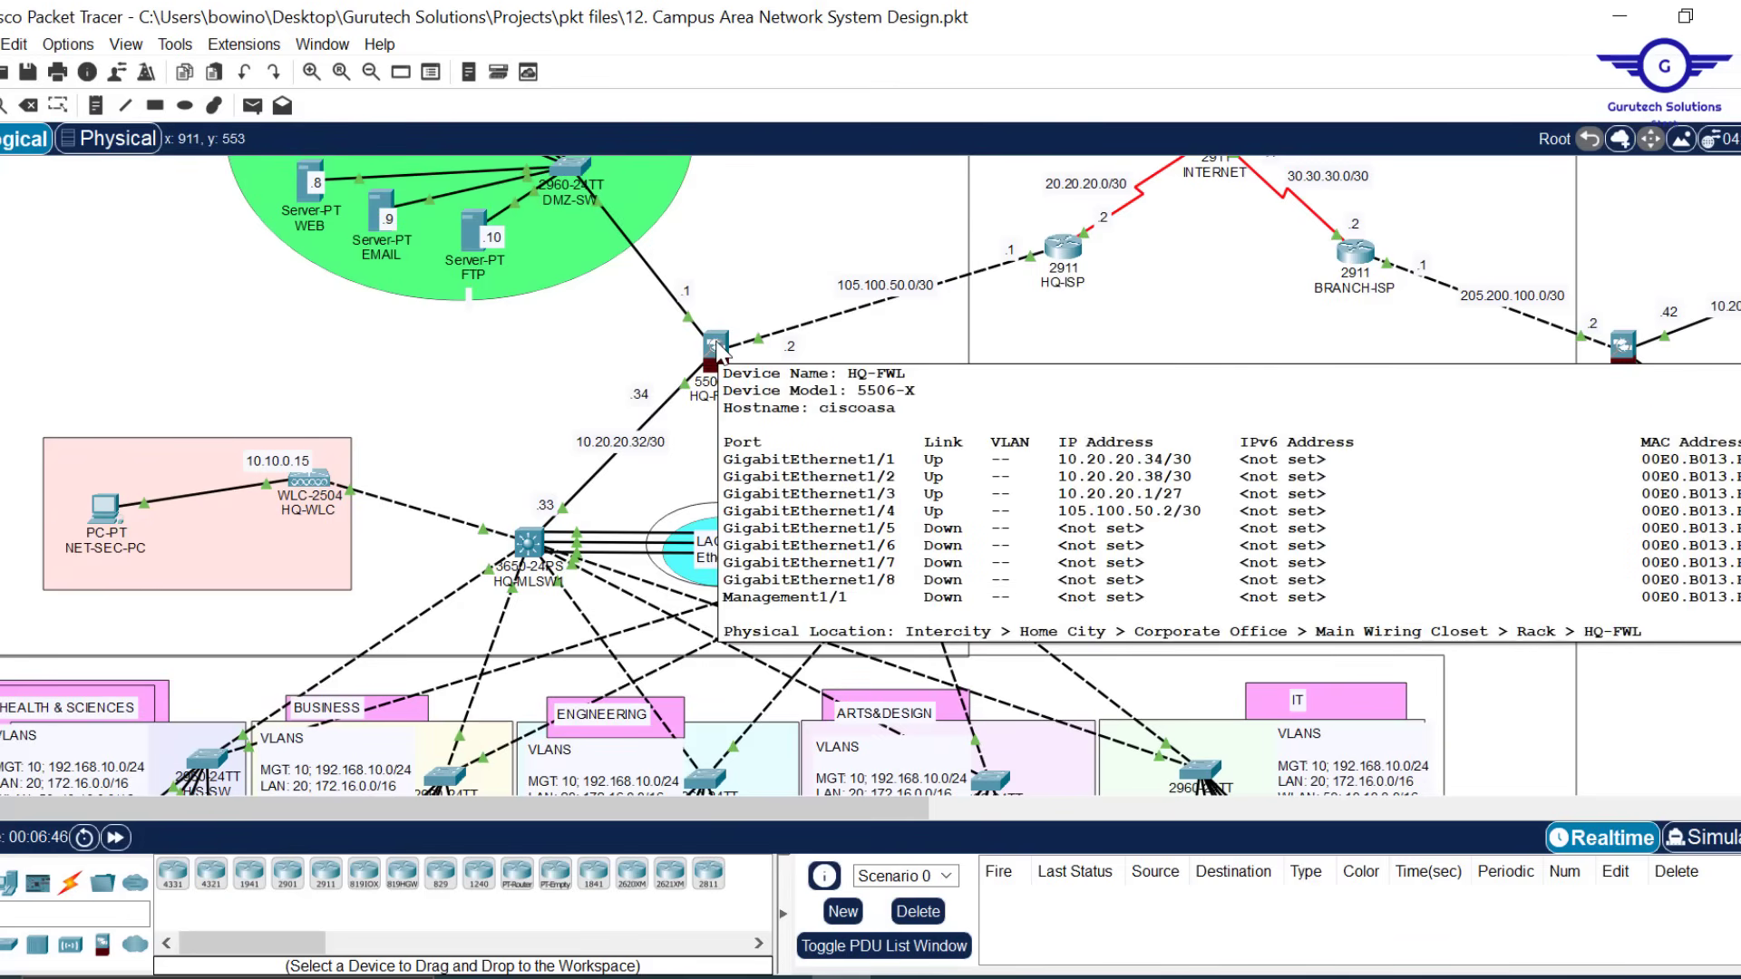
pyautogui.click(718, 348)
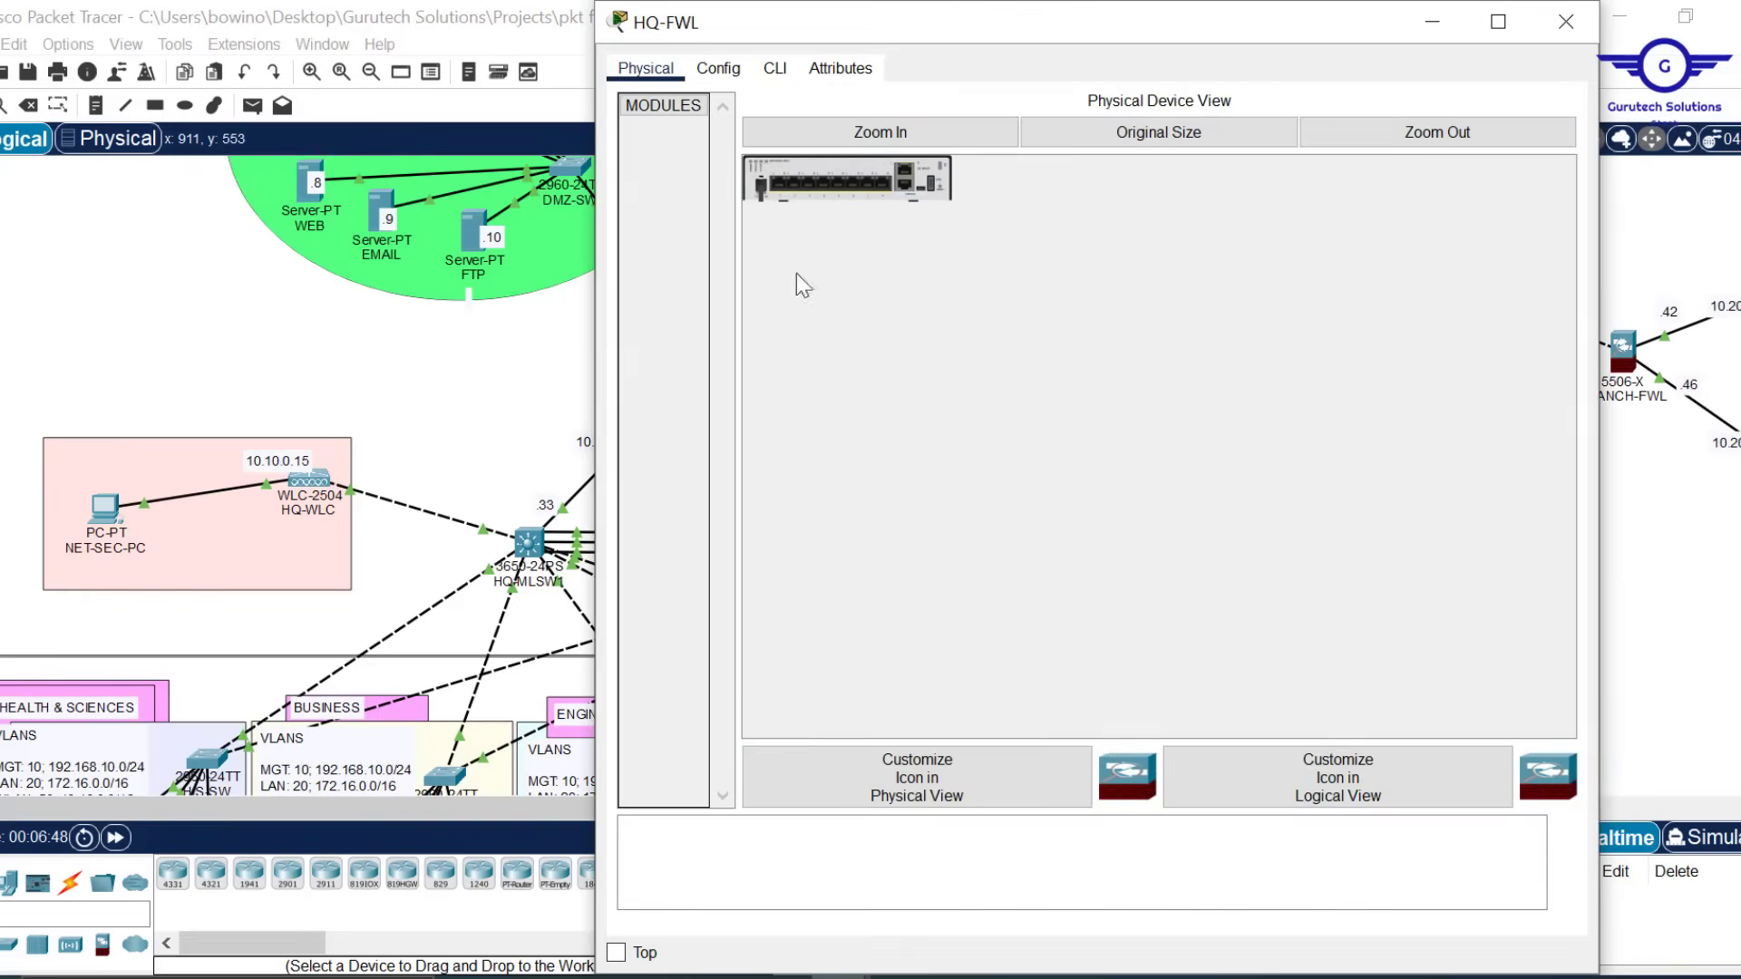
pyautogui.moveTo(905, 8); pyautogui.dragTo(905, 187)
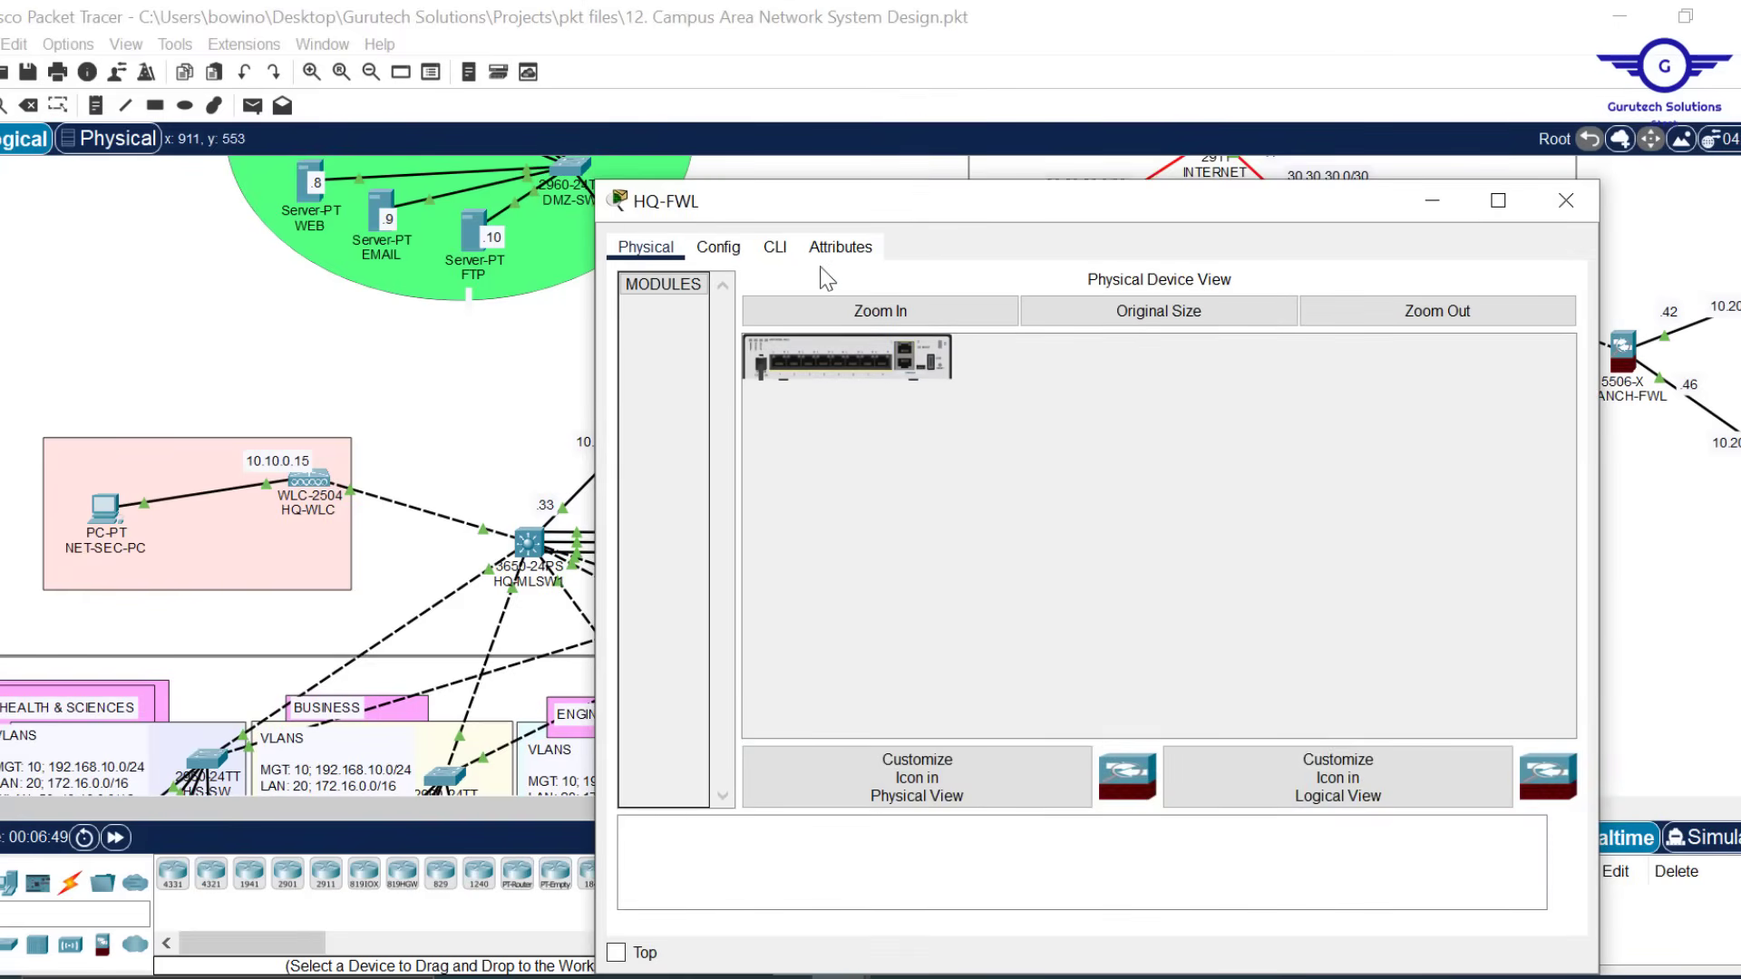
pyautogui.click(777, 259)
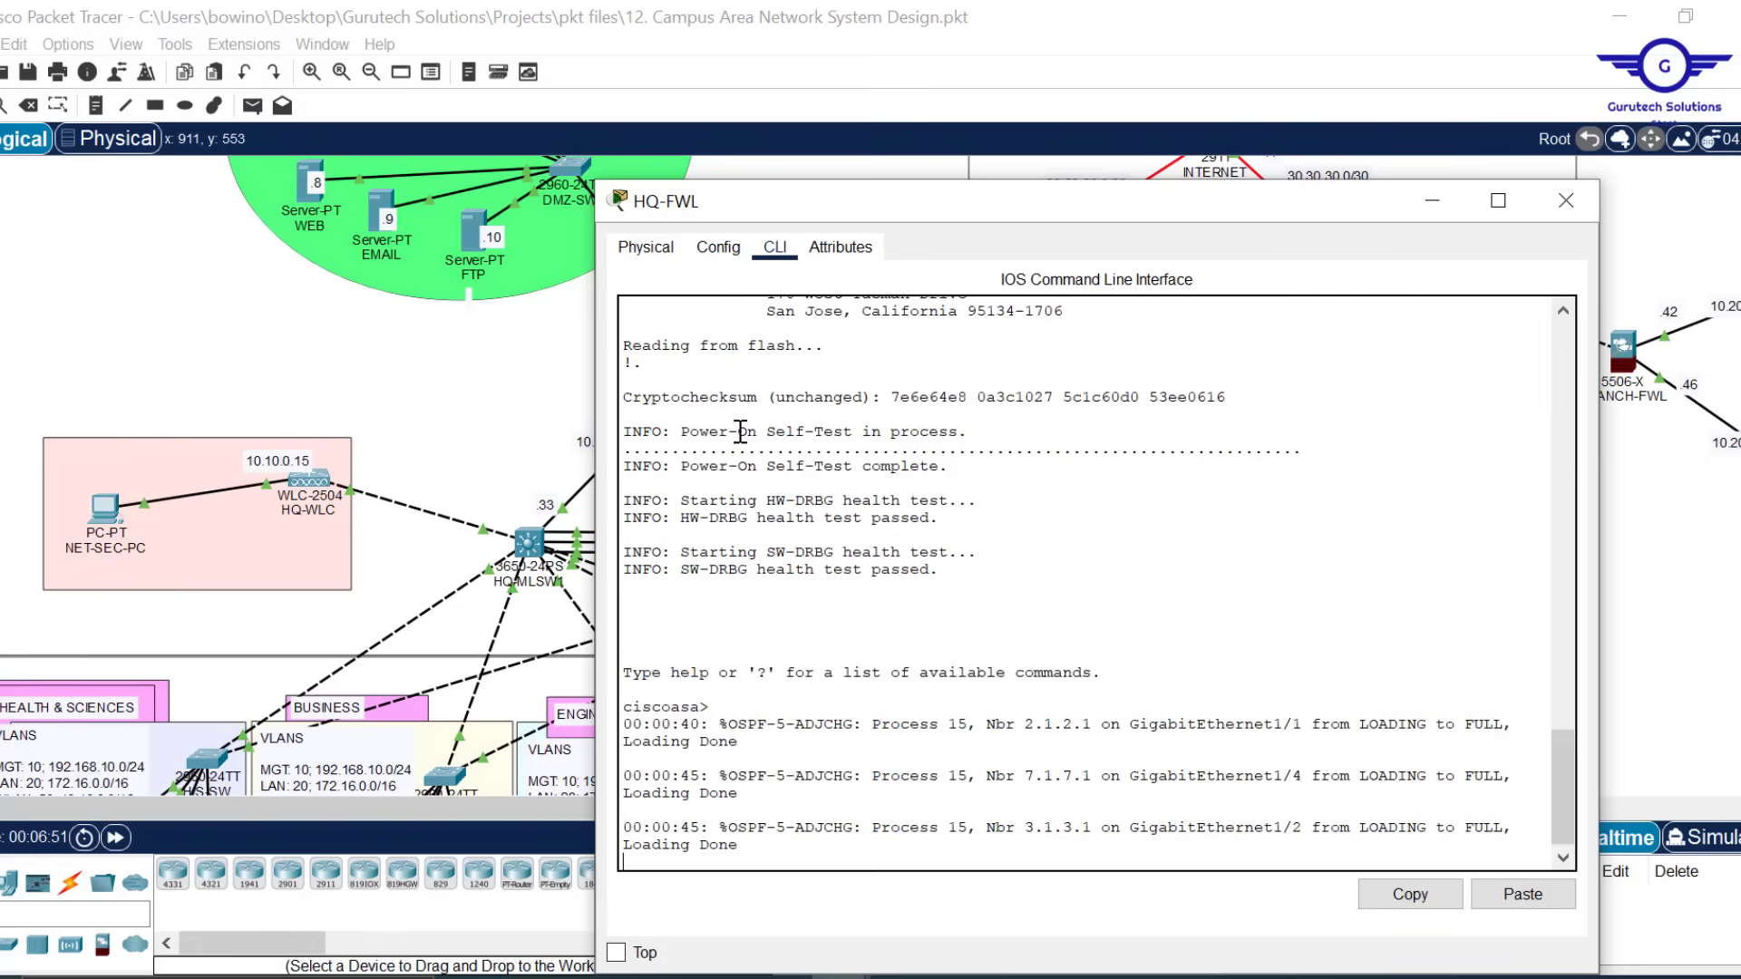
pyautogui.press('Return')
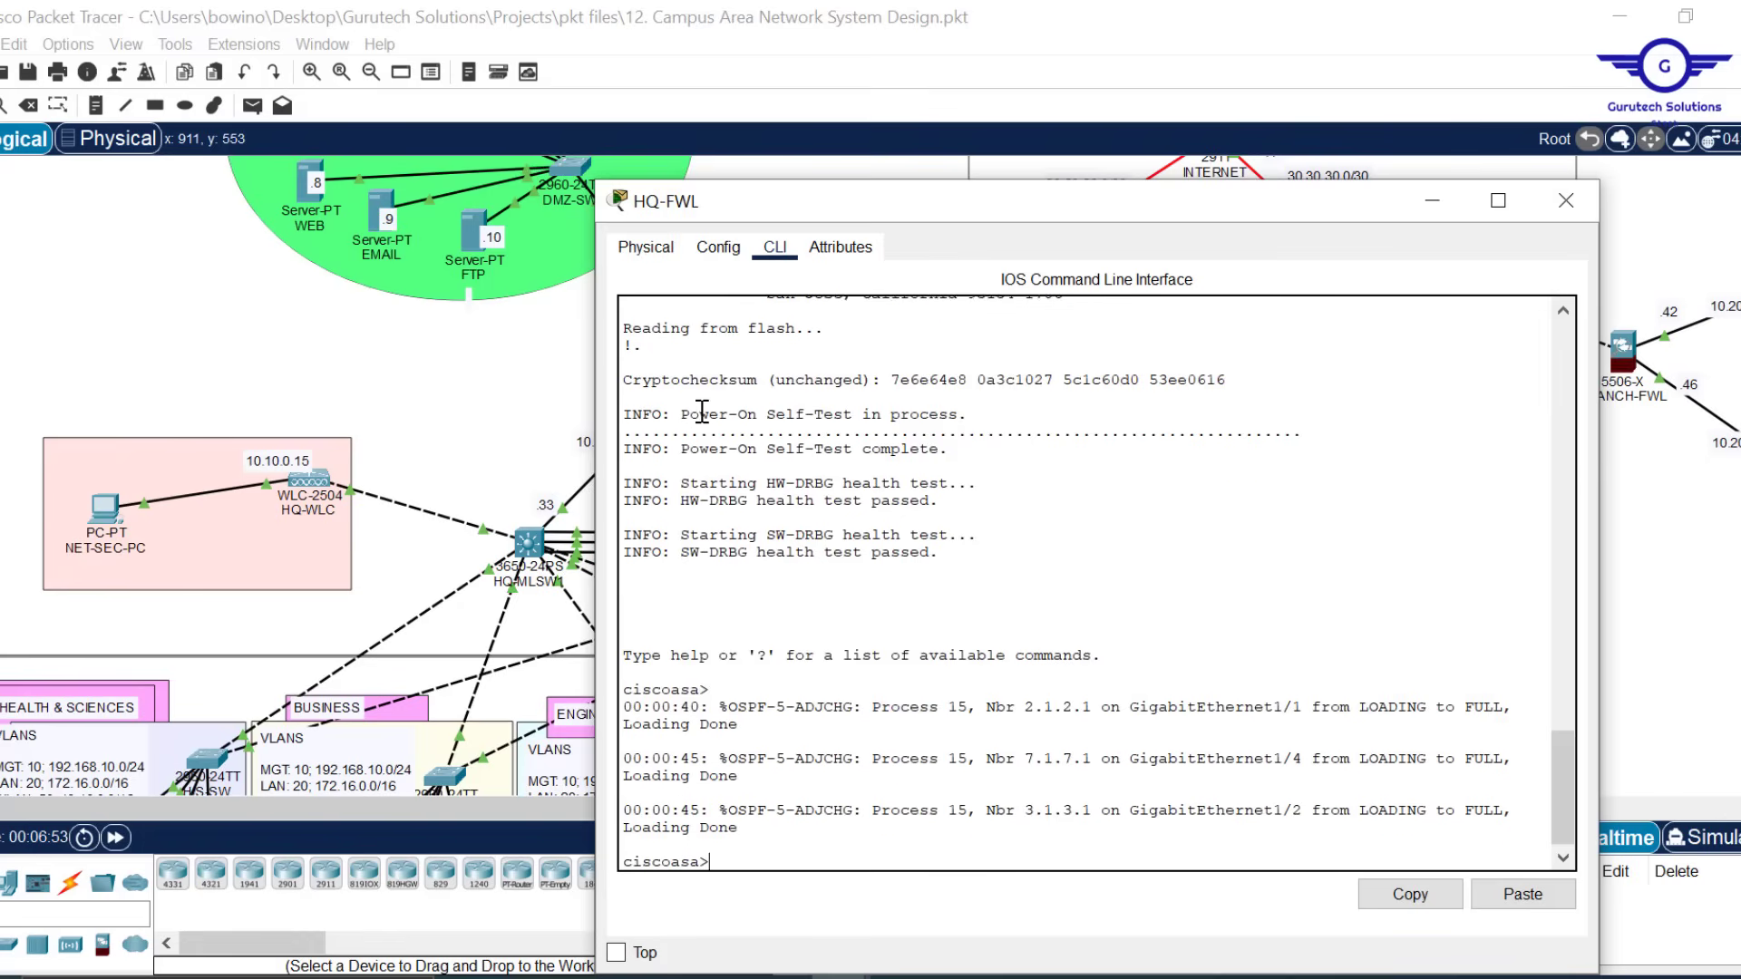
pyautogui.press('Return')
pyautogui.write('en')
pyautogui.press('Return')
pyautogui.press('Return')
pyautogui.press('Return')
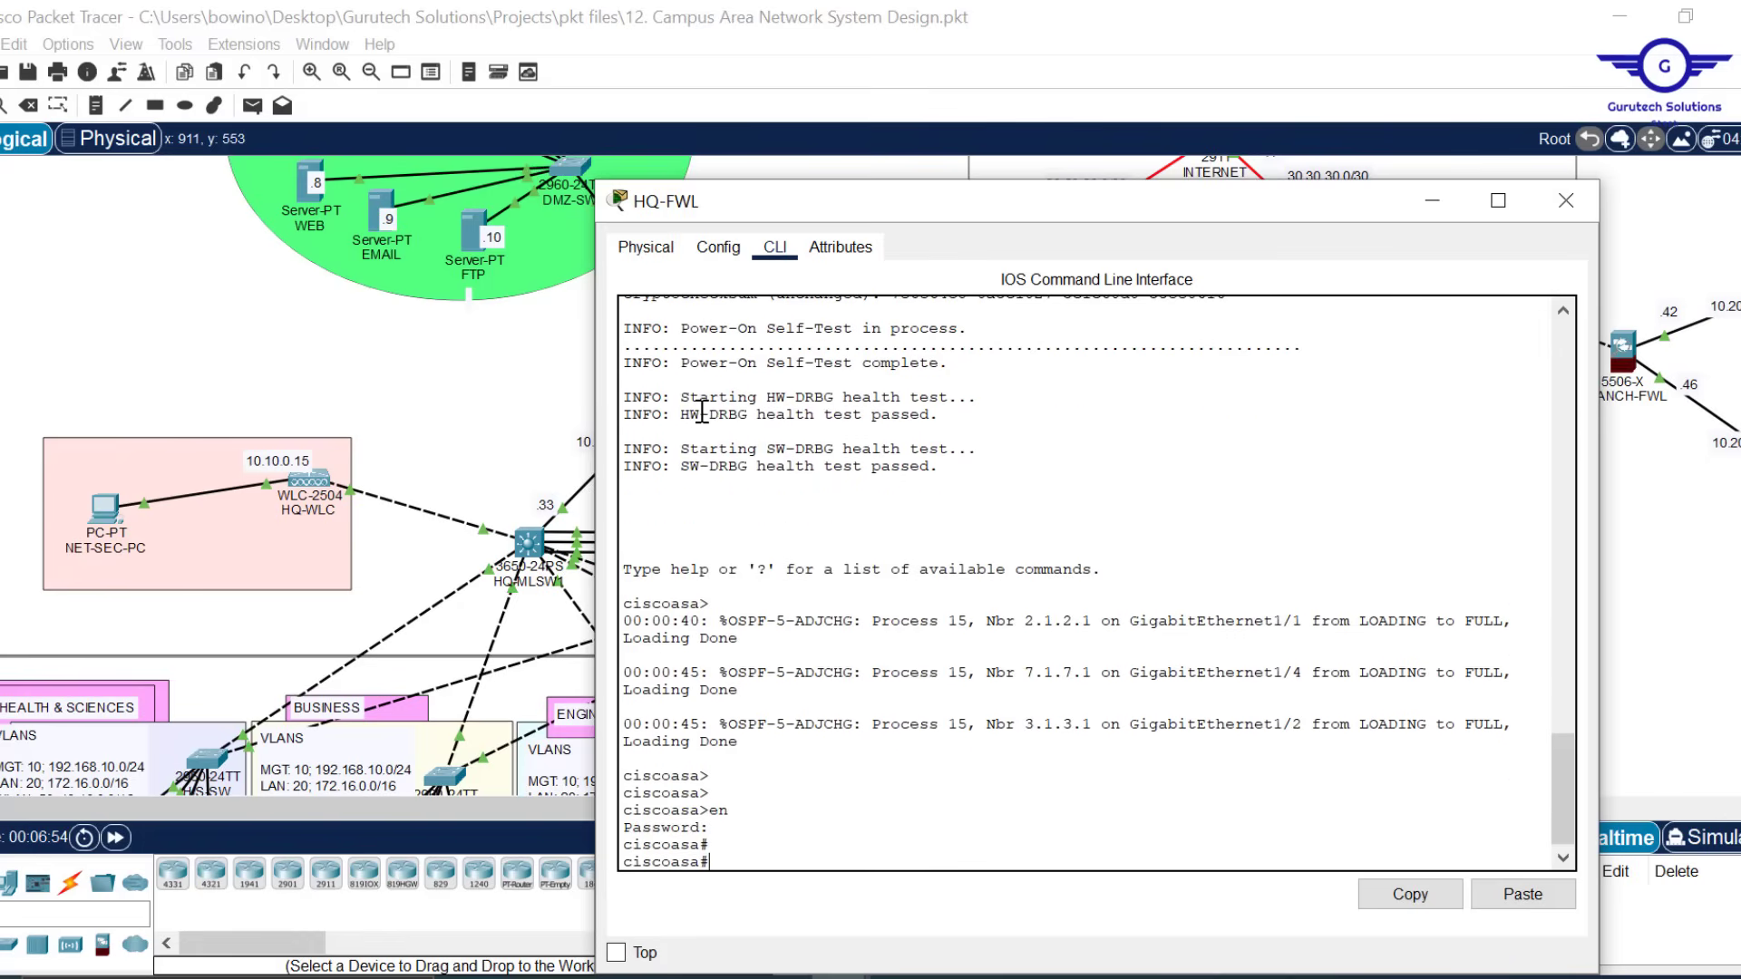
pyautogui.write('conf t')
pyautogui.press('Return')
pyautogui.press('Return')
pyautogui.press('Return')
pyautogui.press('Return')
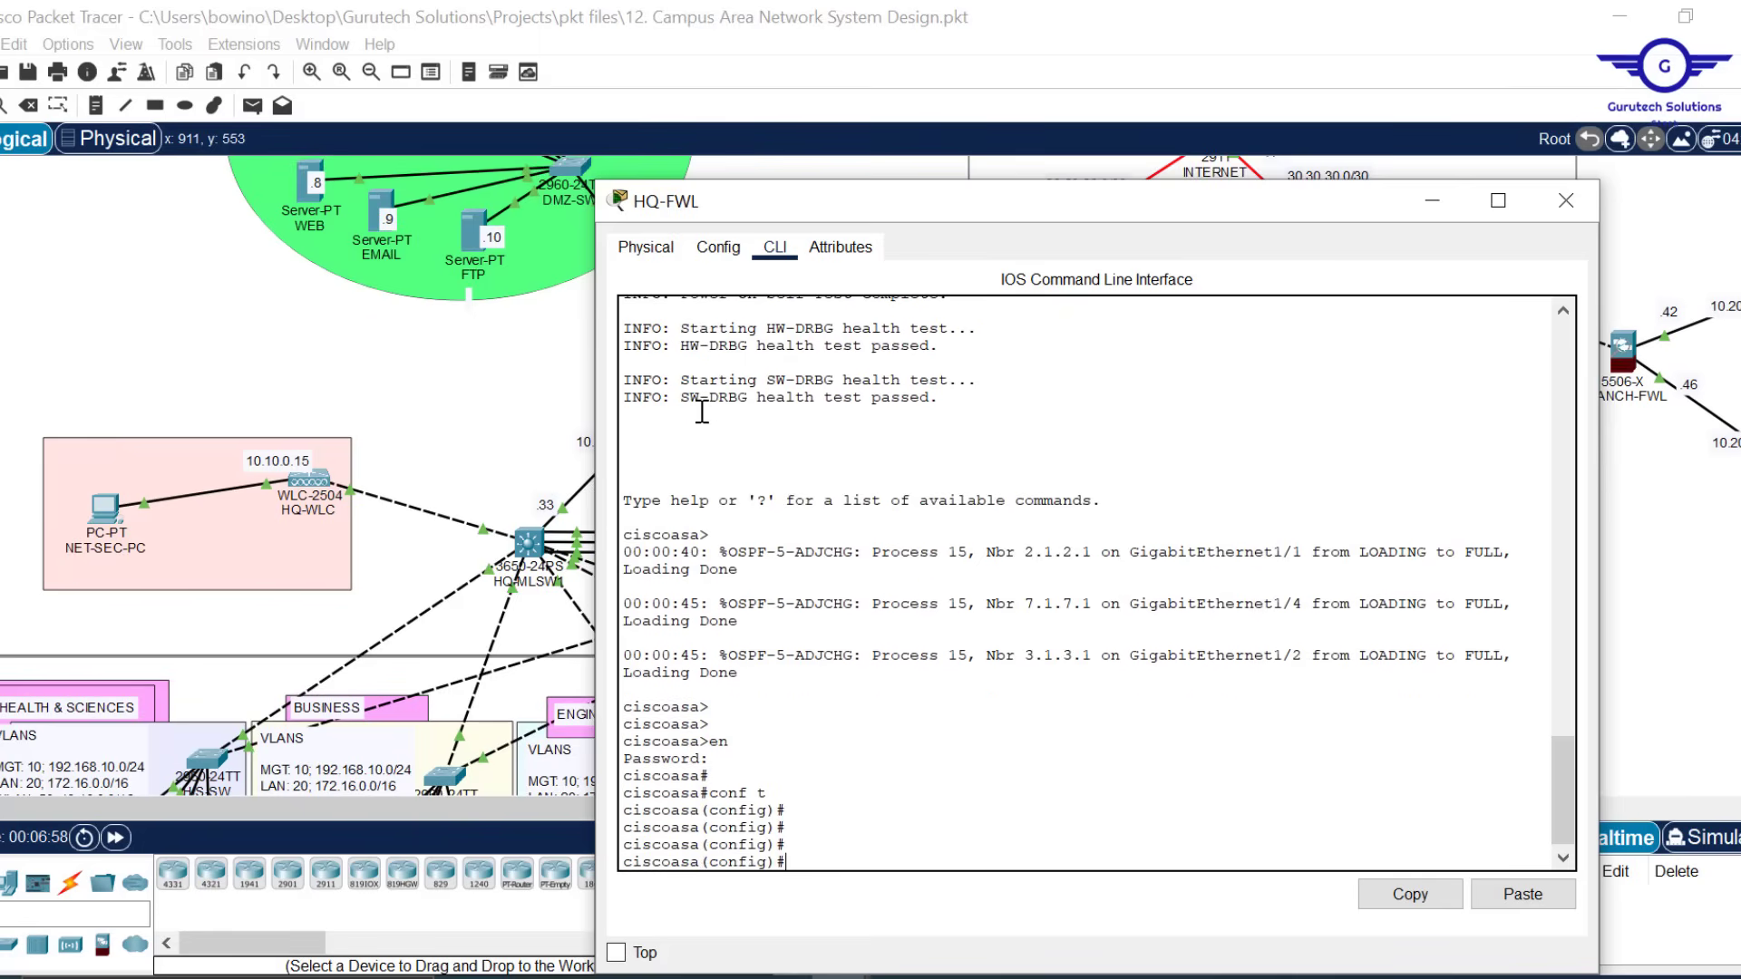
# Add the default route 'route OUTSIDE 0.0.0.0 0.0.0.0 105.100.50.1' on HQ-FWL
pyautogui.moveTo(952, 215); pyautogui.dragTo(1047, 90)
pyautogui.write('rou')
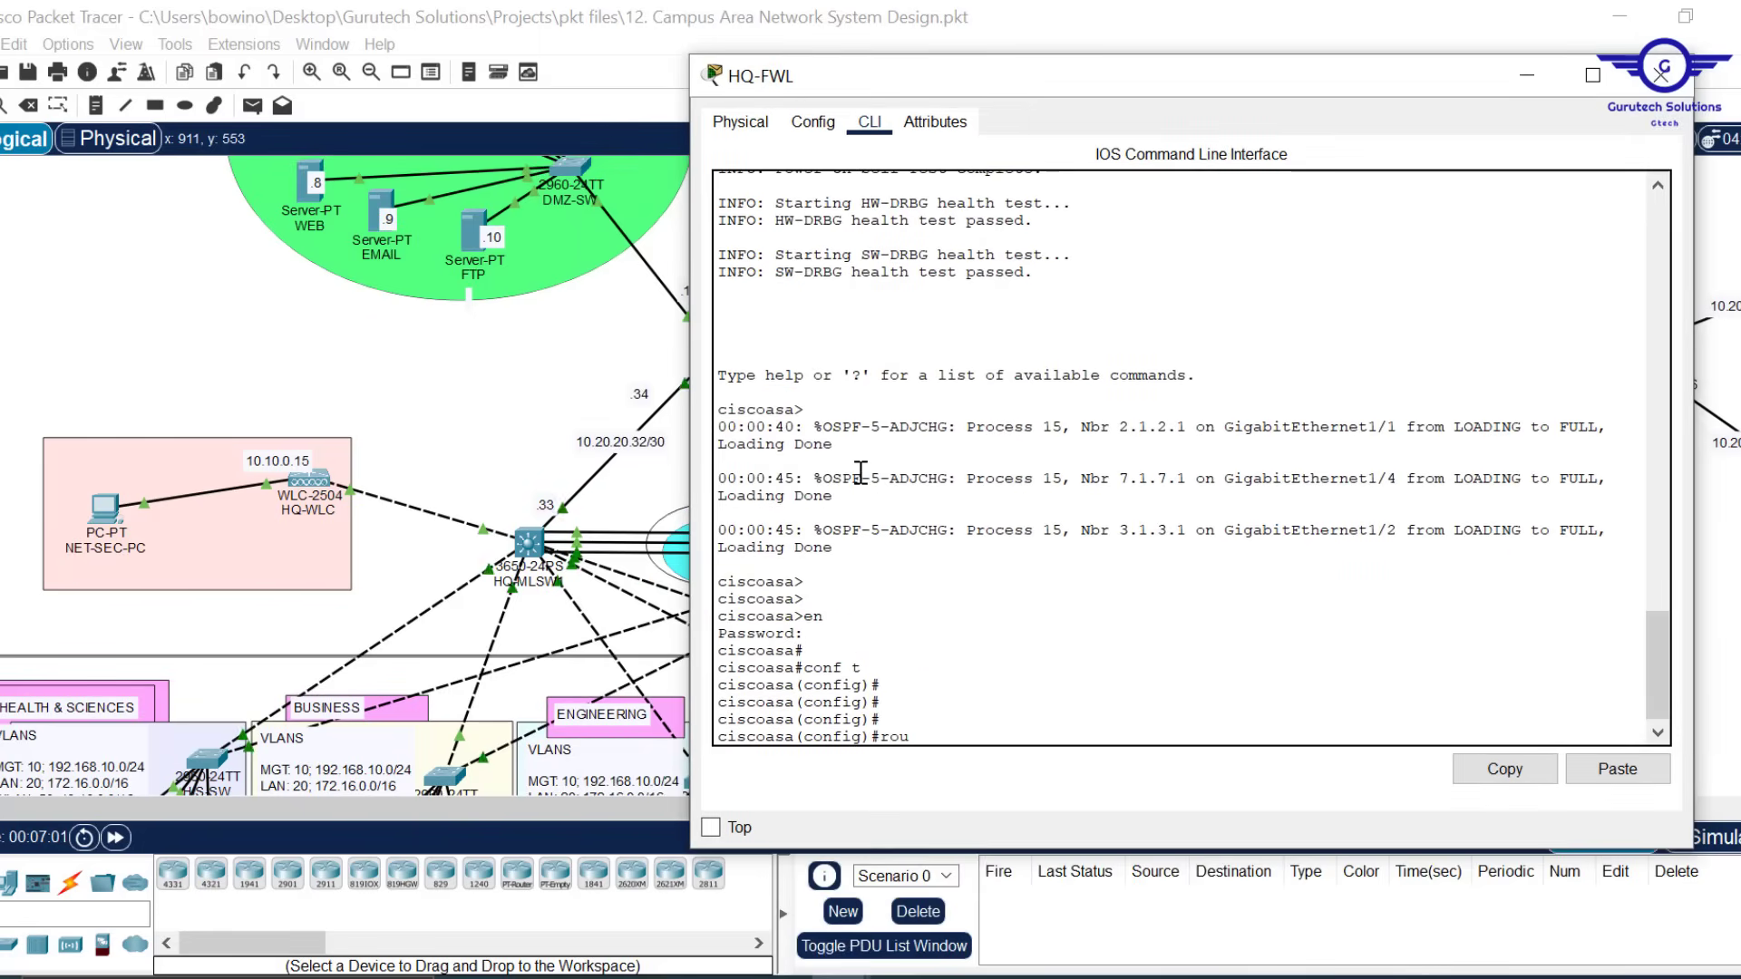
pyautogui.write('te o')
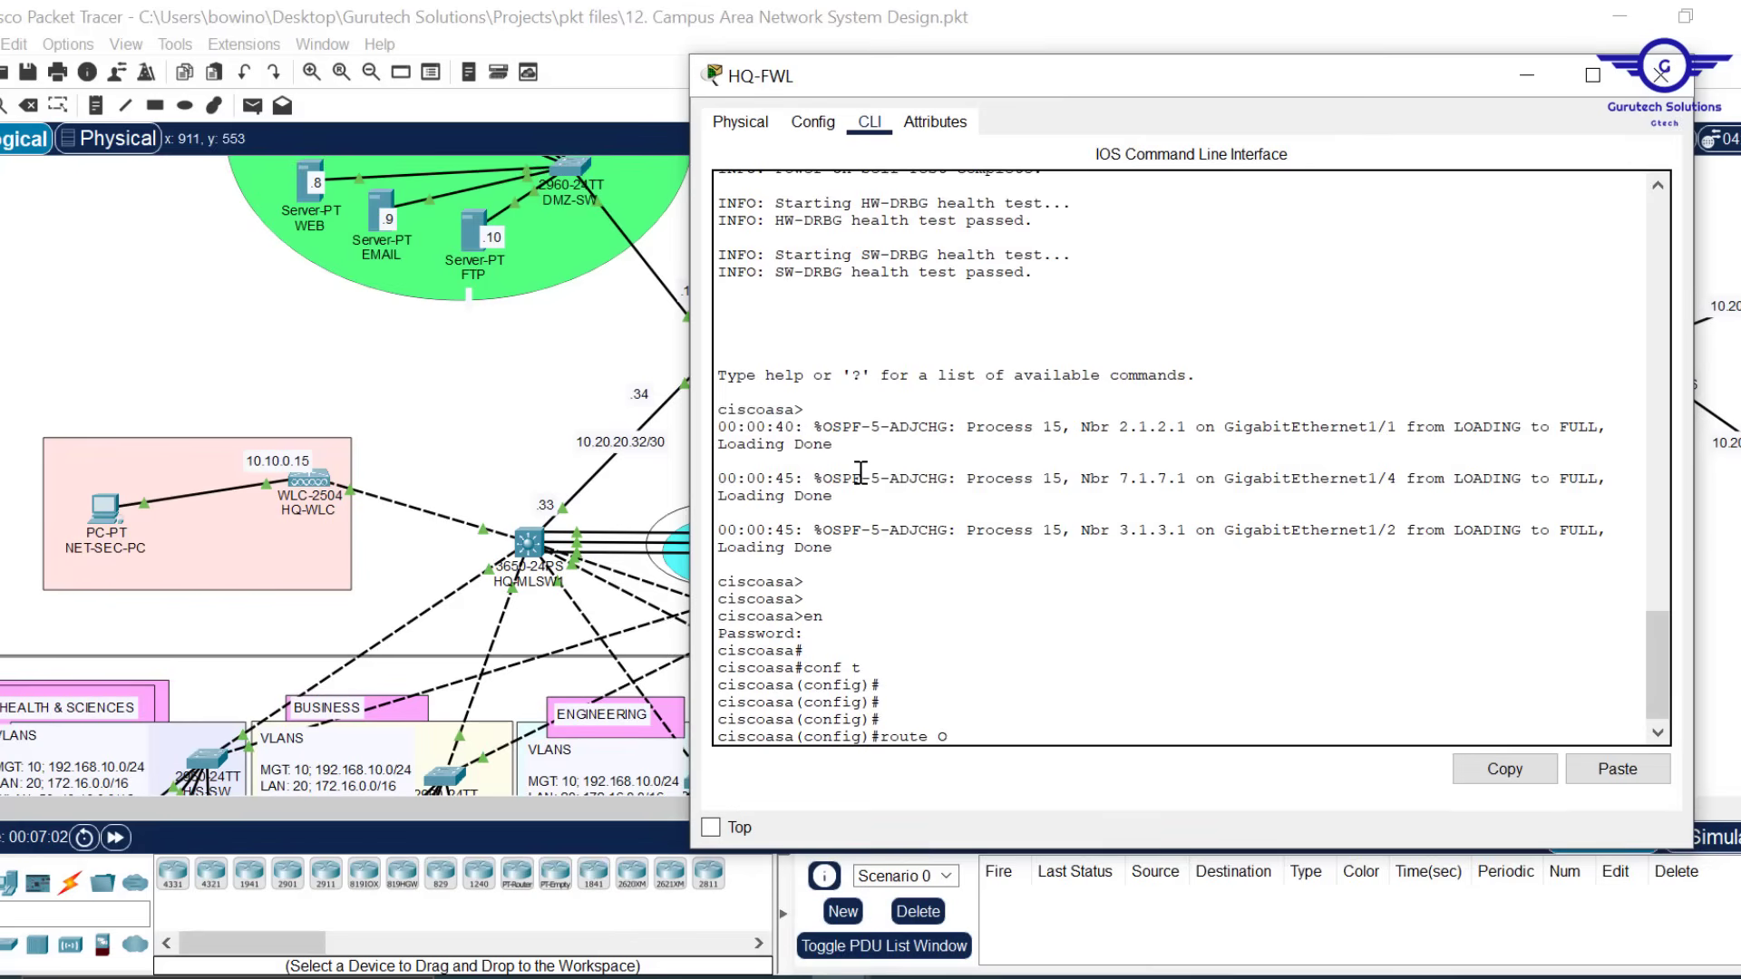
pyautogui.write('U')
pyautogui.press('Tab')
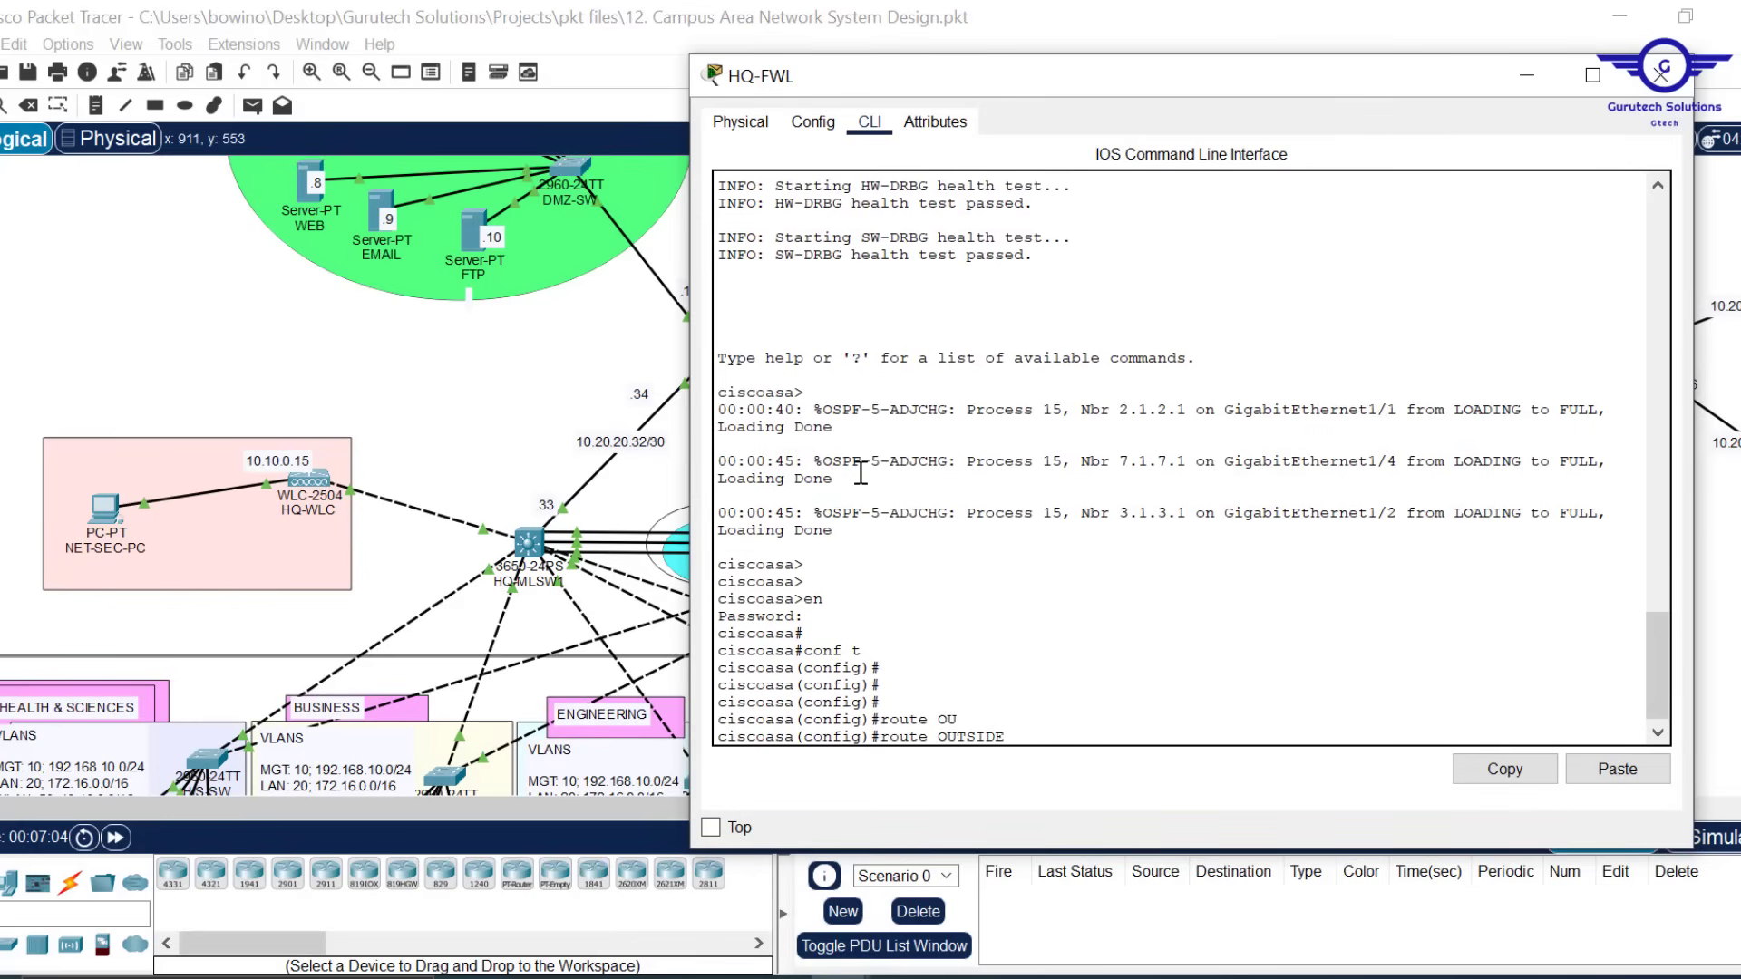
pyautogui.click(610, 361)
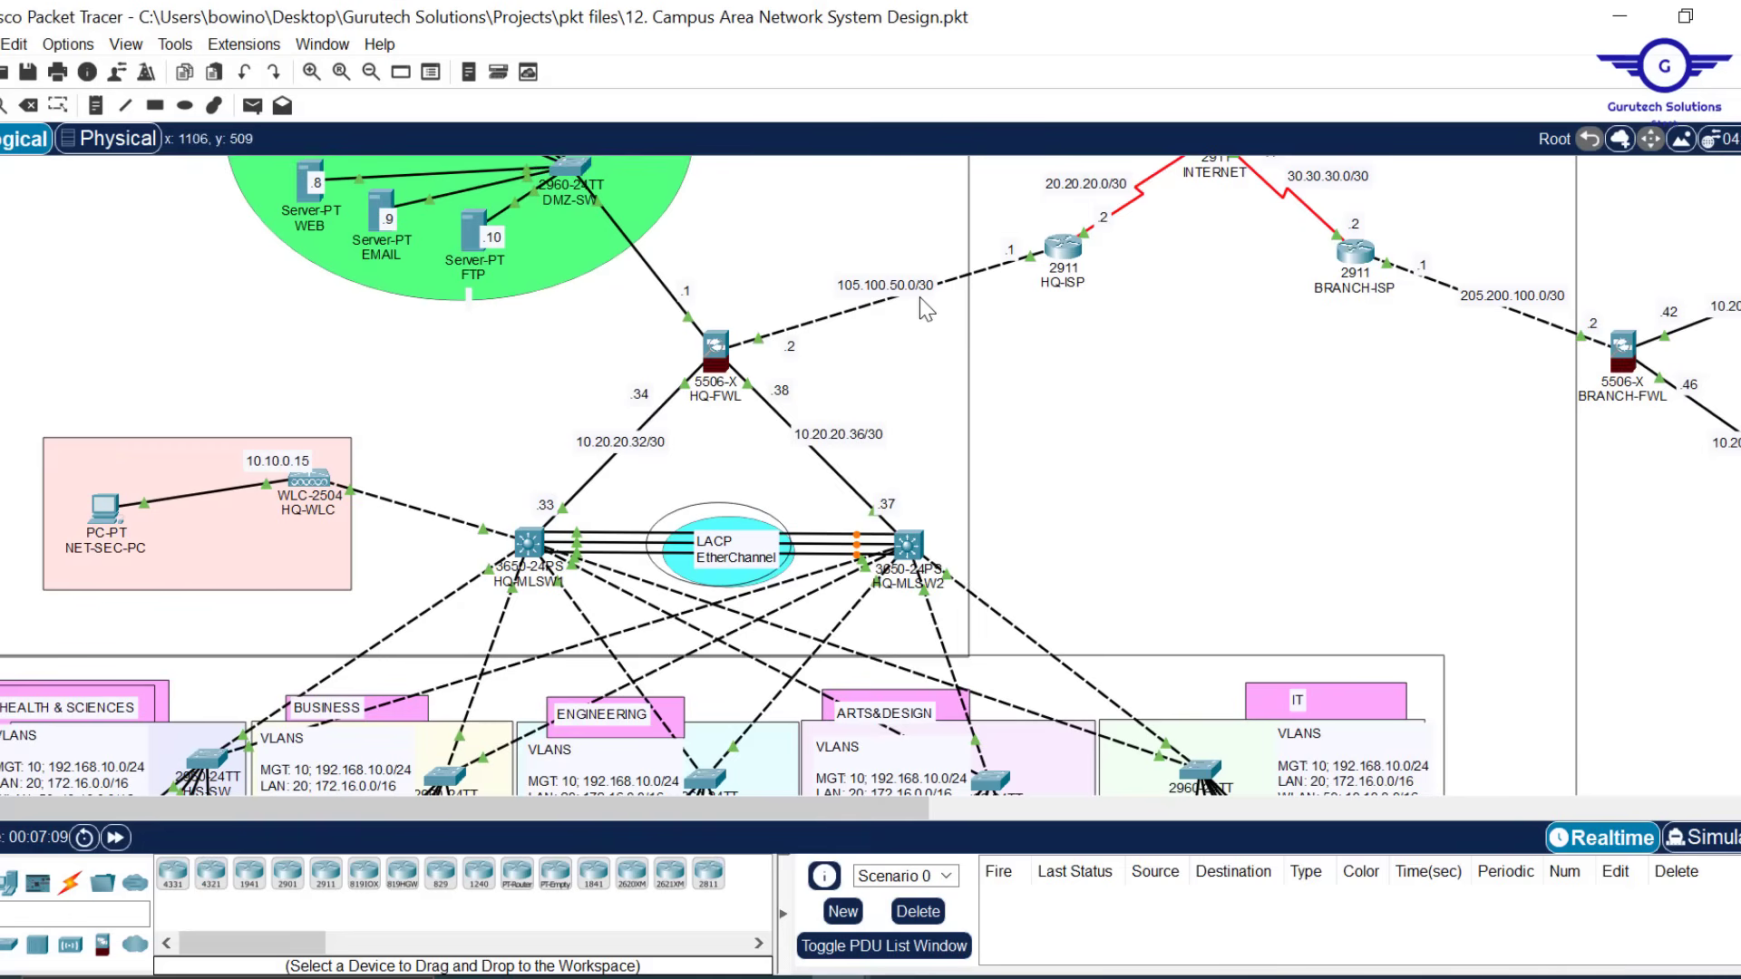
pyautogui.click(716, 348)
pyautogui.write('0')
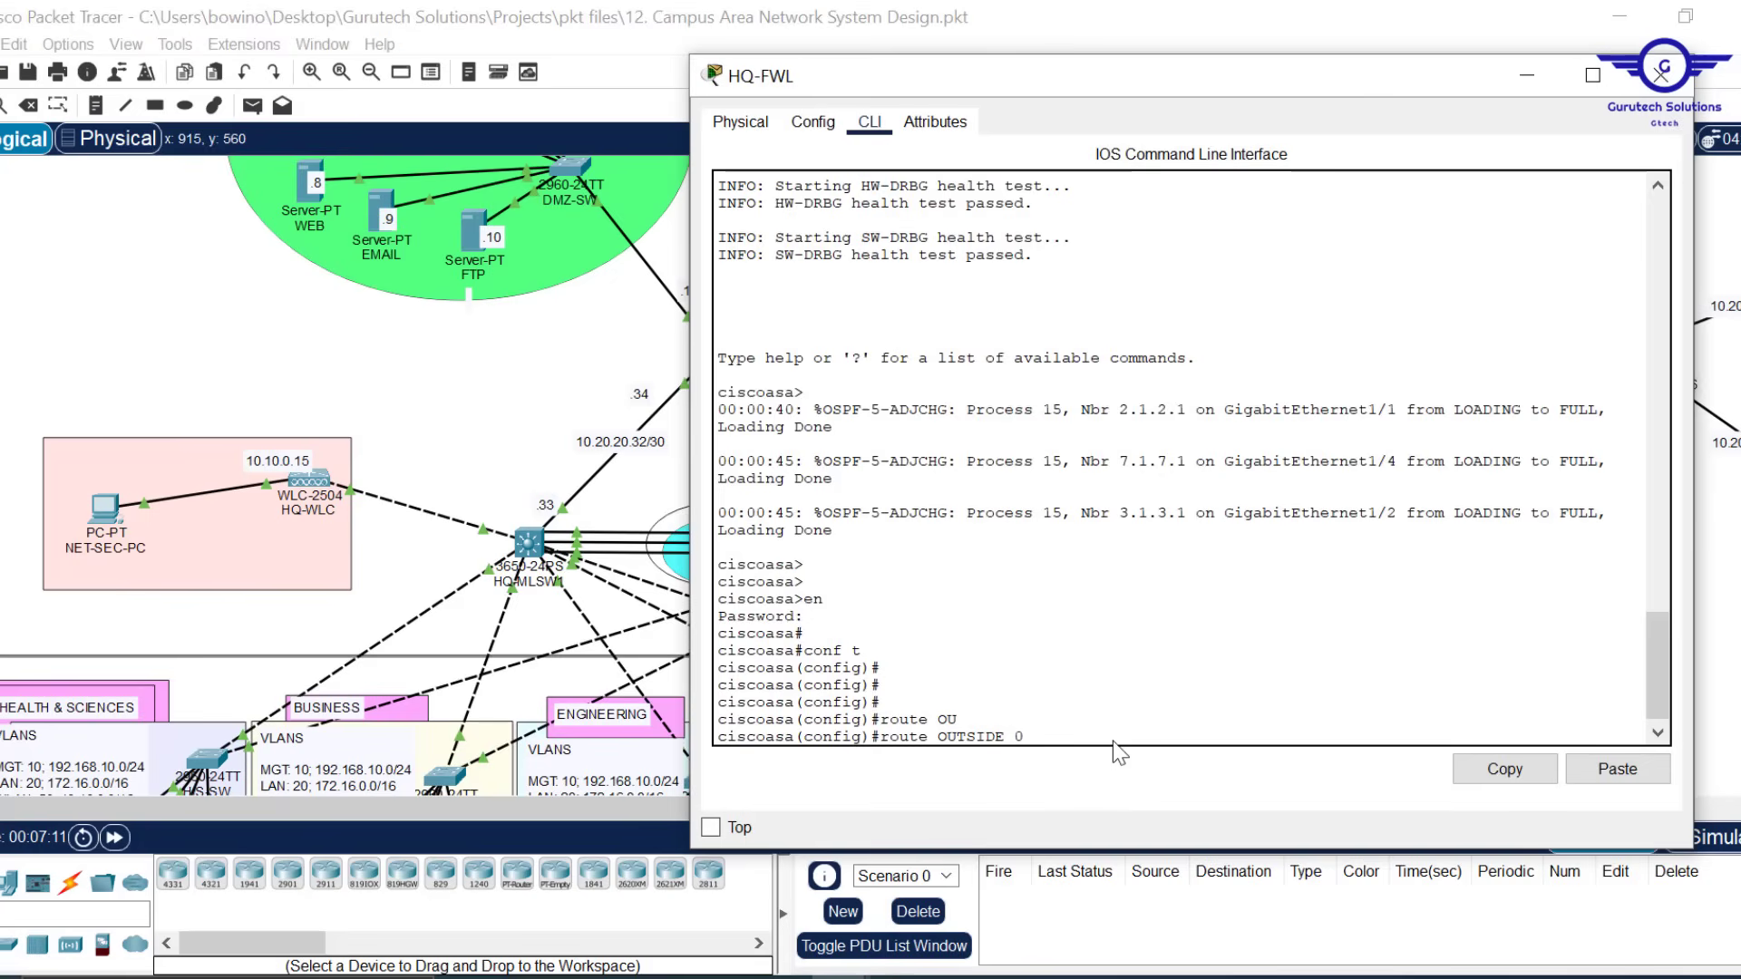
pyautogui.write('.0.0.0 0.0.0.0')
pyautogui.click(1527, 75)
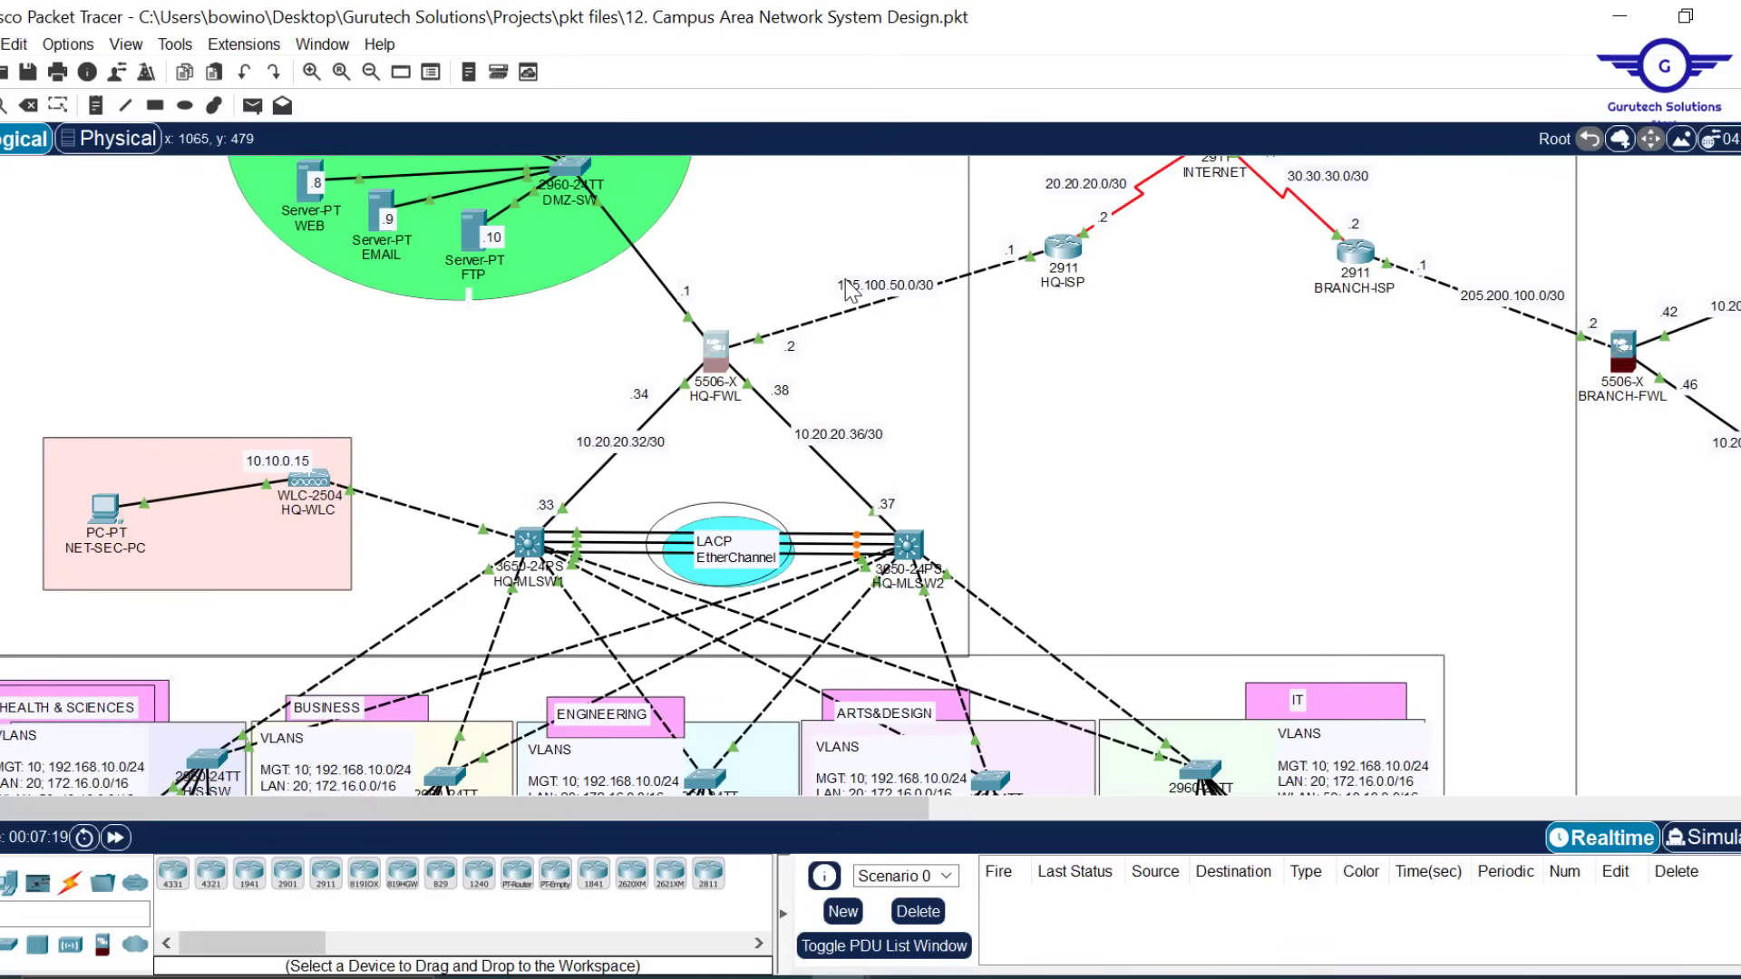
pyautogui.doubleClick(912, 287)
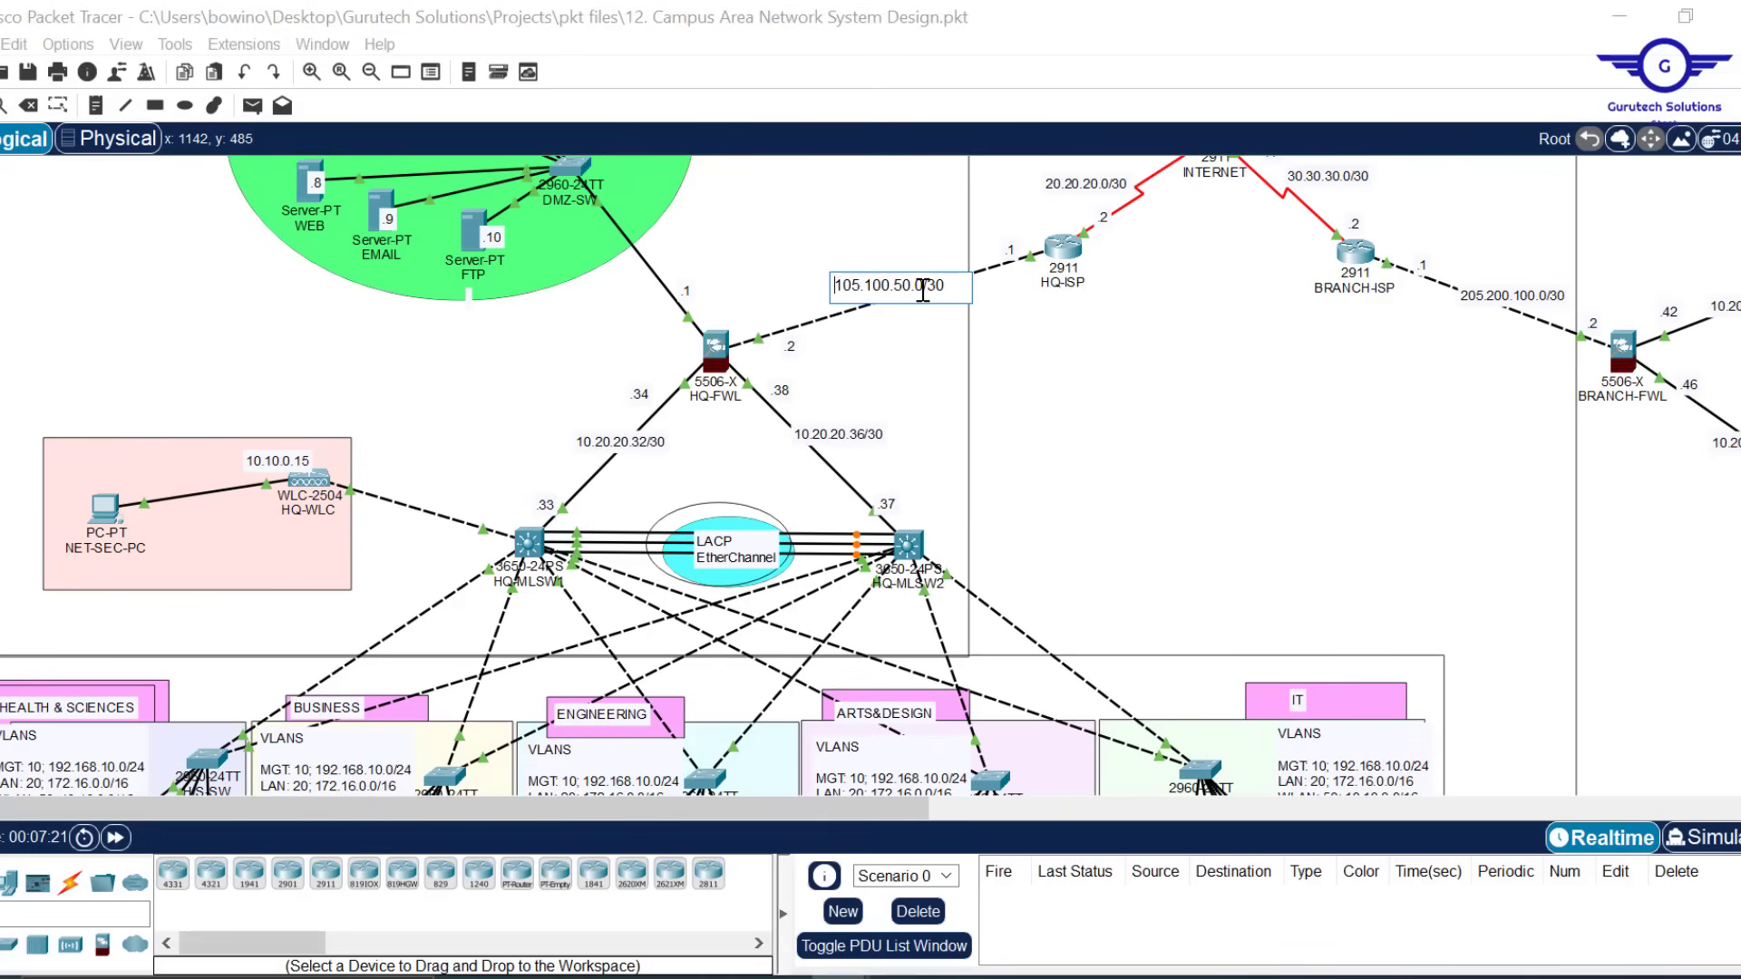
pyautogui.moveTo(923, 287); pyautogui.dragTo(803, 286)
pyautogui.hotkey('ctrl', 'c')
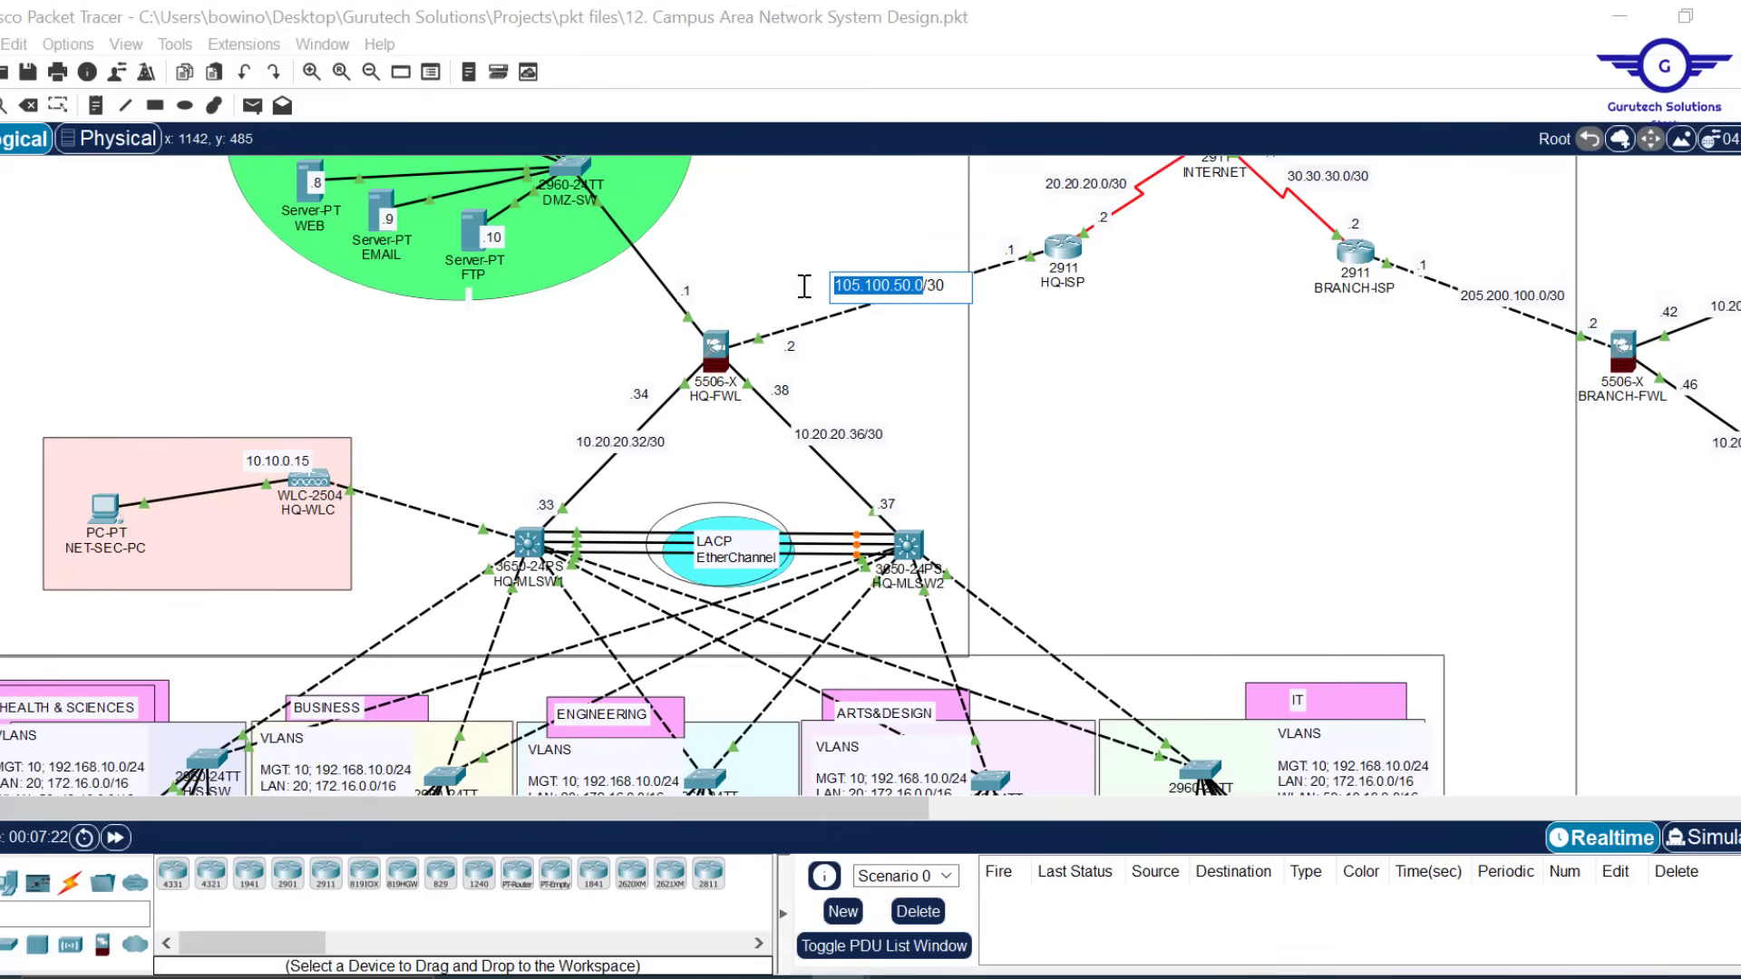
pyautogui.click(715, 348)
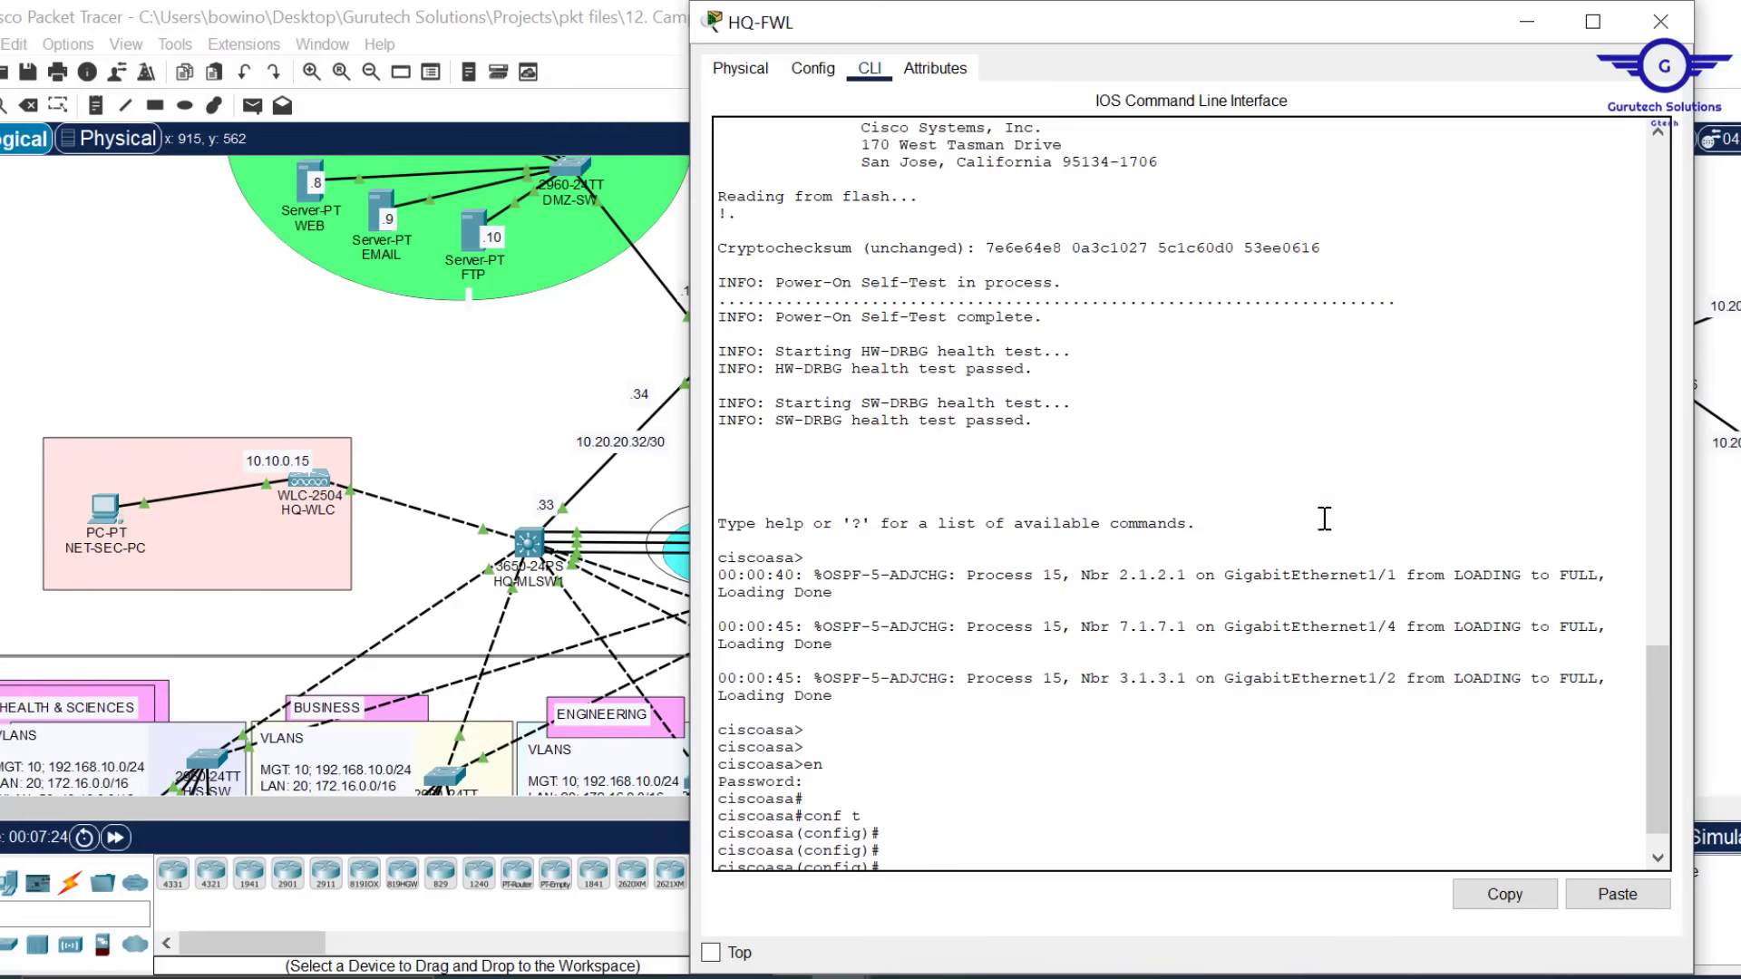
pyautogui.moveTo(1252, 2); pyautogui.dragTo(1233, 55)
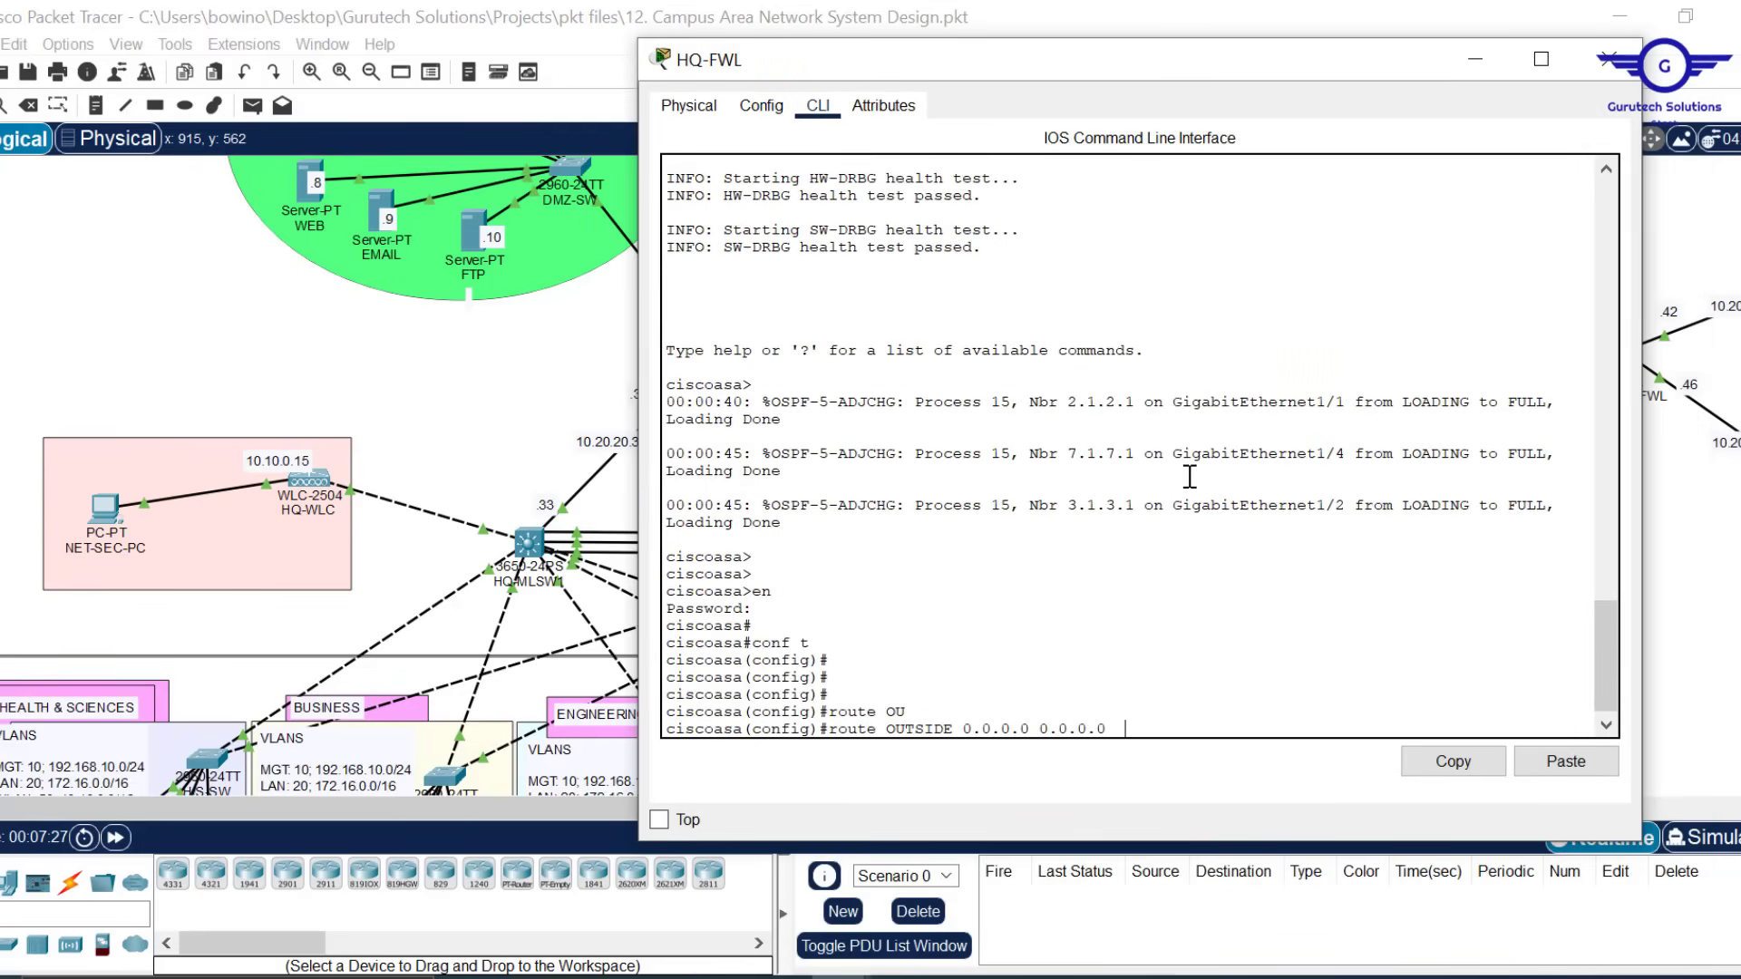
pyautogui.click(1570, 765)
pyautogui.write('1')
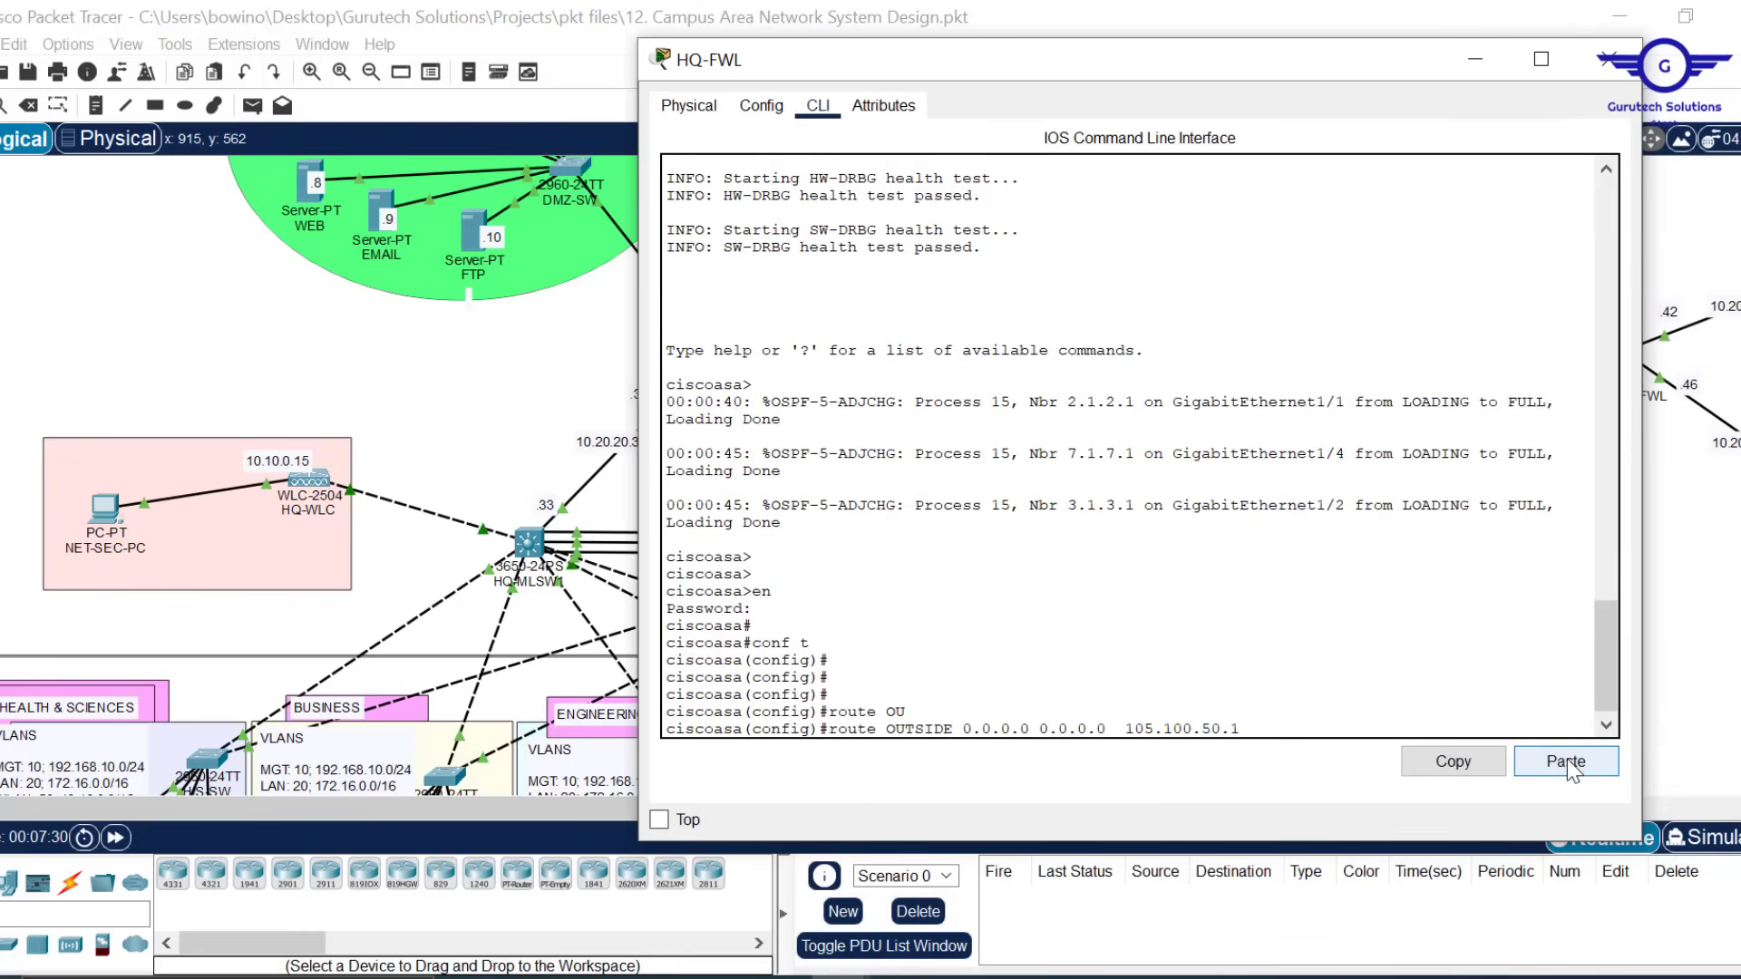
pyautogui.press('Return')
pyautogui.press('Return')
pyautogui.press('Return')
pyautogui.press('Return')
pyautogui.press('Return')
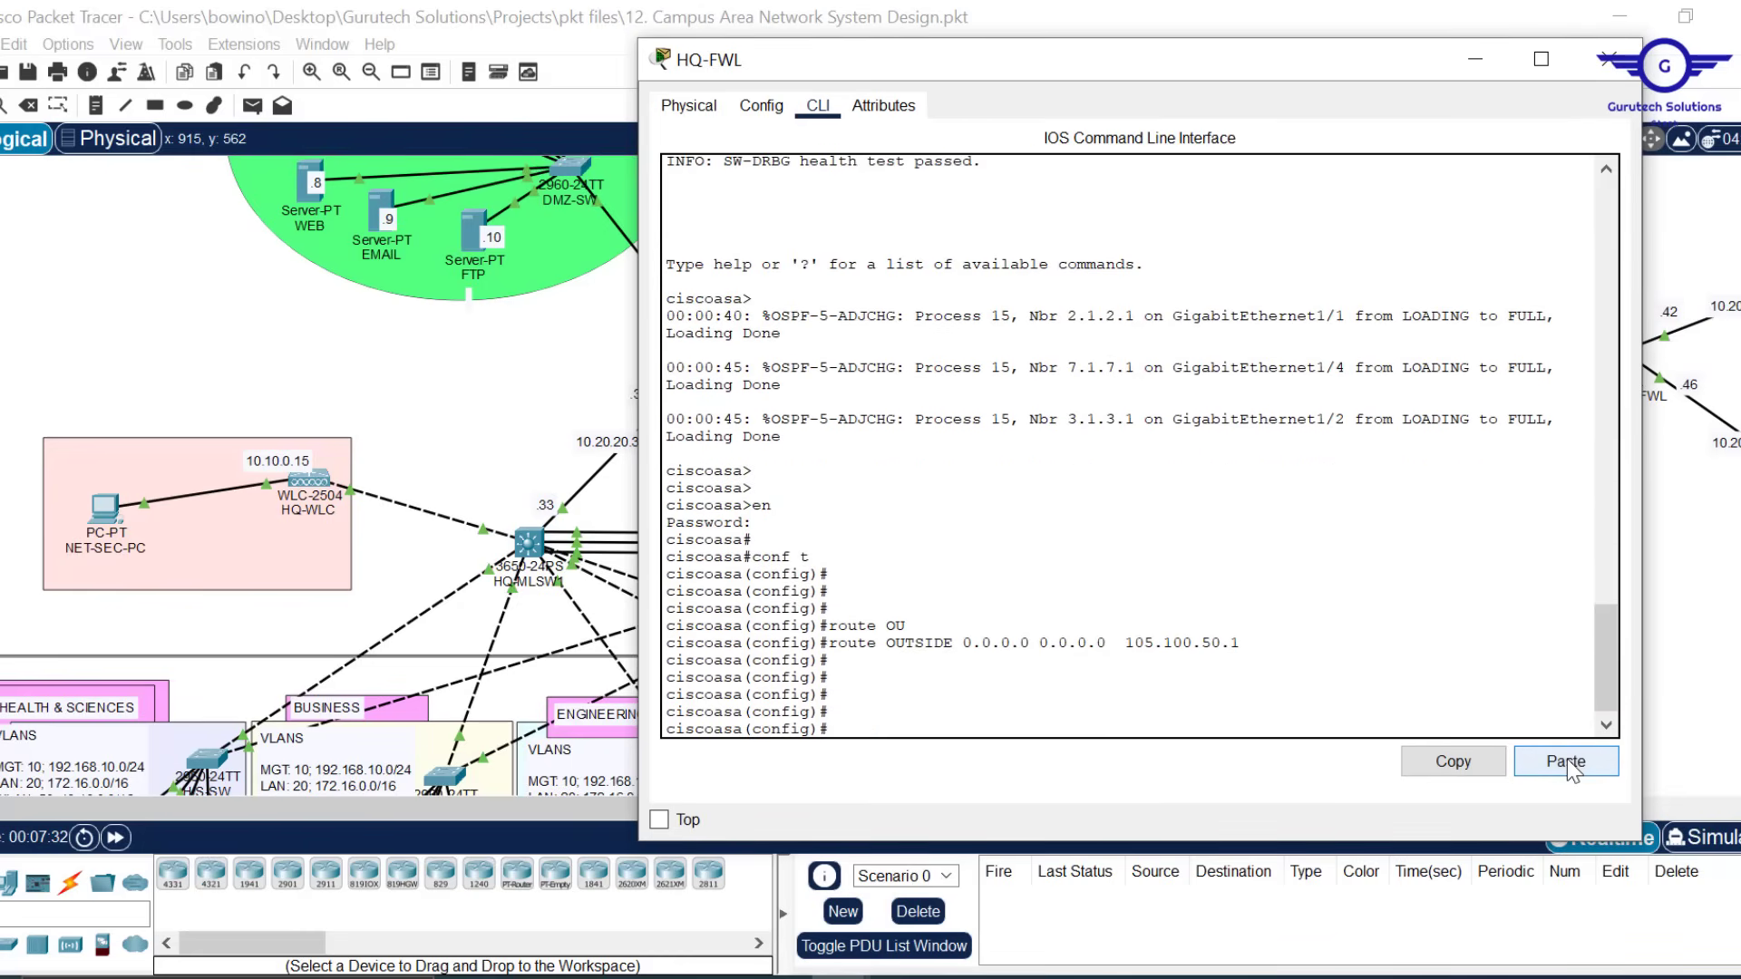
# Copy the completed route command for reuse and hide the HQ-FWL window
pyautogui.moveTo(1250, 644); pyautogui.dragTo(812, 642)
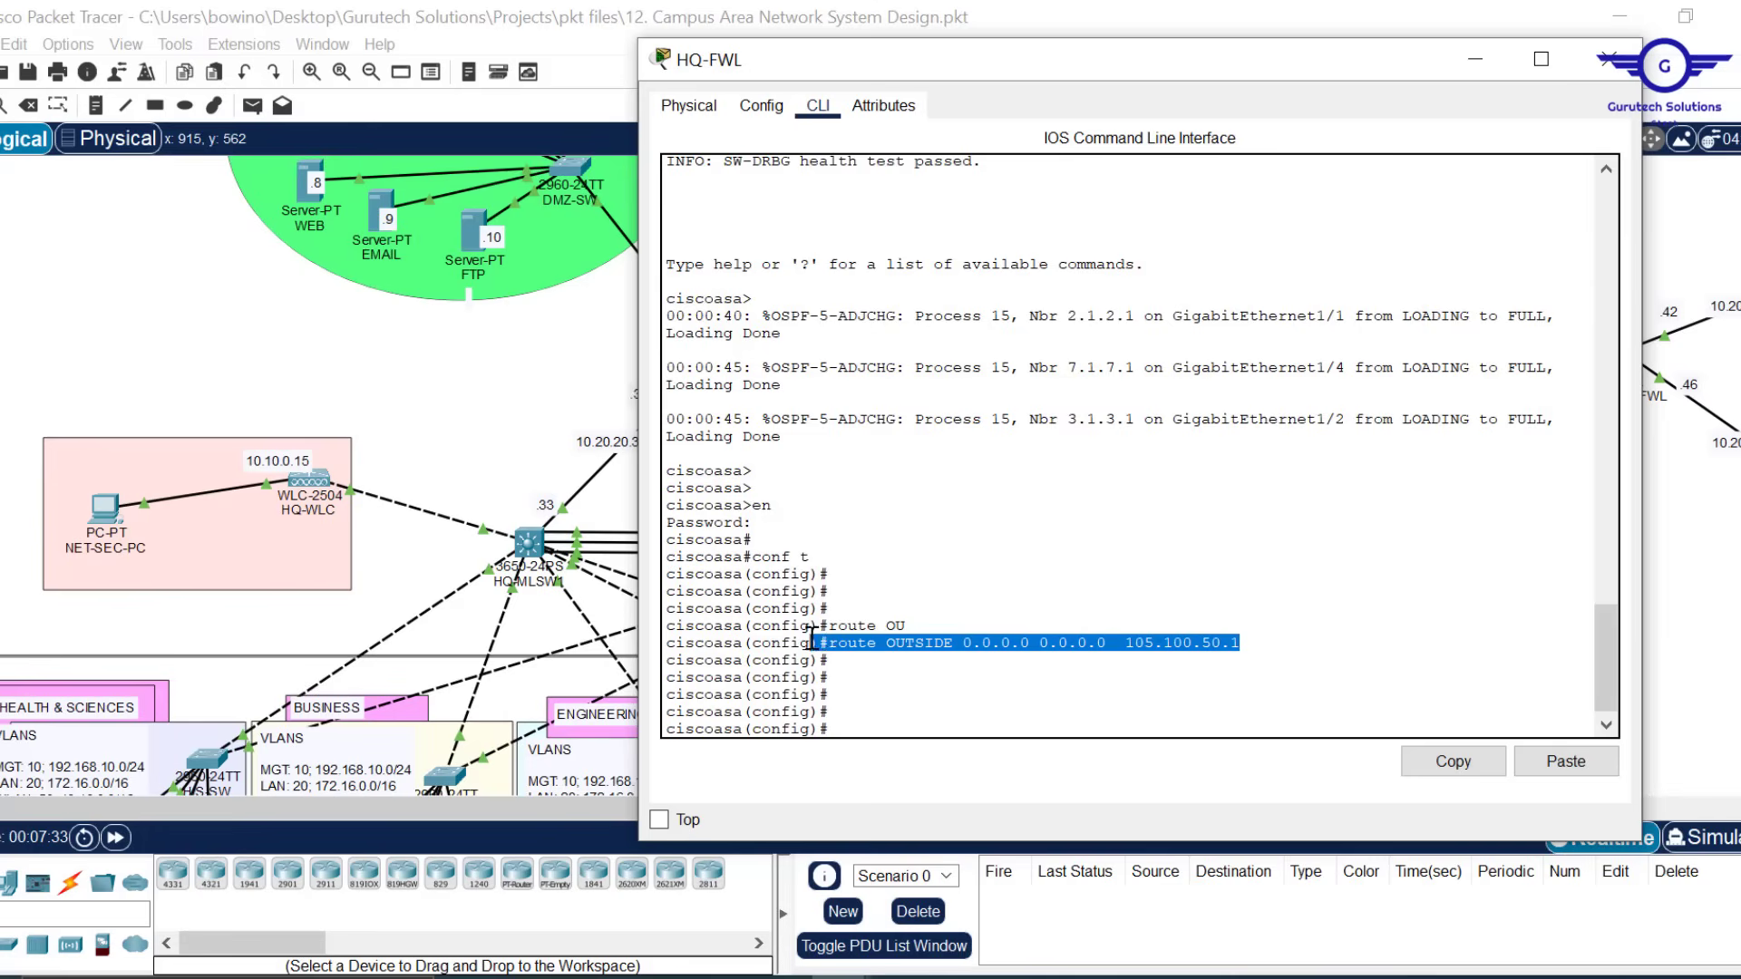
pyautogui.click(1455, 763)
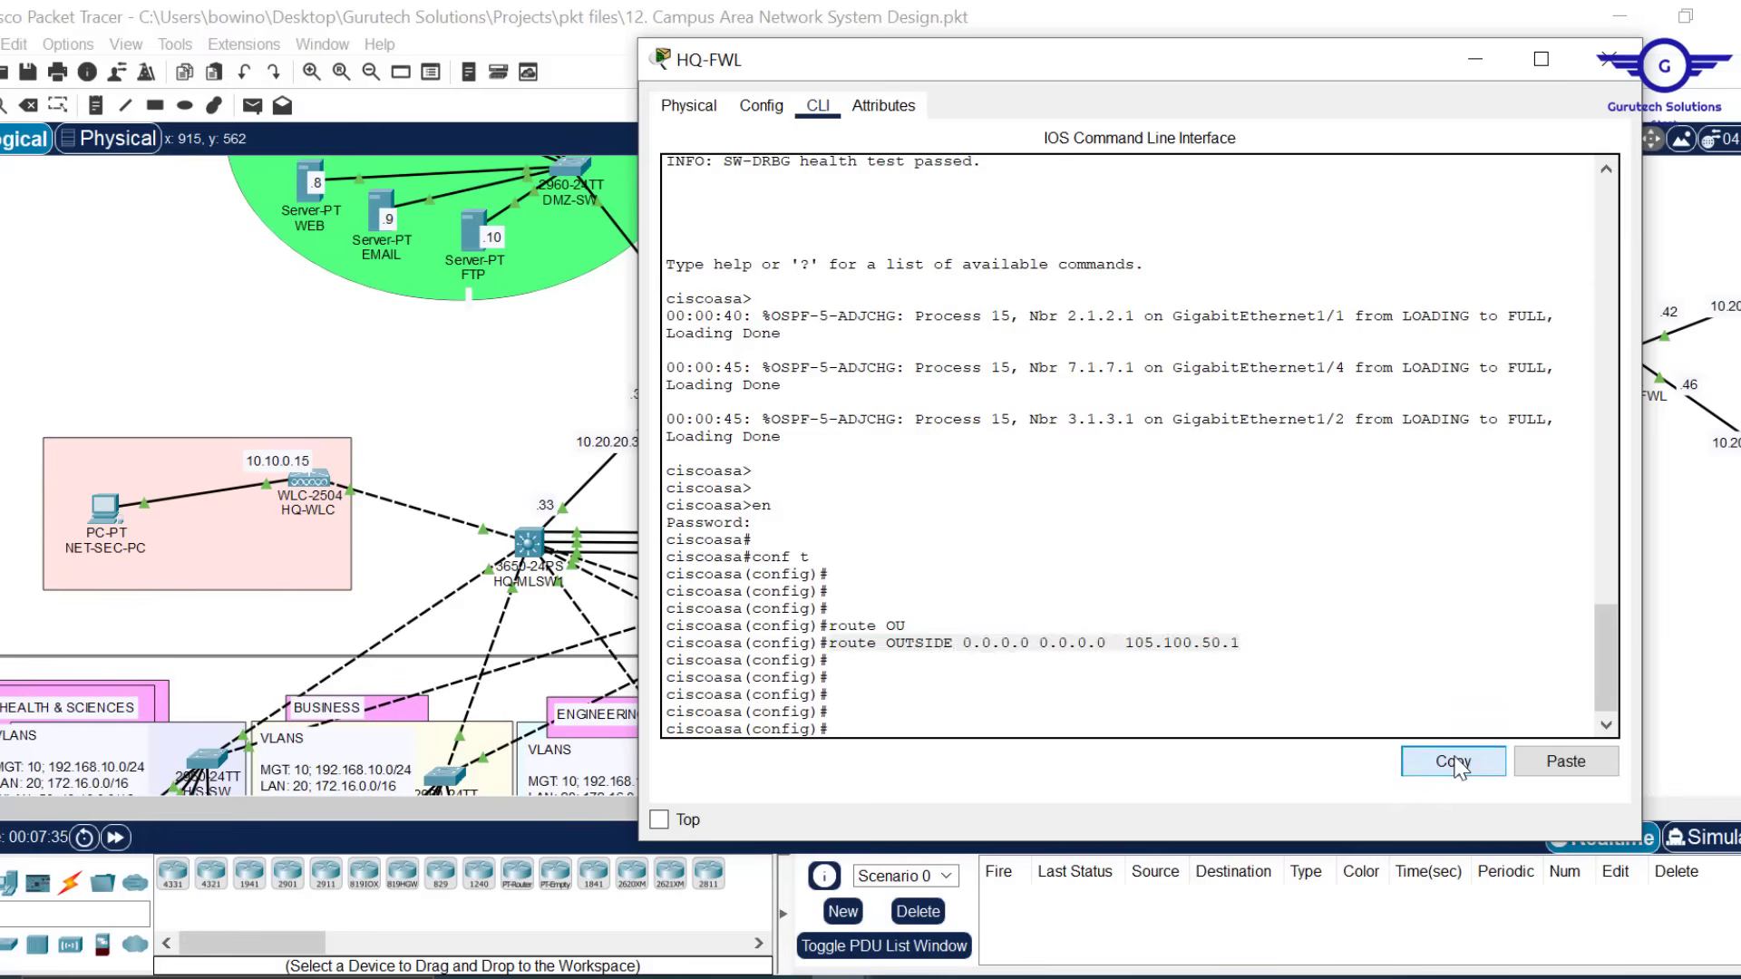
pyautogui.click(1475, 58)
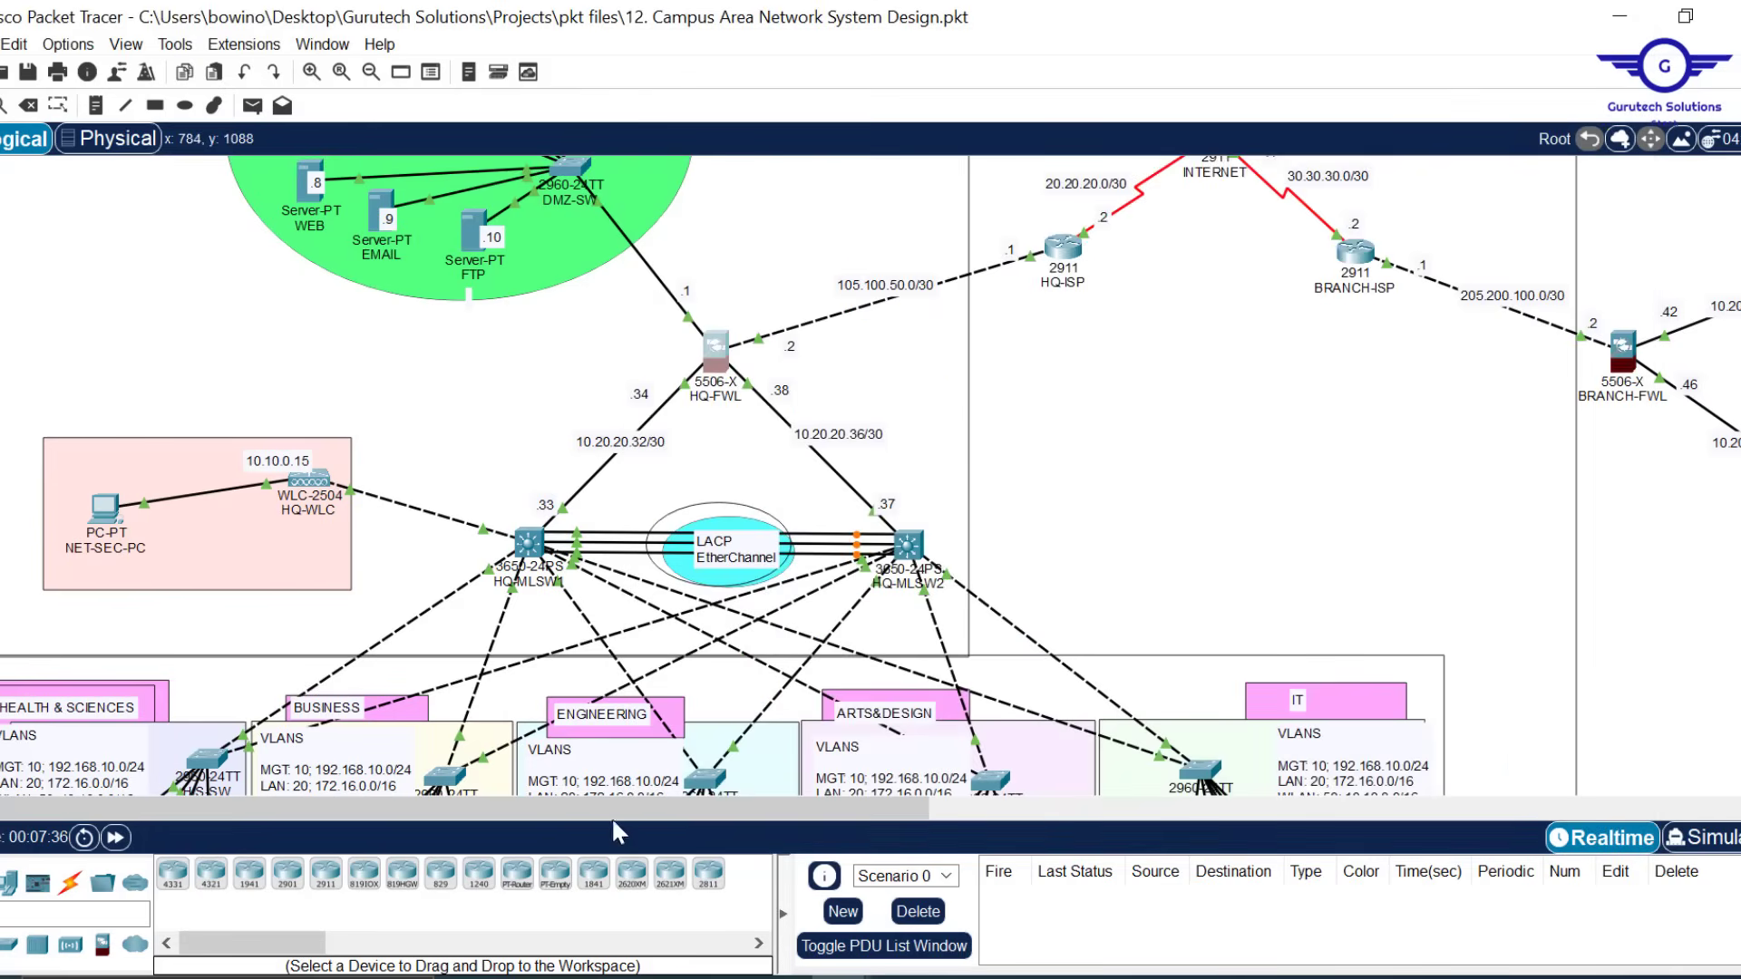
# Open BRANCH-FWL's CLI and enter configuration mode with EN and CONF T
pyautogui.moveTo(613, 809); pyautogui.dragTo(1297, 810)
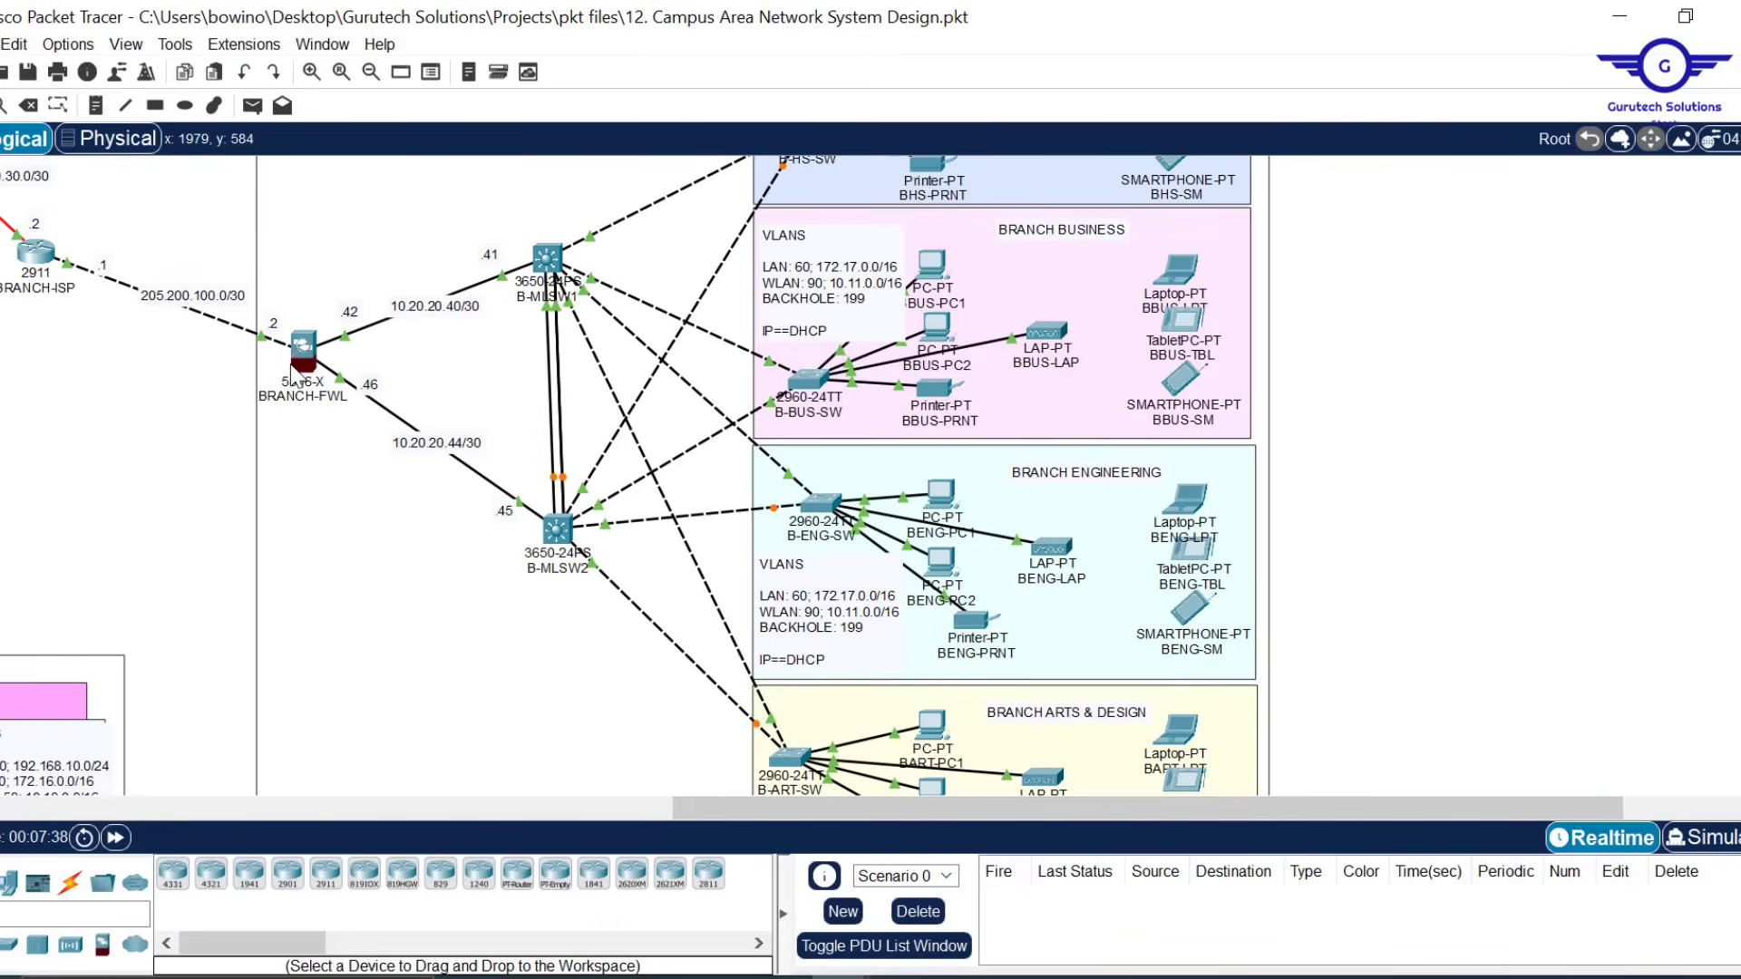
pyautogui.click(306, 350)
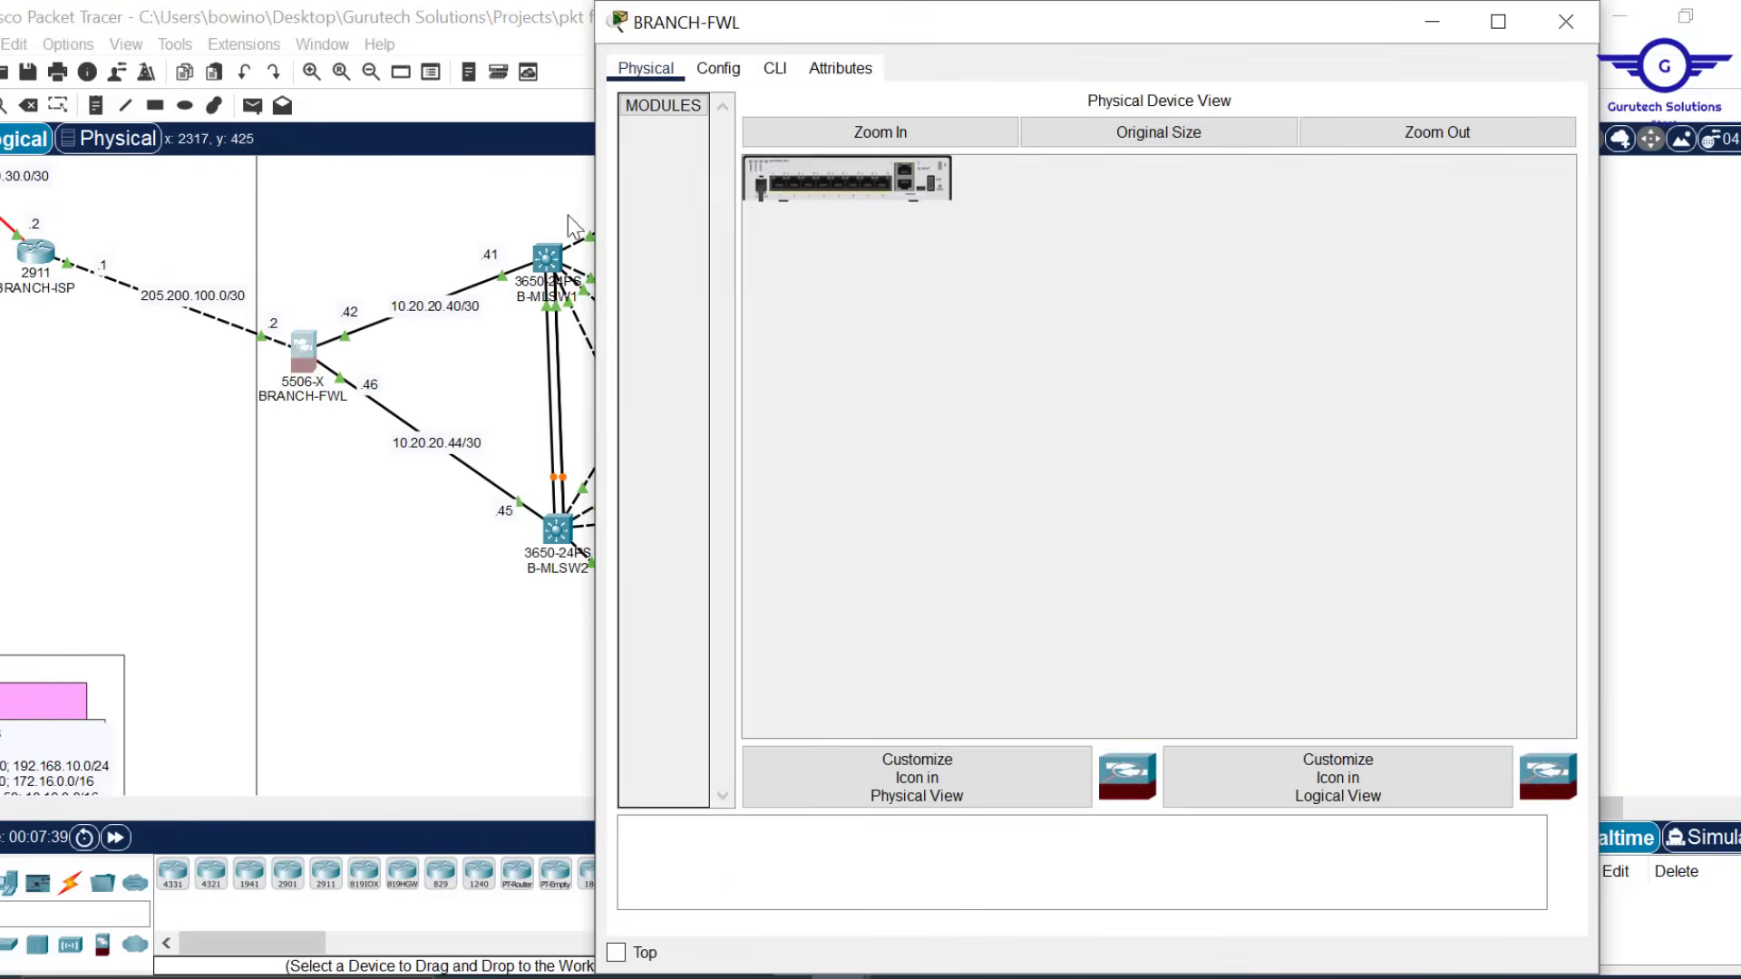
pyautogui.click(775, 68)
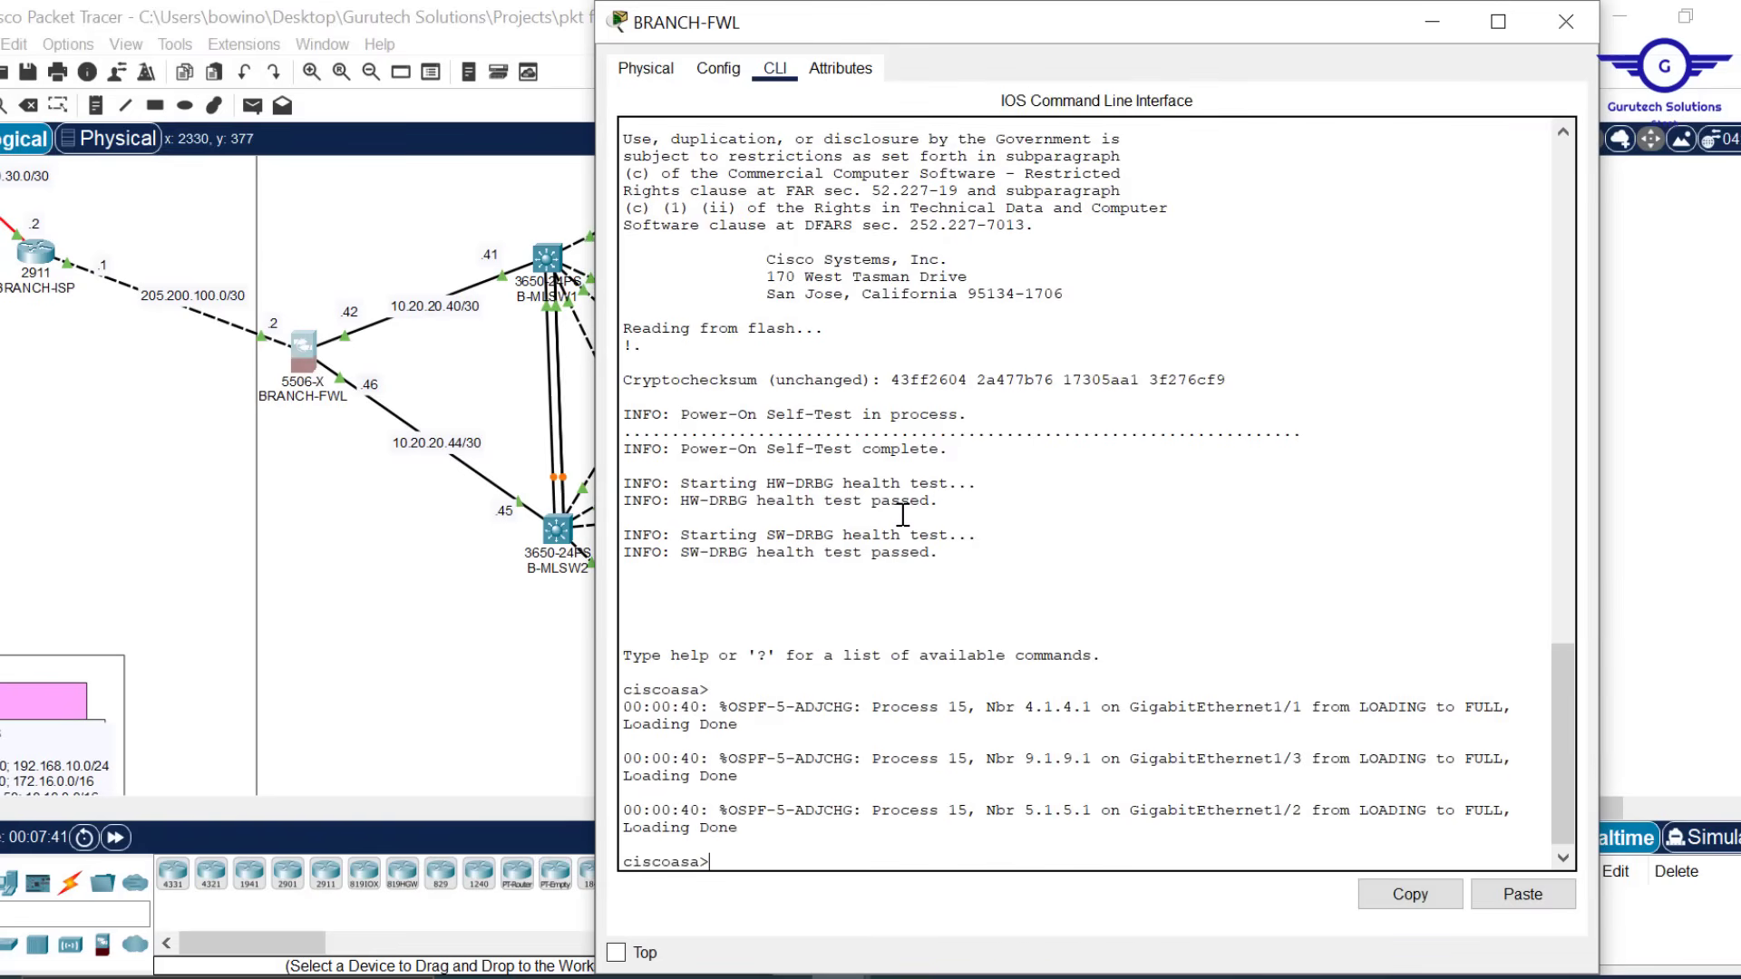
pyautogui.write('EN')
pyautogui.press('Return')
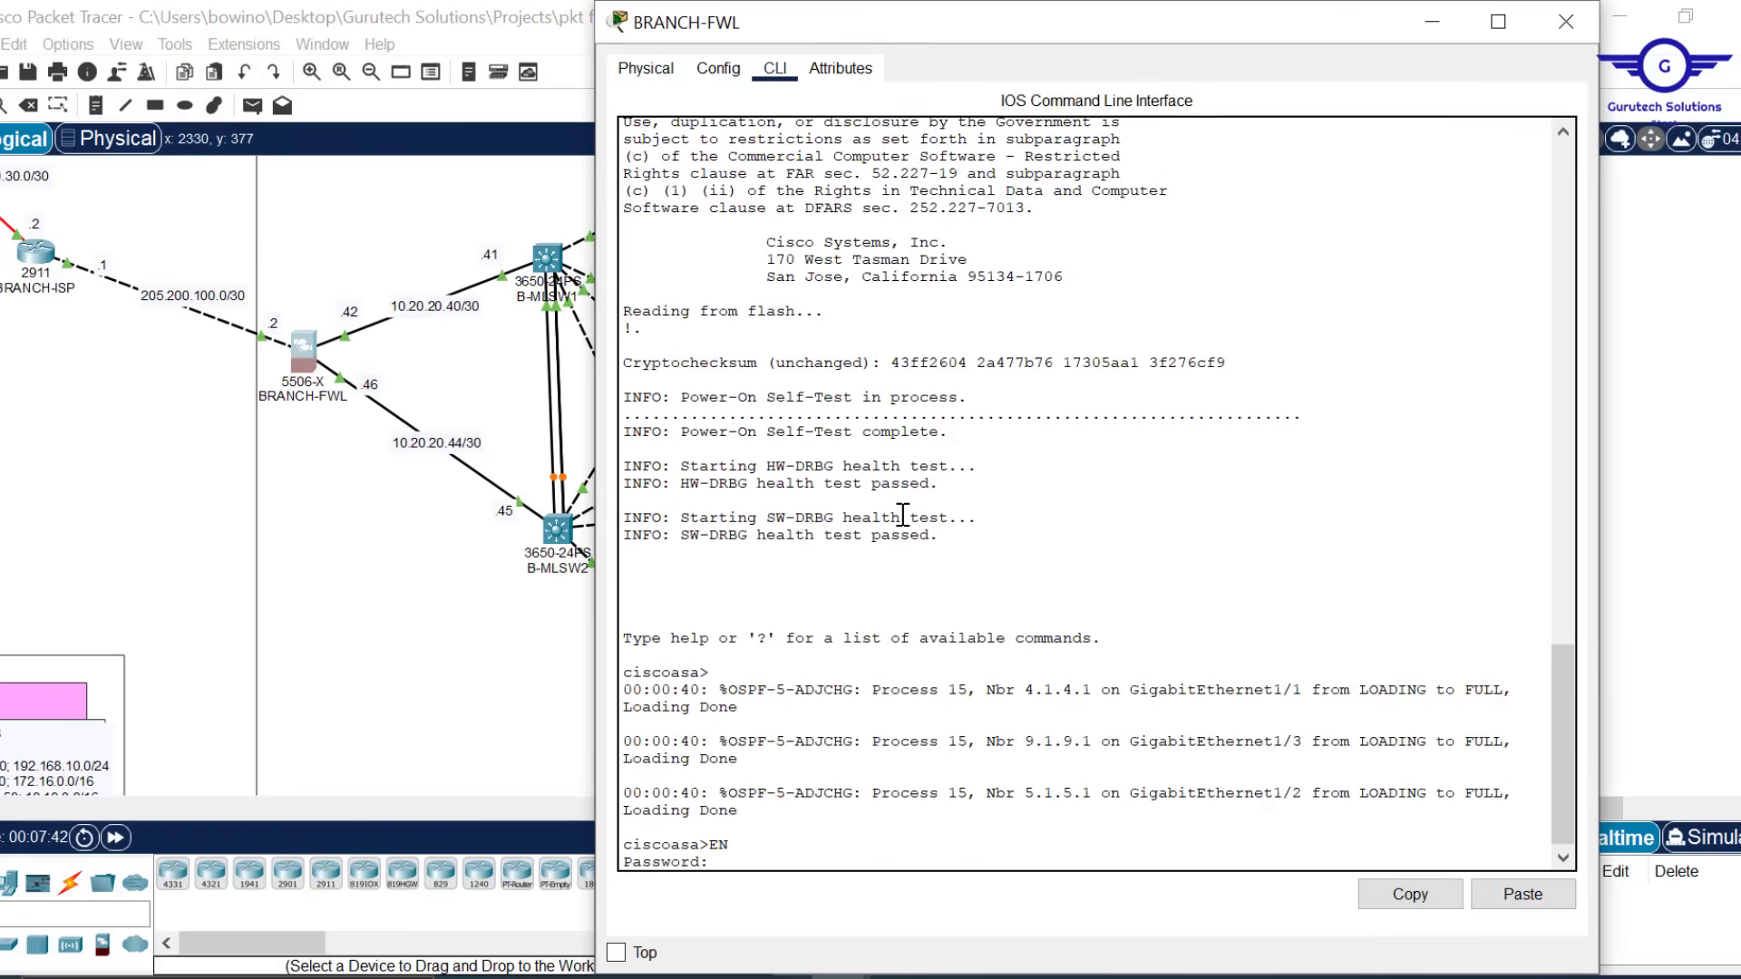
pyautogui.press('Return')
pyautogui.press('Return')
pyautogui.write('CON')
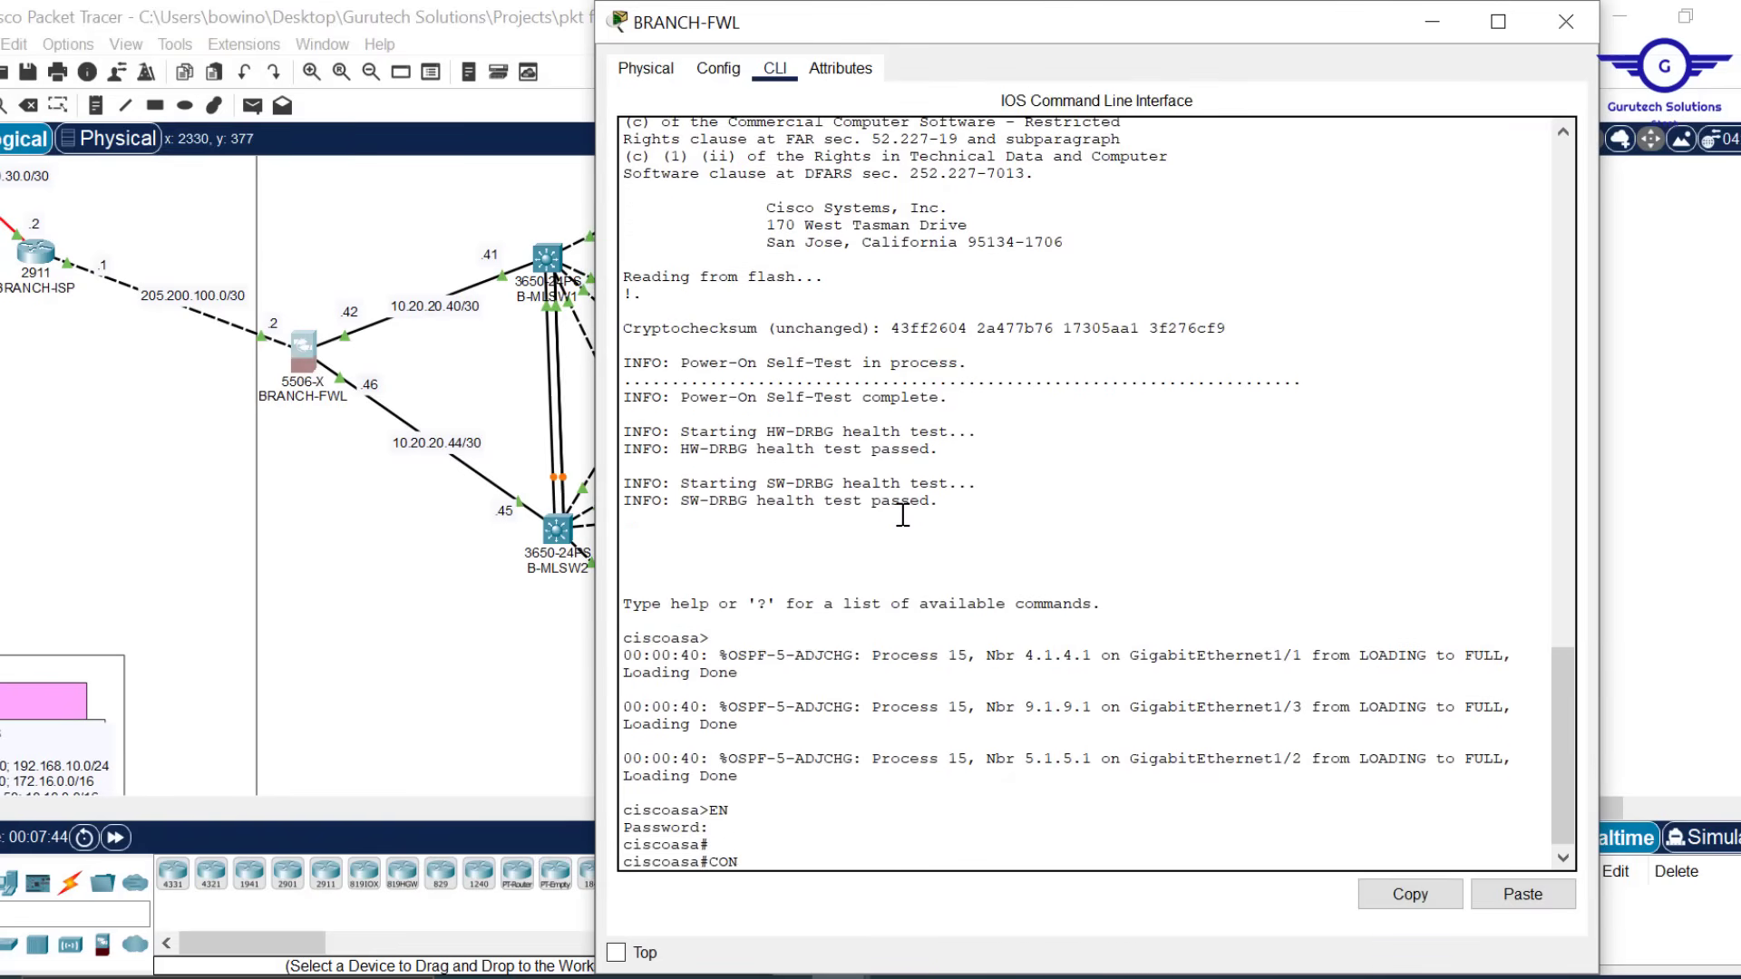
pyautogui.write('F T')
pyautogui.press('Return')
pyautogui.press('Return')
pyautogui.press('Return')
pyautogui.press('Return')
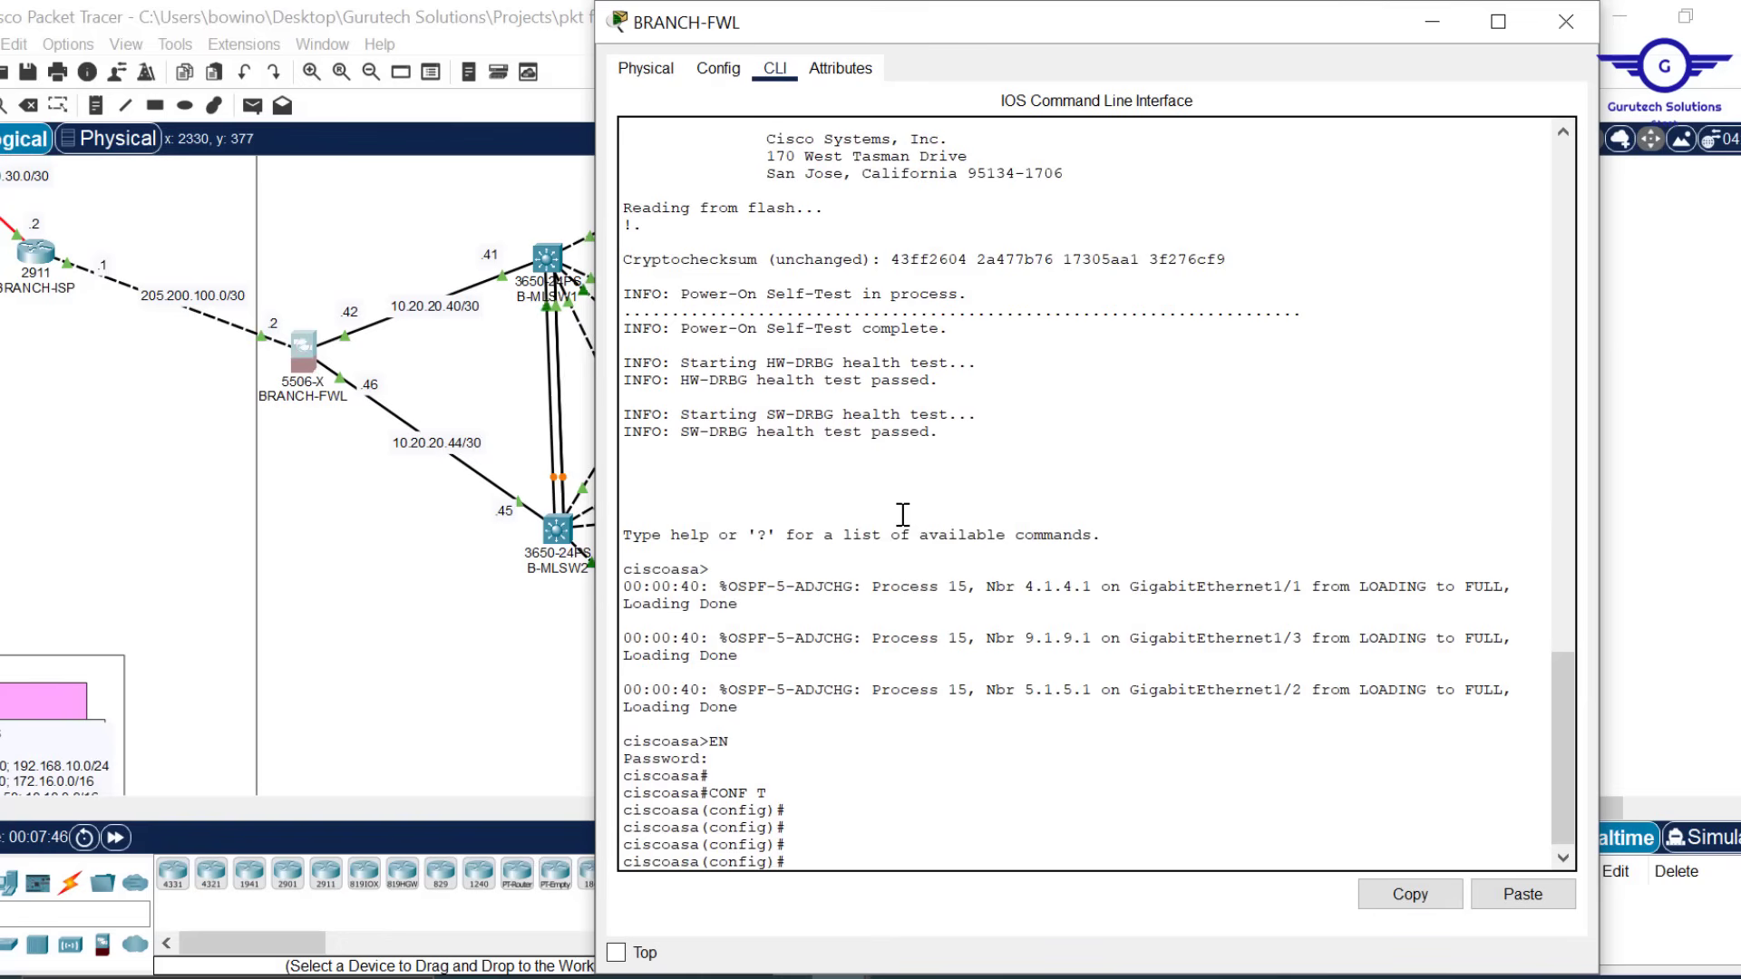
# Paste the copied default route command into the BRANCH-FWL console
pyautogui.click(1522, 894)
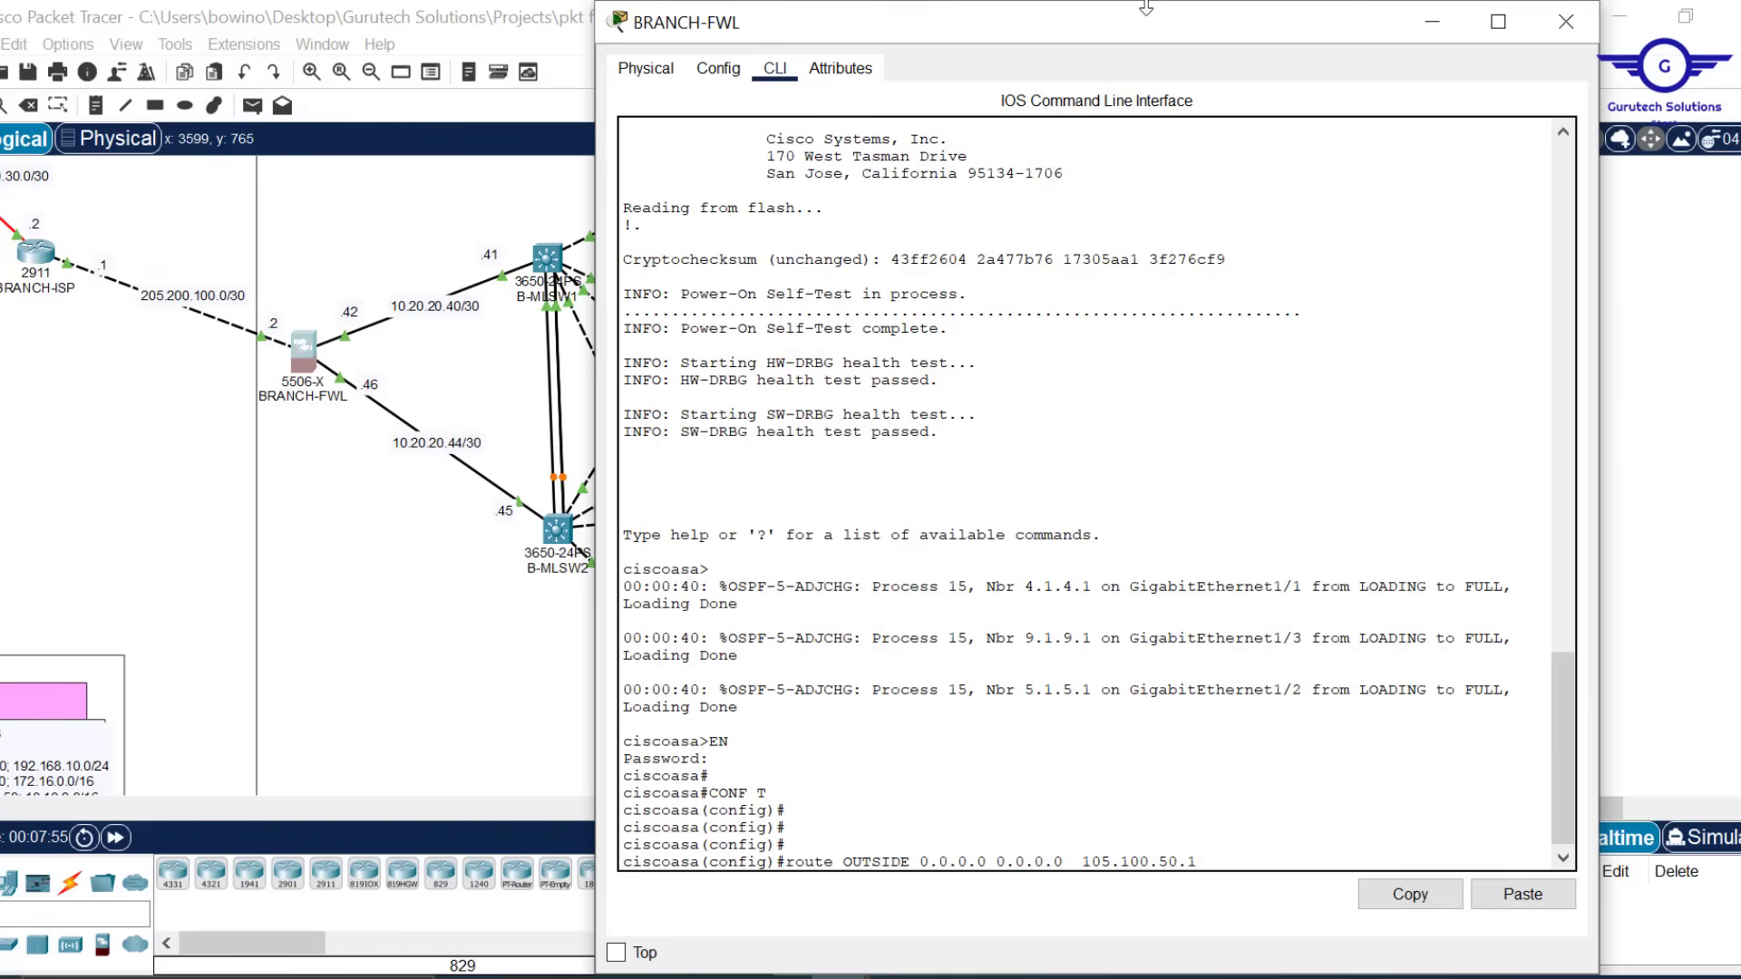
pyautogui.moveTo(1146, 4); pyautogui.dragTo(1146, 163)
pyautogui.click(1659, 422)
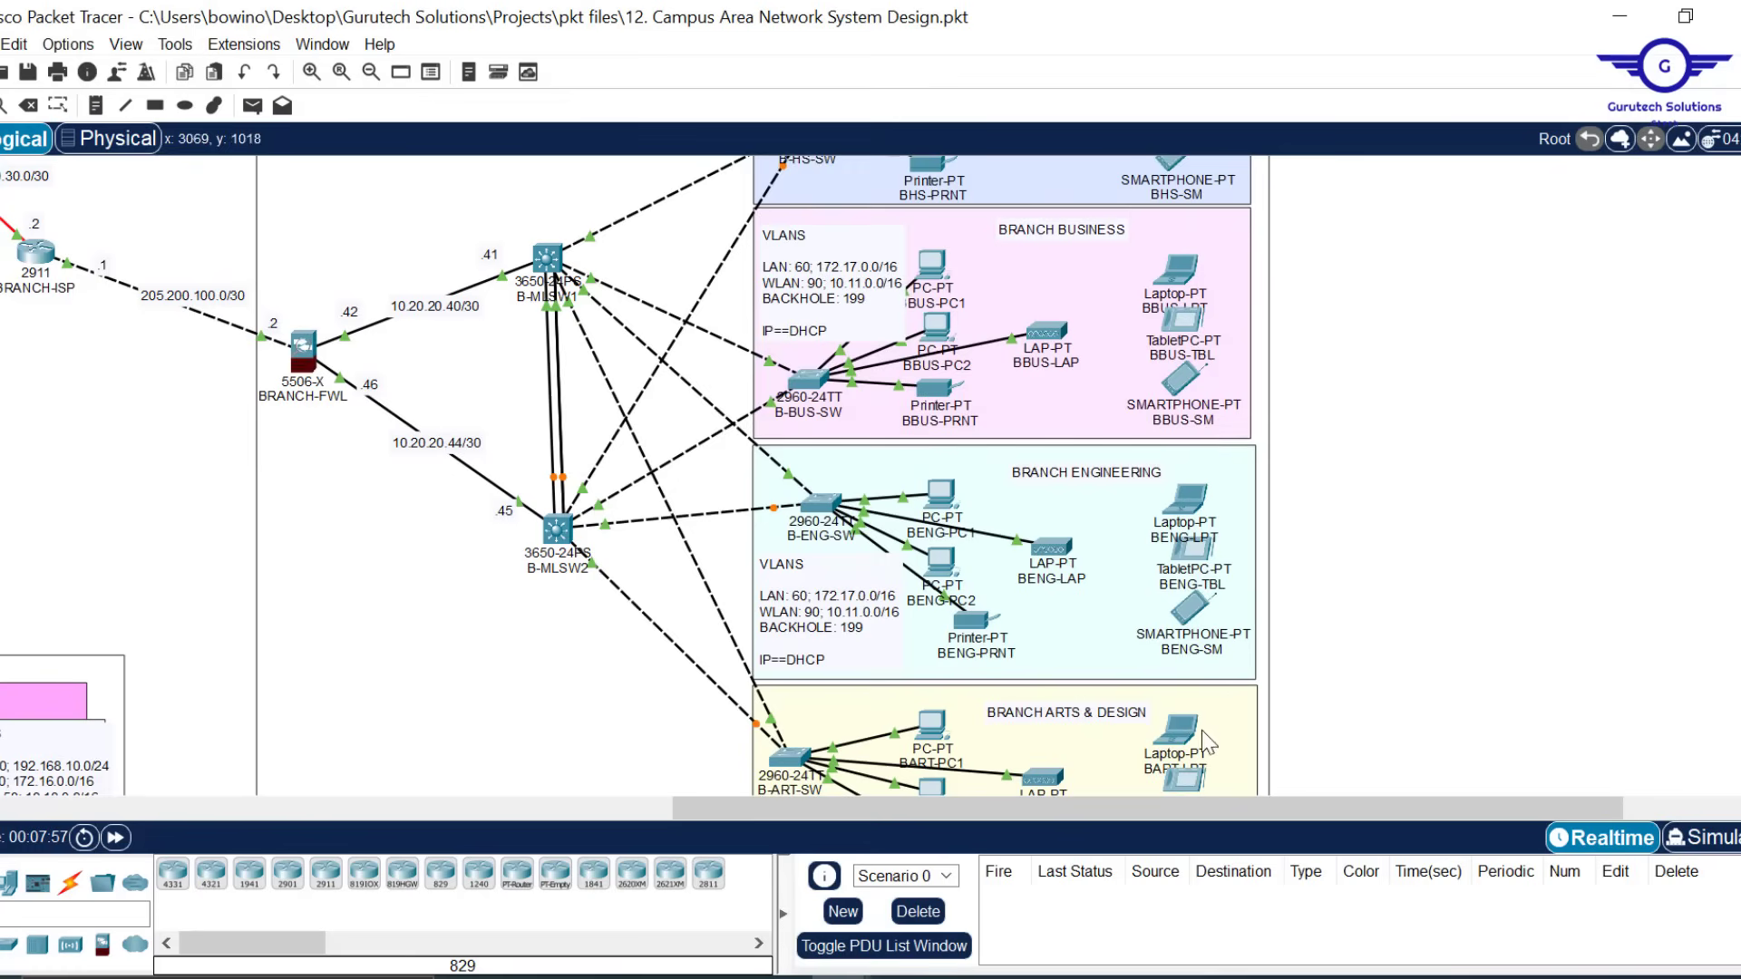
pyautogui.moveTo(1164, 821); pyautogui.dragTo(1012, 820)
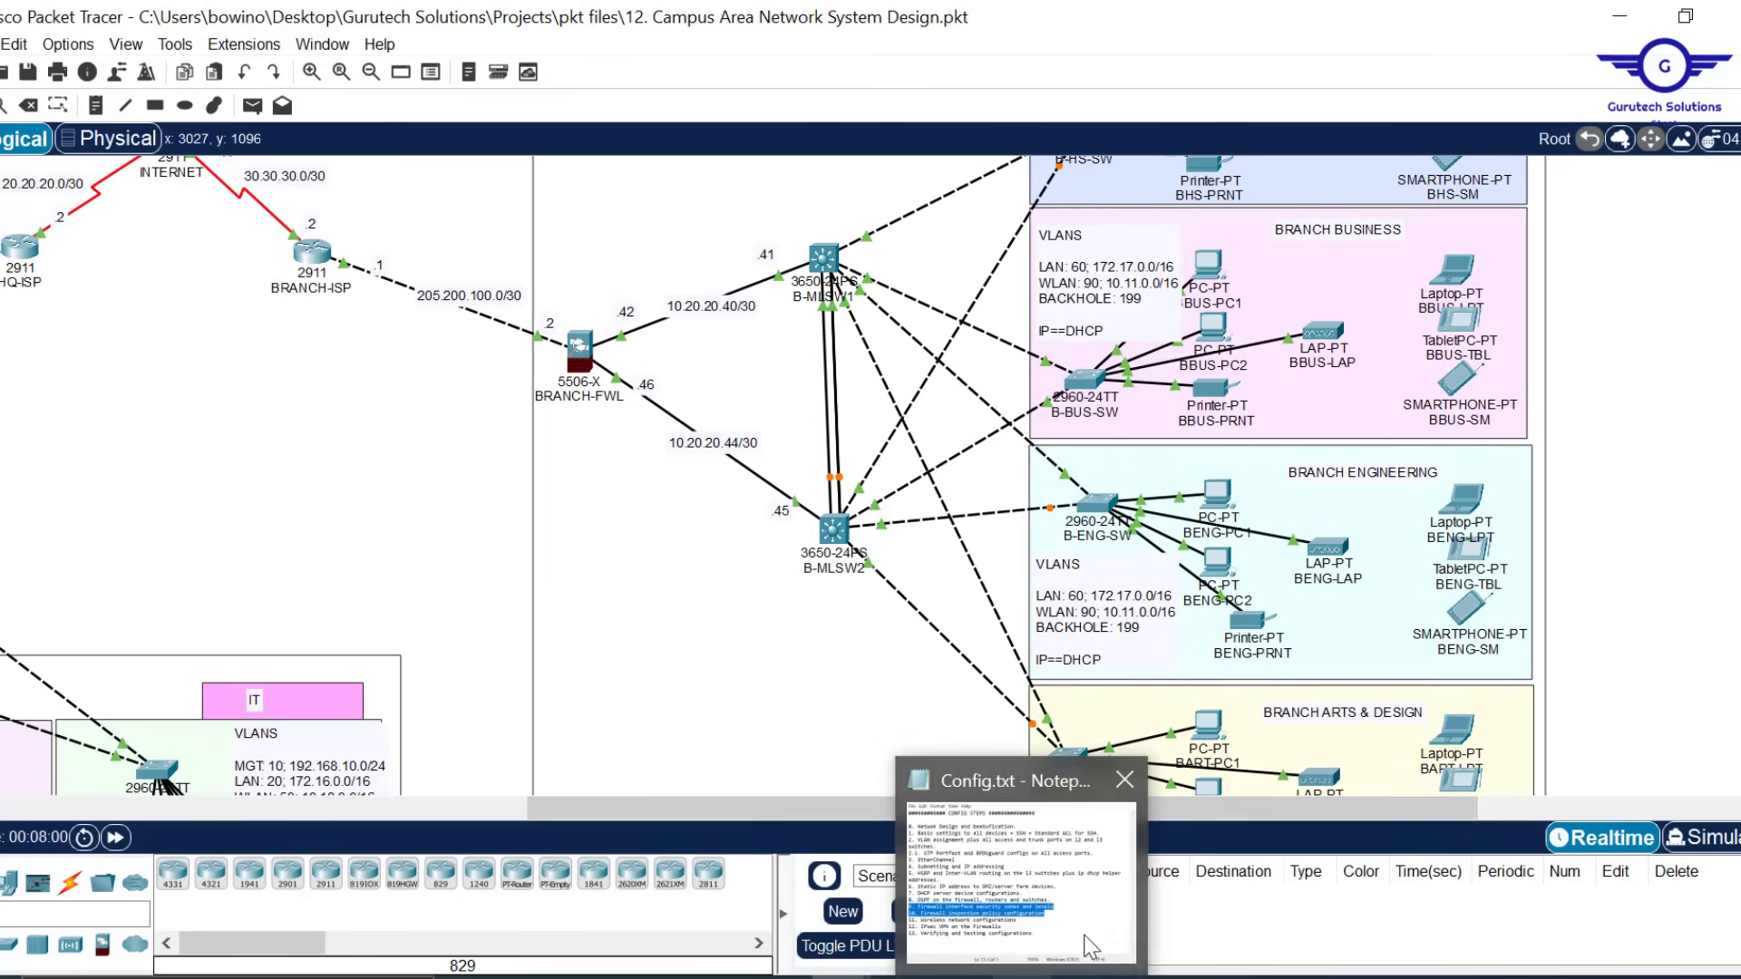
pyautogui.moveTo(1091, 930)
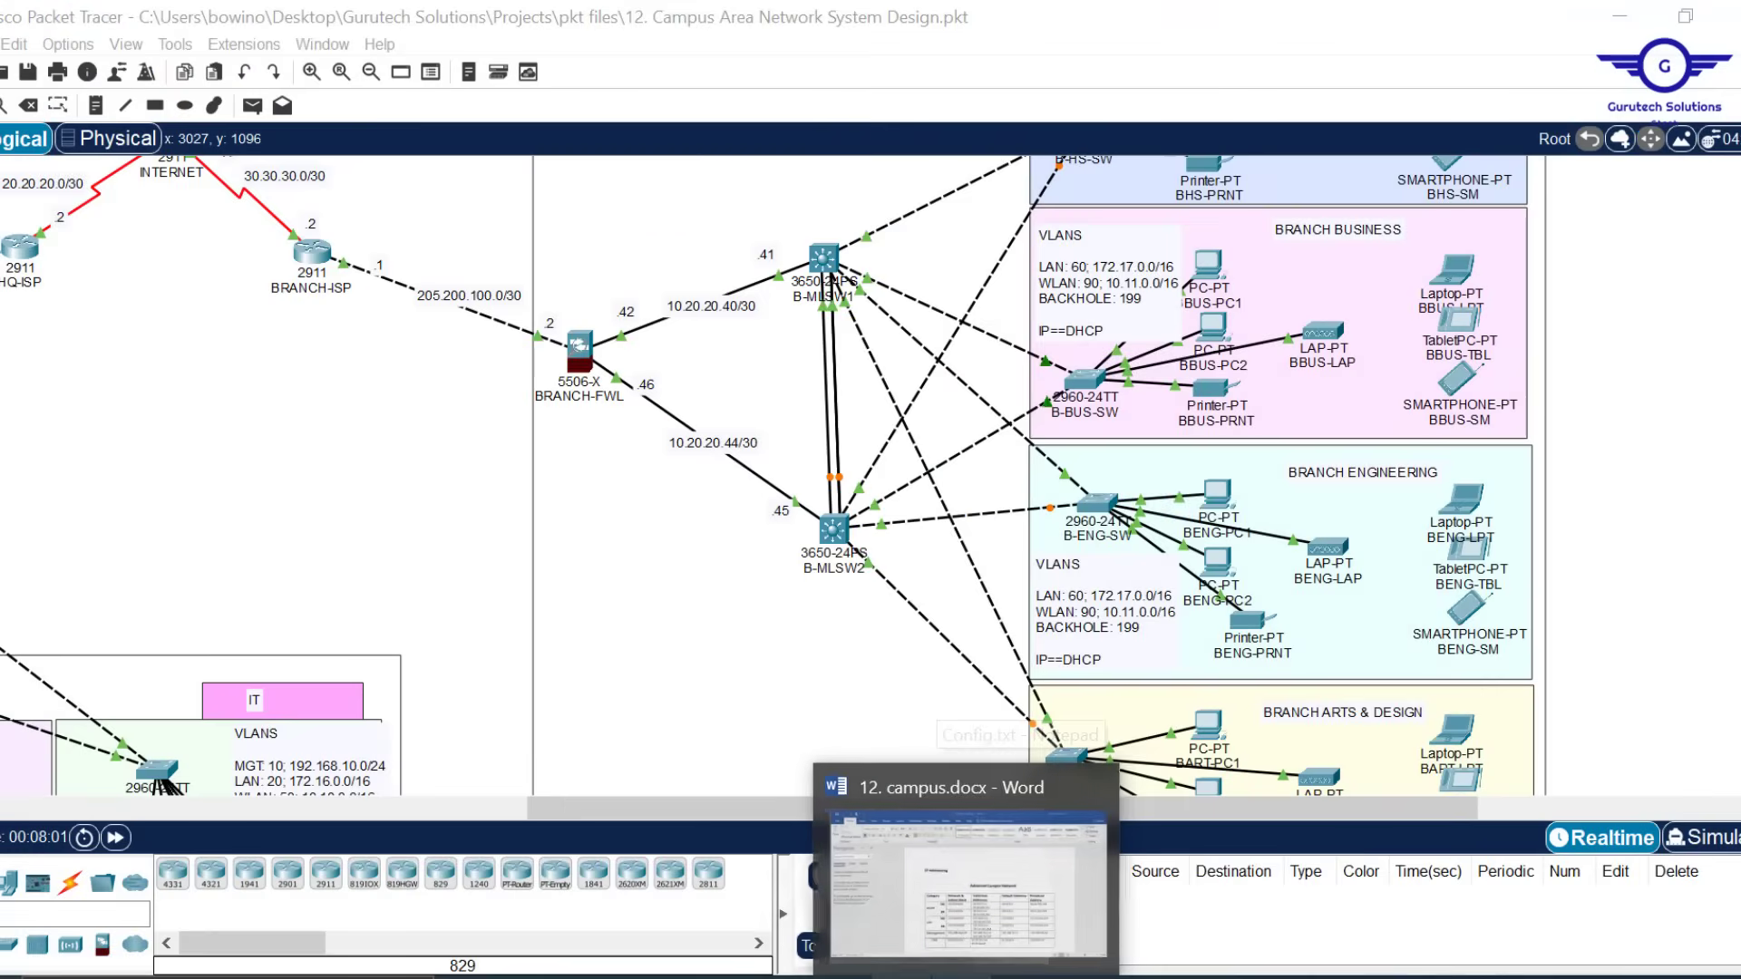
pyautogui.moveTo(843, 977)
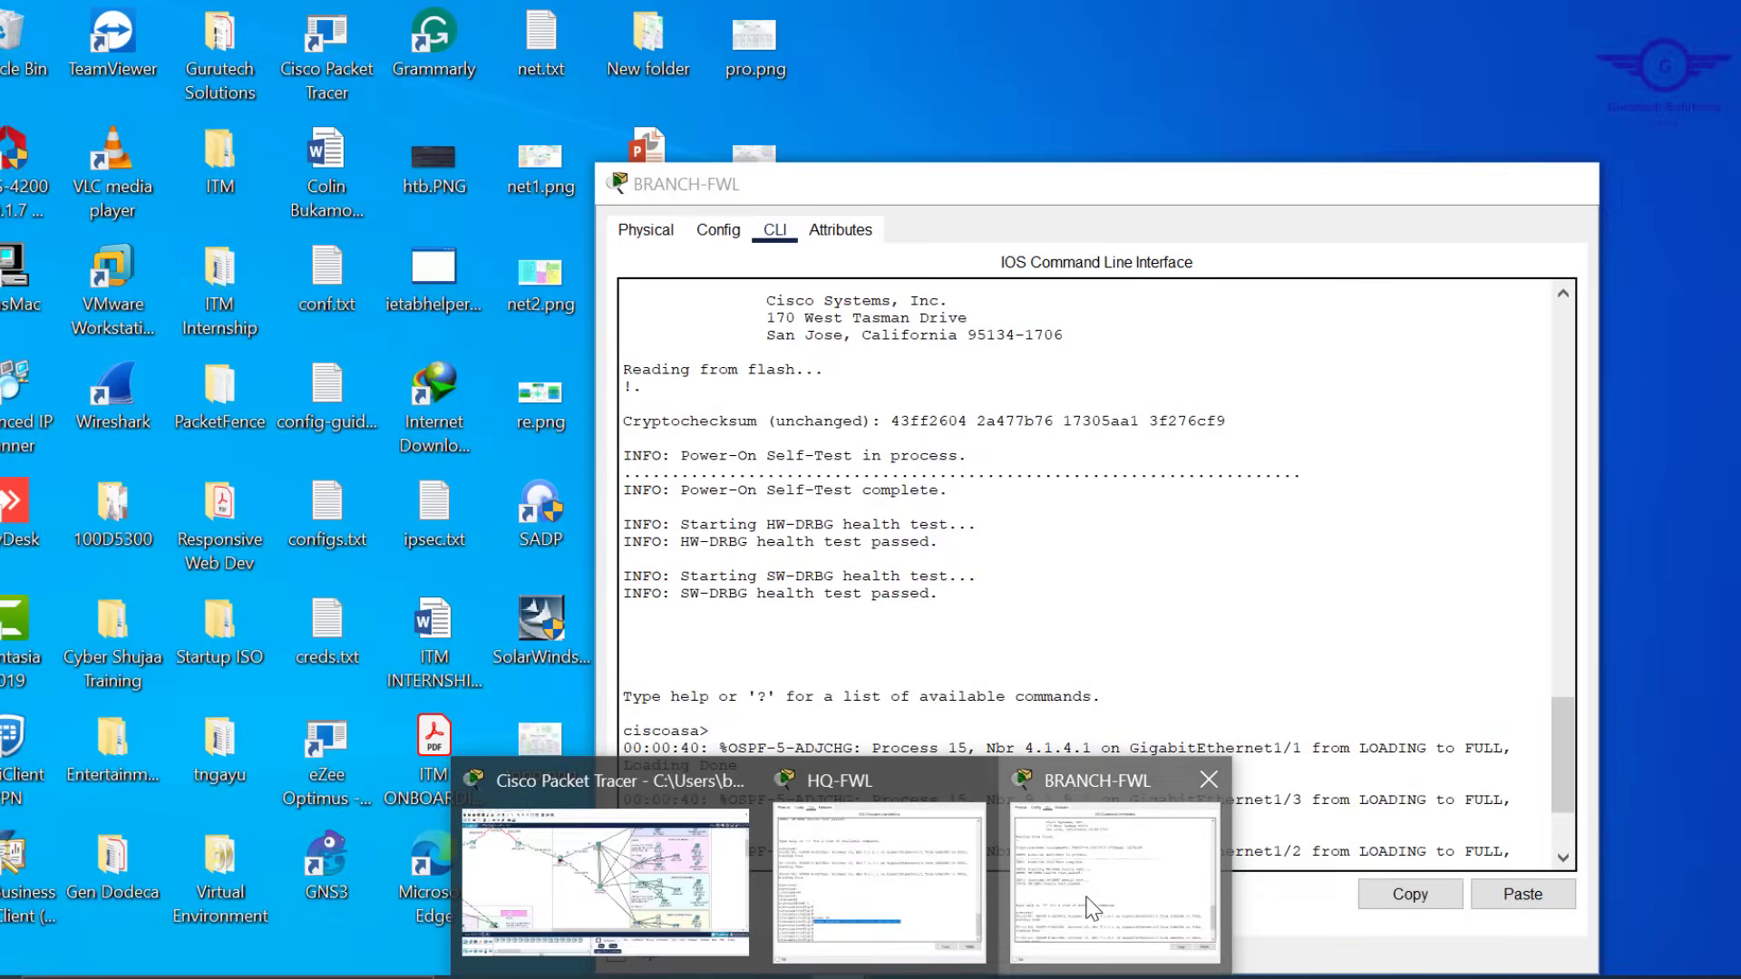
pyautogui.click(1095, 902)
pyautogui.moveTo(1321, 661); pyautogui.dragTo(1251, 8)
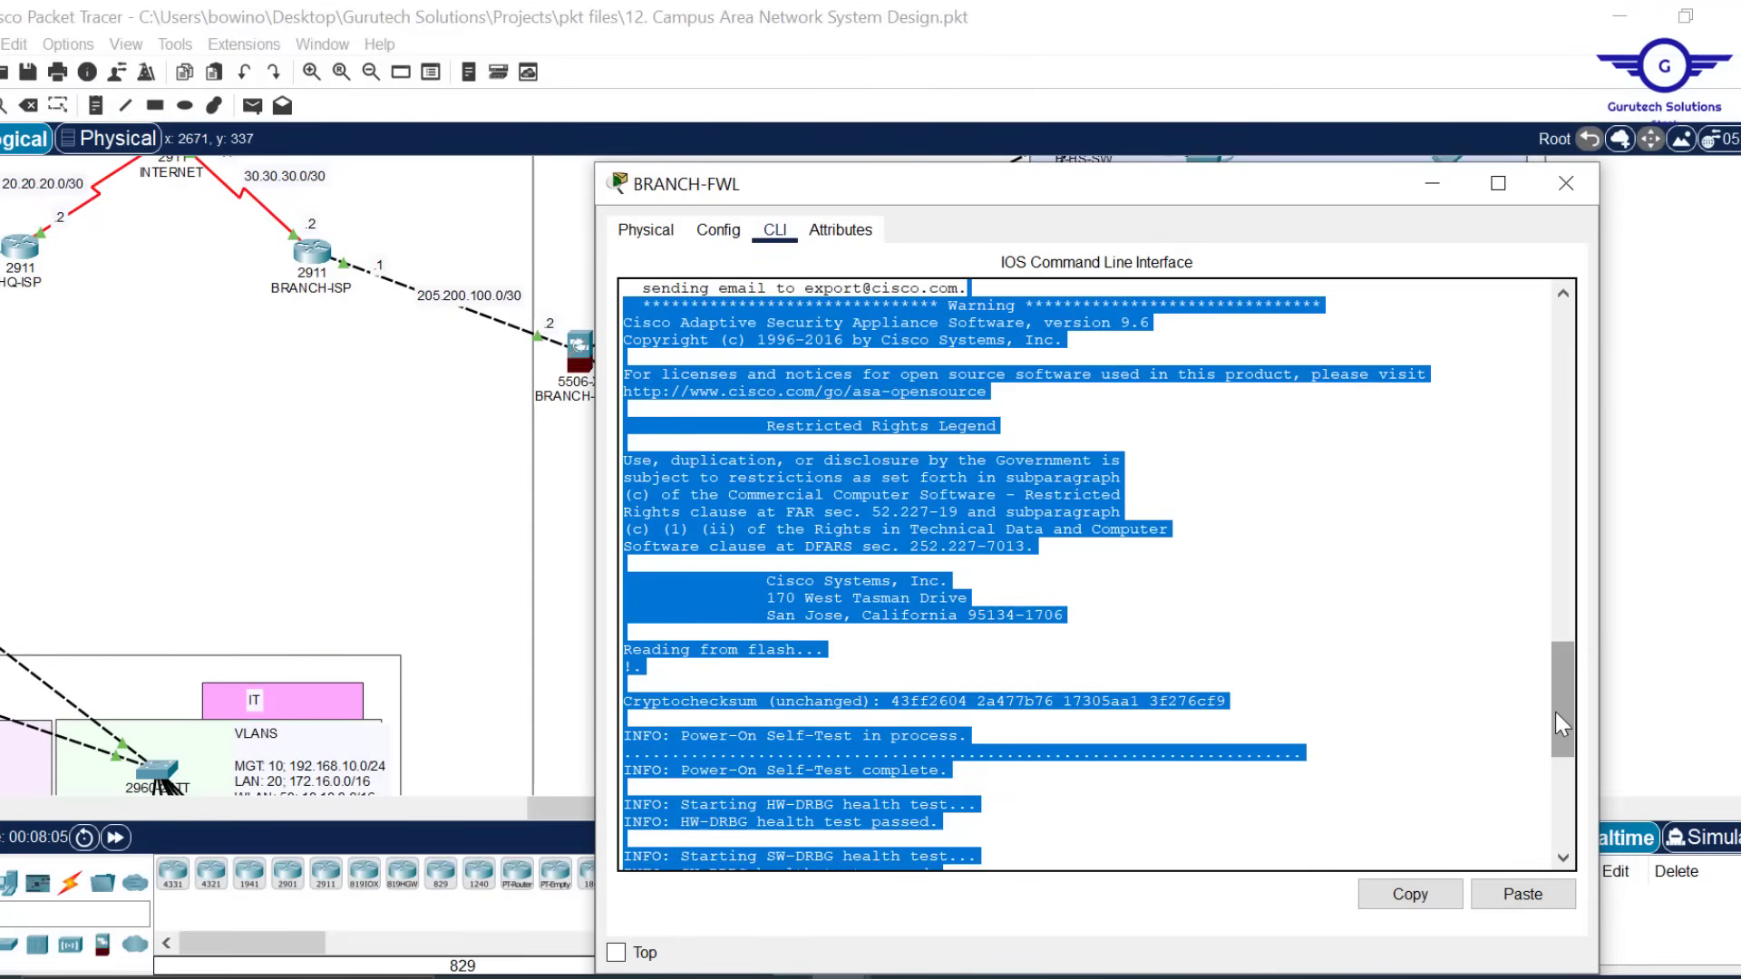
pyautogui.moveTo(1555, 711); pyautogui.dragTo(1564, 832)
pyautogui.click(1317, 811)
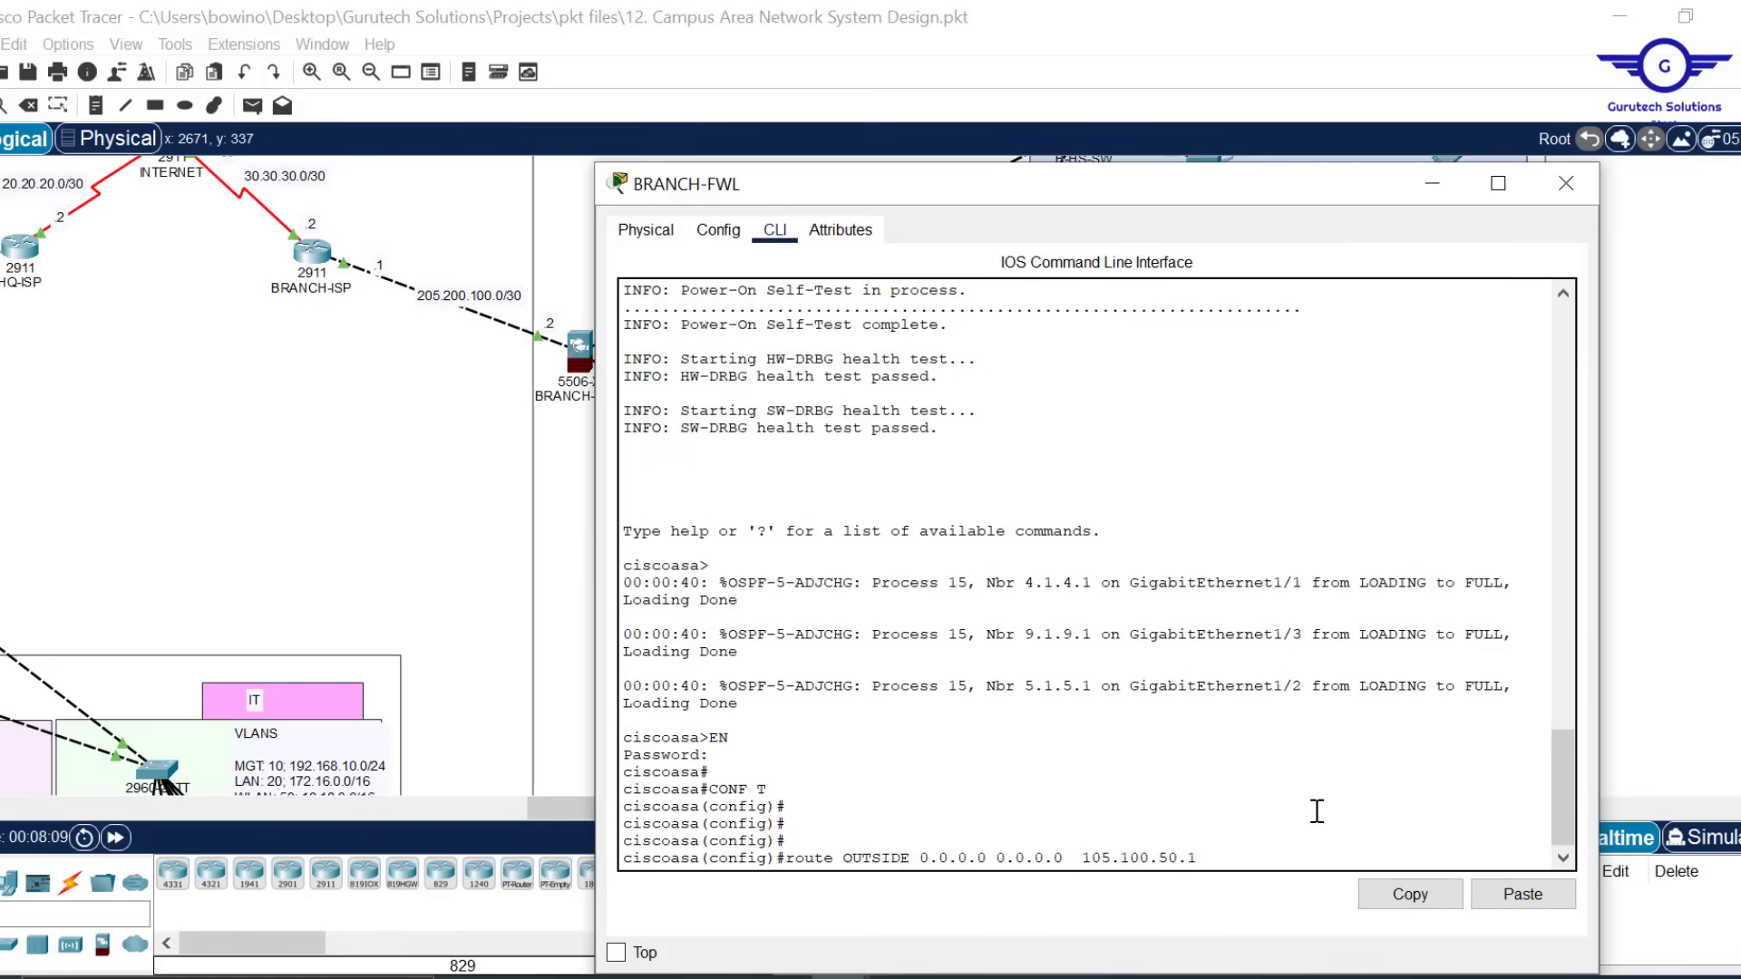
# Change the route's next hop to 205.200.100.1, enter it, and close BRANCH-FWL
pyautogui.press('BackSpace')
pyautogui.write('2')
pyautogui.press('Left')
pyautogui.press('BackSpace')
pyautogui.write('2')
pyautogui.press('Right')
pyautogui.press('Right')
pyautogui.press('Right')
pyautogui.write('0')
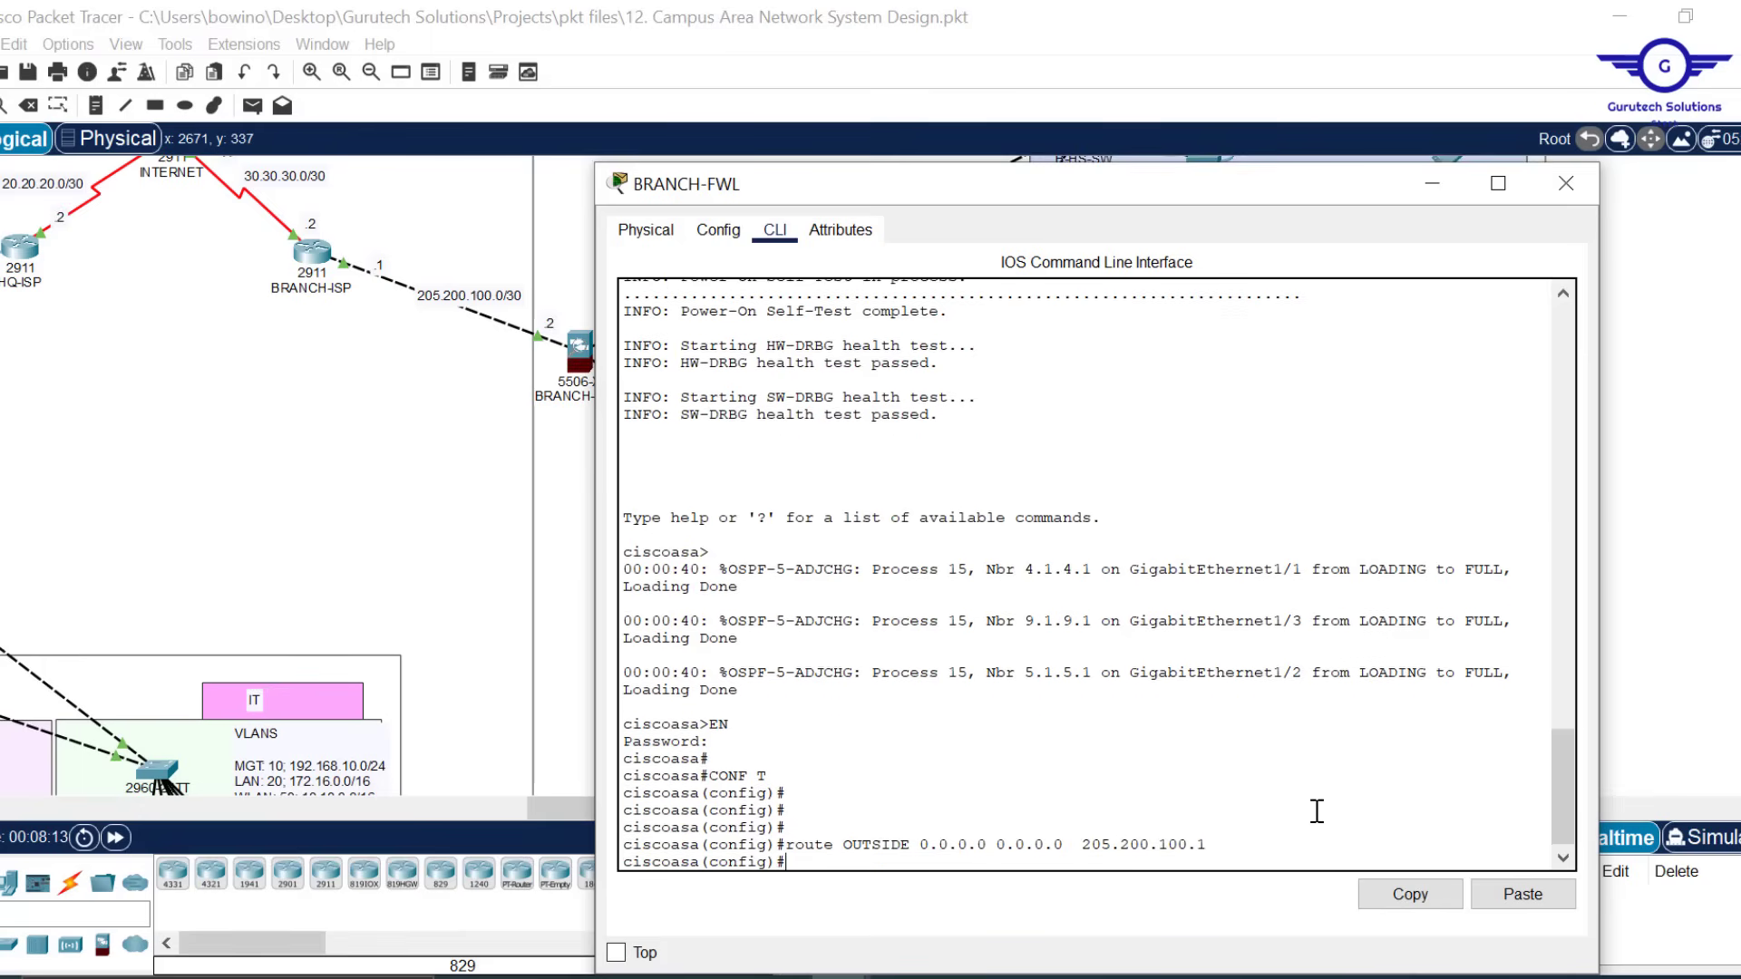
pyautogui.press('Return')
pyautogui.press('Return')
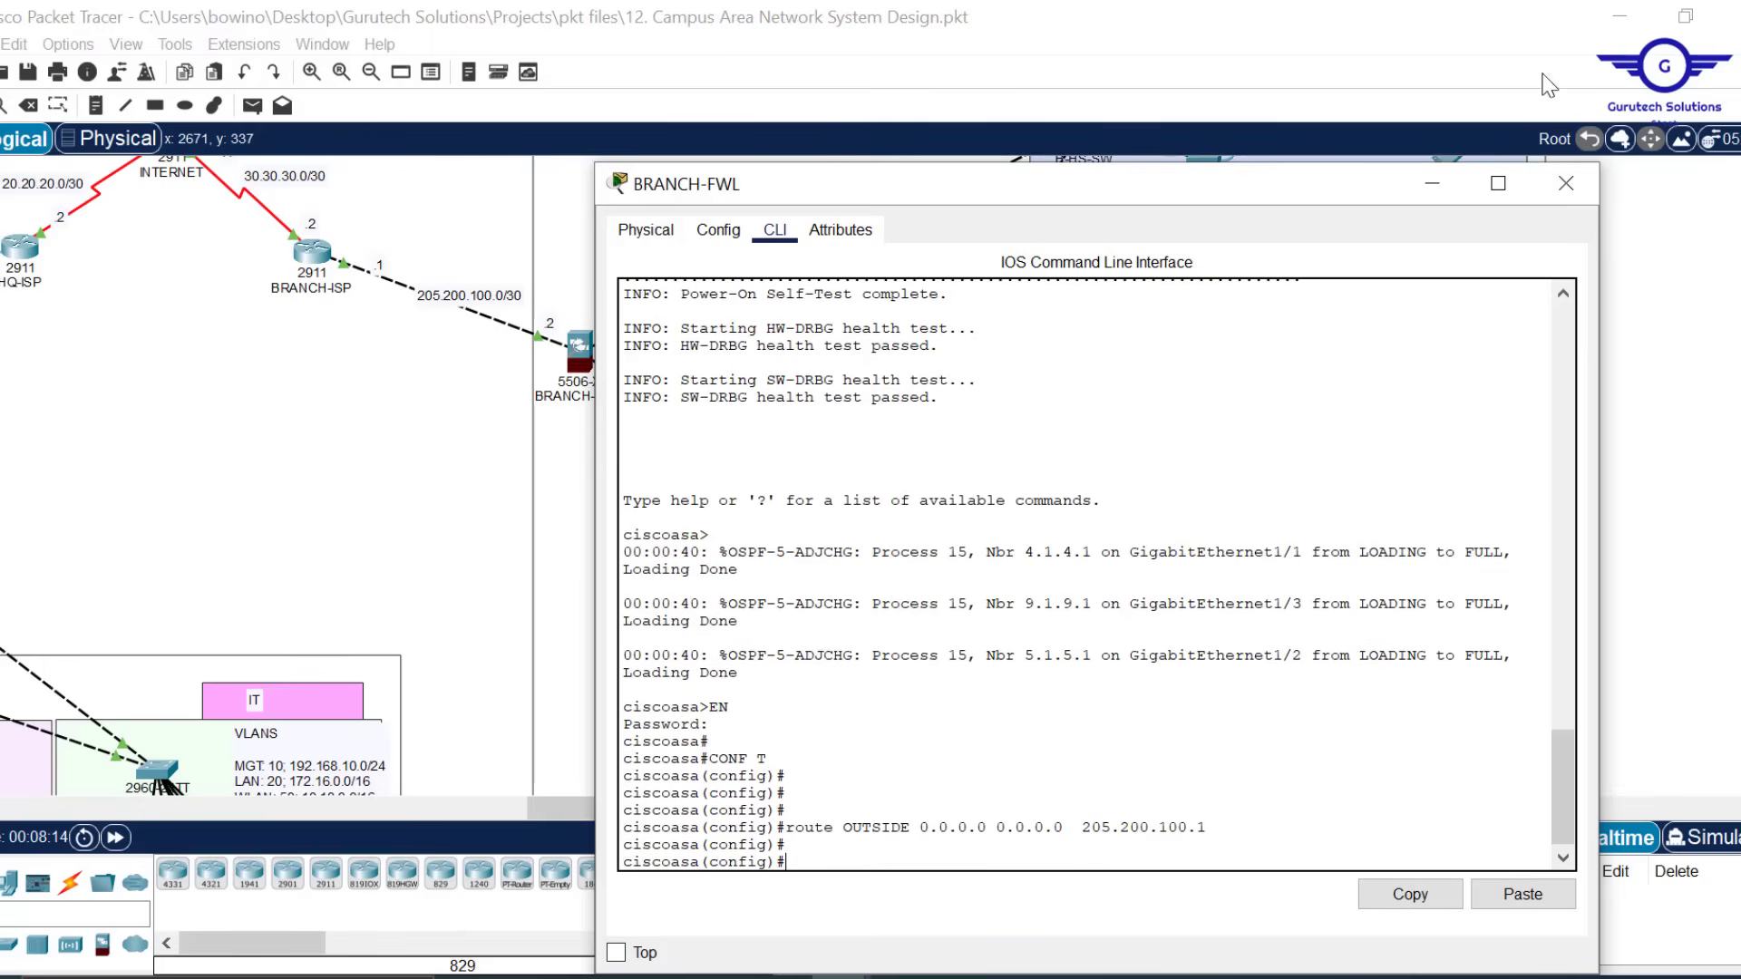
pyautogui.click(1566, 184)
pyautogui.moveTo(638, 804); pyautogui.dragTo(238, 747)
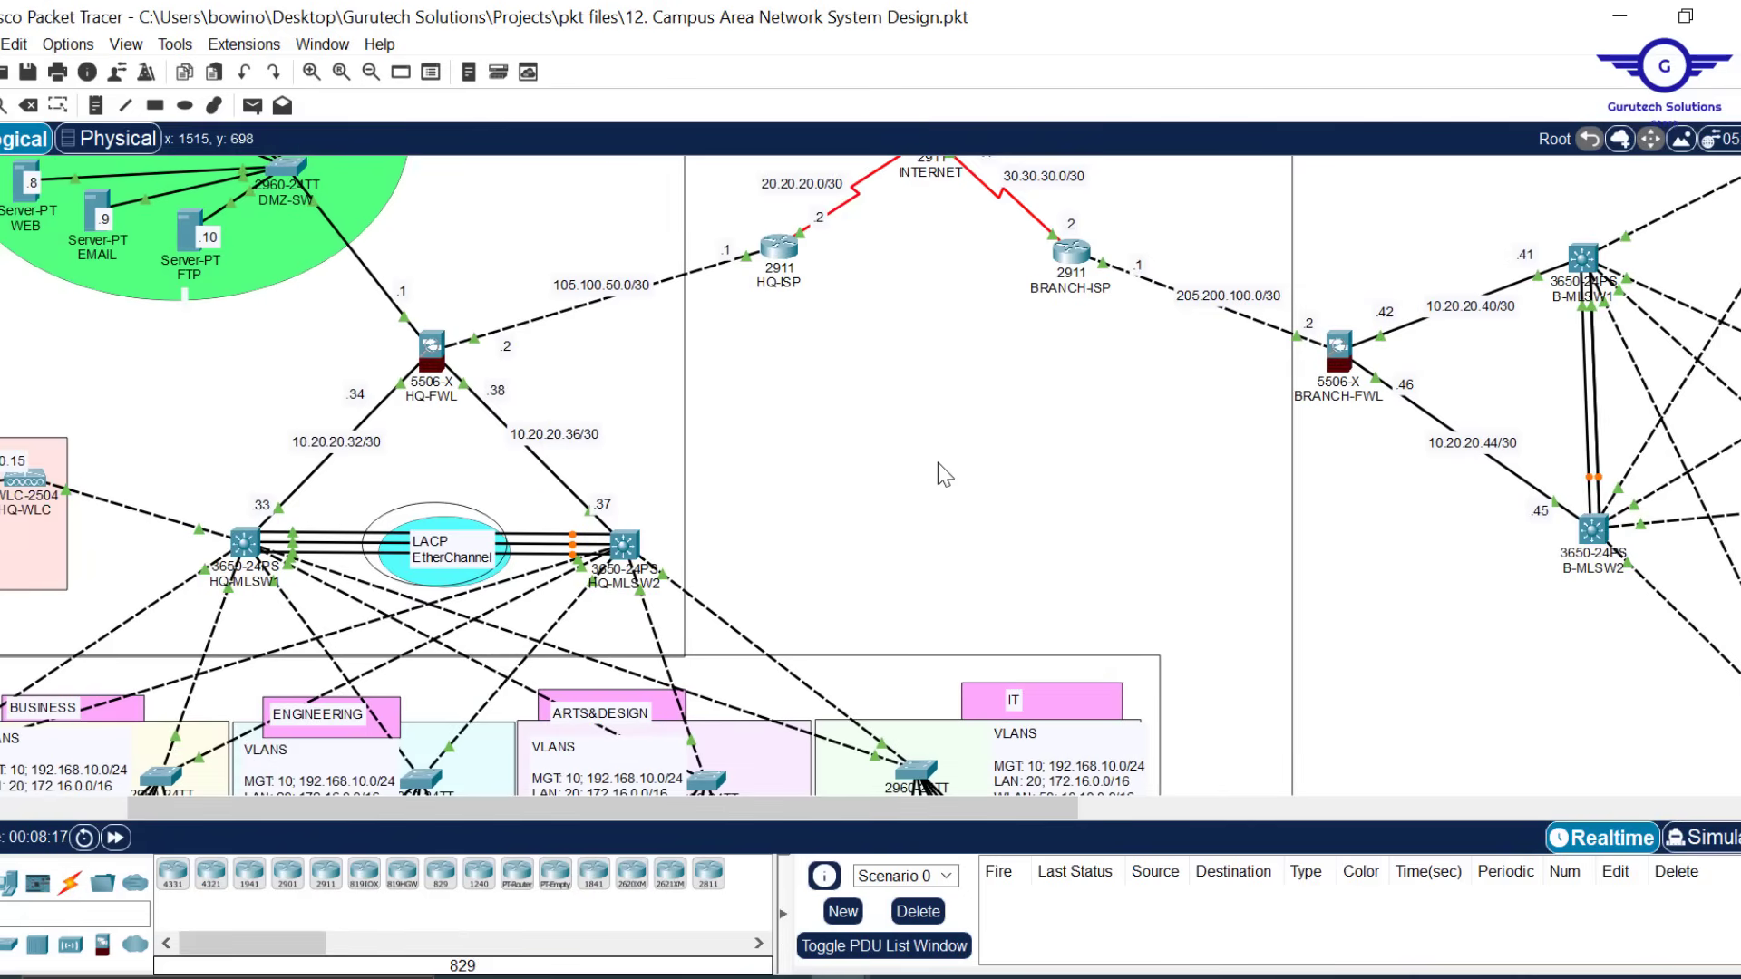
# Reopen HQ-FWL's console and start an 'object network' command in configuration mode
pyautogui.scroll(3, 937, 462)
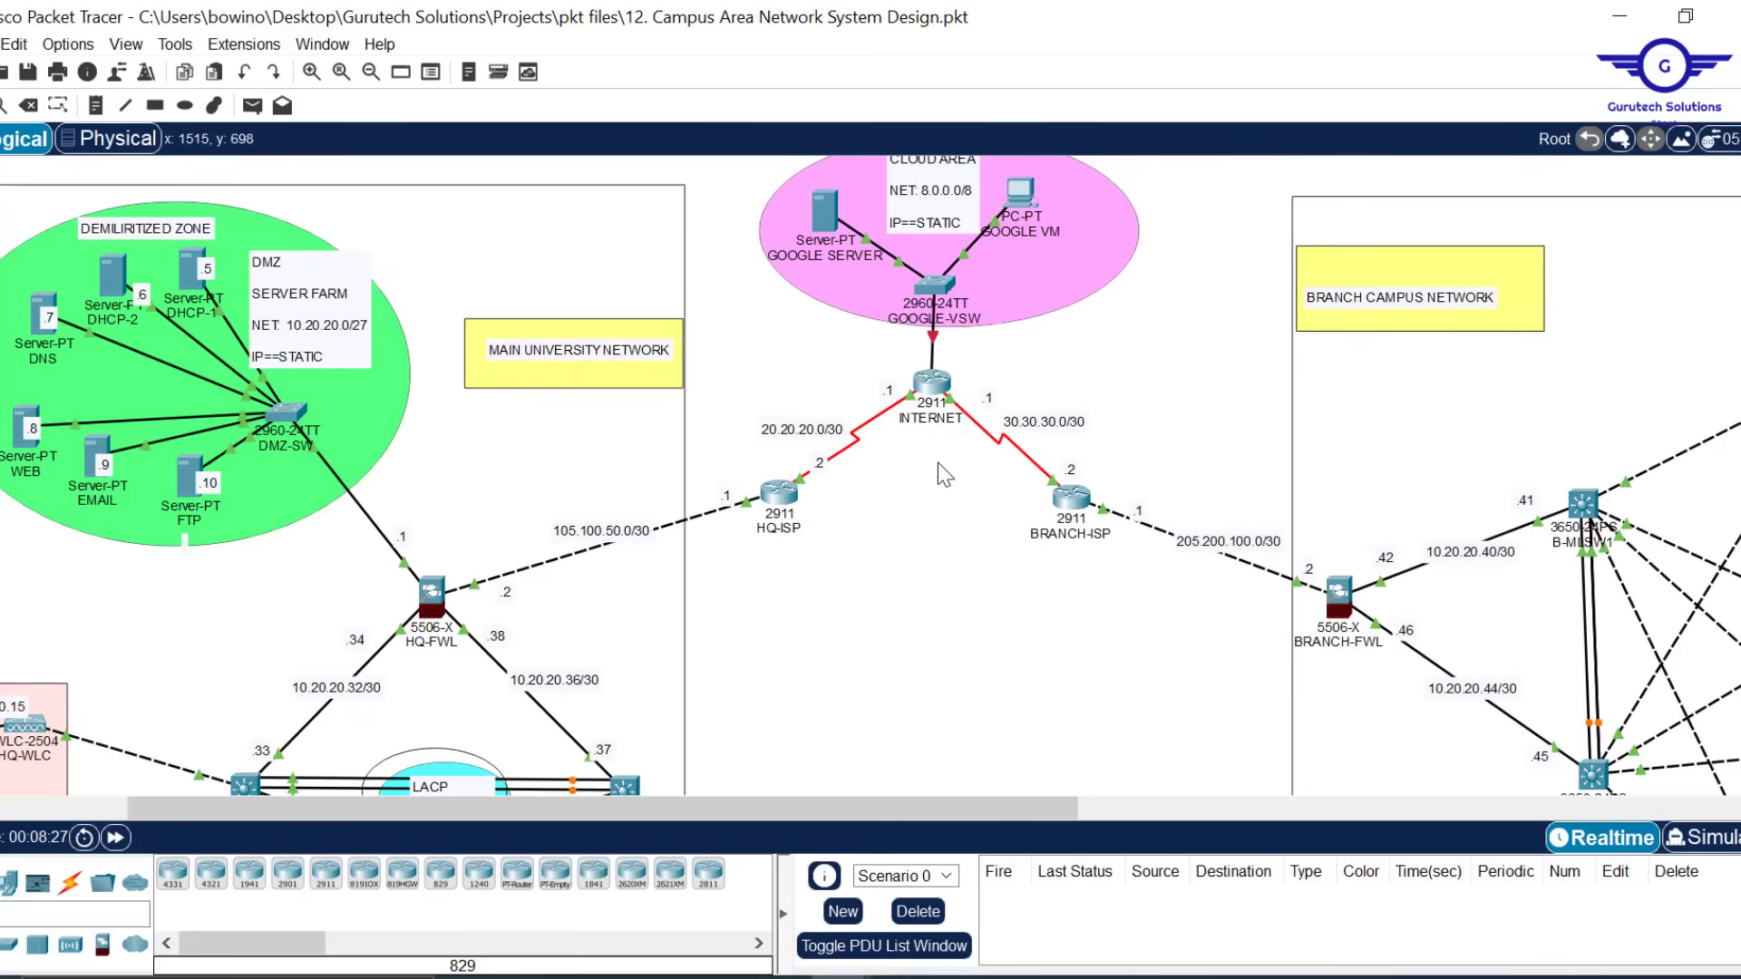
pyautogui.scroll(-3, 972, 480)
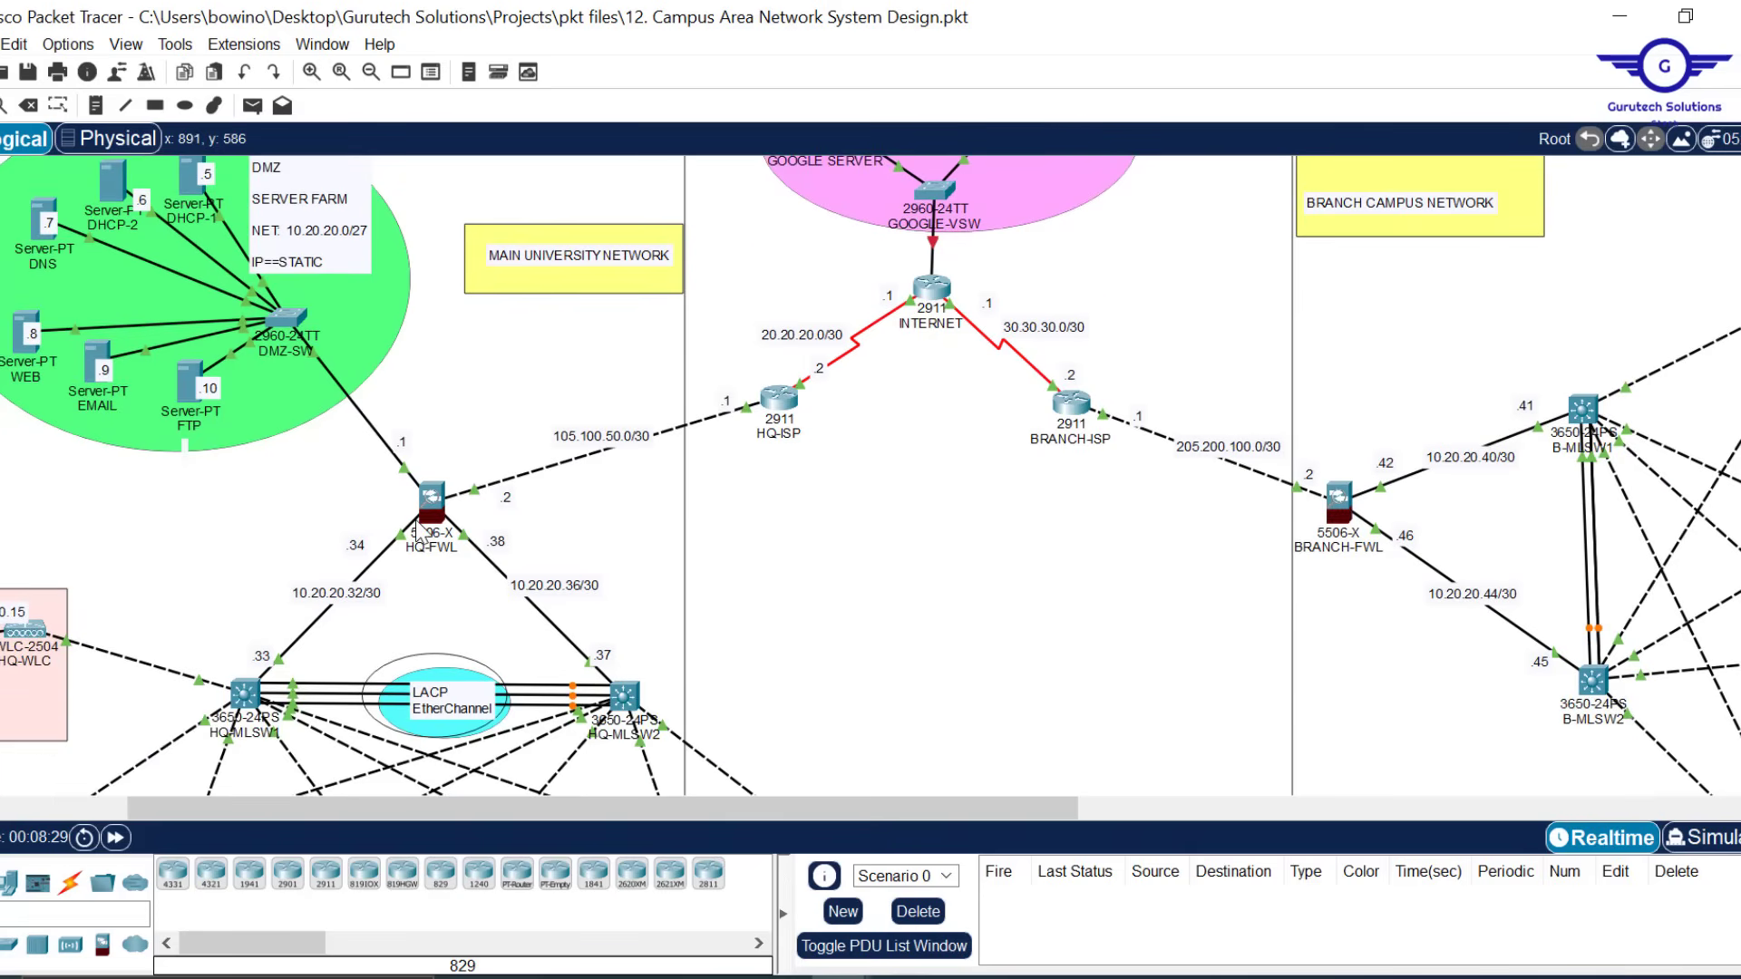
pyautogui.click(430, 499)
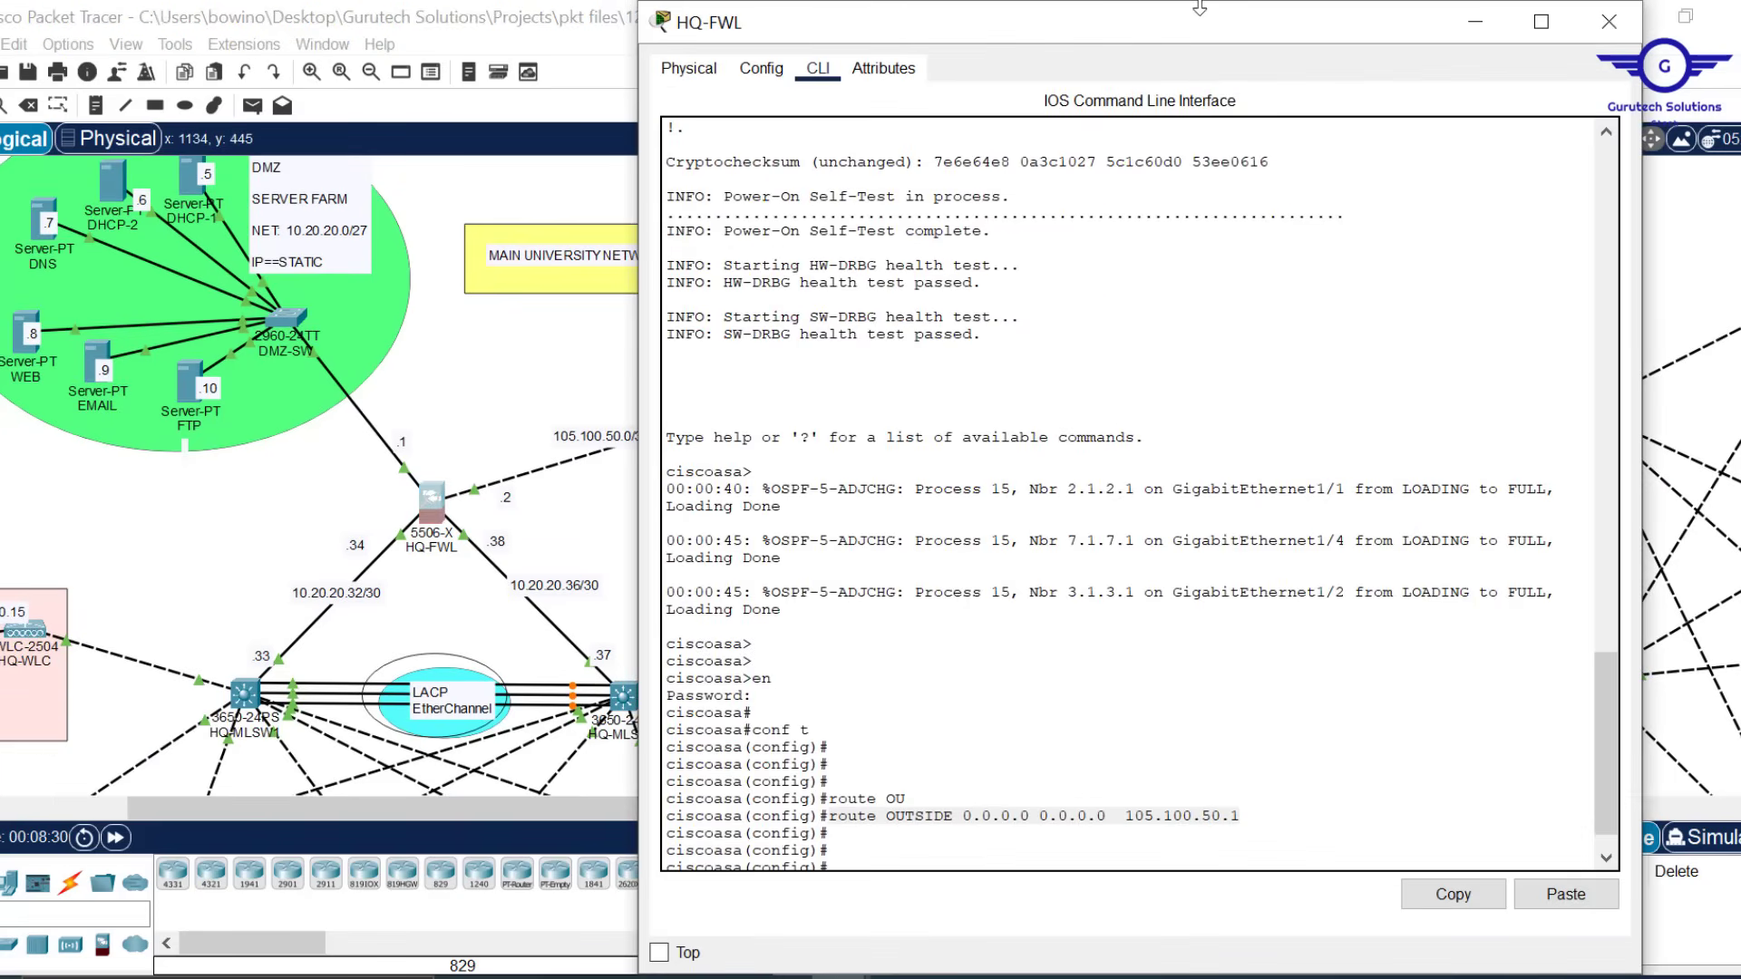
pyautogui.moveTo(1200, 8); pyautogui.dragTo(1146, 183)
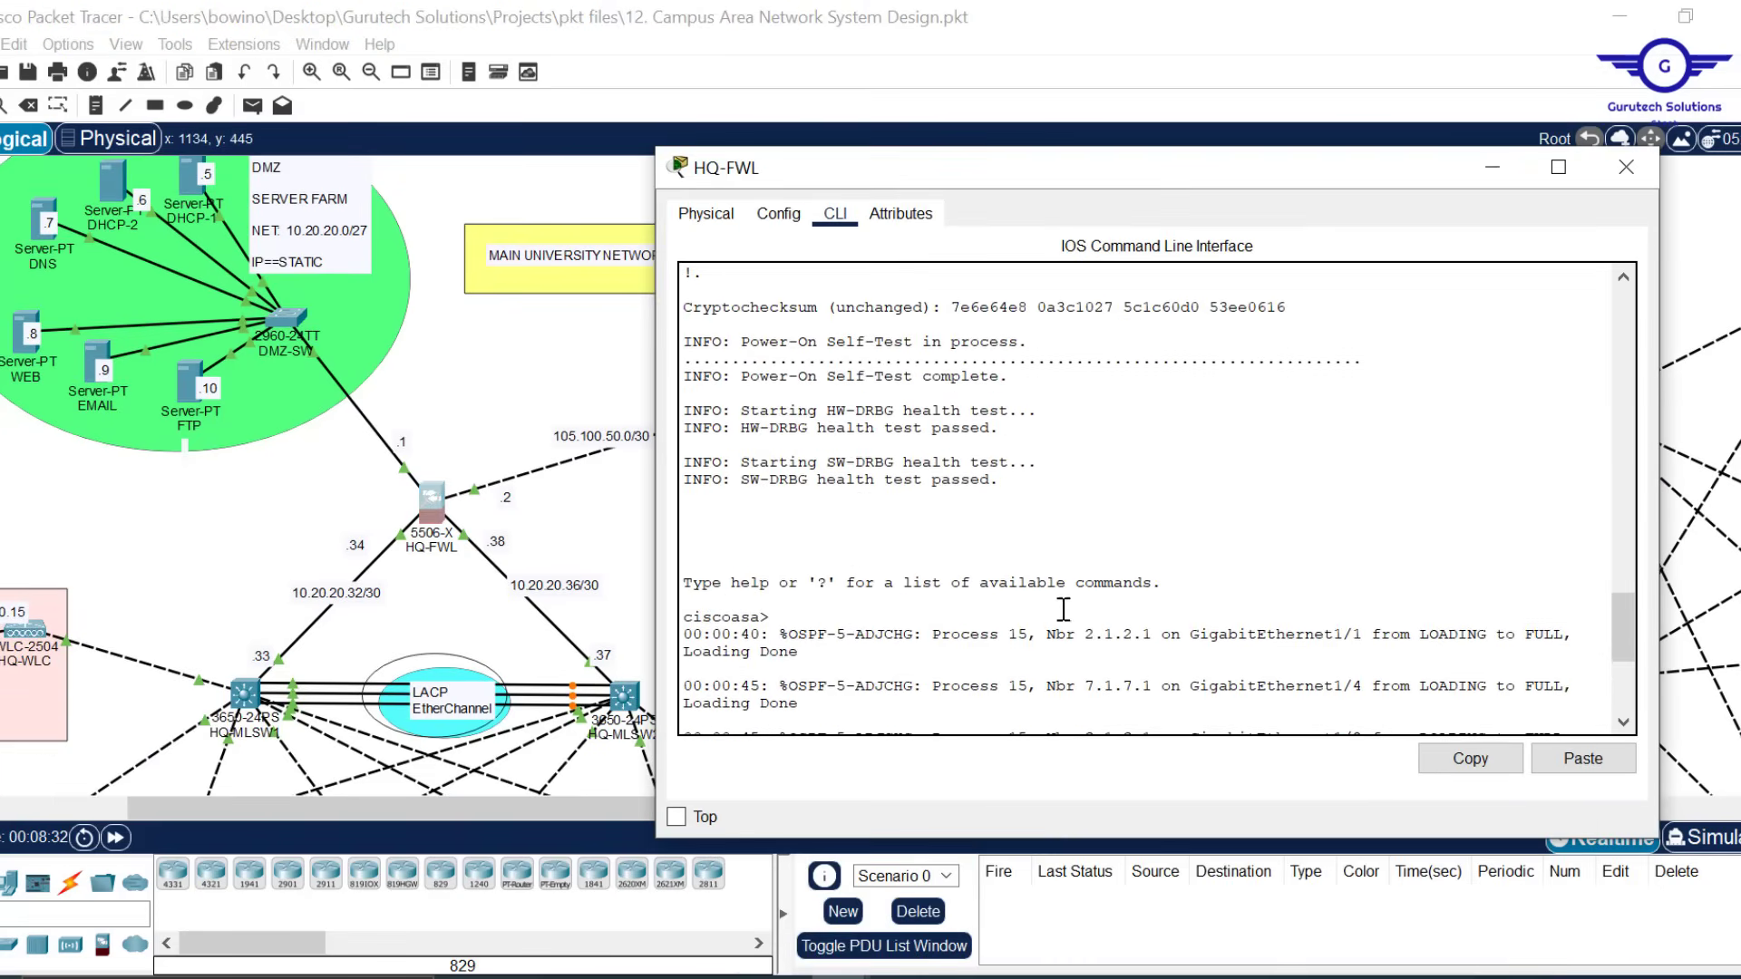
pyautogui.scroll(-7, 1063, 622)
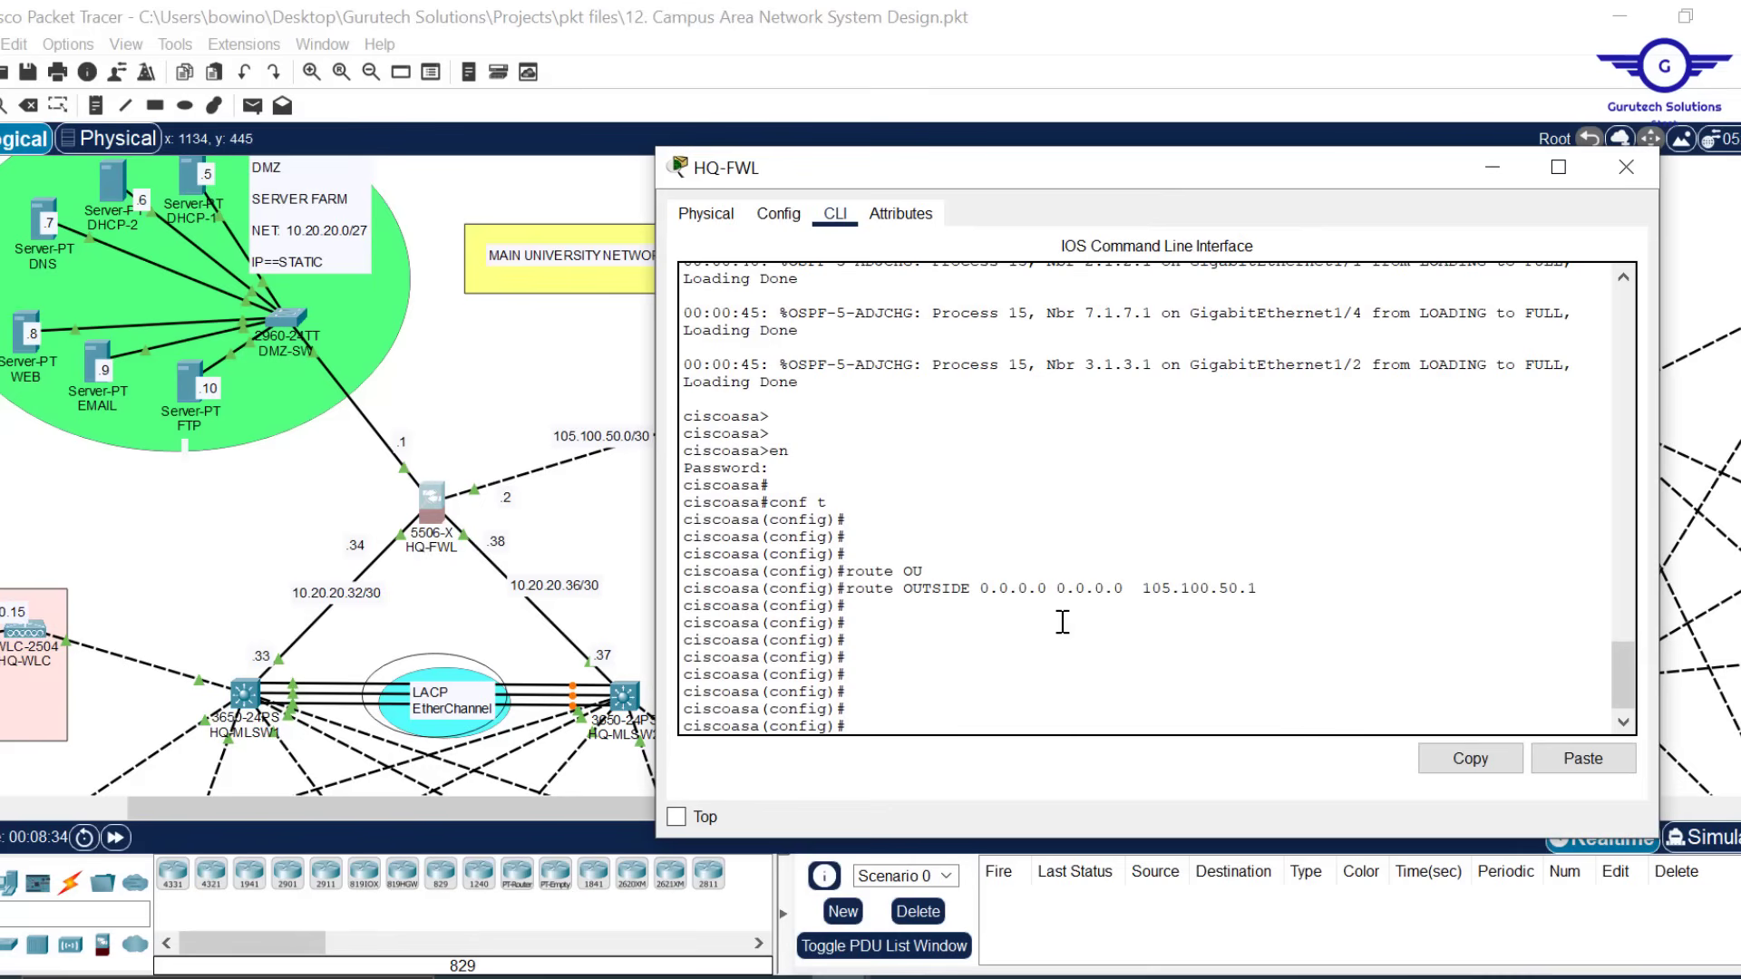
pyautogui.write('object n')
pyautogui.press('Tab')
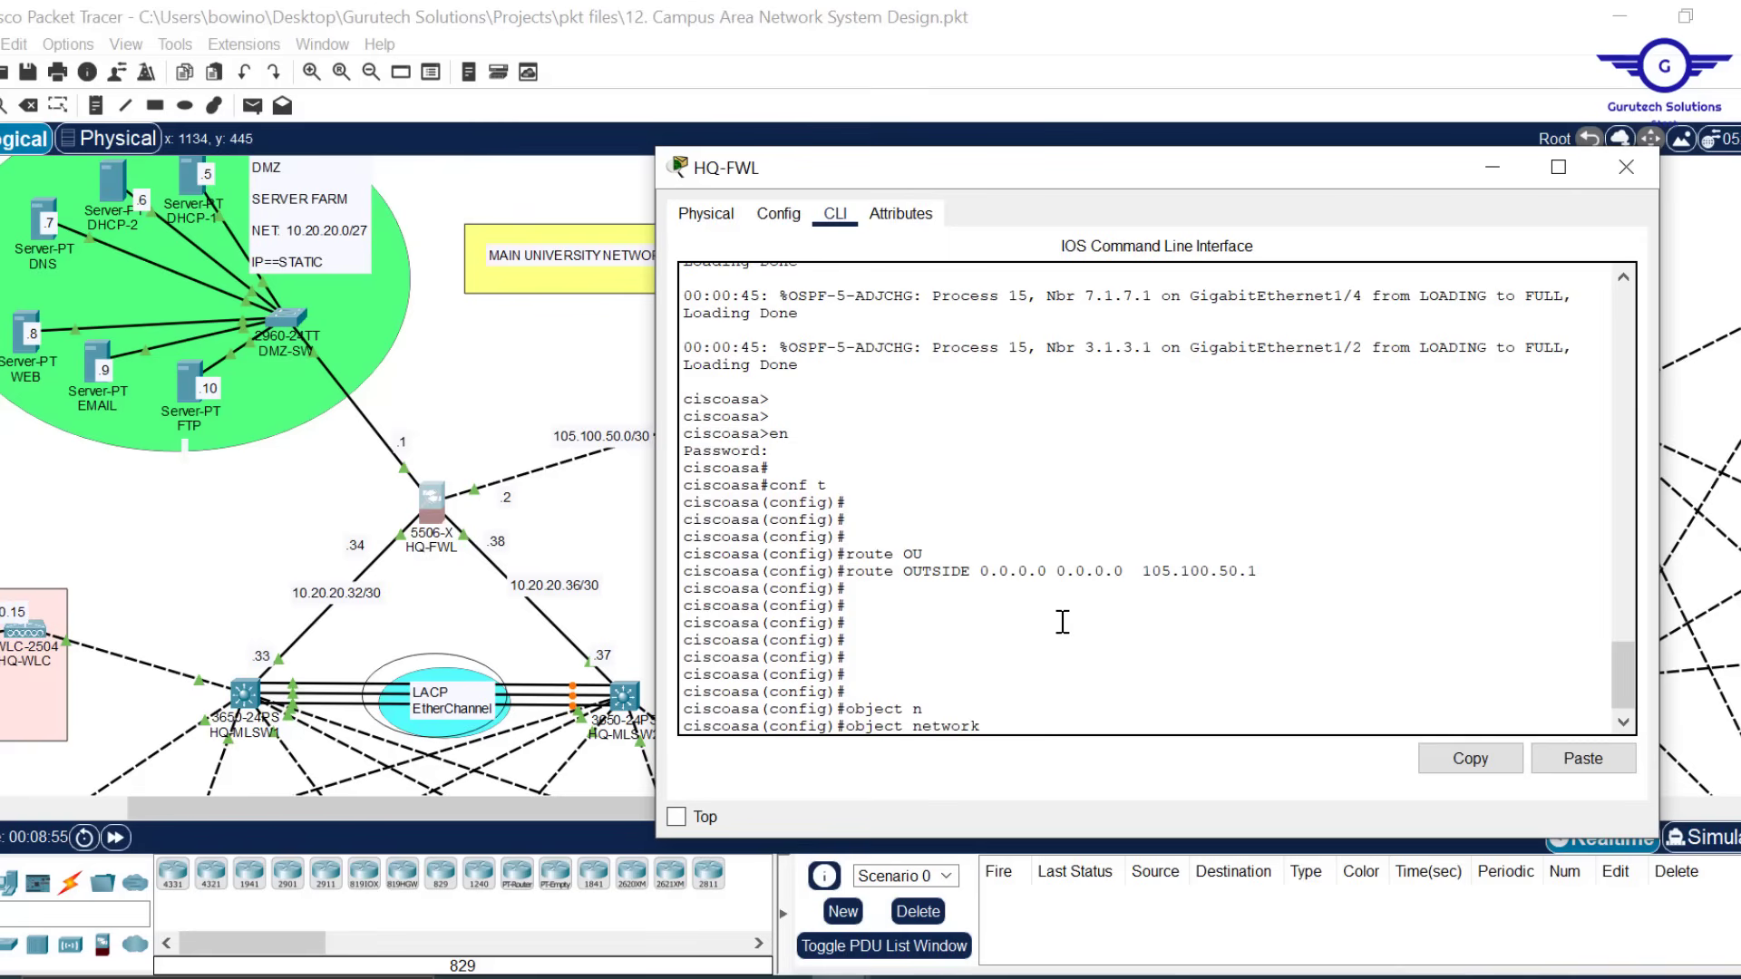
# Create network object INSIDE1-OUTSIDE with subnet 192.168.10.0 255.255.255.0
pyautogui.write('INSIDE1-')
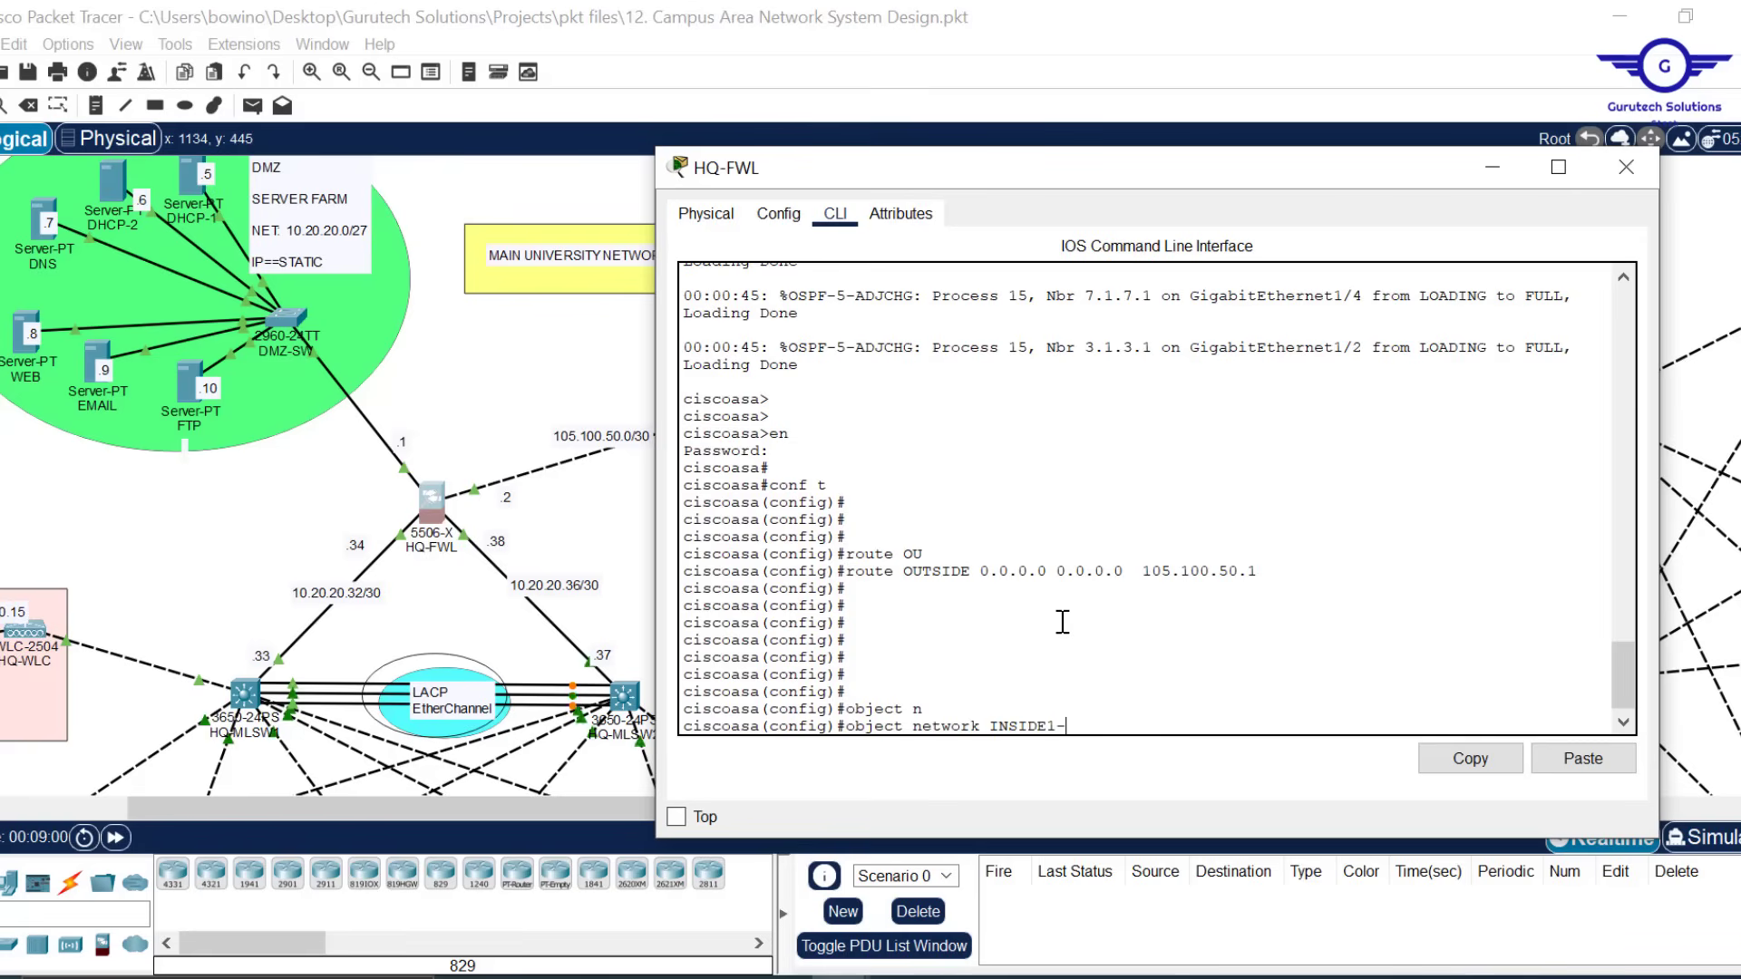
pyautogui.write('OUTSI')
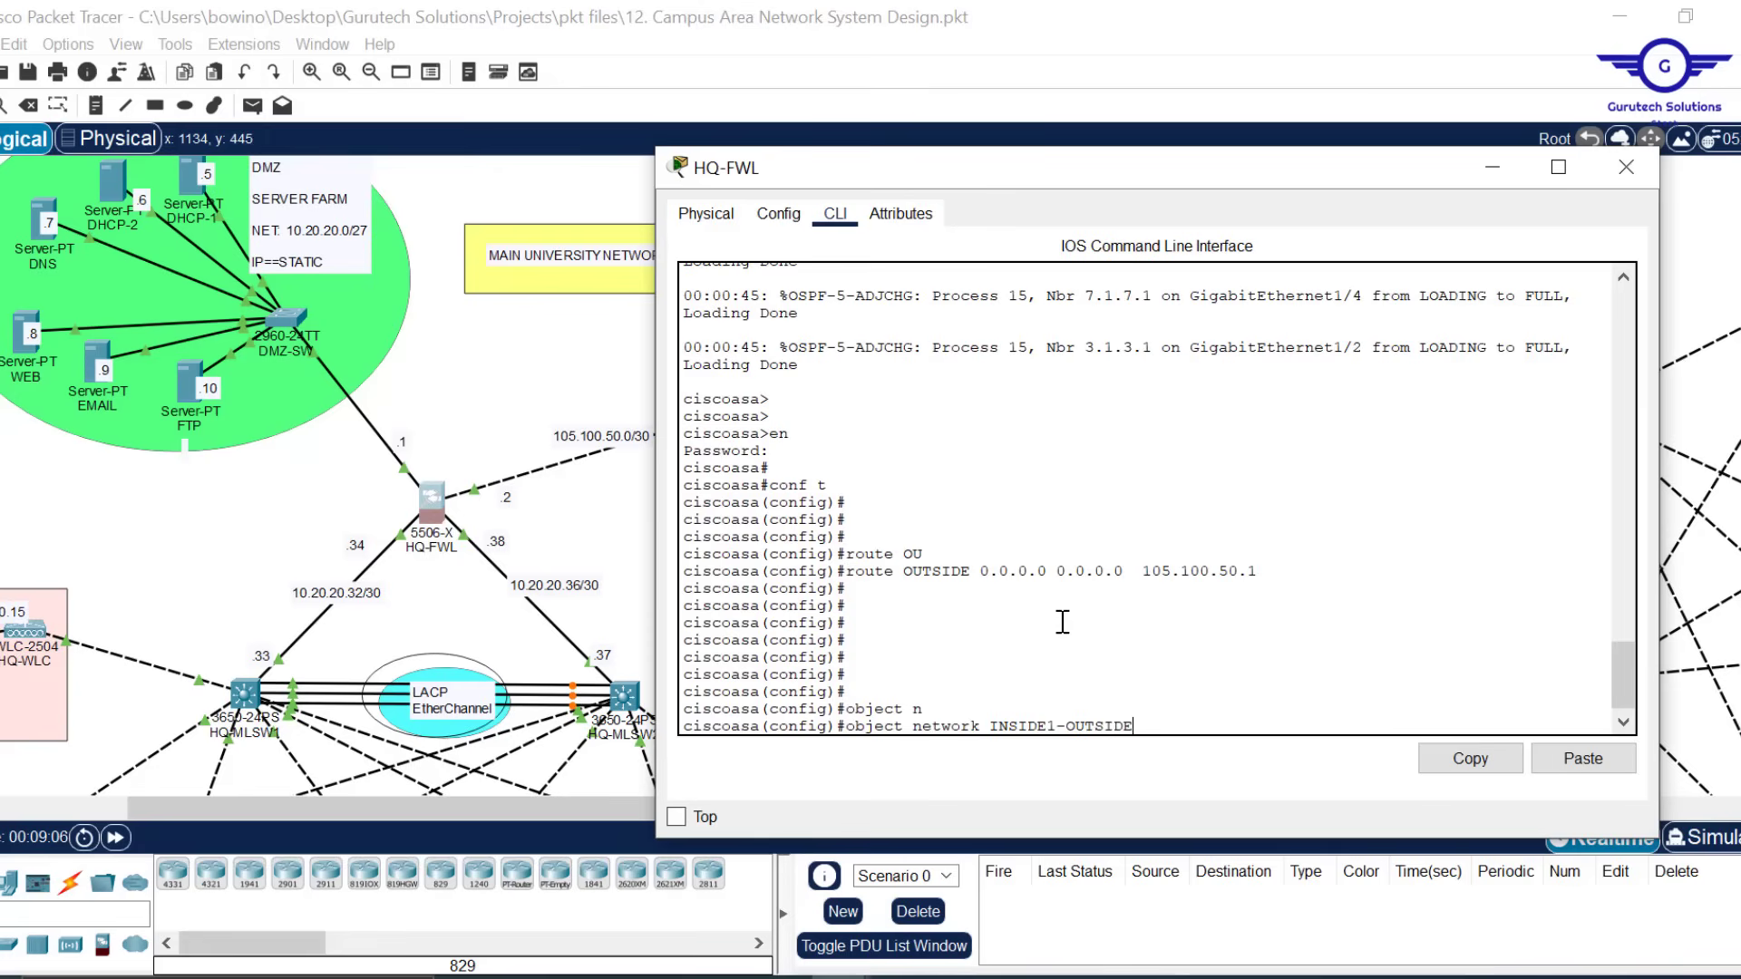
pyautogui.write('DE')
pyautogui.press('Return')
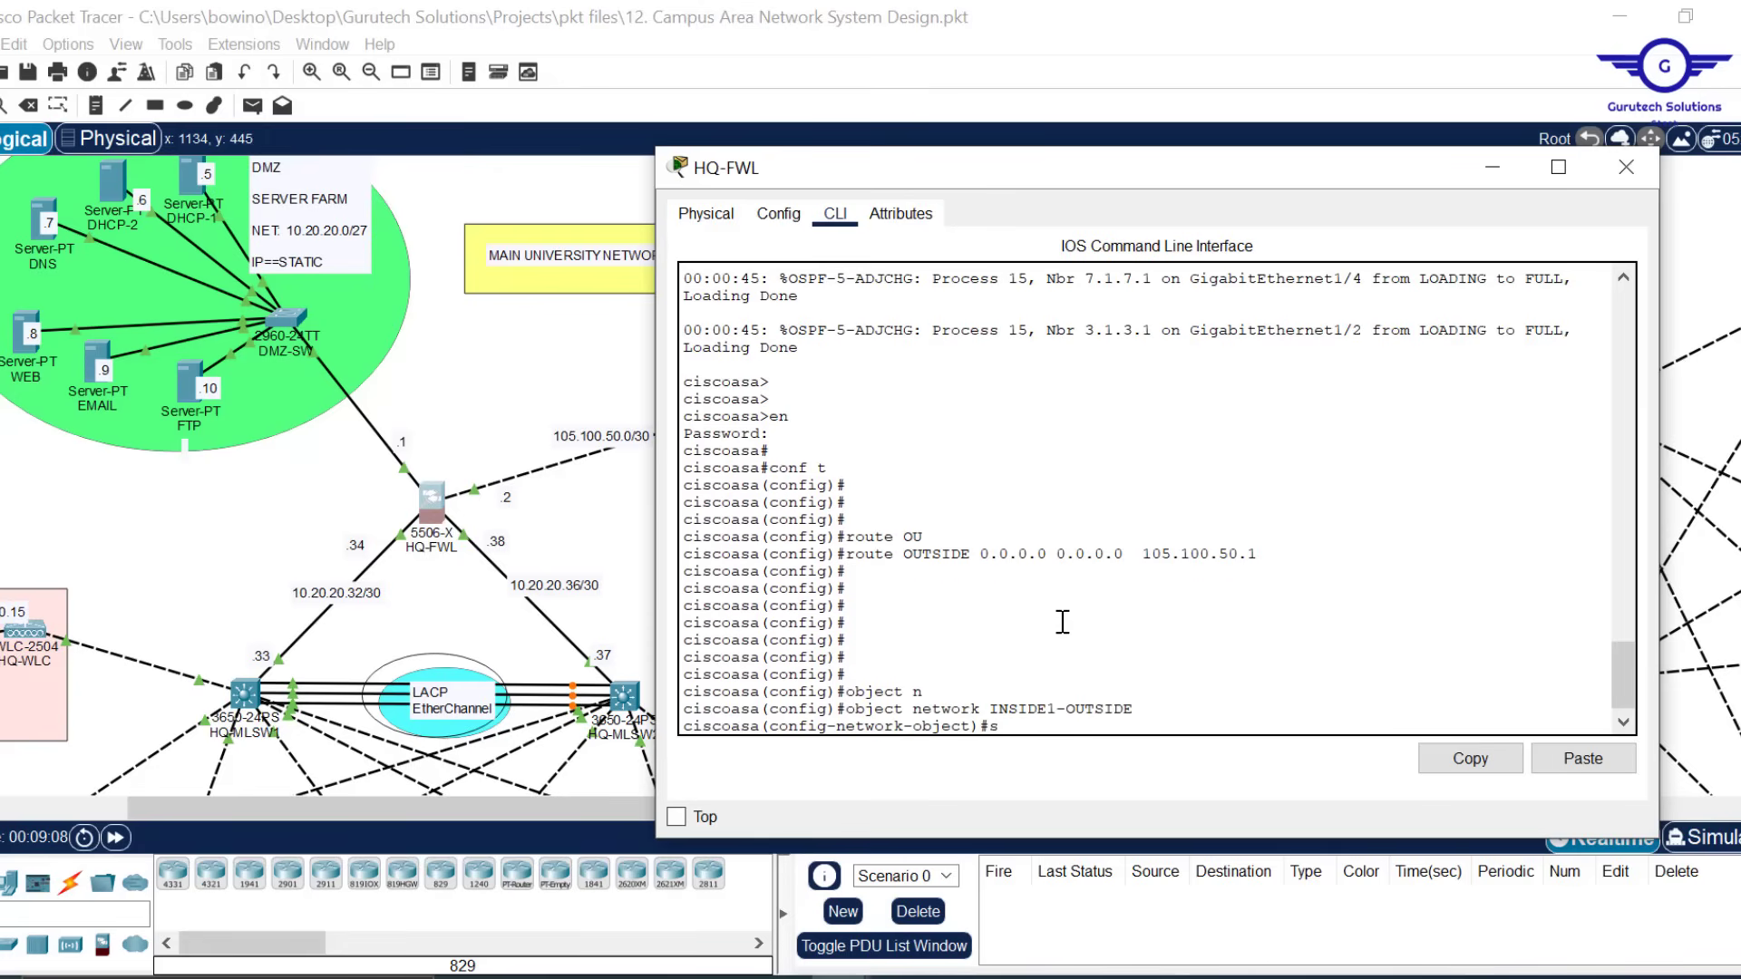
pyautogui.write('sub')
pyautogui.press('Tab')
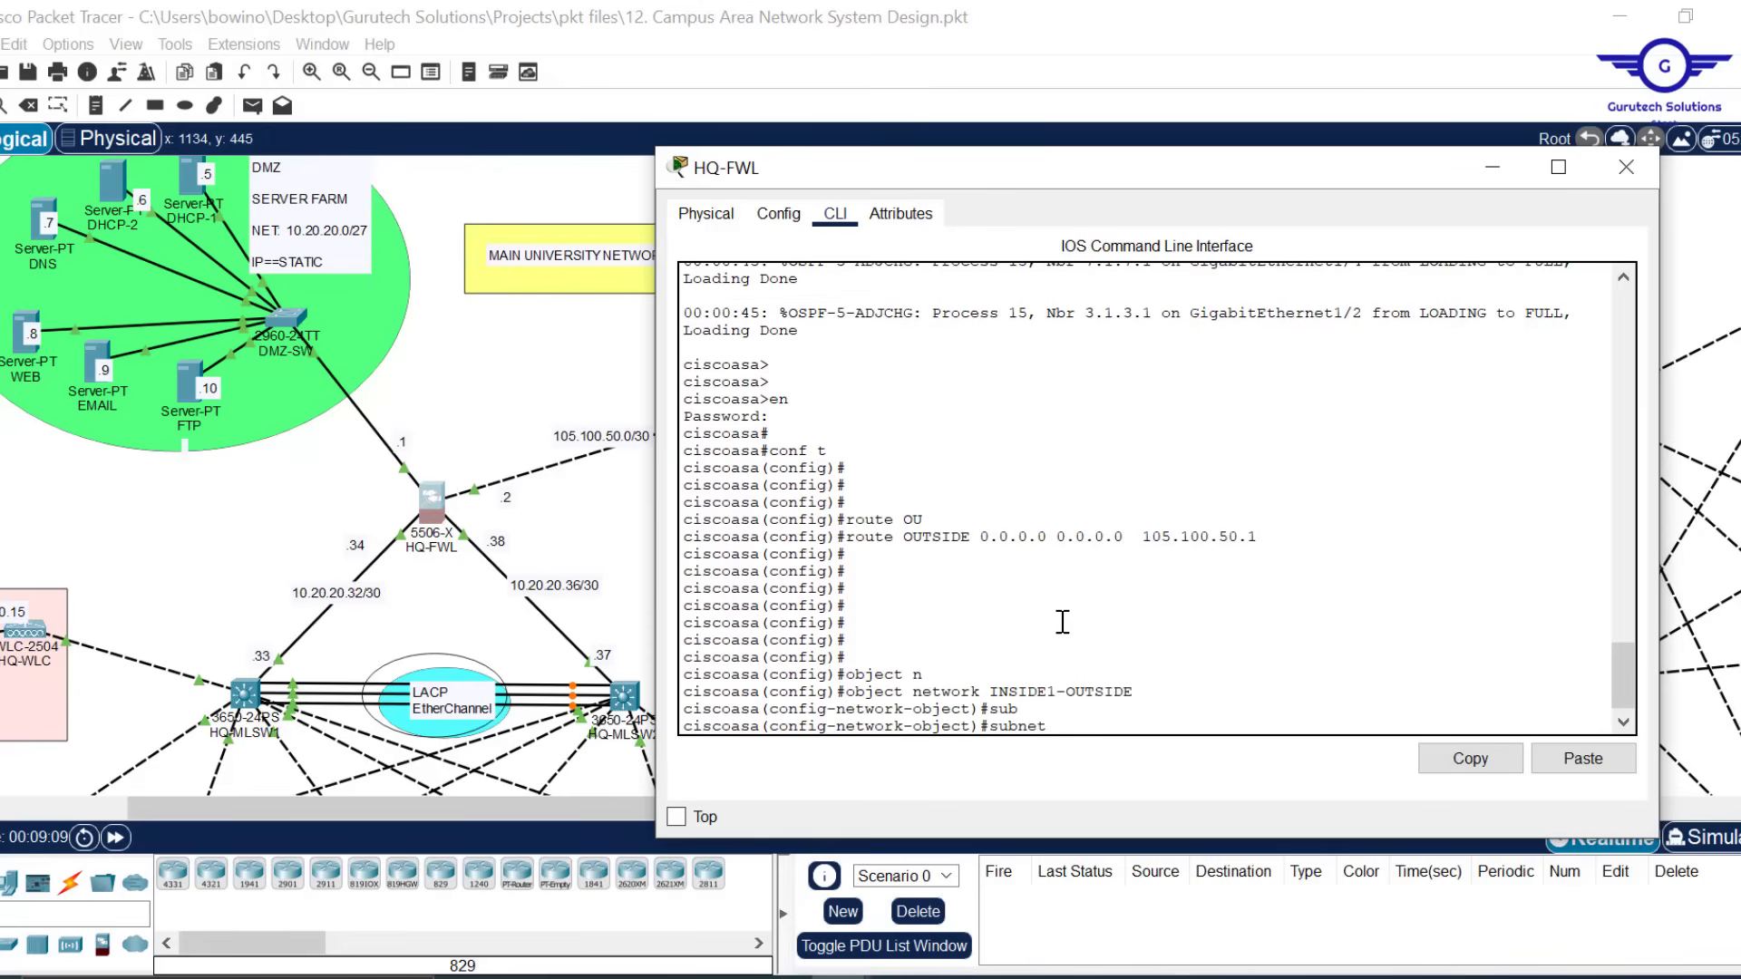
pyautogui.write('192.168.10.0 255.2')
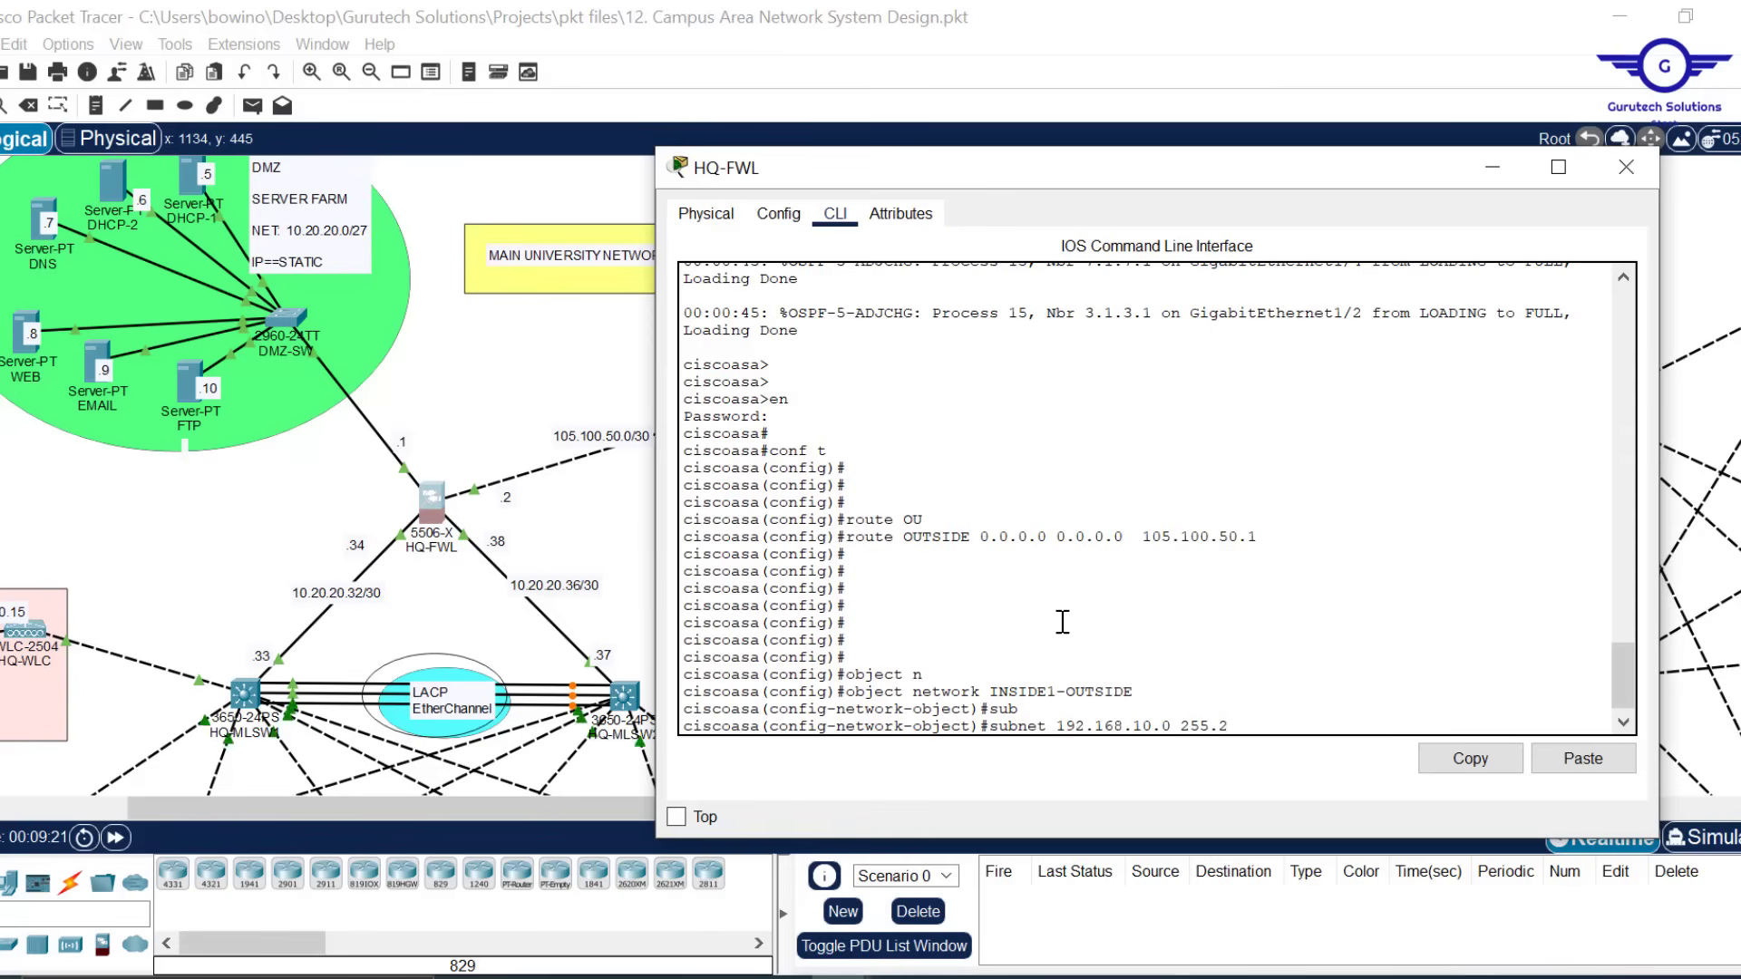
pyautogui.write('55.255.0')
pyautogui.press('Return')
pyautogui.press('Return')
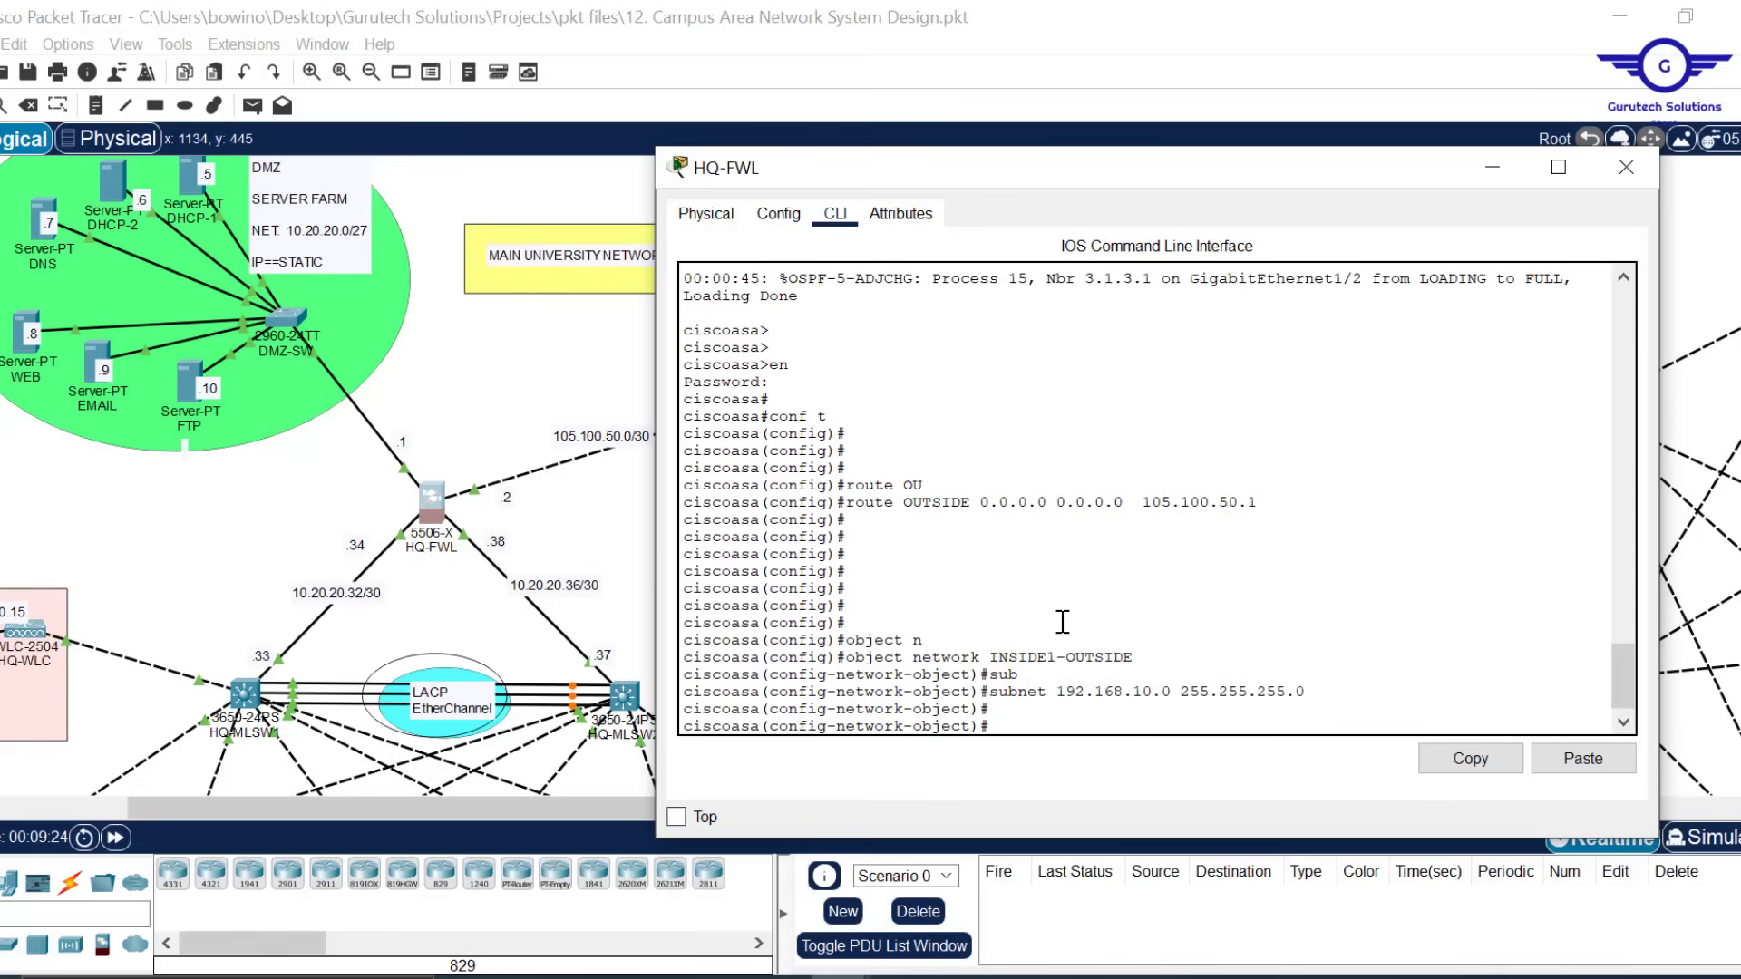
# Apply 'nat (INSIDE1,OUTSIDE) dynamic interface' to the object
pyautogui.write('na')
pyautogui.write('t')
pyautogui.write(' ()')
pyautogui.write('INSIDE1')
pyautogui.write(',OUTSI')
pyautogui.write('DE)')
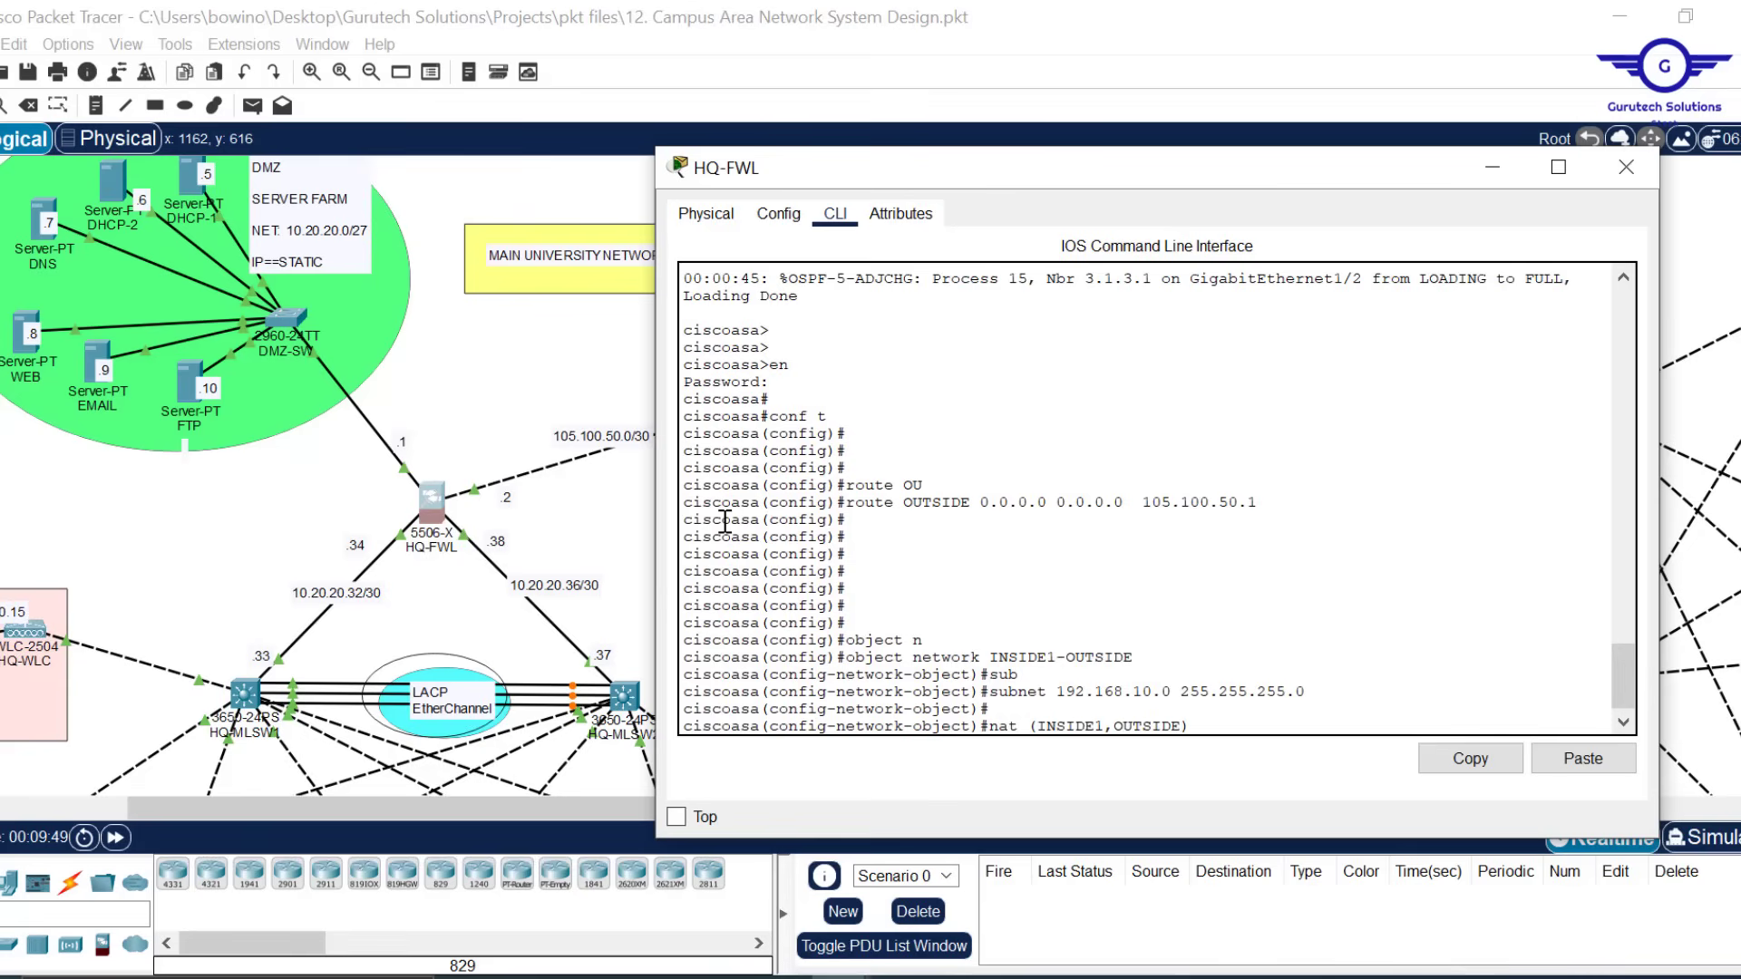
pyautogui.write(' dyn')
pyautogui.press('Tab')
pyautogui.write('i')
pyautogui.press('Tab')
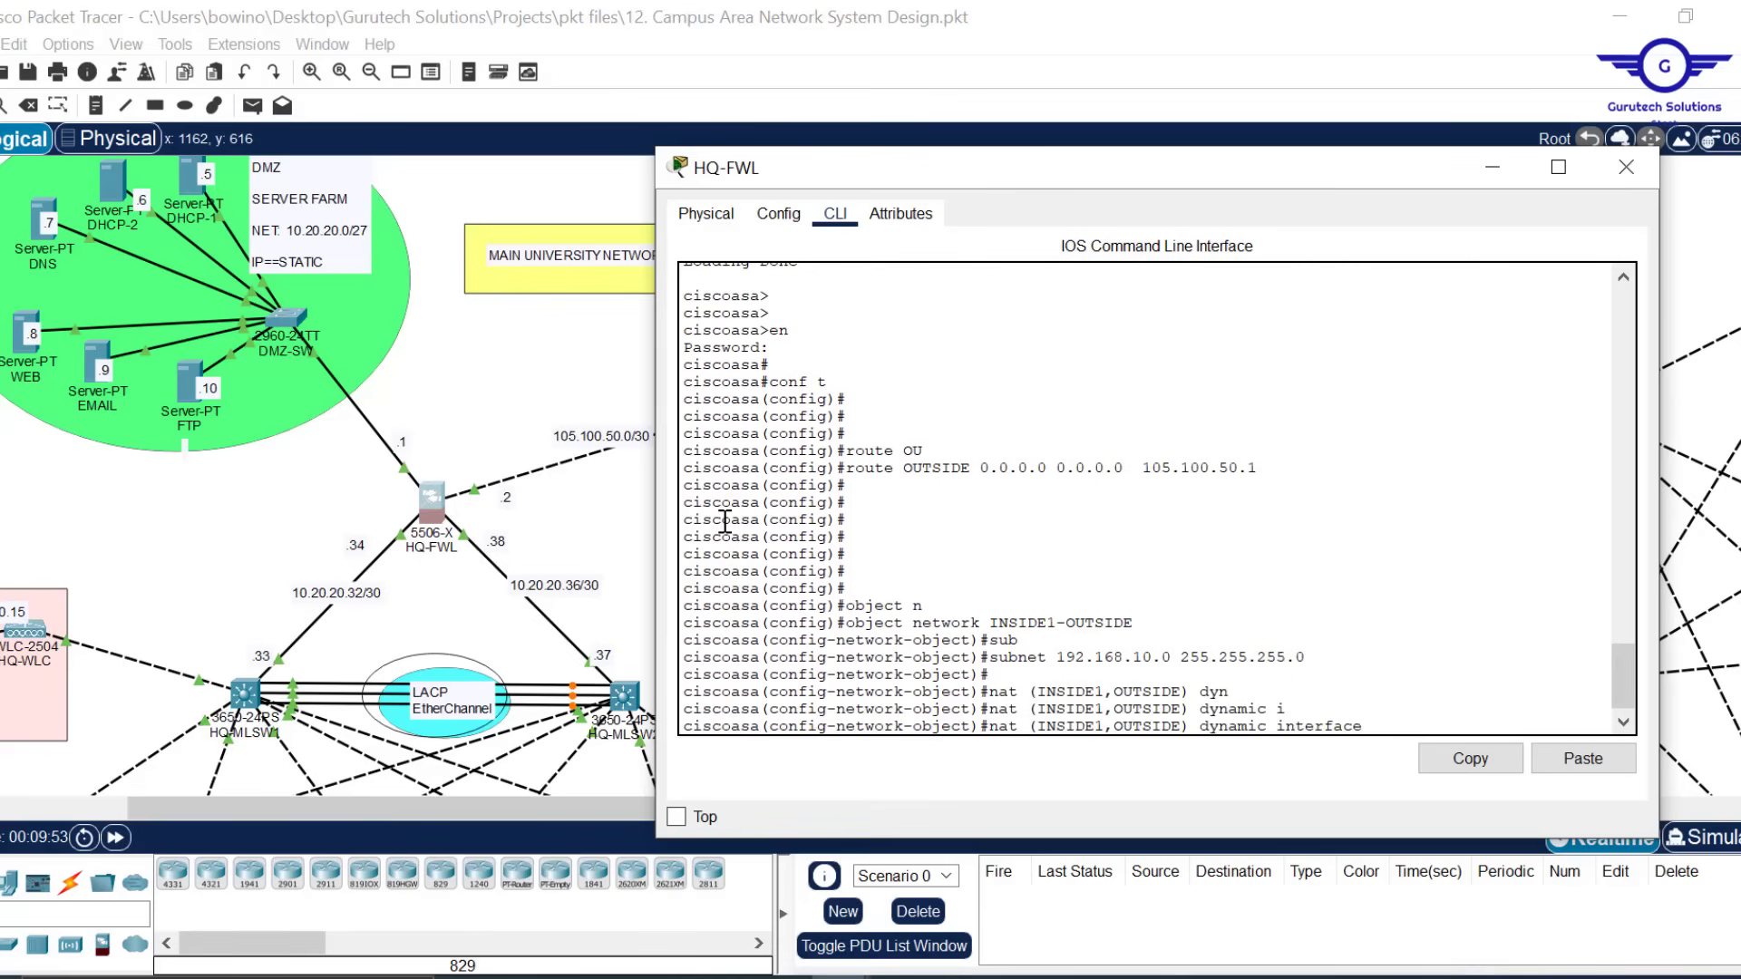
pyautogui.press('Return')
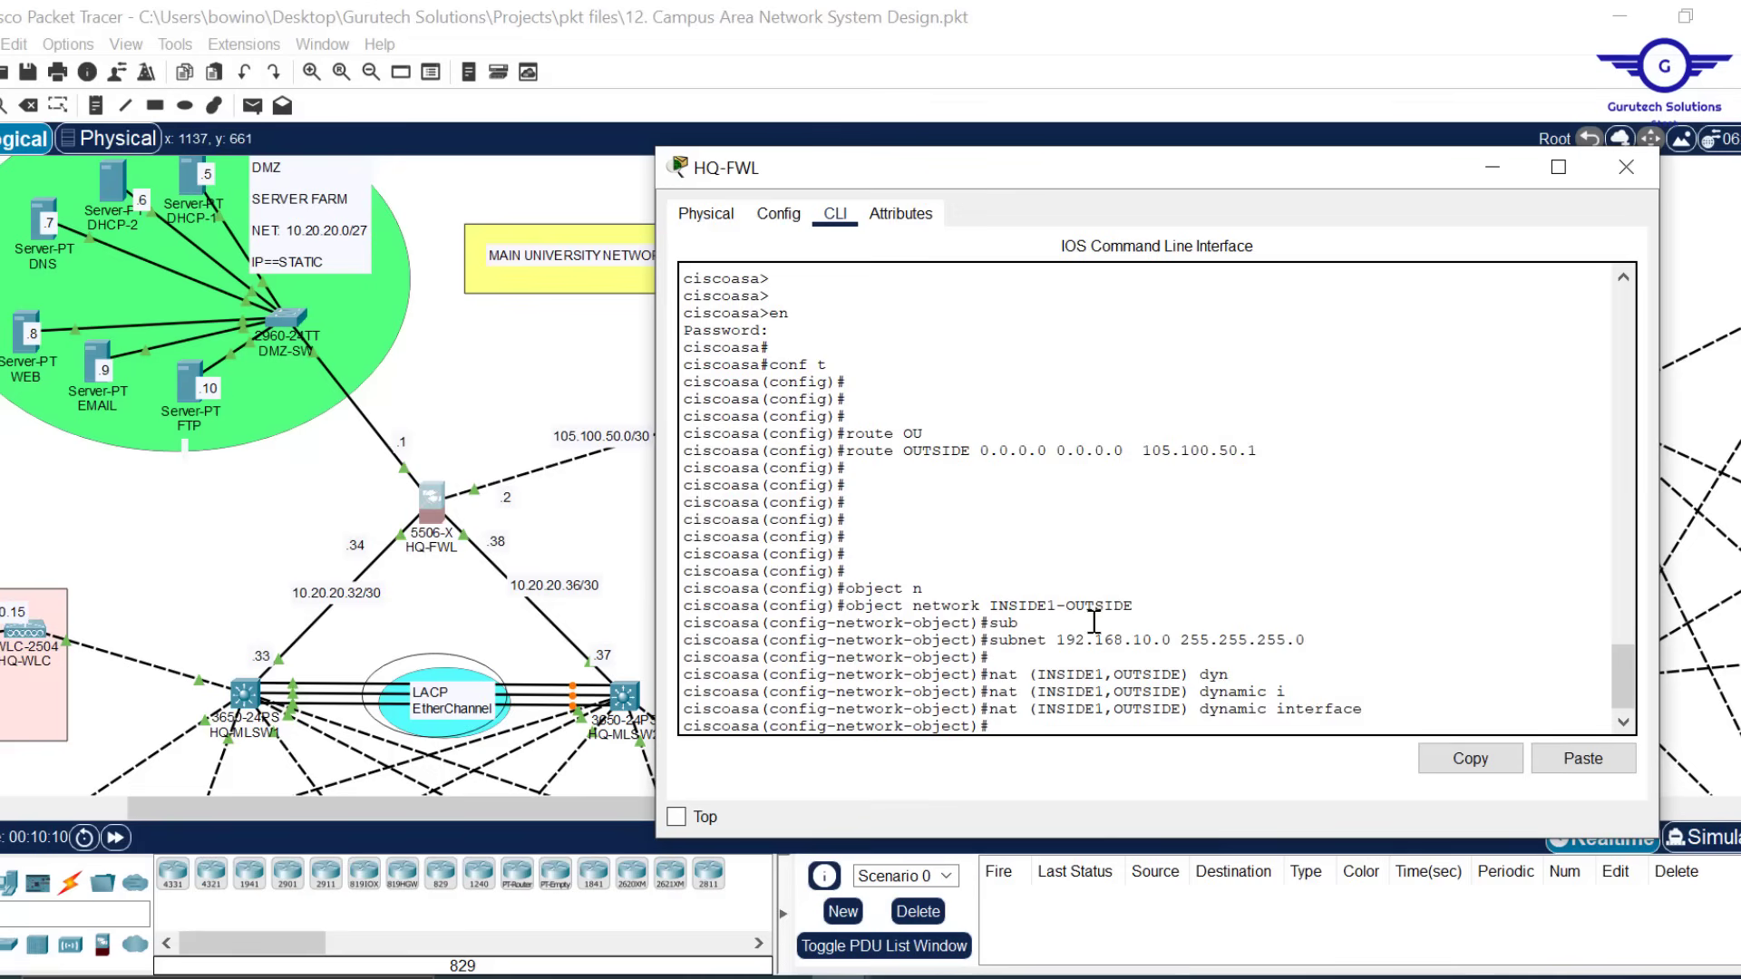
# Exit the object and re-enter global configuration mode with conf t
pyautogui.write('ex')
pyautogui.press('Return')
pyautogui.press('Return')
pyautogui.write('conf t')
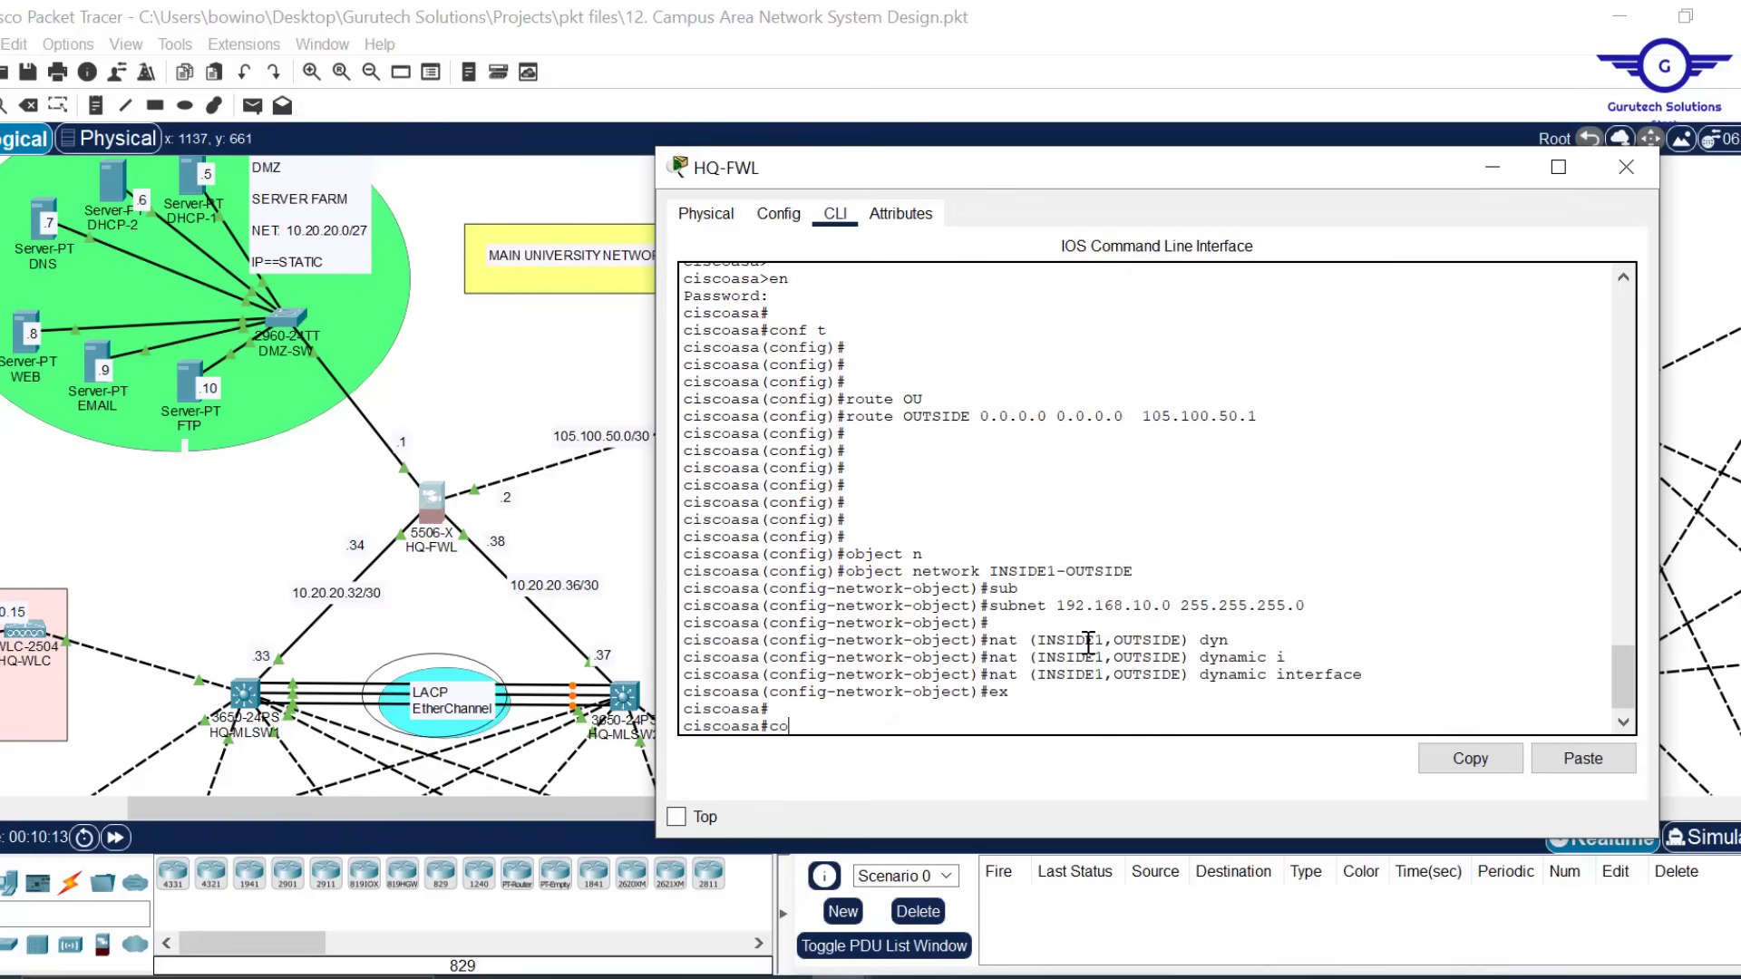
pyautogui.press('Return')
pyautogui.press('Return')
pyautogui.press('Return')
pyautogui.press('Return')
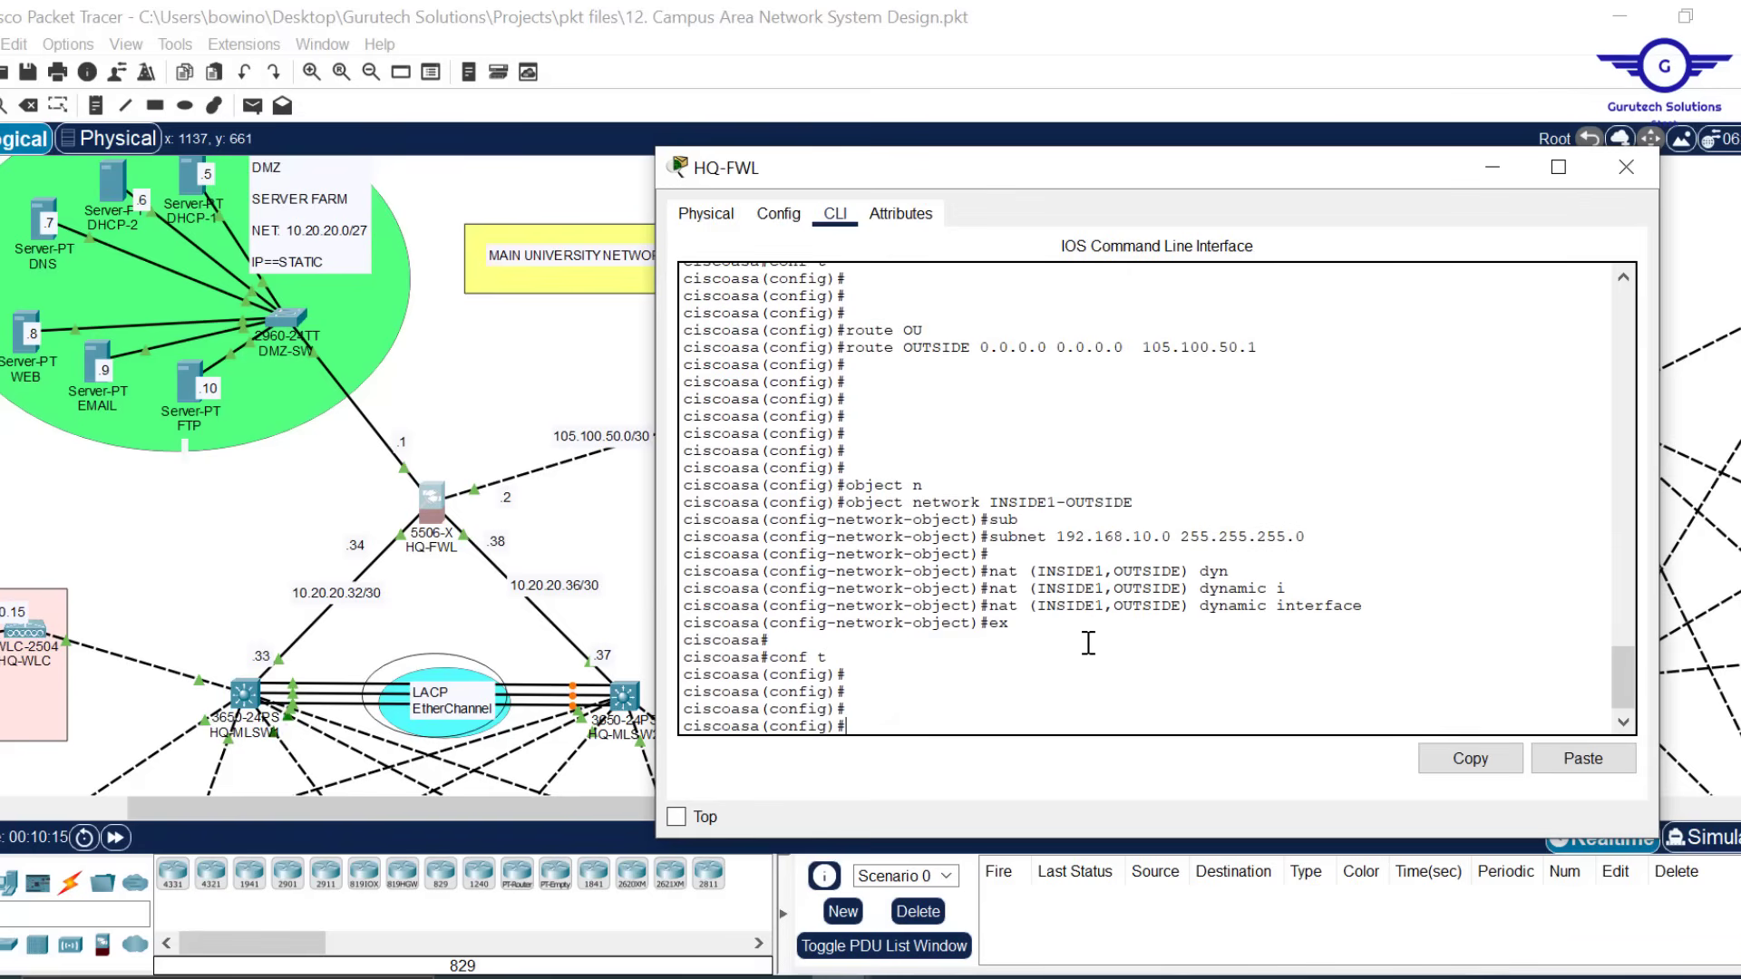
# Create network object INSIDE1a-OUTSIDE with subnet 192.168.10.0 255.255.255.0
pyautogui.press('Up')
pyautogui.press('Up')
pyautogui.press('Up')
pyautogui.press('Up')
pyautogui.press('Up')
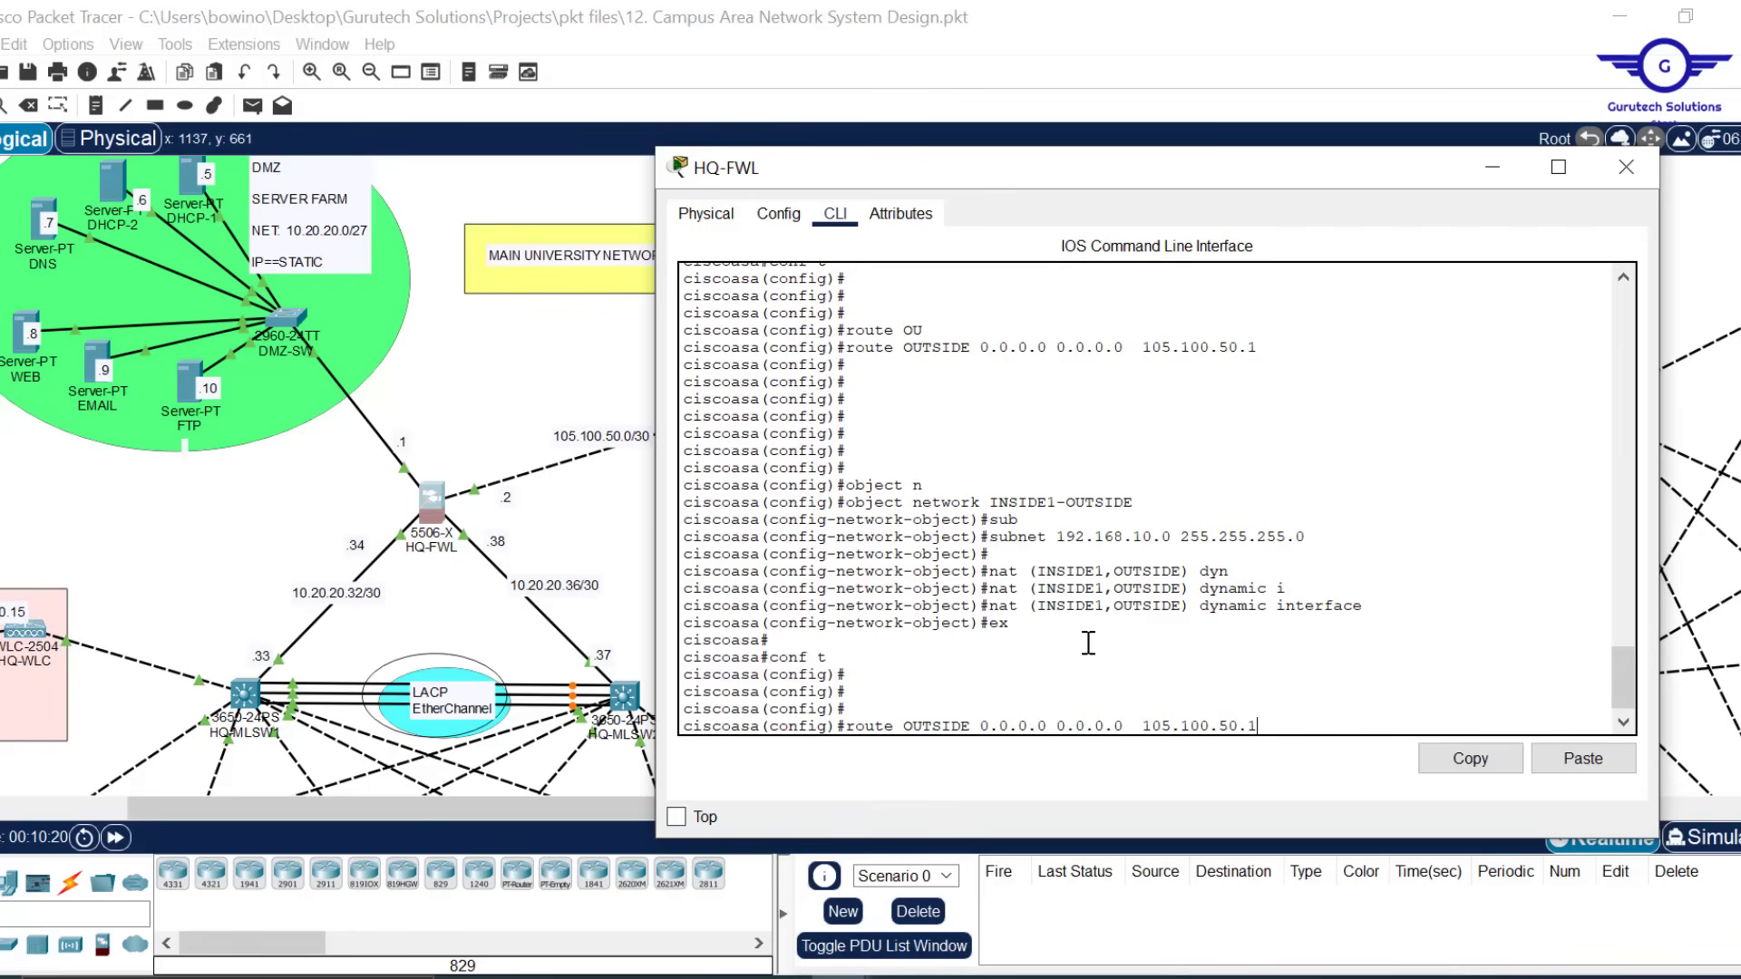
pyautogui.press('Down')
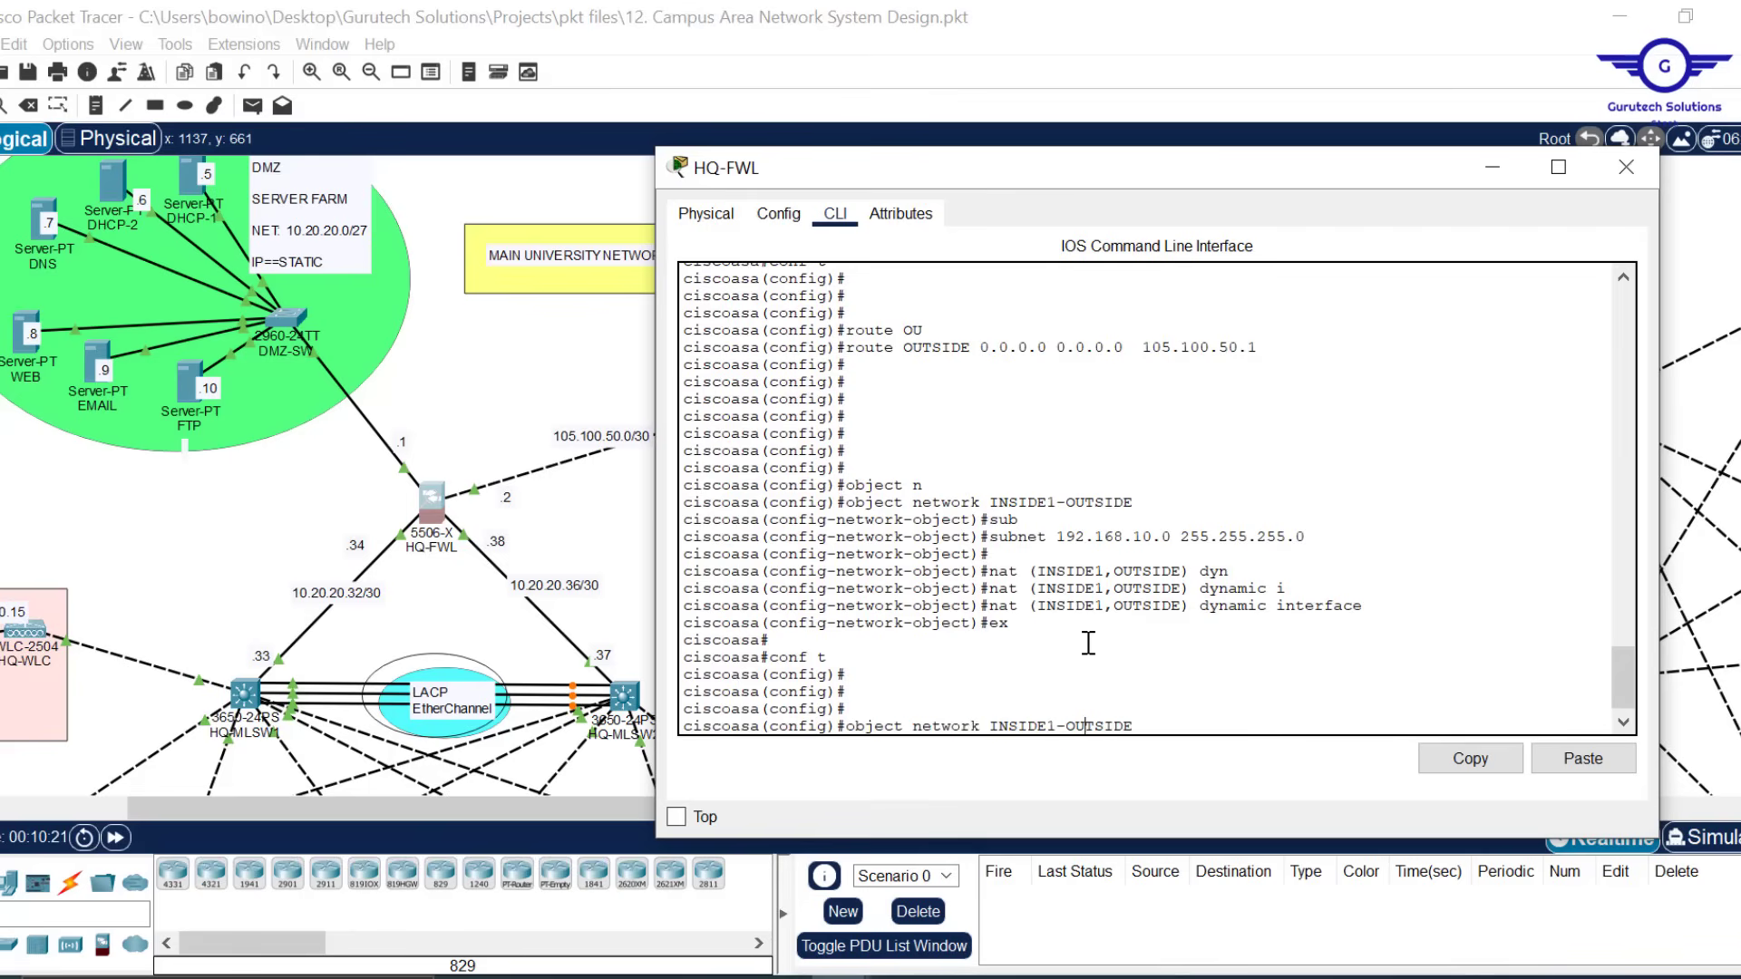
pyautogui.press('Left')
pyautogui.press('Left')
pyautogui.press('Left')
pyautogui.write('a')
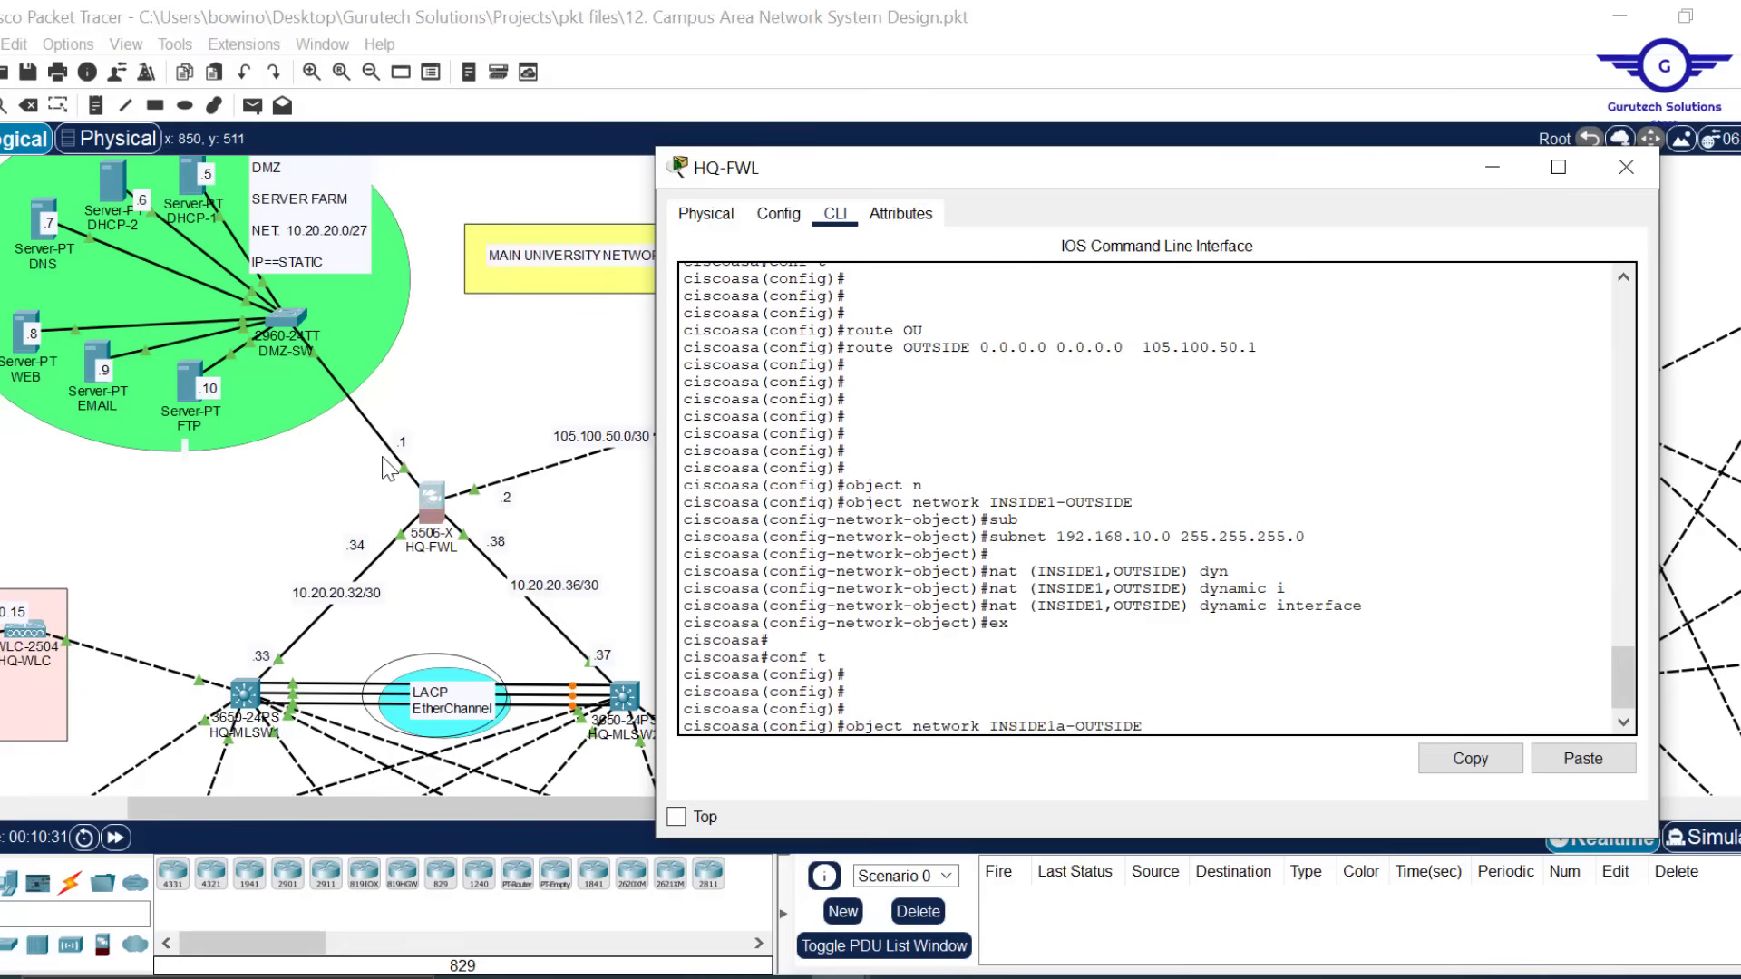
pyautogui.moveTo(1354, 605); pyautogui.dragTo(1010, 537)
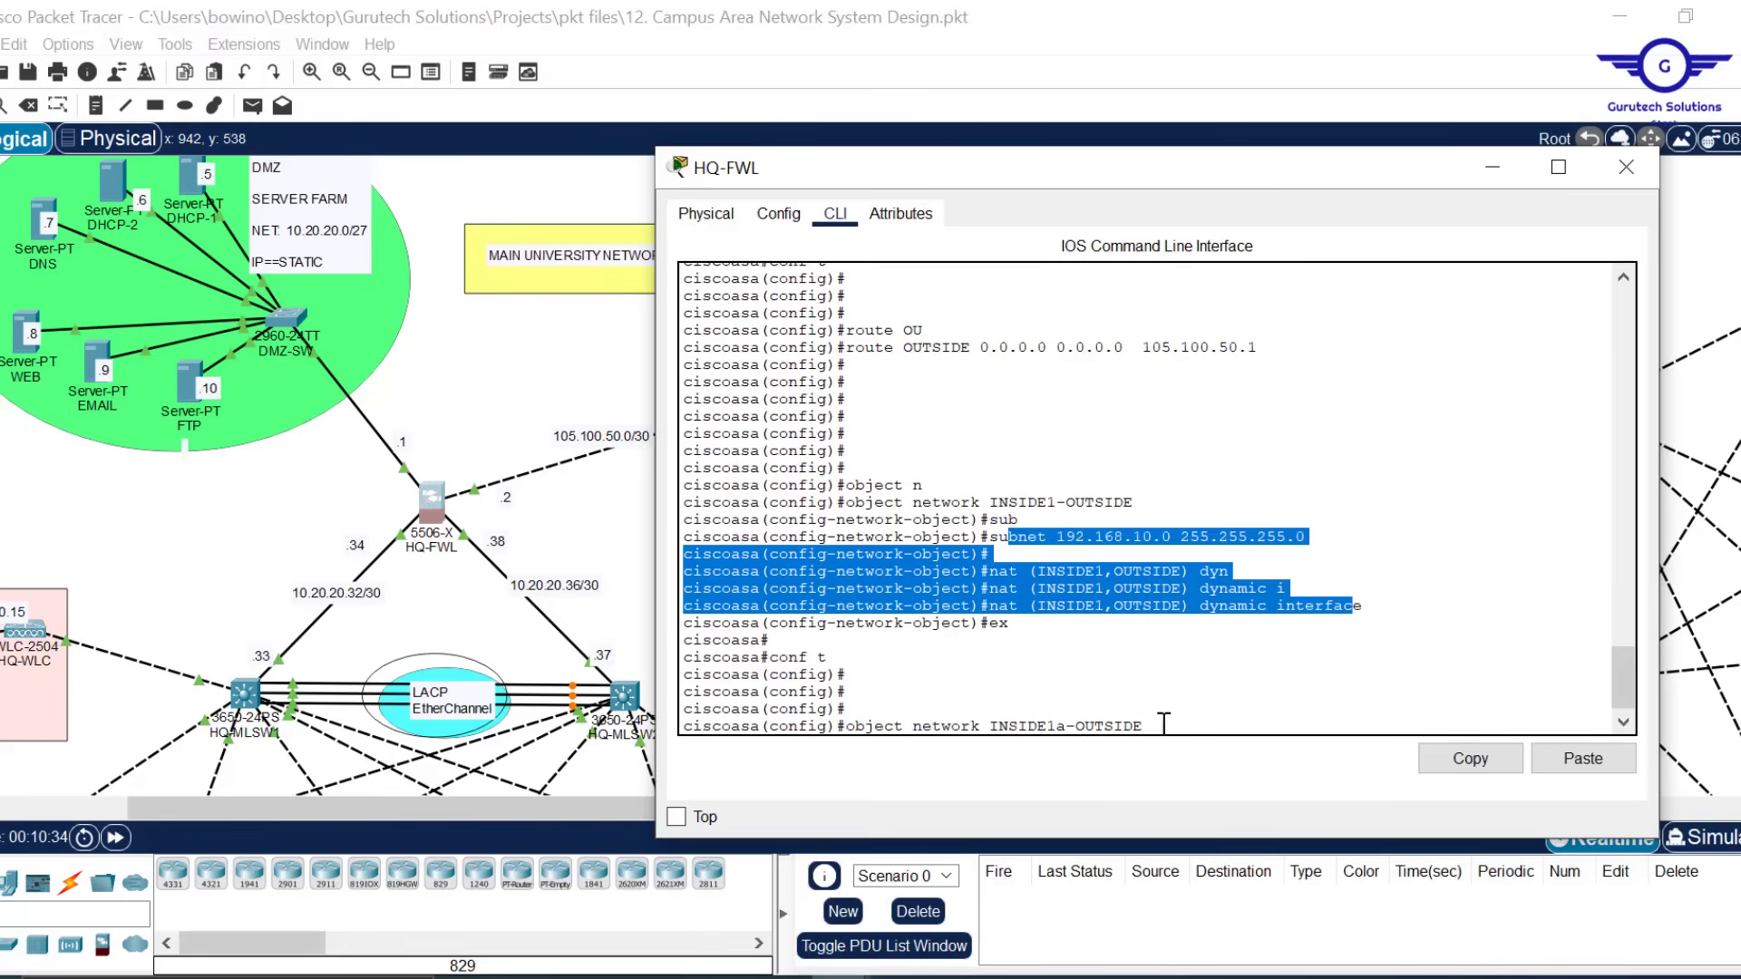
pyautogui.click(1160, 720)
pyautogui.press('Return')
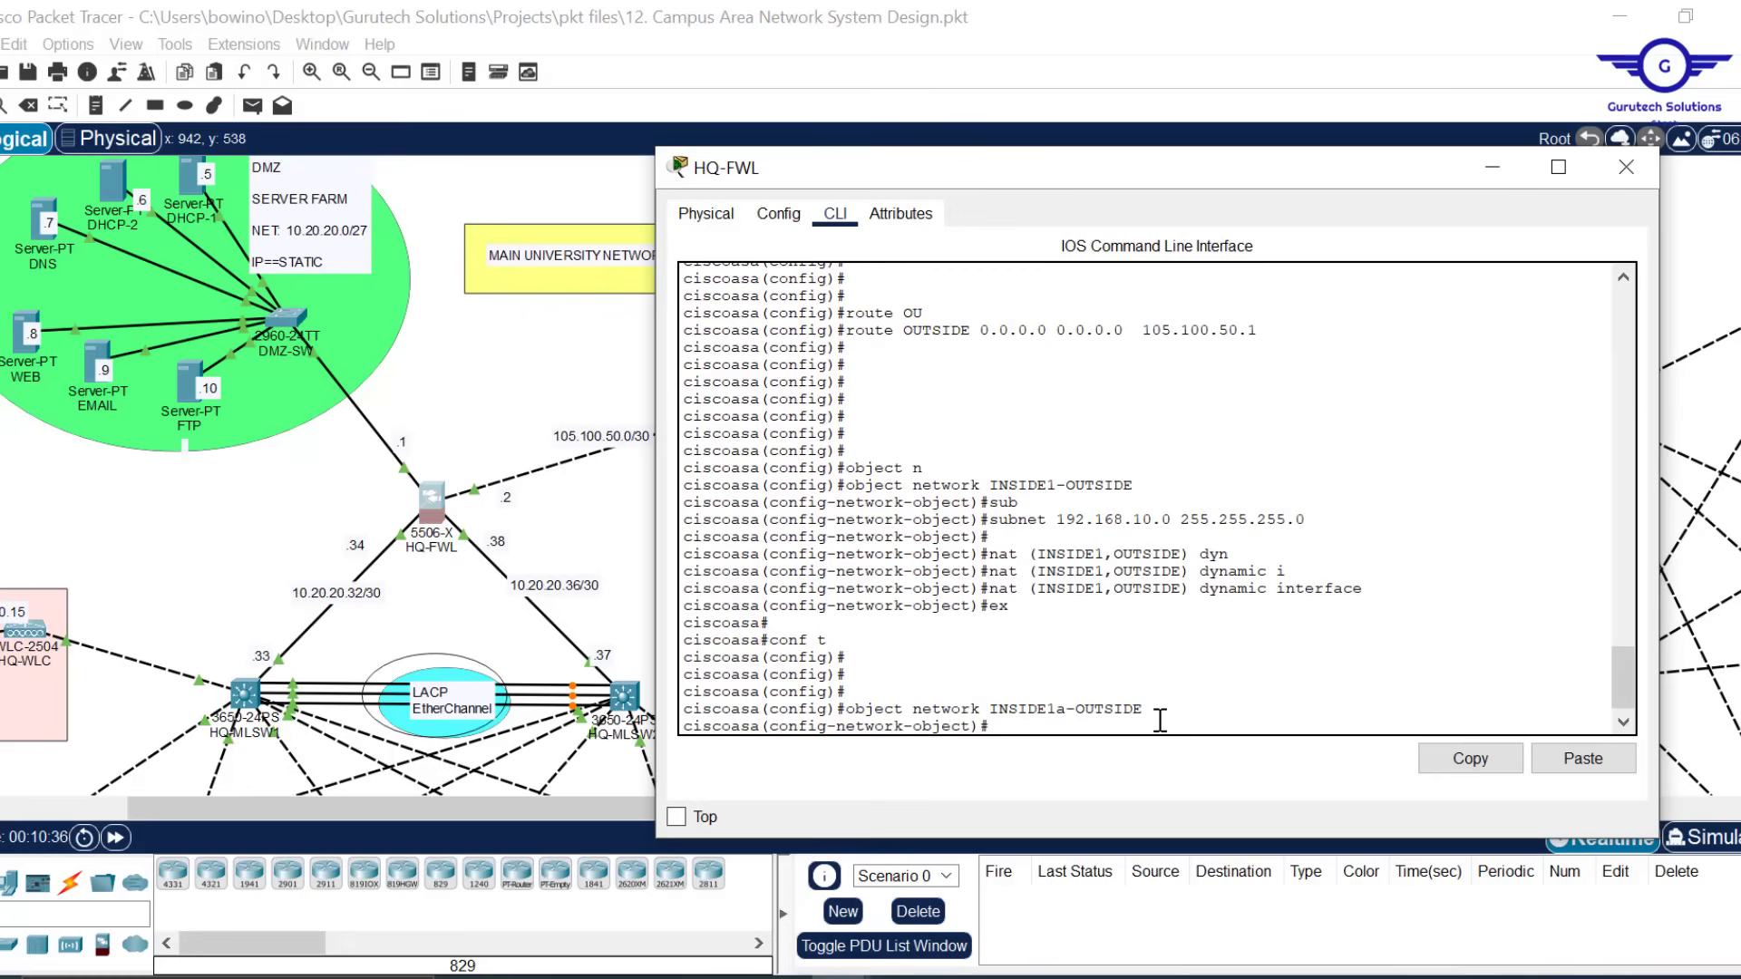
pyautogui.press('Up')
pyautogui.press('Up')
pyautogui.press('Up')
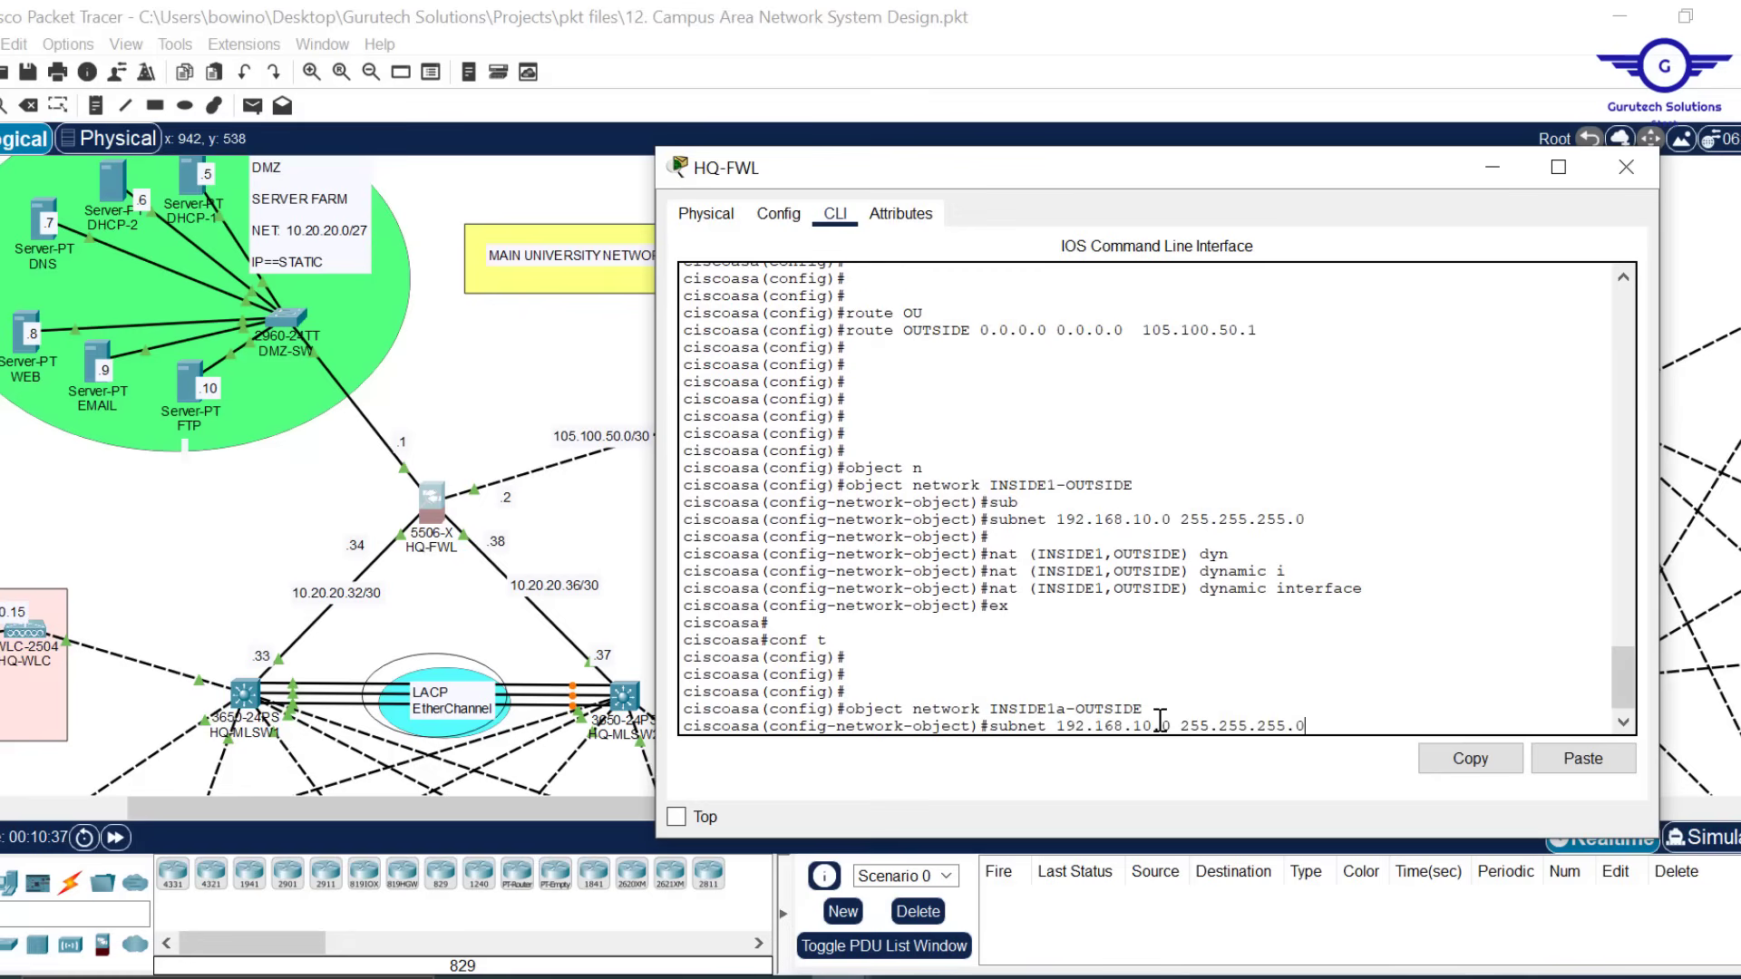
pyautogui.press('Return')
# Apply the INSIDE1 dynamic interface NAT to the object, then remove it with 'no'
pyautogui.press('Up')
pyautogui.press('Up')
pyautogui.press('Up')
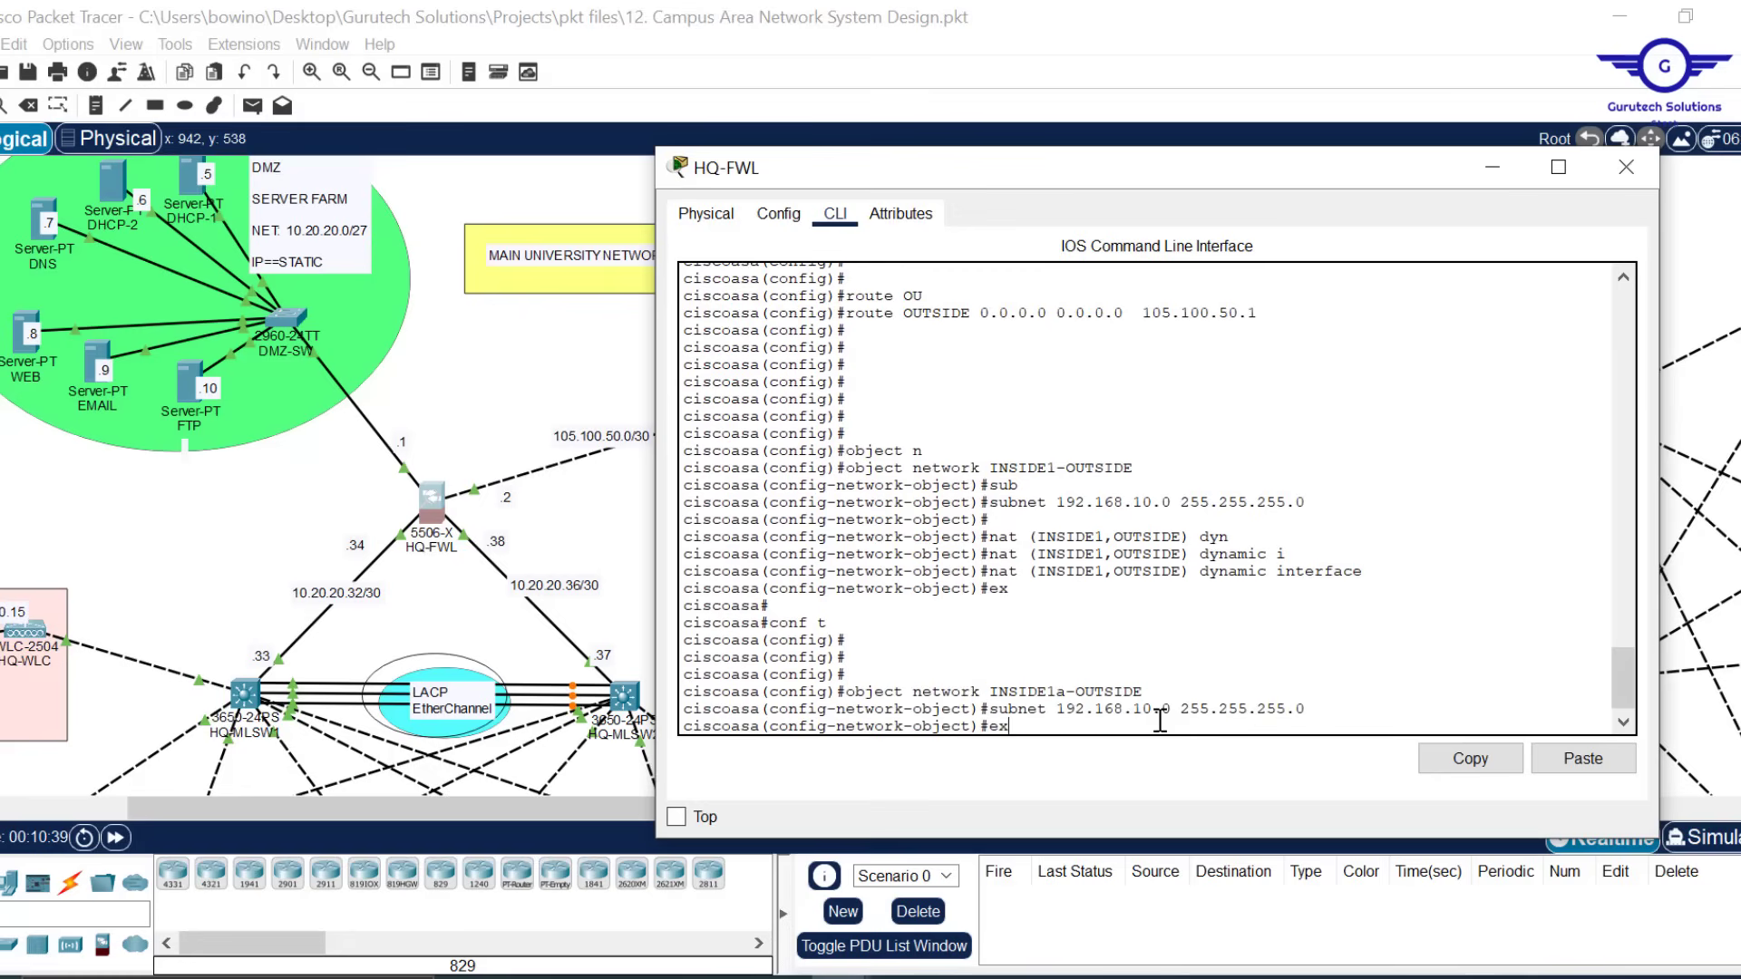
pyautogui.press('Return')
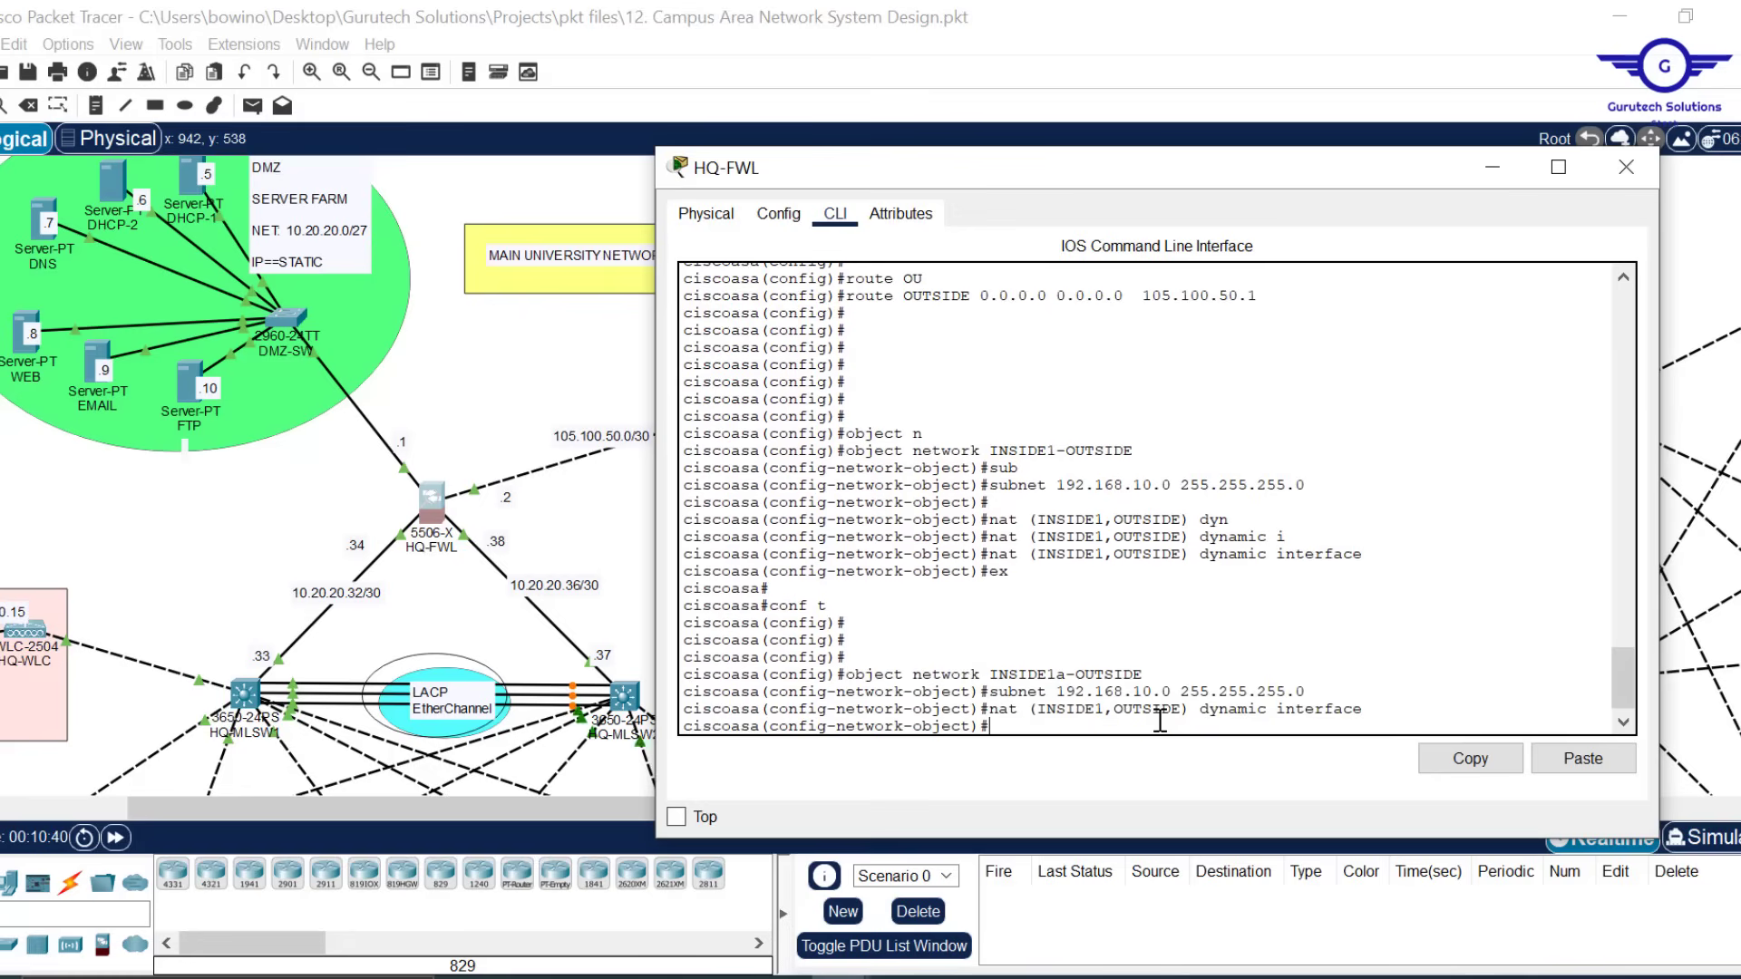
pyautogui.press('Up')
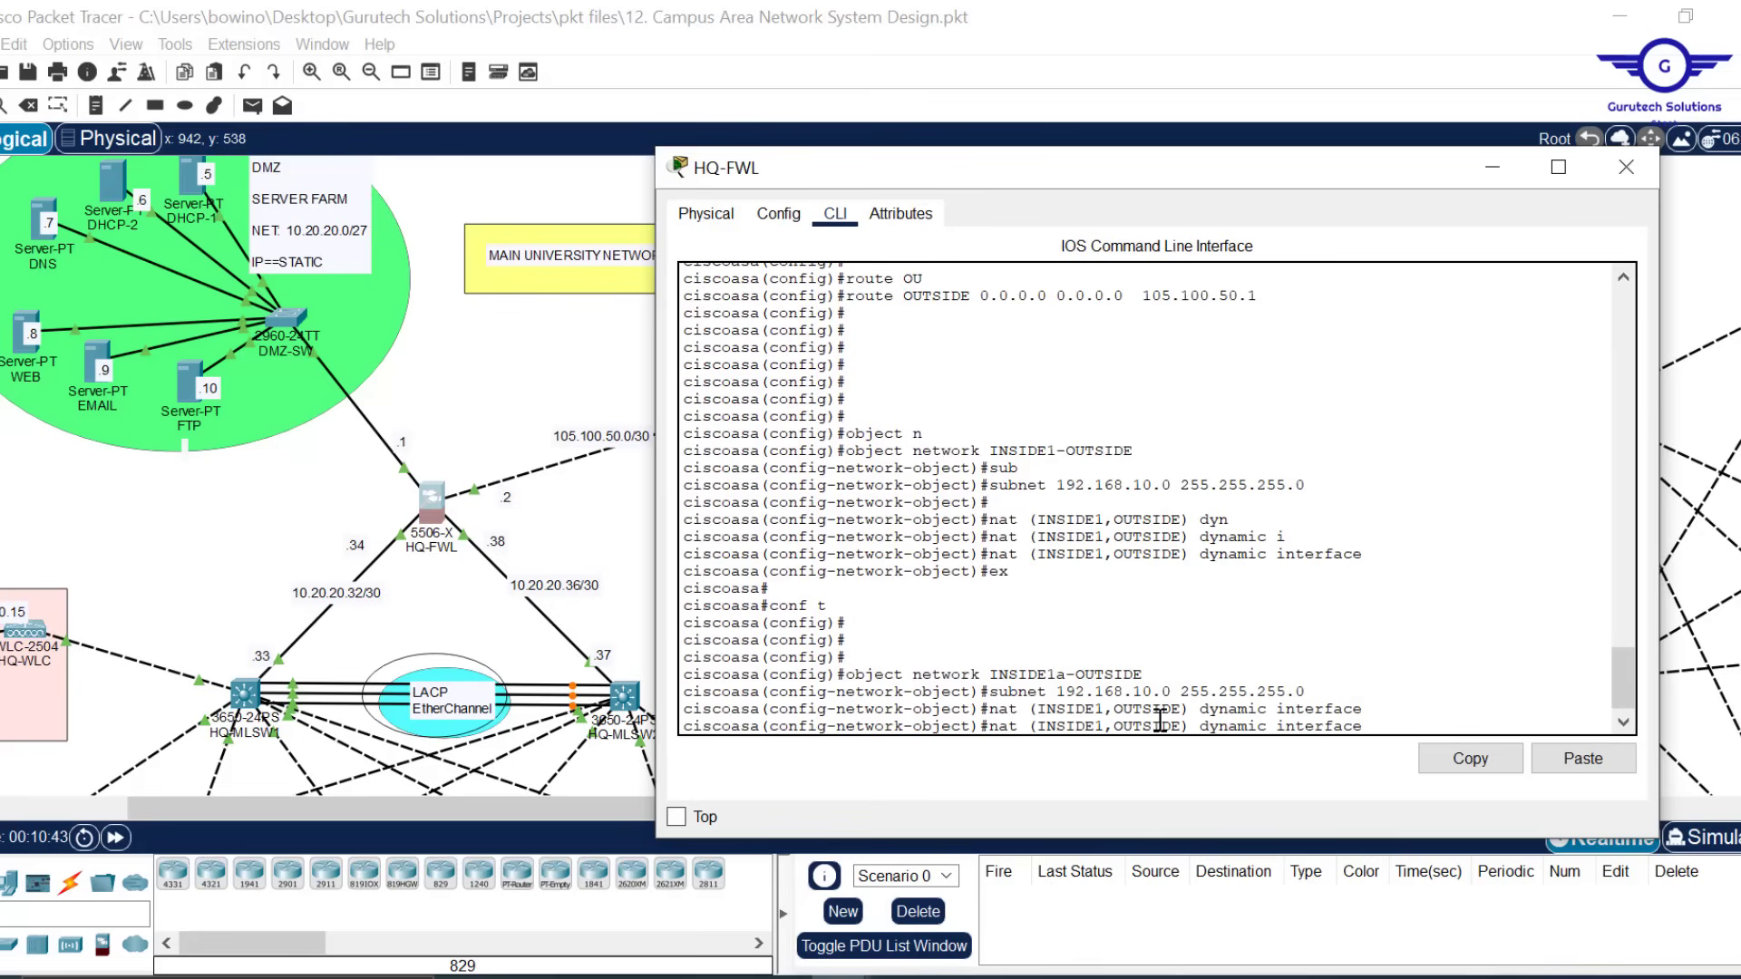
pyautogui.press('Home')
pyautogui.write('no')
pyautogui.press('Return')
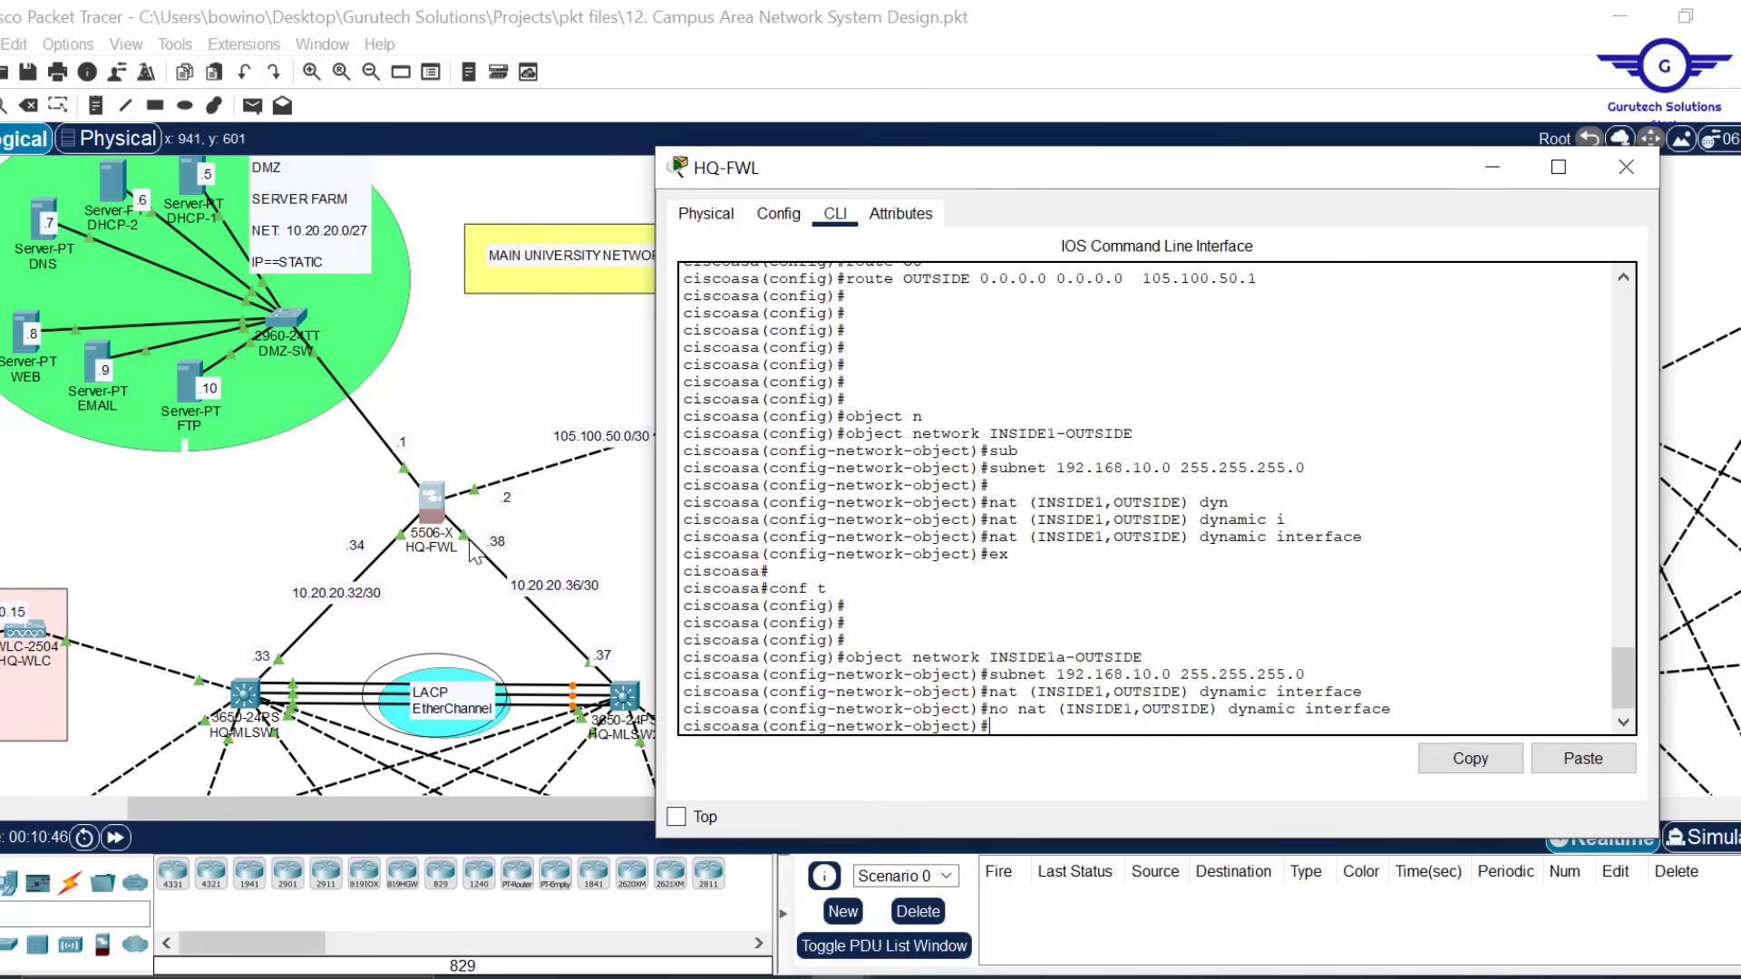
# Apply 'nat (INSIDE2,OUTSIDE) dynamic interface', then exit and re-enter conf t
pyautogui.press('Up')
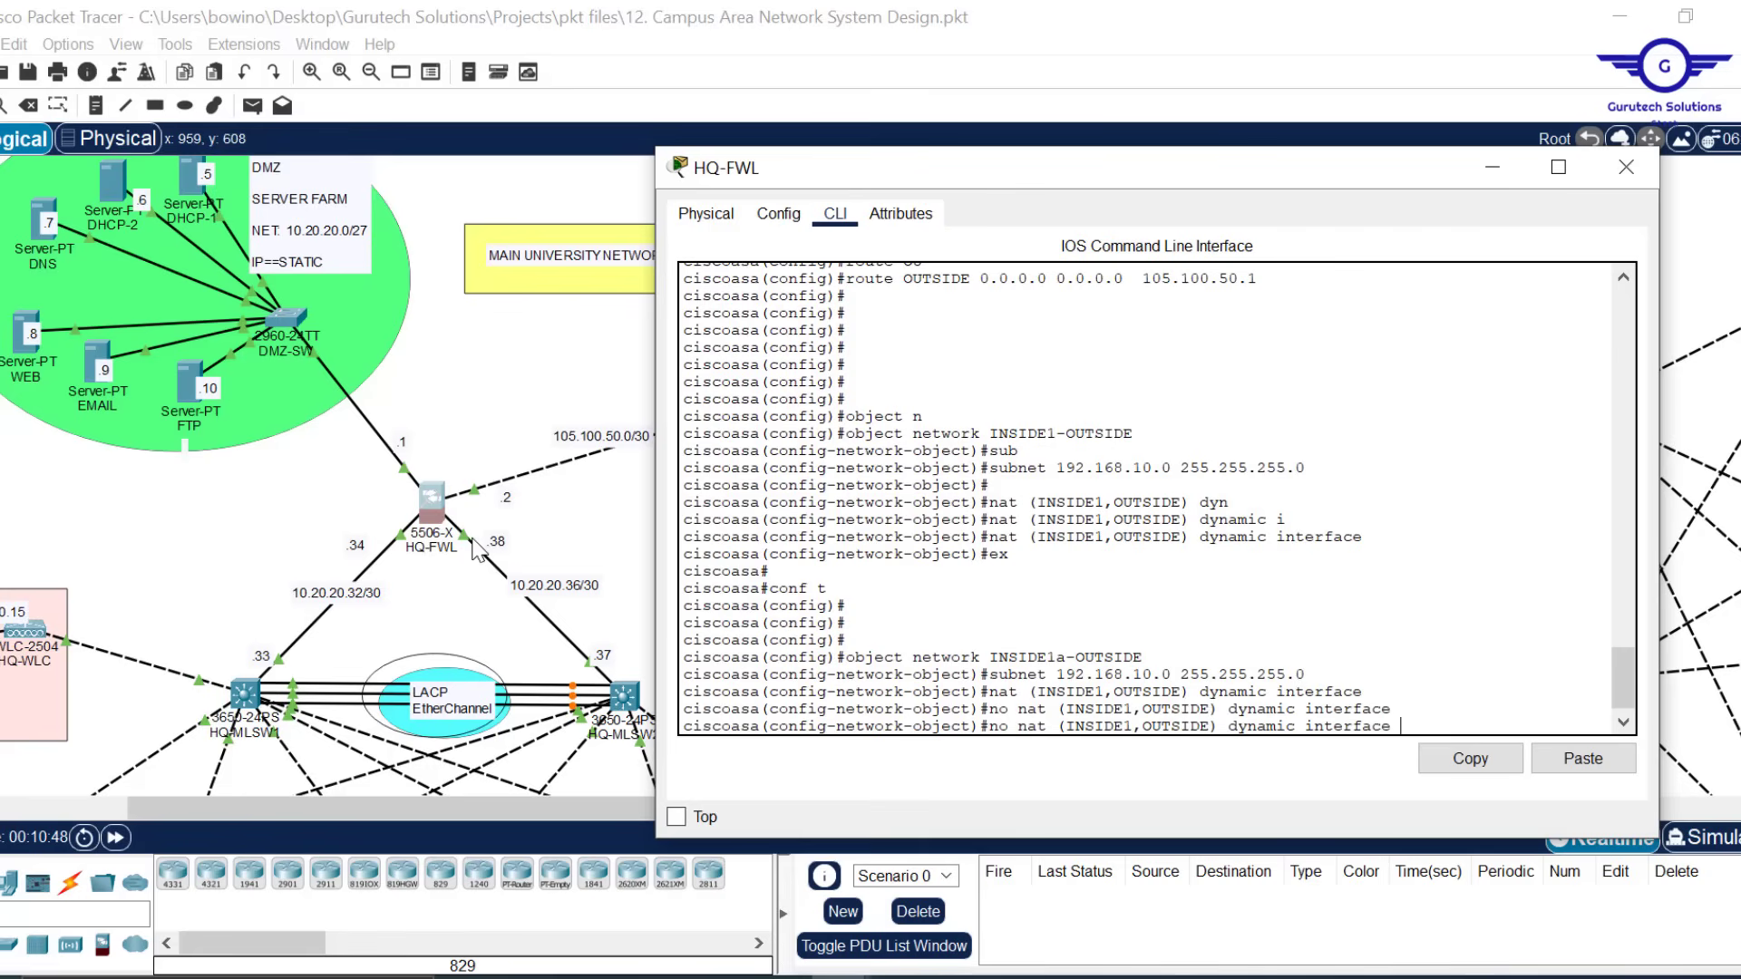
pyautogui.press('Up')
pyautogui.press('Left')
pyautogui.press('Left')
pyautogui.press('Left')
pyautogui.press('Left')
pyautogui.press('Left')
pyautogui.press('Left')
pyautogui.press('Left')
pyautogui.press('Left')
pyautogui.press('Left')
pyautogui.press('Left')
pyautogui.press('Left')
pyautogui.press('Left')
pyautogui.press('Left')
pyautogui.press('Left')
pyautogui.press('Left')
pyautogui.press('Left')
pyautogui.press('Left')
pyautogui.press('Left')
pyautogui.press('Left')
pyautogui.press('Left')
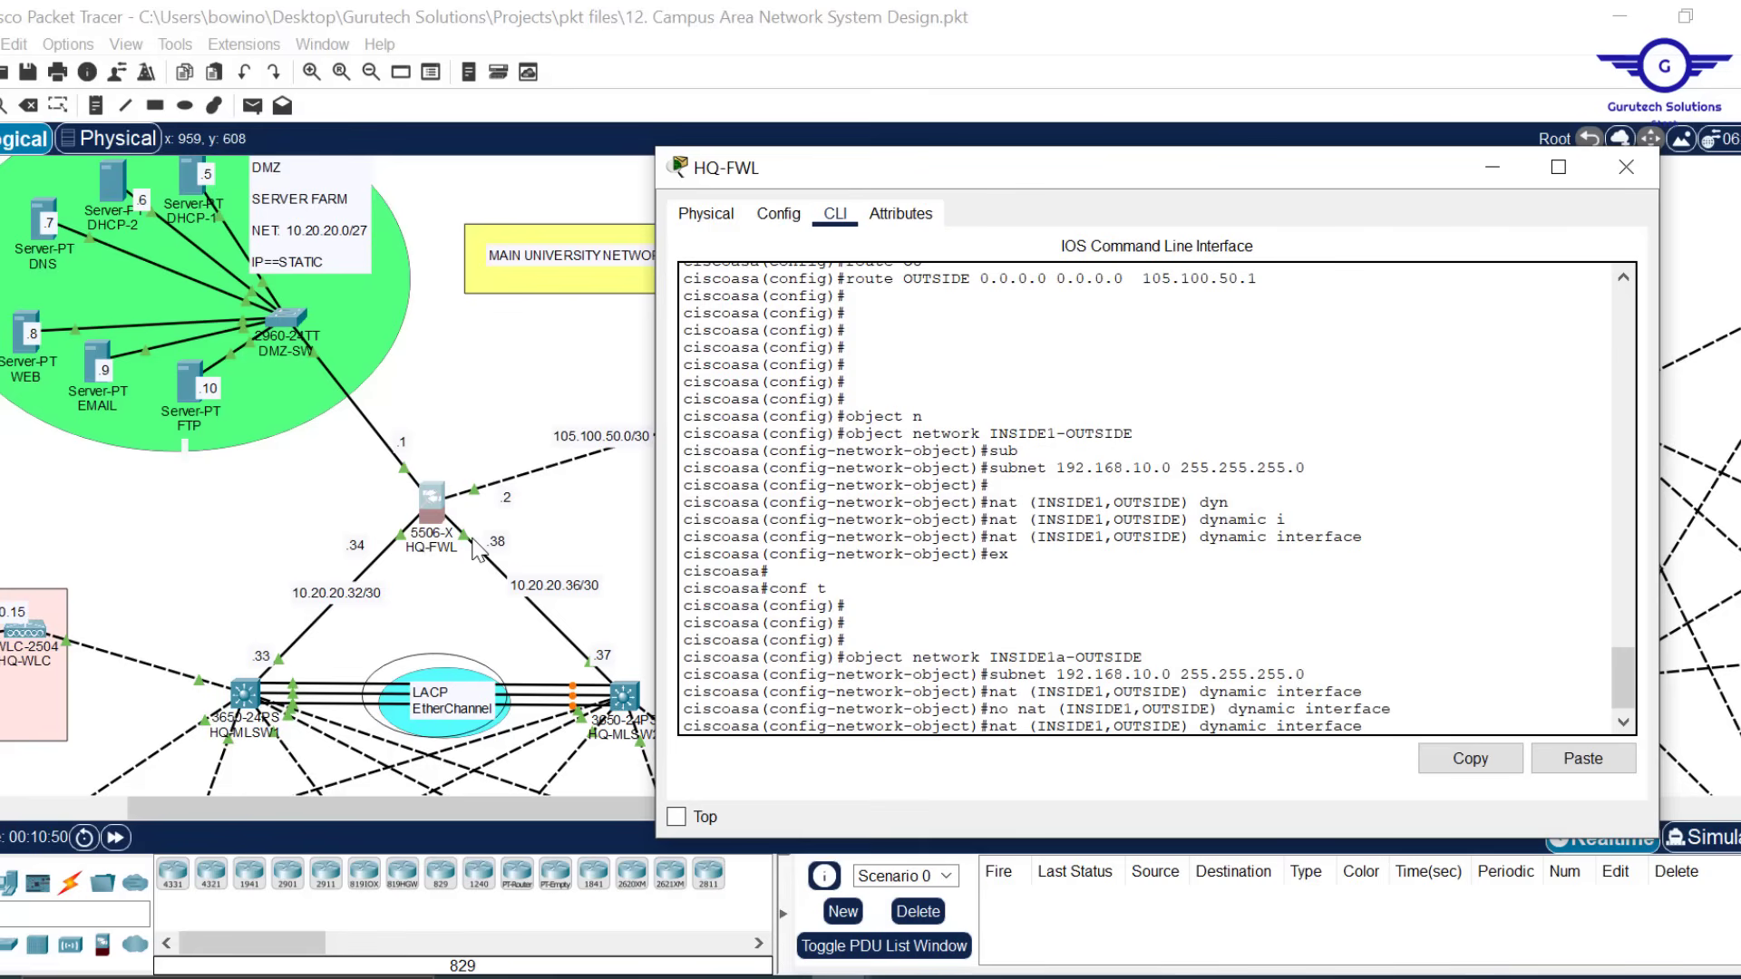
pyautogui.press('BackSpace')
pyautogui.write('2')
pyautogui.press('Return')
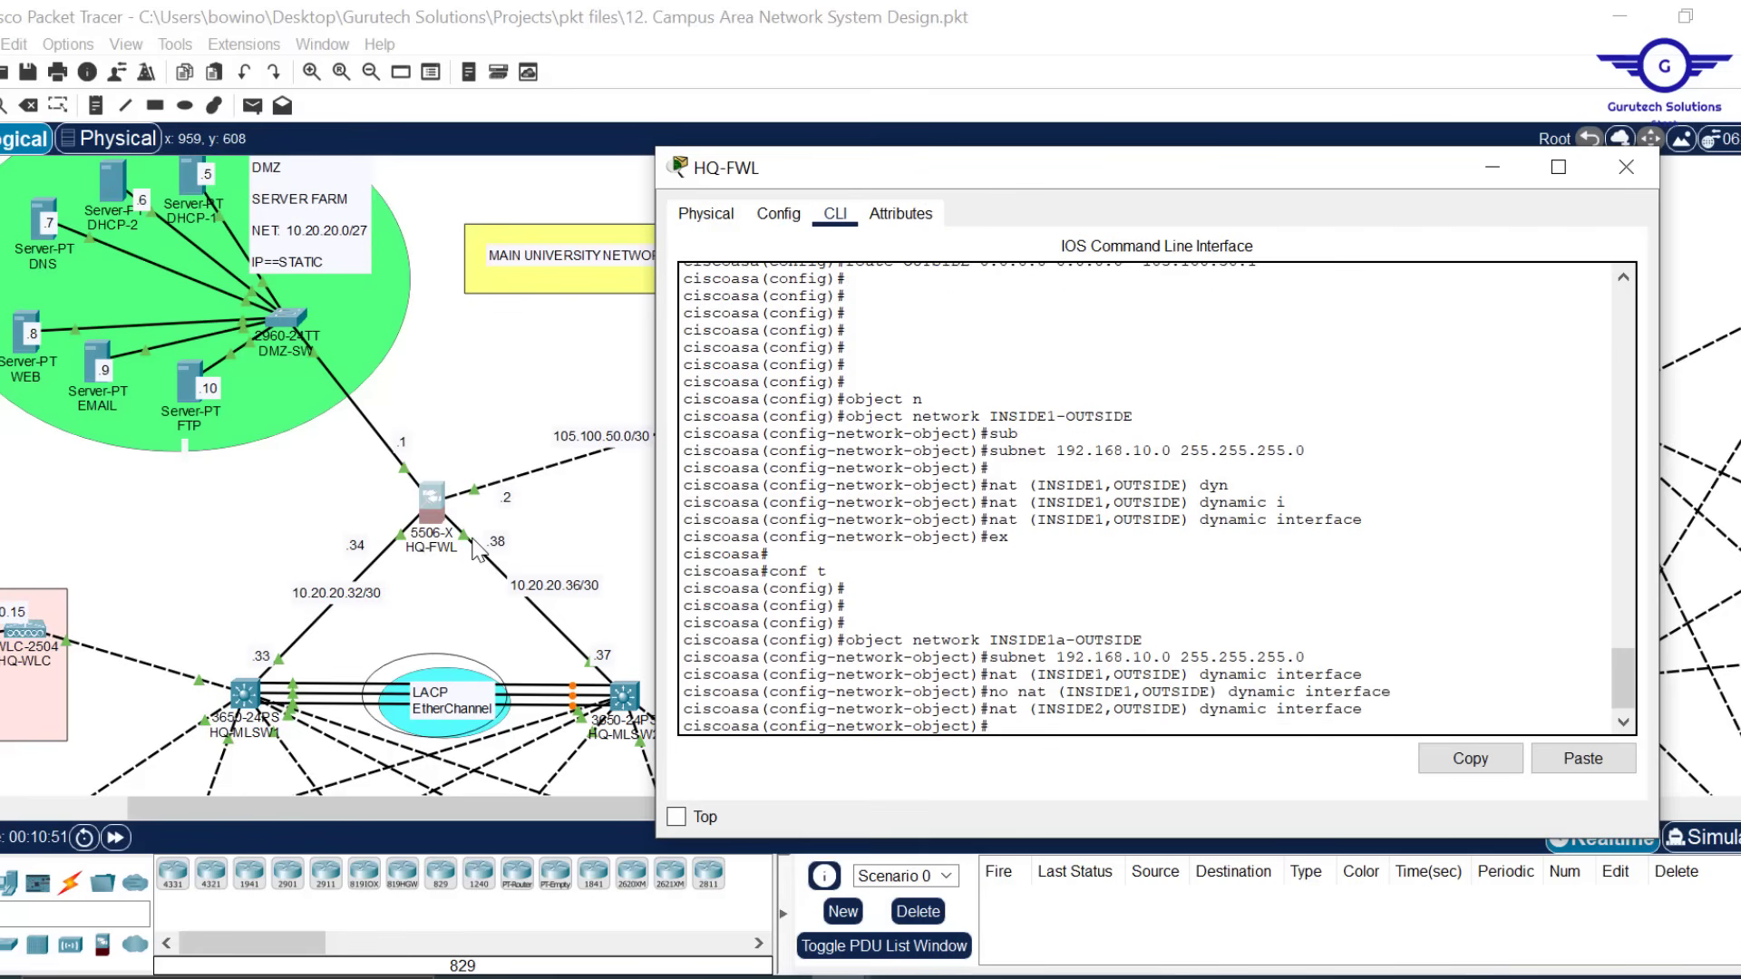
pyautogui.write('ex')
pyautogui.press('Return')
pyautogui.press('Return')
pyautogui.press('Return')
pyautogui.press('Return')
pyautogui.press('Return')
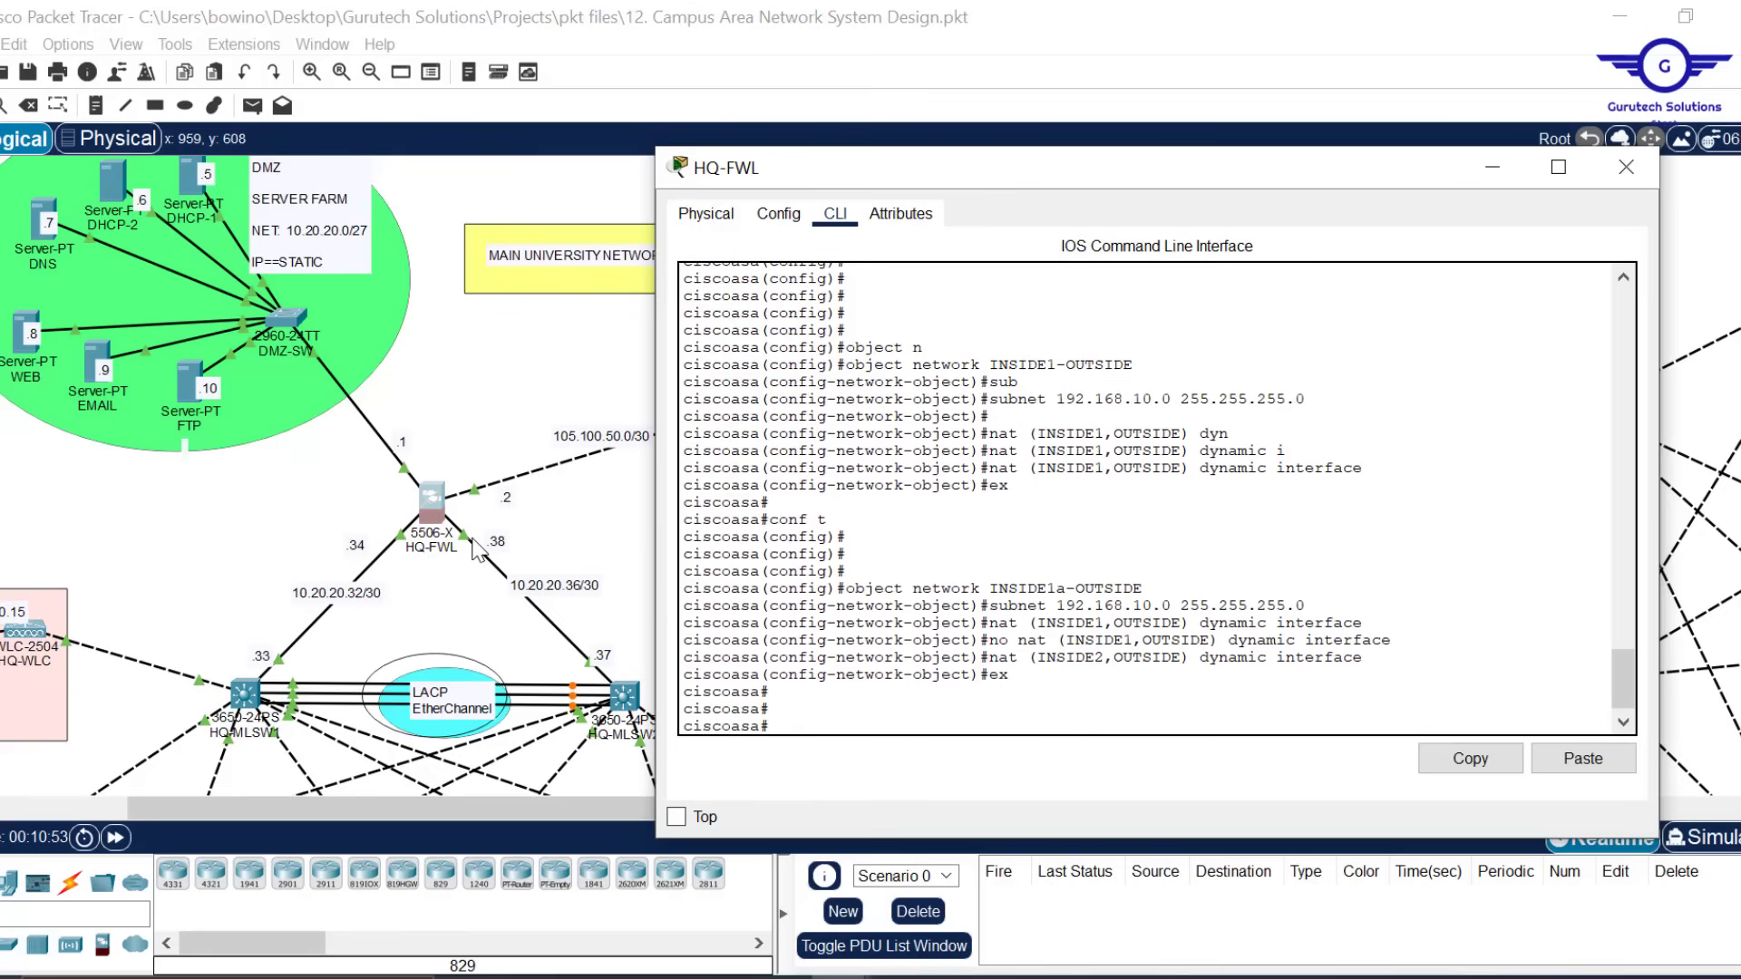
pyautogui.write('conf t')
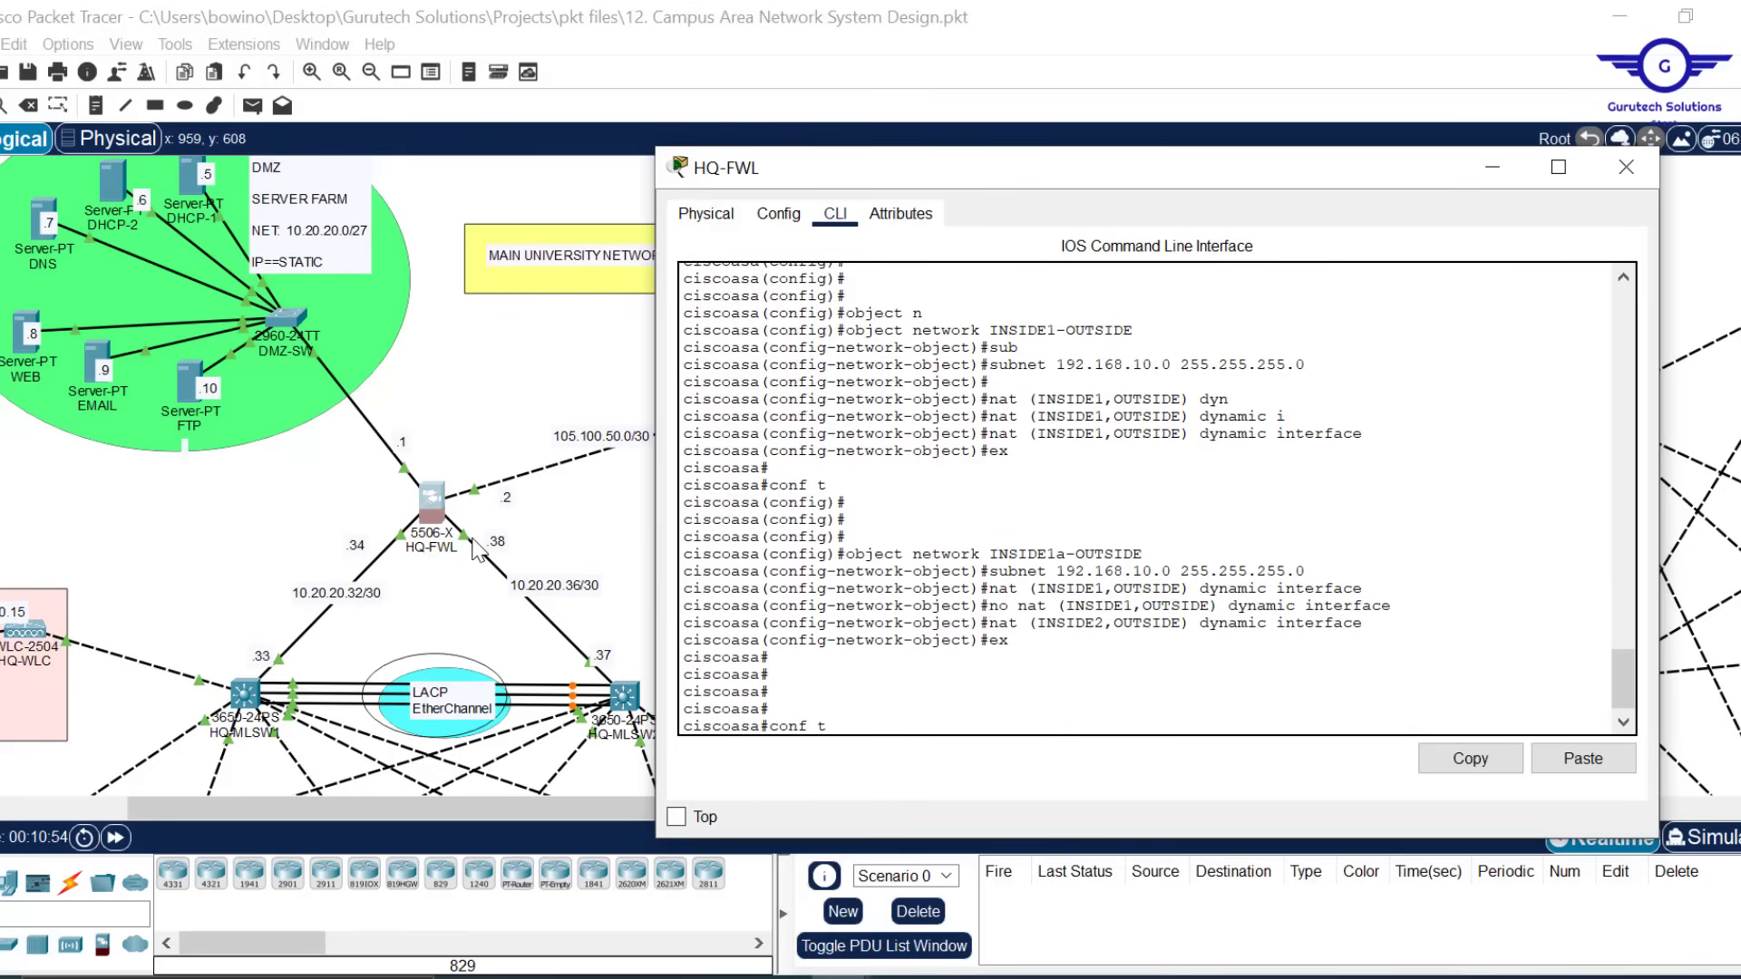
pyautogui.press('Return')
pyautogui.press('Return')
pyautogui.press('Return')
pyautogui.press('Return')
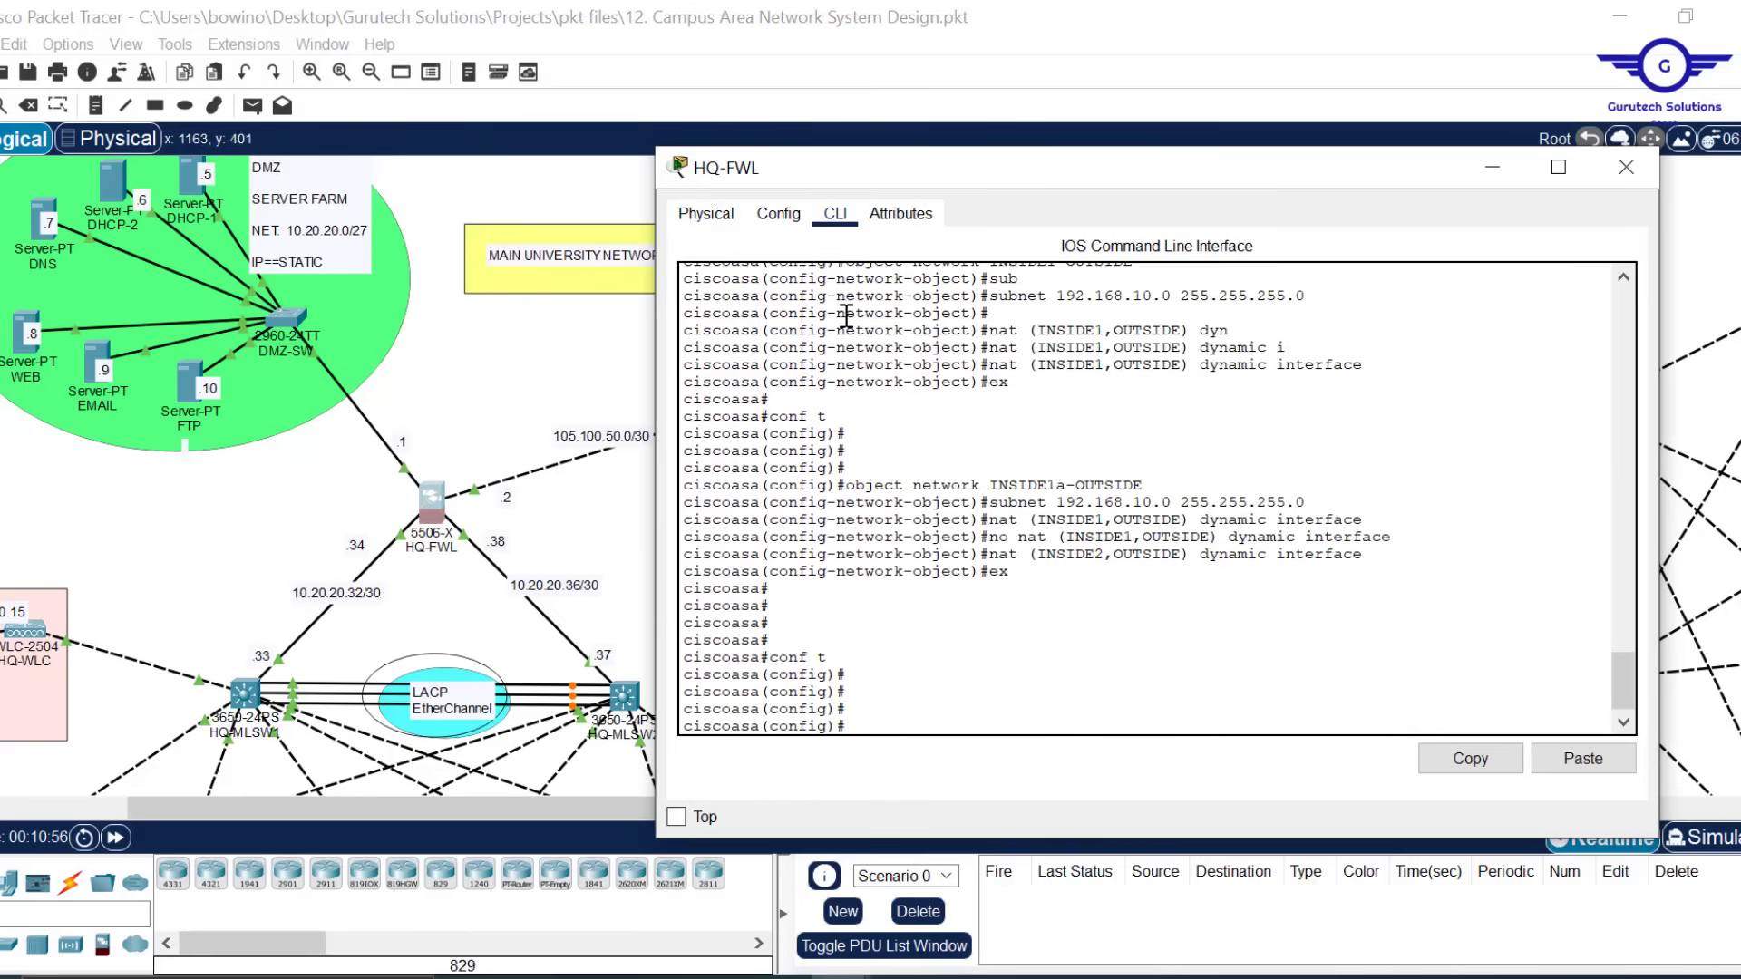
# Create network object INSIDE2-OUTSIDE by editing the recalled INSIDE1a-OUTSIDE command
pyautogui.scroll(2, 1211, 531)
pyautogui.scroll(1, 1210, 531)
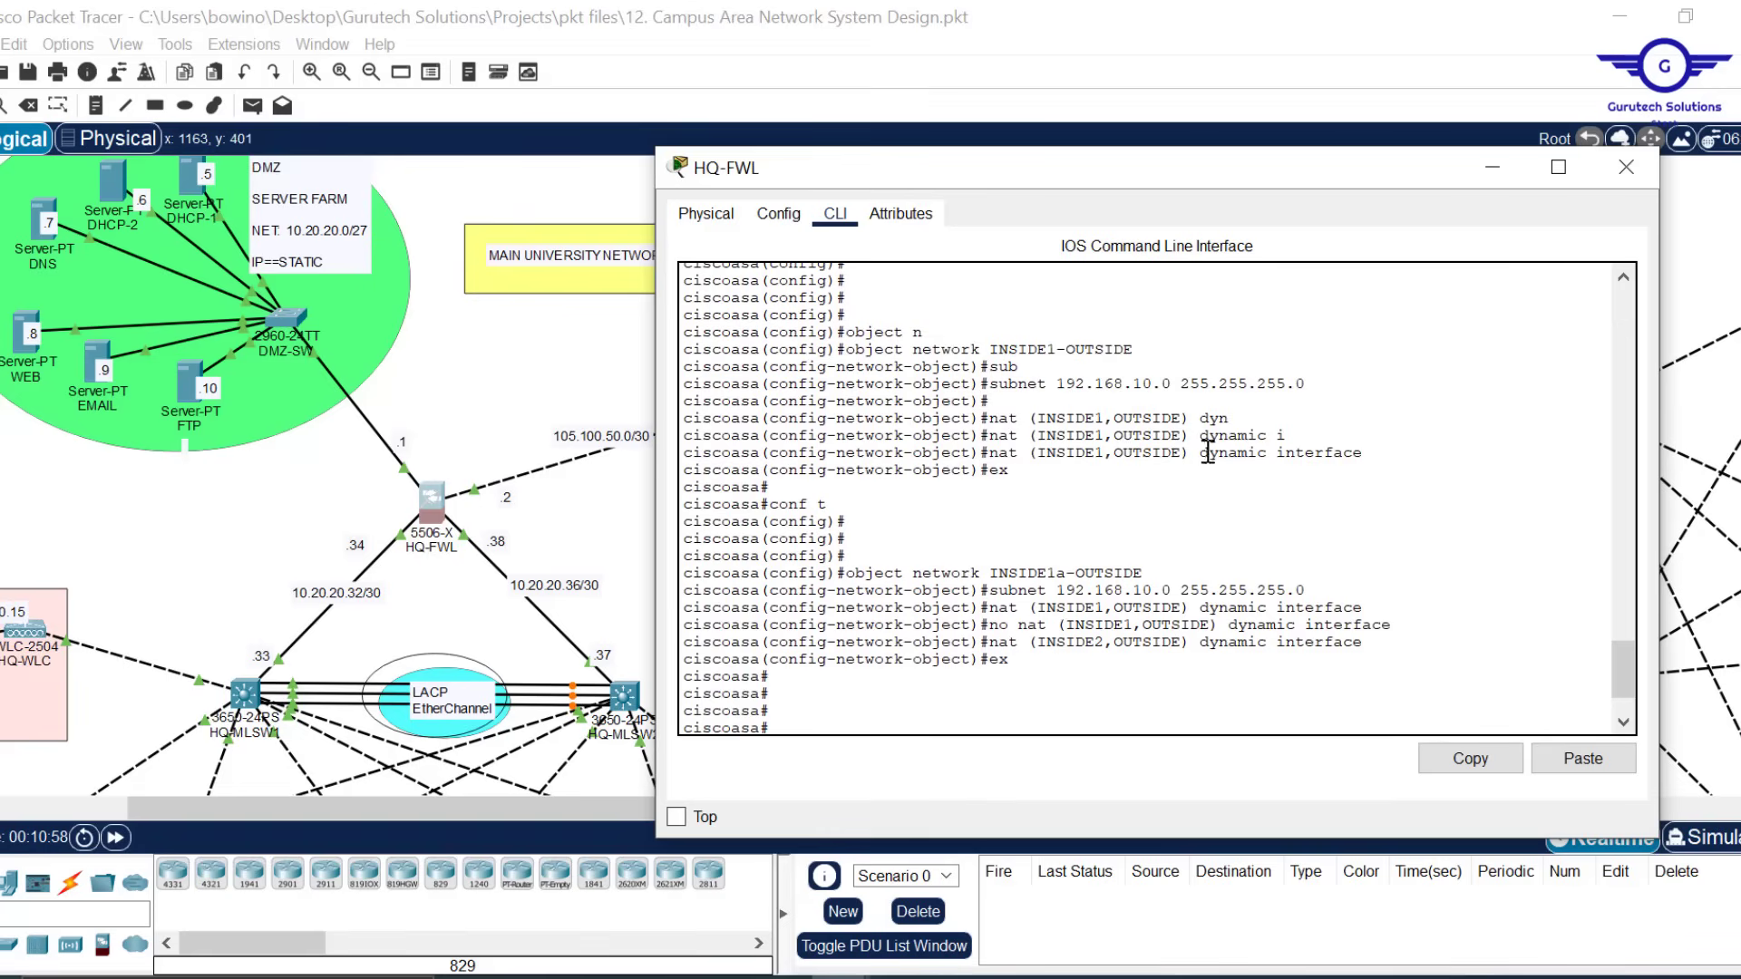
pyautogui.click(1321, 389)
pyautogui.moveTo(1321, 389); pyautogui.dragTo(1001, 383)
pyautogui.scroll(-3, 1194, 471)
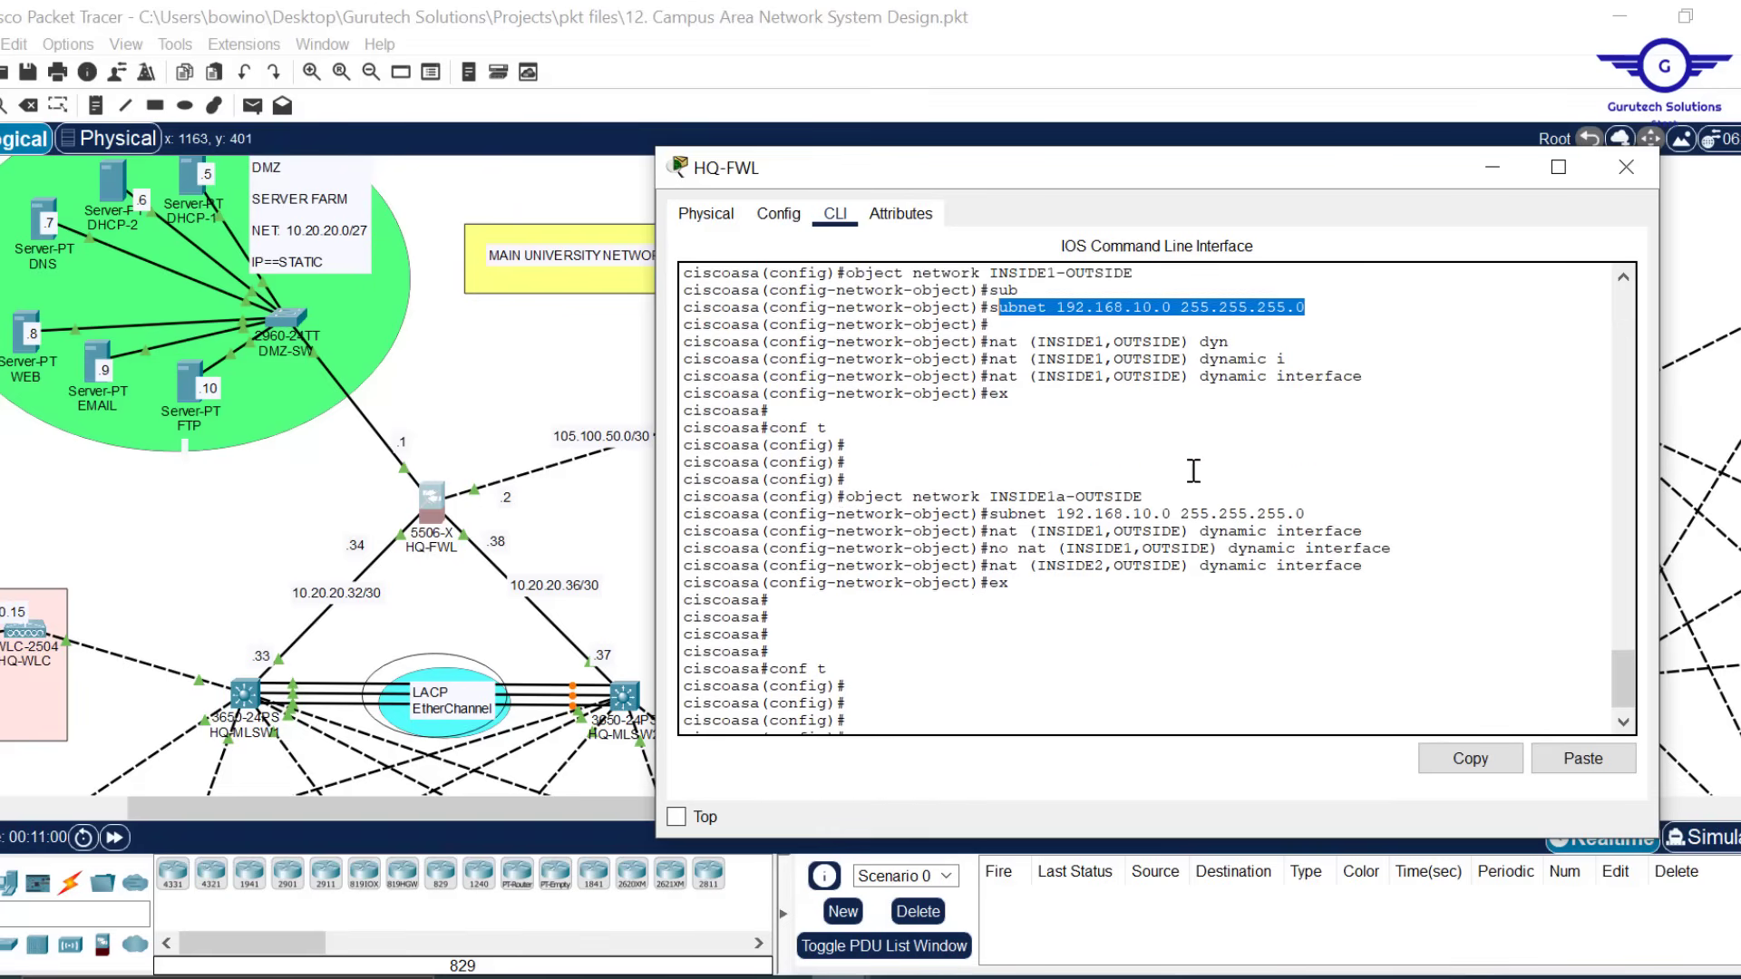
pyautogui.click(946, 694)
pyautogui.press('Up')
pyautogui.press('Up')
pyautogui.press('Up')
pyautogui.press('Up')
pyautogui.press('Up')
pyautogui.press('Up')
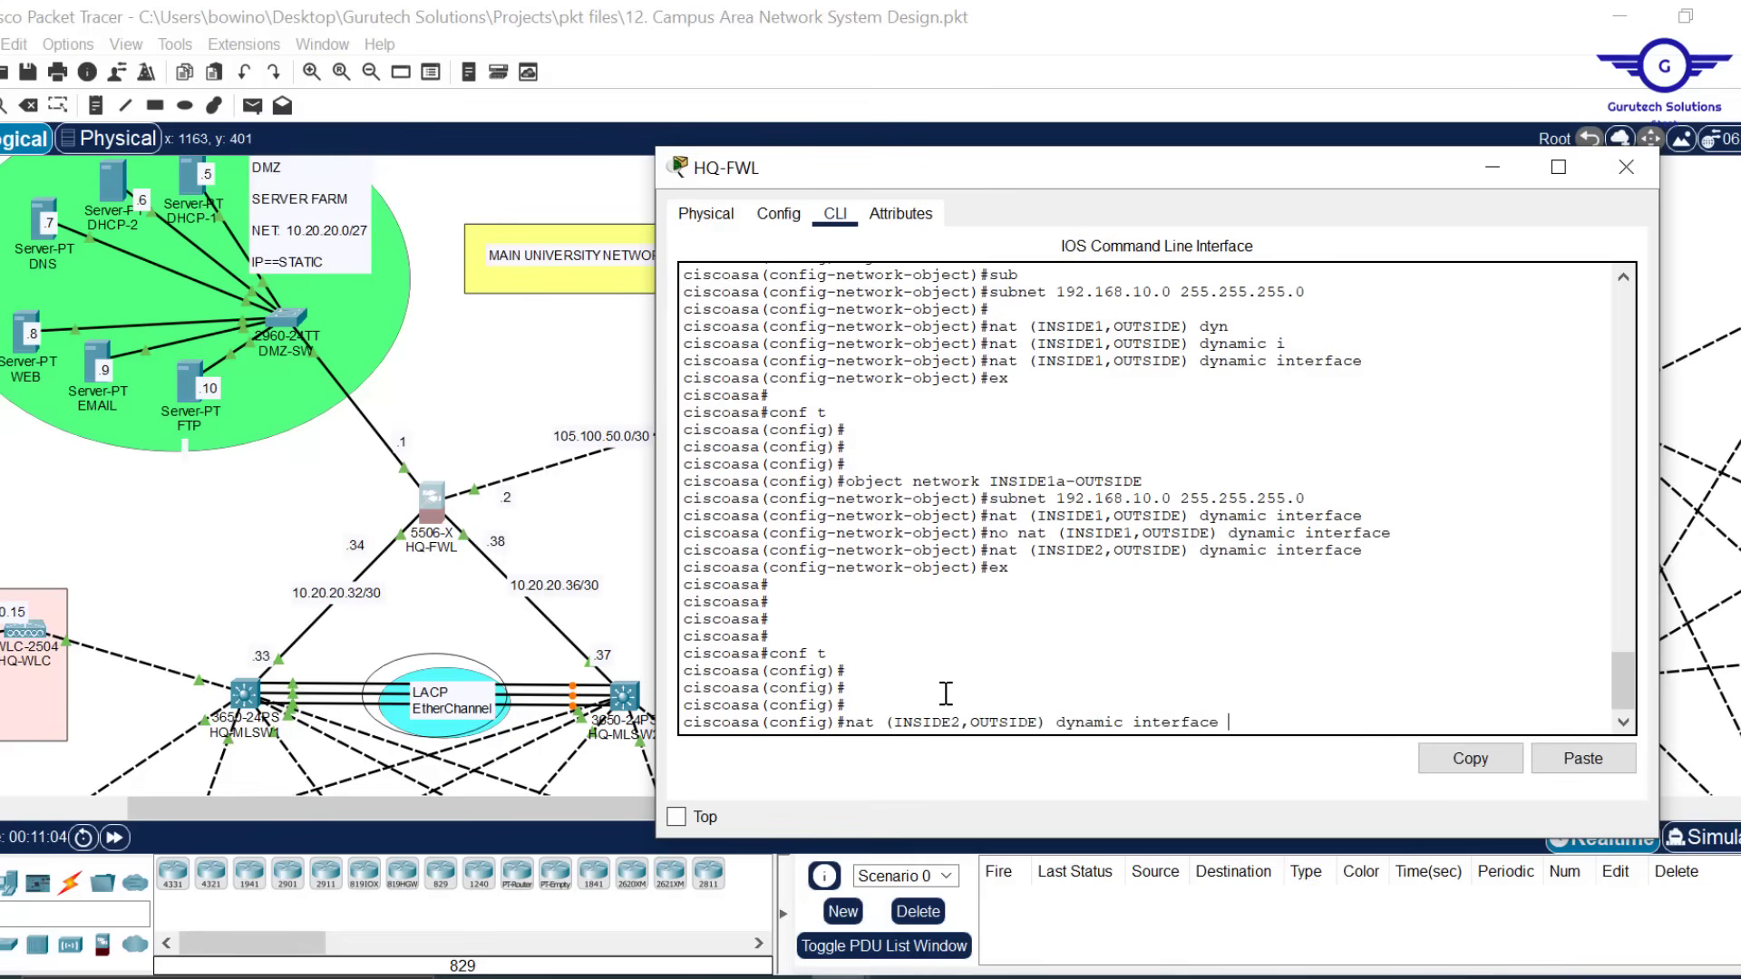
pyautogui.press('Up')
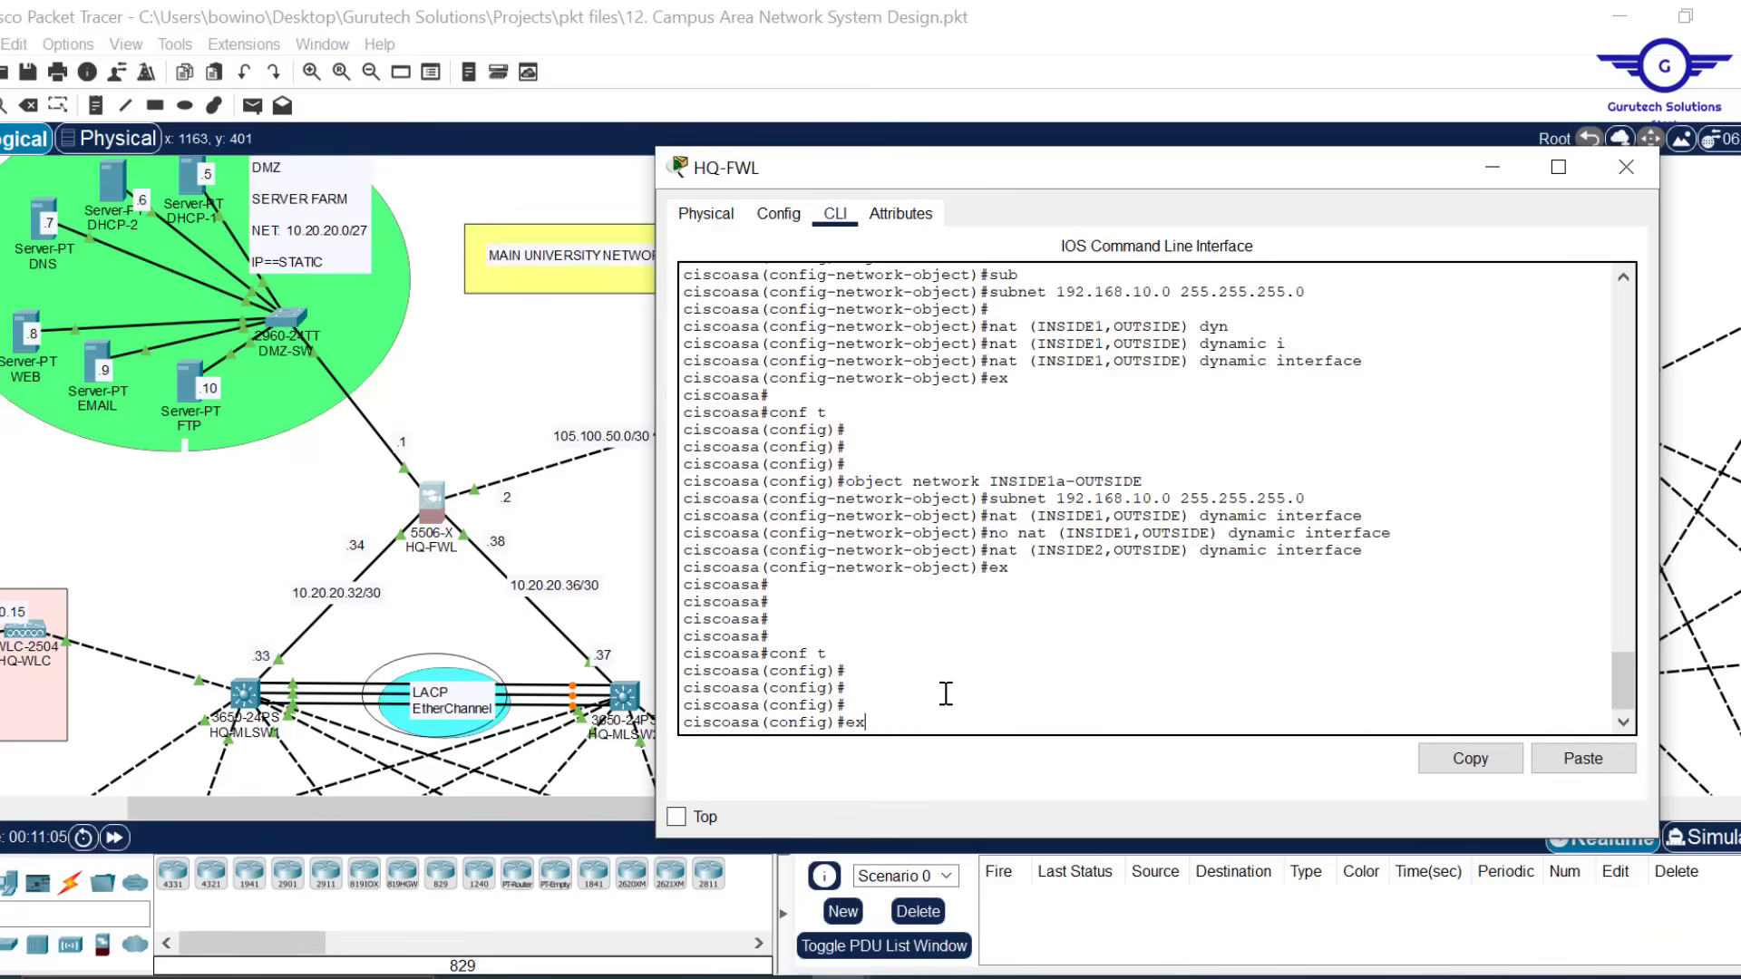
pyautogui.press('Down')
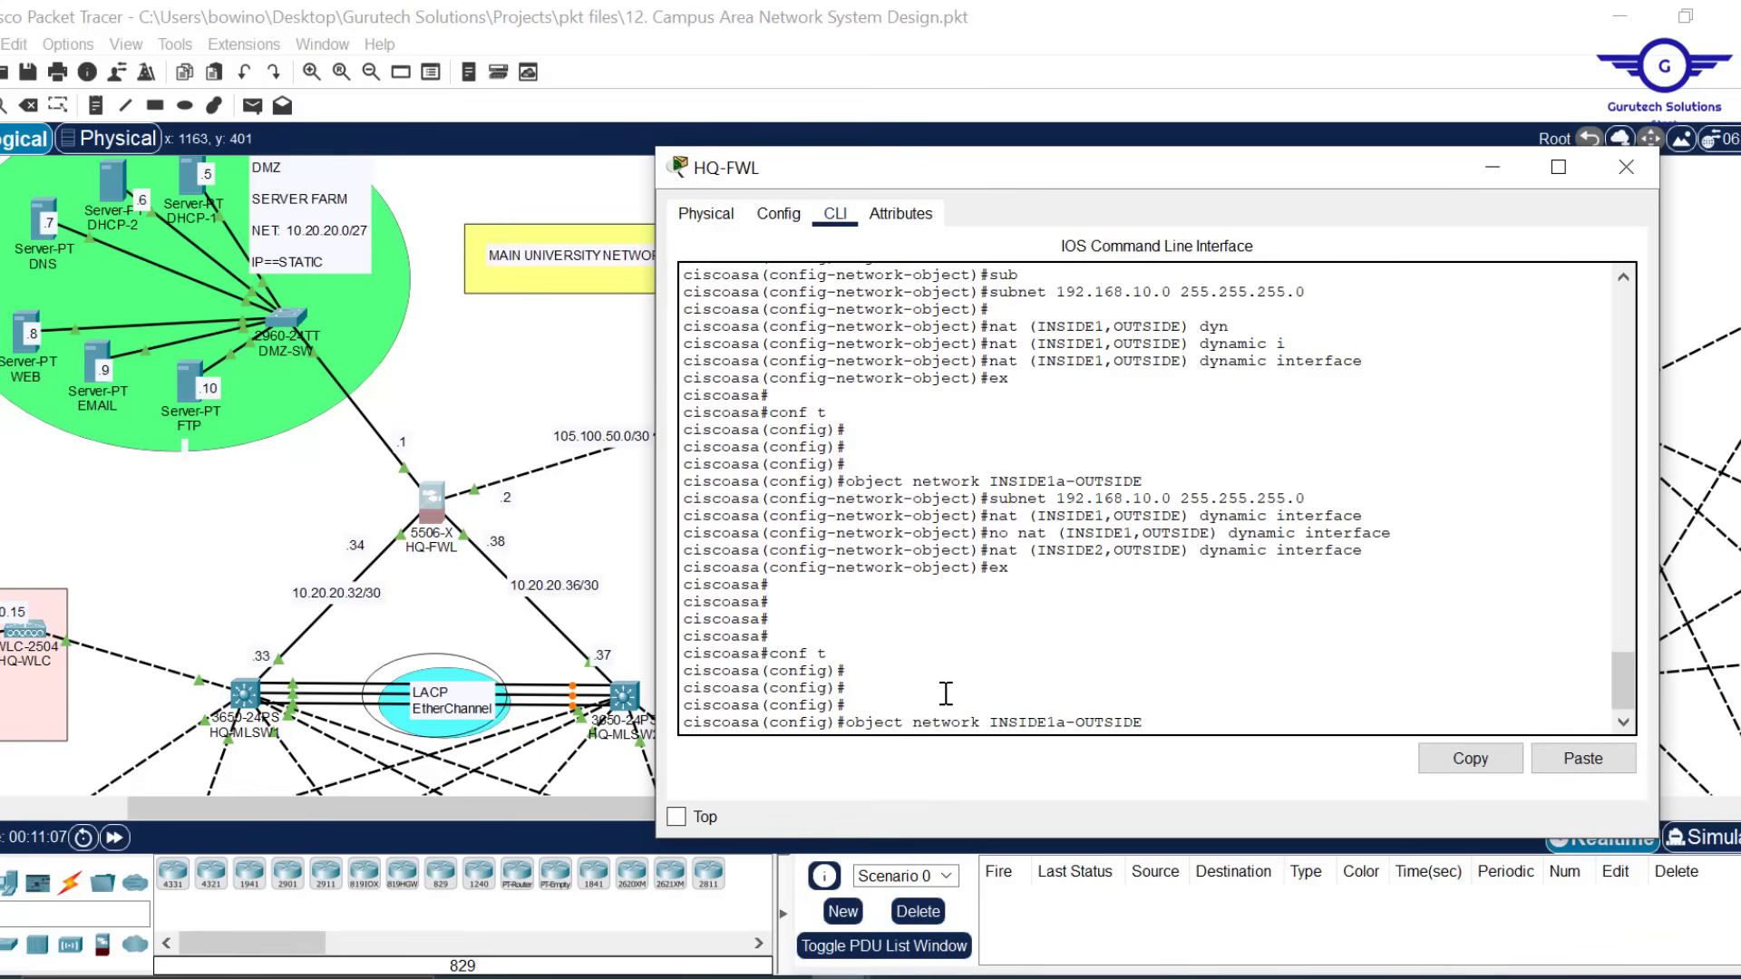
pyautogui.press('BackSpace')
pyautogui.press('BackSpace')
pyautogui.write('2')
pyautogui.press('Return')
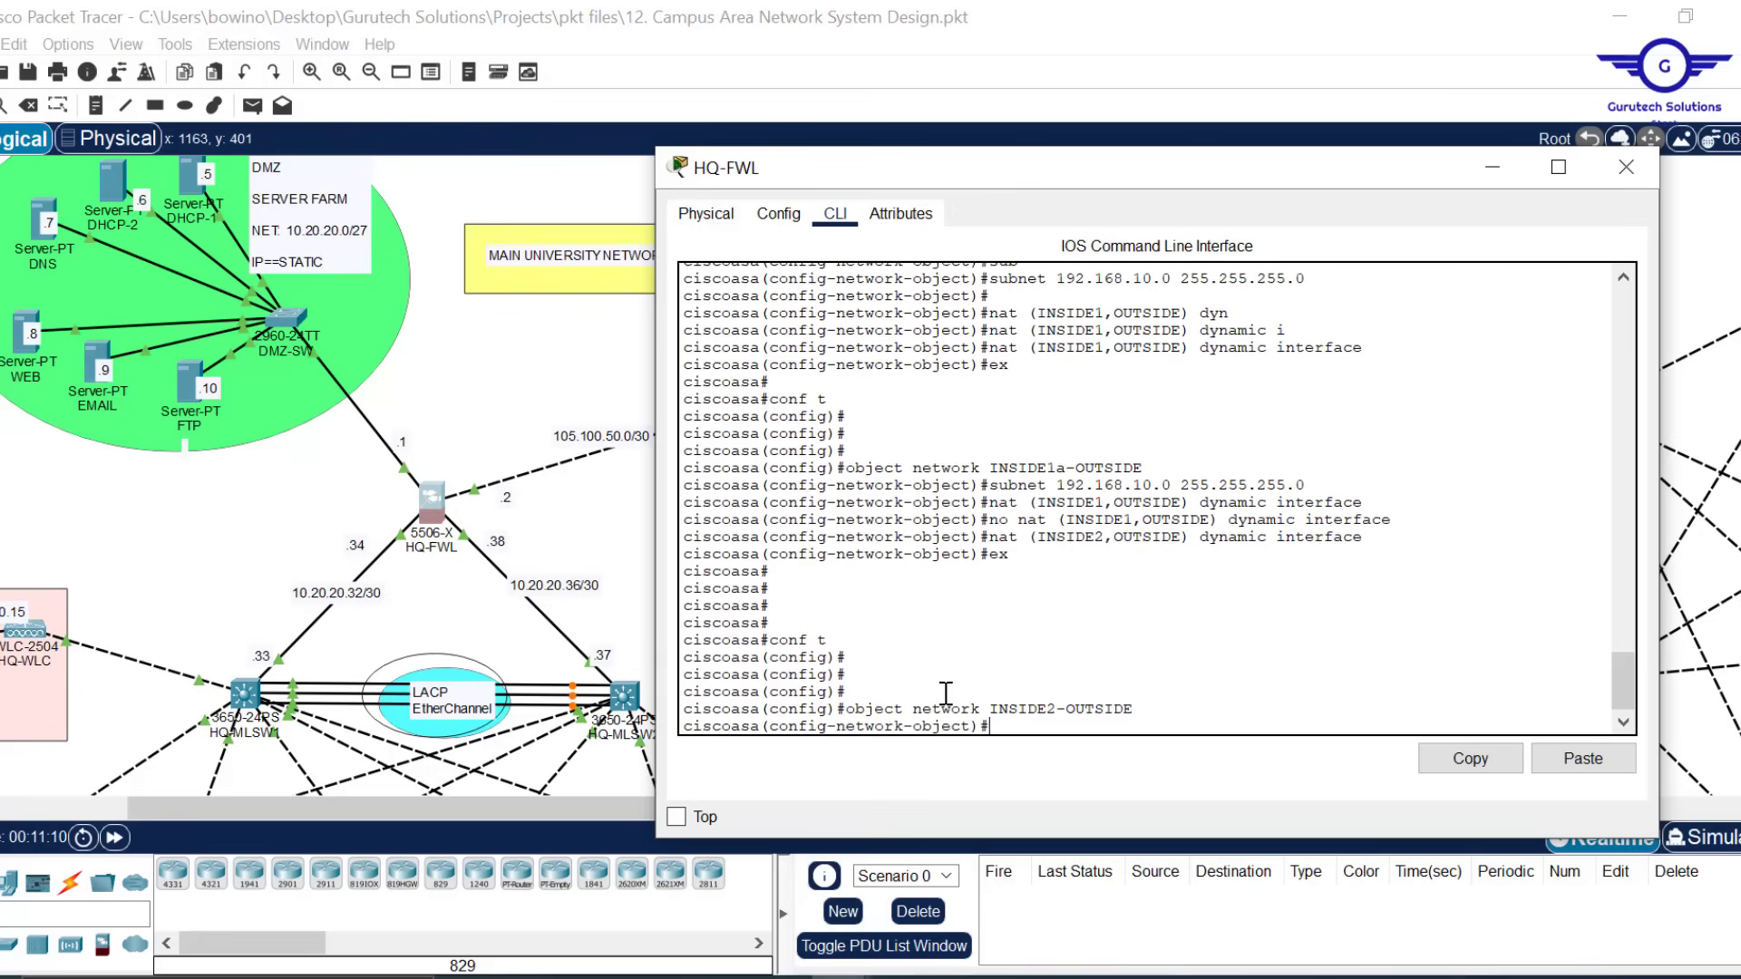
# Give INSIDE2-OUTSIDE the subnet 172.16.0.0 255.255.0.0
pyautogui.write('ex')
pyautogui.press('Up')
pyautogui.press('Up')
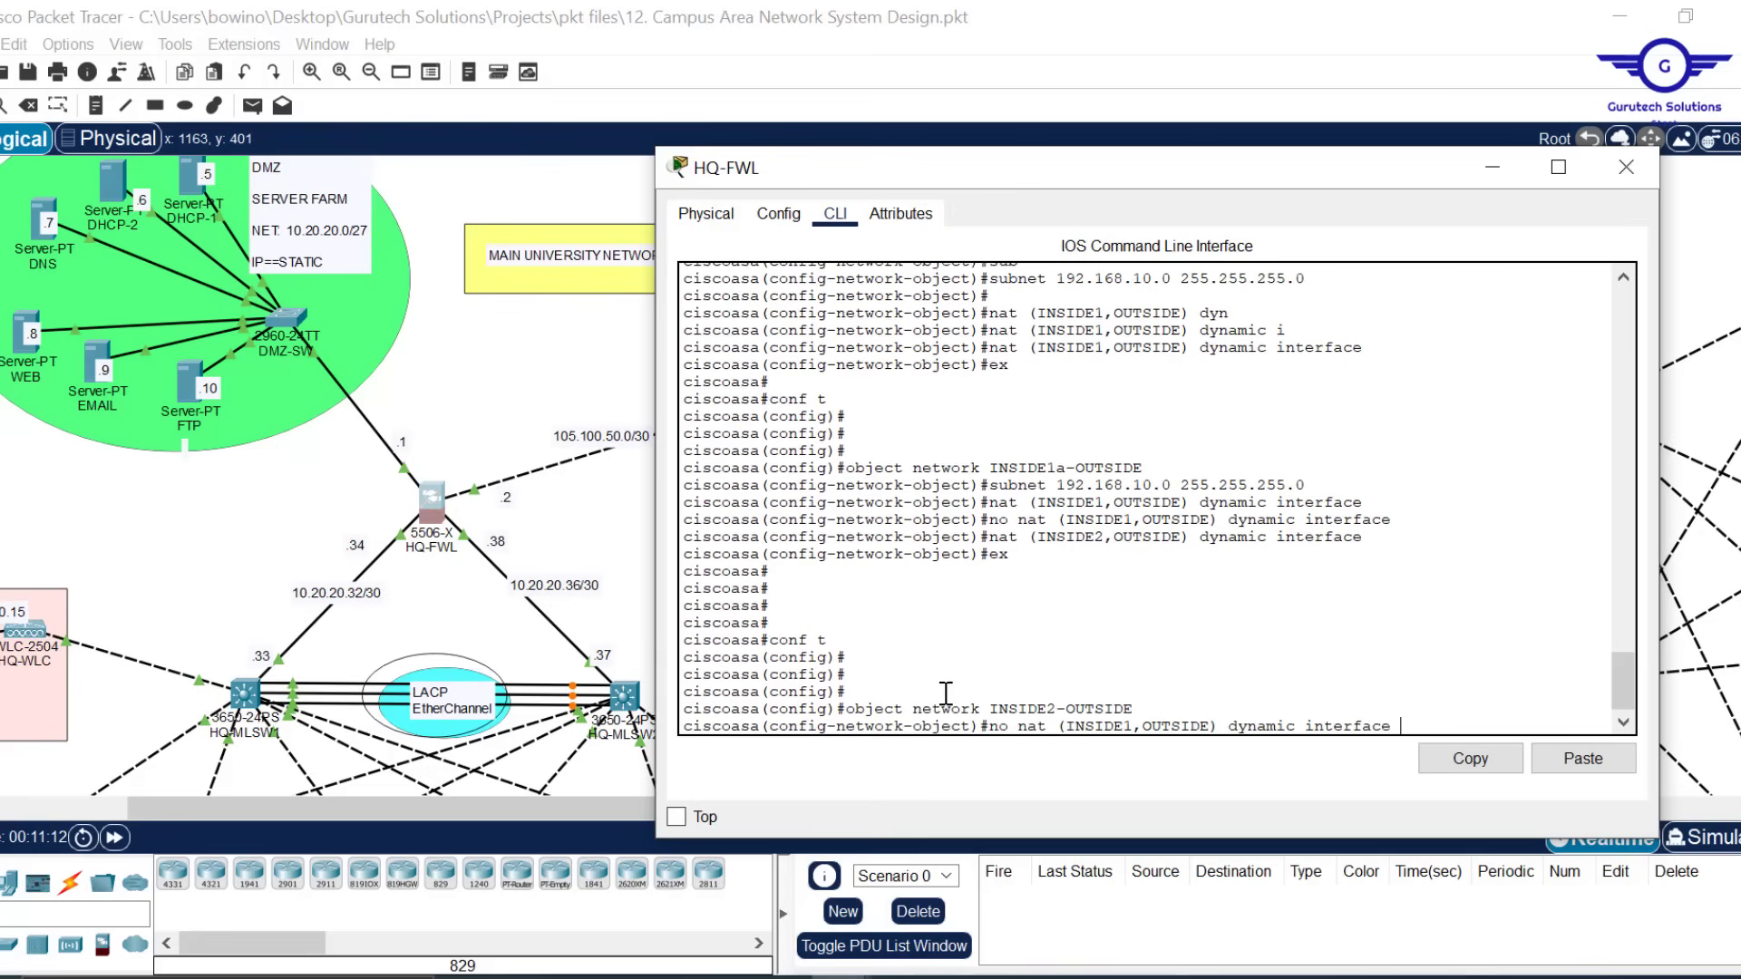
pyautogui.press('Up')
pyautogui.press('Up')
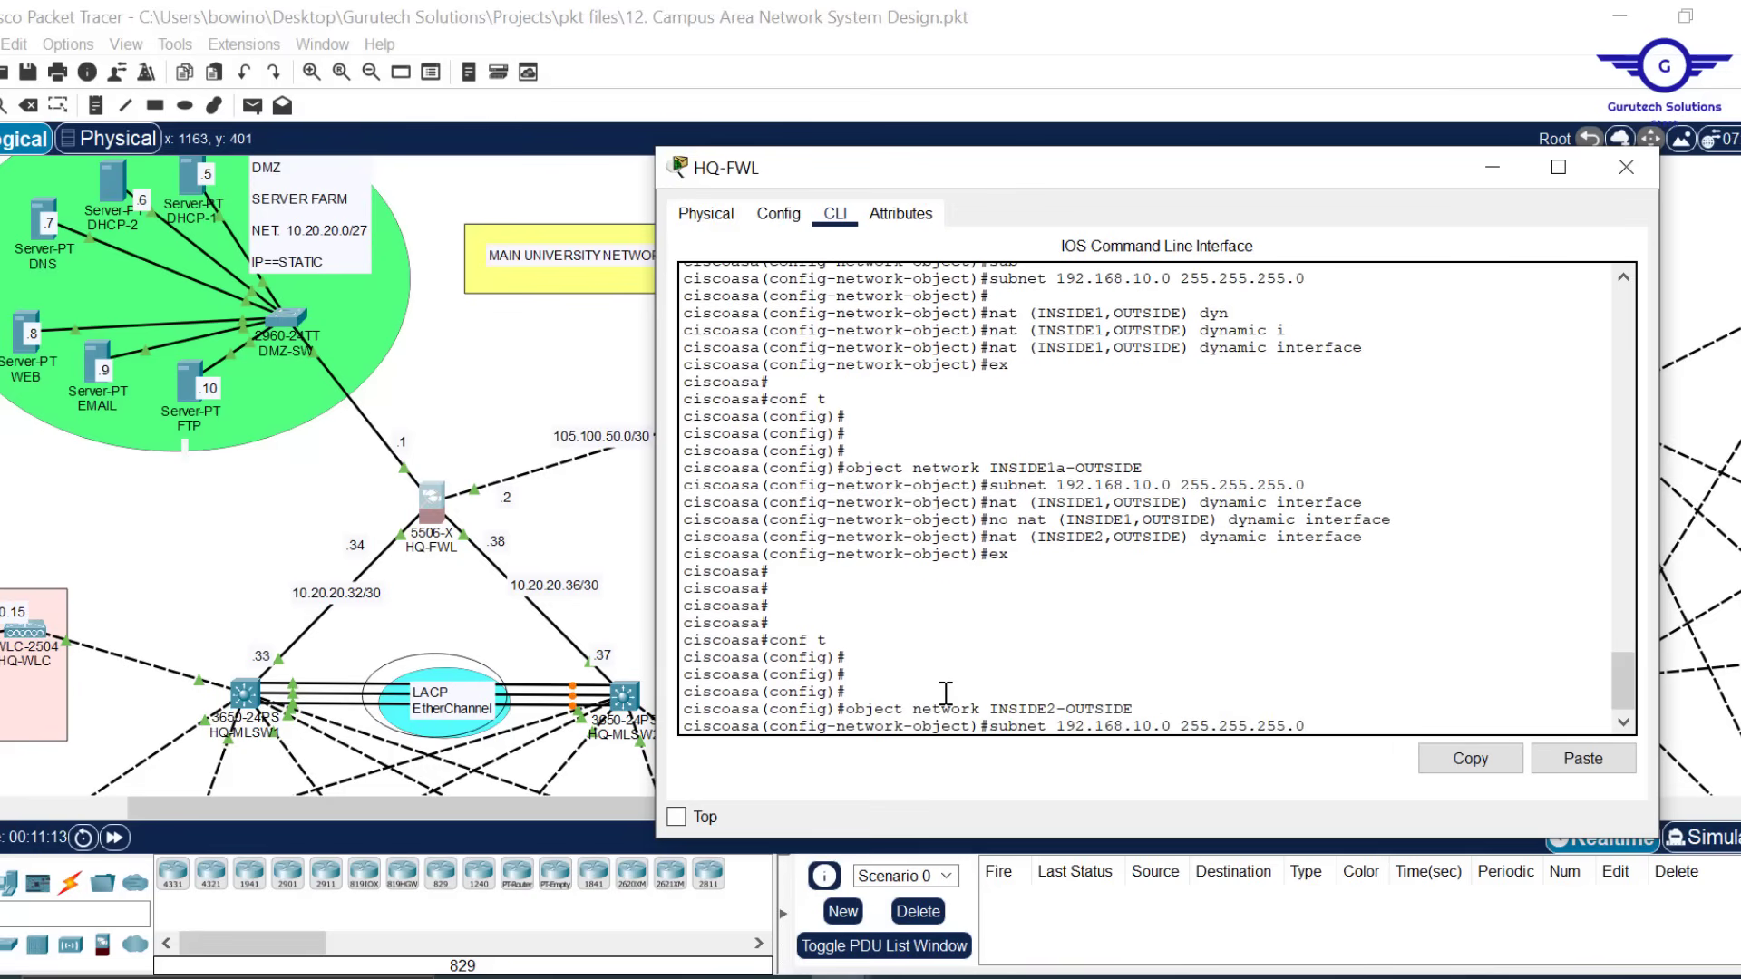
pyautogui.press('Left')
pyautogui.press('Left')
pyautogui.press('BackSpace')
pyautogui.press('BackSpace')
pyautogui.press('BackSpace')
pyautogui.write('0')
pyautogui.press('Left')
pyautogui.press('Left')
pyautogui.press('Left')
pyautogui.press('Left')
pyautogui.press('Left')
pyautogui.press('BackSpace')
pyautogui.press('BackSpace')
pyautogui.press('Left')
pyautogui.press('BackSpace')
pyautogui.write('7')
pyautogui.press('Return')
# Apply nat (INSIDE1,OUTSIDE) dynamic interface to INSIDE2-OUTSIDE
pyautogui.press('Up')
pyautogui.press('Up')
pyautogui.press('Up')
pyautogui.press('Up')
pyautogui.press('Up')
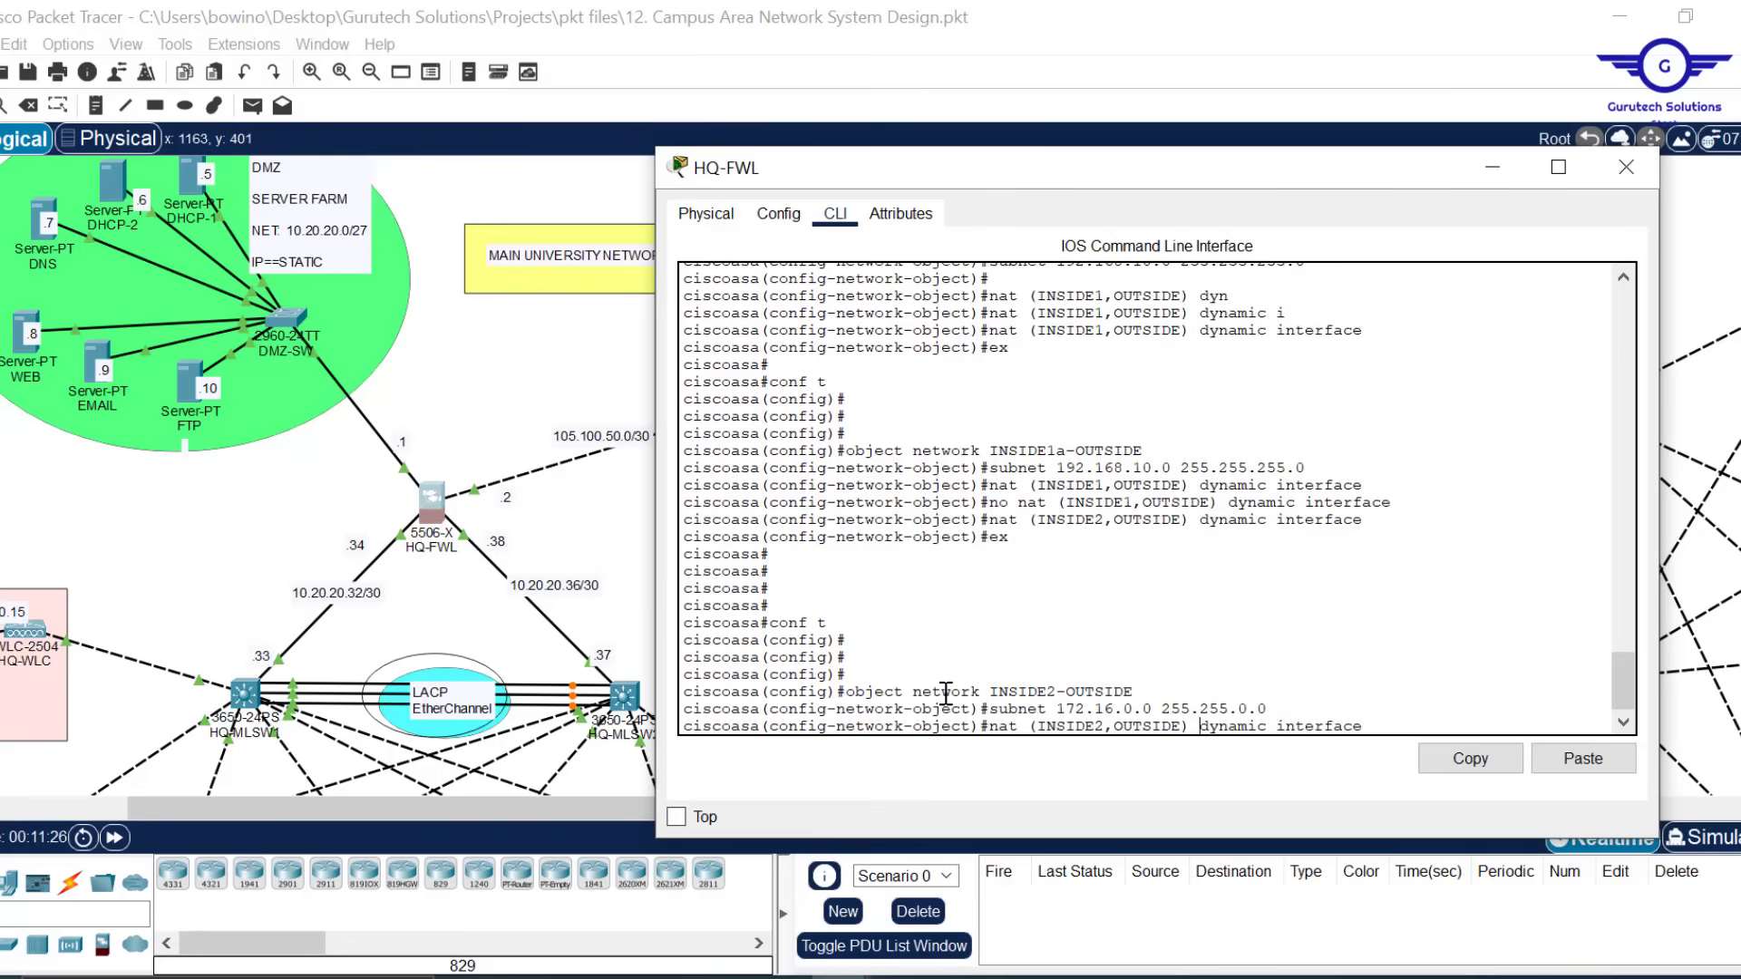
pyautogui.press('Left')
pyautogui.press('Left')
pyautogui.press('Left')
pyautogui.press('Left')
pyautogui.press('Left')
pyautogui.press('Left')
pyautogui.press('Left')
pyautogui.press('Left')
pyautogui.press('Left')
pyautogui.press('Left')
pyautogui.press('BackSpace')
pyautogui.write('1')
pyautogui.press('Return')
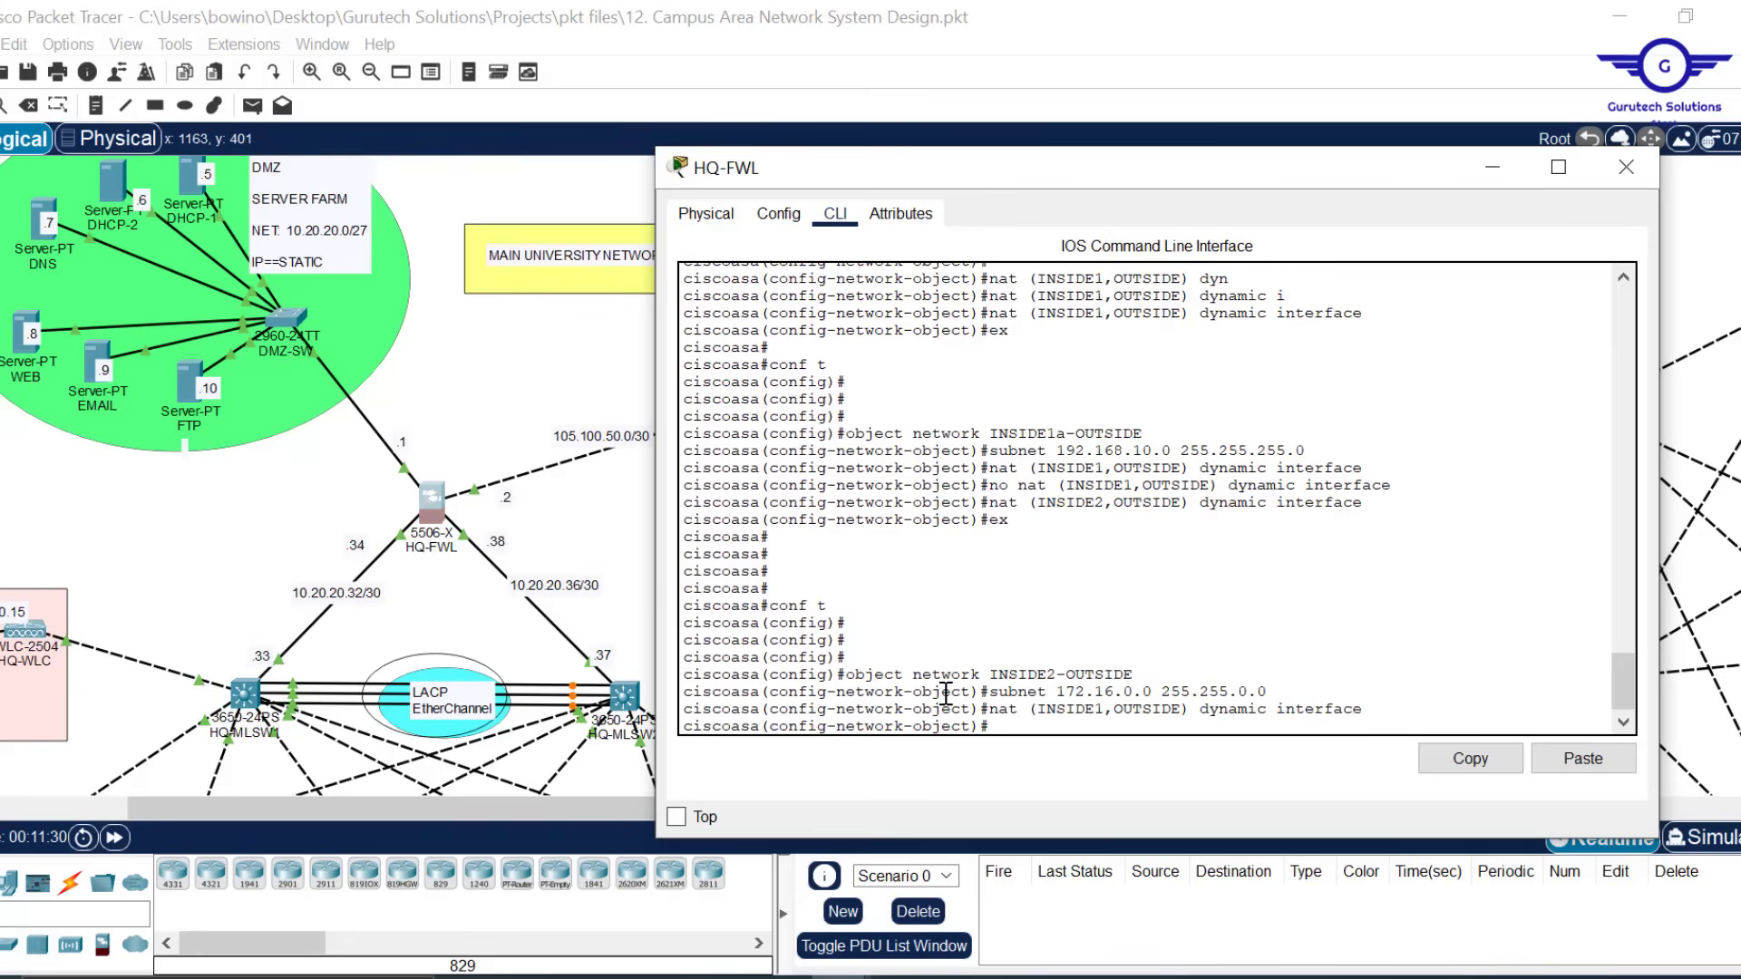
# Create object INSIDE2a-OUTSIDE with subnet 172.16.0.0 255.255.0.0 and begin editing its NAT interface
pyautogui.press('Return')
pyautogui.press('Return')
pyautogui.press('Return')
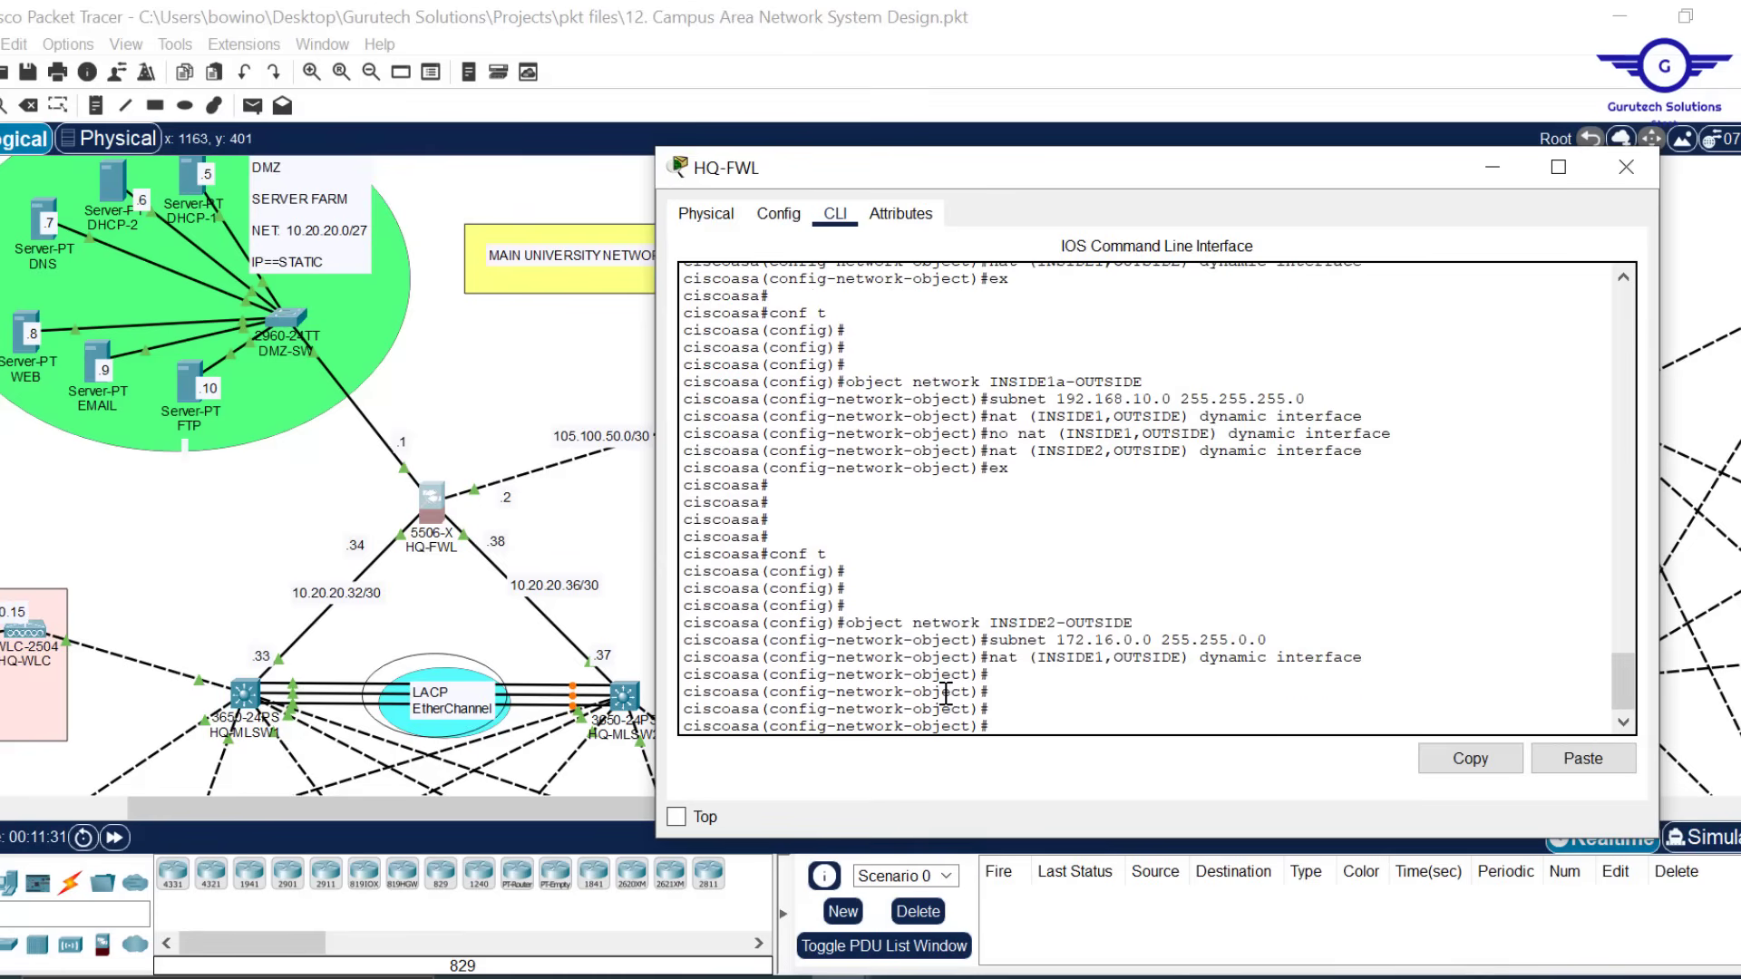
pyautogui.press('Up')
pyautogui.press('Up')
pyautogui.press('Up')
pyautogui.press('Up')
pyautogui.press('Up')
pyautogui.press('Up')
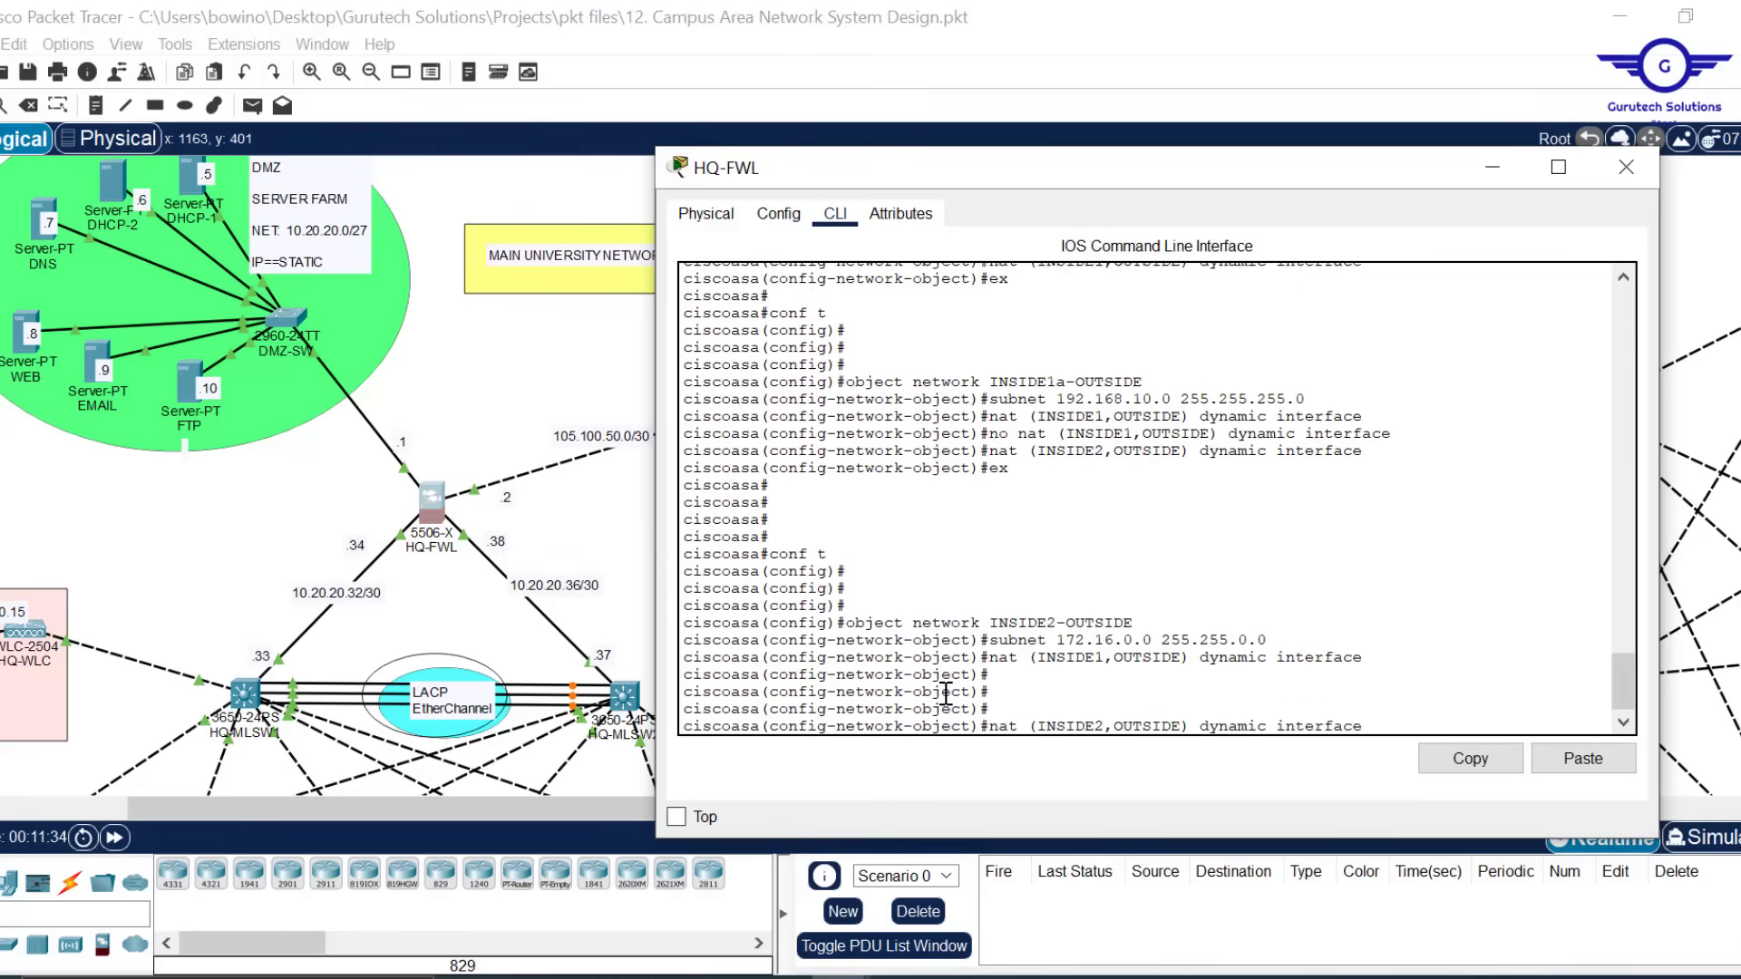
pyautogui.press('Up')
pyautogui.press('Up')
pyautogui.press('Up')
pyautogui.press('Up')
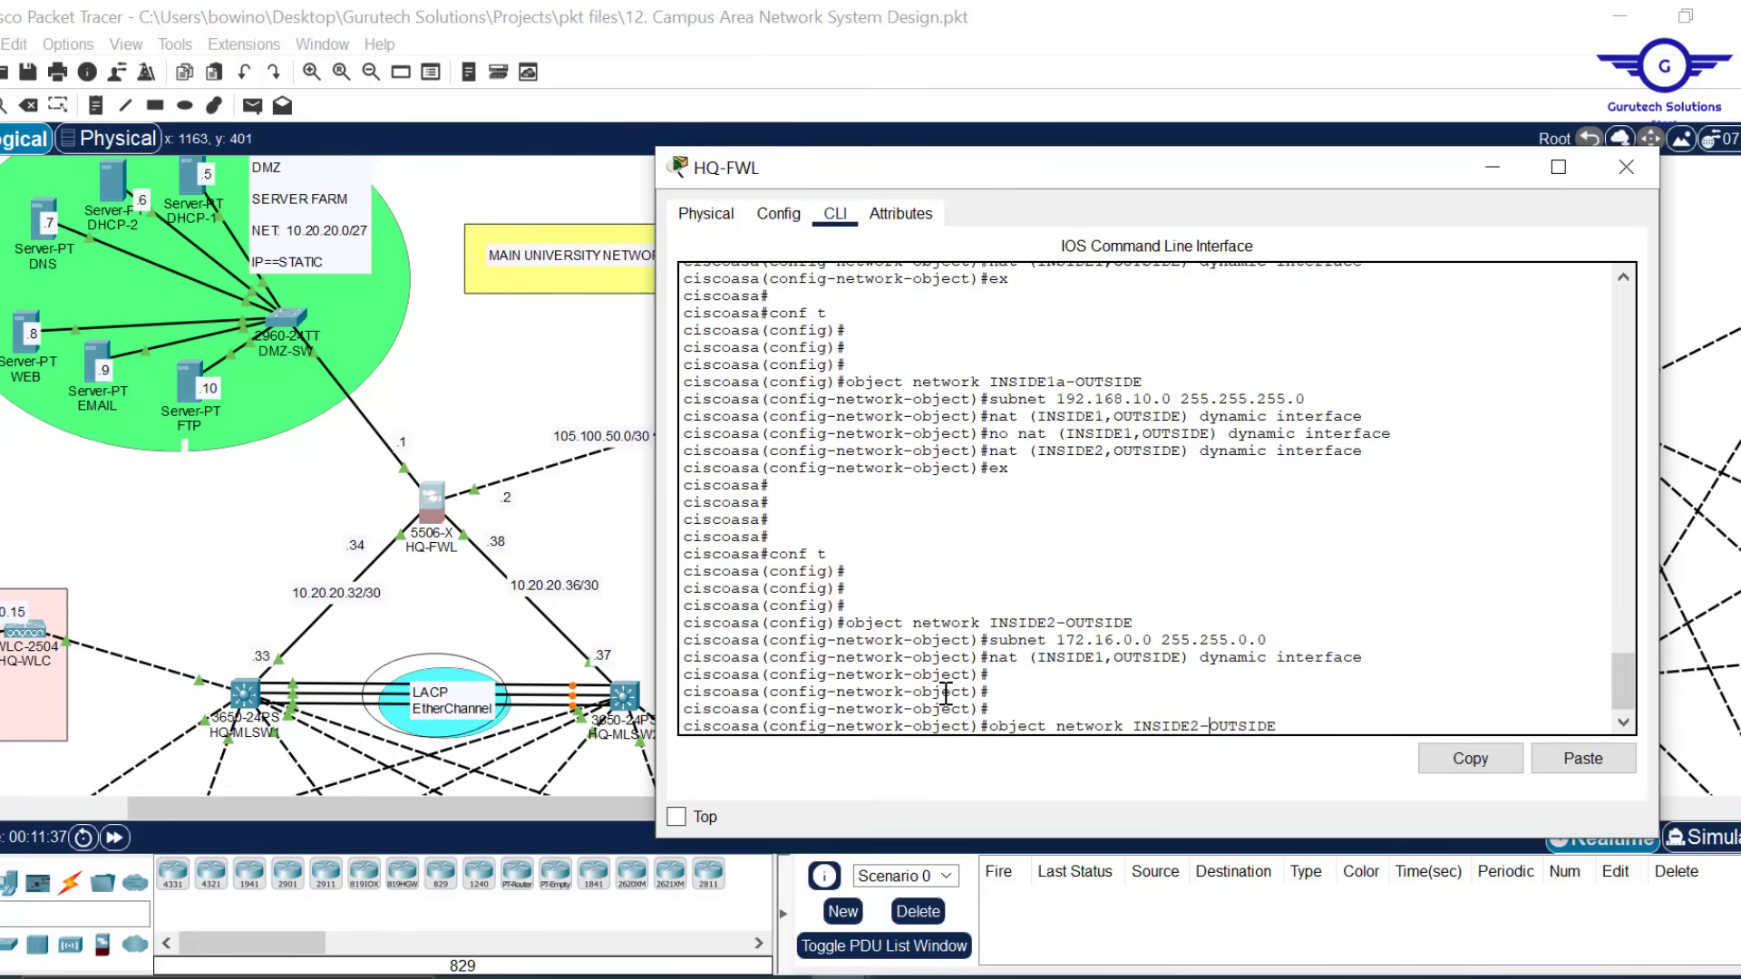
pyautogui.press('Left')
pyautogui.press('Left')
pyautogui.press('Left')
pyautogui.press('Left')
pyautogui.press('Left')
pyautogui.press('Left')
pyautogui.press('Left')
pyautogui.press('Left')
pyautogui.write('a')
pyautogui.press('Return')
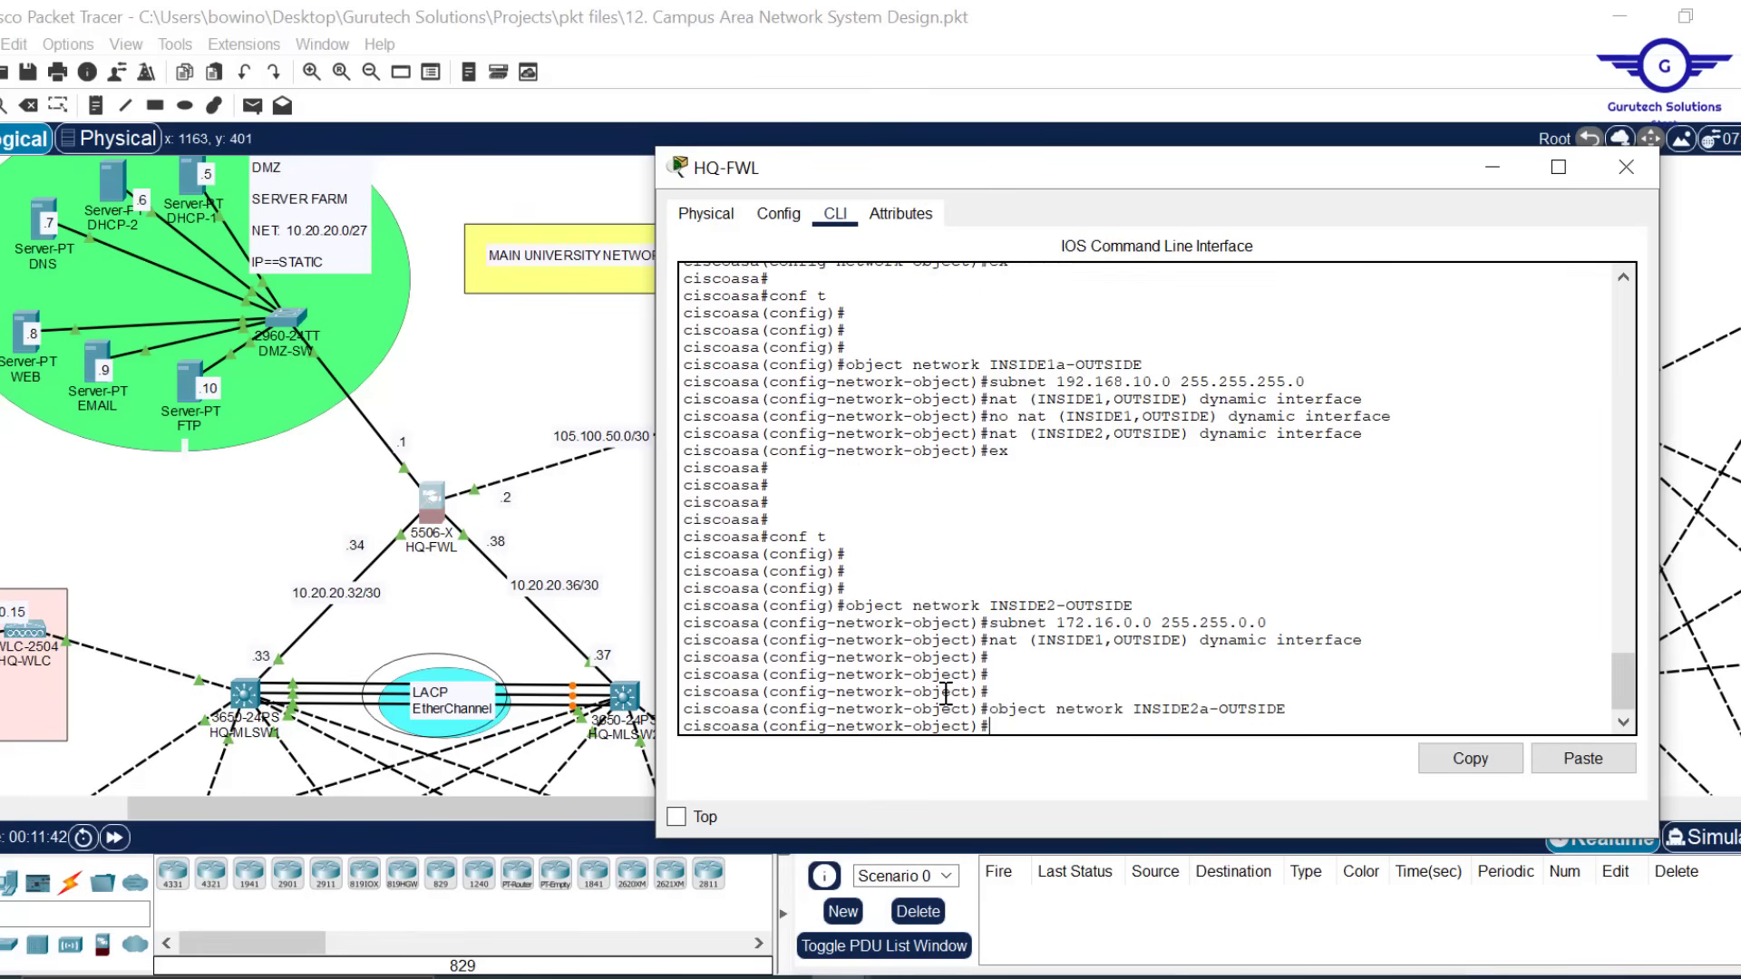
pyautogui.press('Up')
pyautogui.press('Up')
pyautogui.press('Up')
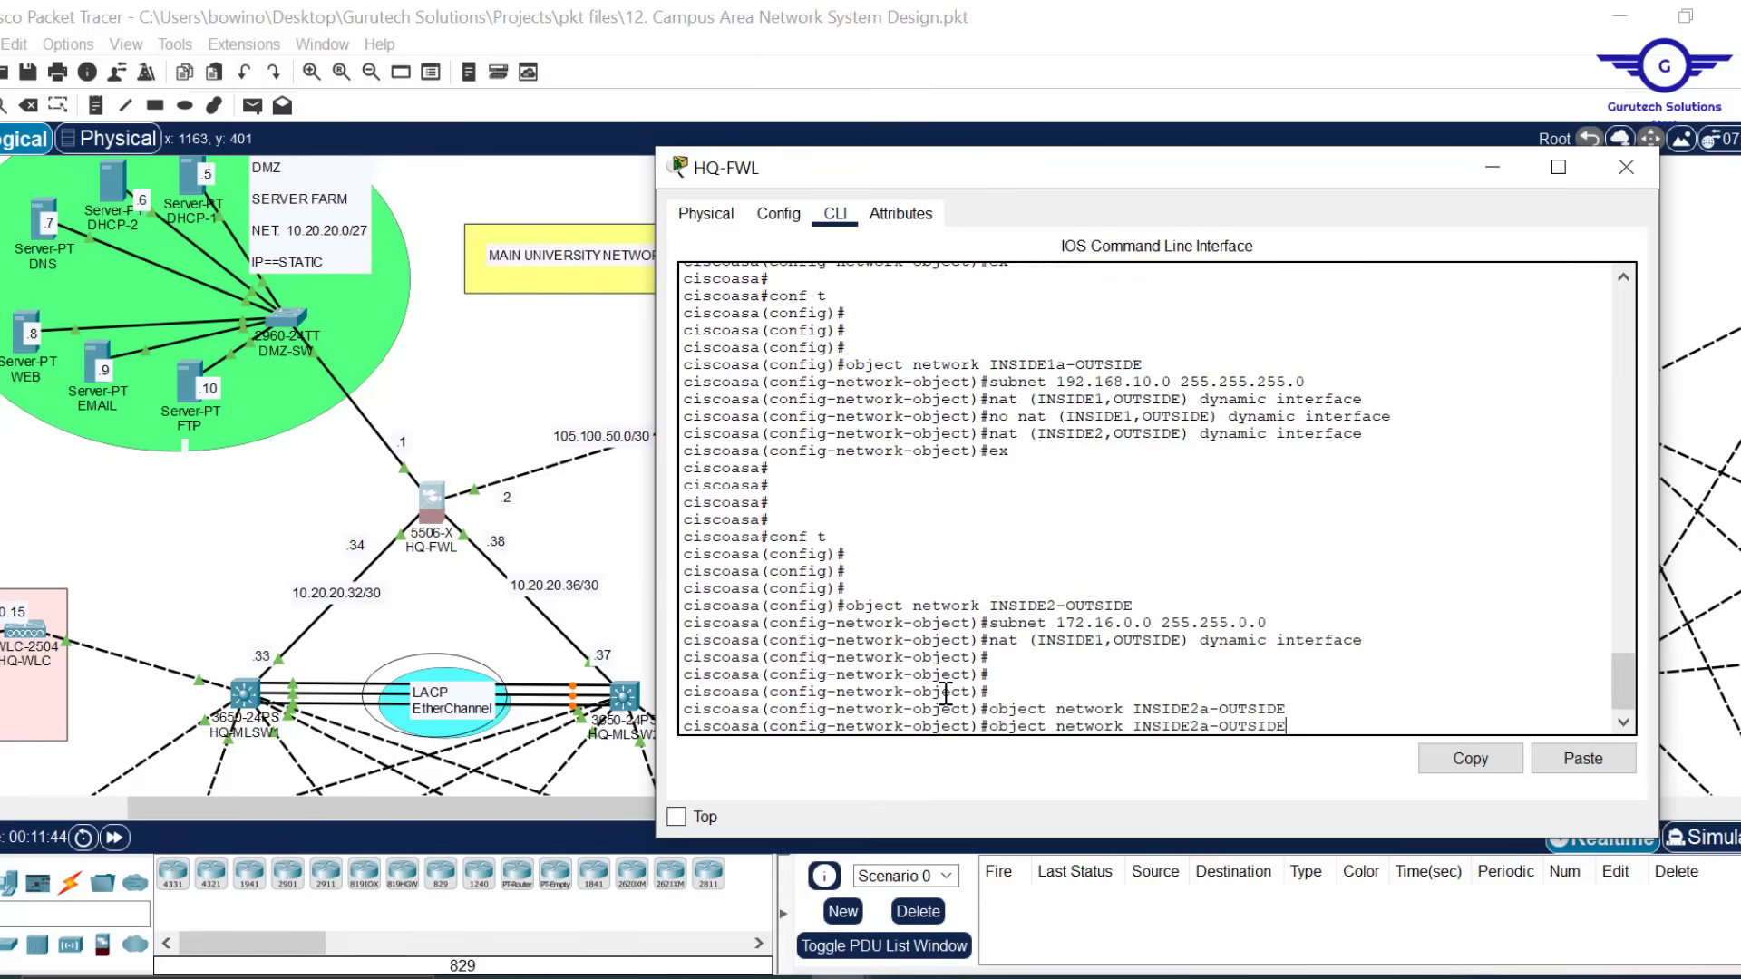
pyautogui.press('Return')
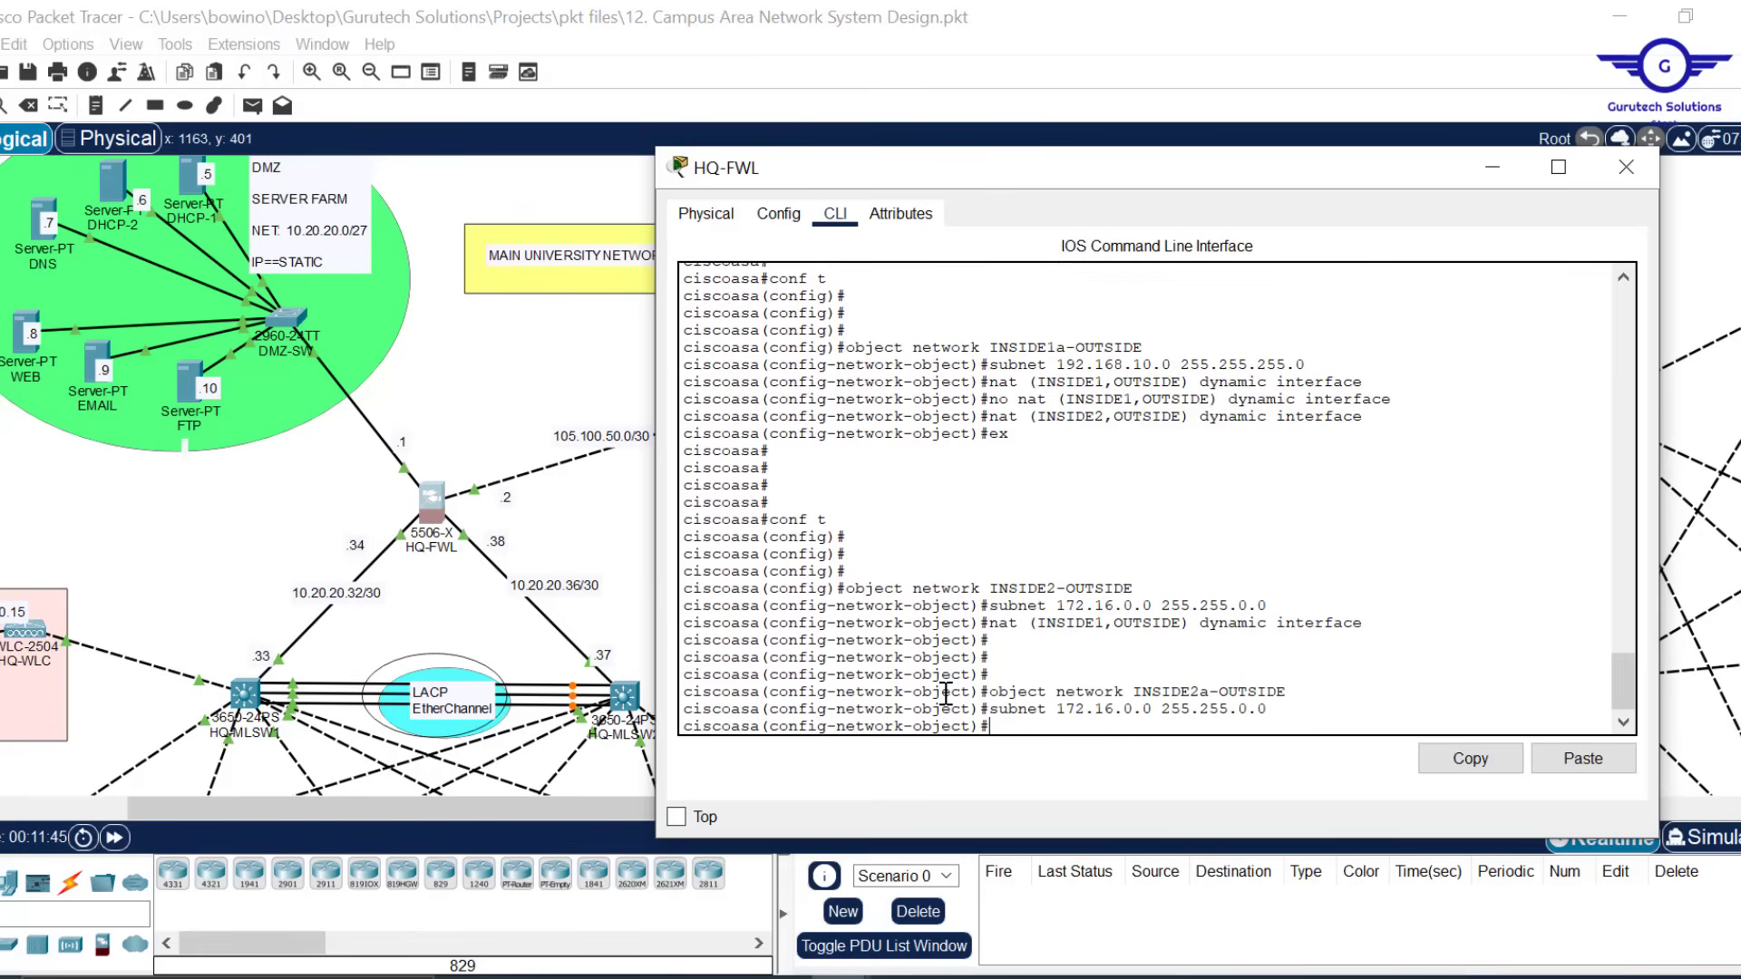
pyautogui.press('Up')
pyautogui.press('Up')
pyautogui.press('Up')
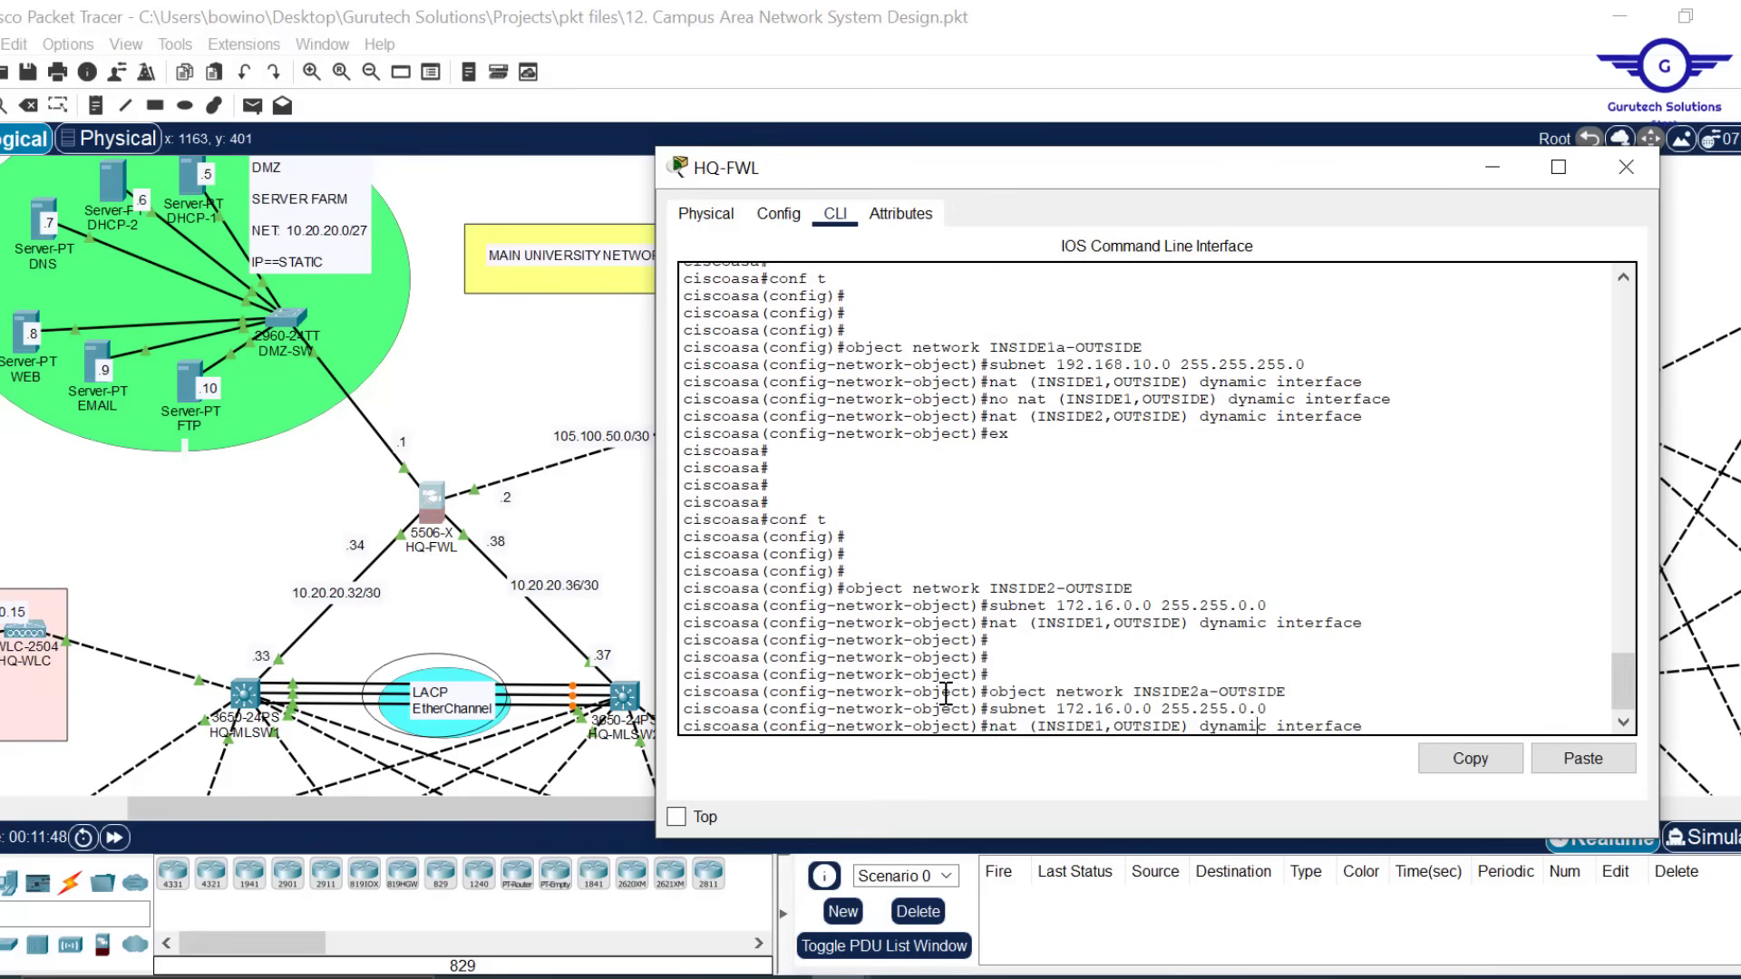
pyautogui.press('Left')
pyautogui.press('Left')
pyautogui.press('Left')
pyautogui.press('Delete')
# Finish INSIDE2a-OUTSIDE with nat (INSIDE2,OUTSIDE) dynamic interface and return to global configuration
pyautogui.write('2')
pyautogui.press('Return')
pyautogui.write('ex')
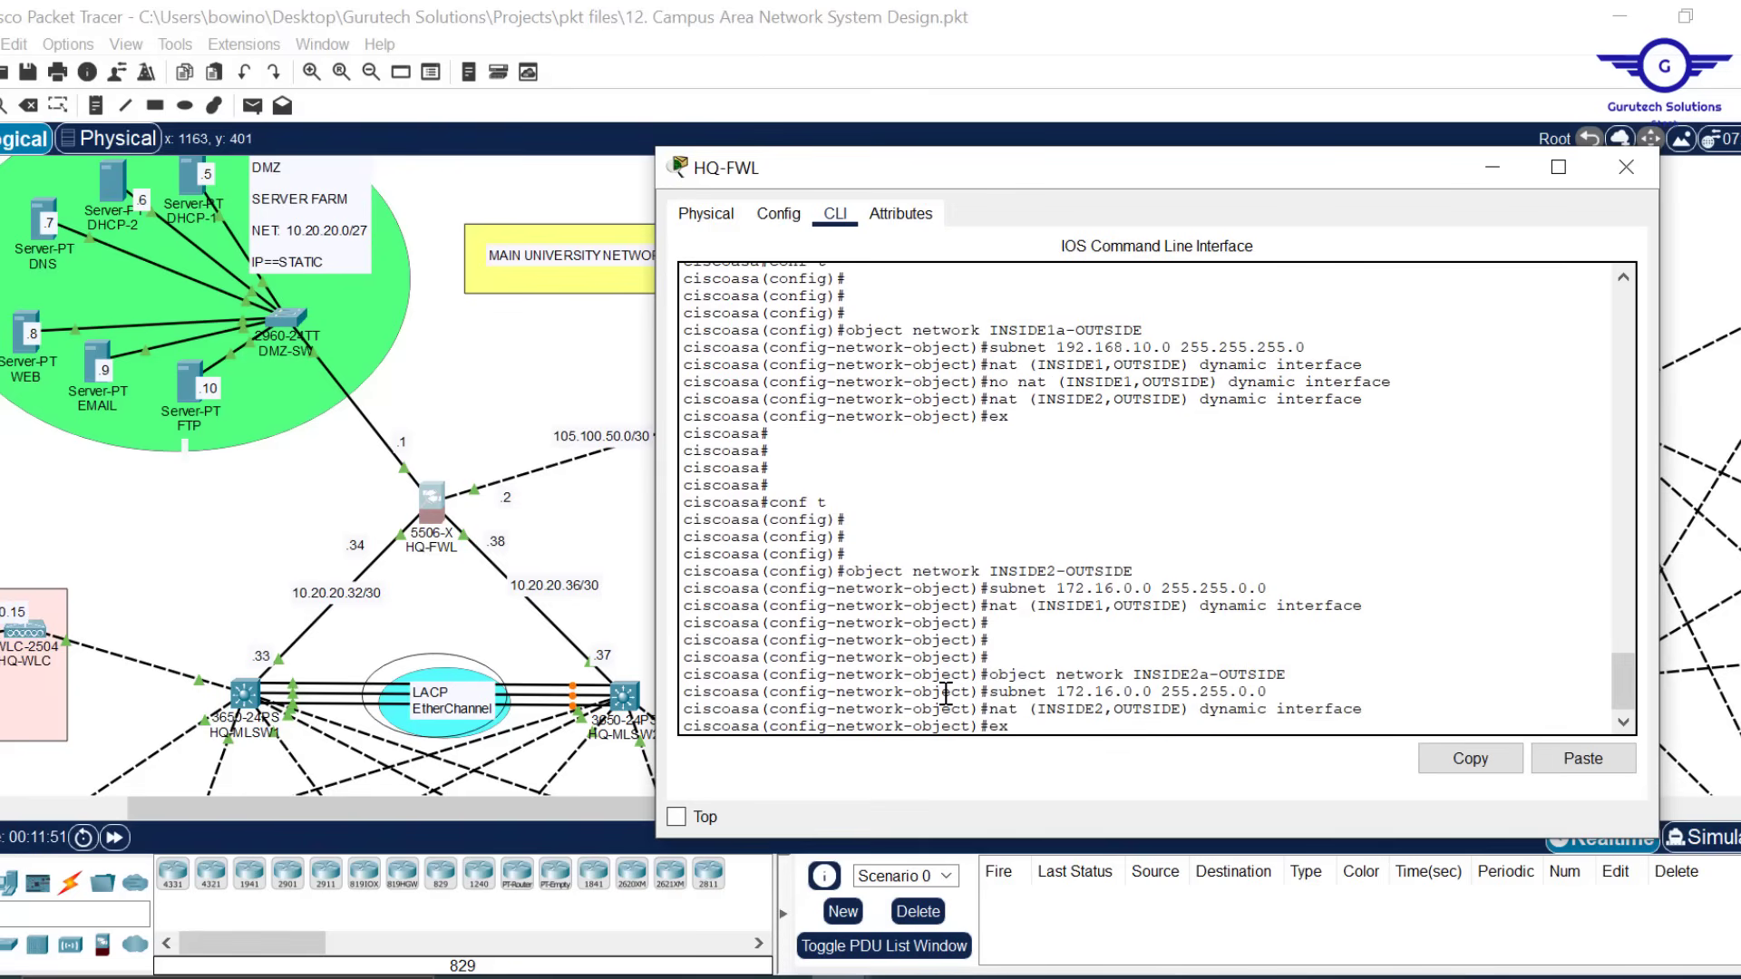
pyautogui.press('Return')
pyautogui.press('Return')
pyautogui.press('Return')
pyautogui.press('Return')
pyautogui.write('c')
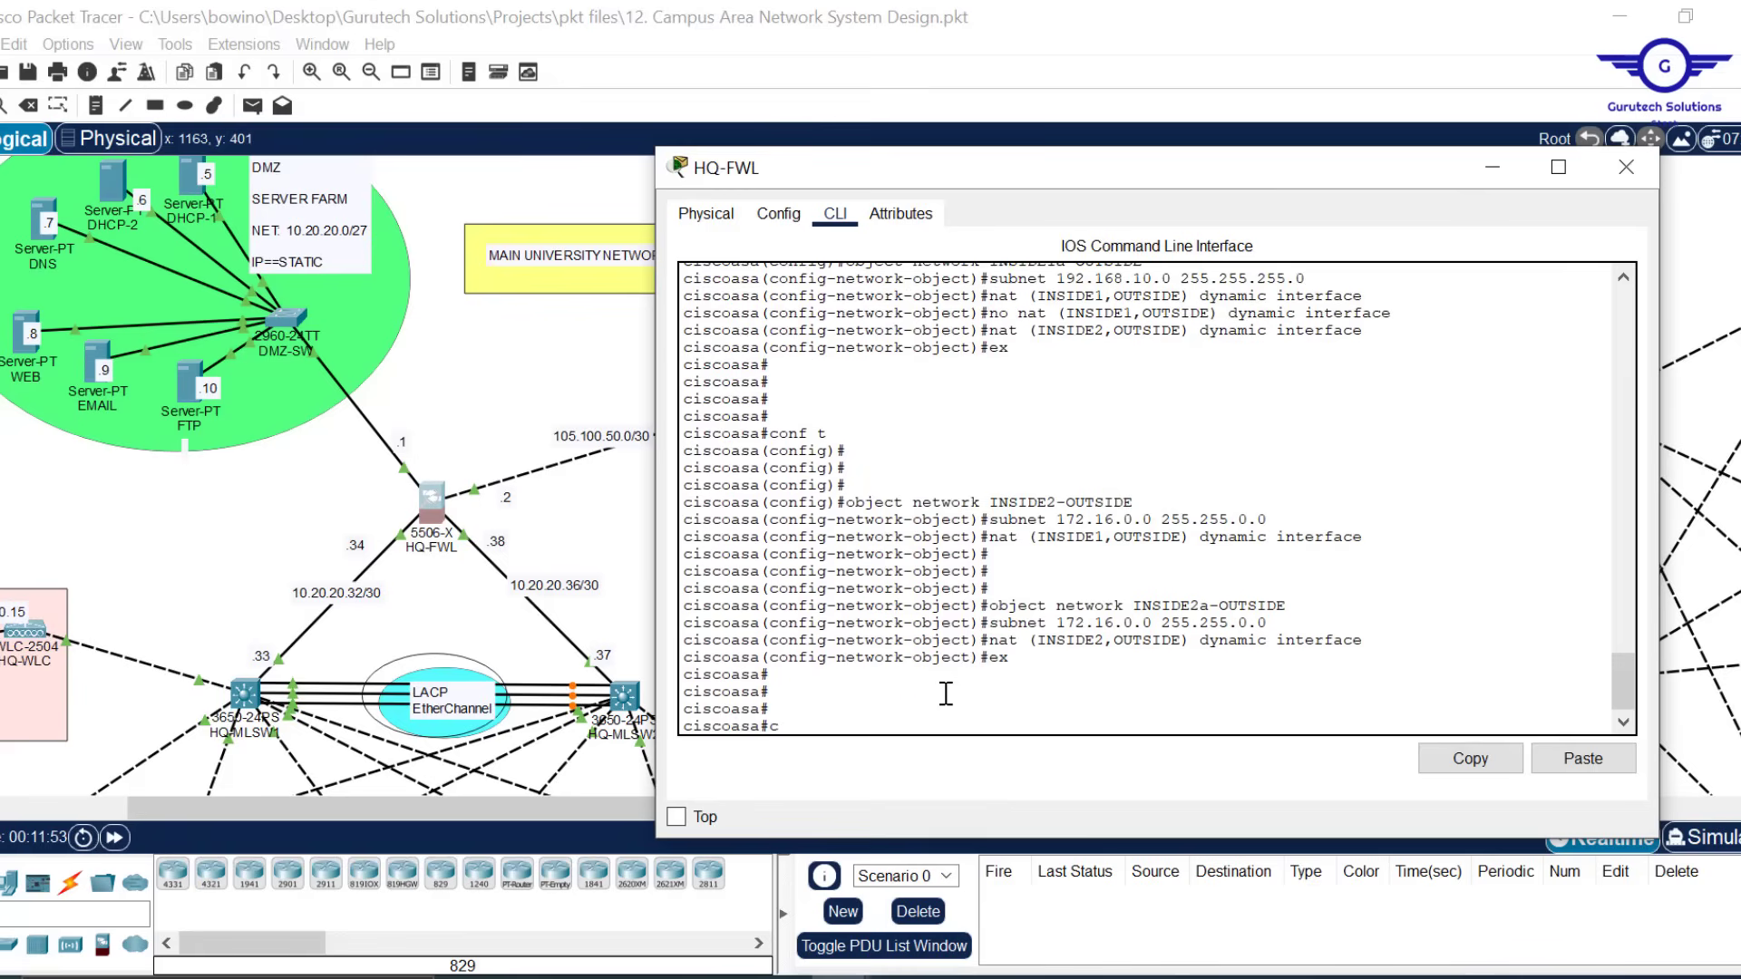
pyautogui.write('onf t')
pyautogui.press('Return')
pyautogui.press('Return')
pyautogui.press('Return')
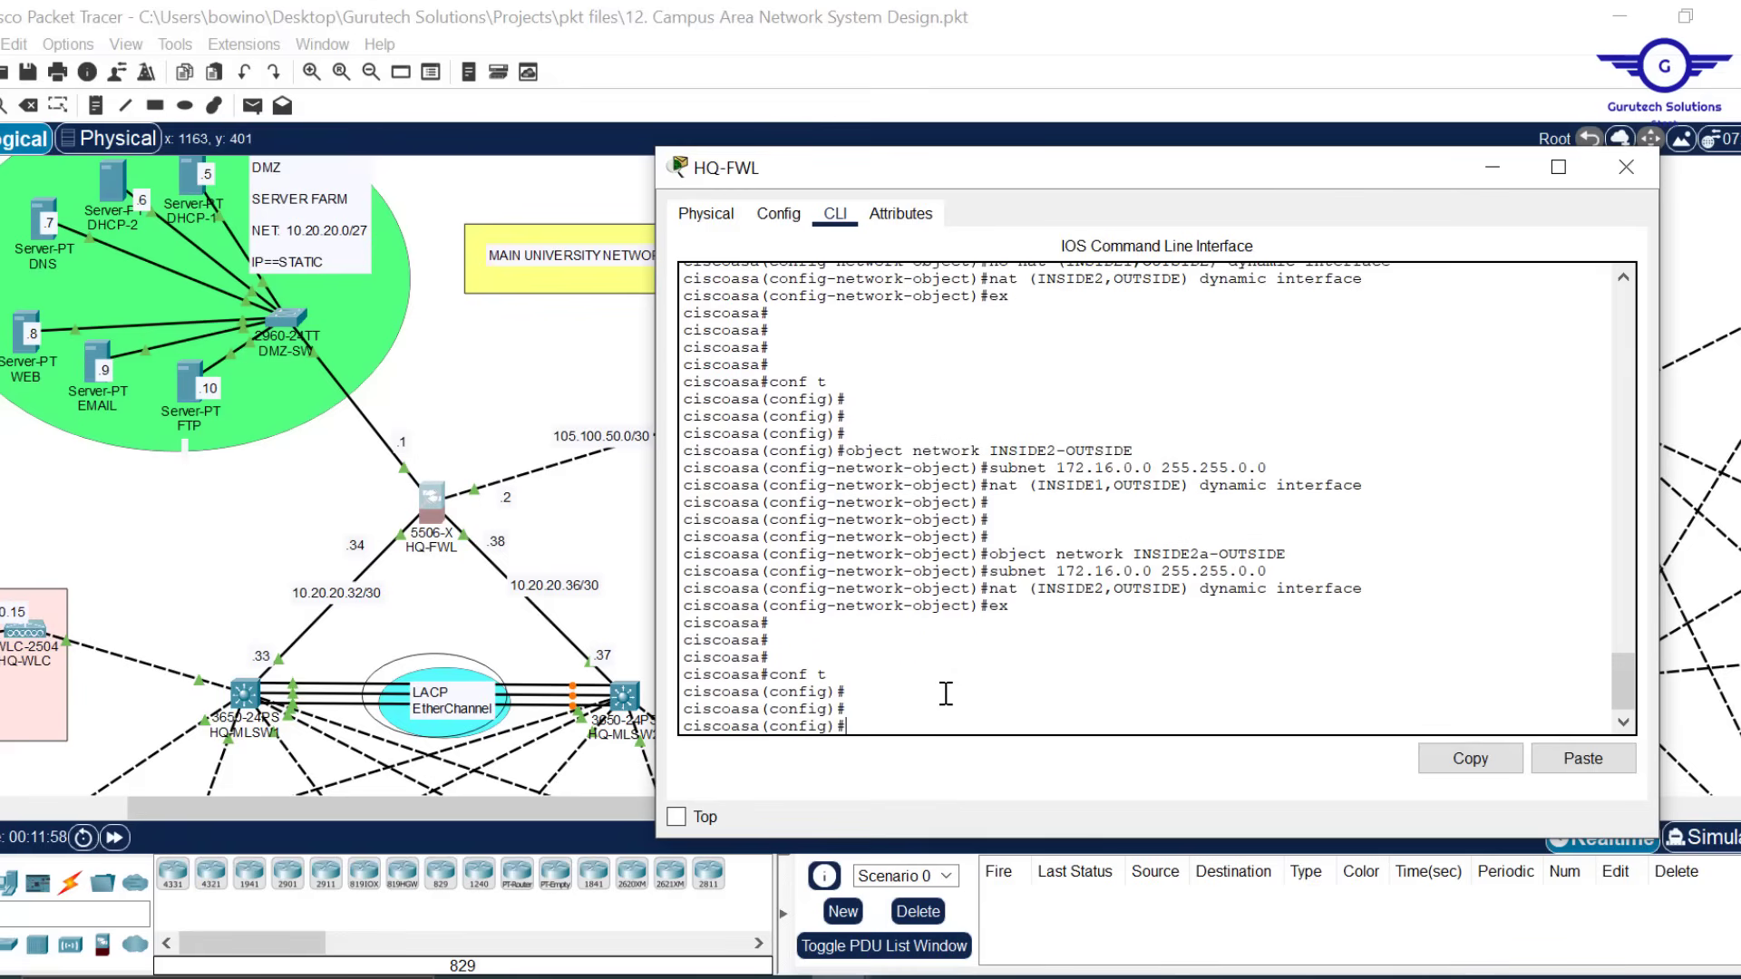
# Create object INSIDE3-OUTSIDE with subnet 10.10.0.0 255.255.0.0
pyautogui.press('Up')
pyautogui.press('Up')
pyautogui.press('Up')
pyautogui.press('Up')
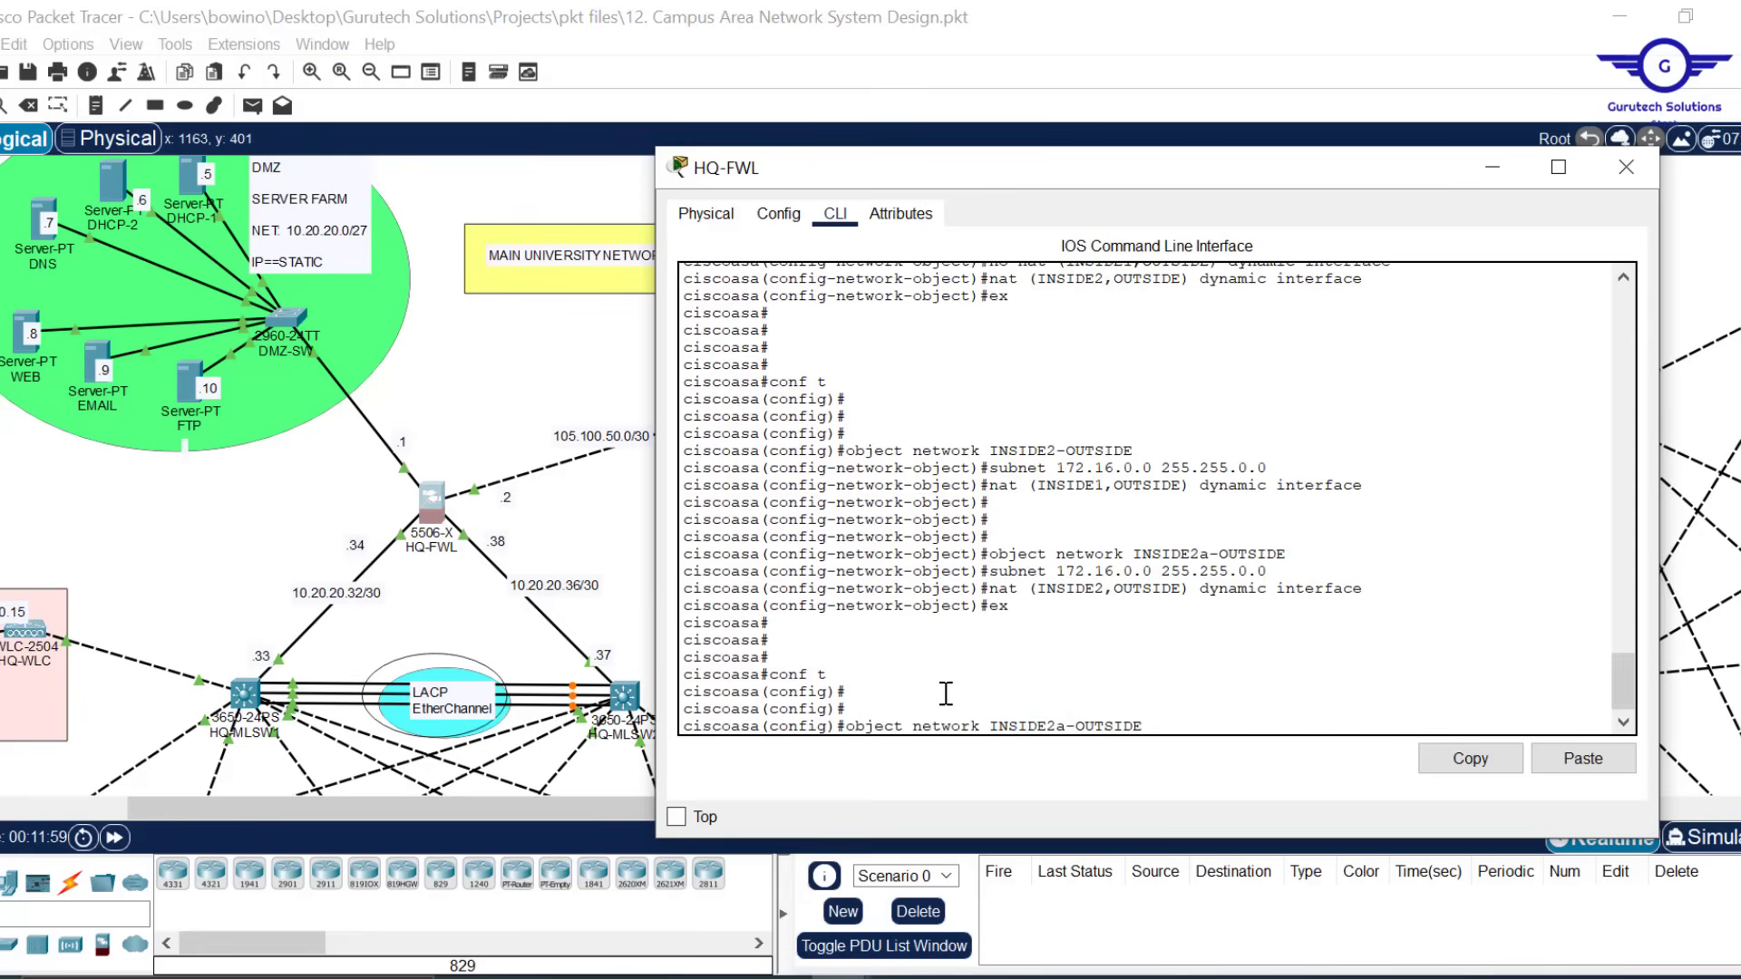
pyautogui.press('Left')
pyautogui.press('Left')
pyautogui.press('Left')
pyautogui.press('Left')
pyautogui.press('Left')
pyautogui.press('Left')
pyautogui.press('Left')
pyautogui.press('Left')
pyautogui.press('BackSpace')
pyautogui.press('BackSpace')
pyautogui.write('3')
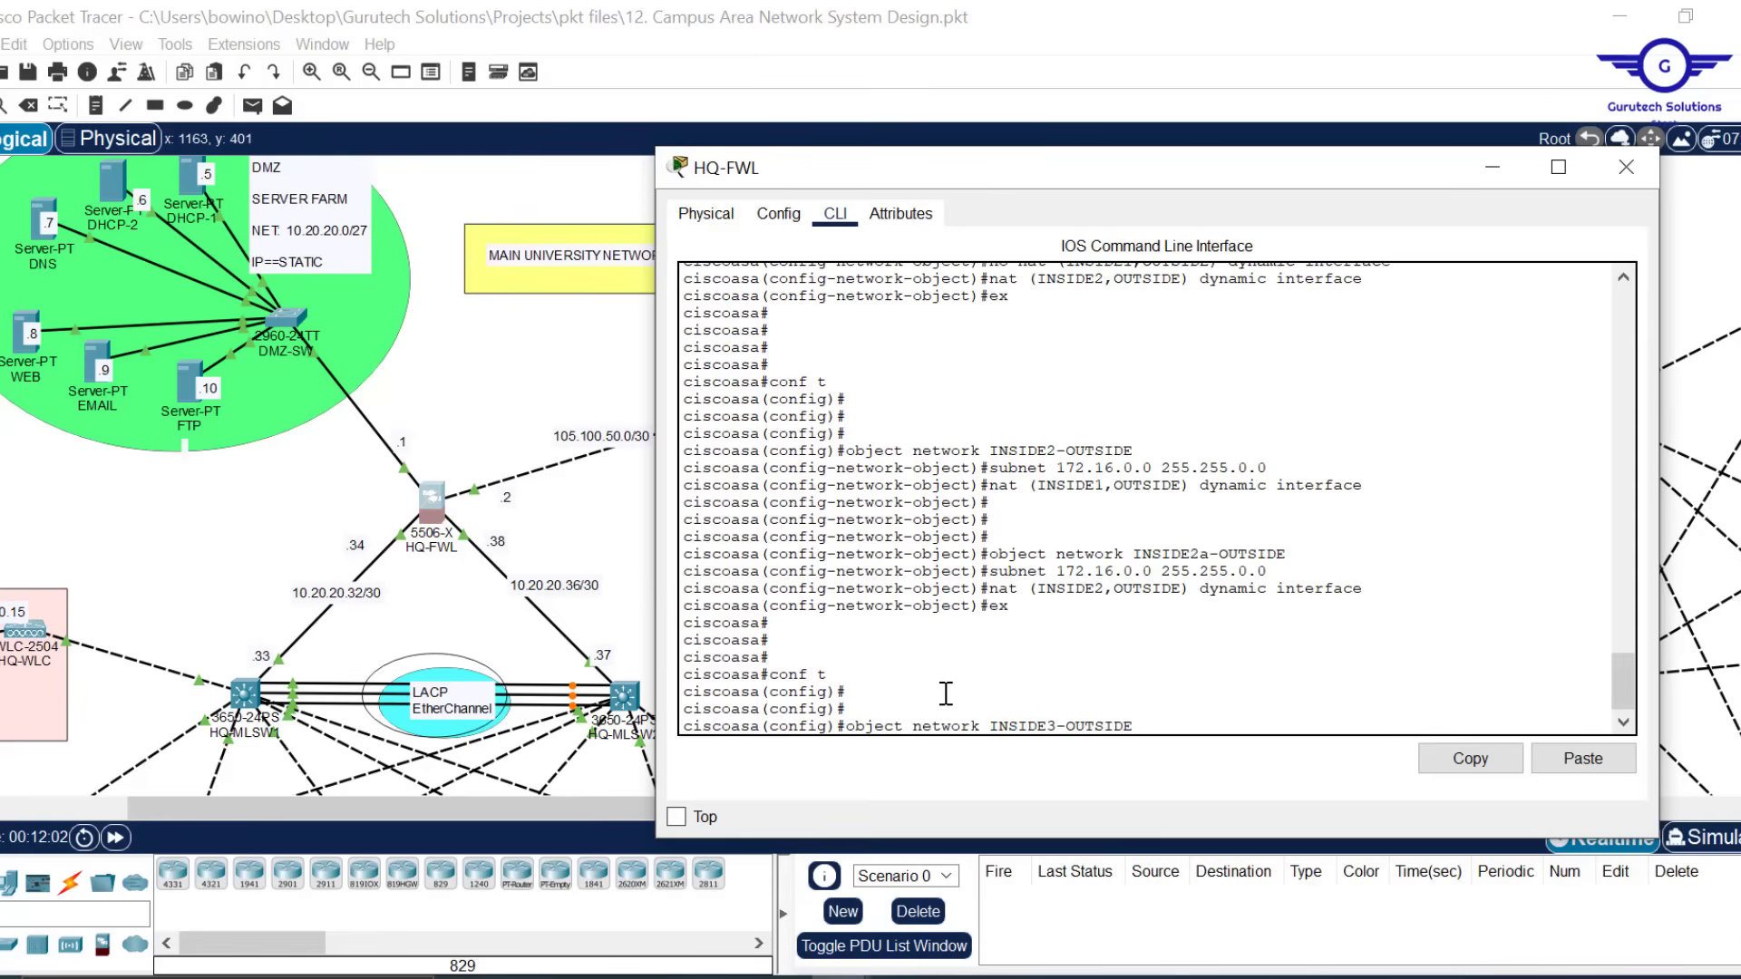
pyautogui.press('Return')
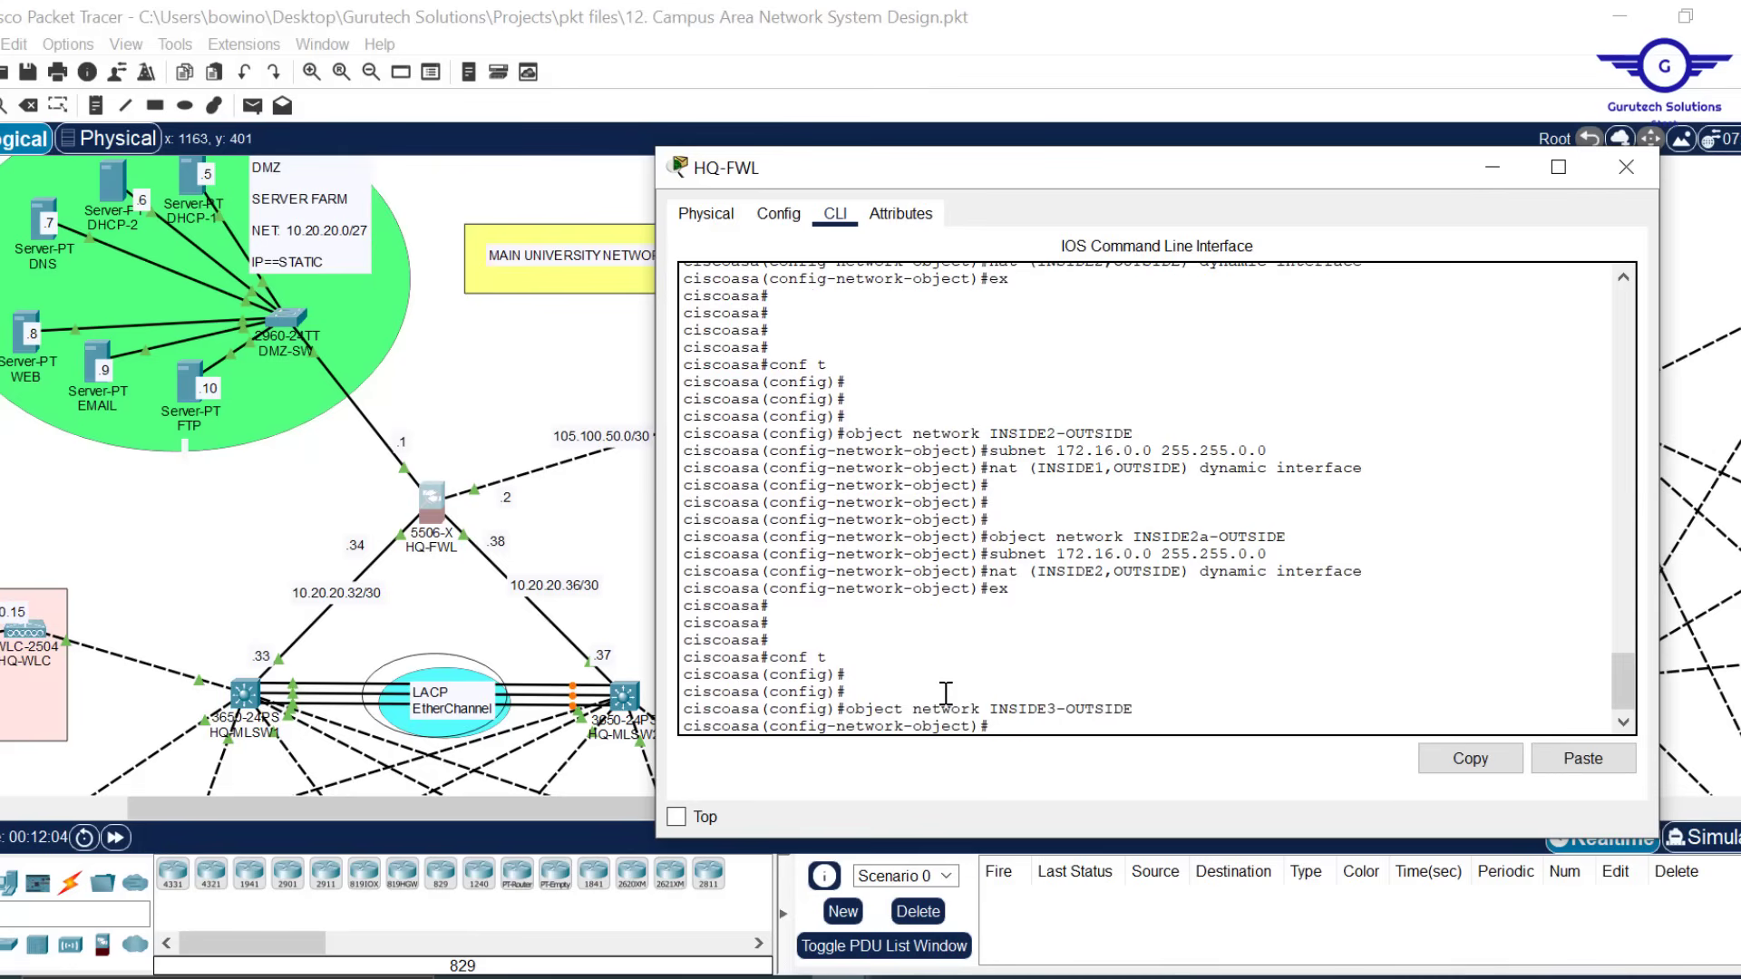
pyautogui.press('Up')
pyautogui.press('Up')
pyautogui.press('Up')
pyautogui.press('Up')
pyautogui.press('Up')
pyautogui.press('BackSpace')
pyautogui.press('BackSpace')
pyautogui.press('BackSpace')
pyautogui.press('BackSpace')
pyautogui.press('BackSpace')
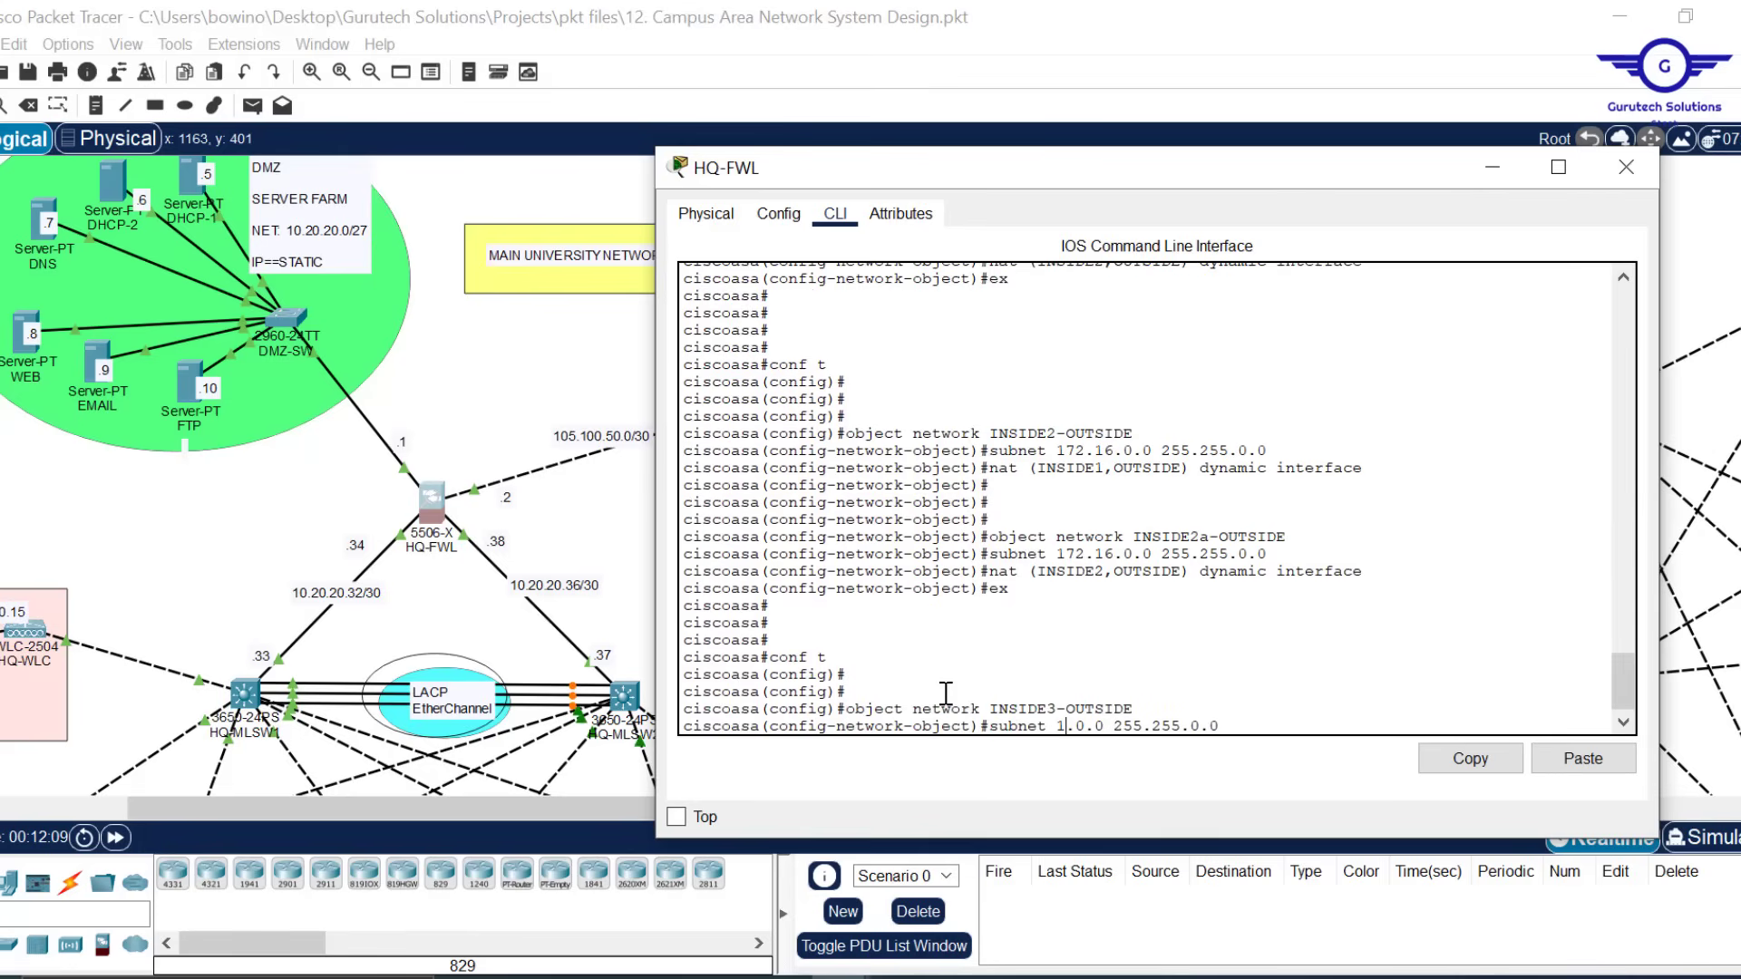
pyautogui.write('0.10')
pyautogui.press('Return')
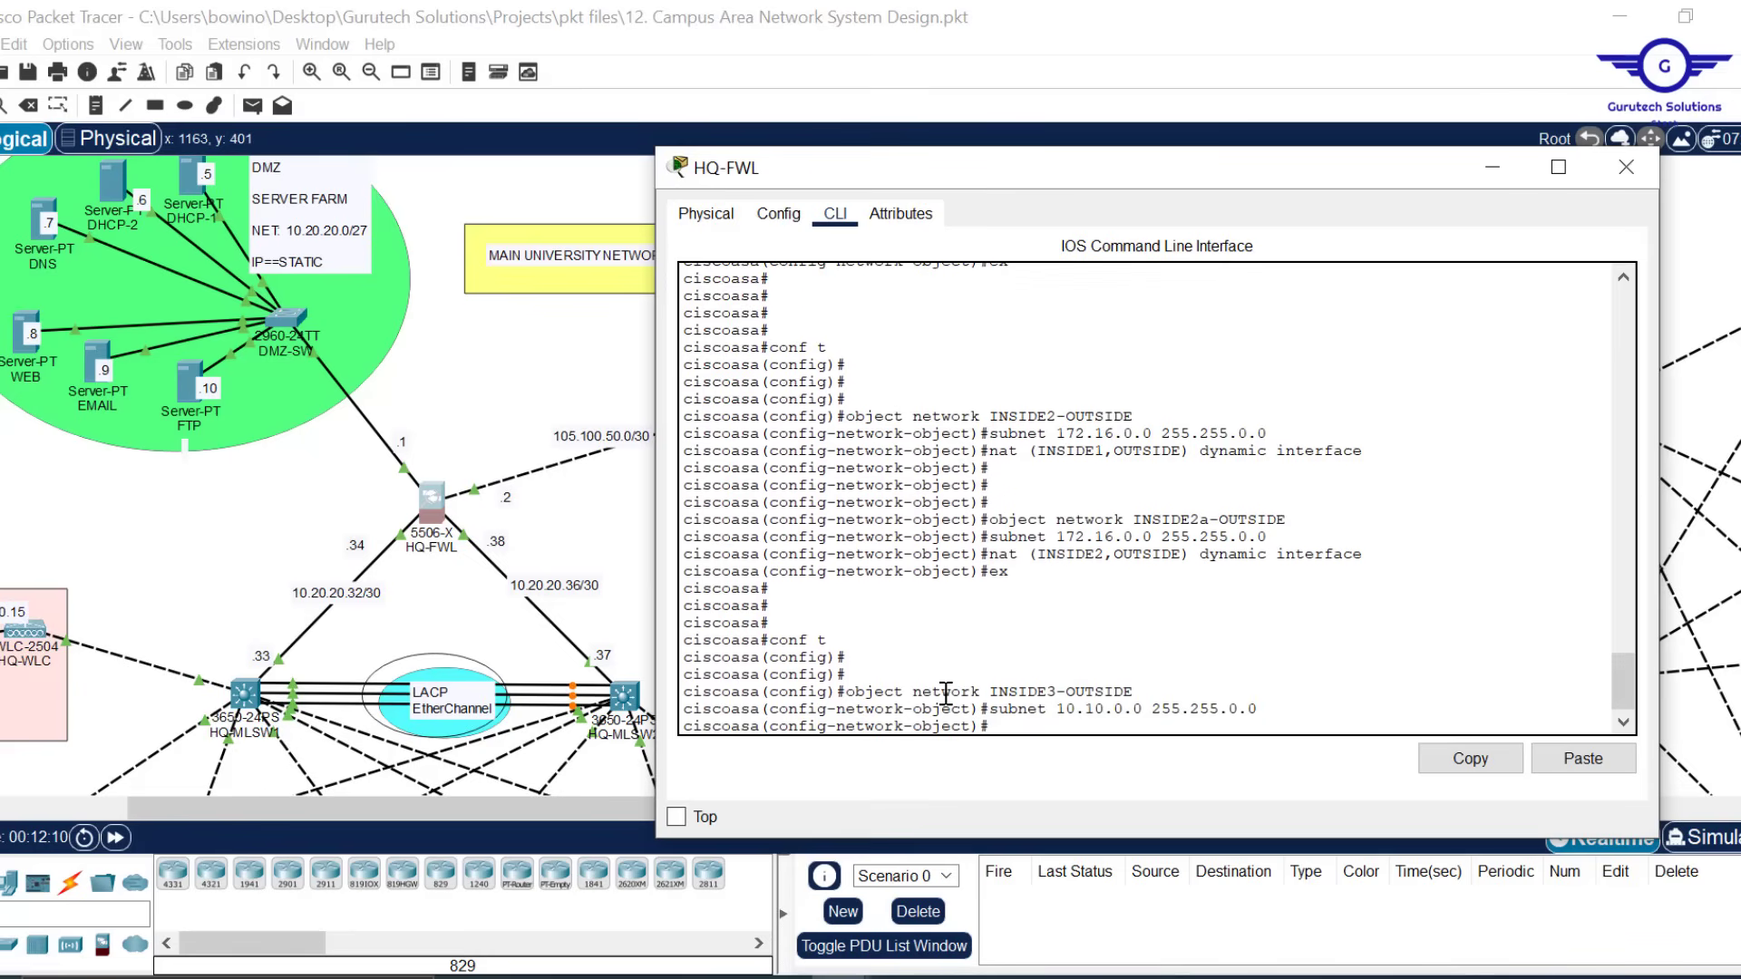
pyautogui.press('Return')
# Apply nat (INSIDE1,OUTSIDE) dynamic interface to INSIDE3-OUTSIDE
pyautogui.press('Up')
pyautogui.press('Up')
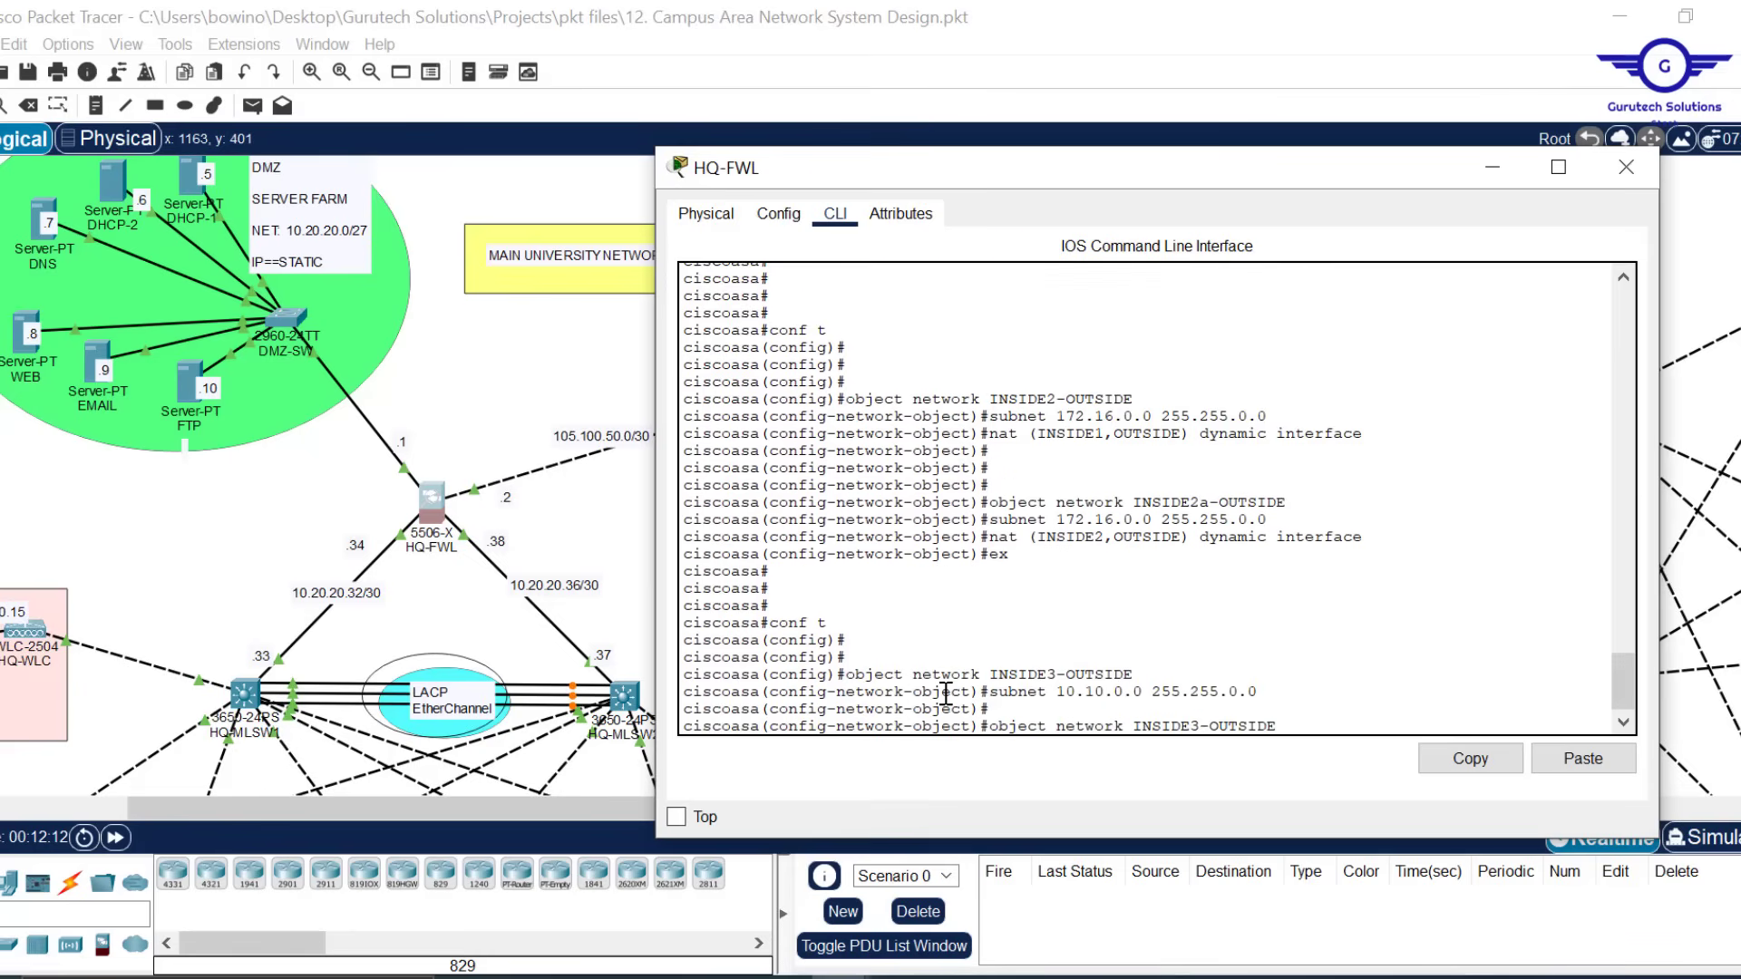
pyautogui.press('Up')
pyautogui.press('Up')
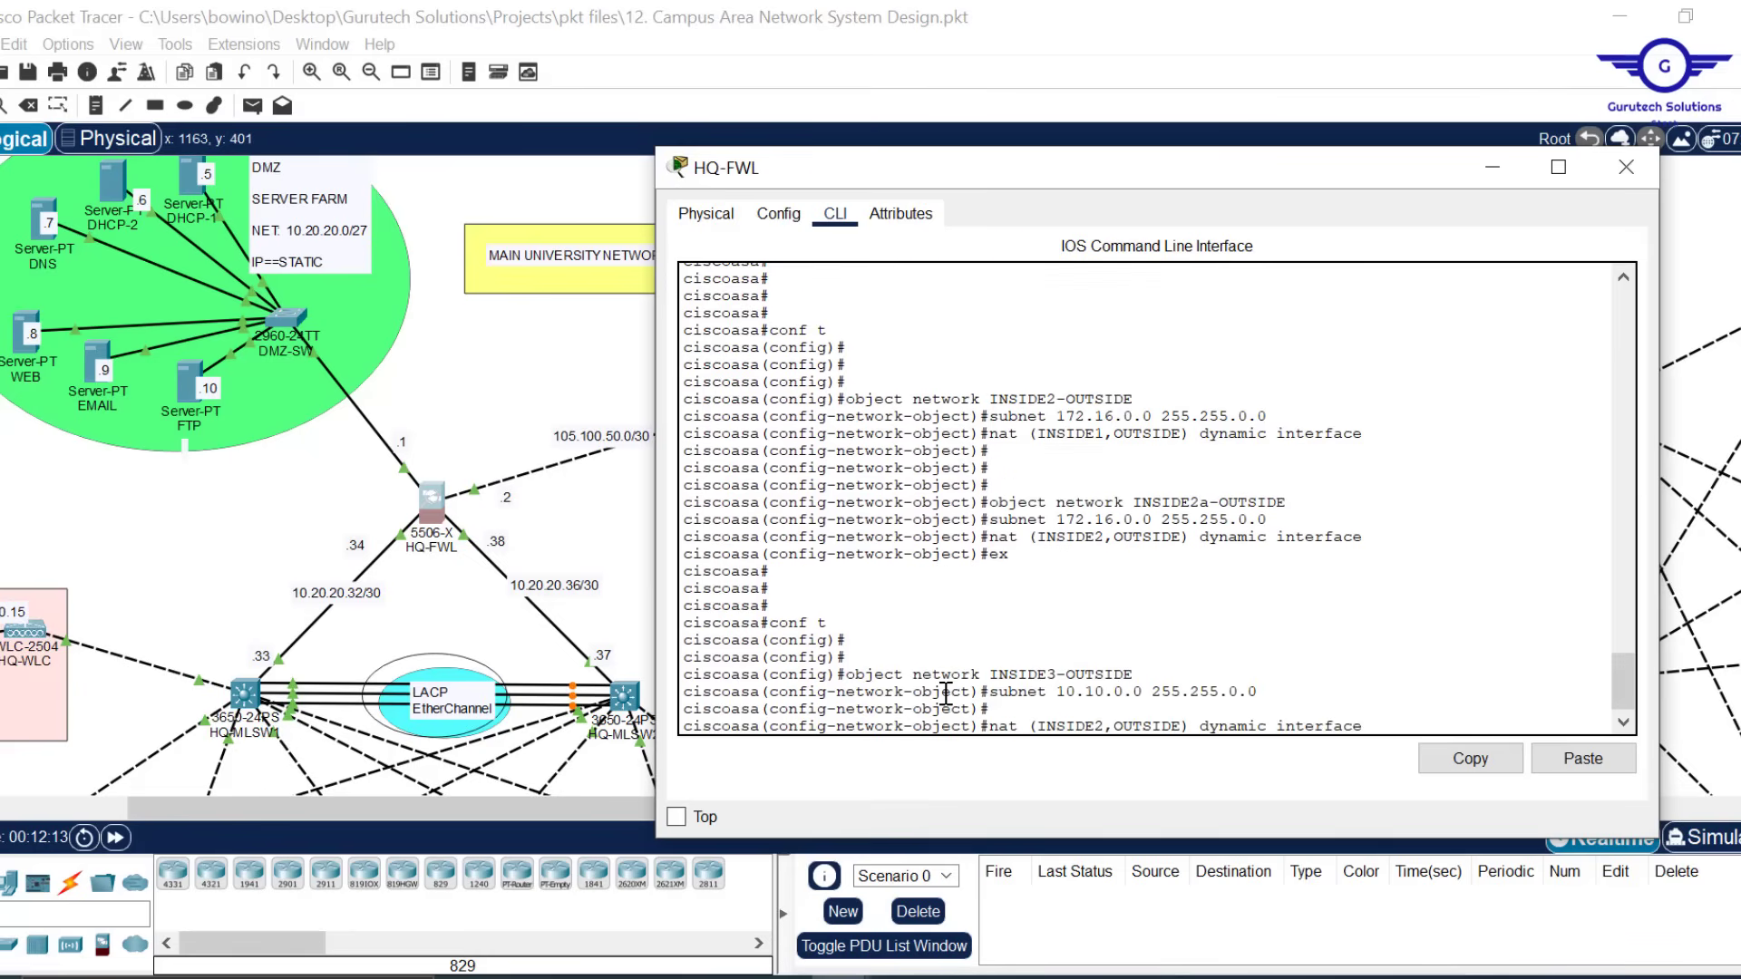
pyautogui.press('Left')
pyautogui.press('Left')
pyautogui.press('Left')
pyautogui.press('Left')
pyautogui.press('Left')
pyautogui.press('Left')
pyautogui.press('Left')
pyautogui.press('Left')
pyautogui.press('Left')
pyautogui.press('Left')
pyautogui.press('Left')
pyautogui.press('Left')
pyautogui.press('Left')
pyautogui.press('BackSpace')
pyautogui.write('1')
pyautogui.press('Return')
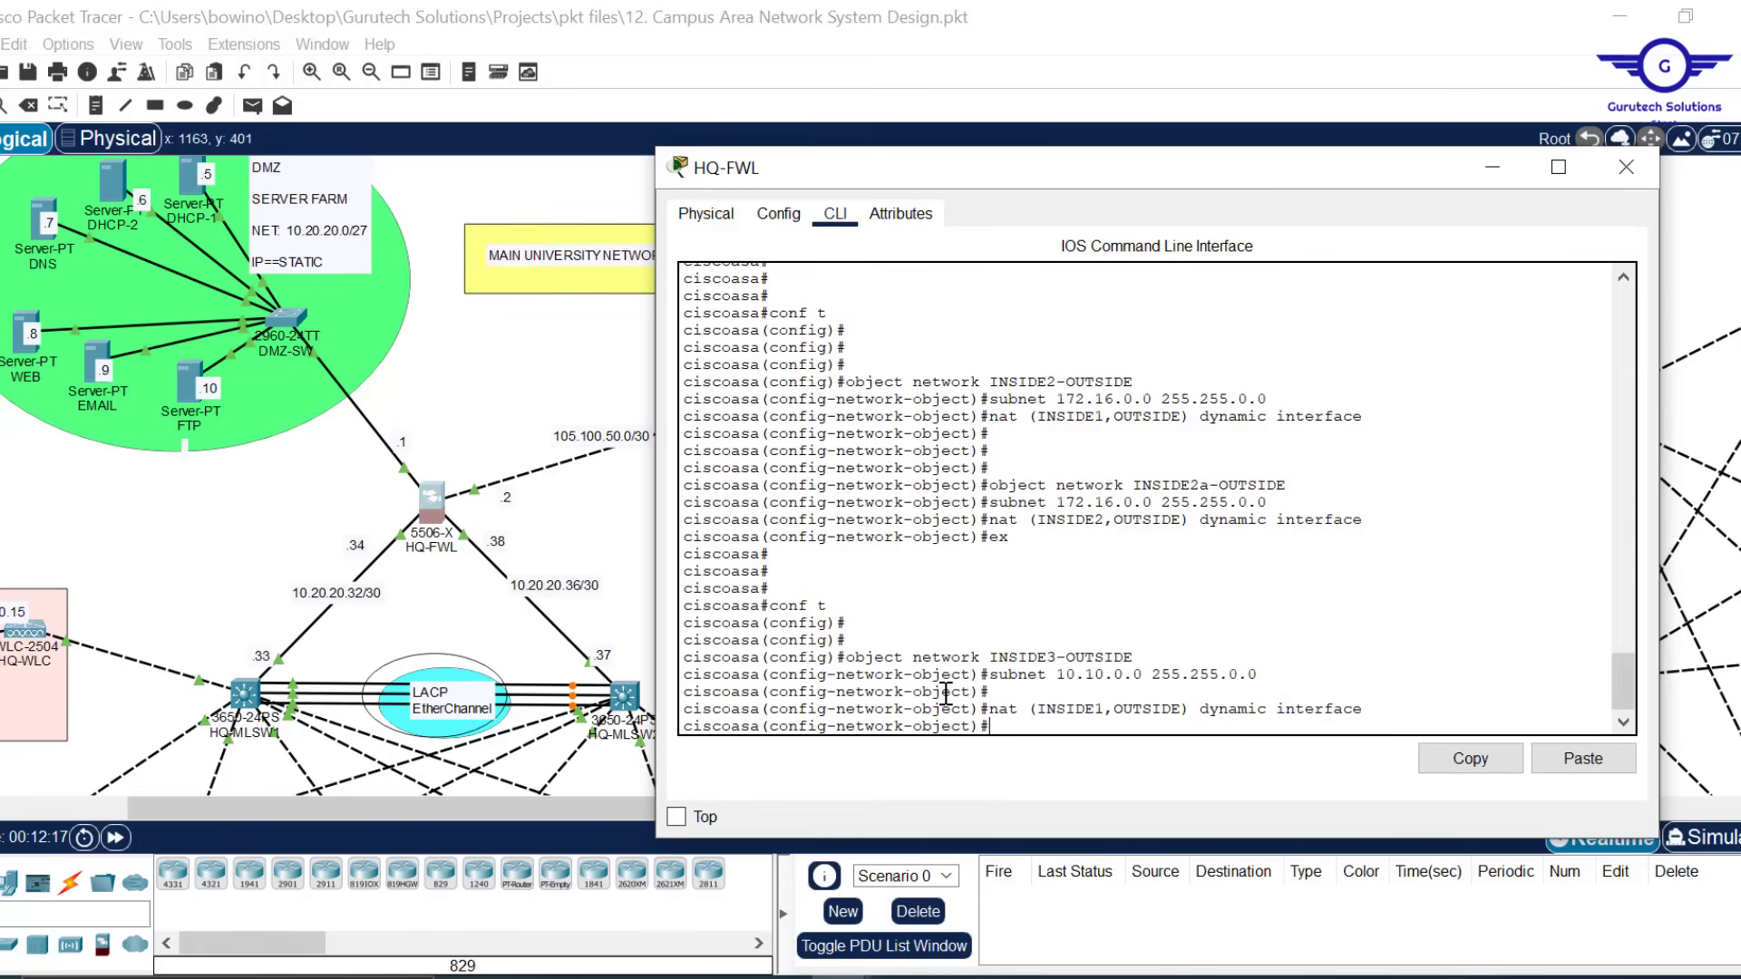
# Create object INSIDE3a-OUTSIDE with subnet 10.10.0.0 255.255.0.0
pyautogui.press('Return')
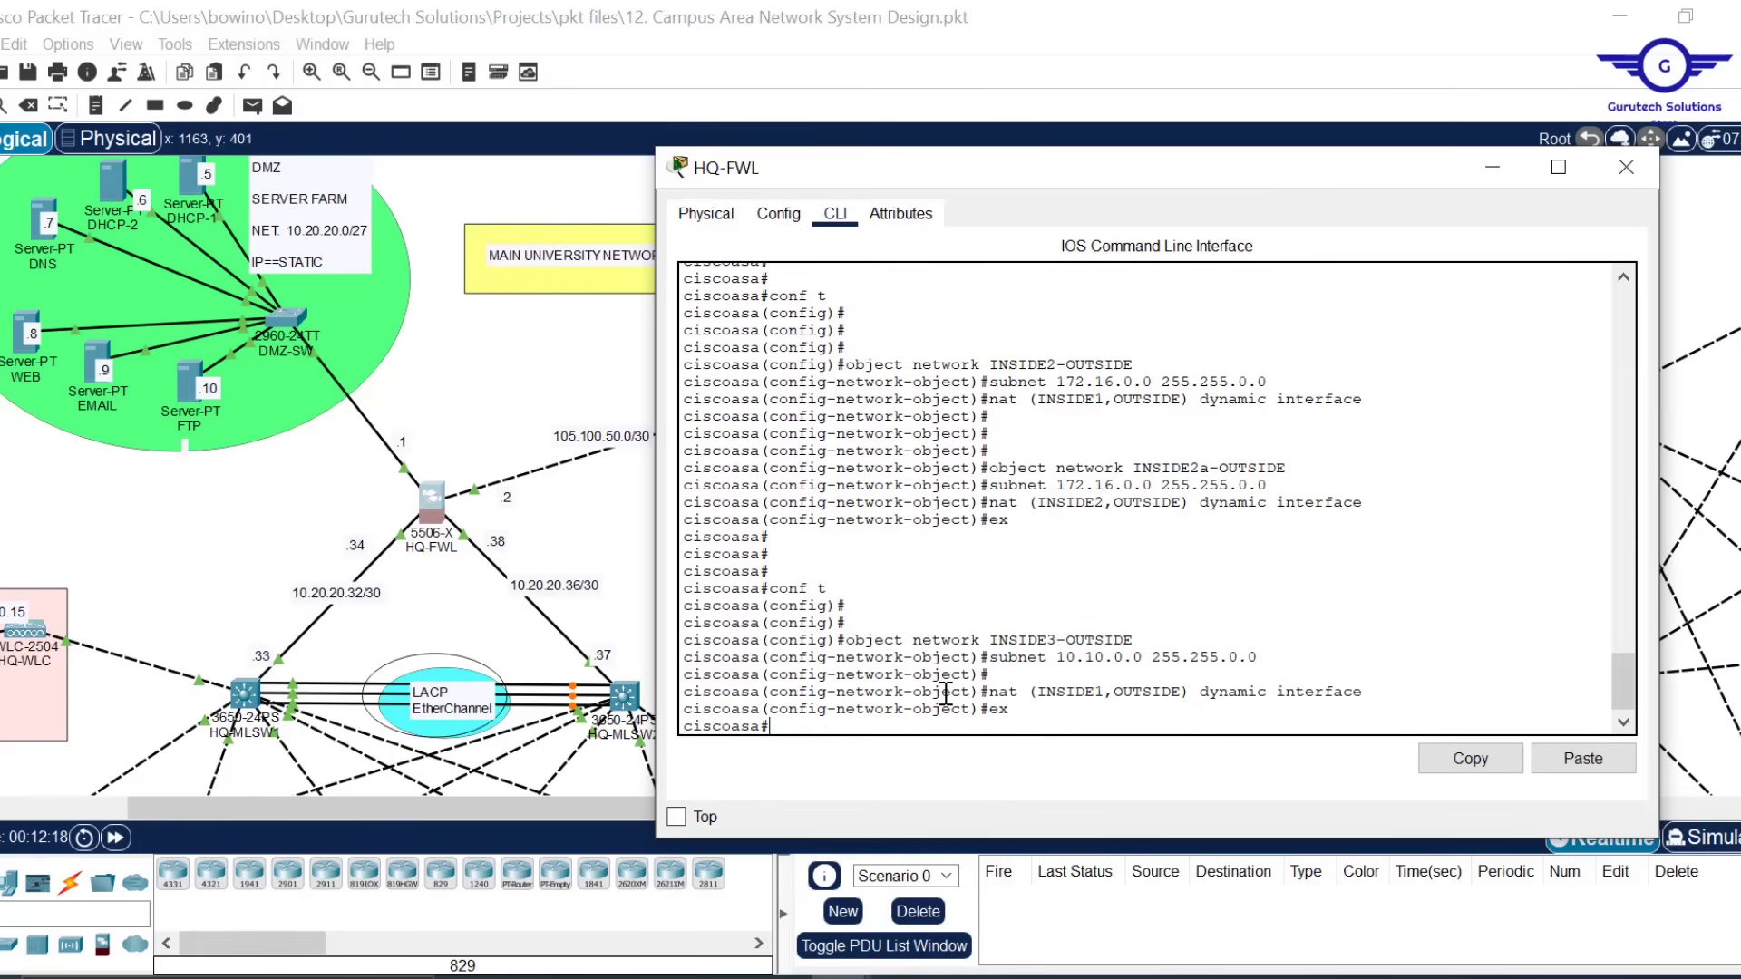
pyautogui.write('conf t')
pyautogui.press('Return')
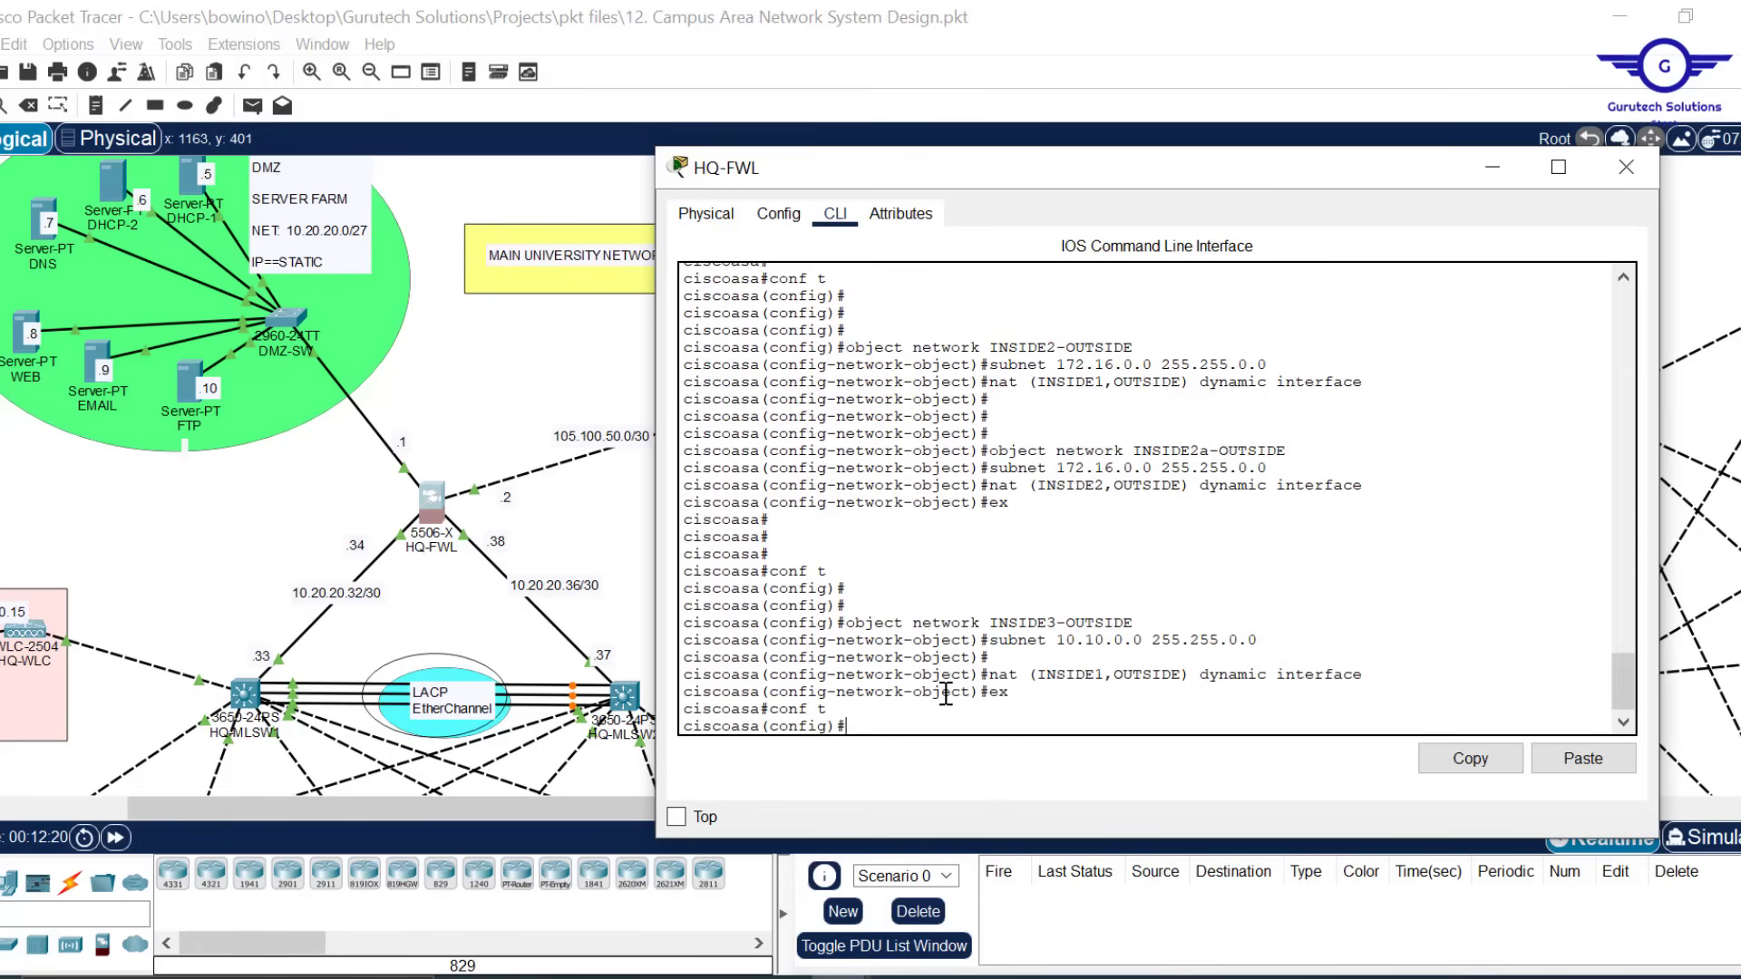
pyautogui.press('Up')
pyautogui.press('Up')
pyautogui.press('Up')
pyautogui.press('Up')
pyautogui.press('Up')
pyautogui.press('Up')
pyautogui.press('Down')
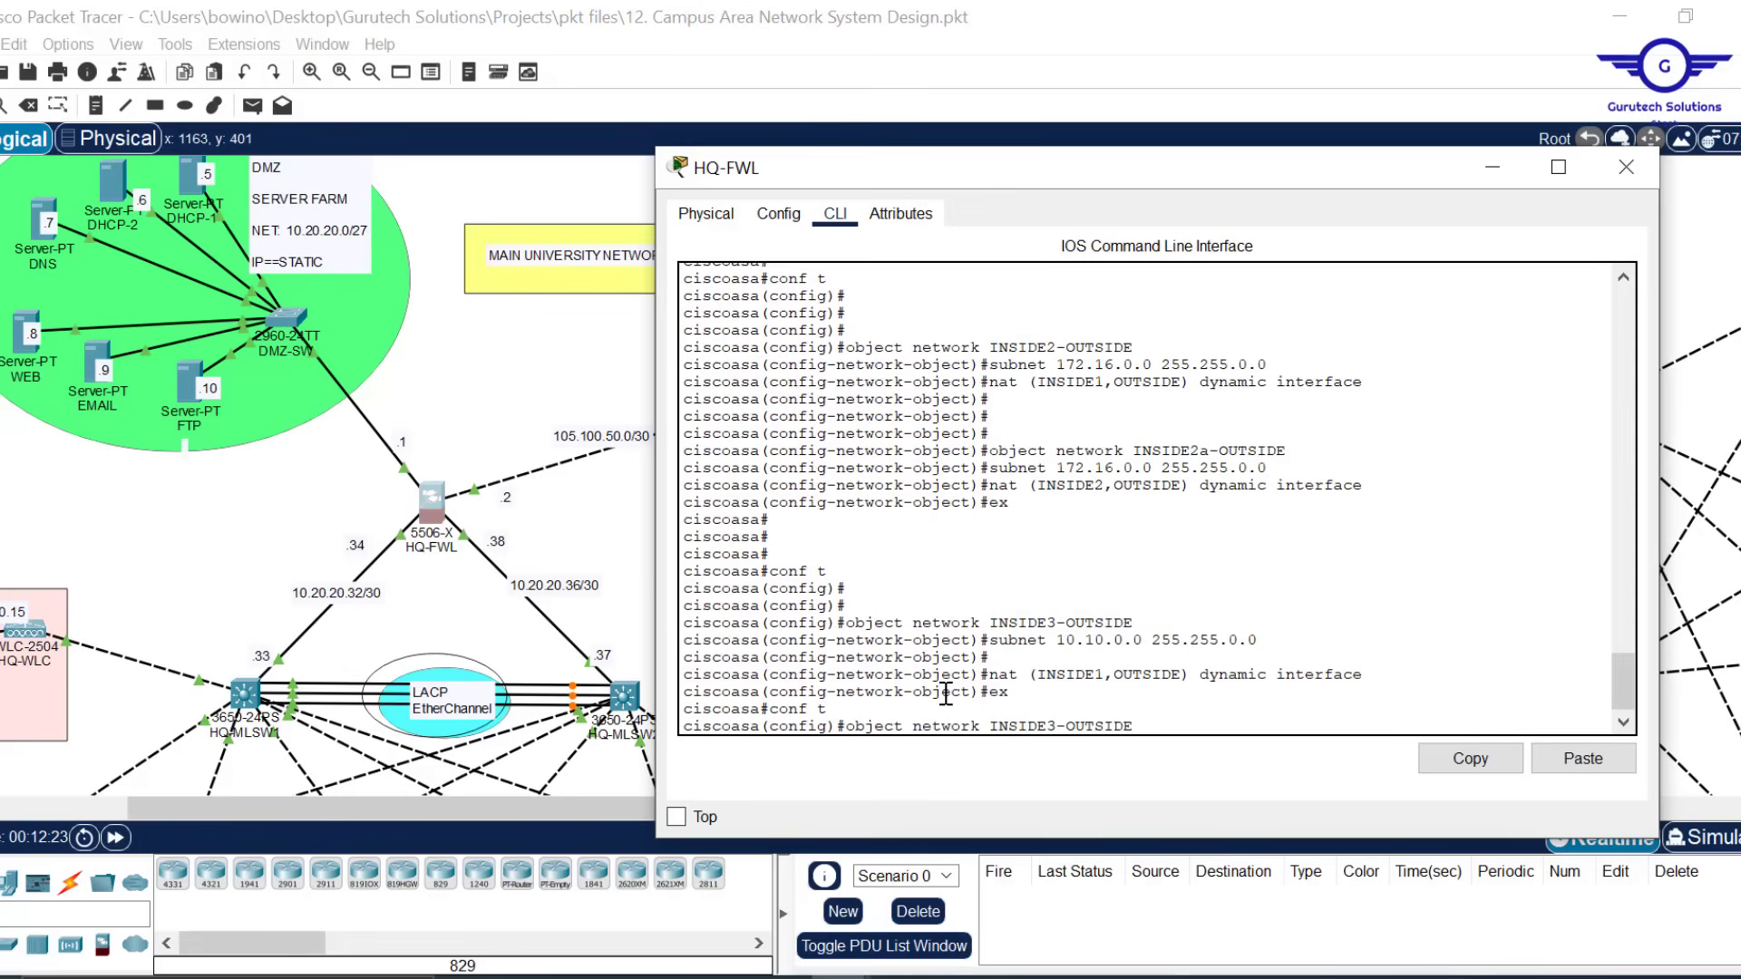
pyautogui.press('Left')
pyautogui.press('Left')
pyautogui.press('Left')
pyautogui.press('Left')
pyautogui.press('Left')
pyautogui.press('Left')
pyautogui.press('Left')
pyautogui.press('Left')
pyautogui.write('a')
pyautogui.press('Return')
pyautogui.press('Up')
pyautogui.press('Up')
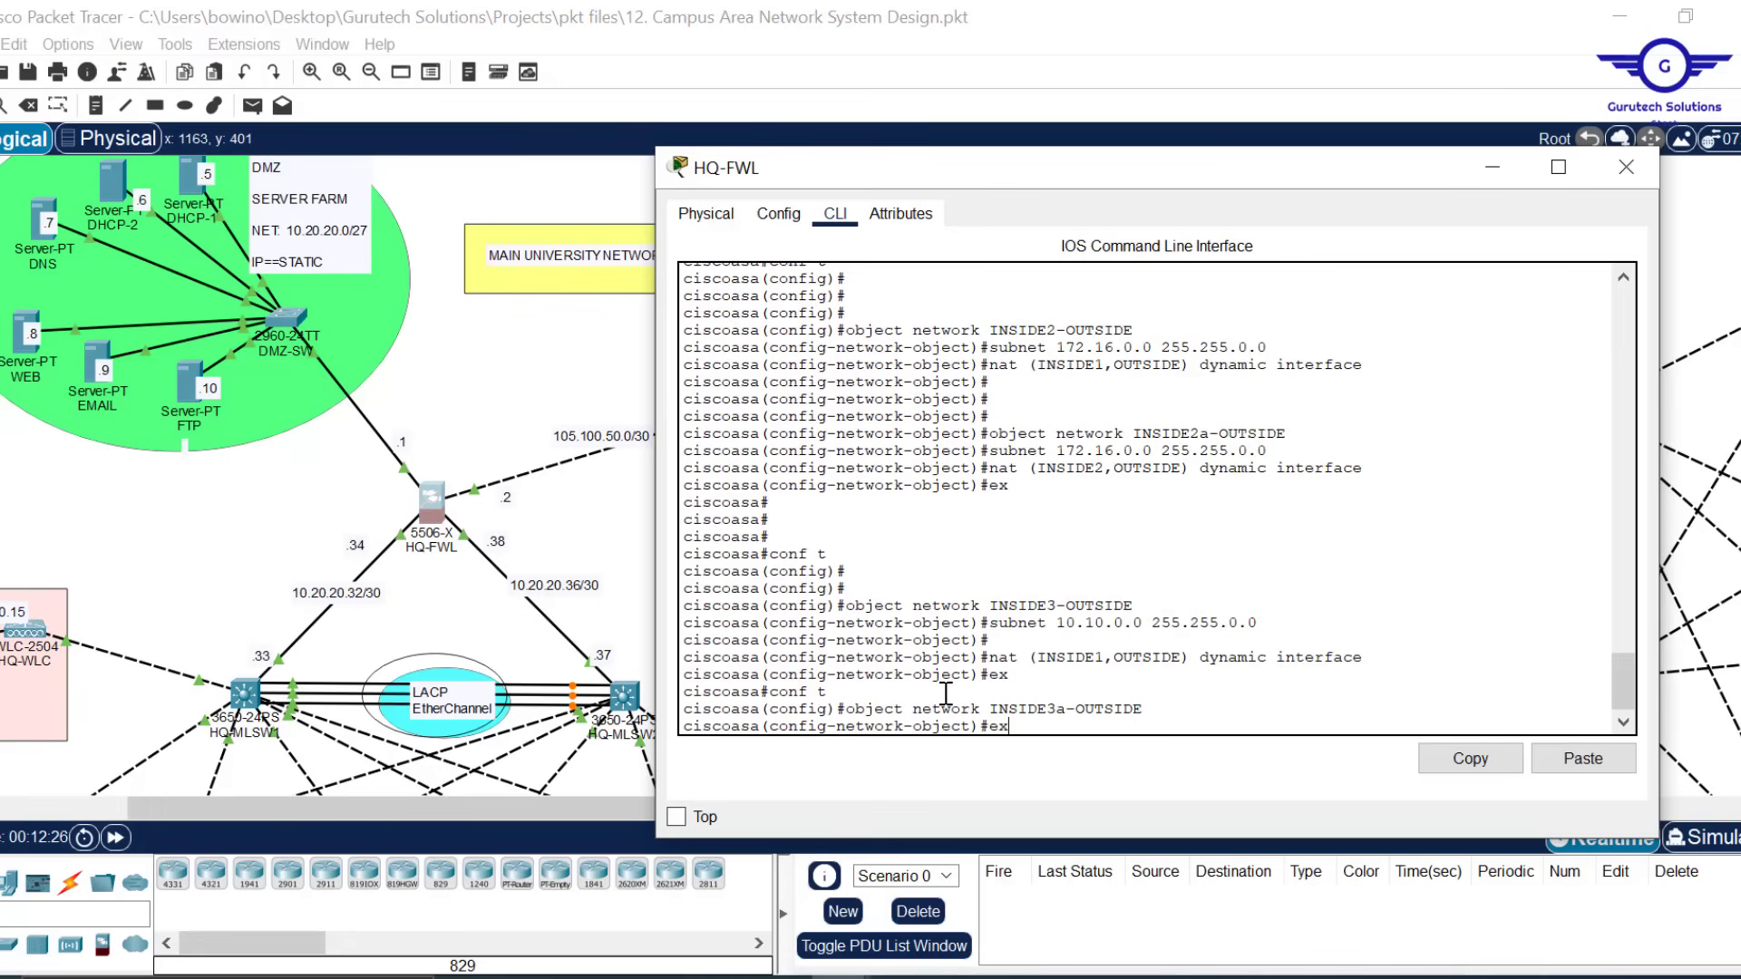
# Apply nat (INSIDE2,OUTSIDE) dynamic interface to INSIDE3a-OUTSIDE
pyautogui.press('Up')
pyautogui.press('Up')
pyautogui.press('Return')
pyautogui.press('Up')
pyautogui.press('Up')
pyautogui.press('Up')
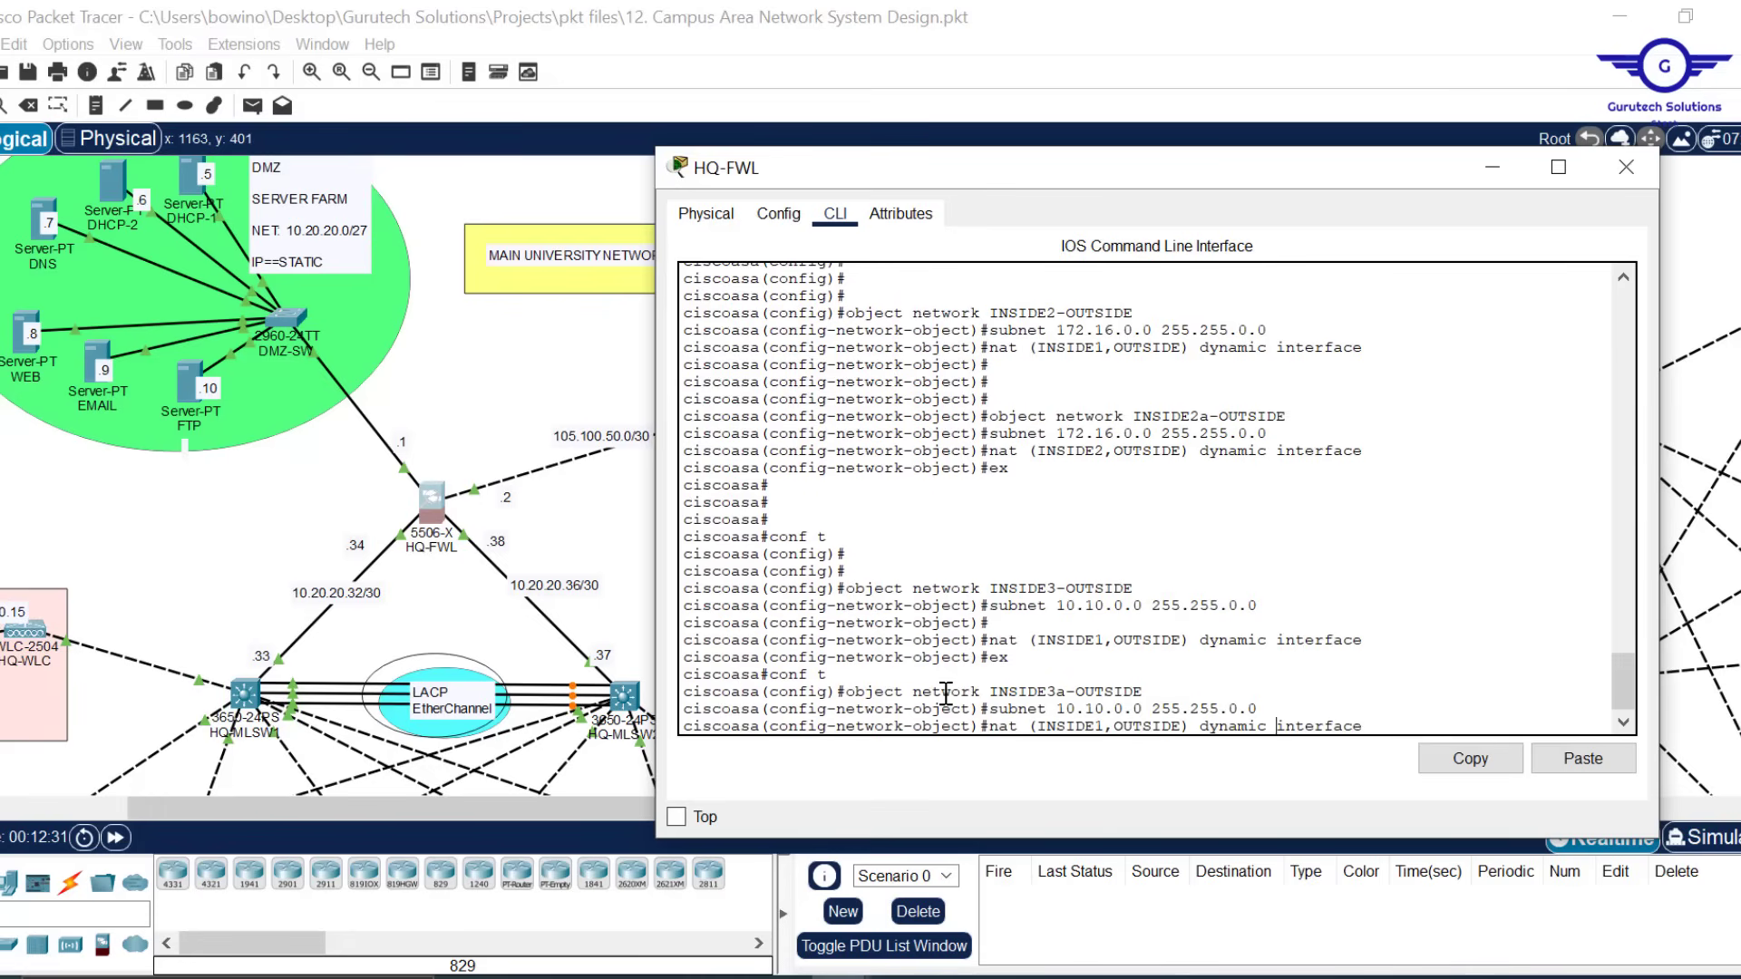
pyautogui.press('Left')
pyautogui.press('Left')
pyautogui.press('Left')
pyautogui.press('BackSpace')
pyautogui.write('2')
pyautogui.press('Return')
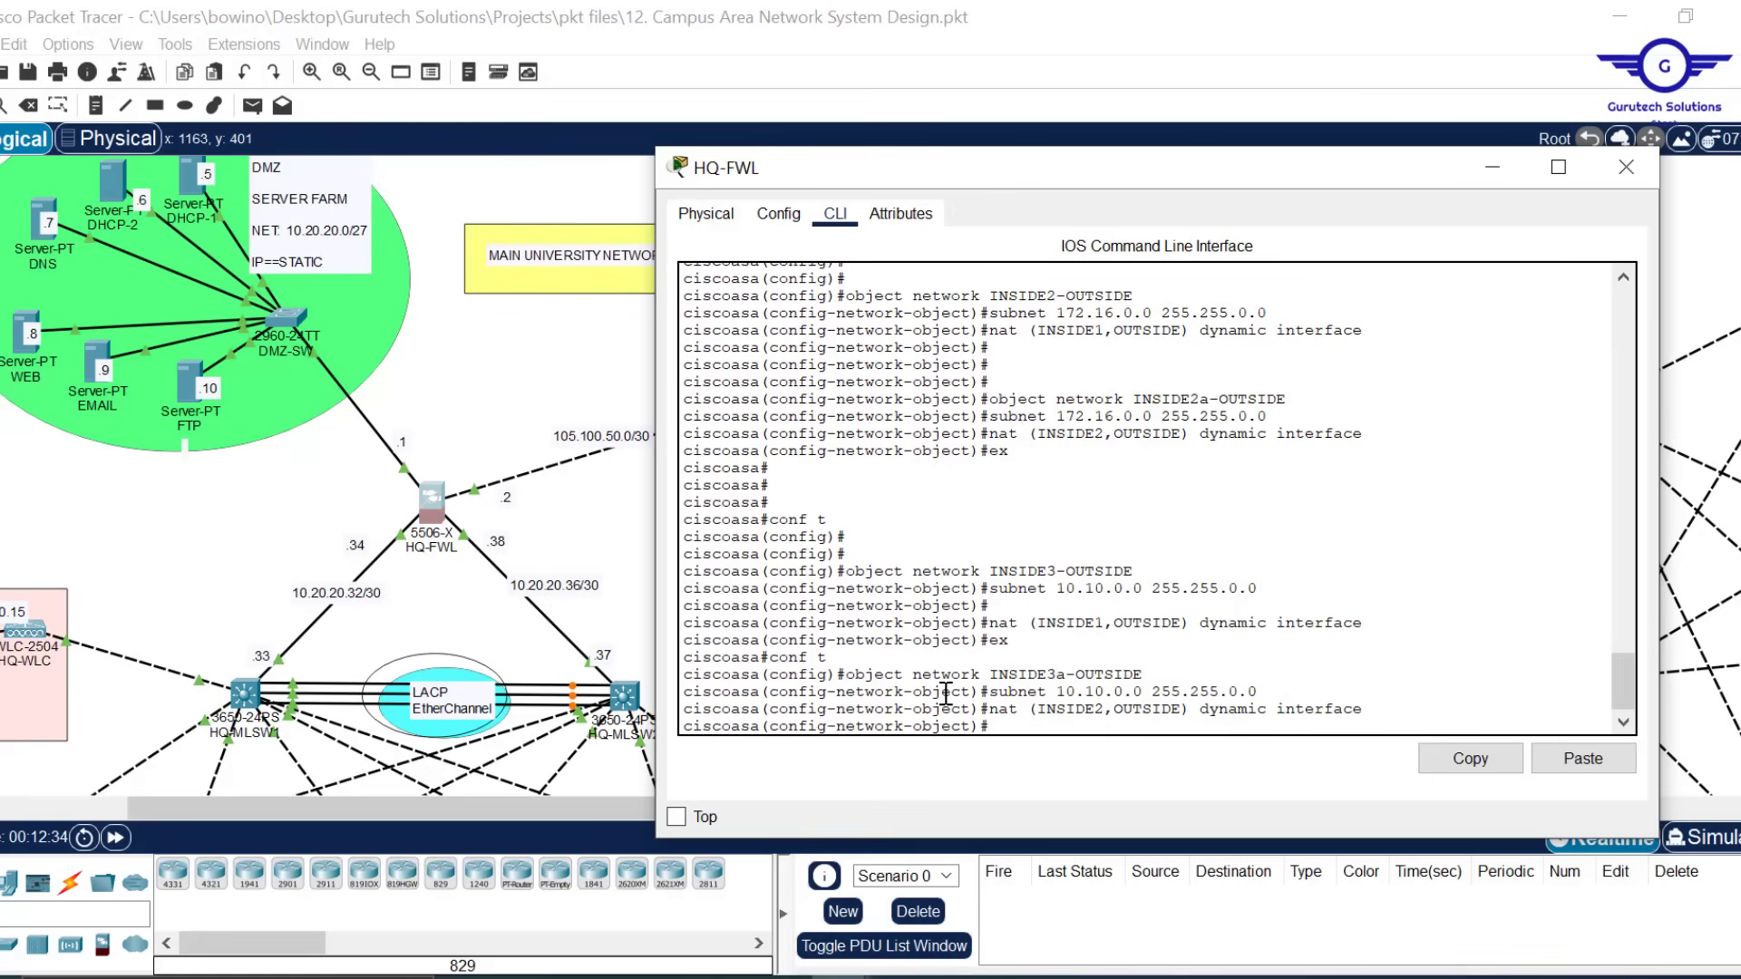
# Exit configuration mode and save the configuration with wr
pyautogui.write('ex')
pyautogui.press('Return')
pyautogui.press('Return')
pyautogui.press('Return')
pyautogui.press('Return')
pyautogui.press('Return')
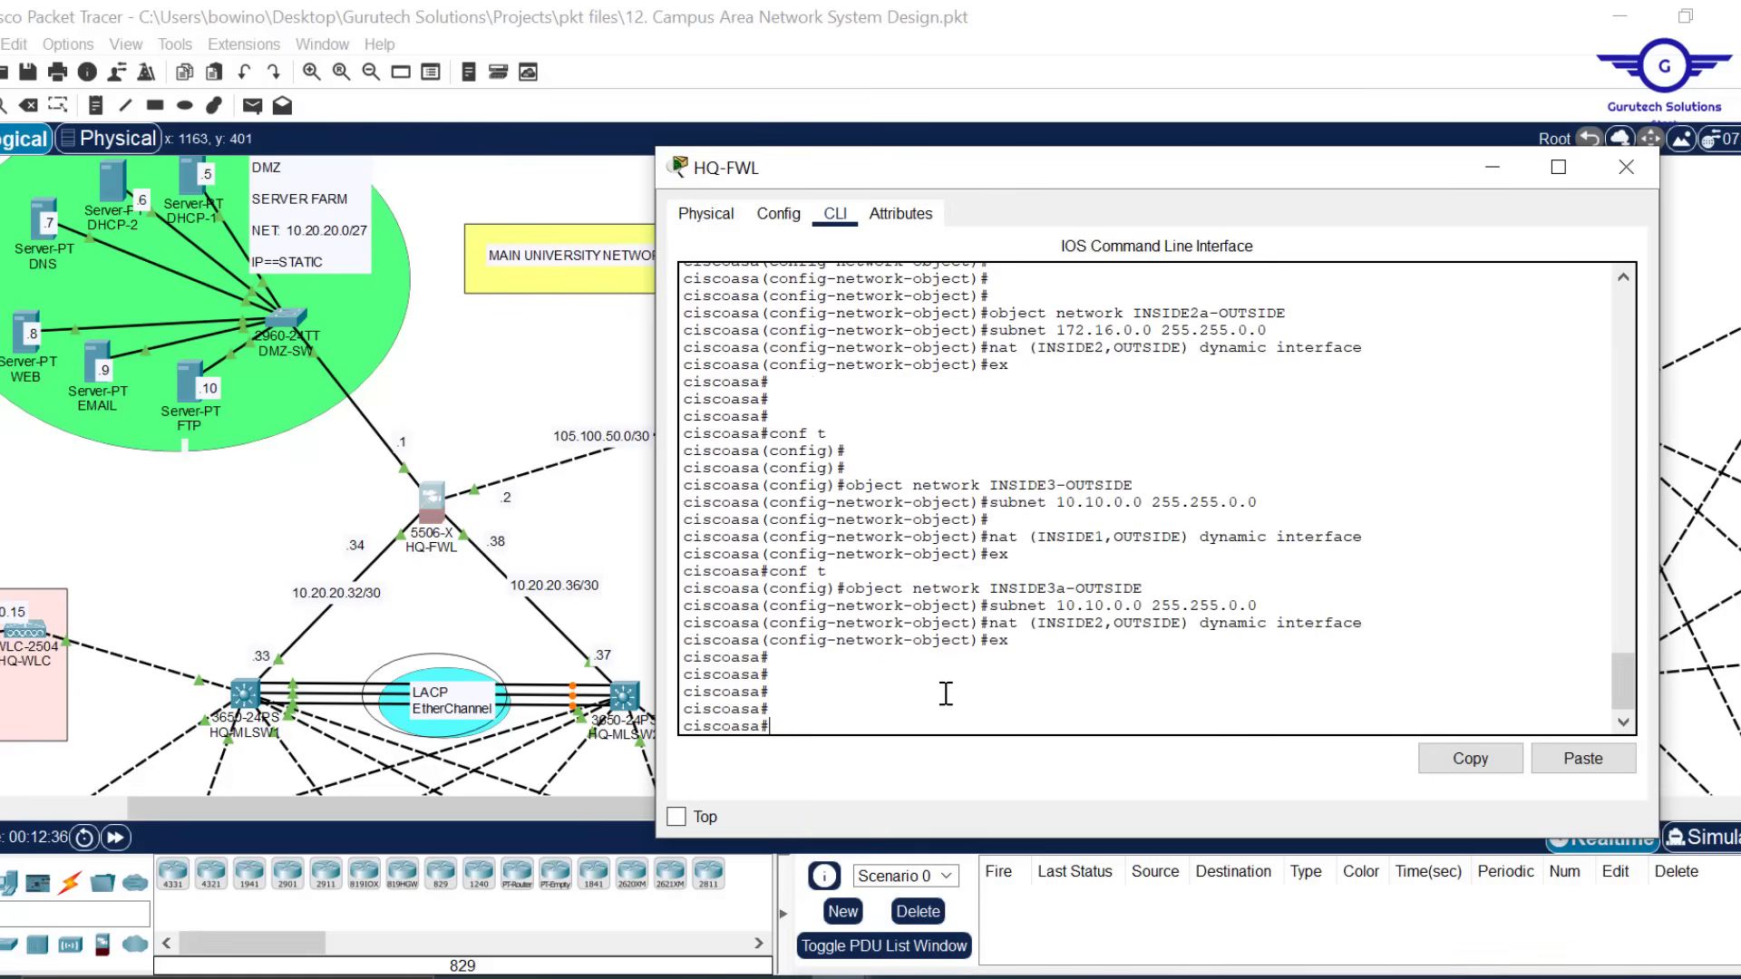
pyautogui.press('Return')
pyautogui.write('wr mem')
pyautogui.press('Return')
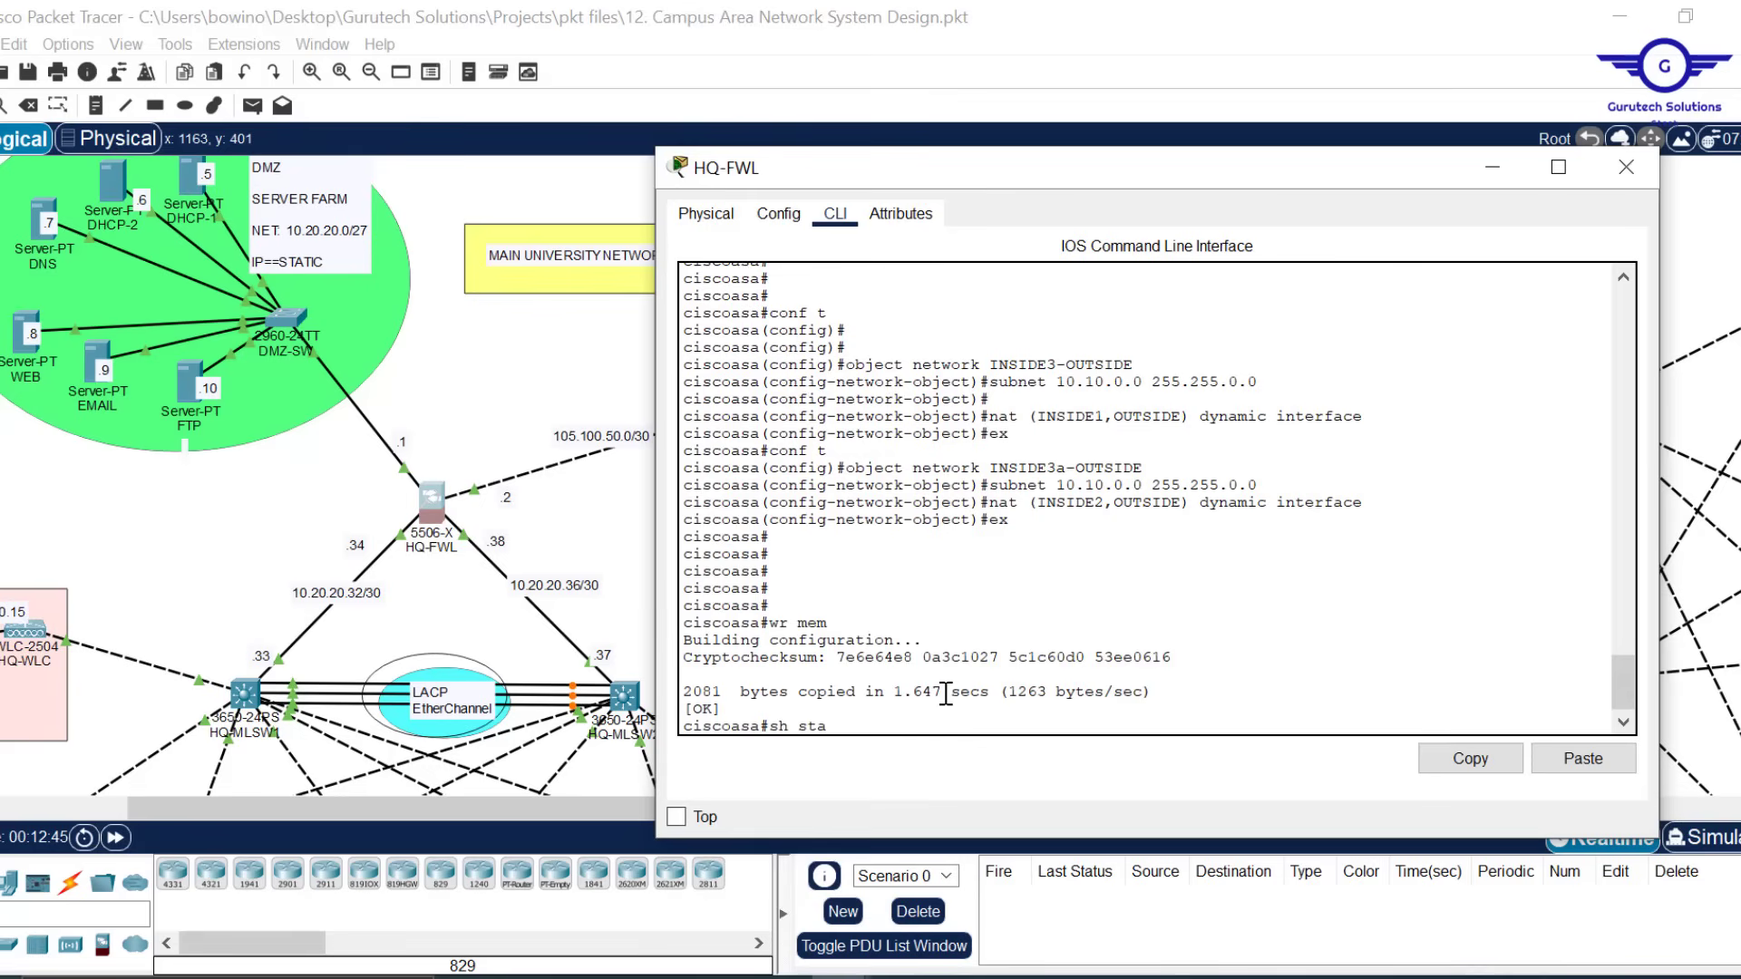
# Page through HQ-FWL's startup configuration and copy the six object network NAT blocks
pyautogui.press('Return')
pyautogui.press('space')
pyautogui.press('space')
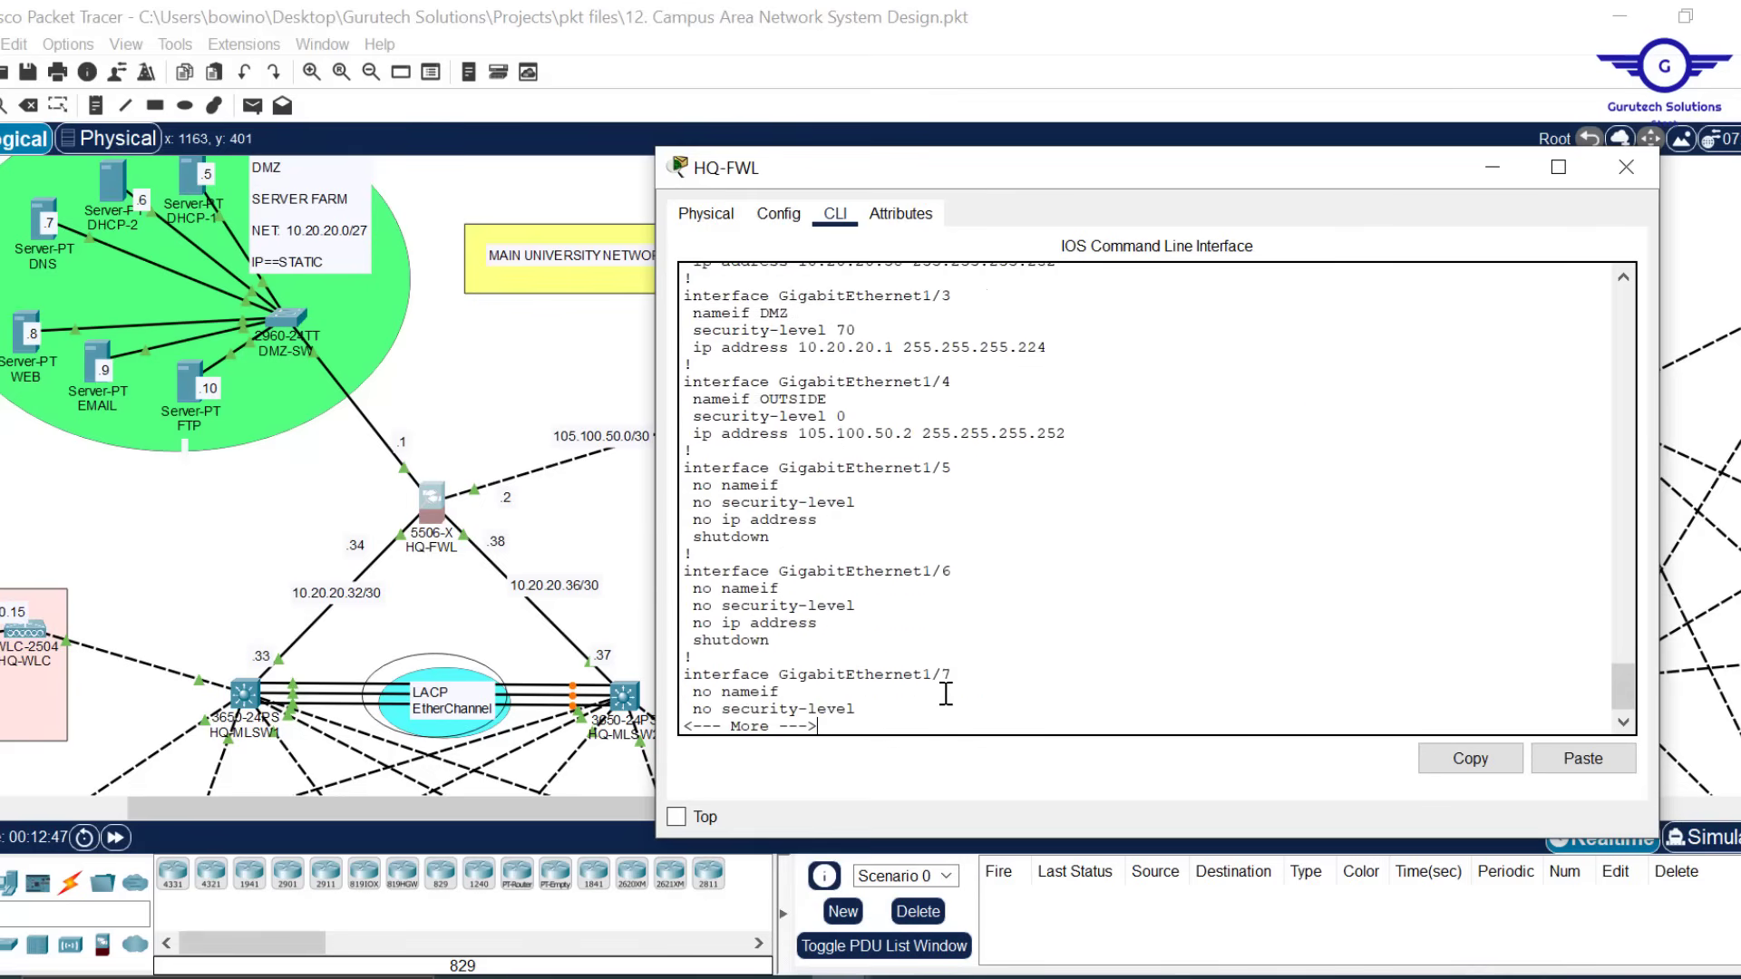
pyautogui.press('space')
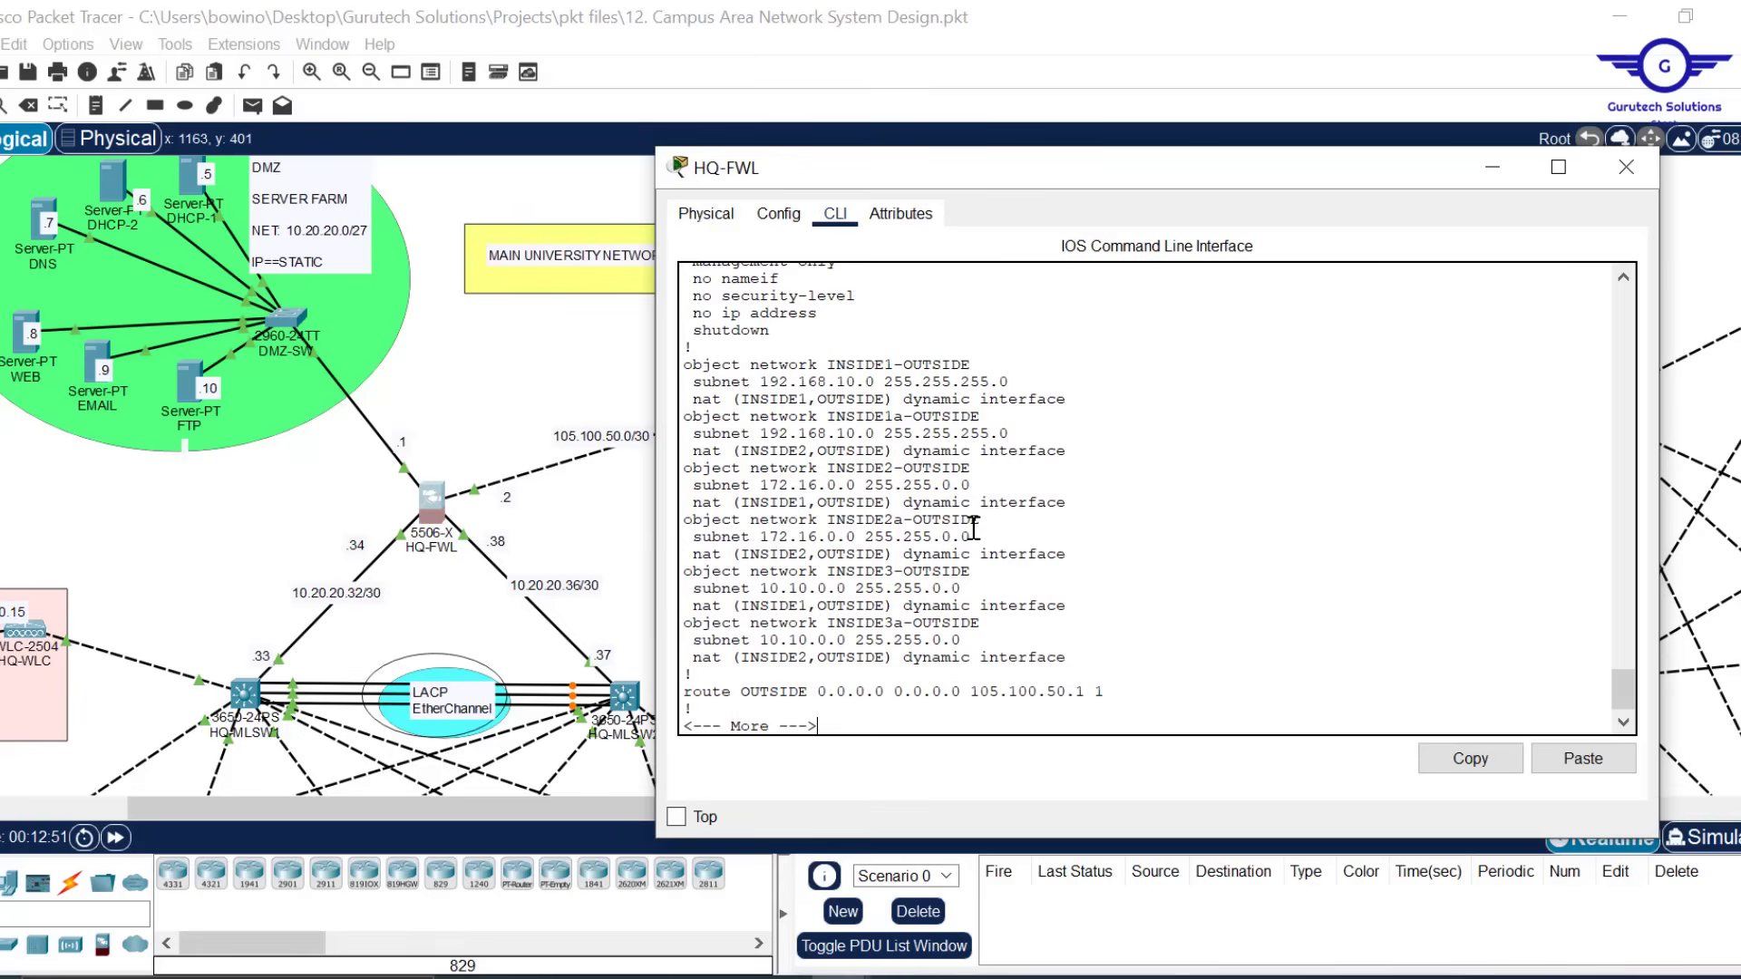
pyautogui.moveTo(696, 675); pyautogui.dragTo(698, 383)
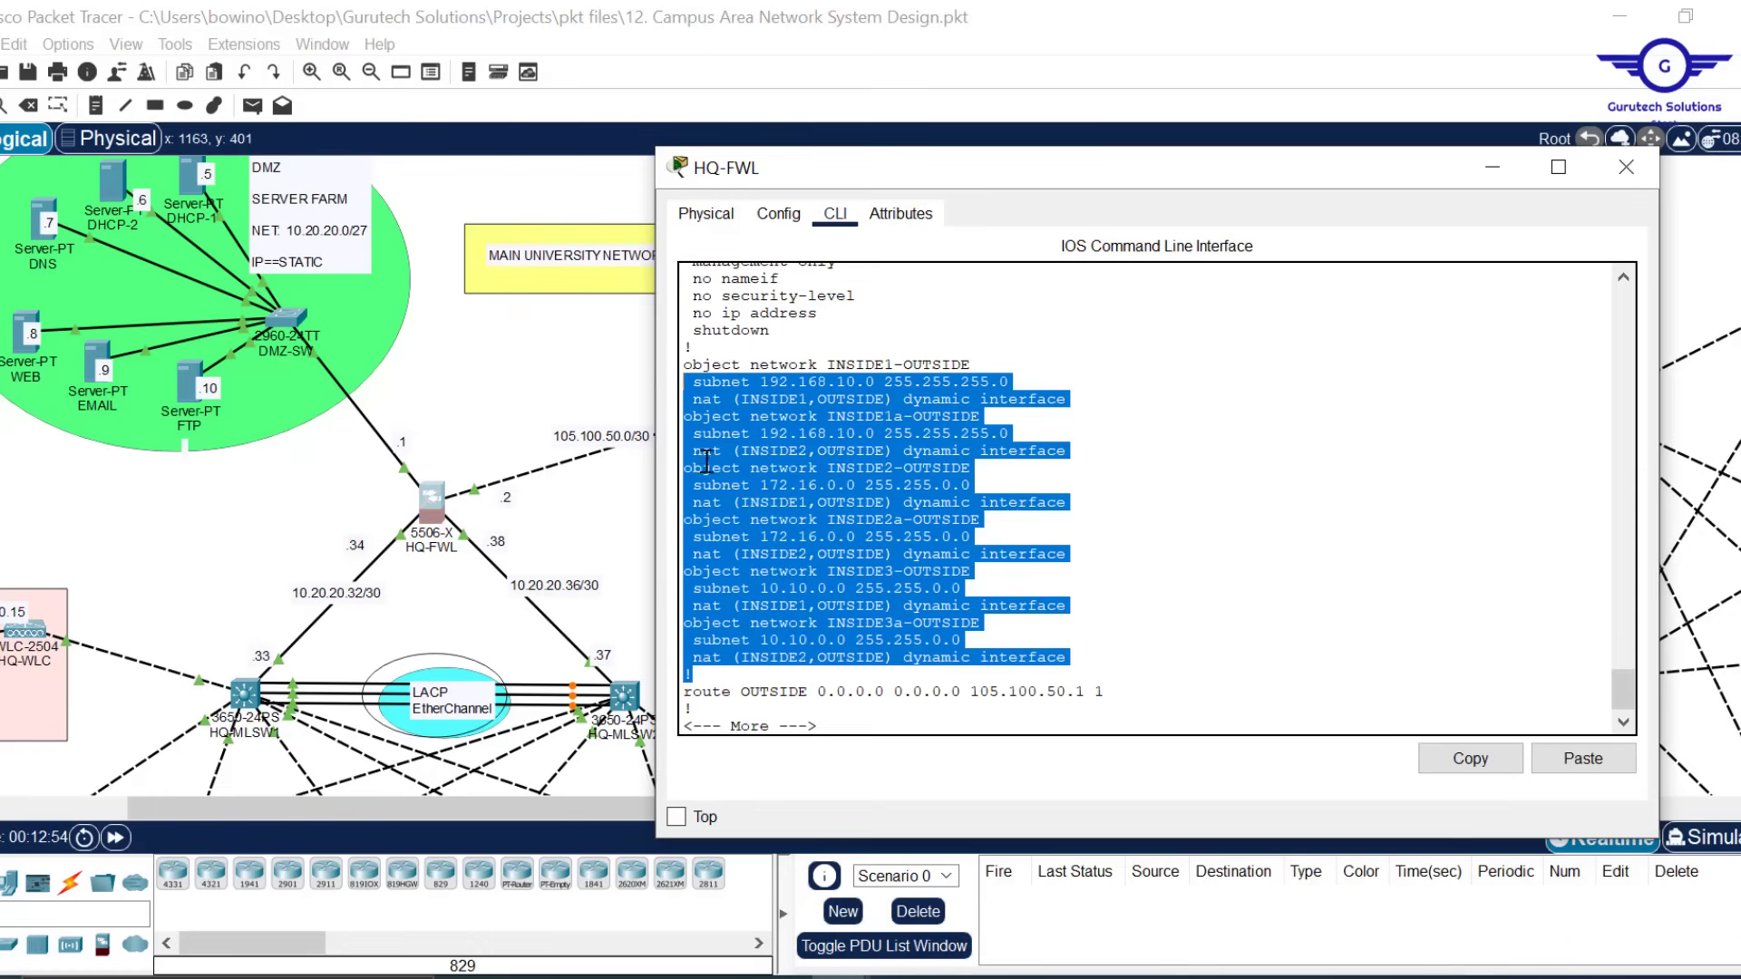
pyautogui.click(711, 573)
pyautogui.moveTo(697, 679); pyautogui.dragTo(681, 348)
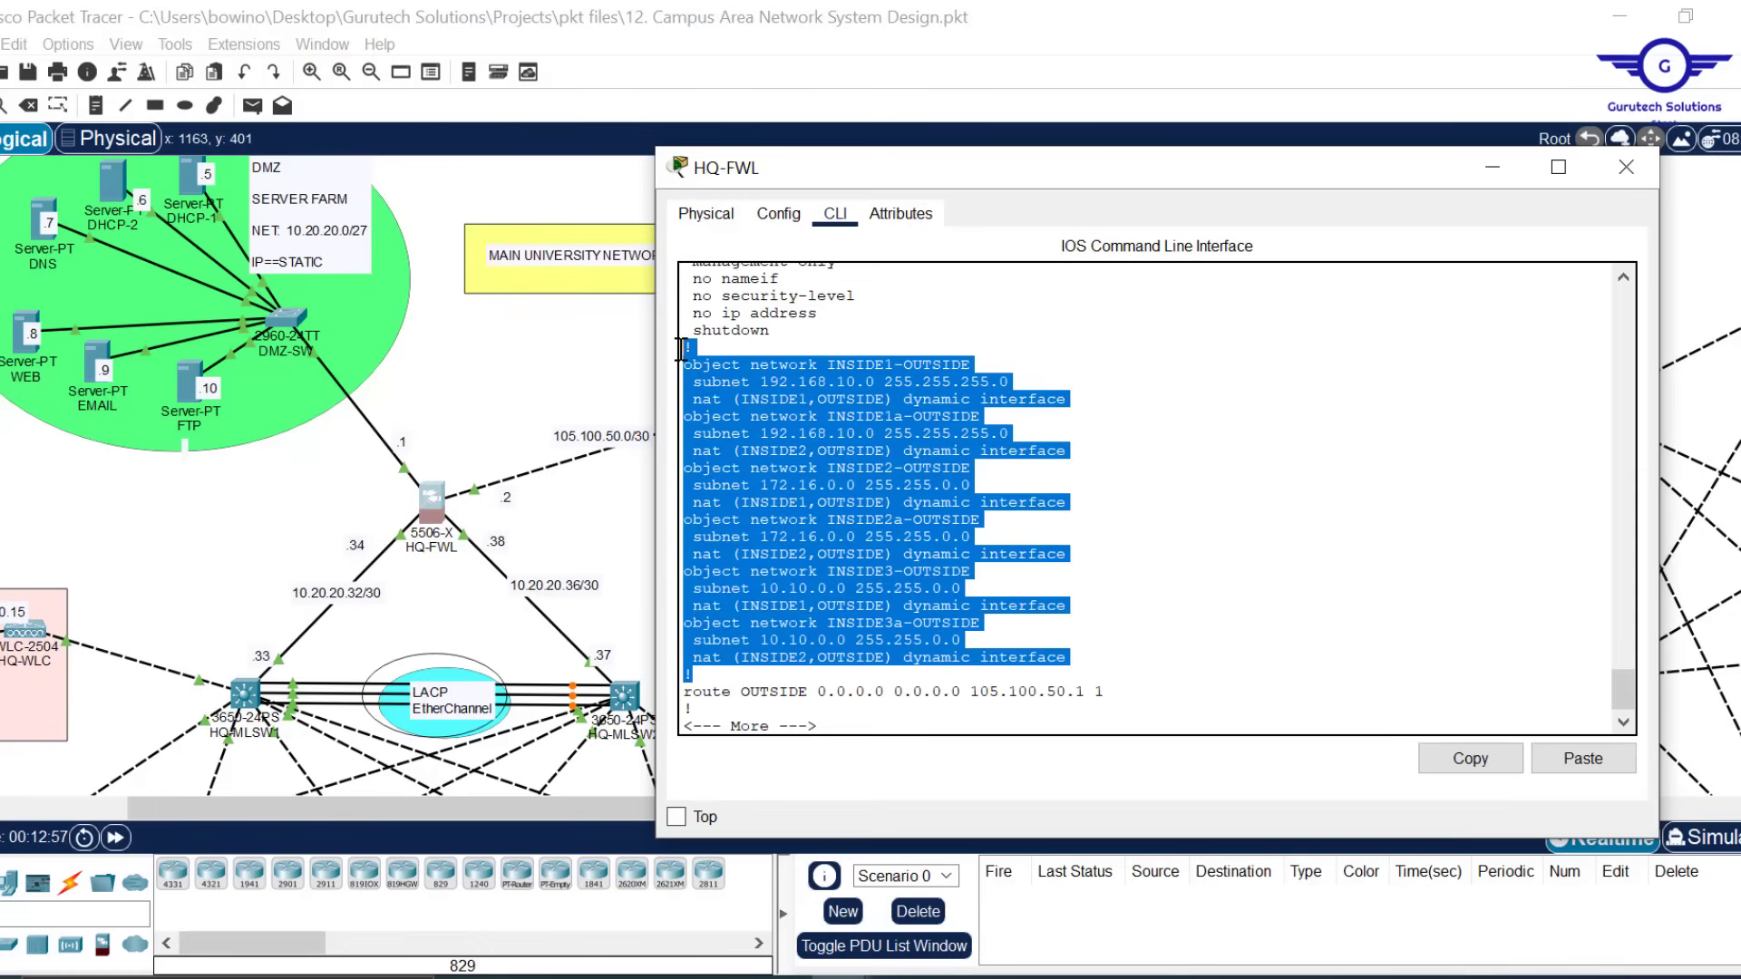
pyautogui.click(1493, 756)
# Close the HQ-FWL window and paste the NAT blocks into a new Notepad document
pyautogui.click(1622, 181)
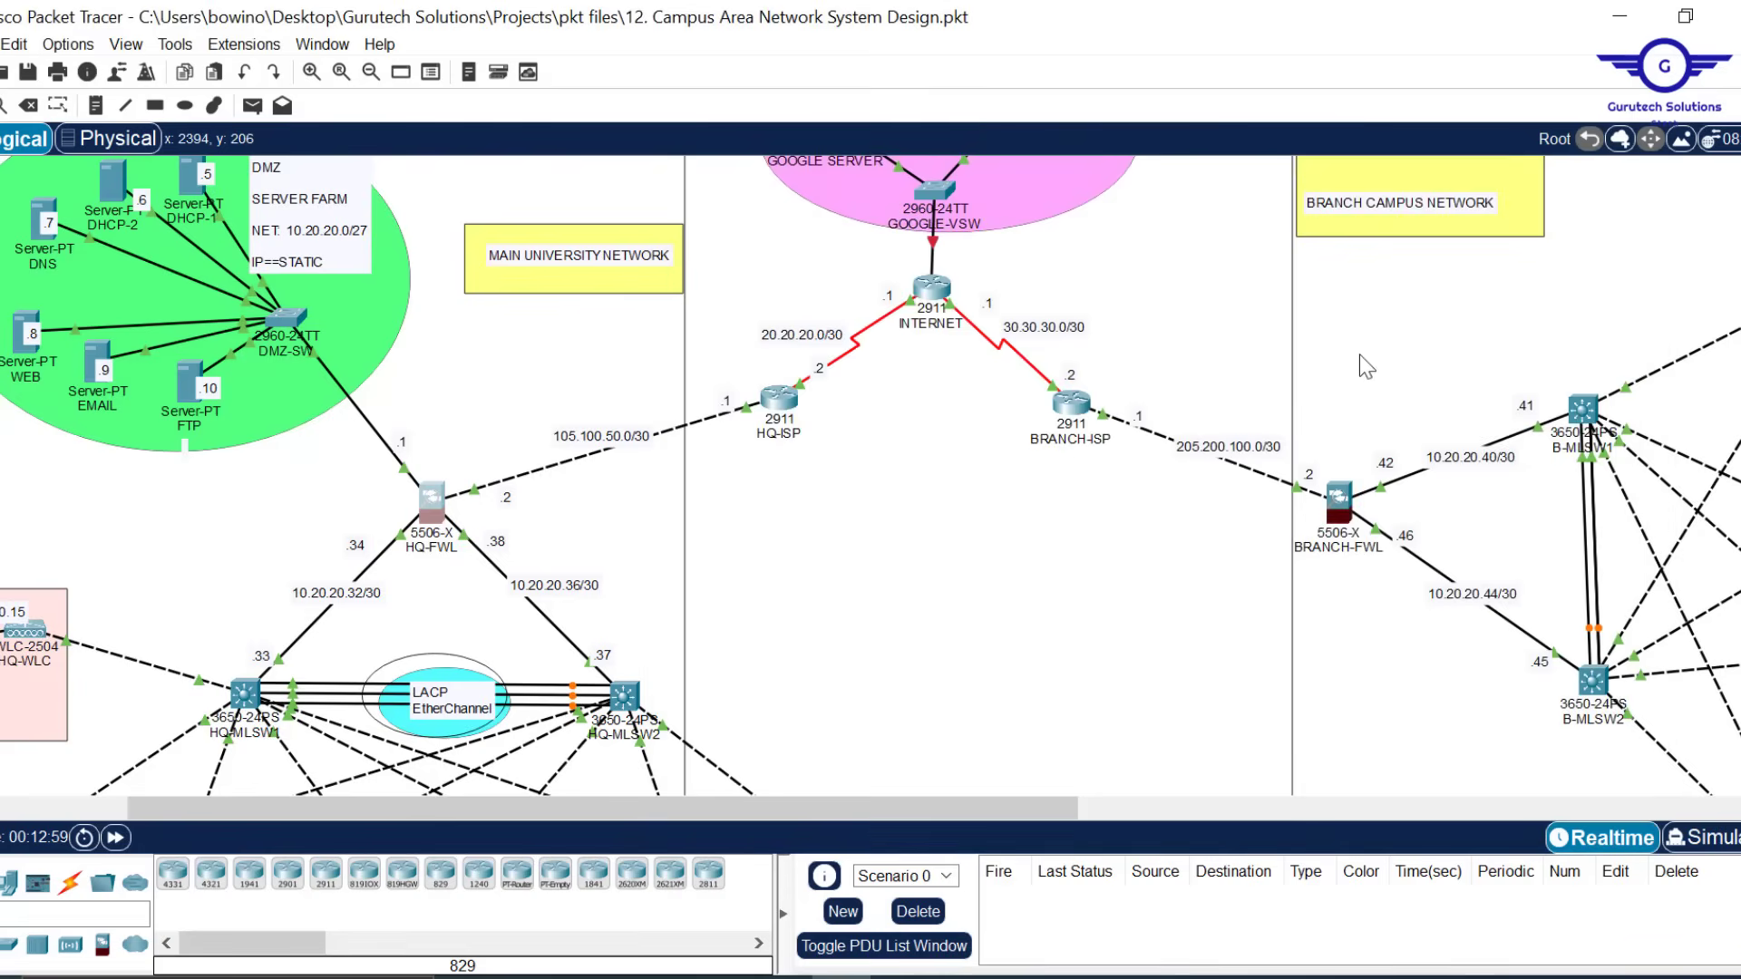
pyautogui.click(1031, 976)
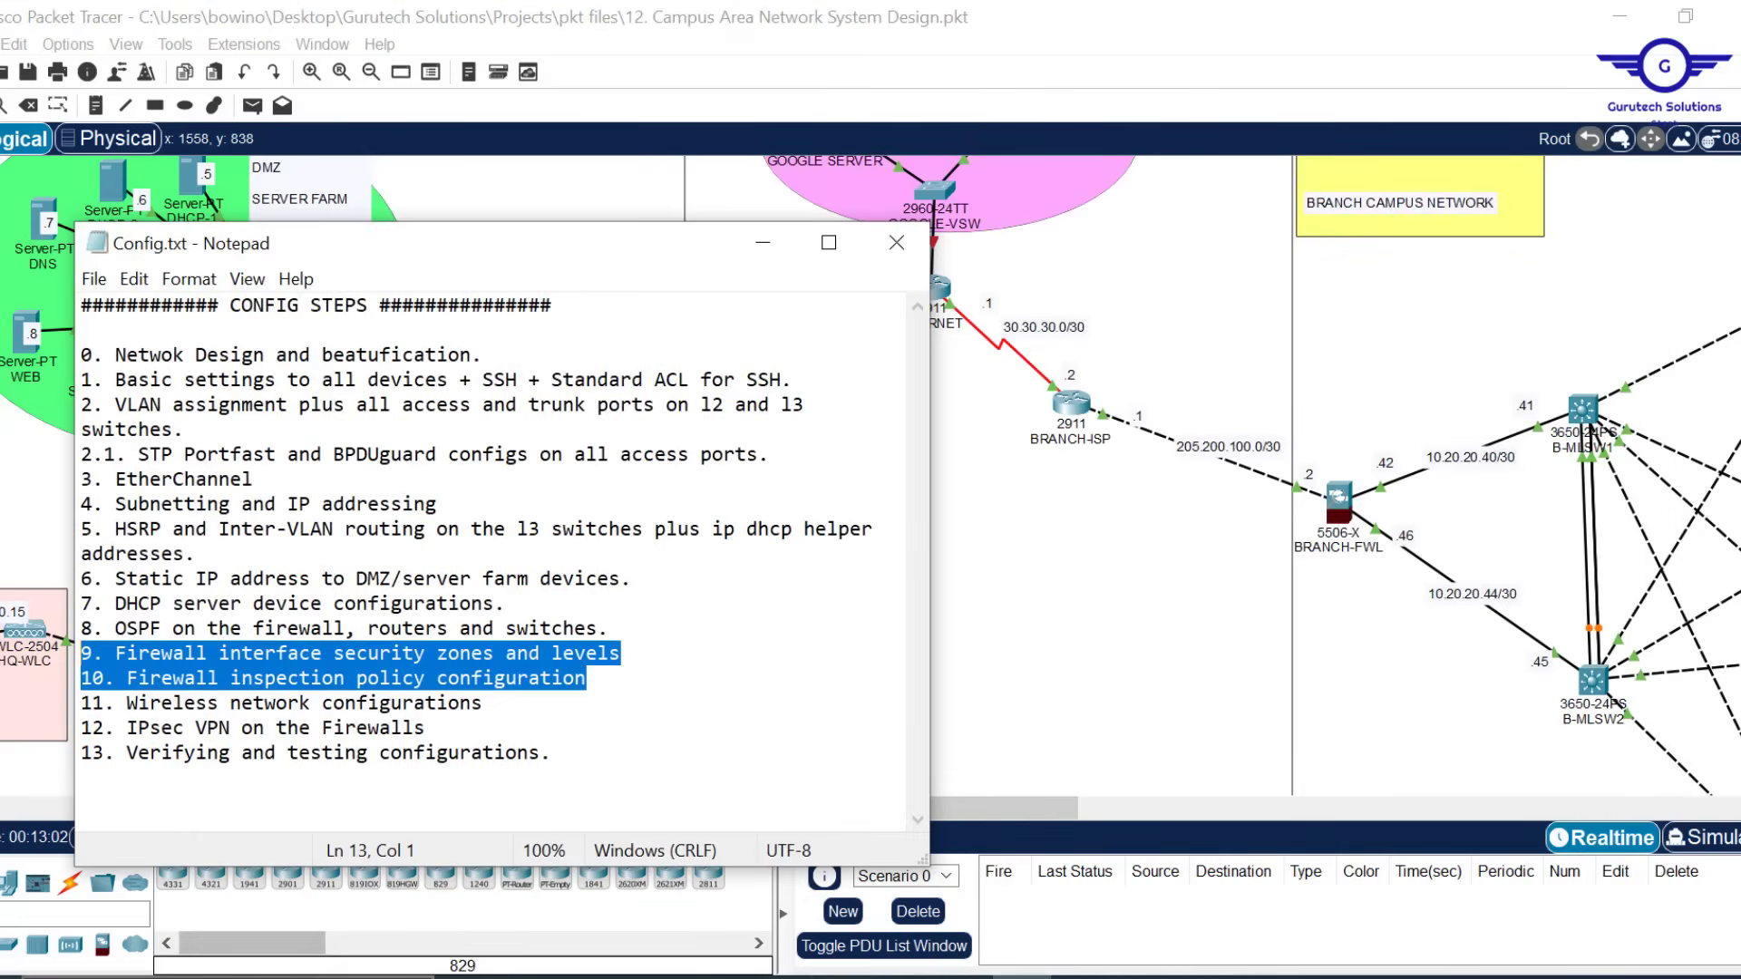
pyautogui.click(227, 977)
pyautogui.write('no')
pyautogui.press('Return')
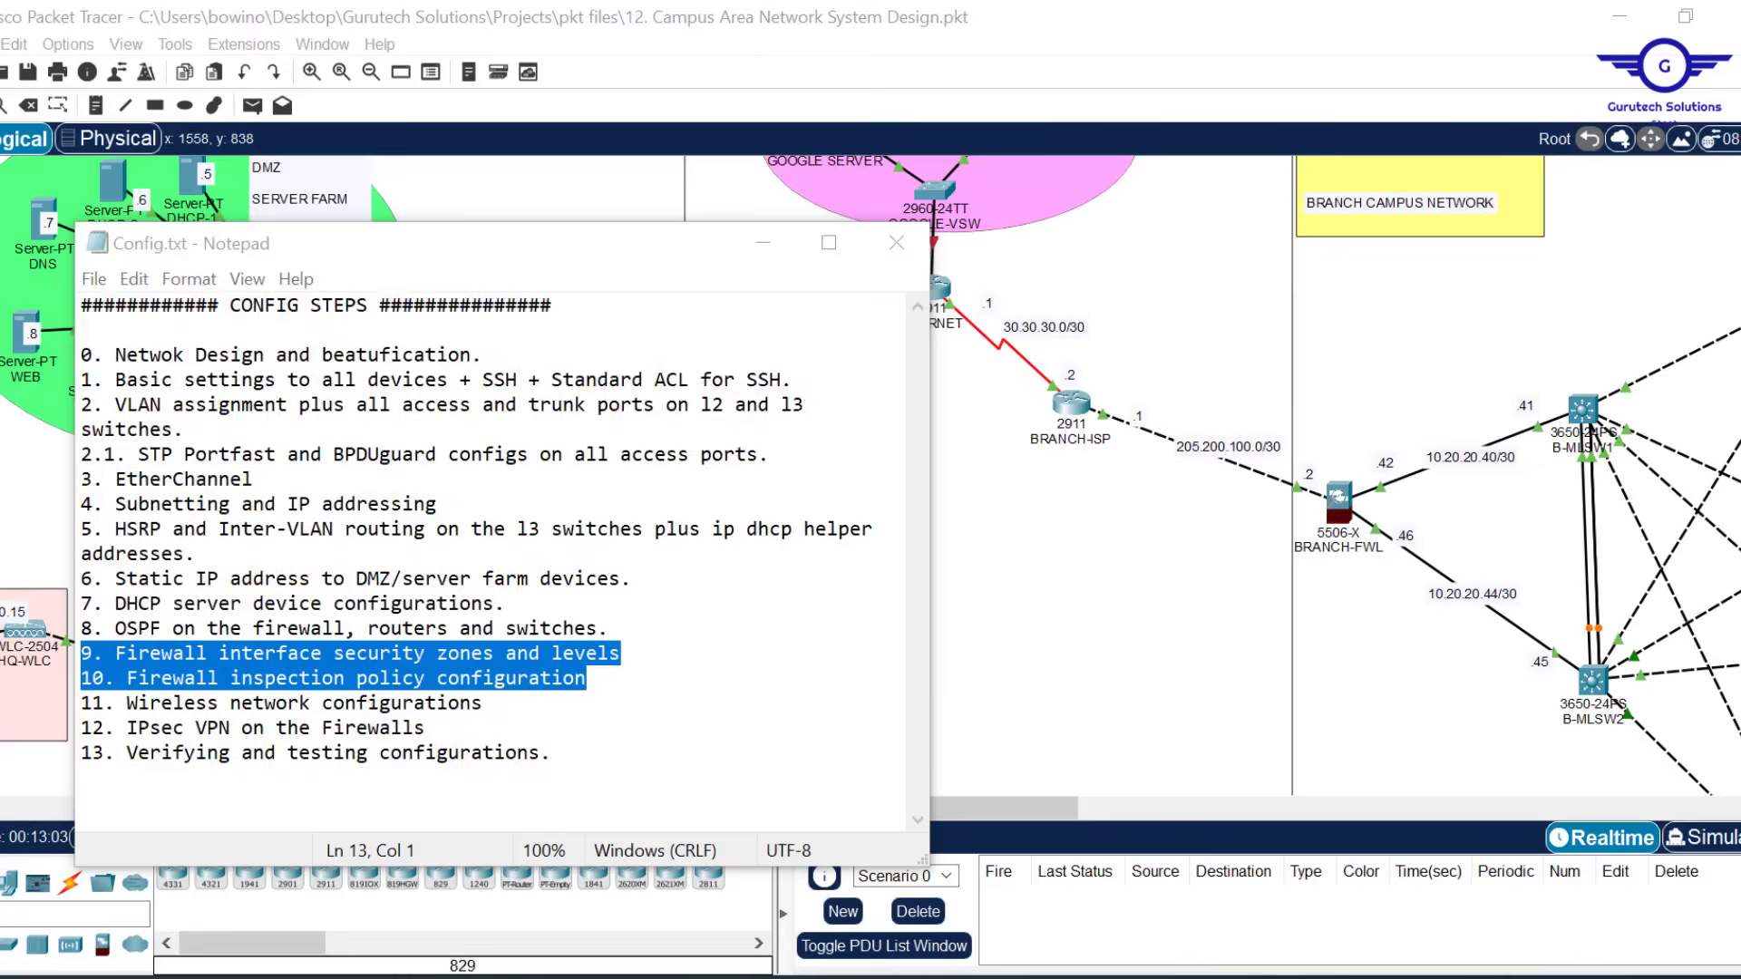
pyautogui.hotkey('ctrl', 'v')
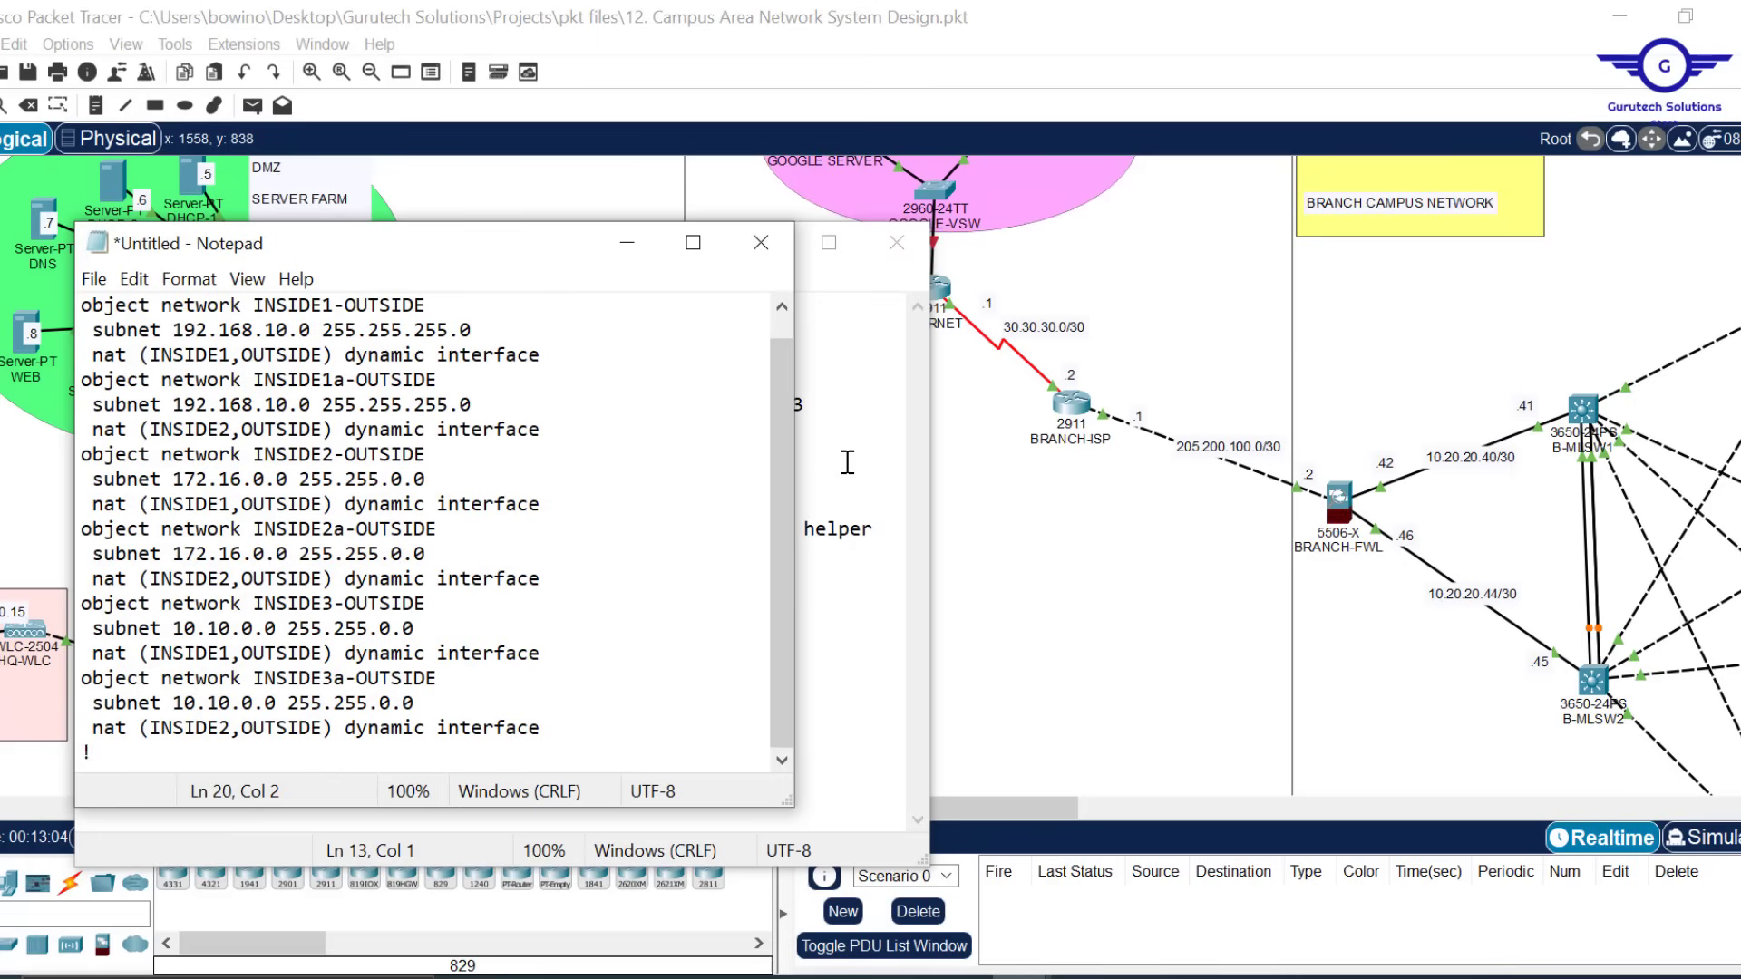
# Resize the untitled Notepad window and place it on the right, bringing the branch network into view
pyautogui.moveTo(791, 810); pyautogui.dragTo(1024, 901)
pyautogui.moveTo(676, 247); pyautogui.dragTo(797, 229)
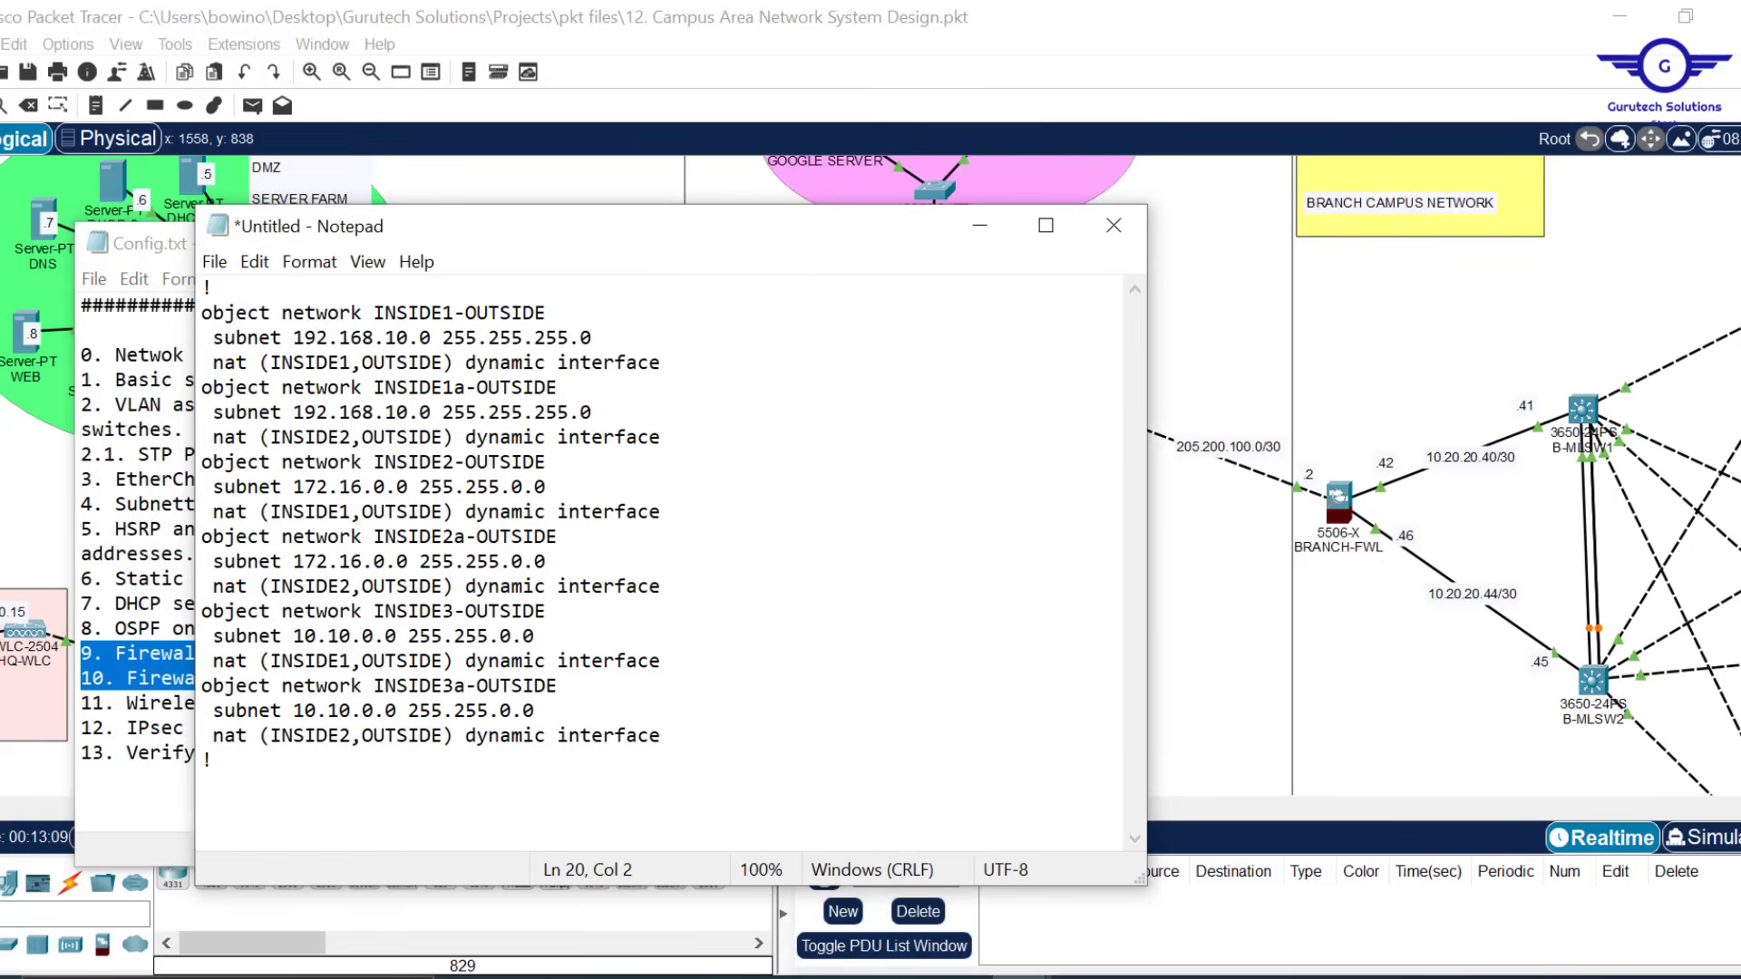
pyautogui.click(19, 816)
pyautogui.moveTo(383, 815); pyautogui.dragTo(1133, 809)
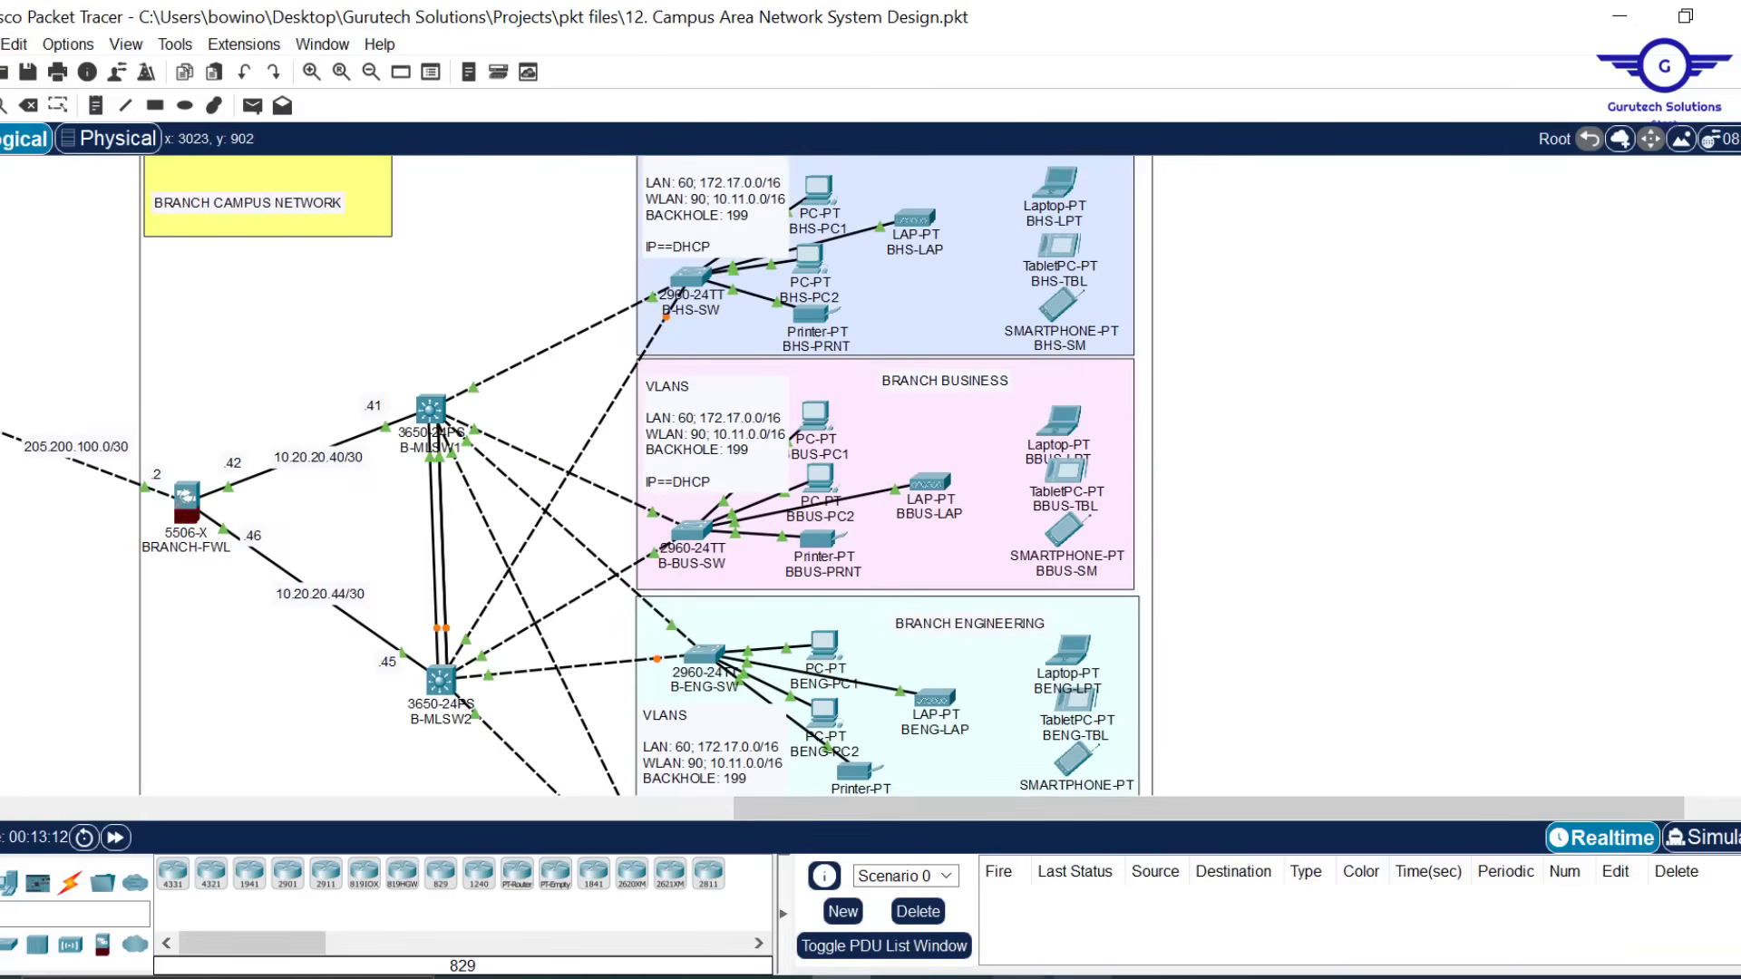
pyautogui.moveTo(1084, 976)
pyautogui.click(1106, 939)
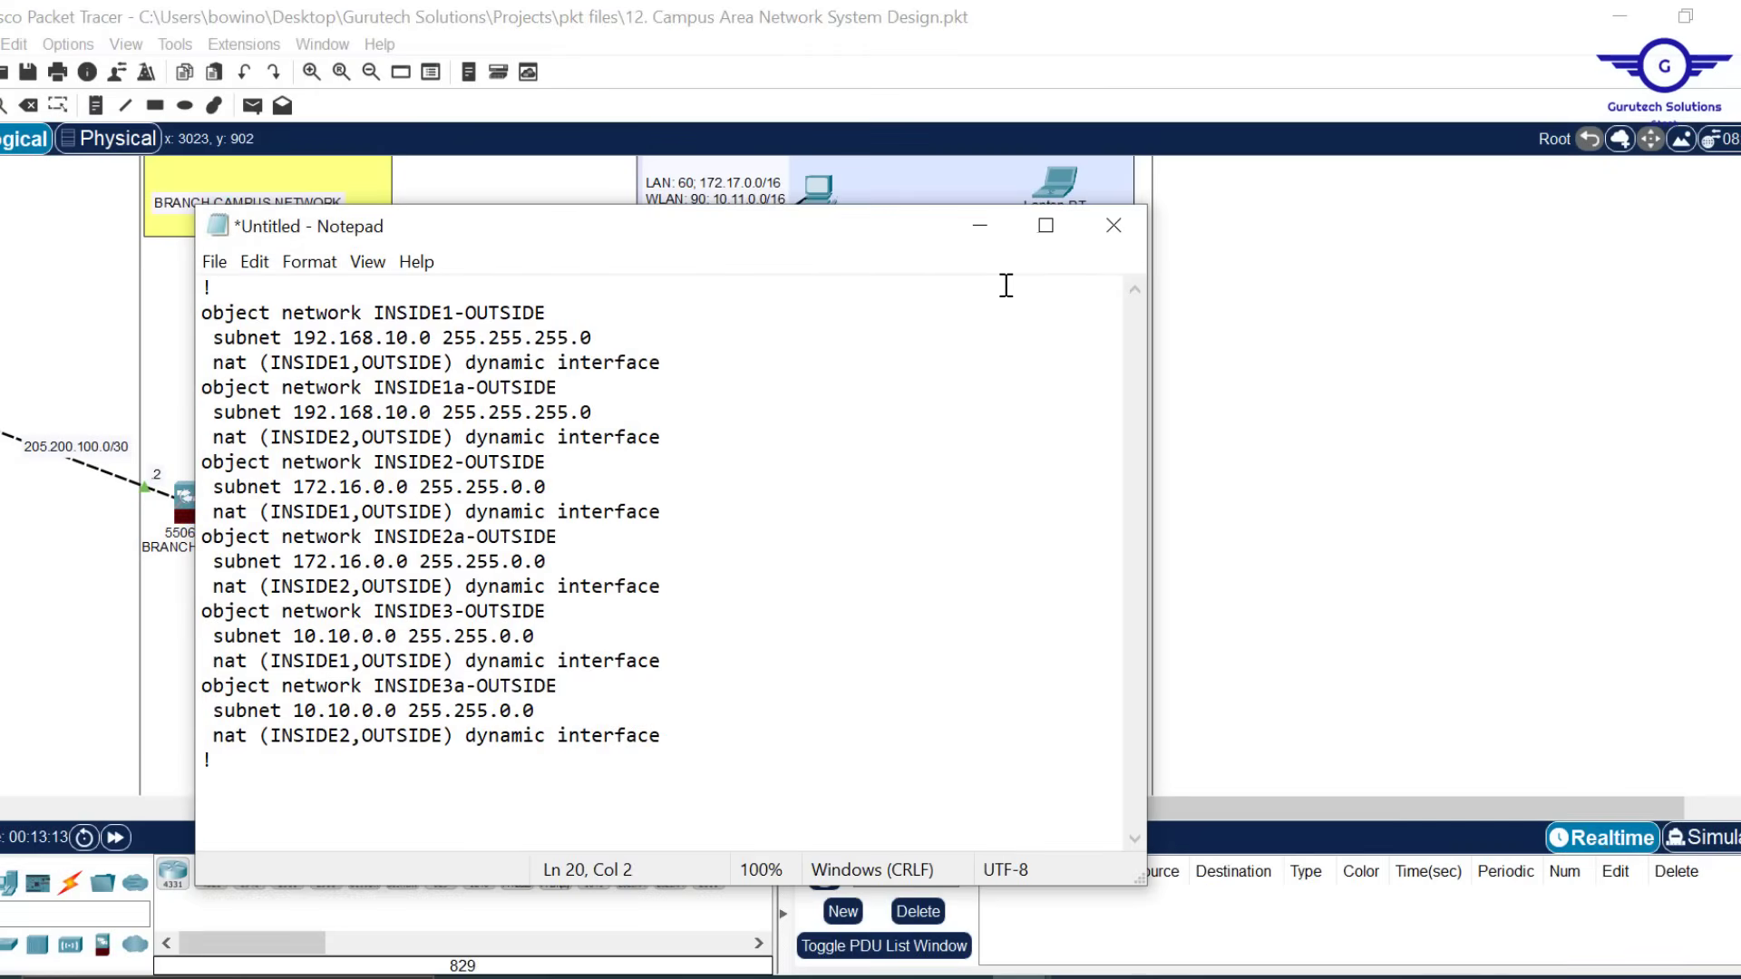
pyautogui.moveTo(1150, 344); pyautogui.dragTo(924, 349)
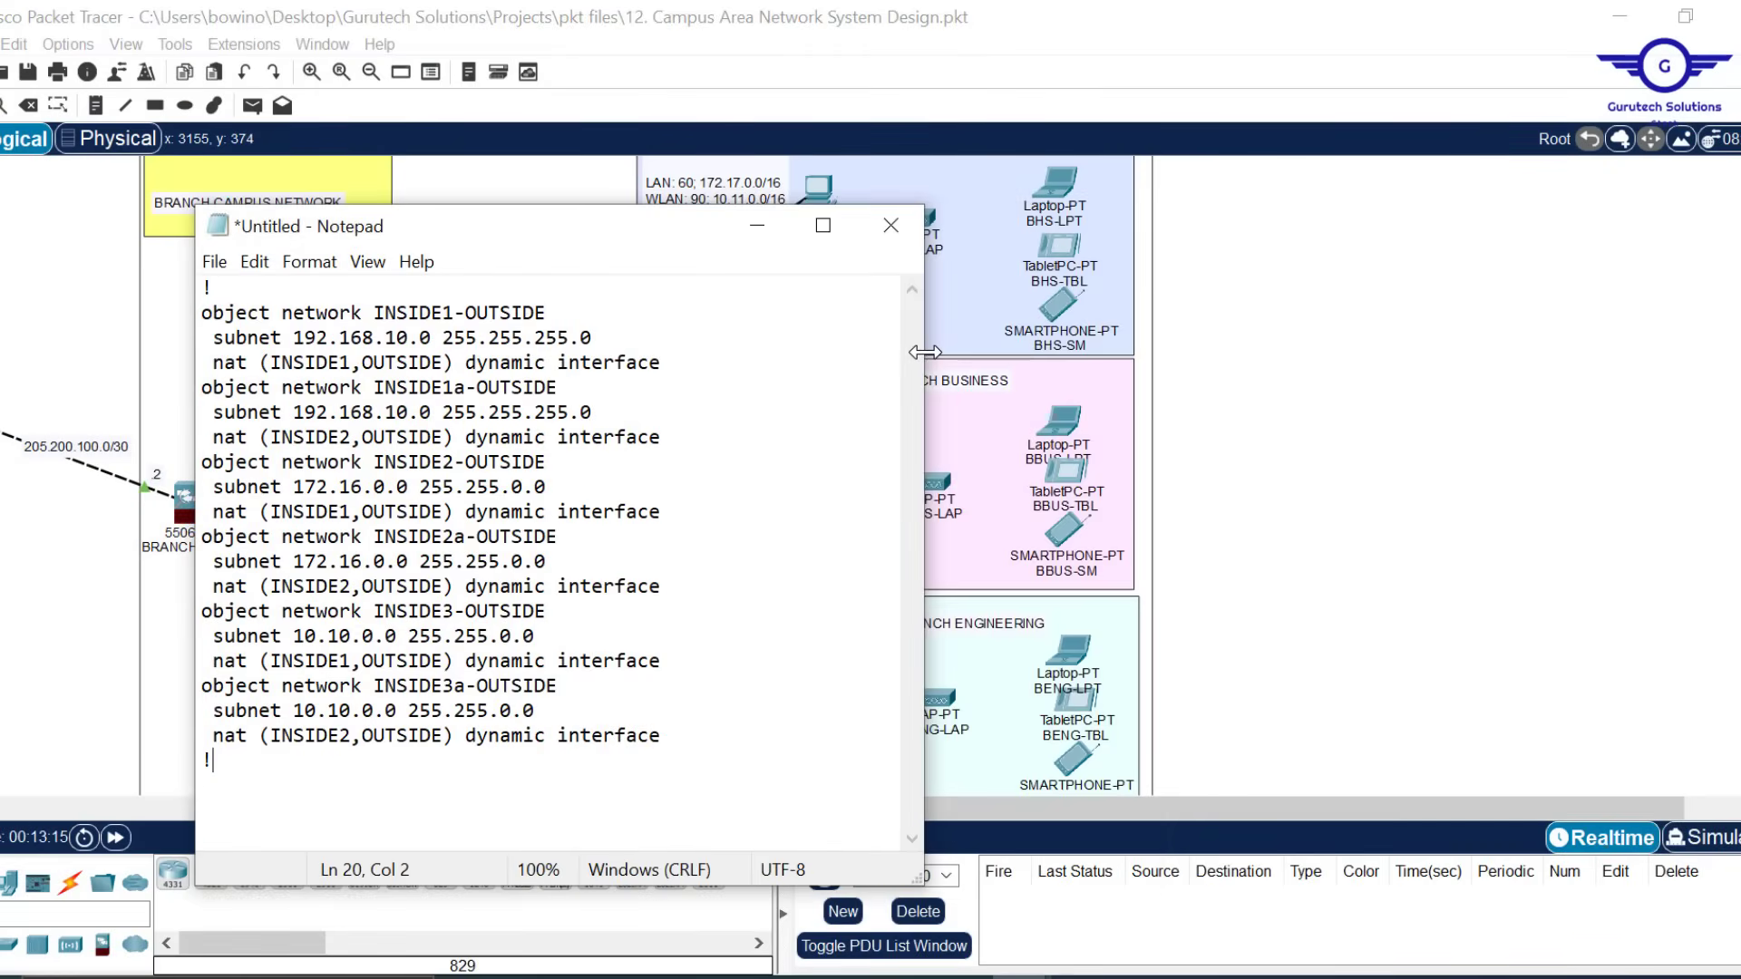
pyautogui.moveTo(567, 240); pyautogui.dragTo(1360, 206)
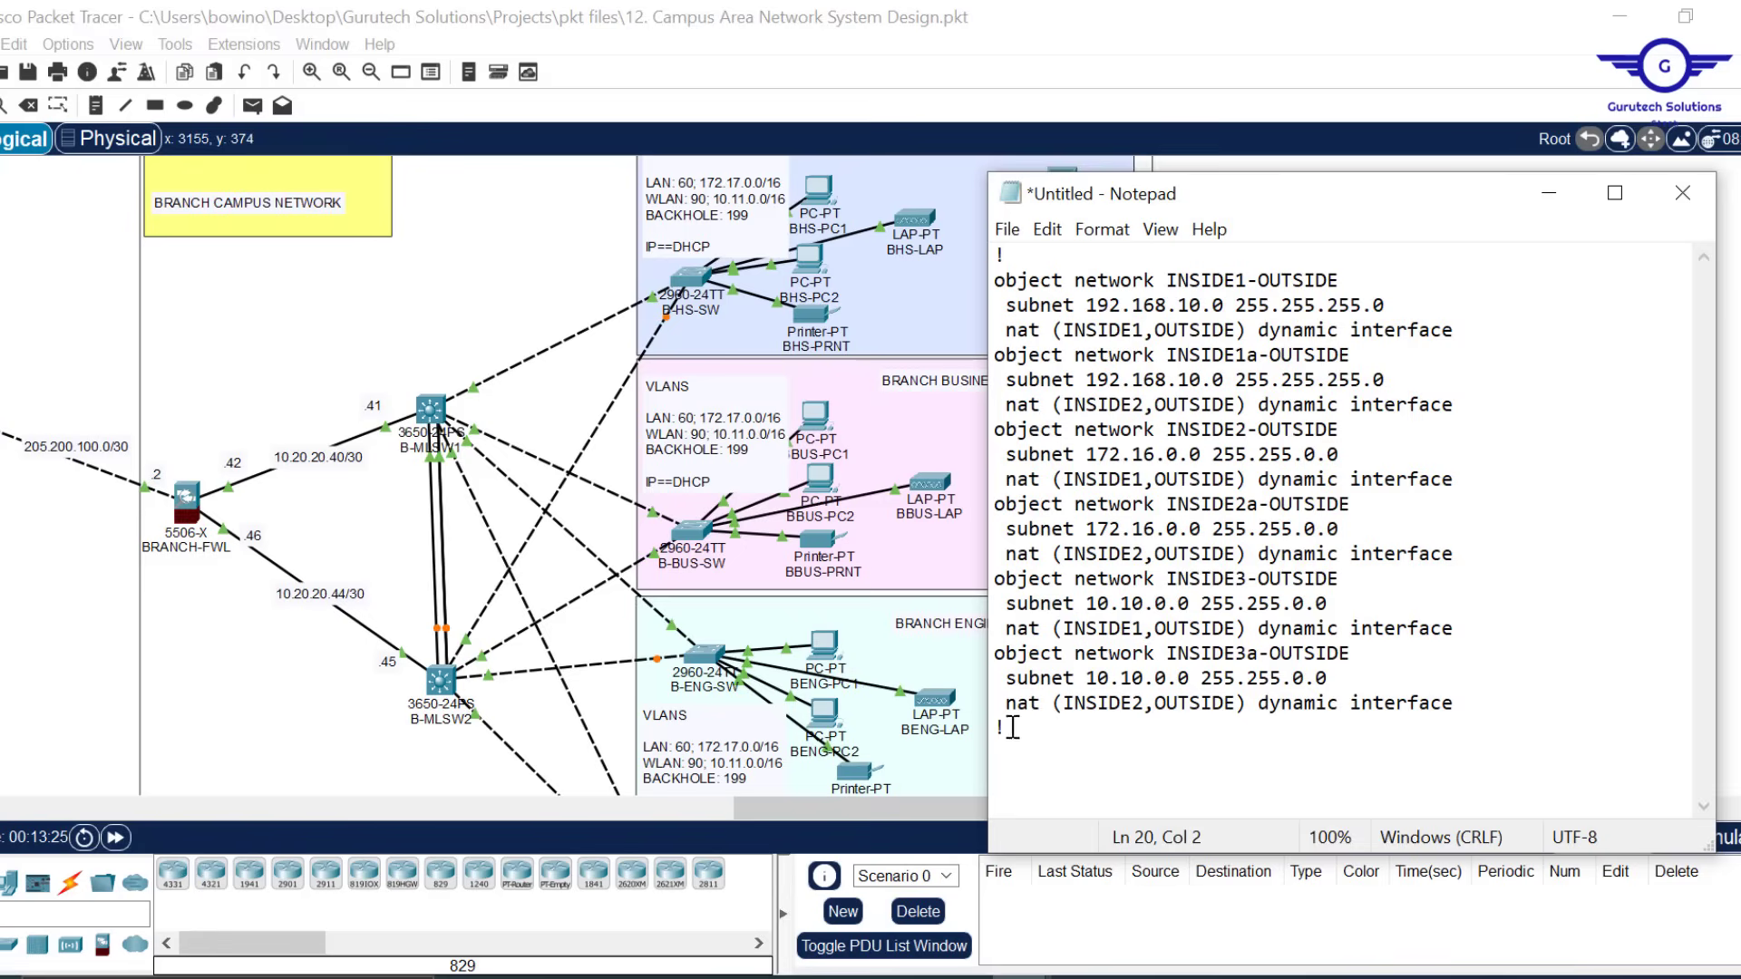
# Delete the INSIDE3 entries and change the INSIDE1 subnet to 10.11.0.0 255.255.0.0
pyautogui.moveTo(1010, 727); pyautogui.dragTo(973, 585)
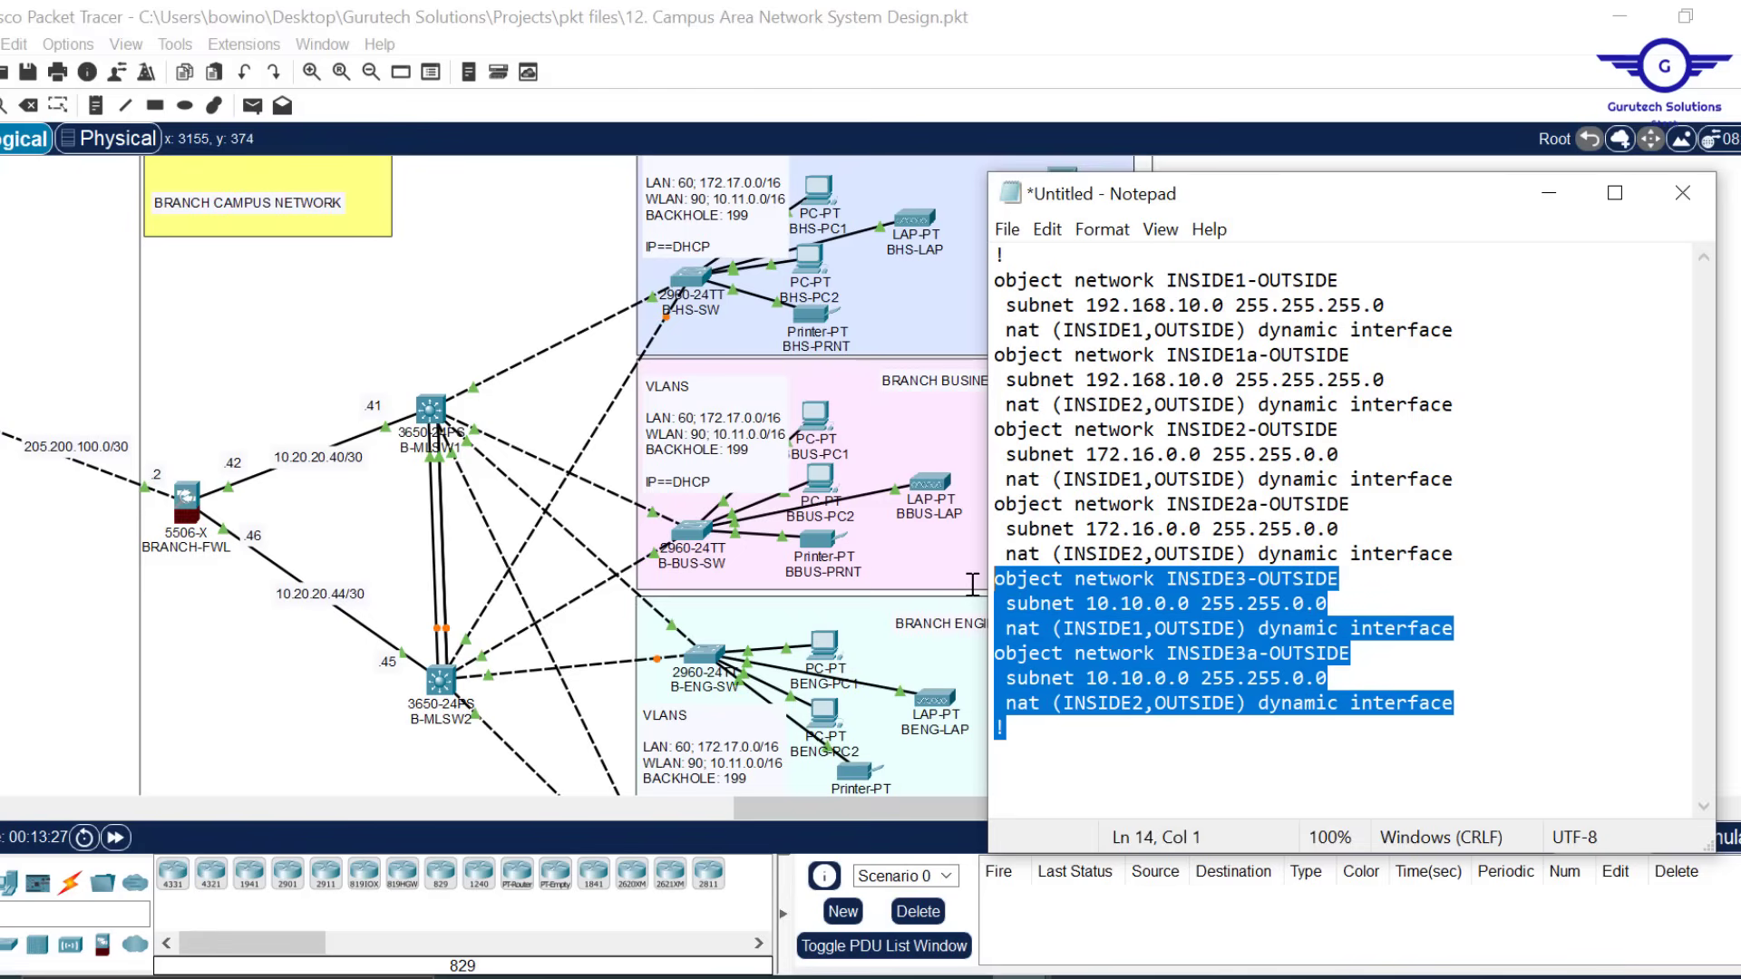
pyautogui.press('Delete')
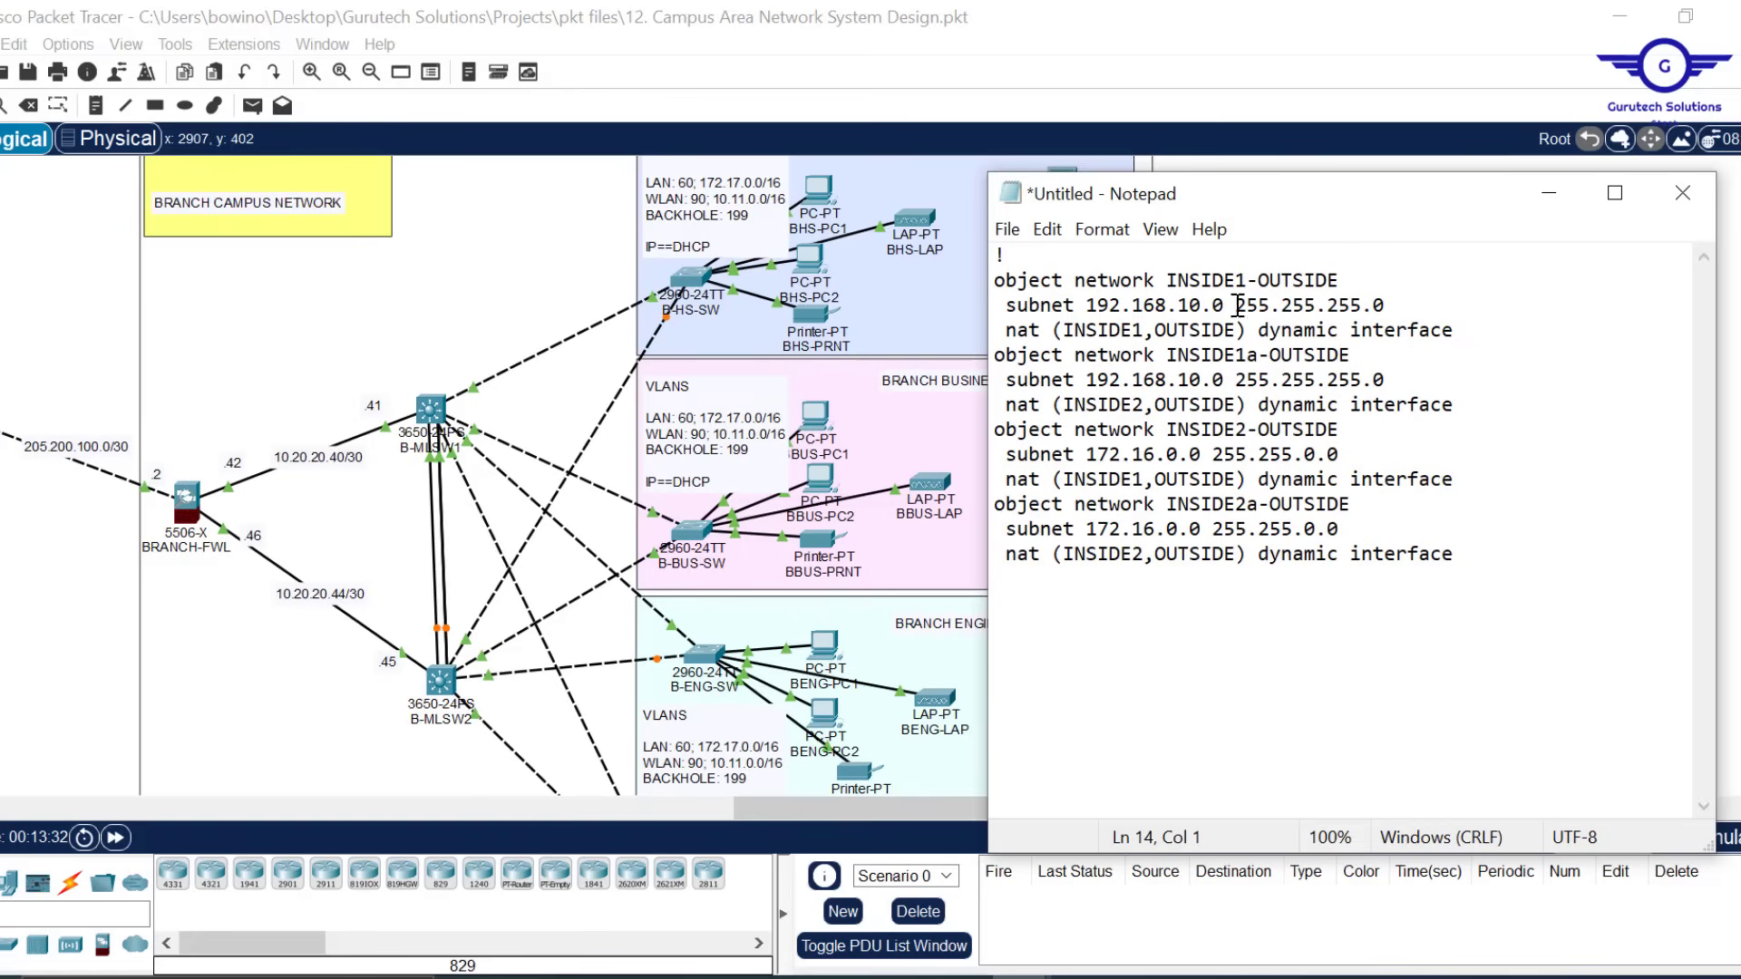
pyautogui.moveTo(1223, 306); pyautogui.dragTo(1120, 306)
pyautogui.click(1120, 306)
pyautogui.moveTo(1230, 305); pyautogui.dragTo(1099, 304)
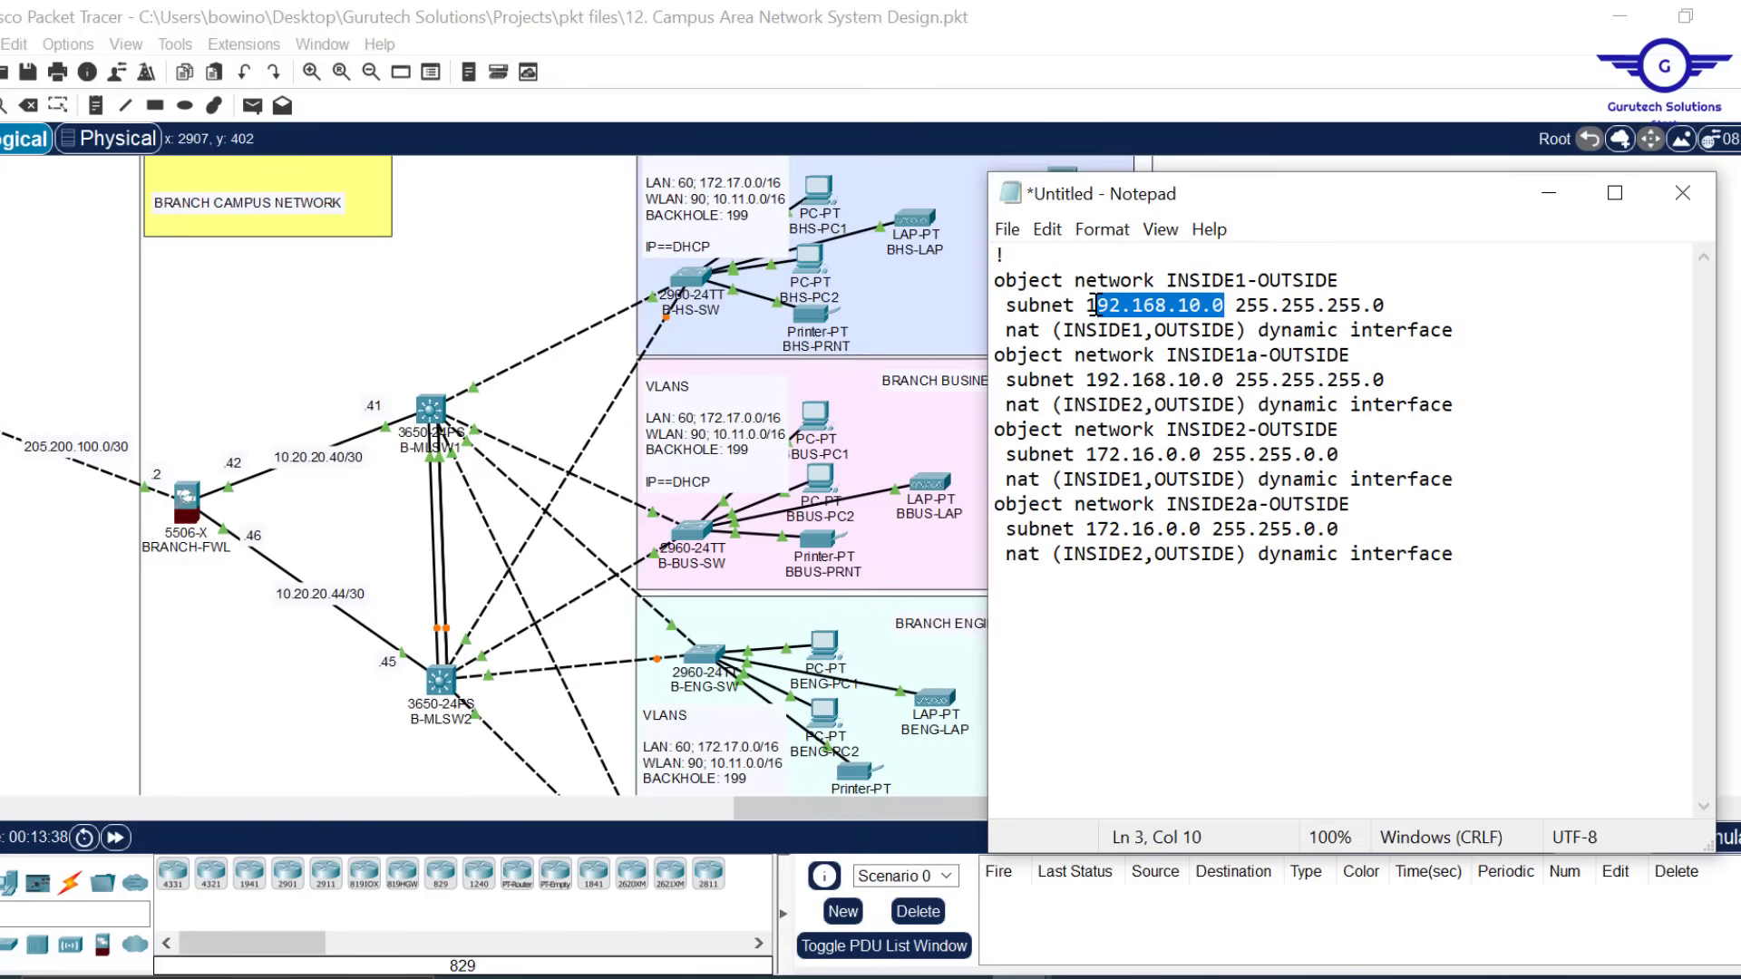
pyautogui.write('0')
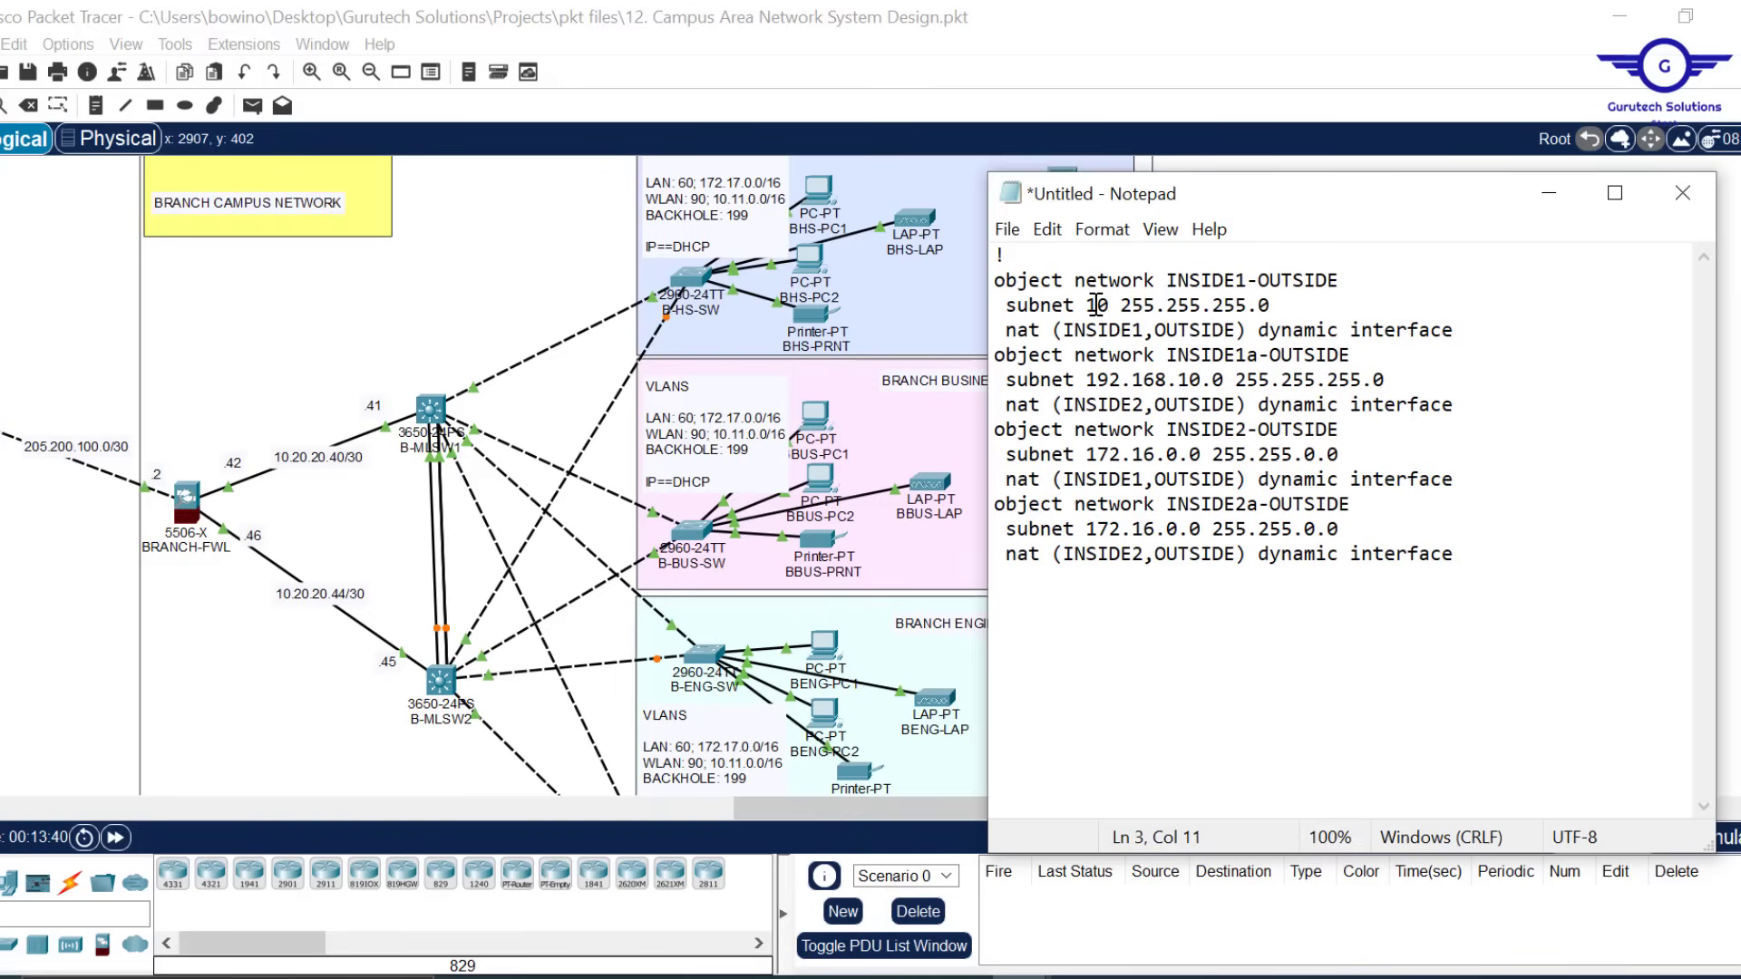
pyautogui.write('.10')
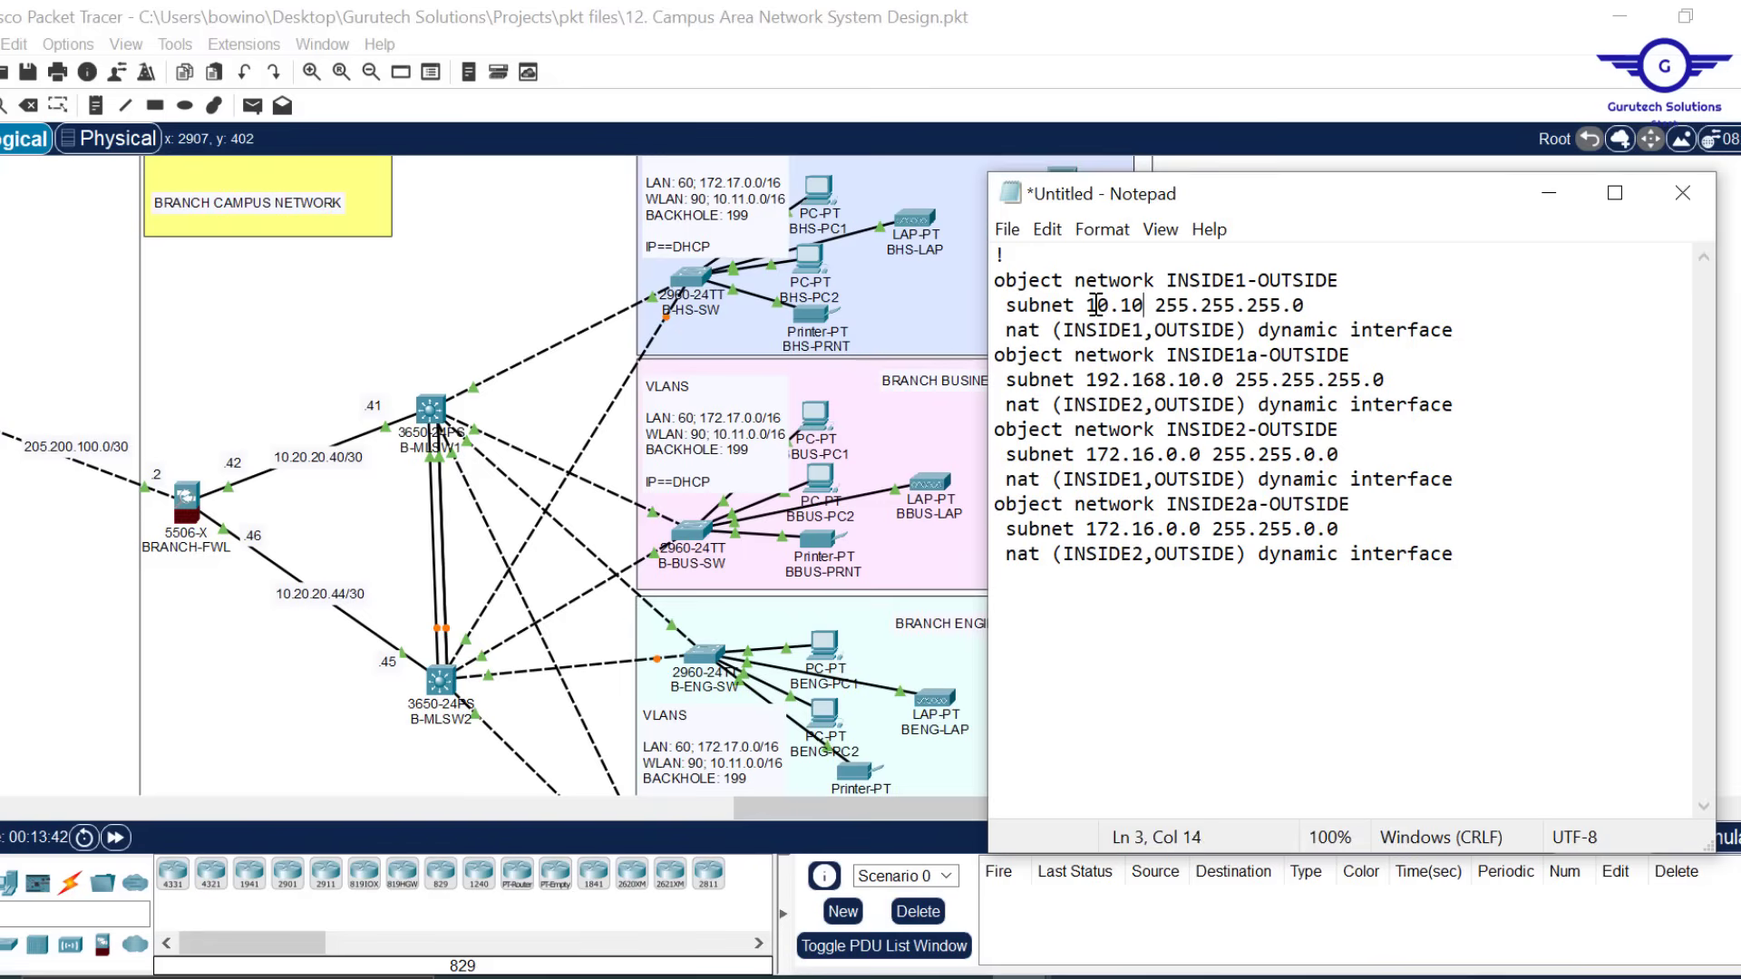
pyautogui.press('BackSpace')
pyautogui.write('1.0.')
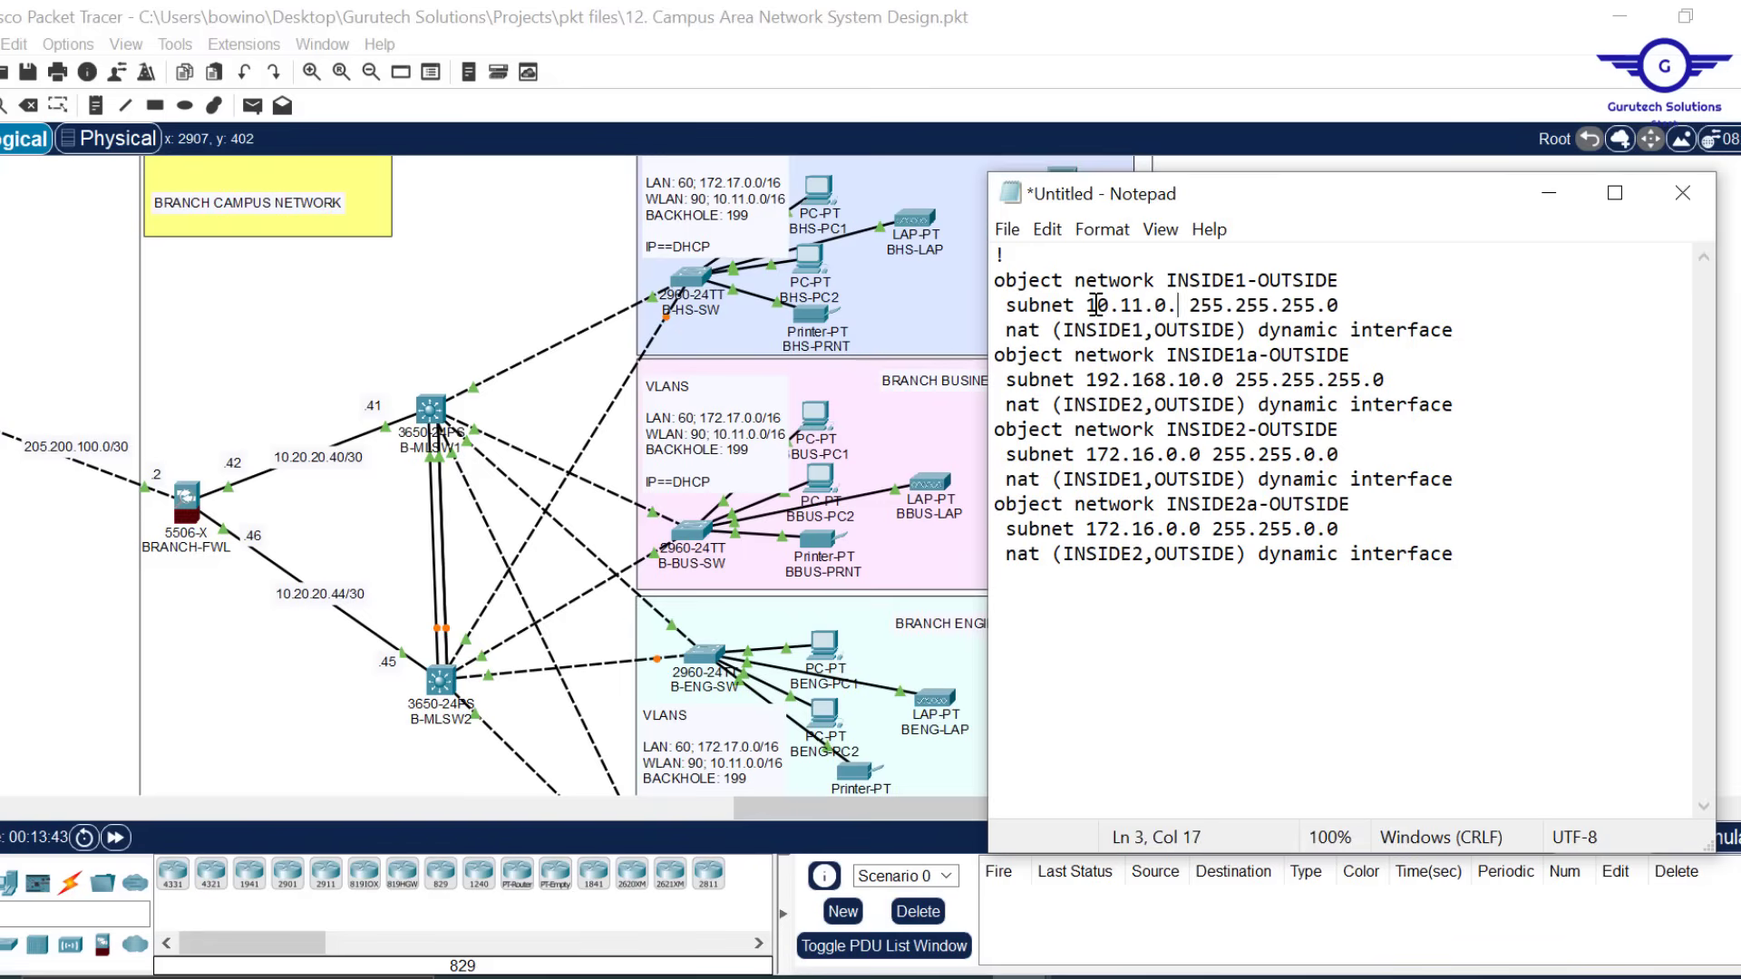
pyautogui.write('0')
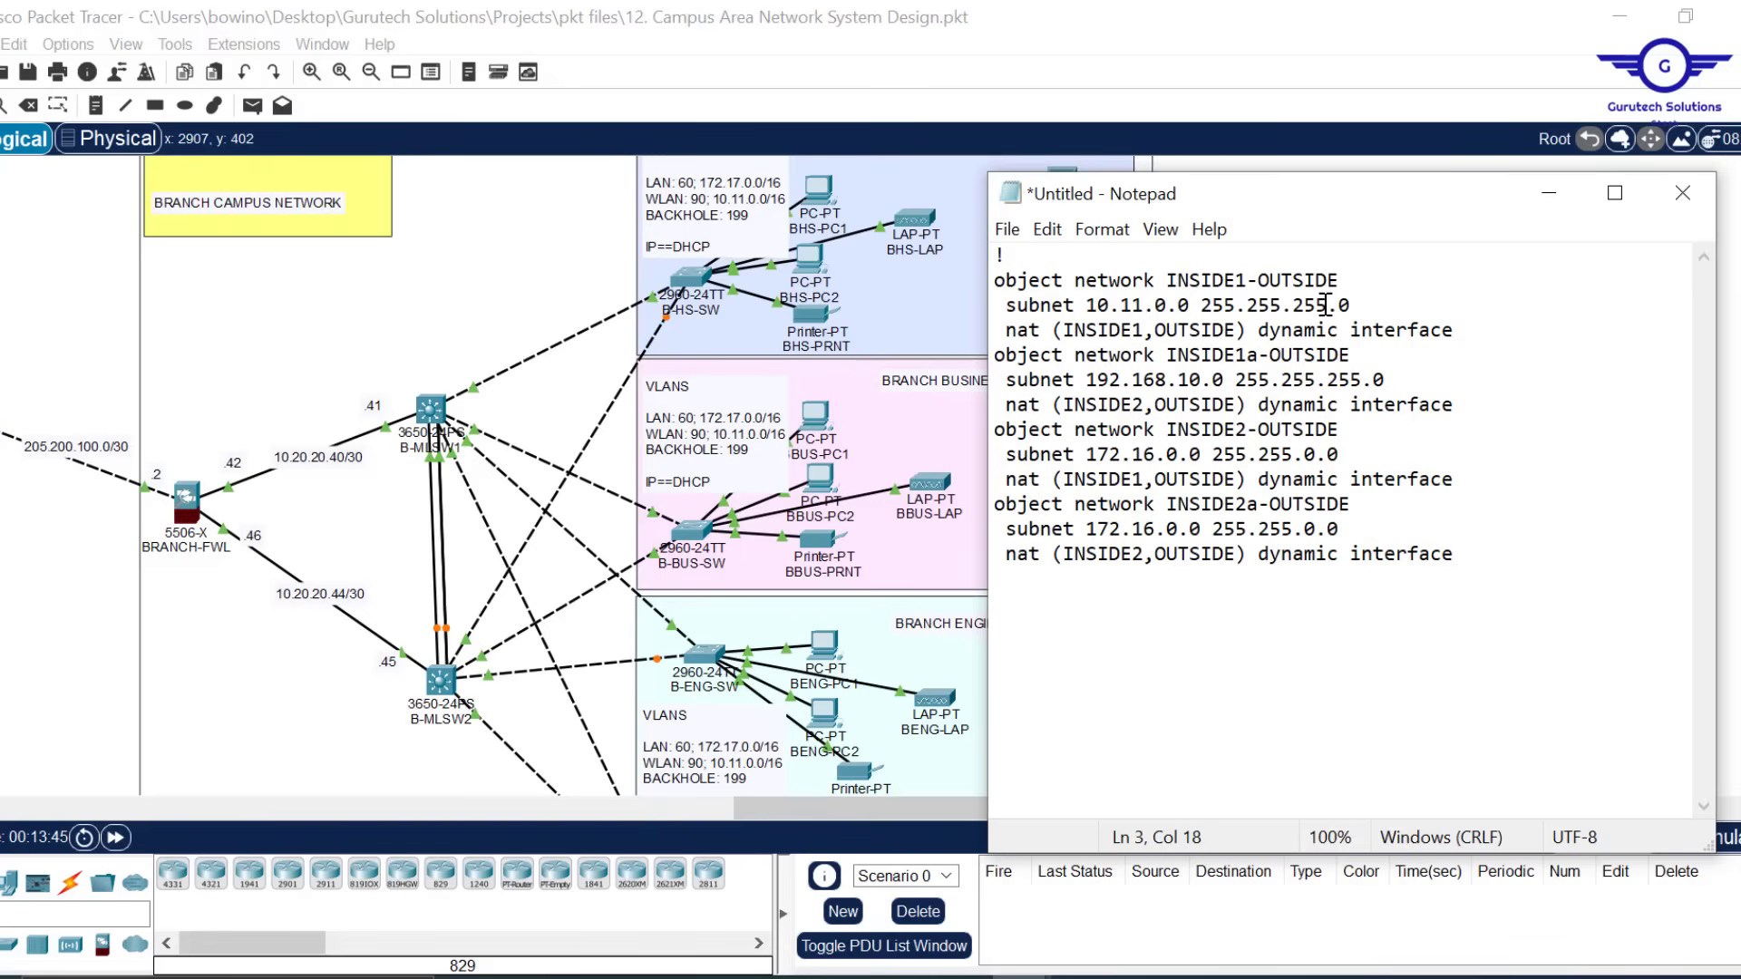
pyautogui.moveTo(1326, 305); pyautogui.dragTo(1299, 307)
pyautogui.write('0')
# Replace the INSIDE1a subnet line with the corrected 10.11.0.0 line and add a blank line
pyautogui.moveTo(1365, 307)
pyautogui.mouseDown()
pyautogui.moveTo(1358, 263)
pyautogui.moveTo(1358, 278)
pyautogui.mouseUp()
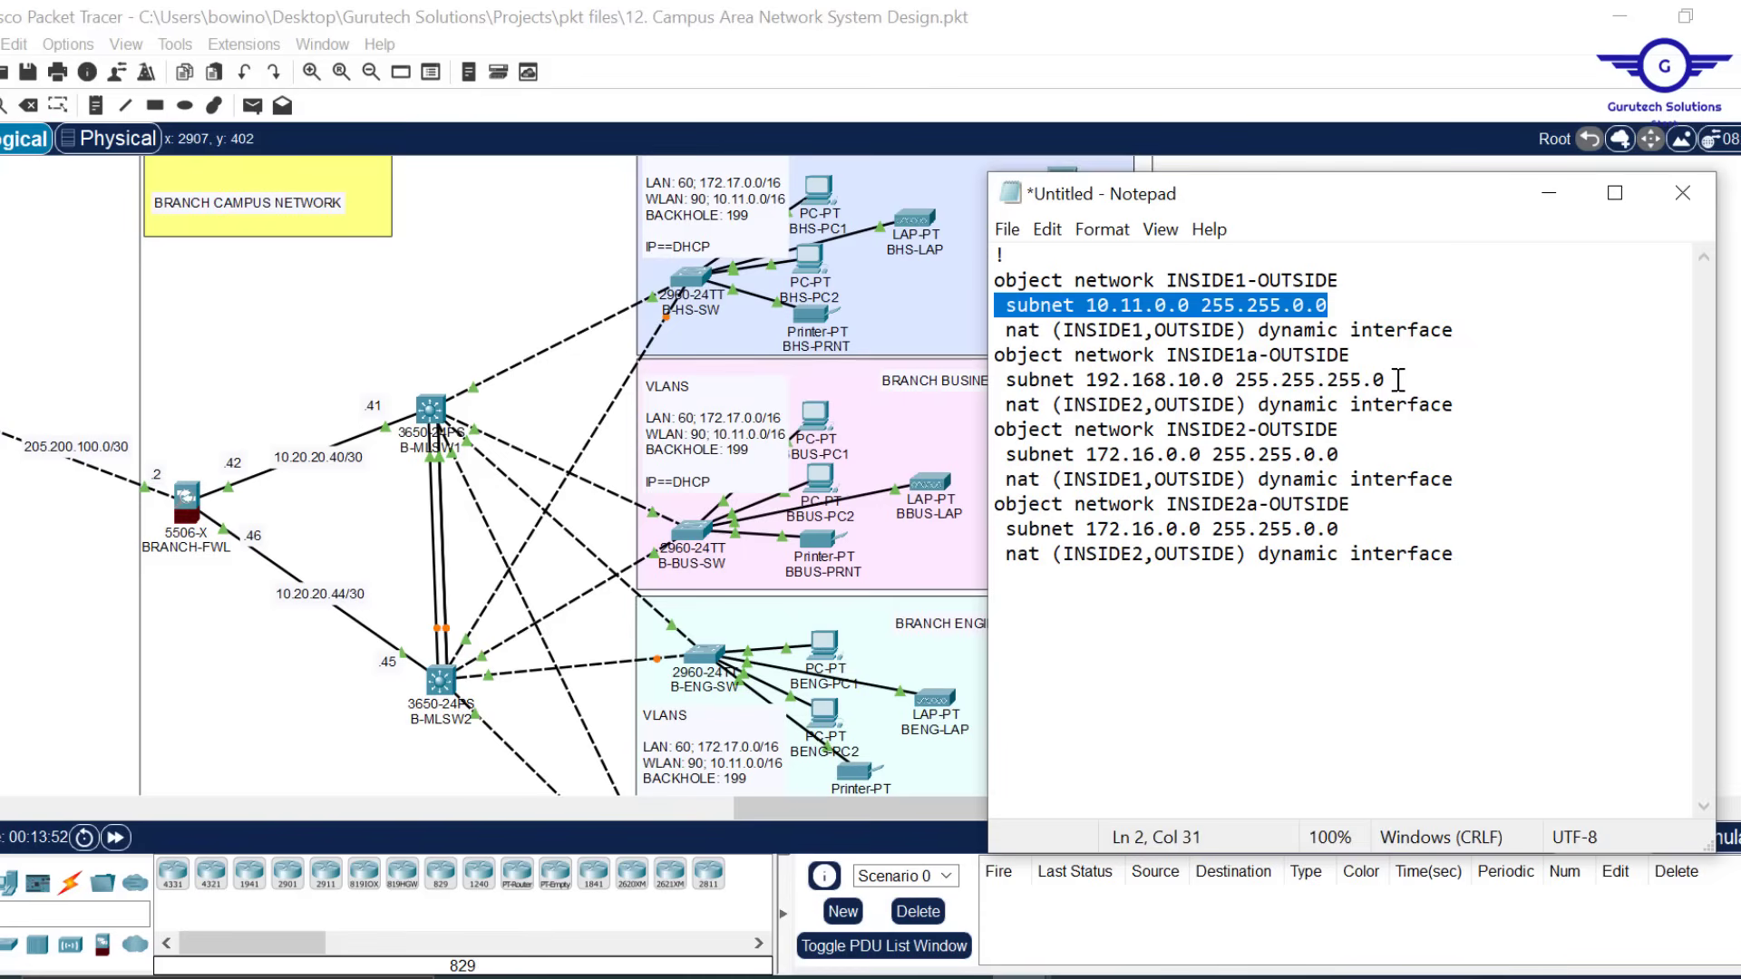
pyautogui.moveTo(1392, 379); pyautogui.dragTo(1362, 360)
pyautogui.hotkey('ctrl', 'v')
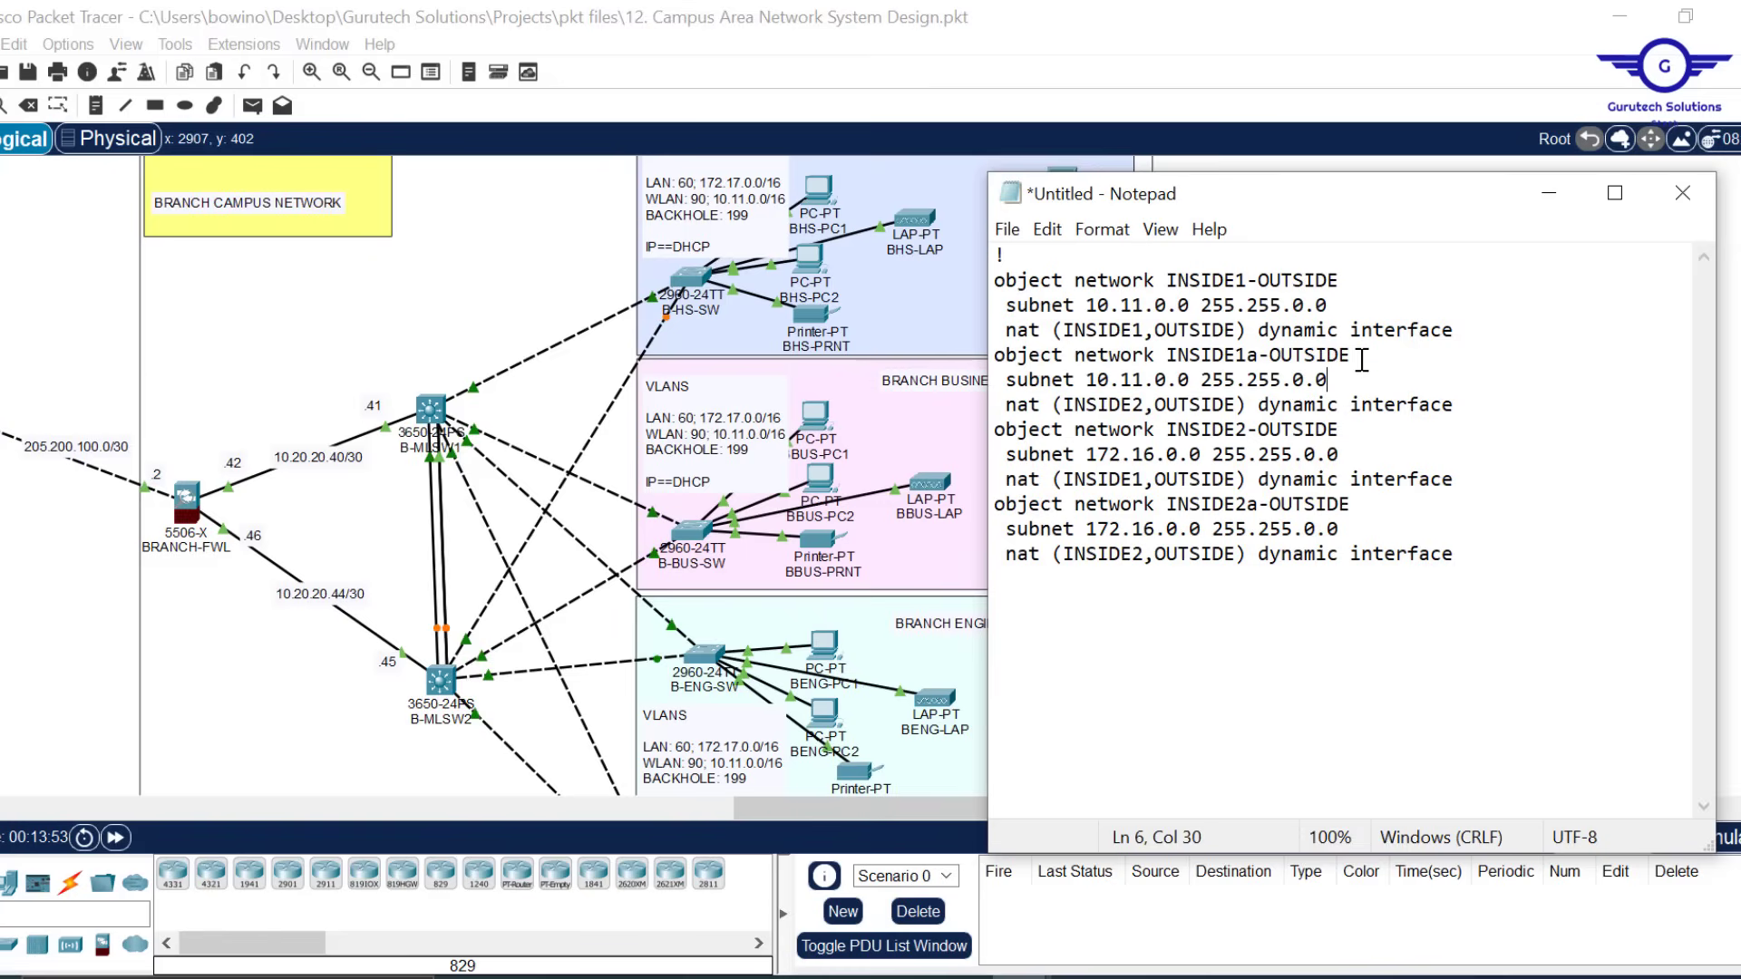
pyautogui.click(1469, 401)
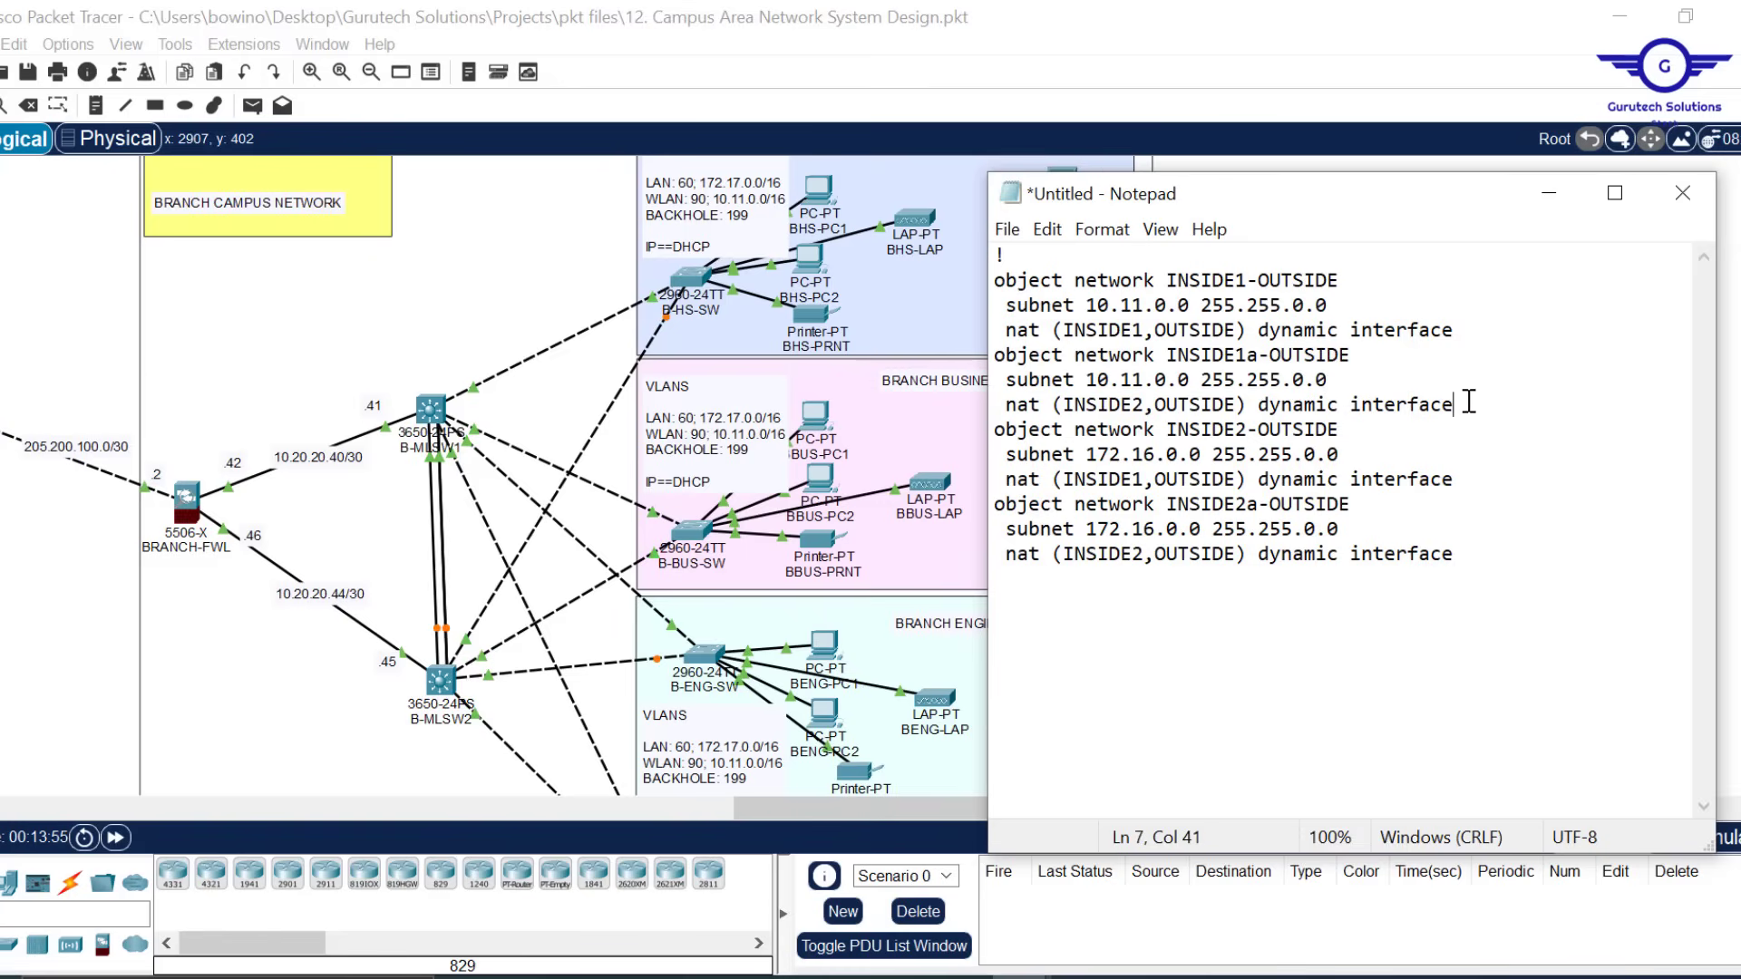
pyautogui.press('Return')
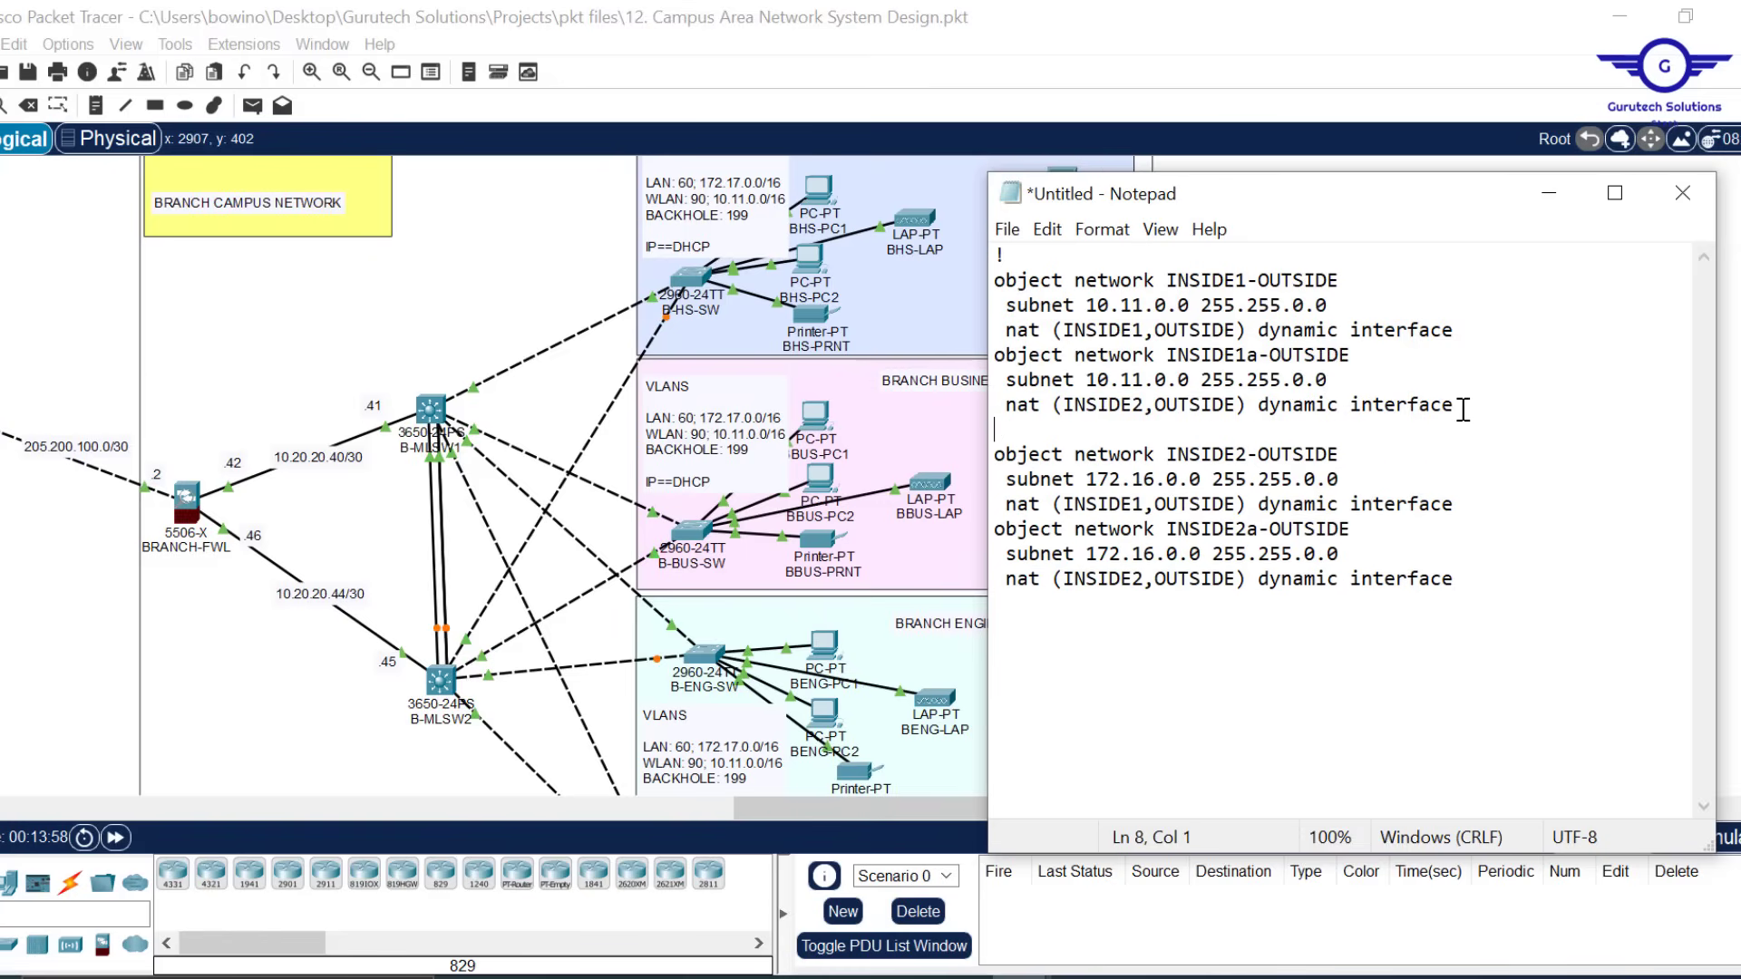
pyautogui.moveTo(1467, 407); pyautogui.dragTo(910, 236)
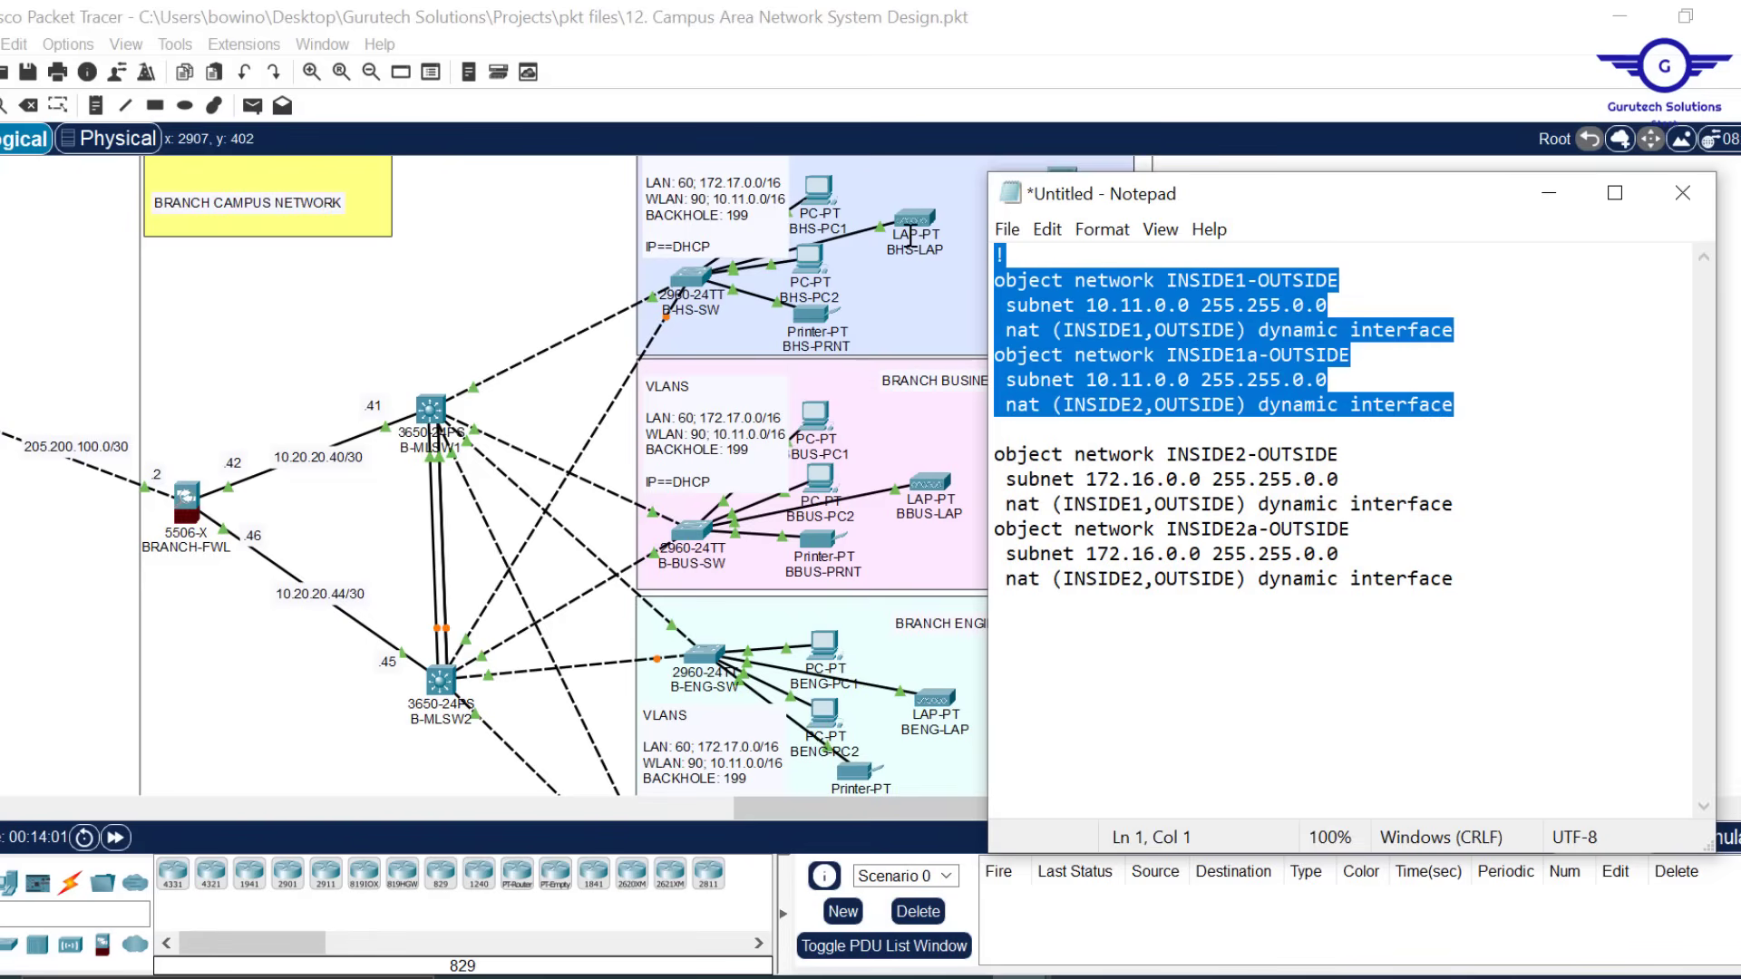
# Change the INSIDE2 and INSIDE2a subnets from 172.16.0.0 to 172.17.0.0
pyautogui.click(1144, 482)
pyautogui.press('Delete')
pyautogui.write('7')
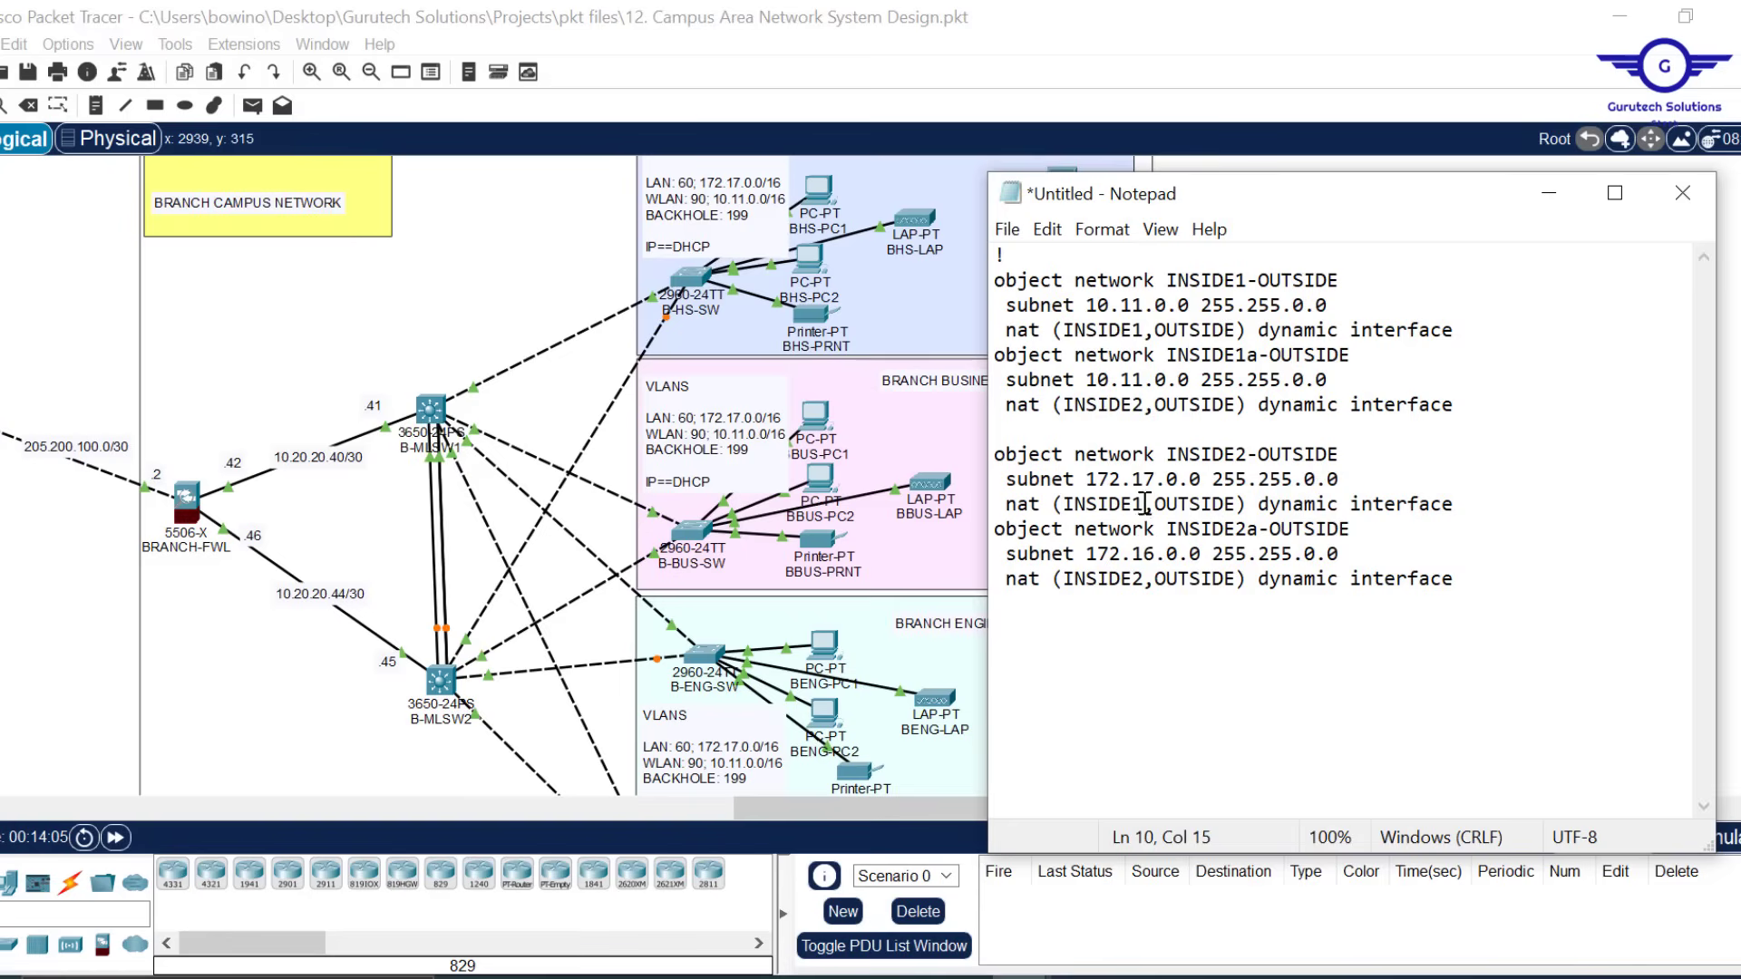
pyautogui.click(1144, 549)
pyautogui.press('Delete')
pyautogui.write('7')
# Review the subnet and interface names, then select the entire NAT snippet
pyautogui.moveTo(1092, 304); pyautogui.dragTo(1329, 305)
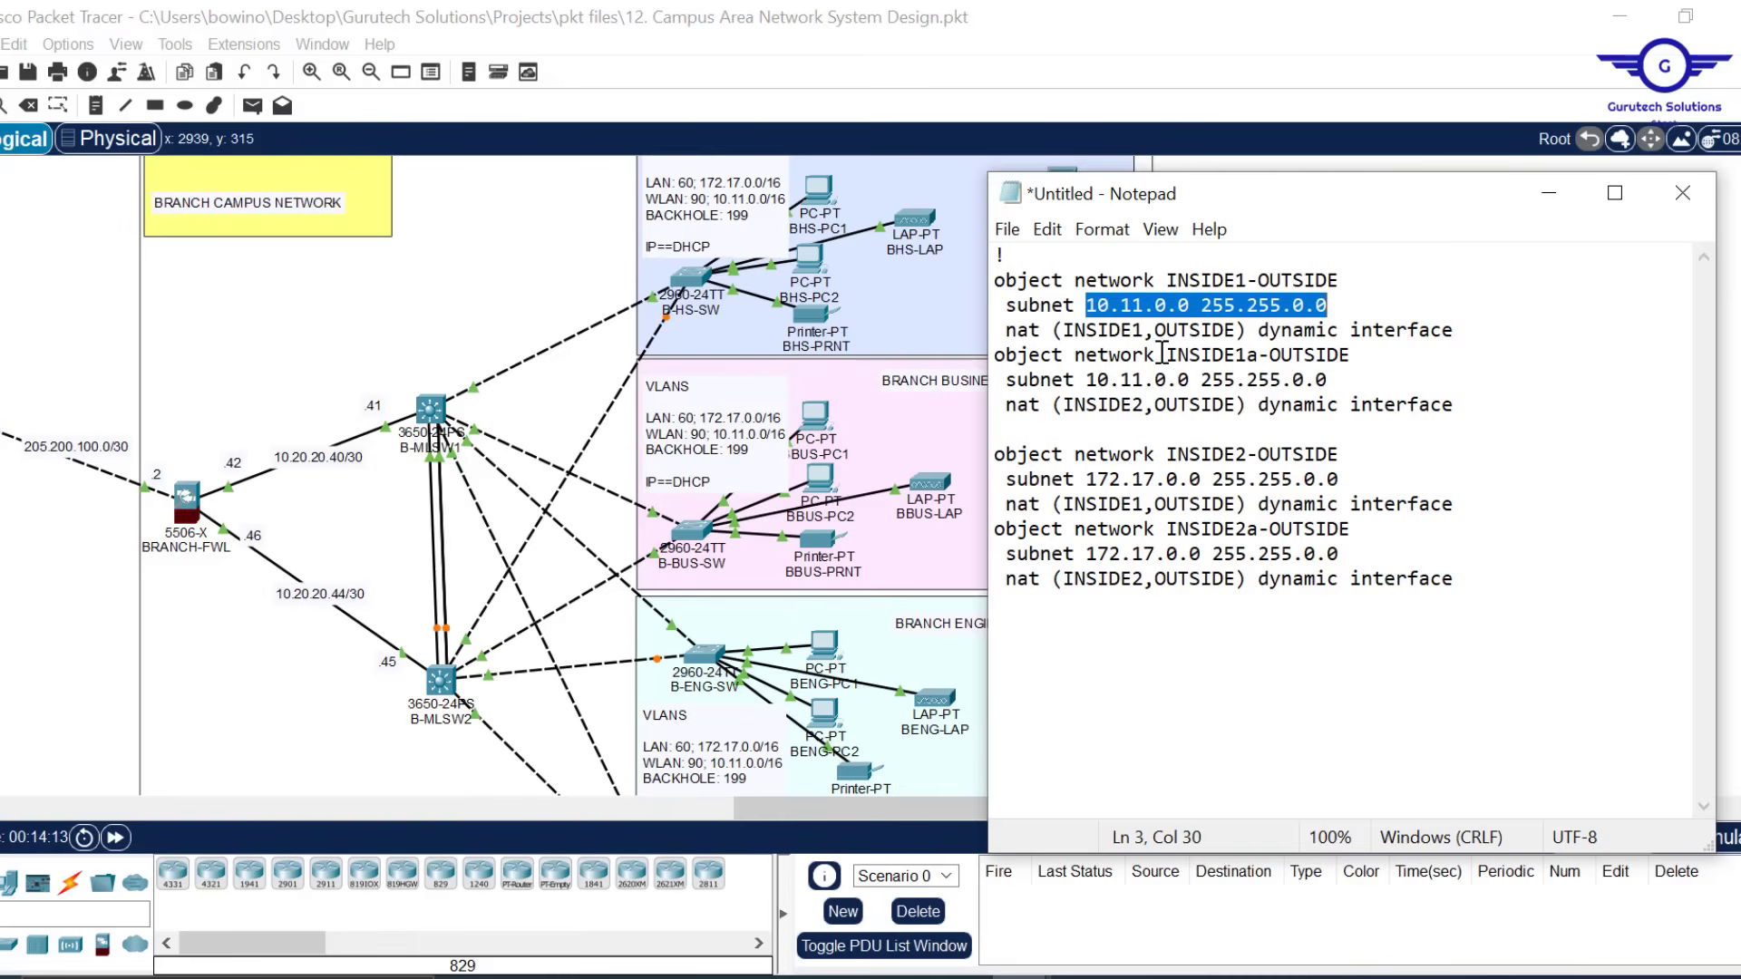
pyautogui.moveTo(1144, 331); pyautogui.dragTo(1078, 328)
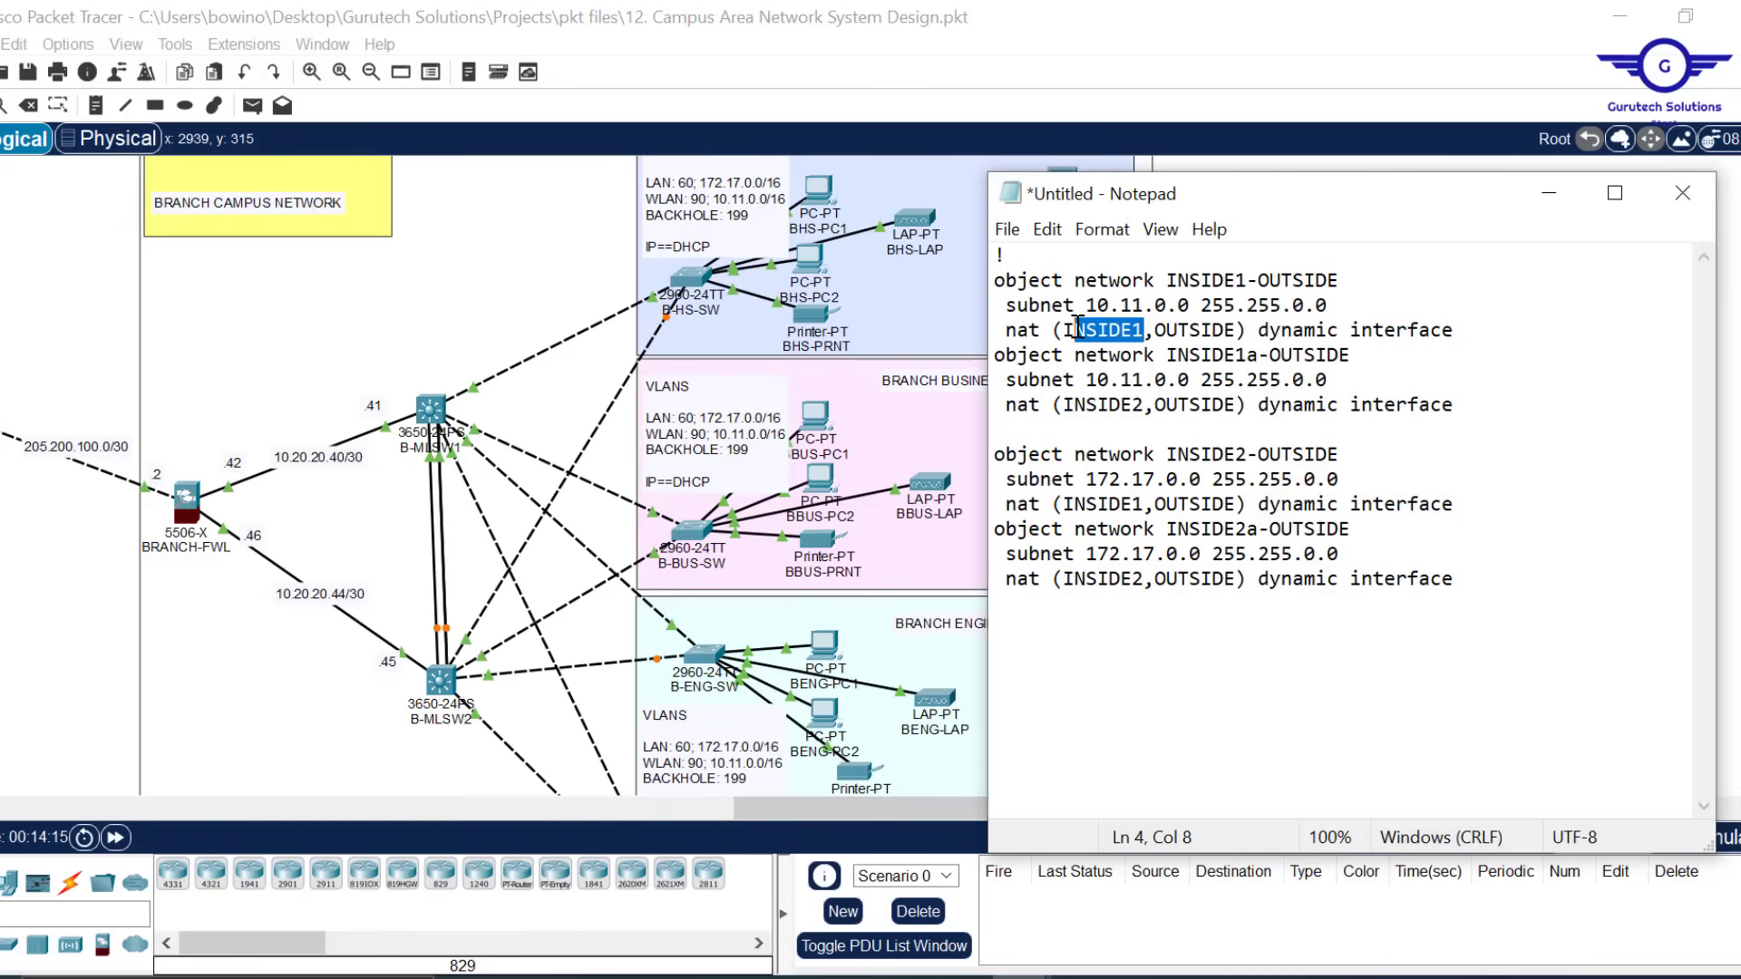
pyautogui.click(1240, 331)
pyautogui.moveTo(1240, 331); pyautogui.dragTo(1304, 305)
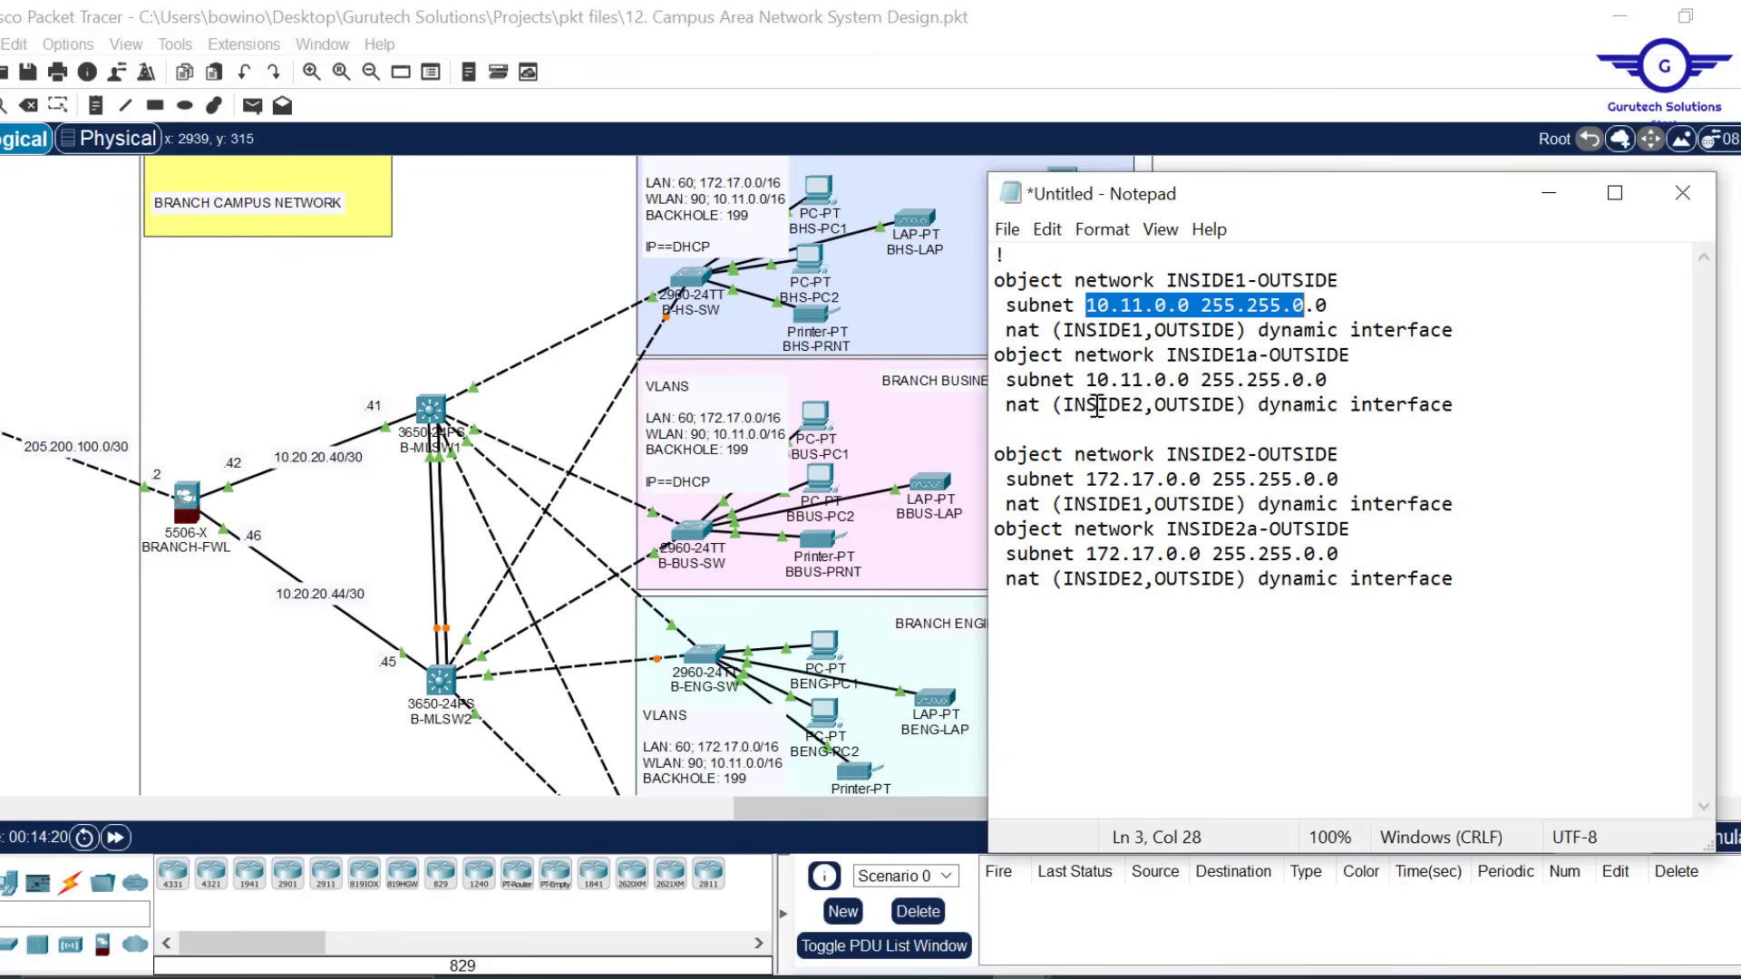
pyautogui.moveTo(1145, 405); pyautogui.dragTo(1073, 407)
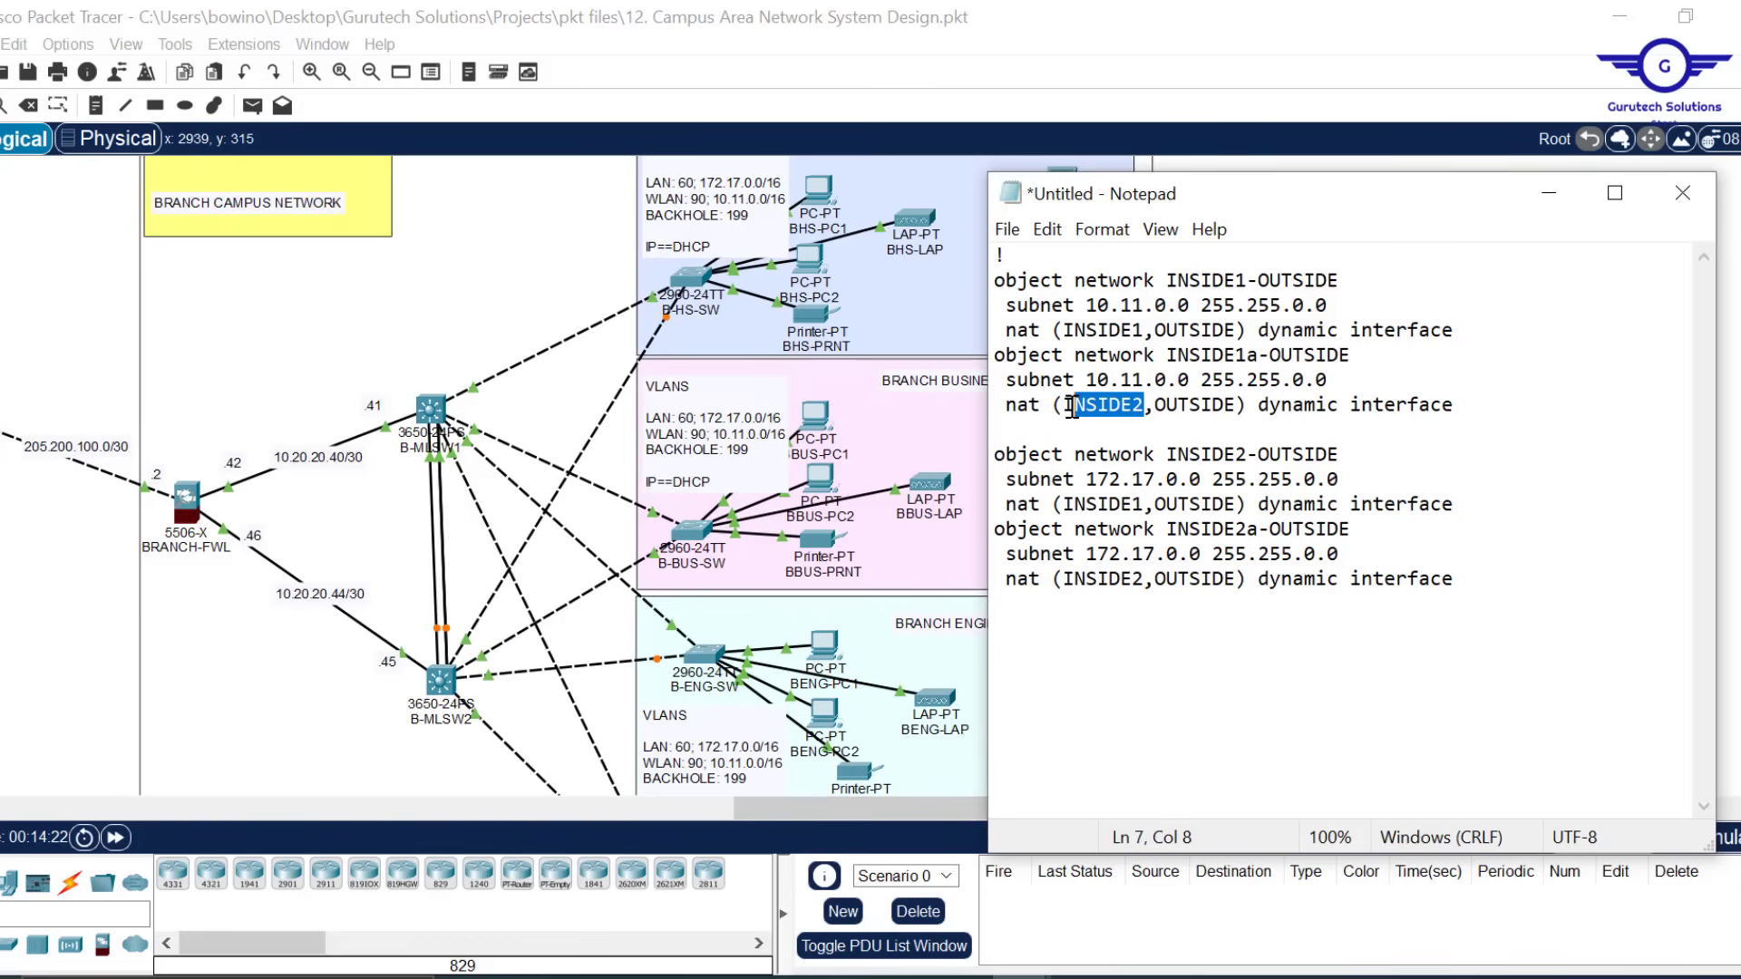
pyautogui.click(1464, 580)
pyautogui.moveTo(1456, 579); pyautogui.dragTo(996, 278)
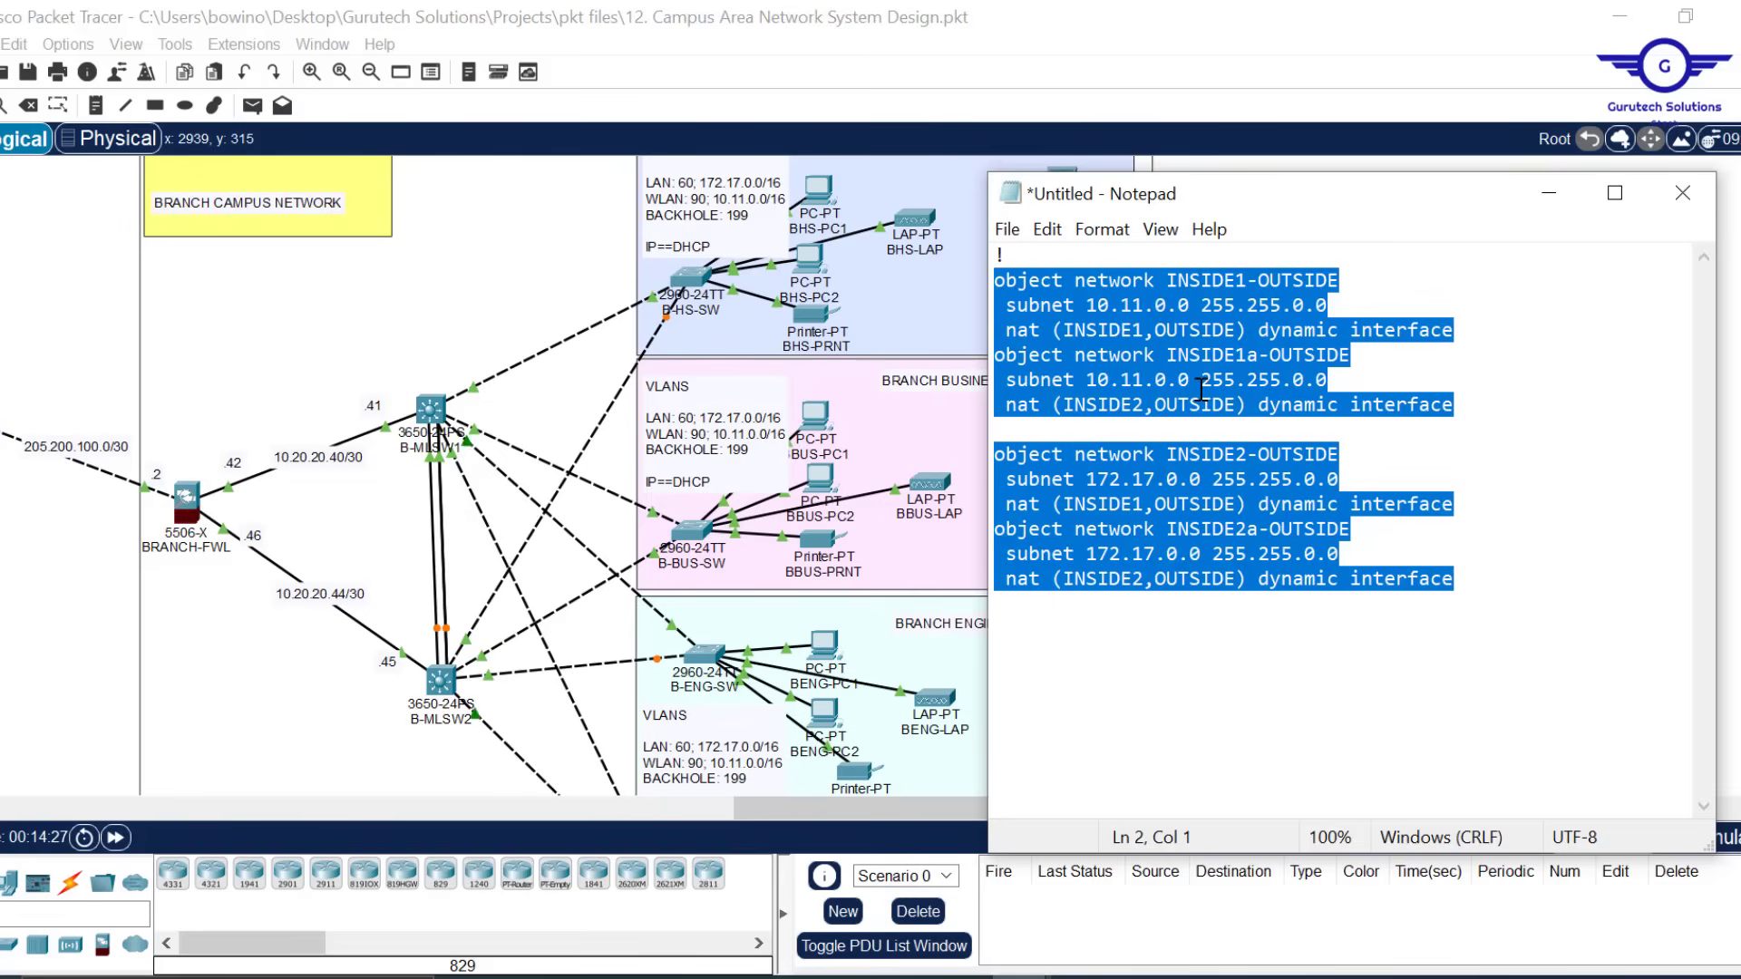
pyautogui.hotkey('ctrl', 'a')
pyautogui.hotkey('ctrl', 'c')
# Paste the four branch NAT object commands into BRANCH-FWL's command line
pyautogui.click(186, 502)
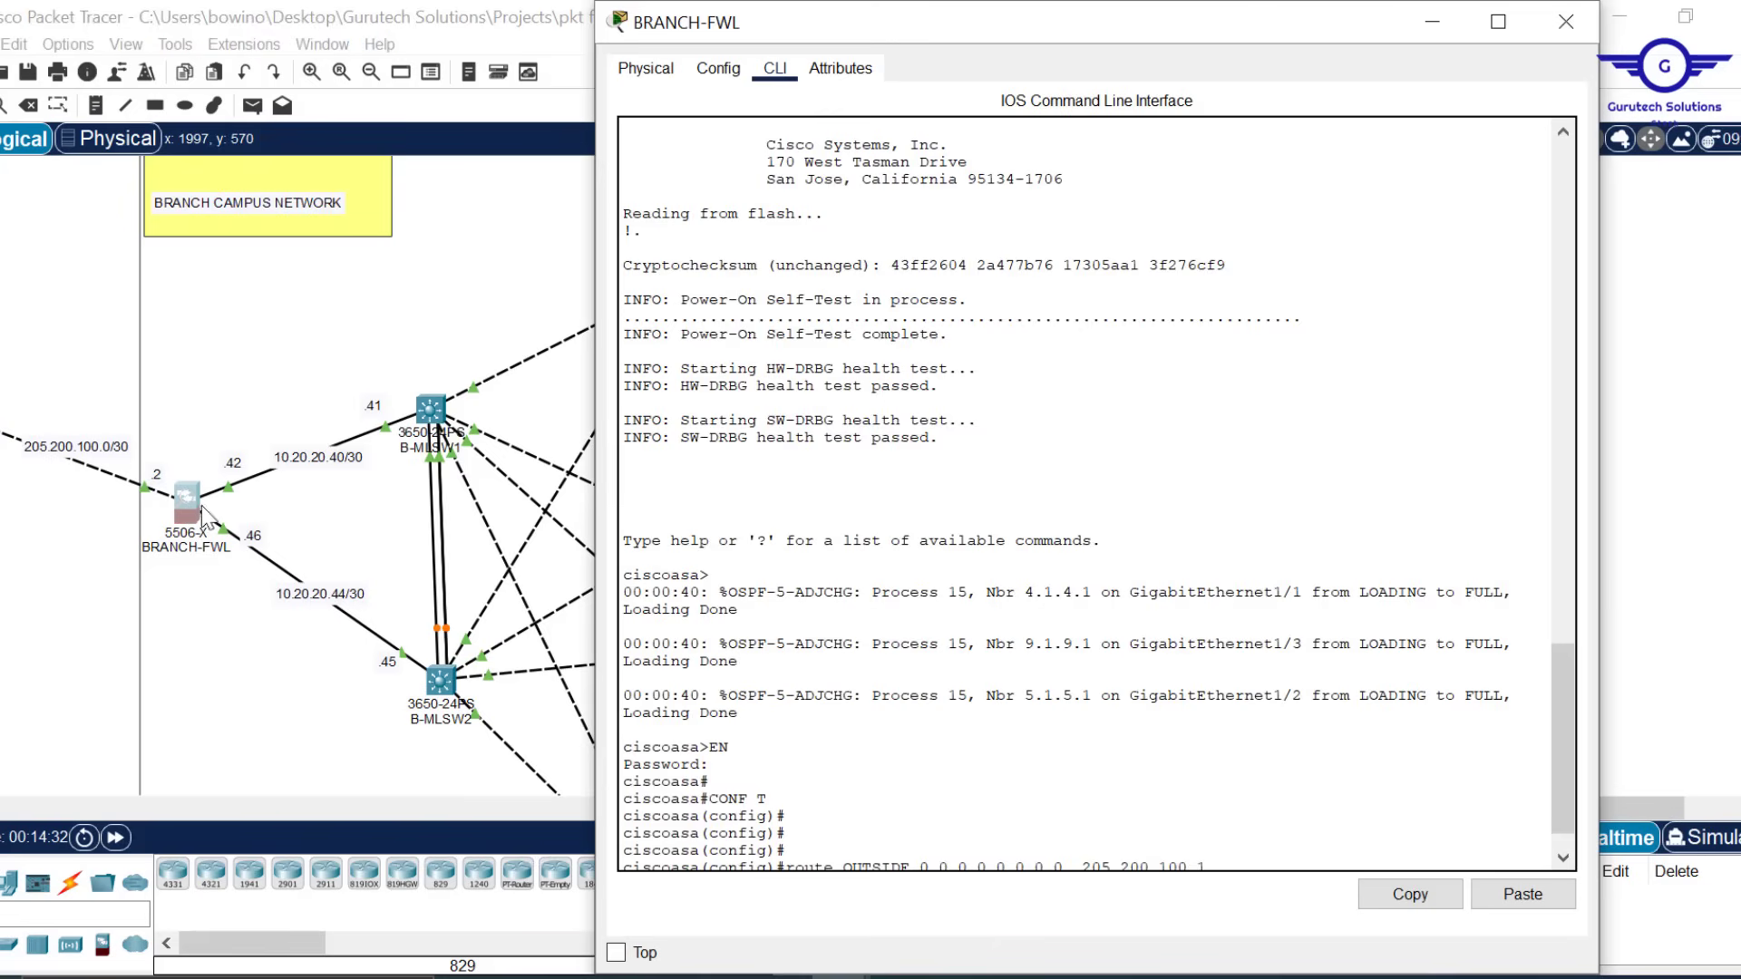
pyautogui.moveTo(1076, 7); pyautogui.dragTo(1076, 157)
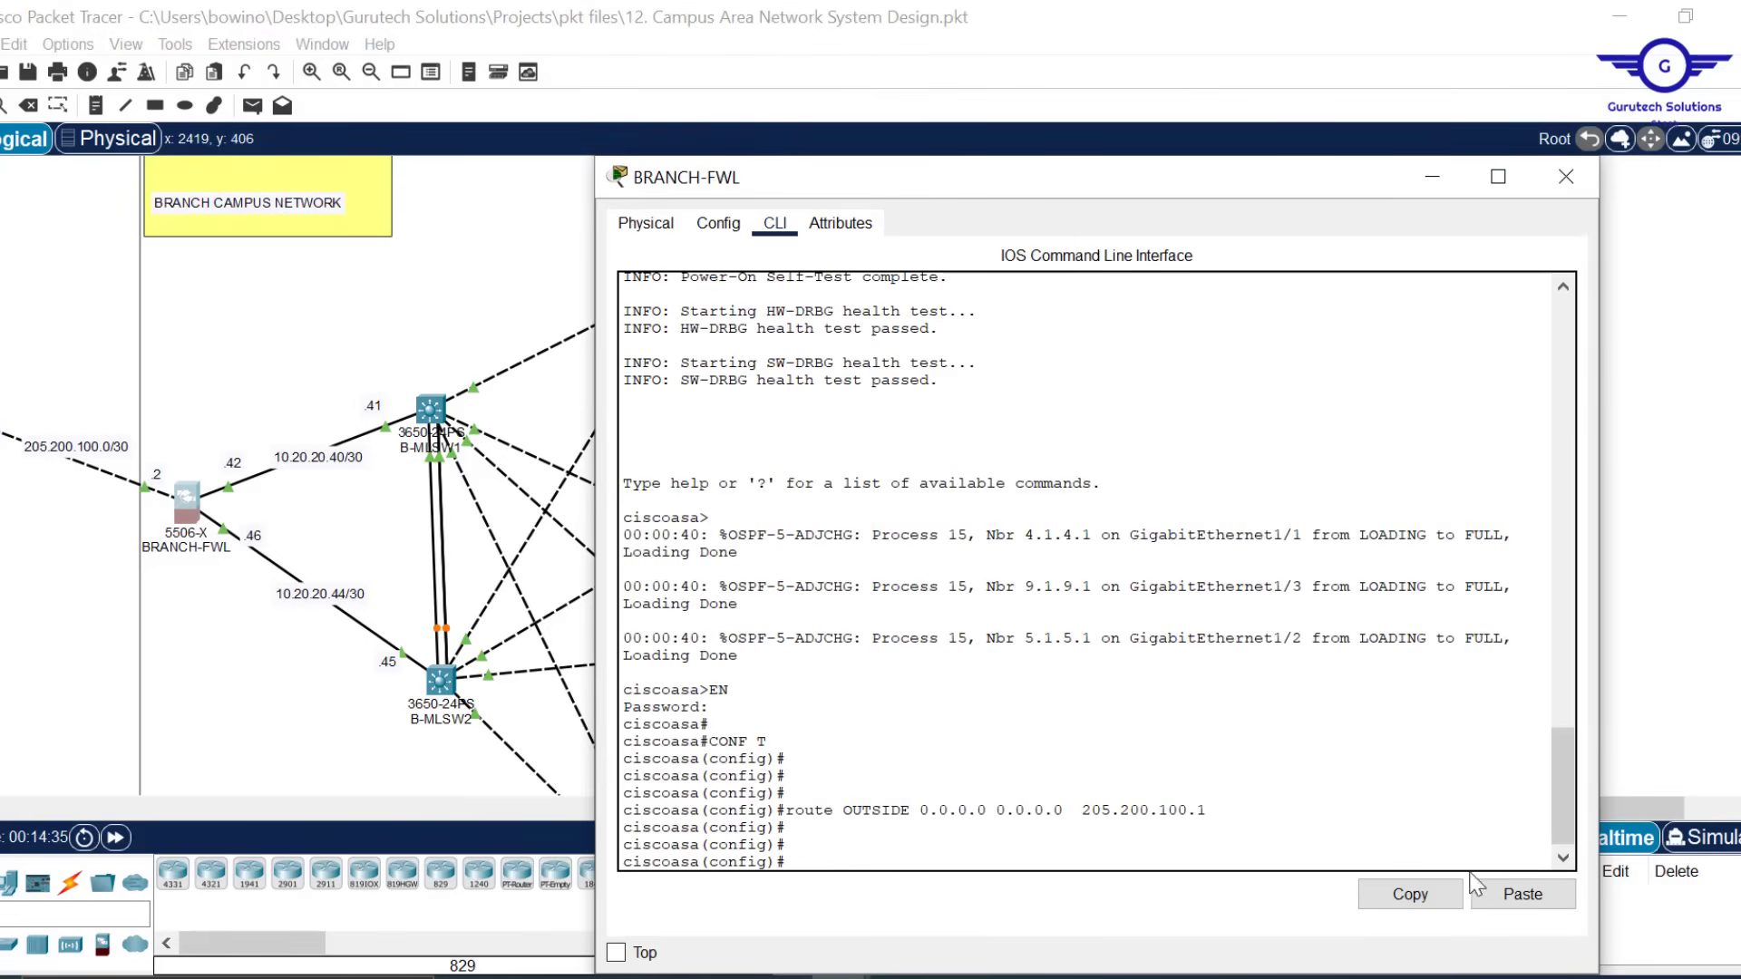
pyautogui.click(1522, 894)
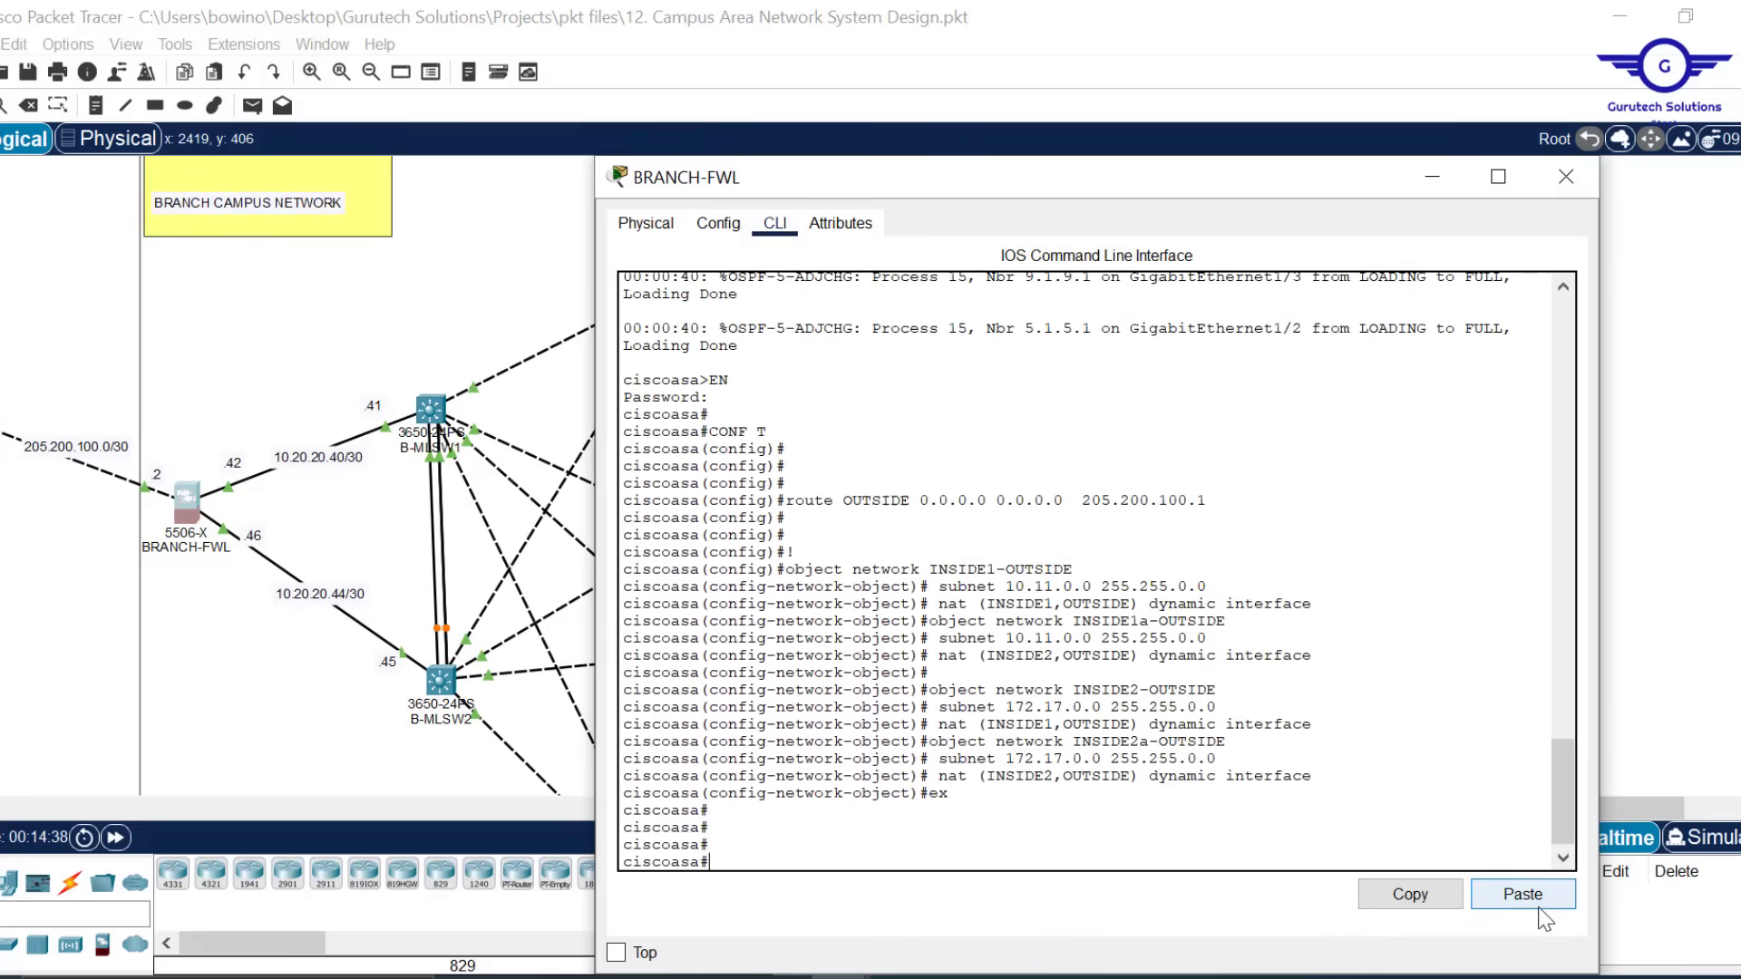
# Save BRANCH-FWL's configuration with wr mem and close its window
pyautogui.write('wr mem')
pyautogui.press('Return')
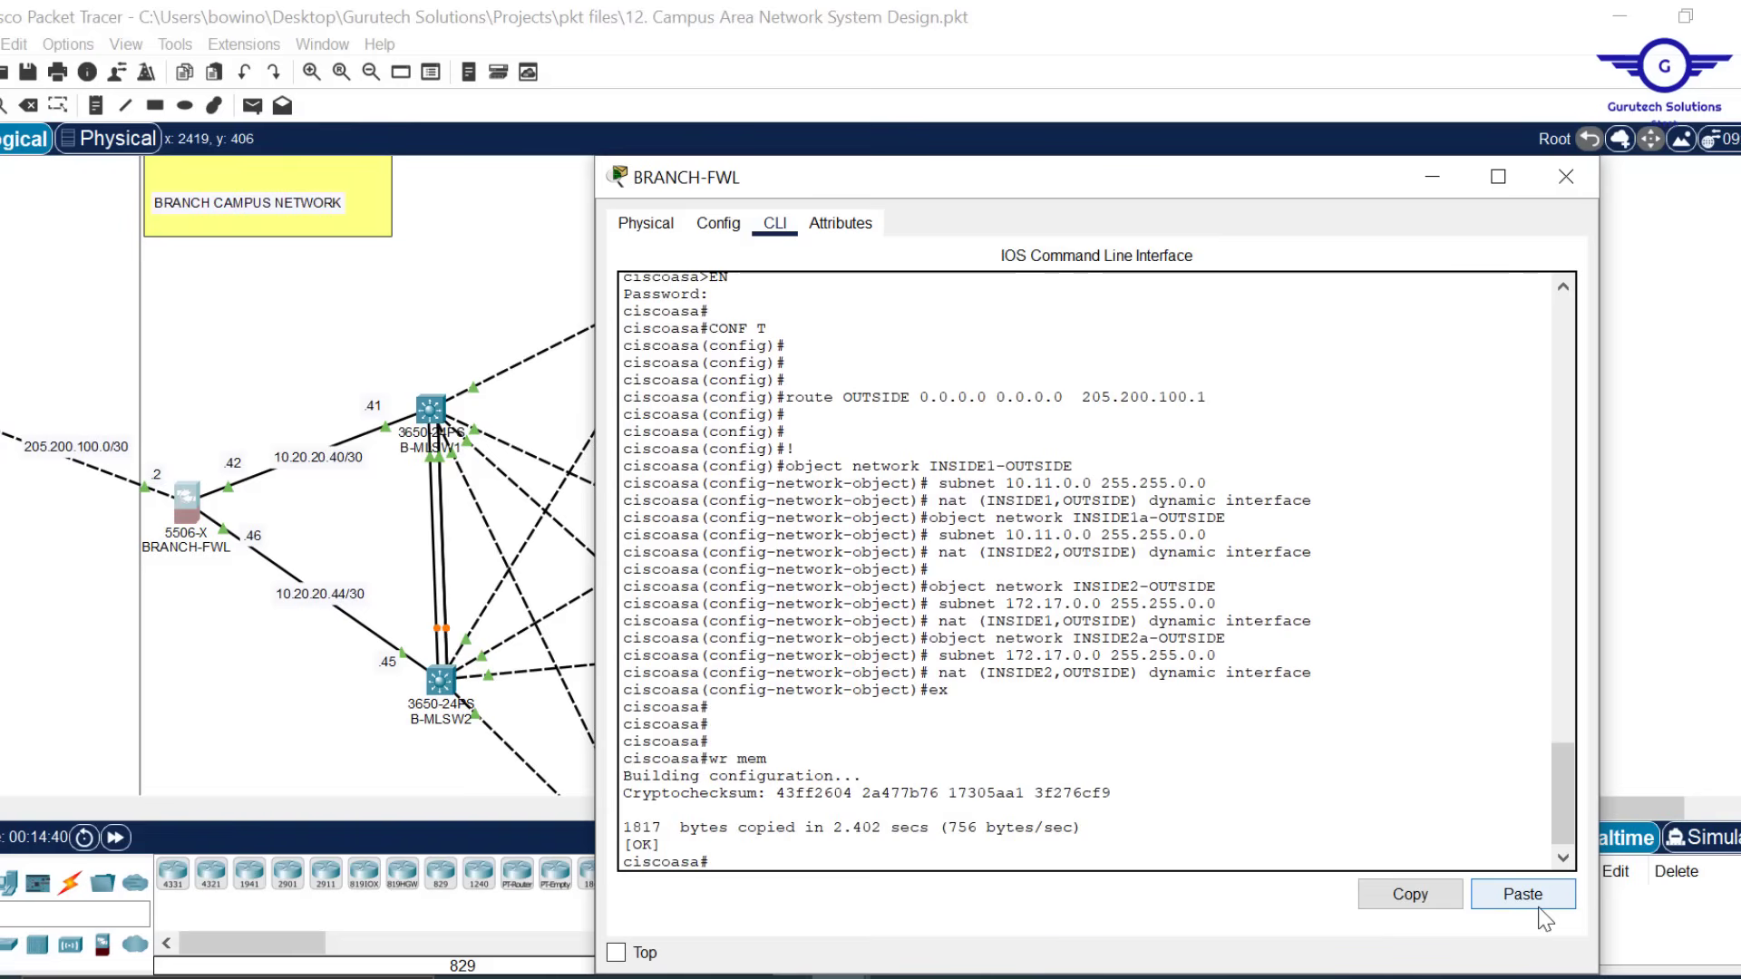
pyautogui.click(1566, 176)
pyautogui.moveTo(835, 809); pyautogui.dragTo(311, 860)
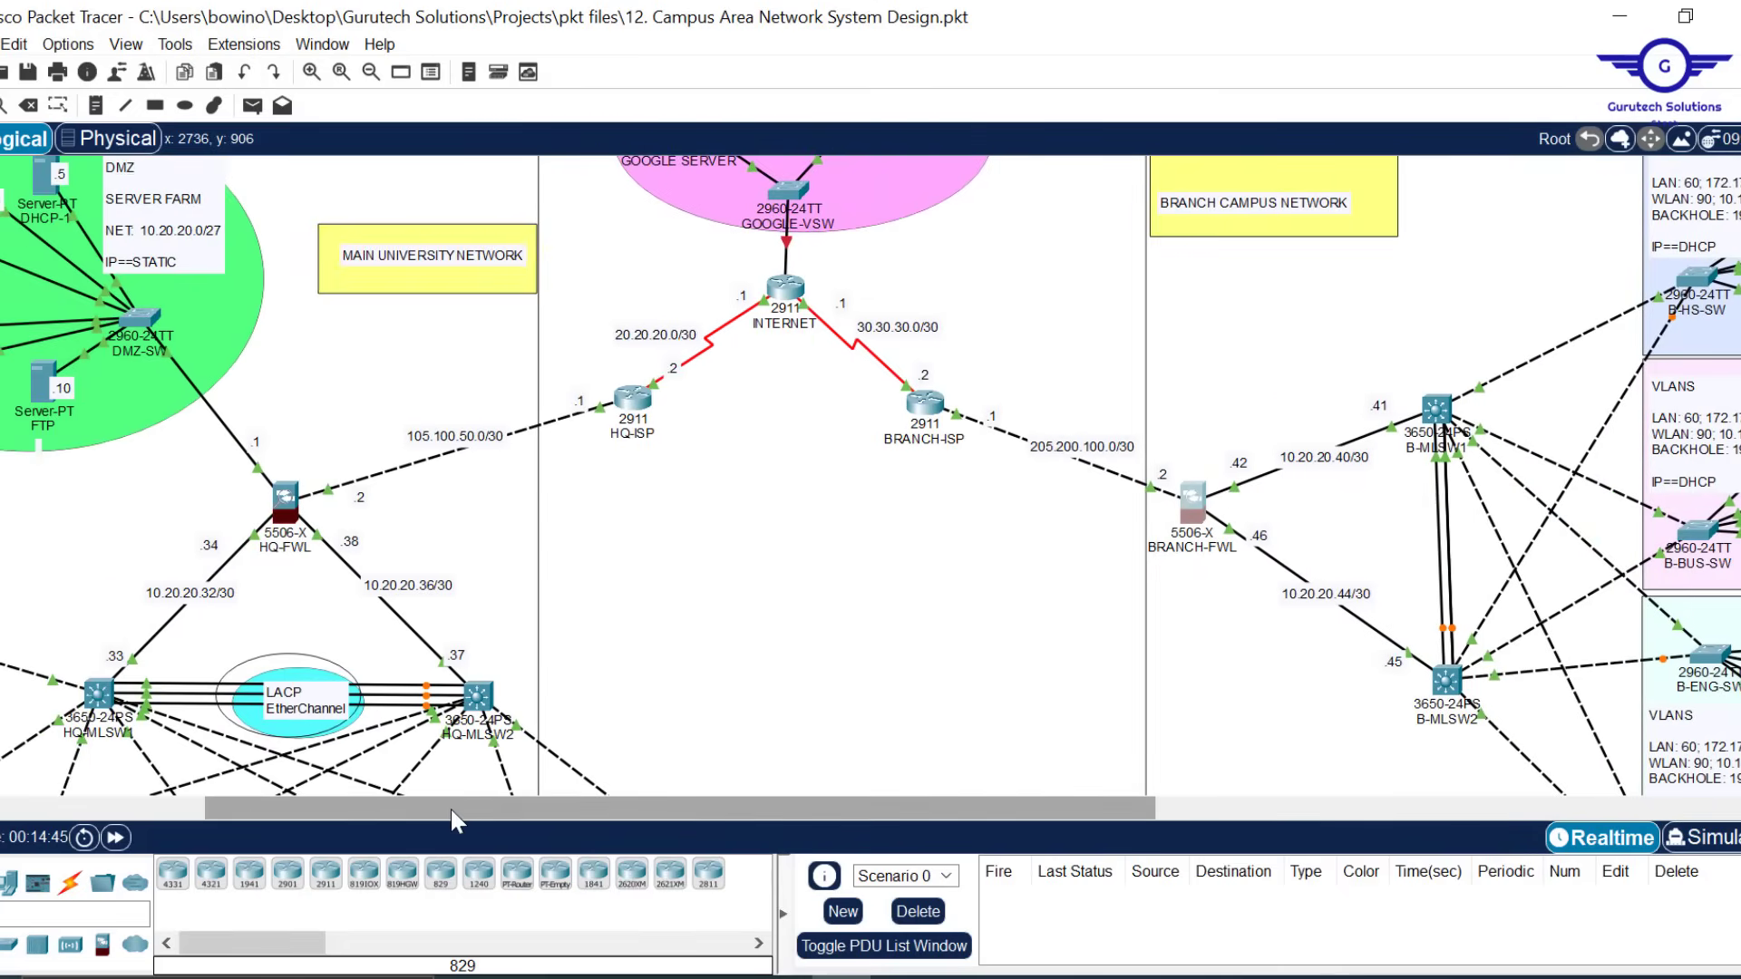
# Pan the workspace left to show the main university network, its DMZ and HQ-FWL
pyautogui.moveTo(450, 808); pyautogui.dragTo(363, 814)
pyautogui.scroll(-3, 1001, 577)
pyautogui.scroll(4, 1003, 576)
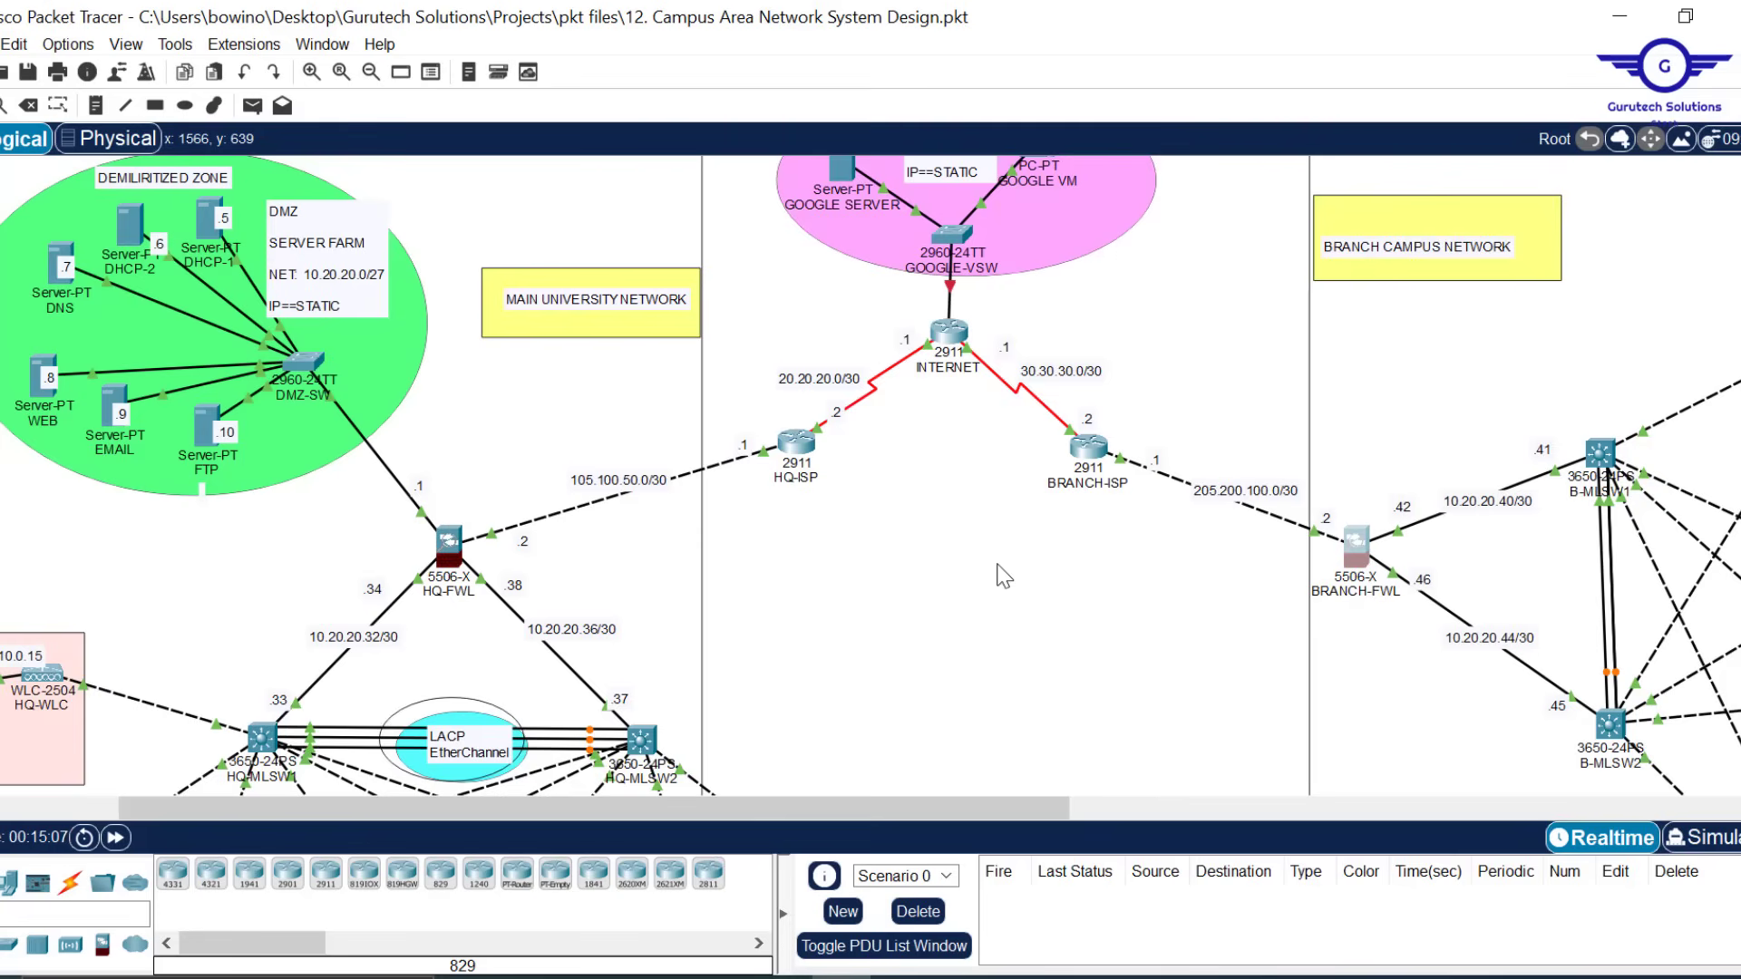
# Open HQ-FWL's console, page past --More--, and enter global configuration mode with conf t
pyautogui.click(455, 551)
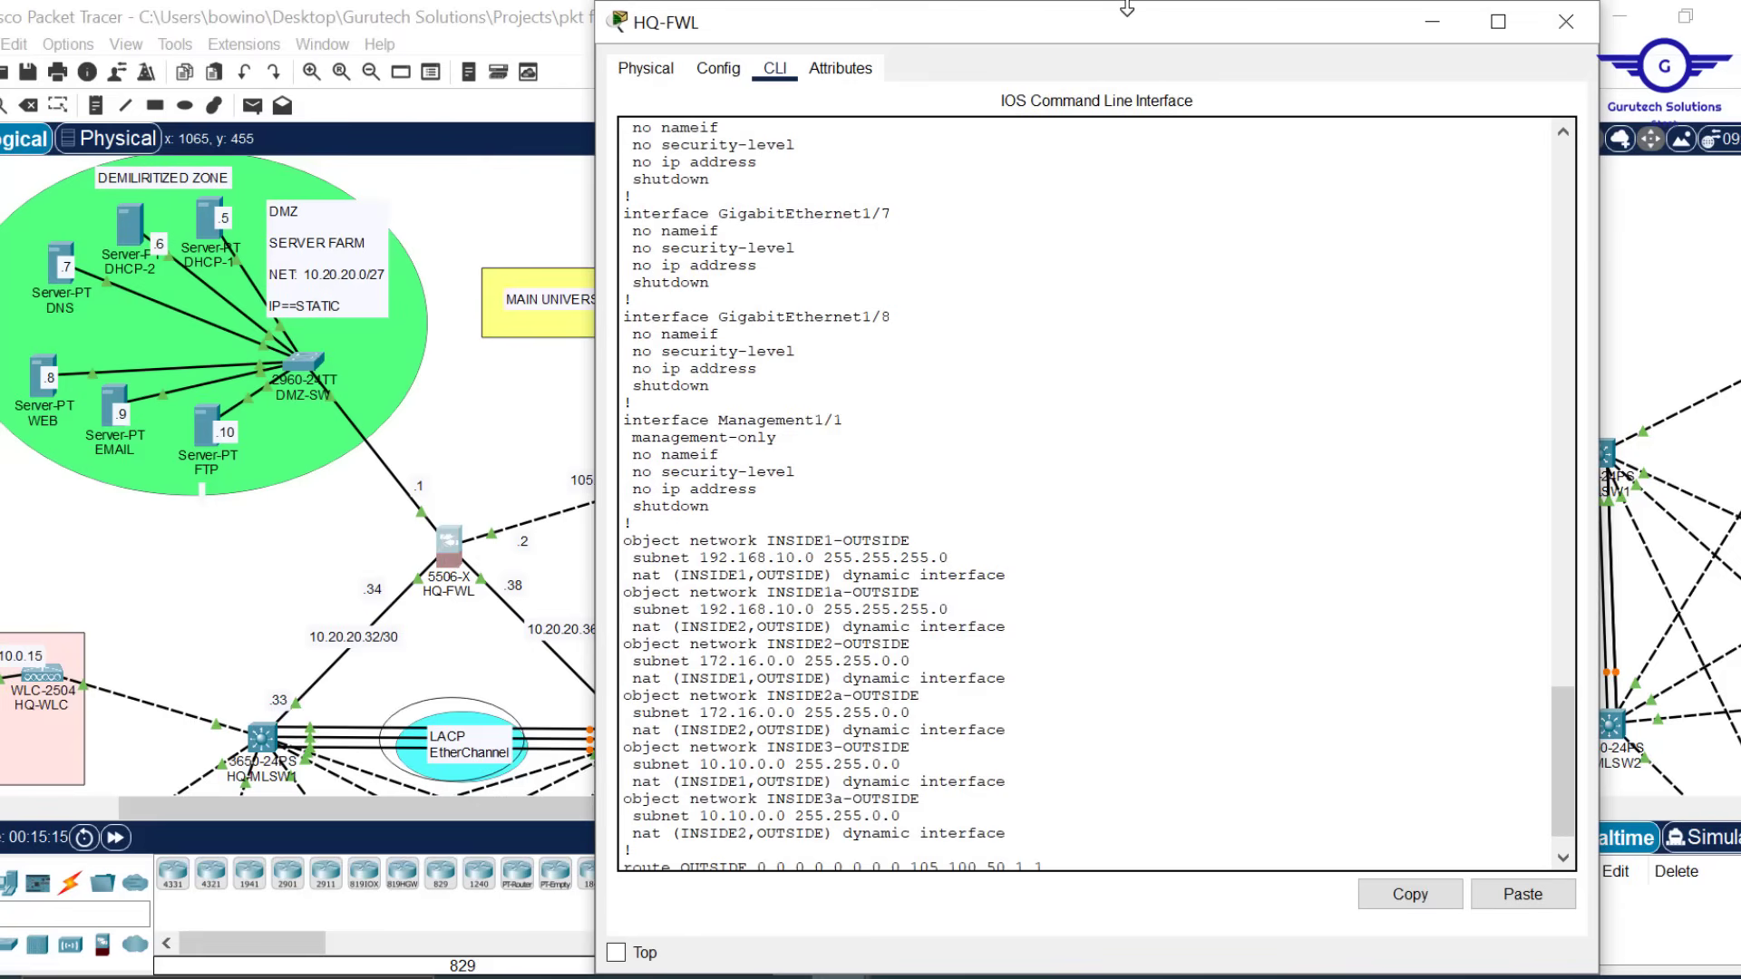
pyautogui.moveTo(1128, 3); pyautogui.dragTo(1151, 129)
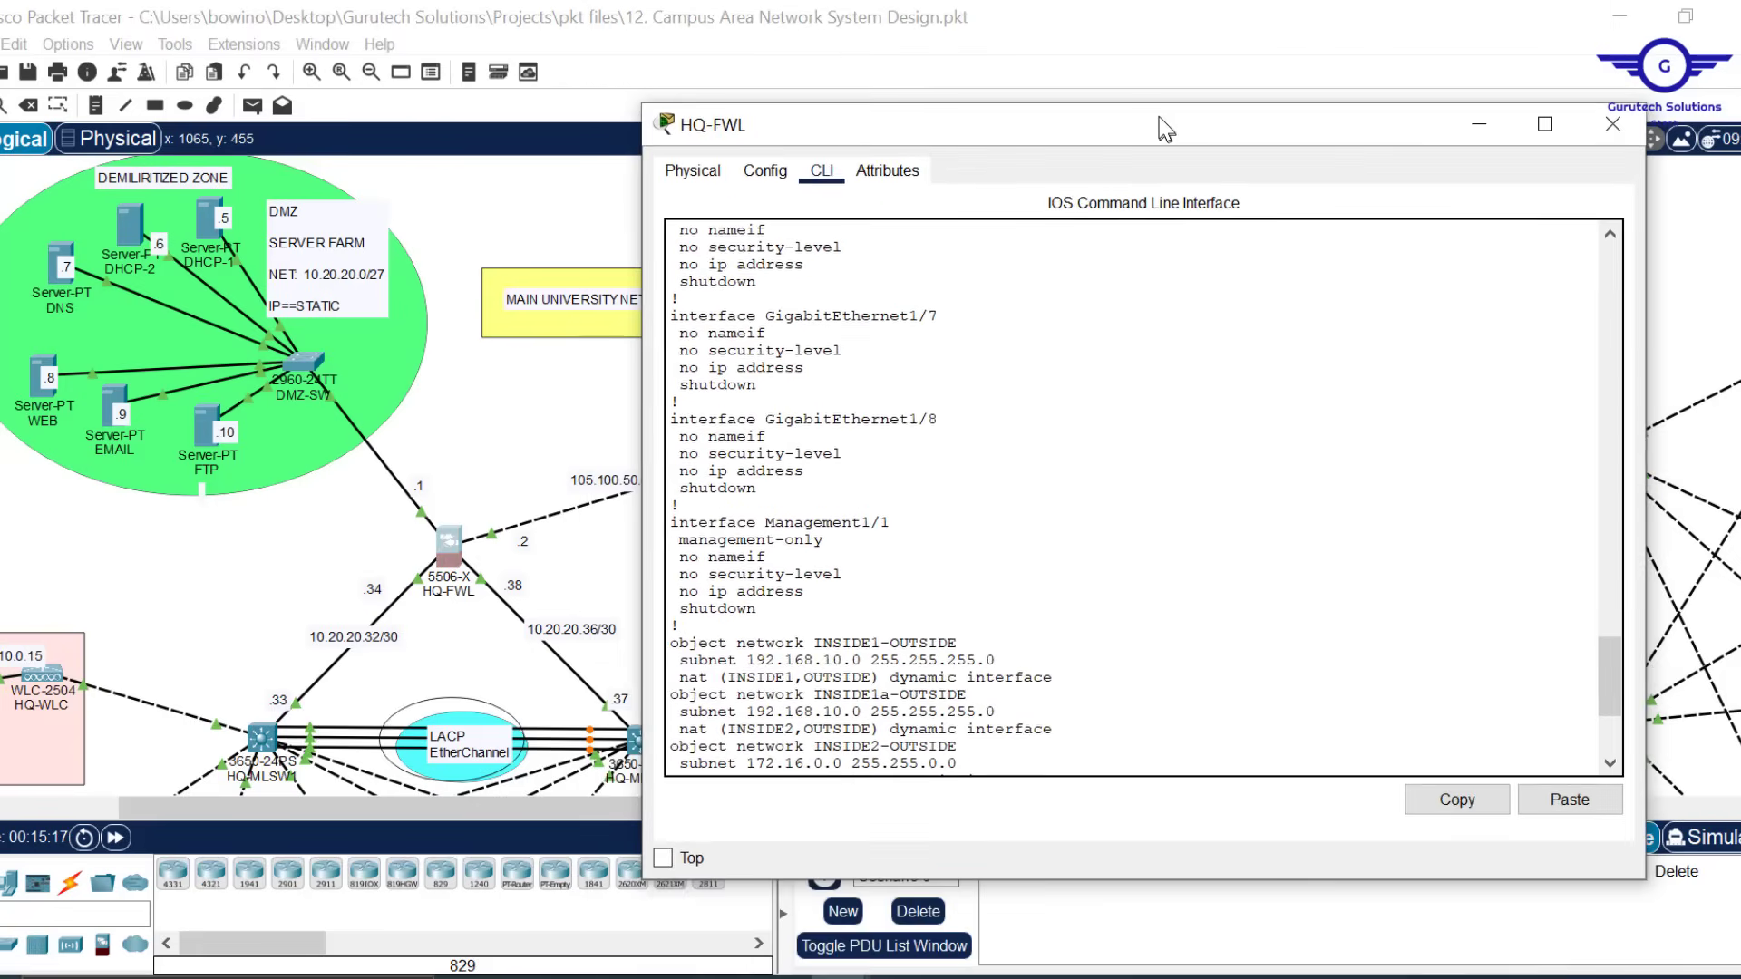
pyautogui.click(1077, 697)
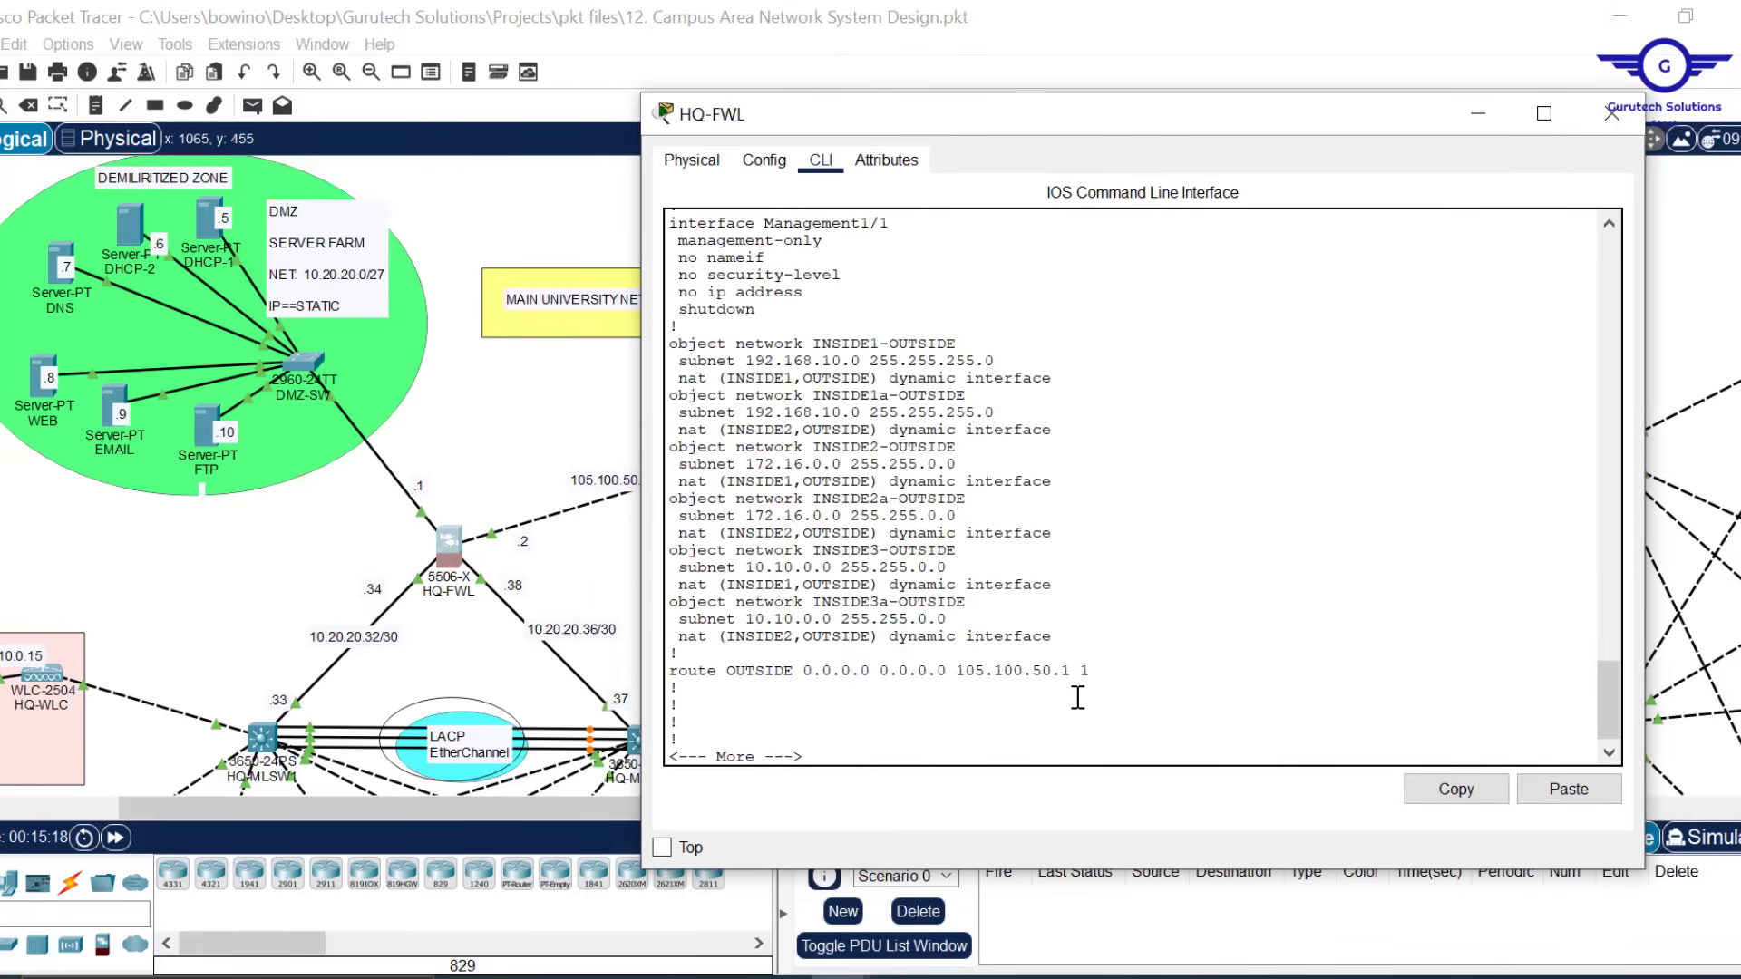
pyautogui.press('space')
pyautogui.press('Return')
pyautogui.press('Return')
pyautogui.press('Return')
pyautogui.press('Return')
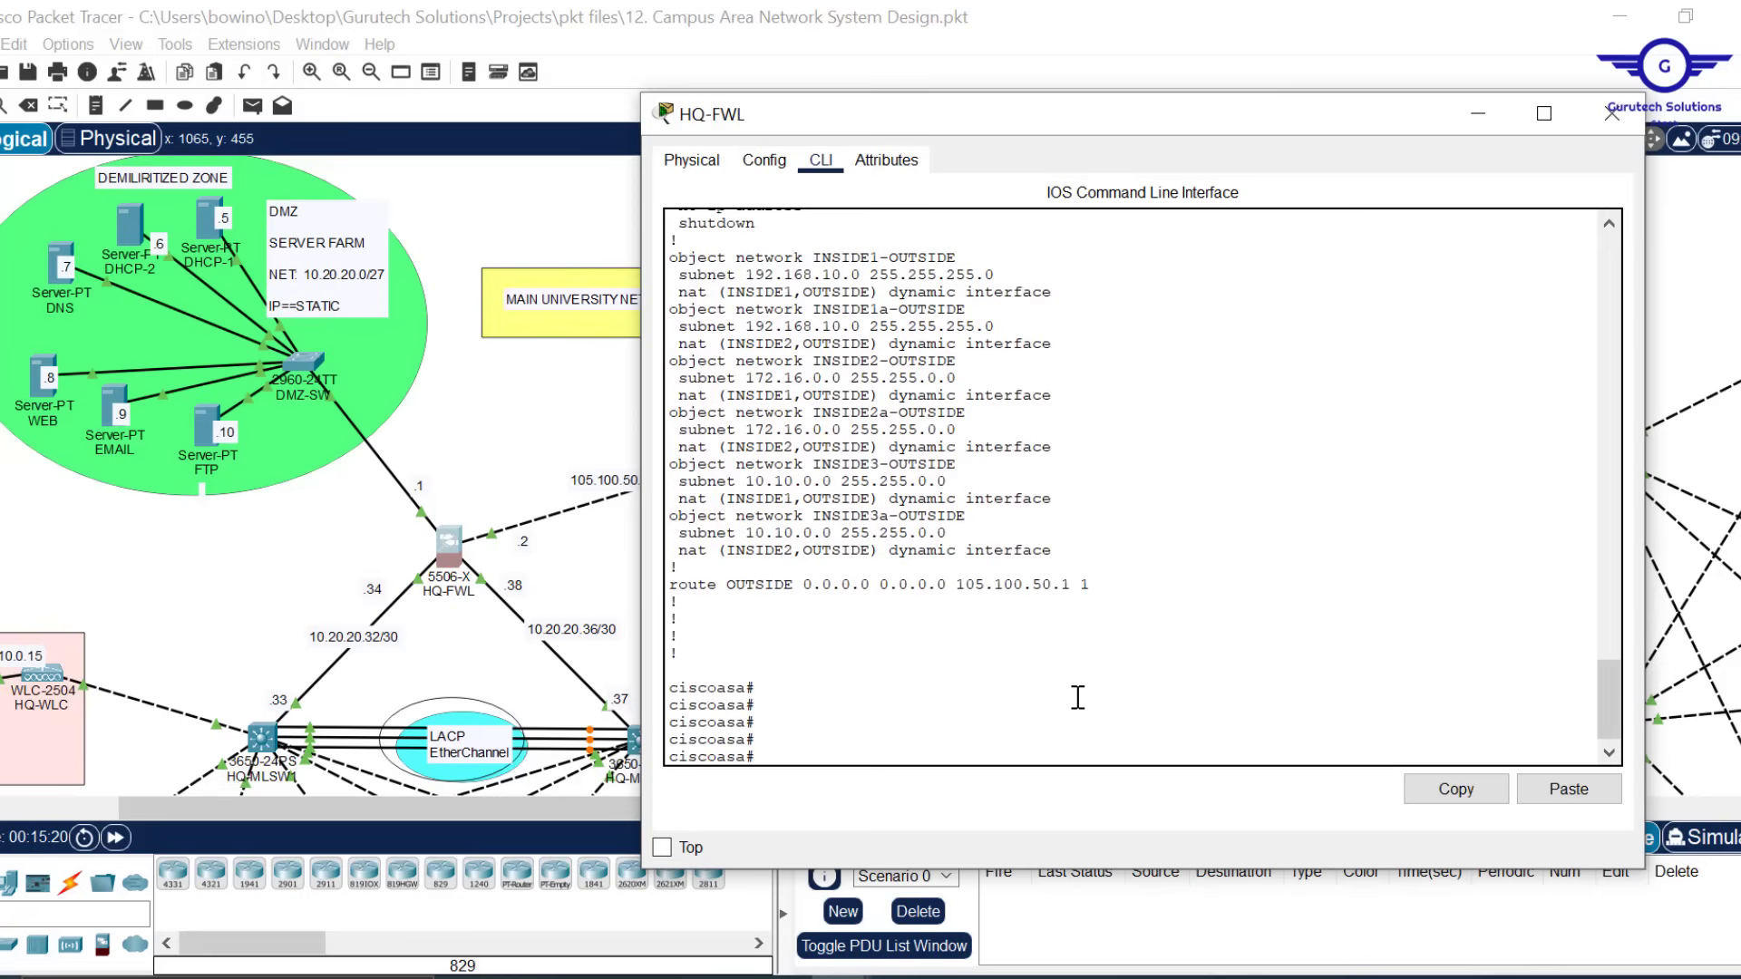
pyautogui.write('conf t')
pyautogui.press('Return')
pyautogui.press('Return')
pyautogui.press('Return')
pyautogui.press('Return')
pyautogui.press('Return')
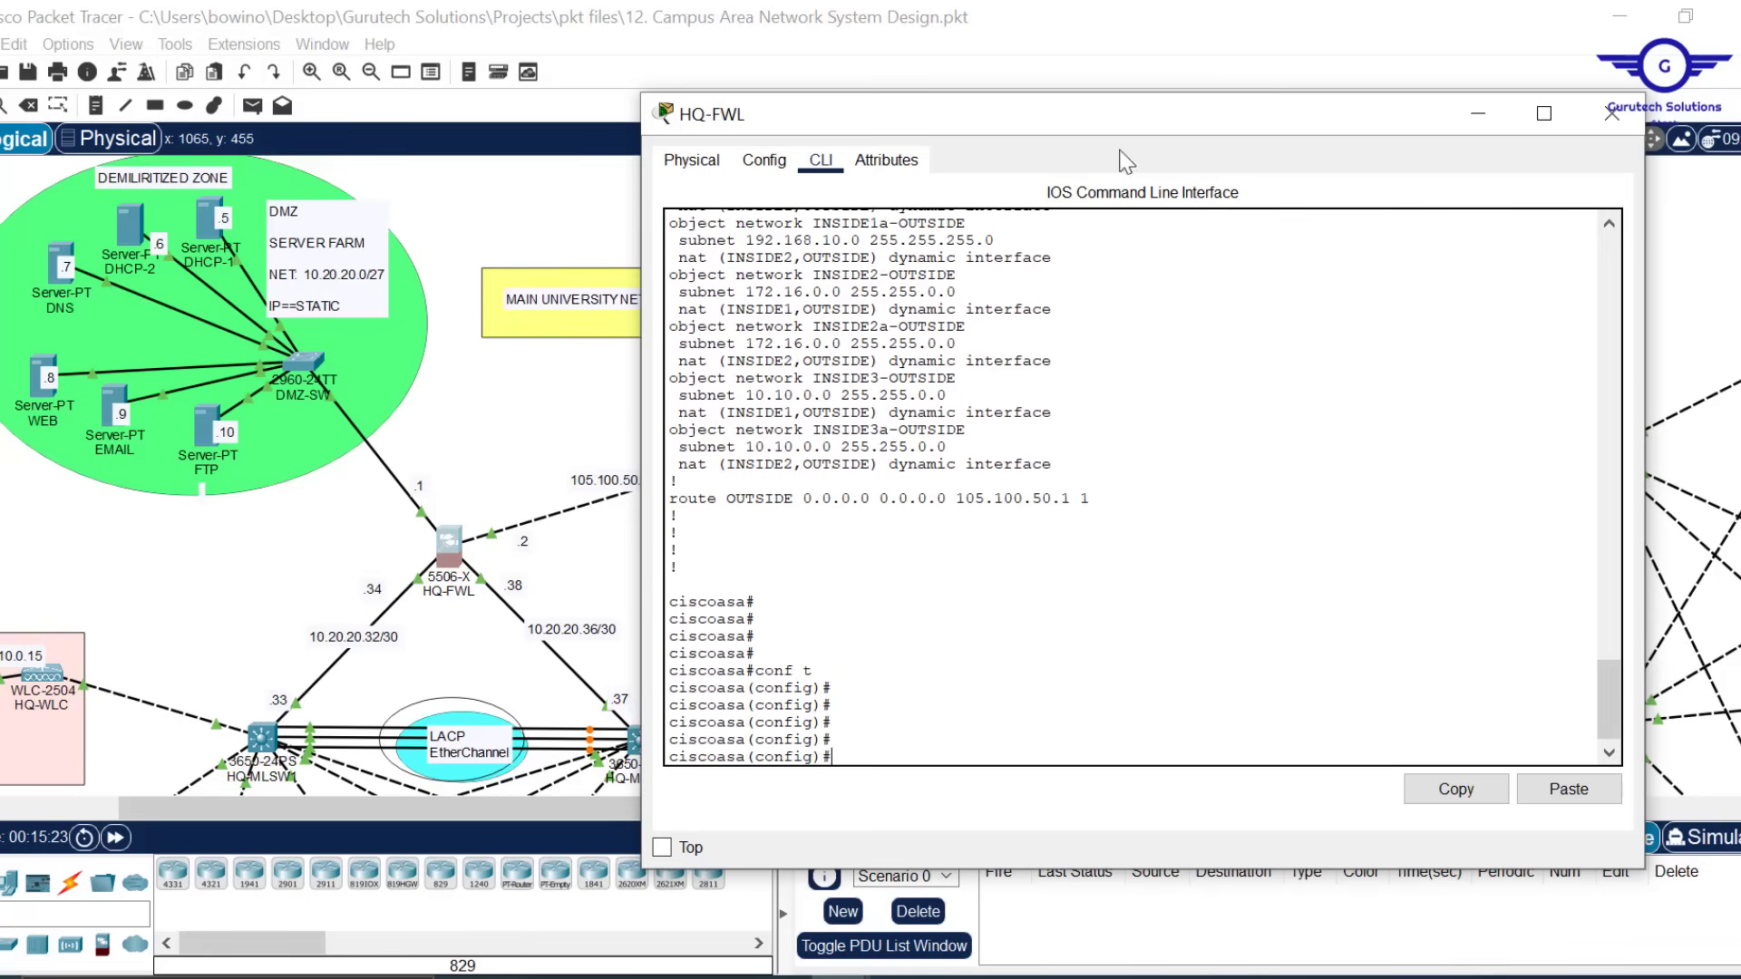
pyautogui.moveTo(1135, 93)
pyautogui.mouseDown()
pyautogui.moveTo(1133, 145)
pyautogui.moveTo(1113, 68)
pyautogui.mouseUp()
pyautogui.press('Return')
pyautogui.press('Return')
pyautogui.press('Return')
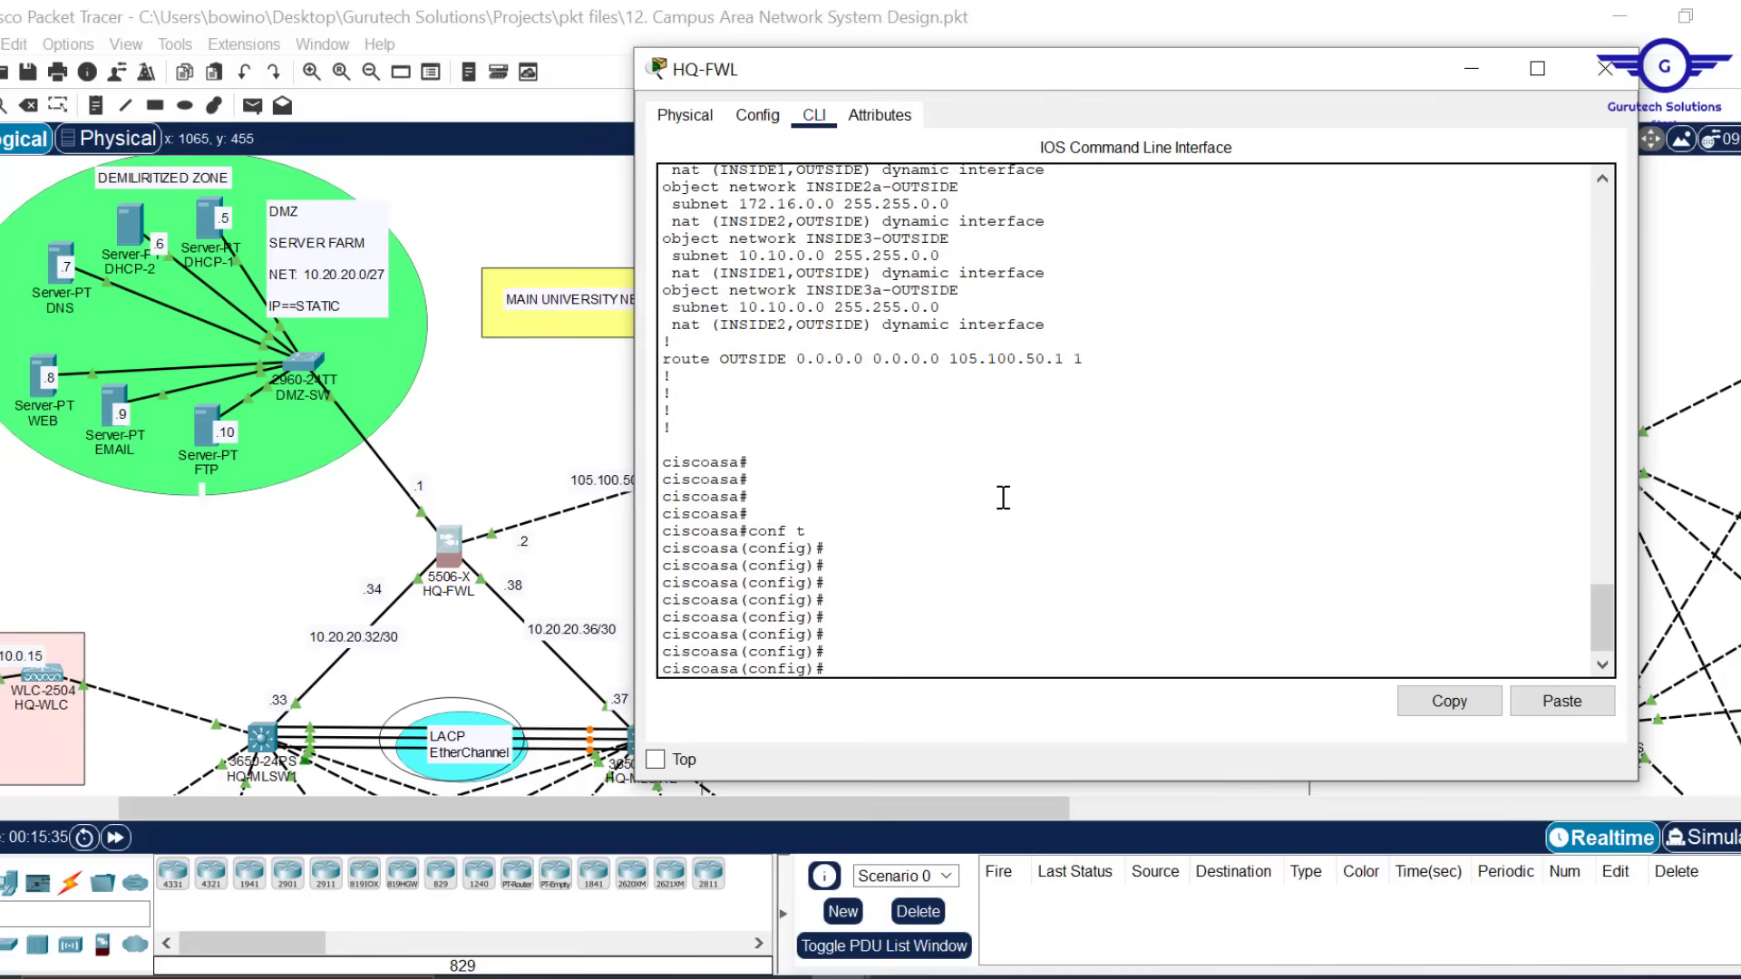
# Enter 'access-list RES-ACCESS extended permit icmp any any', which fails on a stray backslash
pyautogui.write('access-')
pyautogui.press('Tab')
pyautogui.write('l')
pyautogui.press('Tab')
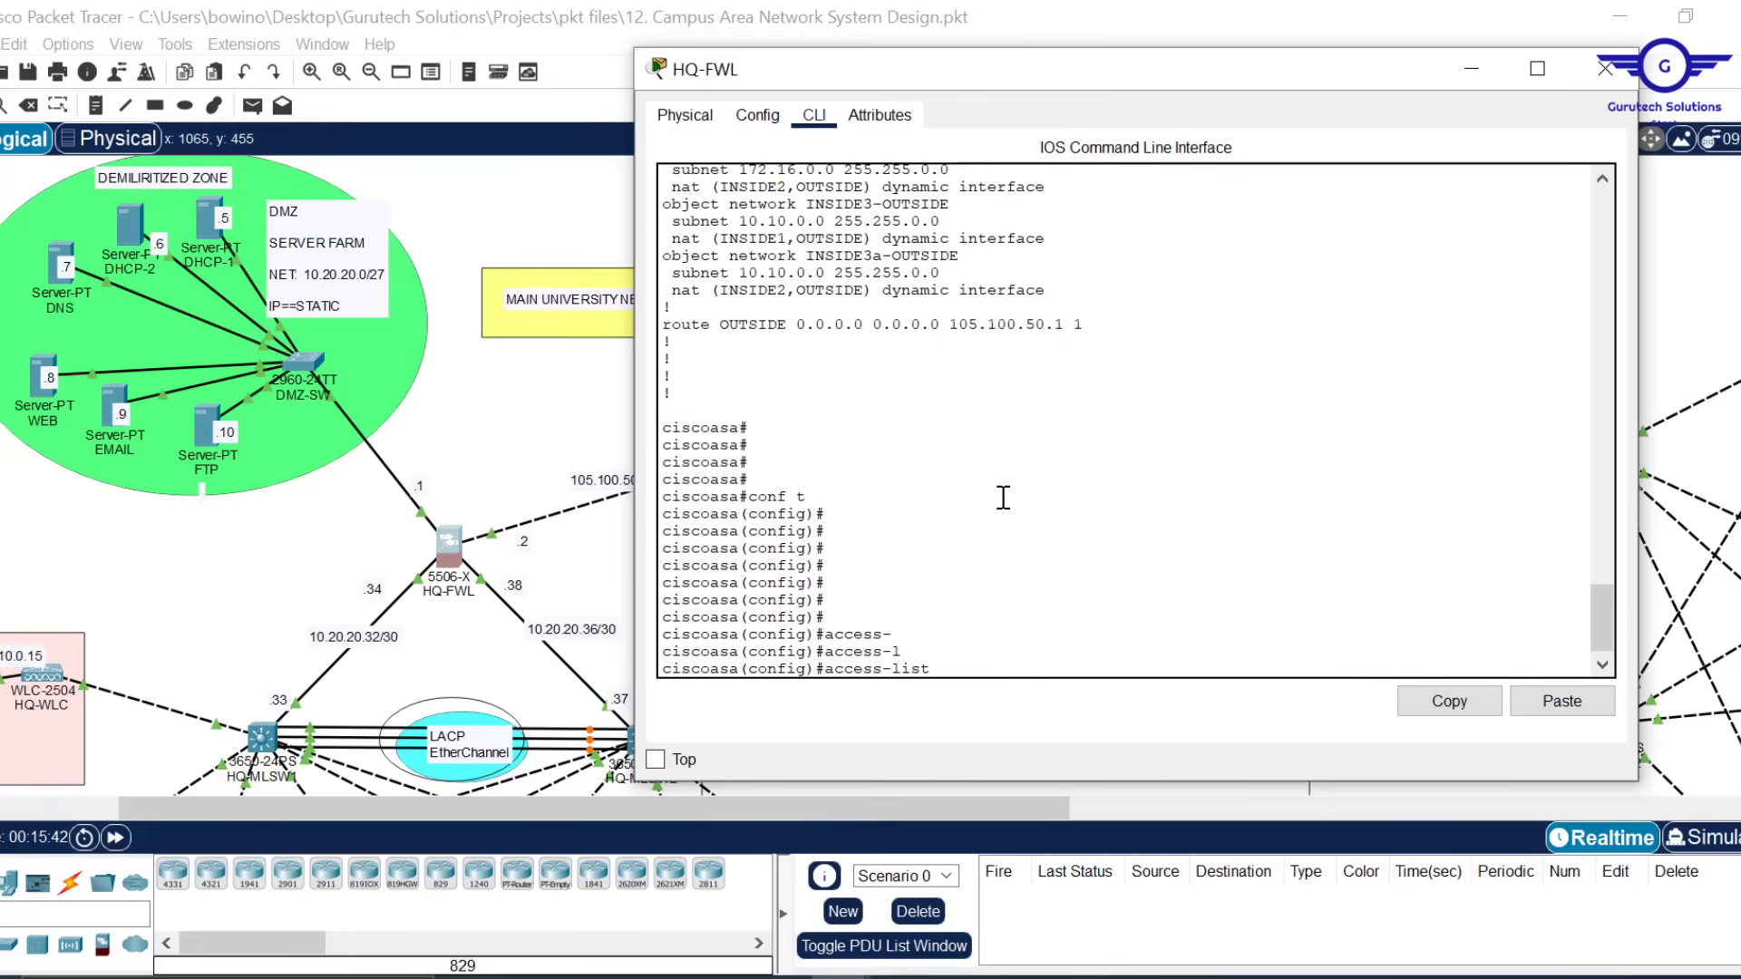
pyautogui.write('RES-ACCESS ?')
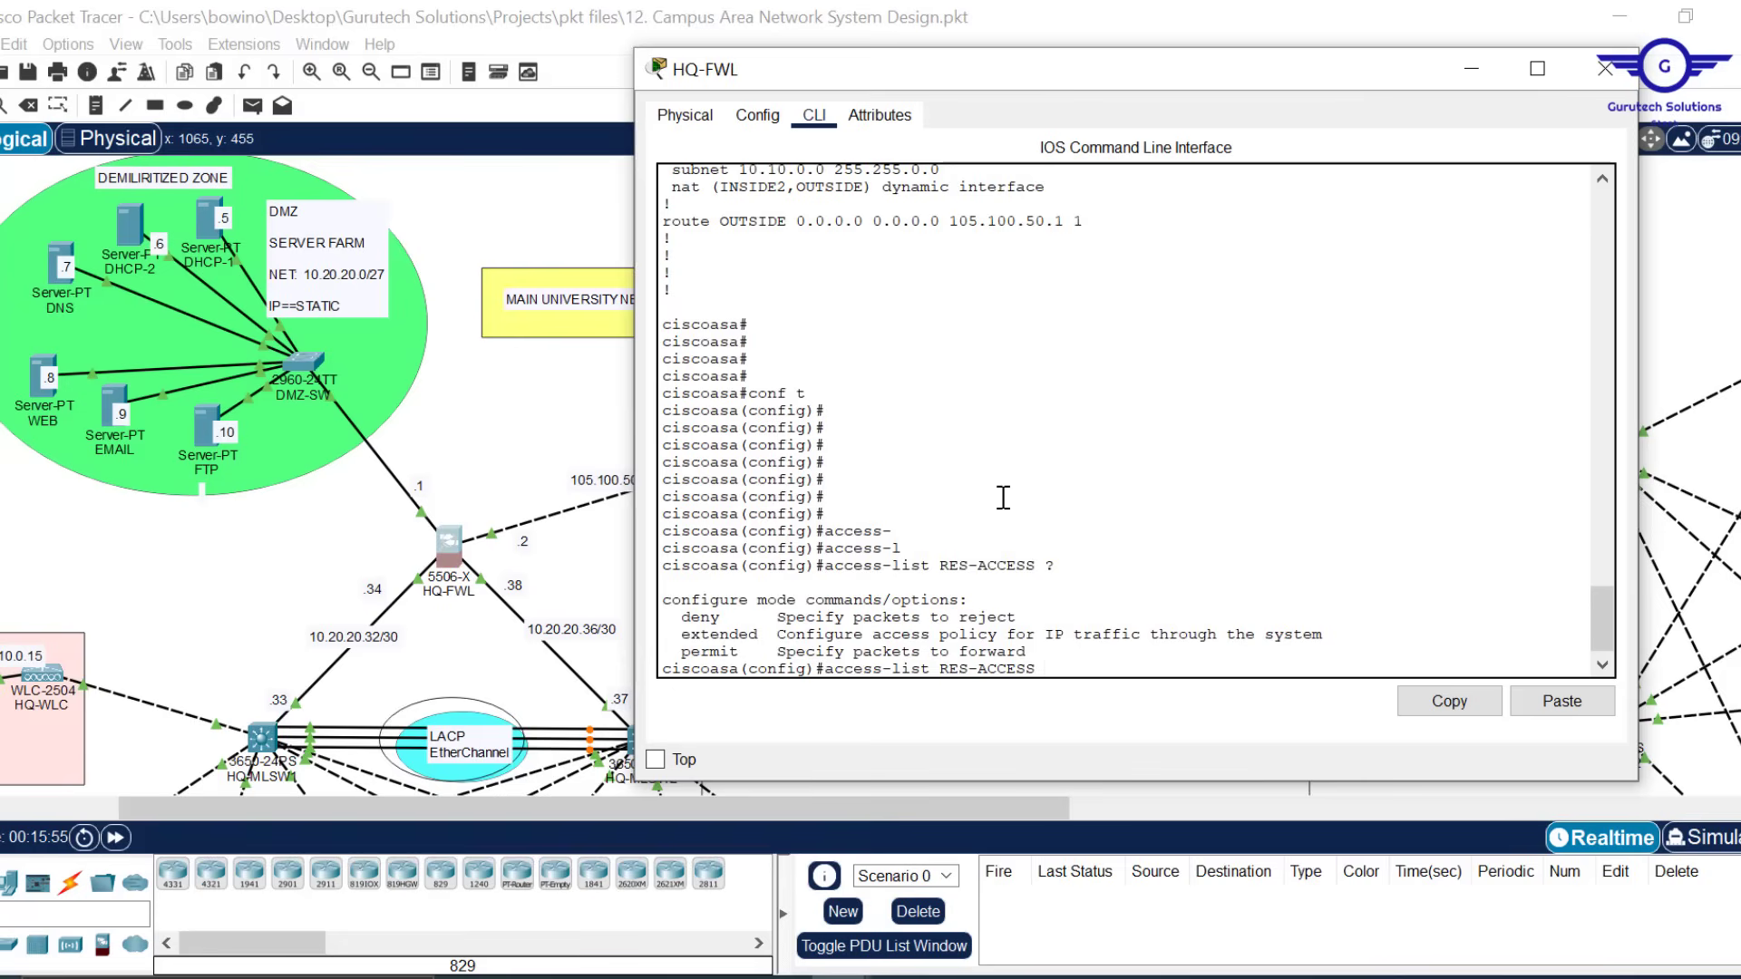
pyautogui.write('EX')
pyautogui.press('Tab')
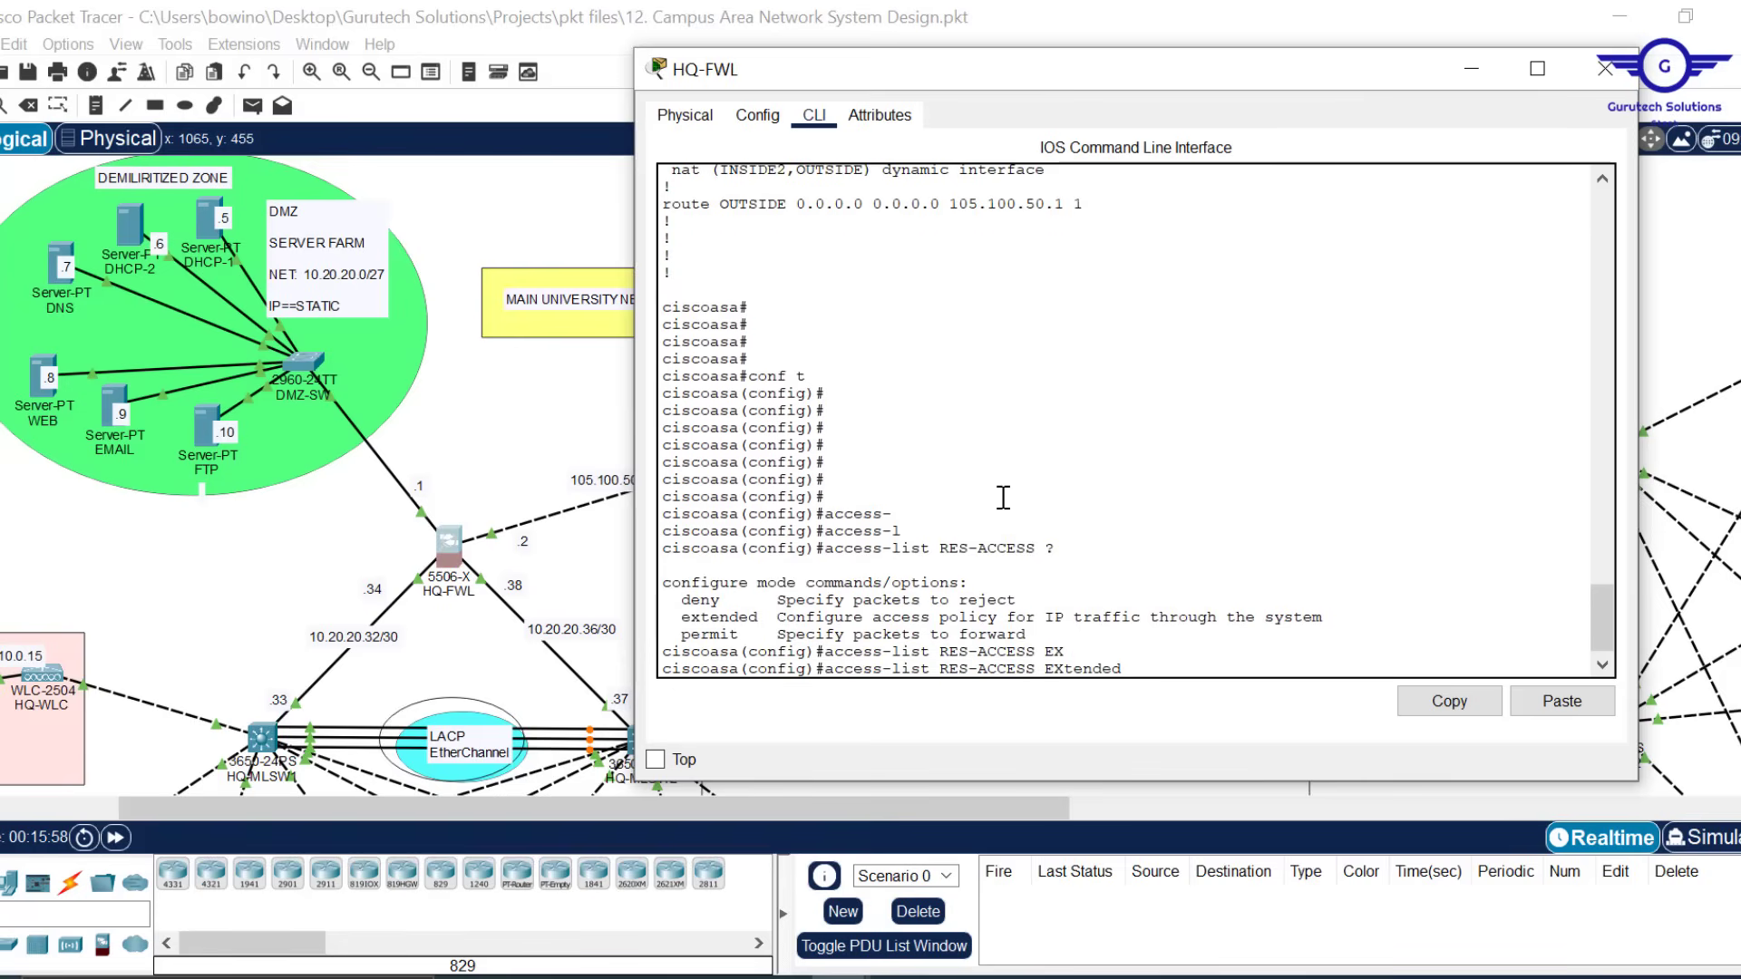
pyautogui.write('?')
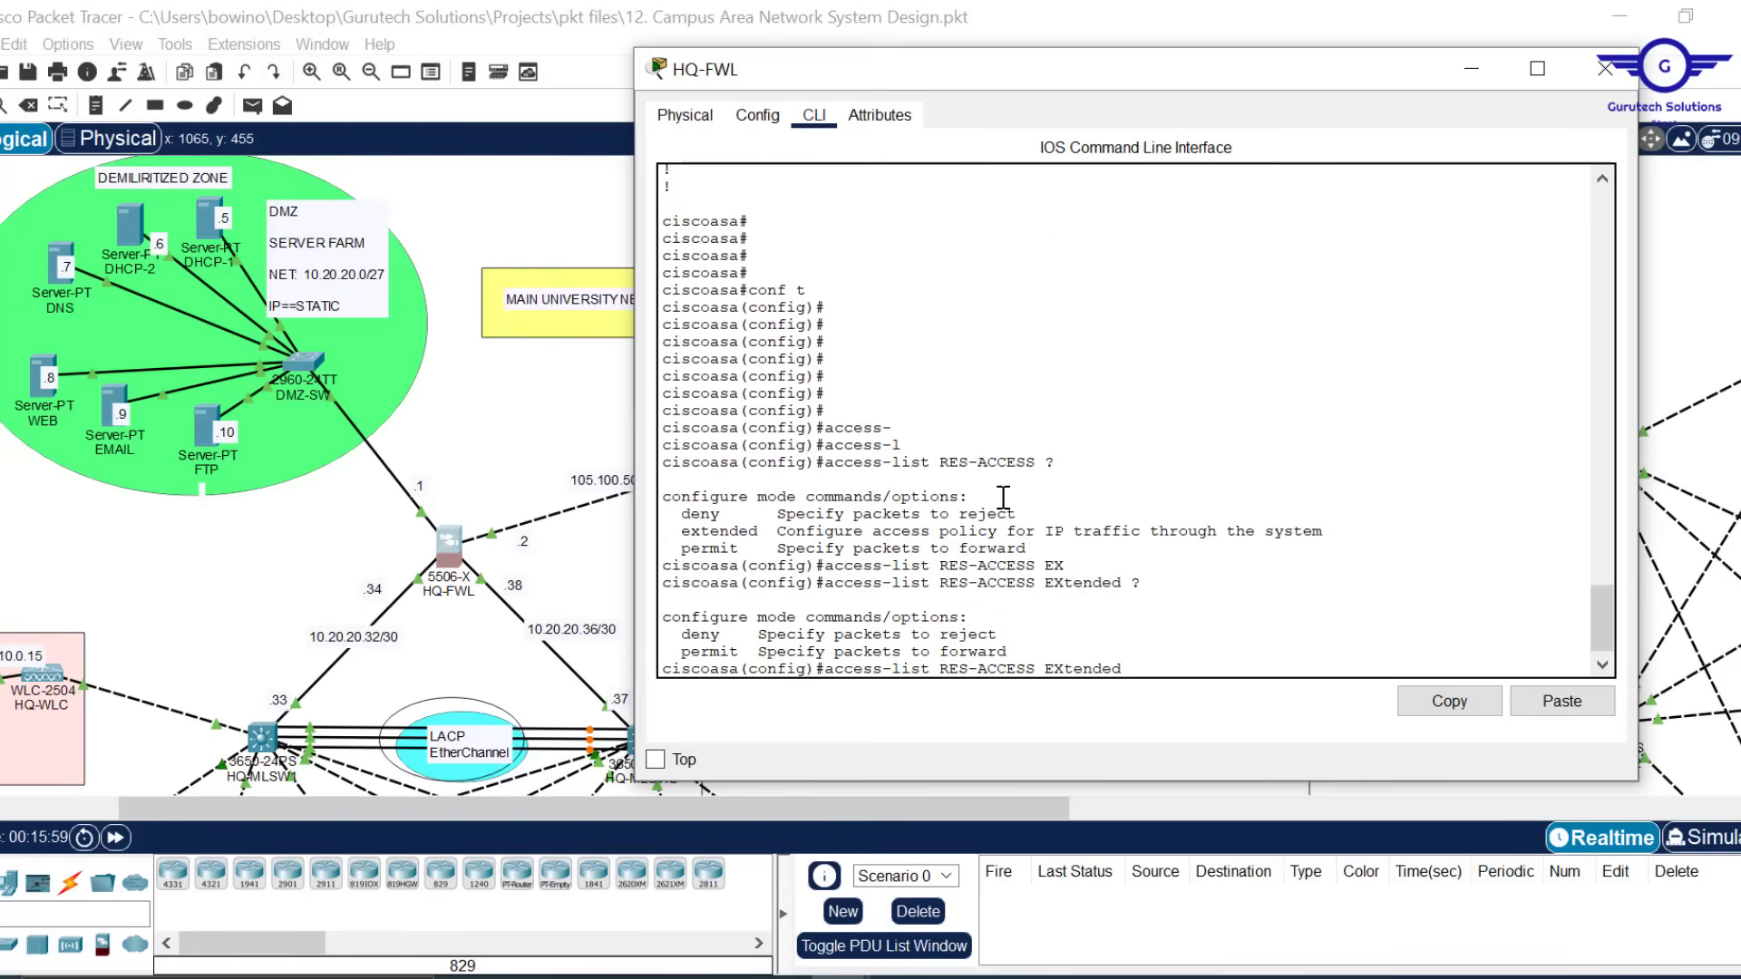
pyautogui.write('PER')
pyautogui.press('Tab')
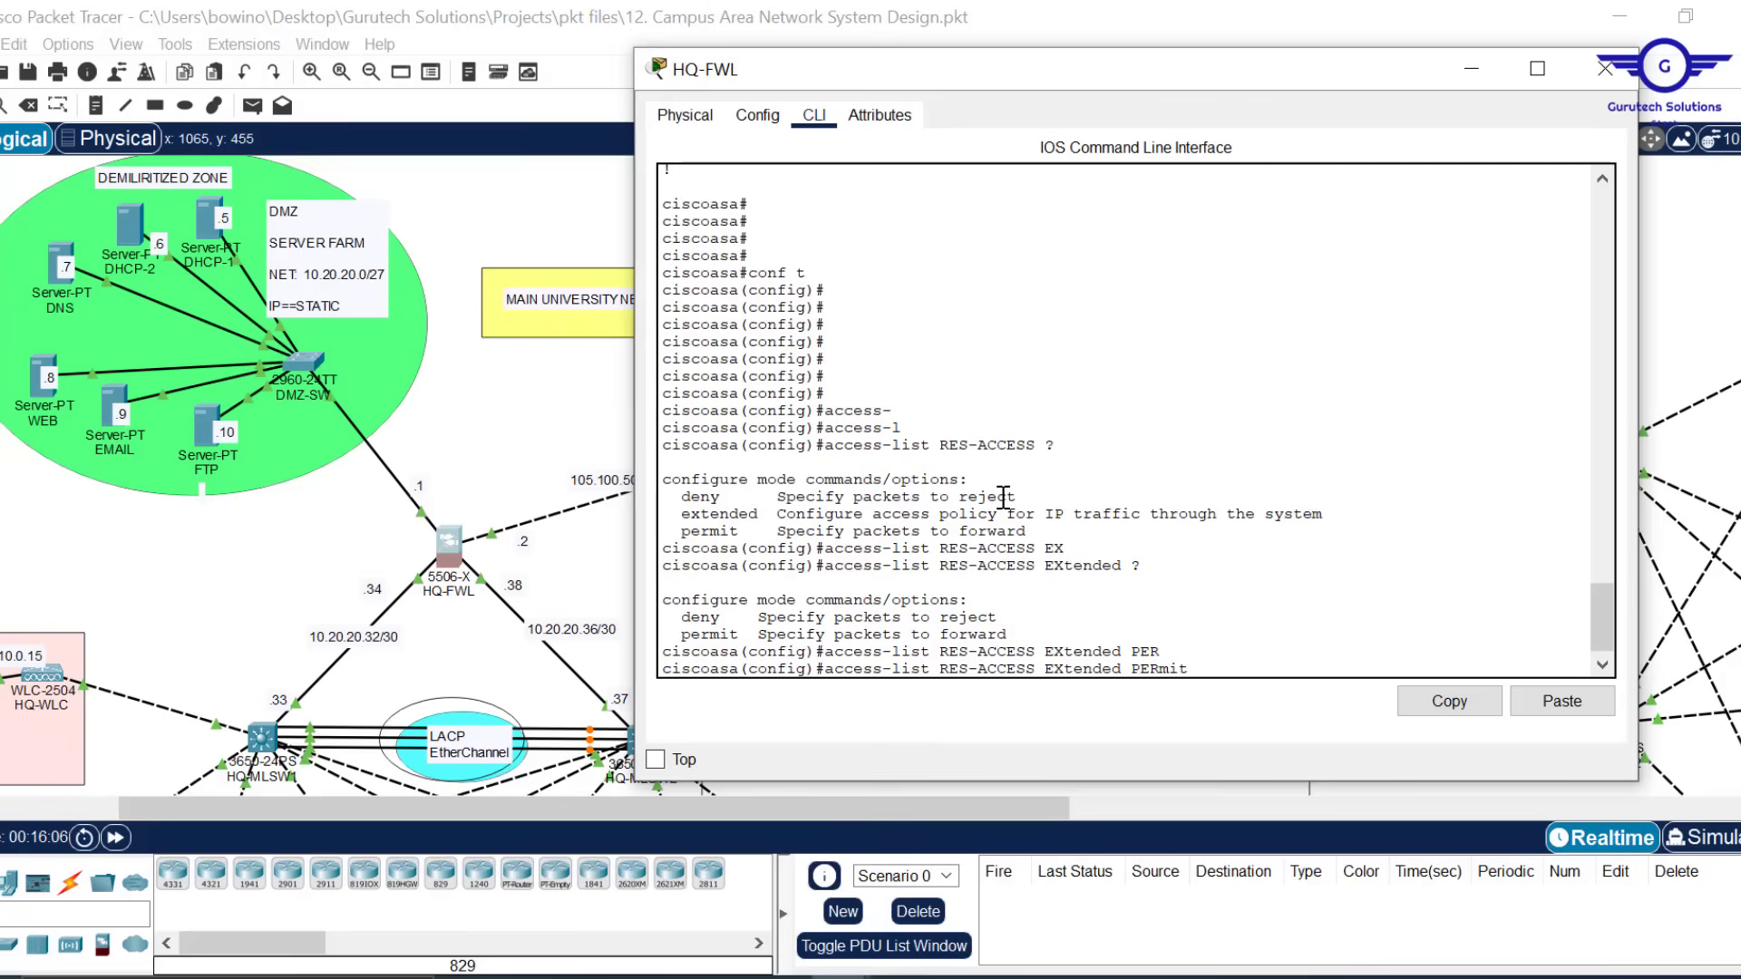
pyautogui.write('ic')
pyautogui.press('Tab')
pyautogui.write('mp ')
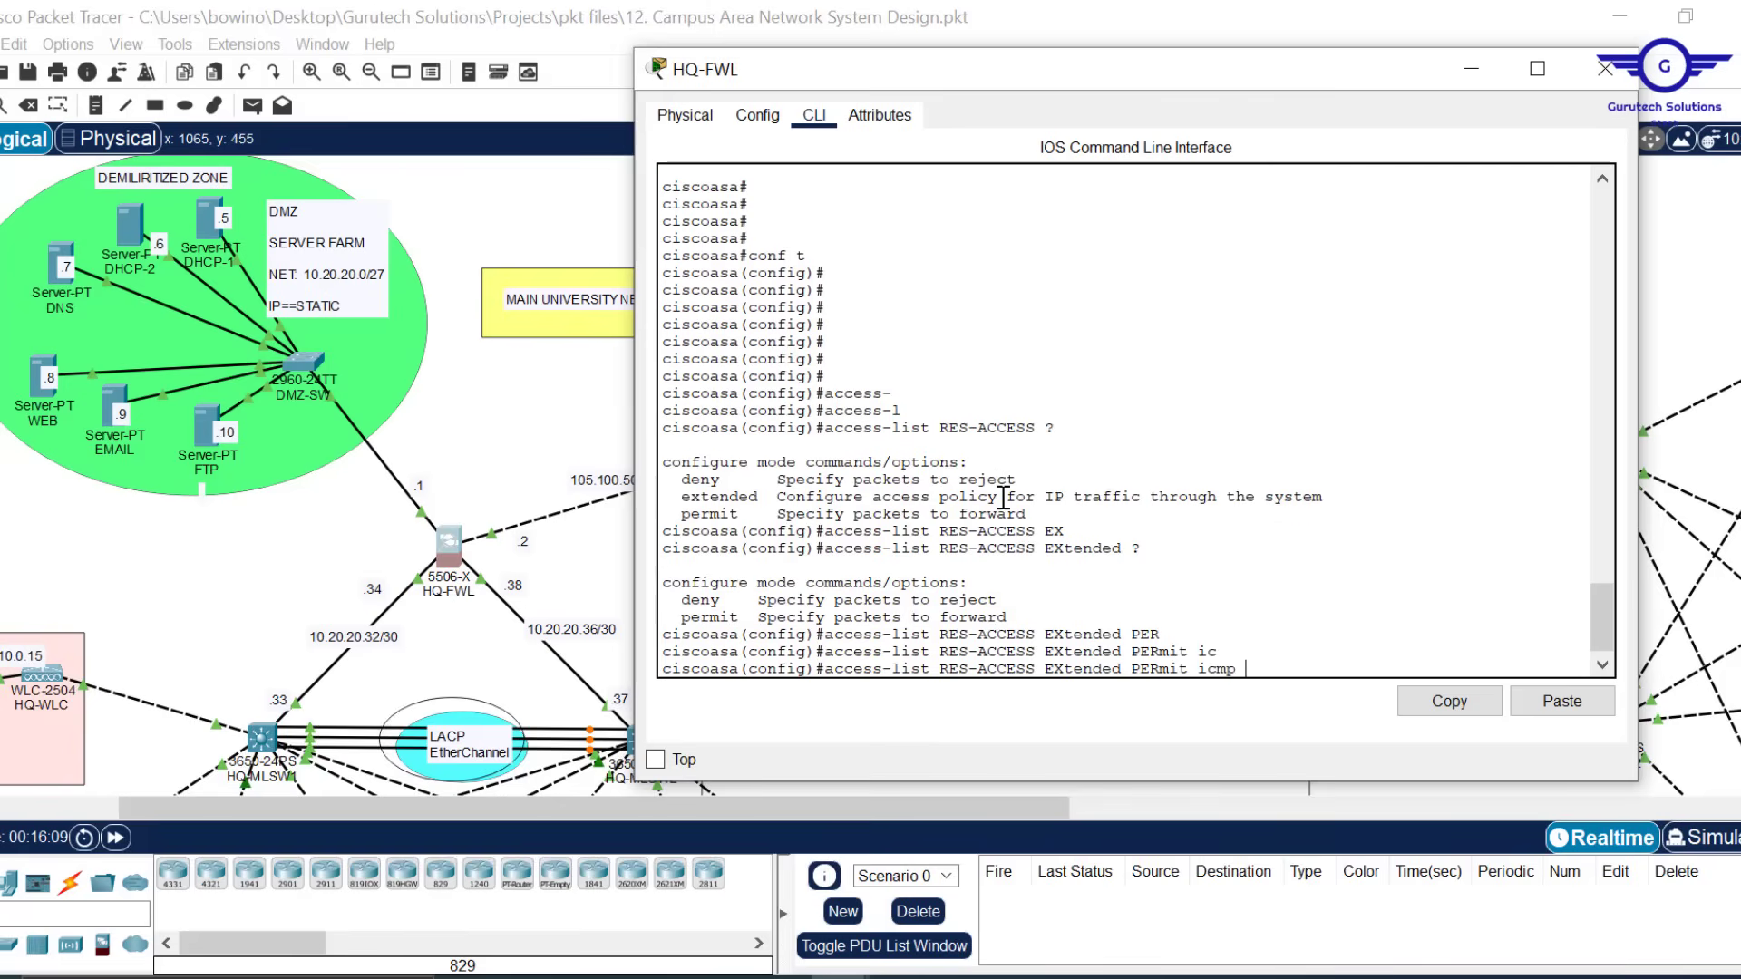
pyautogui.write('any any')
pyautogui.write('\\')
pyautogui.press('Return')
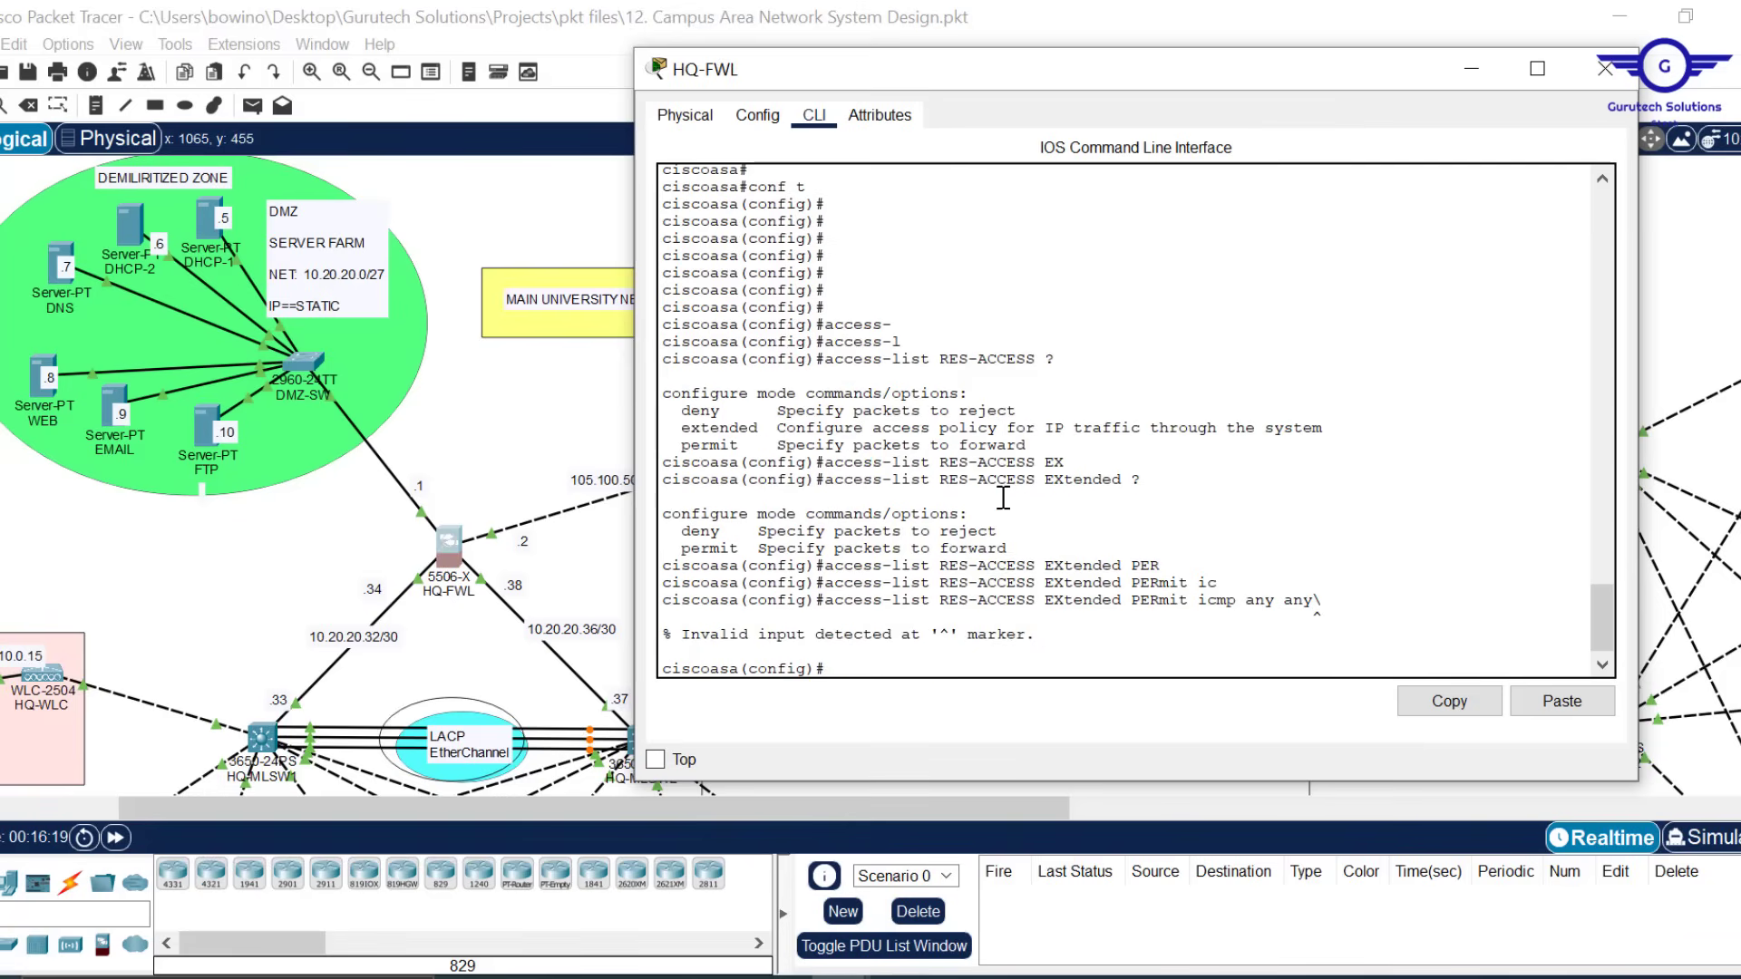
# Re-run the ICMP entry without the backslash, then recall it trimmed to the permit prefix
pyautogui.press('Up')
pyautogui.press('BackSpace')
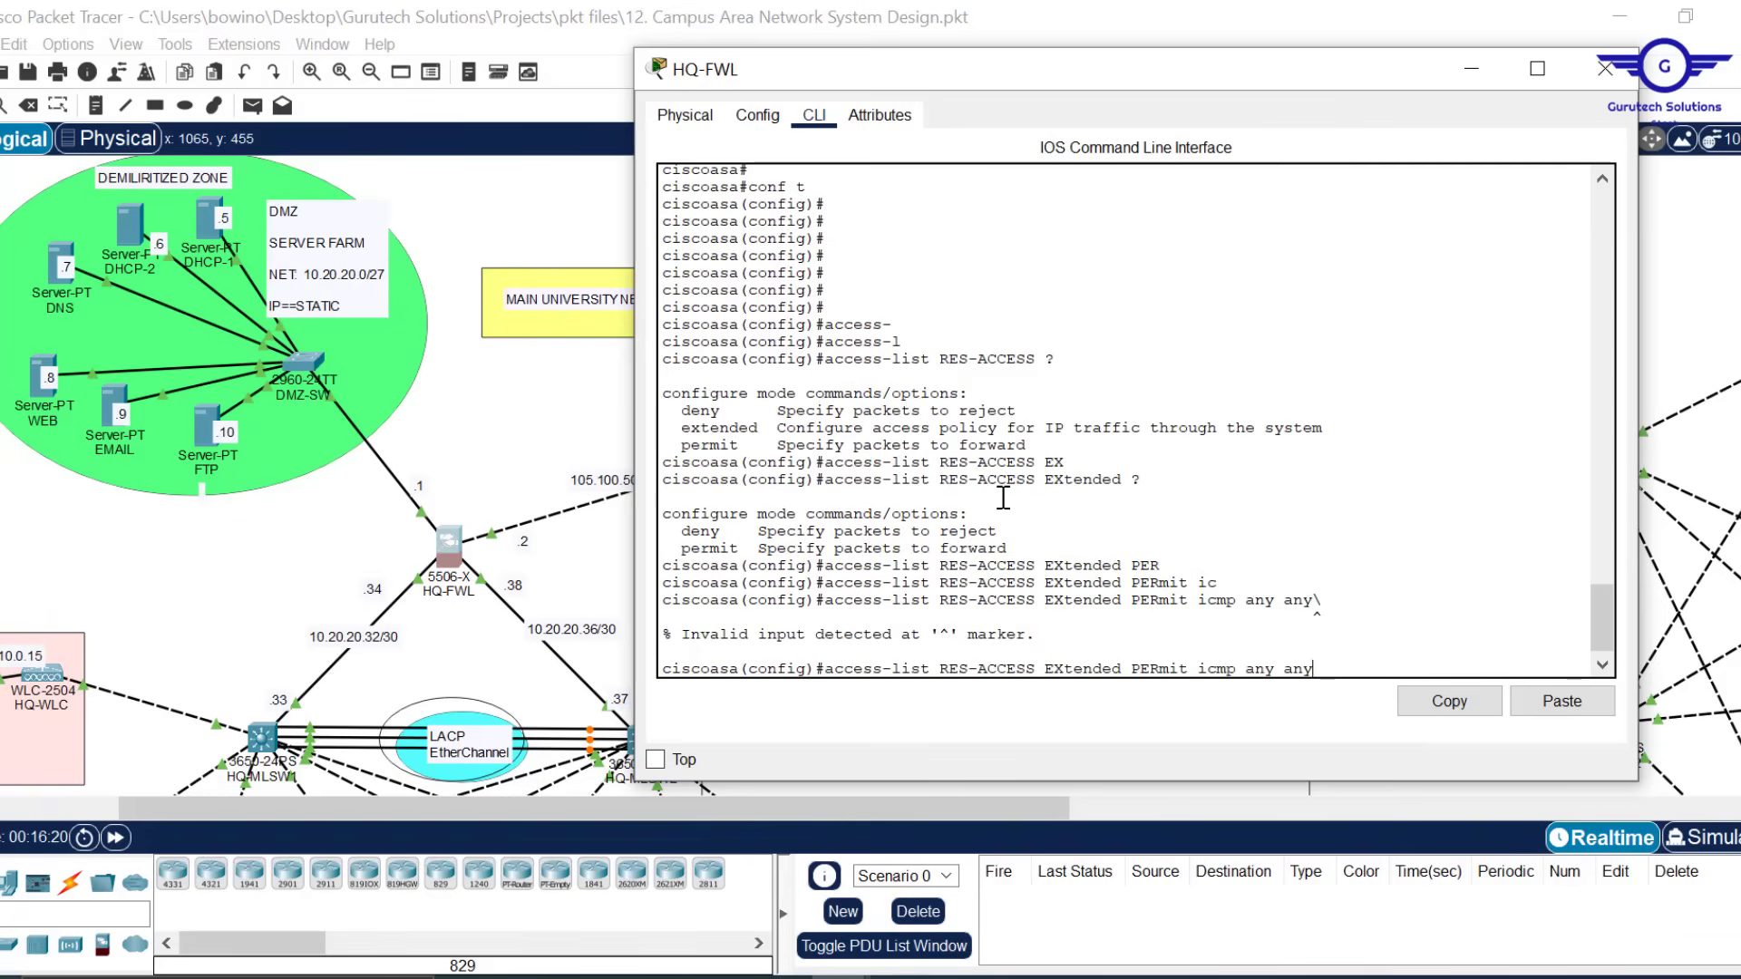
pyautogui.press('Return')
pyautogui.press('Return')
pyautogui.press('Up')
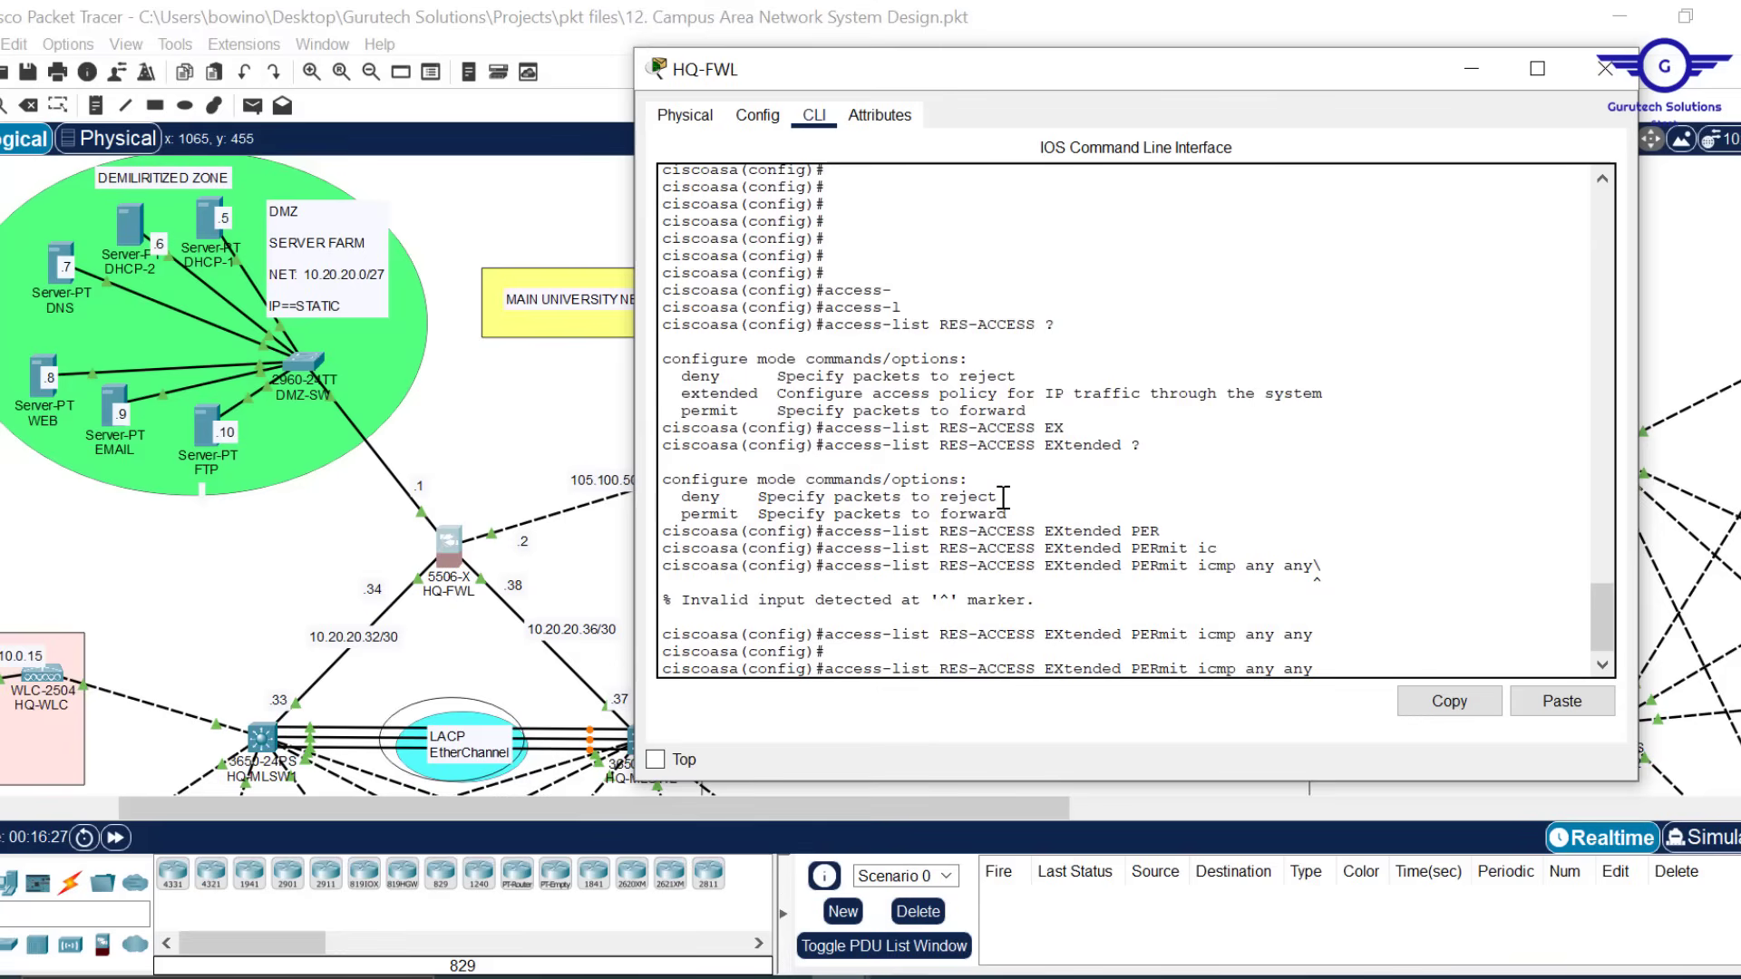
pyautogui.press('Down')
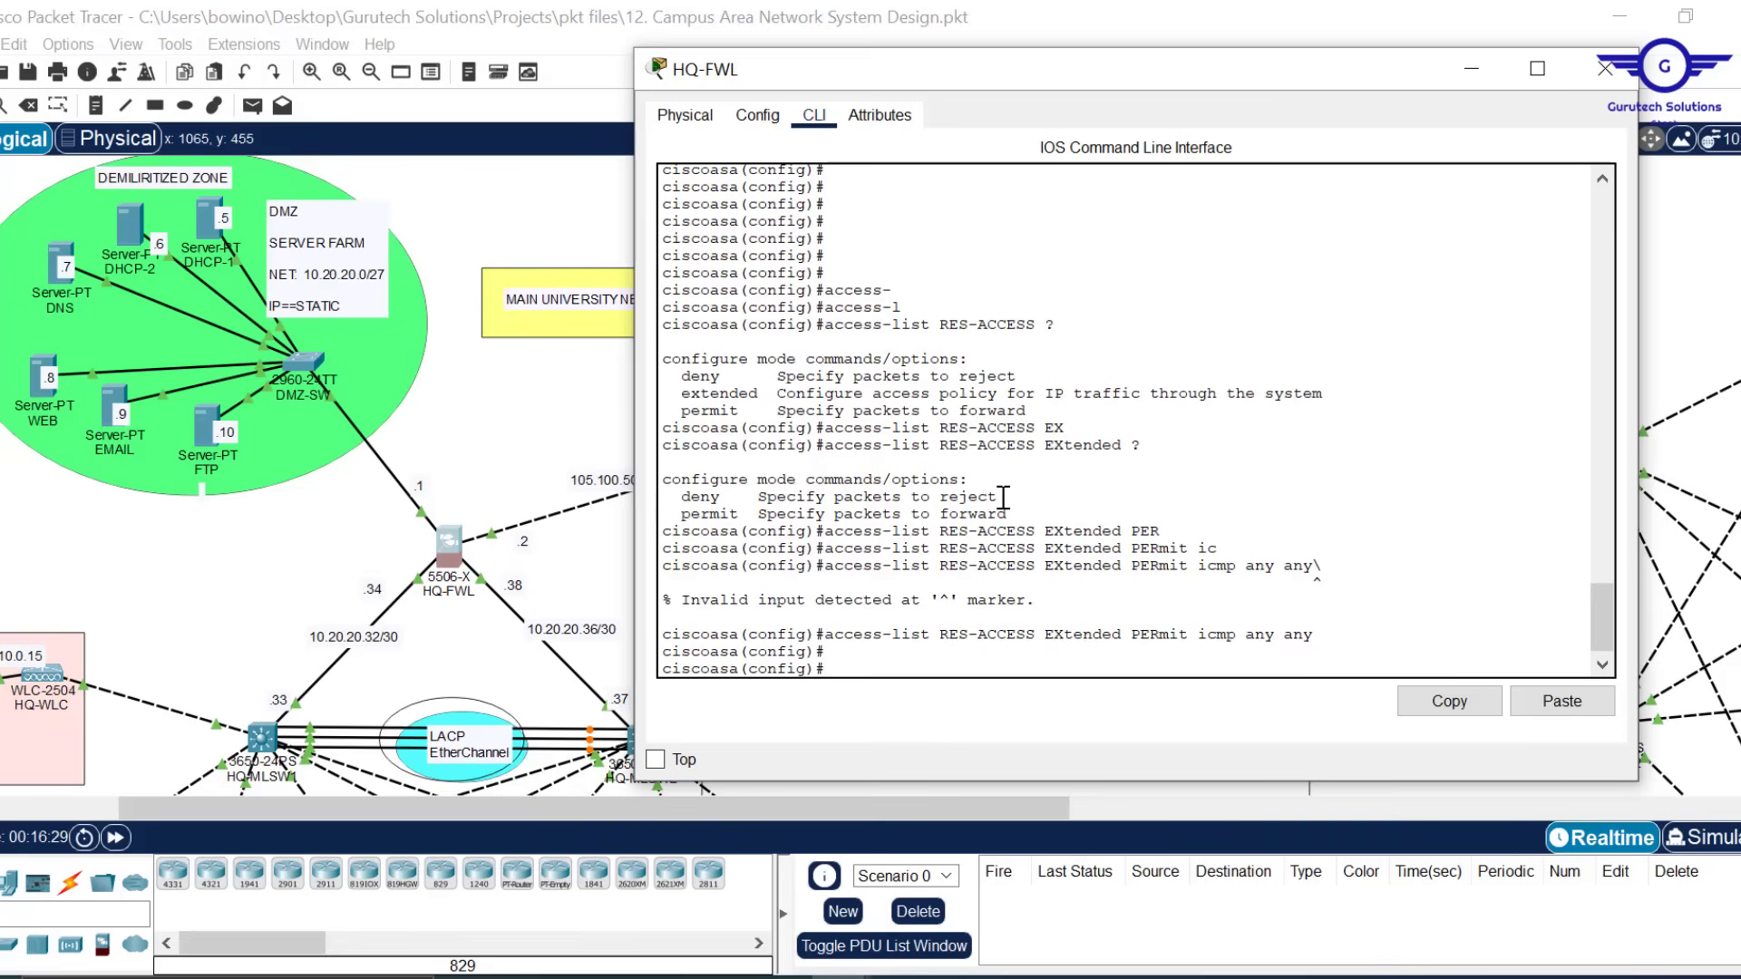
pyautogui.press('Up')
pyautogui.press('BackSpace')
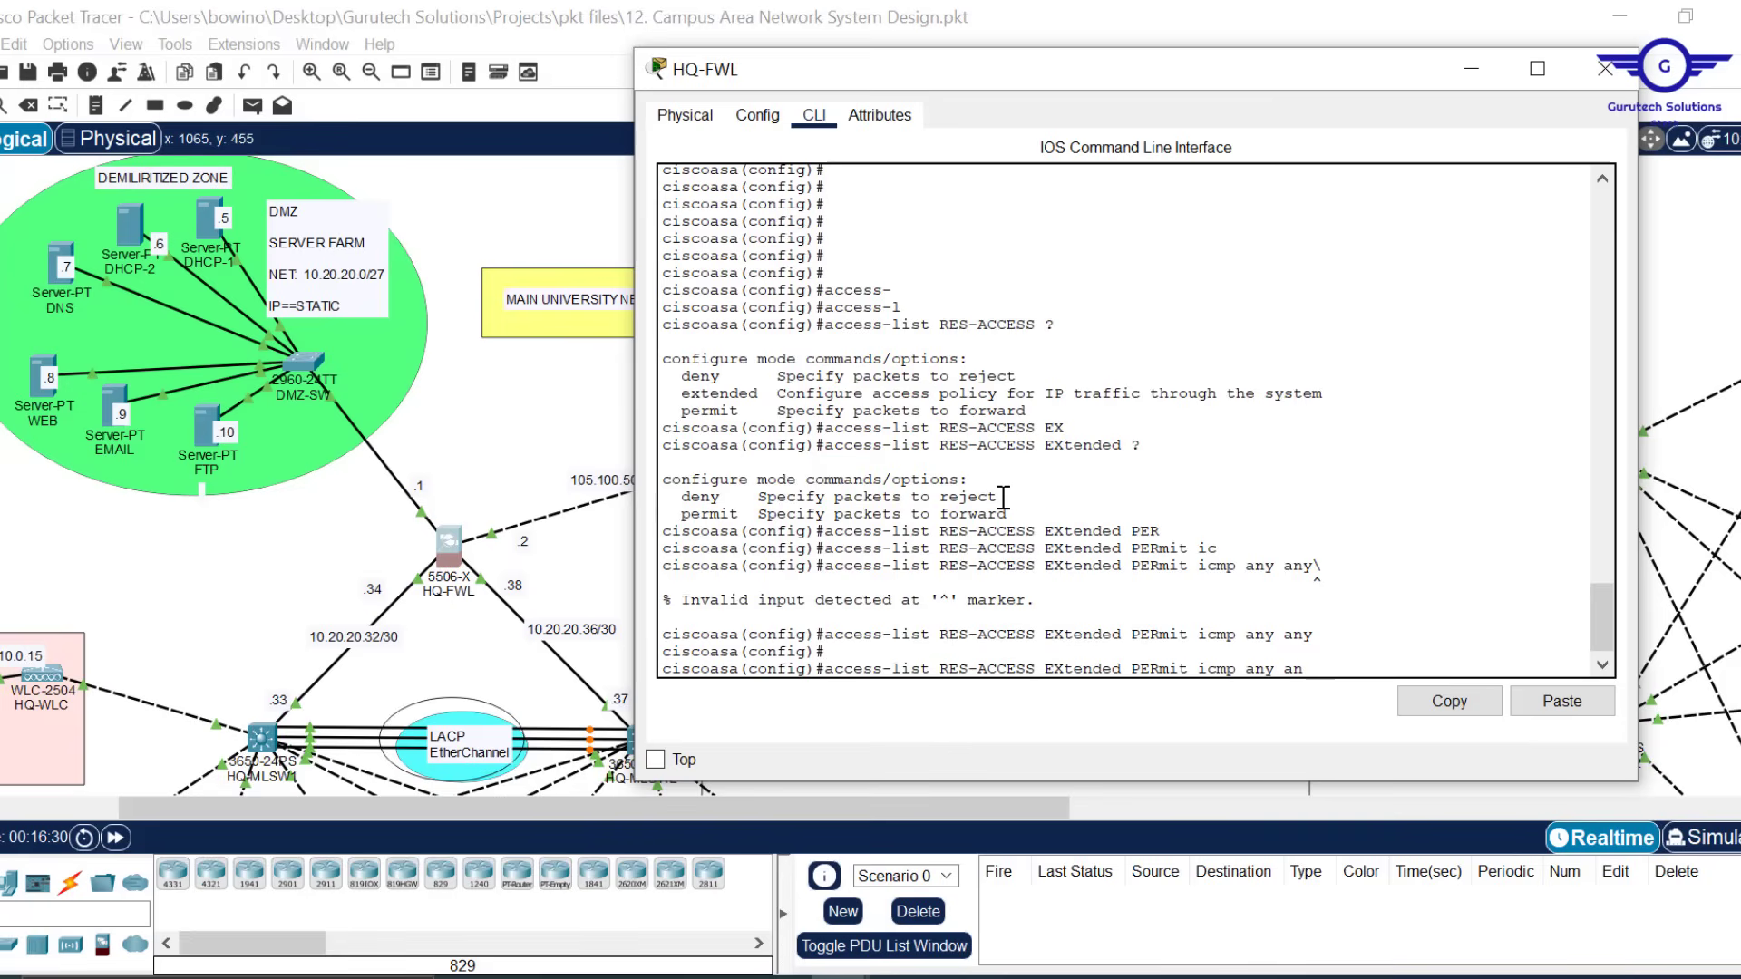
pyautogui.press('BackSpace')
pyautogui.press('BackSpace')
pyautogui.press('BackSpace')
pyautogui.press('BackSpace')
pyautogui.press('BackSpace')
pyautogui.press('BackSpace')
pyautogui.press('BackSpace')
pyautogui.press('BackSpace')
pyautogui.press('BackSpace')
pyautogui.press('BackSpace')
pyautogui.press('BackSpace')
# Add RES-ACCESS entries permitting UDP any any eq 67 and eq 68, then highlight the new entries
pyautogui.write('udp any any eq 67')
pyautogui.press('Return')
pyautogui.press('Up')
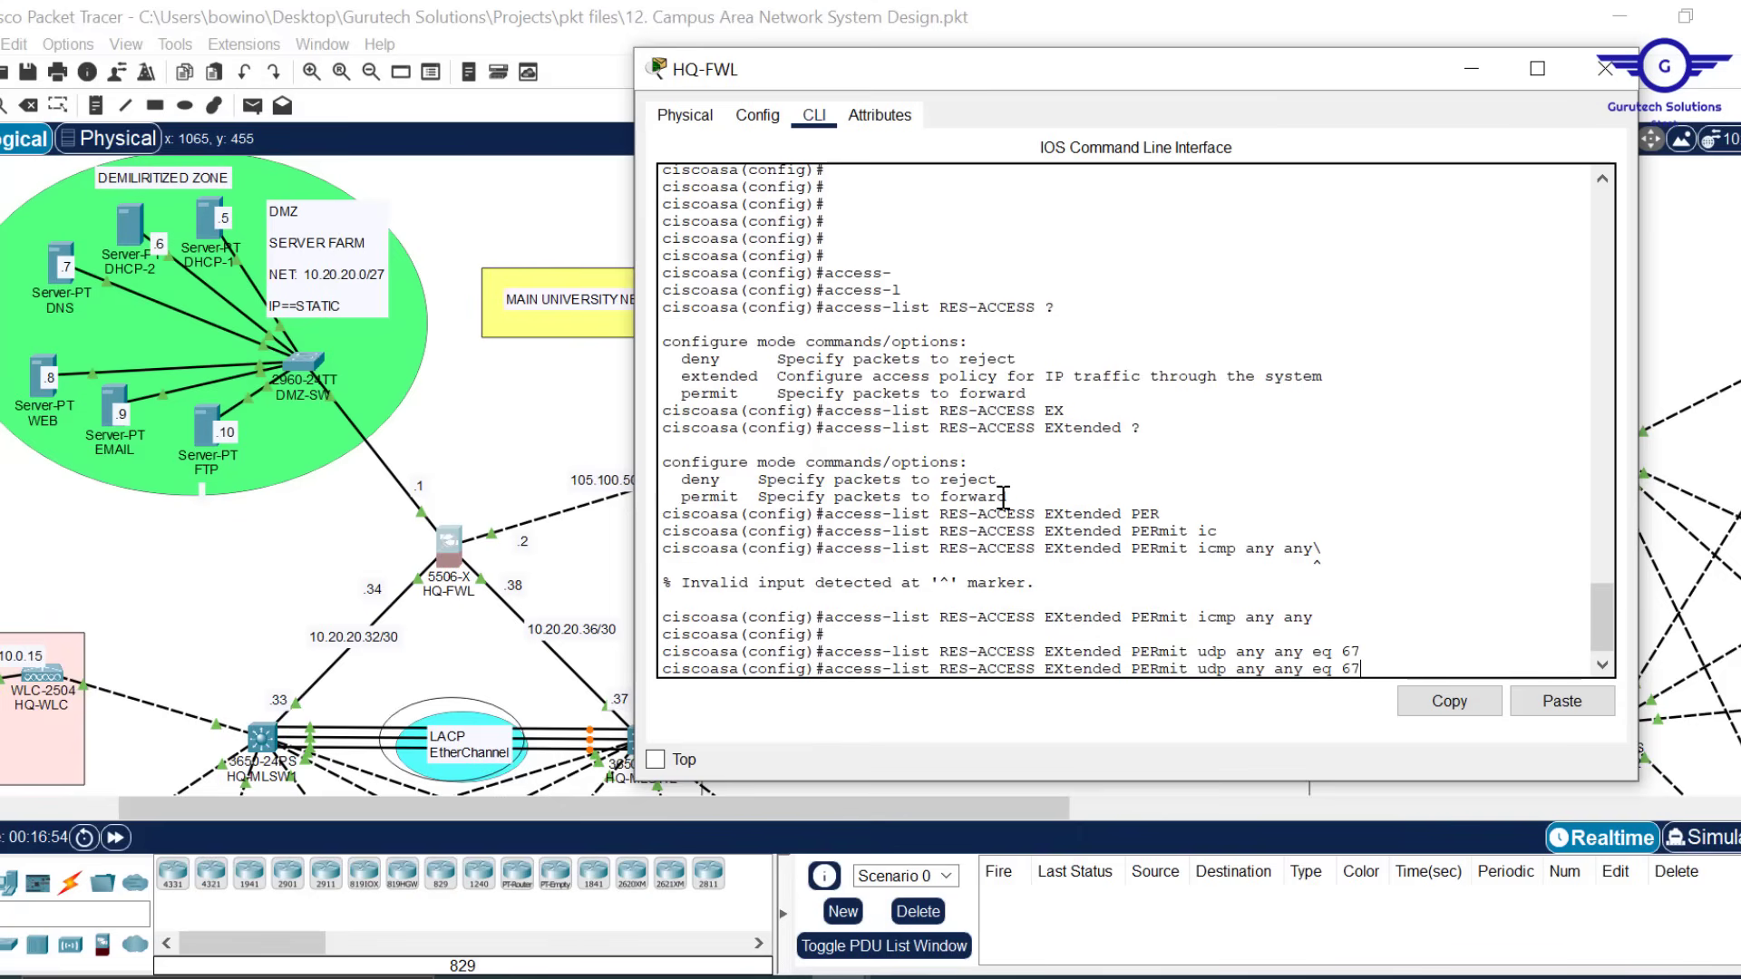
pyautogui.press('BackSpace')
pyautogui.write('8')
pyautogui.press('Return')
pyautogui.press('Return')
pyautogui.press('Return')
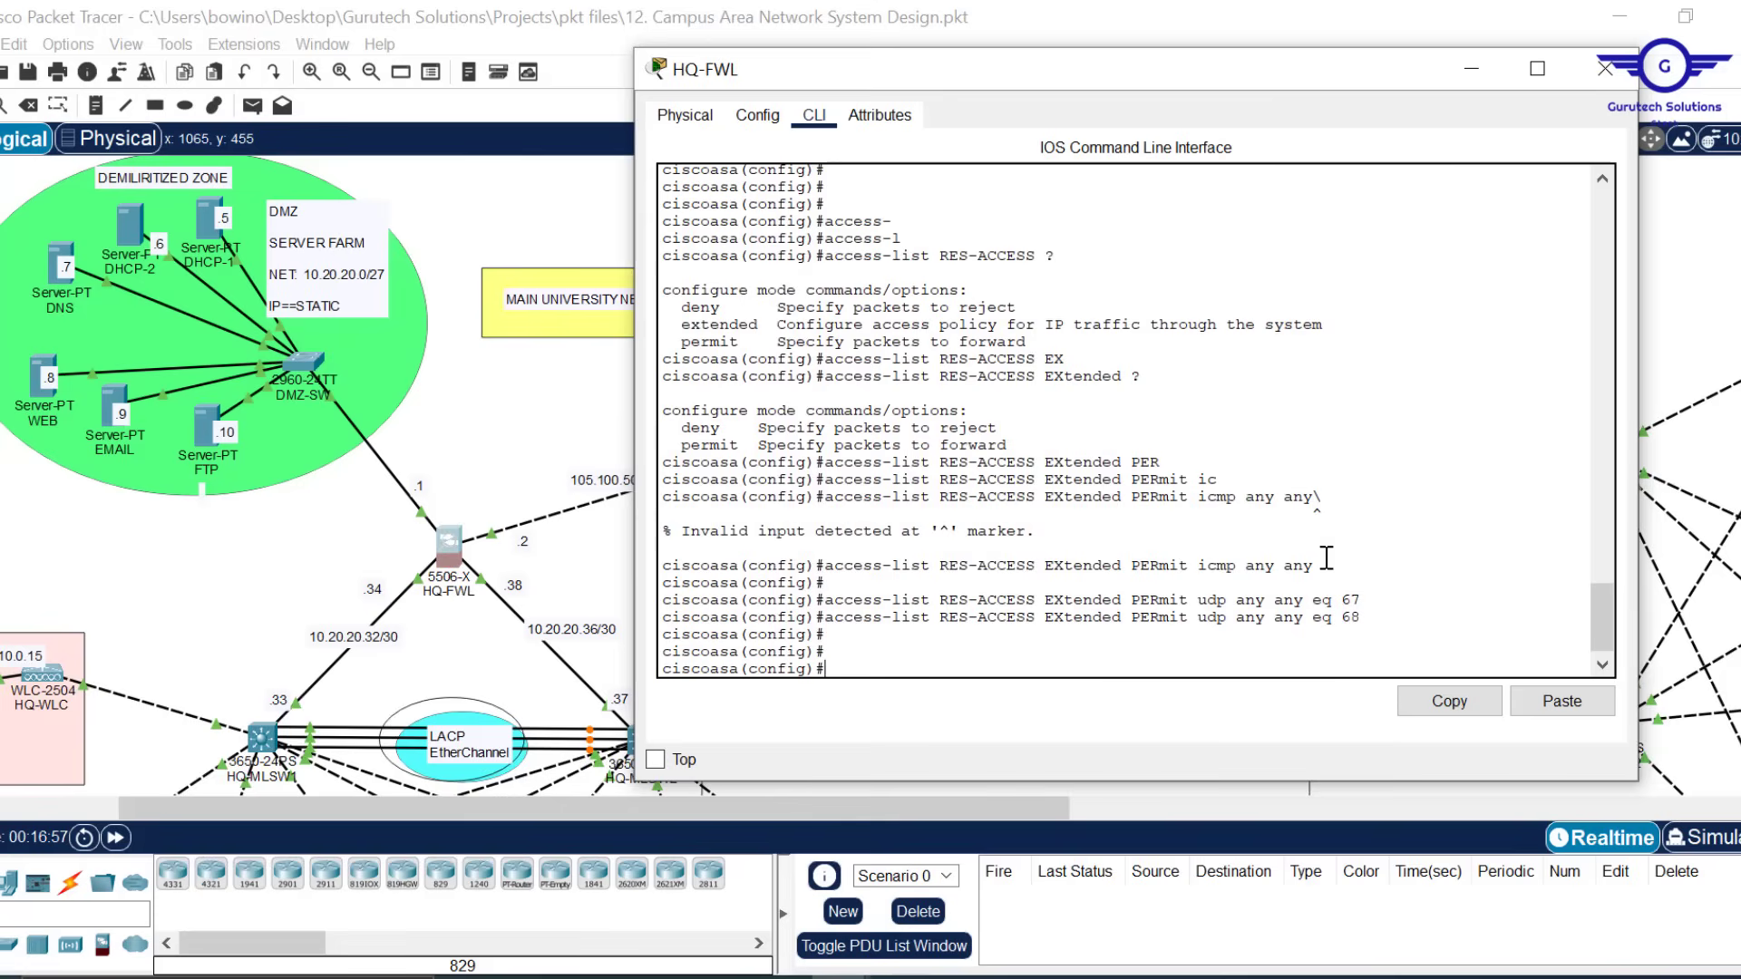
pyautogui.moveTo(1320, 566); pyautogui.dragTo(1019, 566)
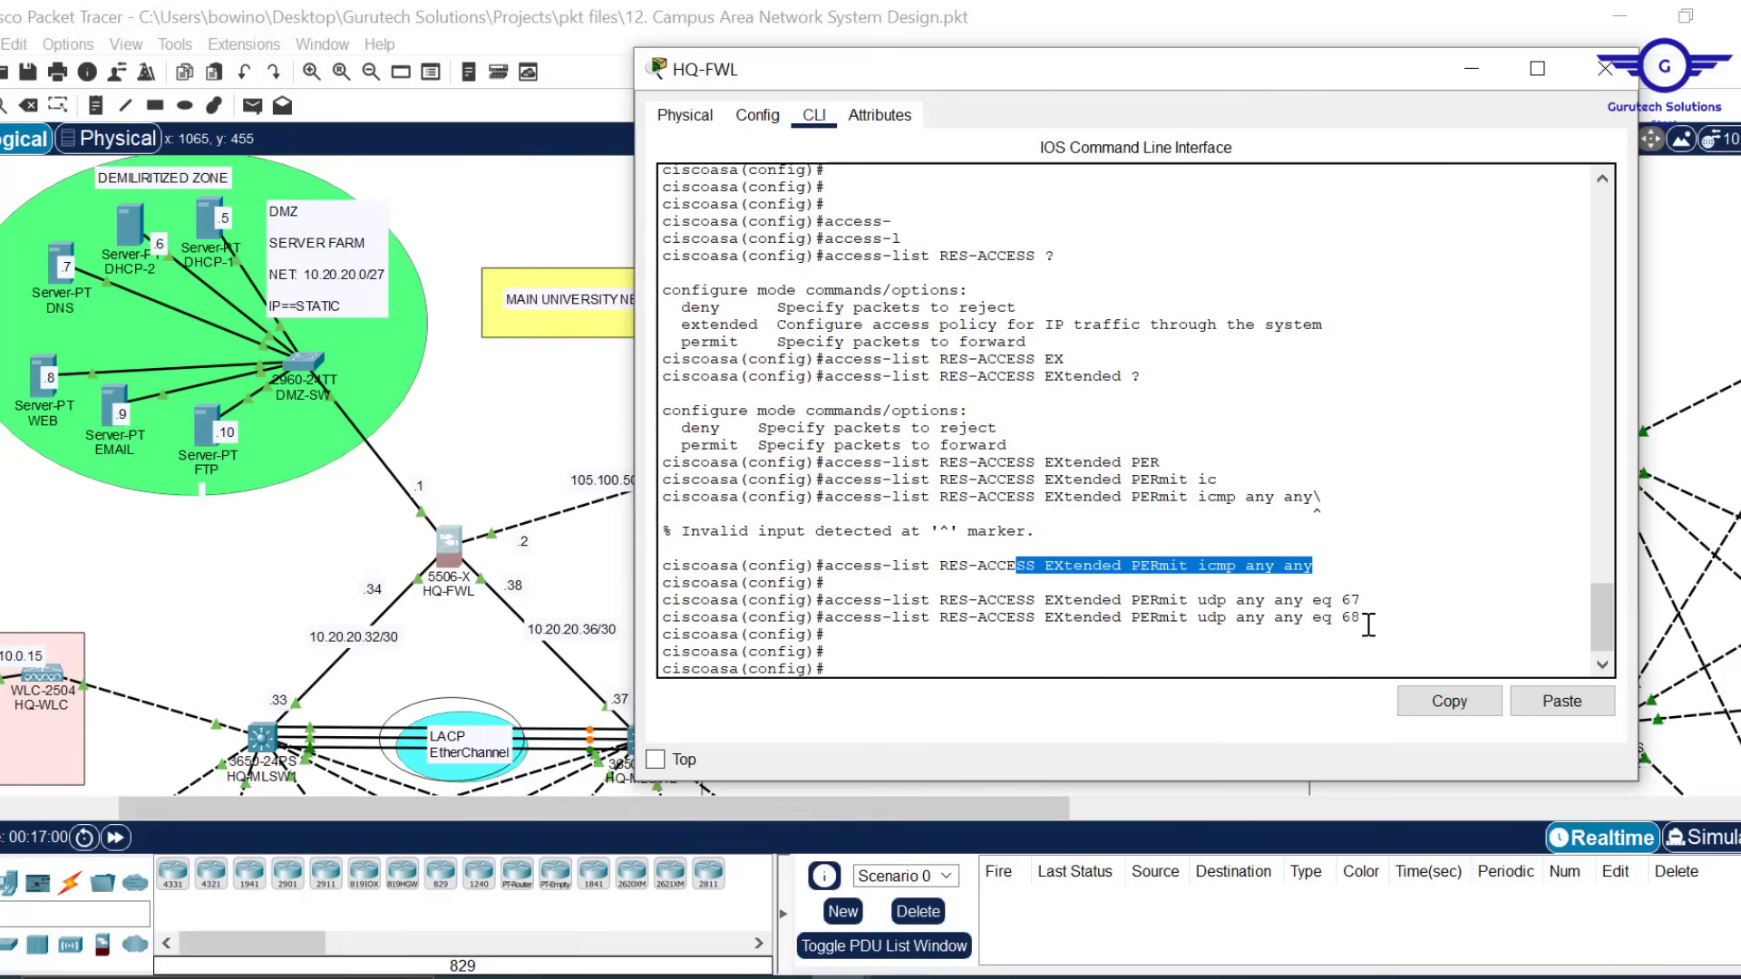
pyautogui.moveTo(1364, 620); pyautogui.dragTo(1209, 607)
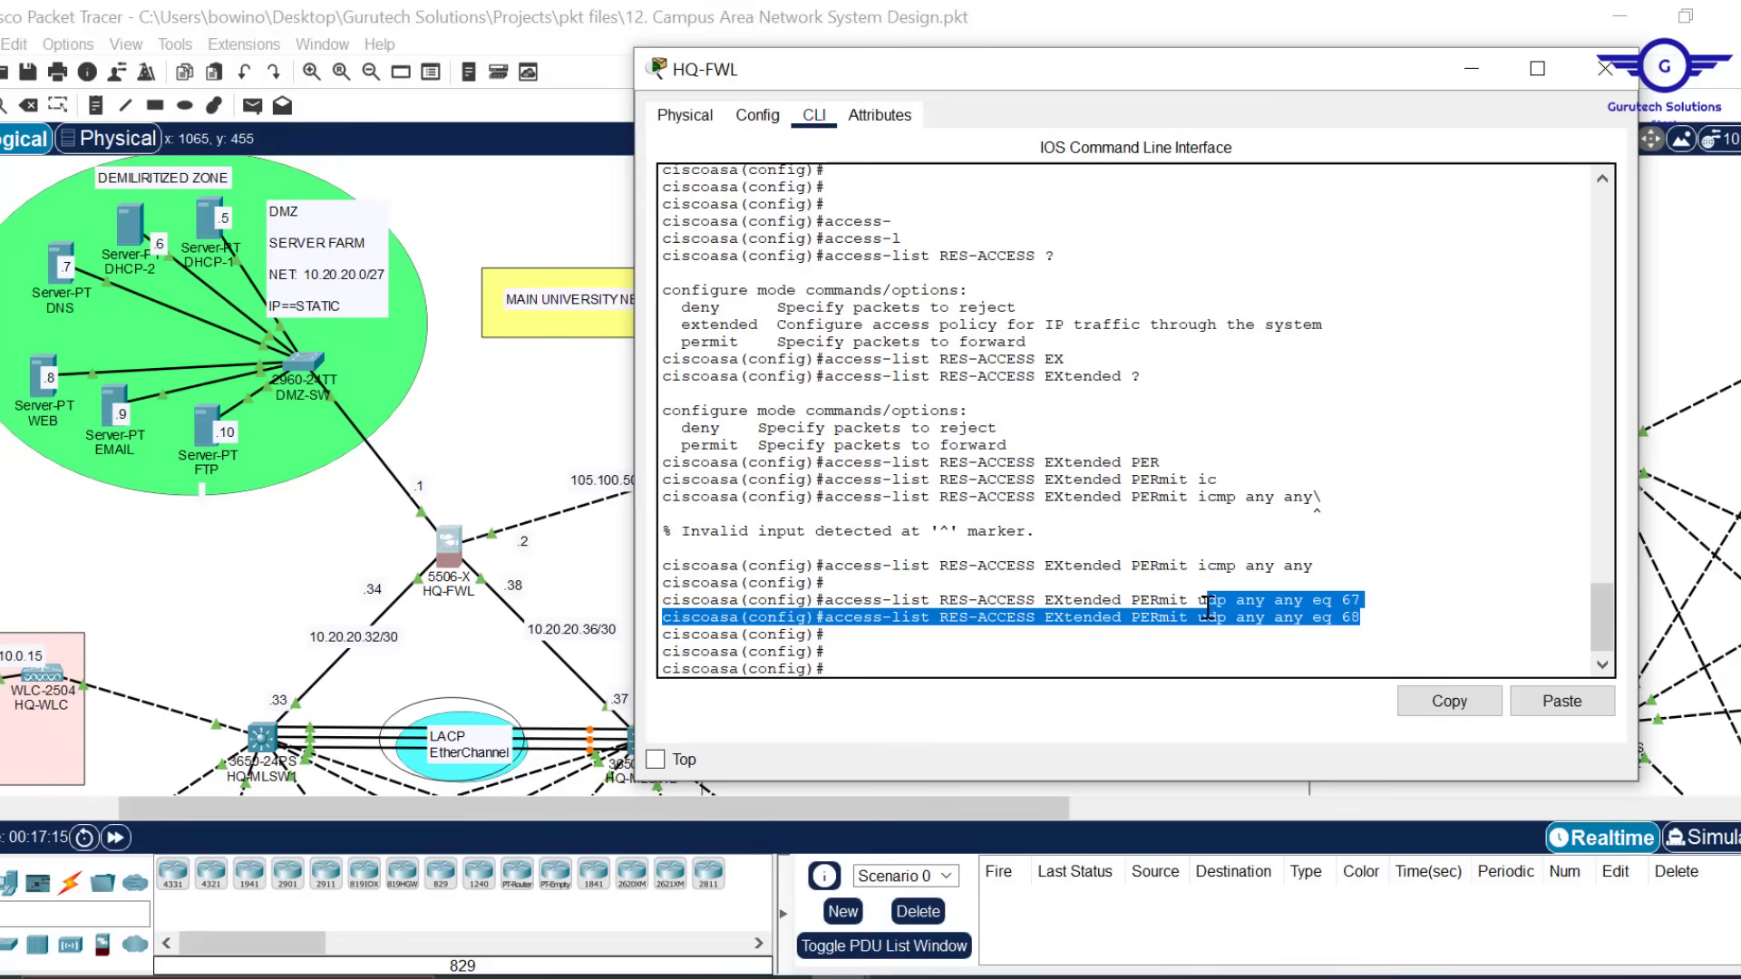
# Add DNS entries permitting UDP any any eq 53 and TCP any any eq 53
pyautogui.click(1077, 652)
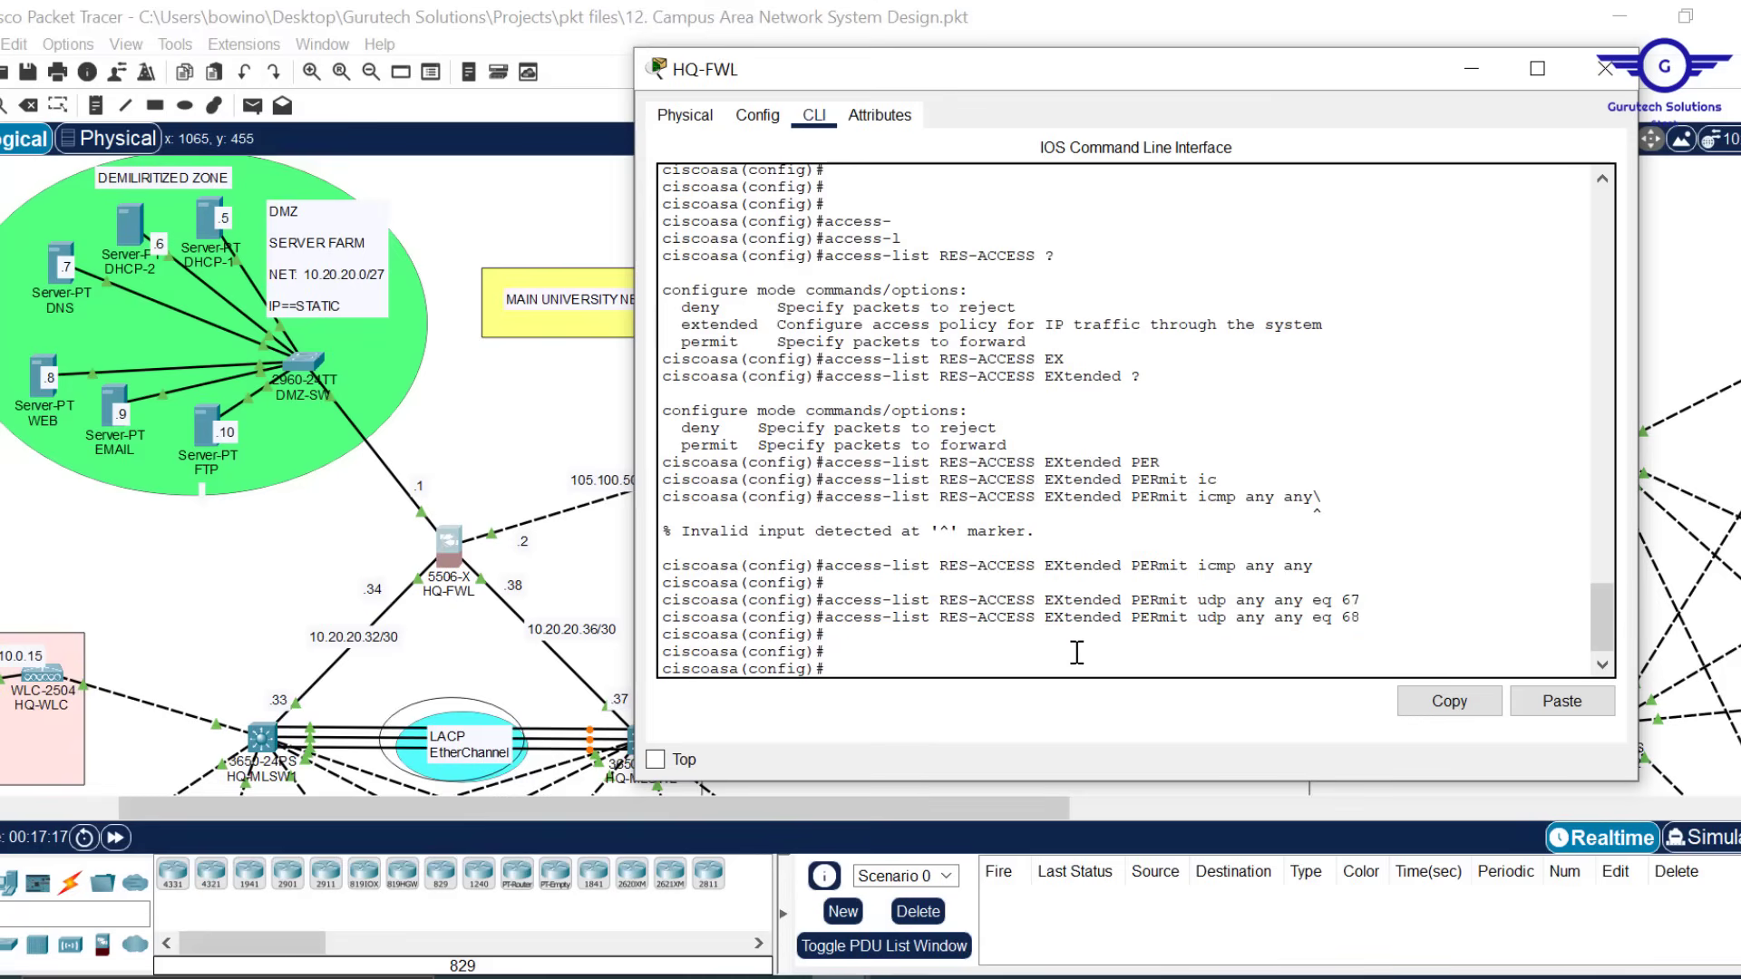
pyautogui.press('Up')
pyautogui.press('BackSpace')
pyautogui.press('BackSpace')
pyautogui.press('BackSpace')
pyautogui.press('BackSpace')
pyautogui.press('BackSpace')
pyautogui.press('BackSpace')
pyautogui.press('BackSpace')
pyautogui.press('BackSpace')
pyautogui.press('BackSpace')
pyautogui.press('BackSpace')
pyautogui.press('BackSpace')
pyautogui.press('BackSpace')
pyautogui.press('BackSpace')
pyautogui.press('BackSpace')
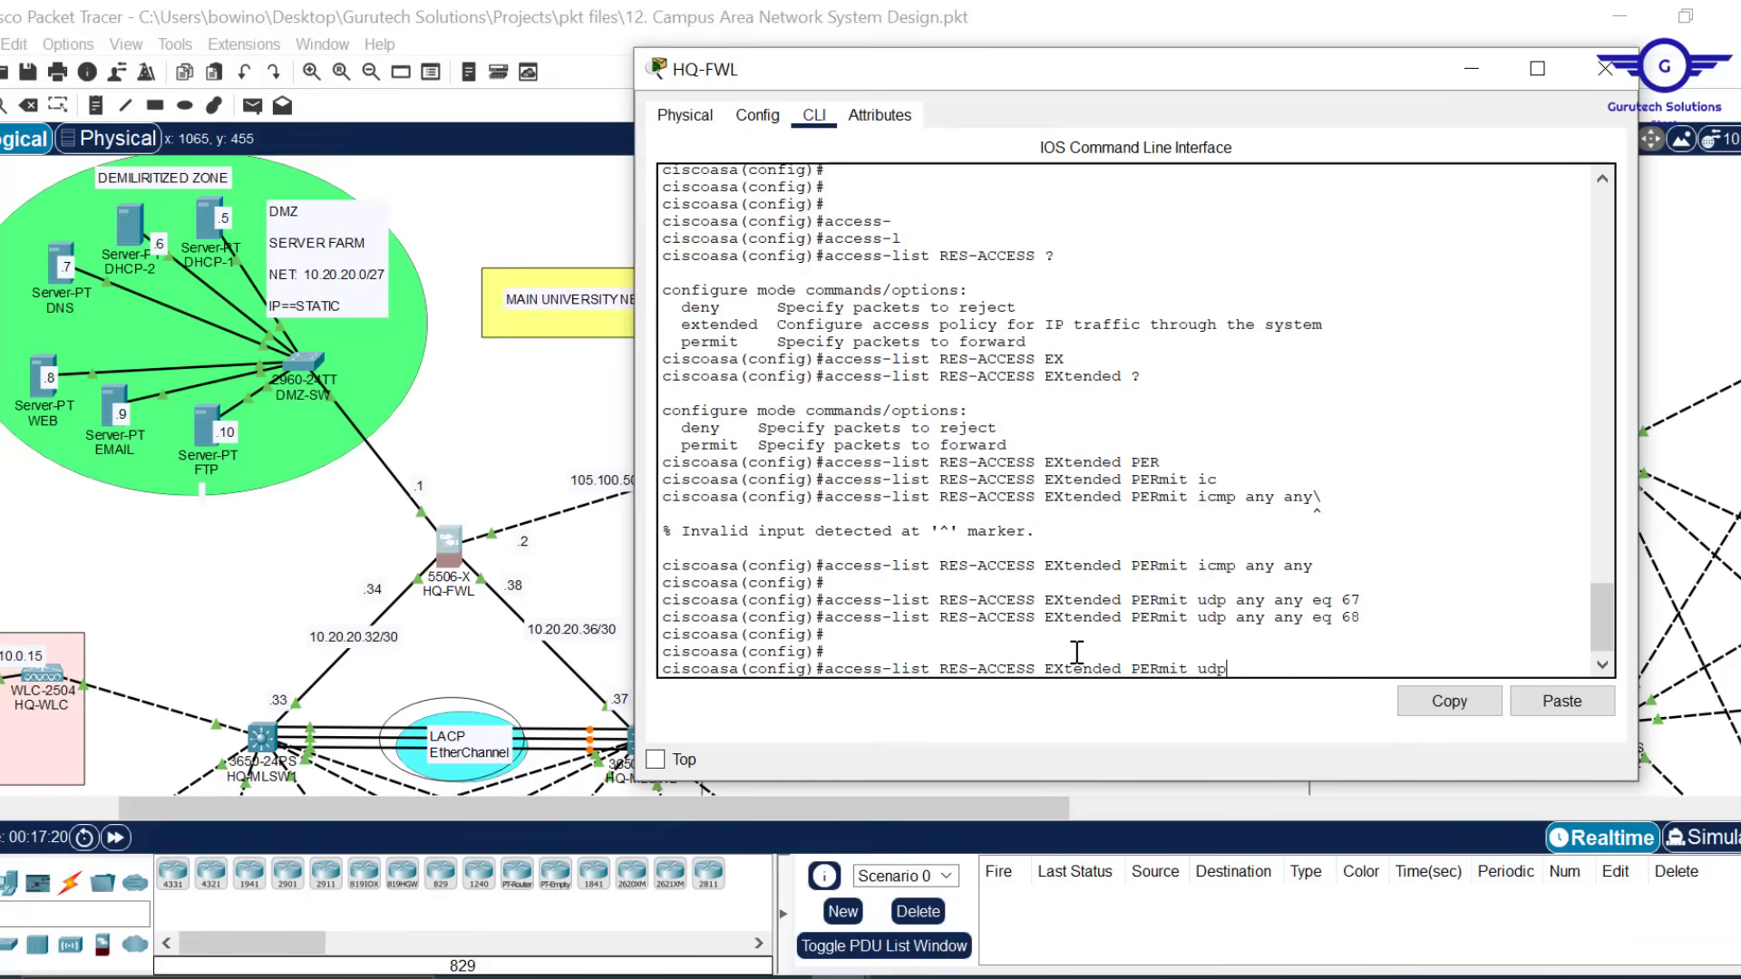
pyautogui.write('any any eq 53')
pyautogui.press('Return')
pyautogui.press('Up')
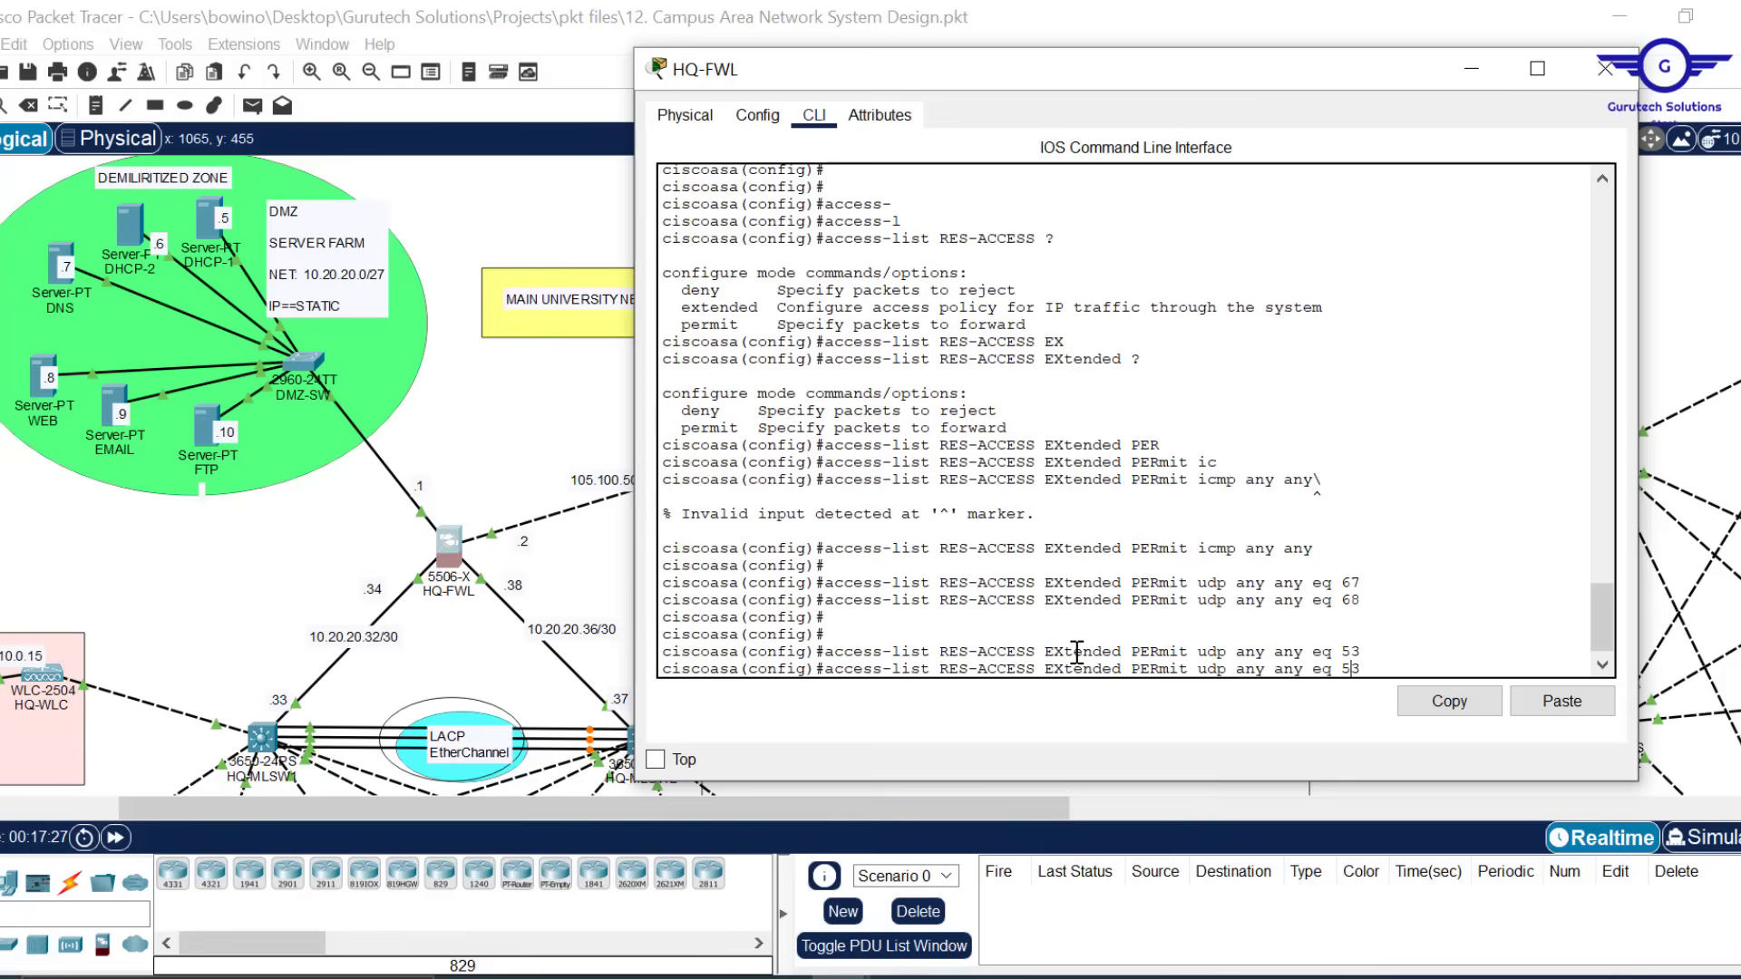
pyautogui.press('Left')
pyautogui.press('Left')
pyautogui.press('Left')
pyautogui.press('Left')
pyautogui.press('Left')
pyautogui.press('Left')
pyautogui.press('Left')
pyautogui.press('Left')
pyautogui.press('Left')
pyautogui.press('Left')
pyautogui.press('Left')
pyautogui.press('Left')
pyautogui.press('Left')
pyautogui.press('Left')
pyautogui.press('BackSpace')
pyautogui.press('BackSpace')
pyautogui.write('tc')
pyautogui.press('Return')
pyautogui.press('Return')
pyautogui.press('Return')
pyautogui.press('Return')
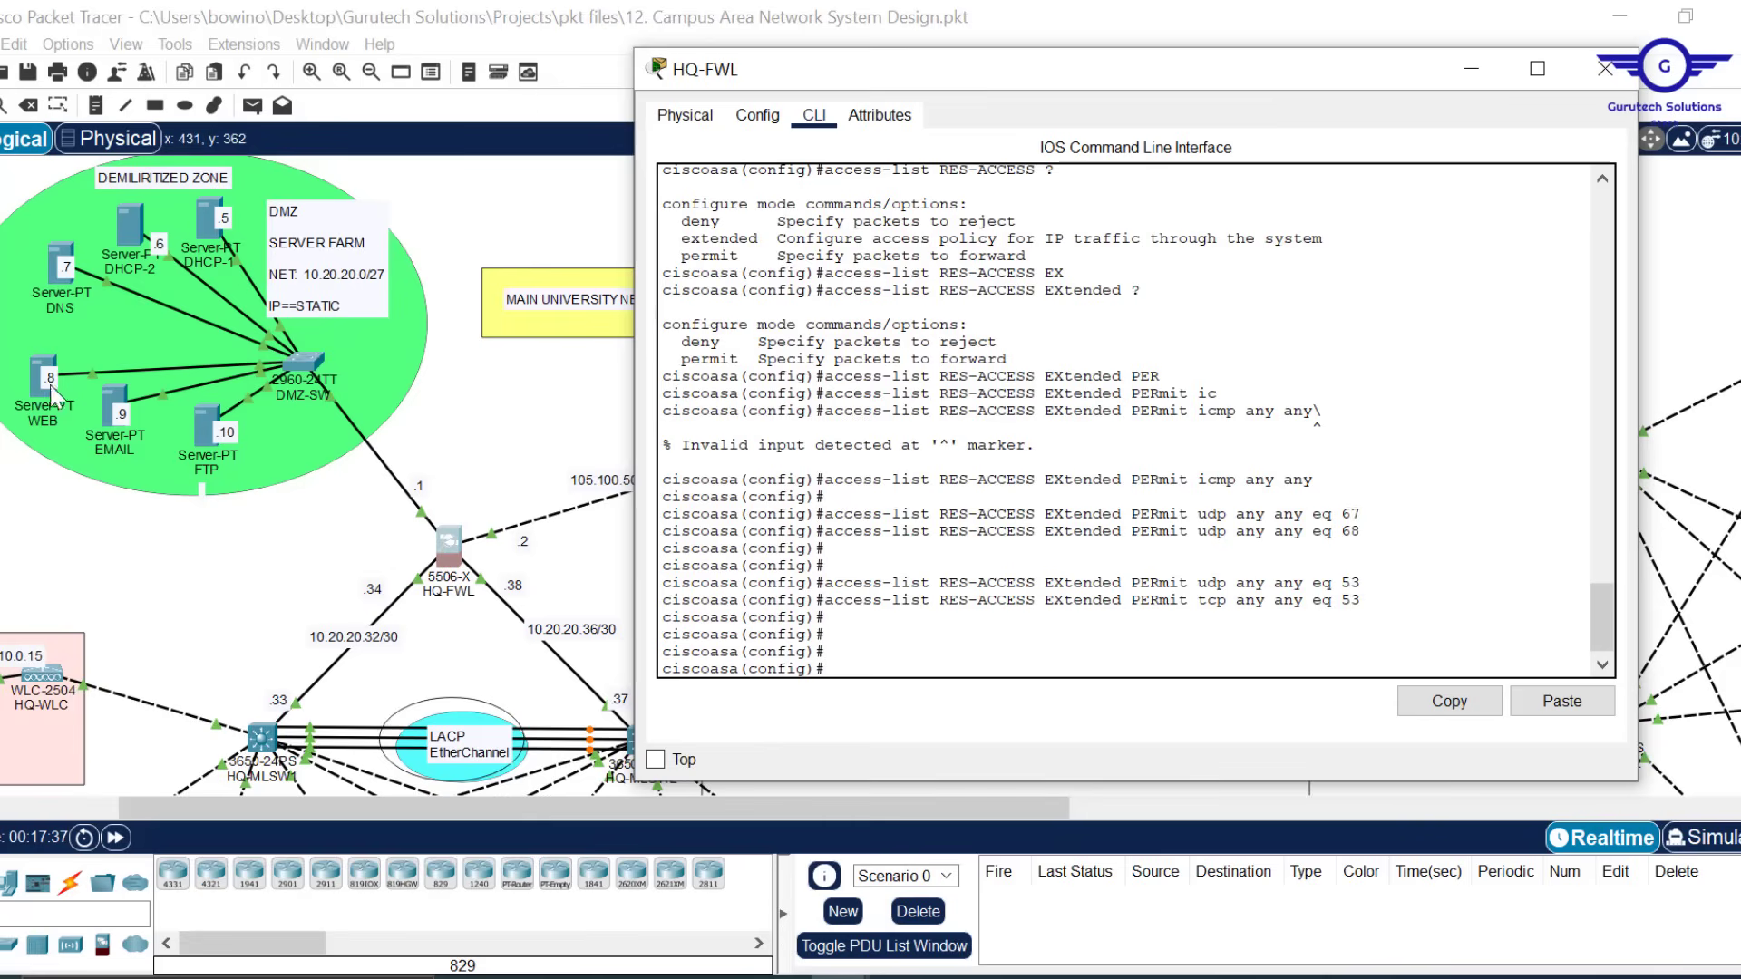
# Add HTTP and SMTP entries permitting TCP any any eq 80 and eq 25
pyautogui.press('Up')
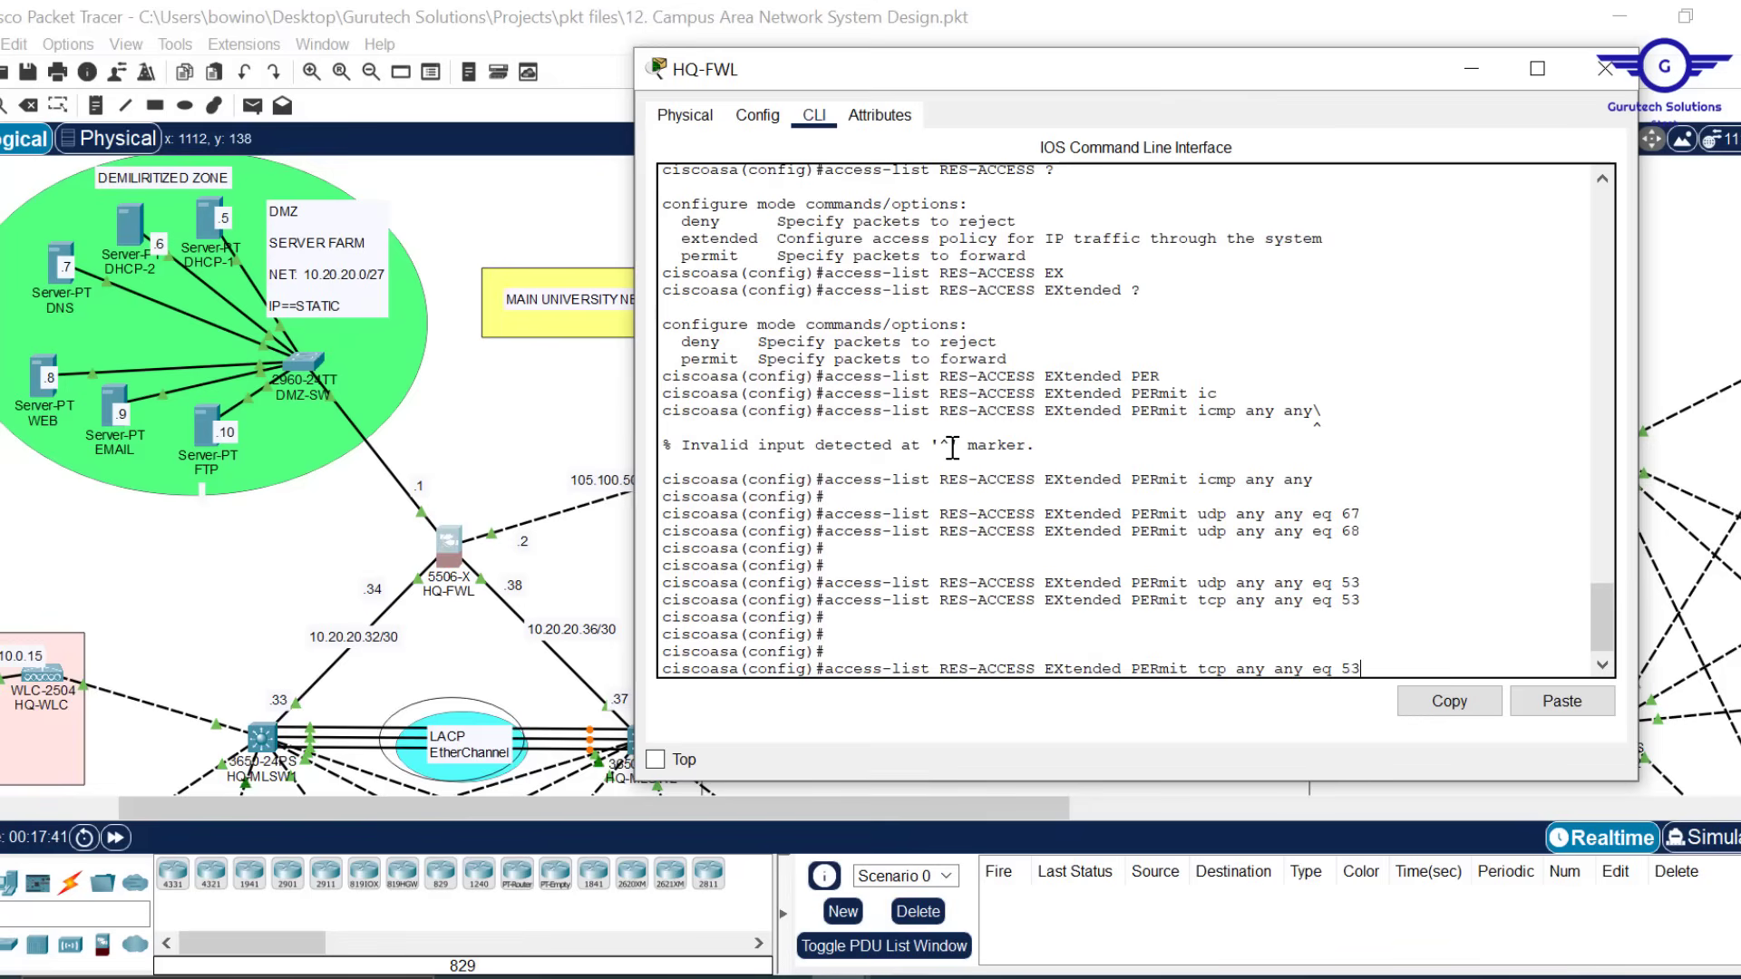
pyautogui.press('BackSpace')
pyautogui.press('BackSpace')
pyautogui.write('80')
pyautogui.press('Return')
pyautogui.press('Return')
pyautogui.press('Return')
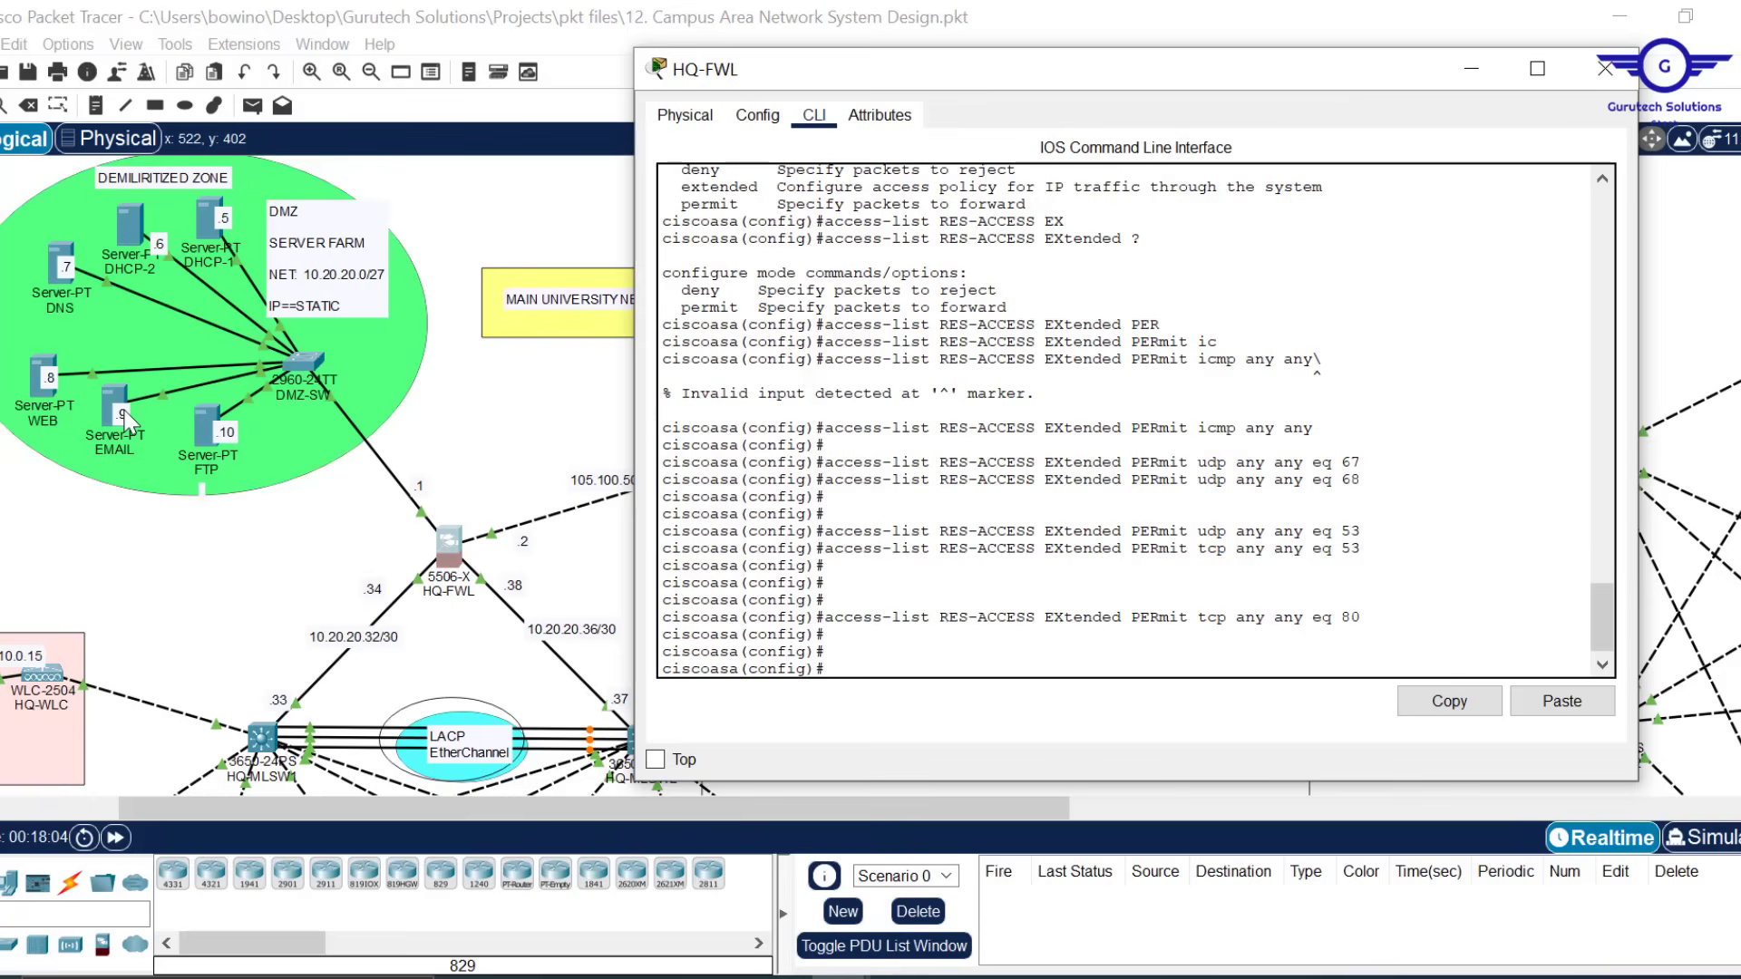
pyautogui.press('Up')
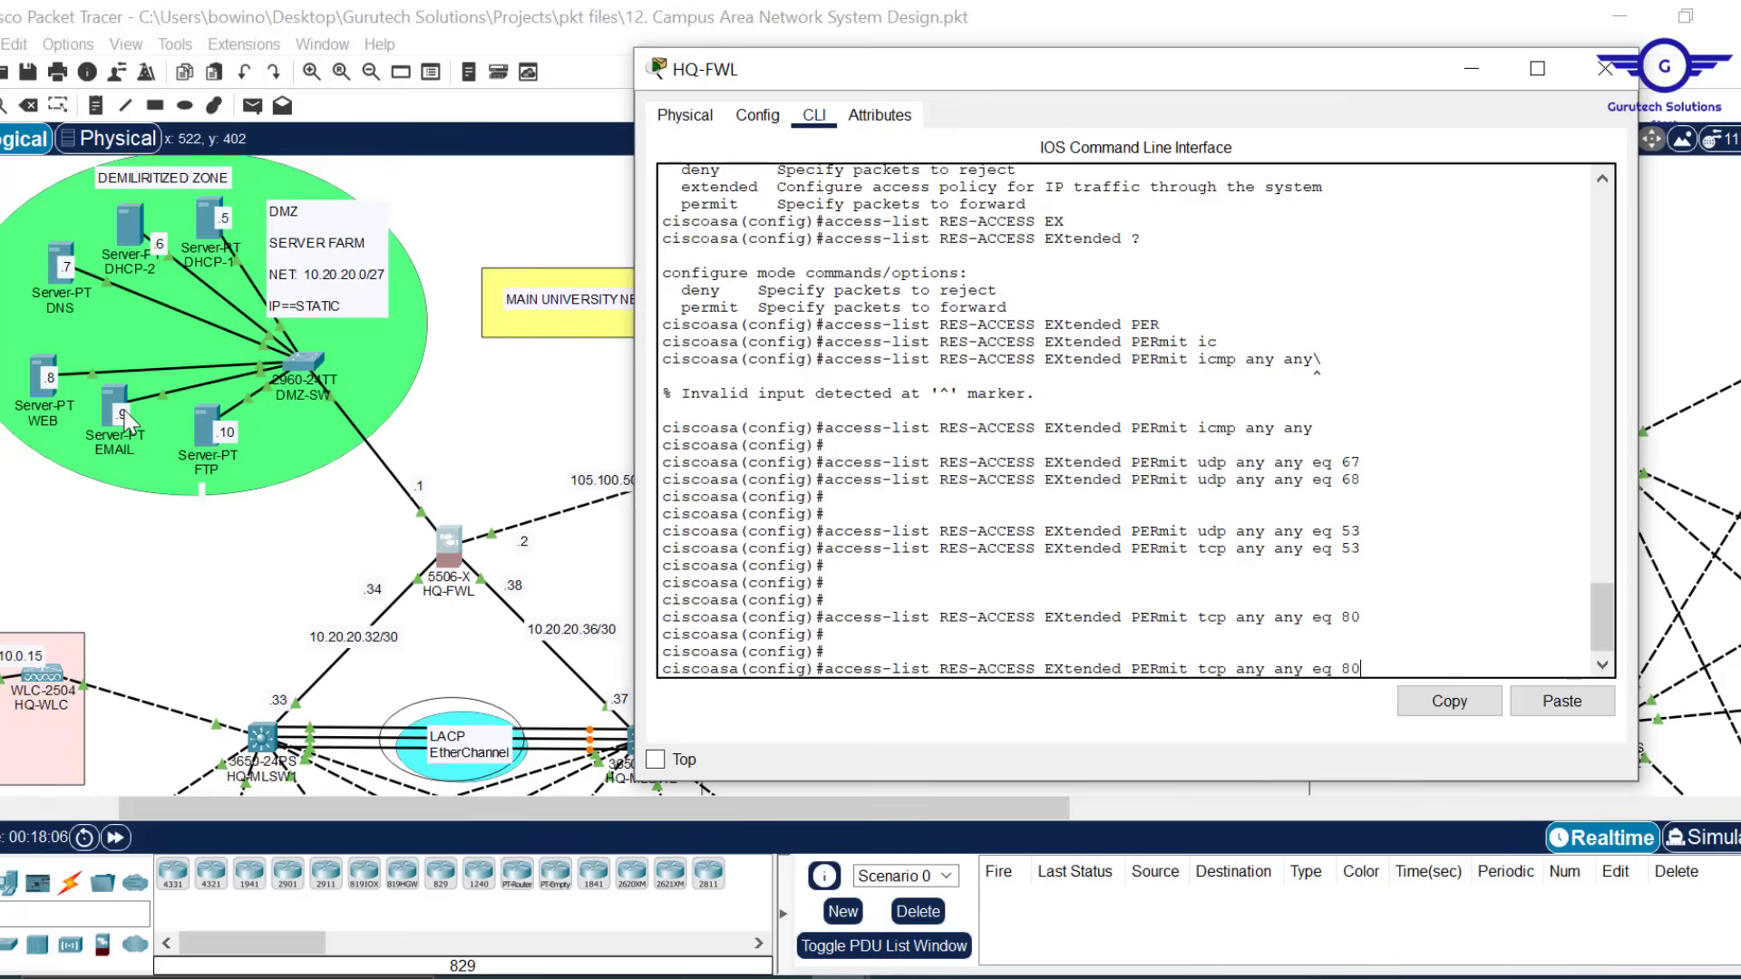
pyautogui.press('BackSpace')
pyautogui.press('BackSpace')
pyautogui.write('25')
pyautogui.press('Return')
pyautogui.press('Return')
pyautogui.press('Return')
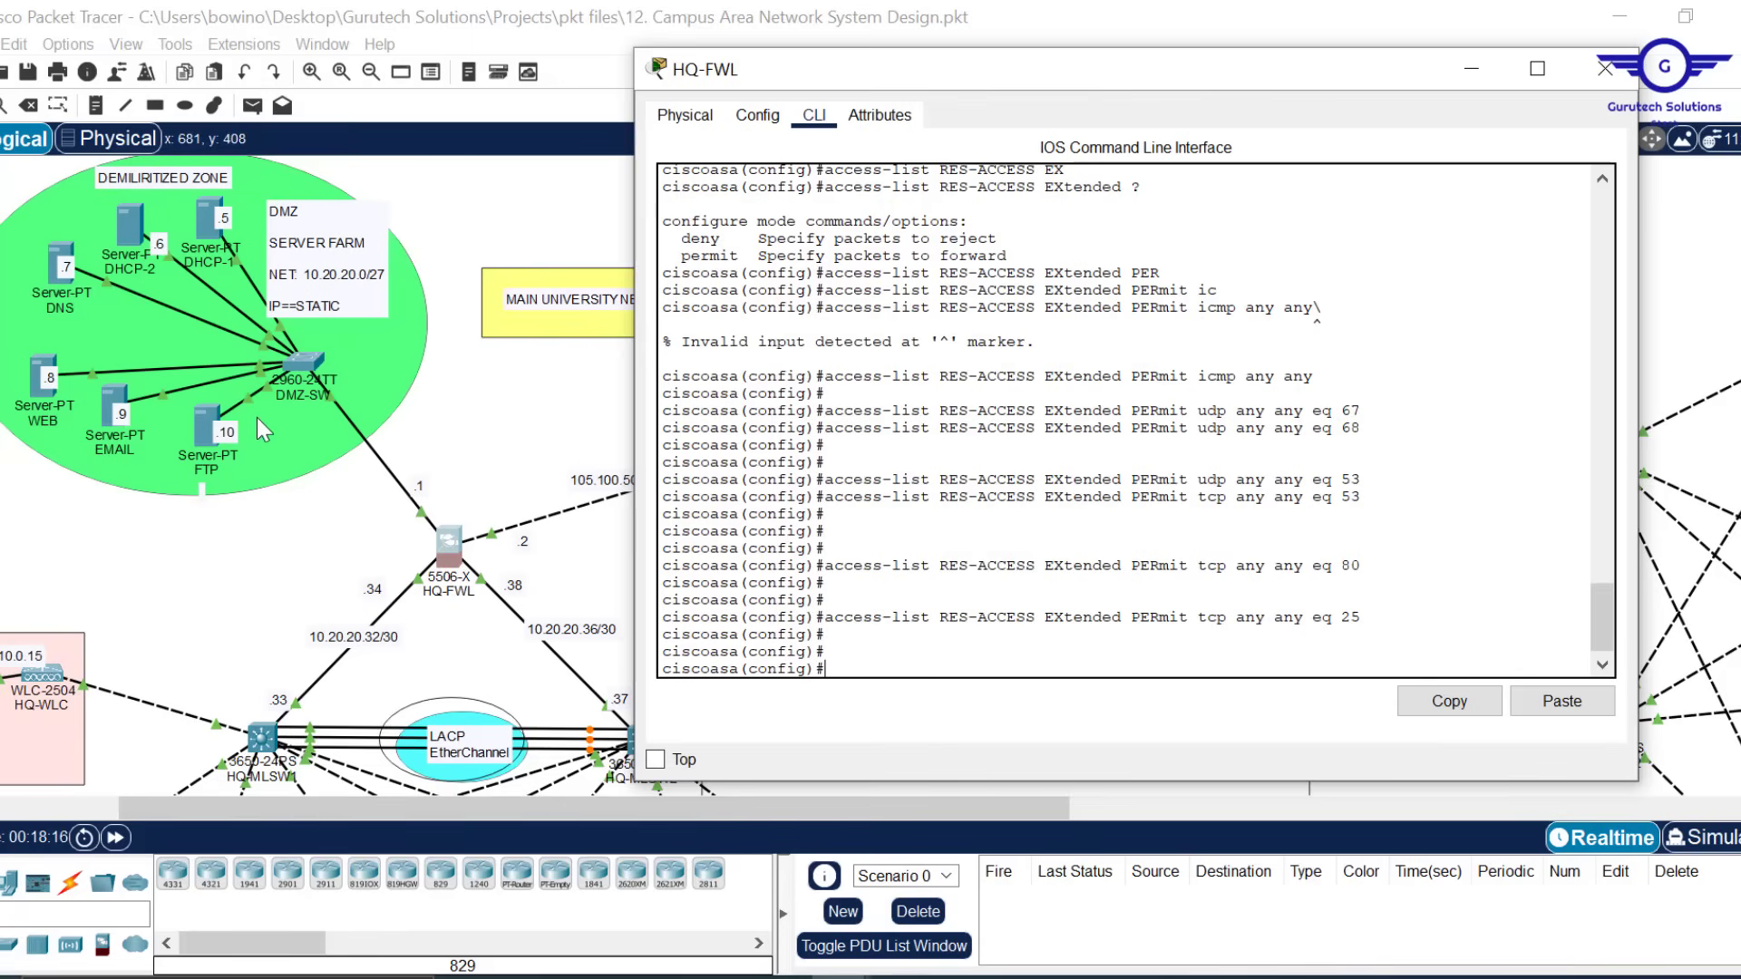
# Search 'ftp tcp or udp' in Edge to confirm FTP is TCP, then return to HQ-FWL
pyautogui.click(538, 977)
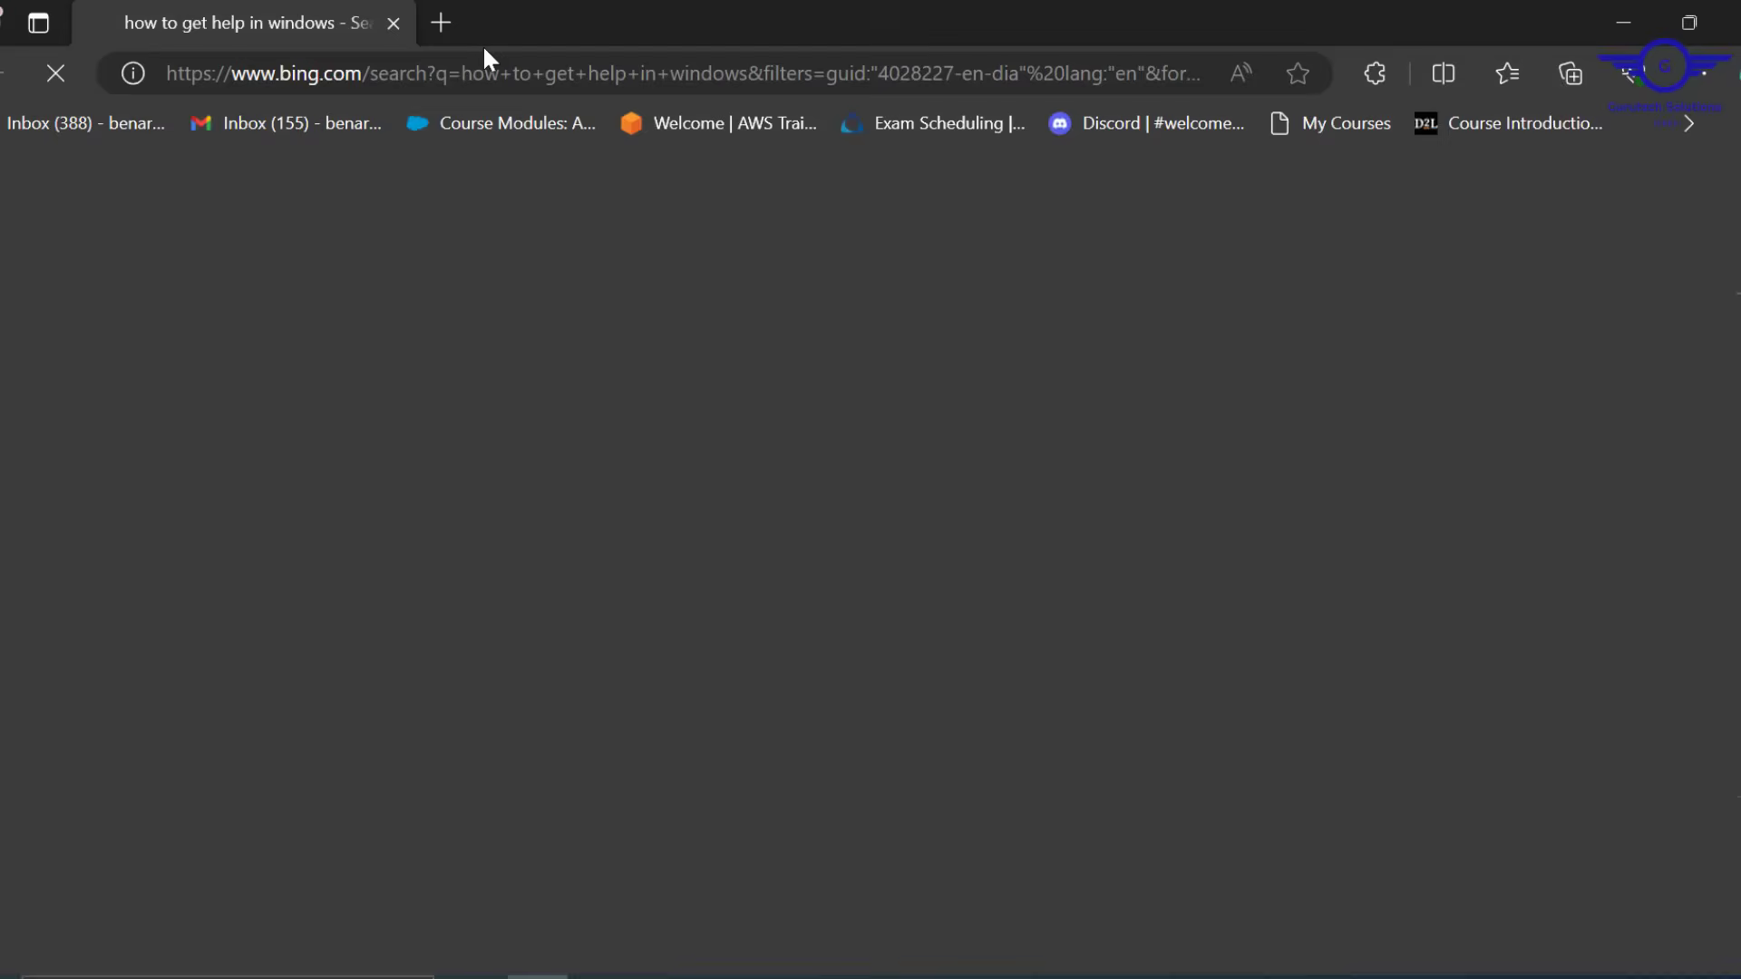
pyautogui.click(440, 71)
pyautogui.write('ftp ')
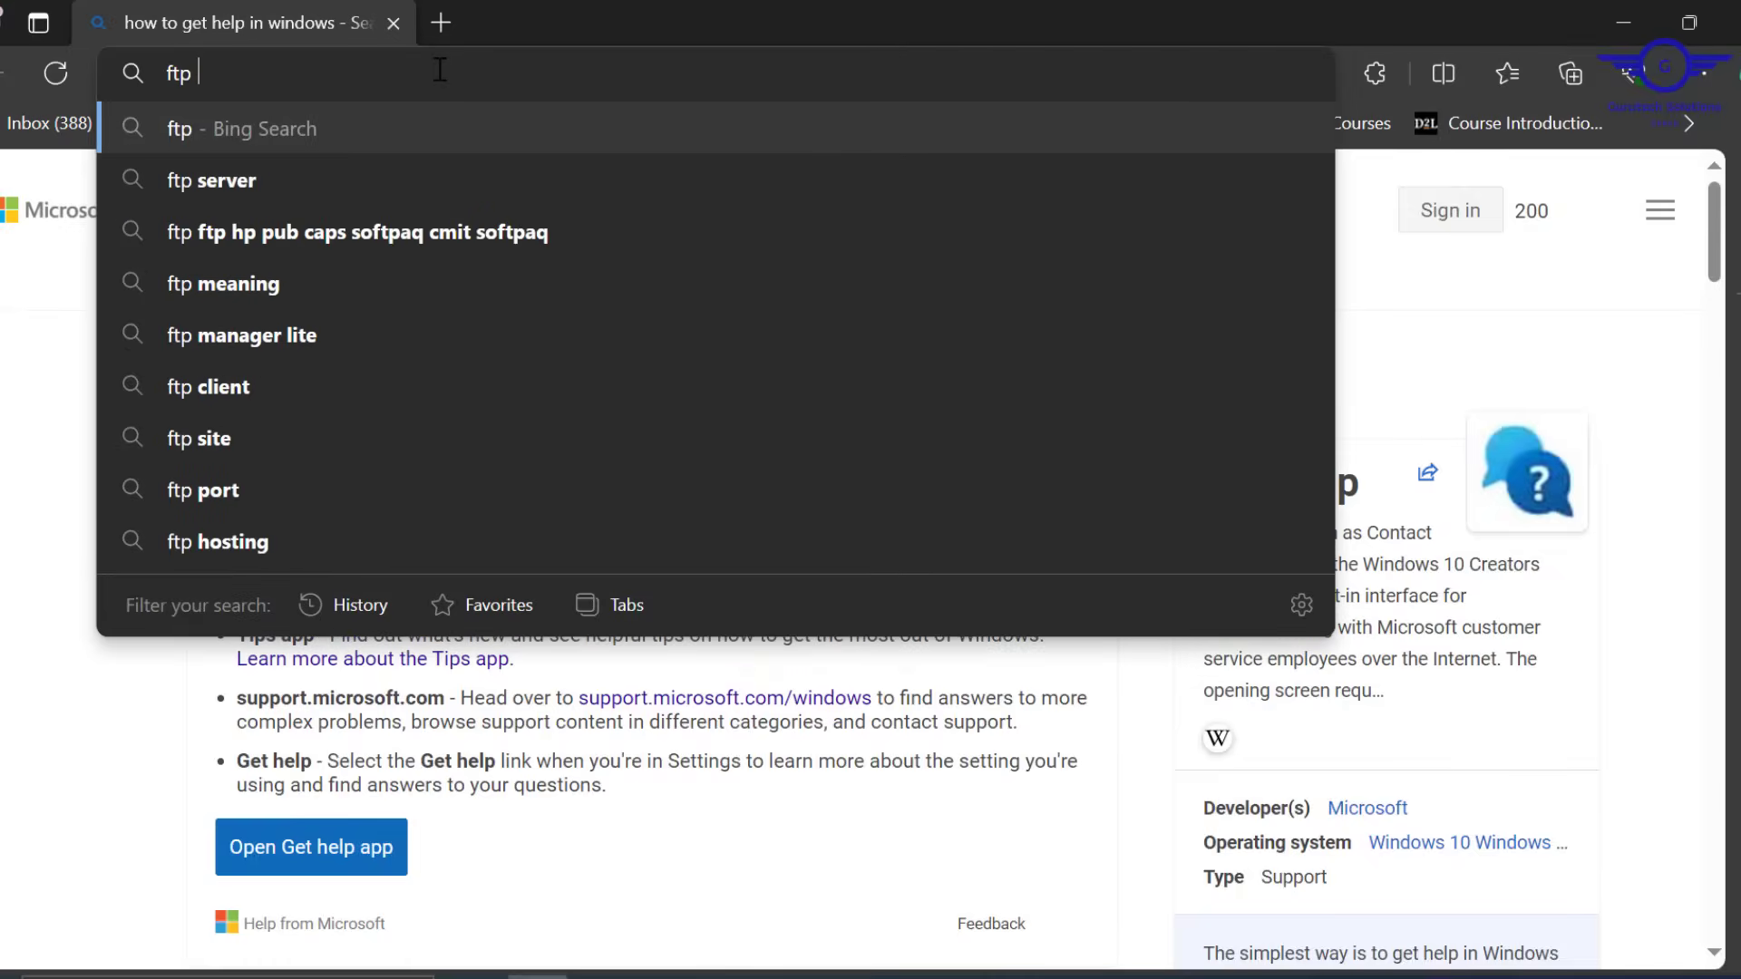
pyautogui.write('tc')
pyautogui.press('Down')
pyautogui.press('Down')
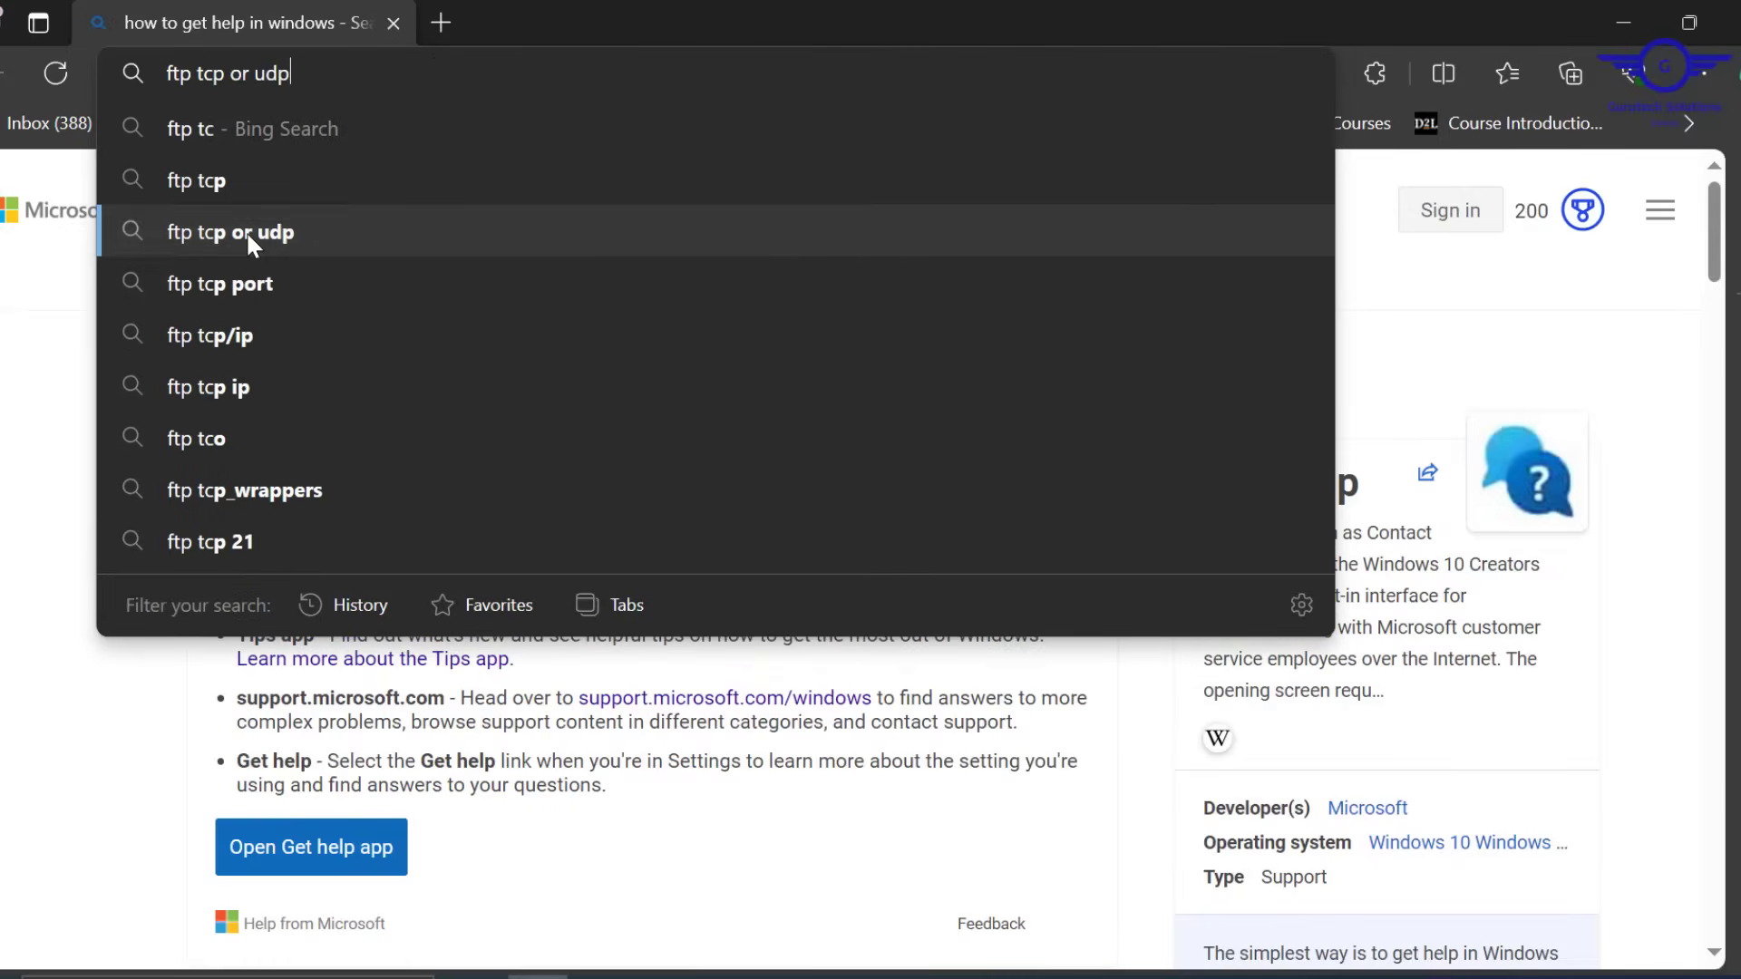
pyautogui.click(246, 230)
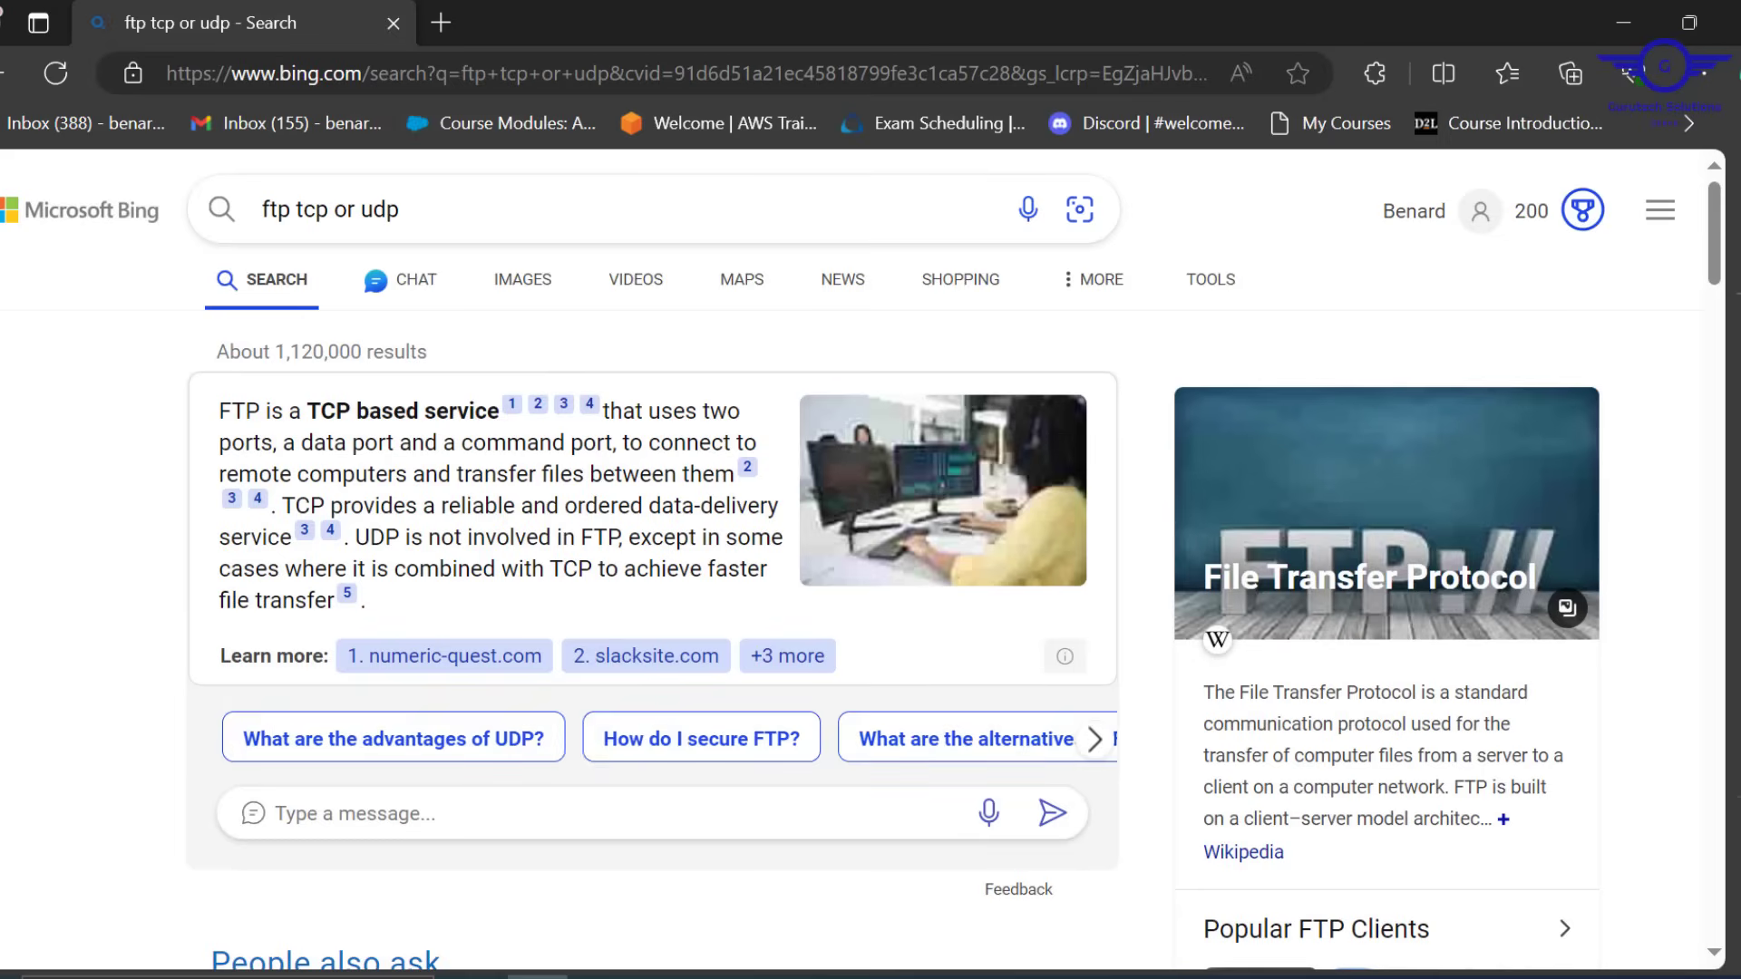
pyautogui.hotkey('alt', 'Tab')
pyautogui.press('Up')
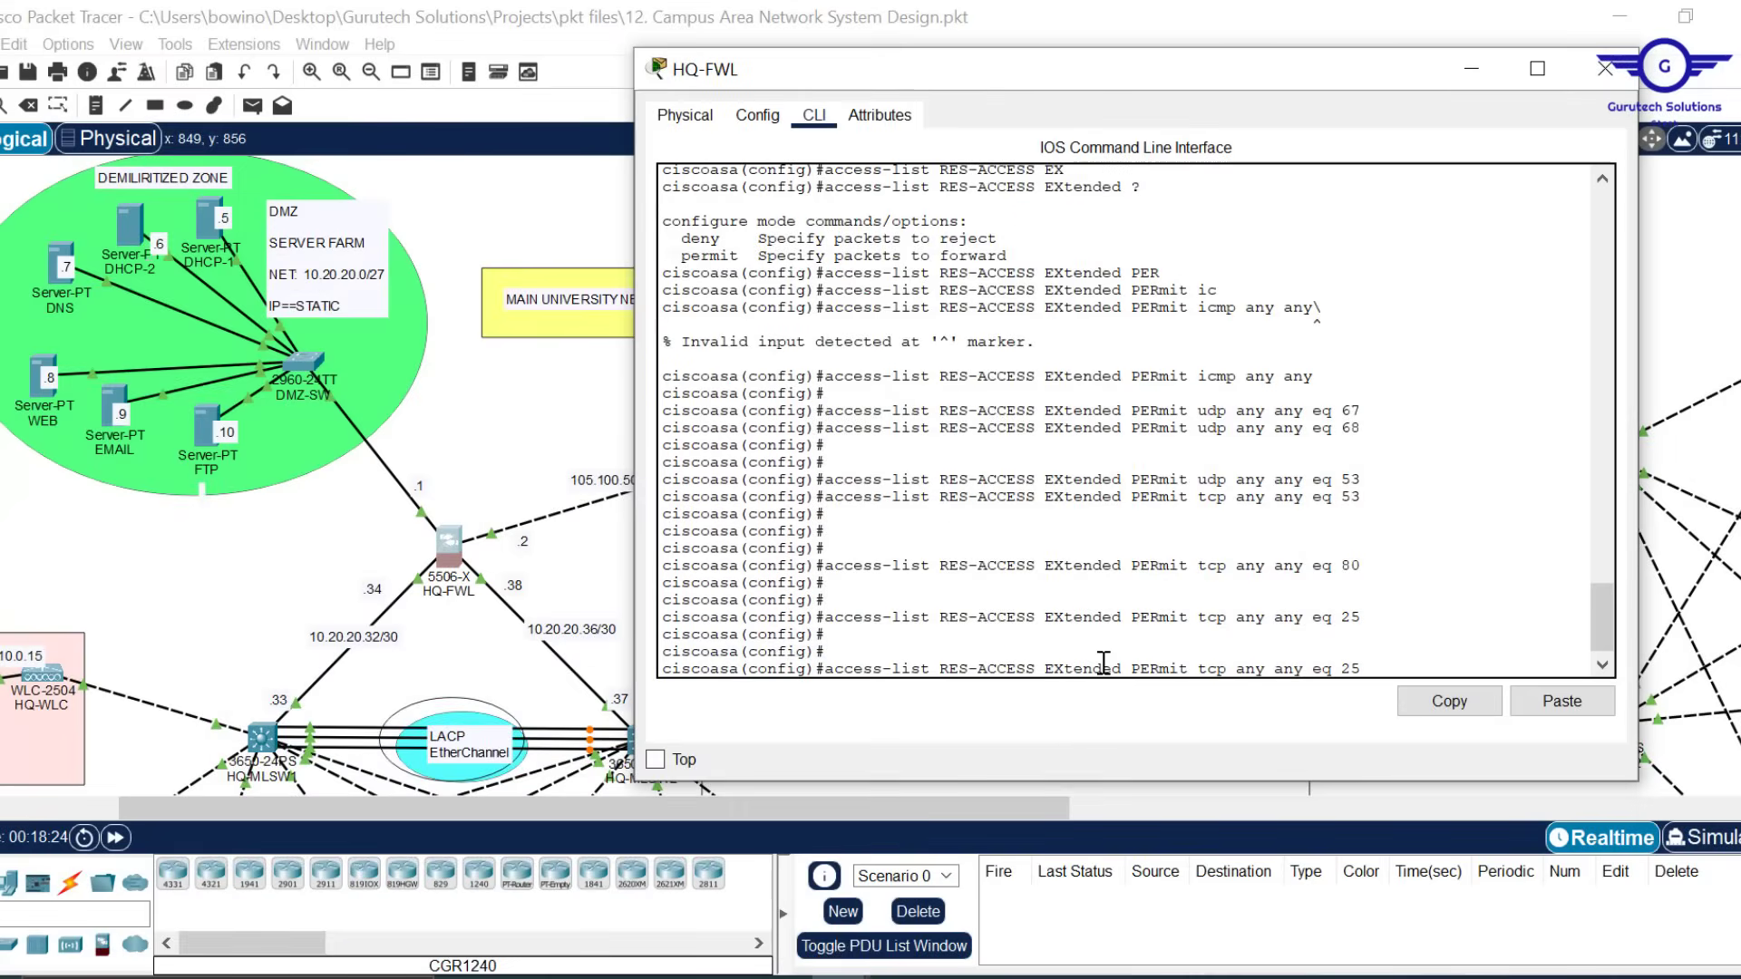
# Add FTP entries permitting TCP any any eq 20 and eq 21 to RES-ACCESS
pyautogui.press('BackSpace')
pyautogui.write('0')
pyautogui.press('Return')
pyautogui.press('Up')
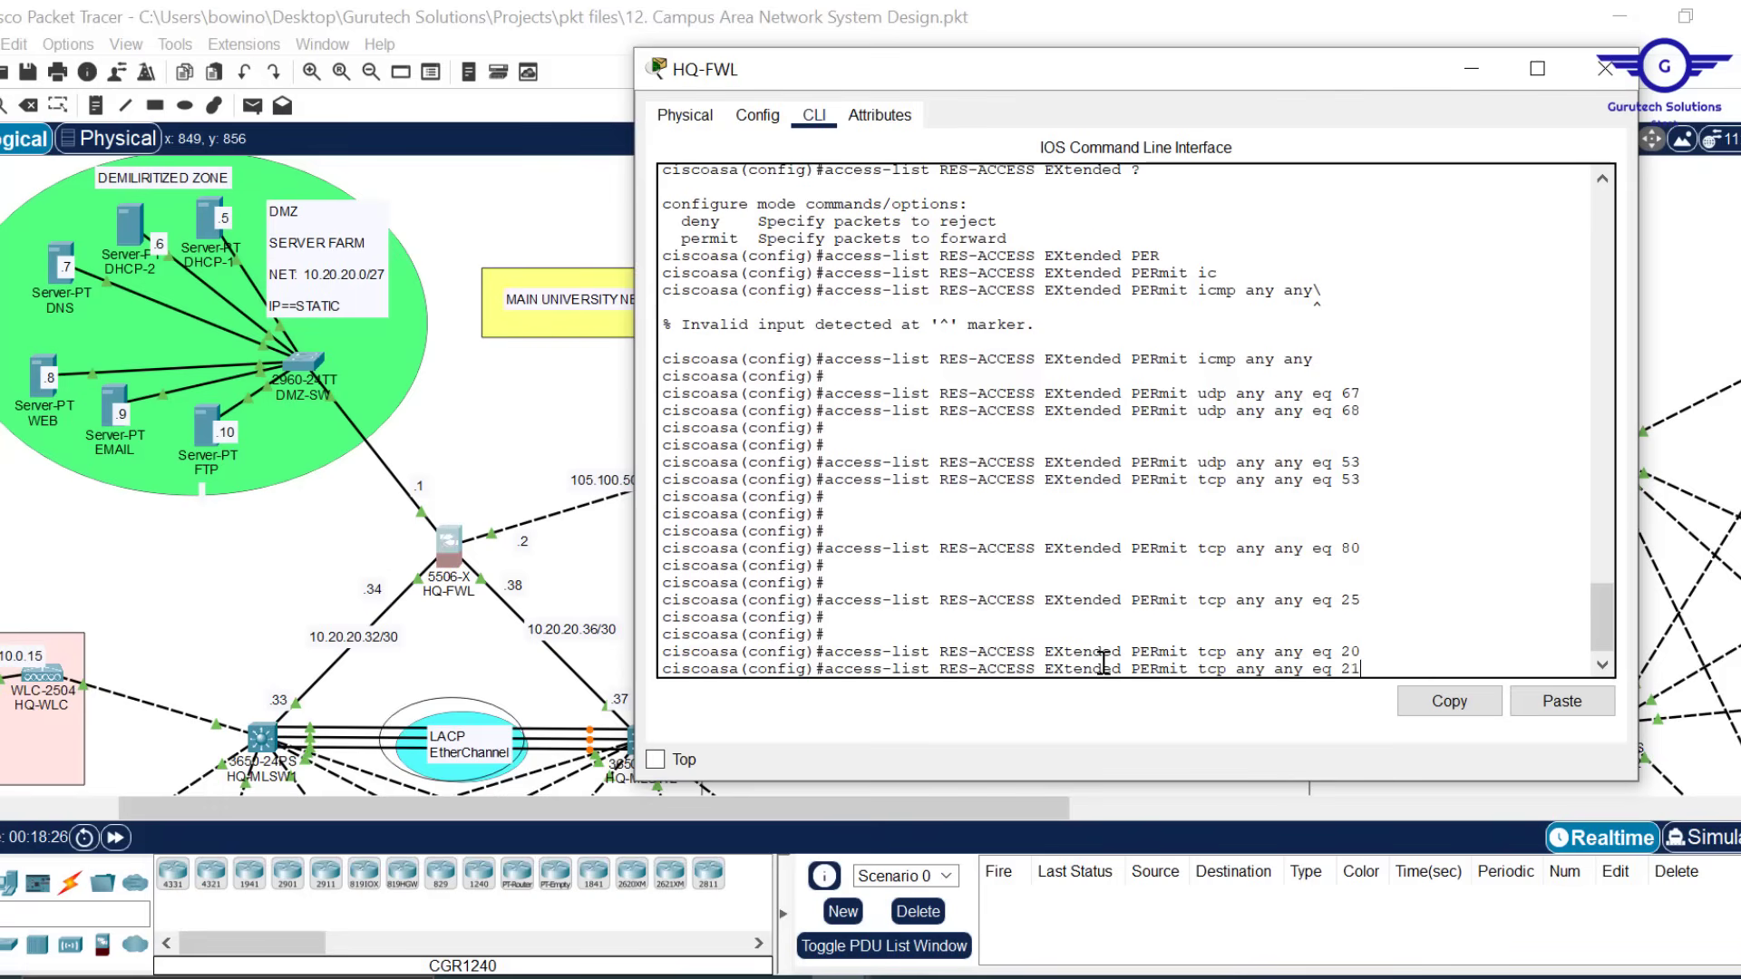
pyautogui.press('Return')
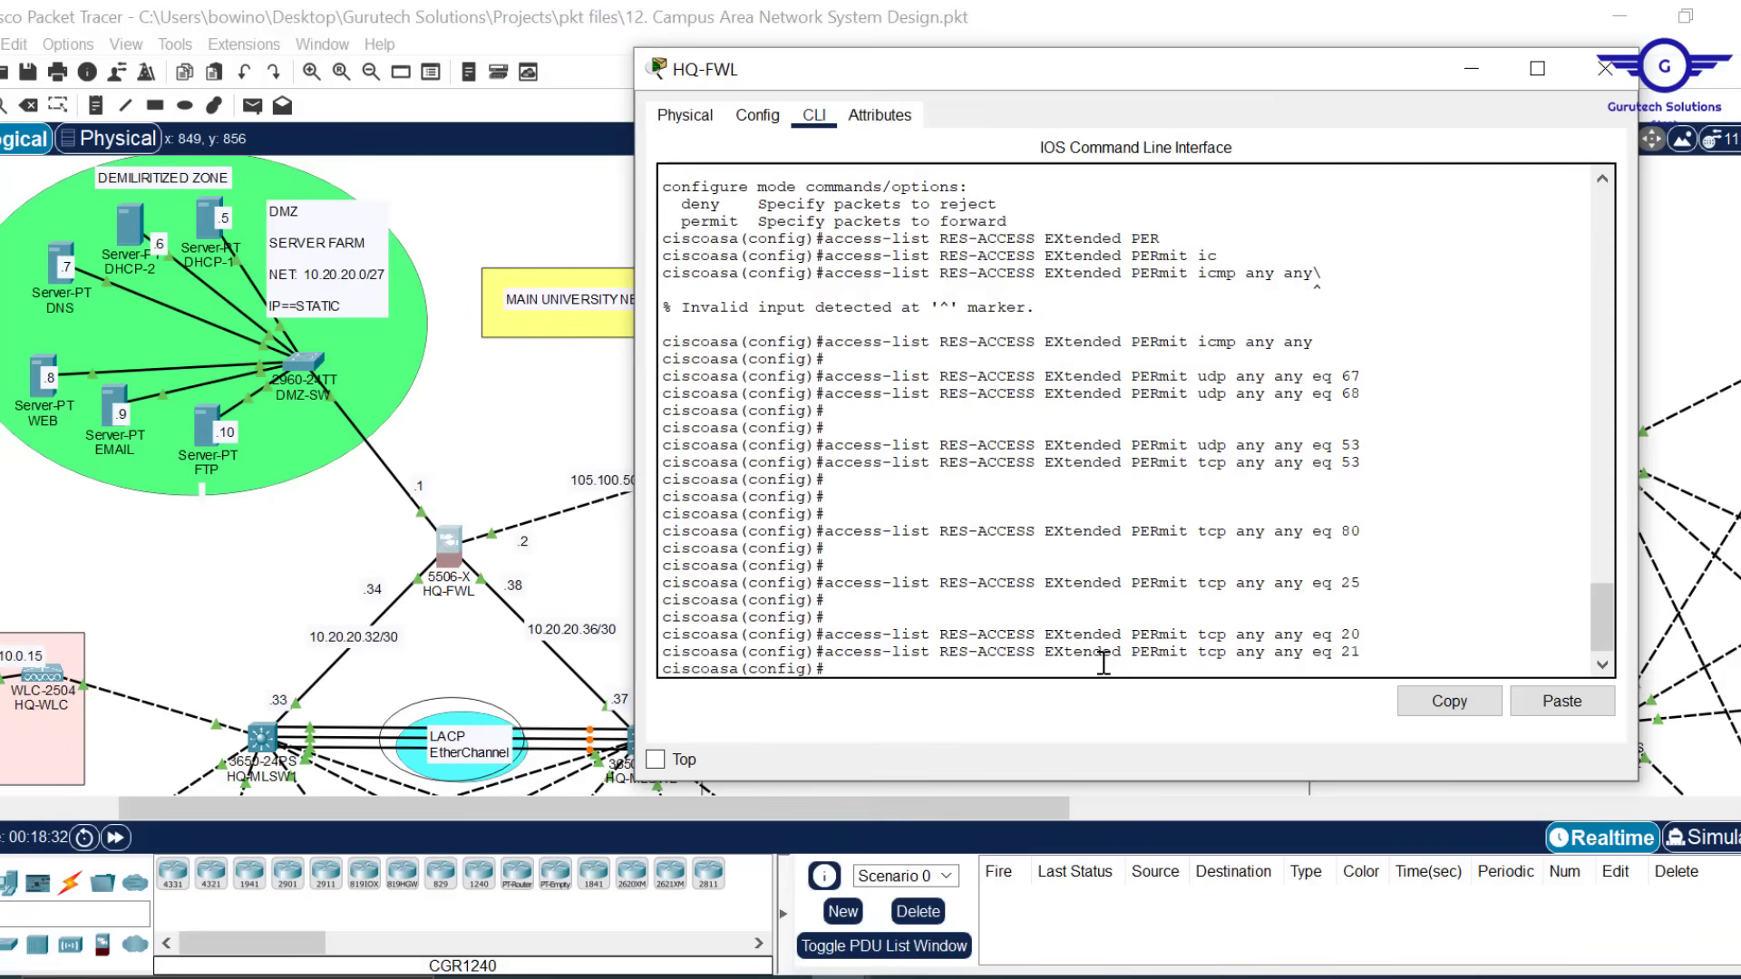
pyautogui.press('Return')
pyautogui.press('Return')
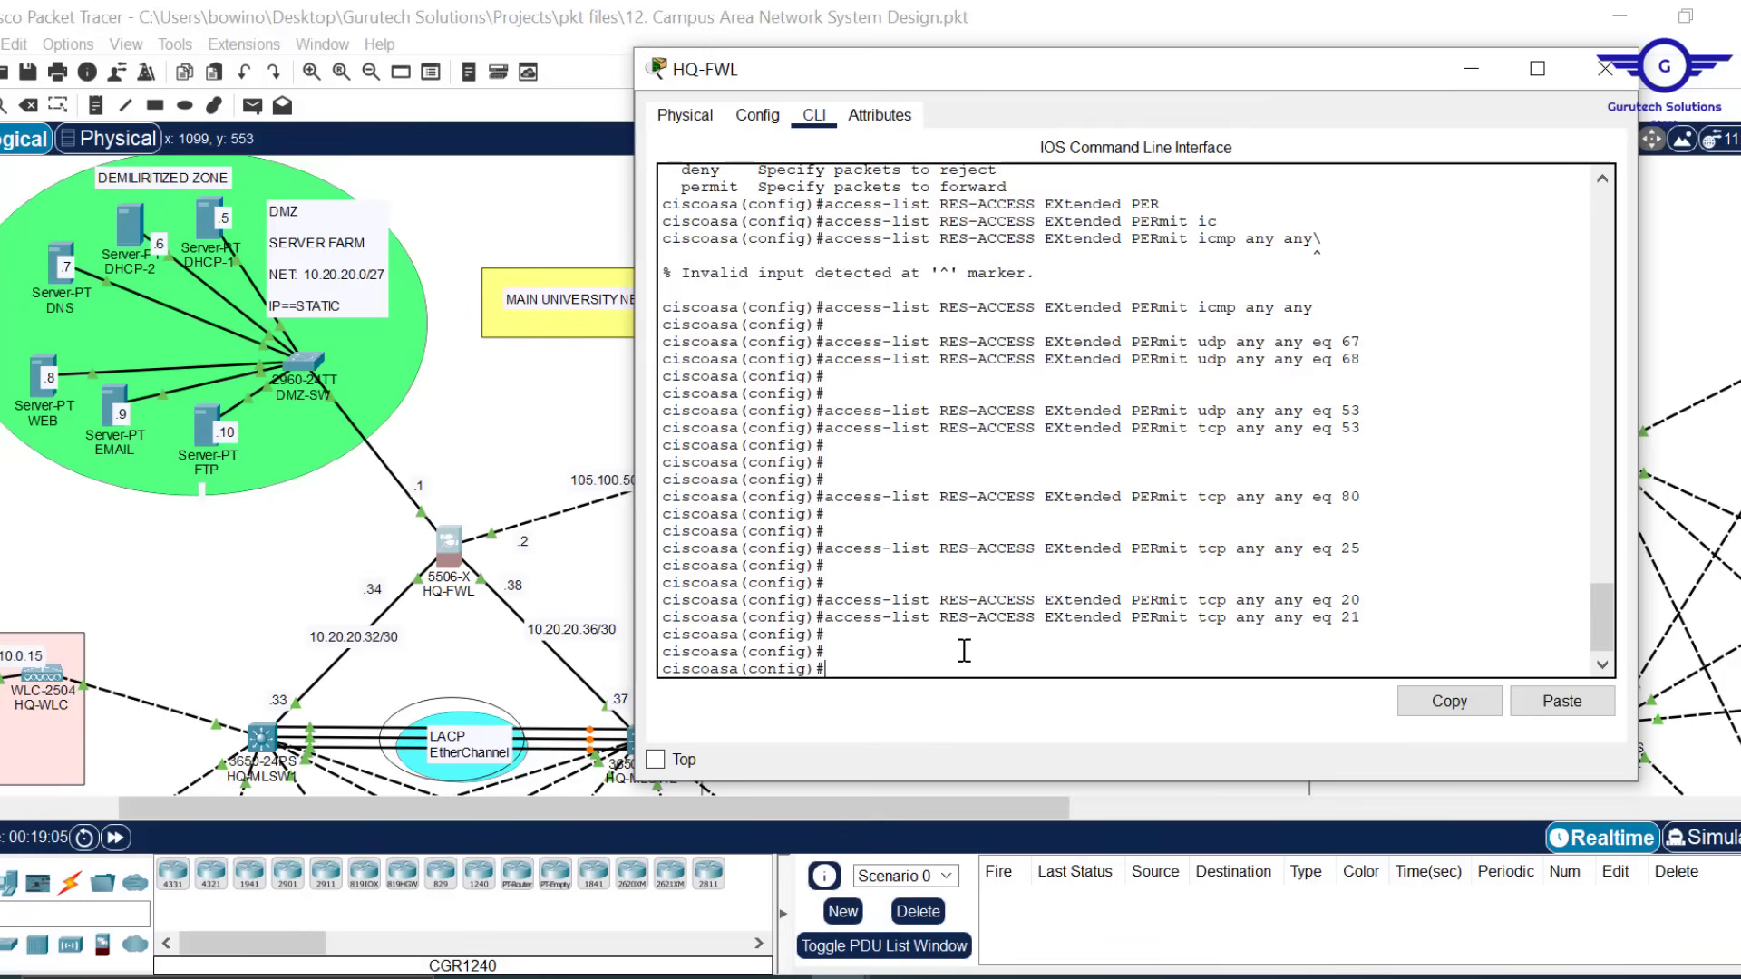
# On HQ-FWL, start the command 'access-group RES-ACCESS', pasting the list name from an earlier line
pyautogui.write('access-gf')
pyautogui.press('Tab')
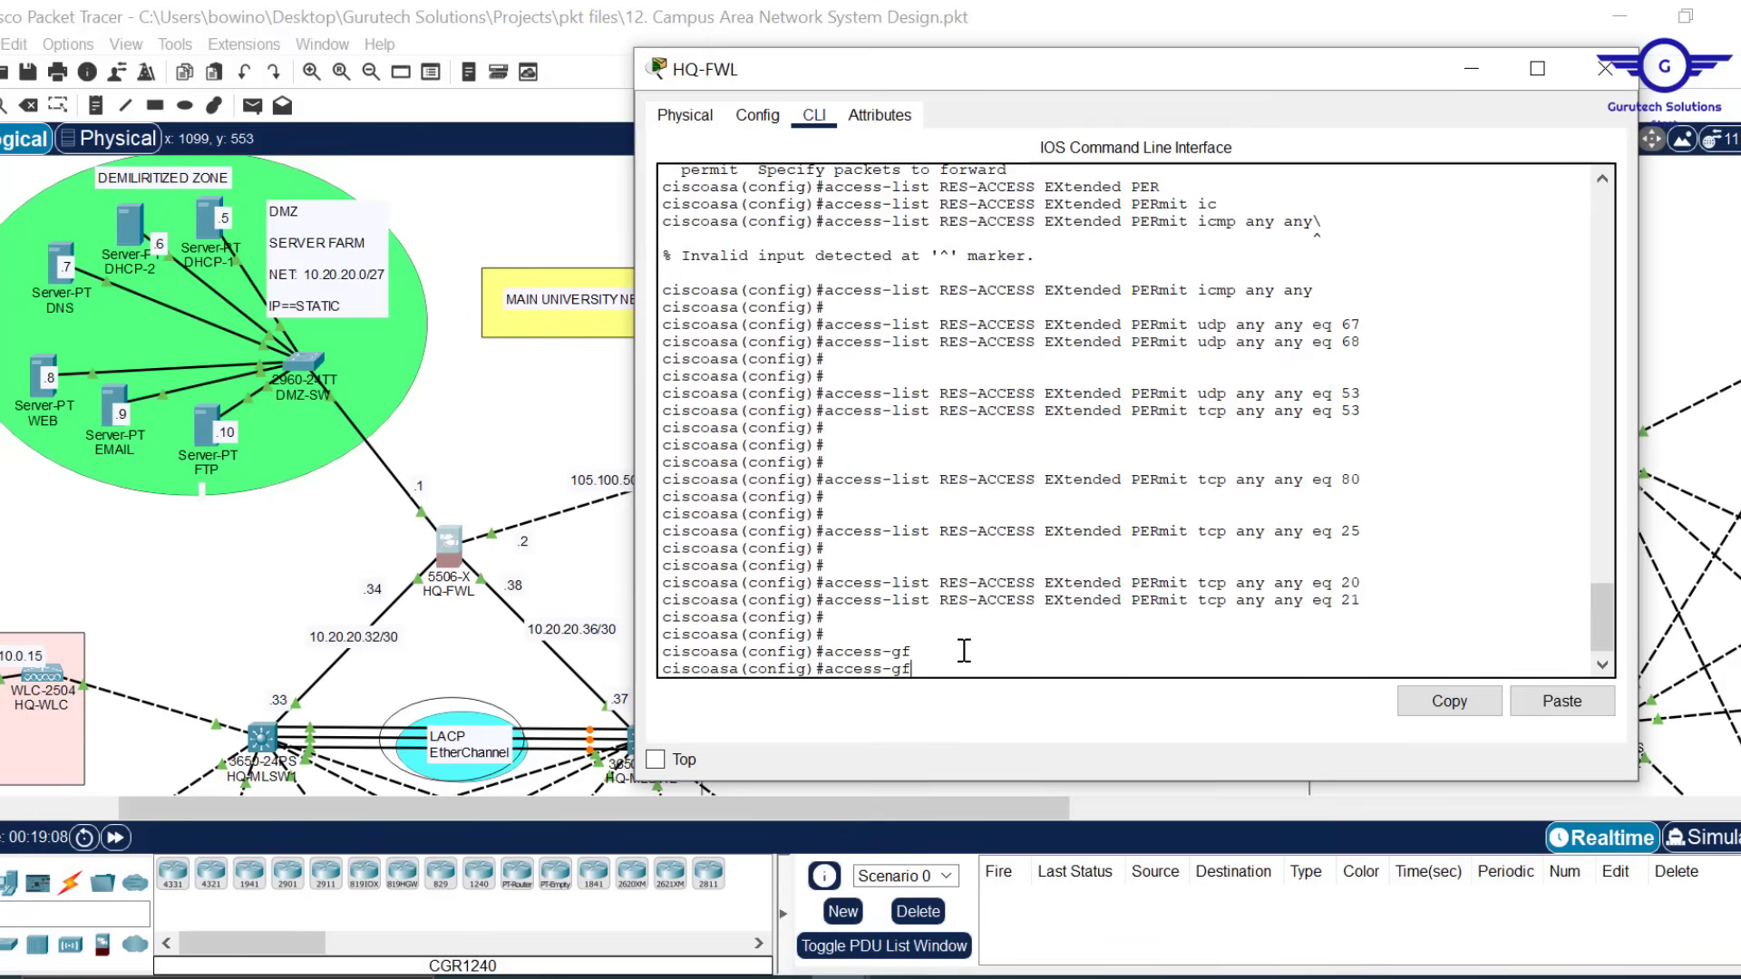
pyautogui.press('BackSpace')
pyautogui.press('Tab')
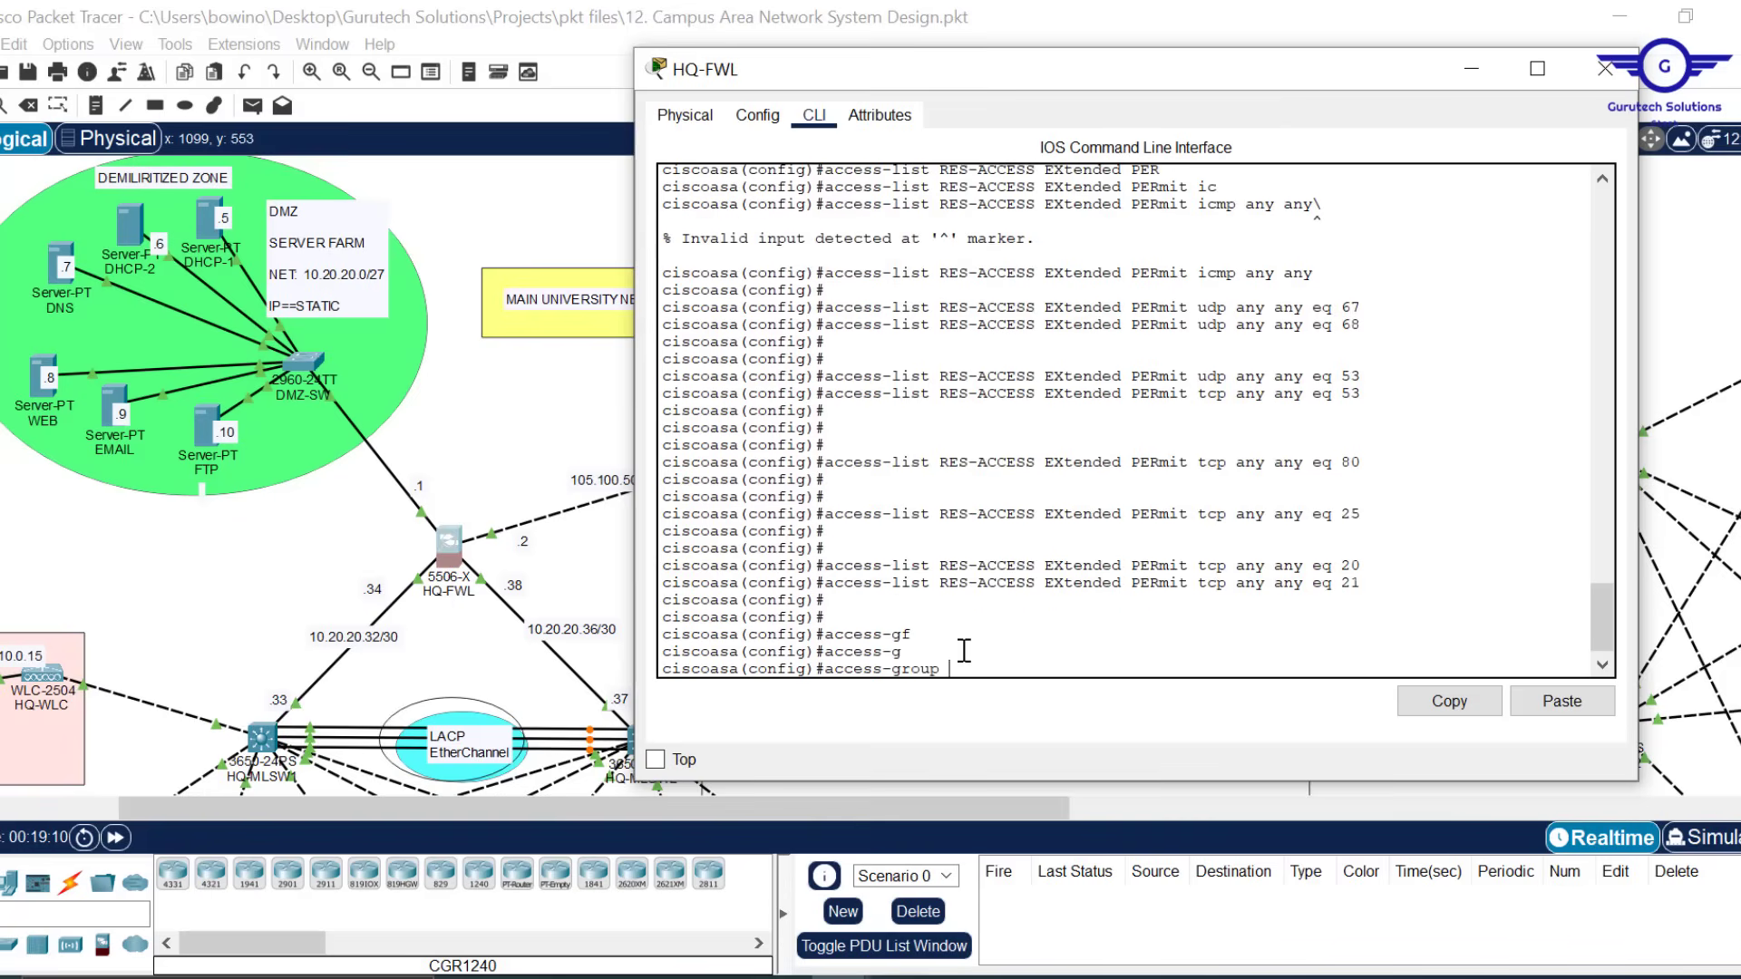
pyautogui.moveTo(1037, 583); pyautogui.dragTo(944, 585)
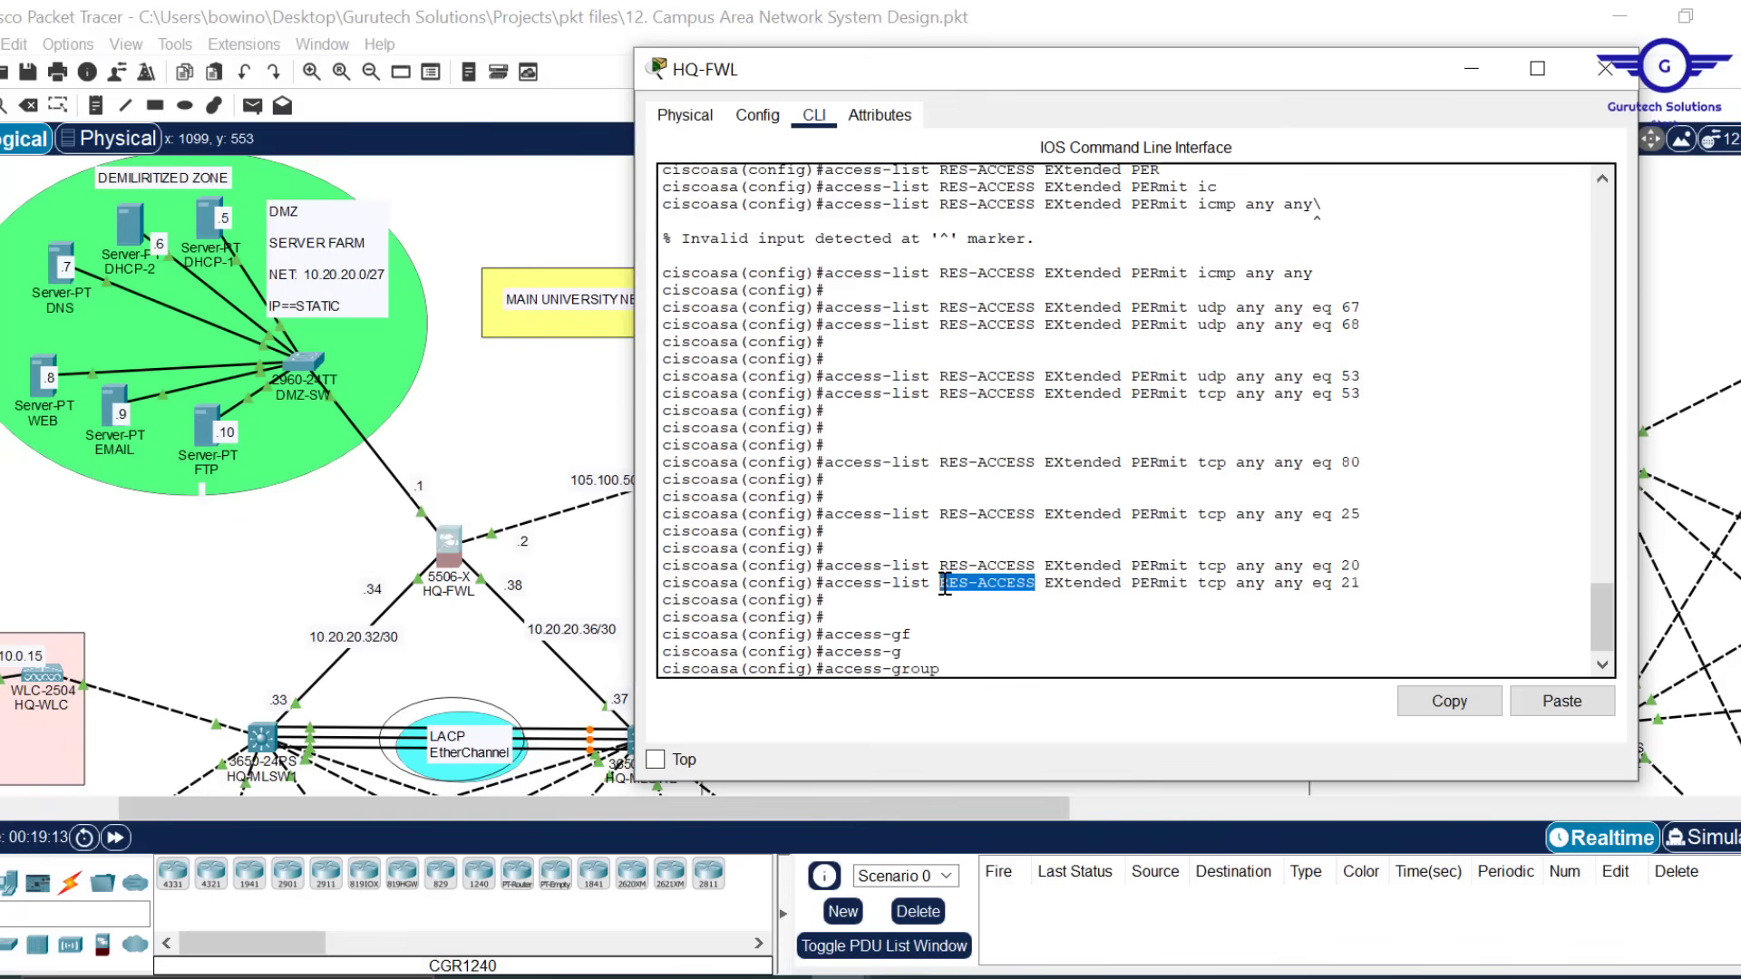
pyautogui.click(1449, 712)
pyautogui.click(1578, 708)
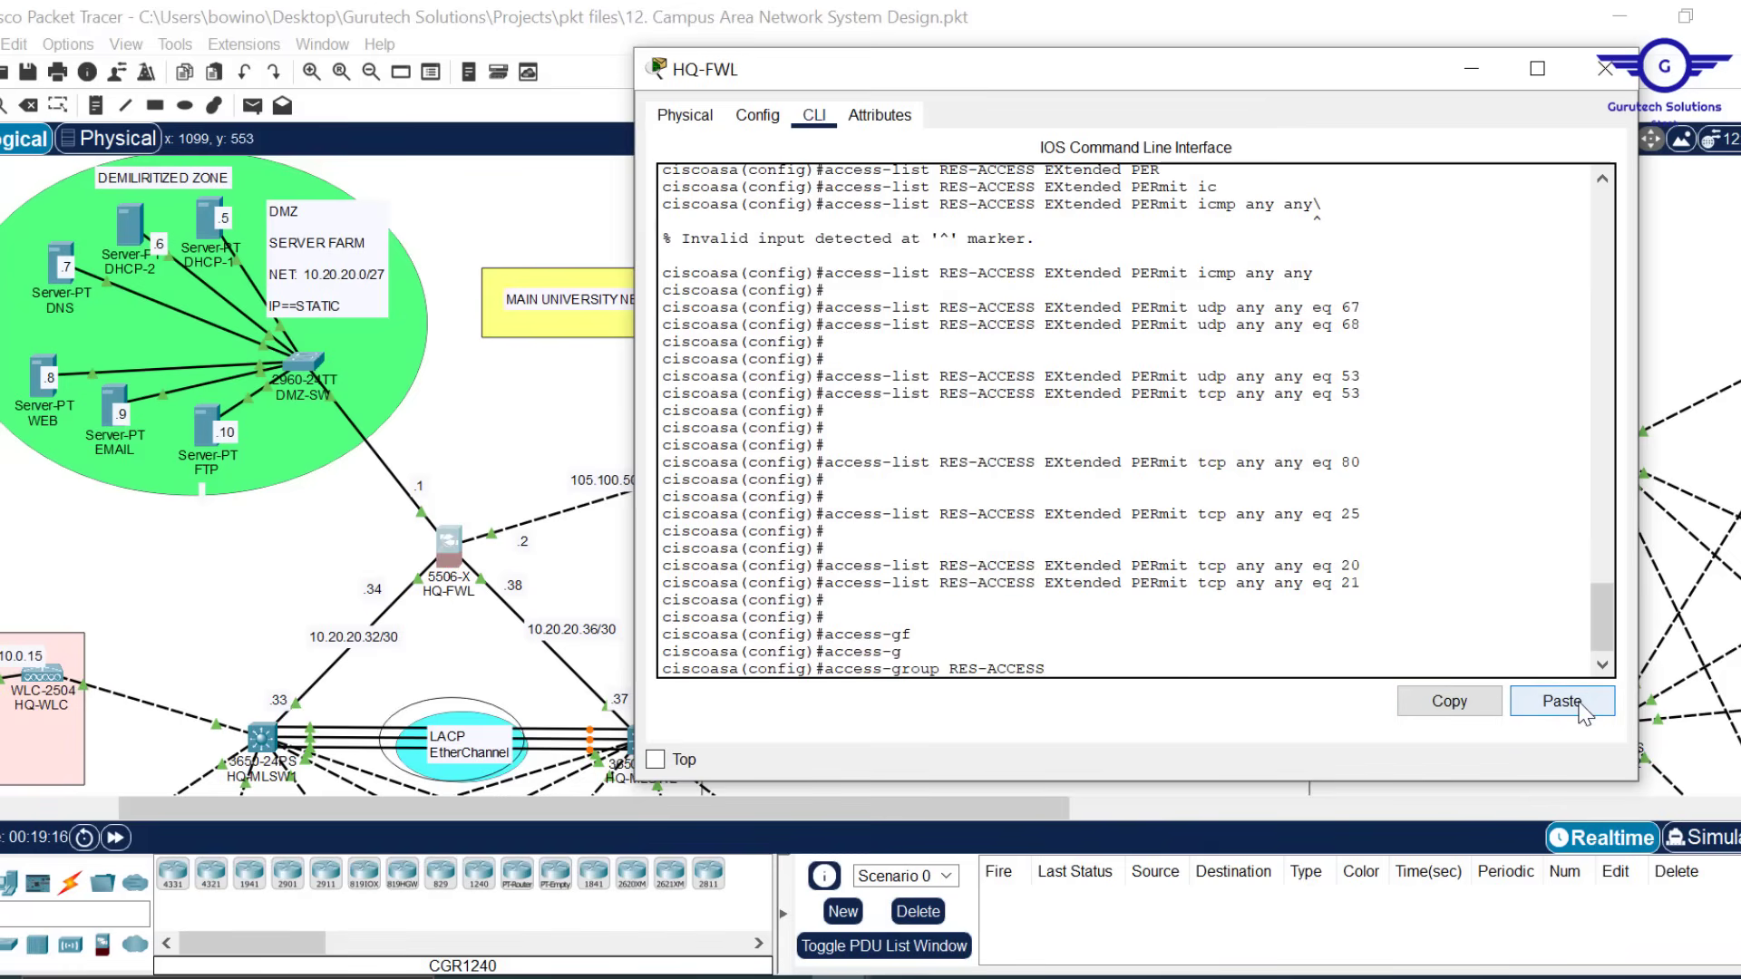
pyautogui.press('Left')
pyautogui.press('Left')
pyautogui.press('BackSpace')
pyautogui.press('Right')
pyautogui.press('Right')
pyautogui.press('Right')
pyautogui.press('Right')
pyautogui.press('Right')
pyautogui.press('Right')
# Finish it as 'access-group RES-ACCESS in interface DMZ' and apply it
pyautogui.write('?')
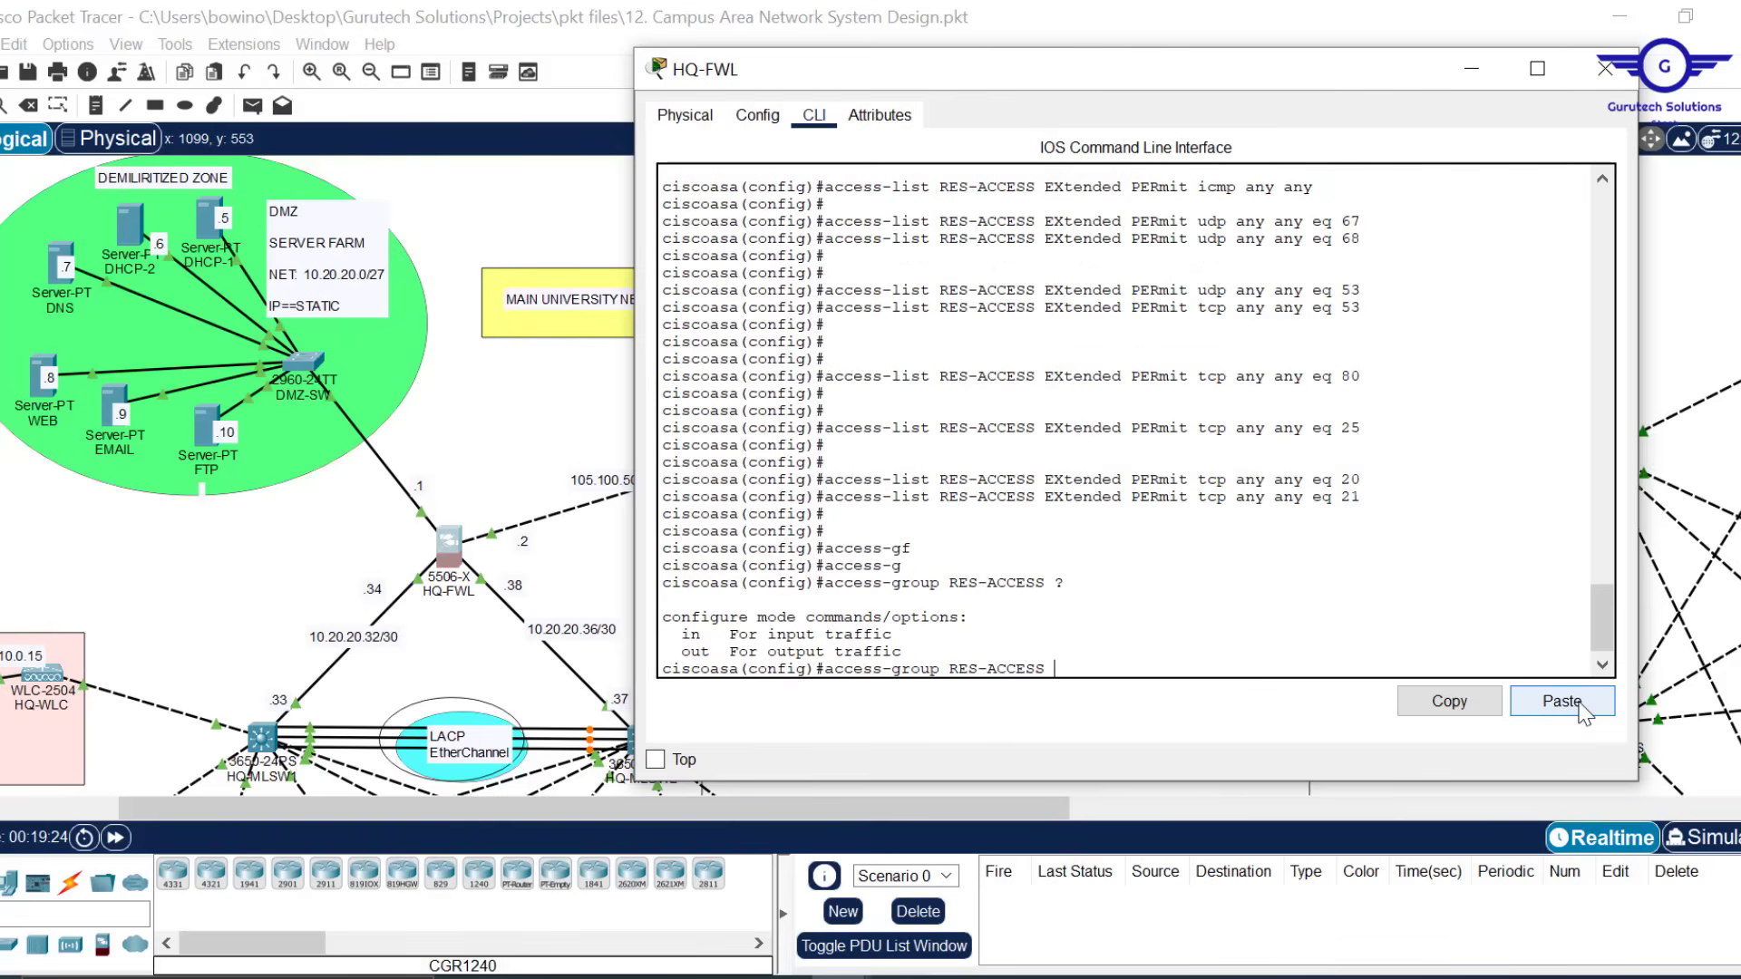
pyautogui.write('in')
pyautogui.press('Tab')
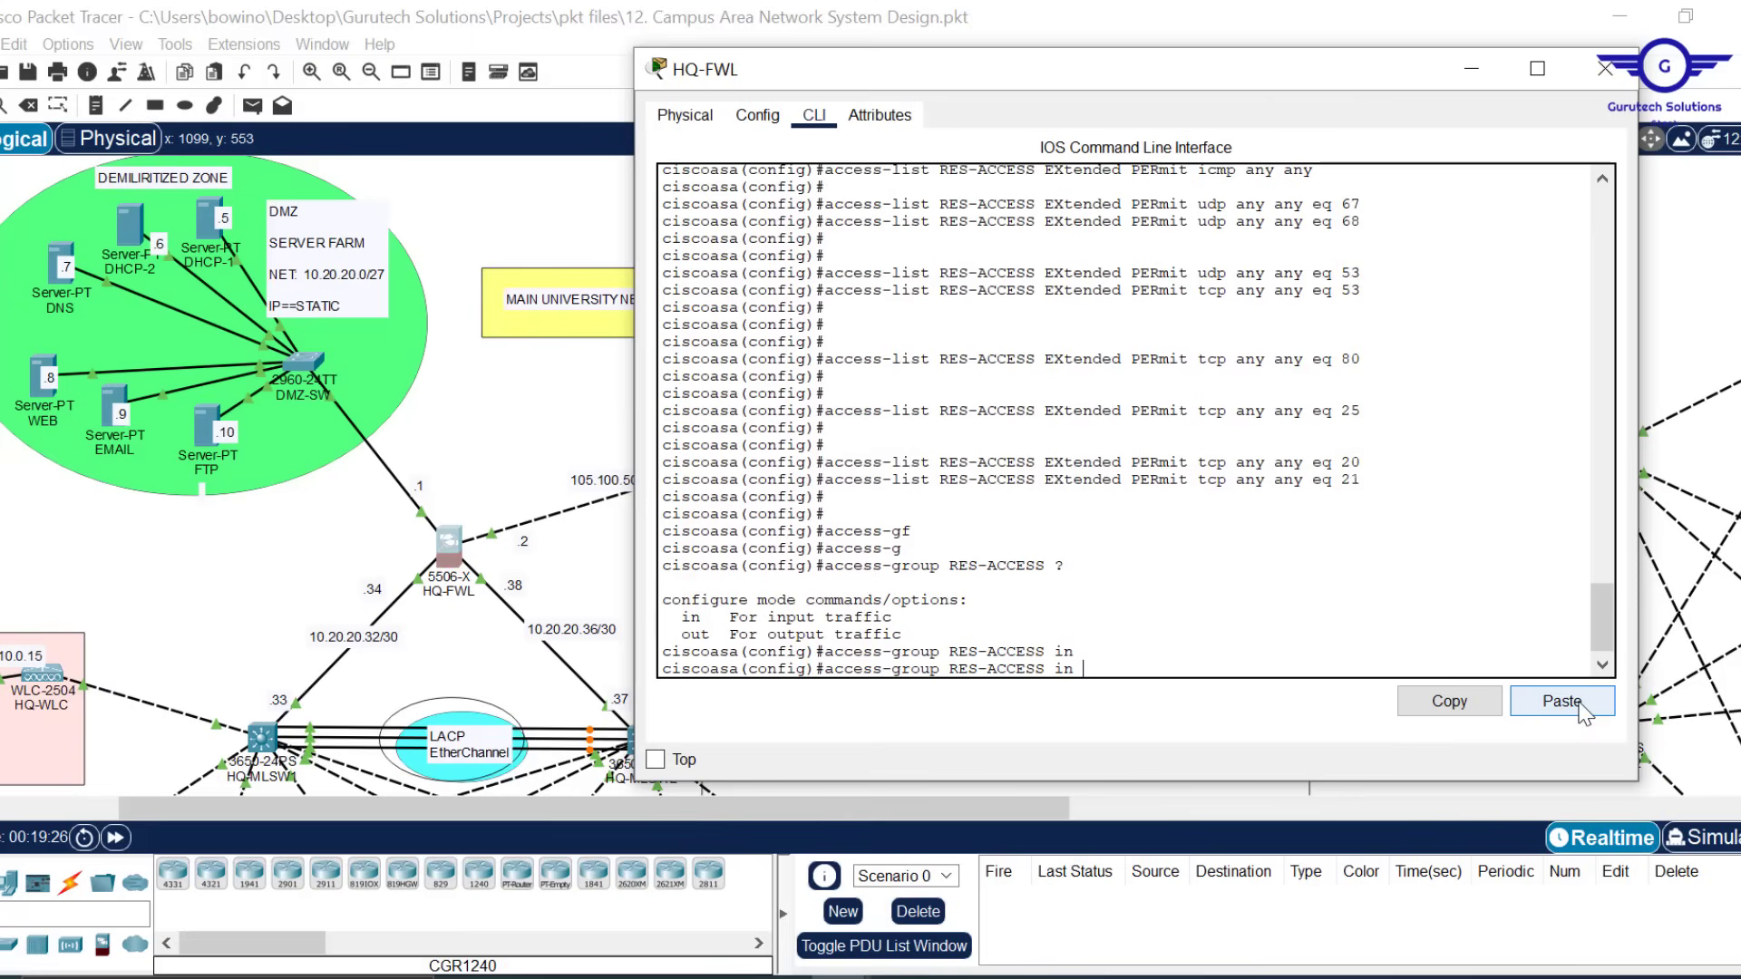
pyautogui.write('D')
pyautogui.press('Tab')
pyautogui.write('M')
pyautogui.press('Tab')
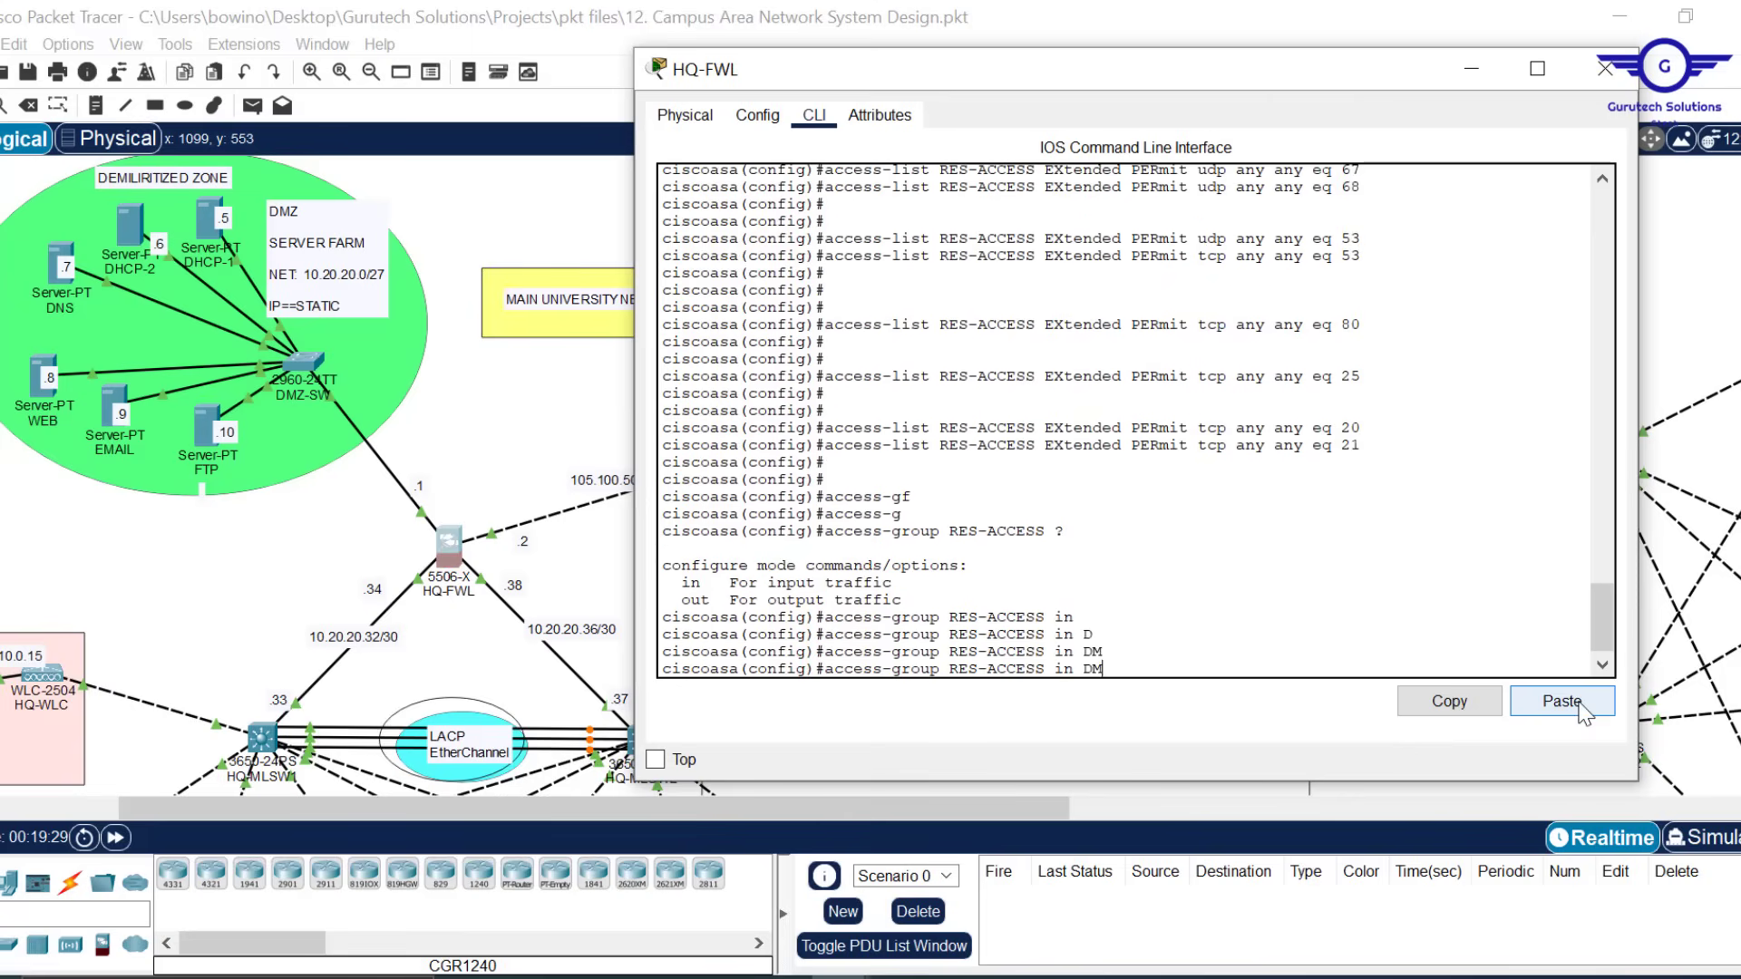
pyautogui.press('BackSpace')
pyautogui.write('n')
pyautogui.press('Tab')
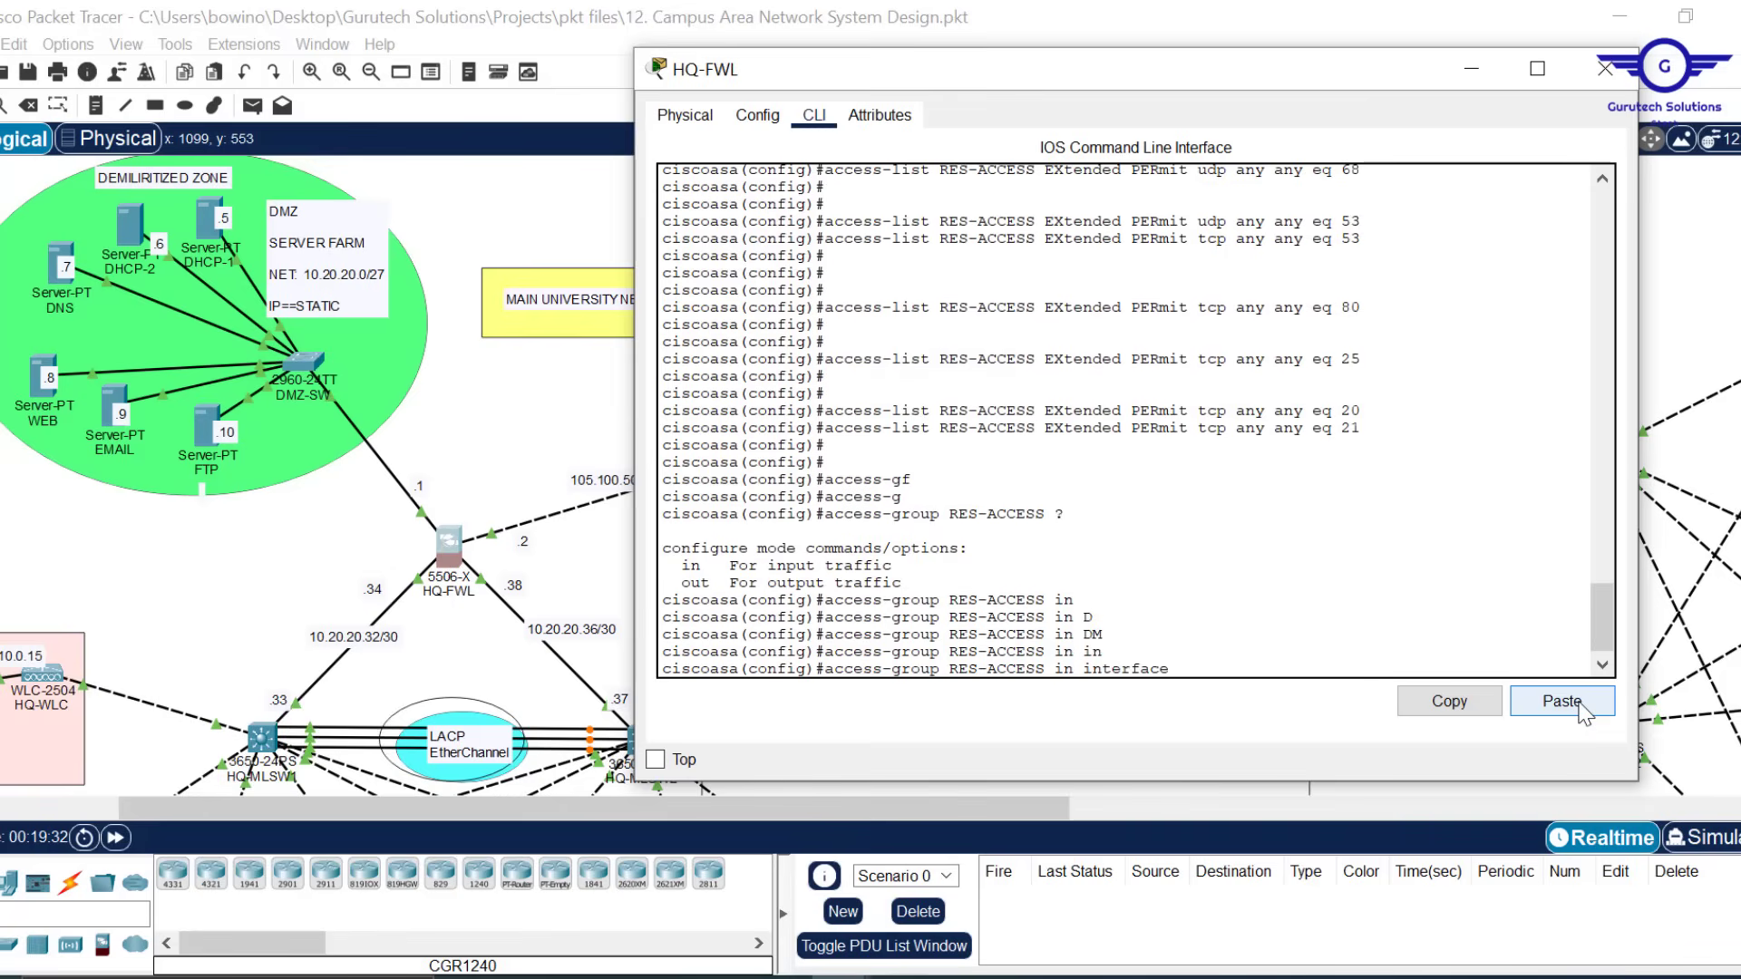
pyautogui.write('D')
pyautogui.press('Tab')
pyautogui.press('Return')
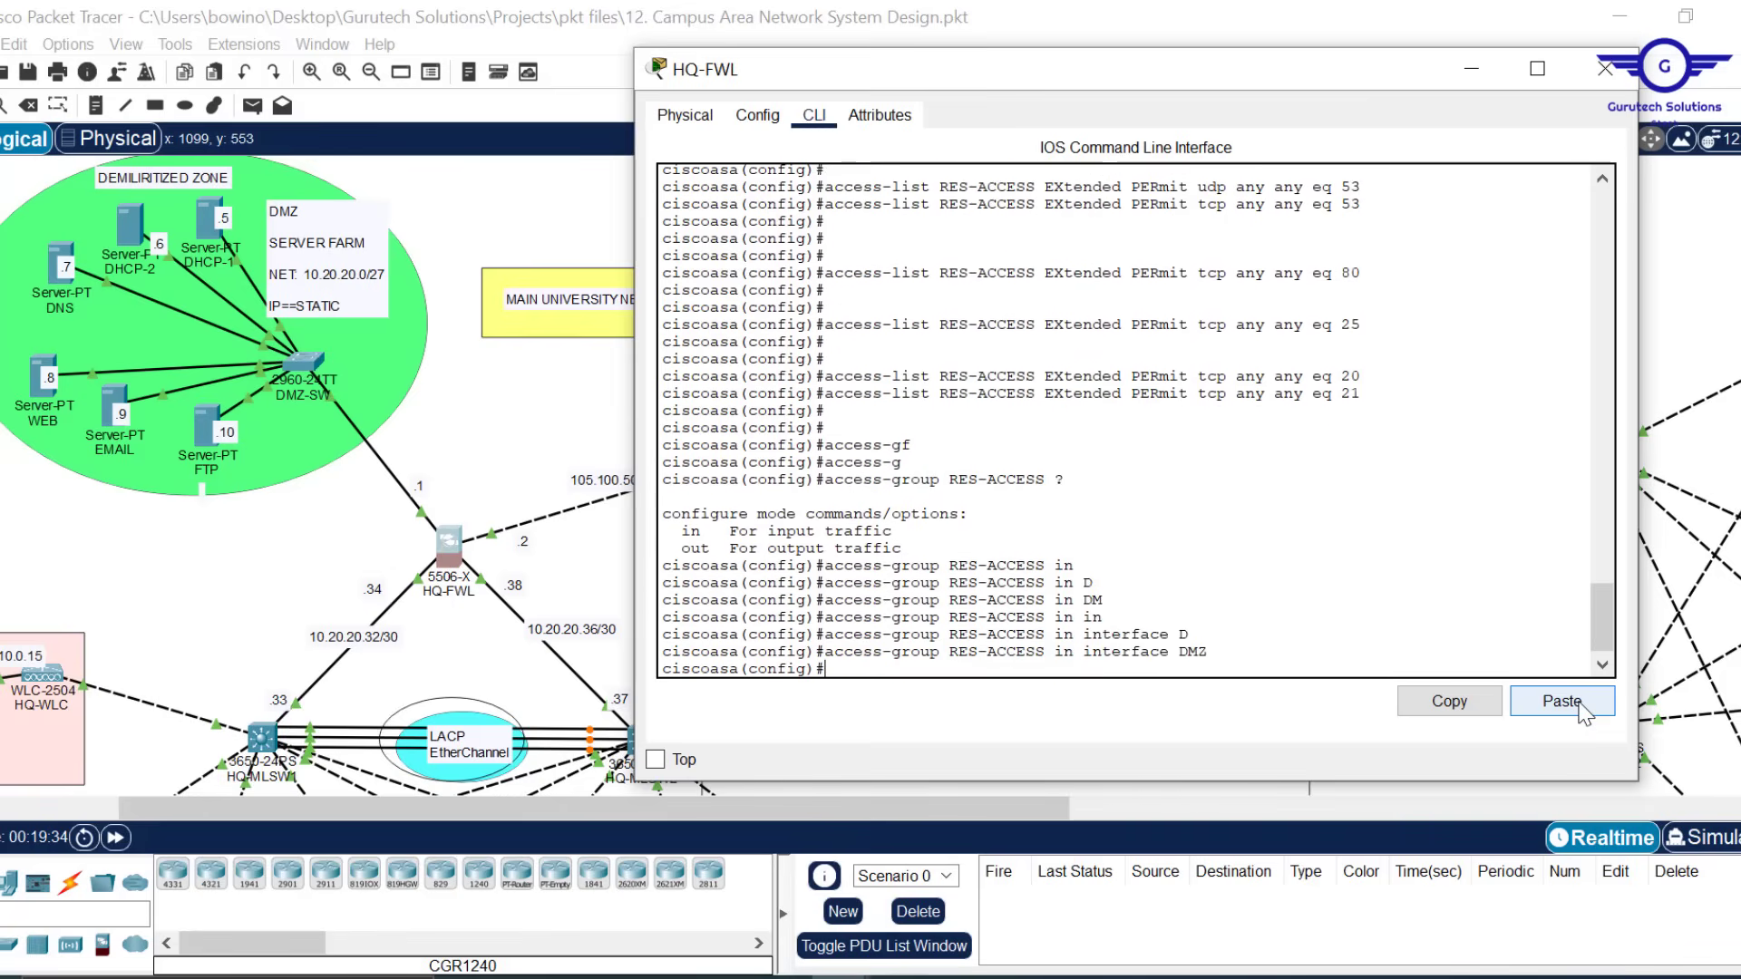
pyautogui.press('Return')
pyautogui.press('Return')
pyautogui.press('Return')
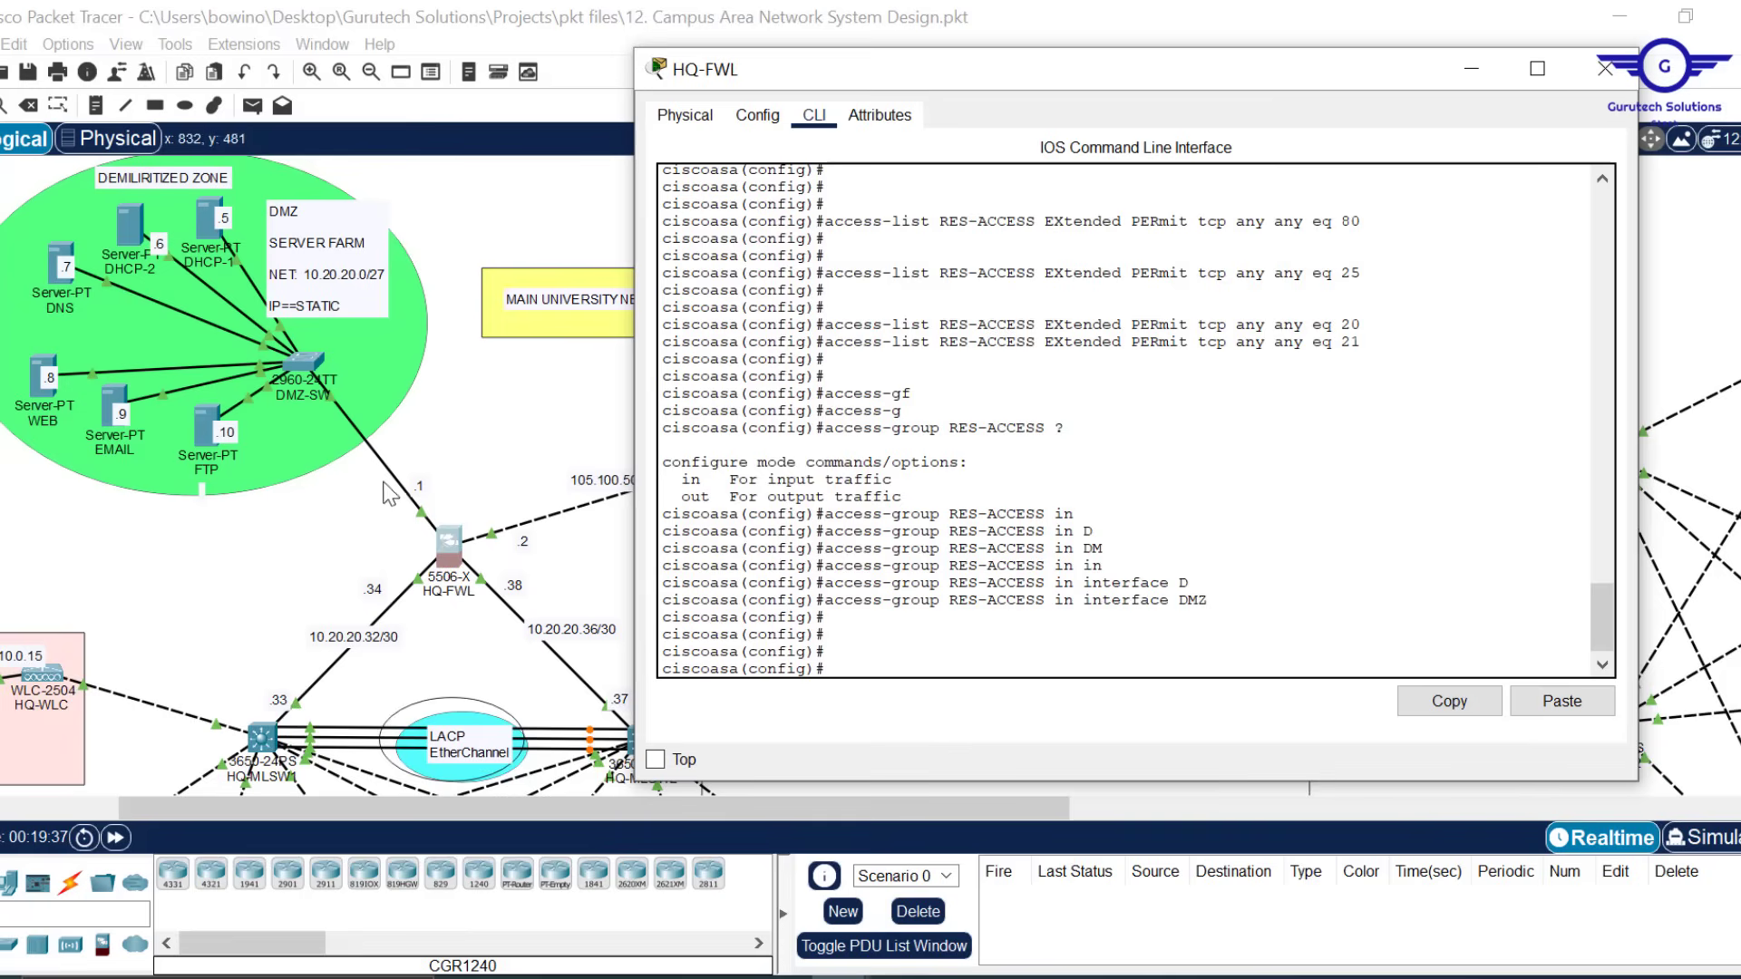
# Apply RES-ACCESS inbound on the OUTSIDE interface as well
pyautogui.press('Up')
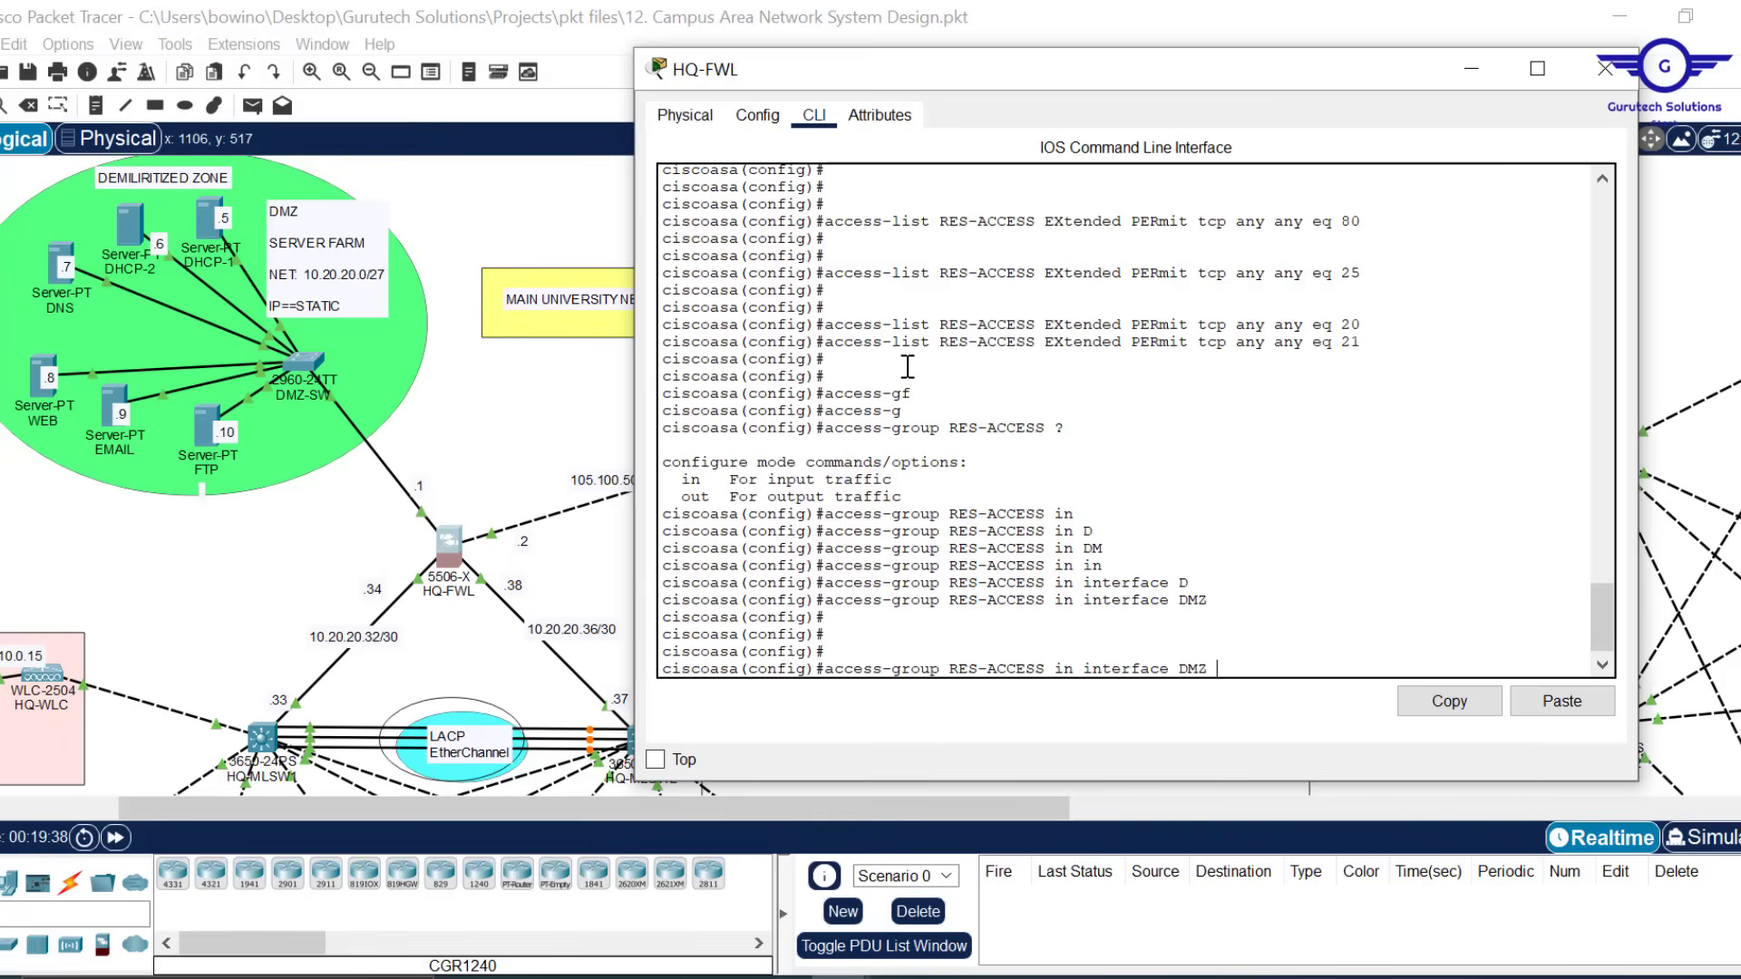
pyautogui.press('BackSpace')
pyautogui.press('BackSpace')
pyautogui.press('BackSpace')
pyautogui.write('OUT')
pyautogui.press('Tab')
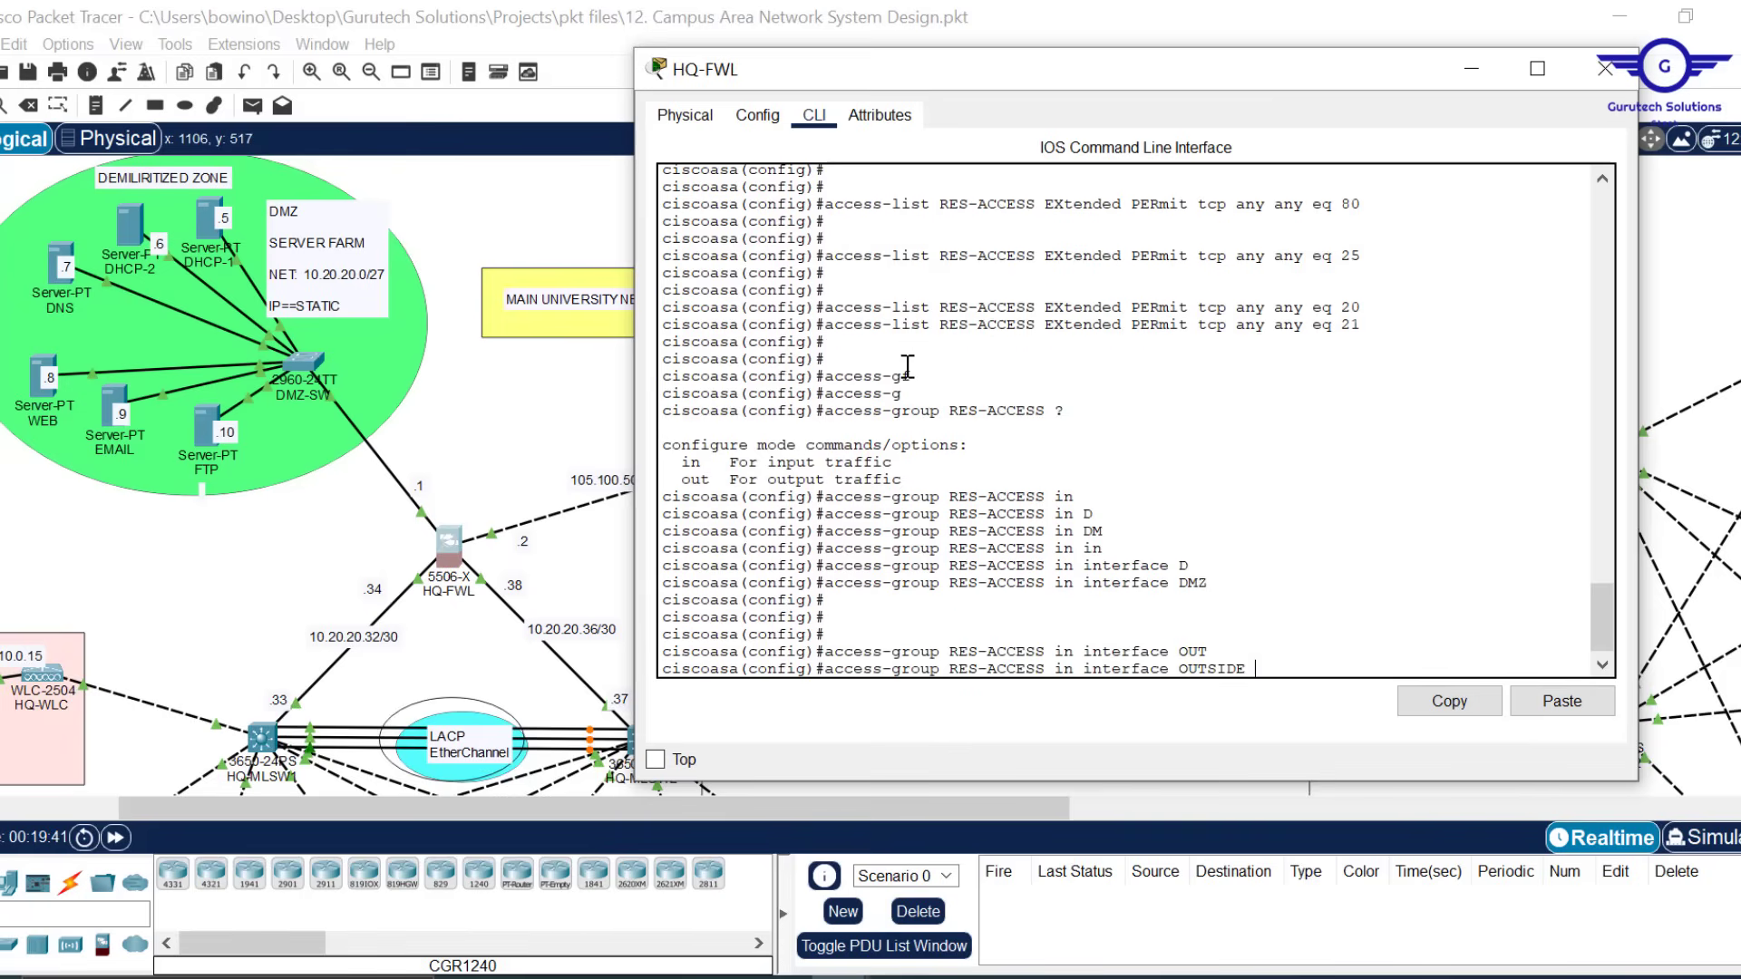
pyautogui.press('Return')
# Save the HQ-FWL configuration with WR MEM
pyautogui.press('Return')
pyautogui.press('Return')
pyautogui.press('Return')
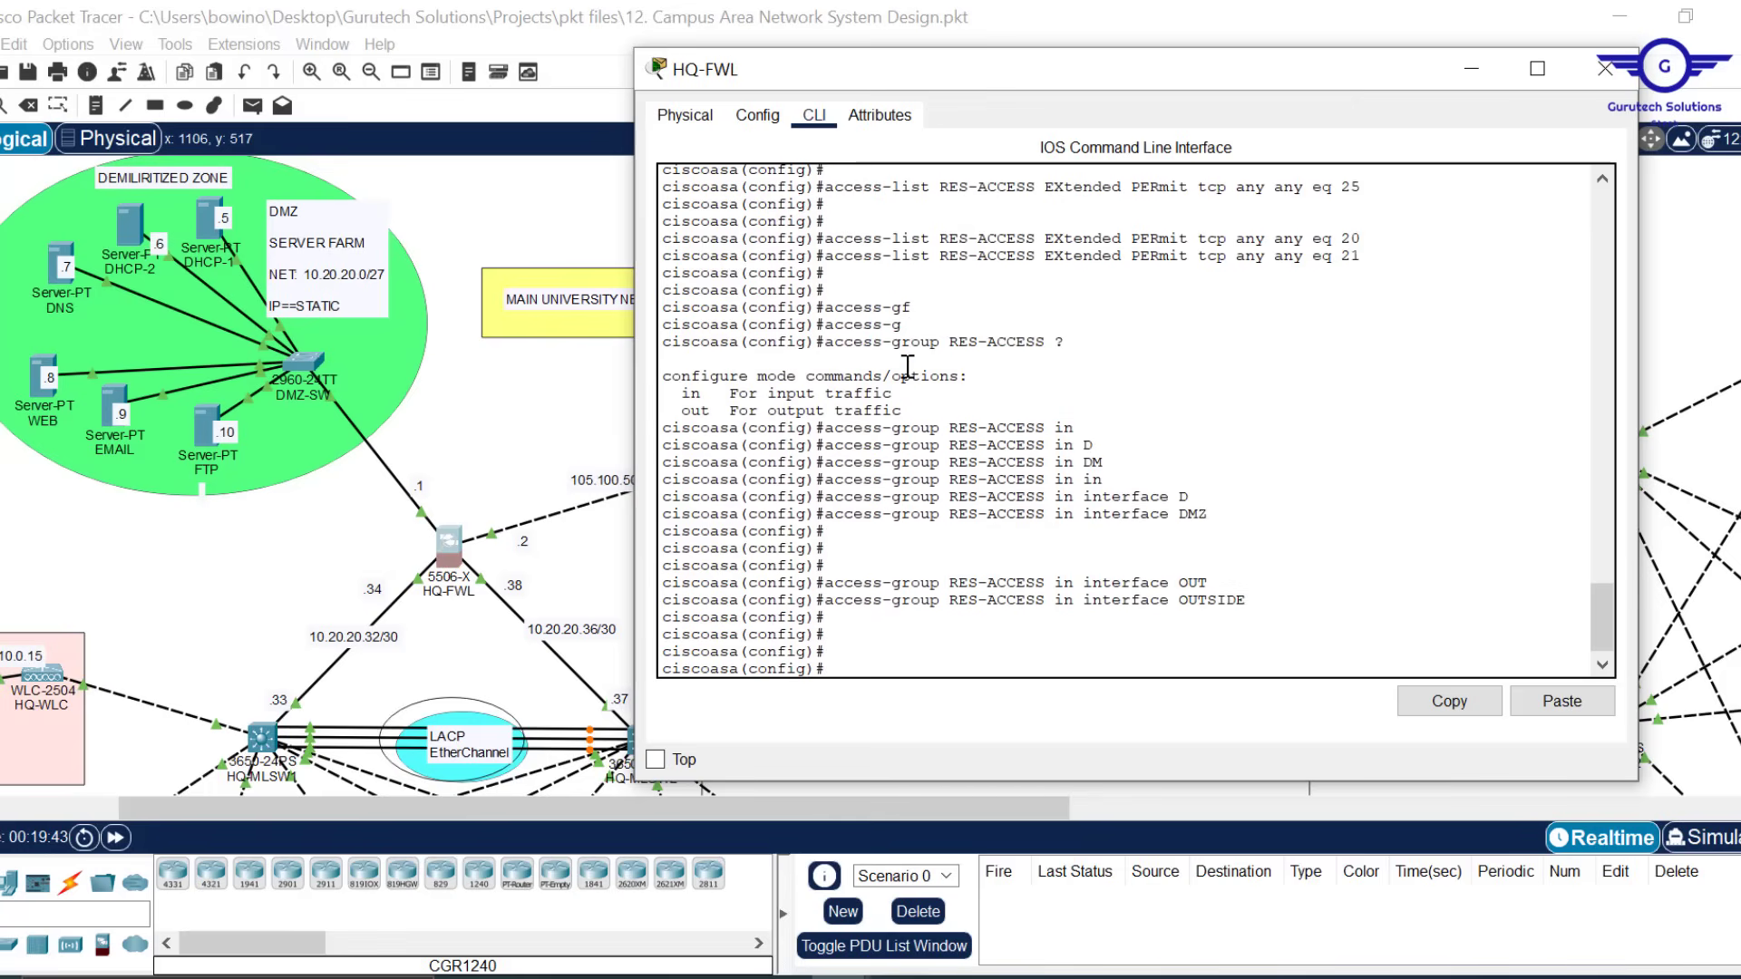
pyautogui.write('WR MEM')
pyautogui.press('BackSpace')
pyautogui.press('Return')
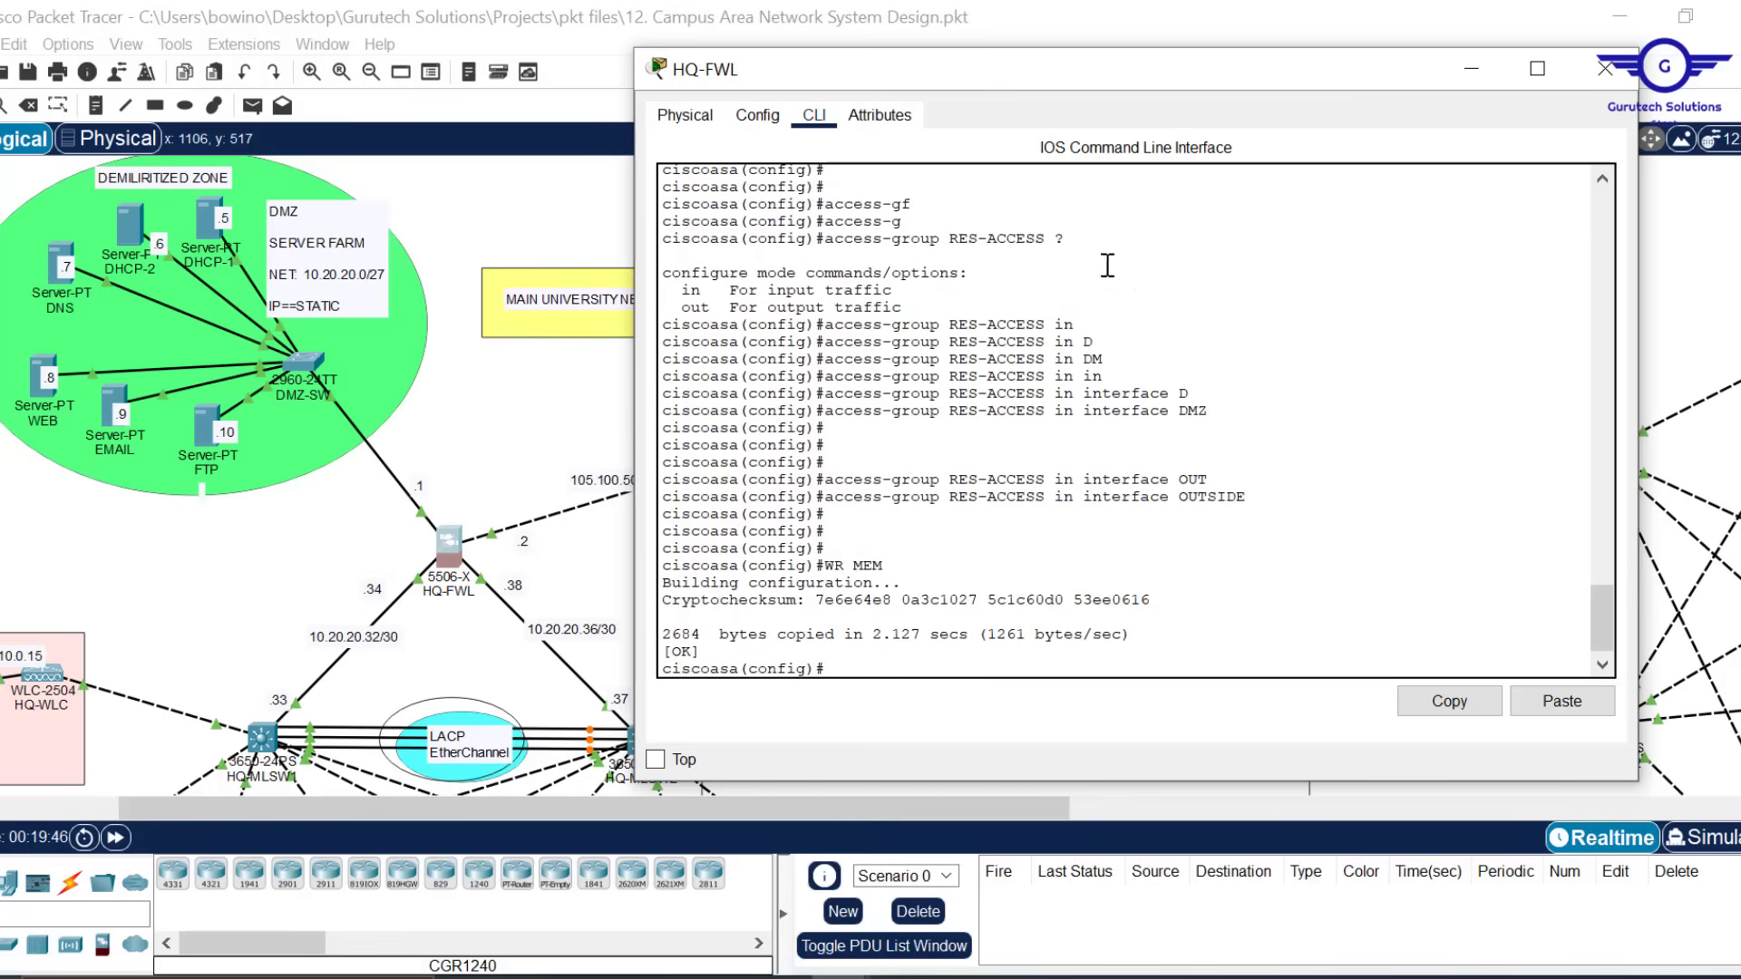
pyautogui.scroll(6, 1176, 400)
pyautogui.scroll(3, 1176, 400)
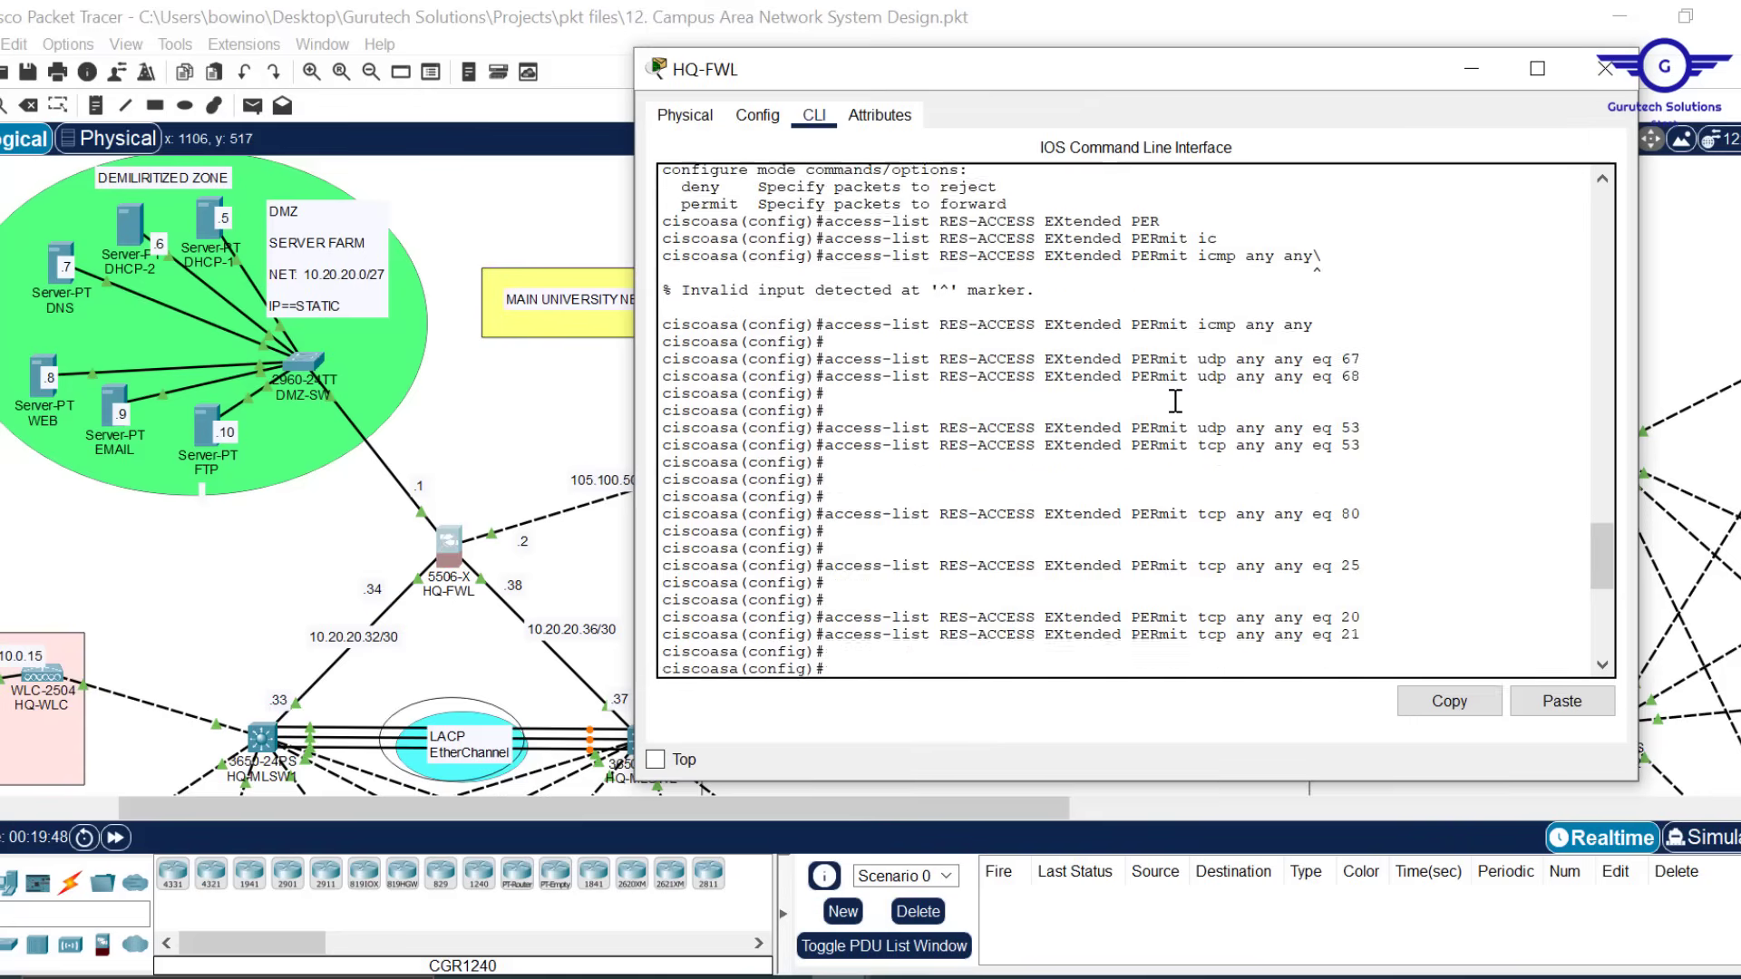
pyautogui.scroll(2, 1175, 400)
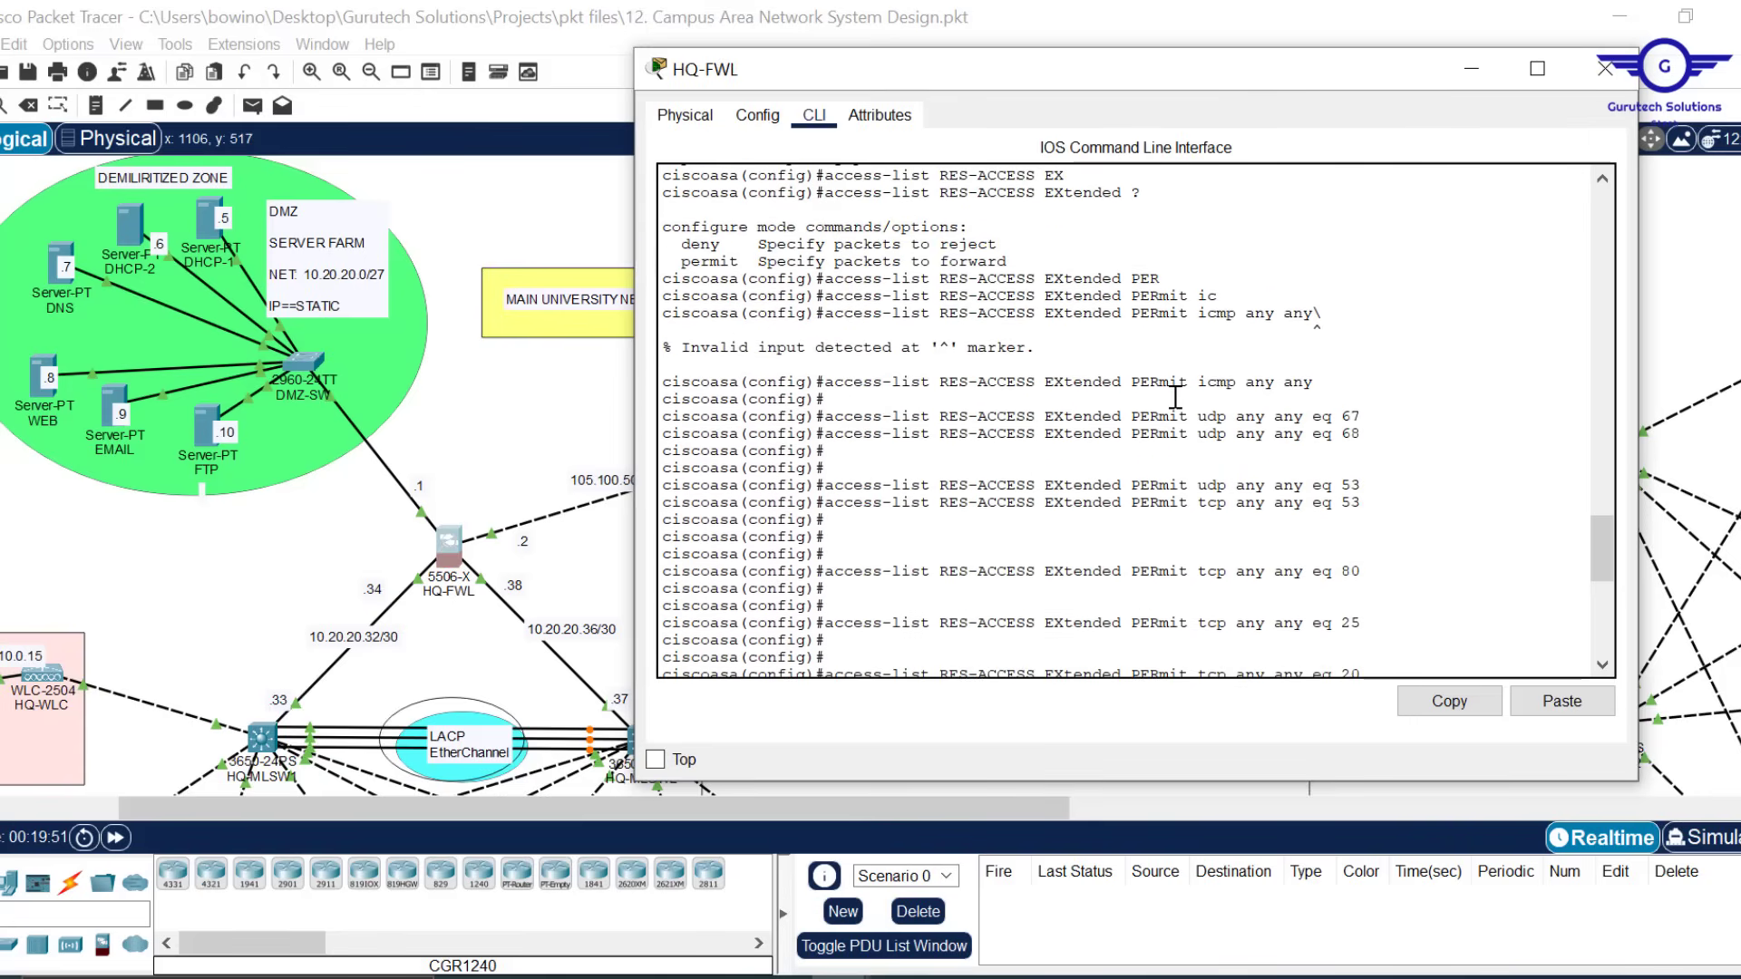
pyautogui.scroll(2, 1175, 396)
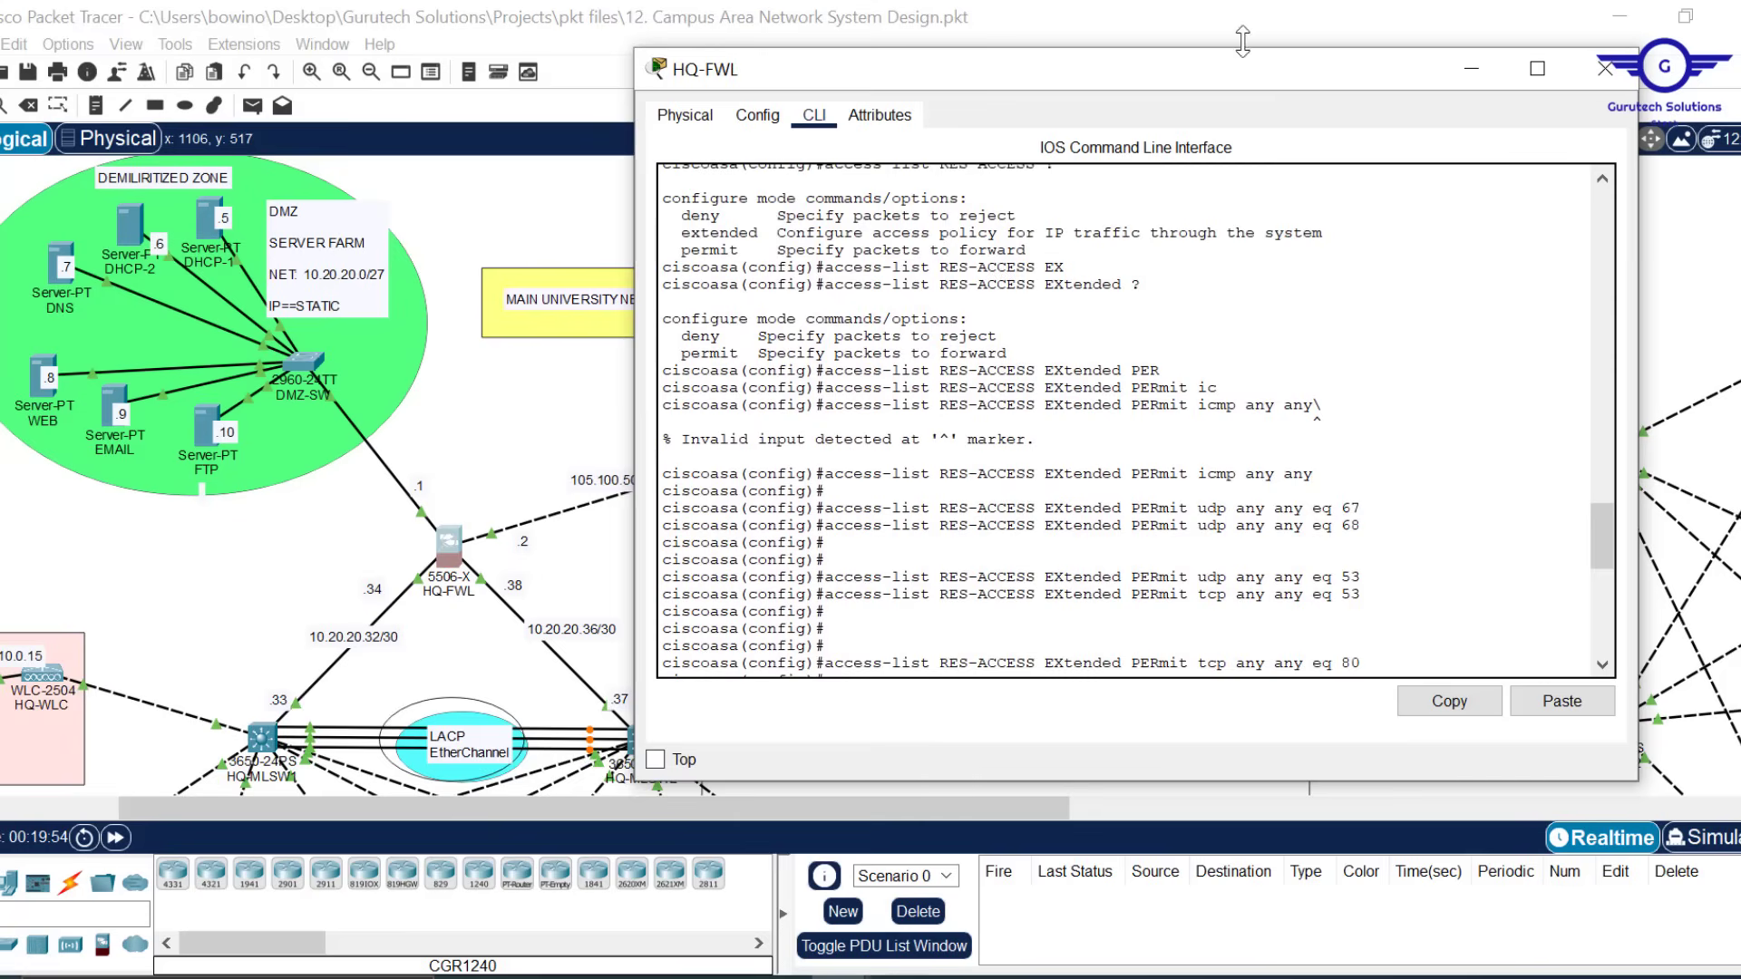
pyautogui.moveTo(1206, 86); pyautogui.dragTo(934, 84)
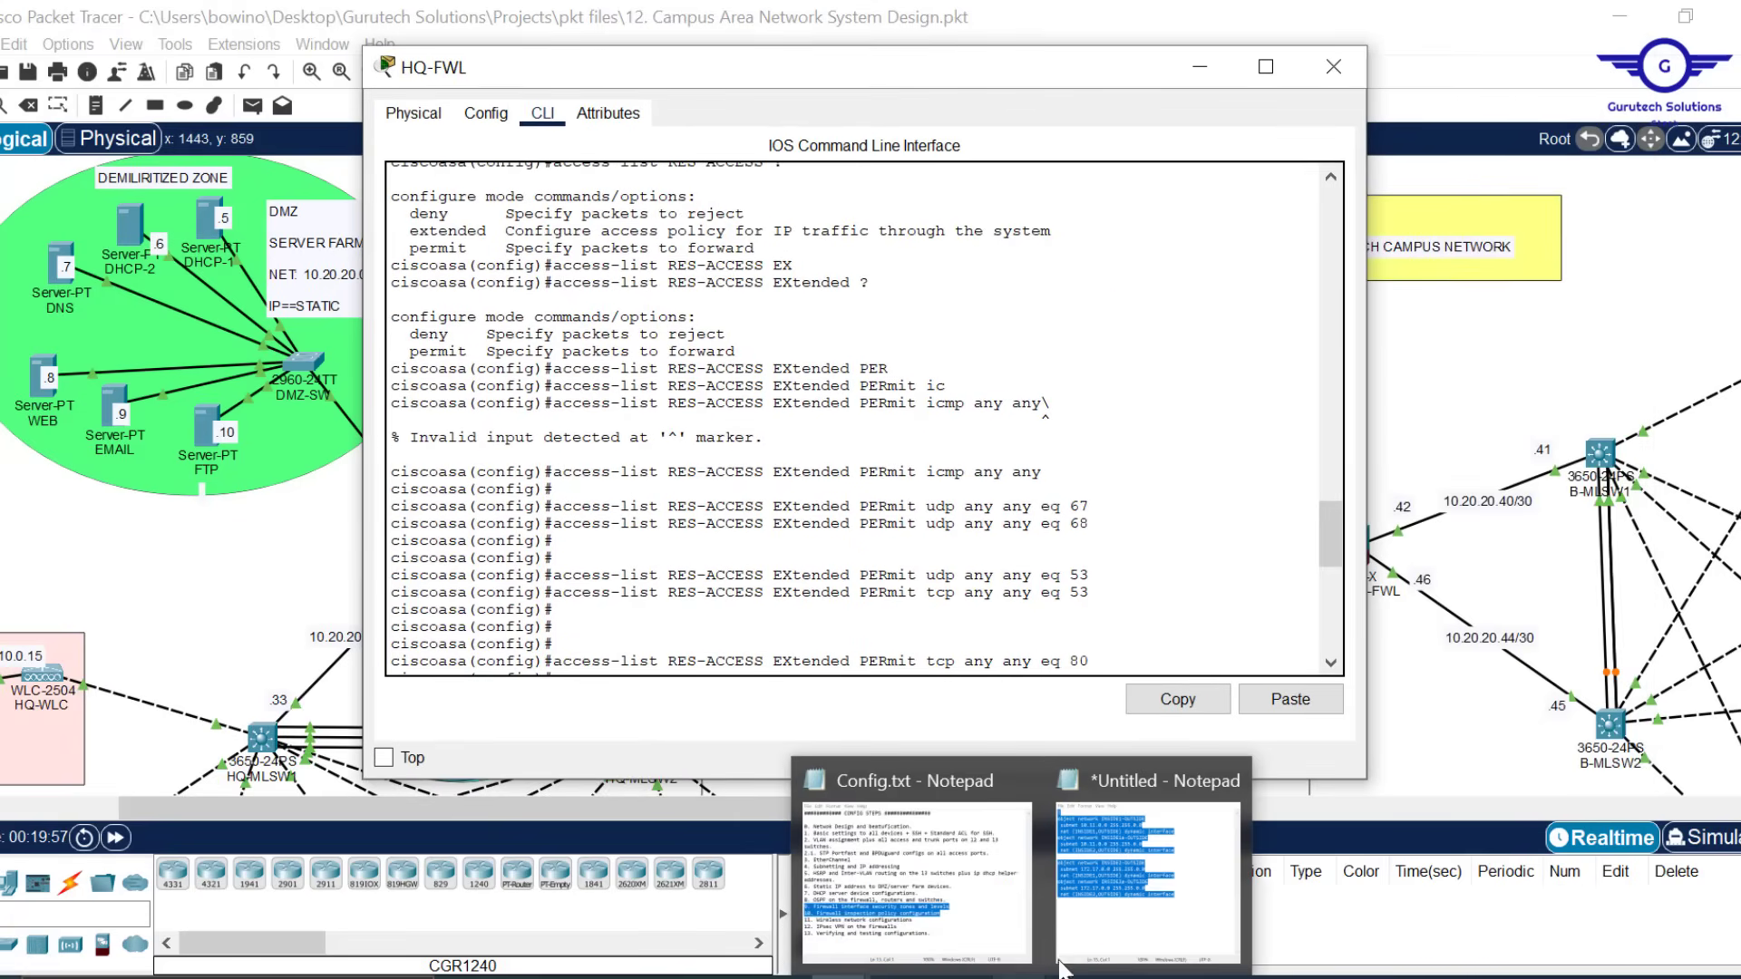
# Arrange Notepad beside the HQ-FWL console and copy the icmp permit rule into Notepad
pyautogui.click(1130, 880)
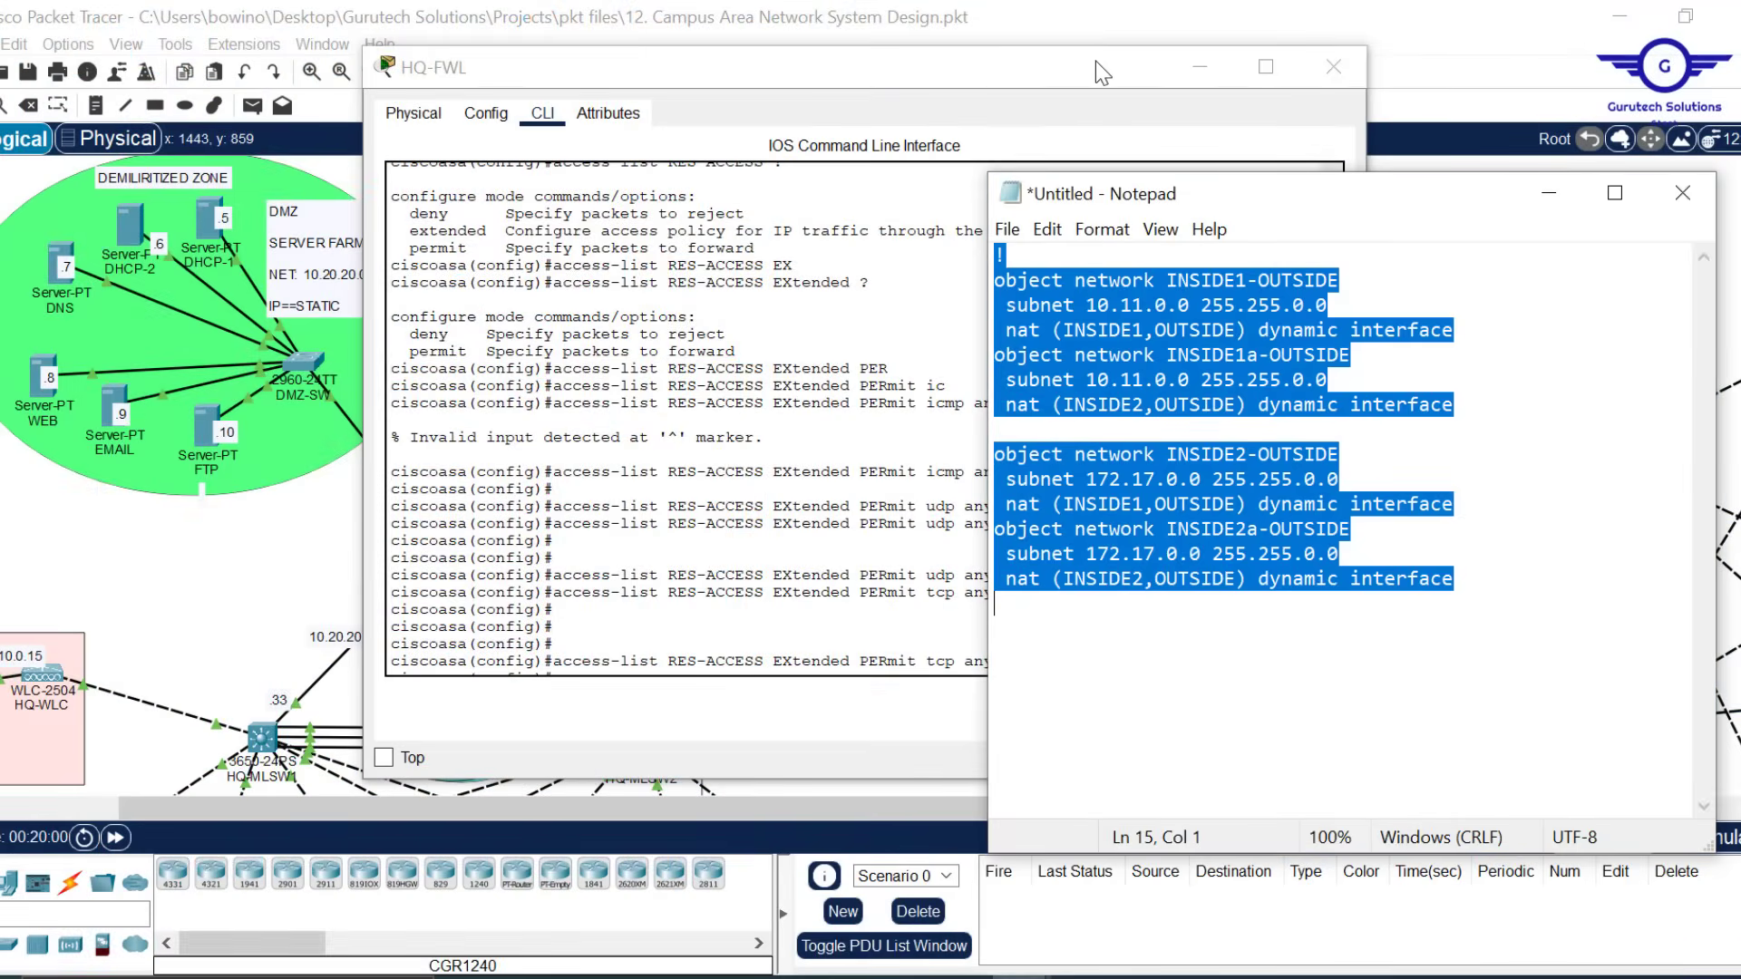
pyautogui.moveTo(1095, 61); pyautogui.dragTo(781, 87)
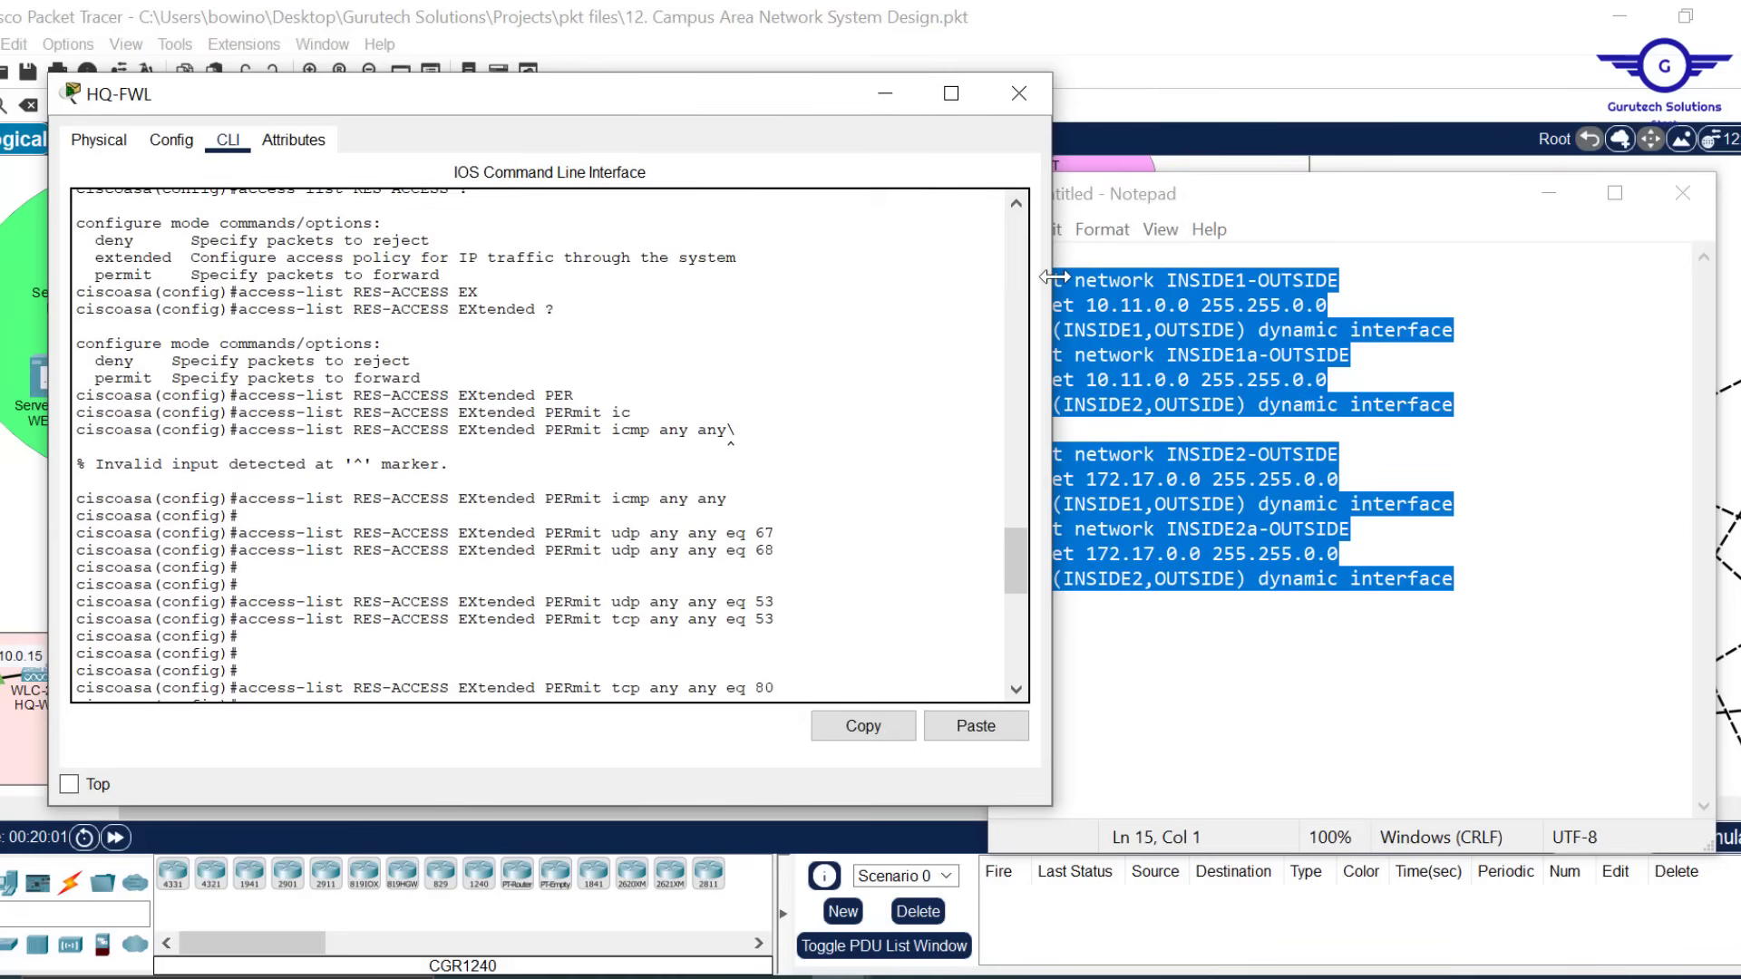
pyautogui.moveTo(1050, 281); pyautogui.dragTo(929, 284)
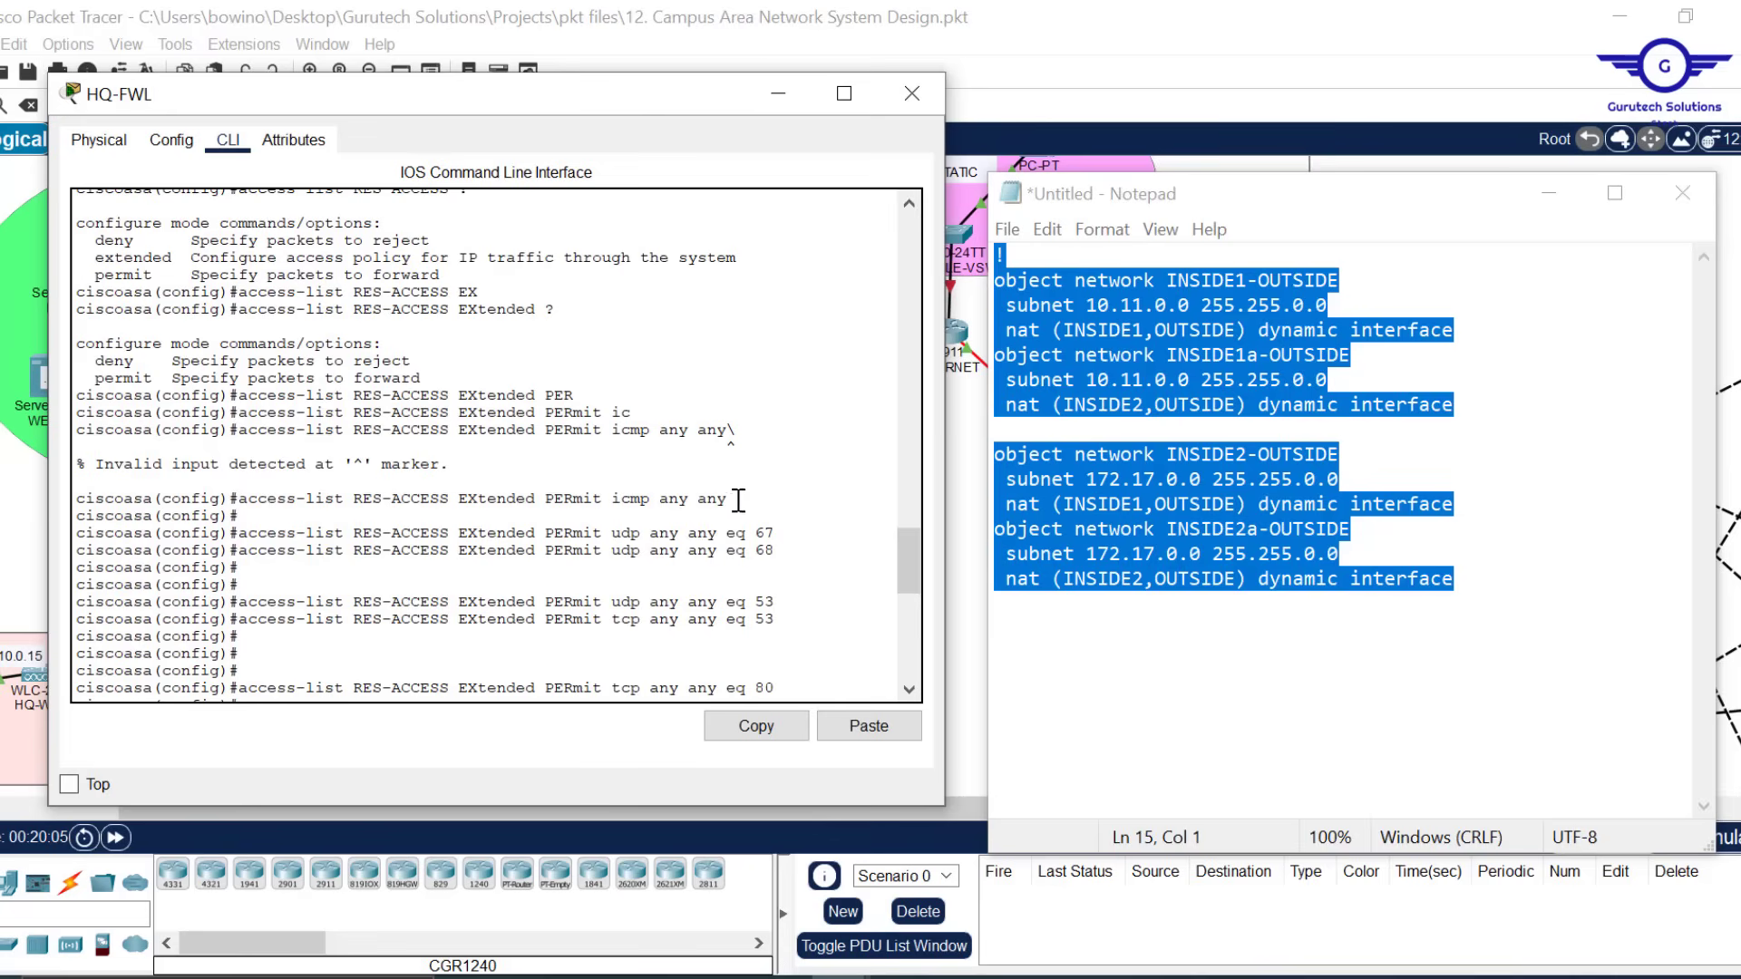
pyautogui.moveTo(728, 499); pyautogui.dragTo(726, 516)
pyautogui.moveTo(265, 505); pyautogui.dragTo(237, 500)
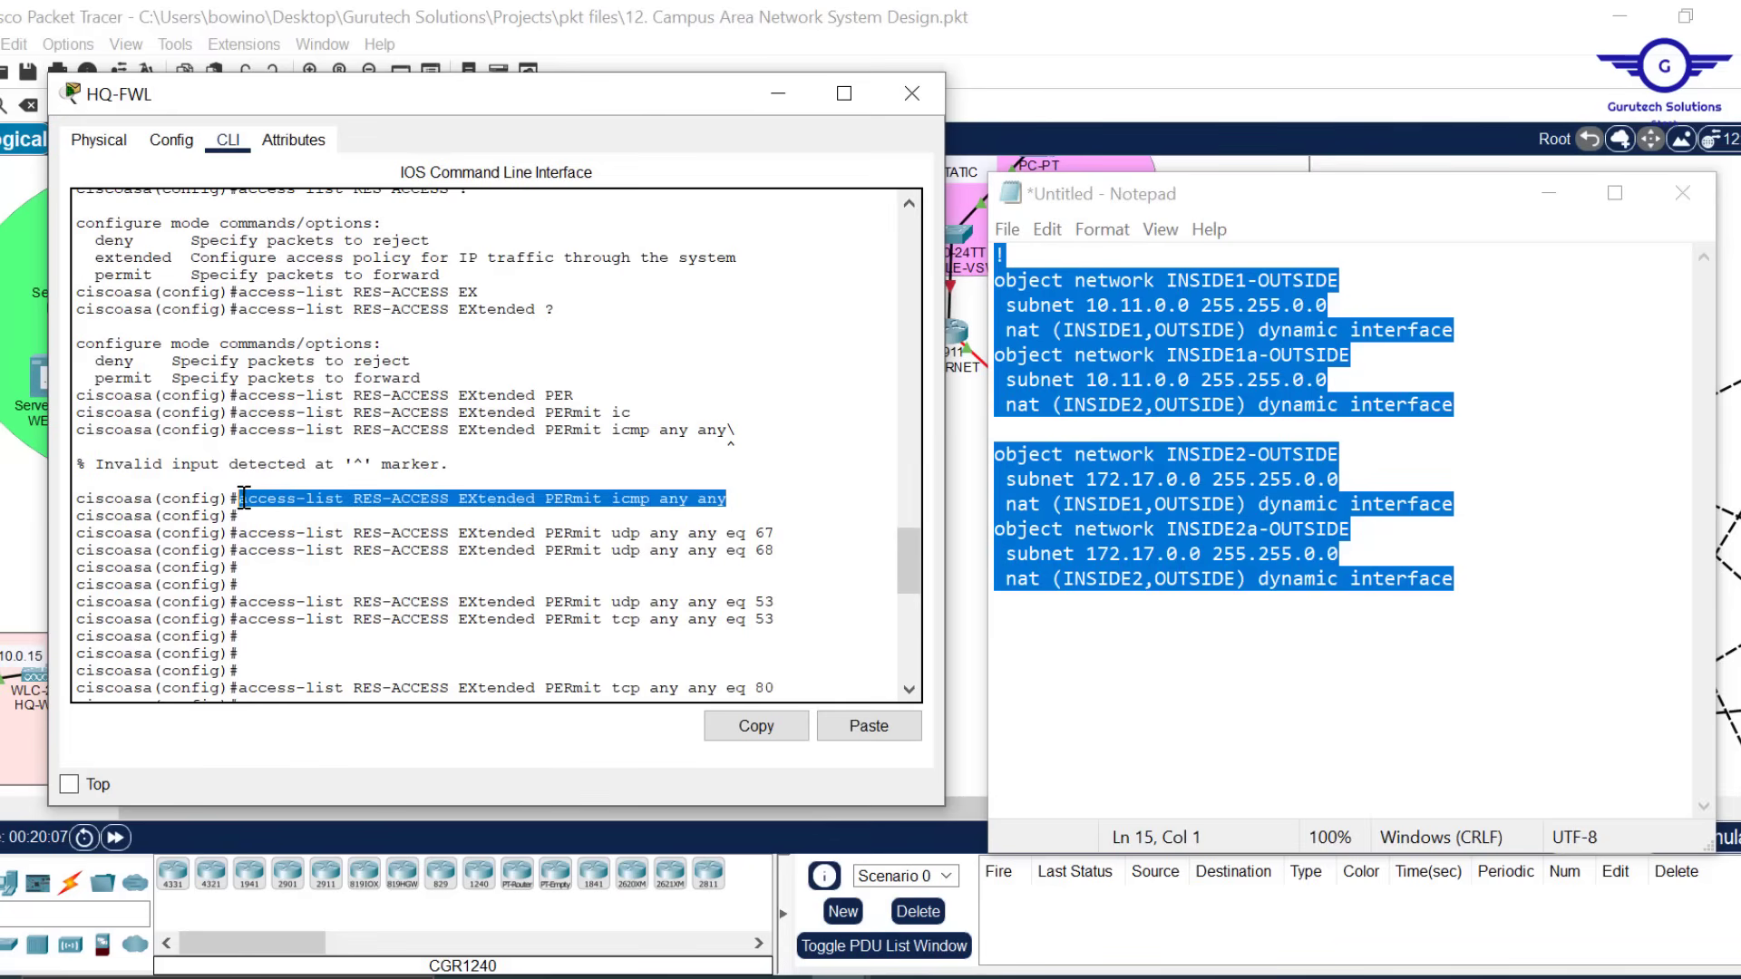
pyautogui.click(756, 727)
pyautogui.click(1310, 453)
pyautogui.hotkey('ctrl', 'a')
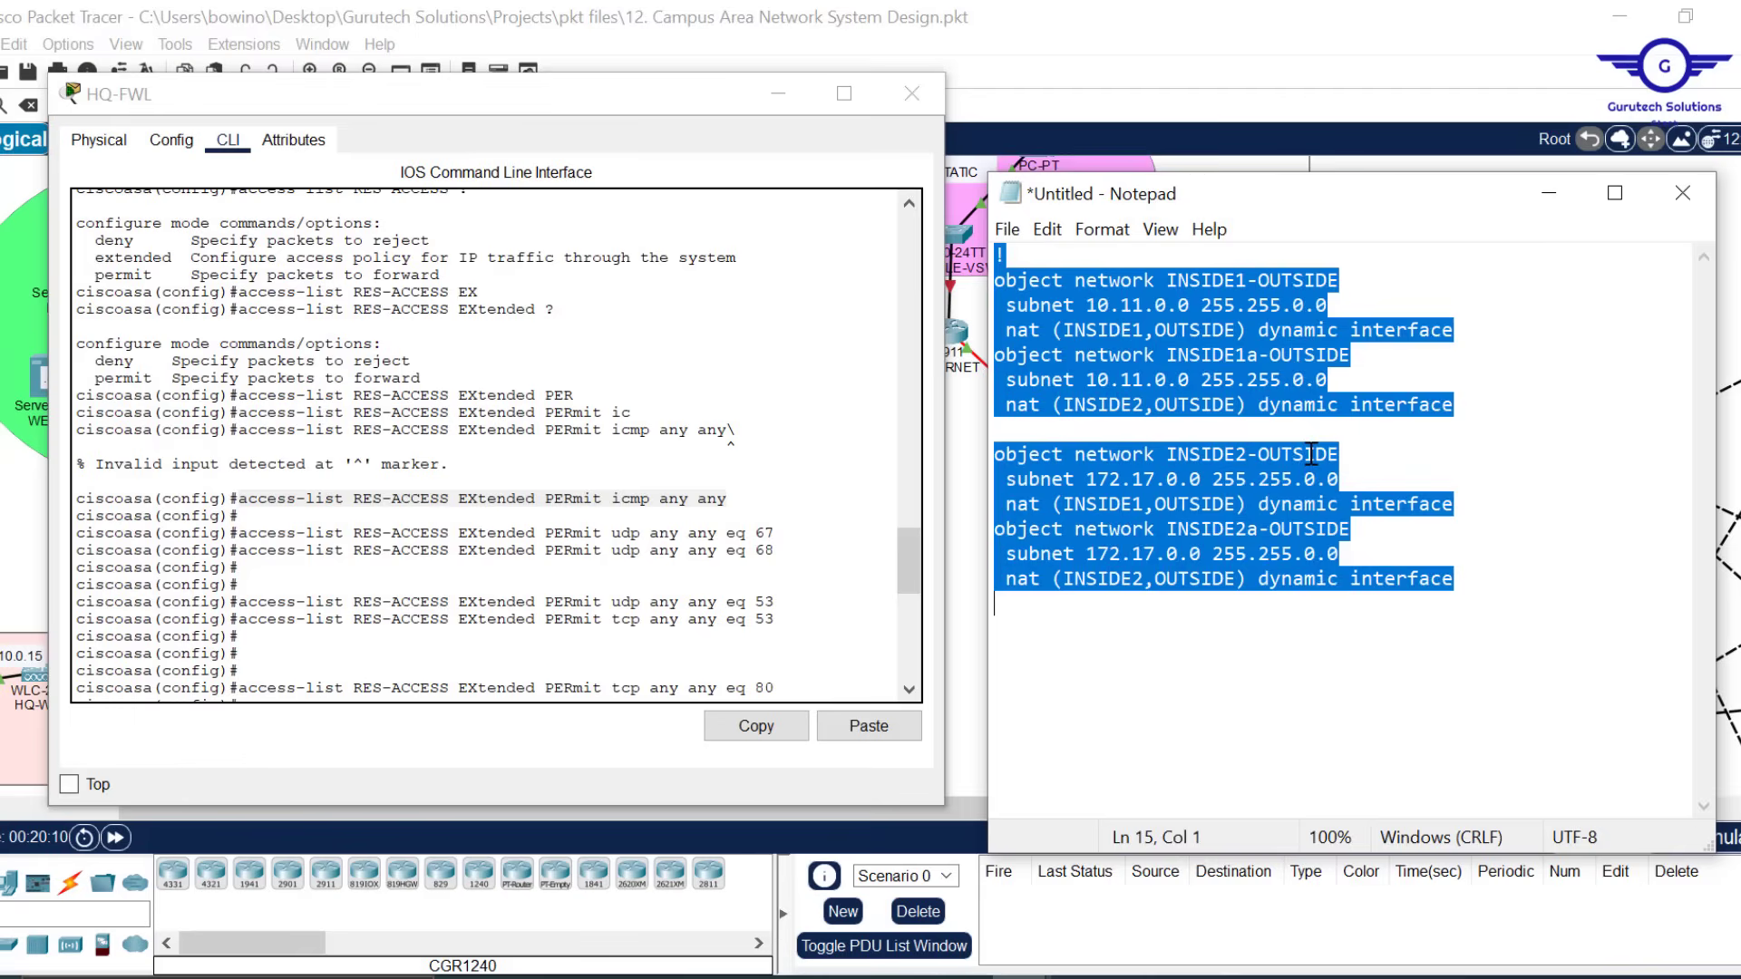
pyautogui.hotkey('ctrl', 'v')
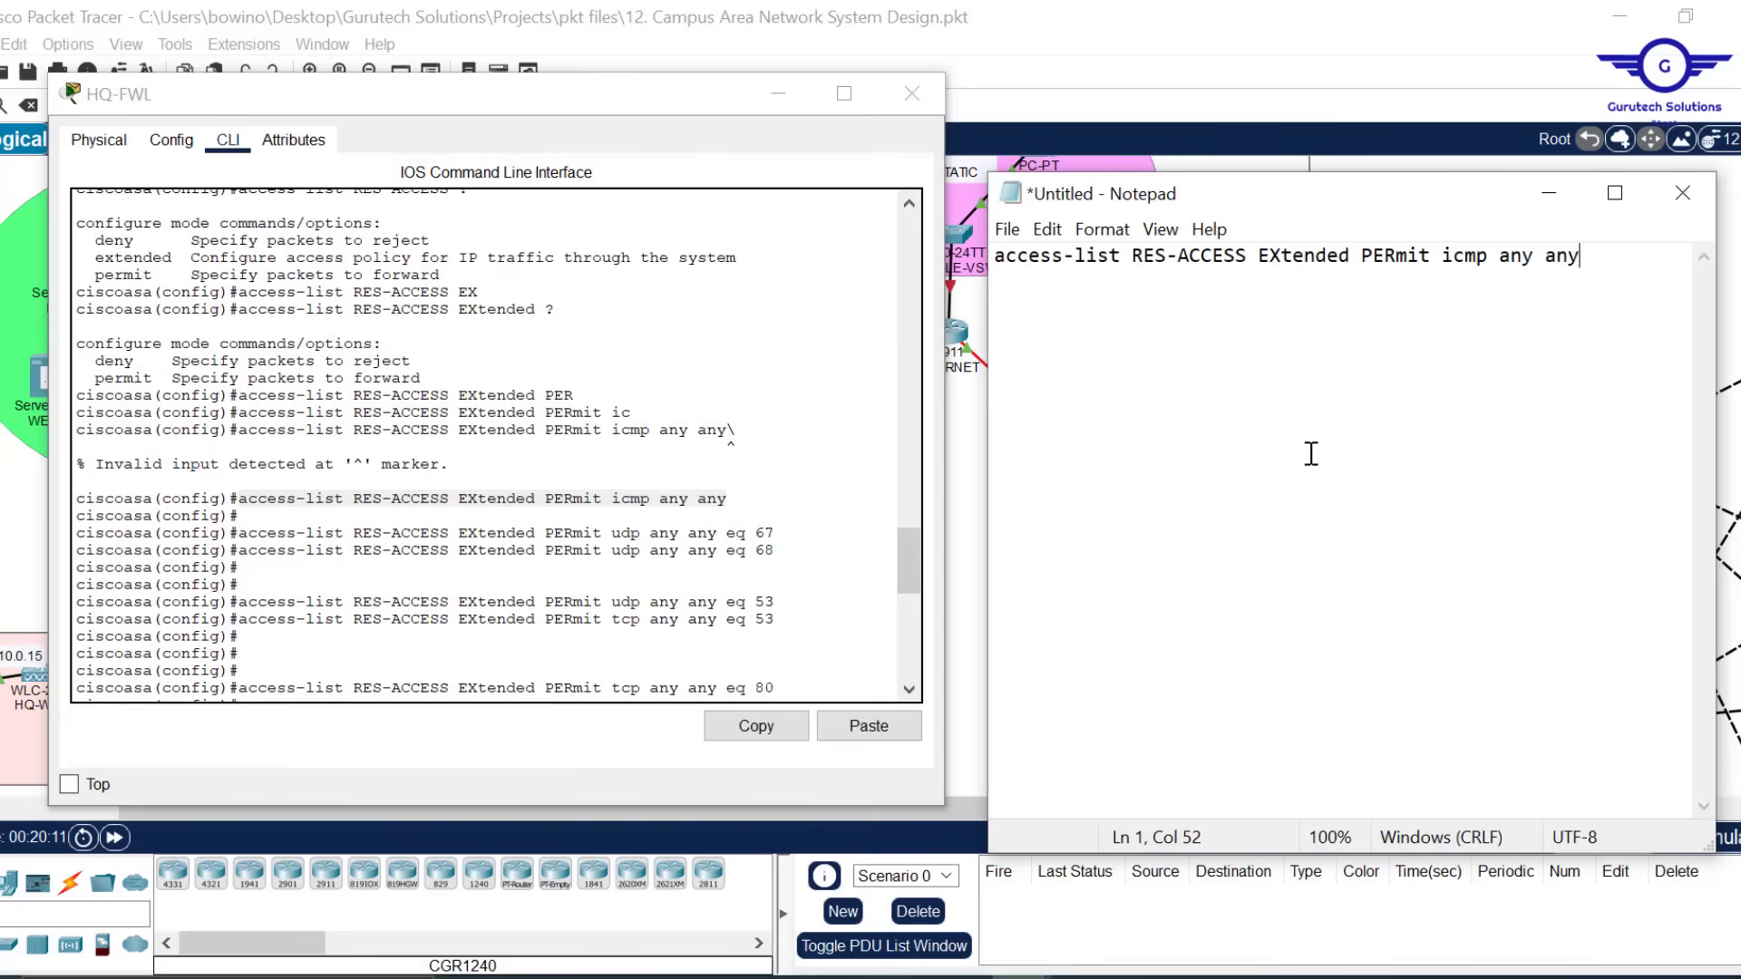
pyautogui.hotkey('ctrl', 'z')
pyautogui.press('Return')
pyautogui.press('Return')
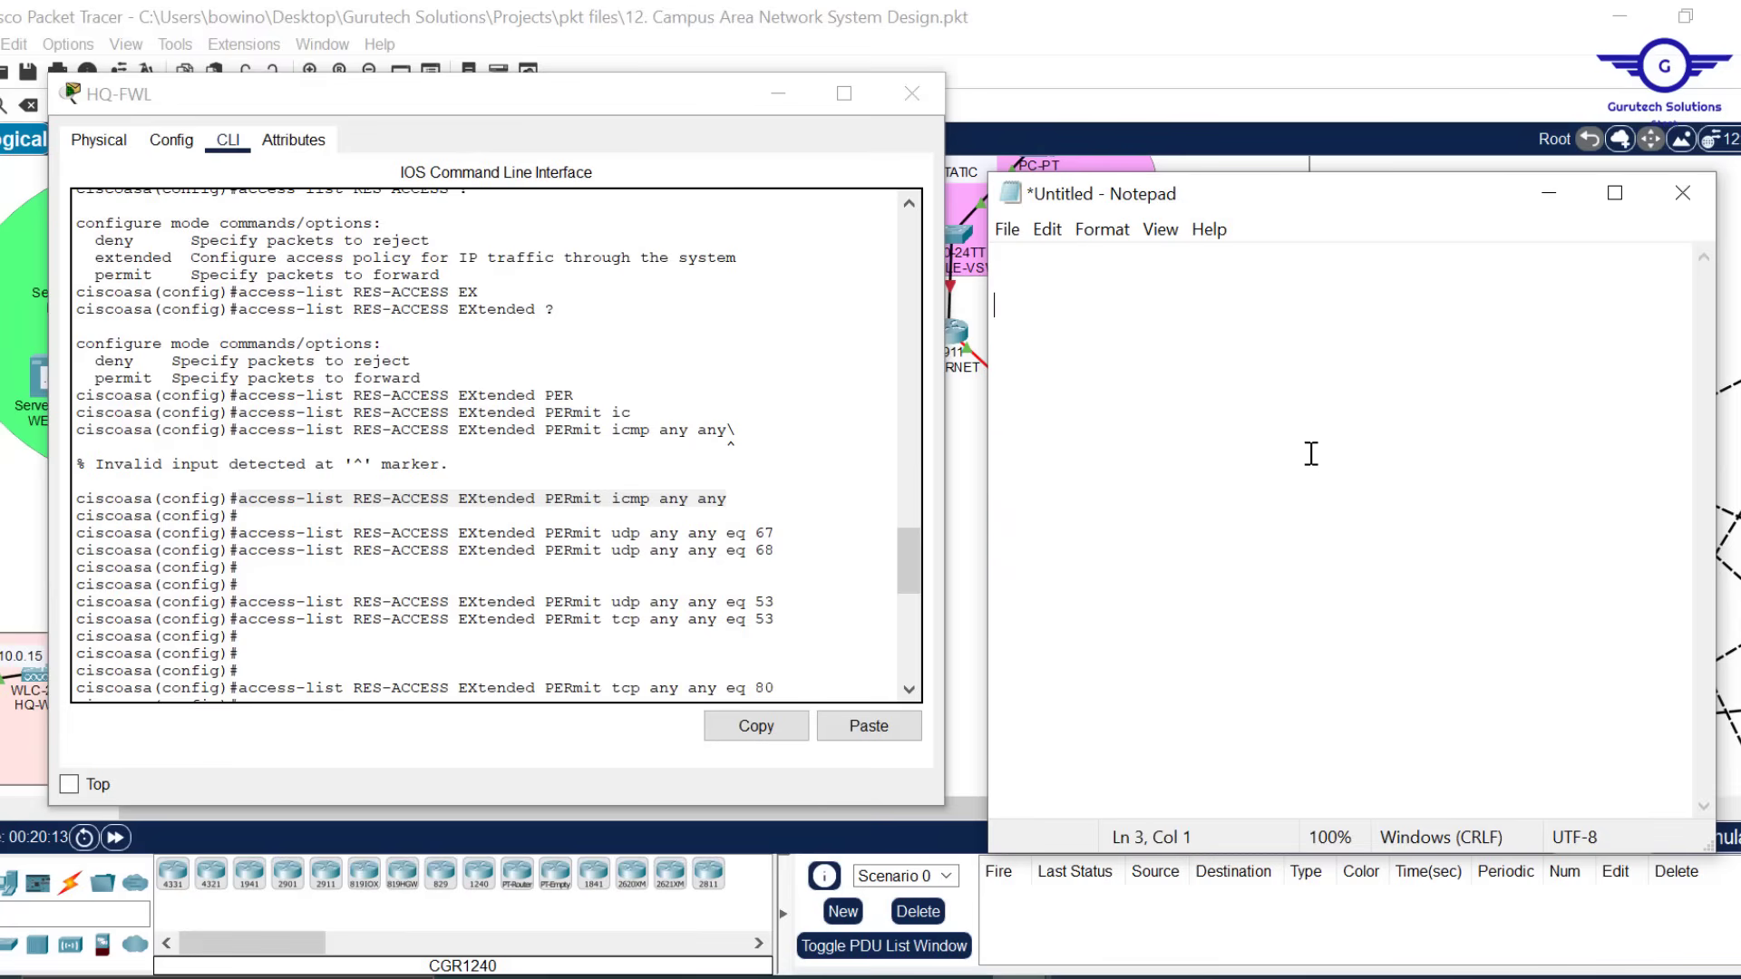
pyautogui.hotkey('ctrl', 'v')
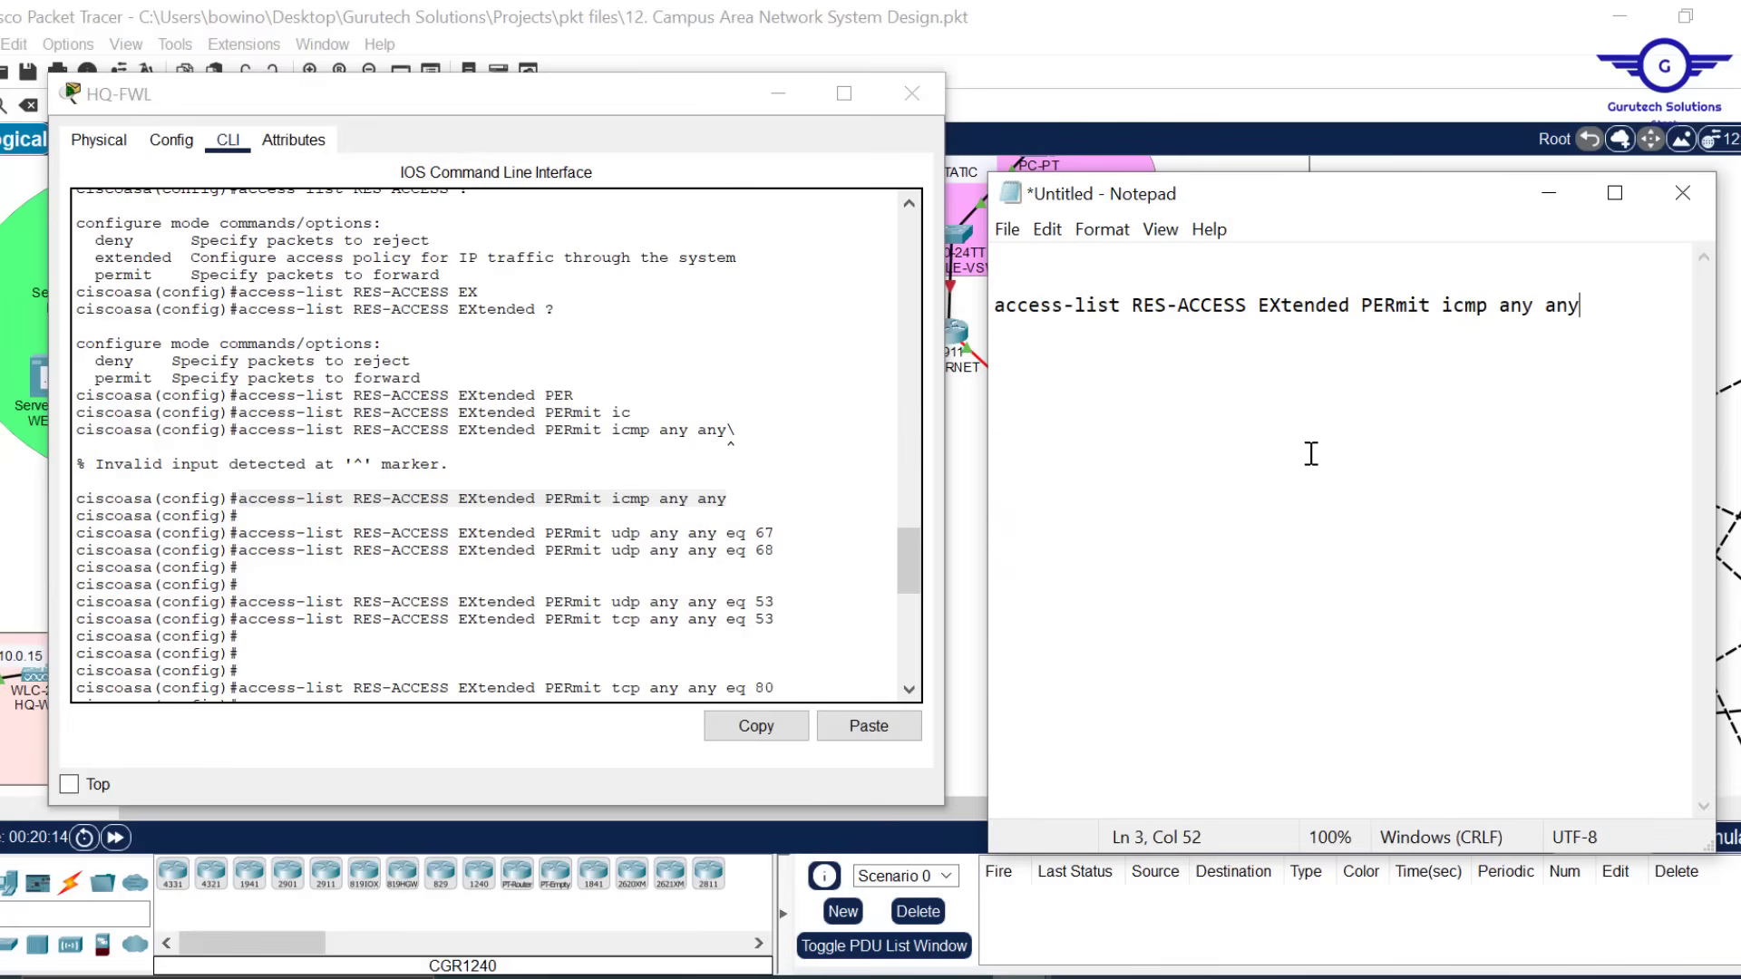
# Add the udp eq 67 permit rule and a copy changed to port 68
pyautogui.click(782, 554)
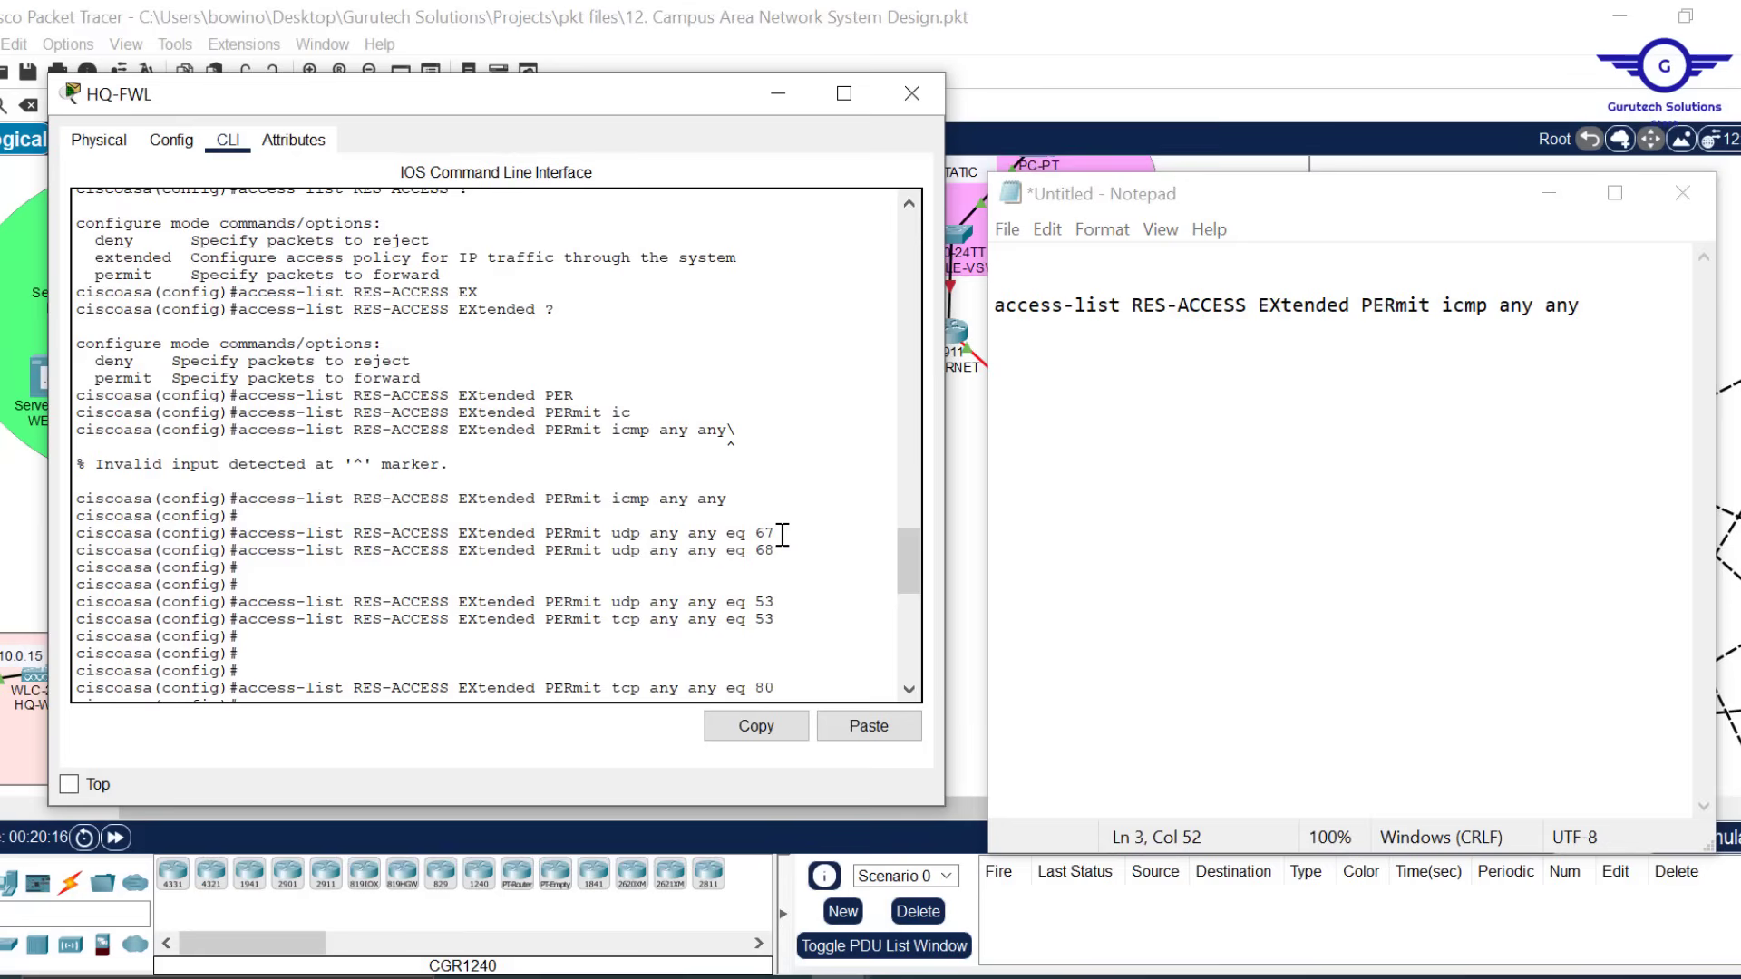
pyautogui.moveTo(777, 536); pyautogui.dragTo(243, 532)
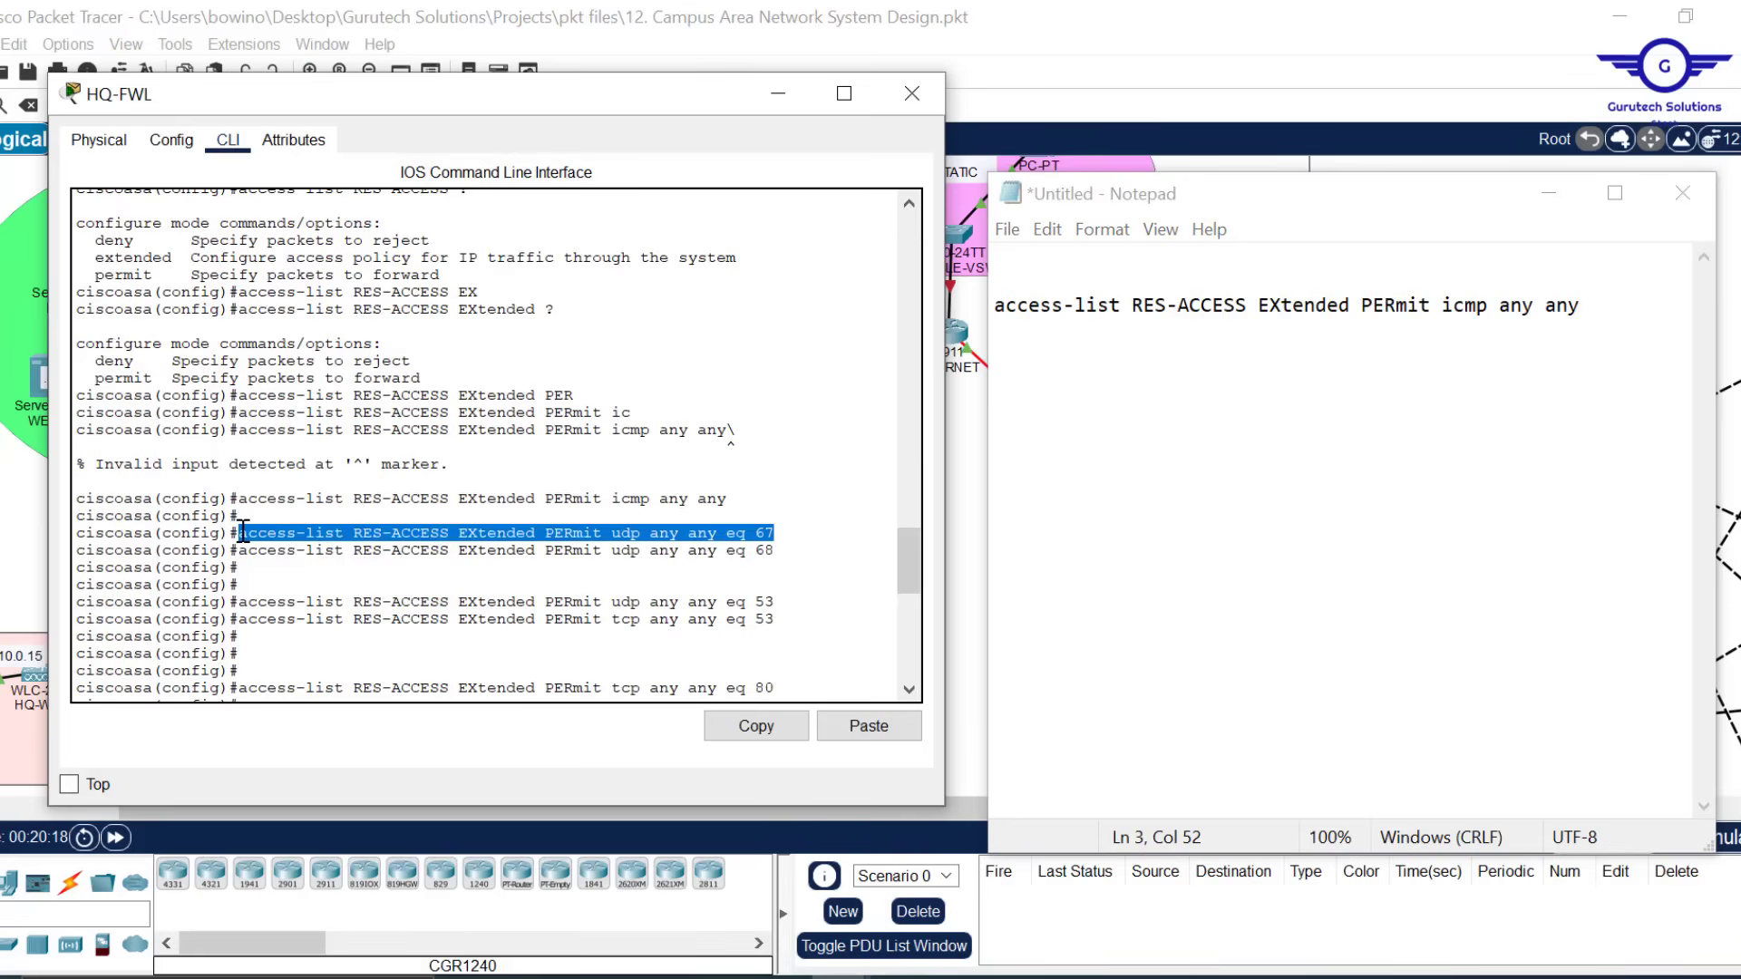
pyautogui.click(763, 729)
pyautogui.click(1614, 319)
pyautogui.press('Return')
pyautogui.press('Return')
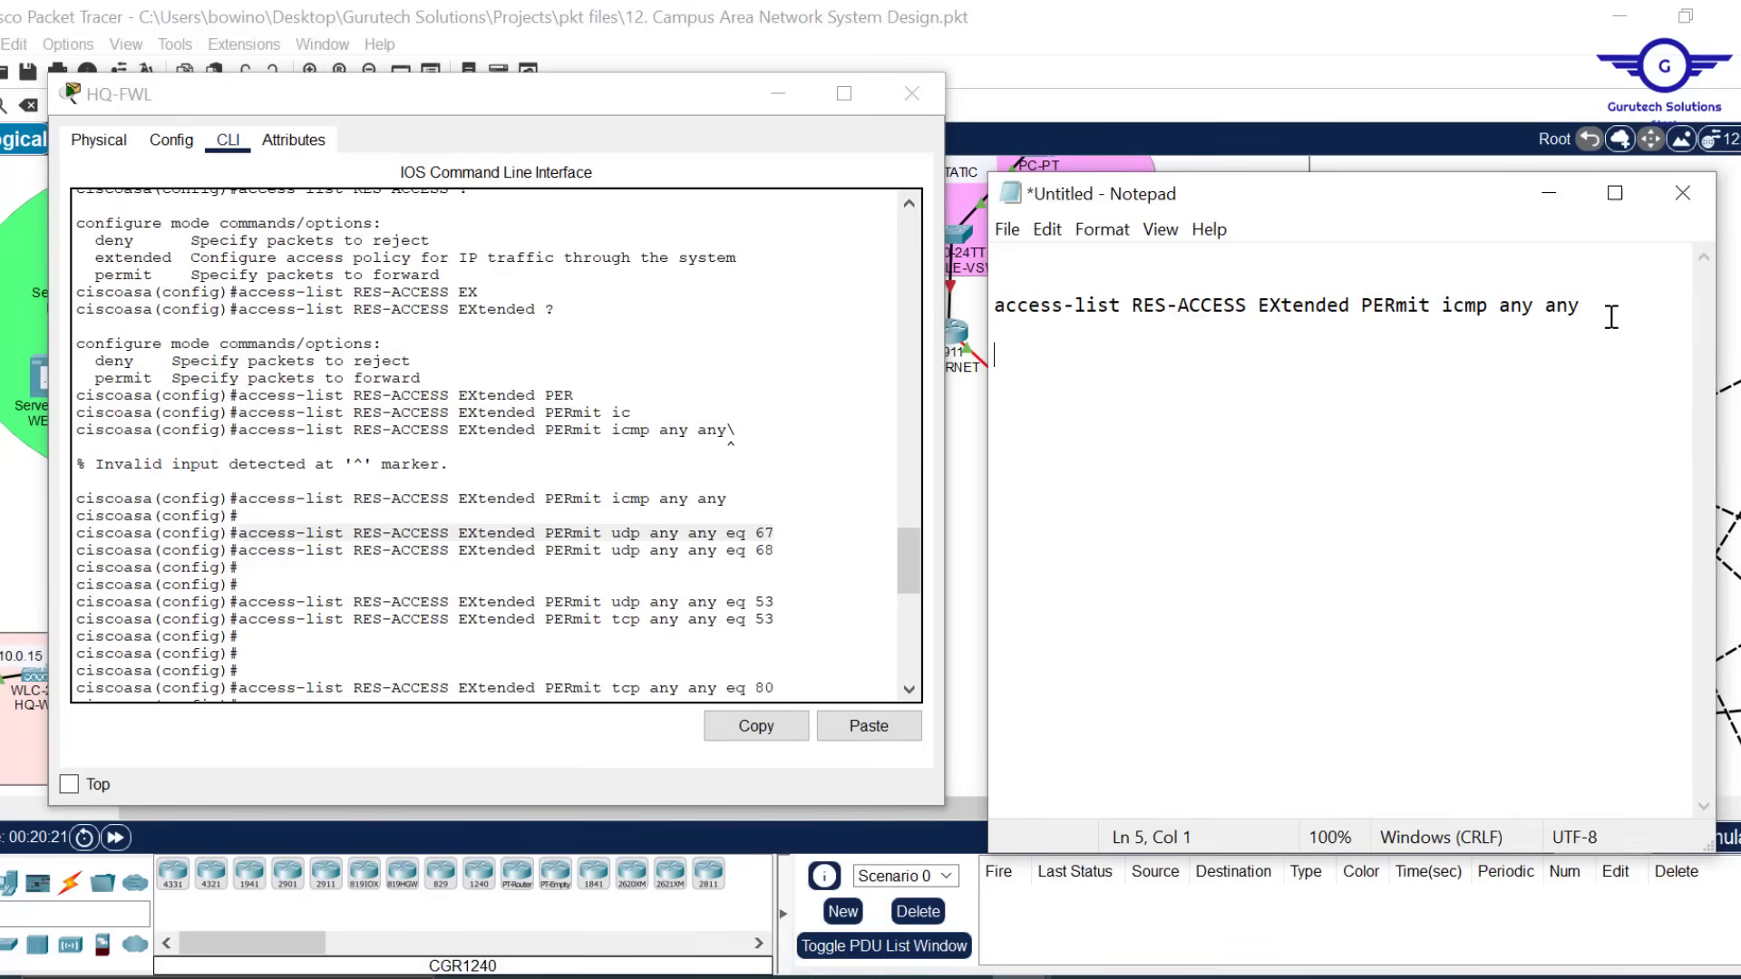
pyautogui.hotkey('ctrl', 'v')
pyautogui.press('Return')
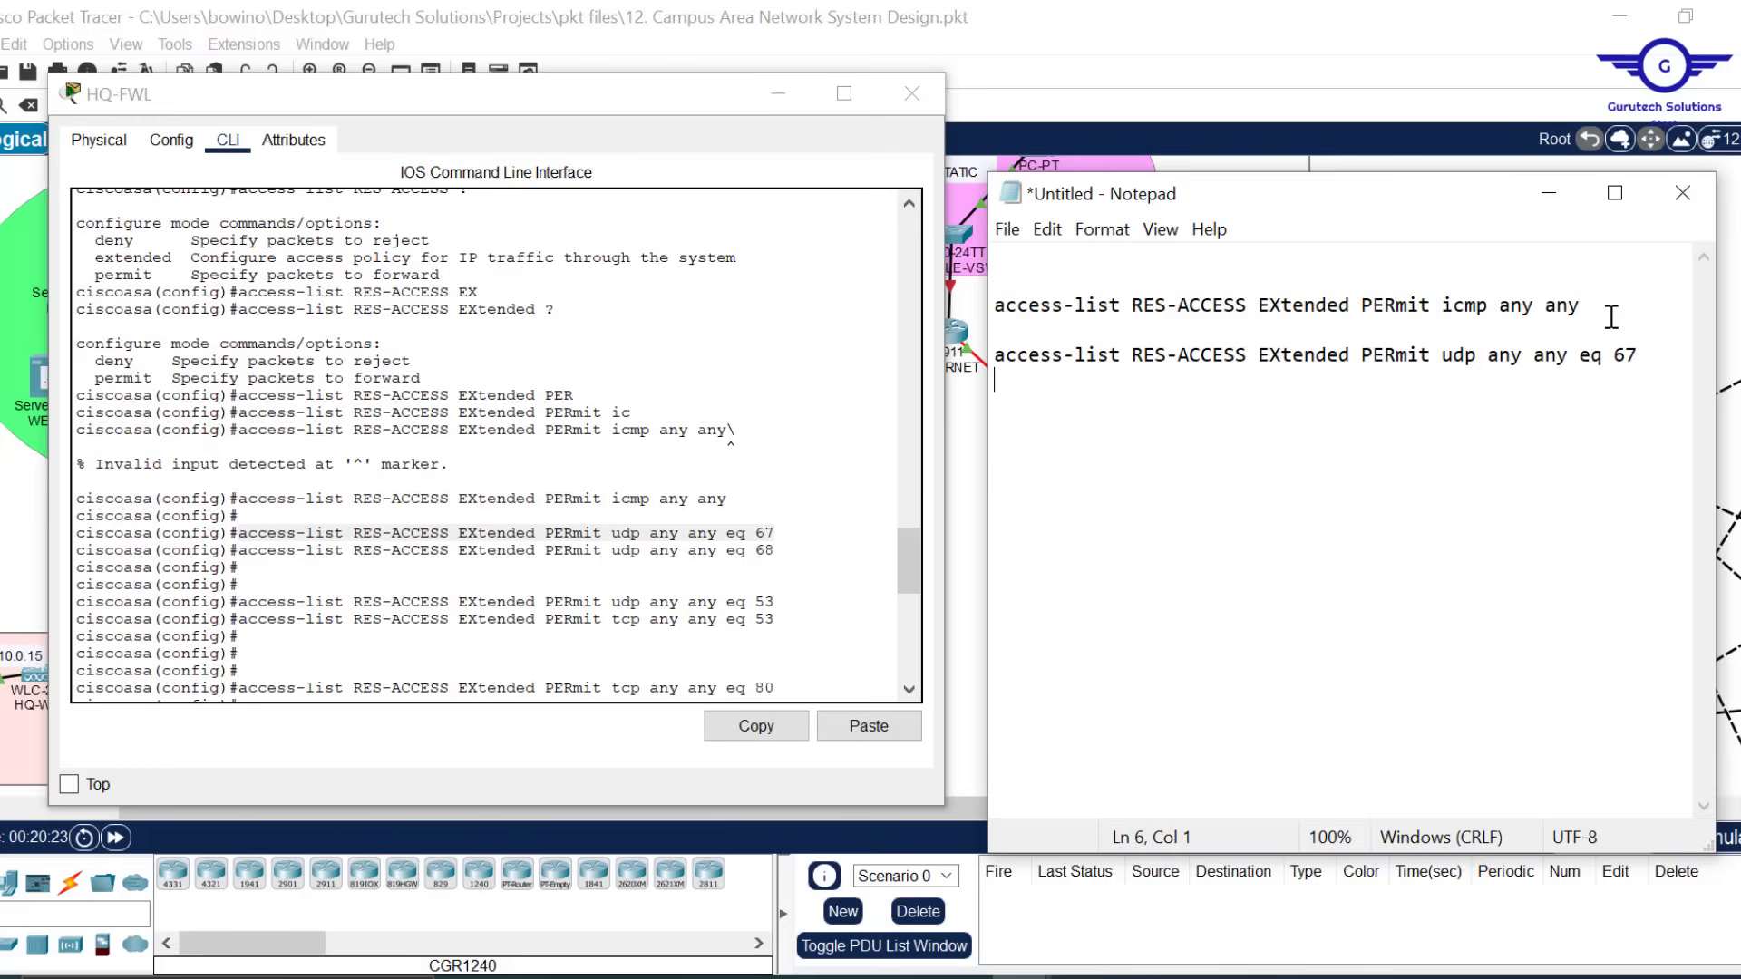
pyautogui.hotkey('ctrl', 'v')
pyautogui.press('BackSpace')
pyautogui.write('8')
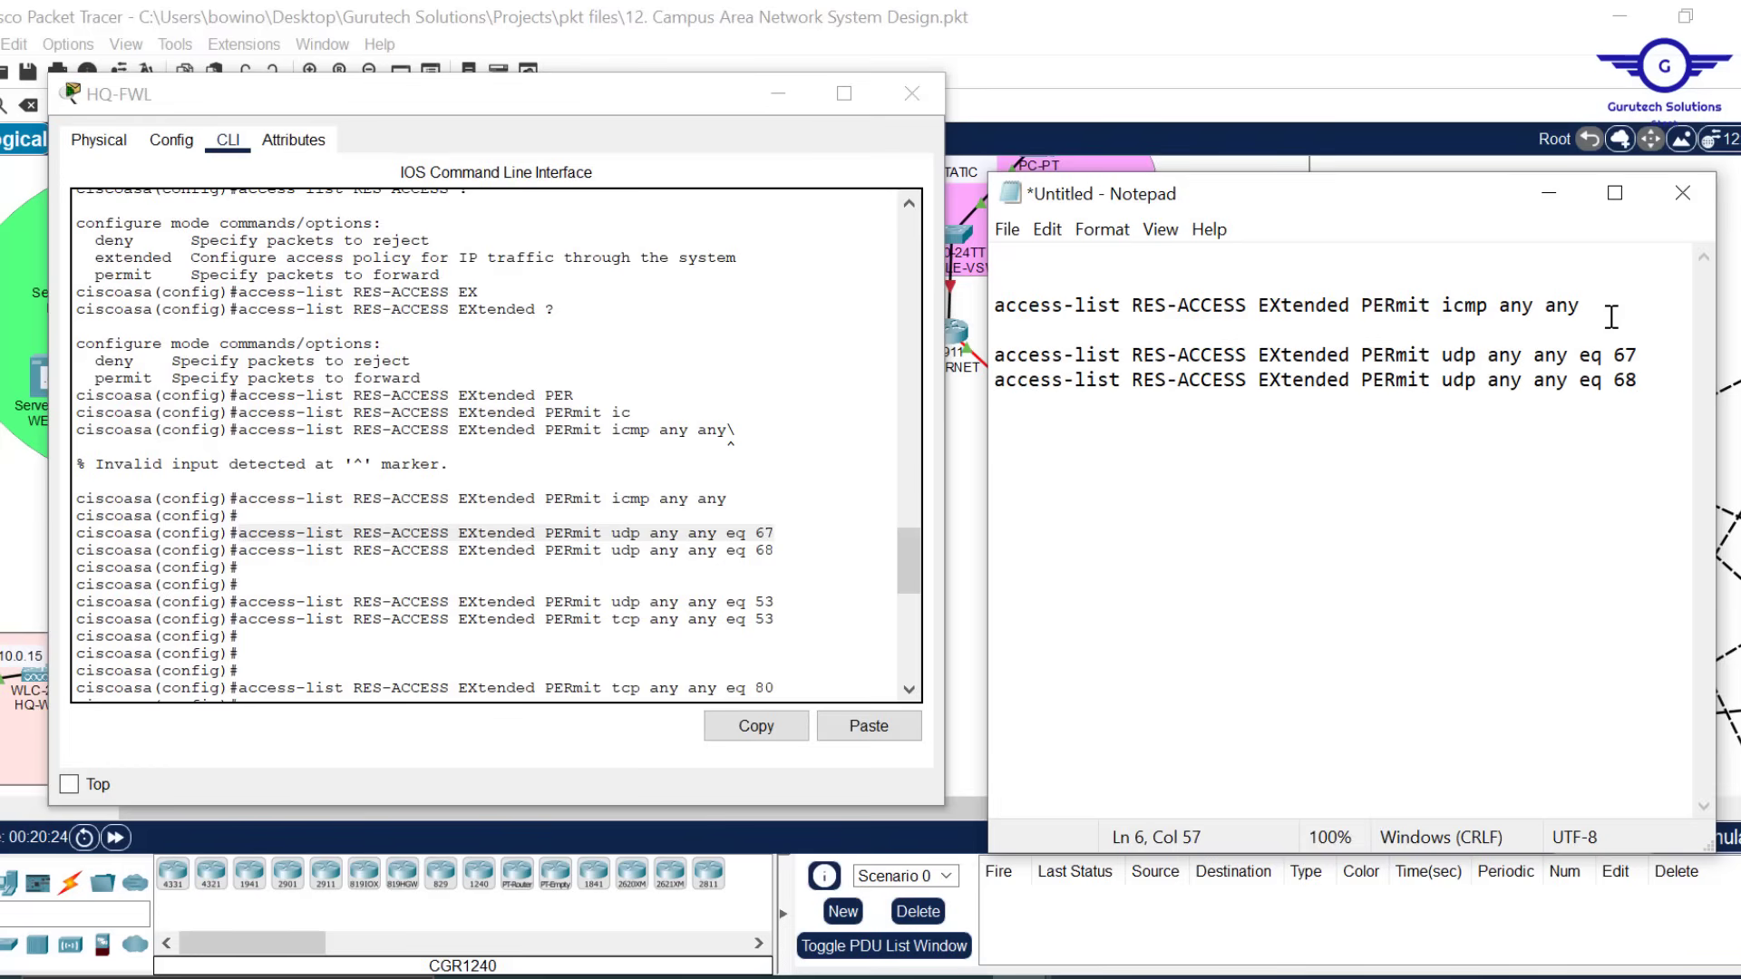
pyautogui.press('Return')
pyautogui.press('Return')
# Add the udp port 53 rule and a tcp port 53 version of it
pyautogui.click(789, 602)
pyautogui.moveTo(788, 602); pyautogui.dragTo(238, 606)
pyautogui.click(758, 731)
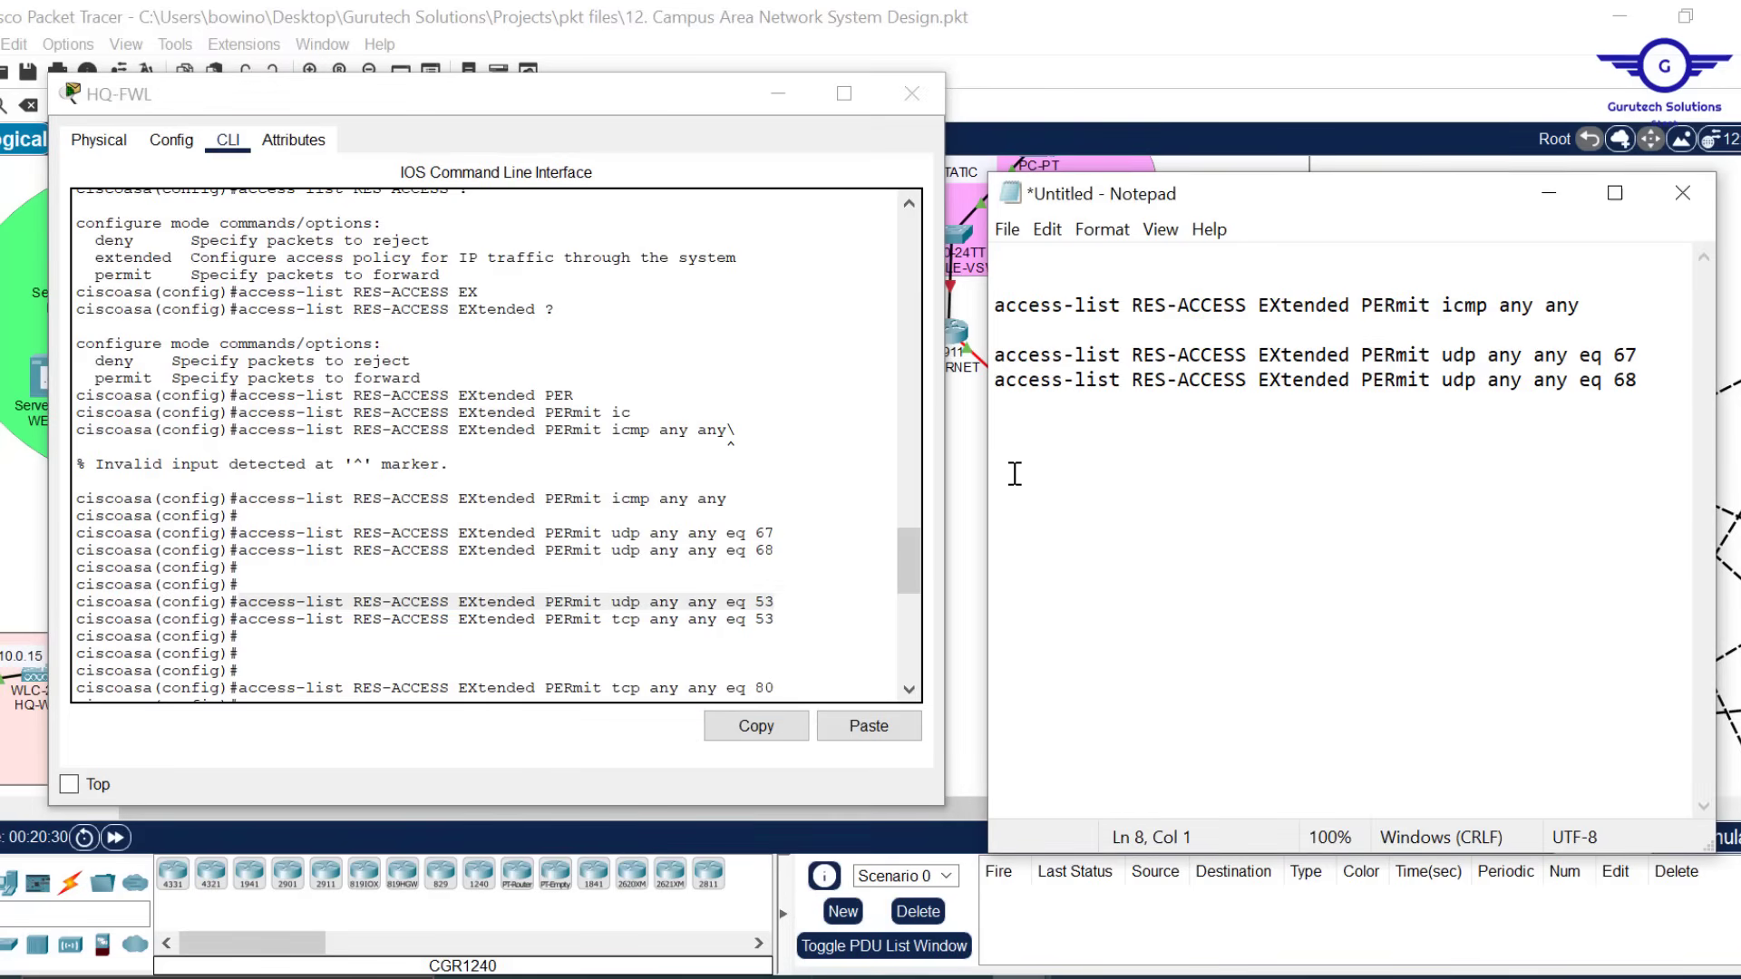
pyautogui.hotkey('ctrl', 'v')
pyautogui.hotkey('ctrl', 'v')
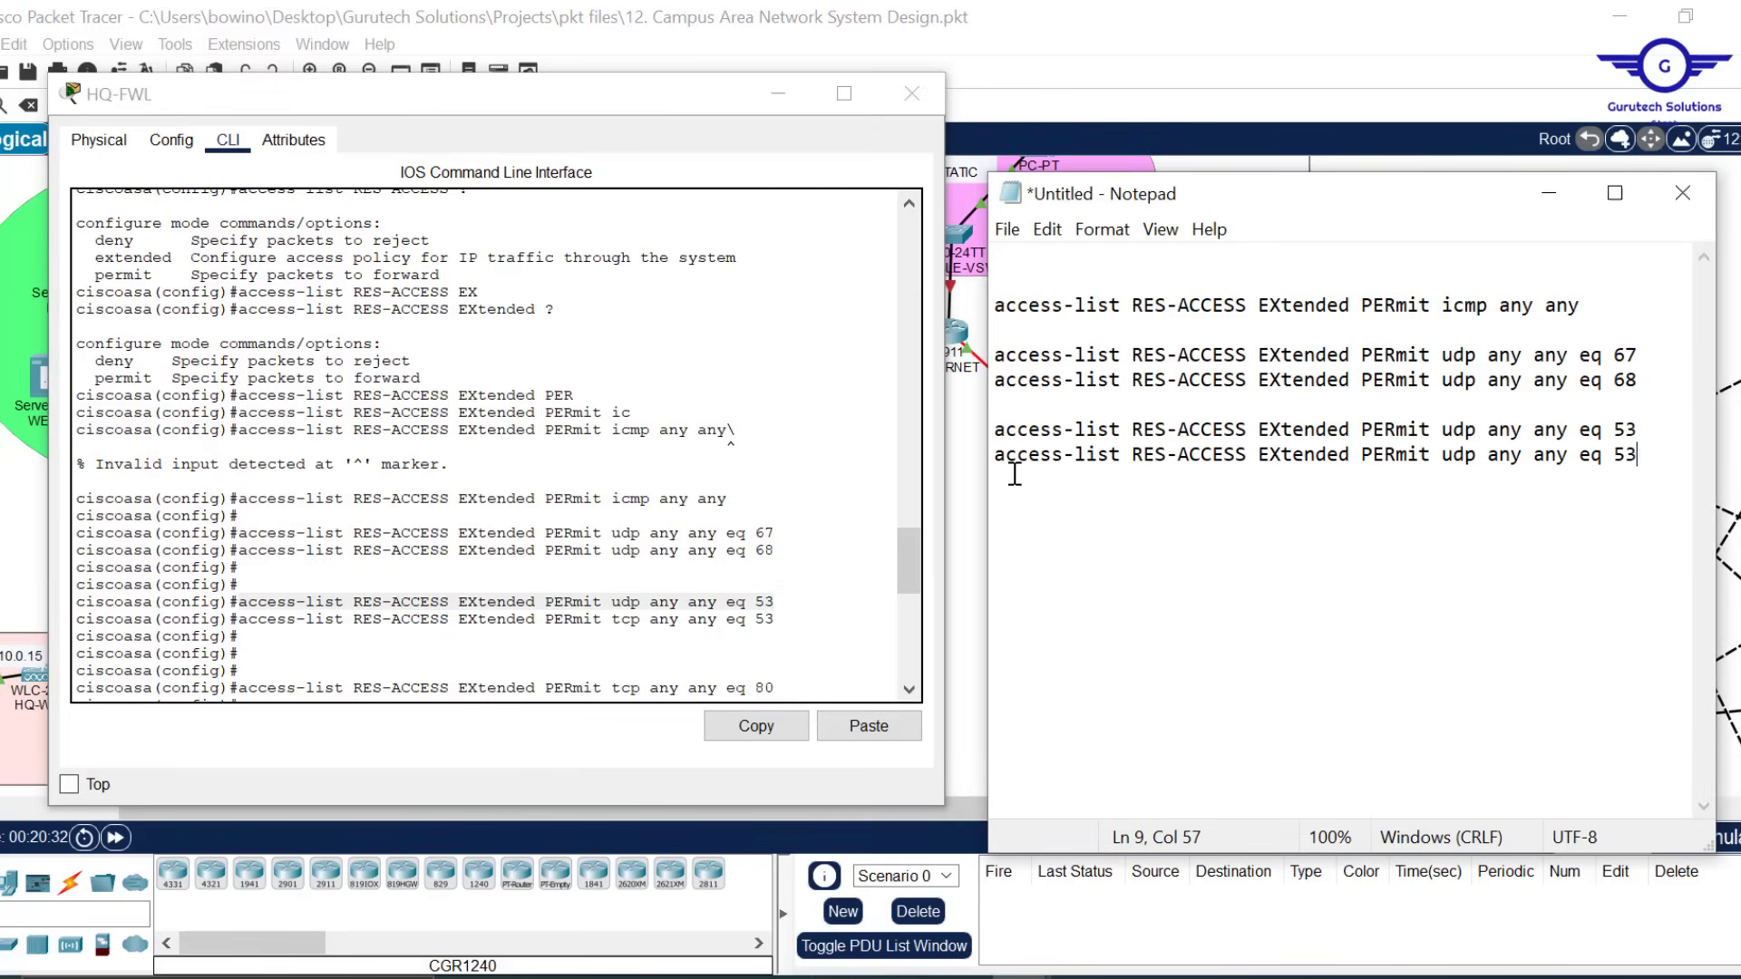
pyautogui.click(1466, 456)
pyautogui.press('BackSpace')
pyautogui.press('BackSpace')
pyautogui.write('TC')
pyautogui.press('BackSpace')
pyautogui.press('BackSpace')
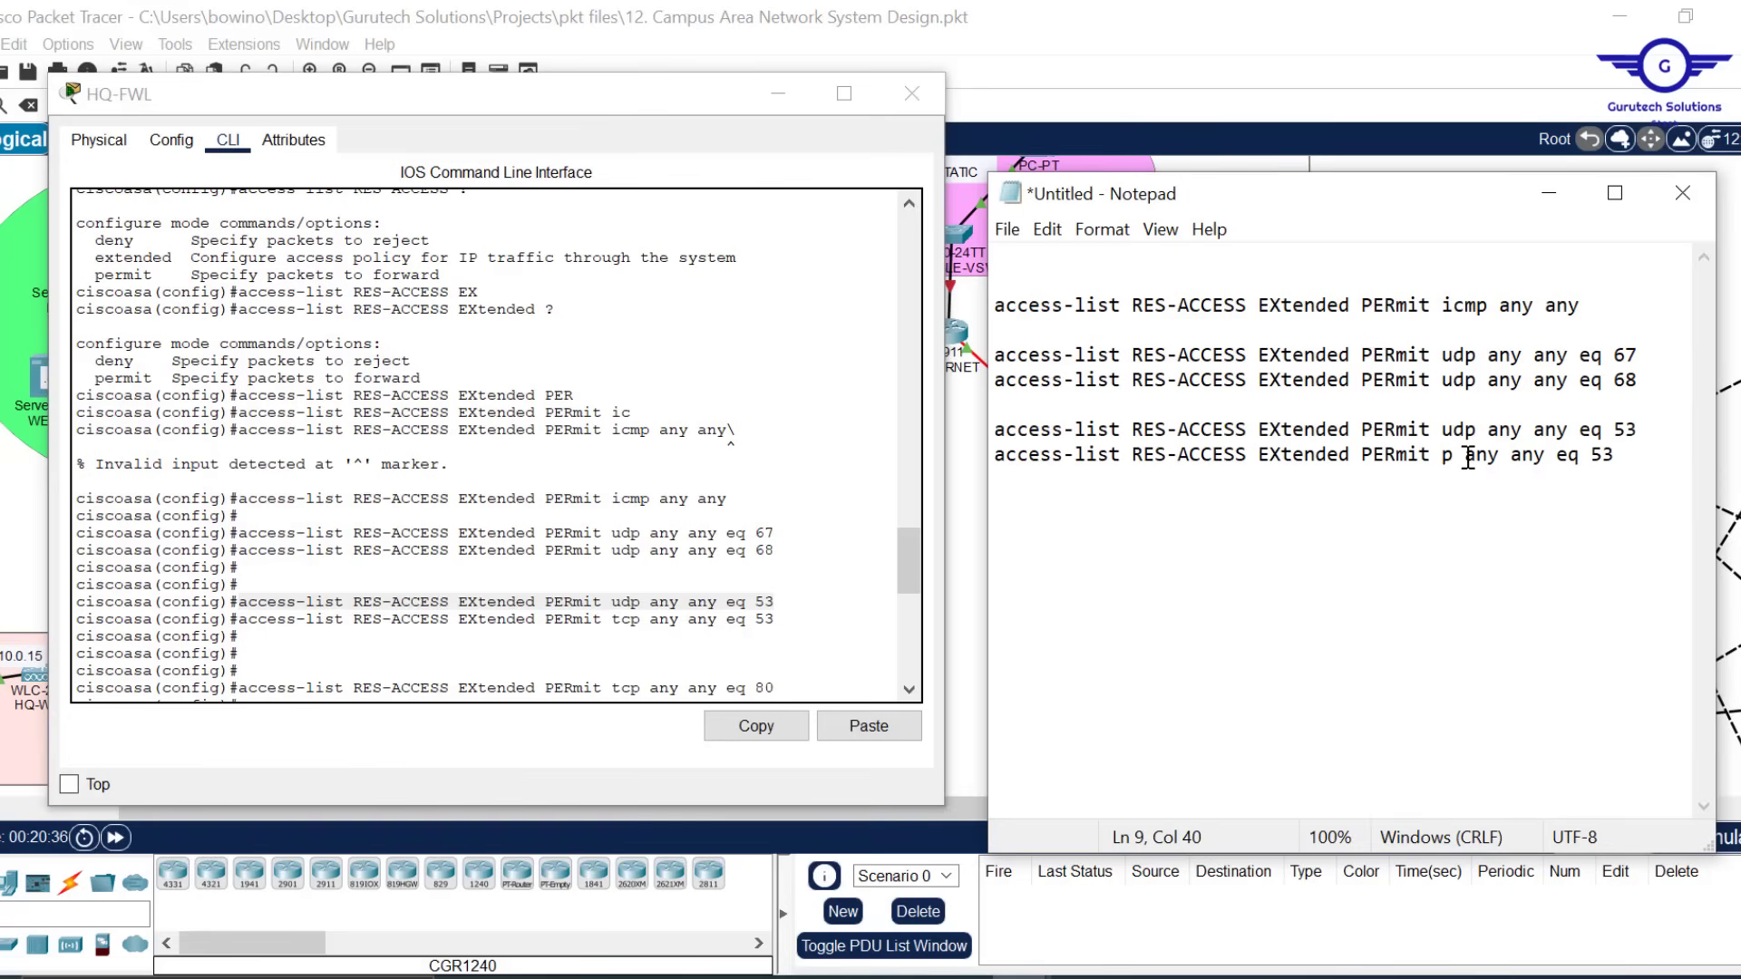
pyautogui.write('tc')
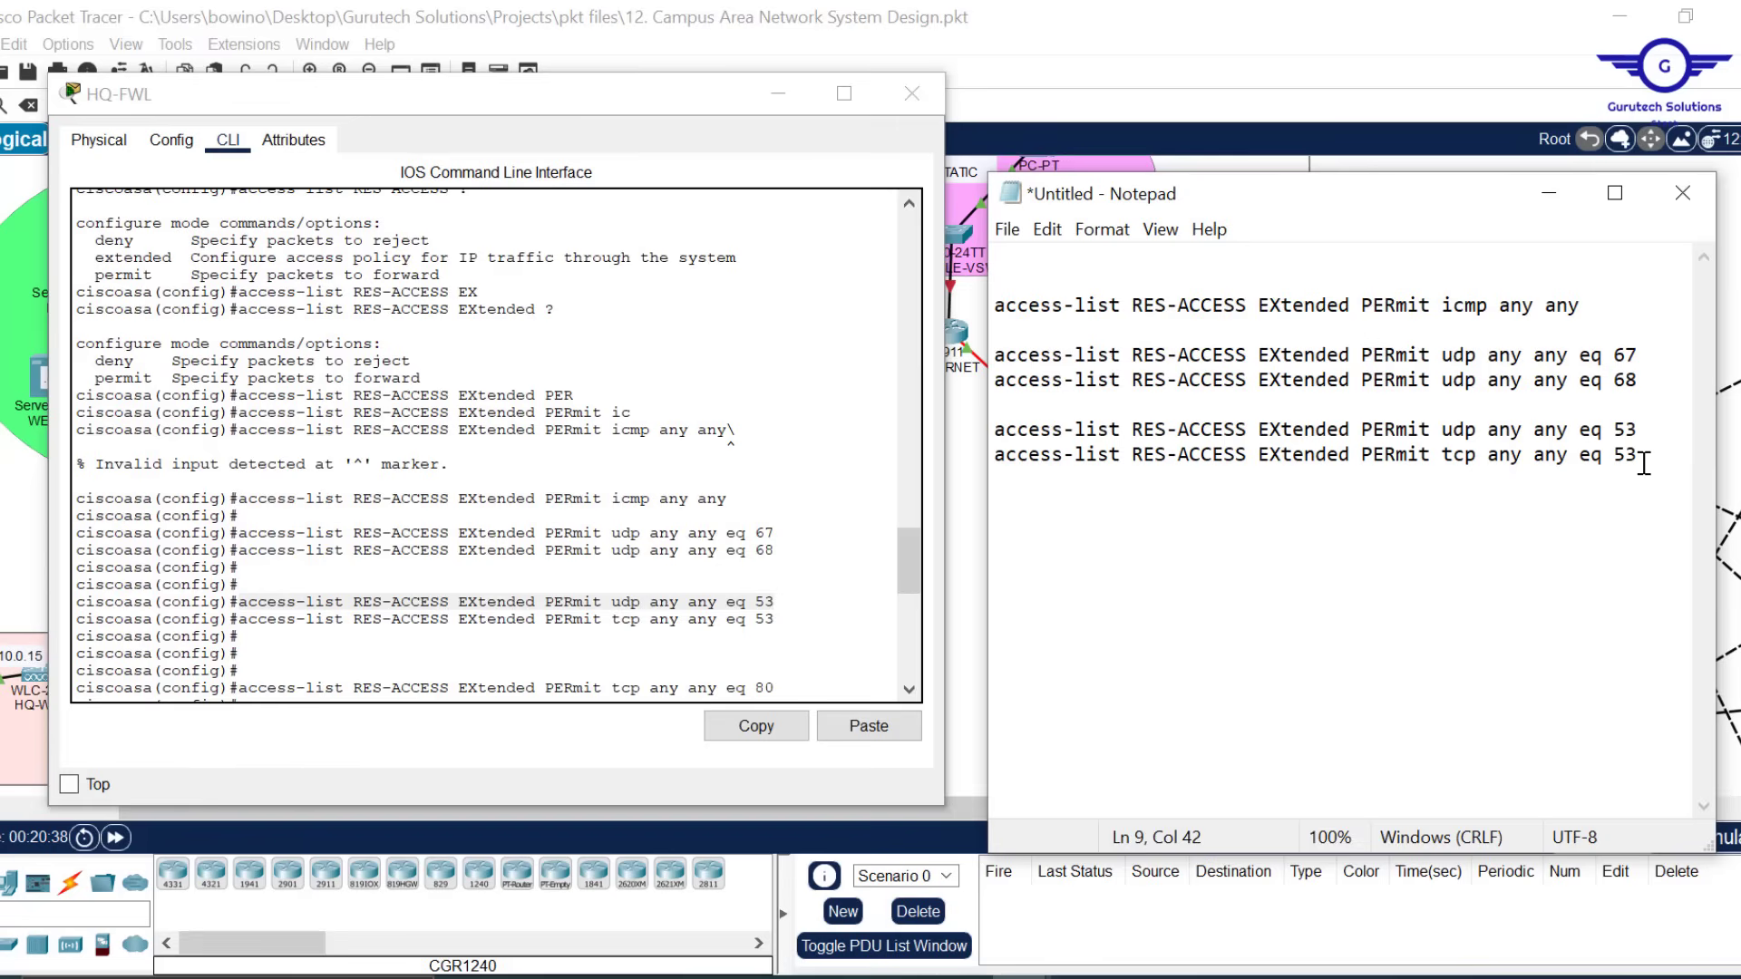
pyautogui.press('Return')
pyautogui.press('Return')
# Add the tcp port 80 permit rule and a copy changed to port 25
pyautogui.click(906, 550)
pyautogui.moveTo(905, 550); pyautogui.dragTo(907, 584)
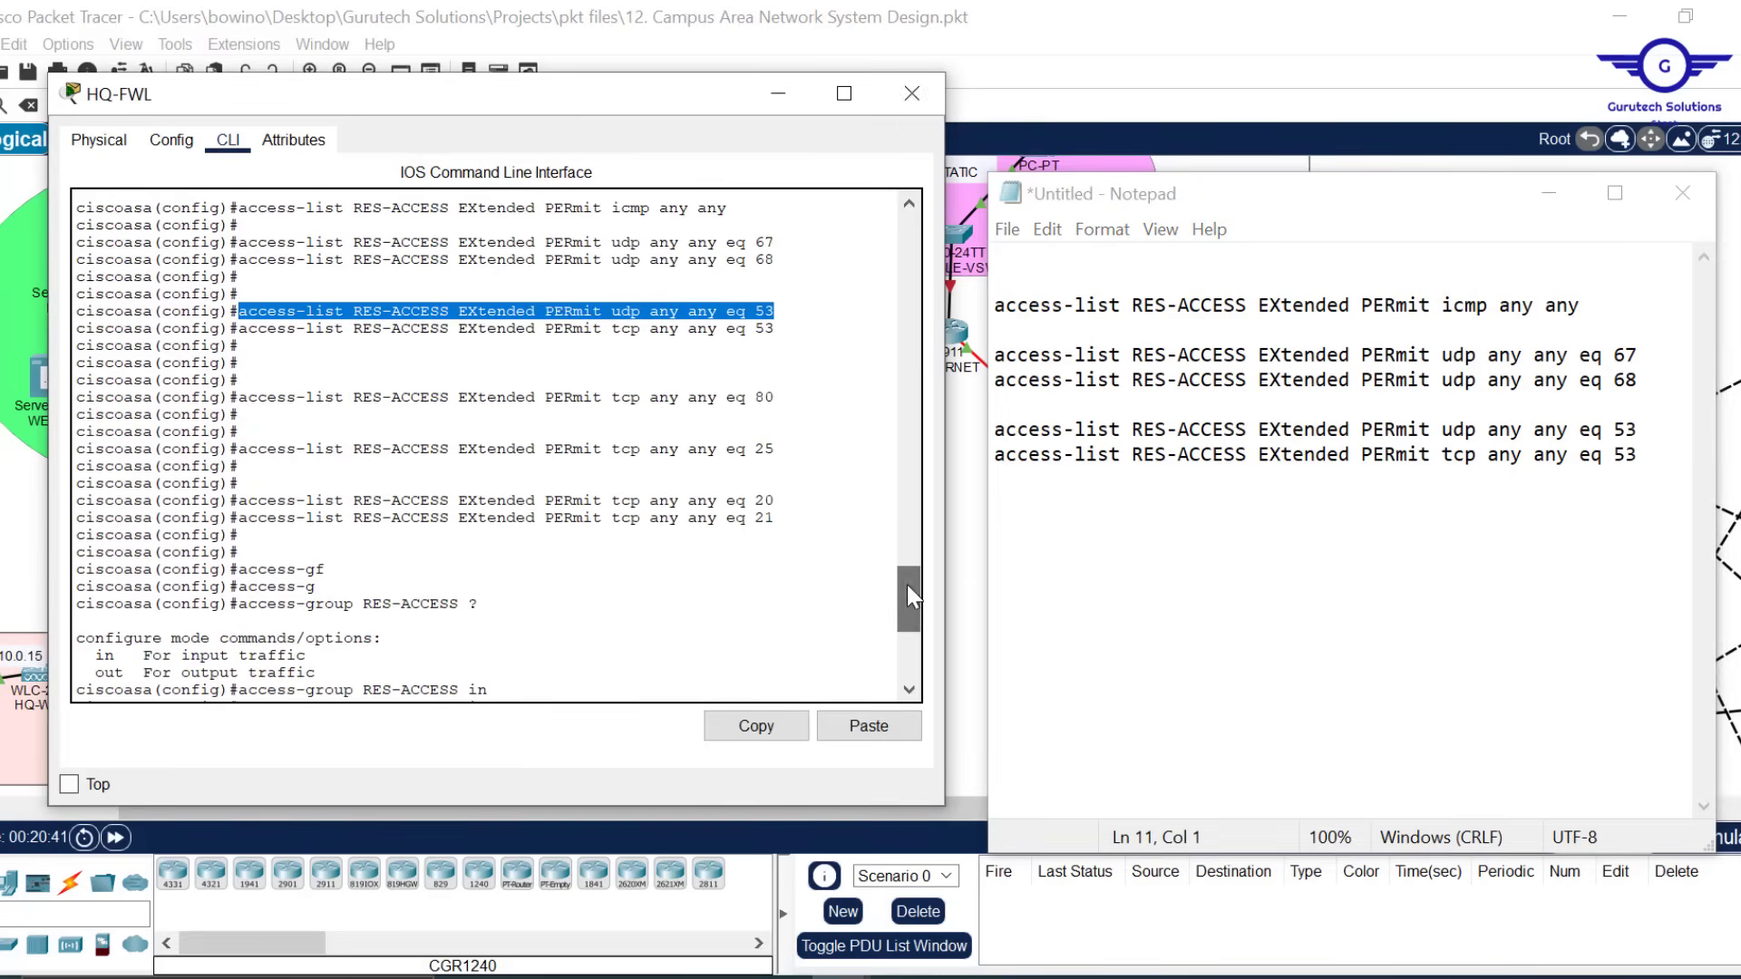
pyautogui.moveTo(782, 397); pyautogui.dragTo(241, 398)
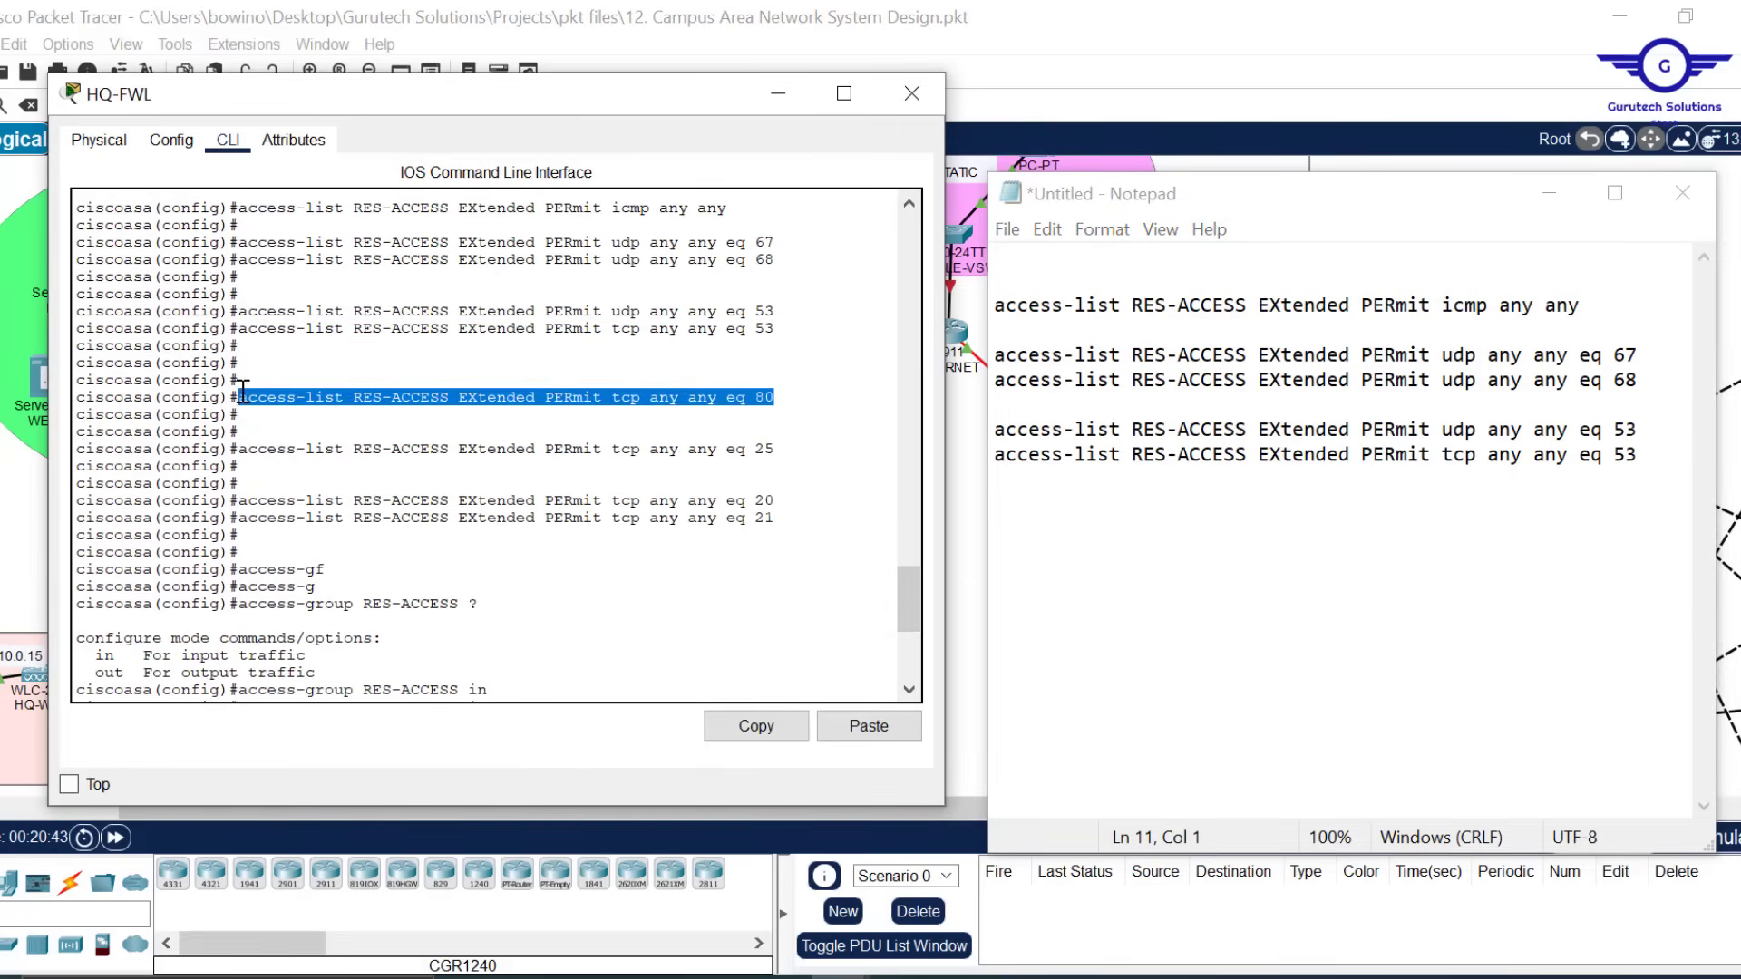
pyautogui.click(757, 724)
pyautogui.click(1640, 464)
pyautogui.press('Down')
pyautogui.press('Down')
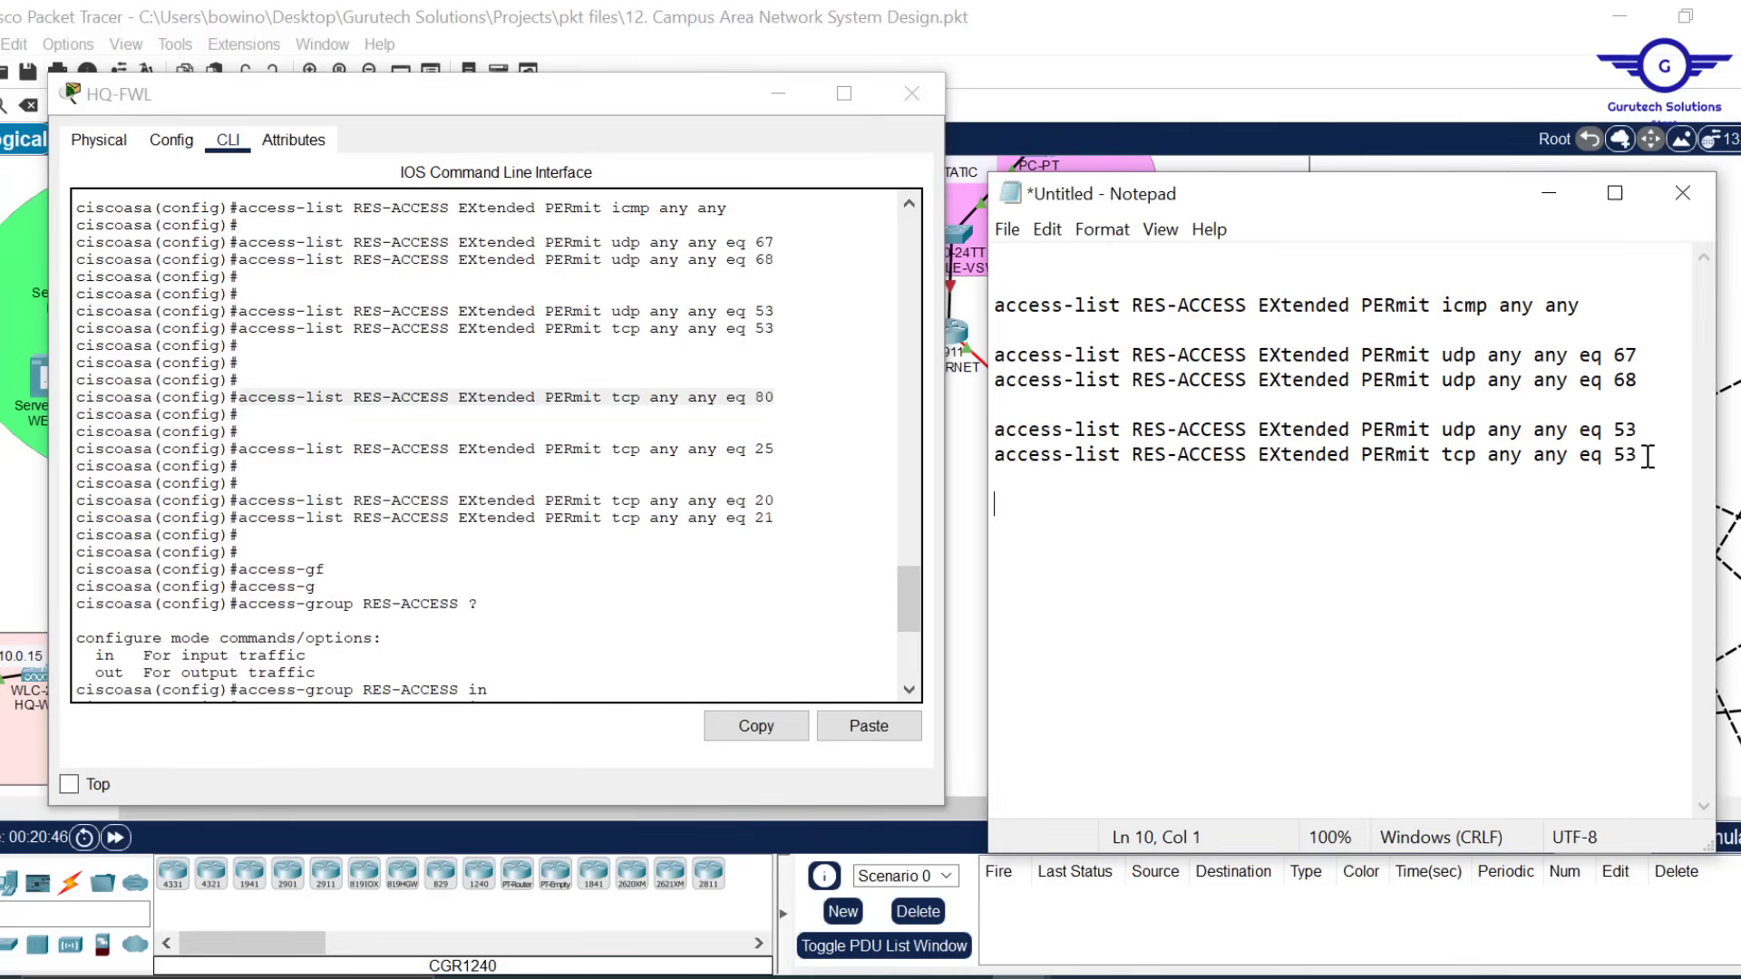
pyautogui.hotkey('ctrl', 'v')
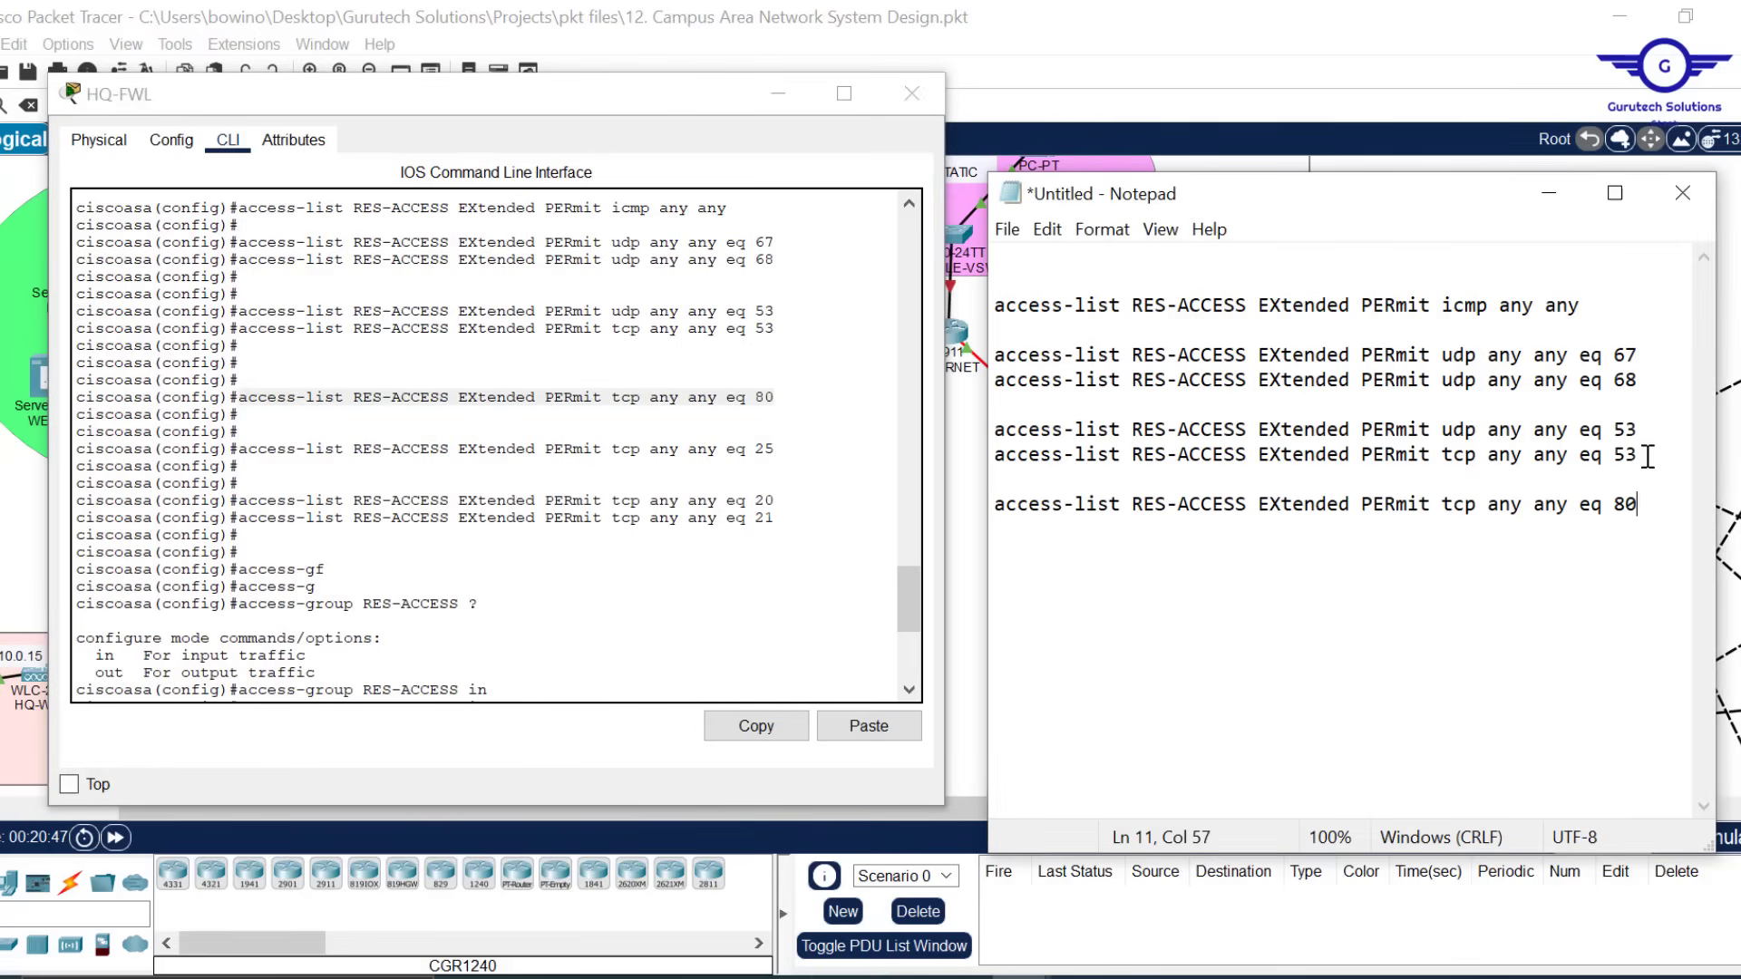
pyautogui.press('Return')
pyautogui.hotkey('ctrl', 'v')
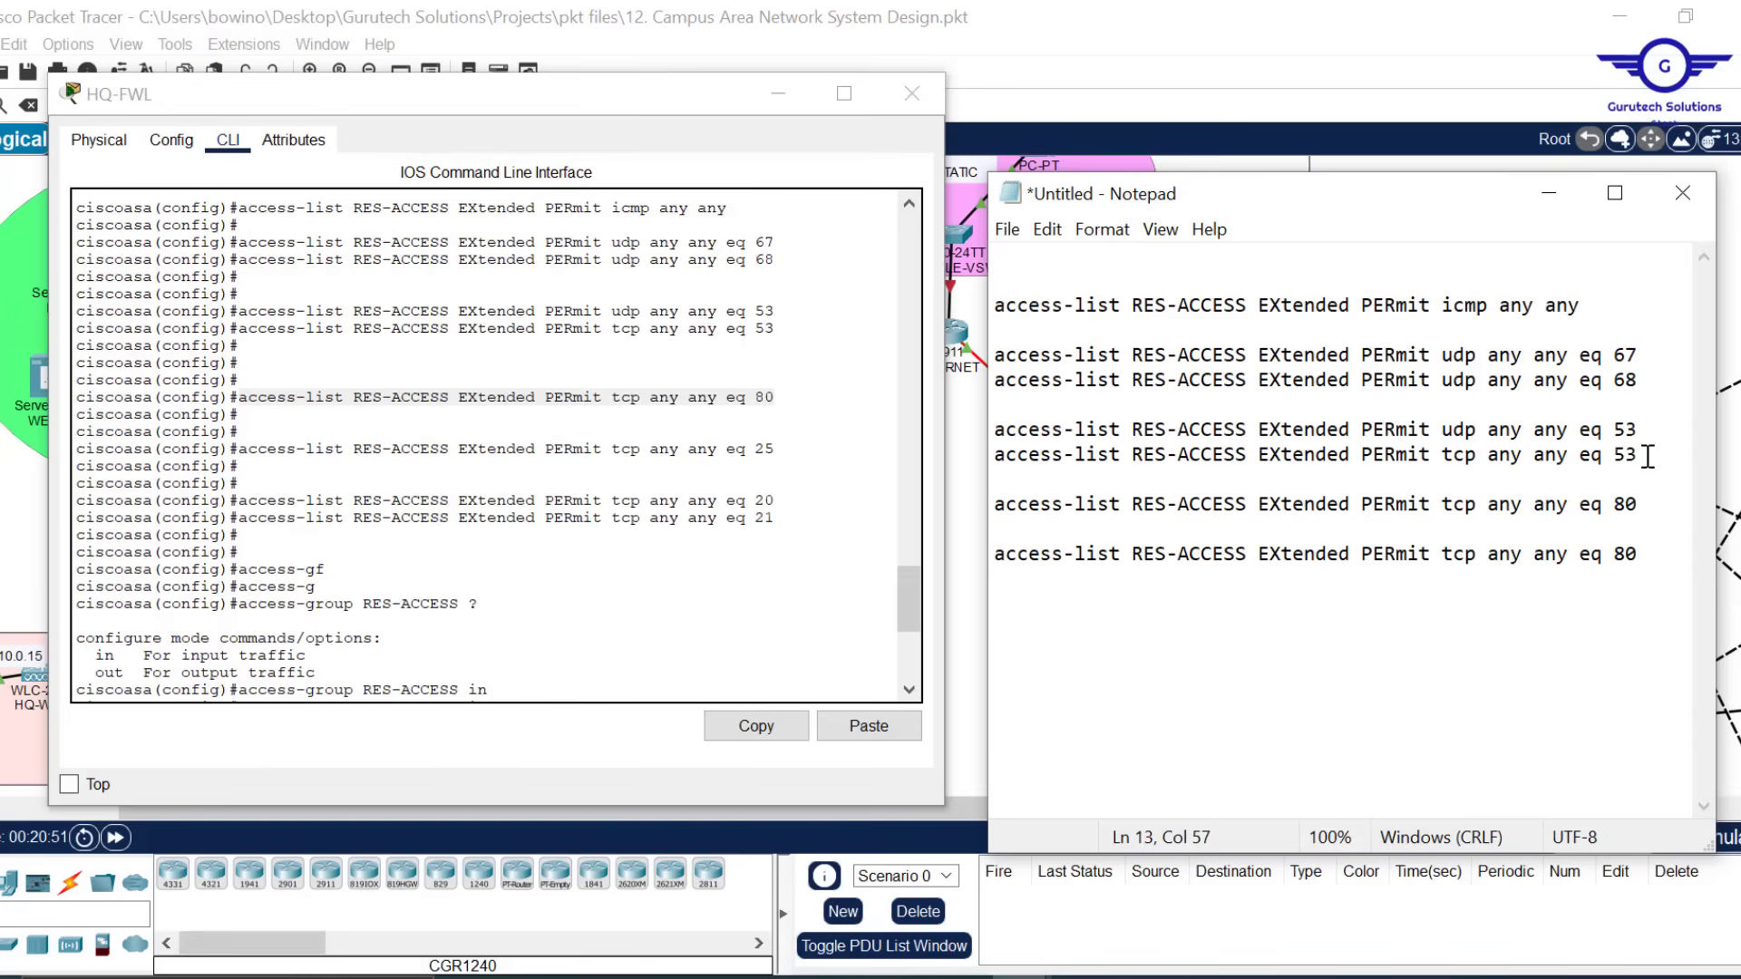
pyautogui.press('BackSpace')
pyautogui.write('25')
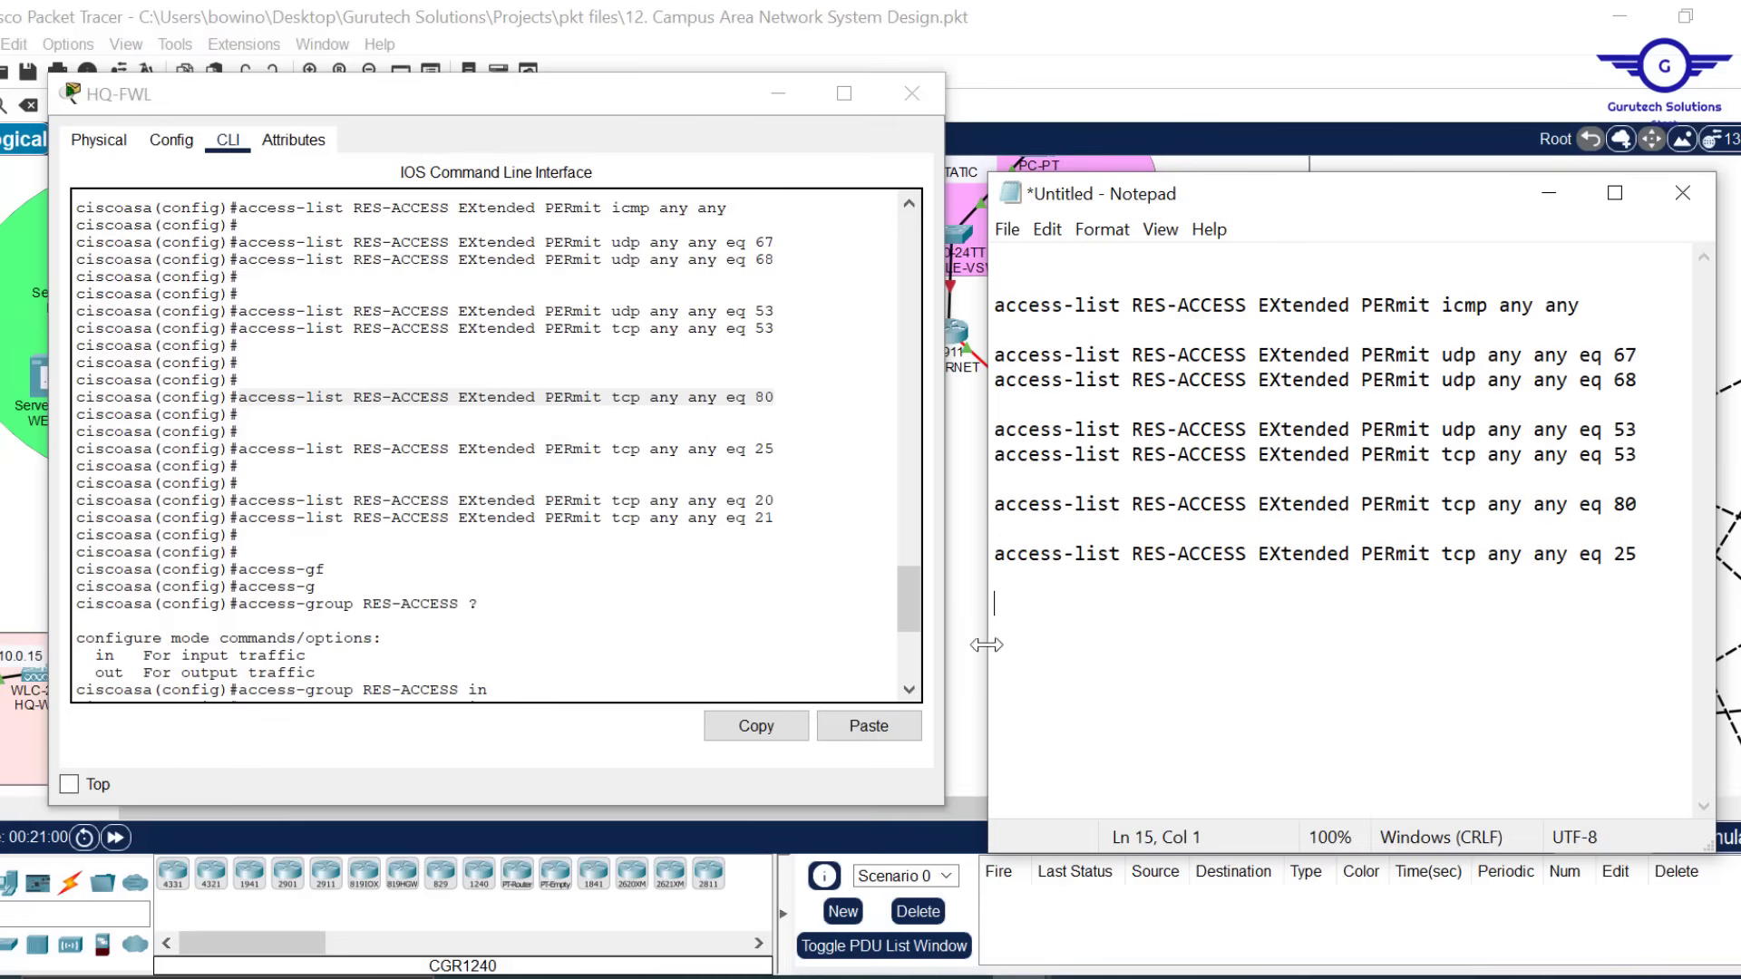
# Add tcp permit rules for ports 20 and 21
pyautogui.hotkey('ctrl', 'v')
pyautogui.press('BackSpace')
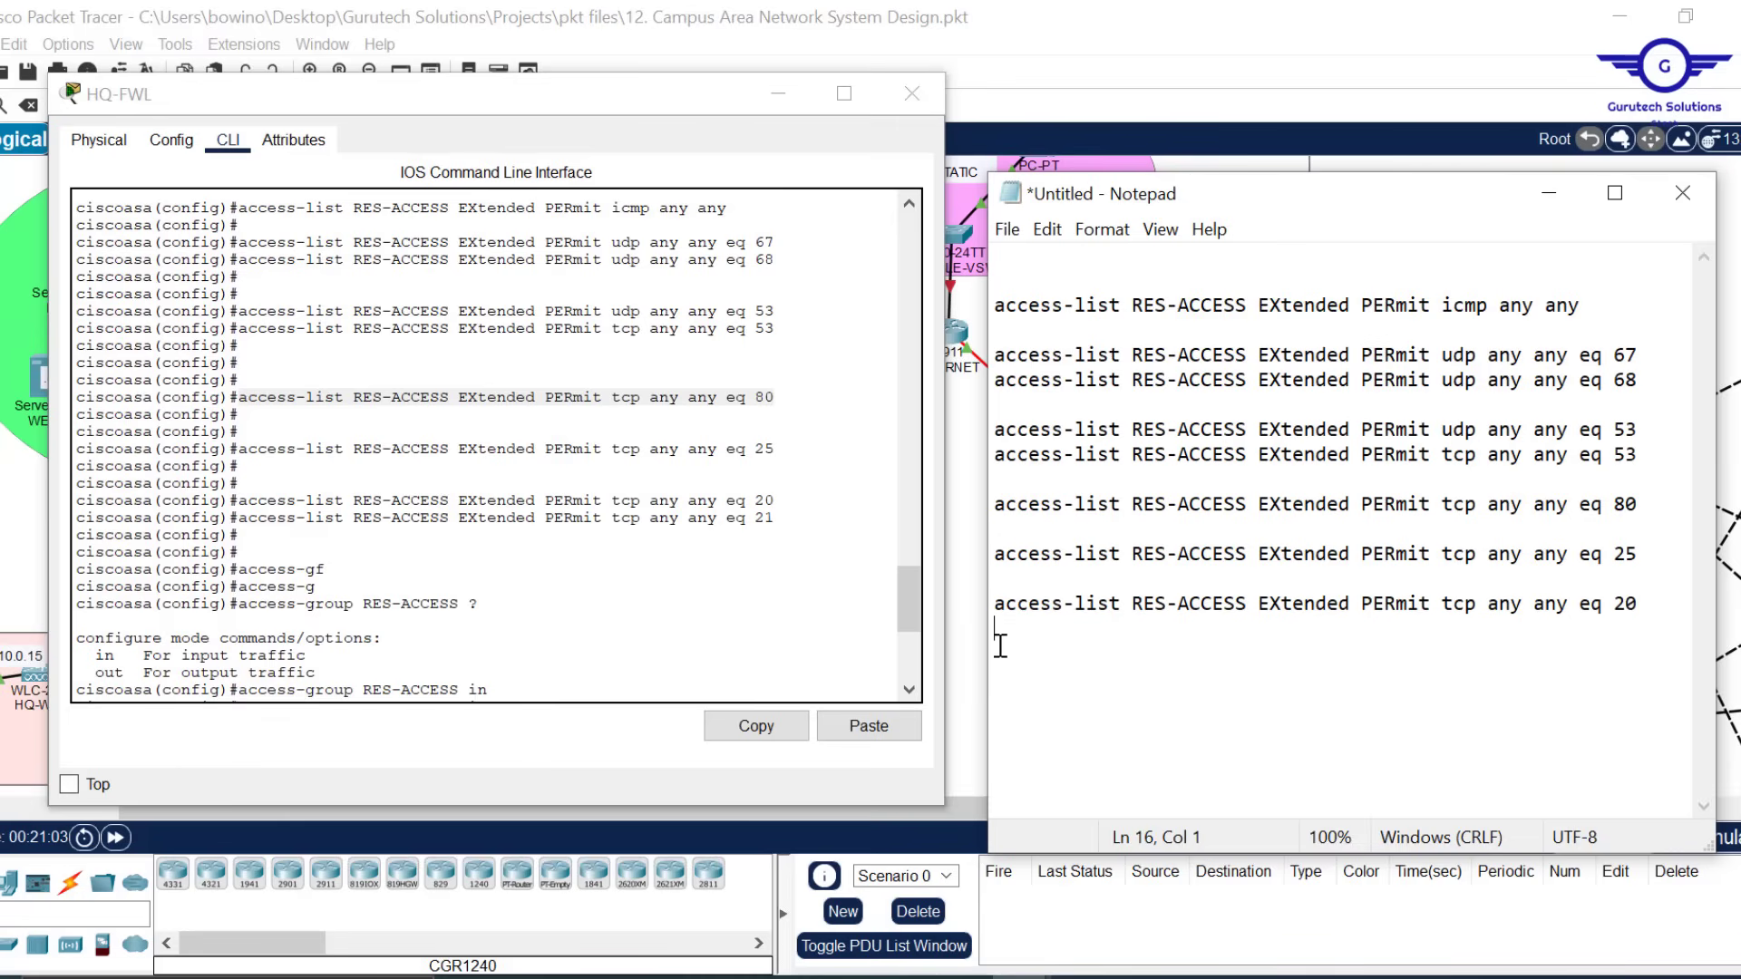
pyautogui.hotkey('ctrl', 'v')
pyautogui.press('BackSpace')
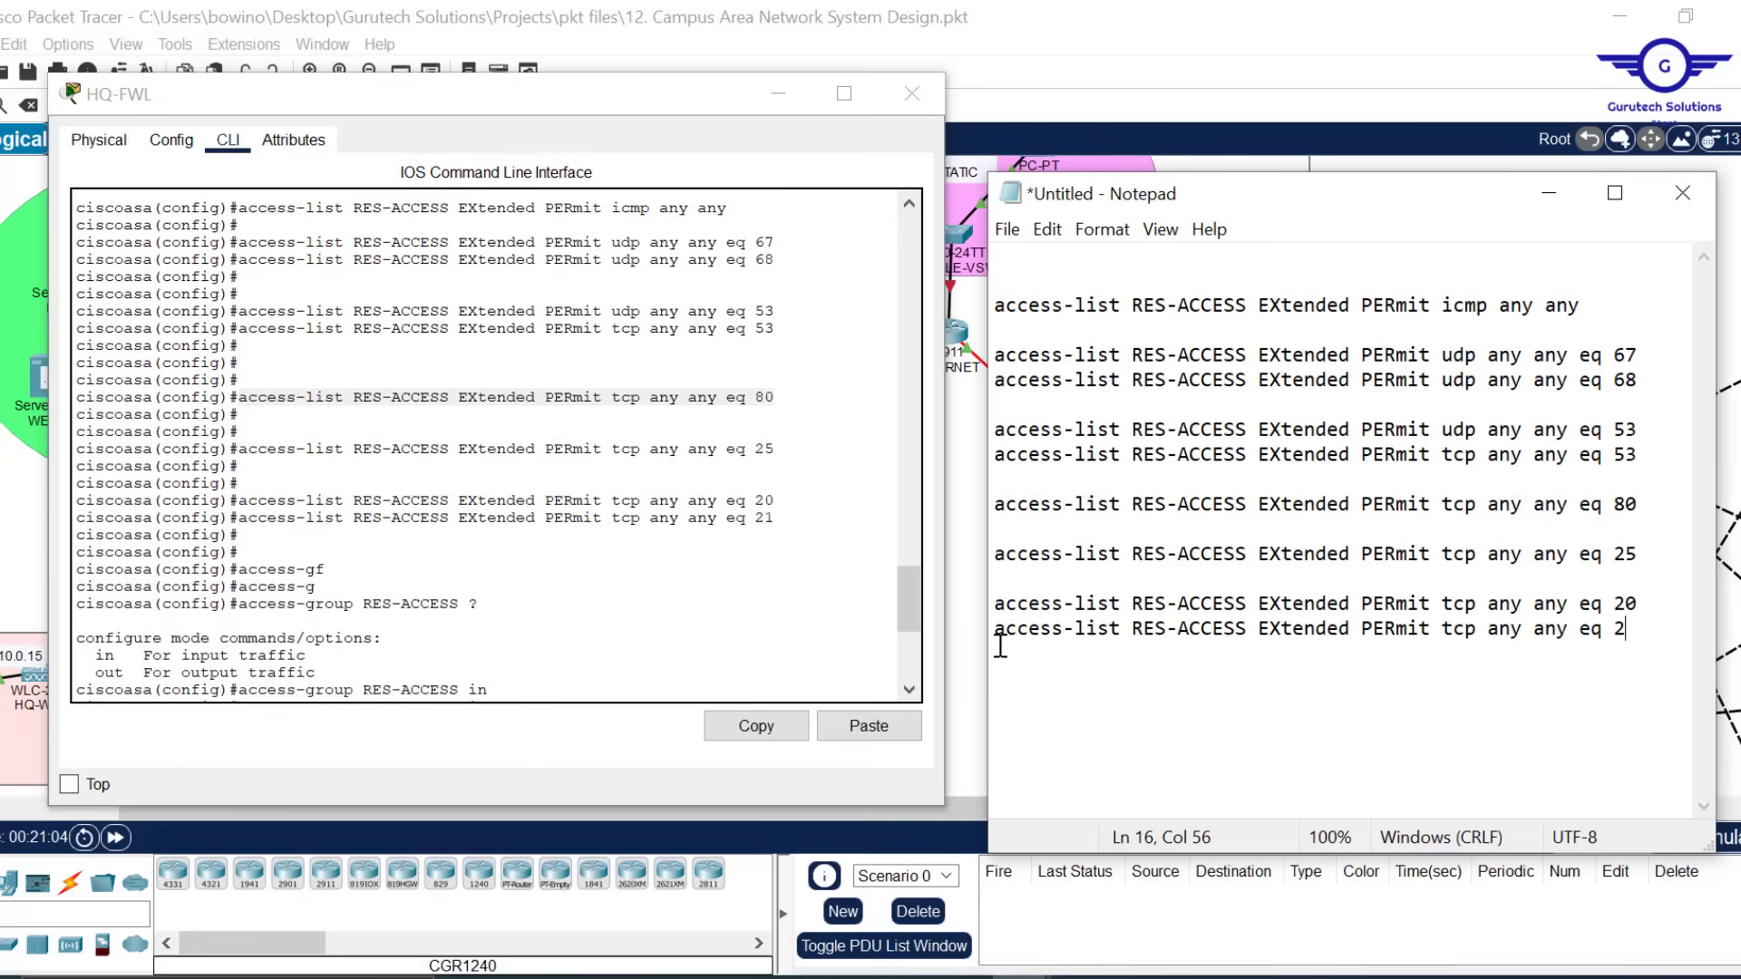
pyautogui.write('1')
# Append the 'access-group RES-ACCESS in interface OUTSIDE' line to the script
pyautogui.moveTo(906, 590); pyautogui.dragTo(920, 639)
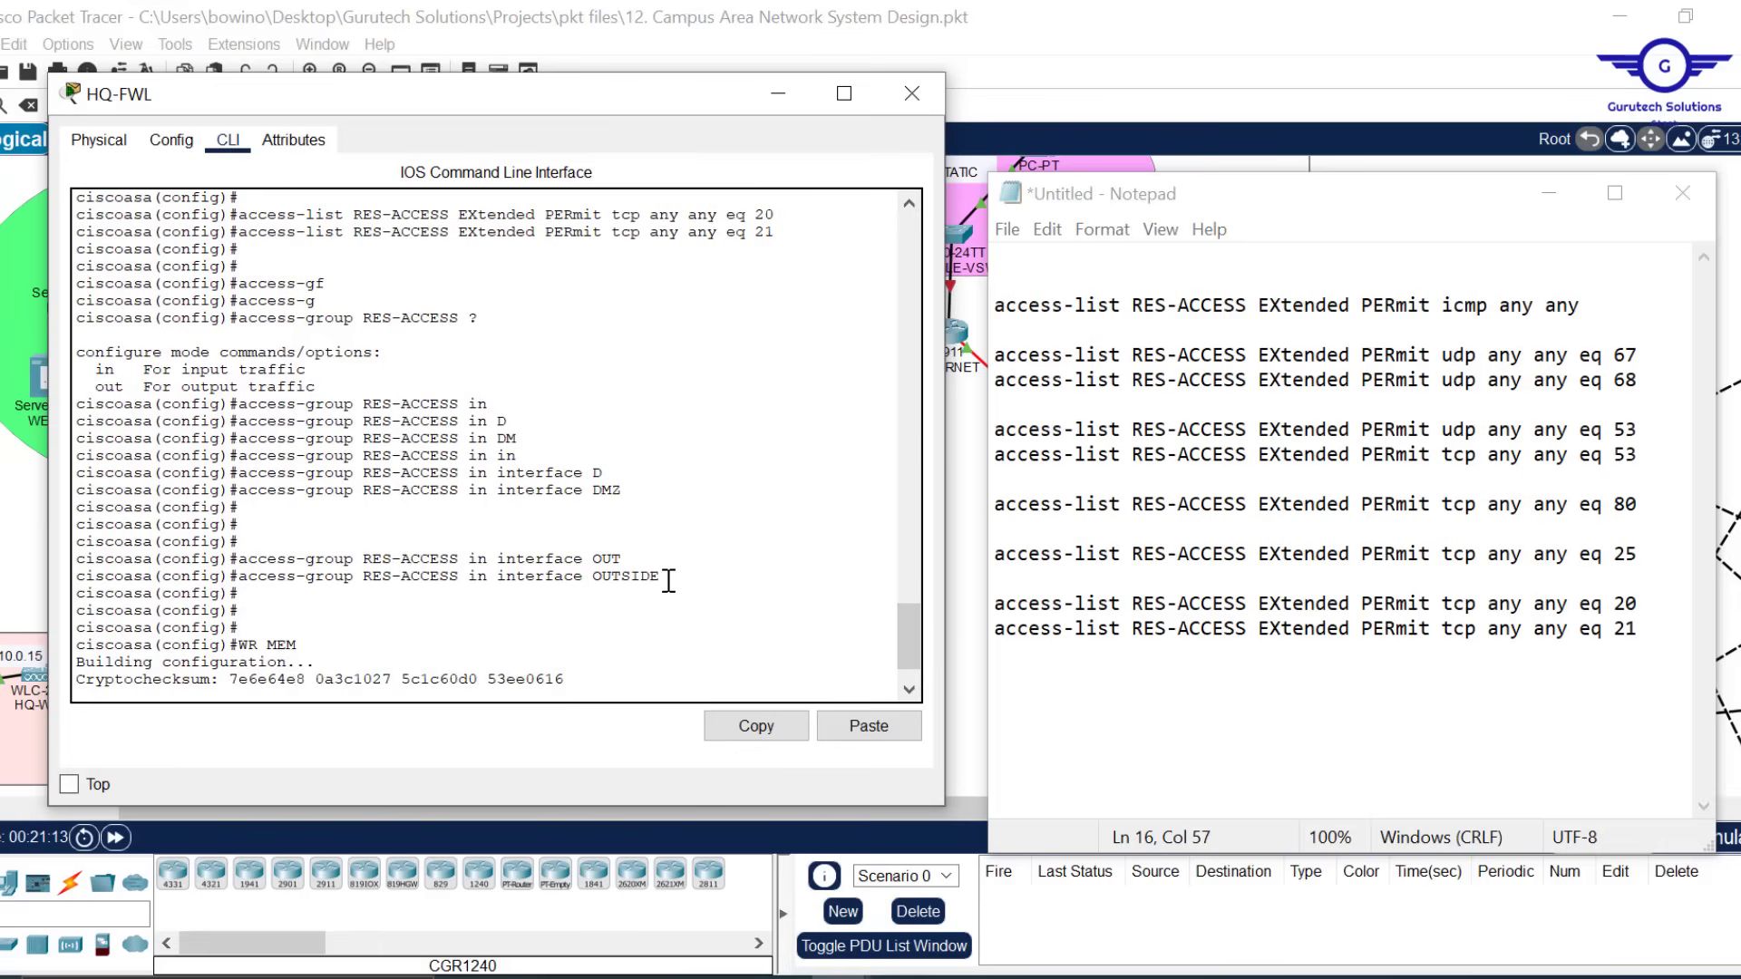
pyautogui.moveTo(668, 581); pyautogui.dragTo(243, 582)
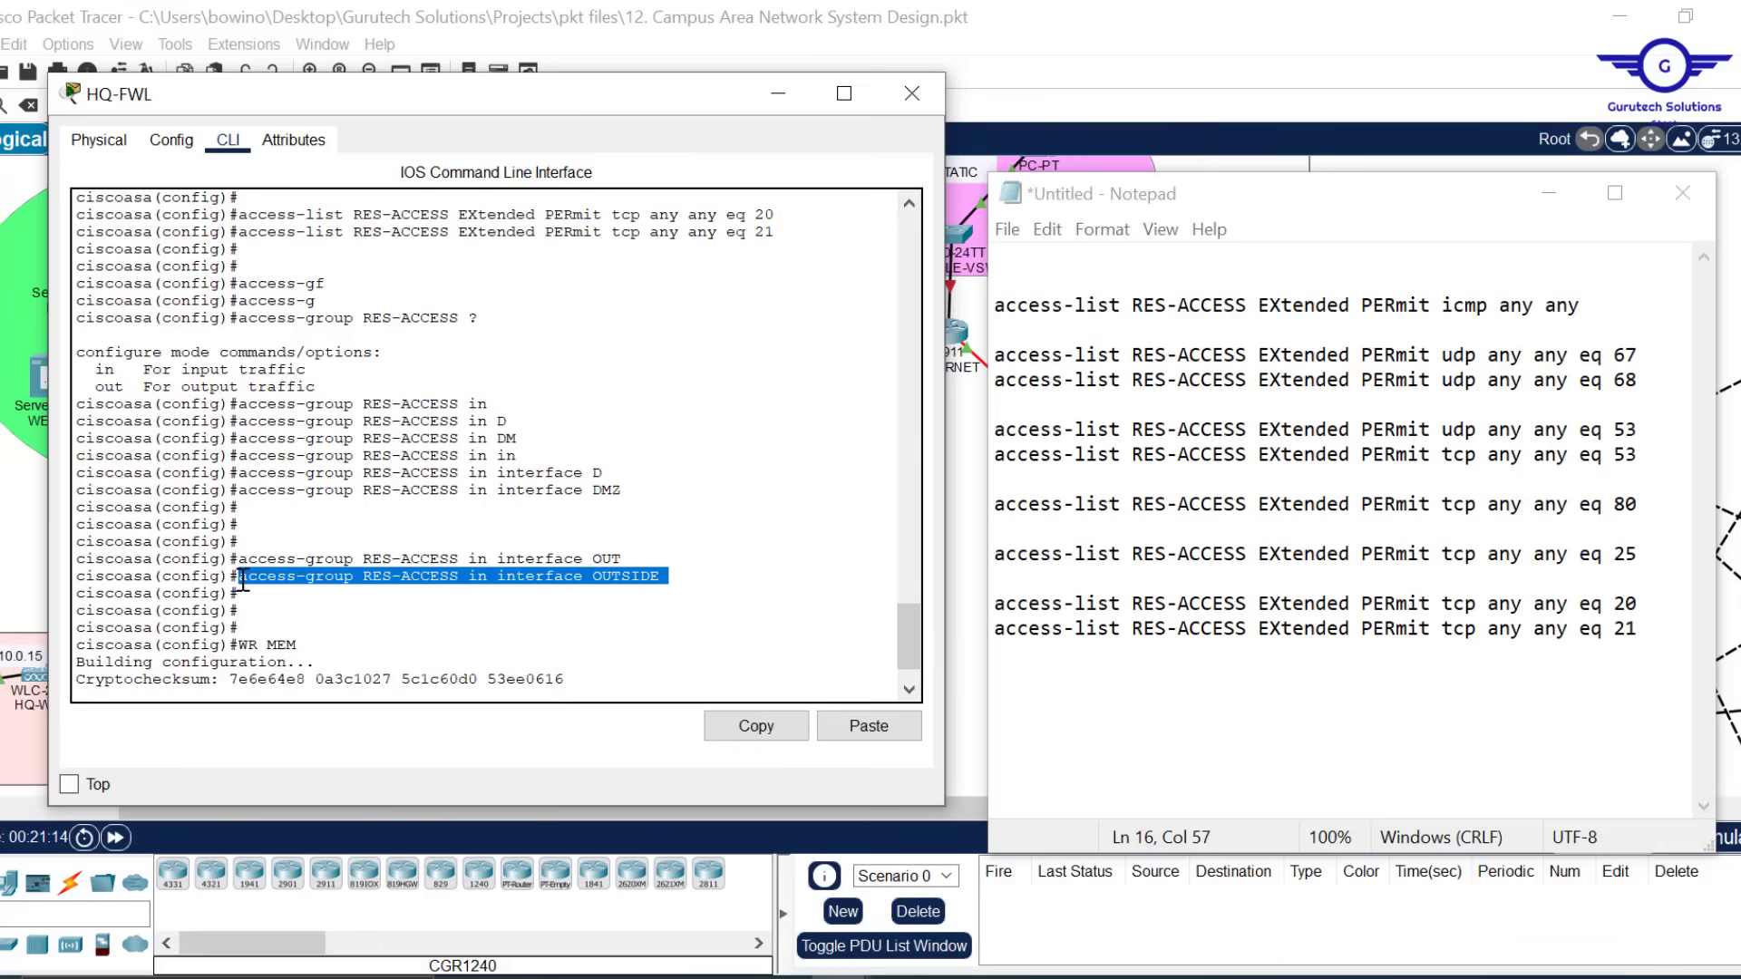
pyautogui.click(775, 744)
pyautogui.click(1665, 635)
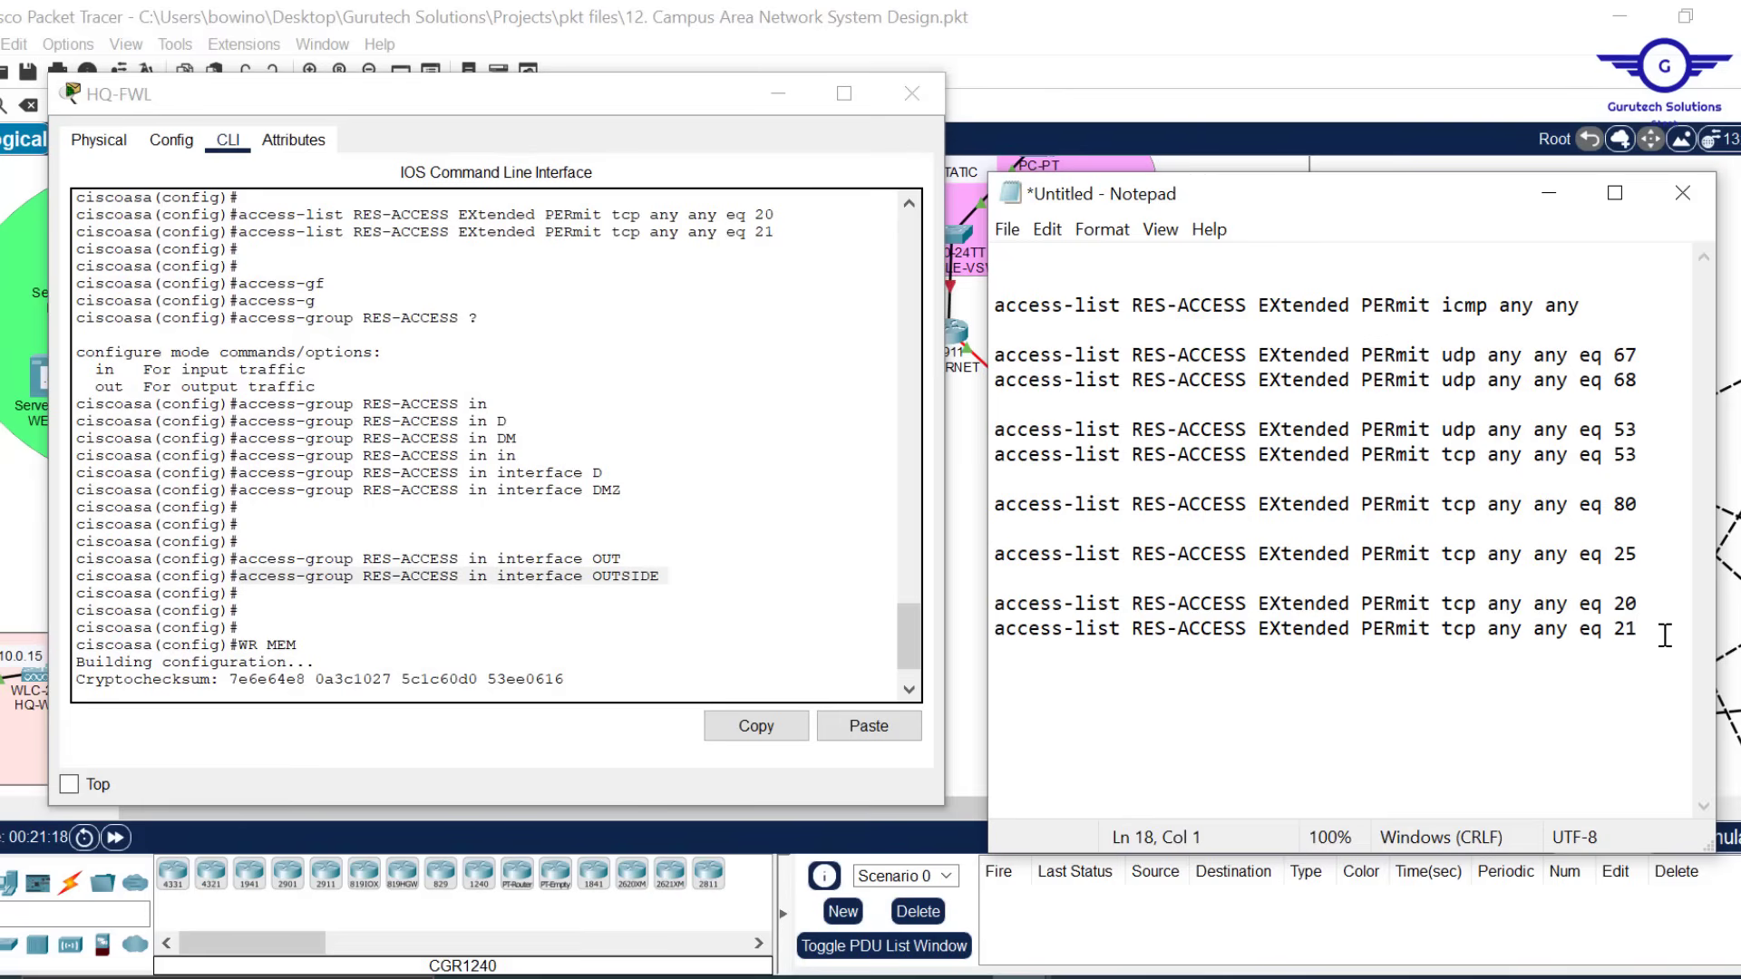
pyautogui.hotkey('ctrl', 'v')
pyautogui.press('Return')
# End the script with 'wr mem' and select all of its text
pyautogui.write('do wr')
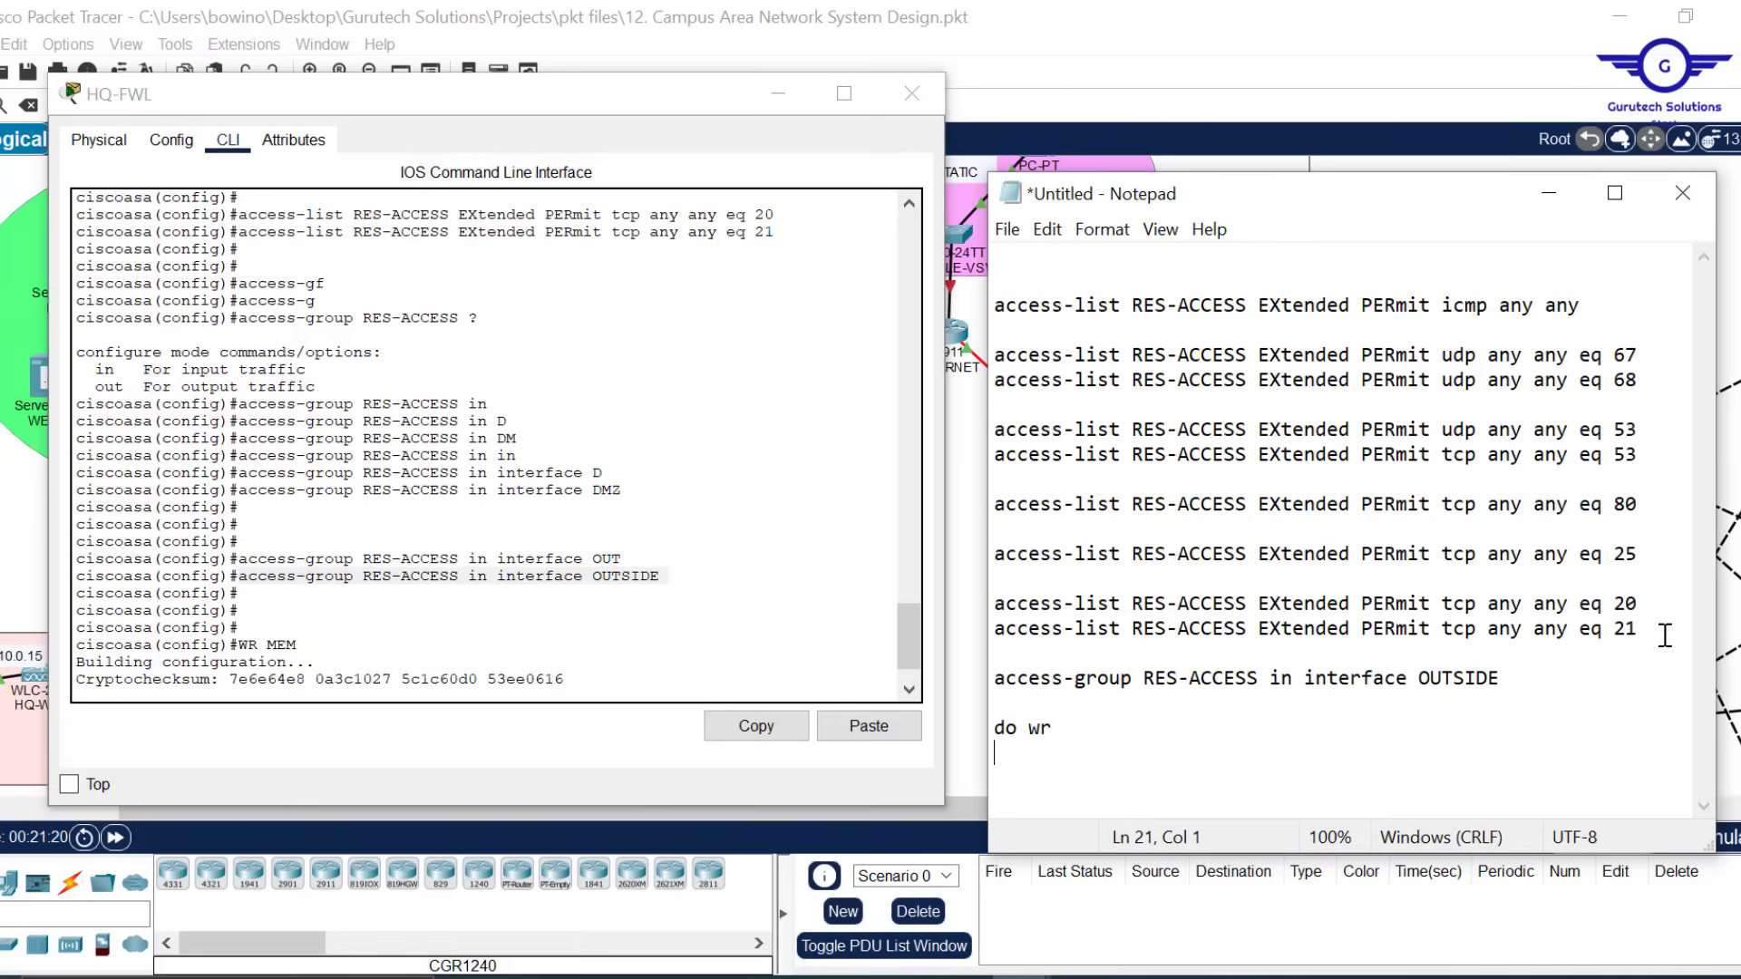
pyautogui.press('Return')
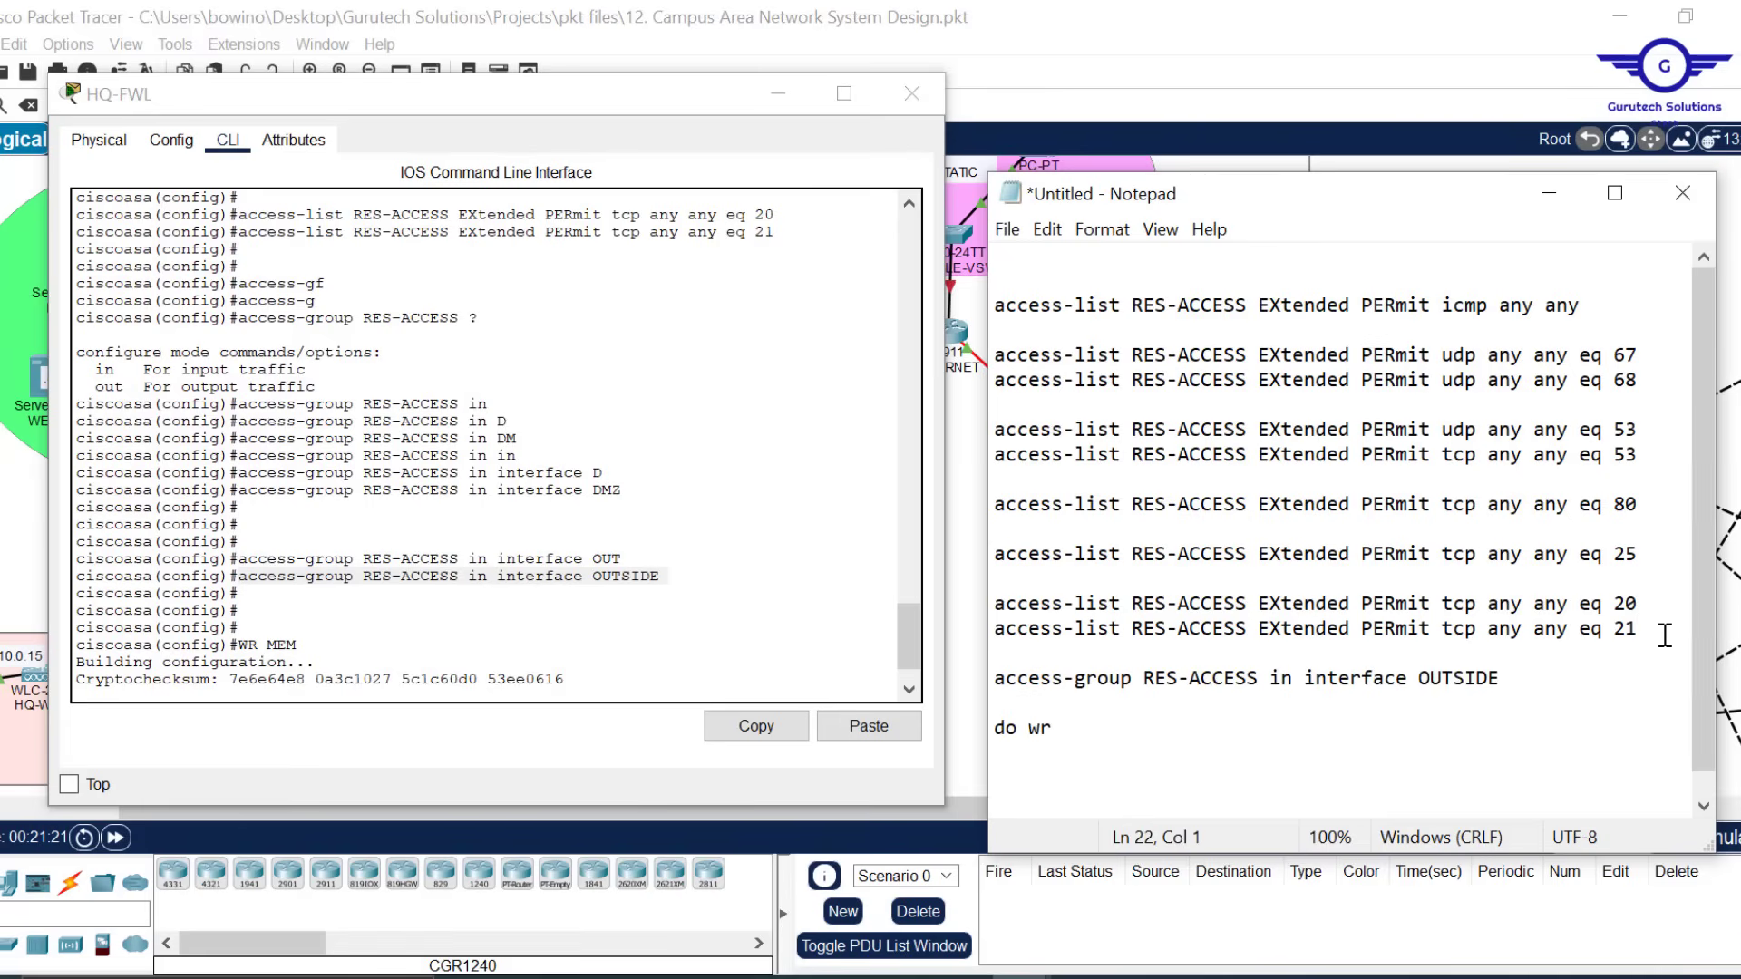
pyautogui.press('BackSpace')
pyautogui.press('BackSpace')
pyautogui.press('BackSpace')
pyautogui.press('BackSpace')
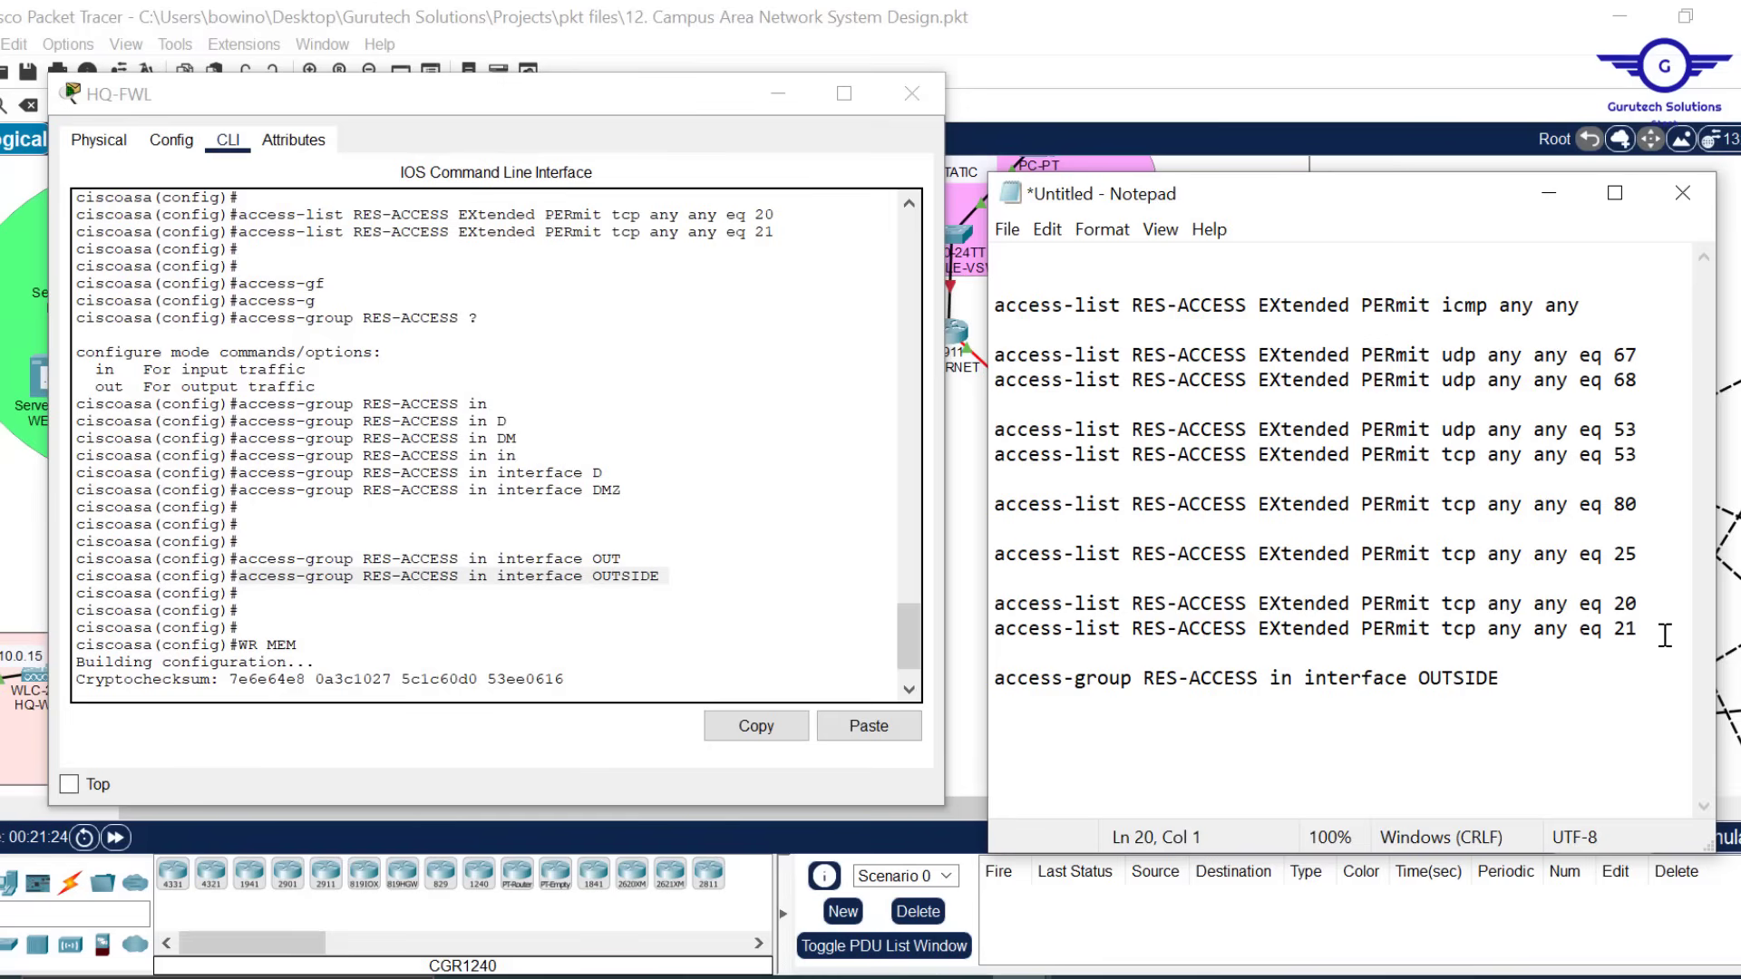
pyautogui.write('wr mem')
pyautogui.press('Return')
pyautogui.press('Return')
pyautogui.hotkey('ctrl', 'a')
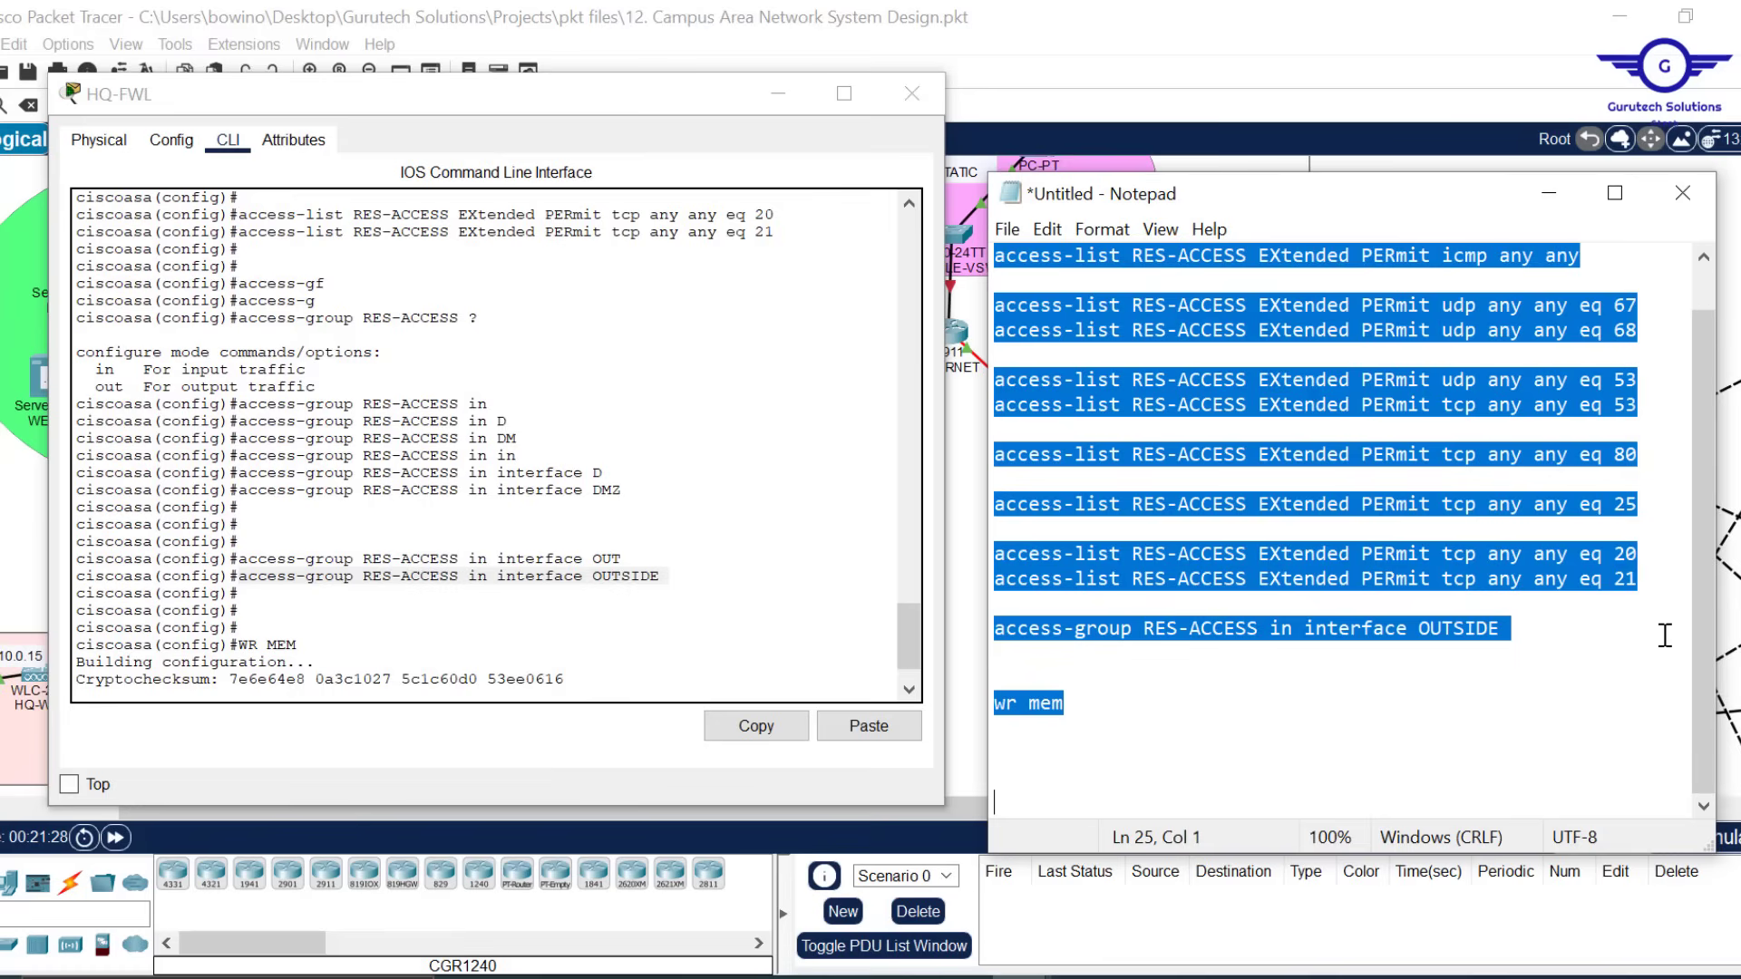
pyautogui.scroll(1, 1504, 619)
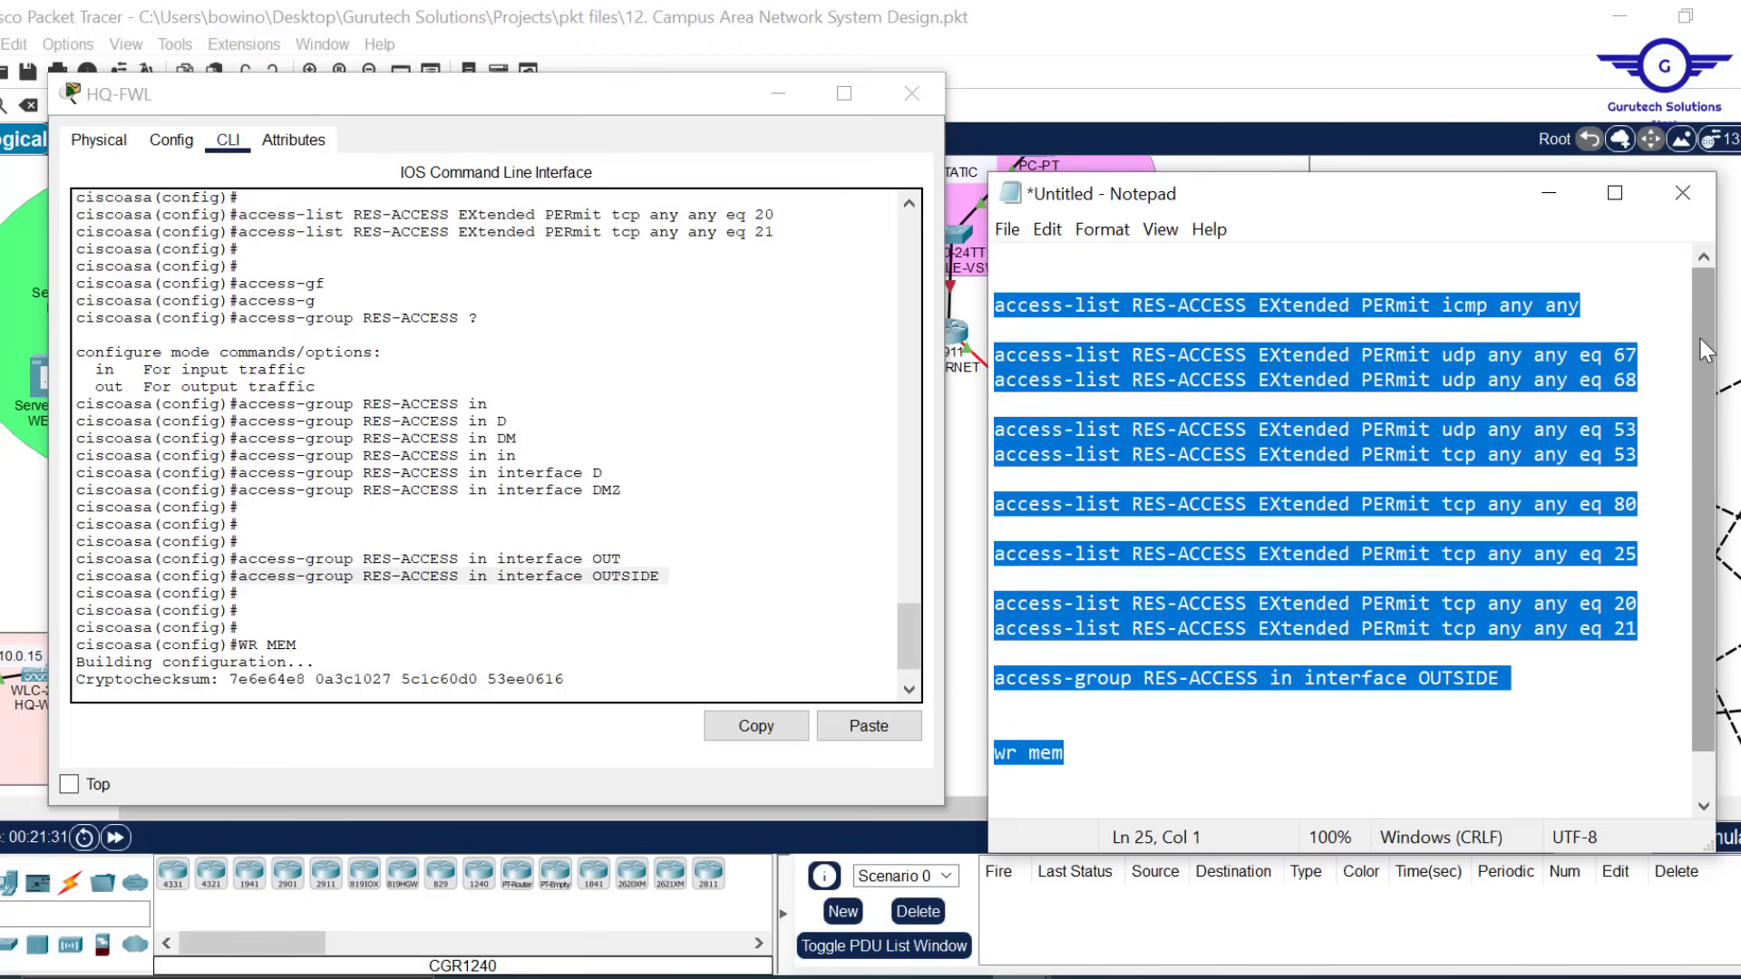
pyautogui.scroll(-1, 1705, 353)
pyautogui.click(1548, 193)
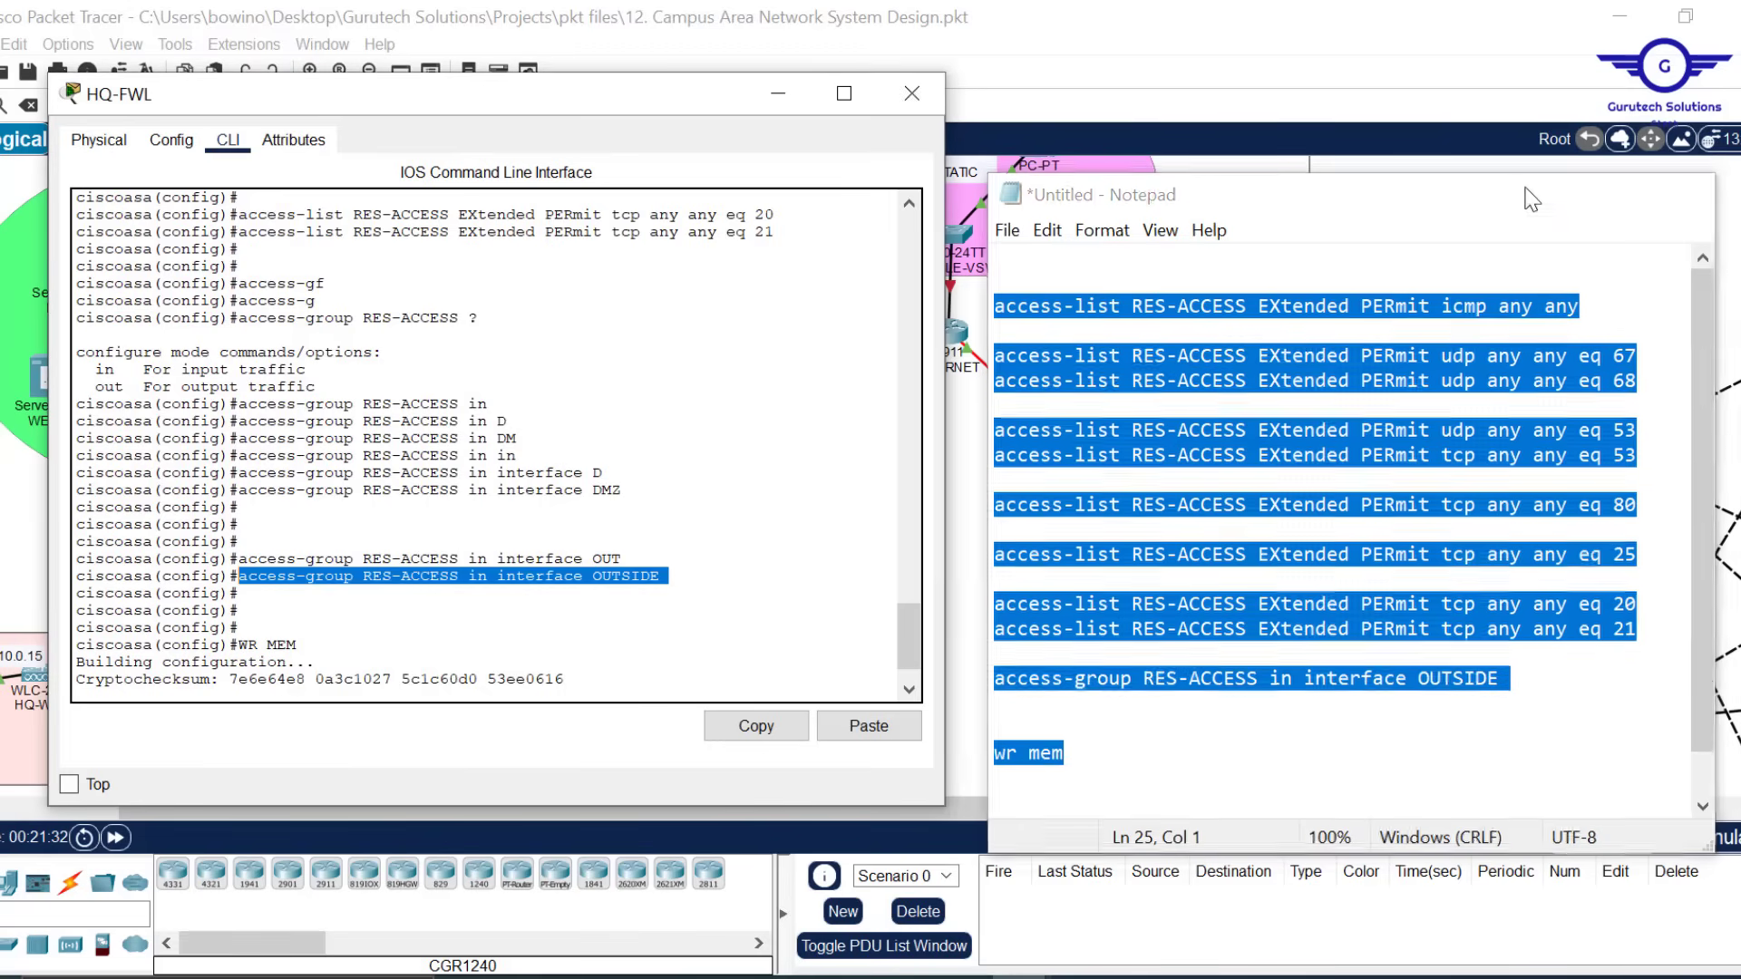
# On BRANCH-FWL's CLI, enter conf t, paste the prepared RES-ACCESS script, then close the window
pyautogui.click(1360, 542)
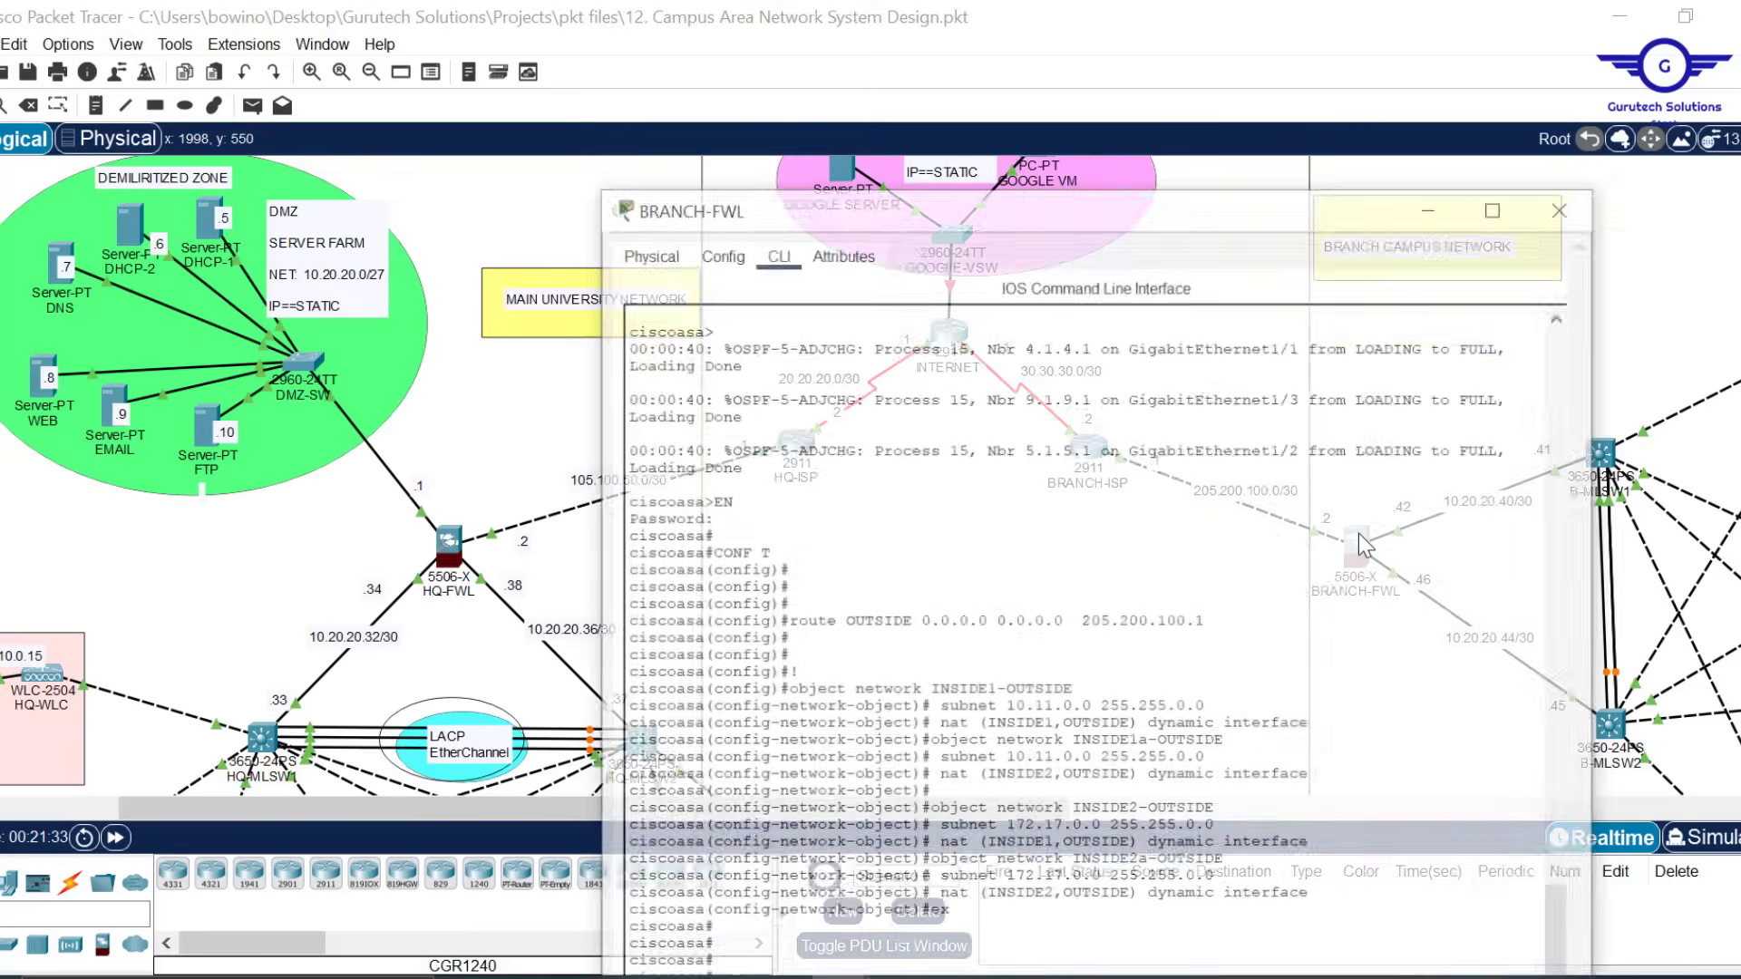
pyautogui.scroll(-2, 1014, 581)
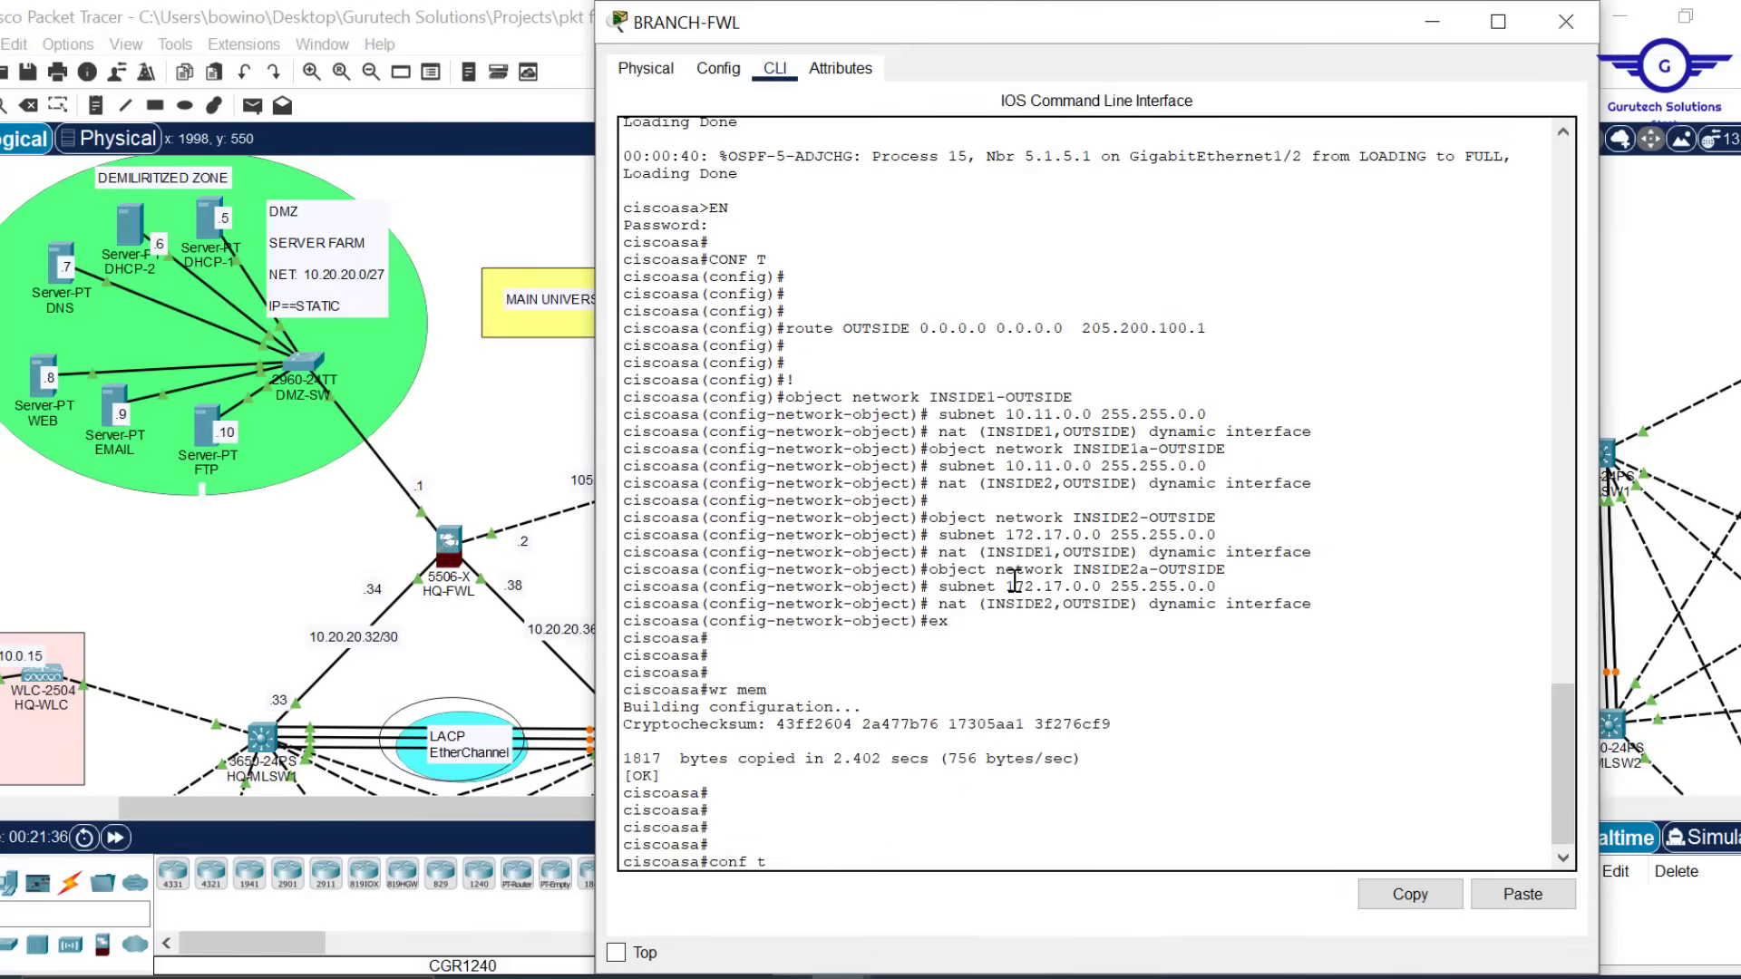
pyautogui.write('conf t')
pyautogui.press('Return')
pyautogui.press('Return')
pyautogui.press('Return')
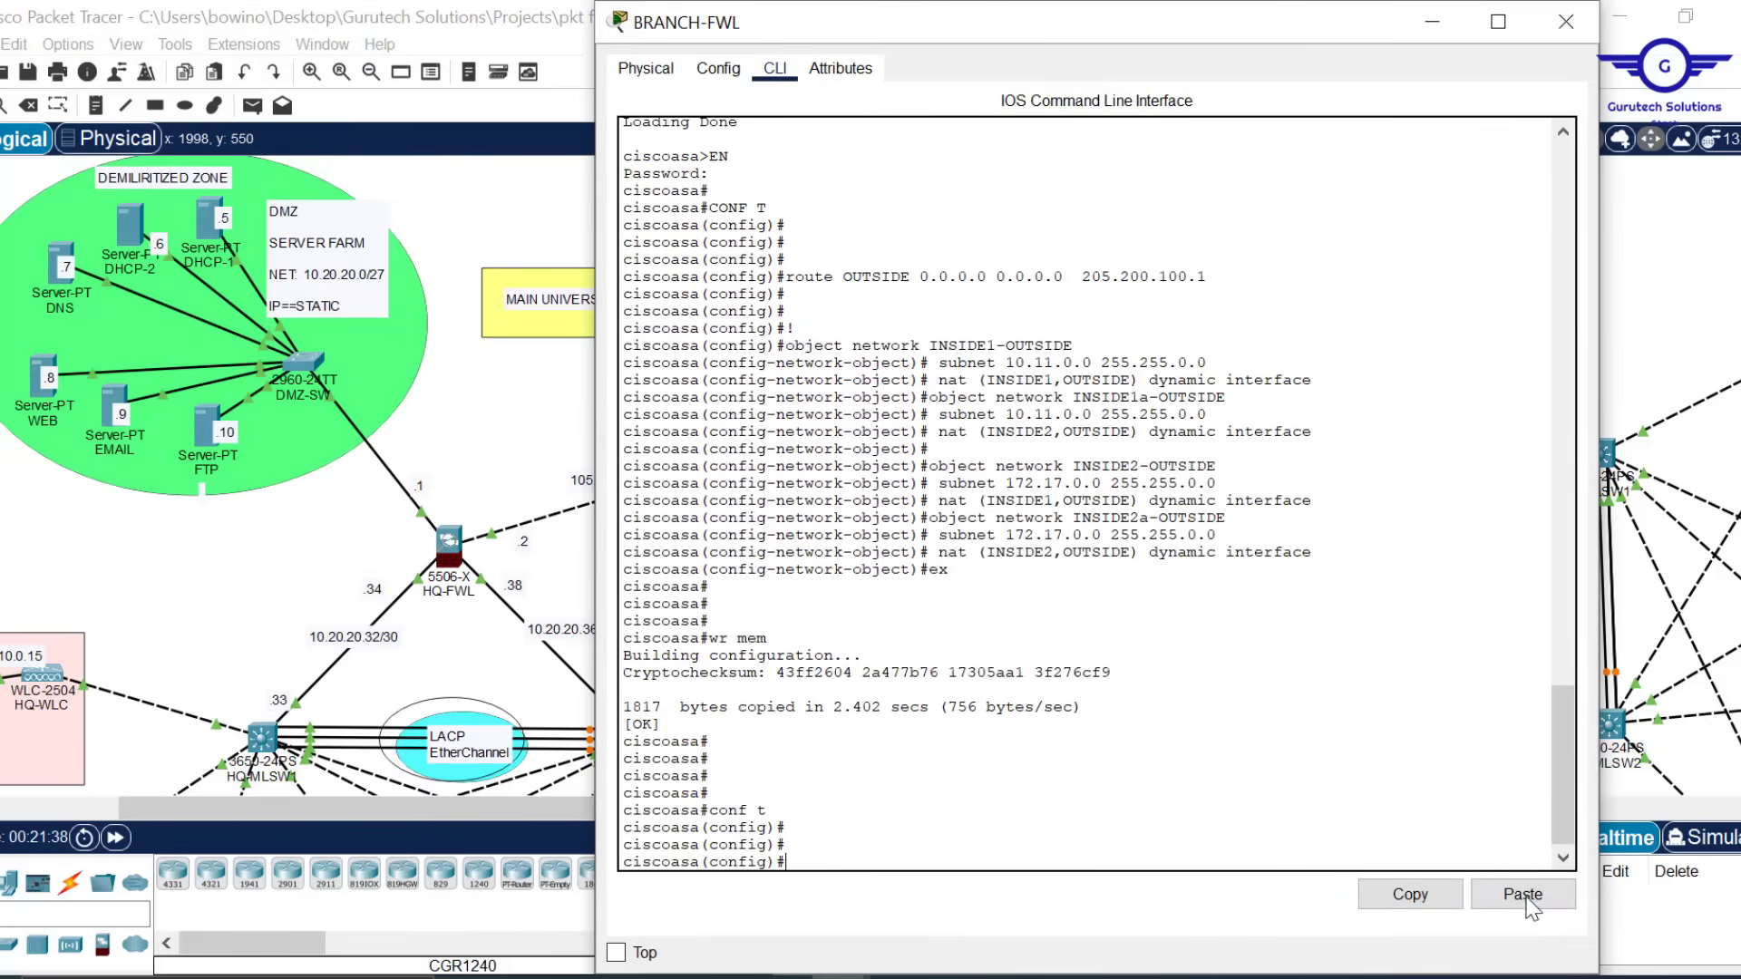
pyautogui.click(1522, 895)
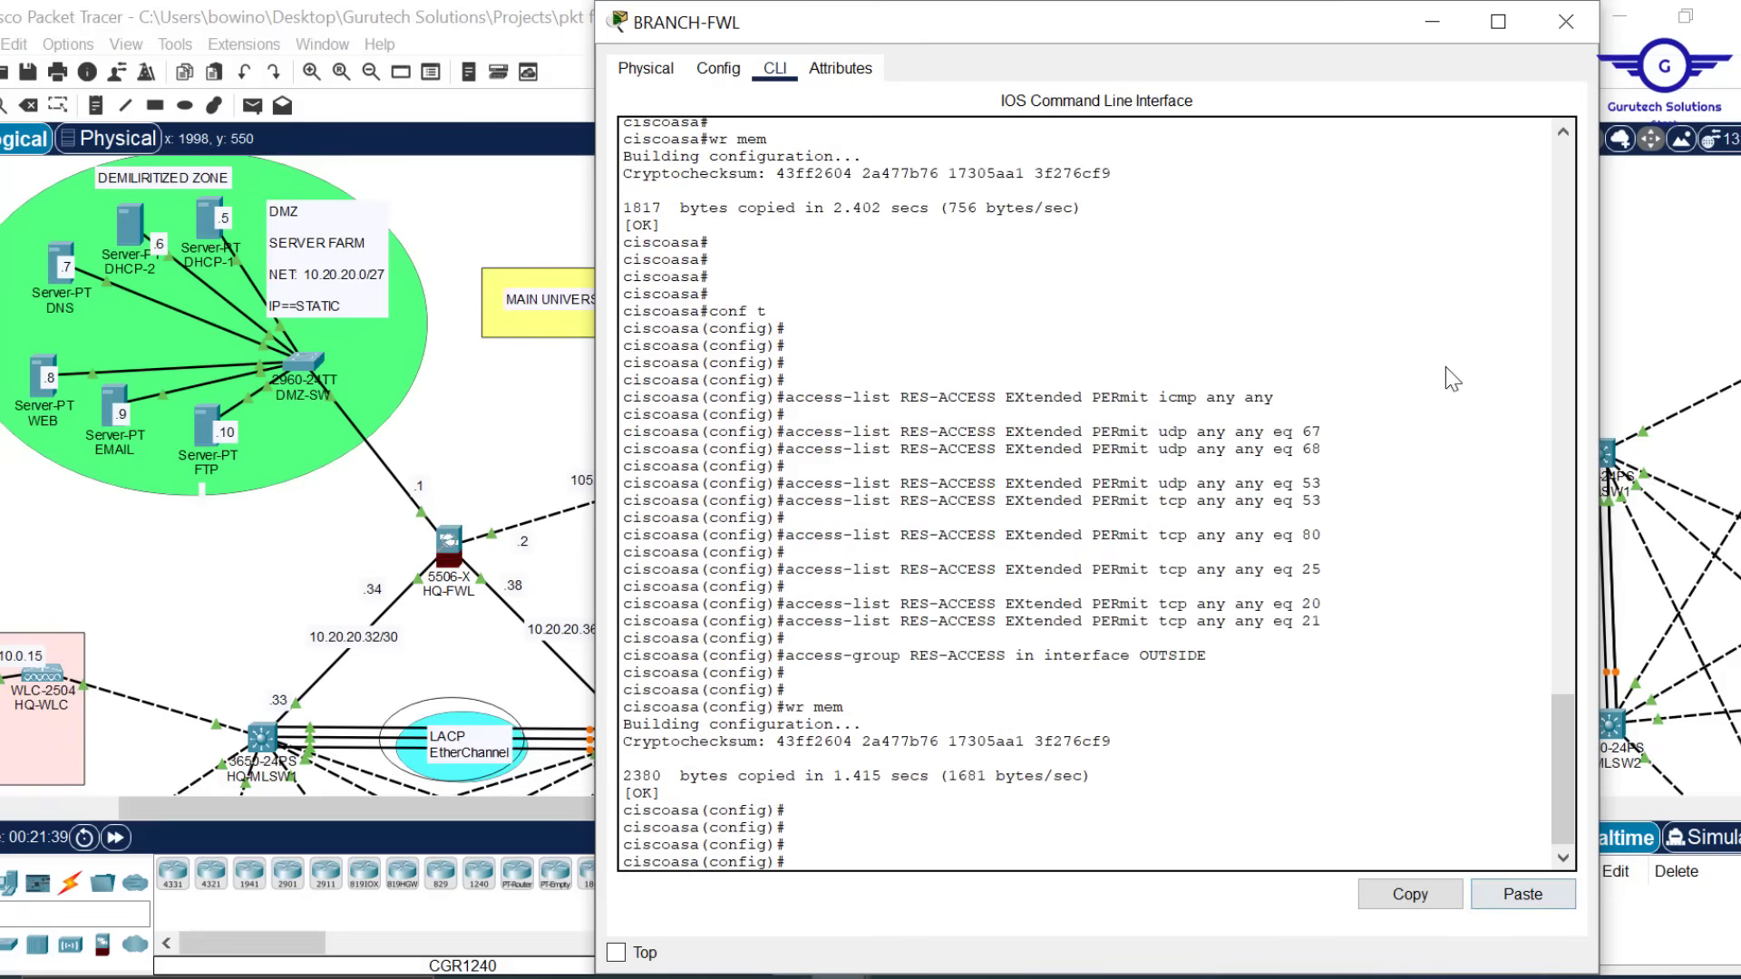
pyautogui.click(1565, 30)
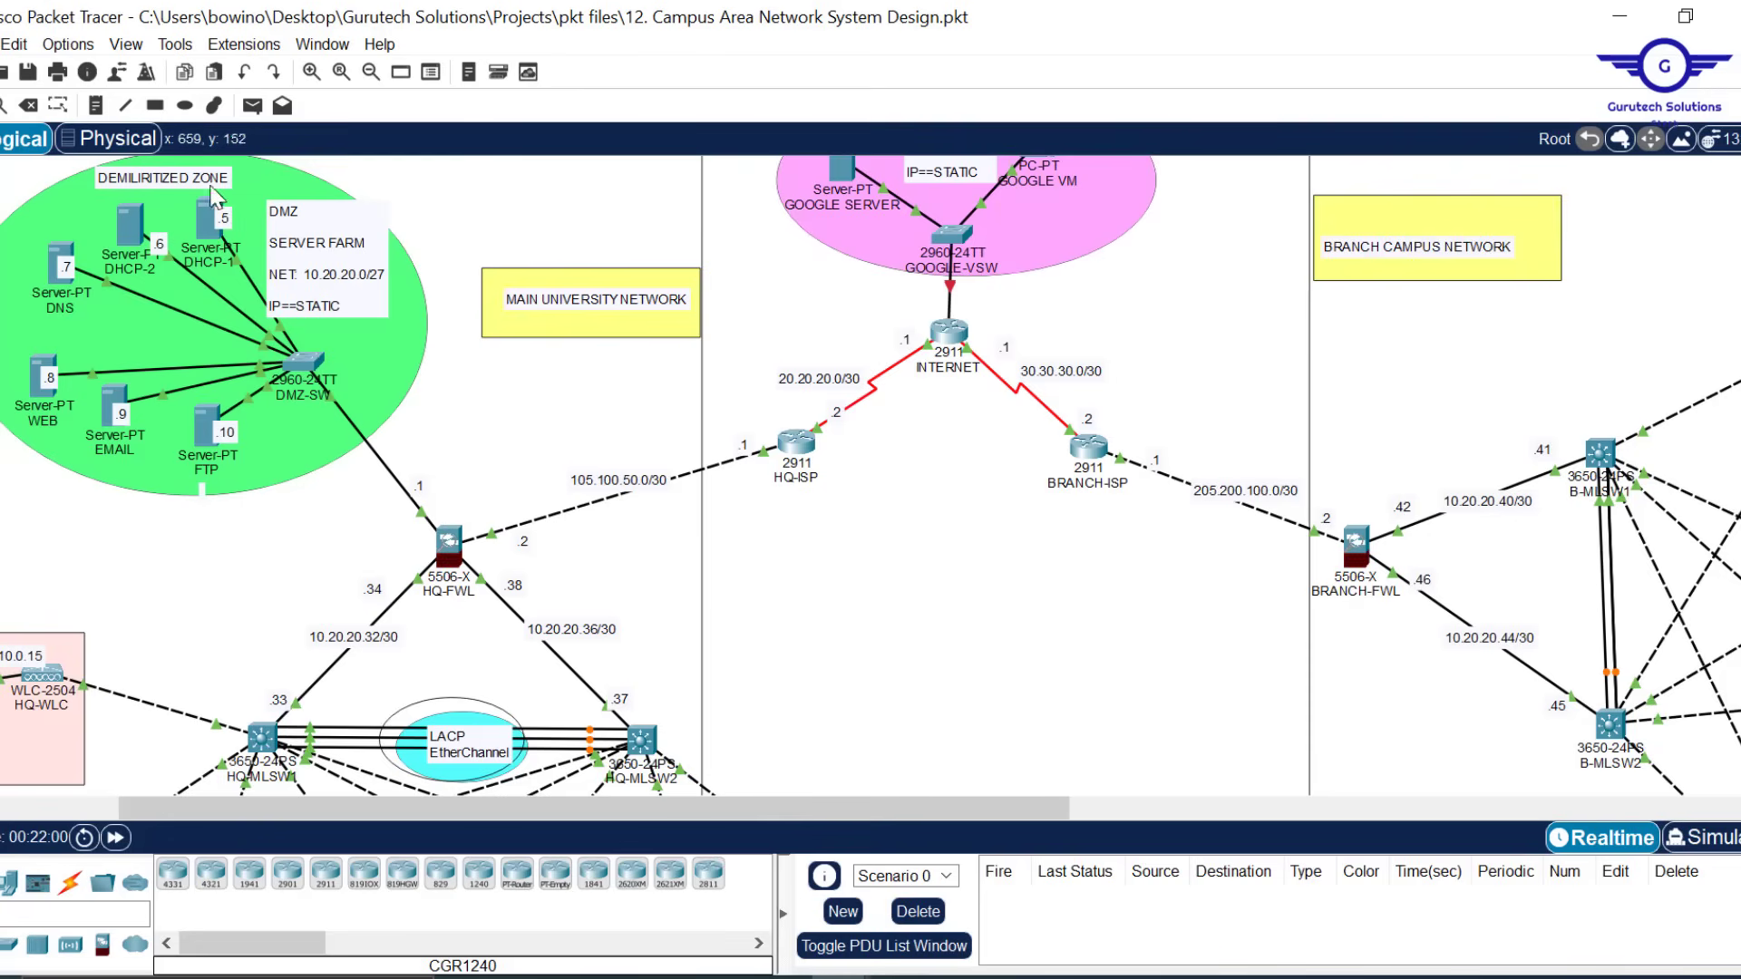
# Switch ENG-PC1's IP Configuration to DHCP so it receives 172.16.0.11
pyautogui.scroll(-3, 961, 517)
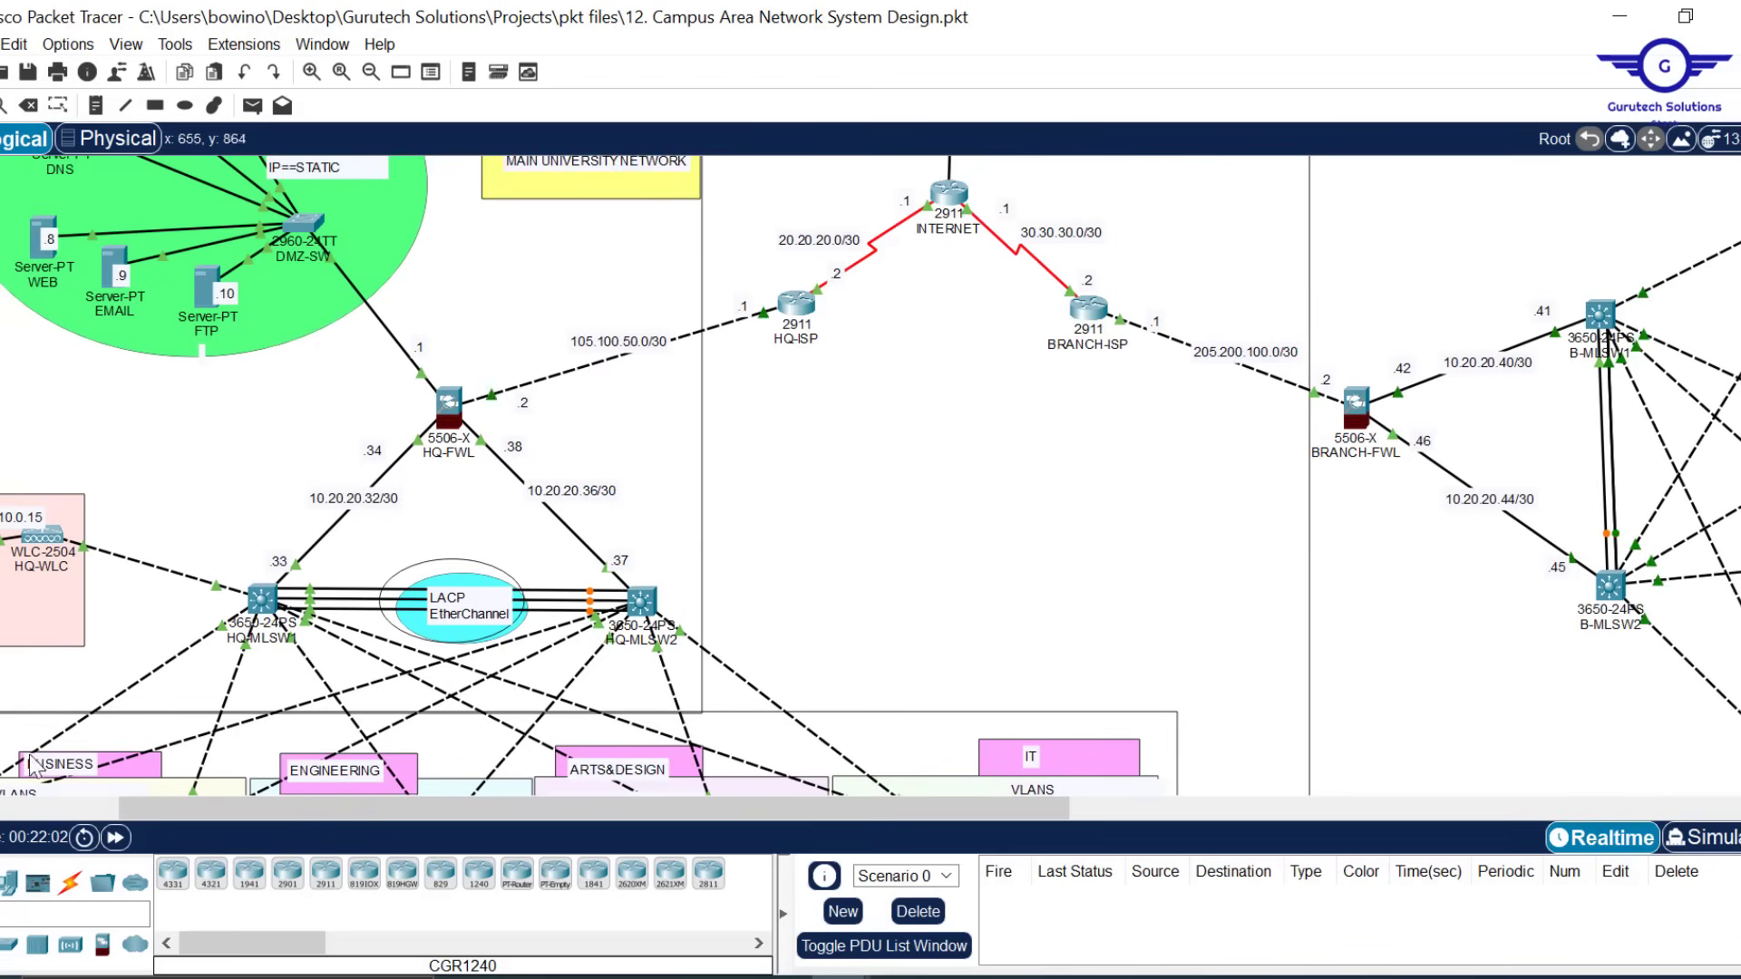
pyautogui.scroll(-10, 987, 536)
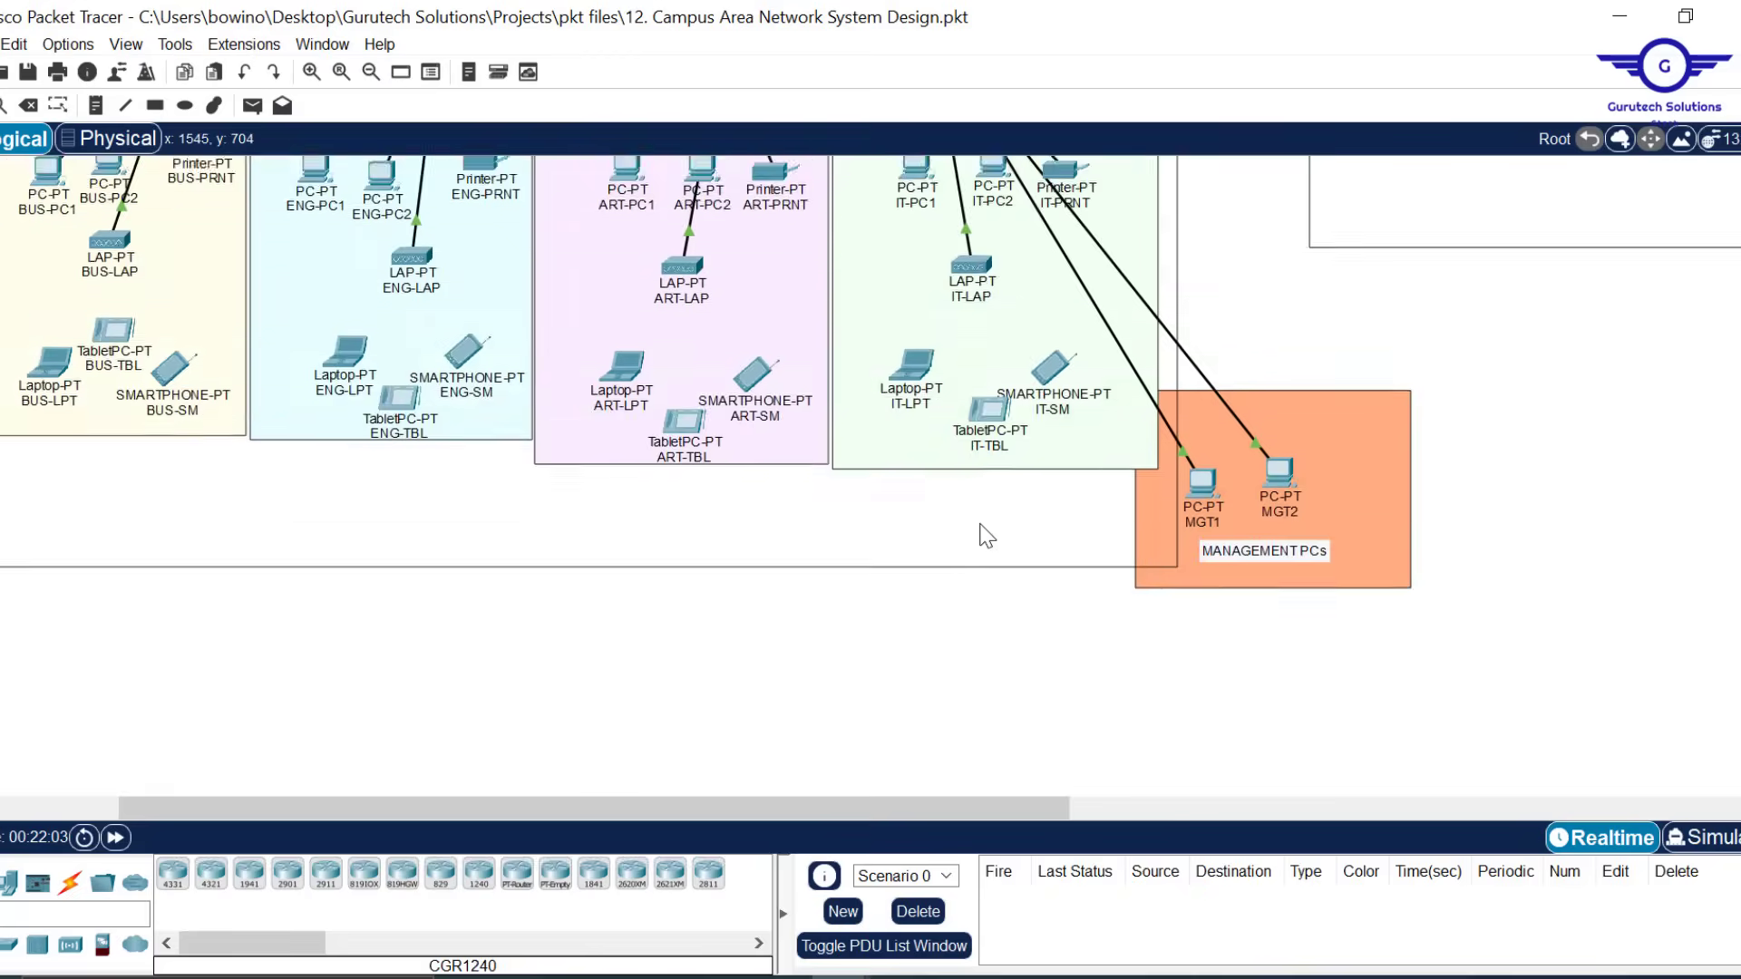
pyautogui.scroll(1, 986, 536)
pyautogui.scroll(-8, 986, 536)
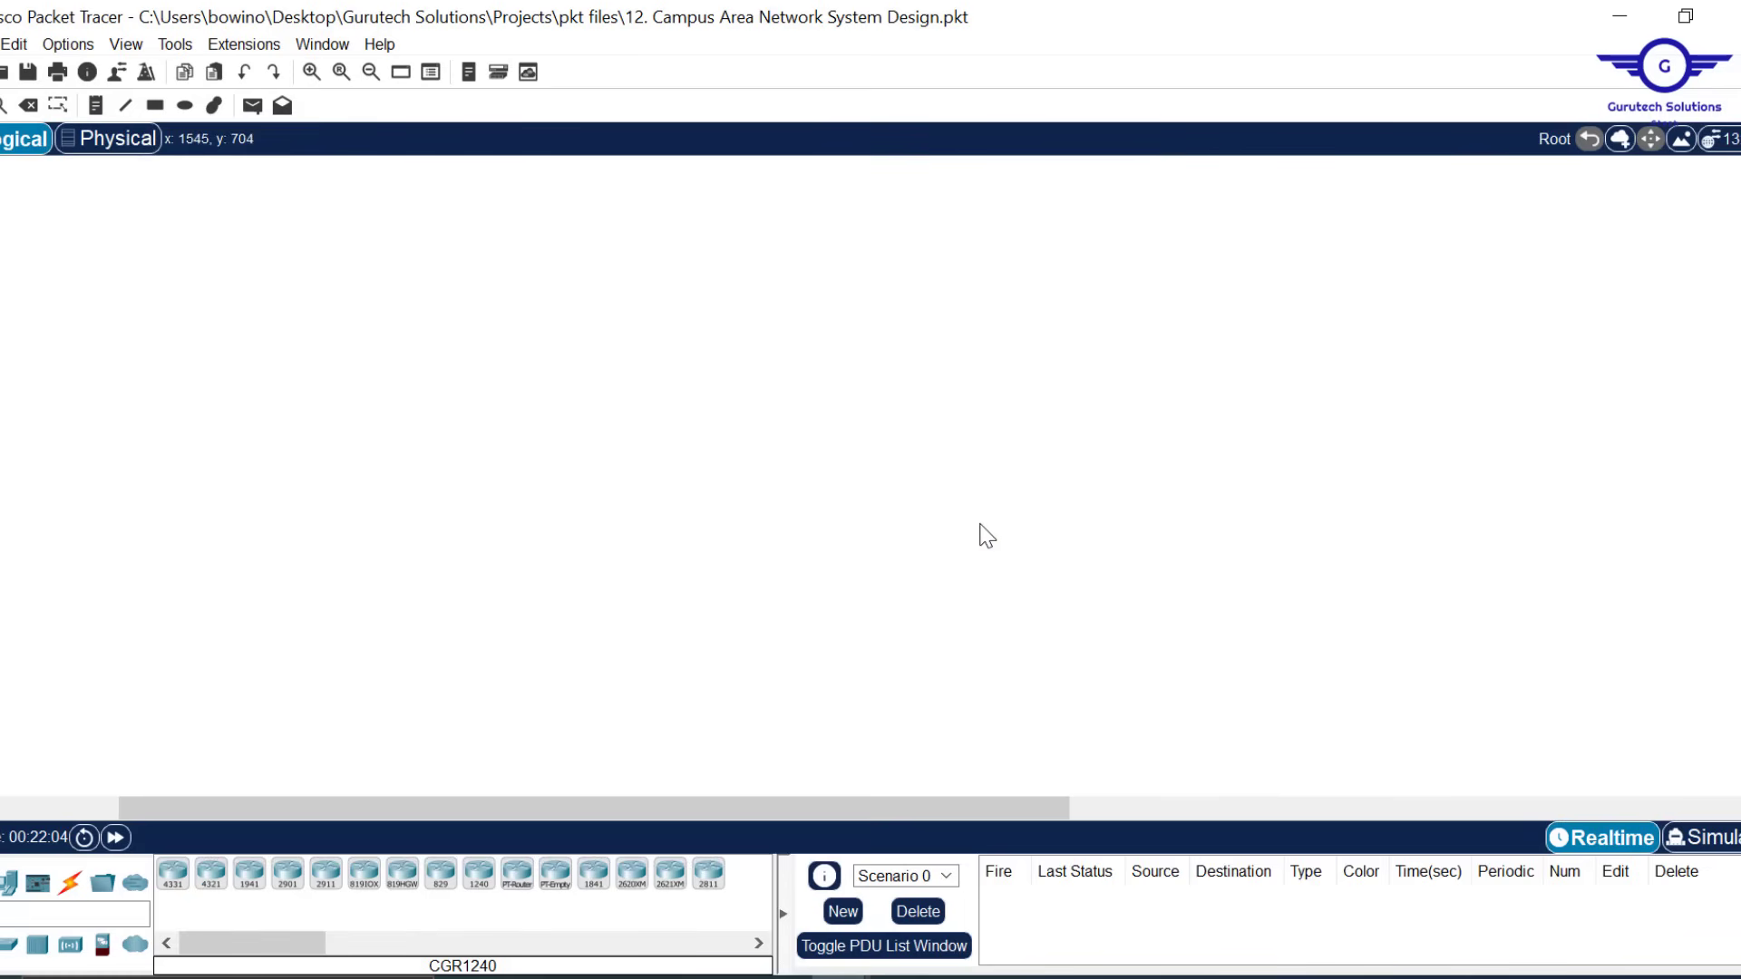
pyautogui.moveTo(568, 801); pyautogui.dragTo(295, 823)
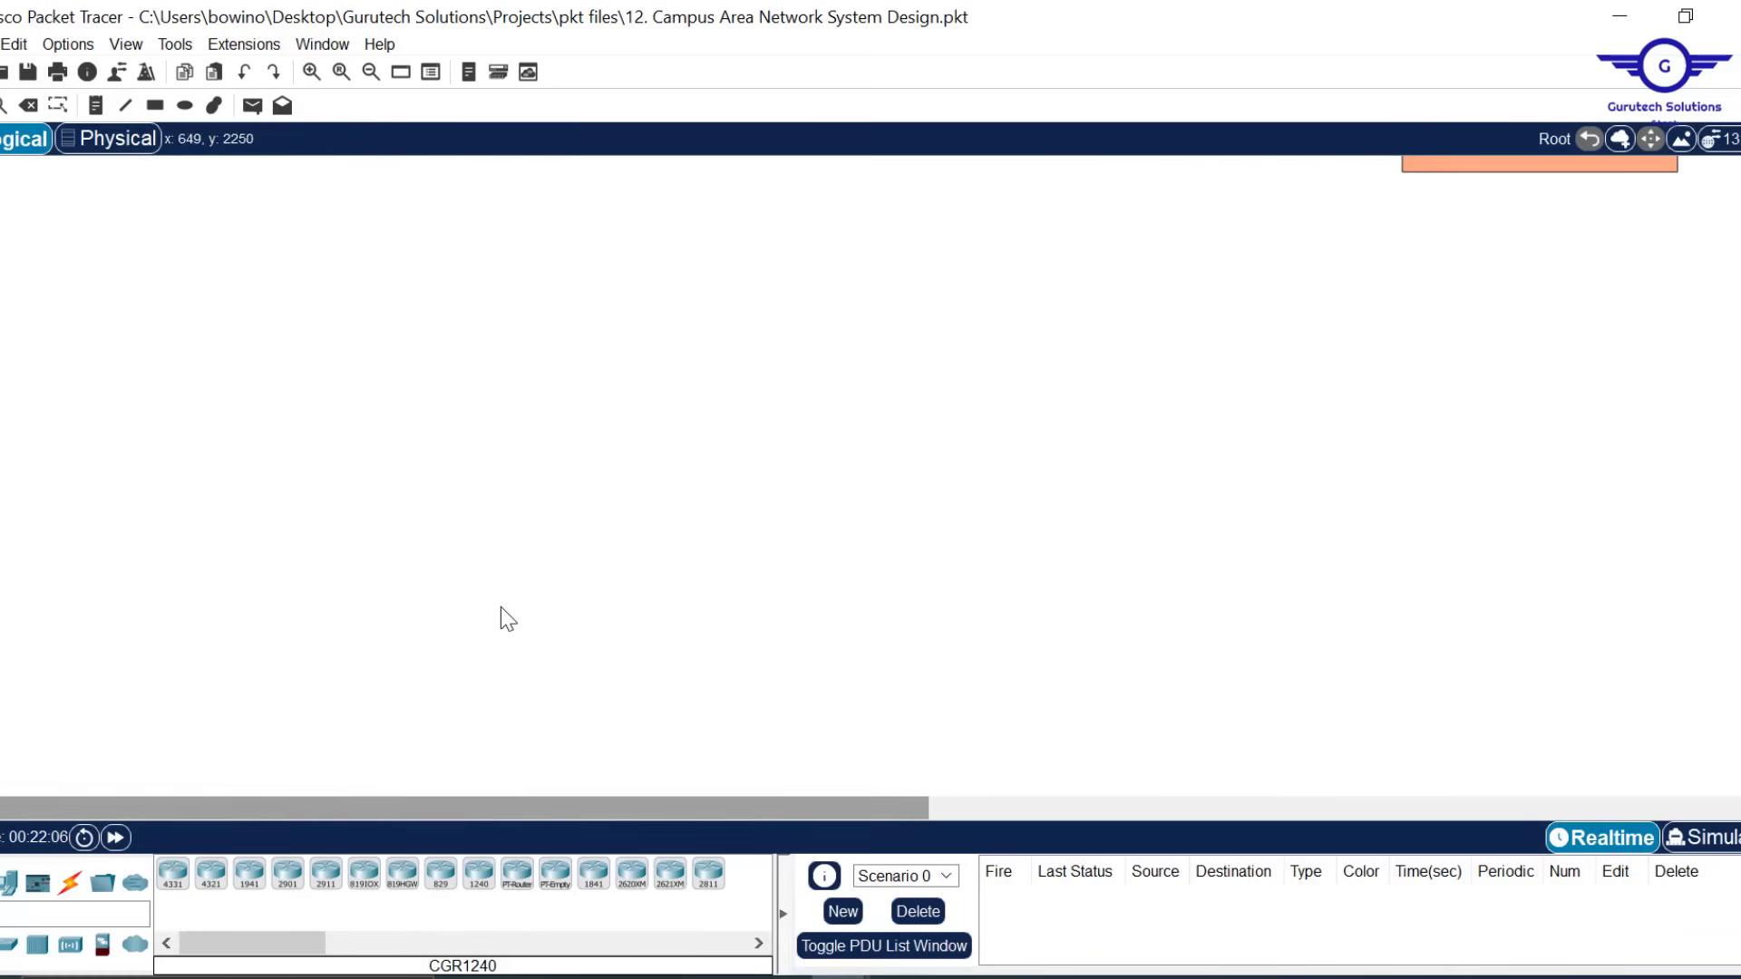
pyautogui.scroll(10, 501, 608)
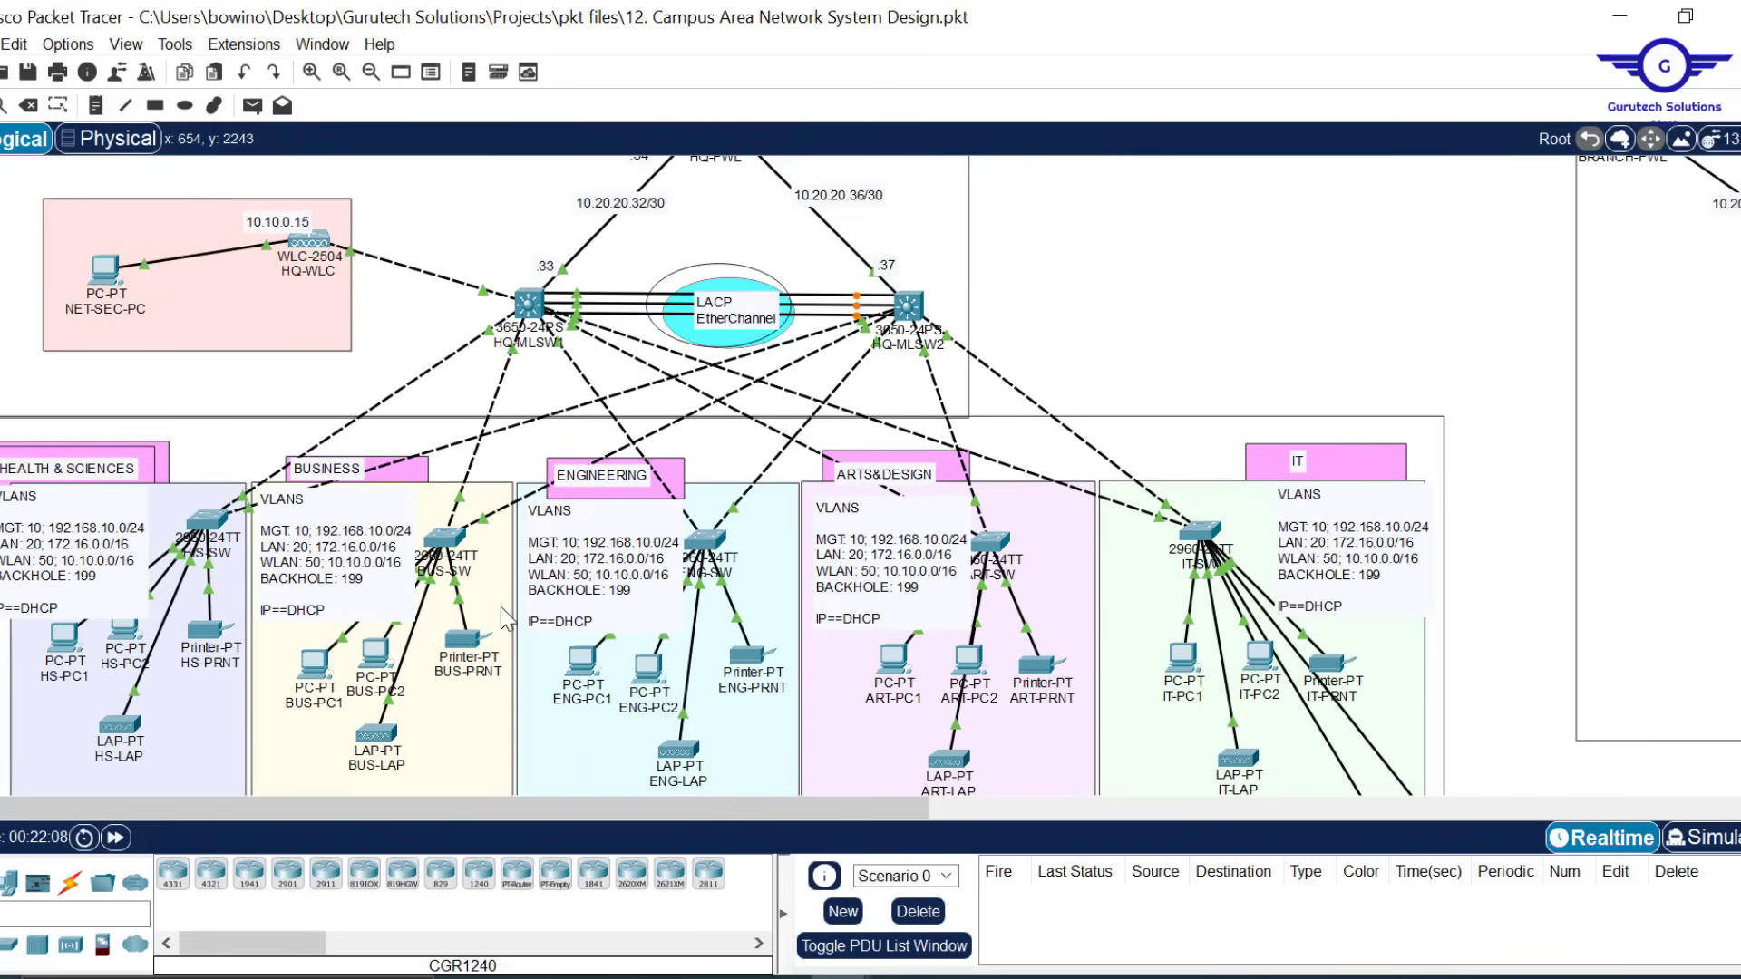
pyautogui.click(584, 660)
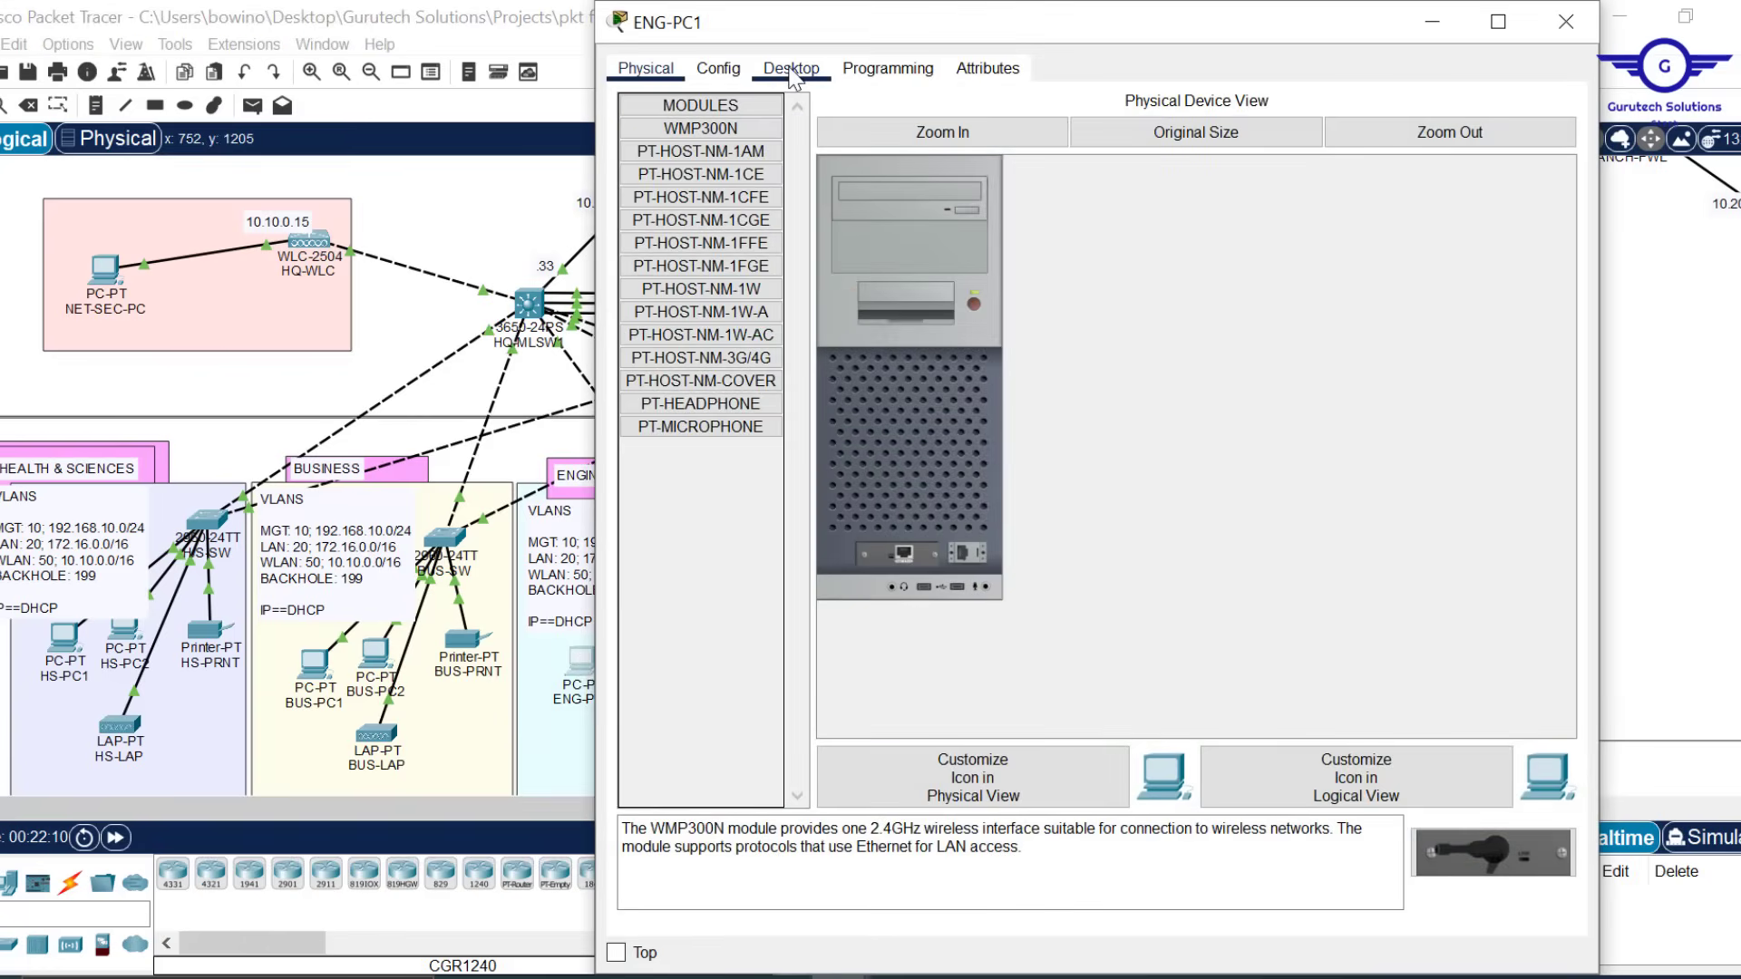
pyautogui.click(790, 70)
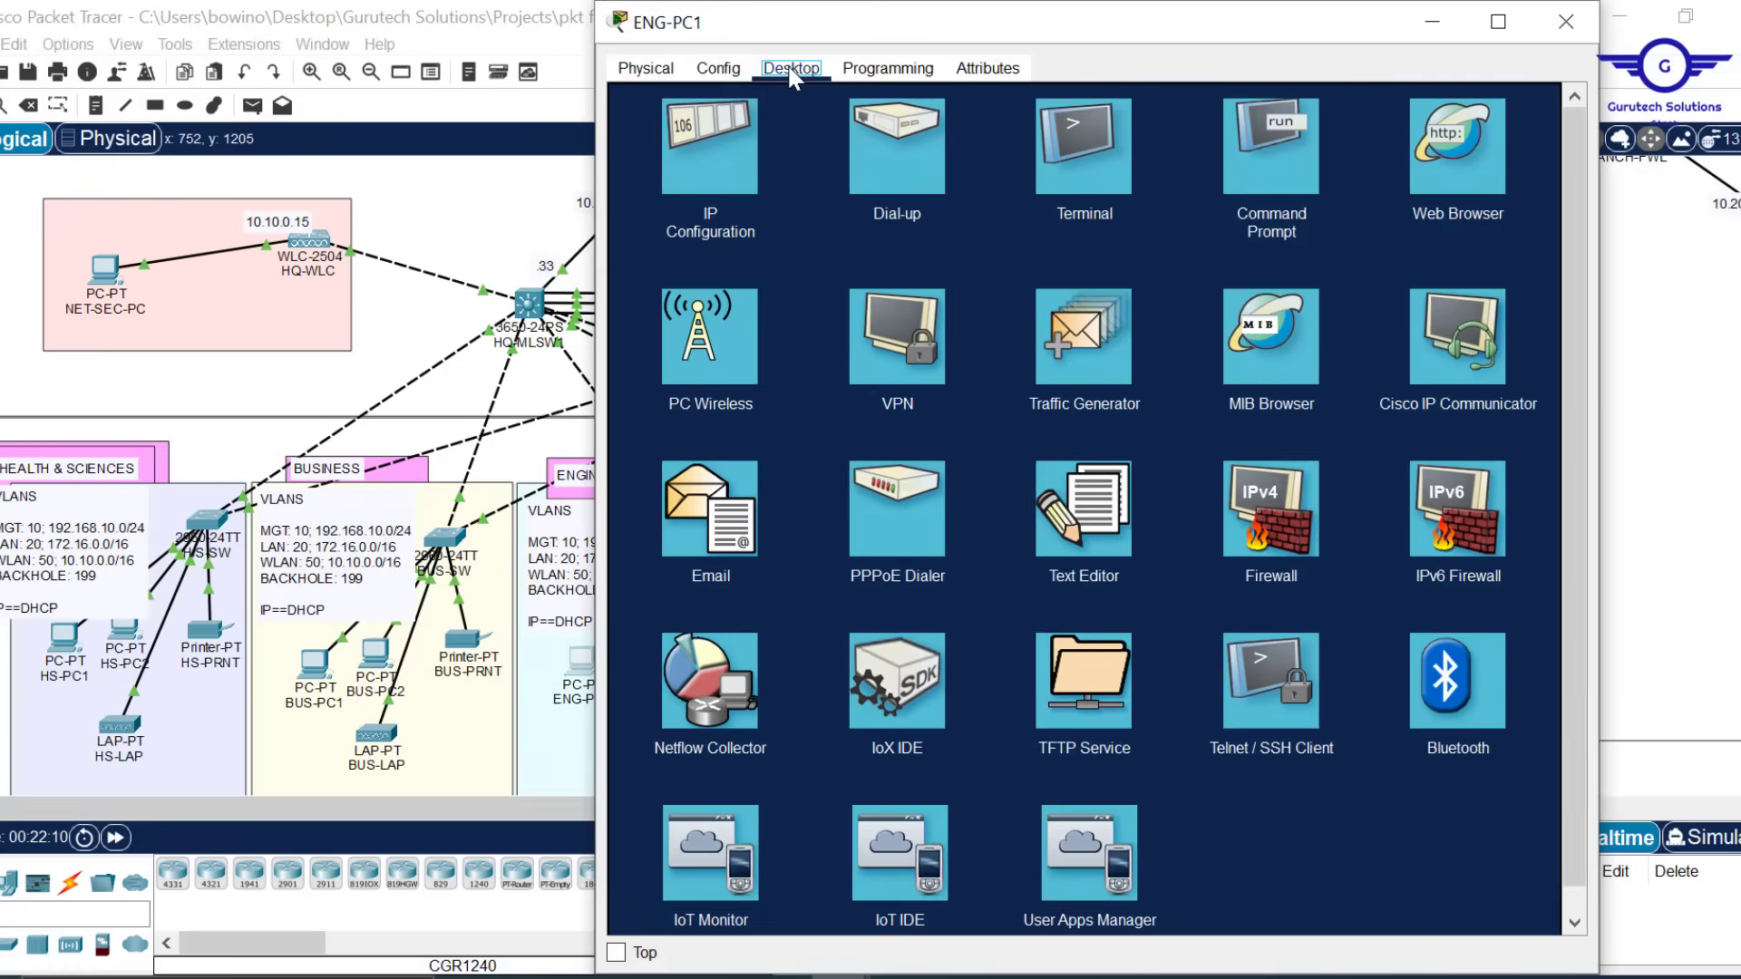
pyautogui.click(740, 138)
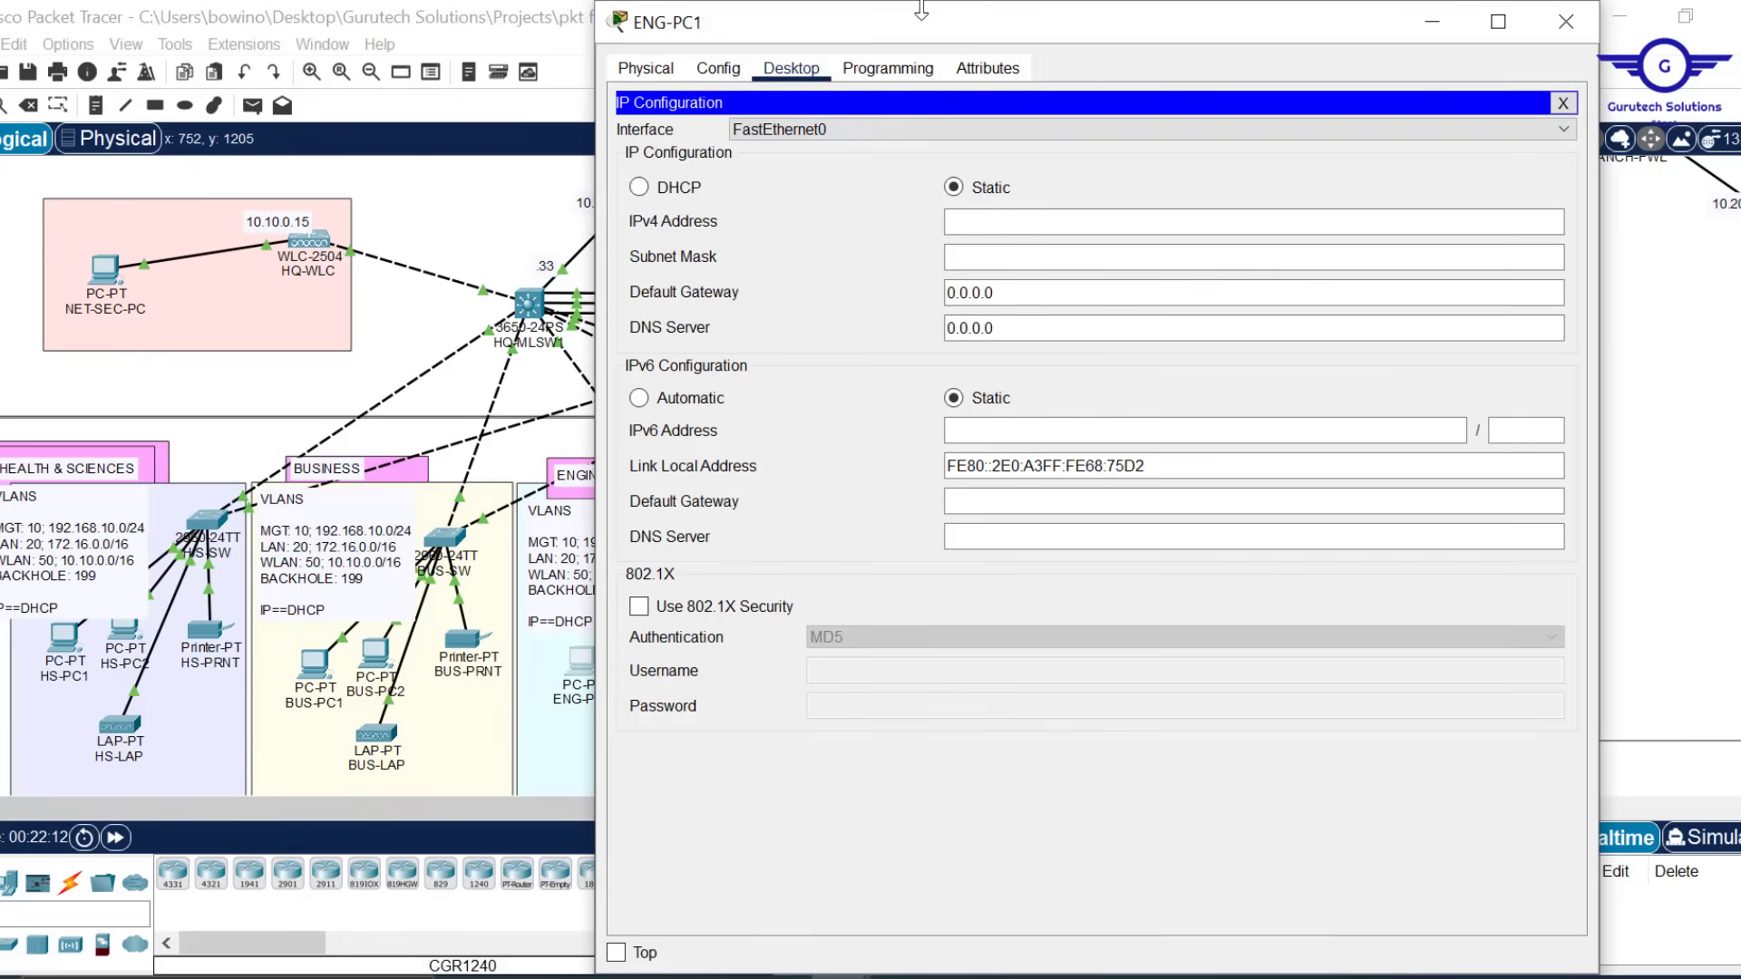
pyautogui.moveTo(921, 7); pyautogui.dragTo(921, 186)
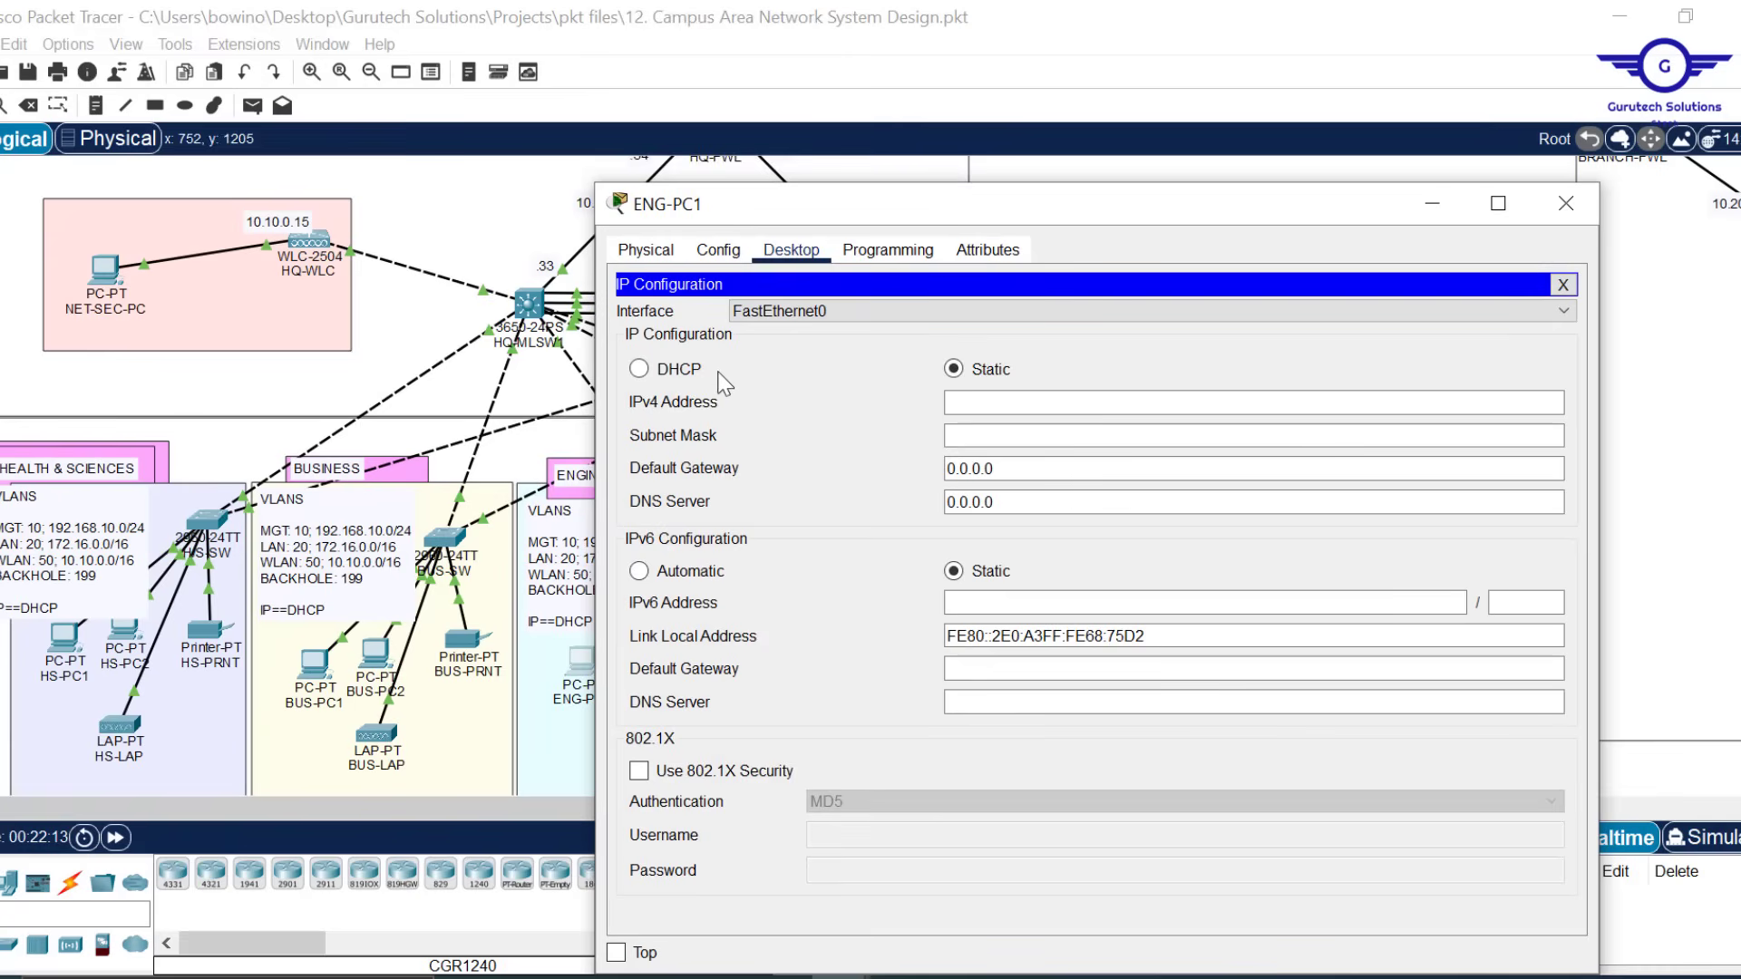
pyautogui.click(657, 369)
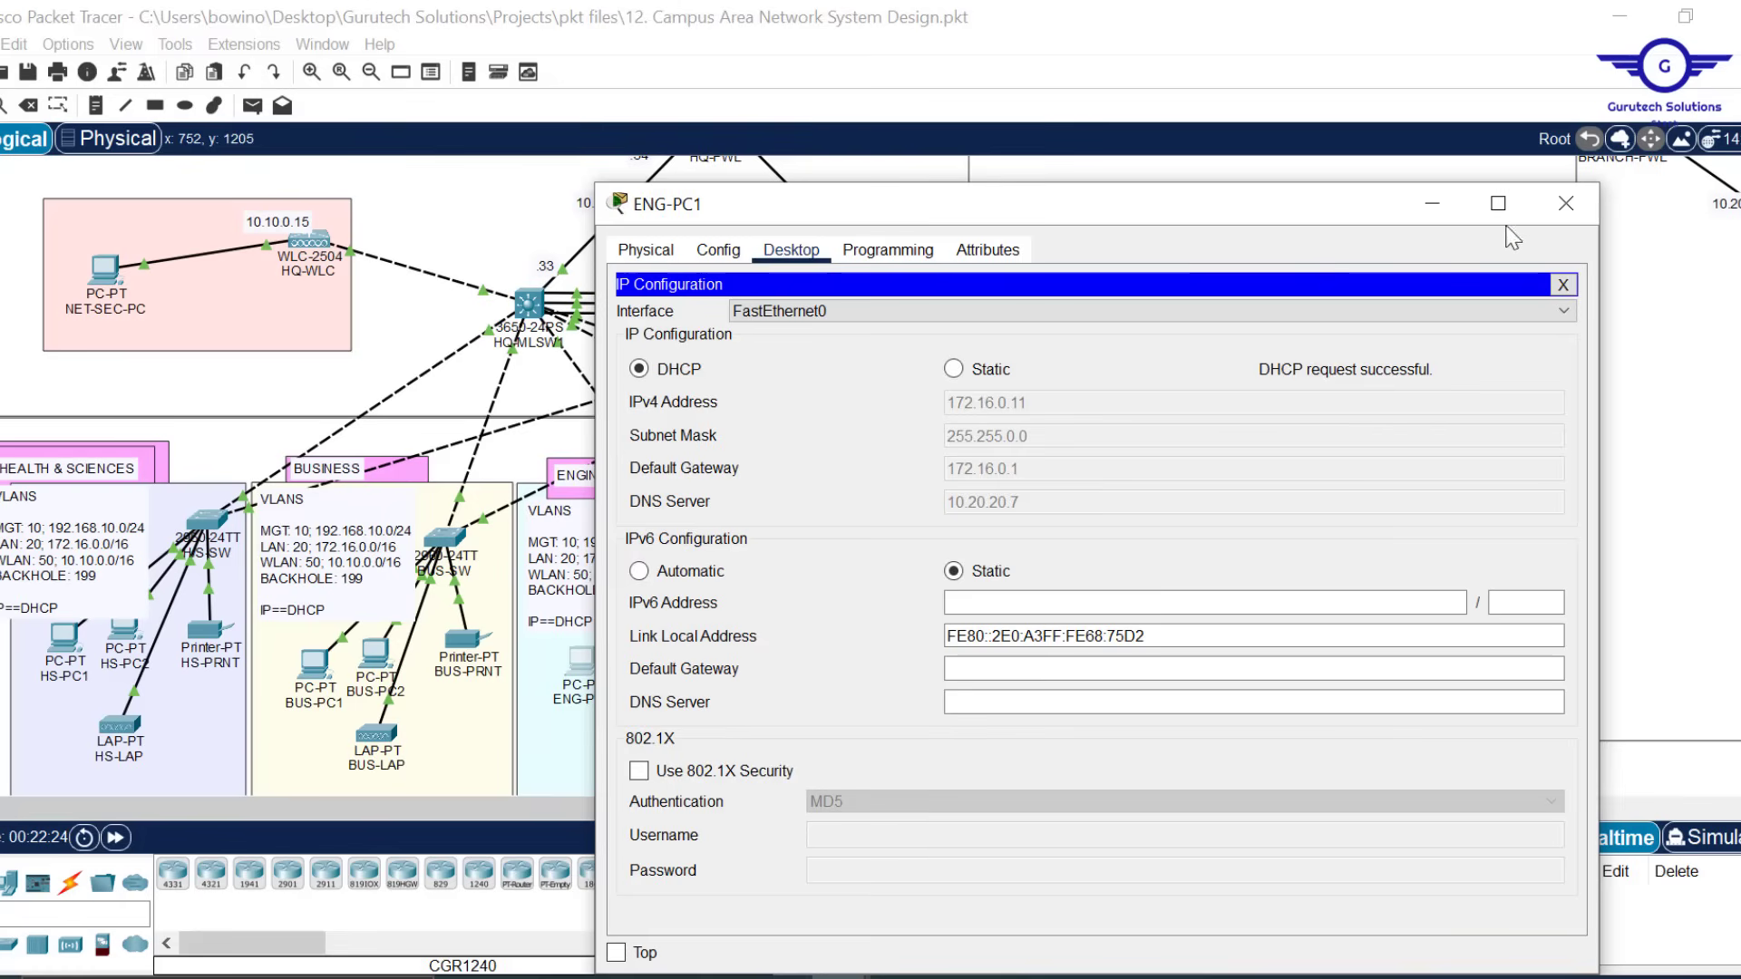
pyautogui.click(1565, 215)
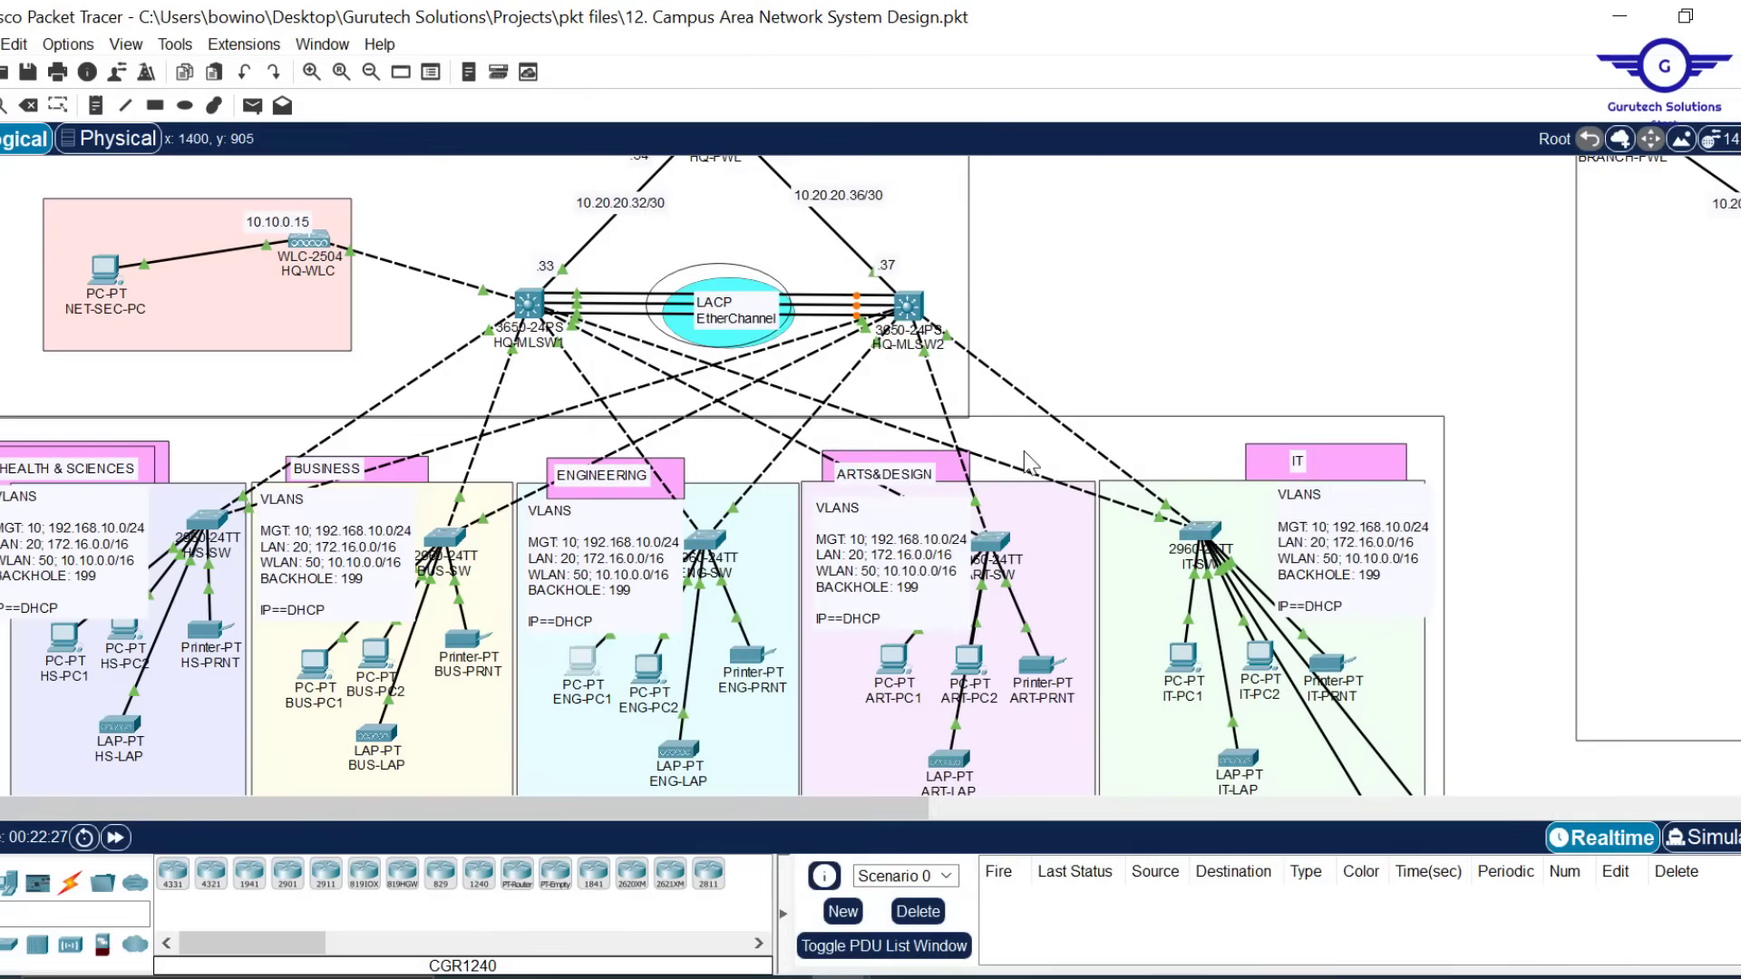
# Switch MGT1's IP Configuration to DHCP, receiving 192.168.10.12 with gateway 192.168.10.1
pyautogui.scroll(-5, 982, 487)
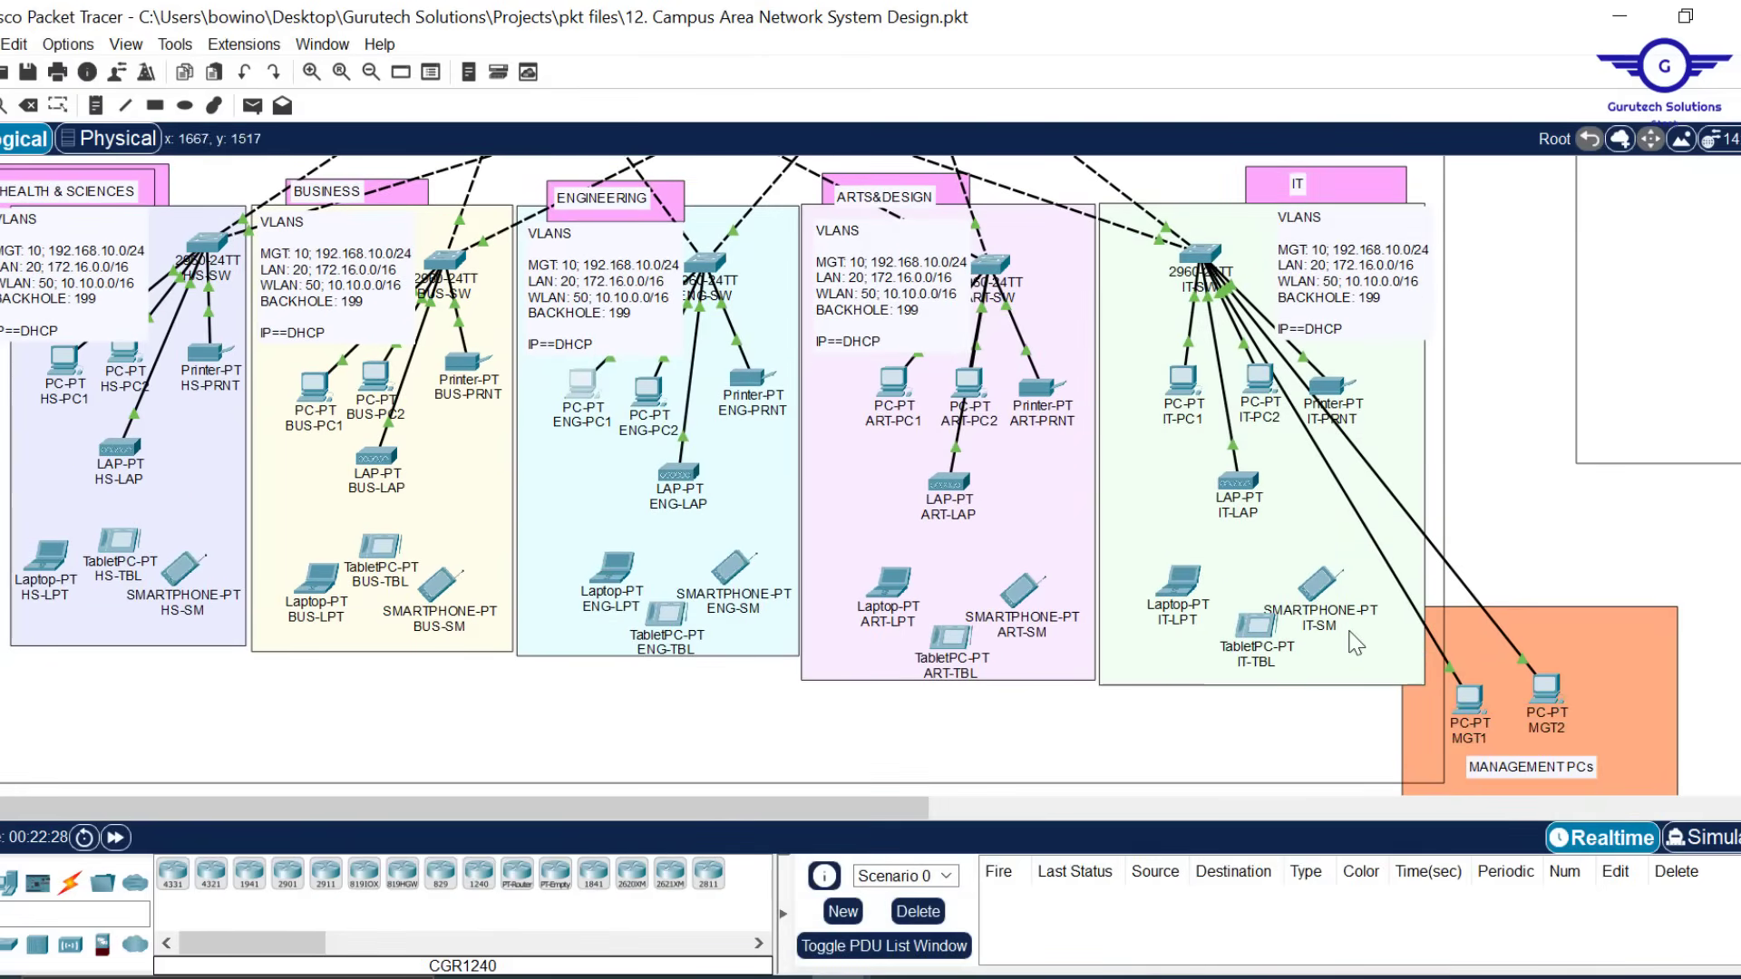
pyautogui.click(1470, 701)
pyautogui.click(787, 258)
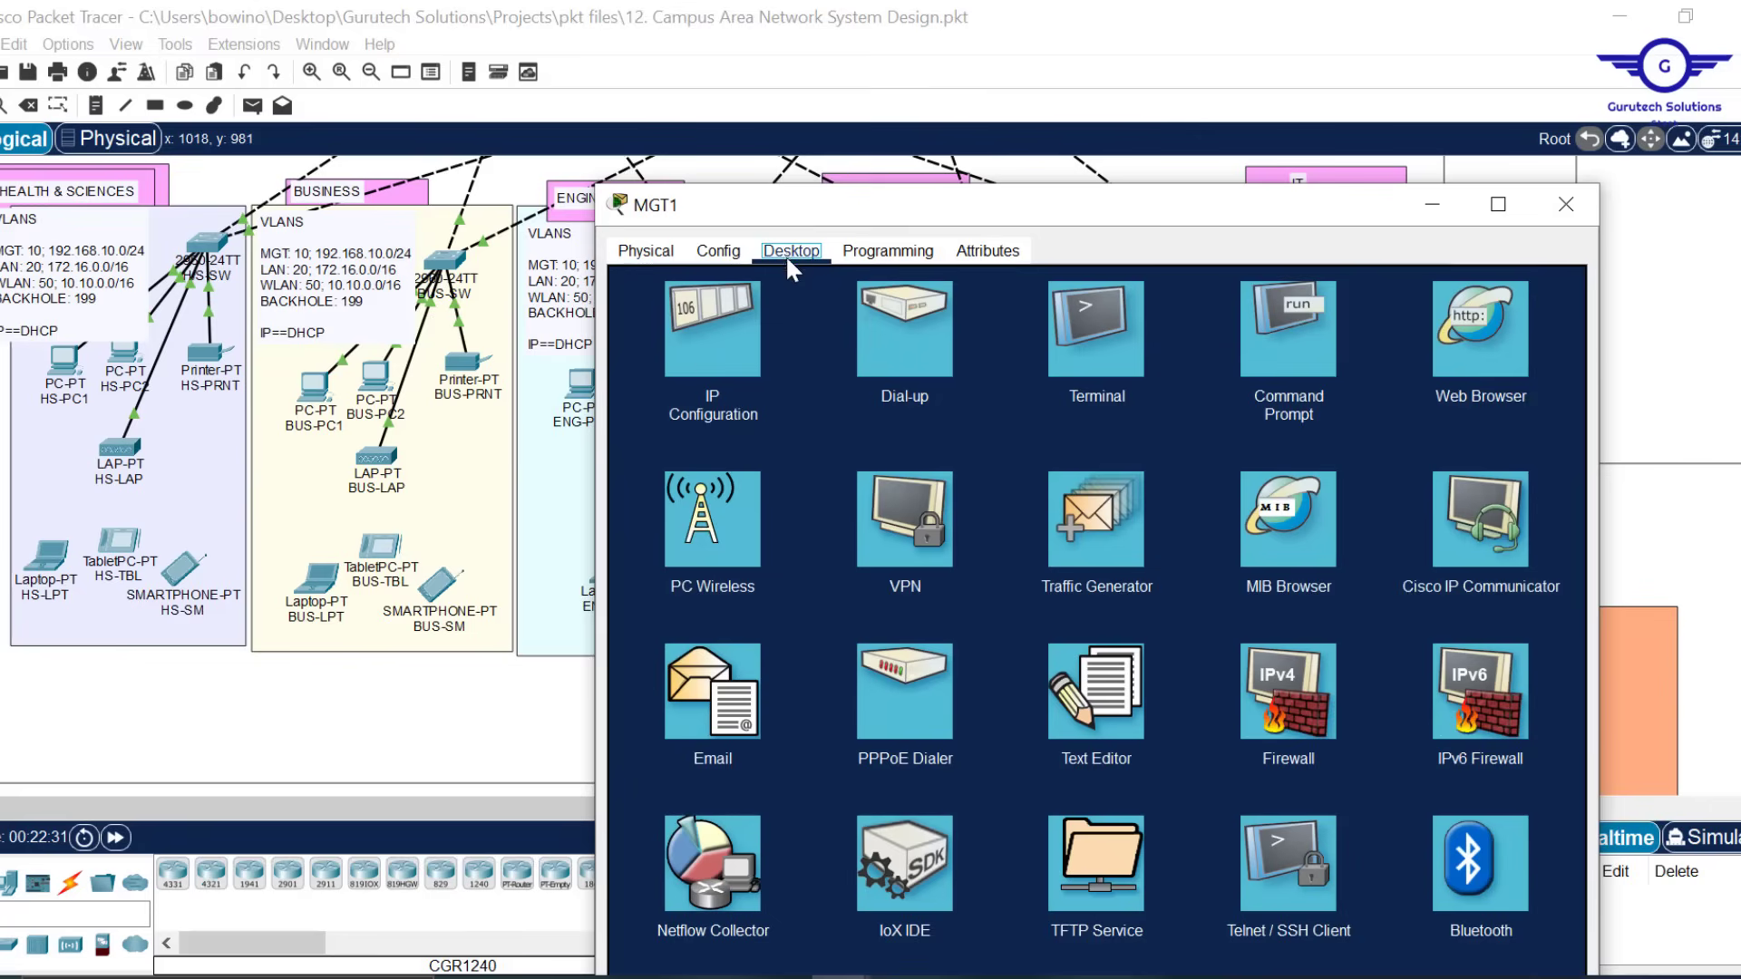
pyautogui.click(707, 363)
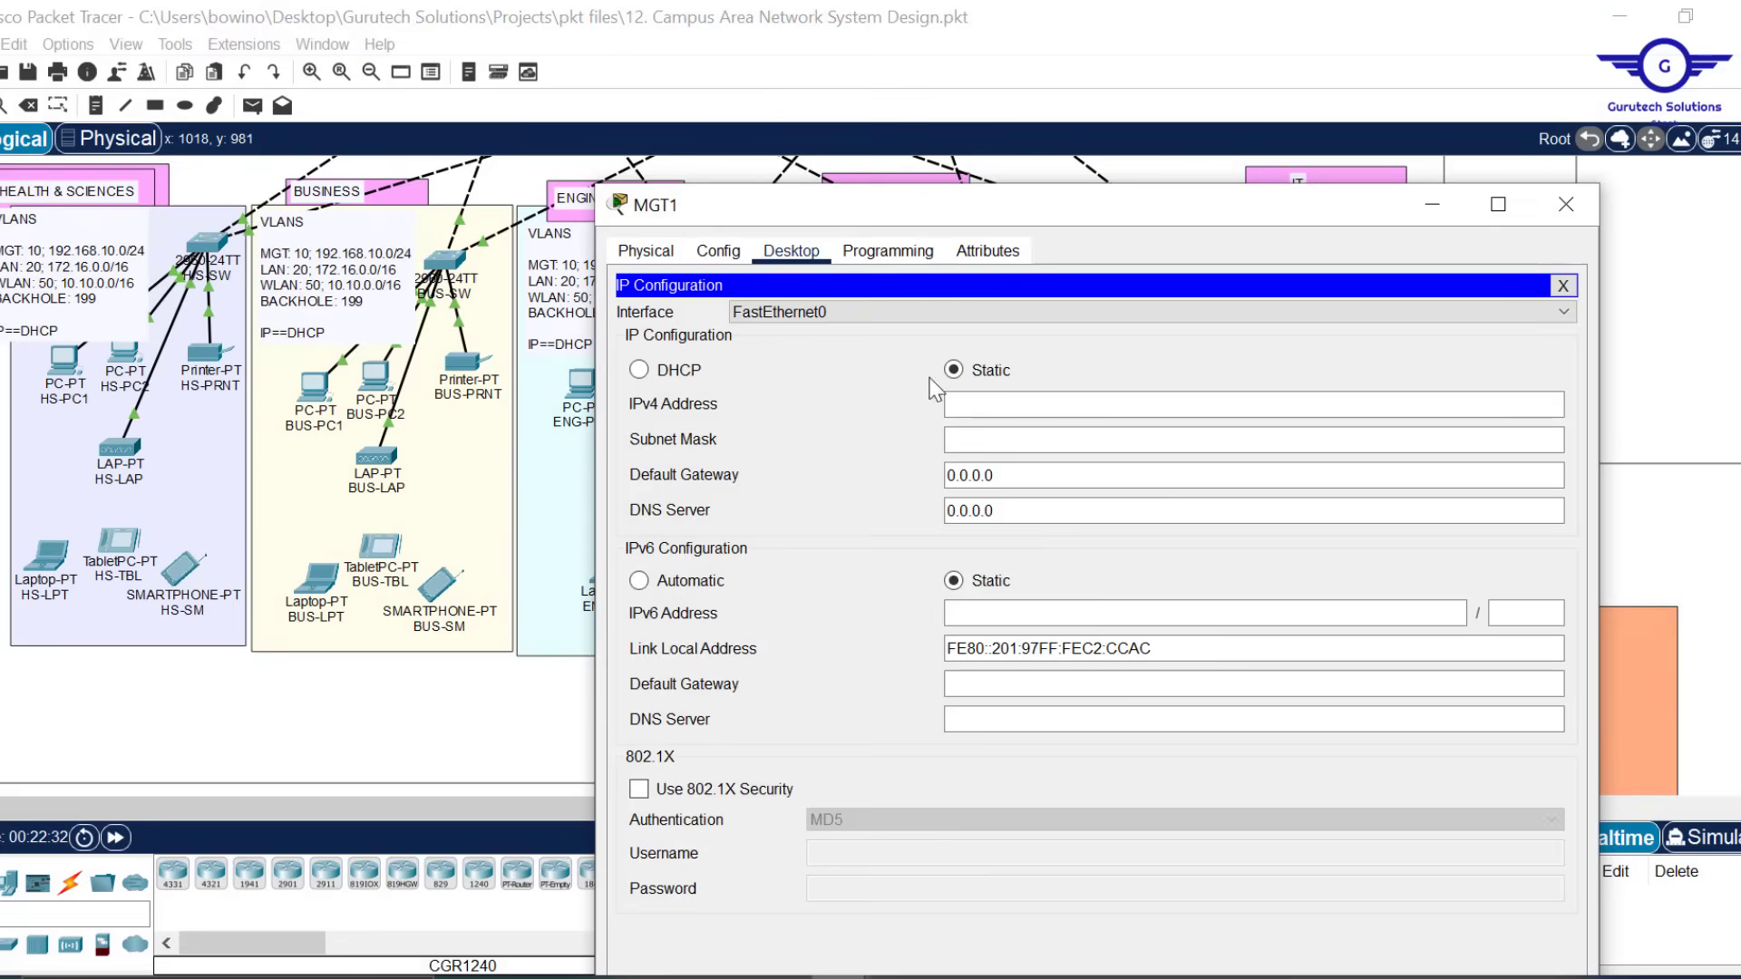
pyautogui.click(673, 374)
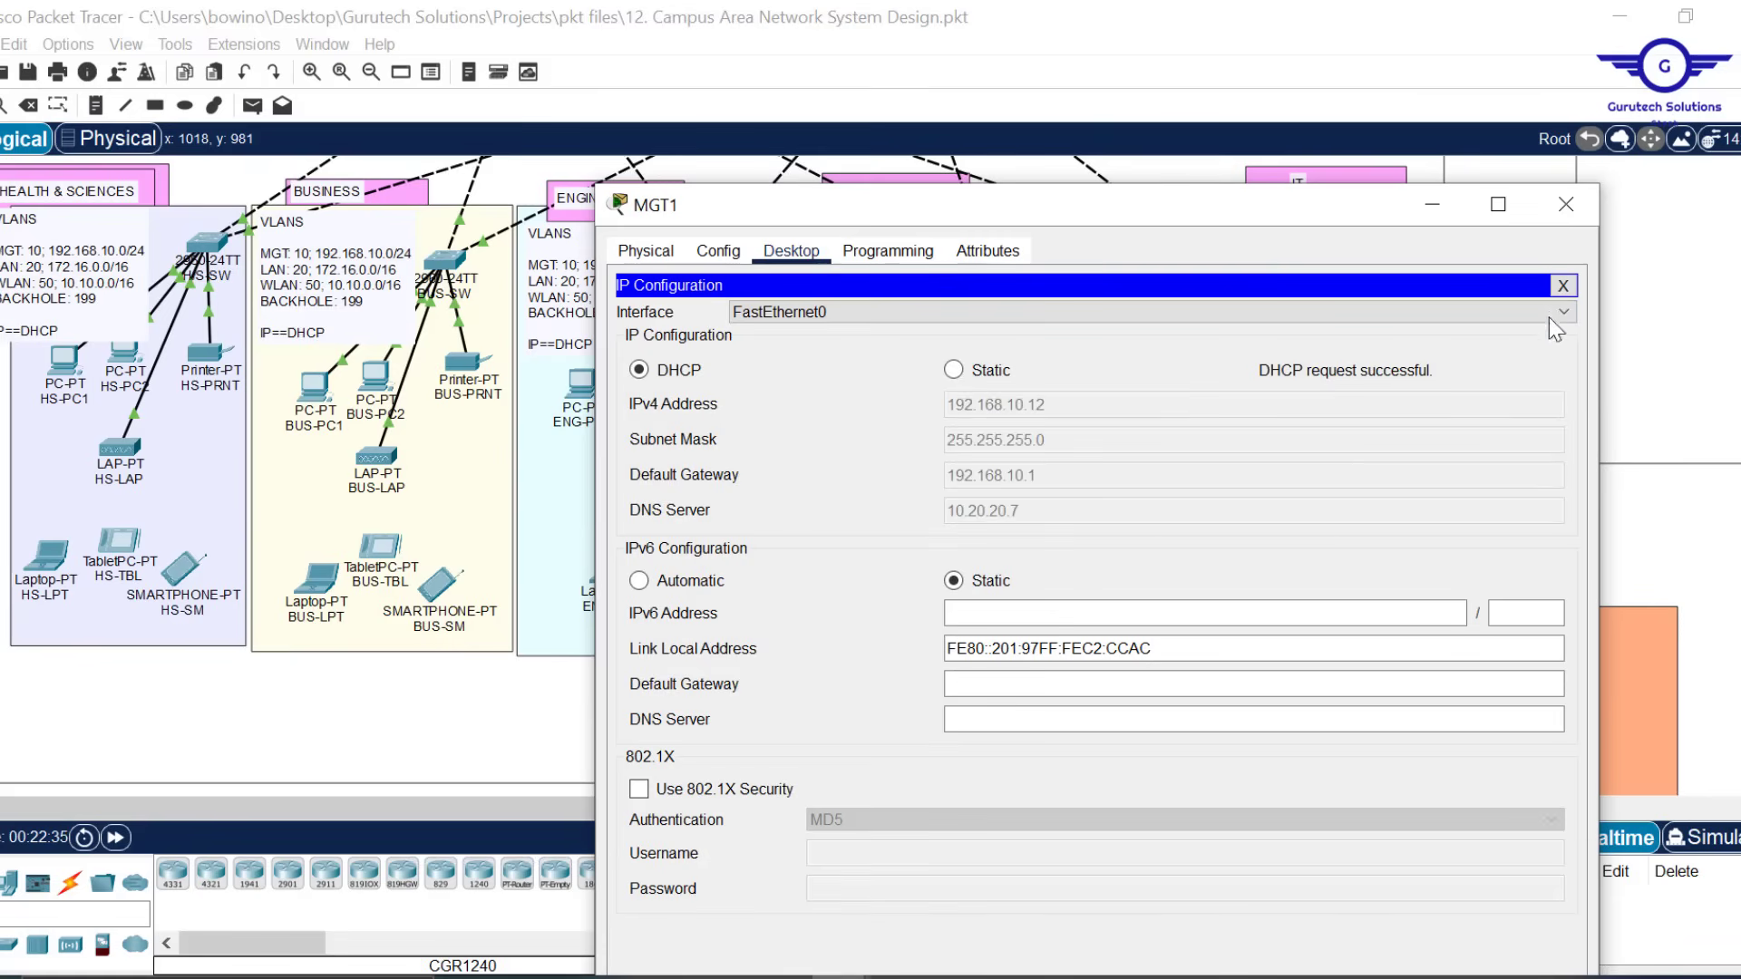
pyautogui.click(1567, 201)
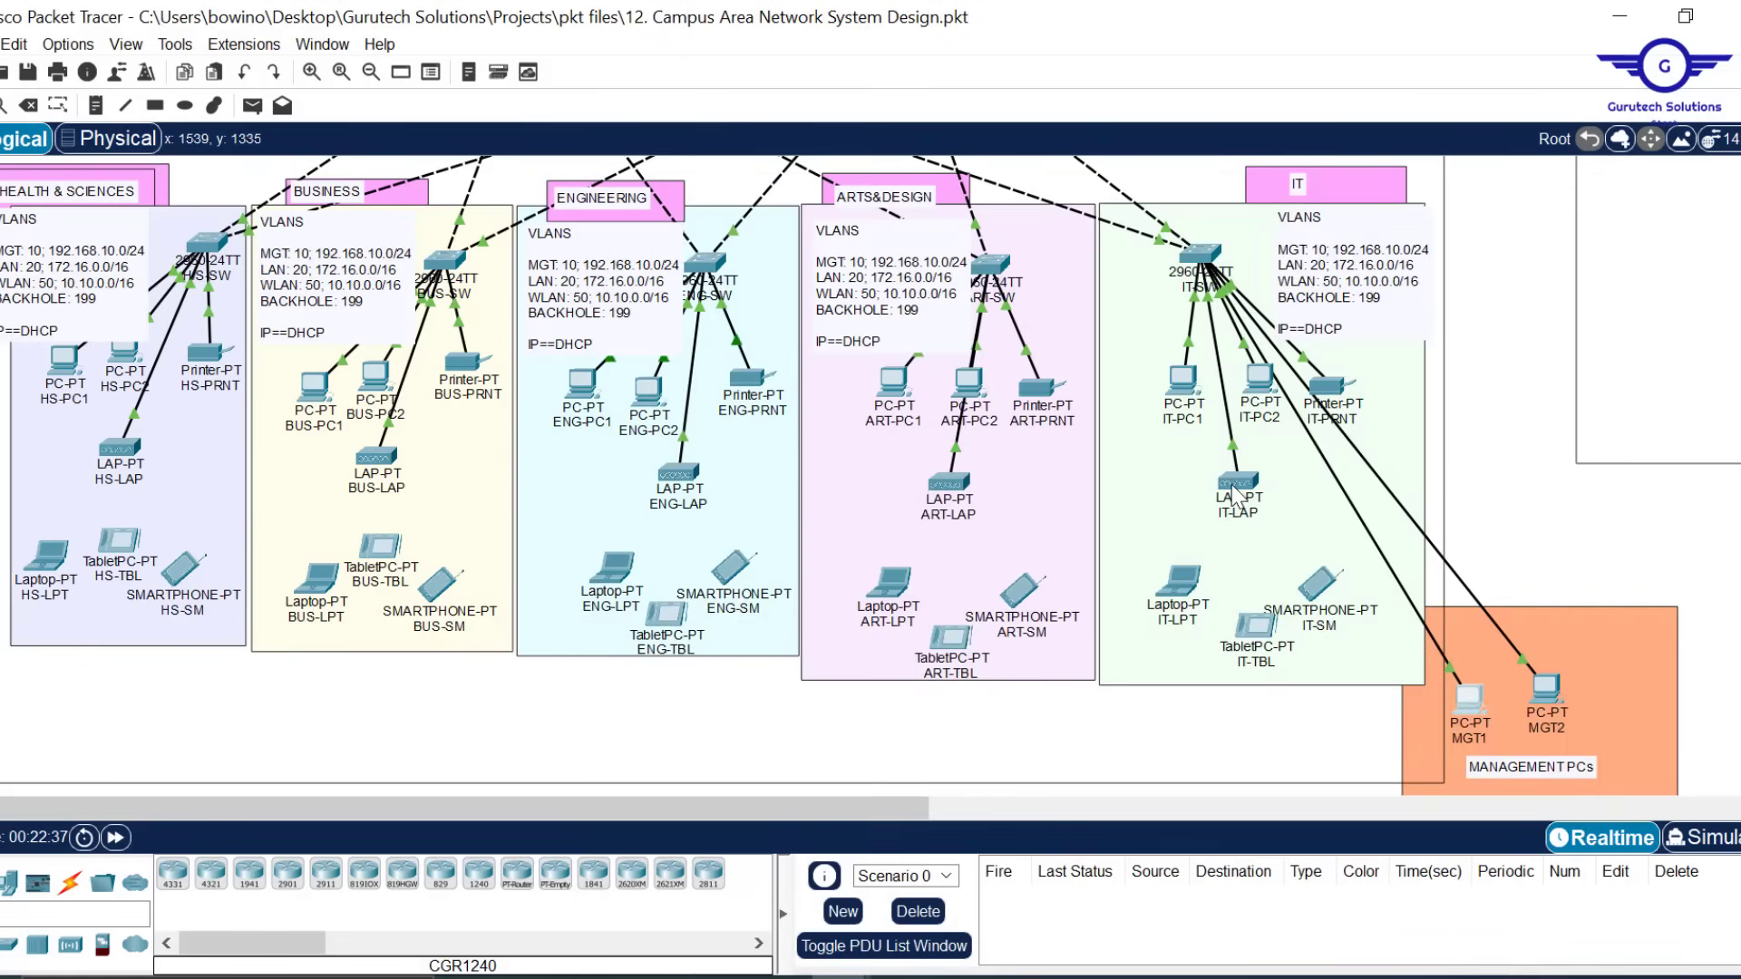
# Set BHS-PC1's IP Configuration to DHCP, getting 172.17.0.12, gateway 172.17.0.1, DNS 10.20.20.7
pyautogui.scroll(6, 1231, 484)
pyautogui.hscroll(10, 1231, 484)
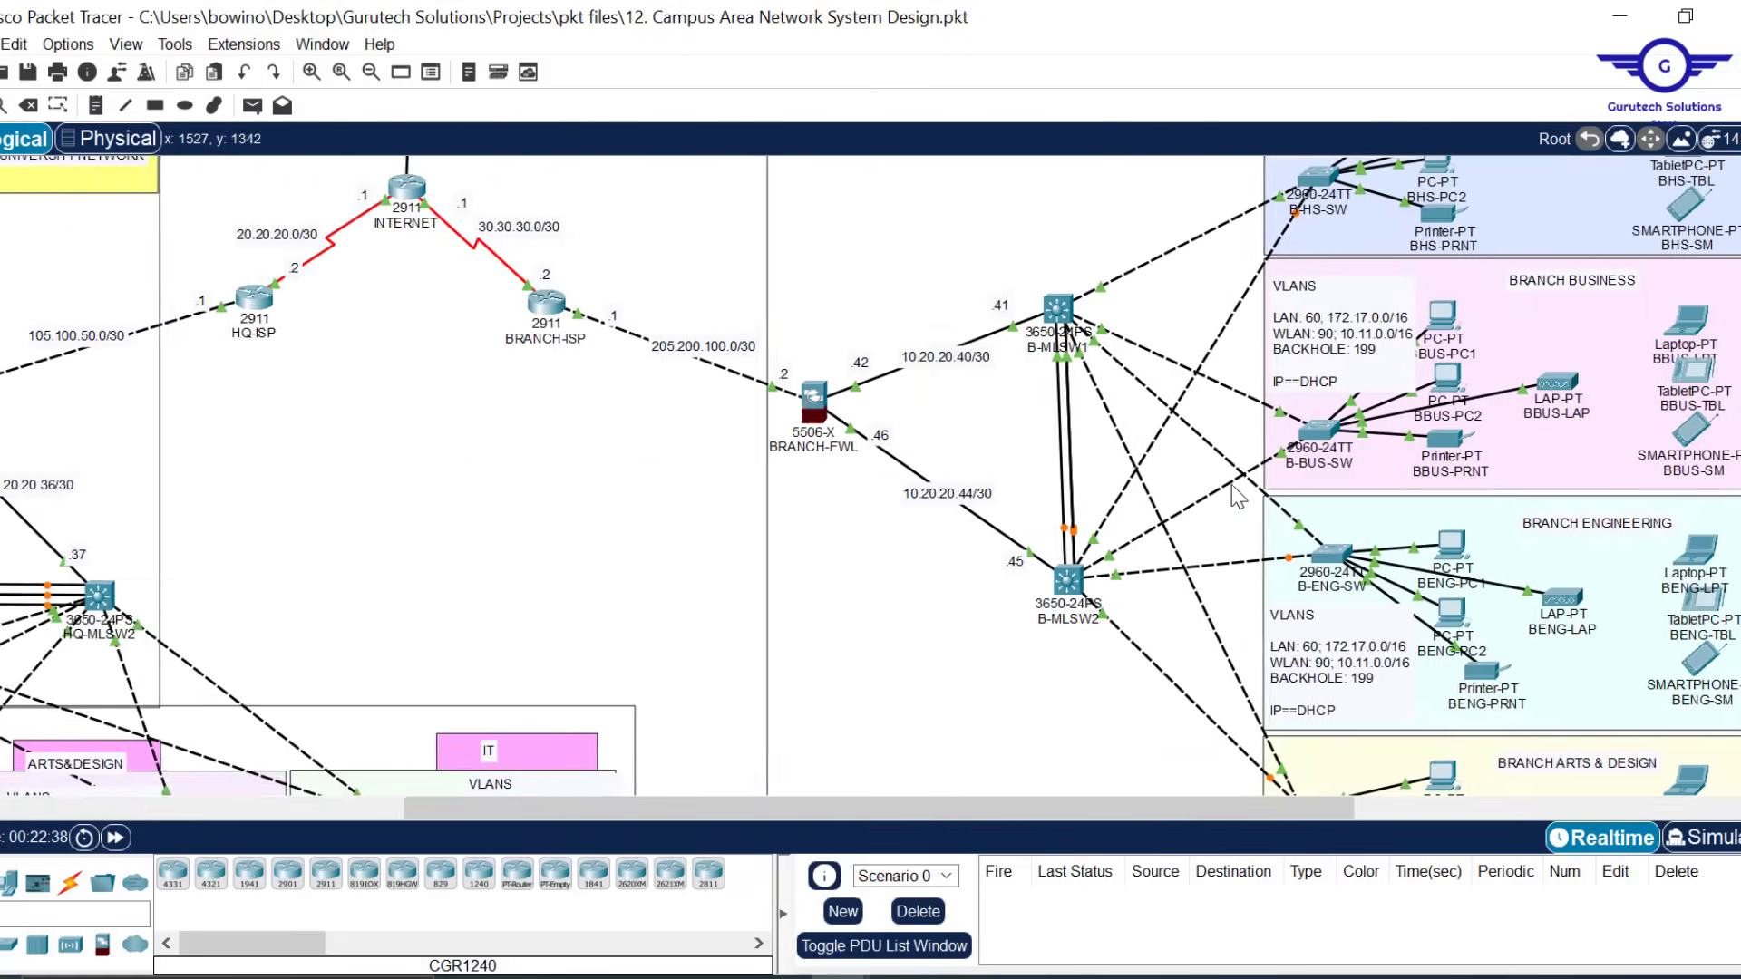
pyautogui.scroll(3, 1231, 484)
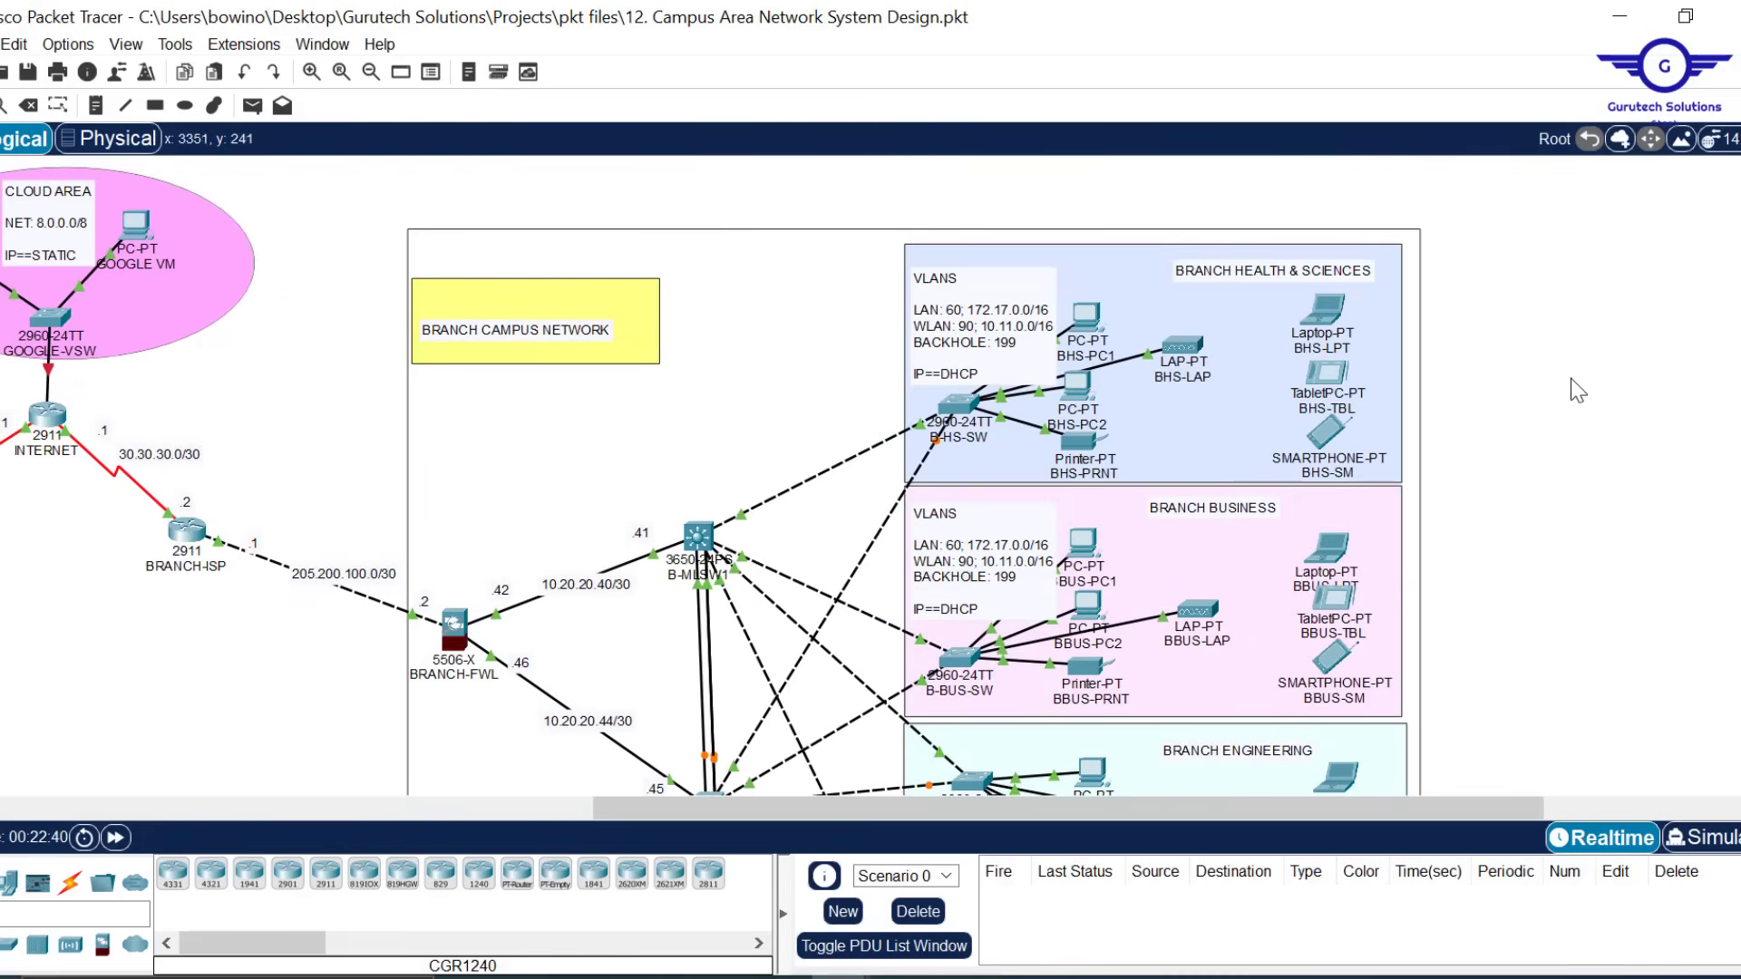
pyautogui.hscroll(-5, 1573, 384)
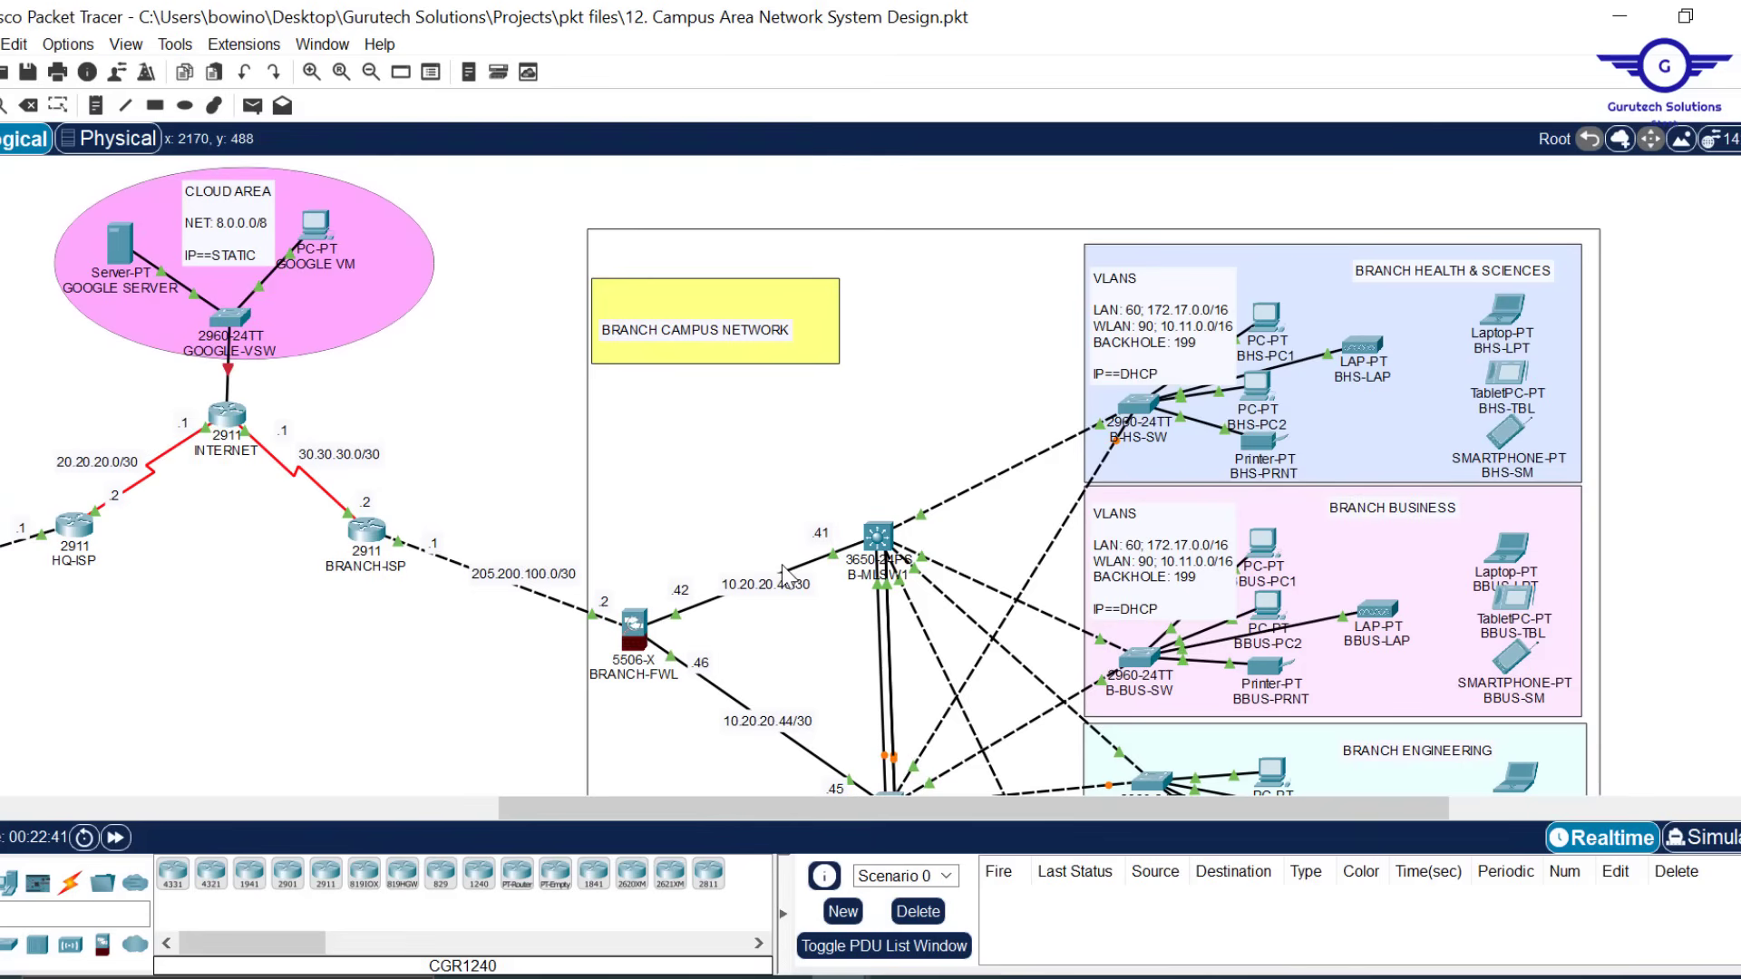
pyautogui.hscroll(-2, 710, 564)
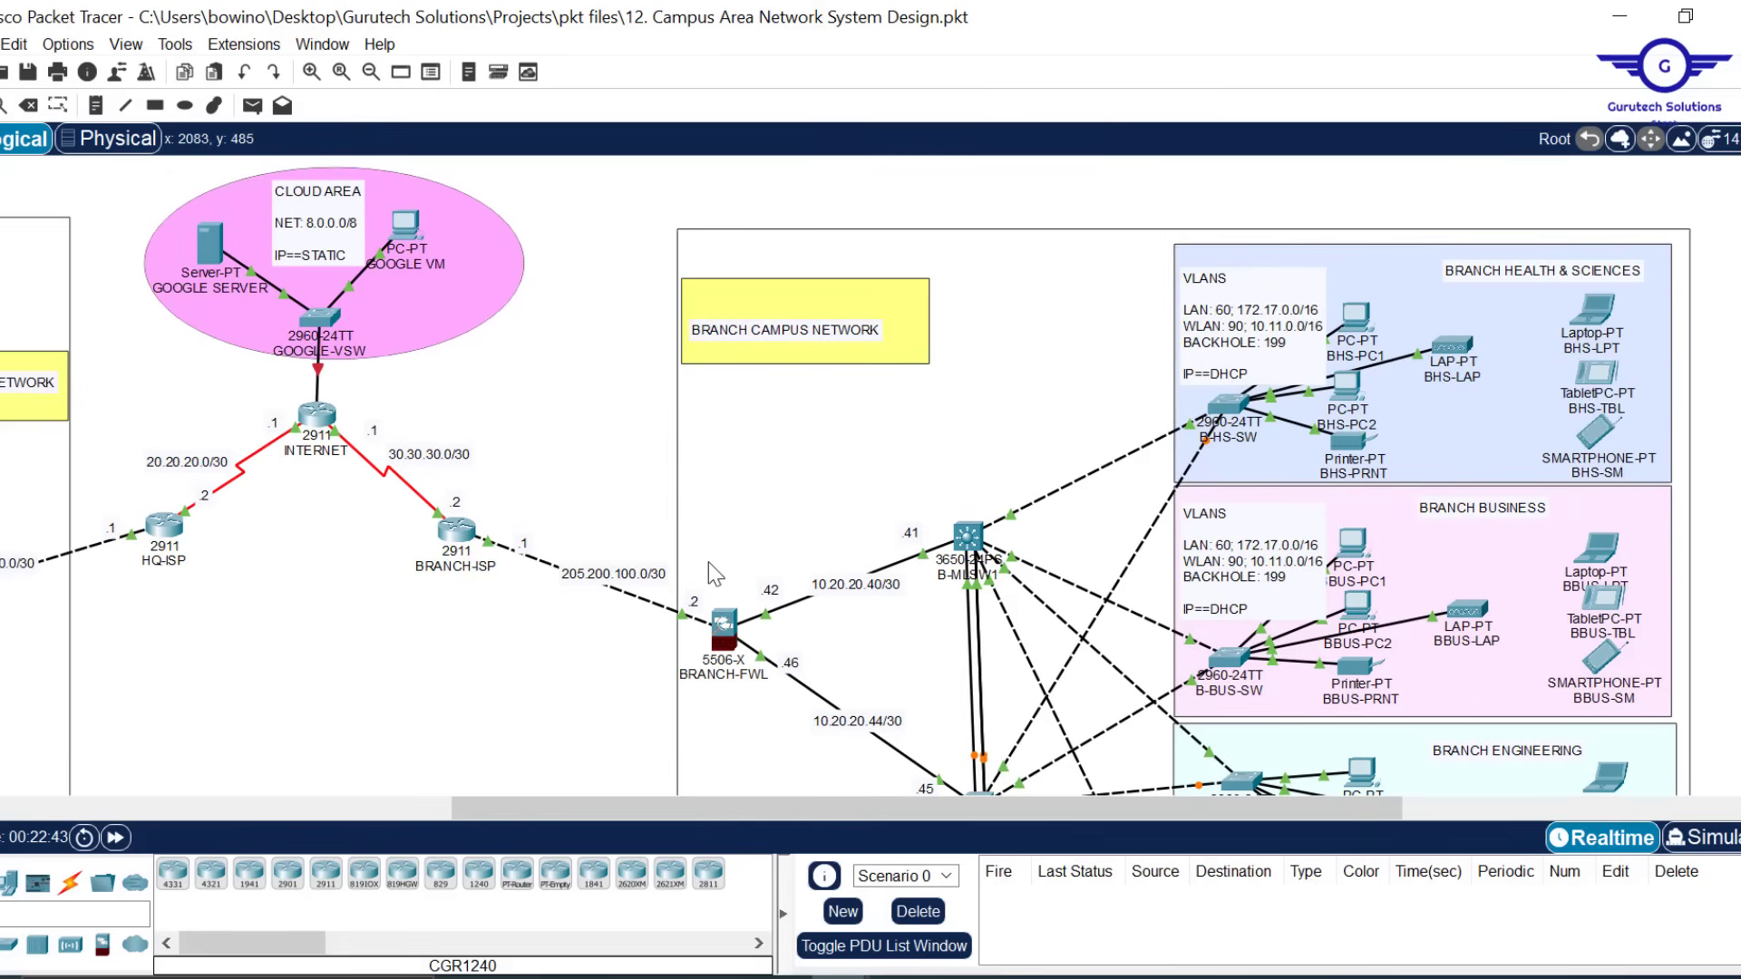
pyautogui.click(1354, 322)
pyautogui.click(792, 69)
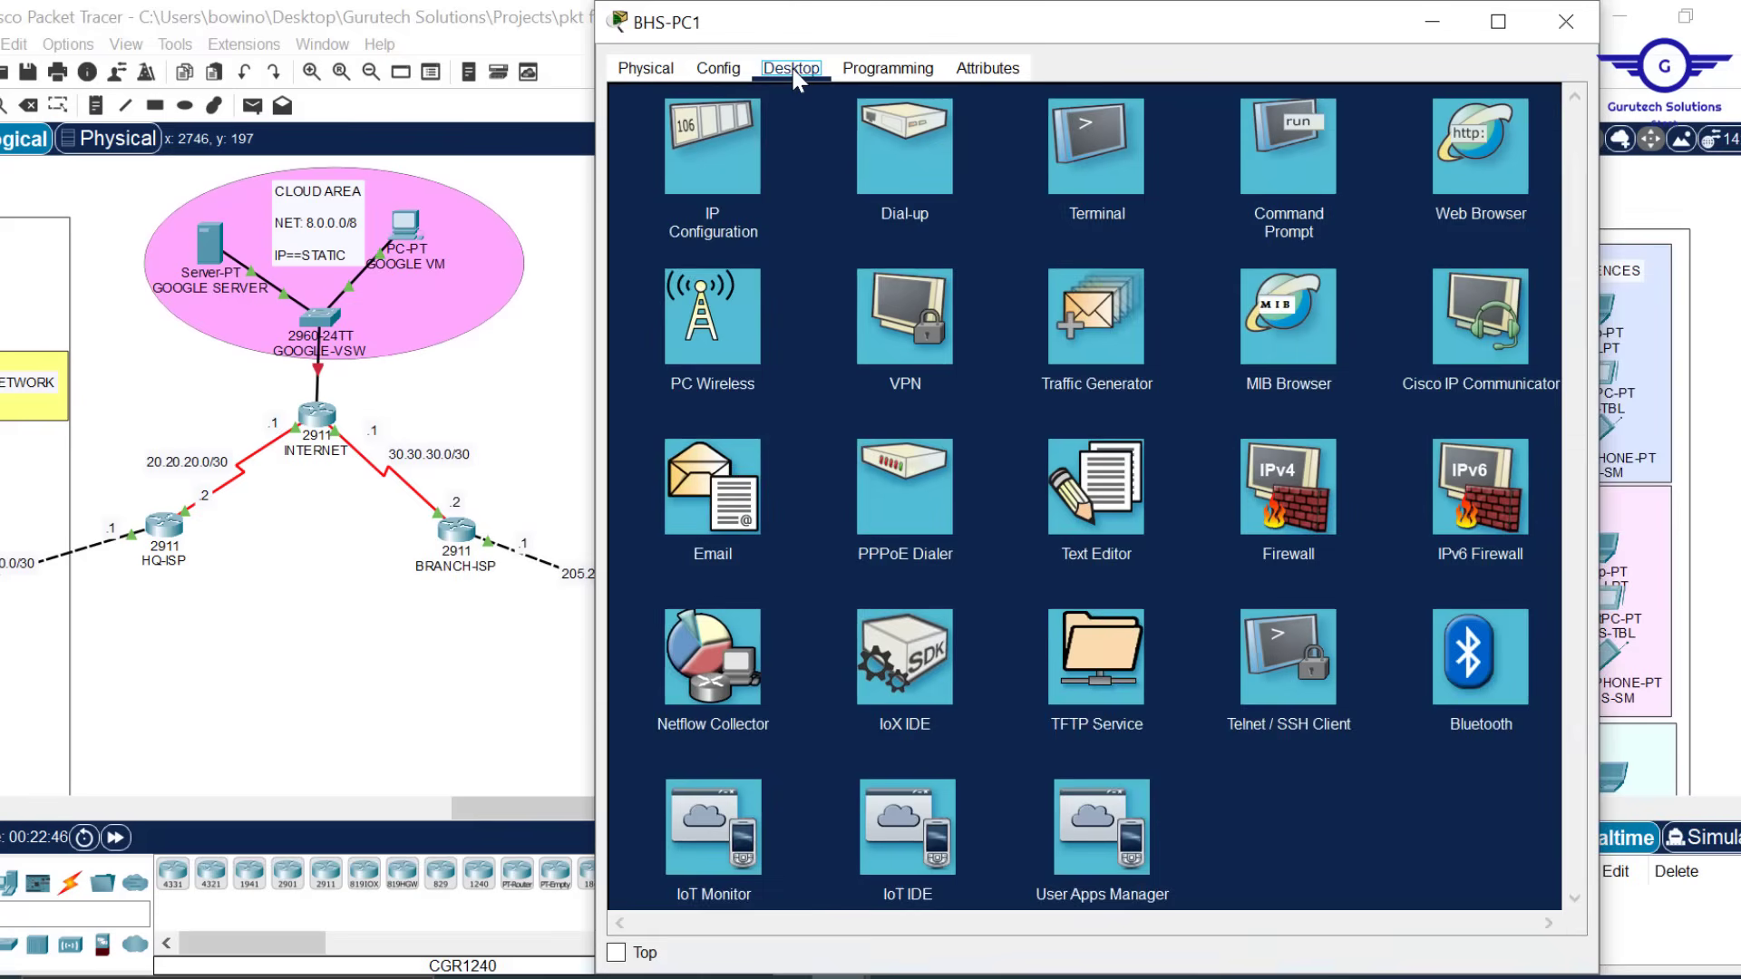
pyautogui.click(731, 140)
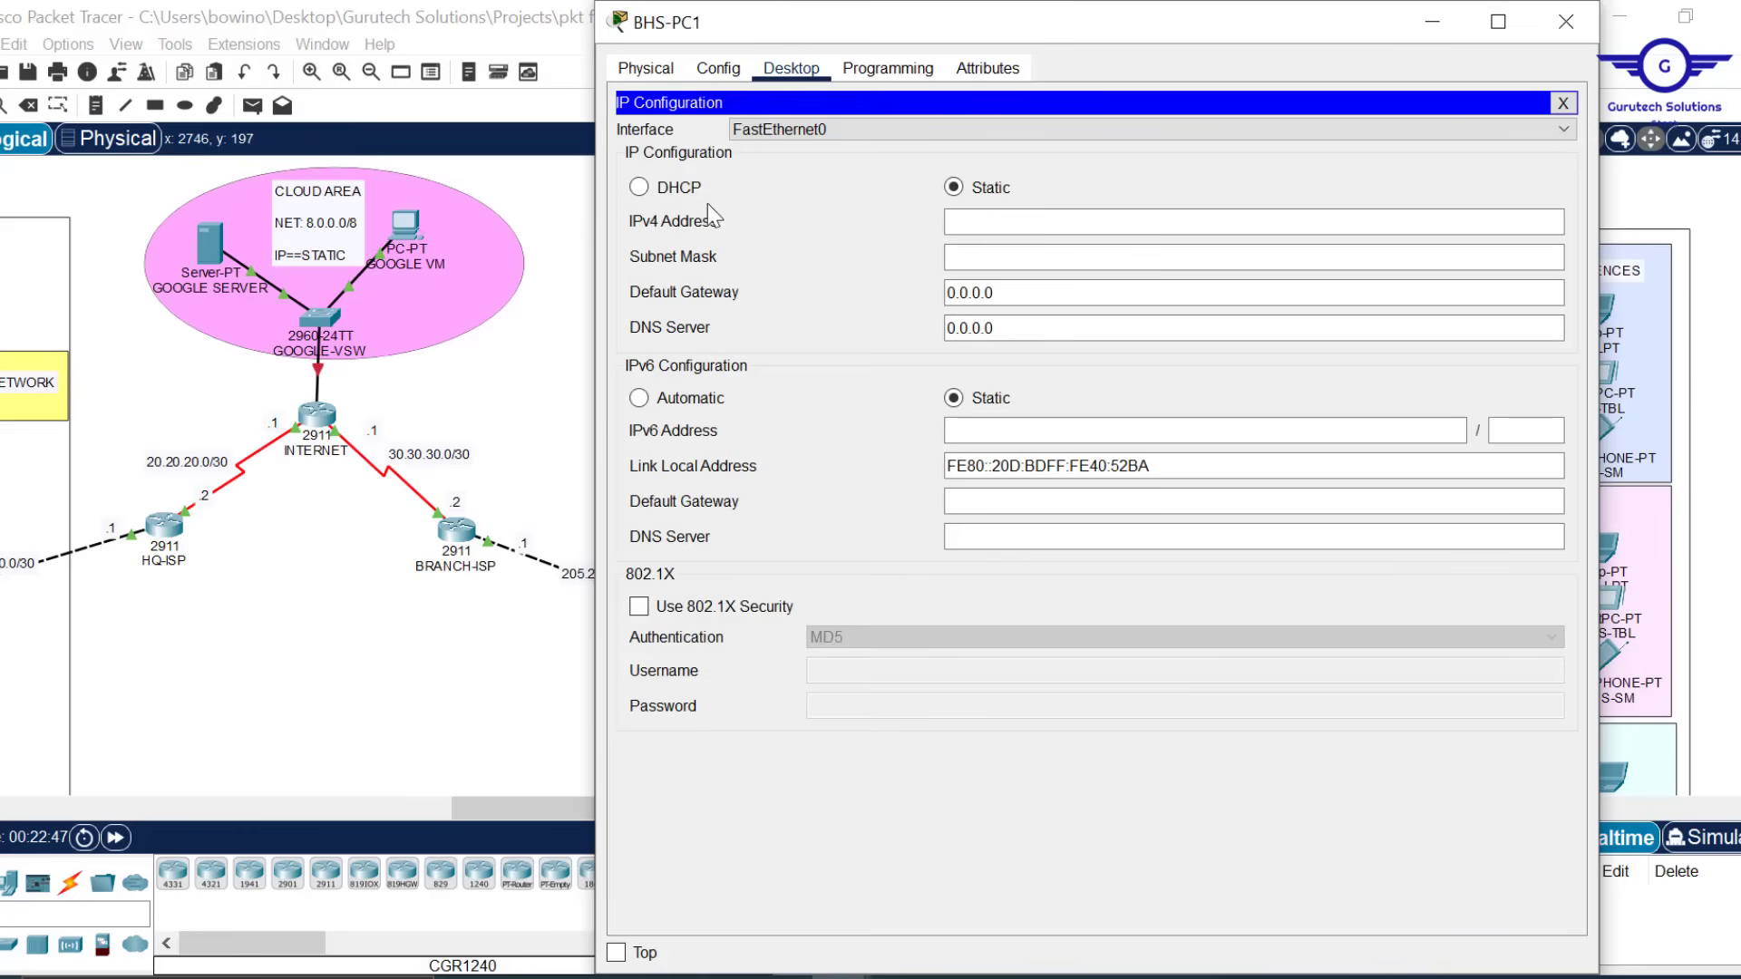
pyautogui.click(680, 190)
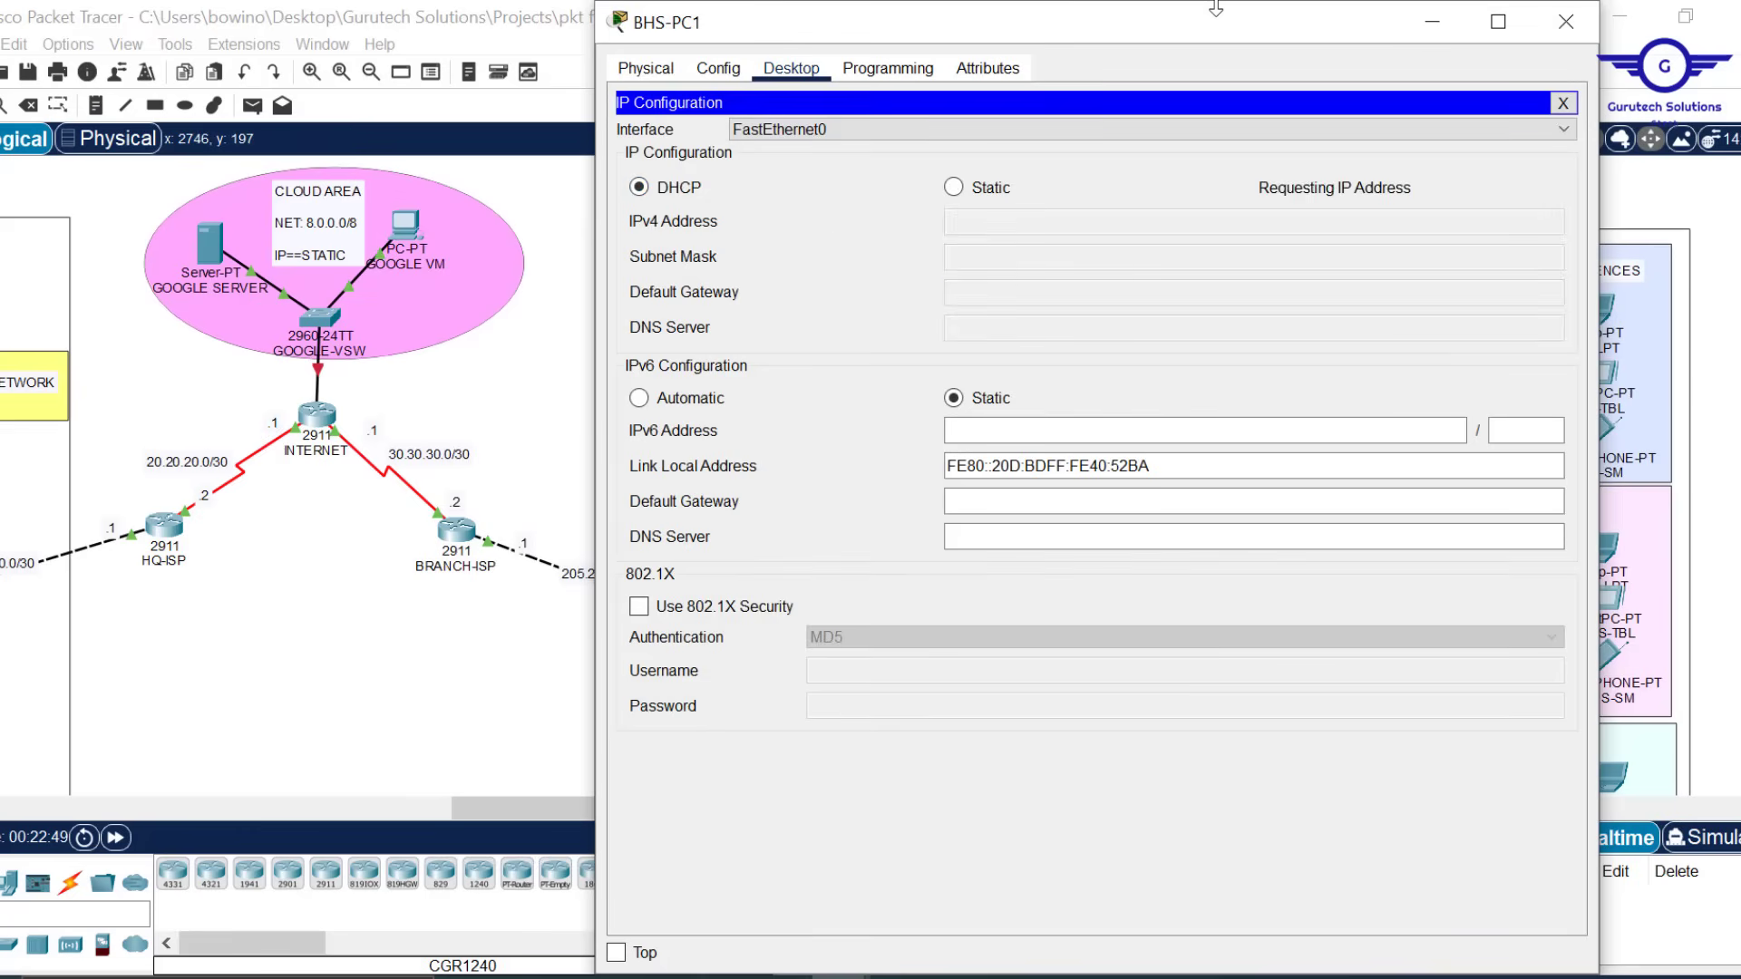
pyautogui.moveTo(1228, 13); pyautogui.dragTo(1228, 98)
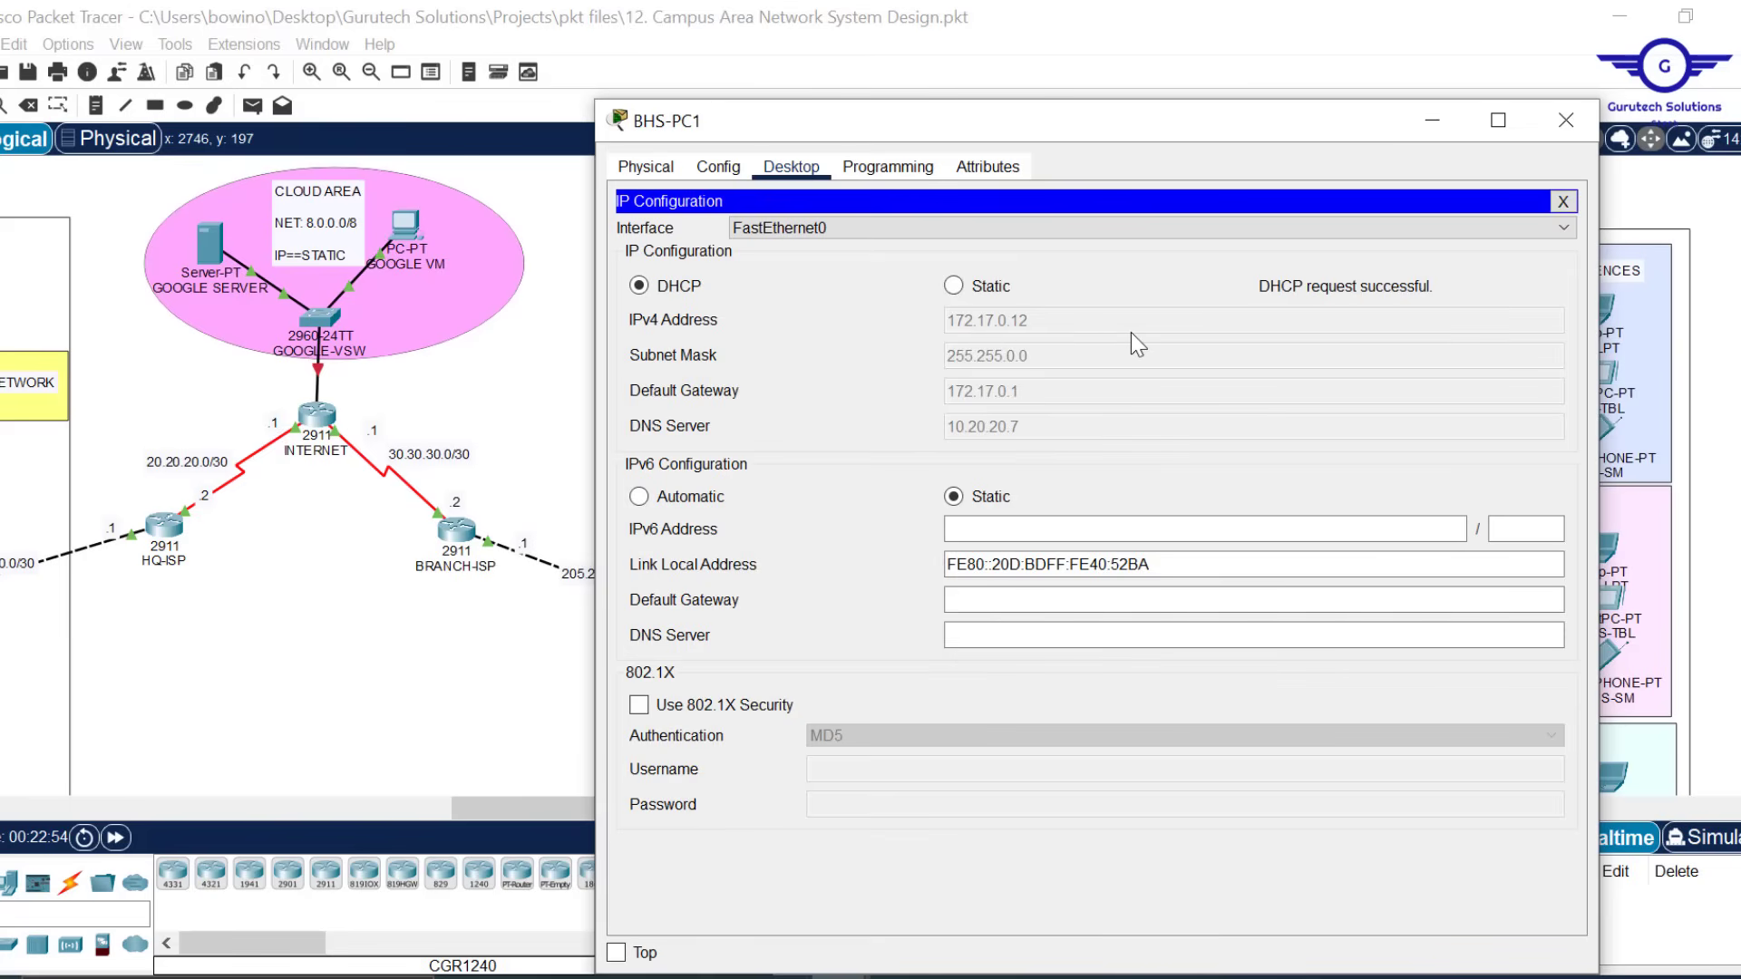
pyautogui.click(1569, 118)
# Open BUS-LAP's Config pages and review its GigabitEthernet0 and Dot11Radio0 port settings
pyautogui.hscroll(-10, 606, 671)
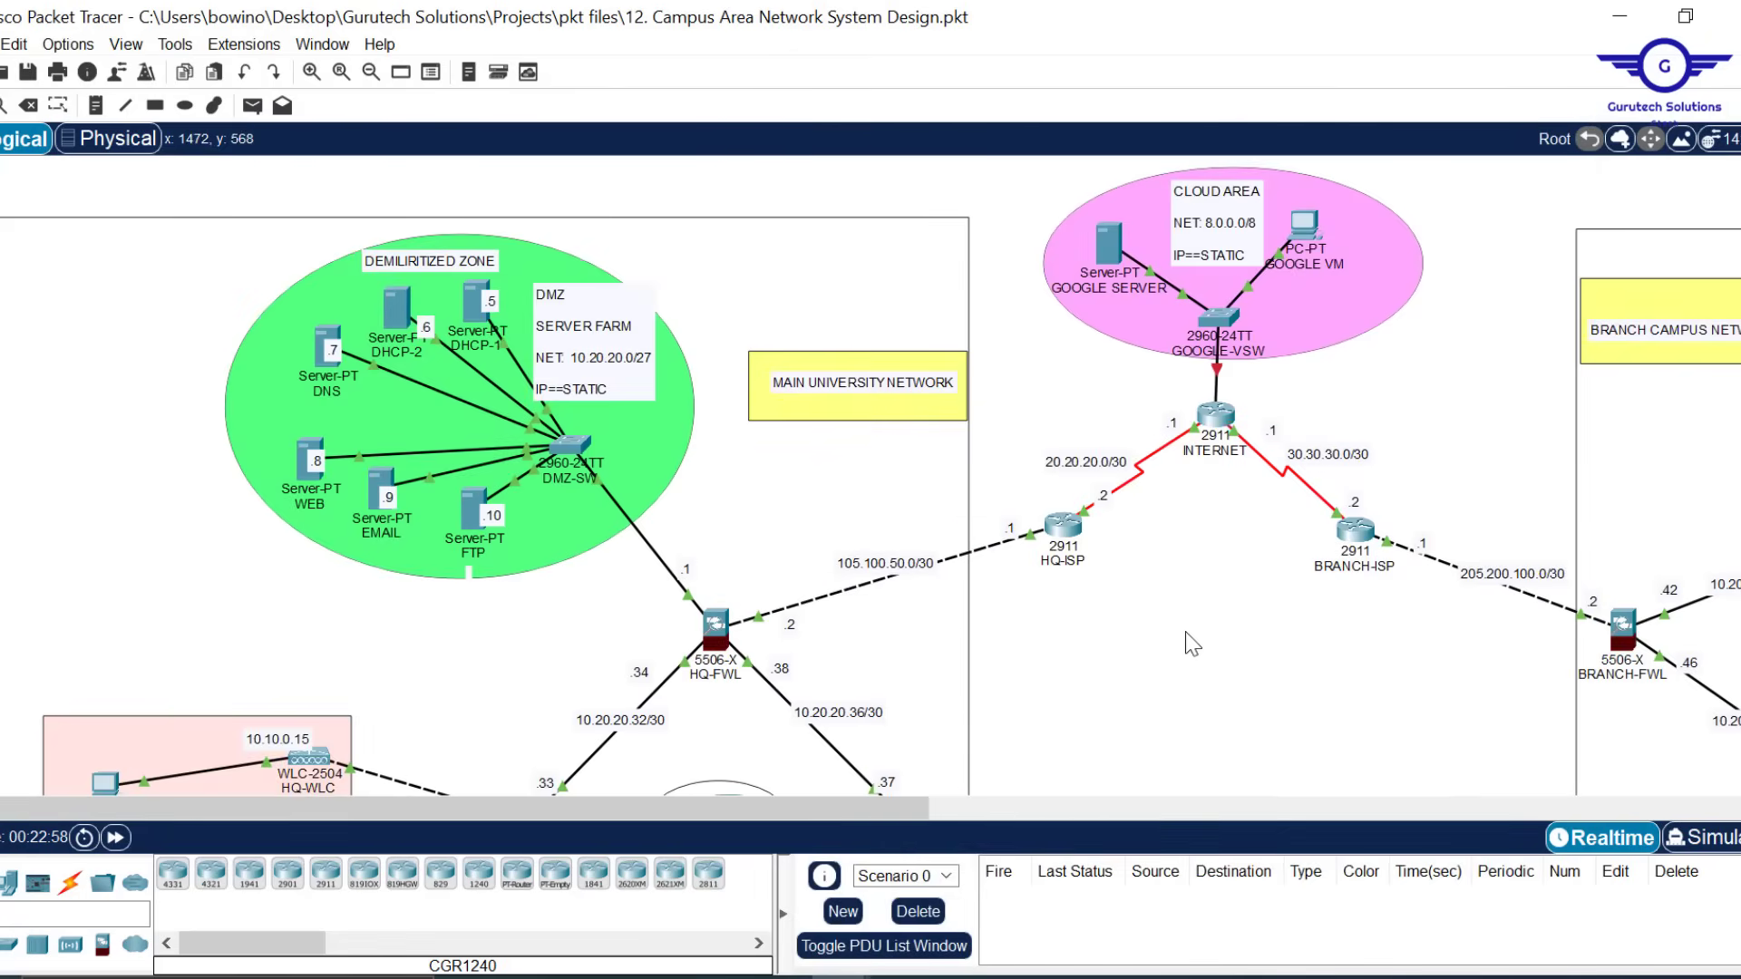
pyautogui.scroll(-4, 1192, 644)
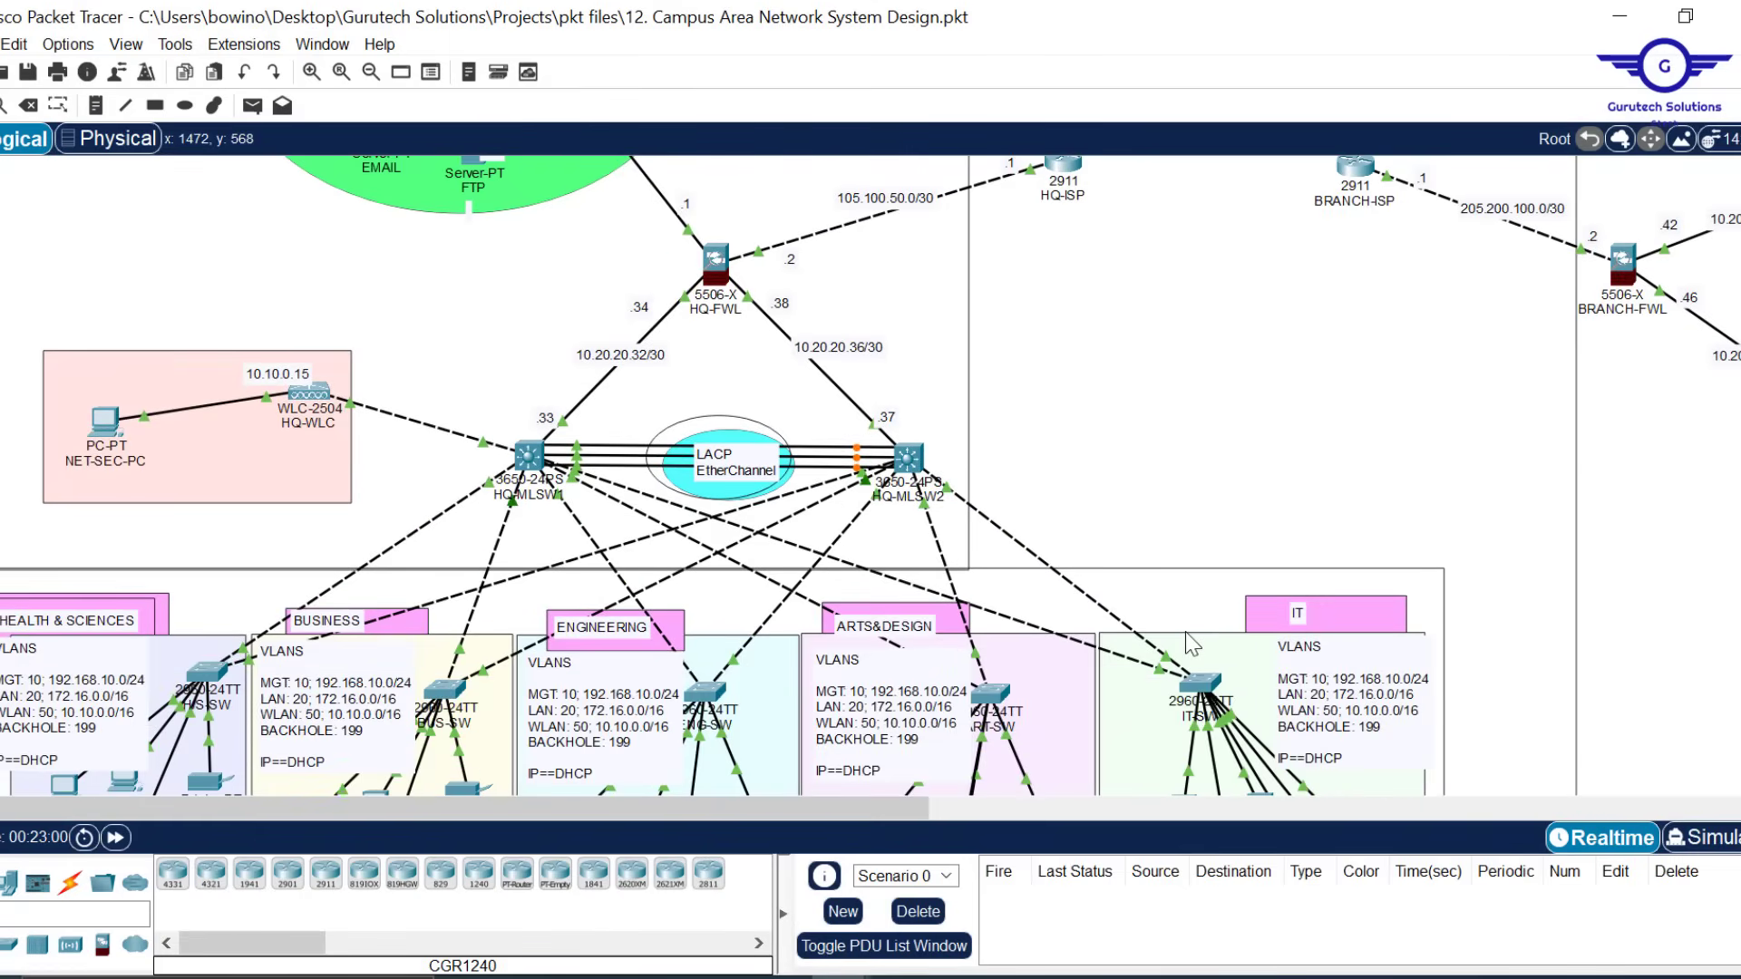
pyautogui.scroll(-3, 1191, 644)
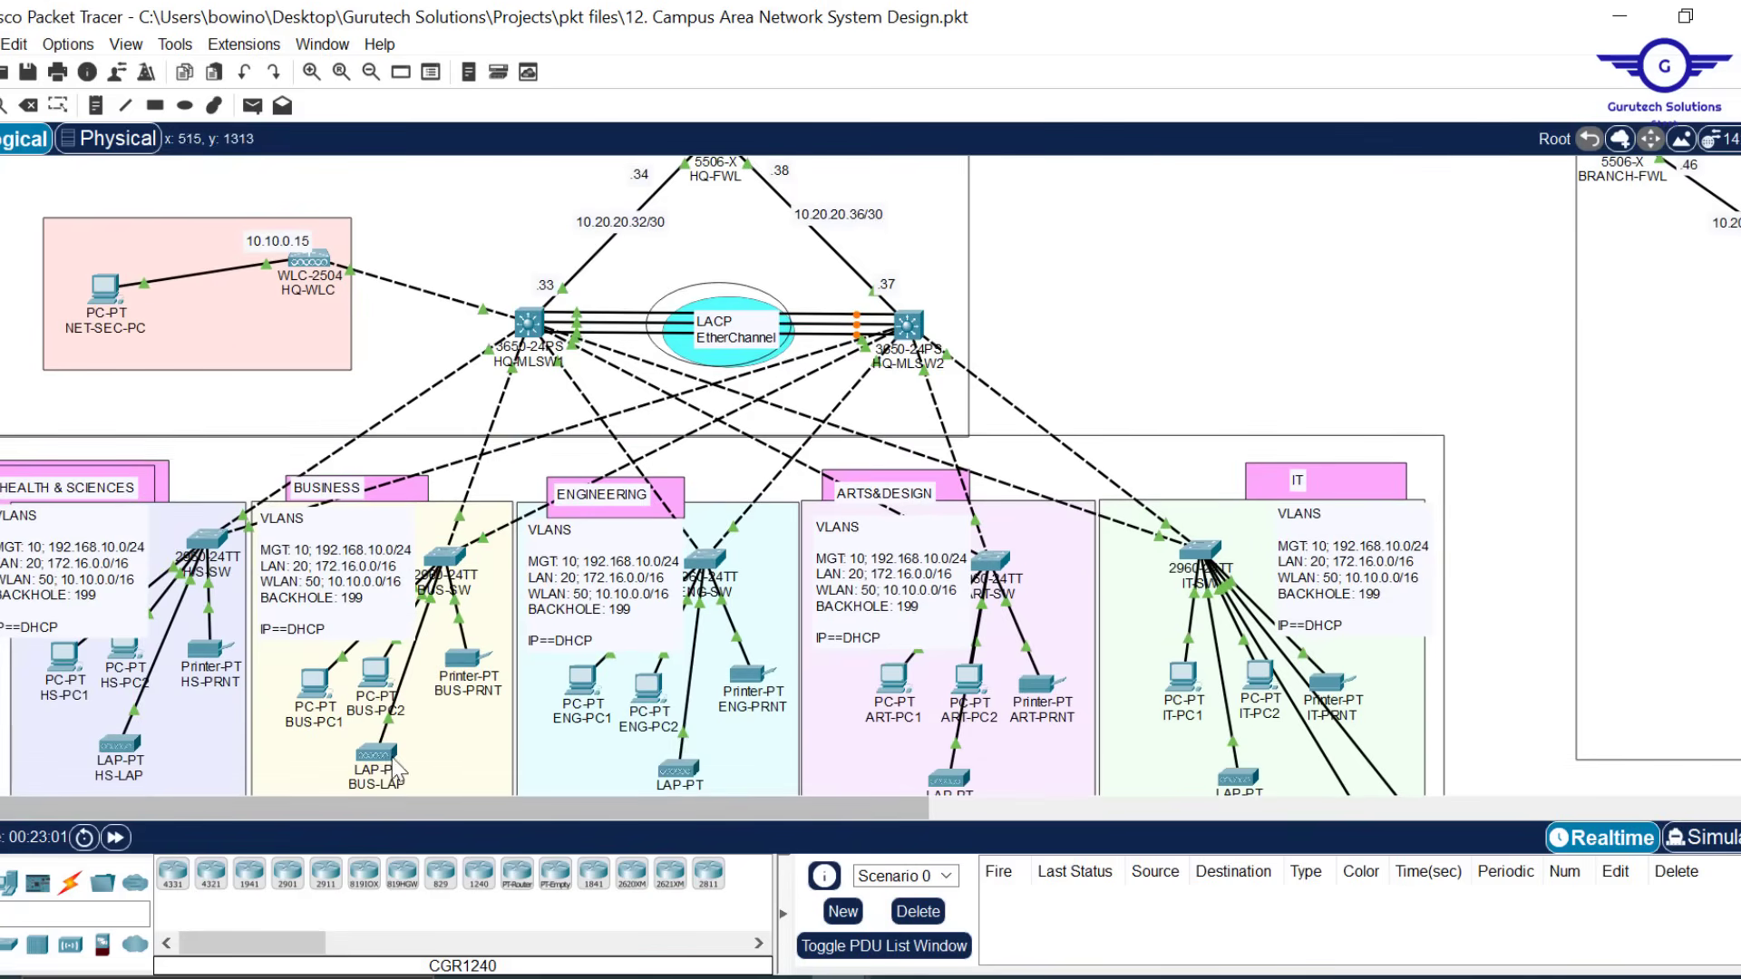
pyautogui.moveTo(377, 756)
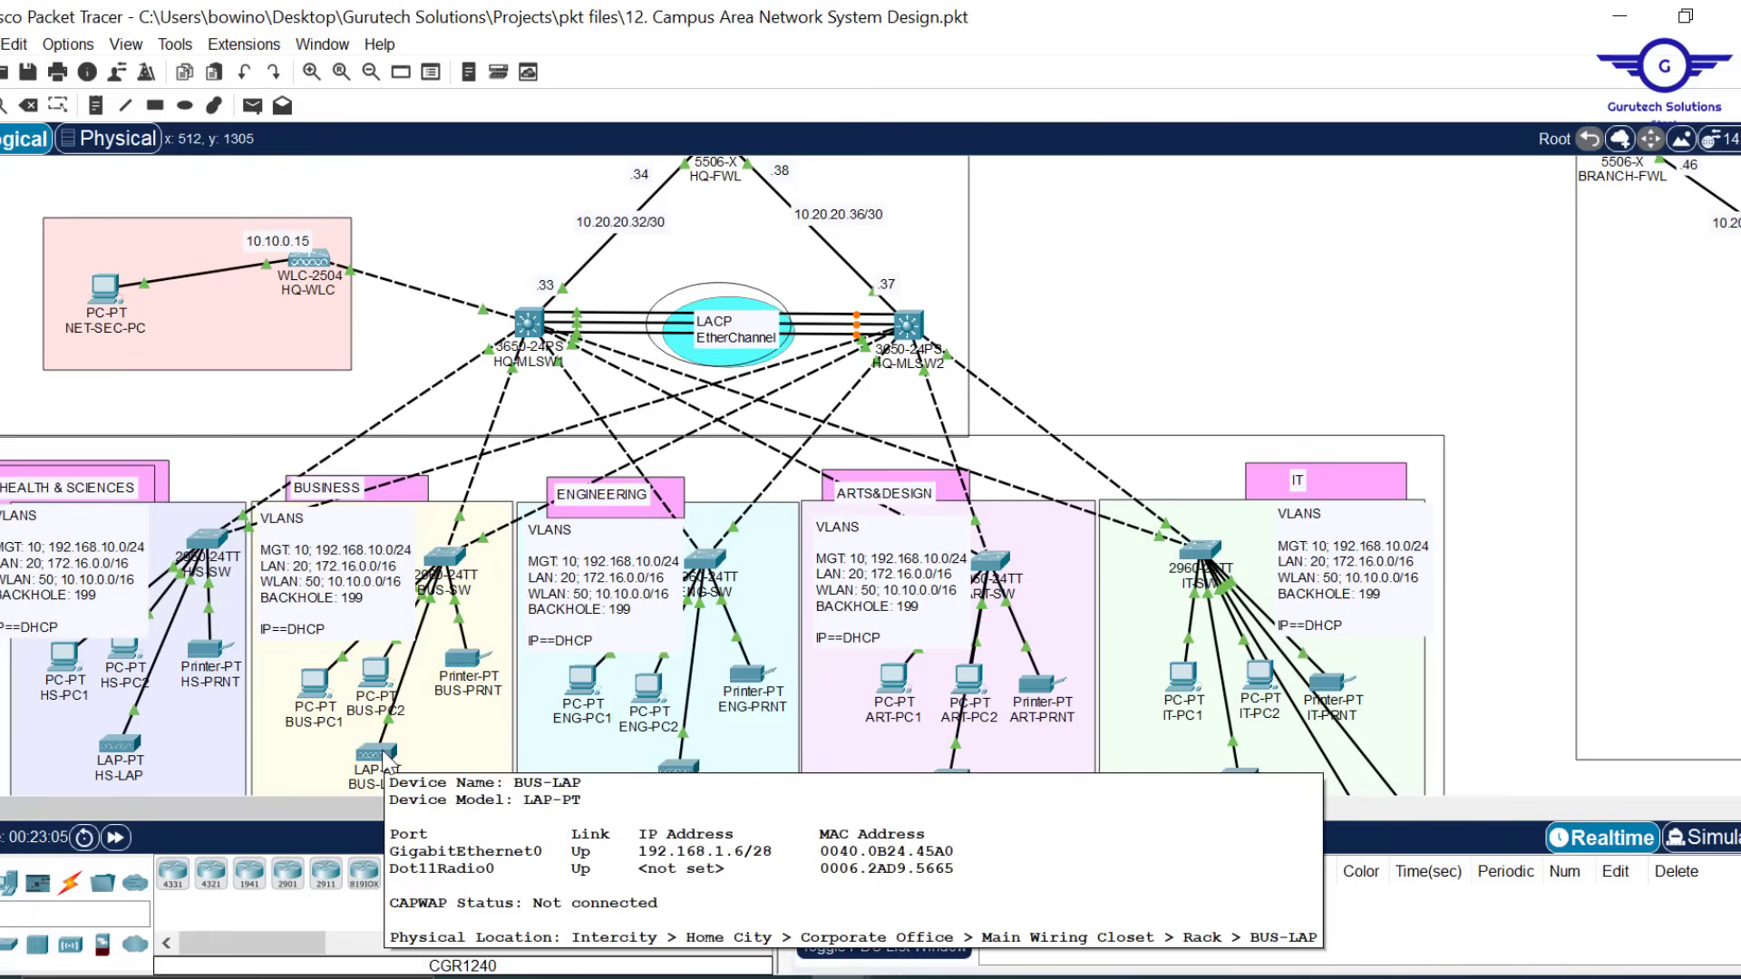
pyautogui.click(385, 758)
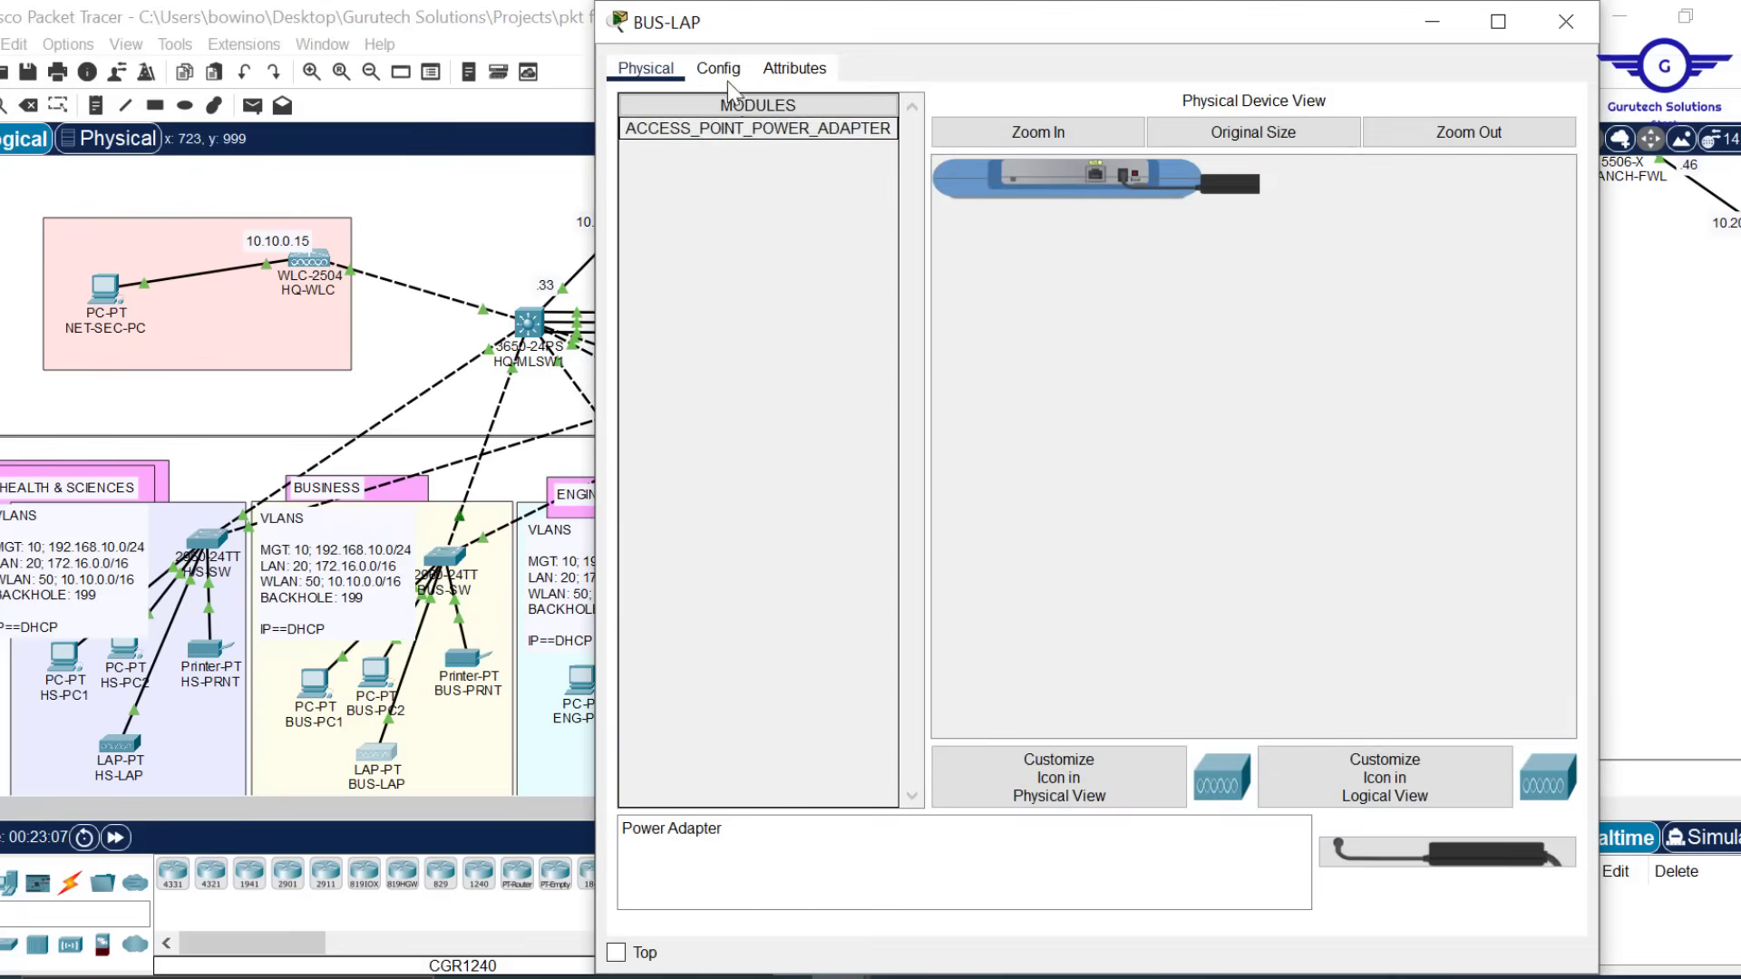
pyautogui.click(728, 77)
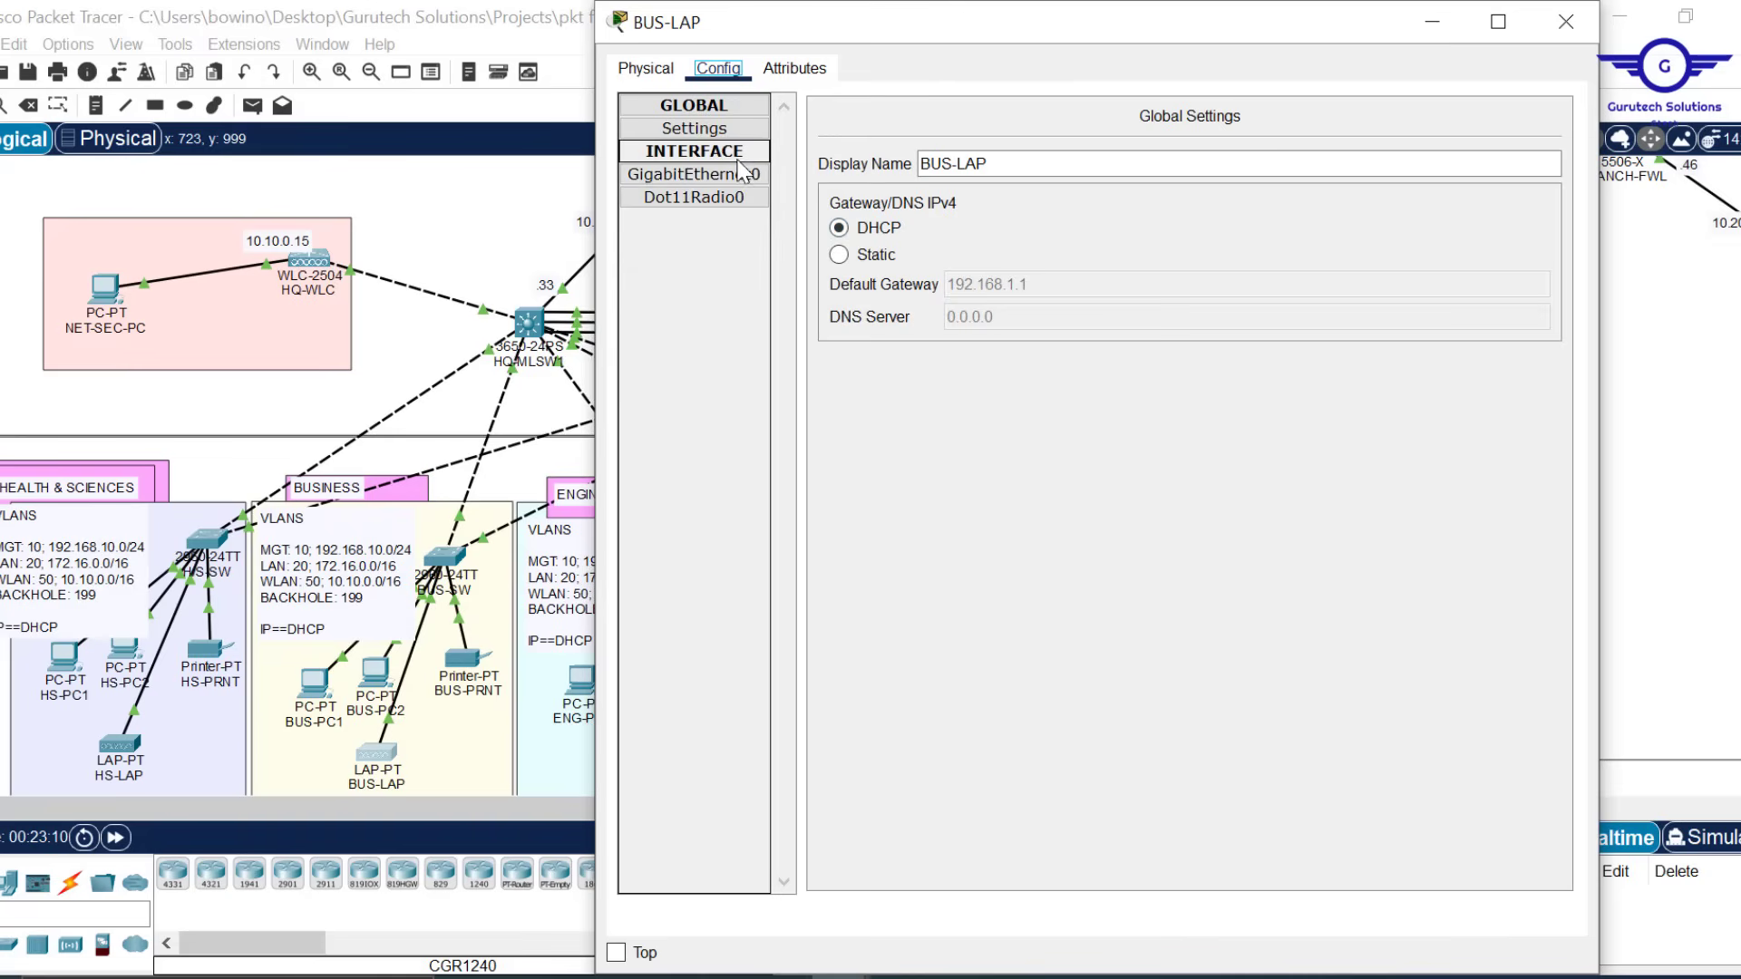
pyautogui.click(715, 133)
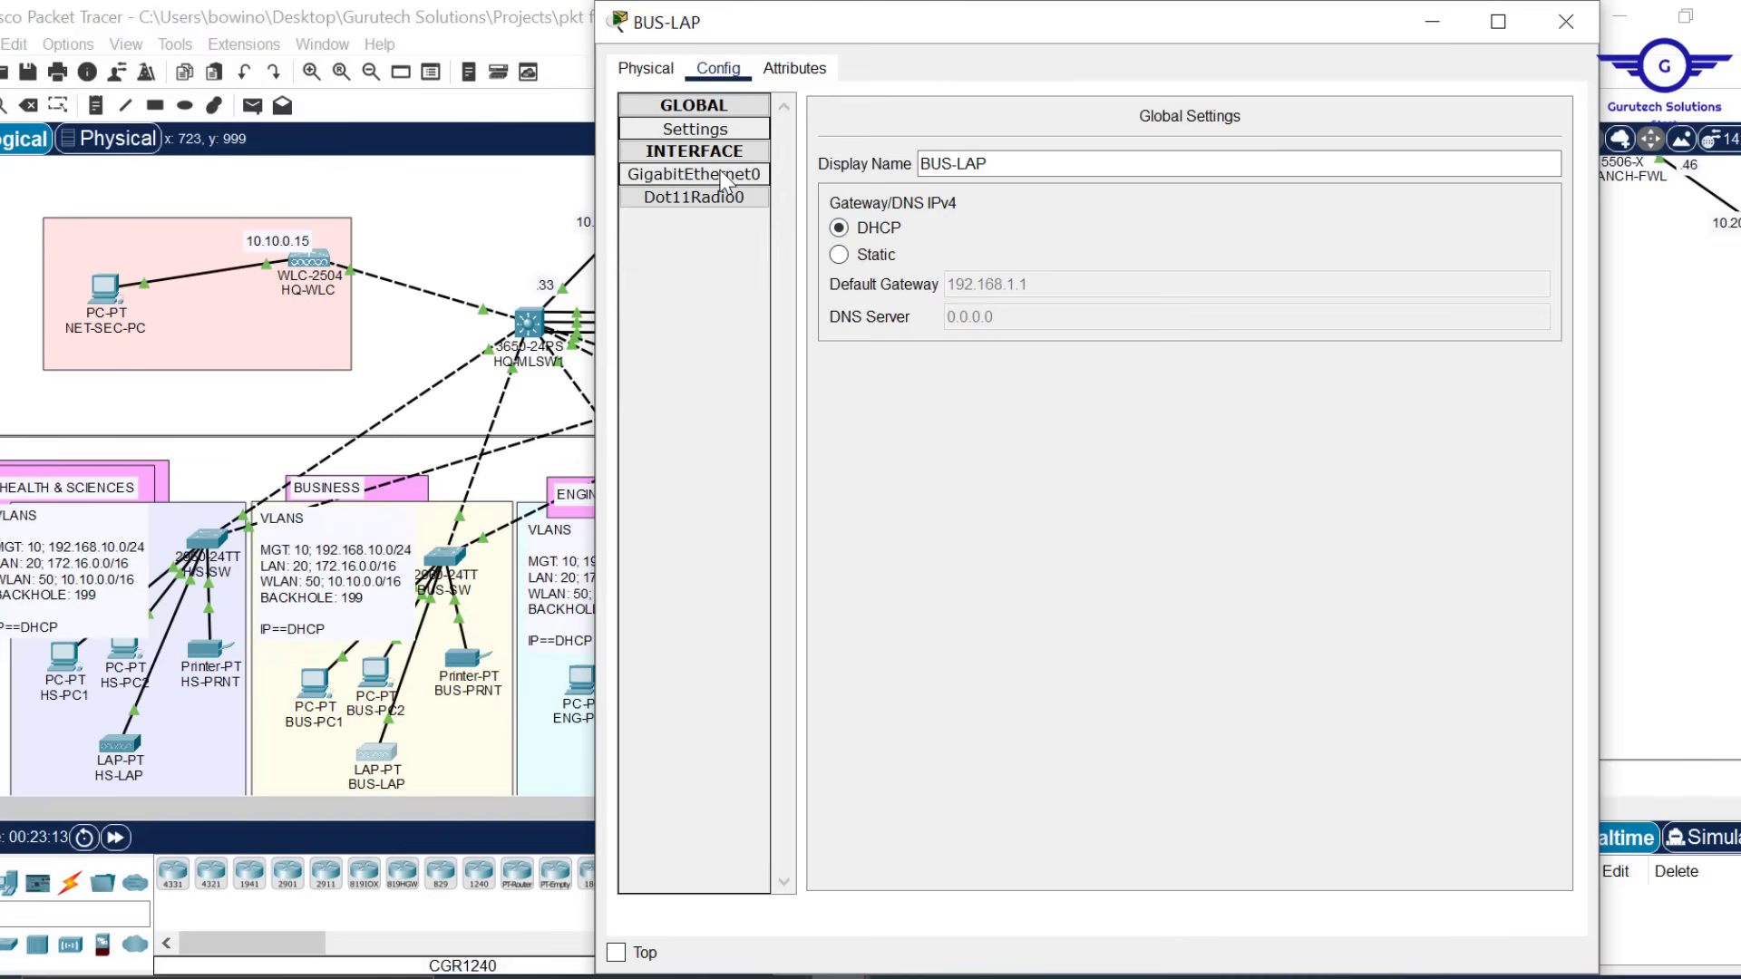
pyautogui.click(718, 175)
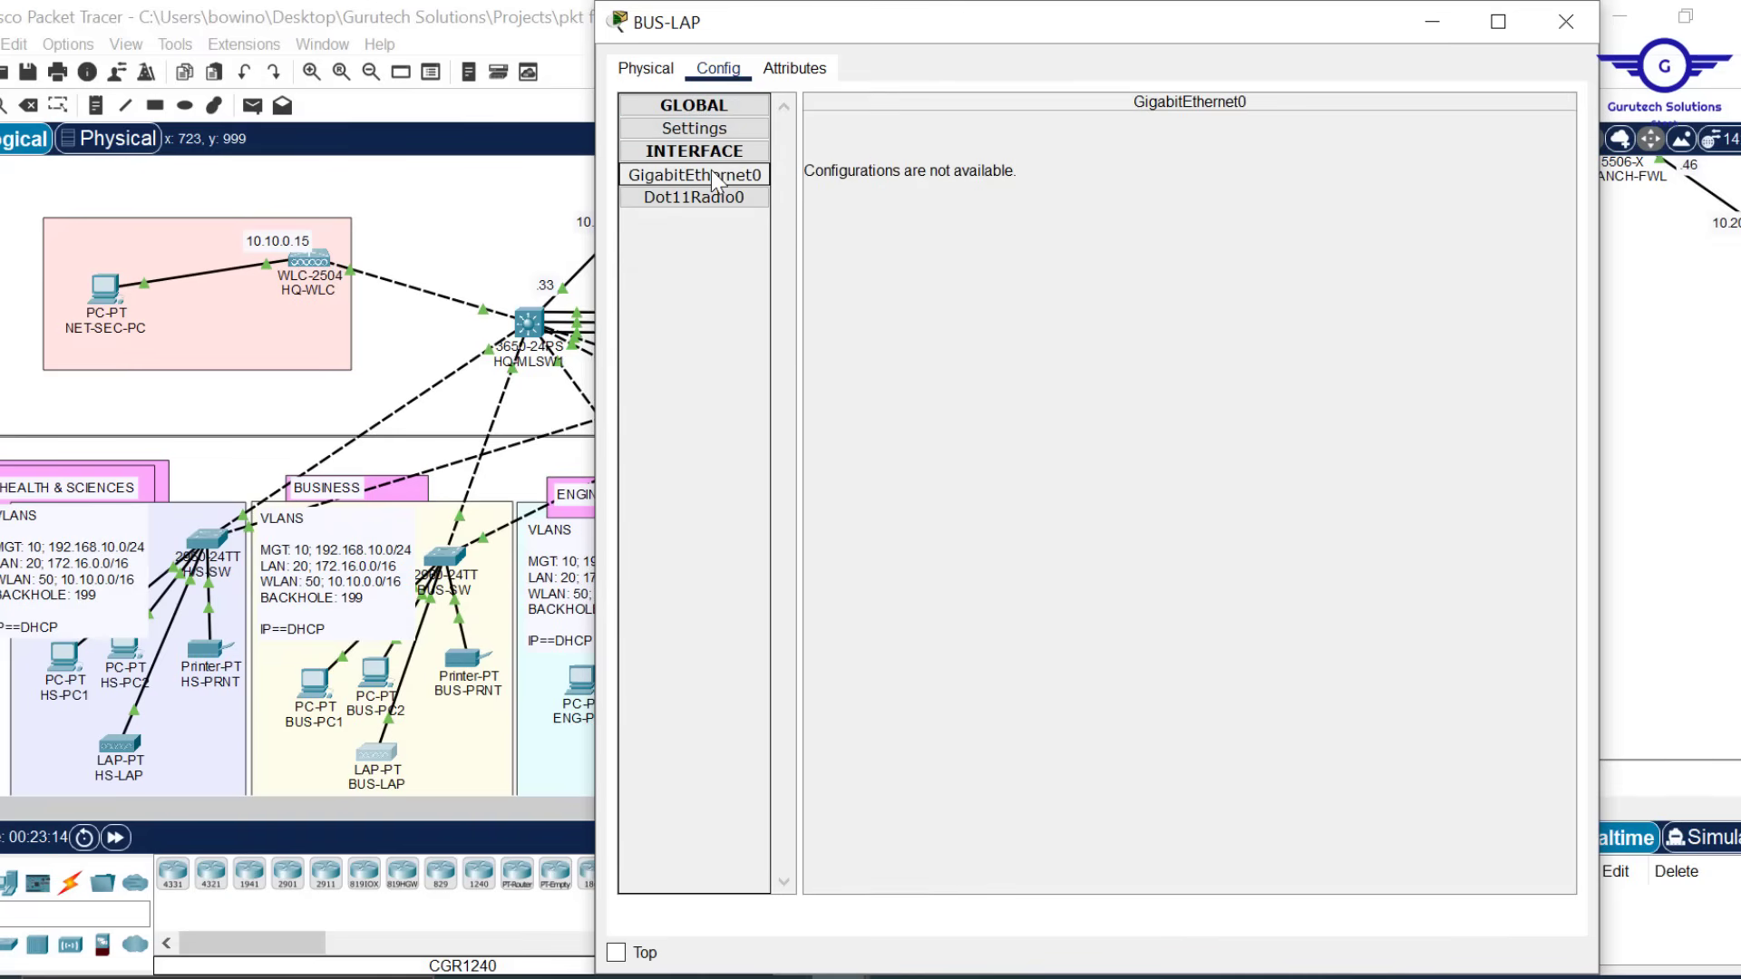
pyautogui.click(707, 199)
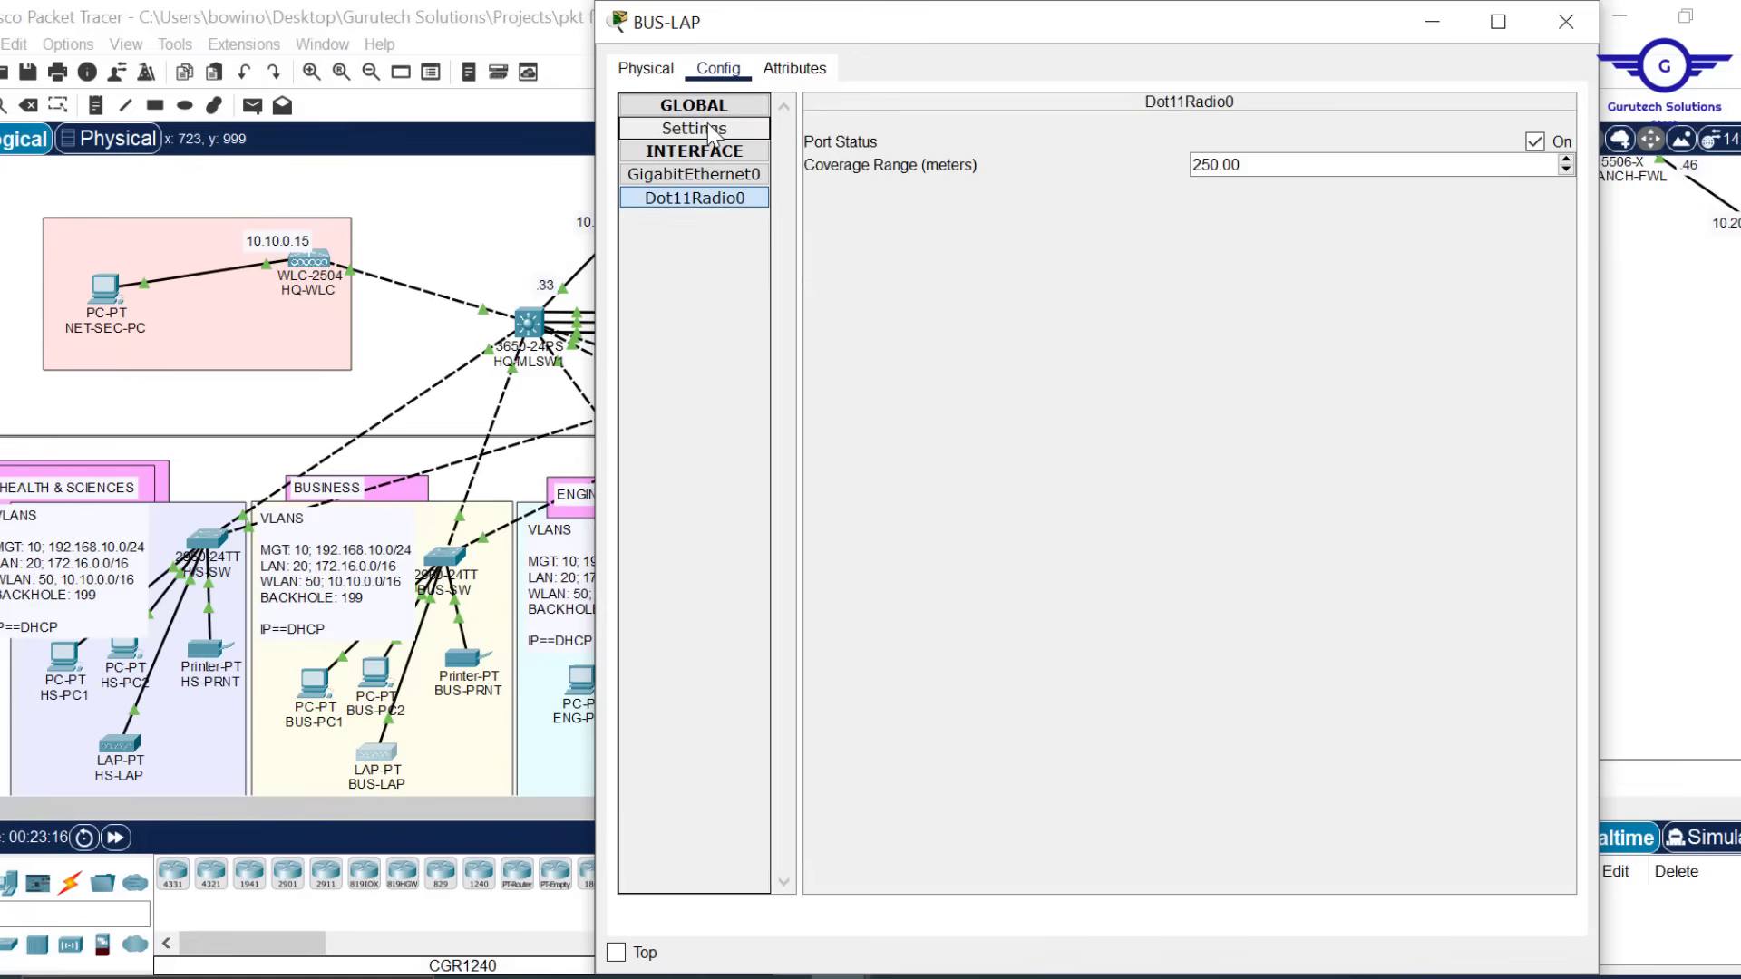
# Set BUS-LAP's global gateway and DNS to DHCP and close its window
pyautogui.click(713, 133)
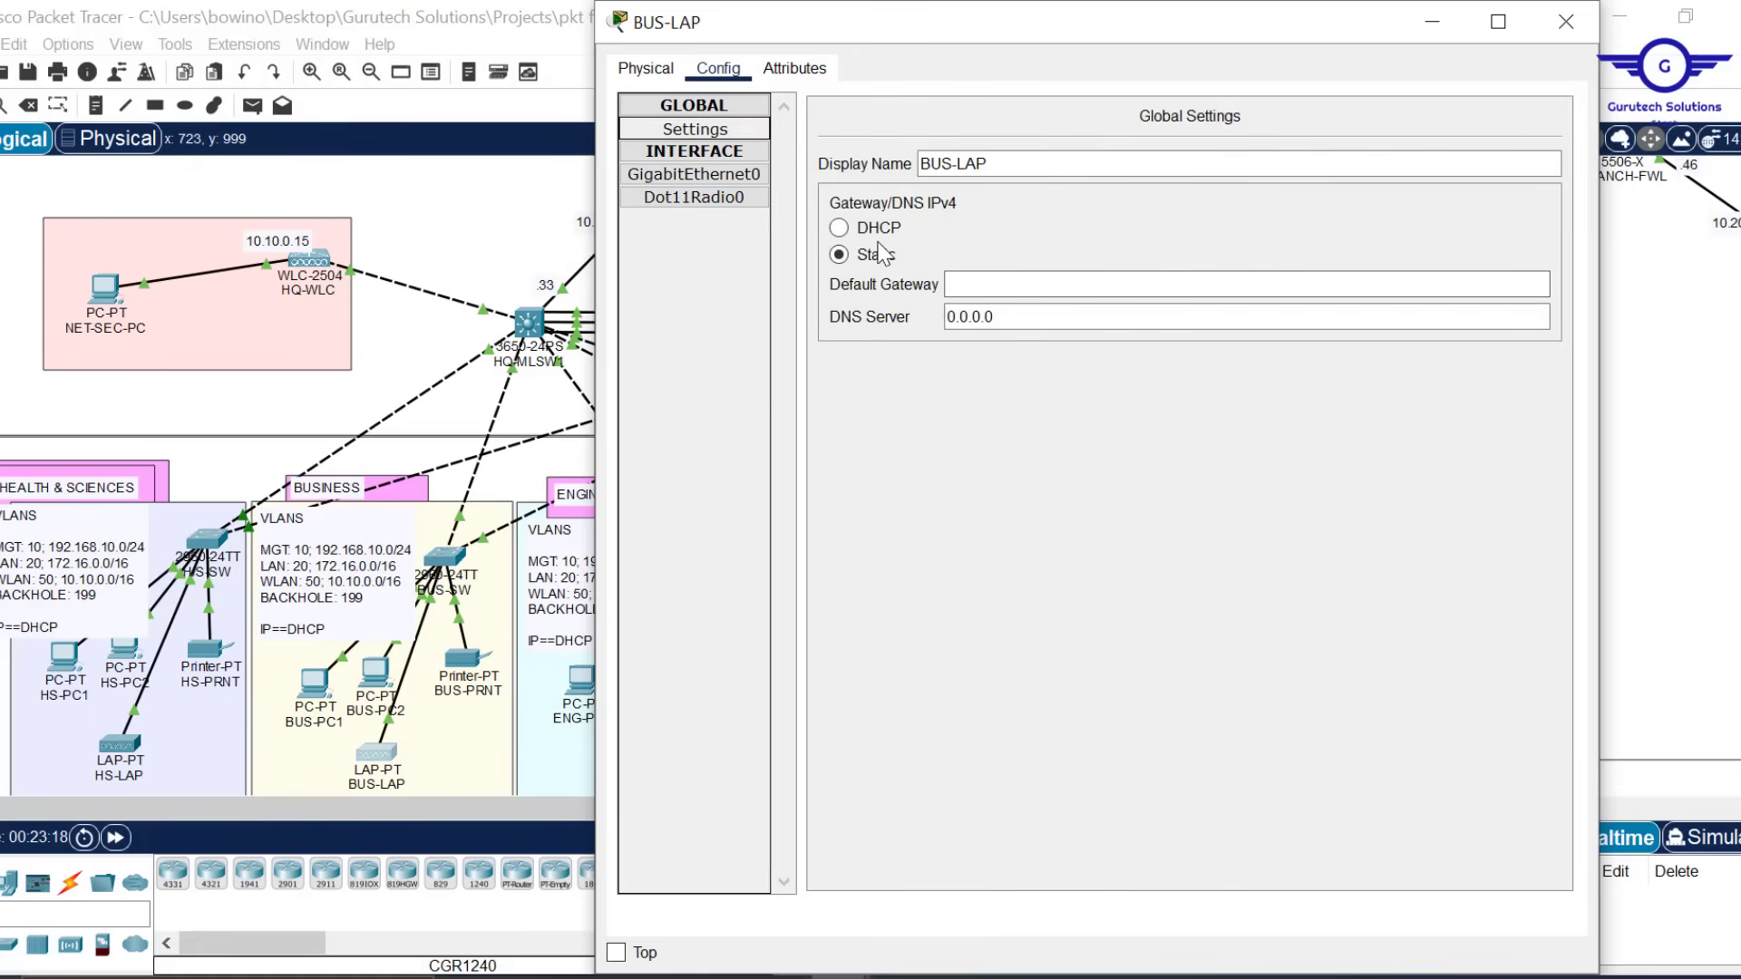
pyautogui.click(860, 228)
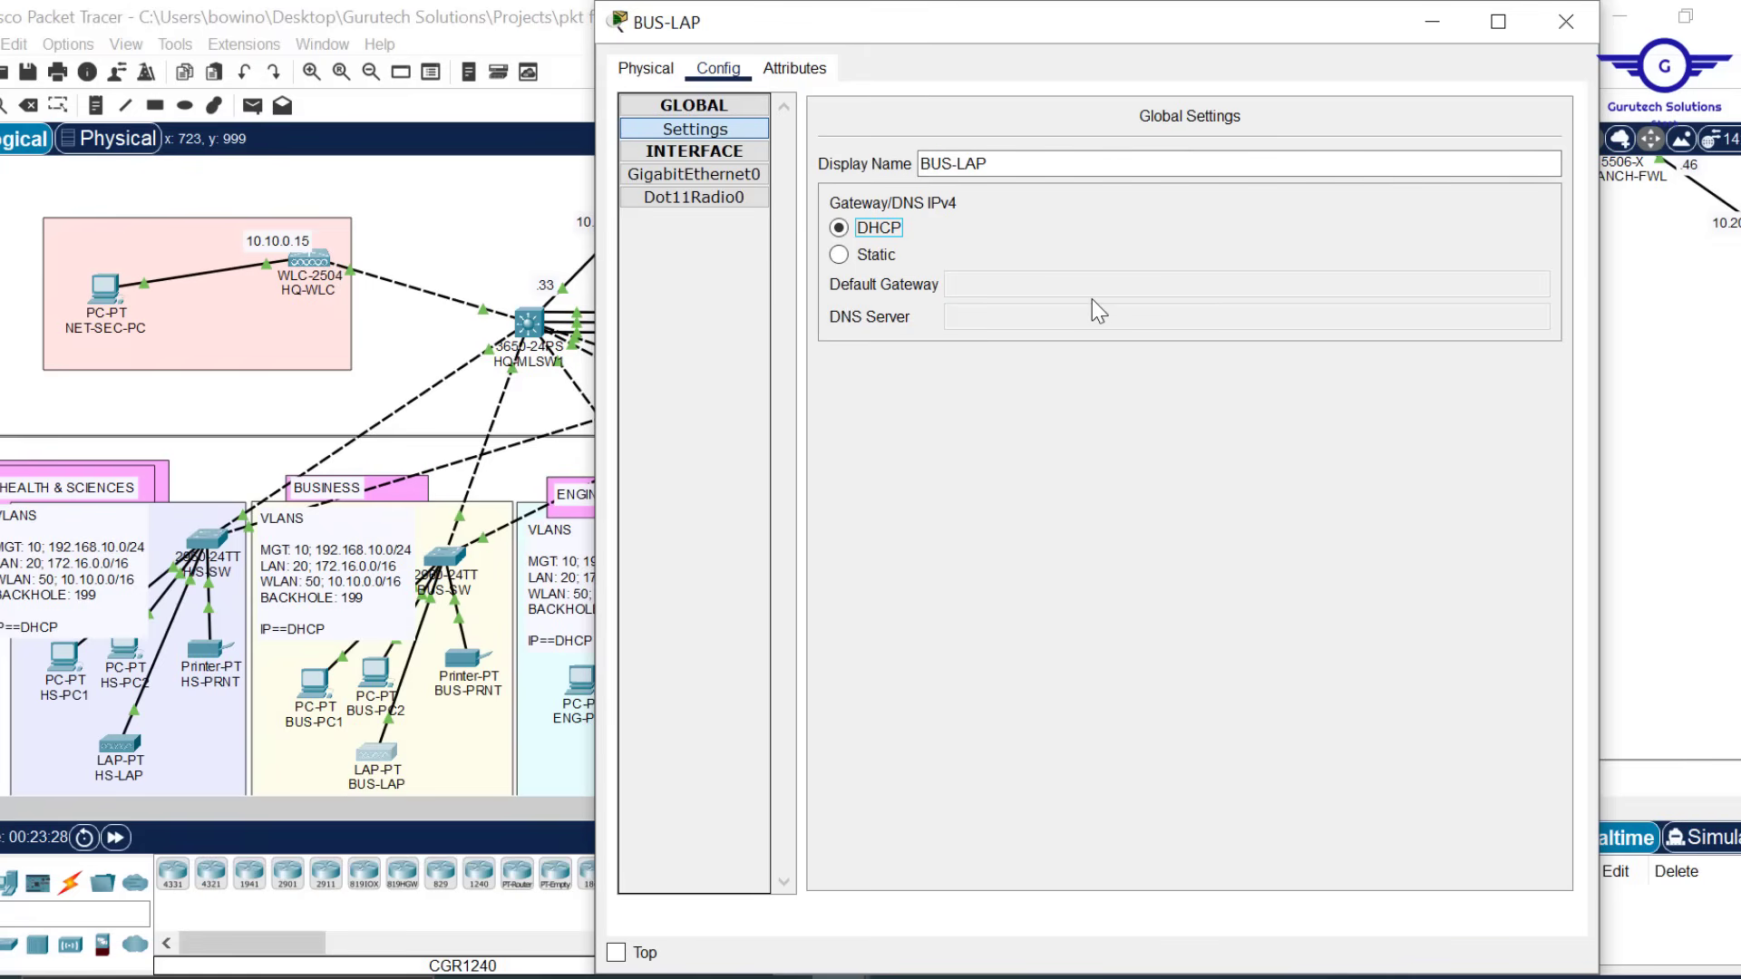
pyautogui.click(1563, 36)
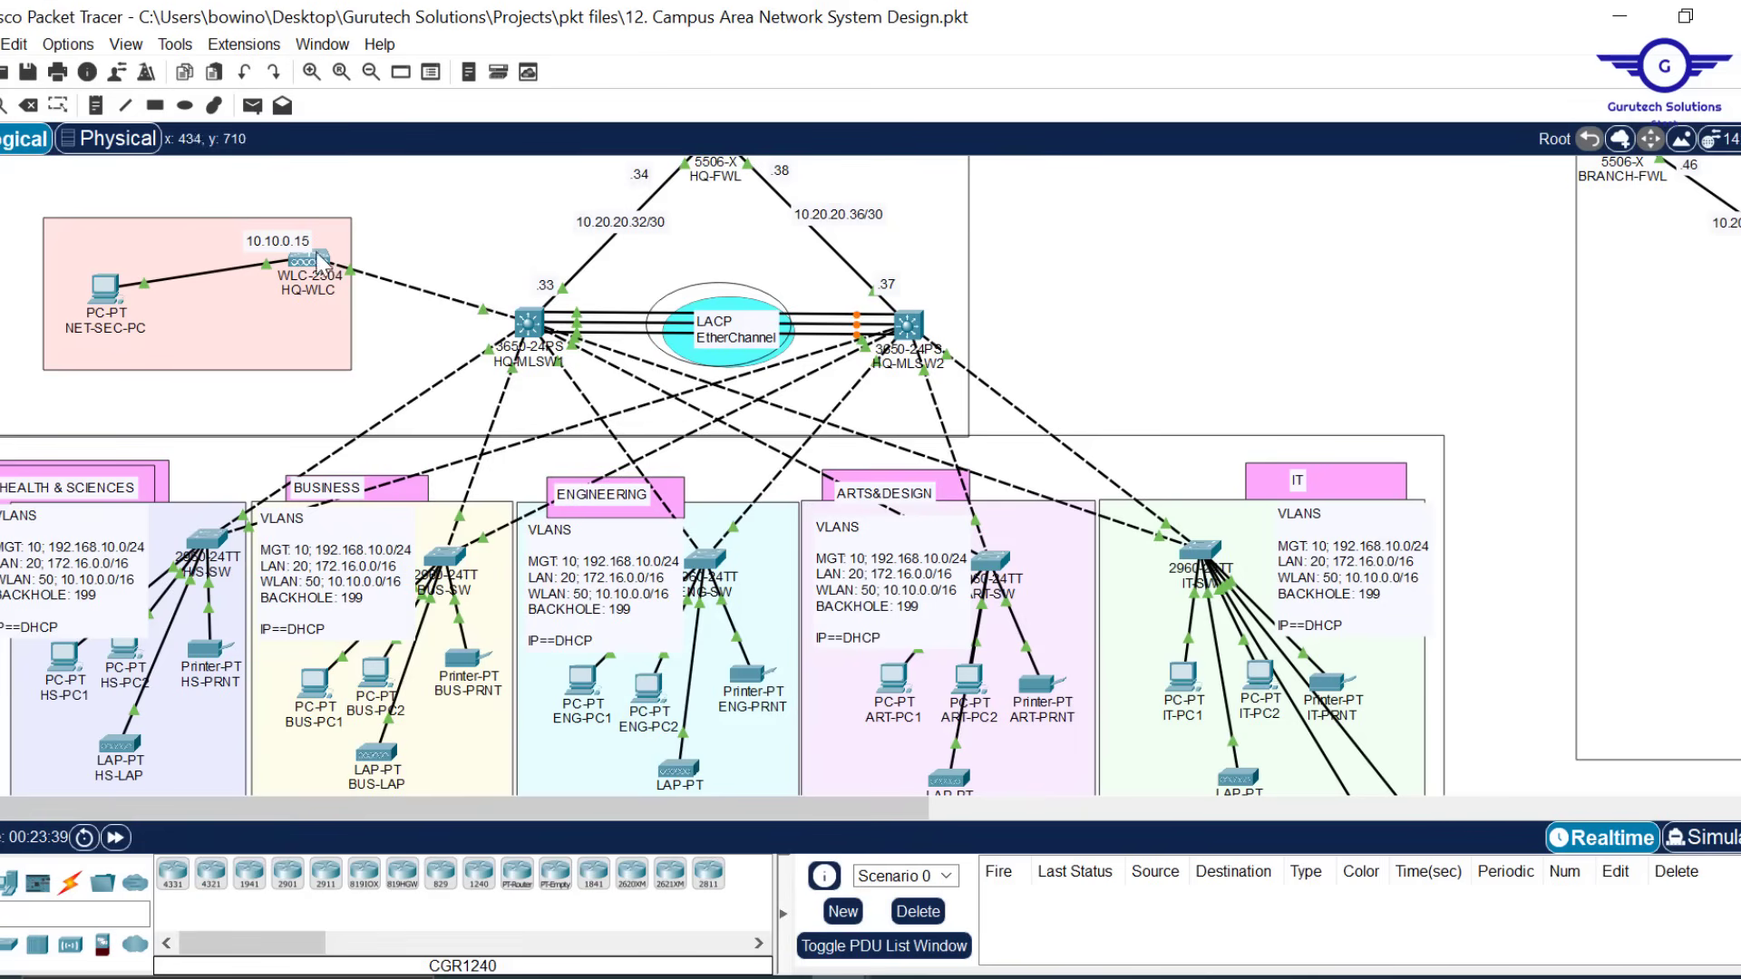
pyautogui.moveTo(328, 274)
pyautogui.scroll(-3, 1026, 689)
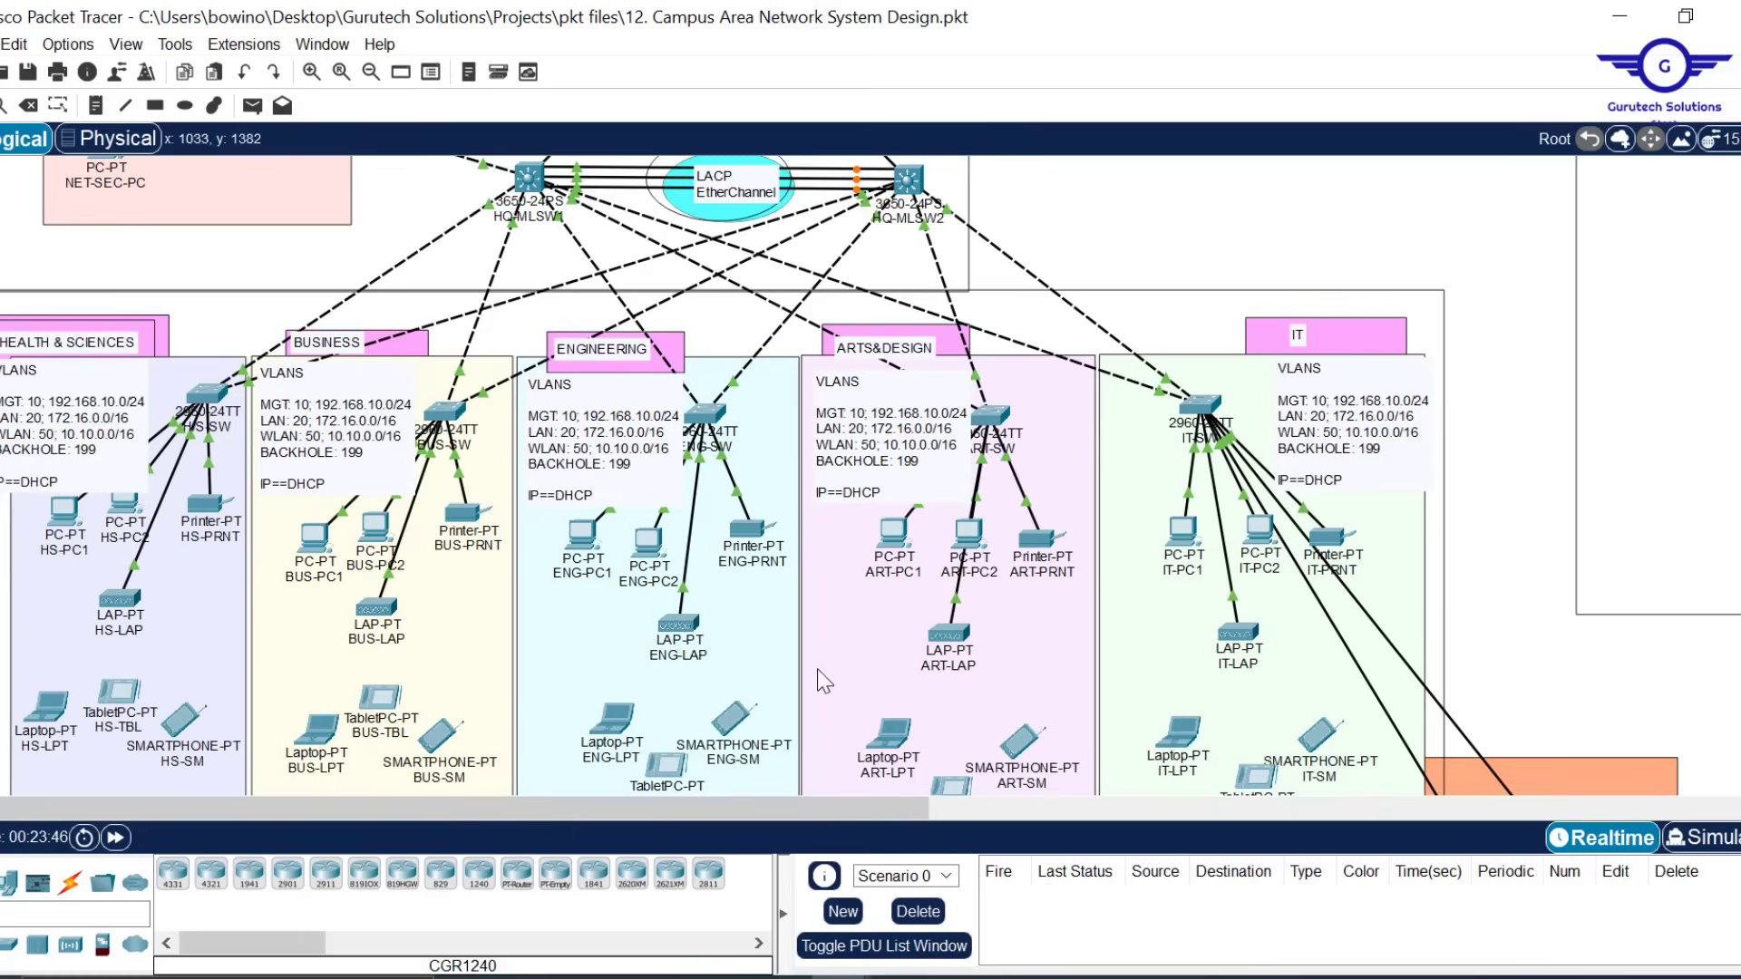
pyautogui.moveTo(957, 642)
pyautogui.scroll(4, 1122, 202)
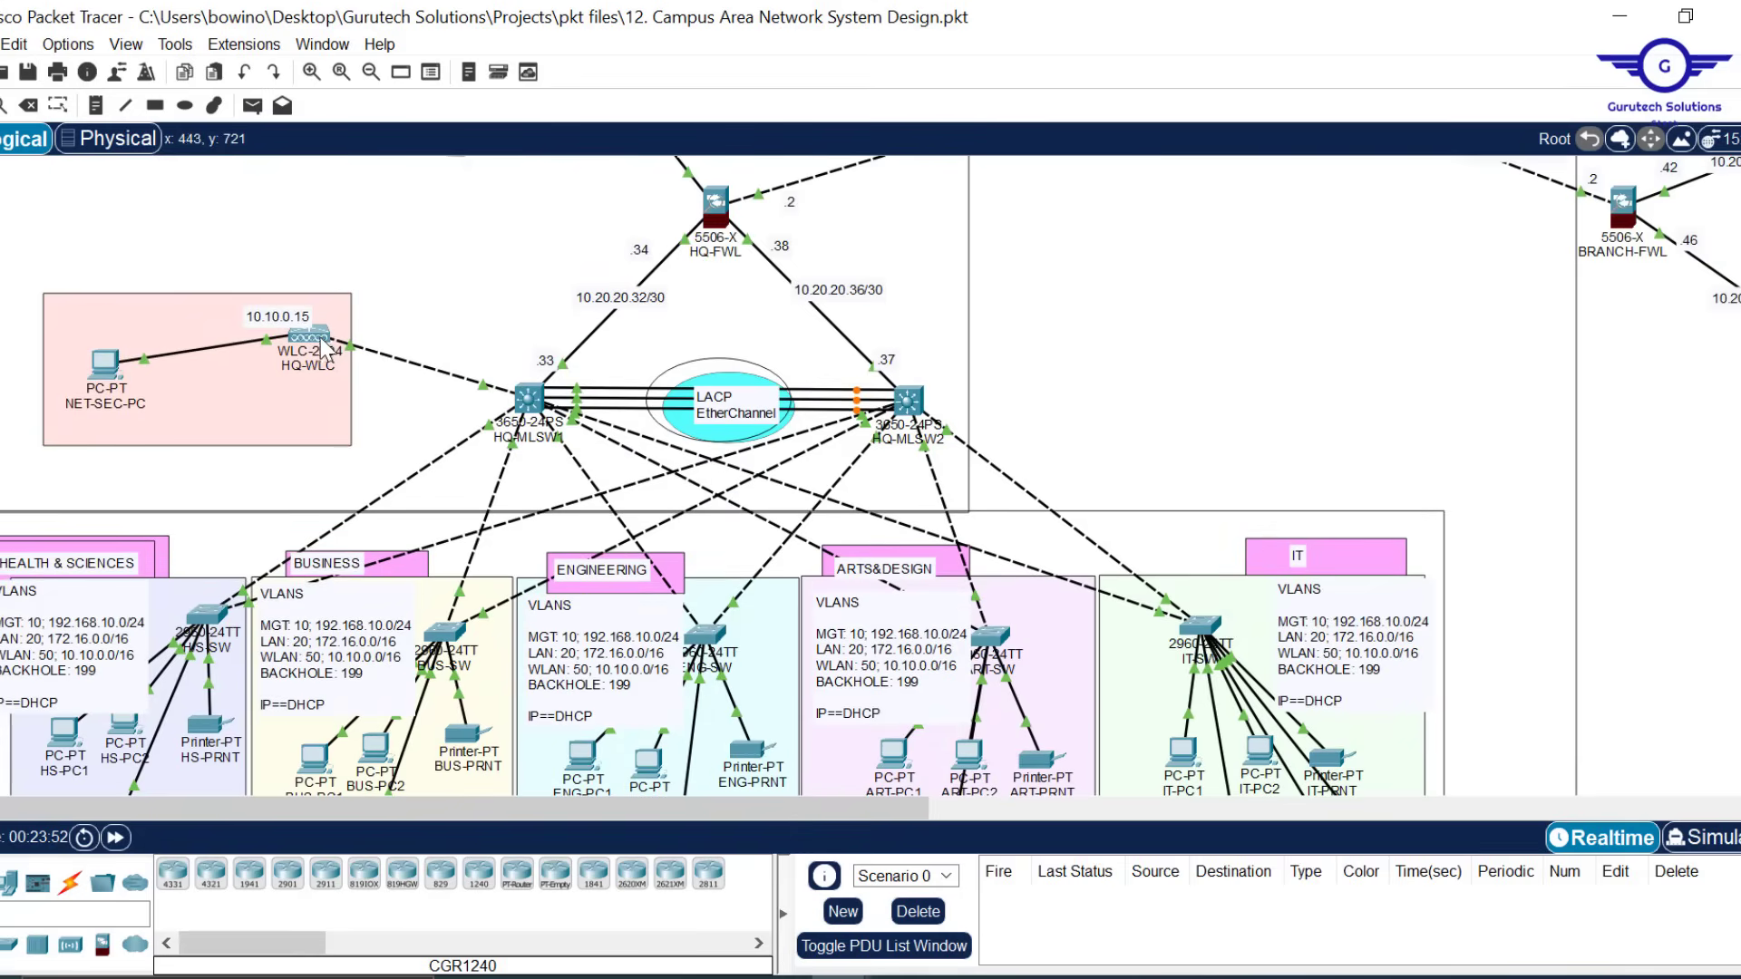
pyautogui.scroll(-3, 938, 372)
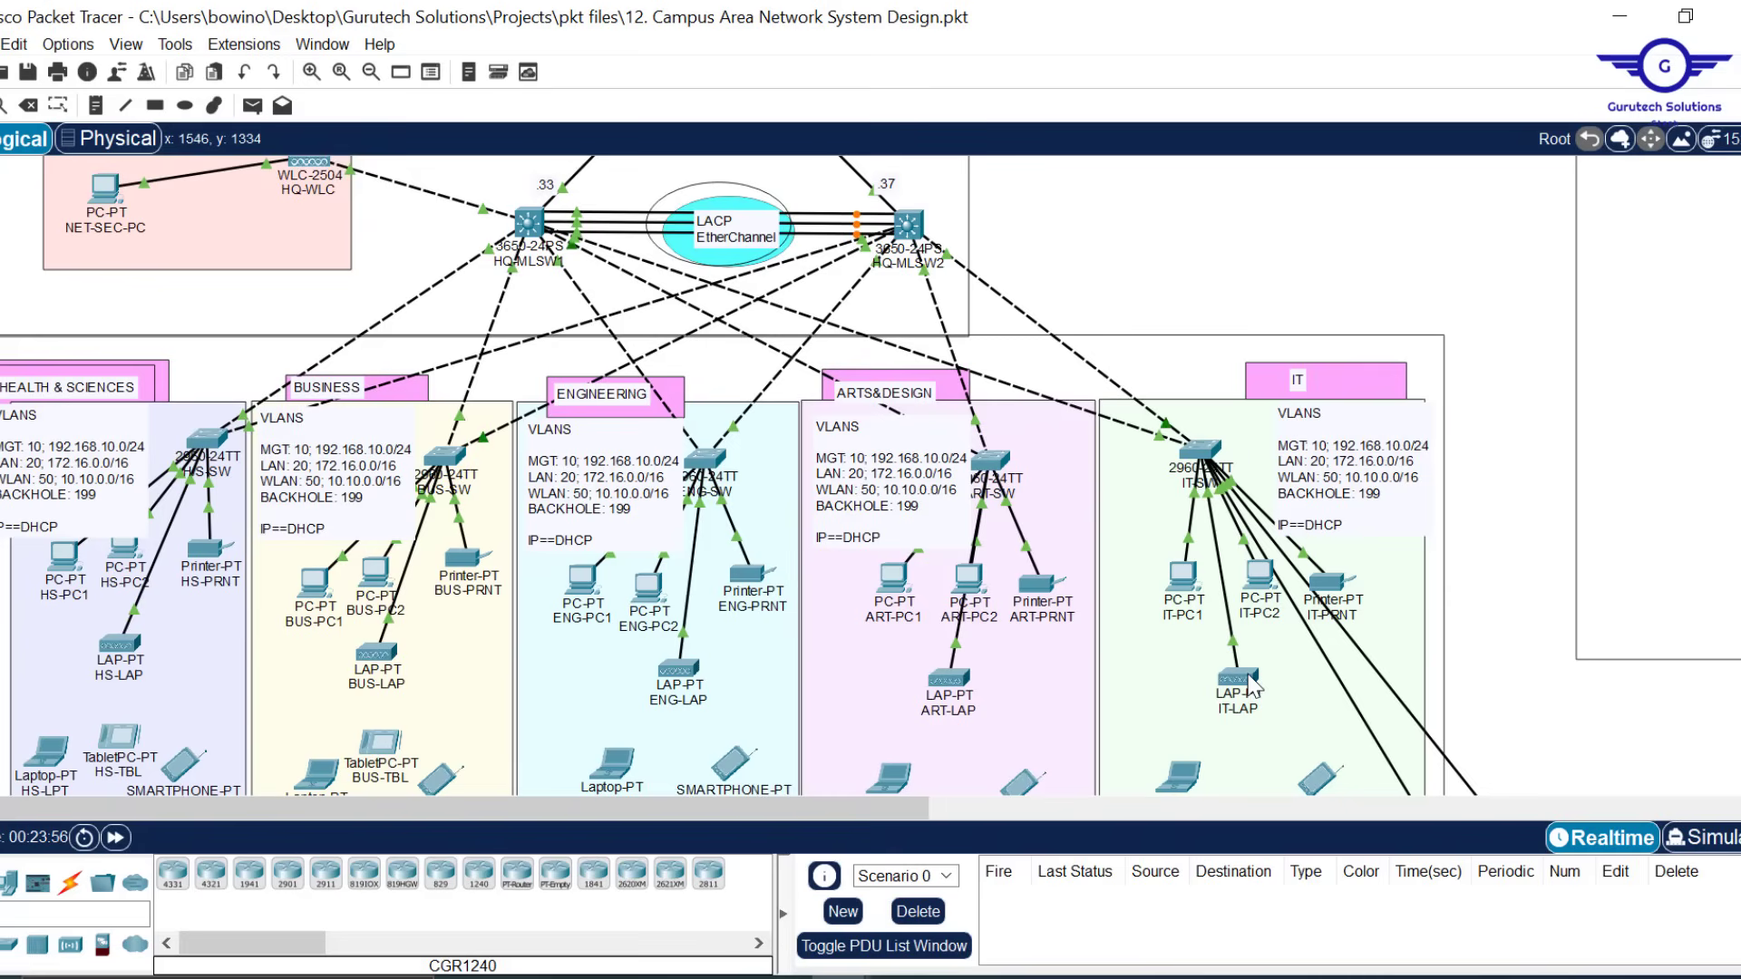
pyautogui.moveTo(1252, 687)
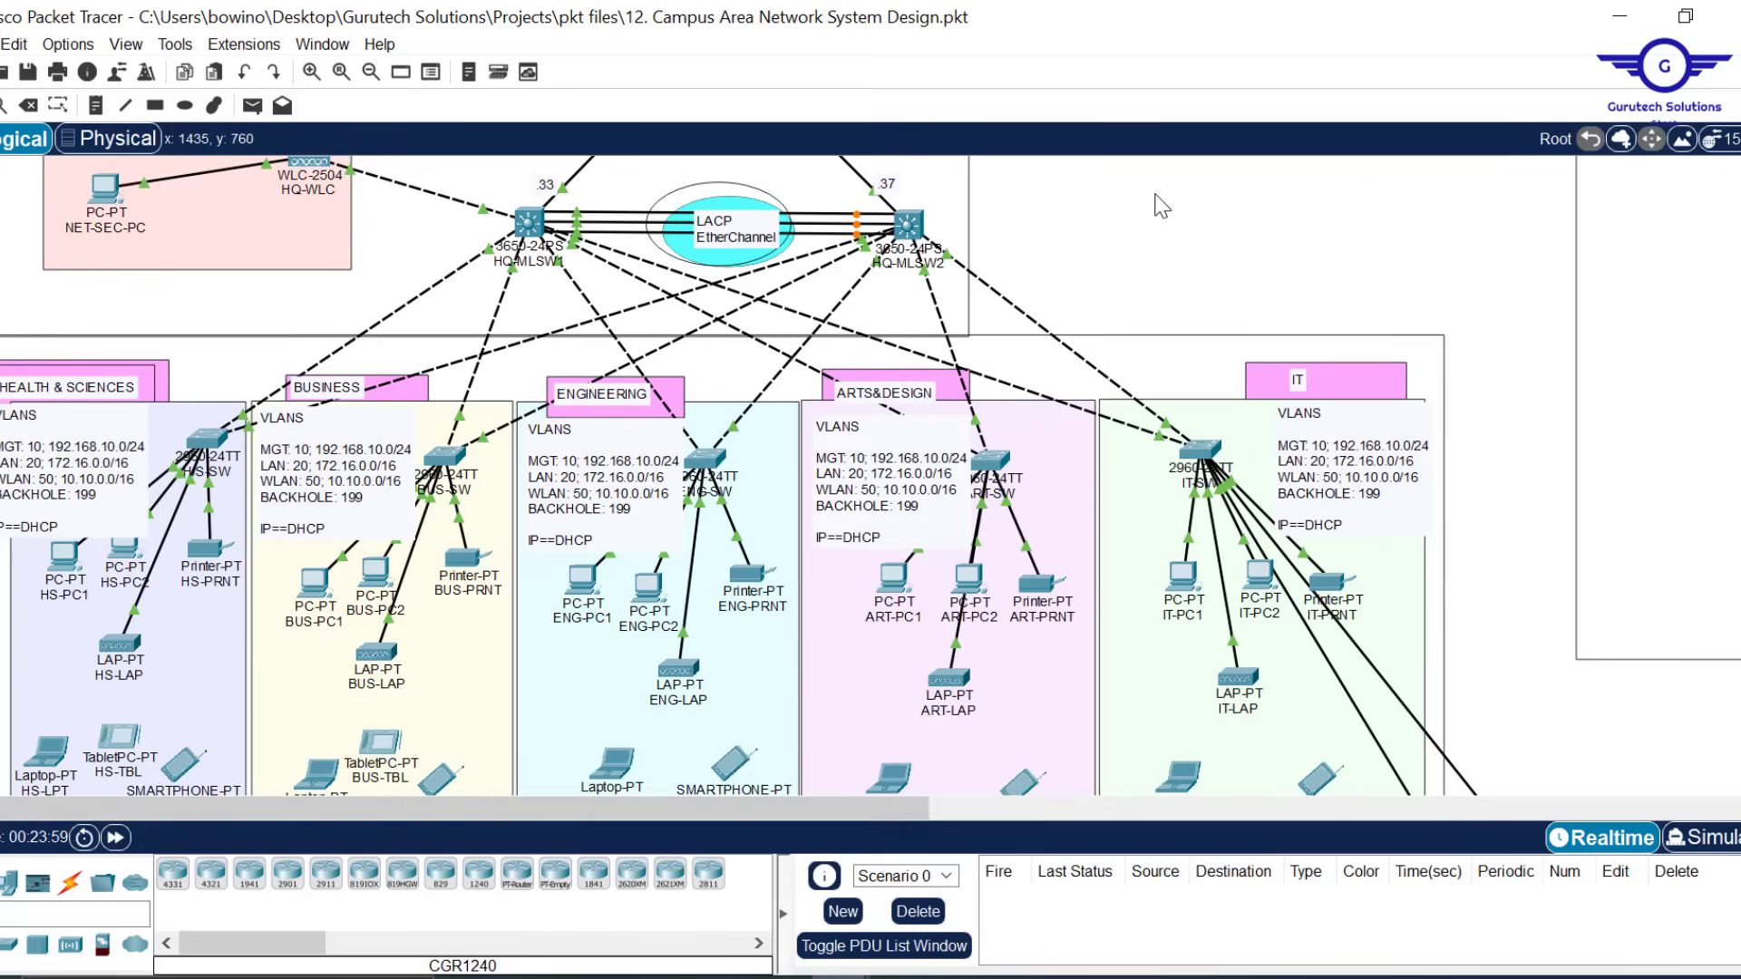
pyautogui.scroll(3, 1161, 207)
# Open HQ-WLC's Management settings and copy the 10.10.0.15 address from its topology label
pyautogui.click(324, 477)
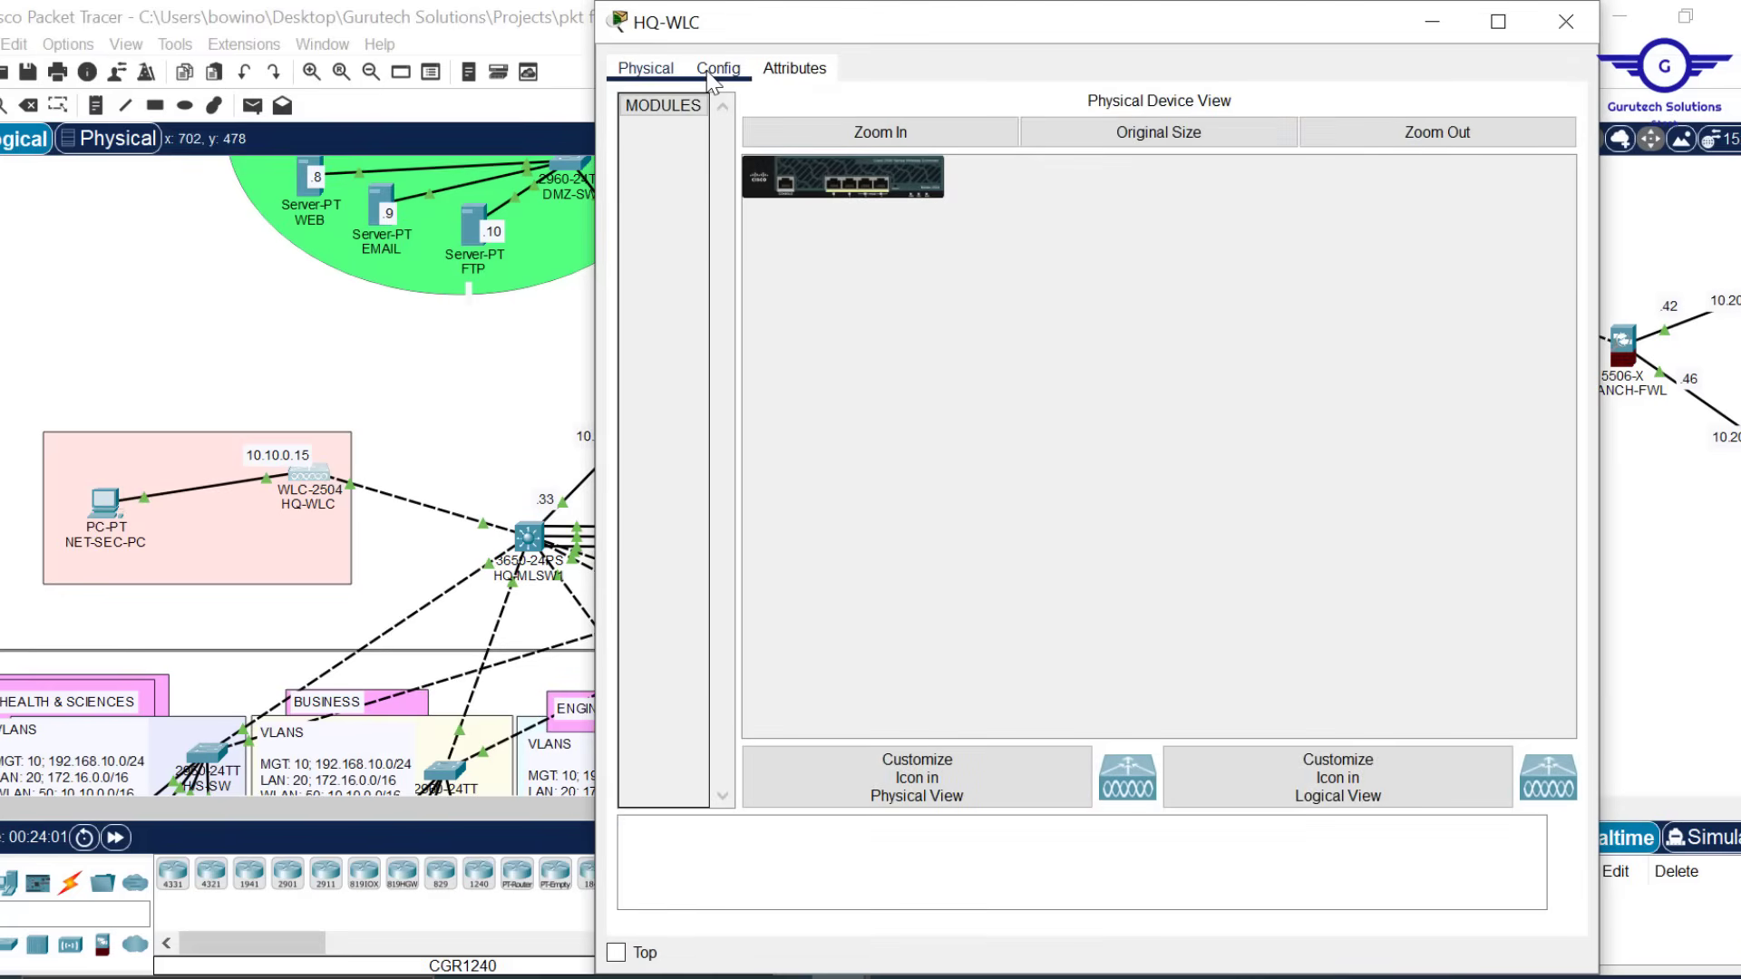
pyautogui.click(709, 74)
pyautogui.click(708, 266)
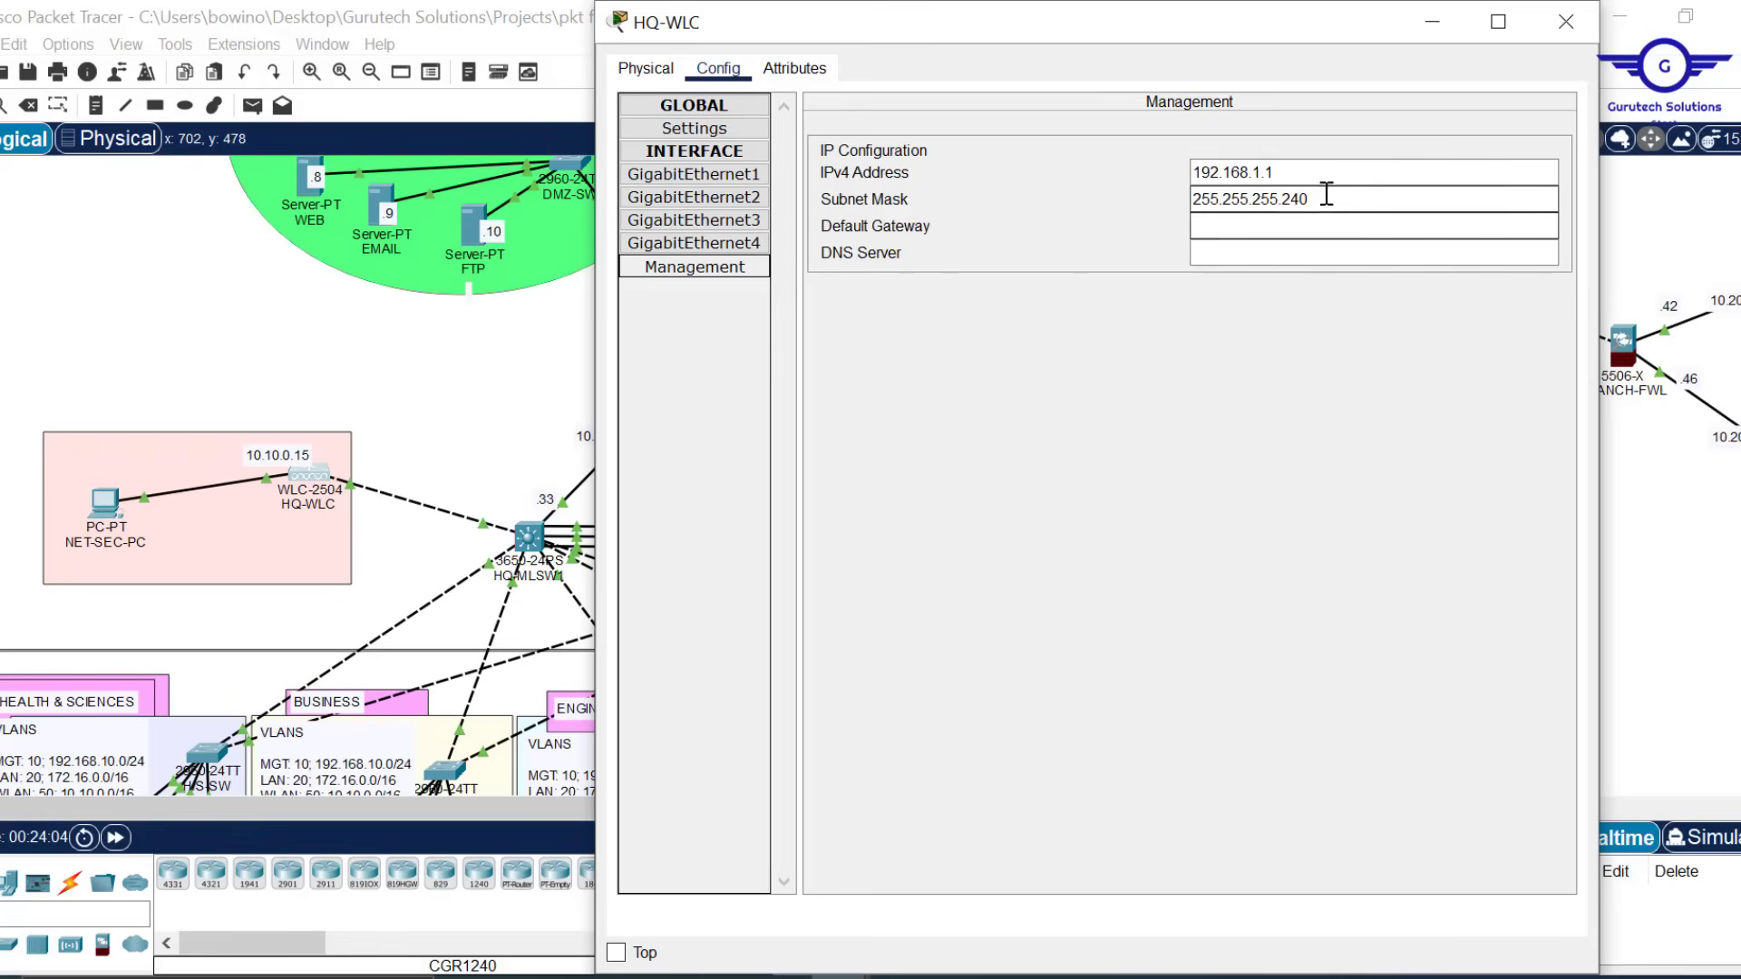
pyautogui.moveTo(1339, 196); pyautogui.dragTo(1103, 198)
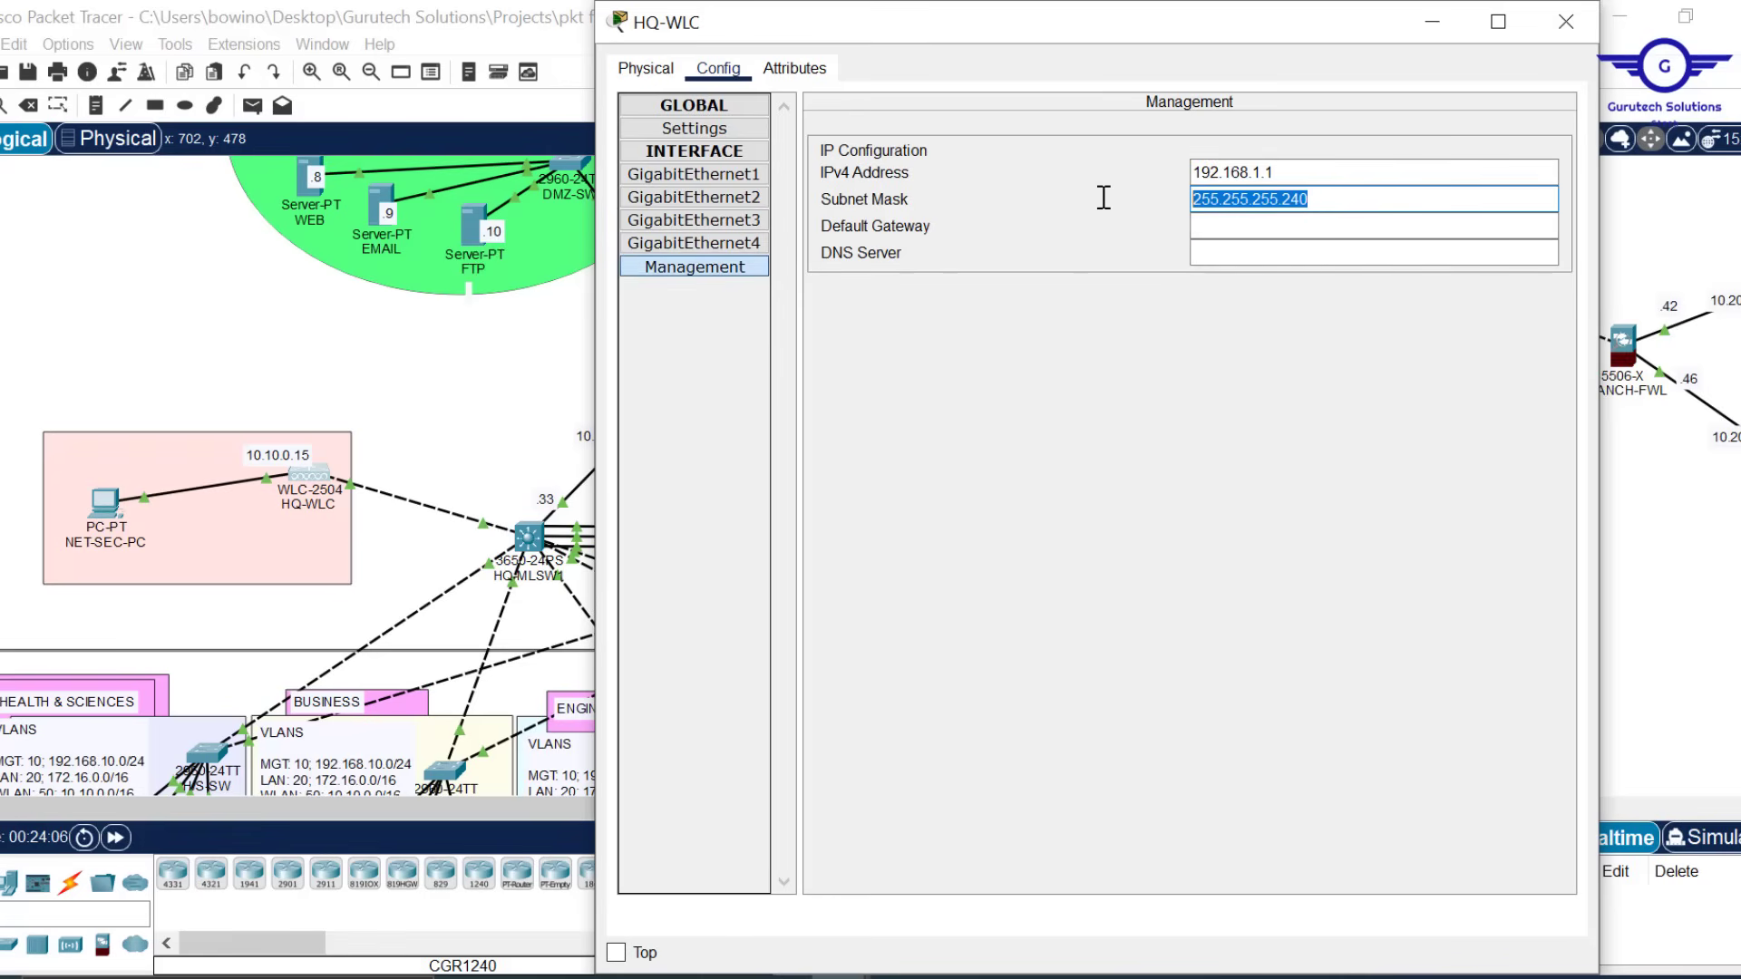
pyautogui.click(290, 467)
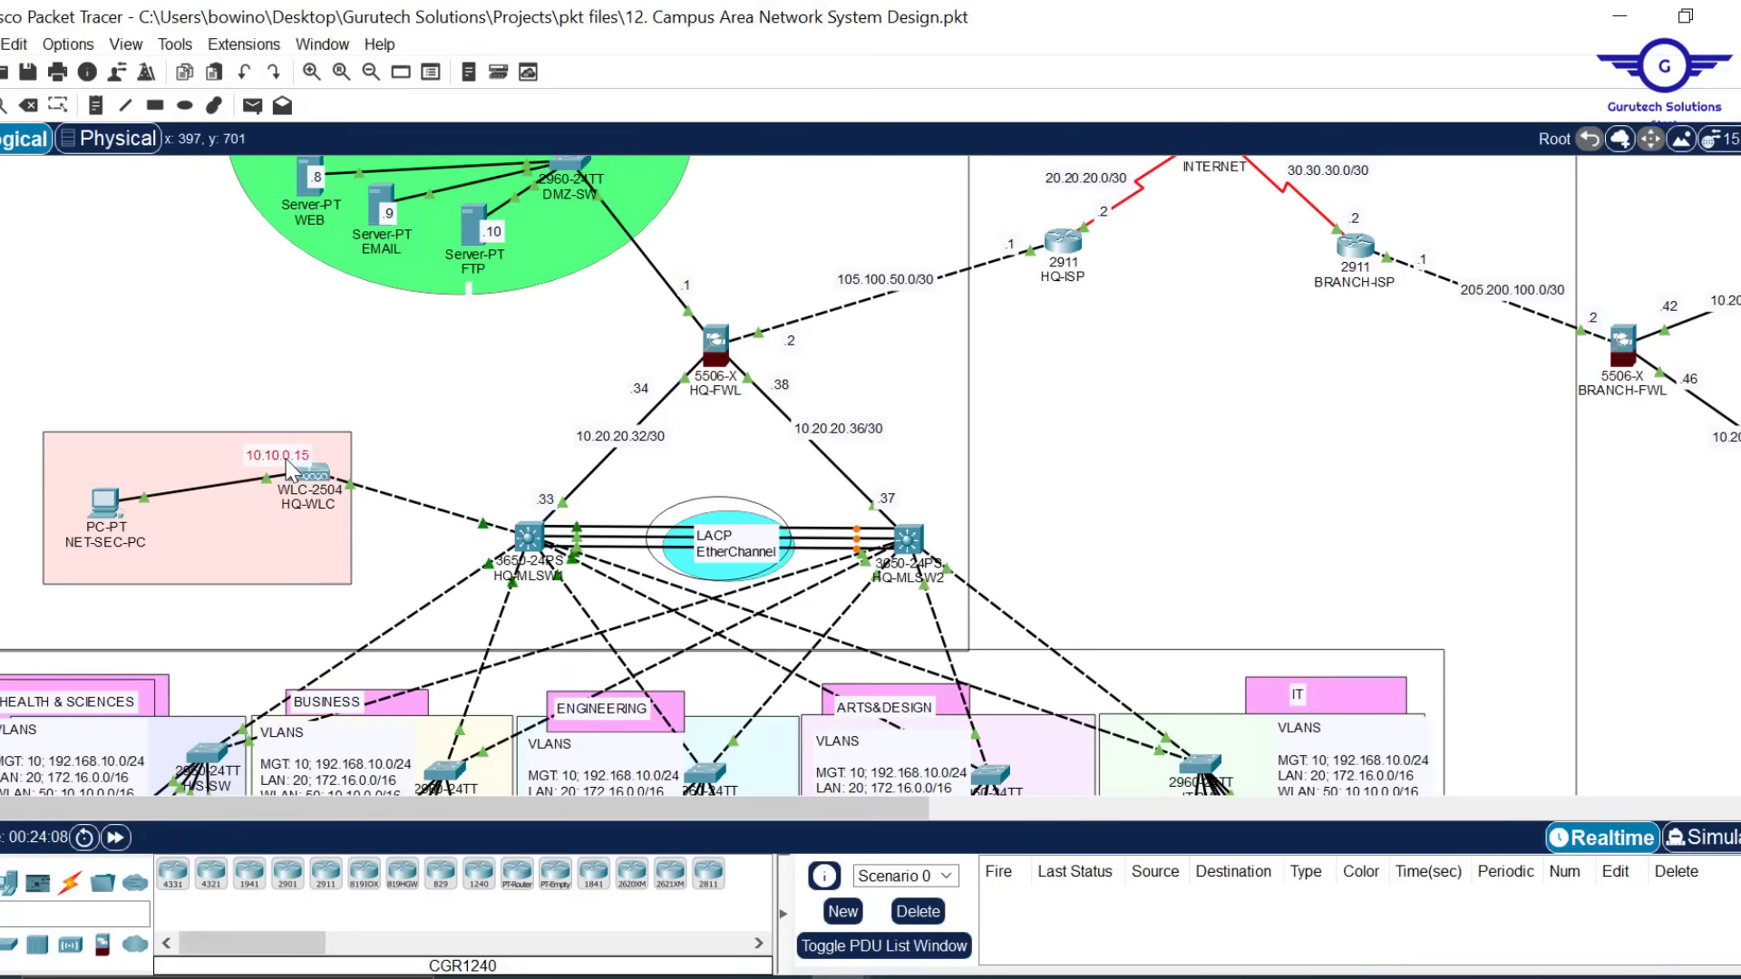
pyautogui.click(289, 458)
pyautogui.hotkey('ctrl', 'a')
pyautogui.hotkey('ctrl', 'c')
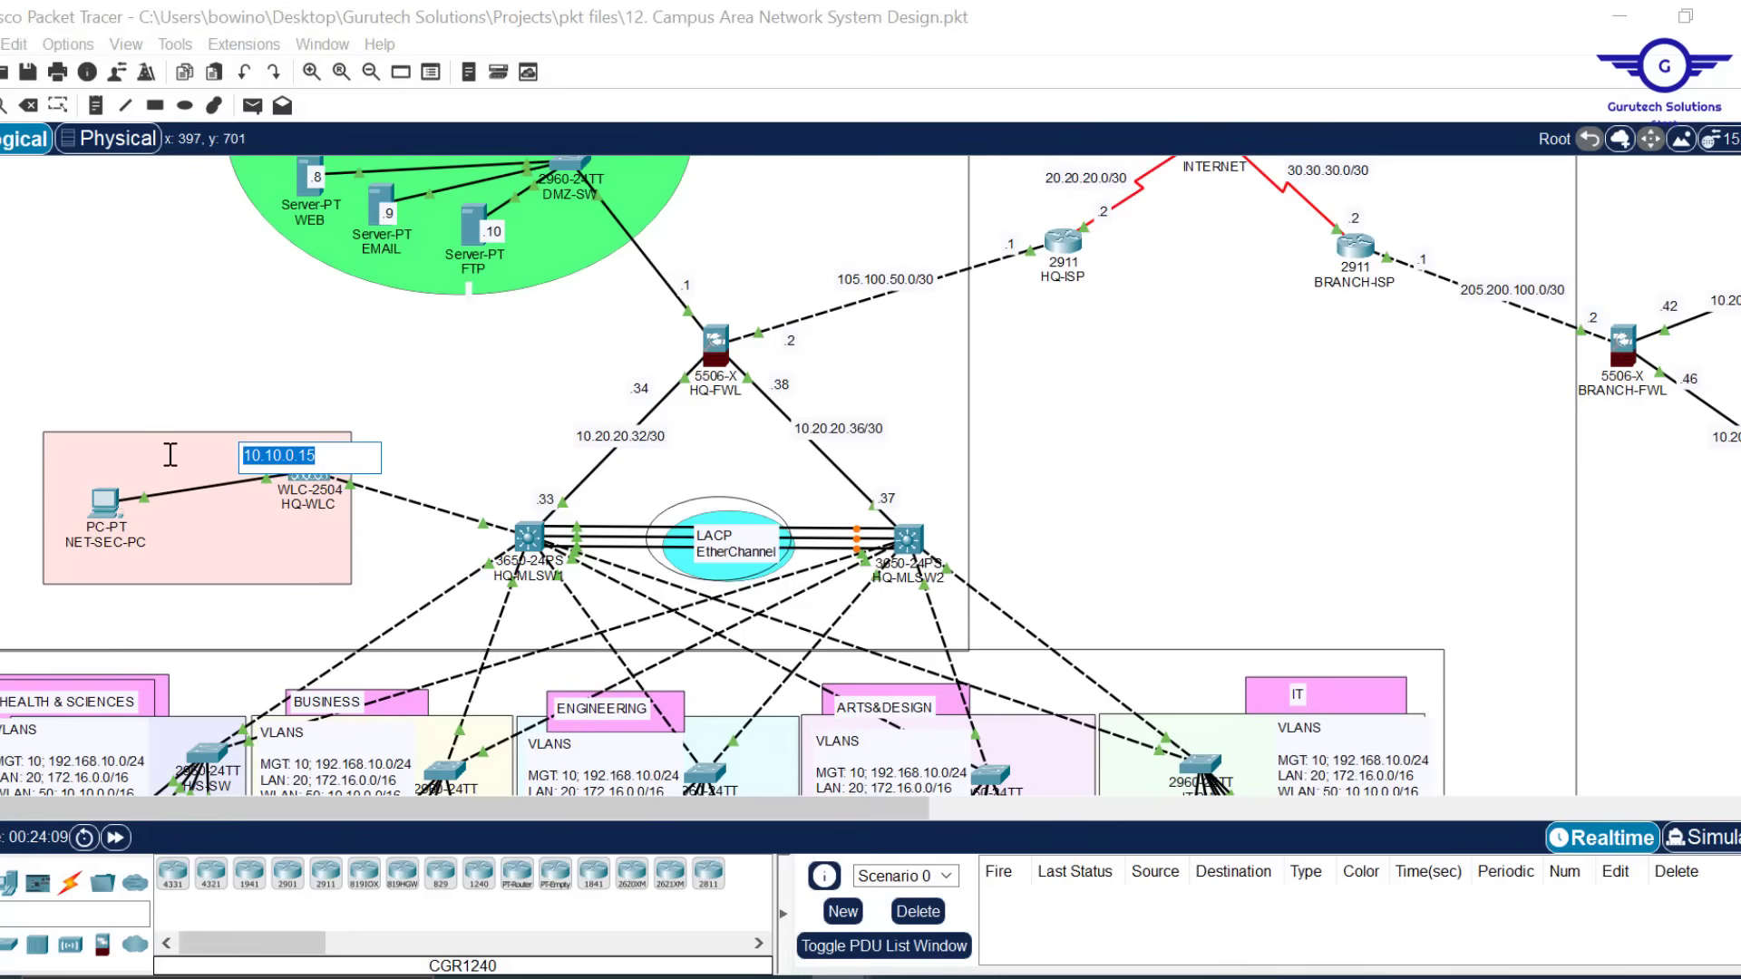
pyautogui.click(323, 477)
# Enter management IP 10.10.0.15 with mask 255.255.0.0, clearing an invalid-IP error
pyautogui.moveTo(1292, 172); pyautogui.dragTo(1163, 173)
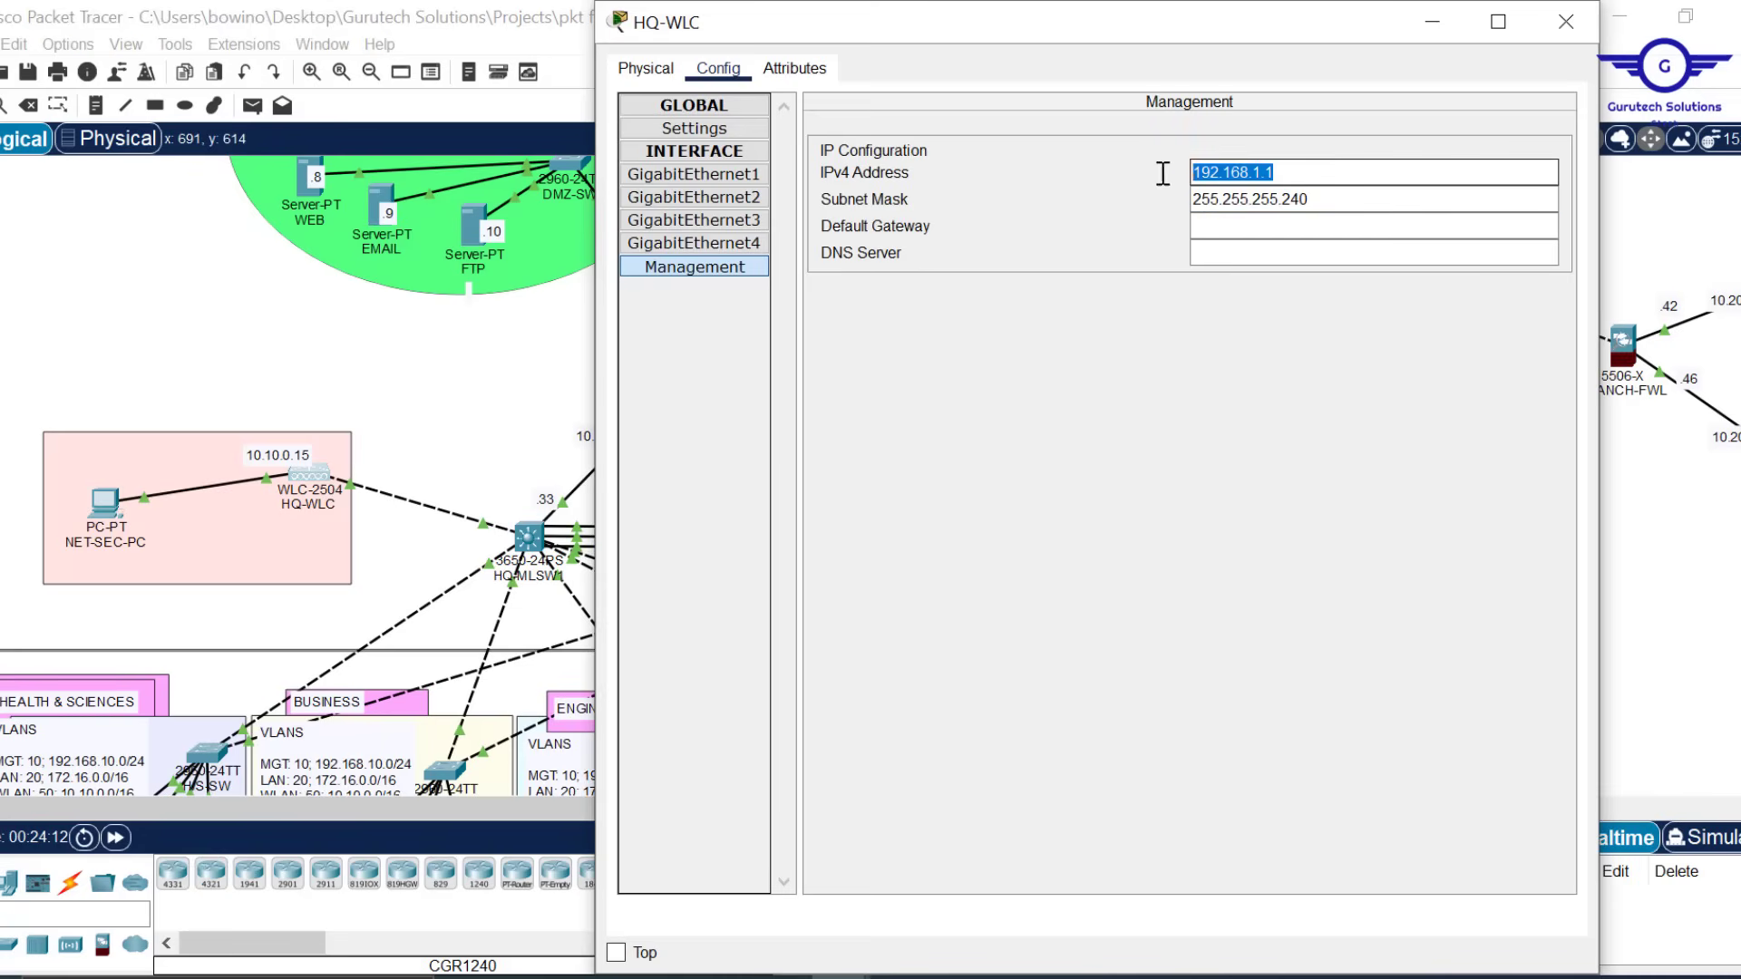
pyautogui.hotkey('ctrl', 'v')
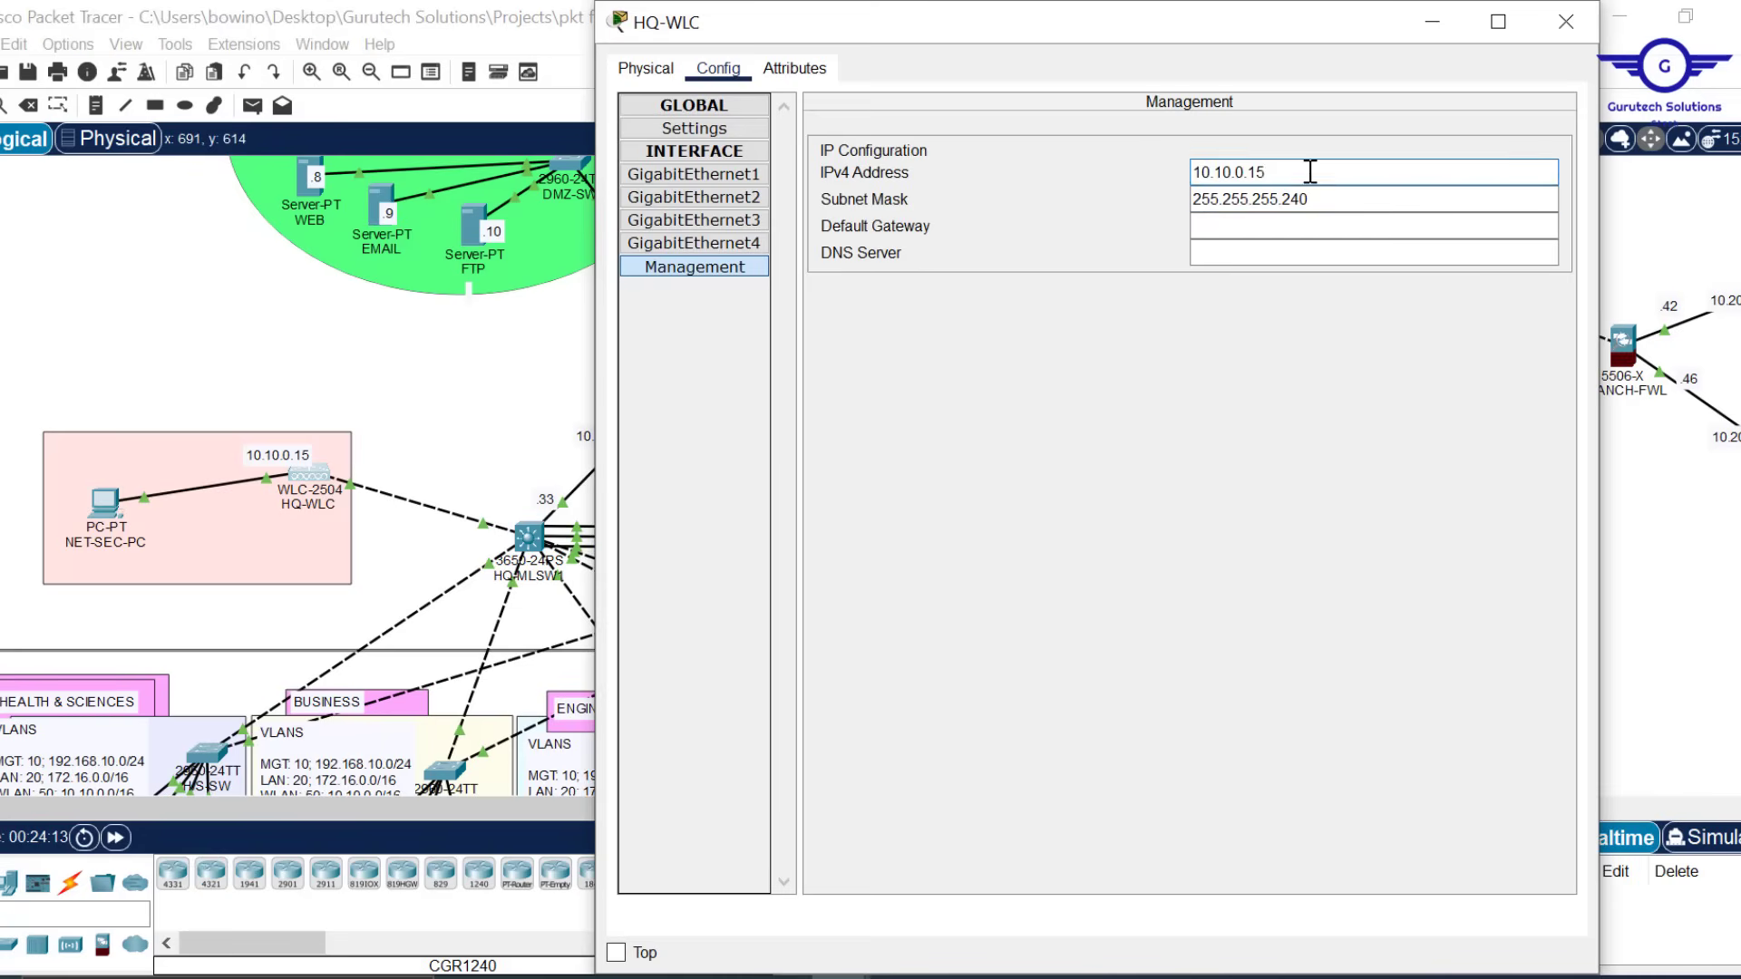
pyautogui.click(1325, 196)
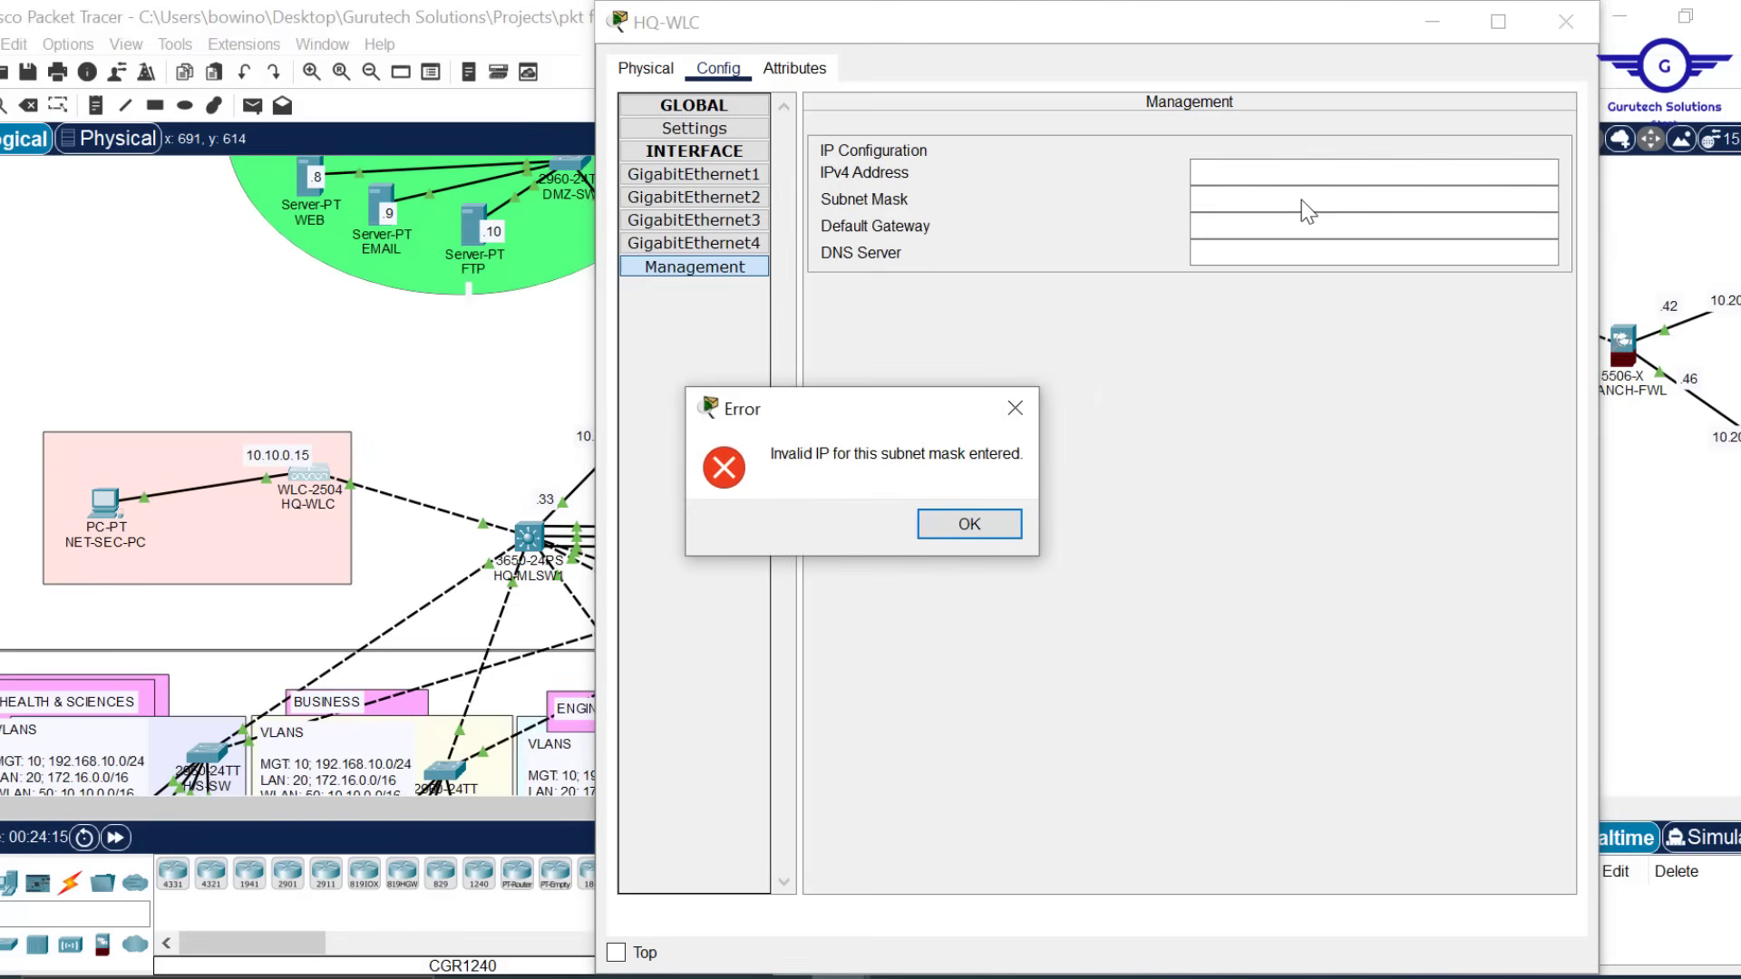
pyautogui.click(1002, 530)
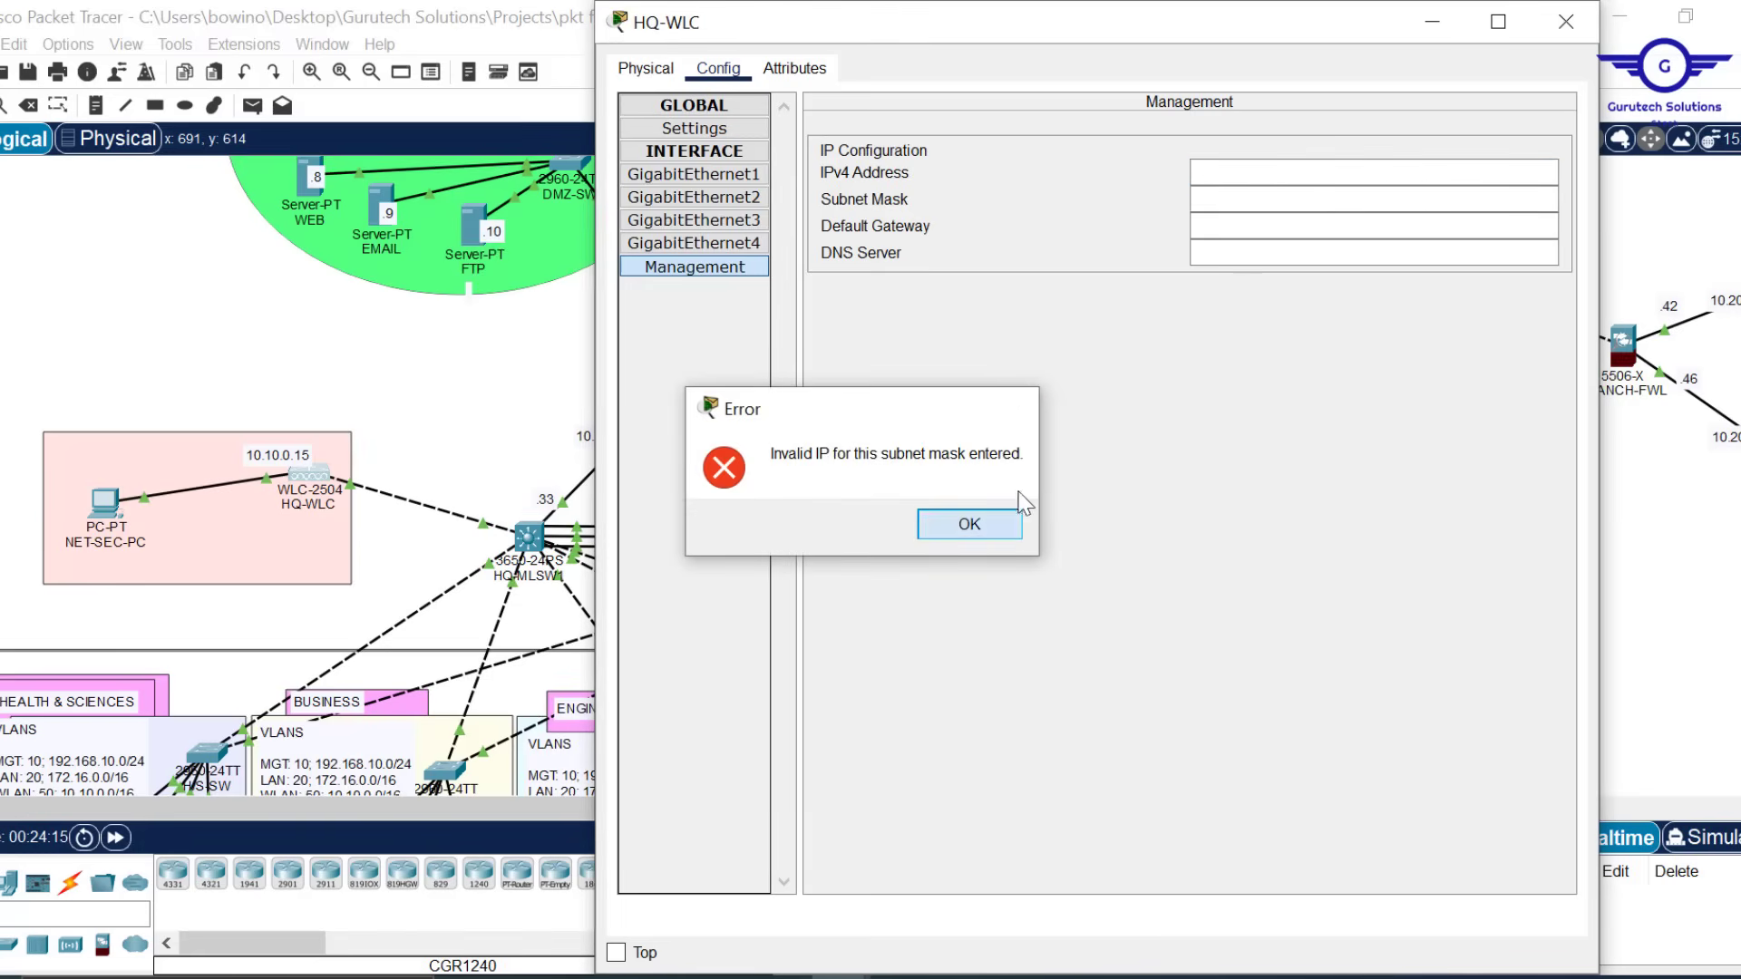
pyautogui.click(1215, 177)
pyautogui.hotkey('ctrl', 'v')
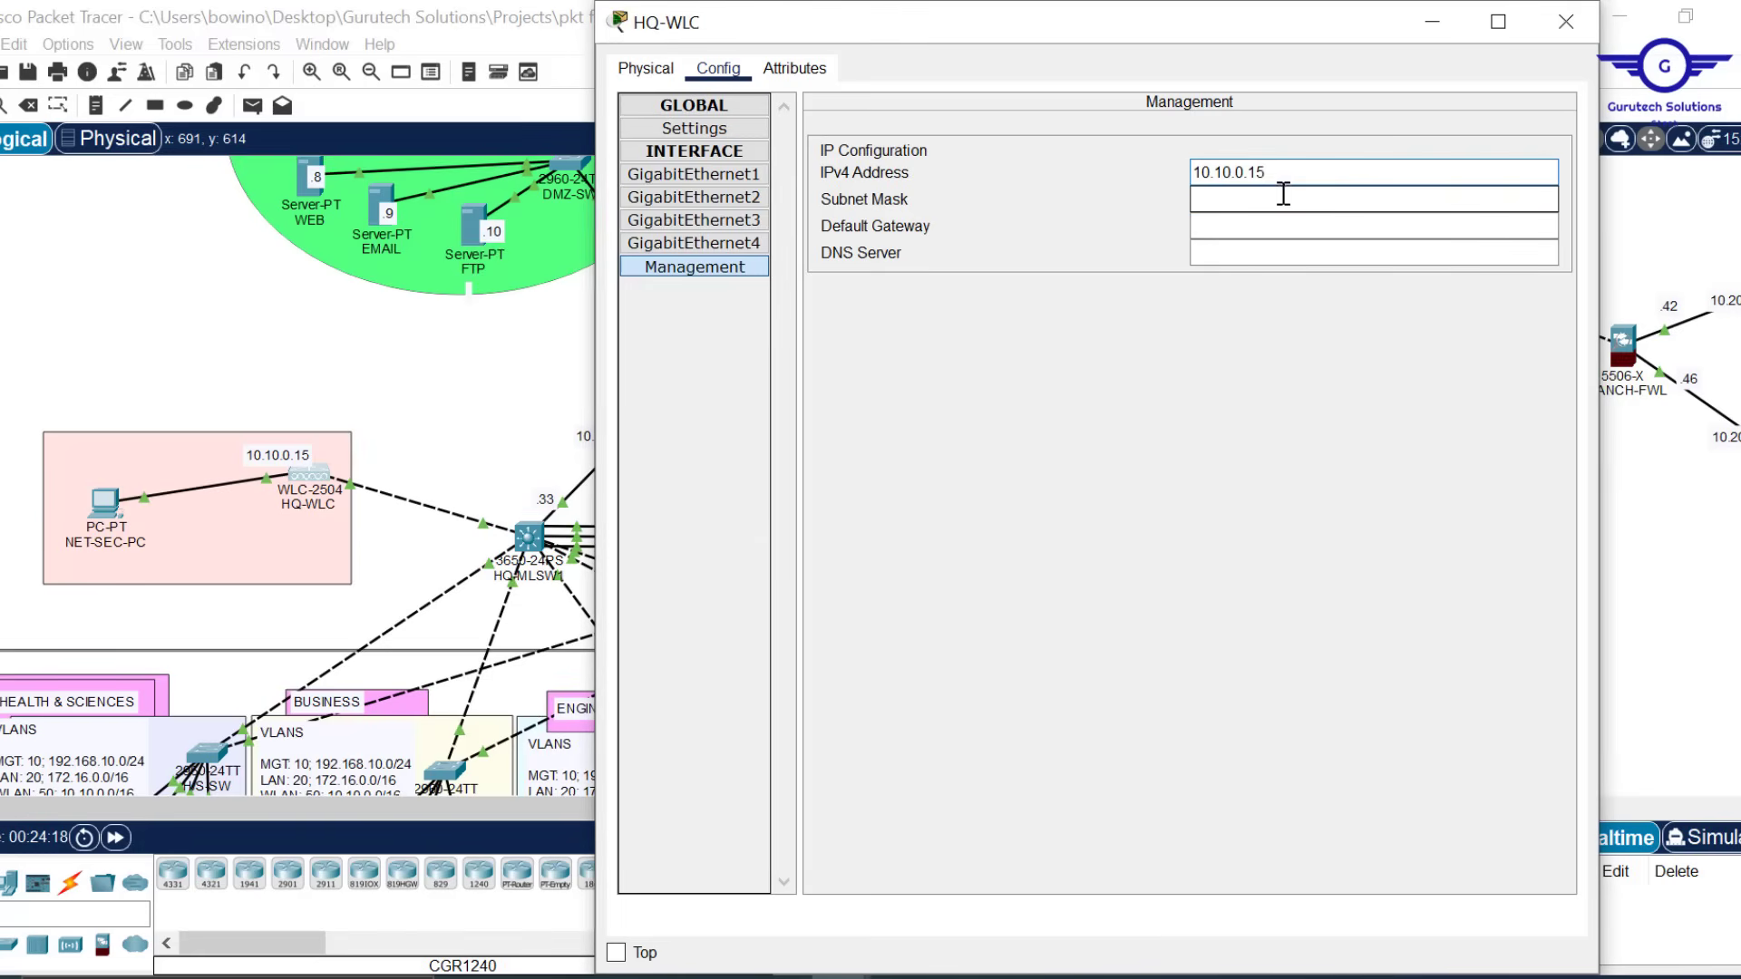
pyautogui.click(1257, 206)
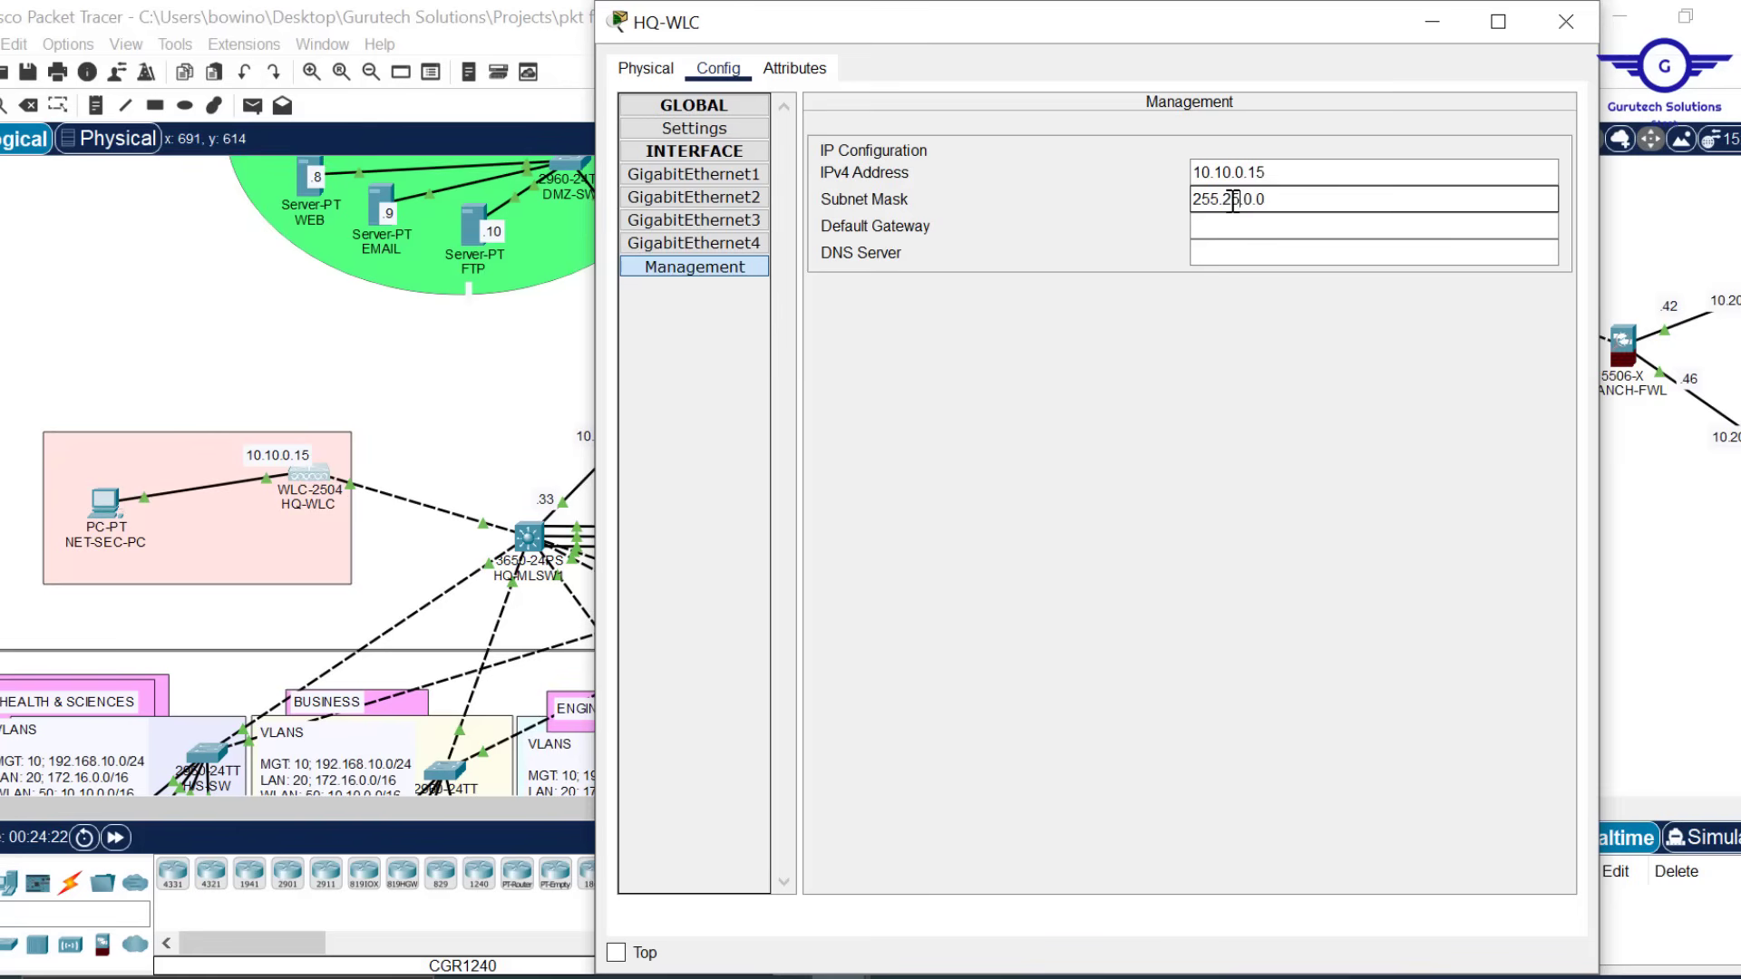
# Set gateway 10.10.0.1 and DNS server 10.20.20.7, then close the HQ-WLC window
pyautogui.click(1239, 225)
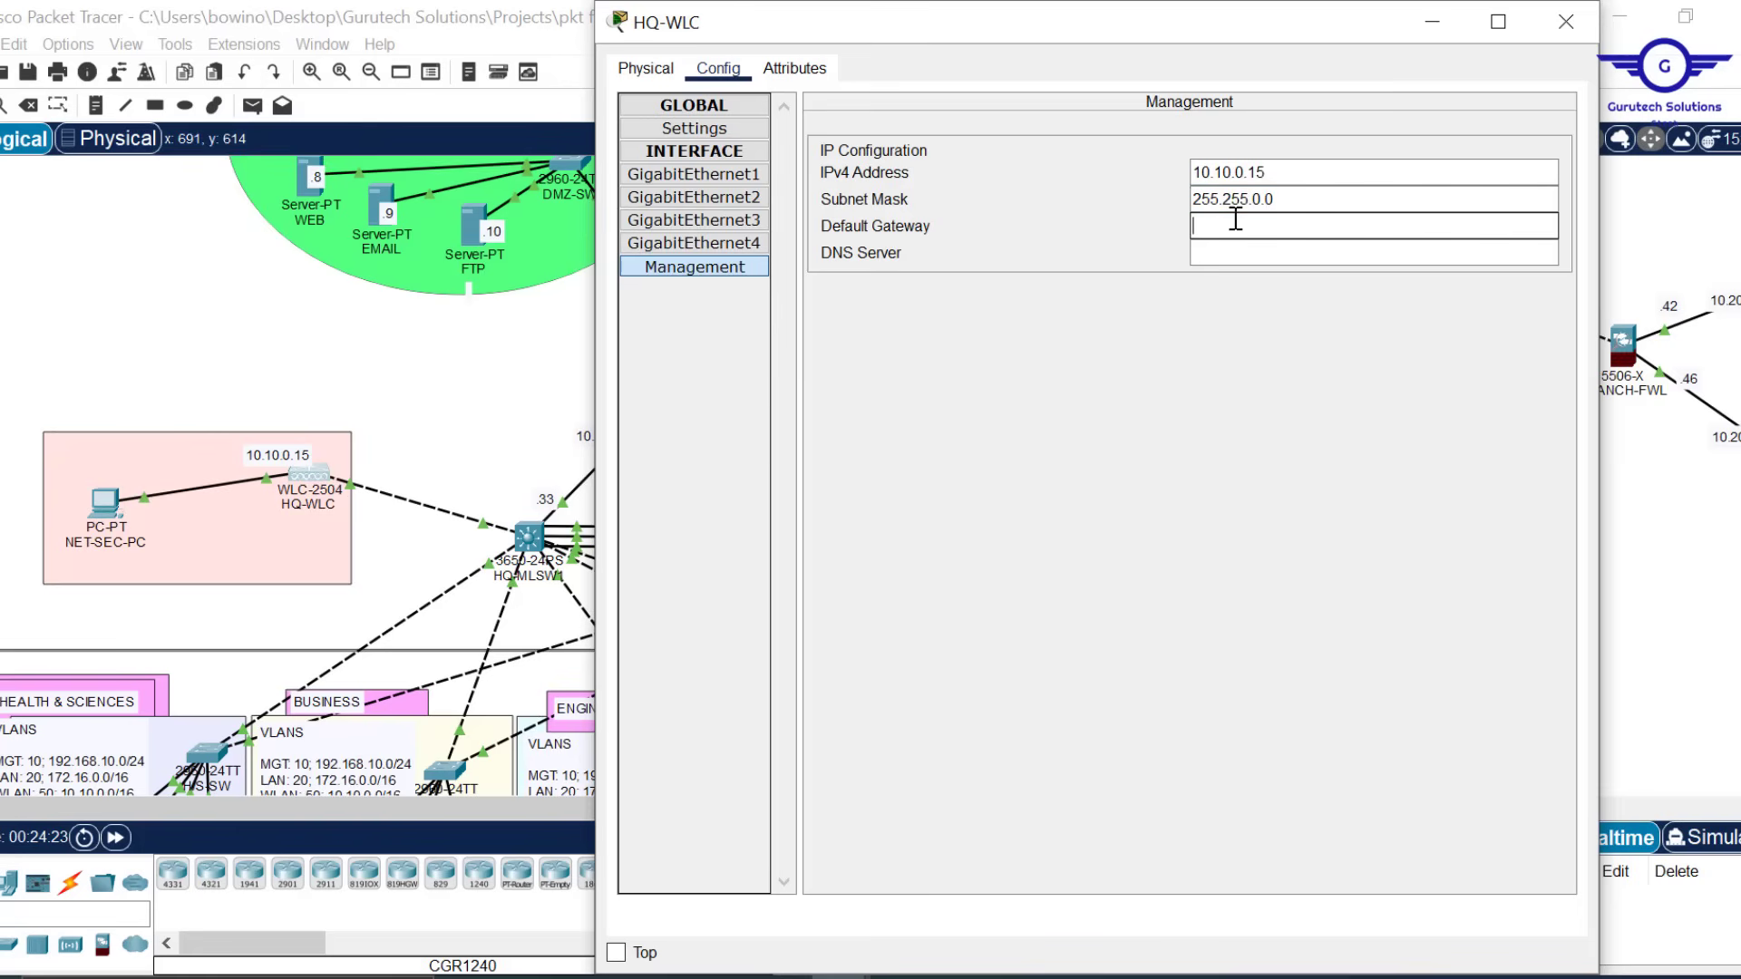
pyautogui.hotkey('ctrl', 'v')
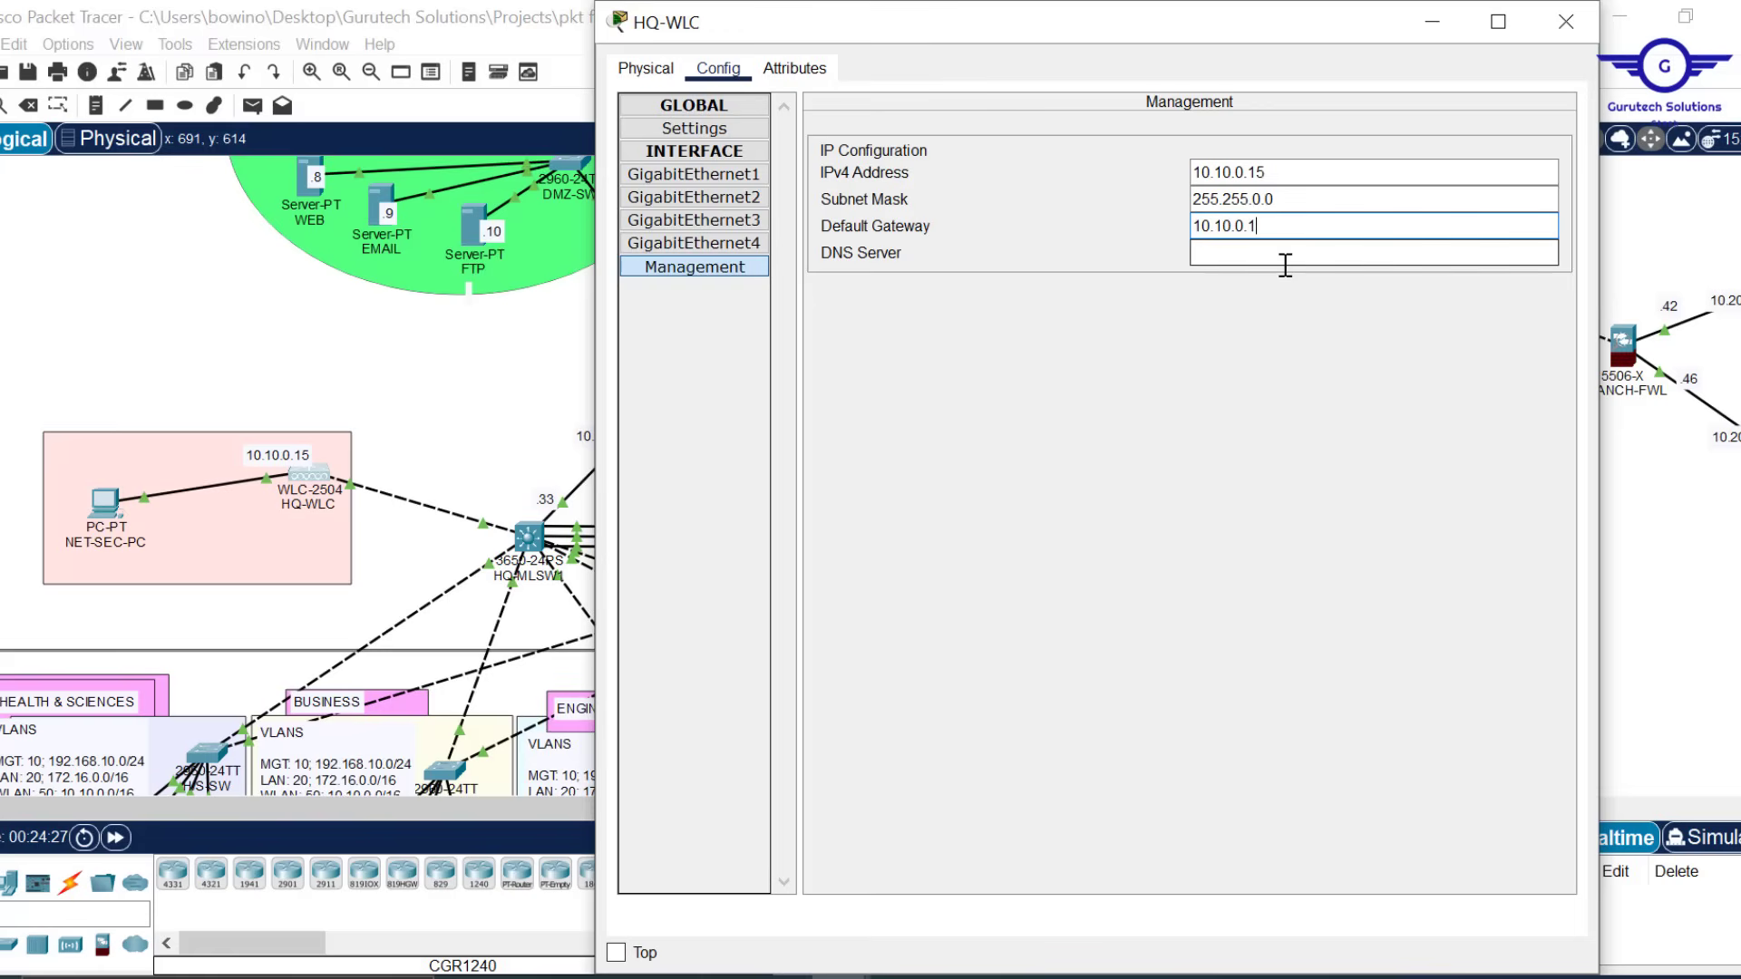
pyautogui.click(1255, 252)
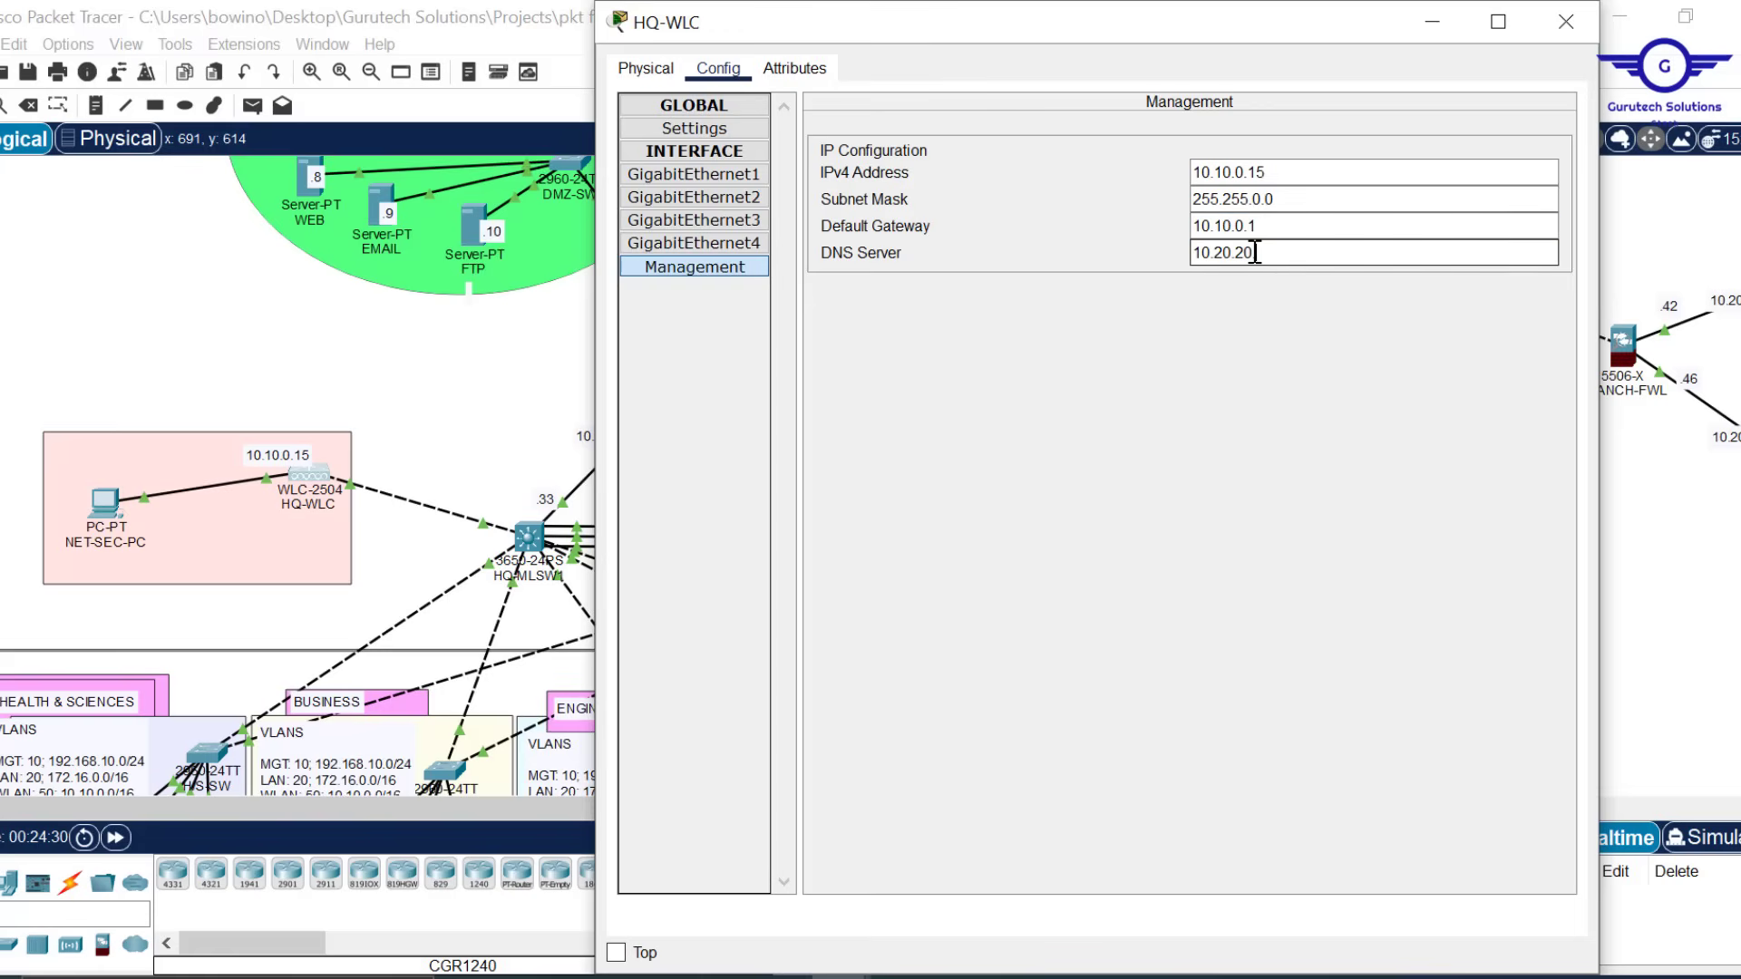
pyautogui.write('10.20.20.7')
pyautogui.click(1583, 27)
# Switch ENG-LAP and BUS-LAP to Static and back to DHCP so they renew their addresses
pyautogui.scroll(-3, 1070, 372)
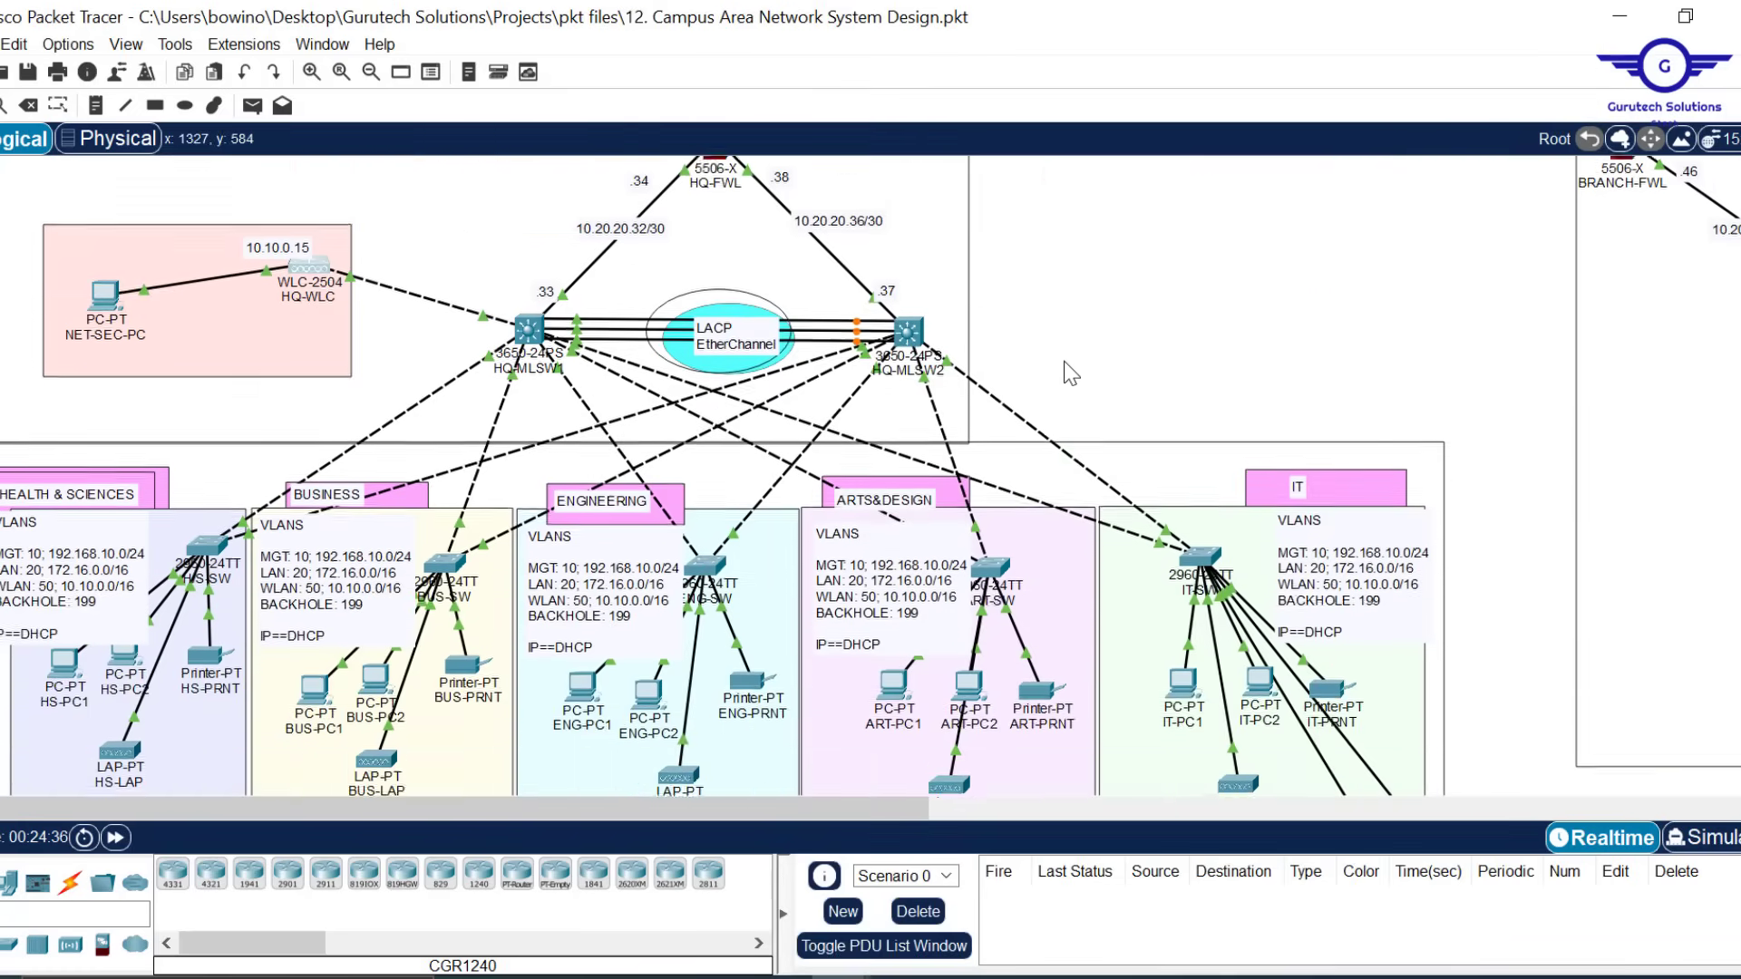
pyautogui.scroll(-5, 1070, 371)
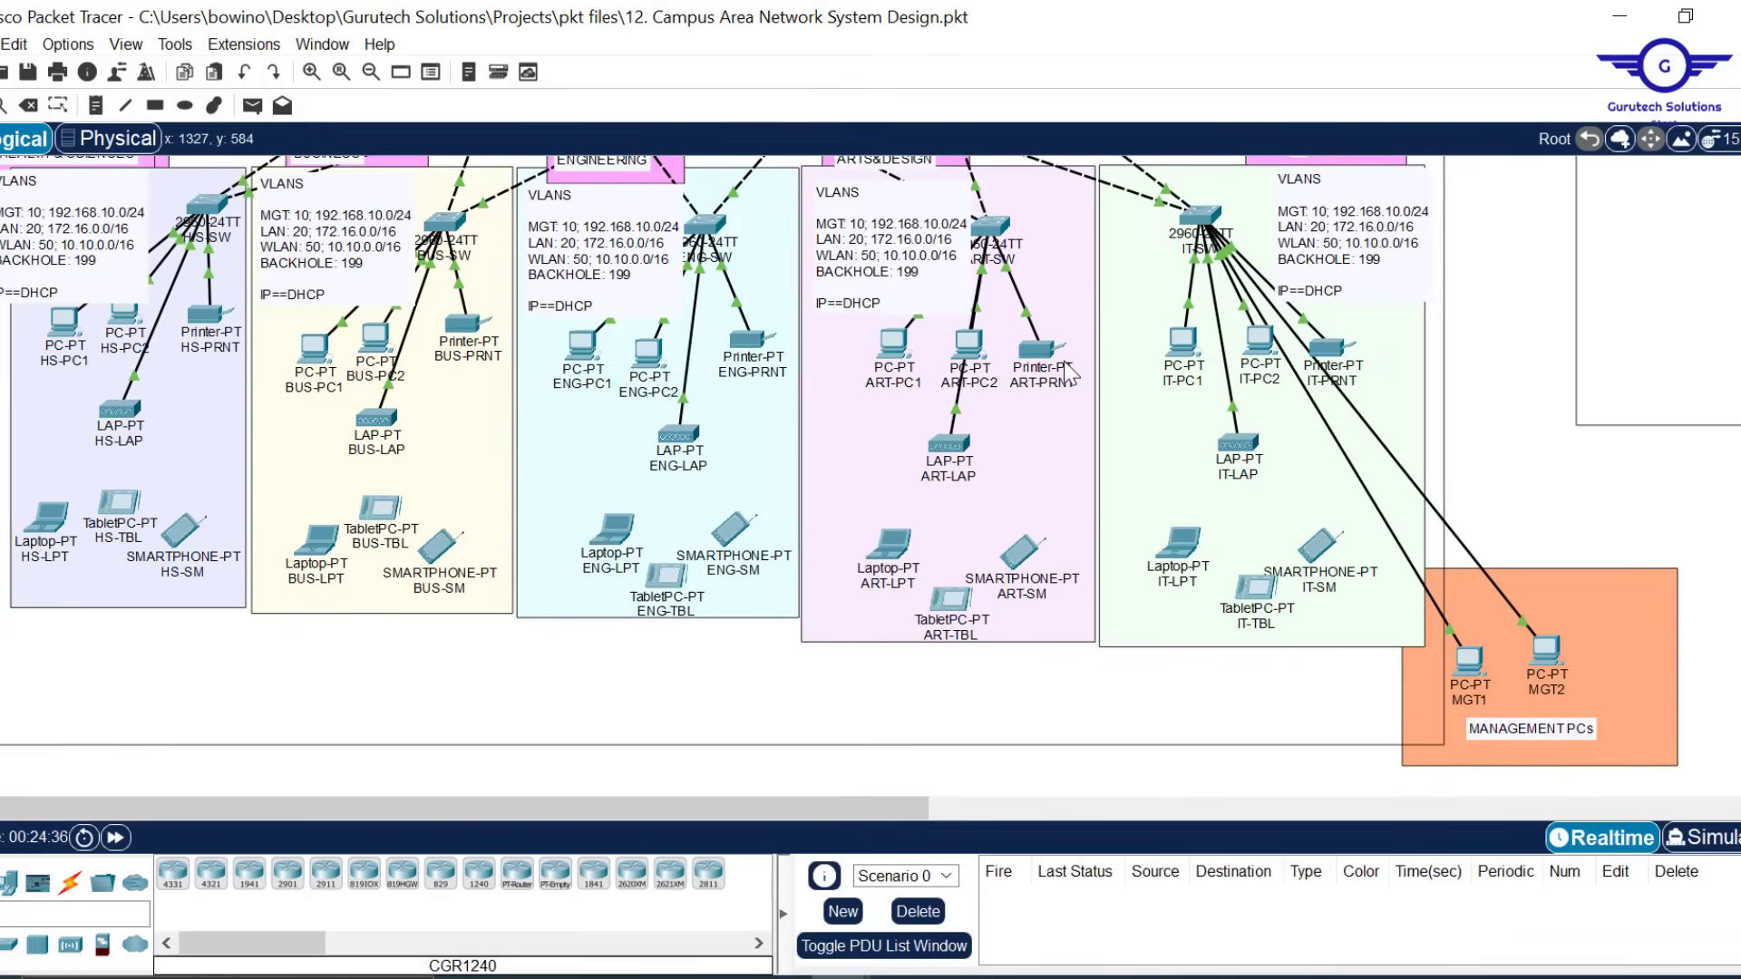
pyautogui.click(671, 443)
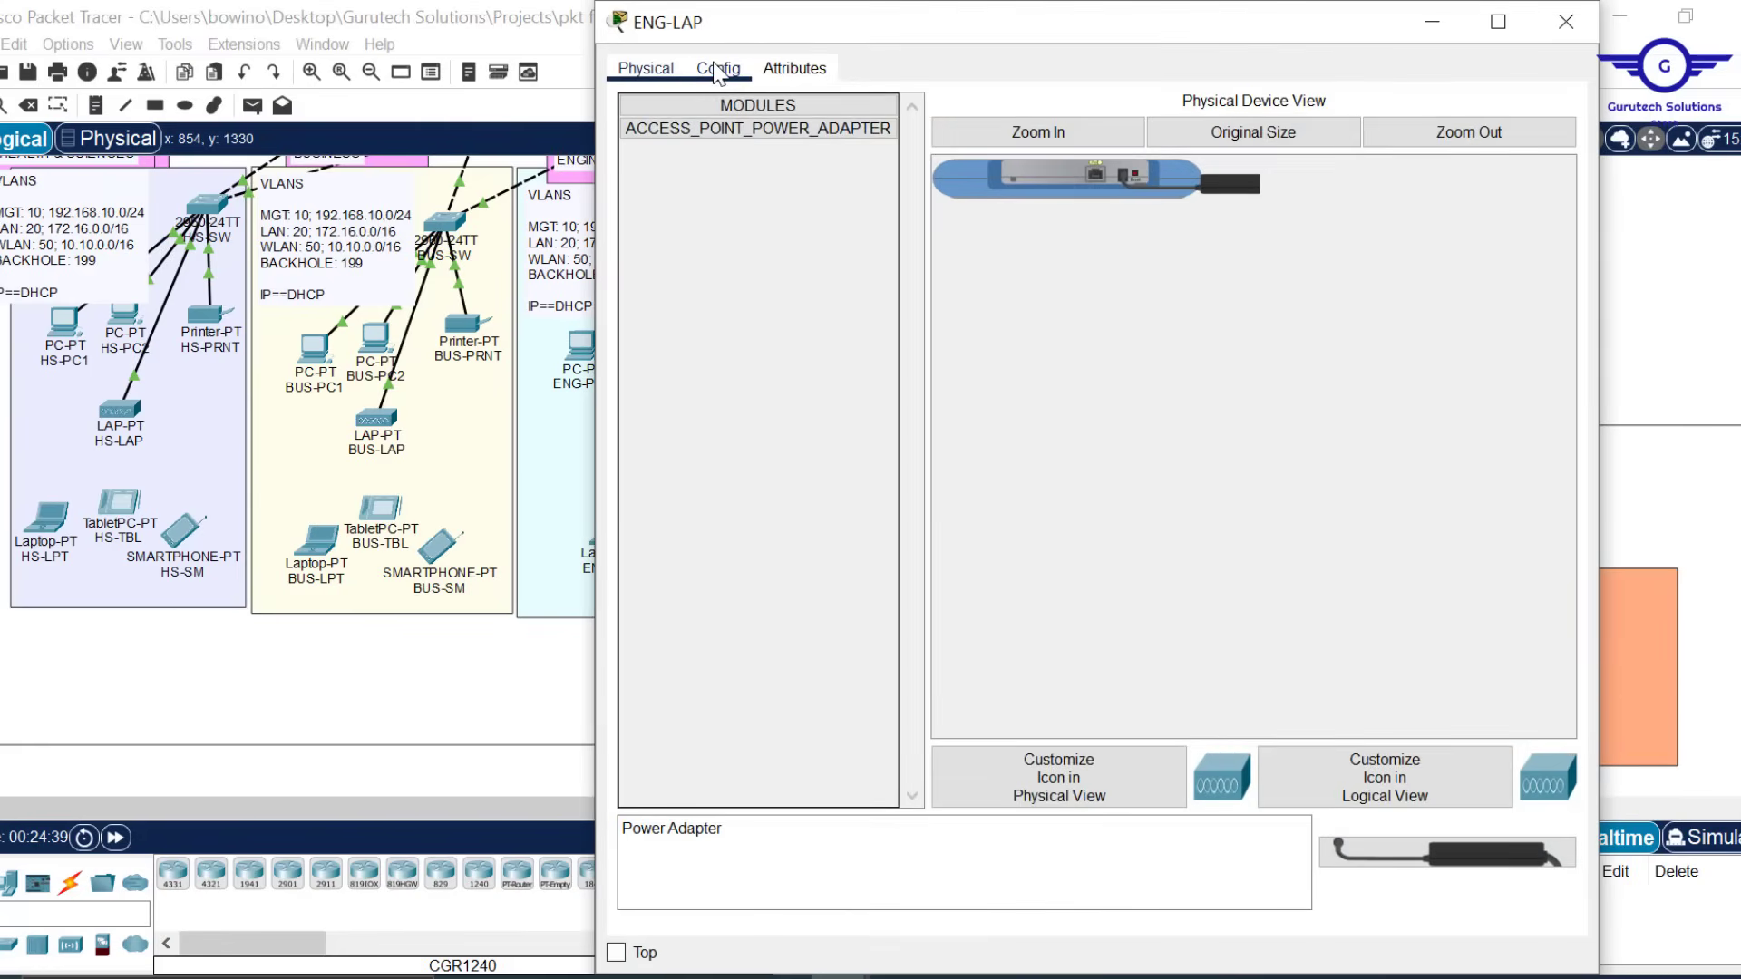
pyautogui.click(716, 71)
pyautogui.click(840, 255)
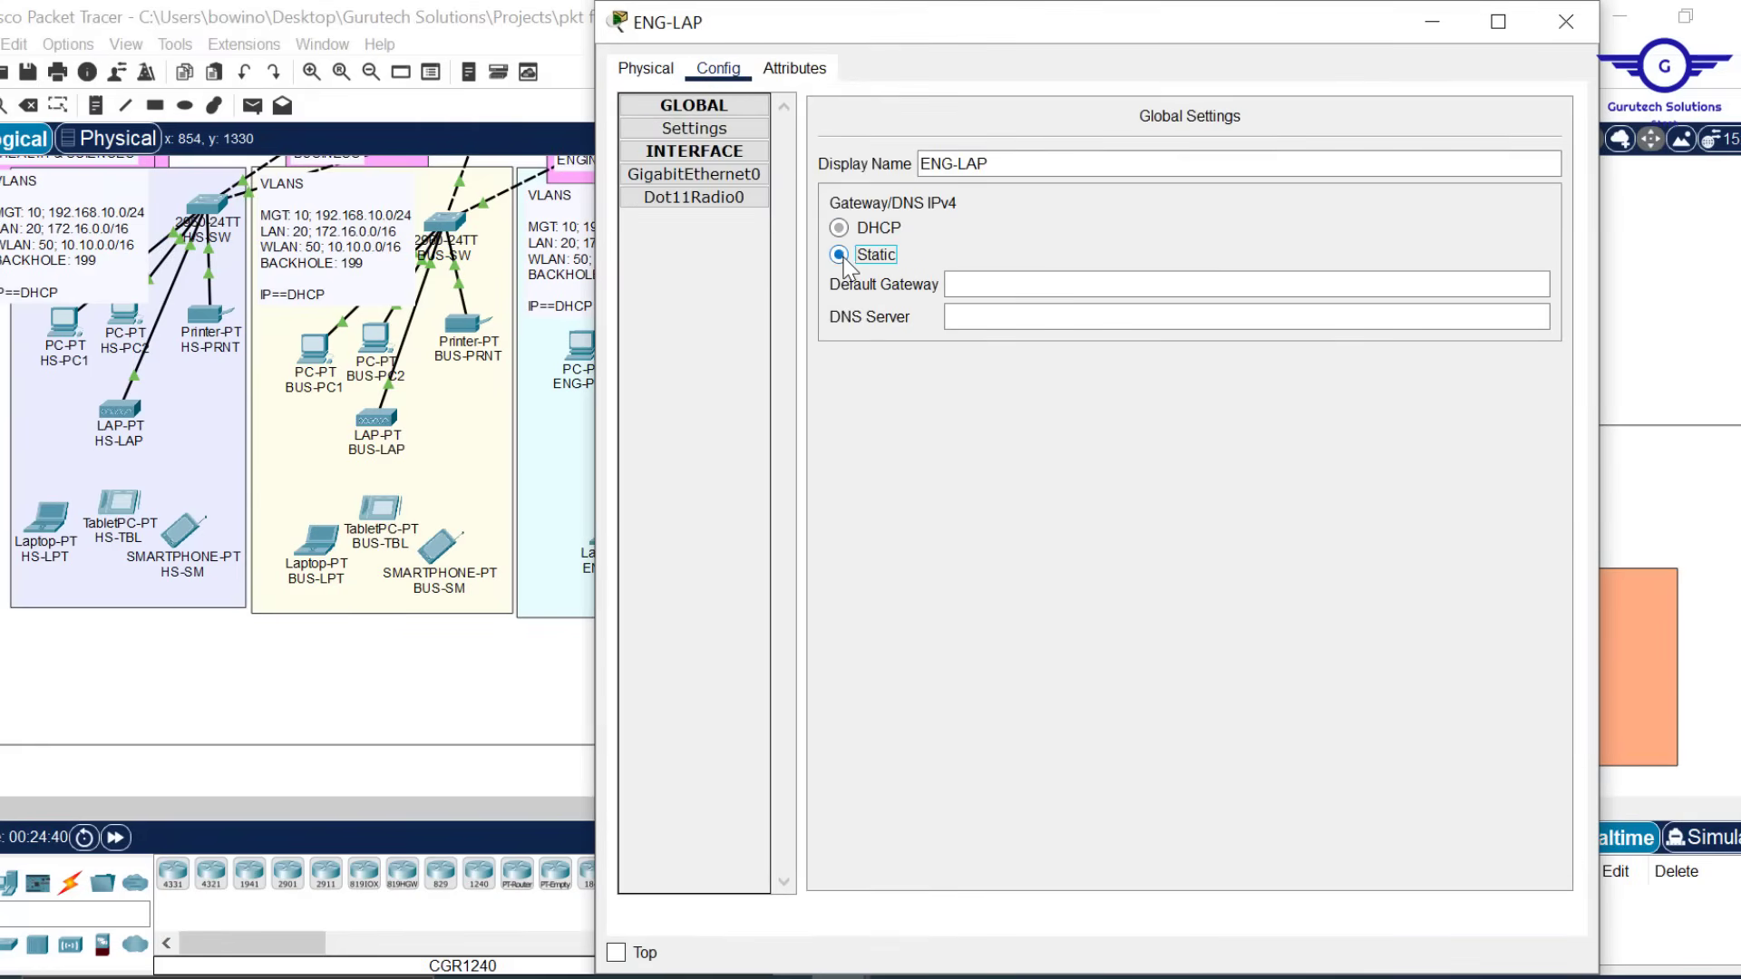
pyautogui.click(840, 228)
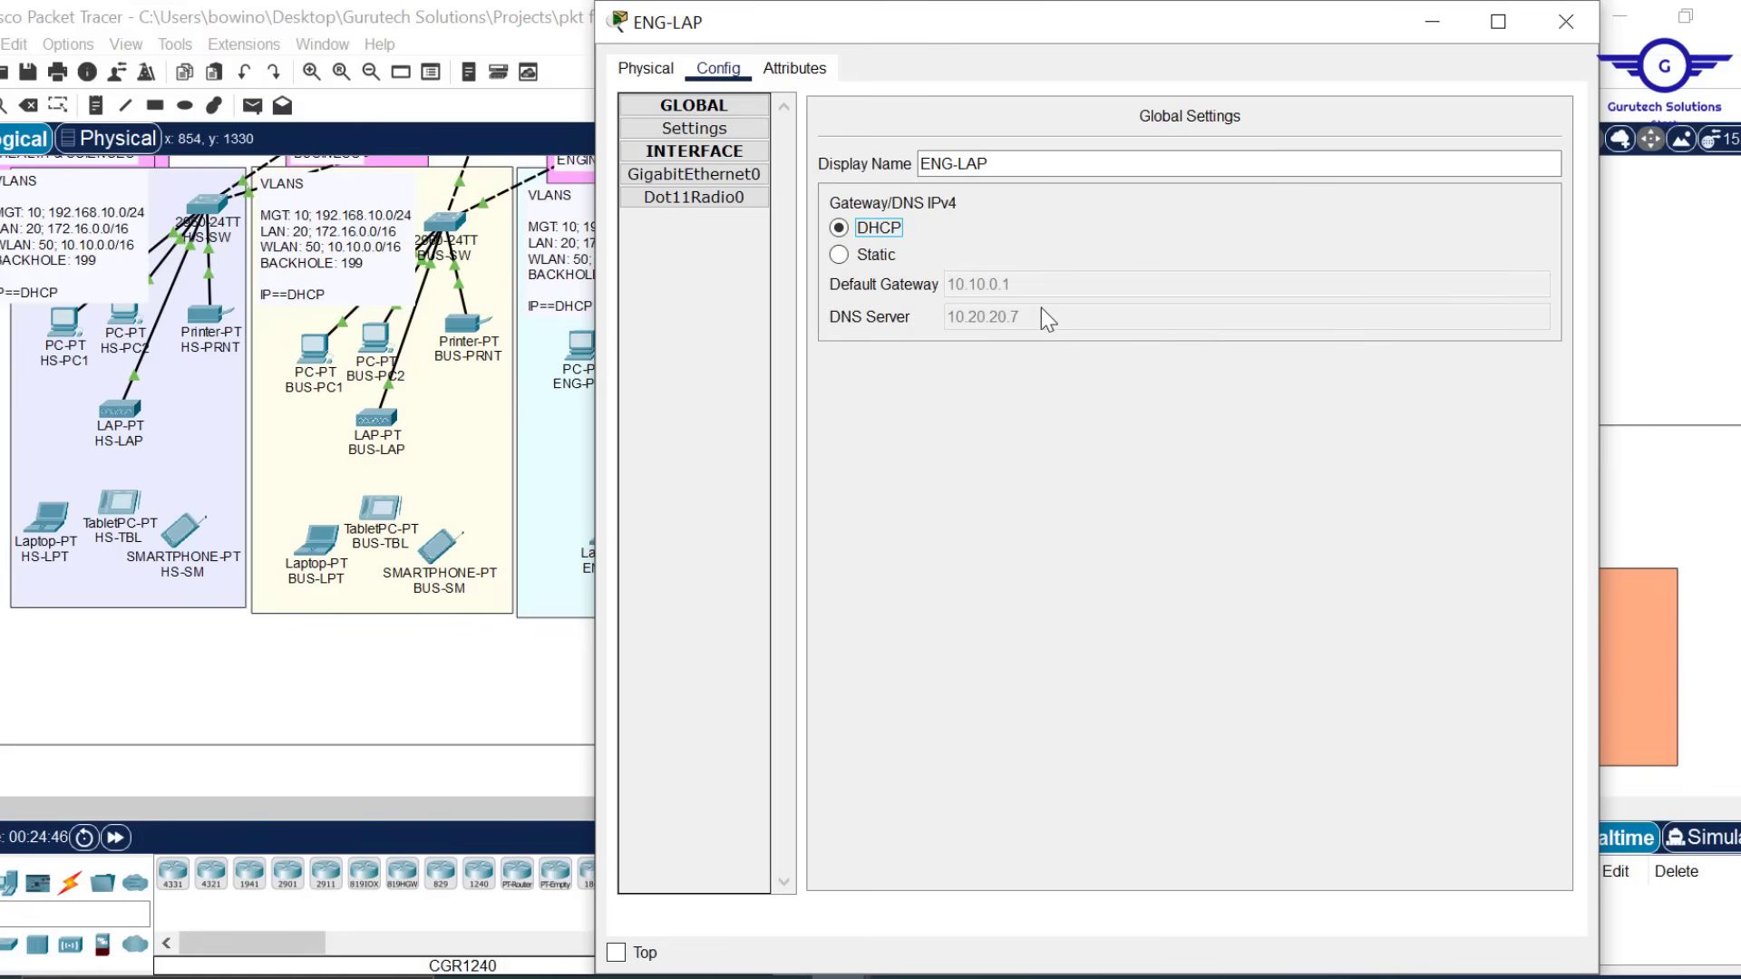
pyautogui.click(1581, 27)
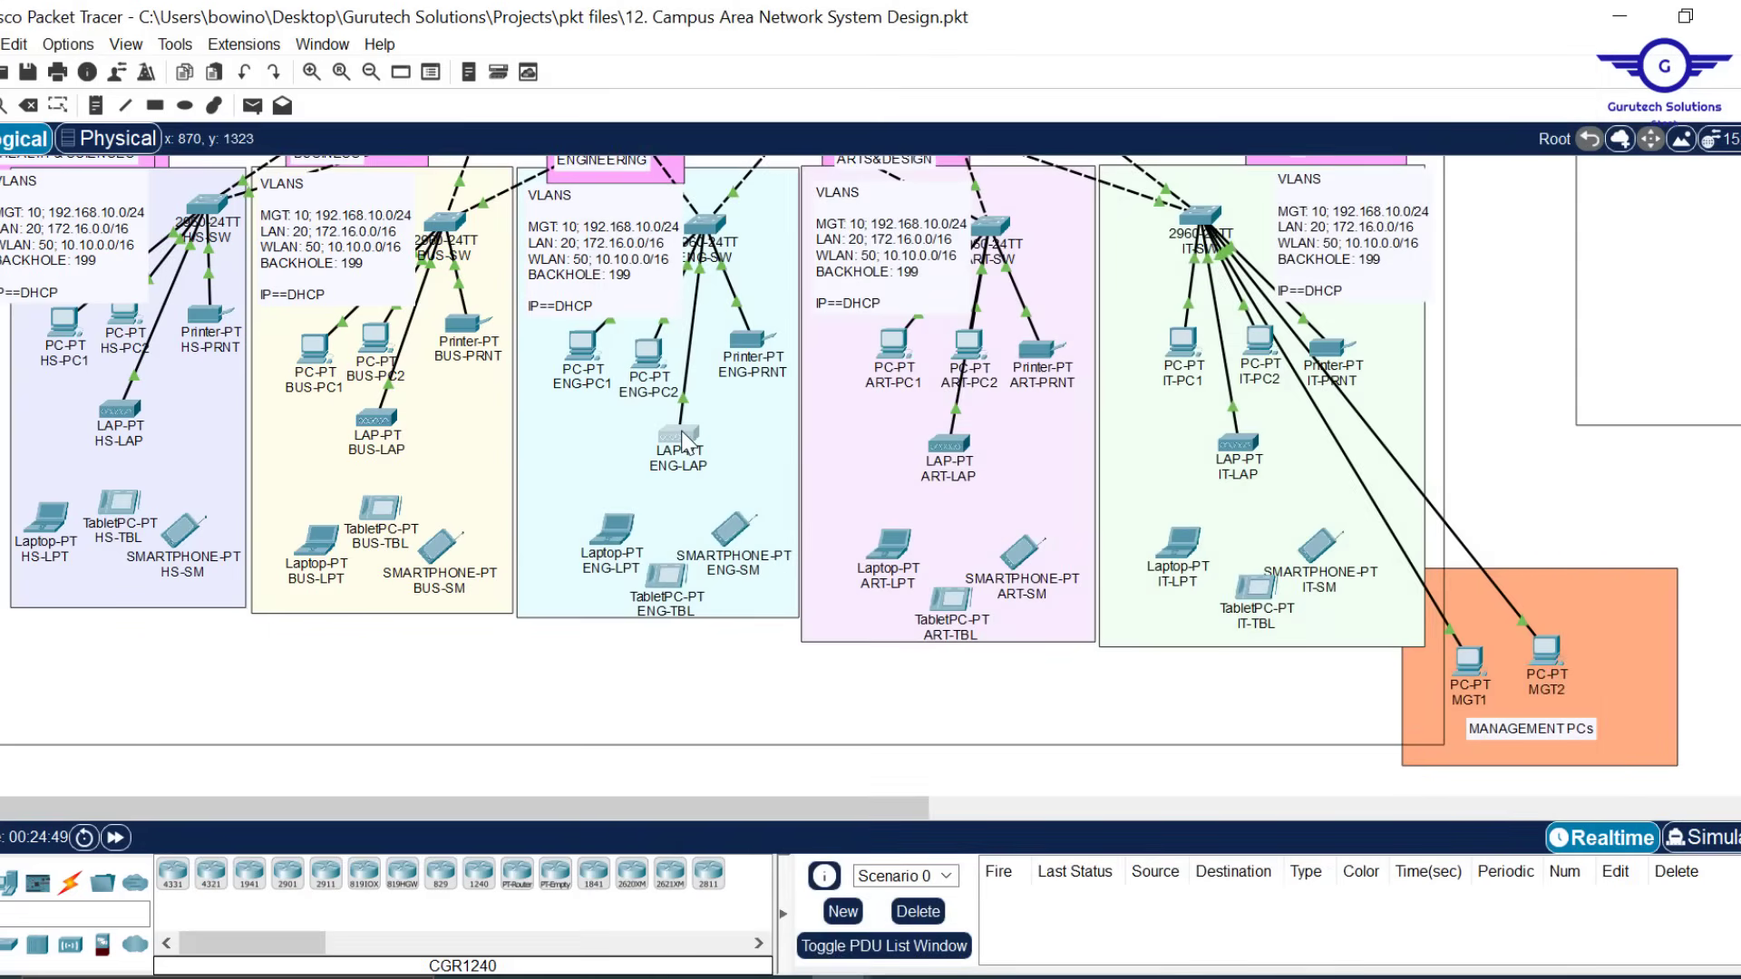
pyautogui.moveTo(687, 441)
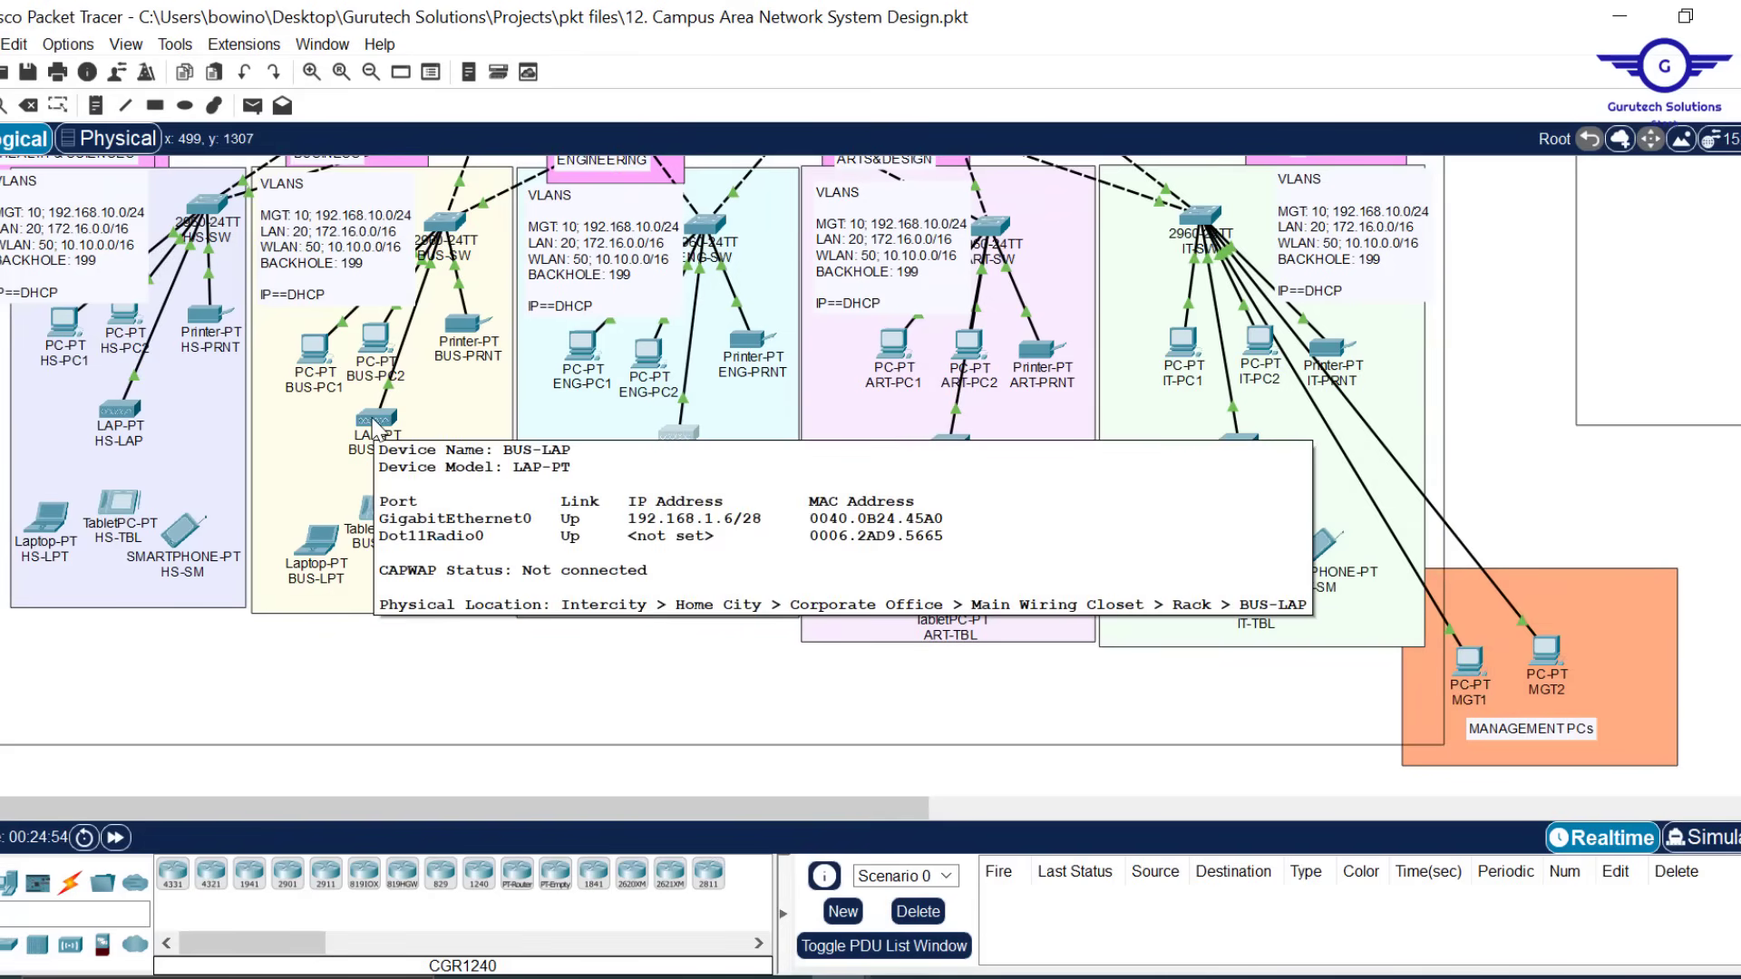
pyautogui.click(377, 423)
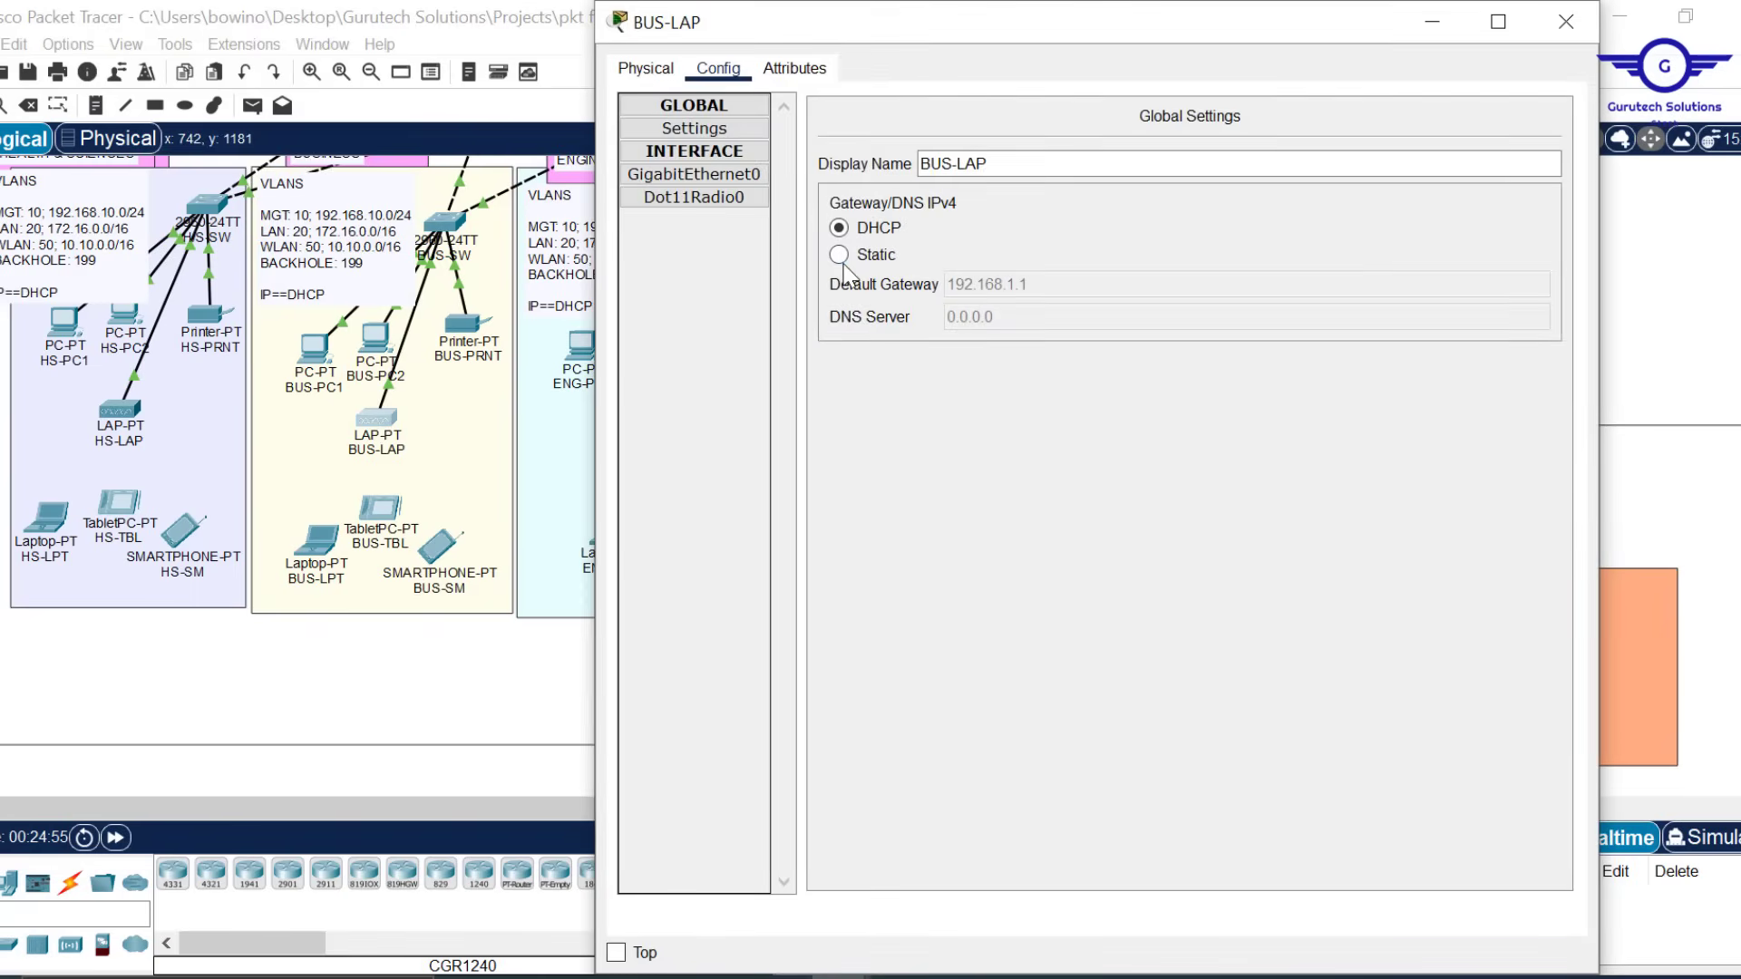
pyautogui.click(839, 254)
pyautogui.click(838, 227)
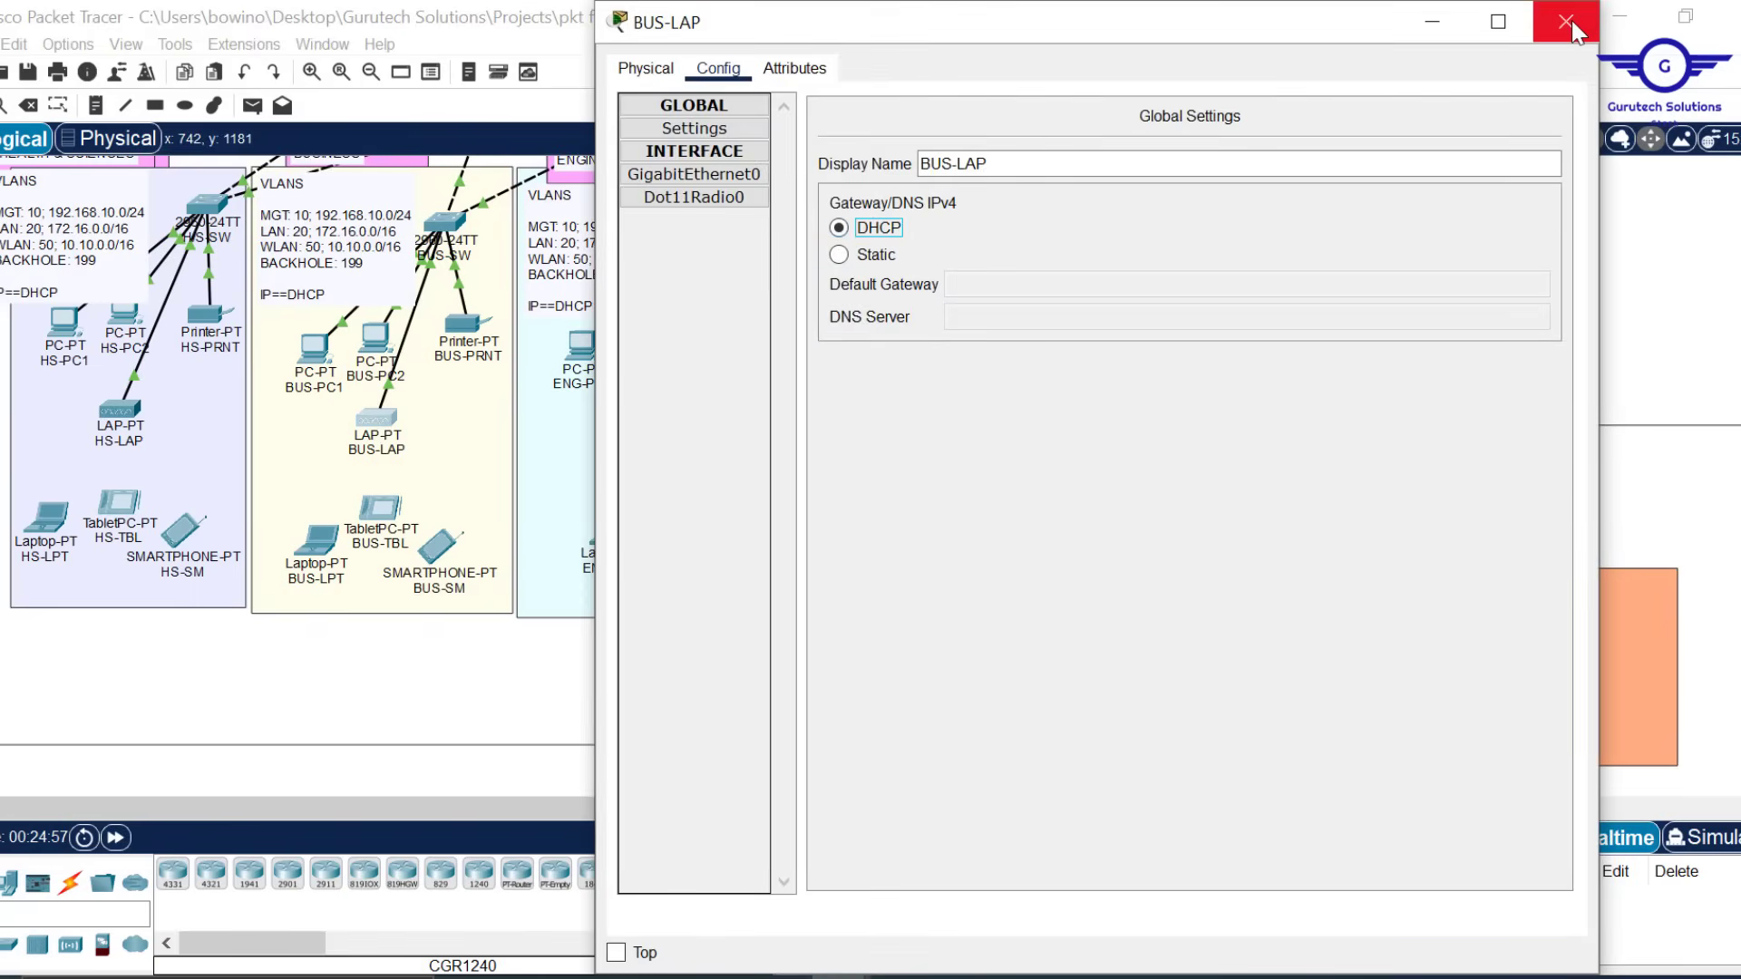
pyautogui.click(1566, 24)
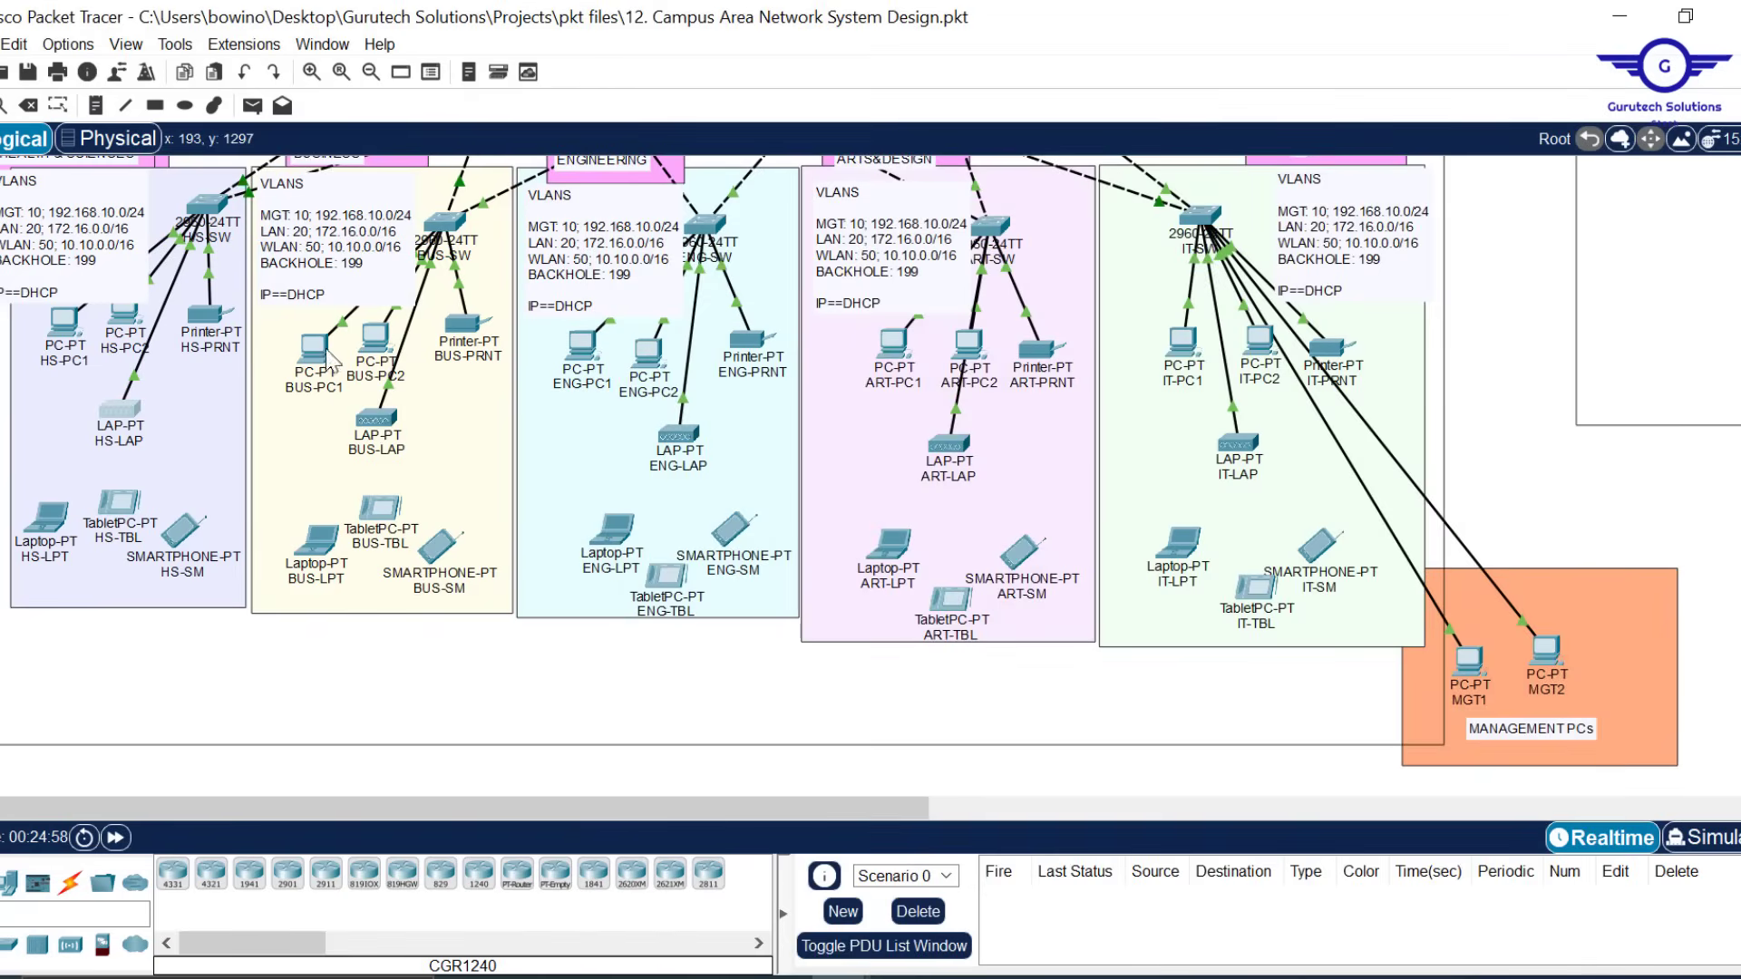
# Renew HS-LAP, ART-LAP and IT-LAP addressing by switching each to Static and back to DHCP
pyautogui.click(119, 410)
pyautogui.click(719, 68)
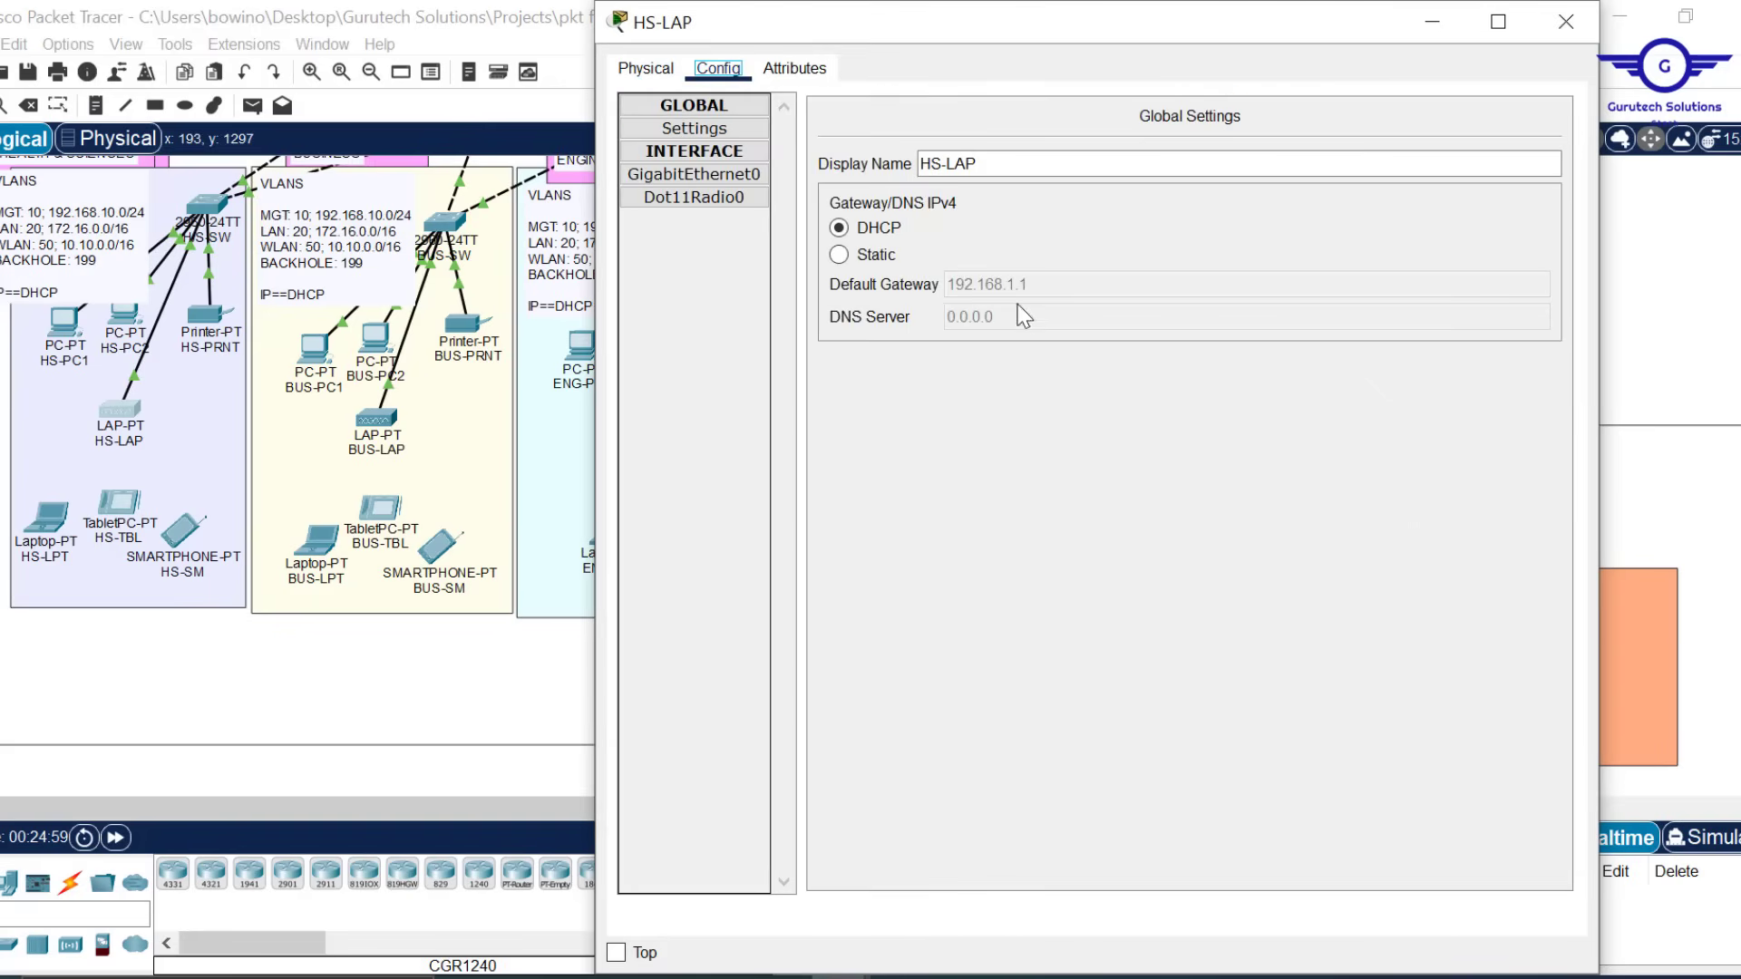
pyautogui.click(841, 255)
pyautogui.click(841, 228)
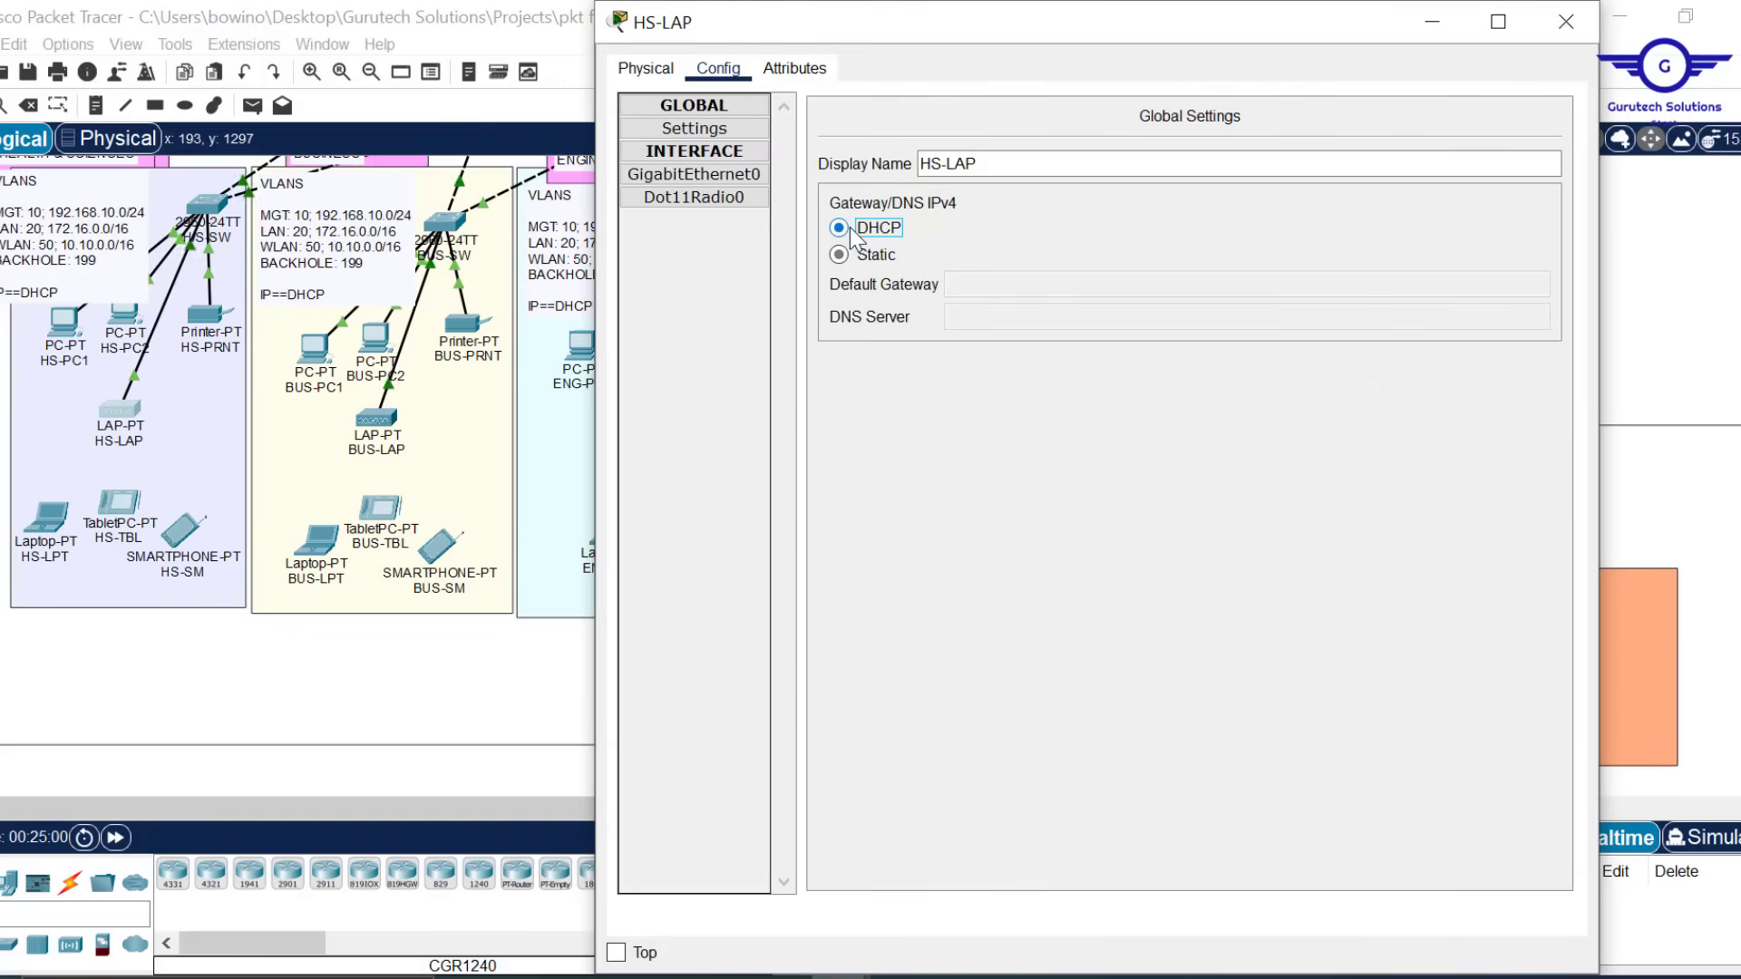
pyautogui.click(1565, 22)
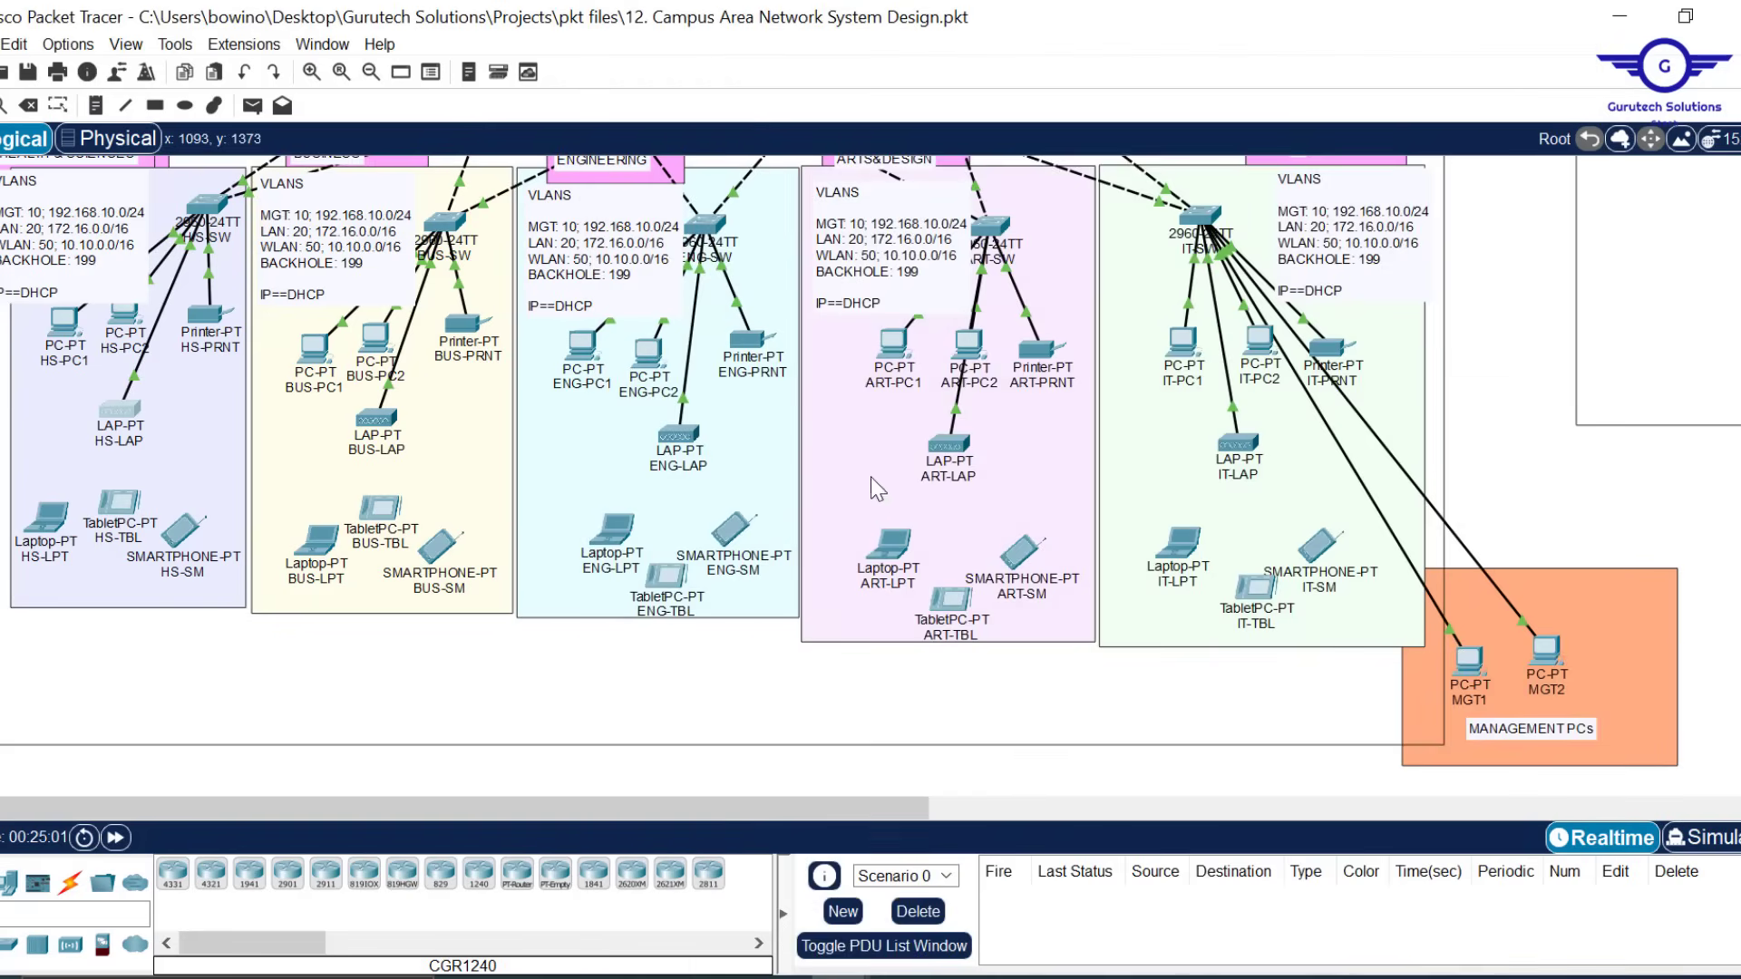
pyautogui.click(950, 446)
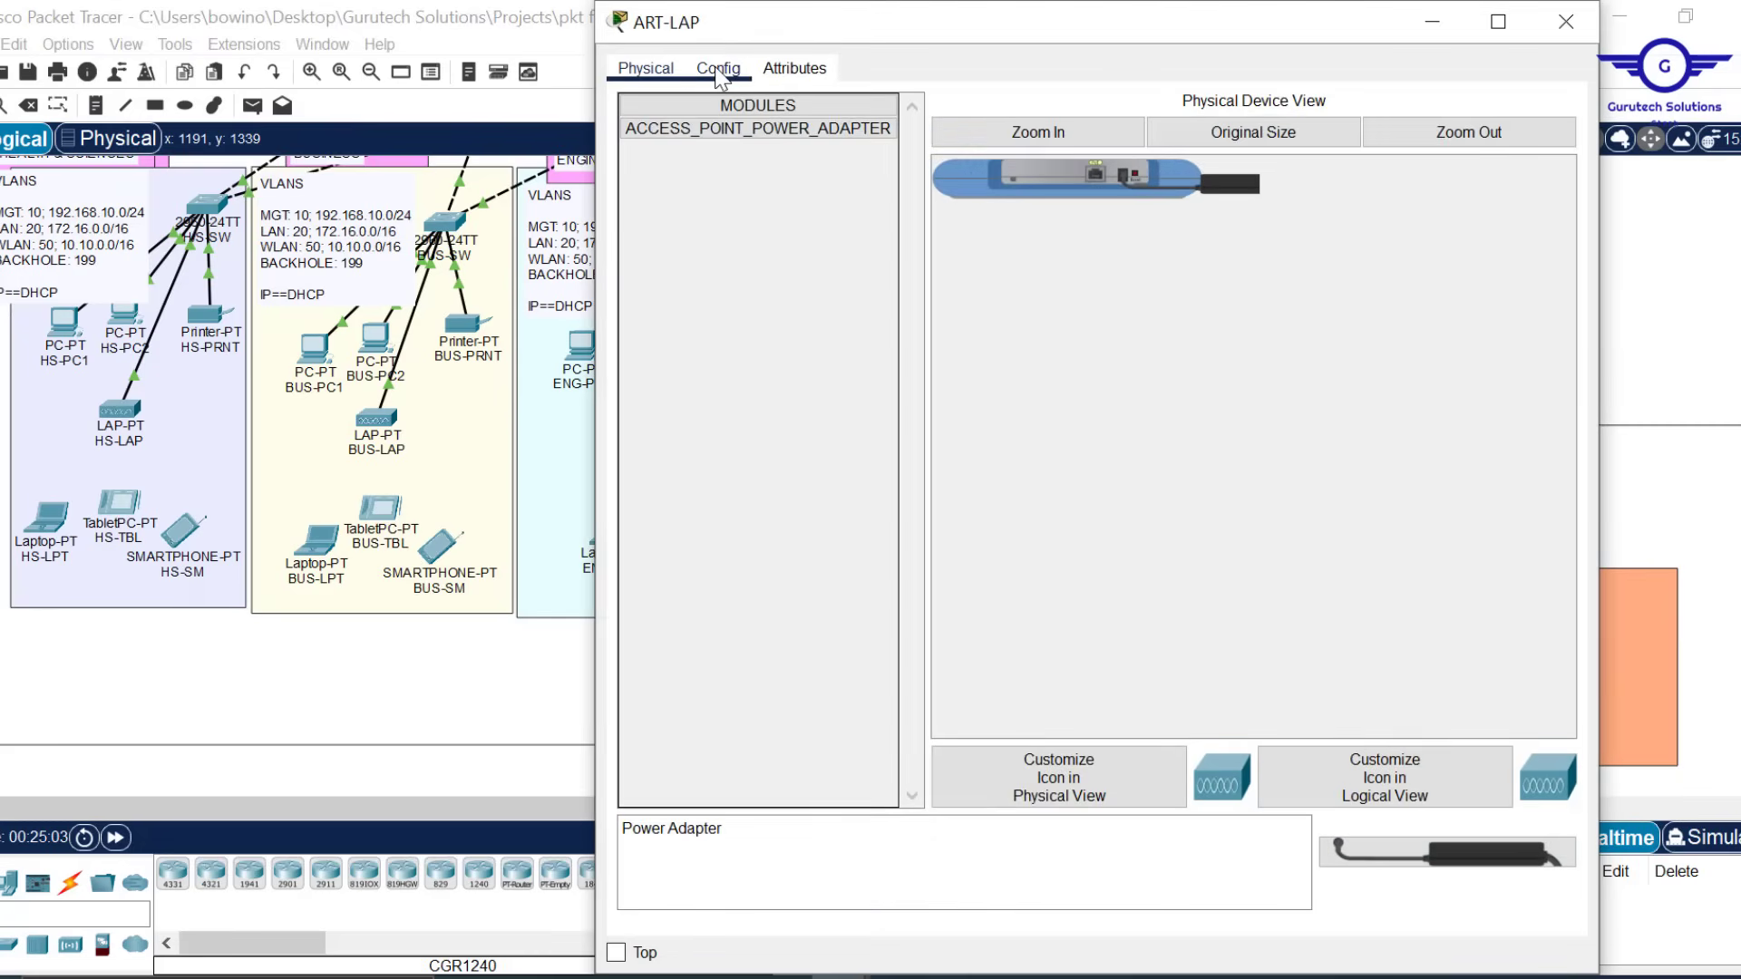
pyautogui.click(716, 70)
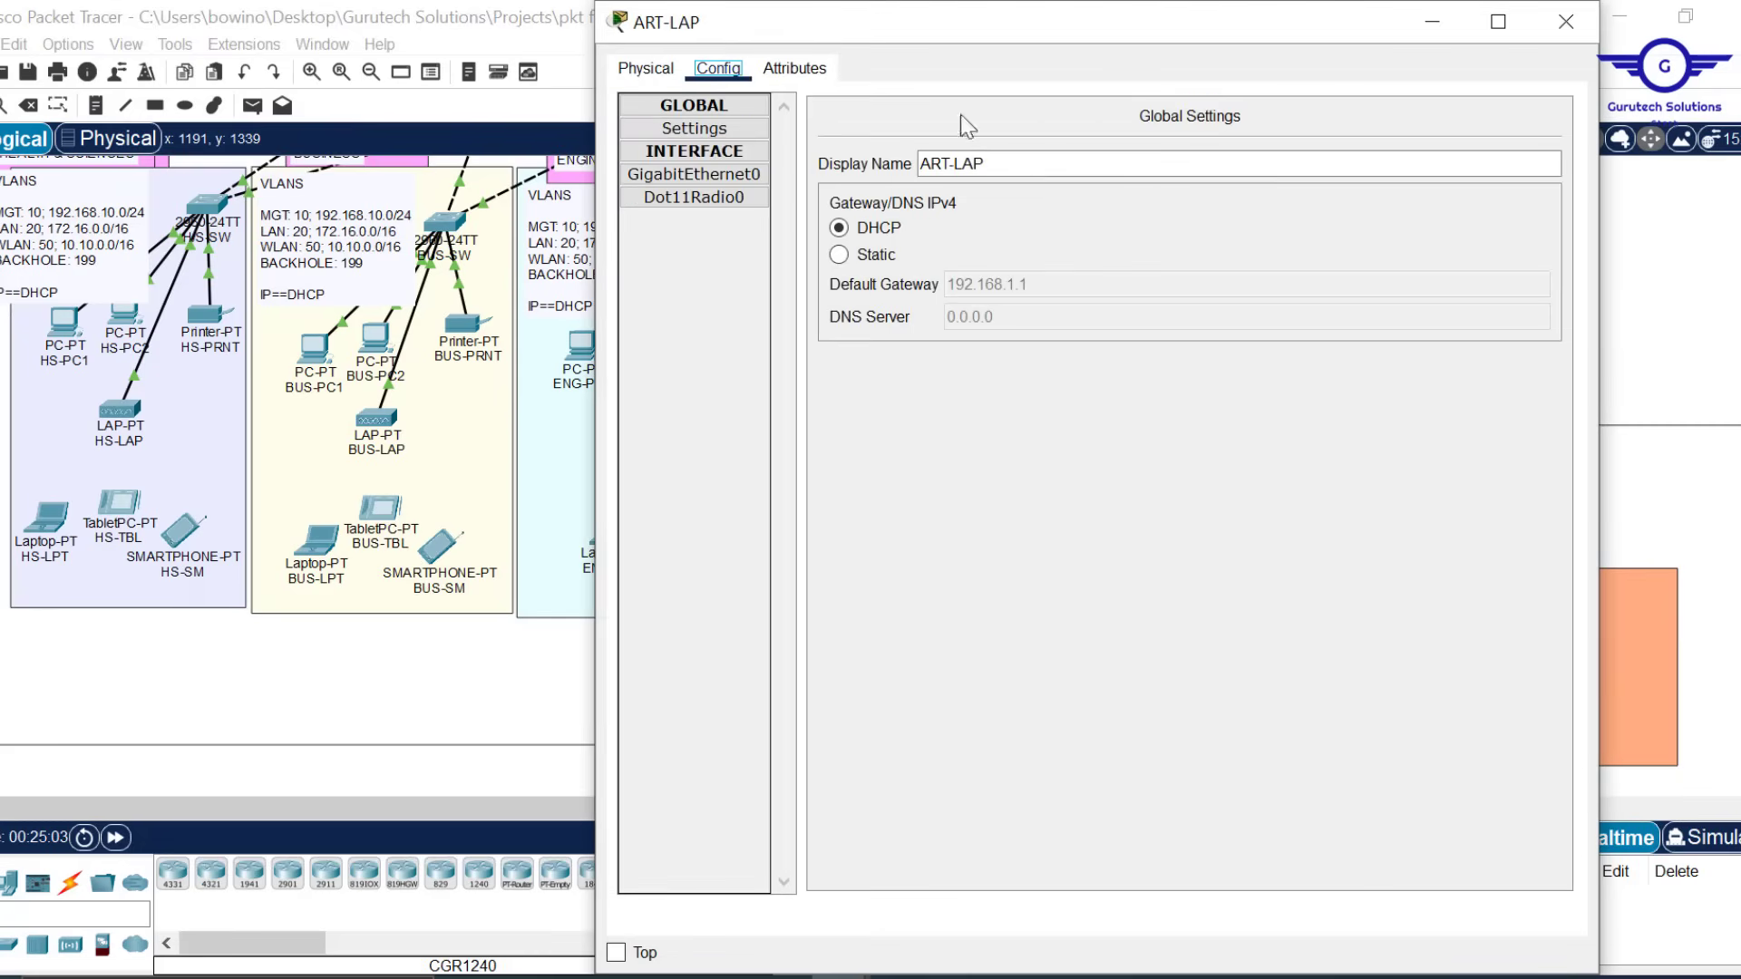
pyautogui.click(852, 258)
pyautogui.click(876, 229)
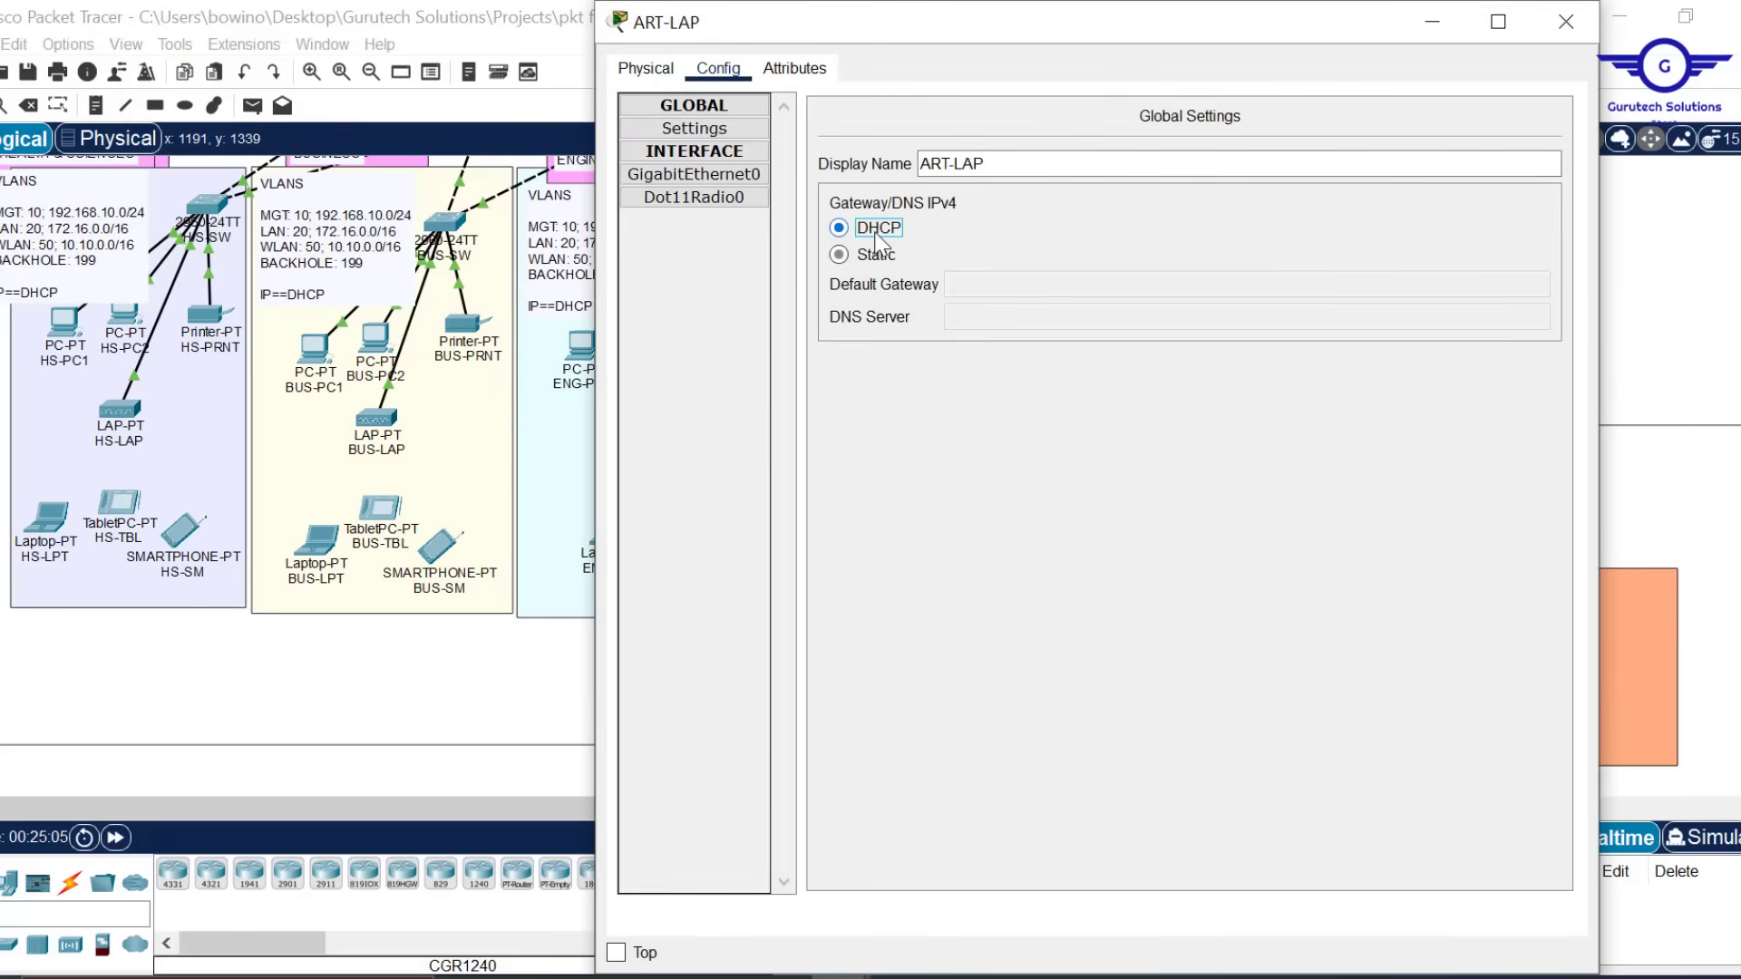
pyautogui.click(1564, 29)
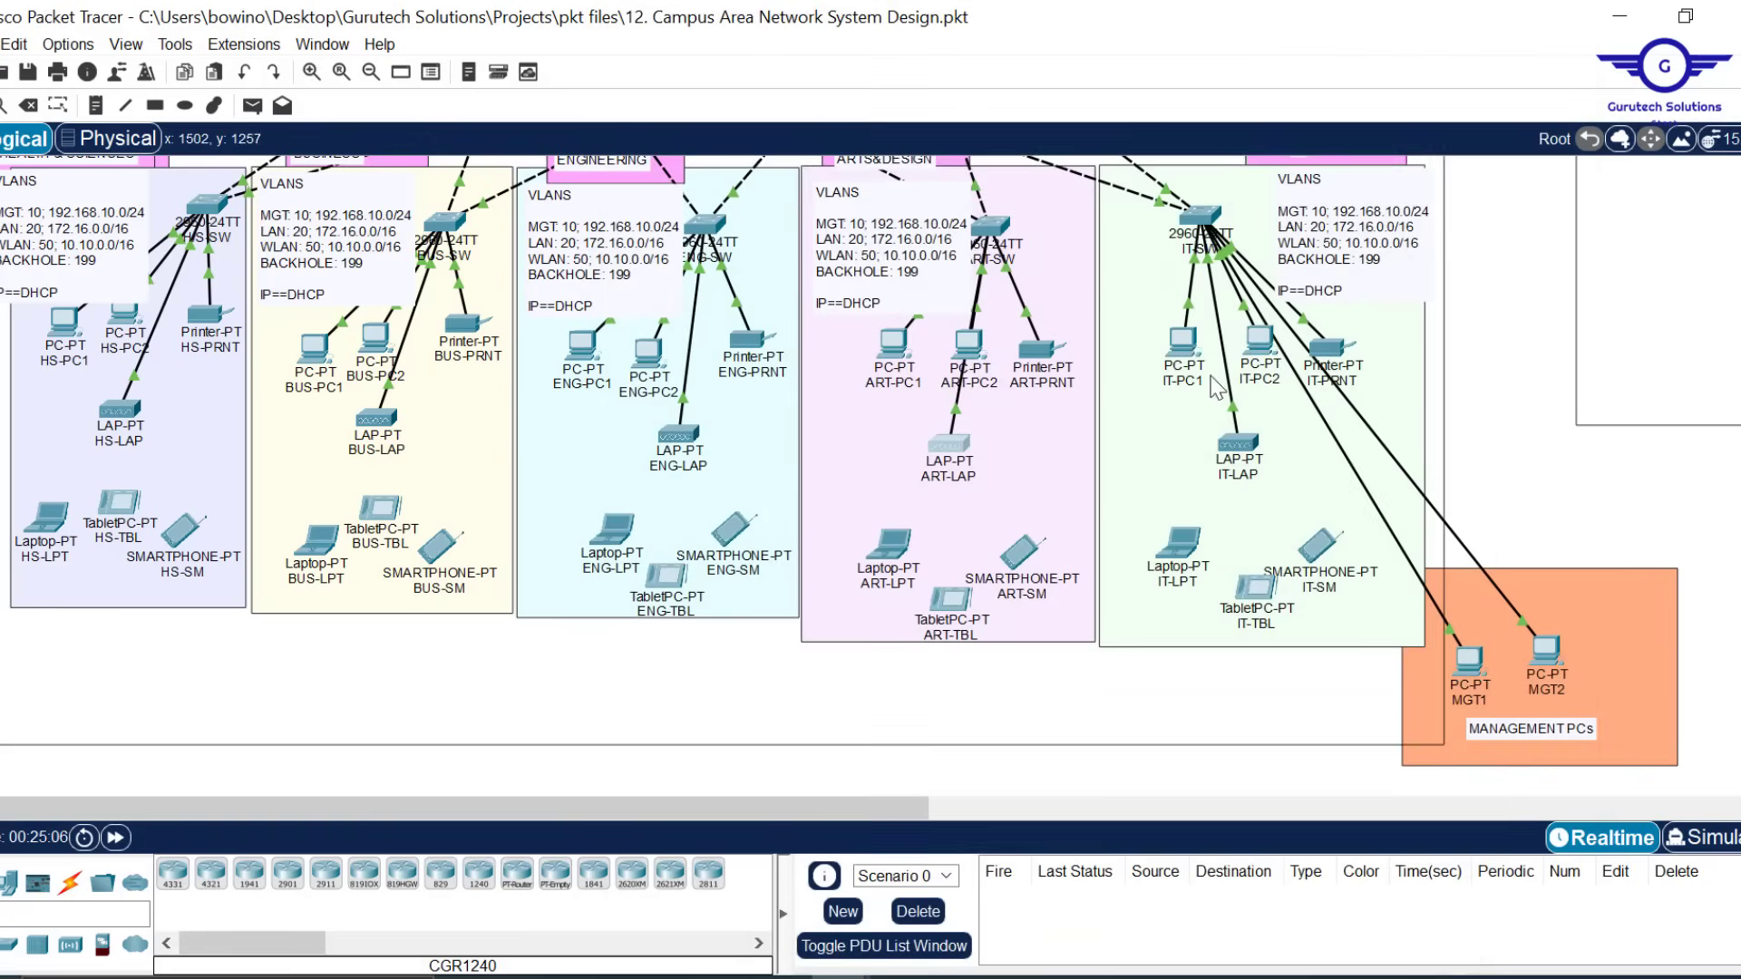
pyautogui.click(1242, 446)
pyautogui.click(718, 69)
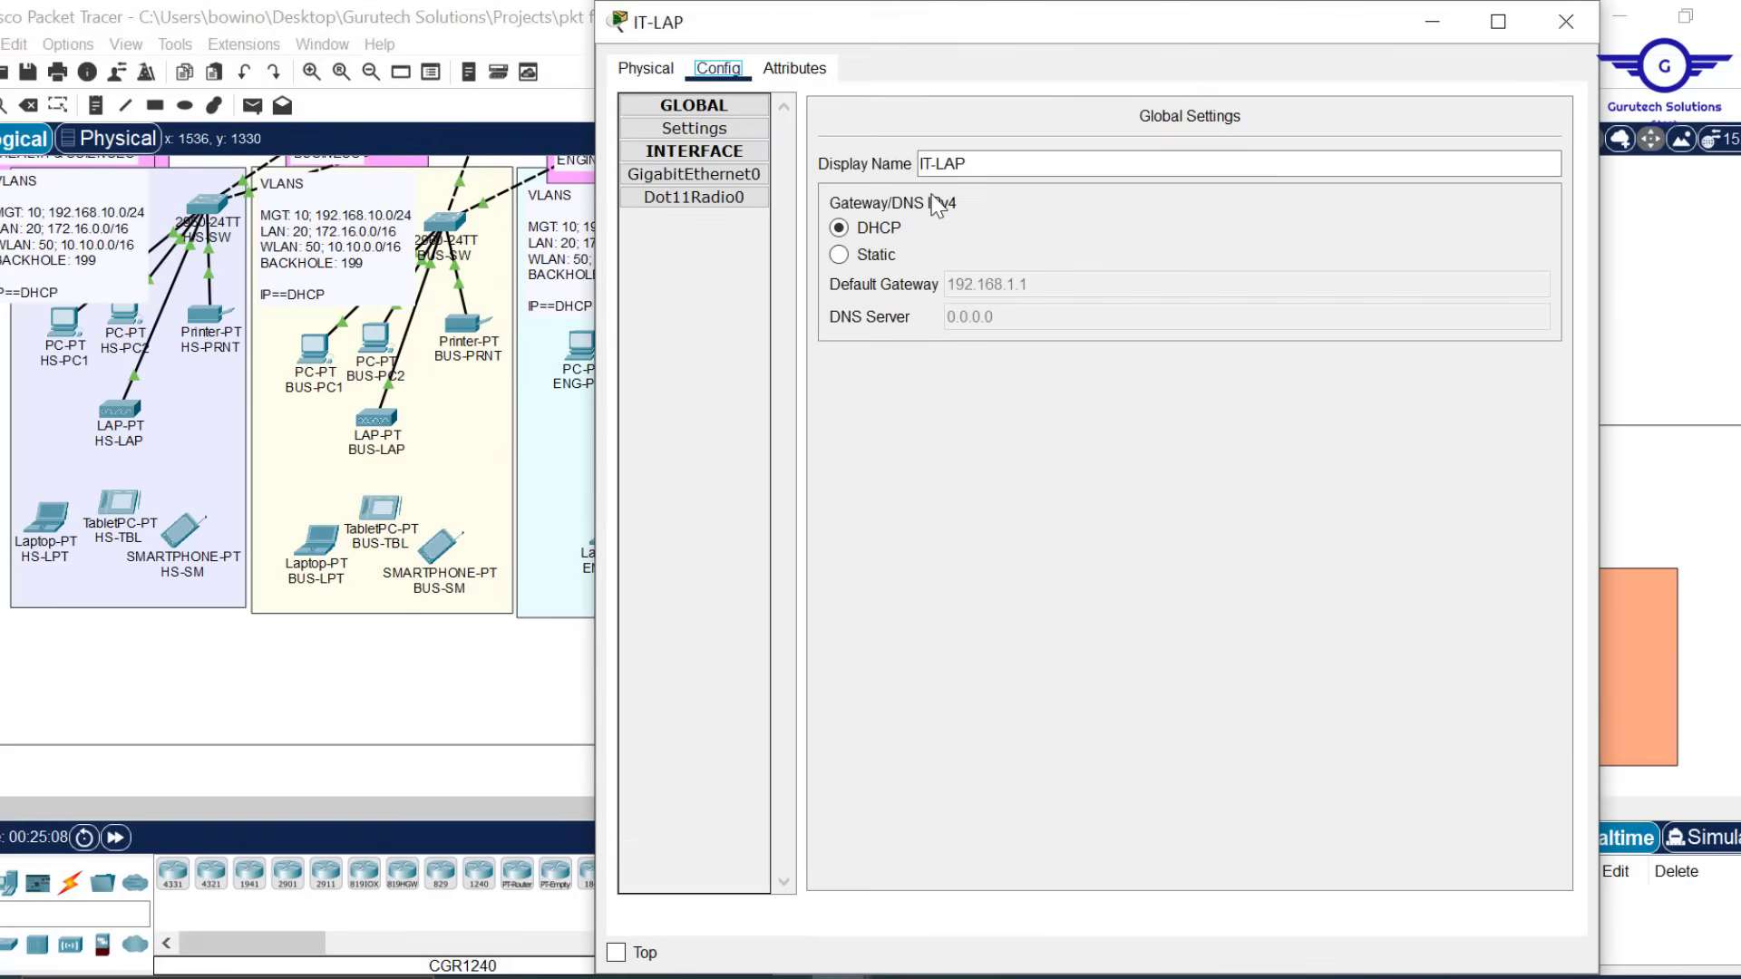
pyautogui.click(839, 255)
pyautogui.click(845, 229)
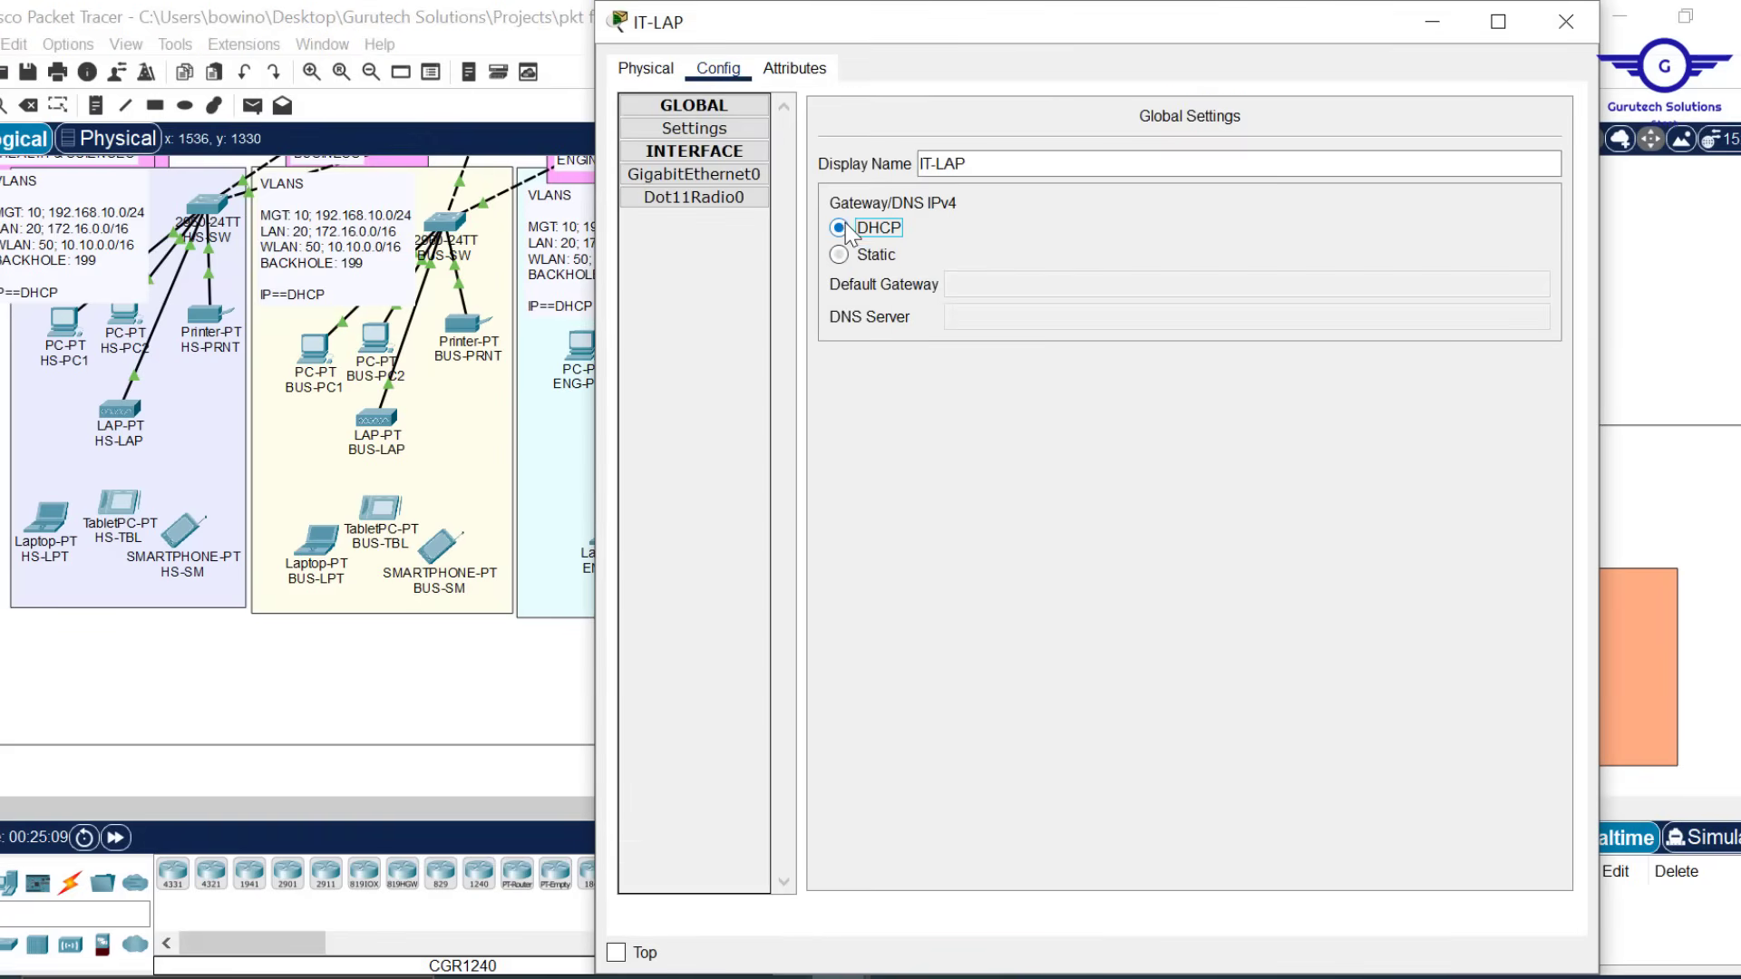
pyautogui.click(1566, 22)
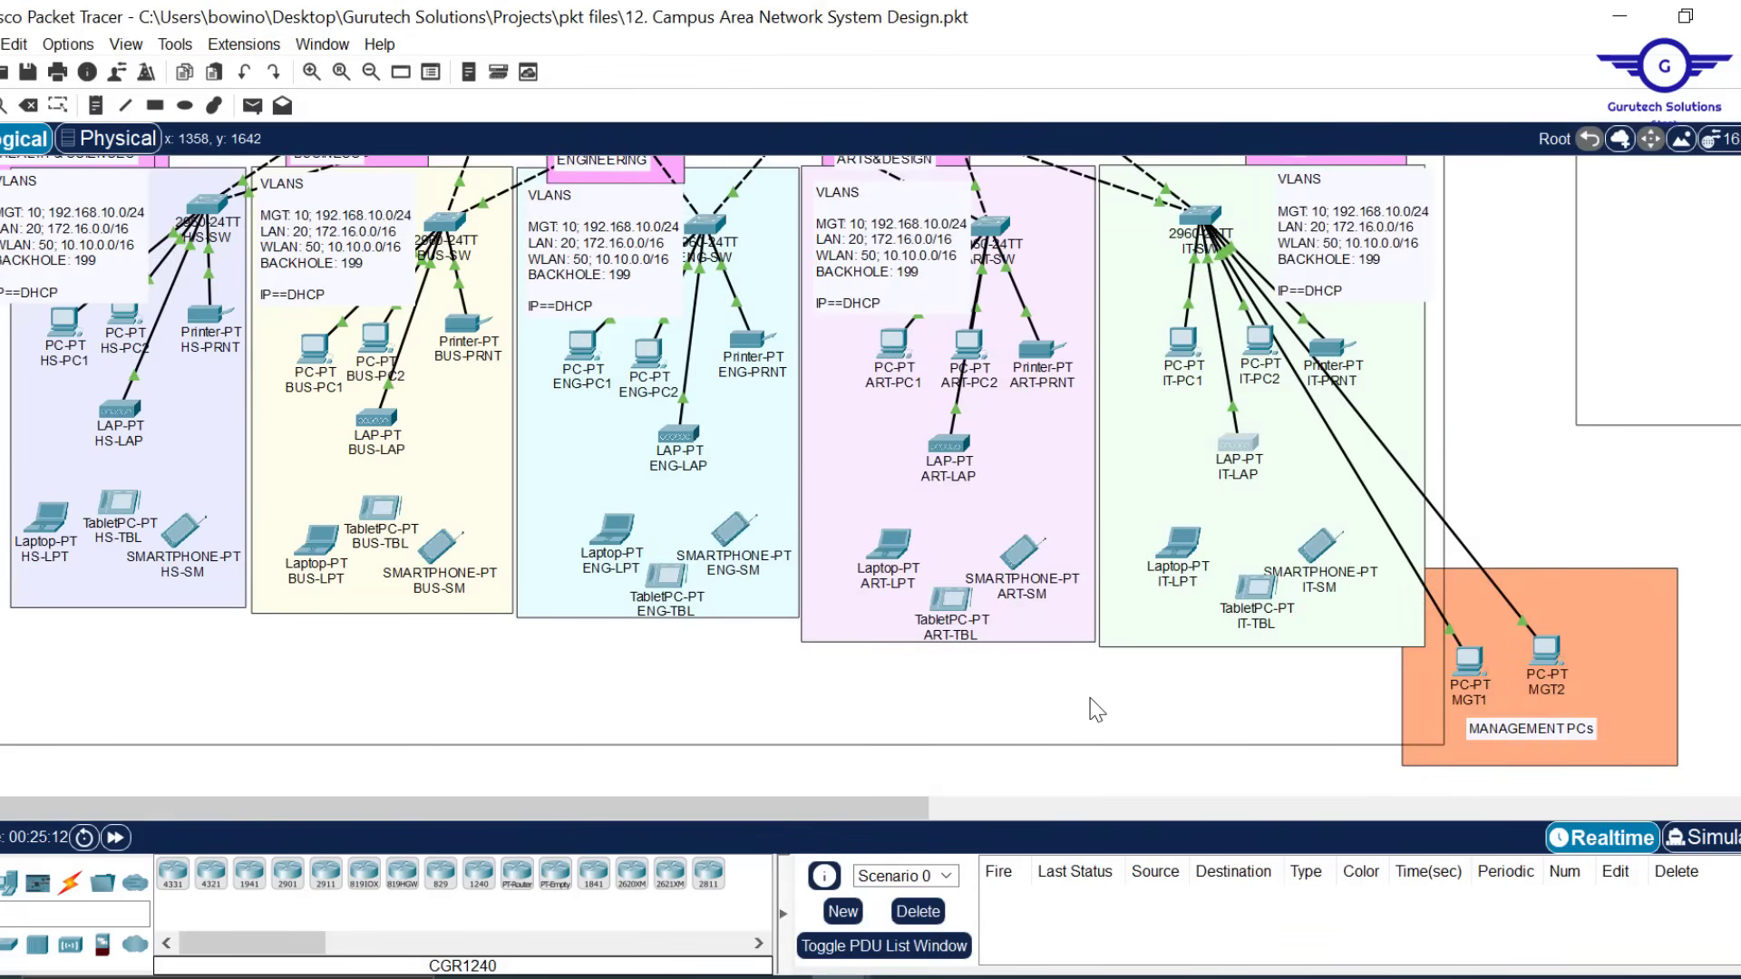
# Confirm HS-LAP holds 10.10.0.21/16 and ENG-LAP 10.10.0.17/16, then scroll to the branch campus
pyautogui.scroll(1, 1095, 709)
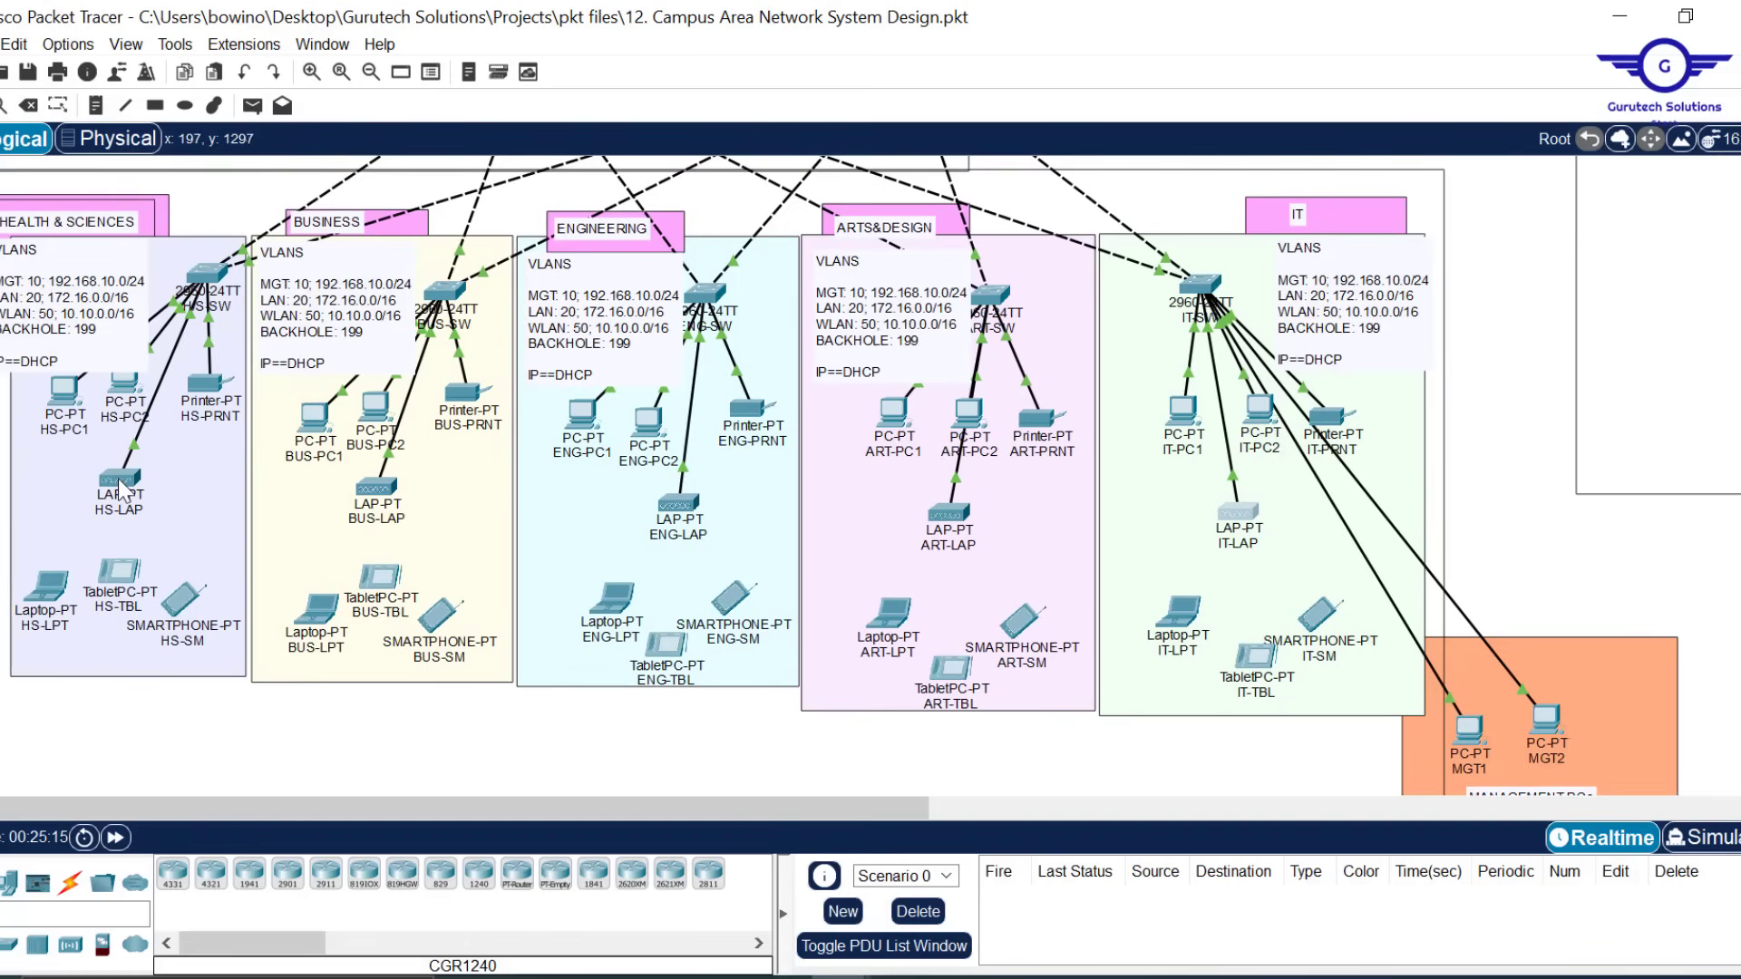
pyautogui.moveTo(120, 491)
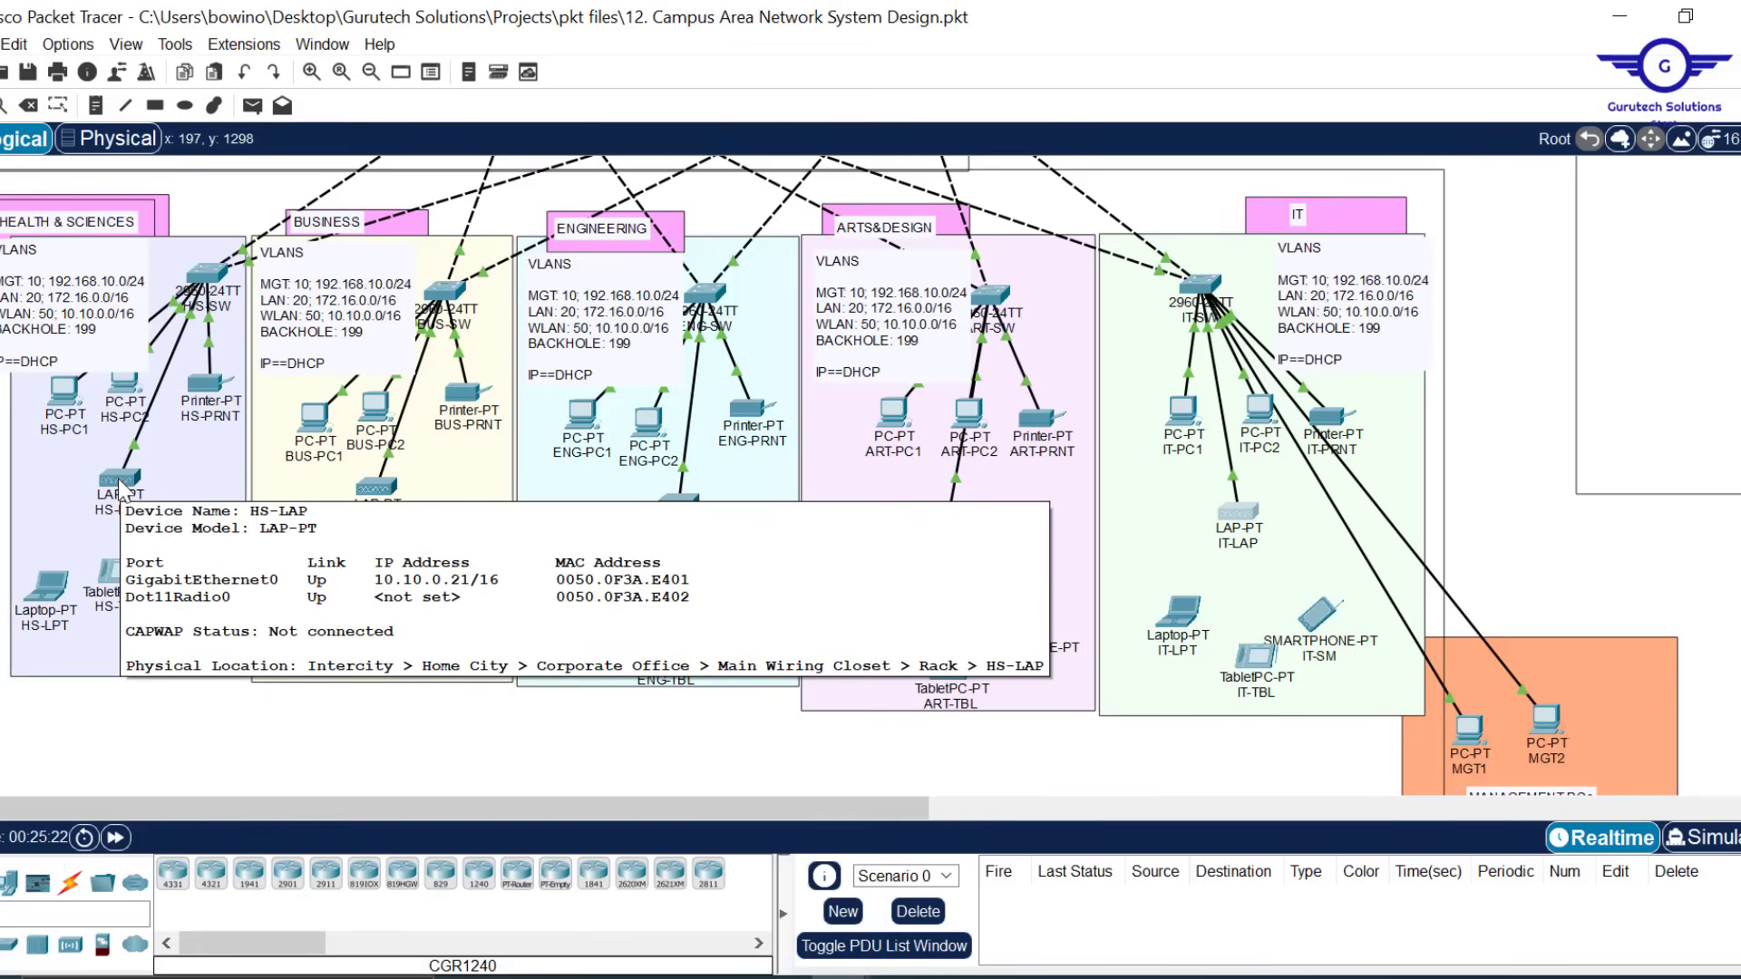
pyautogui.moveTo(687, 499)
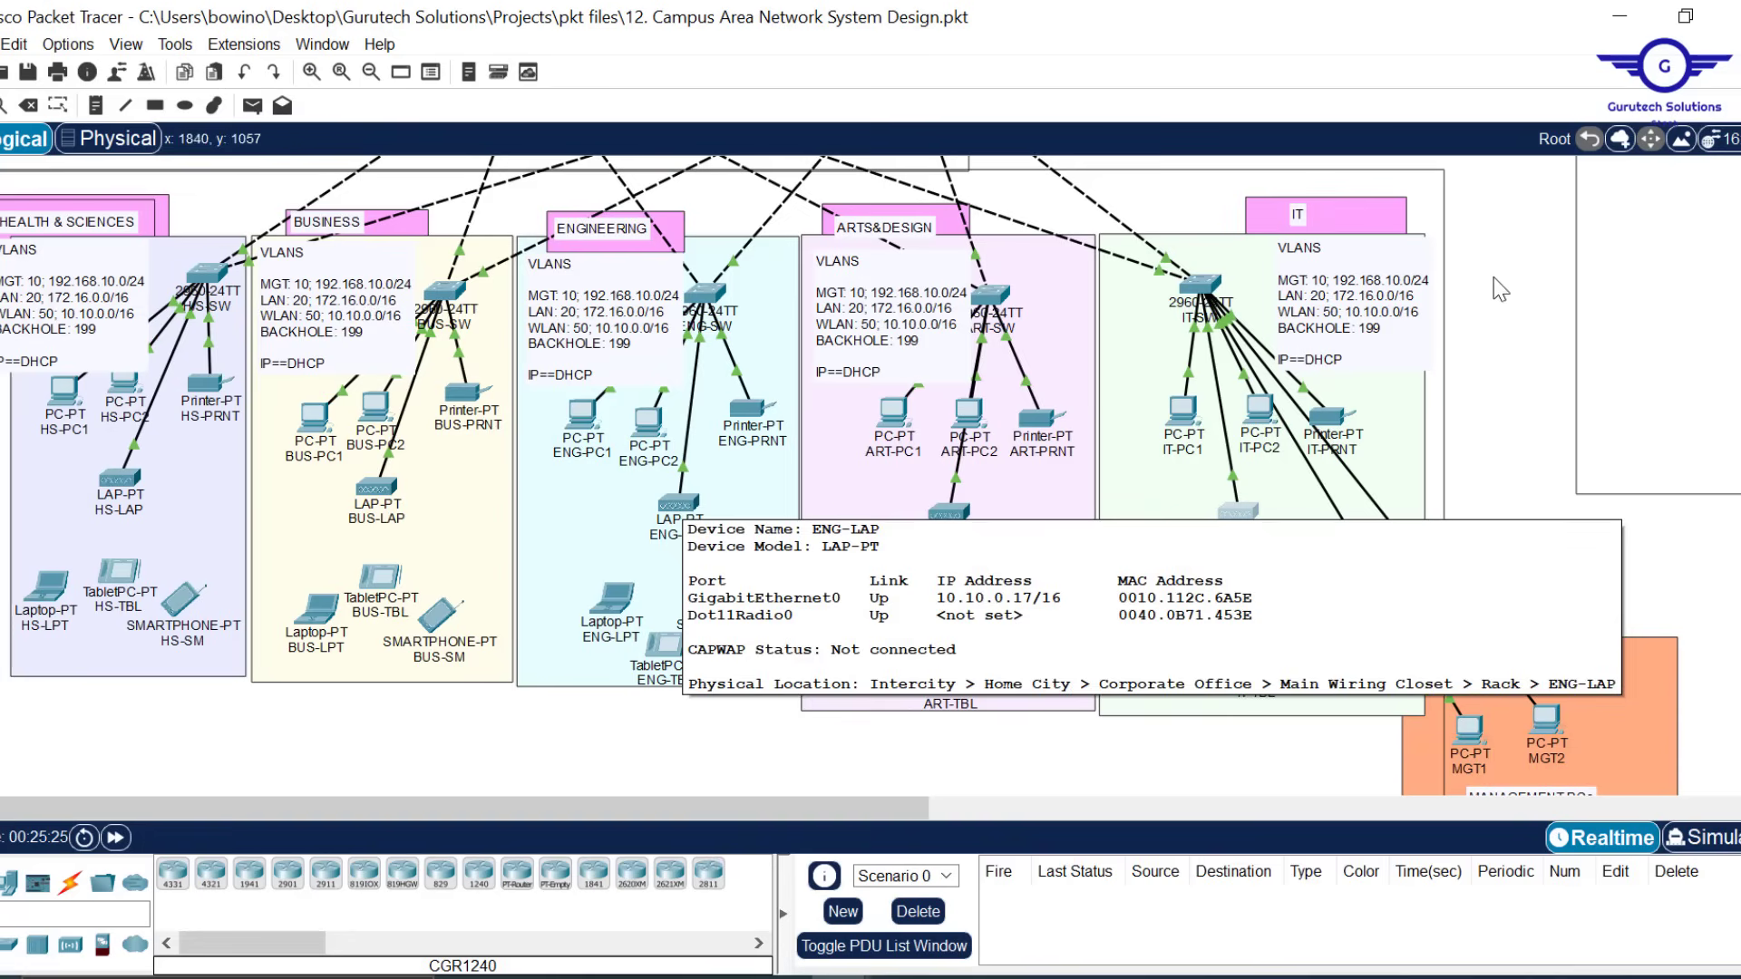
pyautogui.hscroll(5, 1525, 367)
pyautogui.hscroll(2, 1523, 369)
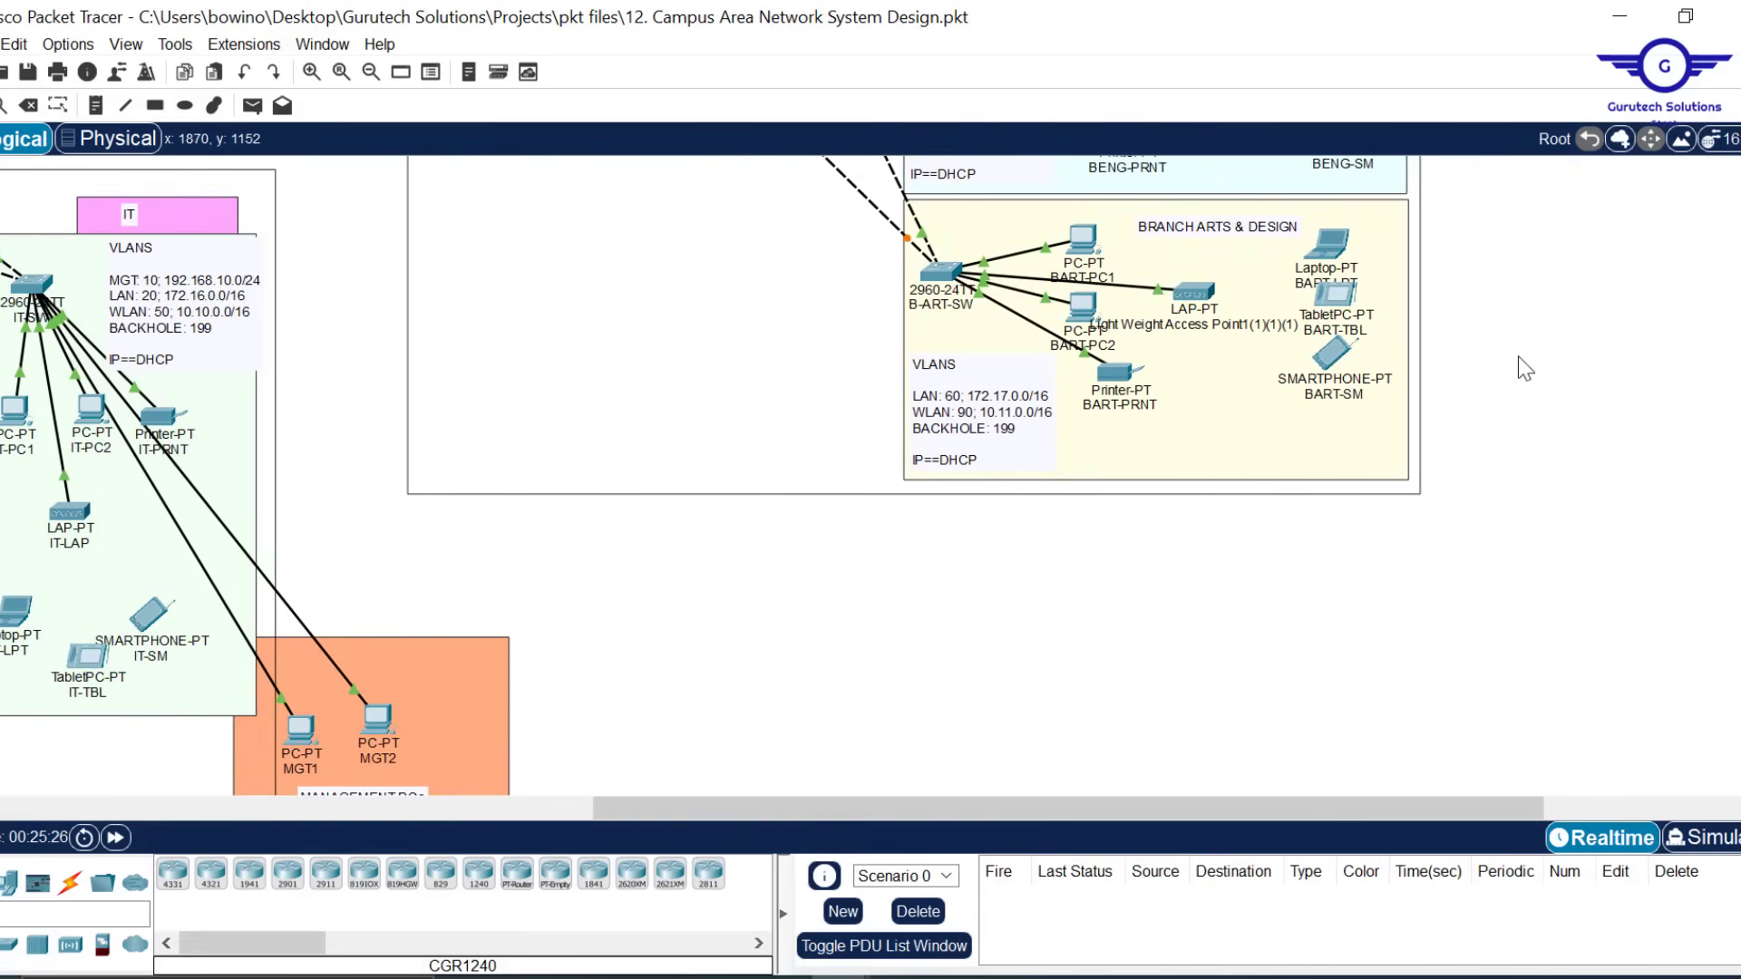
pyautogui.scroll(1, 1525, 367)
pyautogui.scroll(5, 1547, 405)
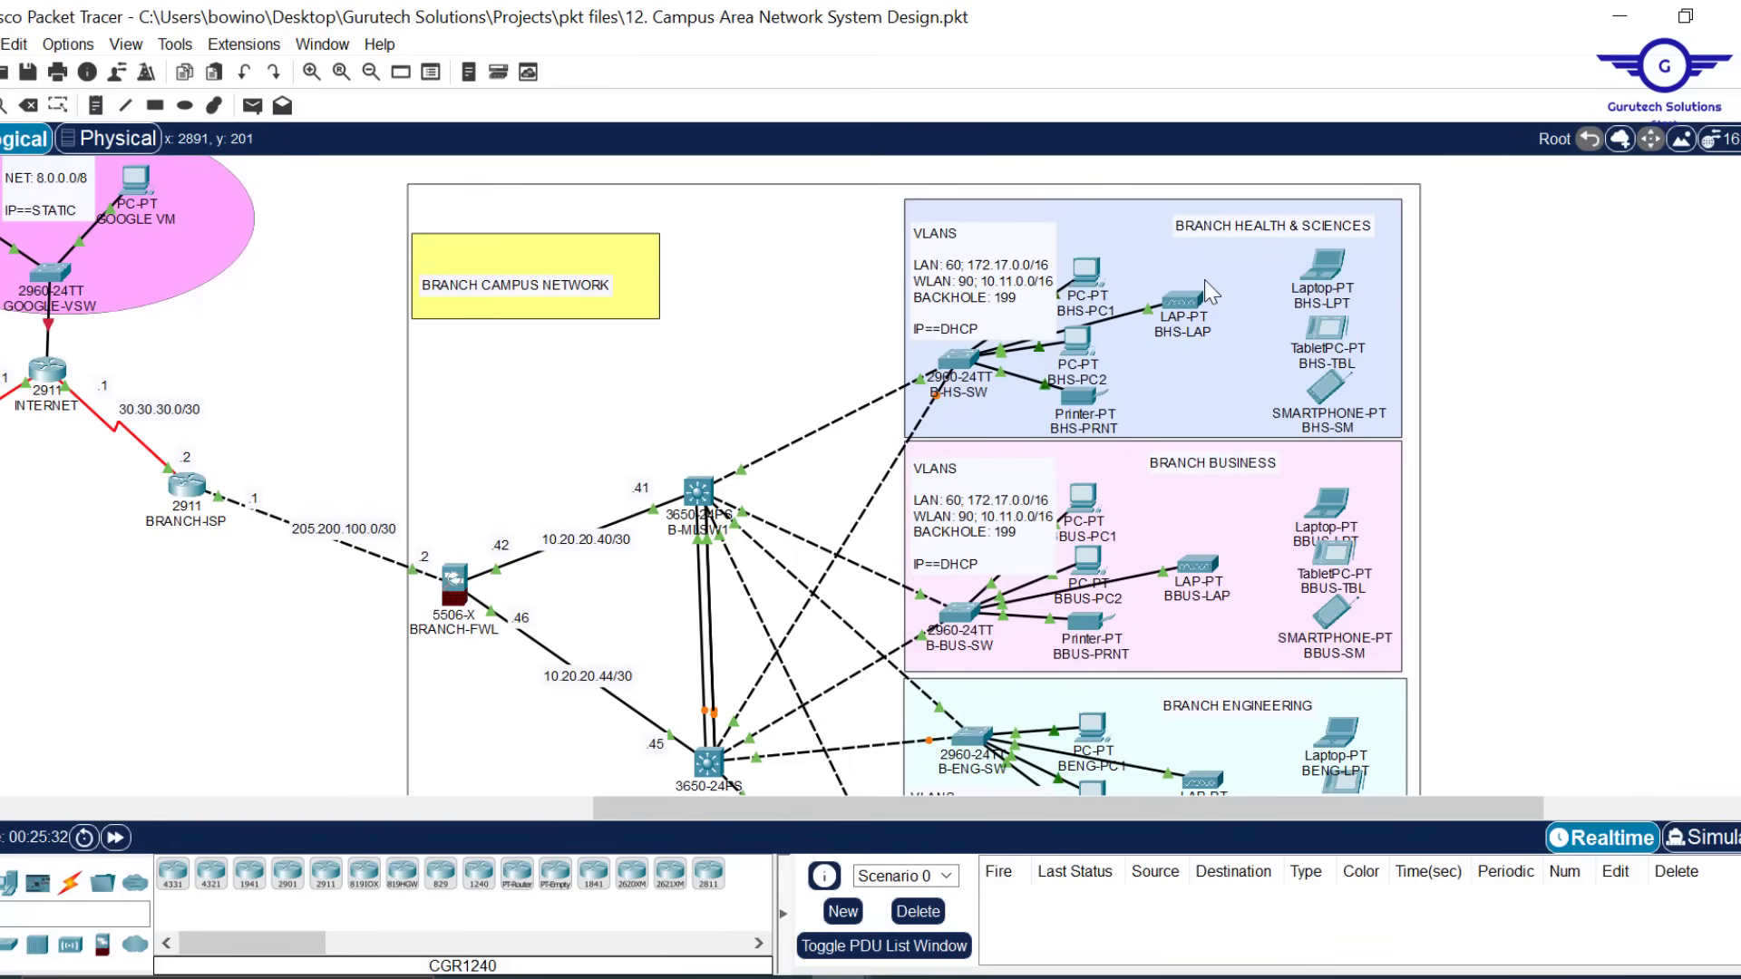
pyautogui.moveTo(772, 810)
pyautogui.mouseDown()
pyautogui.moveTo(583, 819)
pyautogui.moveTo(797, 792)
pyautogui.mouseUp()
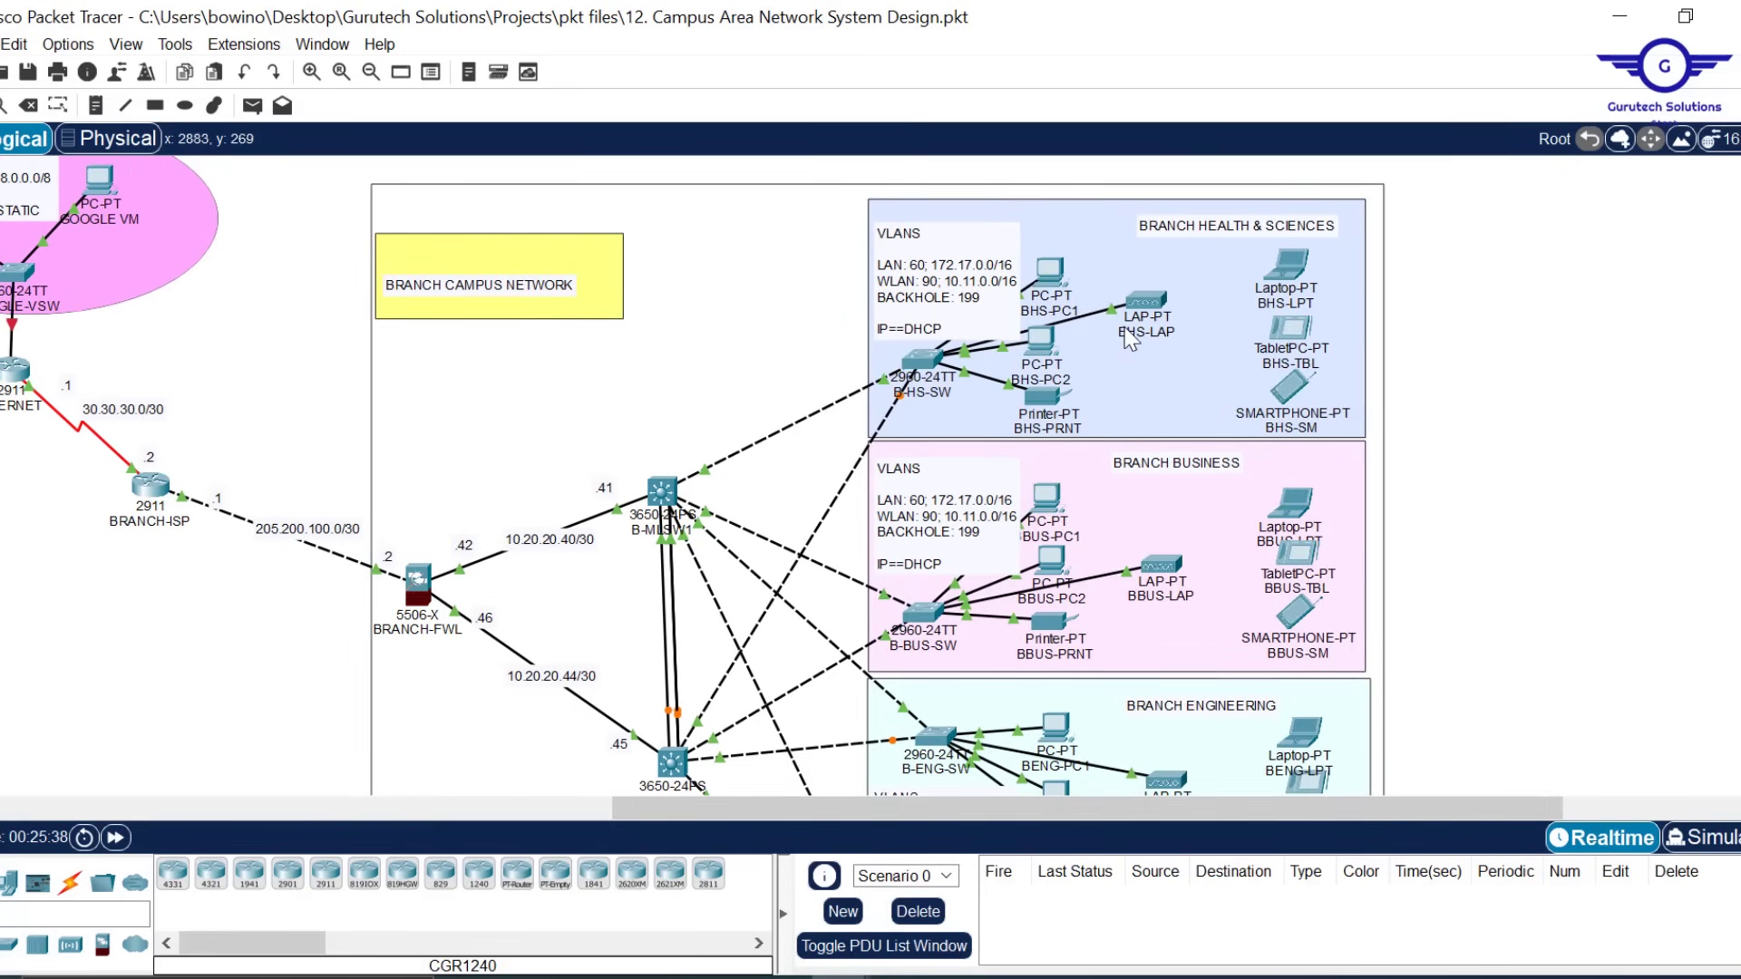
pyautogui.click(1144, 308)
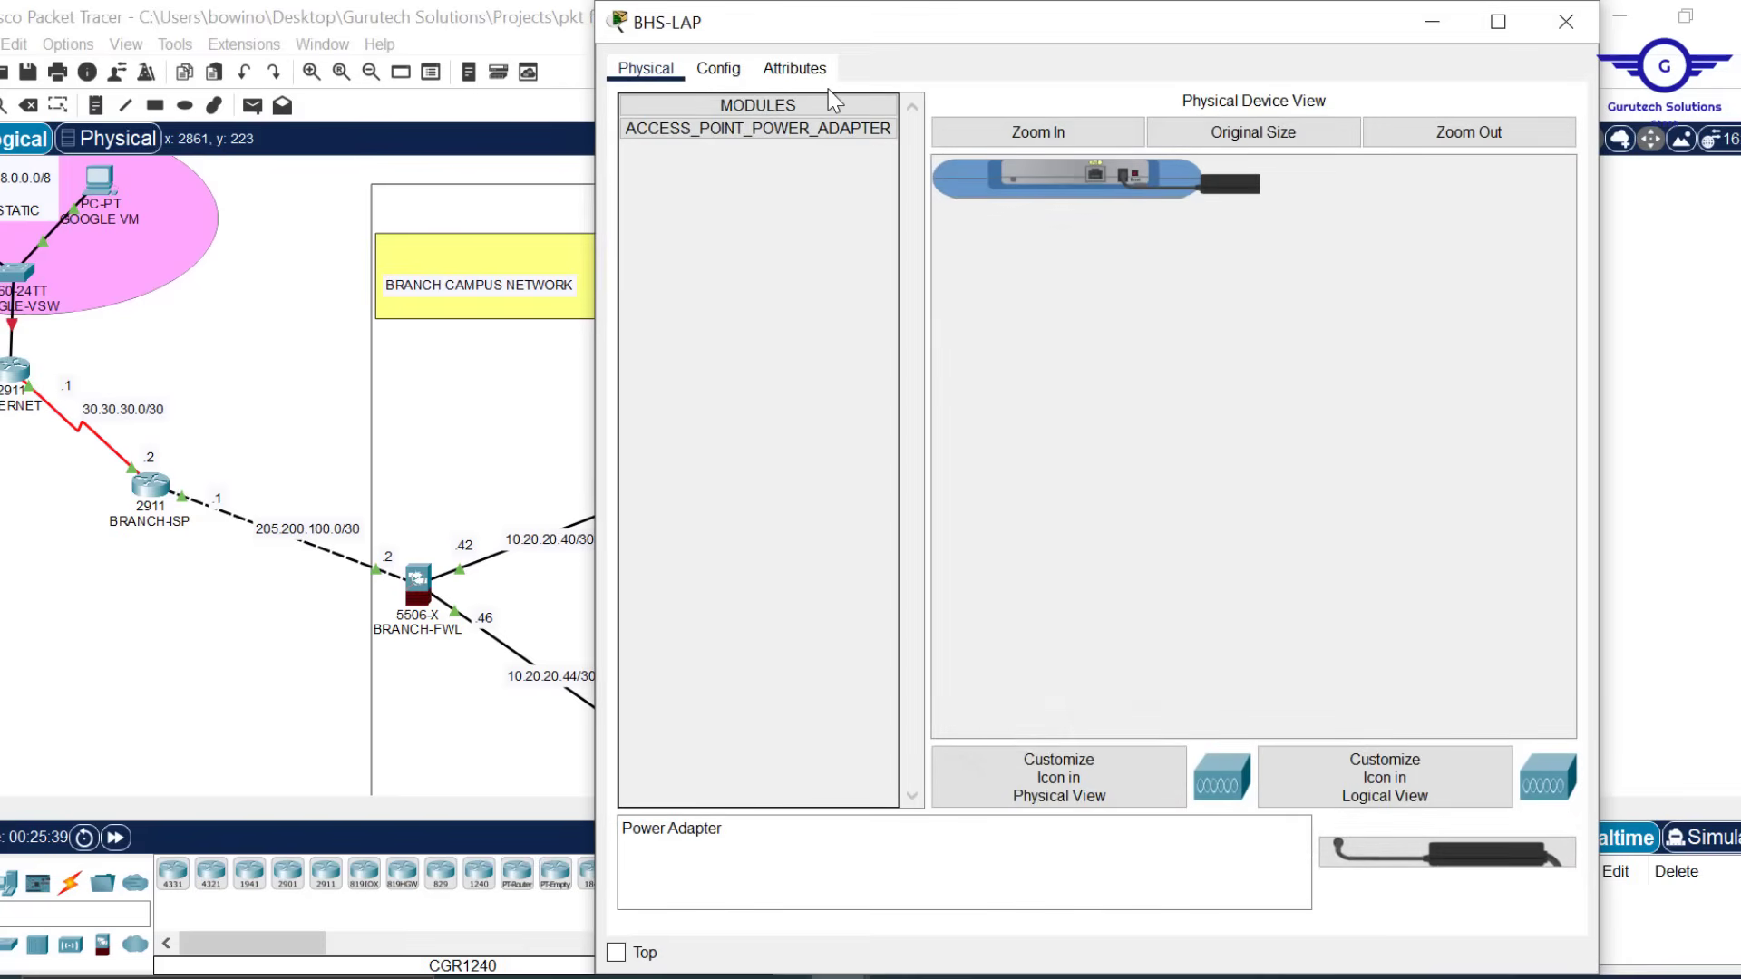
pyautogui.click(721, 69)
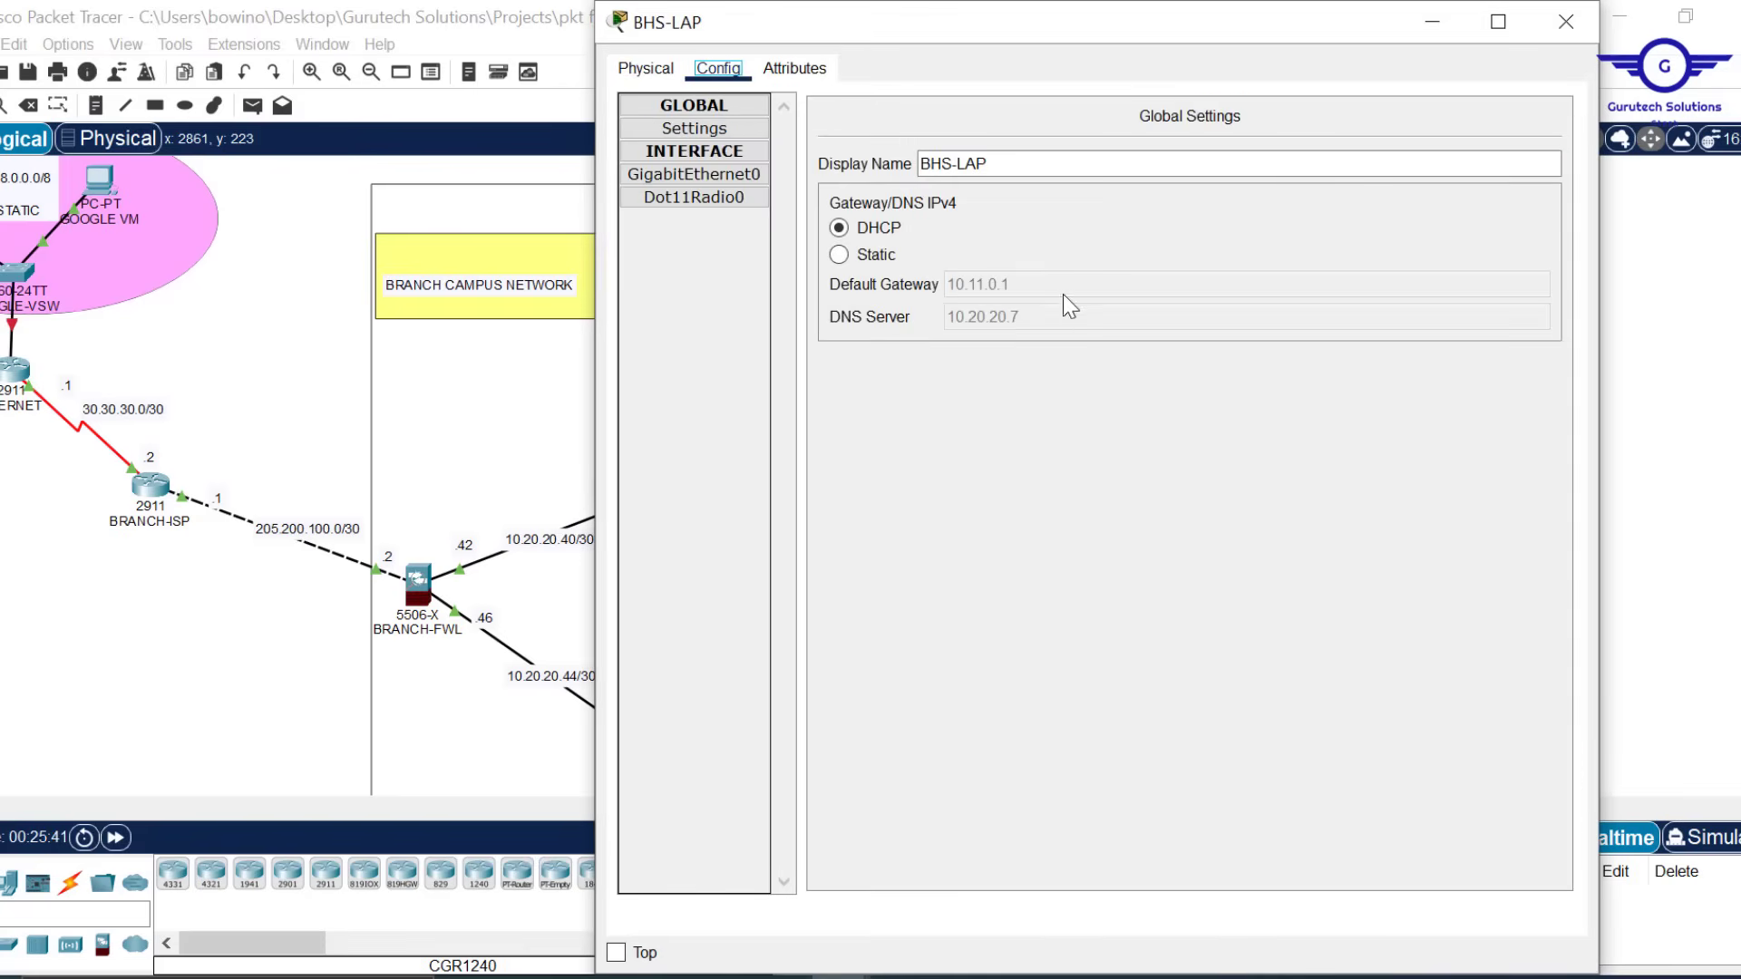
pyautogui.click(1567, 31)
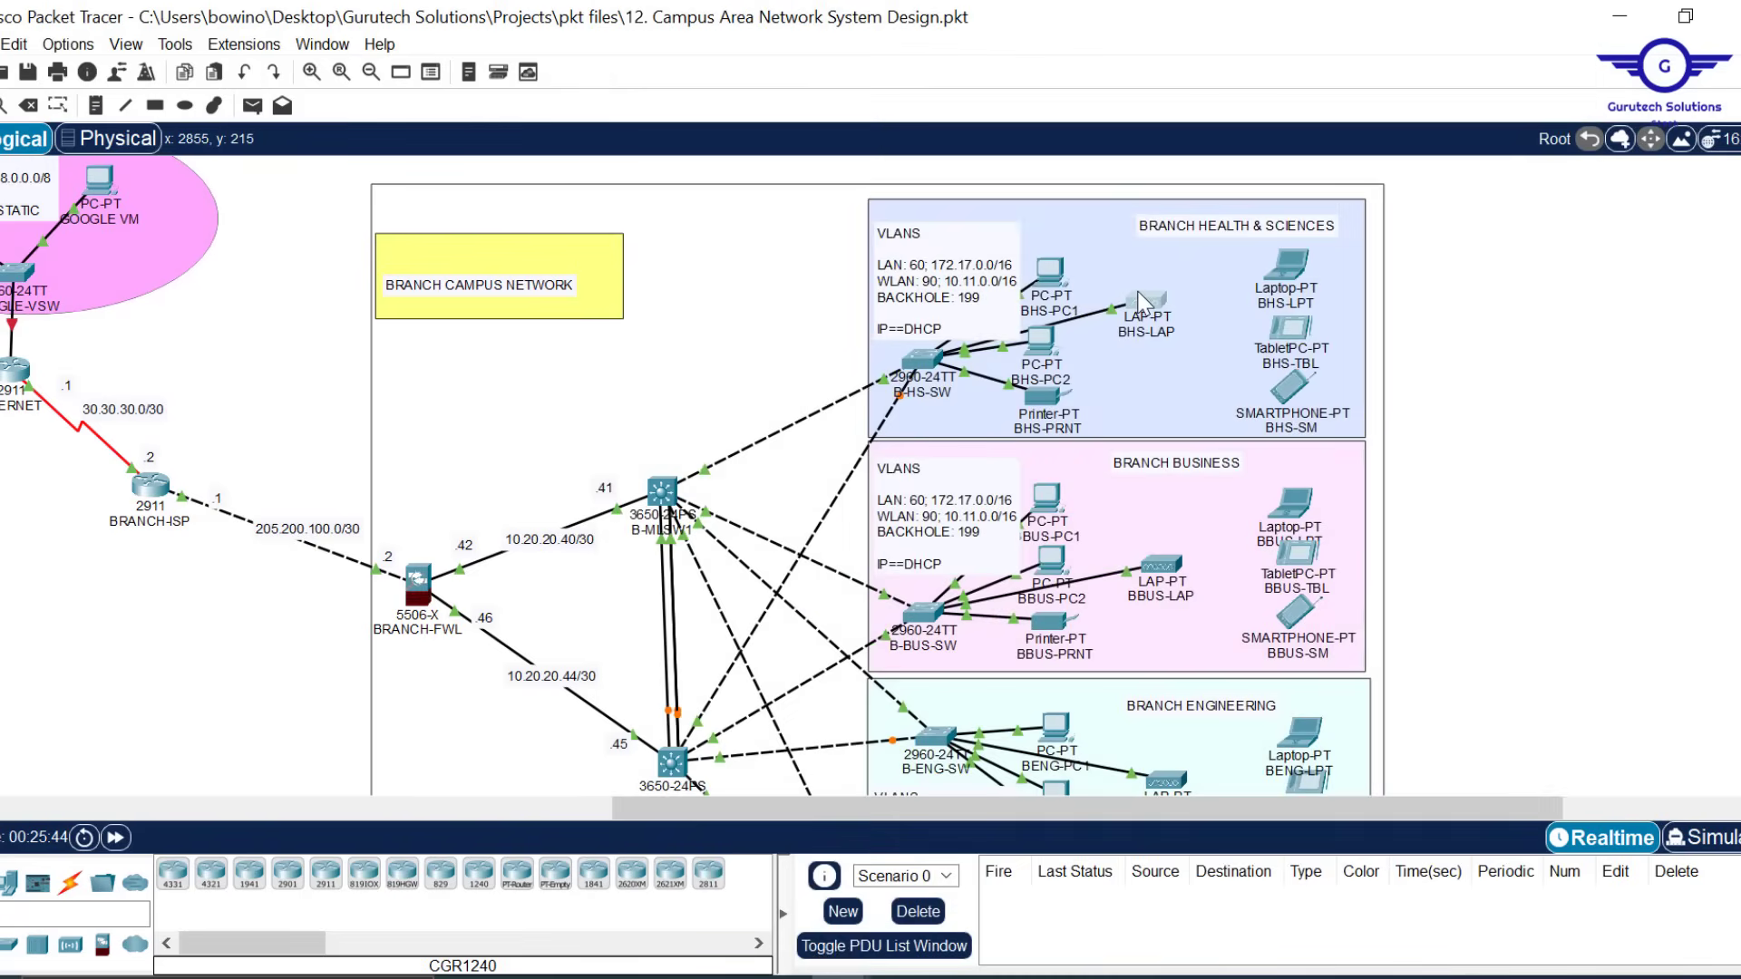
pyautogui.moveTo(1144, 305)
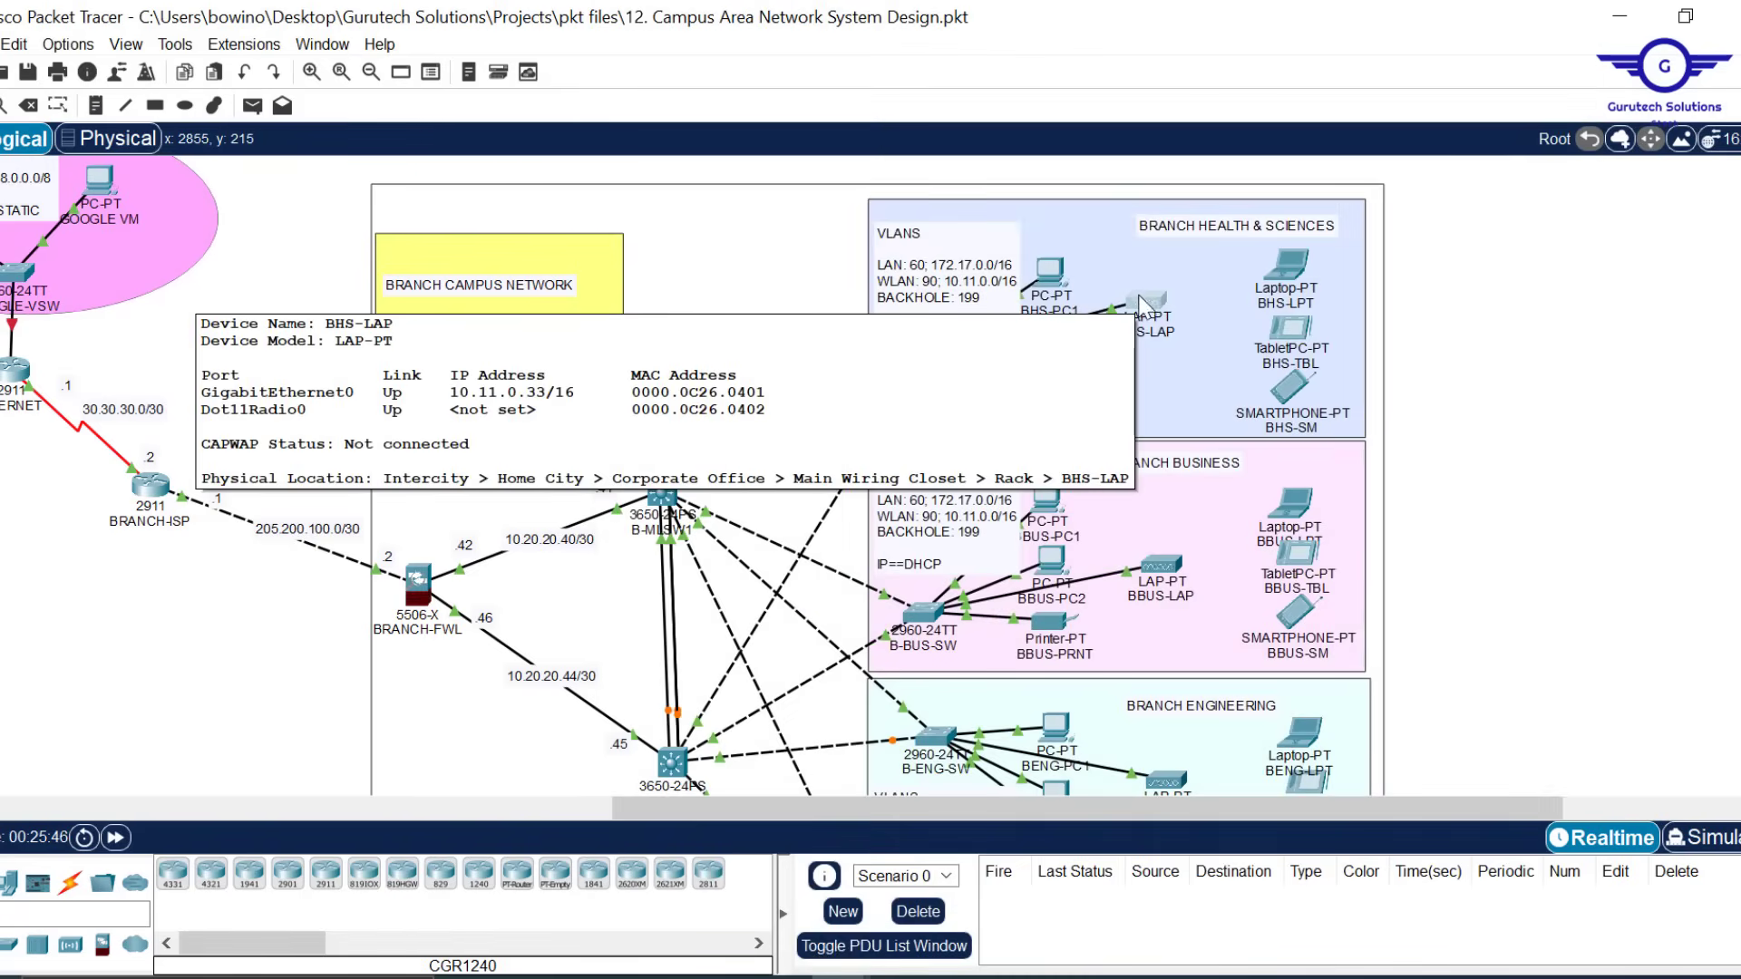
pyautogui.moveTo(1164, 580)
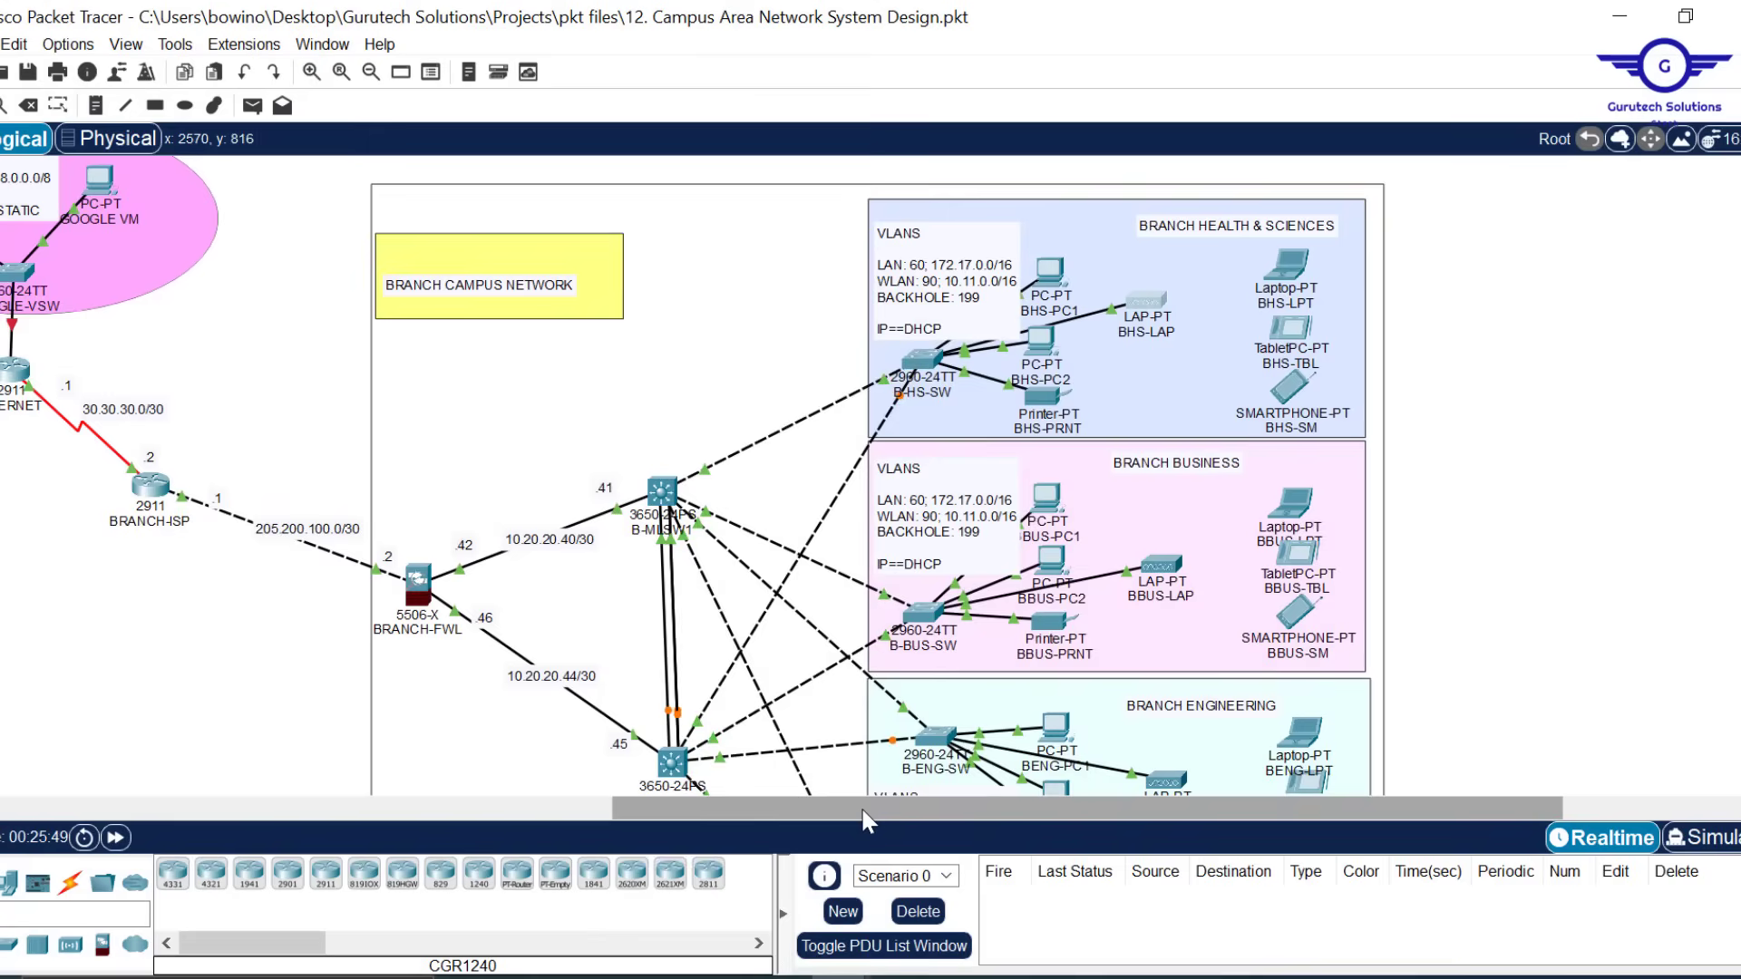
pyautogui.moveTo(861, 810); pyautogui.dragTo(272, 821)
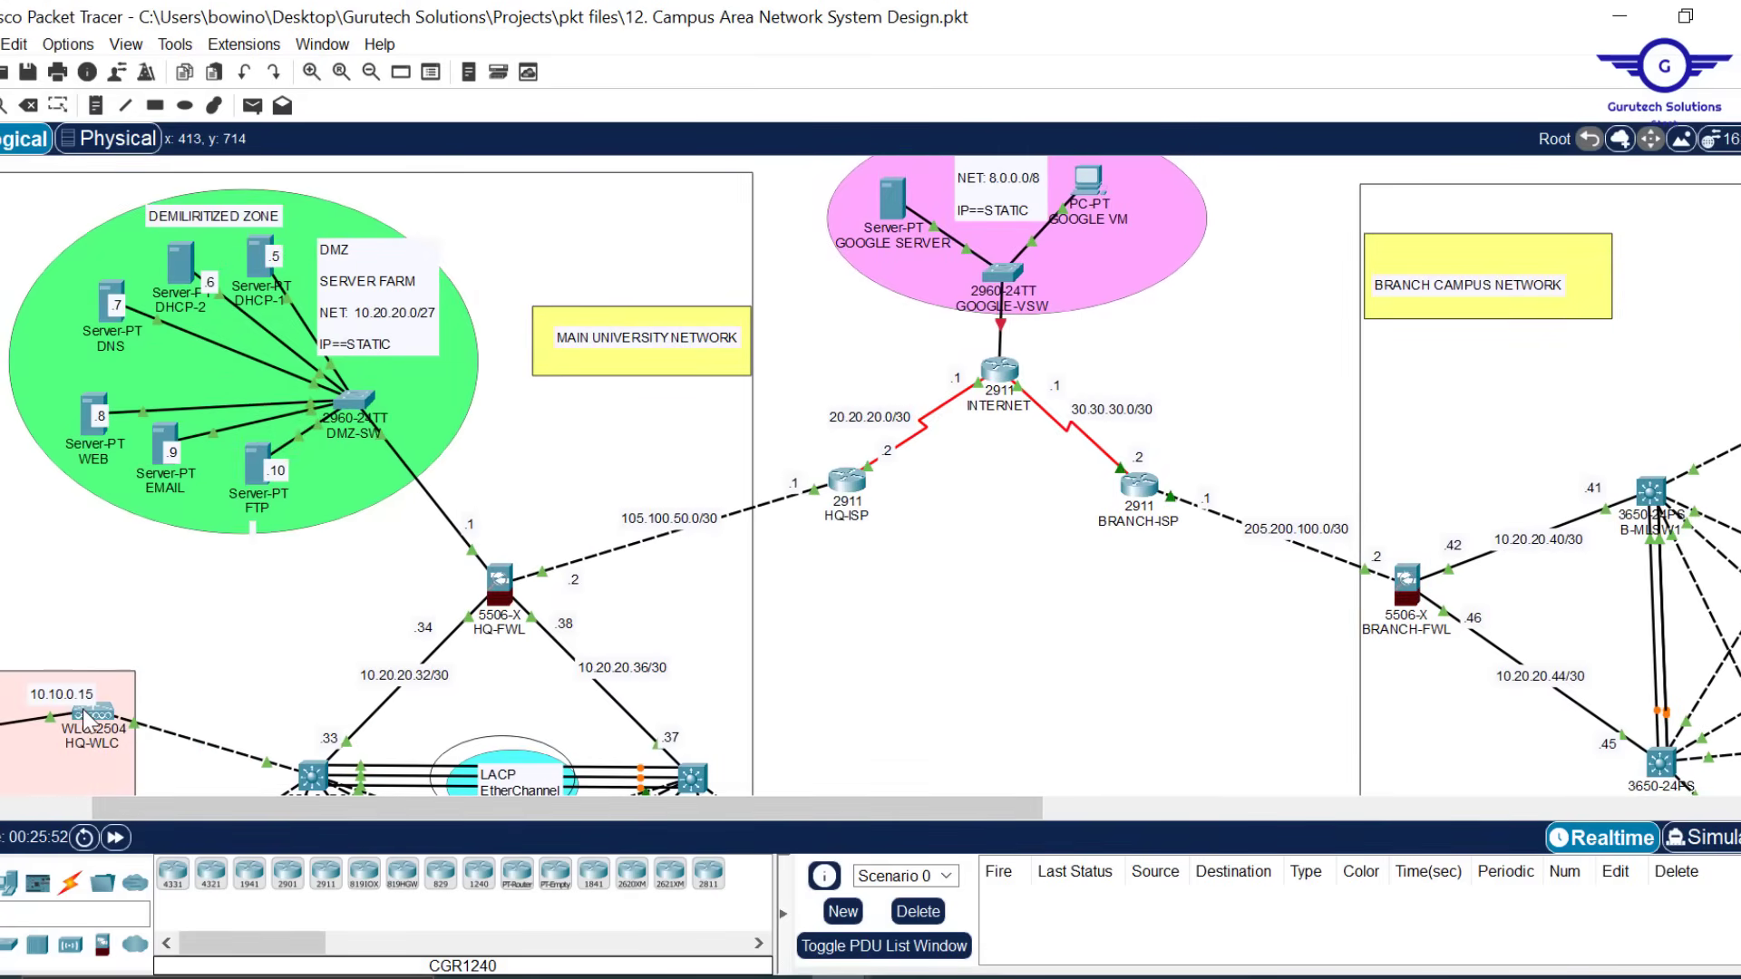
# Scroll the logical workspace back left and down to the HQ department VLAN areas
pyautogui.moveTo(499, 597)
pyautogui.scroll(-3, 943, 643)
pyautogui.hscroll(5, 943, 644)
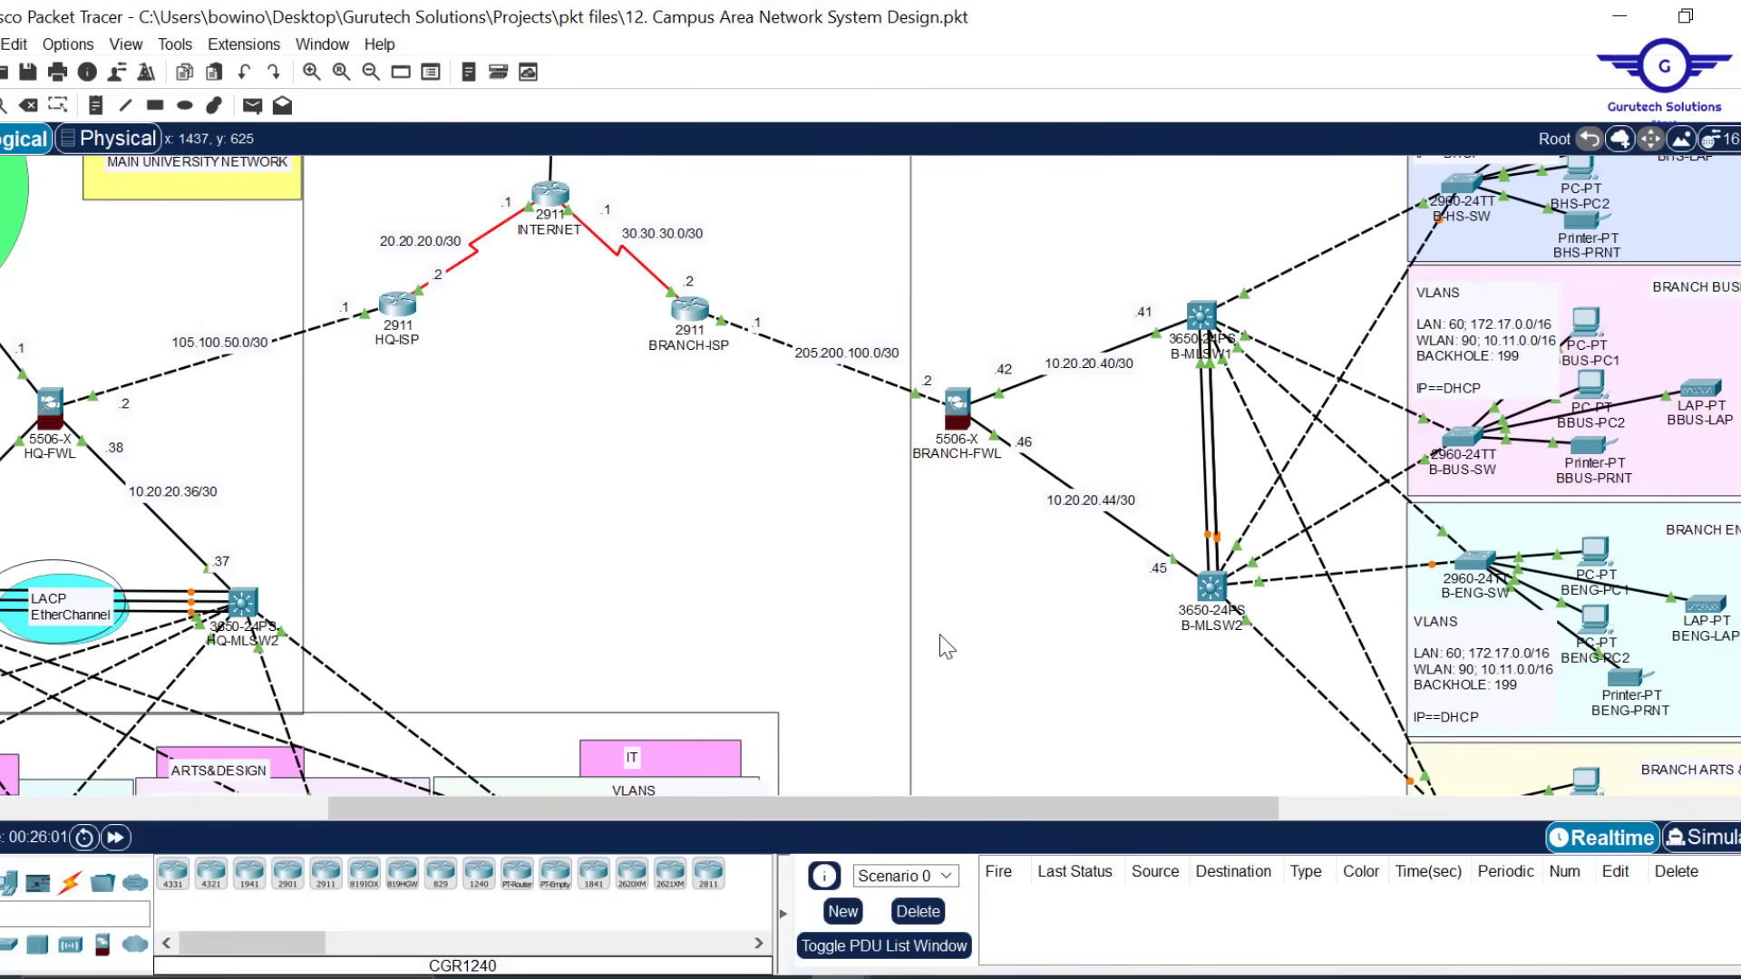
pyautogui.hscroll(-2, 689, 598)
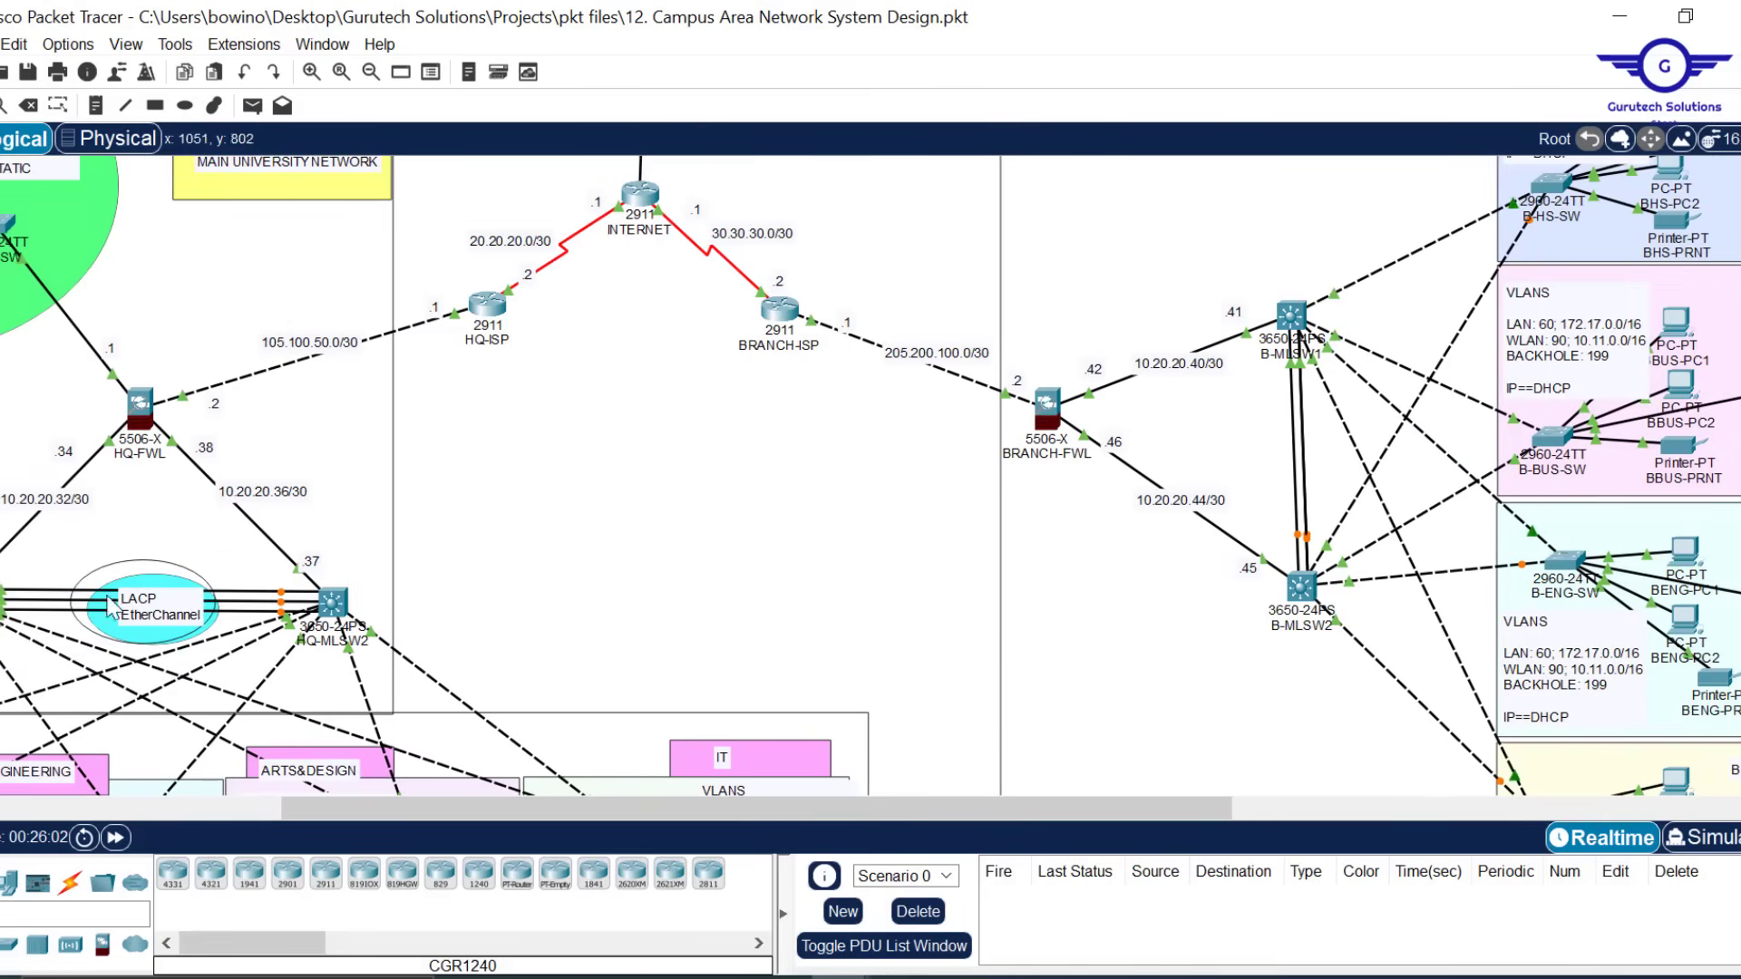
pyautogui.hscroll(-4, 547, 425)
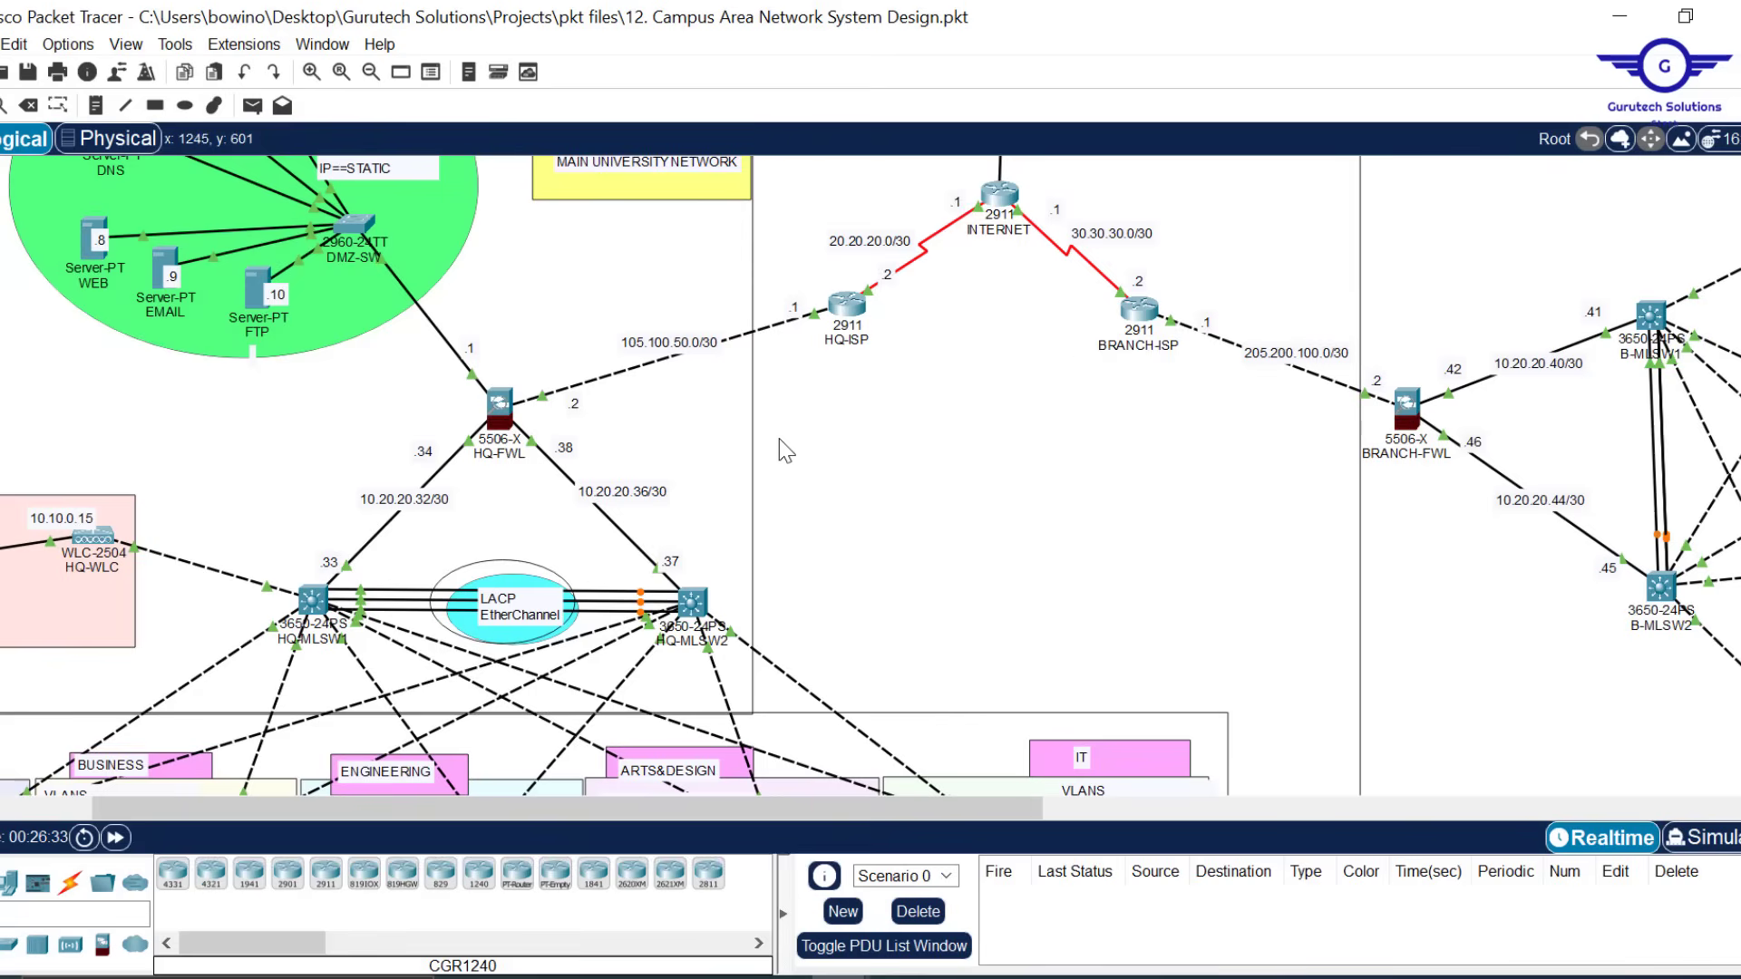
pyautogui.hscroll(-3, 787, 451)
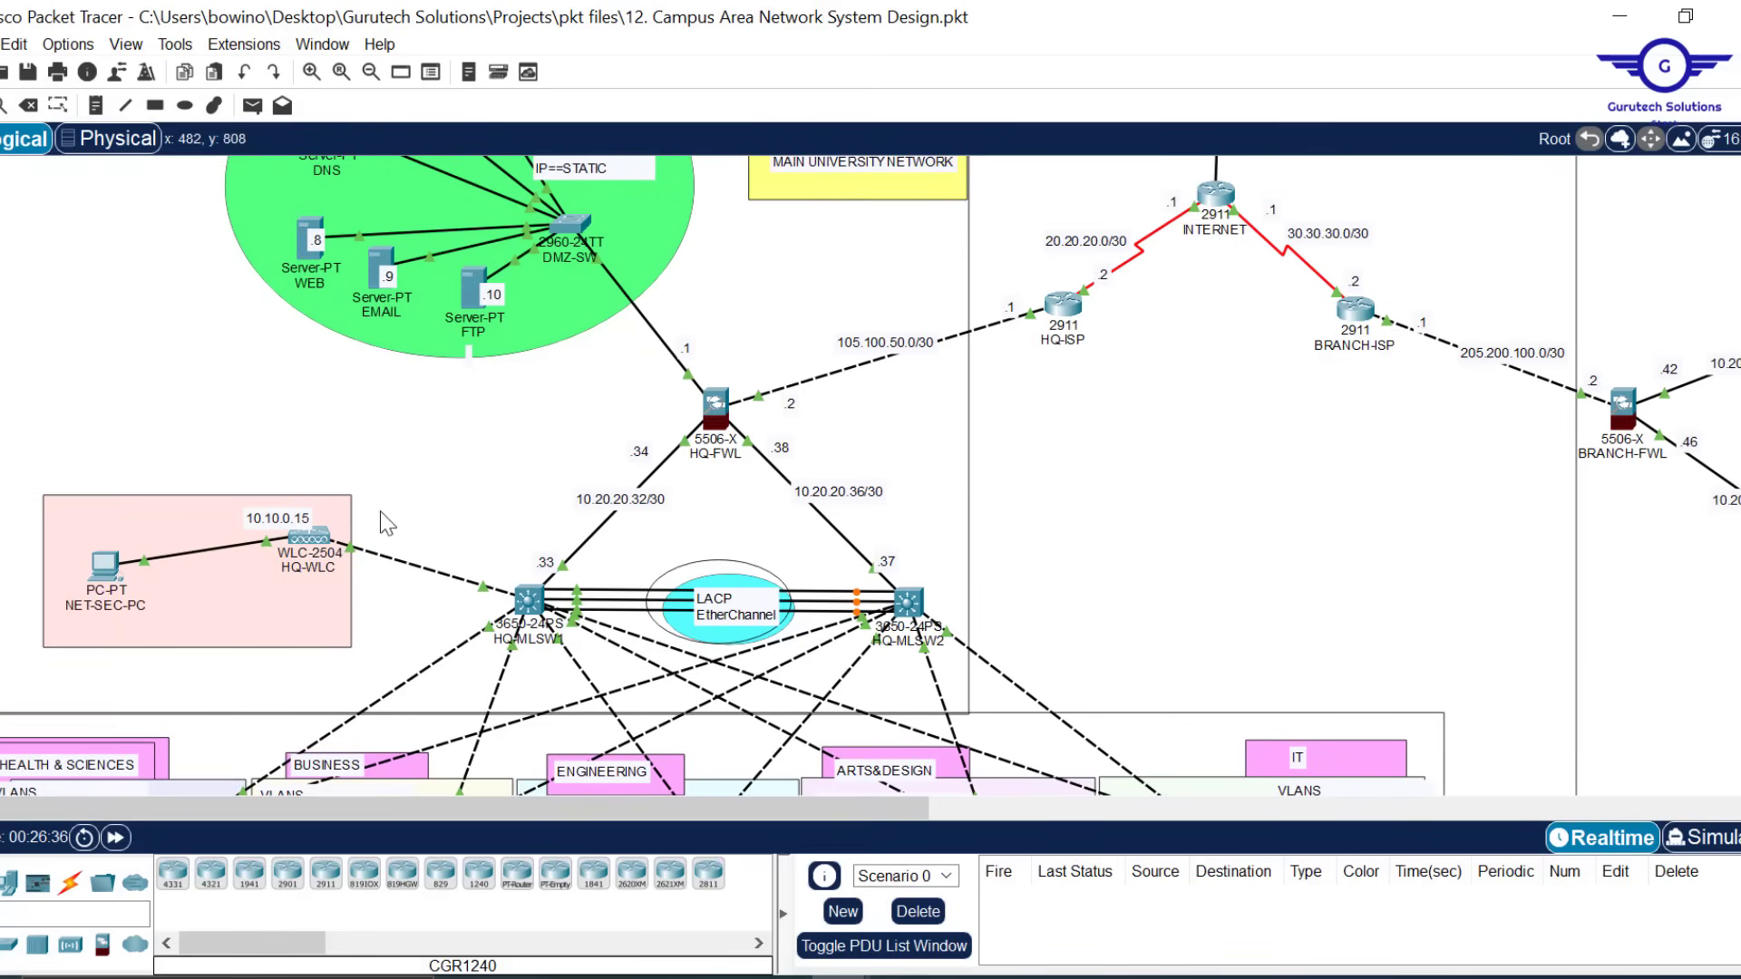
pyautogui.hscroll(12, 1387, 463)
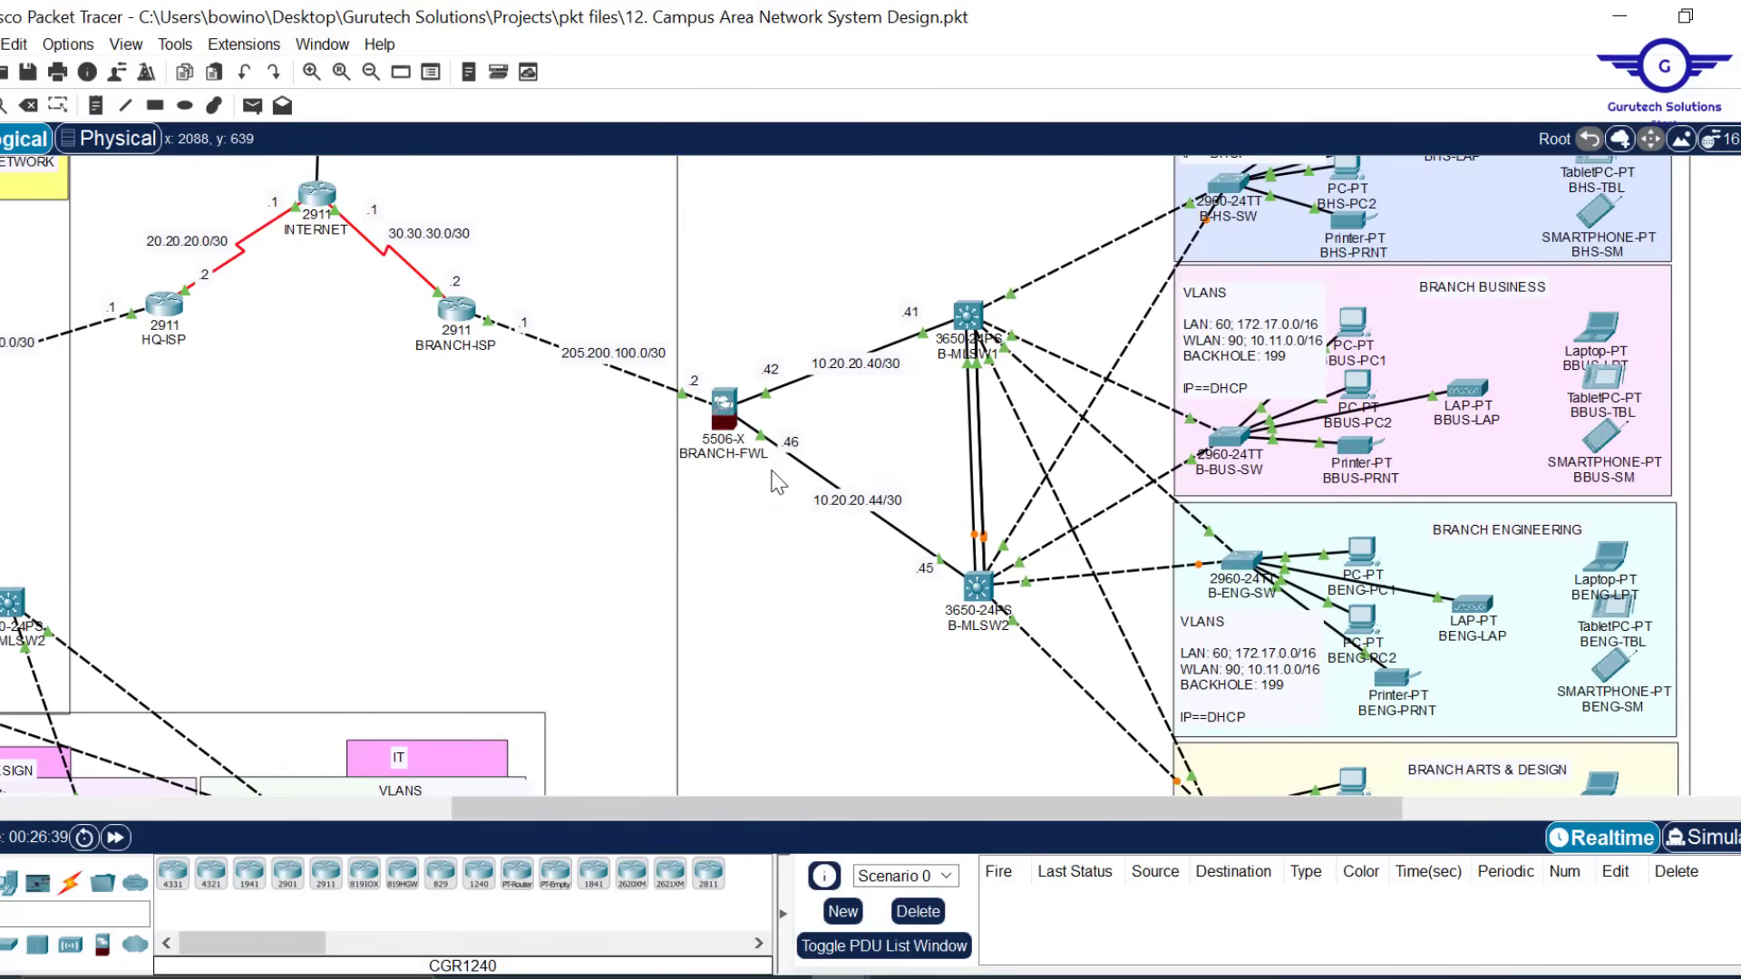
pyautogui.hscroll(-12, 519, 517)
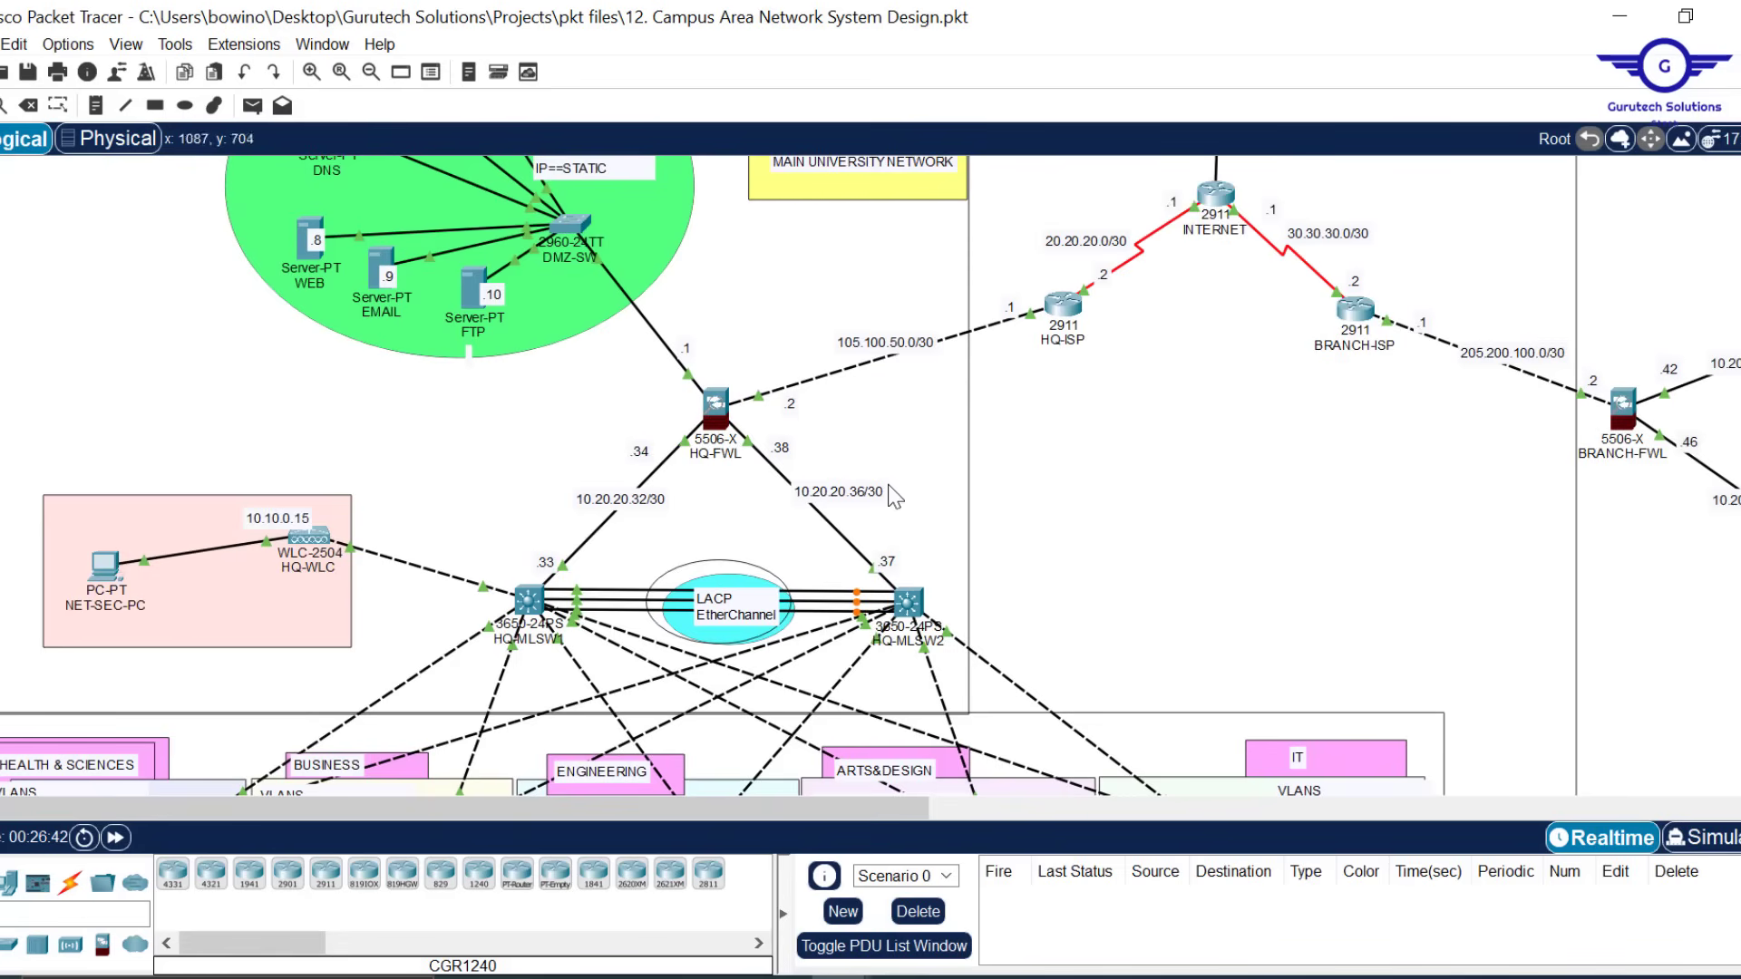
pyautogui.scroll(-3, 1111, 495)
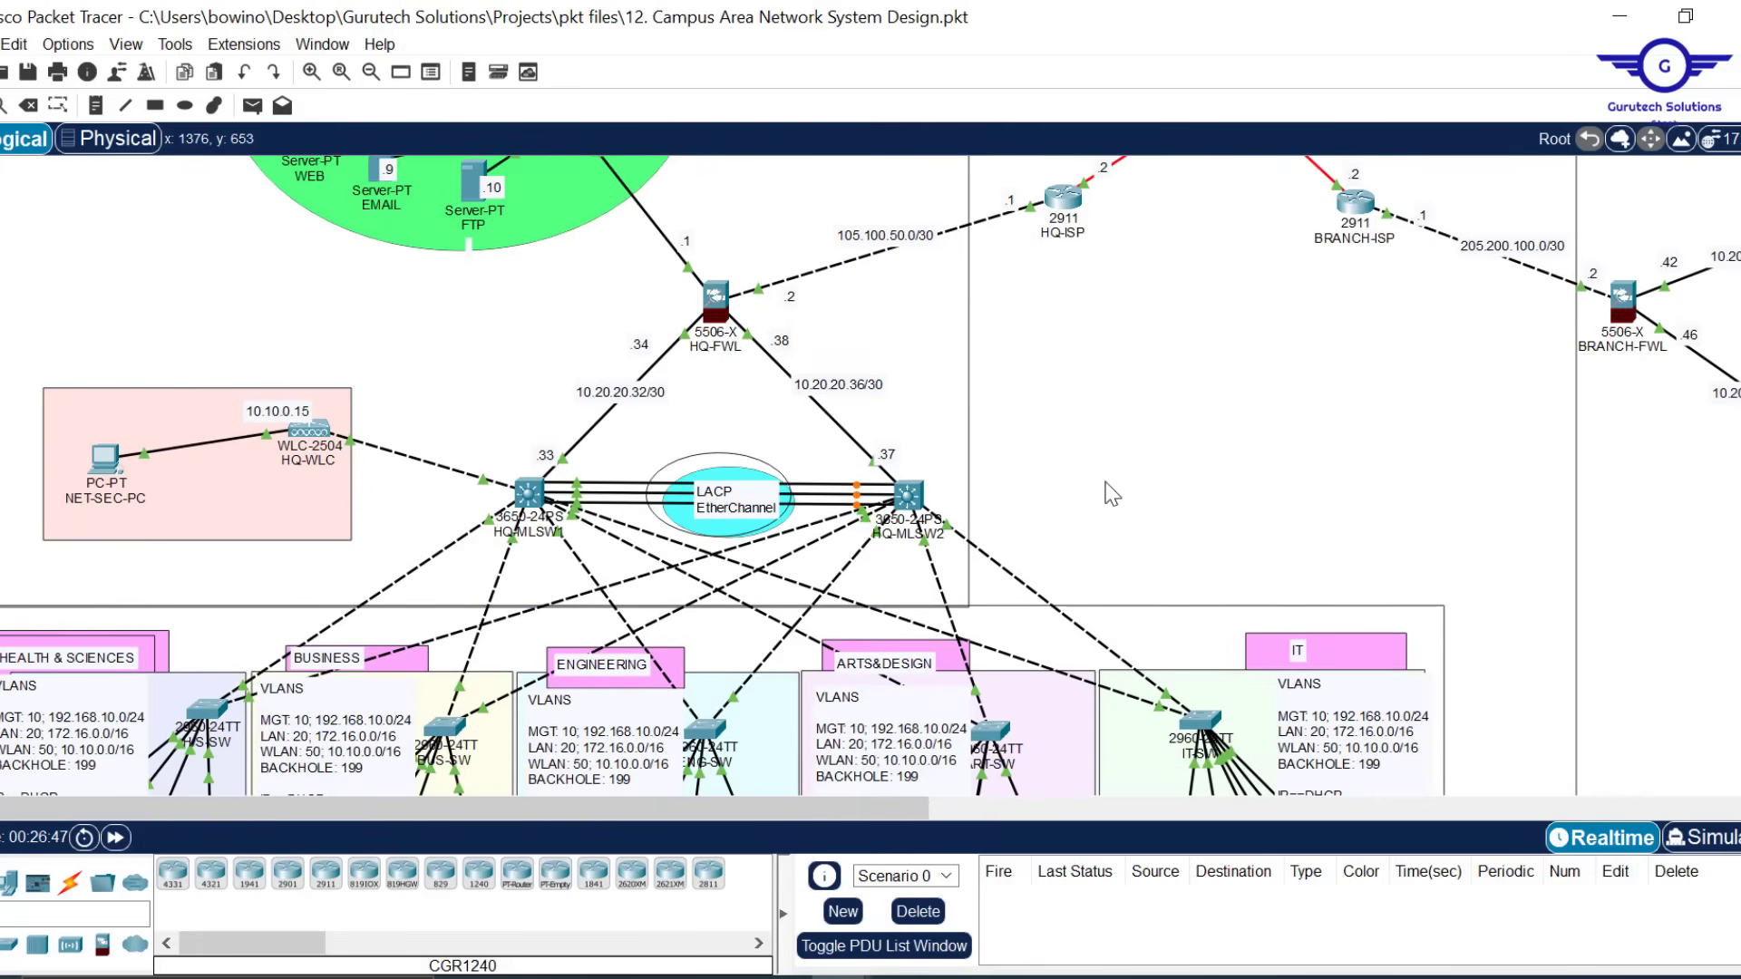
pyautogui.scroll(-7, 1112, 494)
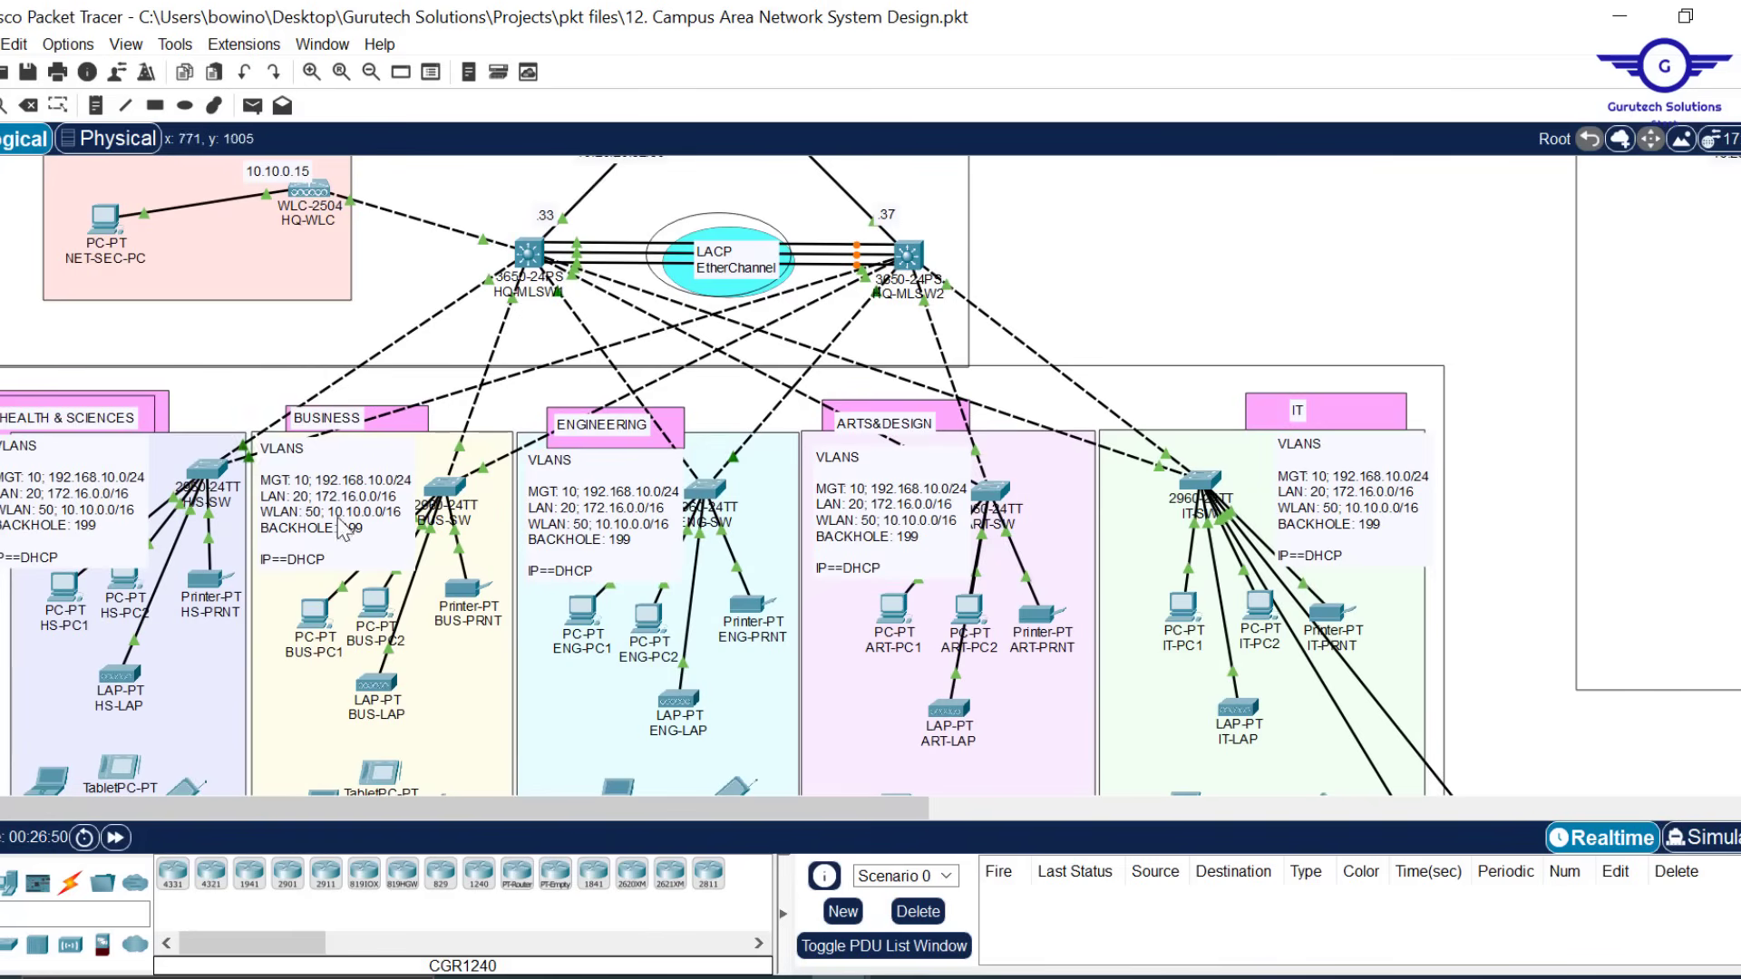
# Check each HQ department device's DHCP or Static addressing, from HS-PC1 through the IT printer
pyautogui.click(65, 588)
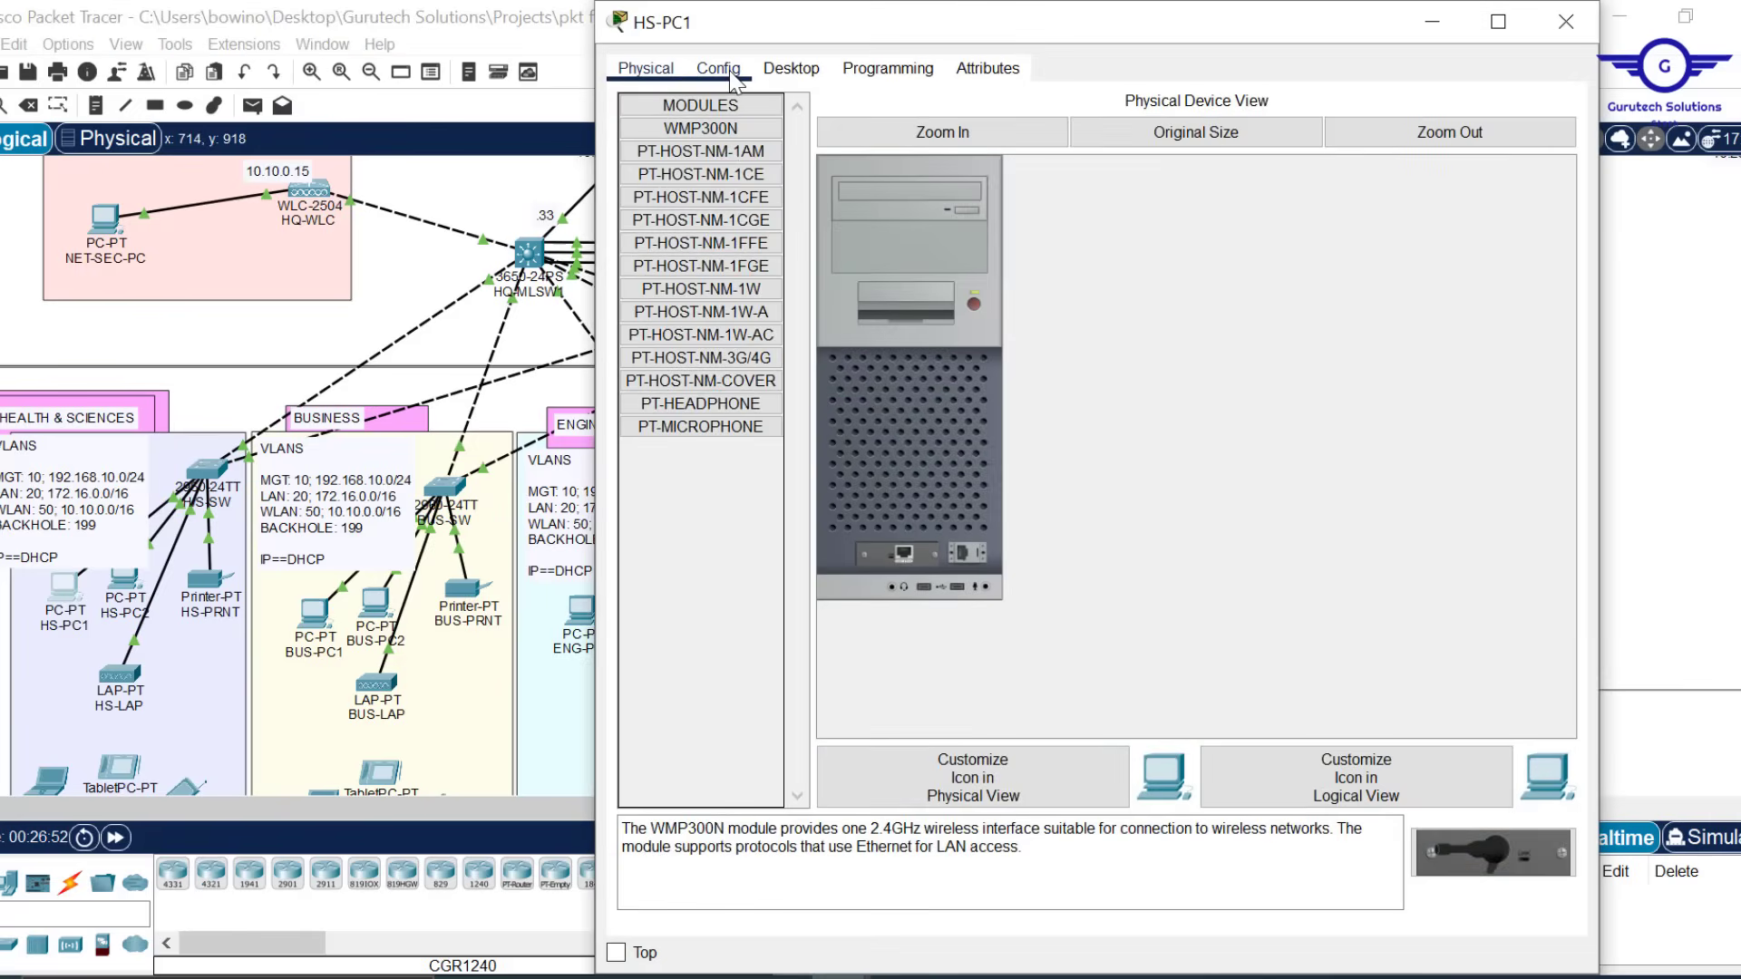
pyautogui.click(718, 70)
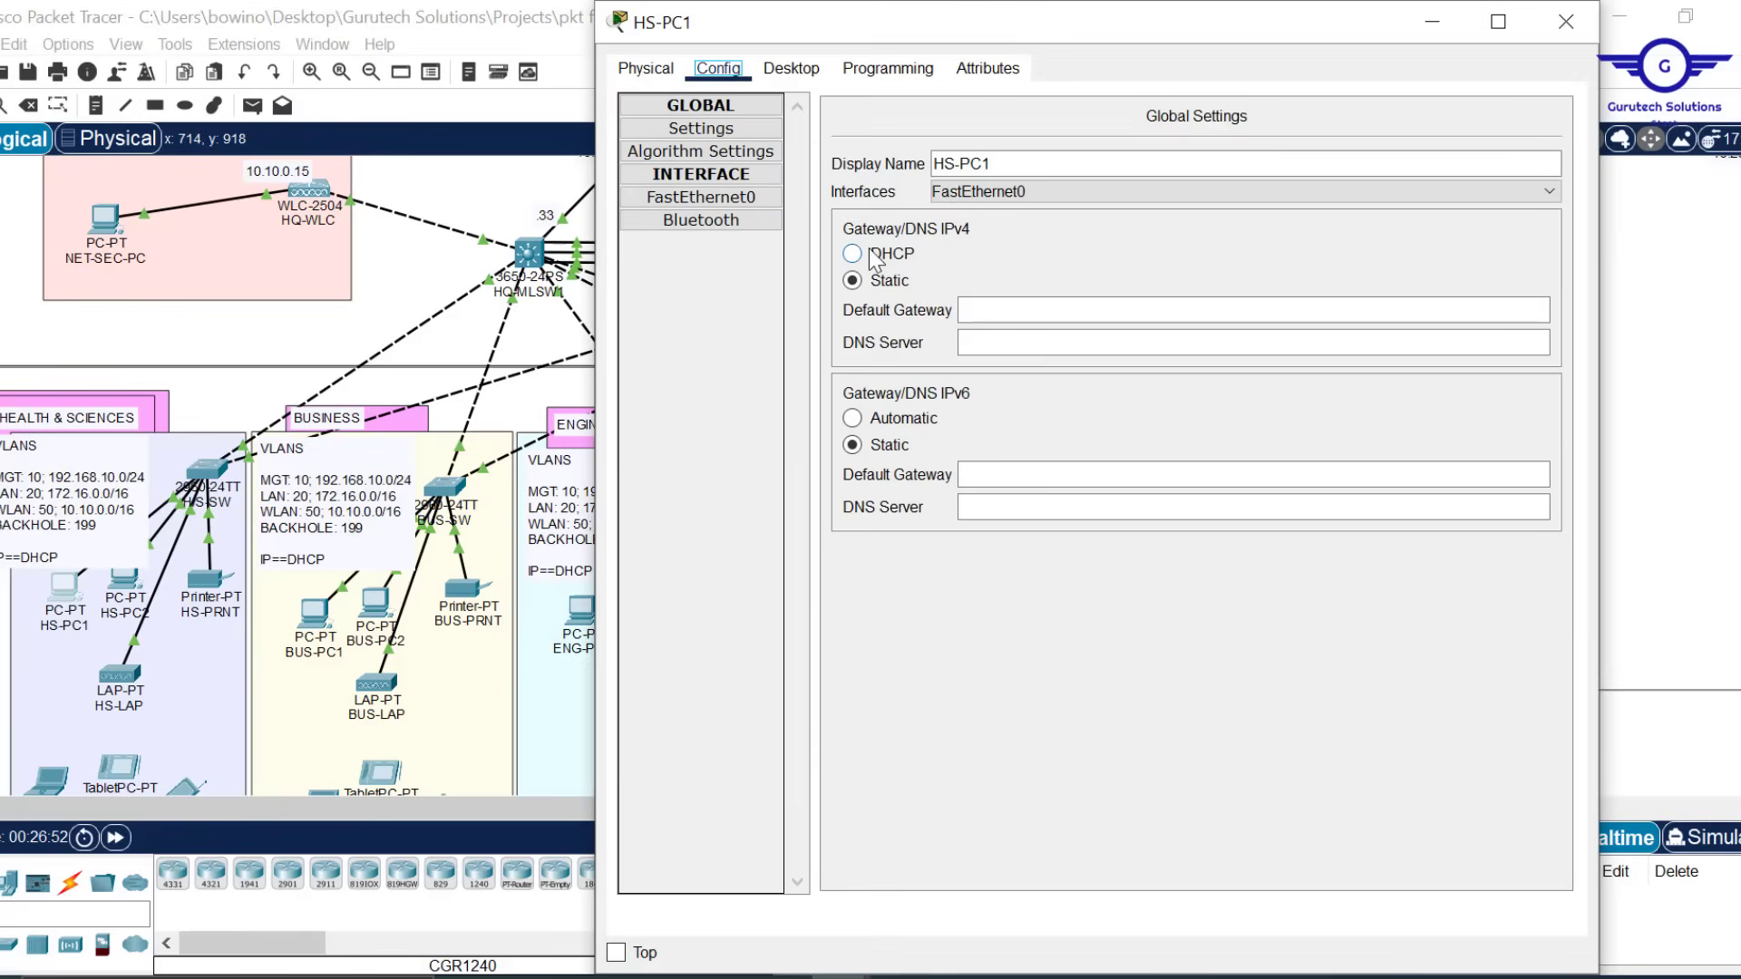
pyautogui.click(875, 260)
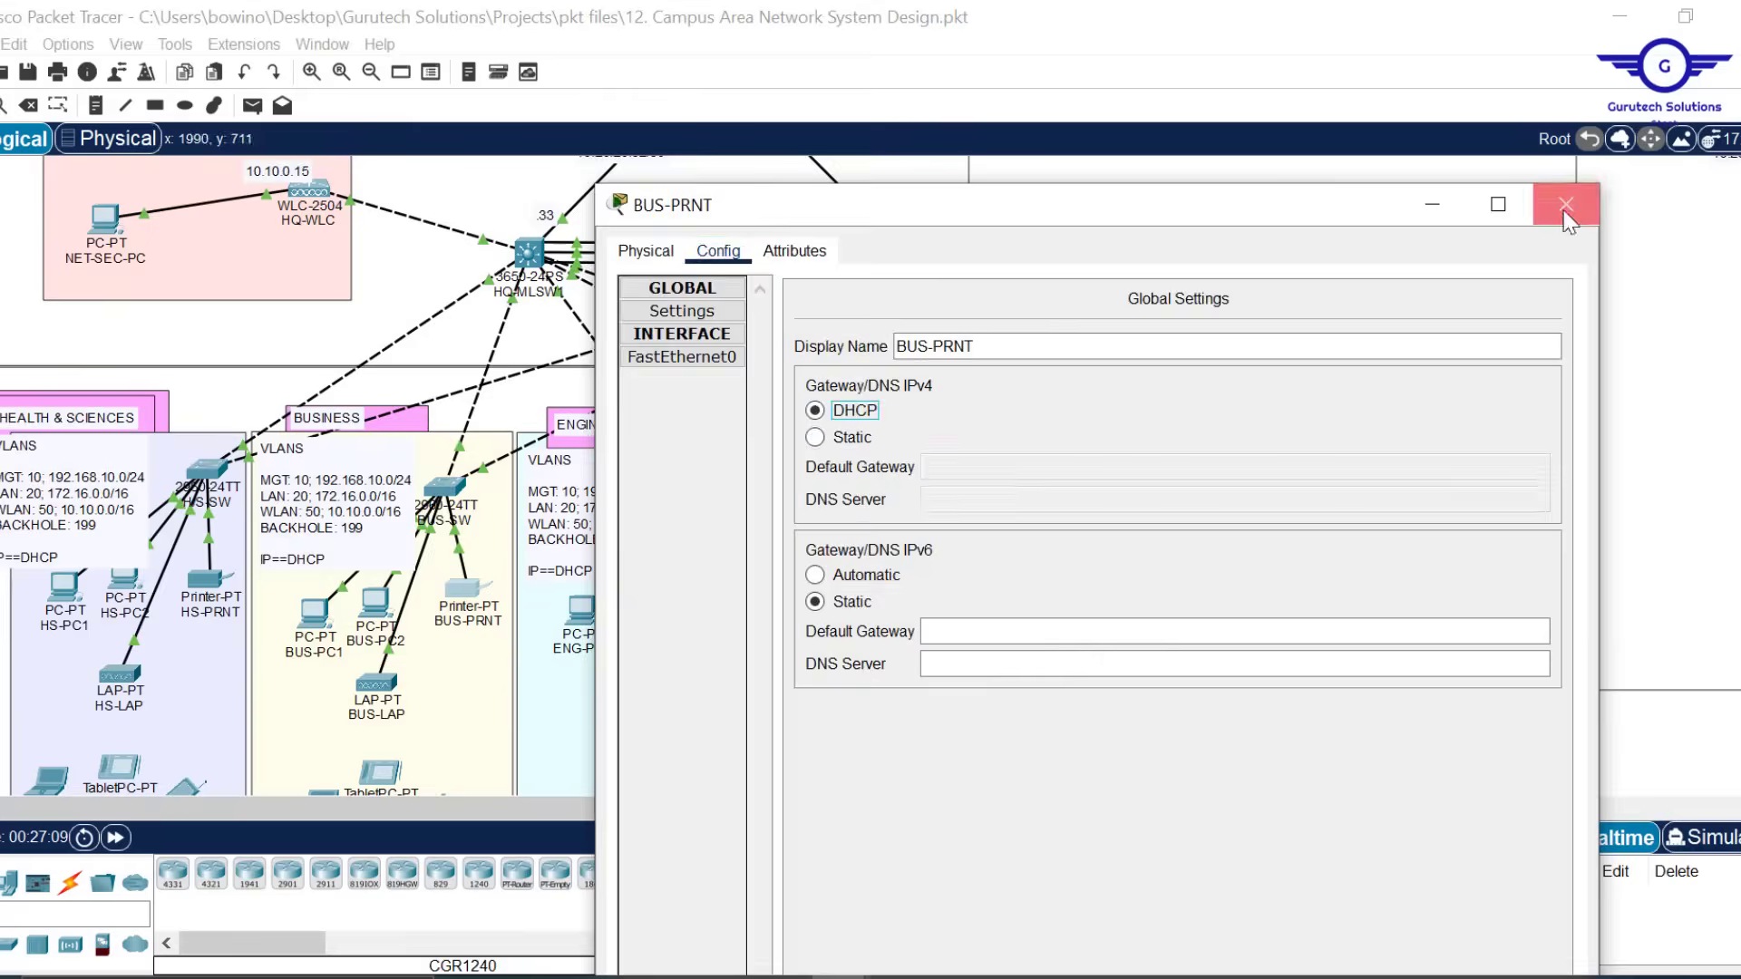
pyautogui.click(1566, 20)
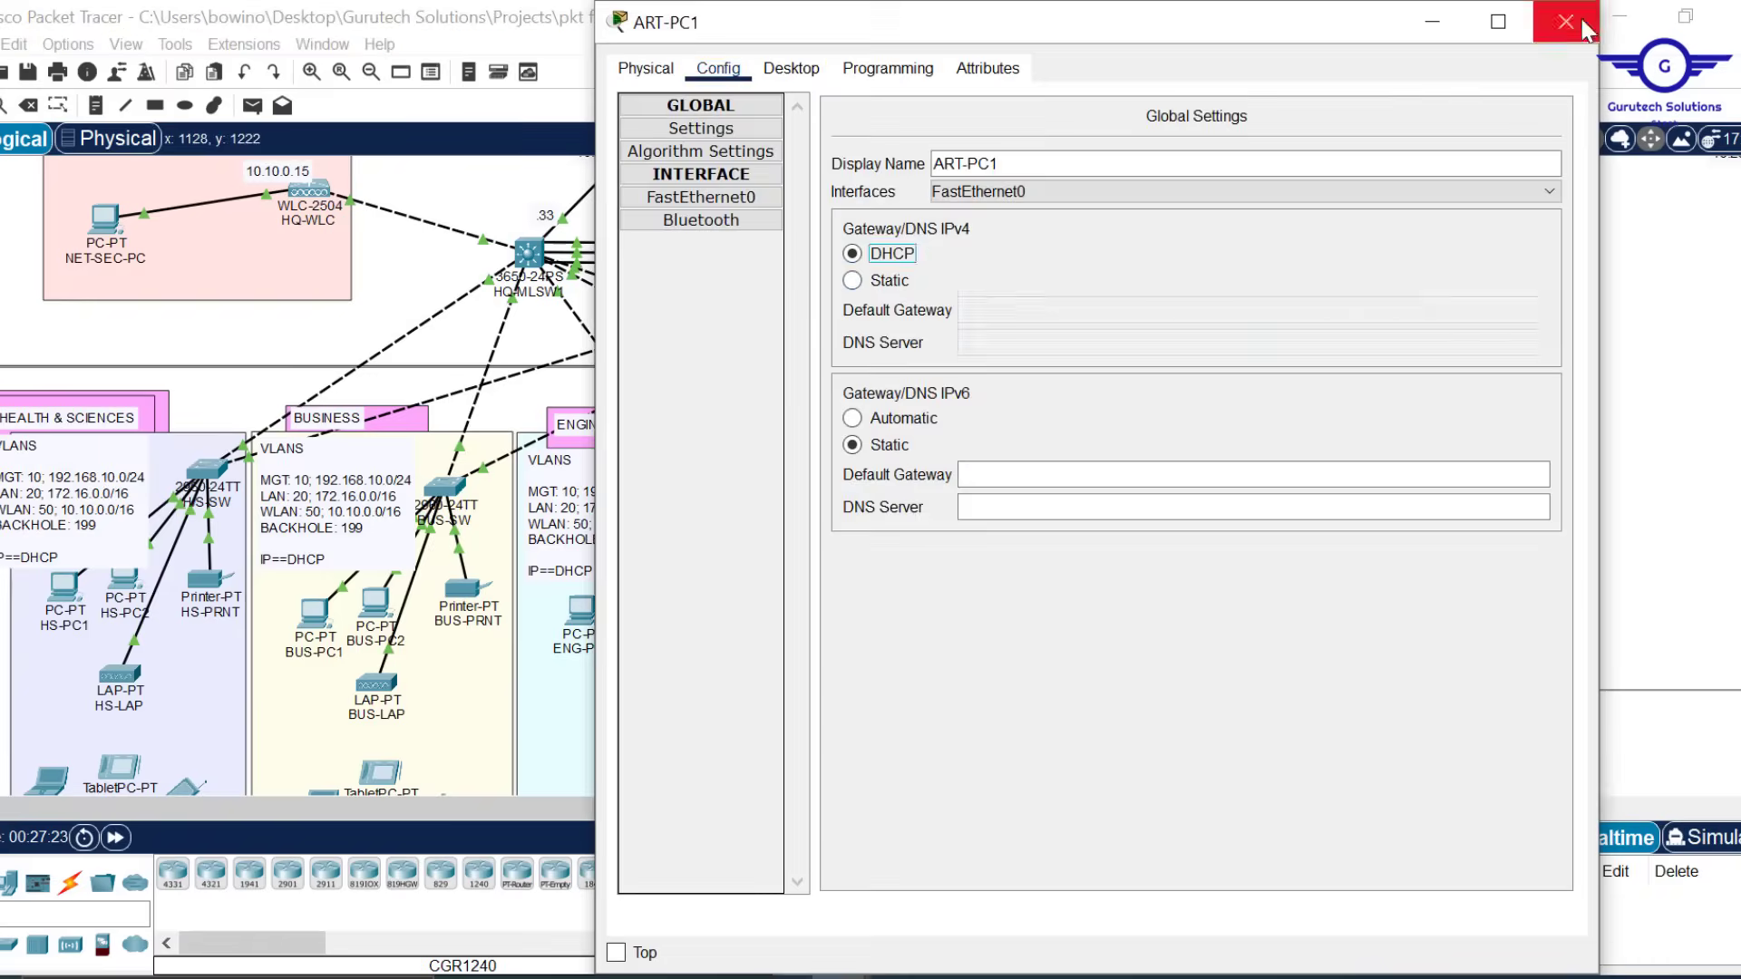
pyautogui.click(1566, 20)
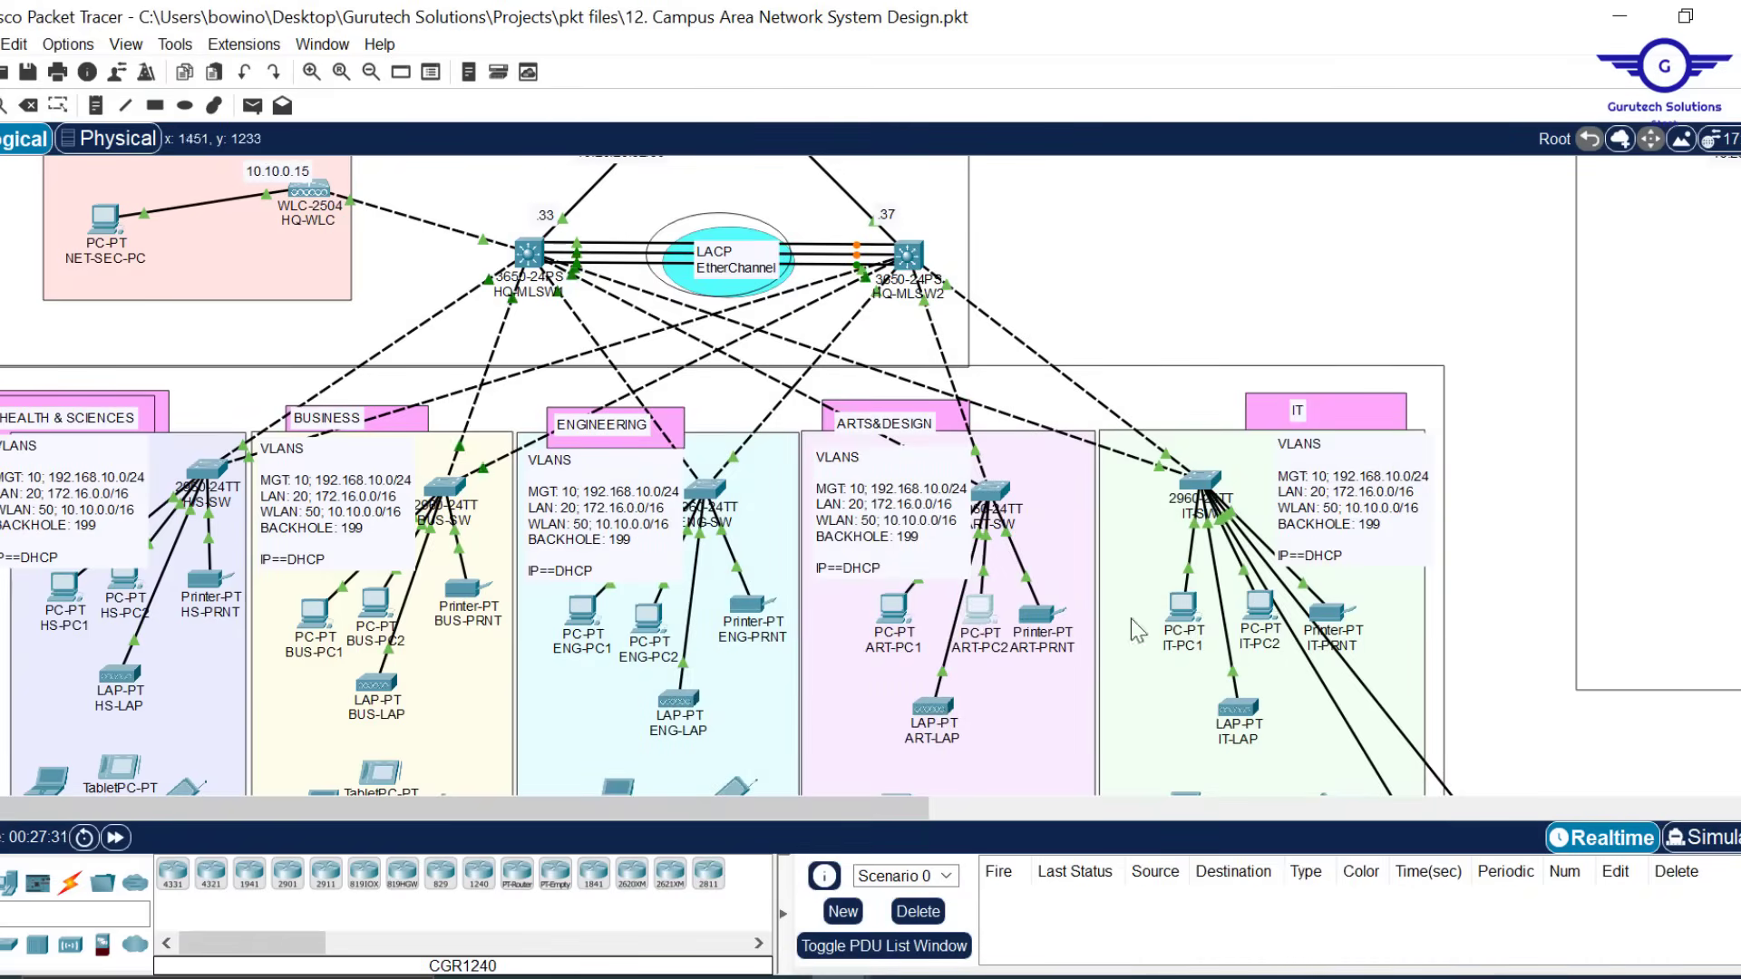
pyautogui.click(1182, 606)
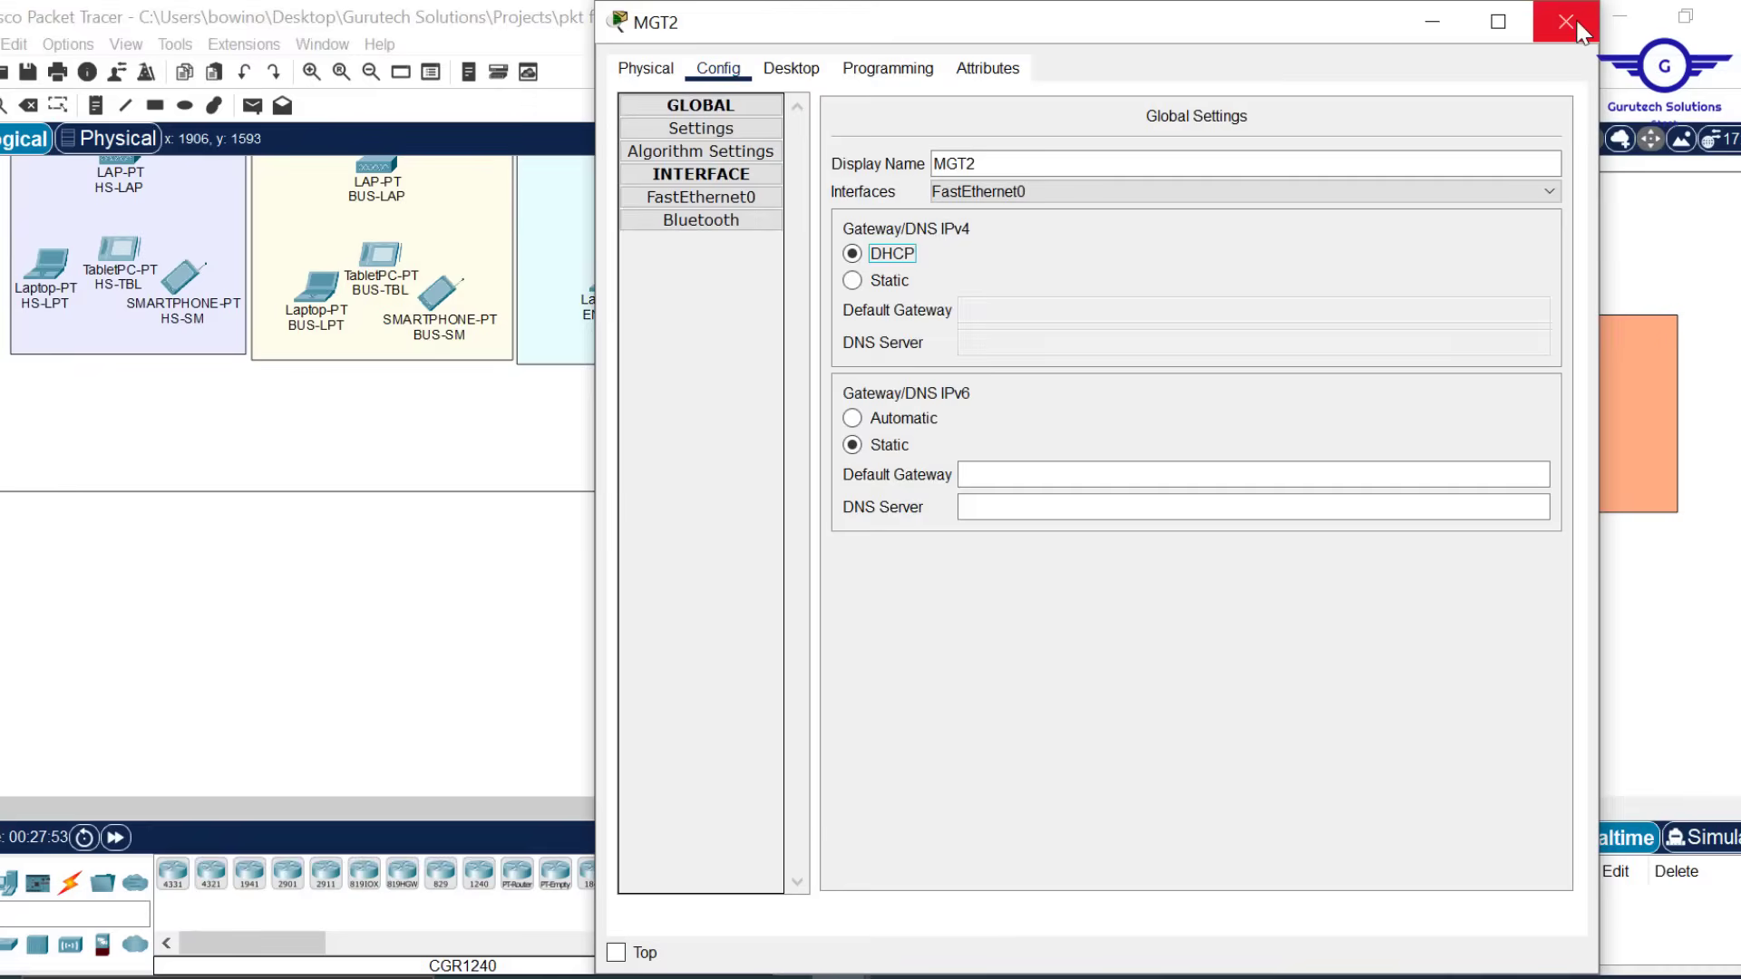
pyautogui.click(1566, 20)
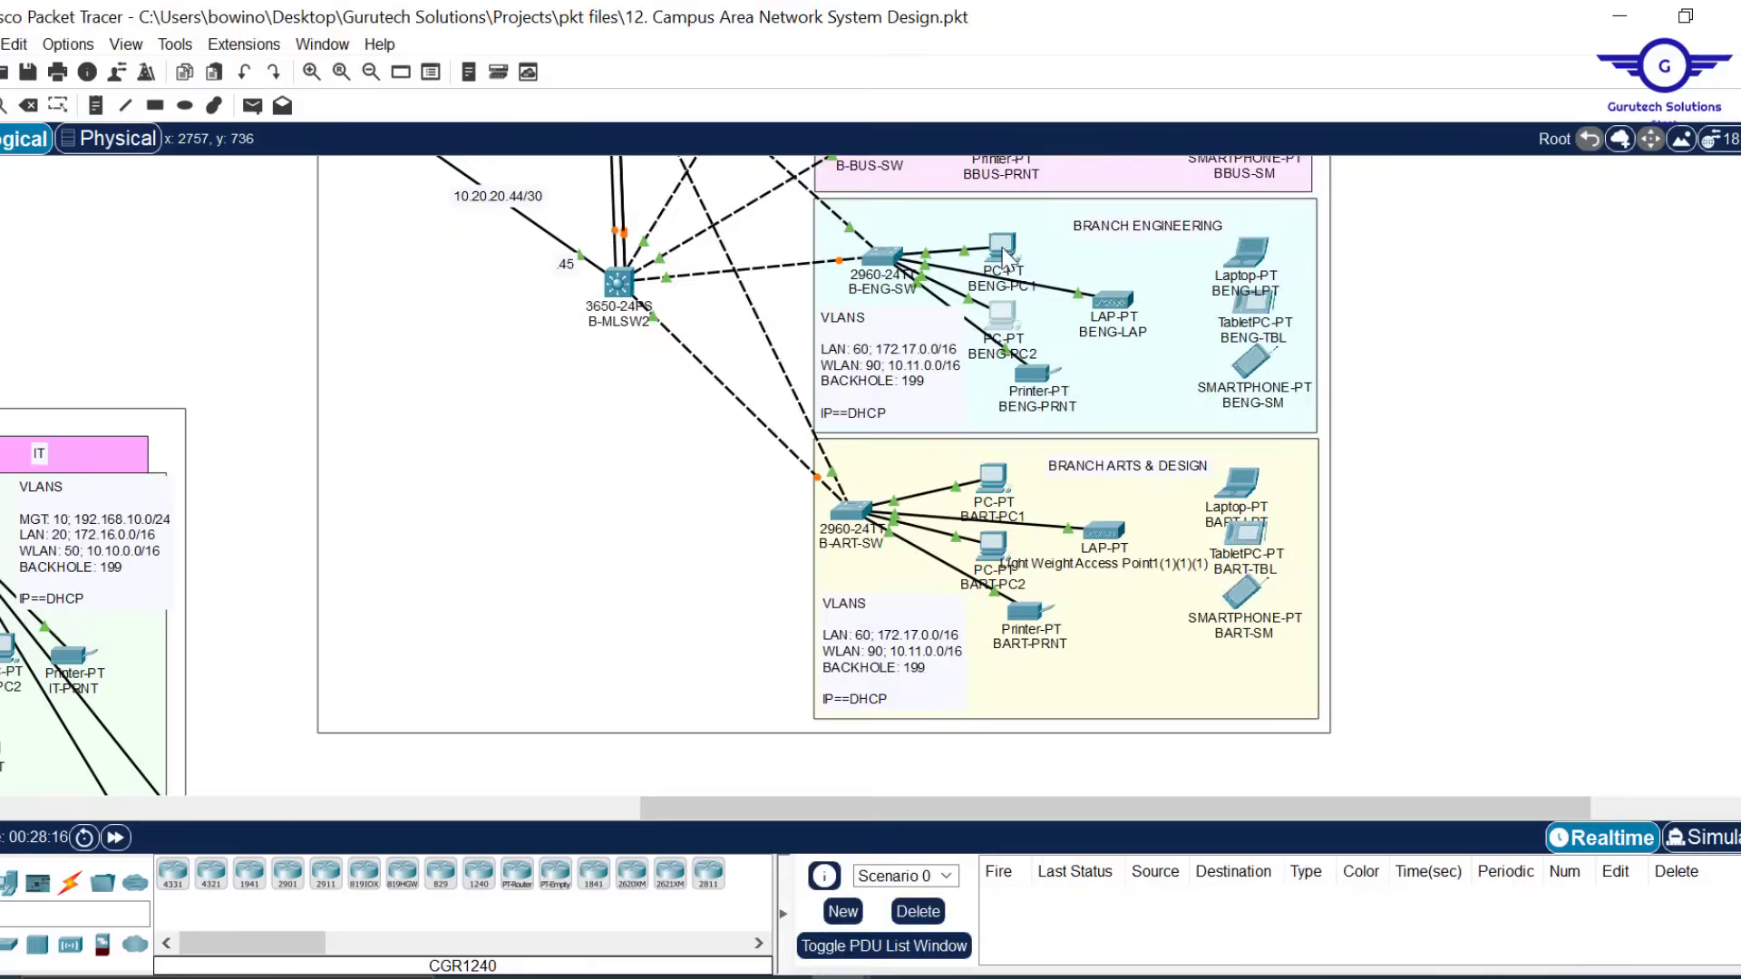
# Check the BBUS devices, confirm BHS-PC1 got 172.17.0.12 by DHCP, and save the project
pyautogui.scroll(5, 1007, 257)
pyautogui.click(984, 331)
pyautogui.click(992, 265)
pyautogui.click(992, 194)
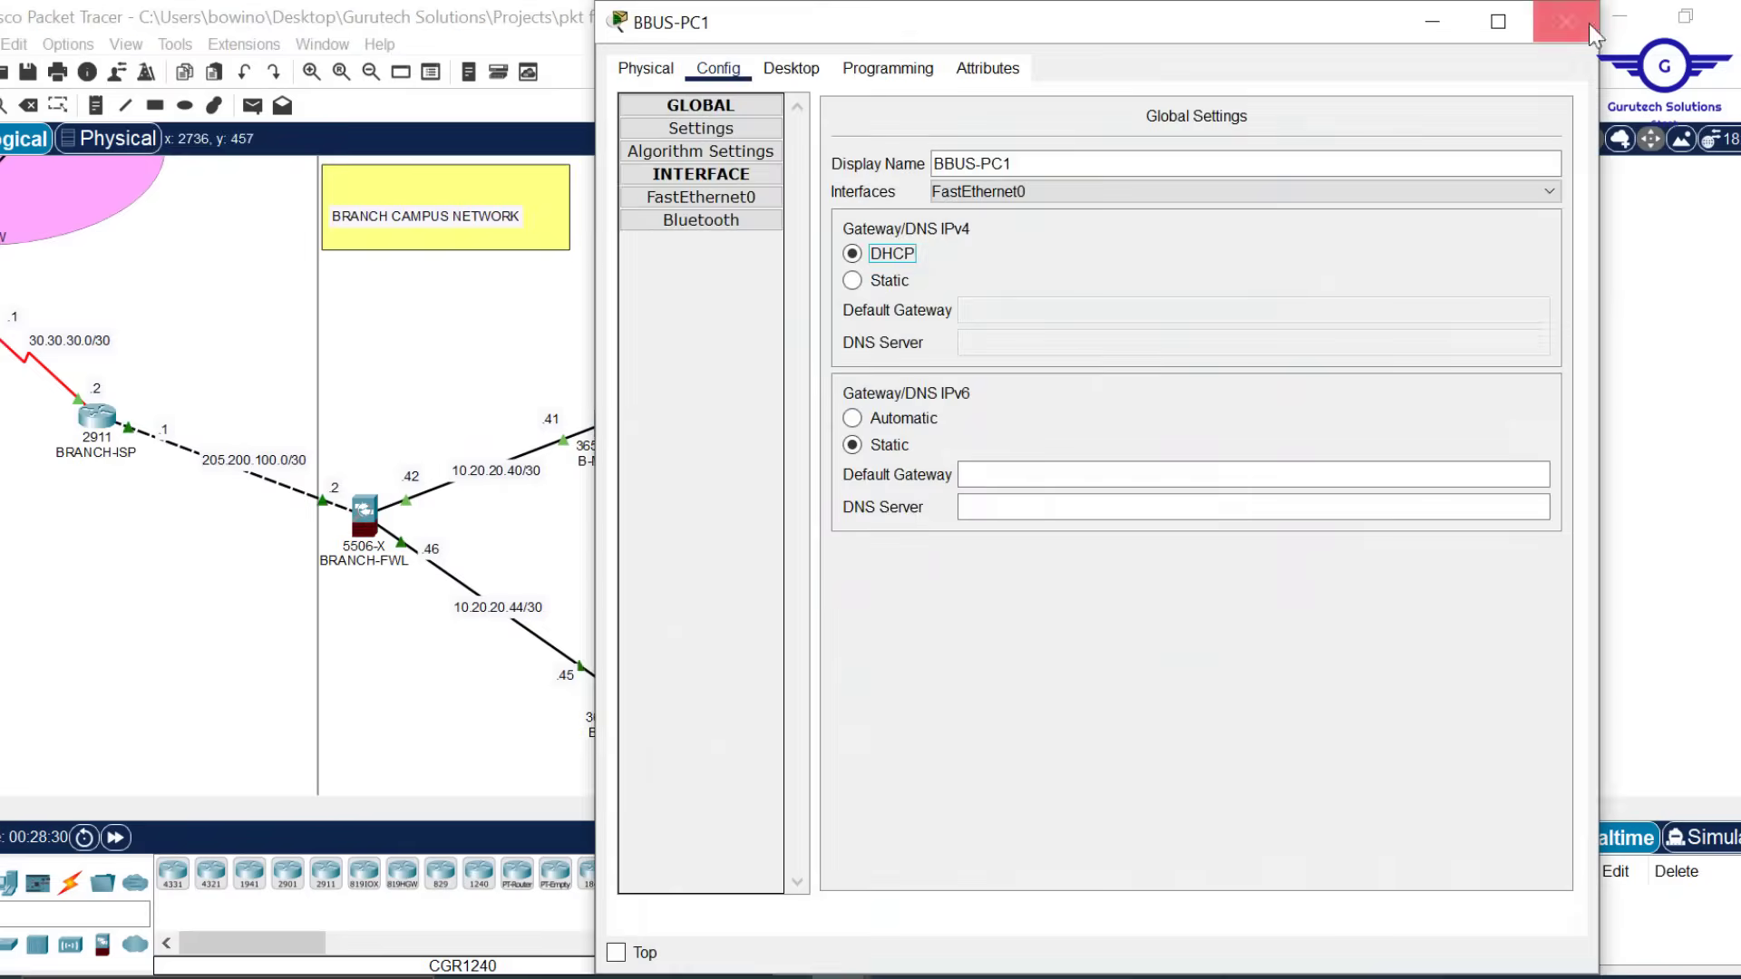
pyautogui.click(1566, 20)
pyautogui.click(791, 68)
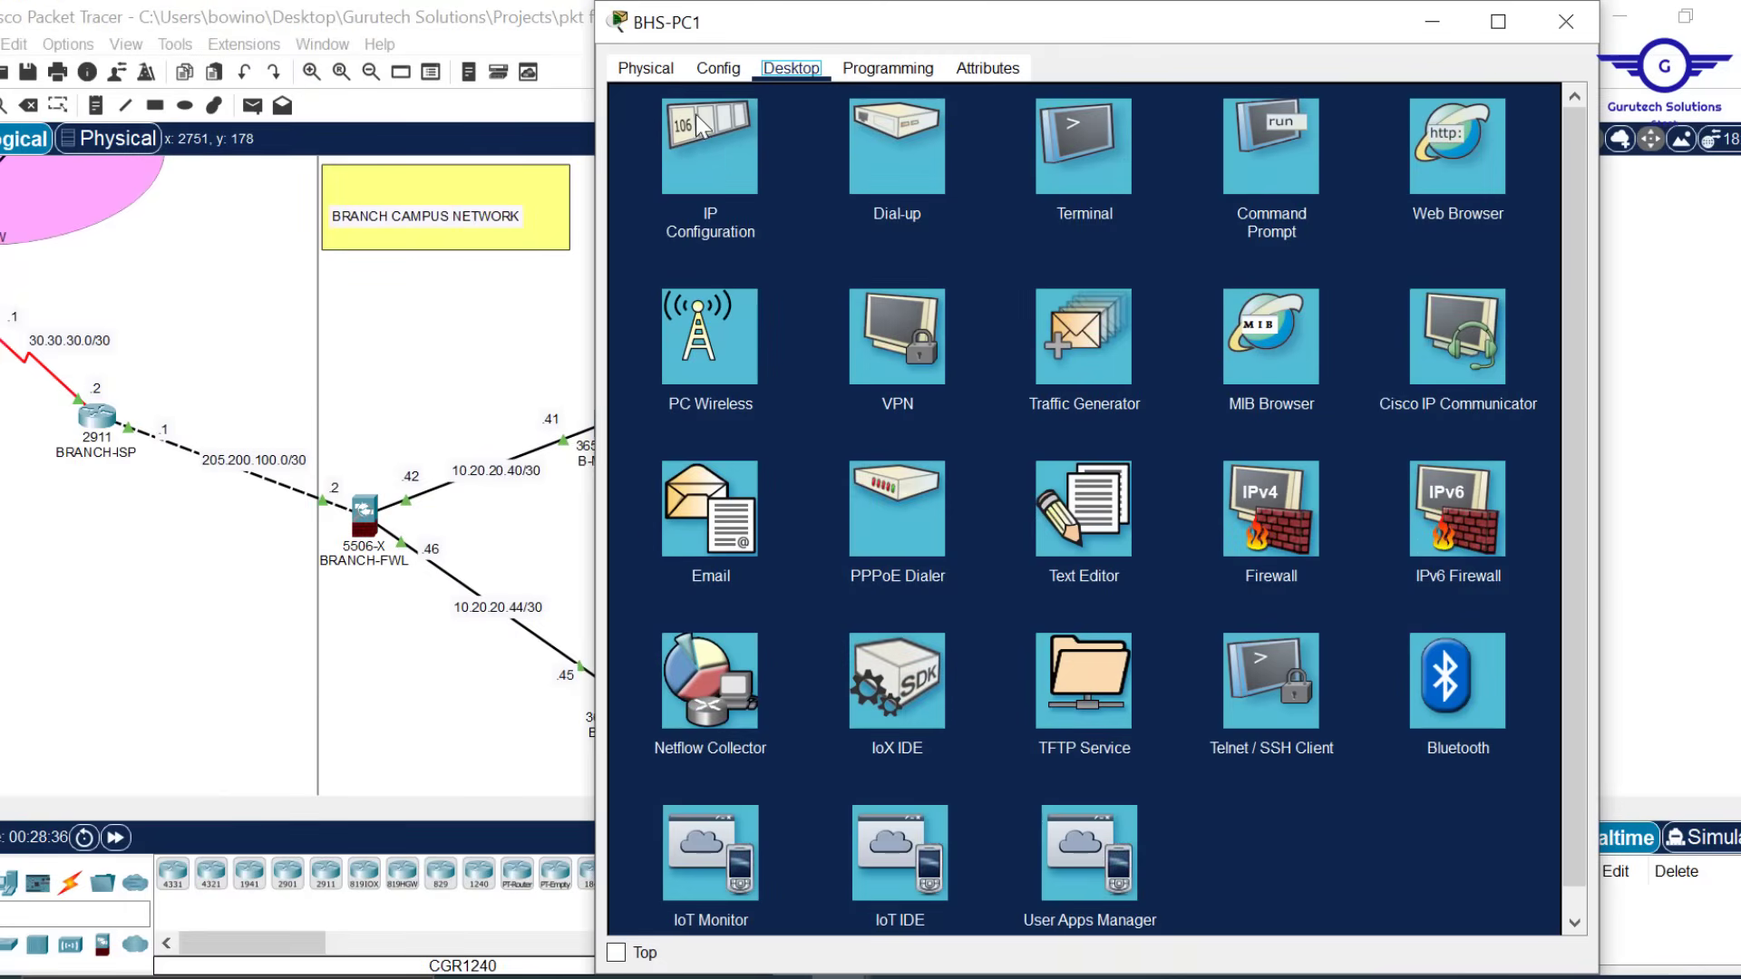
pyautogui.click(720, 164)
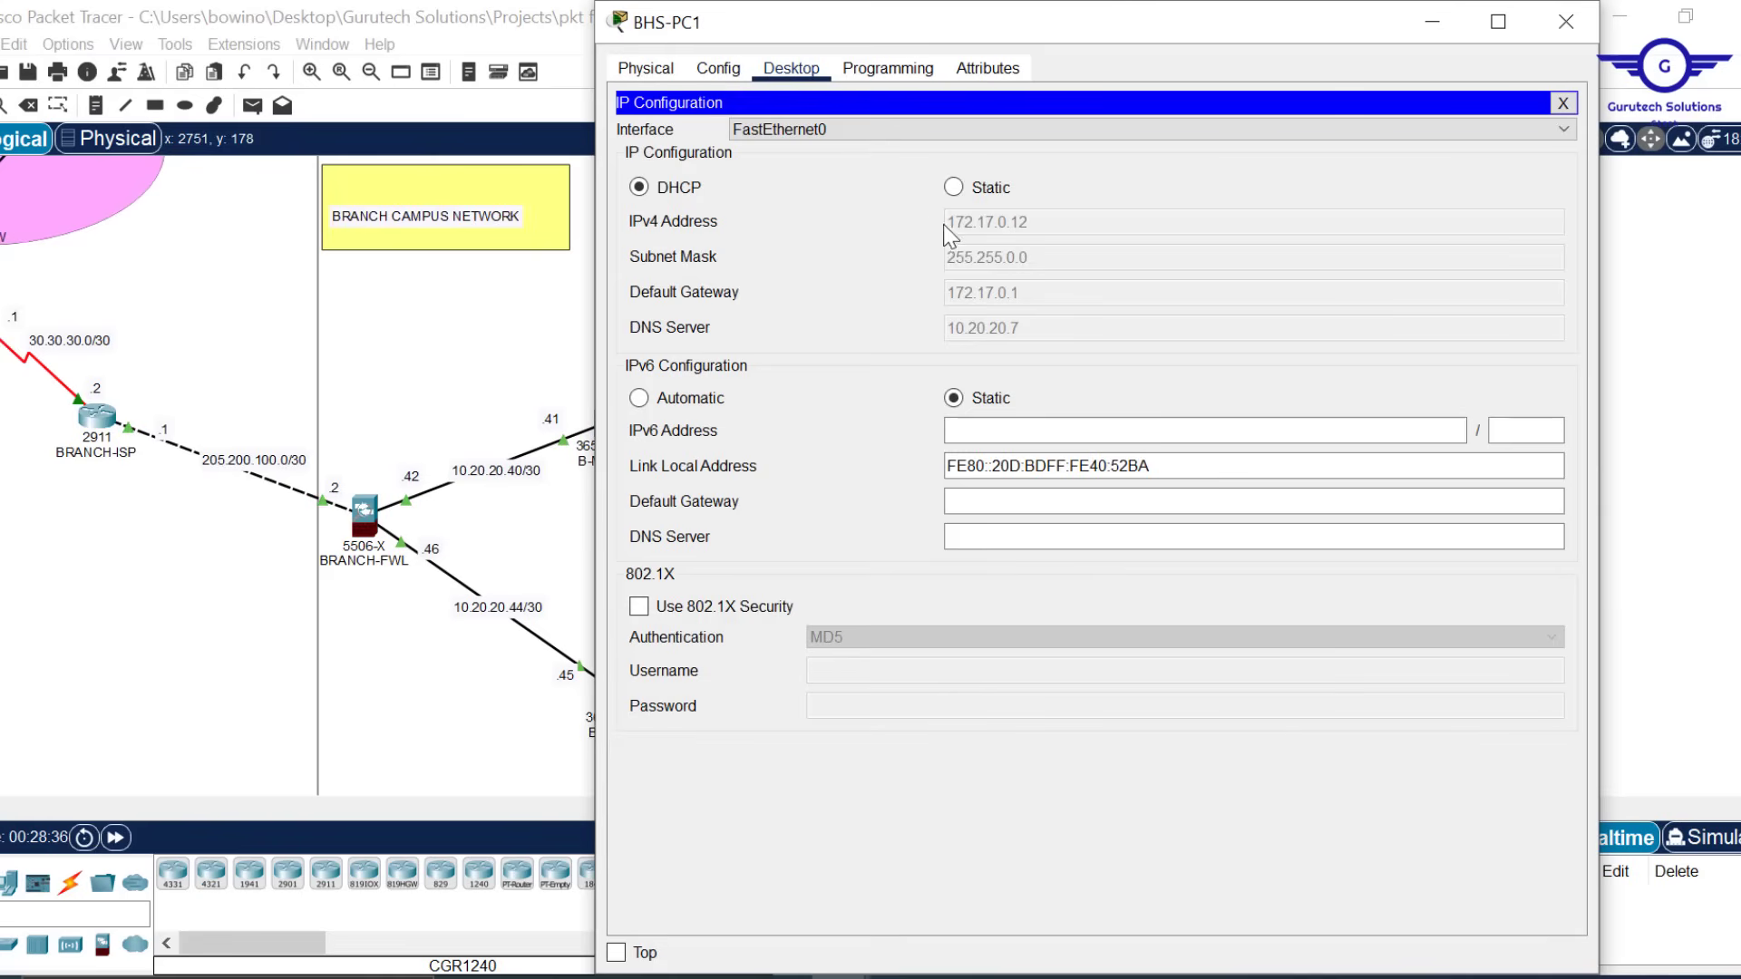
pyautogui.click(1566, 21)
pyautogui.hotkey('ctrl', 's')
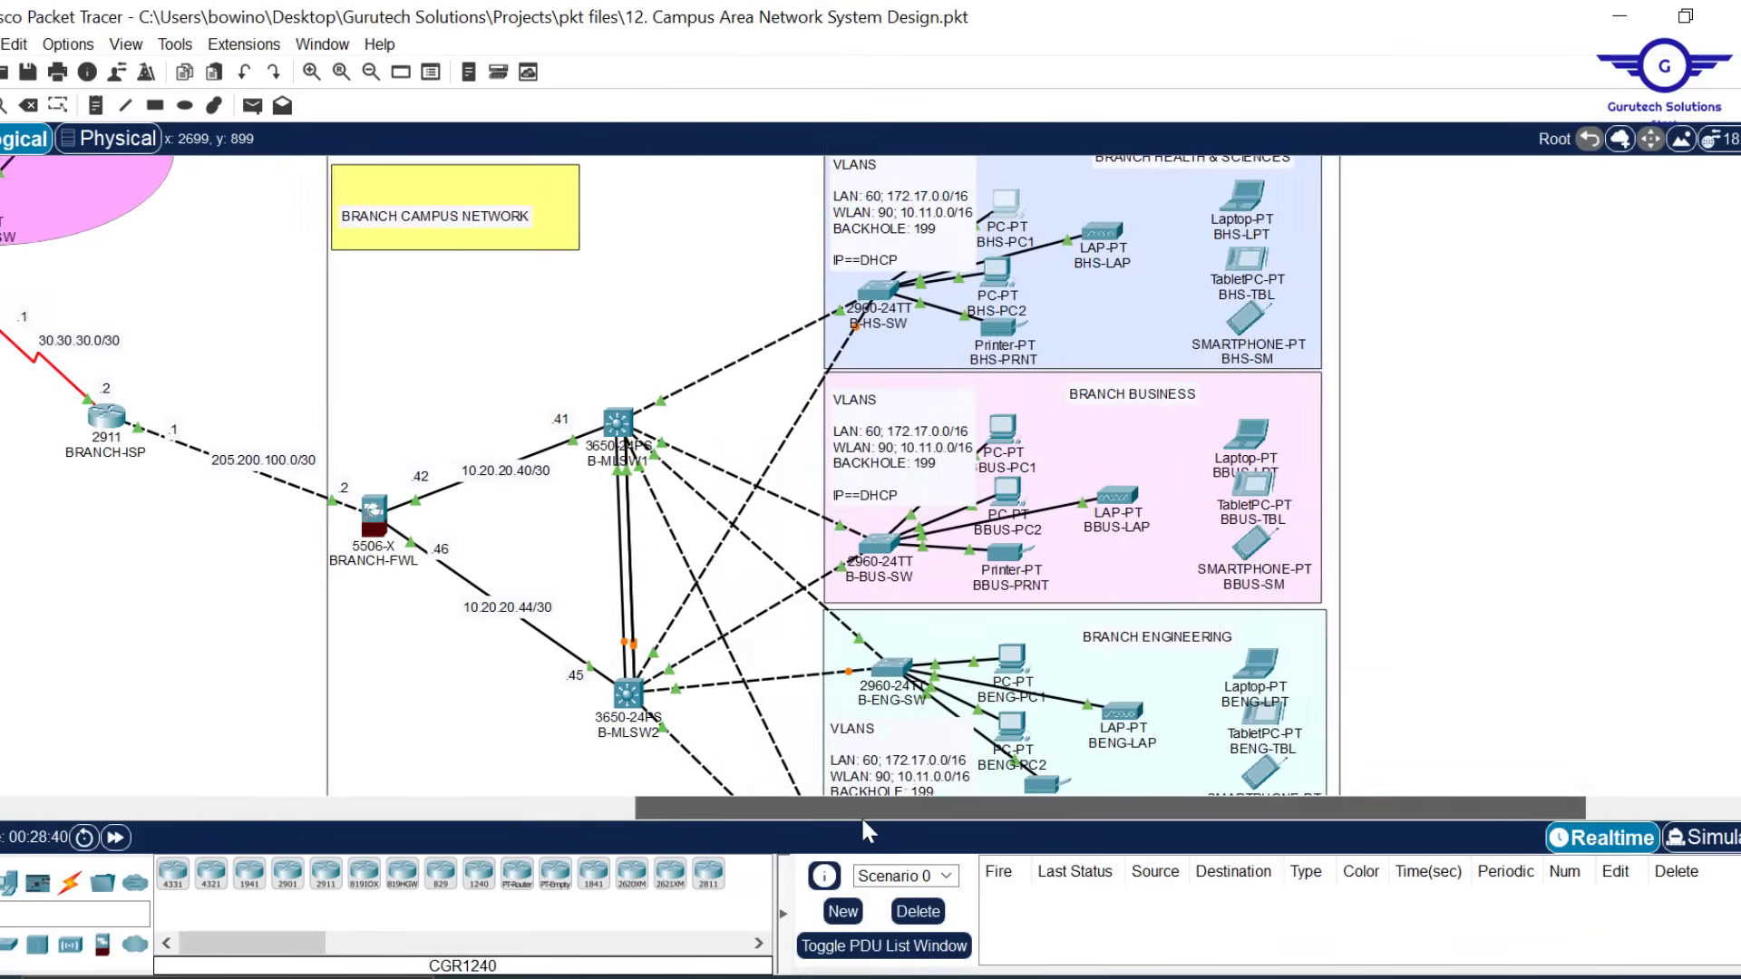
pyautogui.hscroll(-5, 862, 814)
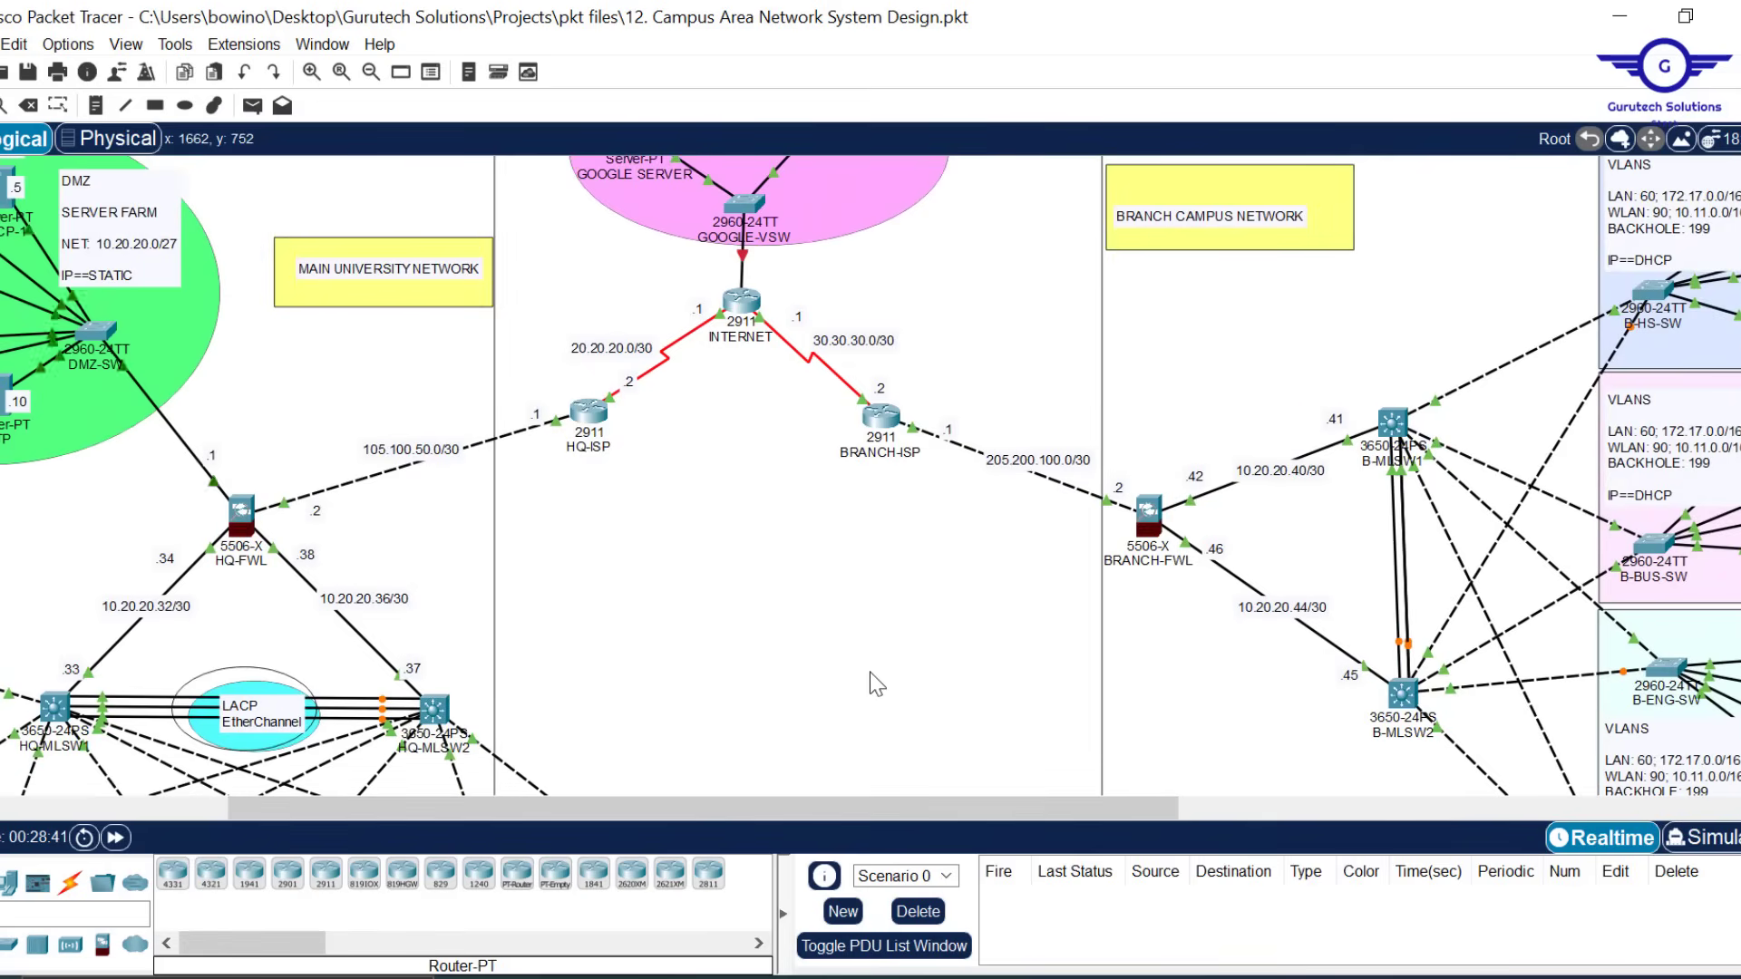
# Highlight step 11, 'Wireless network configurations', in the Config.txt list and return to Packet Tracer
pyautogui.scroll(-5, 868, 672)
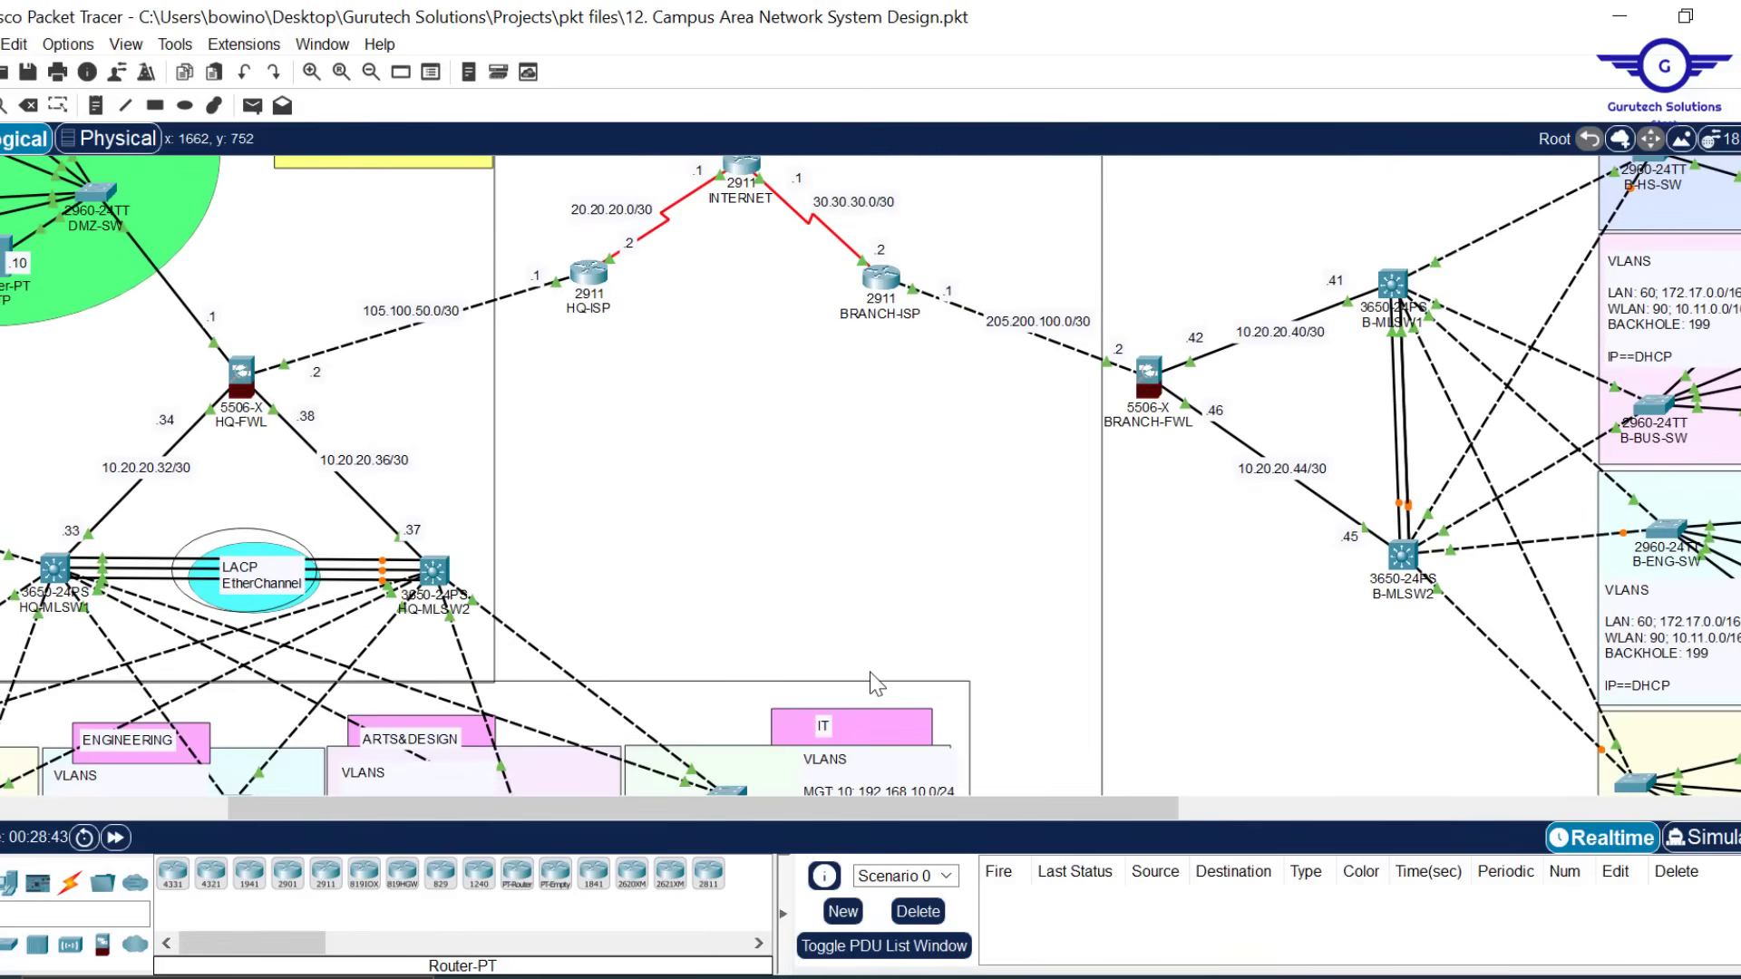
pyautogui.hscroll(-3, 796, 430)
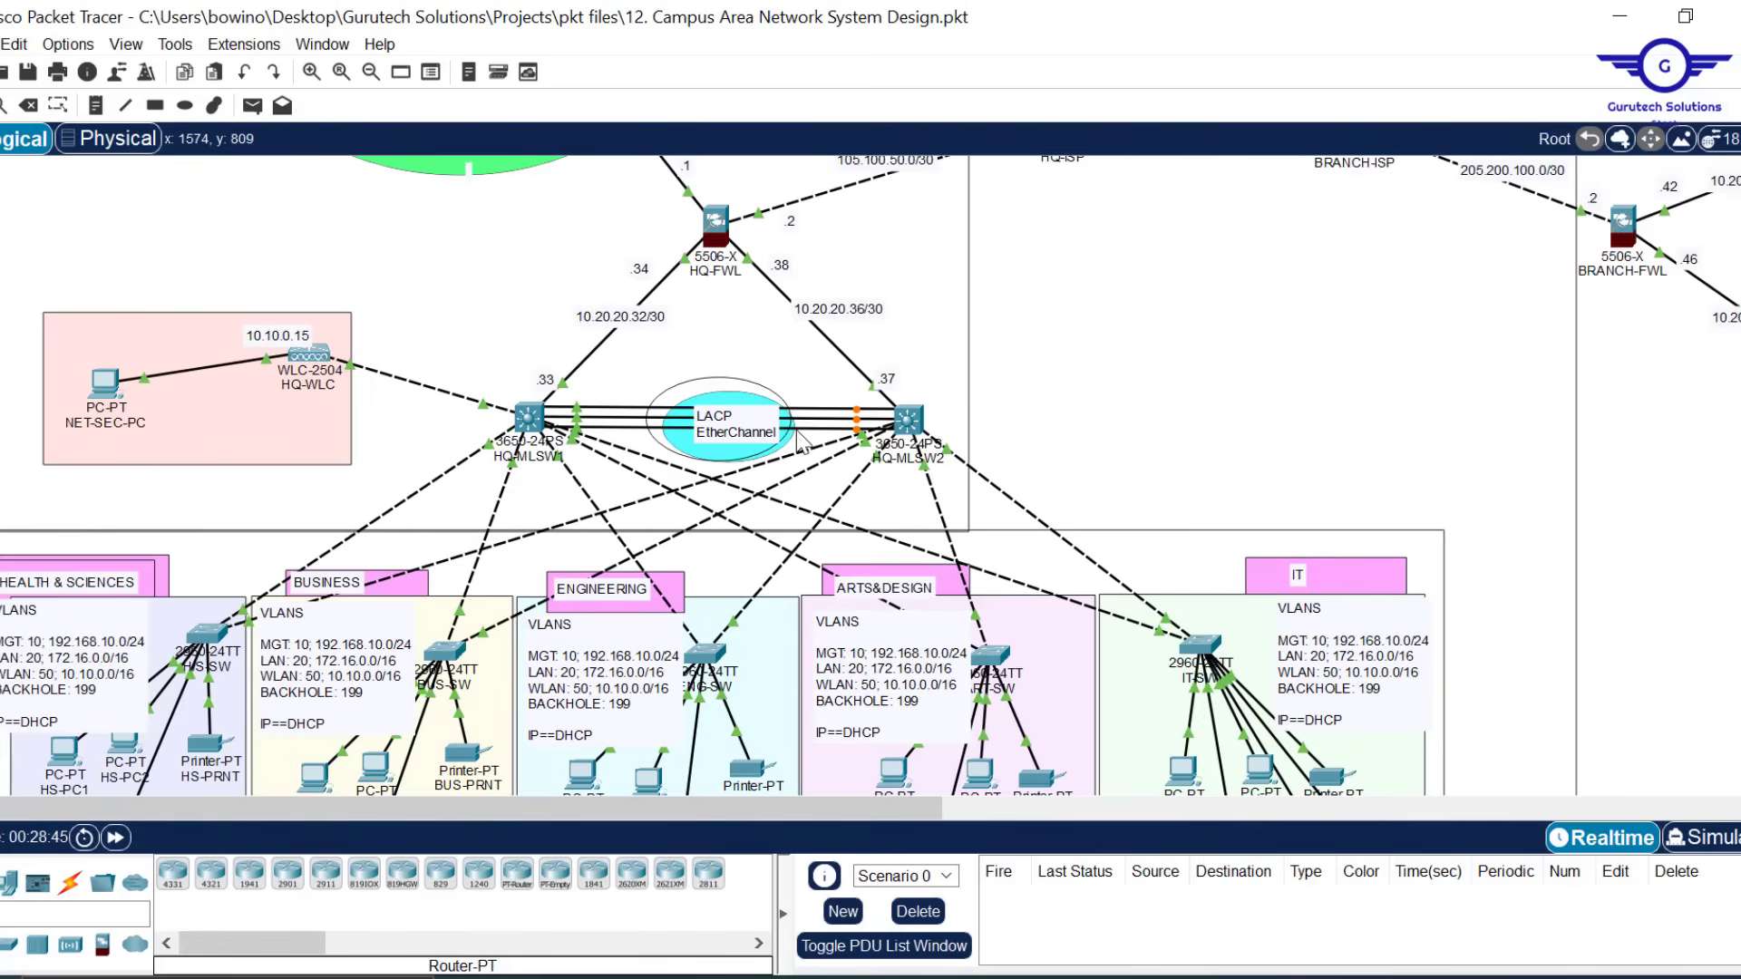
pyautogui.scroll(-2, 798, 436)
pyautogui.scroll(3, 798, 436)
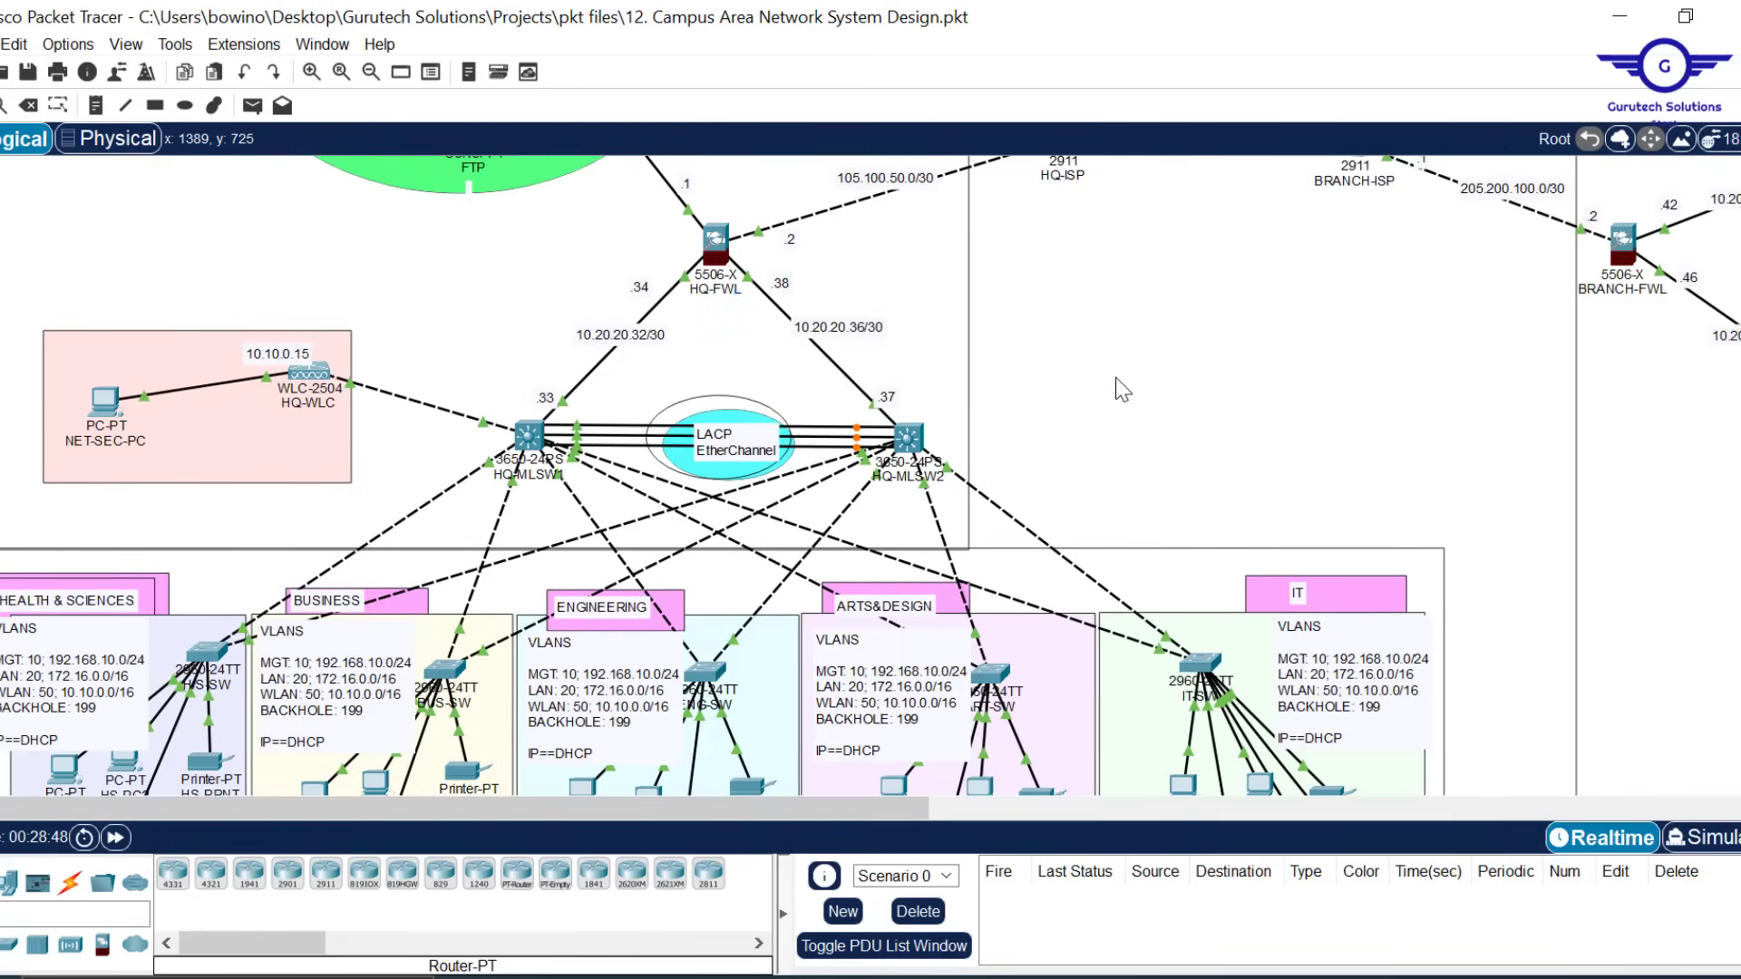
pyautogui.click(1021, 976)
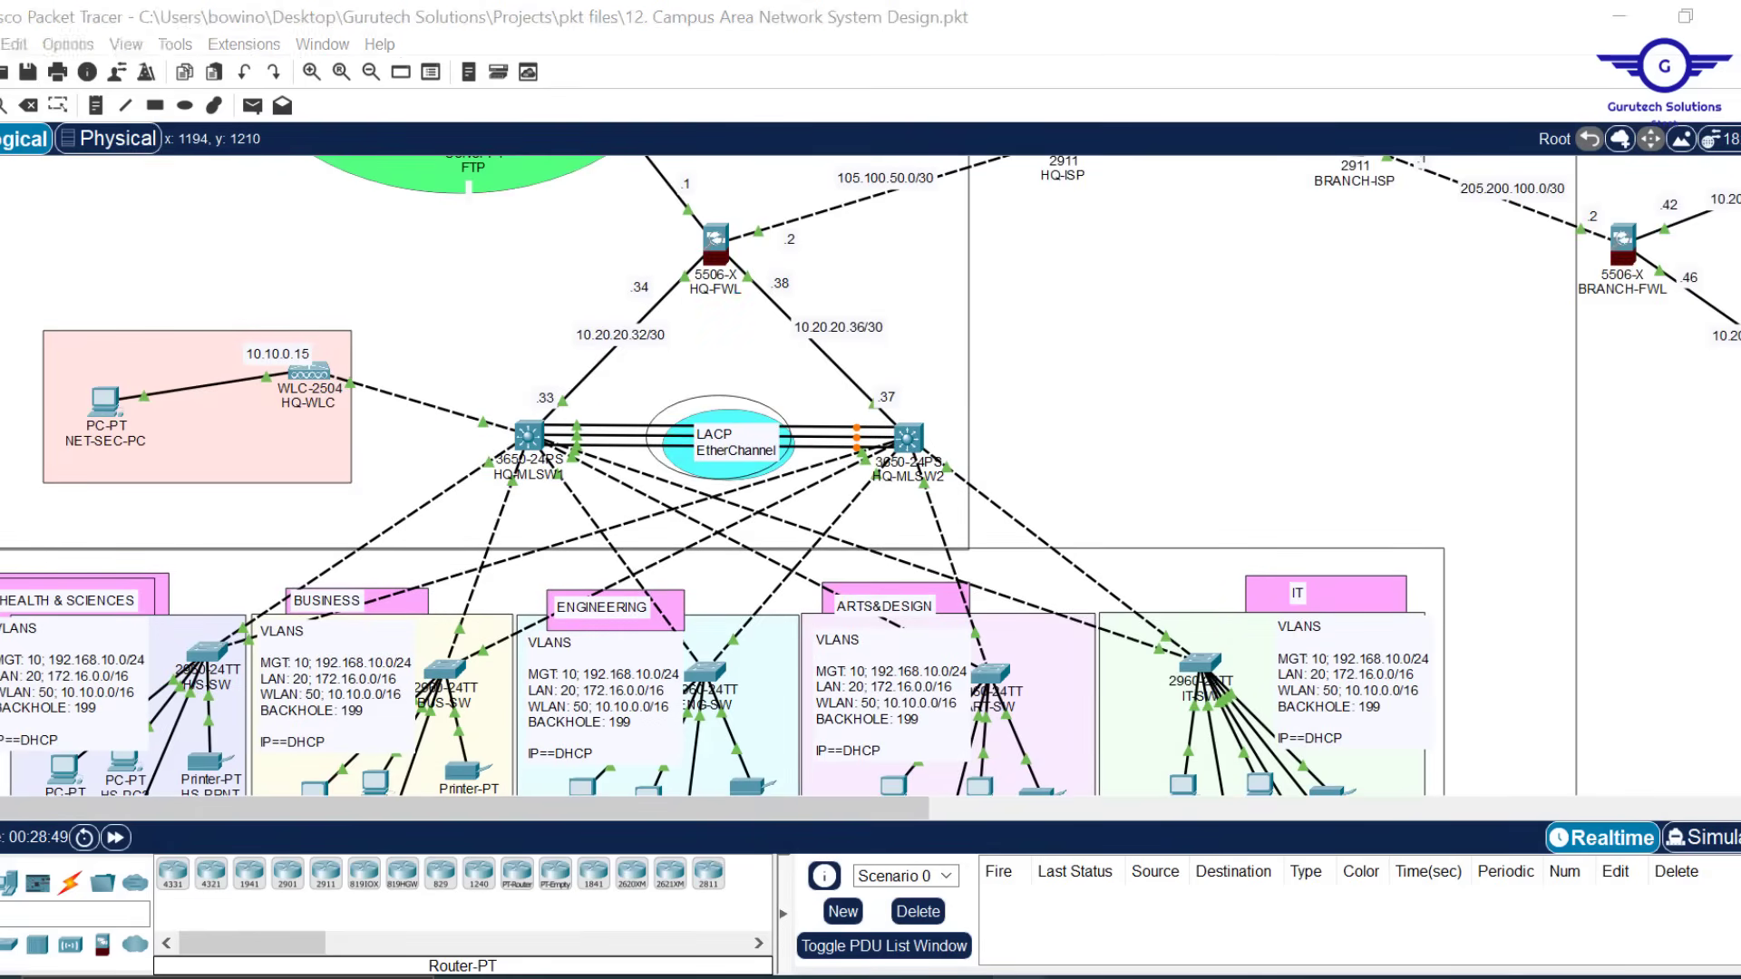
pyautogui.click(976, 918)
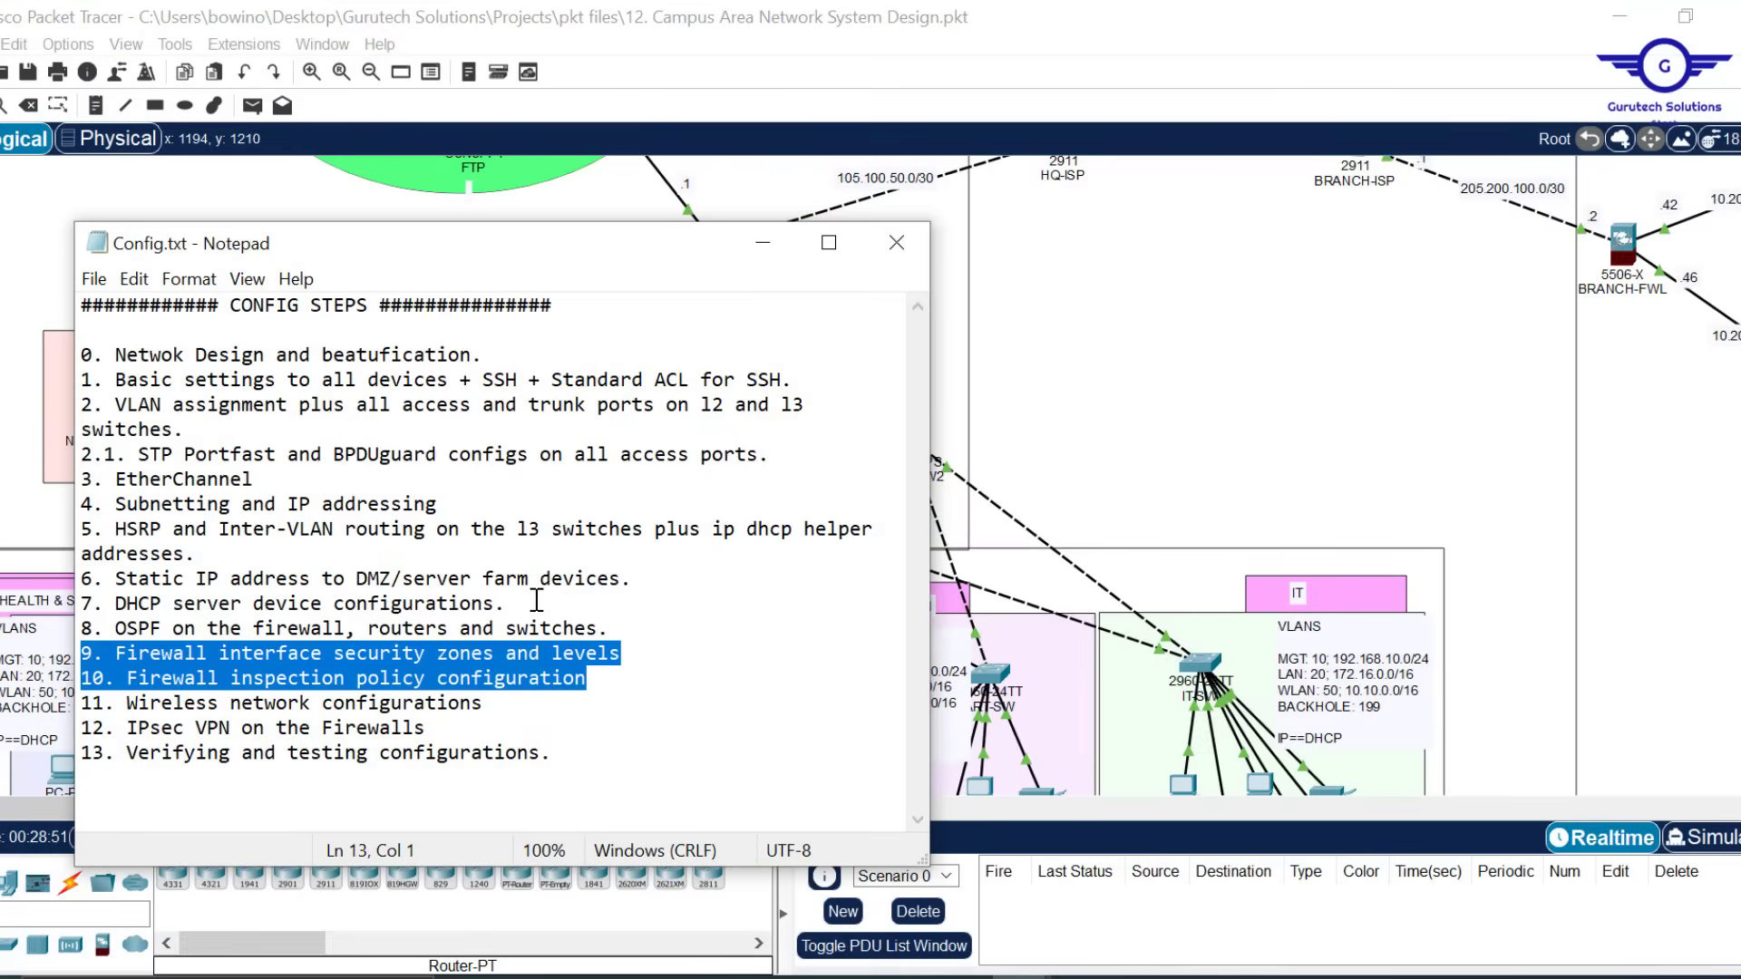
pyautogui.click(499, 721)
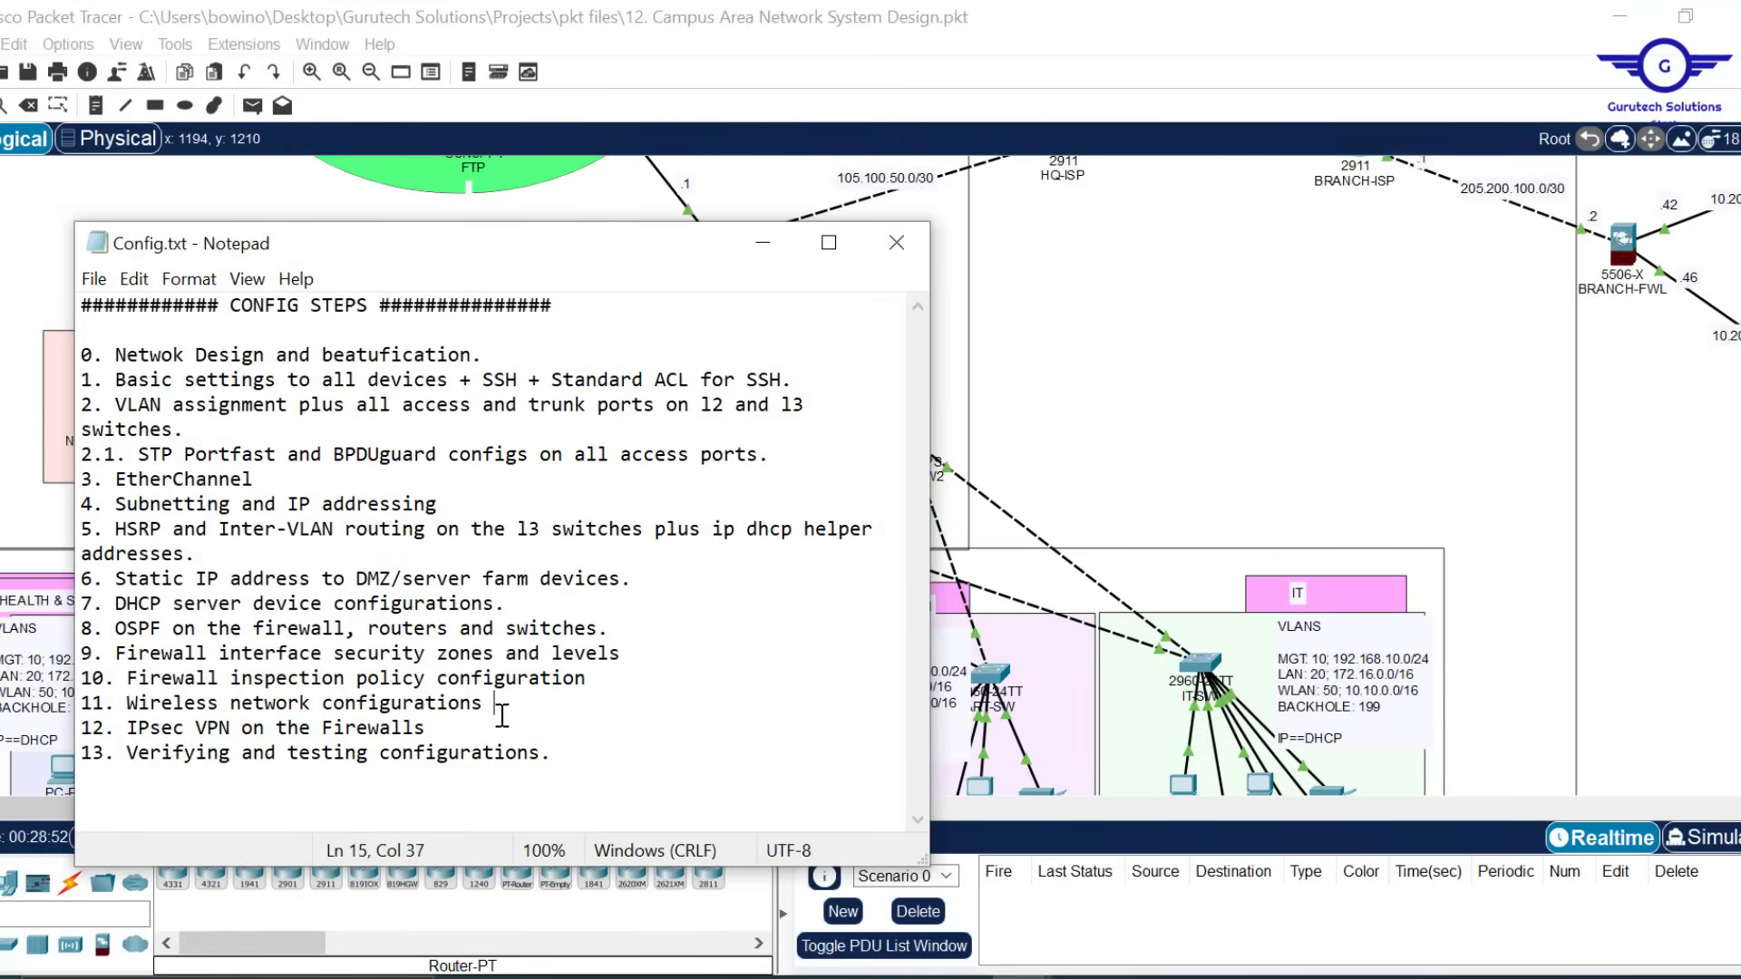
pyautogui.tripleClick(501, 721)
pyautogui.click(498, 699)
pyautogui.moveTo(496, 699); pyautogui.dragTo(72, 712)
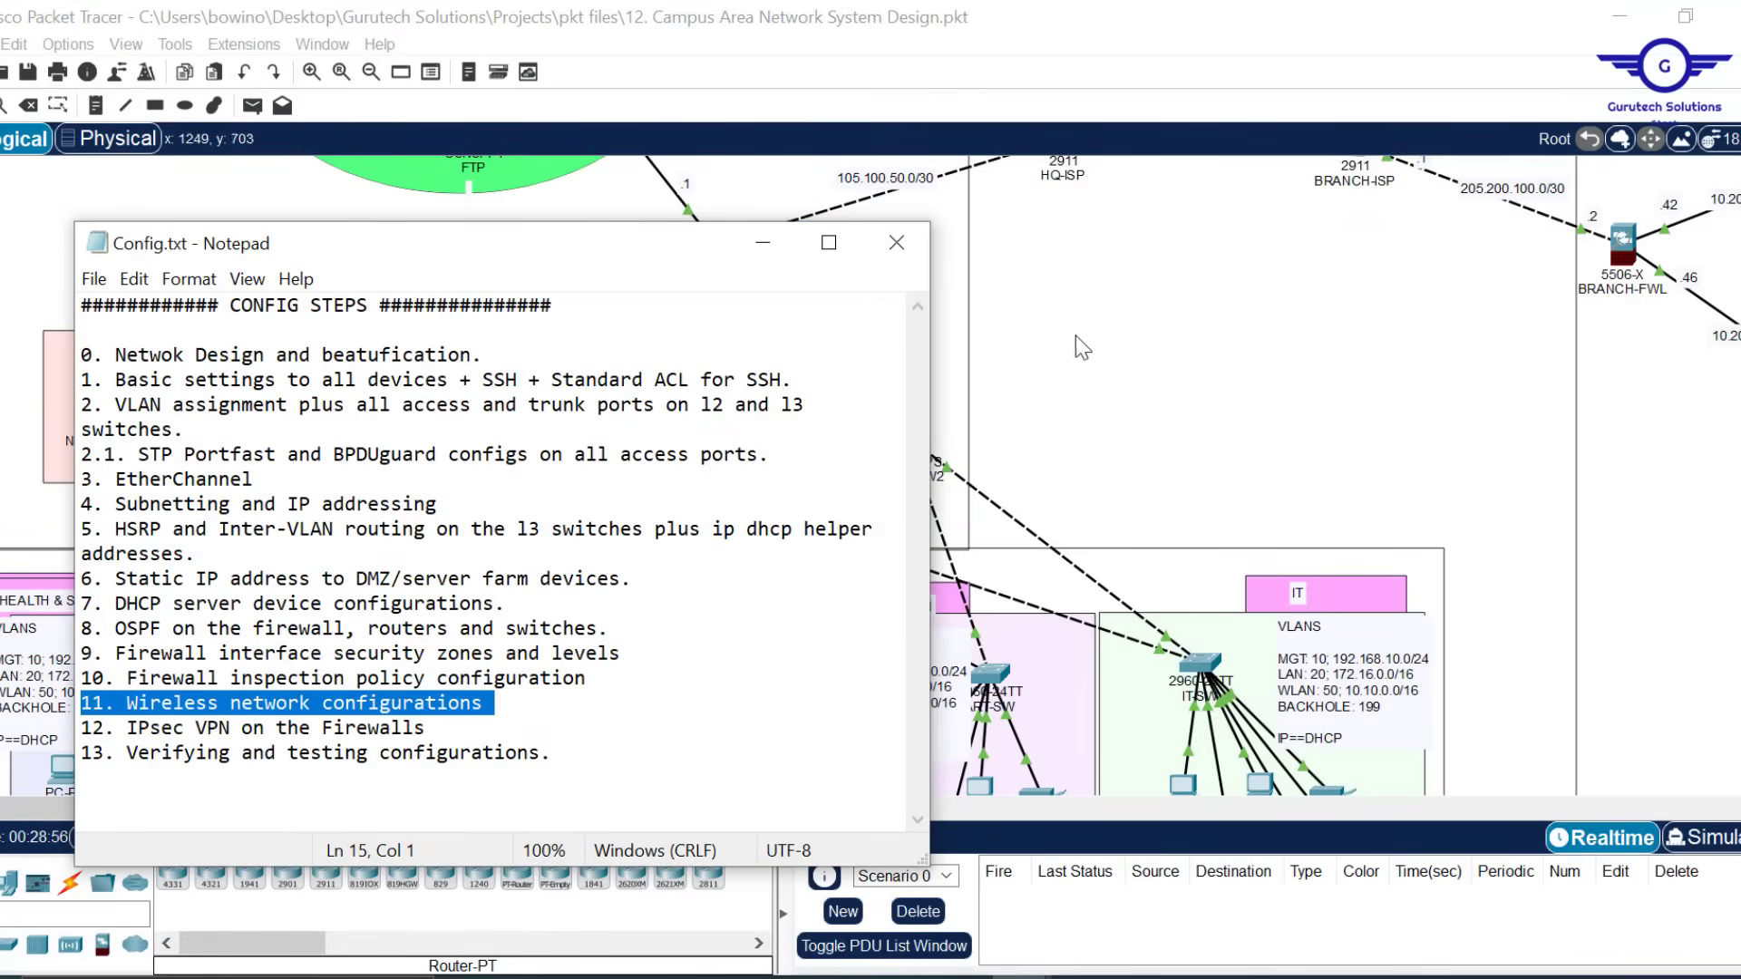
pyautogui.click(1208, 310)
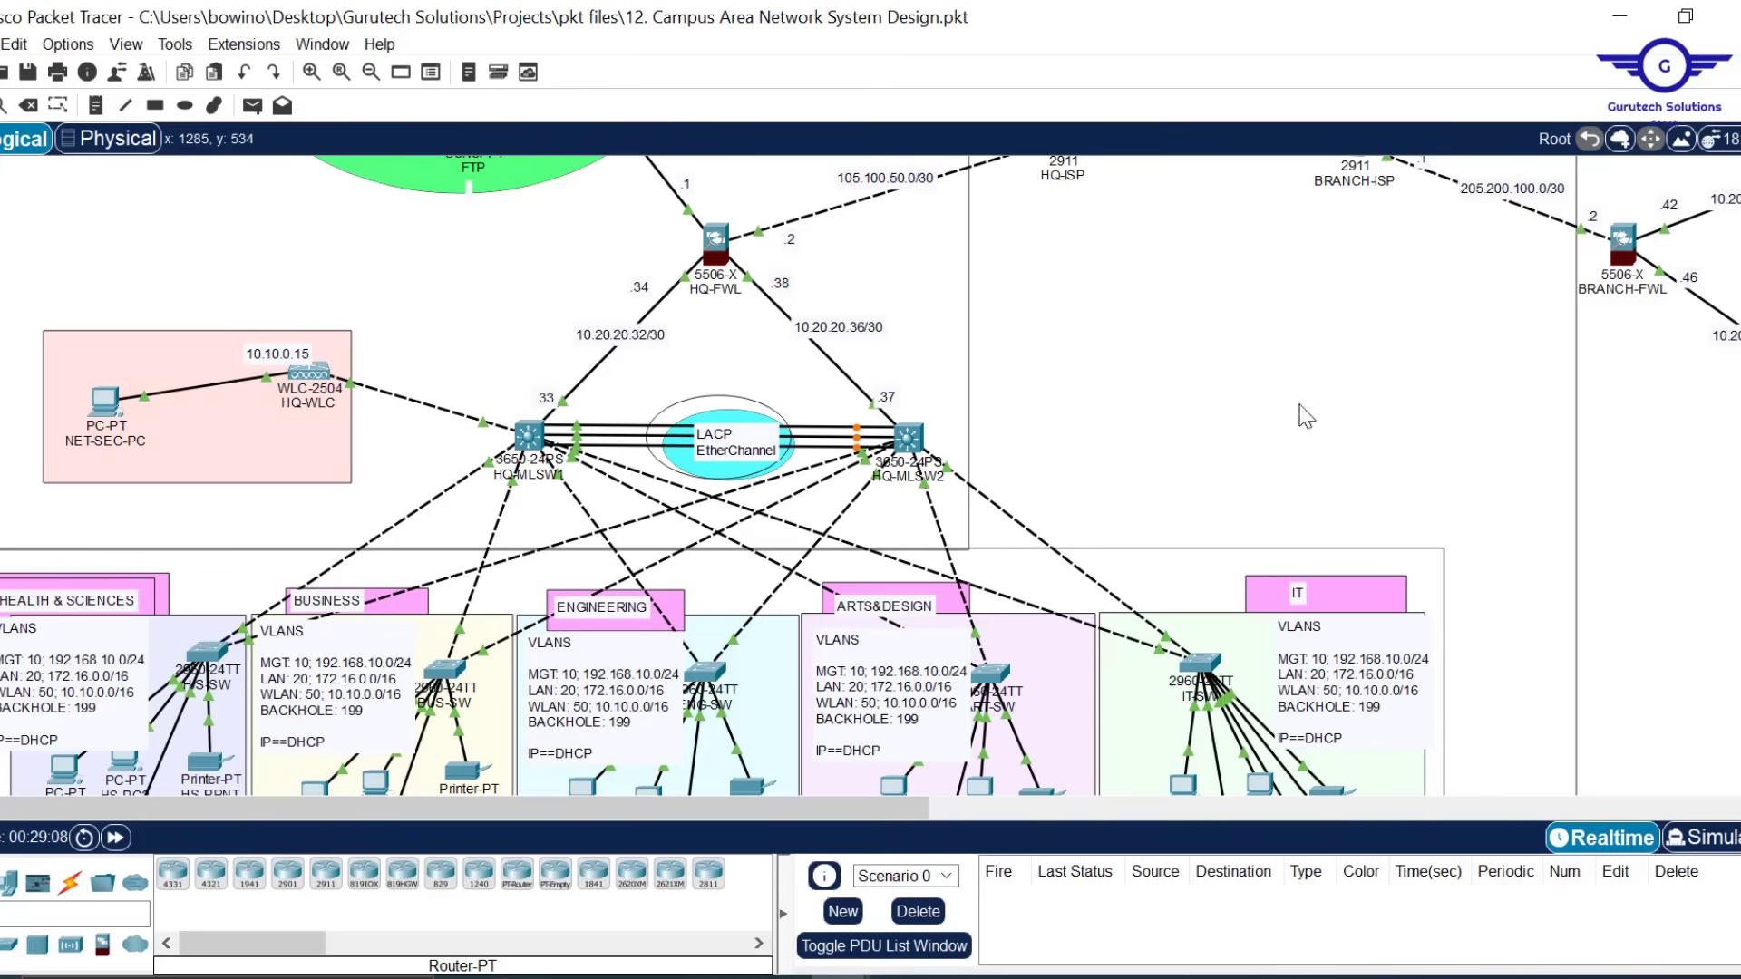
# Scroll down to the MANAGEMENT PCs area and open a management PC's settings
pyautogui.scroll(-2, 1355, 436)
pyautogui.scroll(-1, 1360, 445)
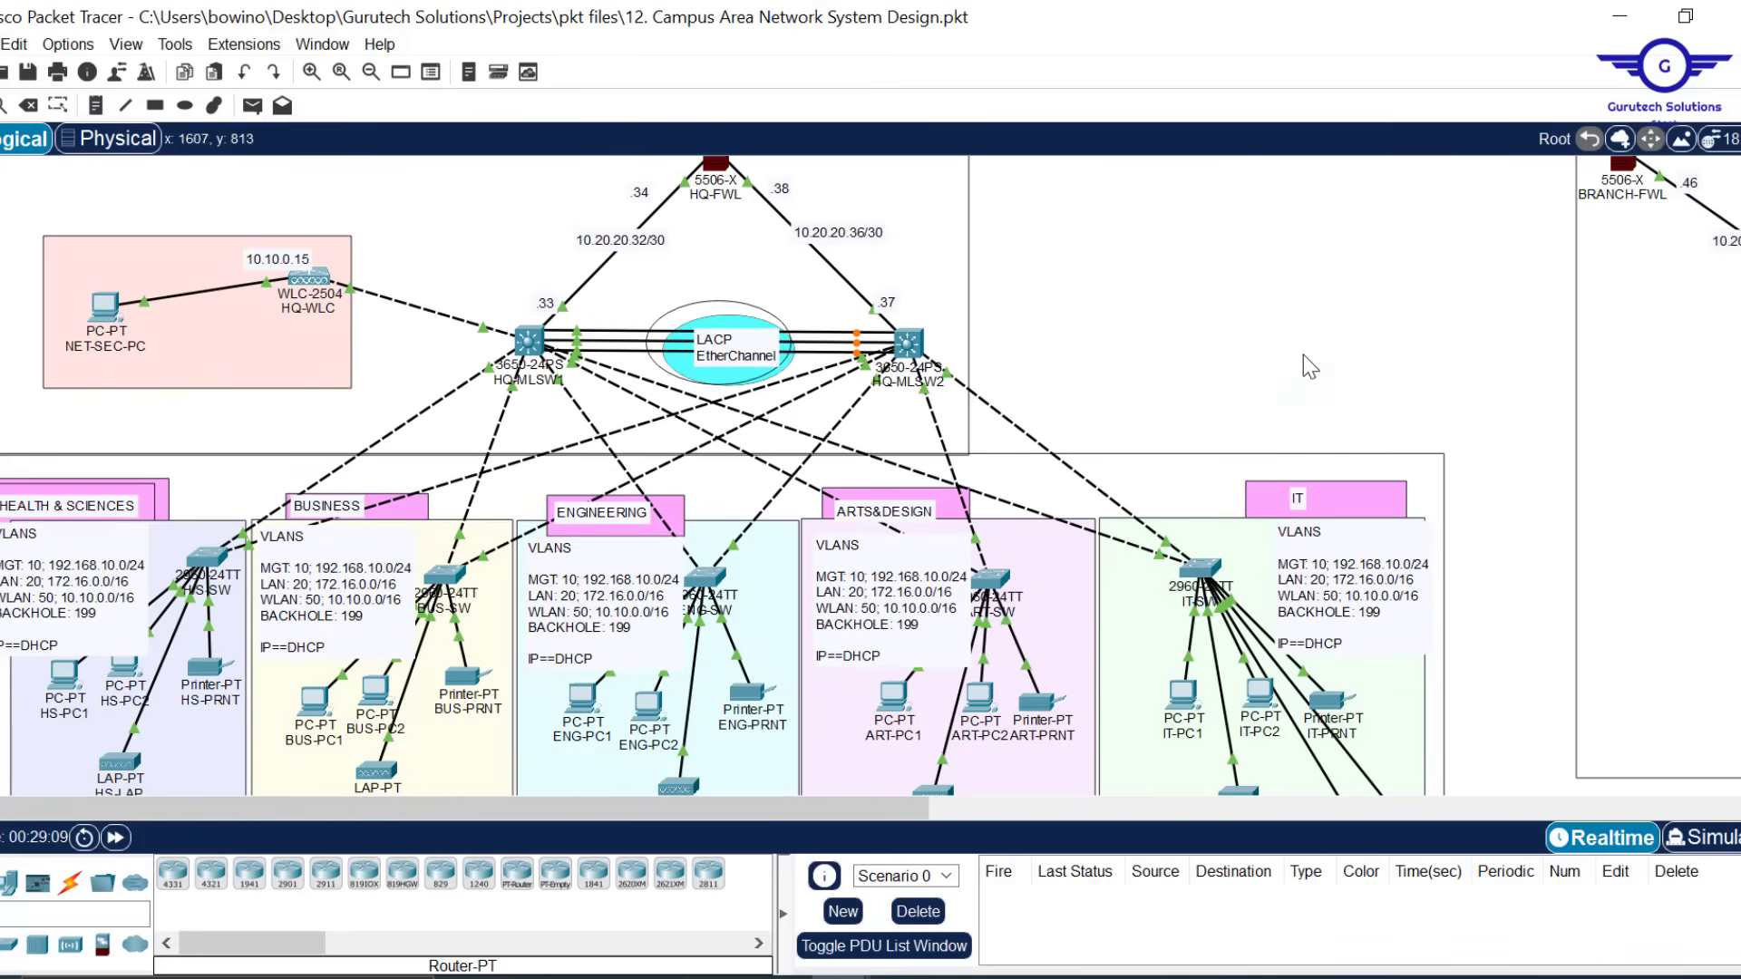
pyautogui.scroll(-6, 1304, 361)
pyautogui.scroll(-7, 1303, 357)
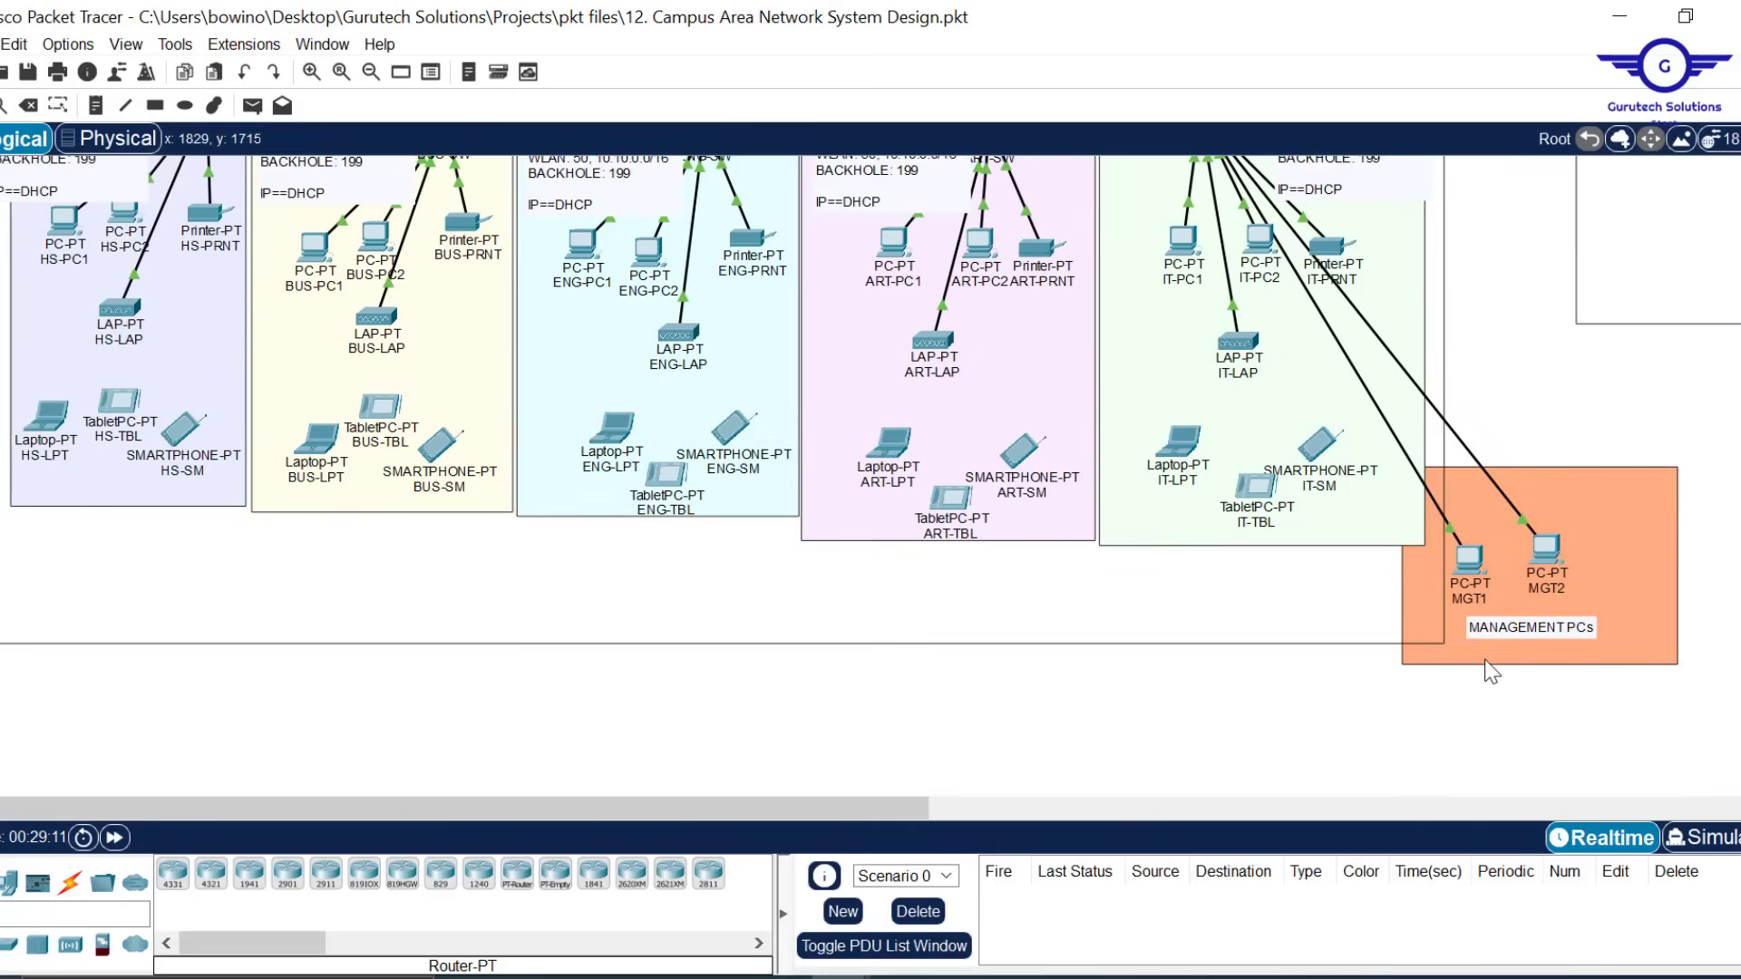
pyautogui.scroll(18, 1491, 671)
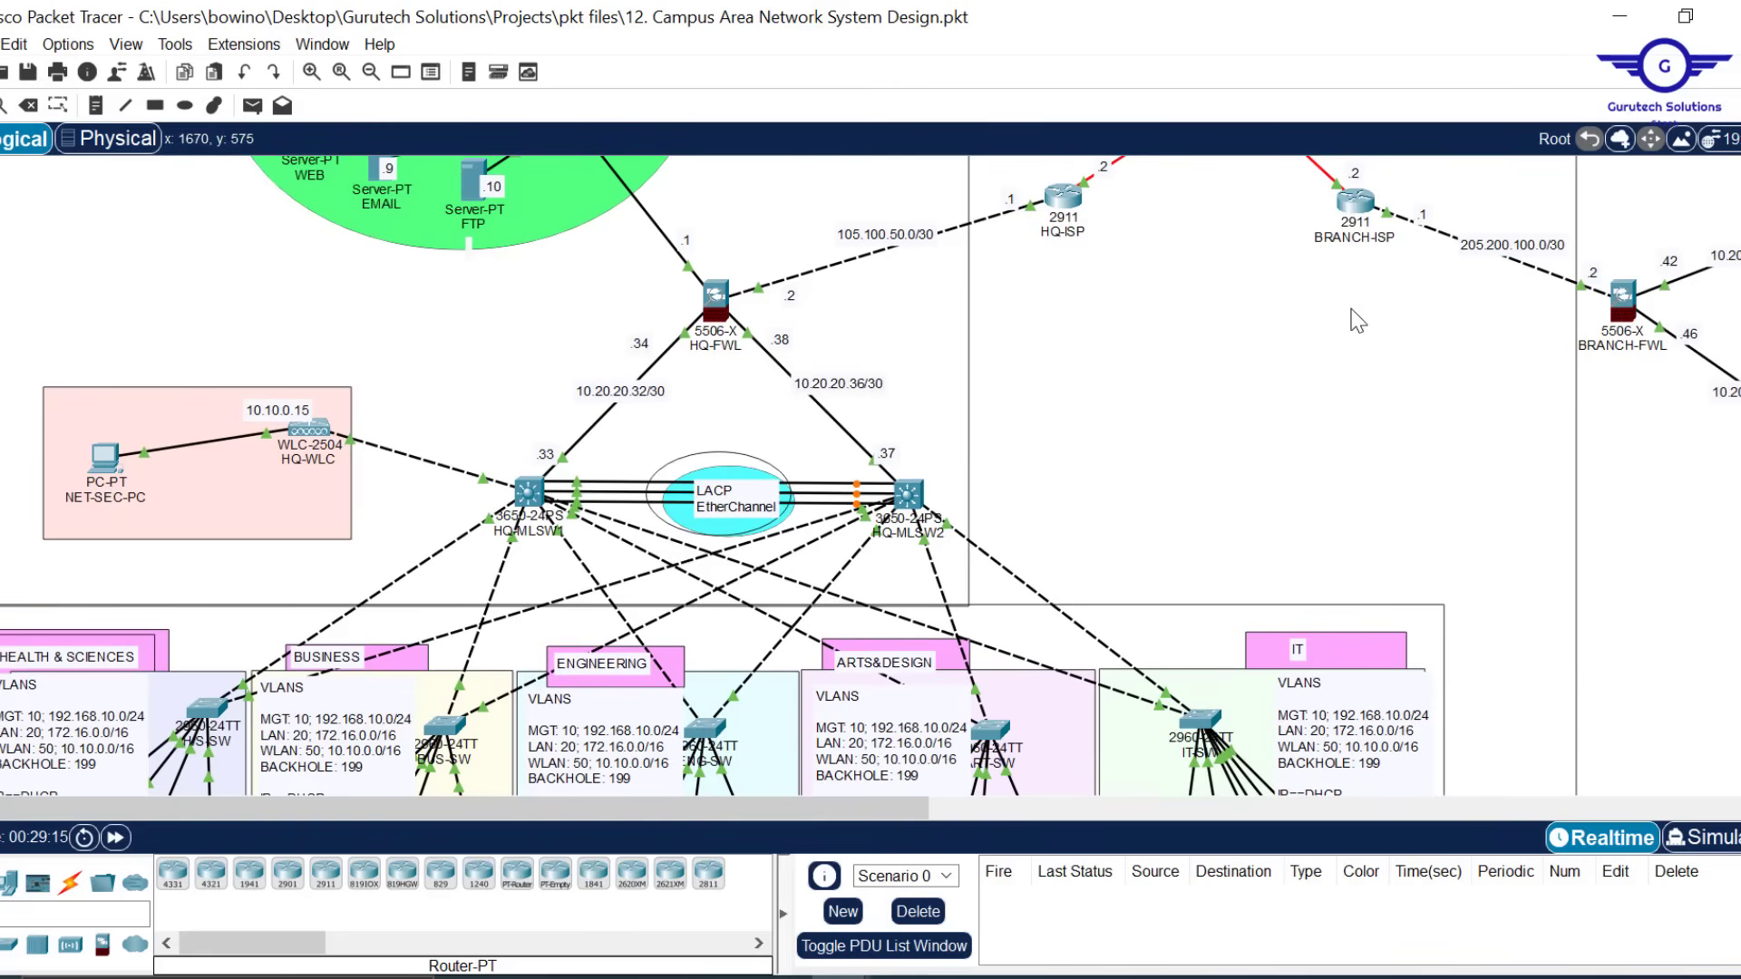
pyautogui.scroll(-3, 1358, 320)
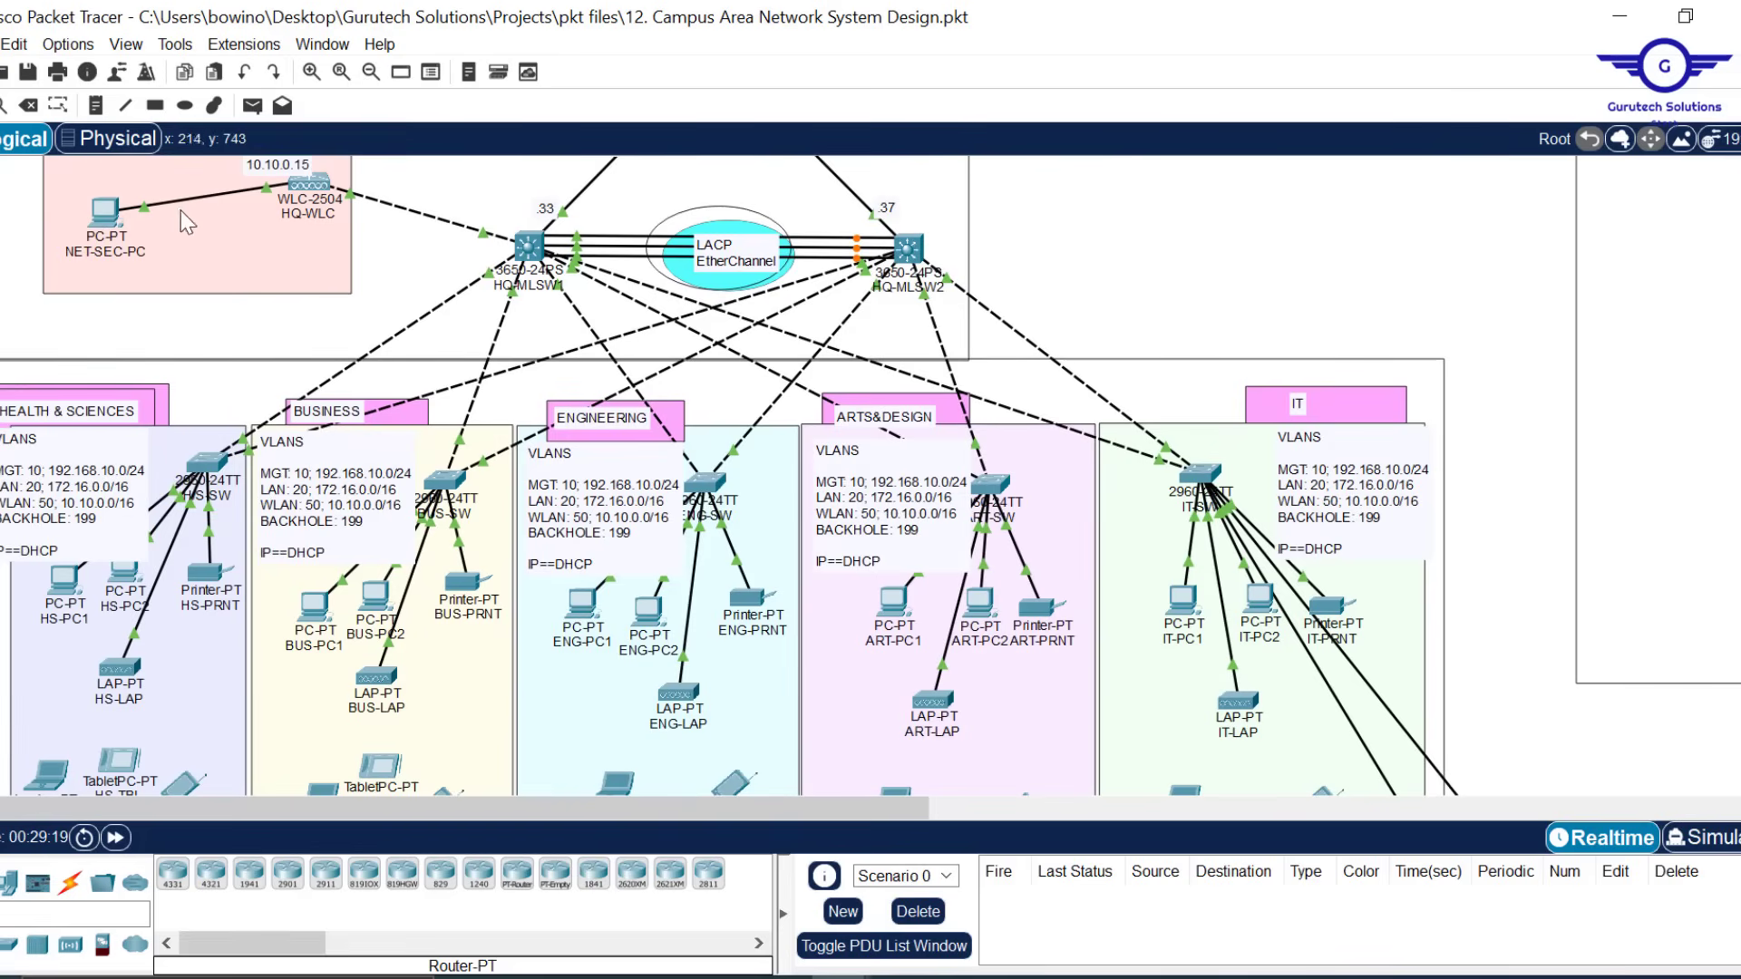
pyautogui.moveTo(313, 195)
pyautogui.scroll(-3, 1247, 294)
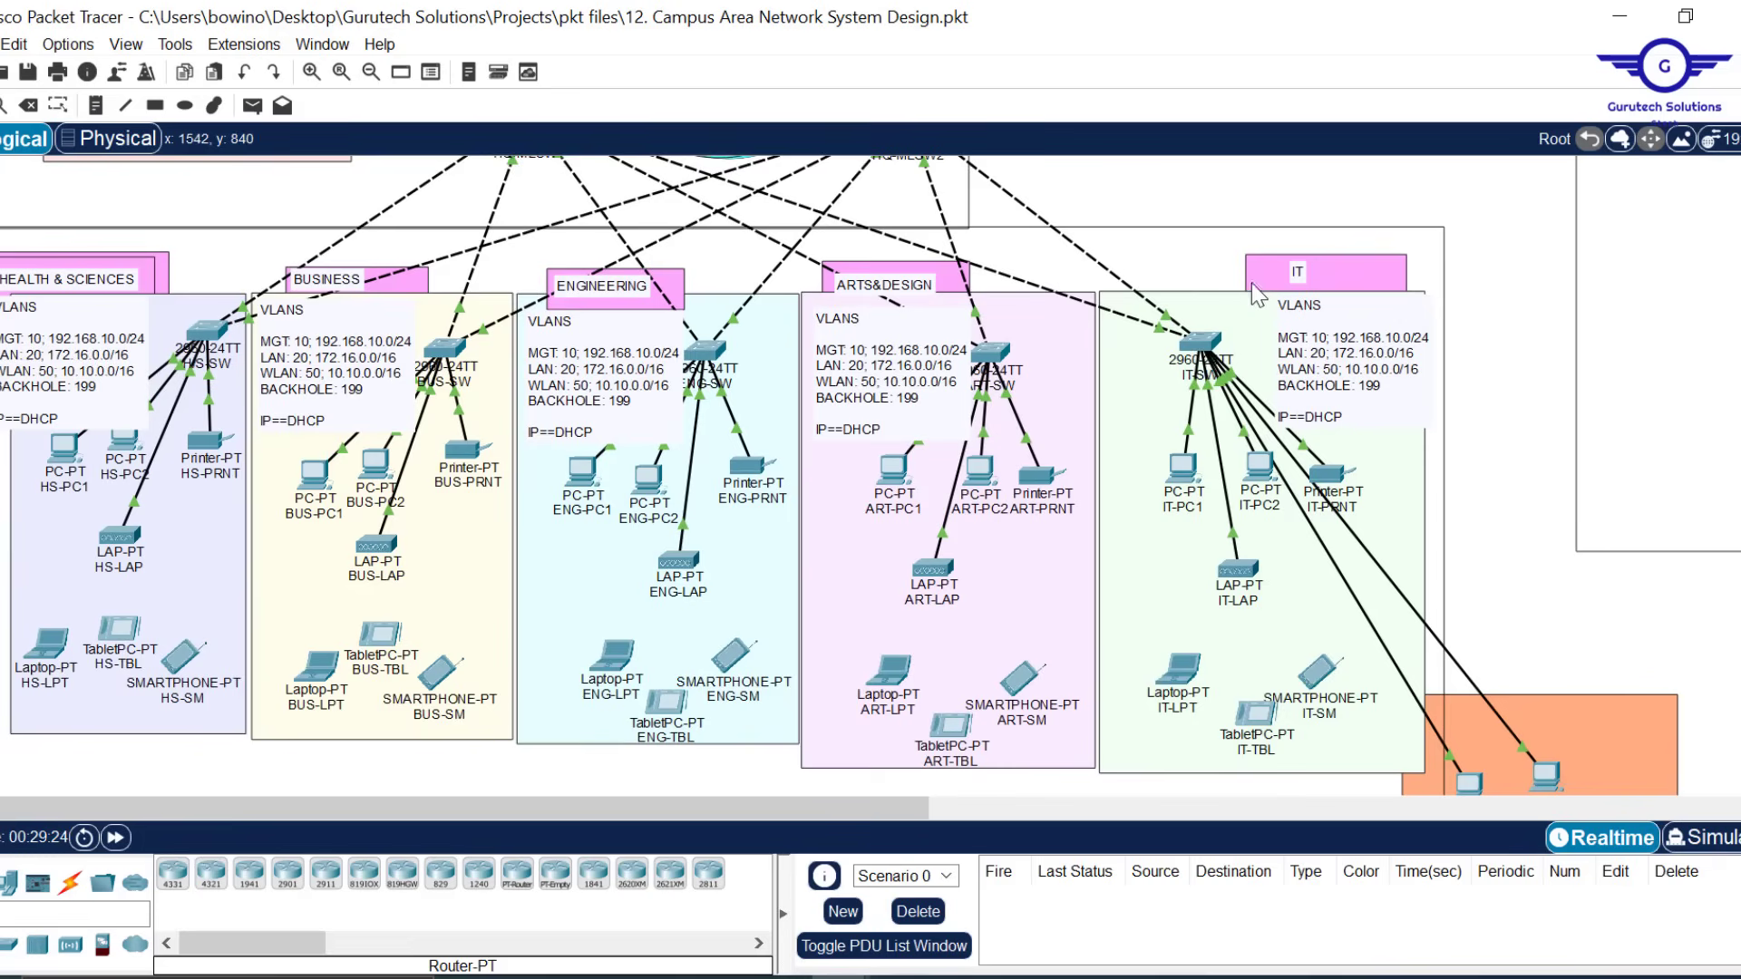
pyautogui.scroll(-3, 1513, 519)
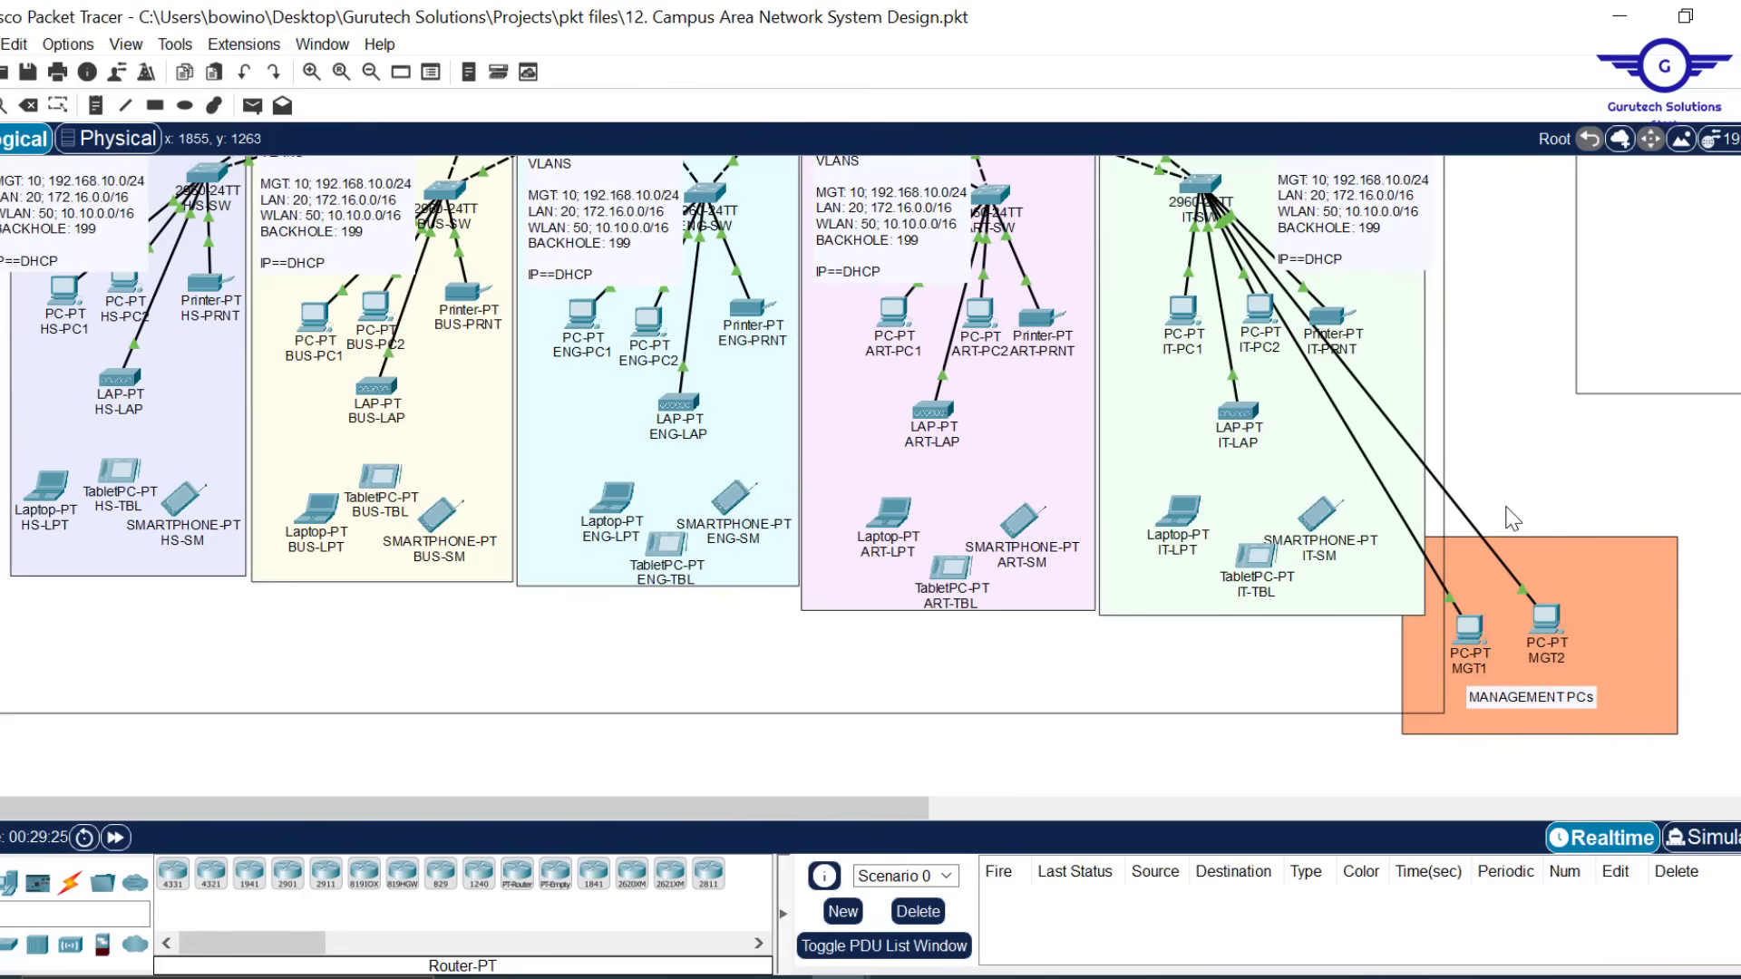
pyautogui.click(1475, 638)
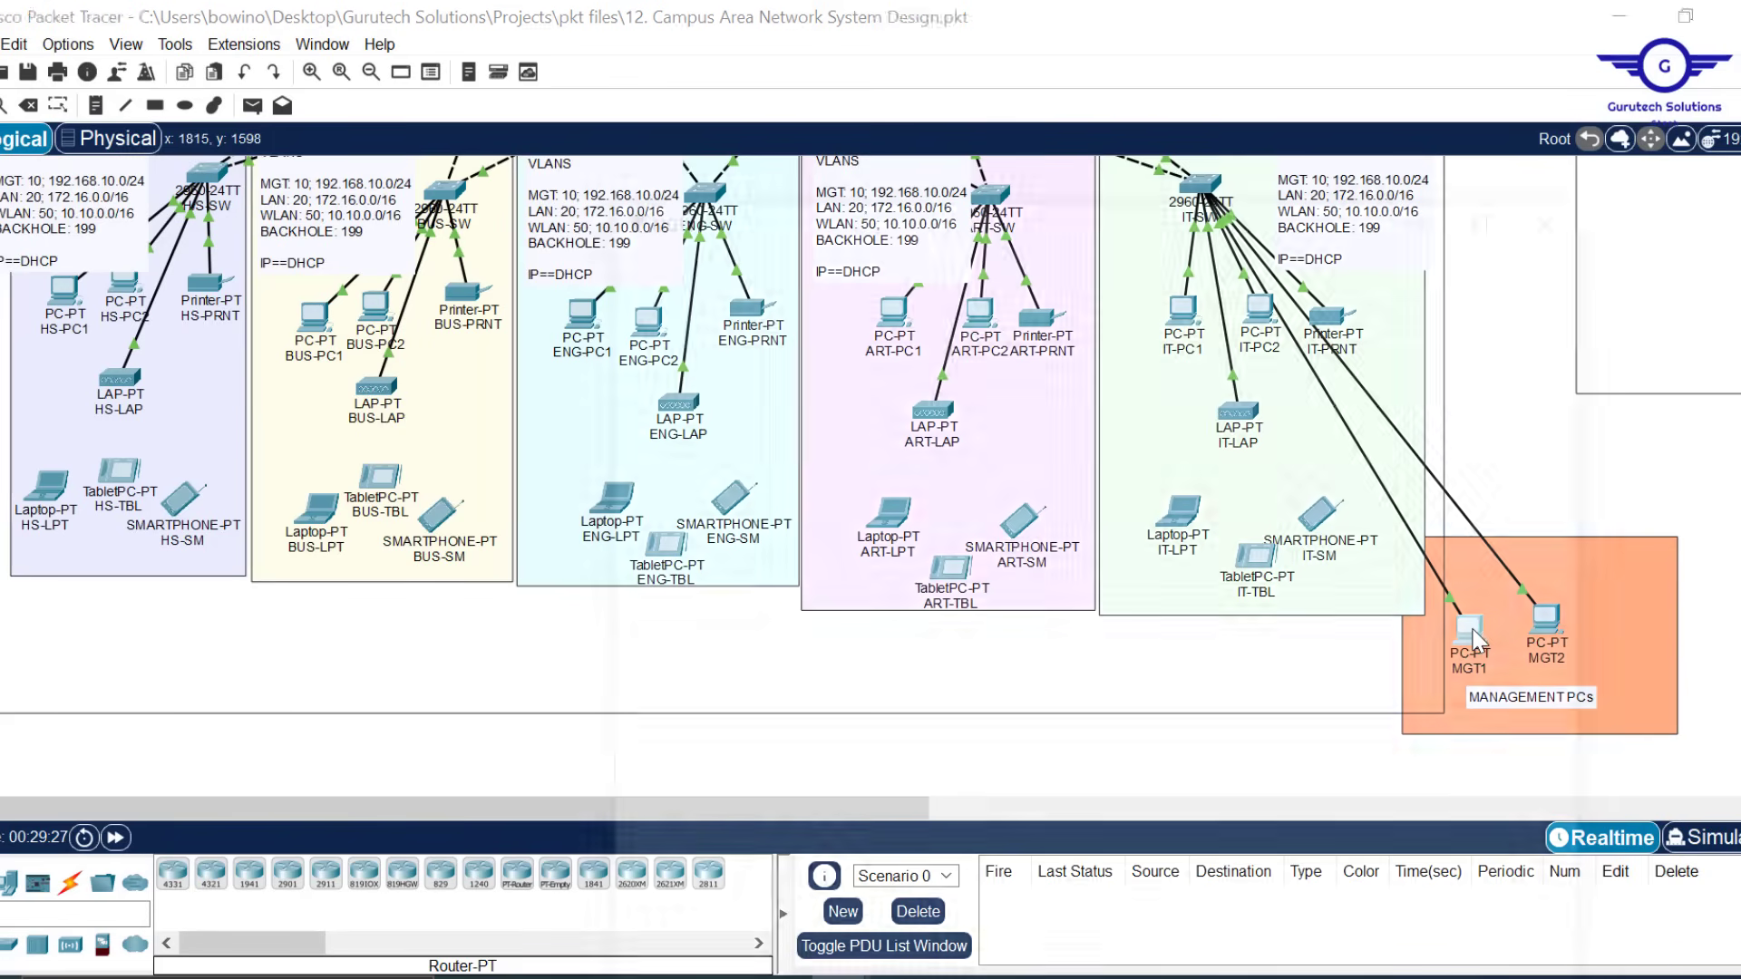
# Open MGT2's Command Prompt and run a ping to HQ-WLC at 10.10.0.15
pyautogui.click(1299, 107)
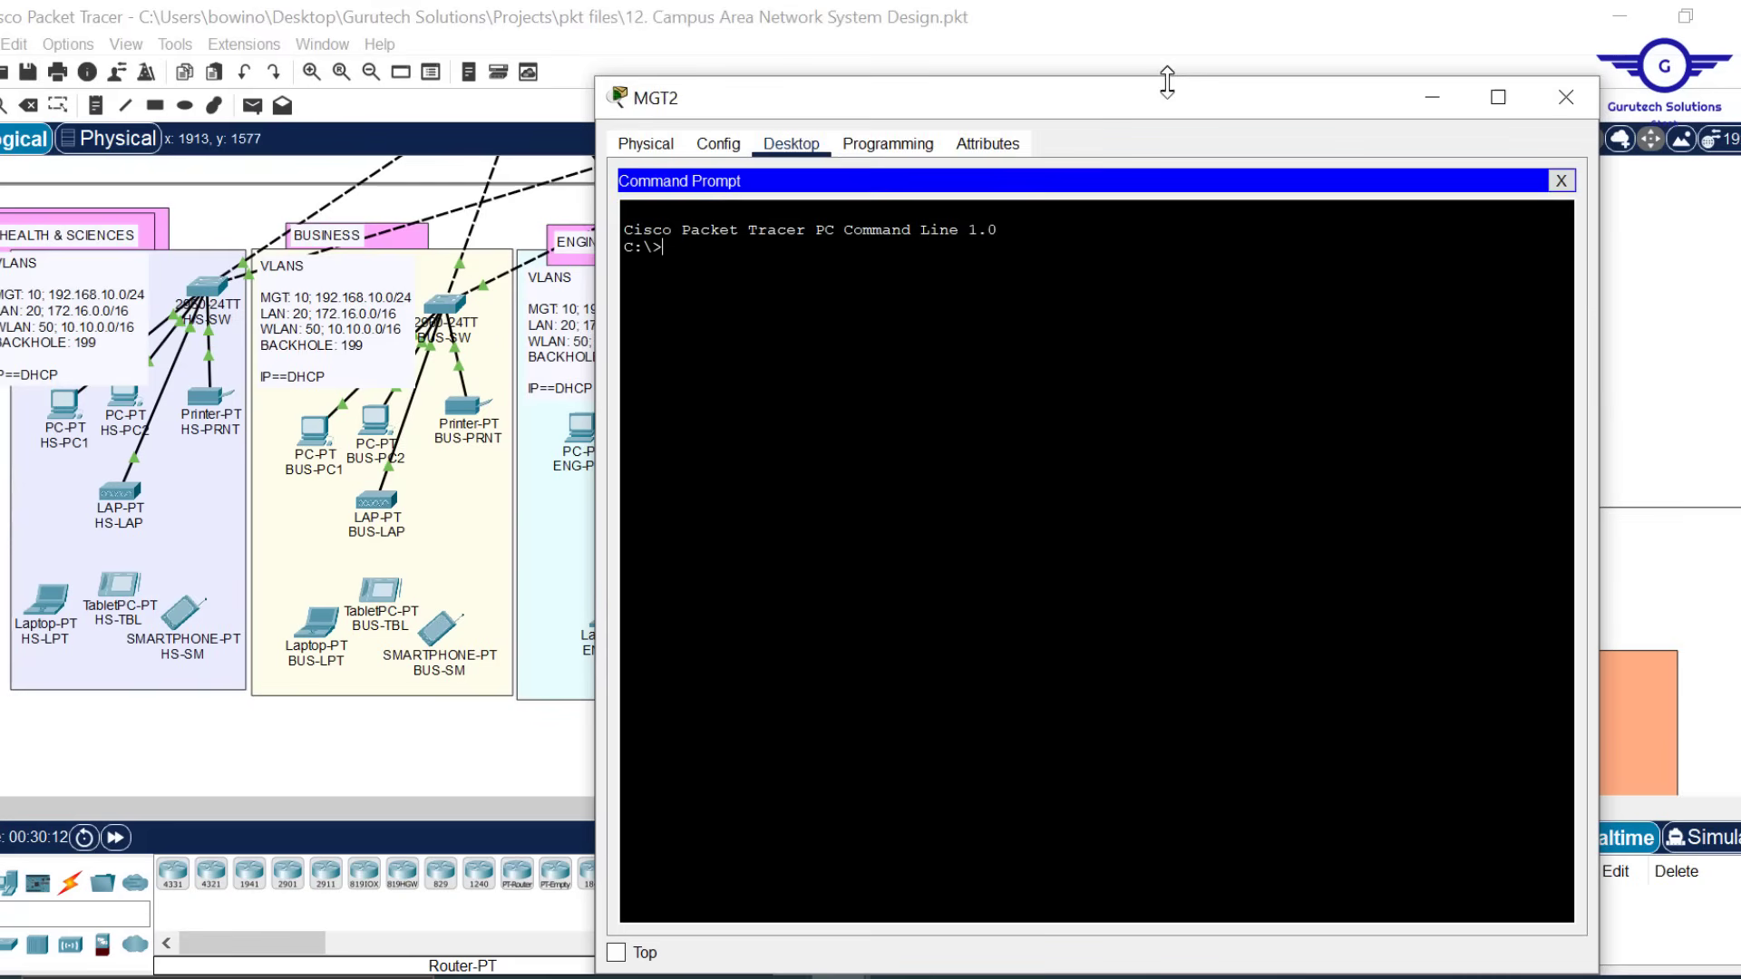
pyautogui.moveTo(1170, 78); pyautogui.dragTo(1171, 123)
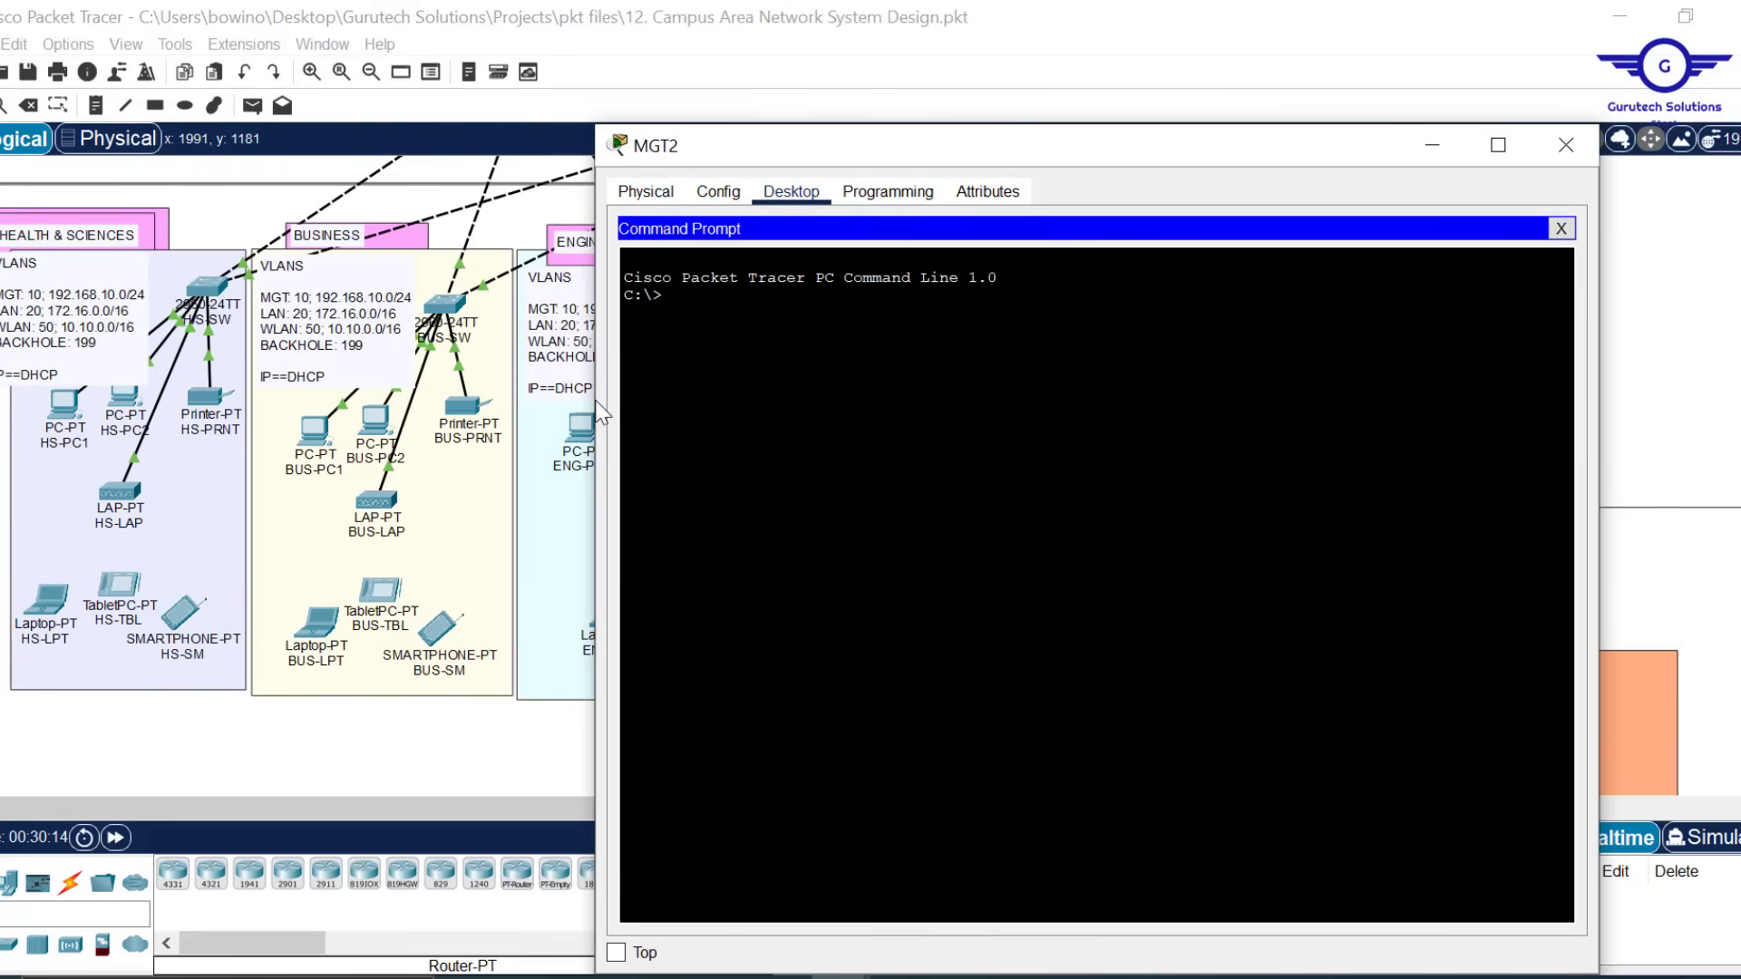
pyautogui.moveTo(591, 399); pyautogui.dragTo(666, 400)
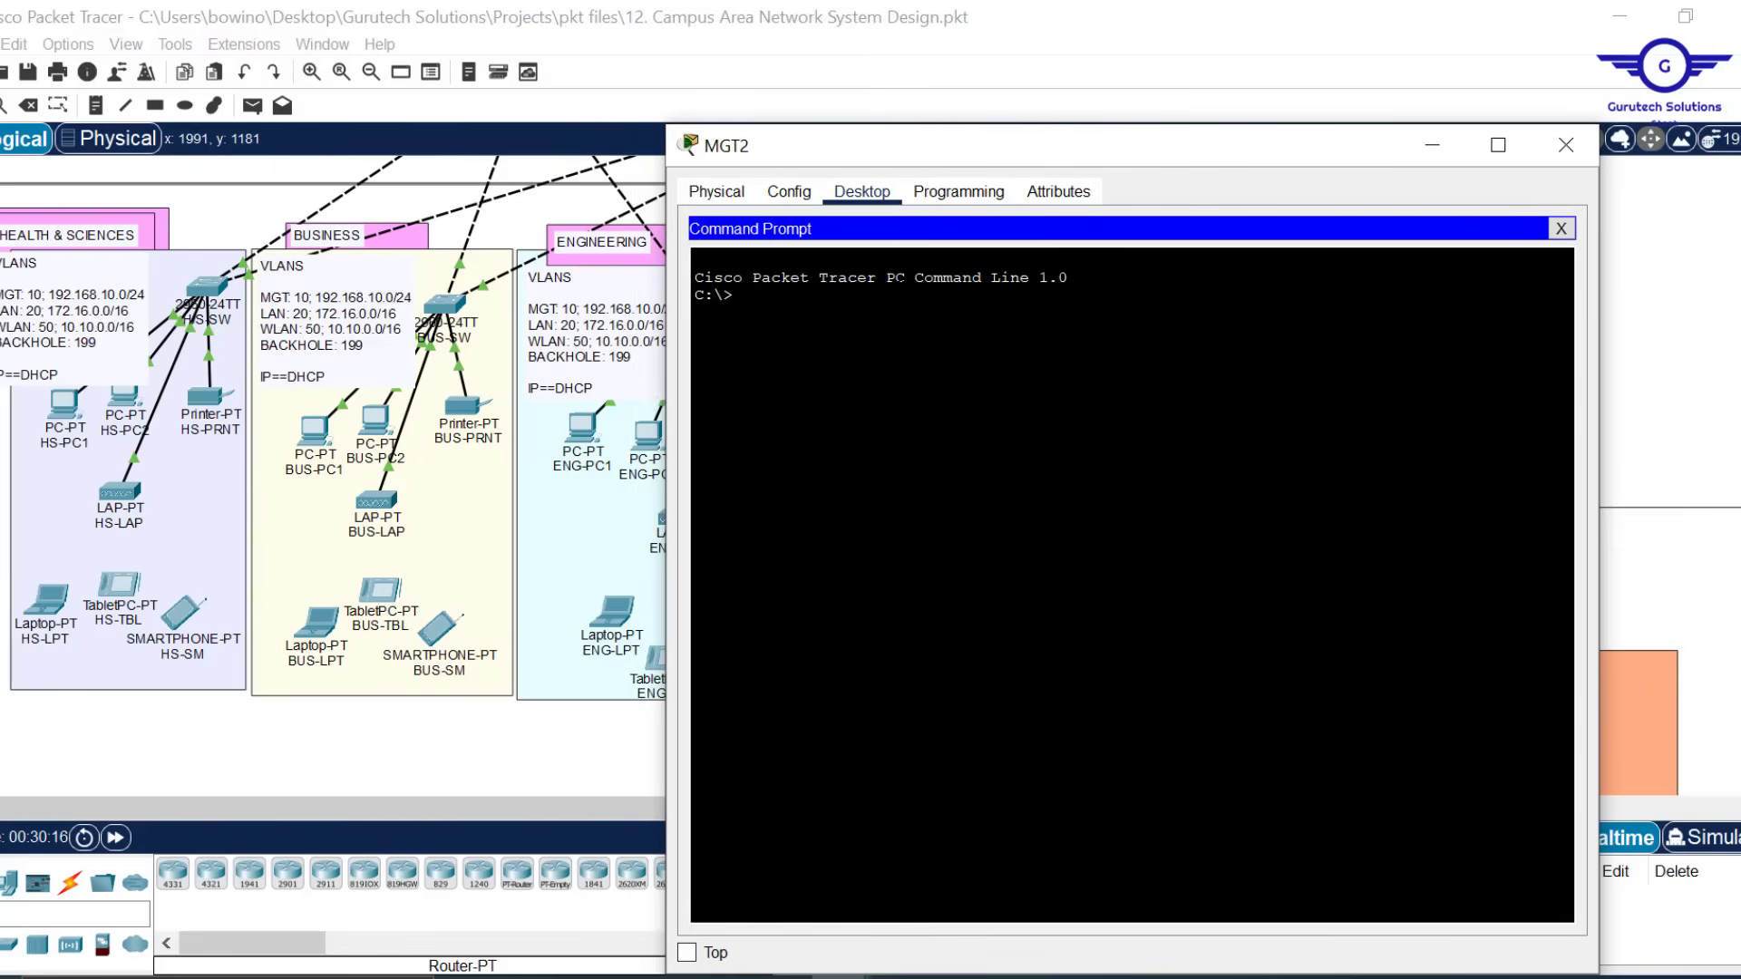
pyautogui.press('Return')
pyautogui.write('ping 10.10.0.15')
pyautogui.press('Return')
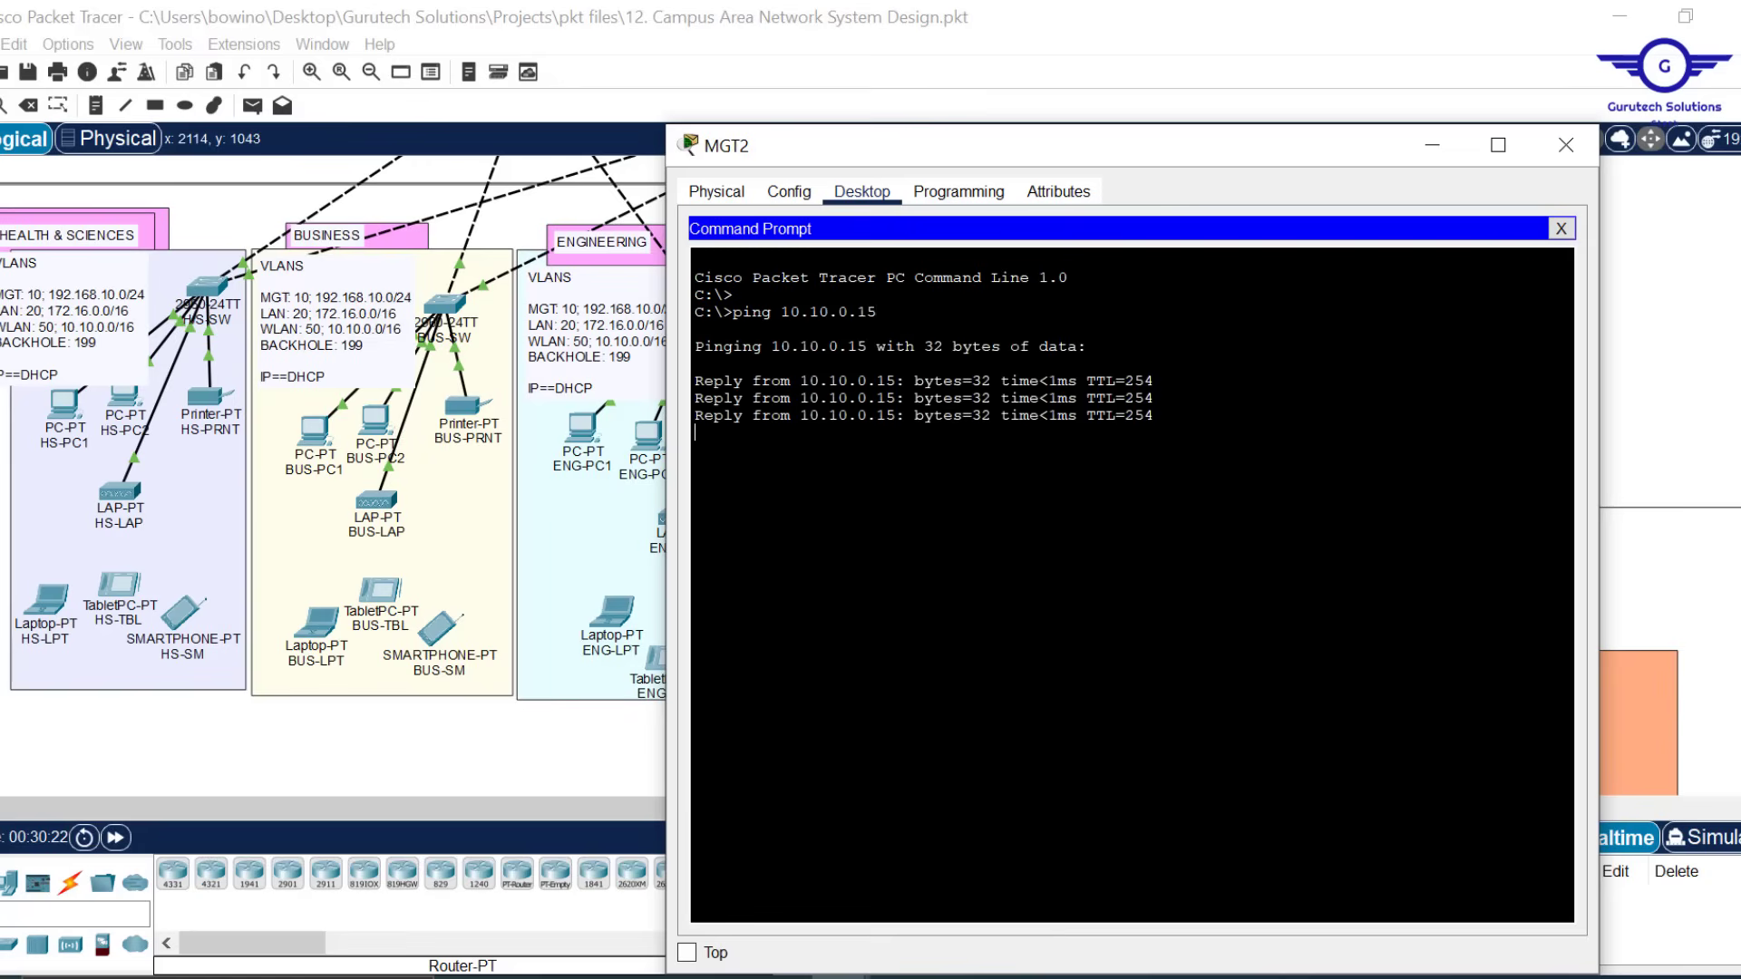
# Confirm four replies with 0% loss against HQ-WLC's address, then close MGT2's Command Prompt
pyautogui.moveTo(1740, 581); pyautogui.dragTo(1740, 362)
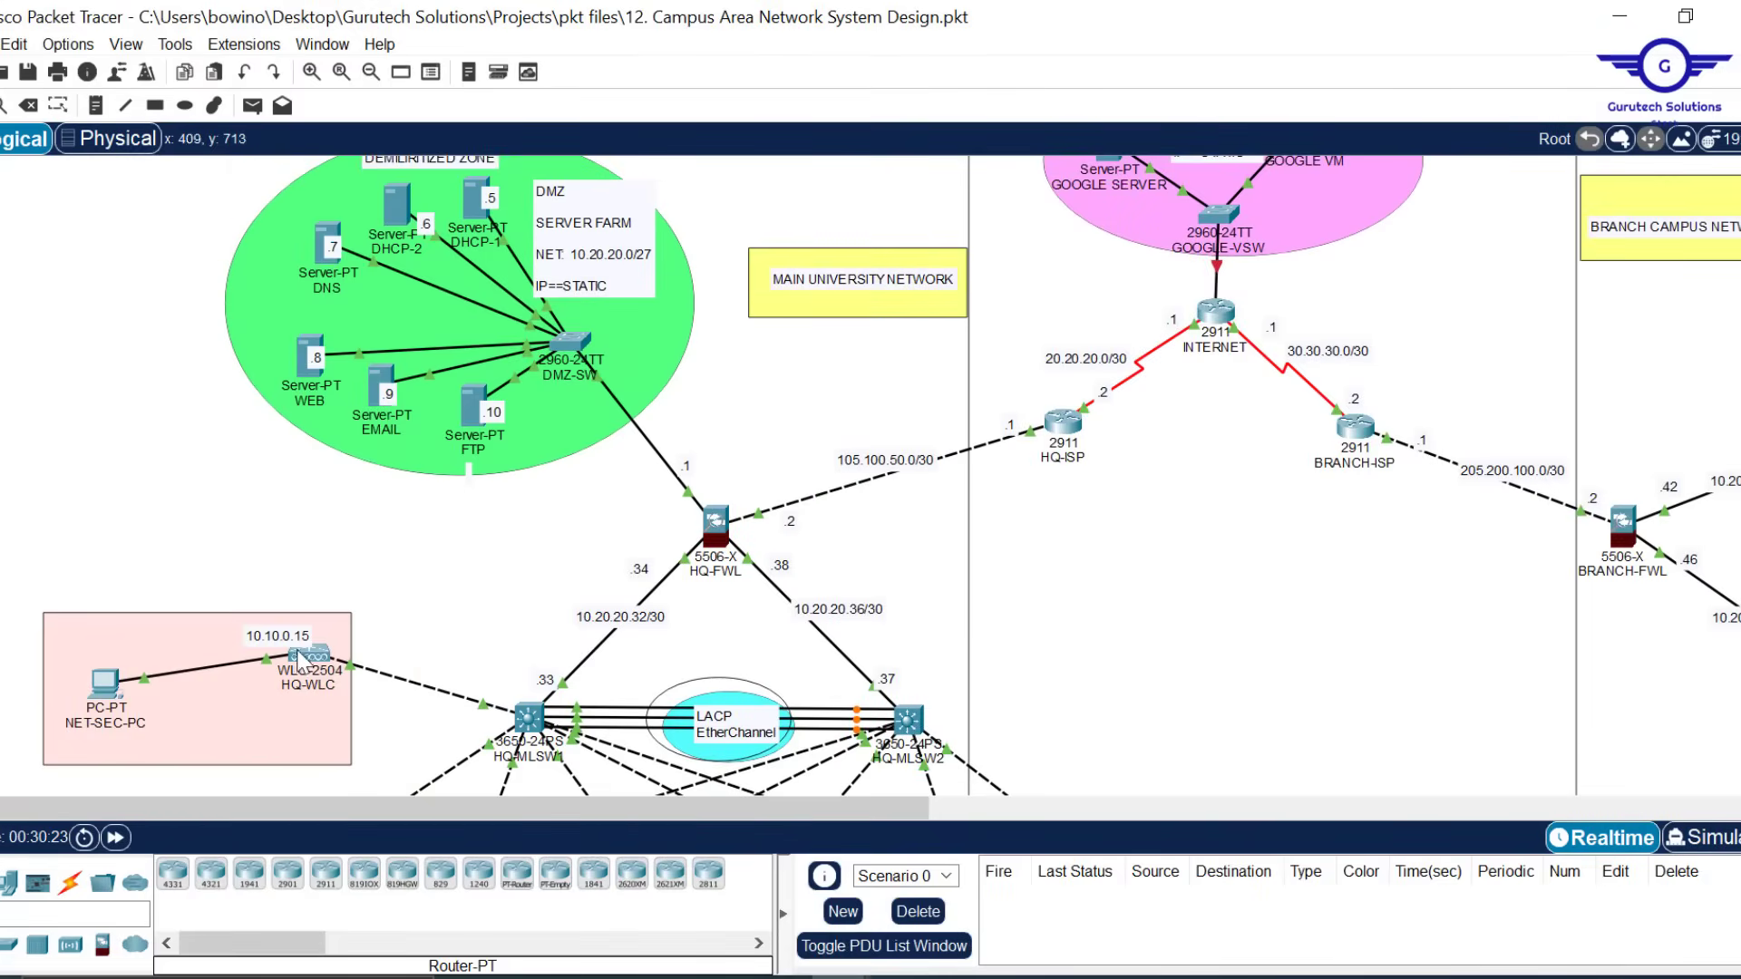
pyautogui.moveTo(311, 662)
pyautogui.moveTo(840, 977)
pyautogui.click(1101, 840)
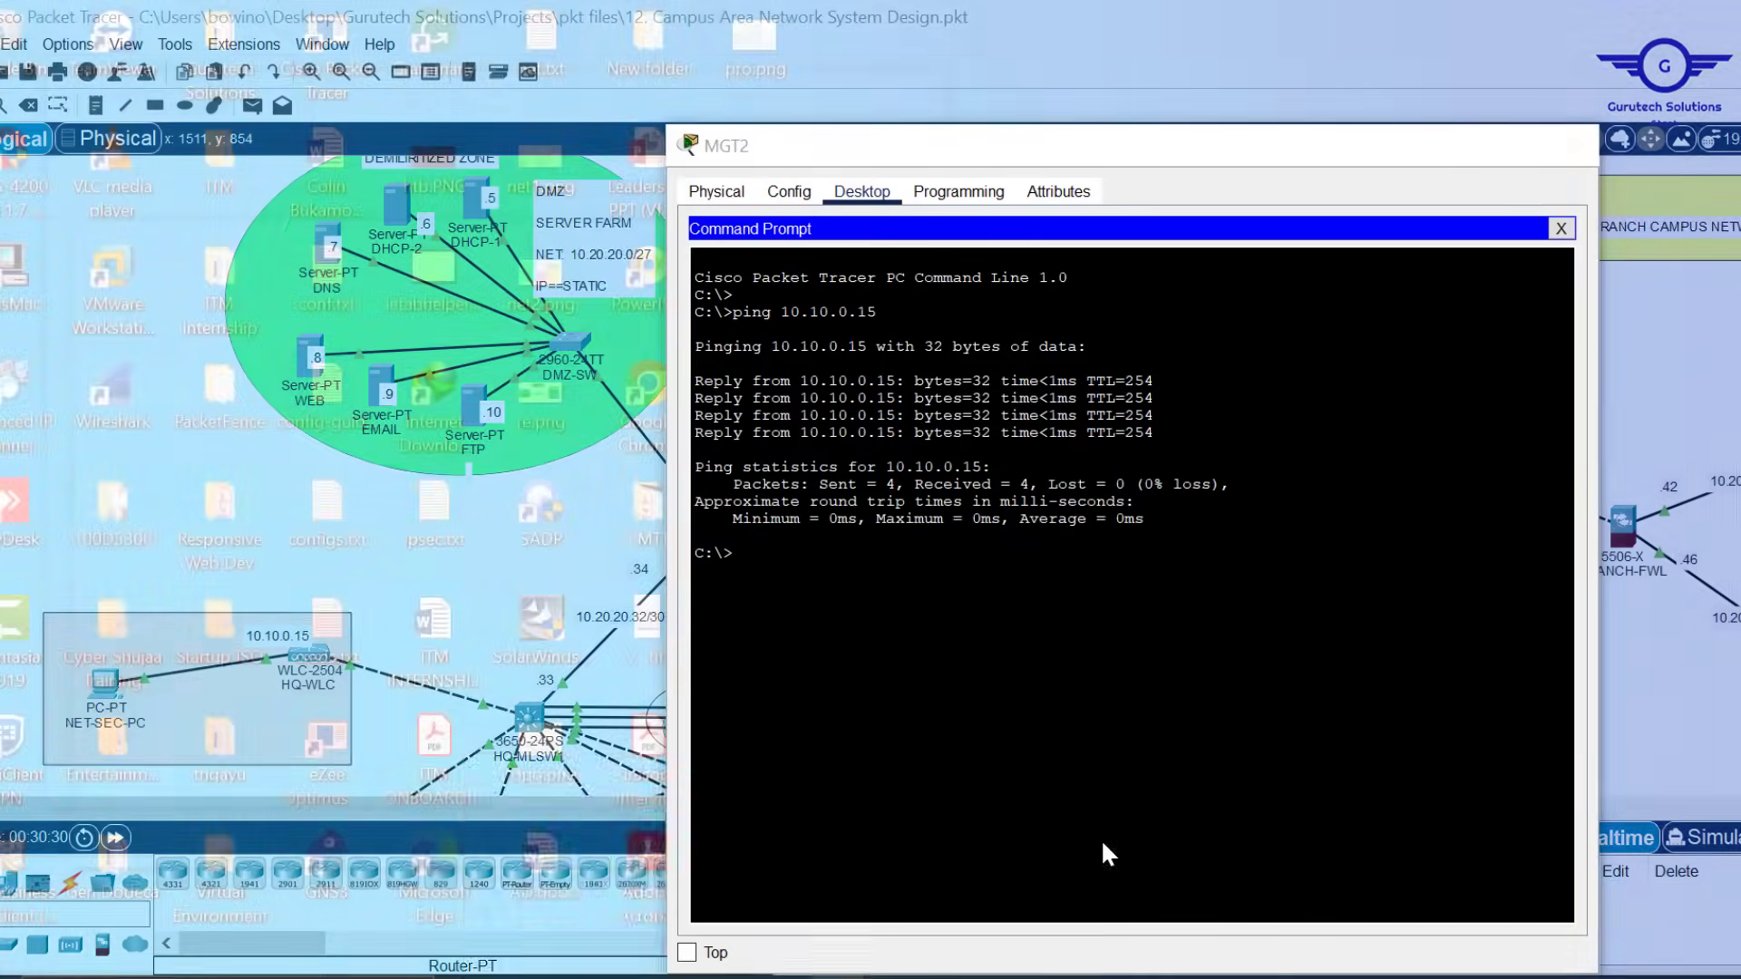
pyautogui.click(1560, 229)
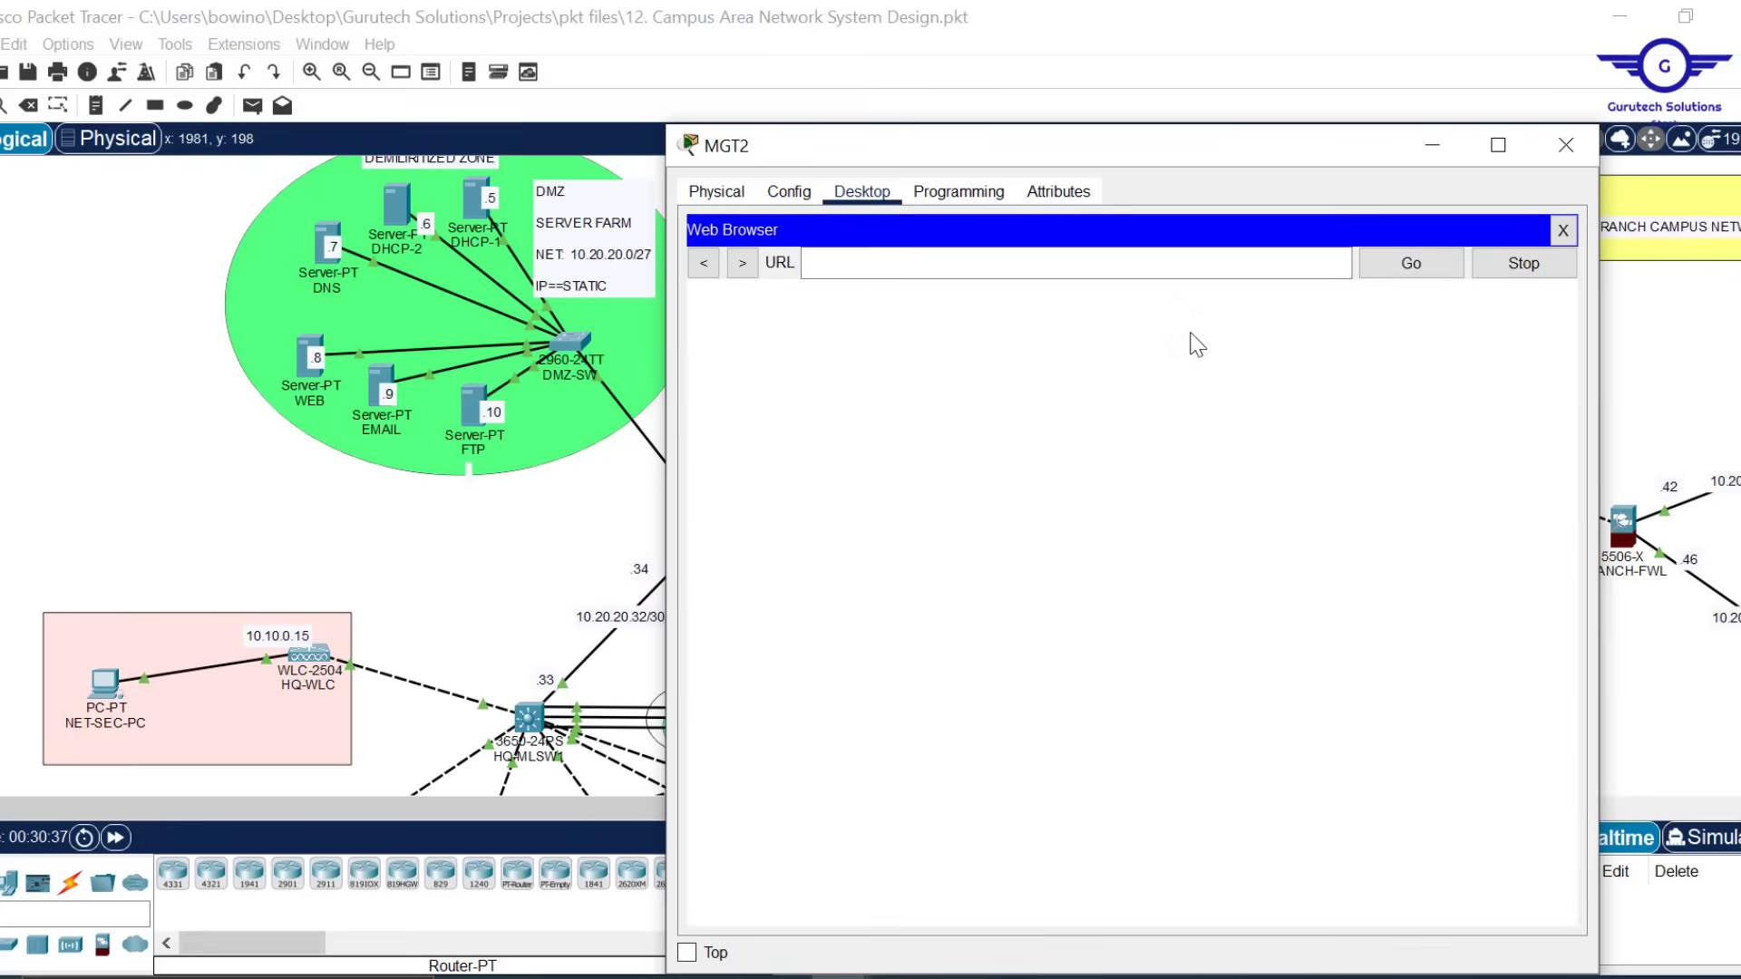
# Load 10.10.0.15 in MGT2's browser, pin and rearrange the window, and fast-forward time
pyautogui.write('10')
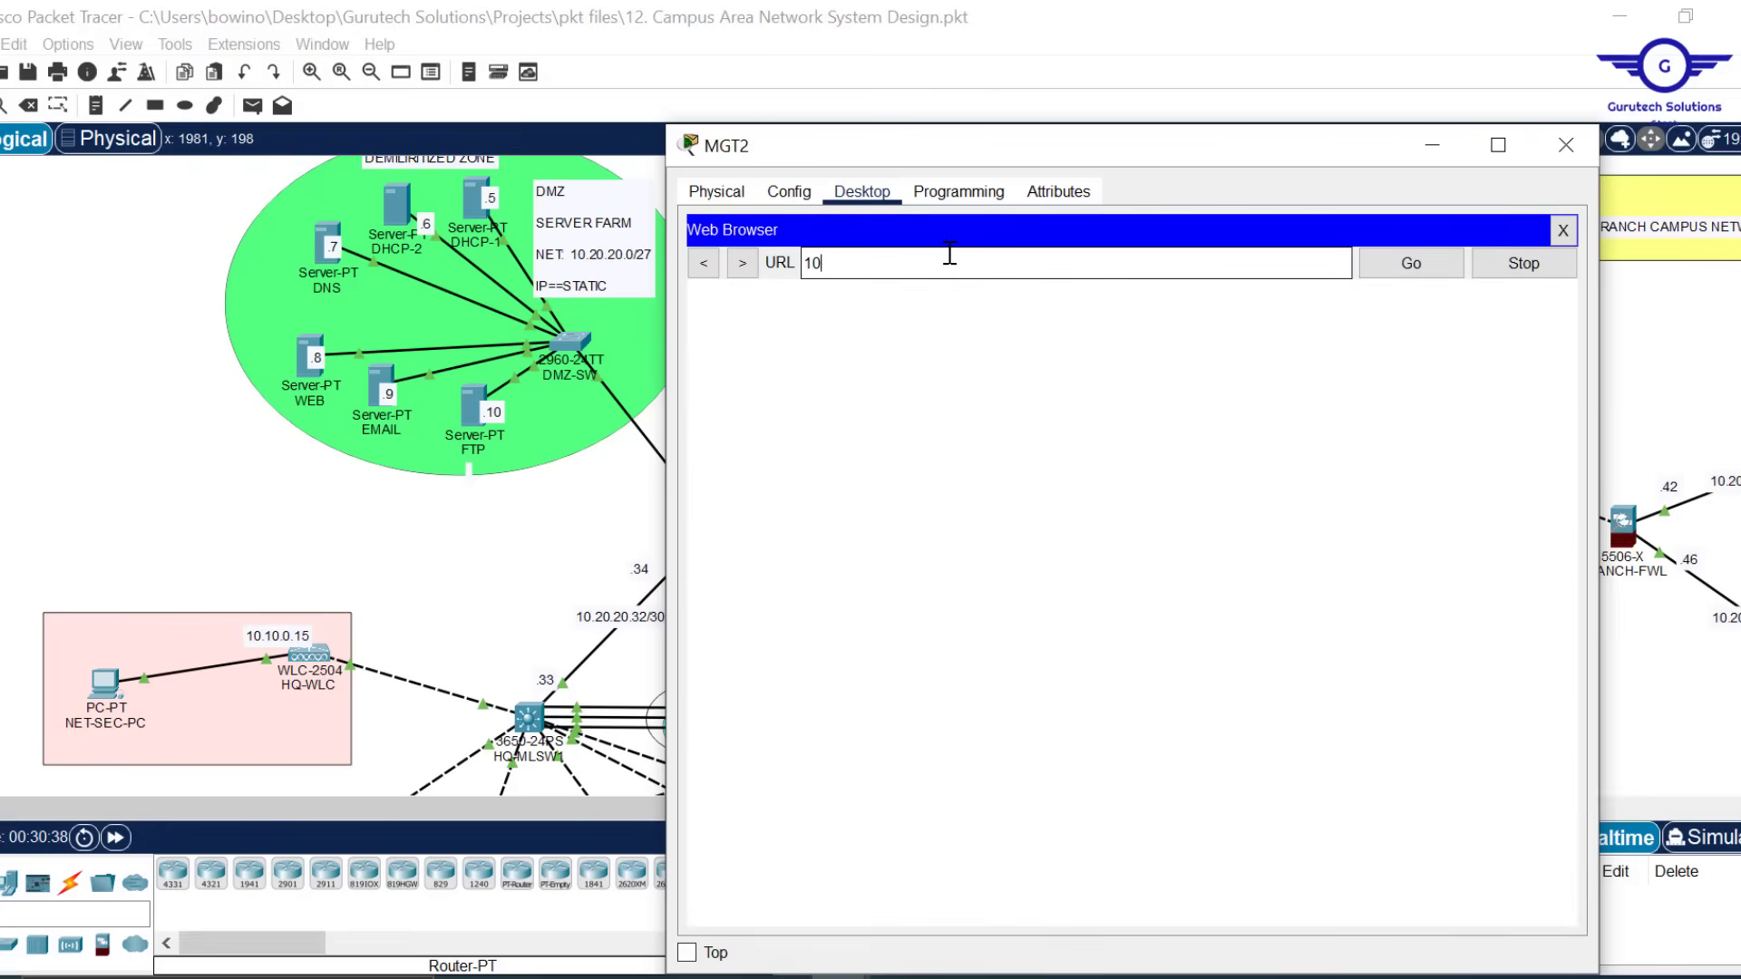
pyautogui.write('.10.0.15')
pyautogui.press('Return')
pyautogui.moveTo(1072, 145); pyautogui.dragTo(1067, 49)
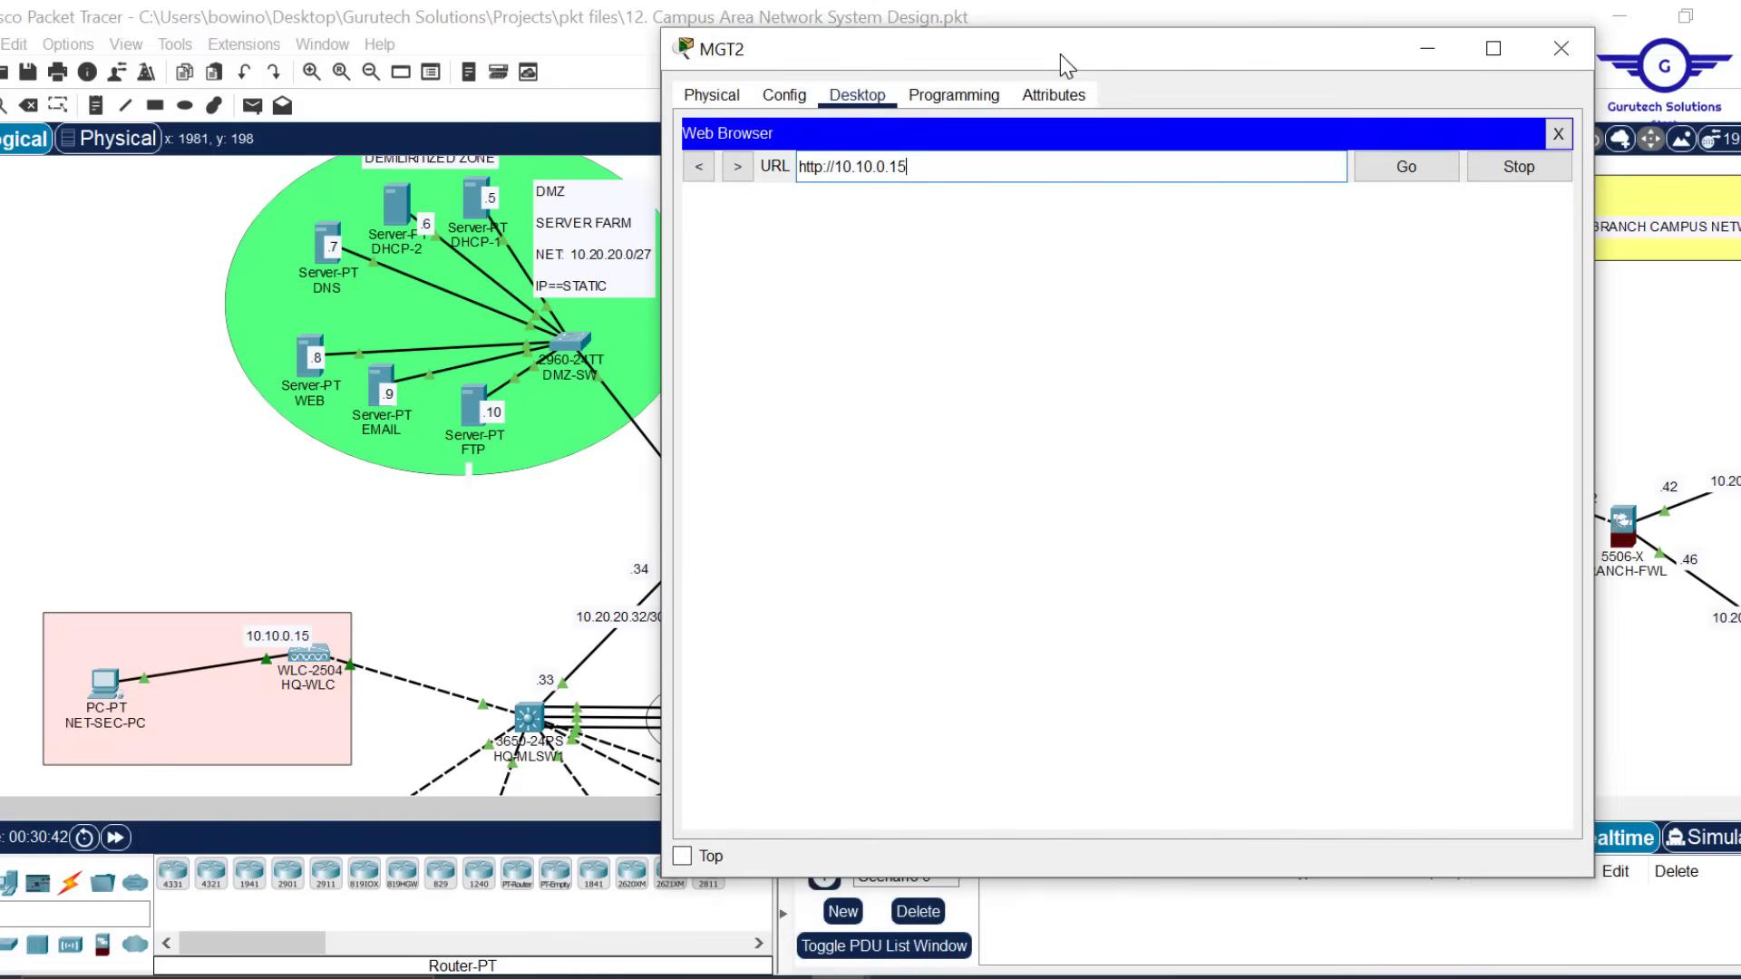
pyautogui.click(682, 856)
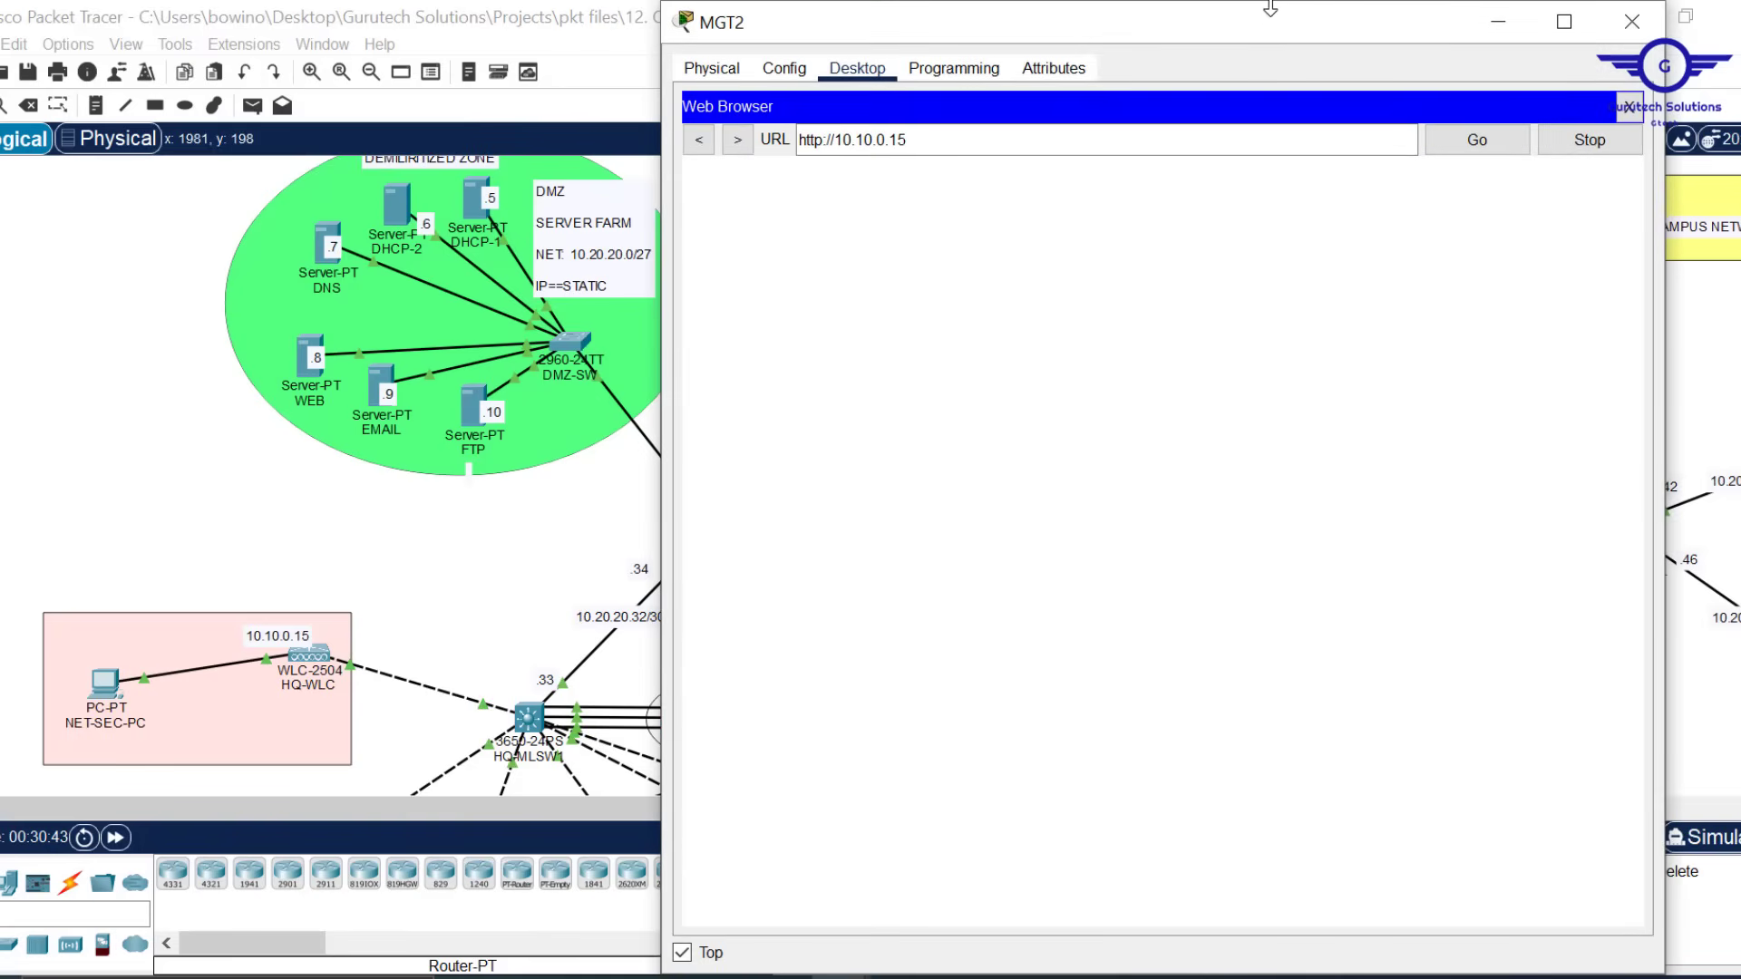
pyautogui.moveTo(1271, 3); pyautogui.dragTo(1284, 163)
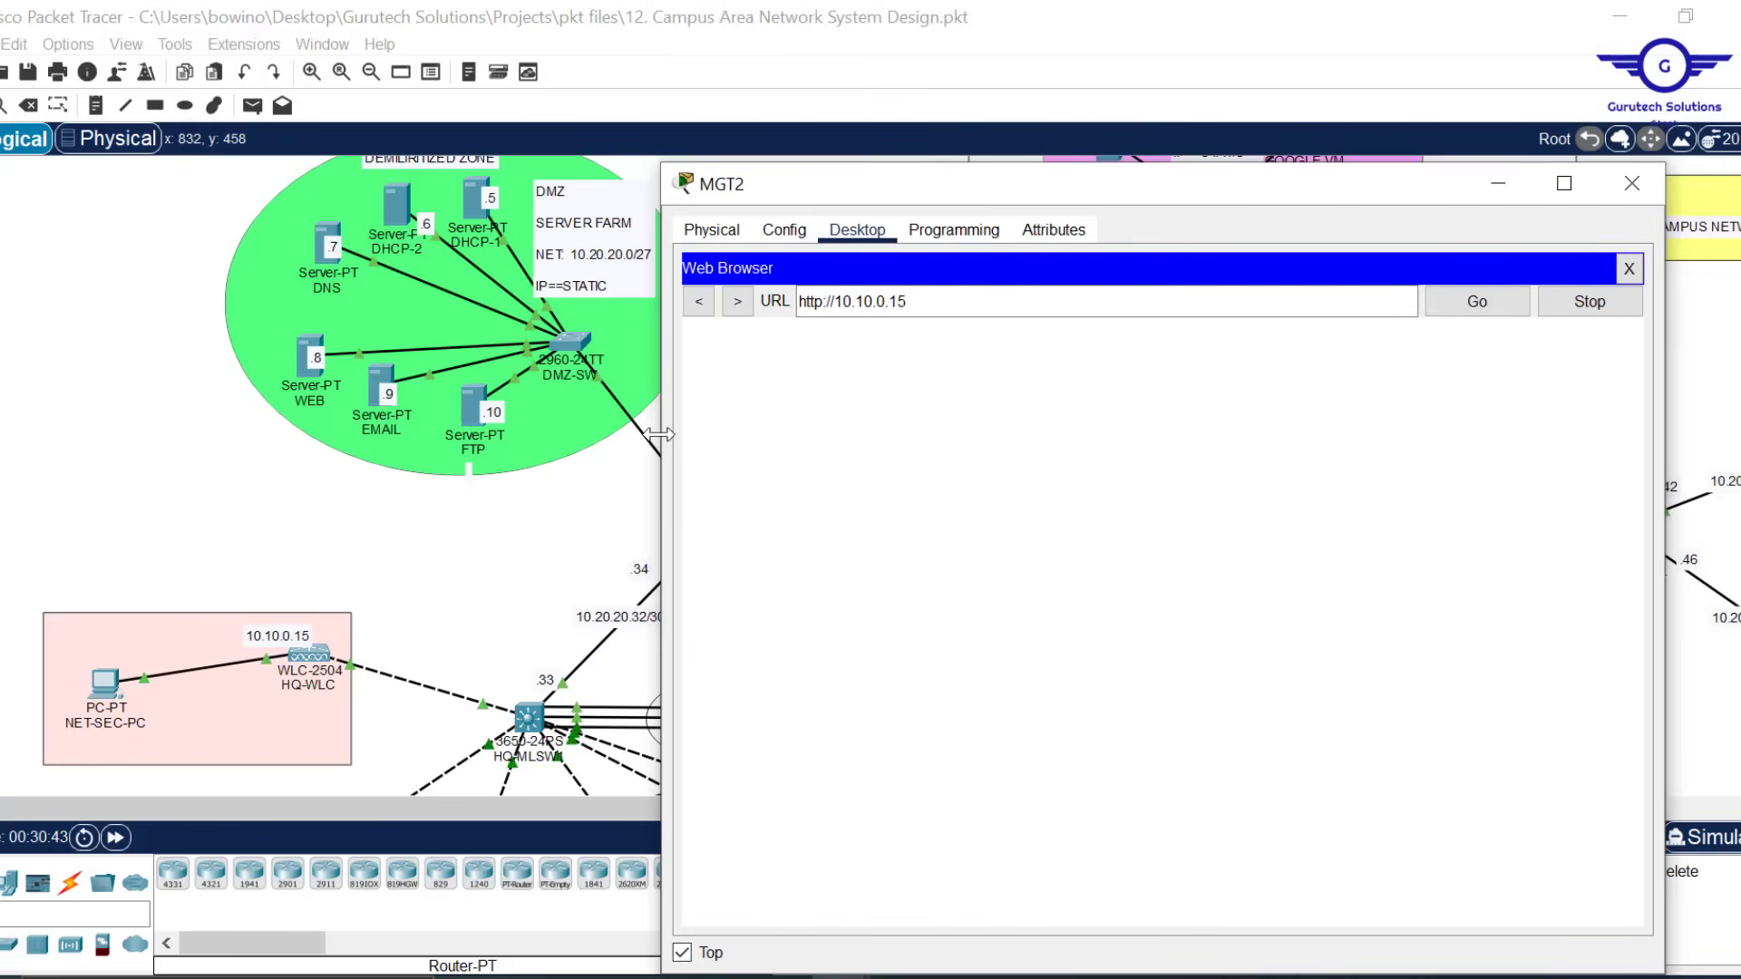
pyautogui.moveTo(655, 433); pyautogui.dragTo(780, 422)
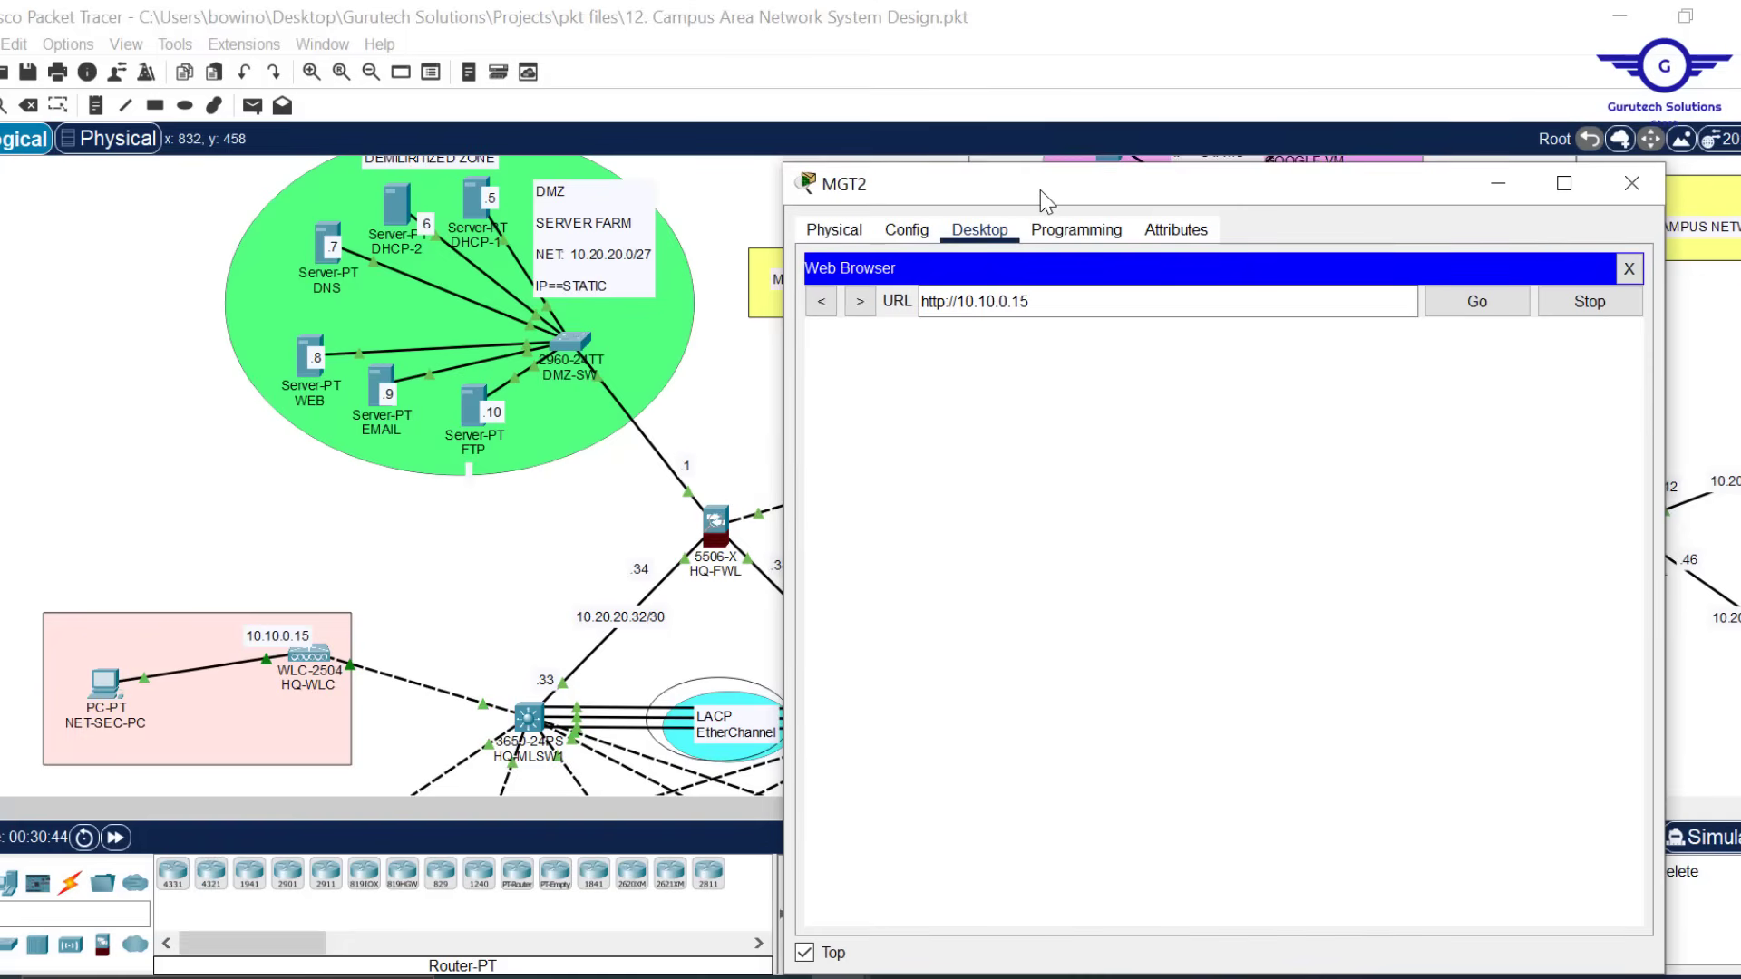
pyautogui.moveTo(1041, 189); pyautogui.dragTo(971, 113)
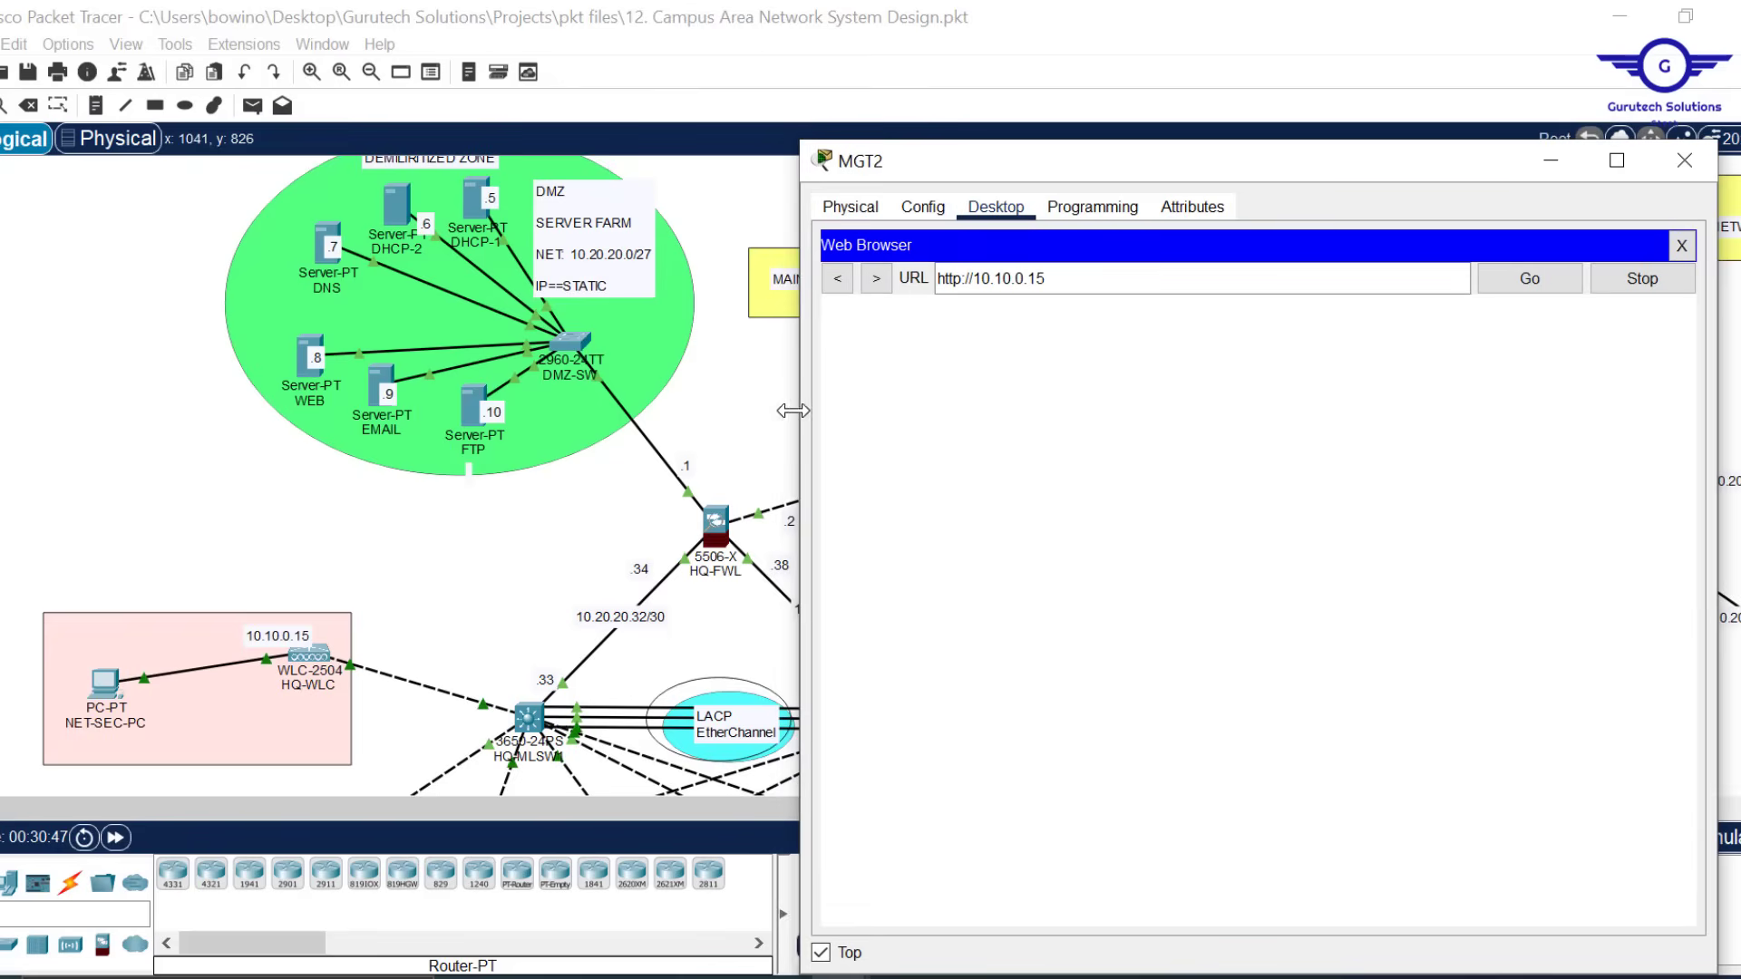
pyautogui.click(115, 838)
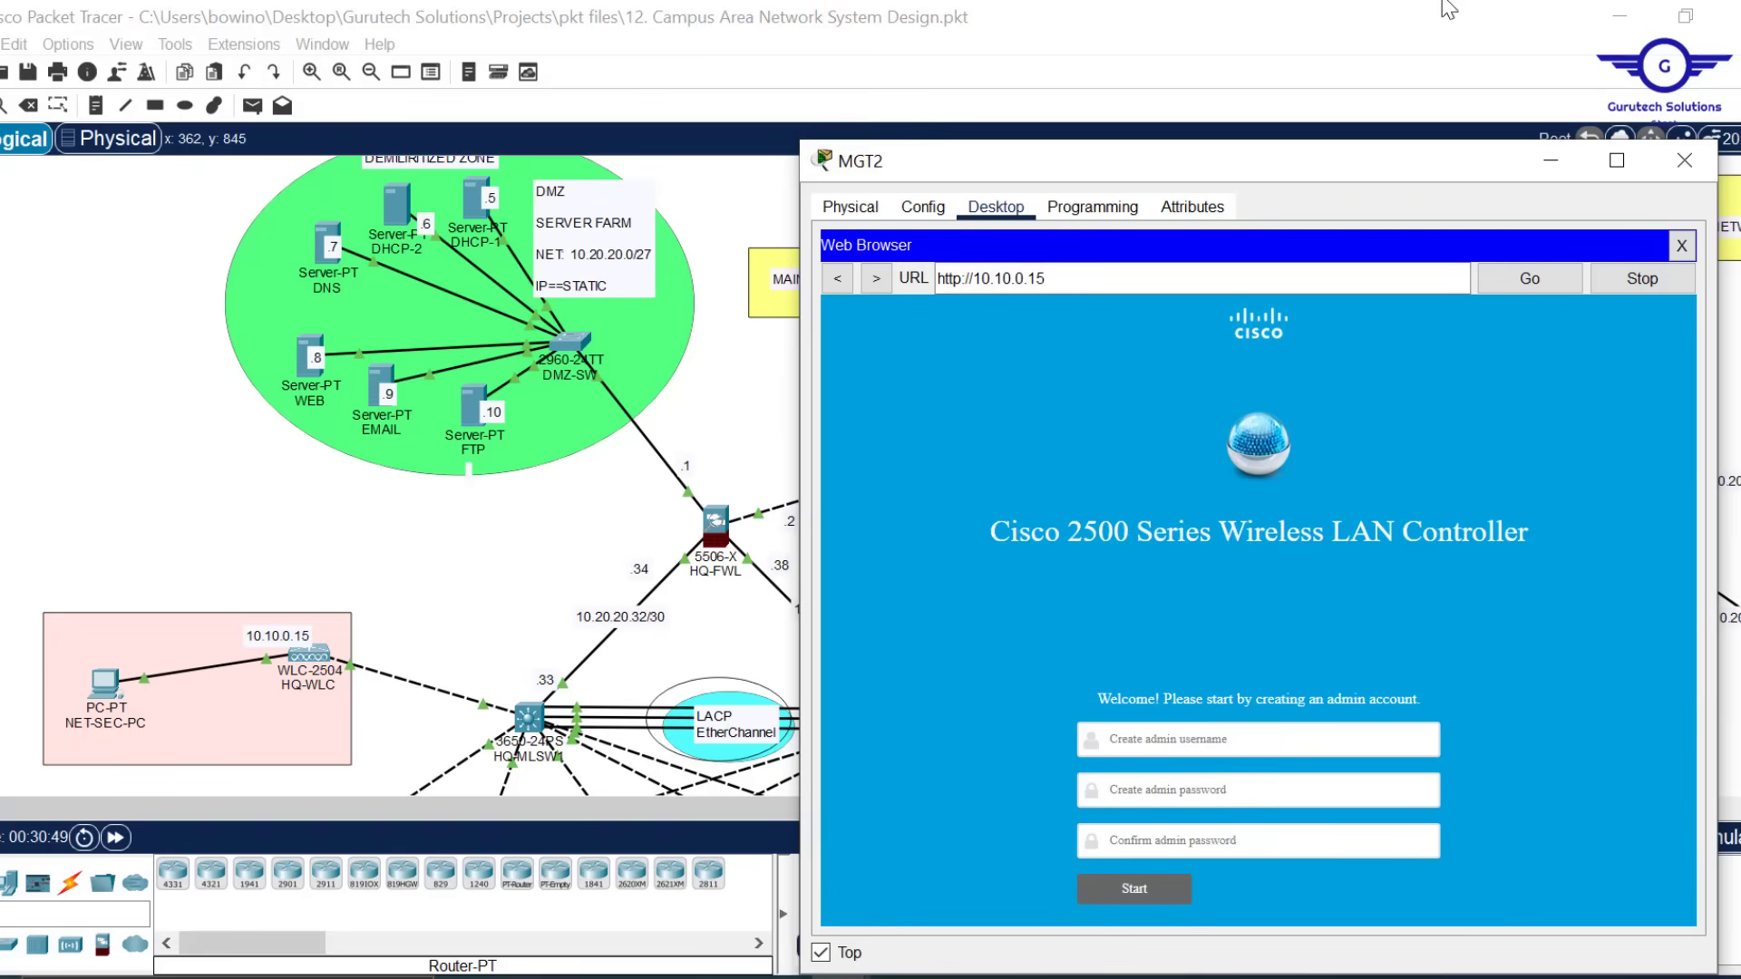
# Create the admin account with username admin and a matching password, then start setup
pyautogui.moveTo(1318, 165); pyautogui.dragTo(1128, 64)
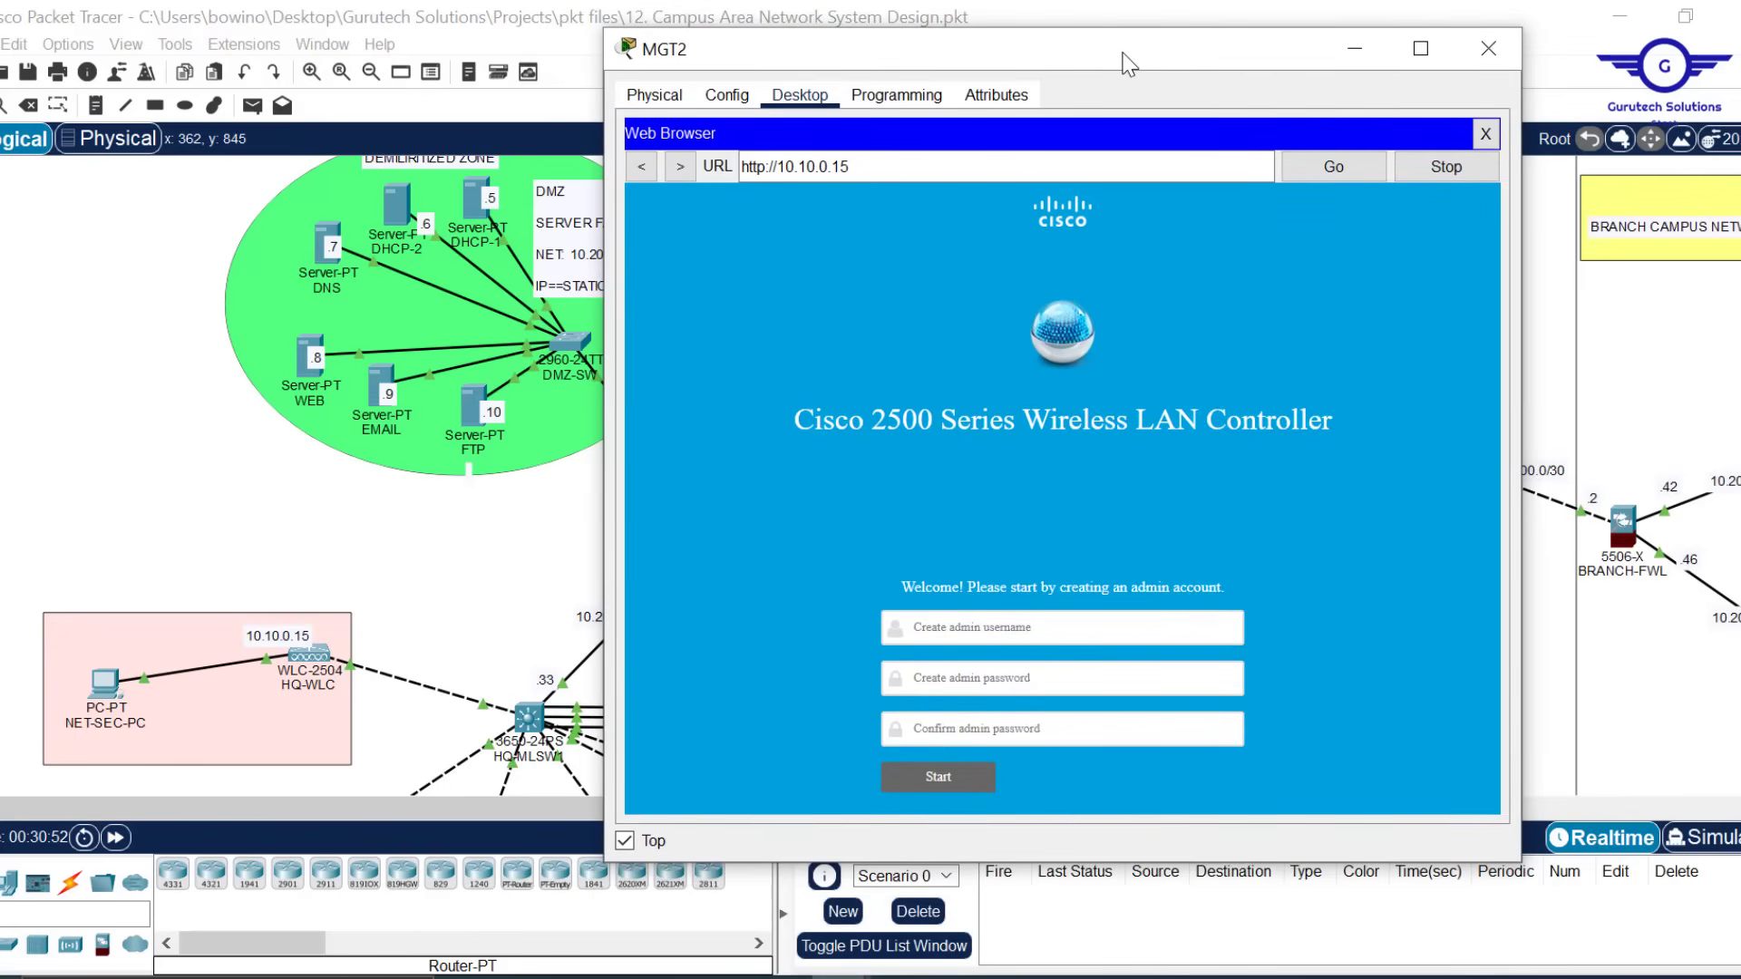
pyautogui.click(999, 637)
pyautogui.click(990, 624)
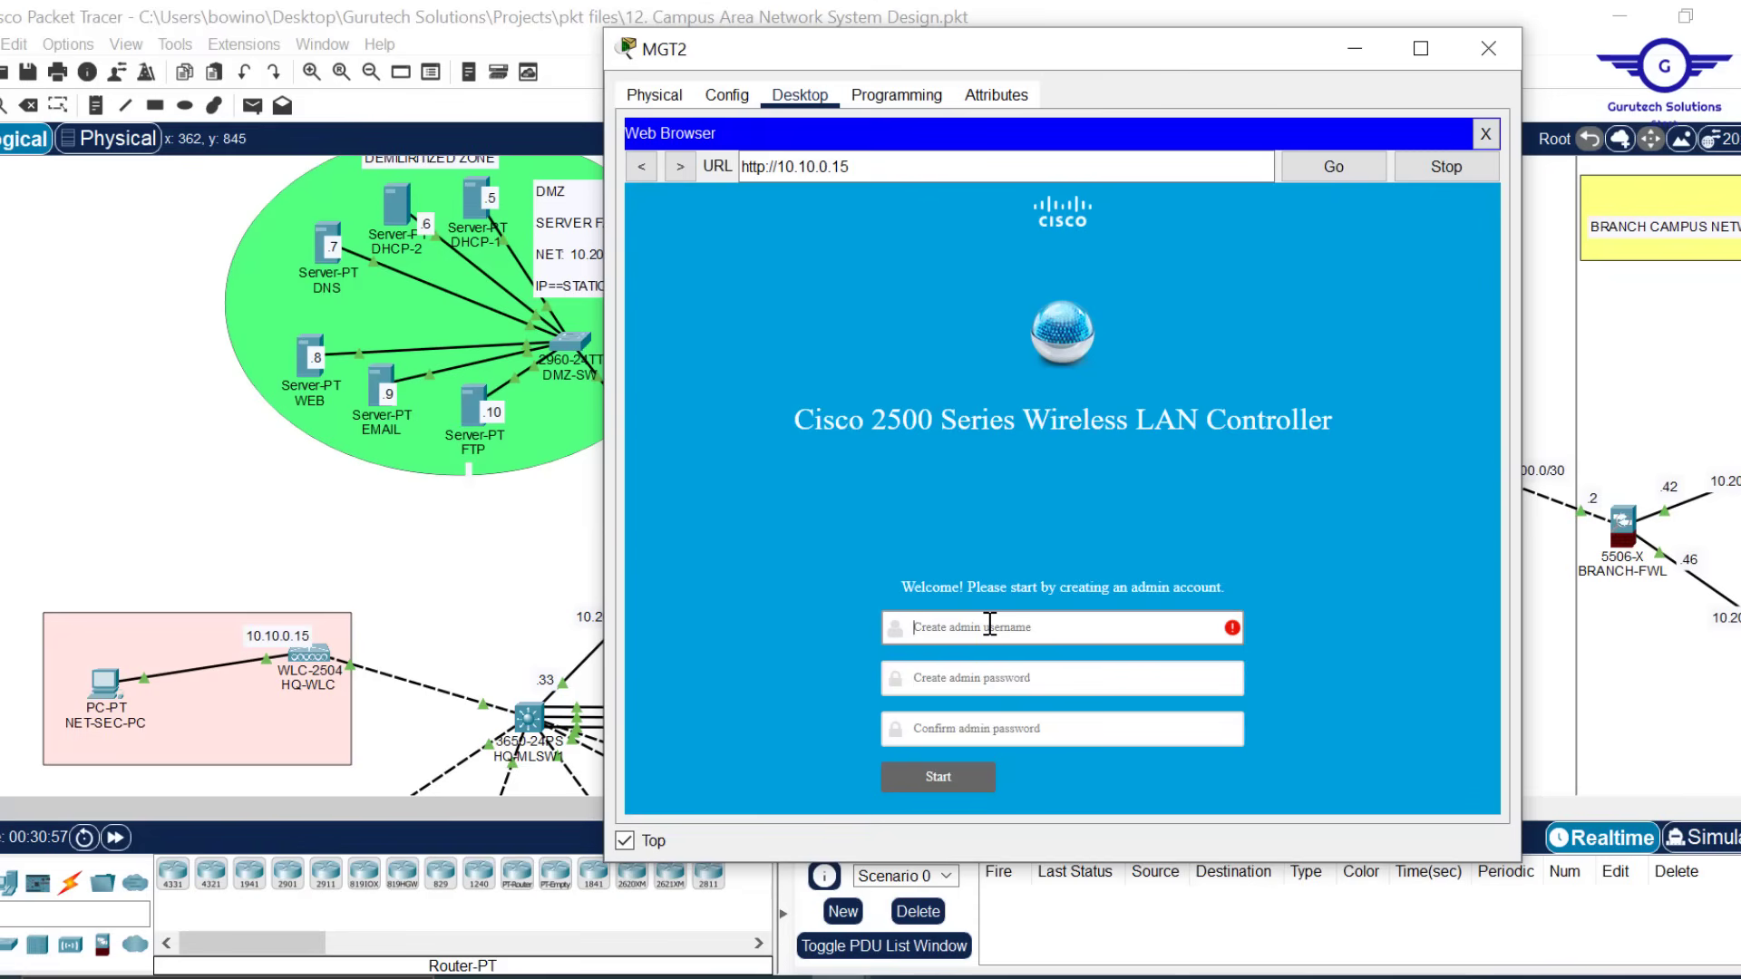
pyautogui.write('admin')
pyautogui.click(960, 676)
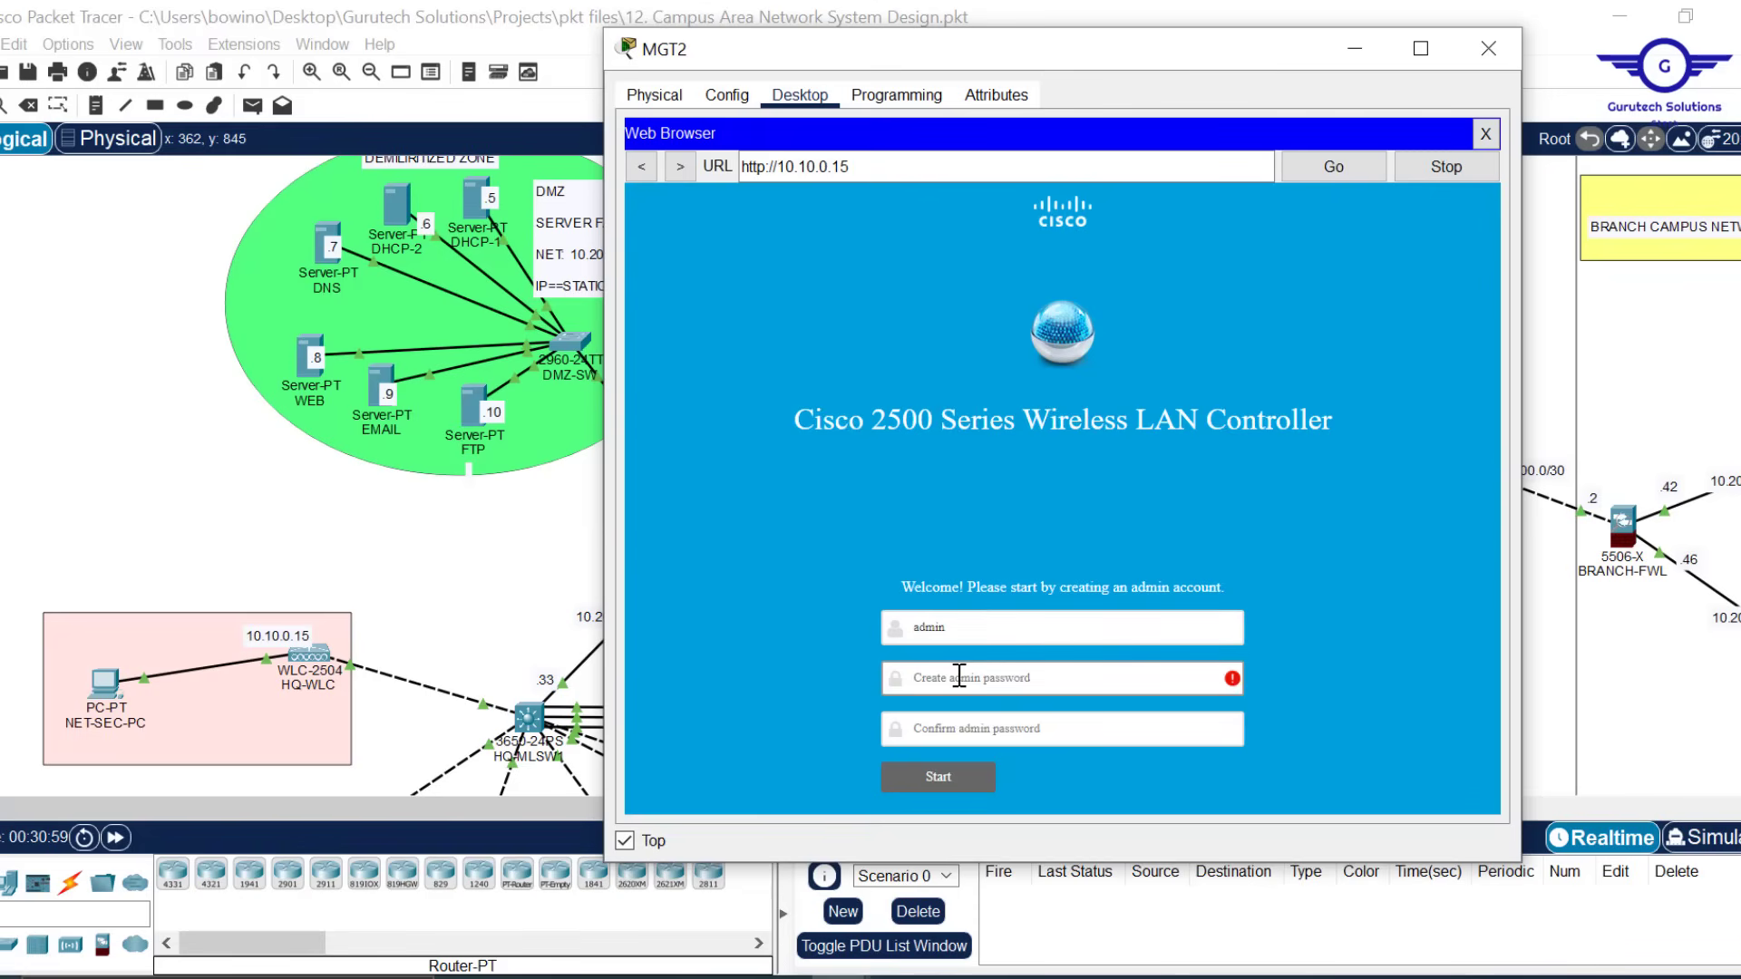
pyautogui.write('•••••')
pyautogui.click(945, 731)
pyautogui.write('••')
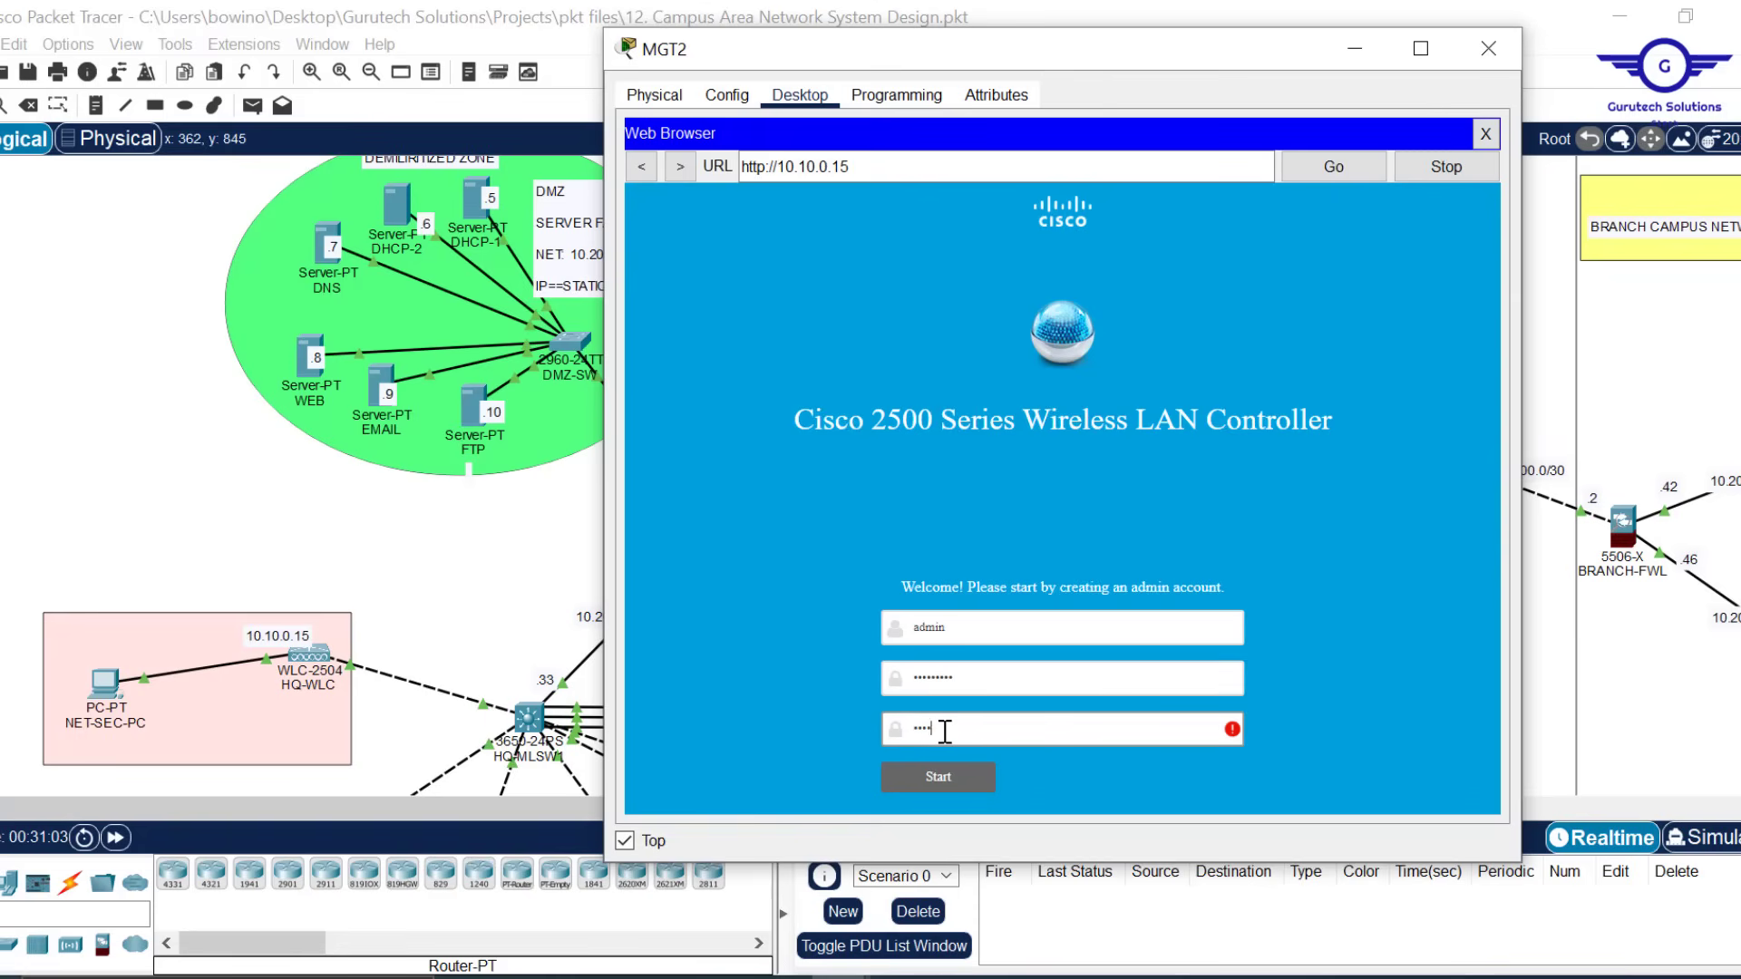
pyautogui.write('••')
pyautogui.click(939, 777)
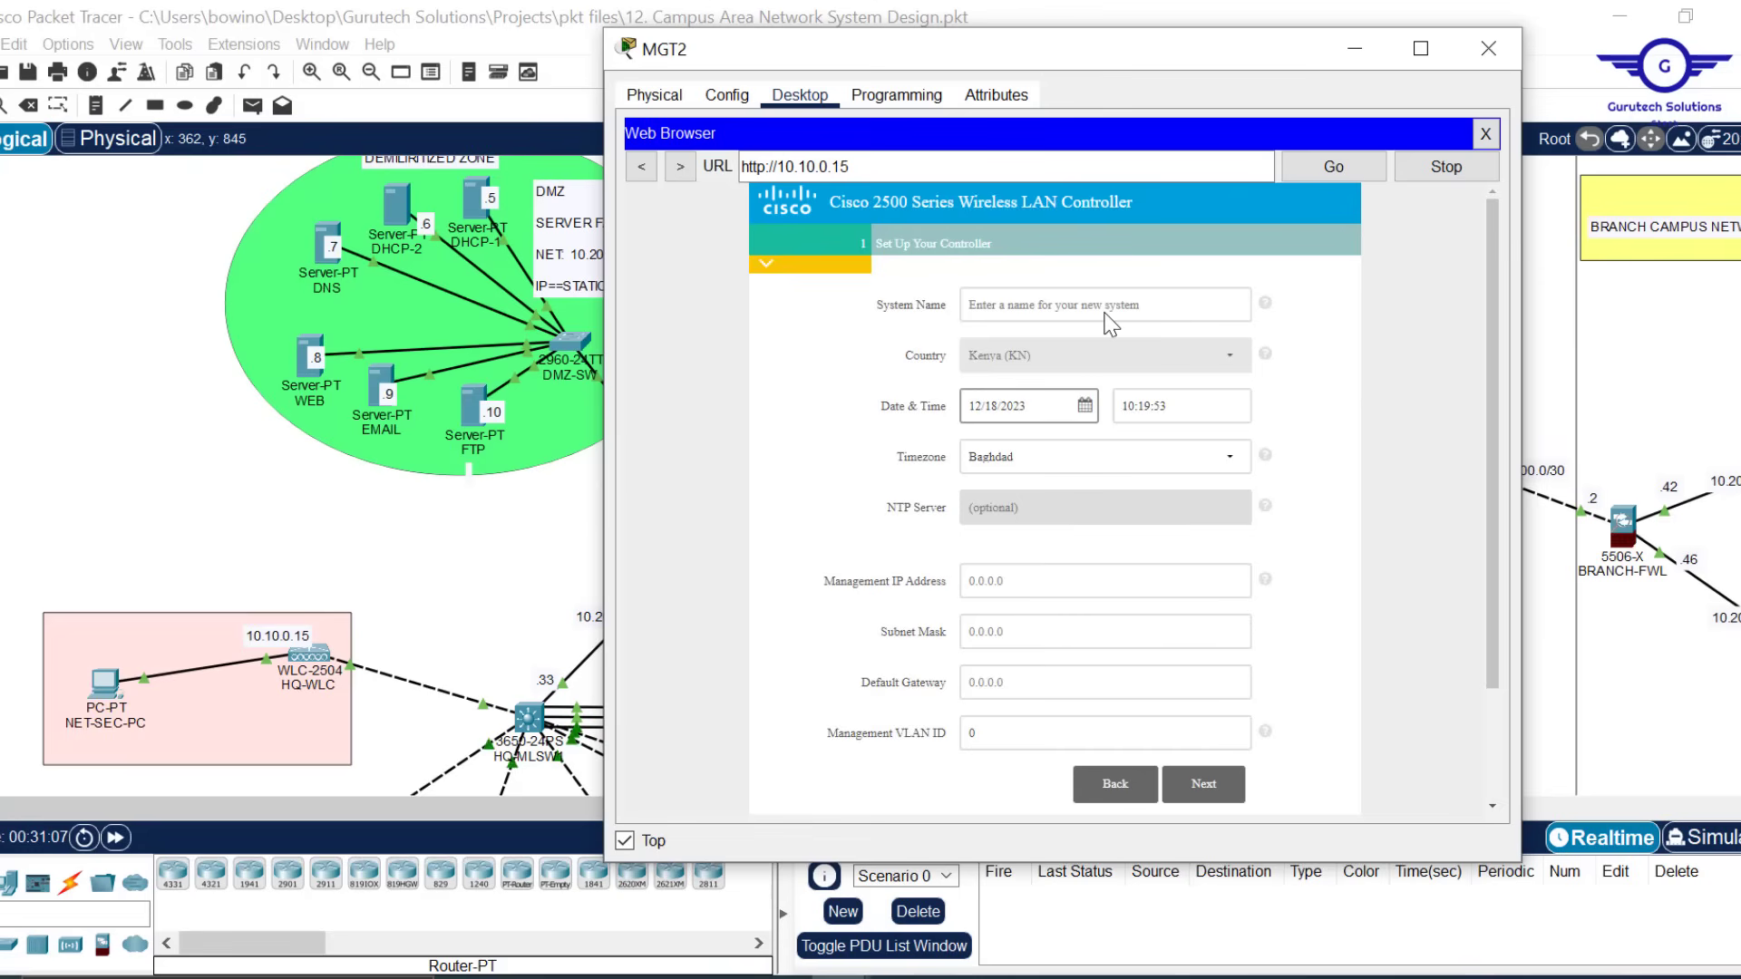
# Enter system name HQ-WLC and management IP 10.10.0.15
pyautogui.click(1068, 306)
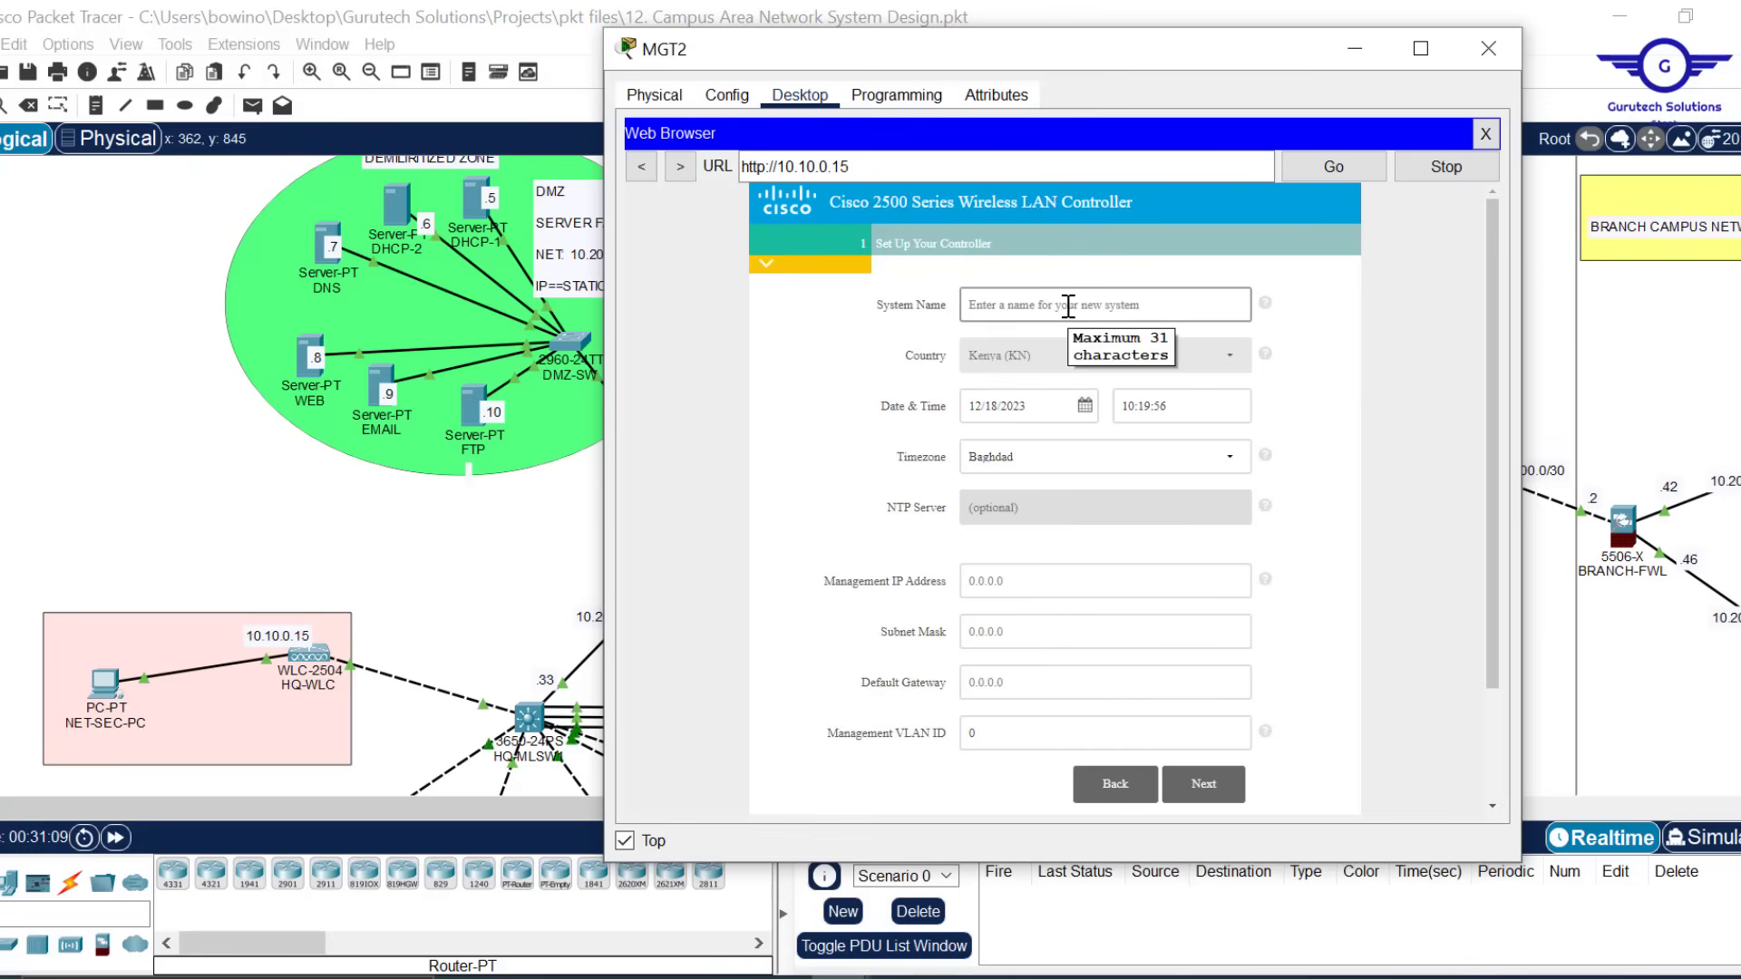
pyautogui.click(1068, 307)
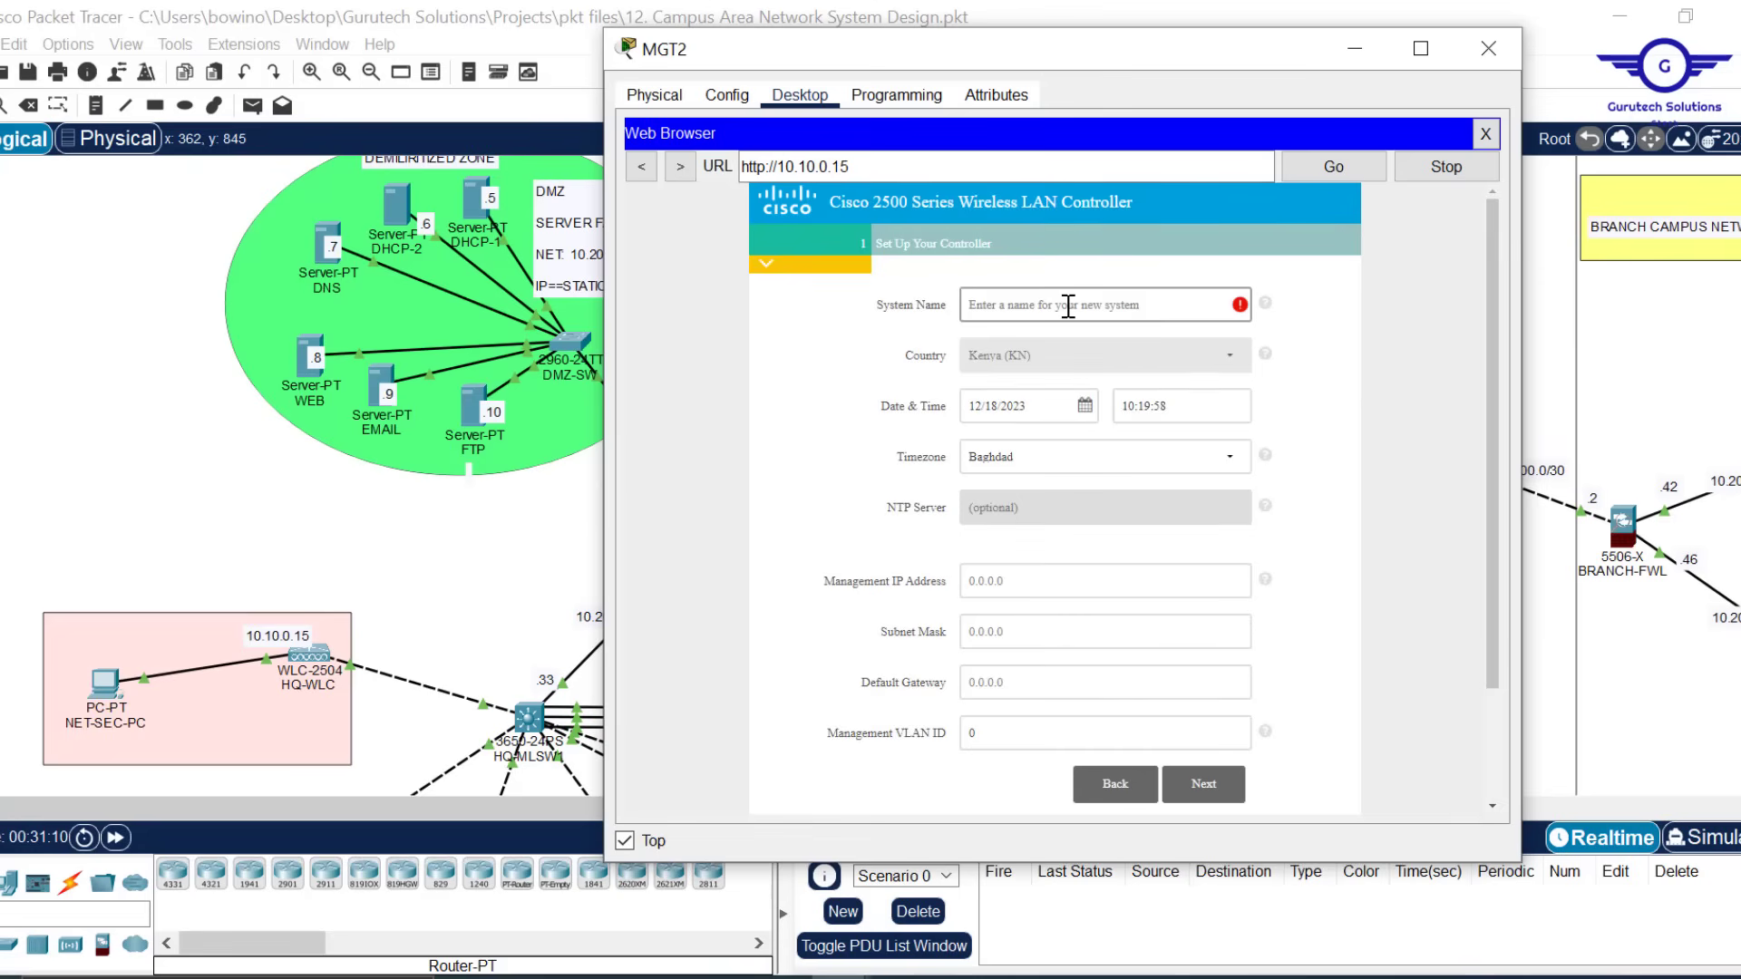
pyautogui.write('HQ-WLC')
pyautogui.click(1011, 585)
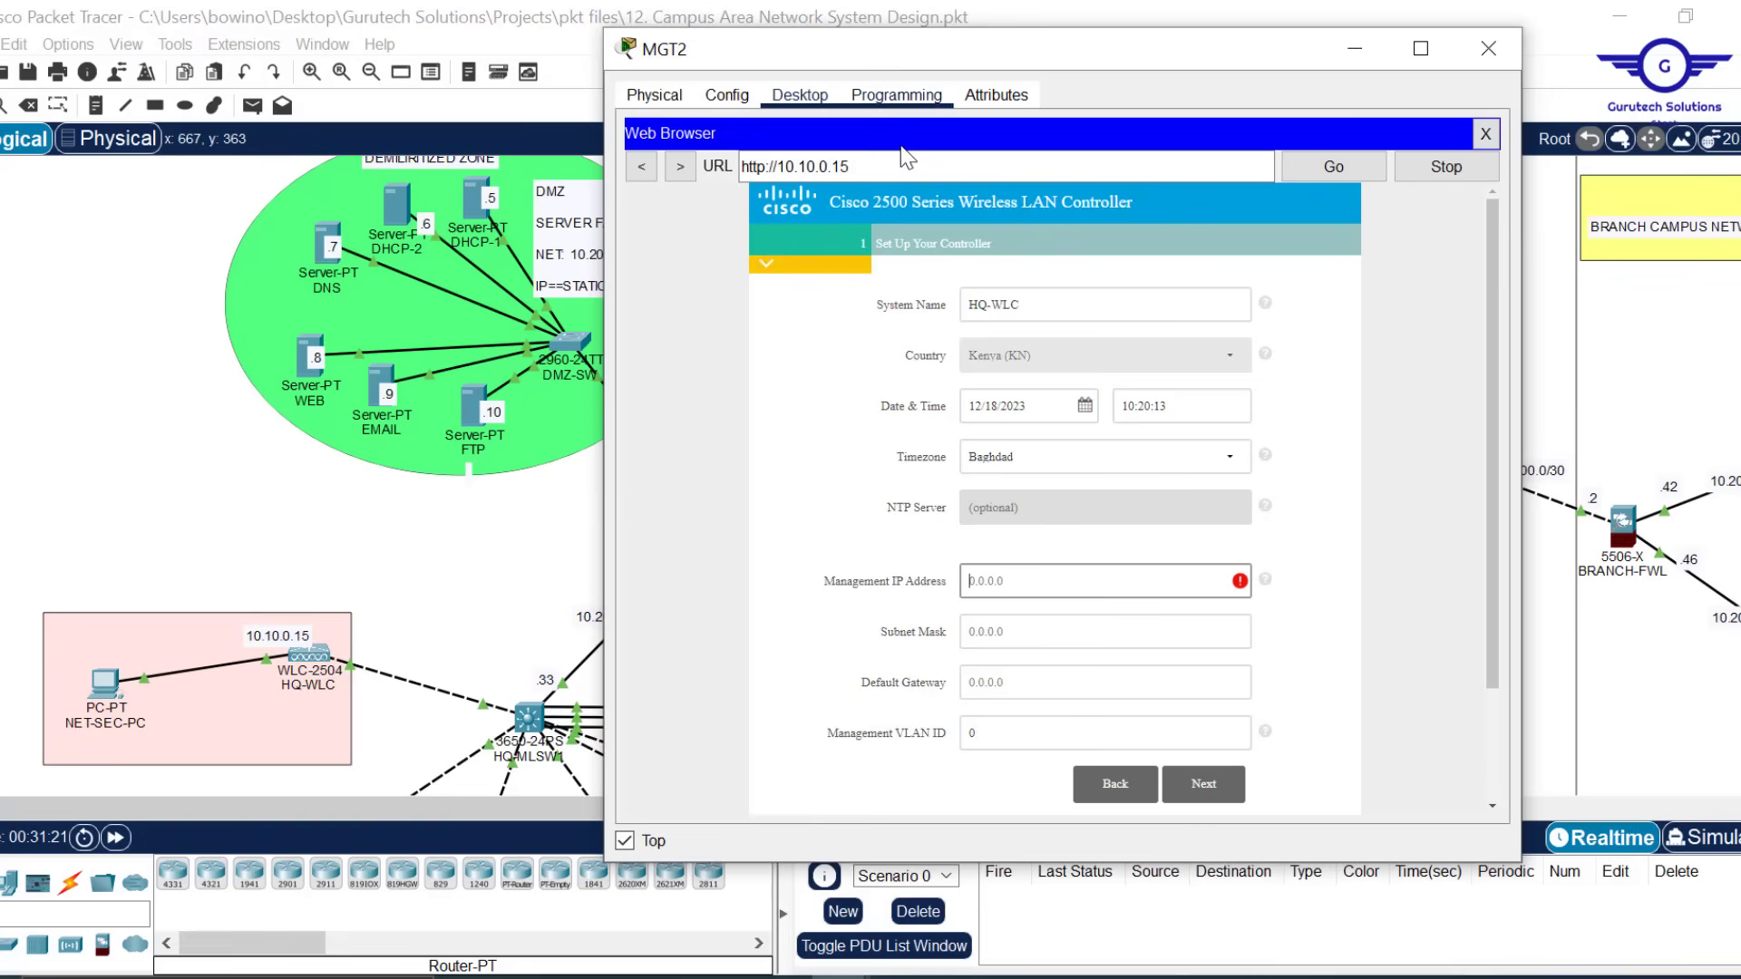
pyautogui.write('10.10.0.1')
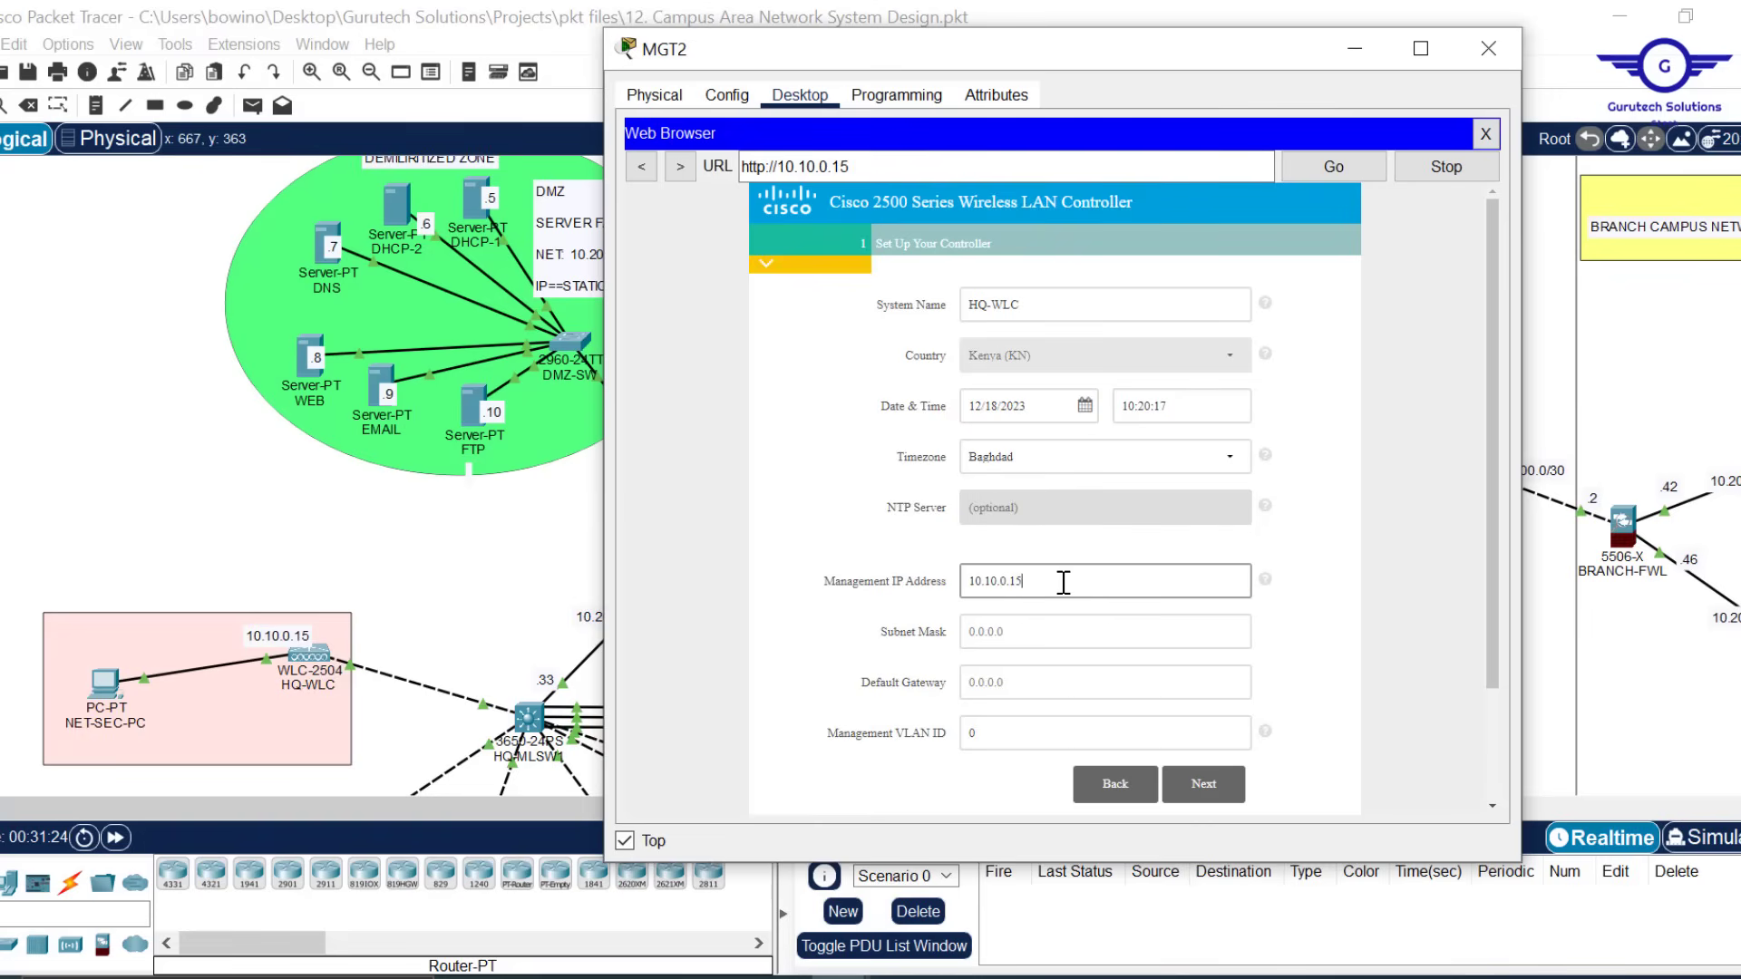
pyautogui.write('5')
# Enter subnet mask 255.255.0.0 and default gateway 10.10.0.1, then continue to wireless networks
pyautogui.moveTo(859, 166); pyautogui.dragTo(785, 166)
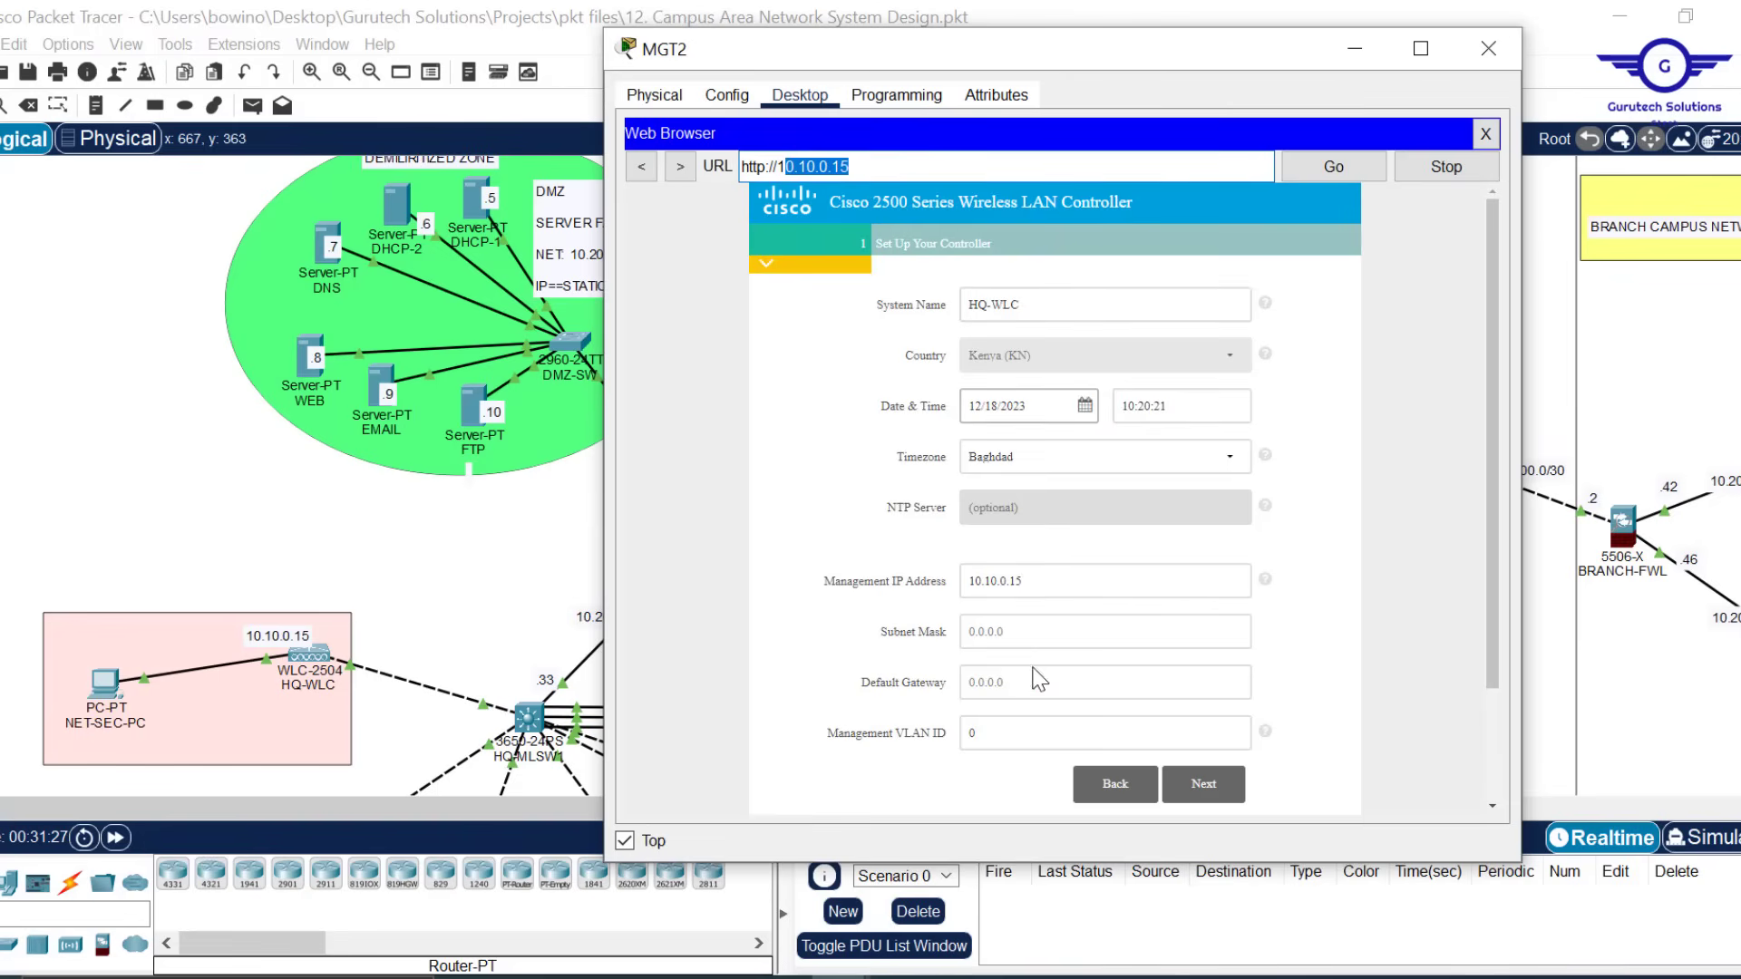
pyautogui.click(1002, 641)
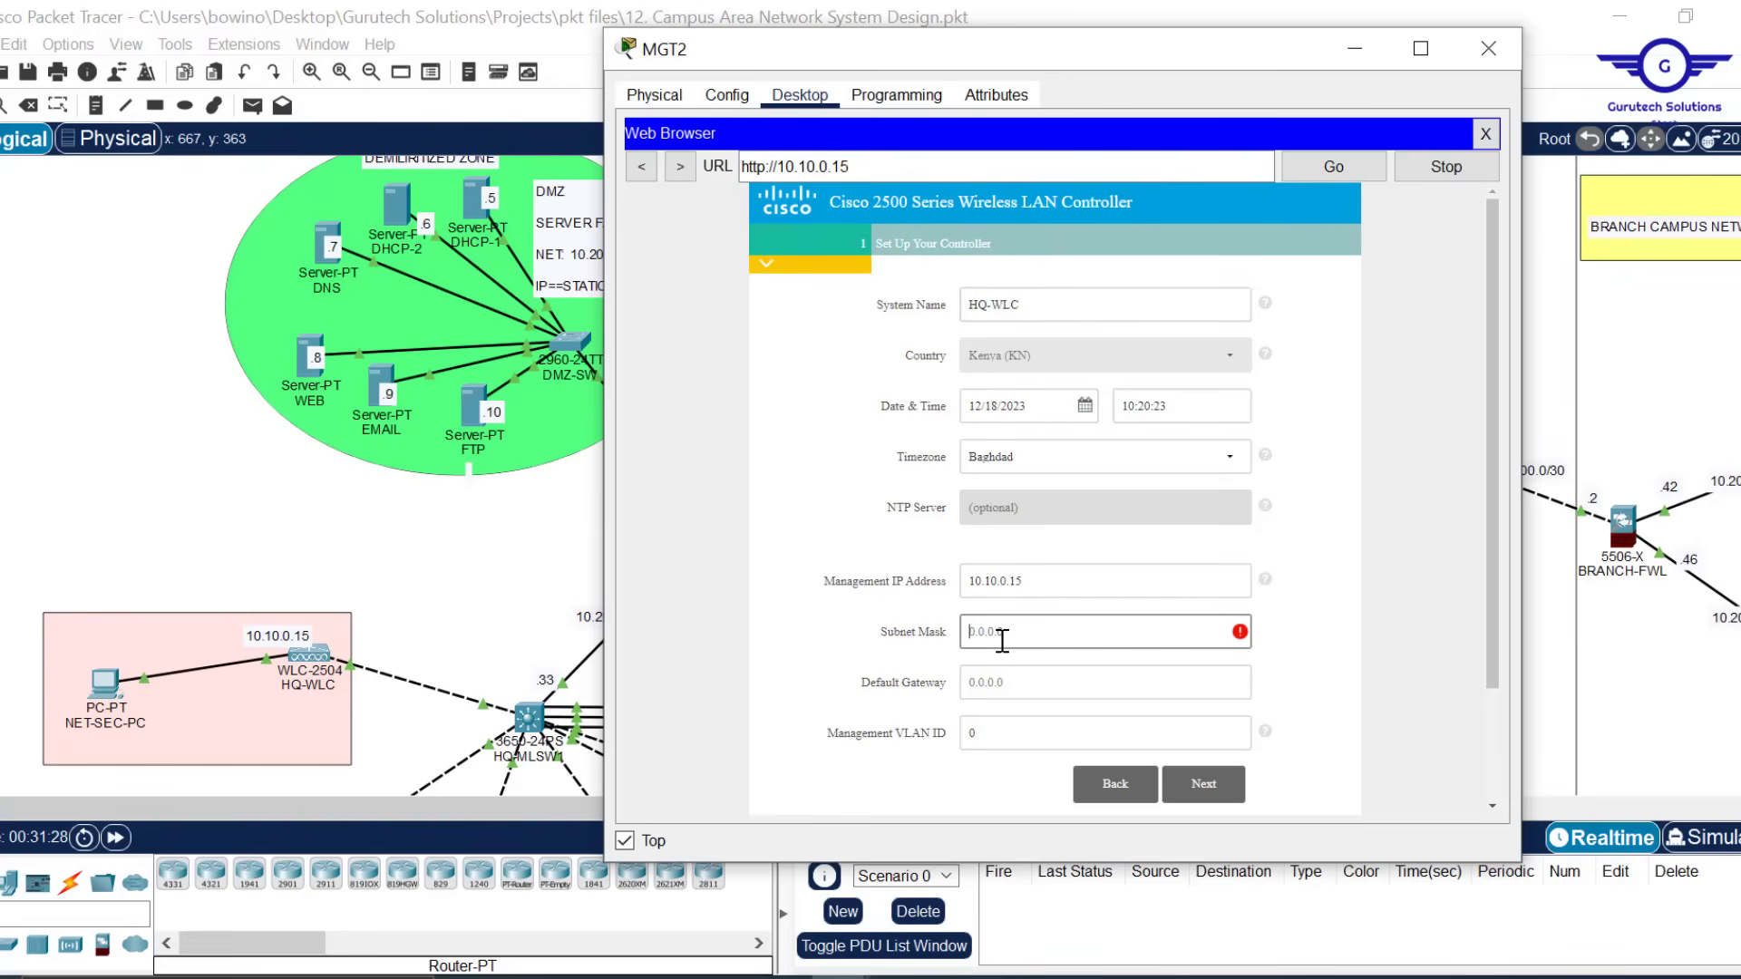
pyautogui.write('255.255.0.0')
pyautogui.click(1029, 683)
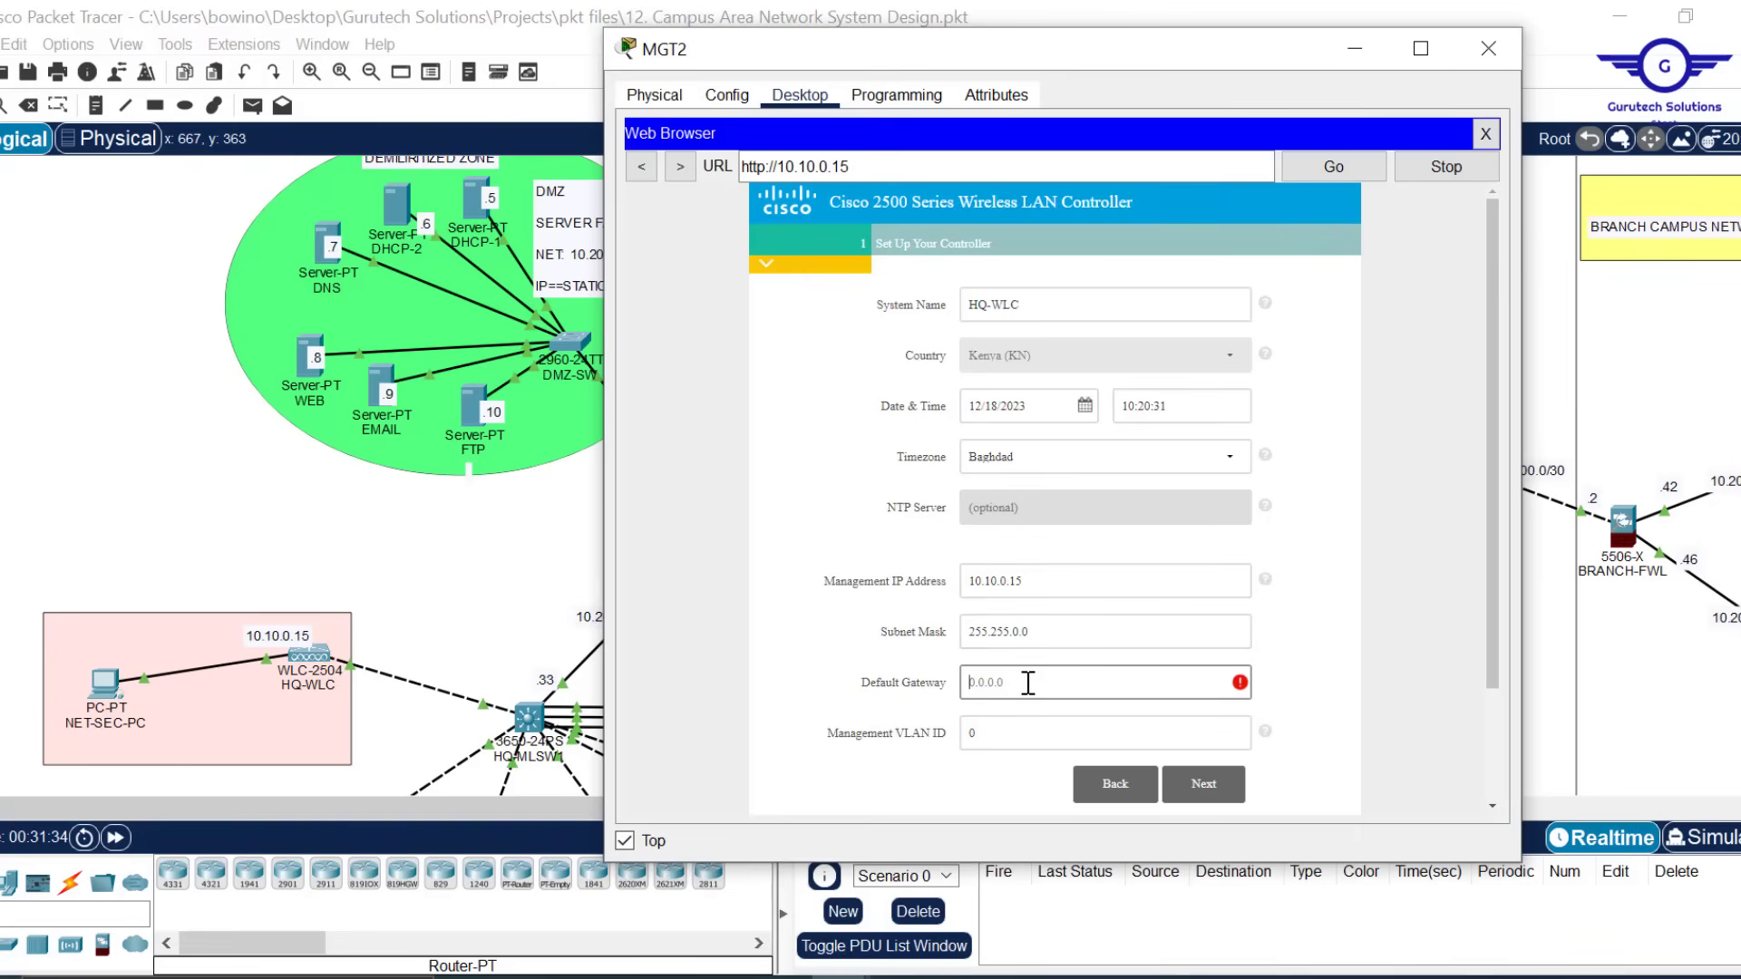
pyautogui.write('10.10.1')
pyautogui.write('.1')
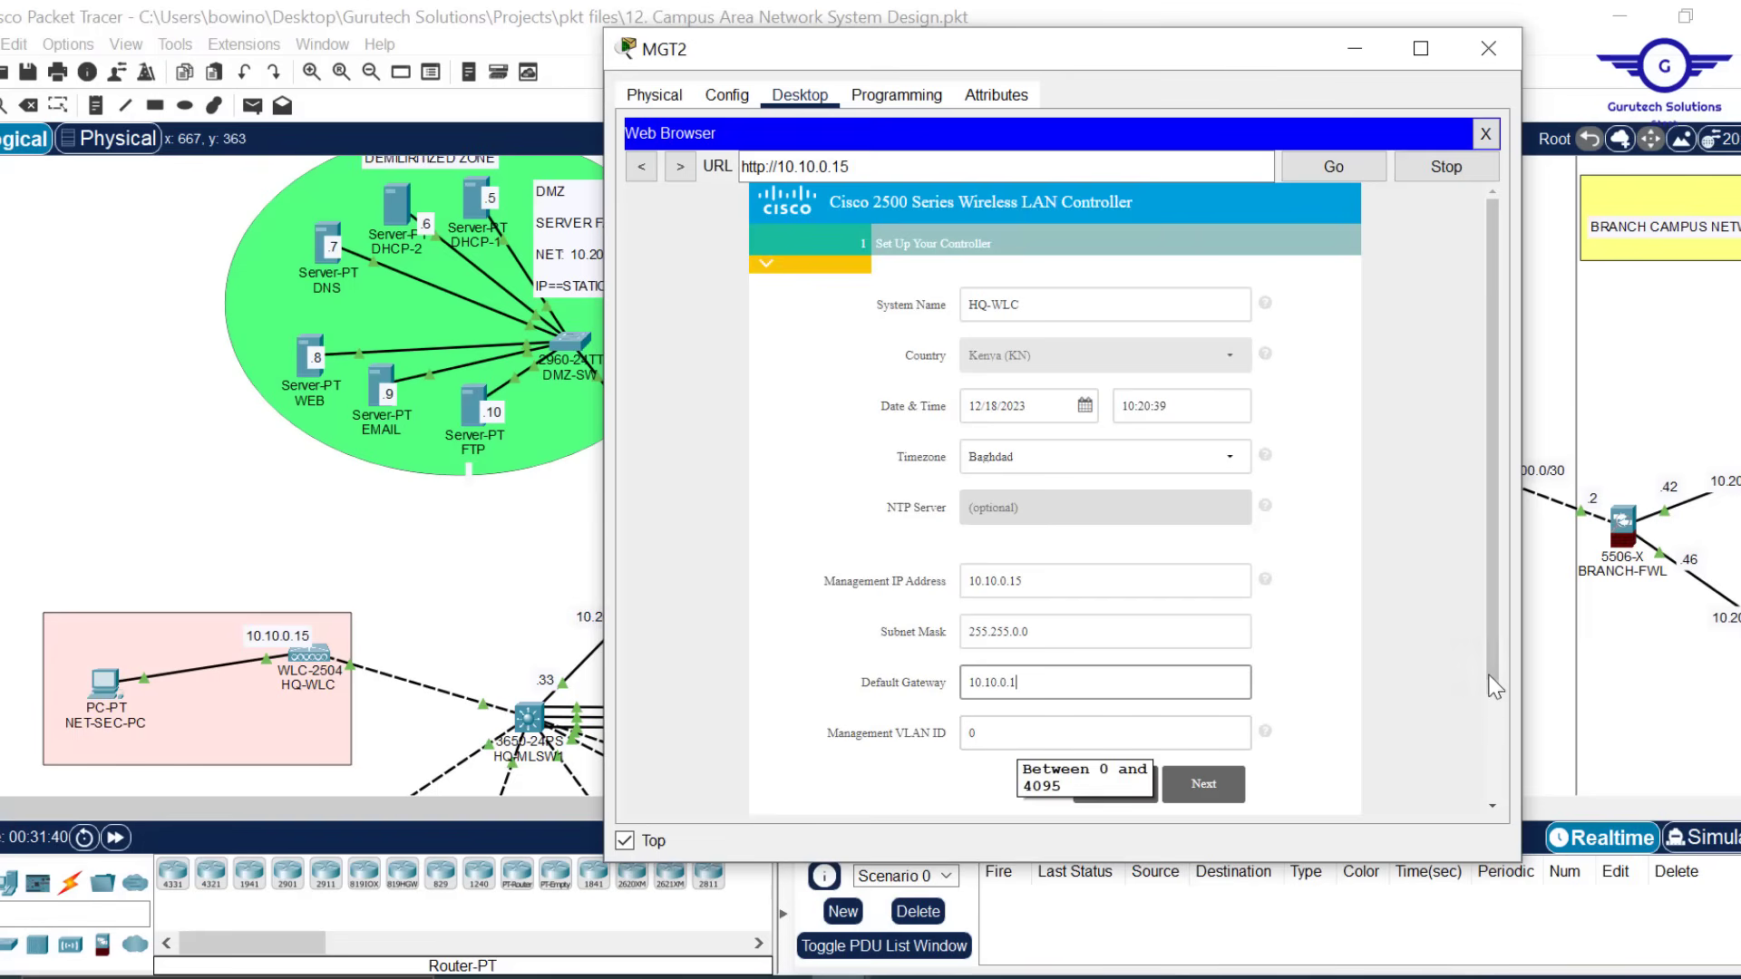
pyautogui.scroll(-2, 1498, 668)
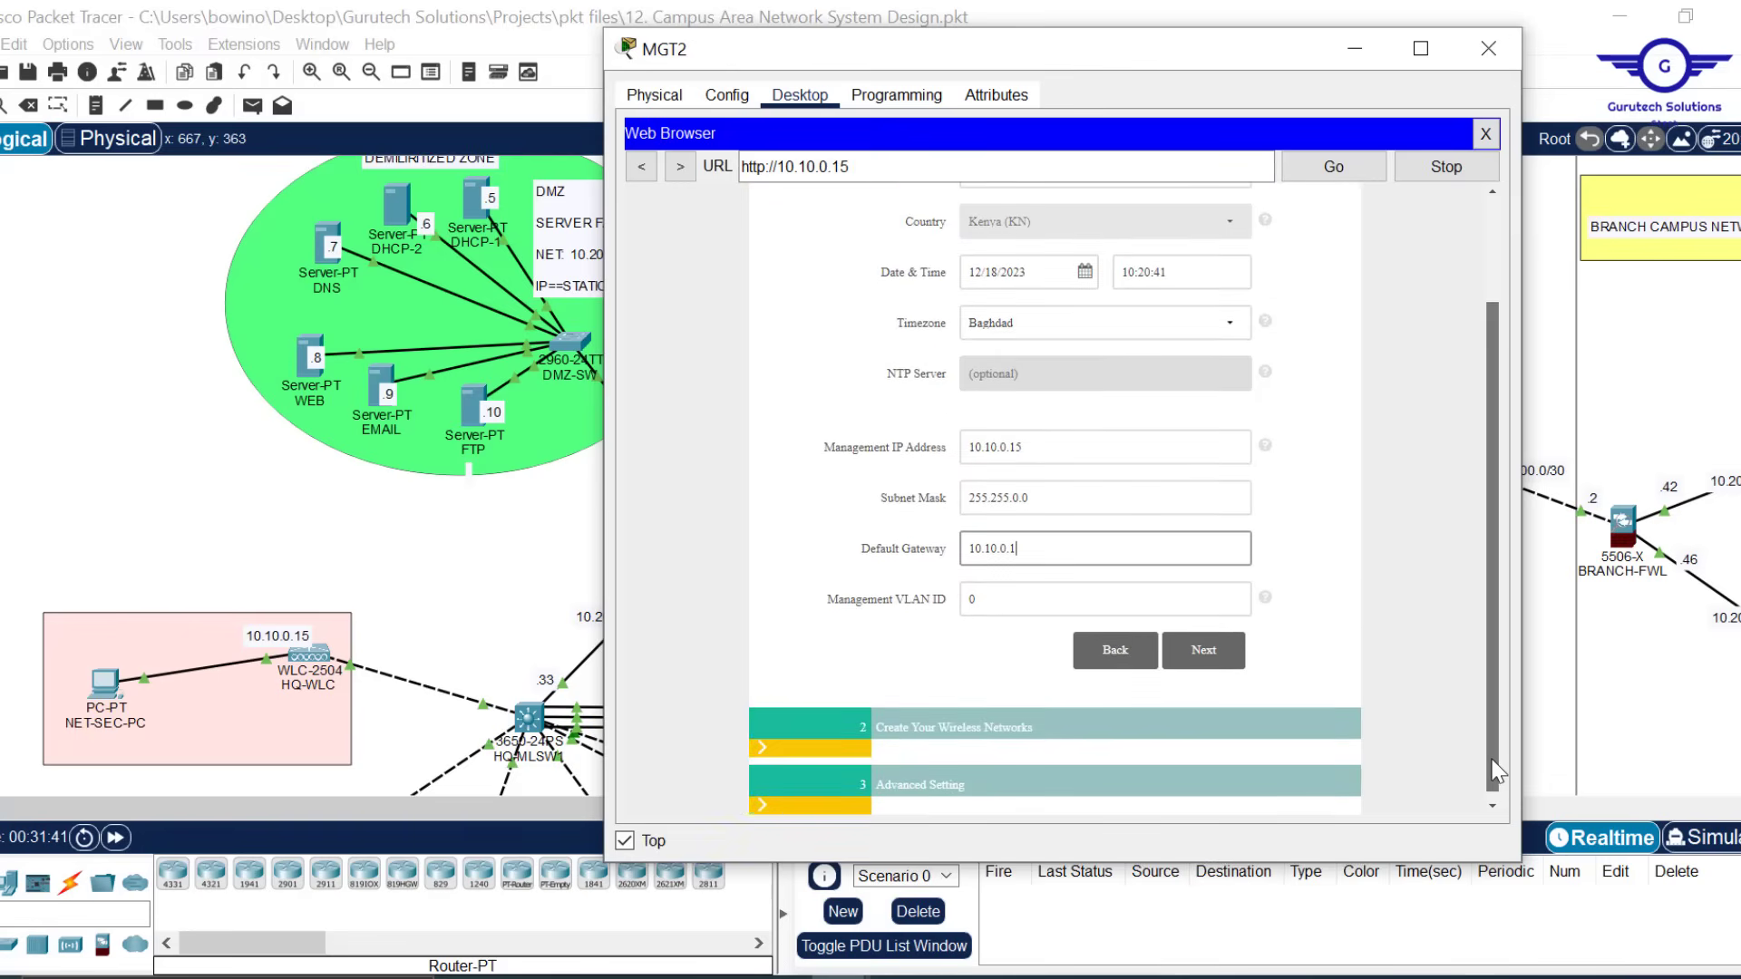
pyautogui.scroll(2, 1483, 699)
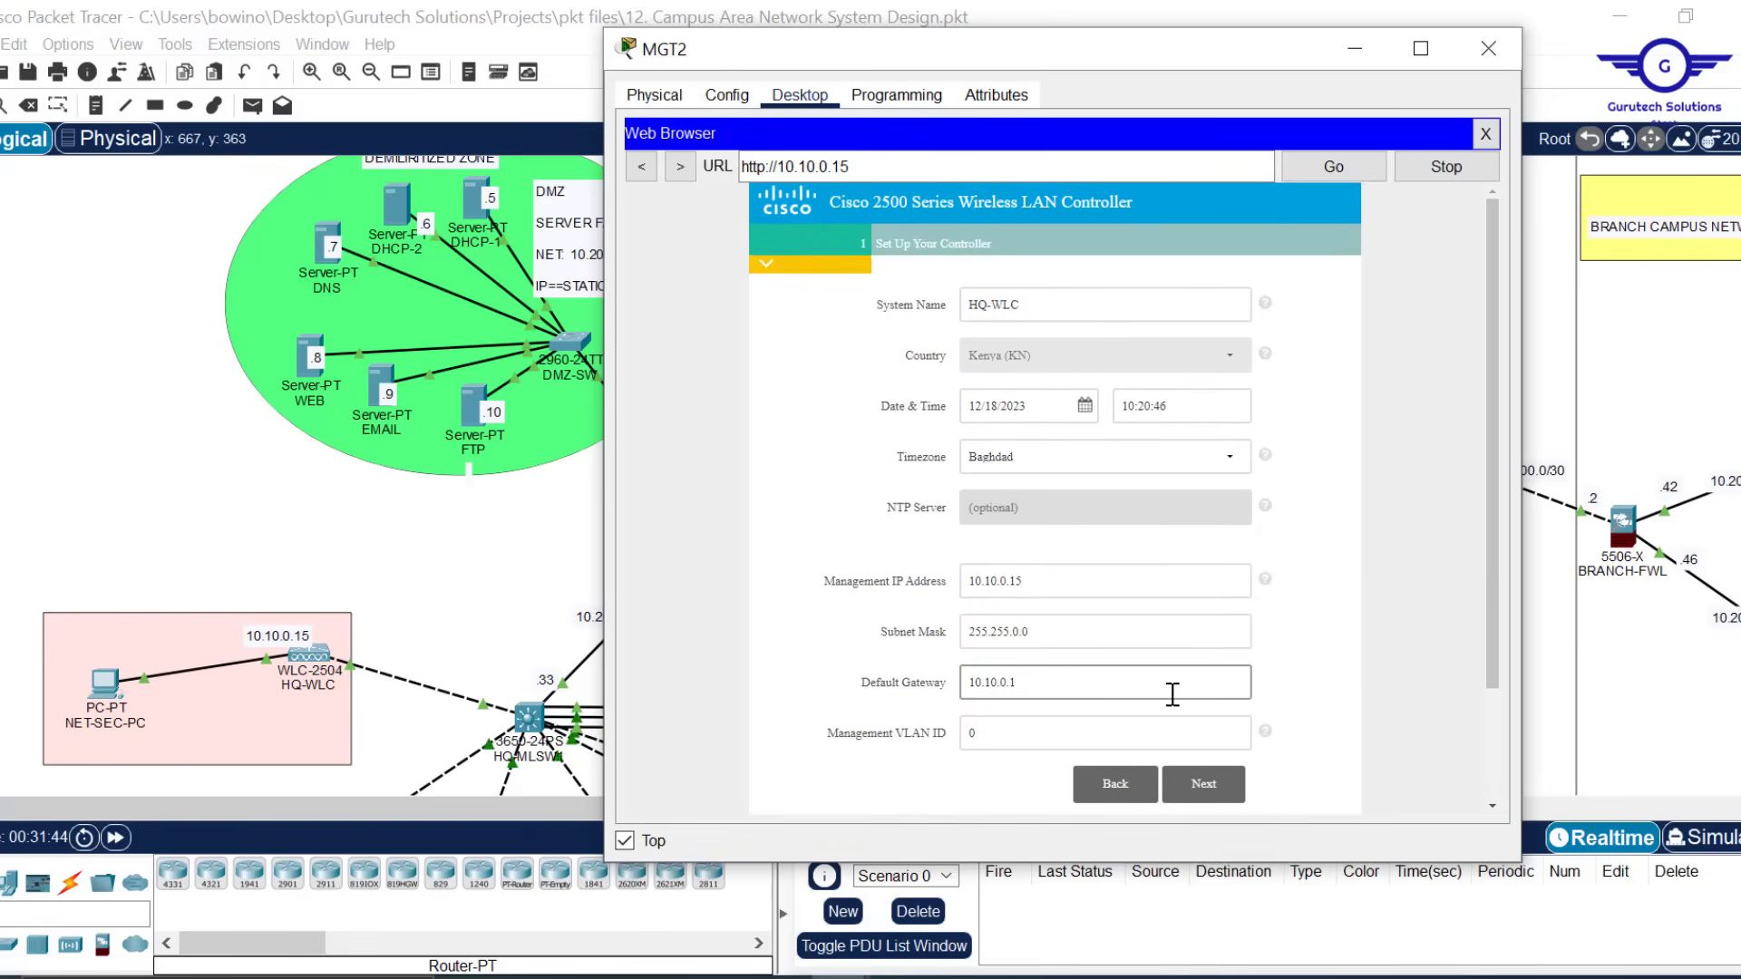
pyautogui.click(1216, 791)
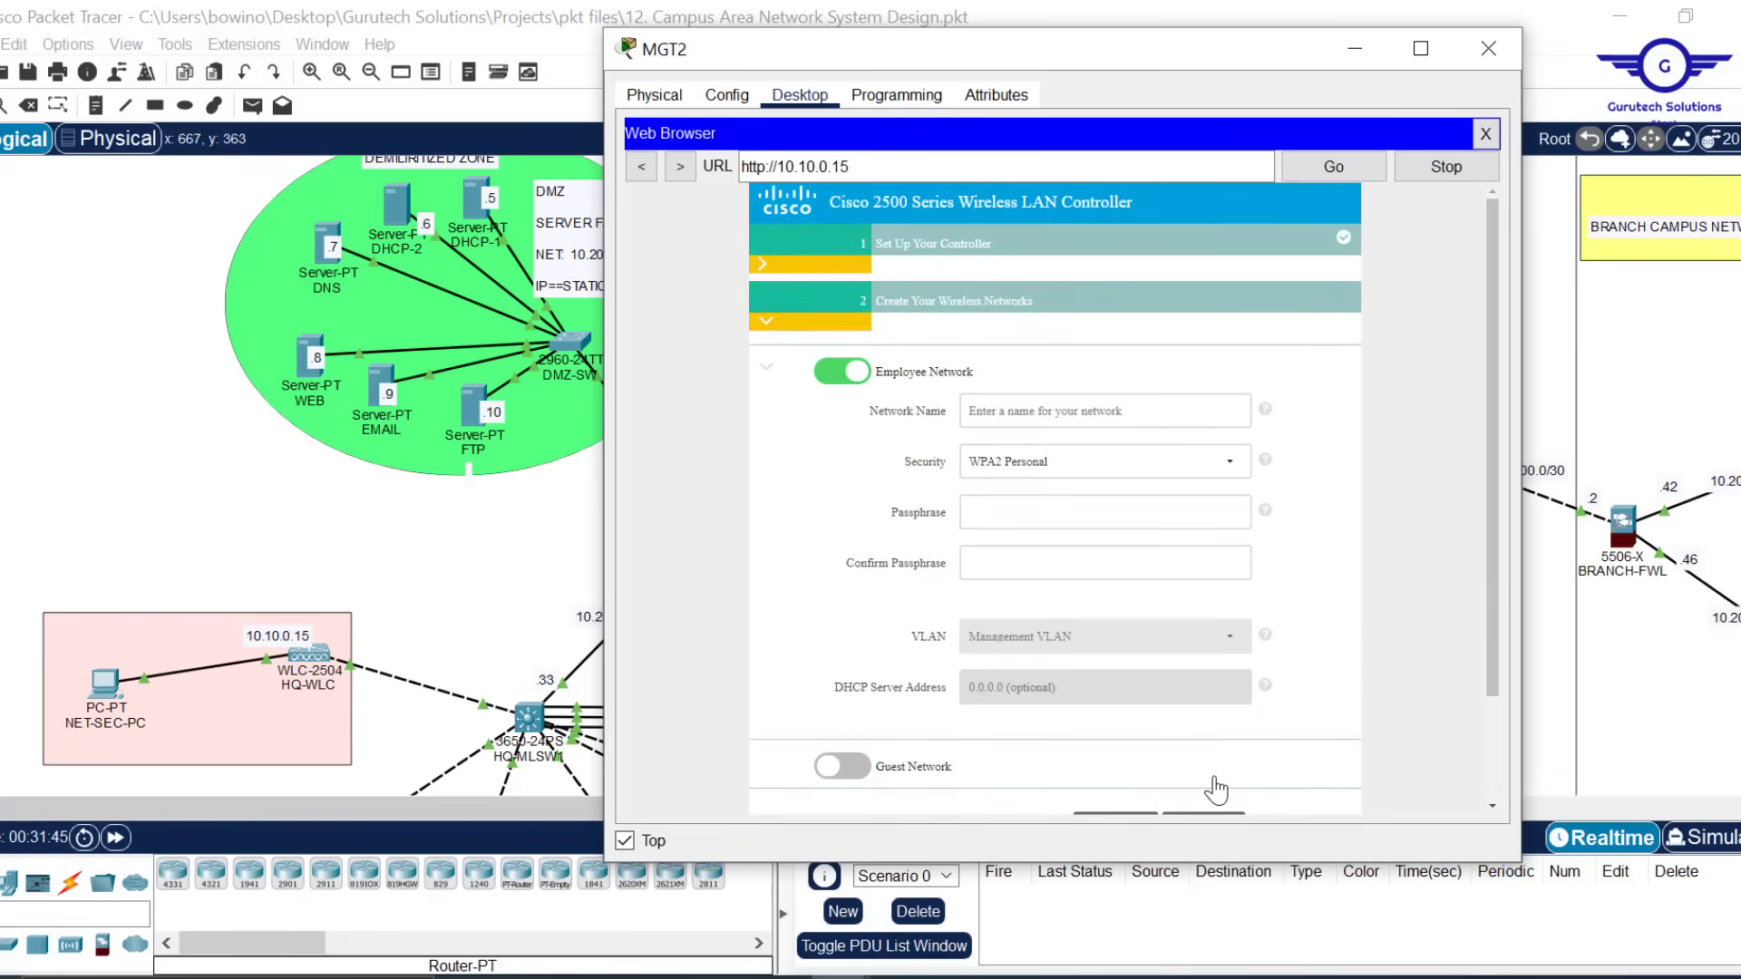
# Select the Employee Network Name field, then switch to the Project12.pdf brief
pyautogui.click(1105, 395)
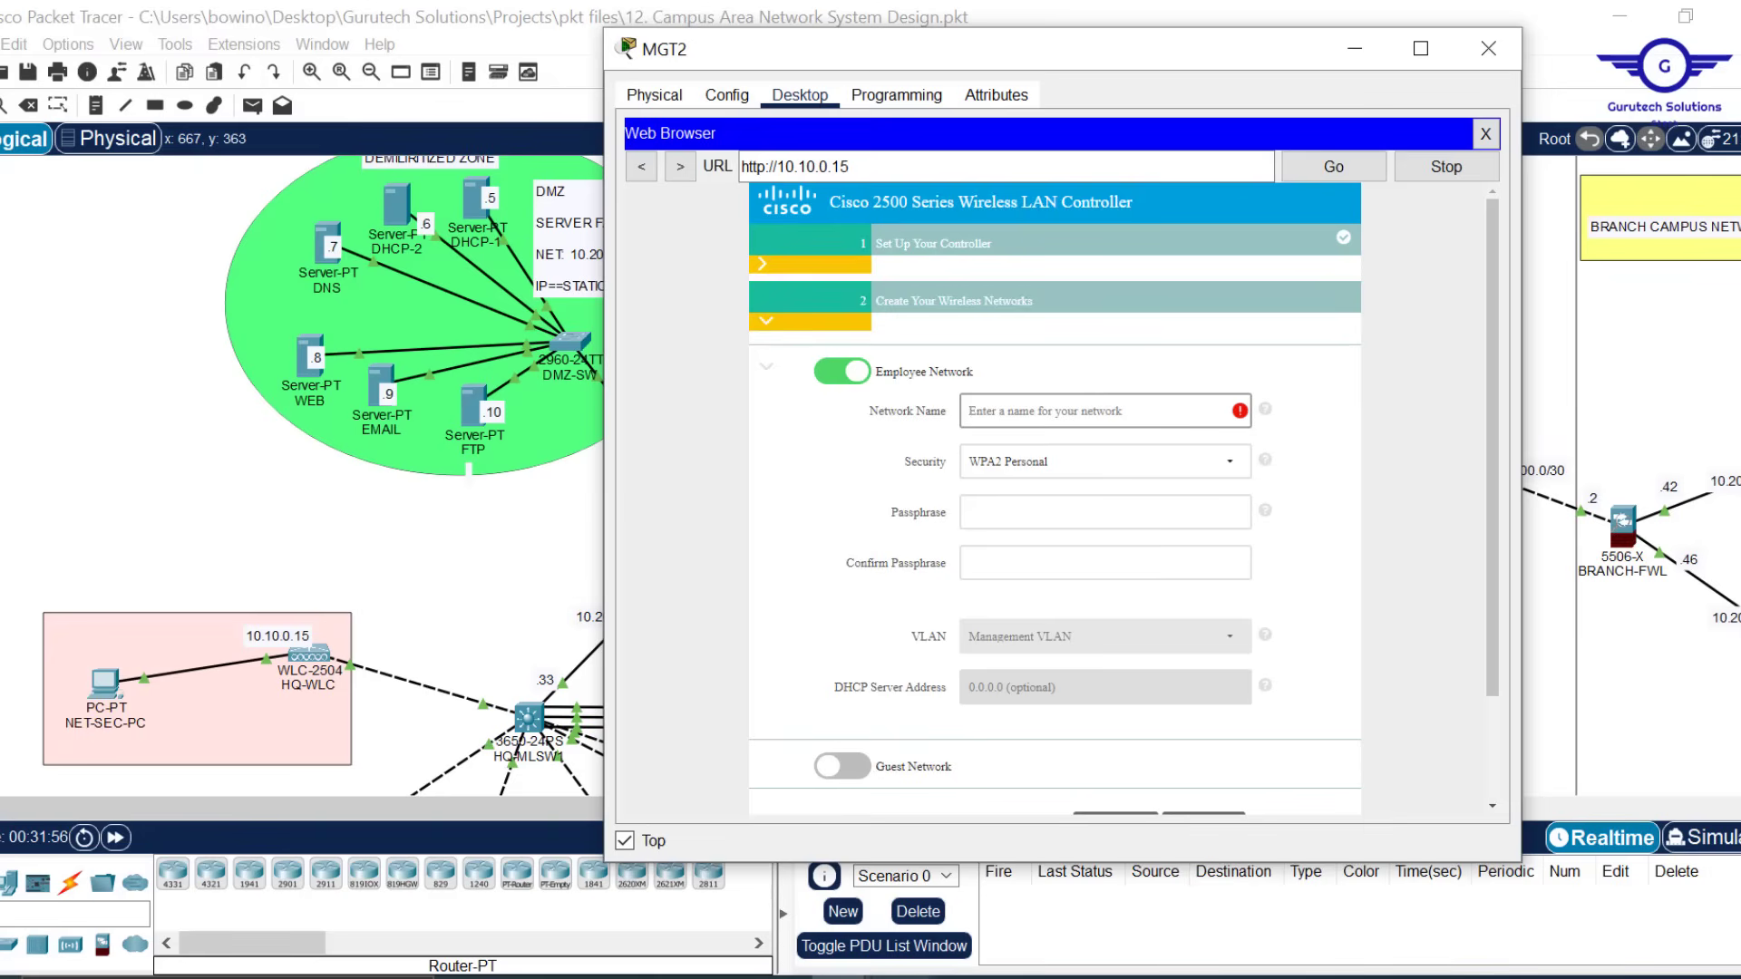
pyautogui.hotkey('alt', 'Tab')
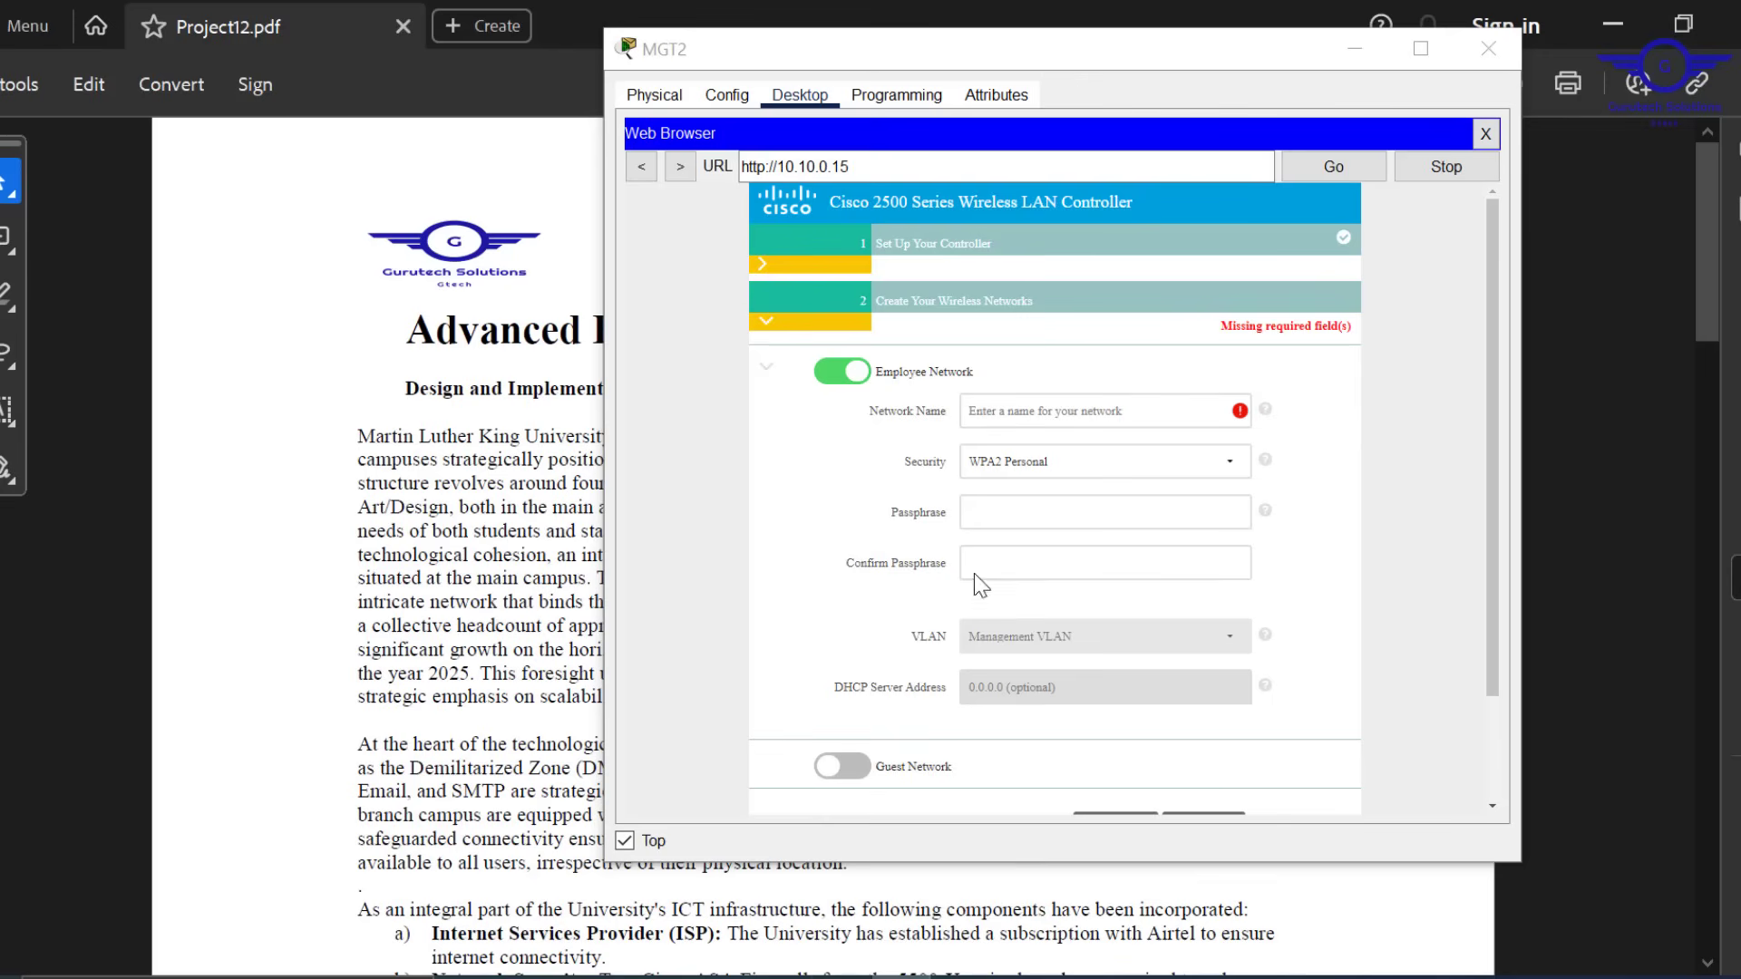
# Find and highlight the user groups in the brief's WLC requirement, then minimise Acrobat
pyautogui.click(1357, 49)
pyautogui.scroll(-15, 963, 739)
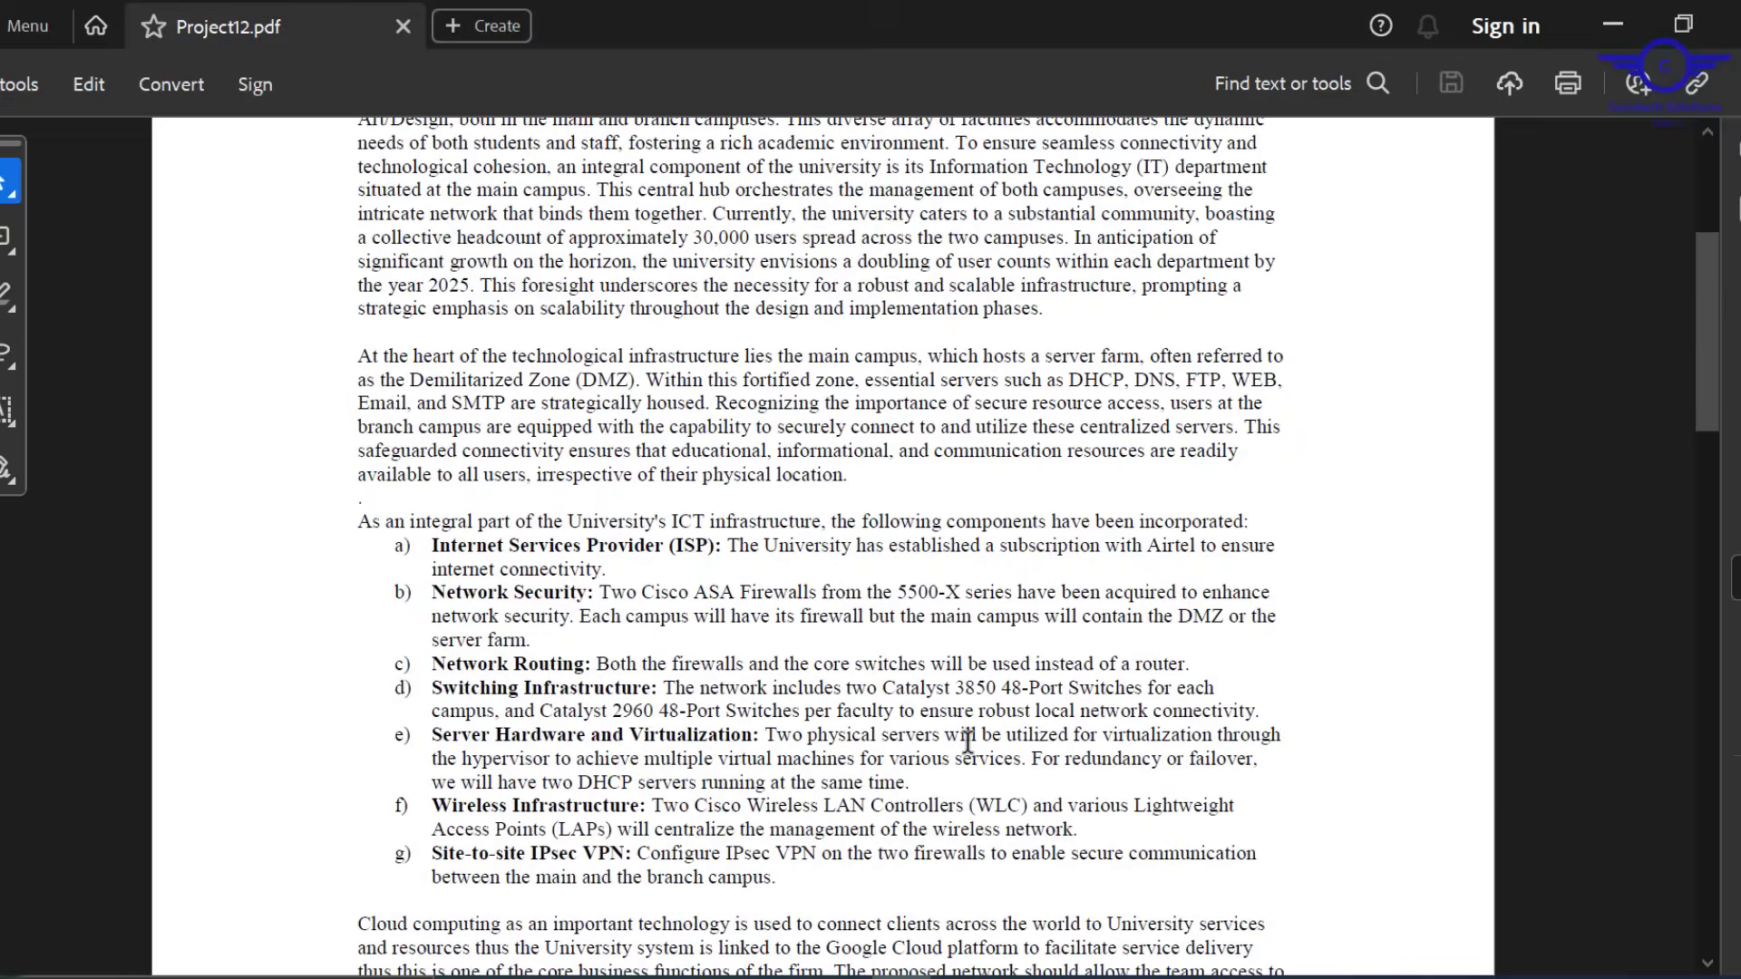
pyautogui.scroll(-15, 966, 737)
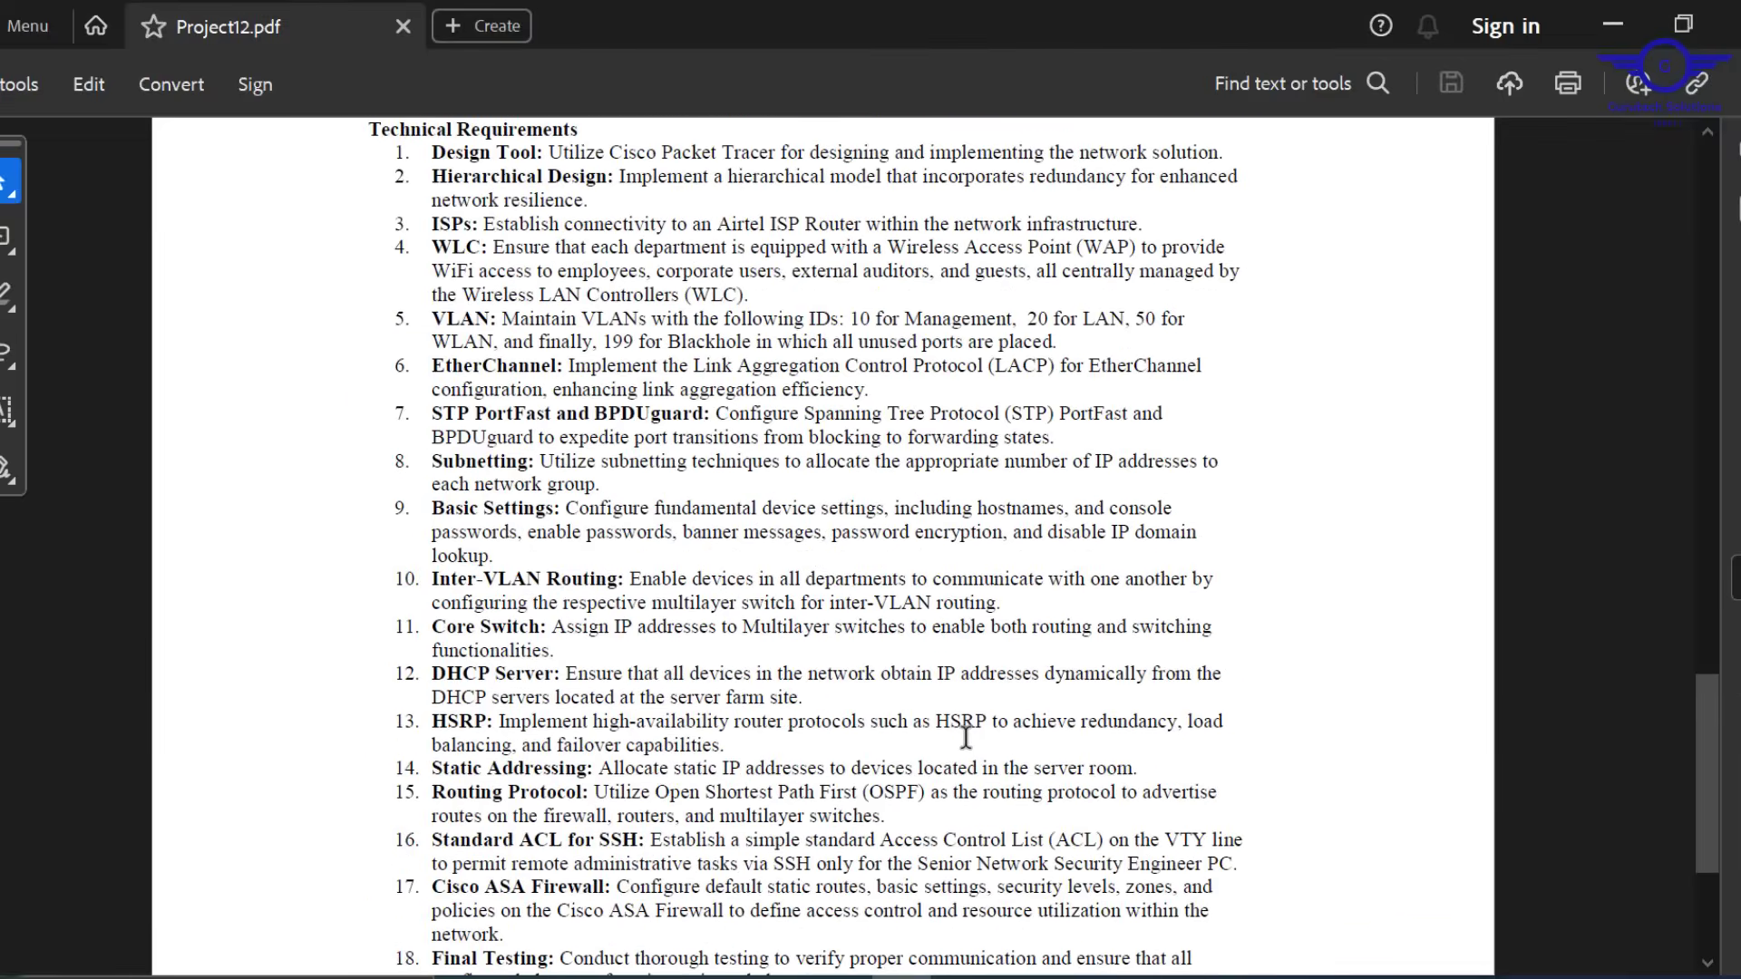
pyautogui.scroll(6, 966, 738)
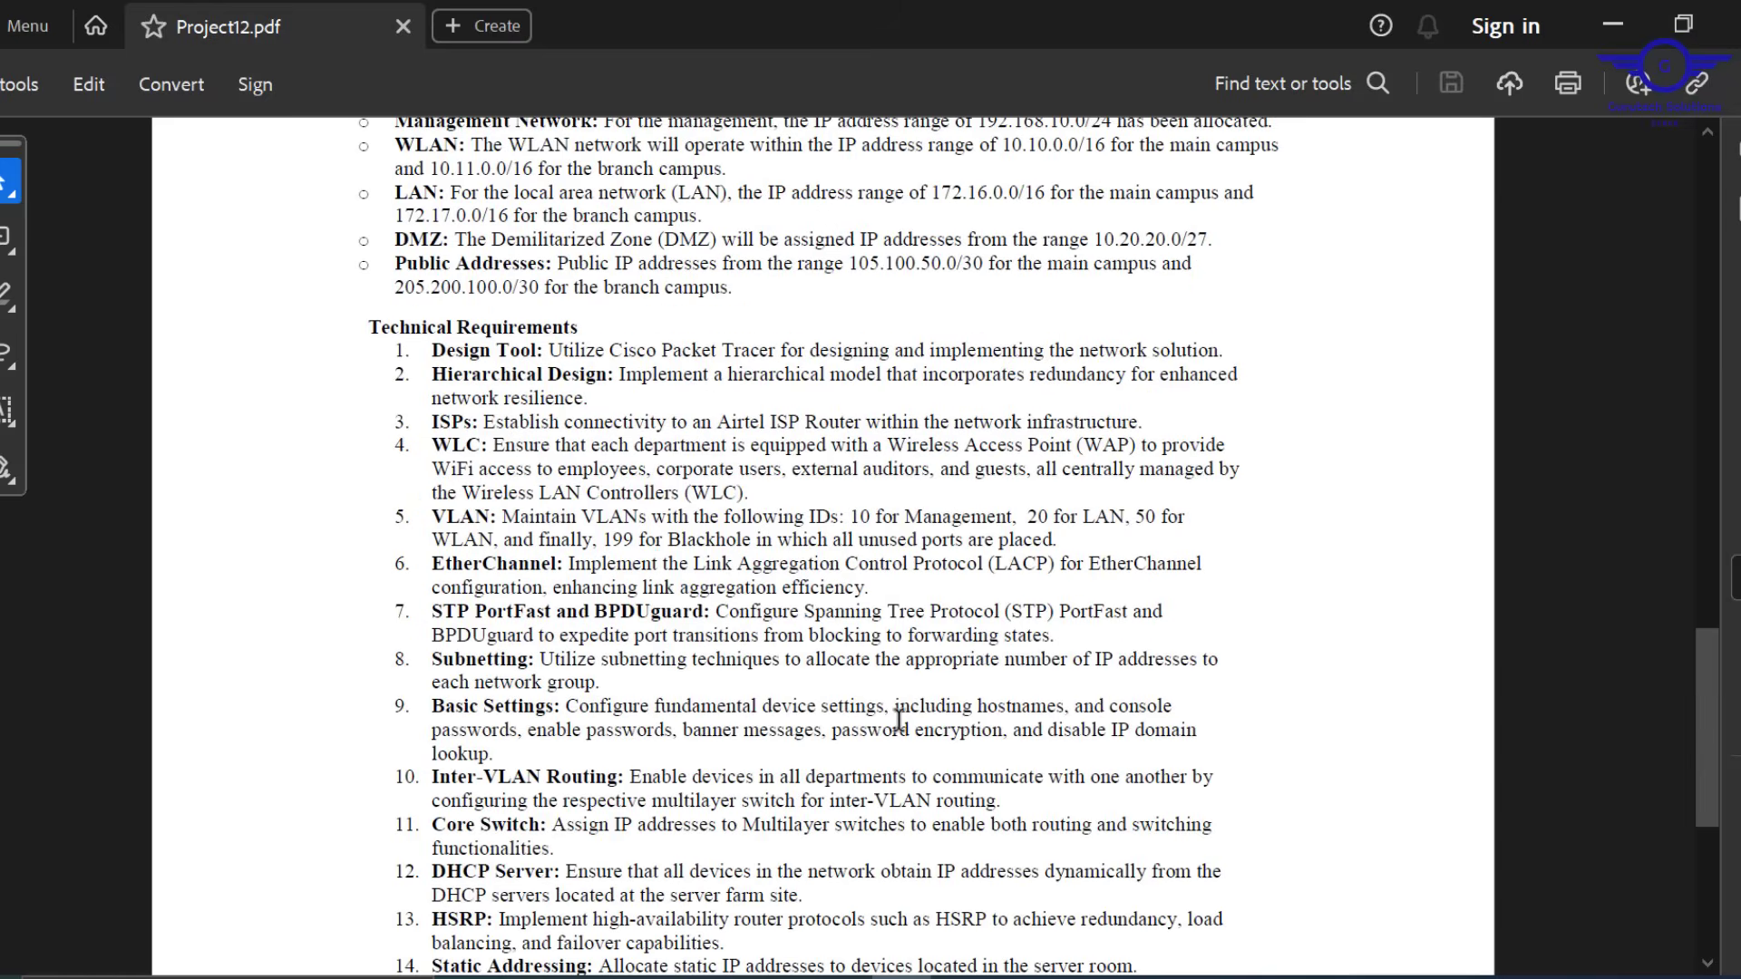
pyautogui.scroll(-3, 808, 670)
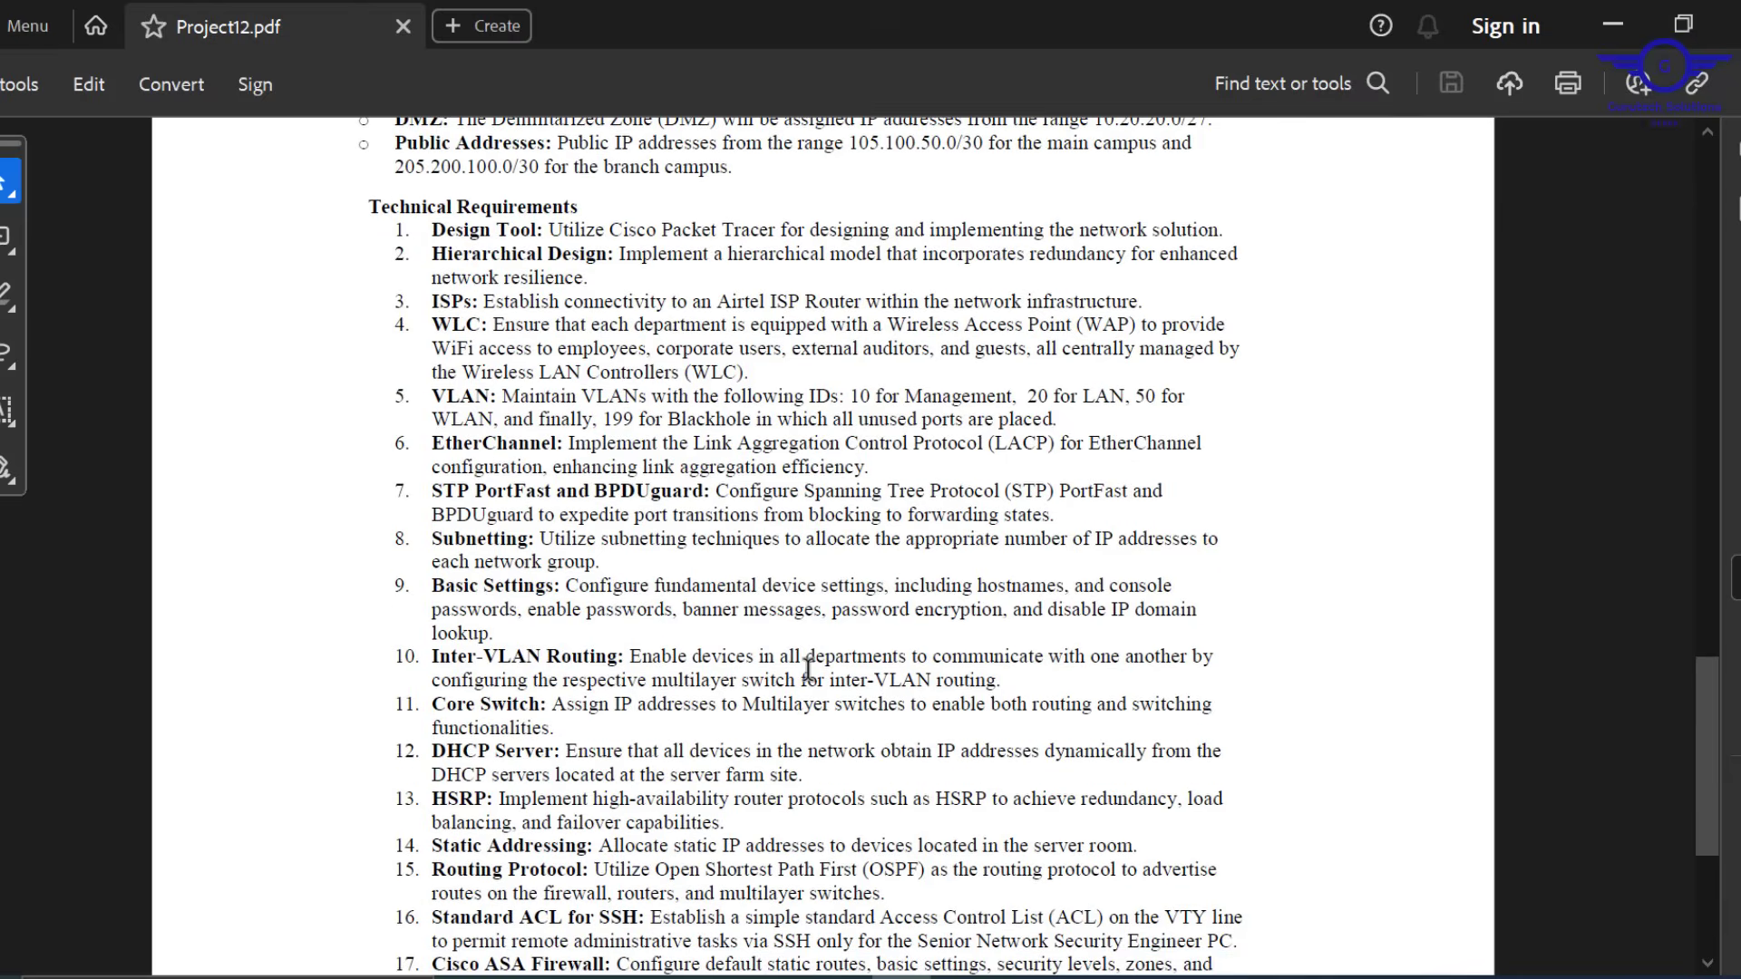
pyautogui.scroll(-5, 808, 670)
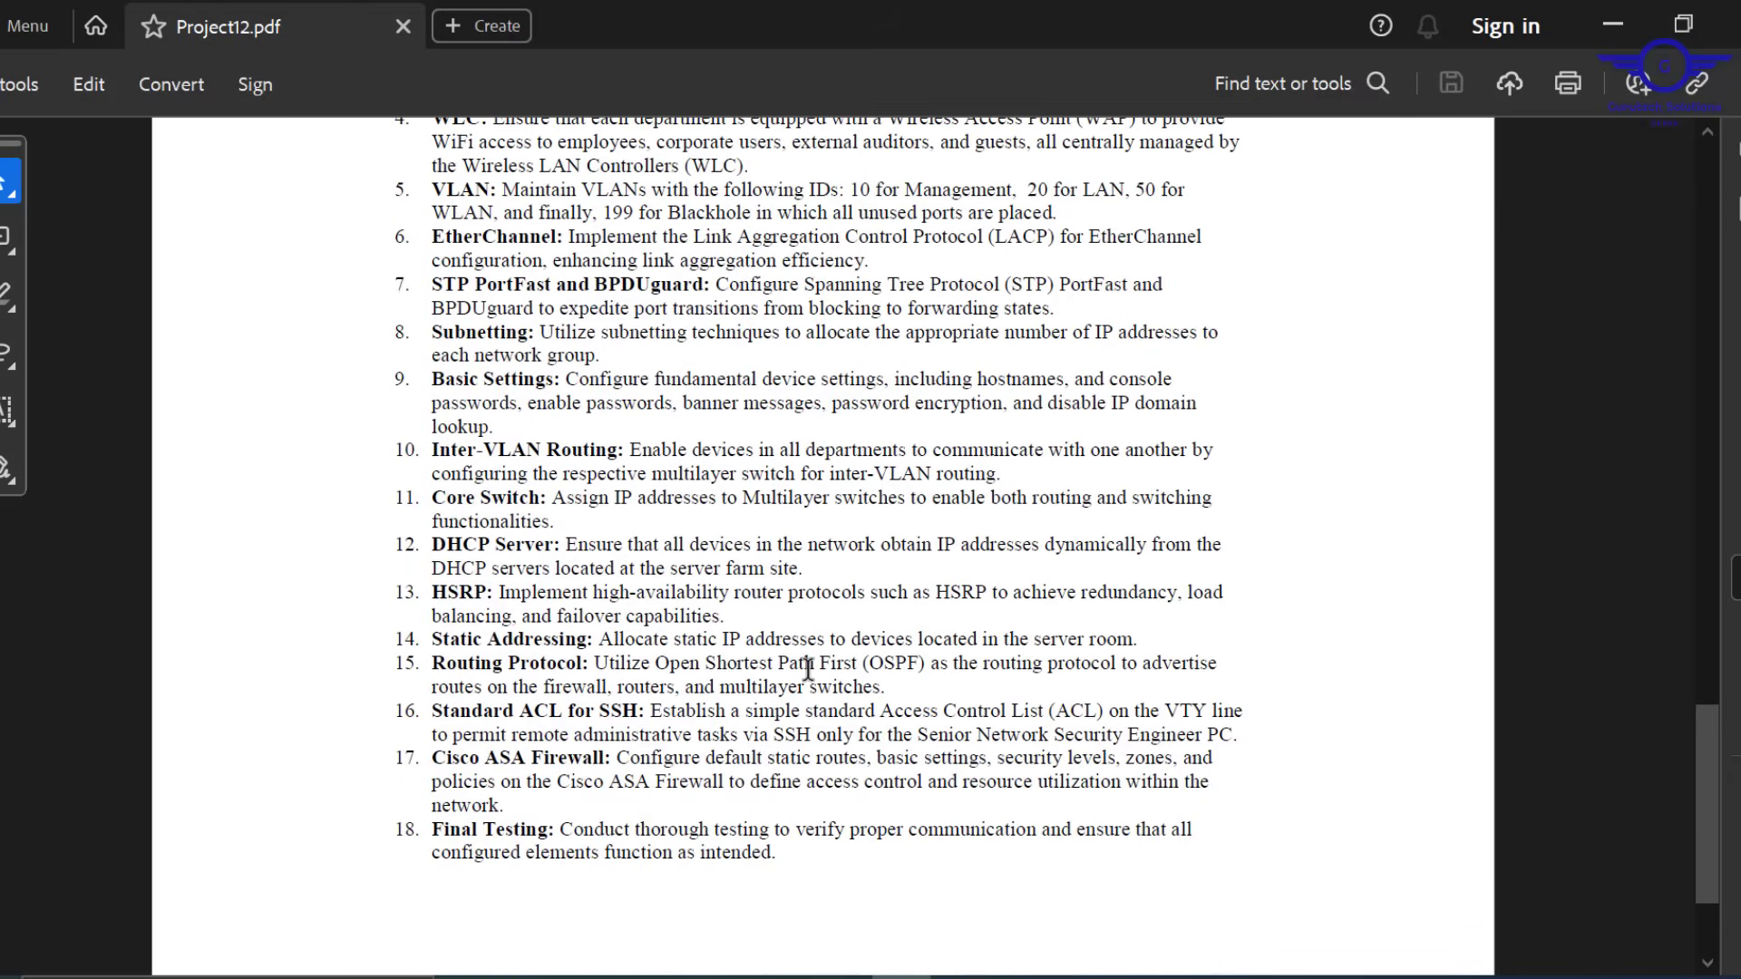
pyautogui.scroll(-3, 808, 670)
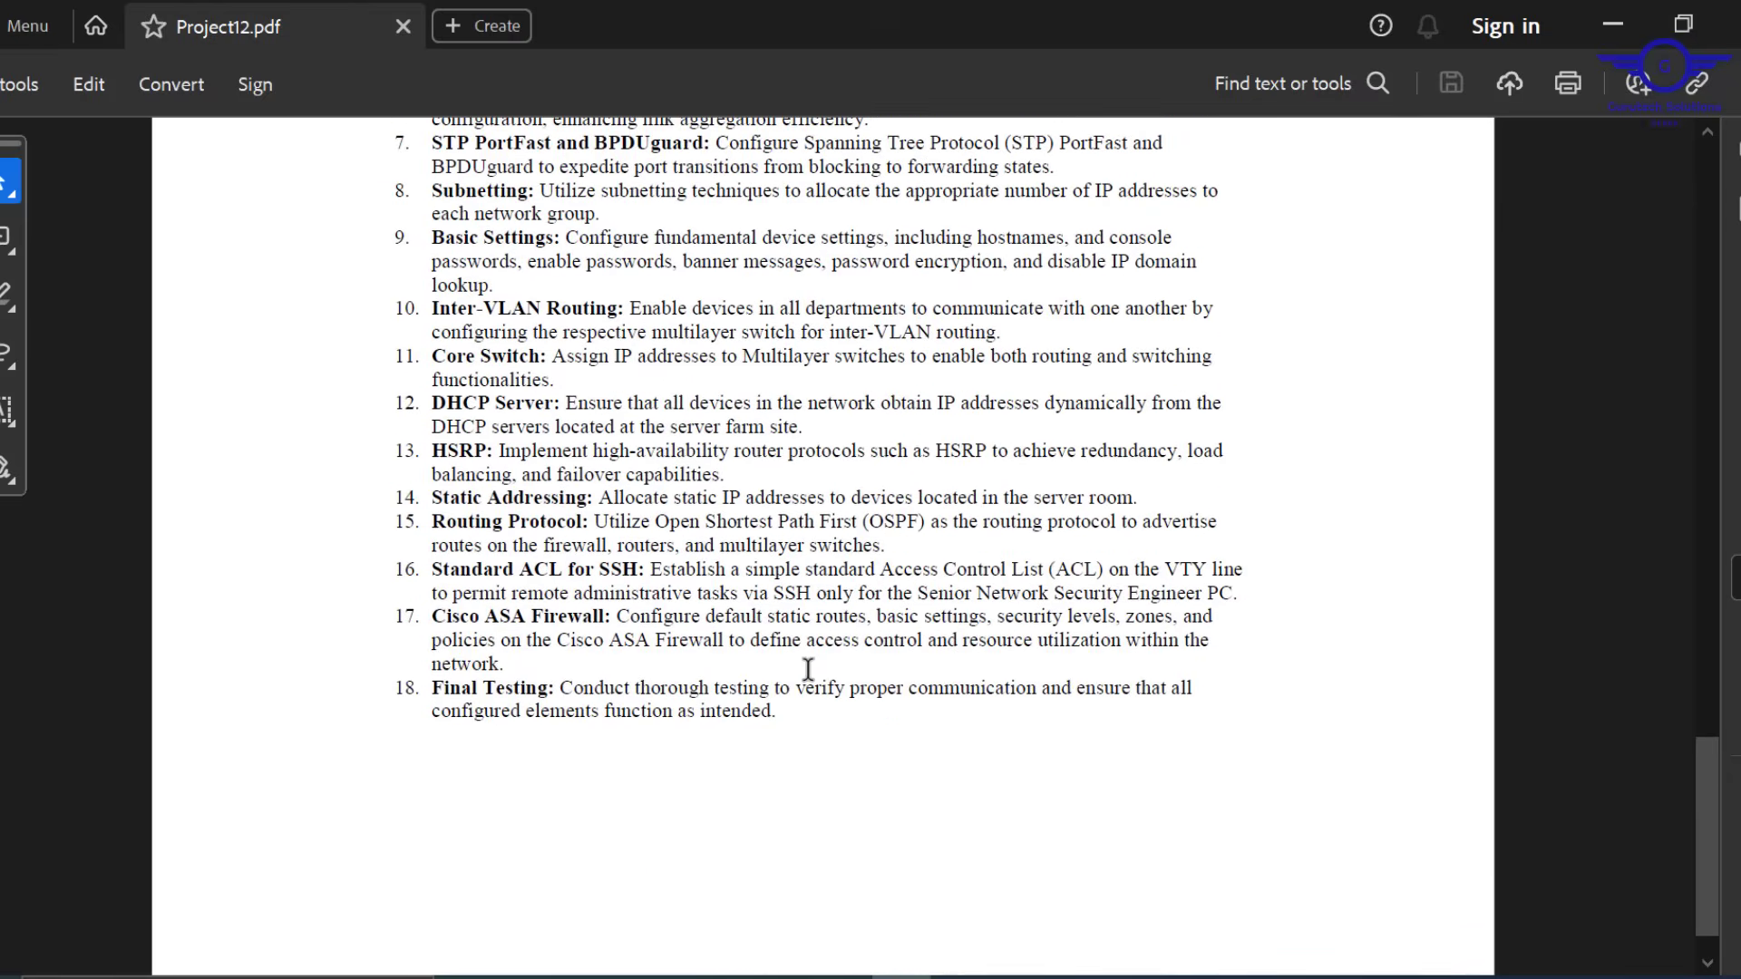
pyautogui.scroll(3, 808, 670)
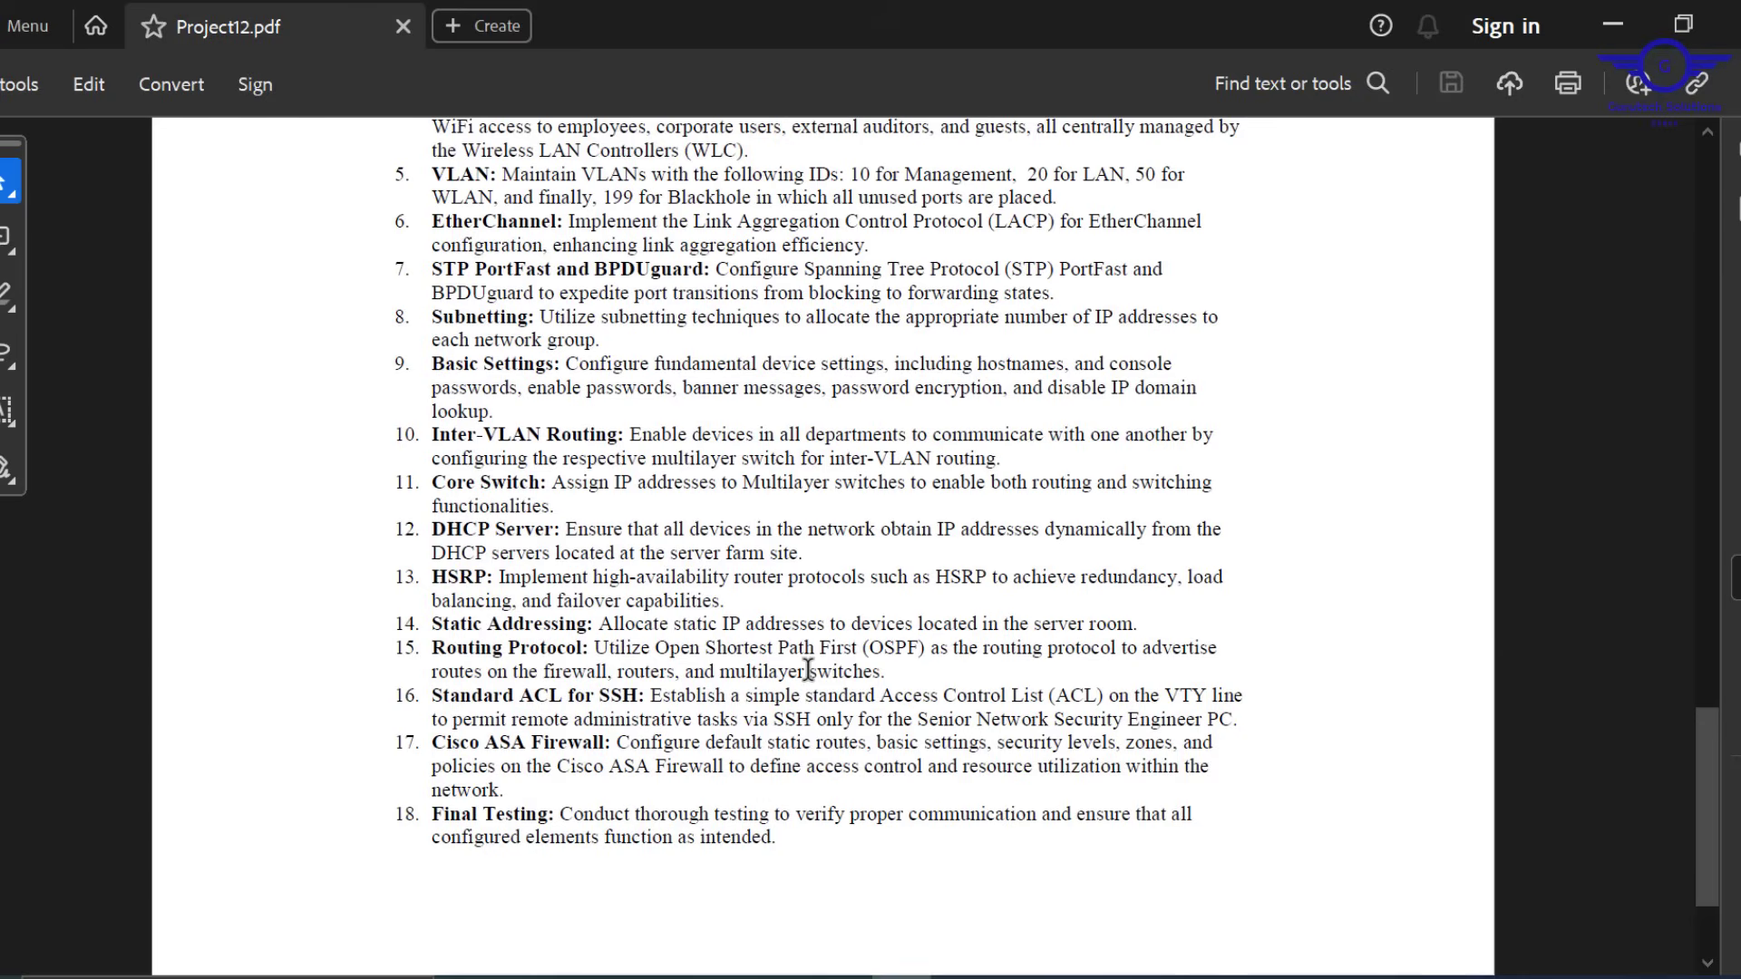
pyautogui.scroll(3, 808, 670)
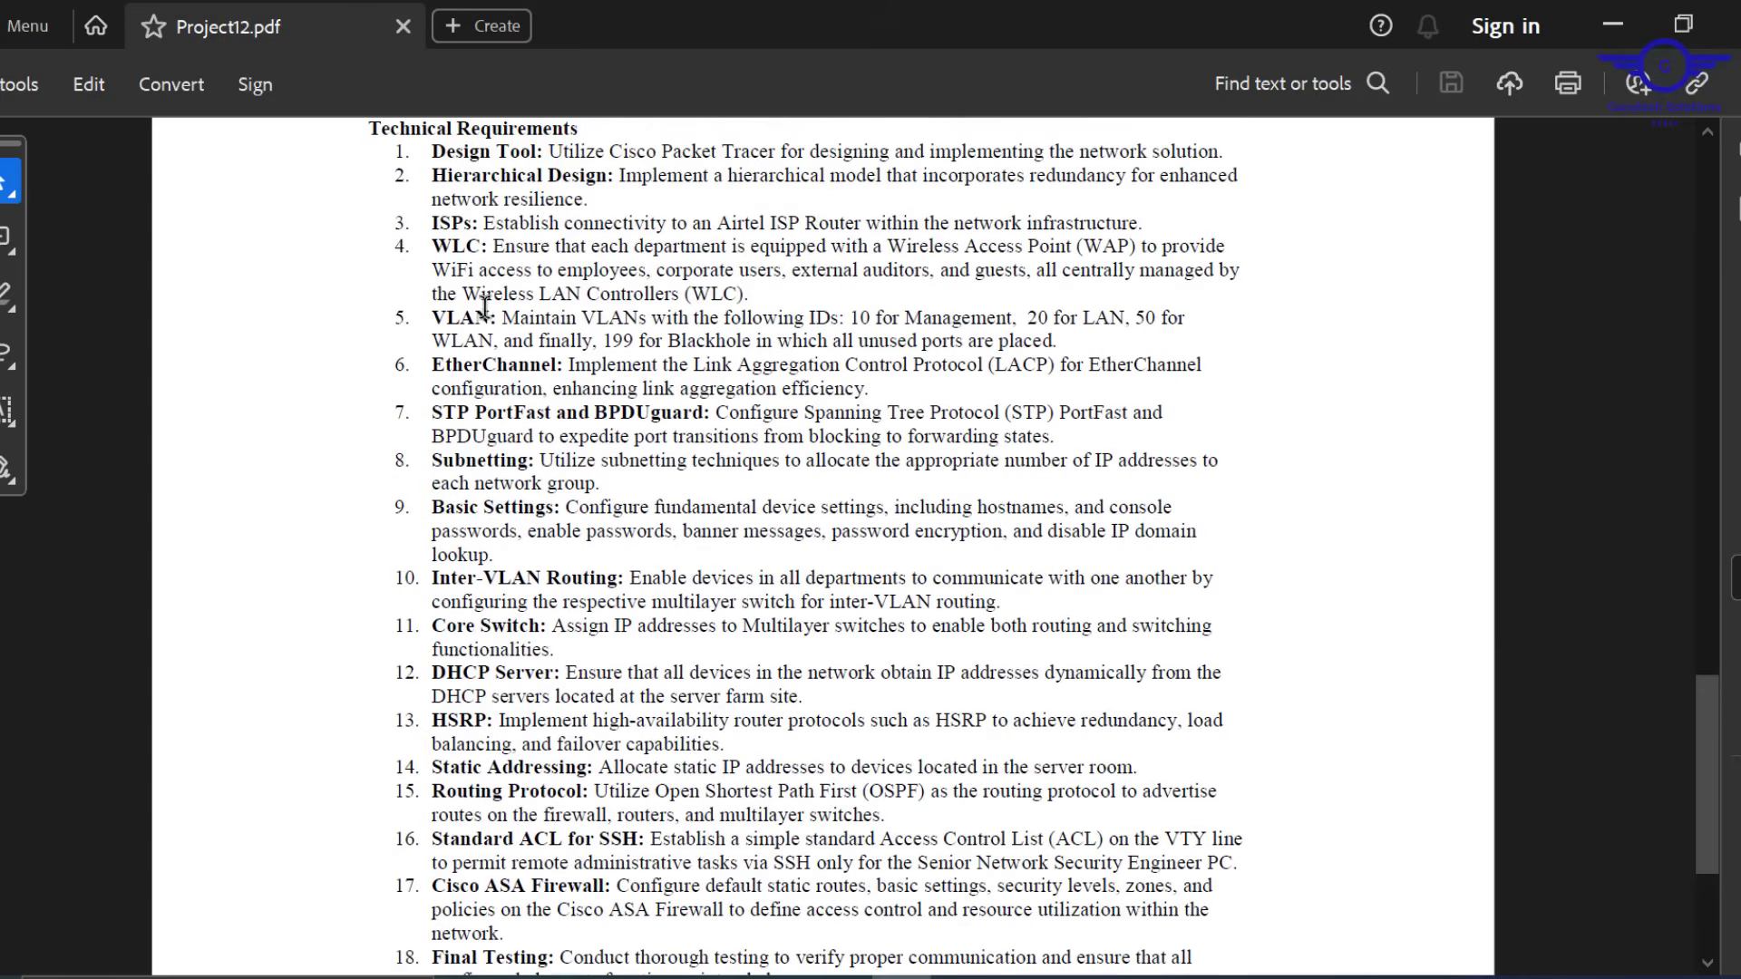
pyautogui.moveTo(557, 269); pyautogui.dragTo(898, 272)
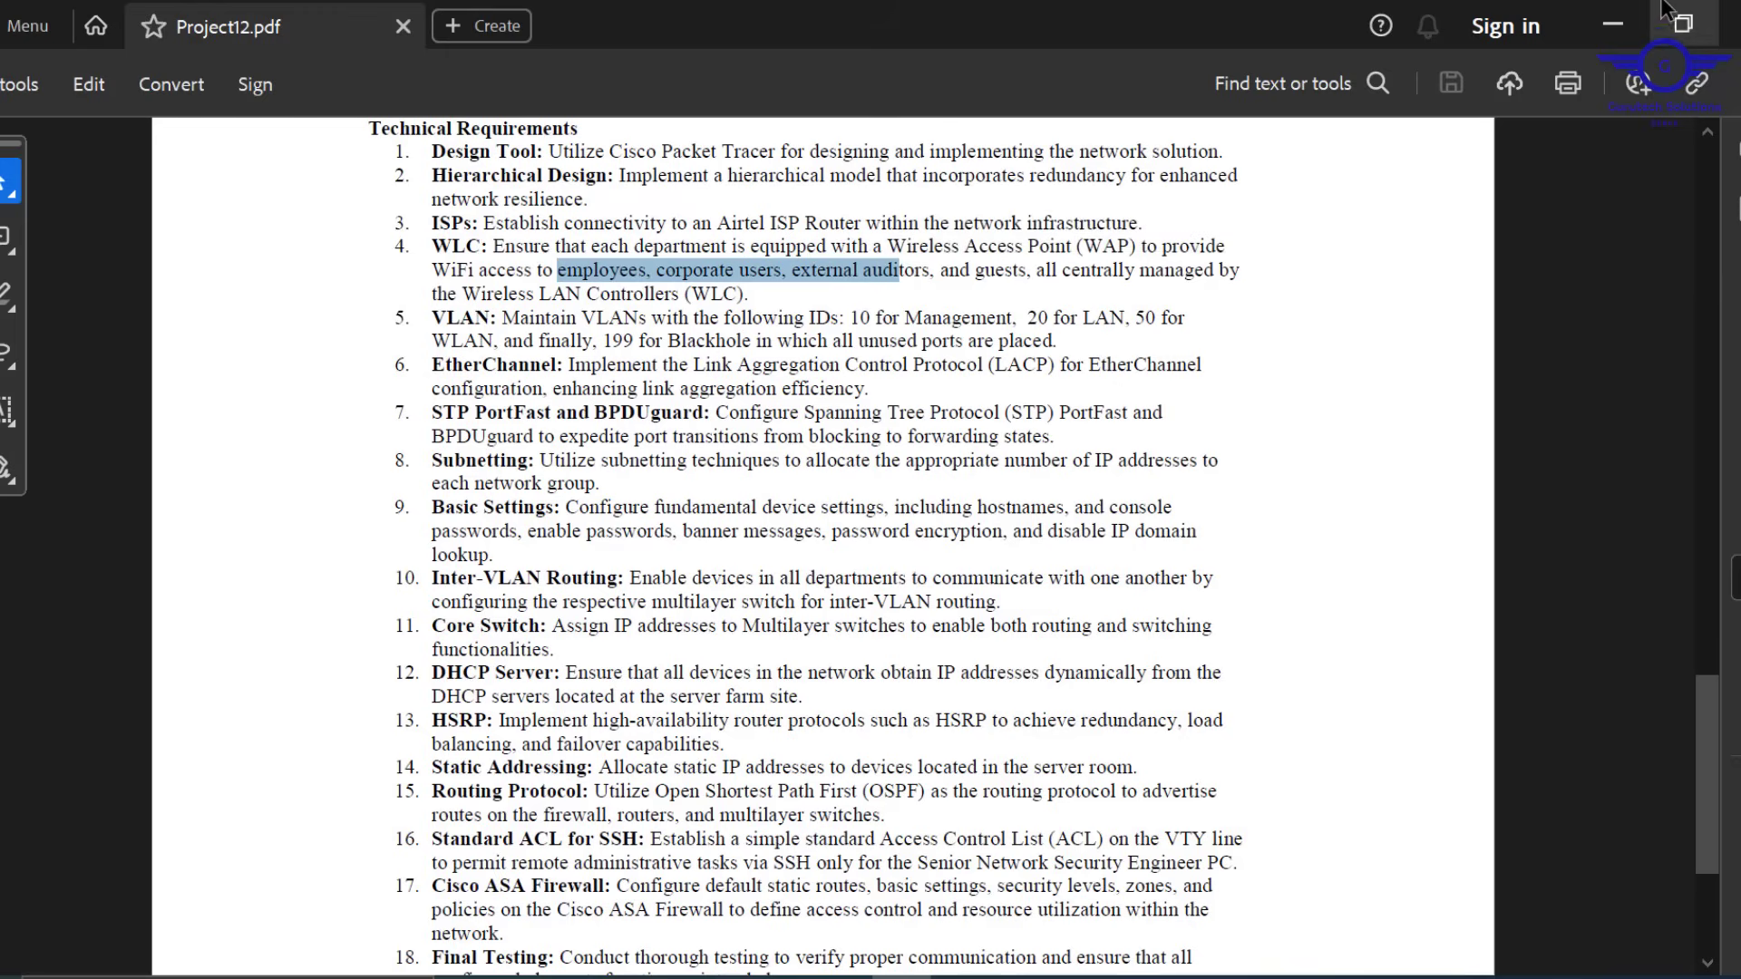
pyautogui.click(1613, 24)
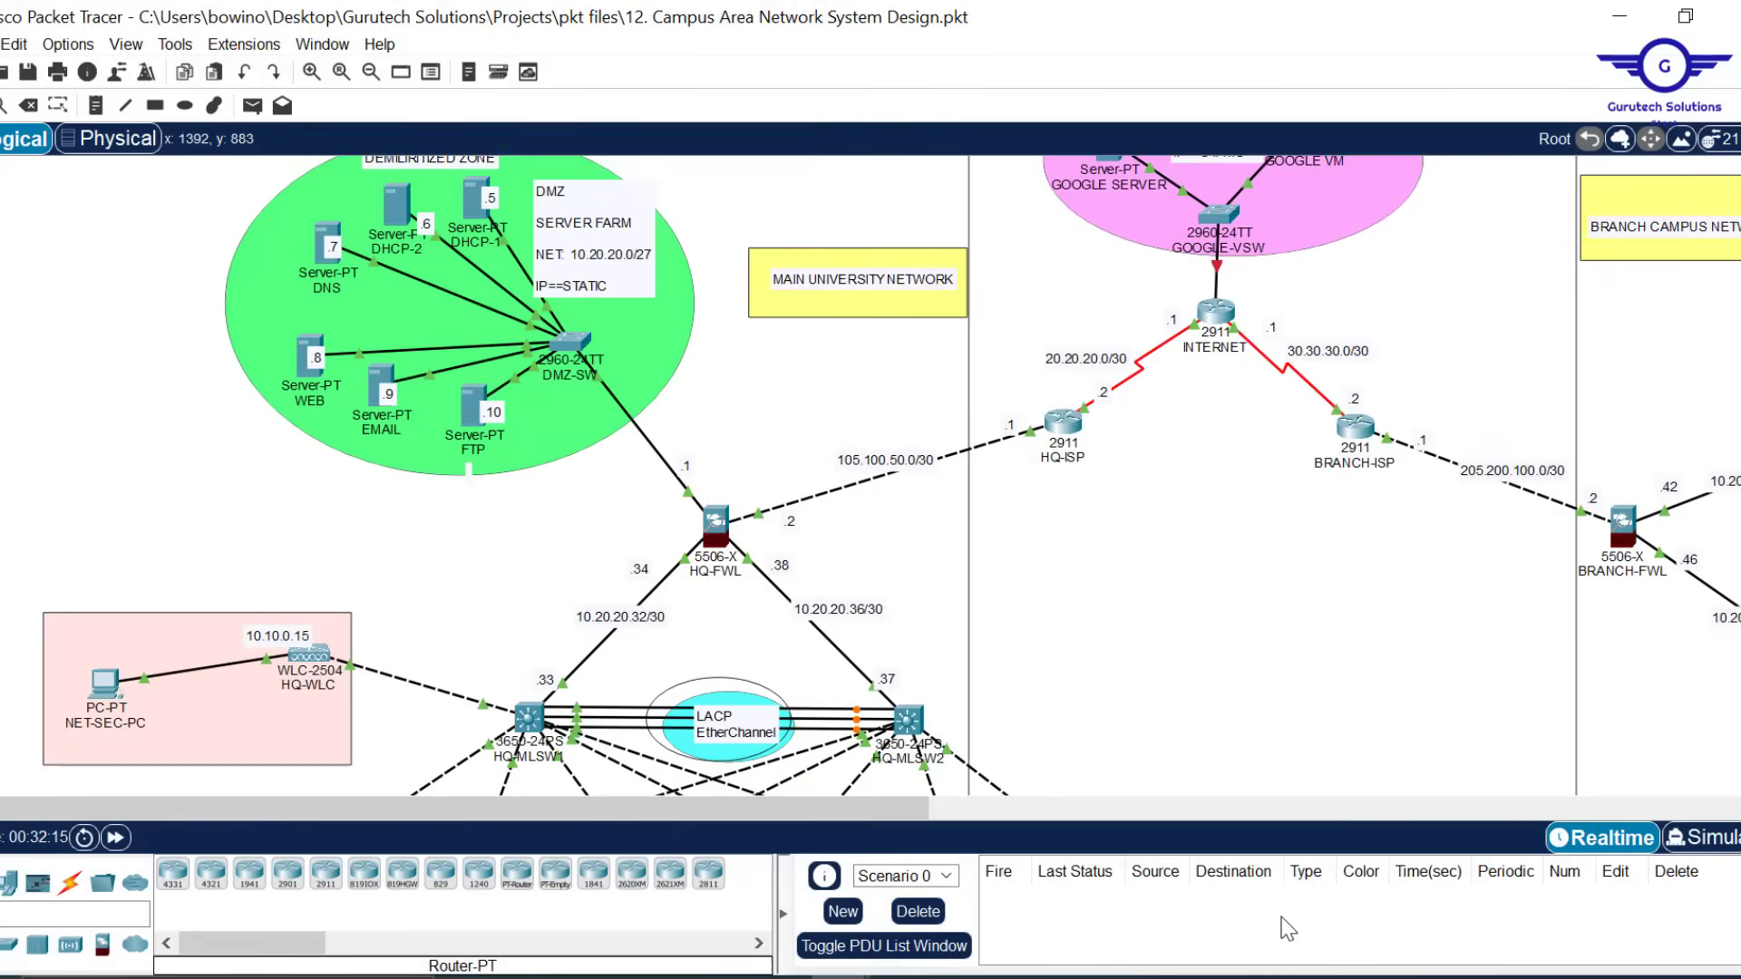
# Name the network EMPLOYEES with WPA2 Personal and a confirmed passphrase, then continue
pyautogui.moveTo(875, 977)
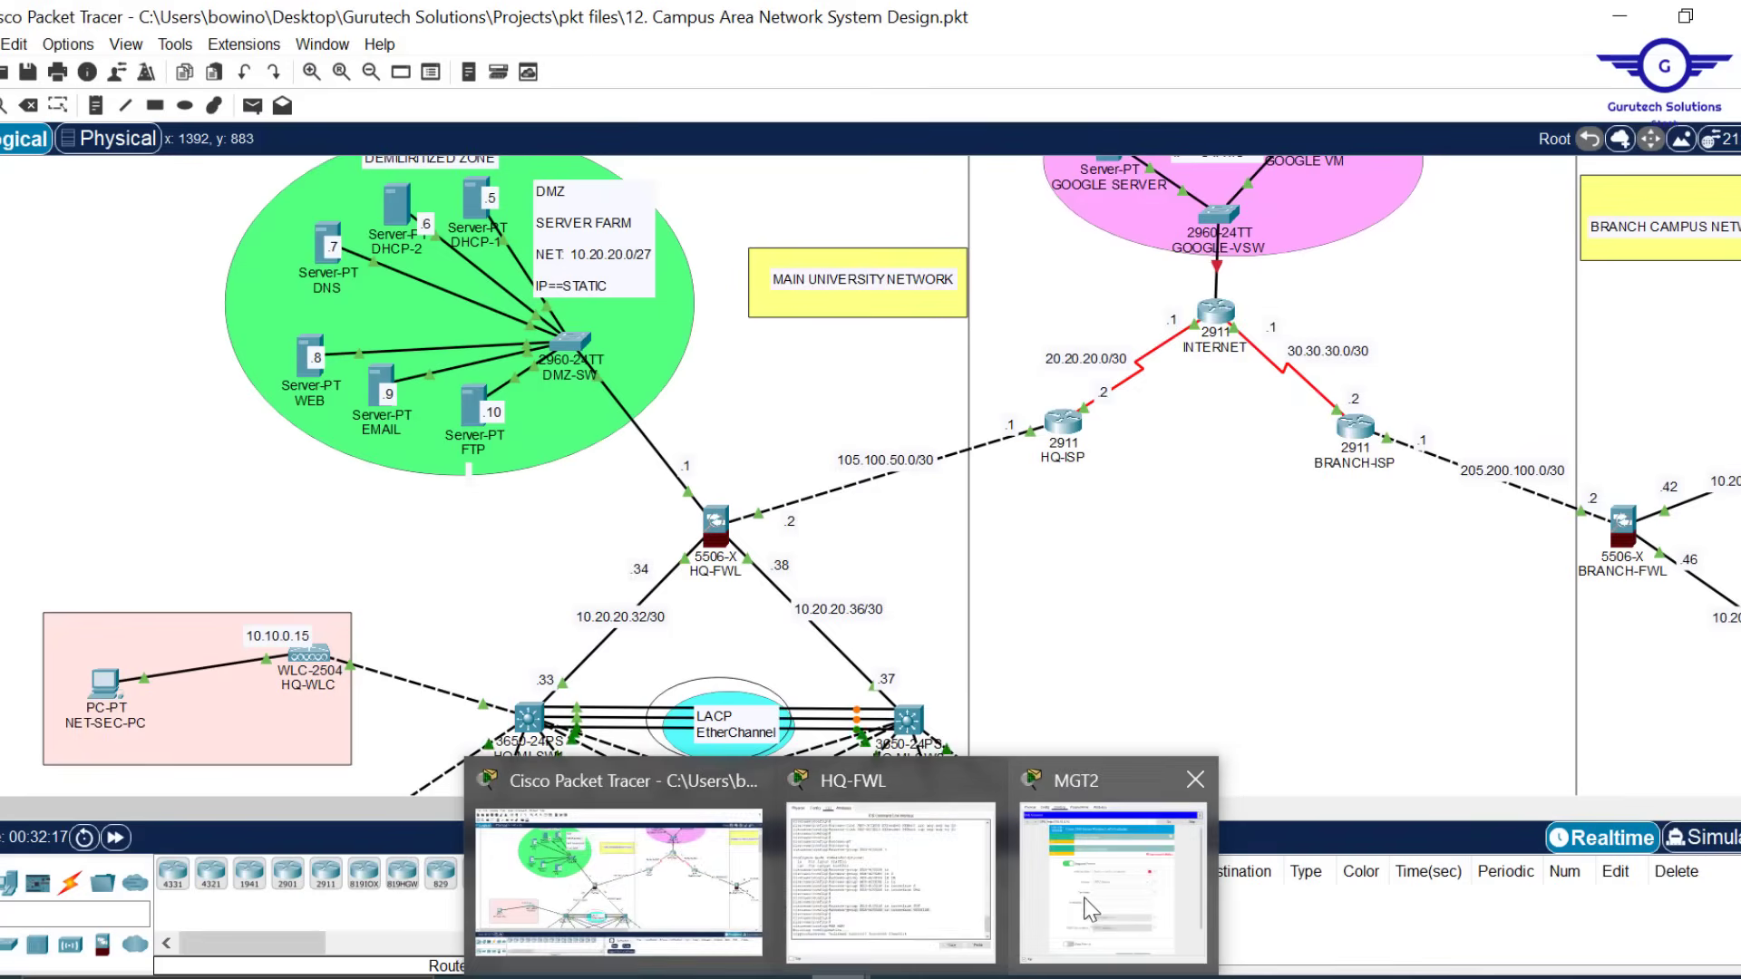
pyautogui.click(1099, 906)
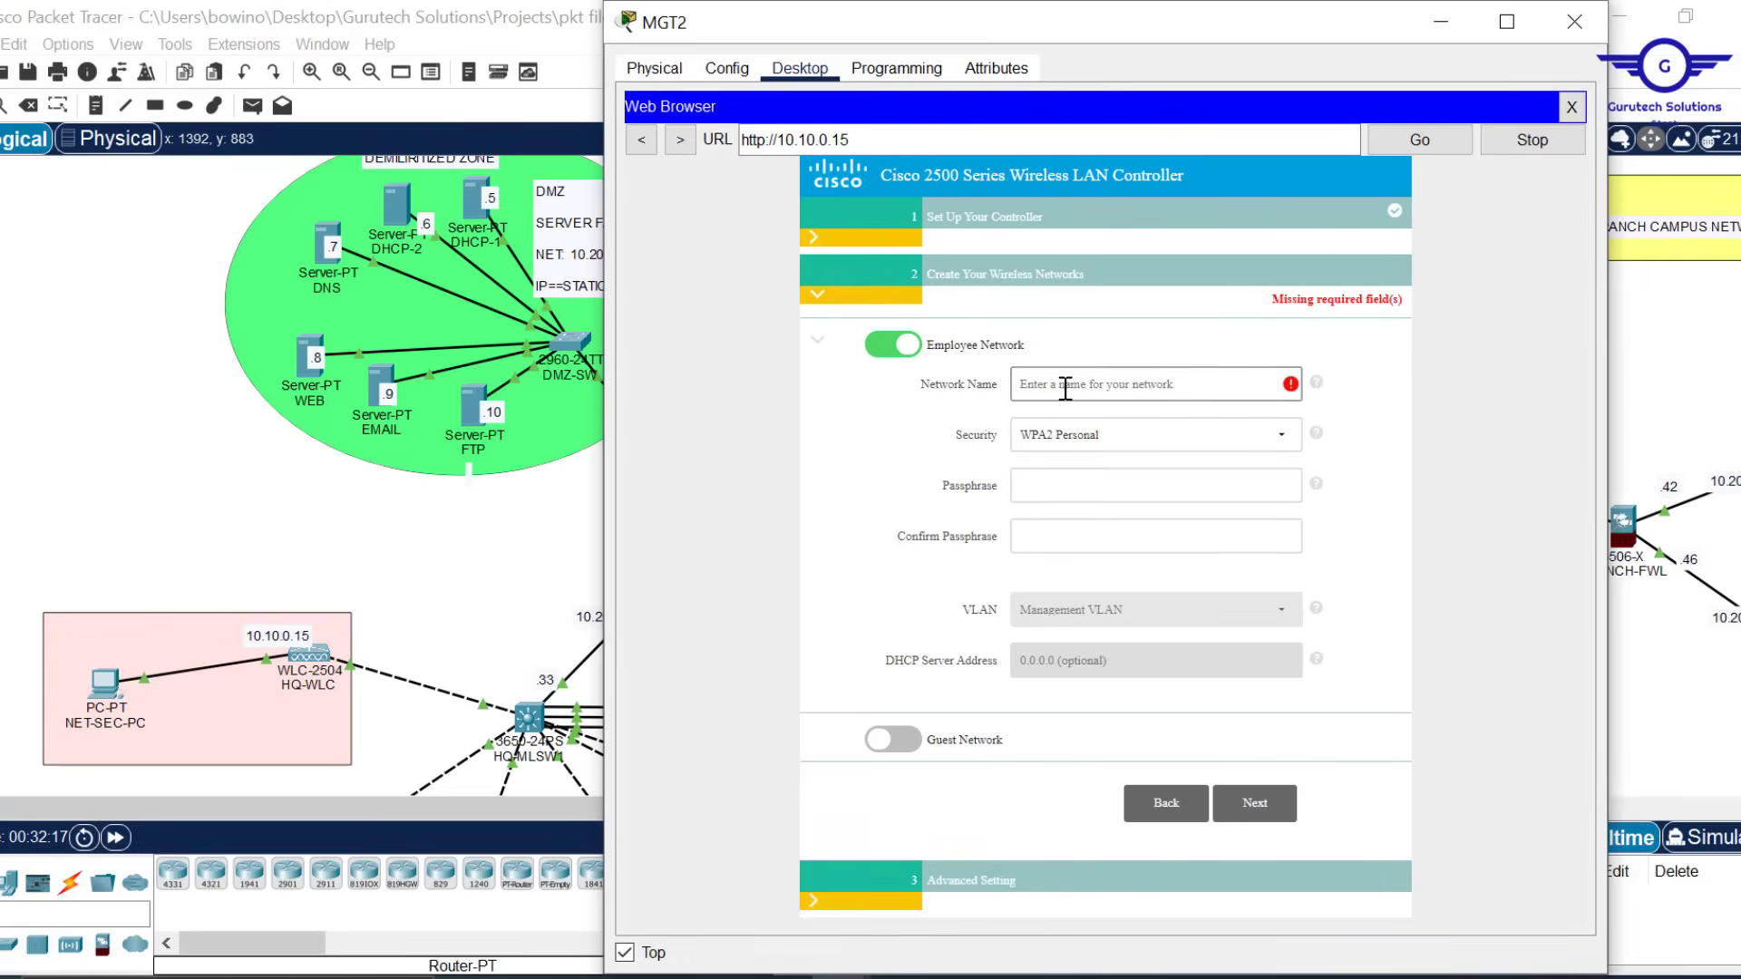
pyautogui.write('EMPLOYEES')
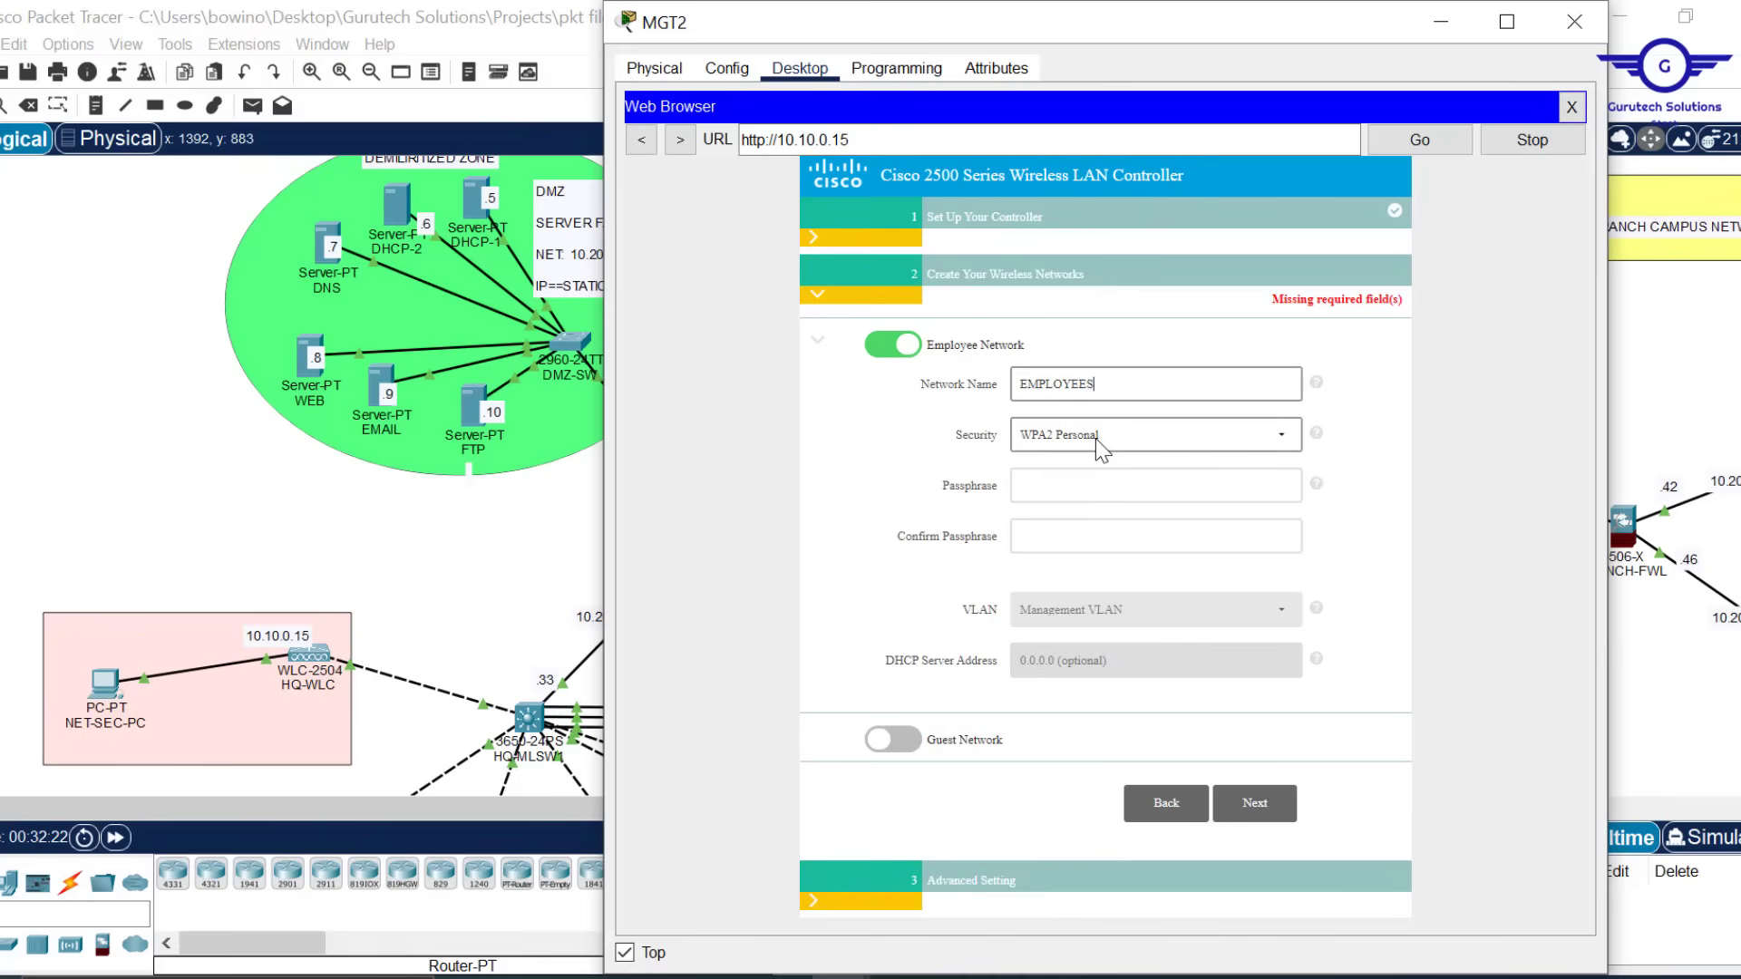
pyautogui.click(1070, 471)
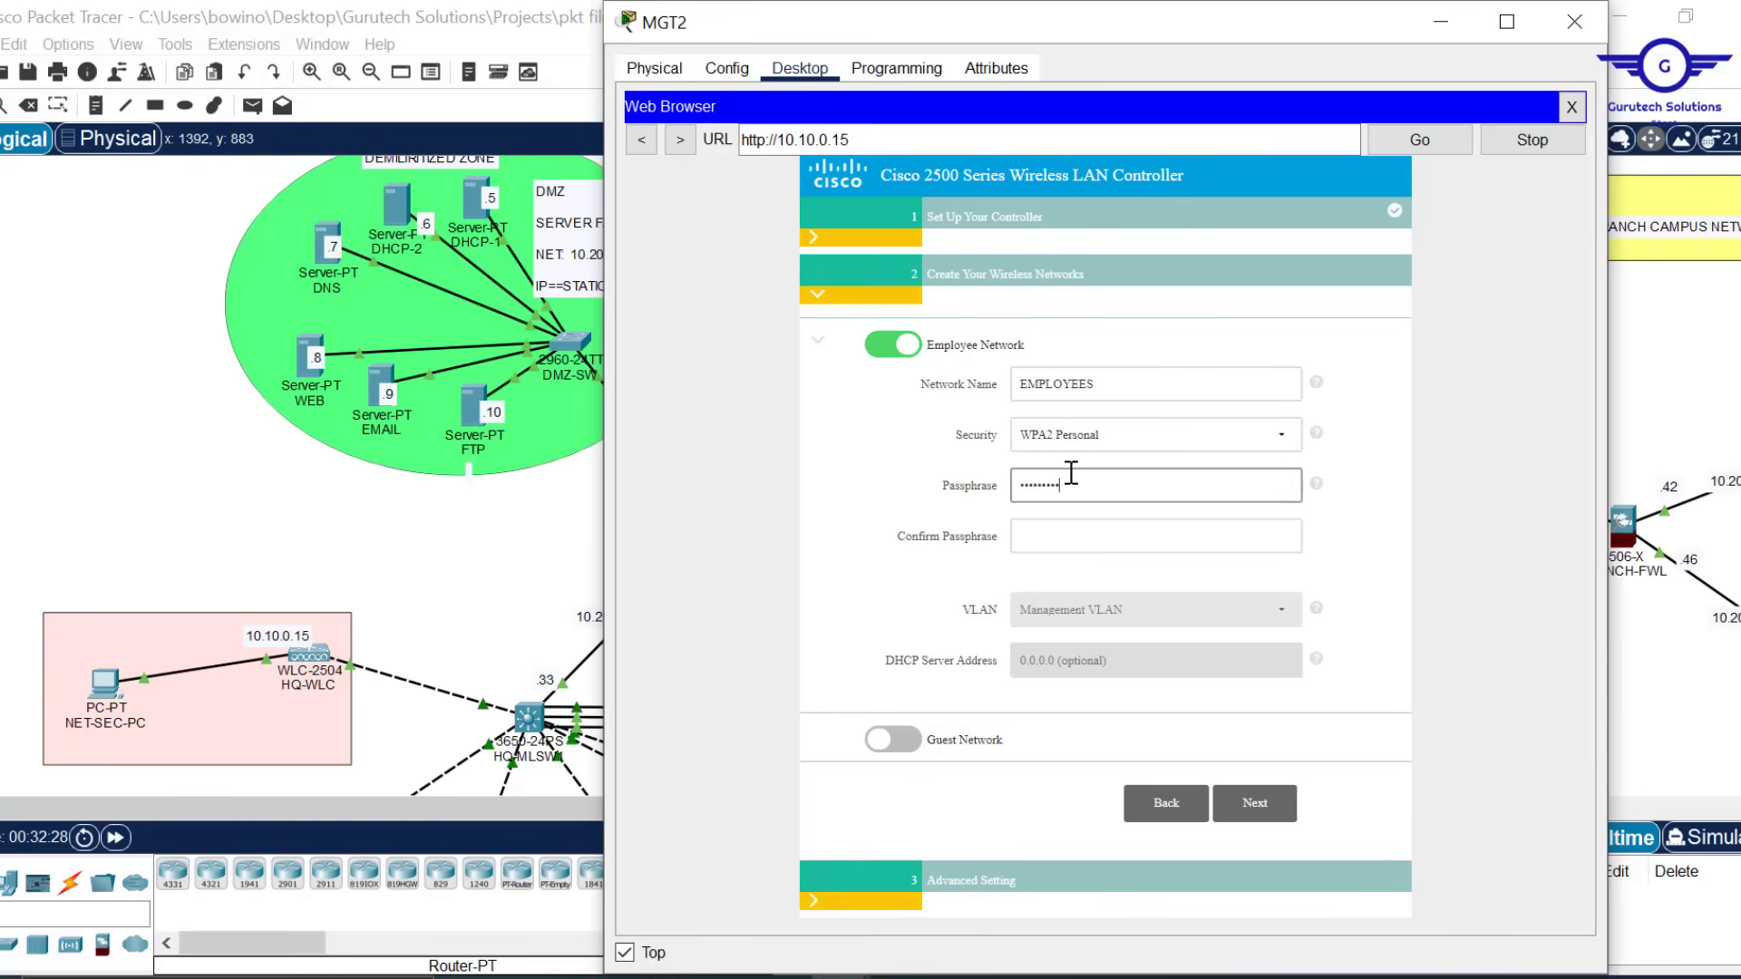
pyautogui.click(1061, 540)
pyautogui.write('•')
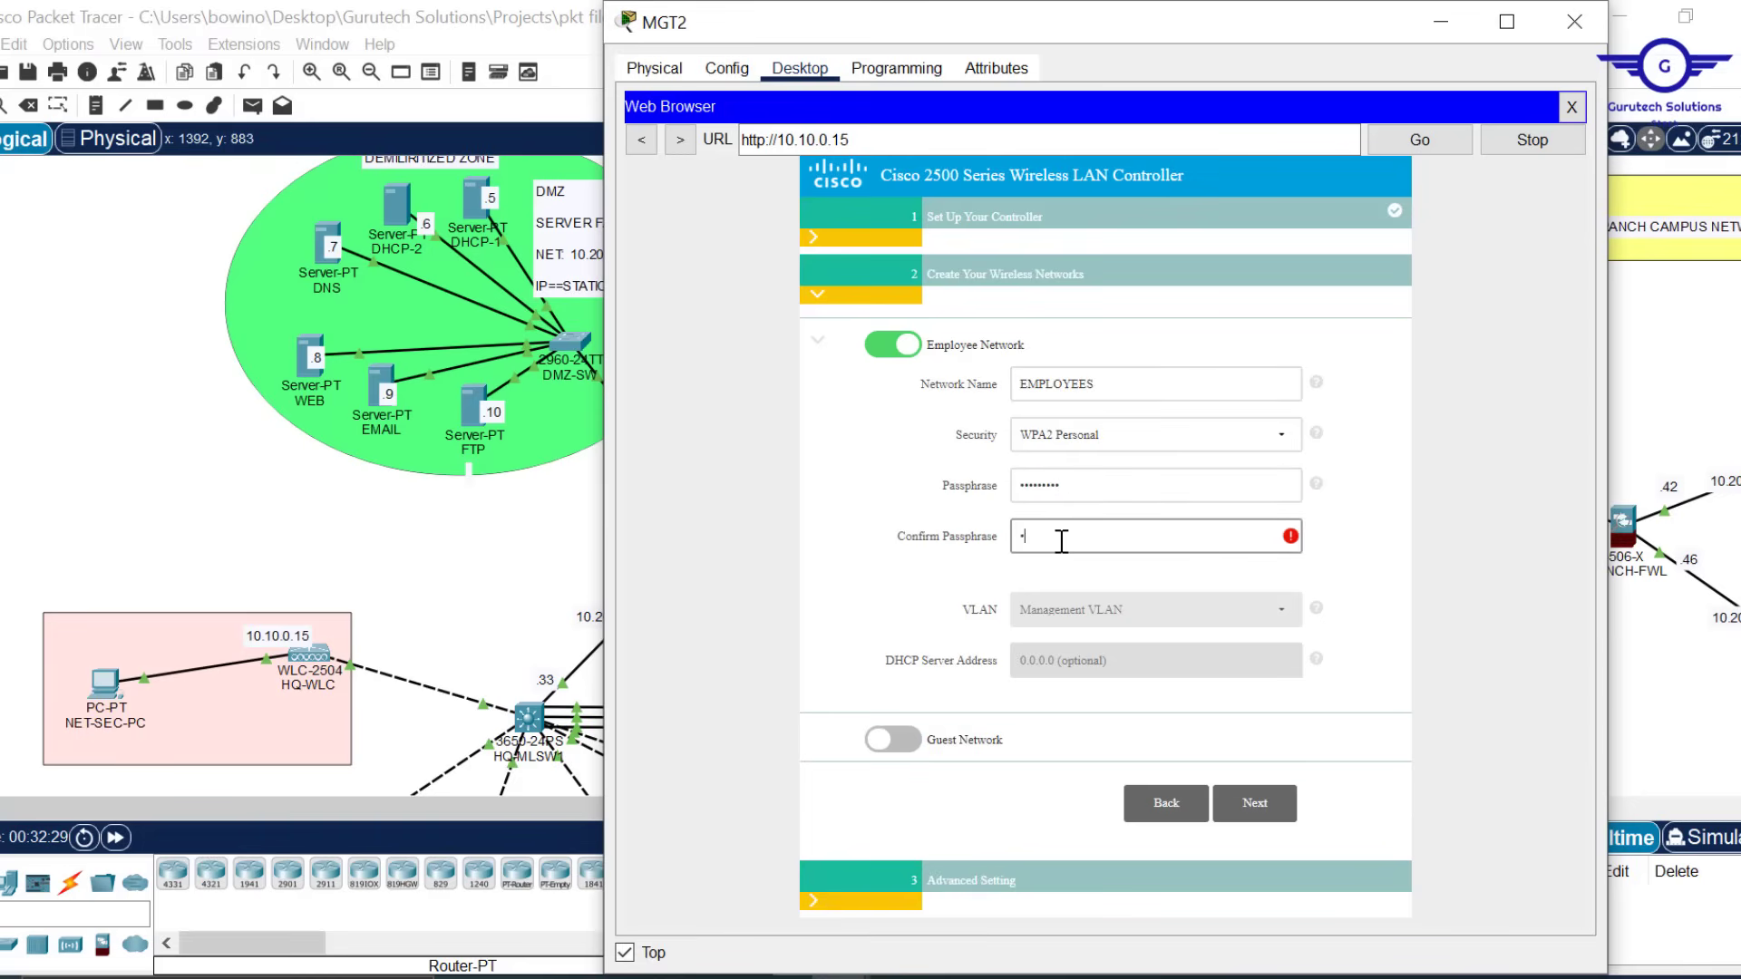
pyautogui.write('••••••••')
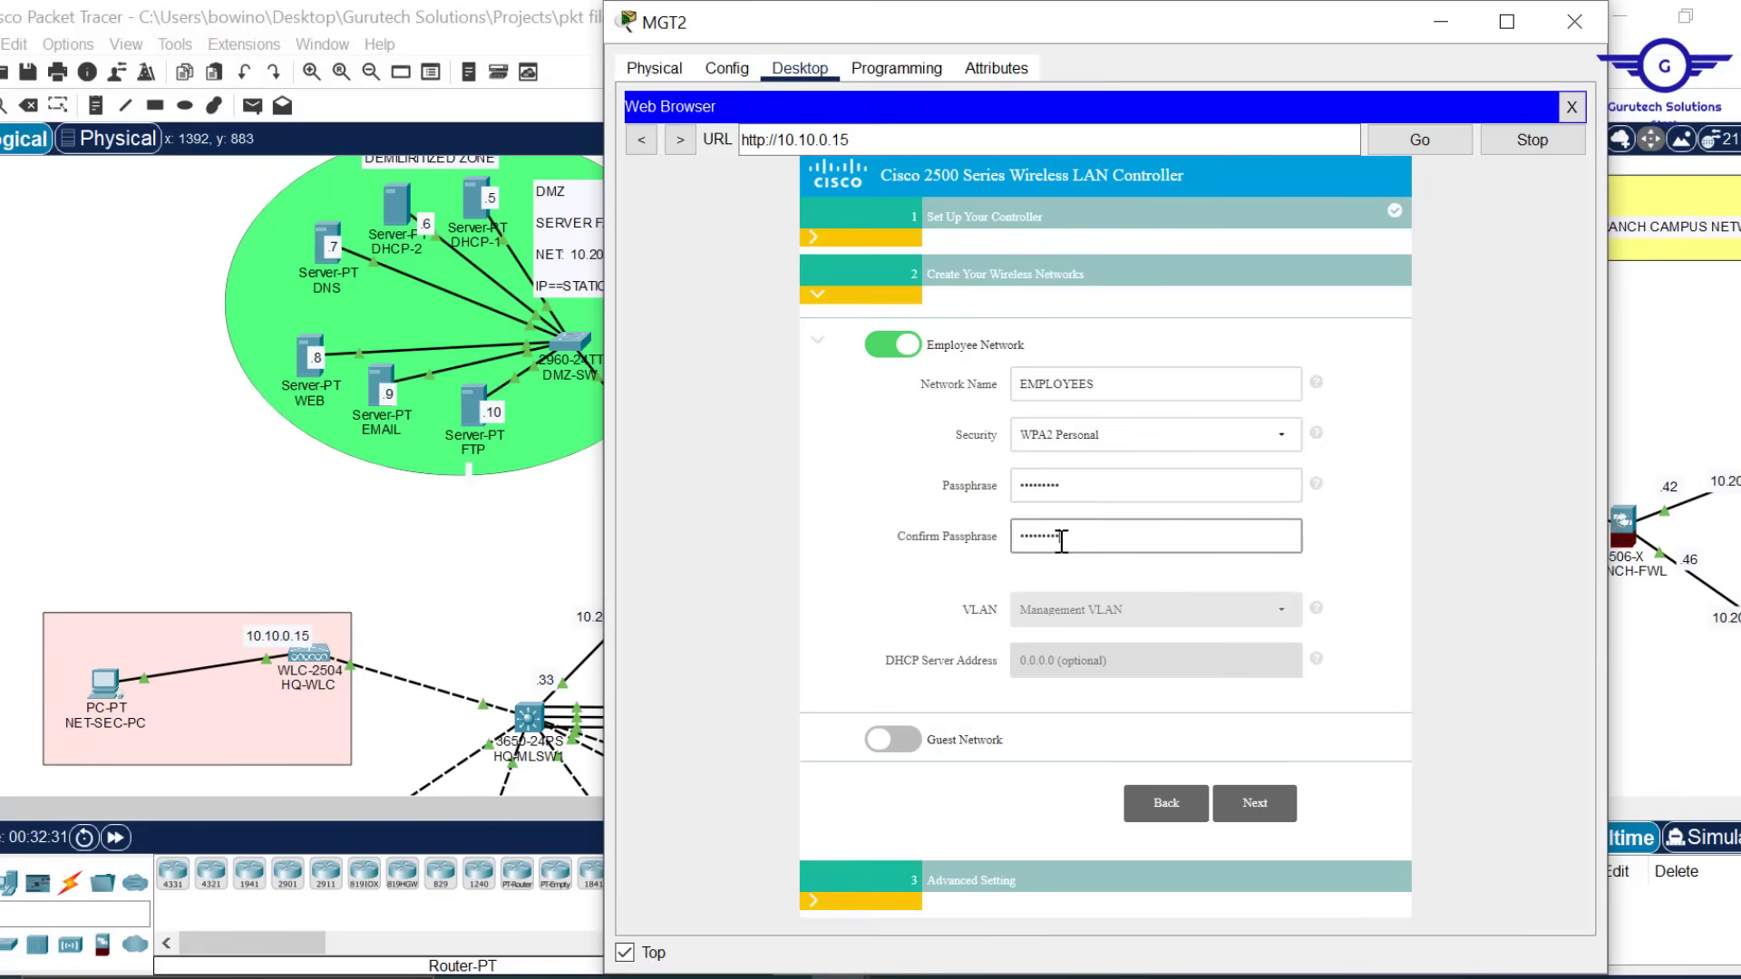
pyautogui.click(1255, 810)
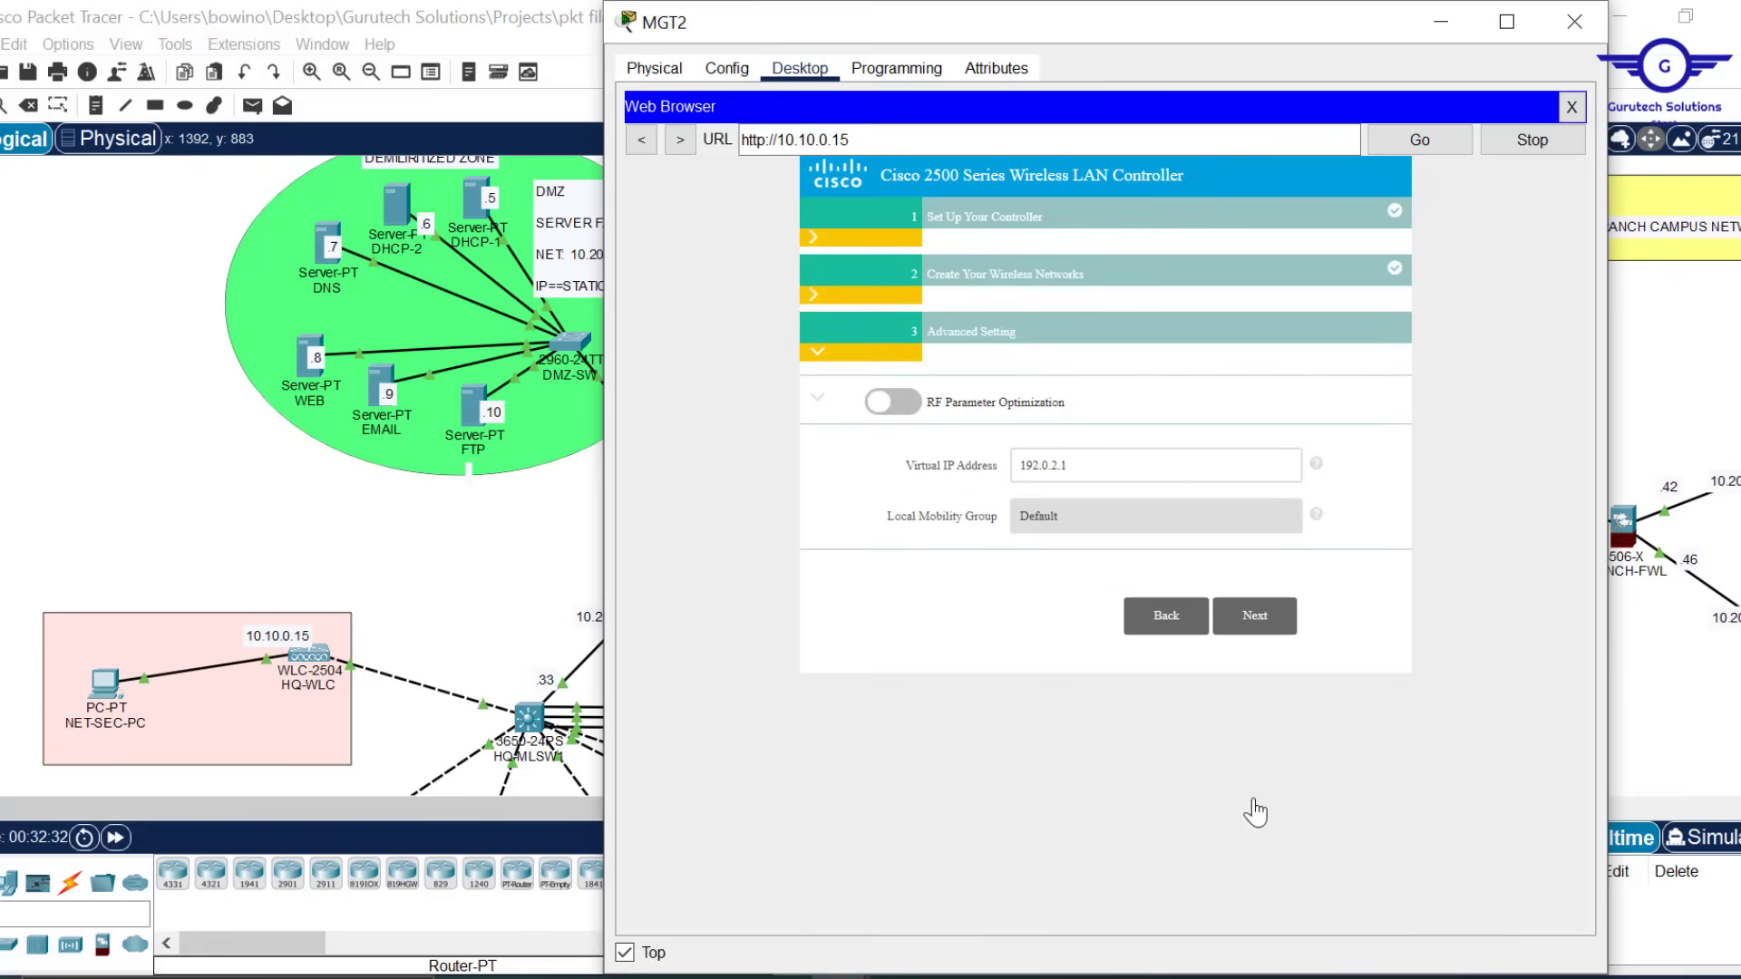
# Advance past Advanced Setting to the summary page and minimise the MGT2 window
pyautogui.click(1286, 628)
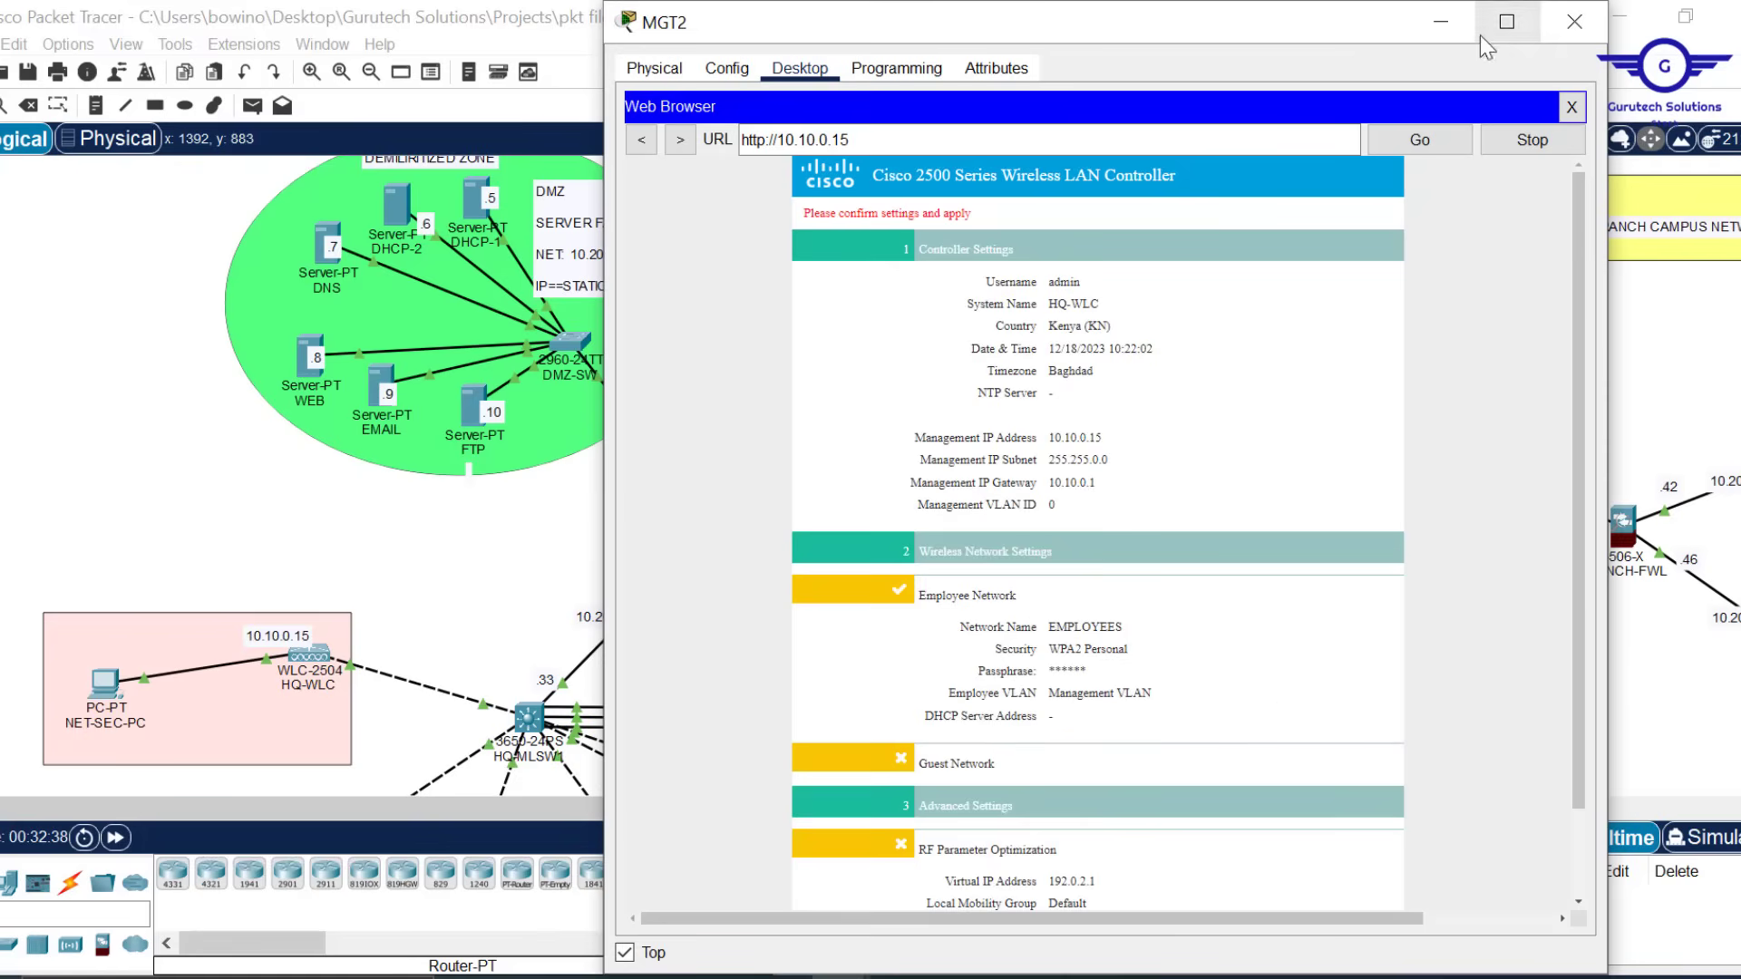
pyautogui.click(1441, 22)
pyautogui.scroll(-5, 1269, 440)
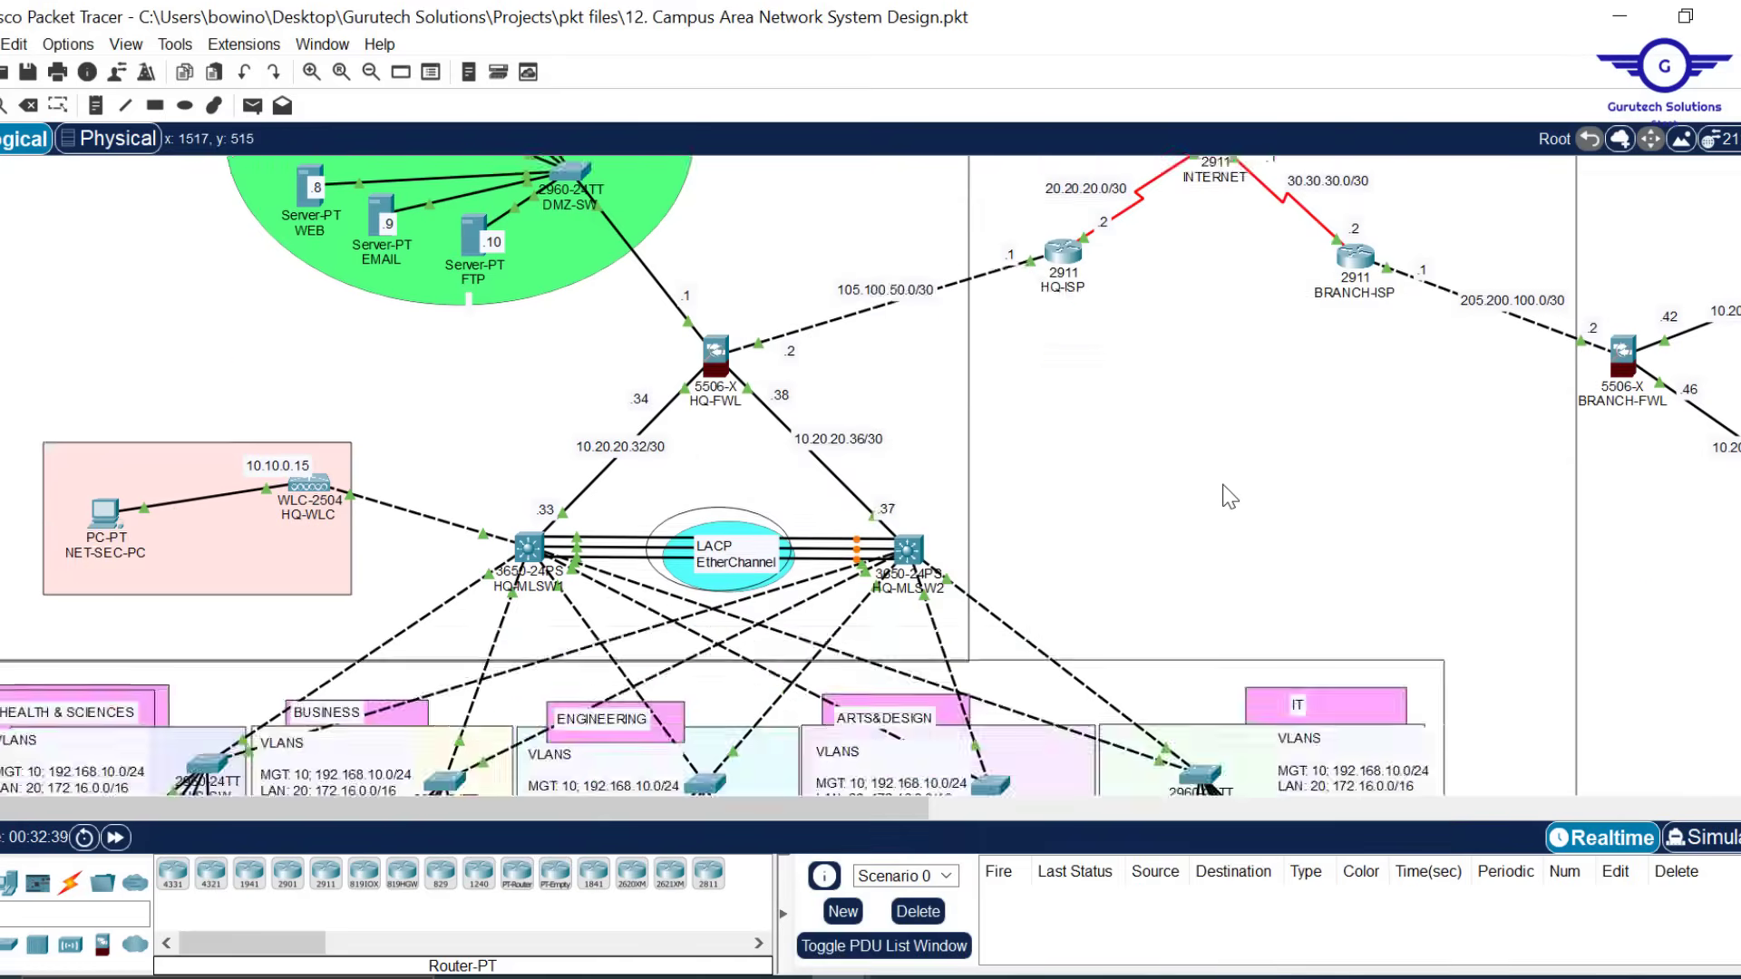
pyautogui.scroll(-1, 1123, 169)
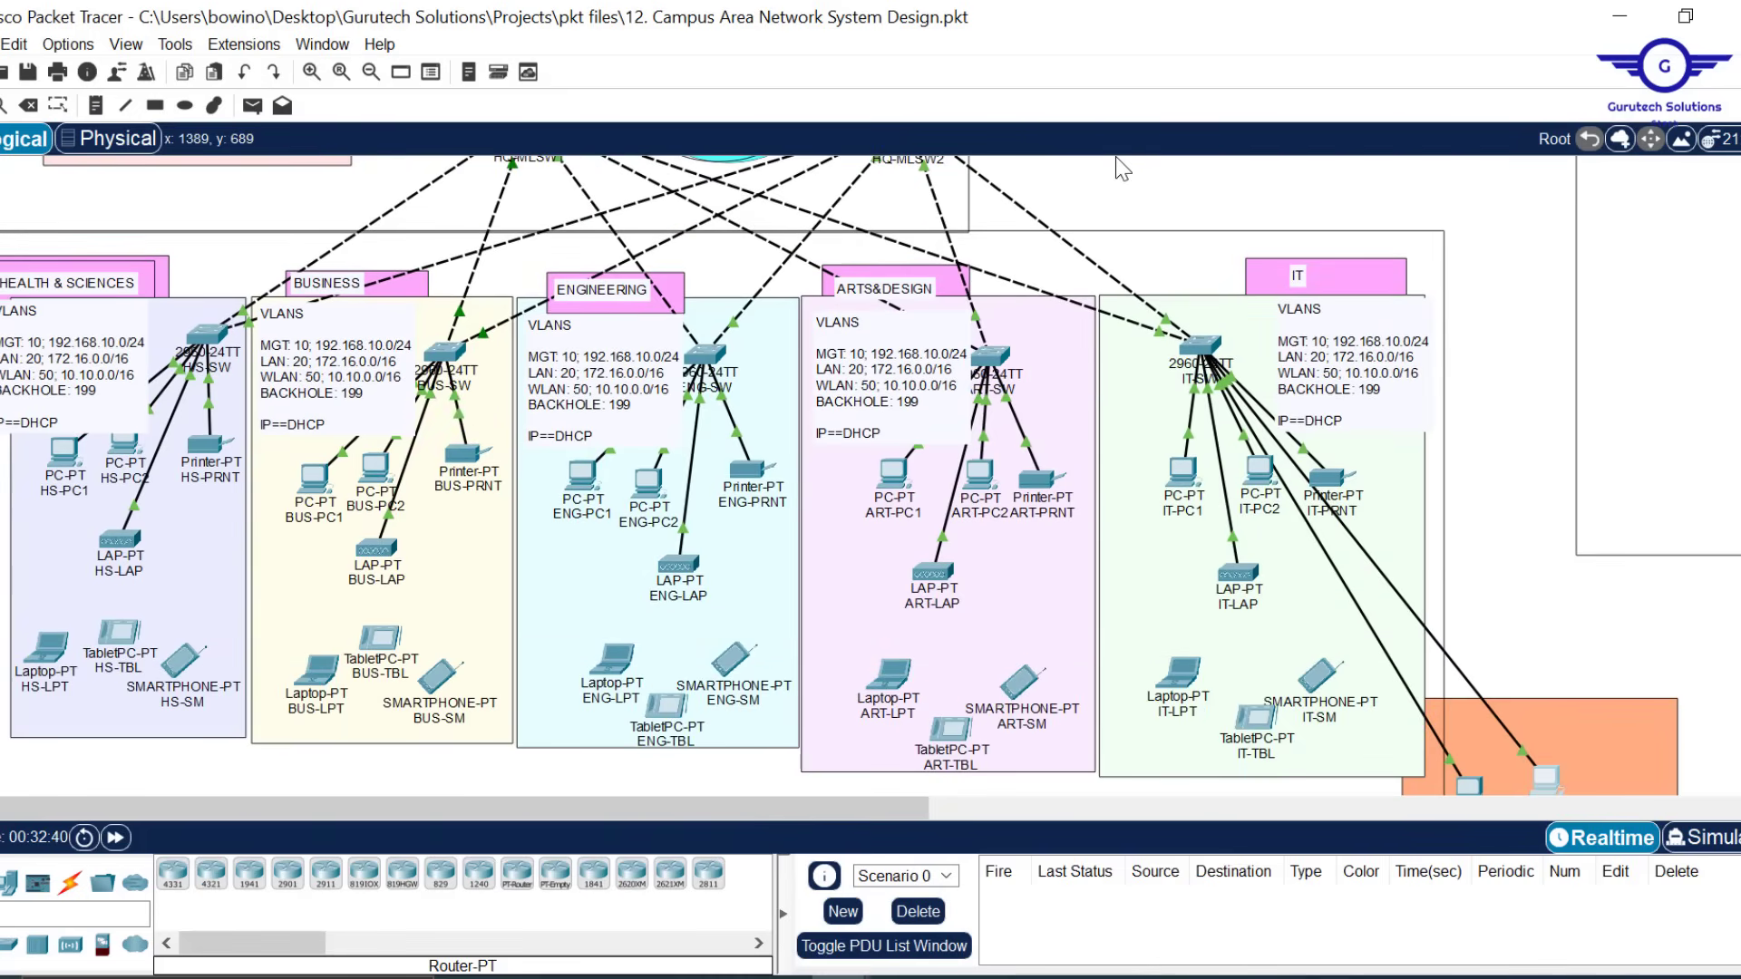
pyautogui.moveTo(939, 575)
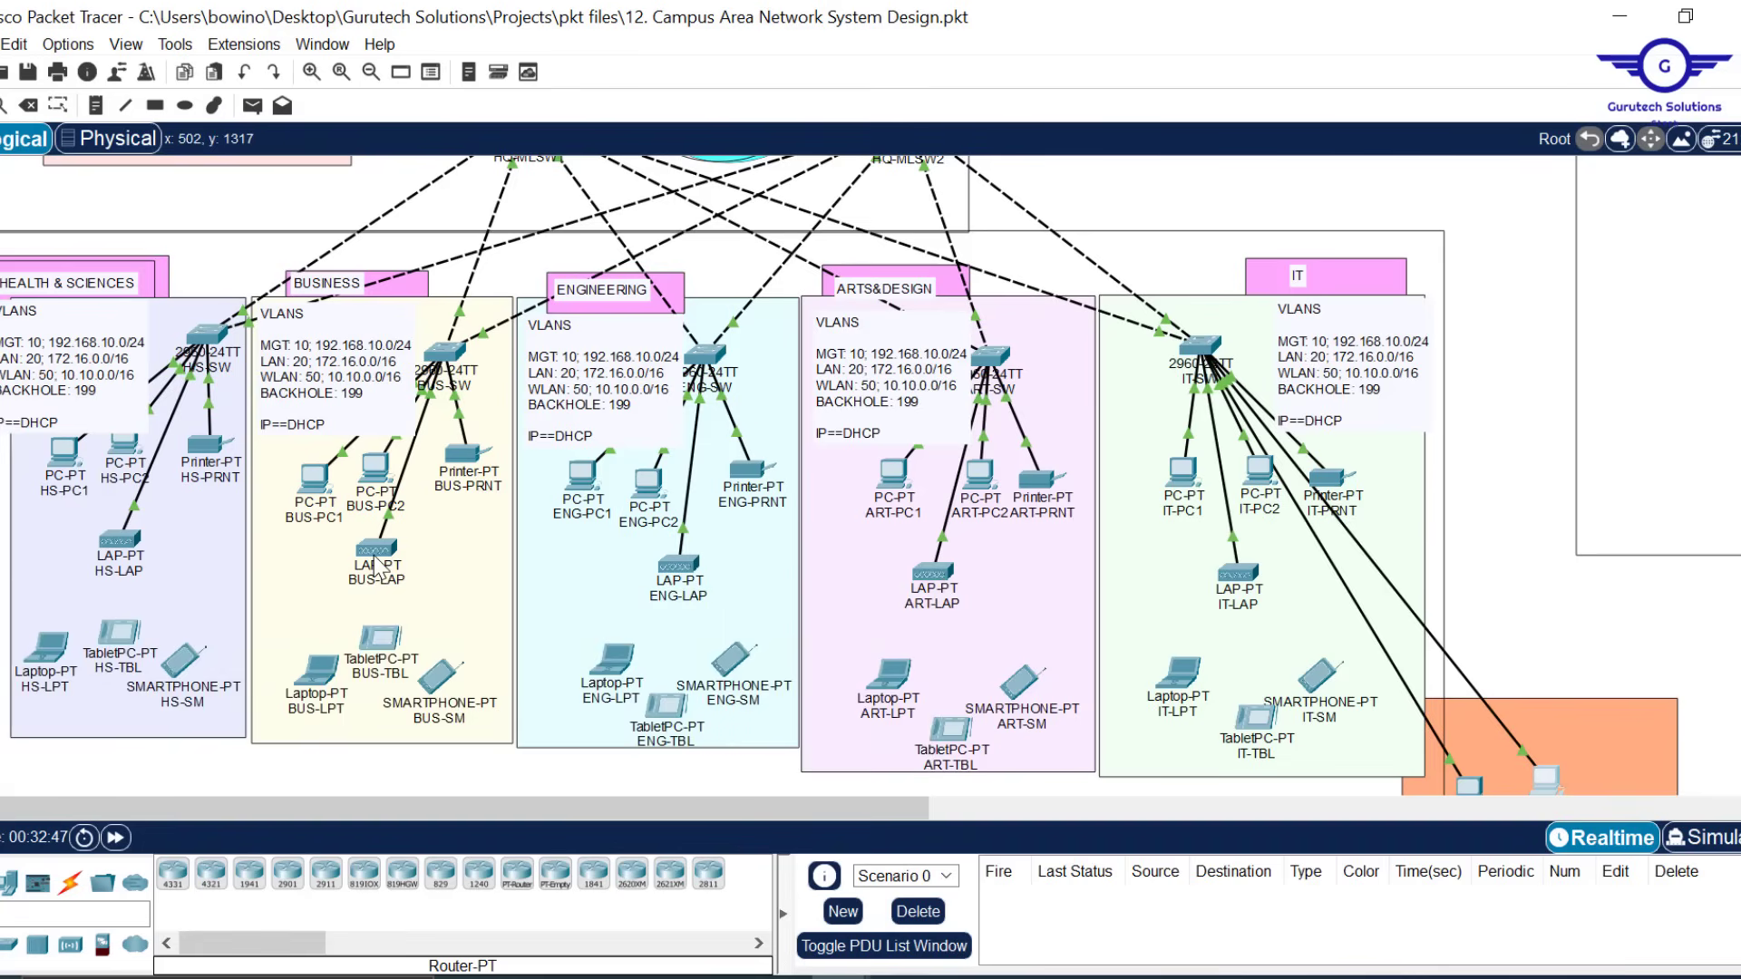
pyautogui.moveTo(376, 557)
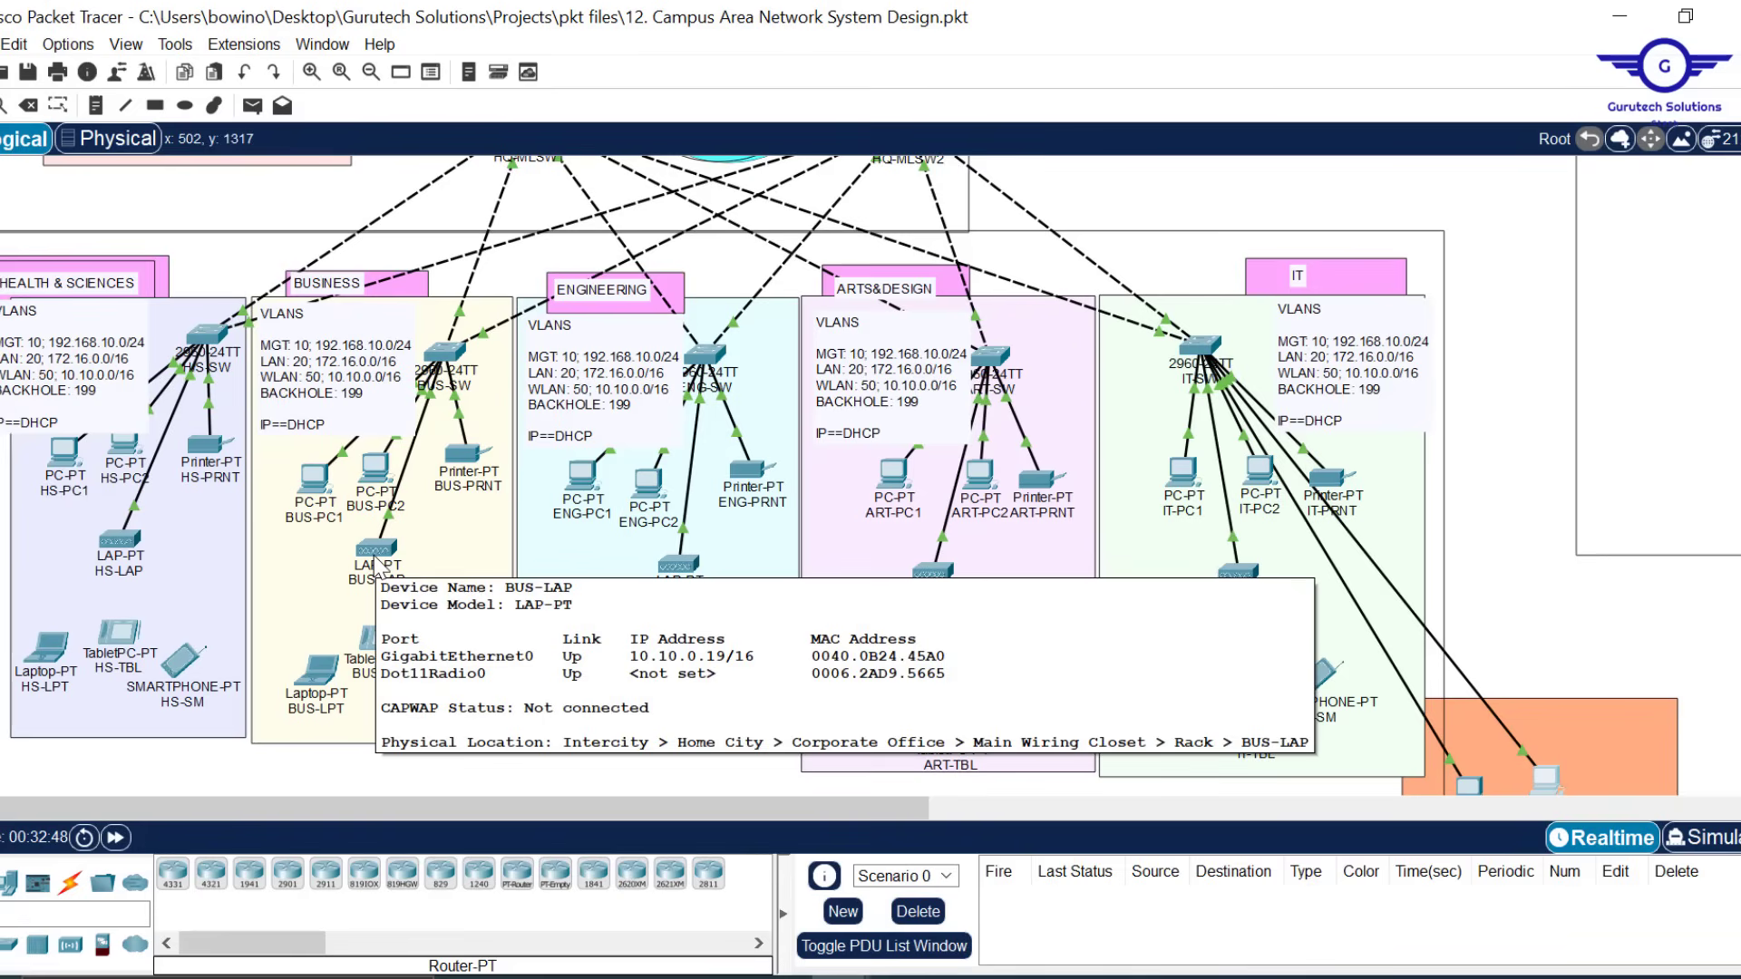
pyautogui.hscroll(8, 1370, 413)
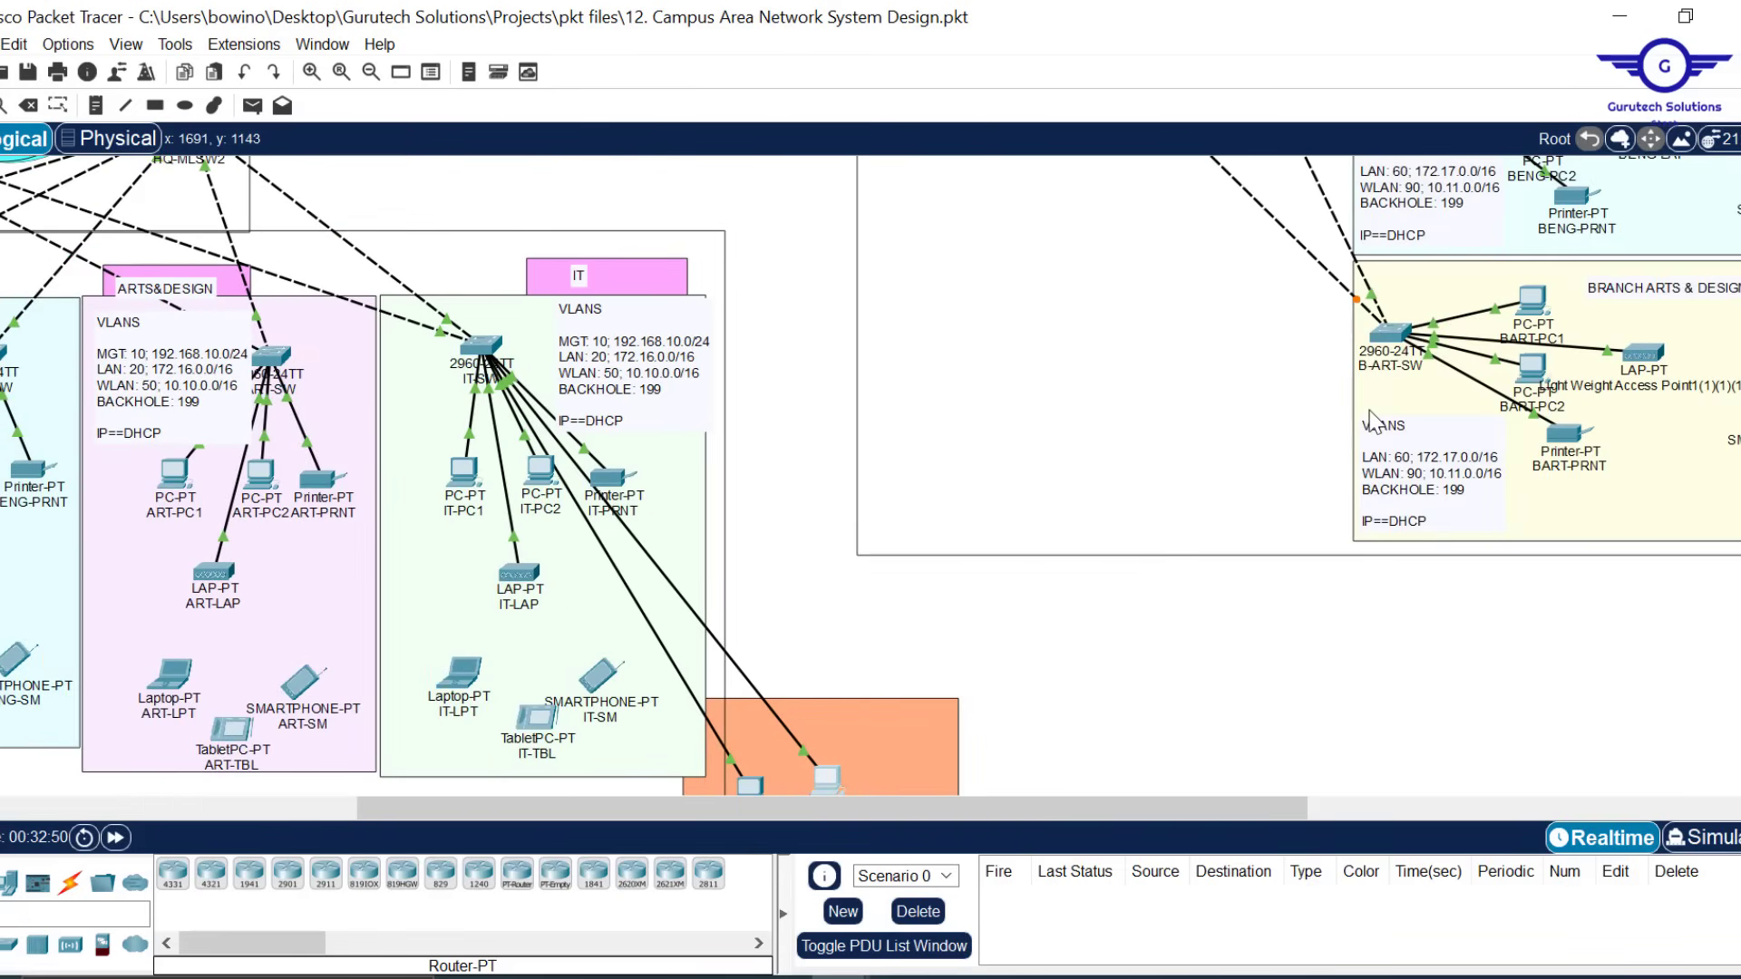
pyautogui.scroll(4, 1372, 422)
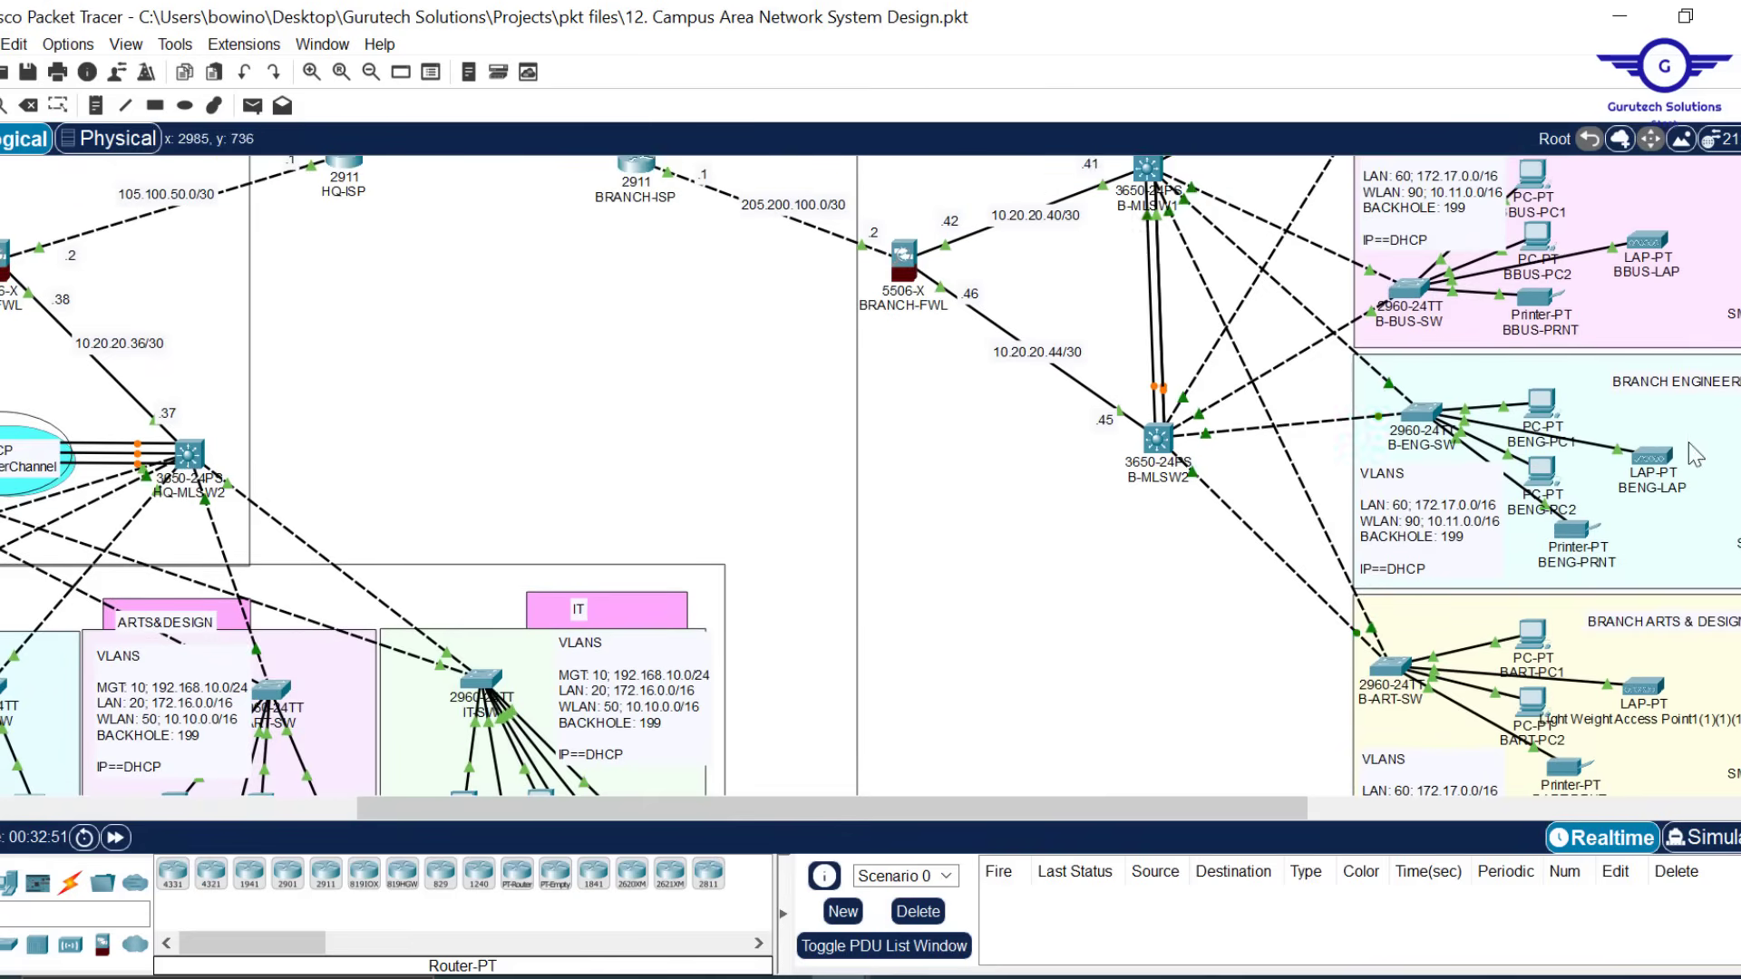
pyautogui.moveTo(1652, 469)
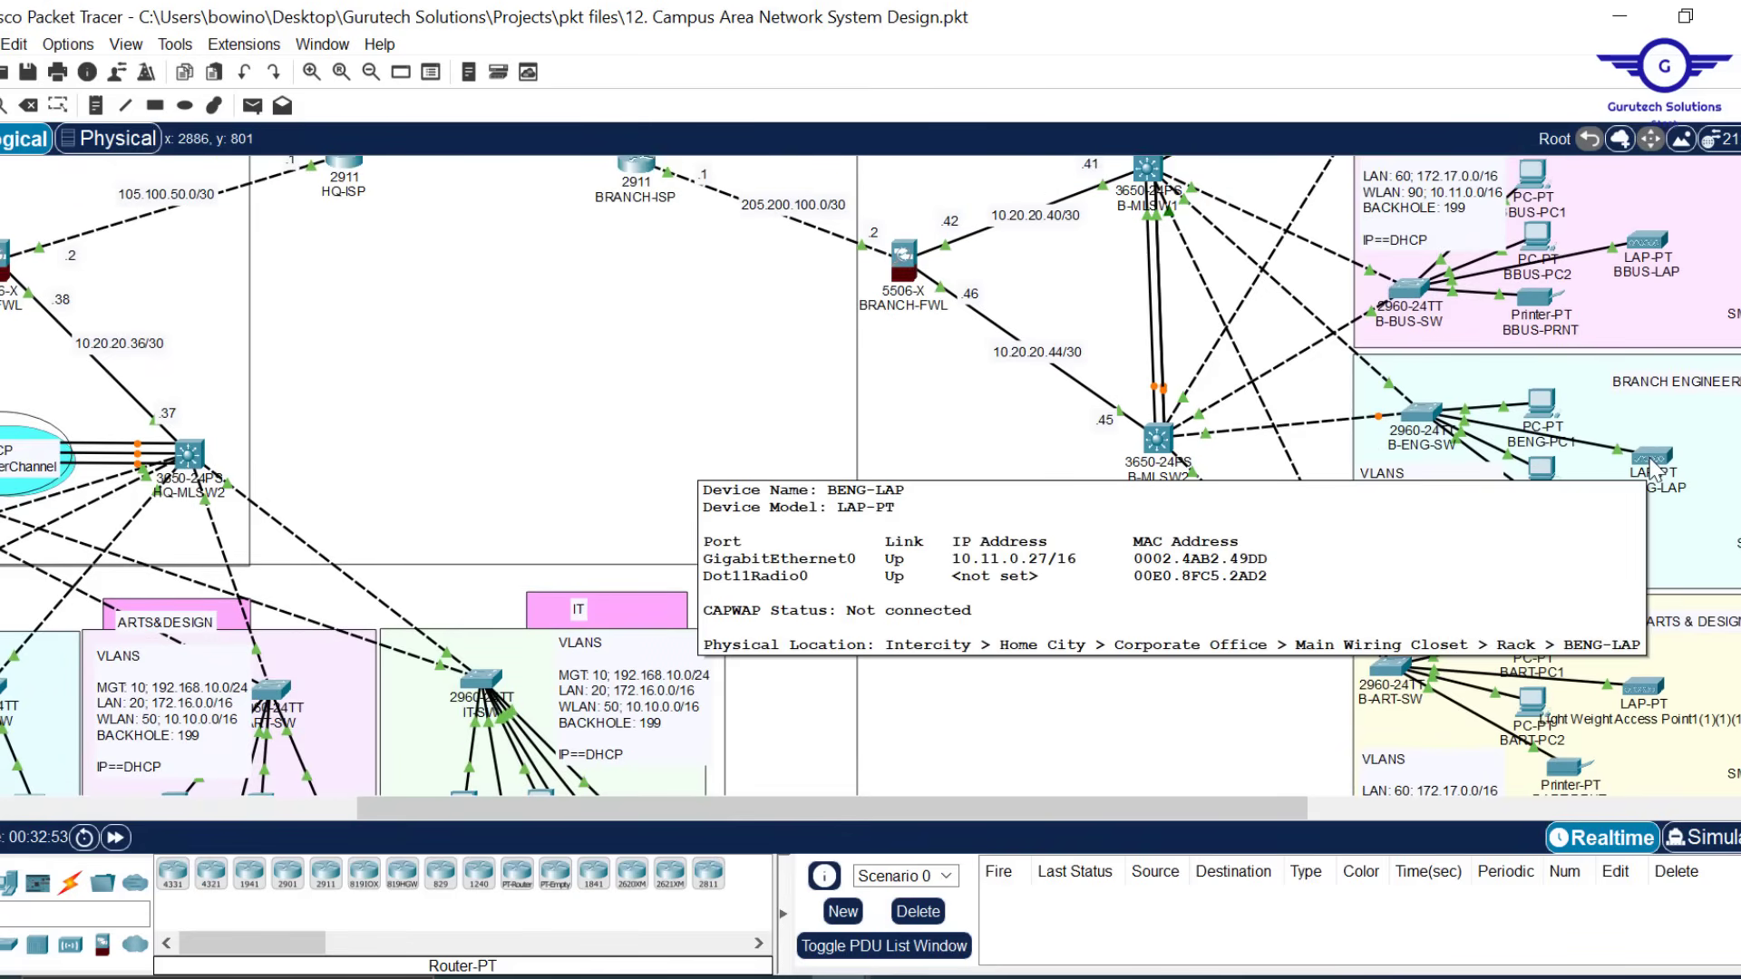
pyautogui.hscroll(-8, 610, 435)
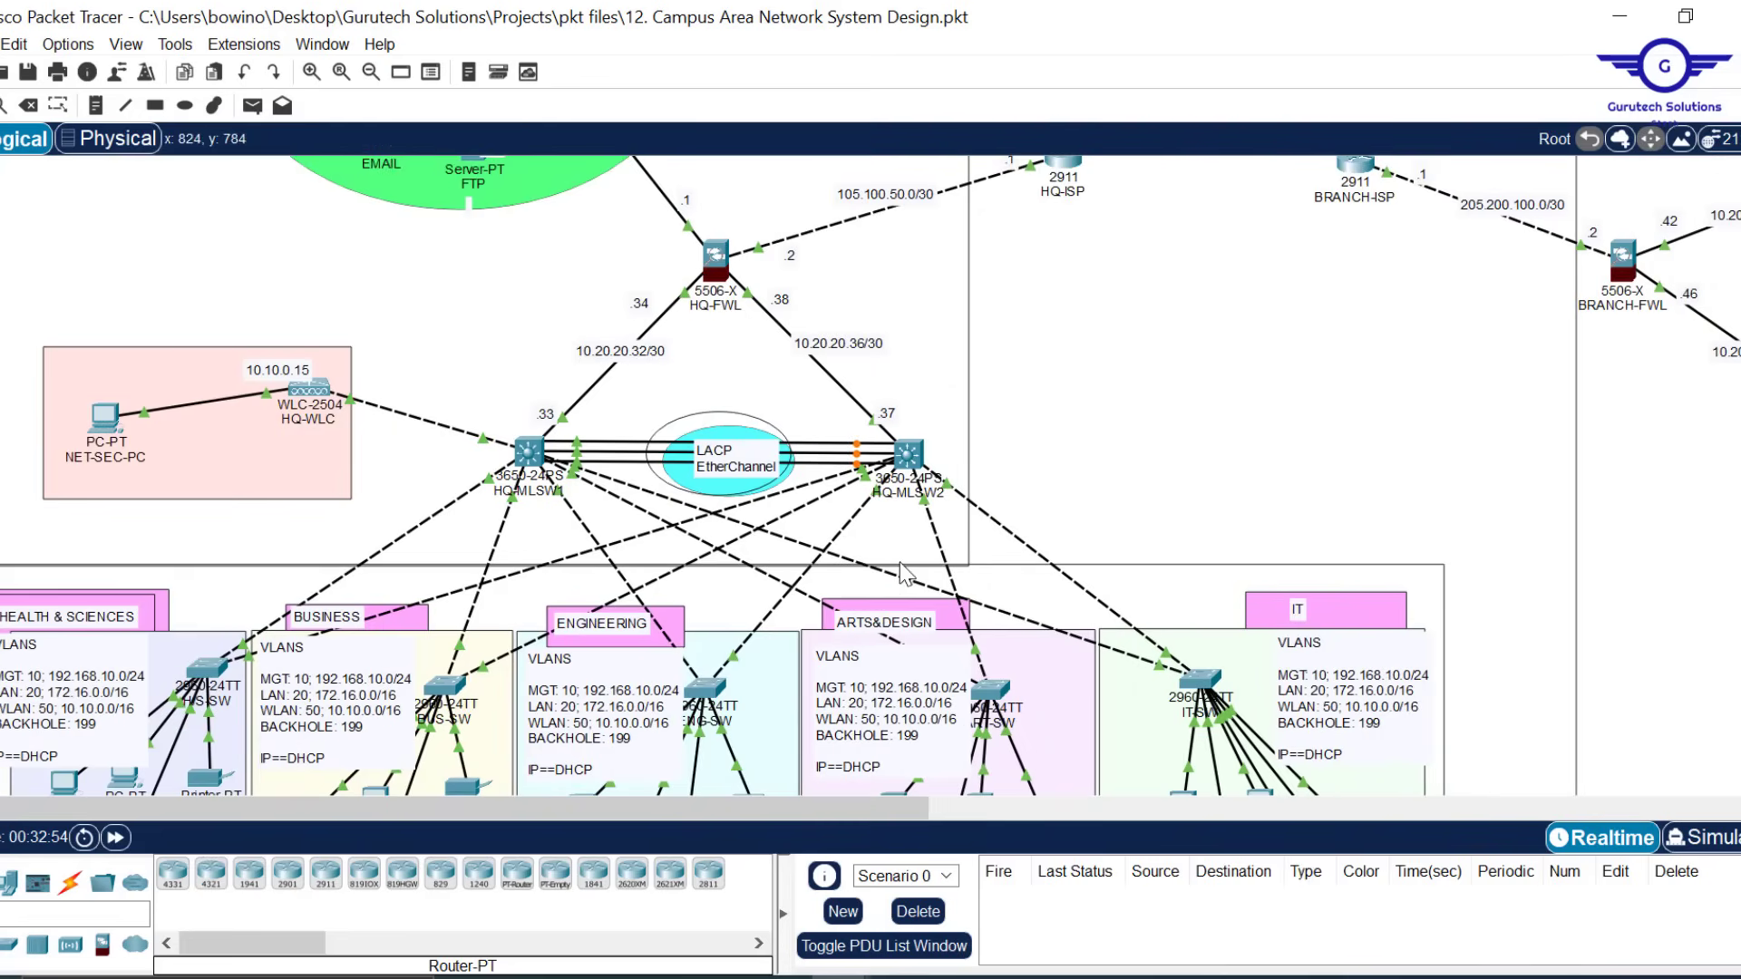
pyautogui.moveTo(898, 977)
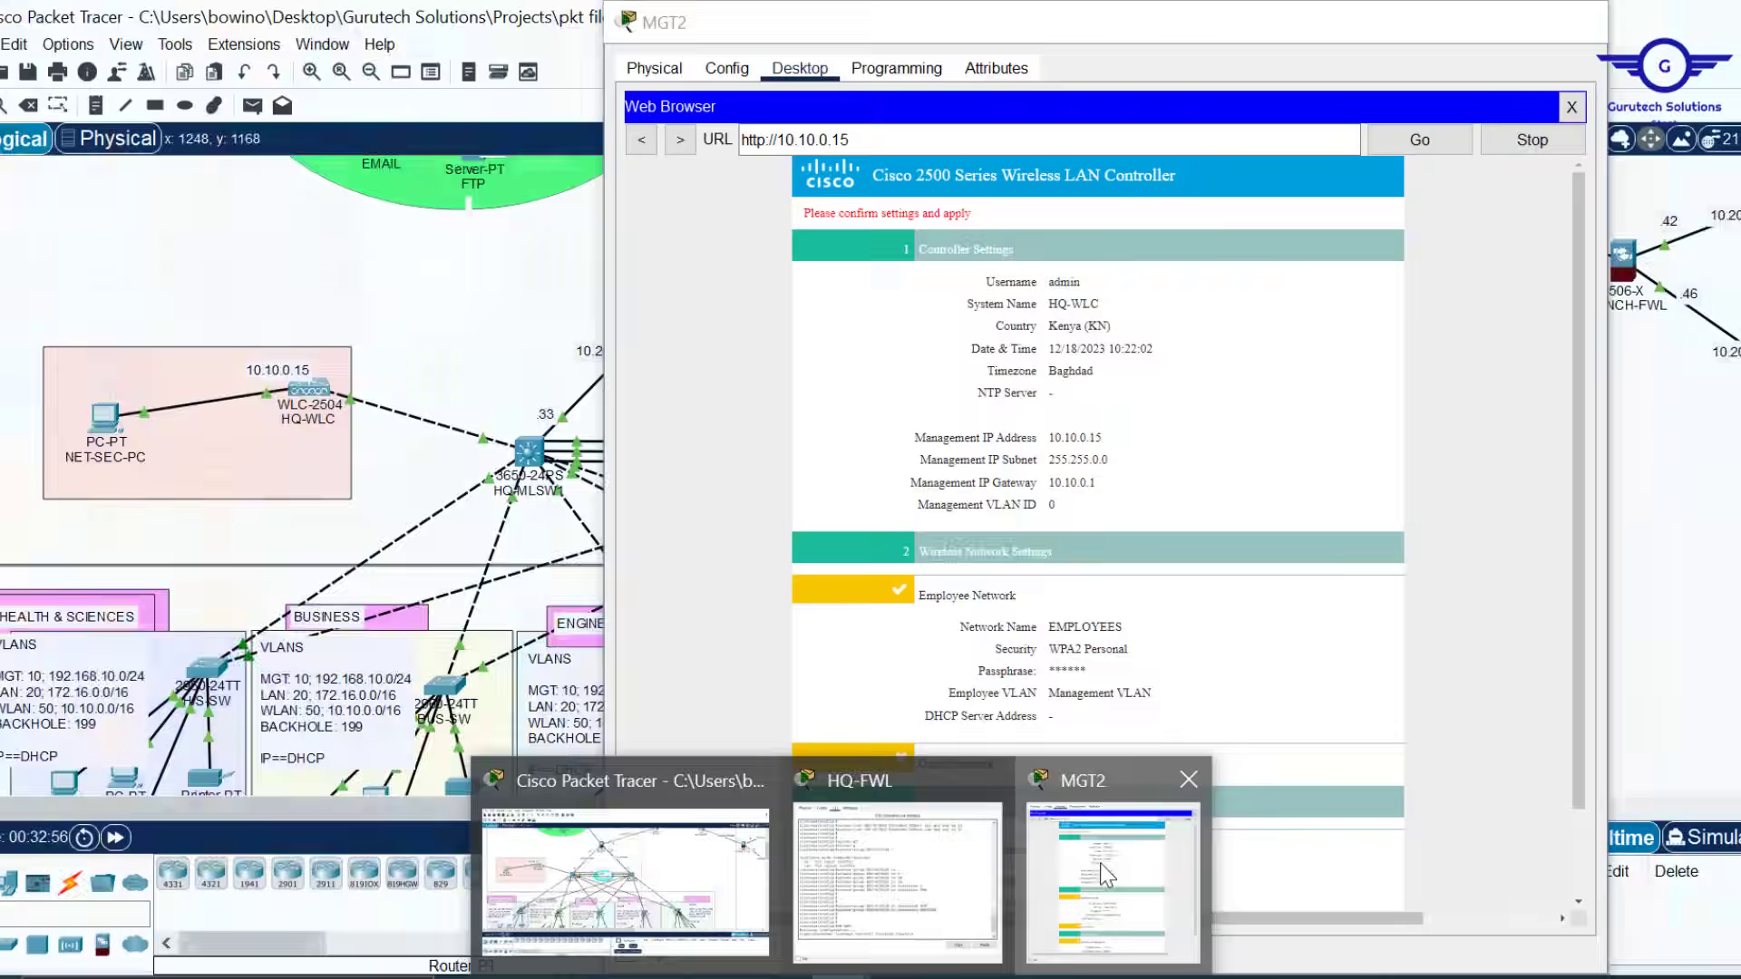
pyautogui.click(1100, 863)
# Review the EMPLOYEES WPA2 Personal summary and apply the controller settings
pyautogui.scroll(-2, 1205, 416)
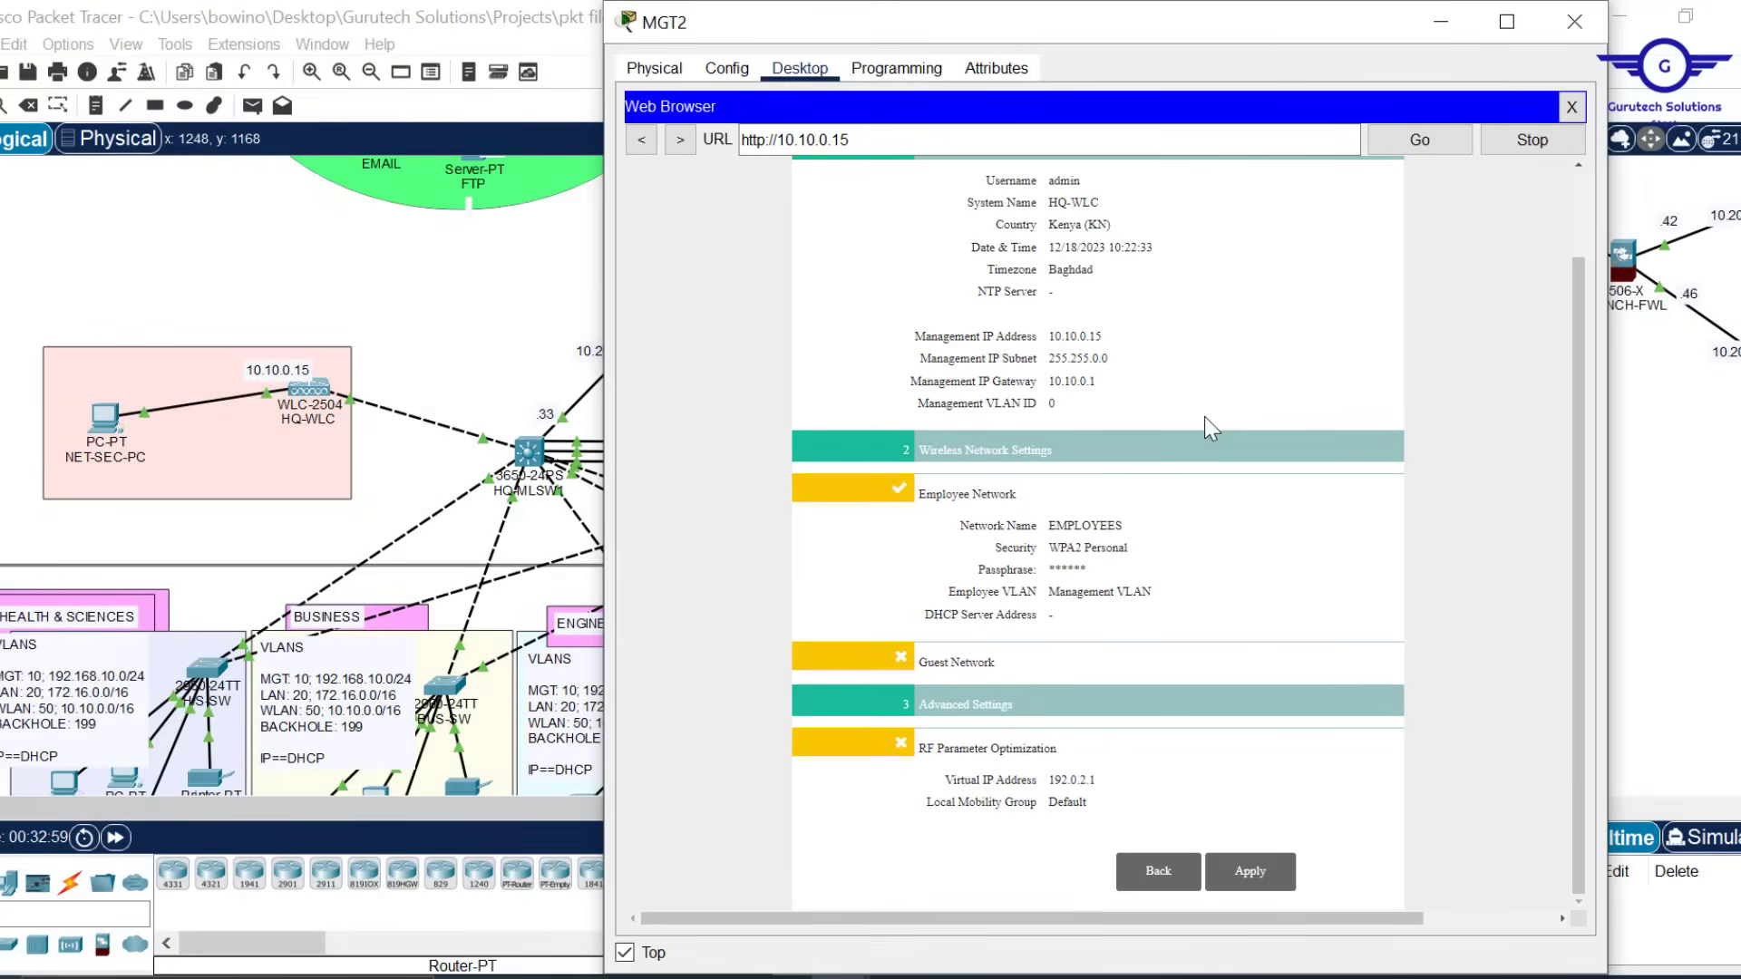
pyautogui.scroll(2, 1204, 416)
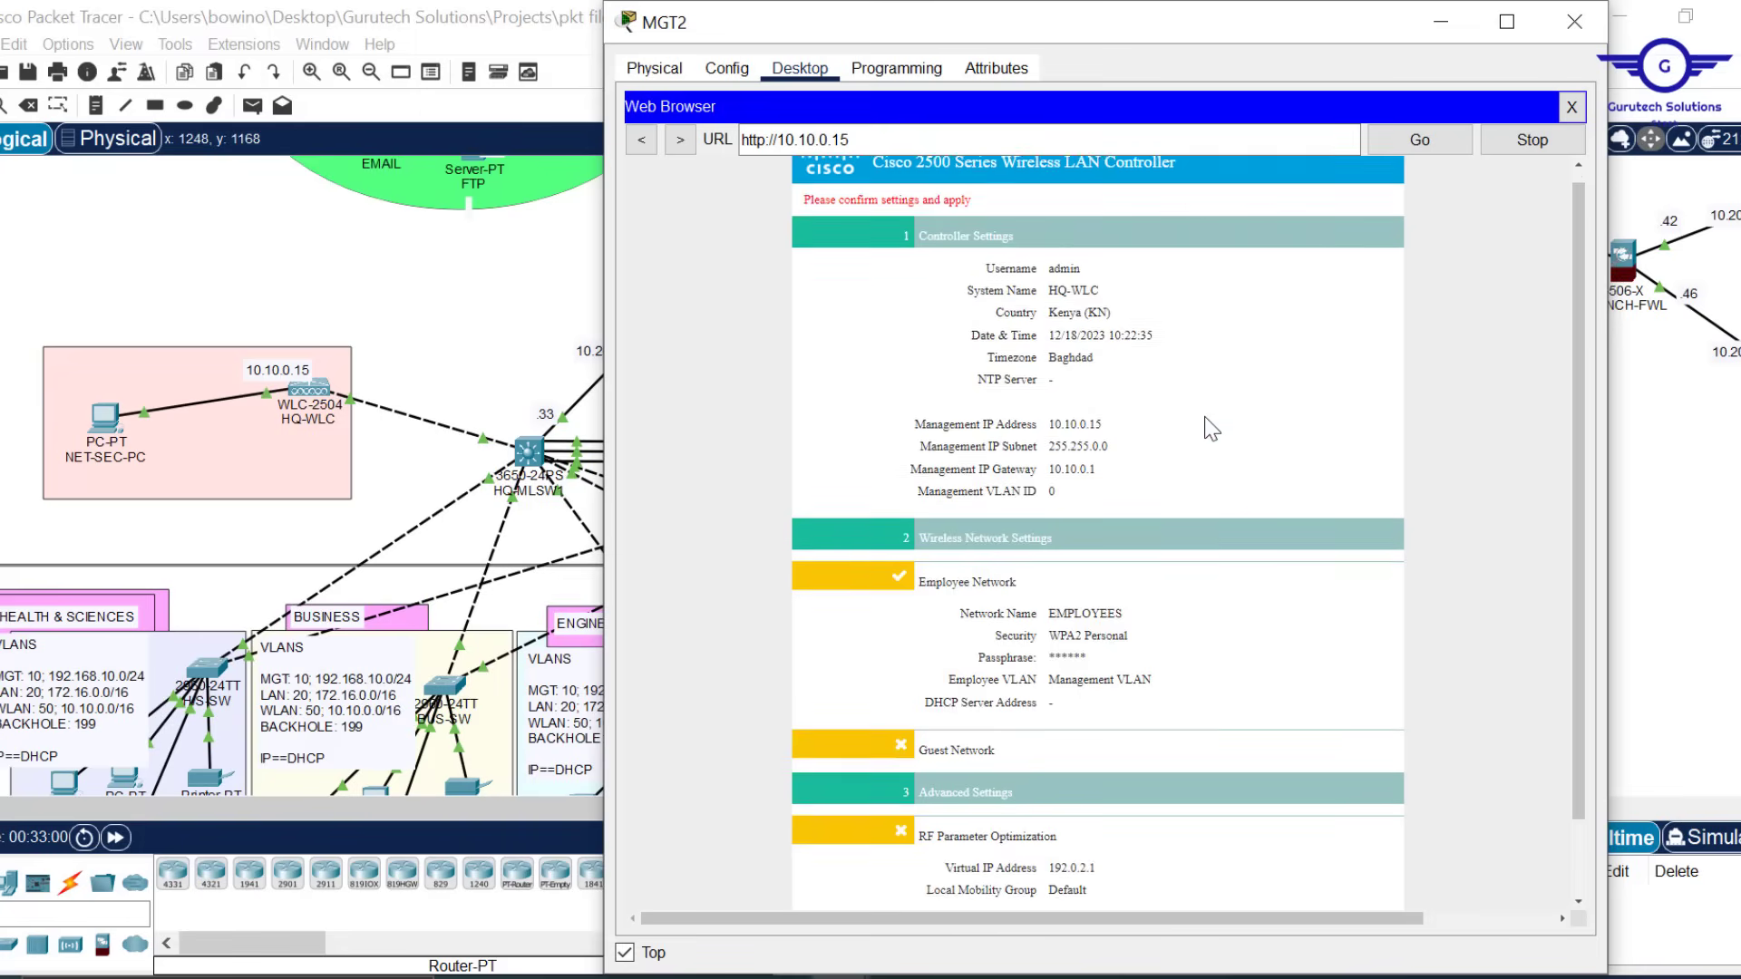
pyautogui.scroll(-1, 1204, 416)
pyautogui.scroll(-1, 1212, 429)
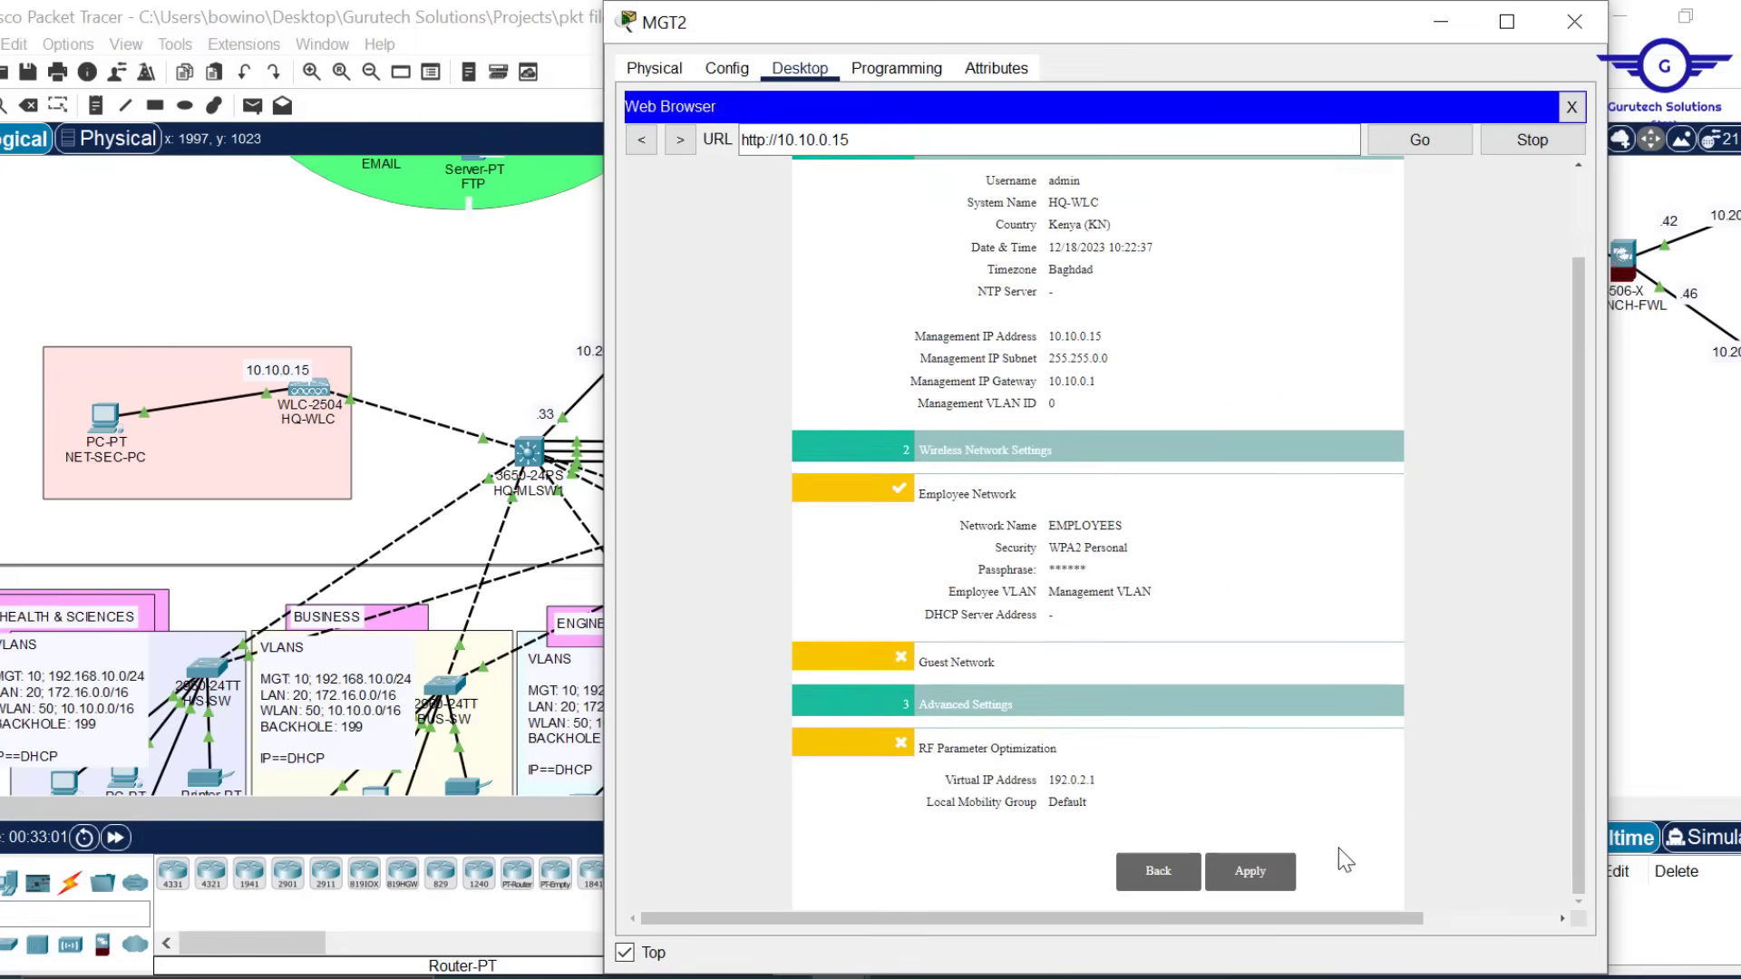
pyautogui.click(1258, 879)
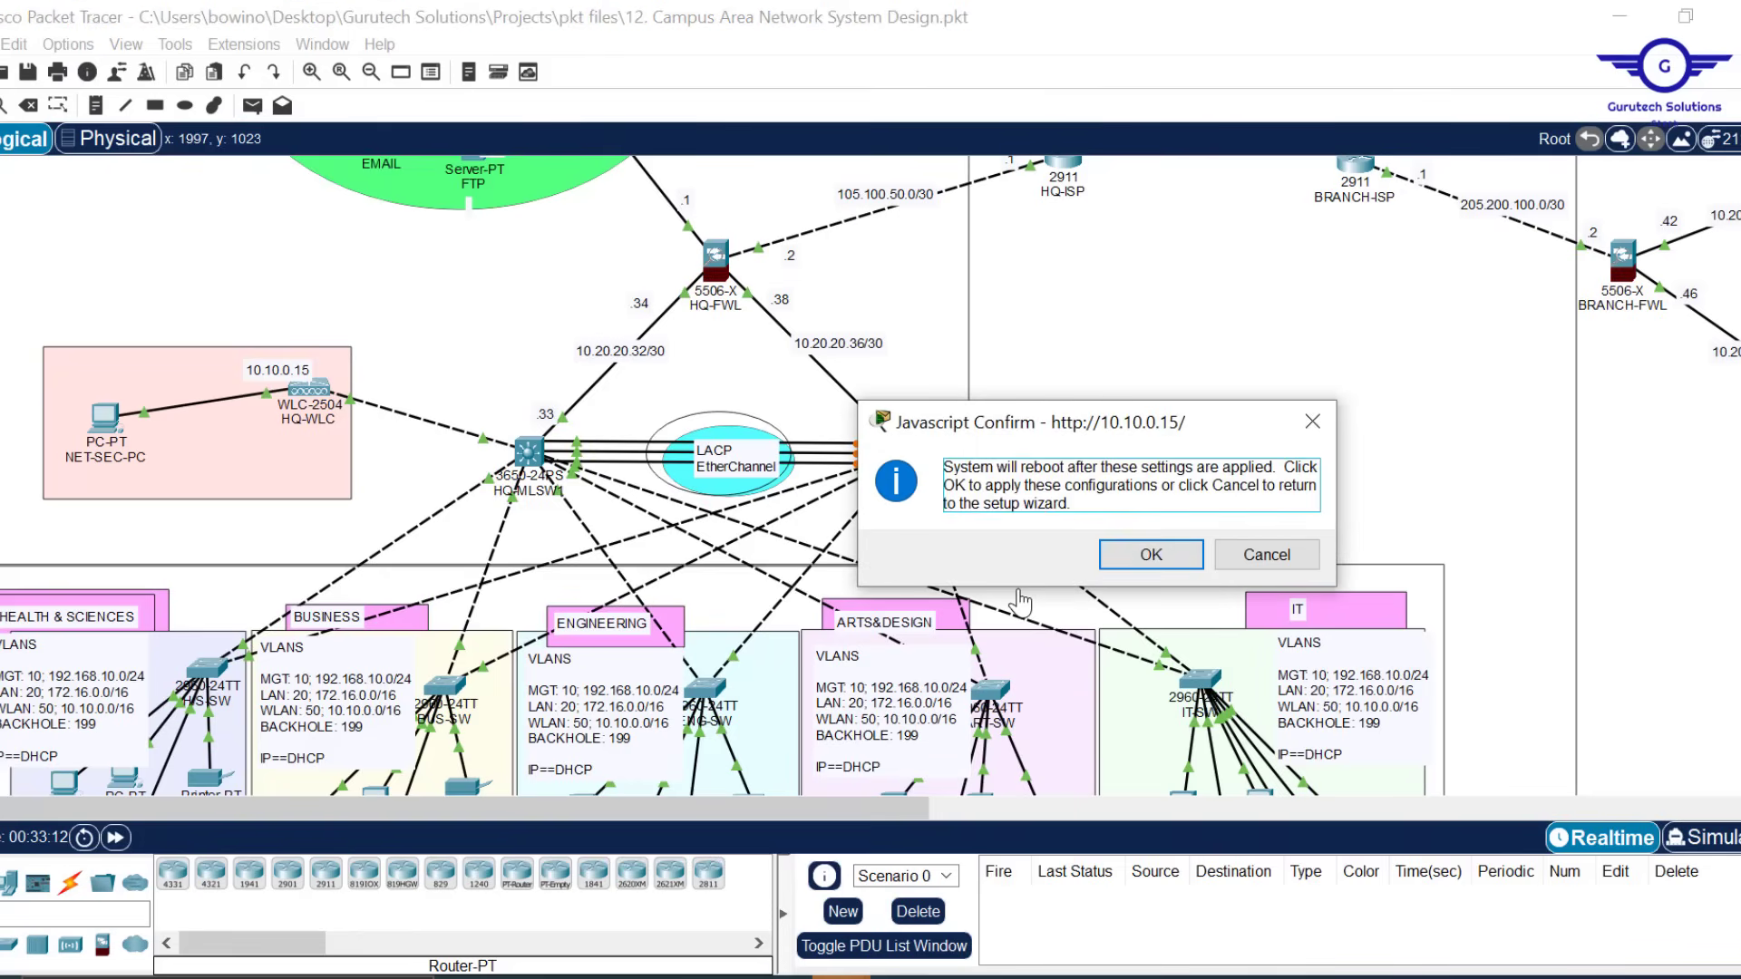
# Confirm the HQ-WLC reboot in the confirmation dialog
pyautogui.click(1145, 562)
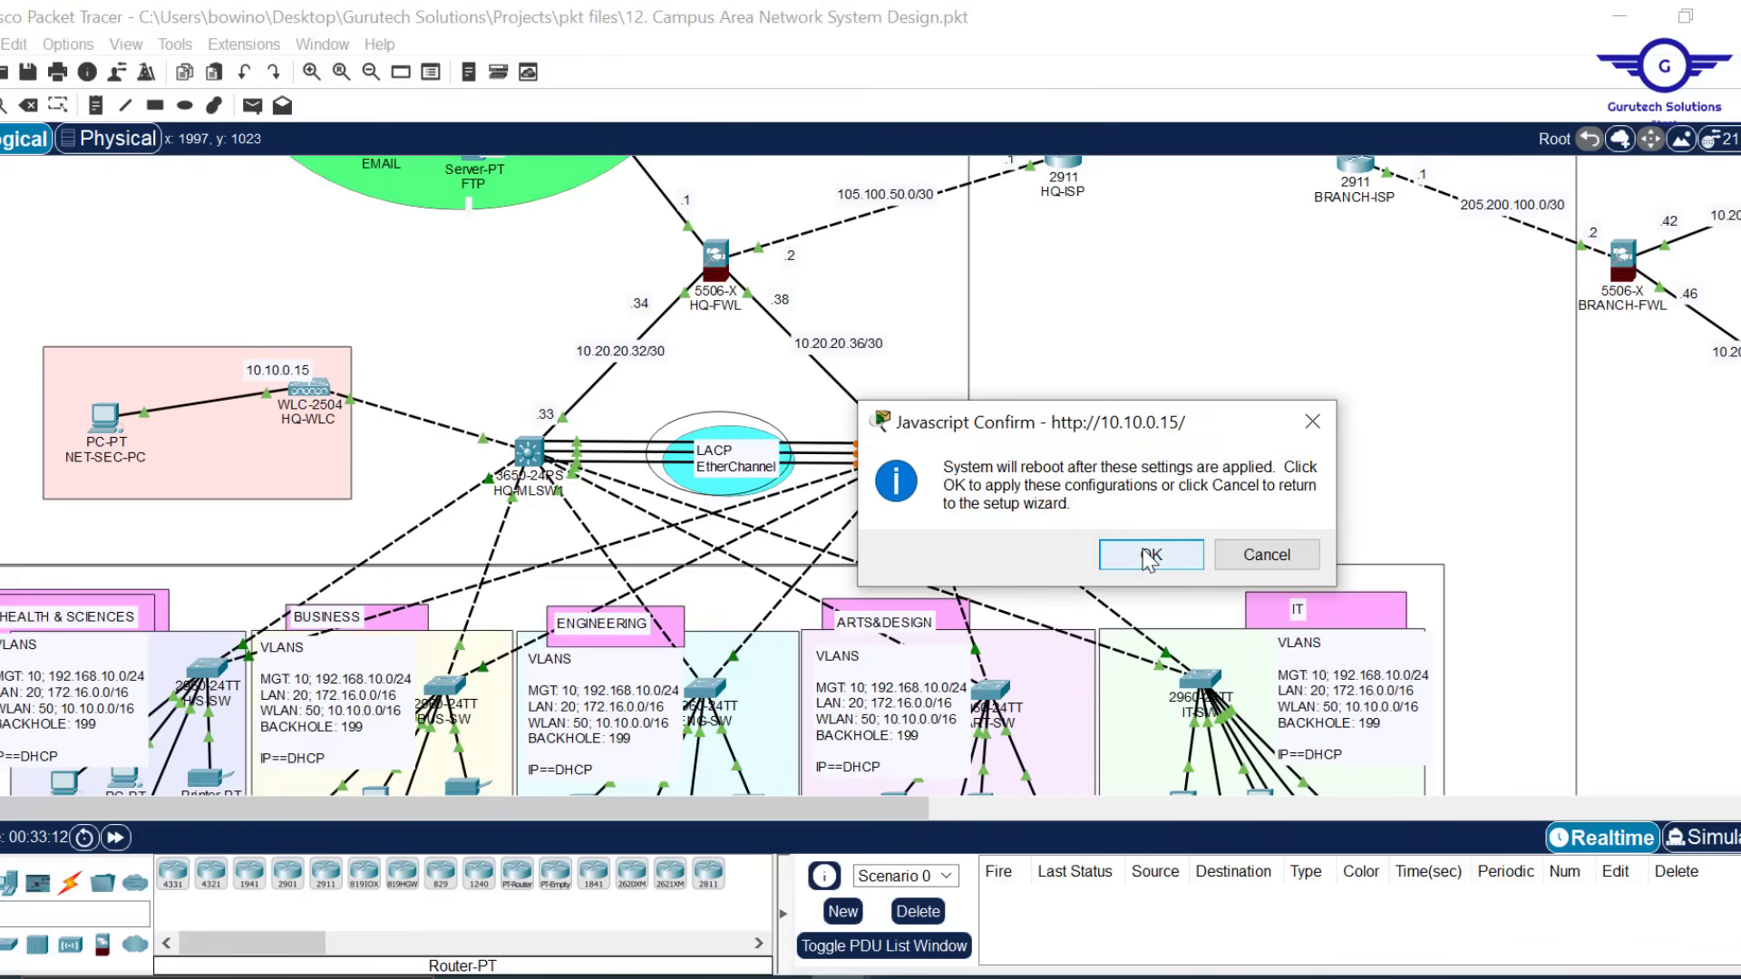
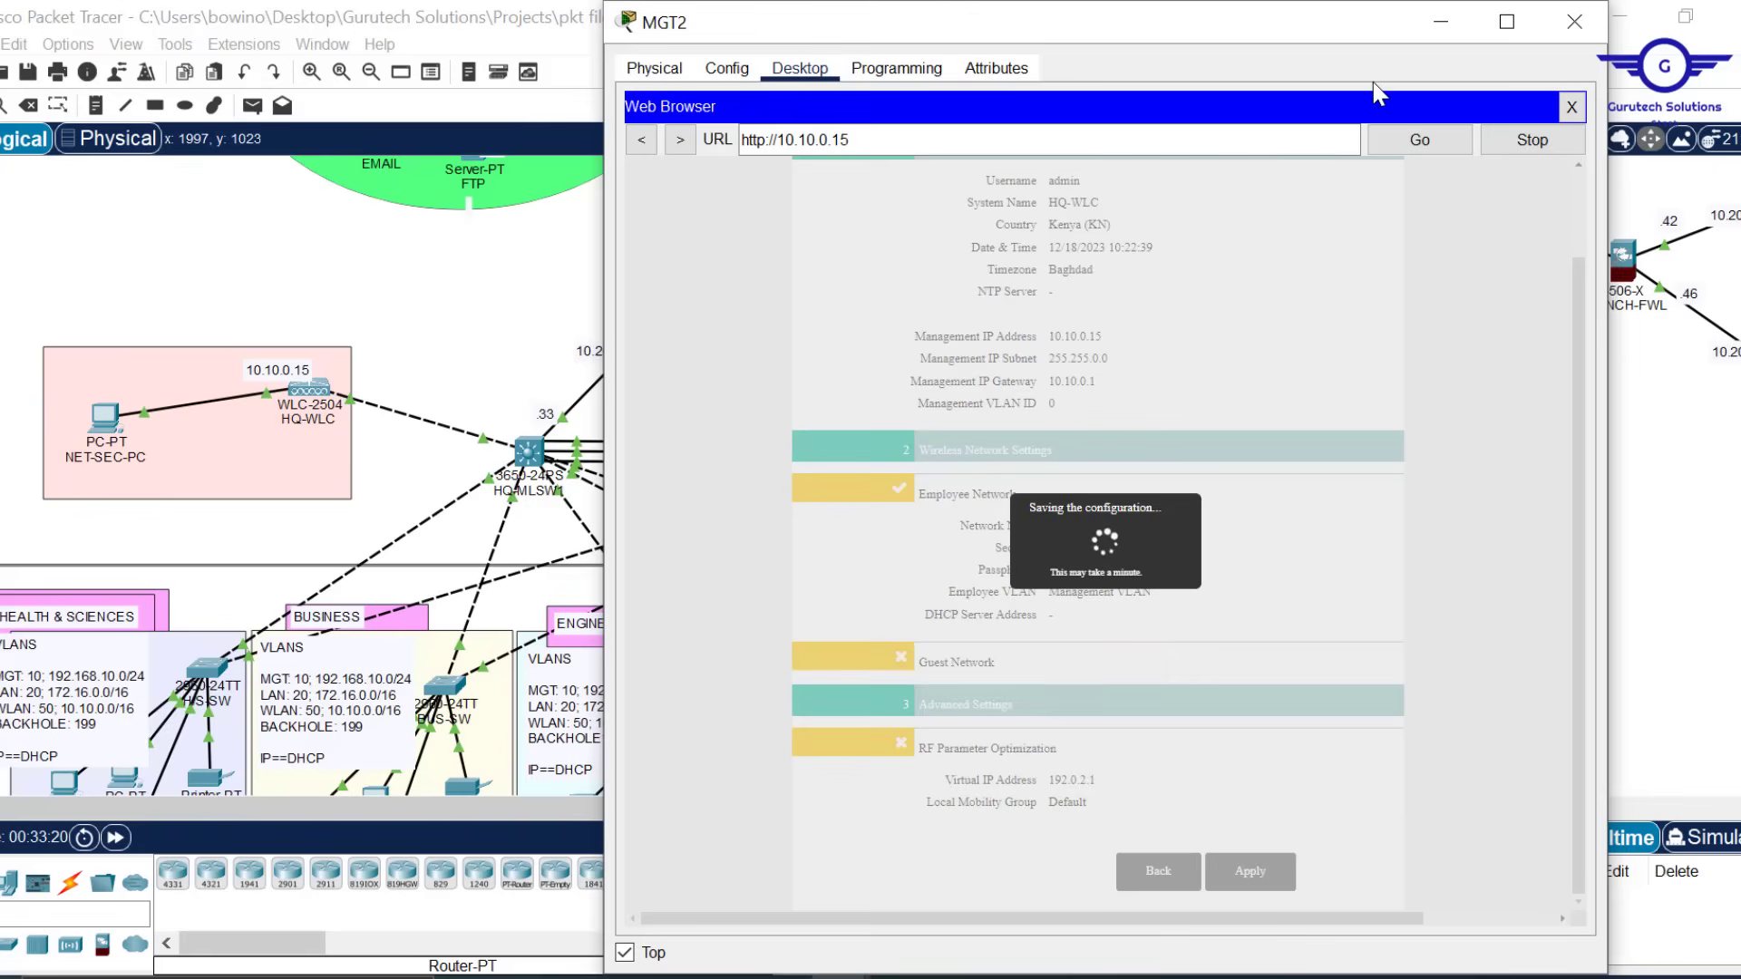
# Run a continuous ping -t from MGT2 to 10.10.0.15 and confirm the controller replies
pyautogui.click(1571, 108)
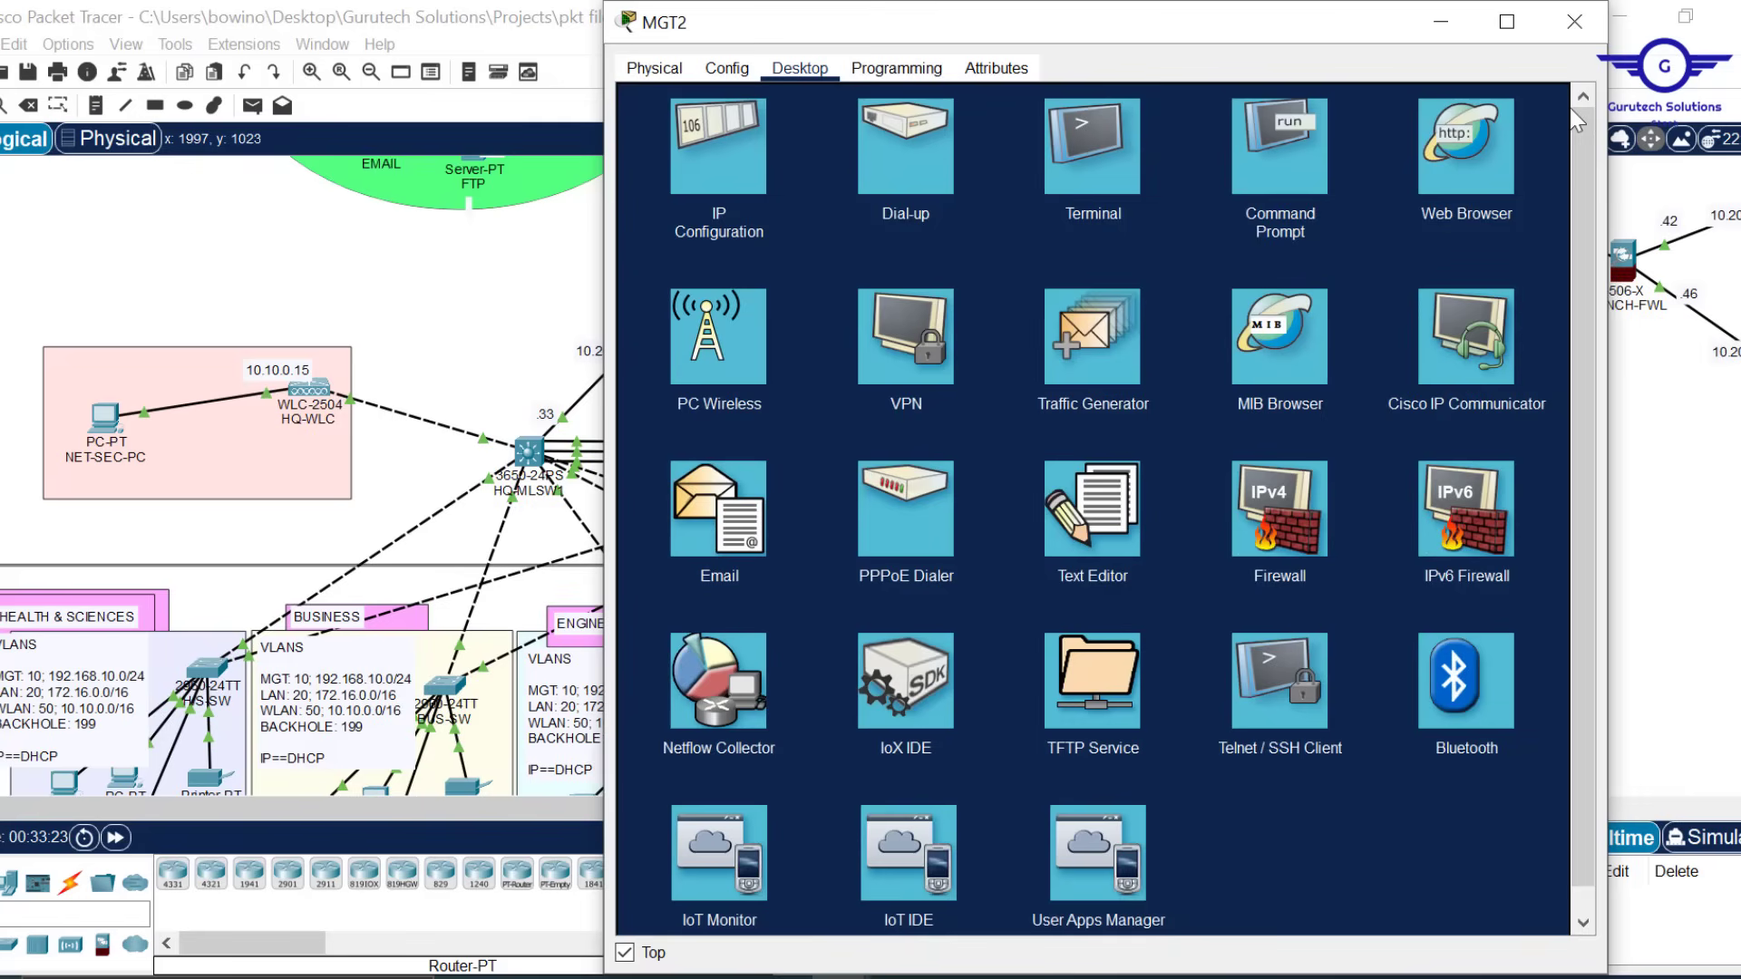
pyautogui.click(1271, 167)
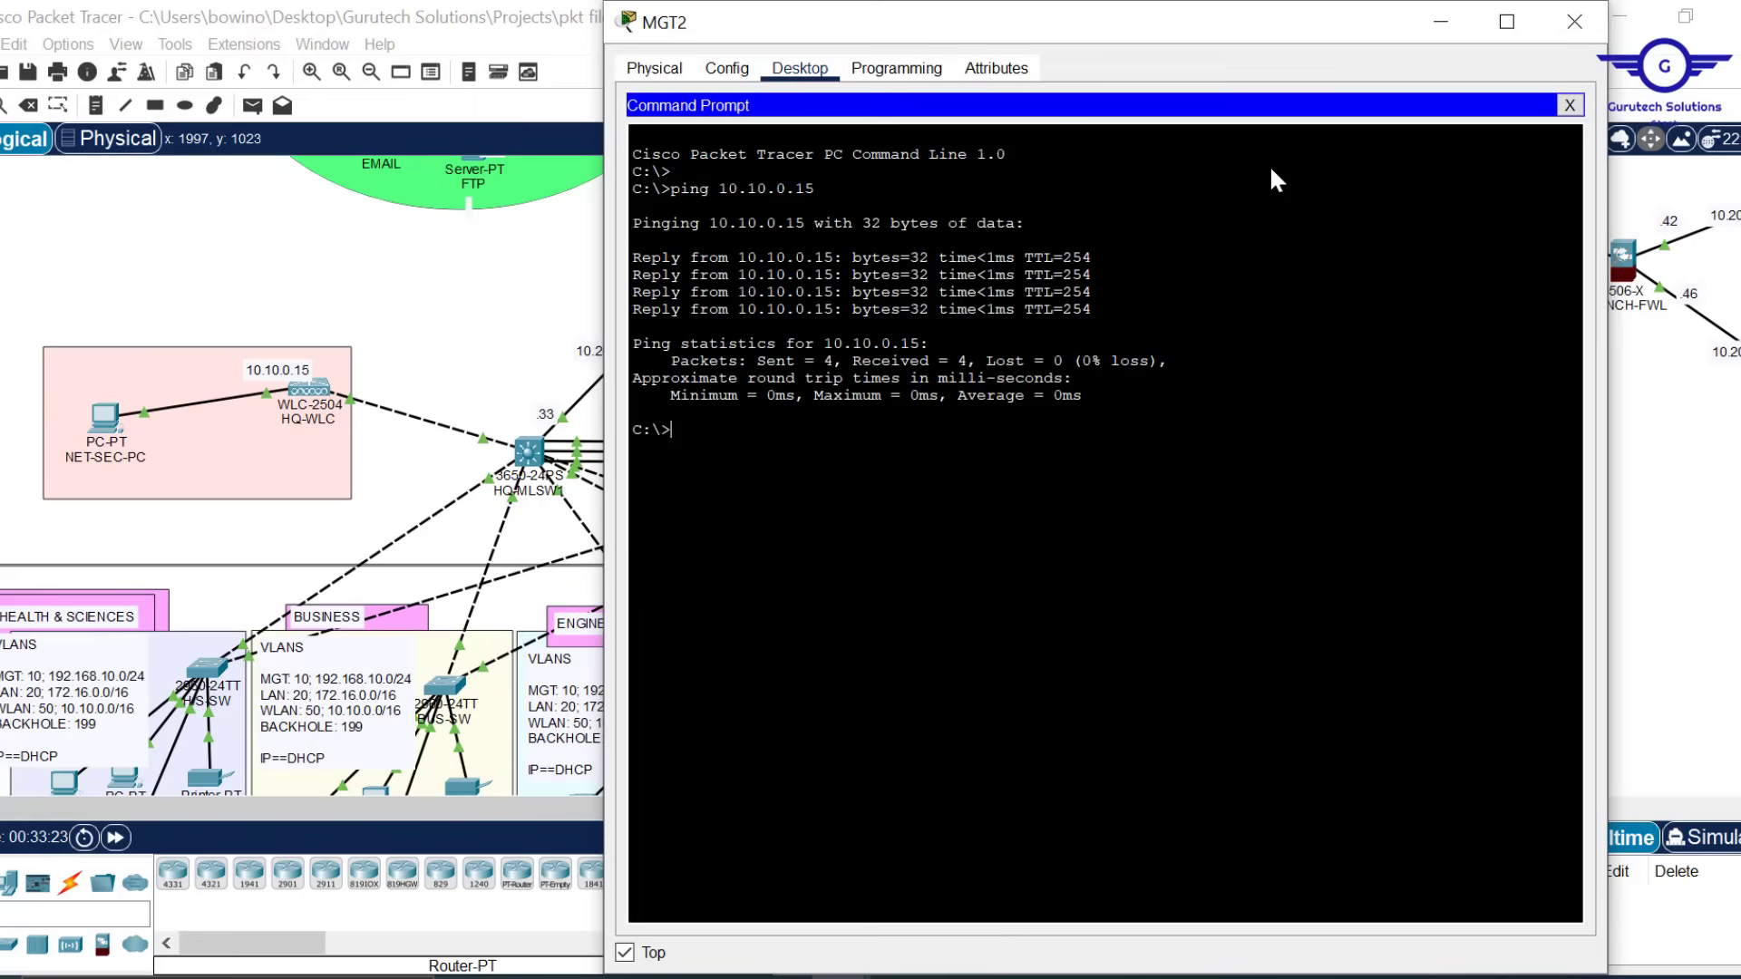
pyautogui.press('Up')
pyautogui.write('-t')
pyautogui.press('Return')
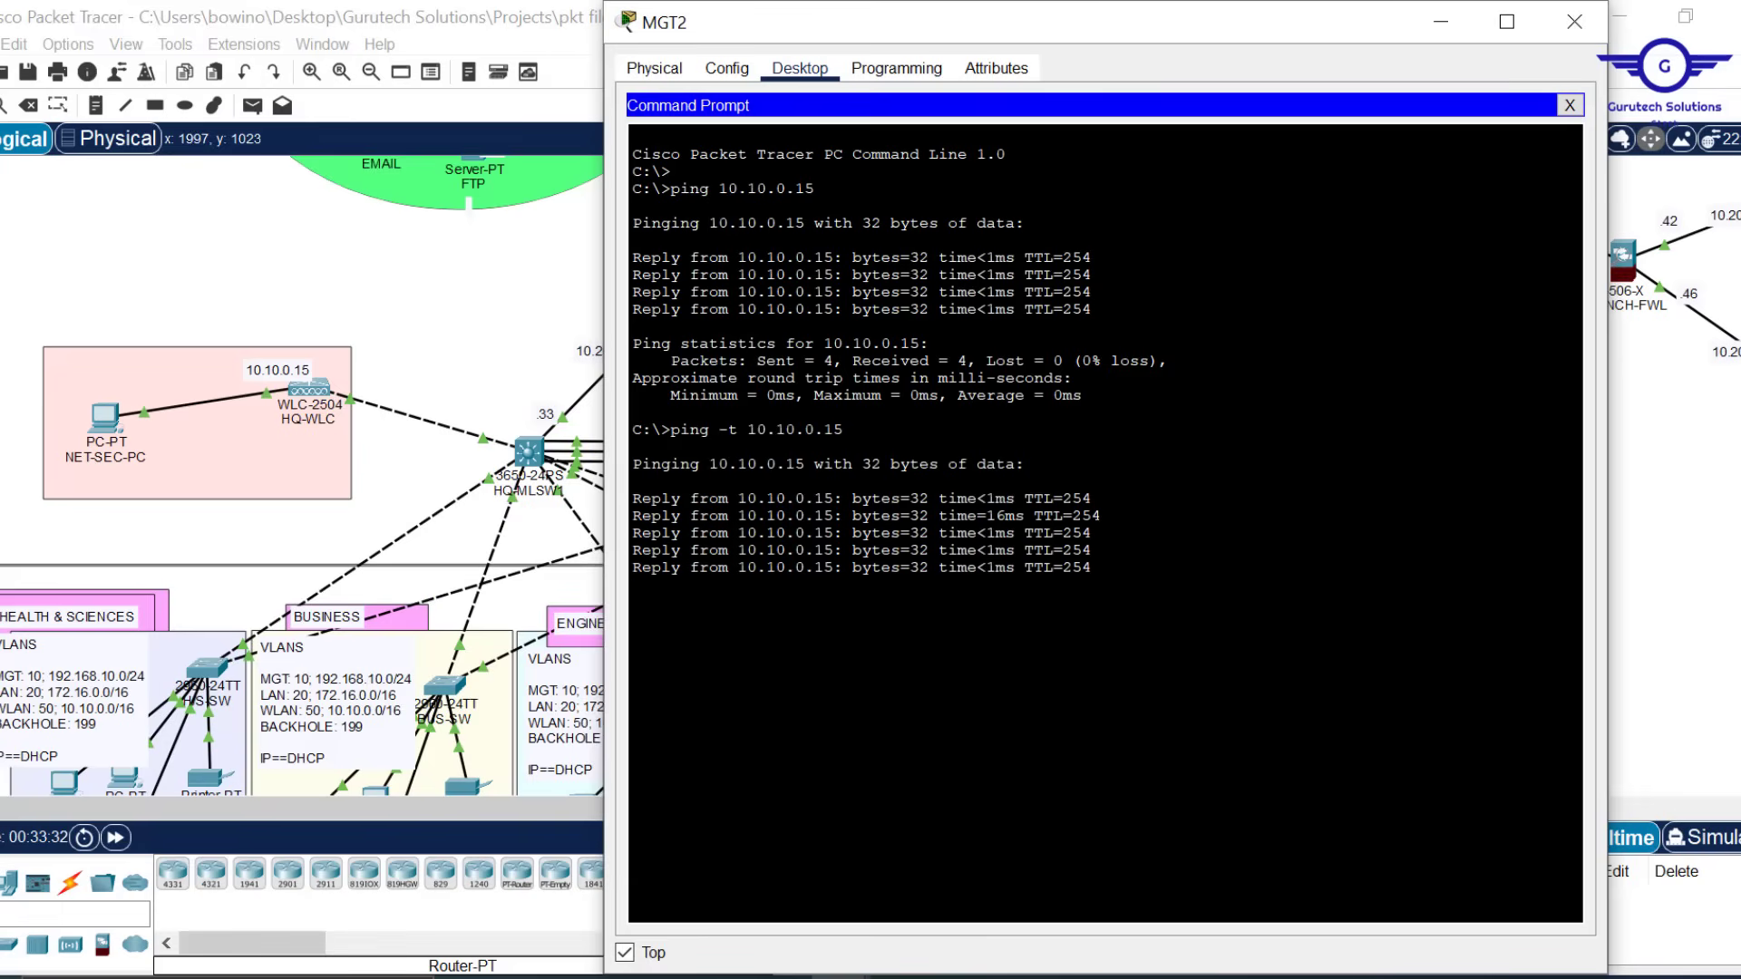
pyautogui.click(1569, 105)
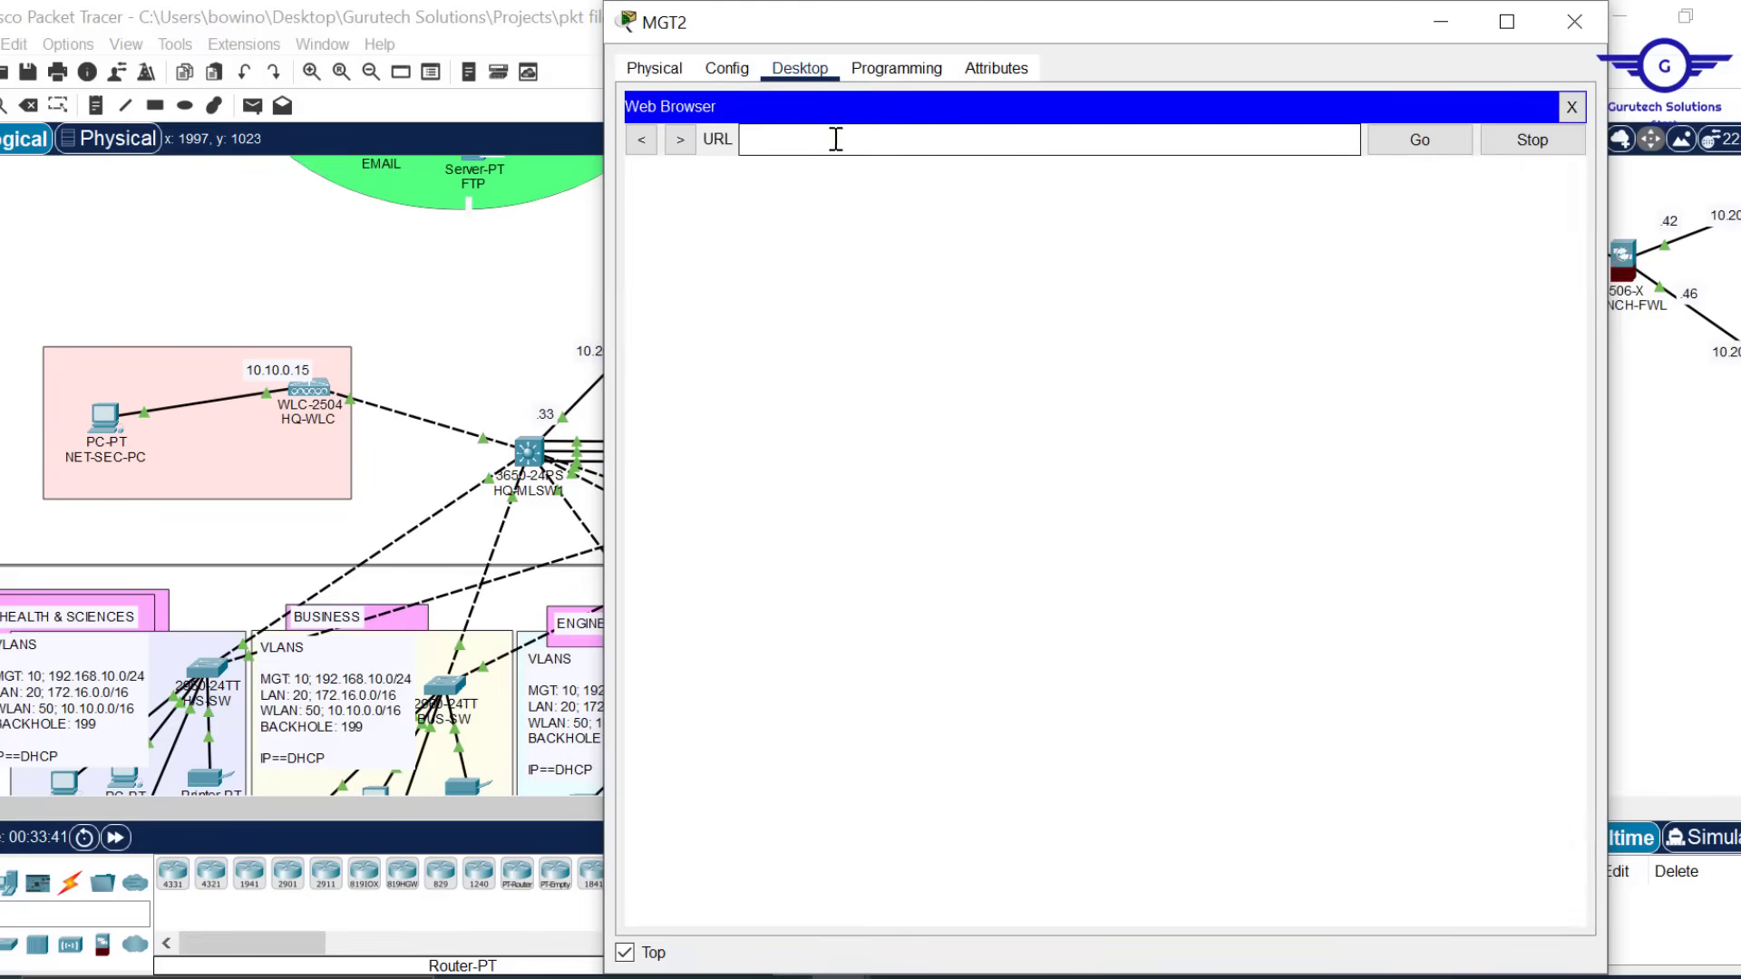
pyautogui.write('10.10.0.15')
pyautogui.press('Return')
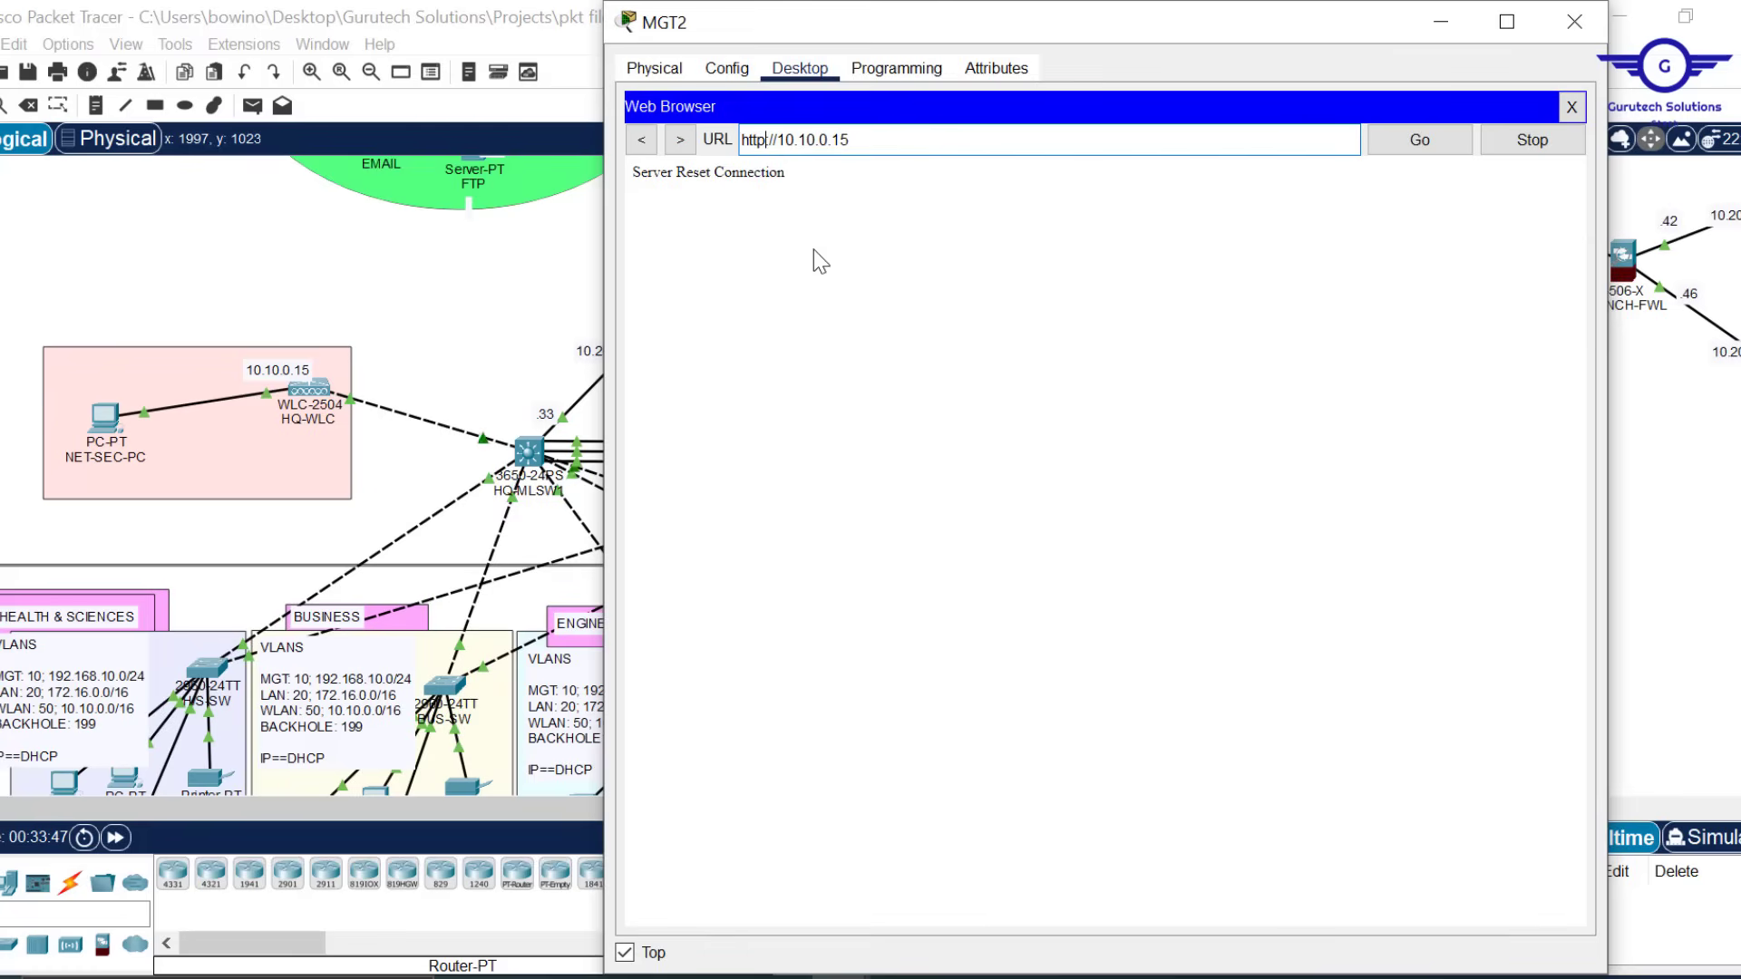
pyautogui.write('s')
pyautogui.press('Return')
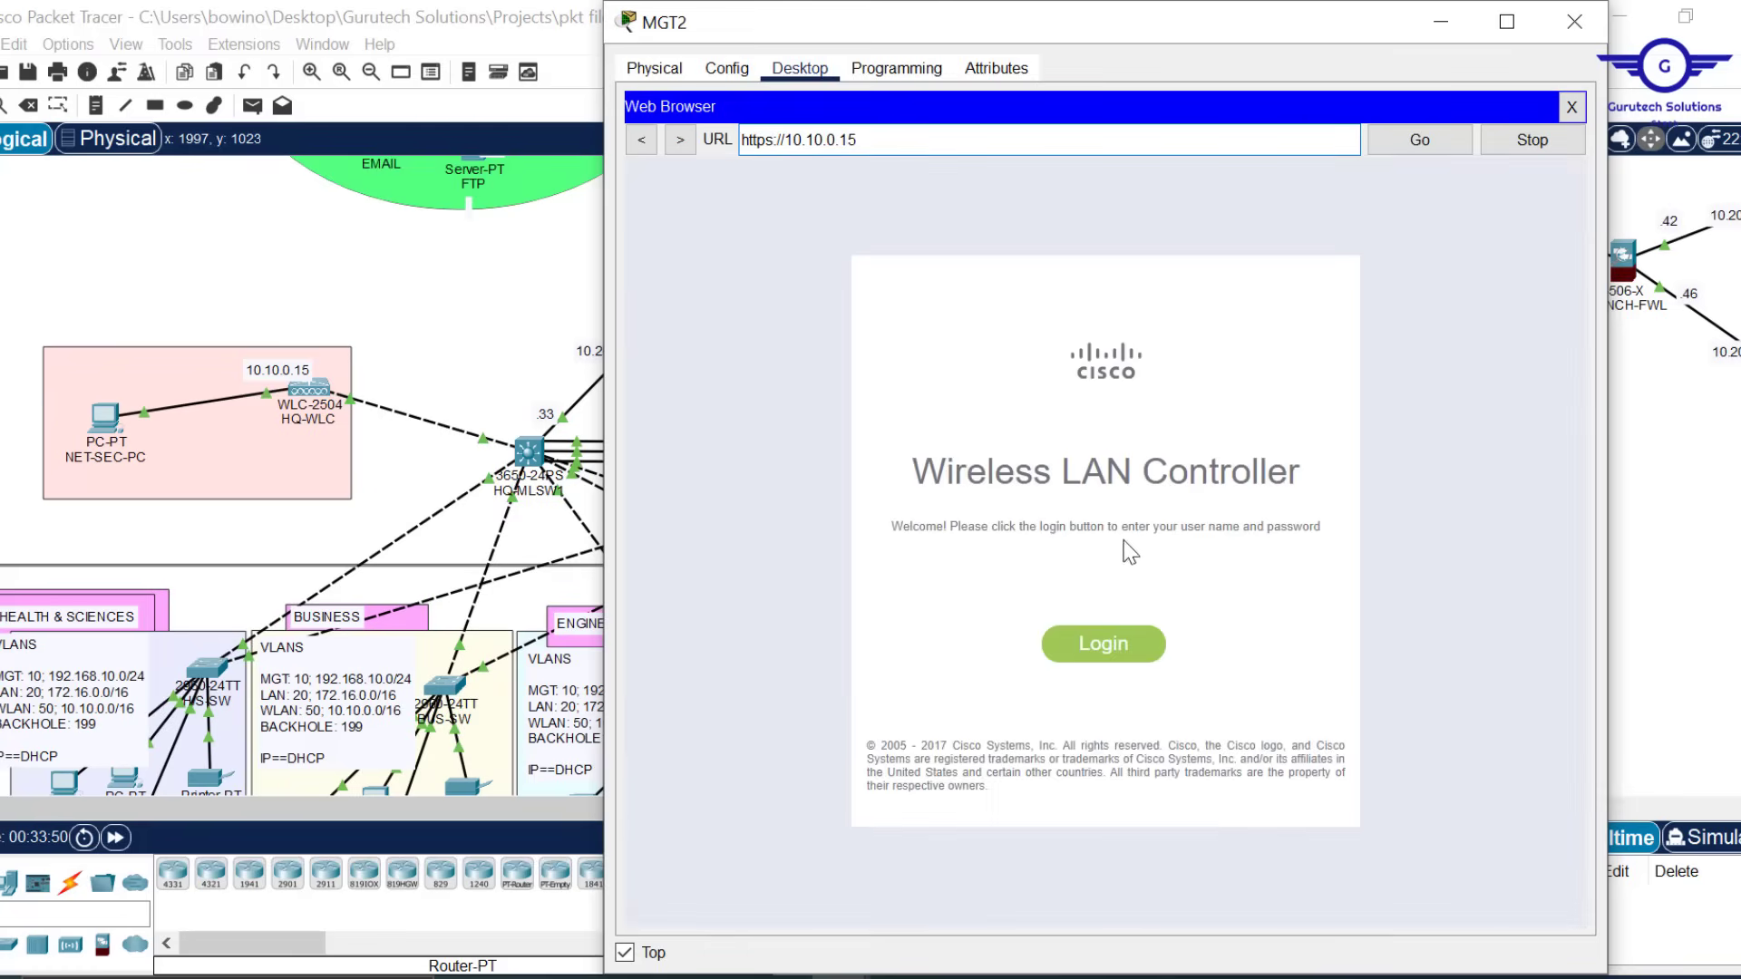
# Log in to HQ-WLC with the administrator username and password to reach the Monitor summary
pyautogui.click(1105, 646)
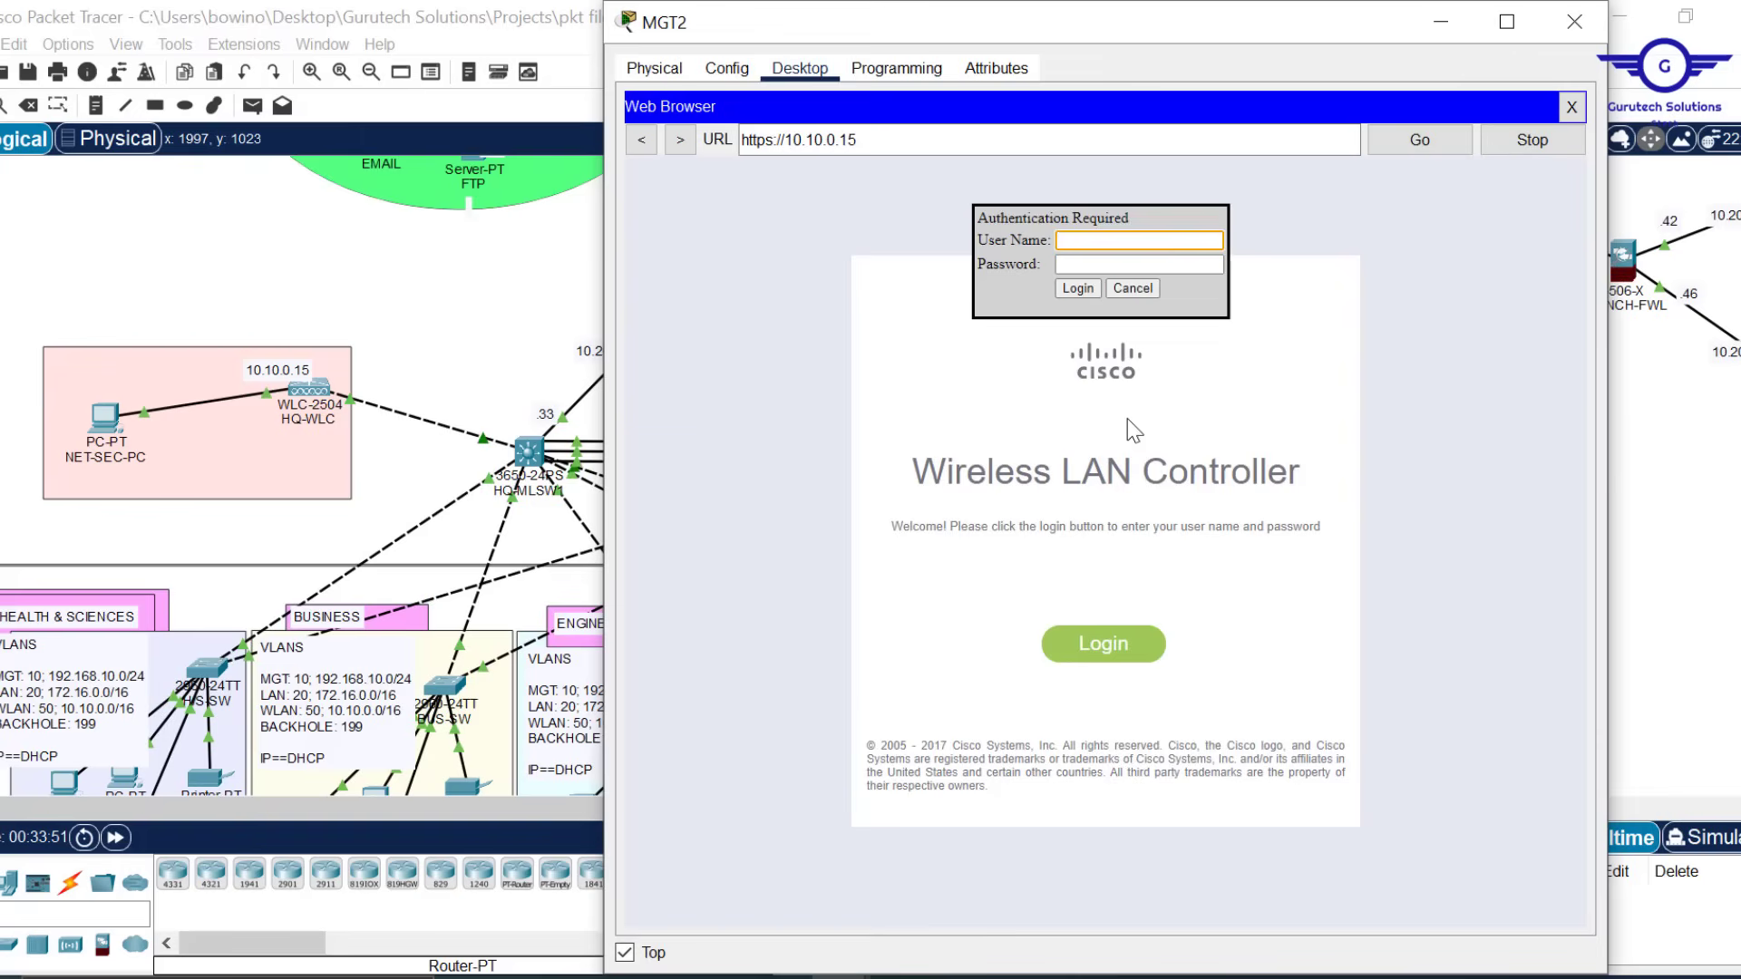
pyautogui.write('admin')
pyautogui.click(1081, 265)
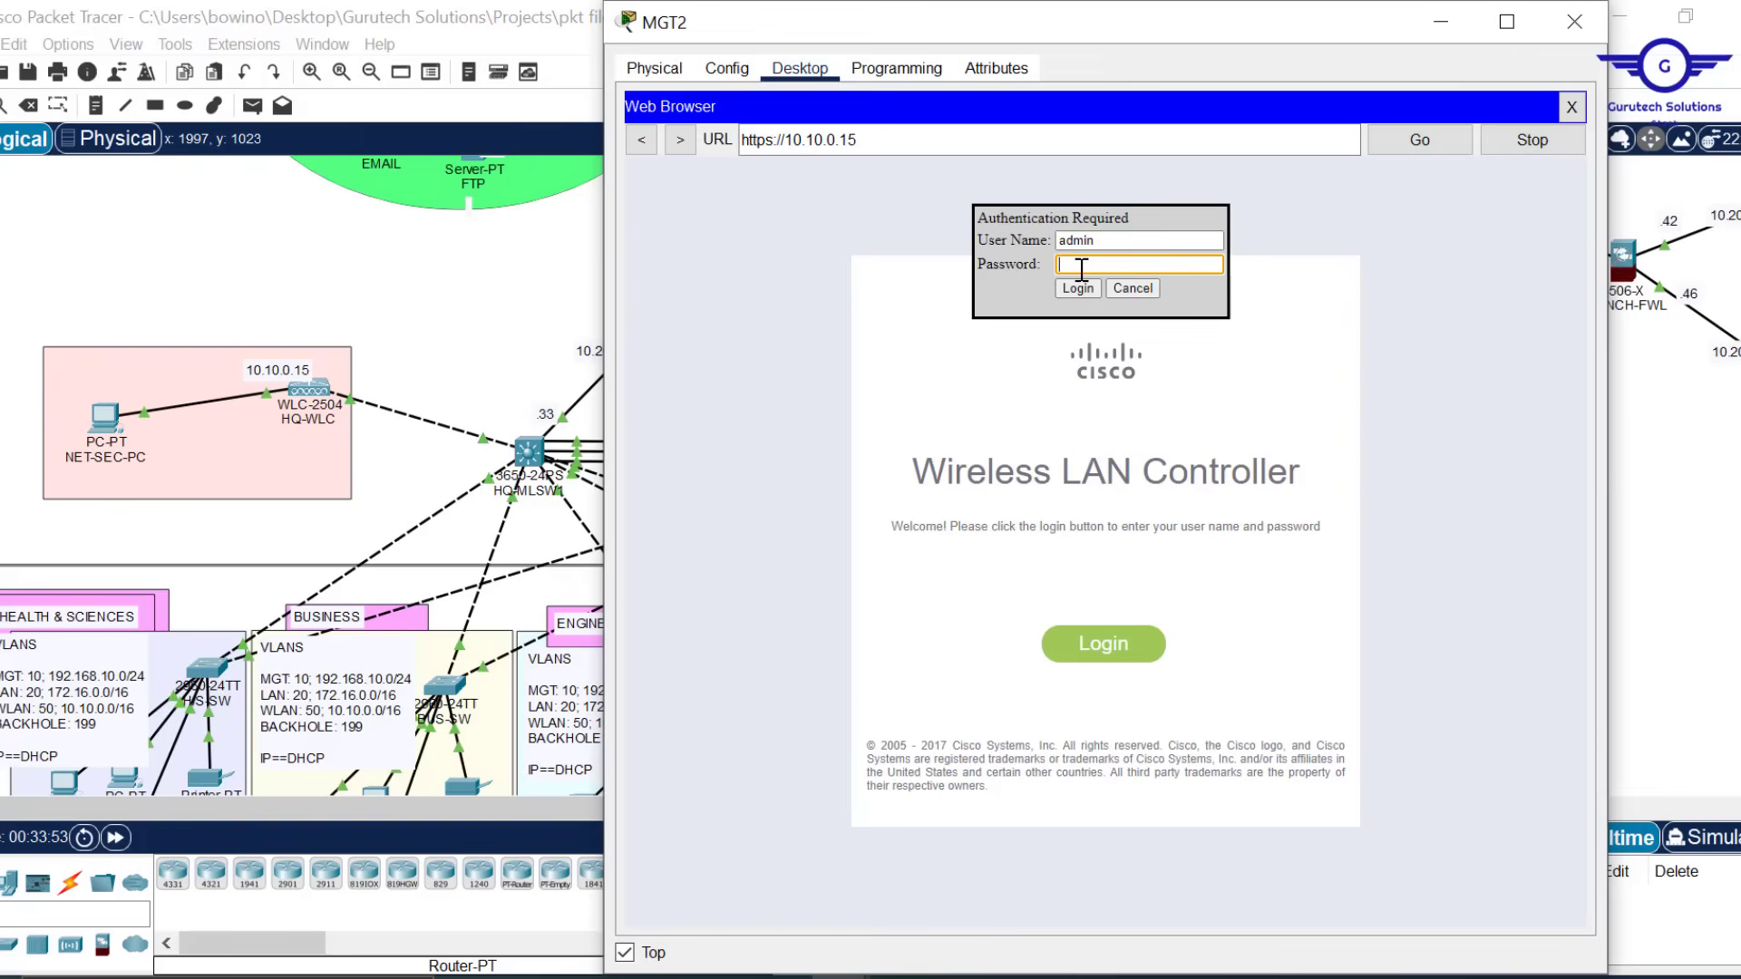
pyautogui.write('admin')
pyautogui.press('Return')
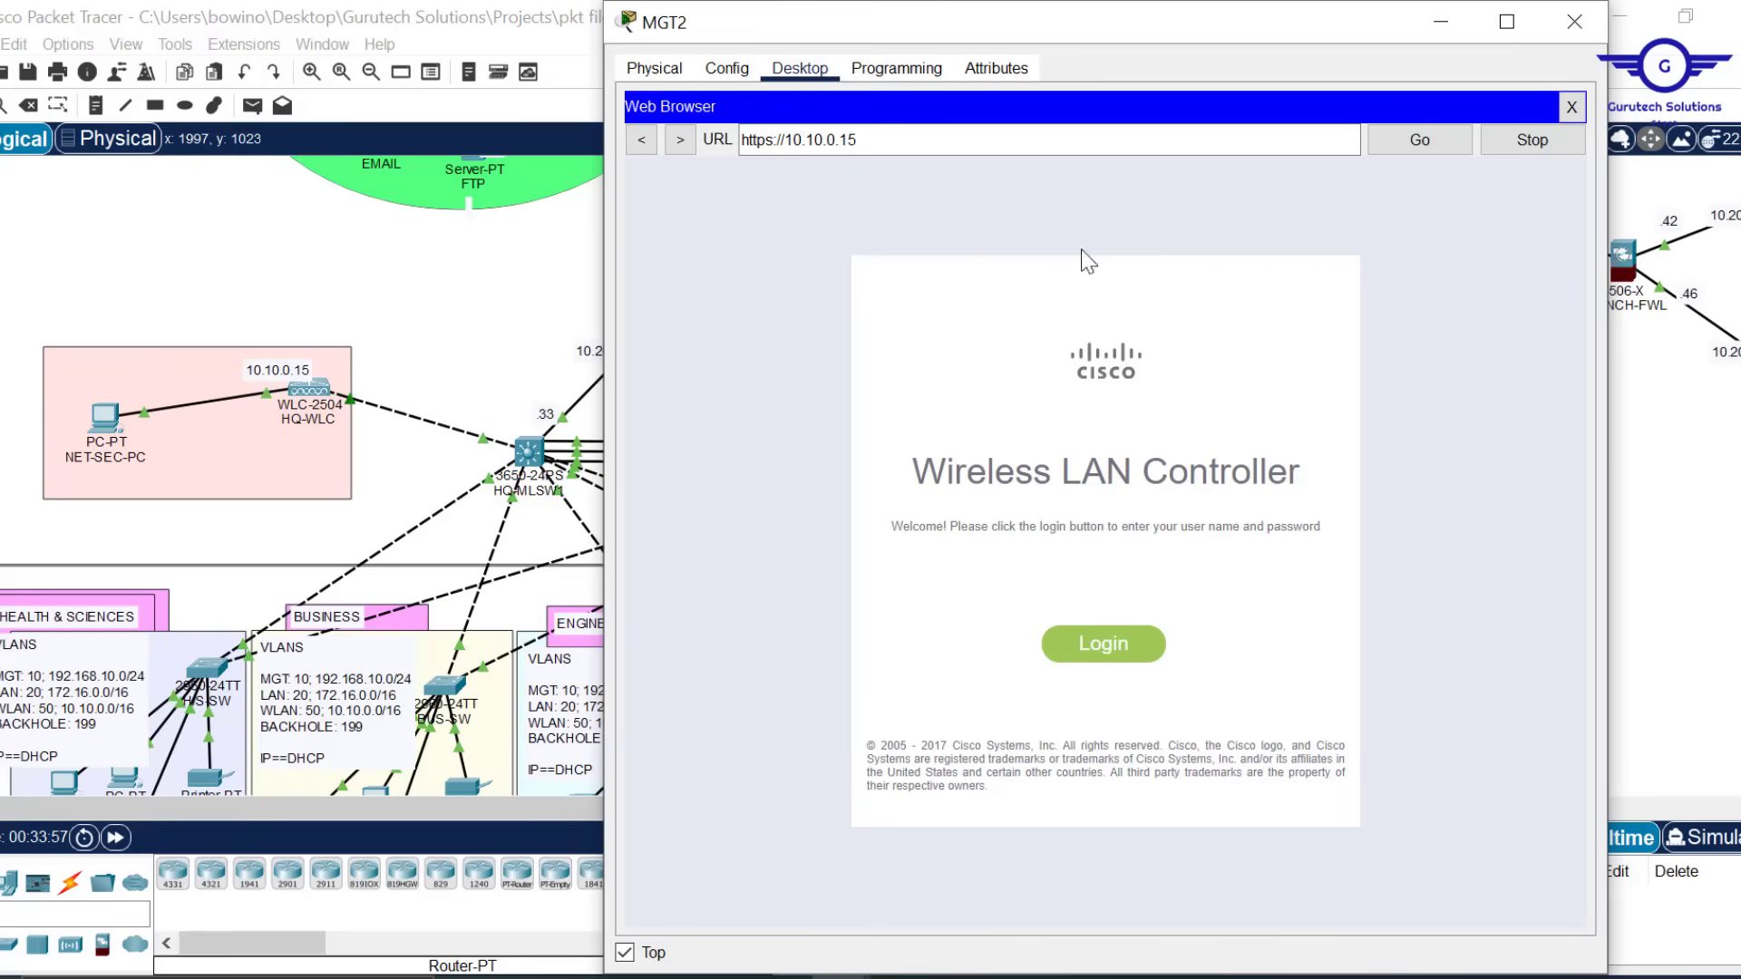
pyautogui.moveTo(1377, 9); pyautogui.dragTo(1377, 88)
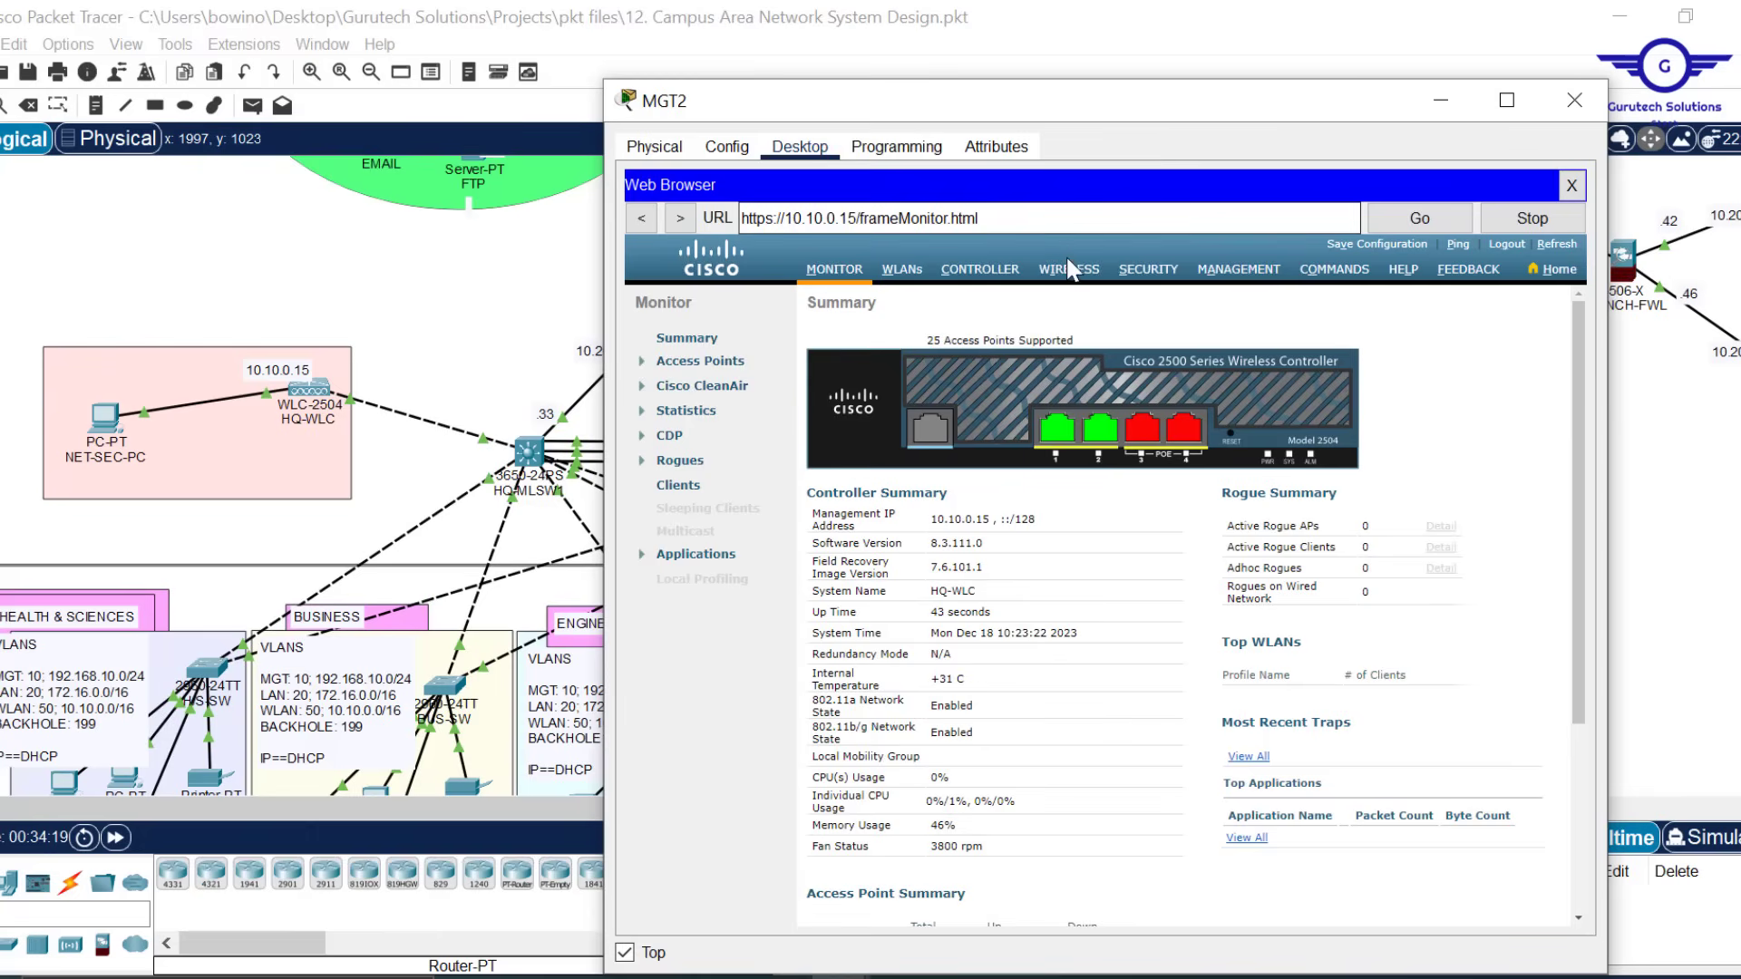
# Show the WIRELESS All APs list with BUS-LAP, ENG-LAP, ART-LAP and IT-LAP
pyautogui.click(1068, 281)
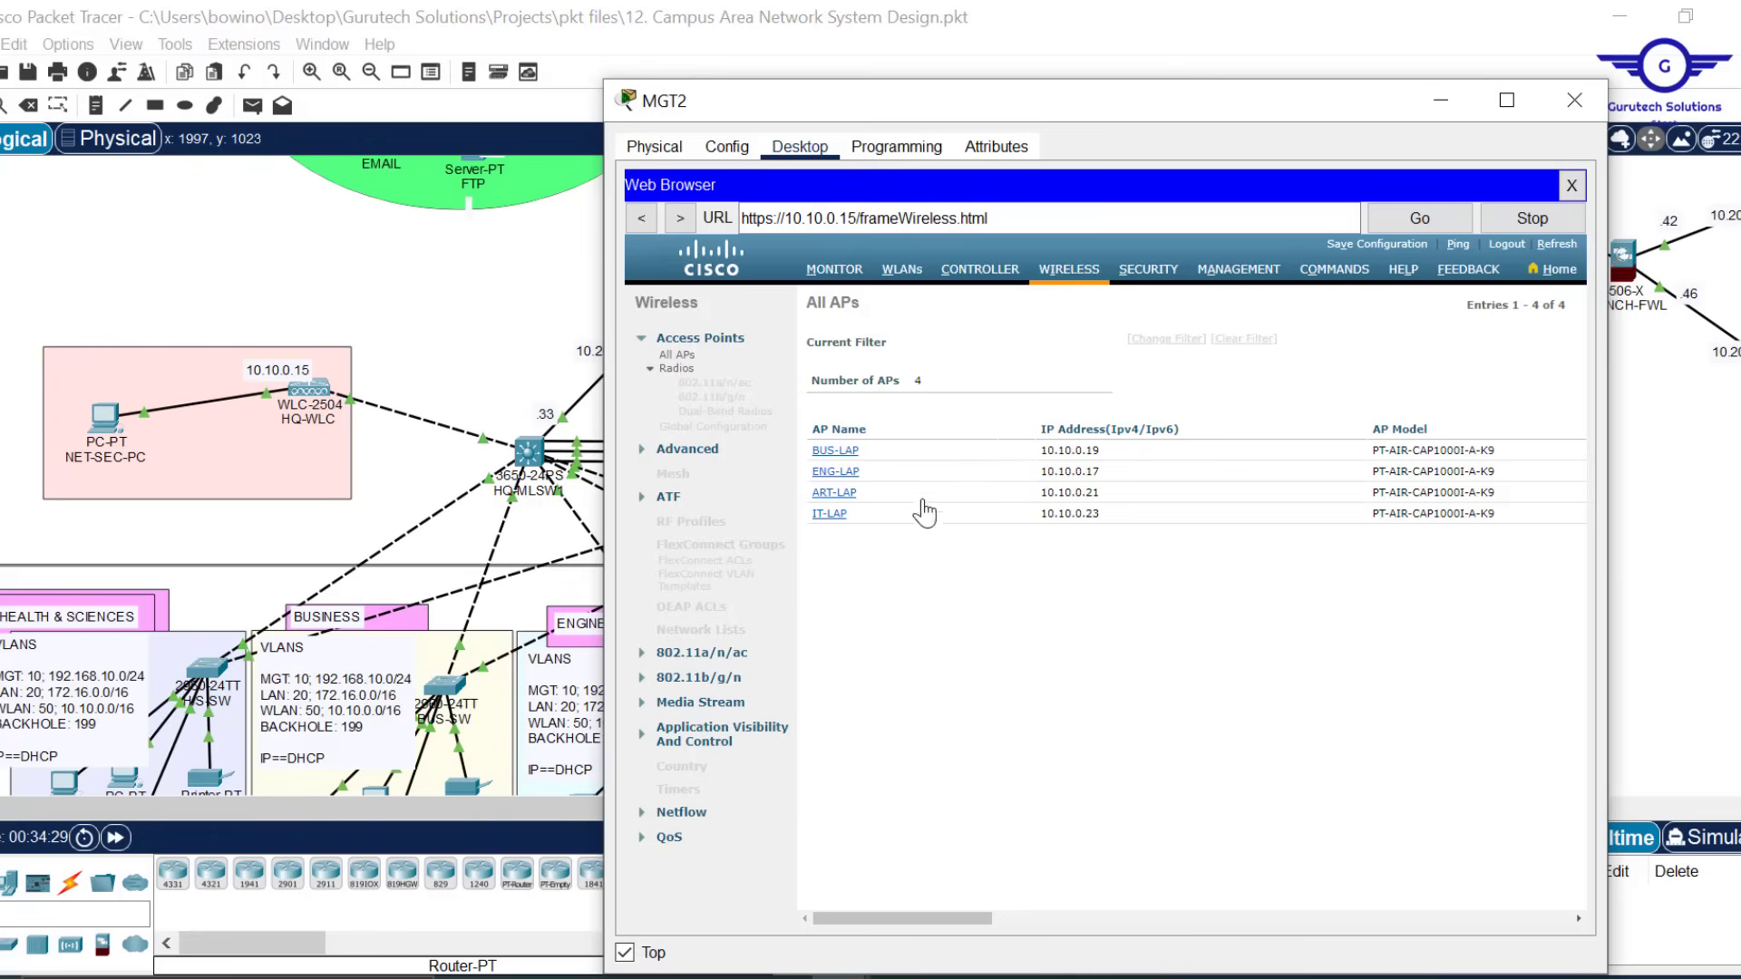
pyautogui.click(1173, 20)
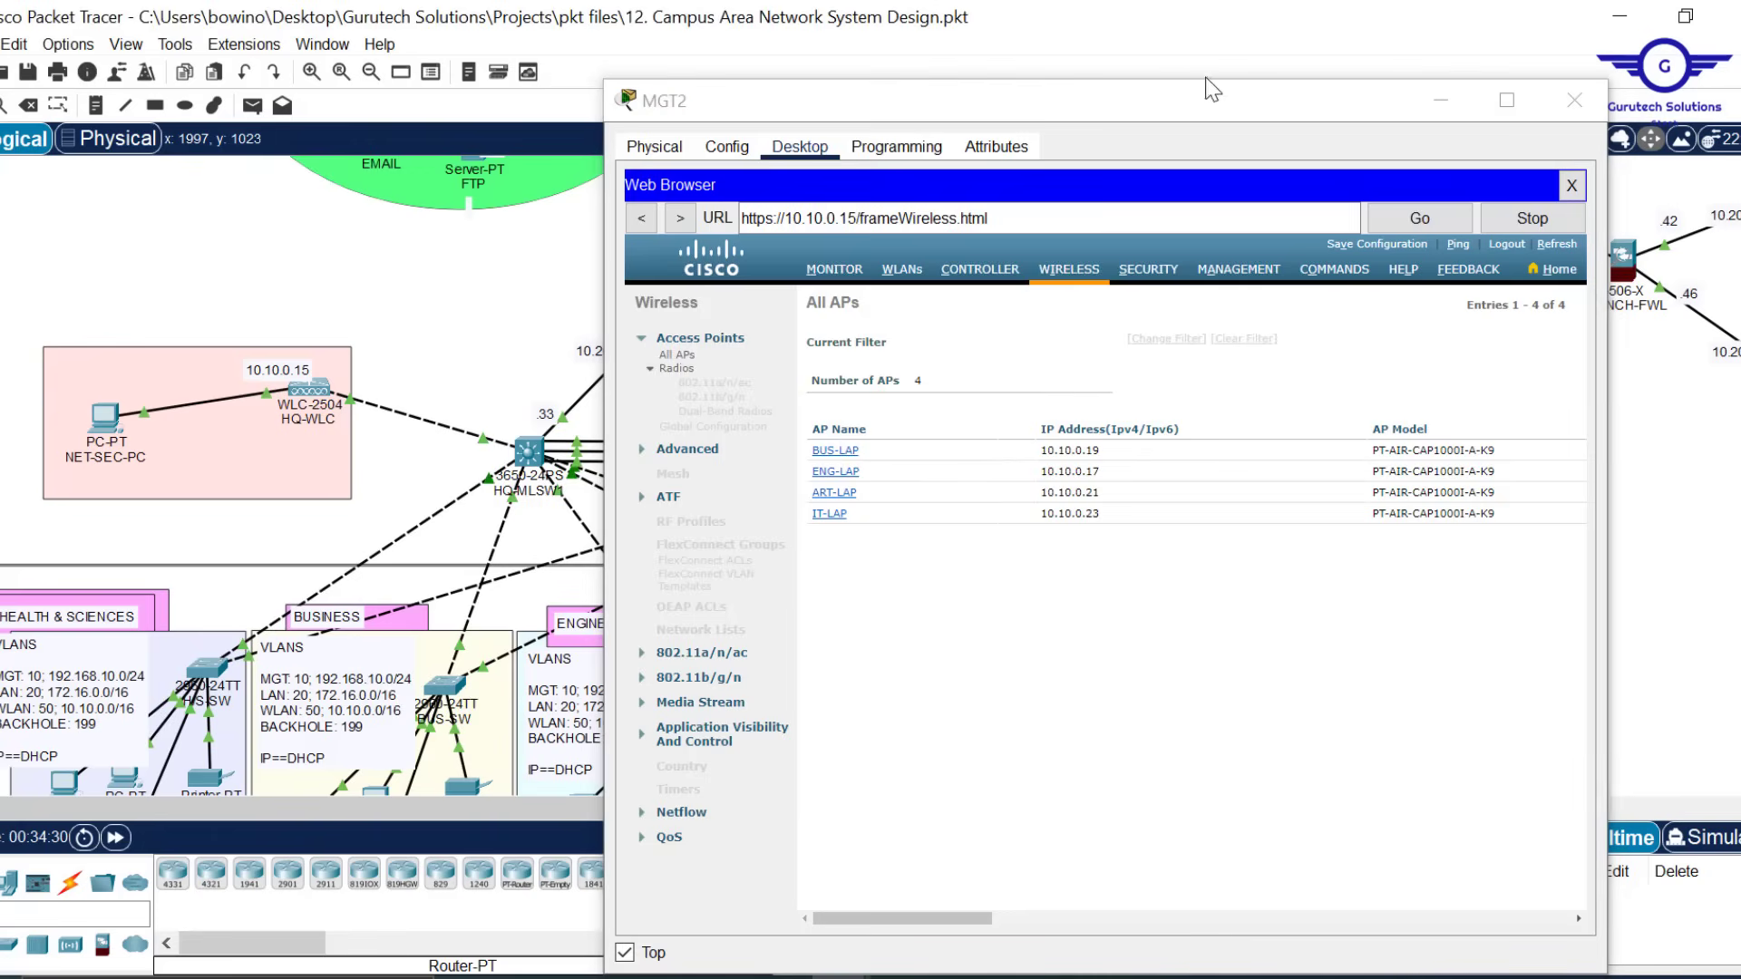
# Minimise MGT2 and check each LAP-PT's CAPWAP status, finding the branch AP not connected
pyautogui.click(1441, 100)
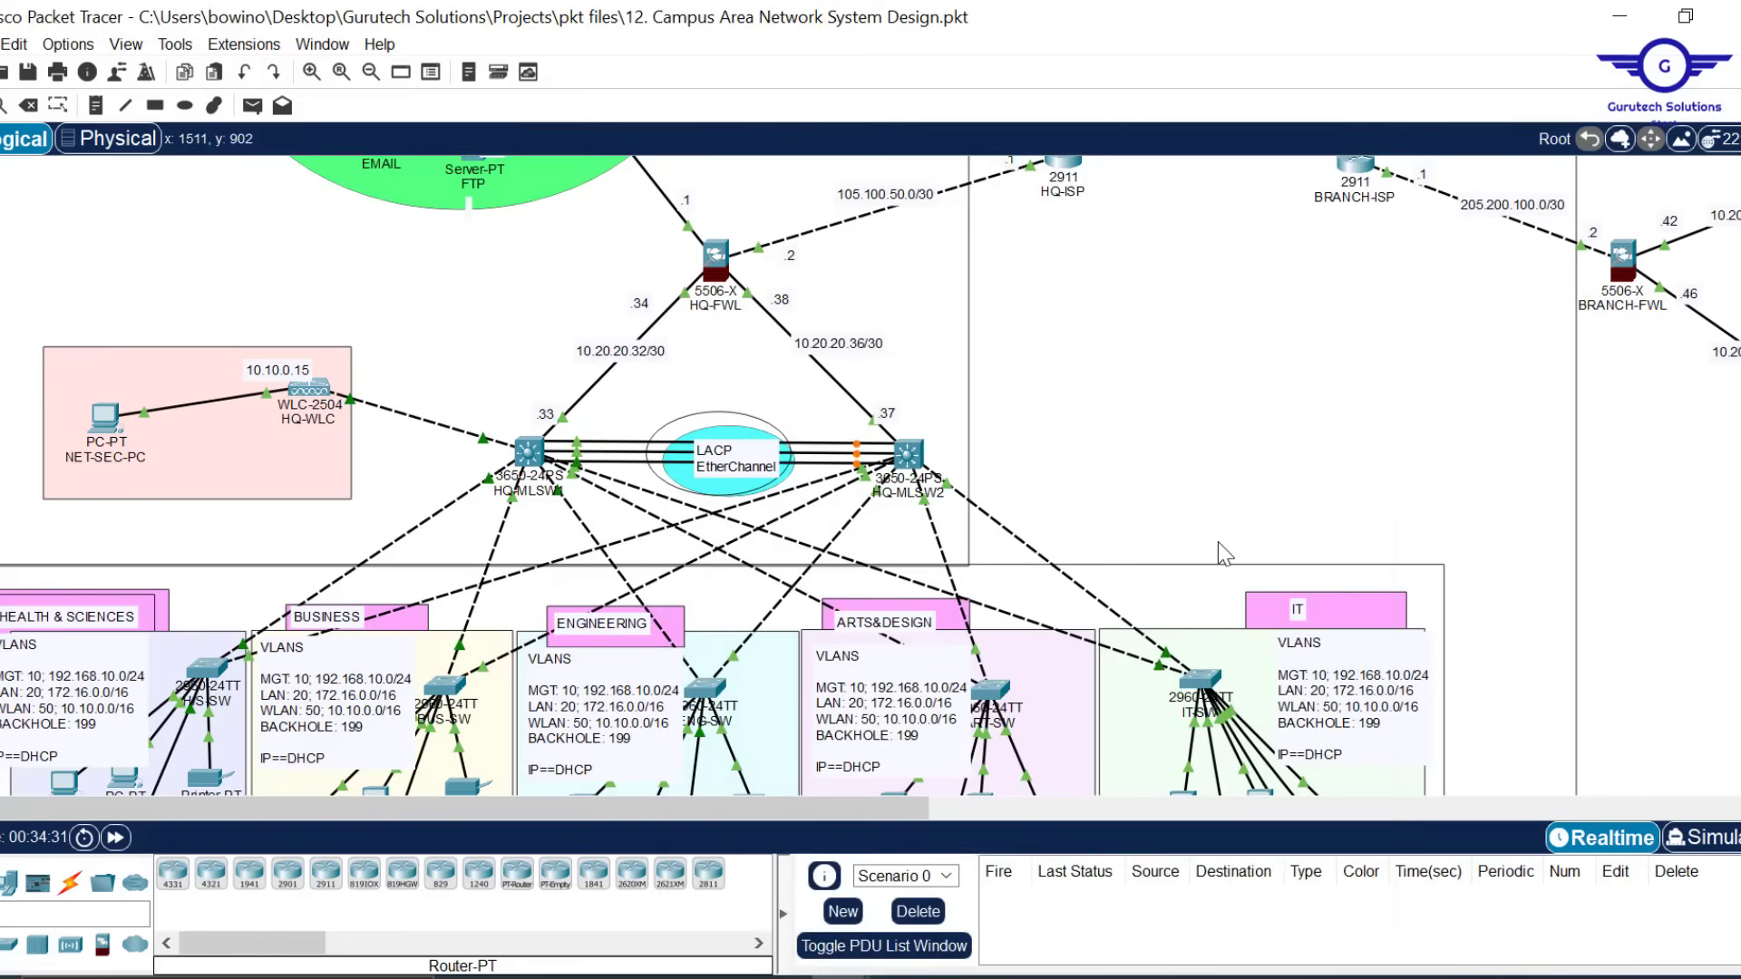
pyautogui.scroll(-5, 1220, 544)
pyautogui.scroll(-3, 1217, 542)
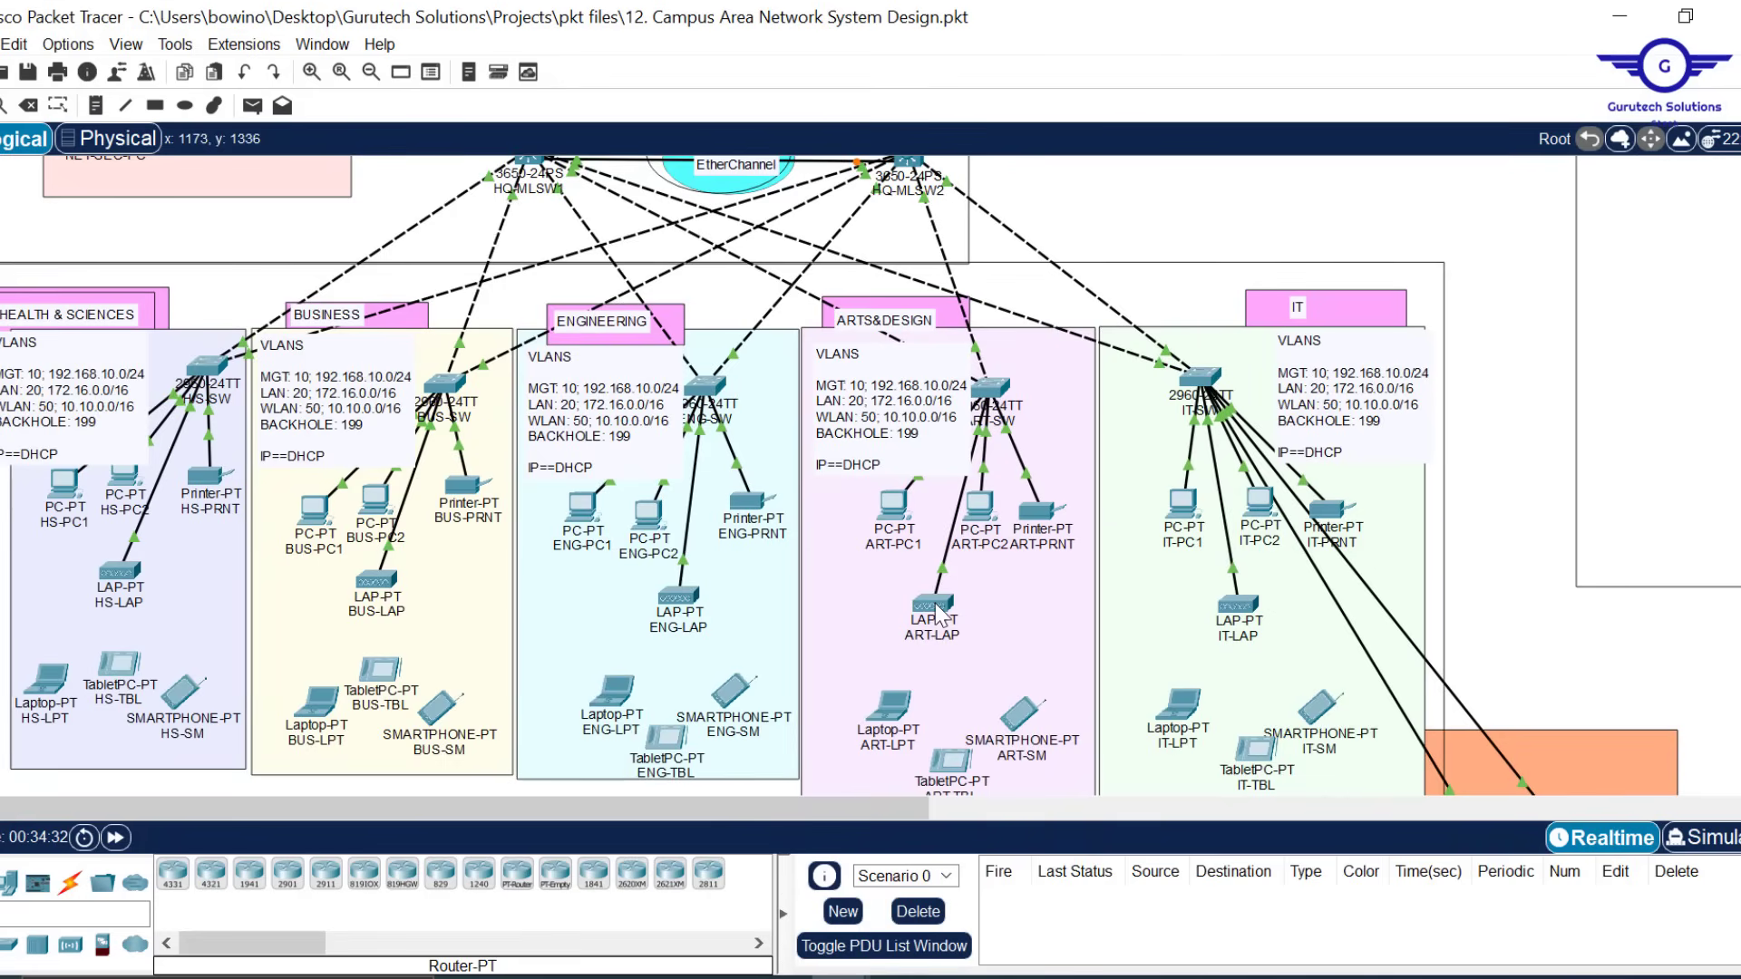
pyautogui.moveTo(939, 616)
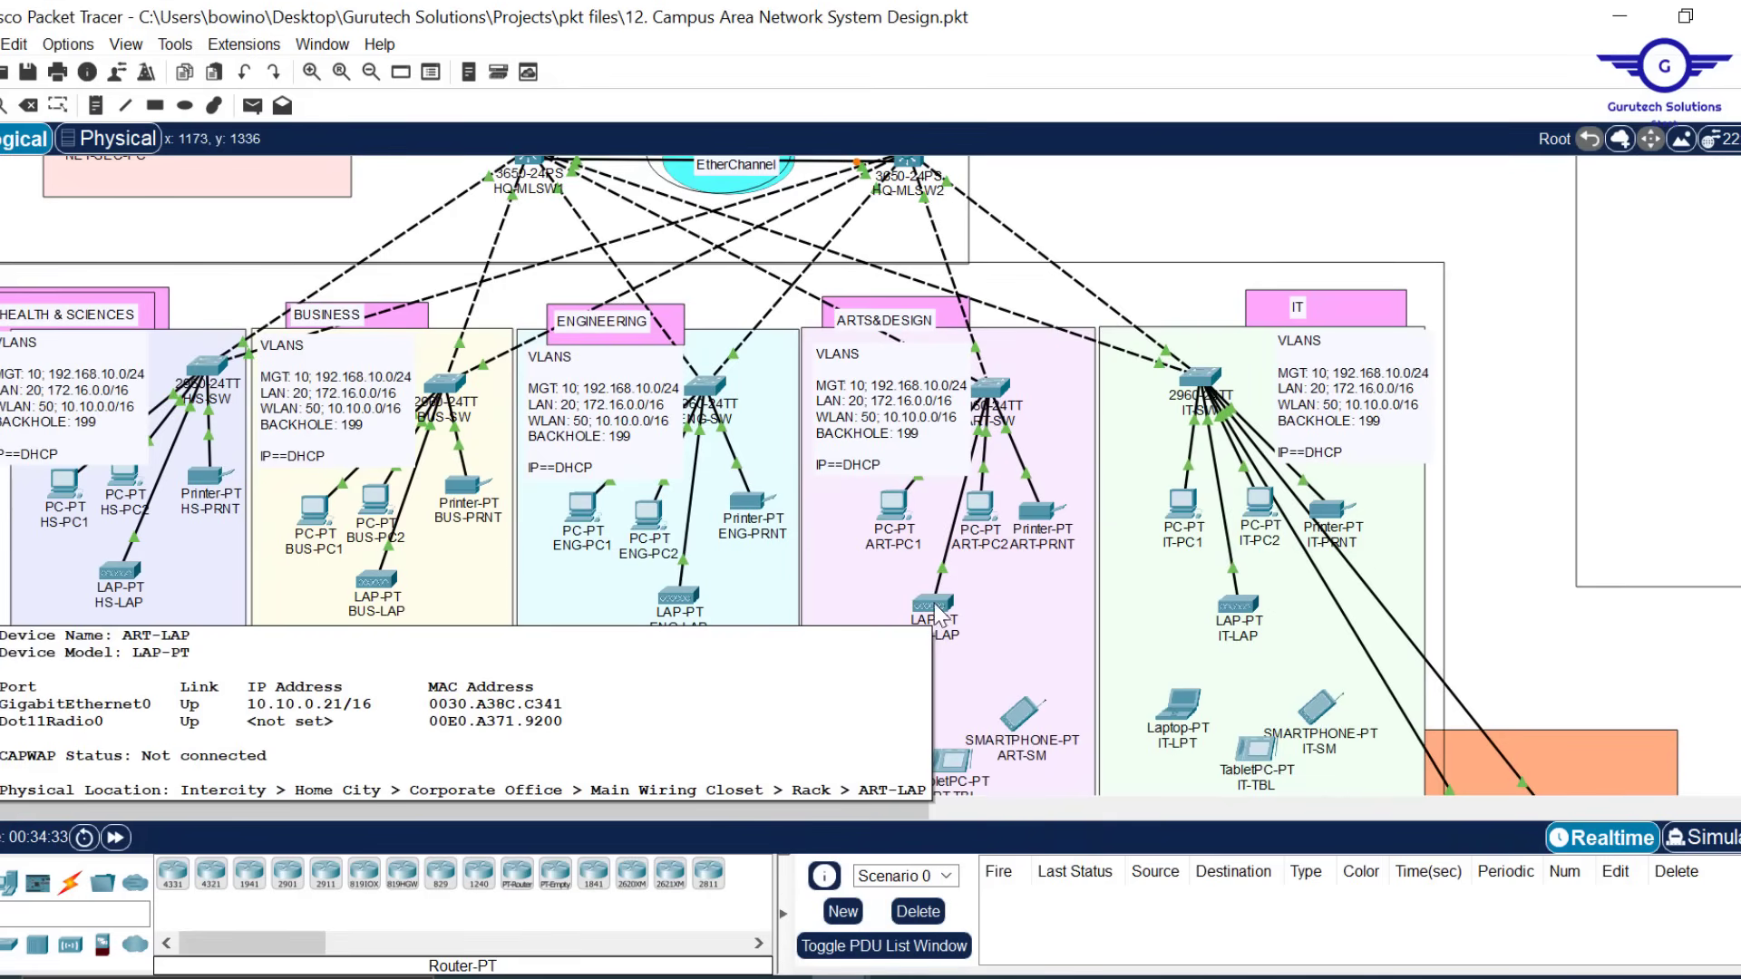
pyautogui.moveTo(370, 592)
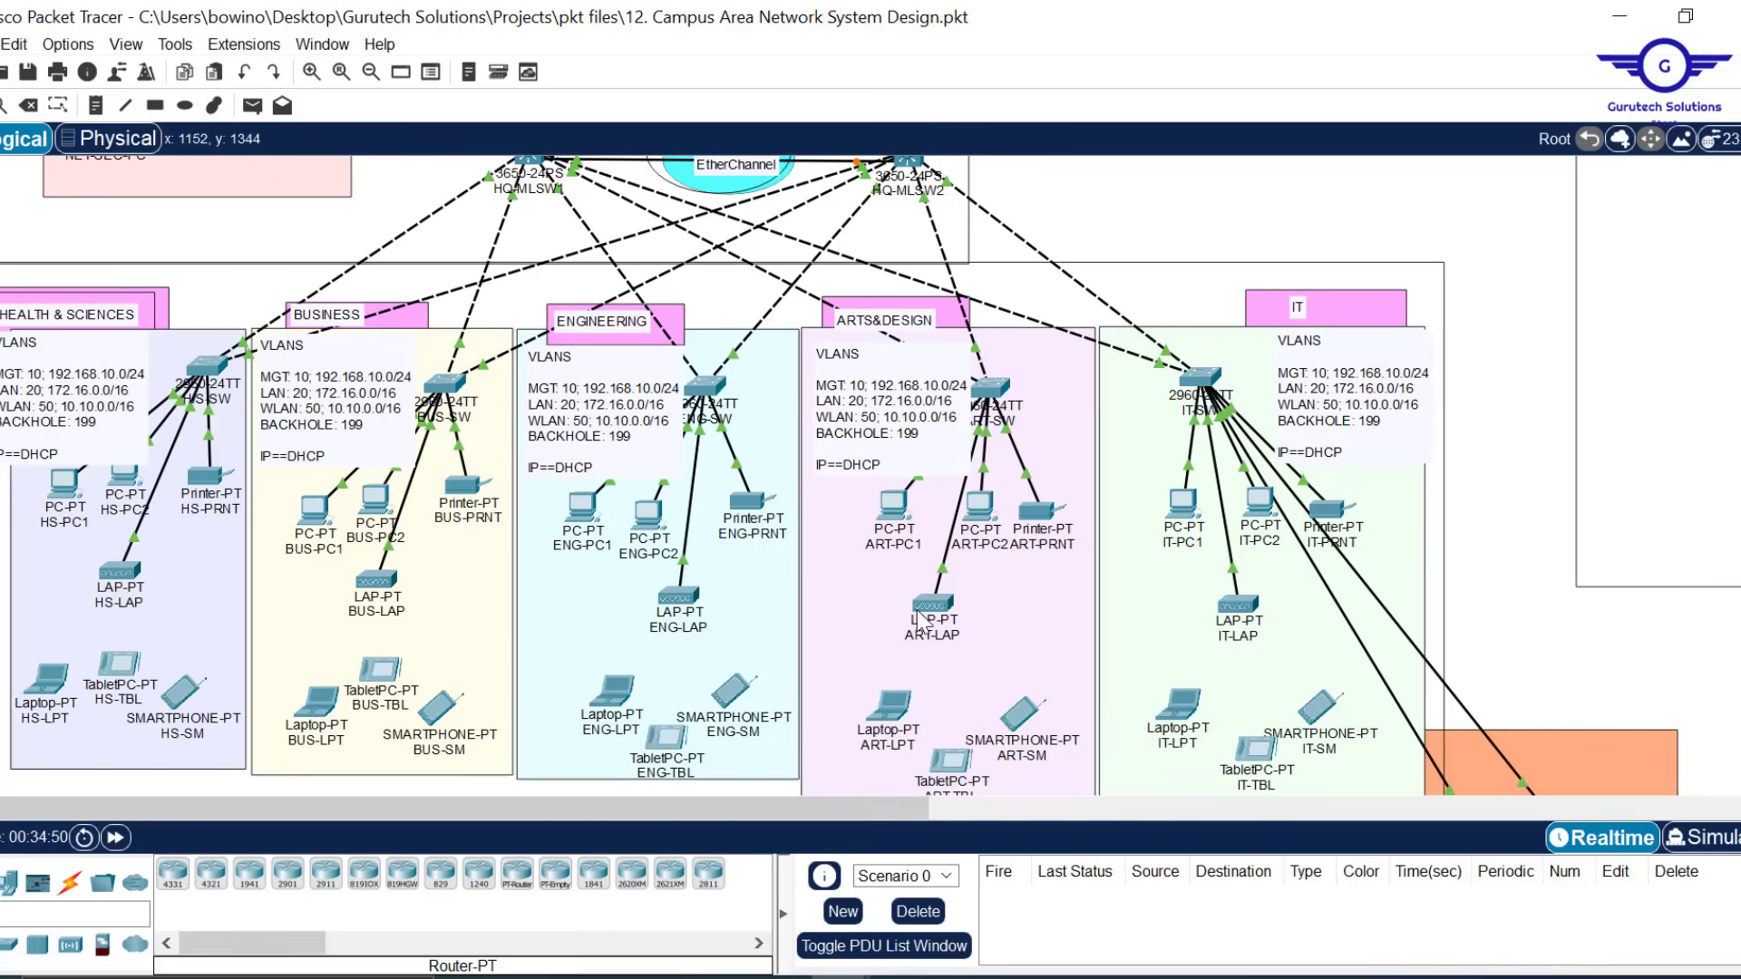
pyautogui.moveTo(944, 617)
pyautogui.moveTo(711, 812); pyautogui.dragTo(1367, 813)
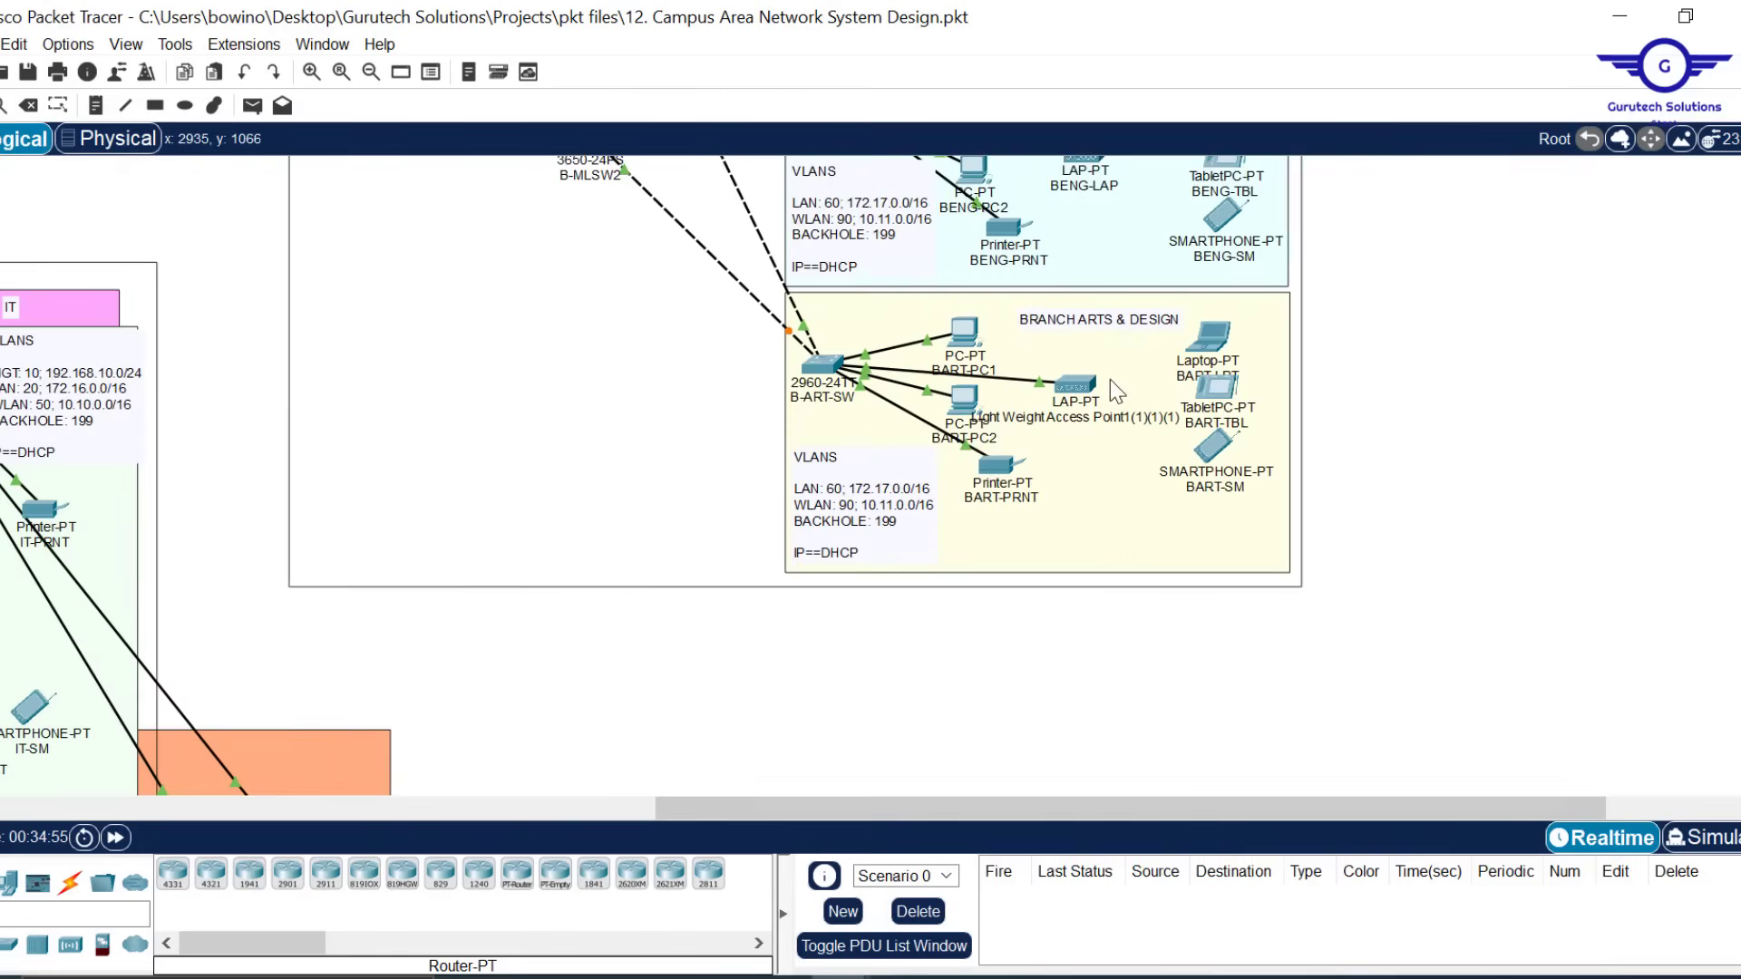
pyautogui.moveTo(1084, 399)
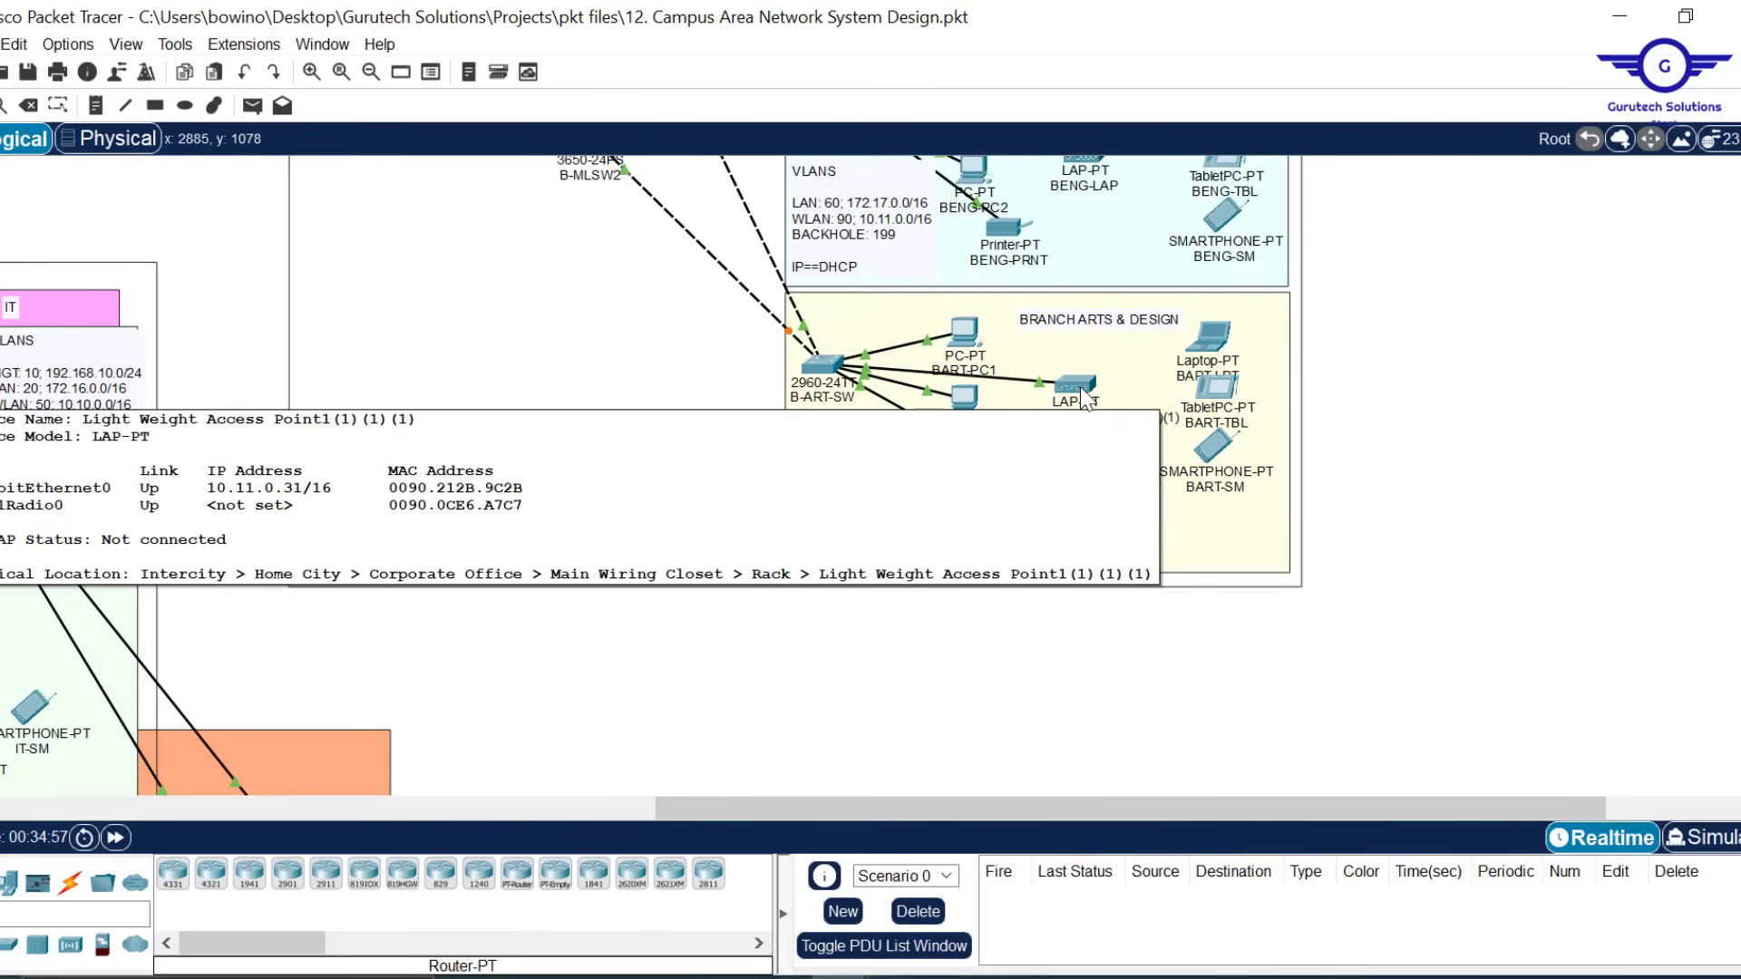
pyautogui.scroll(3, 1084, 399)
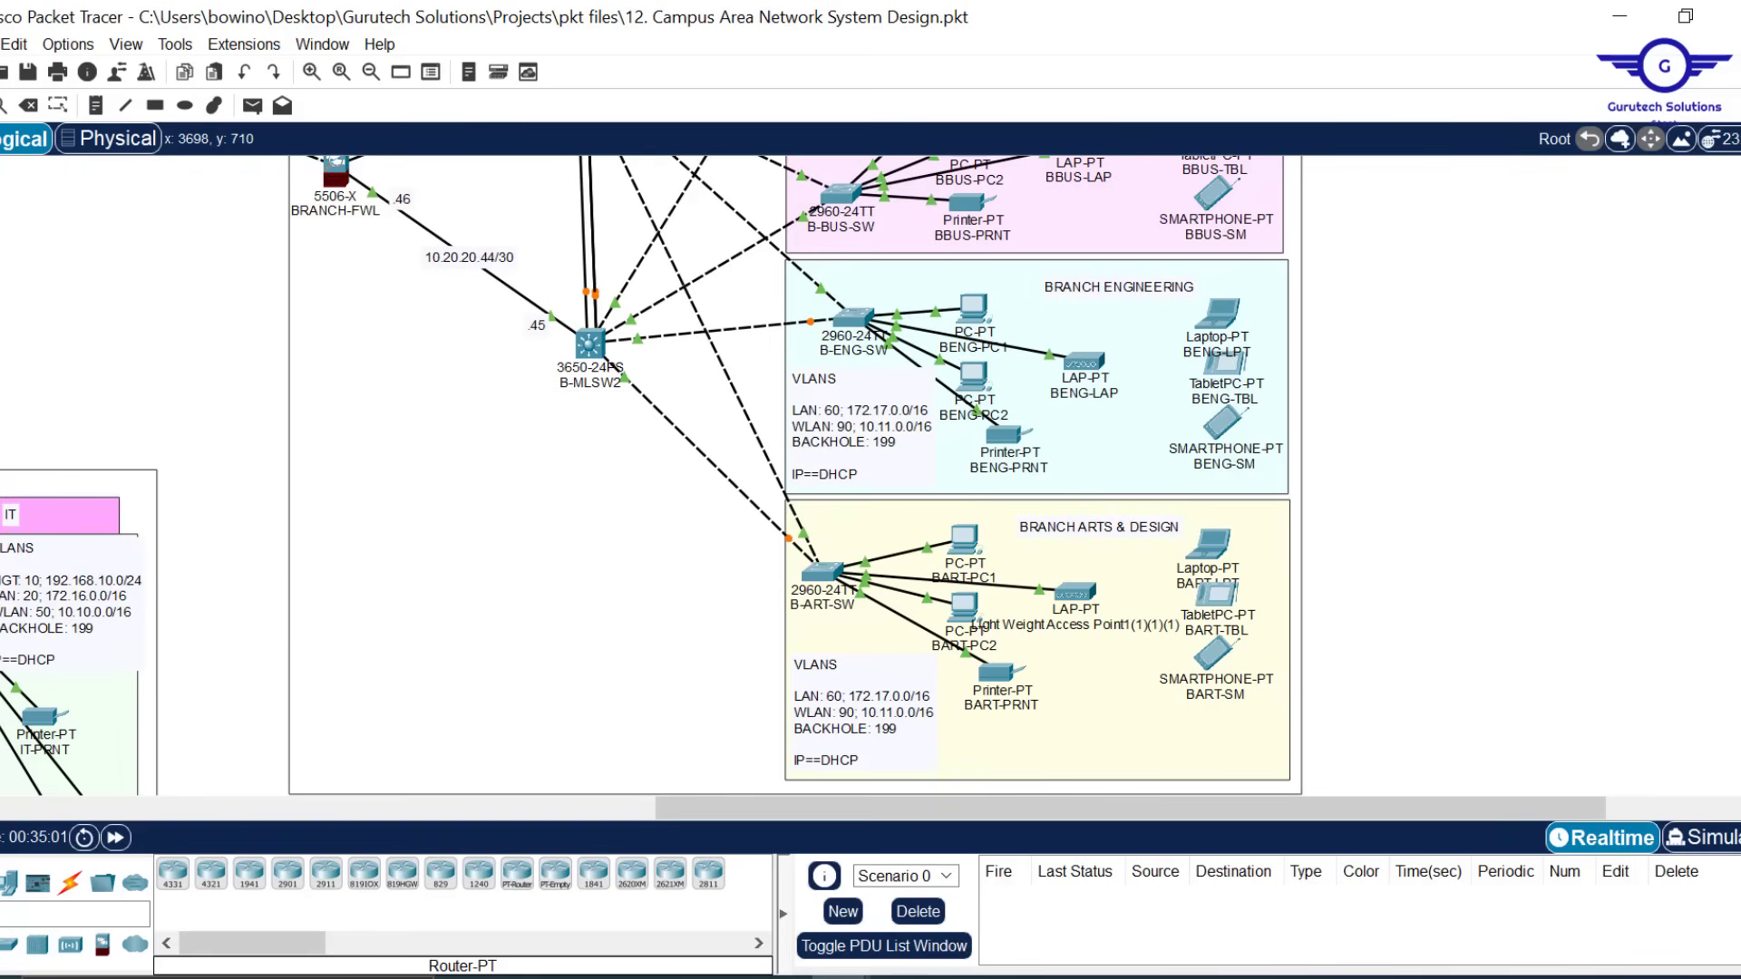
pyautogui.scroll(5, 789, 476)
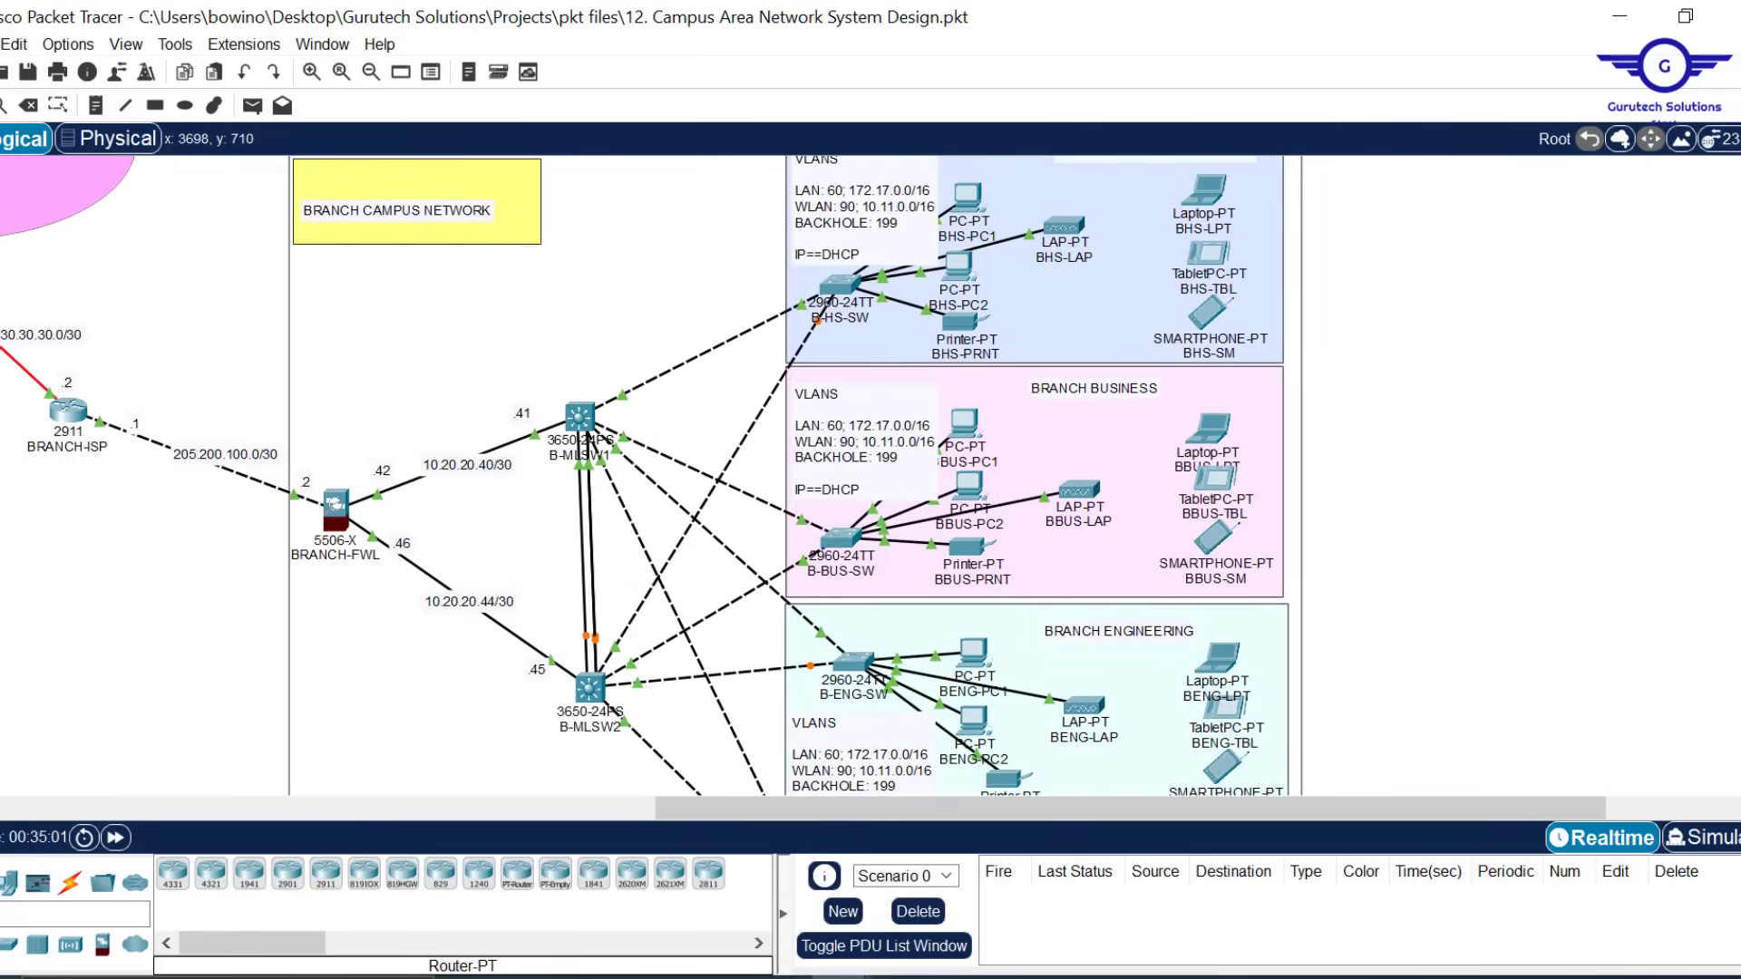
pyautogui.moveTo(1066, 227)
pyautogui.moveTo(780, 805); pyautogui.dragTo(343, 805)
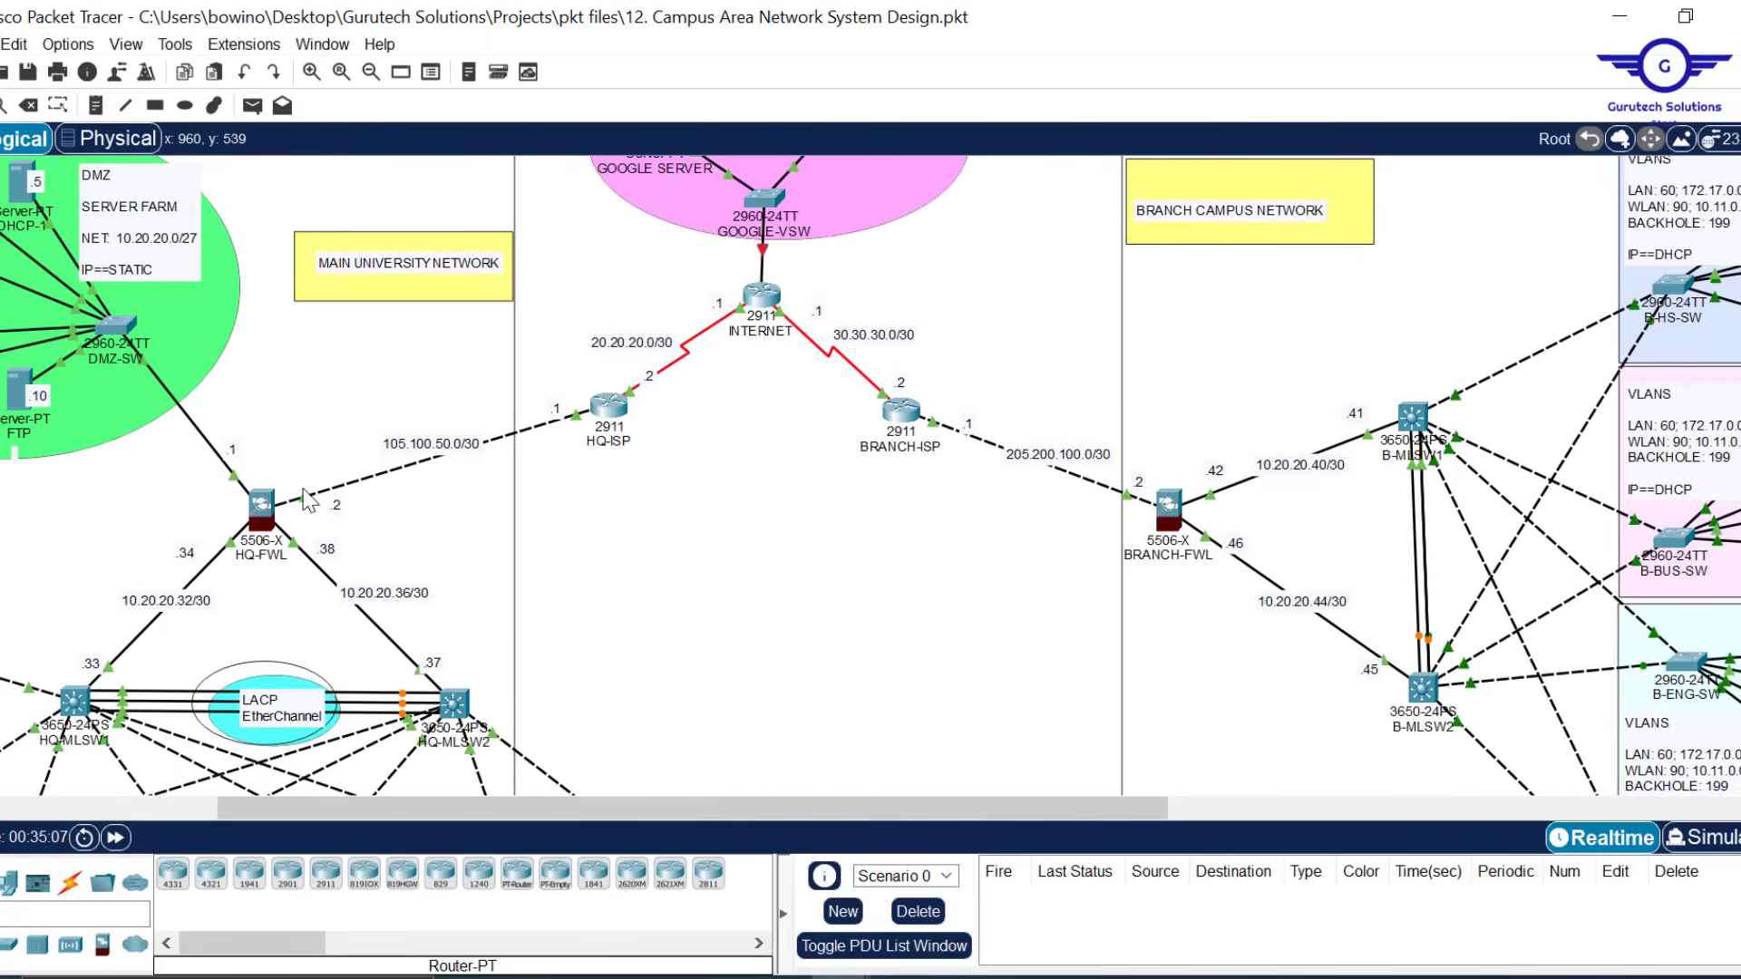
pyautogui.hscroll(-5, 661, 565)
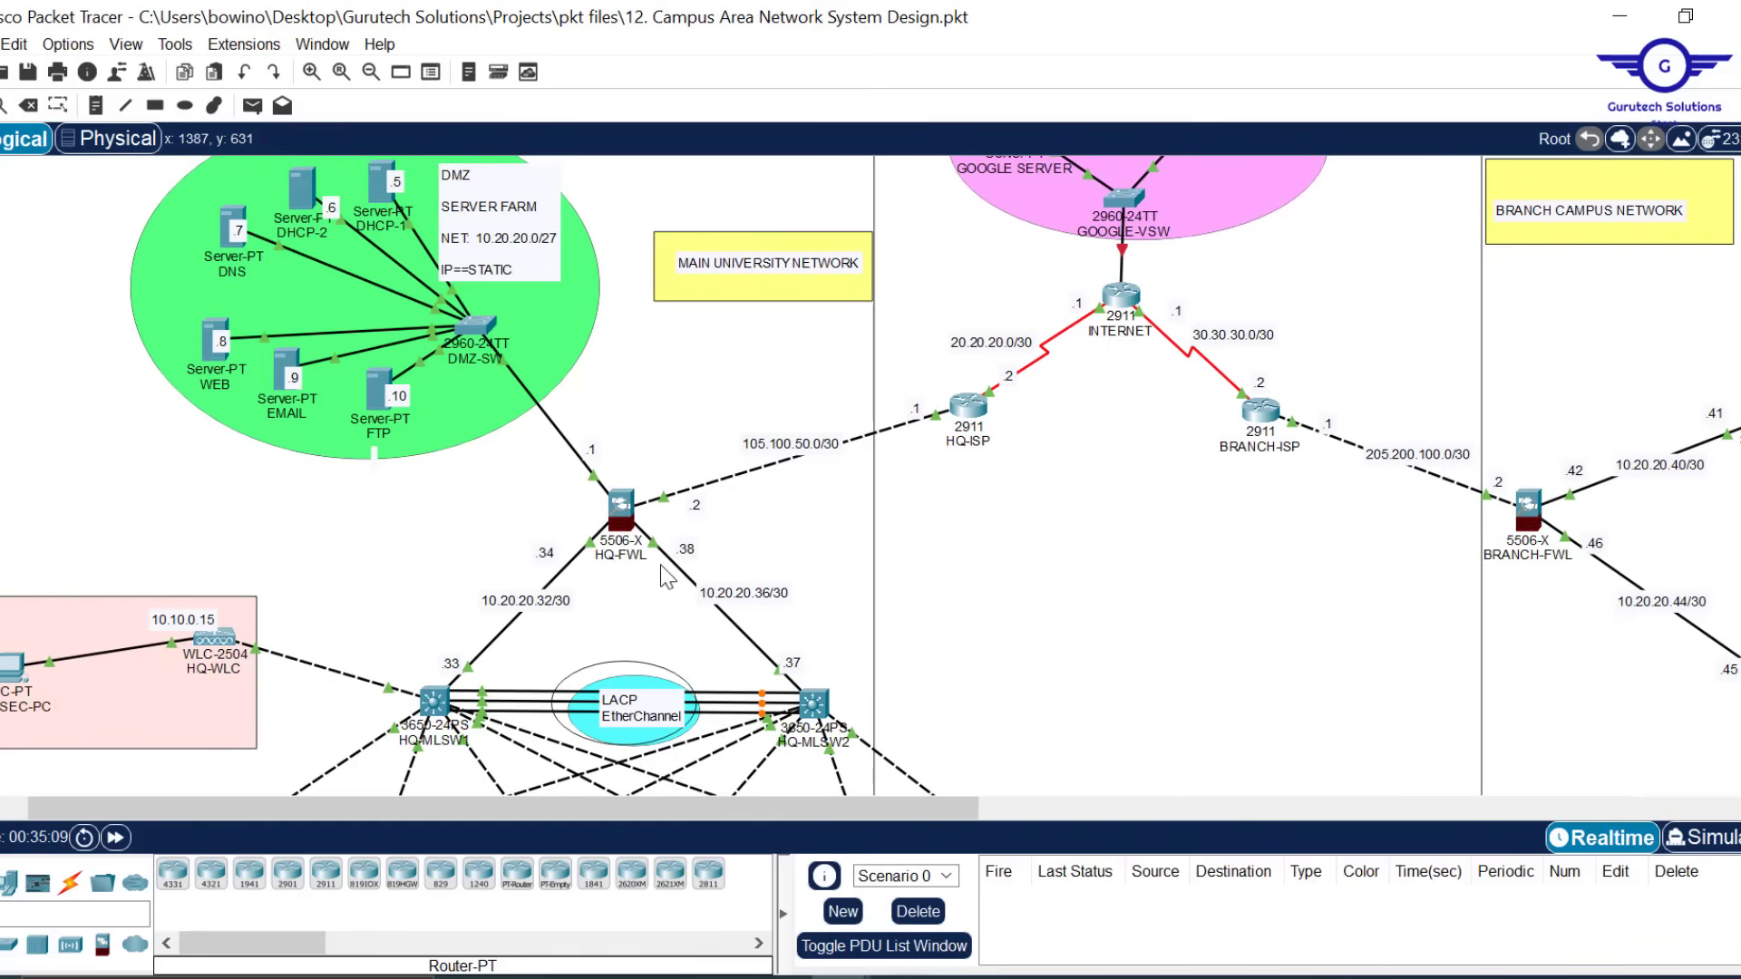
pyautogui.scroll(-3, 905, 553)
pyautogui.scroll(-10, 905, 552)
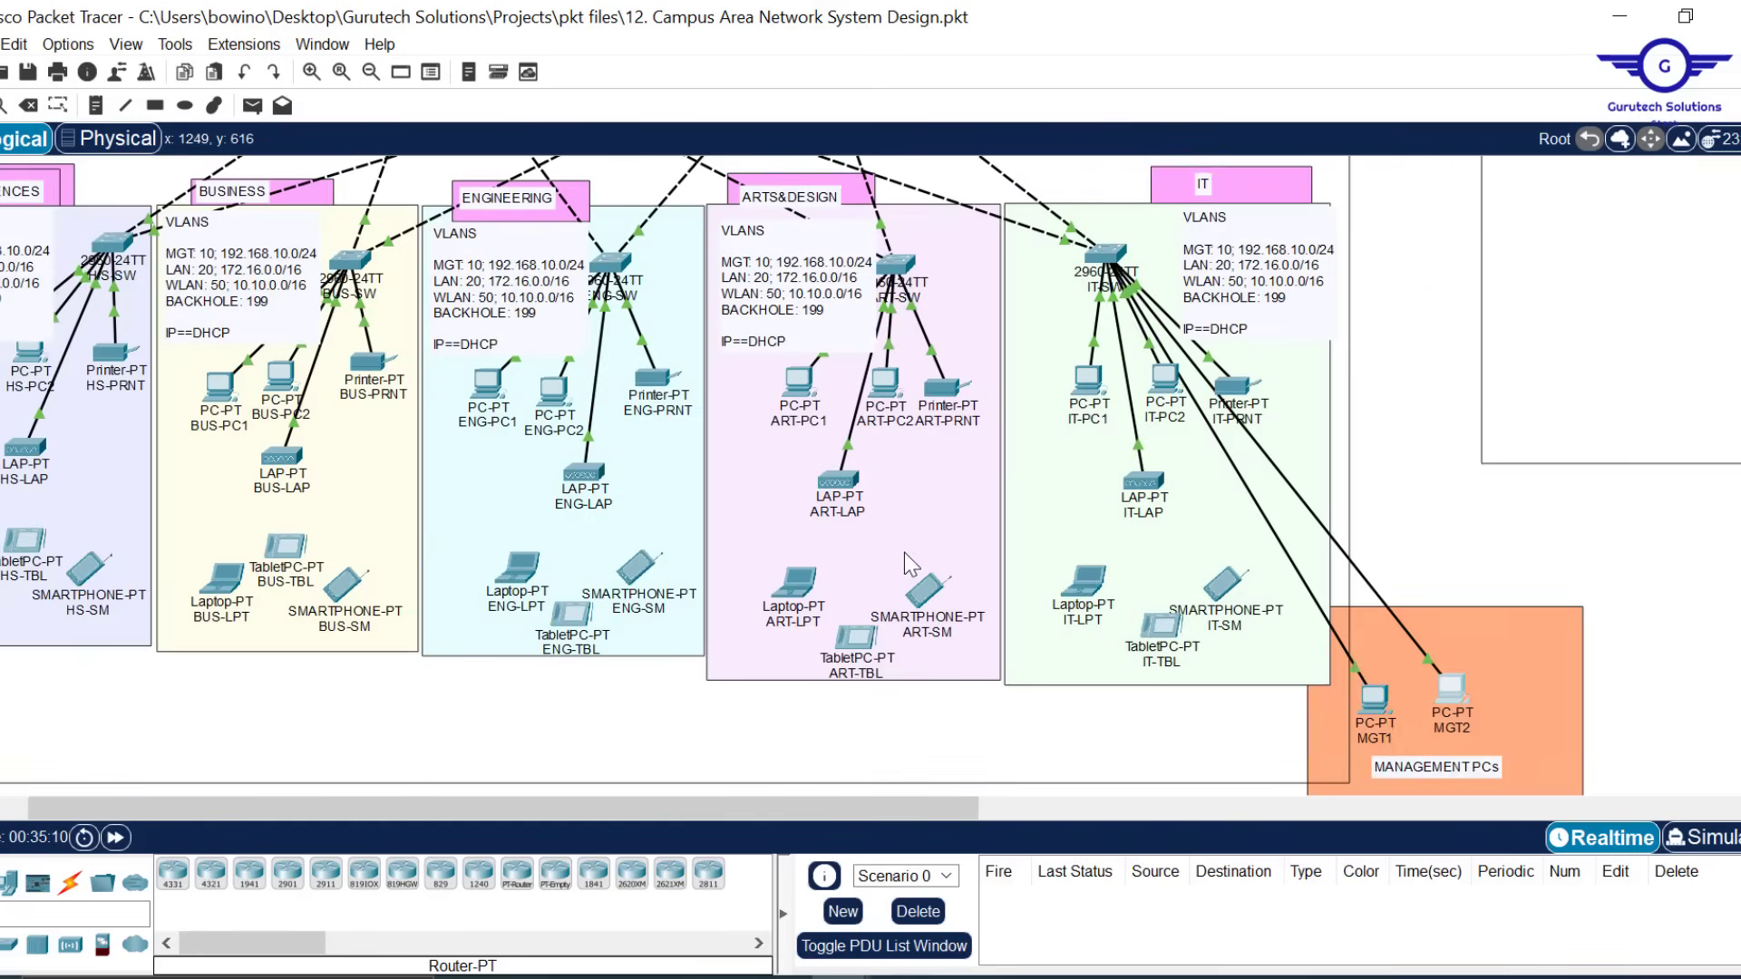
pyautogui.scroll(10, 905, 558)
# Restore MGT2 and open WLAN ID 1, EMPLOYEES, from the WLANs page for editing
pyautogui.moveTo(845, 977)
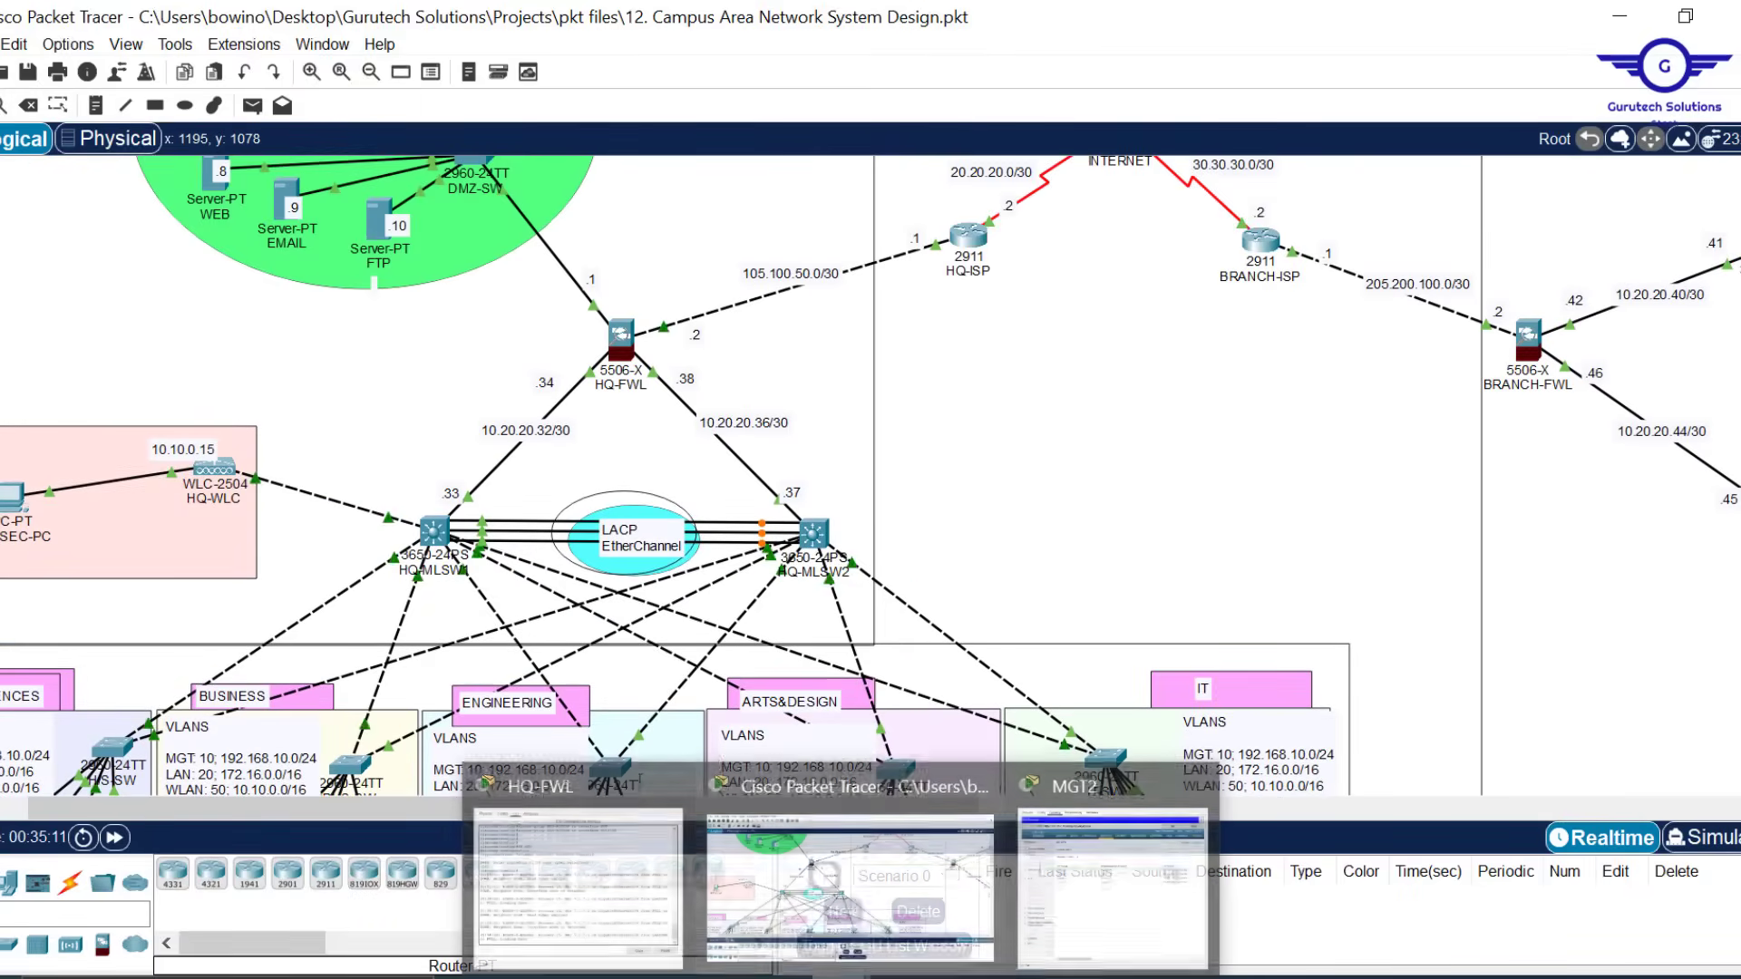
pyautogui.click(1127, 884)
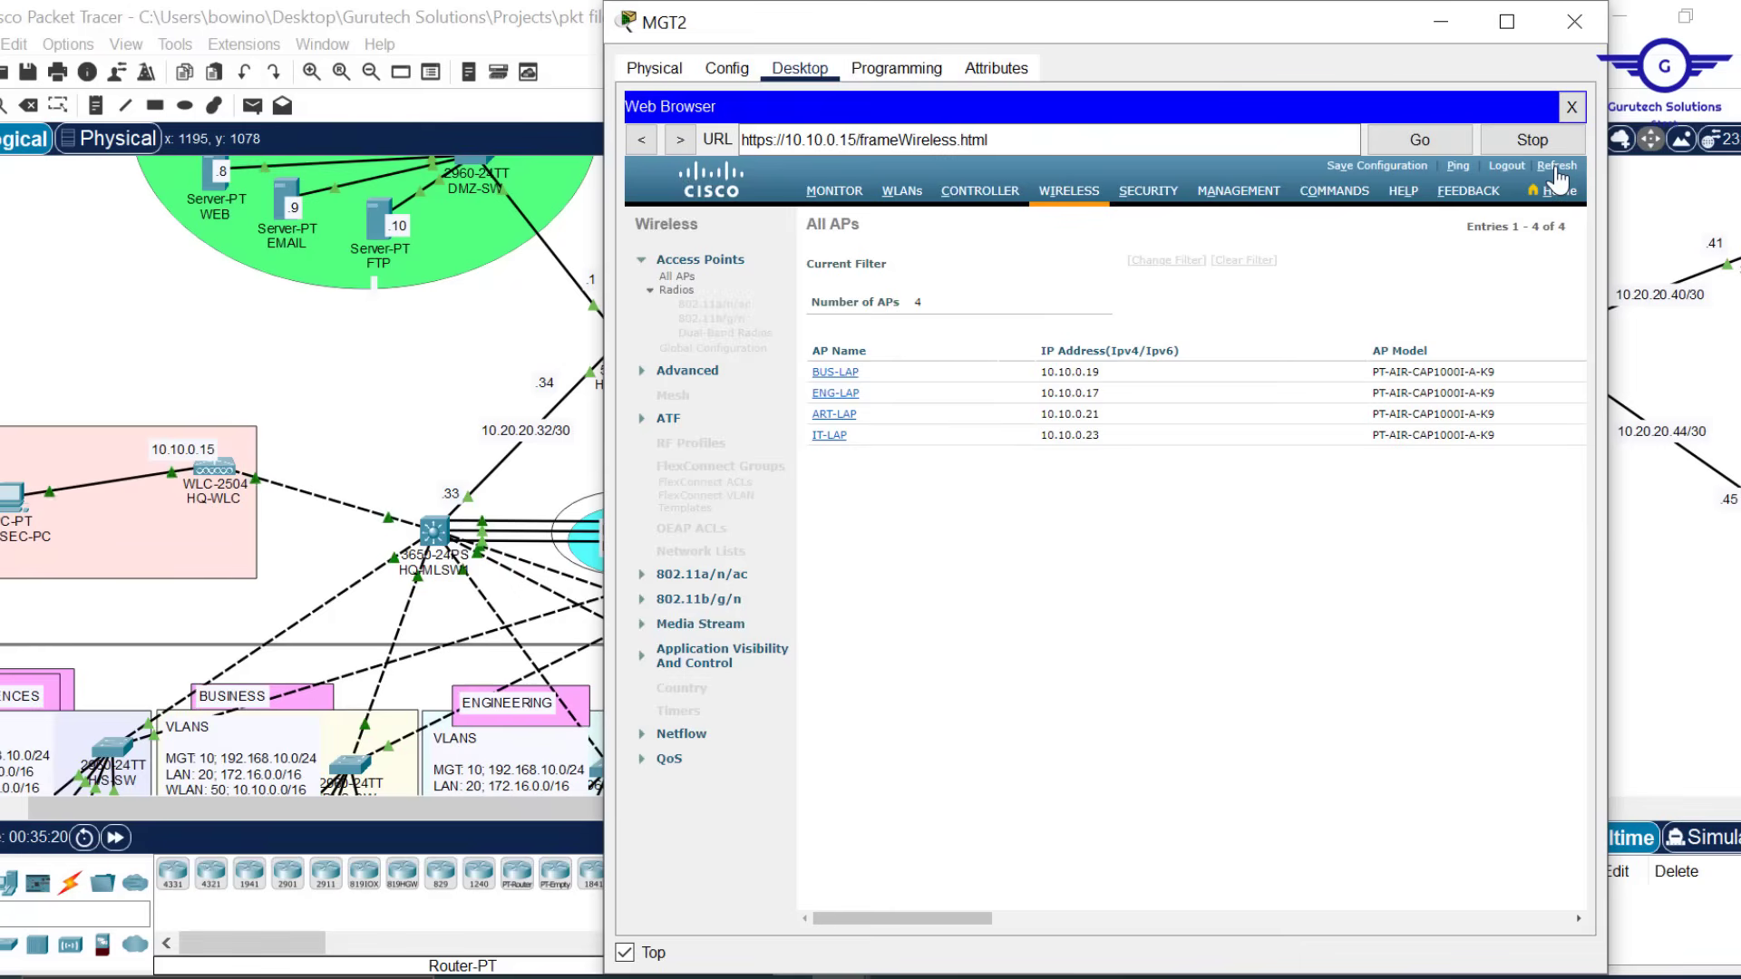
pyautogui.click(899, 196)
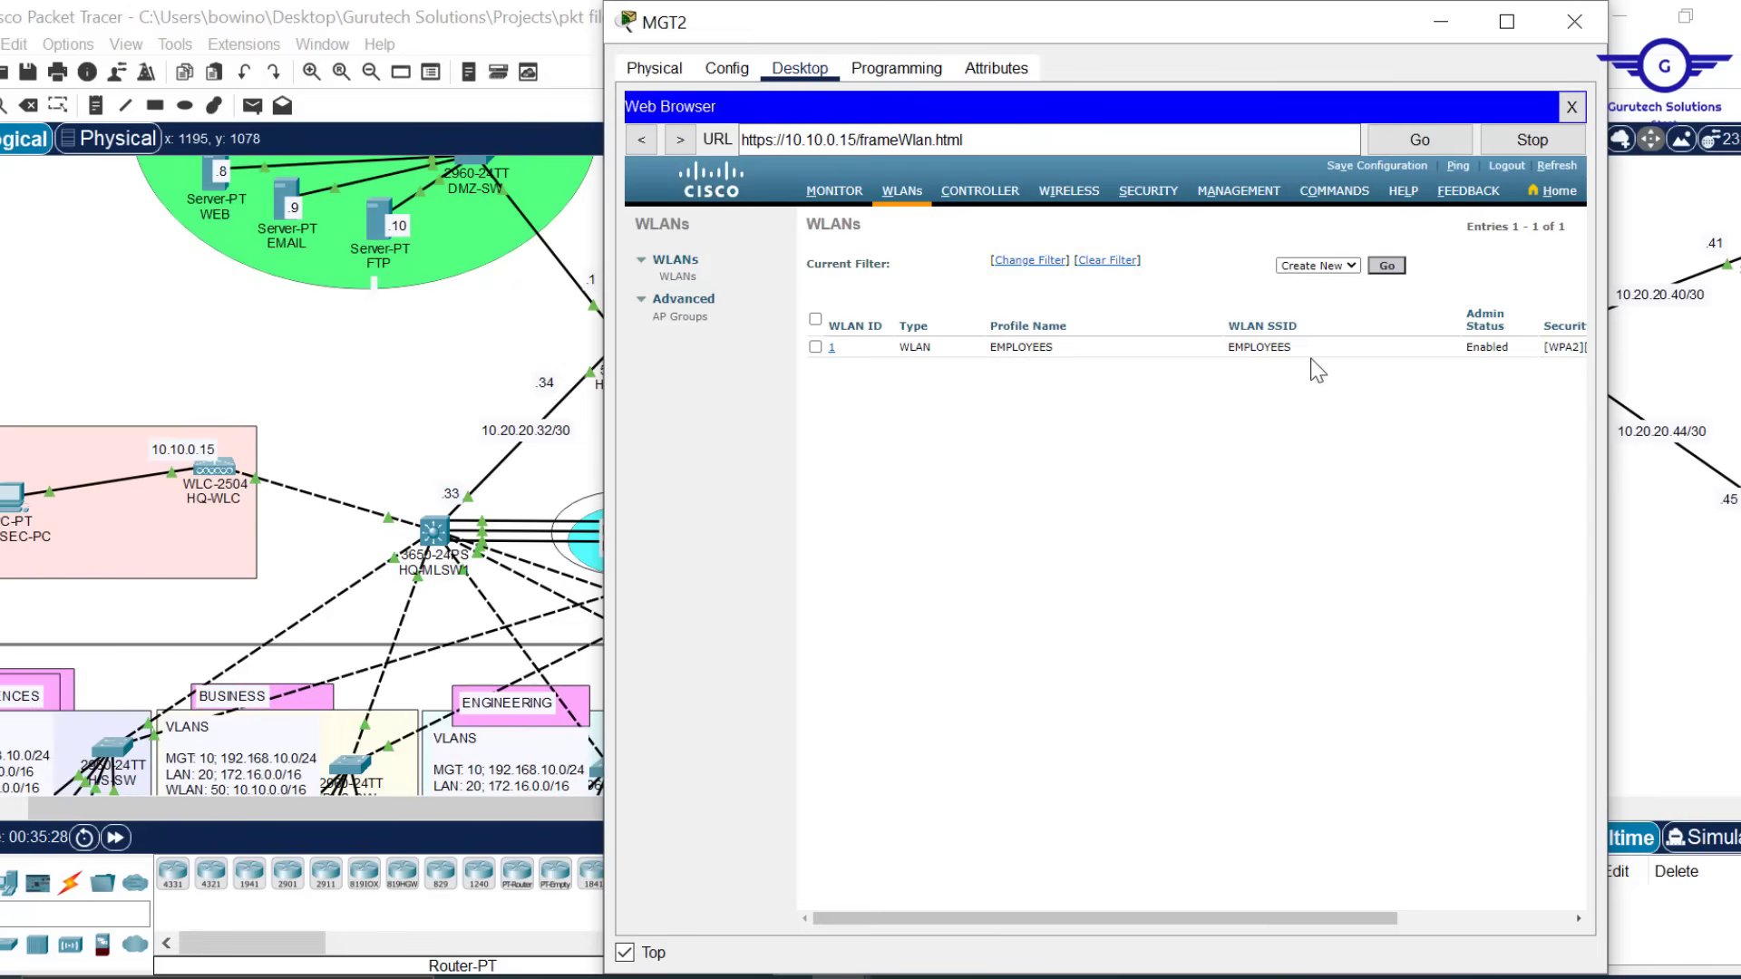
pyautogui.click(832, 350)
pyautogui.click(832, 350)
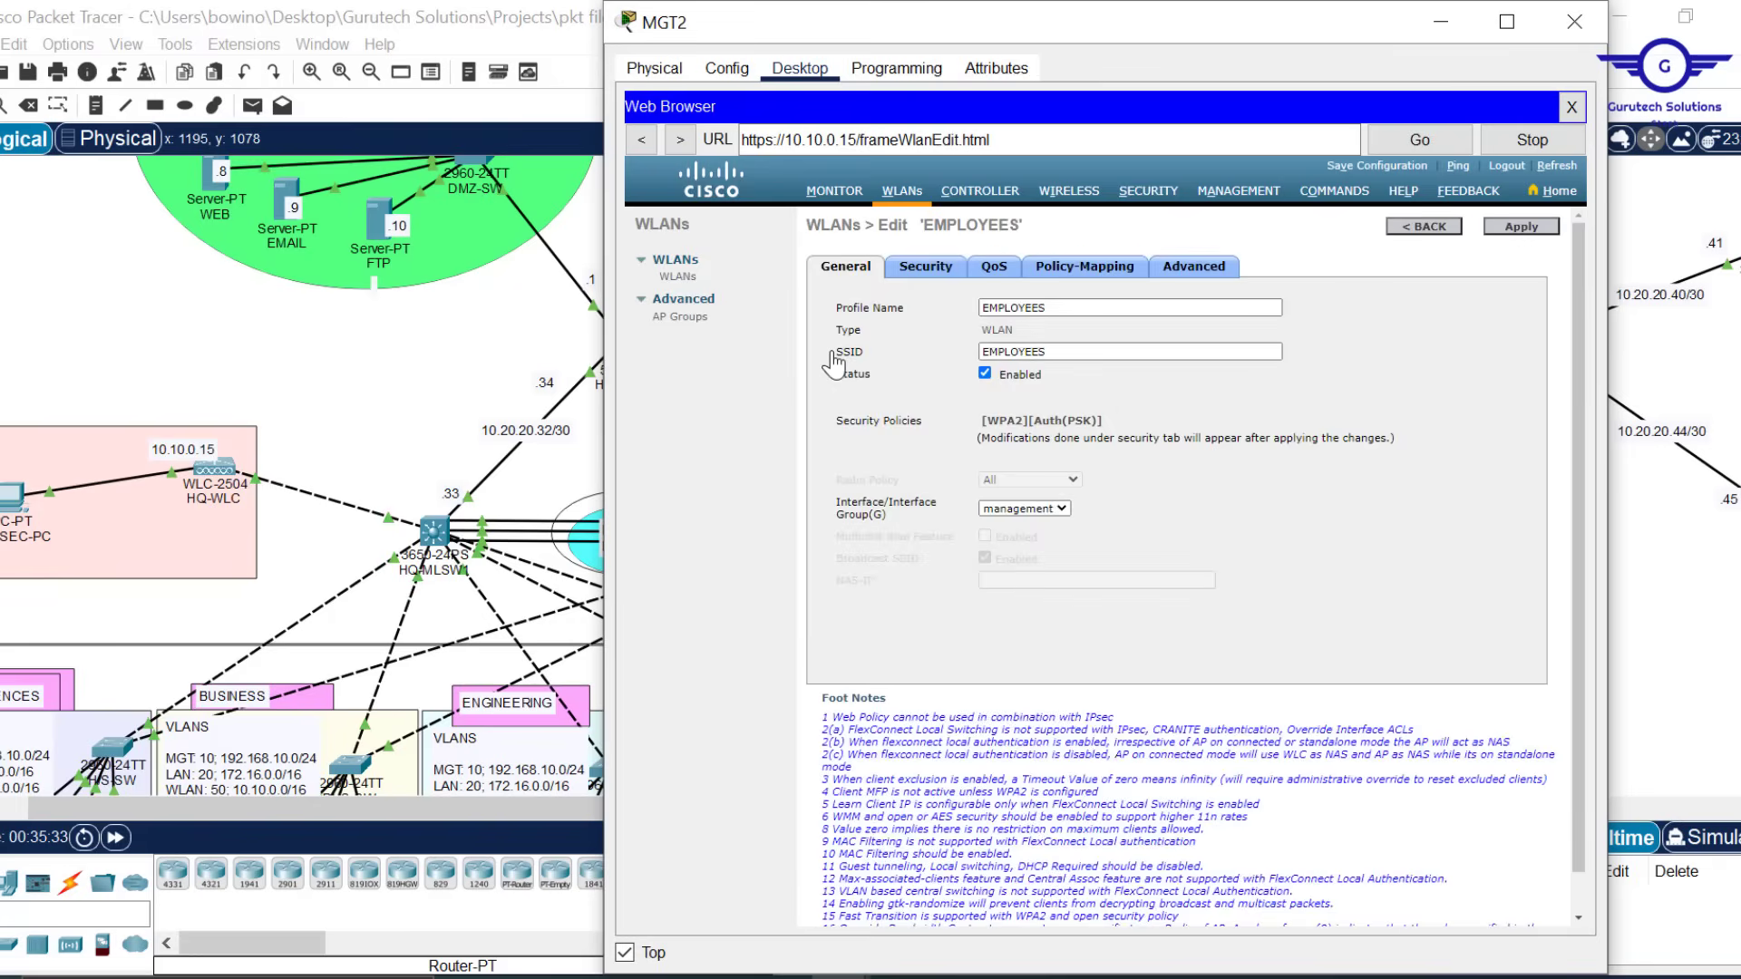
# Change the EMPLOYEES SSID to EMPLOYEE WIFI and confirm applying it
pyautogui.click(1059, 354)
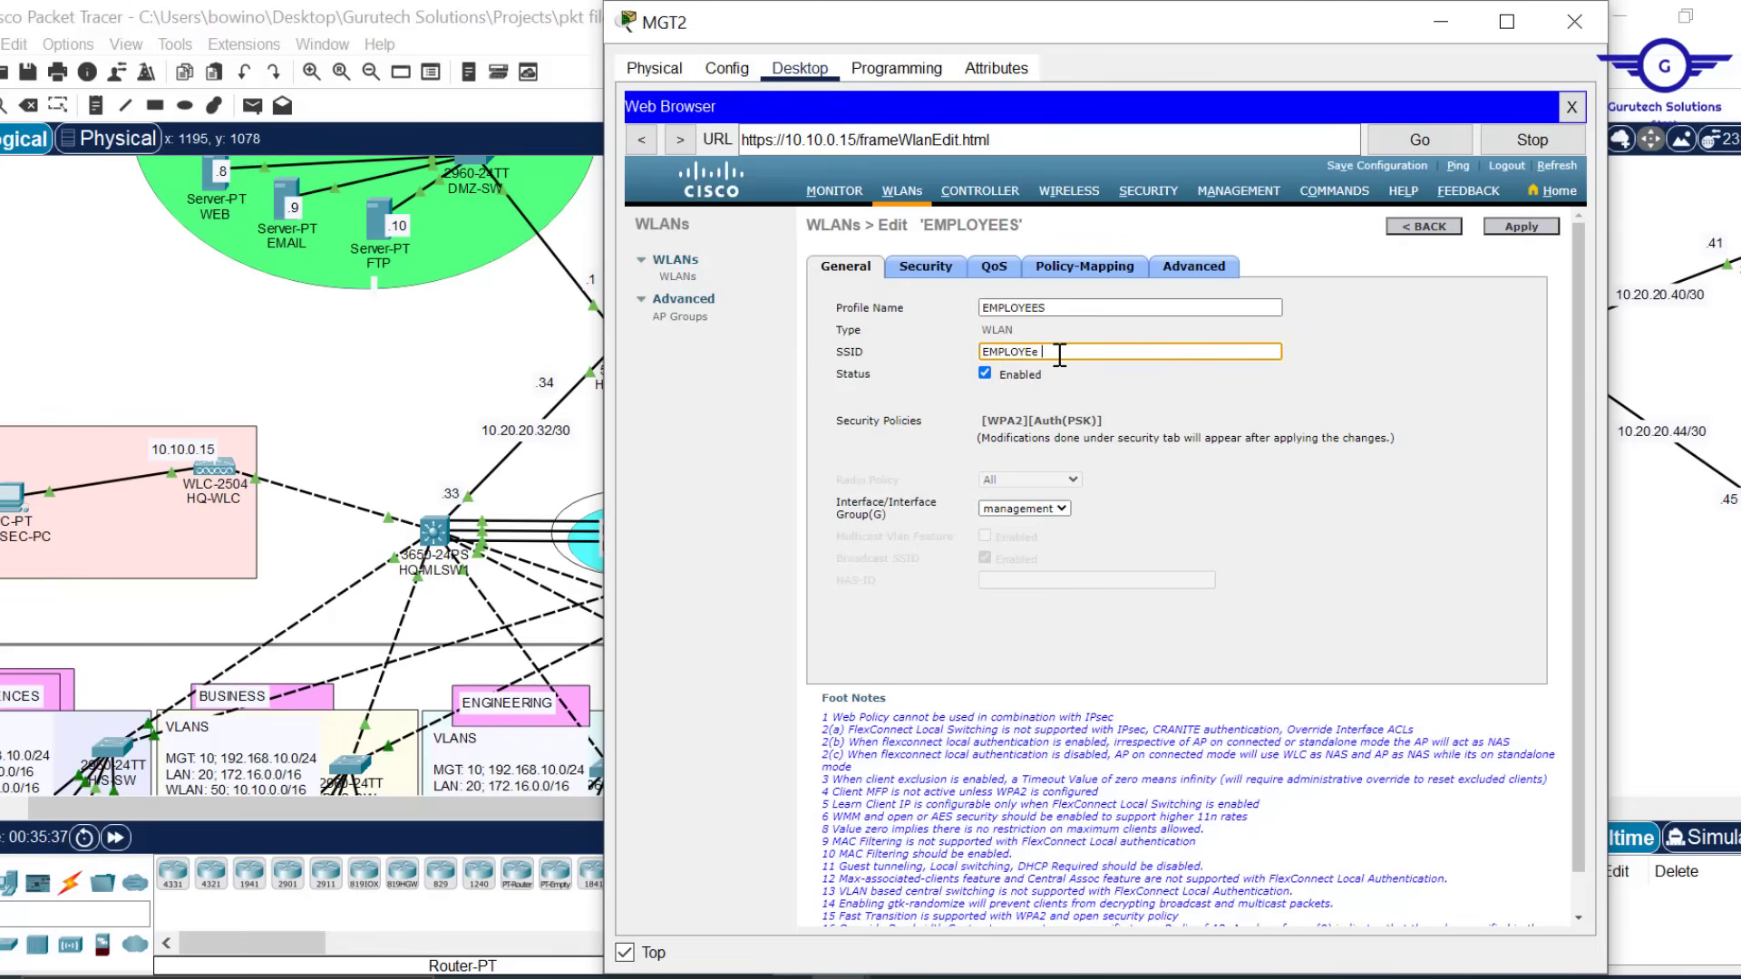
pyautogui.press('Tab')
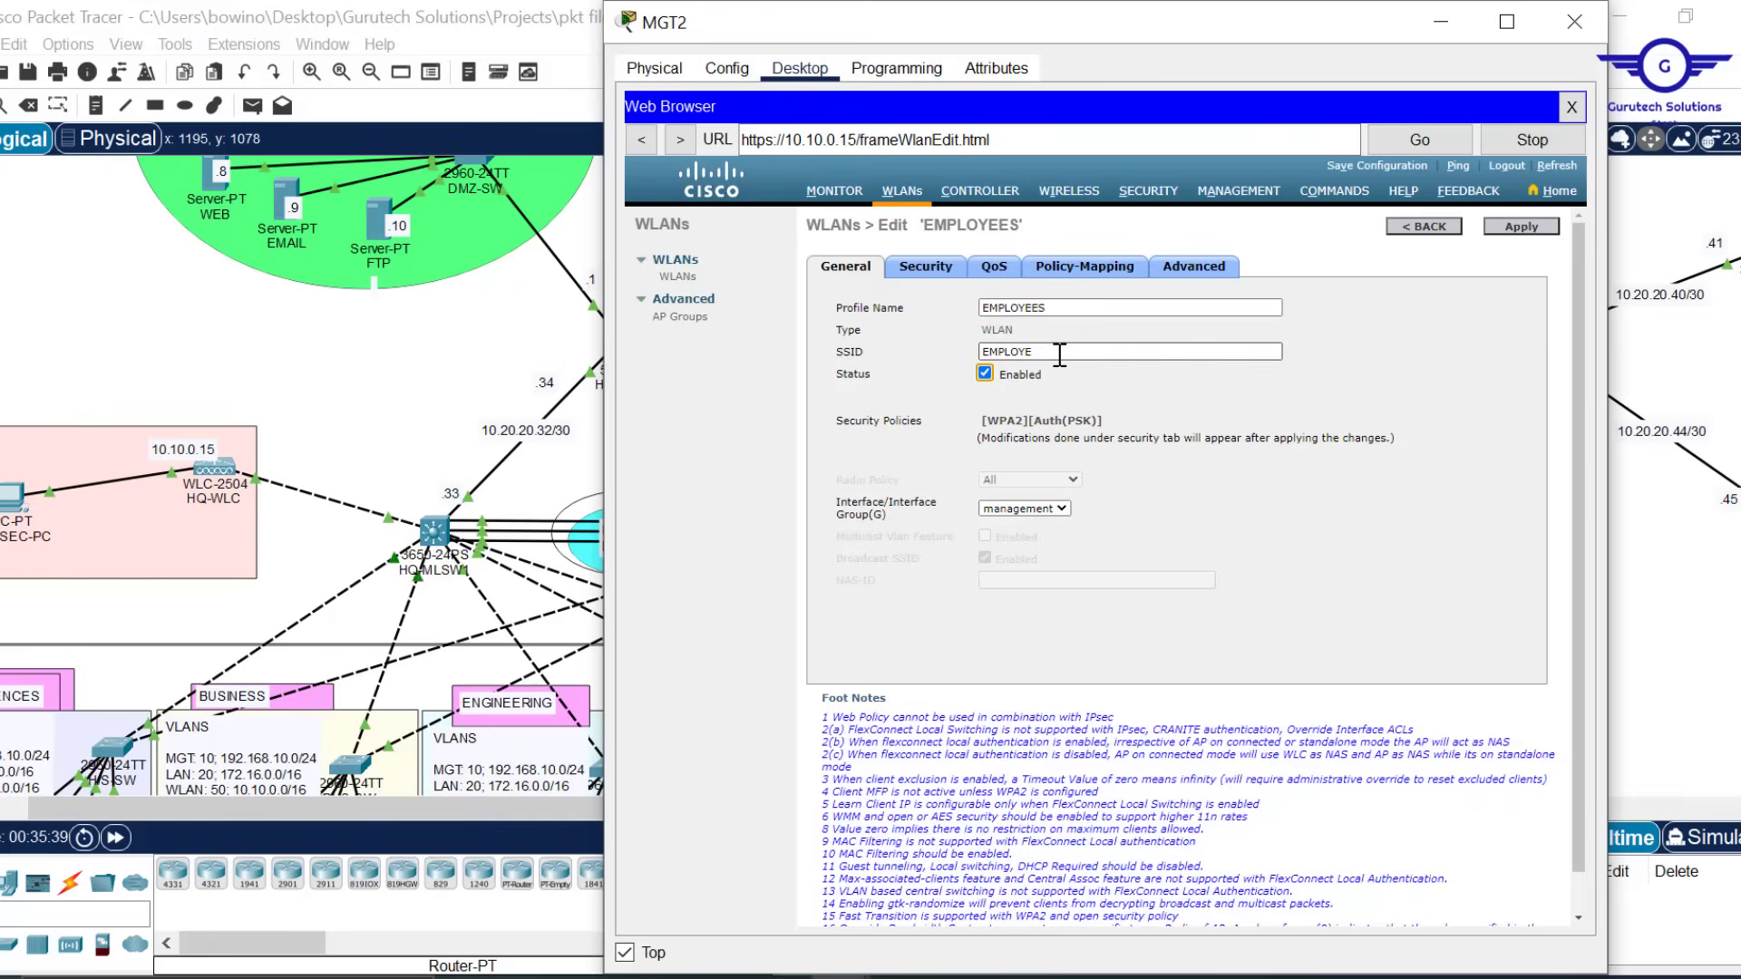
pyautogui.click(1060, 355)
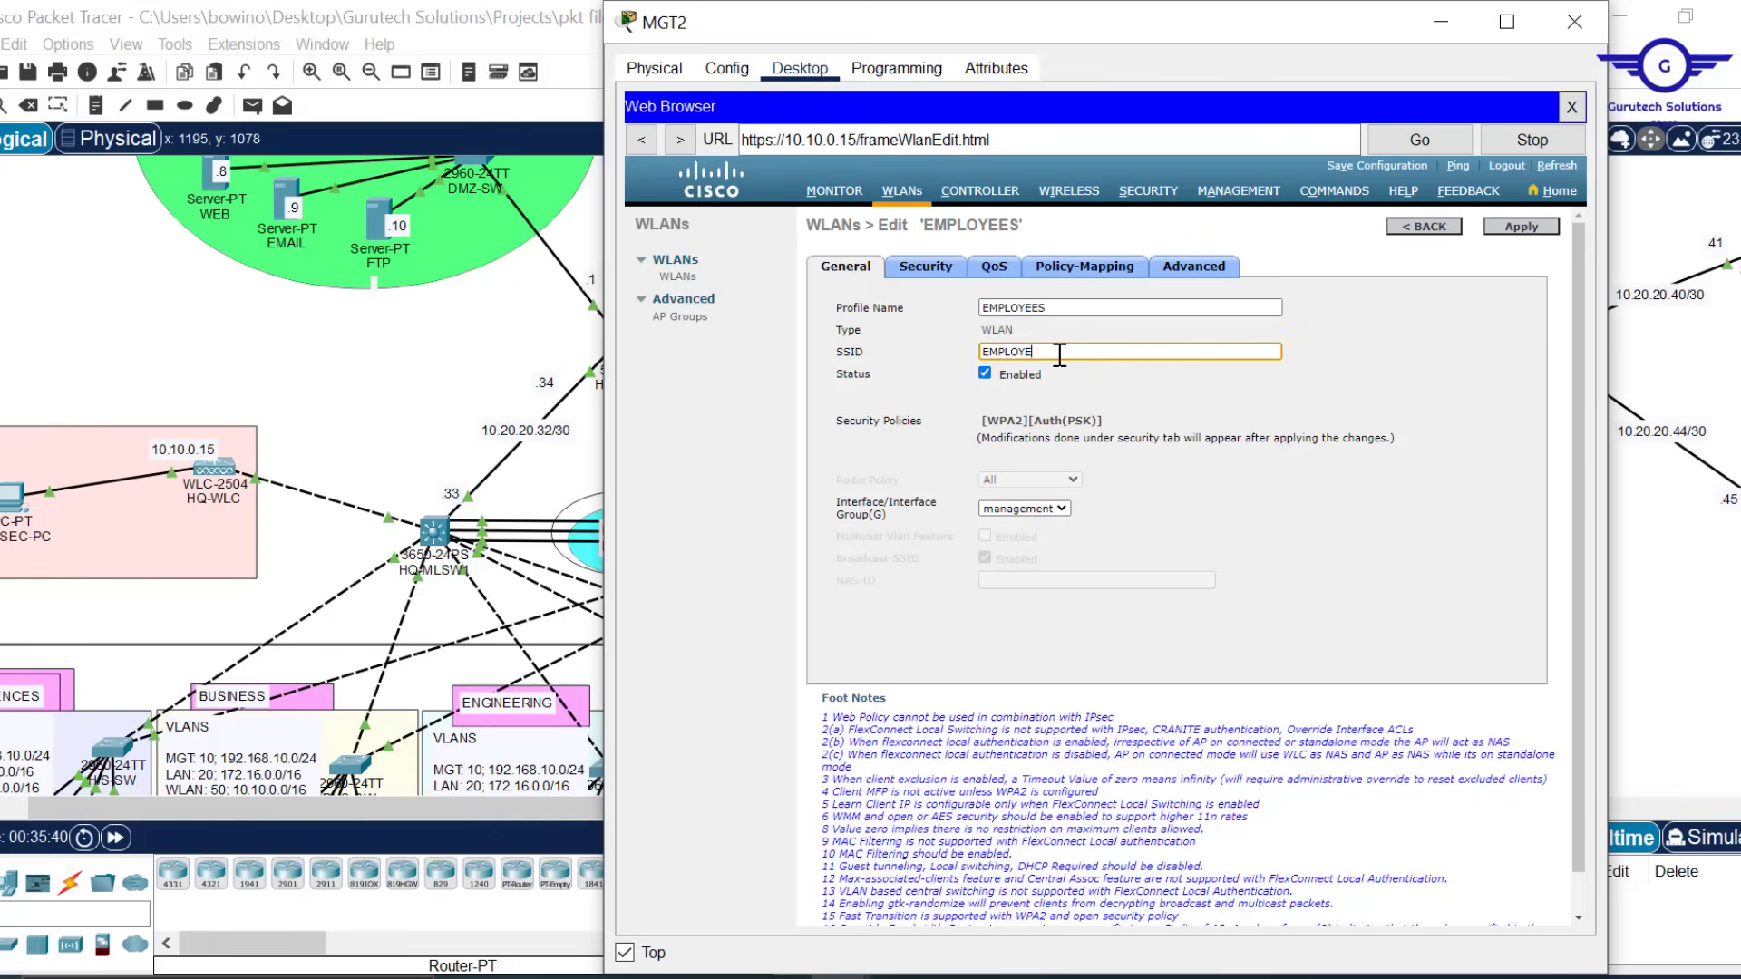
pyautogui.write('E WIFI')
pyautogui.hotkey('alt', 'F4')
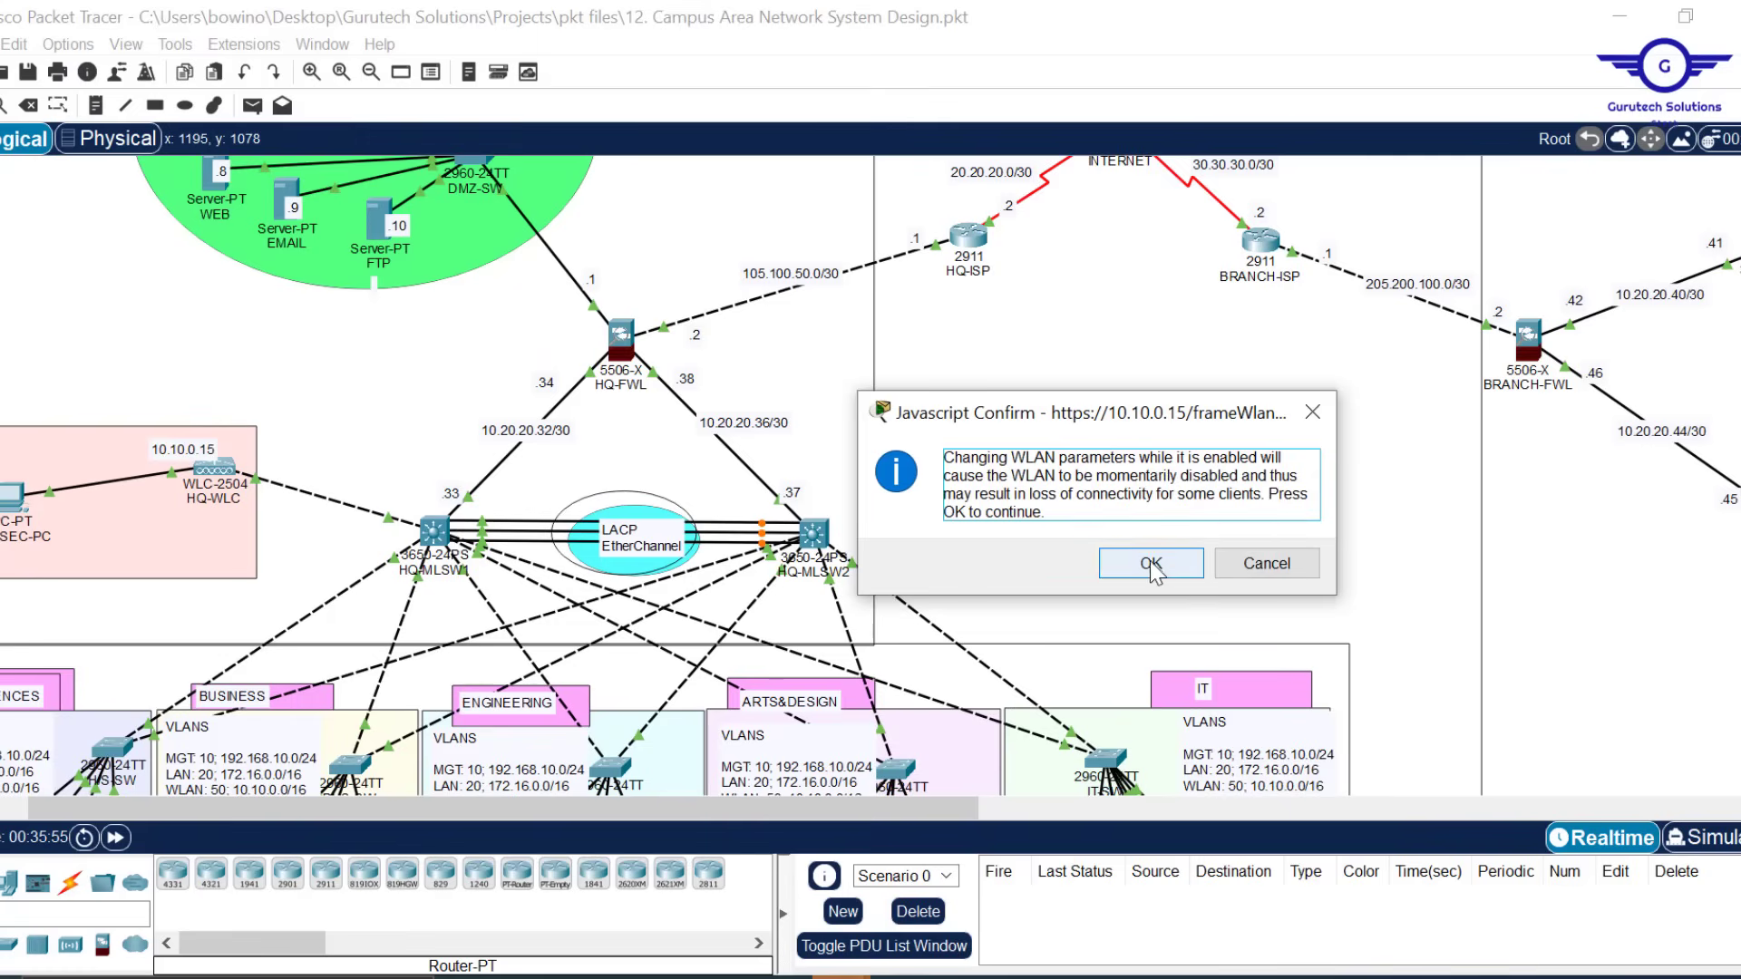
pyautogui.click(1152, 564)
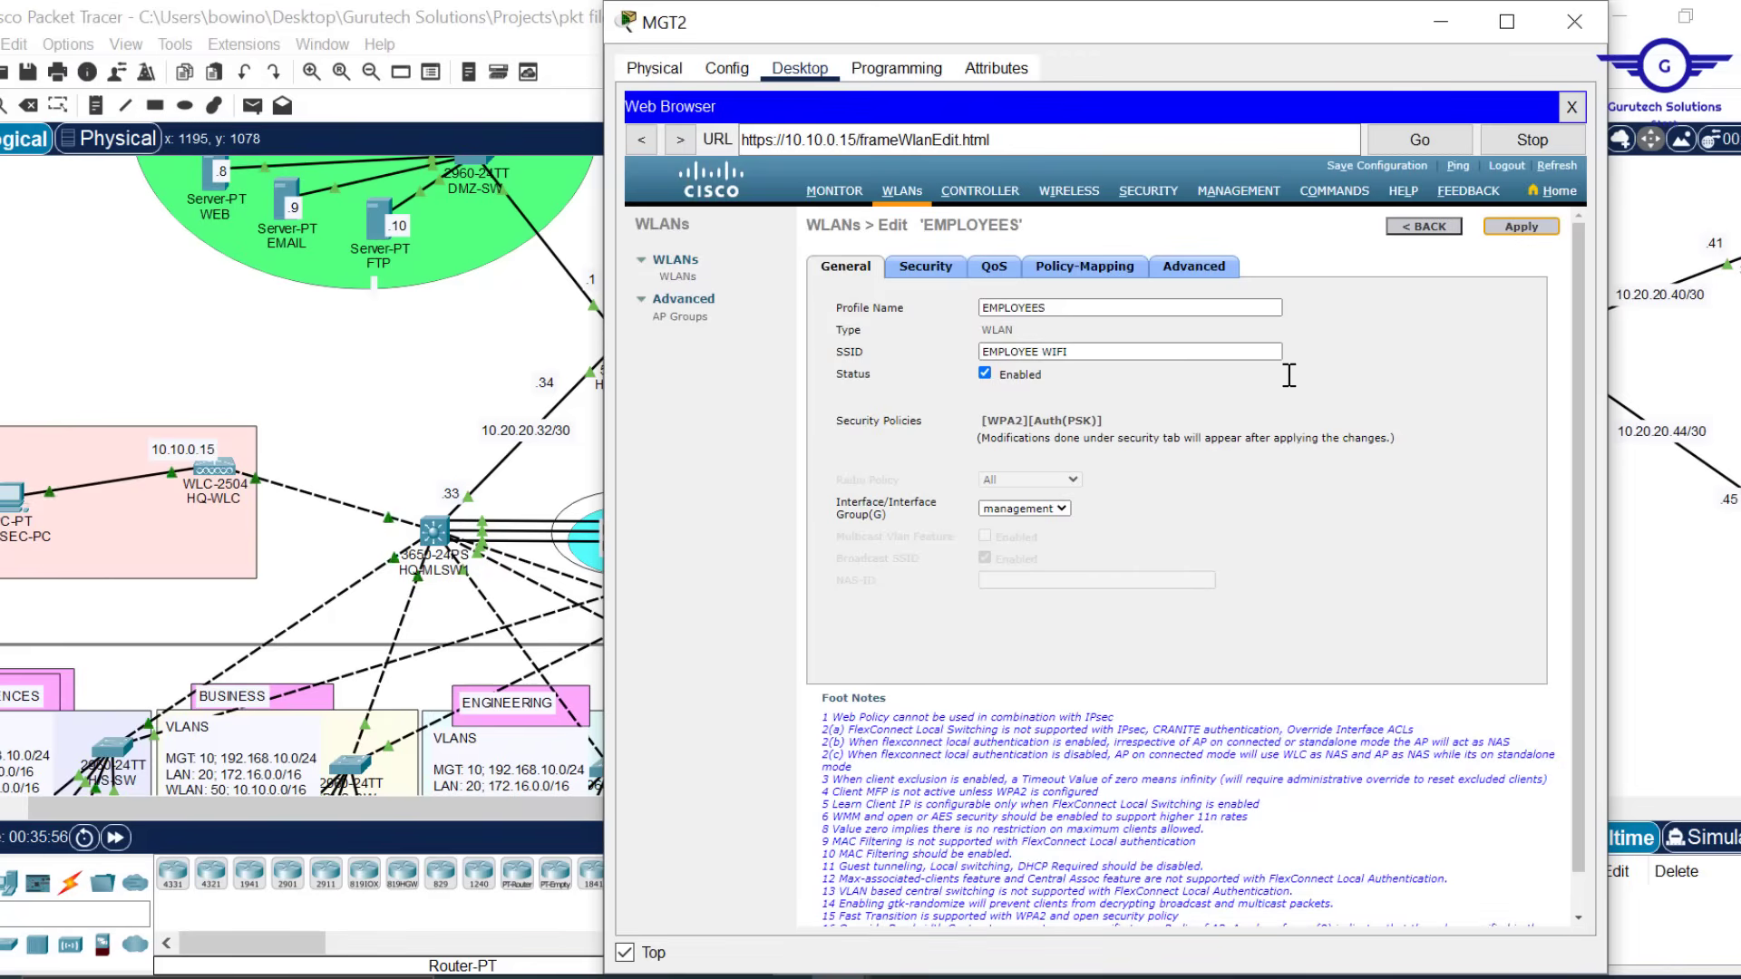
# Return to the WLANs list and minimise the MGT2 window
pyautogui.click(1427, 229)
pyautogui.click(1424, 229)
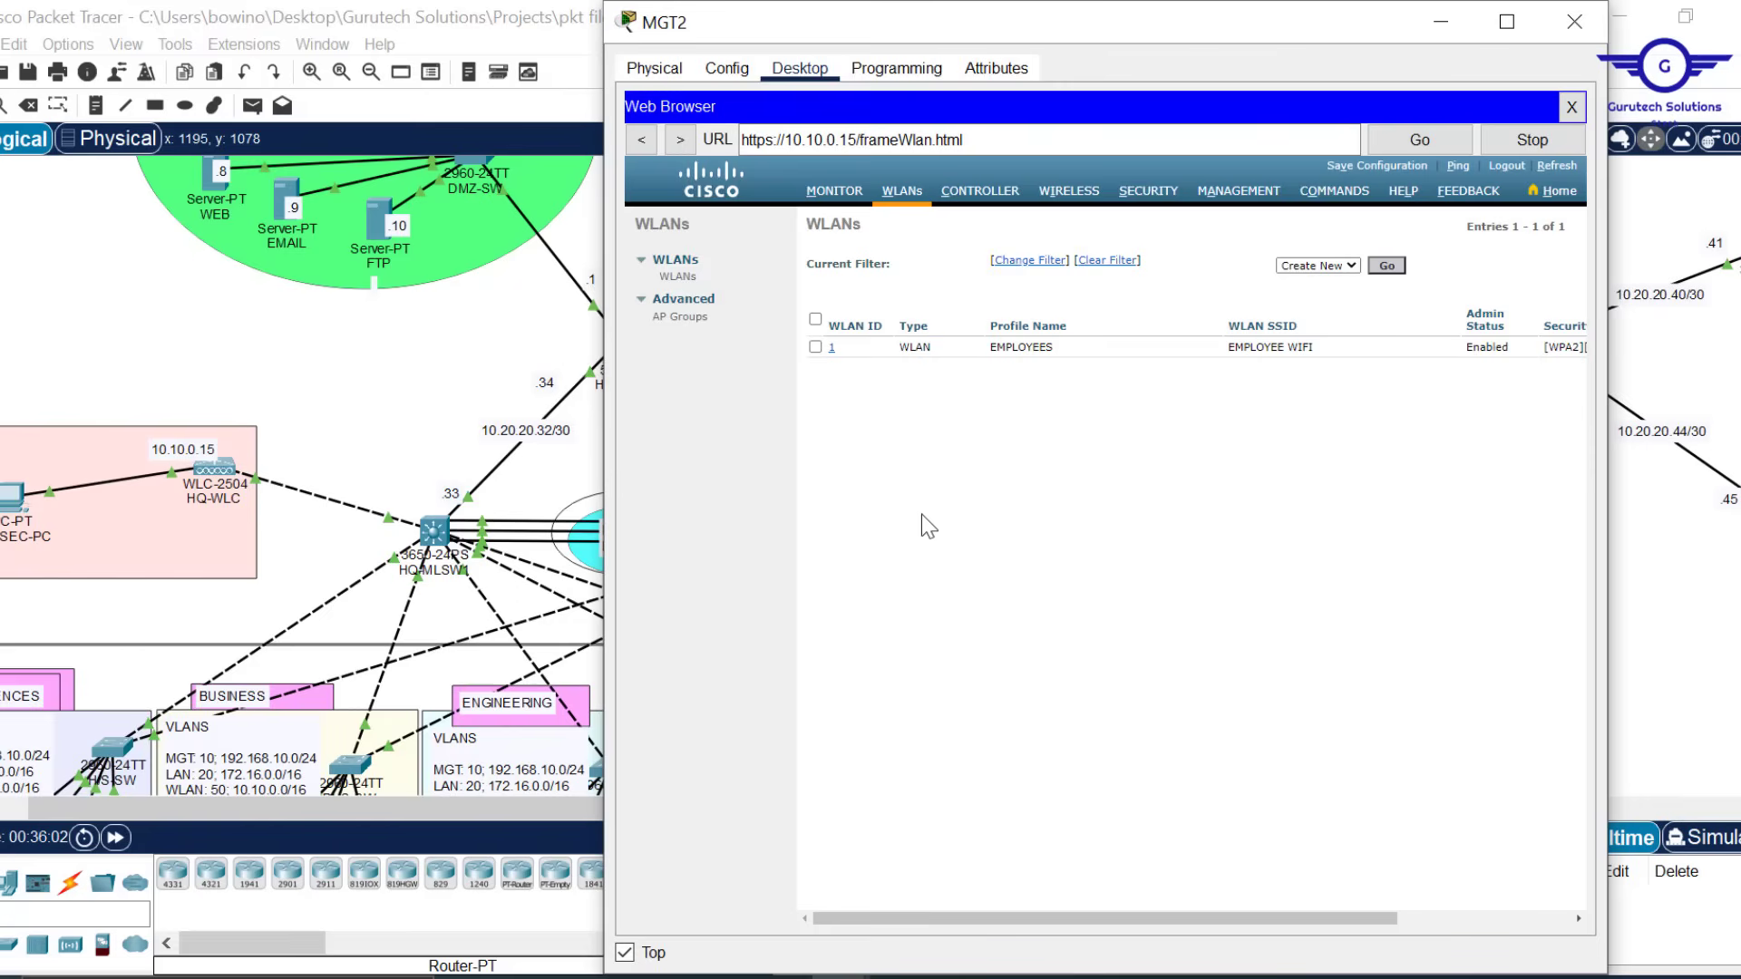
pyautogui.click(1387, 266)
pyautogui.click(1447, 32)
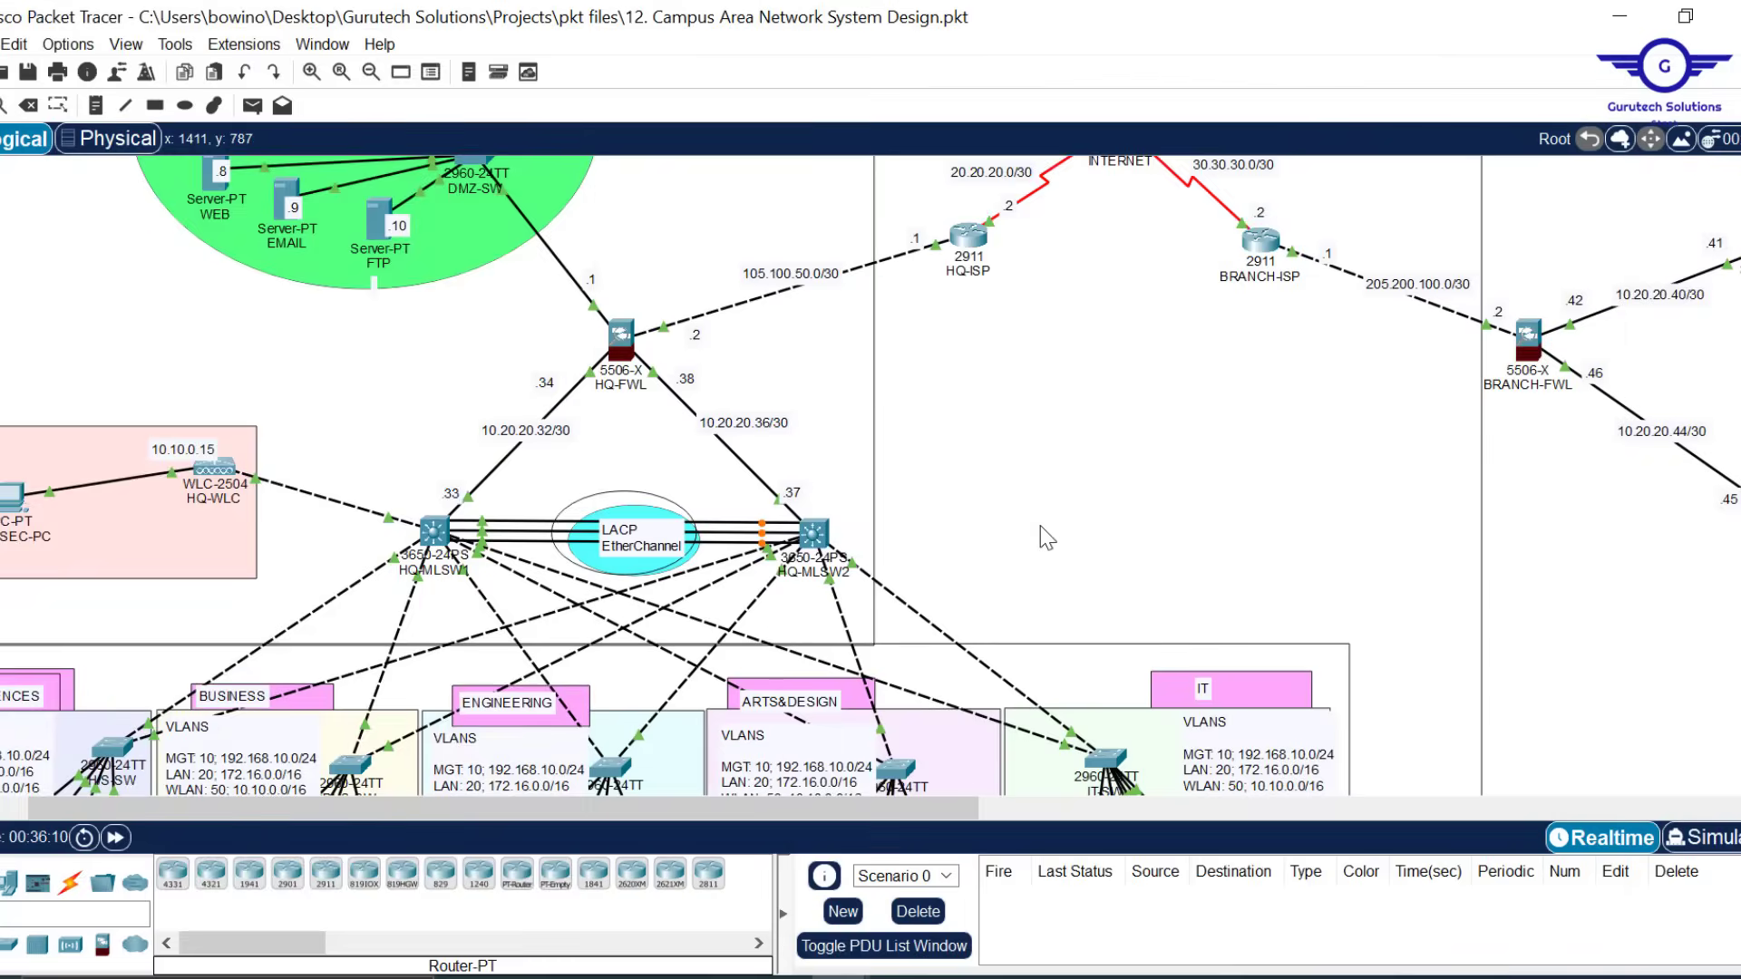
pyautogui.scroll(-5, 1194, 632)
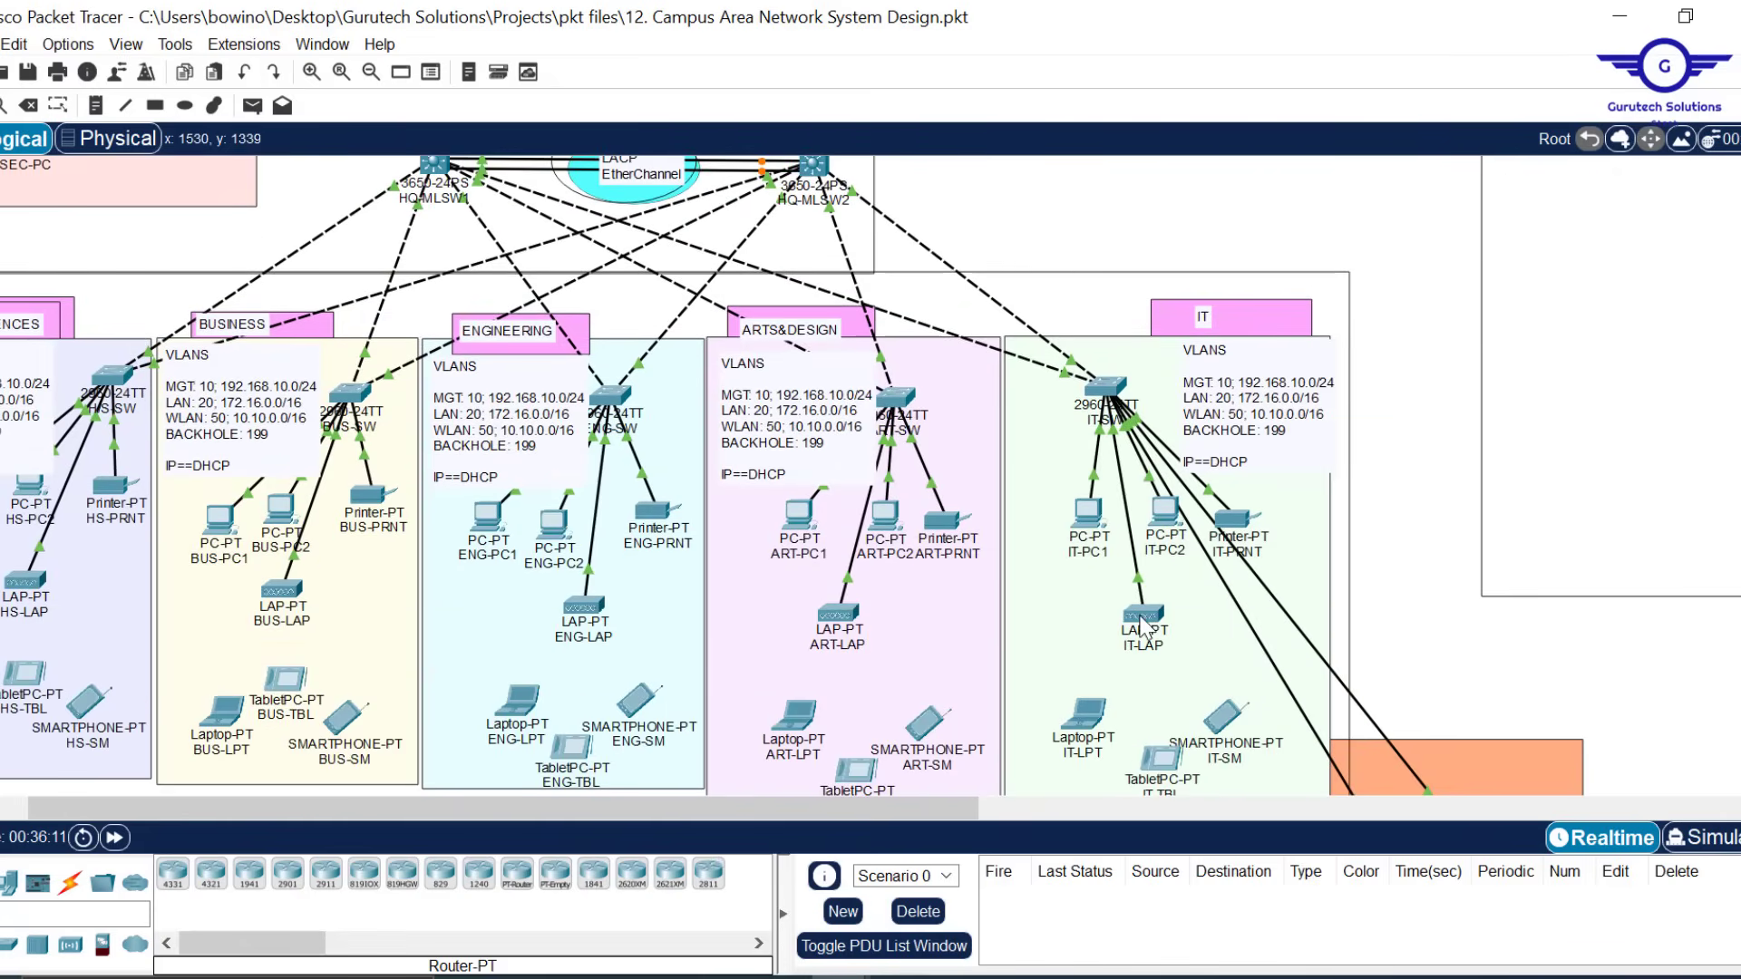
pyautogui.moveTo(1143, 626)
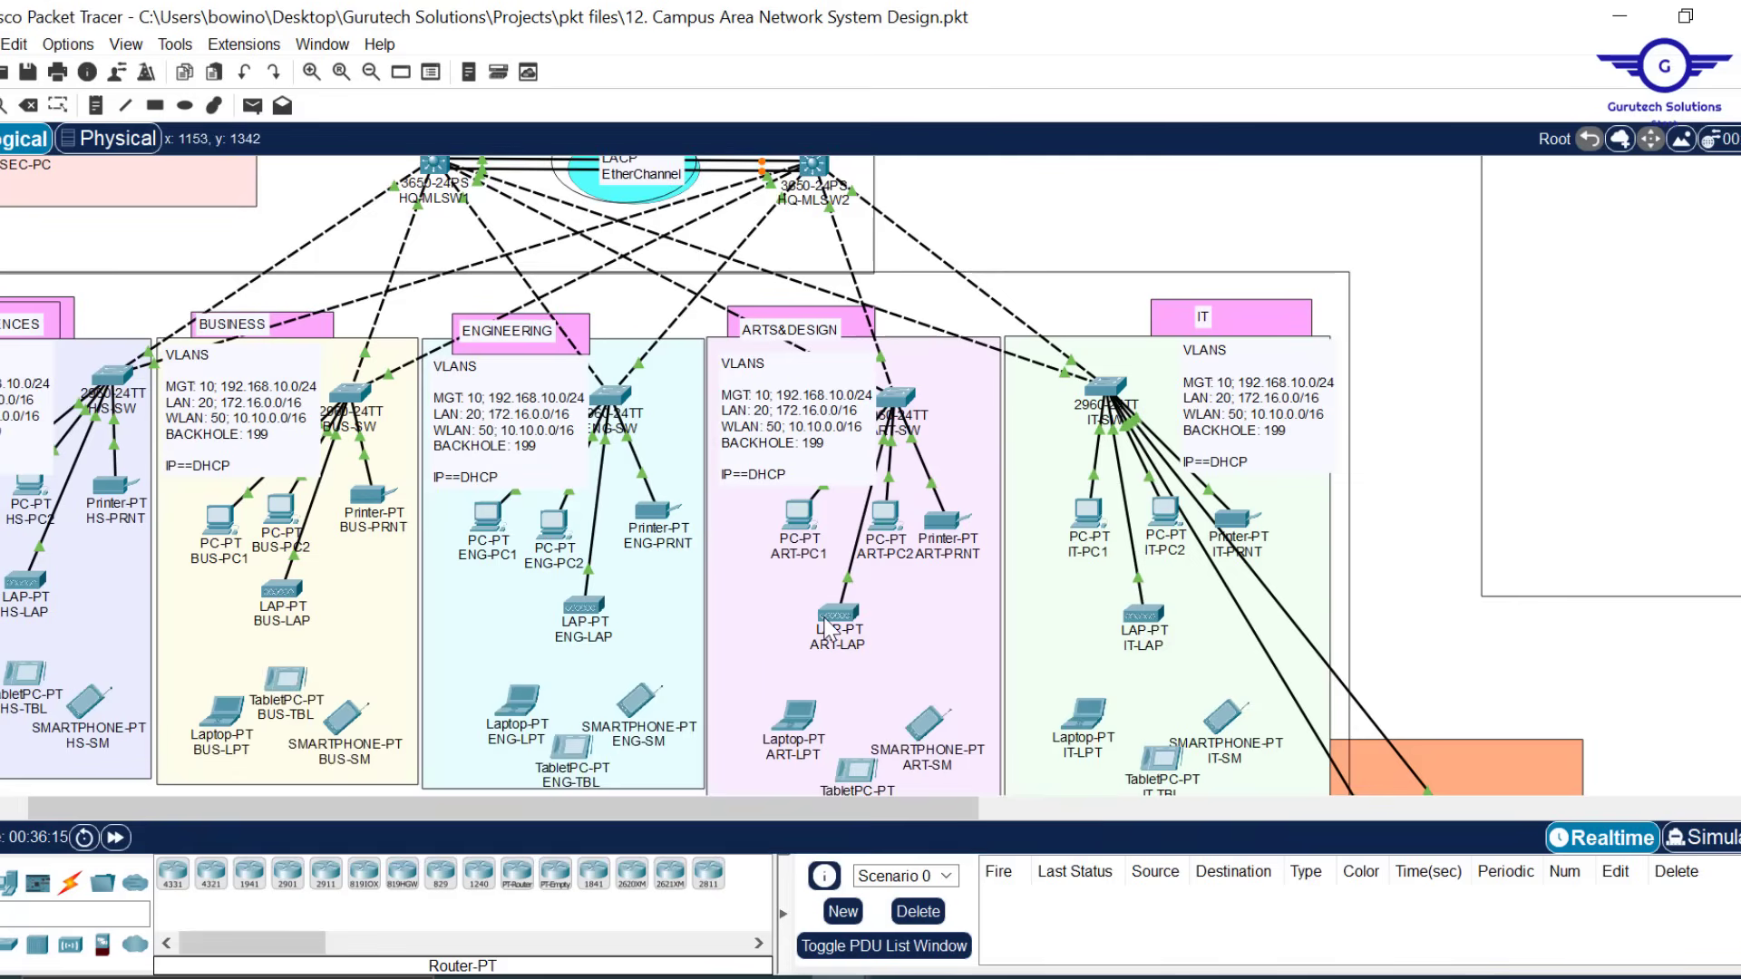
pyautogui.moveTo(827, 624)
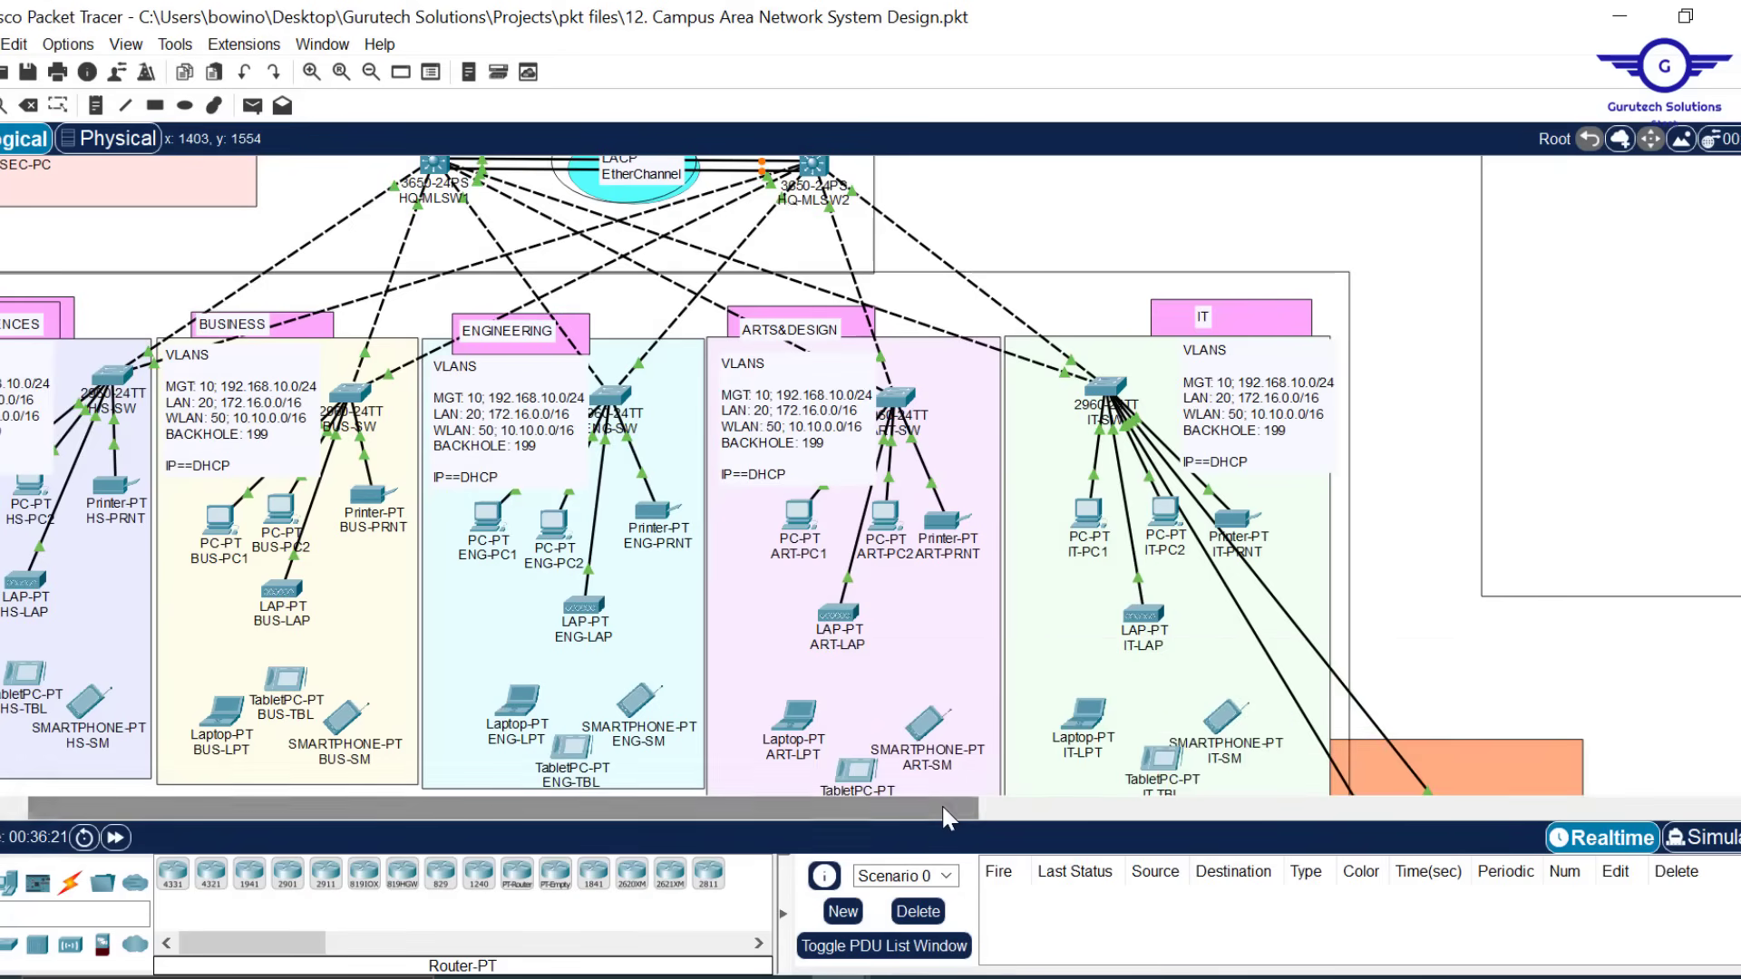
pyautogui.moveTo(941, 804); pyautogui.dragTo(889, 803)
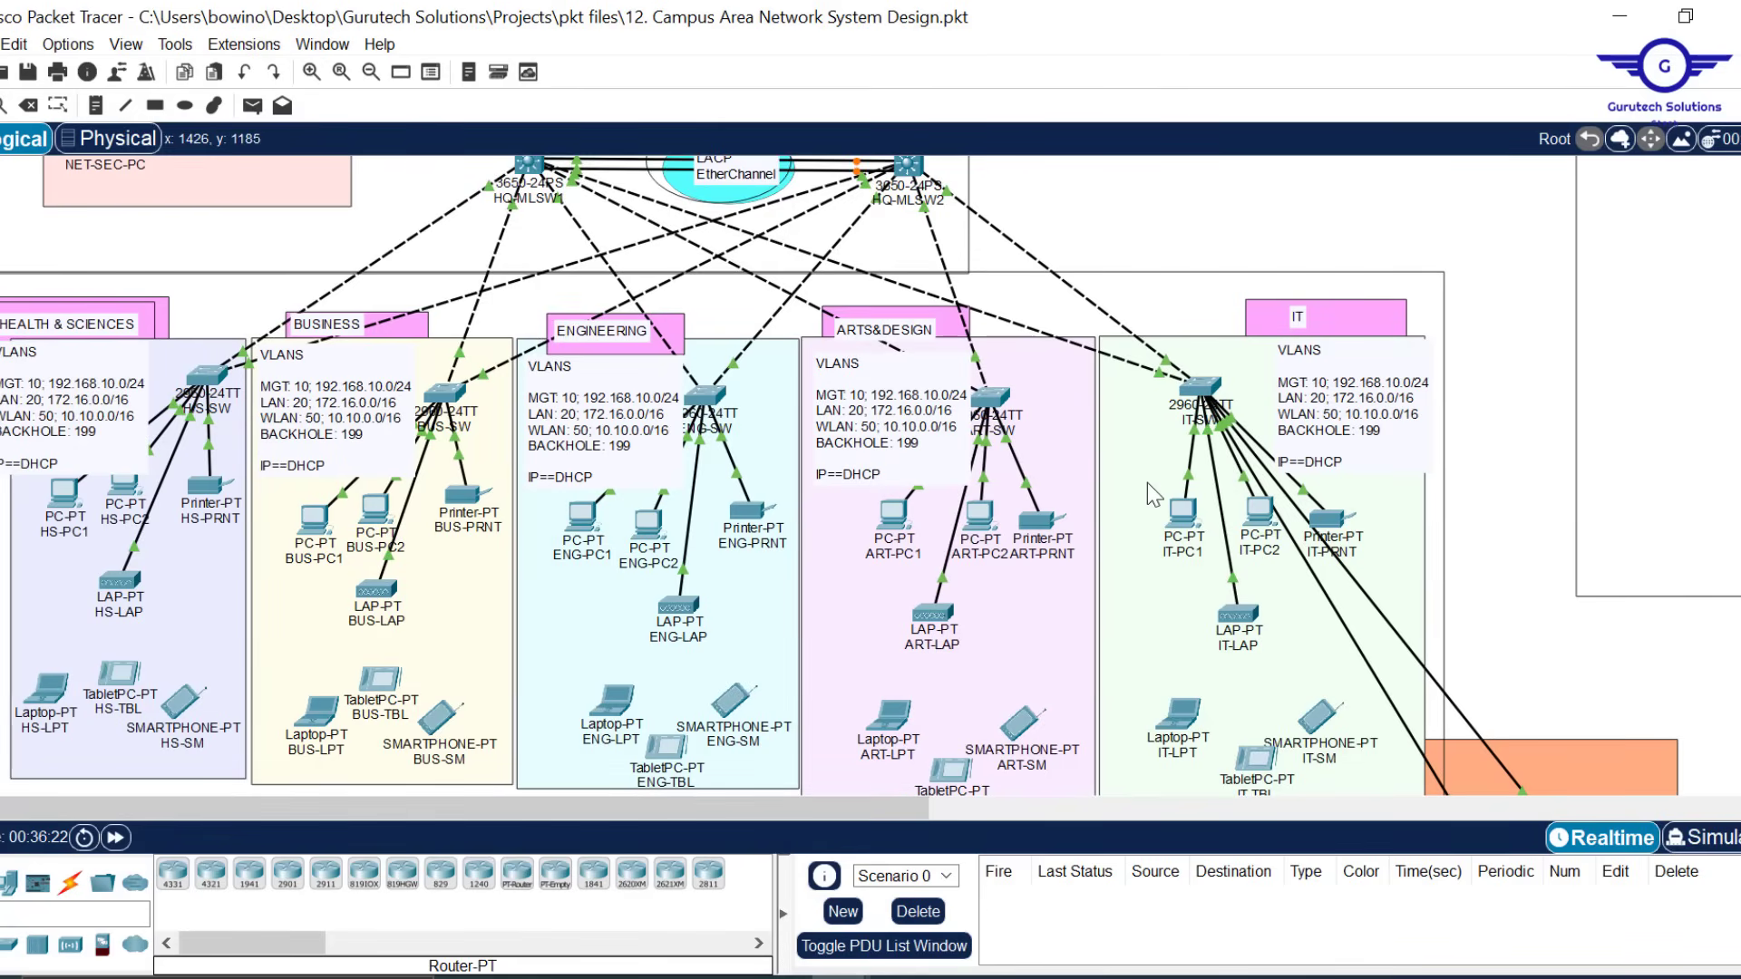
pyautogui.scroll(4, 1148, 489)
pyautogui.scroll(-2, 1146, 482)
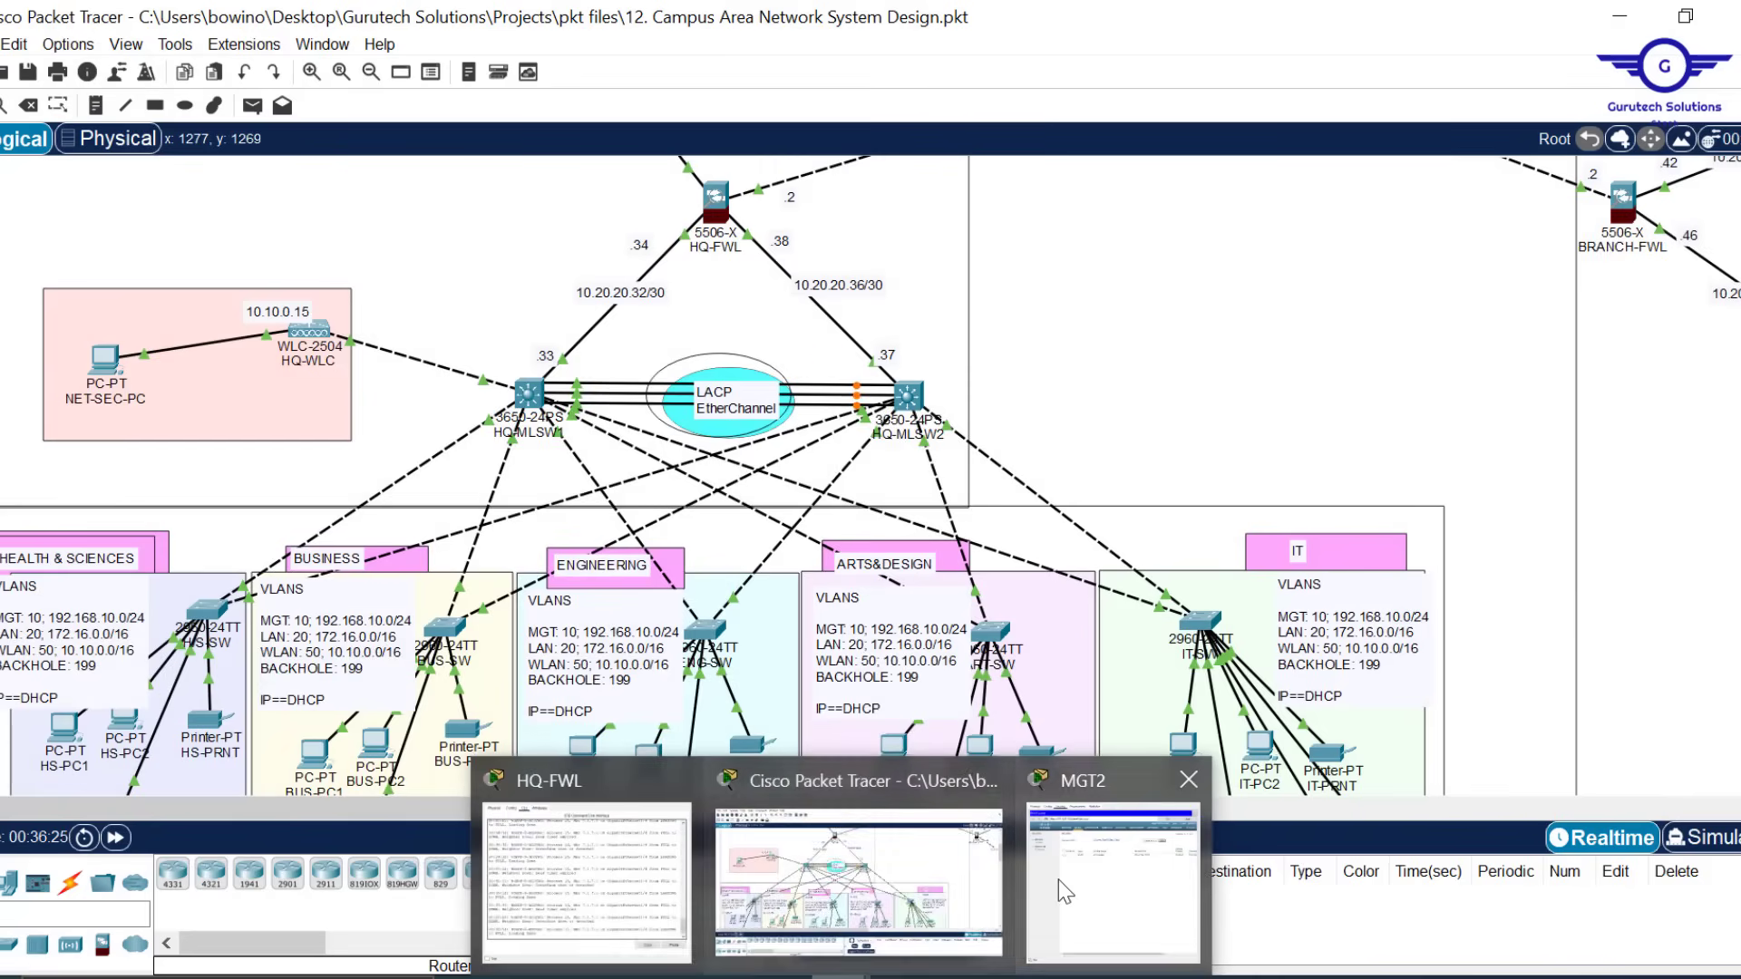
# Create WLAN 'CORPORATE USERS' with SSID CORP WIFI and set its status to Enabled
pyautogui.click(1058, 880)
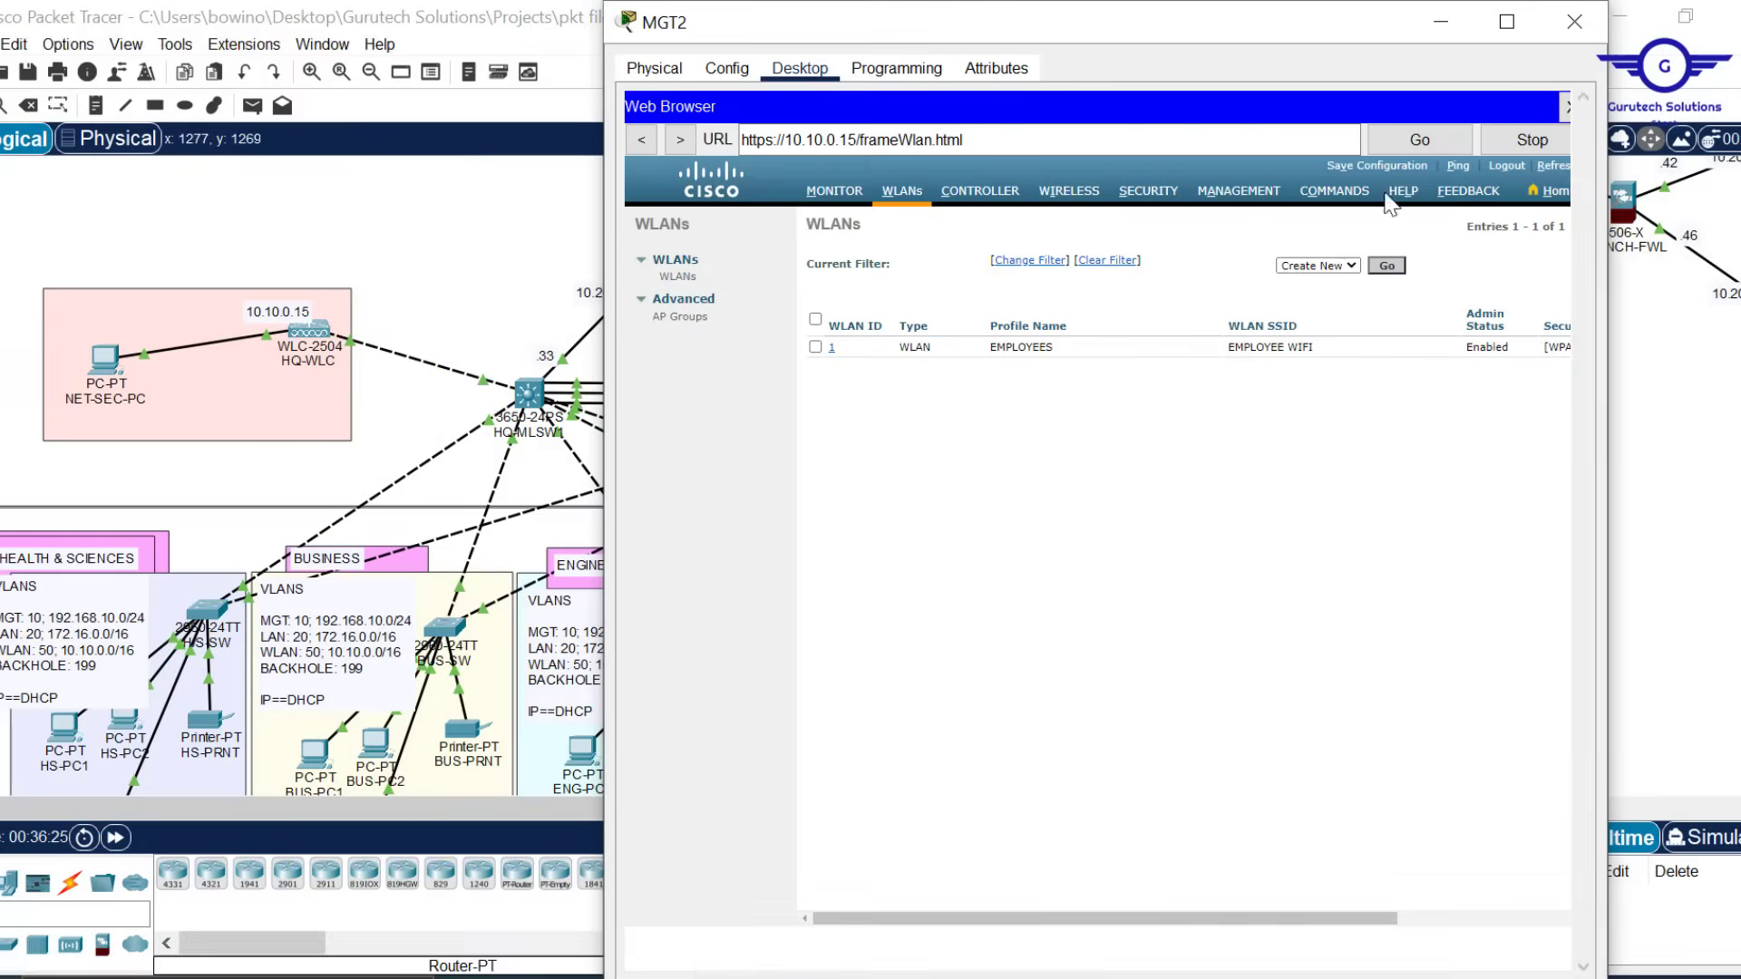
pyautogui.click(1386, 266)
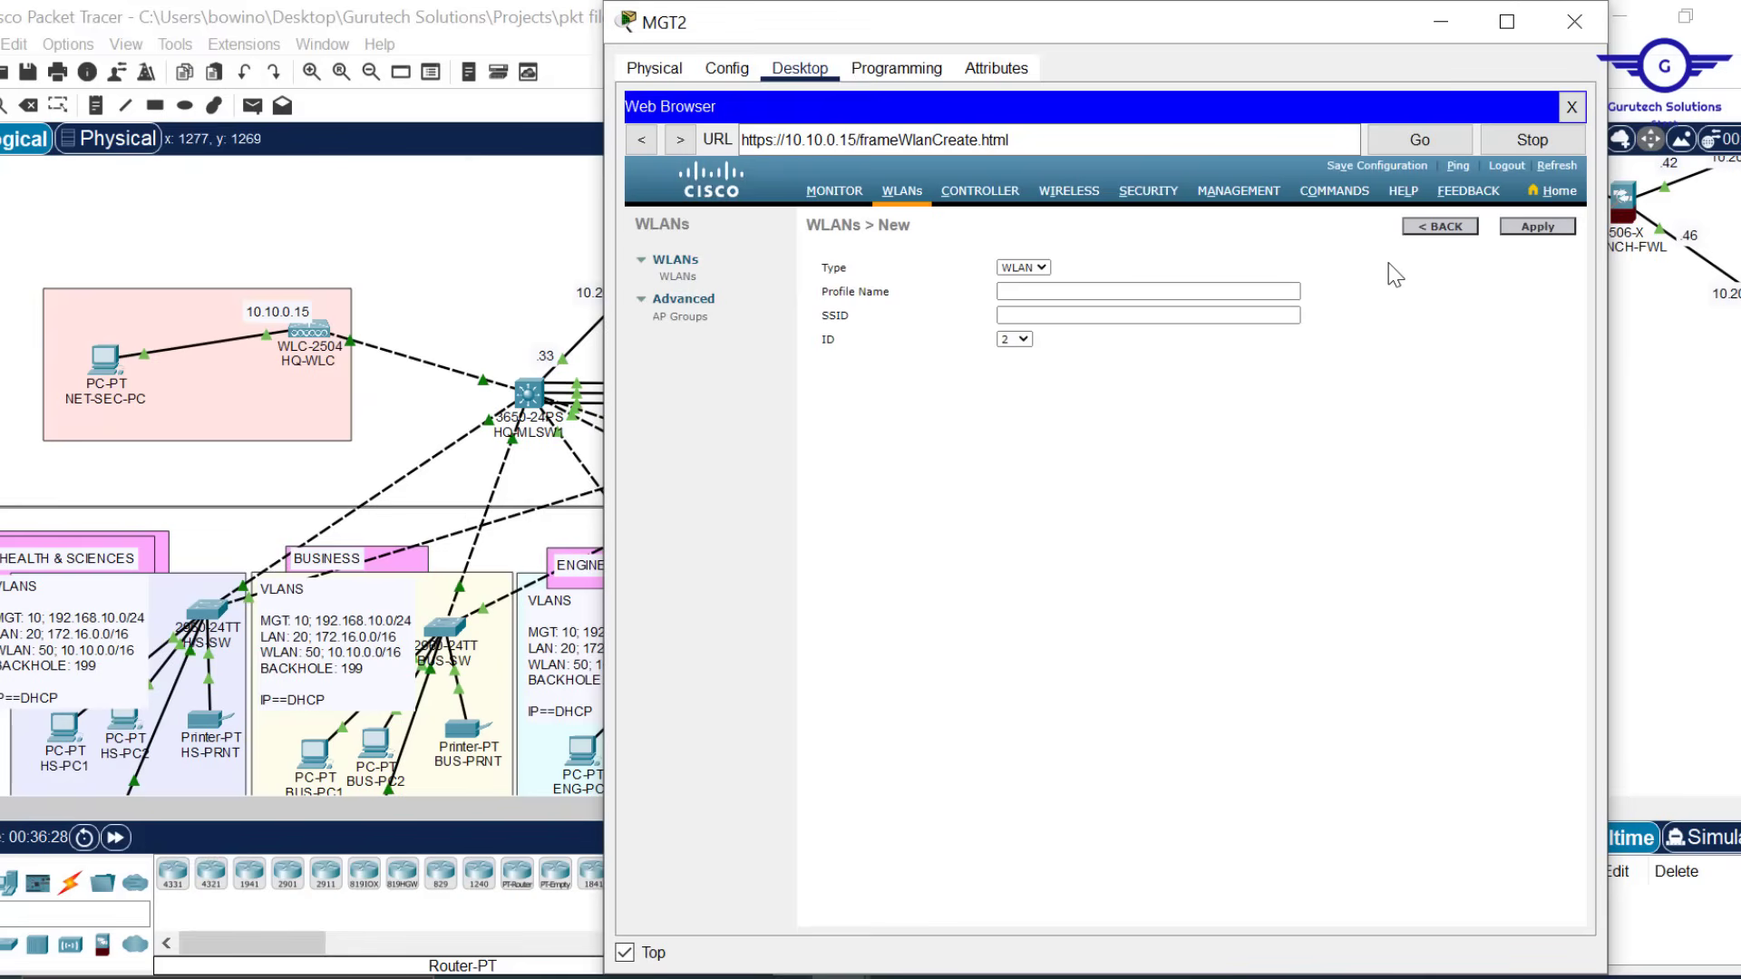
pyautogui.click(1047, 292)
pyautogui.click(1030, 291)
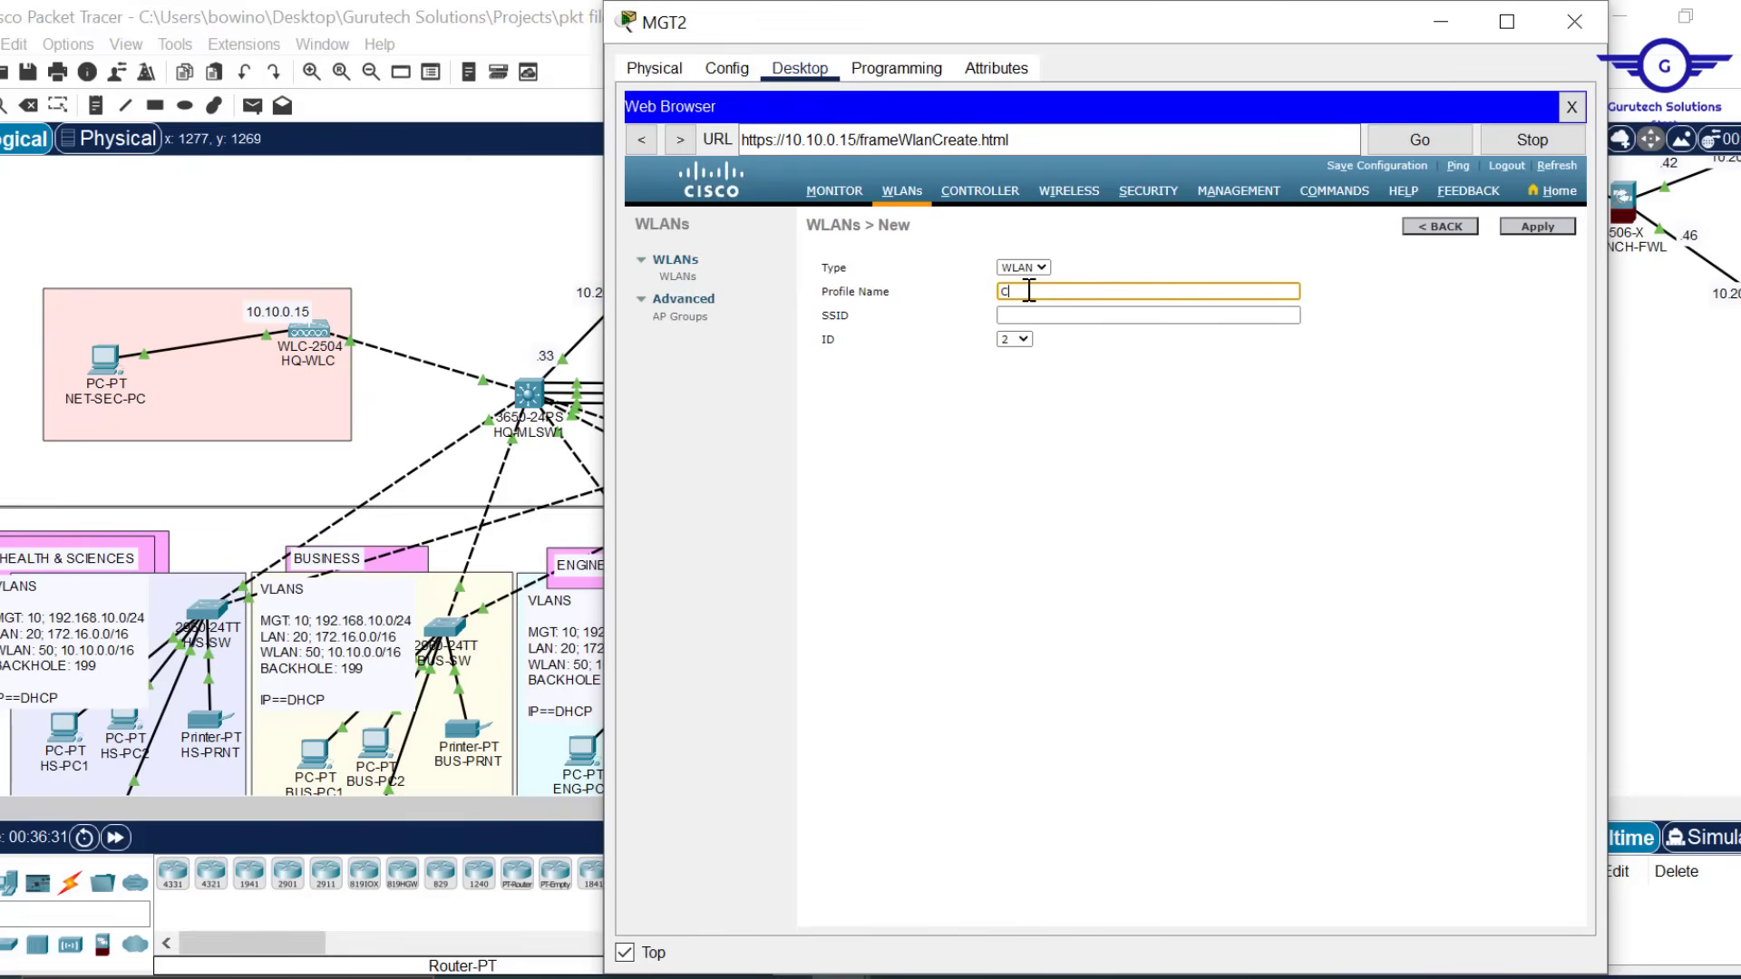
pyautogui.write('CORPORATE USERS')
pyautogui.click(1033, 315)
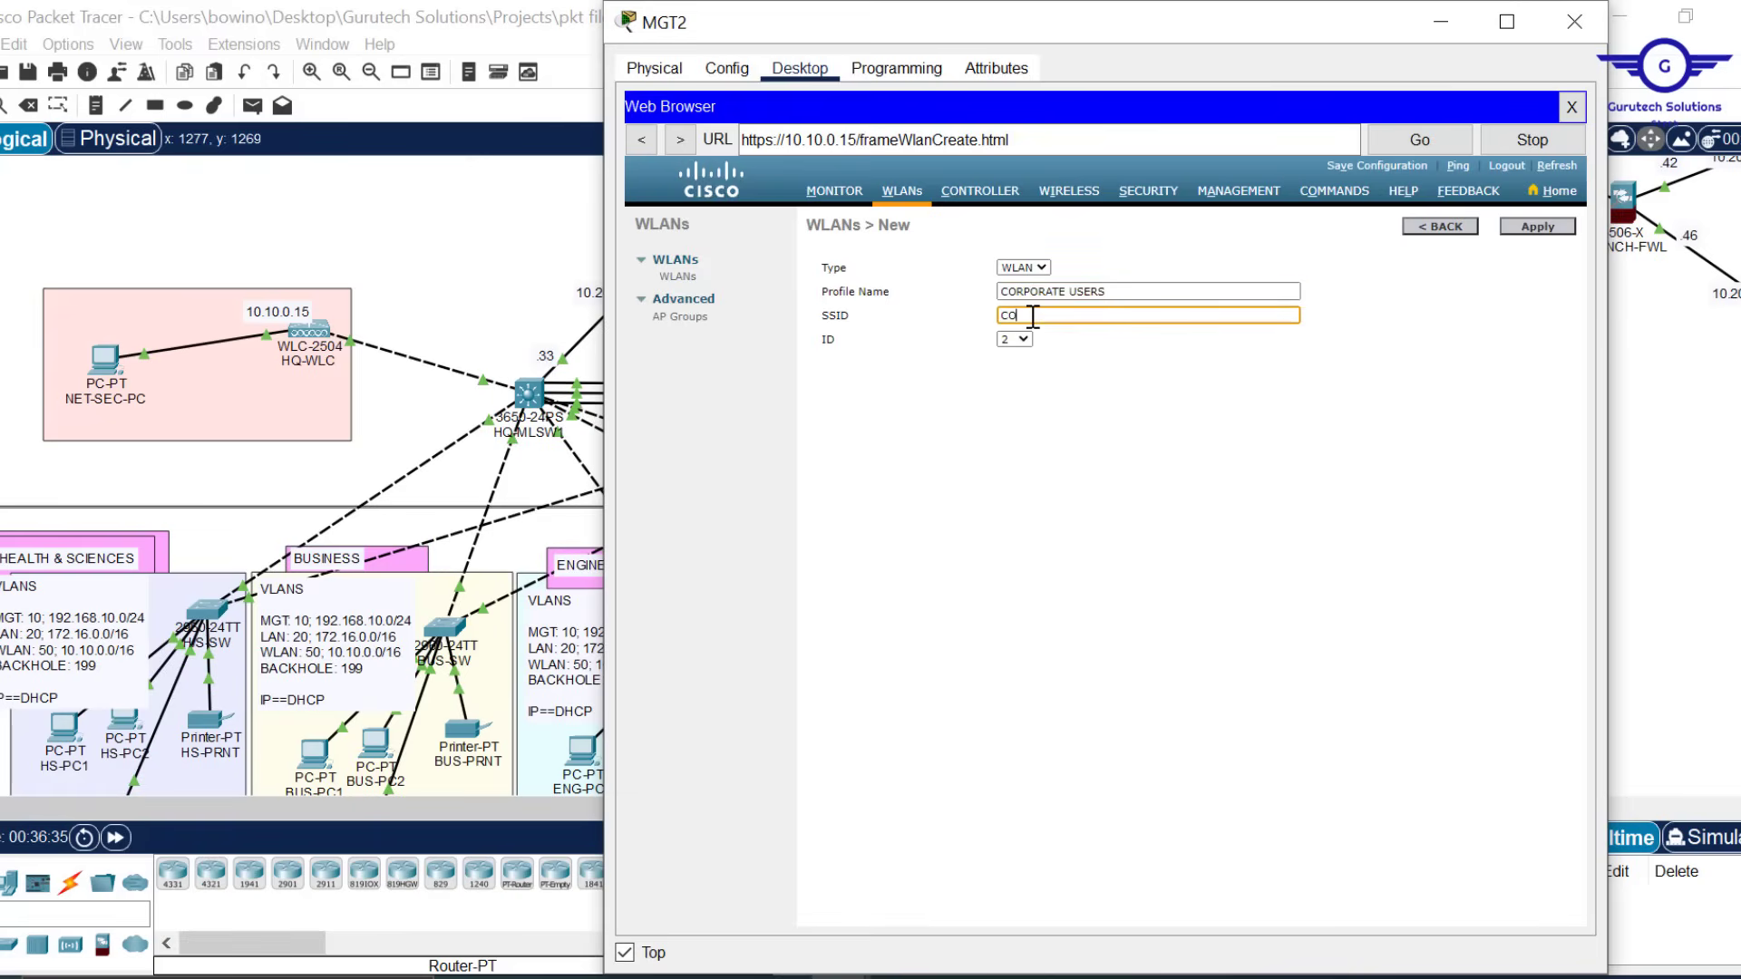
pyautogui.write('CORP WIFI')
pyautogui.click(1547, 228)
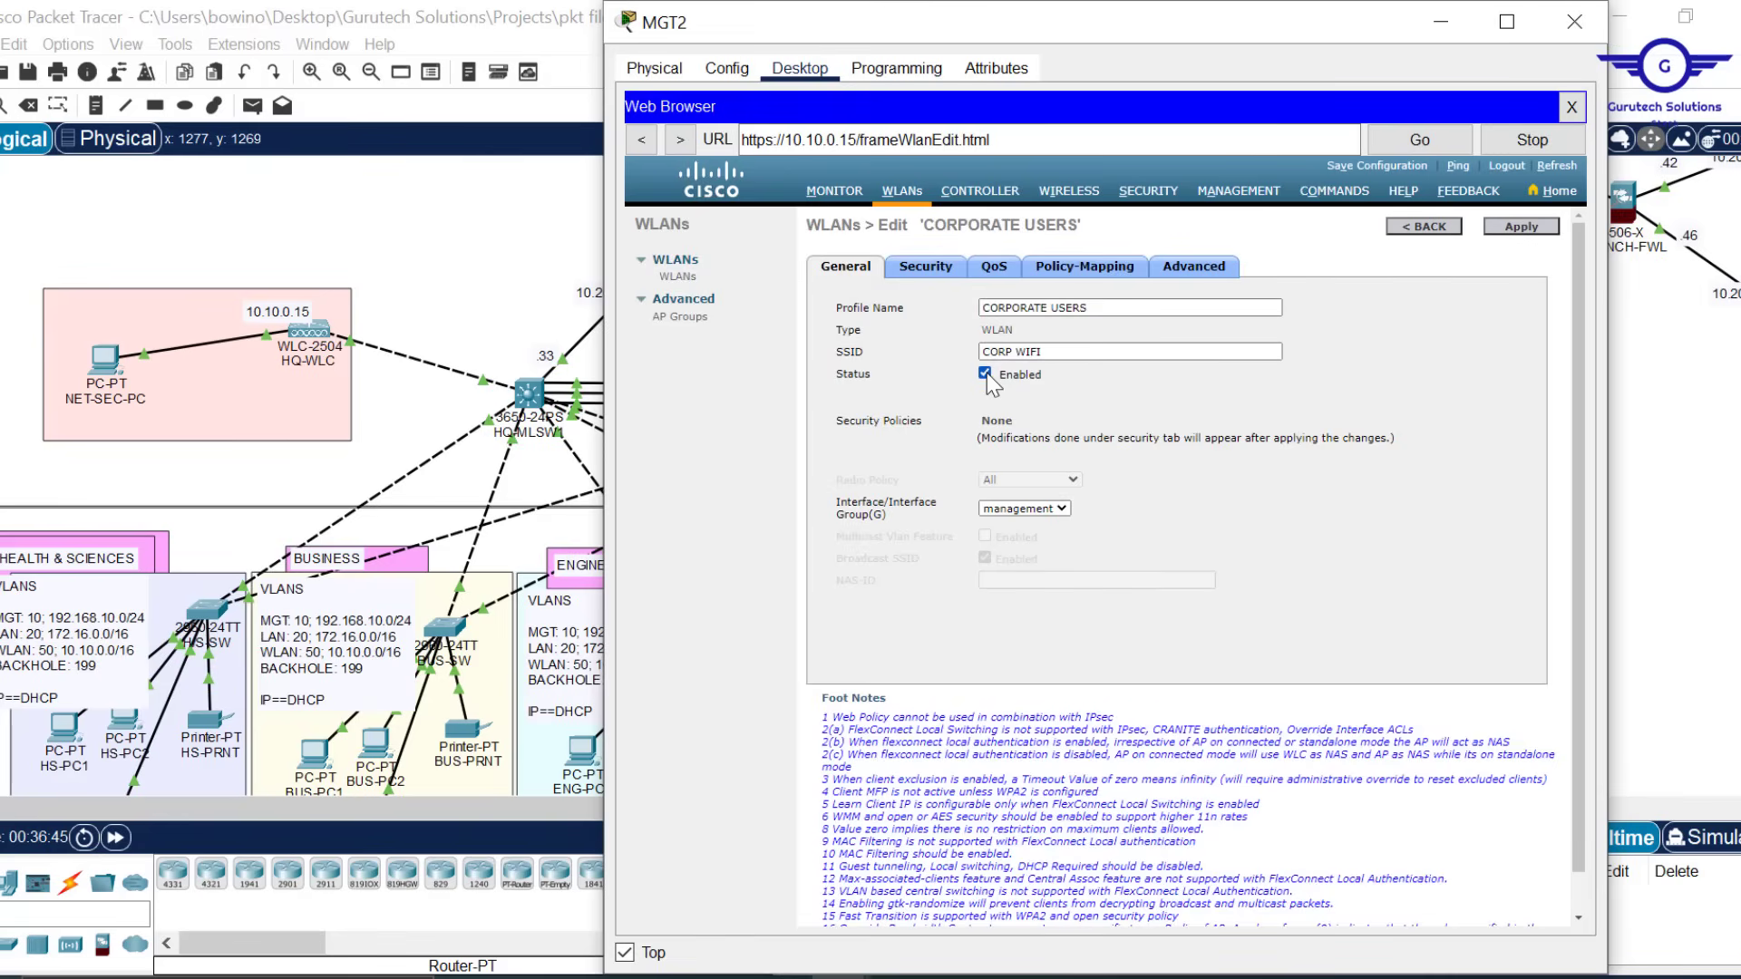
pyautogui.click(985, 372)
pyautogui.click(984, 374)
# Set CORPORATE USERS Layer 2 Security to WPA+WPA2 with WPA2 Policy enabled
pyautogui.click(927, 268)
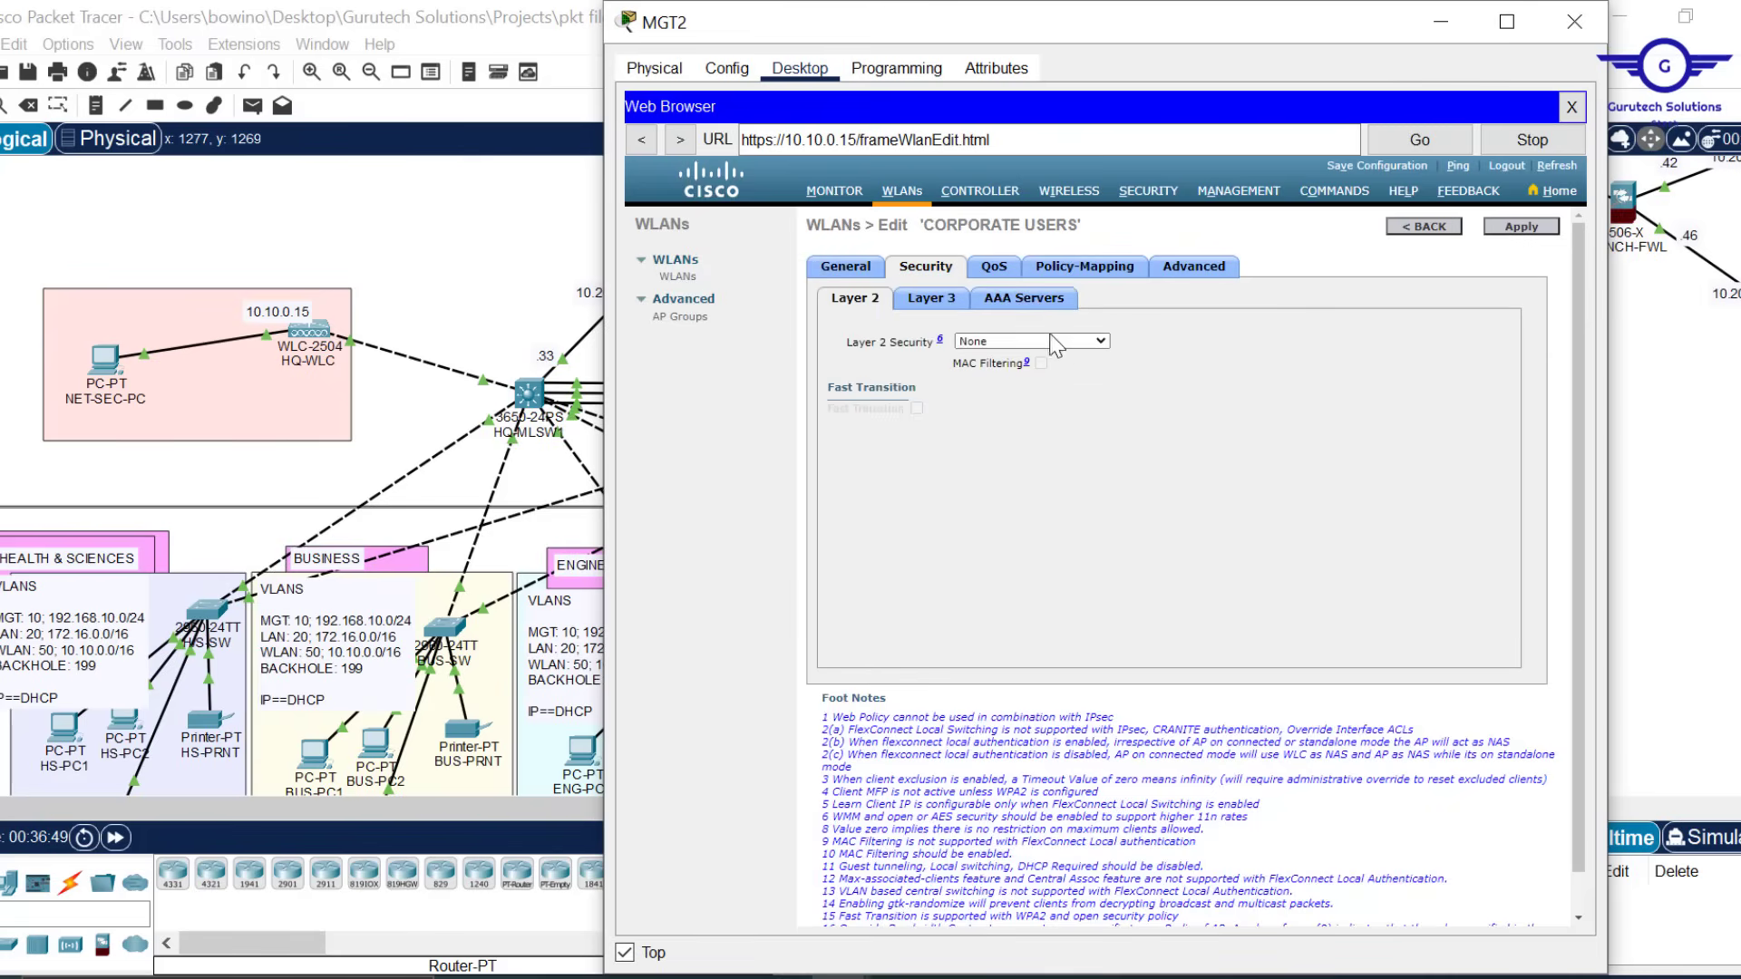
pyautogui.click(1074, 341)
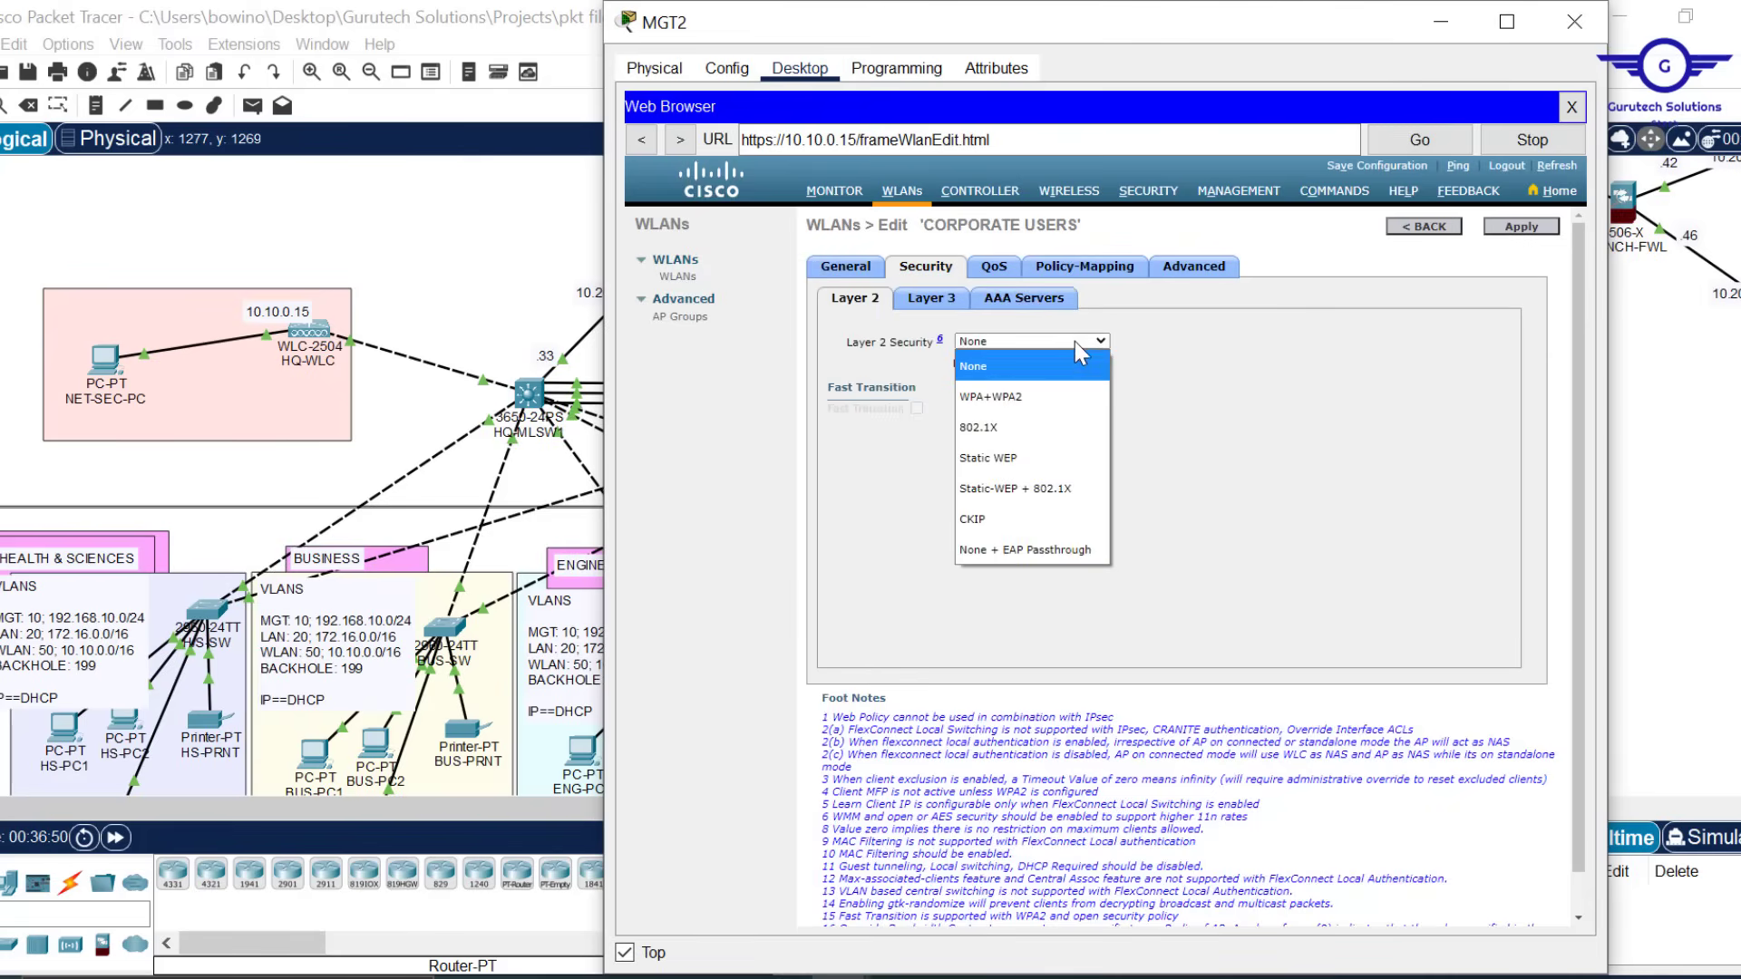
pyautogui.click(1026, 413)
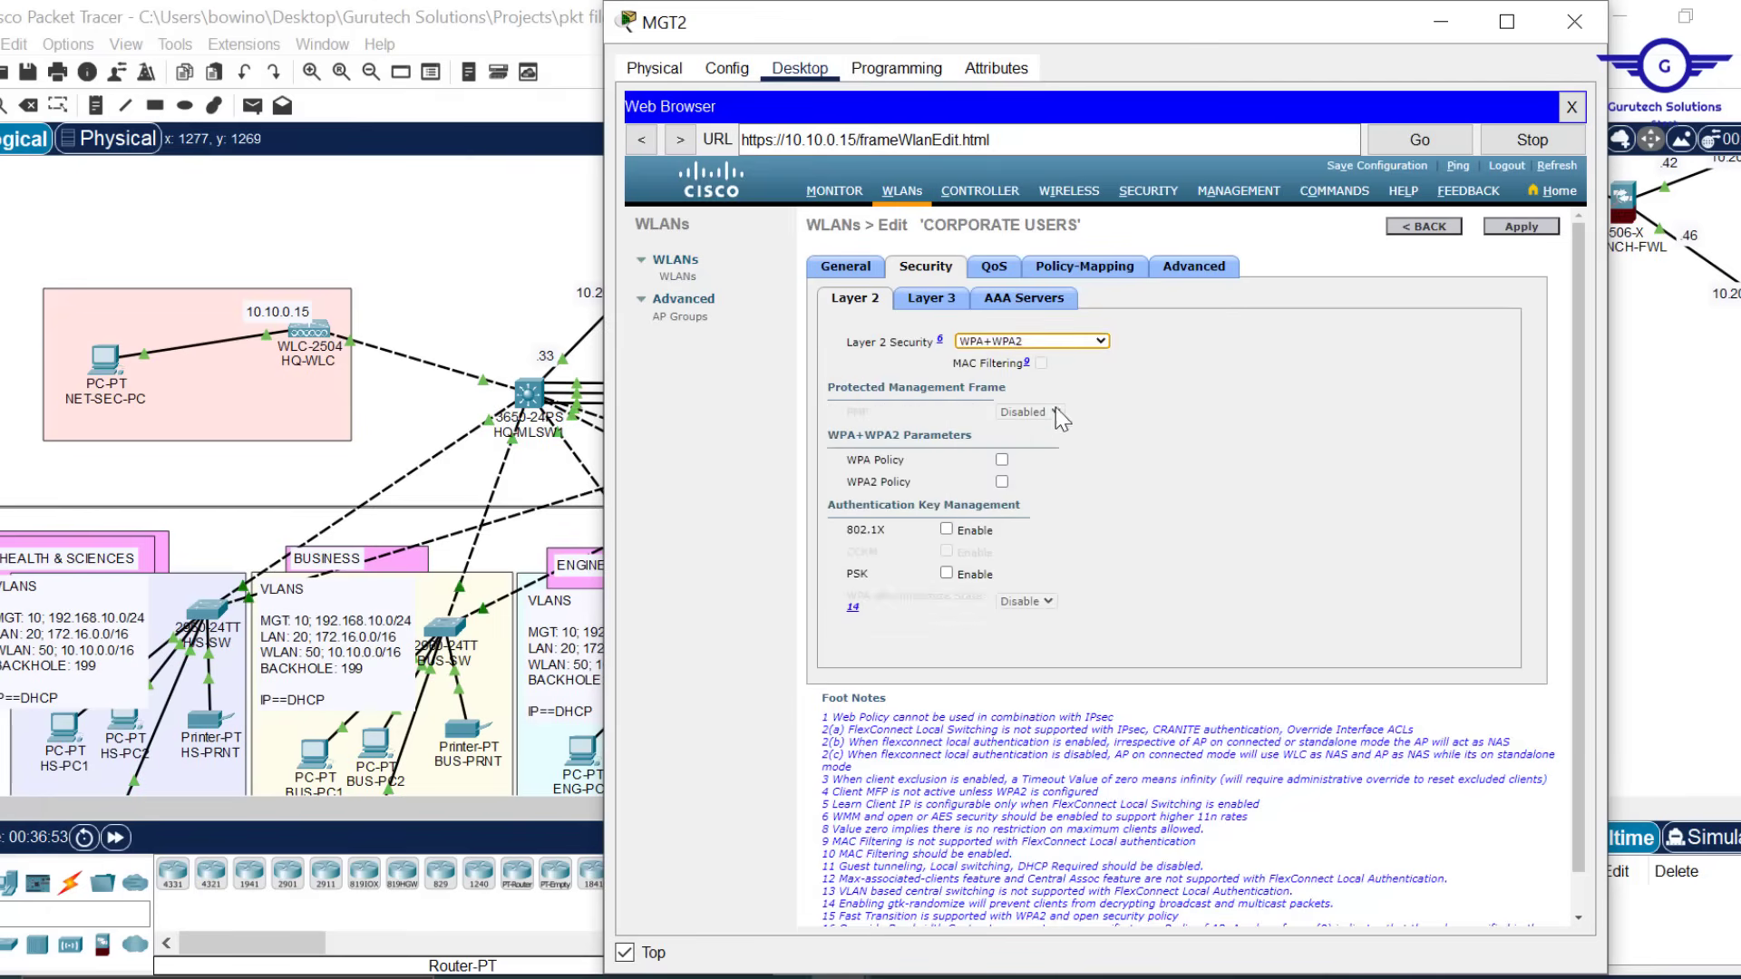
pyautogui.click(1003, 481)
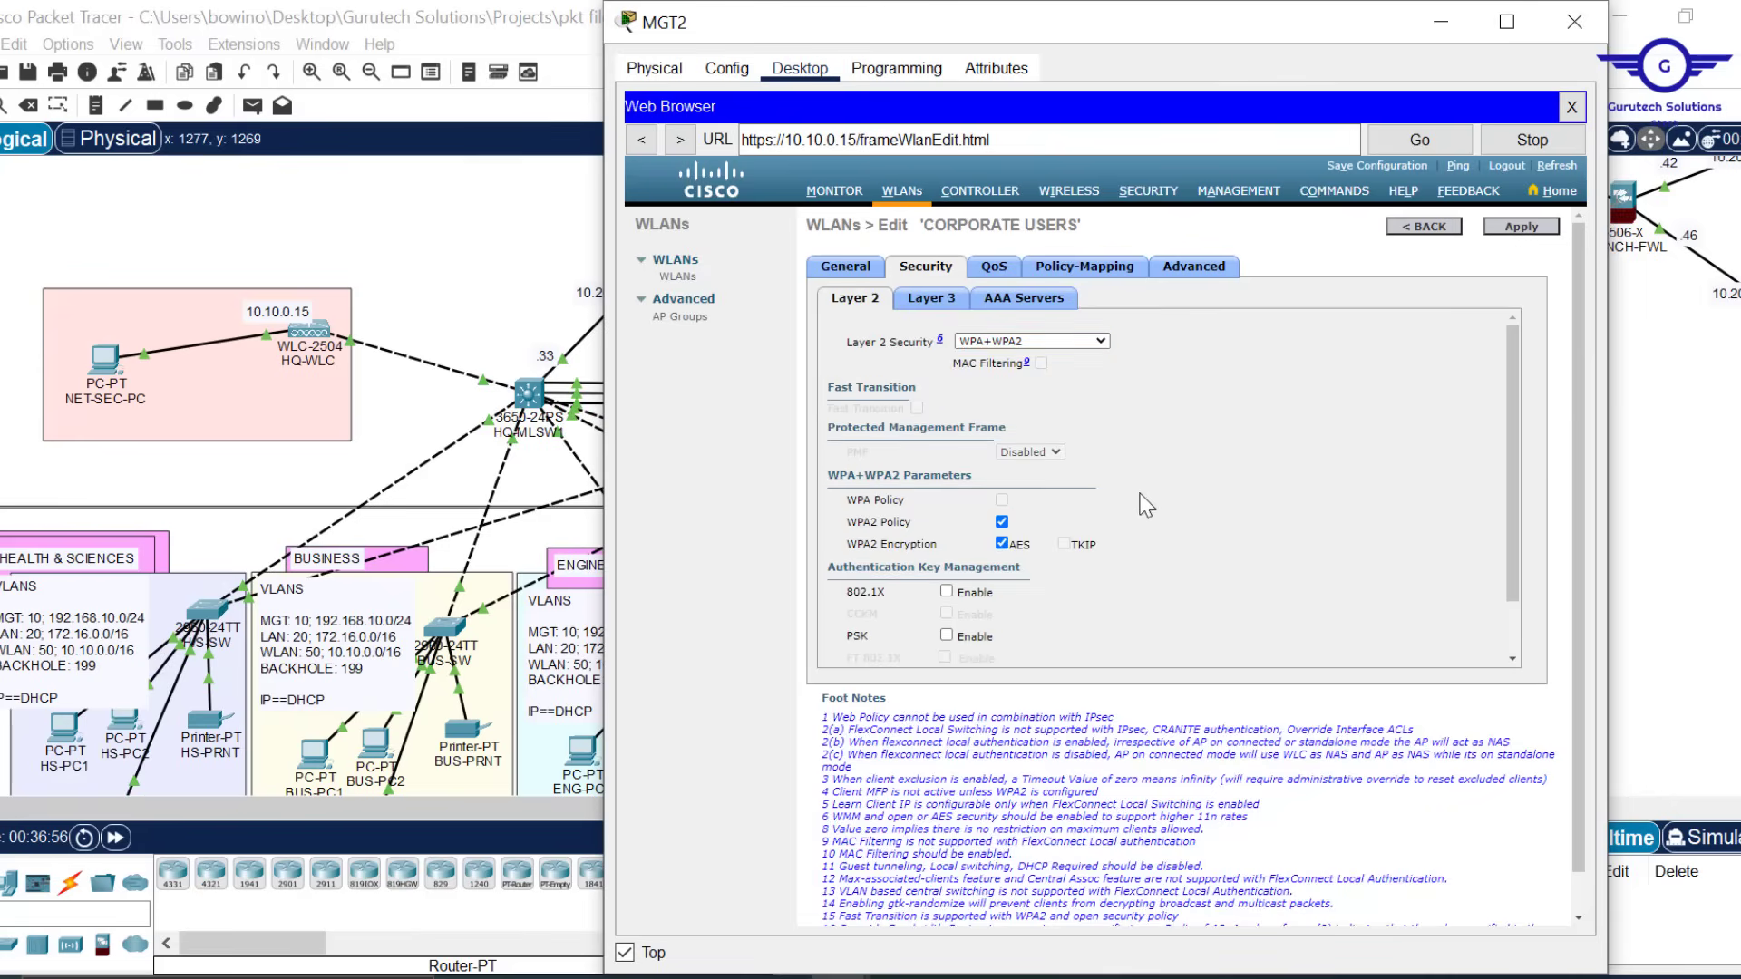
pyautogui.moveTo(1145, 503); pyautogui.dragTo(901, 124)
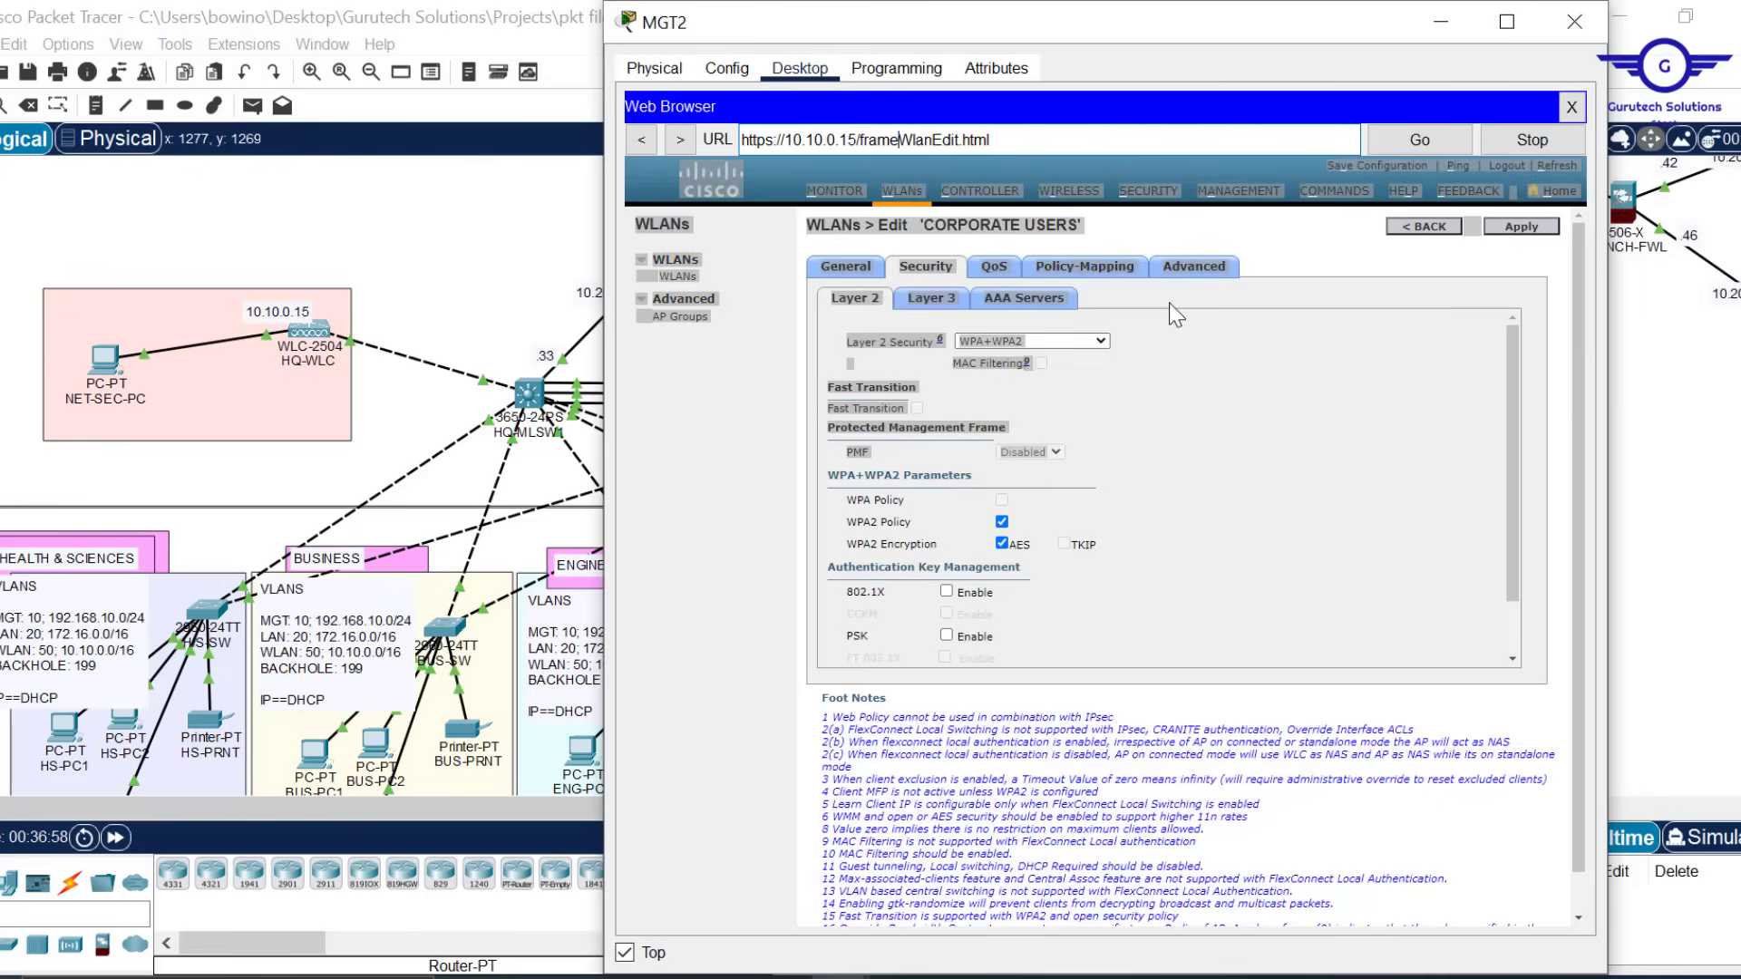
pyautogui.moveTo(1509, 499); pyautogui.dragTo(1515, 600)
pyautogui.click(1195, 430)
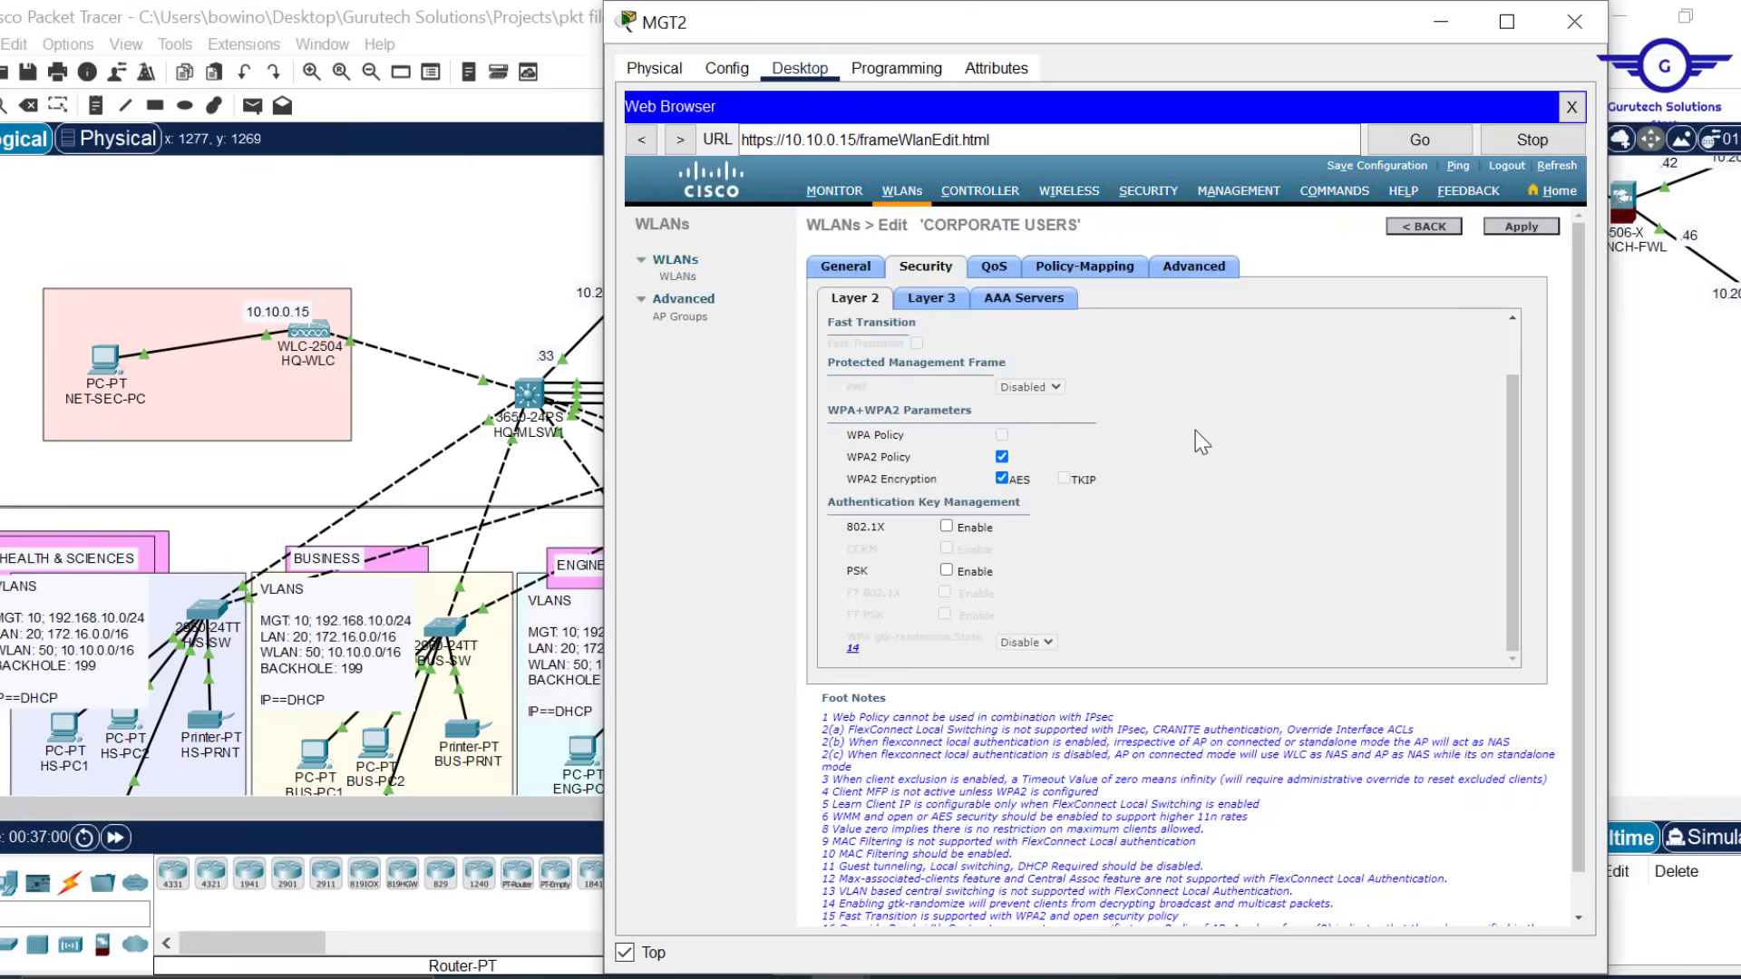
# Enable PSK authentication, enter the pre-shared key, and apply the security settings
pyautogui.click(946, 571)
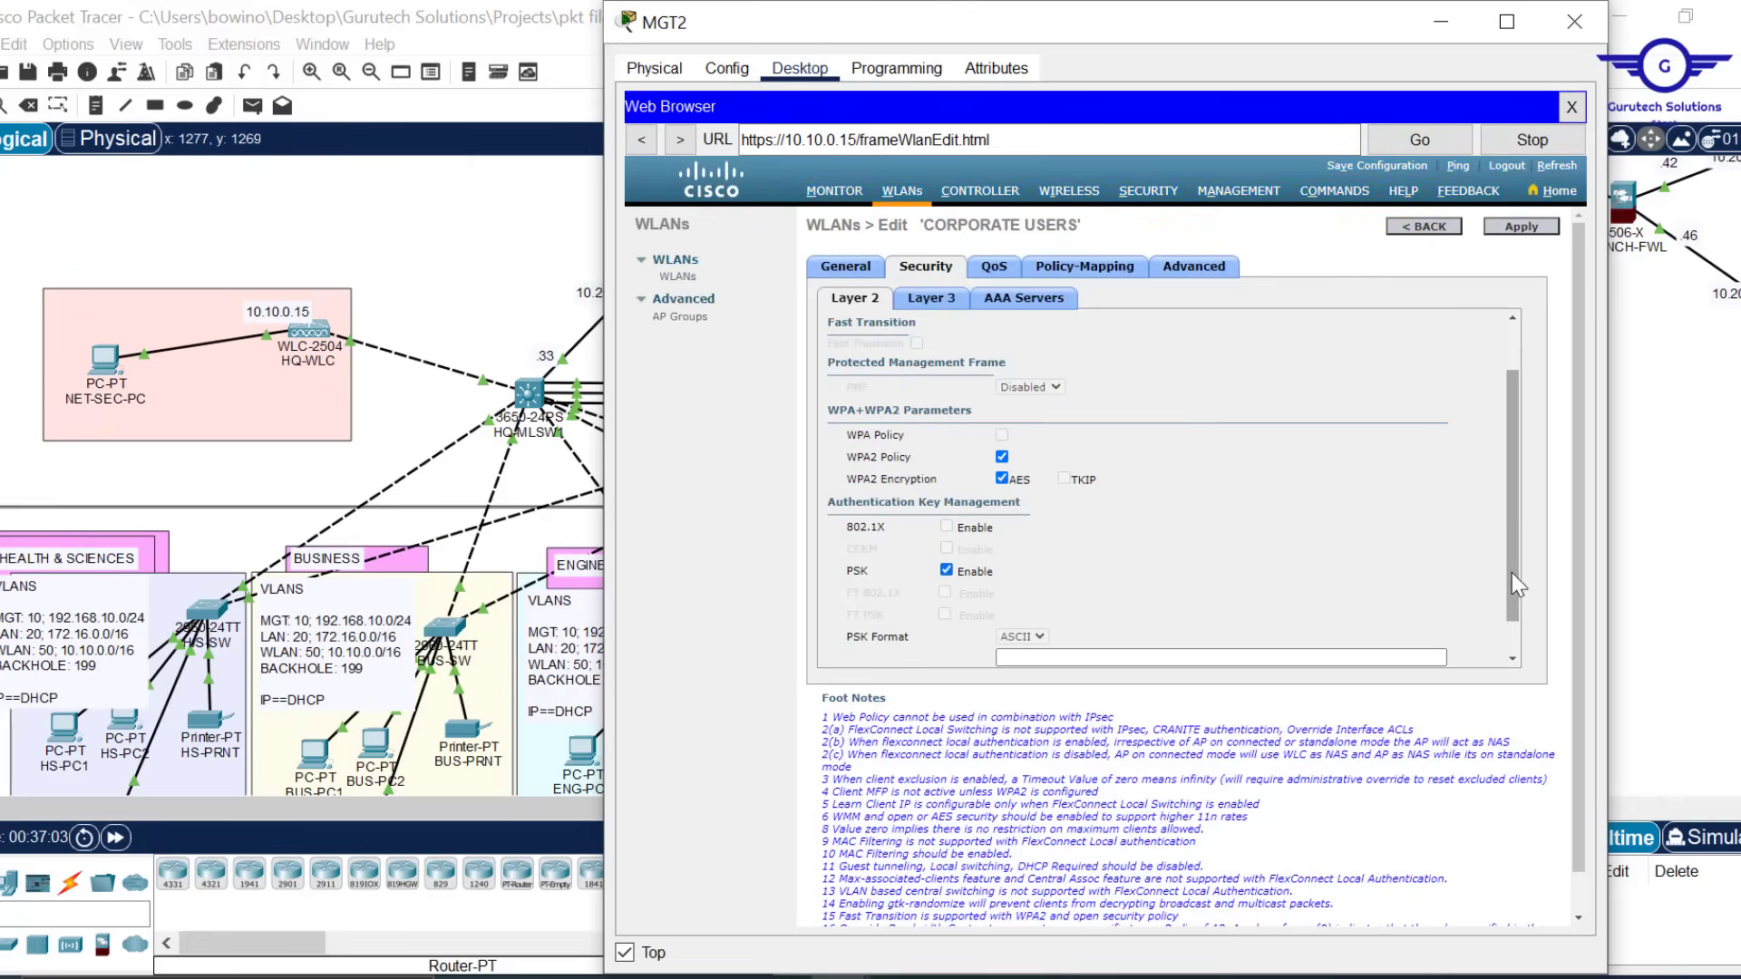
pyautogui.moveTo(1511, 573); pyautogui.dragTo(1515, 651)
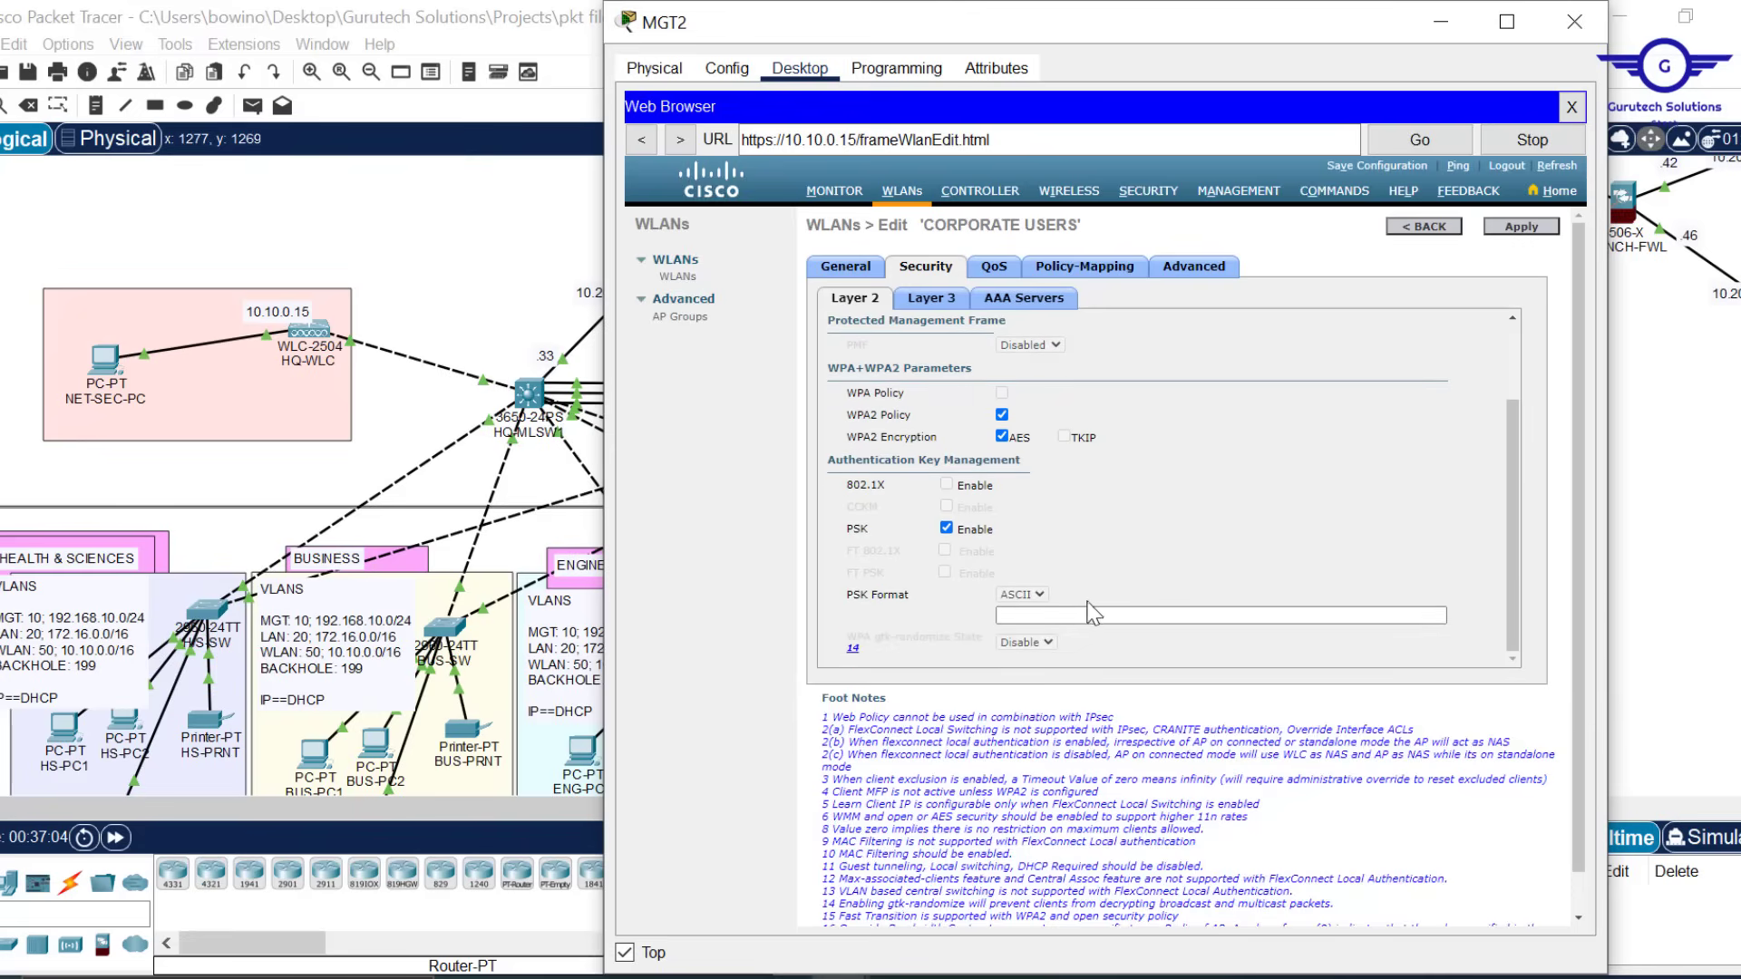
pyautogui.click(1086, 612)
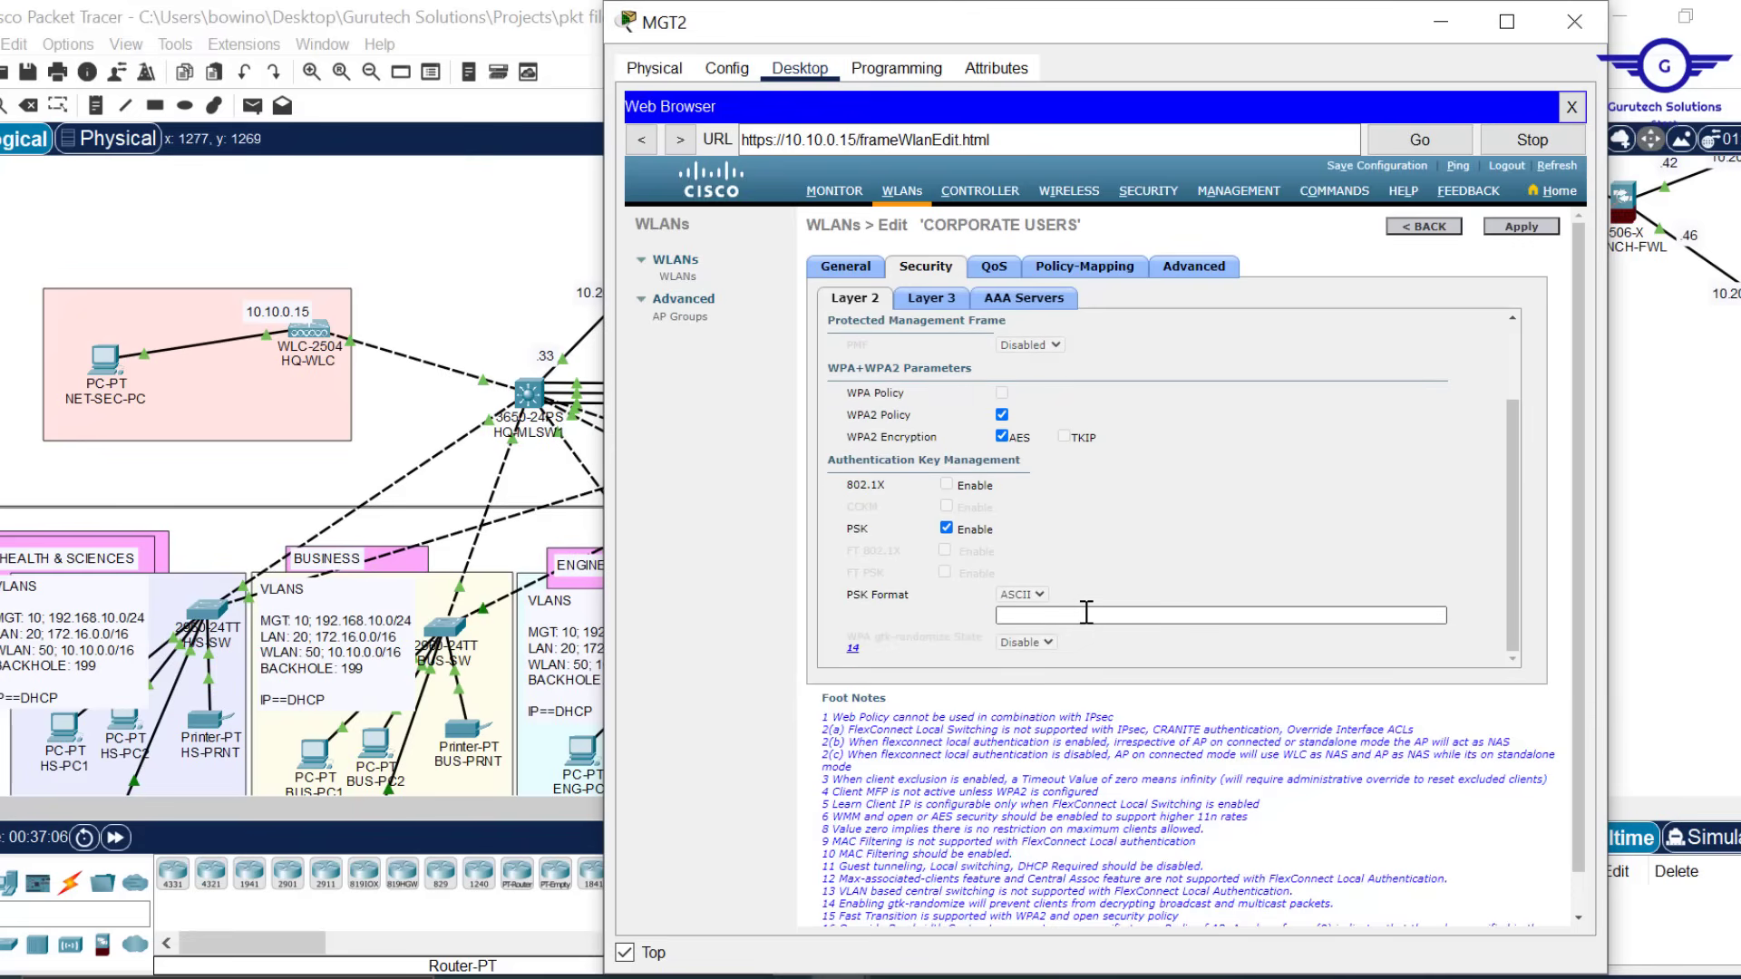
pyautogui.click(1087, 614)
pyautogui.write('c')
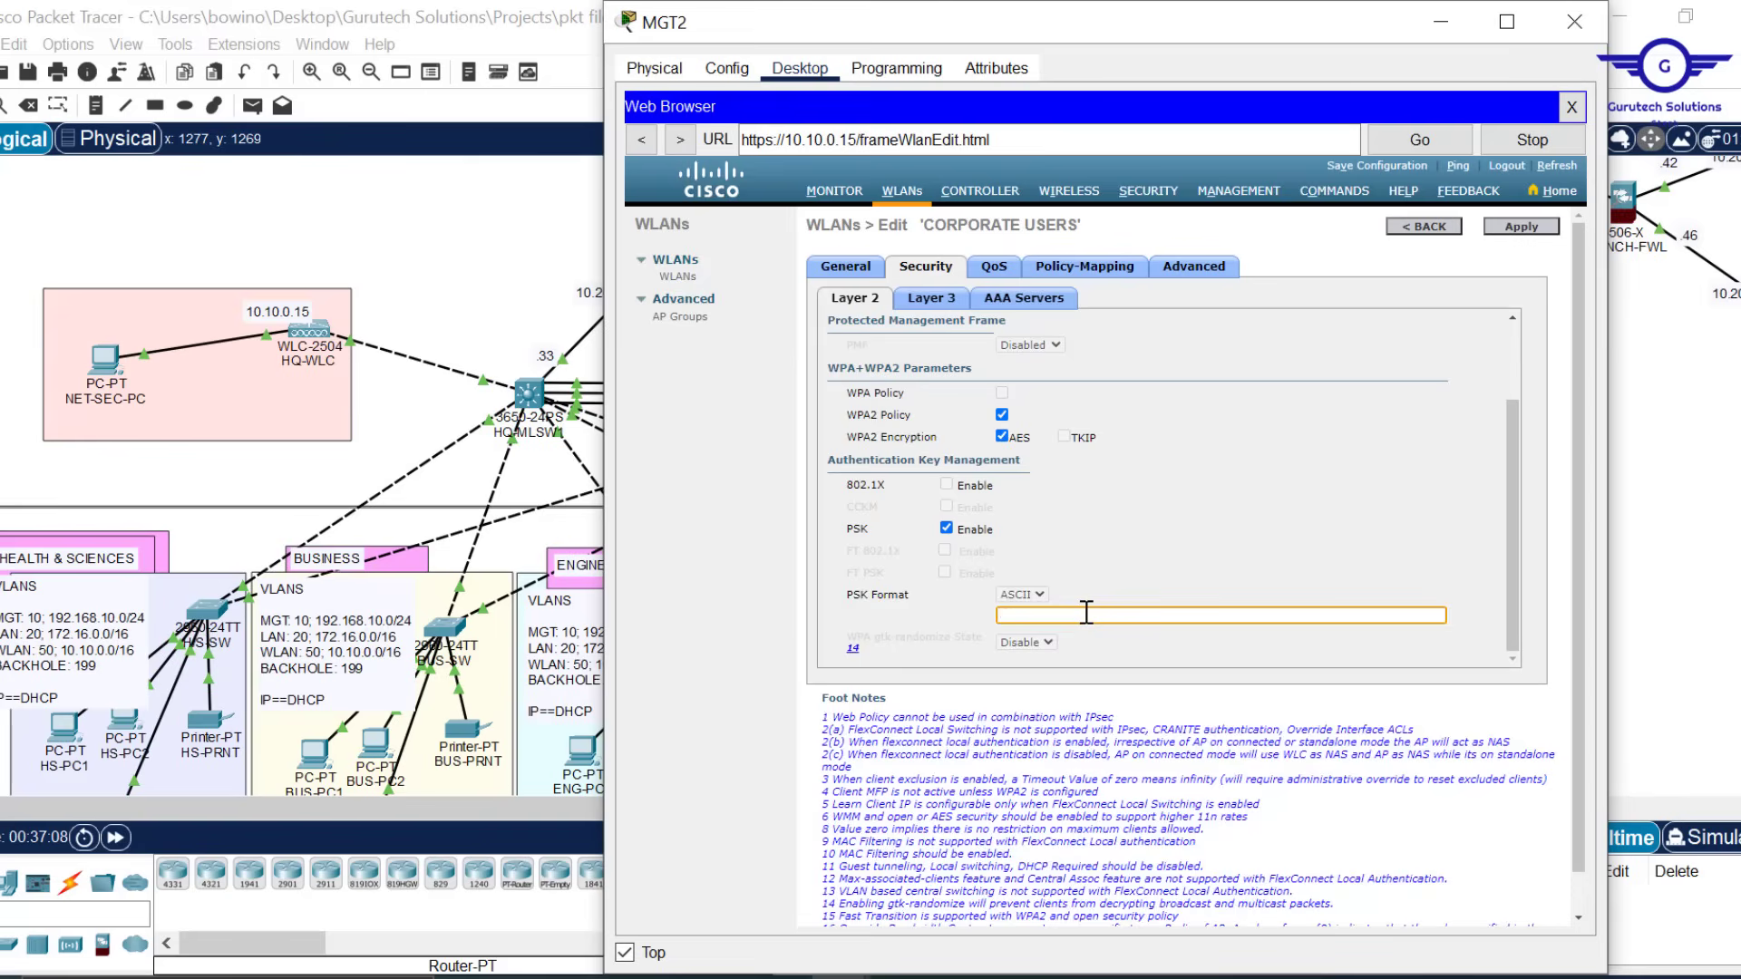
pyautogui.write('cisco1234')
pyautogui.click(1530, 228)
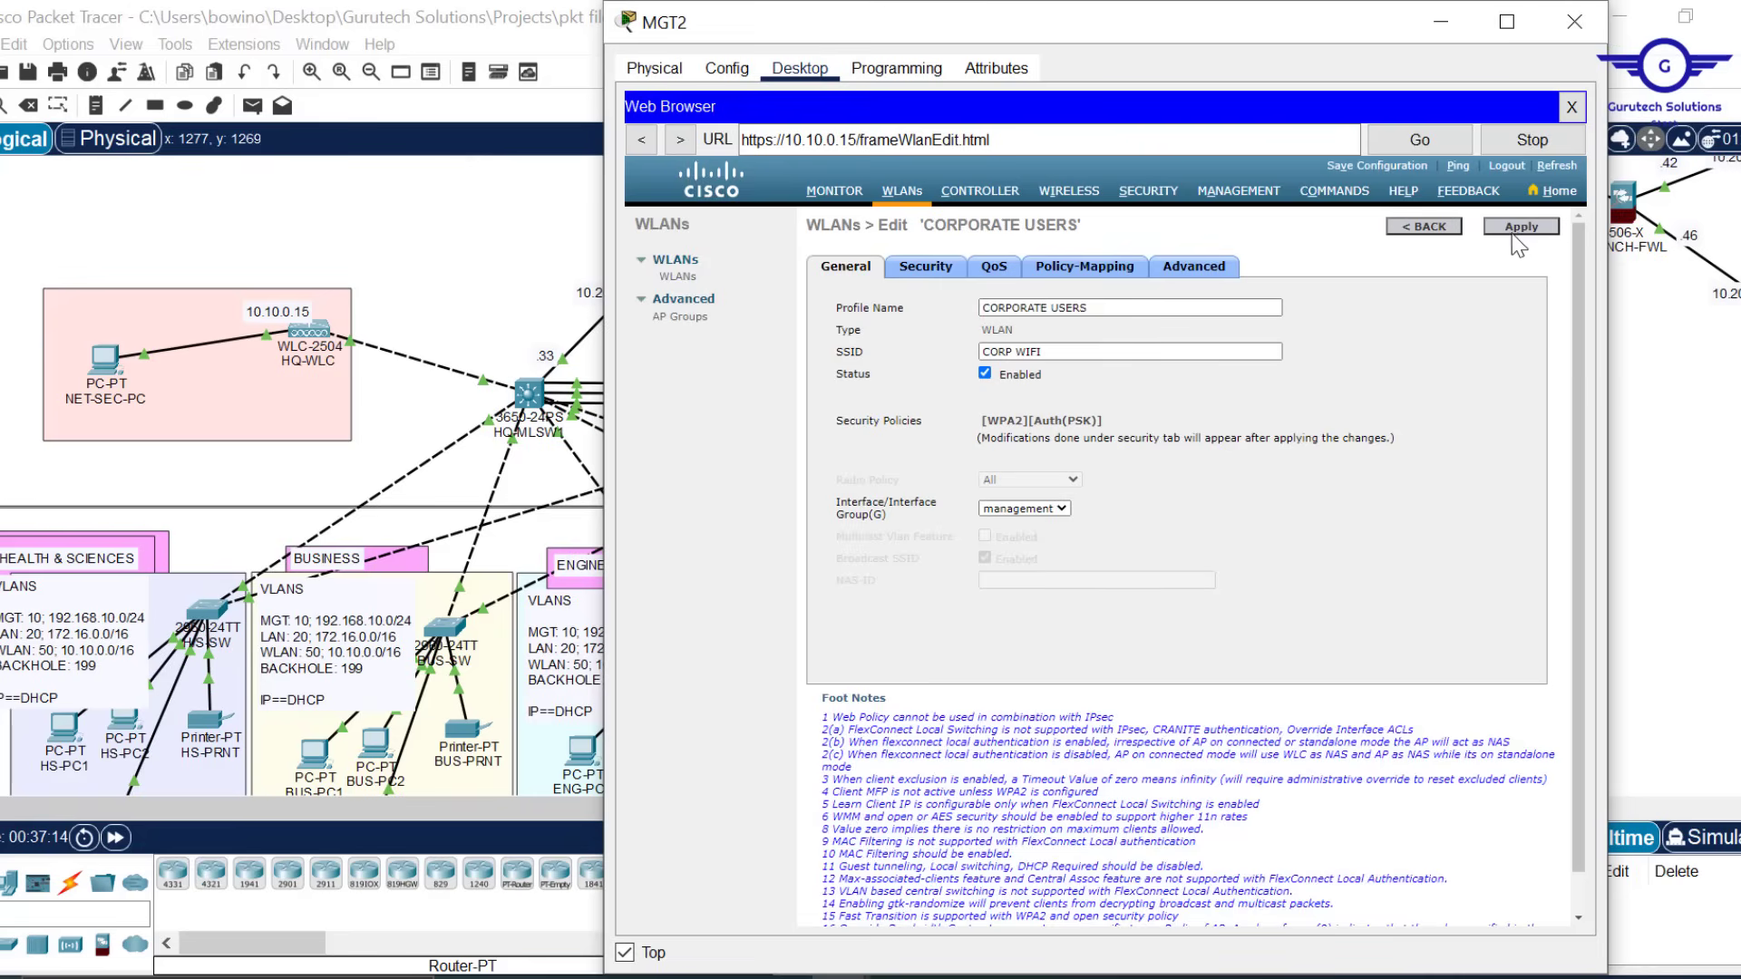
# Apply and confirm the CORPORATE USERS WLAN changes, then minimise MGT2
pyautogui.click(1527, 220)
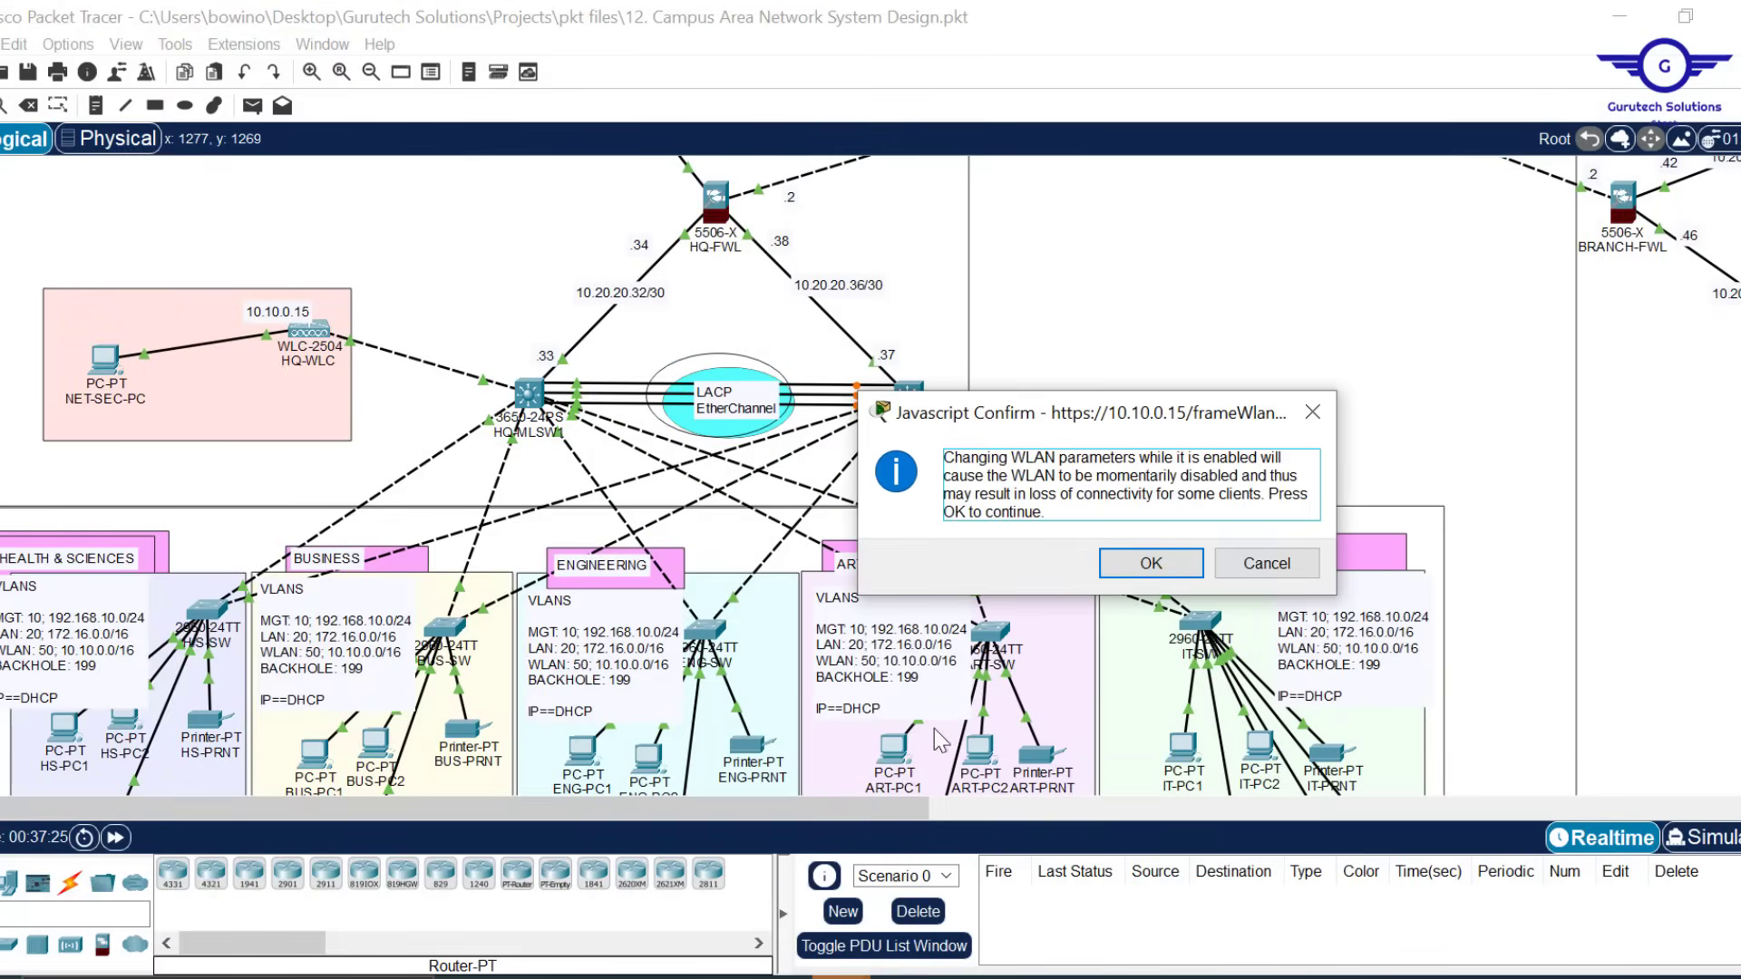
pyautogui.click(1150, 563)
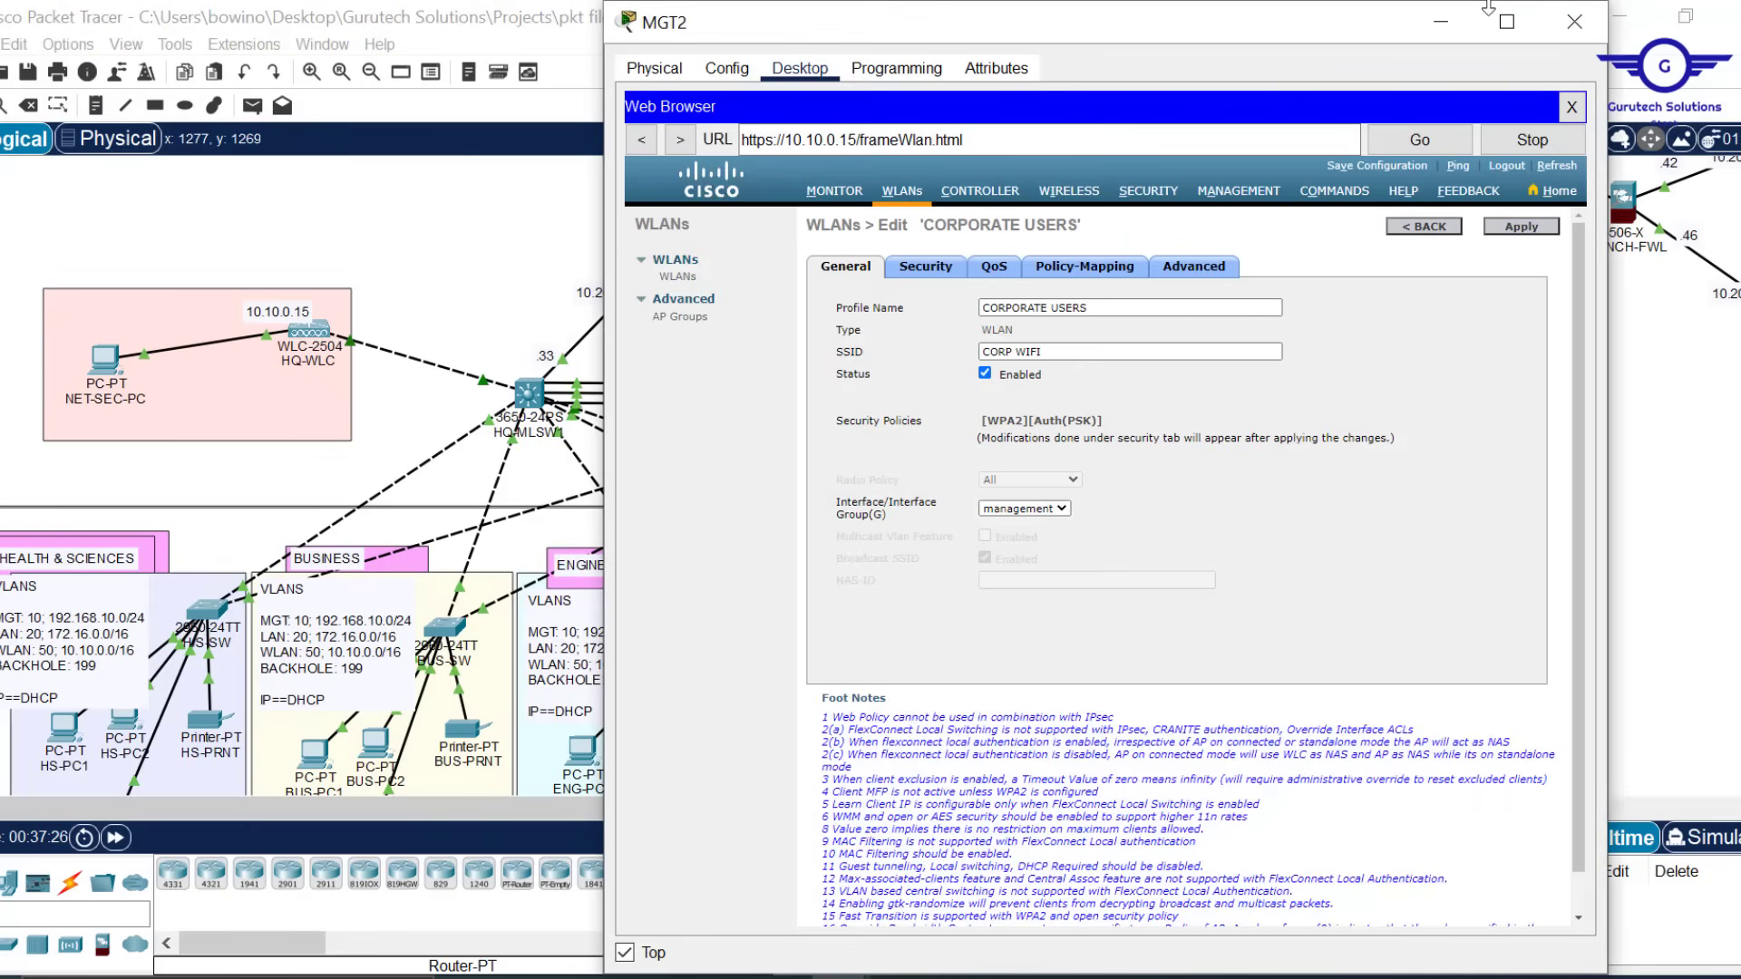
pyautogui.click(1445, 29)
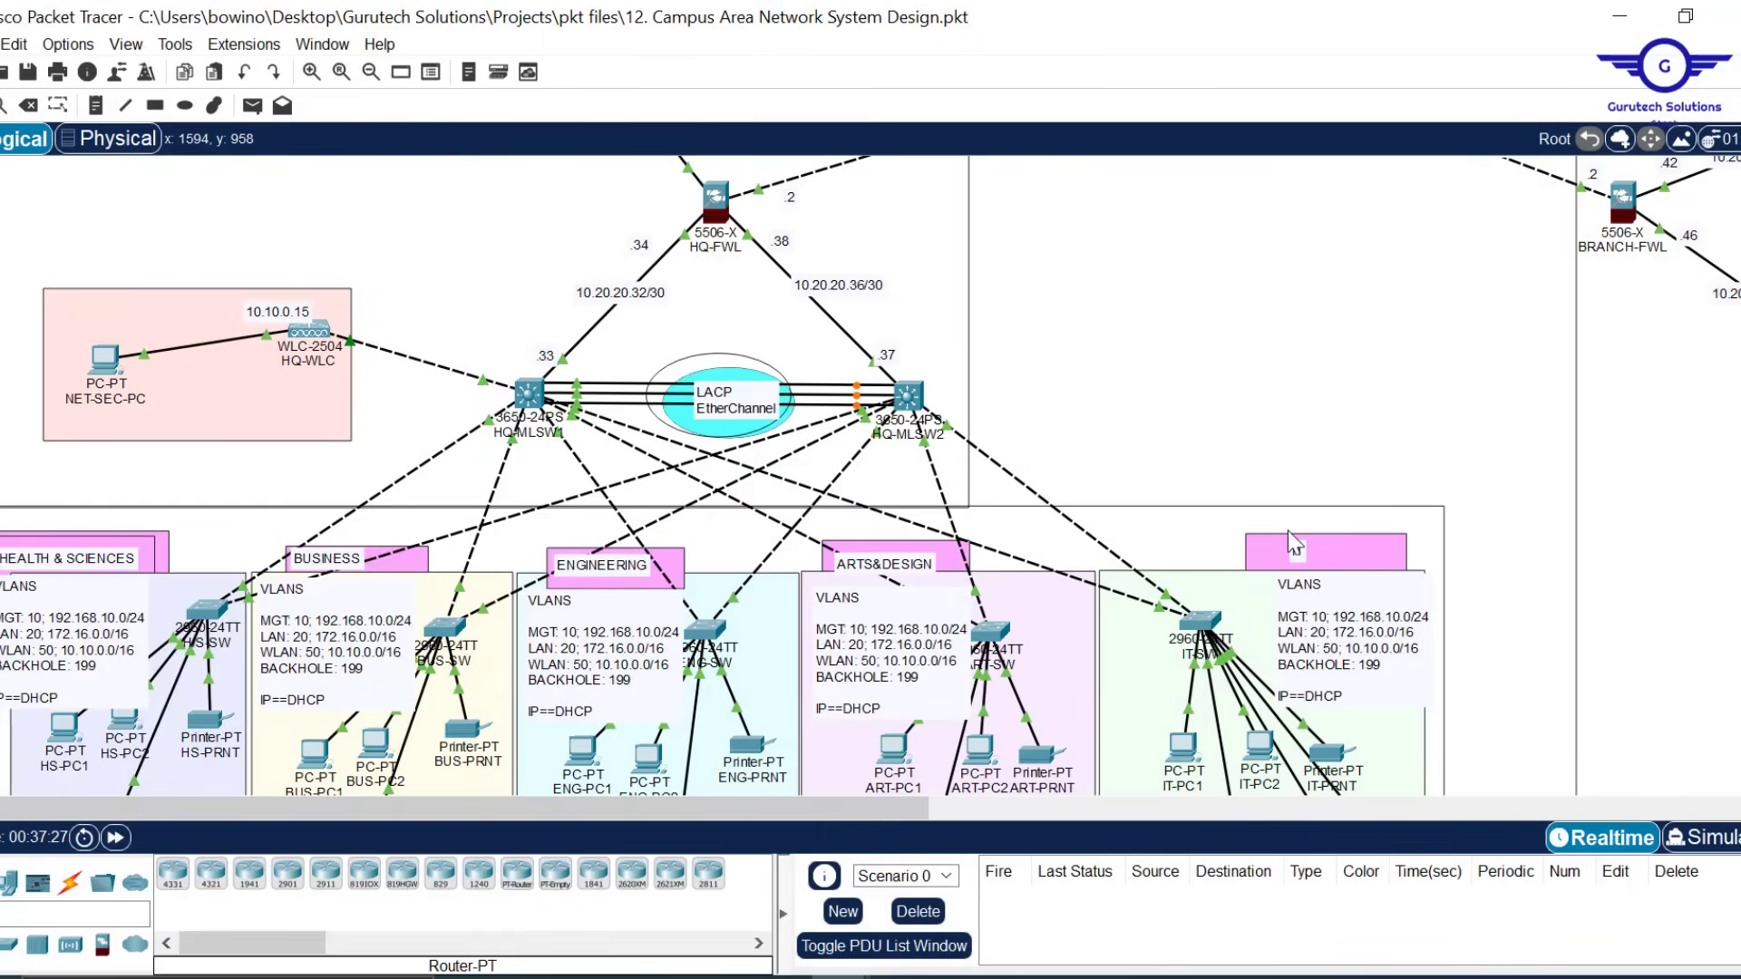
# Restore MGT2's browser showing the WLANs list with EMPLOYEES and CORPORATE USERS
pyautogui.scroll(-10, 1287, 531)
pyautogui.scroll(2, 1289, 531)
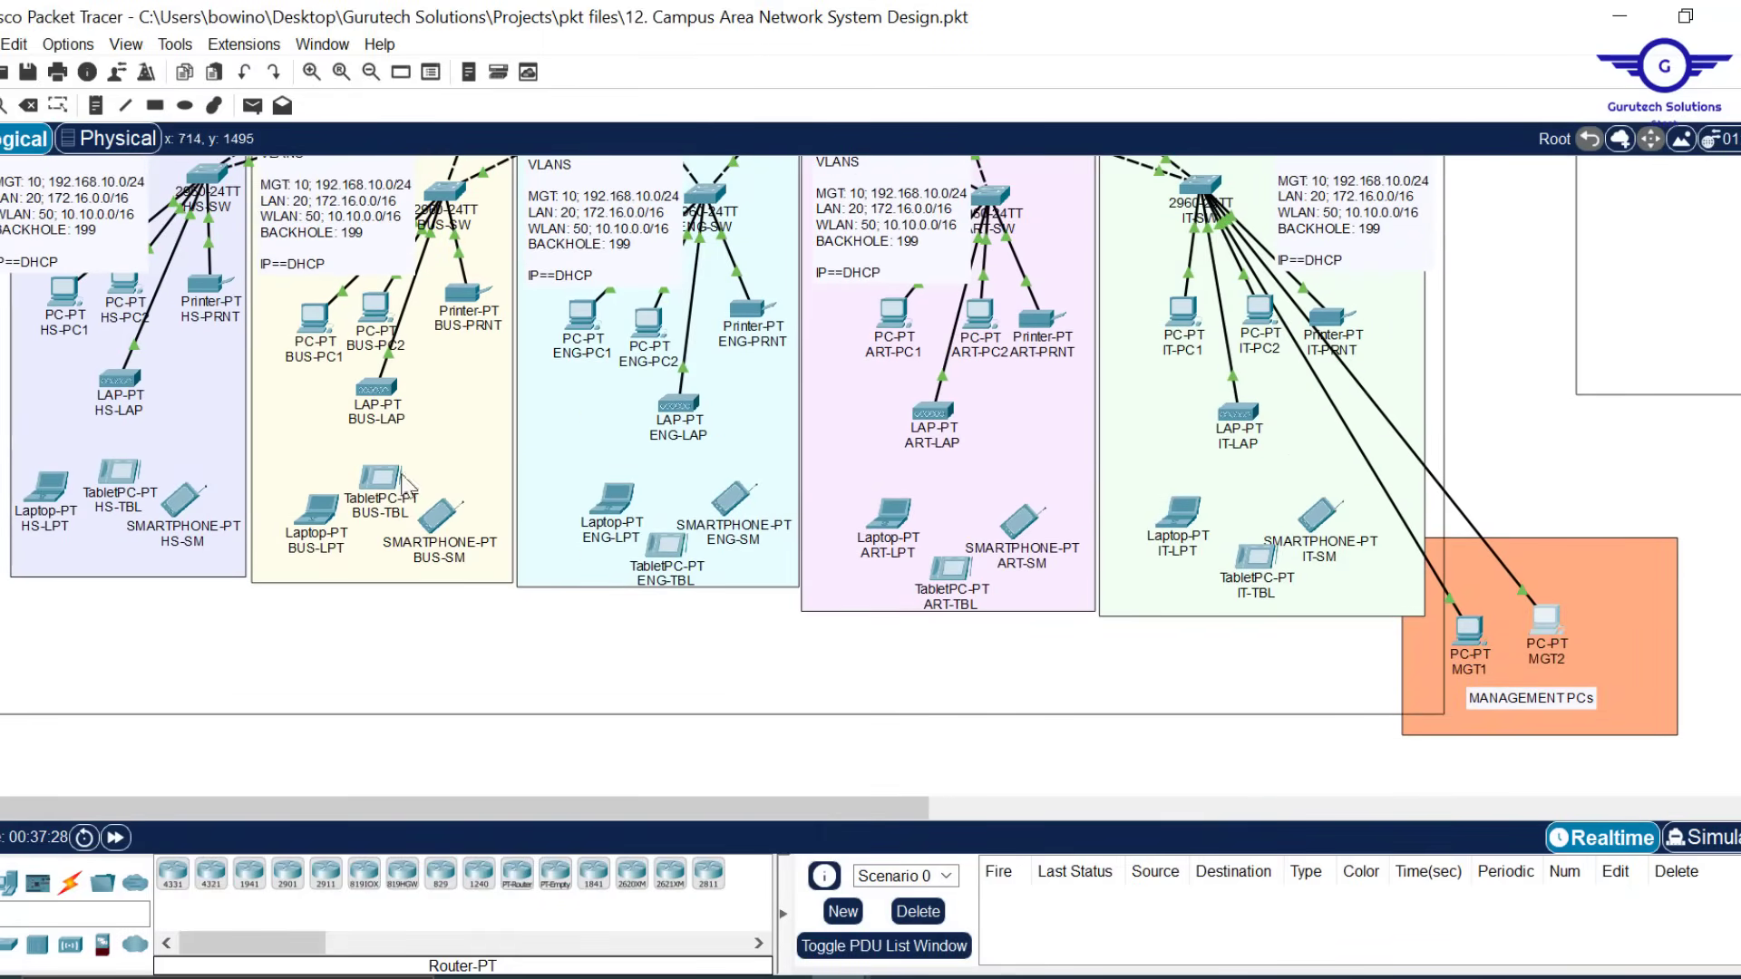
pyautogui.moveTo(363, 397)
pyautogui.moveTo(1249, 416)
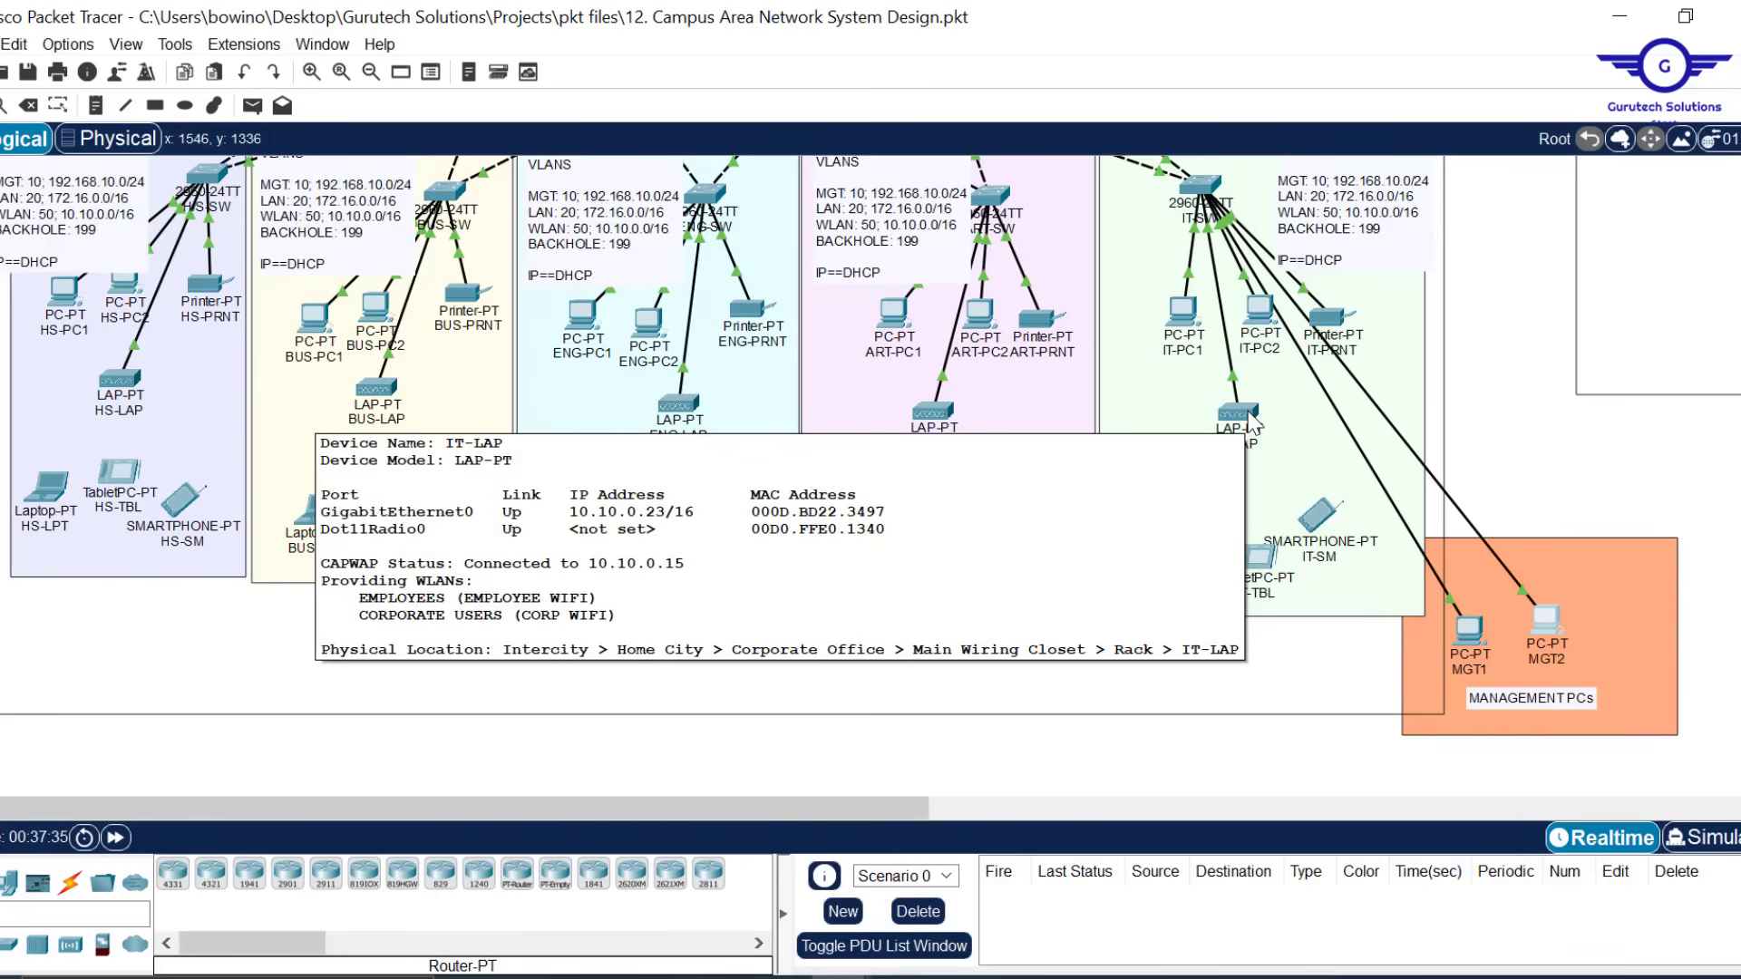
pyautogui.scroll(5, 1494, 306)
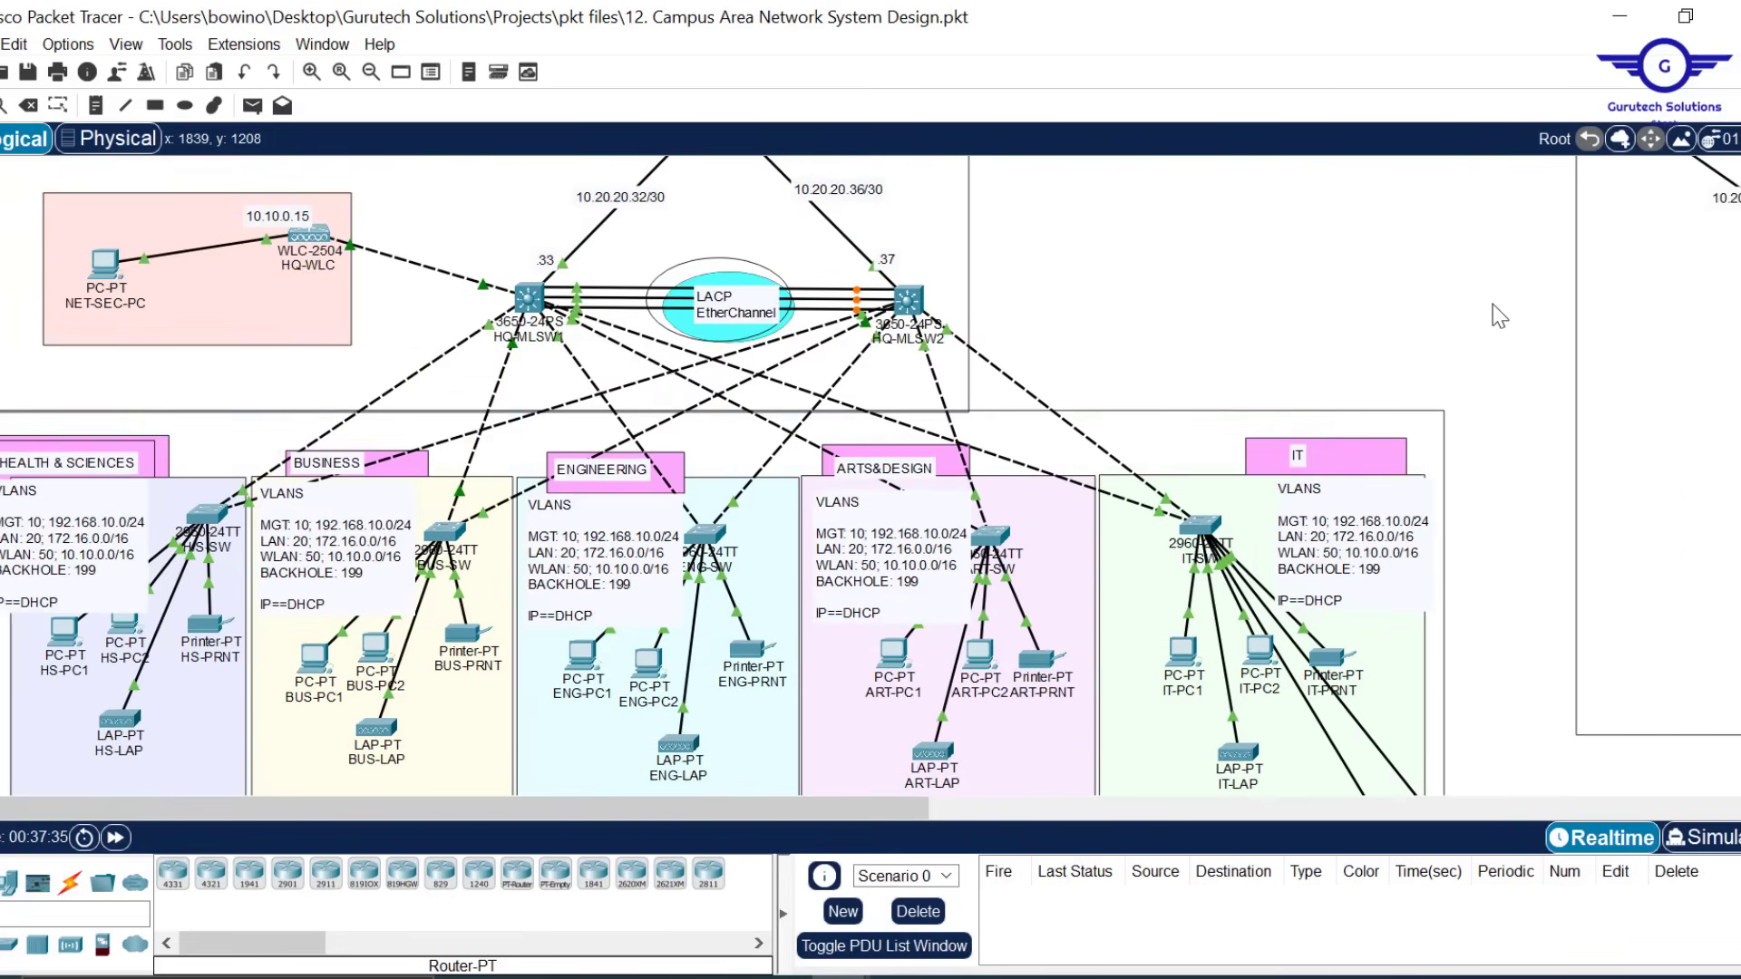
pyautogui.moveTo(843, 976)
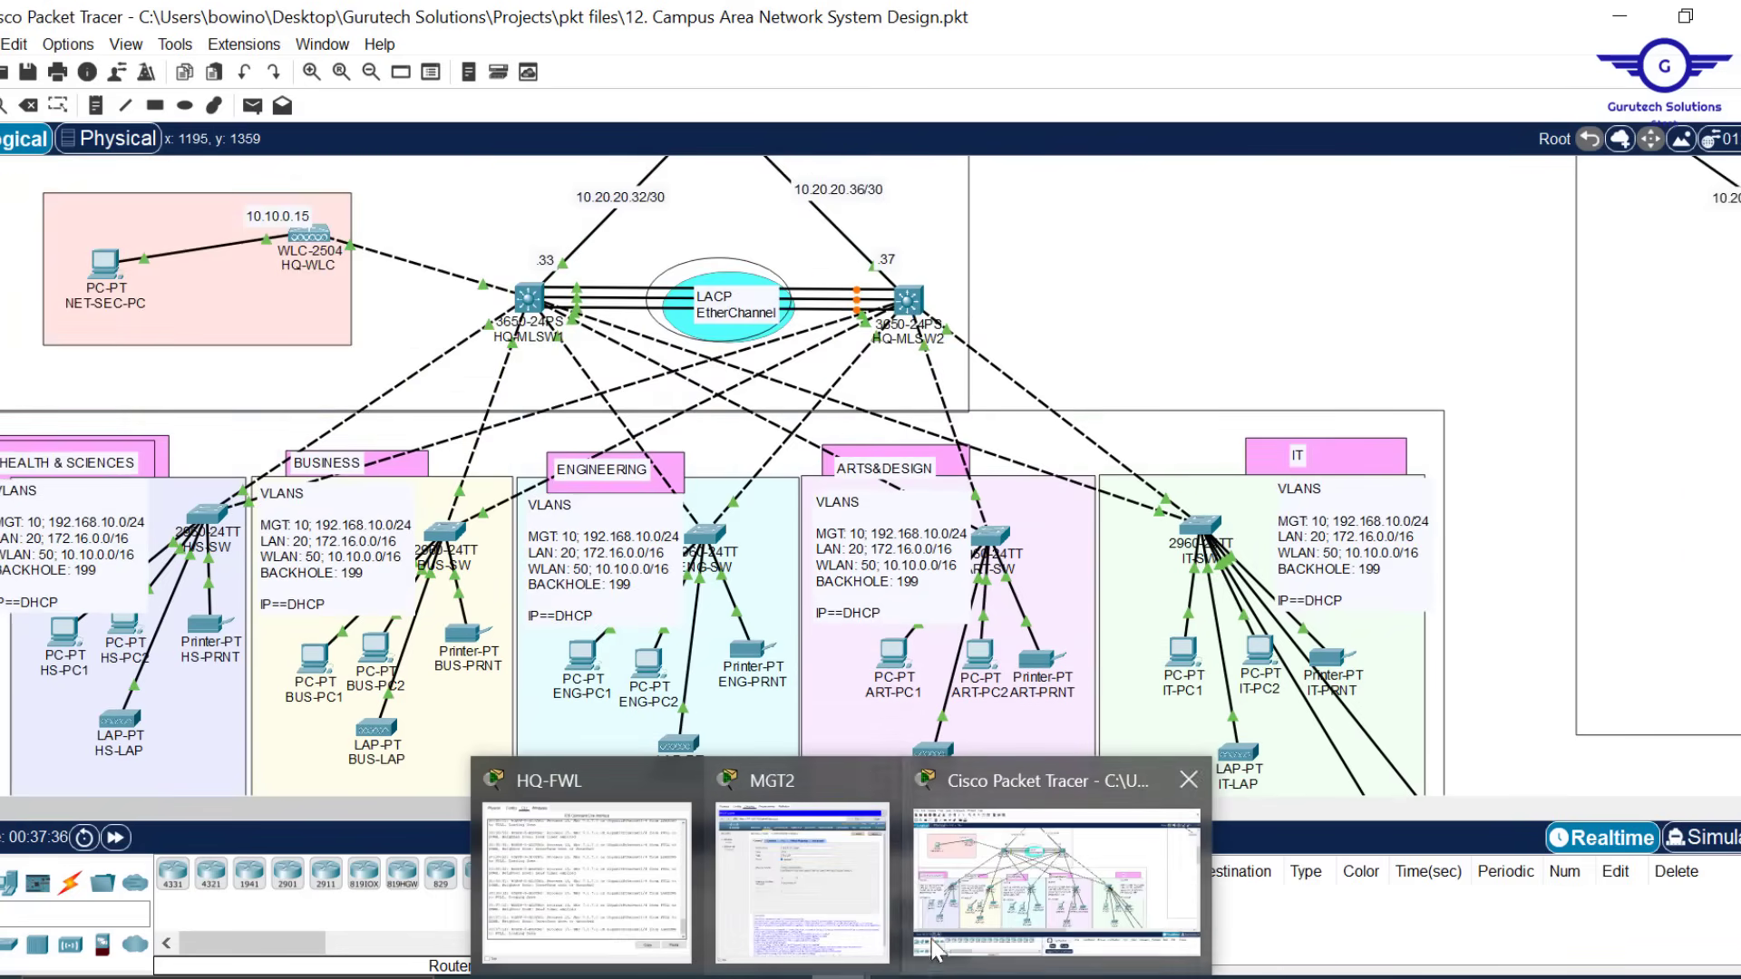
pyautogui.click(830, 895)
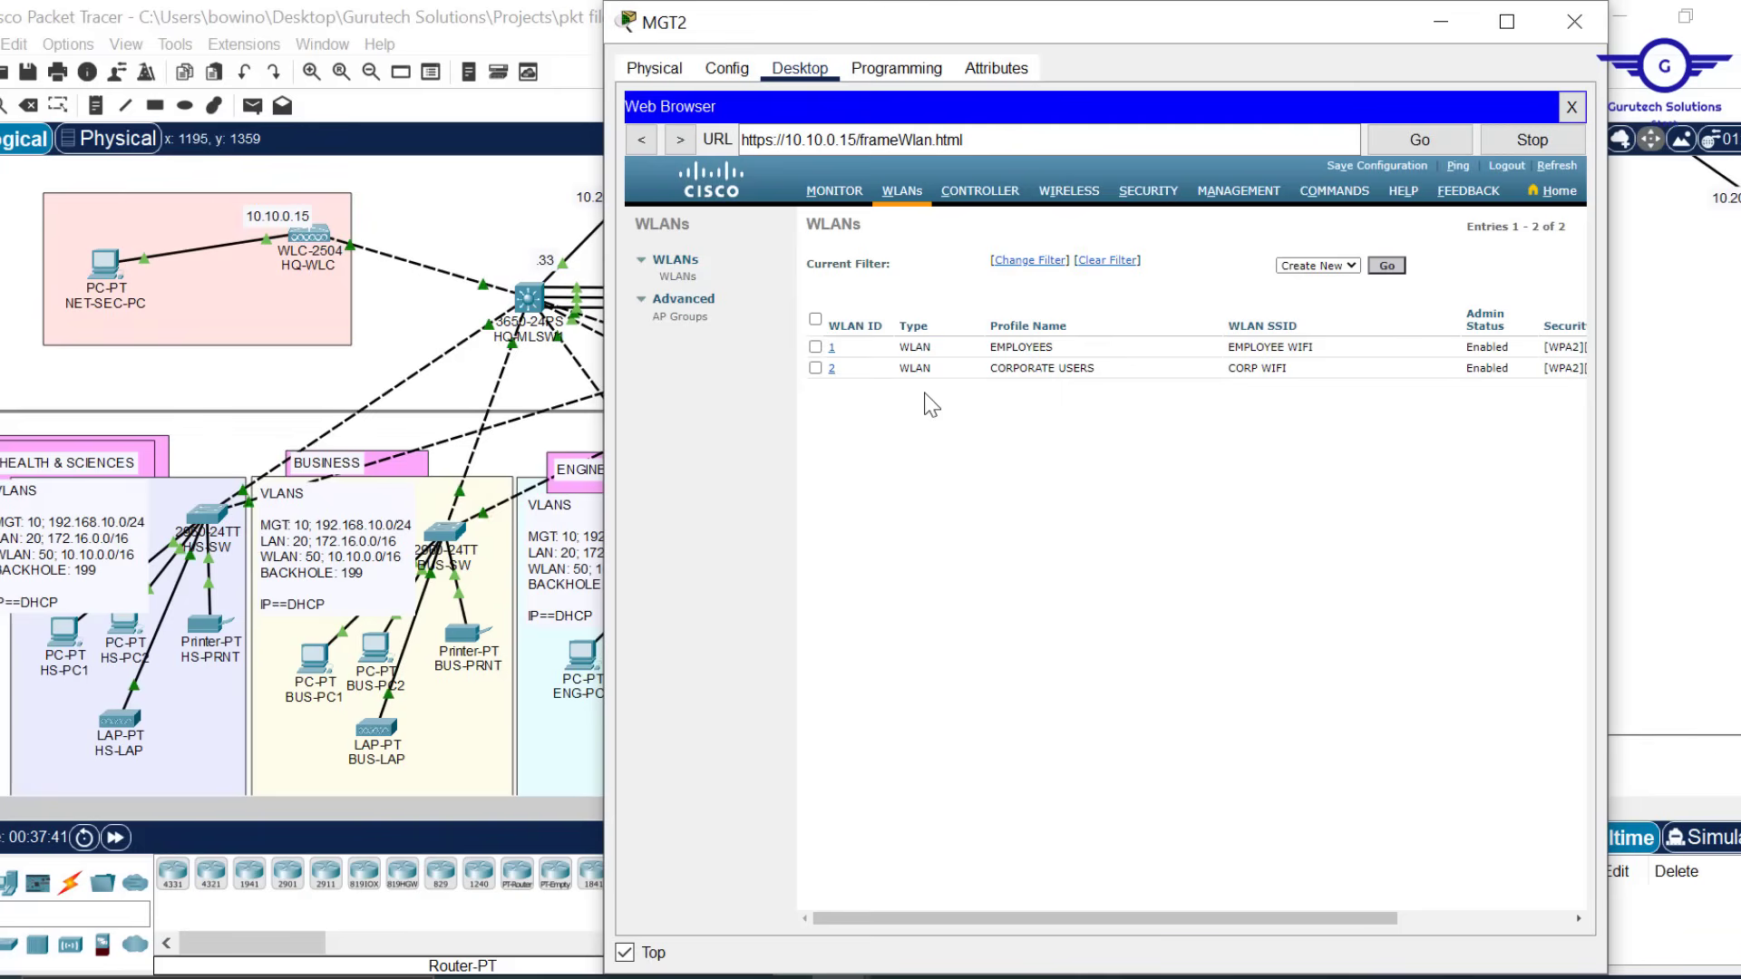
# Create a new WLAN with profile name EXTERNAL AUDITORS and SSID AUDIT WIFI
pyautogui.click(1386, 266)
pyautogui.click(1021, 291)
pyautogui.write('EXTERNAL AUDITORS')
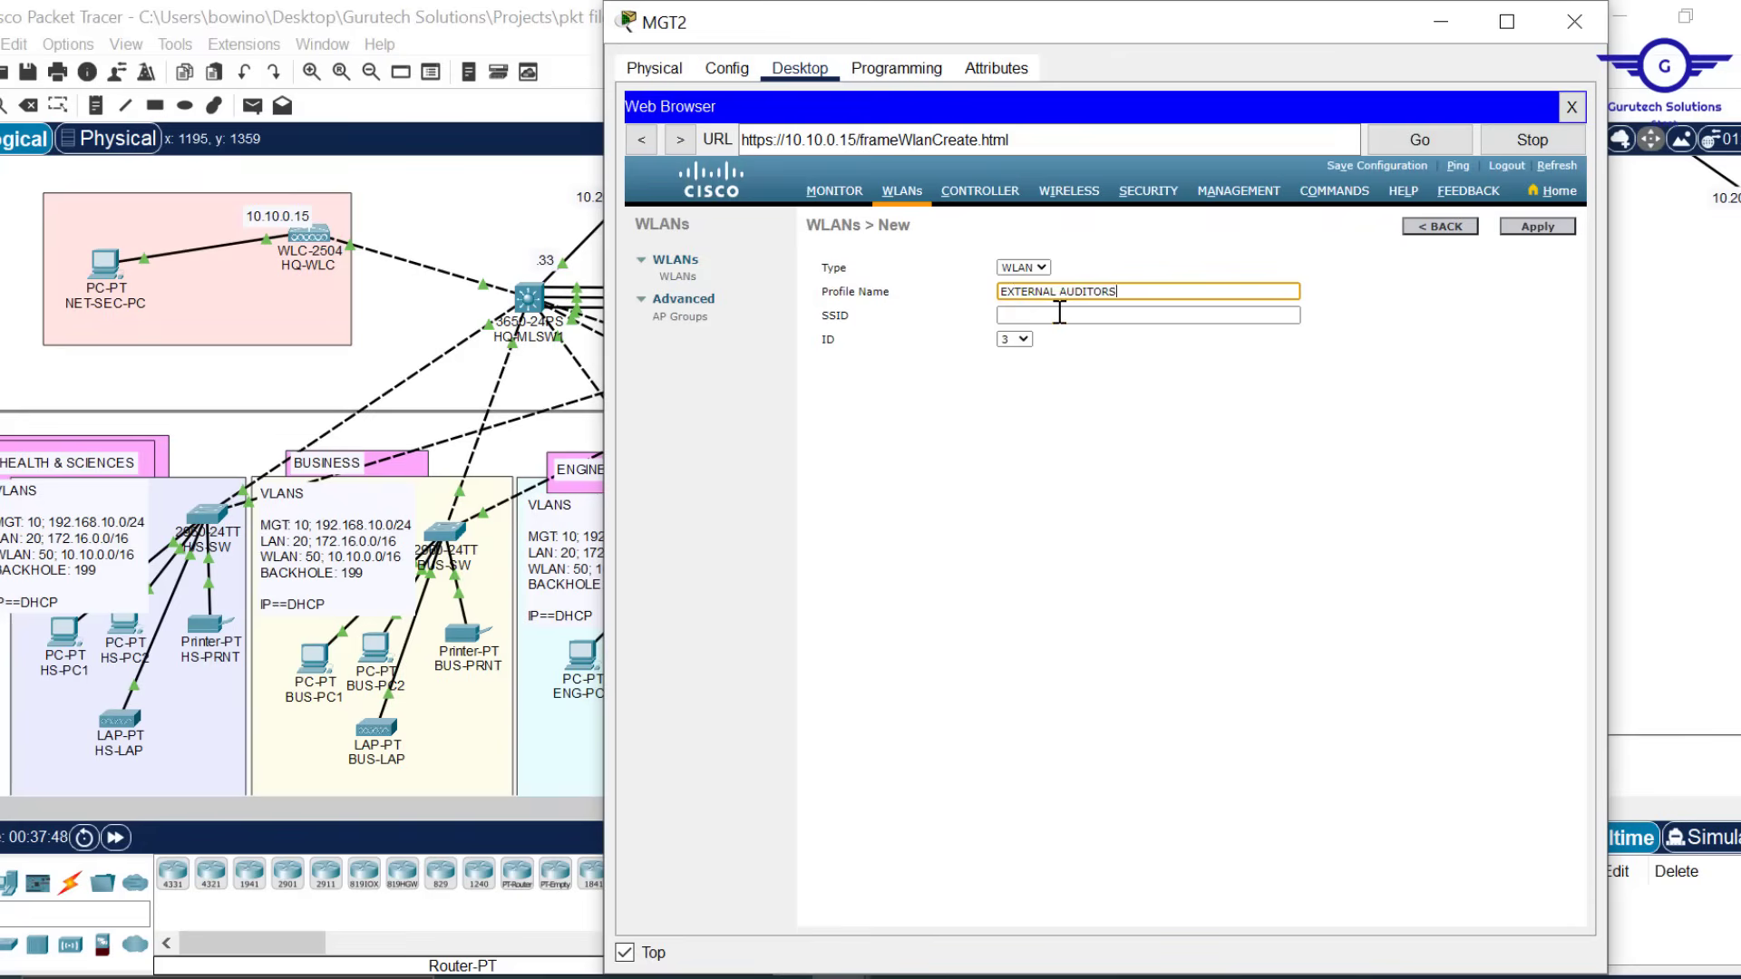
pyautogui.click(1059, 315)
pyautogui.write('AUDIT')
pyautogui.click(1538, 226)
# Secure EXTERNAL AUDITORS with WPA+WPA2 and a pre-shared key, then return to the WLAN list
pyautogui.click(926, 265)
pyautogui.click(1019, 342)
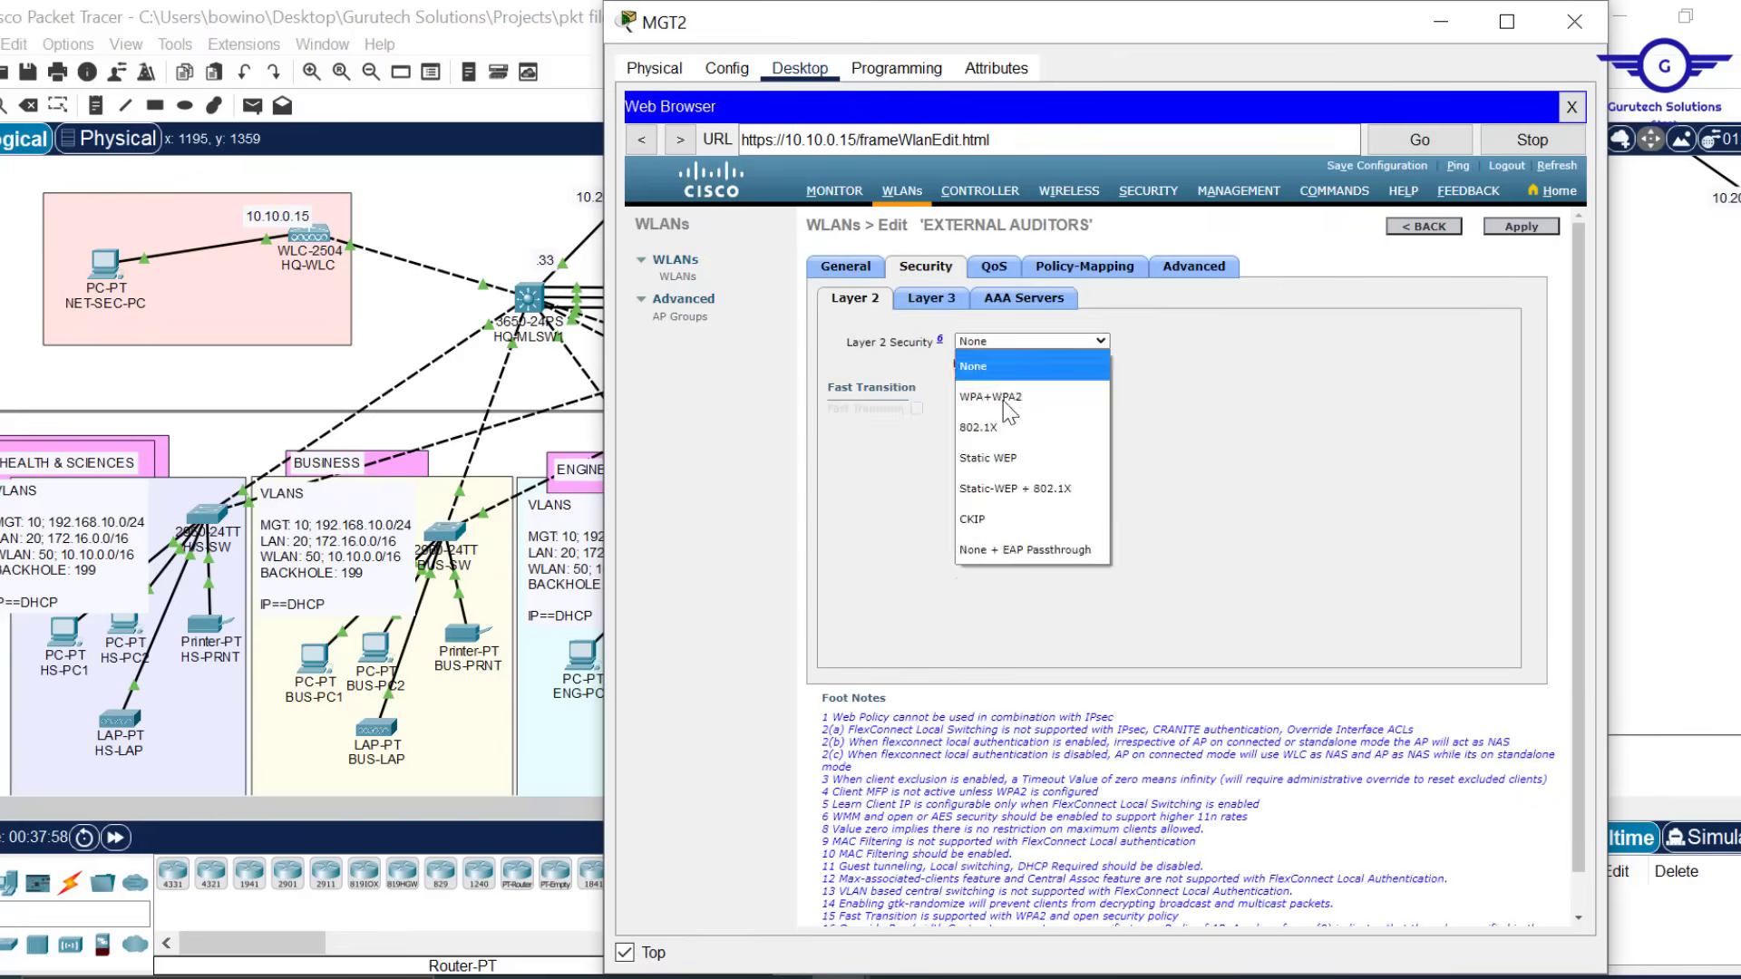
pyautogui.click(1016, 389)
pyautogui.scroll(-3, 1032, 544)
pyautogui.click(1032, 616)
pyautogui.write('Audit@123')
pyautogui.click(1524, 226)
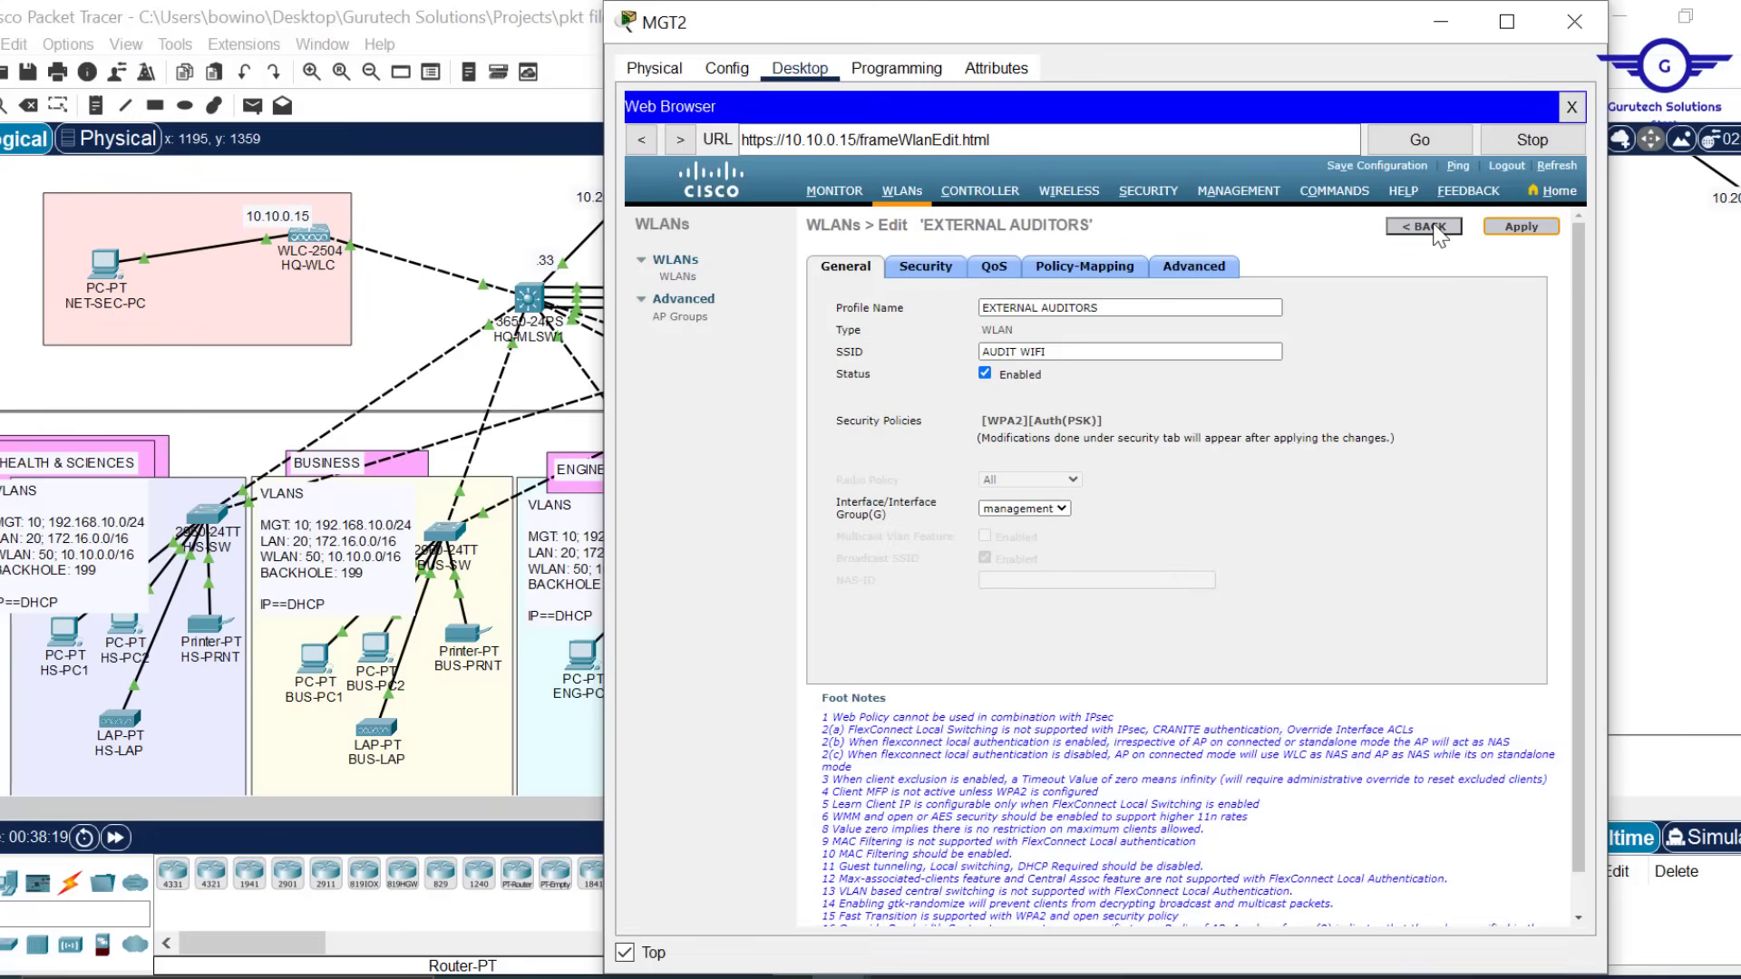
pyautogui.click(1440, 227)
# Create a second WLAN with profile name GUEST USERS and SSID GUEST WIFI
pyautogui.click(1392, 267)
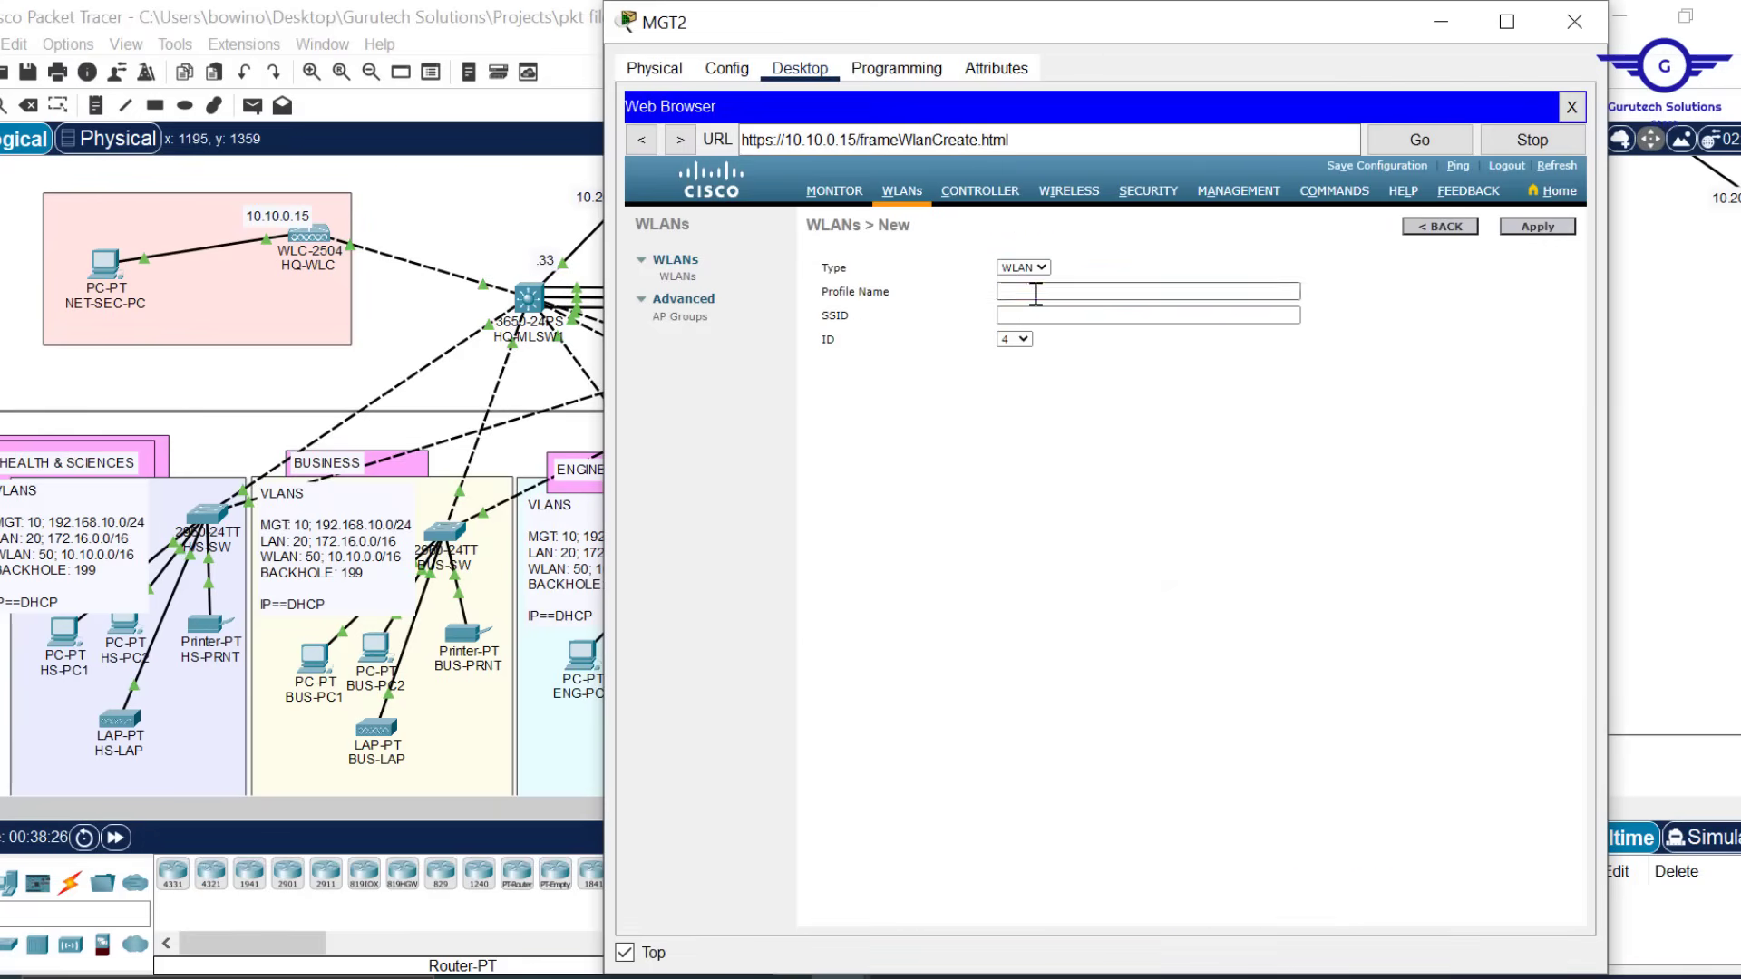
pyautogui.click(1068, 291)
pyautogui.write('GUEST USERS')
pyautogui.click(1065, 316)
pyautogui.write('GUEST USERS')
pyautogui.click(1538, 226)
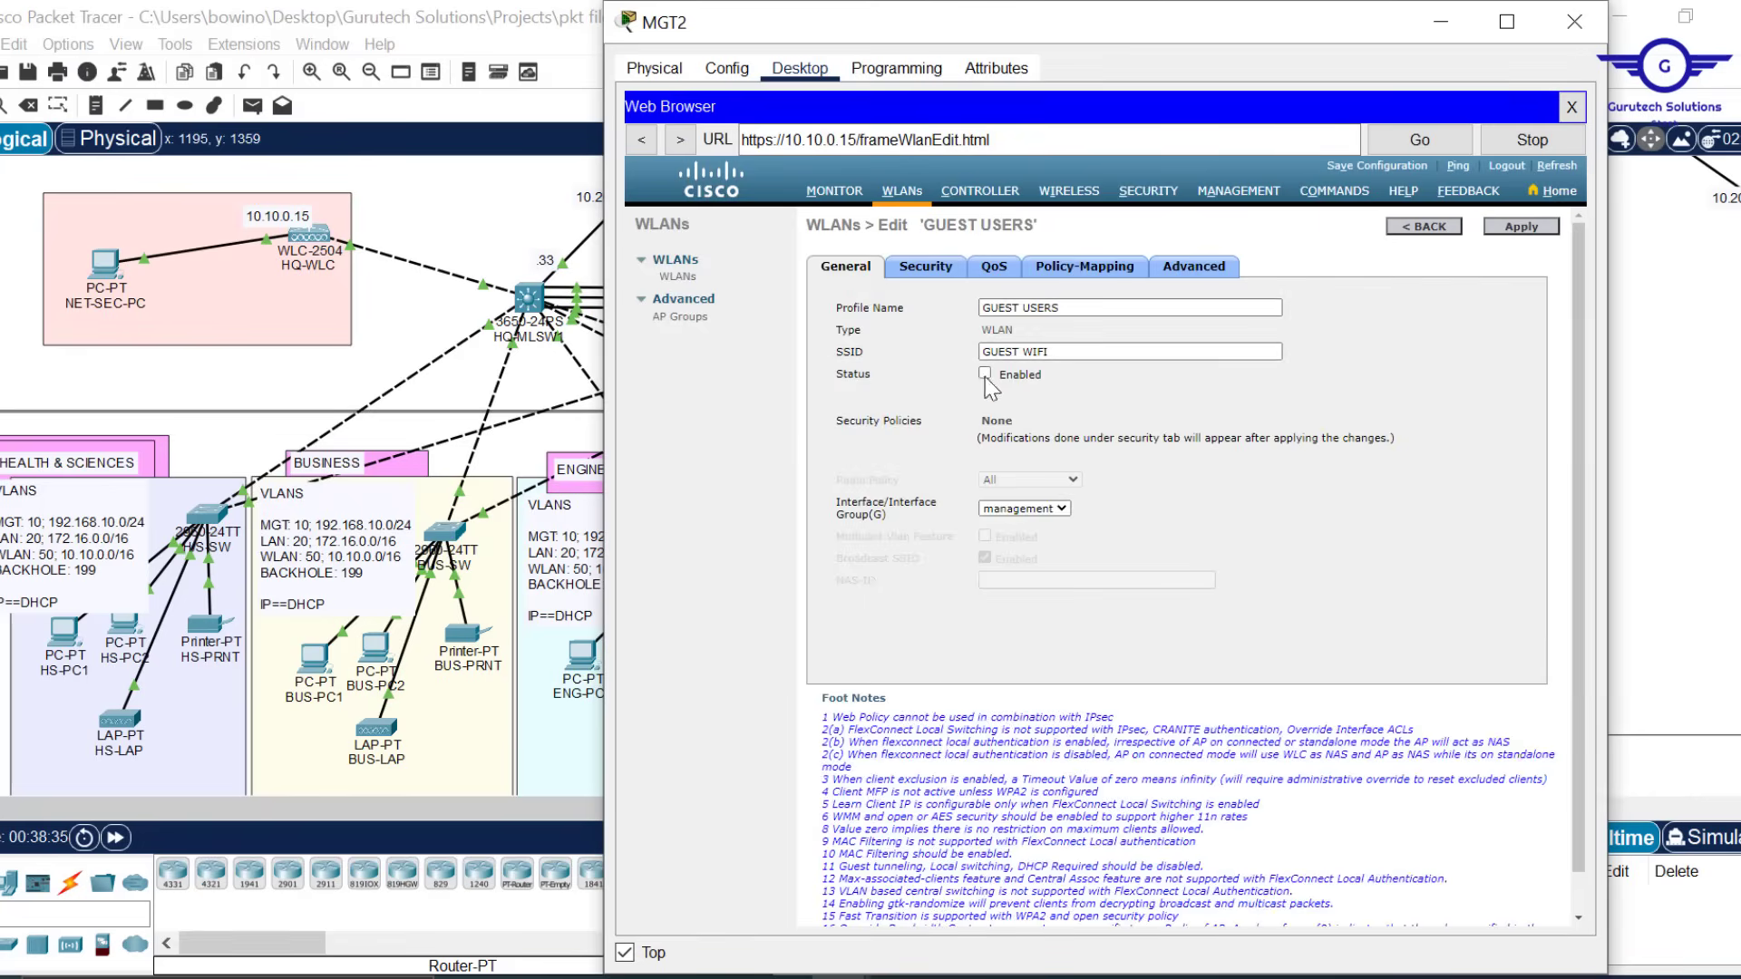
# Enable GUEST USERS and secure it with WPA+WPA2 and a pre-shared key
pyautogui.click(926, 266)
pyautogui.click(1031, 341)
pyautogui.click(1013, 396)
pyautogui.click(1034, 615)
pyautogui.click(1521, 226)
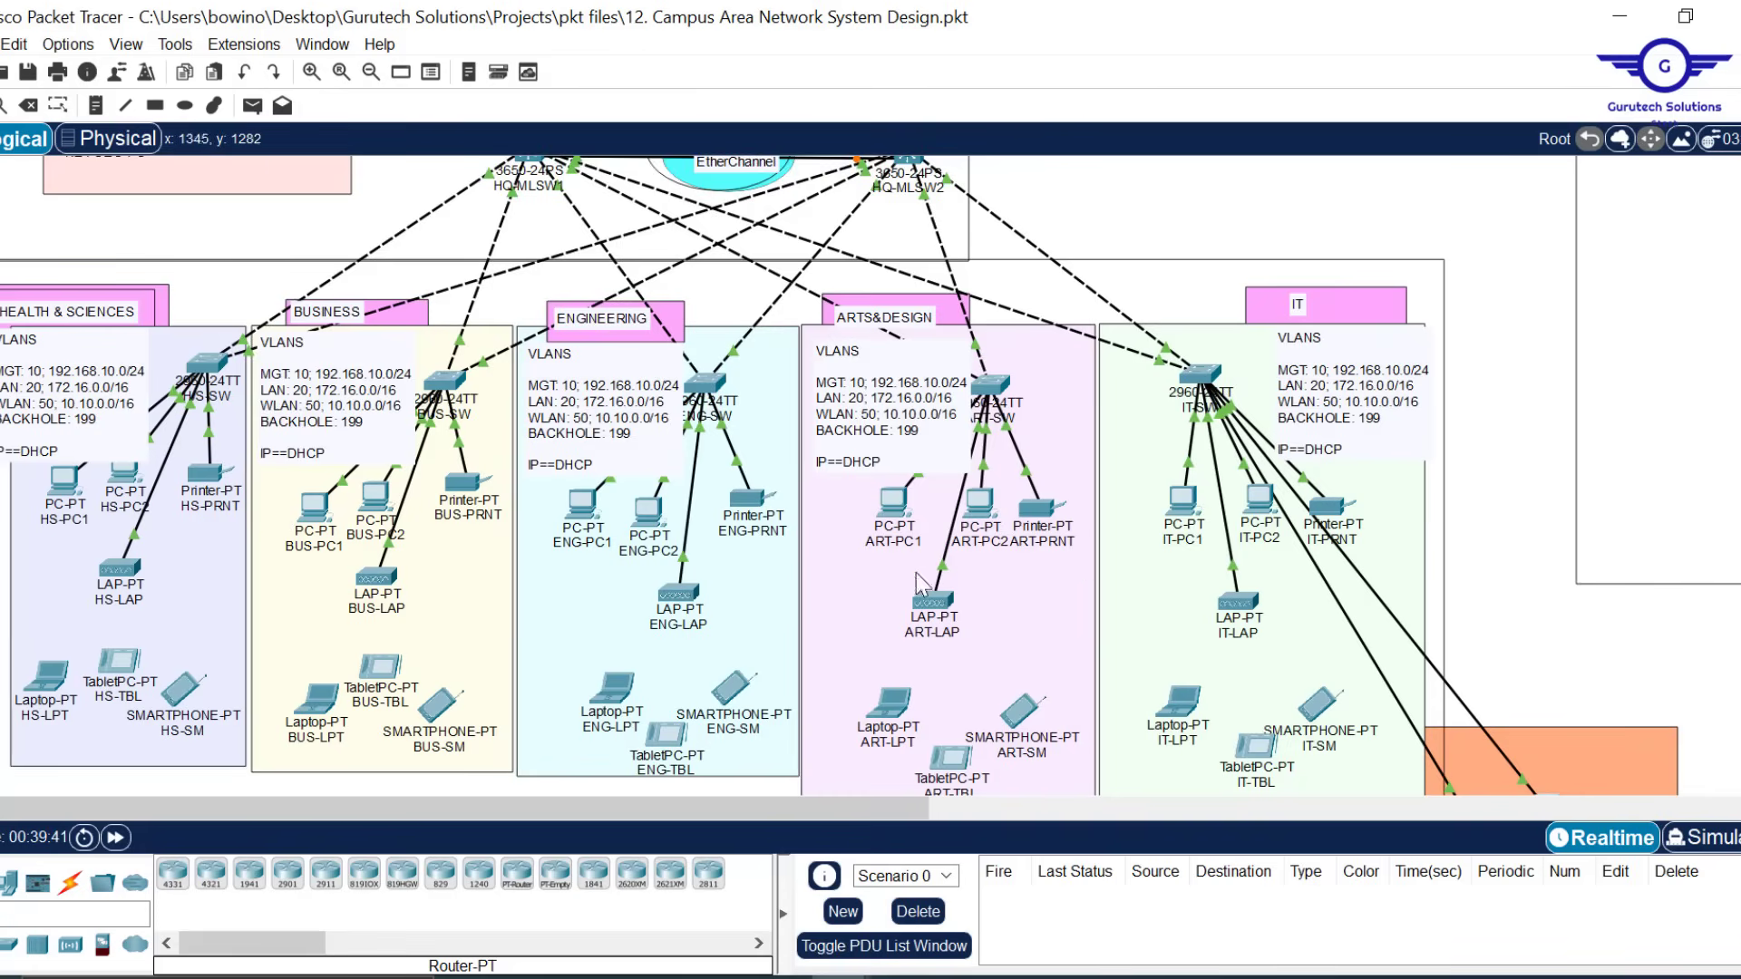
pyautogui.moveTo(675, 596)
pyautogui.moveTo(116, 558)
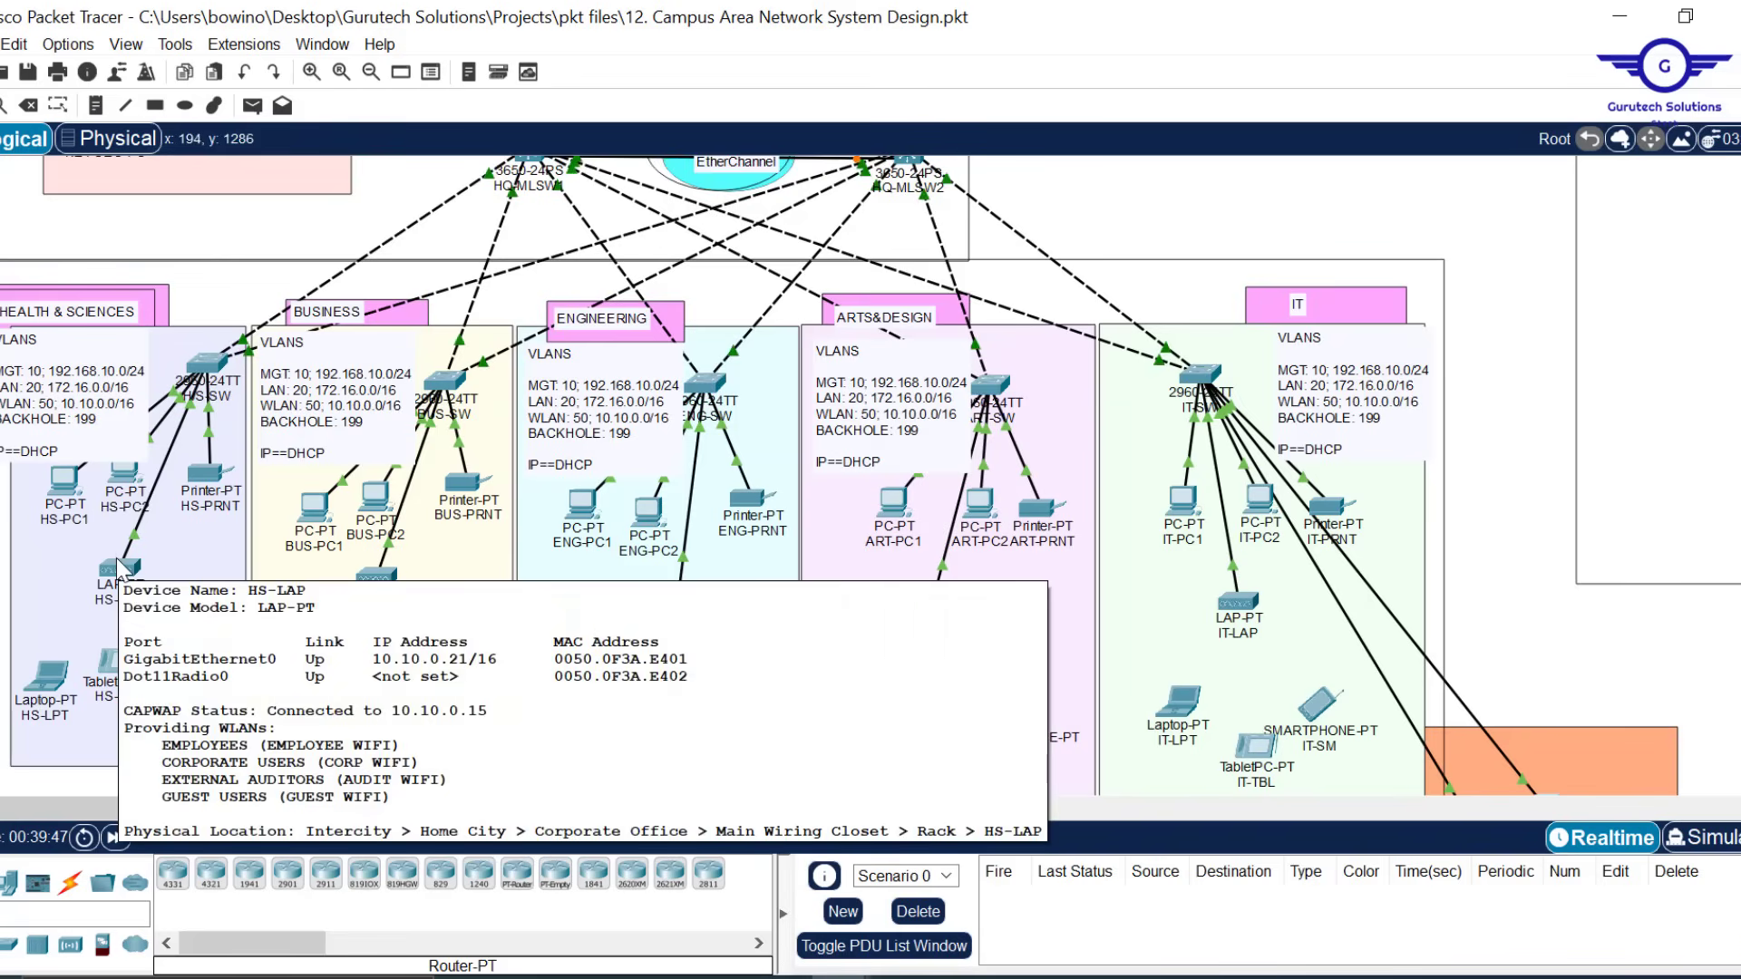
pyautogui.moveTo(376, 585)
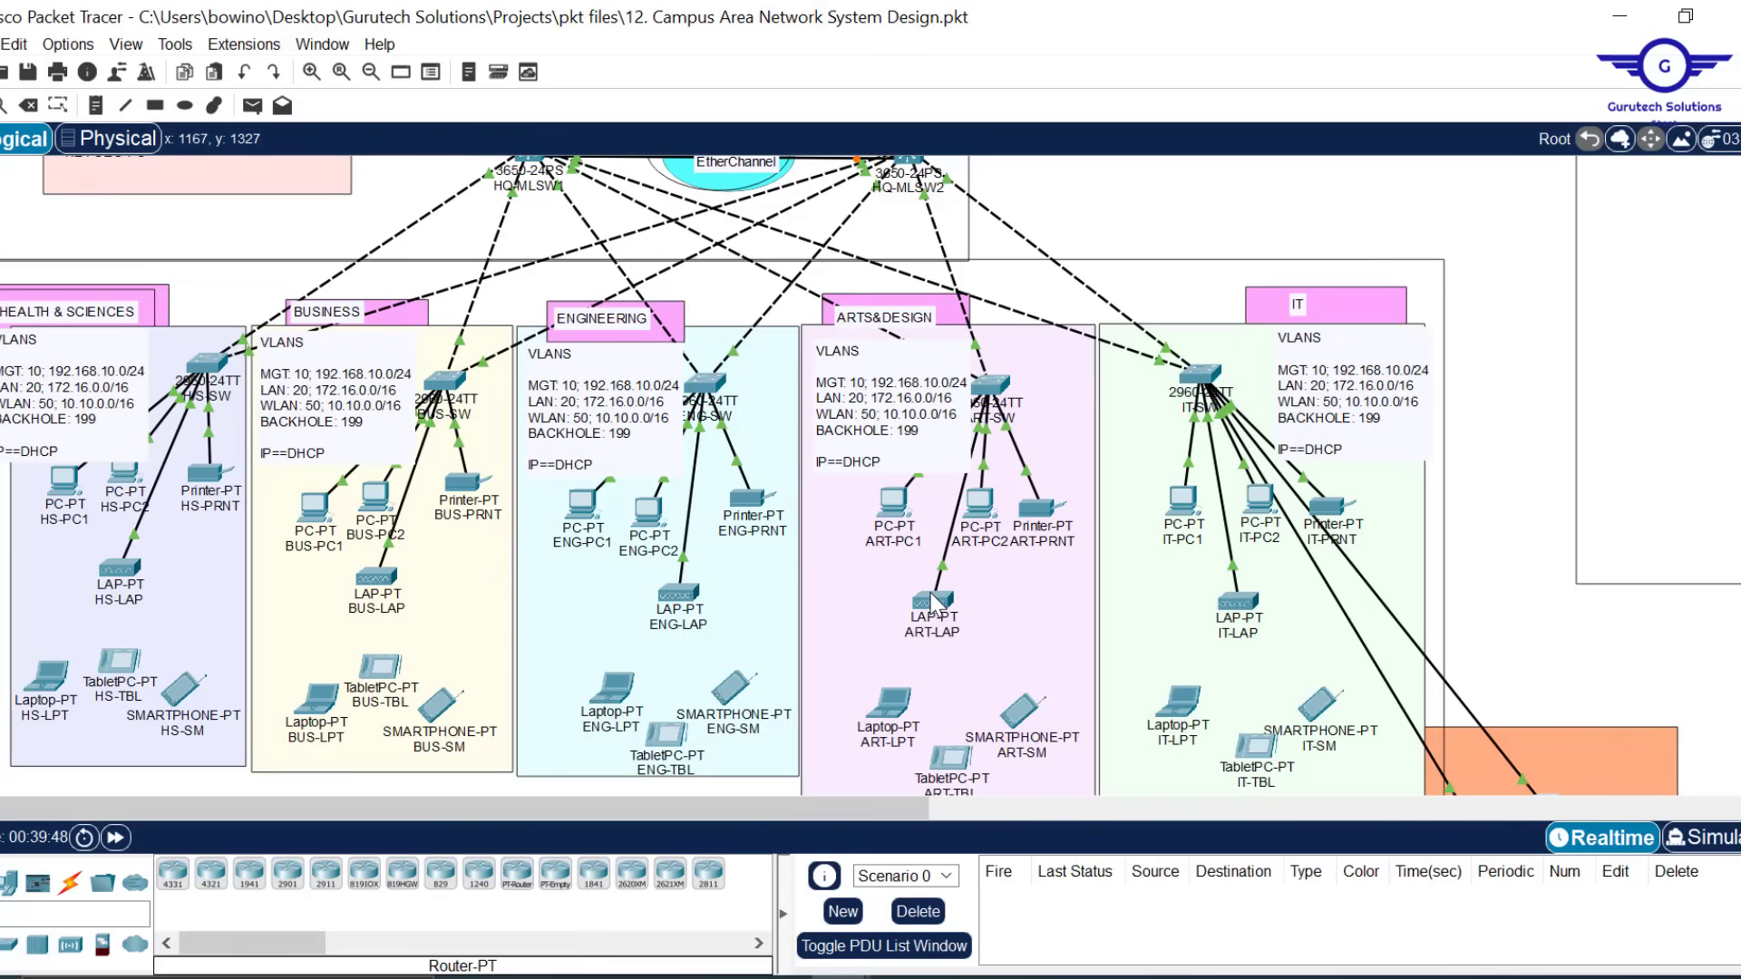
pyautogui.moveTo(934, 603)
pyautogui.moveTo(1242, 617)
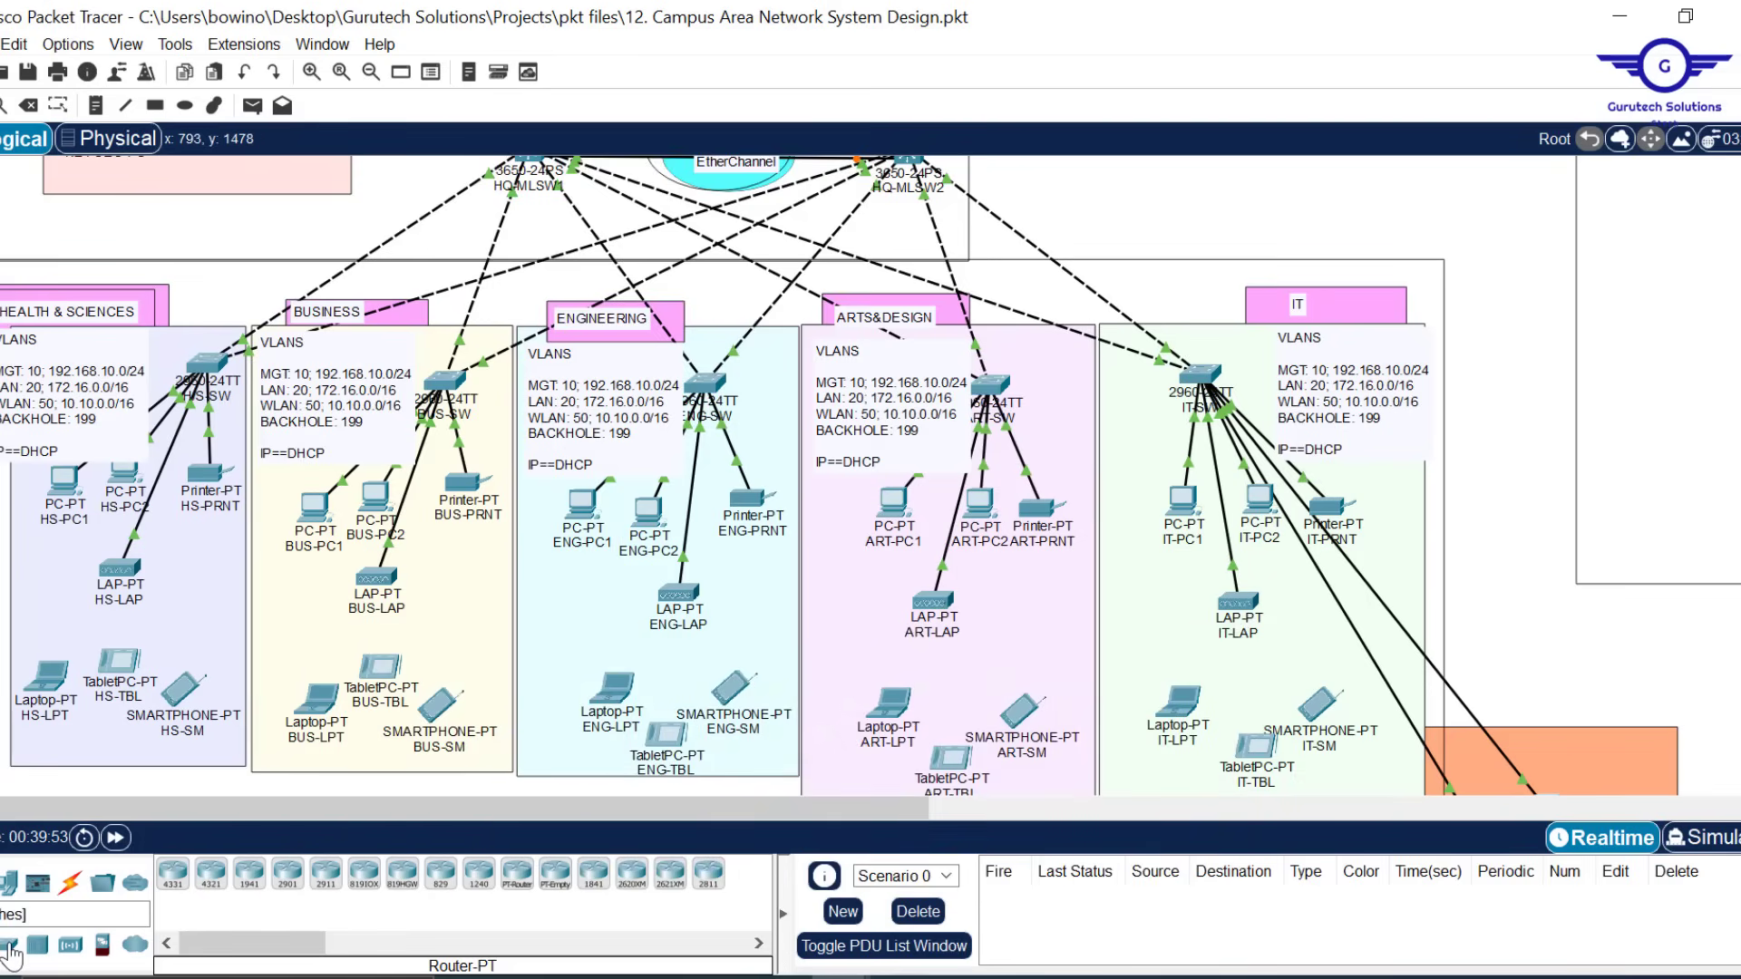
# Place a new LAP-PT lightweight access point beside ART-LAP and name it ARTD-LAP
pyautogui.click(70, 944)
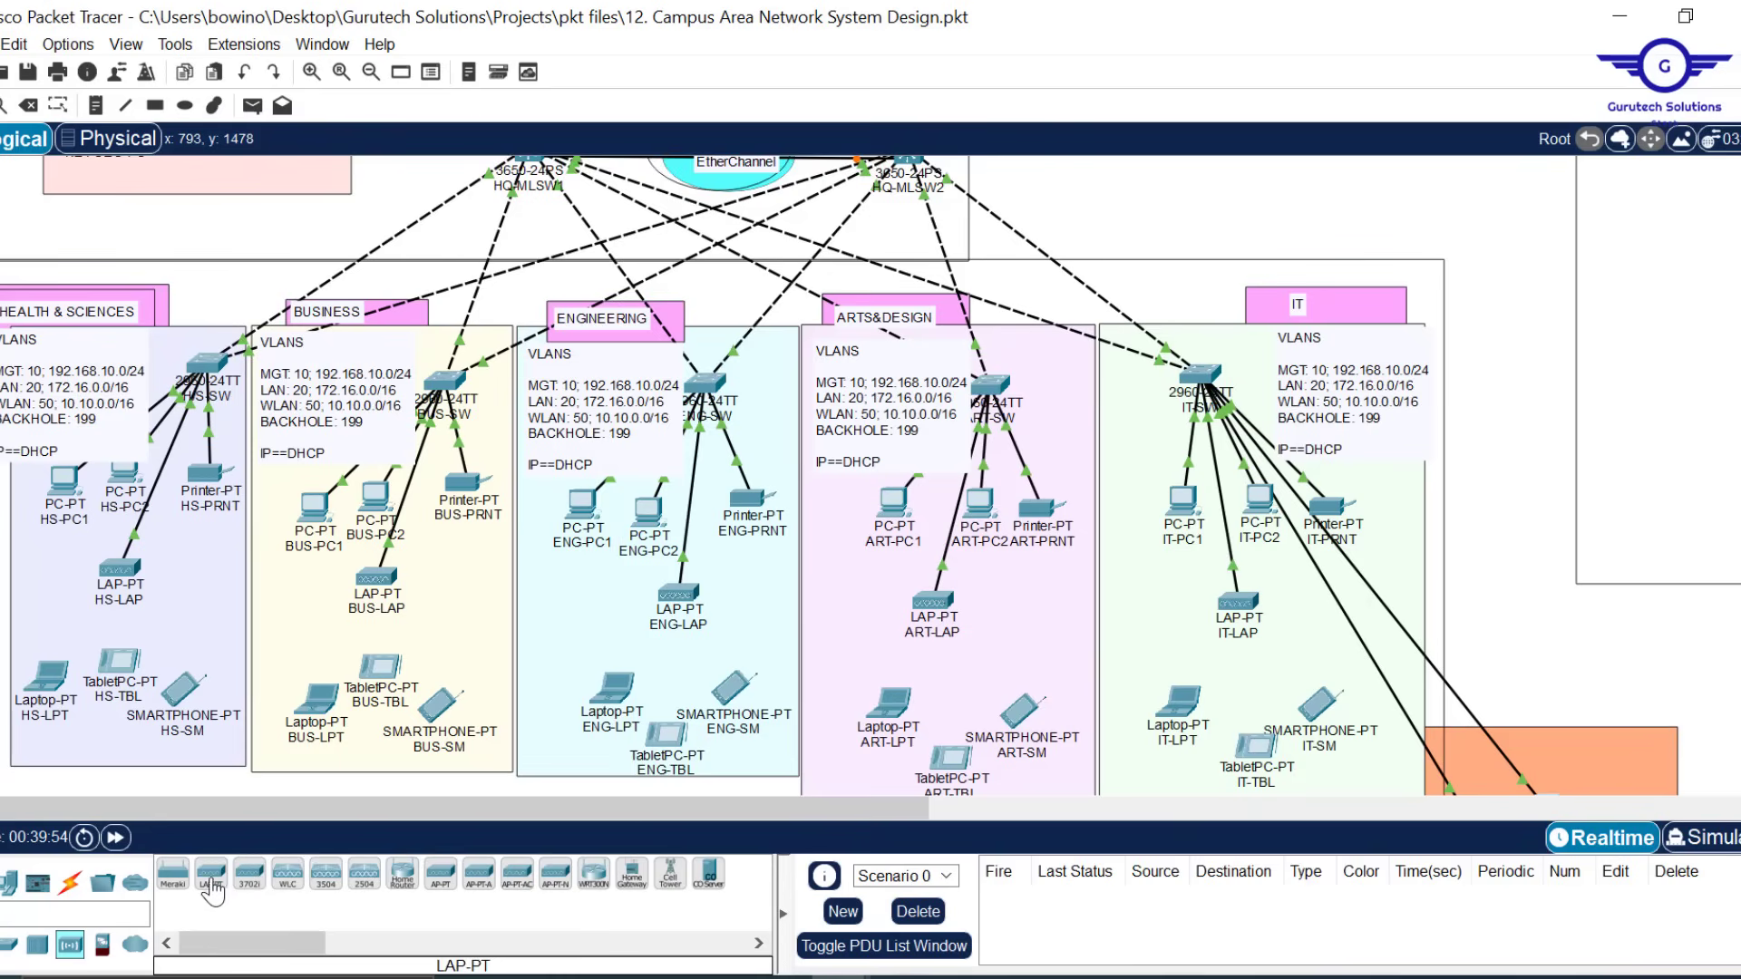
pyautogui.moveTo(213, 894); pyautogui.dragTo(955, 629)
pyautogui.click(1013, 632)
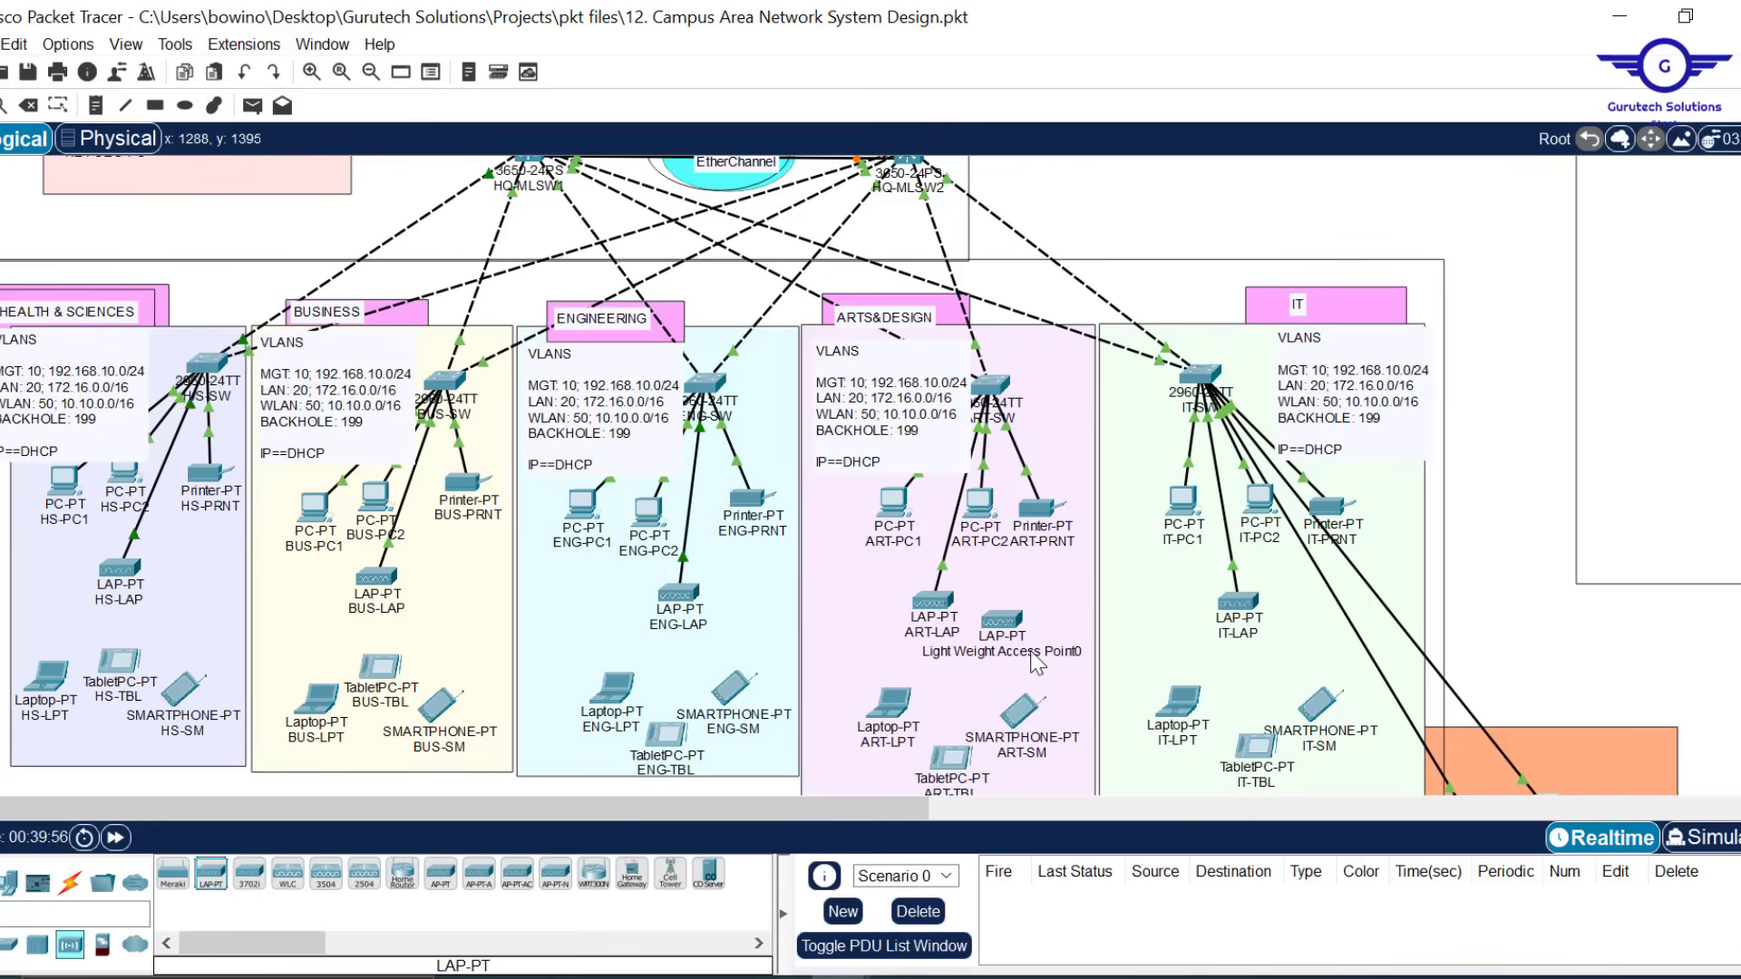
pyautogui.doubleClick(1033, 655)
pyautogui.hotkey('ctrl', 'a')
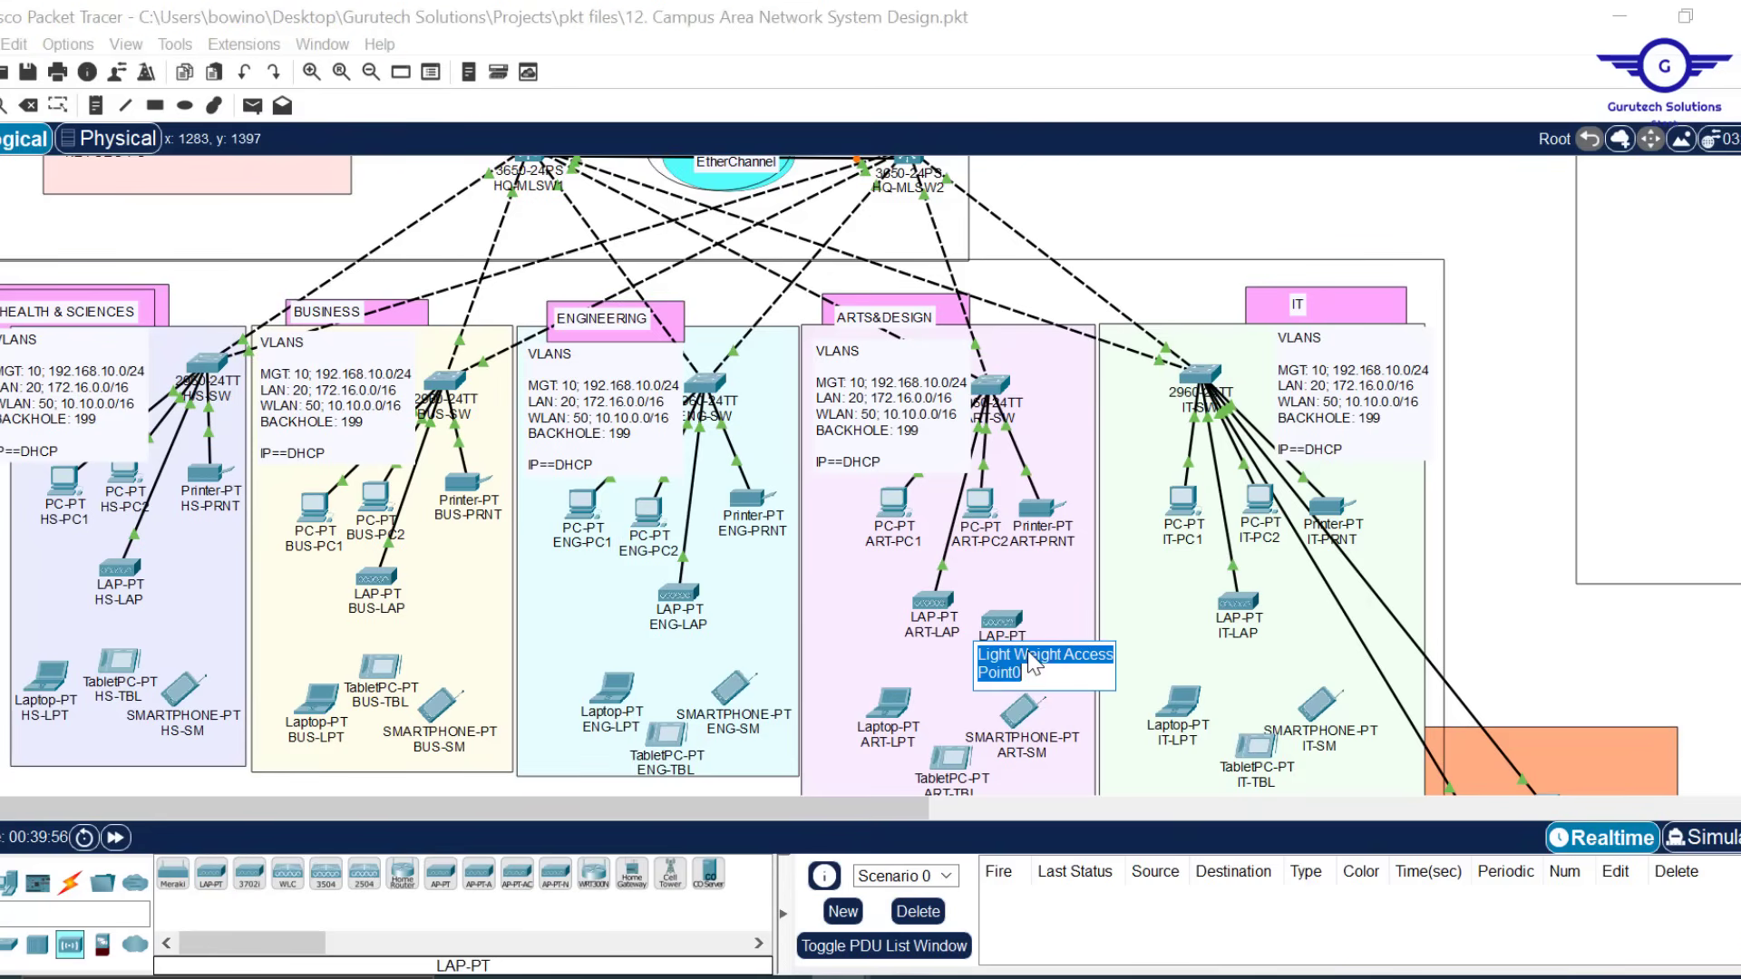
pyautogui.write('ar')
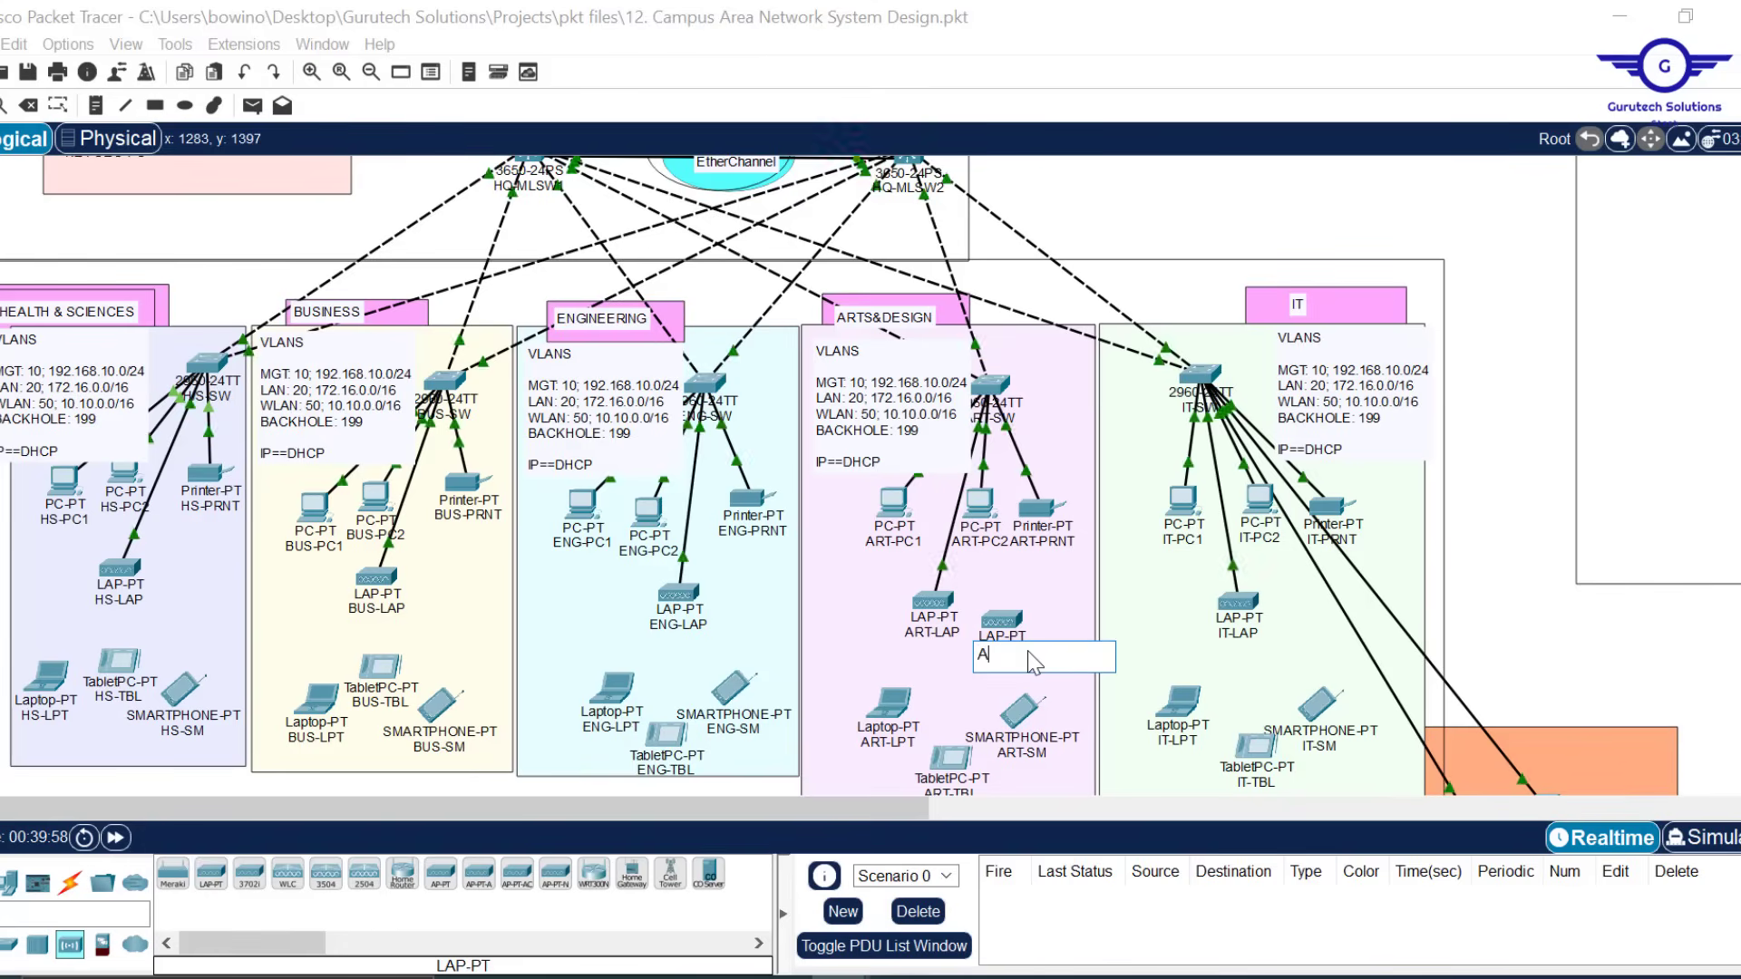
pyautogui.write('ARTD-LAP')
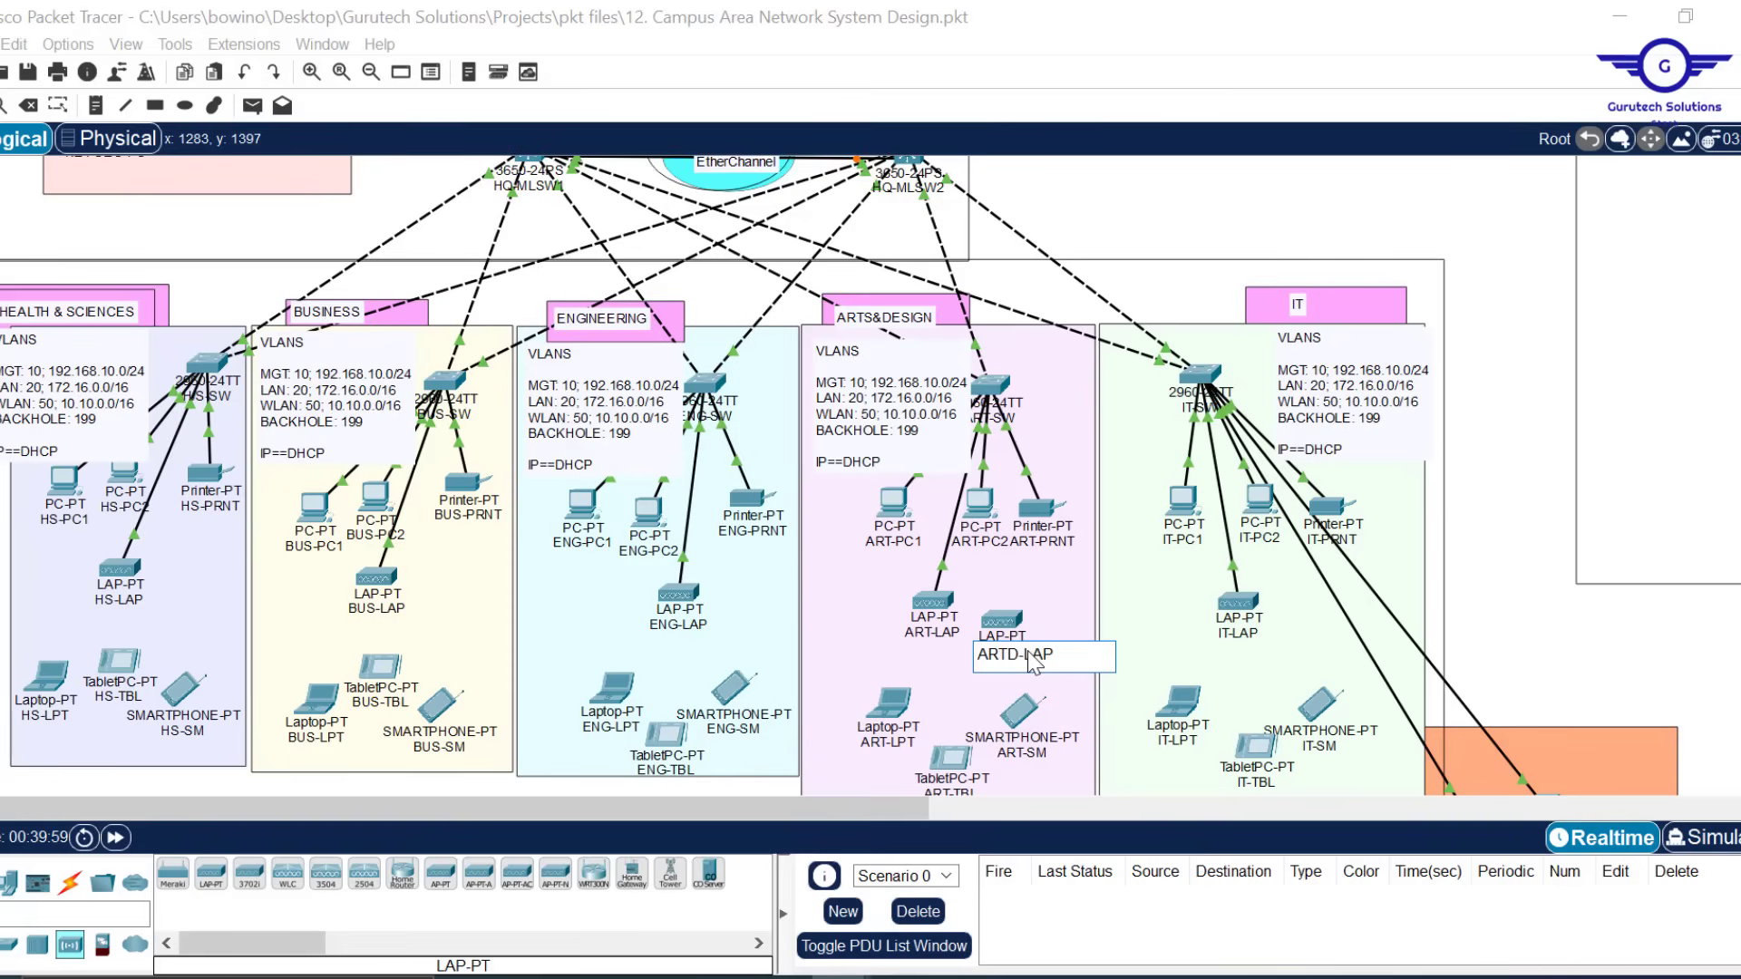
pyautogui.click(1481, 424)
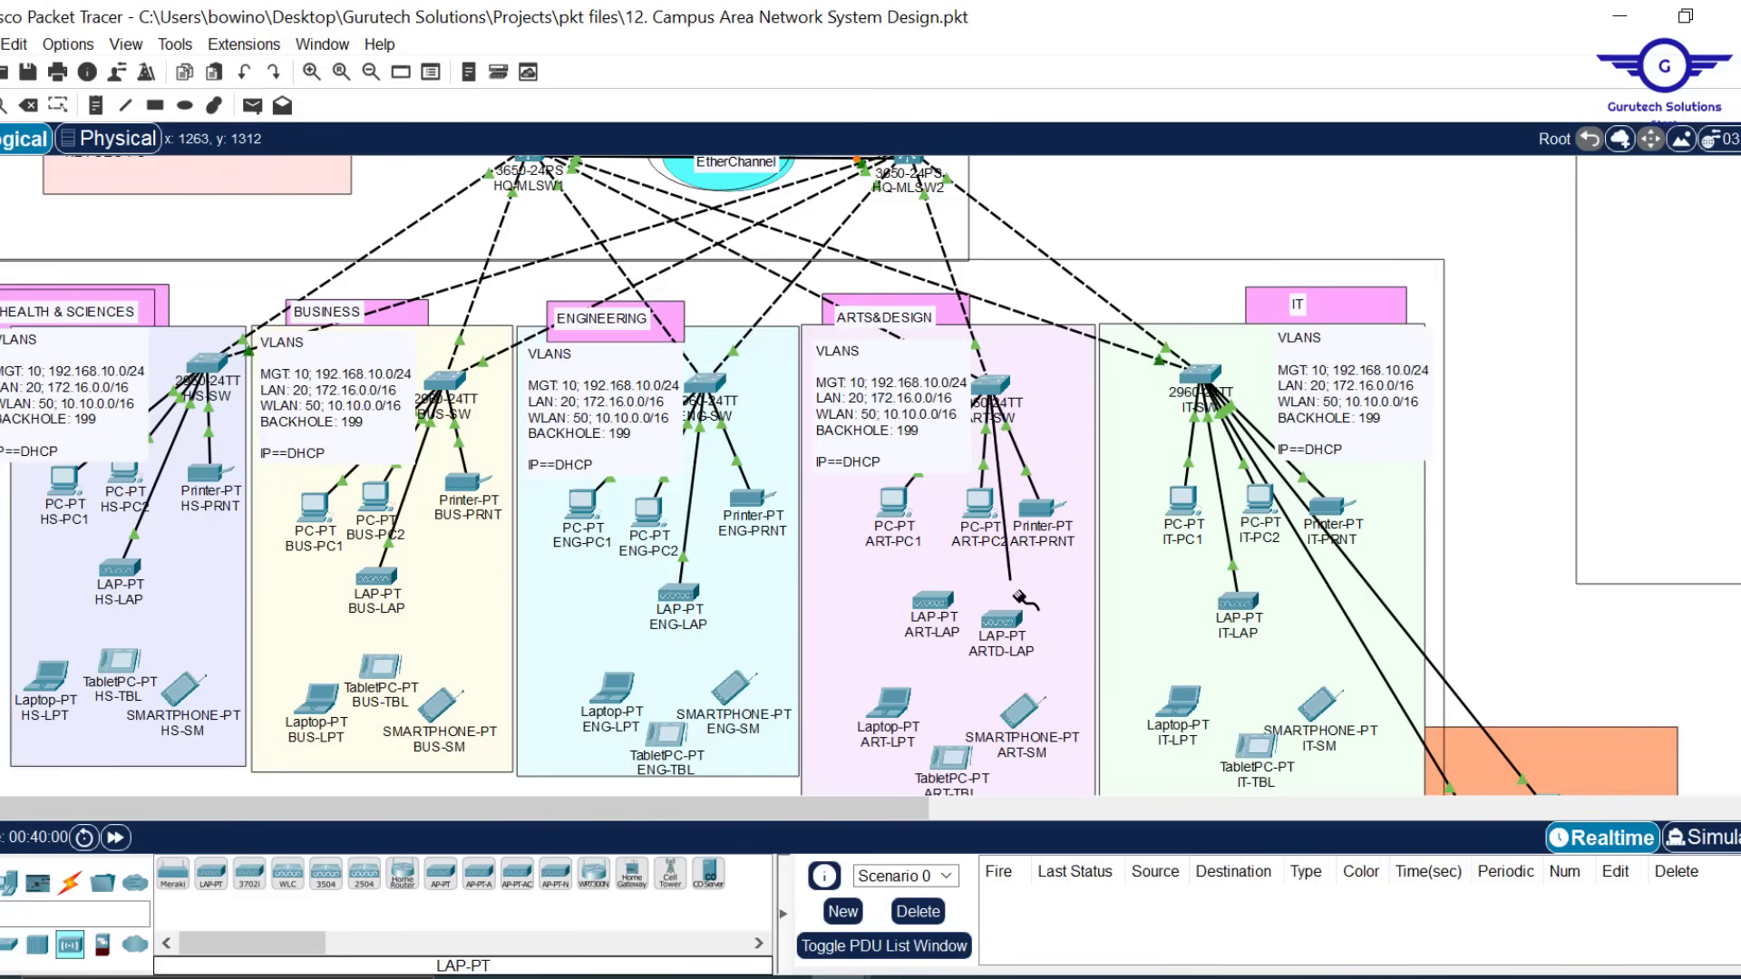
# Cable ART-SW to ARTD-LAP's GigabitEthernet0 and check its power adapter module
pyautogui.click(1007, 620)
pyautogui.click(1076, 639)
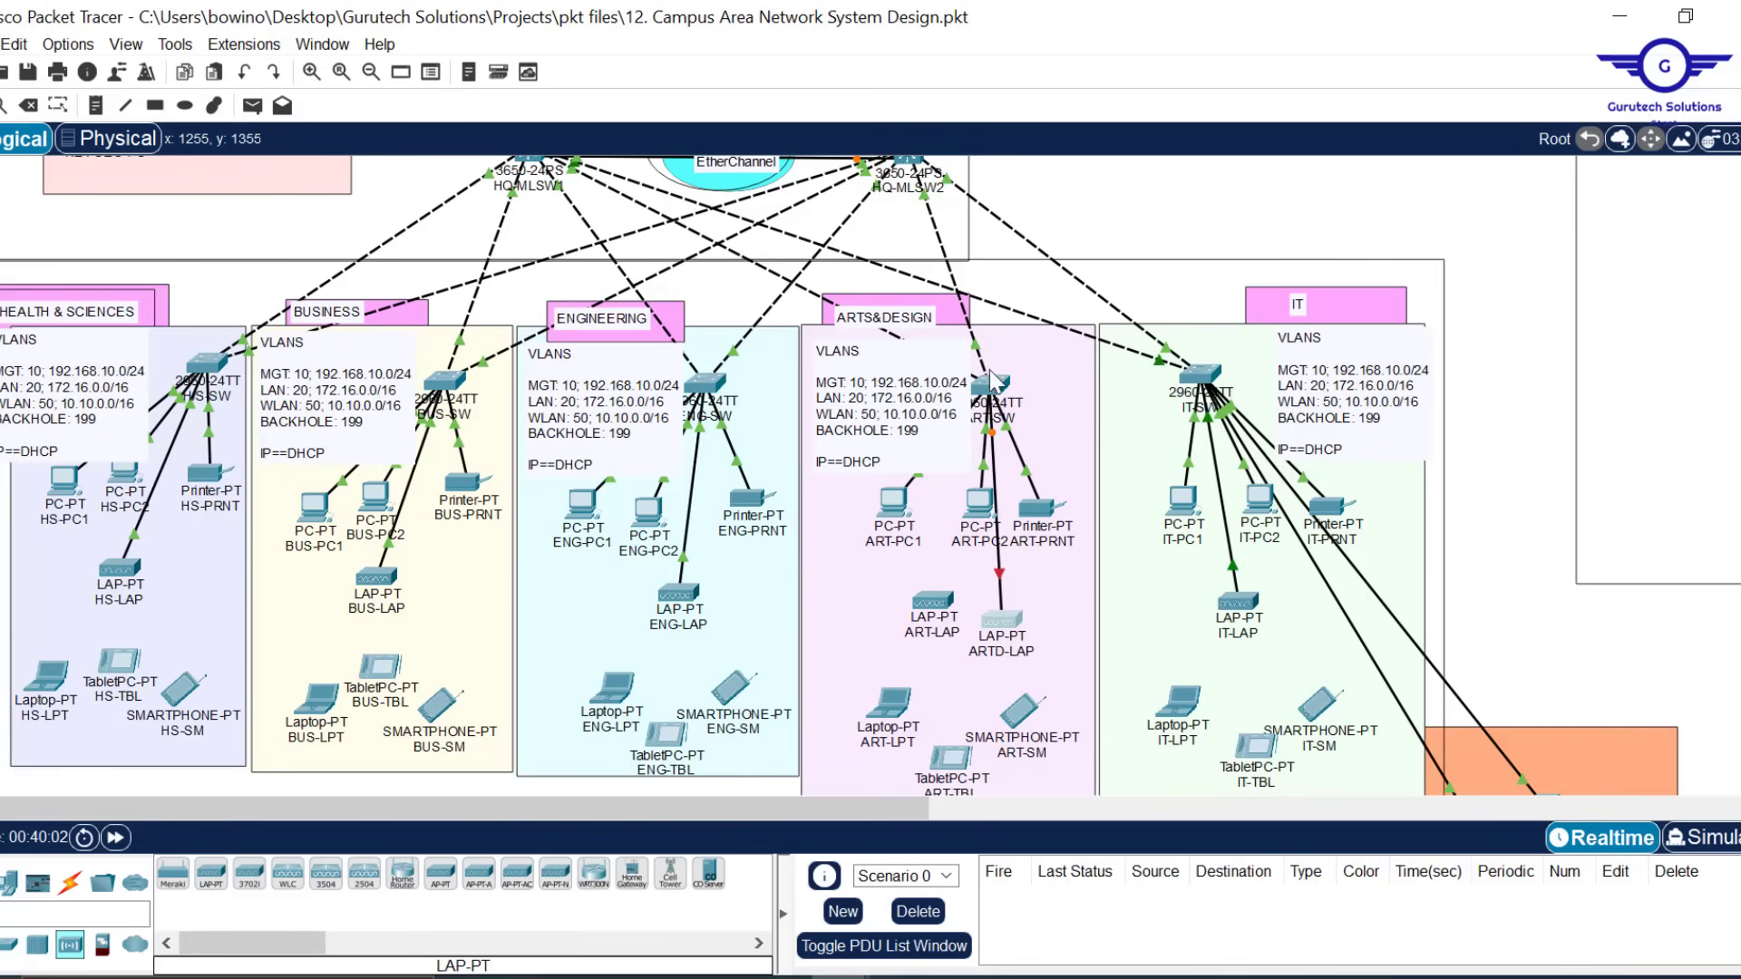
pyautogui.click(1005, 624)
pyautogui.moveTo(848, 141); pyautogui.dragTo(1131, 188)
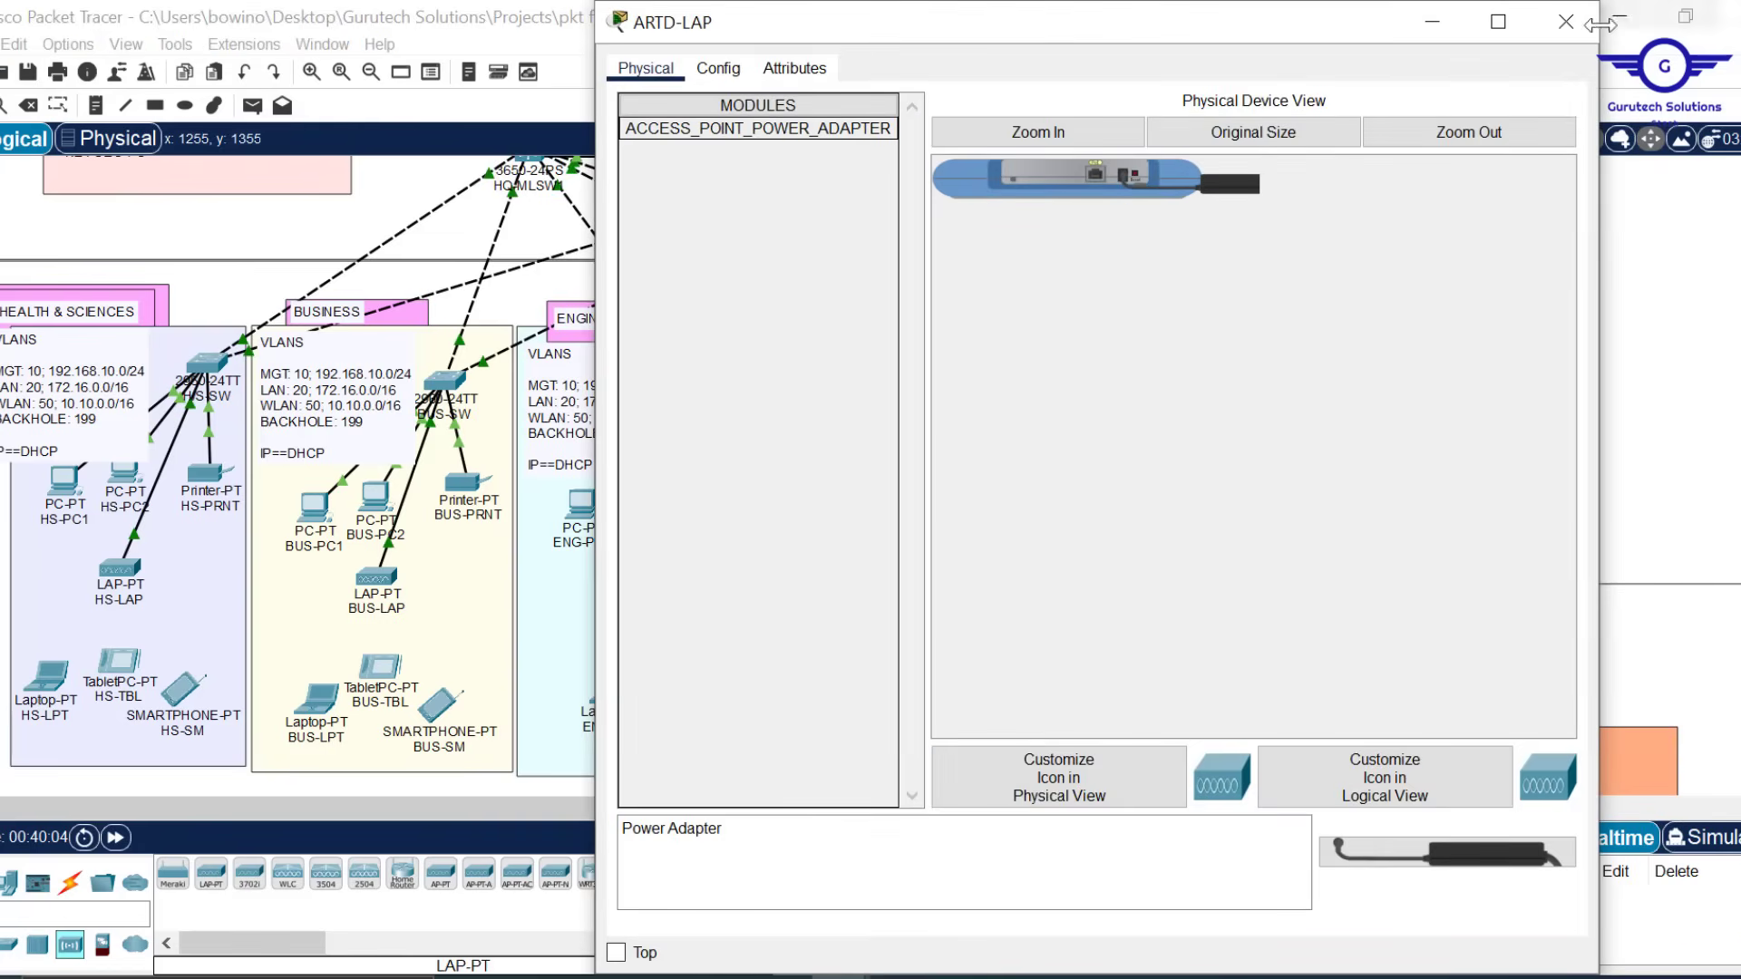
pyautogui.click(1566, 21)
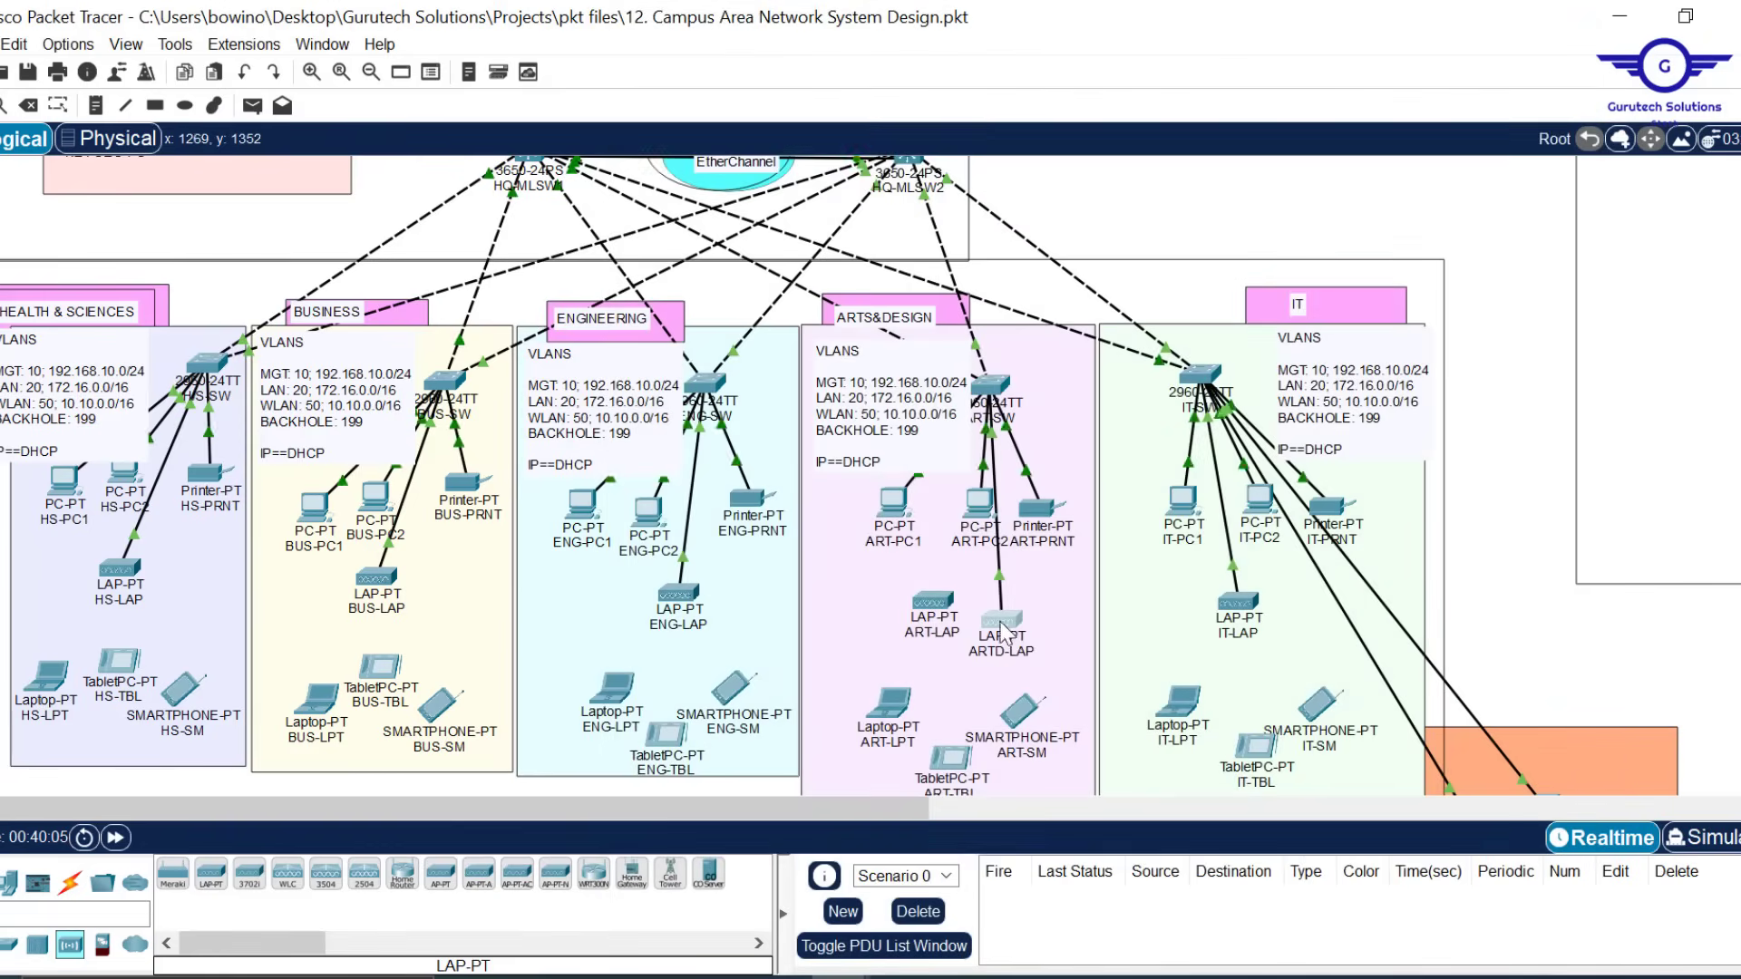
# Delete the old ART-LAP access point from the topology
pyautogui.moveTo(926, 601); pyautogui.dragTo(923, 601)
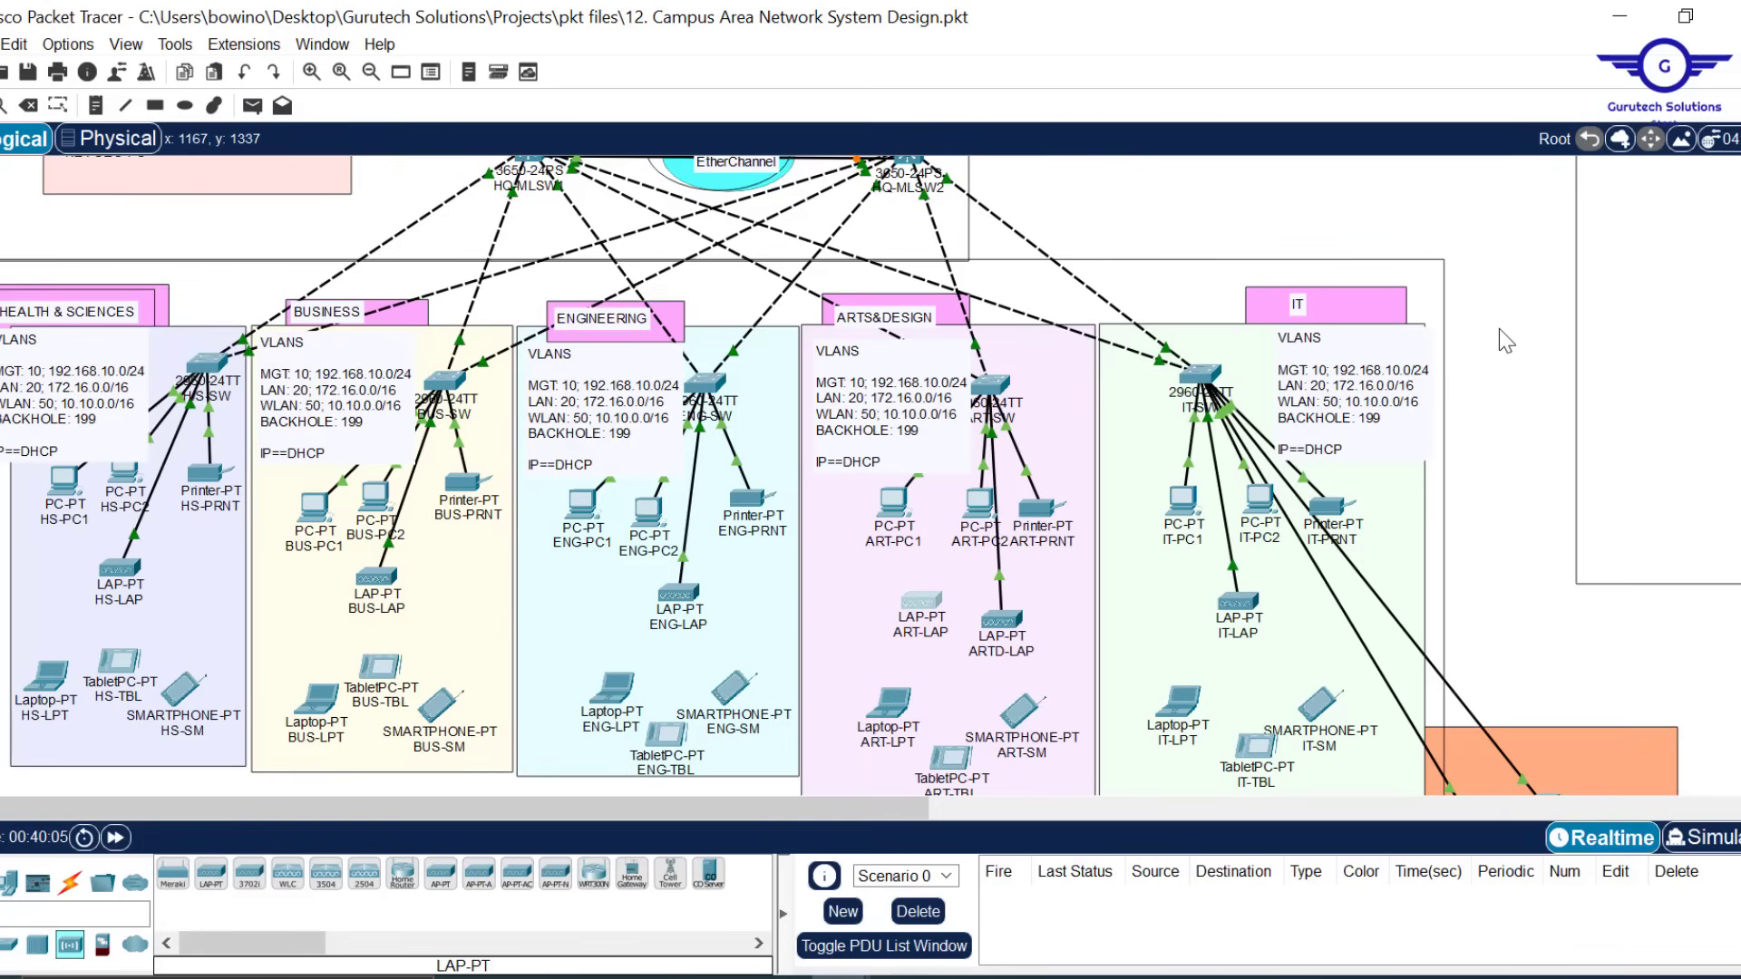
pyautogui.press('Delete')
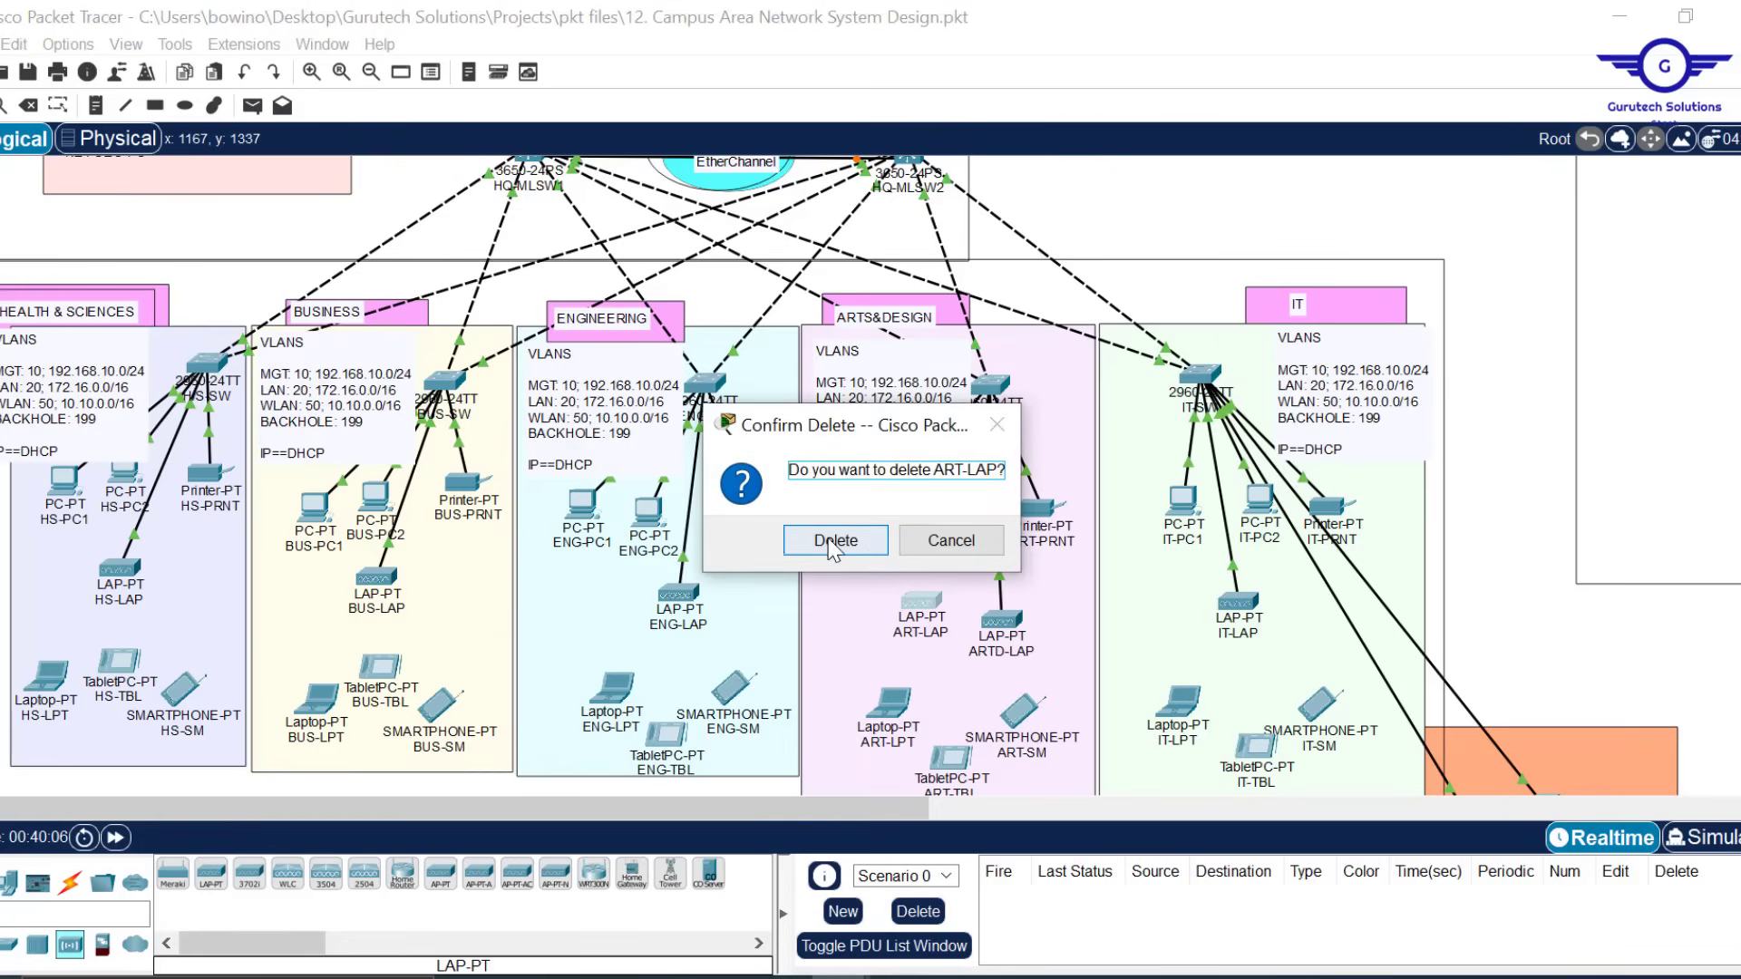
pyautogui.click(833, 540)
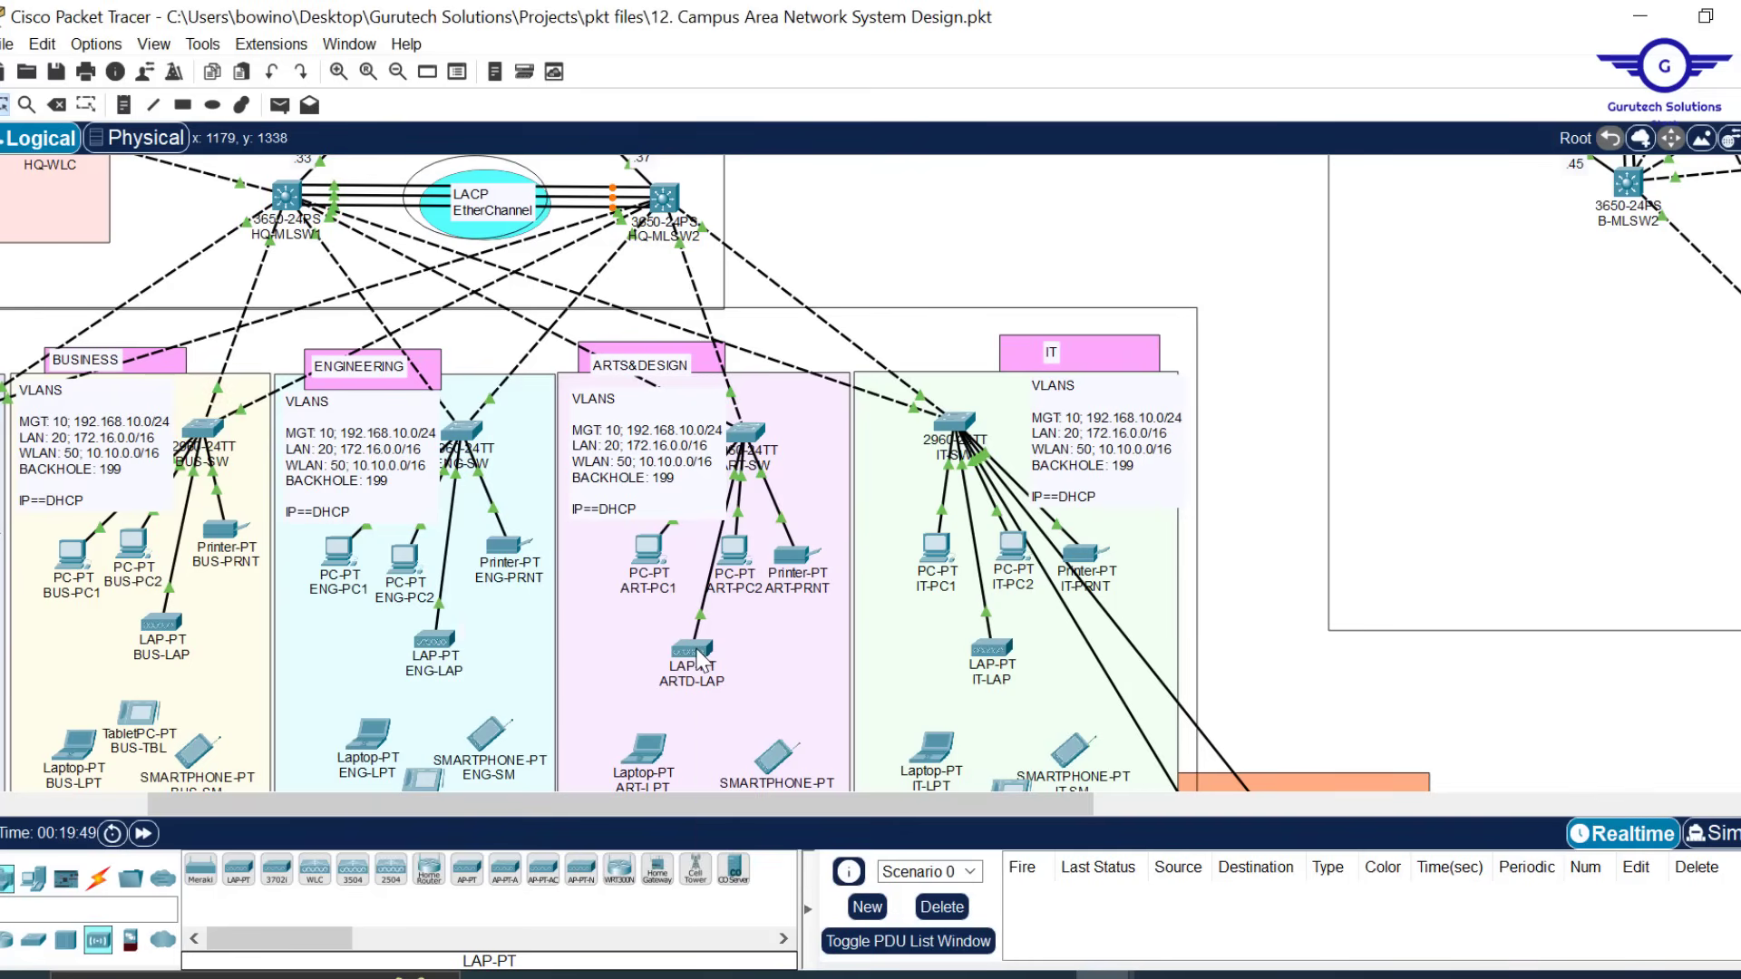
pyautogui.moveTo(697, 651)
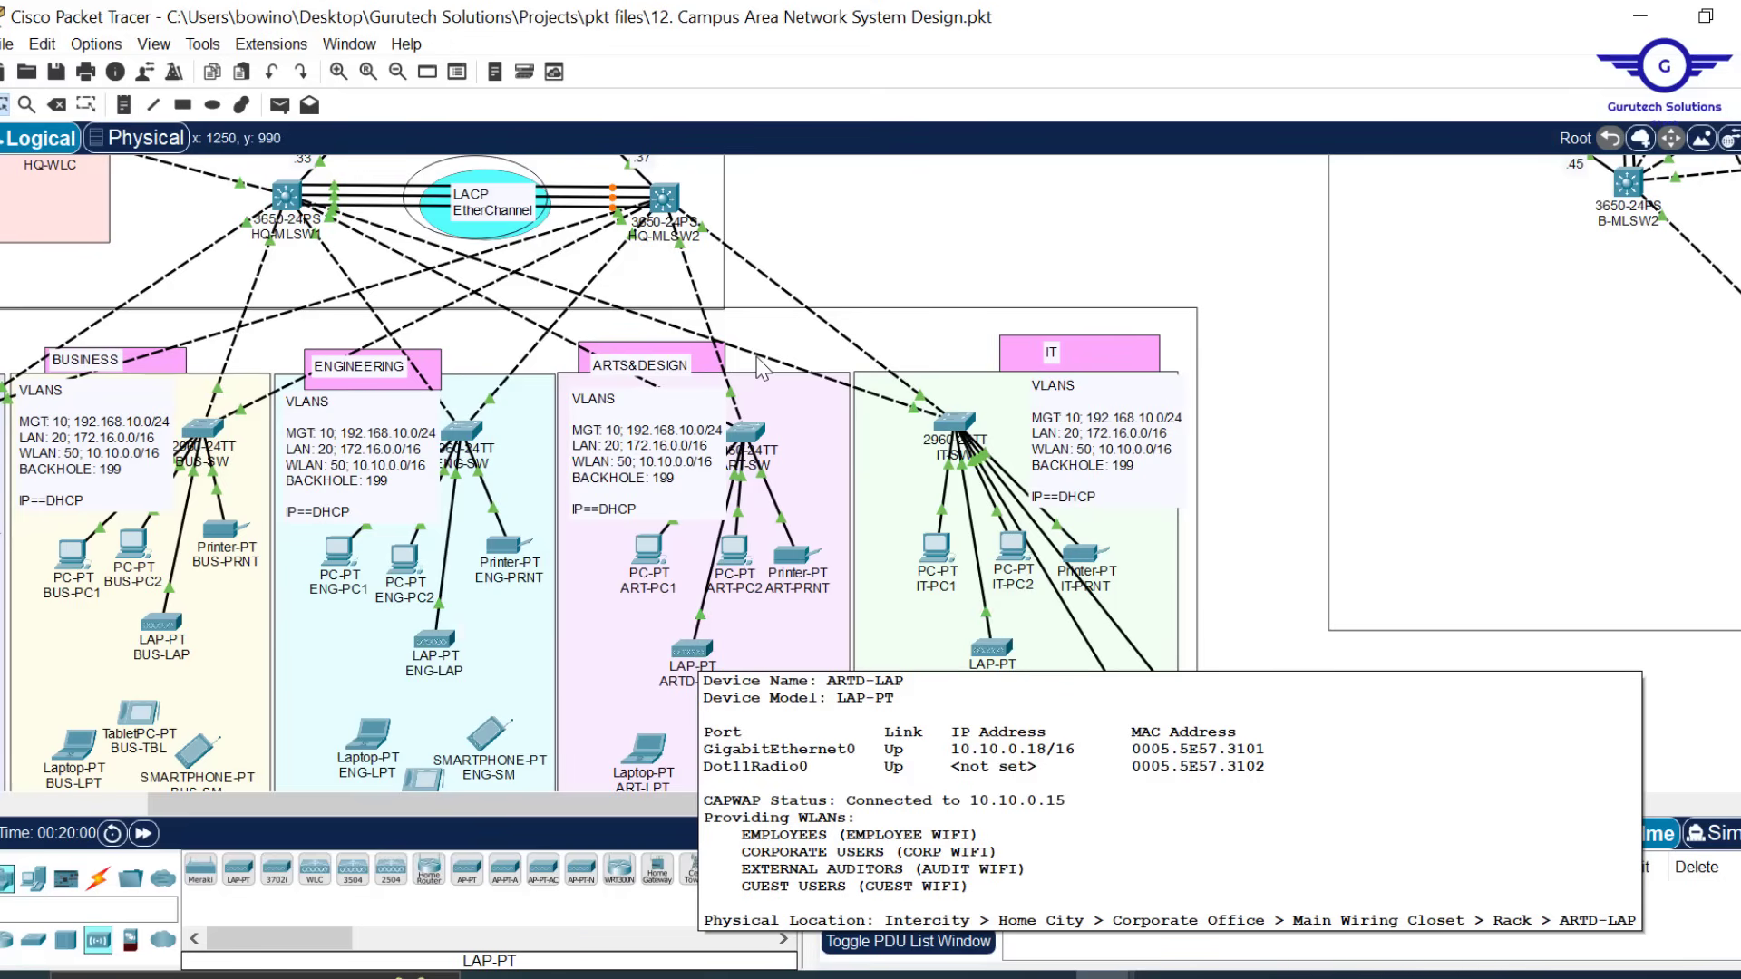
pyautogui.scroll(6, 876, 238)
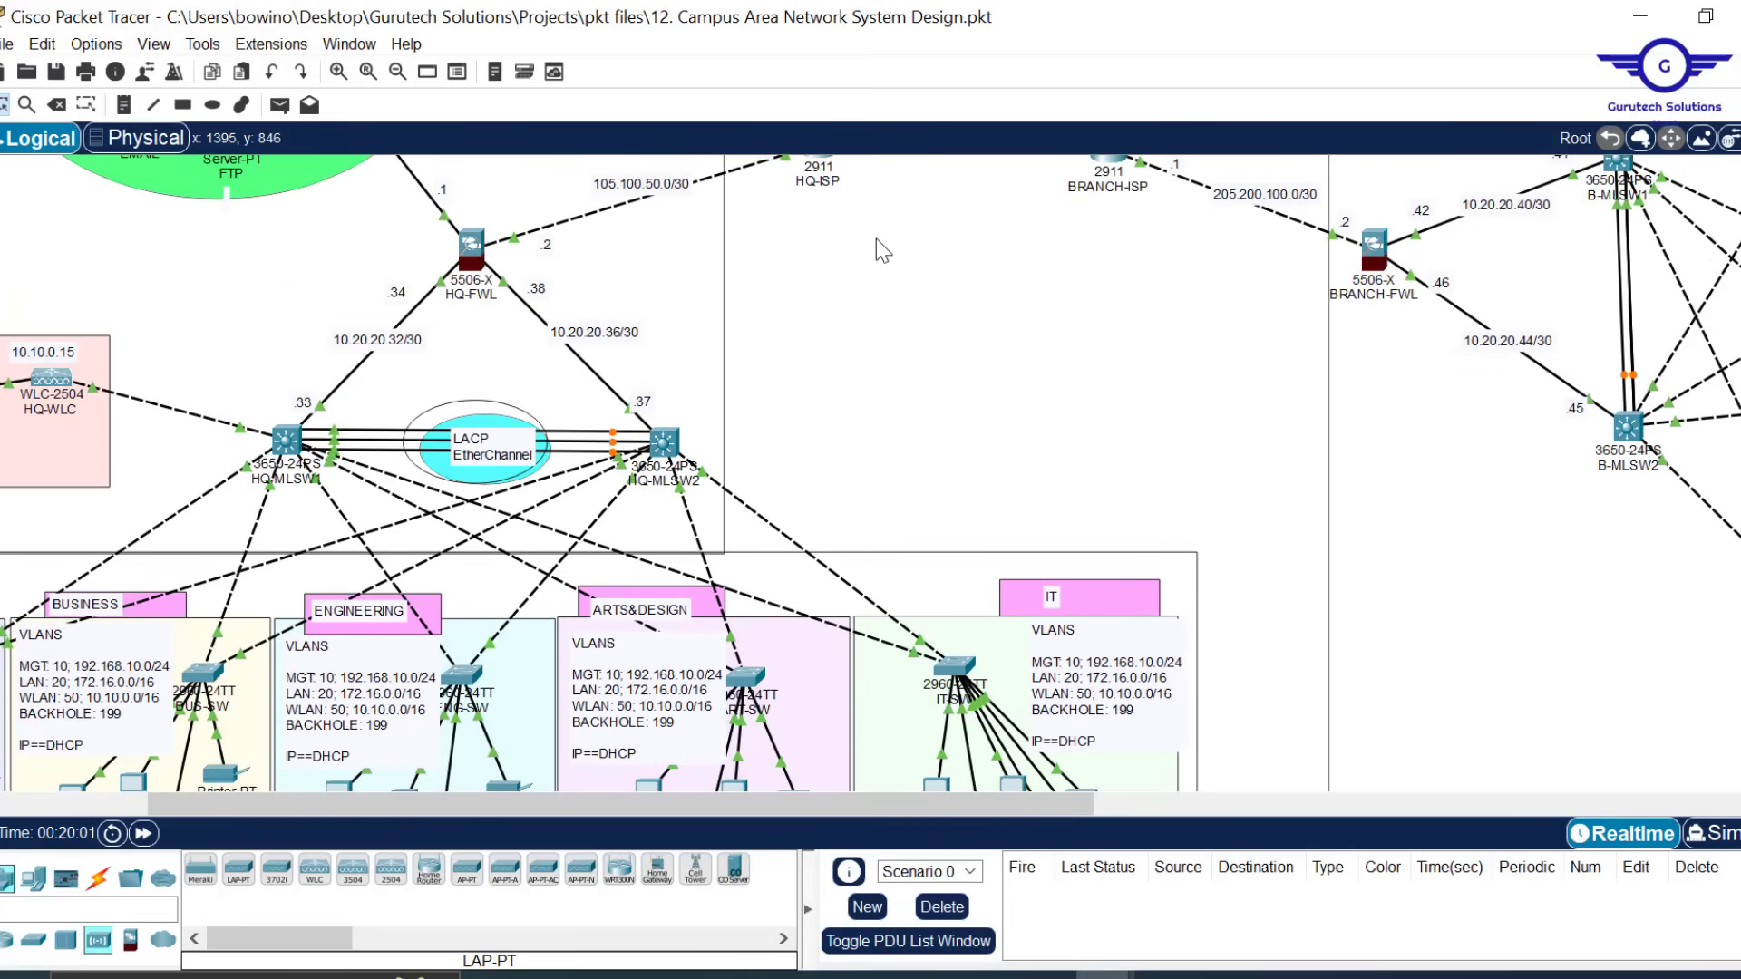
pyautogui.moveTo(1106, 975)
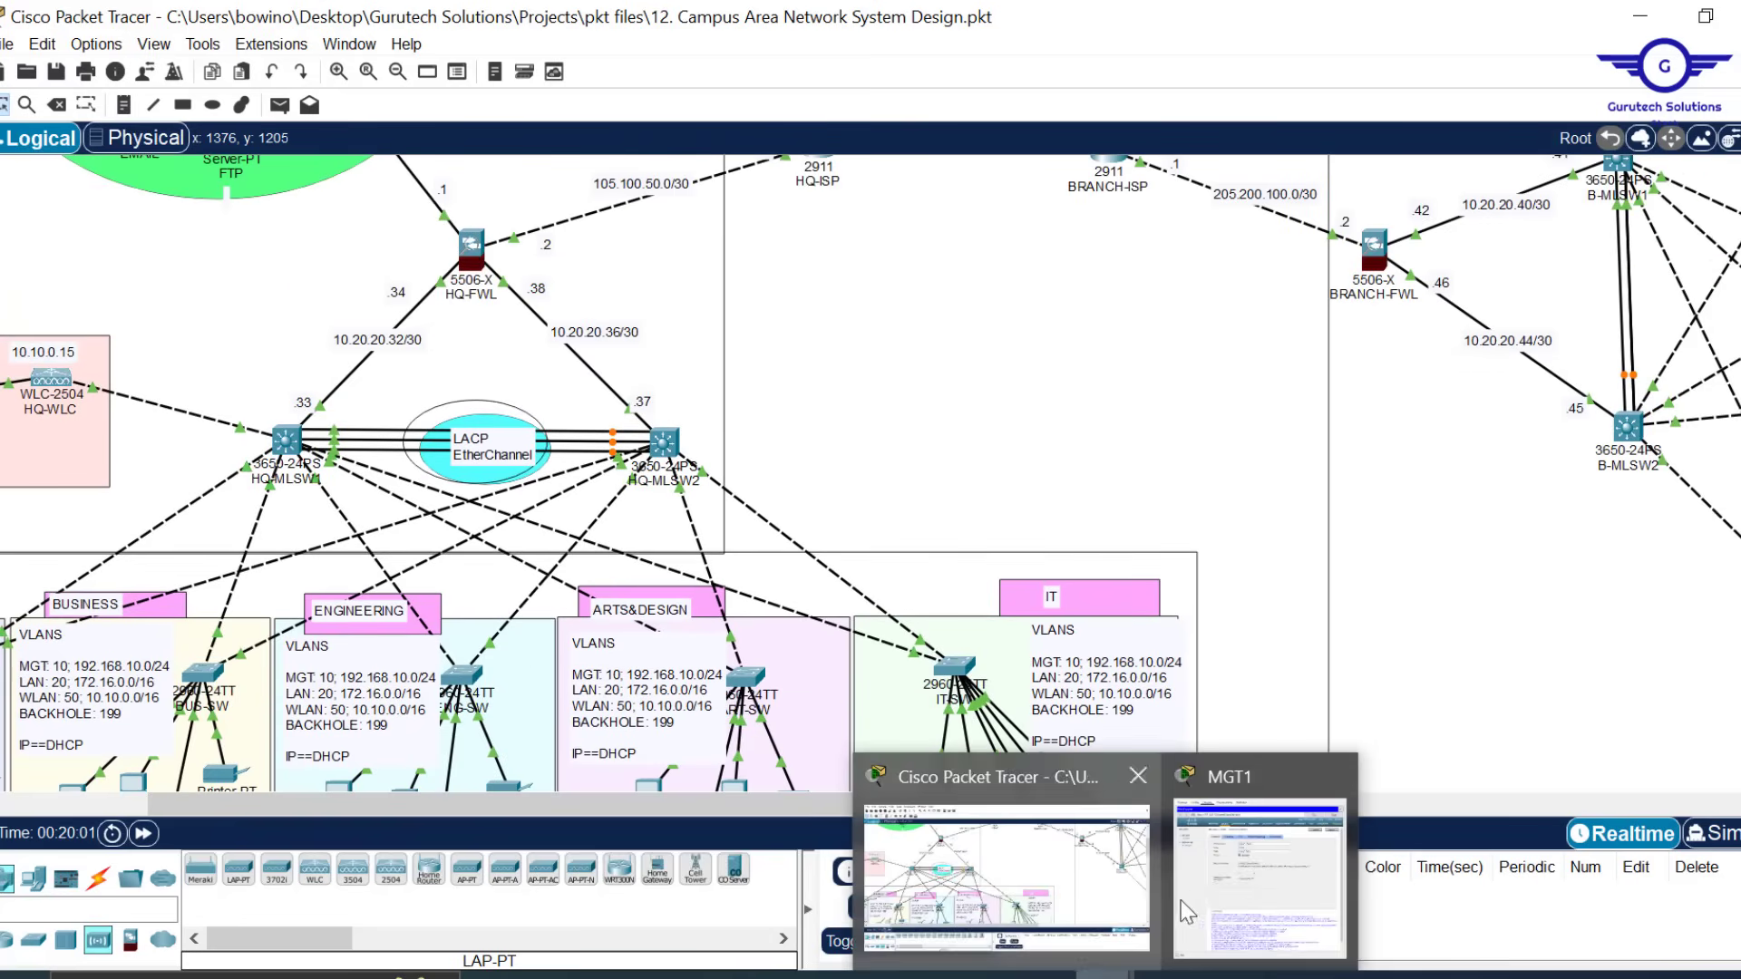
# Resize and minimize the MGT1 controller window, then save the campus .pkt project
pyautogui.click(1251, 857)
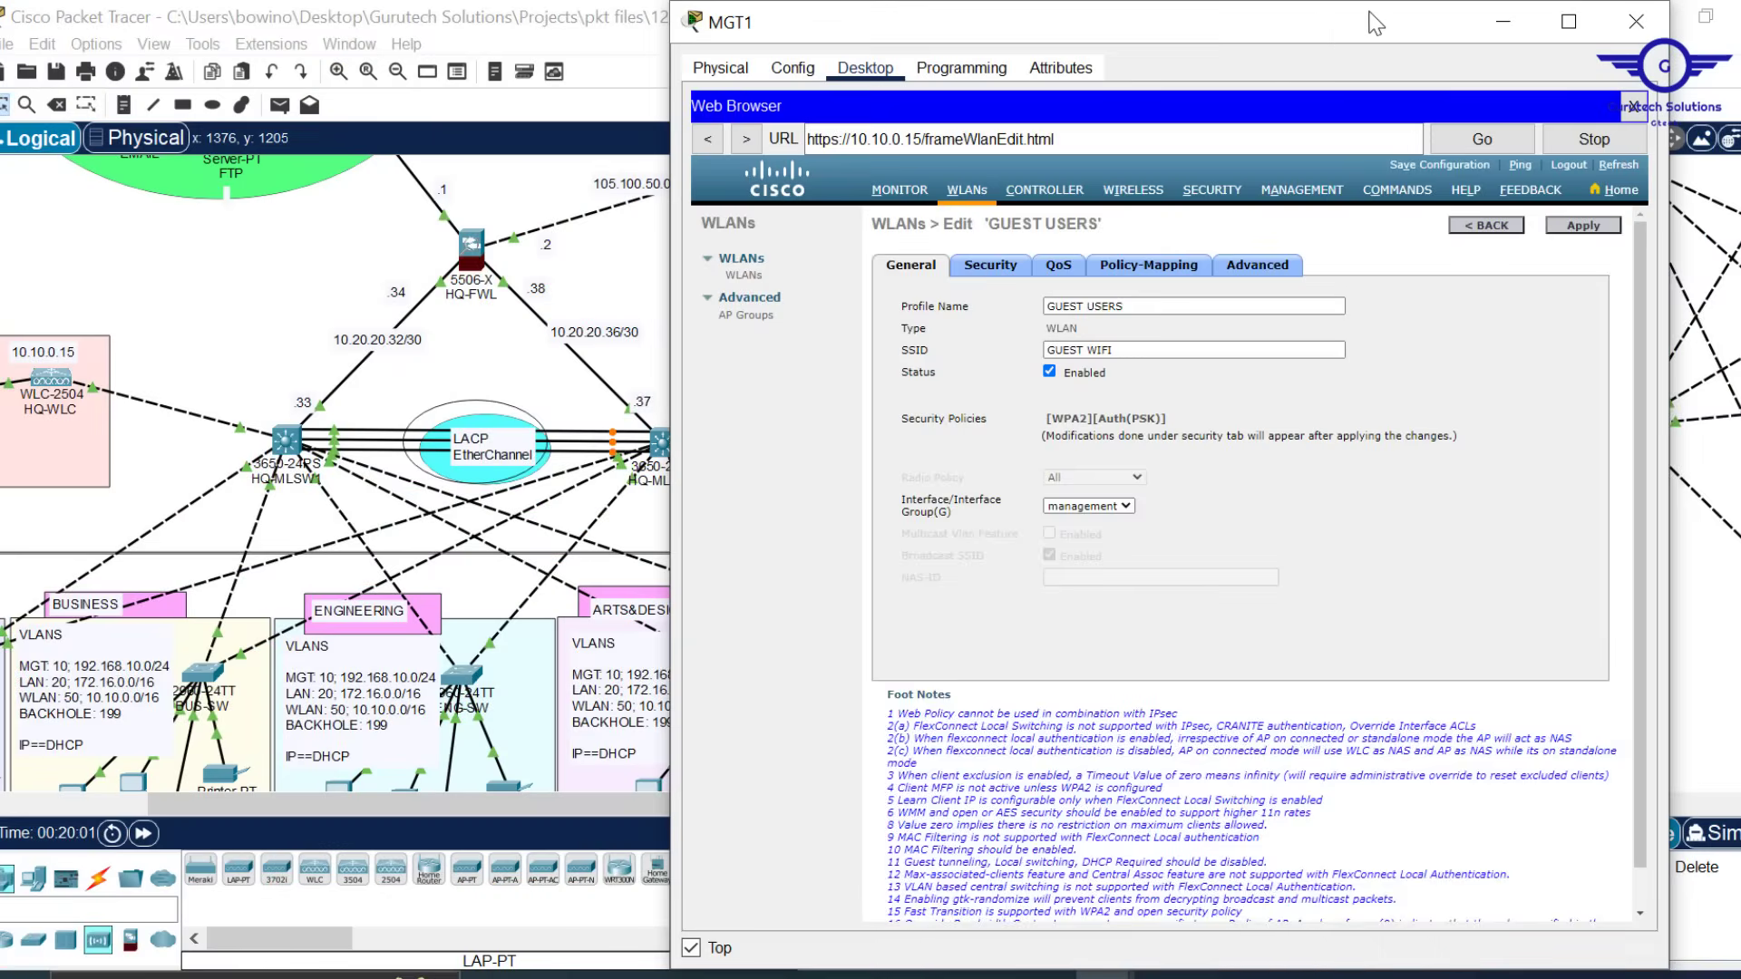
pyautogui.moveTo(1367, 11); pyautogui.dragTo(1367, 159)
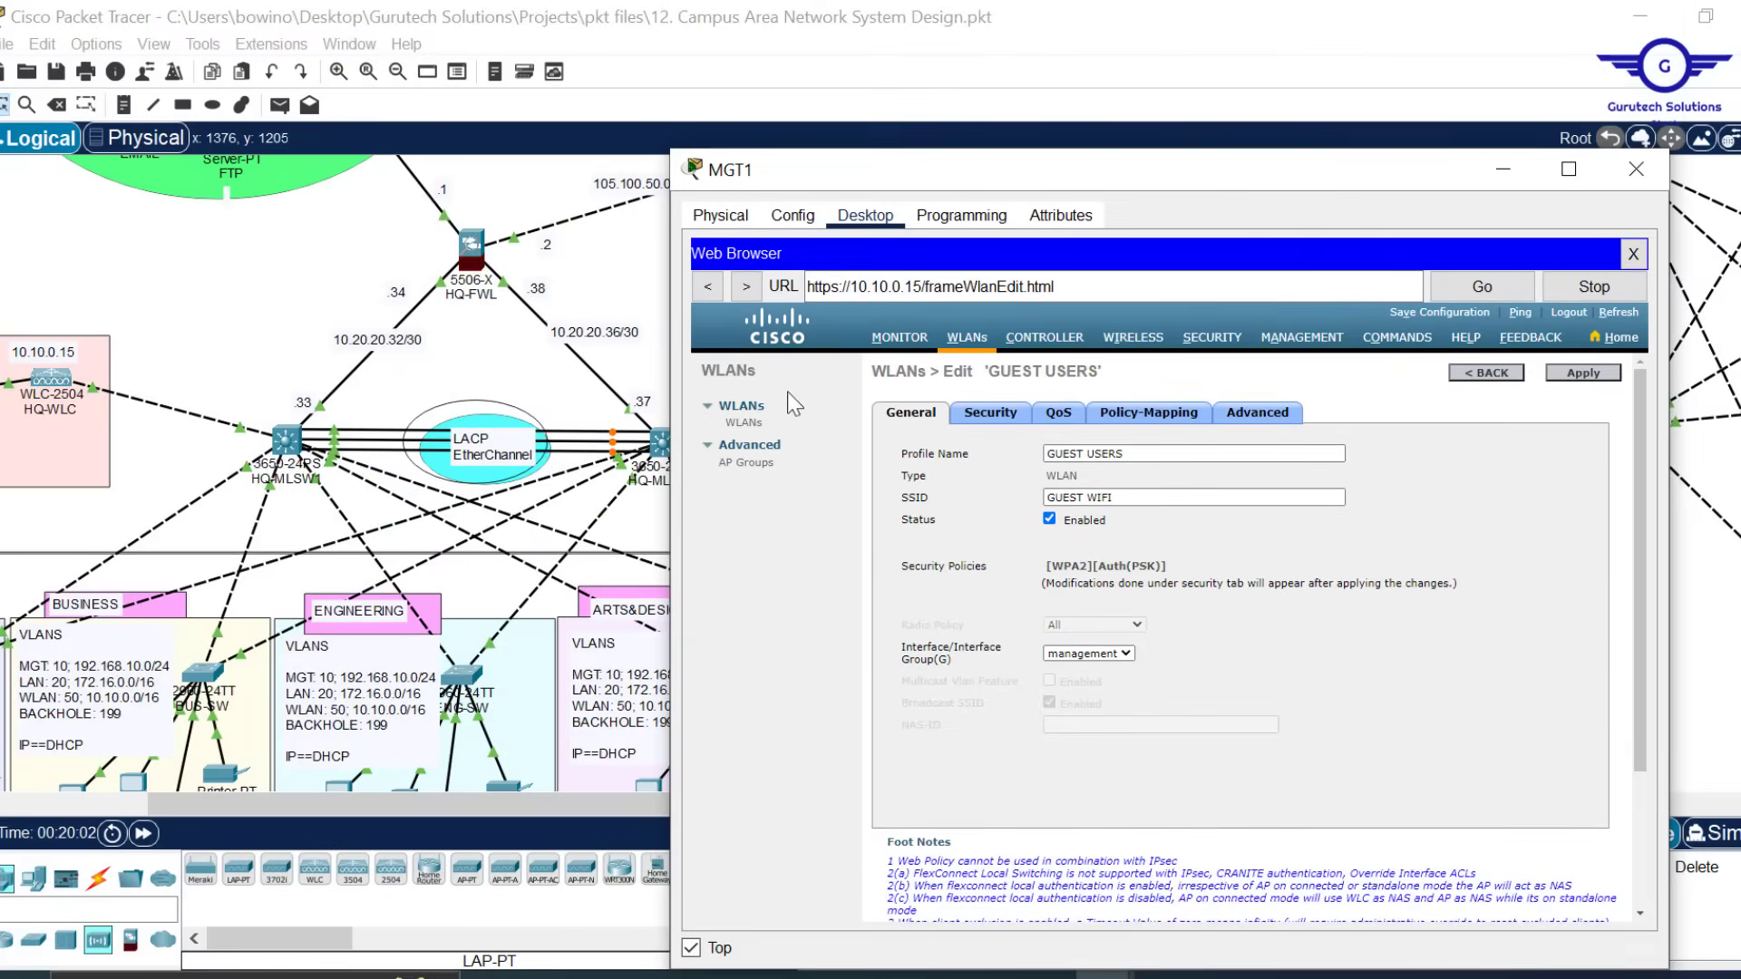
pyautogui.moveTo(671, 390); pyautogui.dragTo(822, 386)
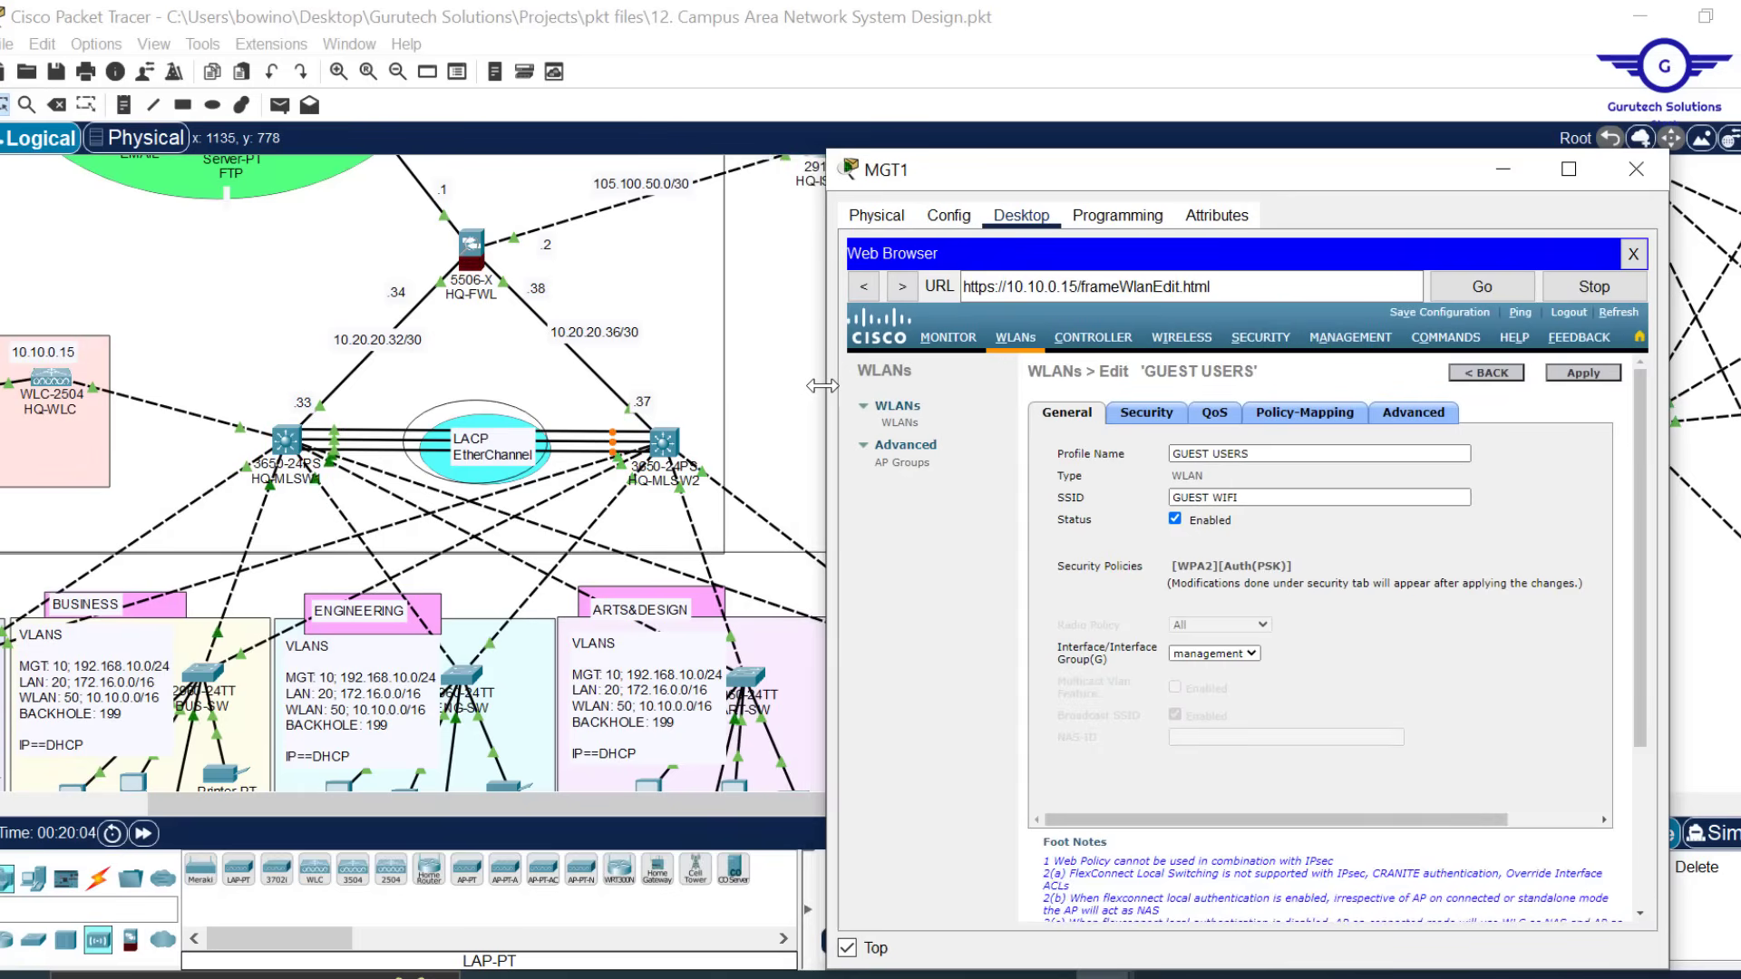
pyautogui.click(778, 363)
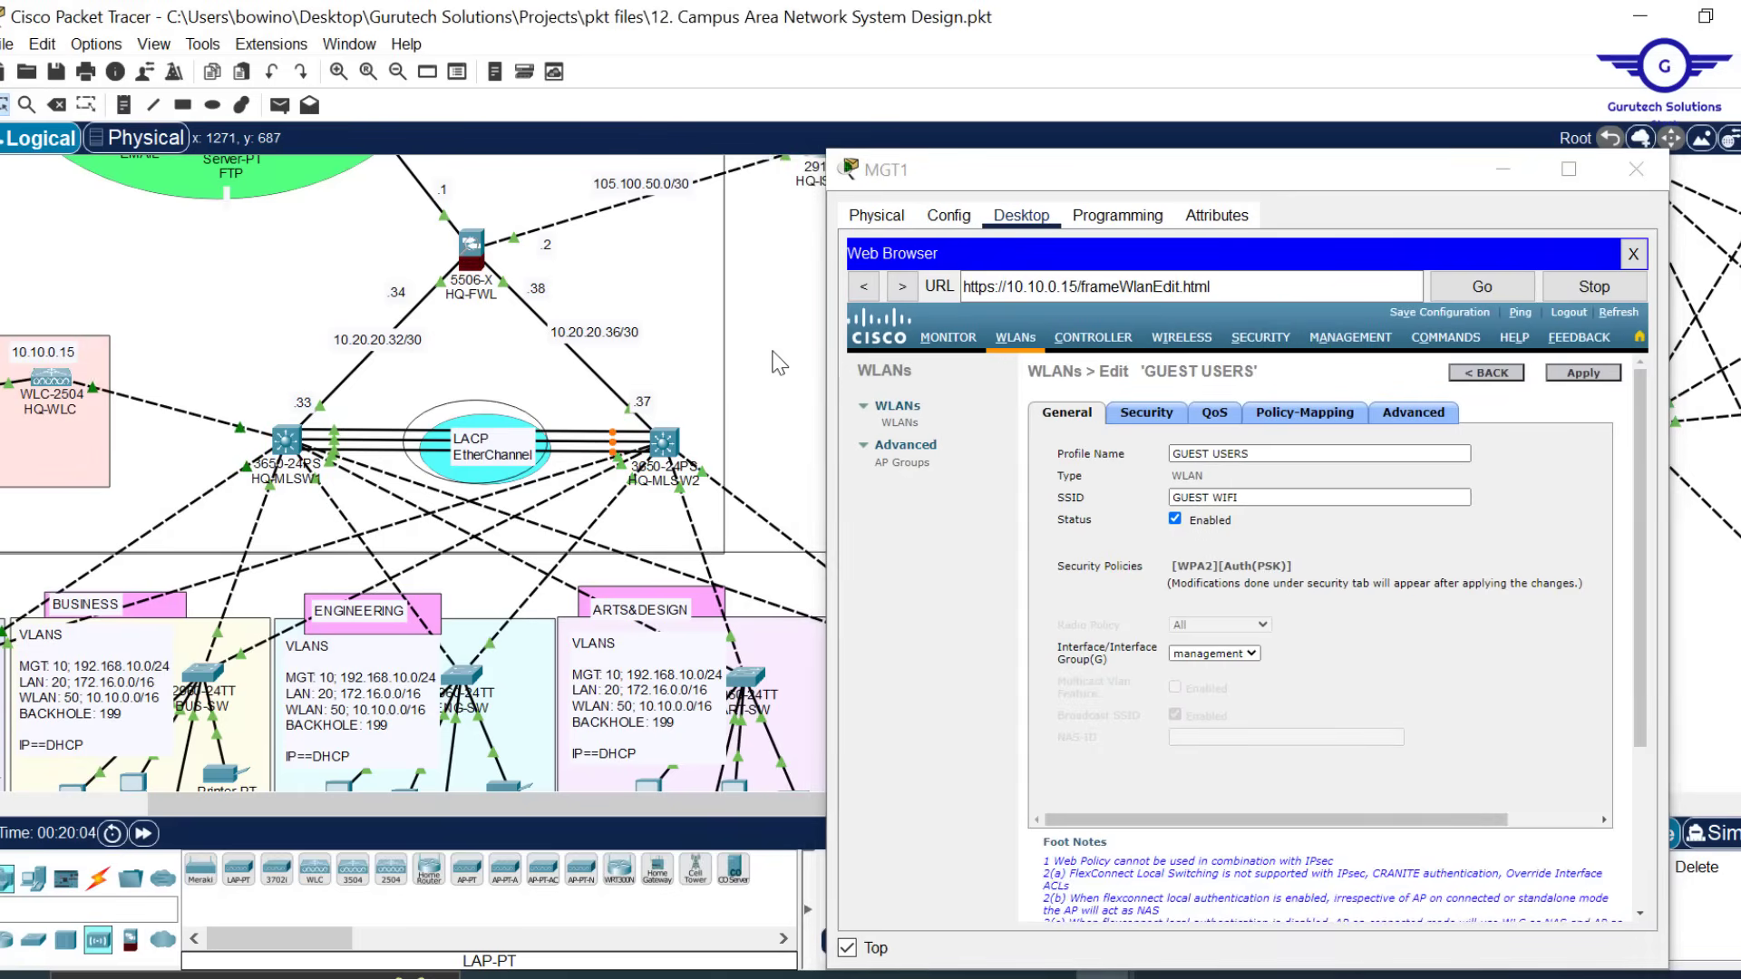
pyautogui.click(1507, 170)
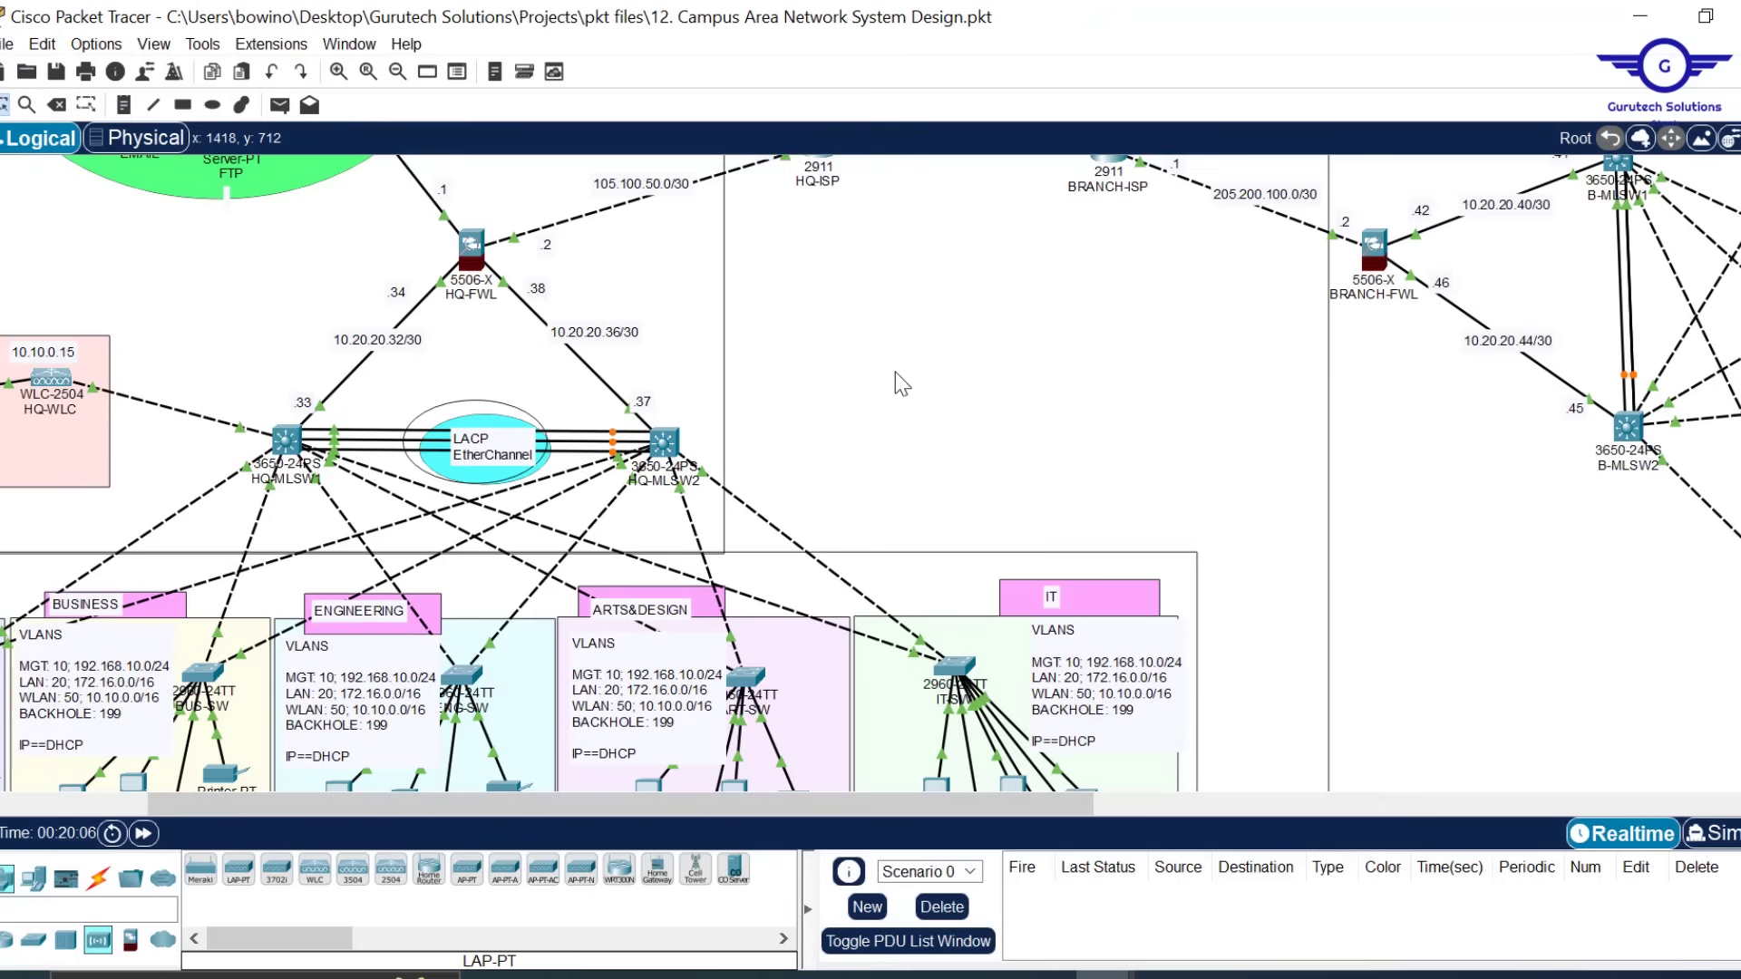
pyautogui.hotkey('ctrl', 's')
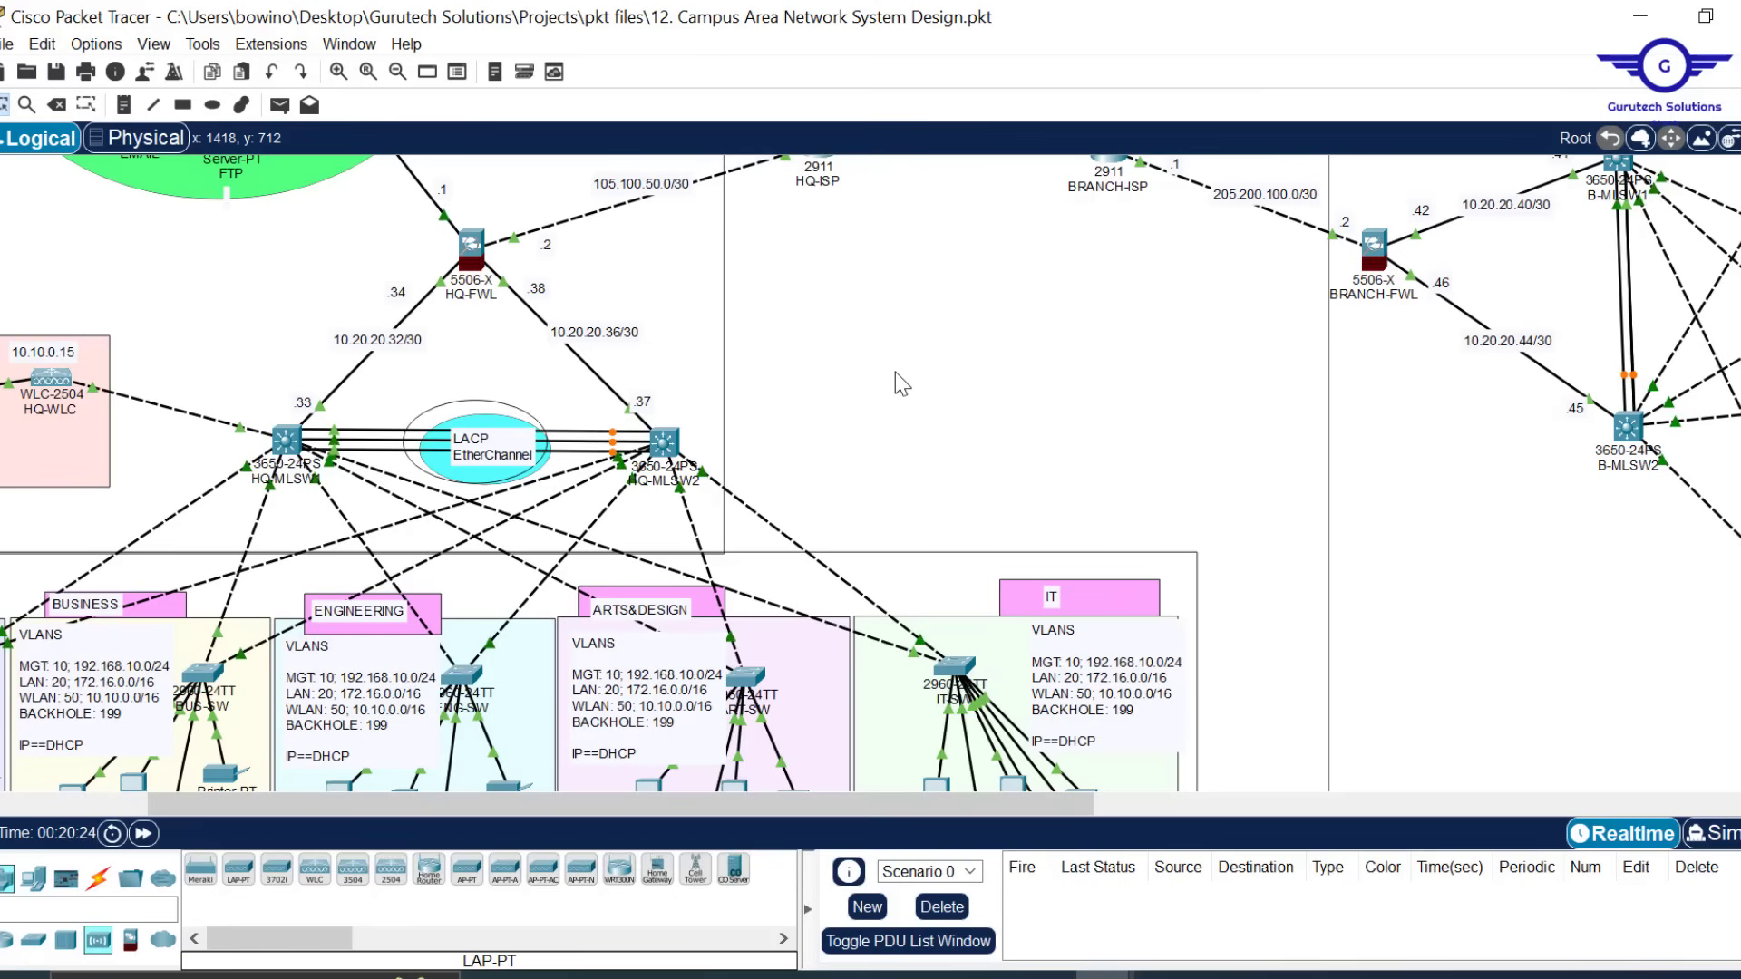
pyautogui.hotkey('ctrl', 's')
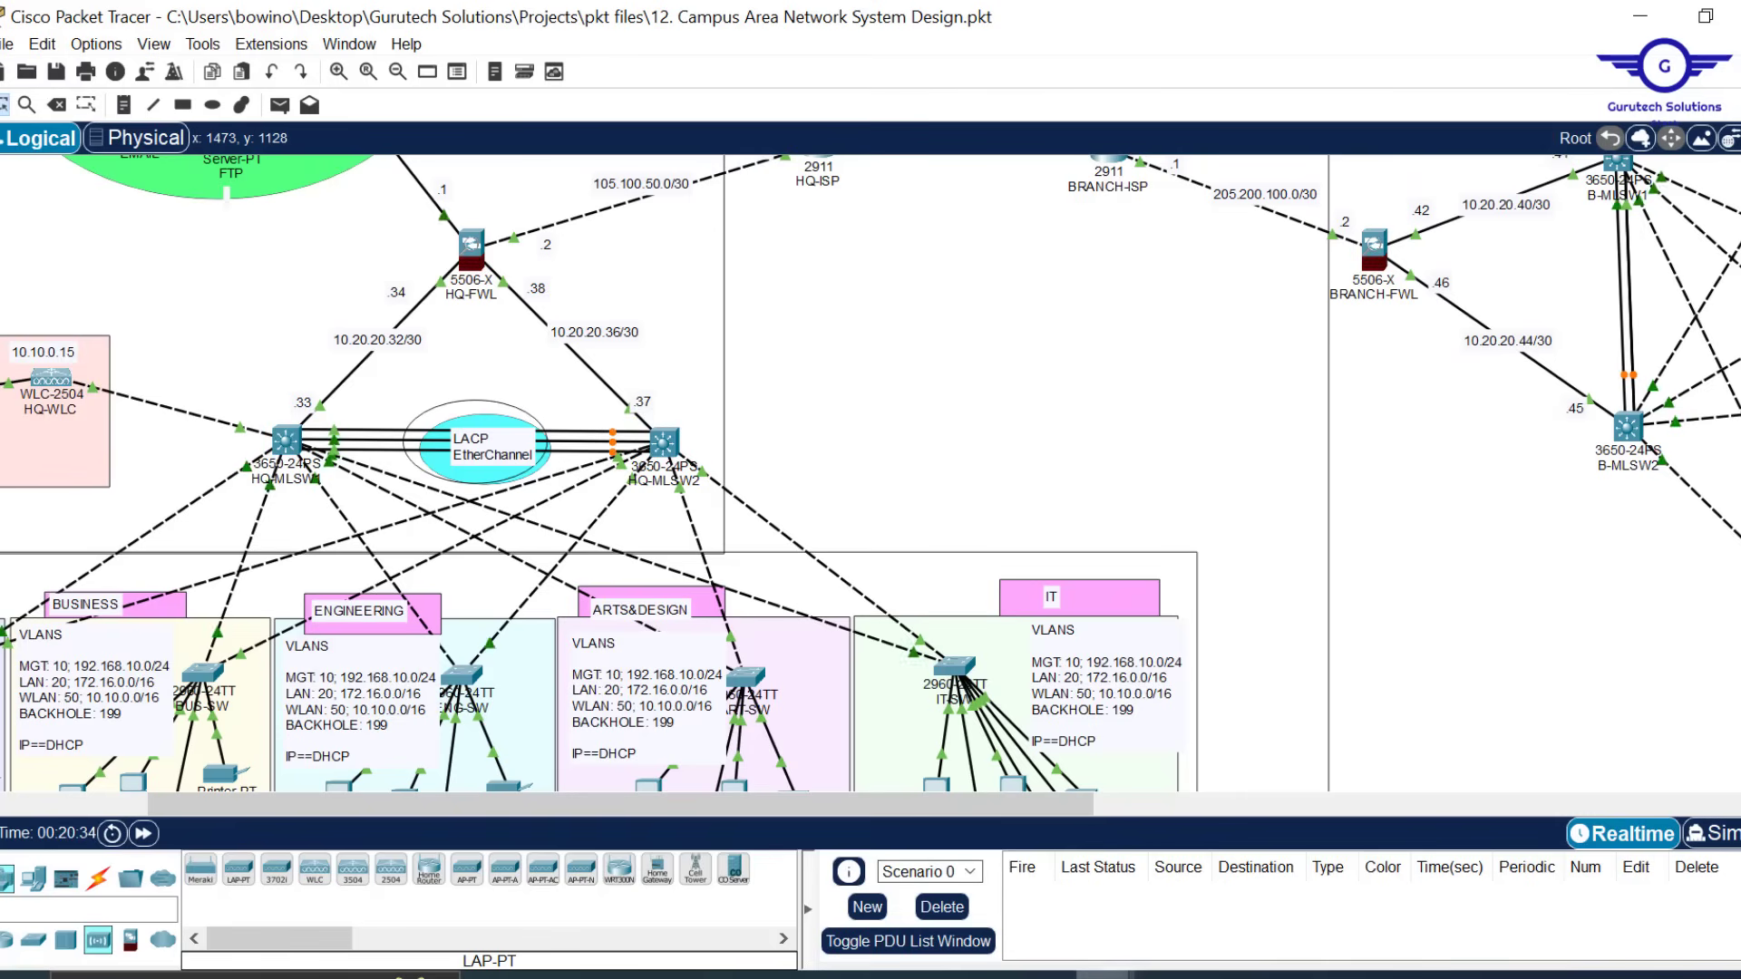
# Save the WLC configuration and view All APs, listing five APs including ARTD-LAP at 10.10.0.18
pyautogui.moveTo(1102, 973)
pyautogui.click(1232, 903)
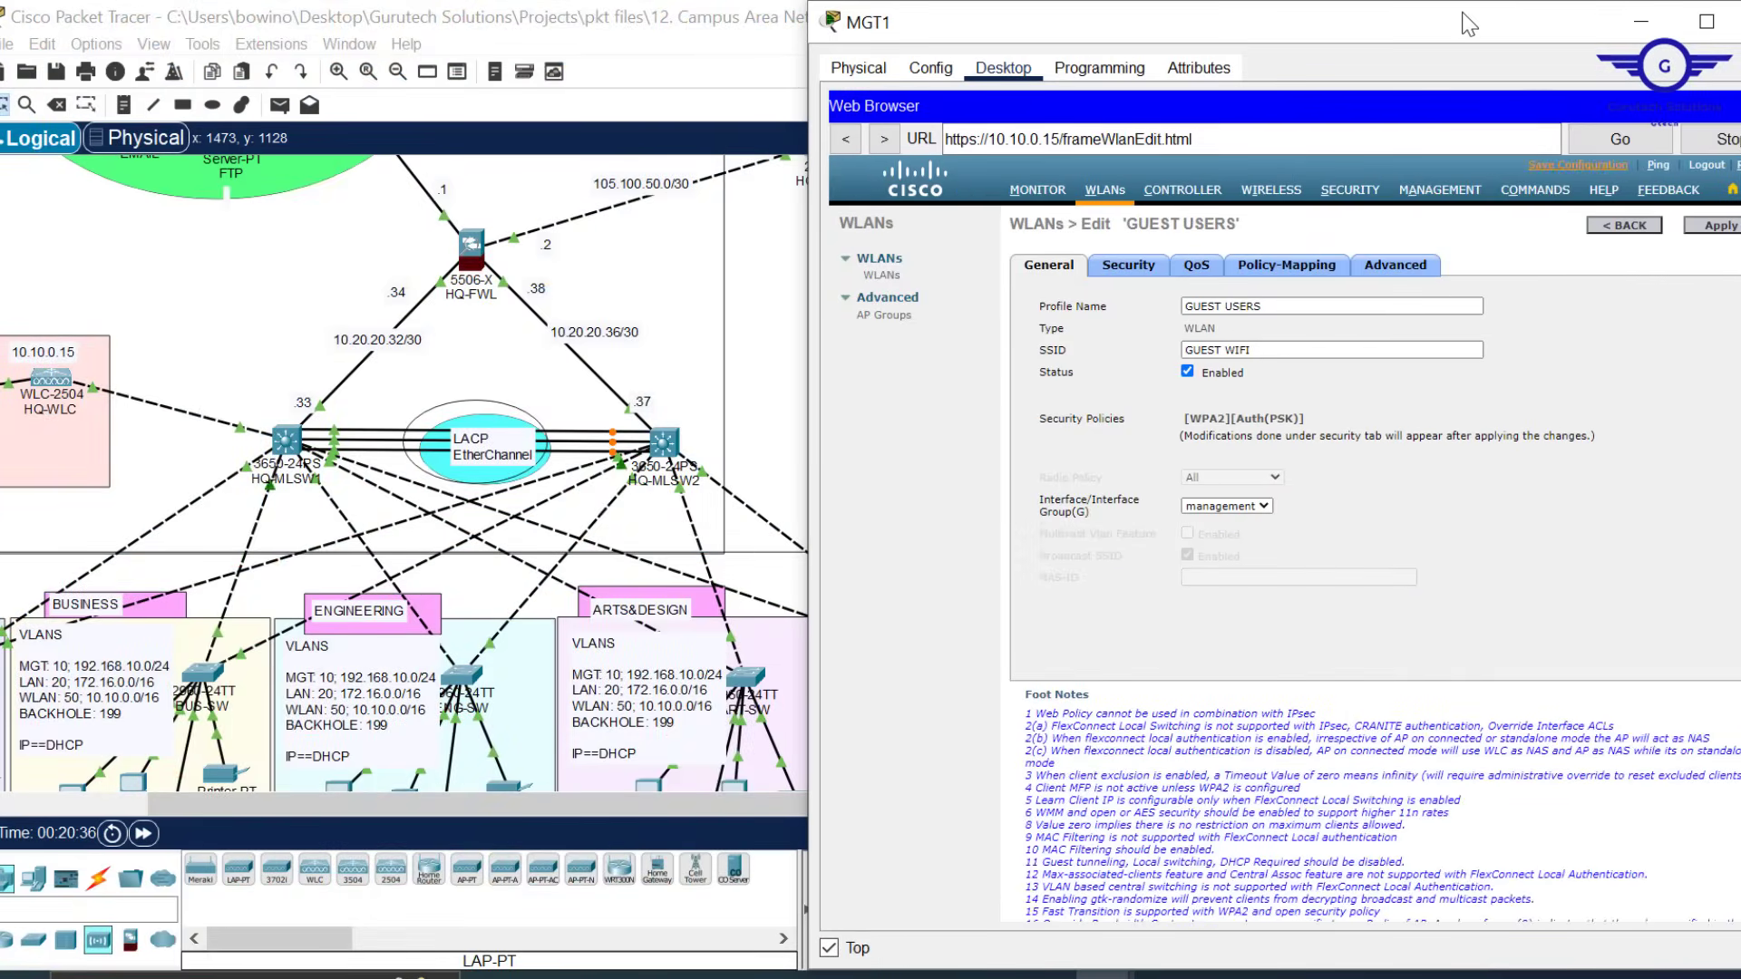
pyautogui.moveTo(1461, 2); pyautogui.dragTo(1246, 154)
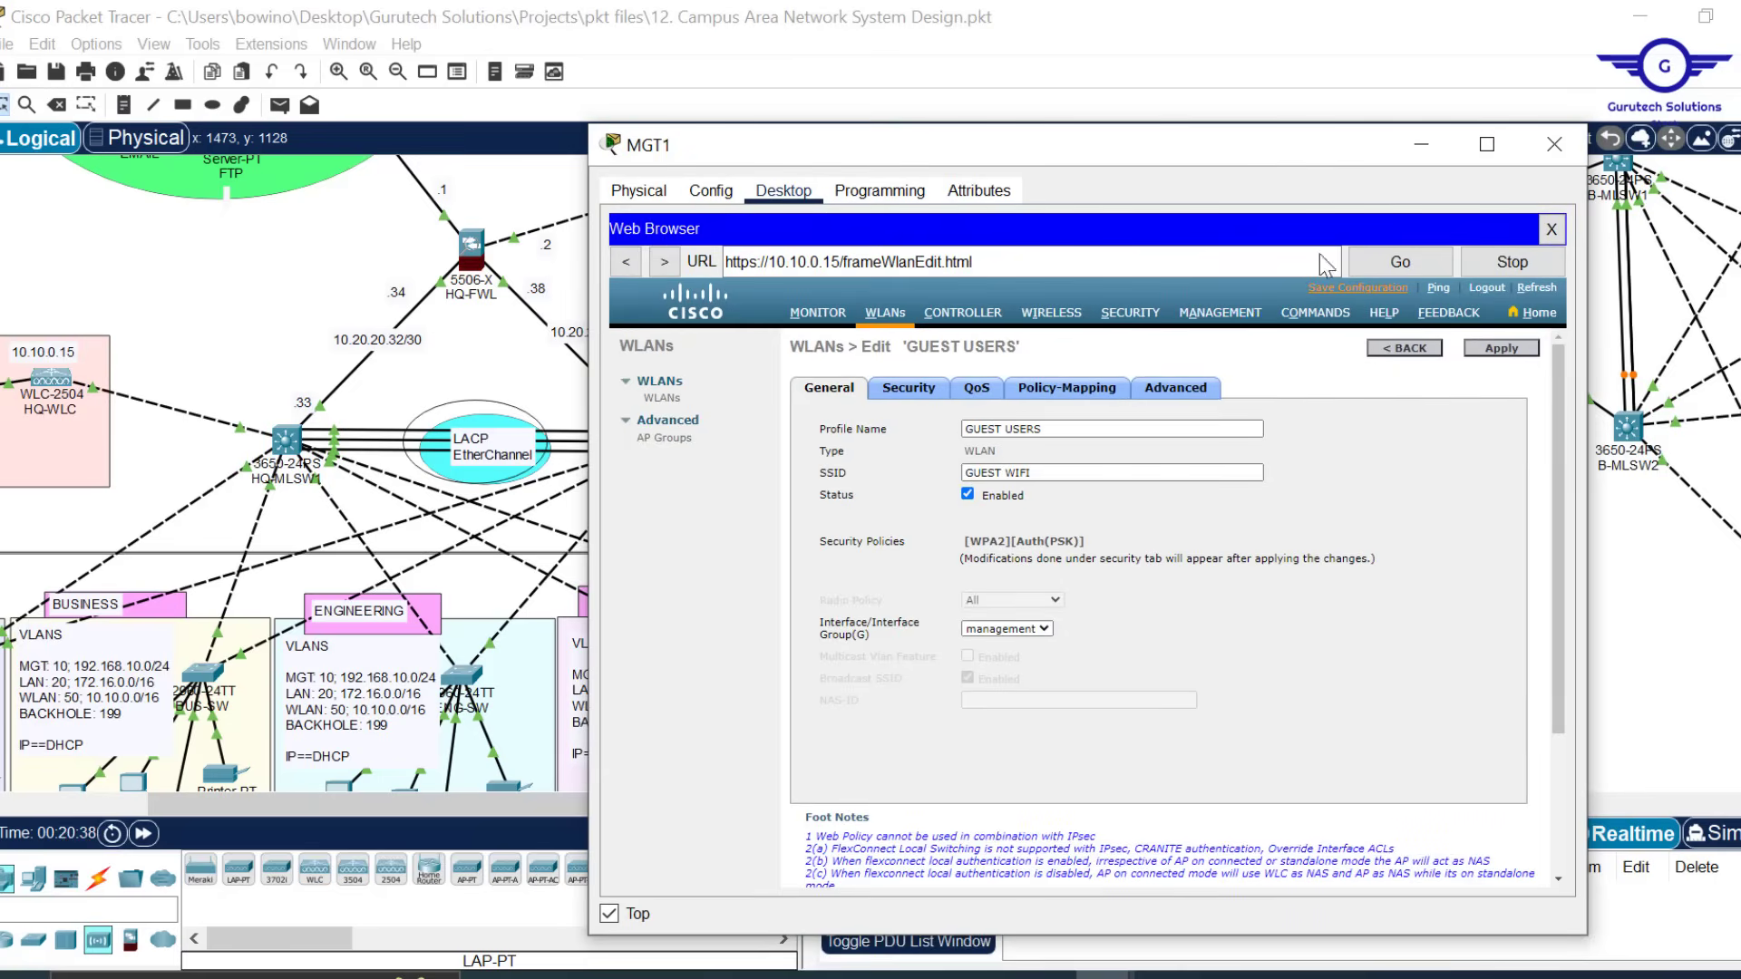
pyautogui.click(1374, 297)
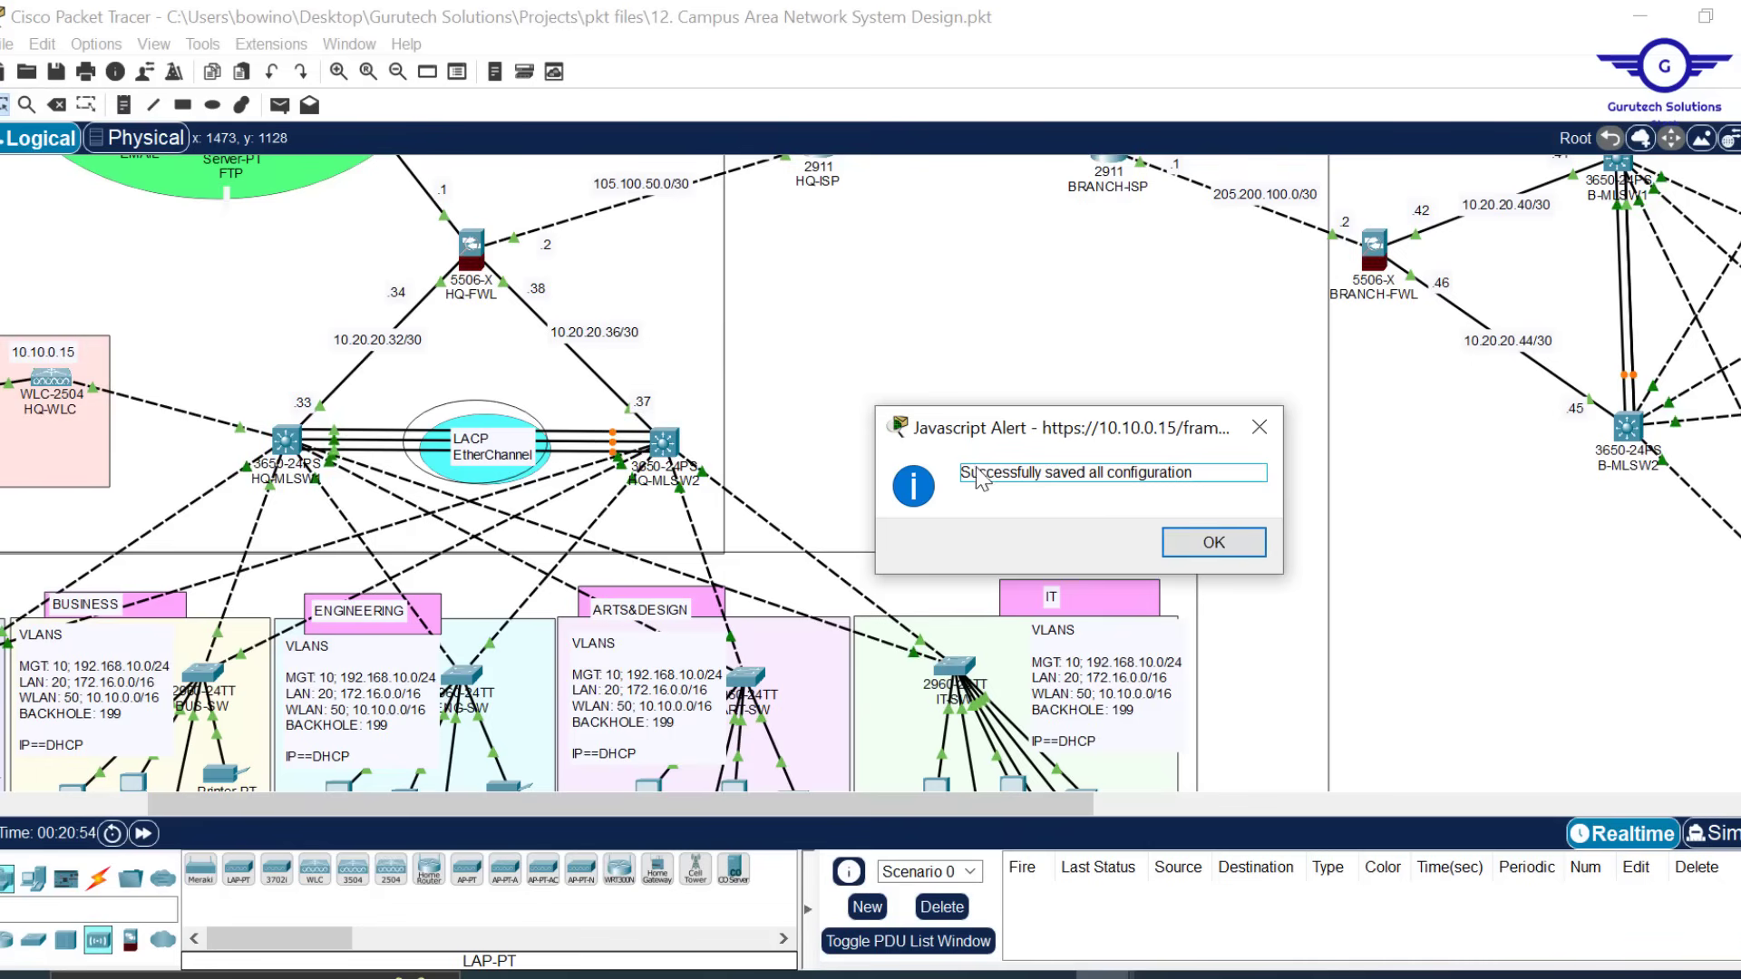
pyautogui.click(1237, 555)
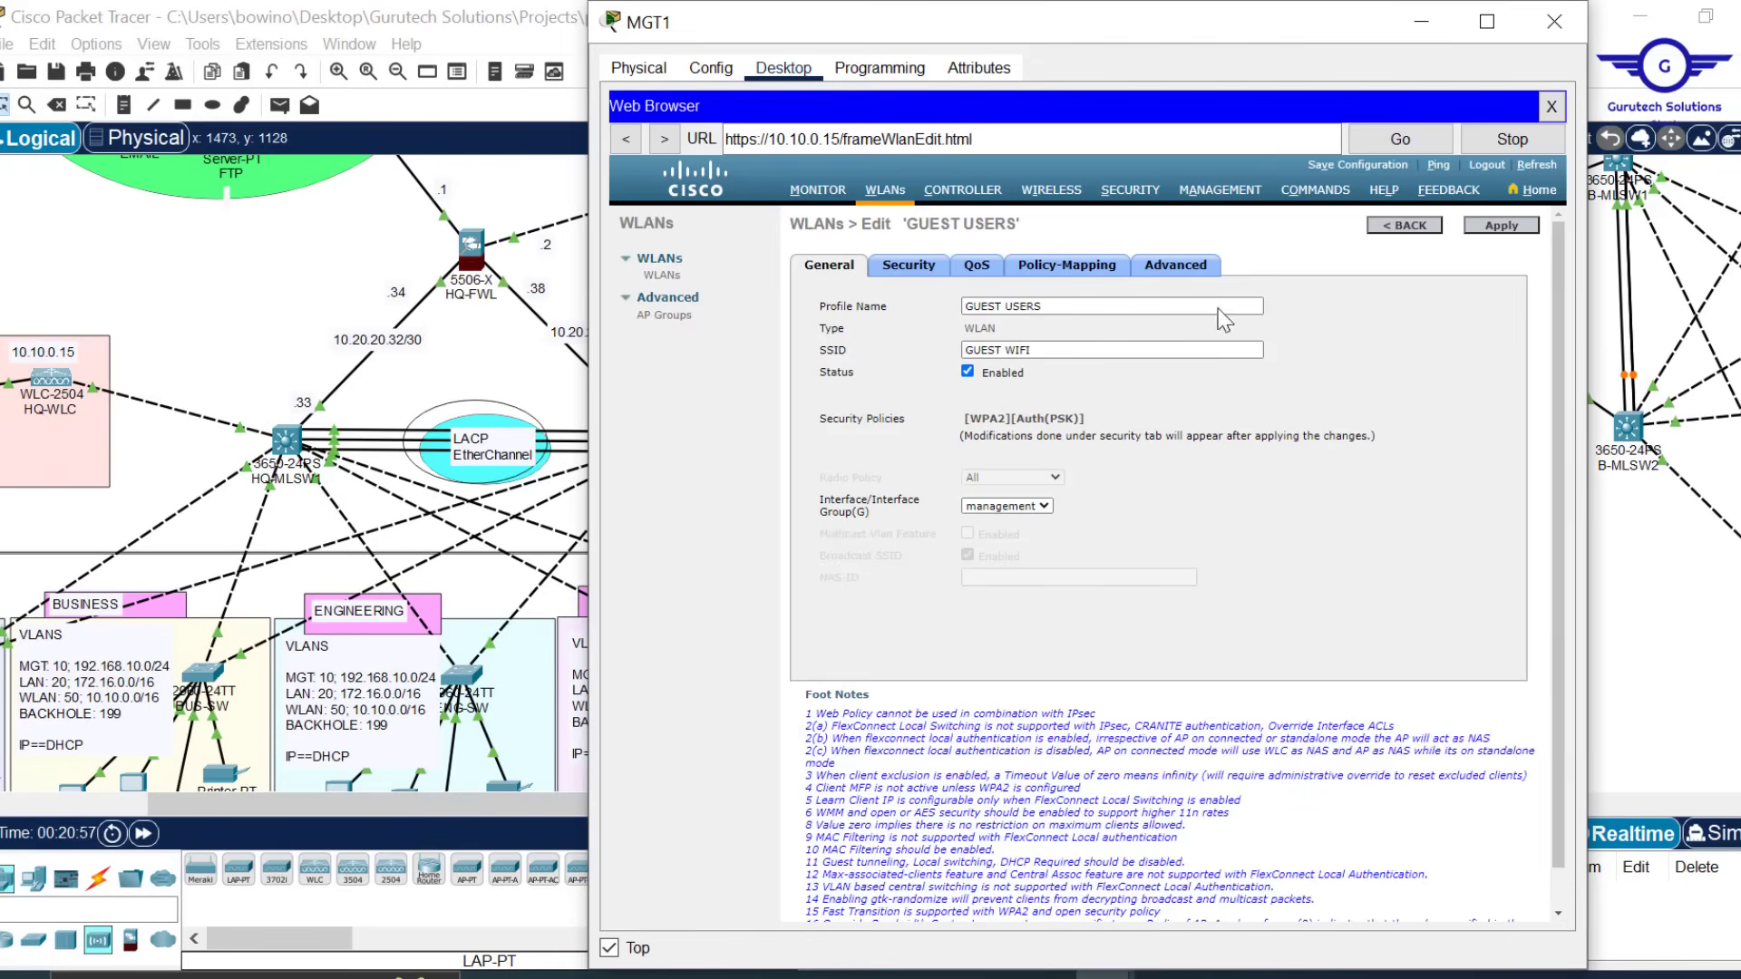
pyautogui.click(1055, 192)
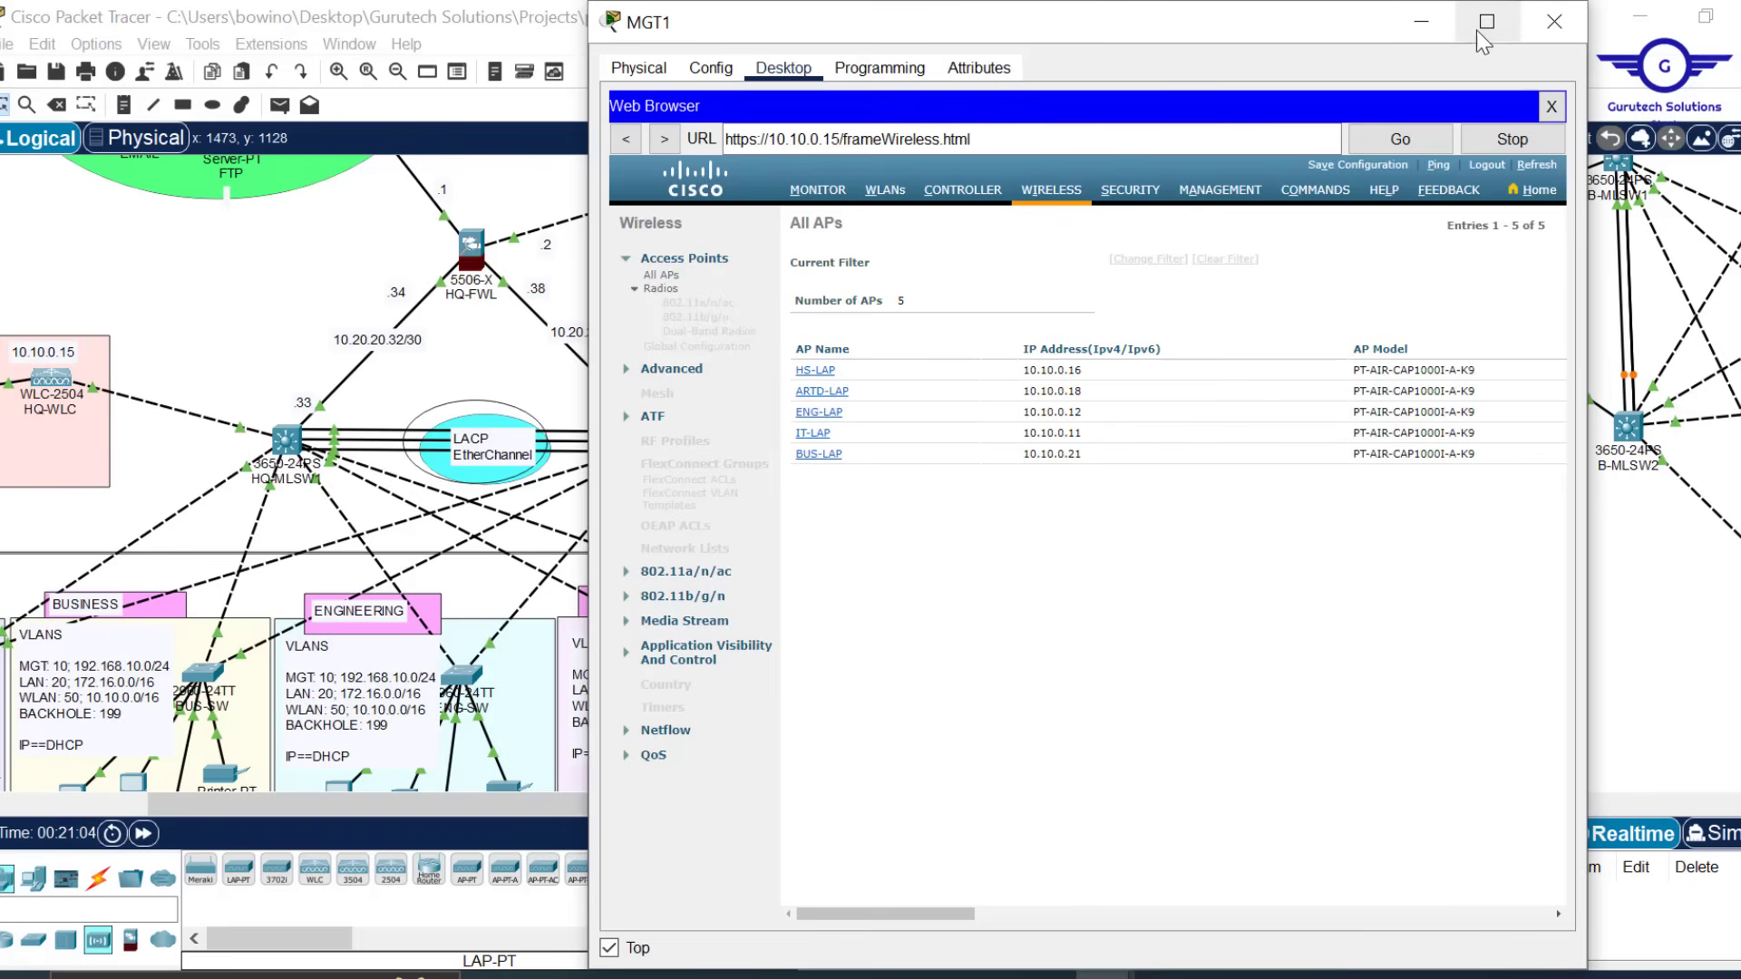
# Save the project with MGT1 minimized, scroll the topology left, and switch to the CAPWAP search results
pyautogui.click(1421, 22)
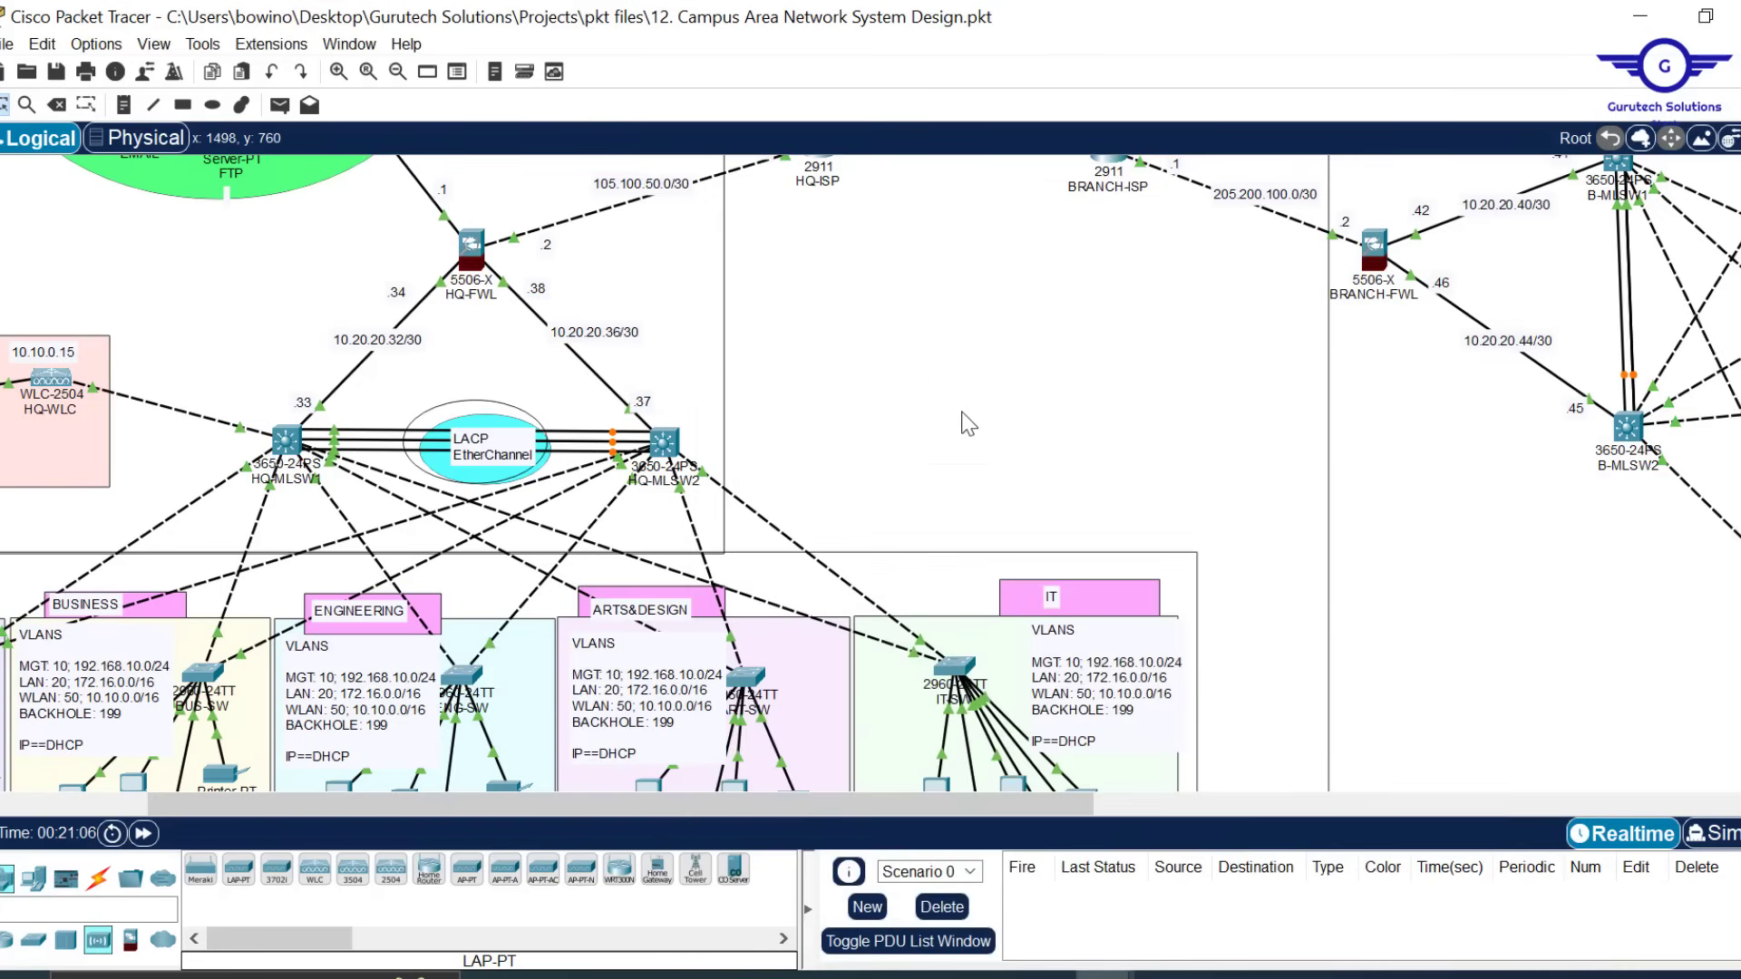
pyautogui.scroll(-2, 966, 422)
pyautogui.scroll(3, 966, 422)
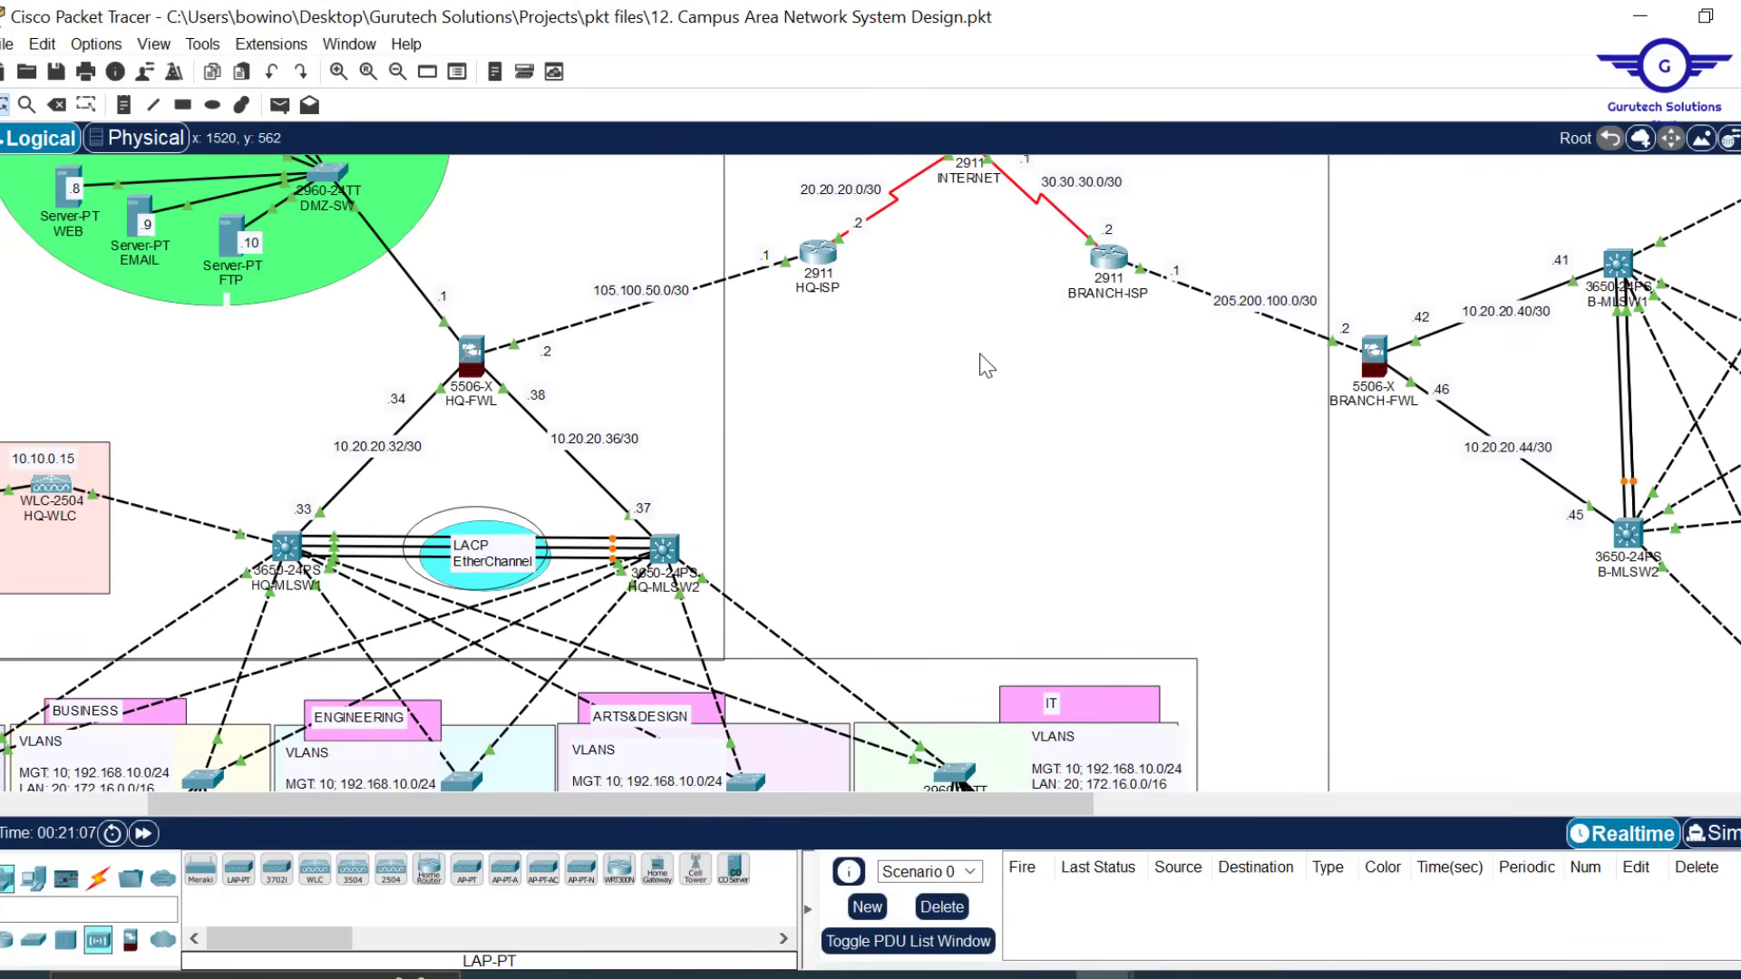
pyautogui.hotkey('ctrl', 's')
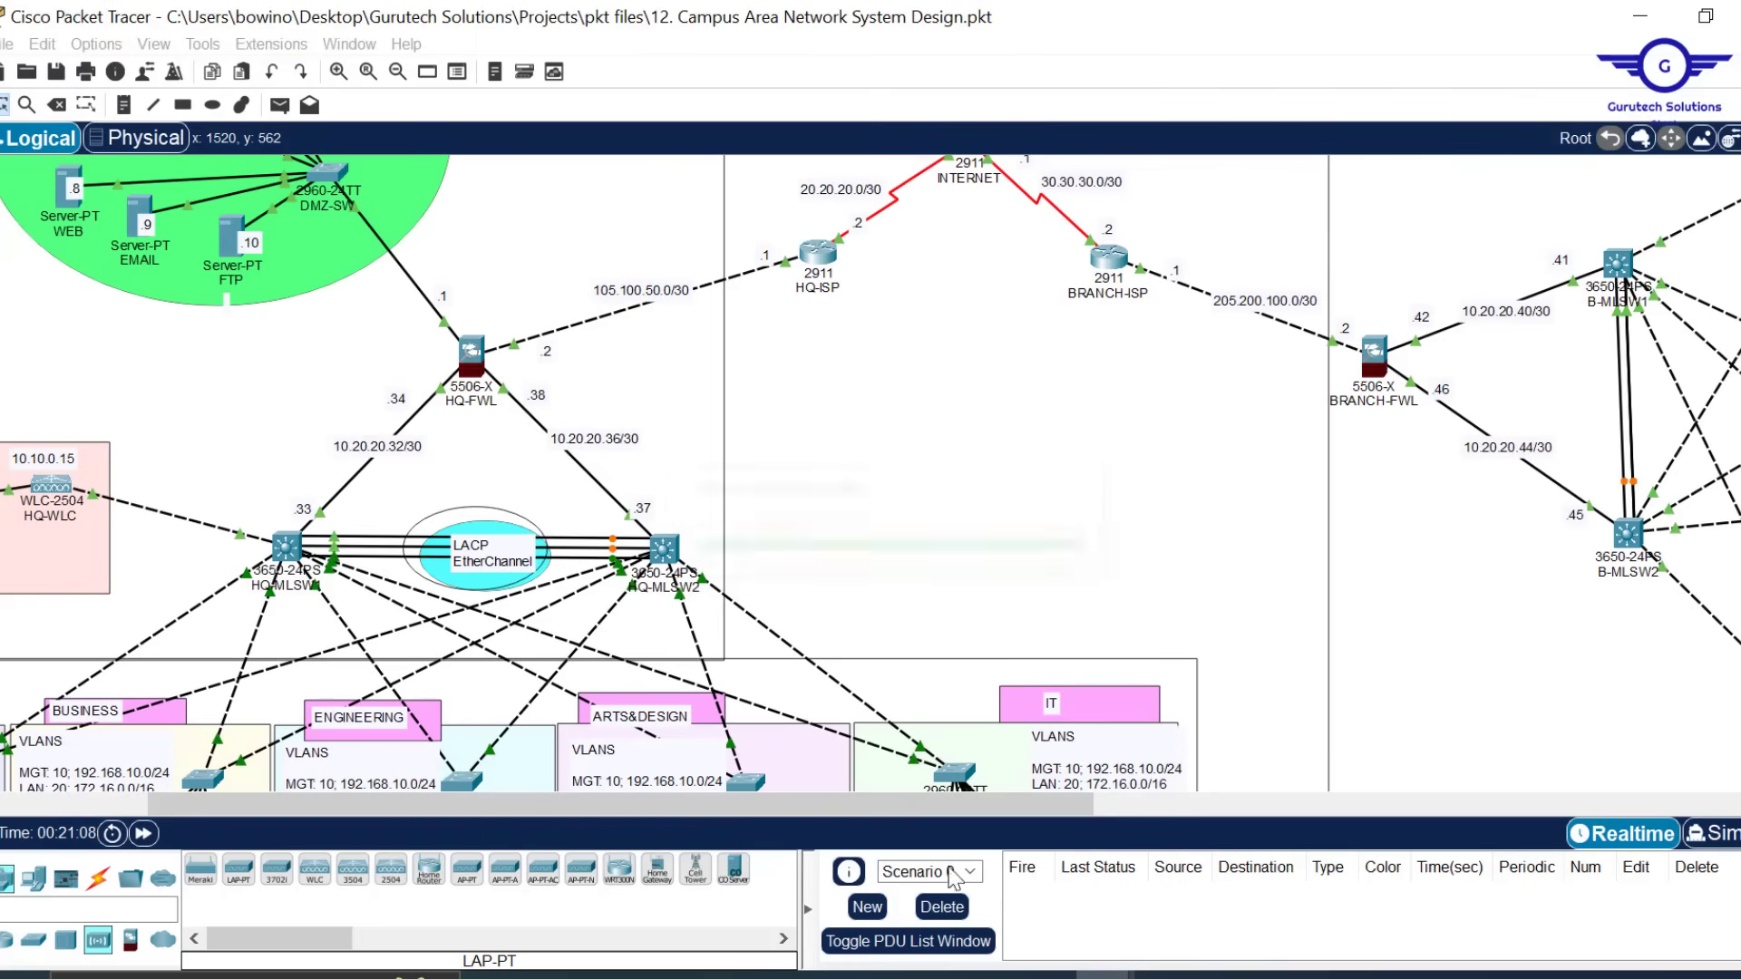
pyautogui.moveTo(1088, 975)
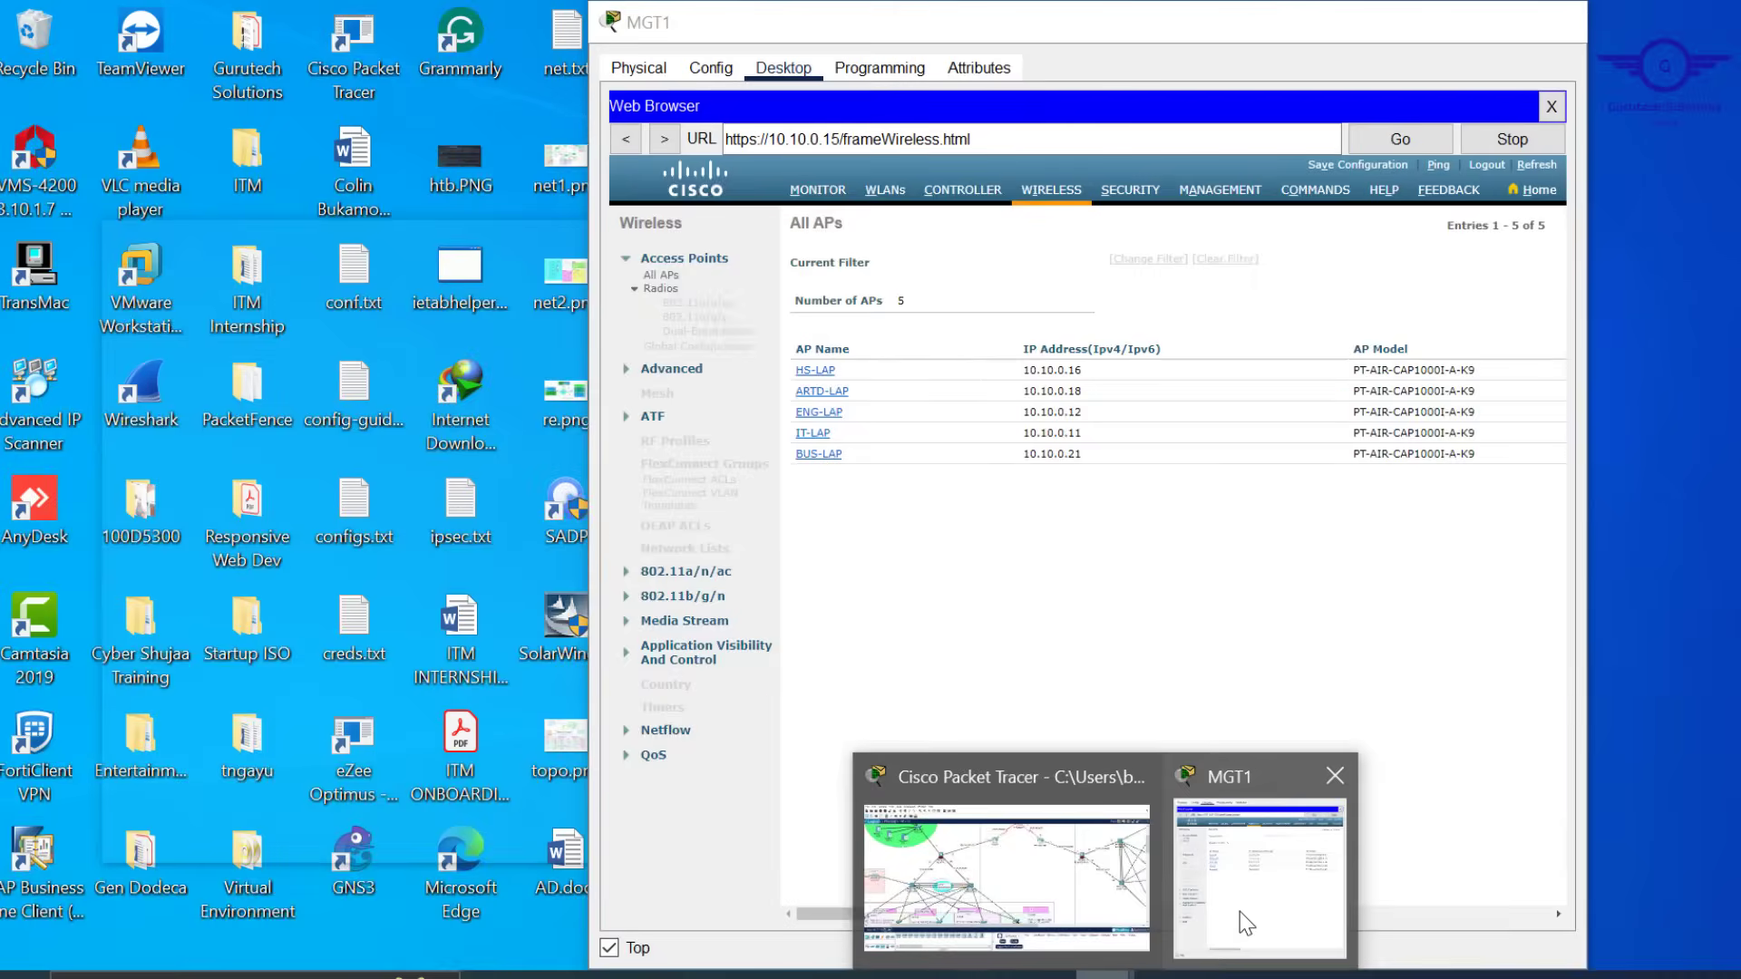
pyautogui.click(1239, 912)
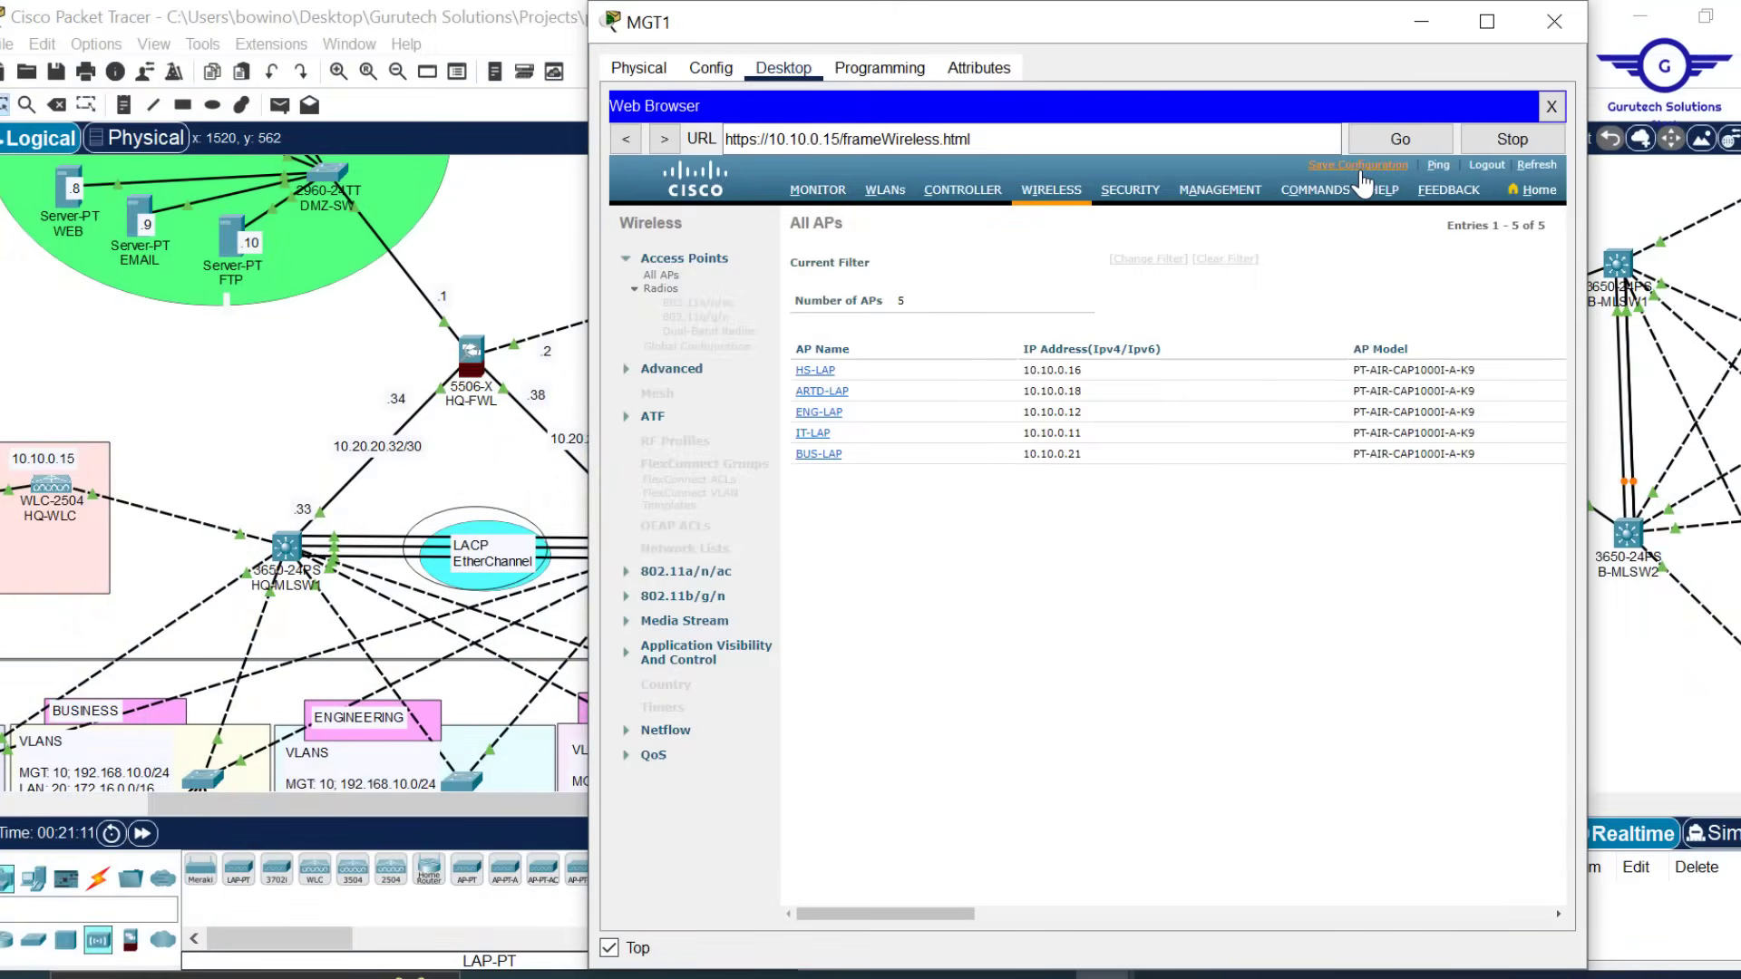
pyautogui.click(1420, 23)
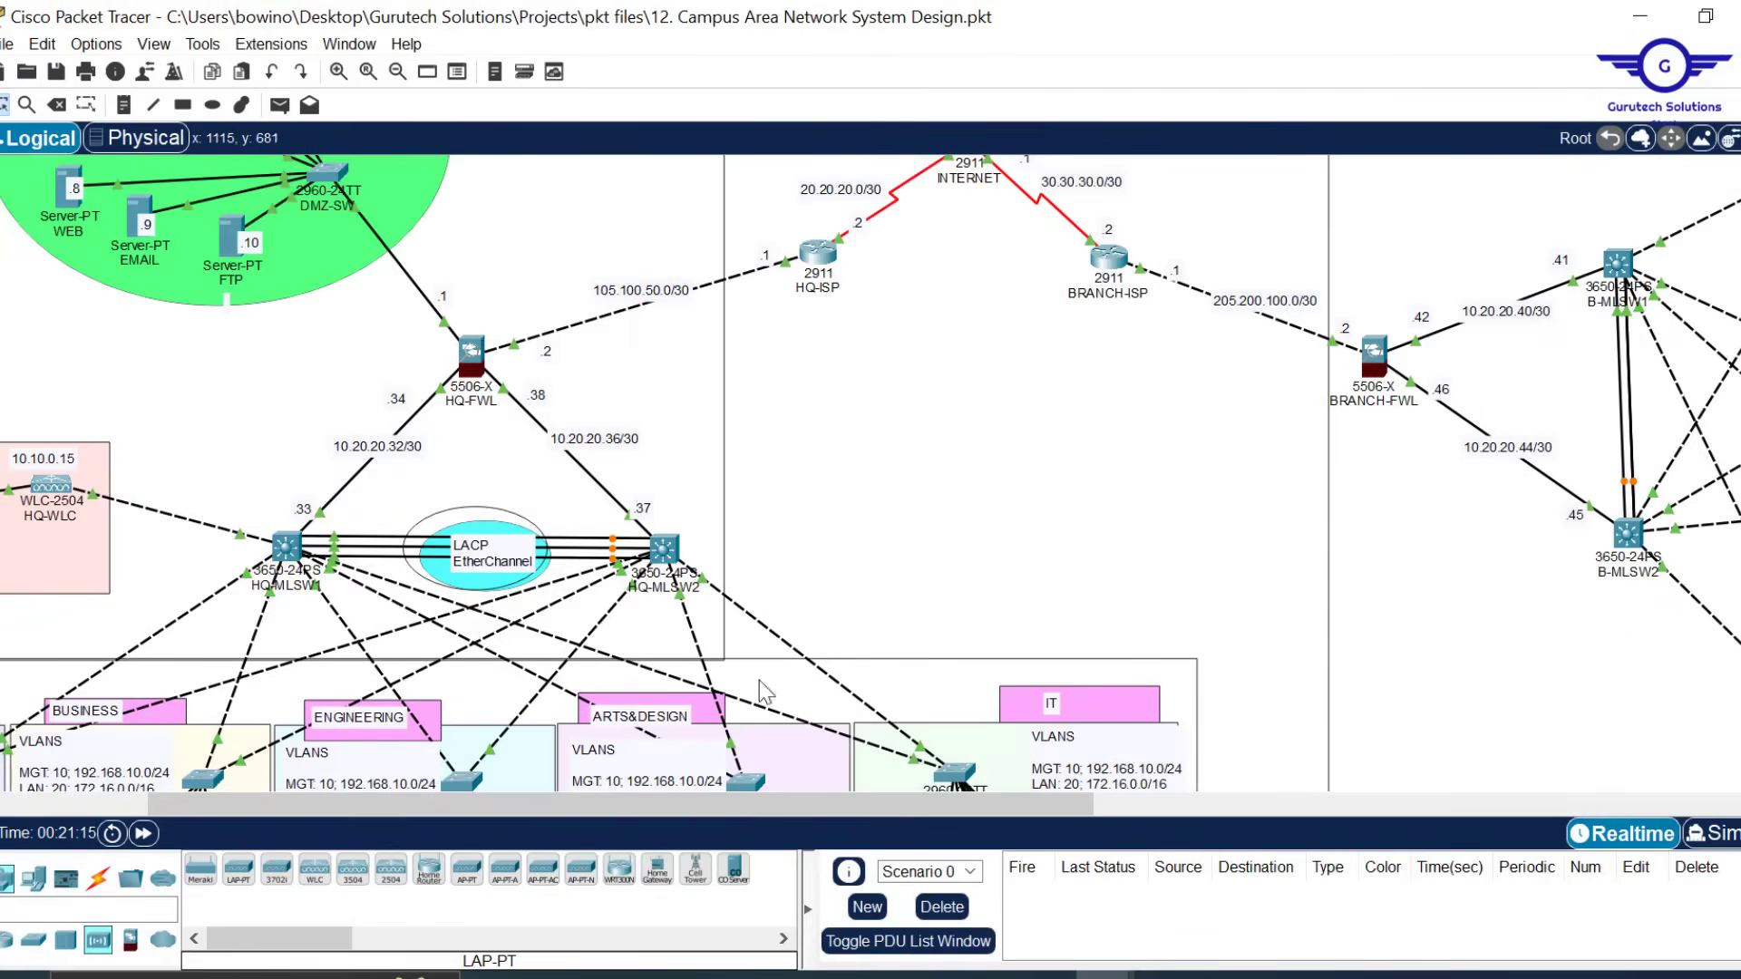
pyautogui.moveTo(756, 798); pyautogui.dragTo(551, 812)
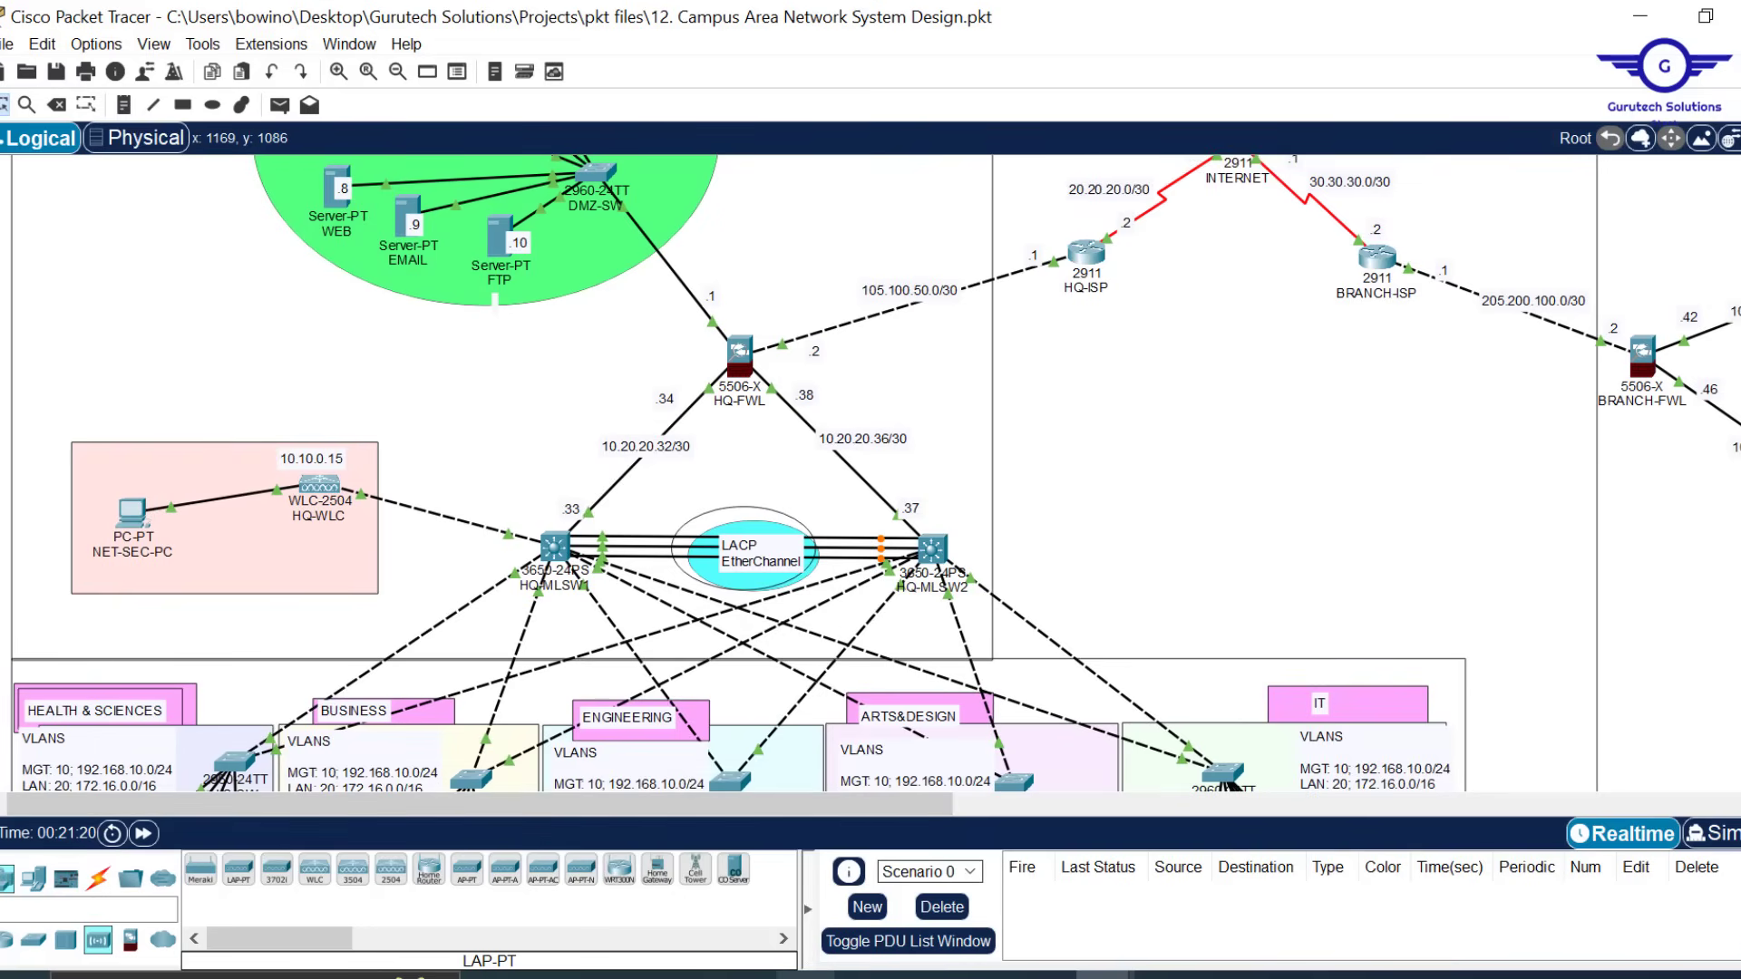
pyautogui.click(805, 976)
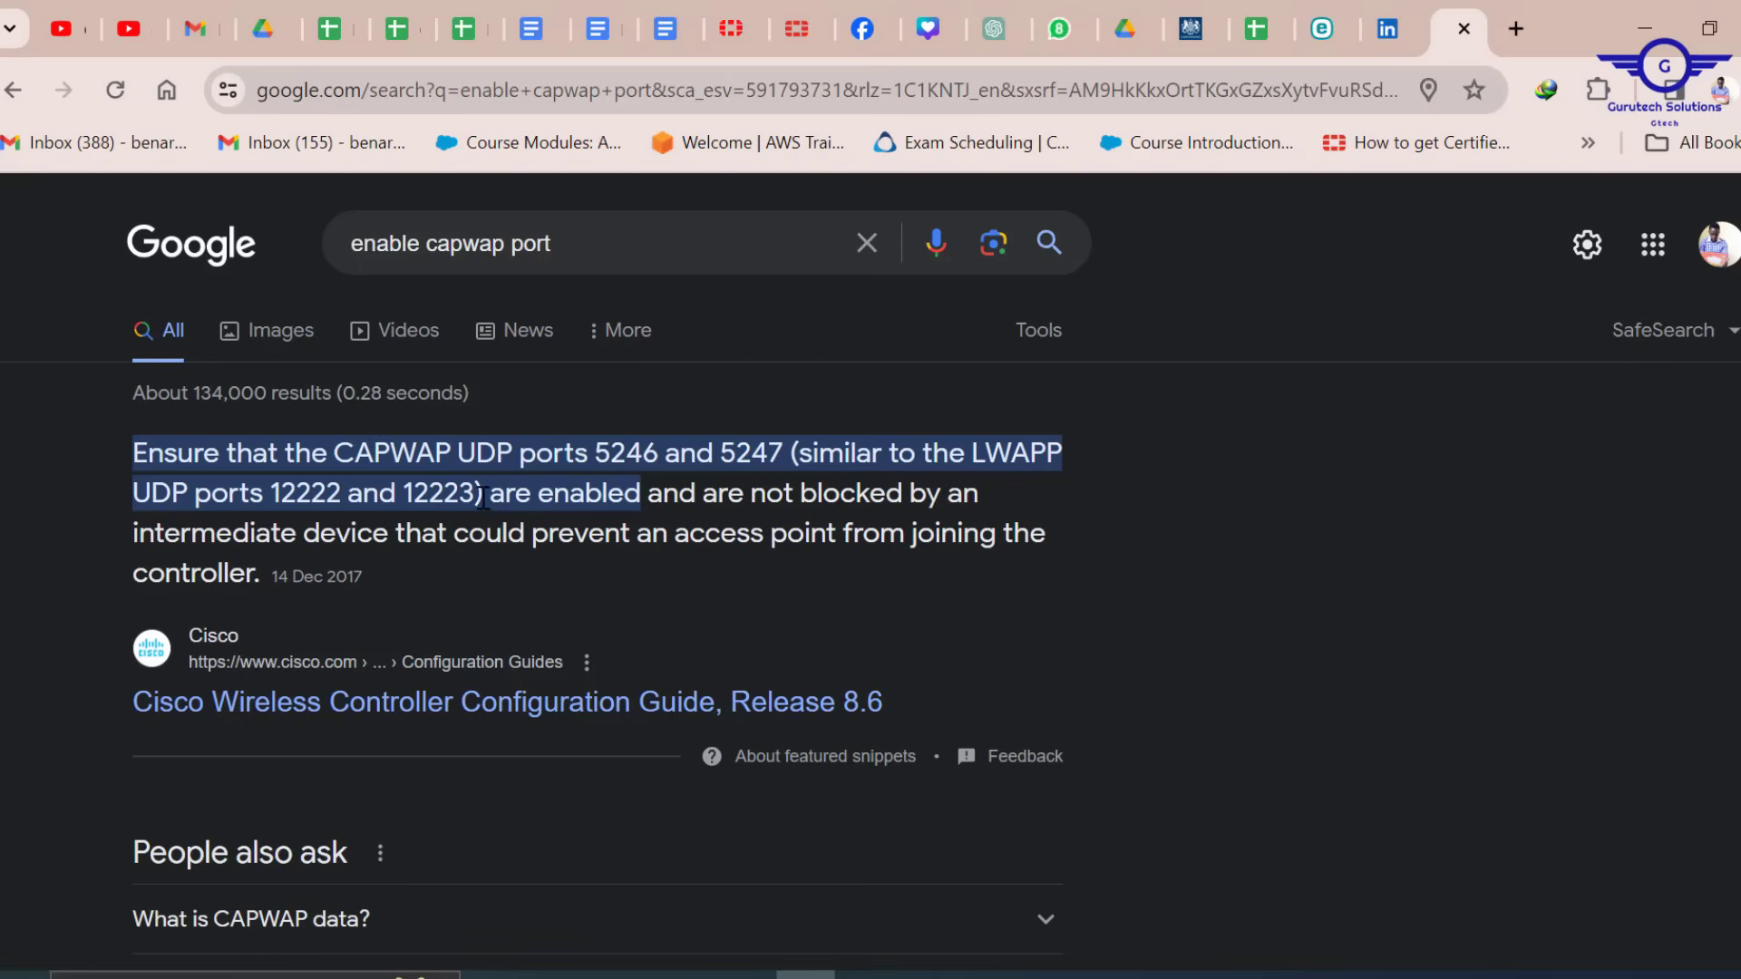
# Highlight CAPWAP UDP ports 5246 and 5247 in the Google snippet, then return to Packet Tracer
pyautogui.moveTo(462, 466); pyautogui.dragTo(599, 442)
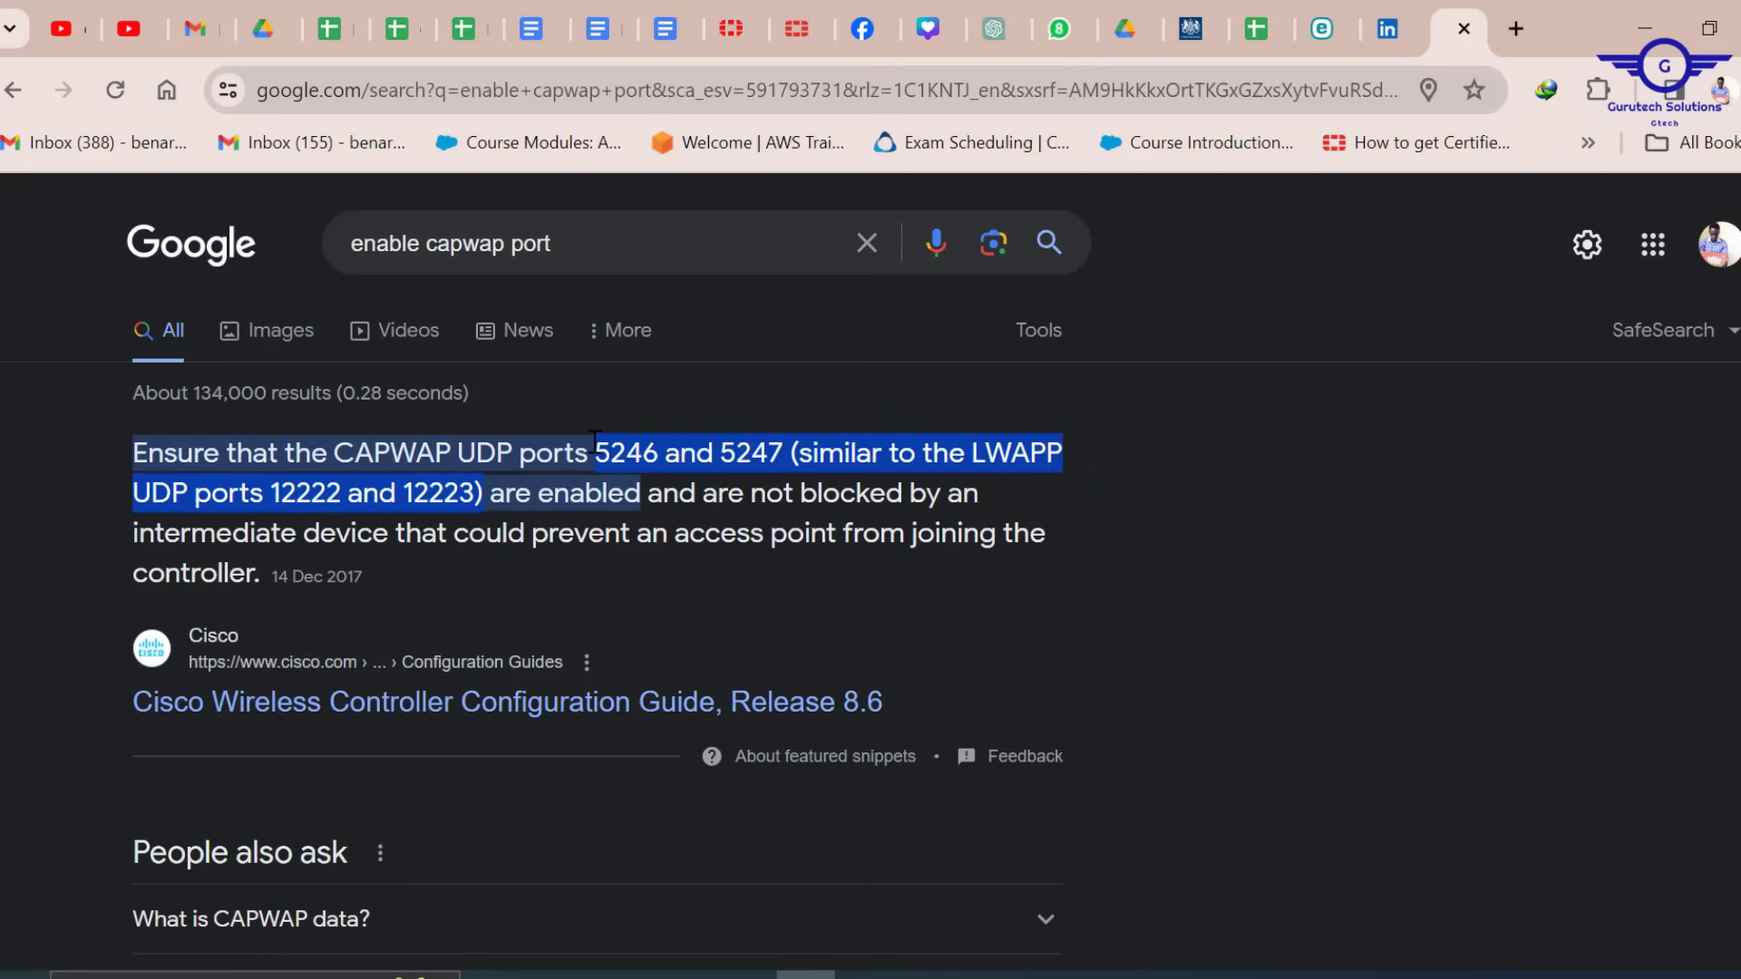
pyautogui.click(1644, 28)
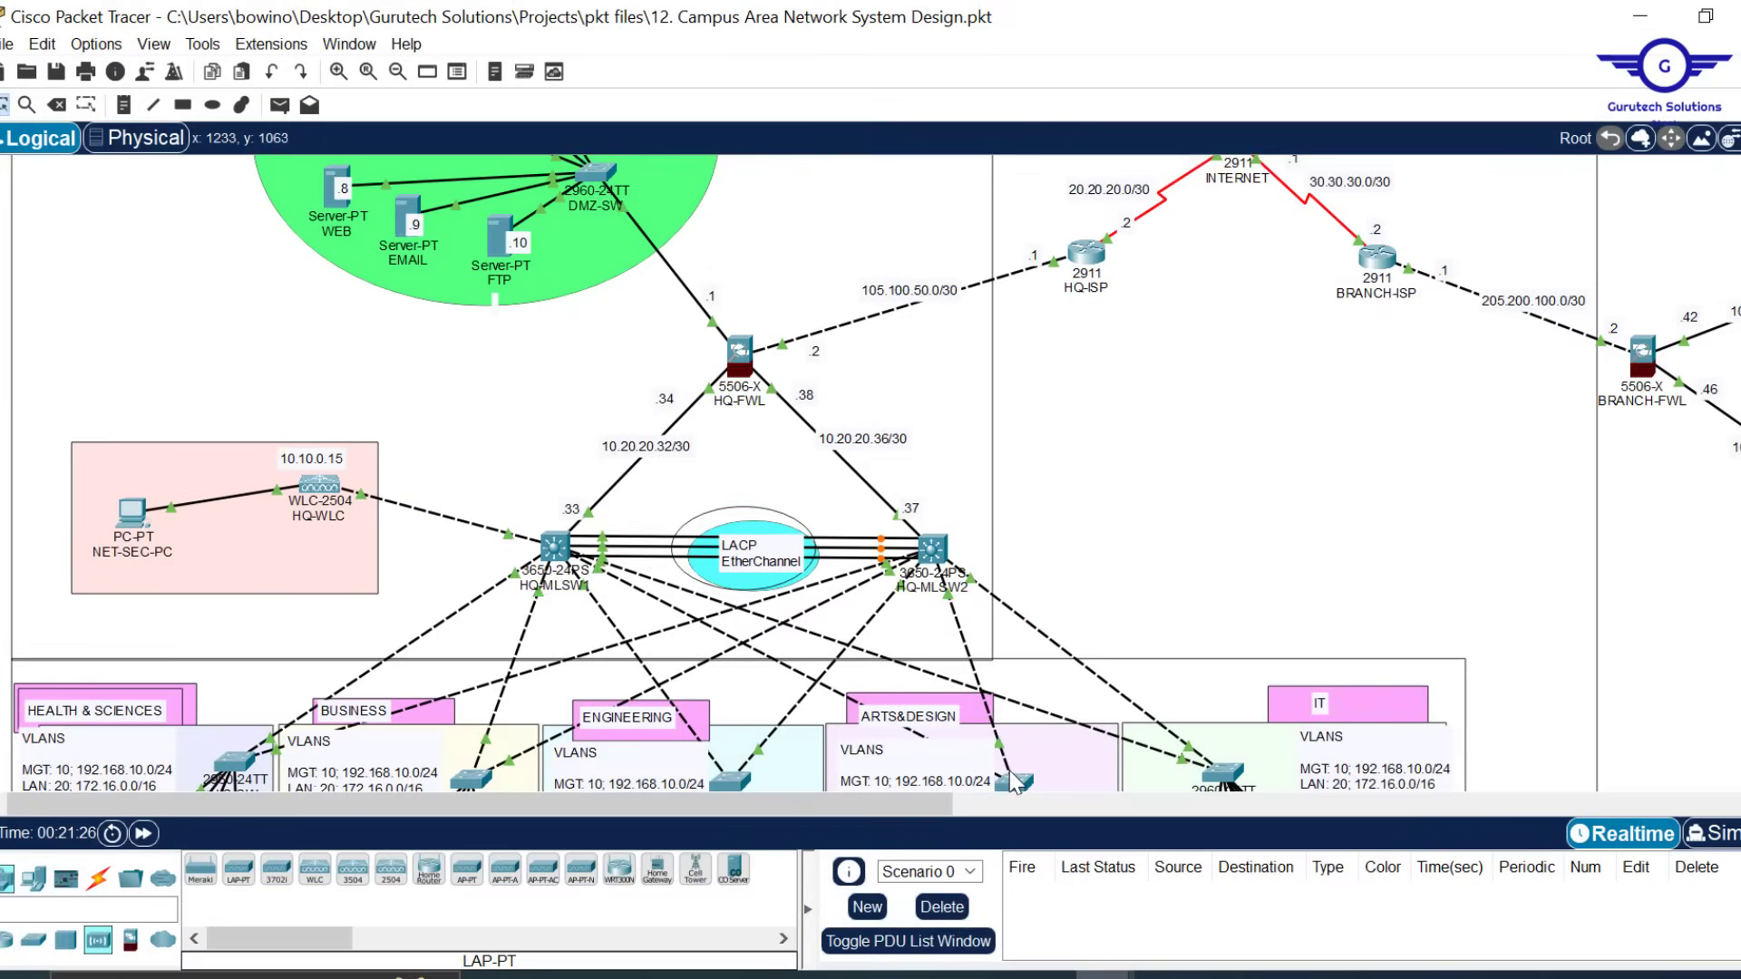
# Scroll across the branch side of the topology and back, then bring up the firewall commands Notepad
pyautogui.moveTo(918, 801); pyautogui.dragTo(1399, 801)
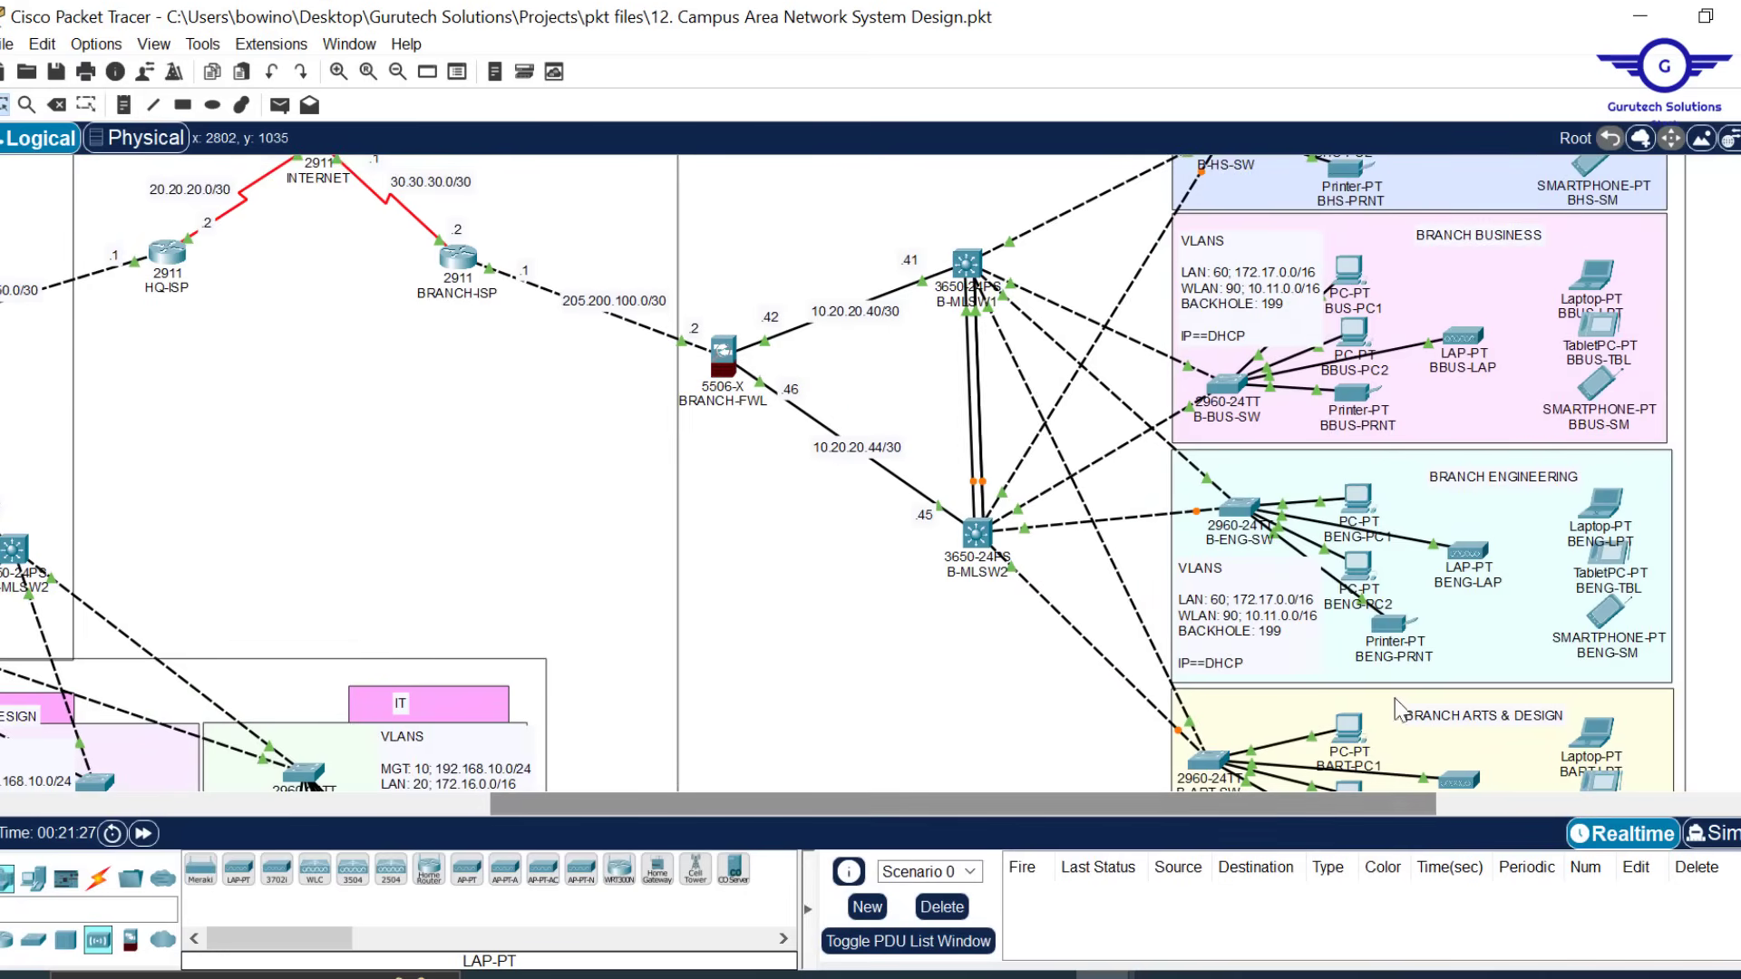
pyautogui.moveTo(1470, 339)
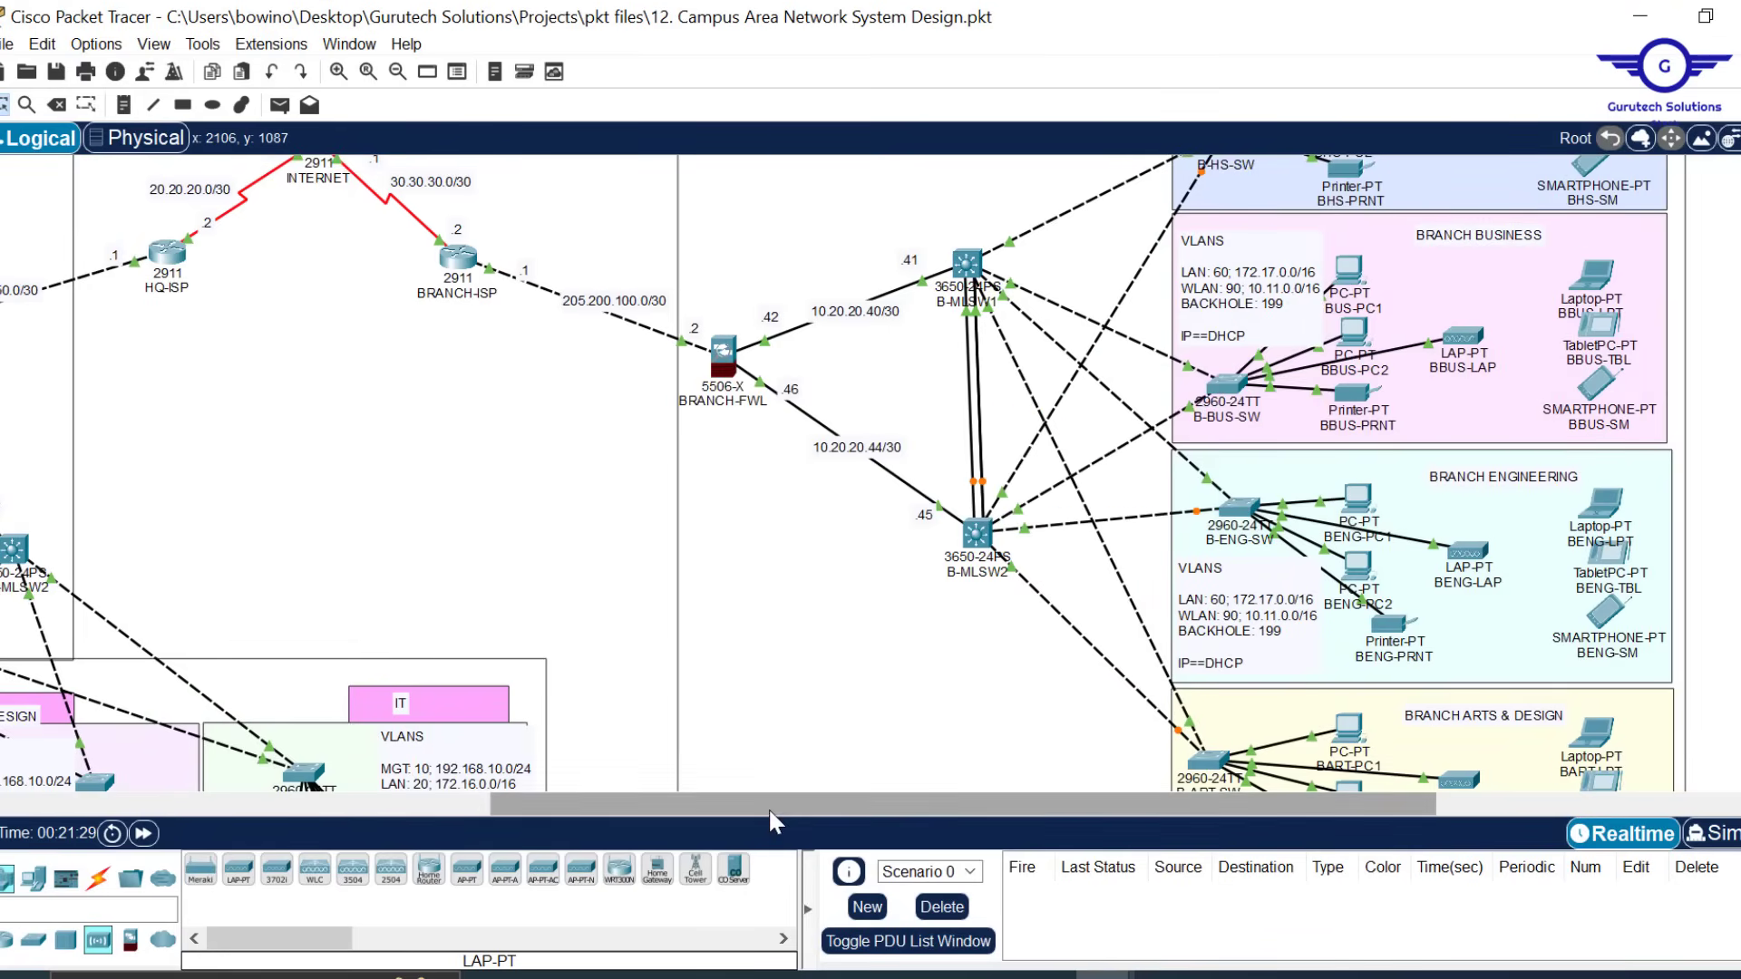
pyautogui.moveTo(769, 807); pyautogui.dragTo(286, 807)
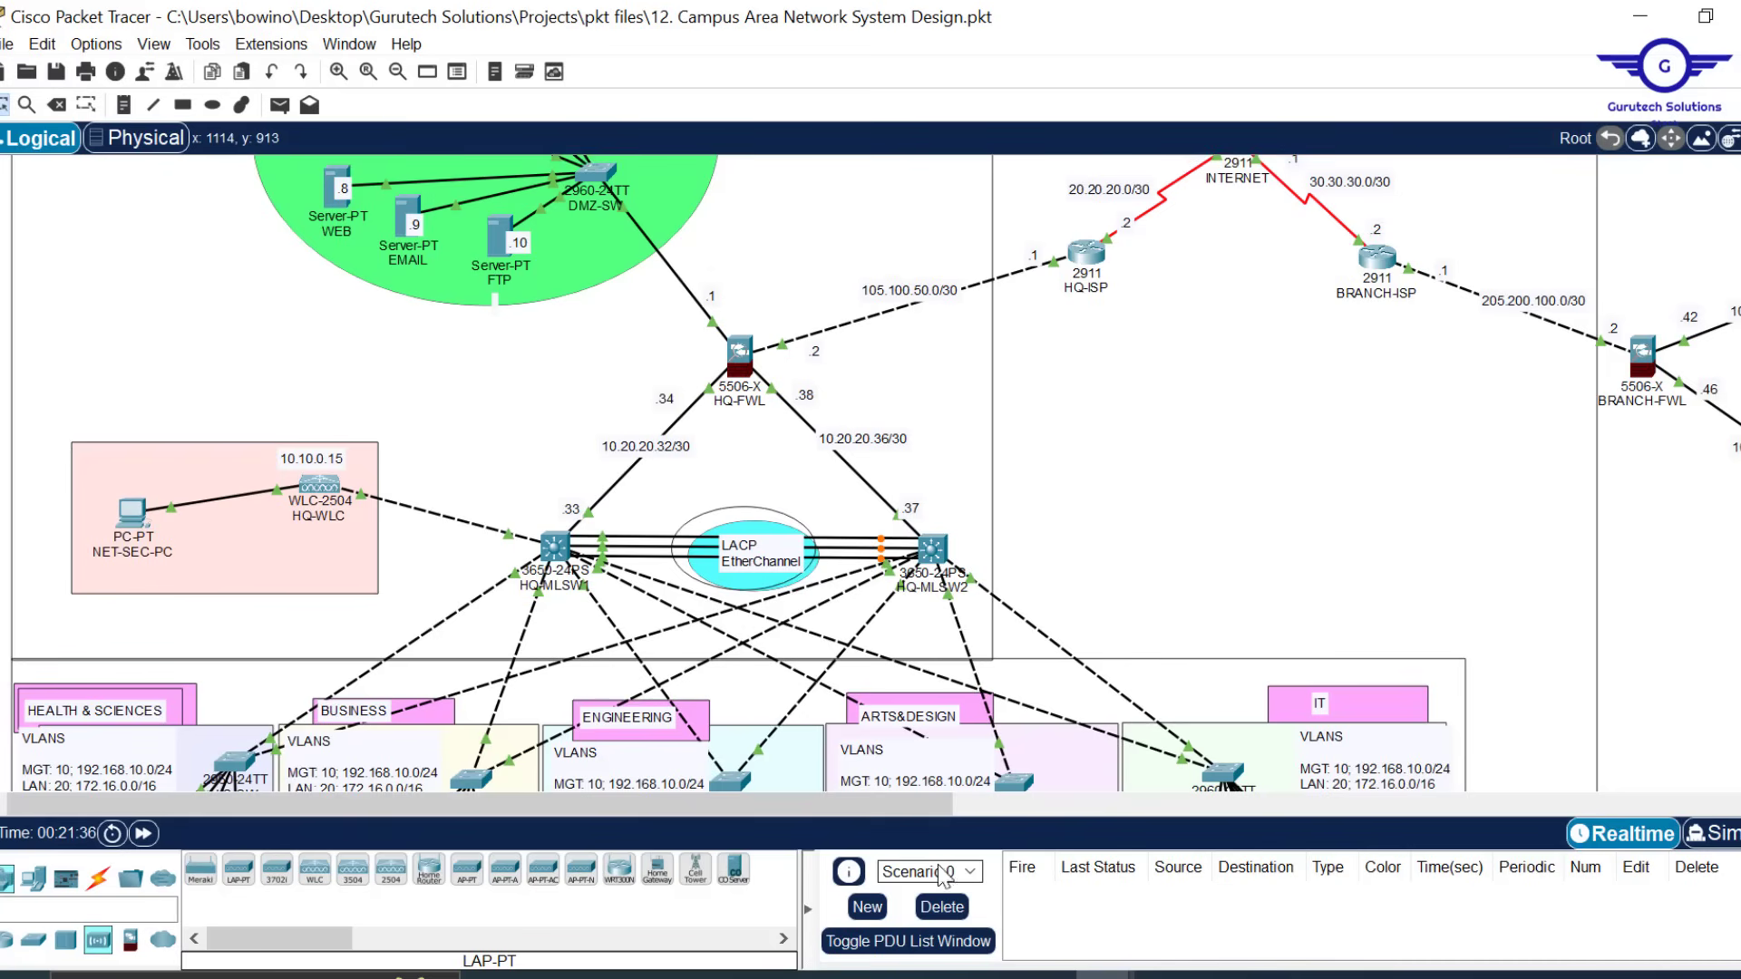
pyautogui.moveTo(1056, 962)
pyautogui.click(1110, 896)
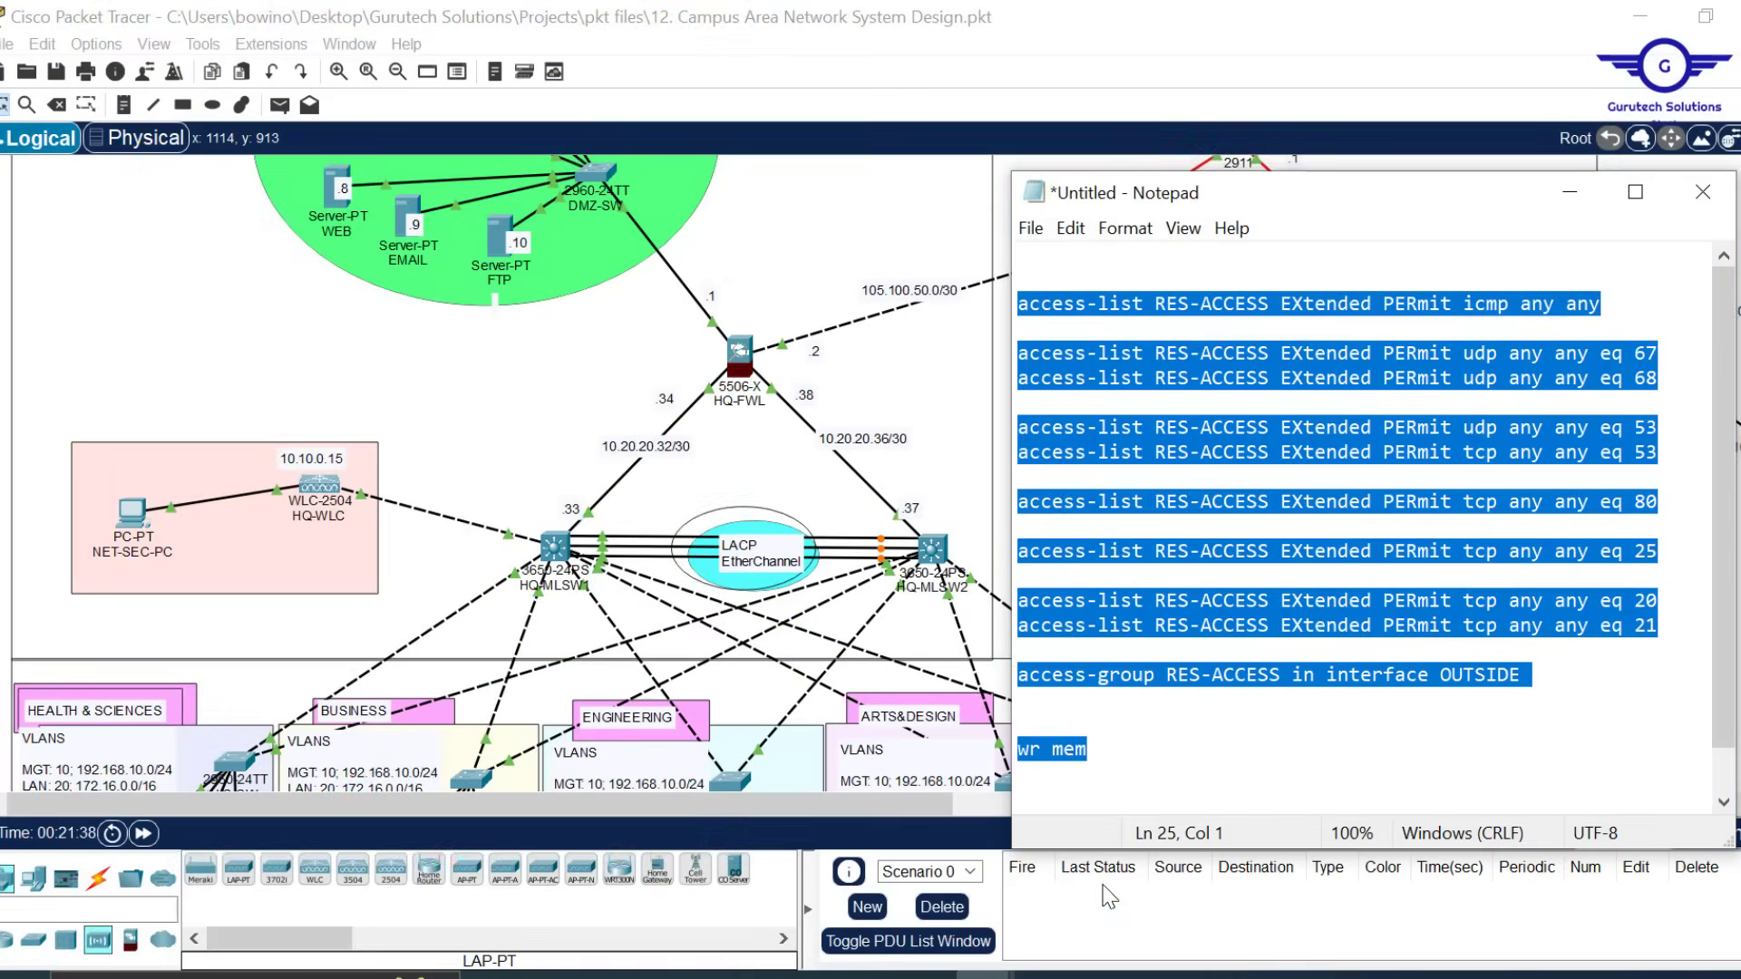
# Delete the wr mem, udp eq 53 and icmp lines, keeping two RES-ACCESS access-list commands
pyautogui.click(1111, 762)
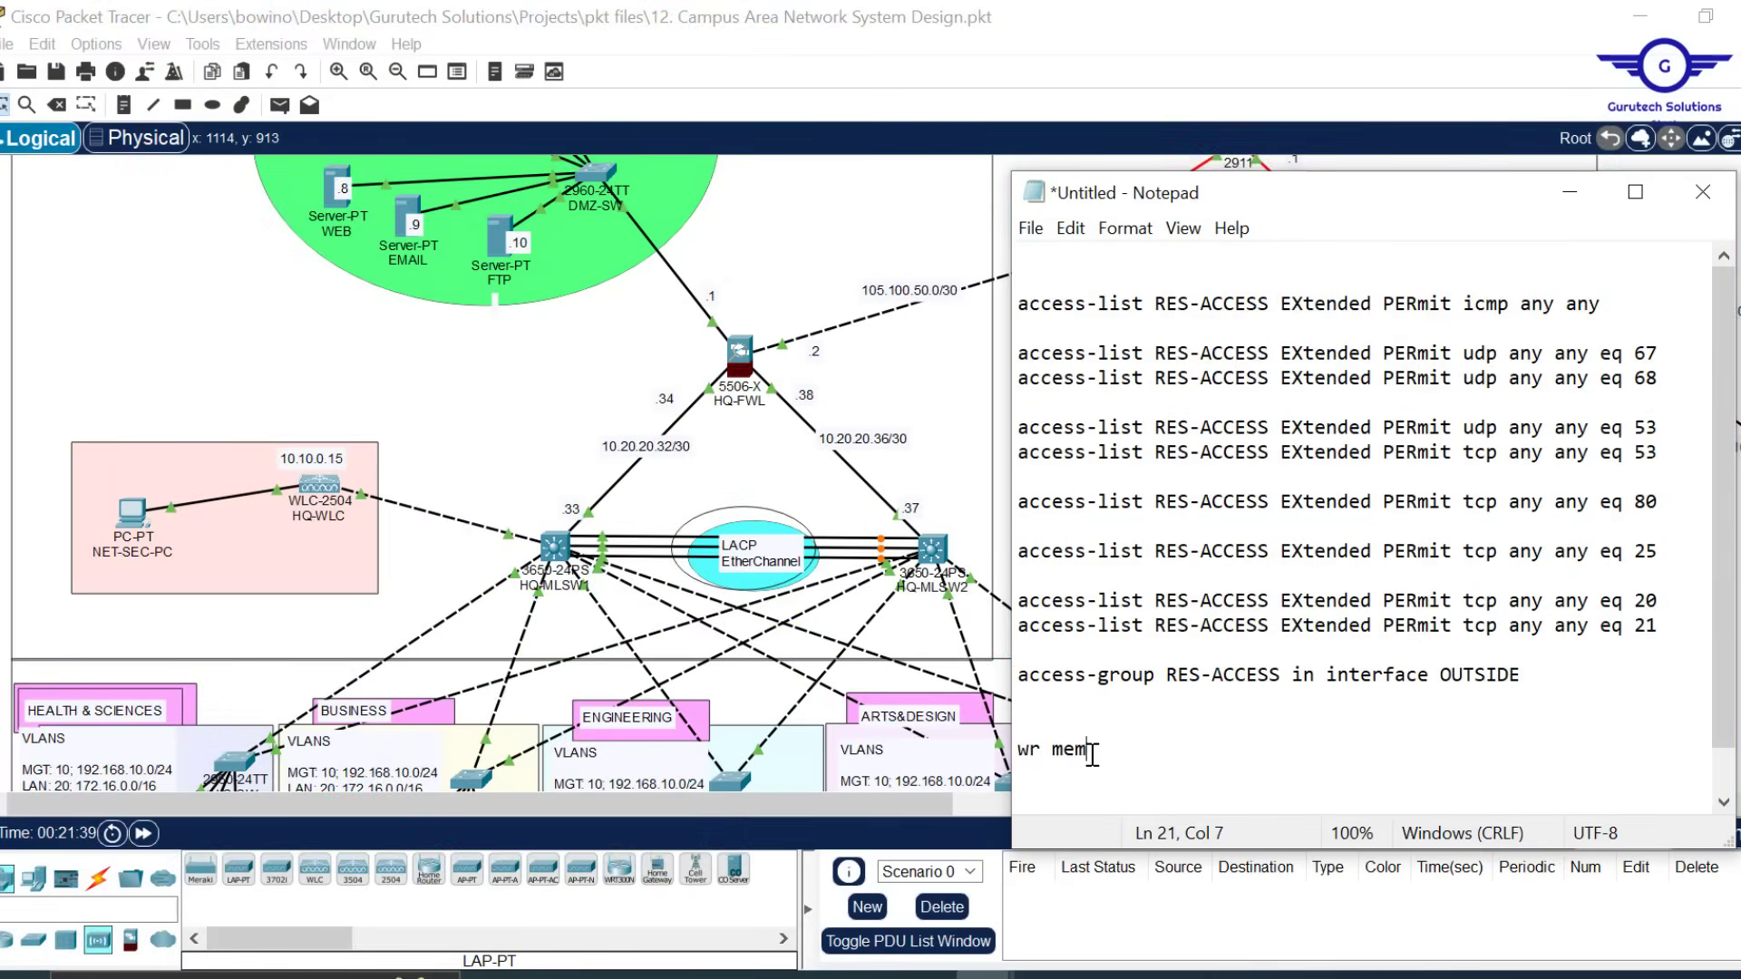
pyautogui.moveTo(1091, 753); pyautogui.dragTo(1056, 458)
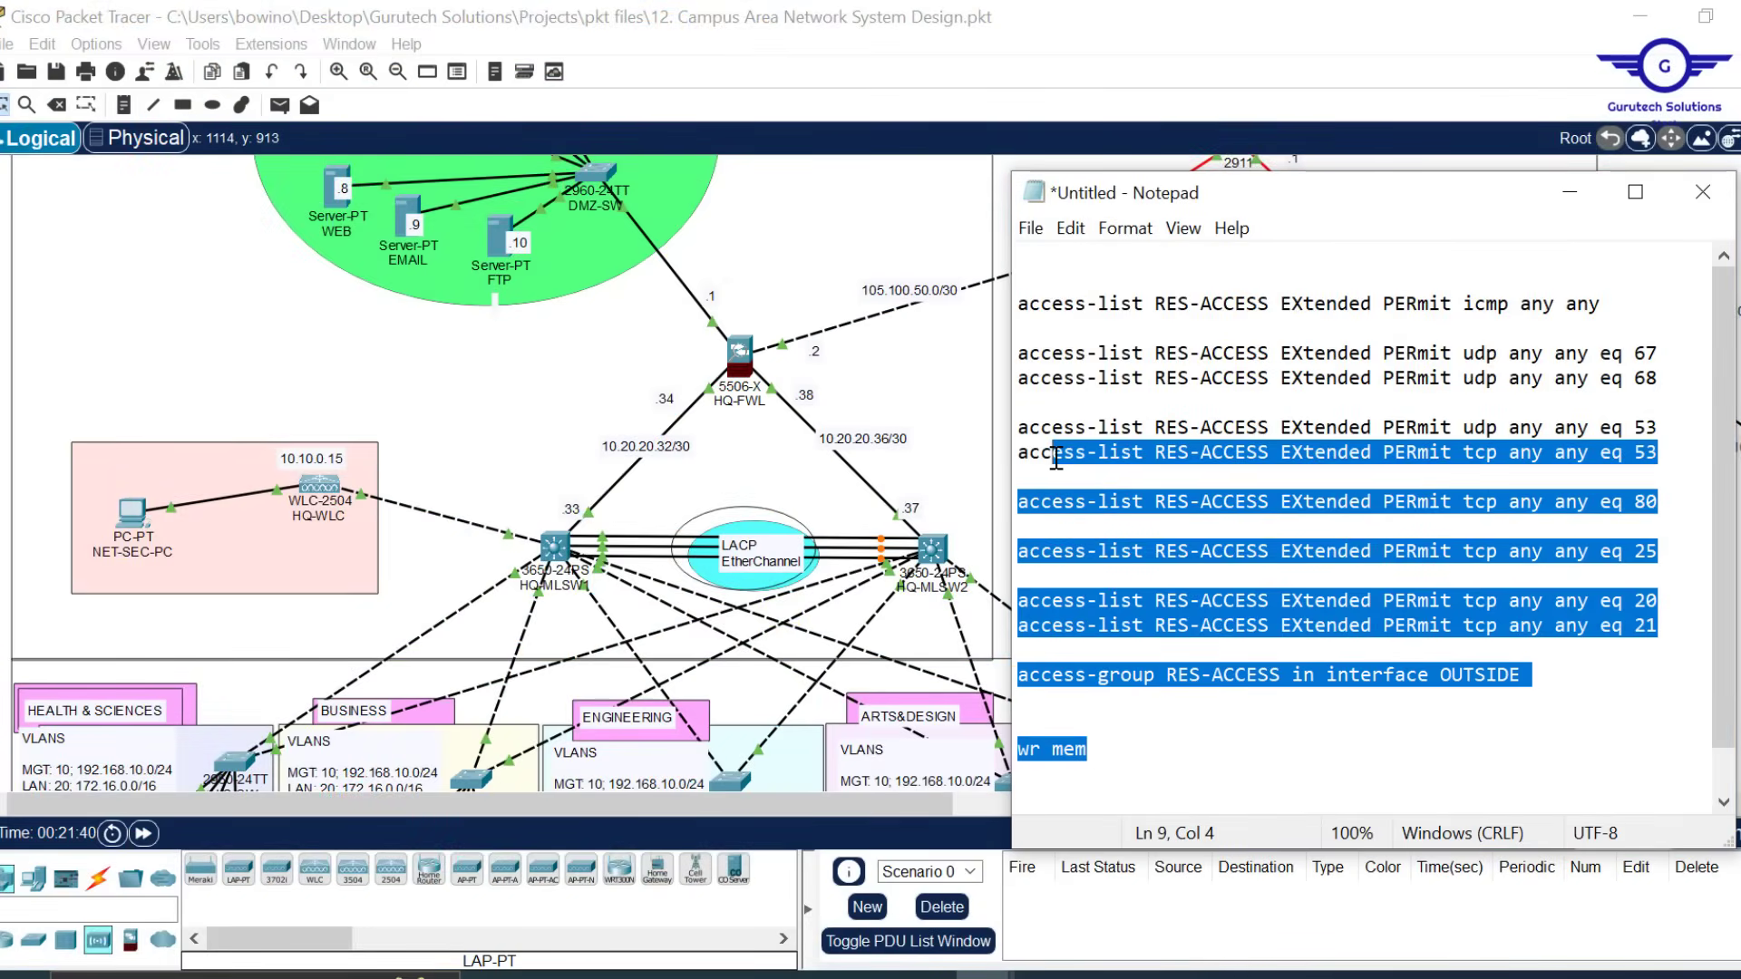
pyautogui.press('BackSpace')
pyautogui.press('BackSpace')
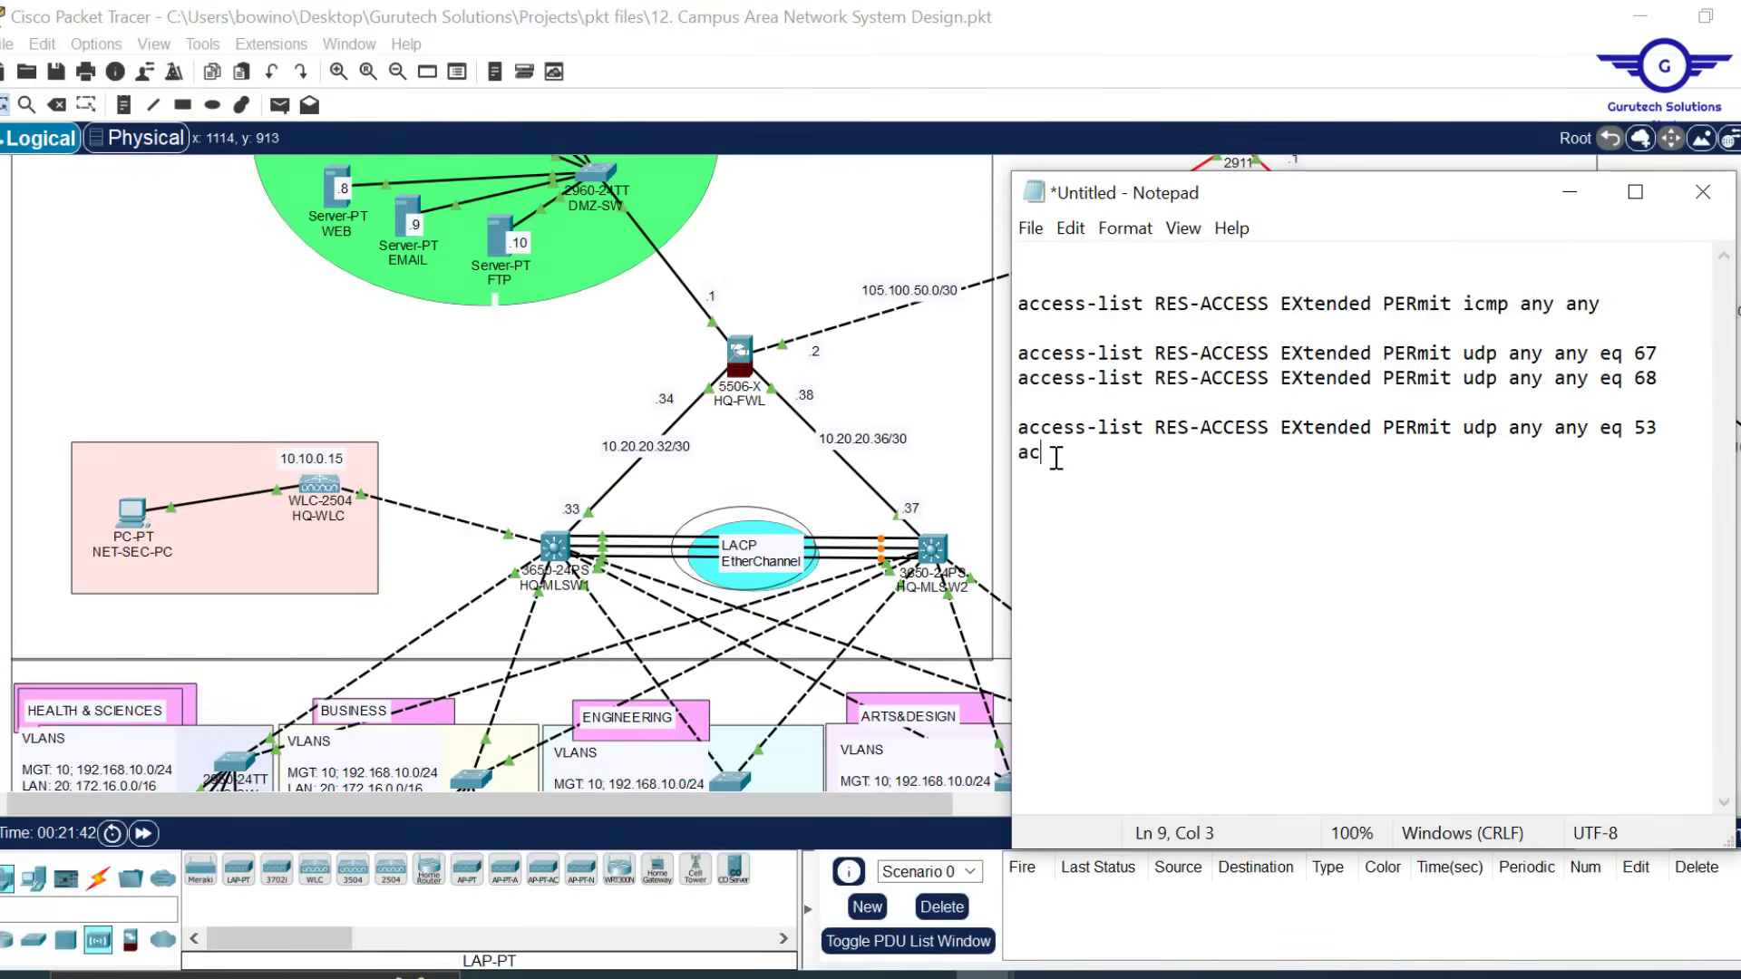
pyautogui.moveTo(1056, 458); pyautogui.dragTo(1020, 427)
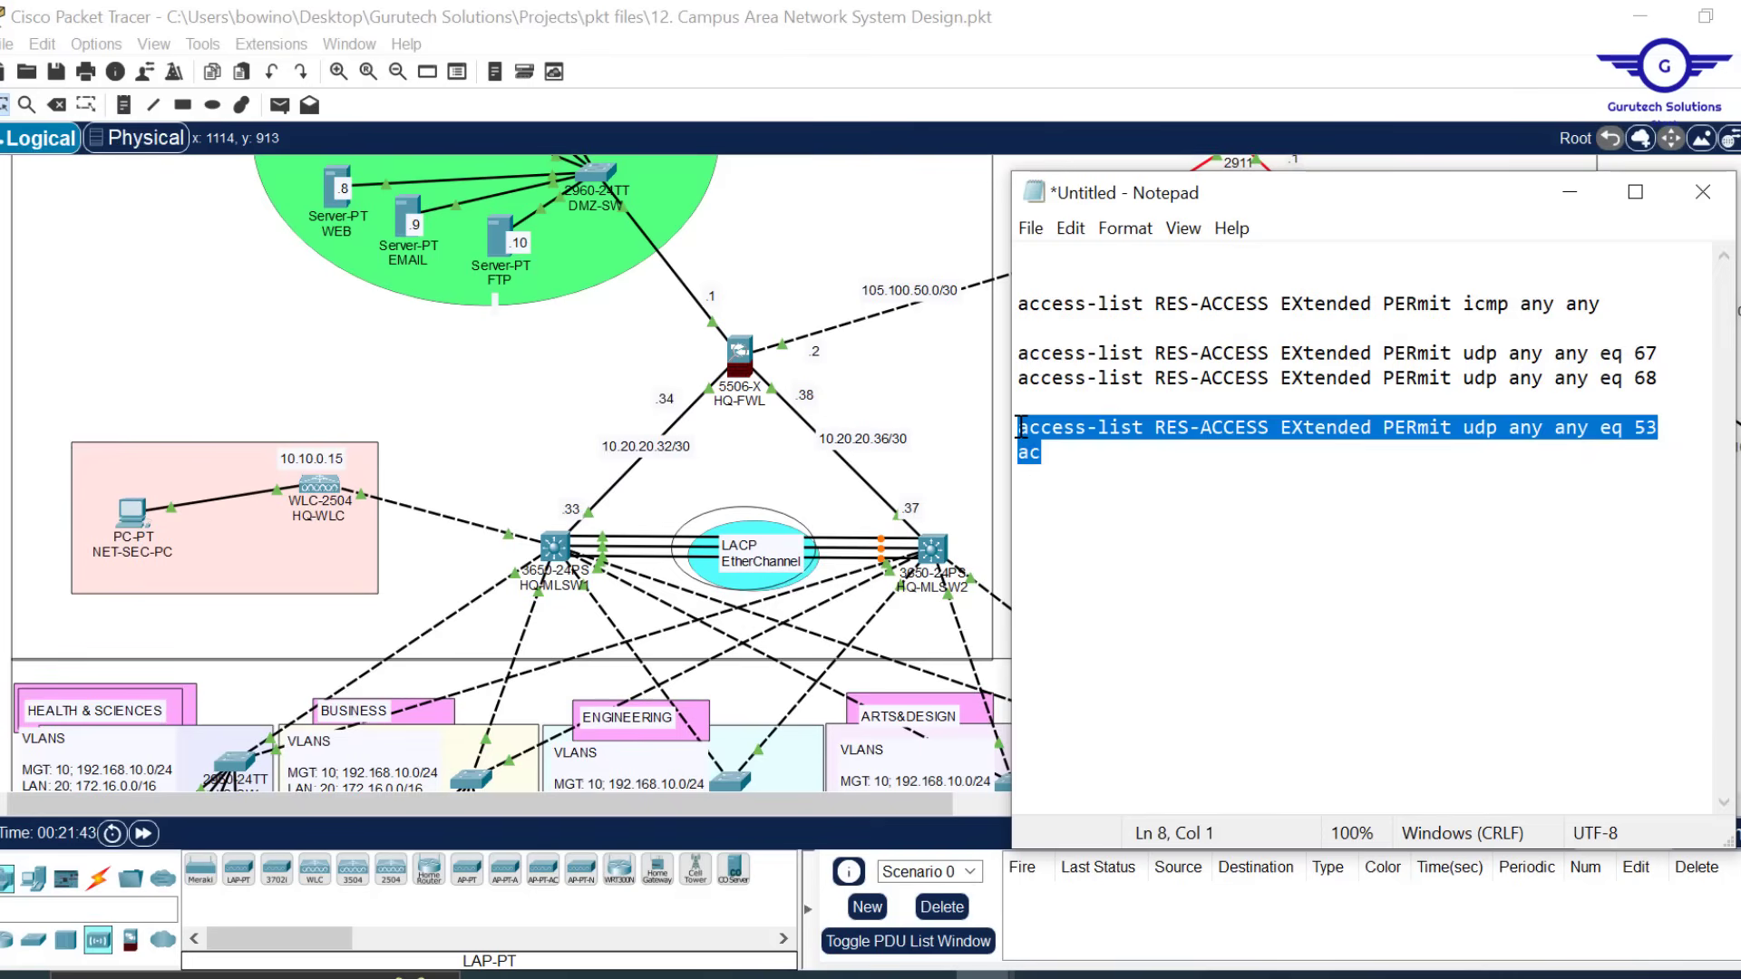
pyautogui.press('BackSpace')
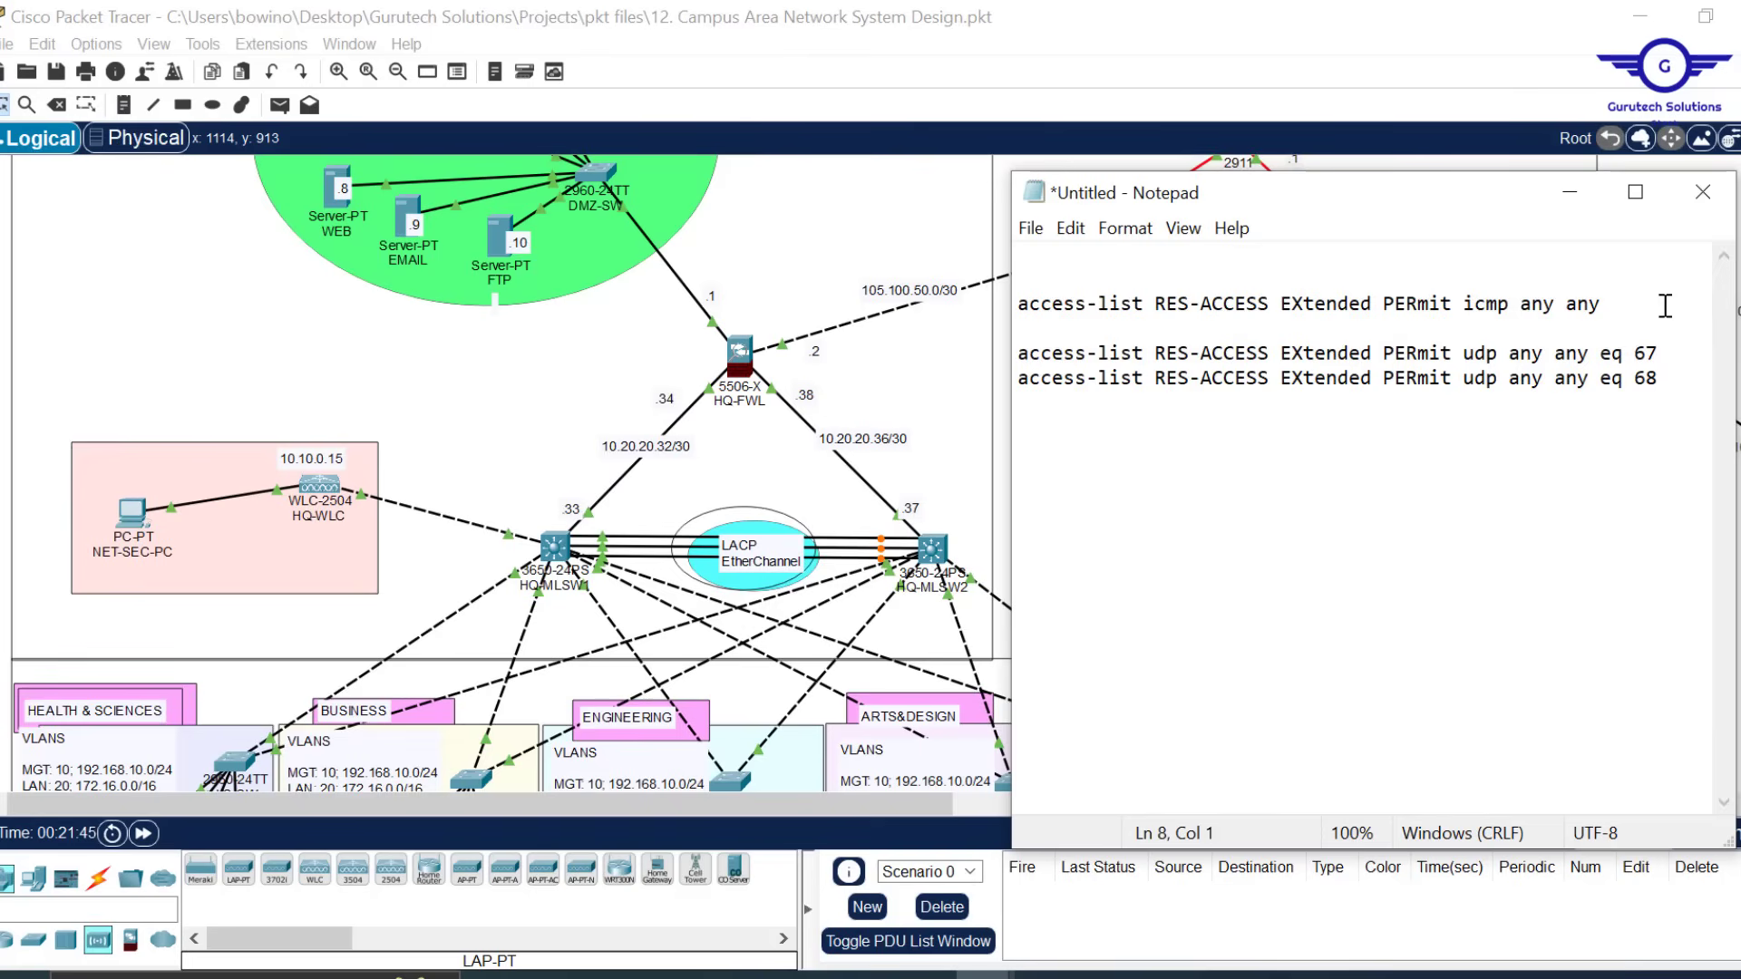
pyautogui.moveTo(1665, 306); pyautogui.dragTo(1017, 307)
pyautogui.press('BackSpace')
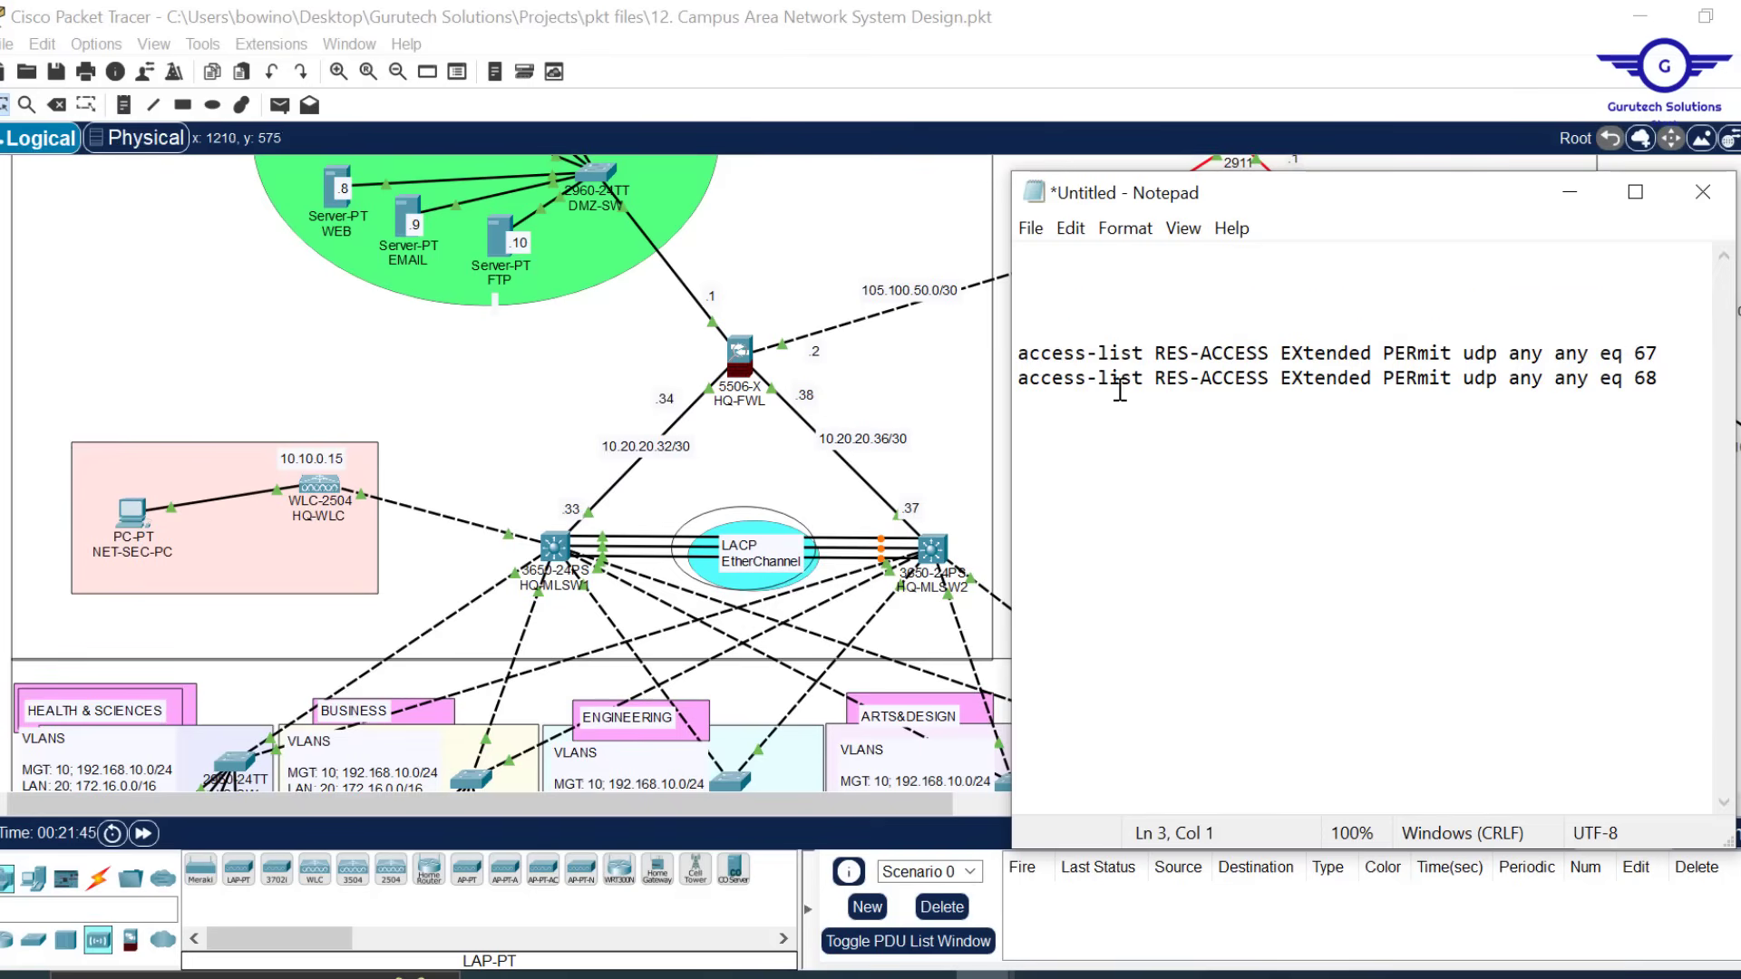
pyautogui.moveTo(1281, 354); pyautogui.dragTo(1153, 353)
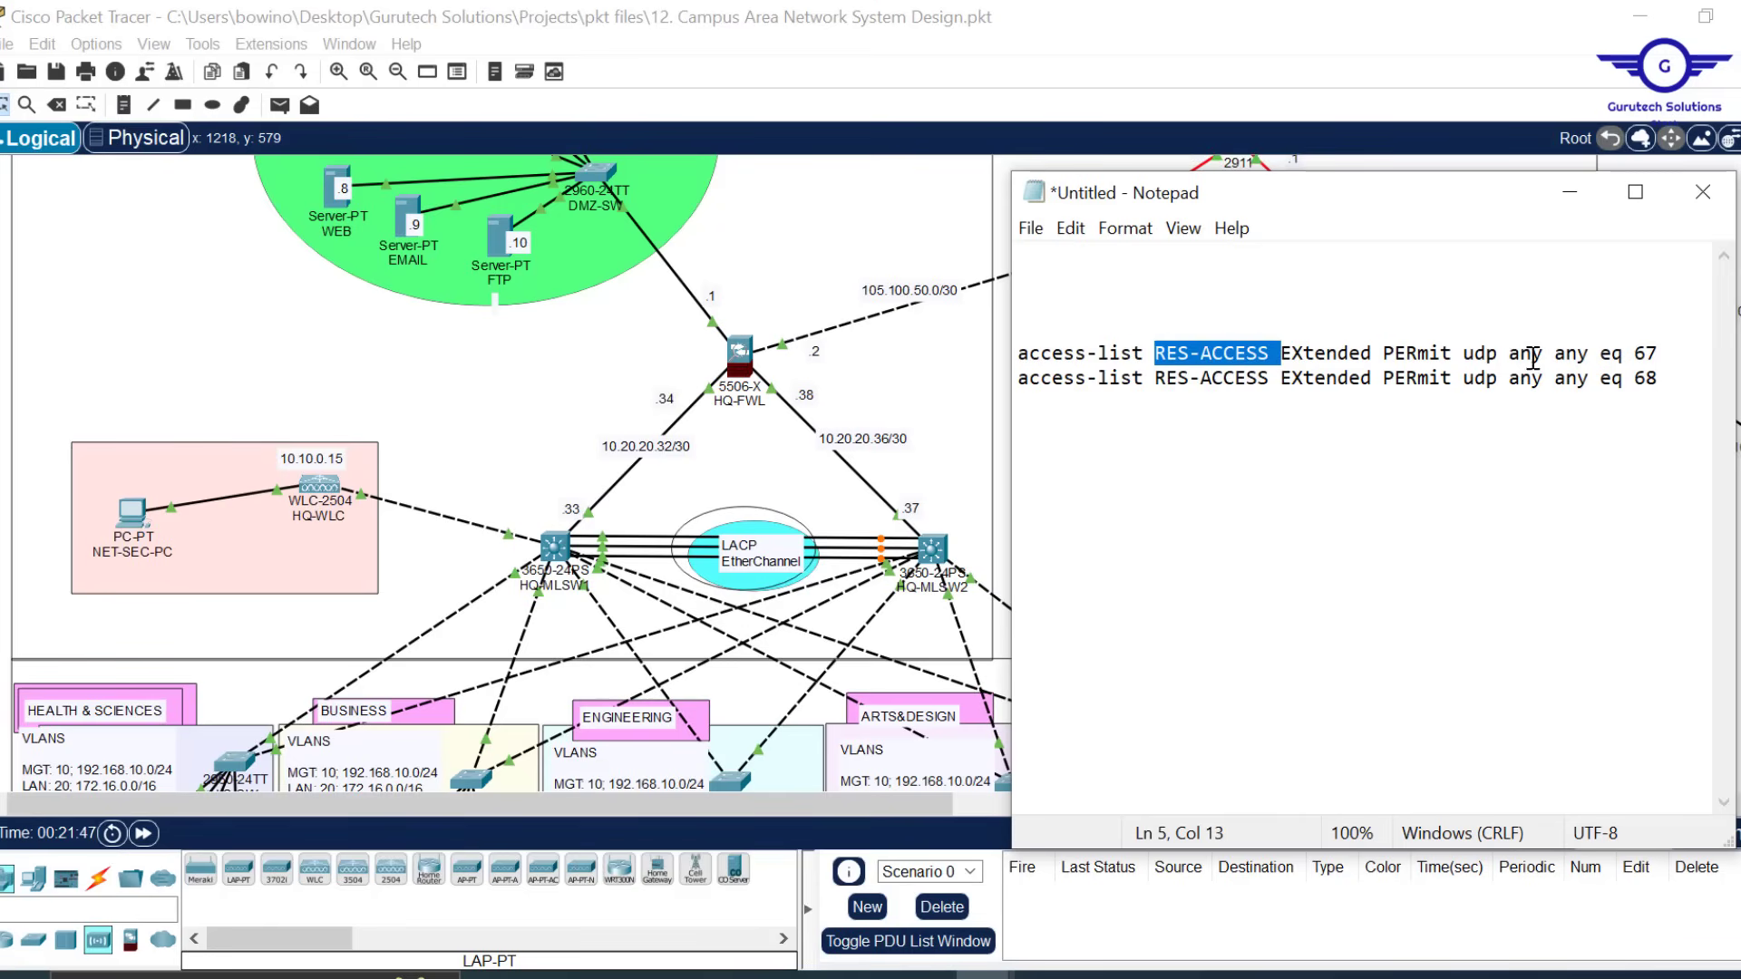
pyautogui.click(1669, 354)
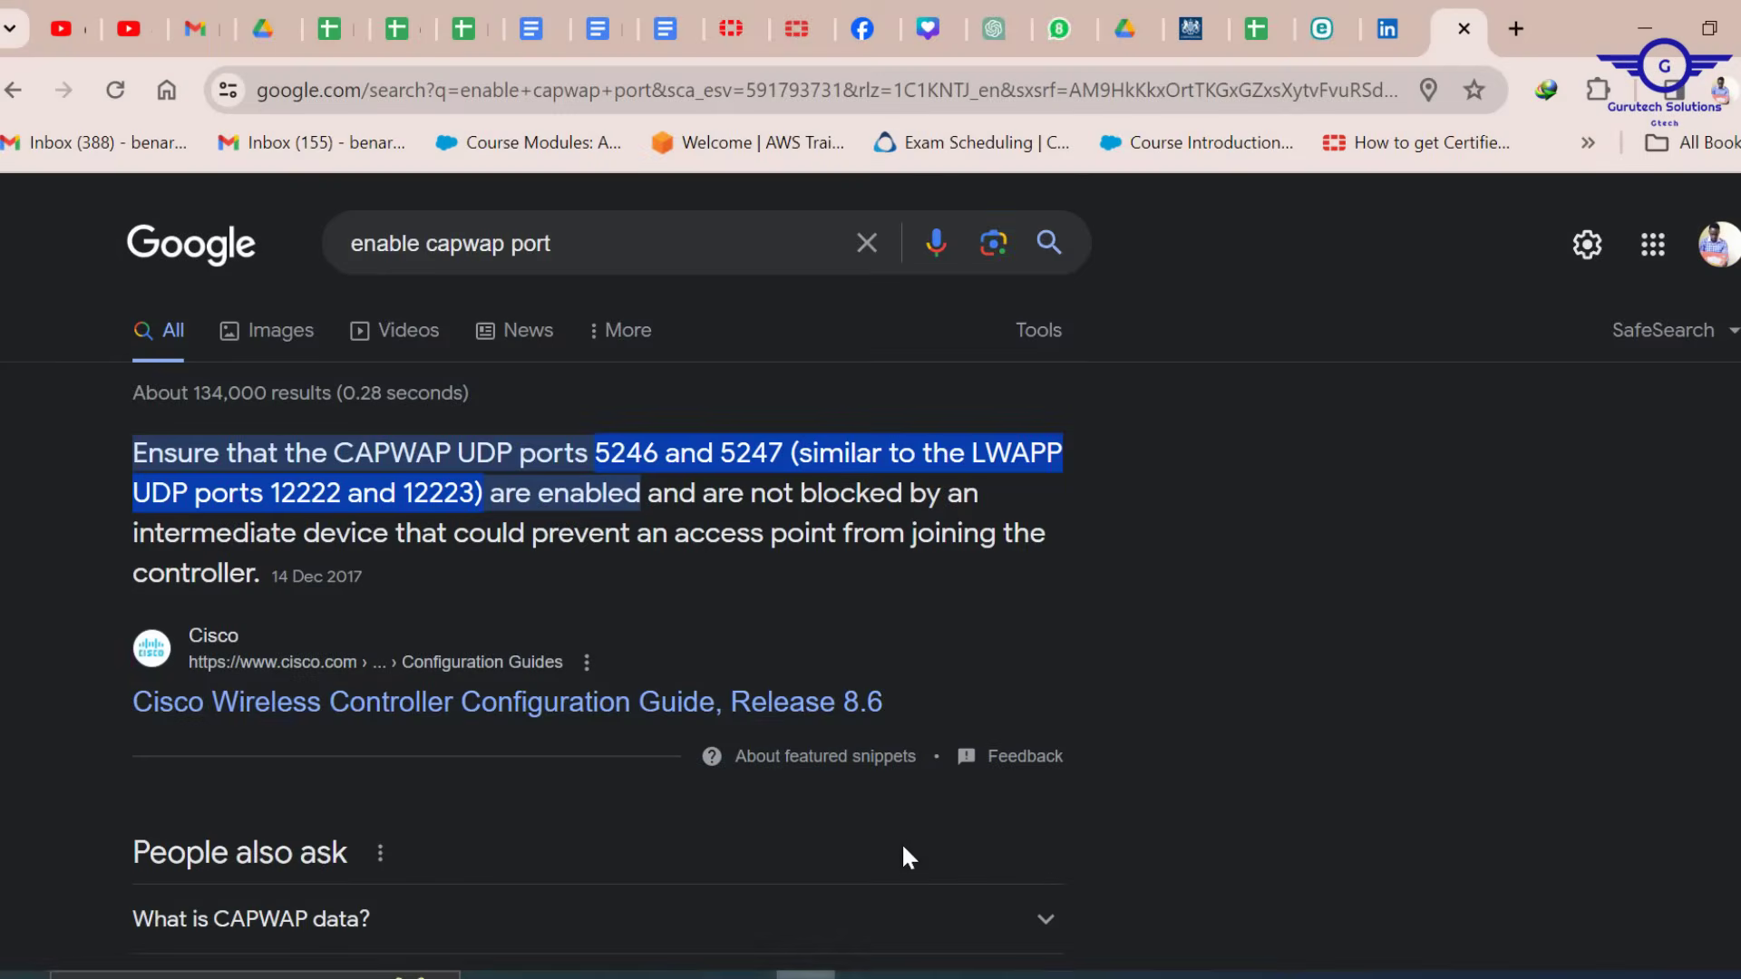
# Set the two RES-ACCESS commands to permit UDP ports 5246 and 5247, checking the search result
pyautogui.moveTo(982, 975)
pyautogui.click(1111, 862)
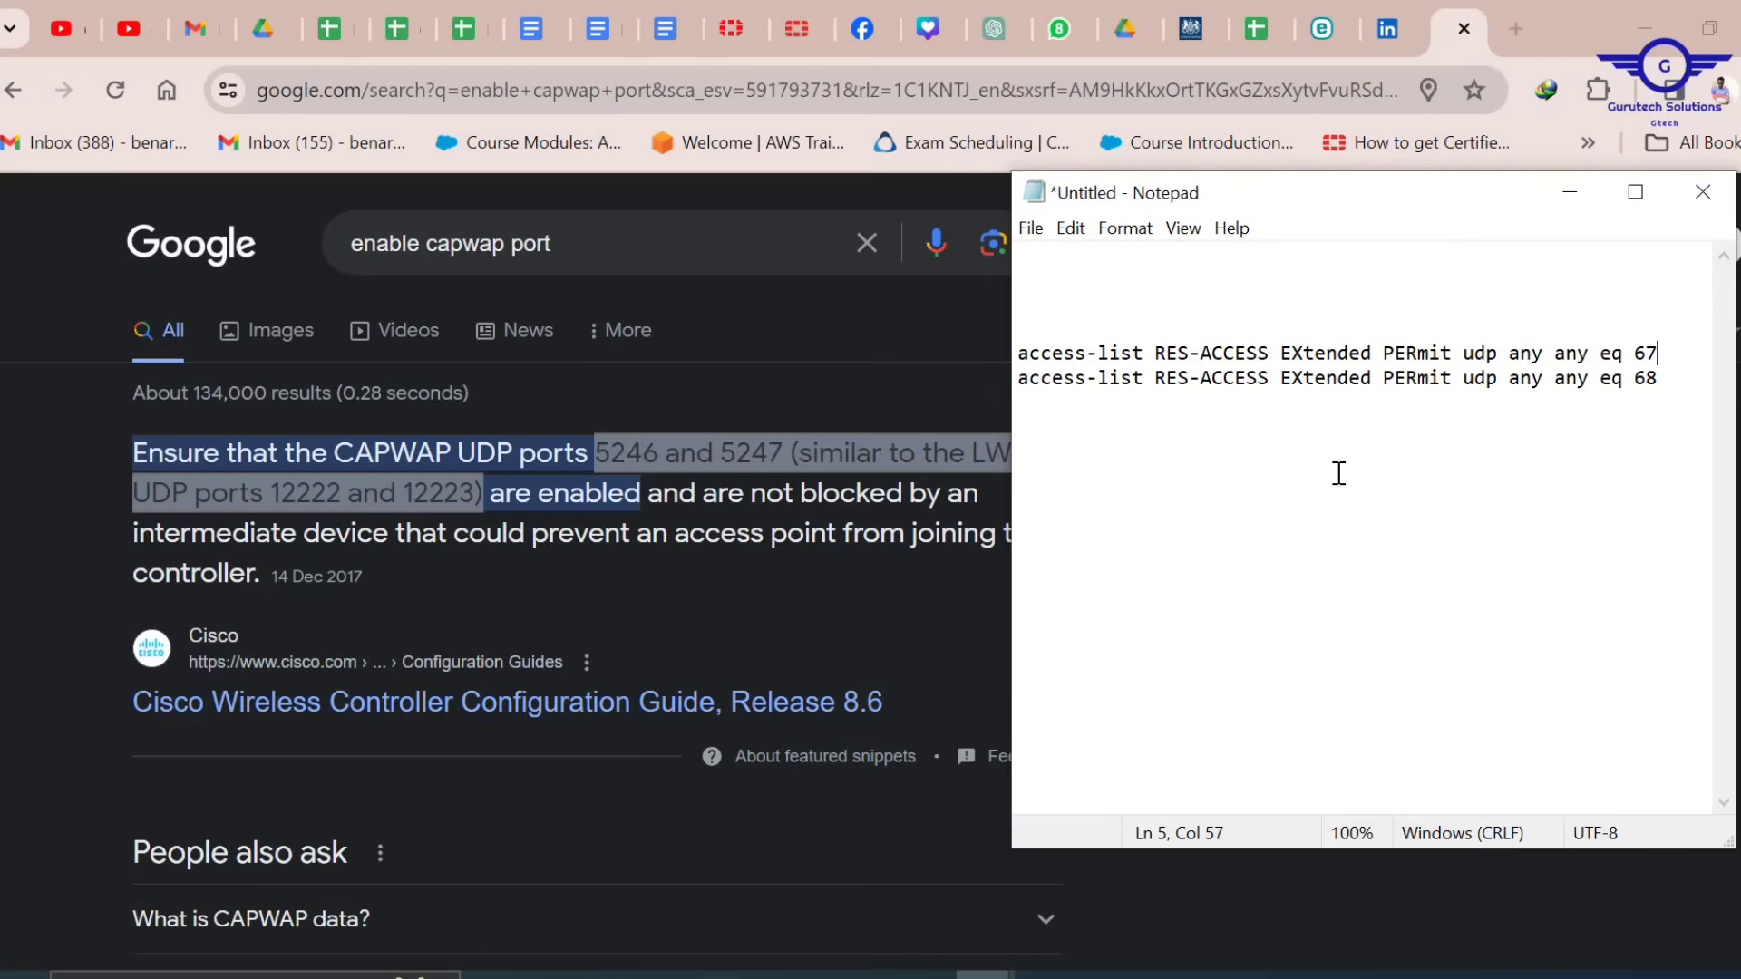
pyautogui.moveTo(1463, 197); pyautogui.dragTo(1413, 403)
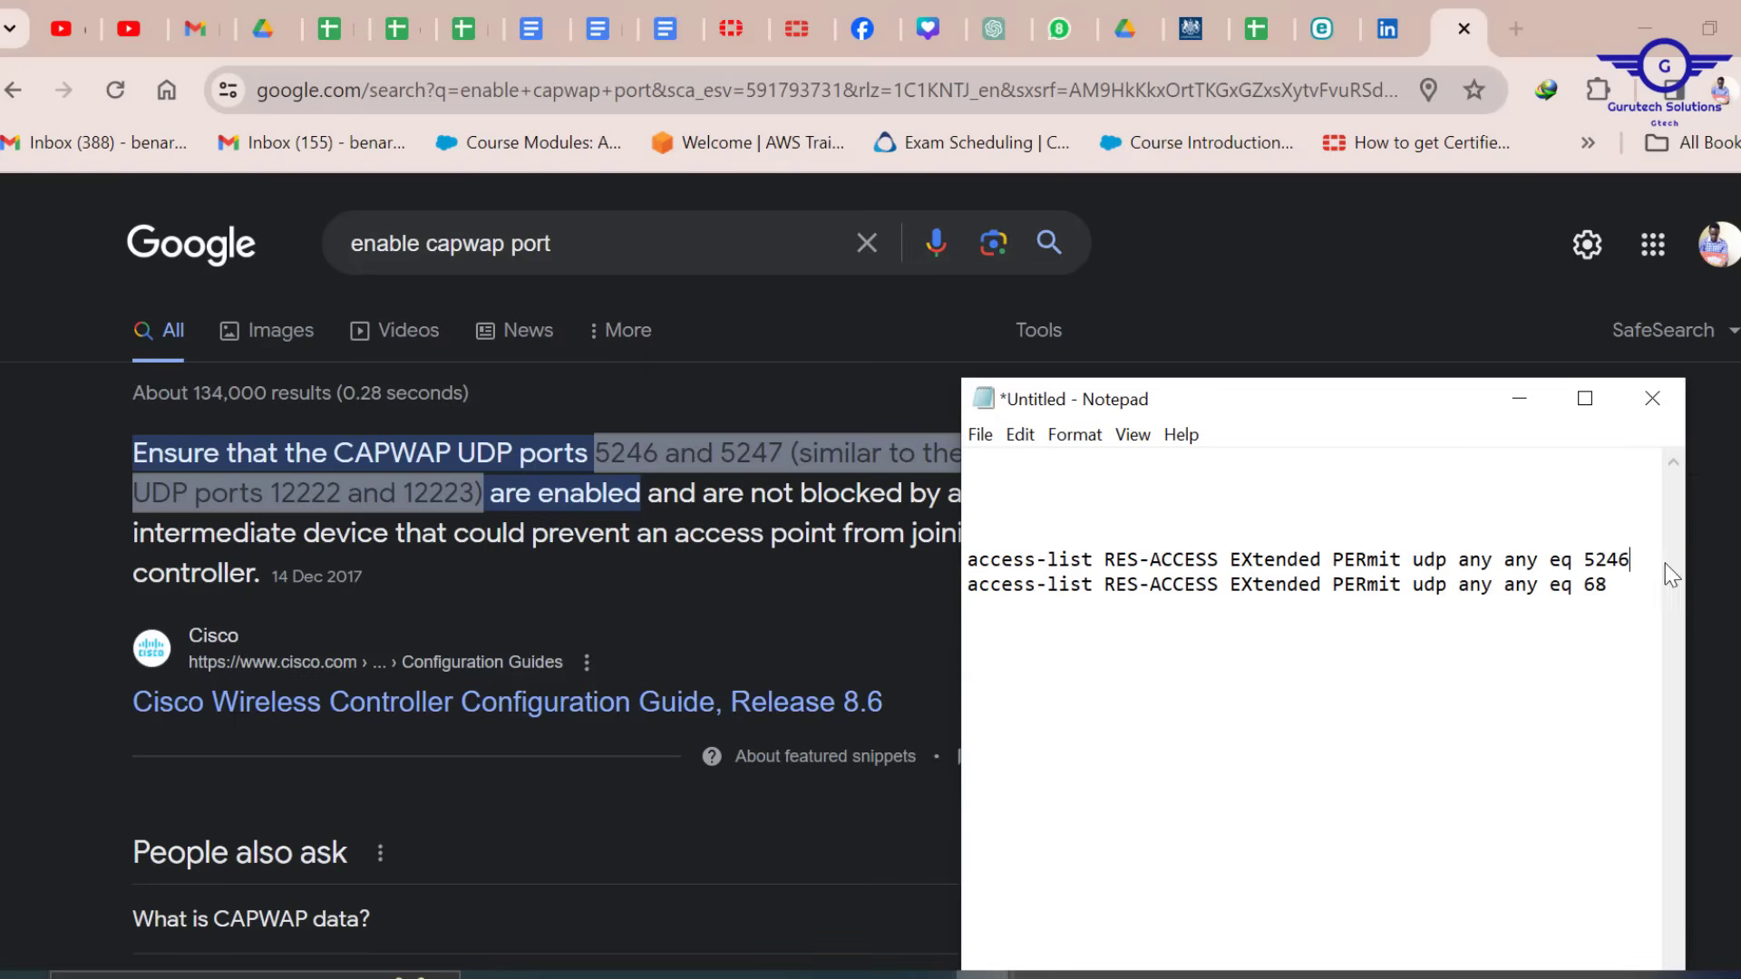
pyautogui.click(1619, 594)
pyautogui.hotkey('alt', 'Tab')
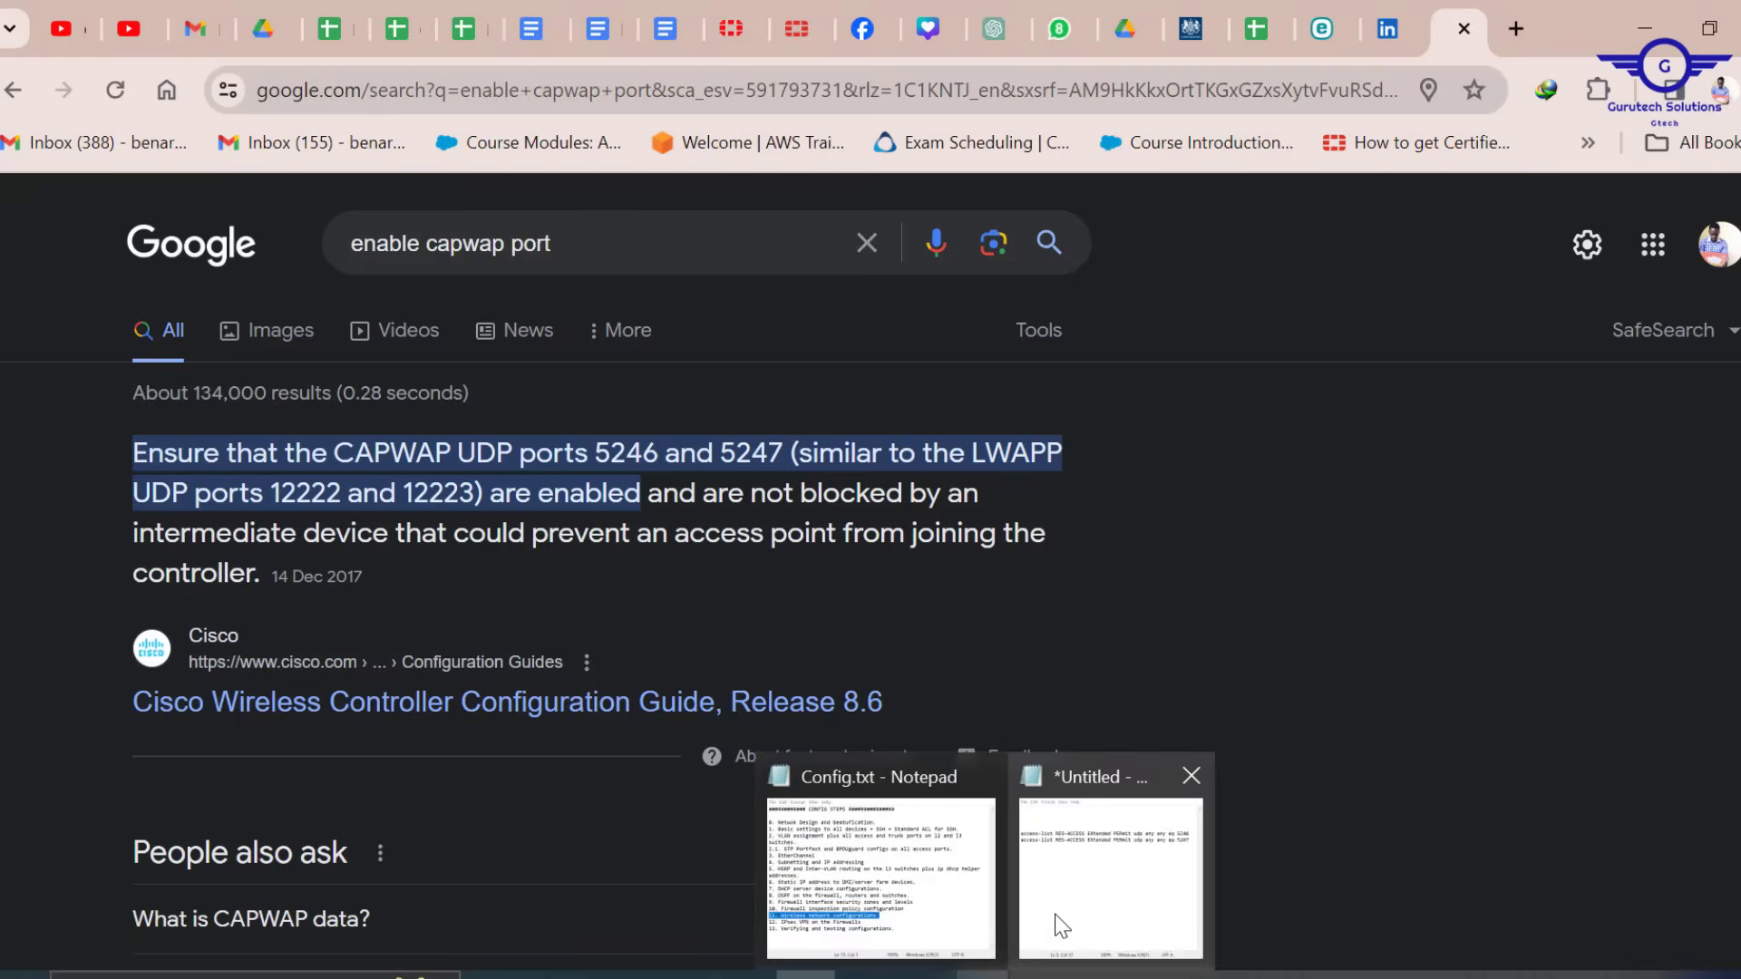
pyautogui.click(1056, 921)
# Duplicate the two access-list lines as a second pair for UDP ports 12222 and 12223
pyautogui.moveTo(1634, 597); pyautogui.dragTo(871, 533)
pyautogui.hotkey('ctrl', 'c')
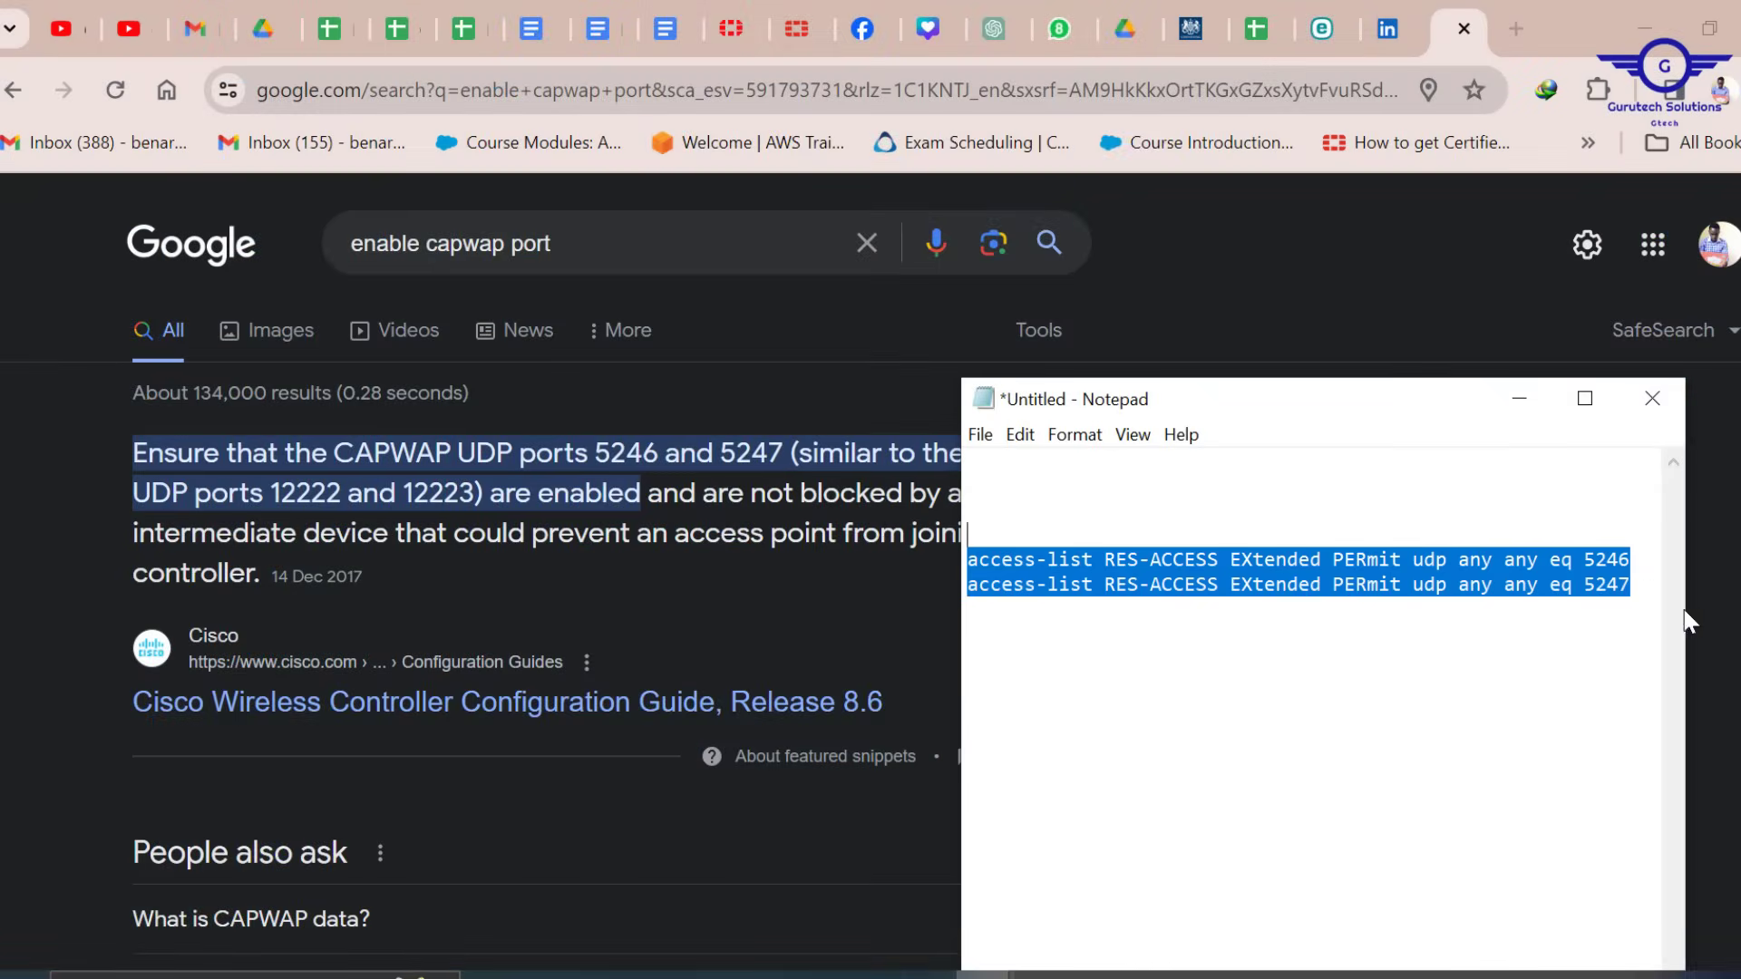
pyautogui.click(1637, 588)
pyautogui.hotkey('ctrl', 'v')
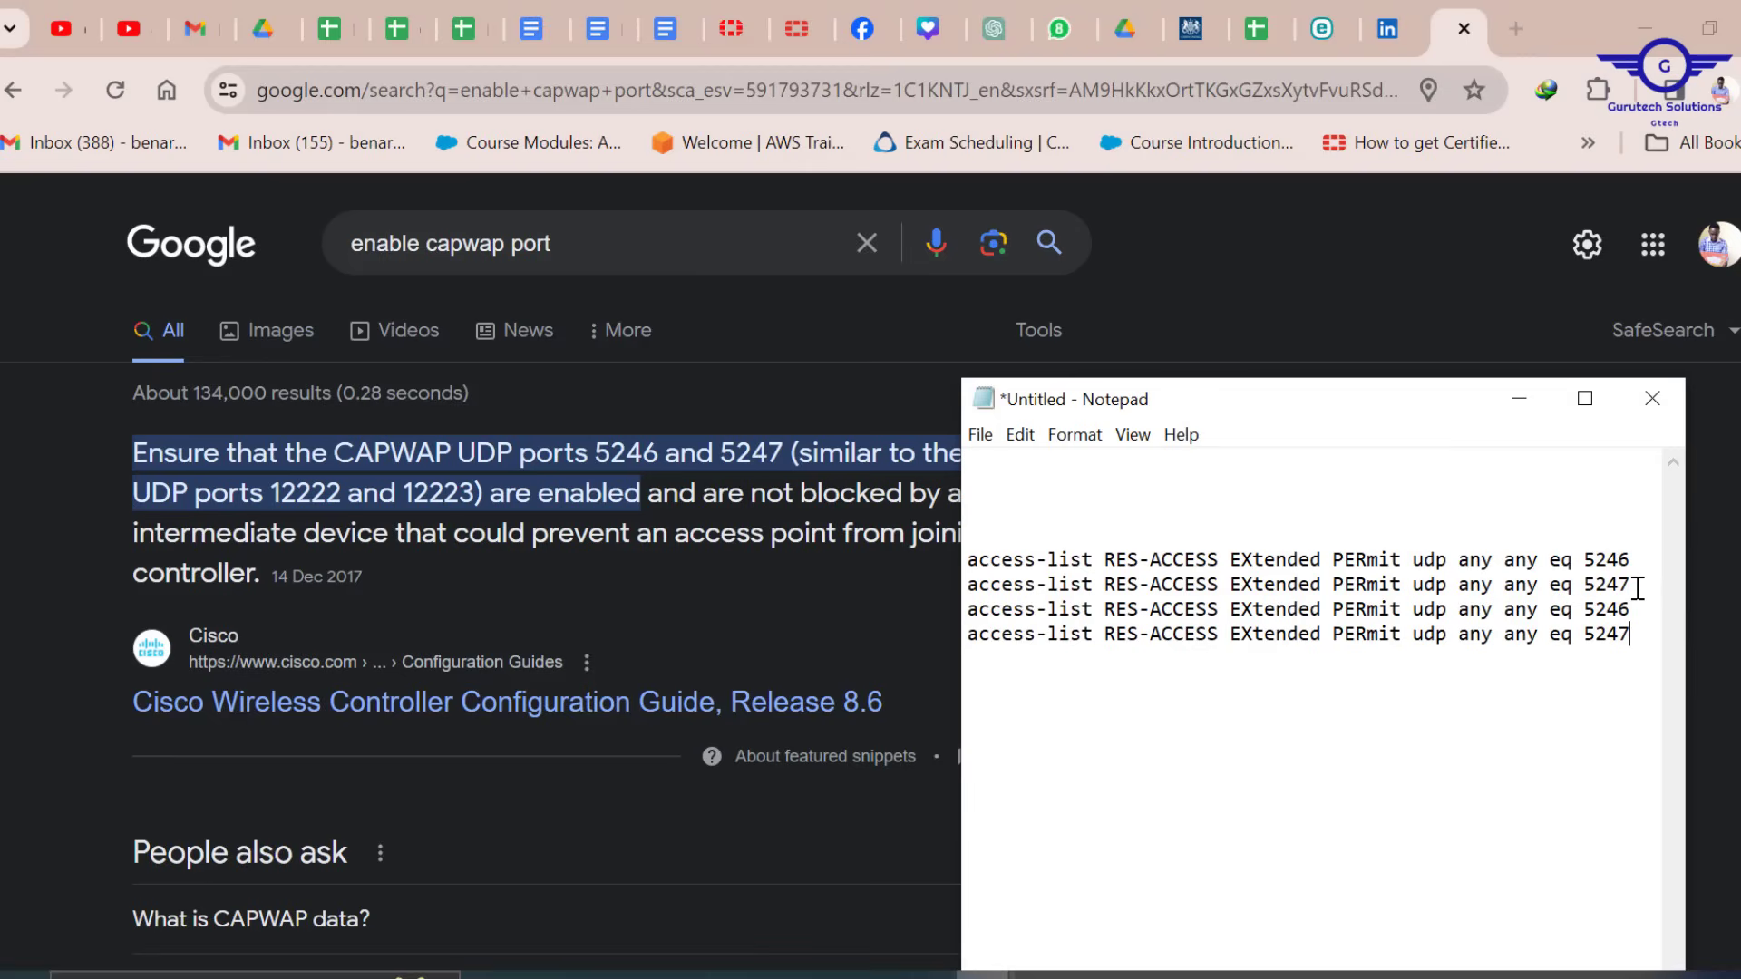
pyautogui.click(1637, 584)
pyautogui.press('Return')
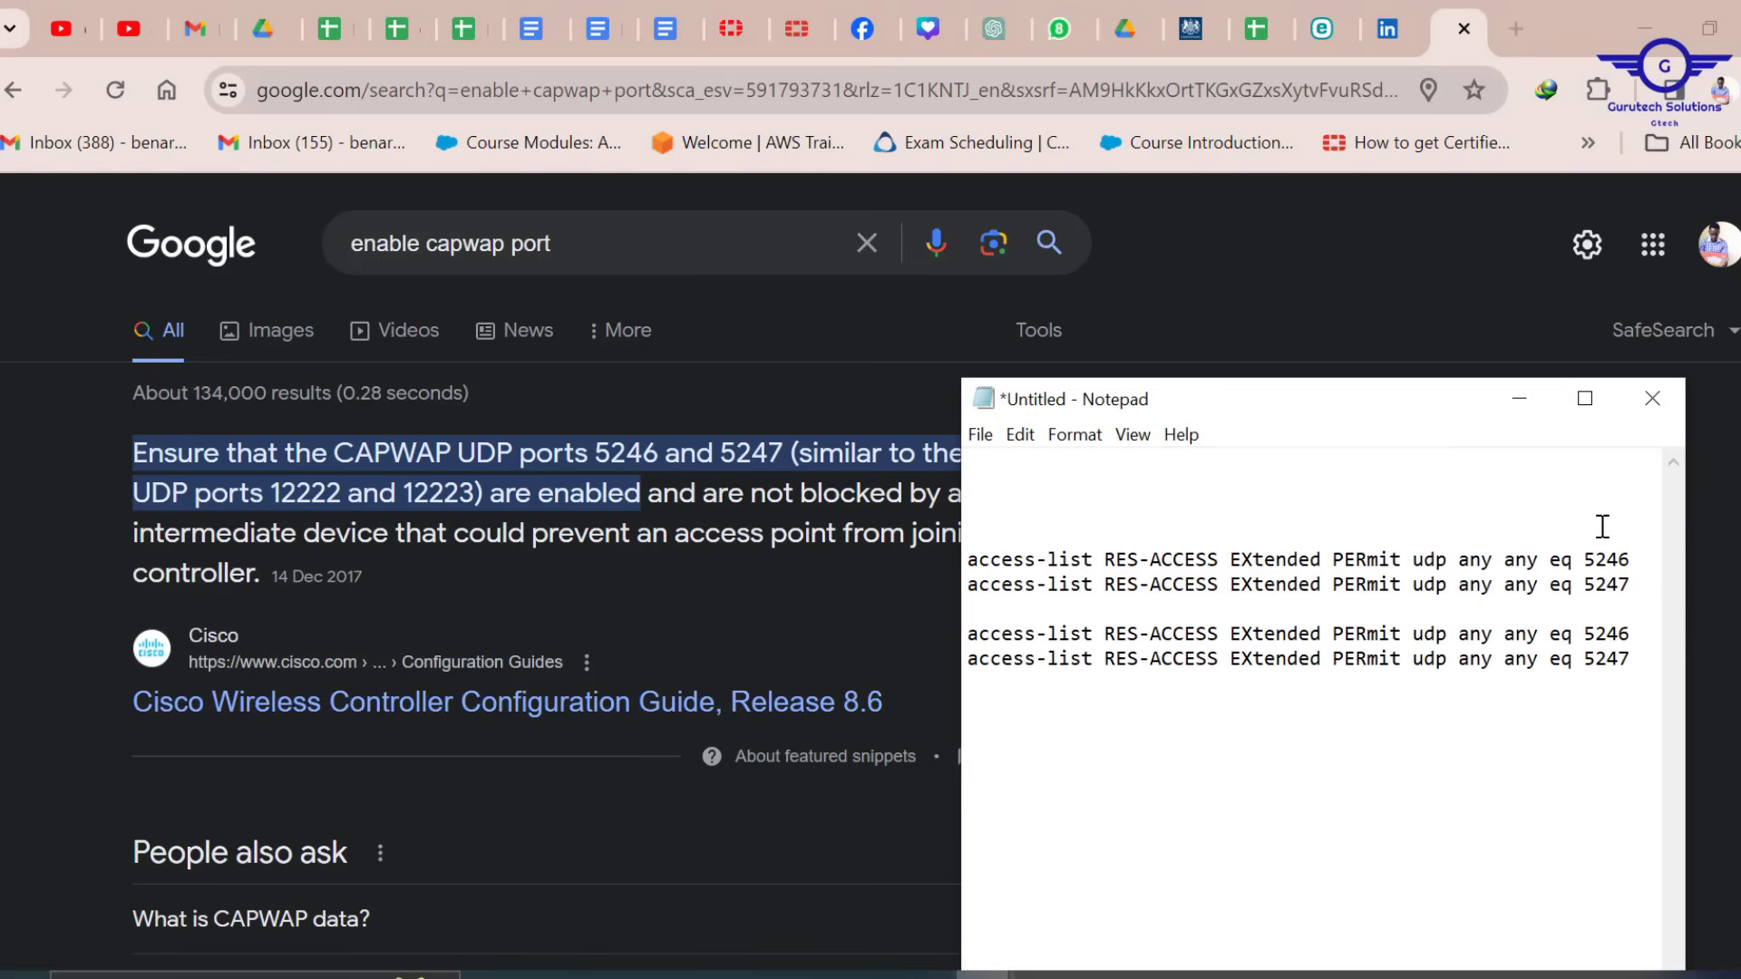
pyautogui.moveTo(1444, 415); pyautogui.dragTo(1346, 344)
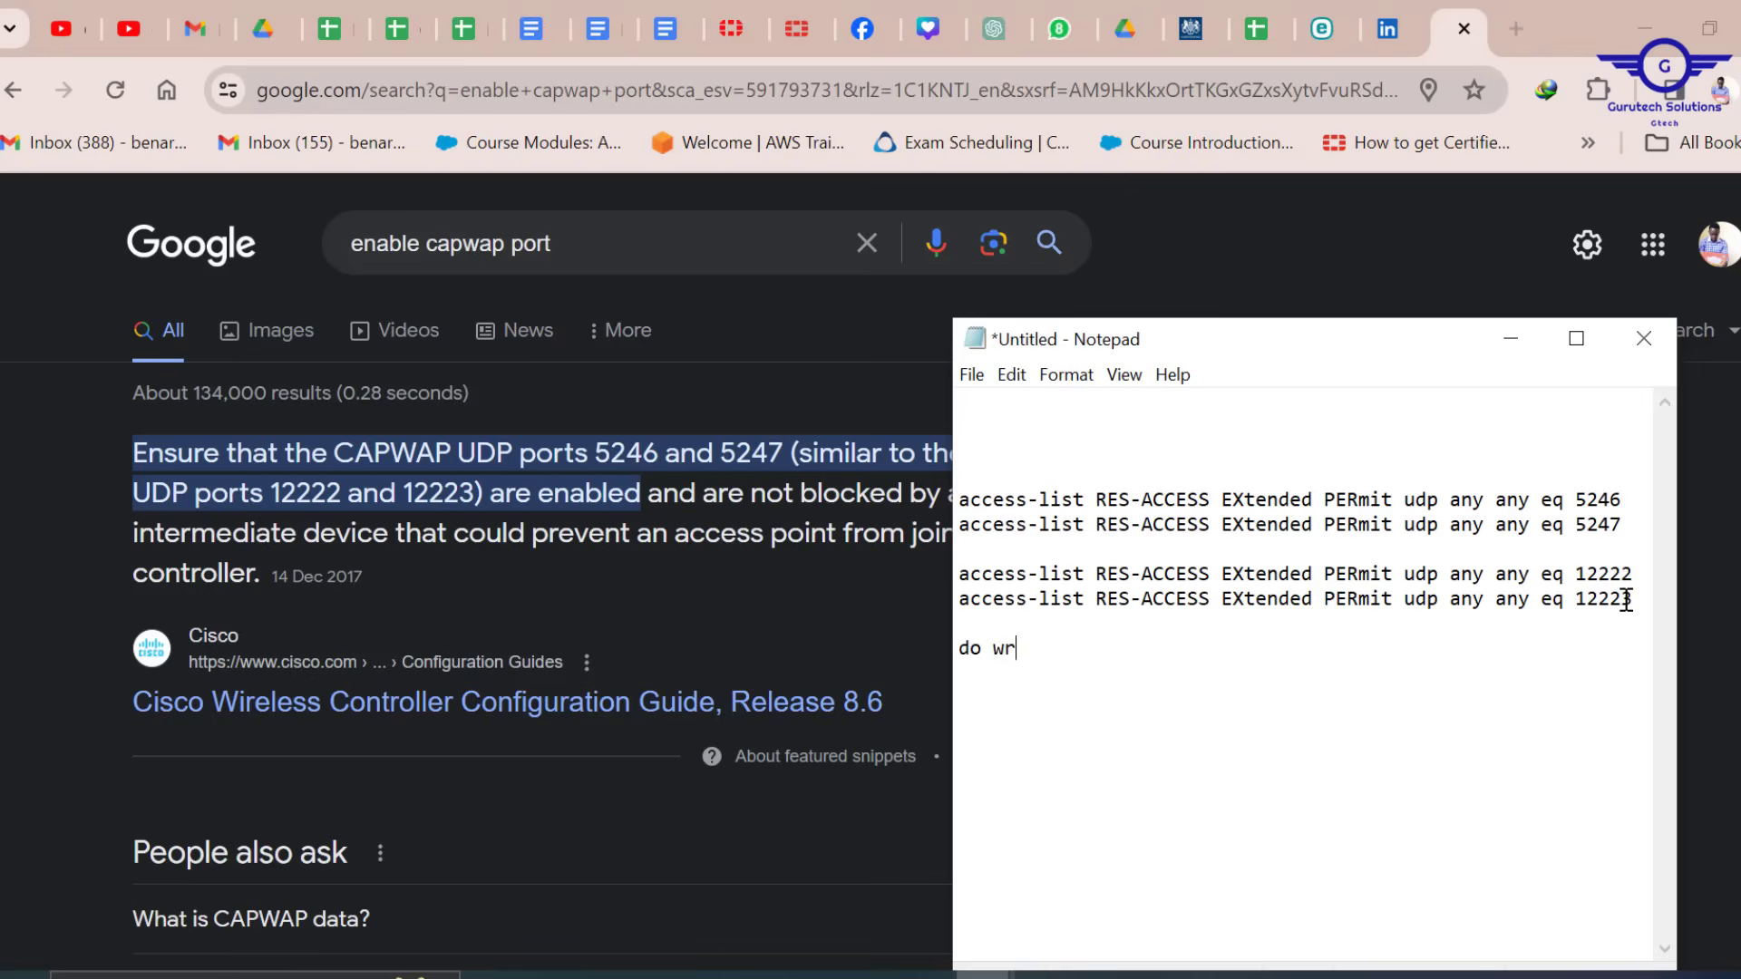
# Copy all the prepared RES-ACCESS commands, ending with wr mem, and return to Packet Tracer
pyautogui.hotkey('ctrl', 'a')
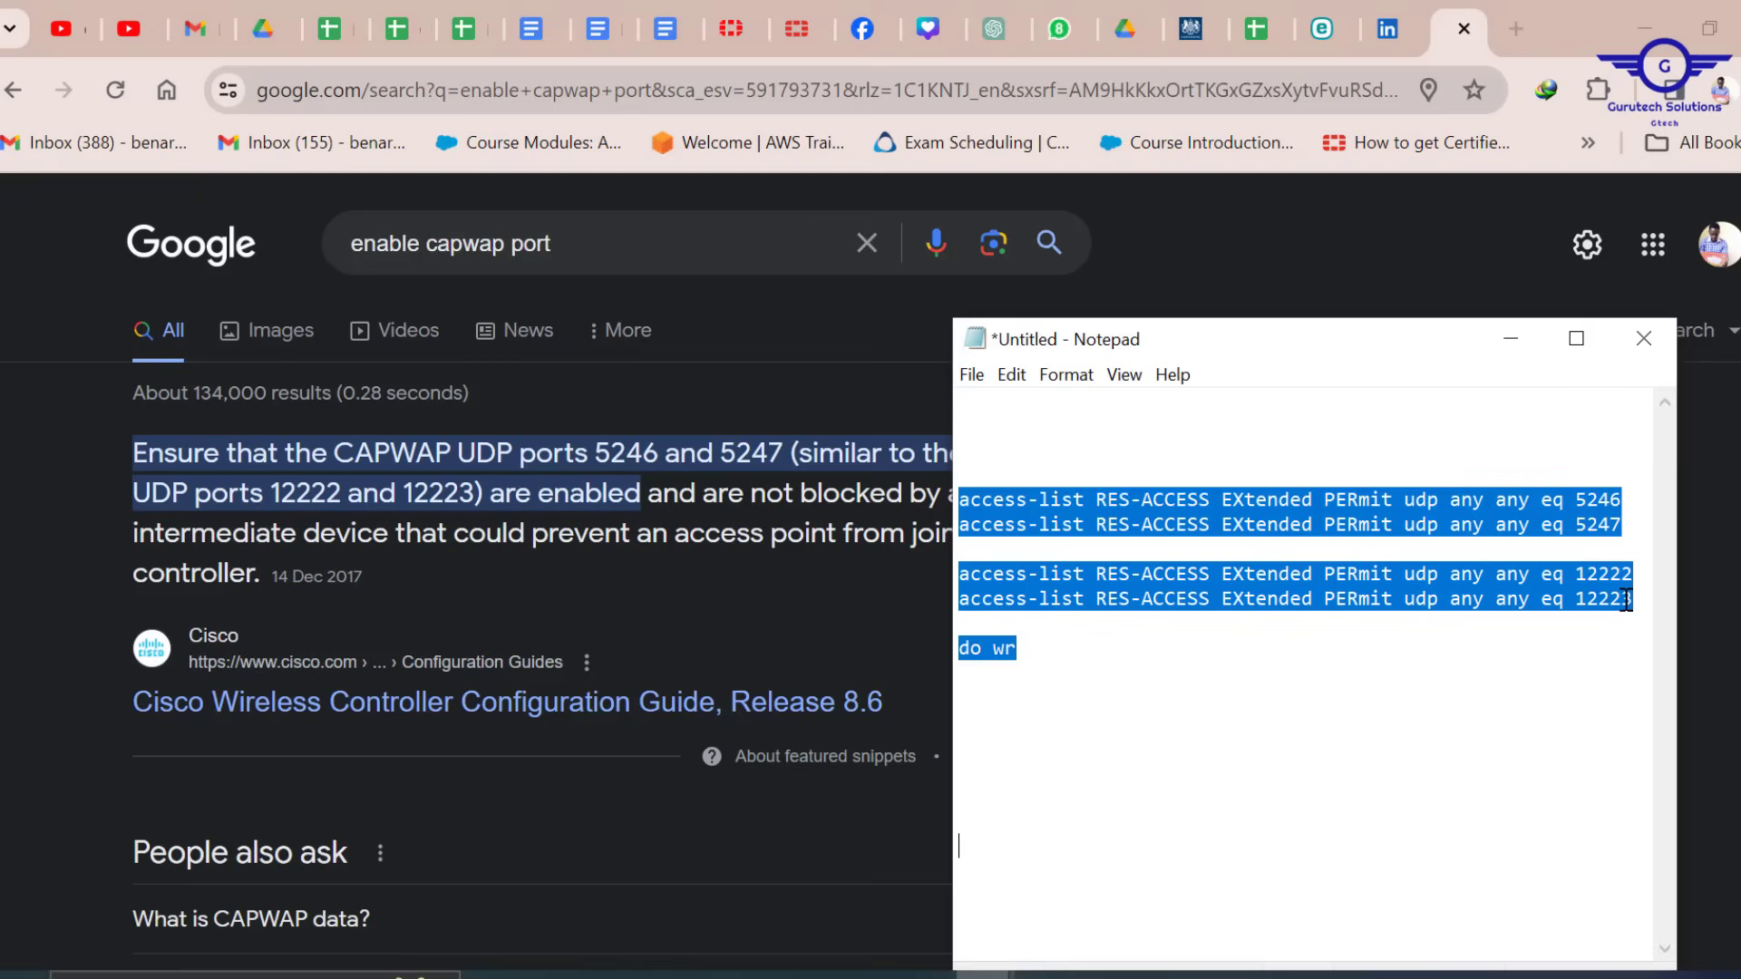
pyautogui.click(1080, 664)
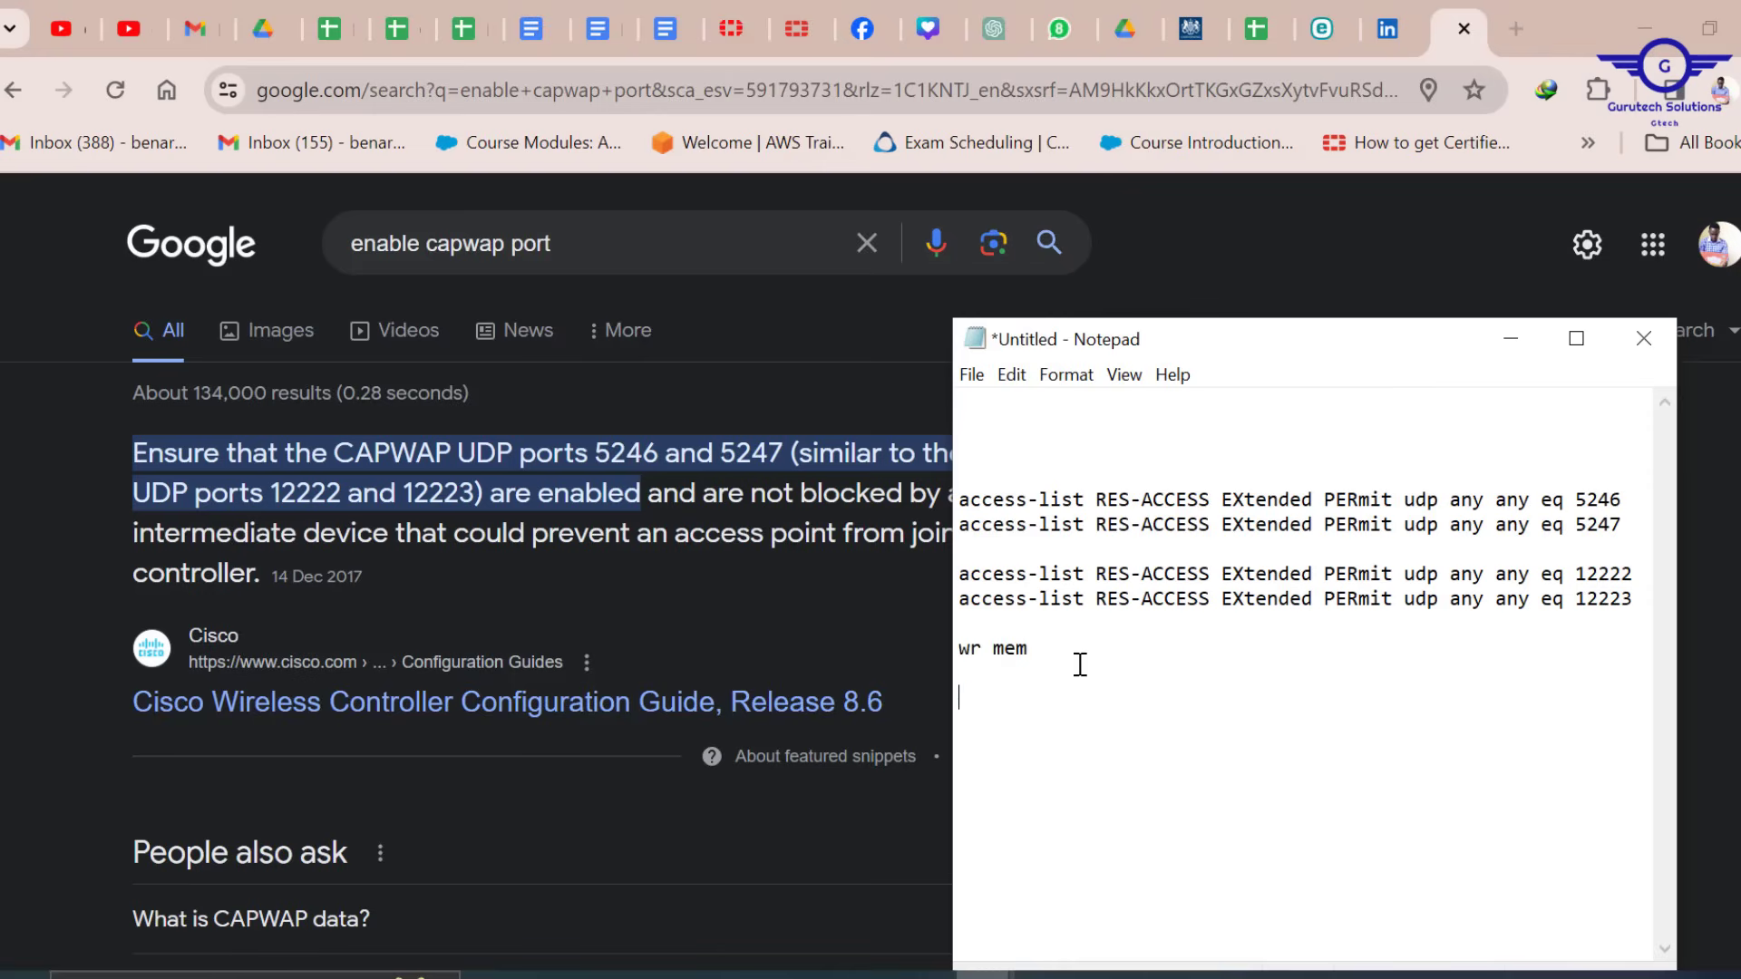
pyautogui.hotkey('ctrl', 'a')
pyautogui.hotkey('ctrl', 'c')
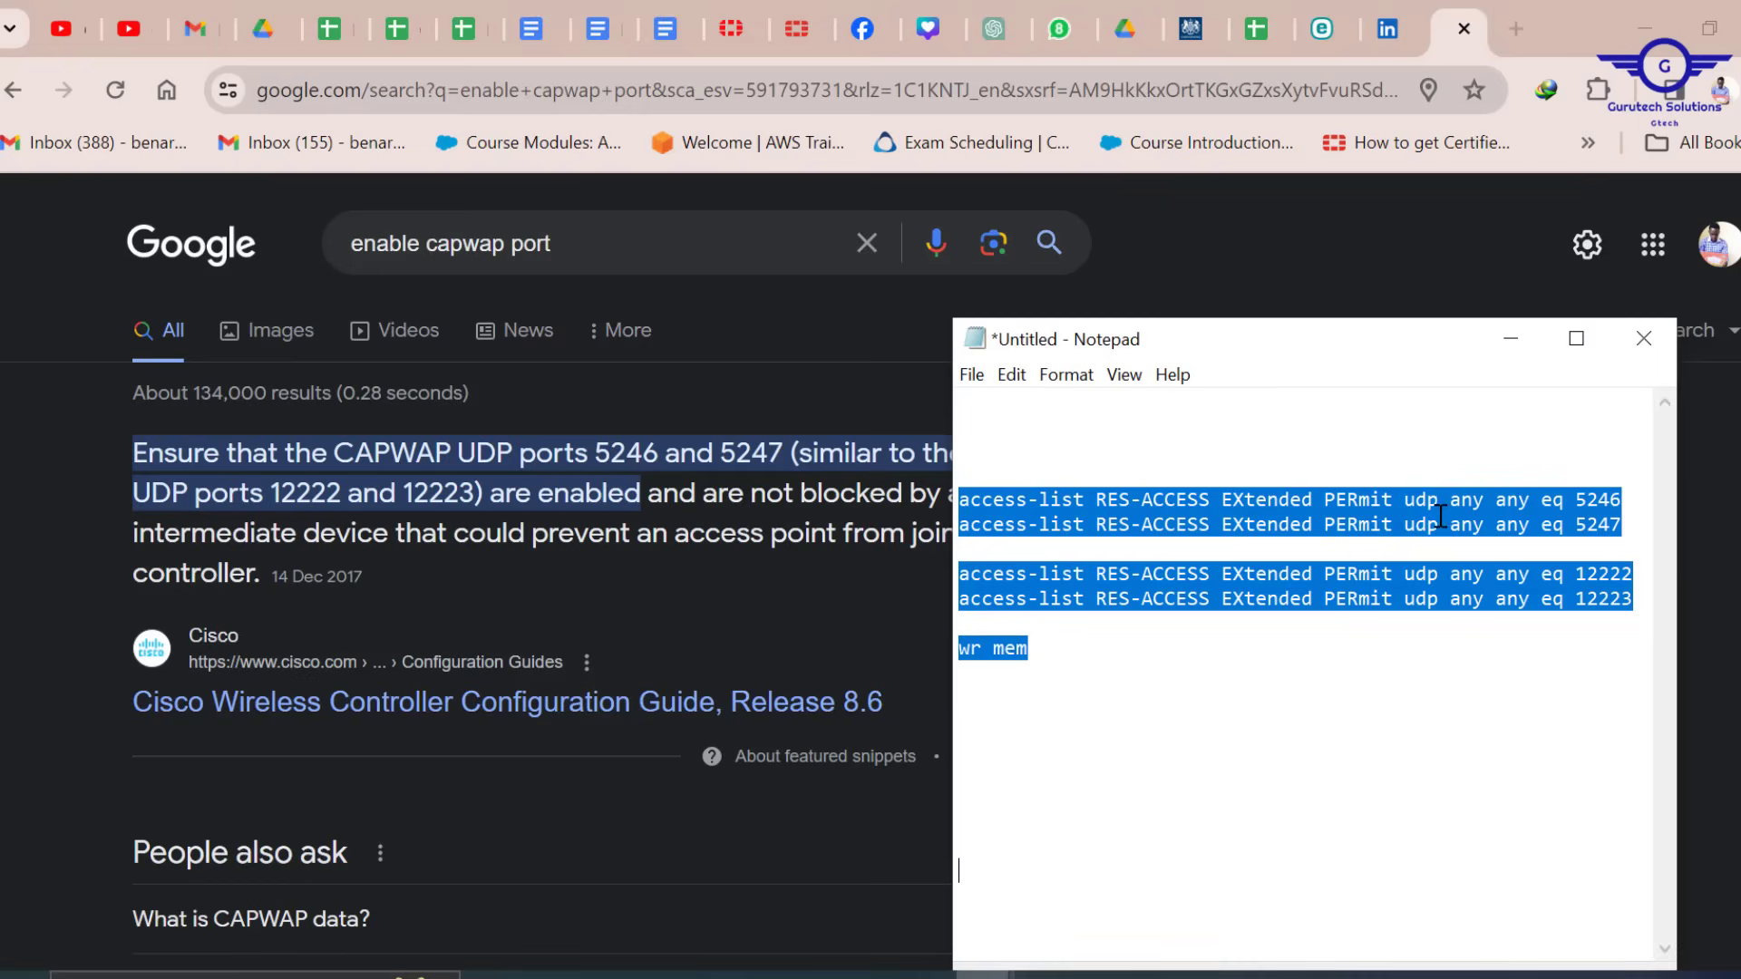
pyautogui.moveTo(1088, 960)
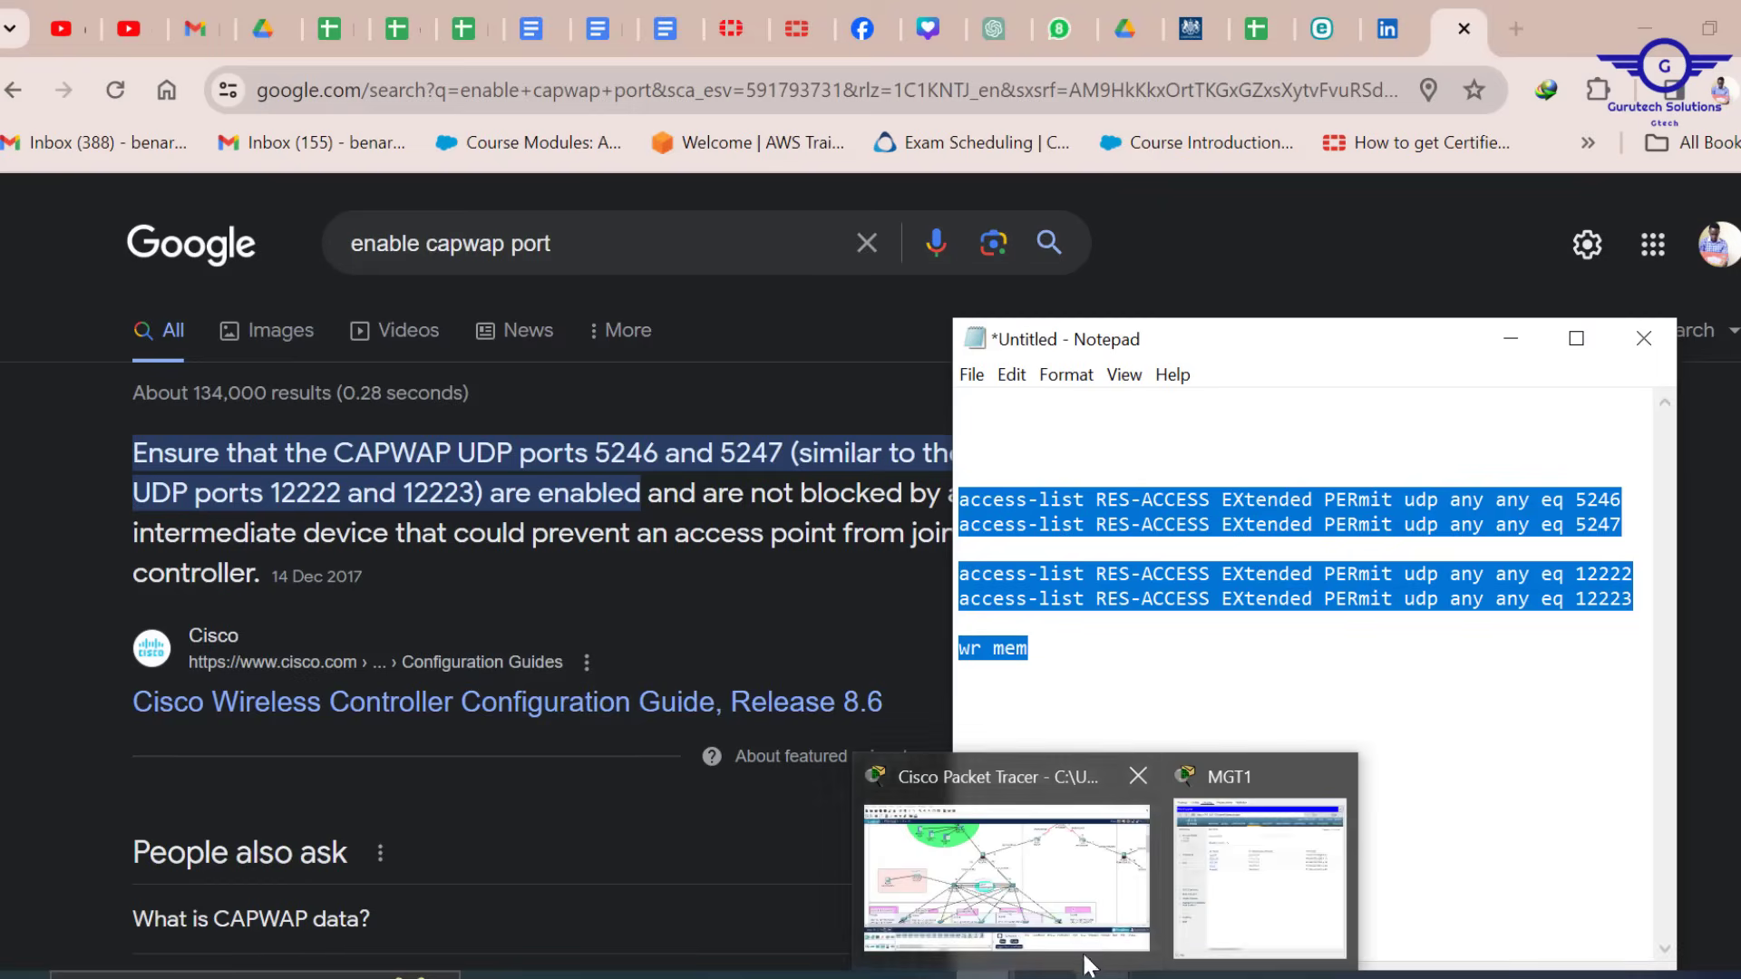
pyautogui.click(998, 907)
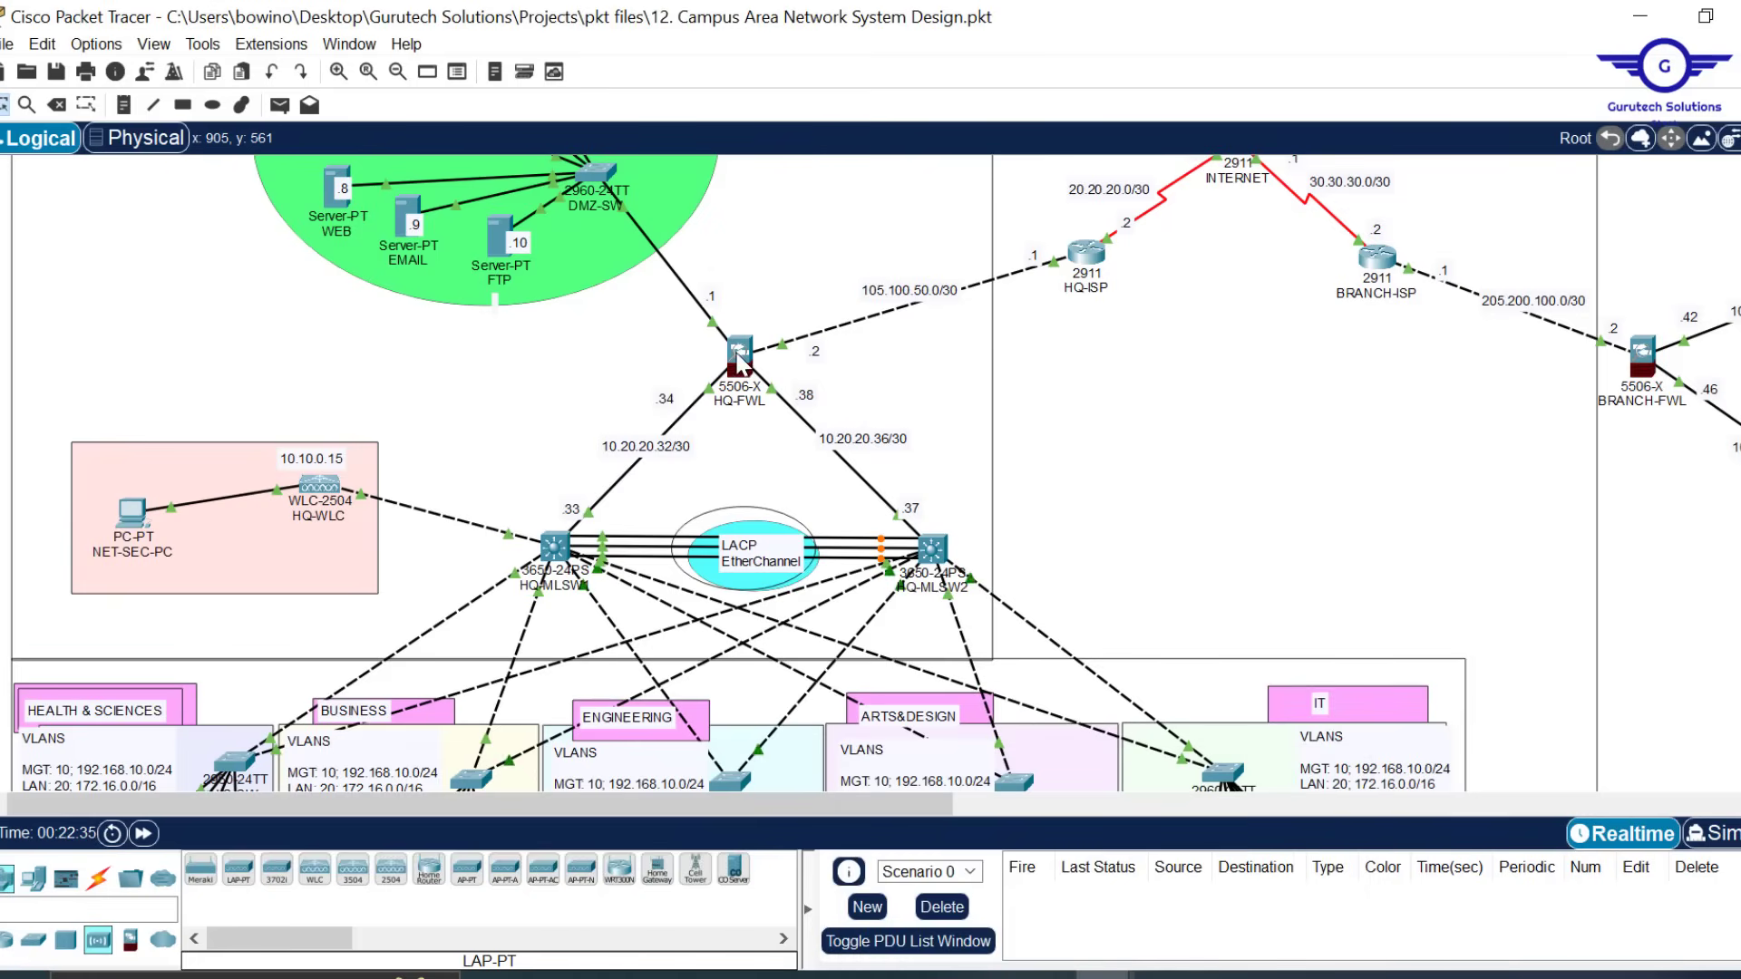
# On HQ-FWL's CLI, enter enable and conf t, then paste the CAPWAP RES-ACCESS permit commands
pyautogui.click(739, 356)
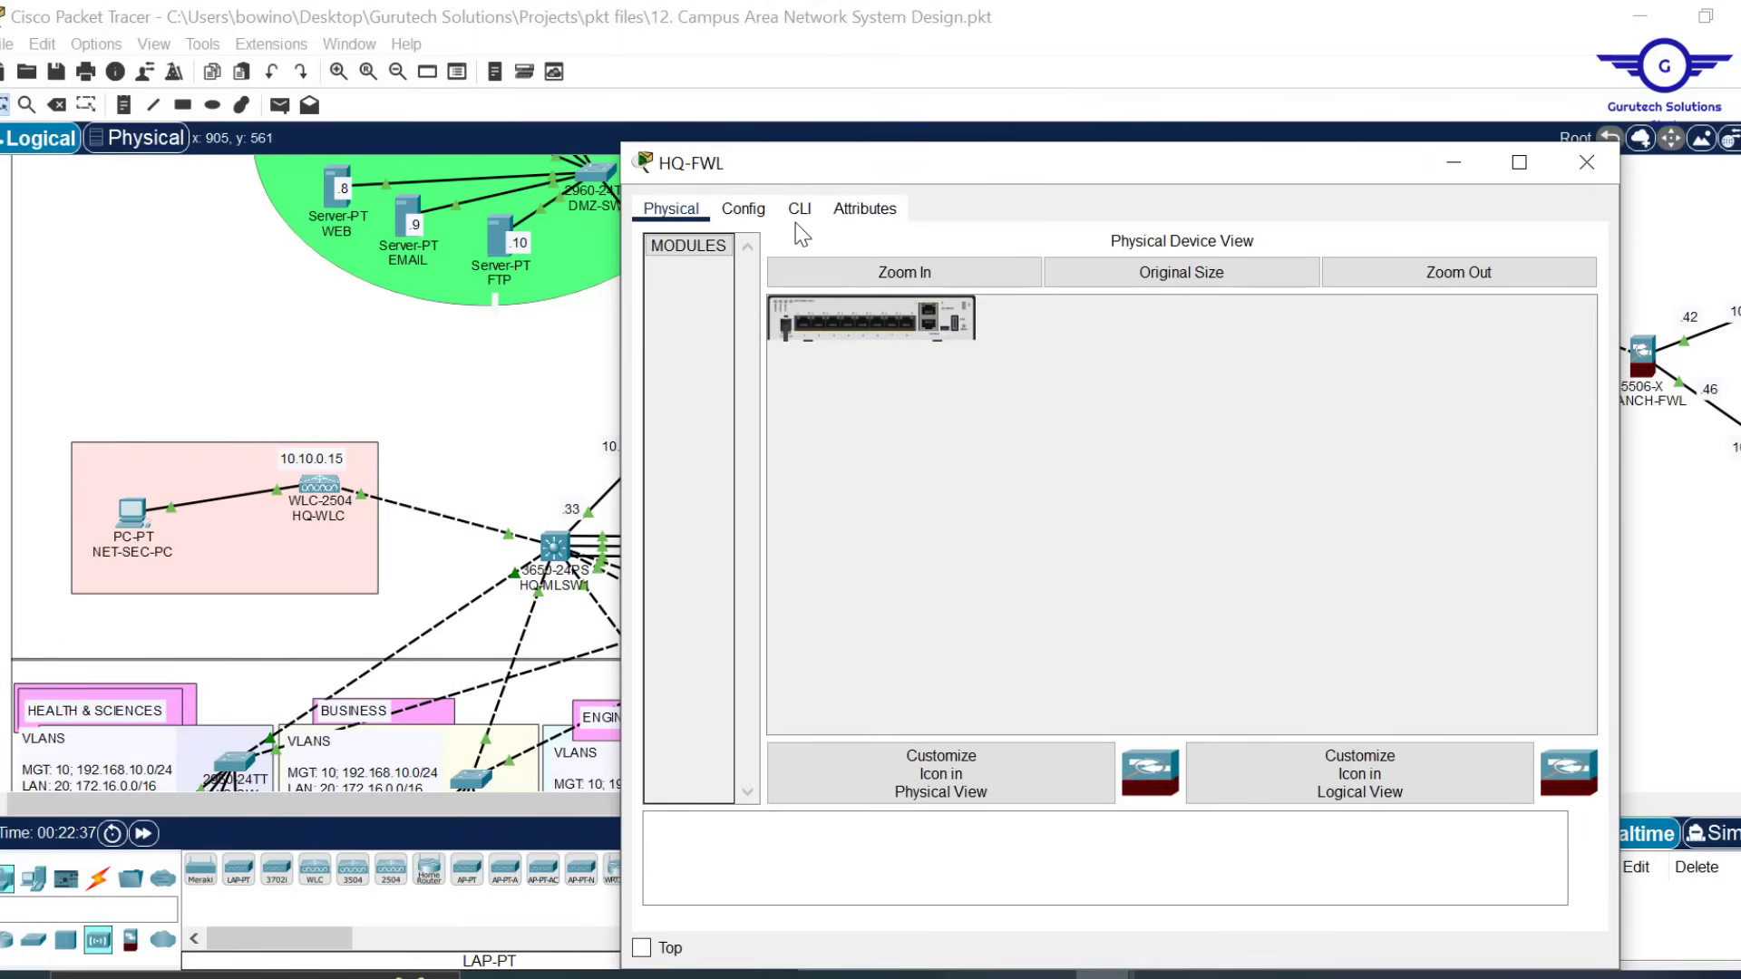
pyautogui.click(799, 209)
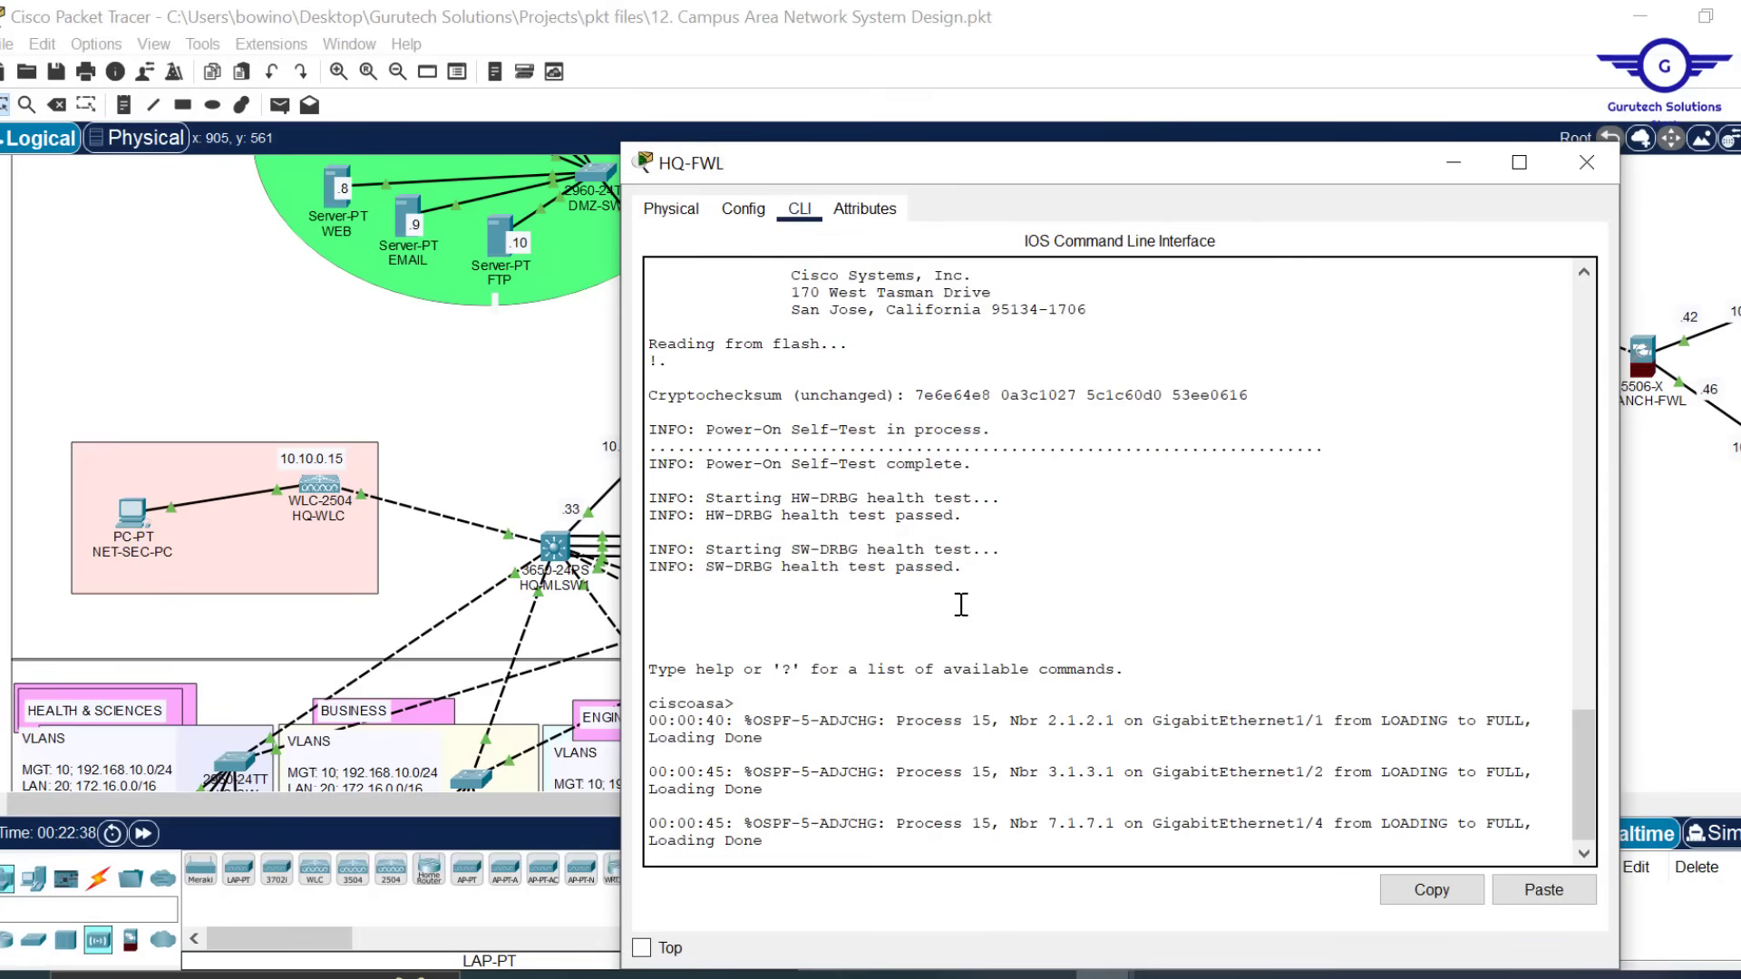
pyautogui.press('Return')
pyautogui.write('en')
pyautogui.press('Return')
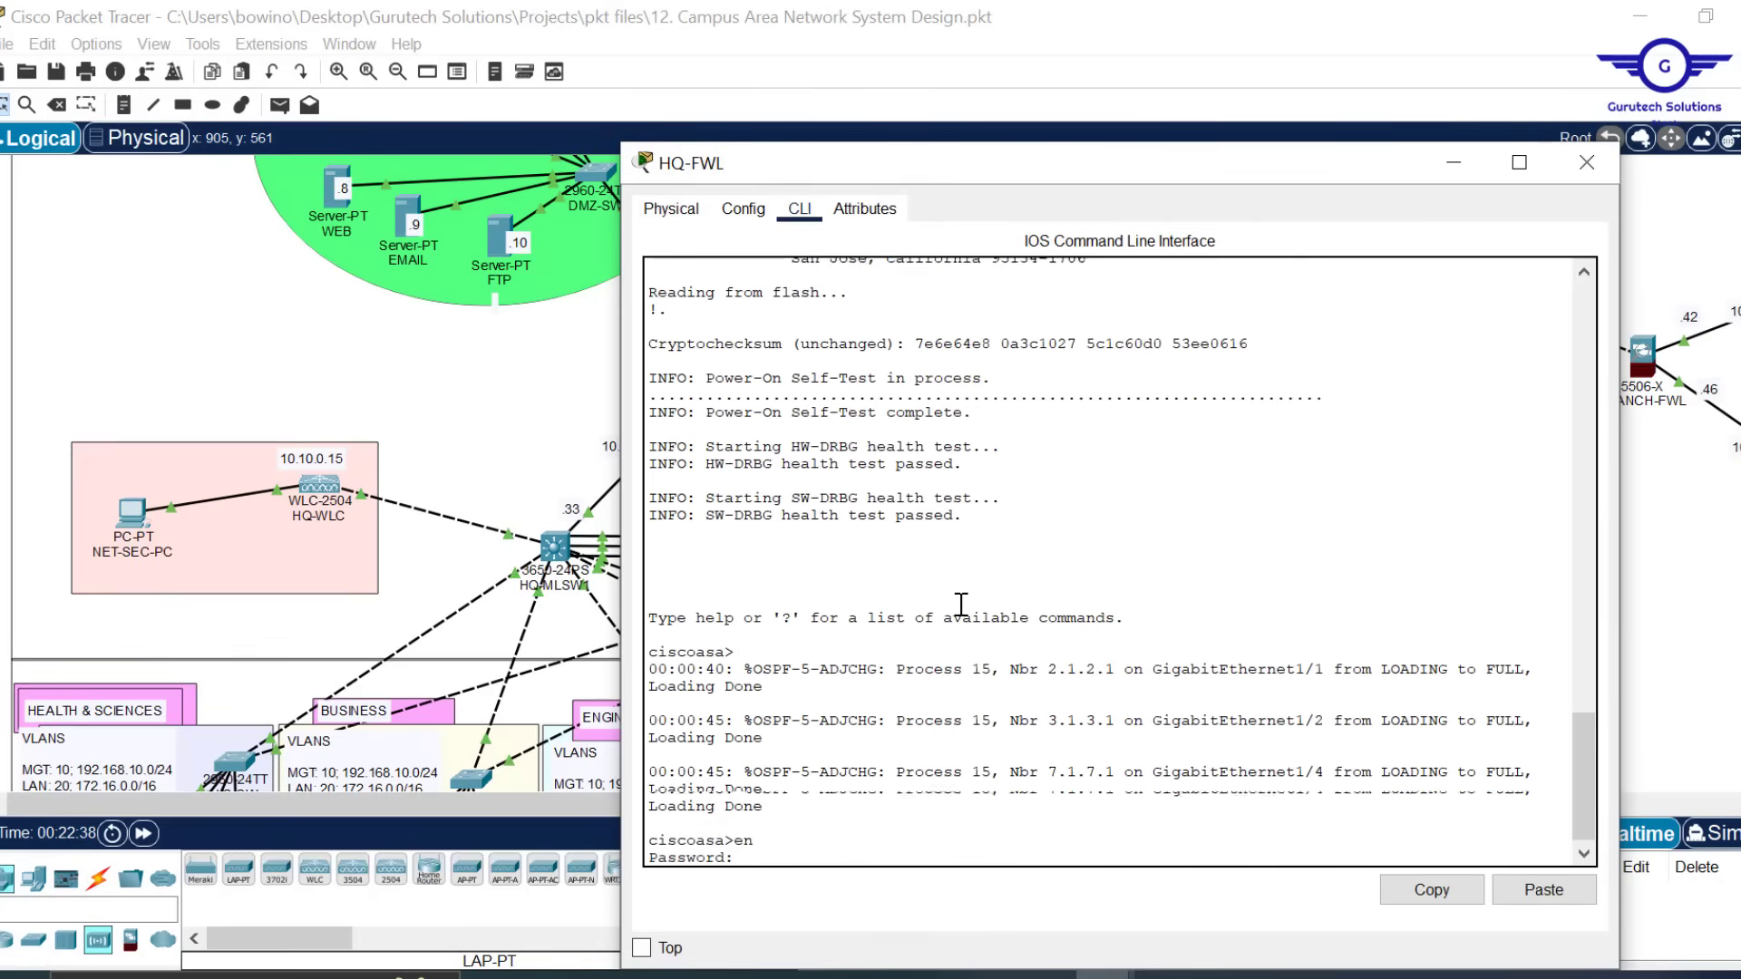
pyautogui.press('Return')
pyautogui.press('Return')
pyautogui.write('conf')
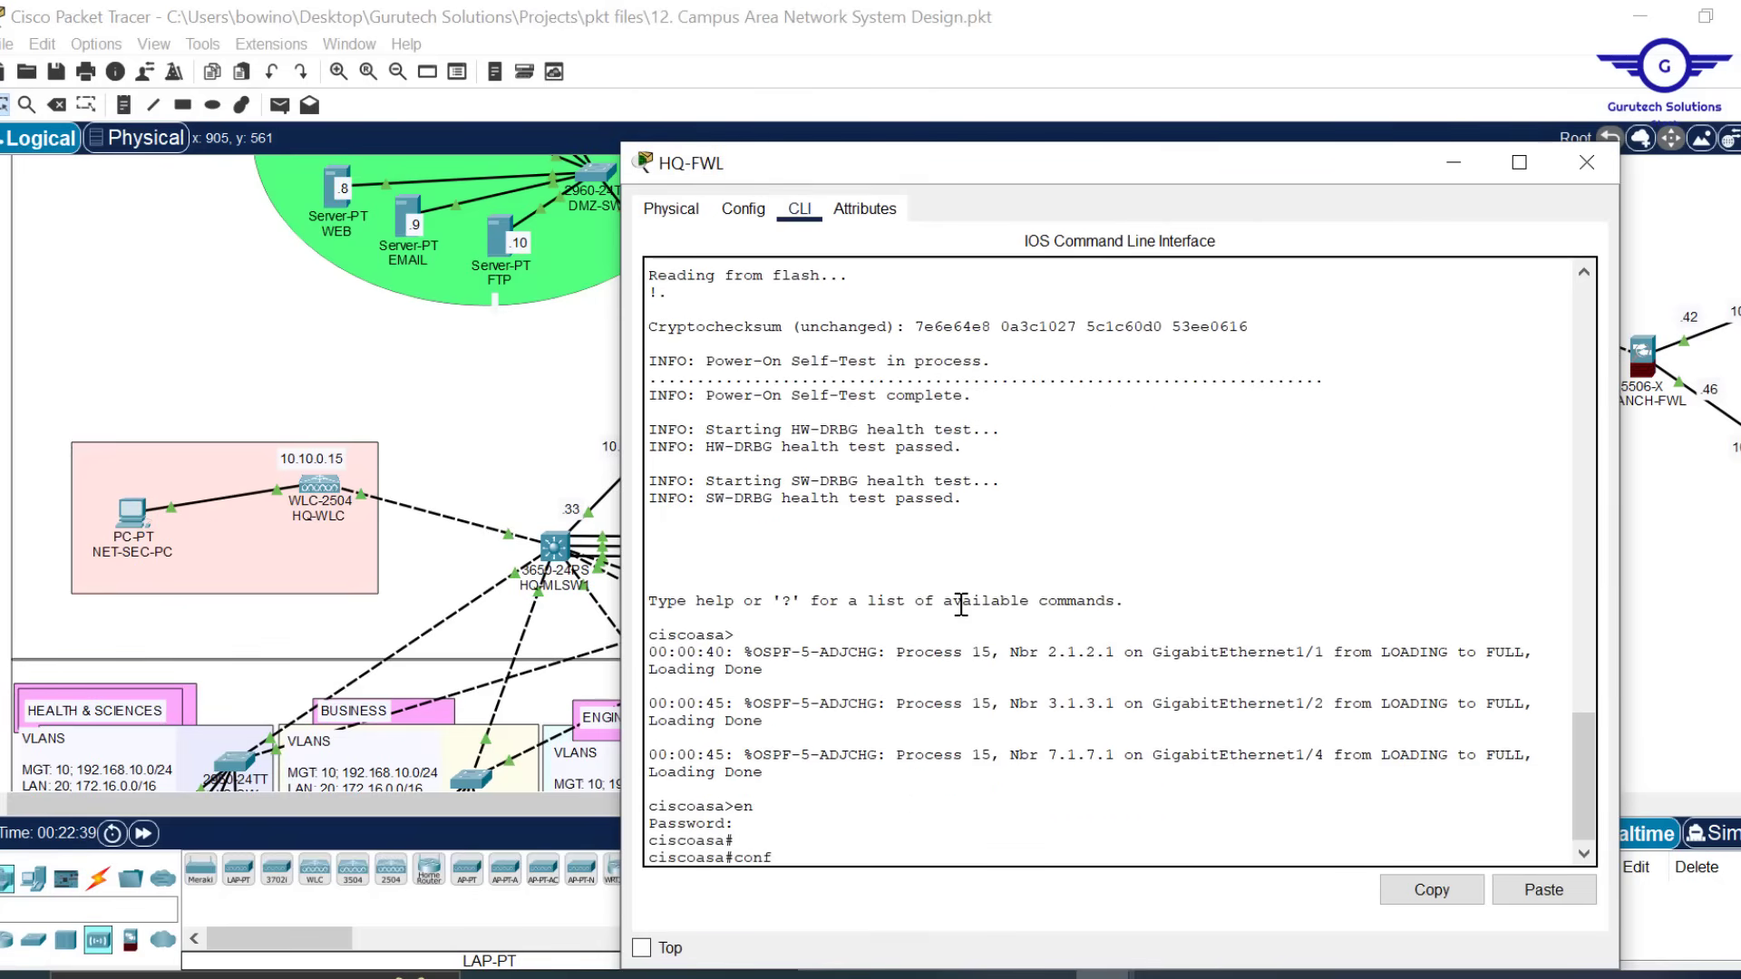
pyautogui.write(' t')
pyautogui.press('Return')
pyautogui.press('Return')
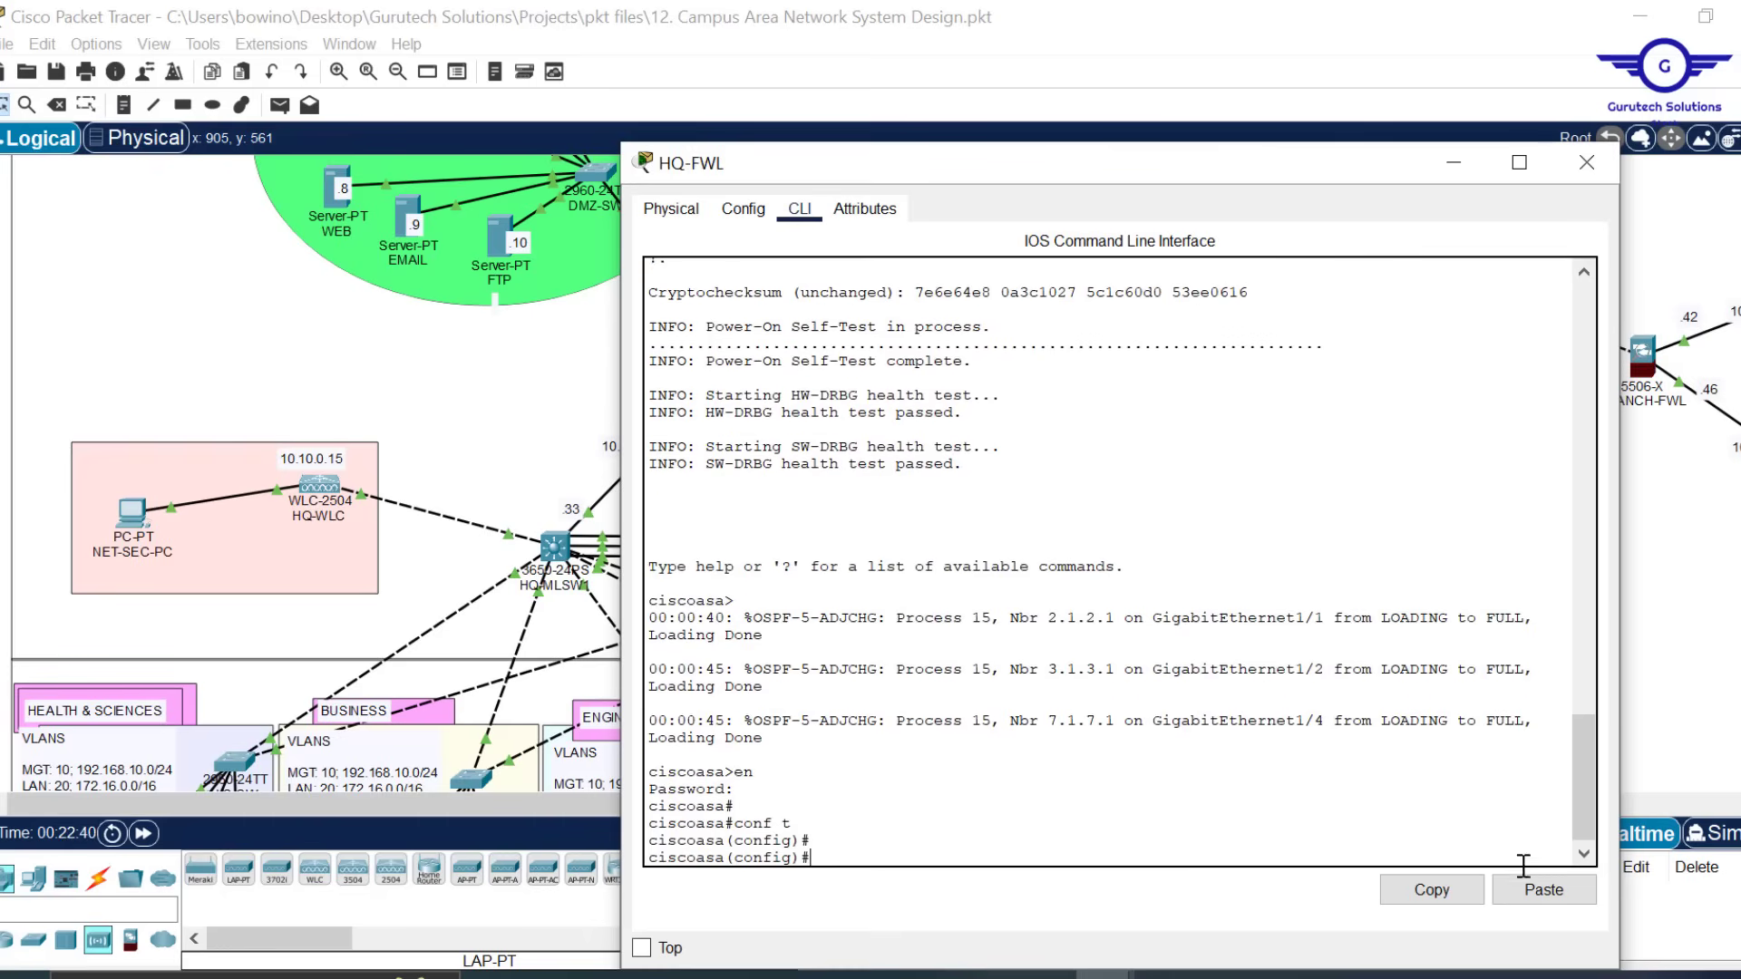
pyautogui.click(1547, 894)
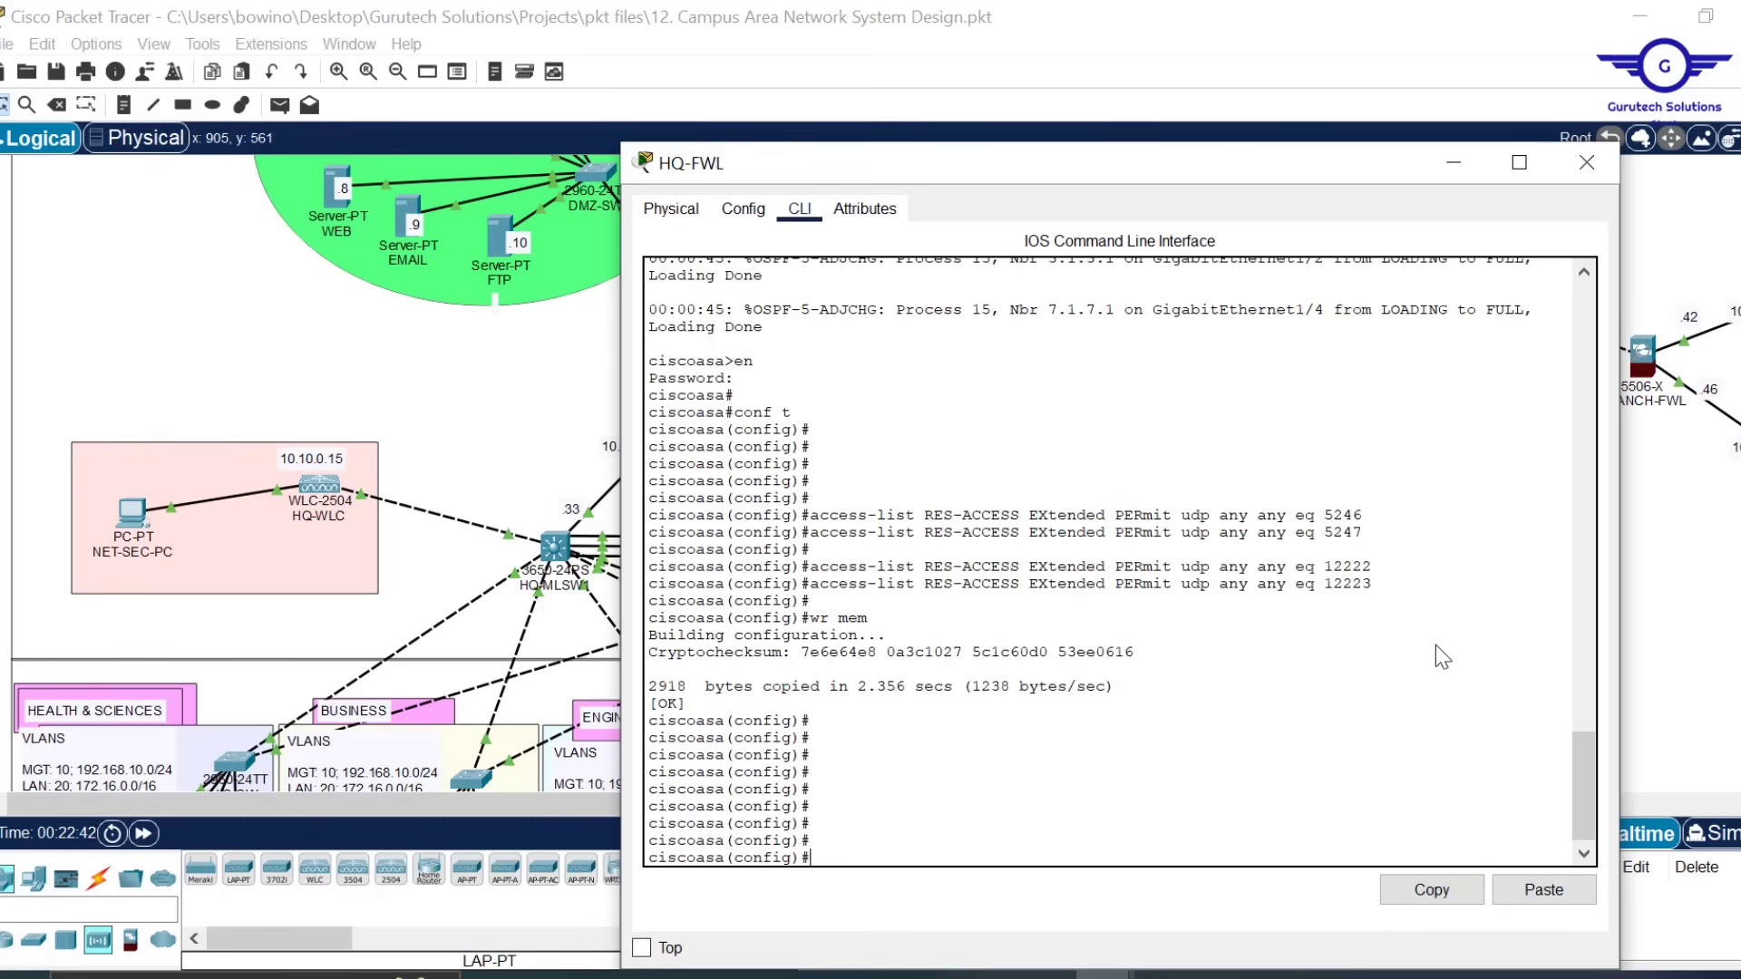
pyautogui.click(1586, 163)
# On BRANCH-FWL's CLI, enter conf t and paste the same CAPWAP RES-ACCESS commands
pyautogui.moveTo(793, 806); pyautogui.dragTo(1363, 797)
pyautogui.click(557, 358)
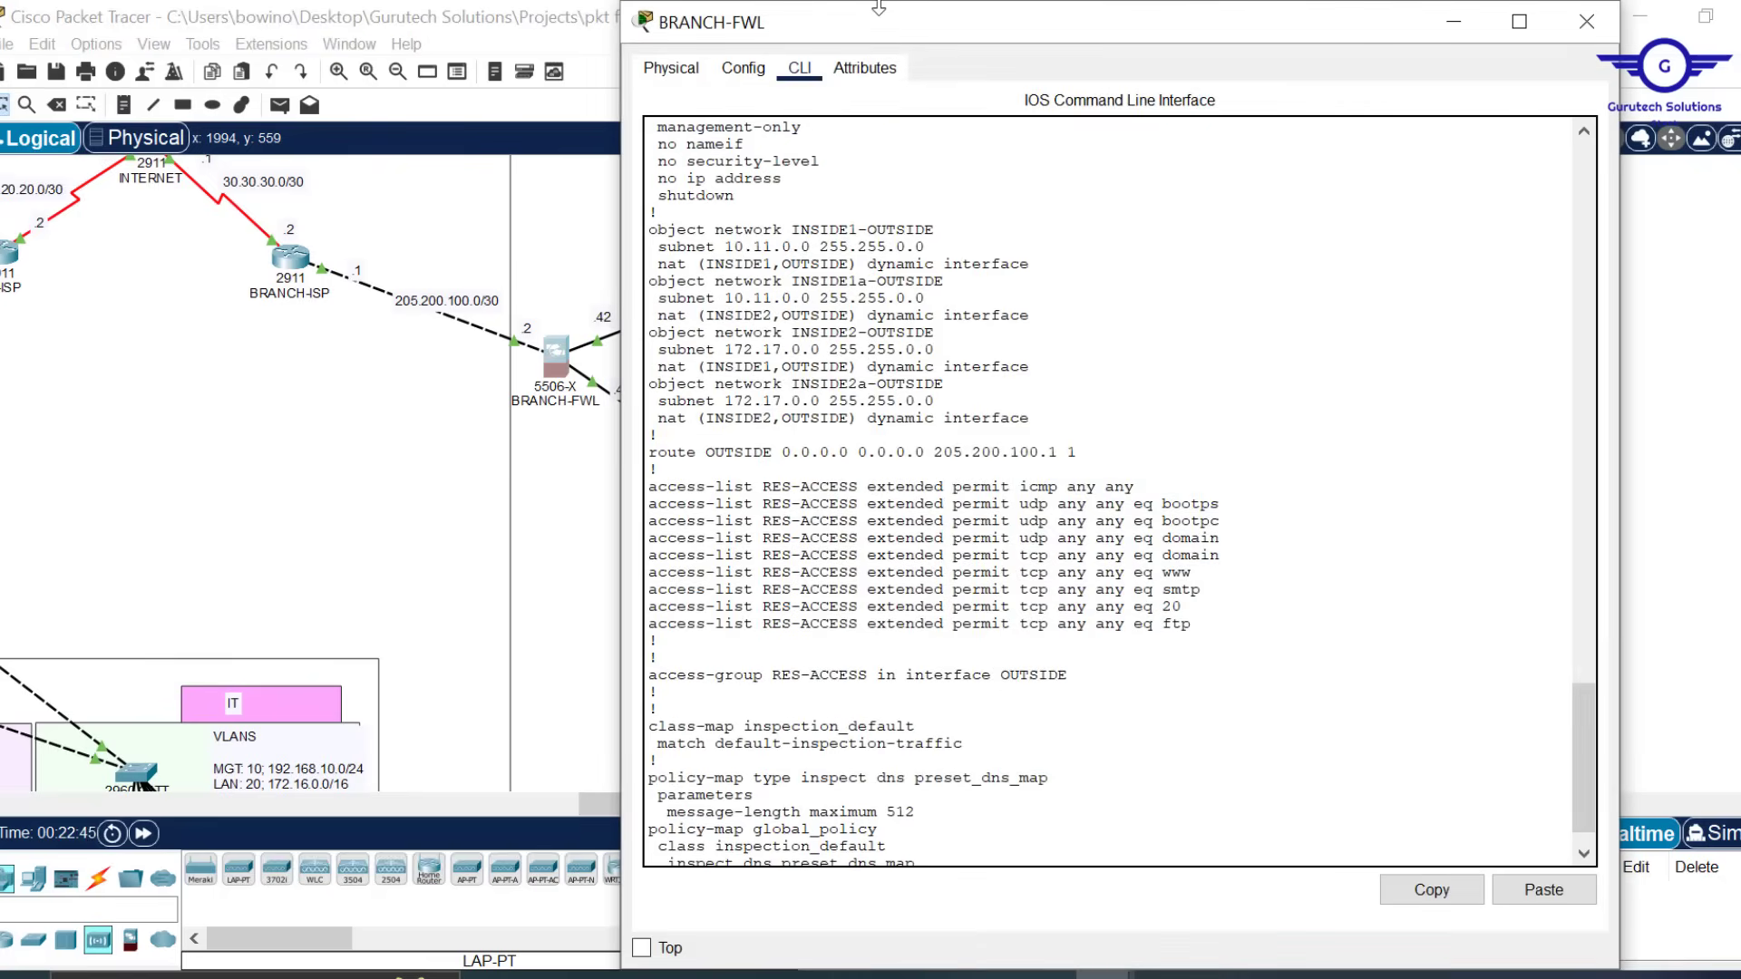
pyautogui.moveTo(910, 195); pyautogui.dragTo(902, 148)
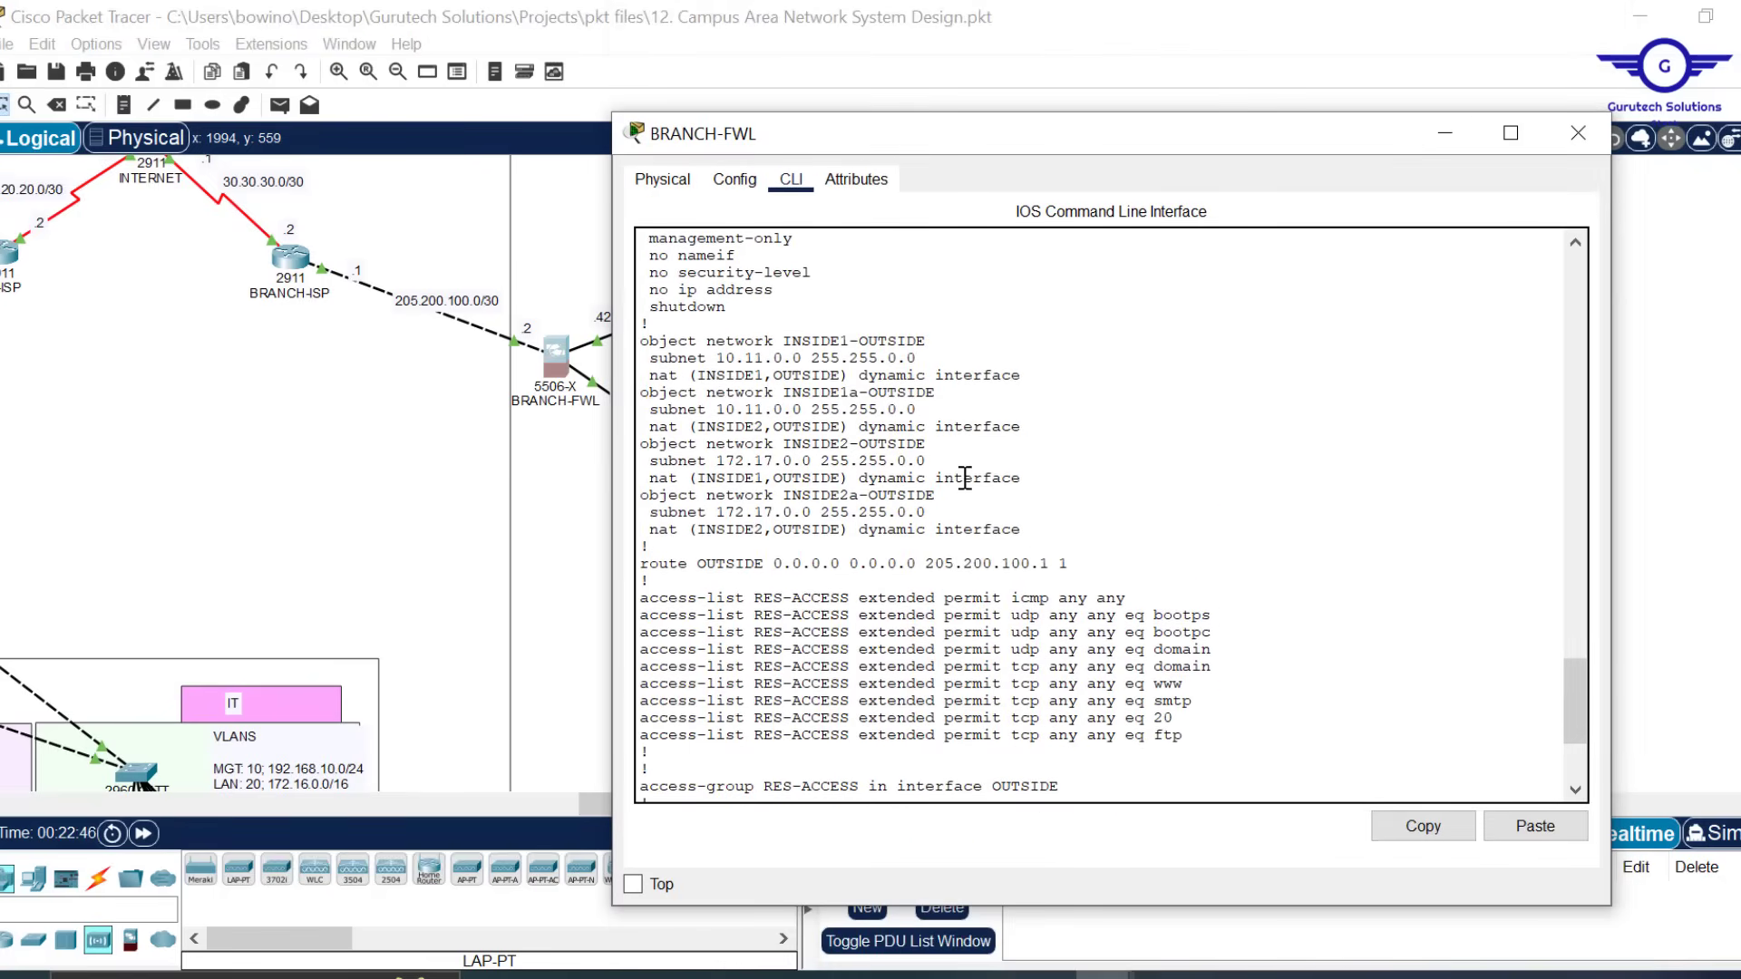
pyautogui.press('q')
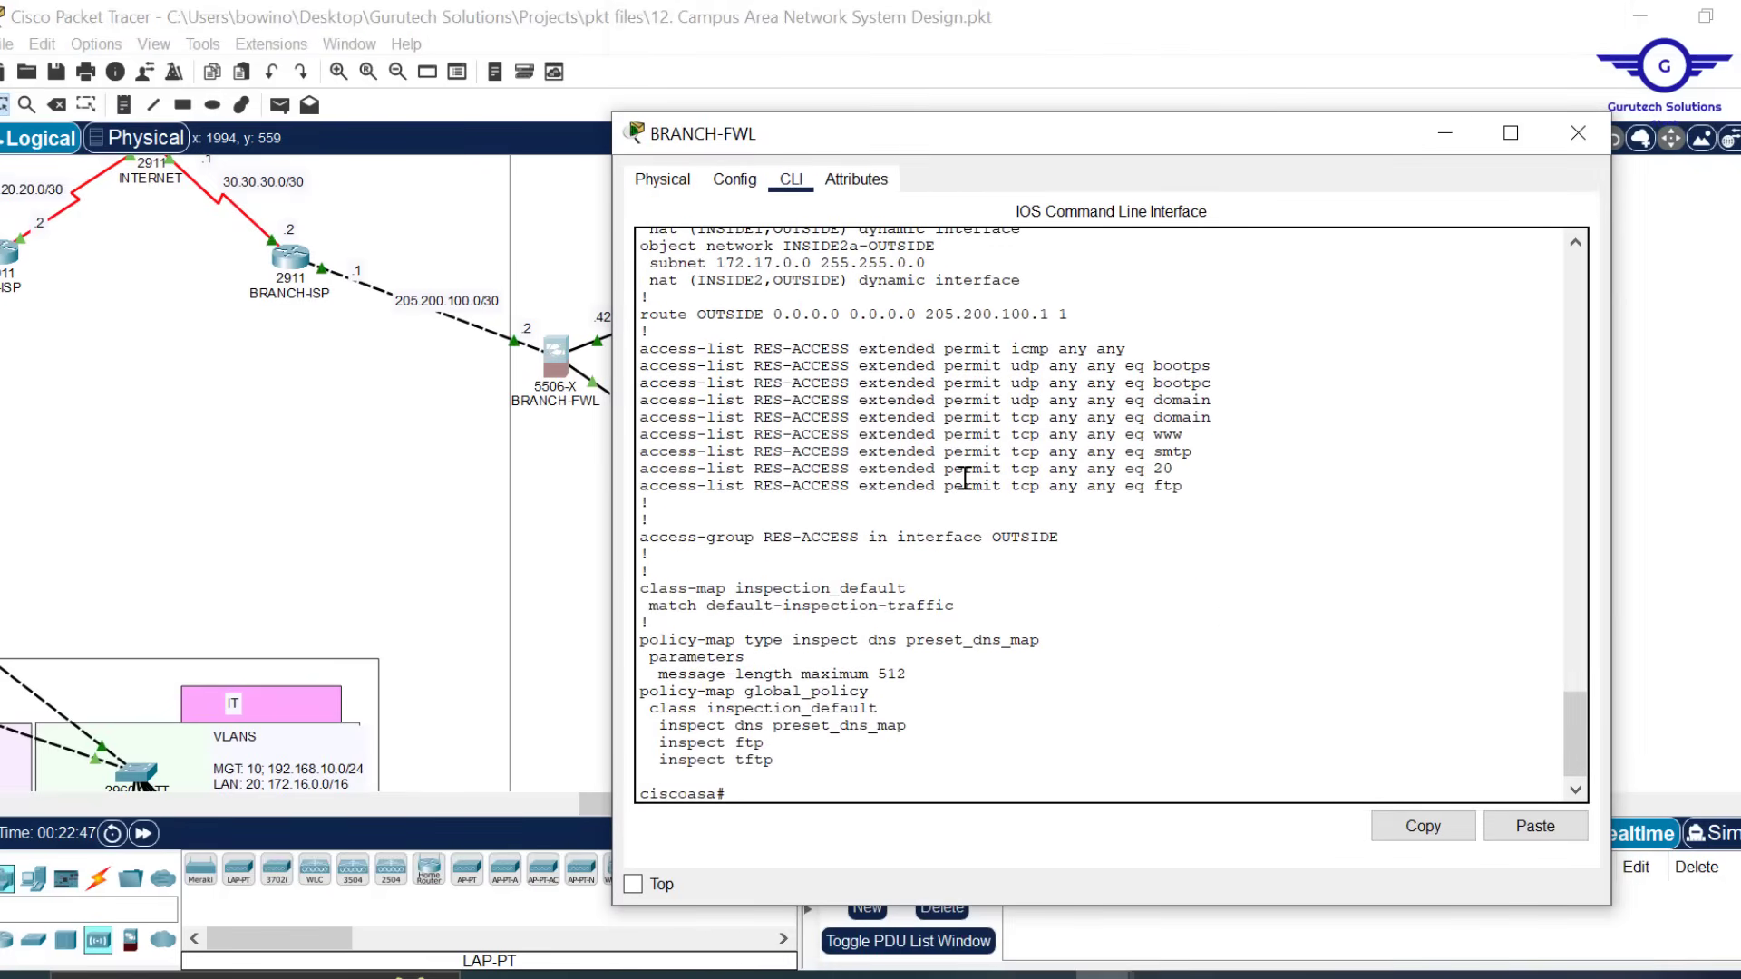
pyautogui.press('Return')
pyautogui.write('conf')
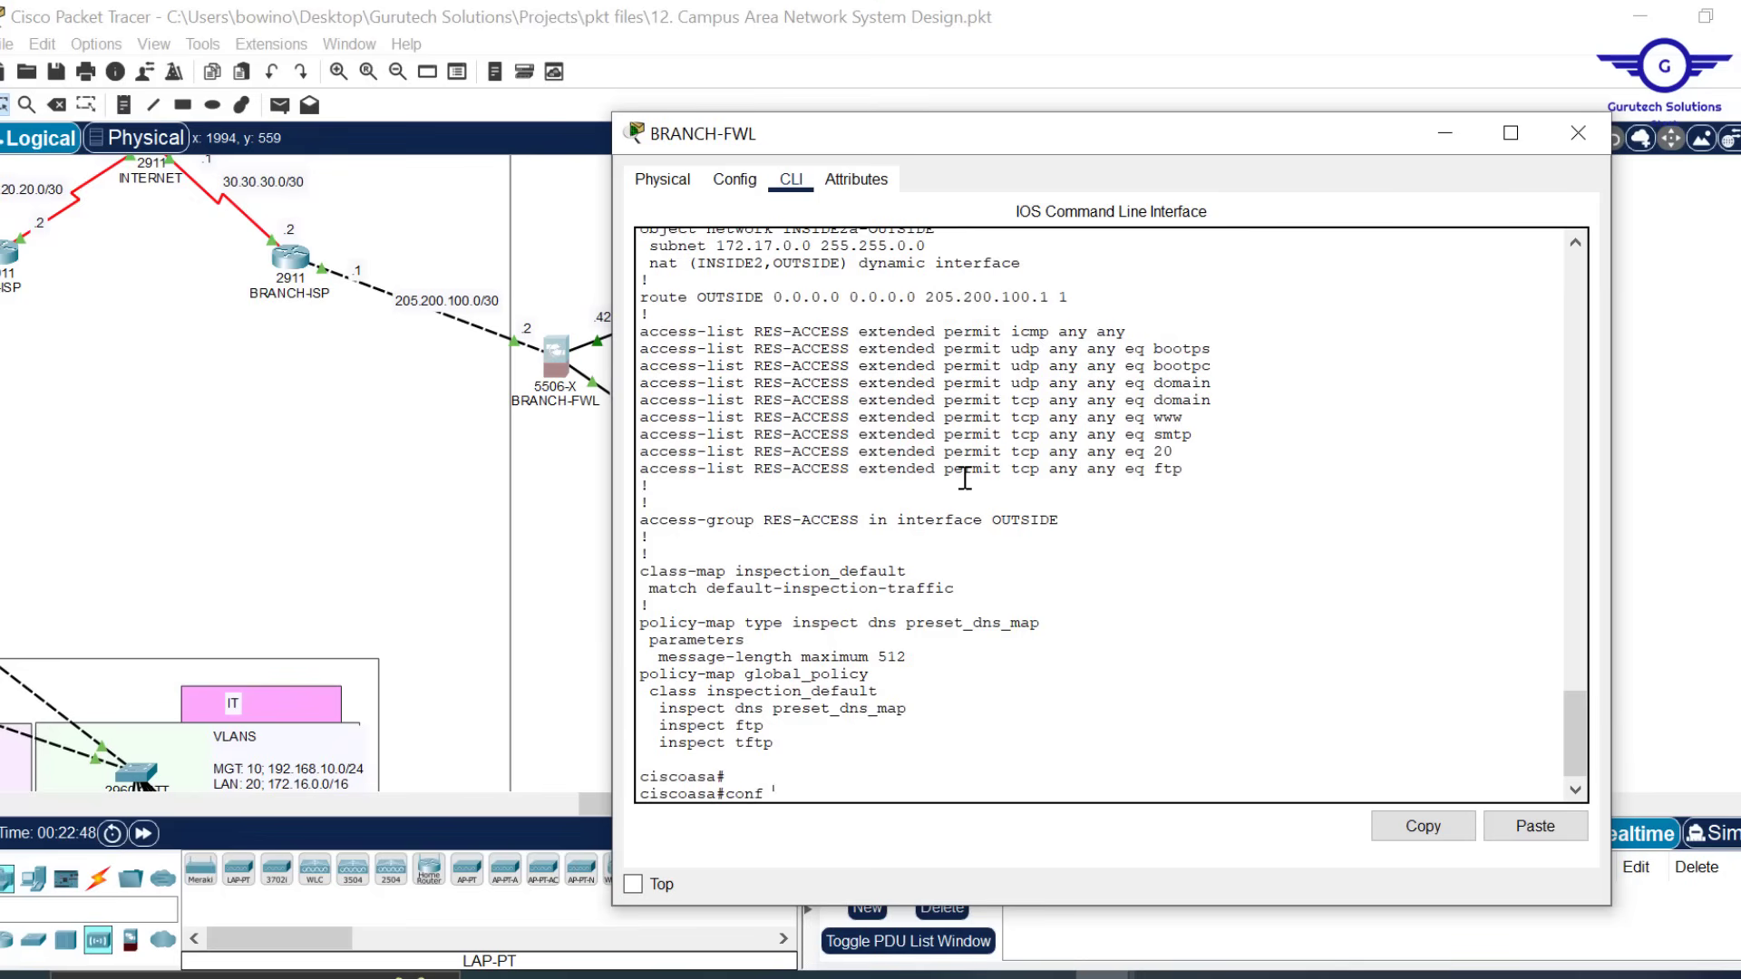
pyautogui.write(' t')
pyautogui.press('Return')
pyautogui.press('Return')
pyautogui.press('Return')
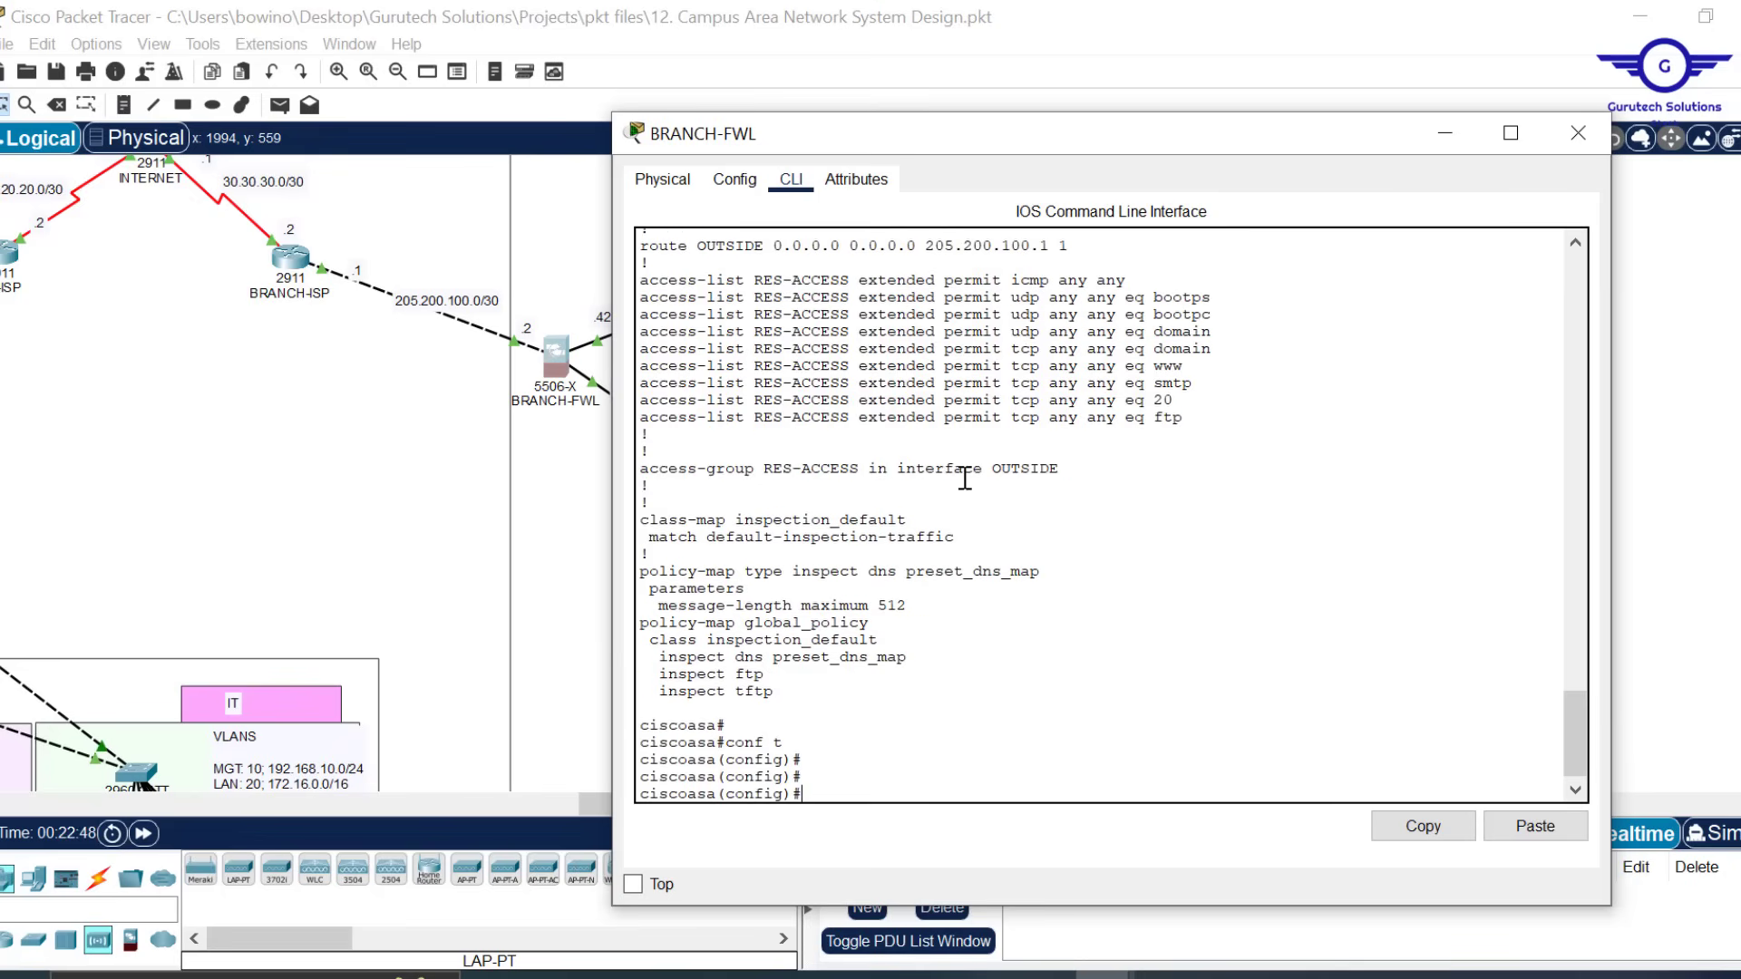
pyautogui.click(1536, 828)
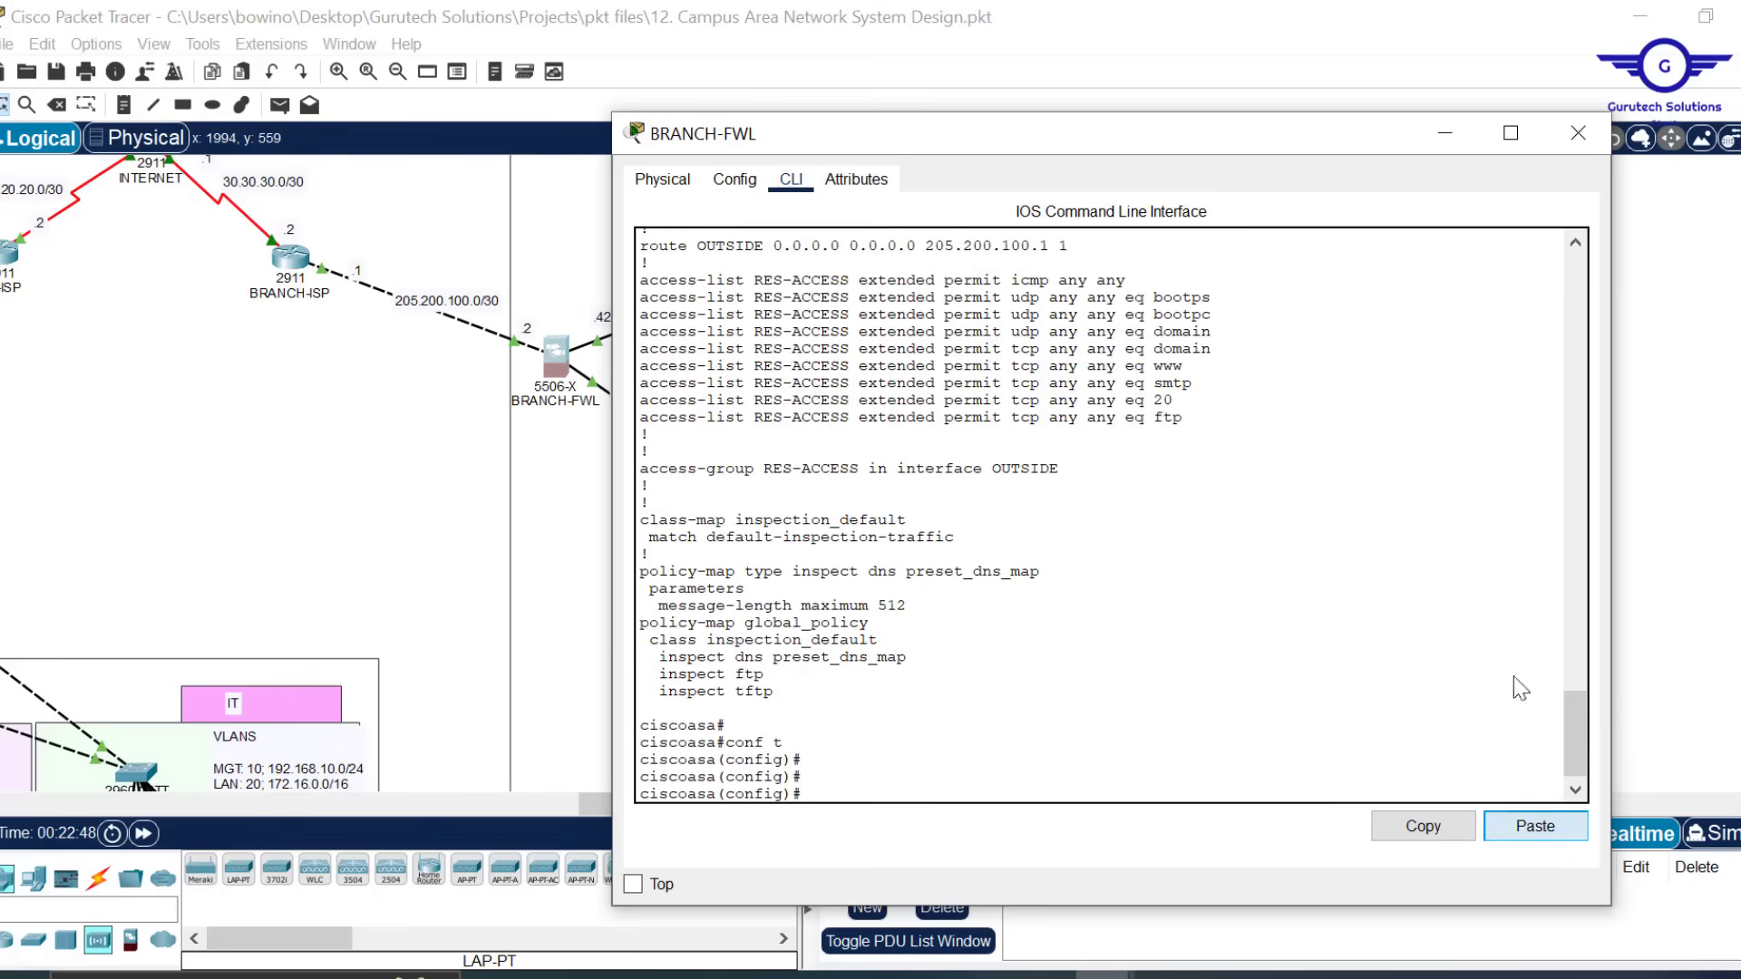
pyautogui.click(1579, 134)
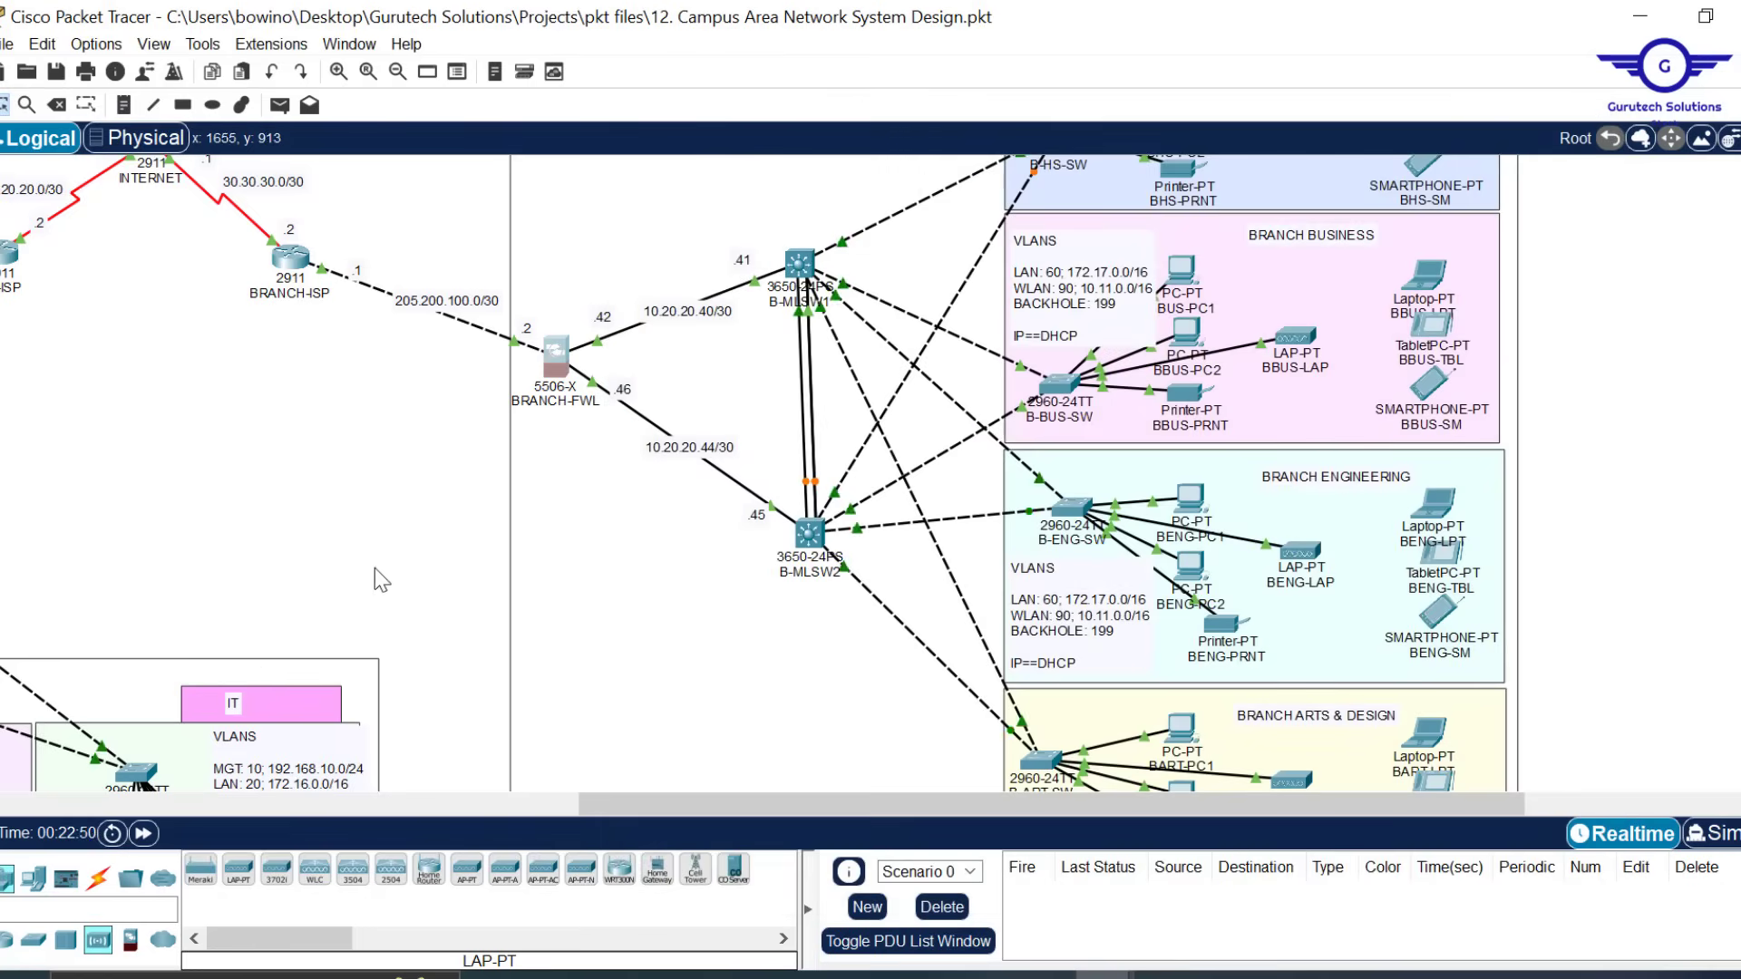
# Toggle BBUS-LAP from Static back to DHCP to get gateway 10.11.0.1 and DNS 10.20.20.7
pyautogui.moveTo(671, 799); pyautogui.dragTo(515, 743)
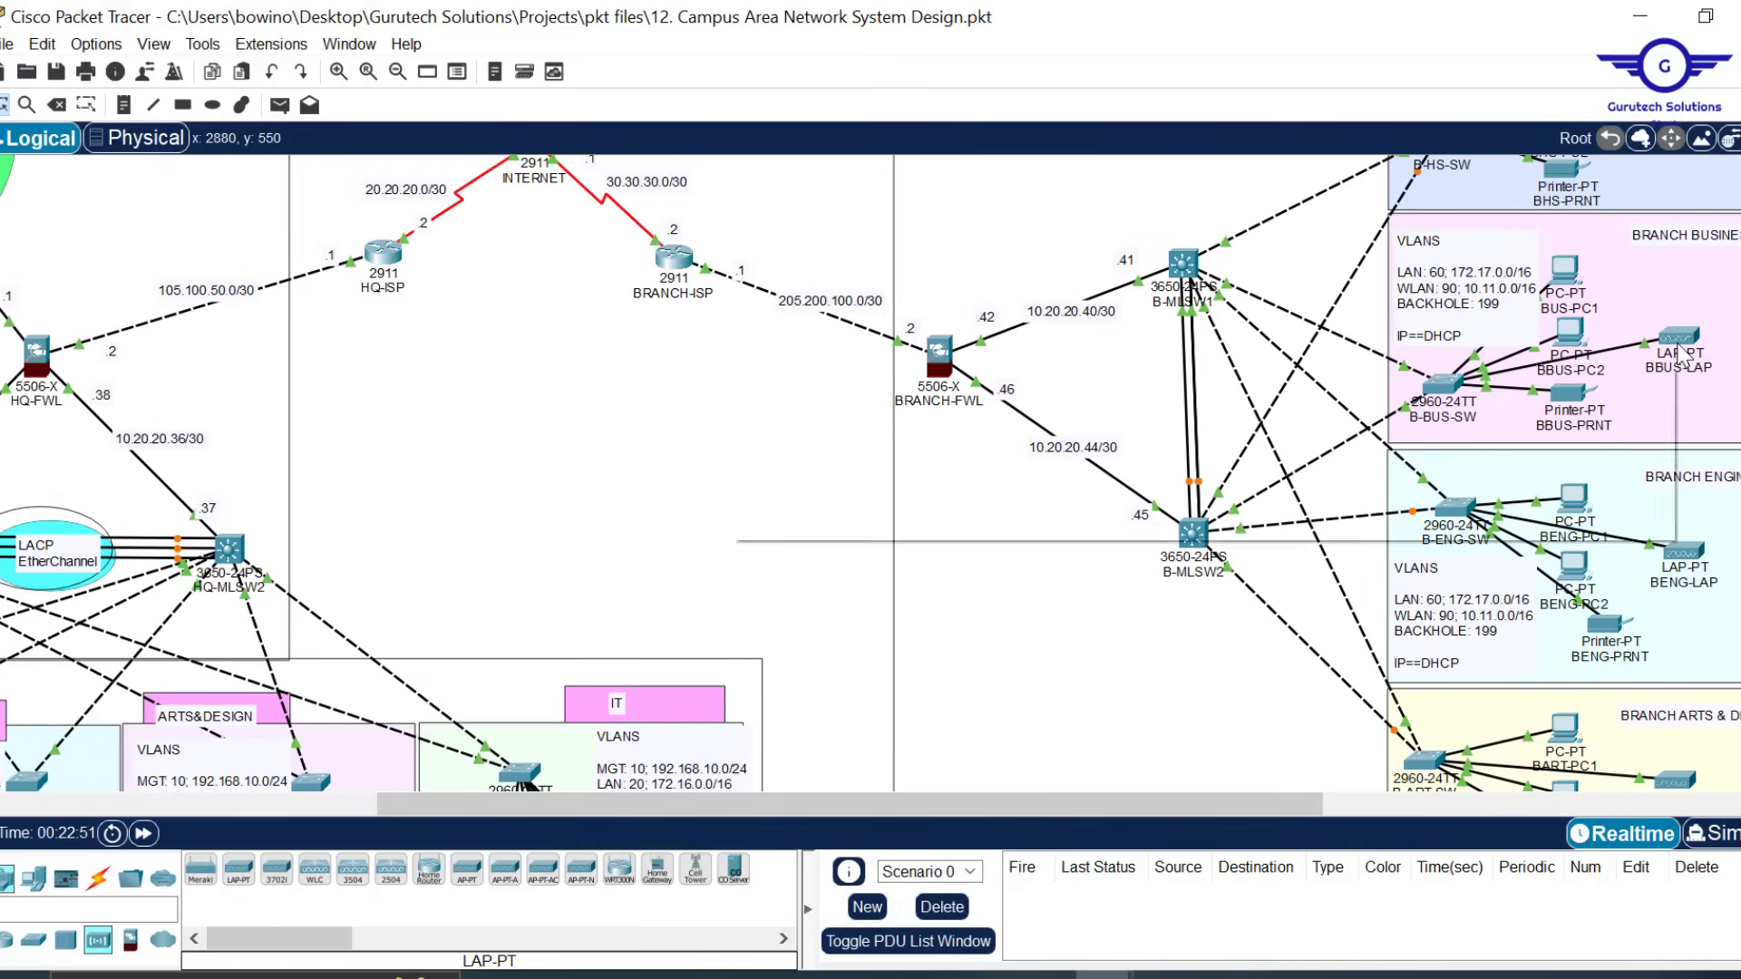
pyautogui.moveTo(1684, 356)
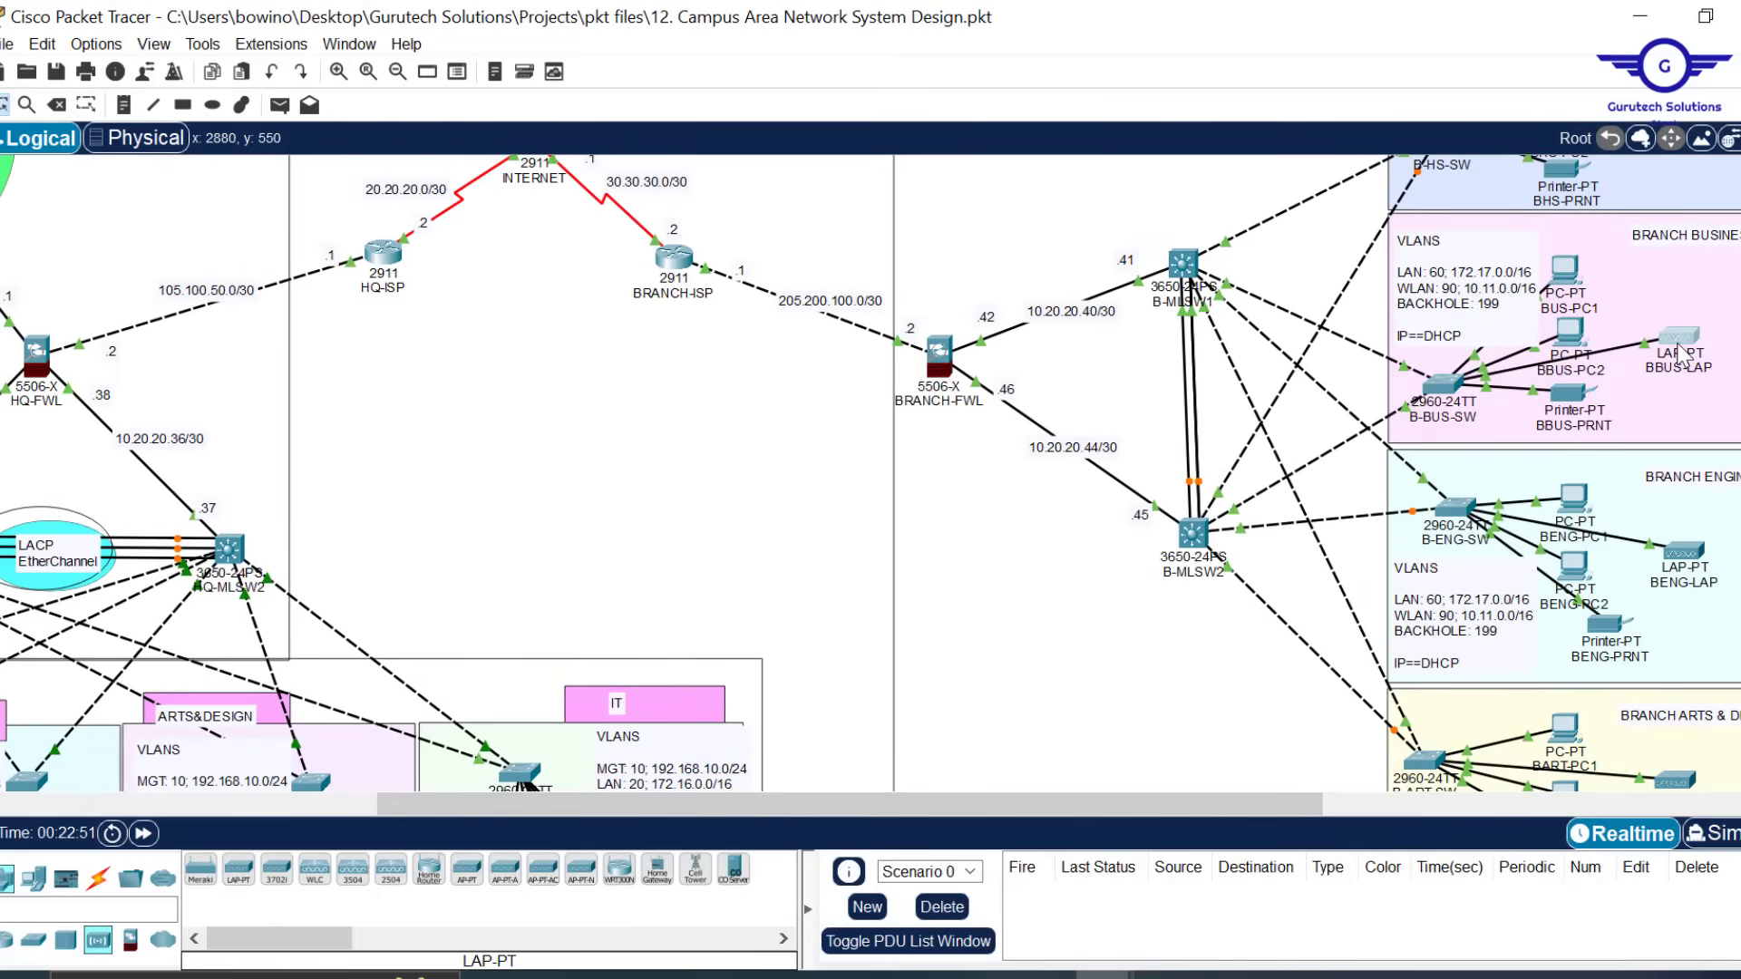
pyautogui.click(1680, 354)
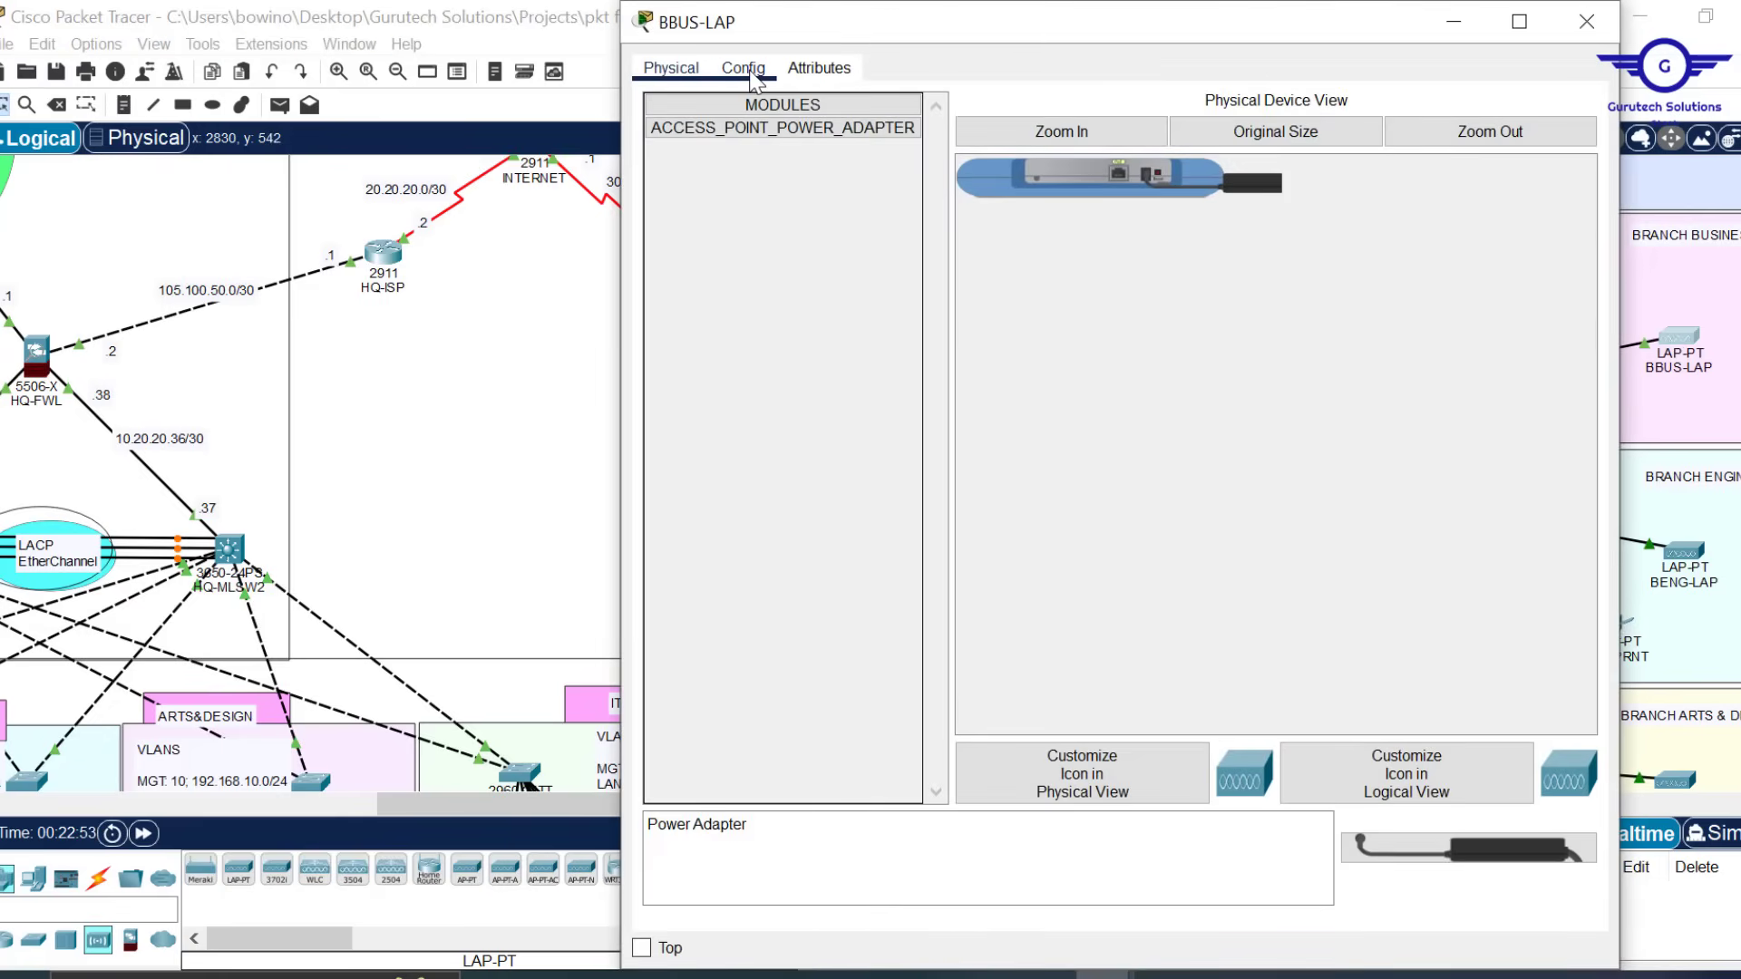
pyautogui.click(753, 75)
pyautogui.click(864, 254)
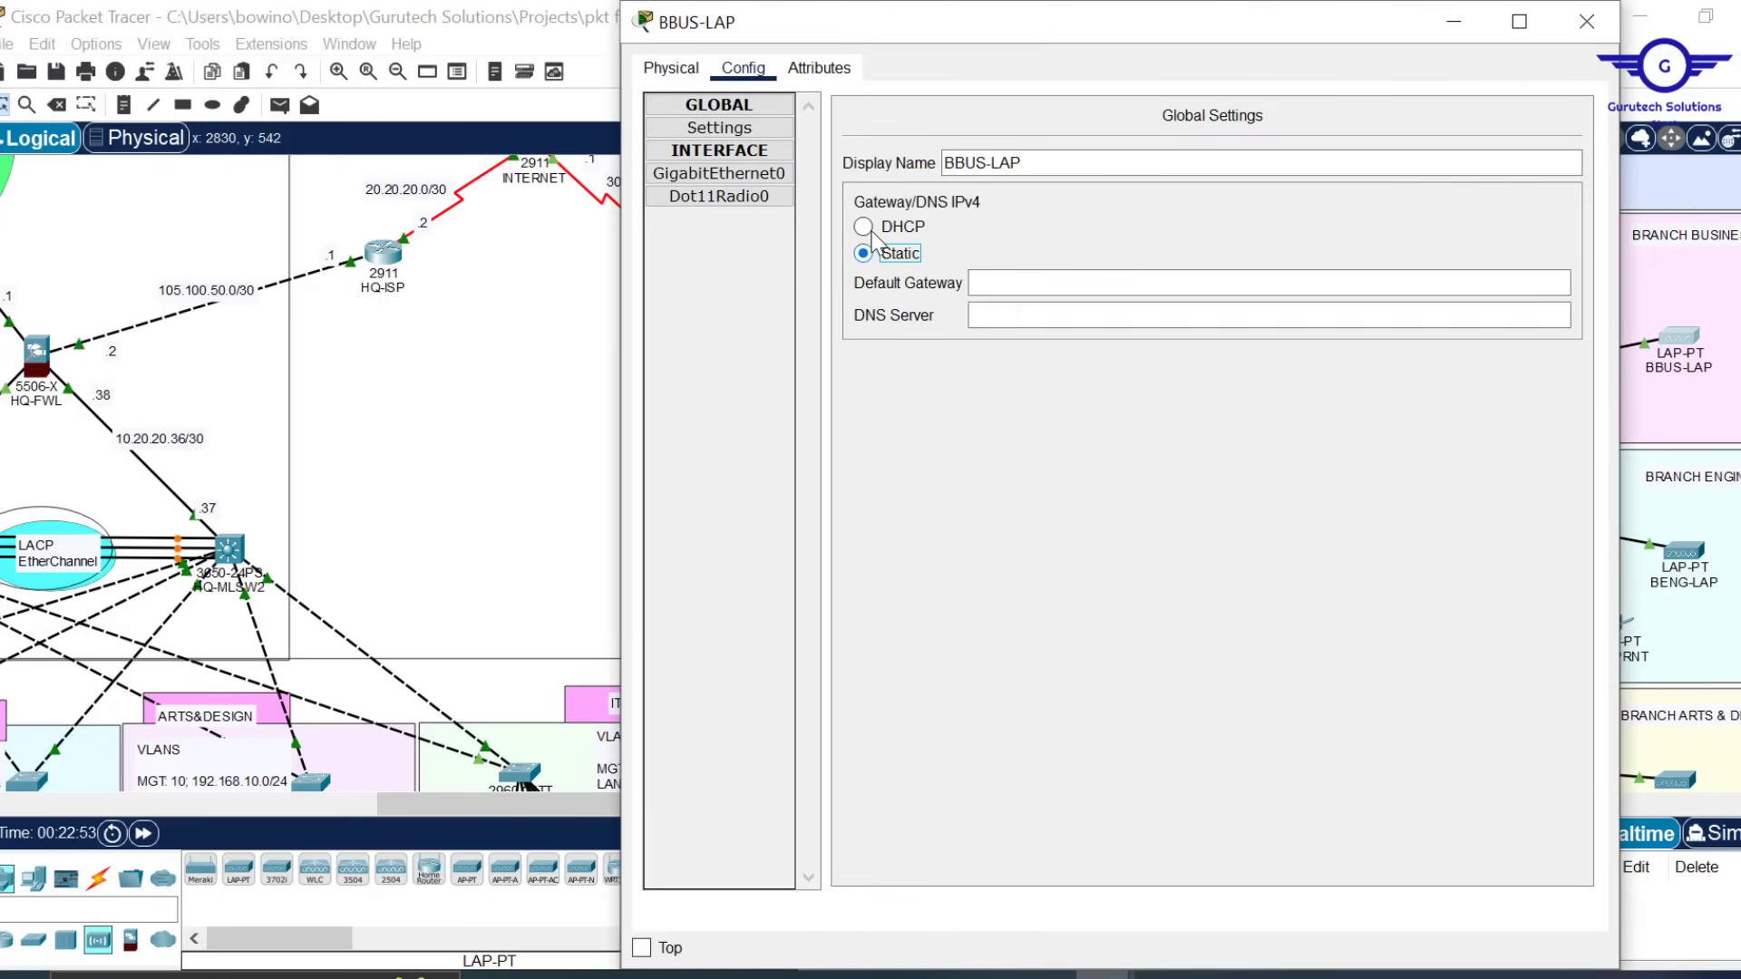
pyautogui.click(868, 228)
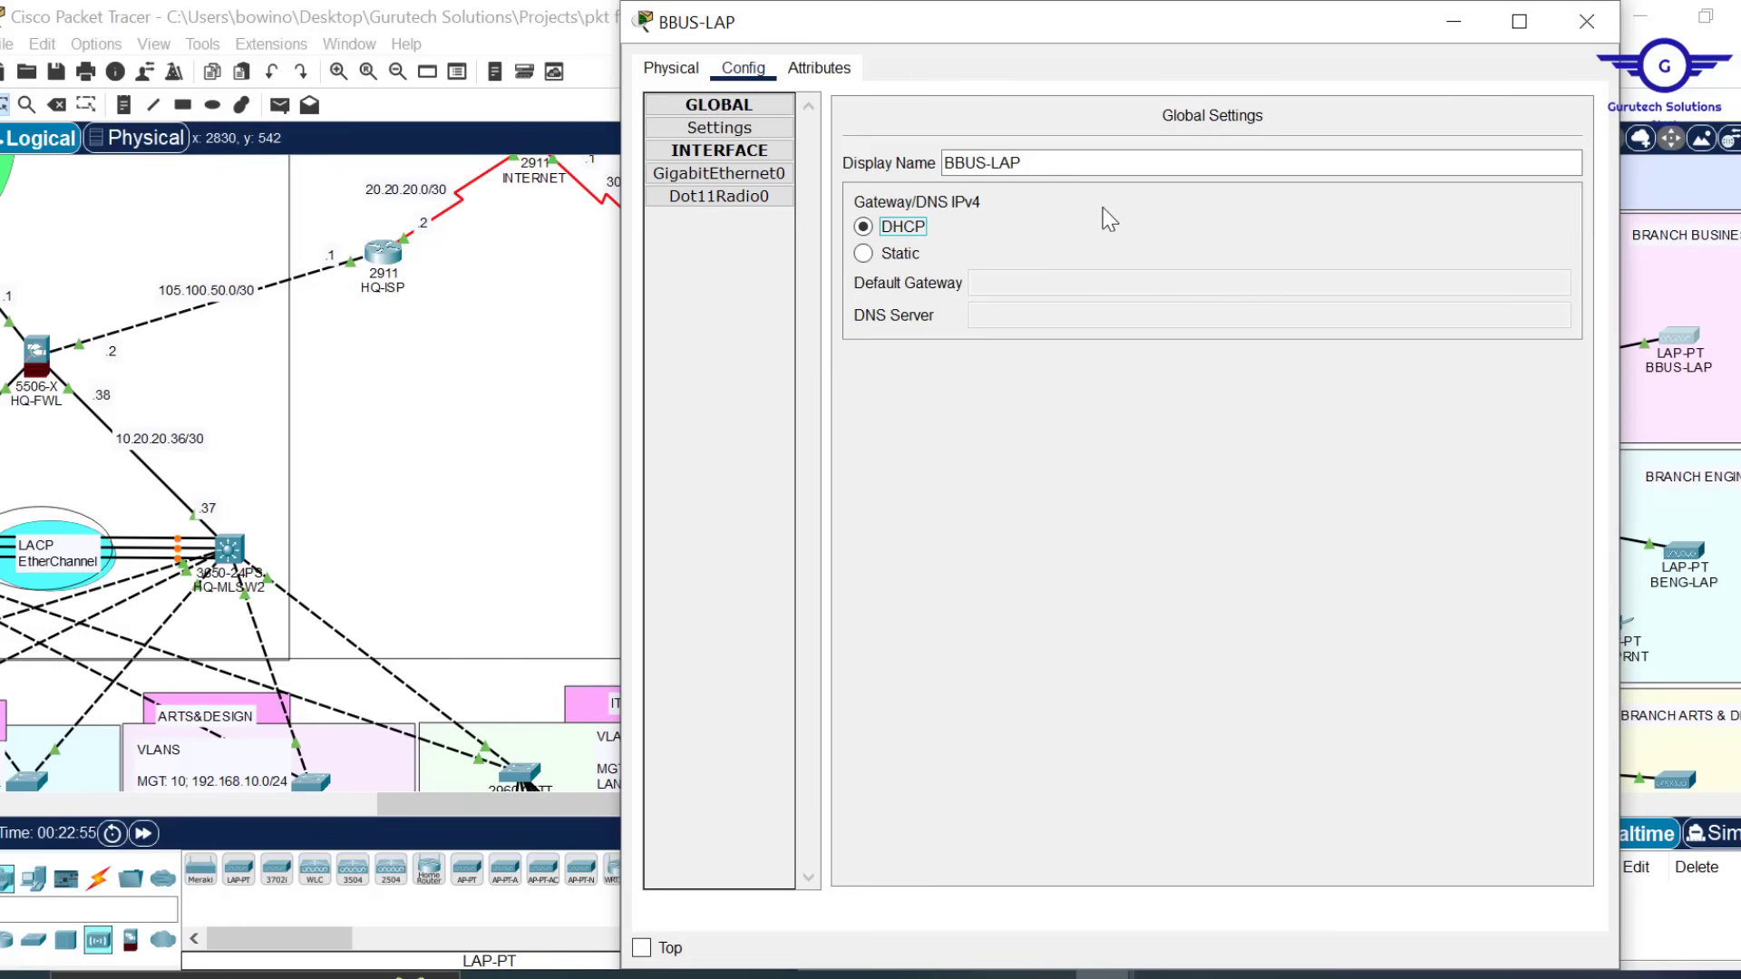
pyautogui.click(1586, 27)
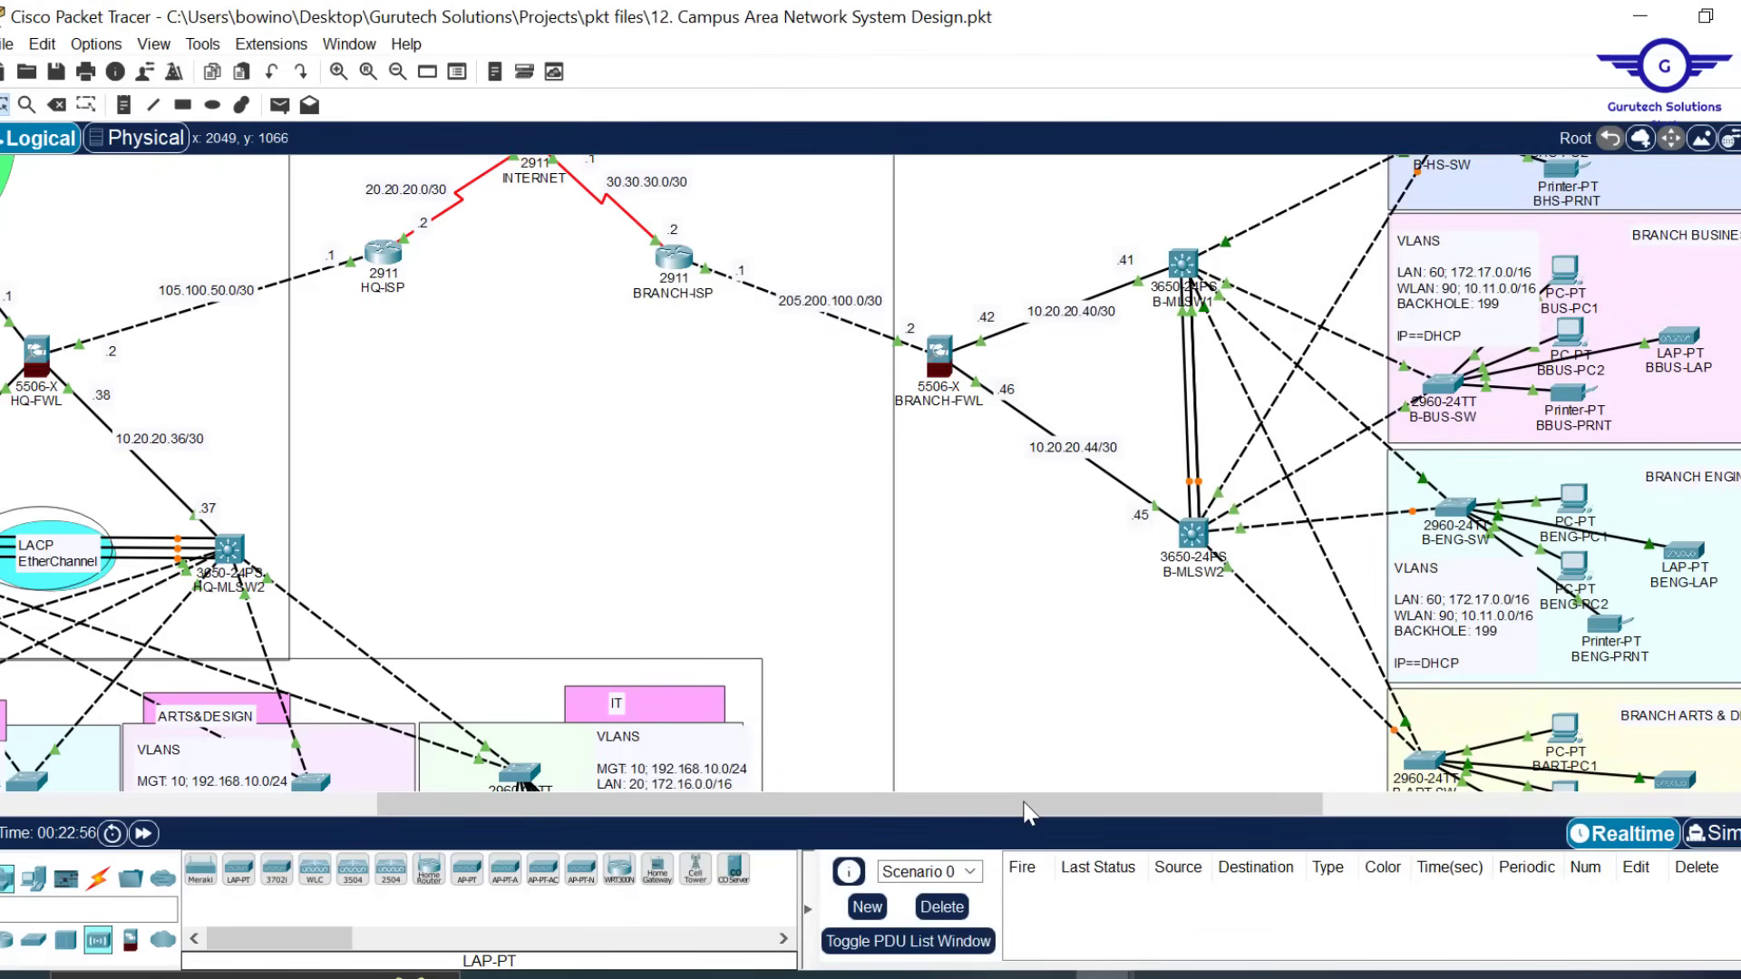
# Switch BBUS-LAP to Static and back to DHCP so it renews its lease as 10.11.0.14/16
pyautogui.moveTo(1027, 811); pyautogui.dragTo(1170, 802)
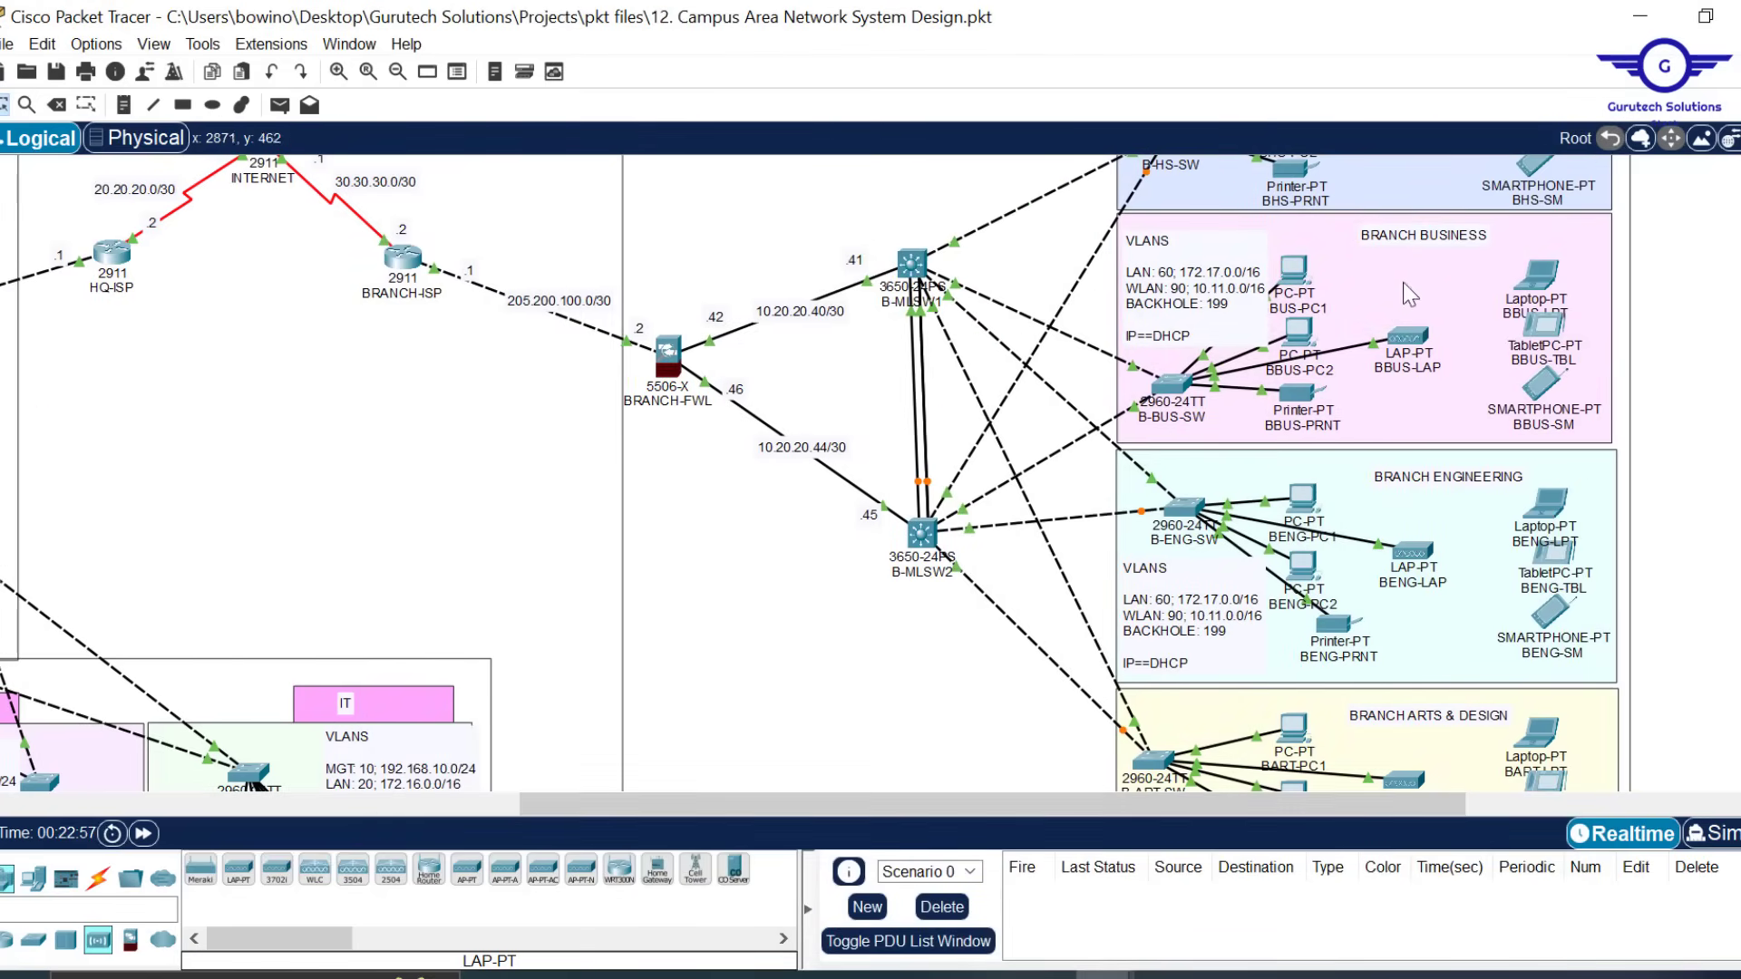
pyautogui.moveTo(1410, 342)
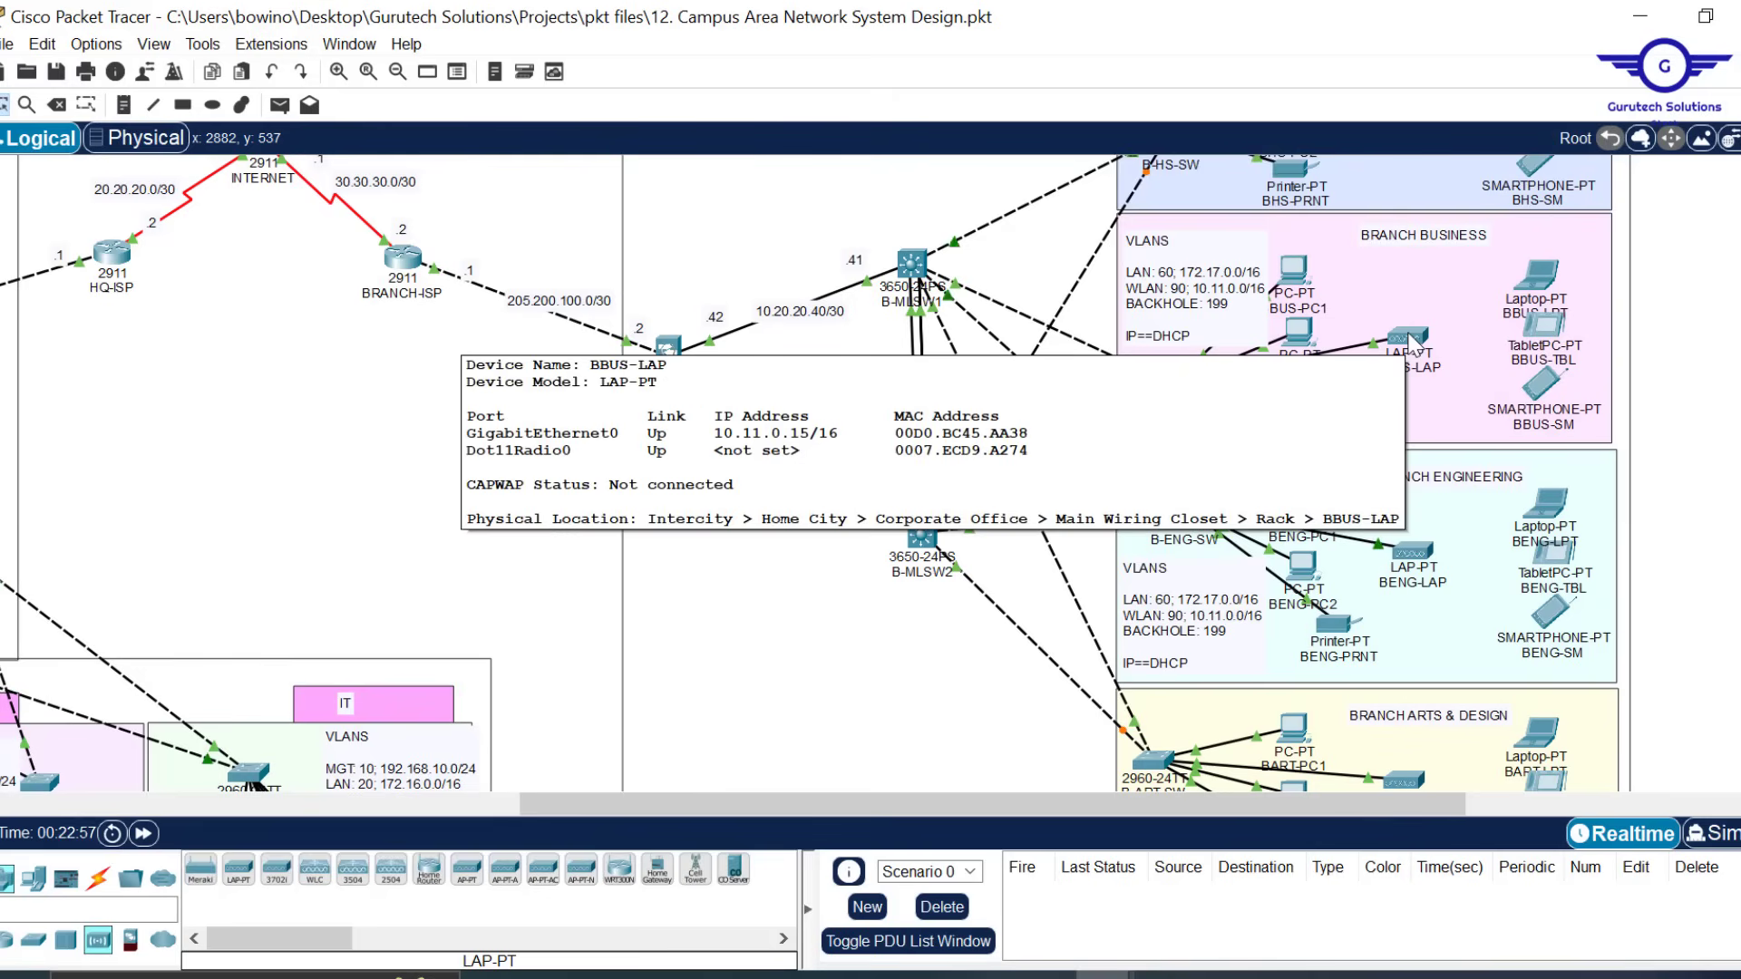
pyautogui.moveTo(1420, 564)
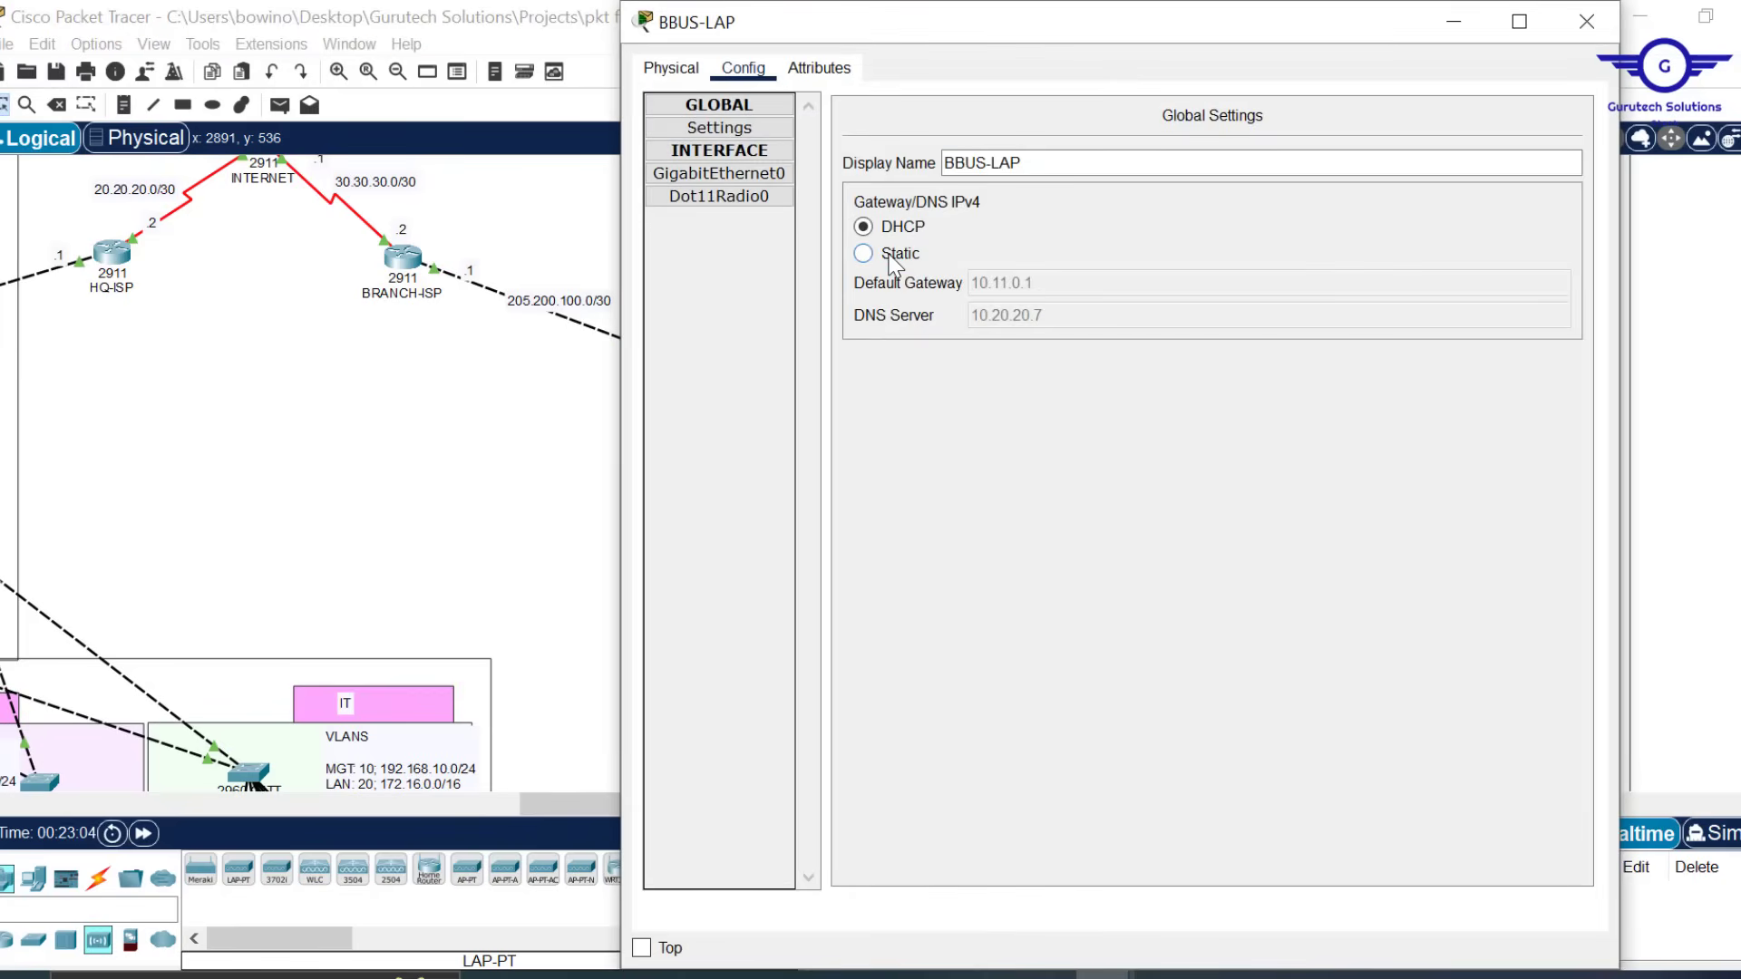
pyautogui.click(891, 254)
pyautogui.click(895, 228)
pyautogui.moveTo(1040, 3); pyautogui.dragTo(1036, 117)
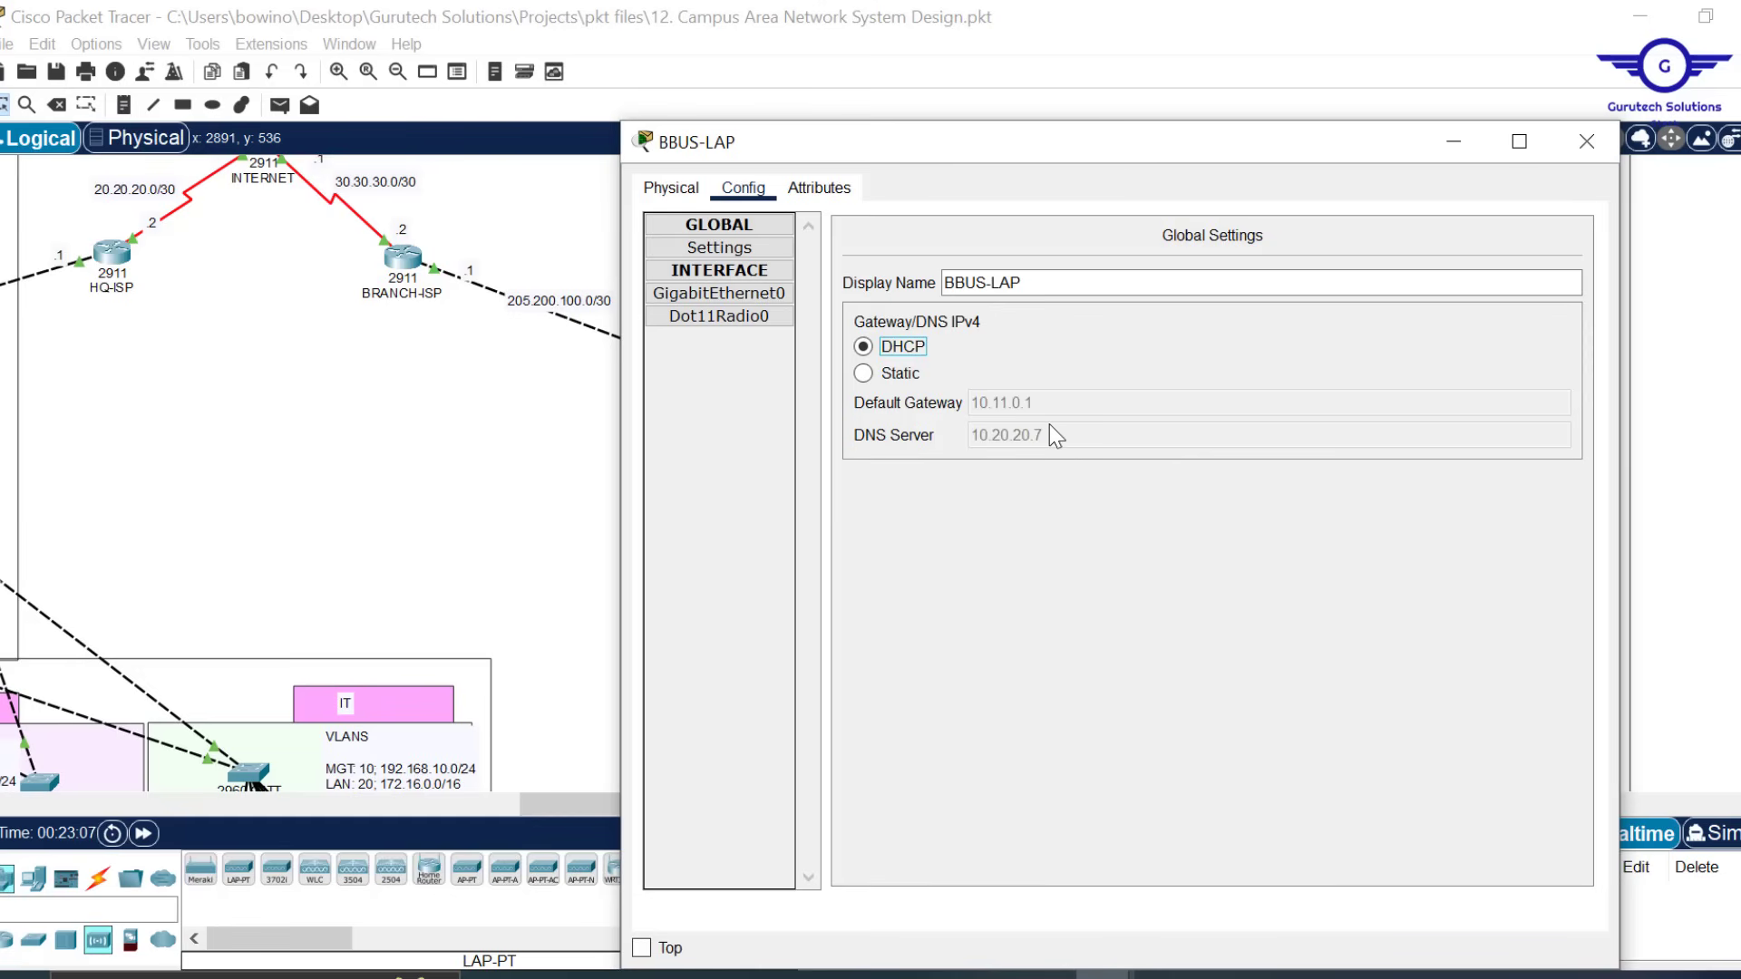
pyautogui.click(1607, 134)
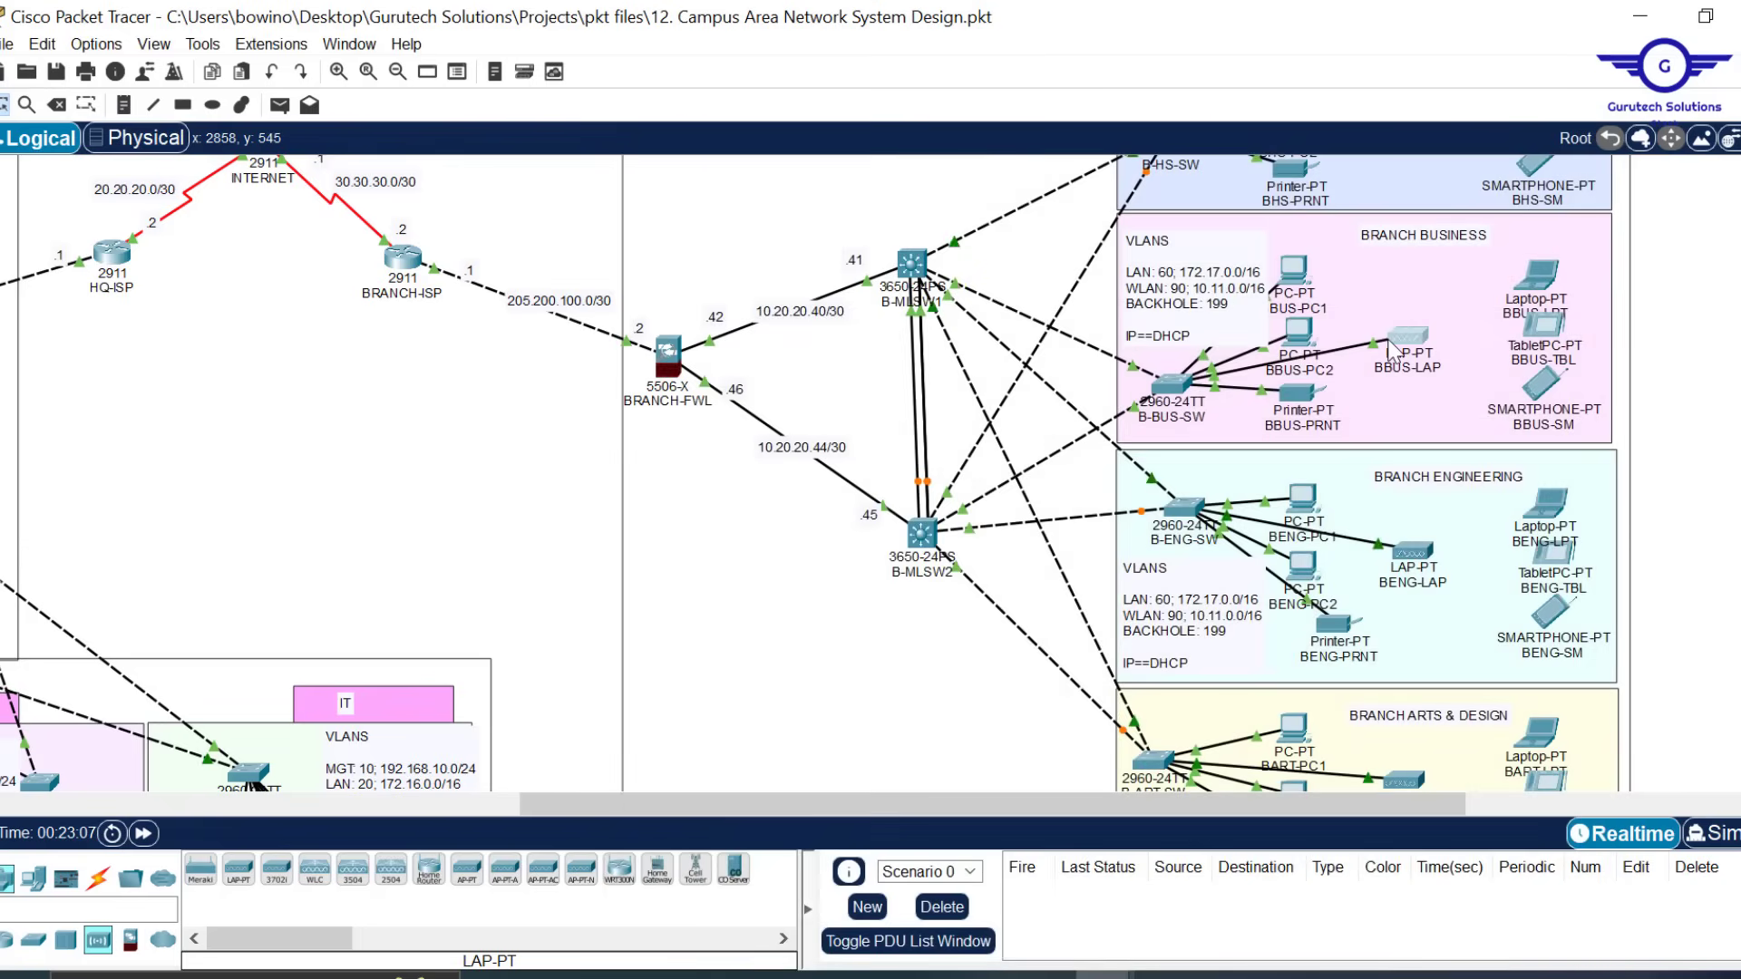
pyautogui.moveTo(1392, 349)
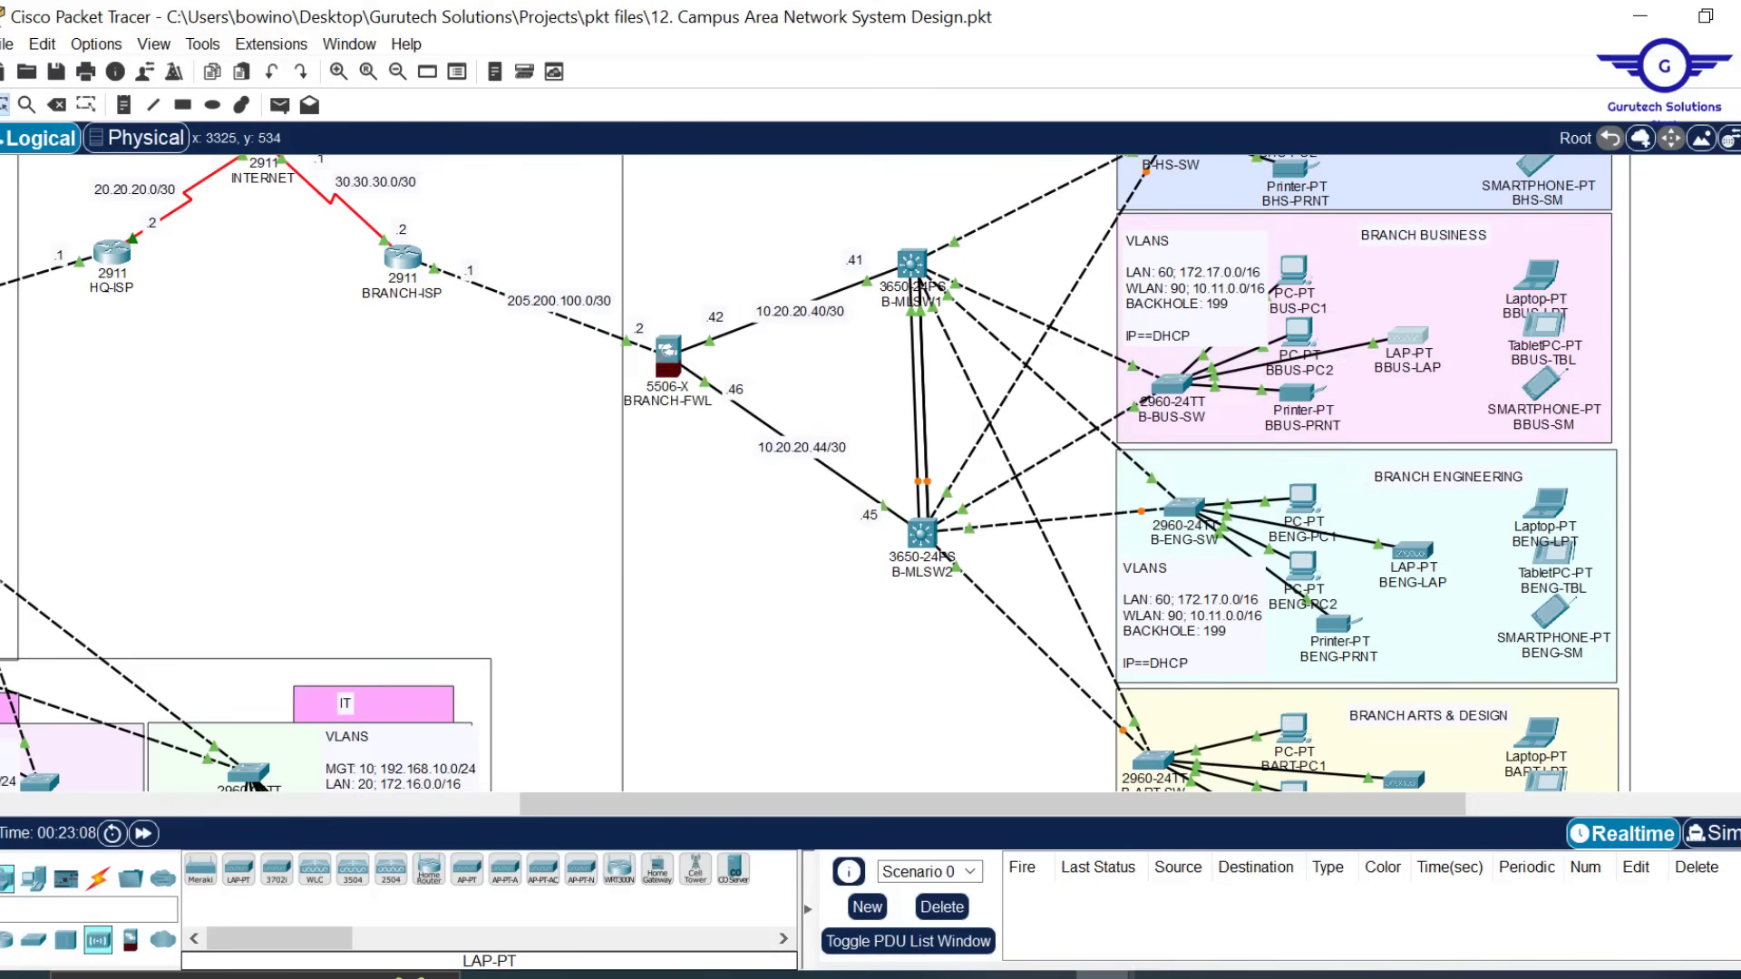
# Replace the Light Weight Access Point(1)(1)(1) label at Branch Arts & Design with BARTD-AP
pyautogui.moveTo(1740, 408); pyautogui.dragTo(1739, 412)
pyautogui.scroll(-5, 1487, 335)
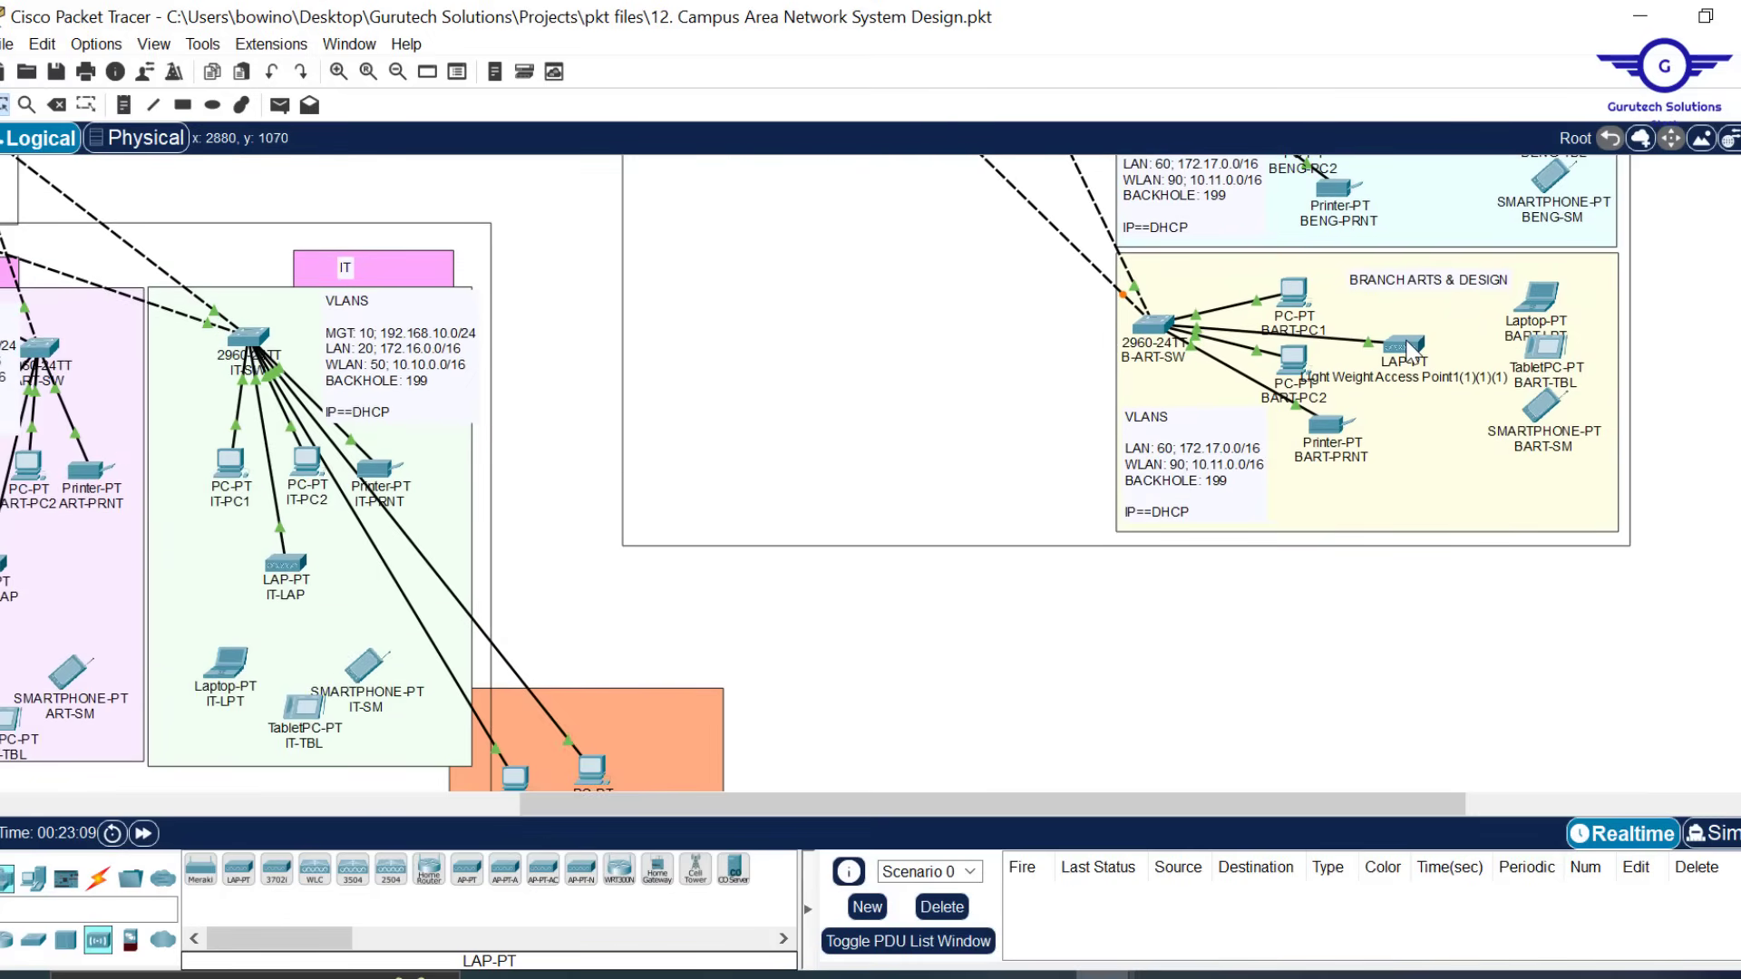
pyautogui.moveTo(1412, 351)
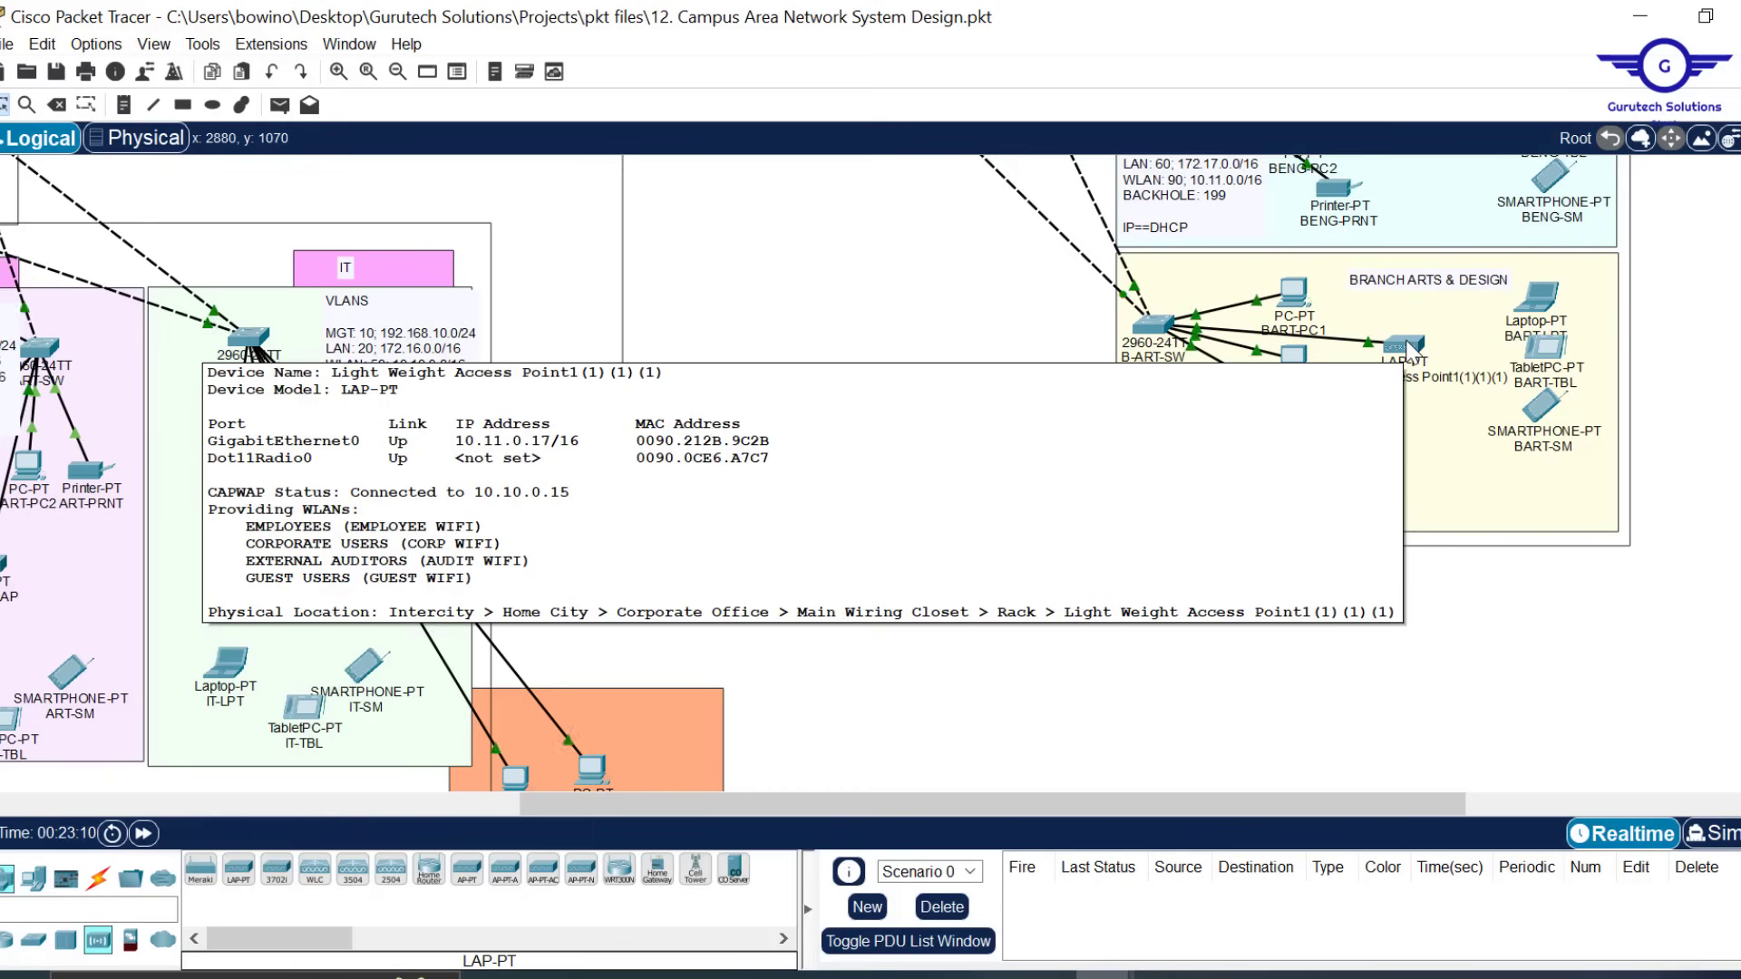
pyautogui.click(1424, 385)
pyautogui.doubleClick(1437, 381)
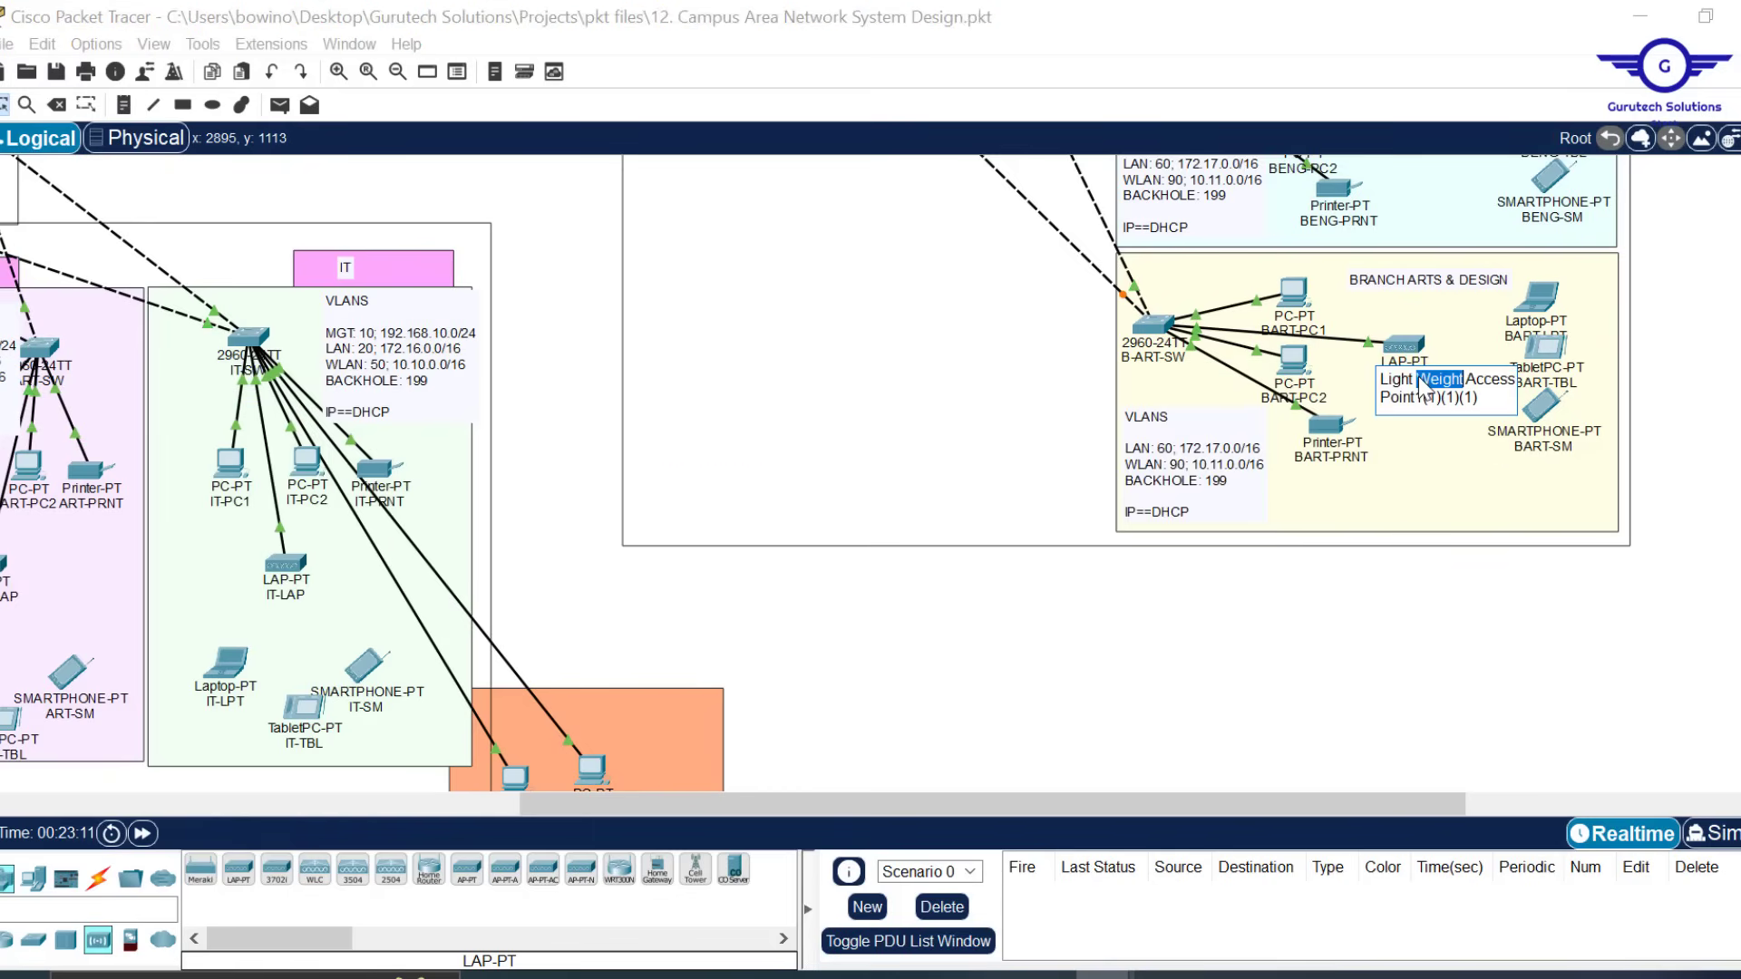
pyautogui.hotkey('ctrl', 'a')
pyautogui.write('b')
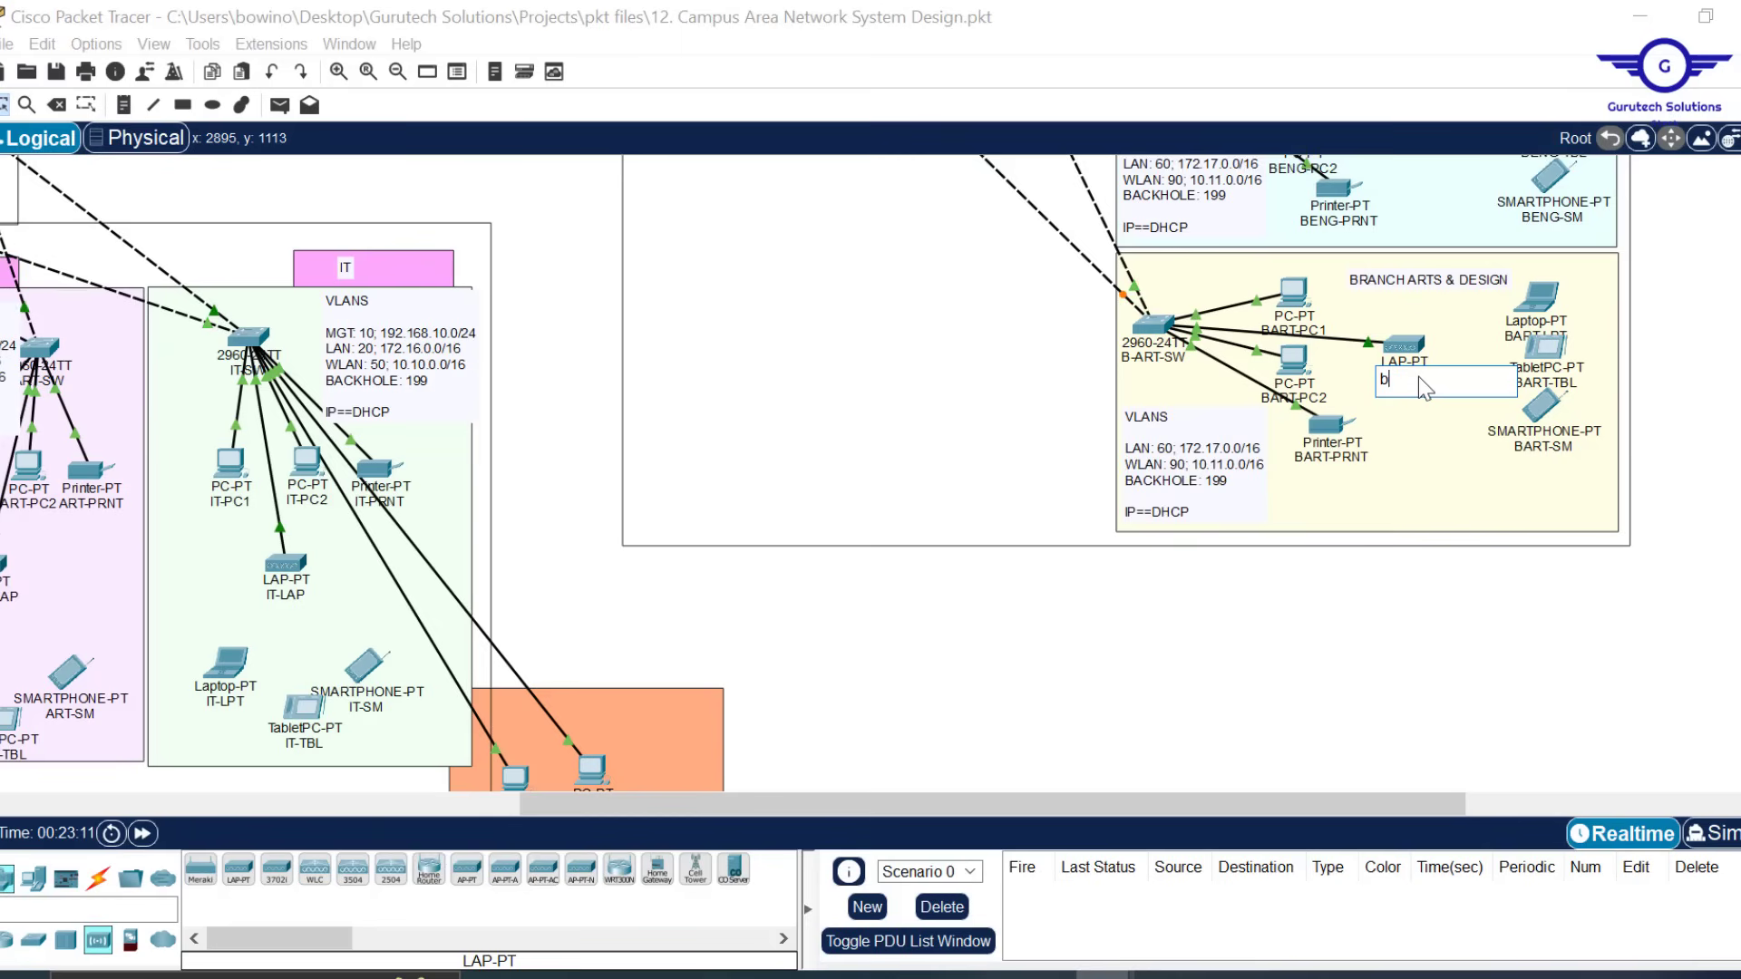
pyautogui.write('ARTD-AP')
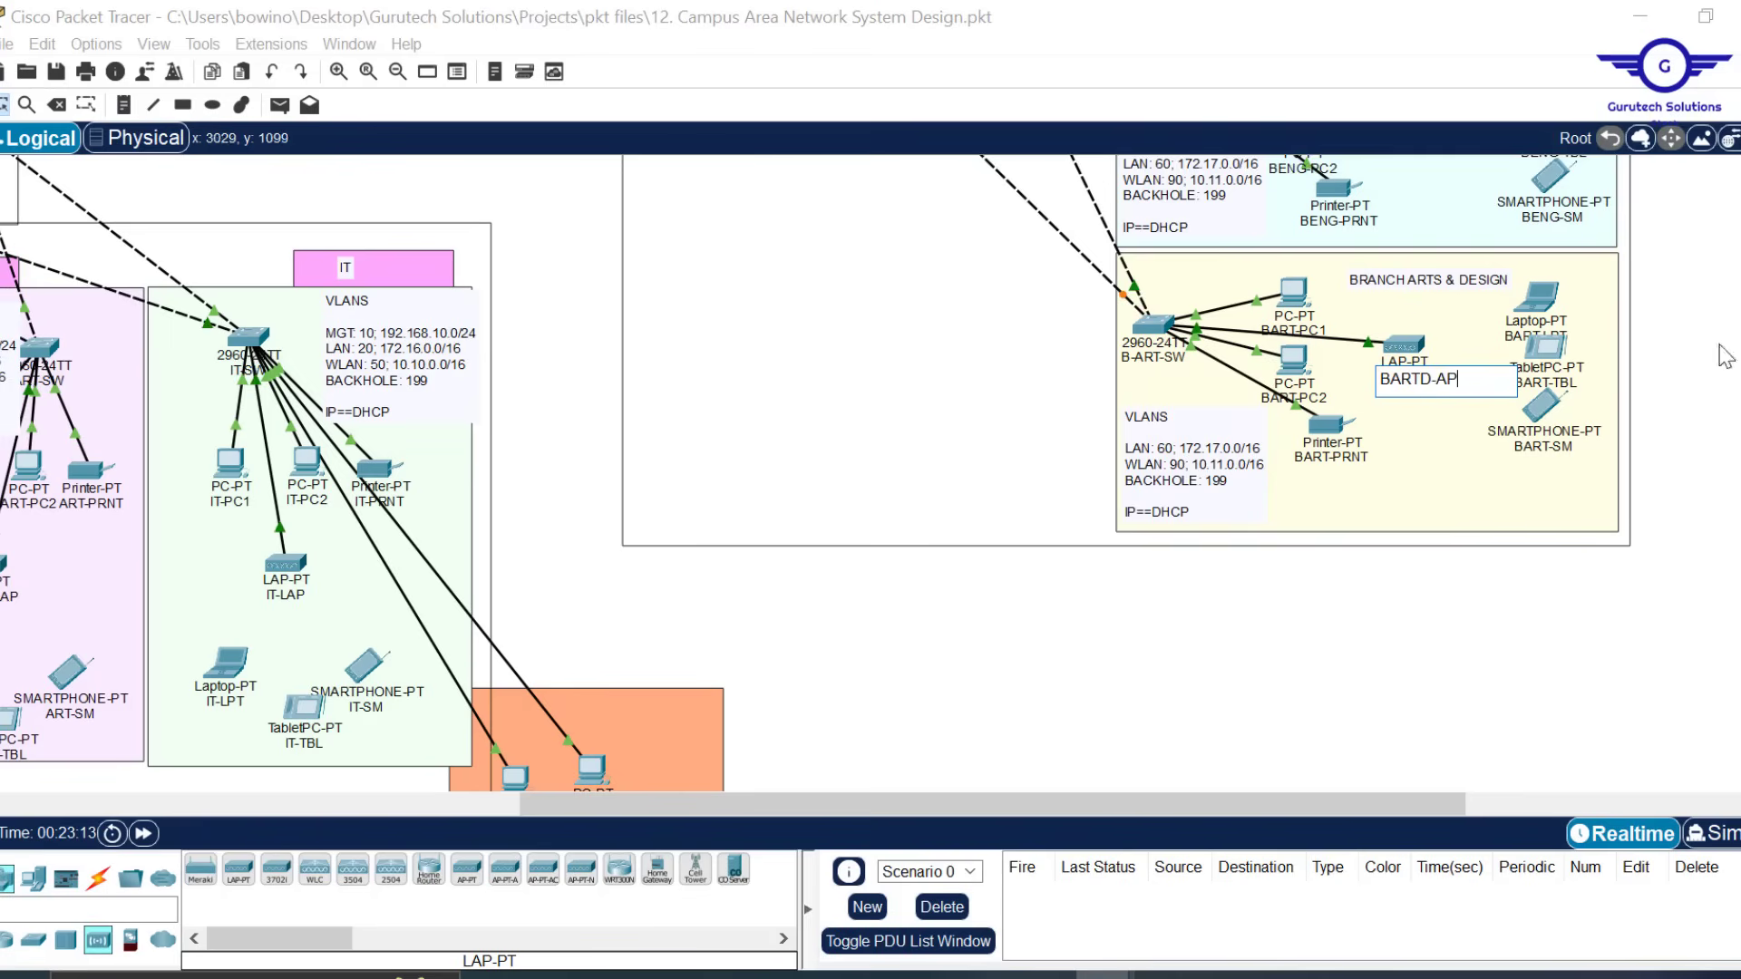
pyautogui.press('Return')
pyautogui.scroll(5, 1397, 535)
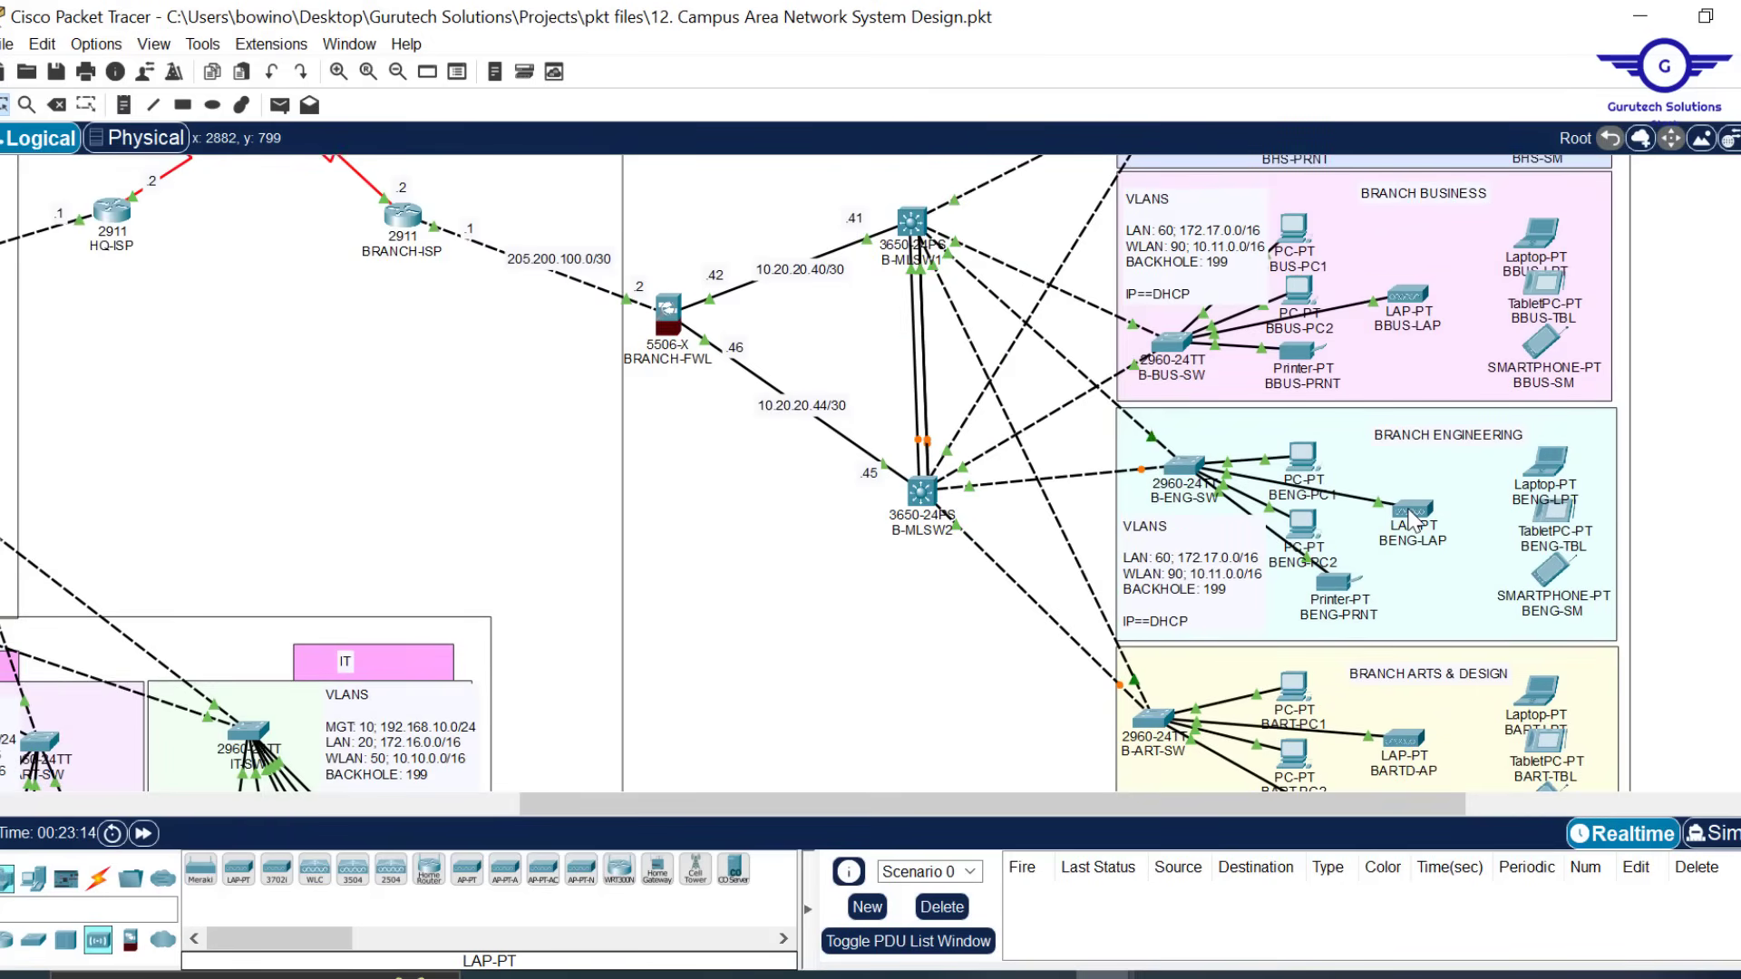
pyautogui.moveTo(1411, 519)
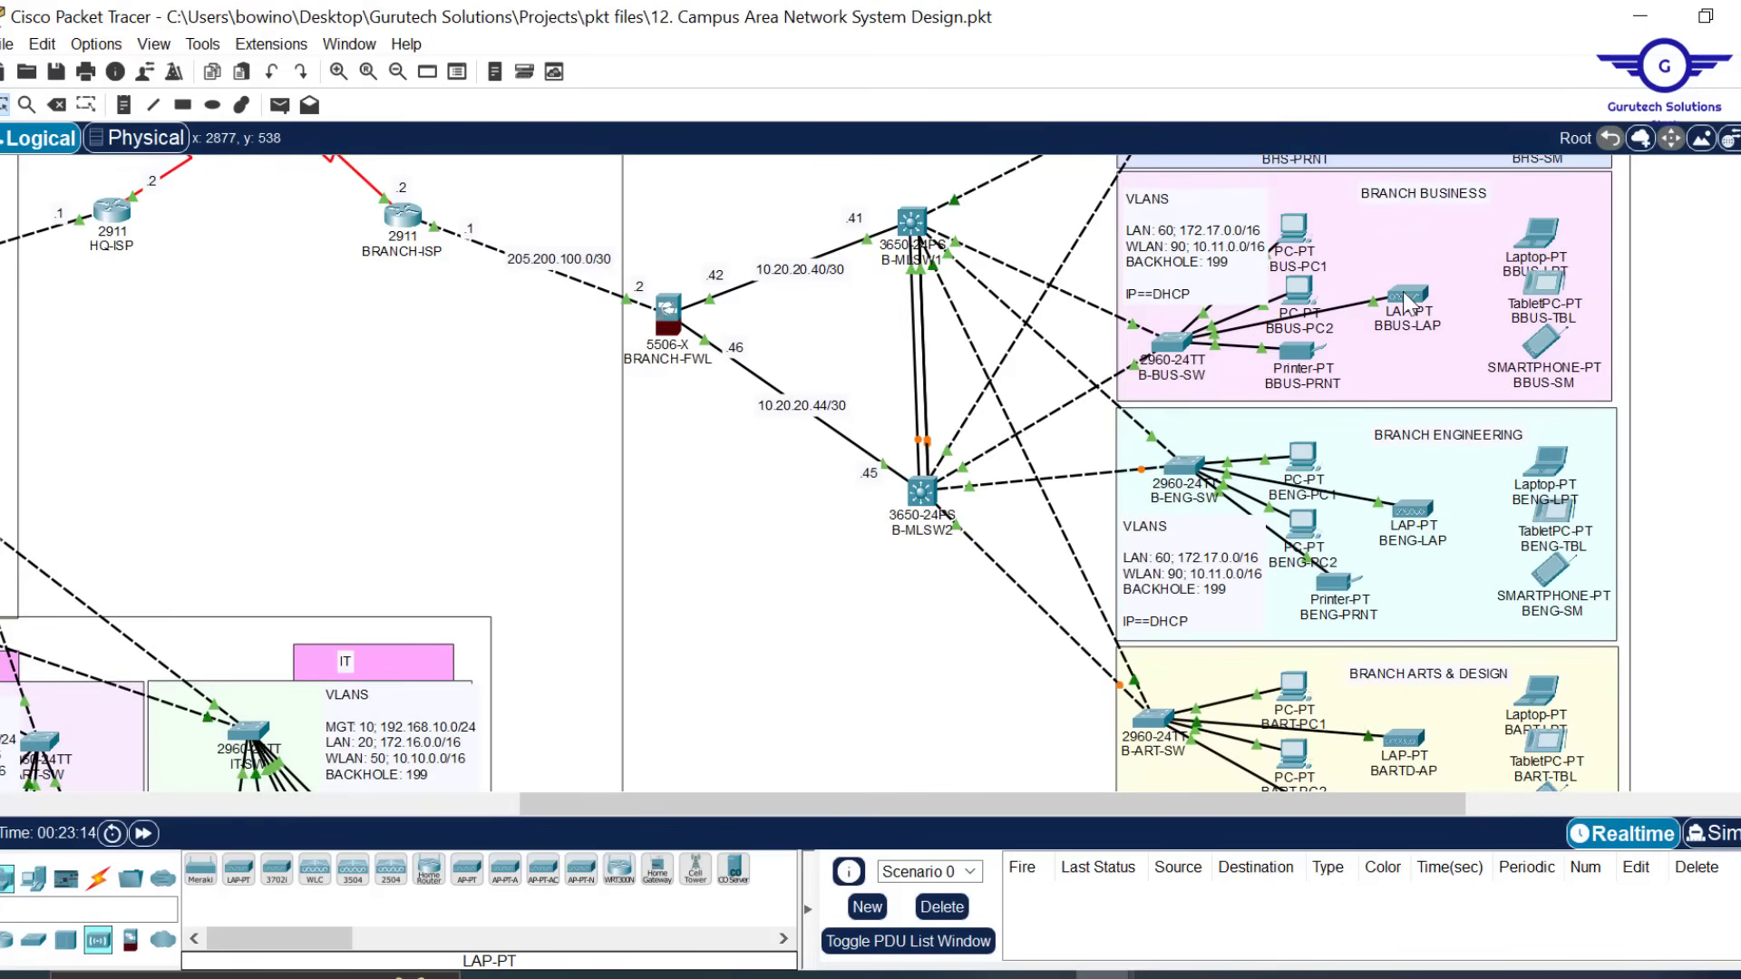
pyautogui.moveTo(1406, 301)
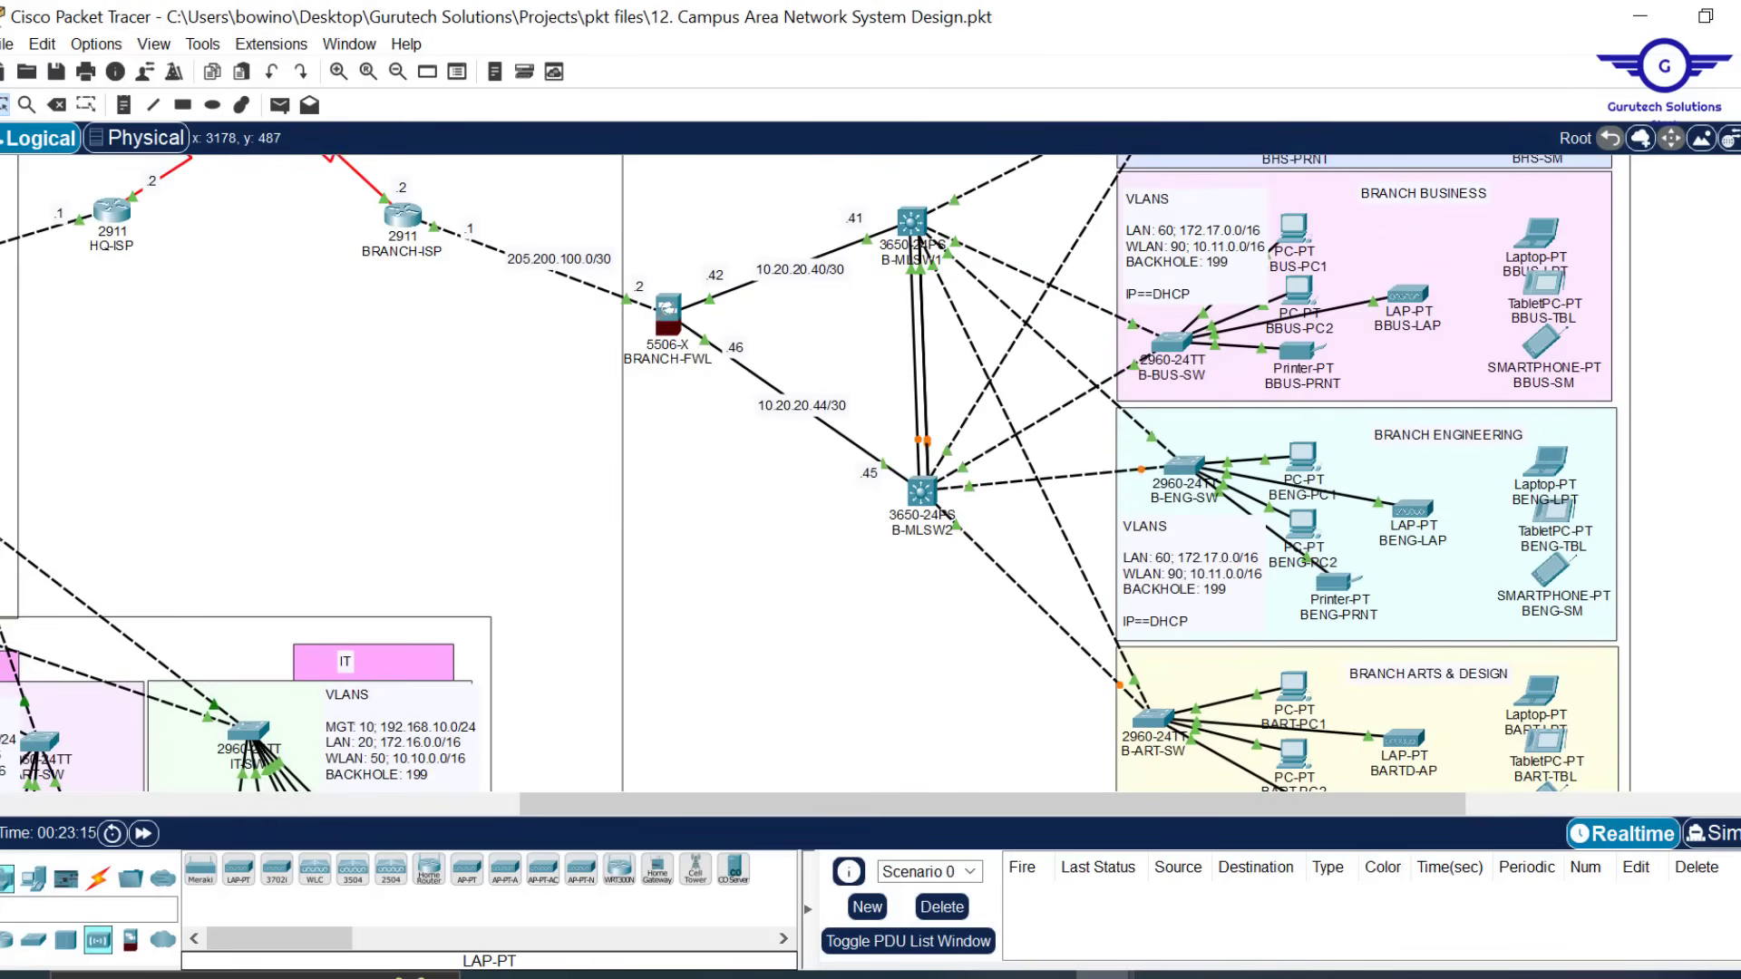
pyautogui.scroll(3, 1405, 301)
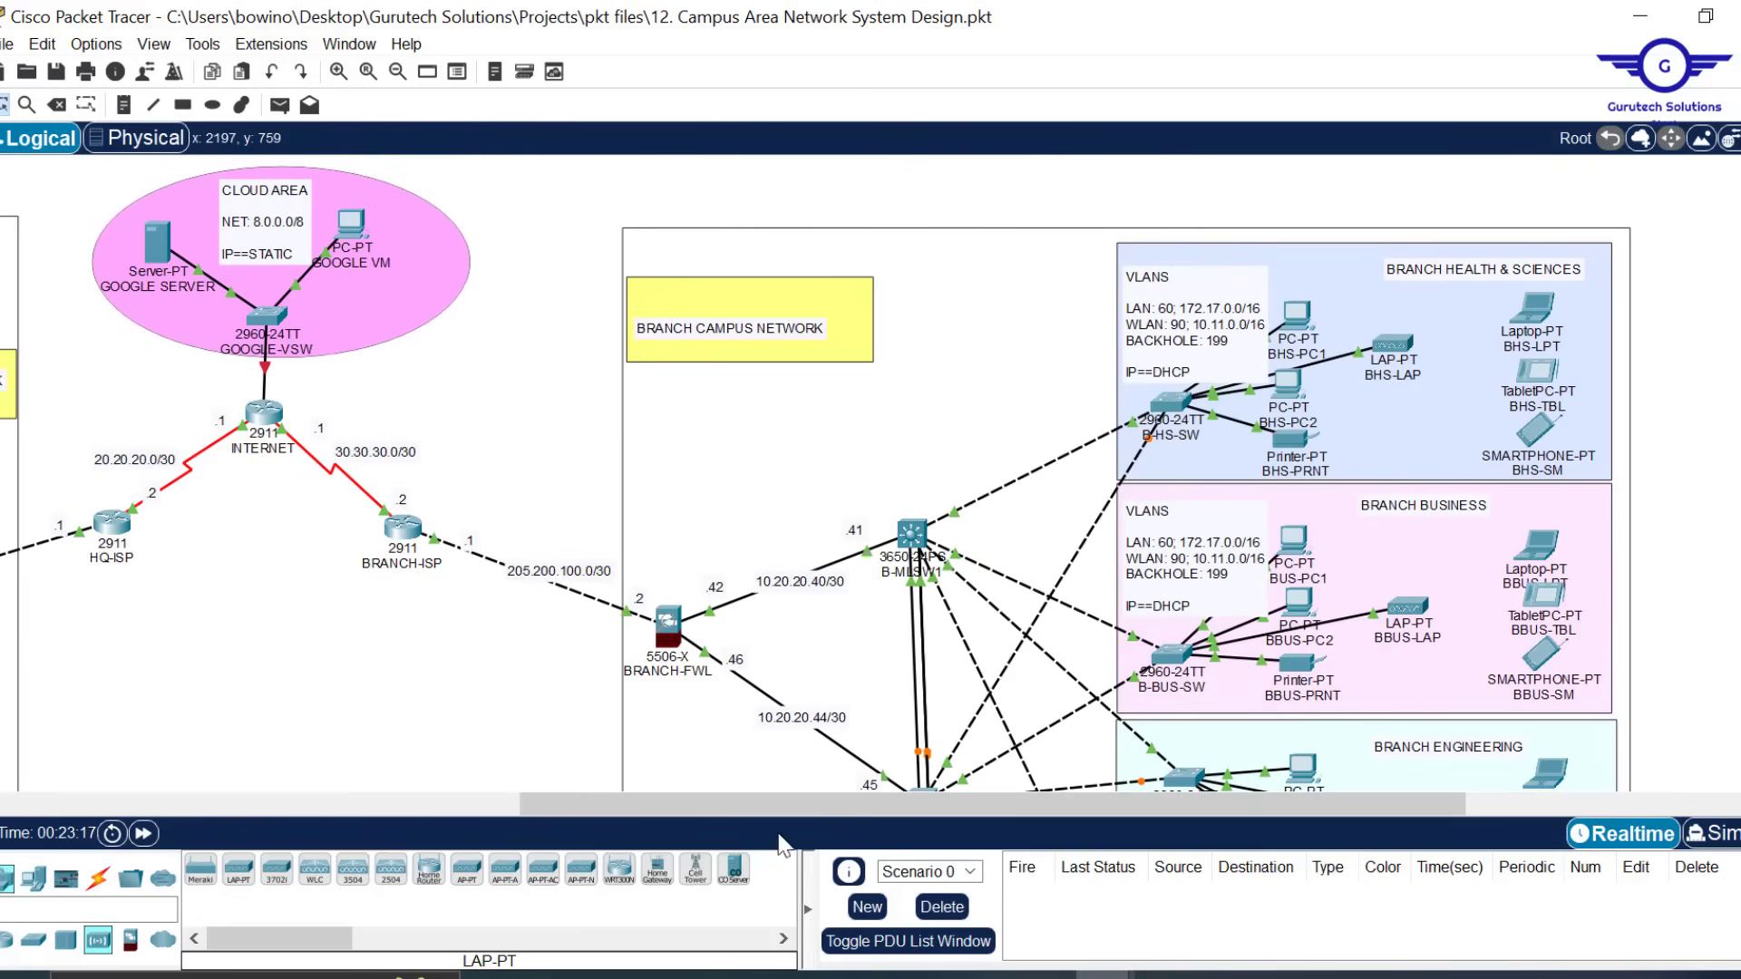
# Review the WLC All APs page in MGT1's browser listing nine access points, then close it
pyautogui.moveTo(723, 804); pyautogui.dragTo(437, 780)
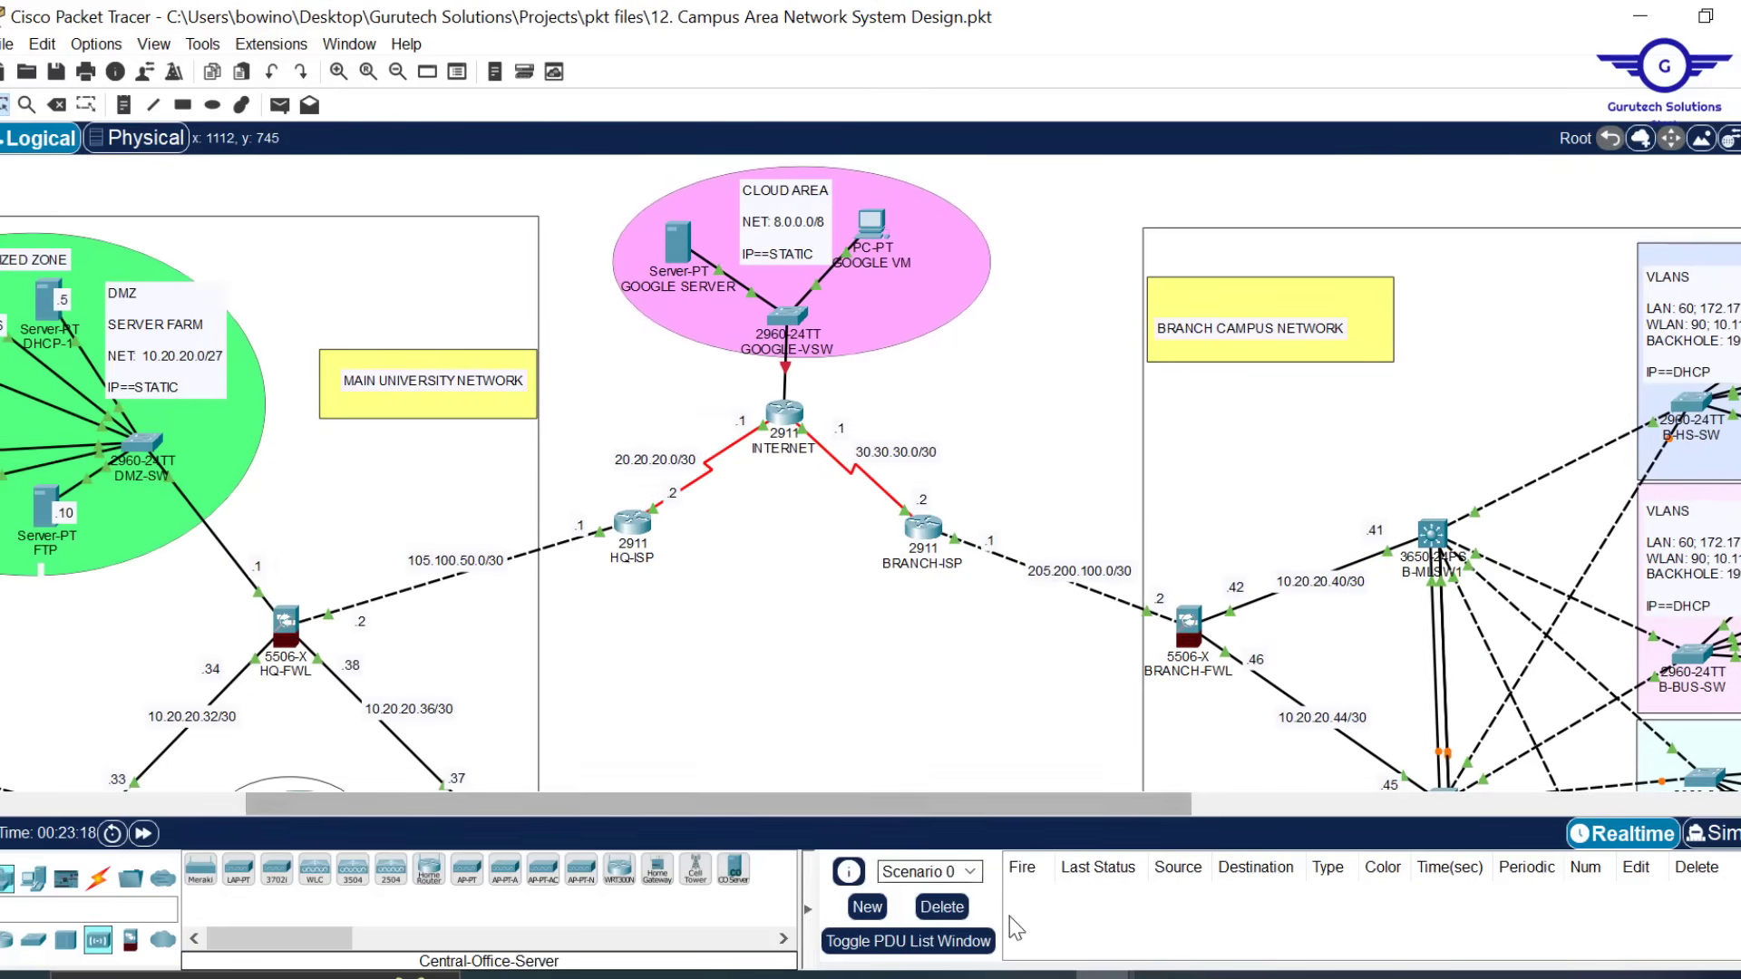
pyautogui.moveTo(1105, 976)
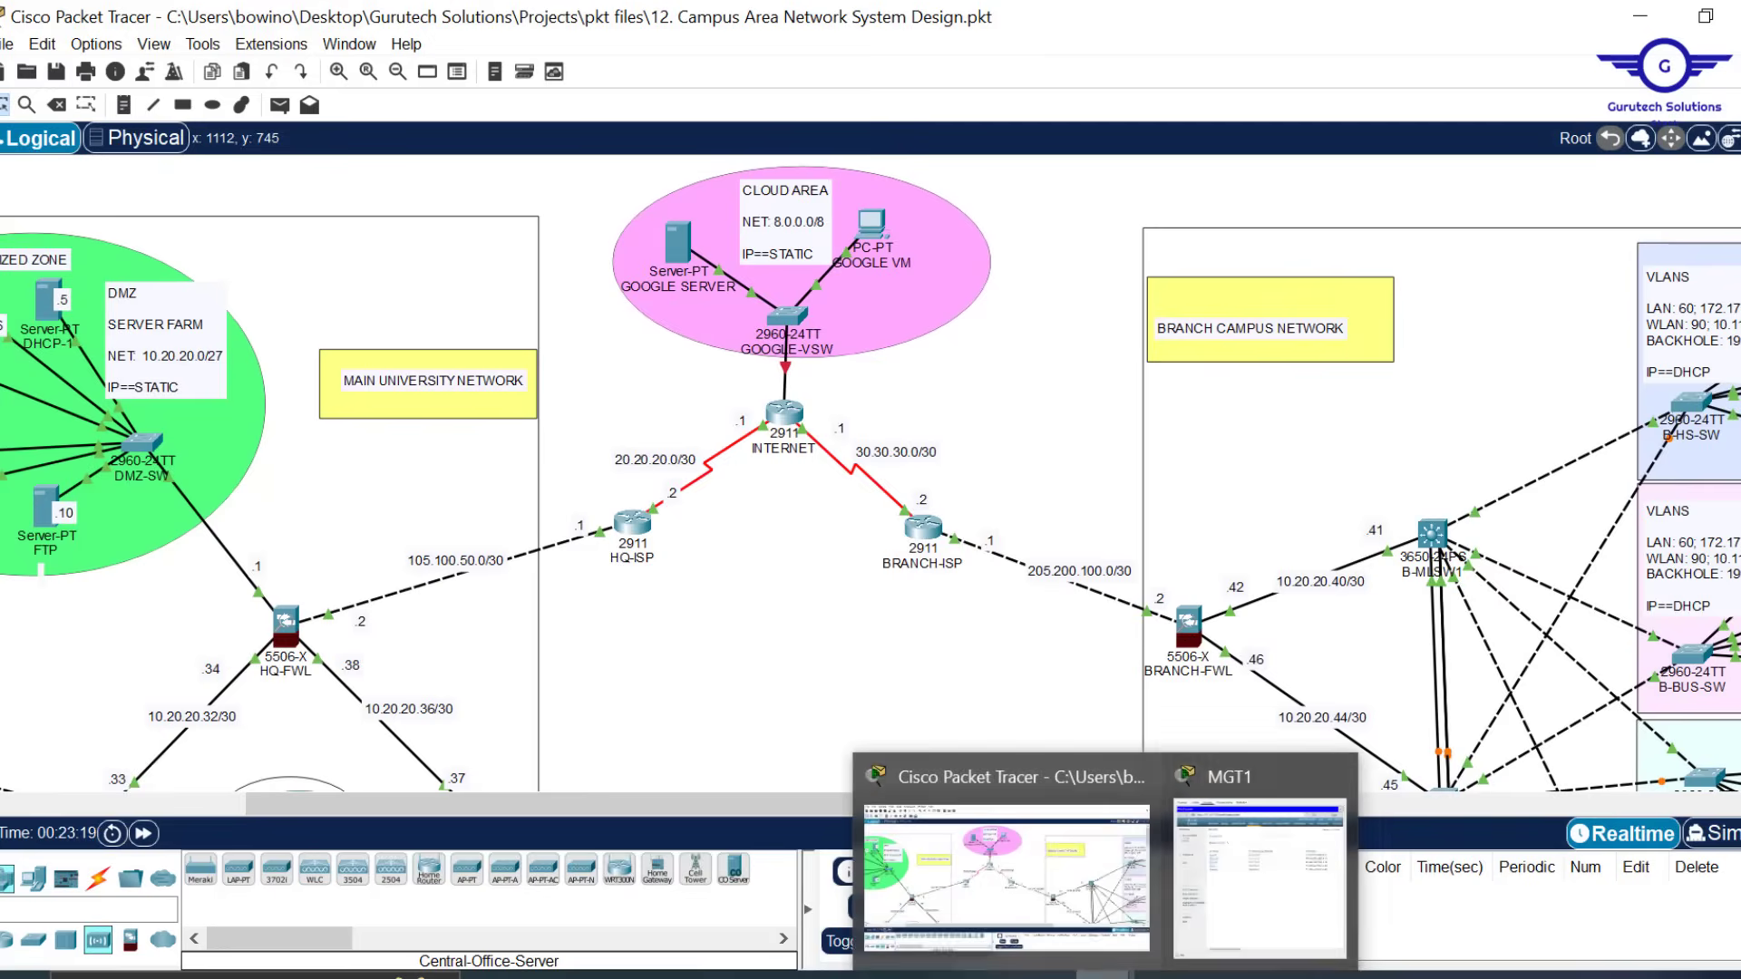
pyautogui.click(1202, 878)
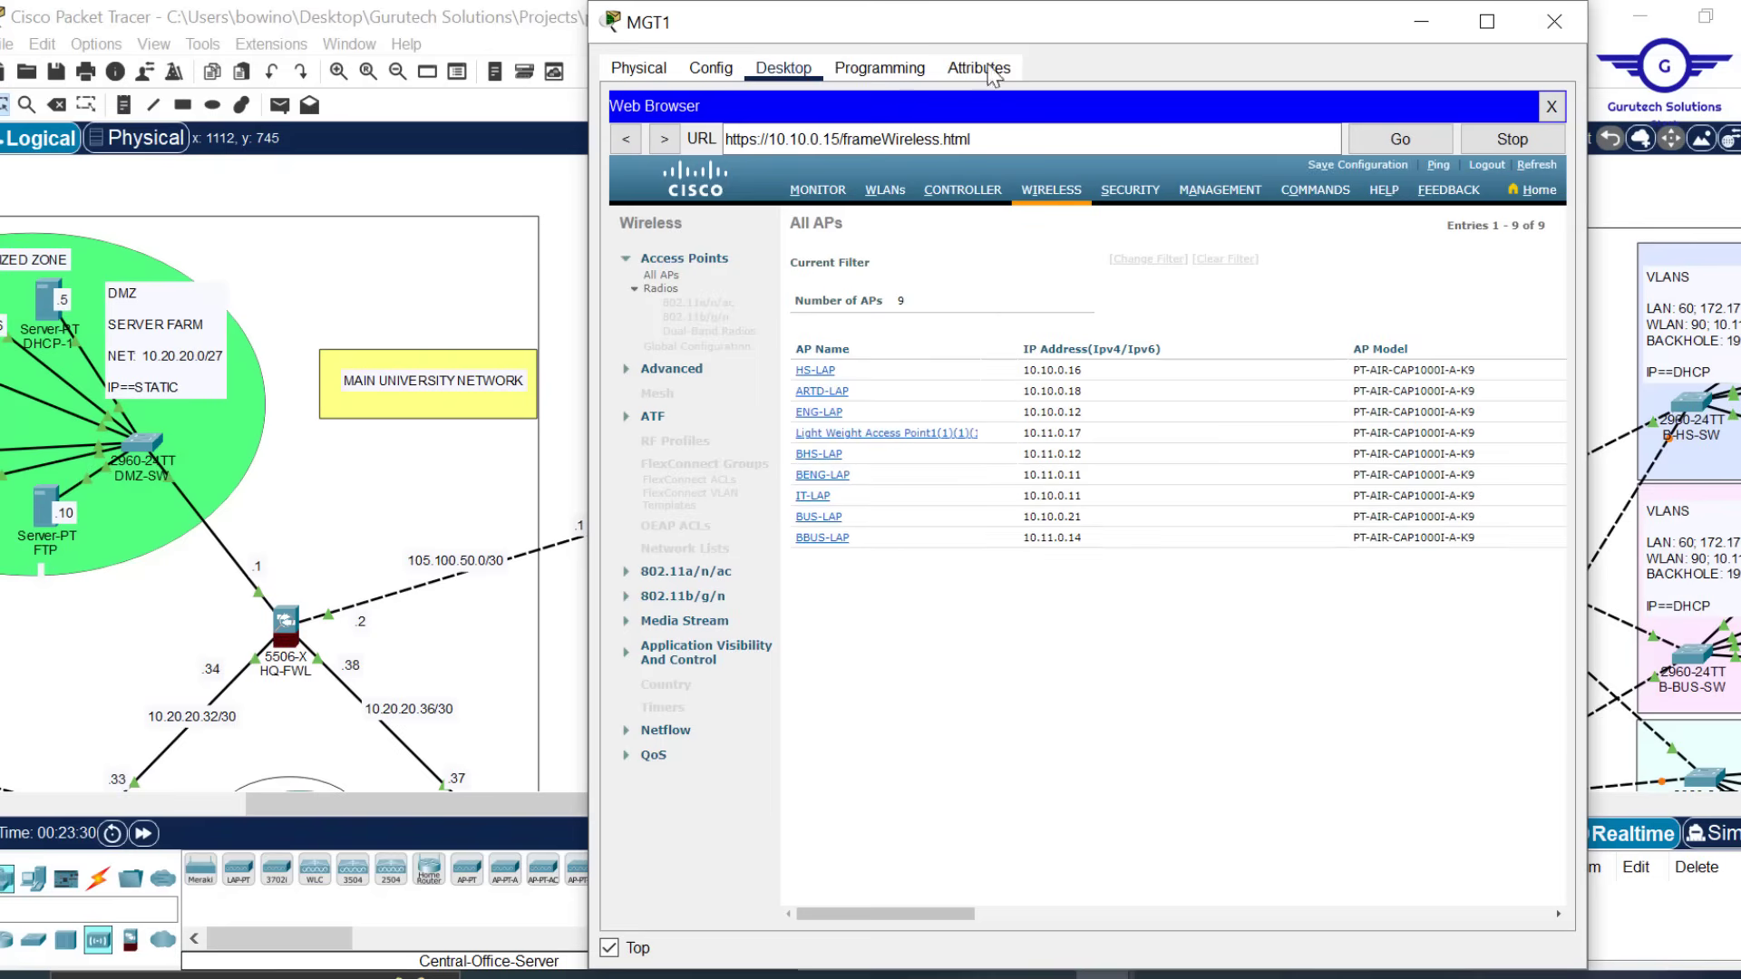
pyautogui.click(1421, 22)
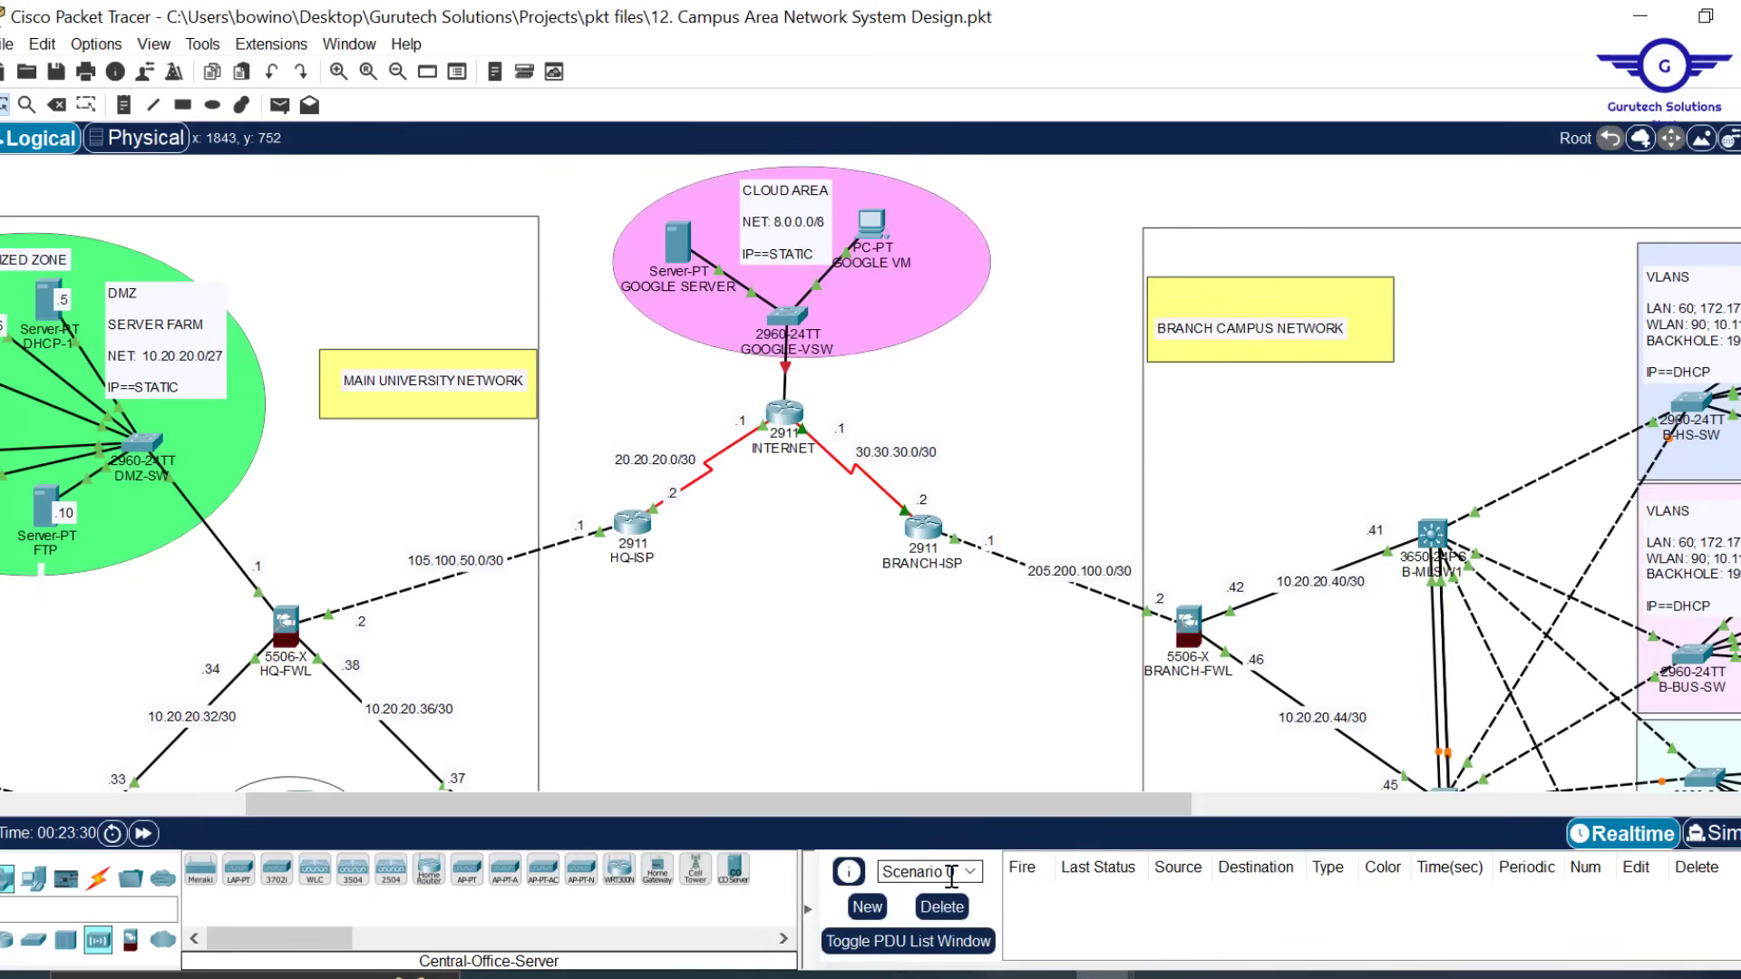
pyautogui.scroll(-10, 923, 624)
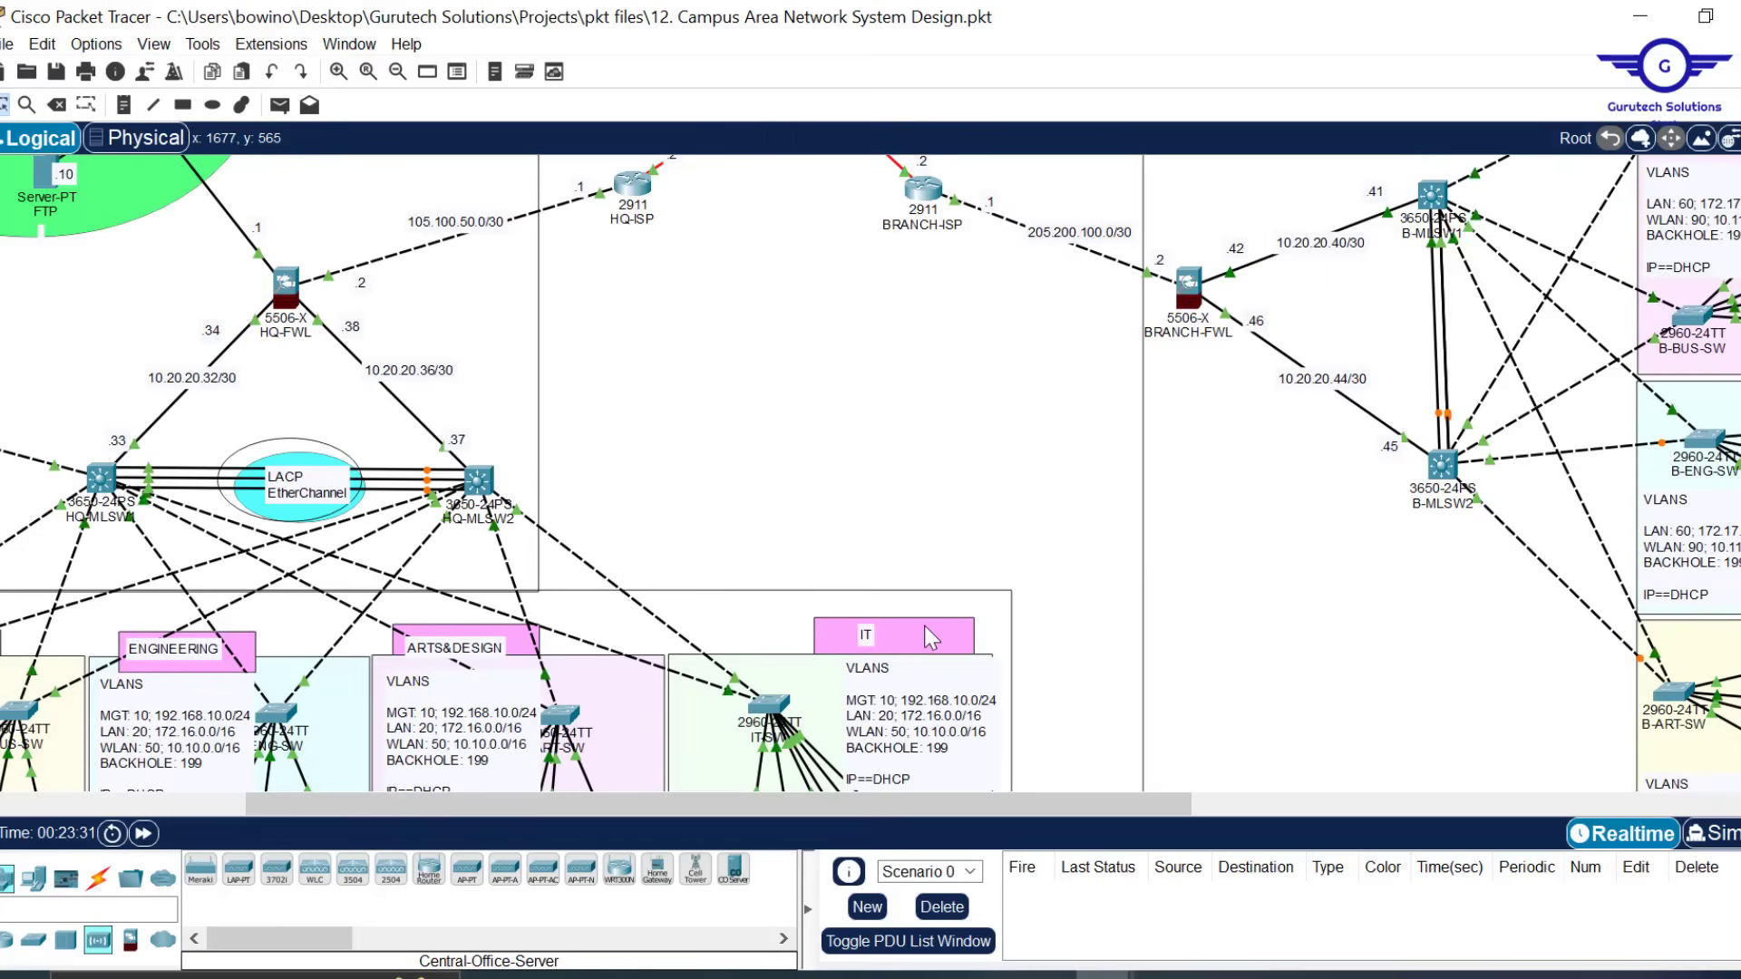
pyautogui.scroll(10, 931, 636)
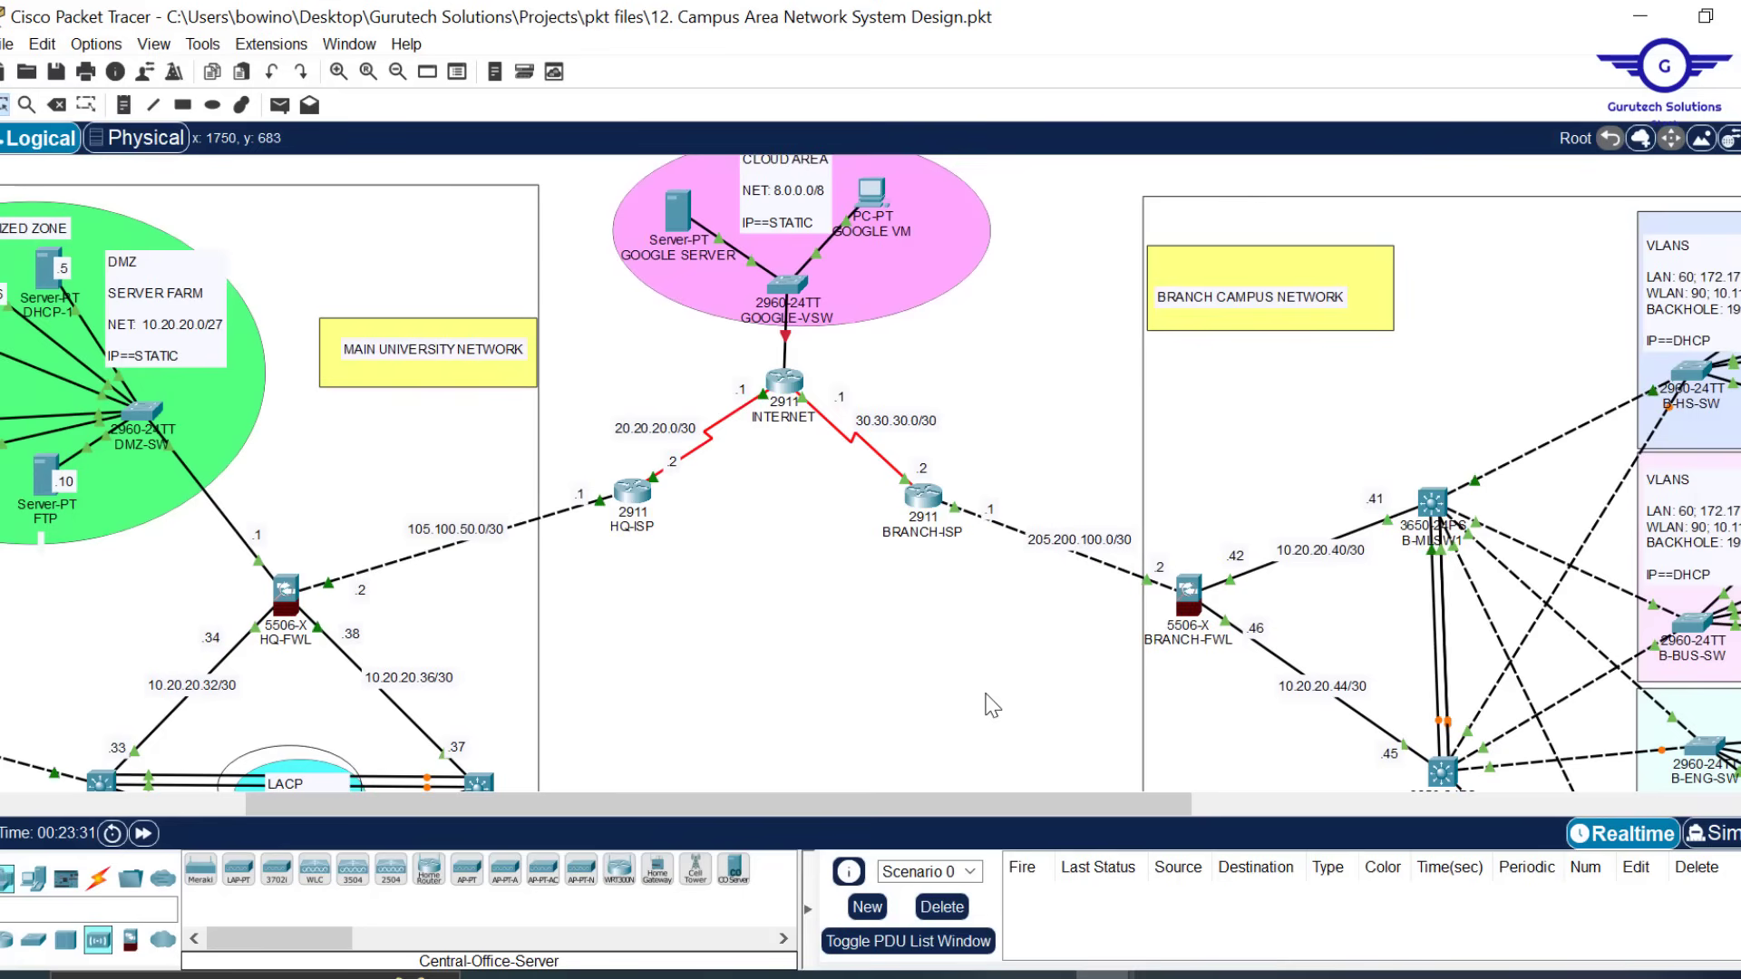
pyautogui.hscroll(-2, 988, 707)
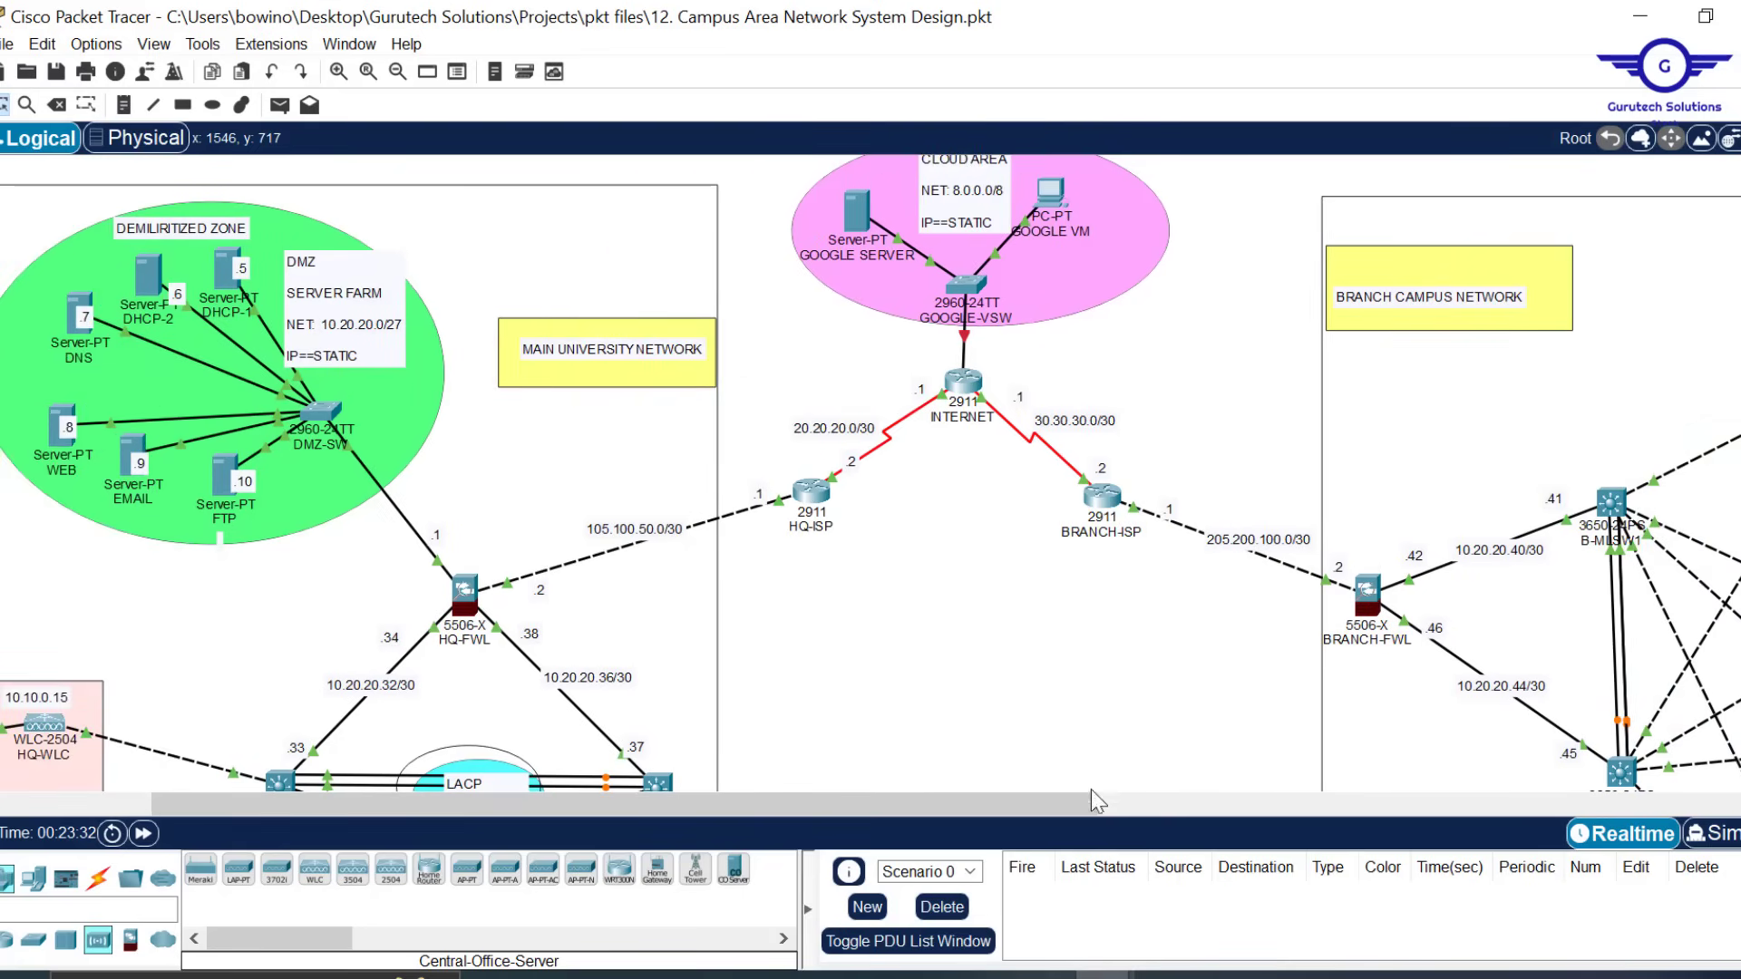
pyautogui.scroll(-3, 1090, 791)
pyautogui.scroll(-2, 1041, 555)
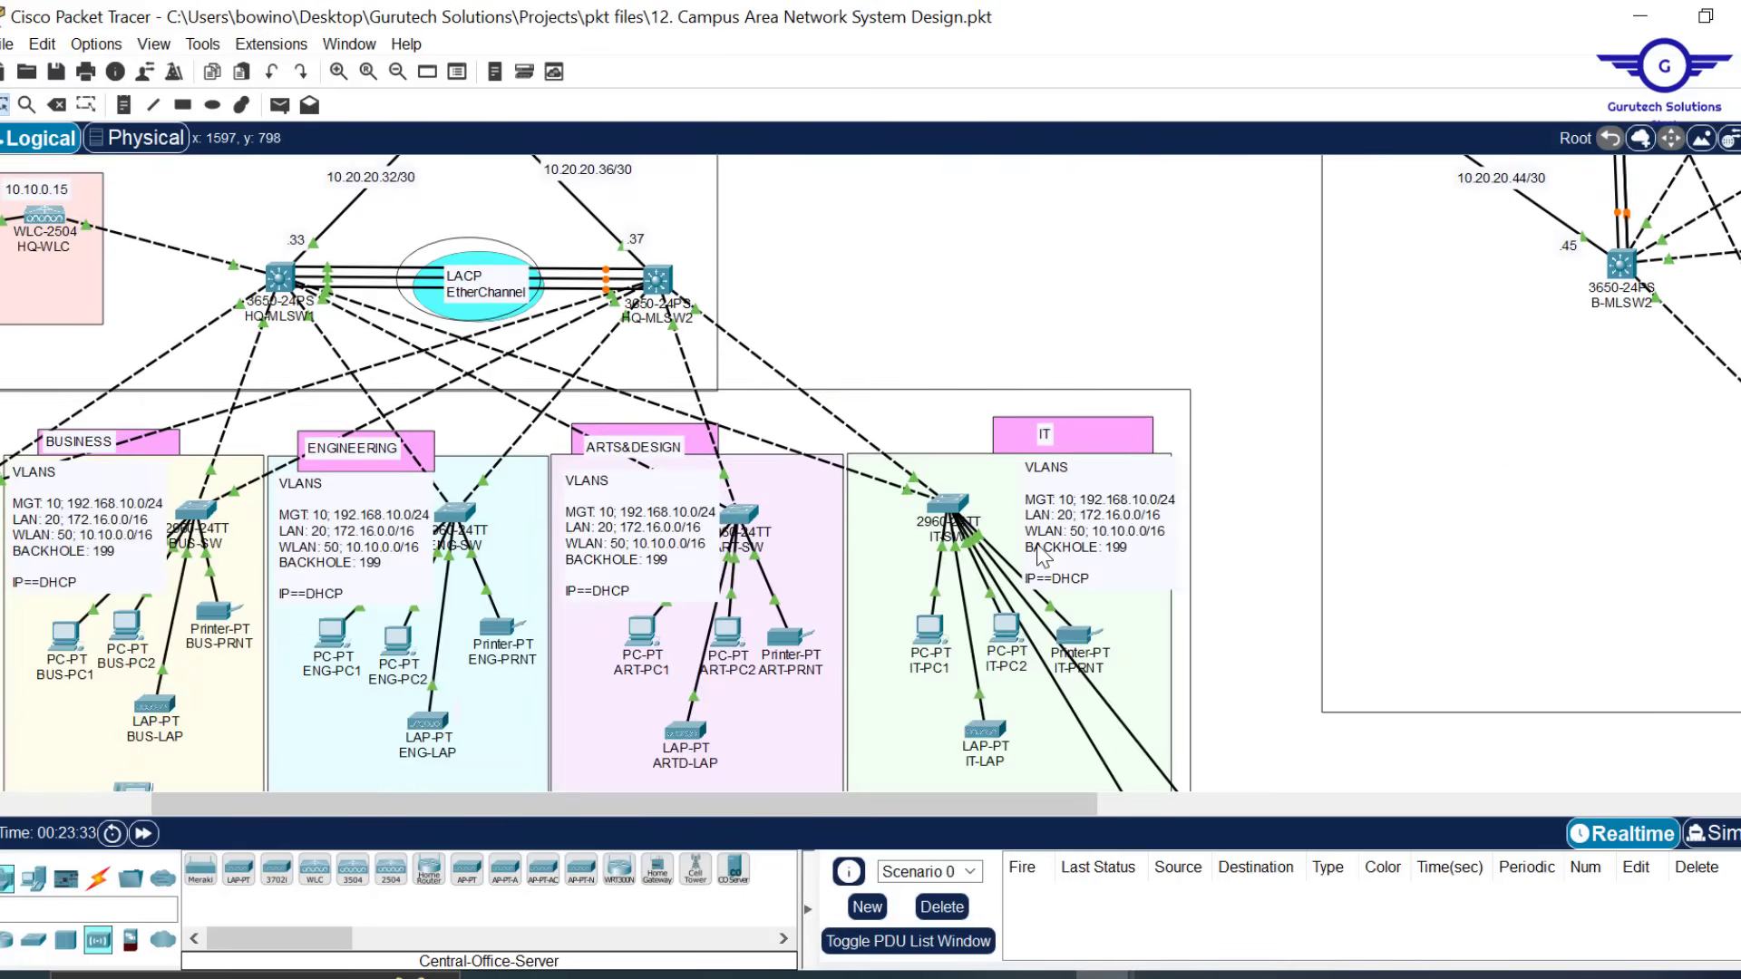
pyautogui.scroll(-6, 1041, 555)
pyautogui.scroll(2, 1041, 556)
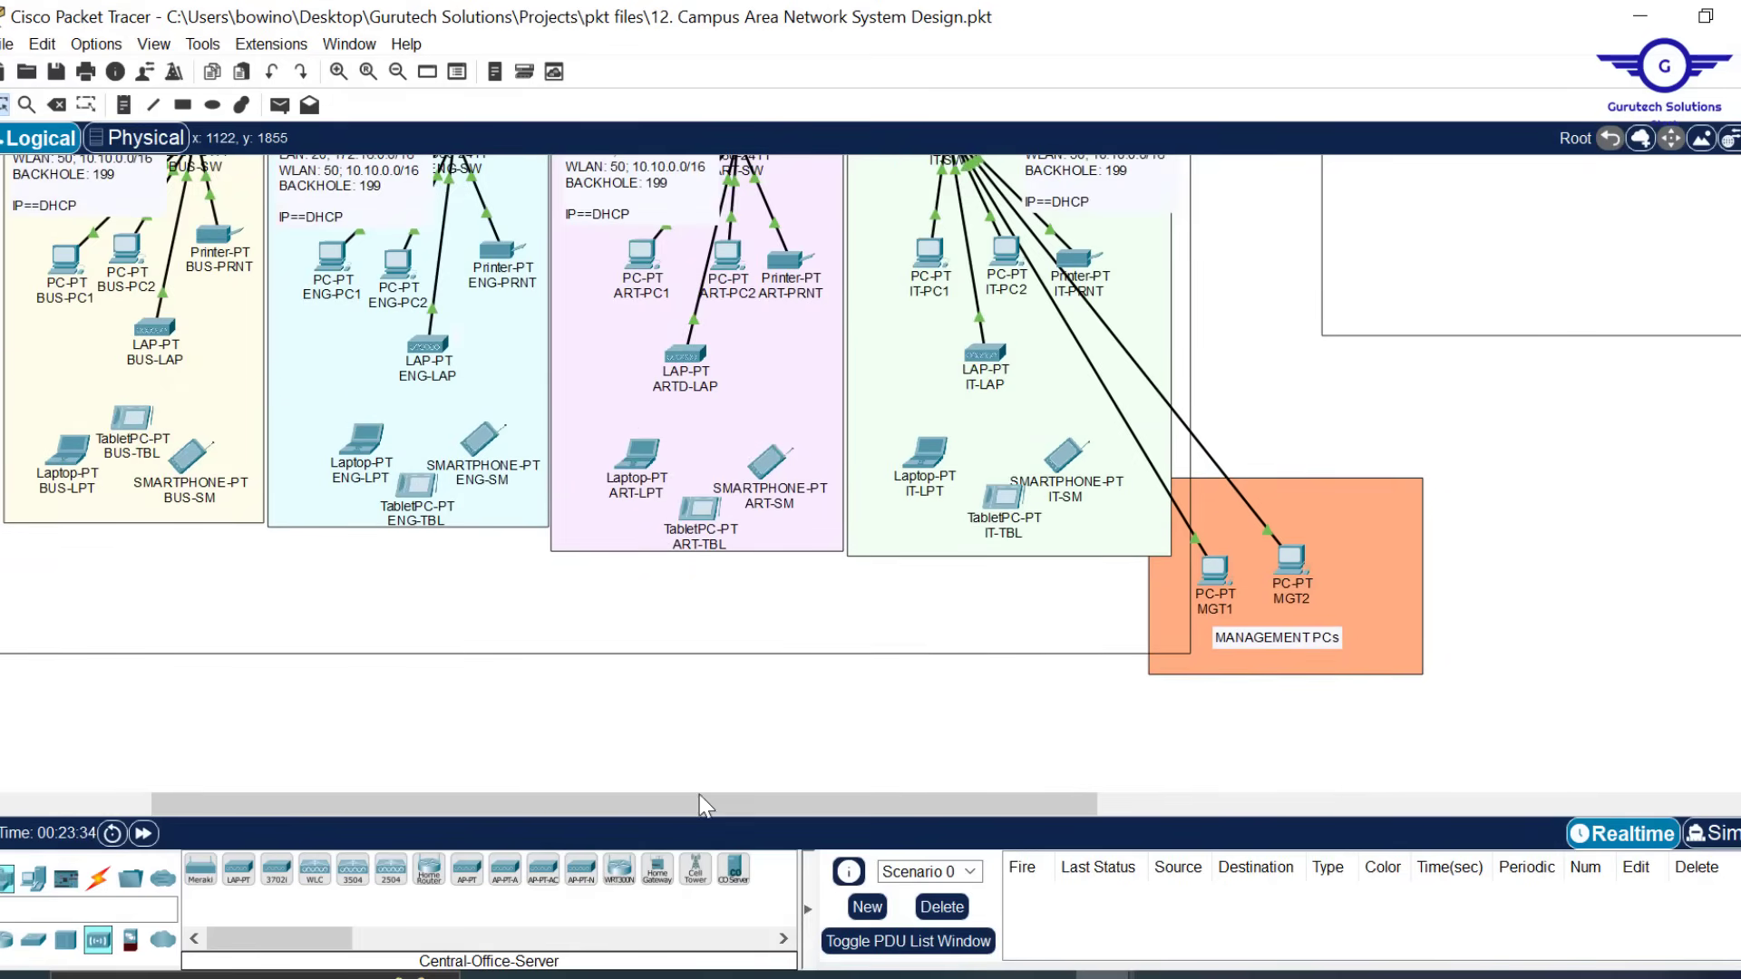
pyautogui.moveTo(702, 804); pyautogui.dragTo(560, 805)
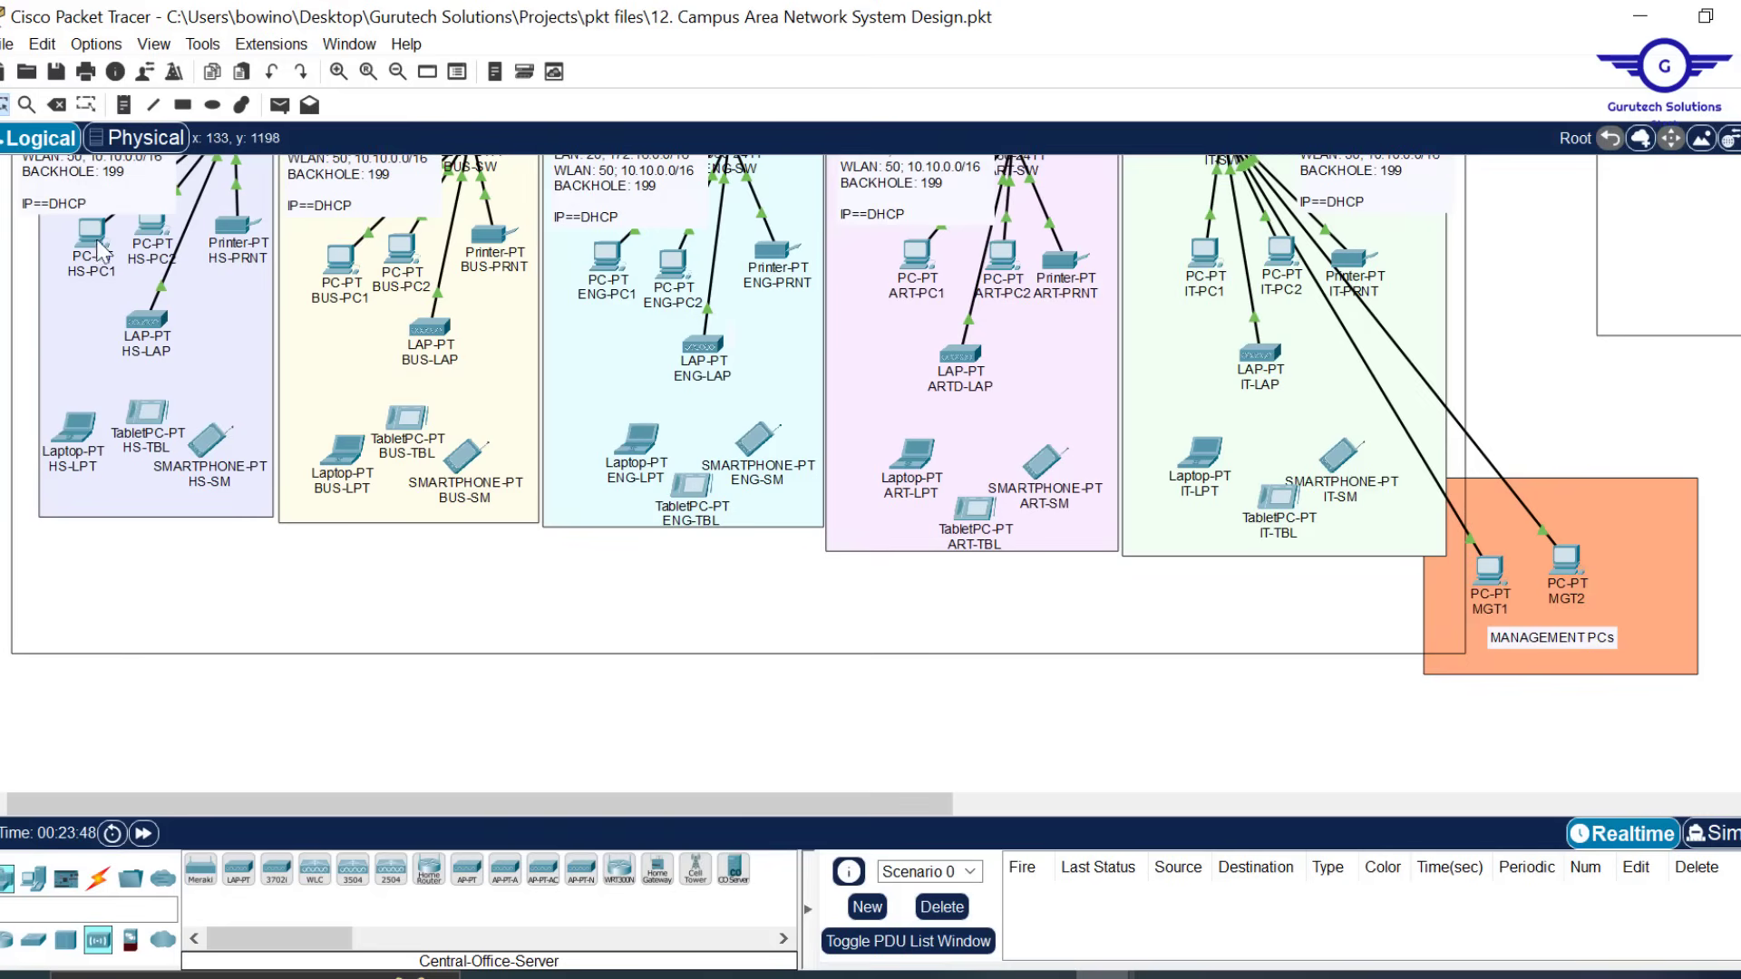
# Give HS-LPT's Wireless0 the SSID EMPLOYEE WIFI with WPA2-PSK and the network pass phrase
pyautogui.click(73, 442)
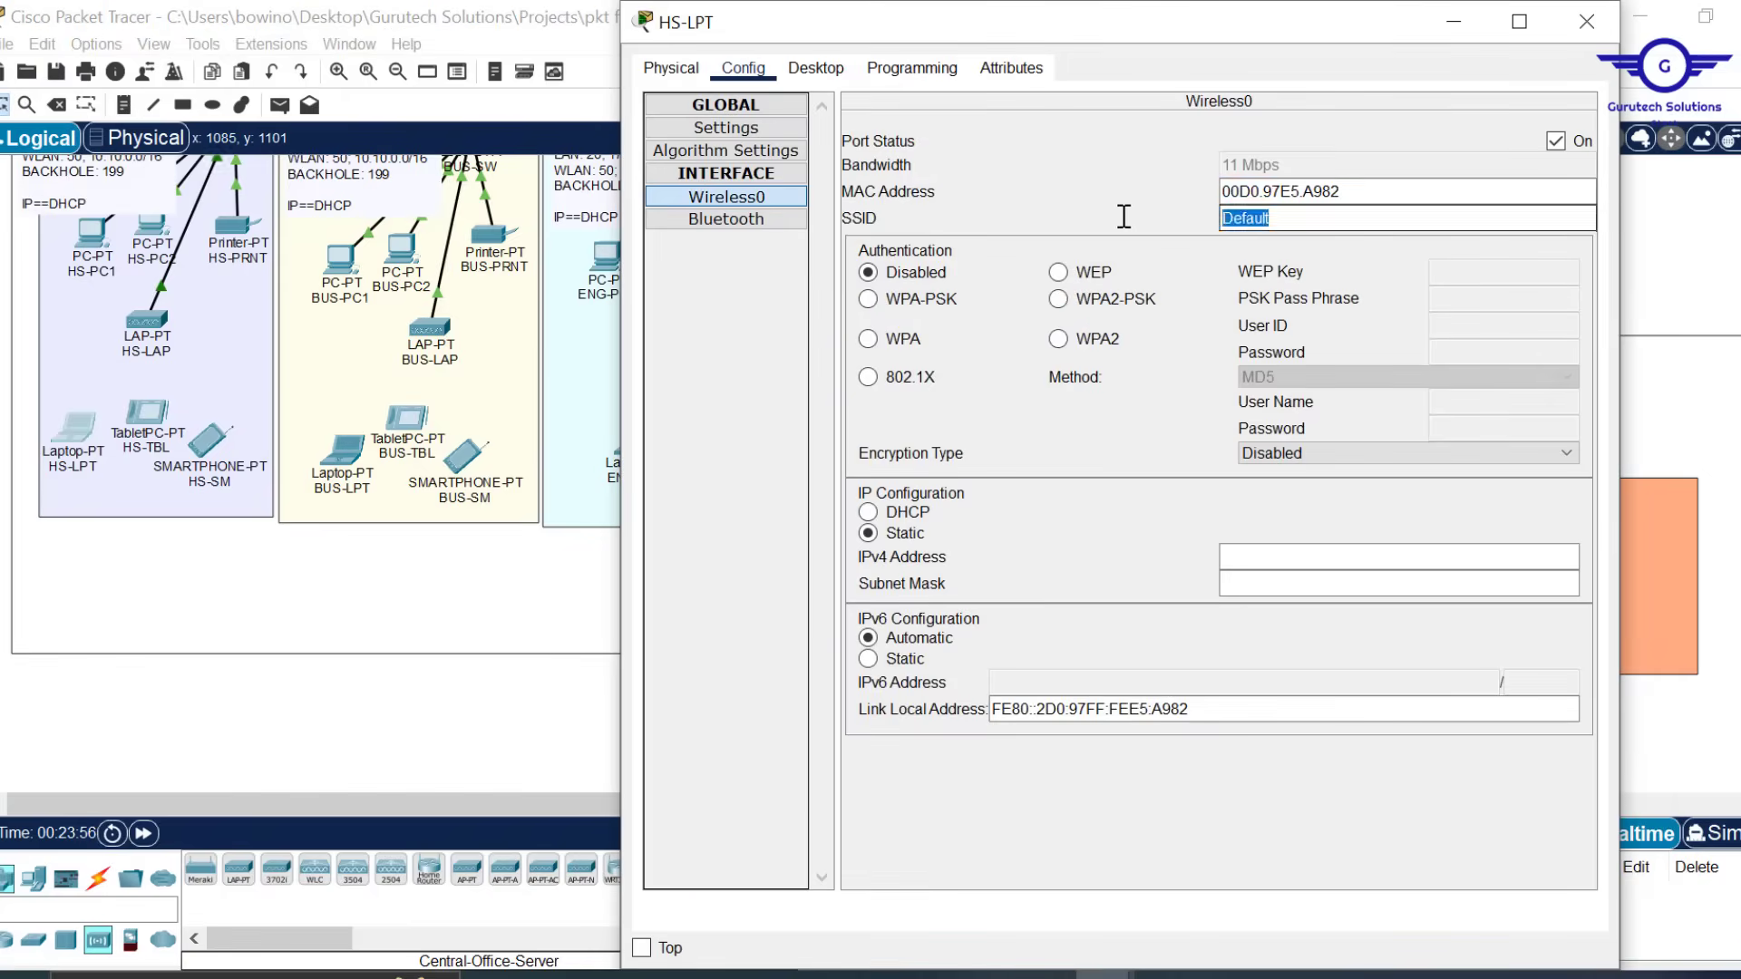
pyautogui.write('EMPLOYEE WIFI')
pyautogui.click(1058, 299)
pyautogui.click(1502, 298)
pyautogui.write('Cisco@123')
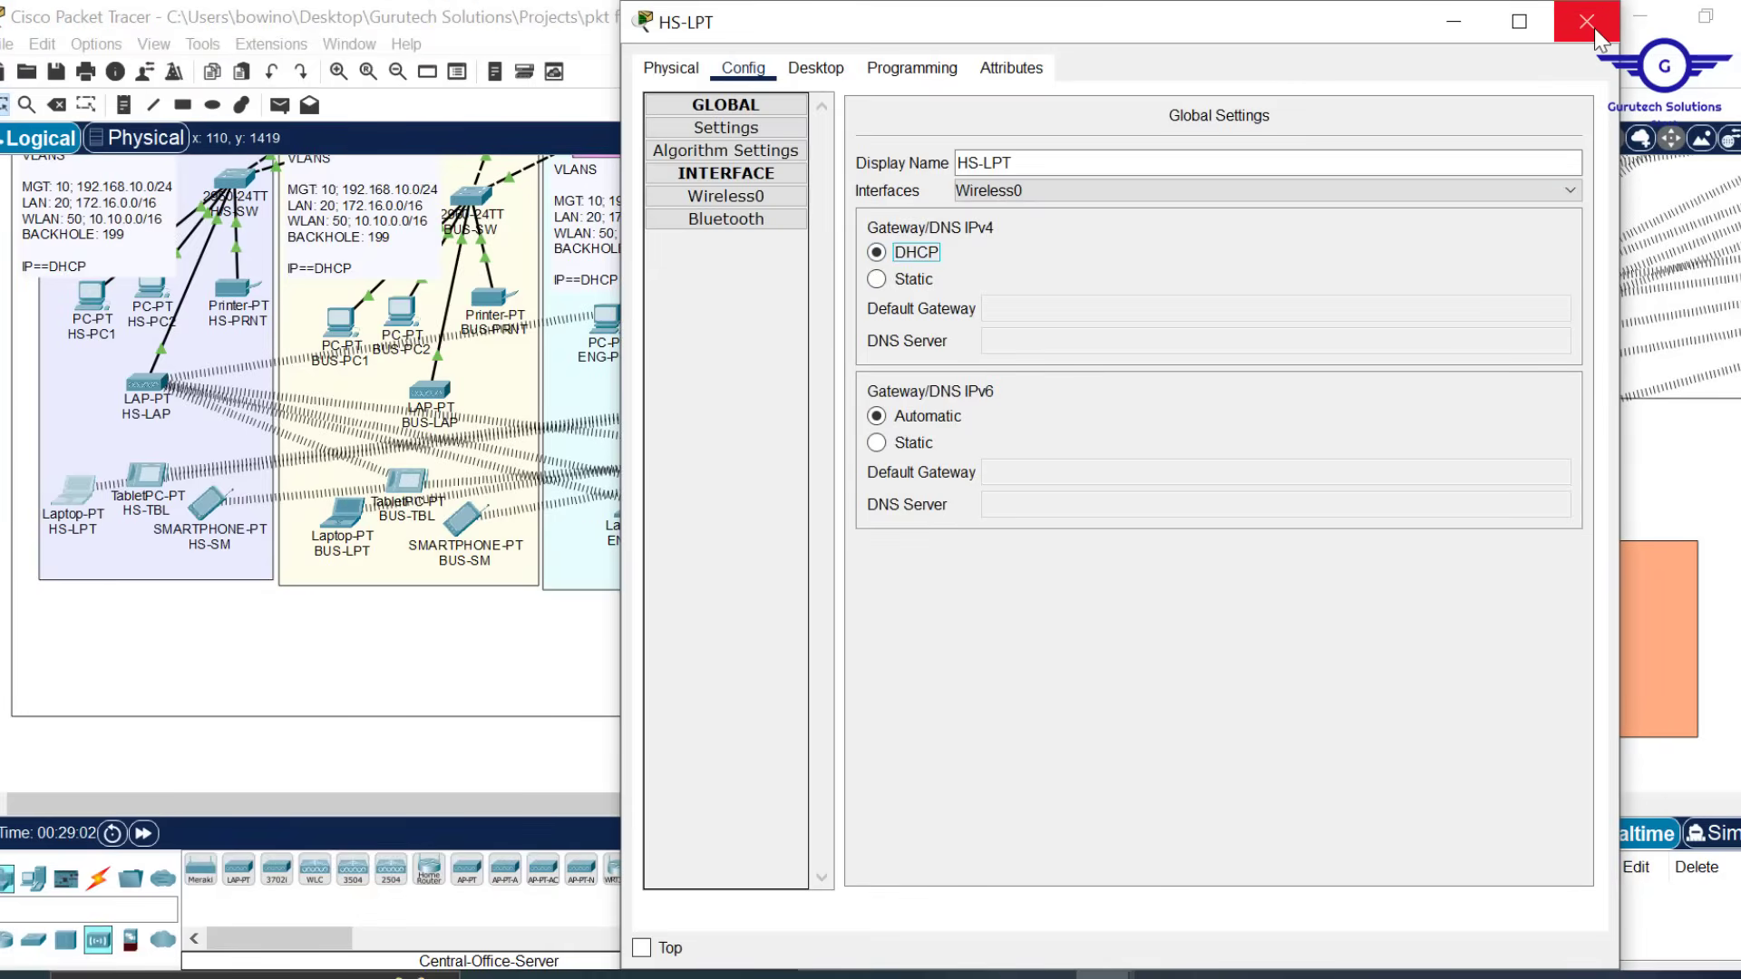
pyautogui.click(1594, 30)
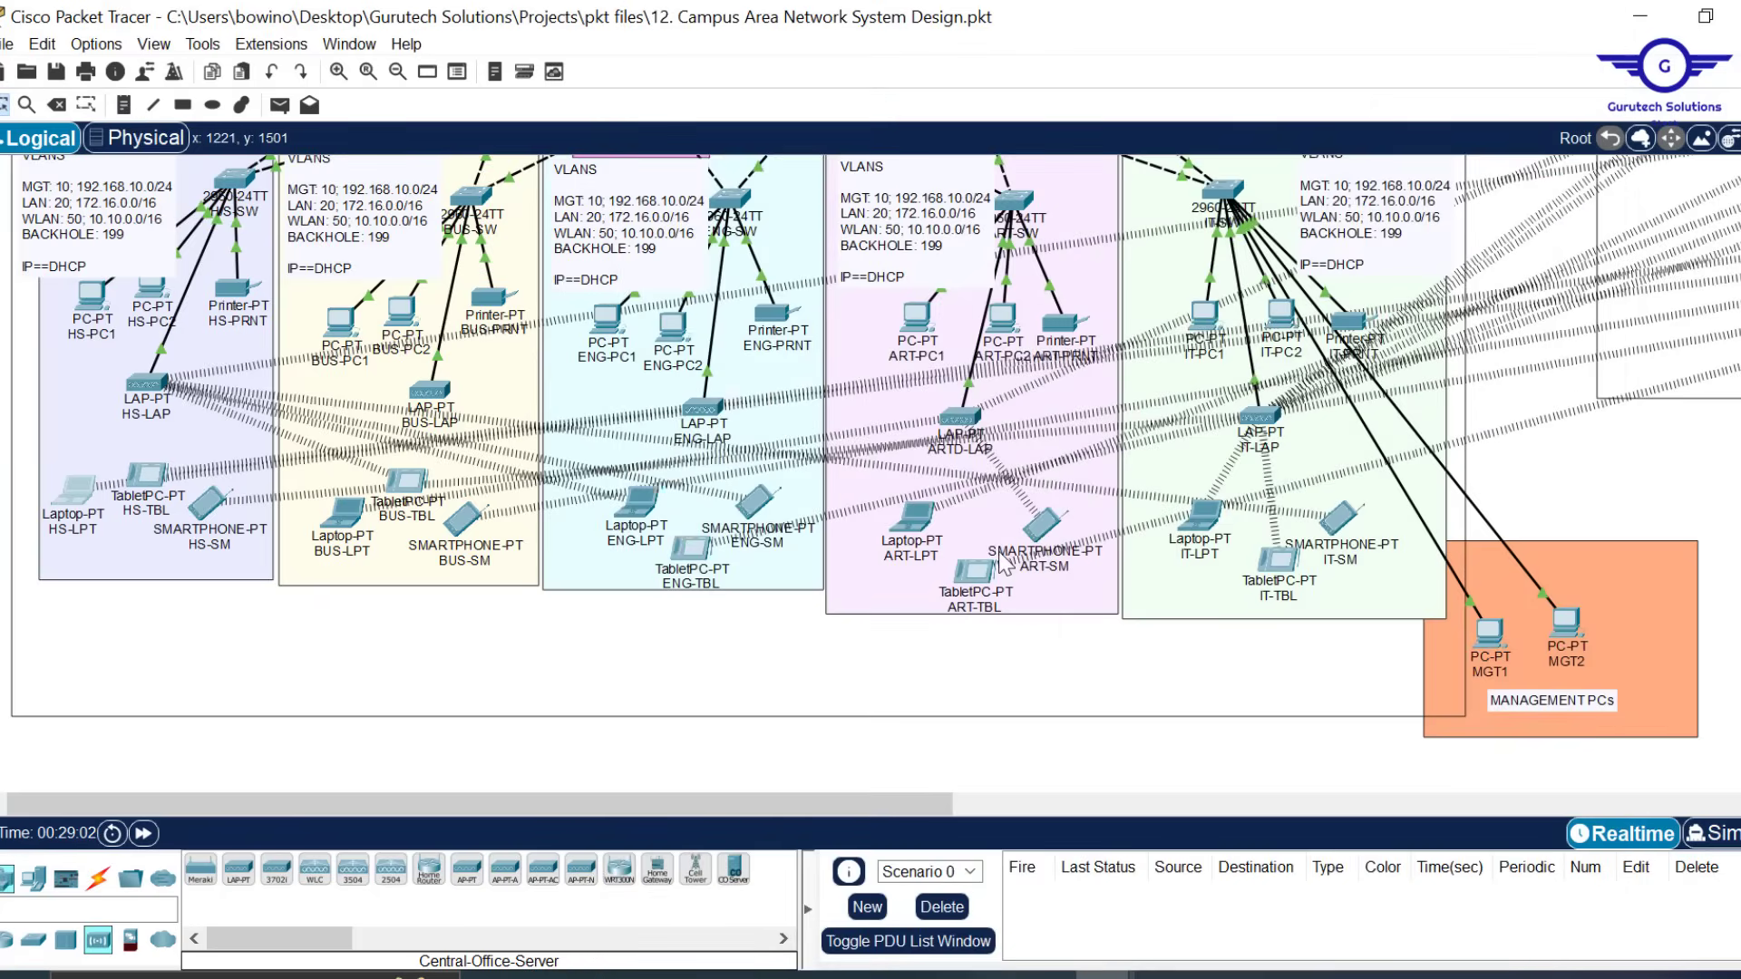
pyautogui.scroll(5, 1004, 564)
pyautogui.scroll(-4, 1005, 562)
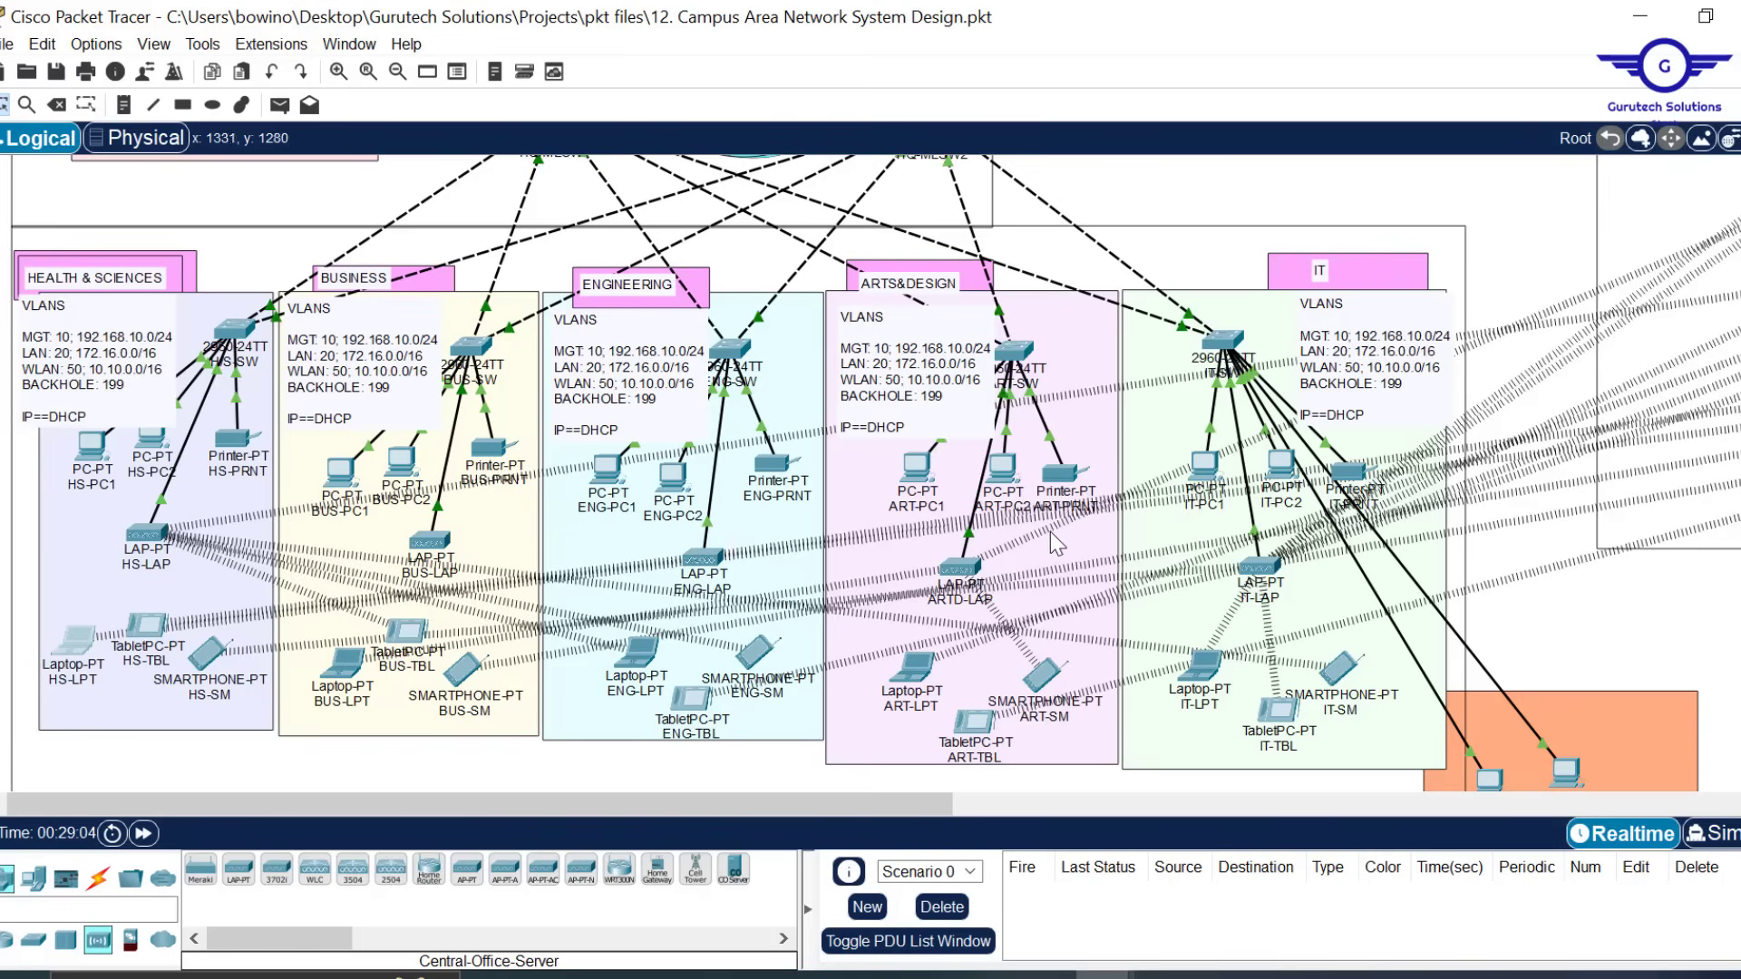
pyautogui.scroll(3, 1064, 435)
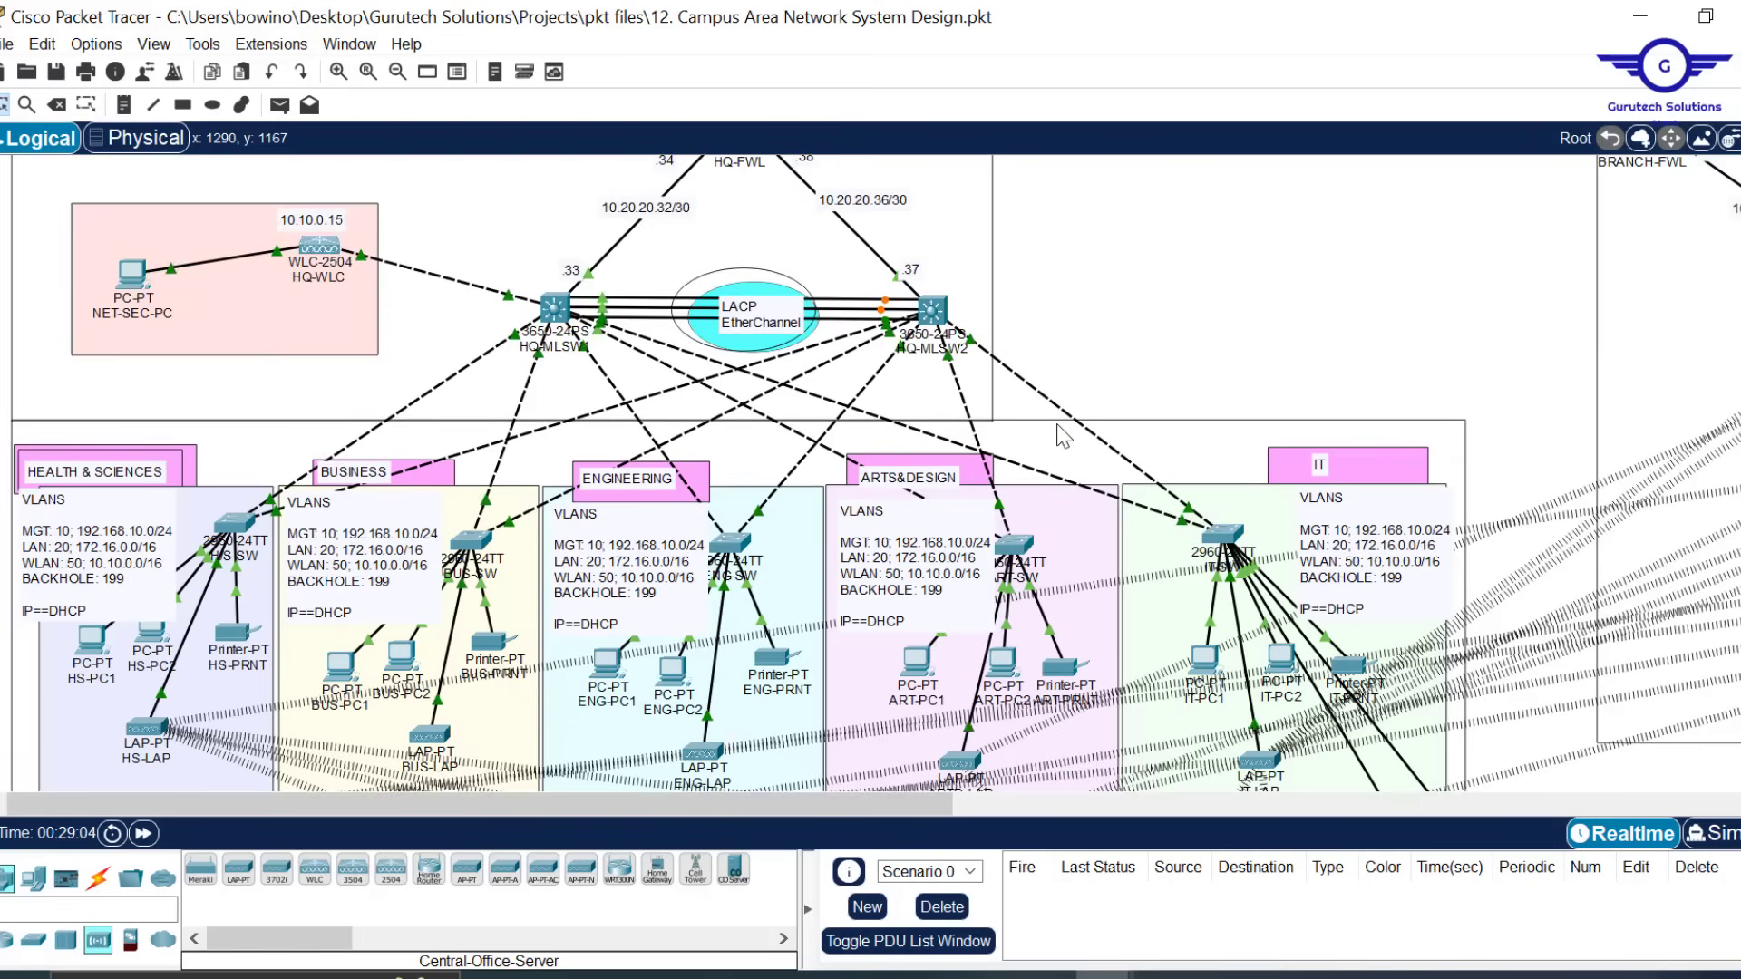
pyautogui.scroll(3, 1064, 437)
pyautogui.scroll(-5, 1064, 437)
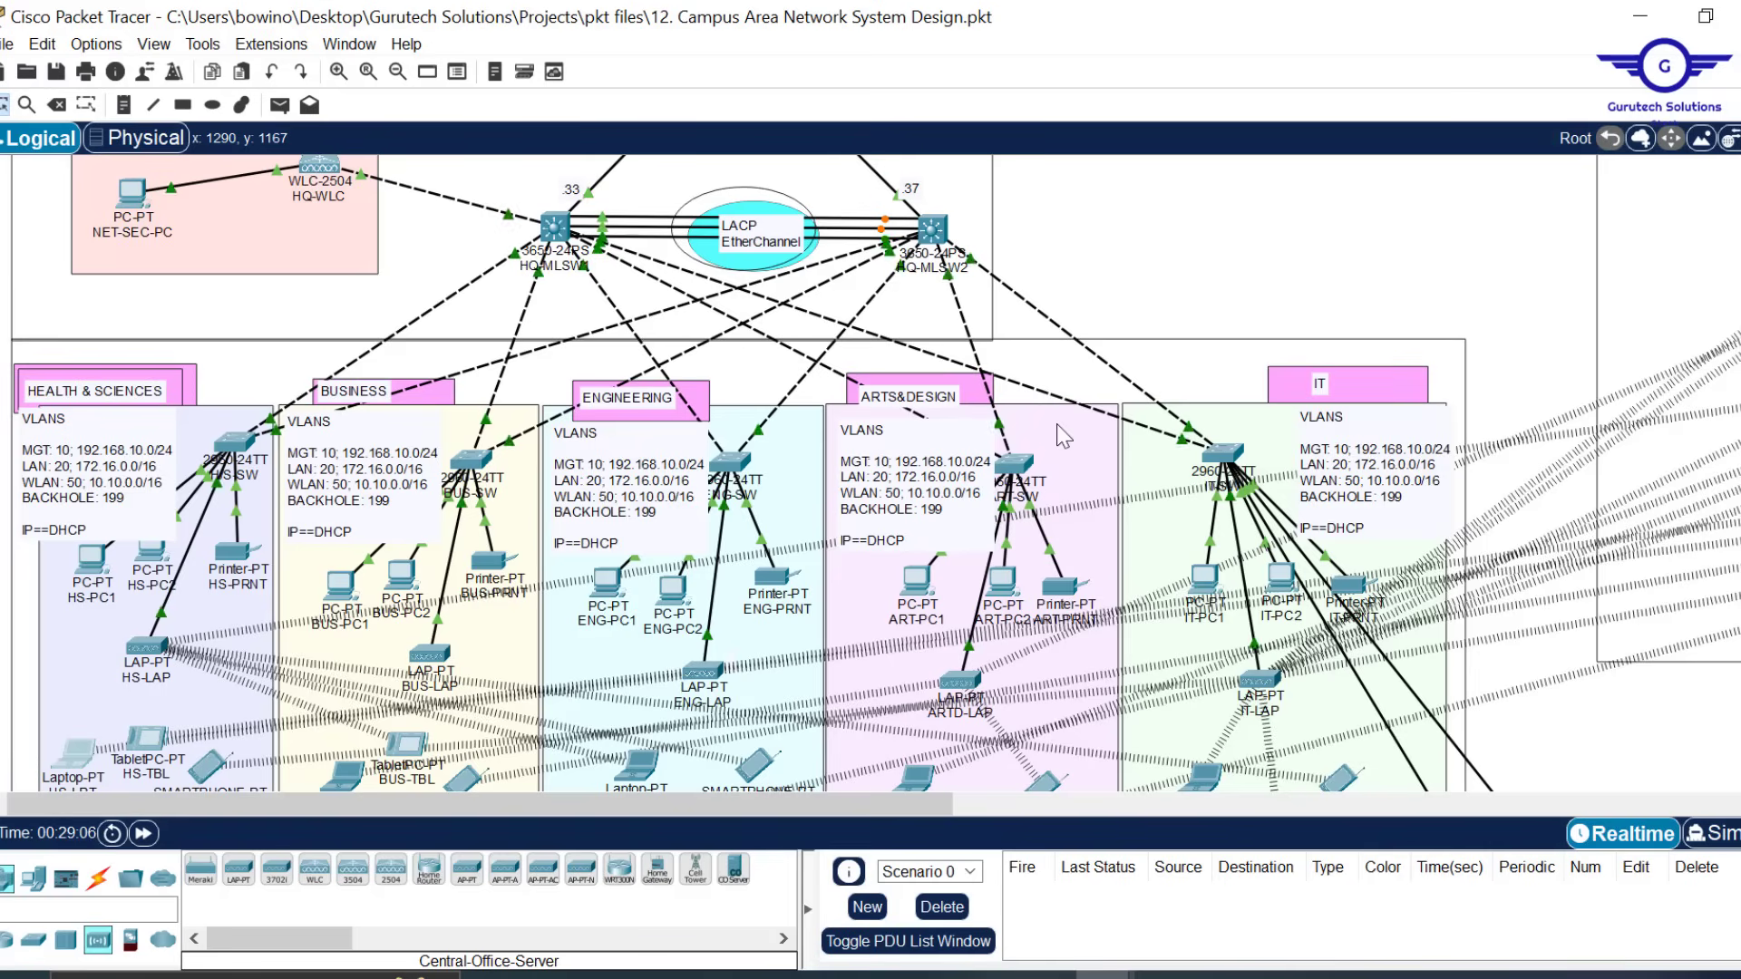
pyautogui.scroll(-4, 1062, 436)
pyautogui.hscroll(15, 1062, 436)
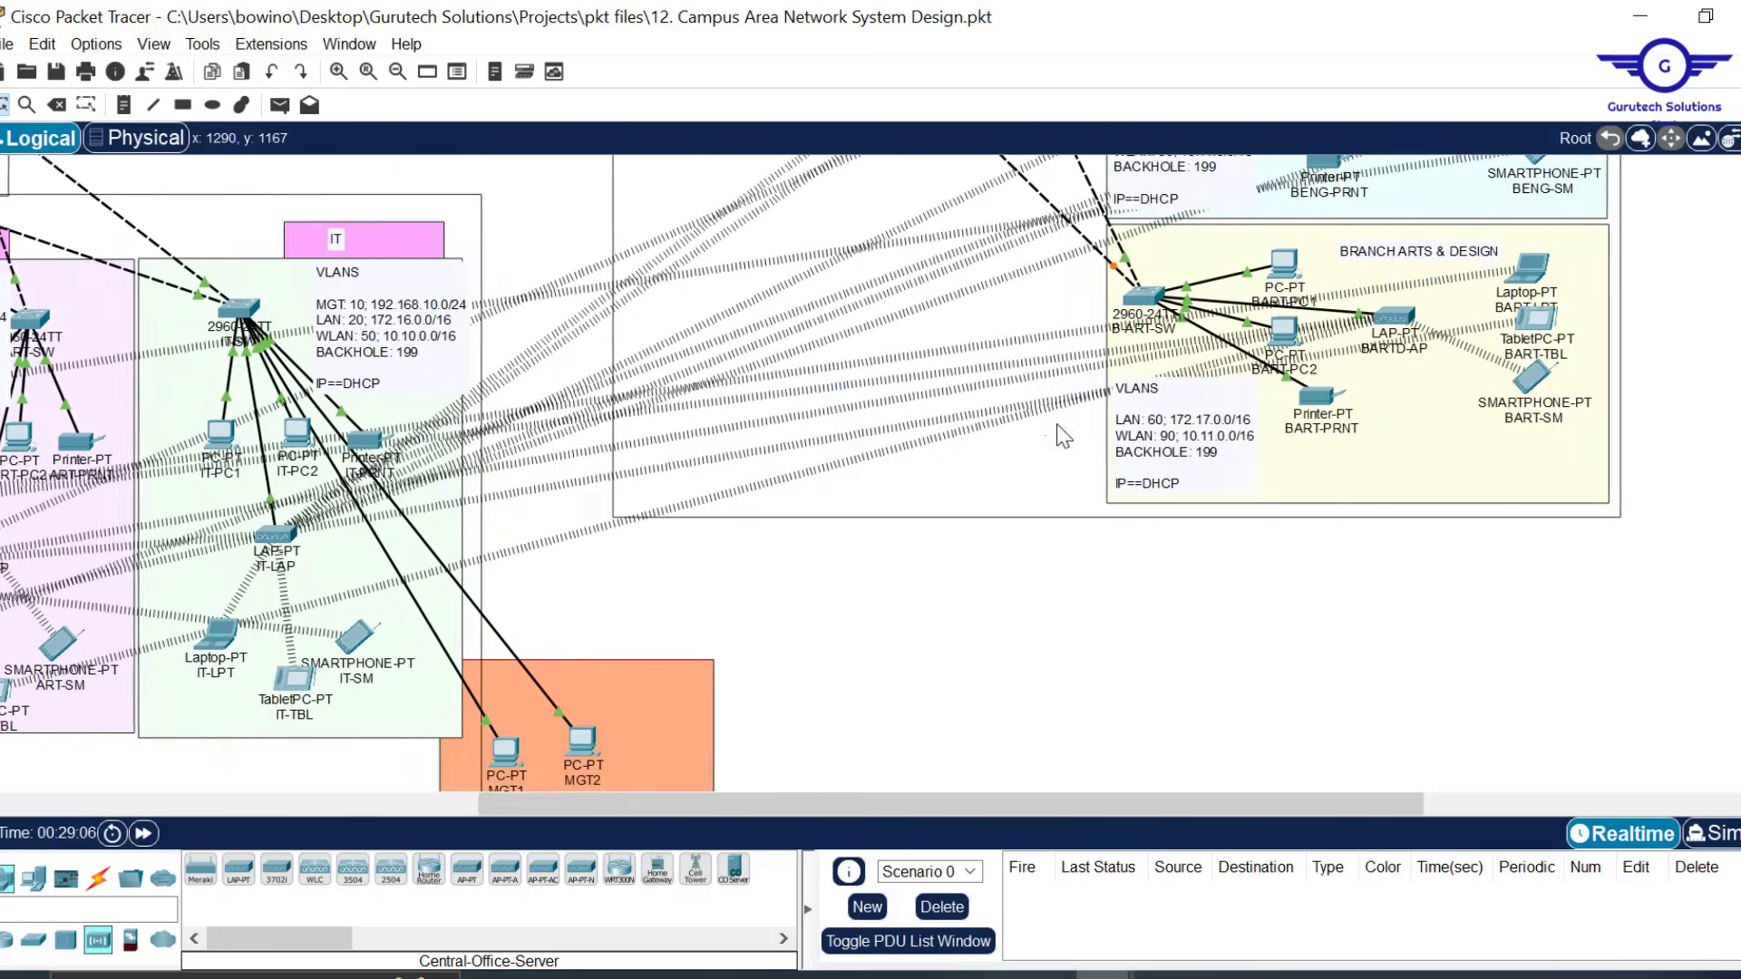
pyautogui.hscroll(-12, 1042, 437)
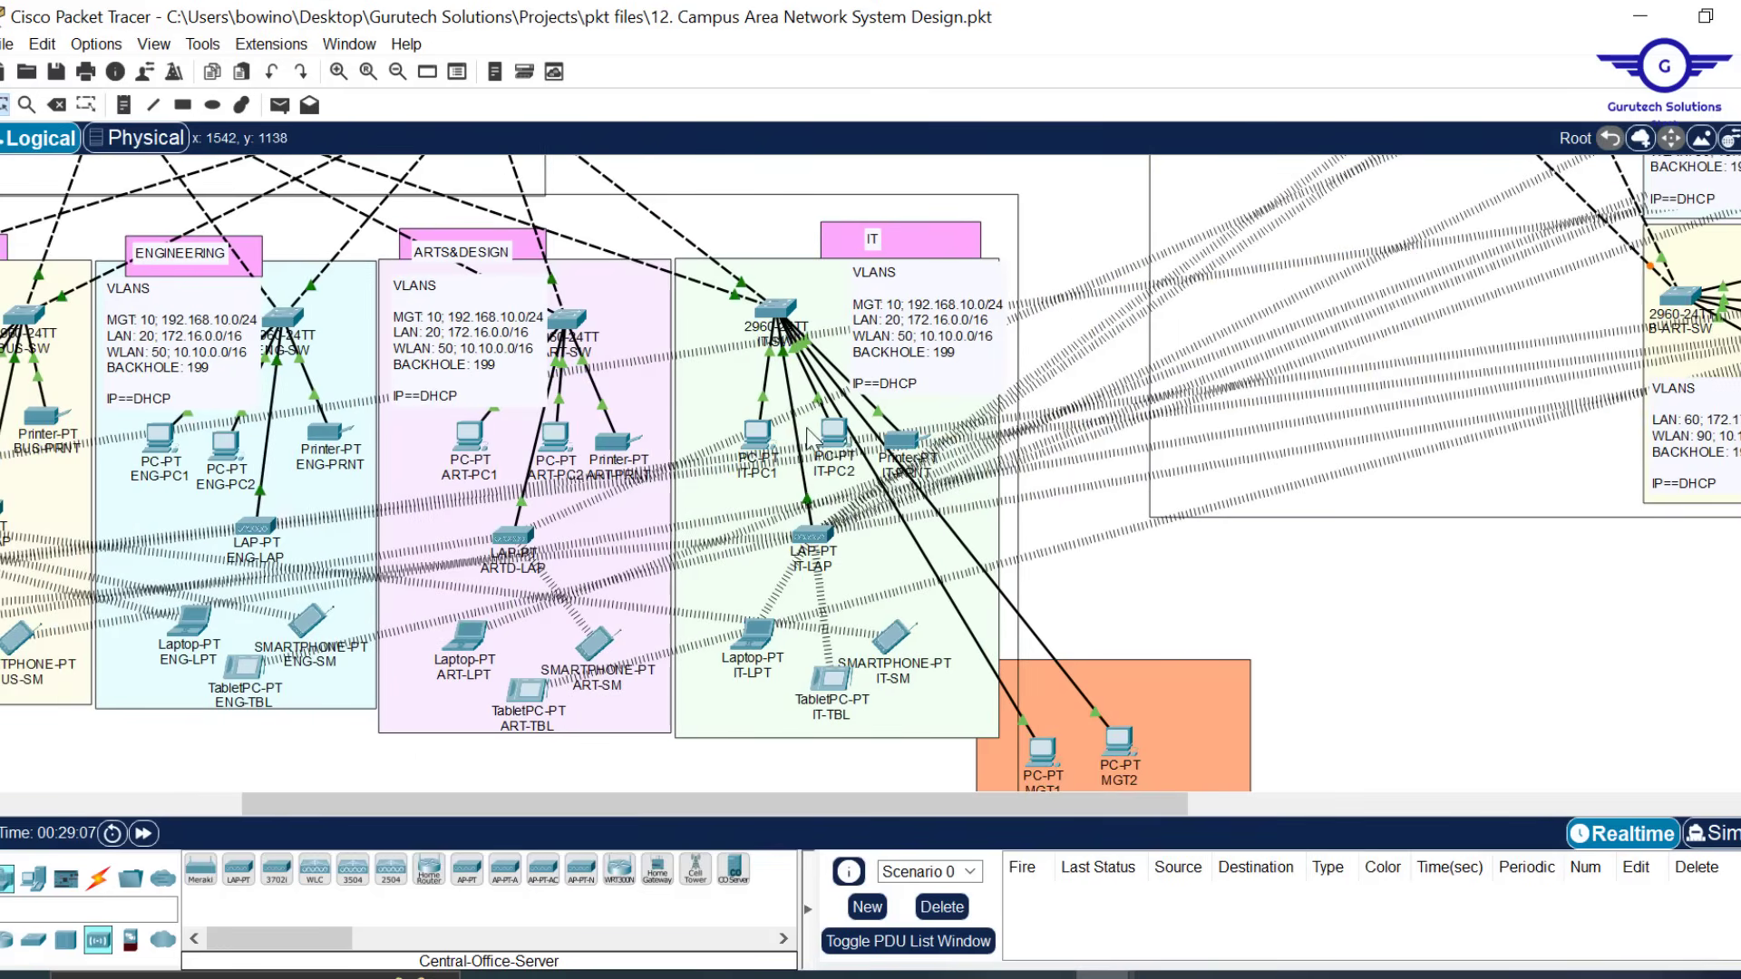
pyautogui.scroll(11, 1379, 360)
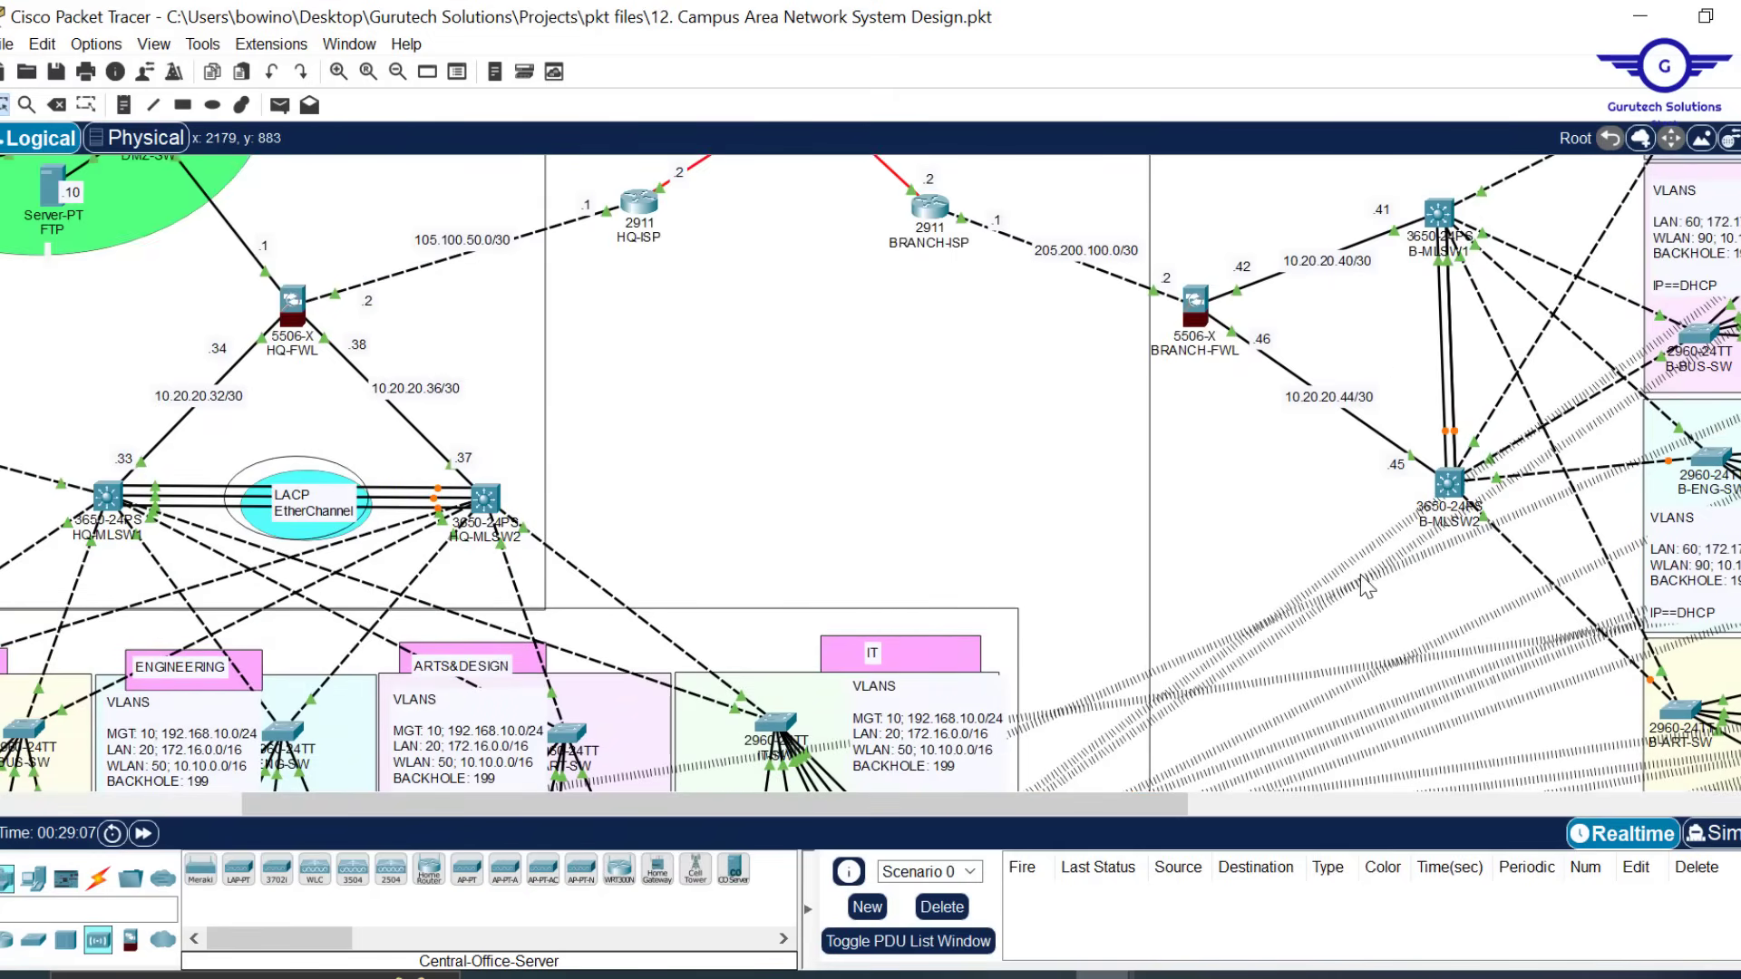
pyautogui.scroll(-12, 1276, 547)
pyautogui.scroll(1, 1278, 553)
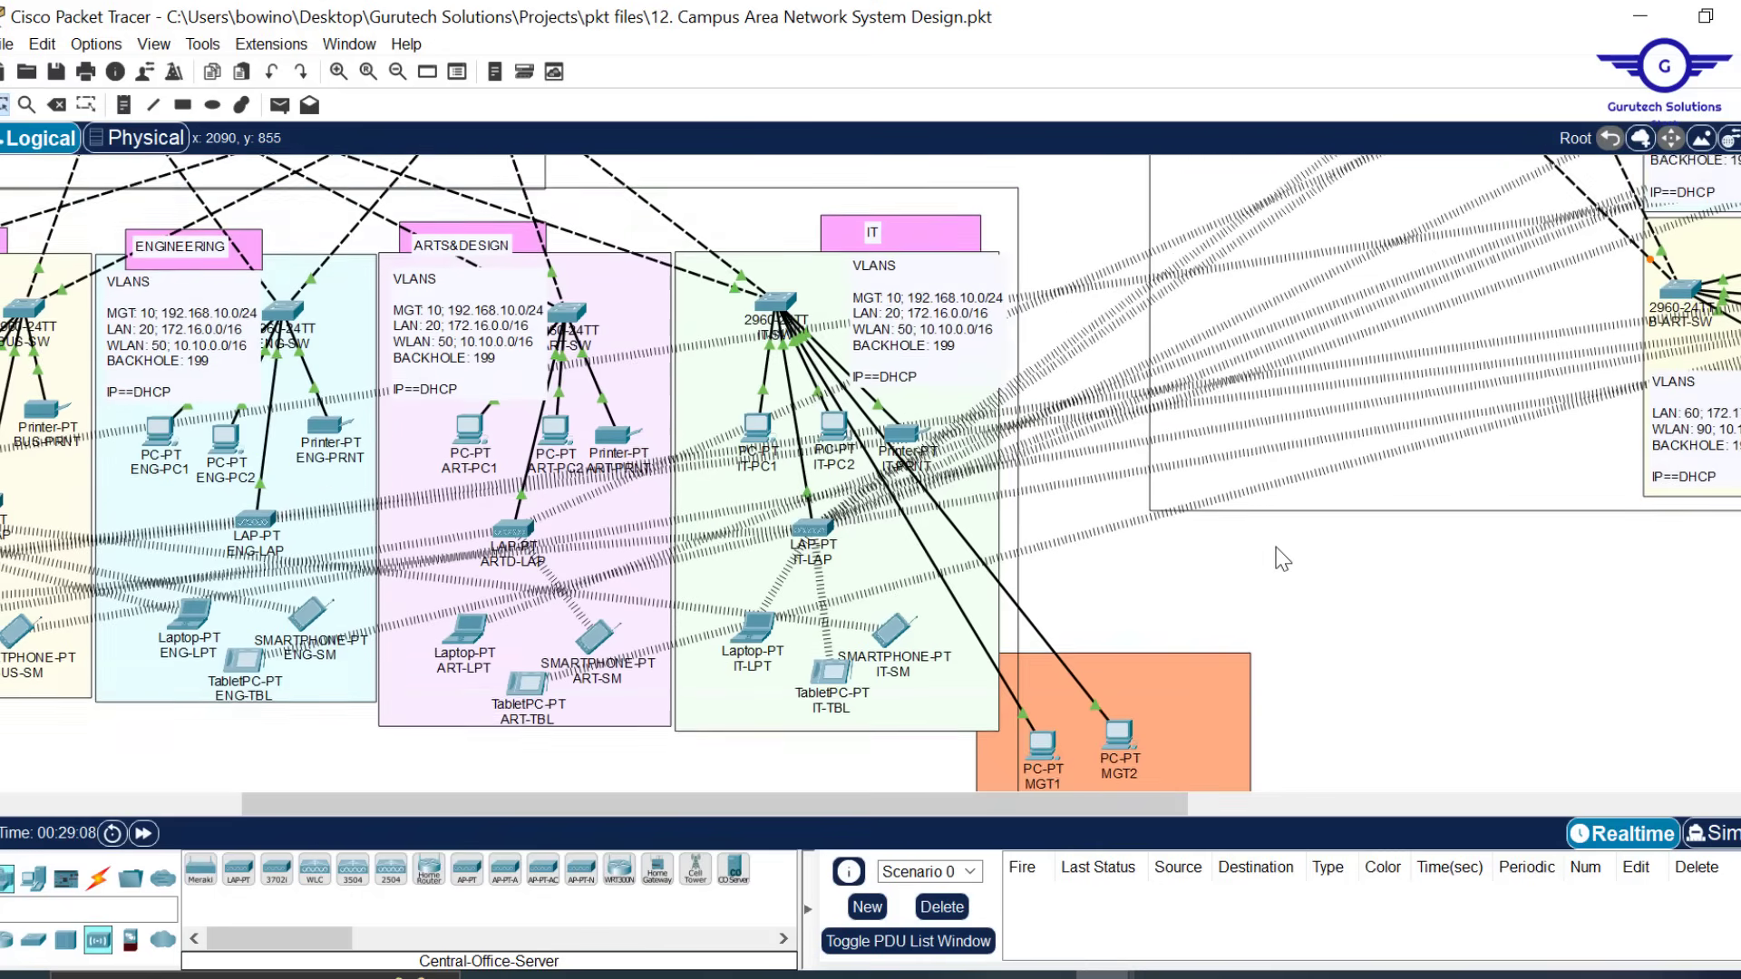
pyautogui.scroll(3, 1279, 558)
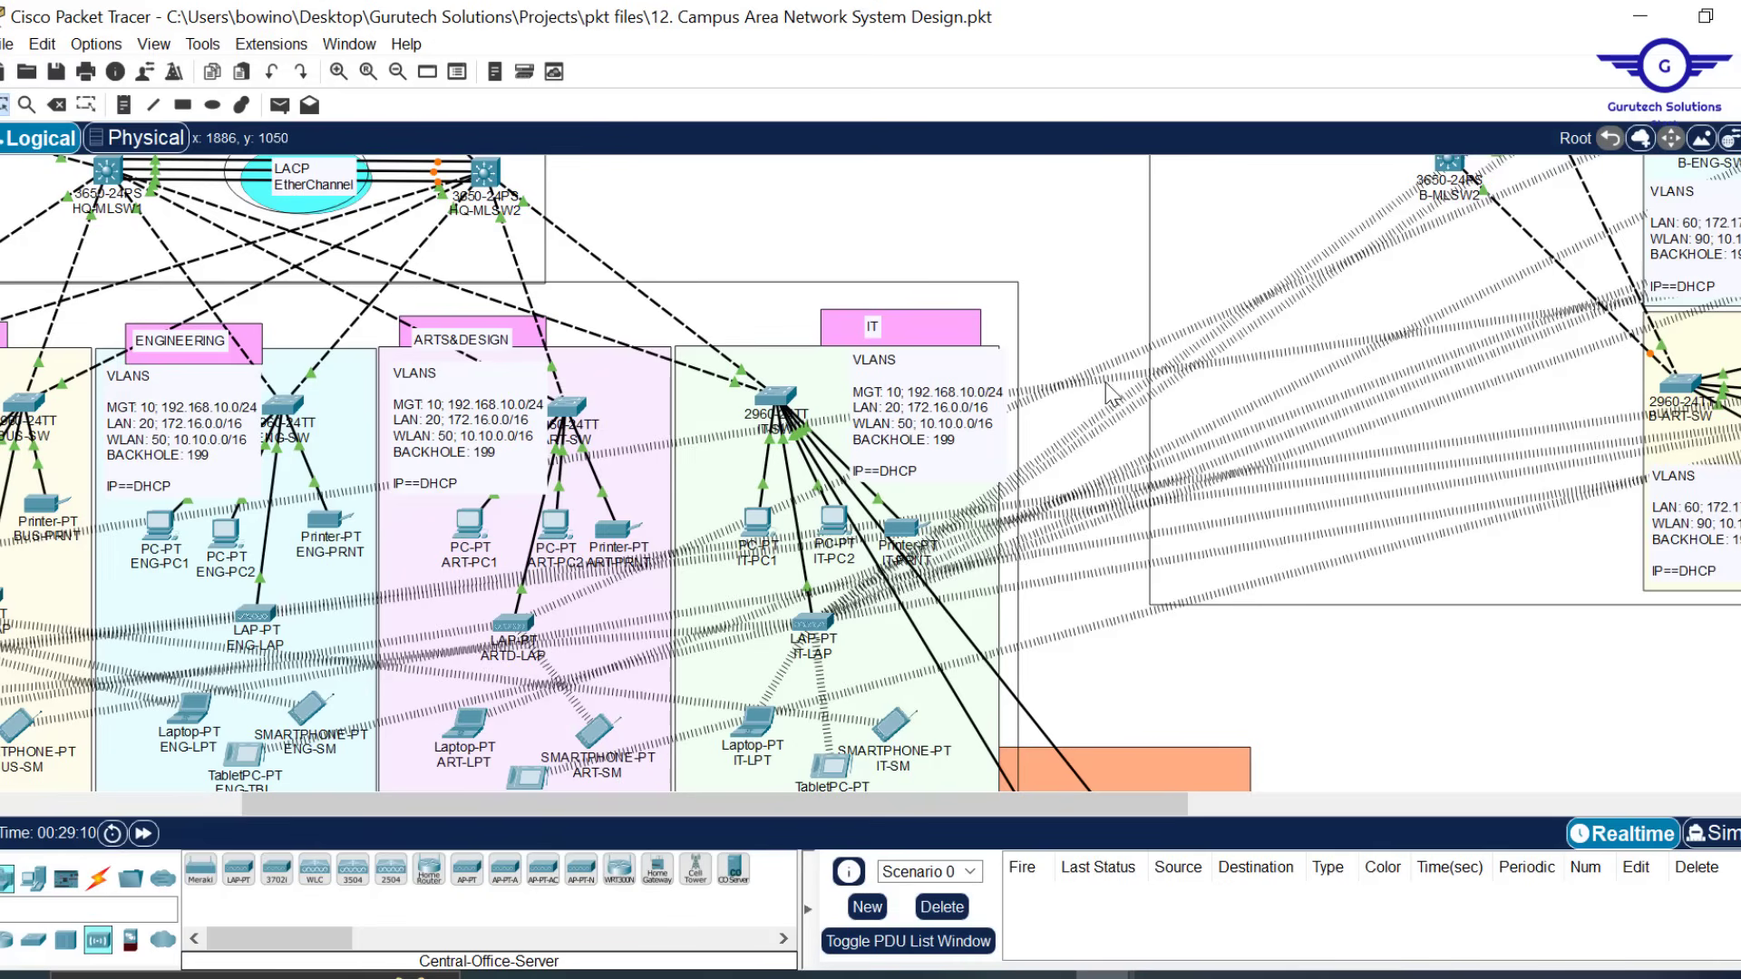
pyautogui.moveTo(1108, 272); pyautogui.dragTo(1103, 693)
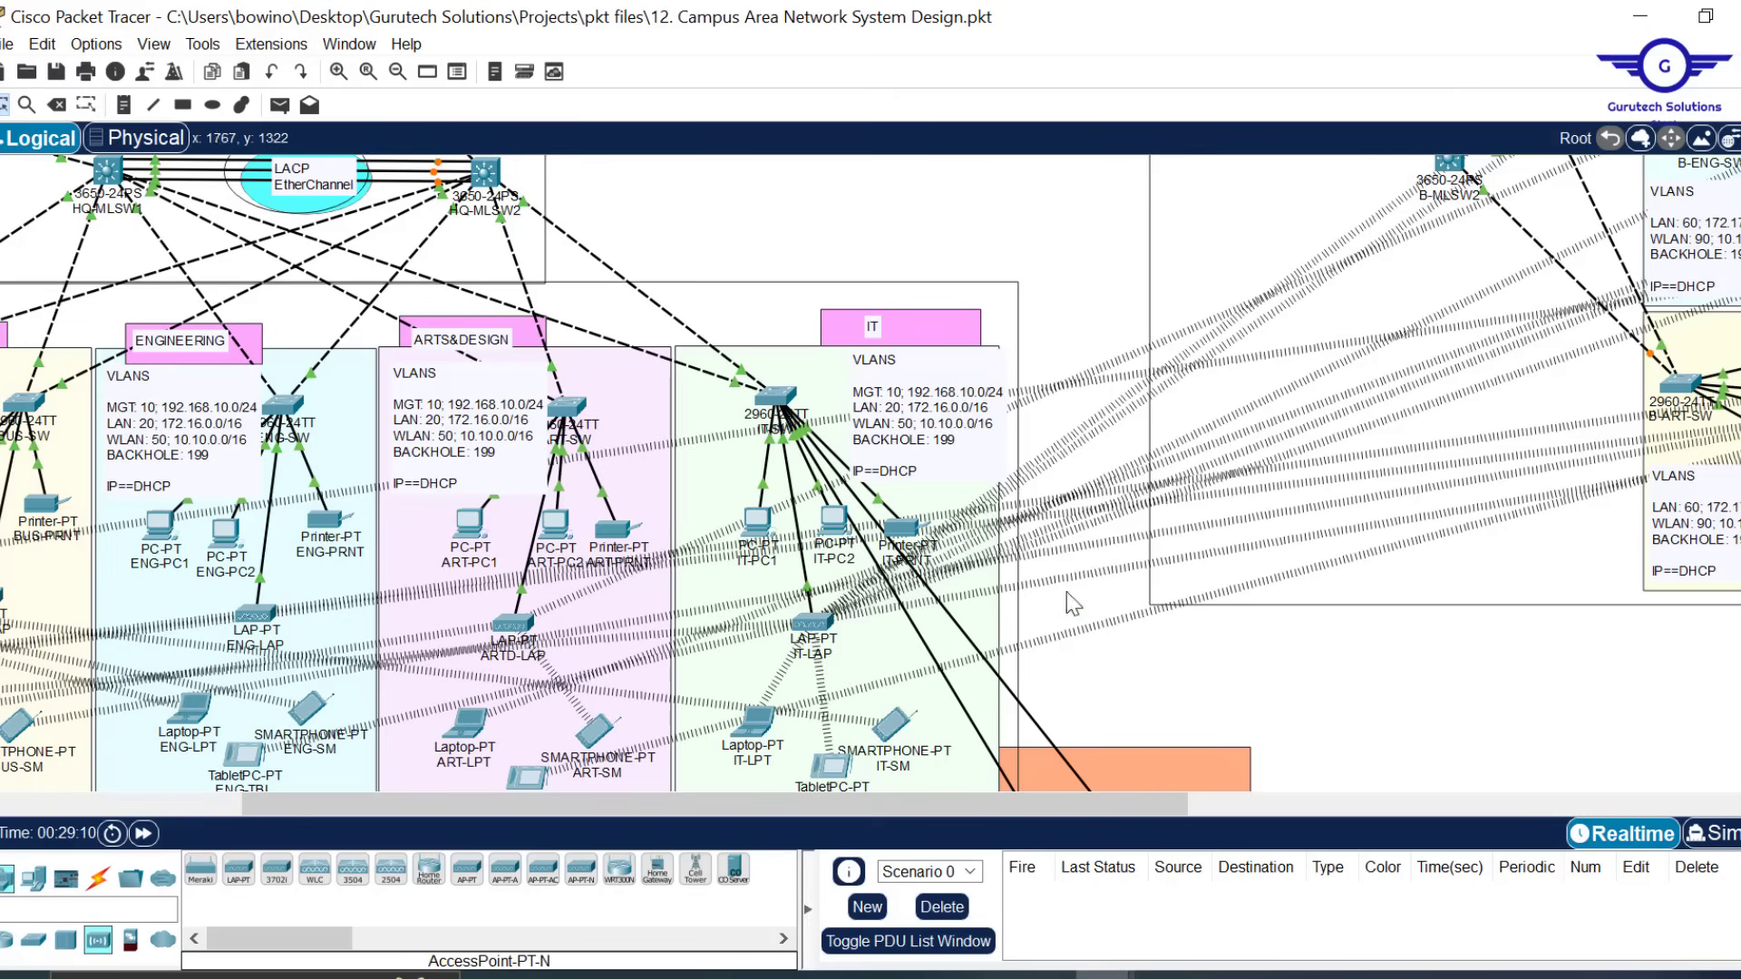
pyautogui.scroll(4, 1208, 510)
pyautogui.hscroll(5, 1571, 451)
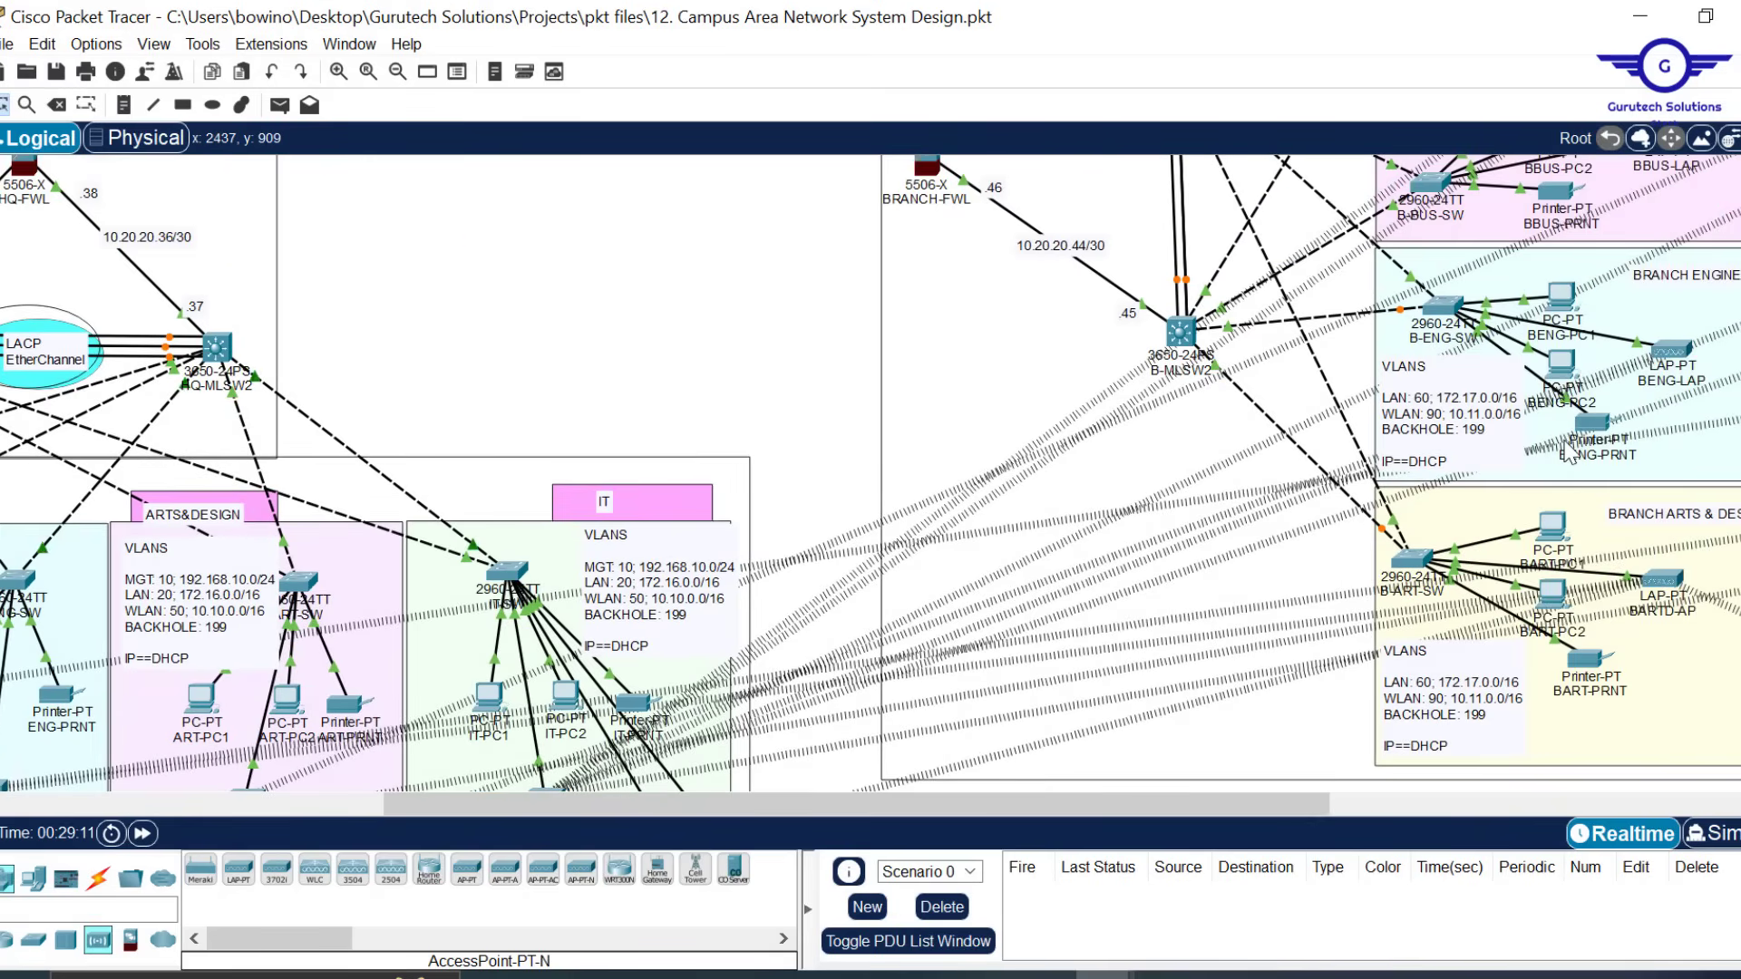
pyautogui.scroll(7, 1569, 451)
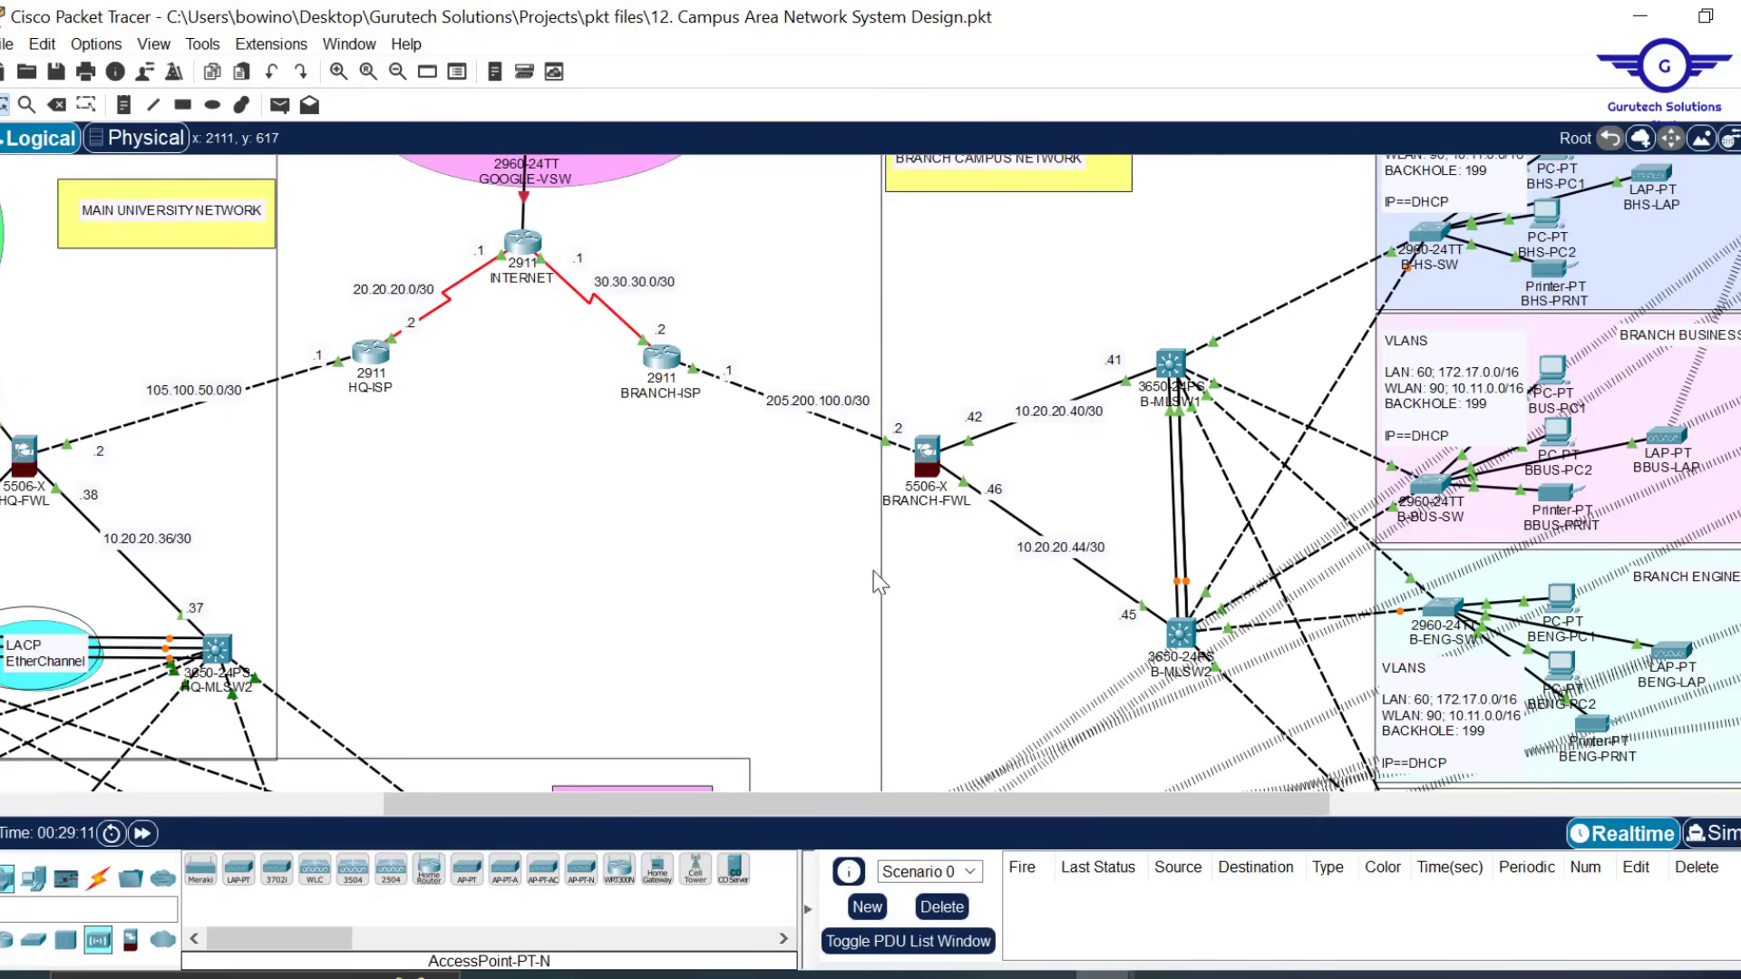
pyautogui.scroll(-11, 834, 584)
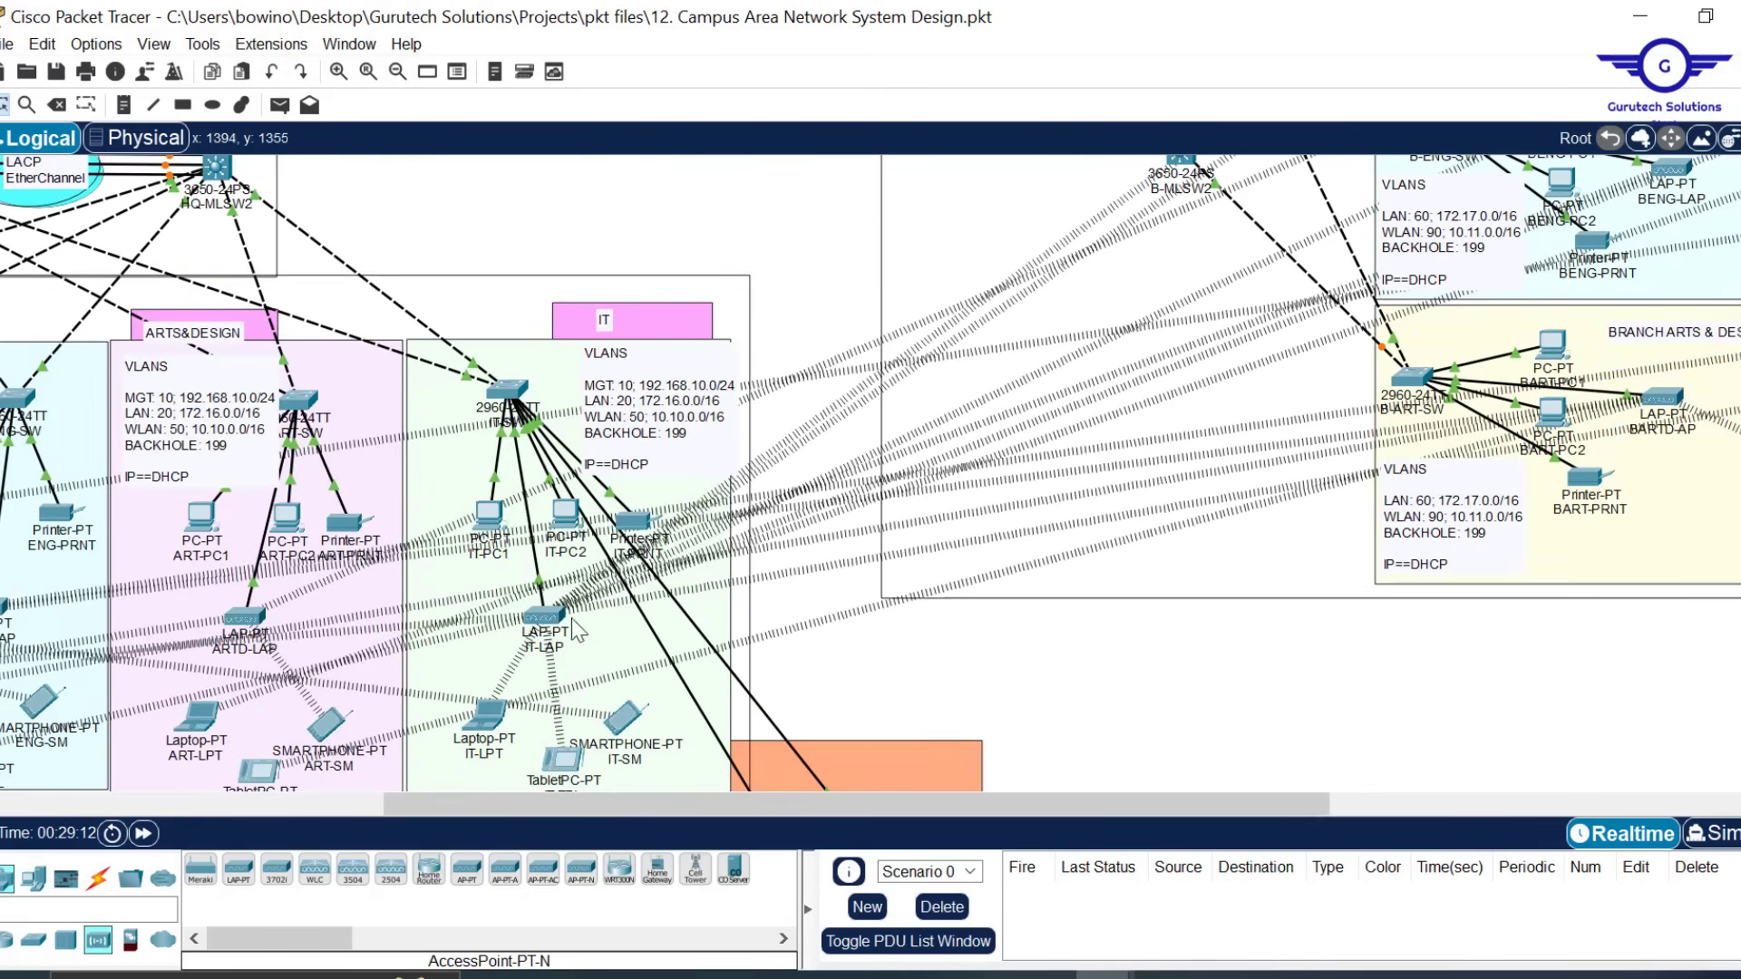
pyautogui.hscroll(-7, 871, 596)
pyautogui.scroll(10, 870, 594)
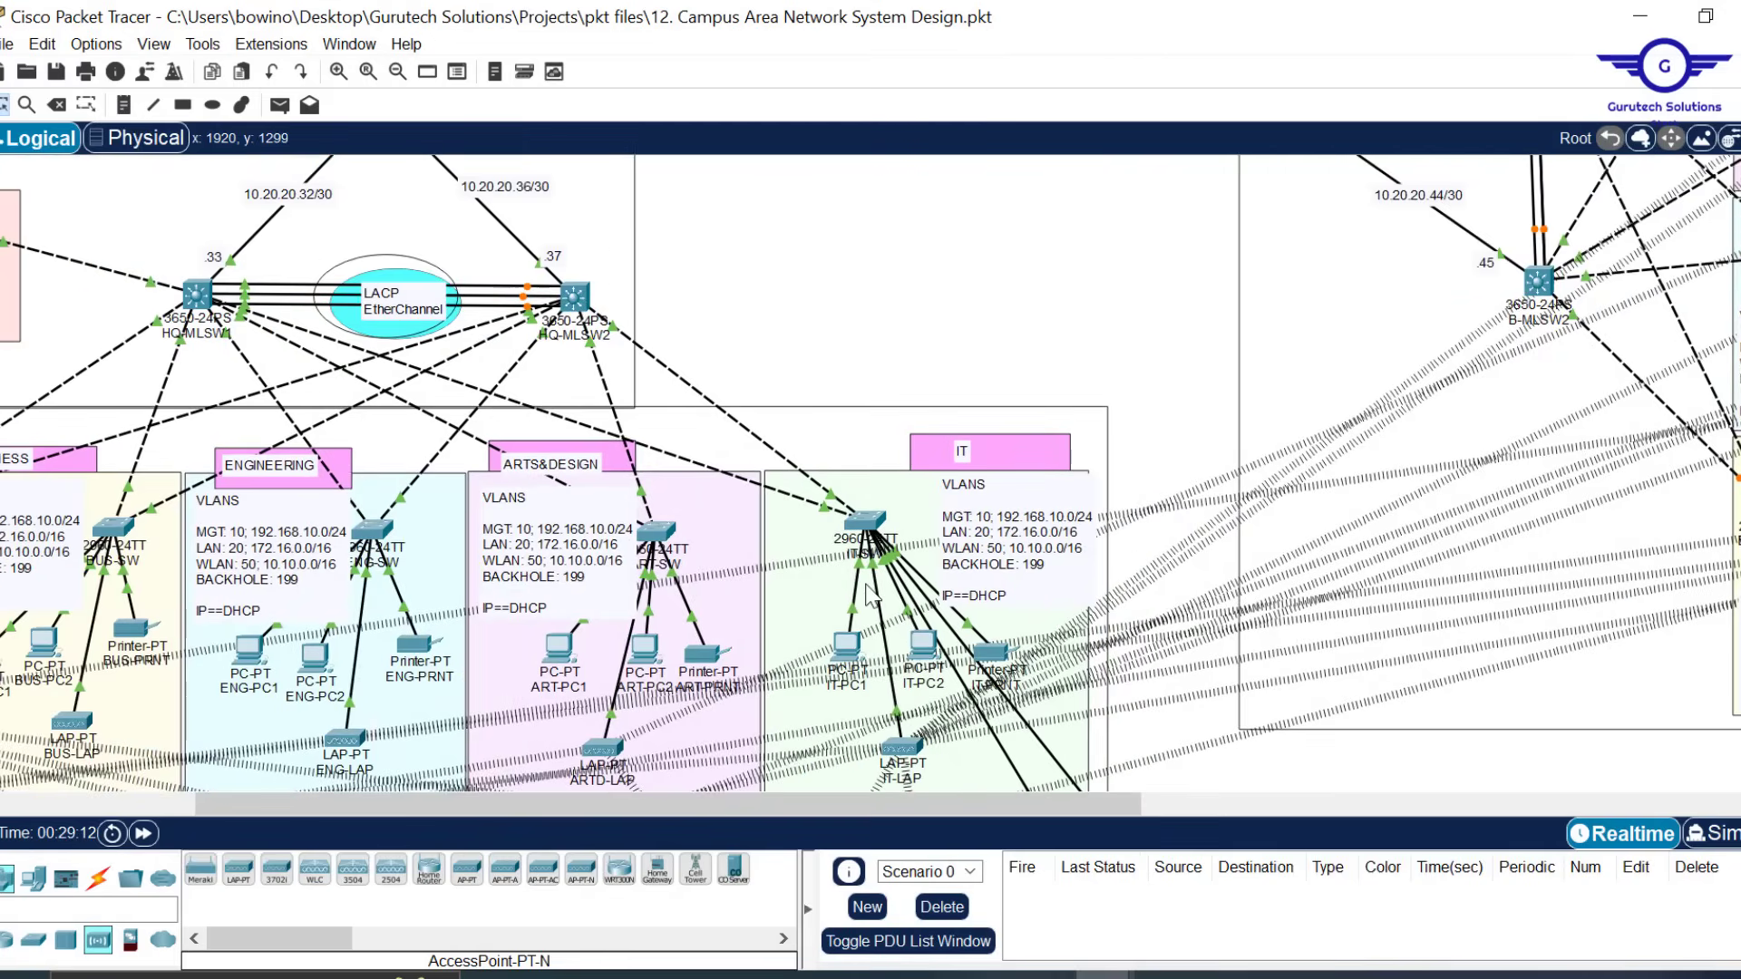
pyautogui.scroll(-4, 870, 594)
pyautogui.scroll(3, 869, 596)
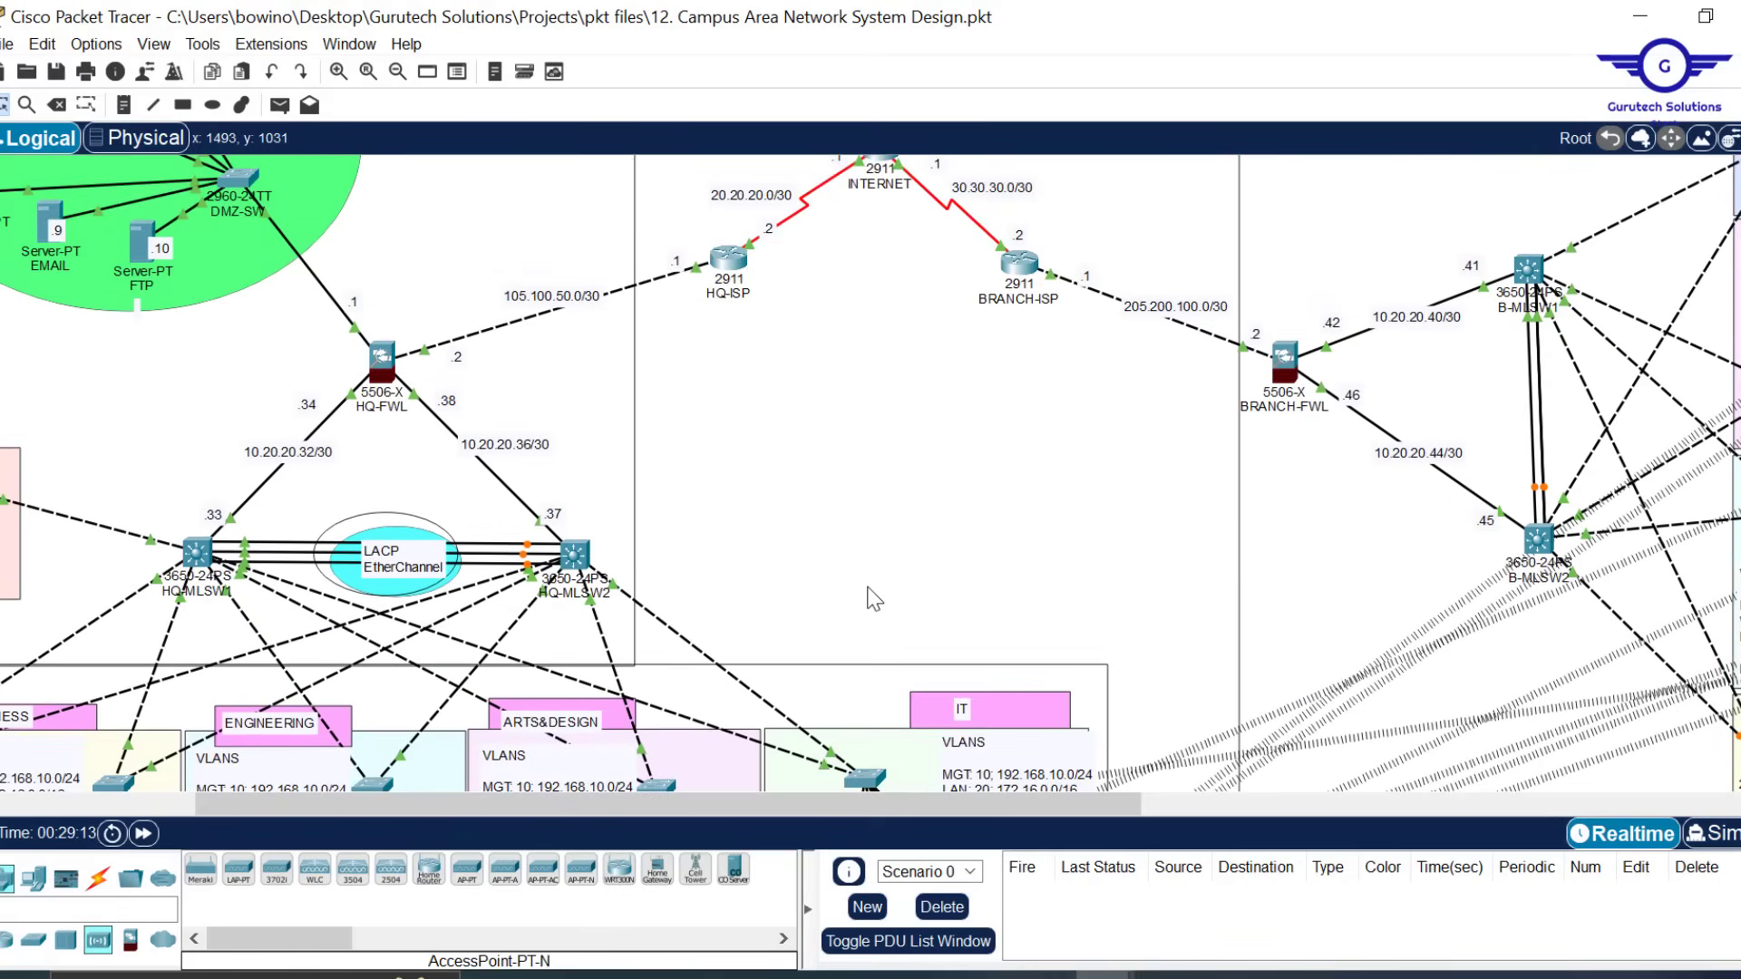
pyautogui.scroll(3, 923, 539)
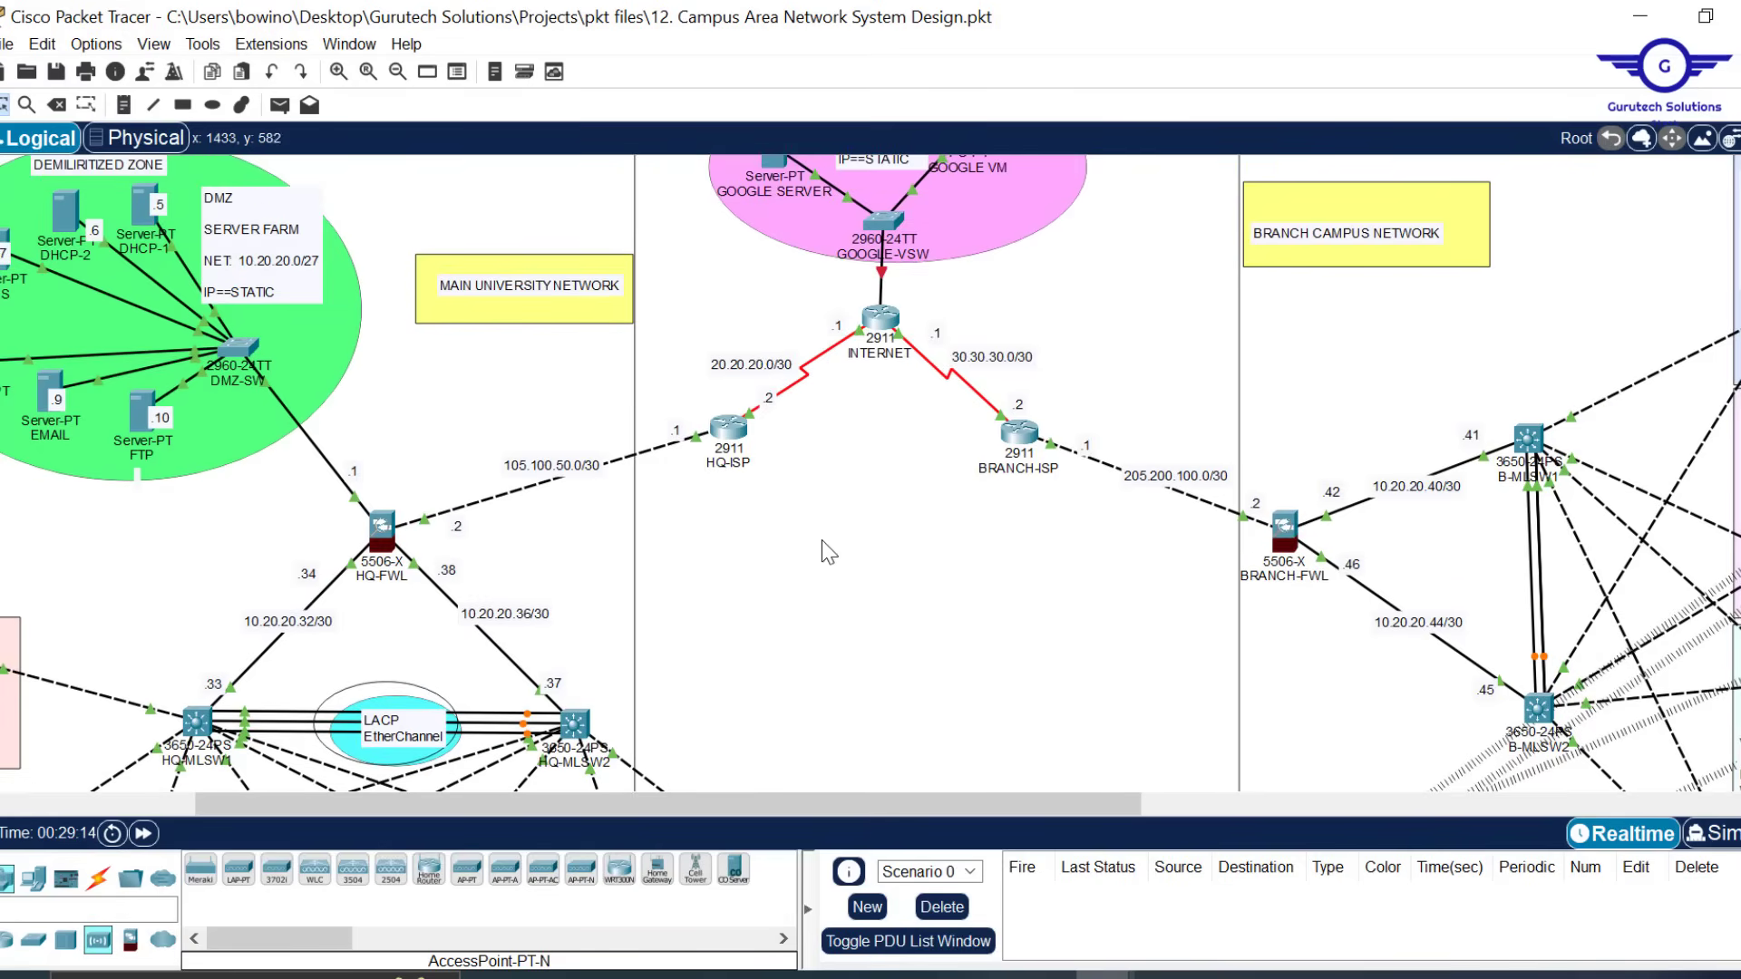
pyautogui.moveTo(983, 976)
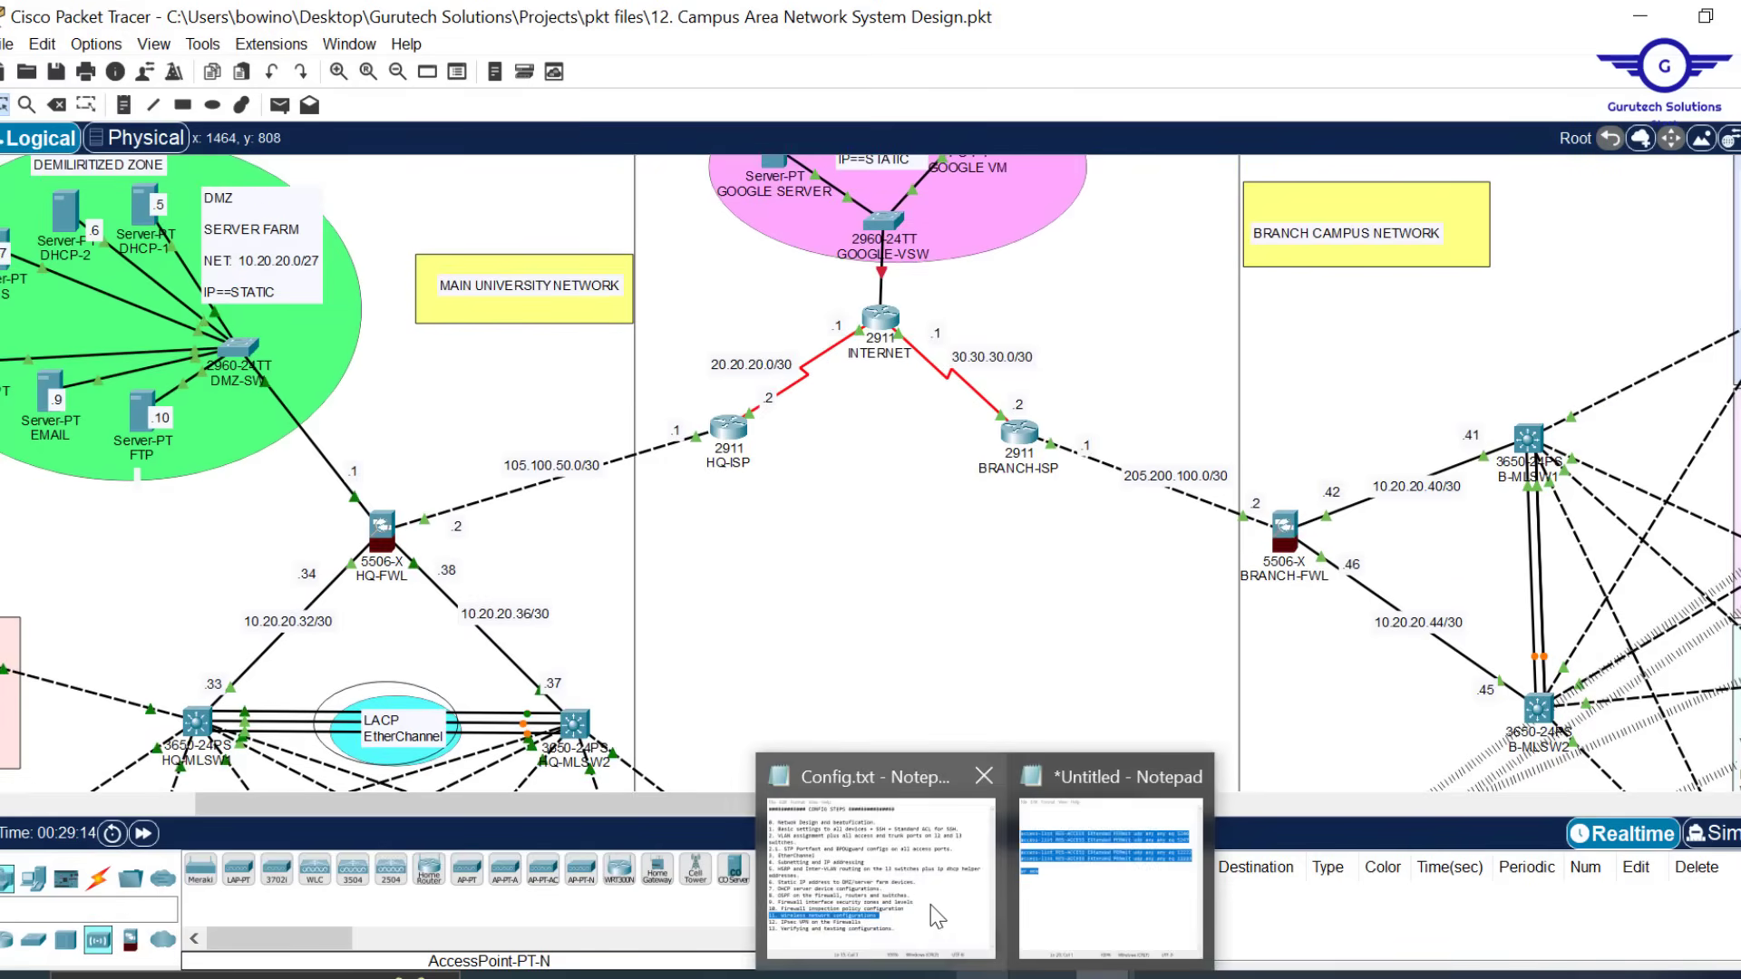
pyautogui.click(925, 905)
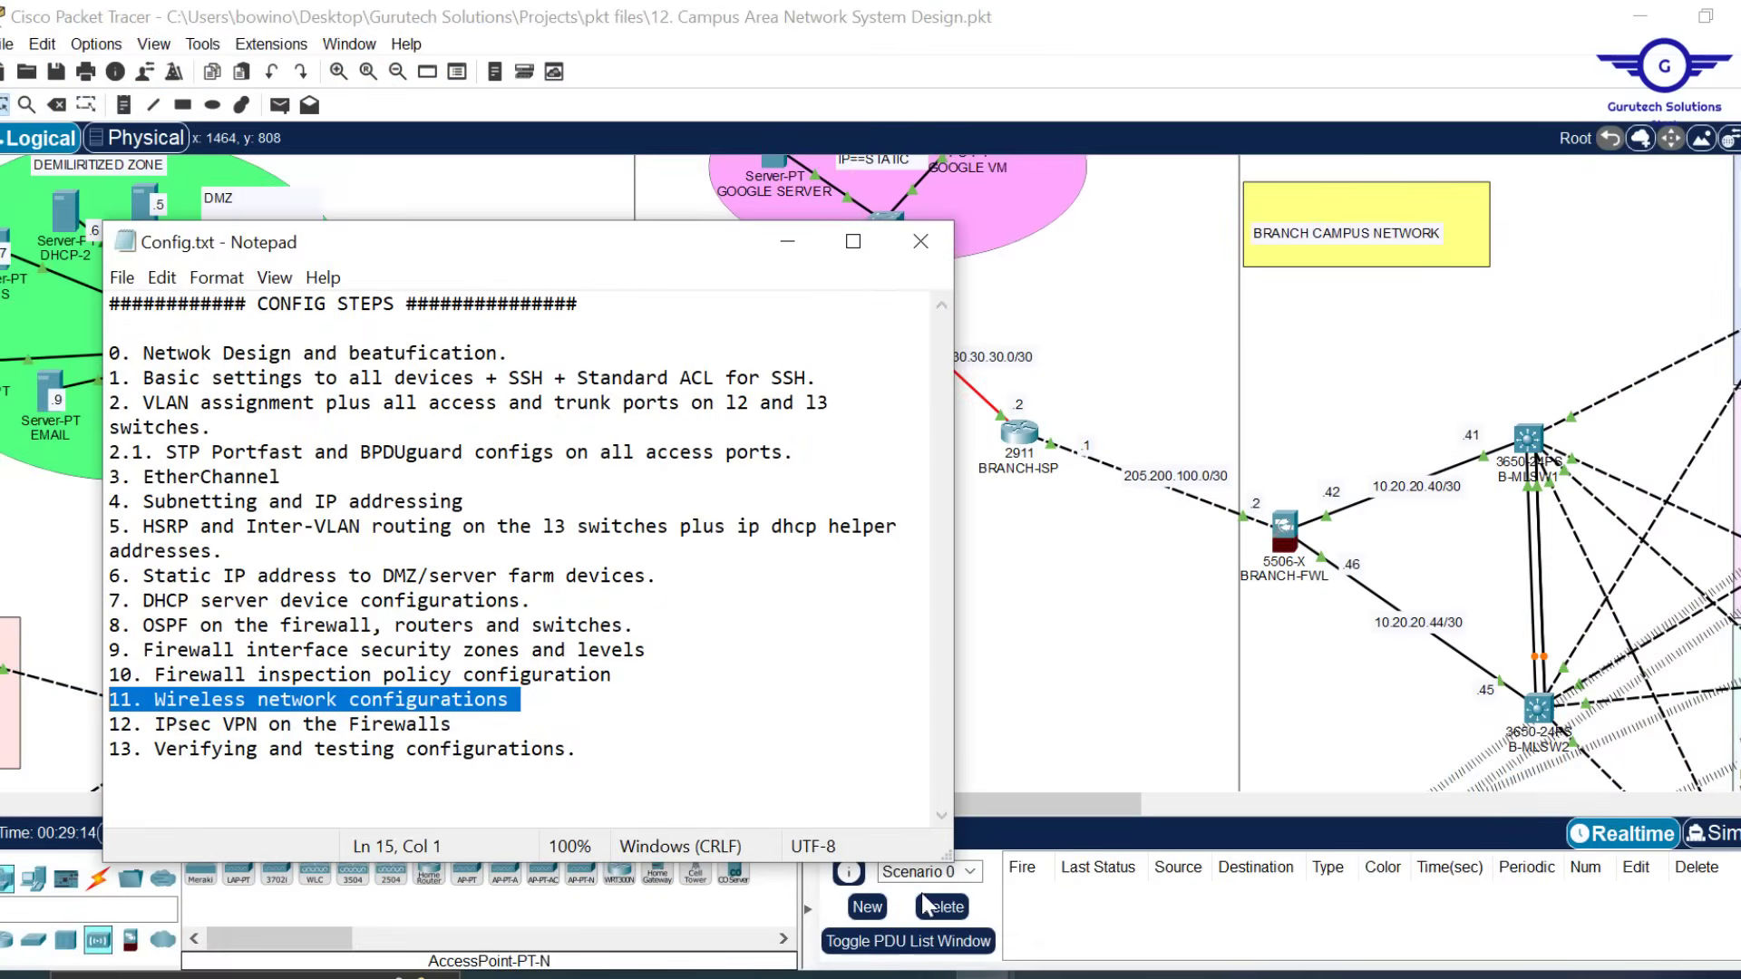
pyautogui.click(469, 728)
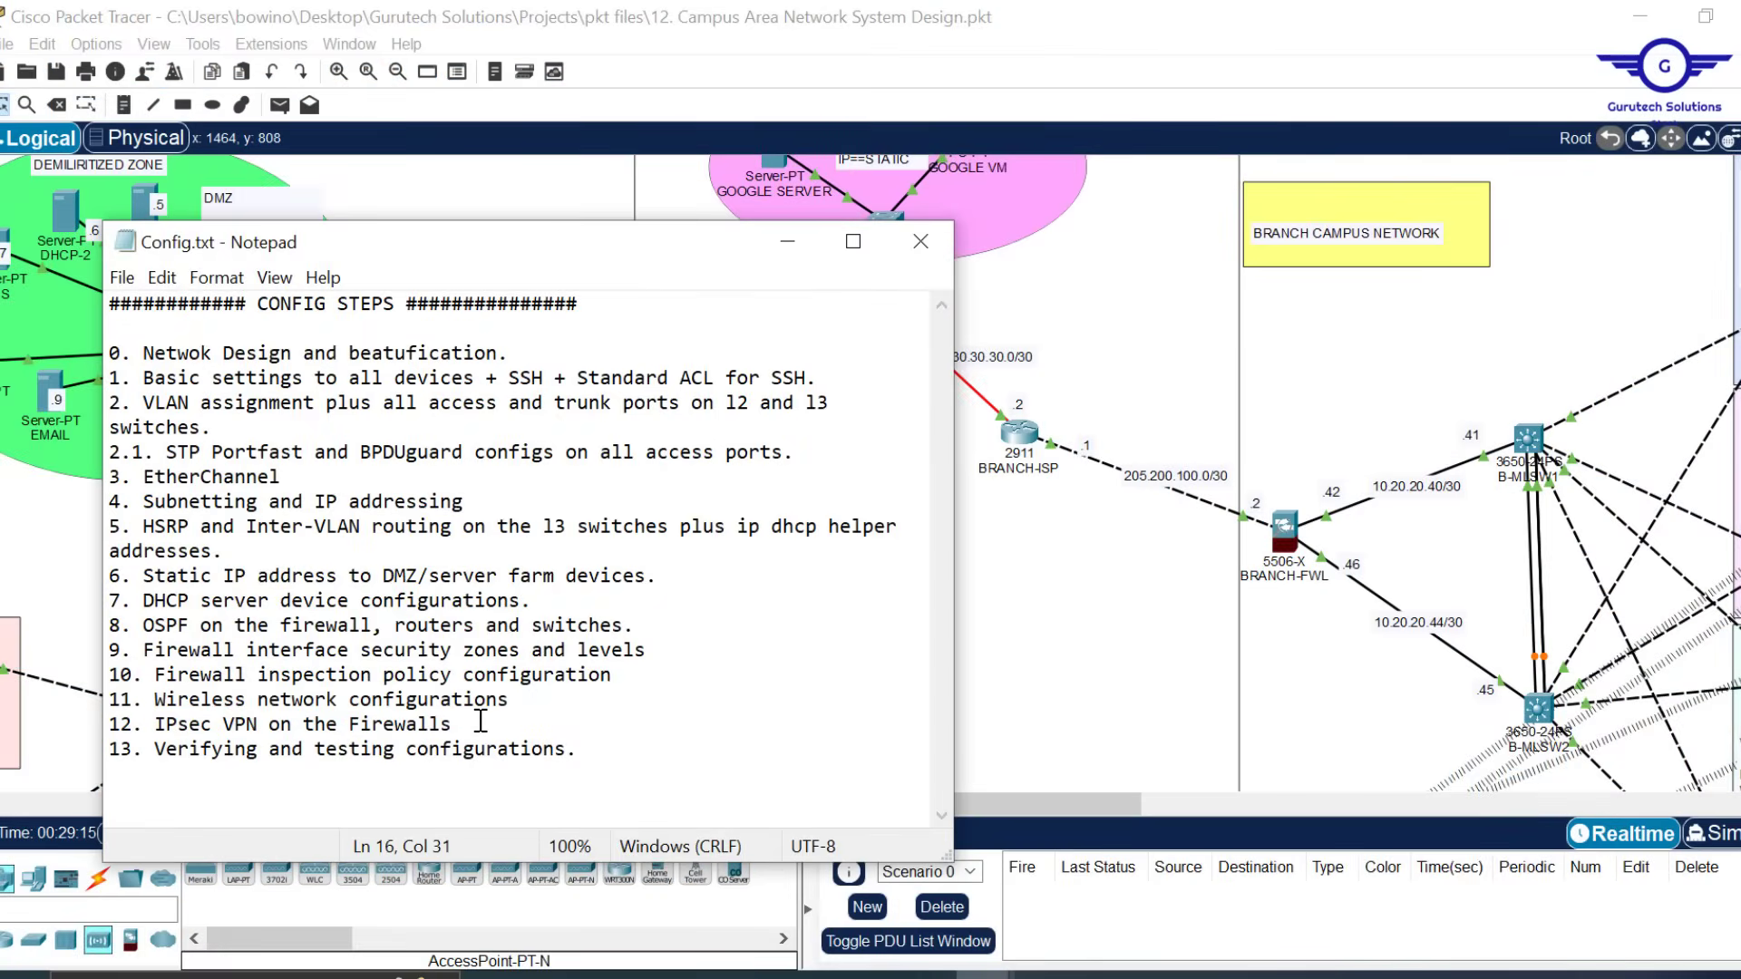
pyautogui.moveTo(480, 724); pyautogui.dragTo(153, 725)
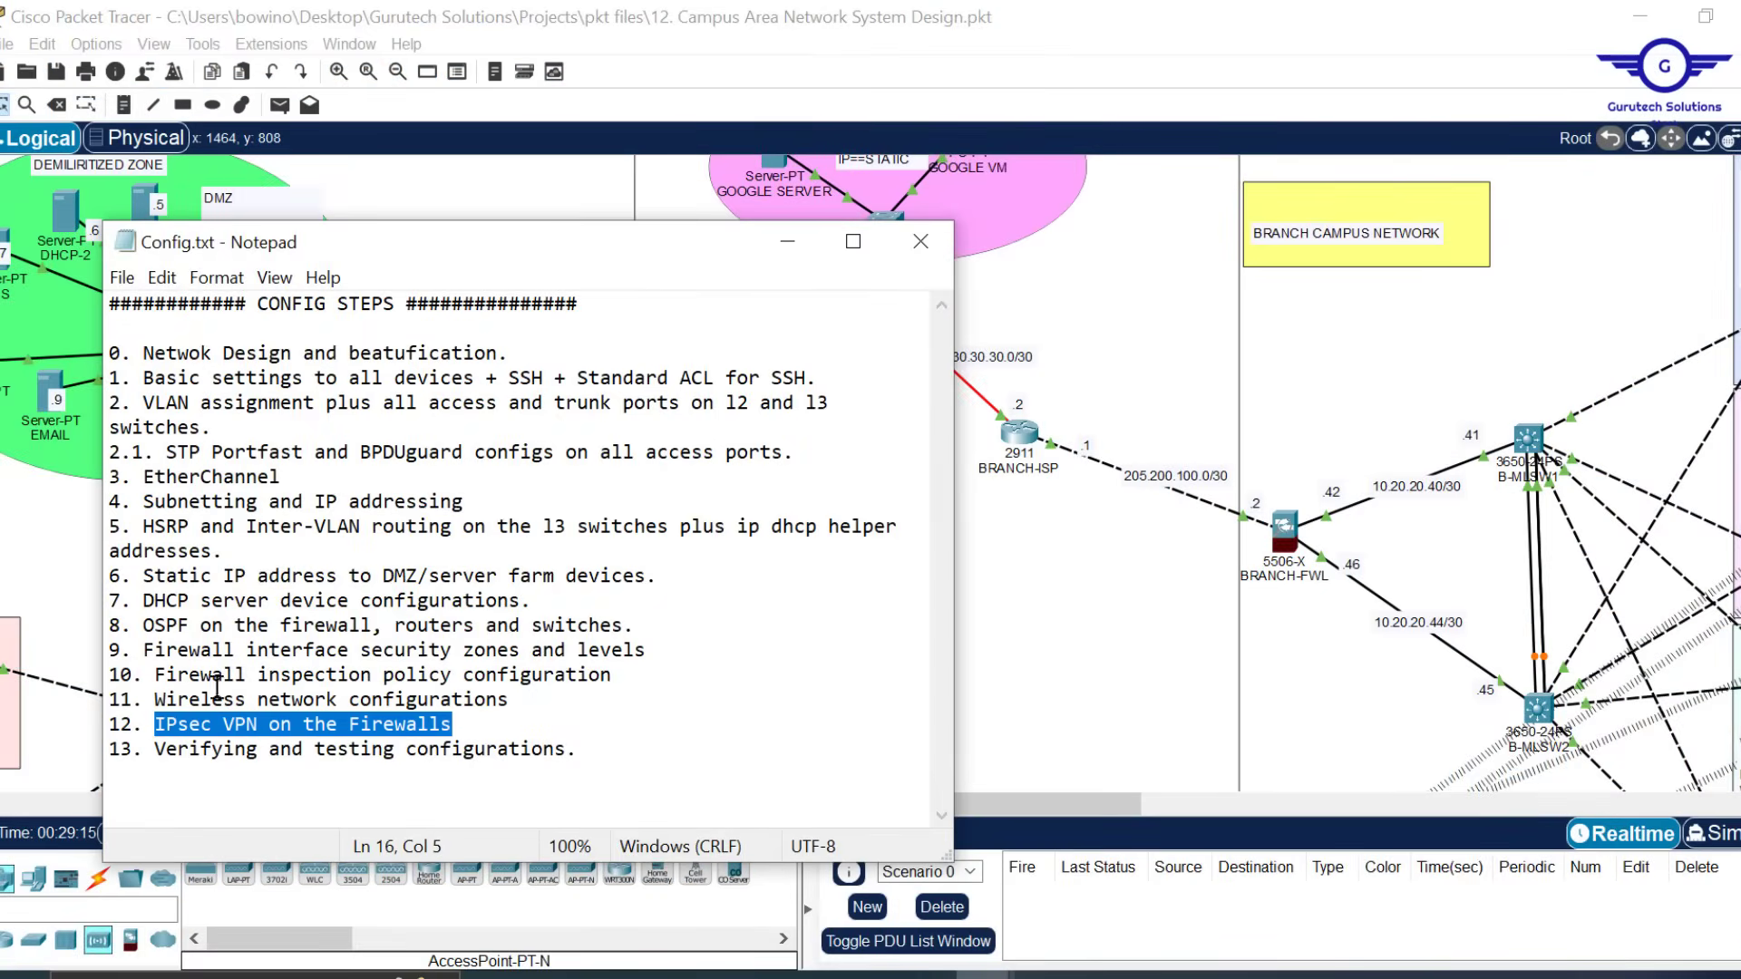
pyautogui.click(1072, 591)
pyautogui.scroll(-5, 1071, 594)
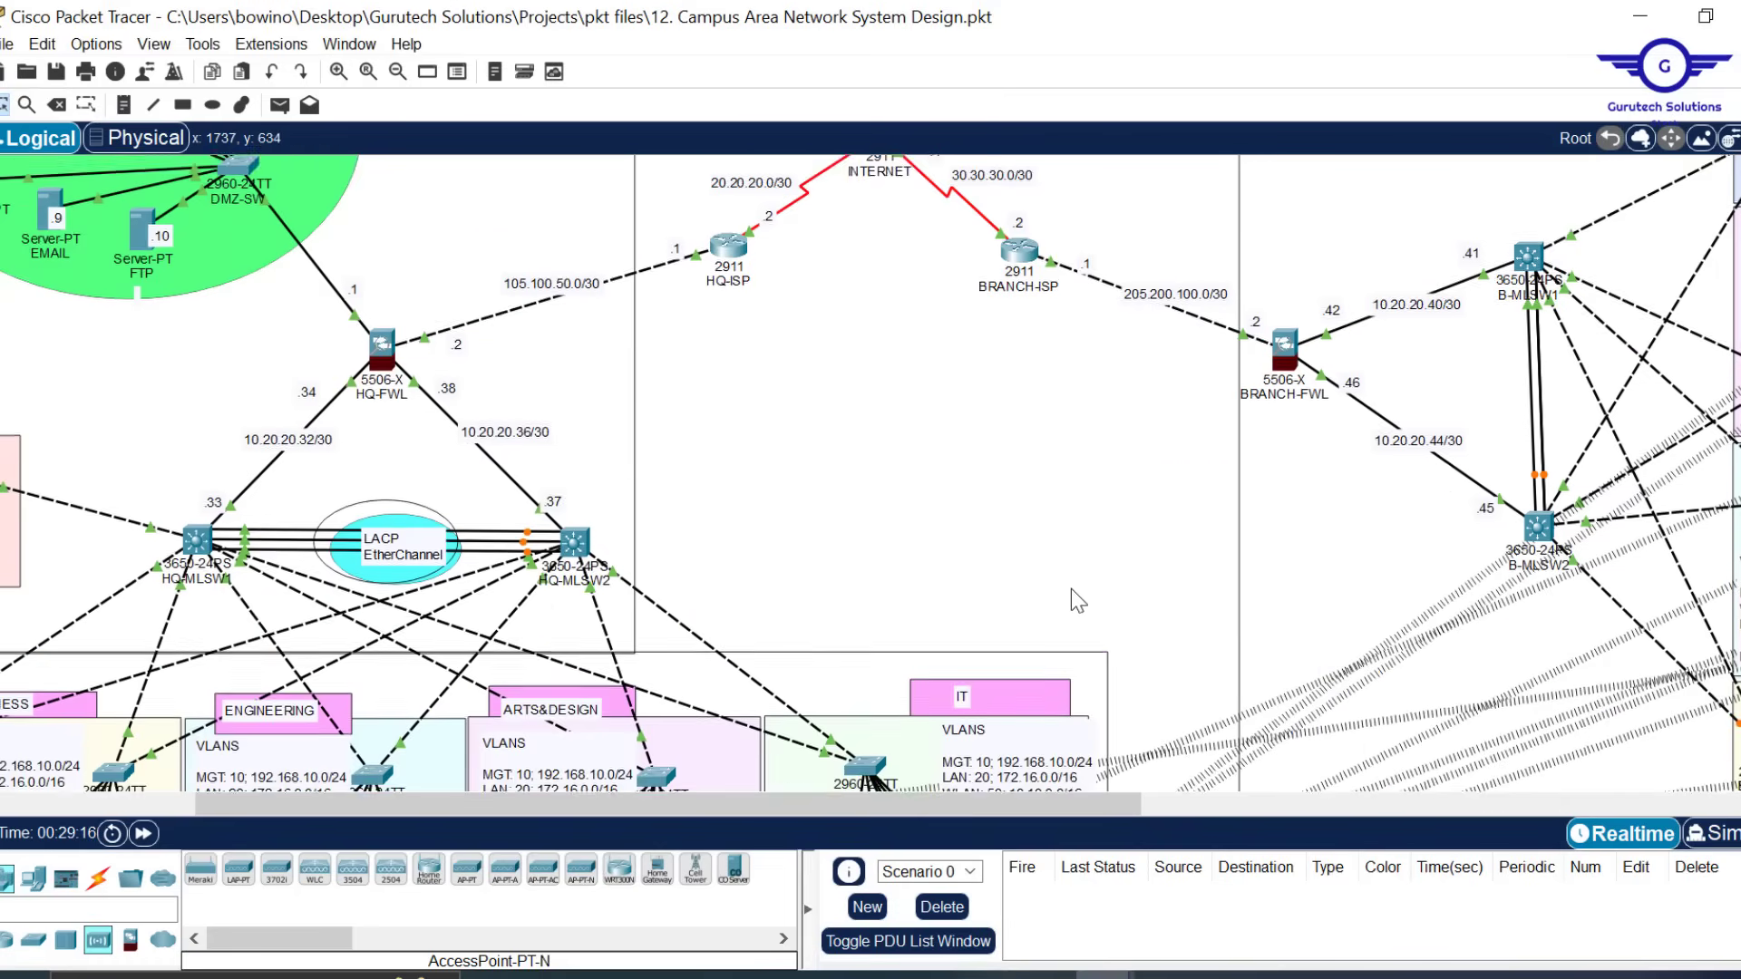
pyautogui.scroll(-1, 1070, 590)
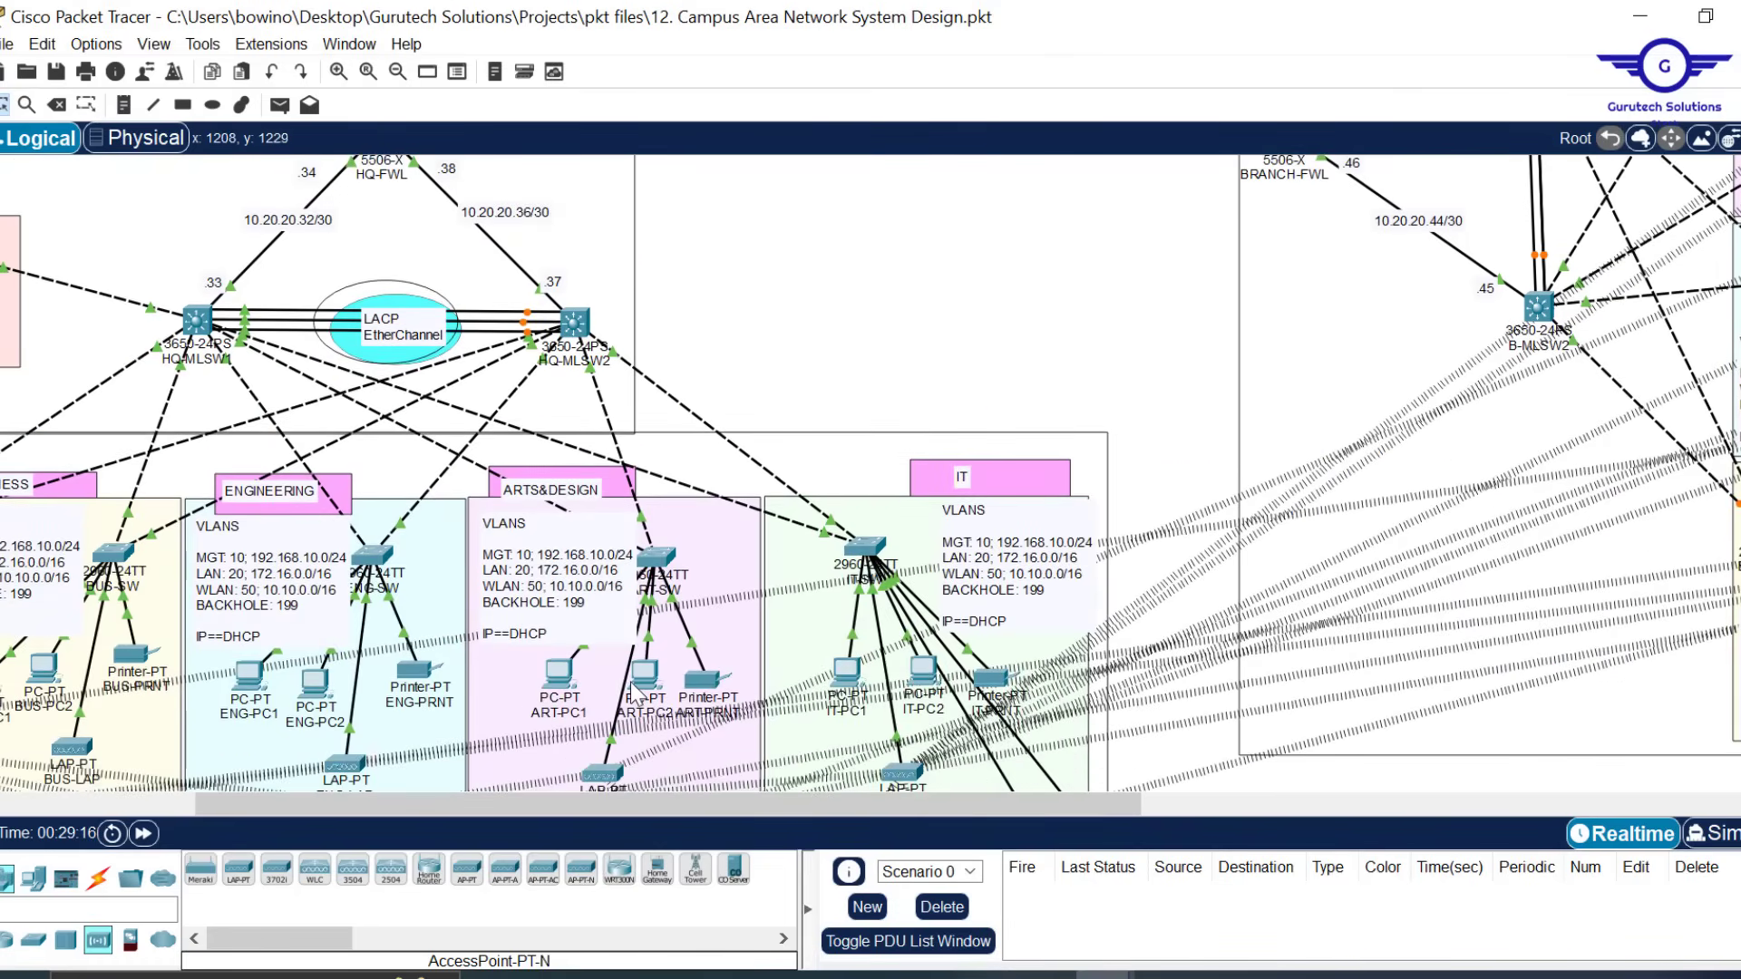
pyautogui.moveTo(646, 682)
pyautogui.hscroll(5, 1281, 353)
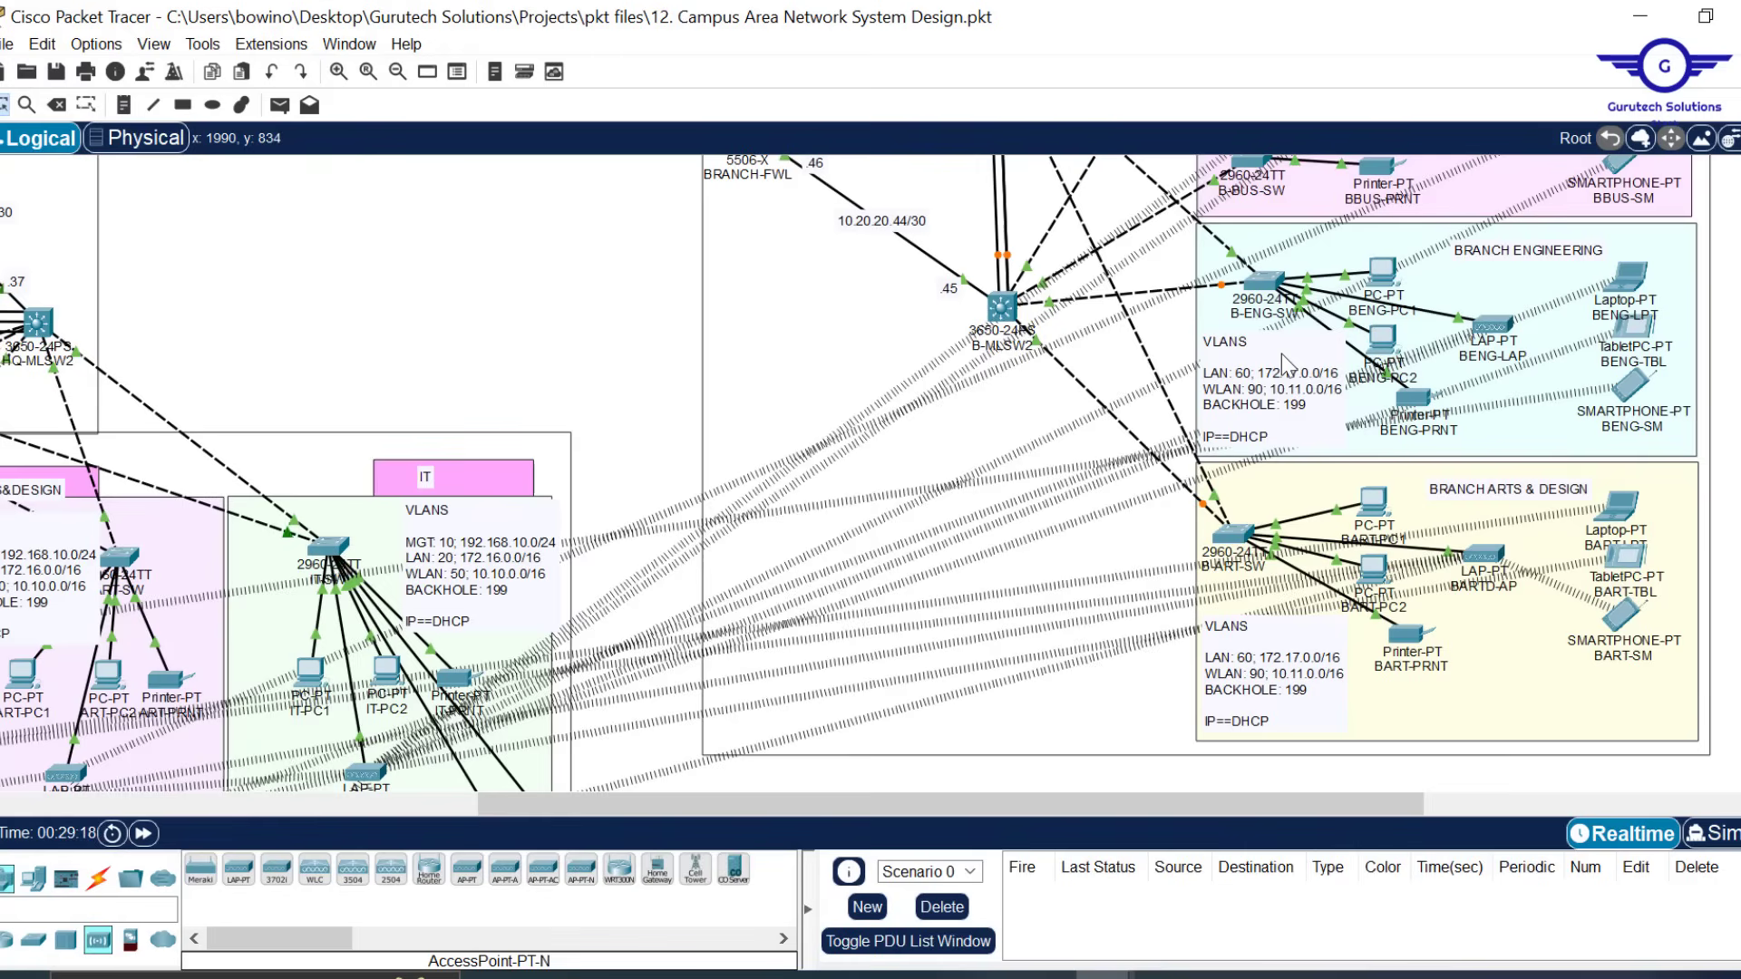
# On BENG-PC2's command prompt, confirm address 172.17.0.34 with ipconfig and ping 172.16.0.11
pyautogui.click(1383, 347)
pyautogui.click(816, 68)
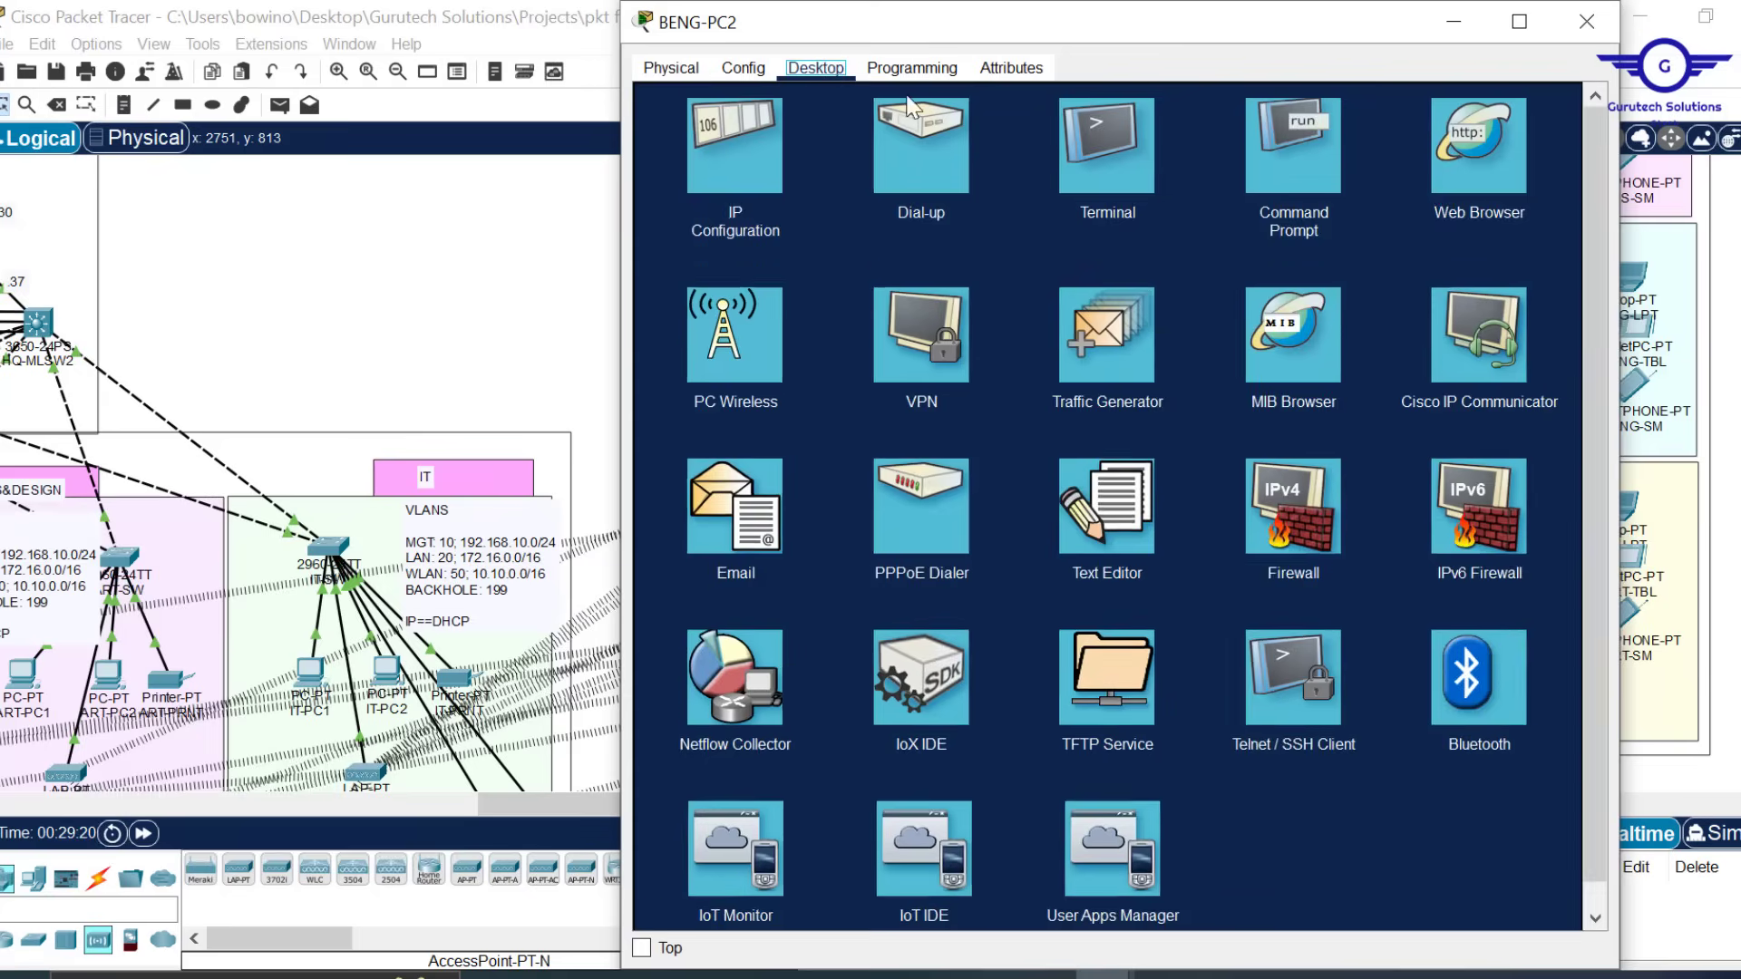
pyautogui.click(1299, 177)
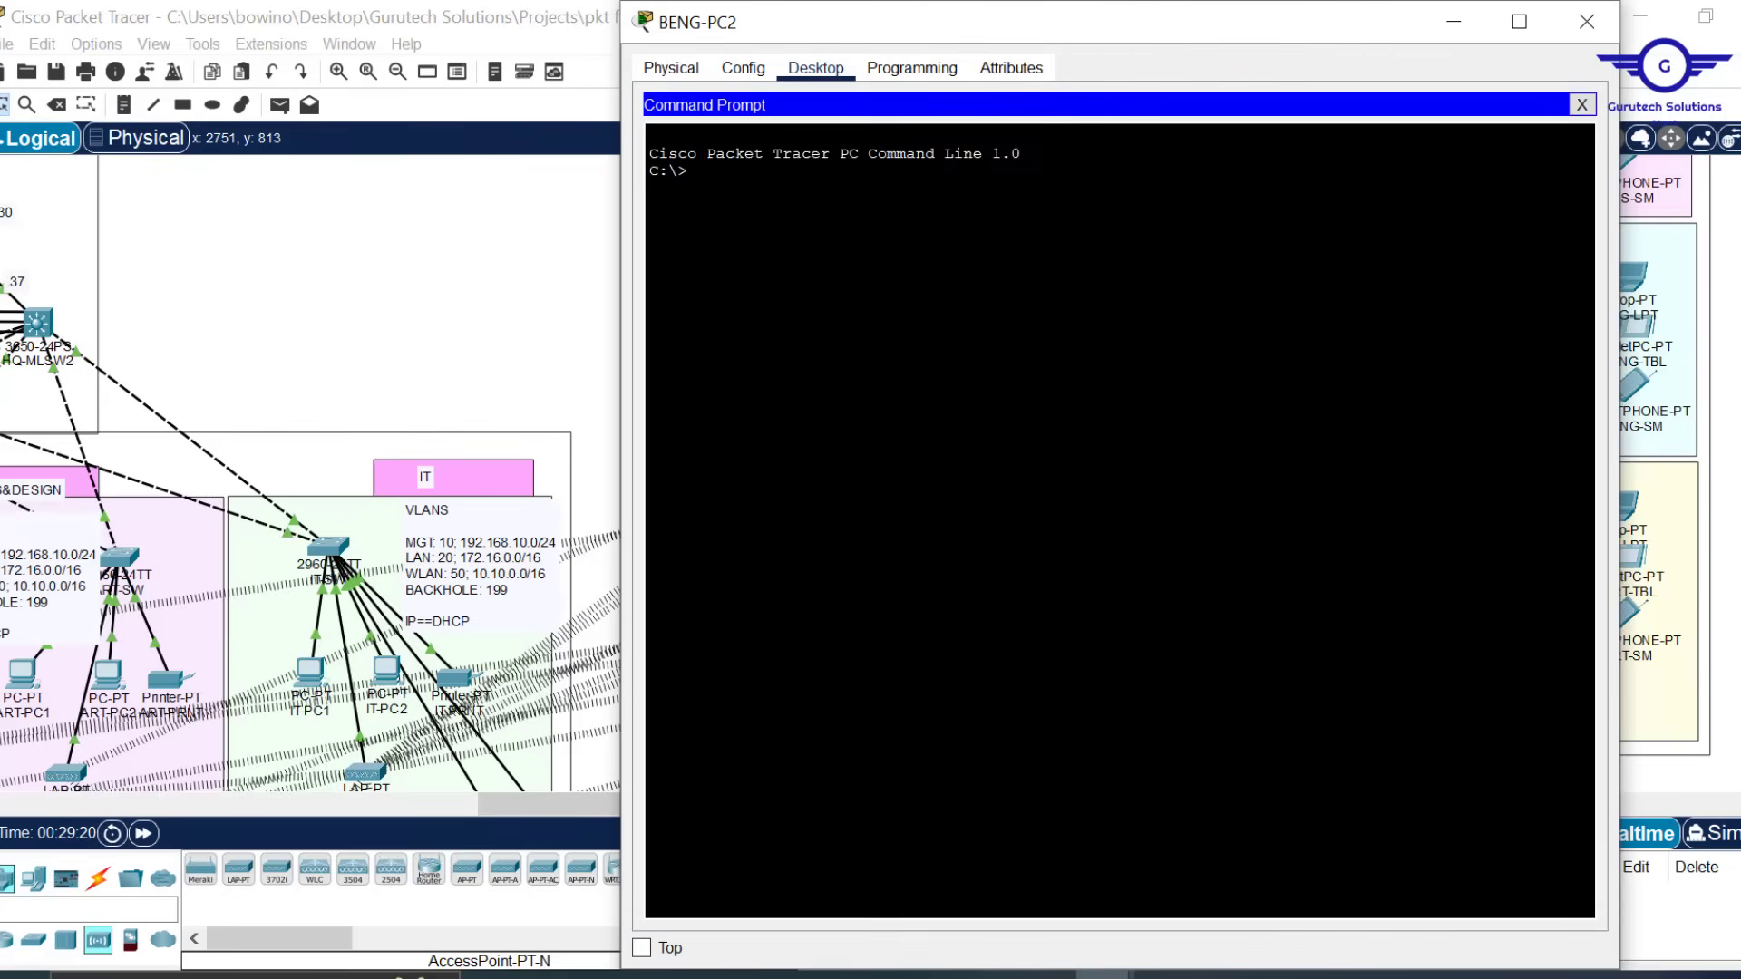
pyautogui.write('IPCONFIG')
pyautogui.press('Return')
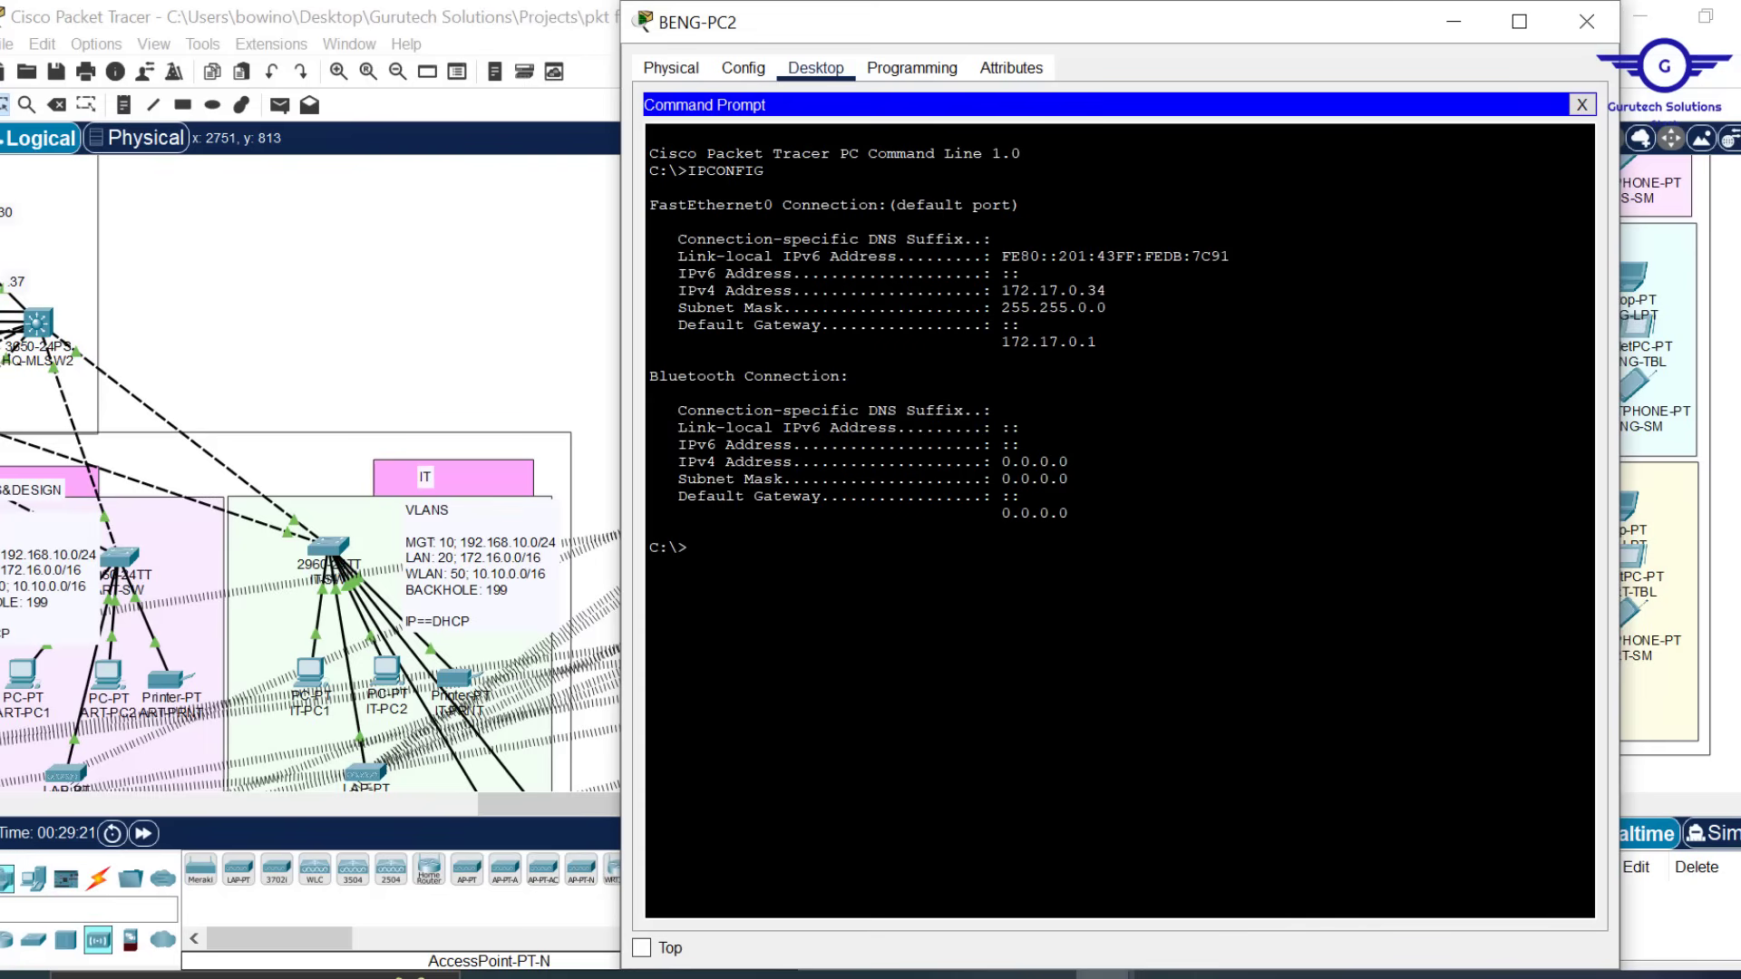
pyautogui.moveTo(1012, 291); pyautogui.dragTo(1106, 290)
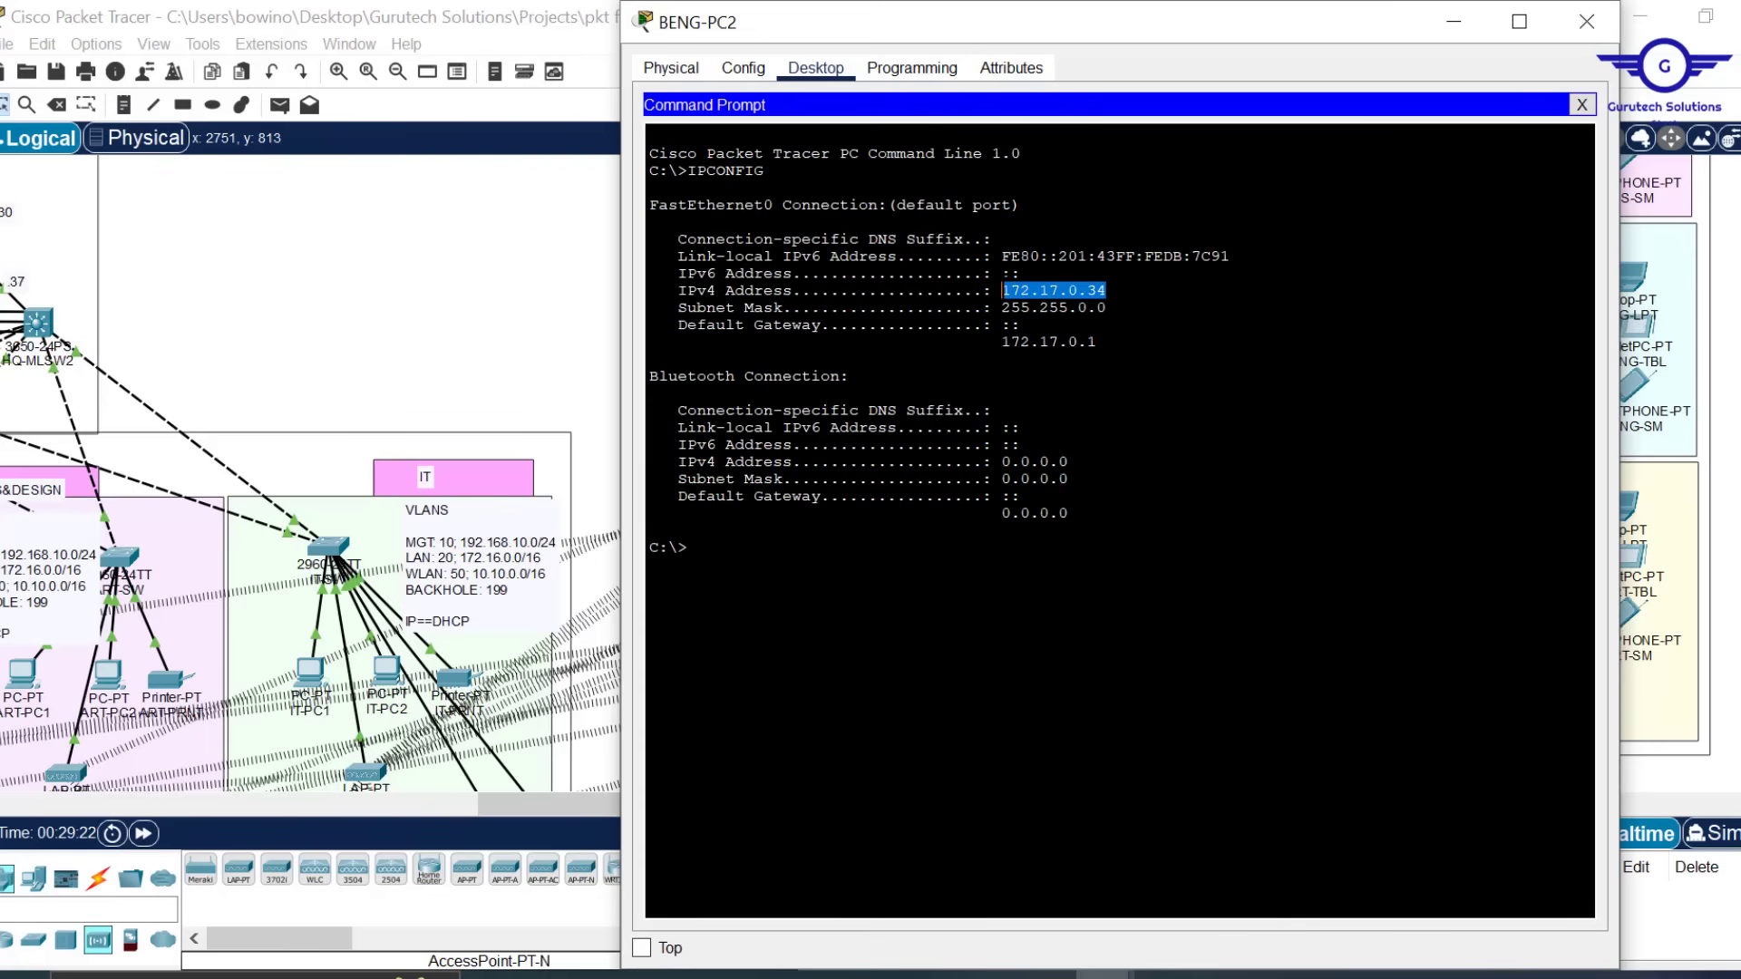
pyautogui.click(1004, 291)
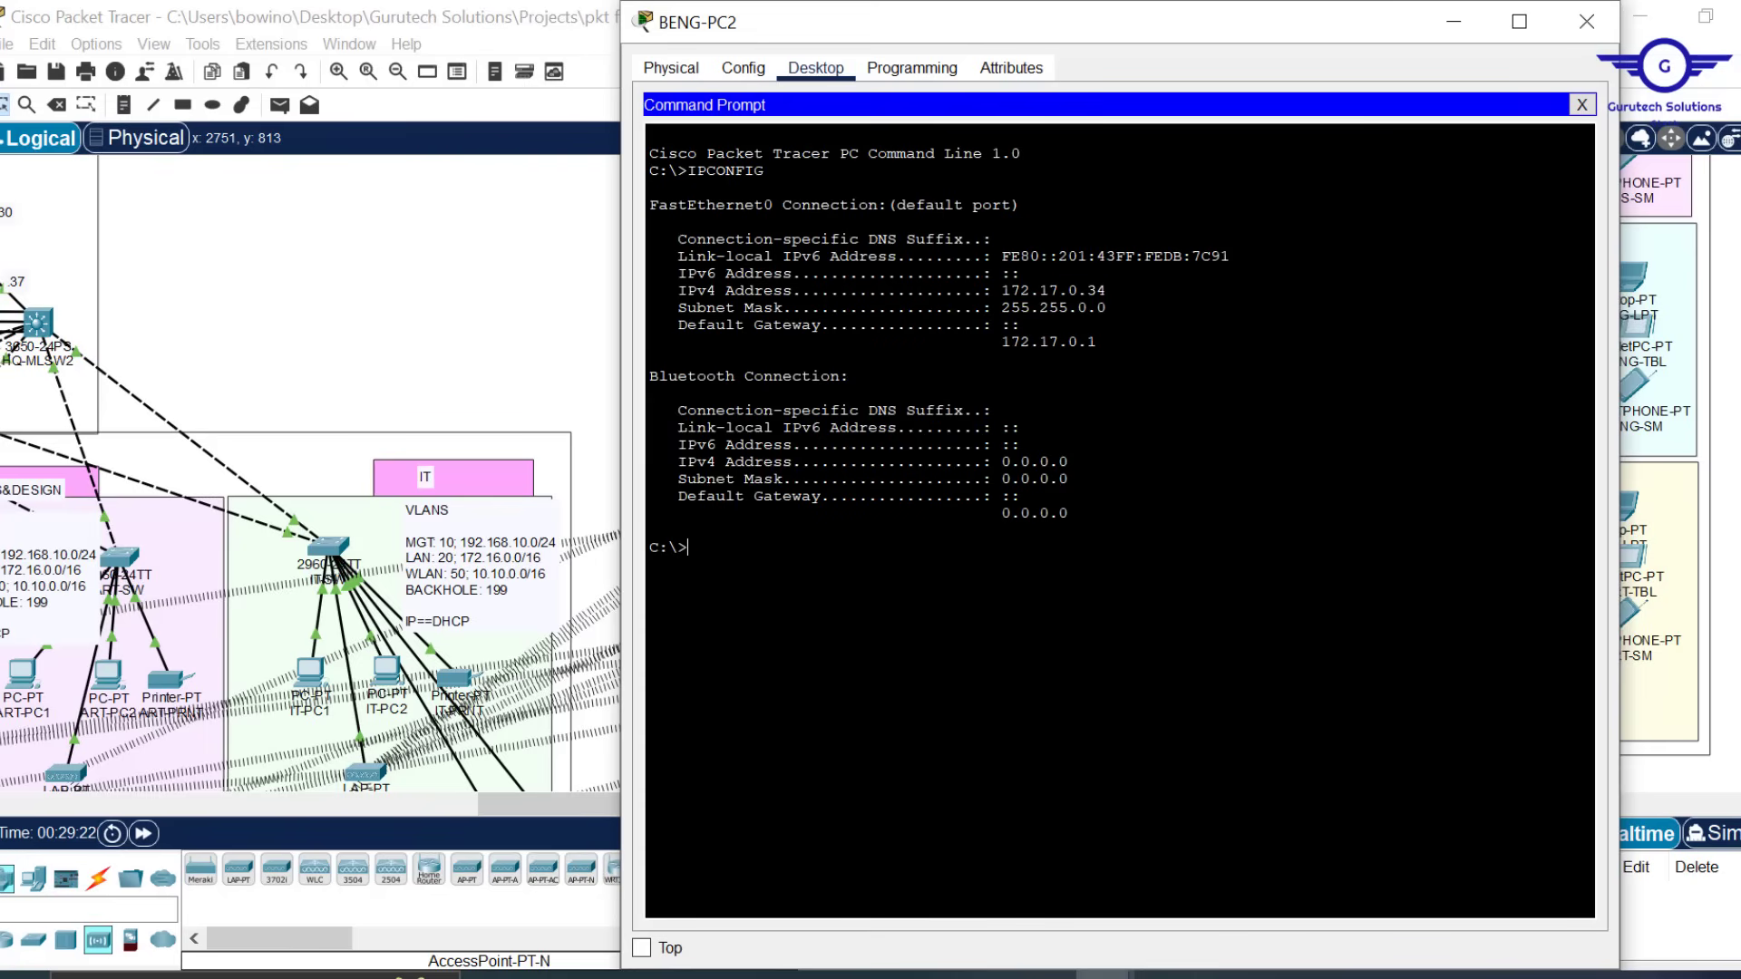
pyautogui.write('ping 172.16.0.11')
pyautogui.press('Return')
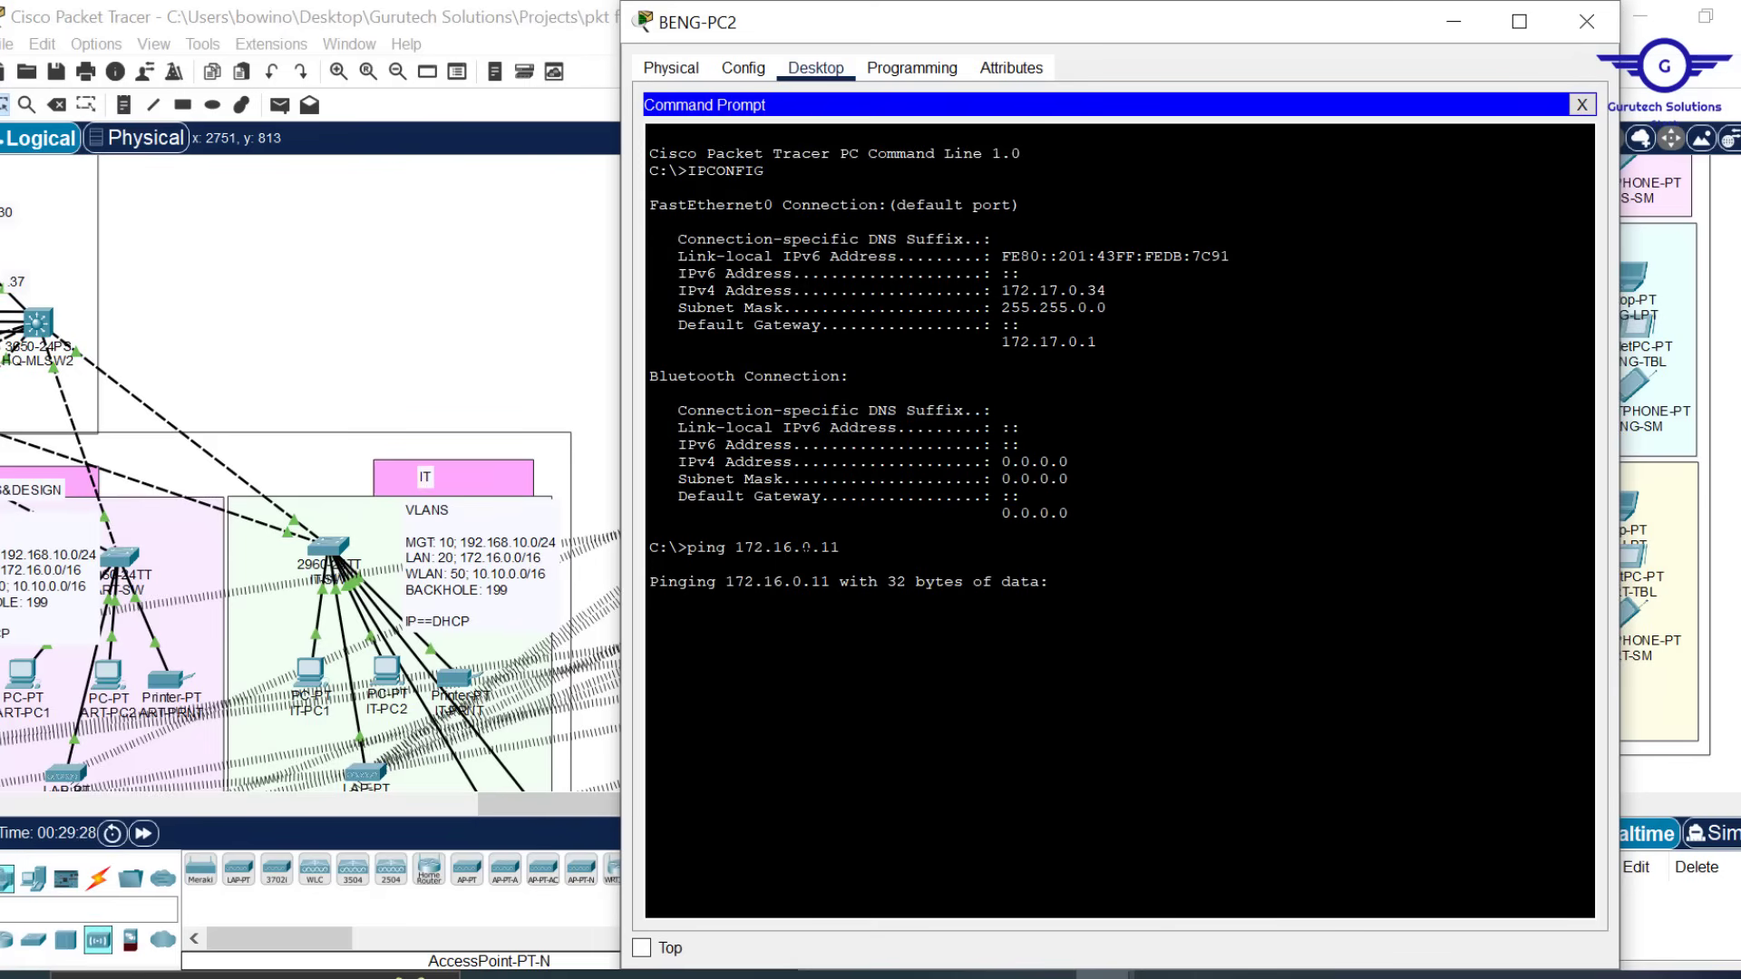
# Shrink BENG-PC2's window and rerun the ping to 172.16.0.11, checking the earlier timed-out lines
pyautogui.moveTo(1187, 5); pyautogui.dragTo(1145, 43)
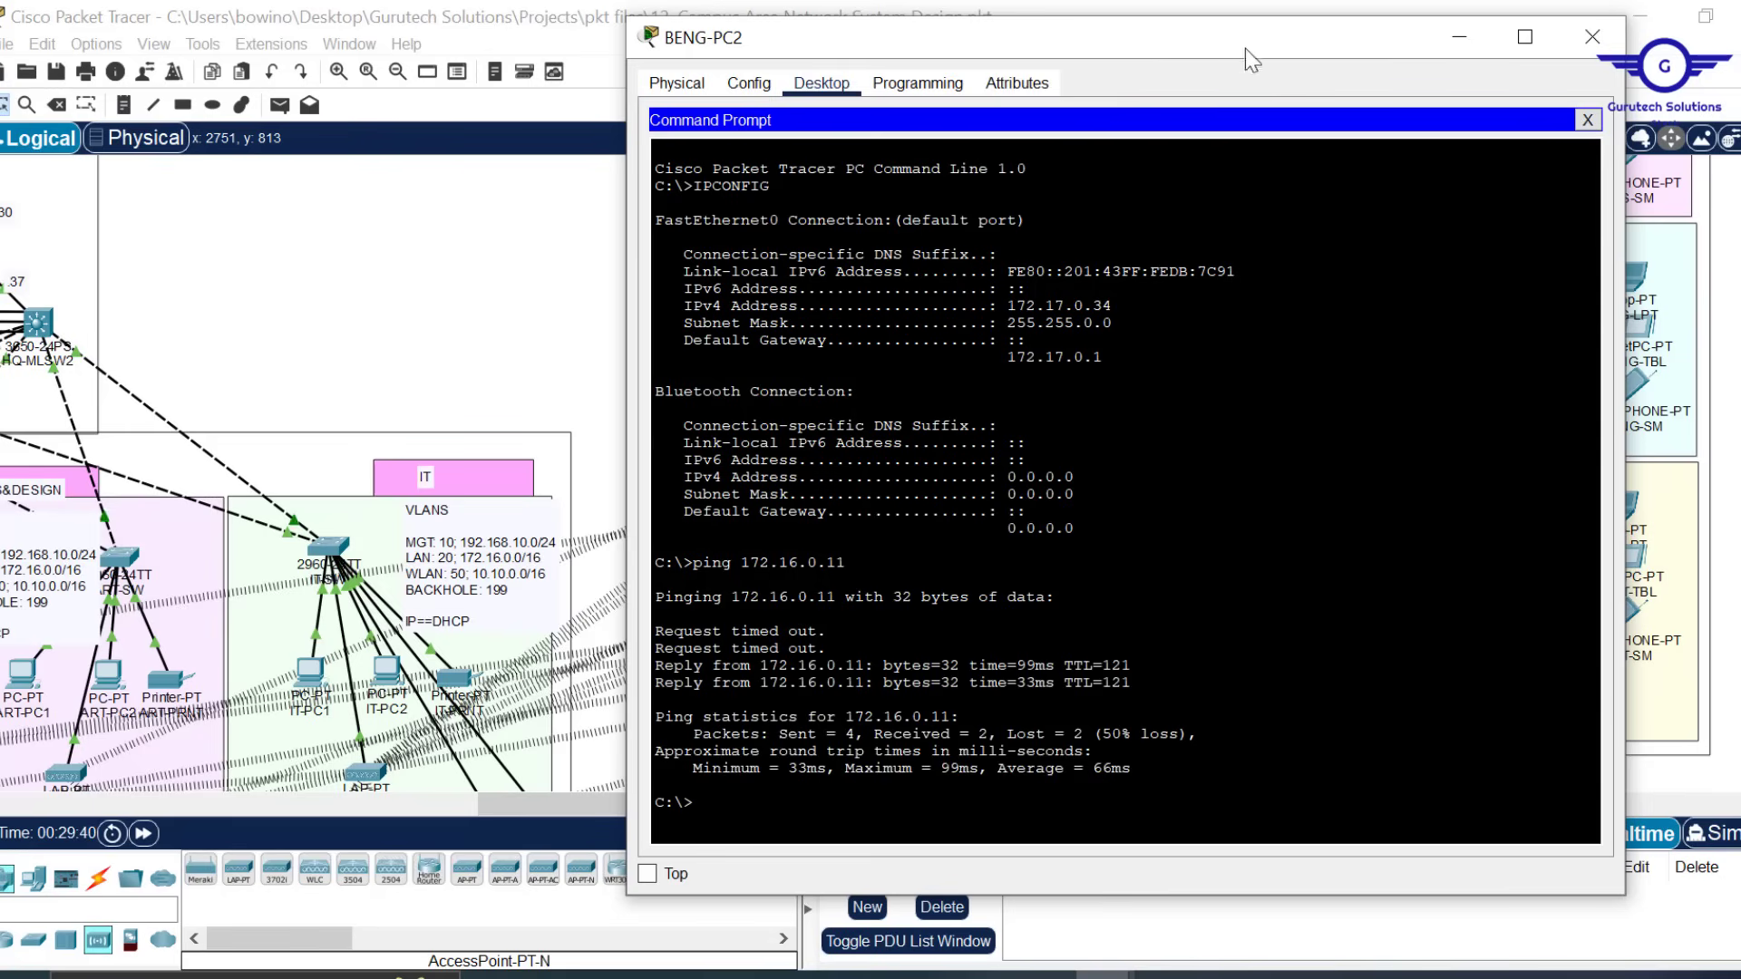
pyautogui.press('Up')
pyautogui.press('Return')
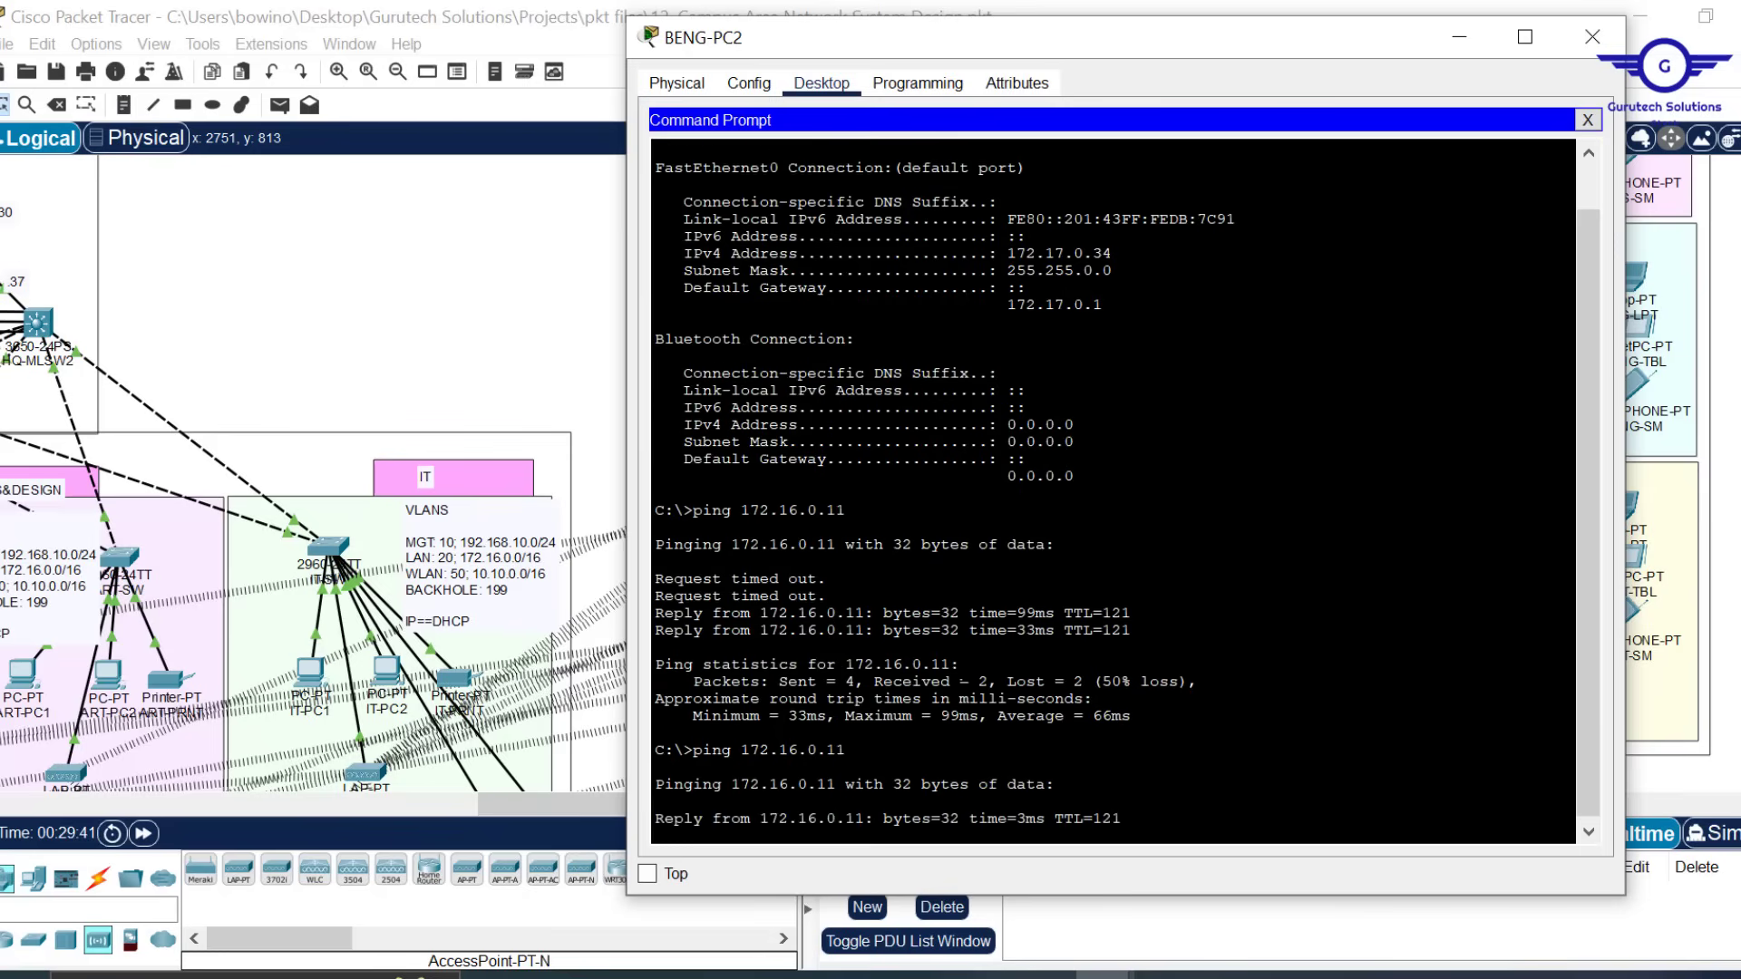
pyautogui.moveTo(827, 597); pyautogui.dragTo(645, 563)
# Glance at the topology, return to BENG-PC2's 0%-loss ping result, and close its window
pyautogui.click(443, 354)
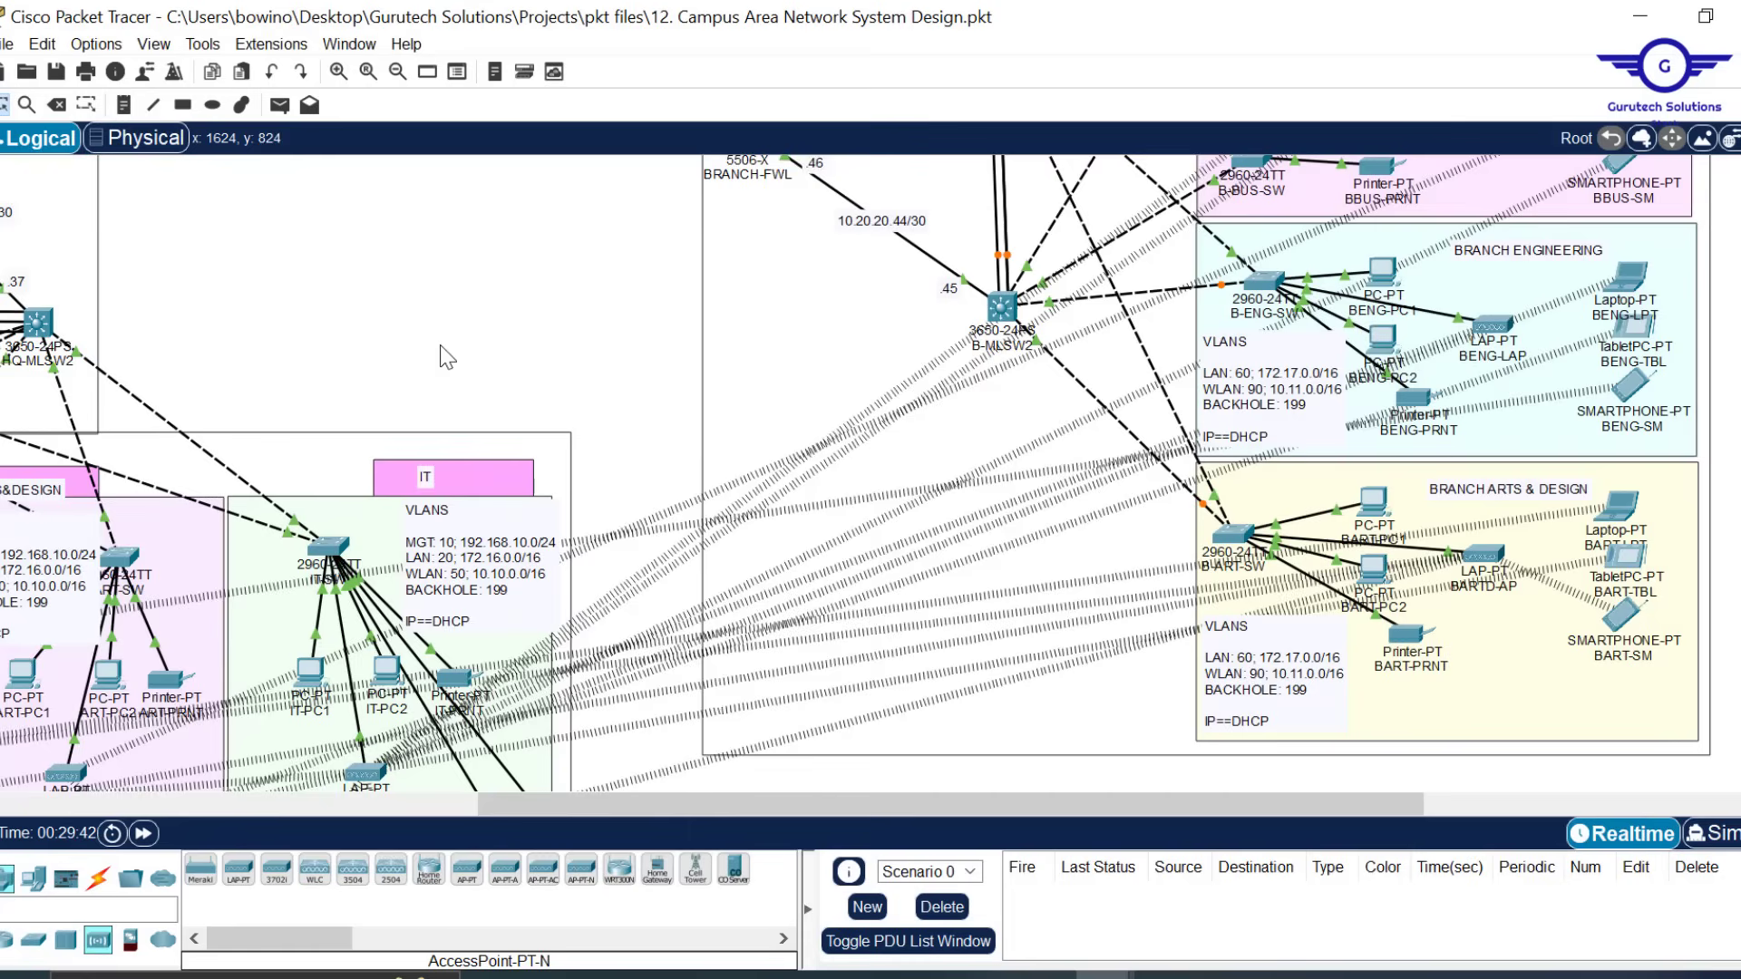
pyautogui.scroll(6, 483, 336)
pyautogui.hscroll(-5, 482, 335)
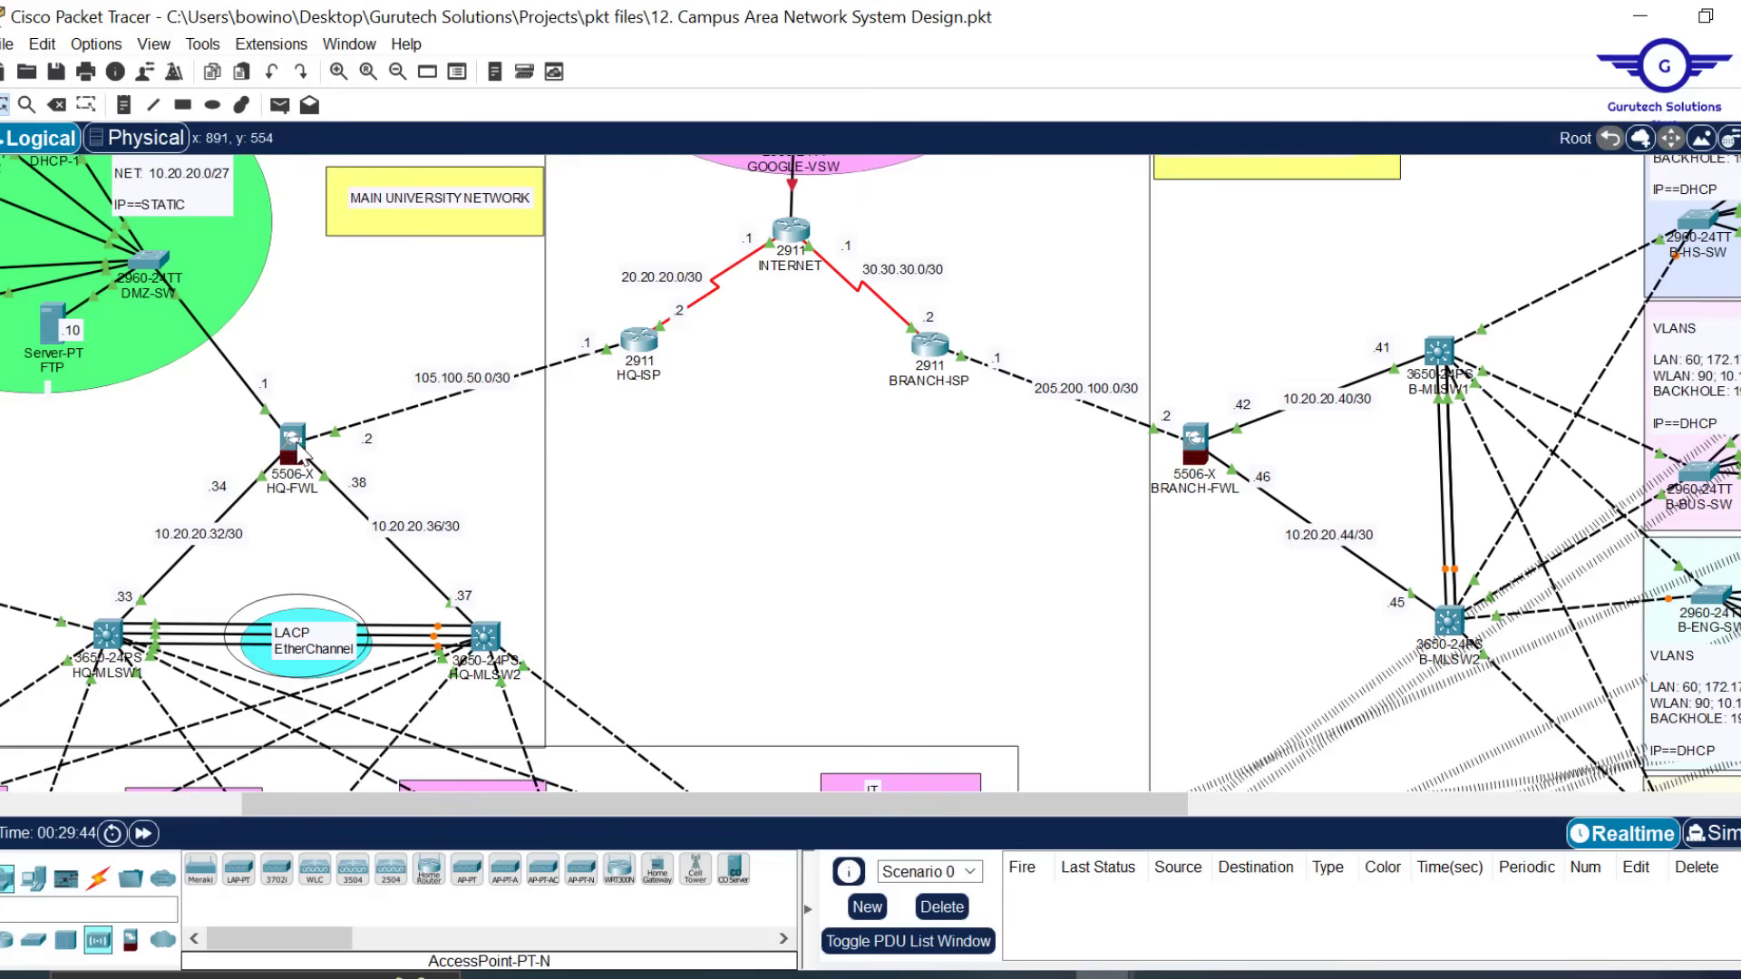
pyautogui.scroll(-5, 931, 543)
pyautogui.scroll(4, 931, 542)
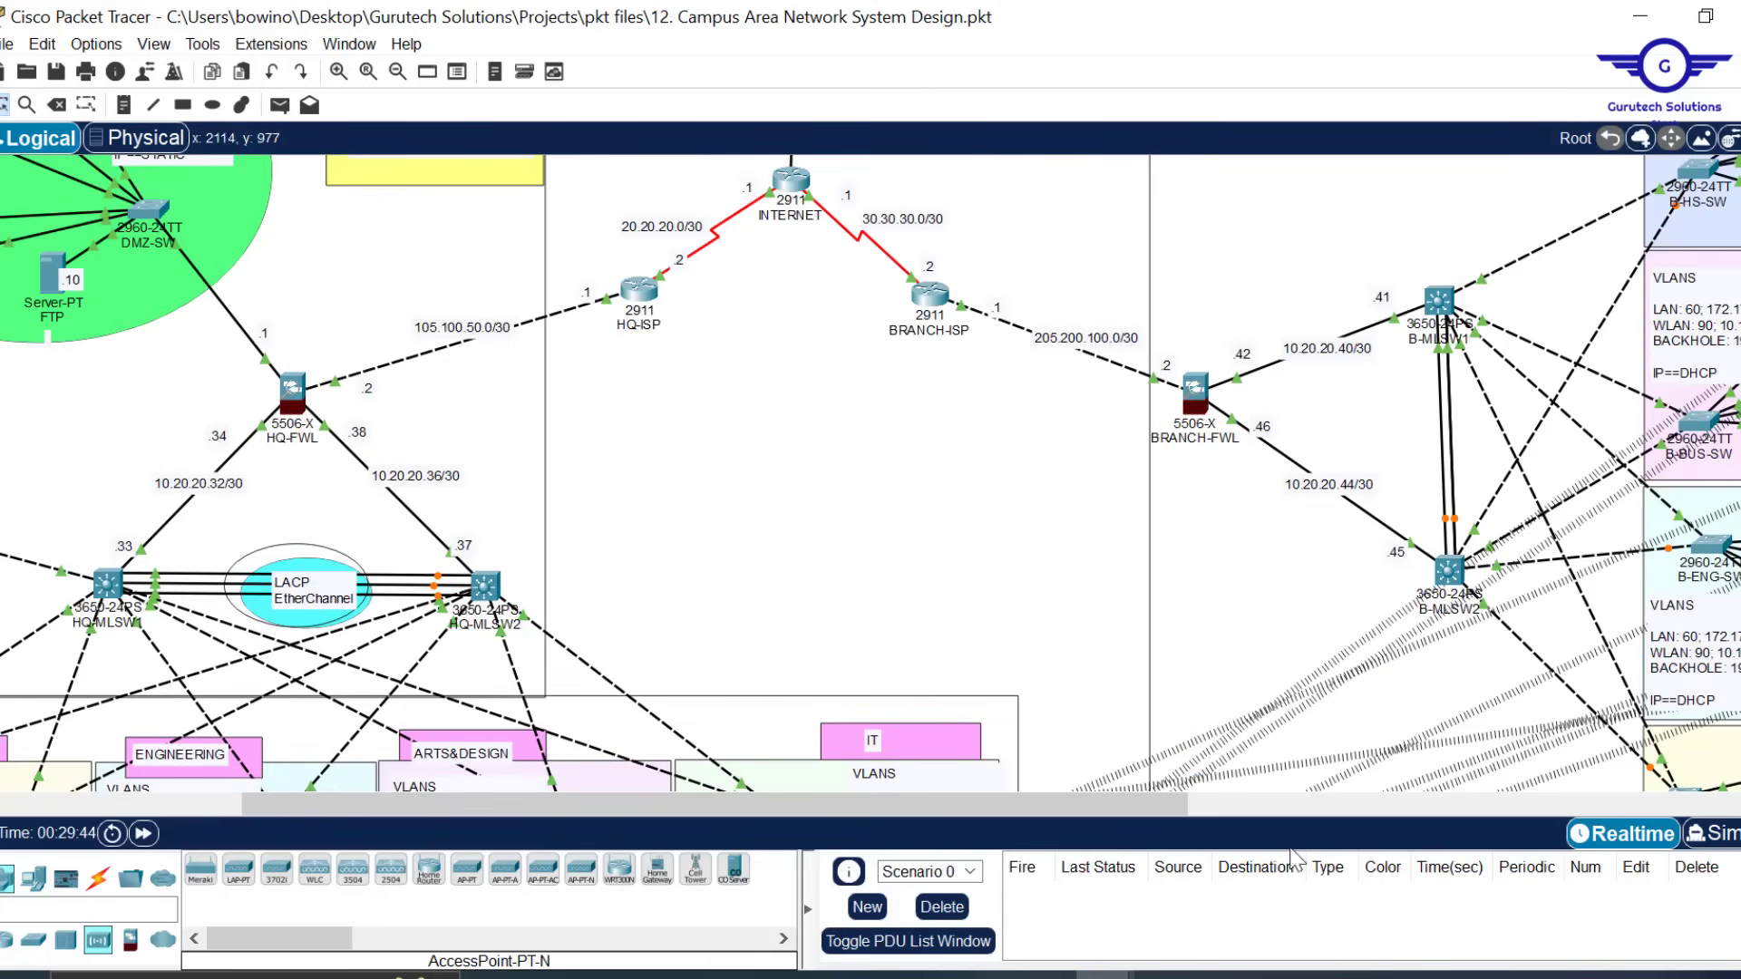
pyautogui.moveTo(1115, 974)
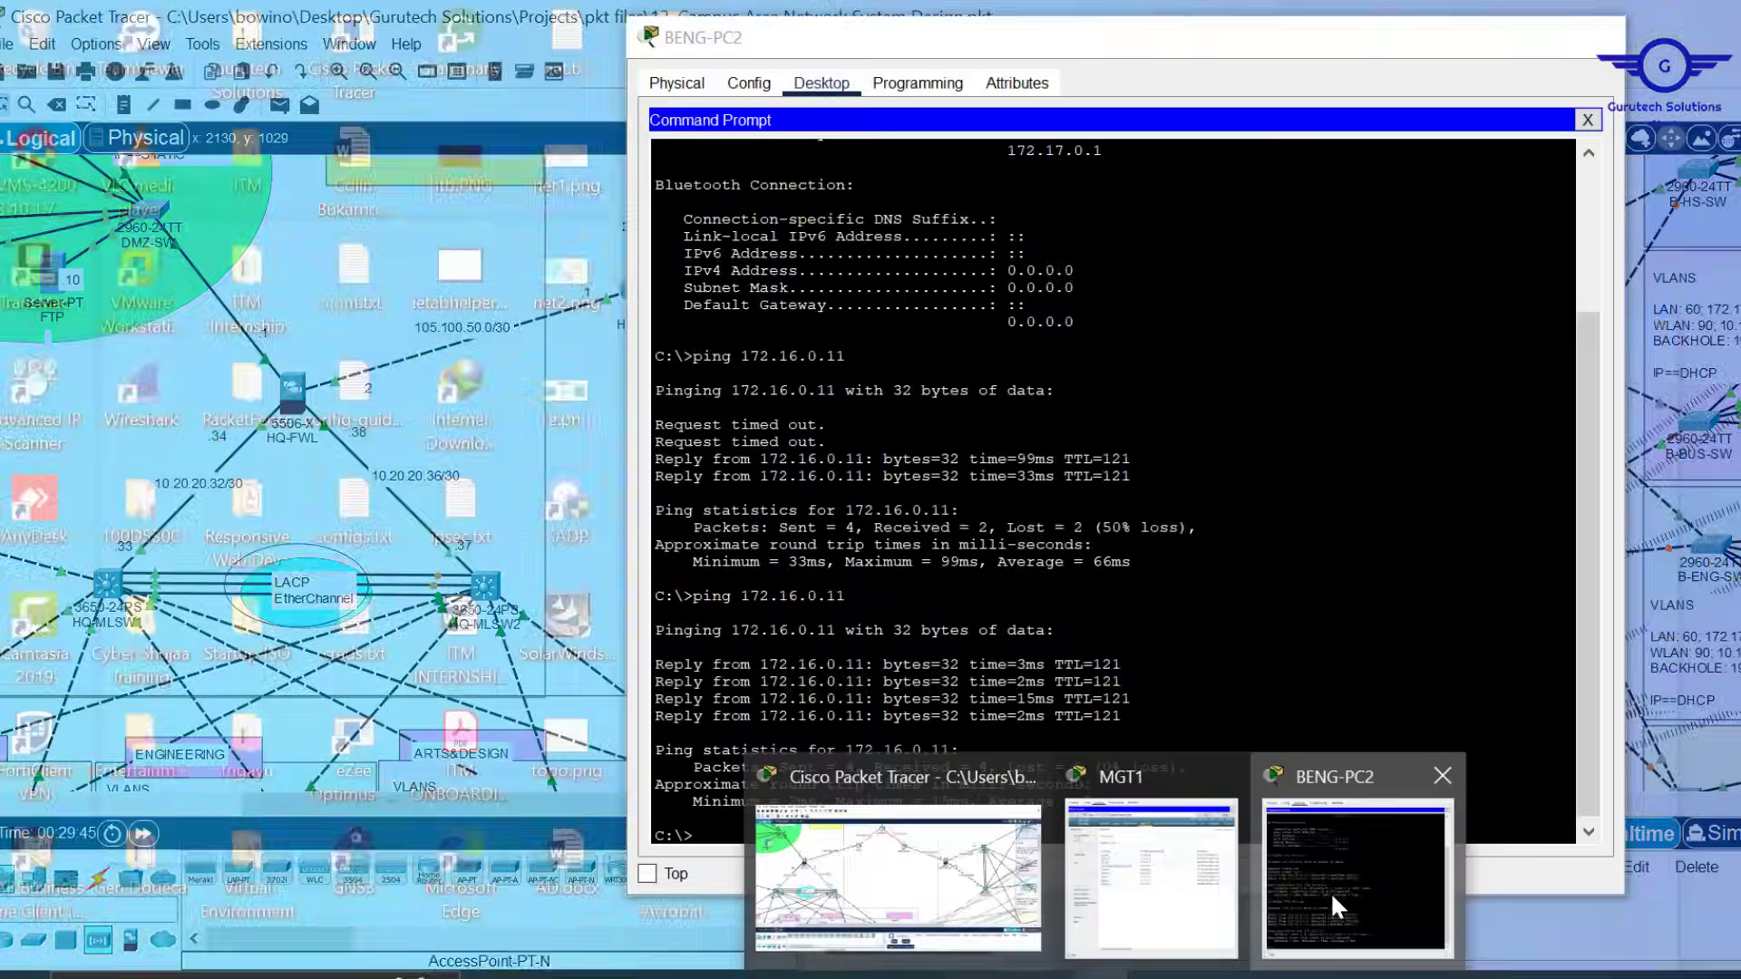
pyautogui.click(1356, 861)
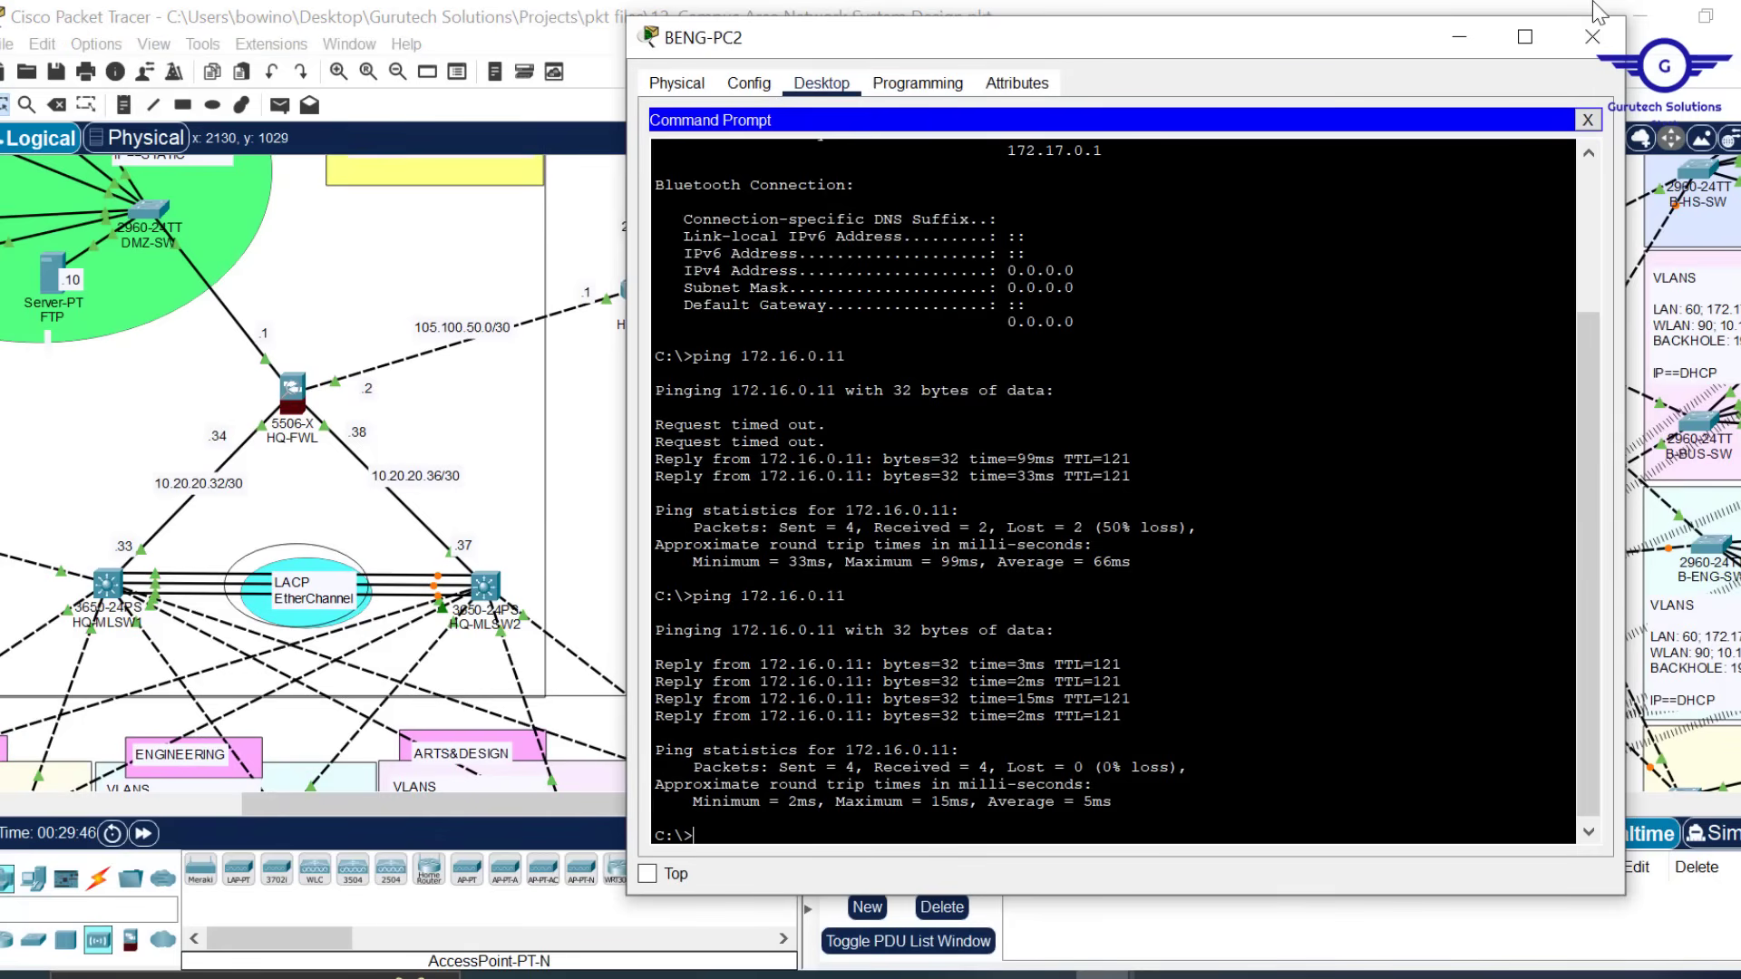
pyautogui.click(1593, 37)
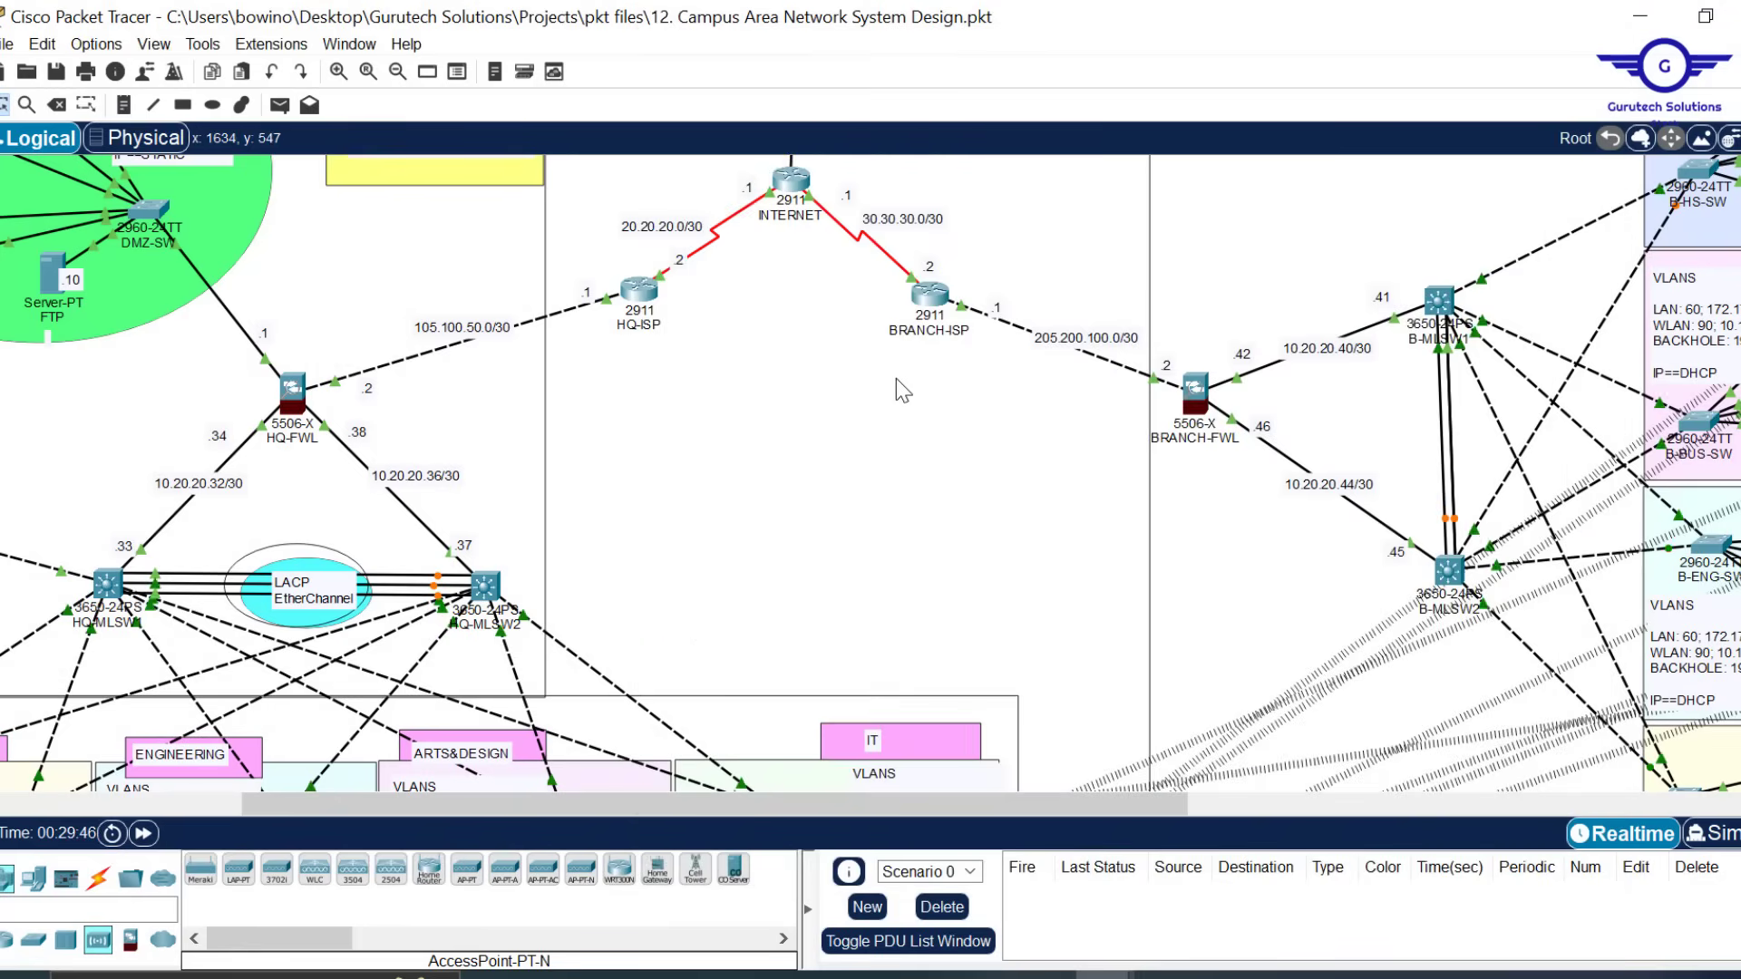
# Draw an outline ellipse around the INTERNET and ISP routers and a pink rectangle between them
pyautogui.scroll(5, 896, 378)
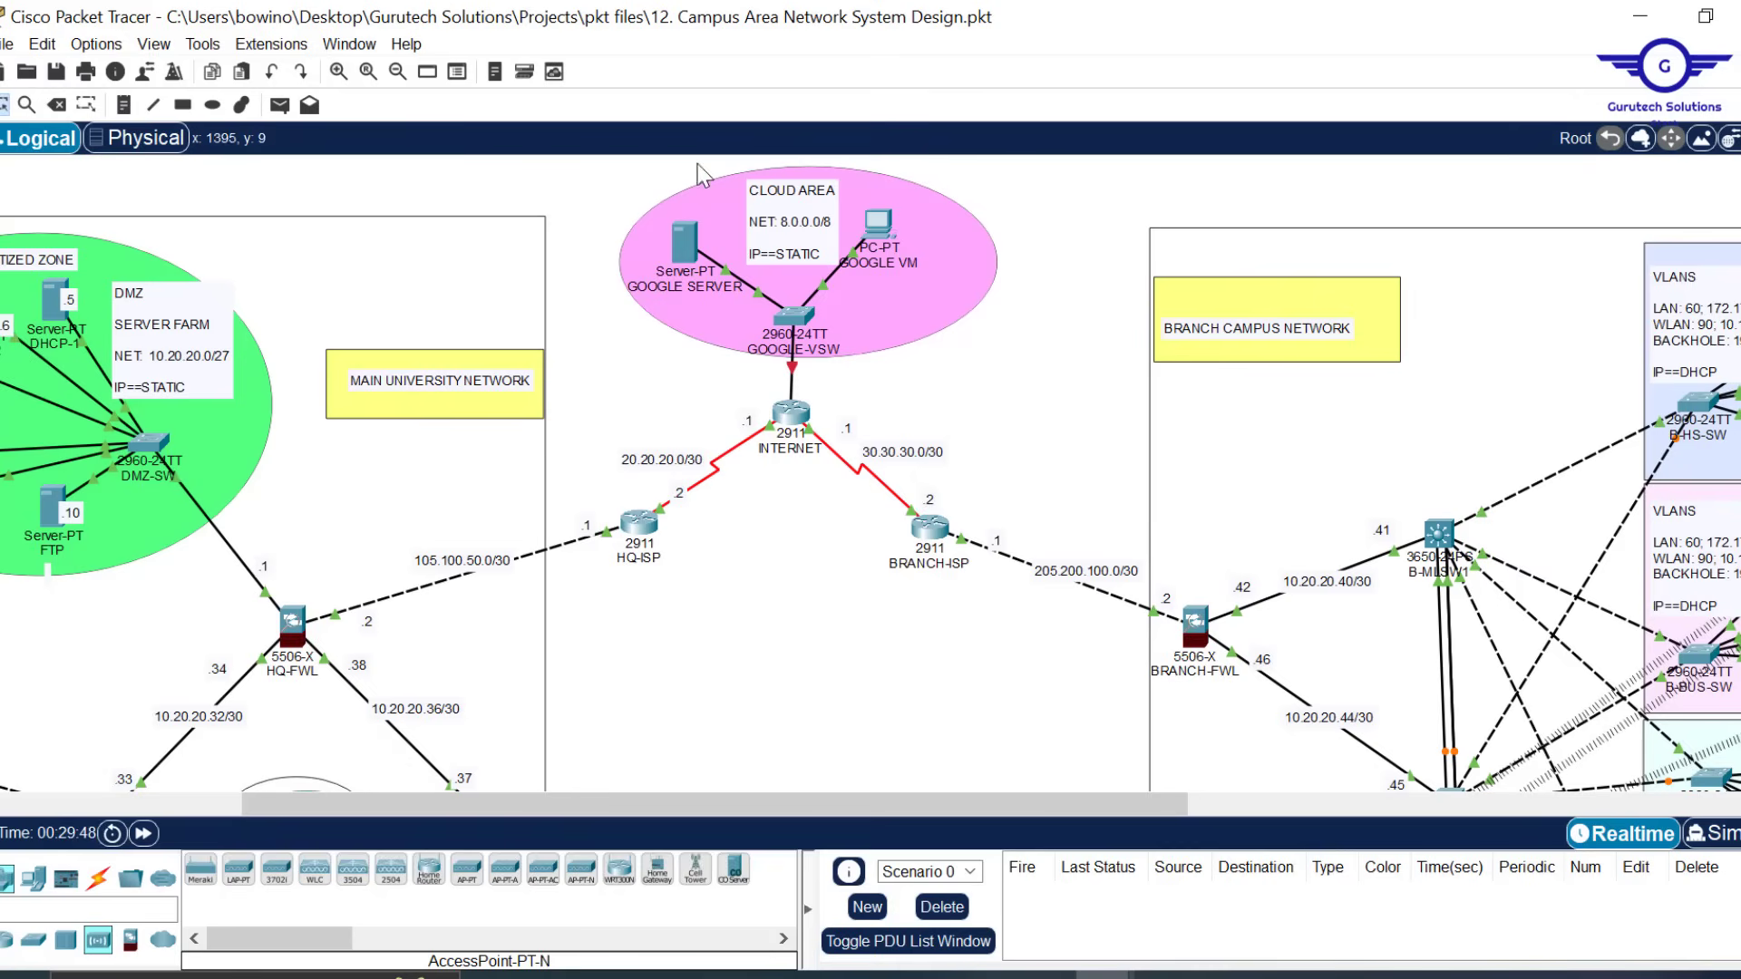
pyautogui.click(211, 106)
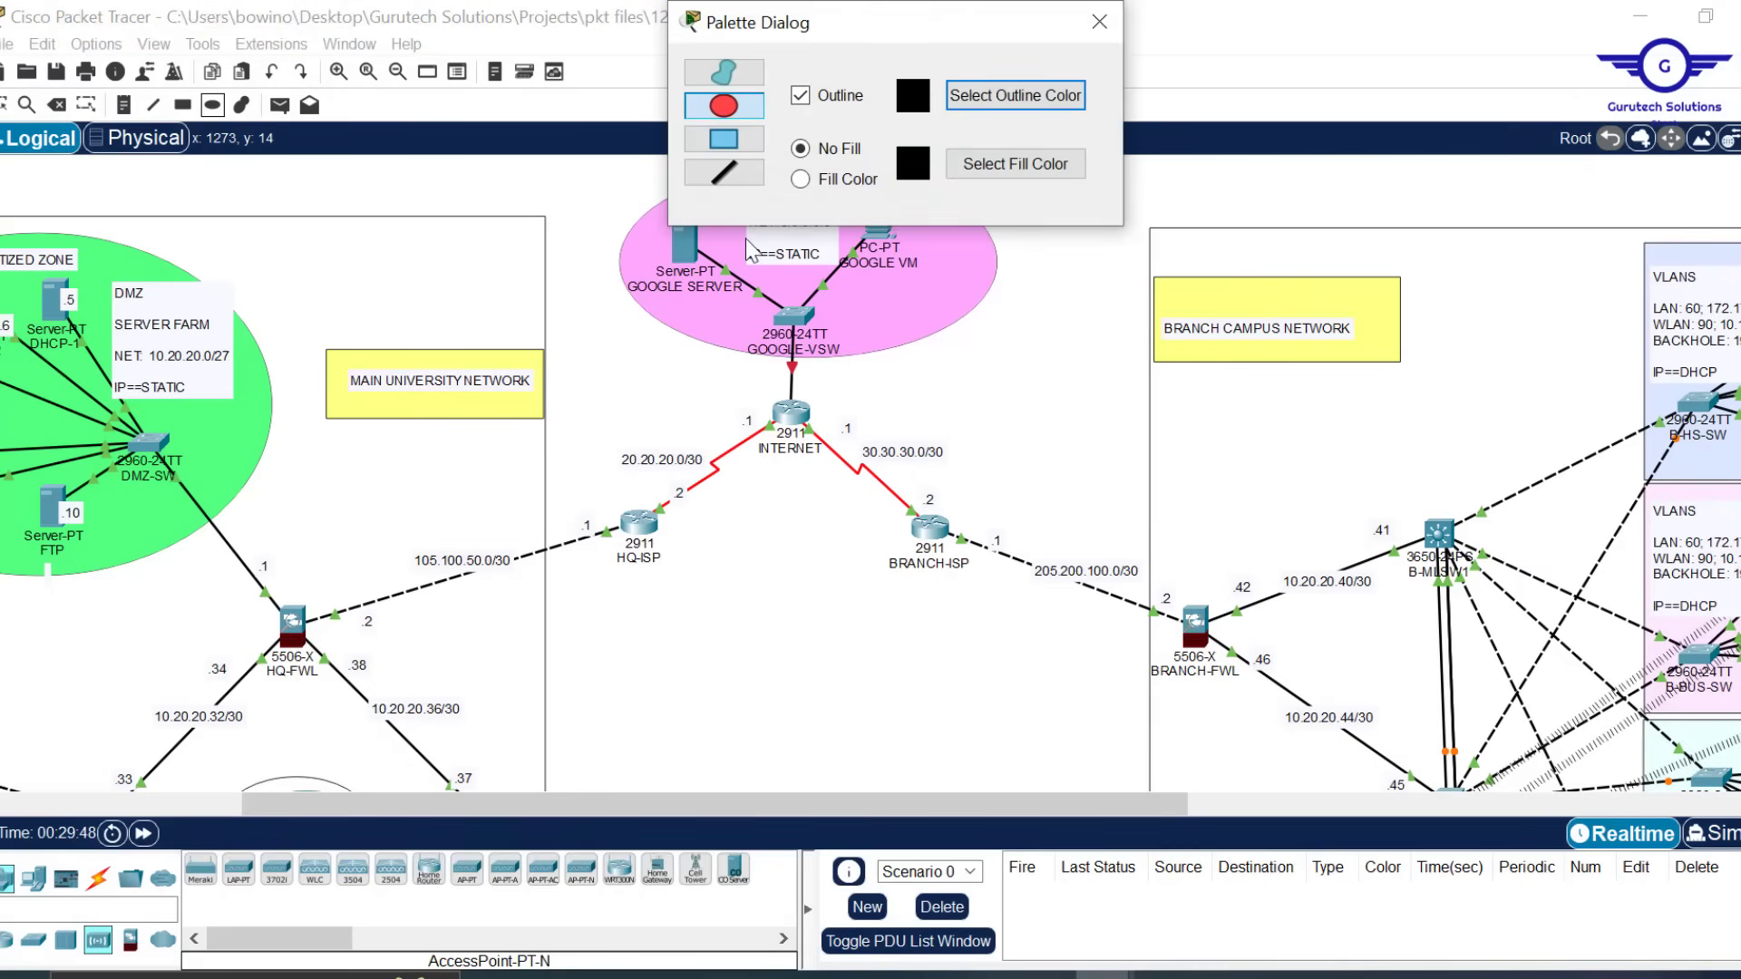
pyautogui.moveTo(578, 388); pyautogui.dragTo(1006, 604)
pyautogui.click(800, 179)
pyautogui.click(1015, 163)
pyautogui.click(723, 139)
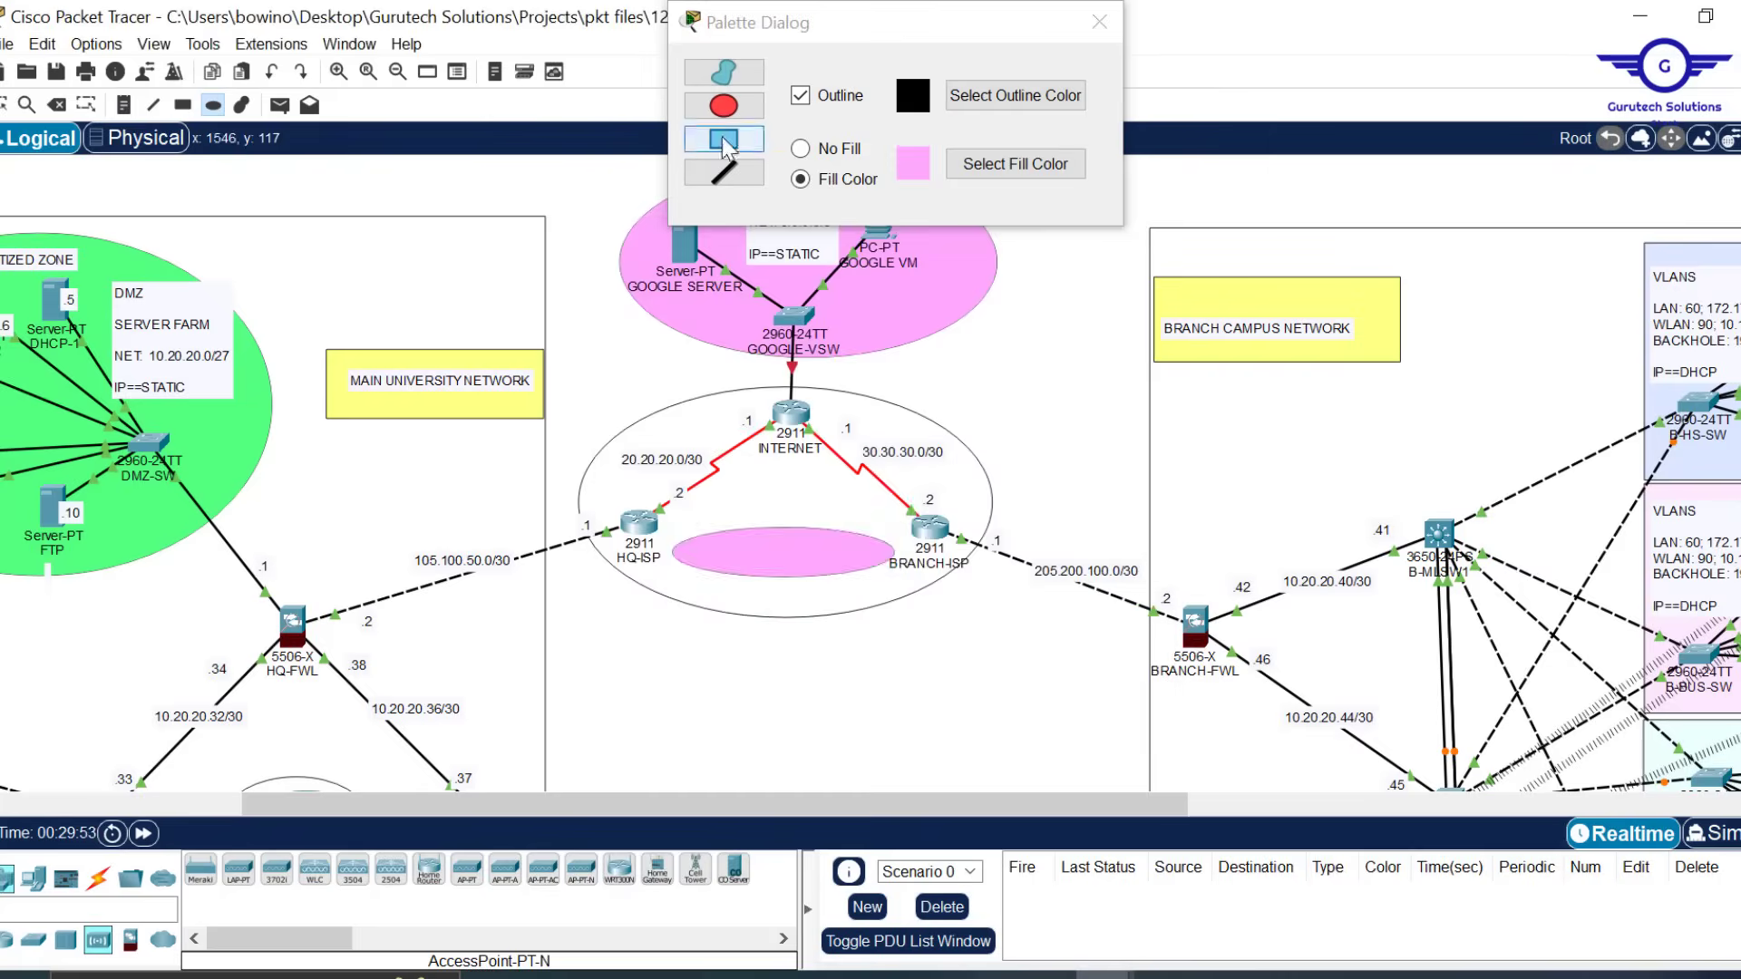
pyautogui.moveTo(665, 528); pyautogui.dragTo(903, 584)
# Draw orange filled ellipses for the OSPF areas, the firewall-to-firewall VPN path and the branch EtherChannel
pyautogui.click(1015, 163)
pyautogui.moveTo(308, 634); pyautogui.dragTo(1170, 702)
pyautogui.scroll(-1, 822, 498)
pyautogui.moveTo(755, 453); pyautogui.dragTo(821, 498)
pyautogui.moveTo(349, 504); pyautogui.dragTo(411, 555)
pyautogui.moveTo(1050, 481); pyautogui.dragTo(1123, 533)
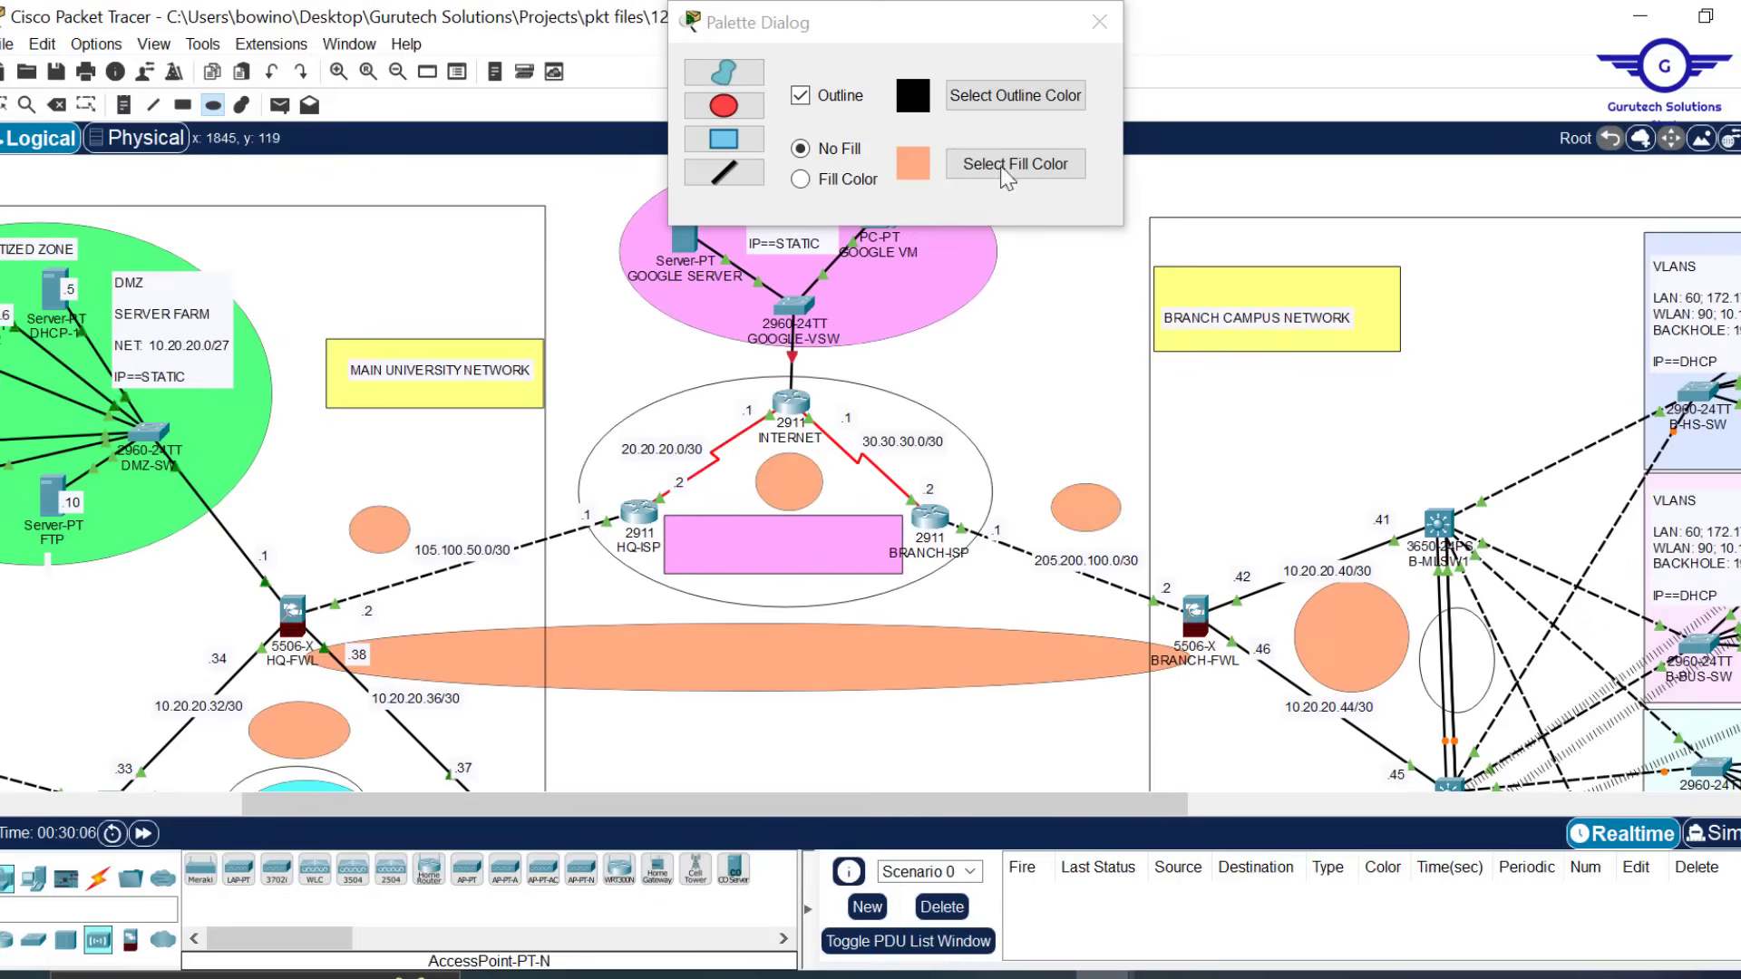
pyautogui.moveTo(1417, 607); pyautogui.dragTo(1497, 716)
# Add a 'LACP EtherChannel' note and three 'OSPF' notes inside the ellipses
pyautogui.click(124, 106)
pyautogui.write('LACP EtherChannel')
pyautogui.scroll(-1, 822, 498)
pyautogui.click(281, 731)
pyautogui.write('OSPF')
pyautogui.click(381, 470)
pyautogui.write('OSPF')
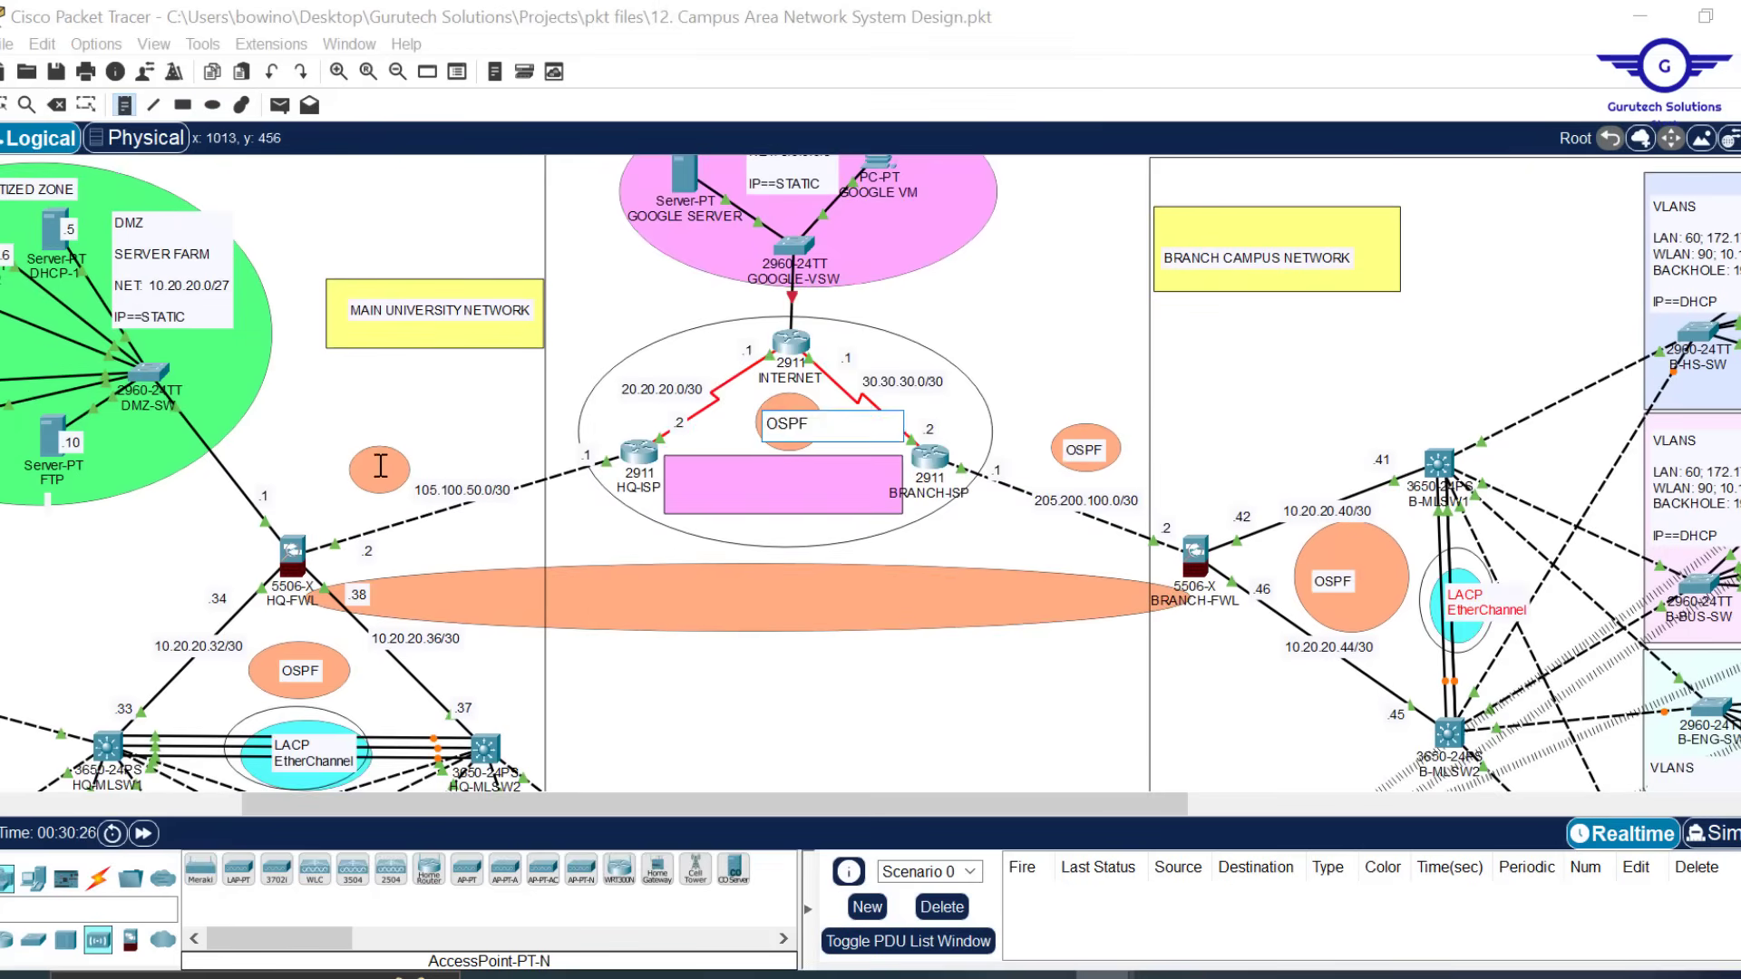
pyautogui.click(787, 423)
pyautogui.write('OSPF')
# Label the pink rectangle 'INTERNET SERVICE PROVIDERS ISPs' and the long ellipse 'SITE-TO-SITE IPSEC VPN IPSEC VPN TUNNEL'
pyautogui.click(683, 473)
pyautogui.write('INTERNET SERVICE PROVIDERS ISPs')
pyautogui.click(601, 559)
pyautogui.write('SITE-TO-SITE IPSEC VPN IPSEC VPN TUNNEL')
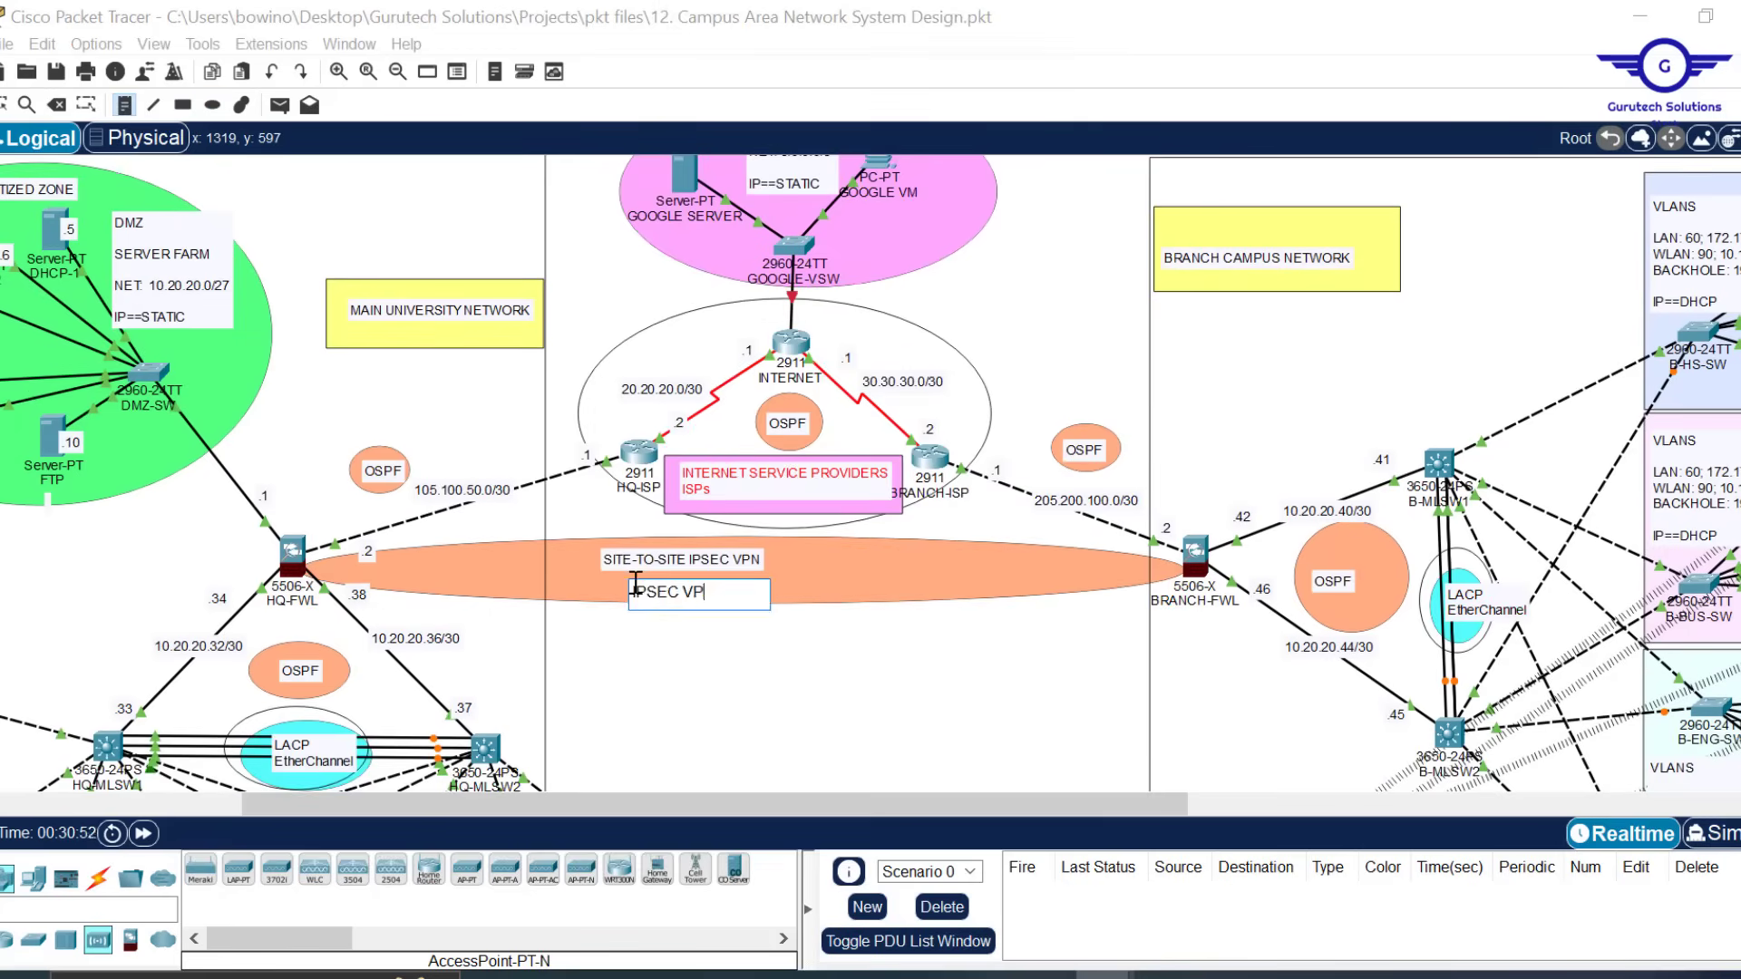
# Add 'HSRP Standby' notes by HQ-MLSW2 and B-MLSW2 and 'HSRP Active' notes by B-MLSW1 and HQ-MLSW1
pyautogui.scroll(-1, 822, 497)
pyautogui.click(506, 641)
pyautogui.write('HSRP Standby')
pyautogui.click(1378, 663)
pyautogui.write('HSRP Standby')
pyautogui.click(1394, 323)
pyautogui.write('HSRP Active')
pyautogui.click(69, 601)
pyautogui.write('HSRP Active')
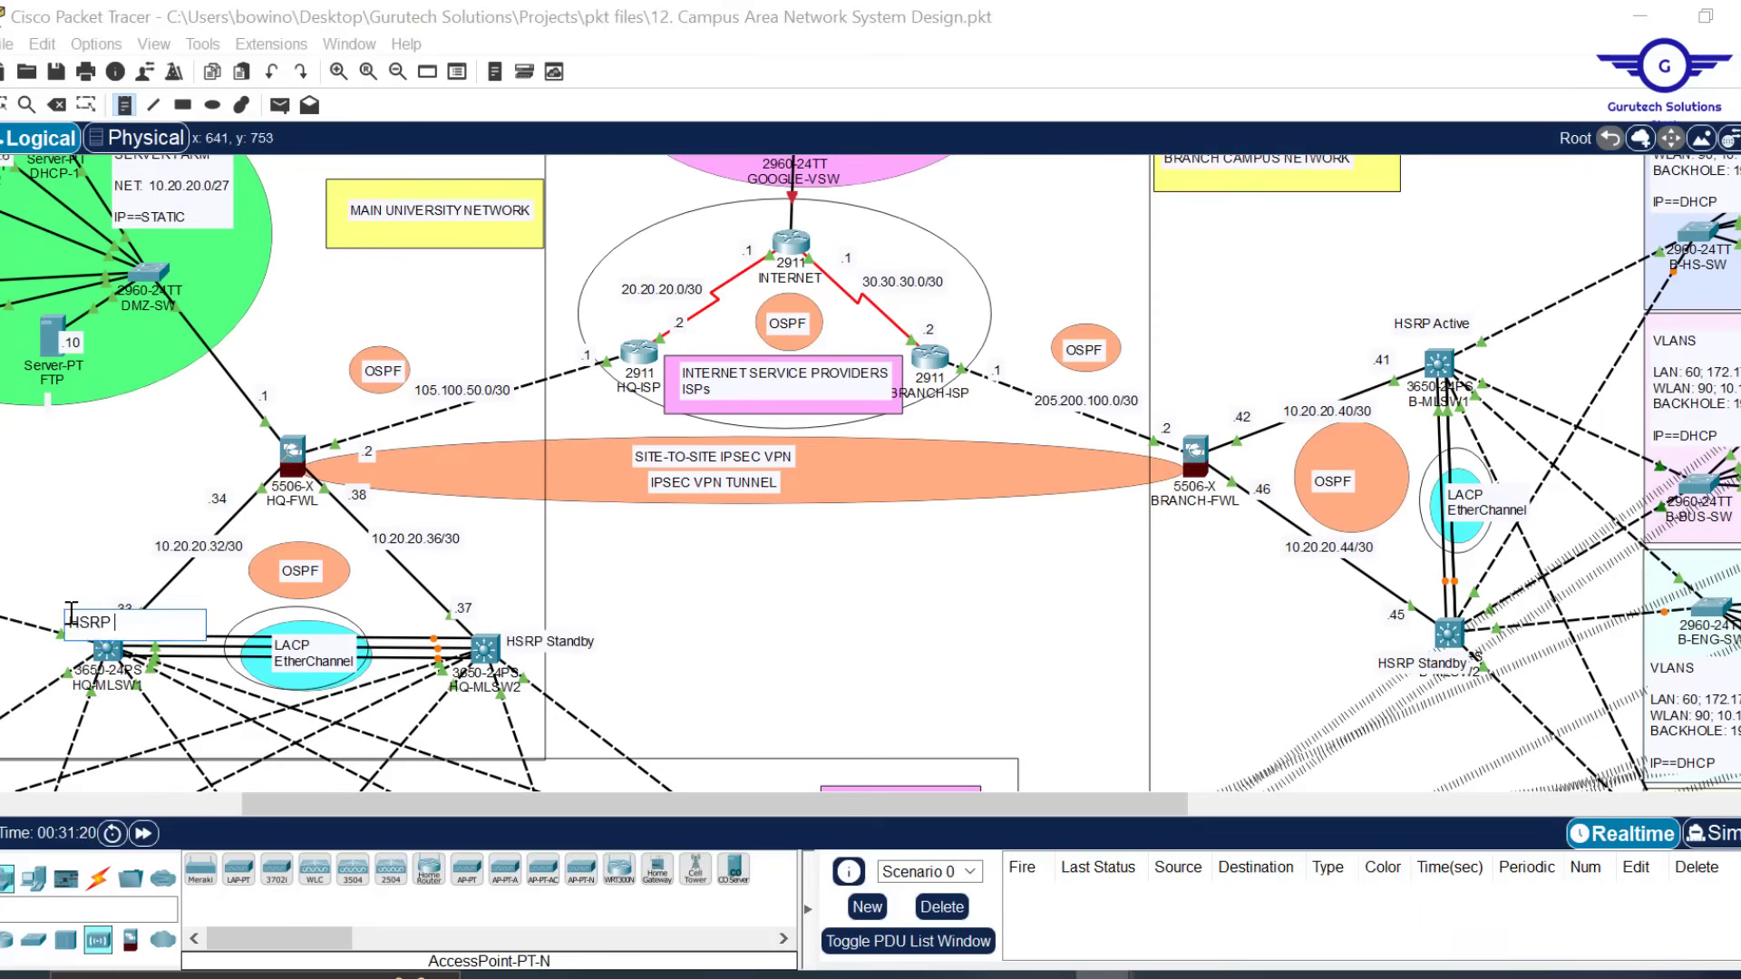
# Draw yellow boxes behind two HSRP notes and around the HQ and BRANCH firewalls
pyautogui.click(182, 104)
pyautogui.moveTo(1379, 311); pyautogui.dragTo(1488, 342)
pyautogui.moveTo(10, 582); pyautogui.dragTo(123, 619)
pyautogui.moveTo(215, 398); pyautogui.dragTo(367, 526)
pyautogui.moveTo(1135, 399); pyautogui.dragTo(1270, 528)
# Delete the misplaced yellow firewall boxes and save the topology with Ctrl+S
pyautogui.moveTo(1165, 504); pyautogui.dragTo(1026, 591)
pyautogui.press('Delete')
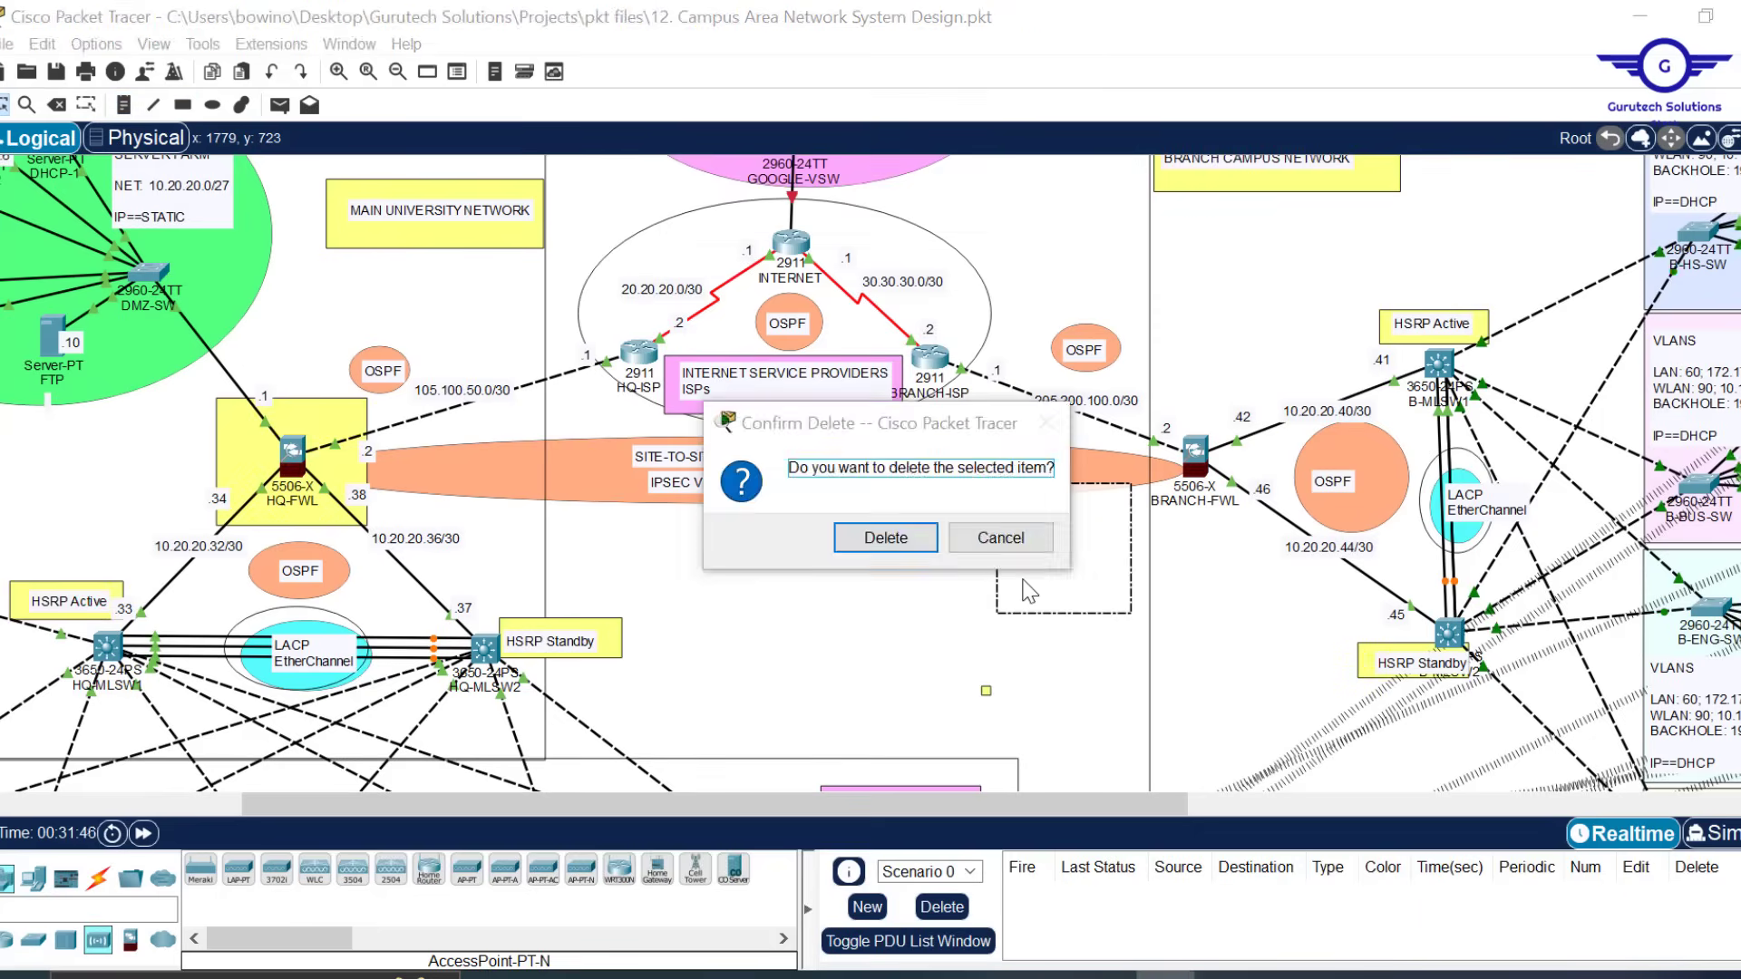
pyautogui.click(886, 536)
pyautogui.click(57, 105)
pyautogui.click(235, 451)
pyautogui.click(877, 542)
pyautogui.hotkey('ctrl', 's')
# Redraw yellow rectangles around both firewalls and nudge the HQ-ISP and BRANCH-ISP routers into place
pyautogui.click(182, 104)
pyautogui.moveTo(190, 398); pyautogui.dragTo(313, 516)
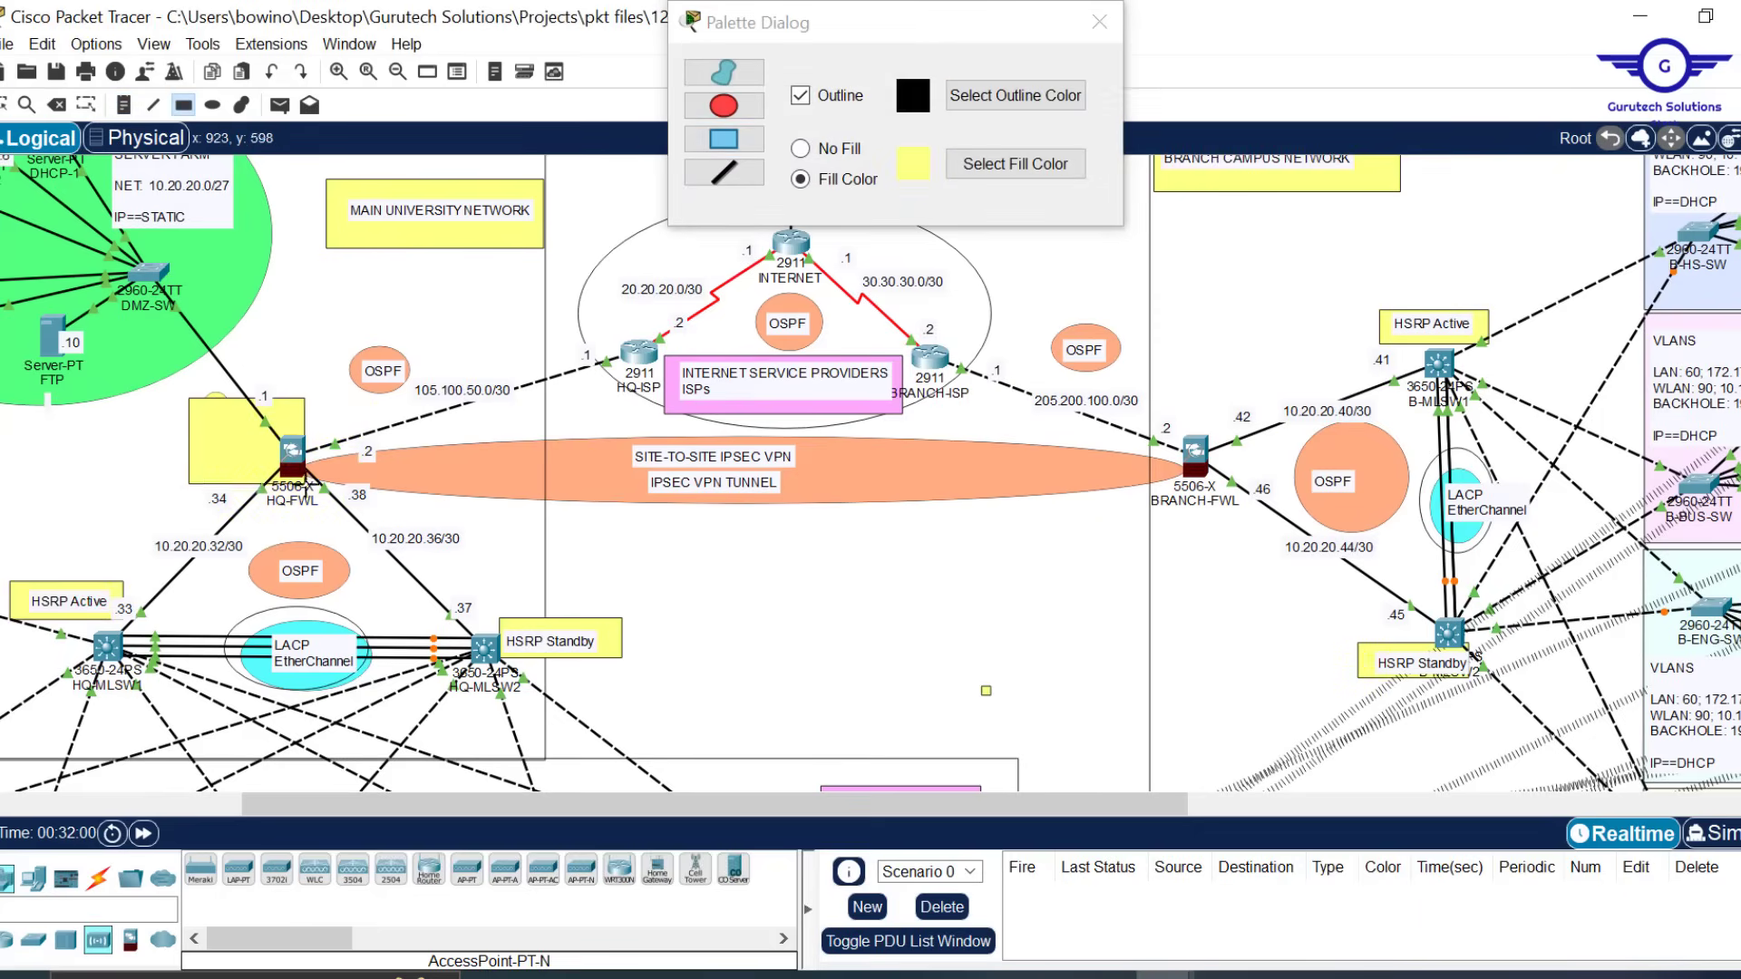
pyautogui.moveTo(1173, 392); pyautogui.dragTo(1292, 525)
pyautogui.press('Escape')
pyautogui.hscroll(-3, 851, 573)
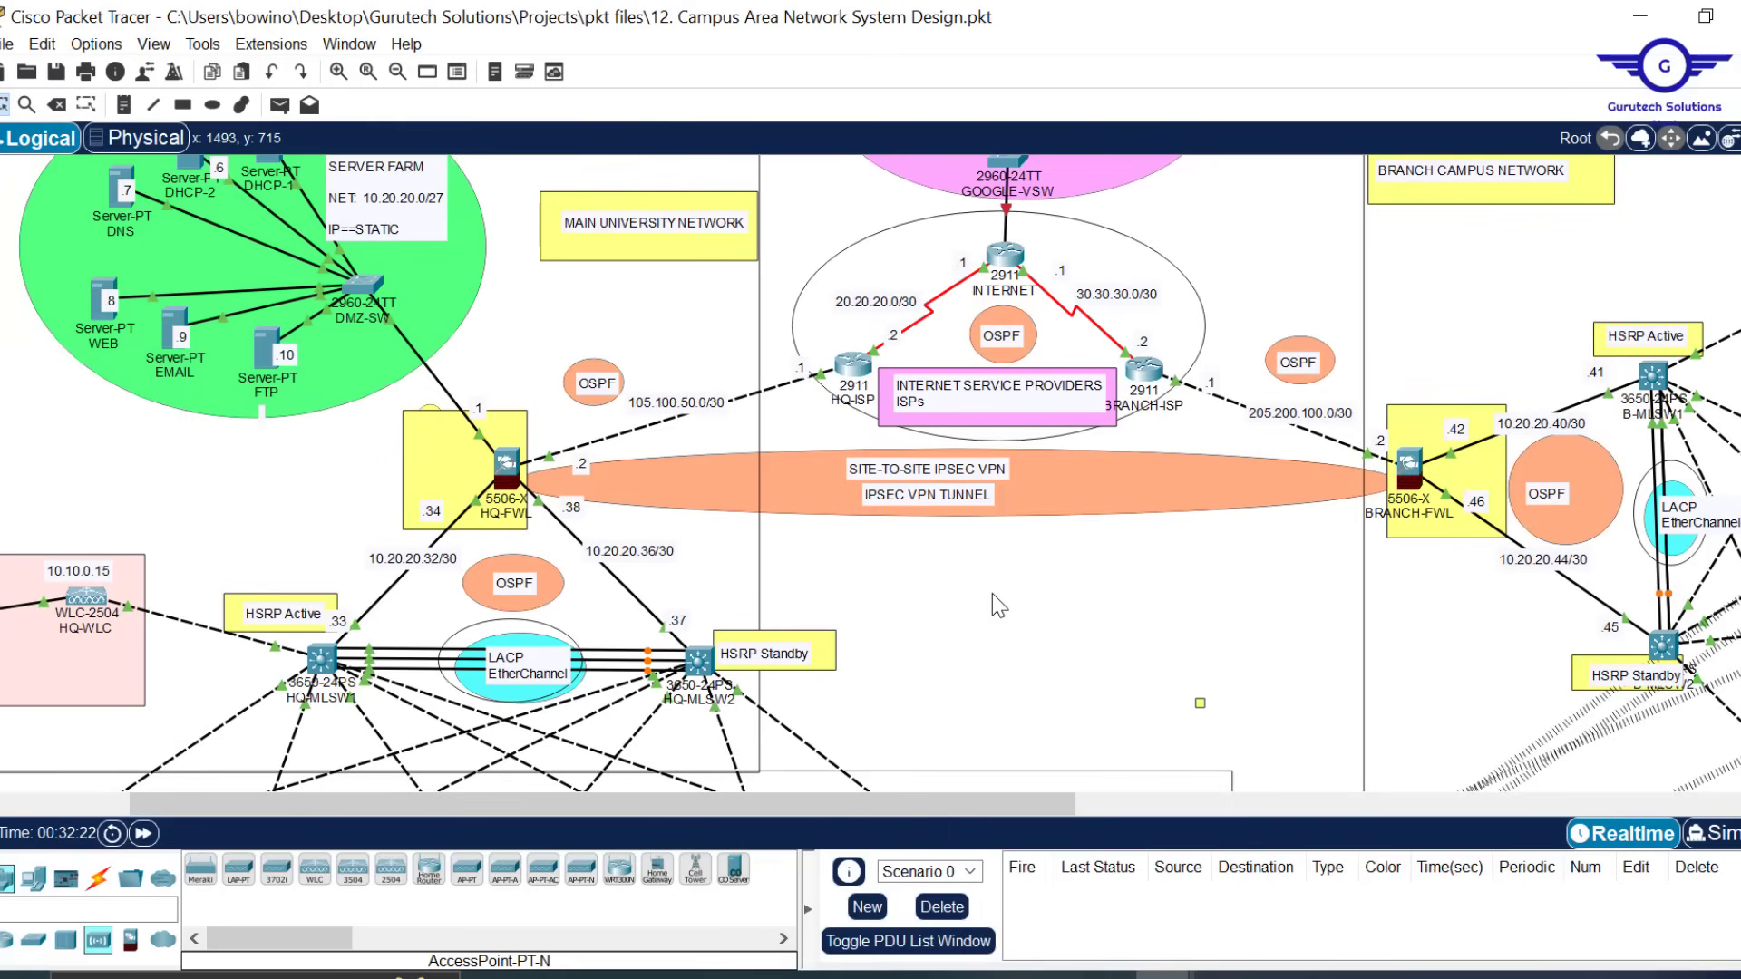
pyautogui.moveTo(852, 365); pyautogui.dragTo(834, 367)
pyautogui.moveTo(1144, 368); pyautogui.dragTo(1161, 367)
# Change the VPN tunnel ellipse's fill to a muted olive colour
pyautogui.click(1124, 523)
pyautogui.doubleClick(1124, 523)
pyautogui.click(1043, 163)
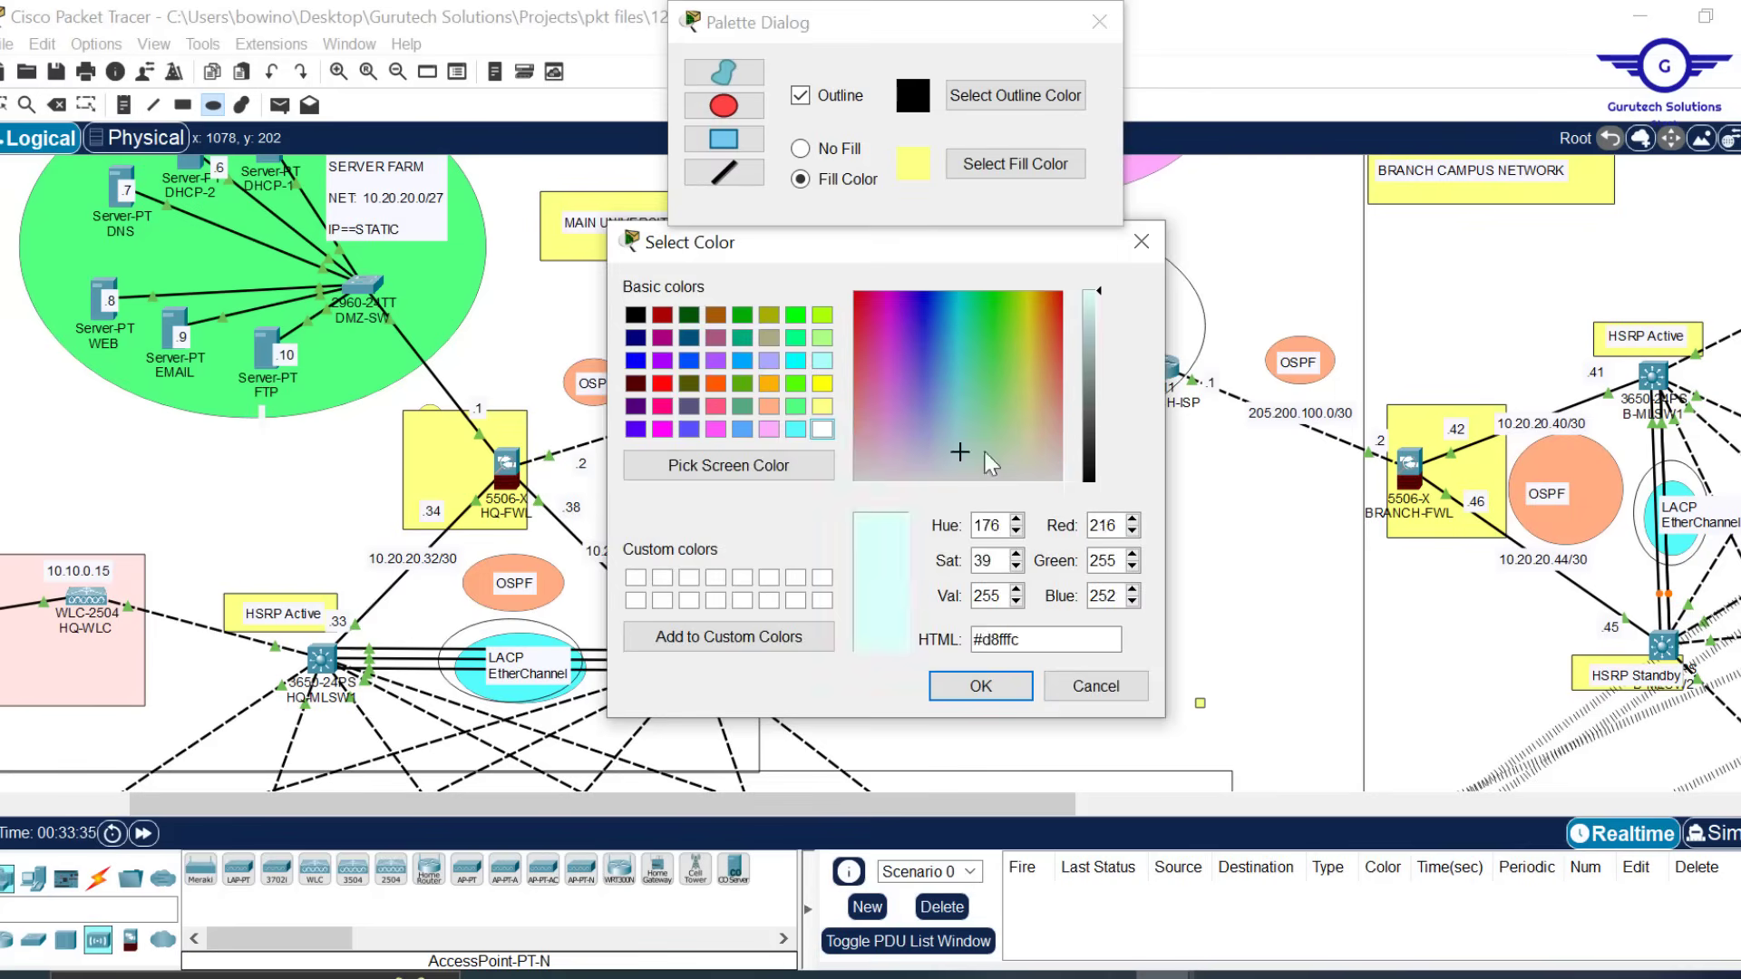
pyautogui.click(984, 684)
pyautogui.scroll(1, 1010, 494)
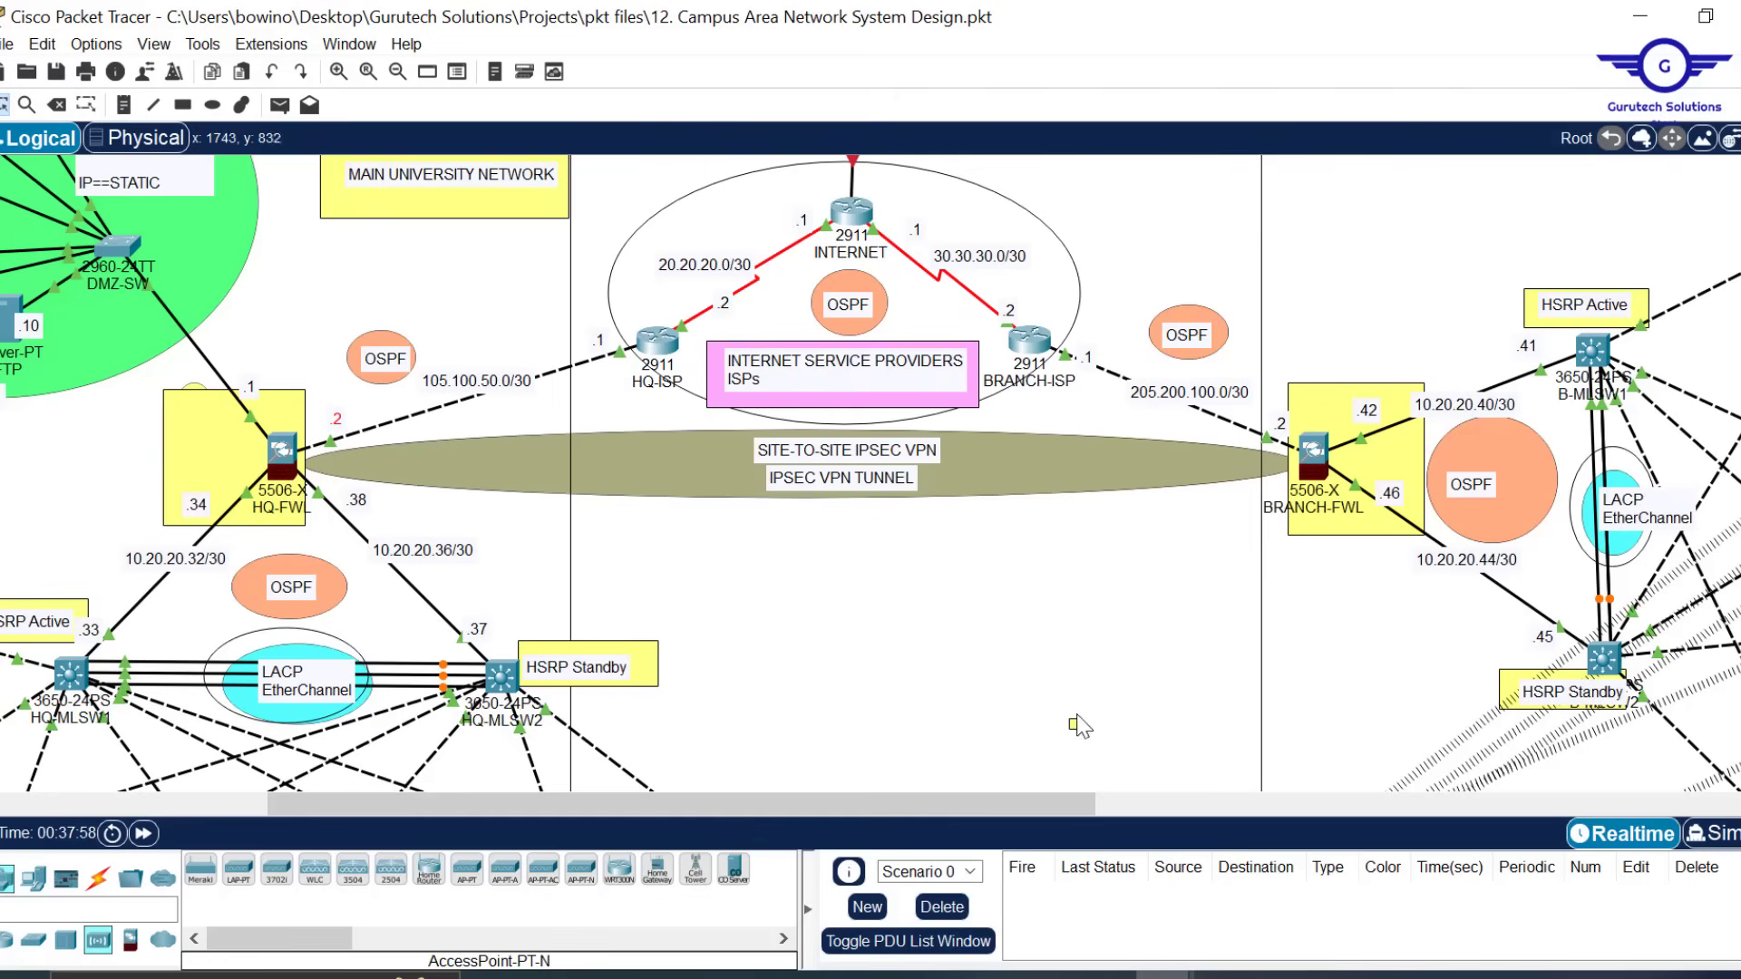
# Delete the stray small square, save the topology, and switch to Chrome's search results
pyautogui.moveTo(1079, 729); pyautogui.dragTo(1078, 711)
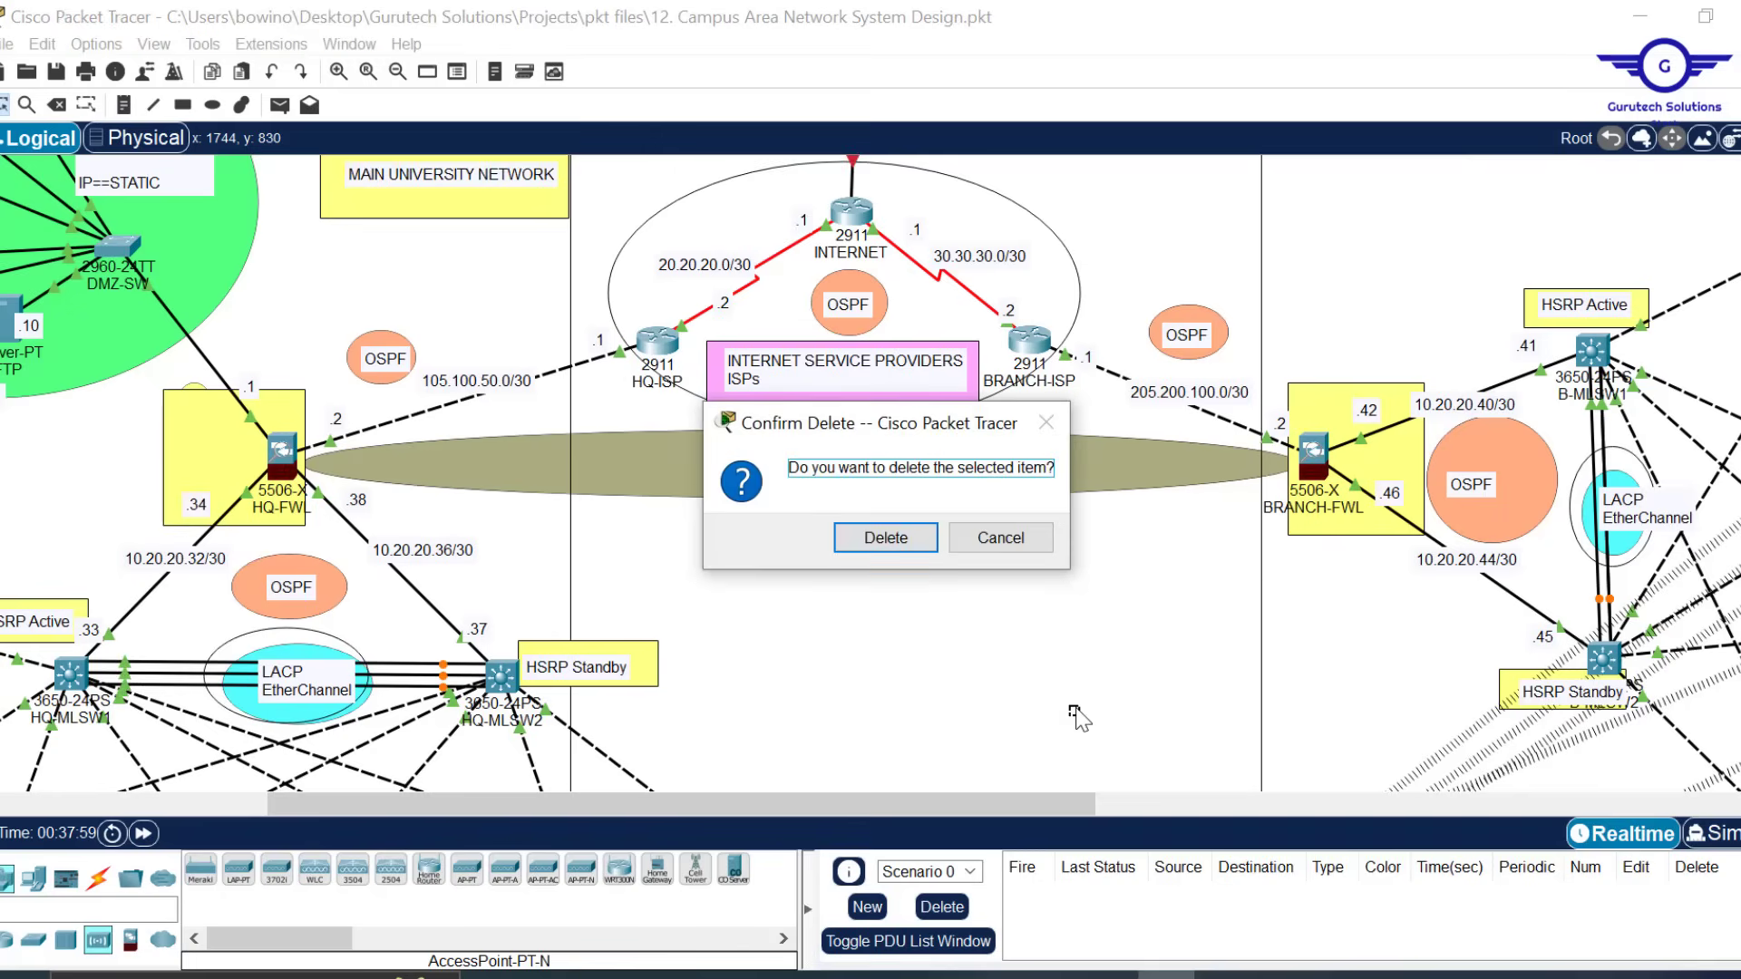
pyautogui.click(884, 542)
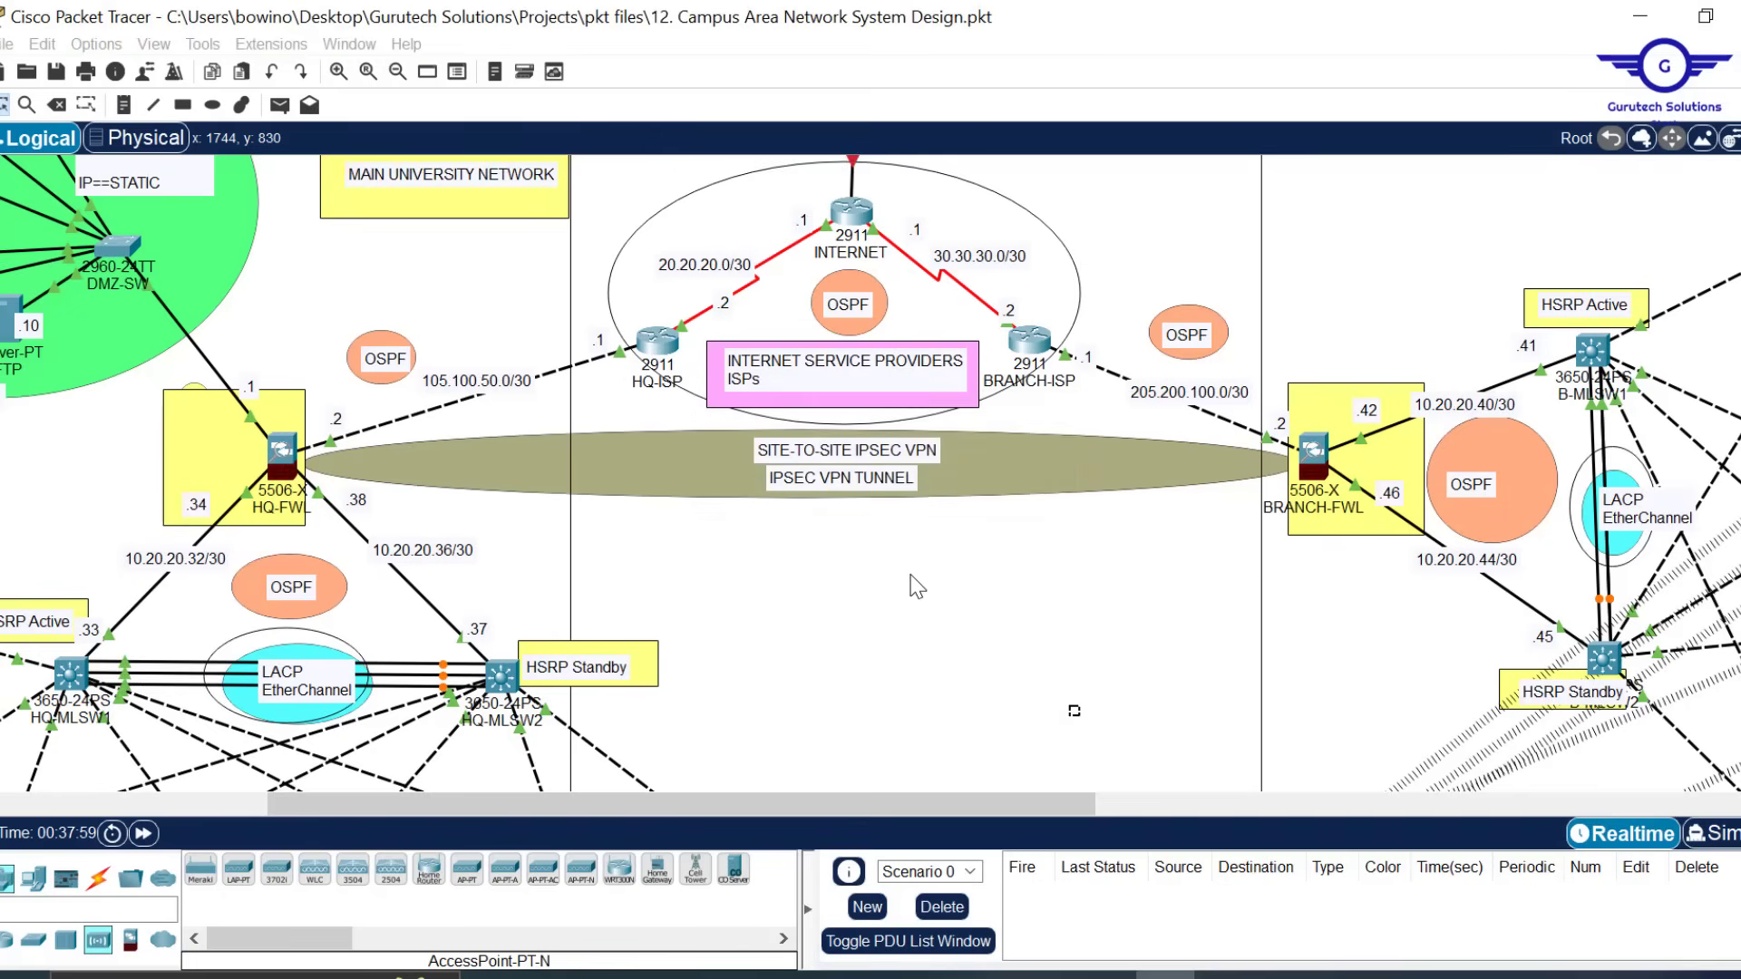
pyautogui.hotkey('ctrl', 's')
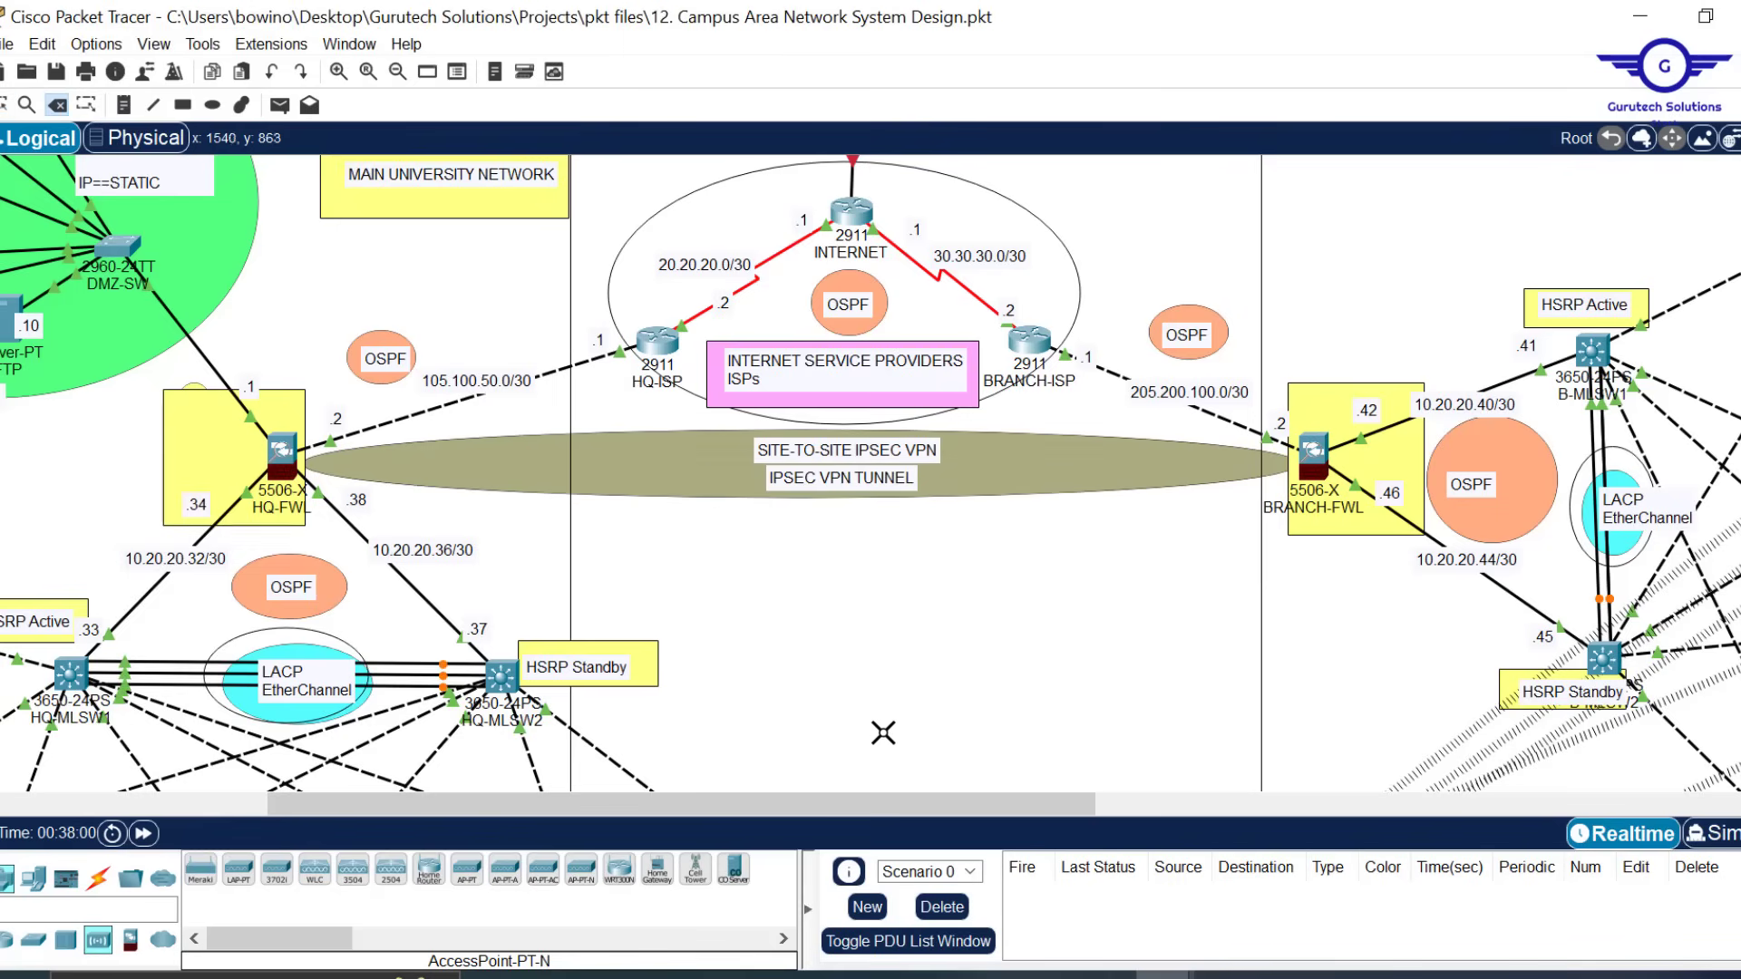
pyautogui.press('Escape')
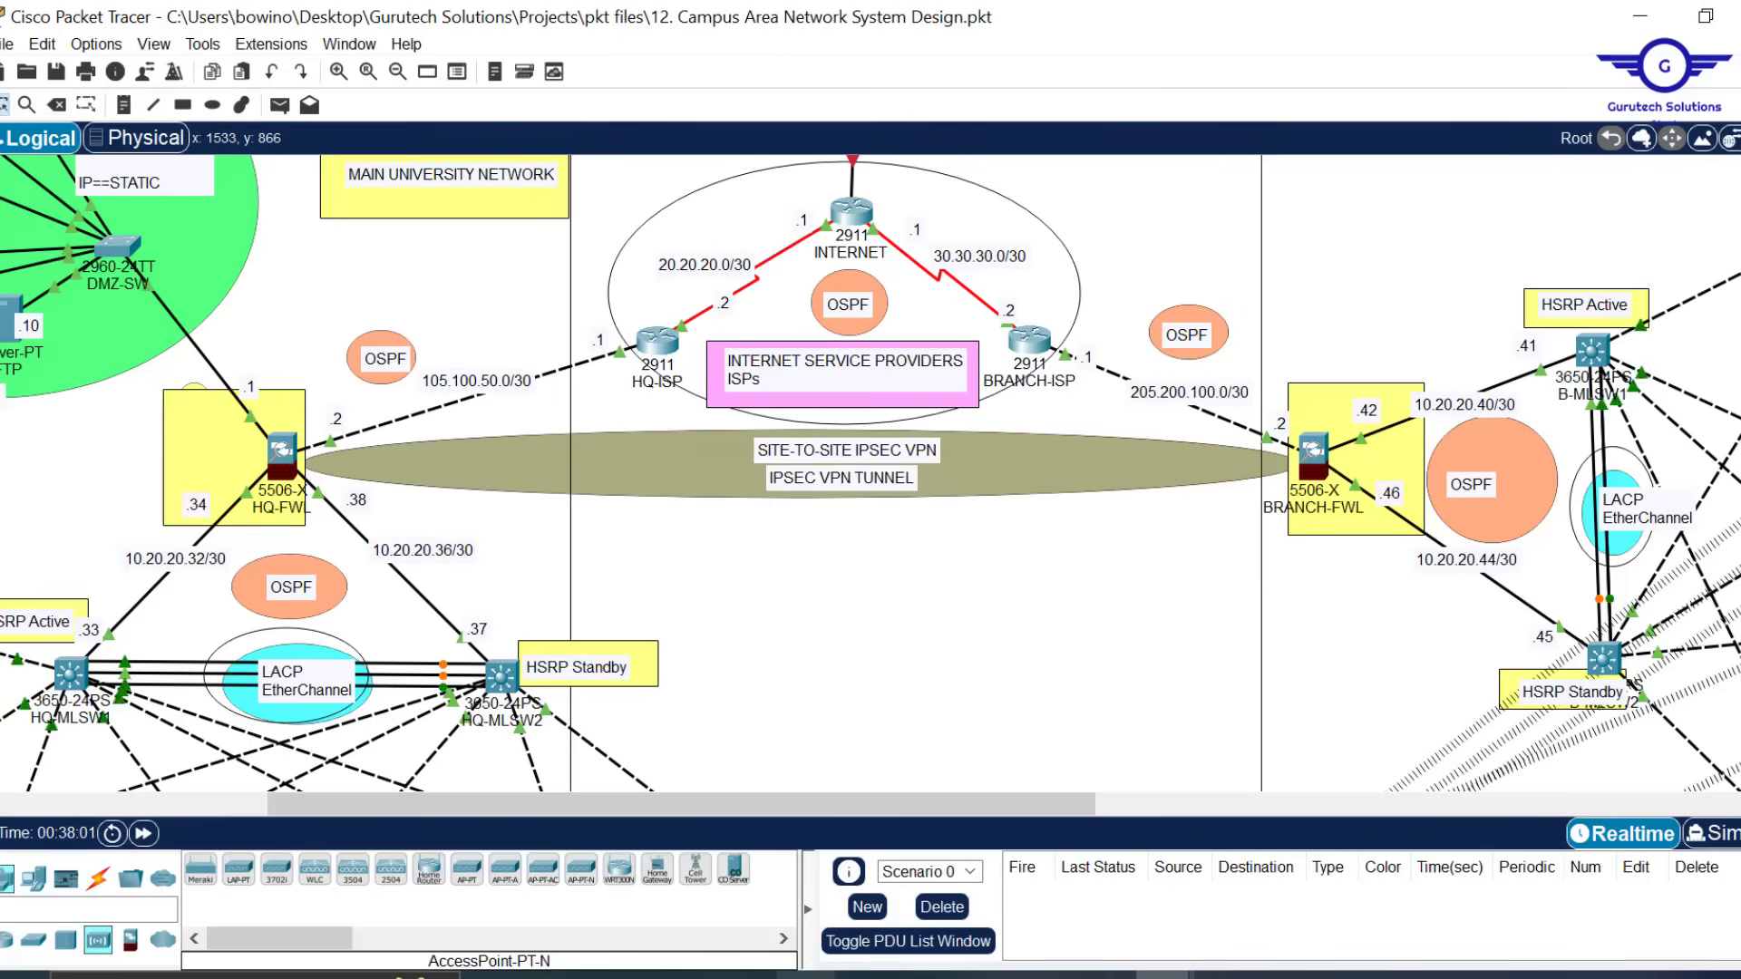
pyautogui.hotkey('alt', 'Tab')
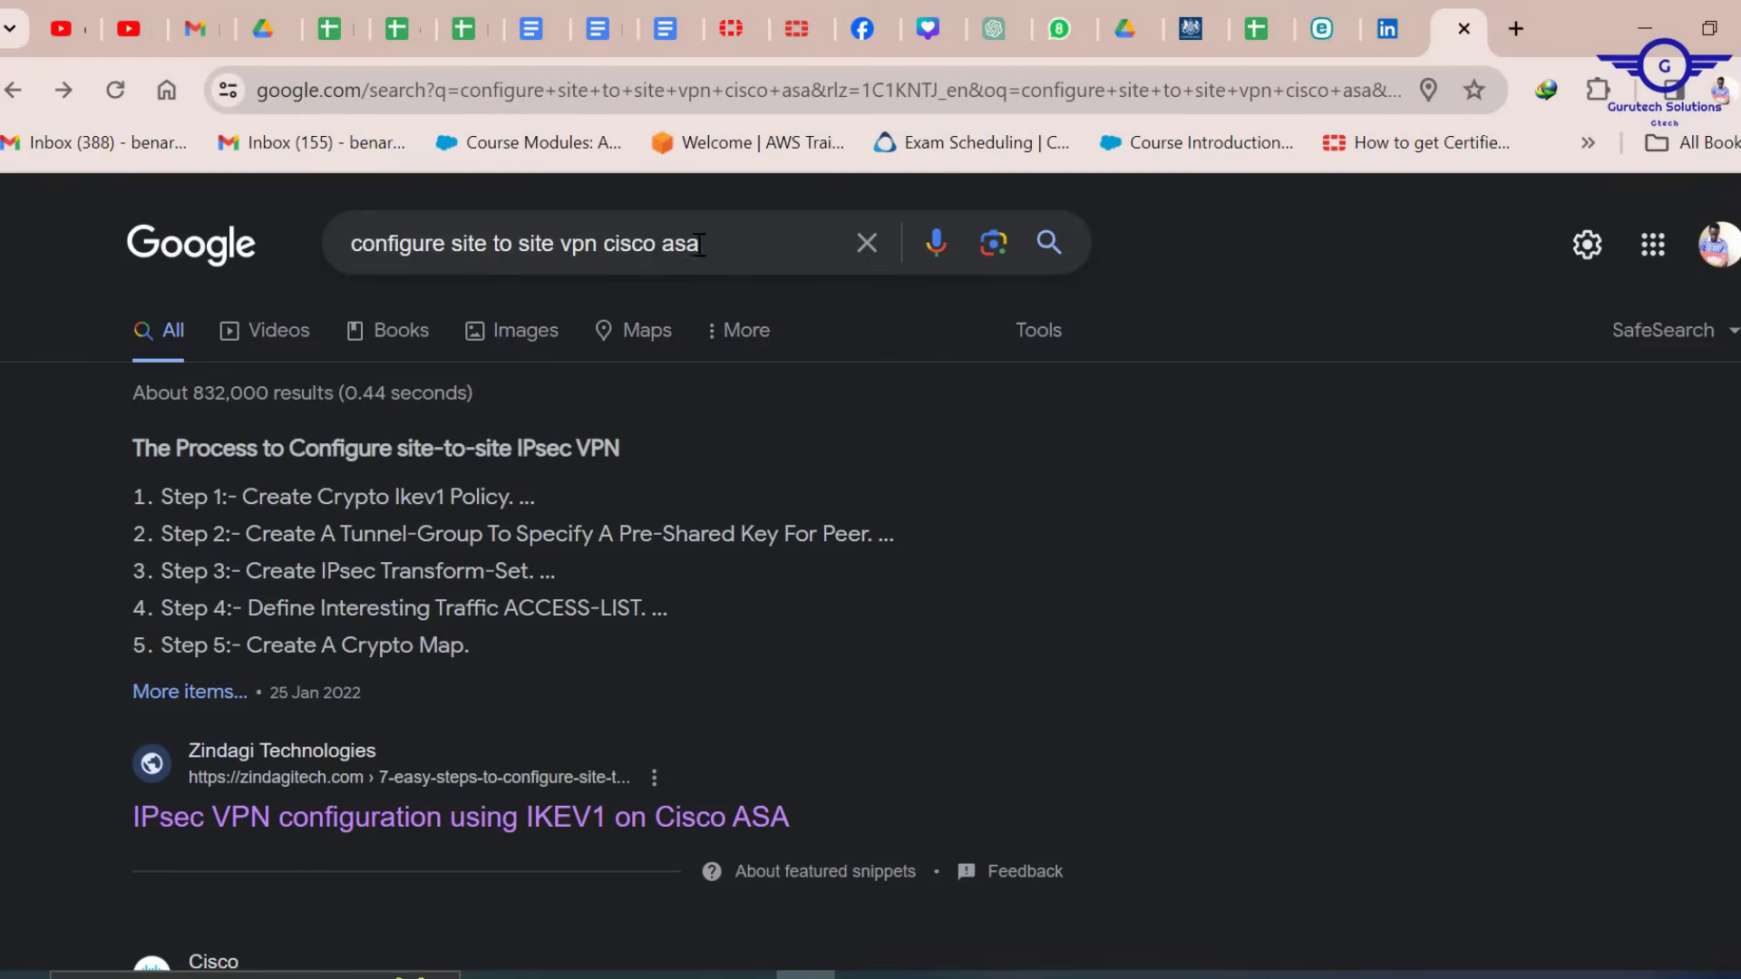
# Open the 'IPsec VPN configuration using IKEV1 on Cisco ASA' article from the Google results
pyautogui.scroll(-2, 684, 421)
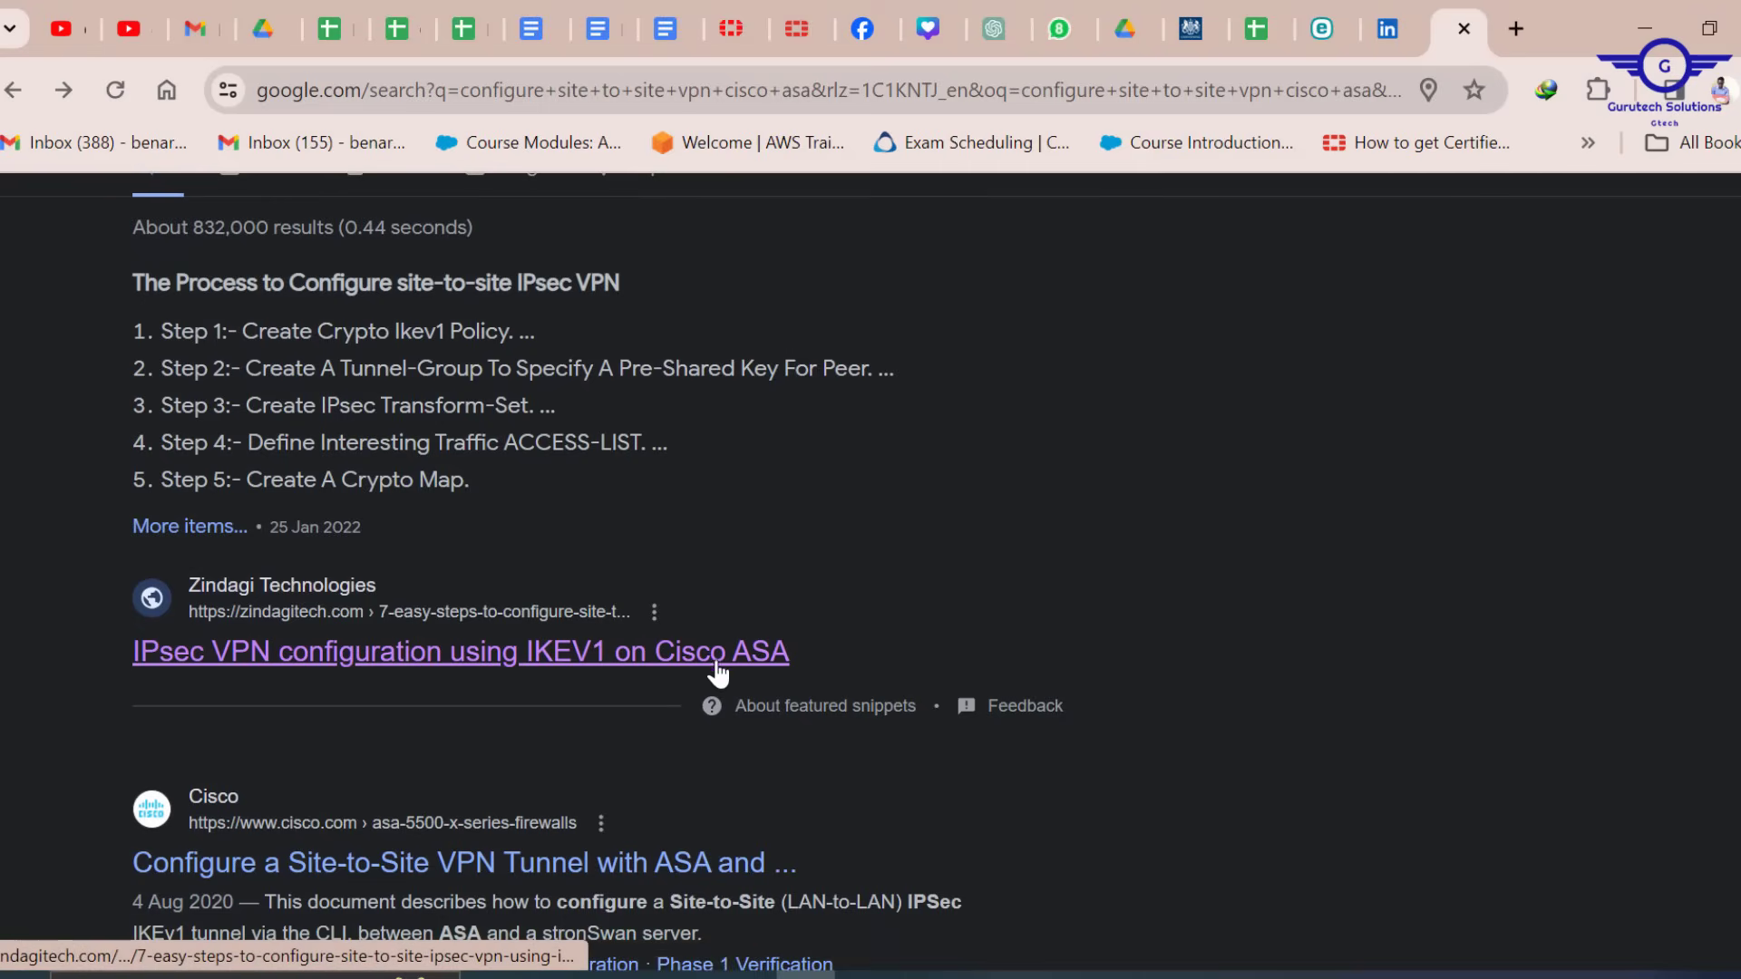
pyautogui.scroll(1, 742, 626)
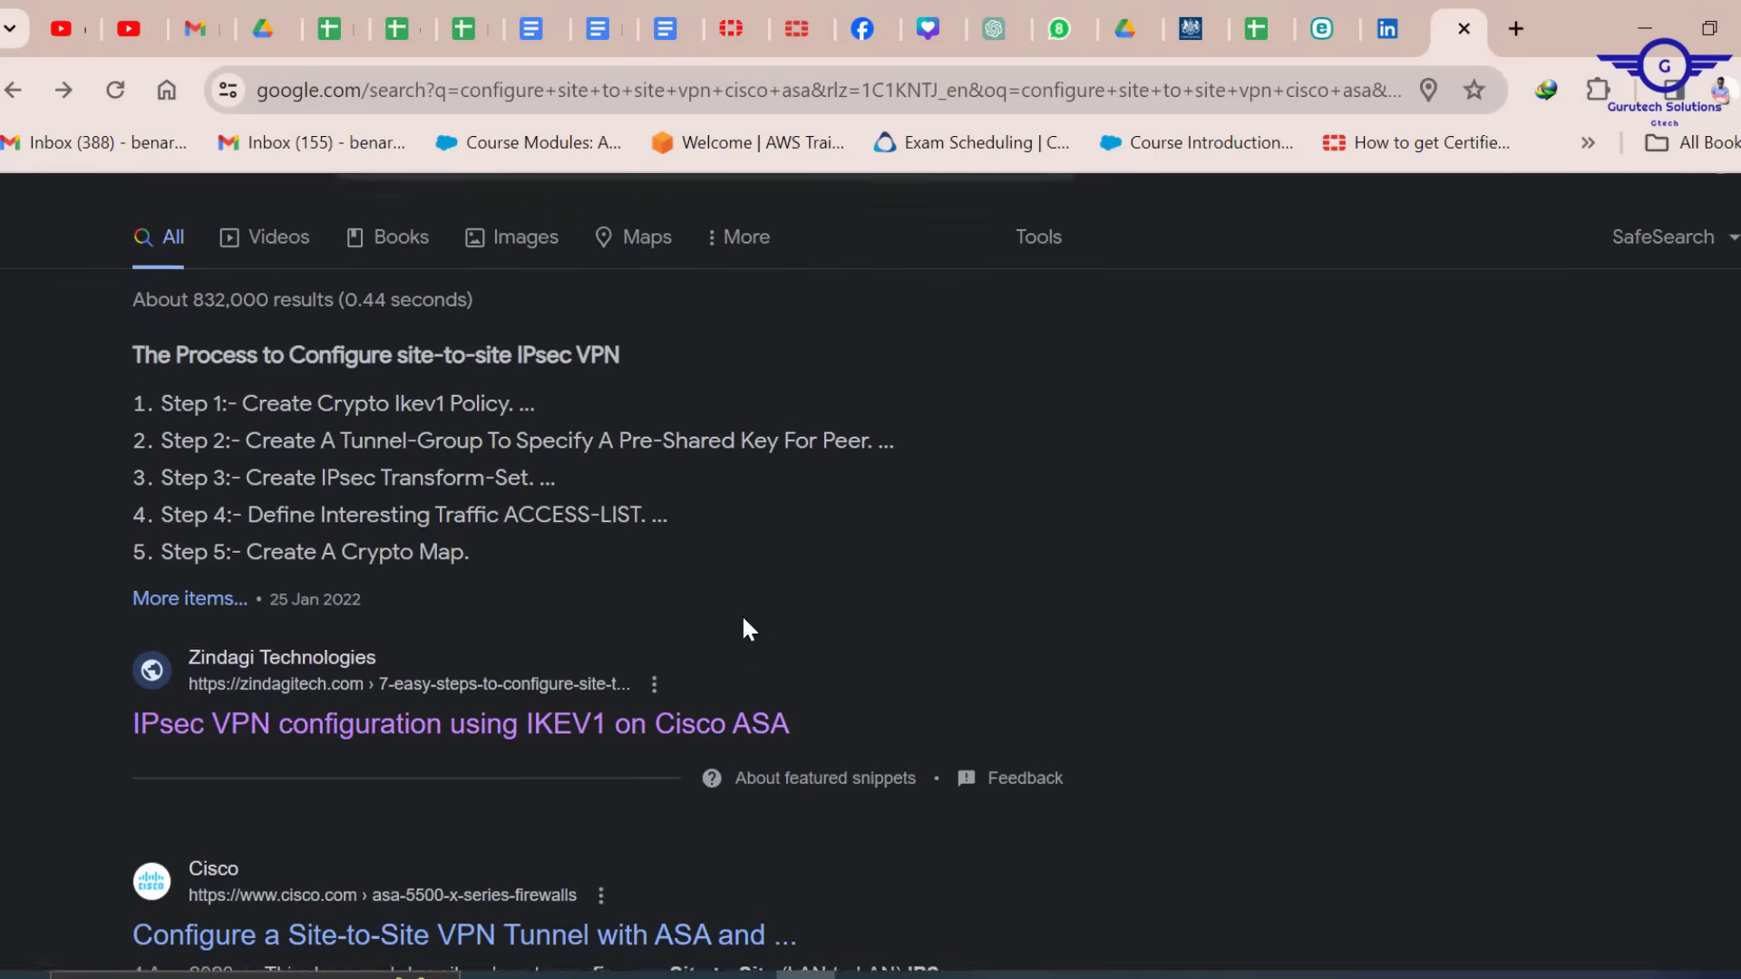
pyautogui.scroll(-3, 662, 607)
pyautogui.click(492, 510)
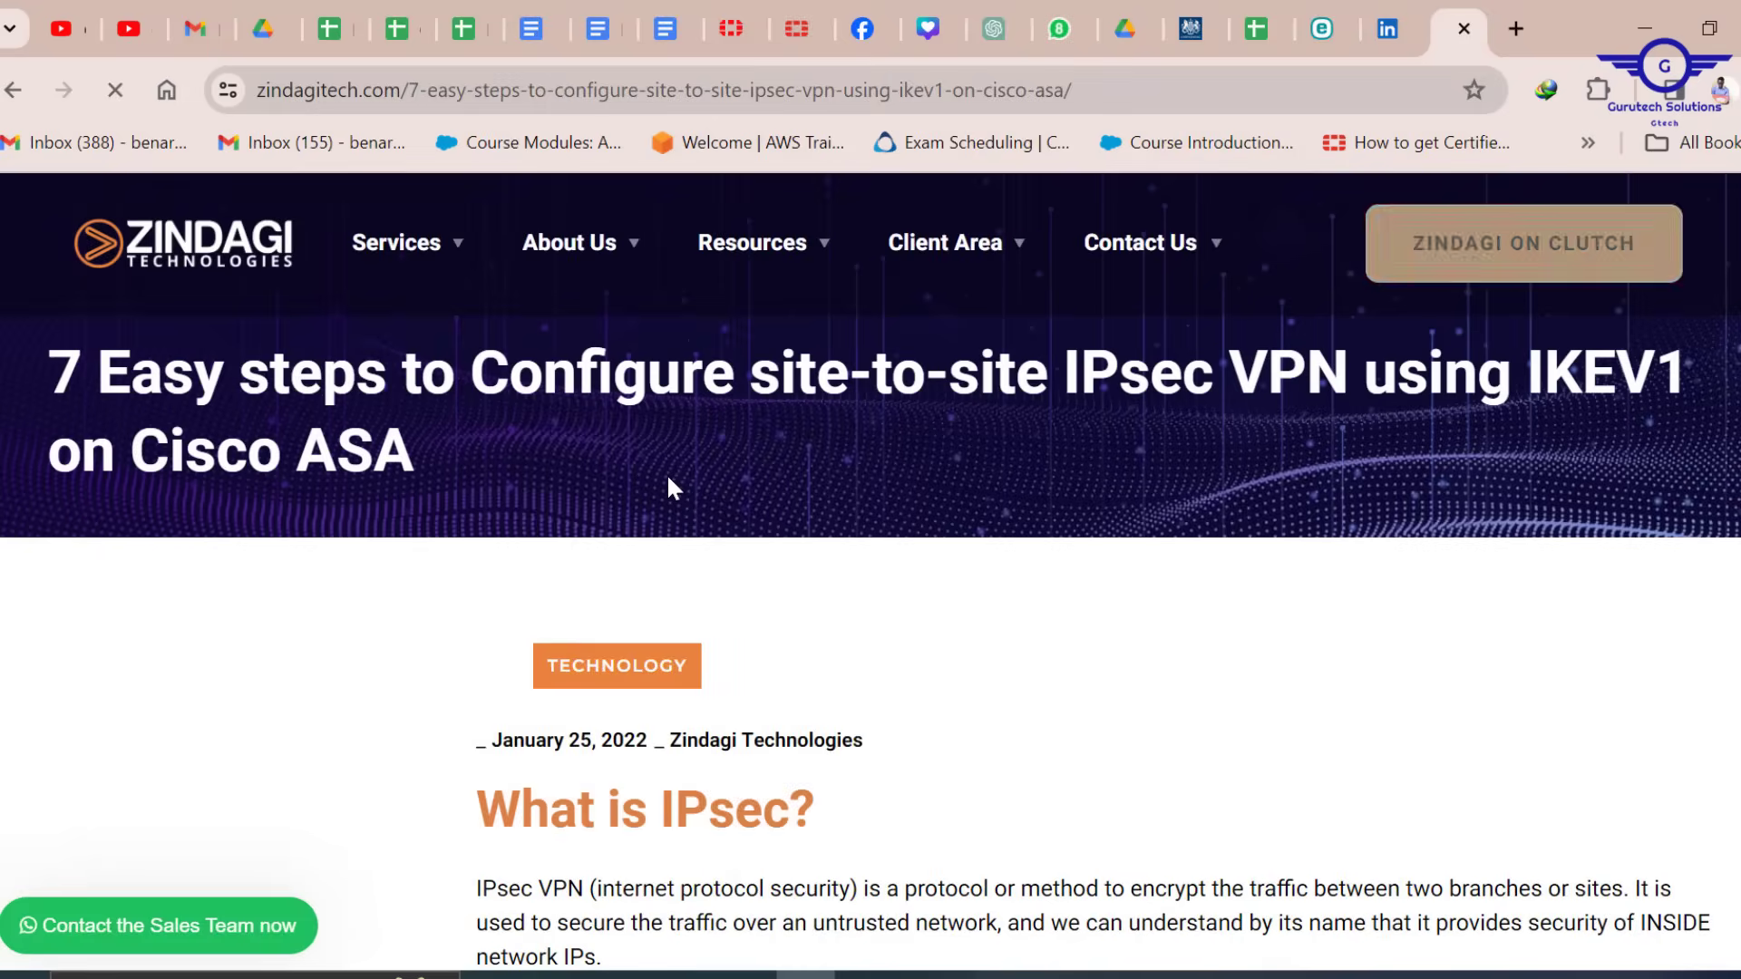
# Read through the tutorial's Branch1 and Branch2 ASA IPsec configuration steps
pyautogui.scroll(-3, 758, 614)
pyautogui.scroll(-15, 759, 617)
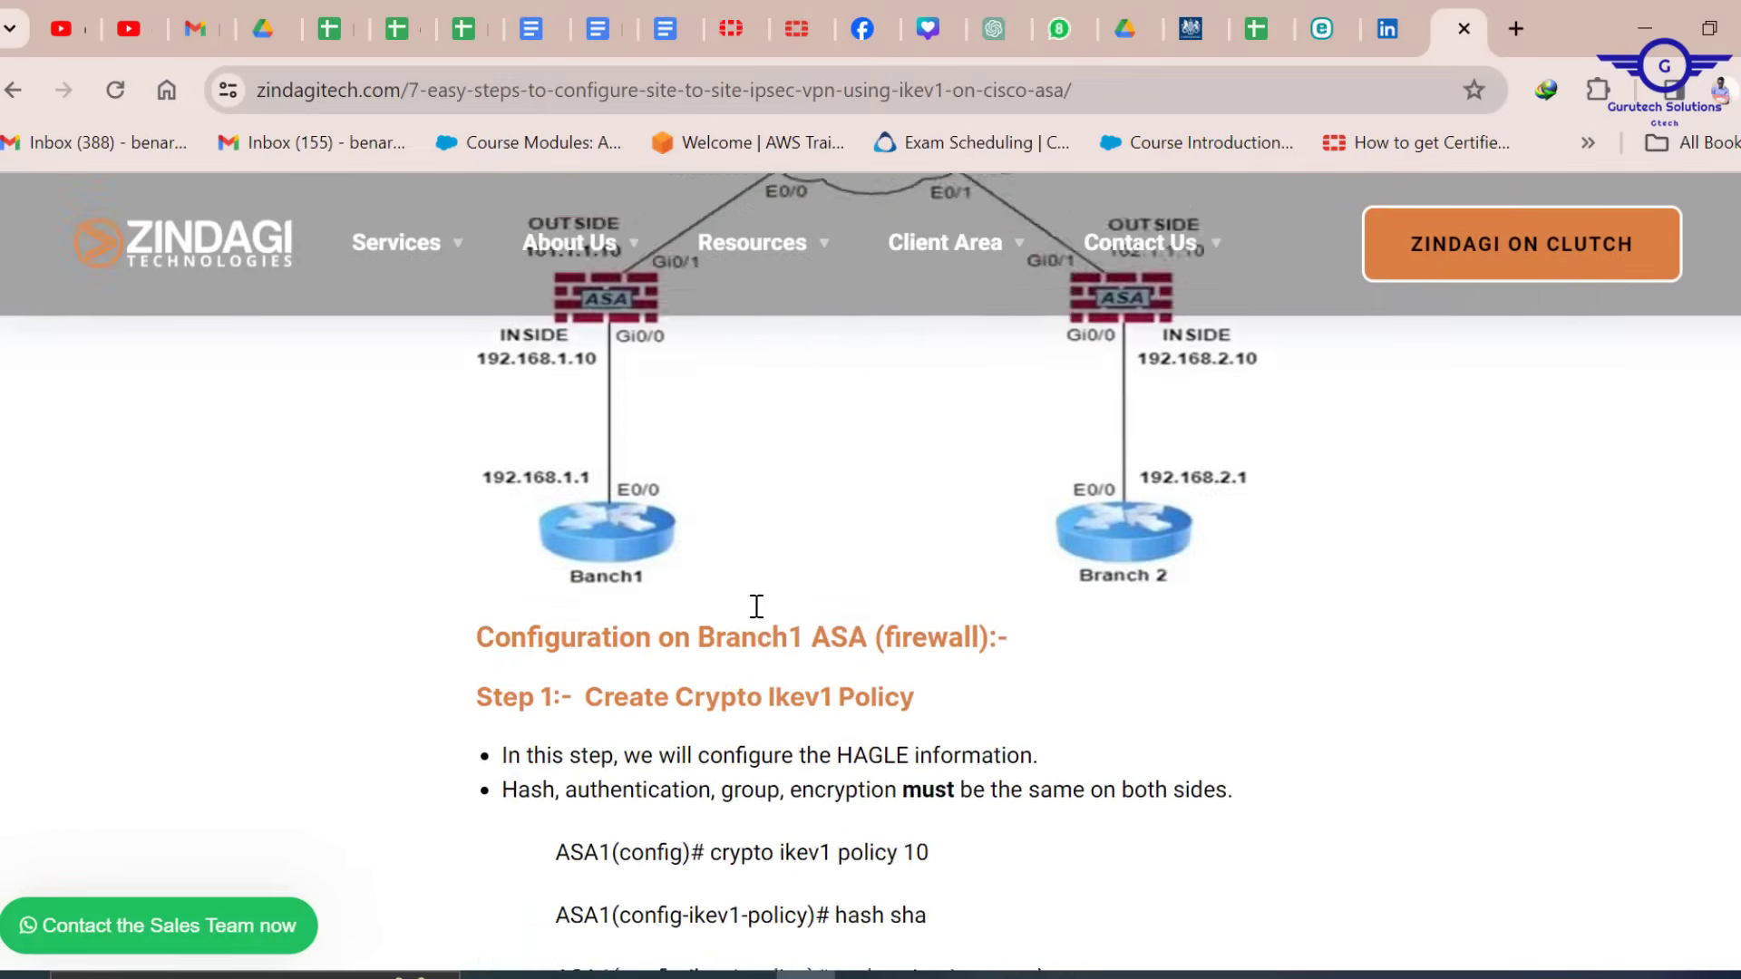
pyautogui.scroll(5, 757, 606)
pyautogui.scroll(2, 758, 606)
pyautogui.scroll(-1, 758, 606)
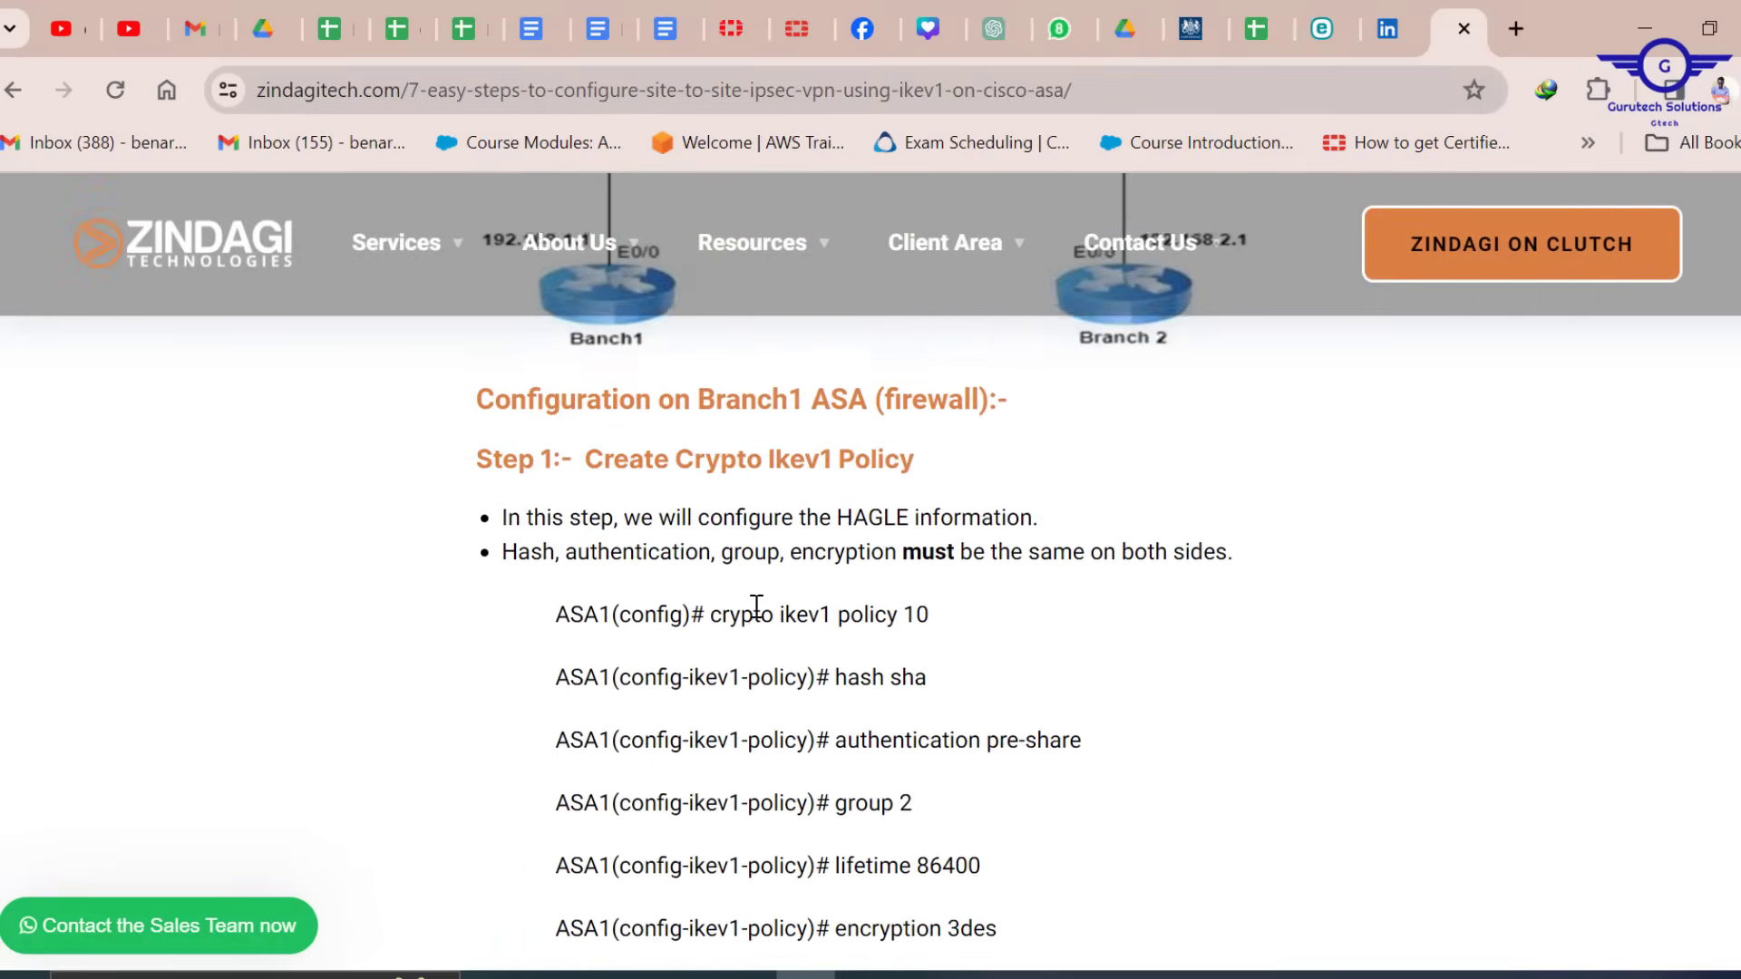
pyautogui.scroll(1, 758, 606)
pyautogui.scroll(-1, 757, 606)
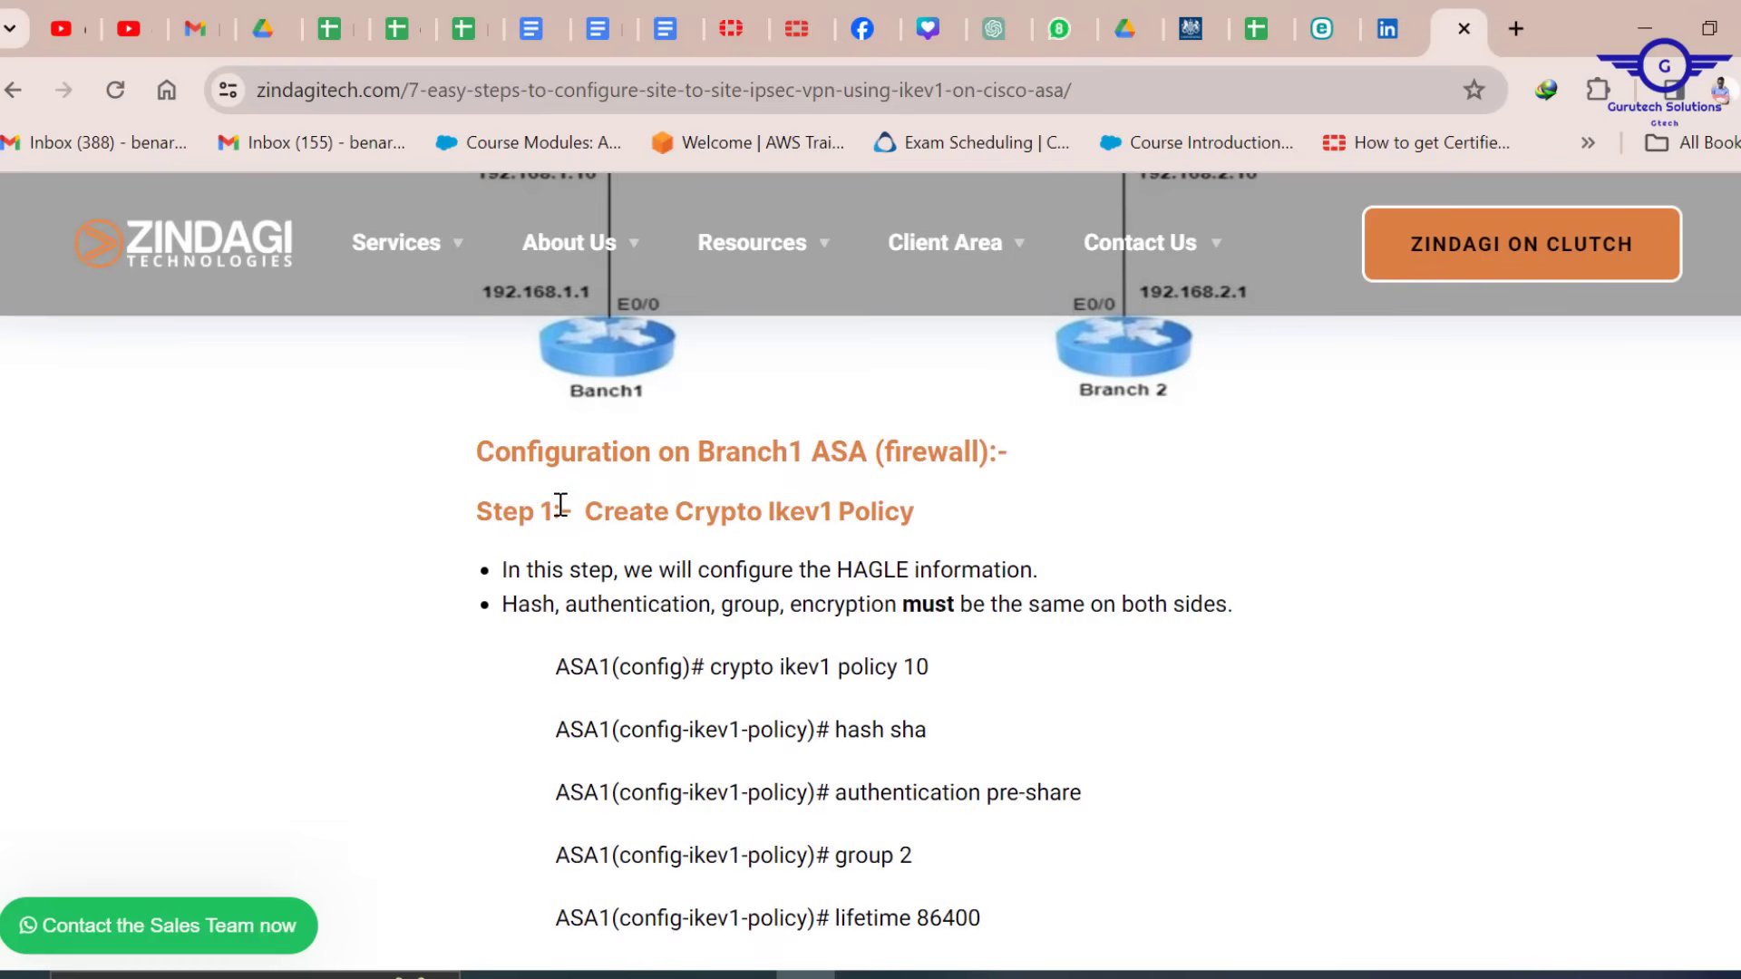
pyautogui.scroll(-1, 856, 512)
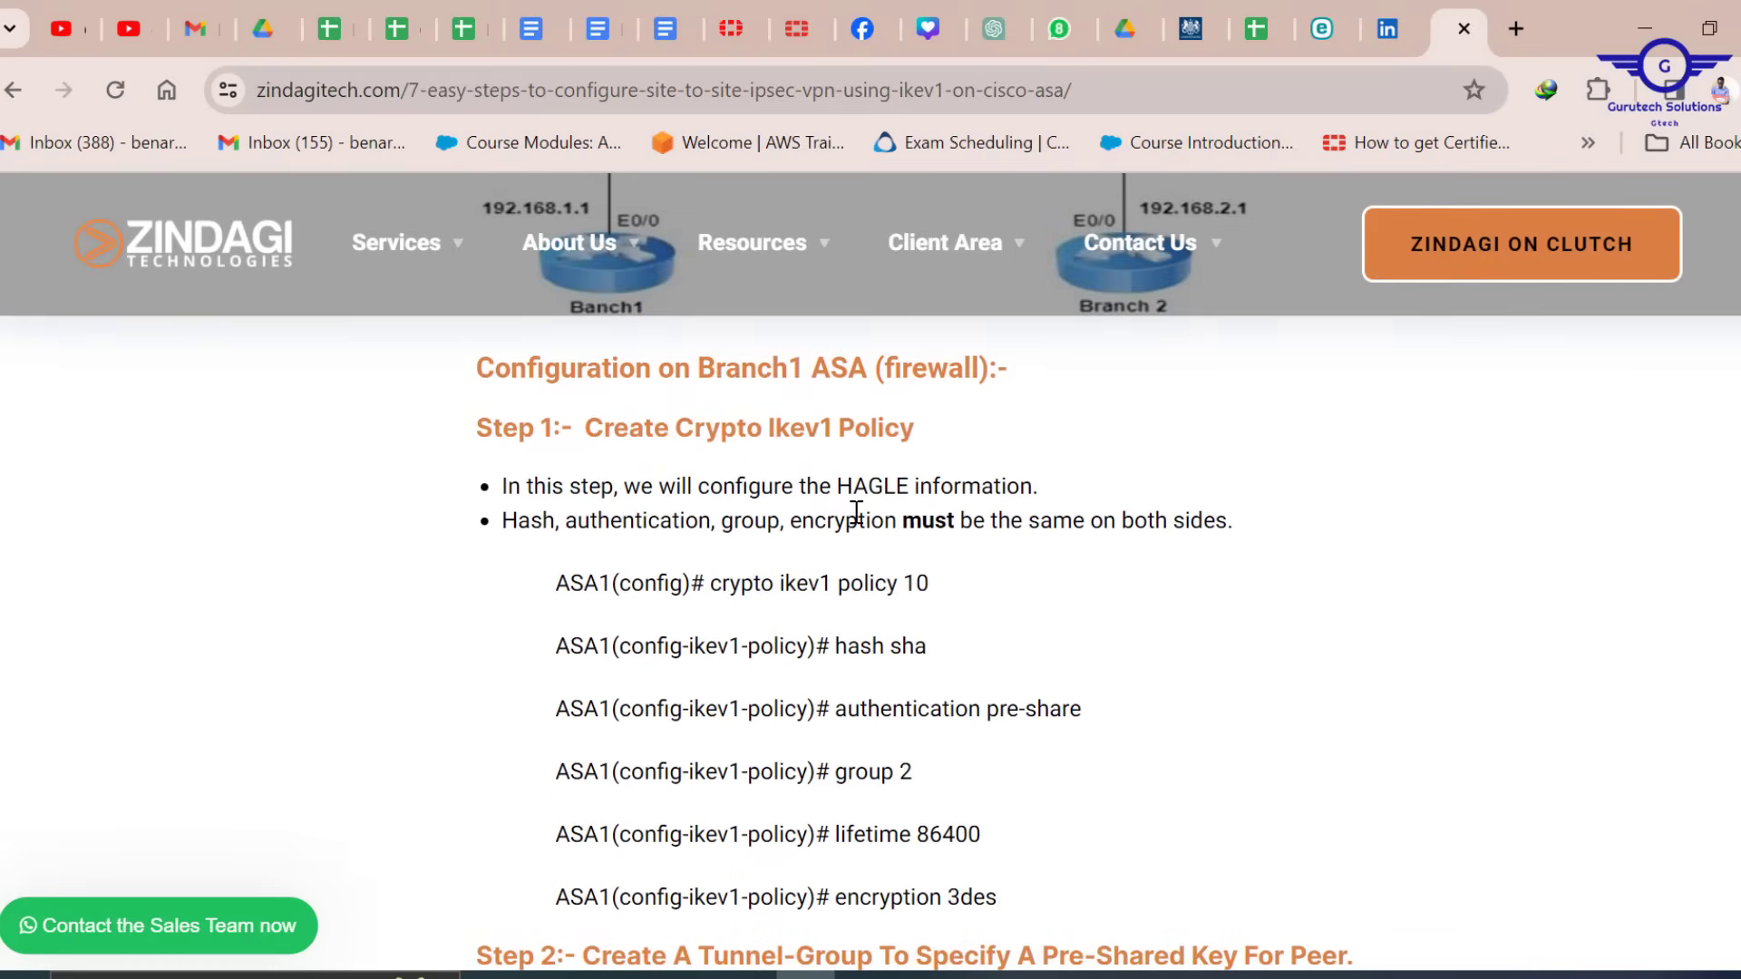
pyautogui.scroll(-8, 856, 512)
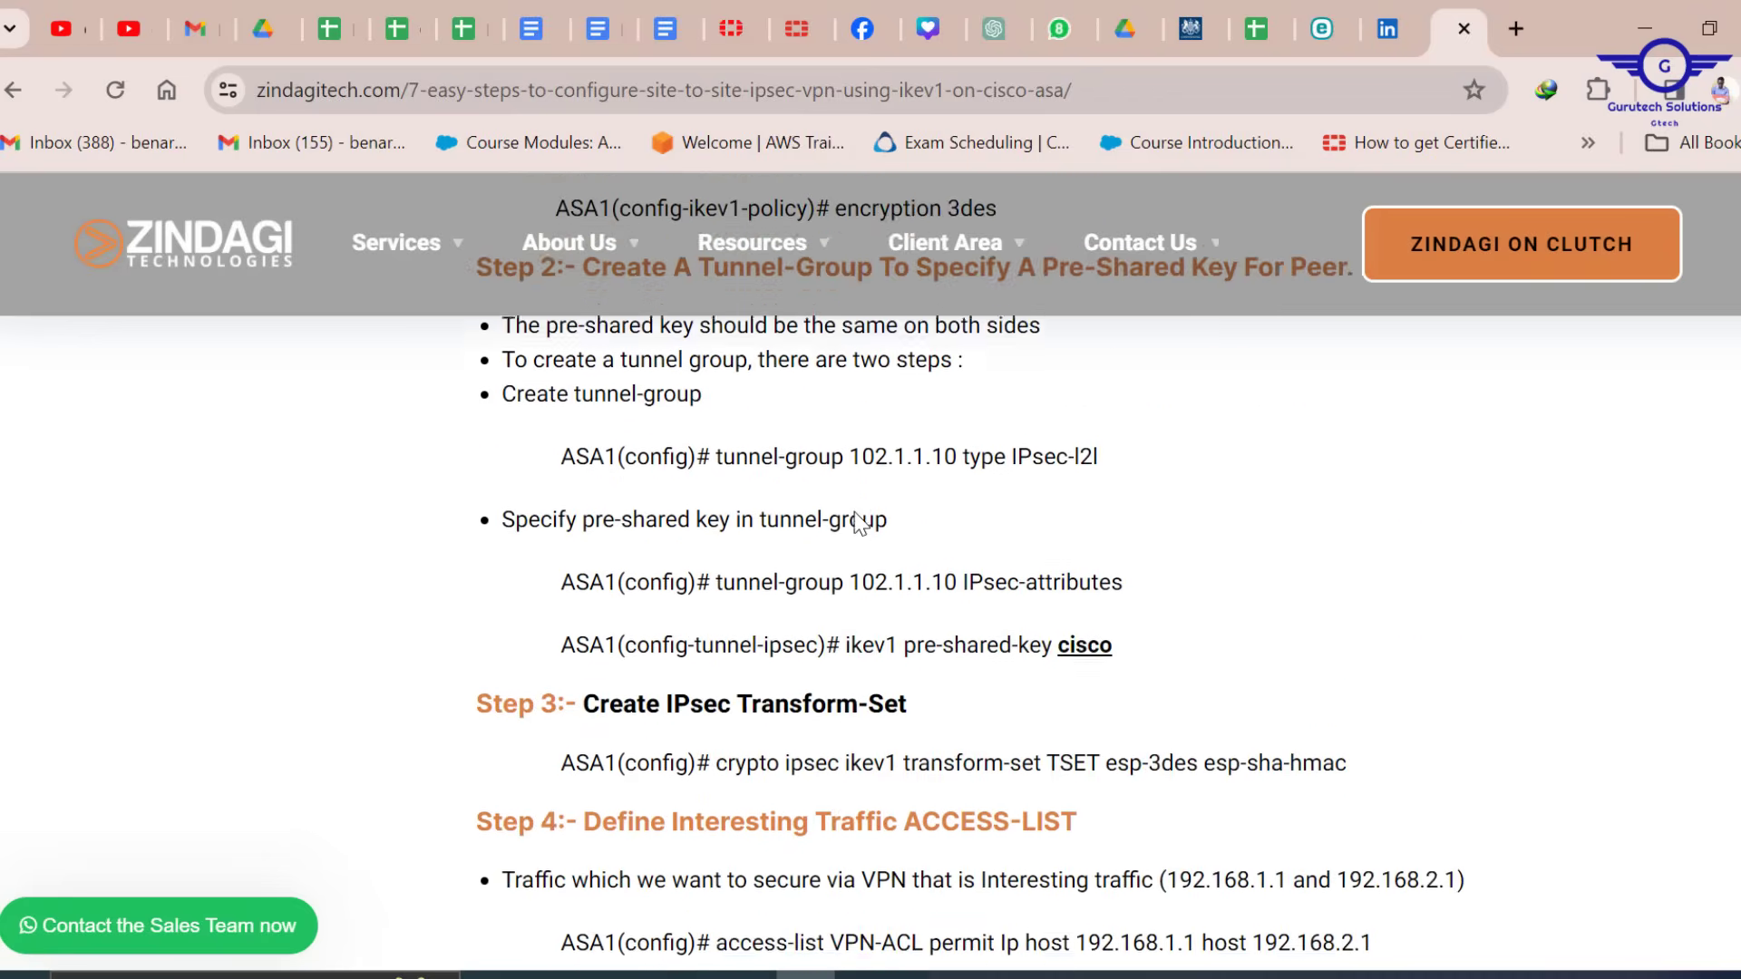
pyautogui.scroll(-6, 859, 523)
pyautogui.scroll(-6, 859, 523)
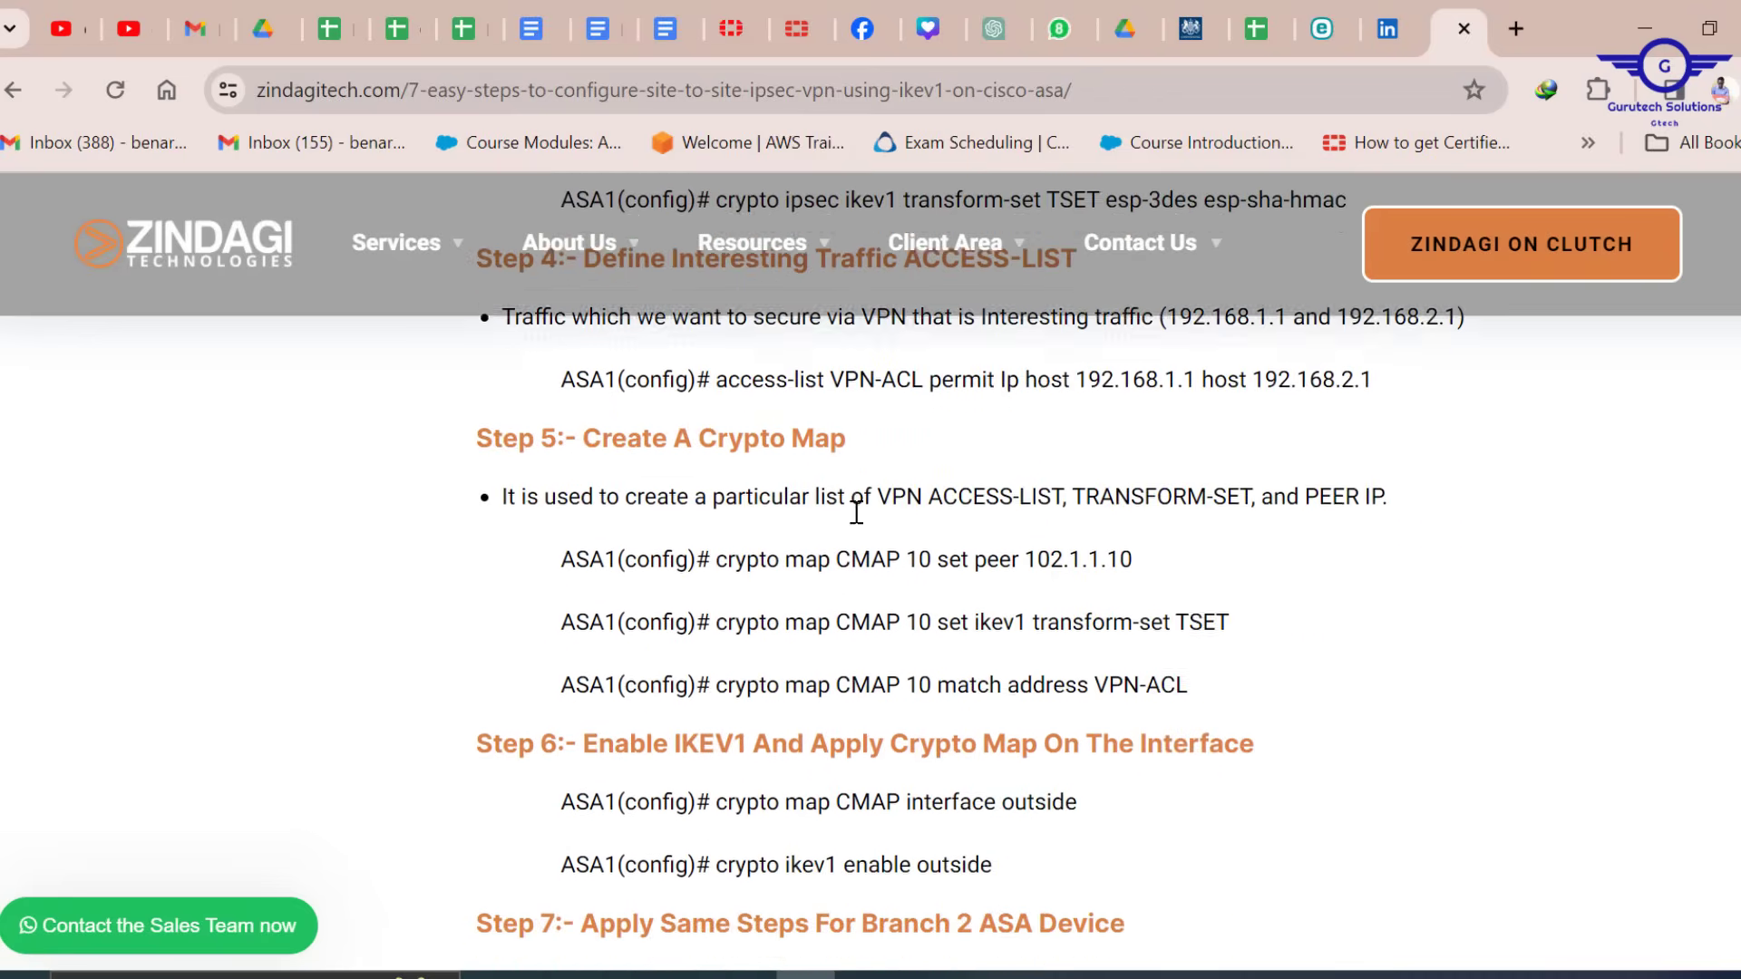
pyautogui.scroll(-2, 856, 512)
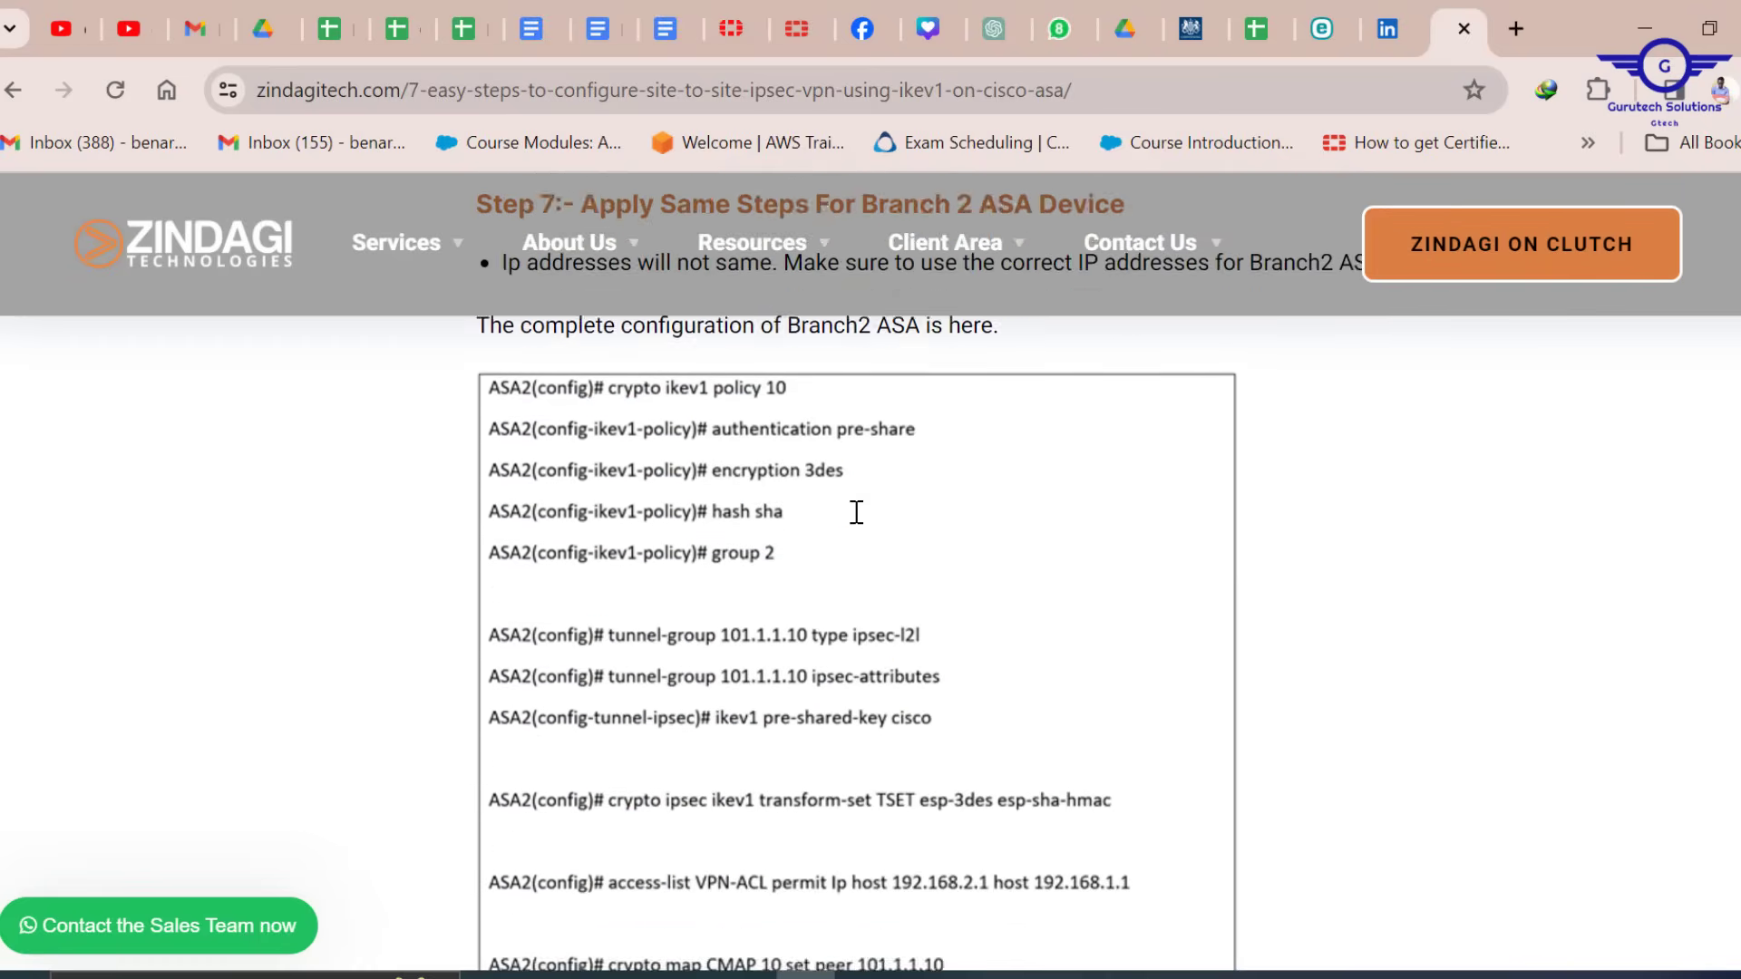
pyautogui.scroll(2, 856, 512)
pyautogui.scroll(-2, 855, 514)
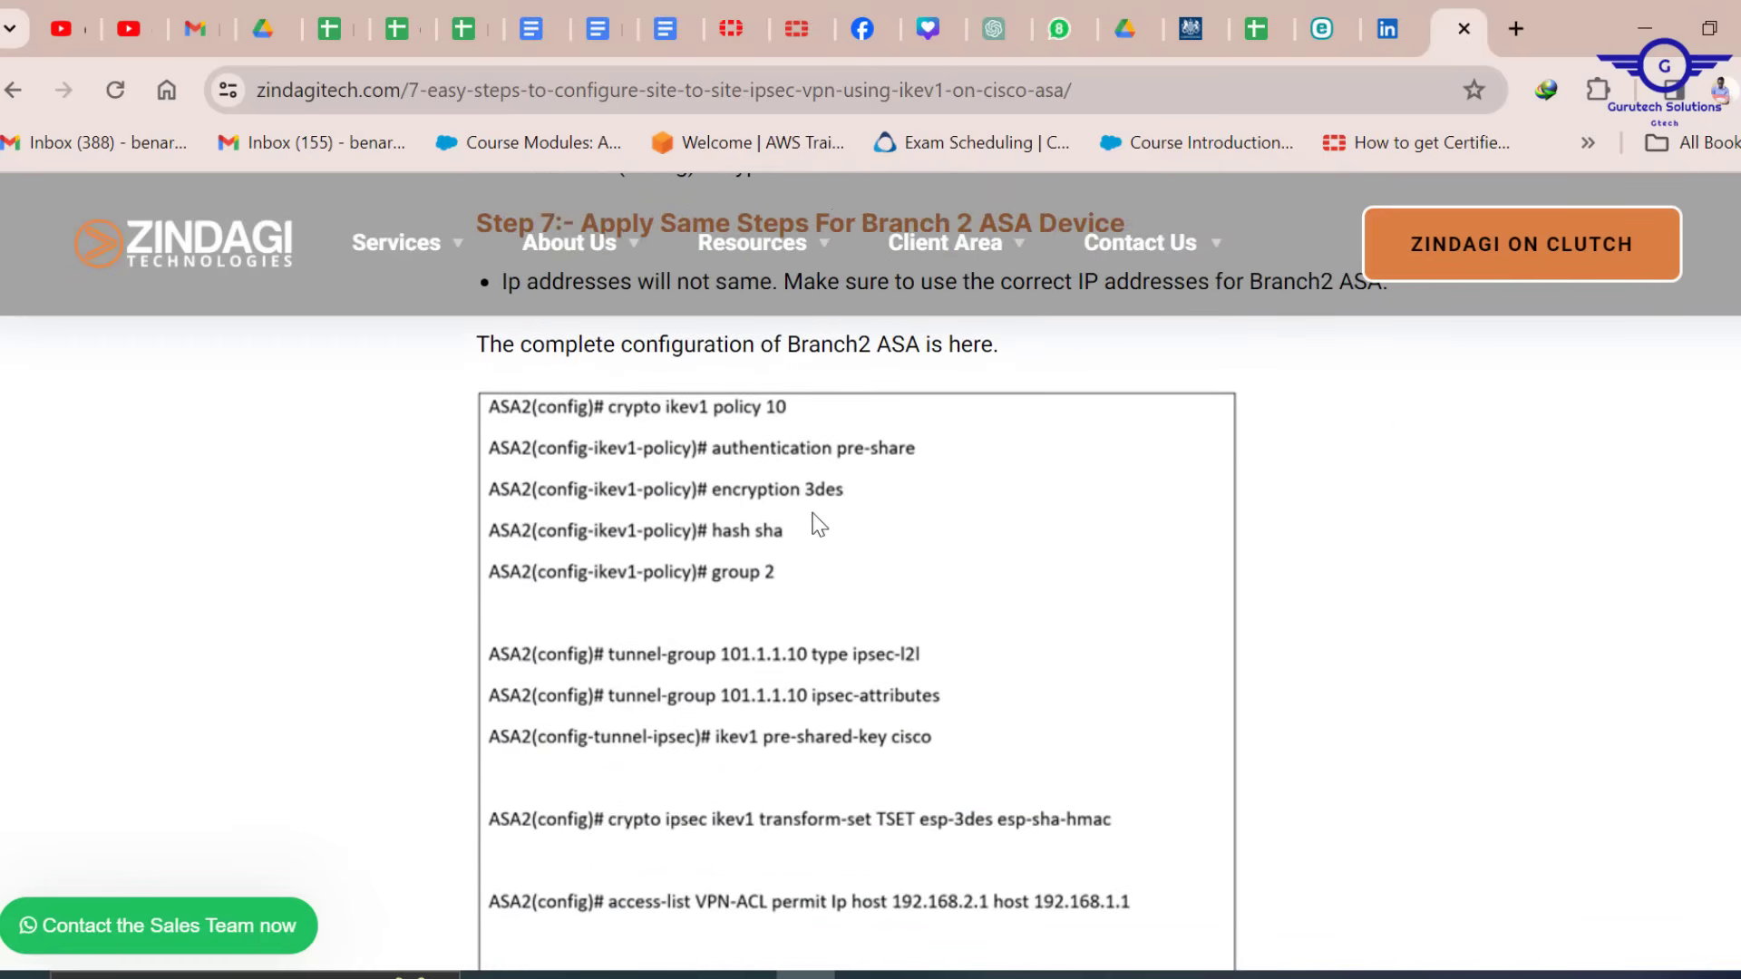
pyautogui.scroll(-4, 914, 583)
pyautogui.scroll(-8, 918, 585)
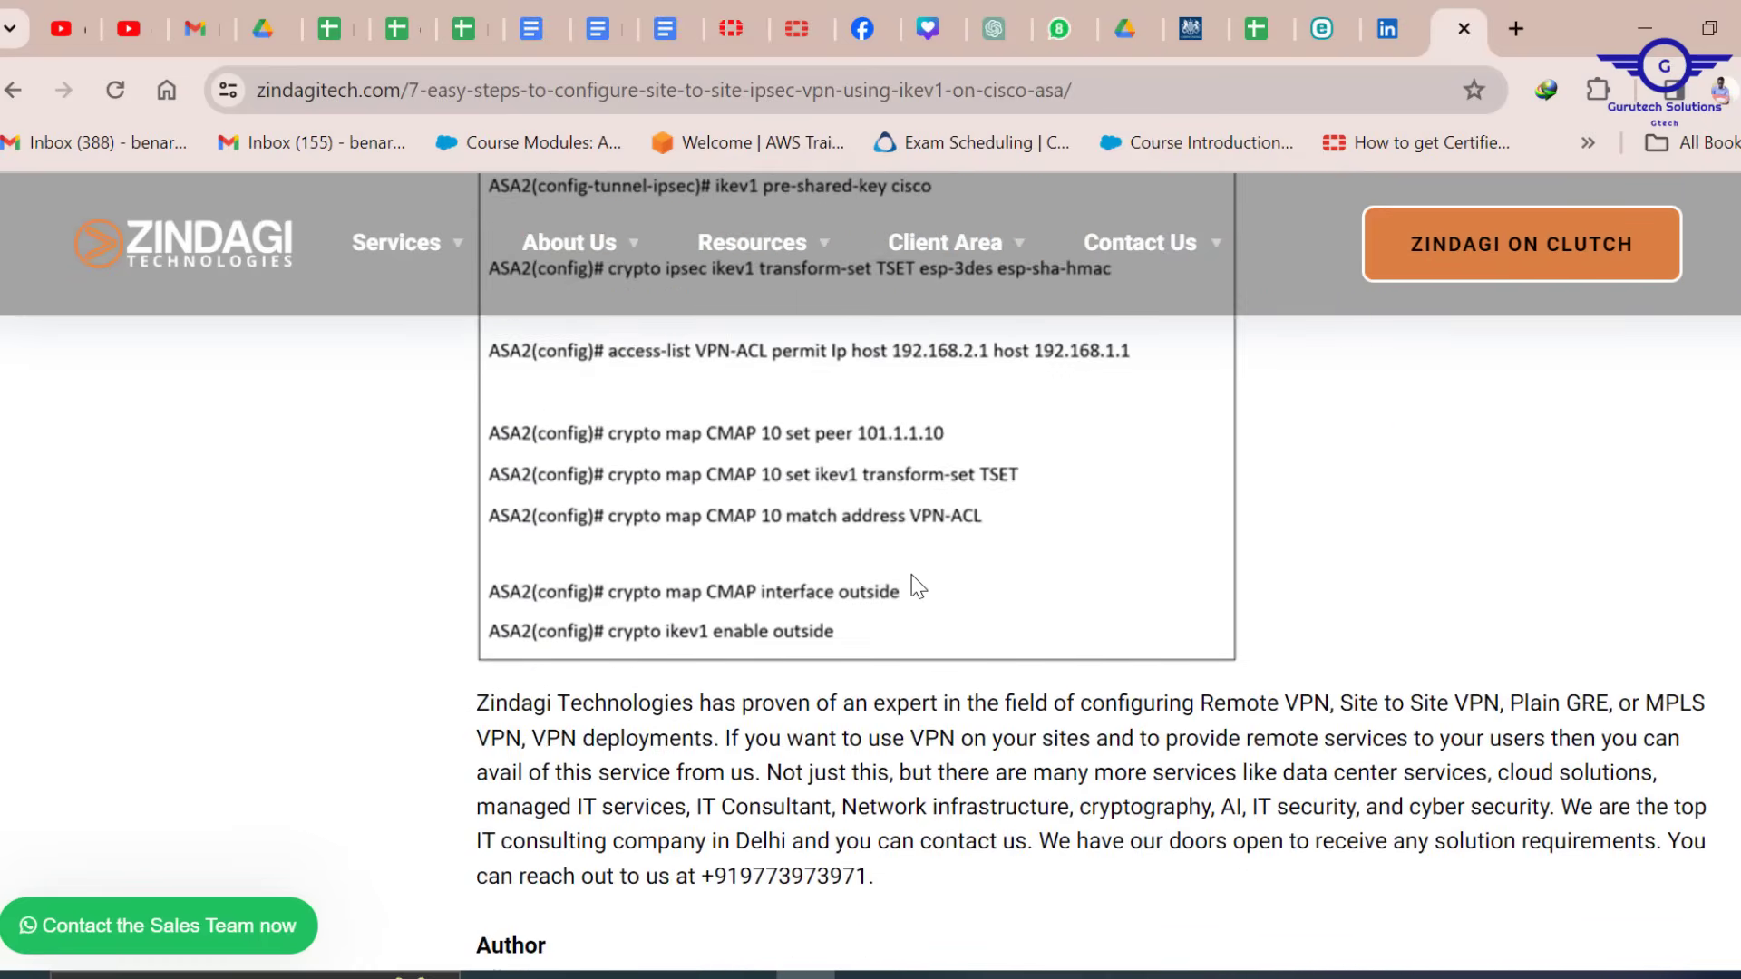
pyautogui.scroll(6, 918, 585)
pyautogui.scroll(7, 918, 587)
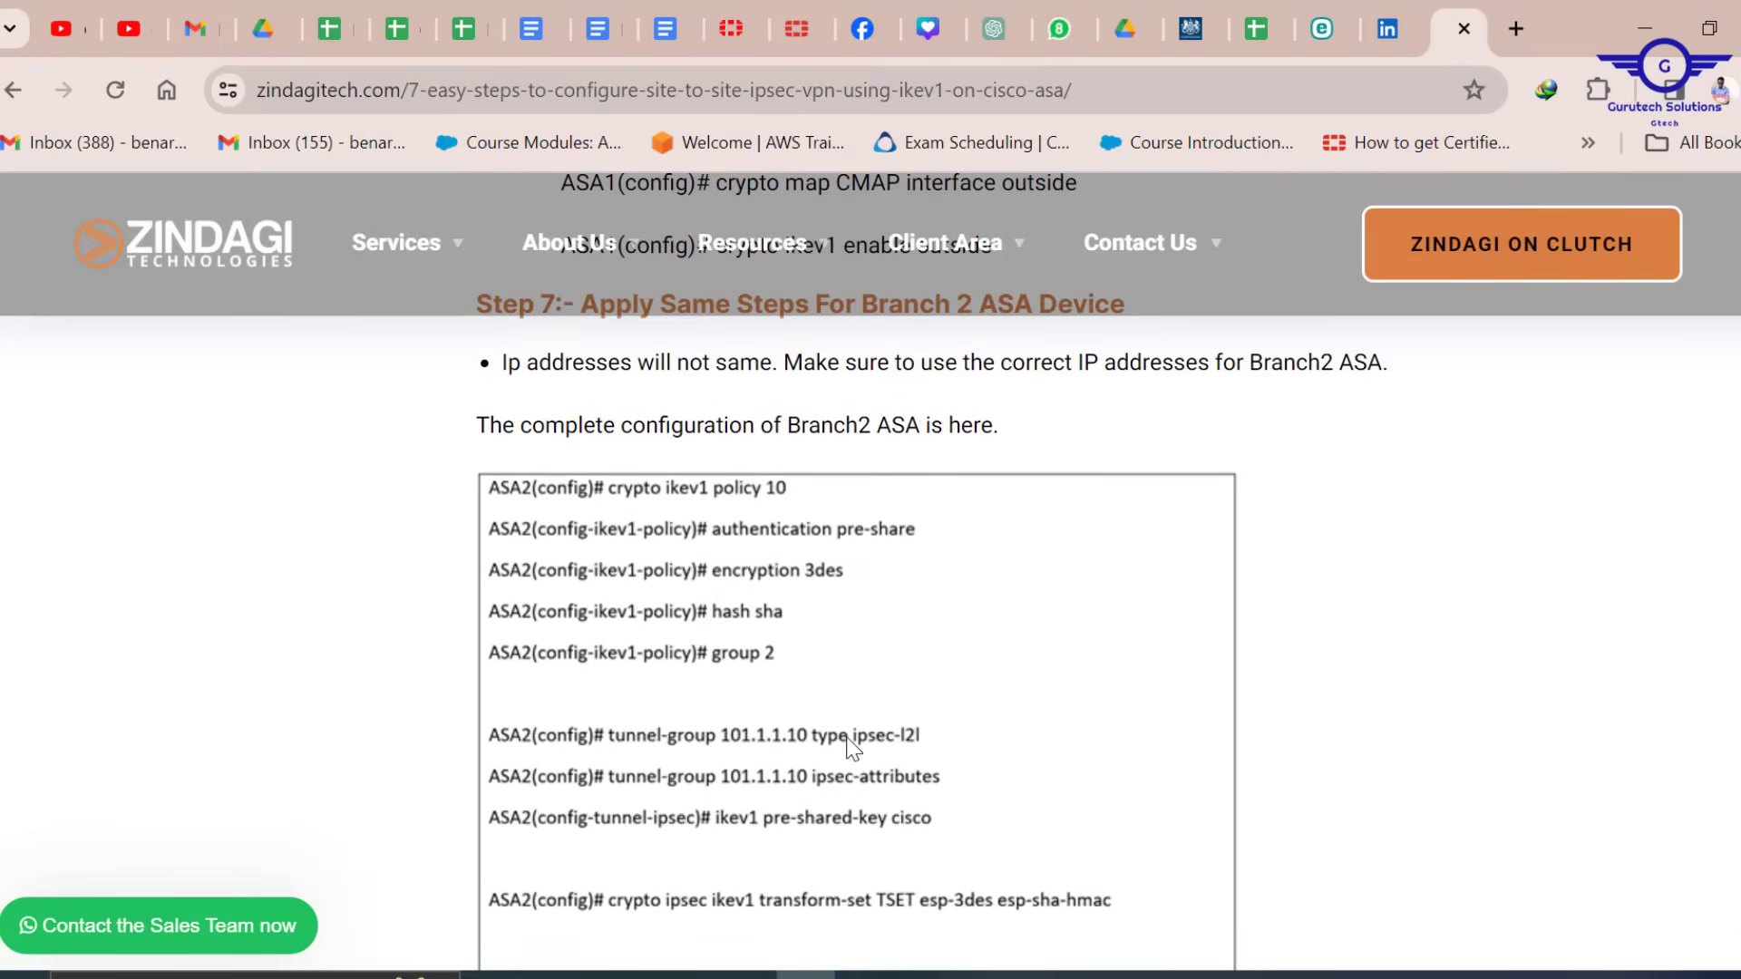
pyautogui.scroll(-2, 848, 744)
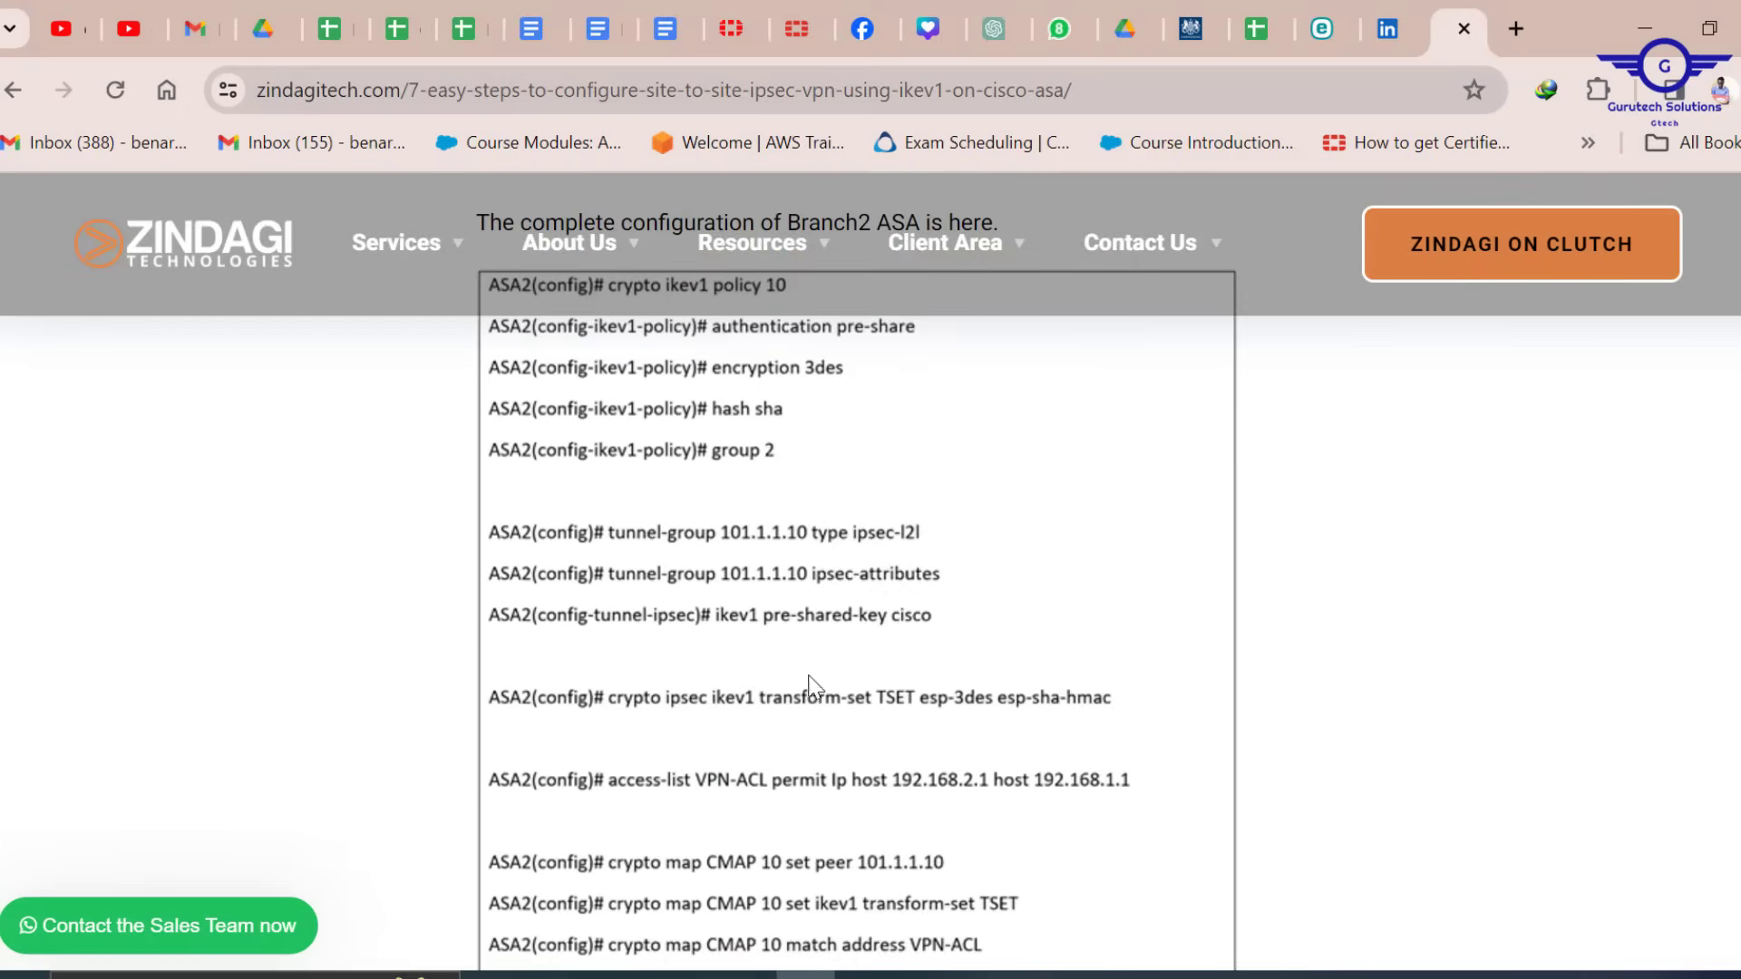
pyautogui.scroll(-2, 898, 700)
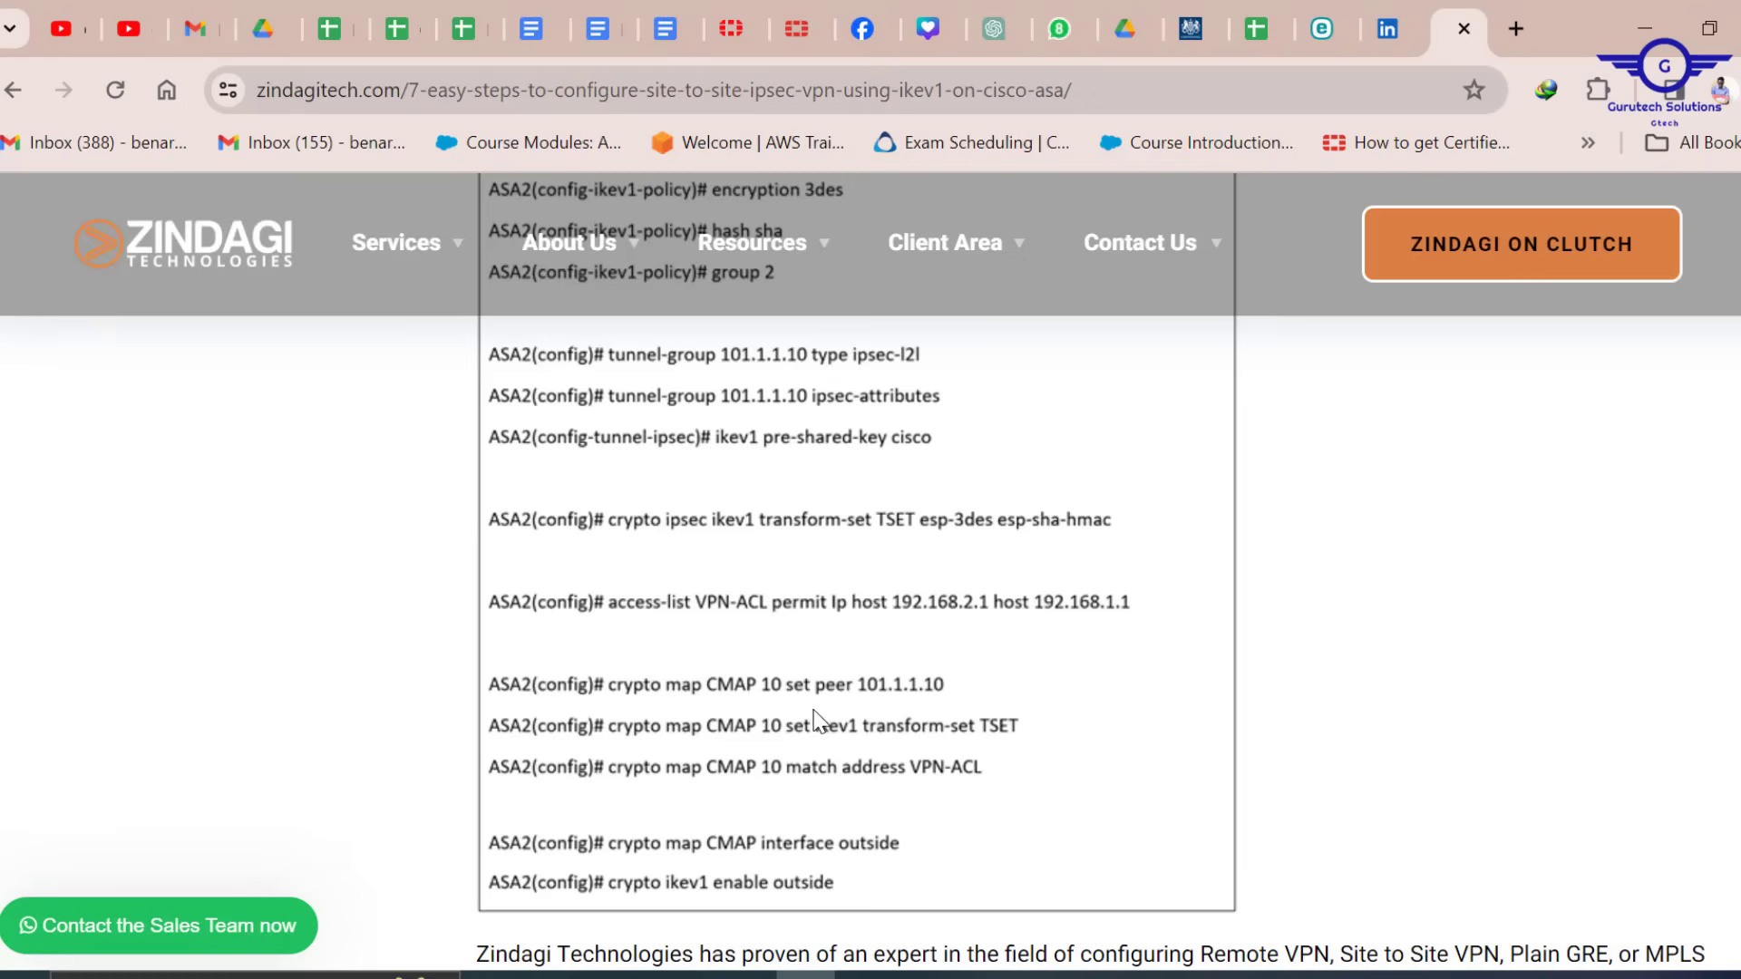
pyautogui.scroll(-2, 853, 721)
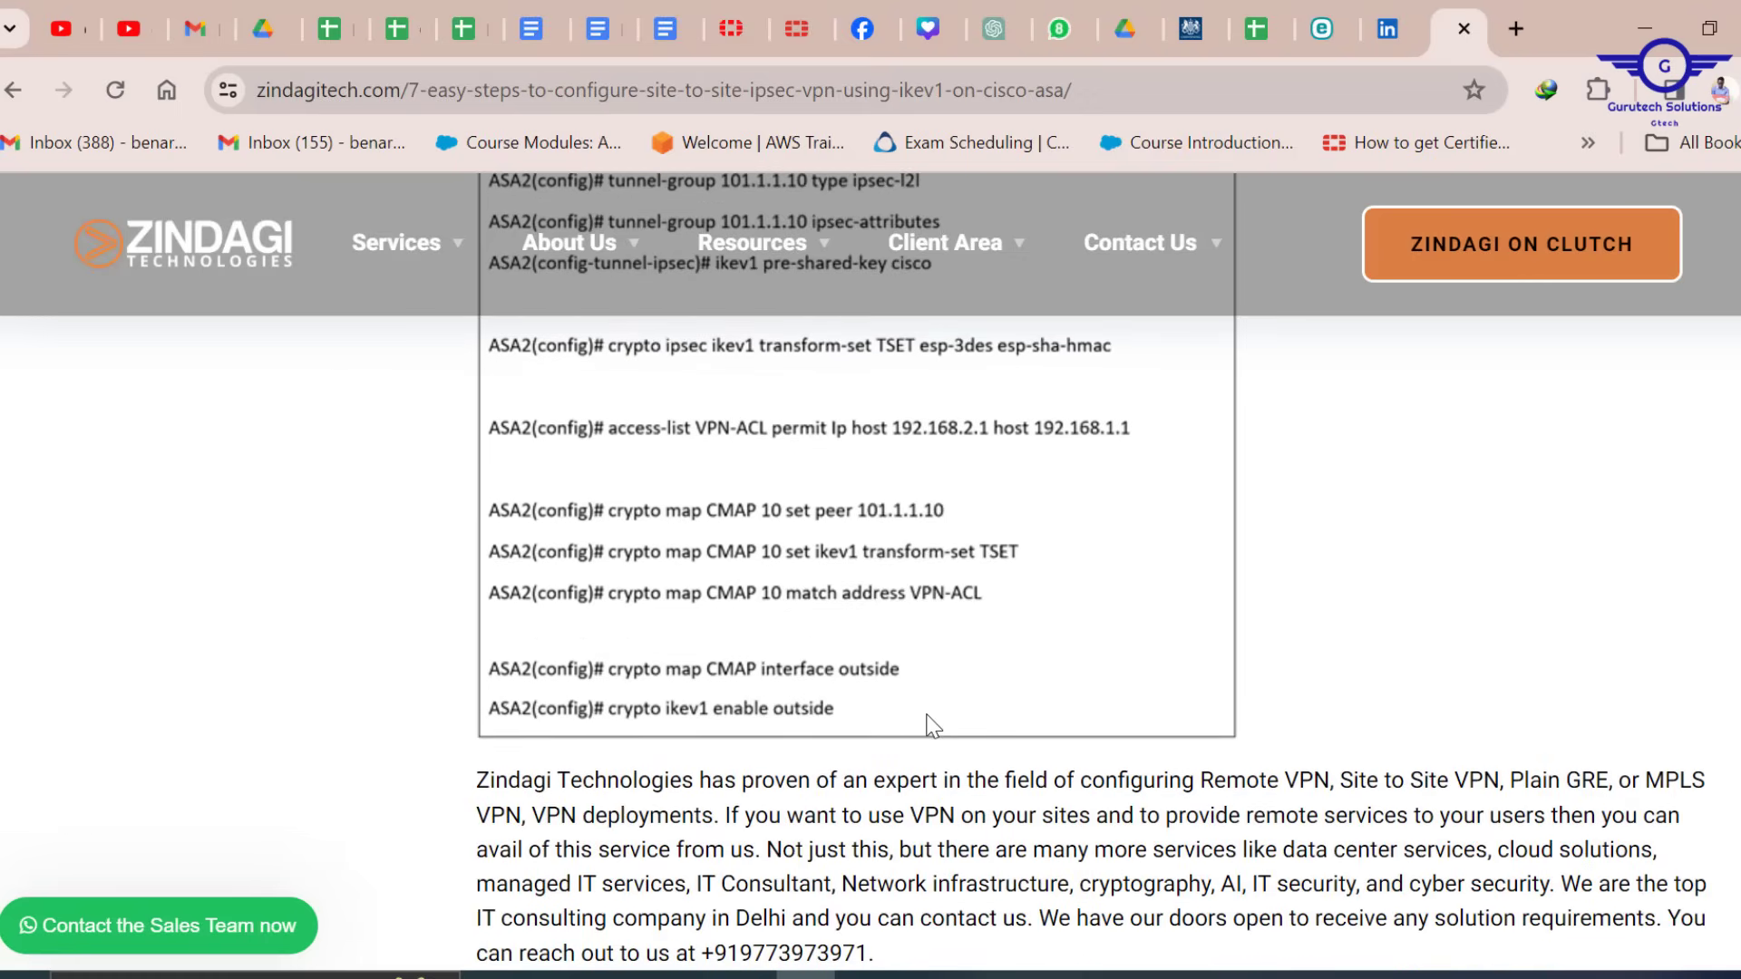
pyautogui.scroll(6, 932, 725)
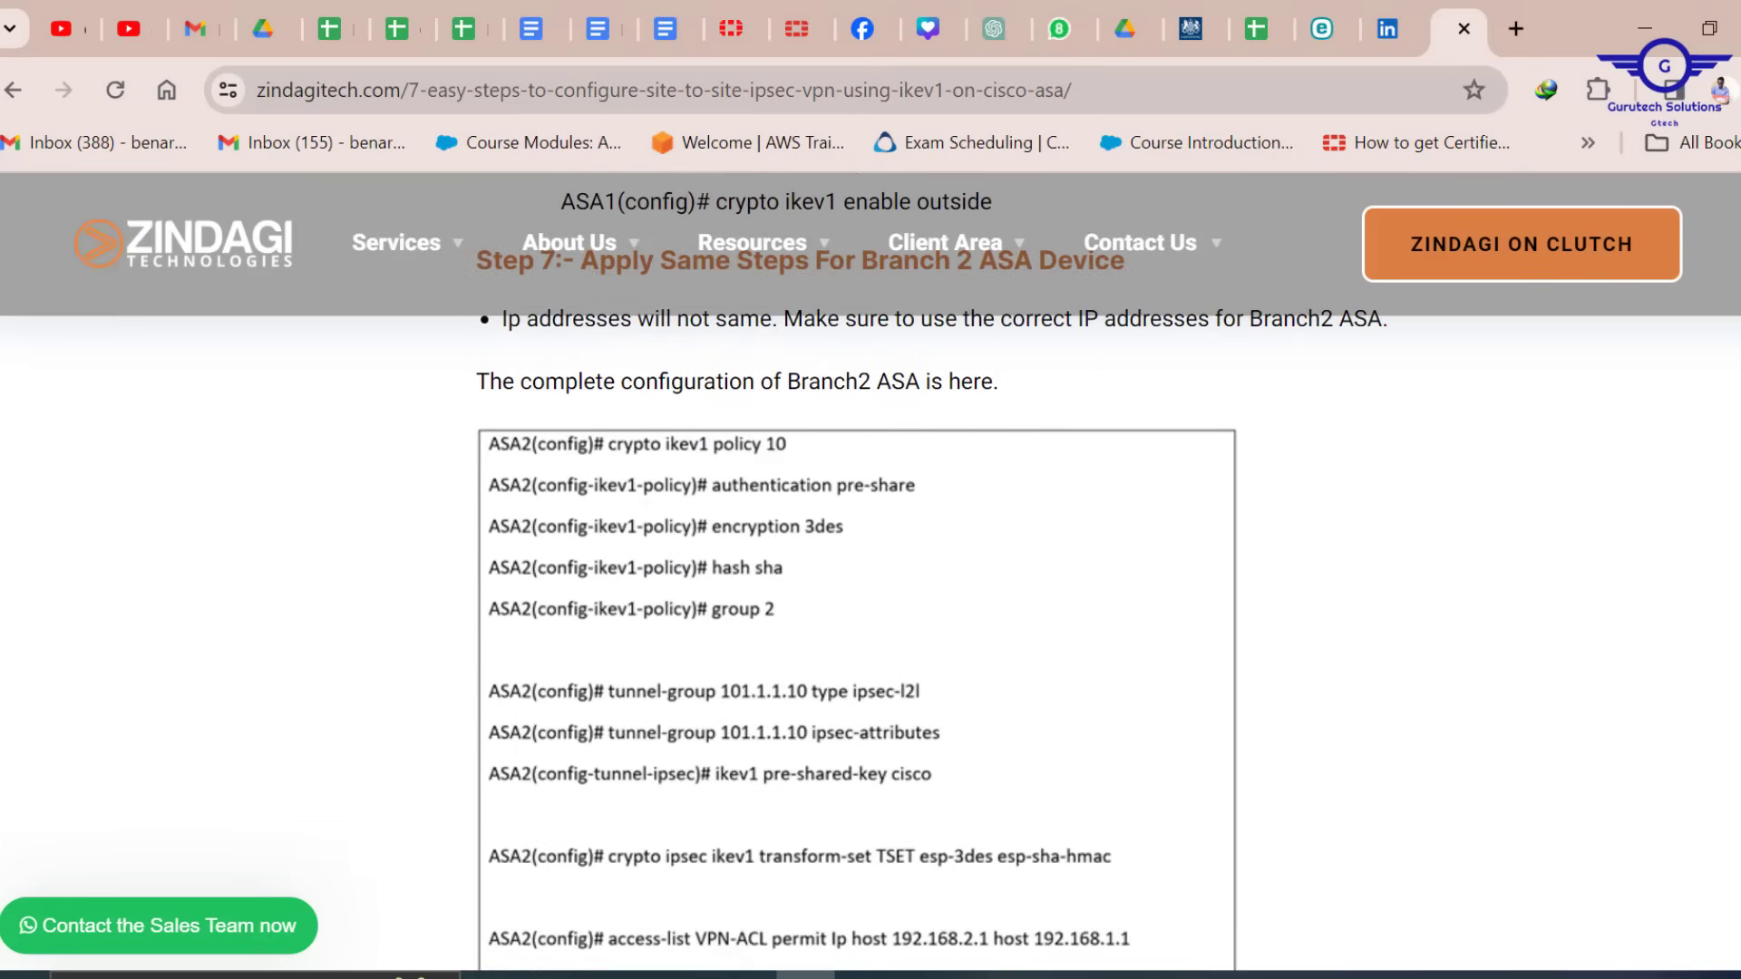
pyautogui.scroll(20, 862, 635)
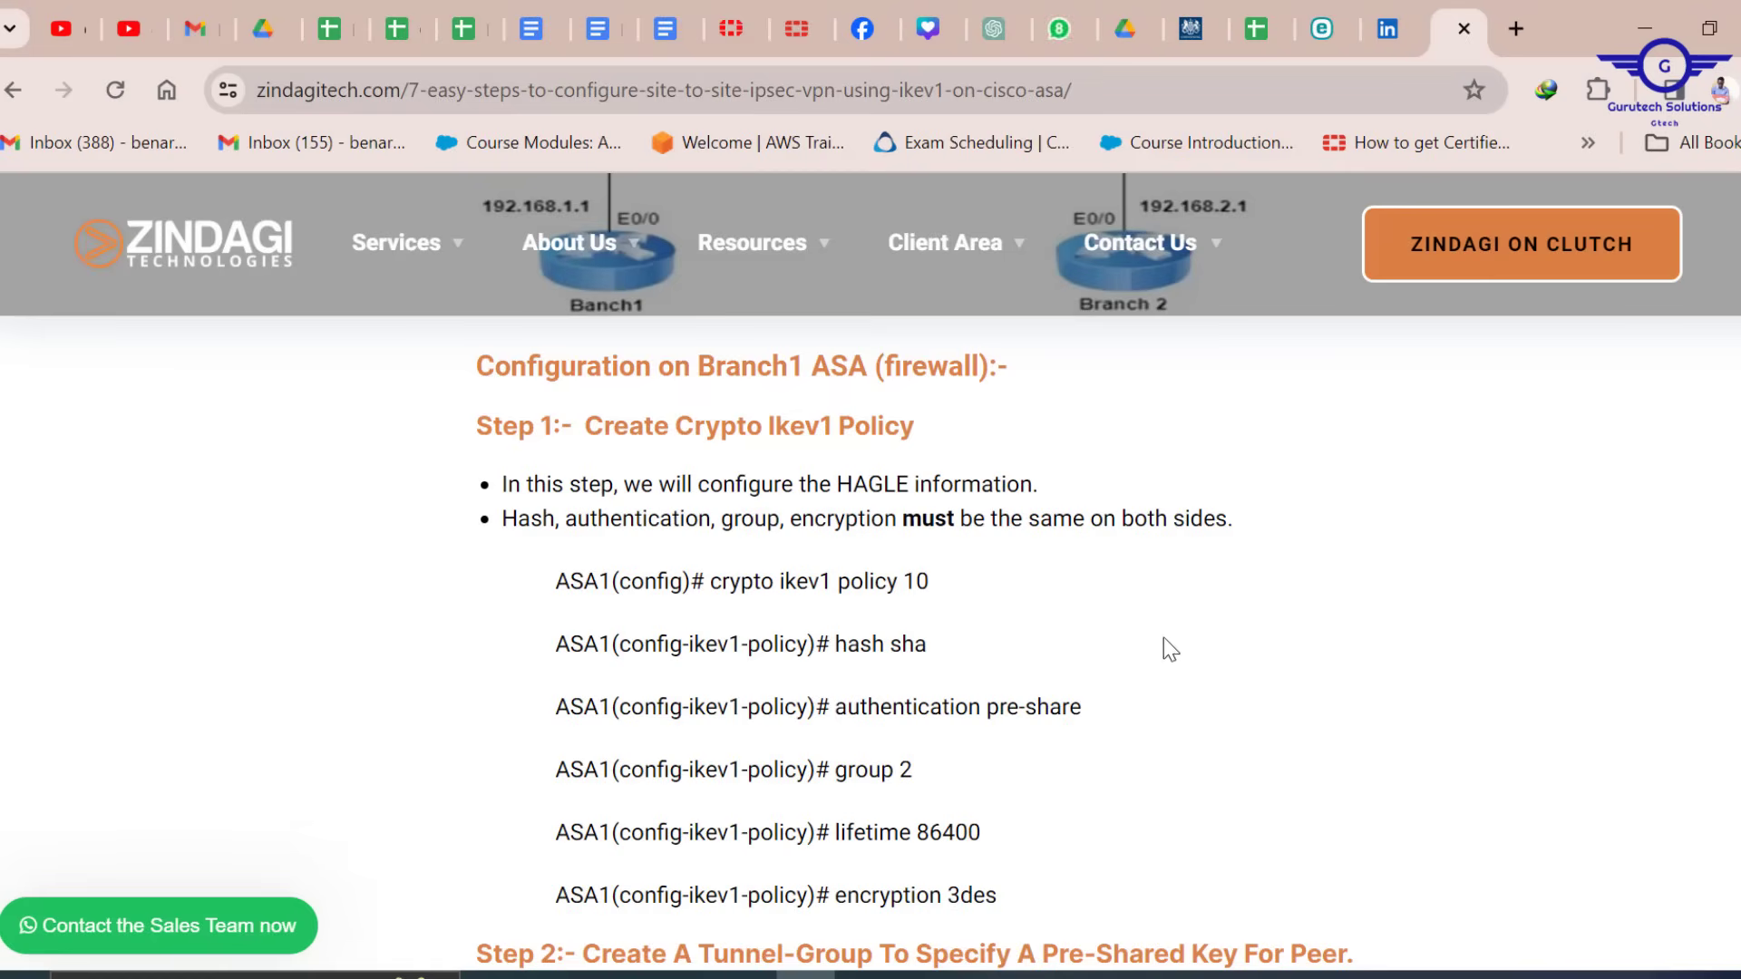
# Bring up the untitled ASA VPN notes in Notepad, resize the window, then minimize it again
pyautogui.hotkey('alt', 'Tab')
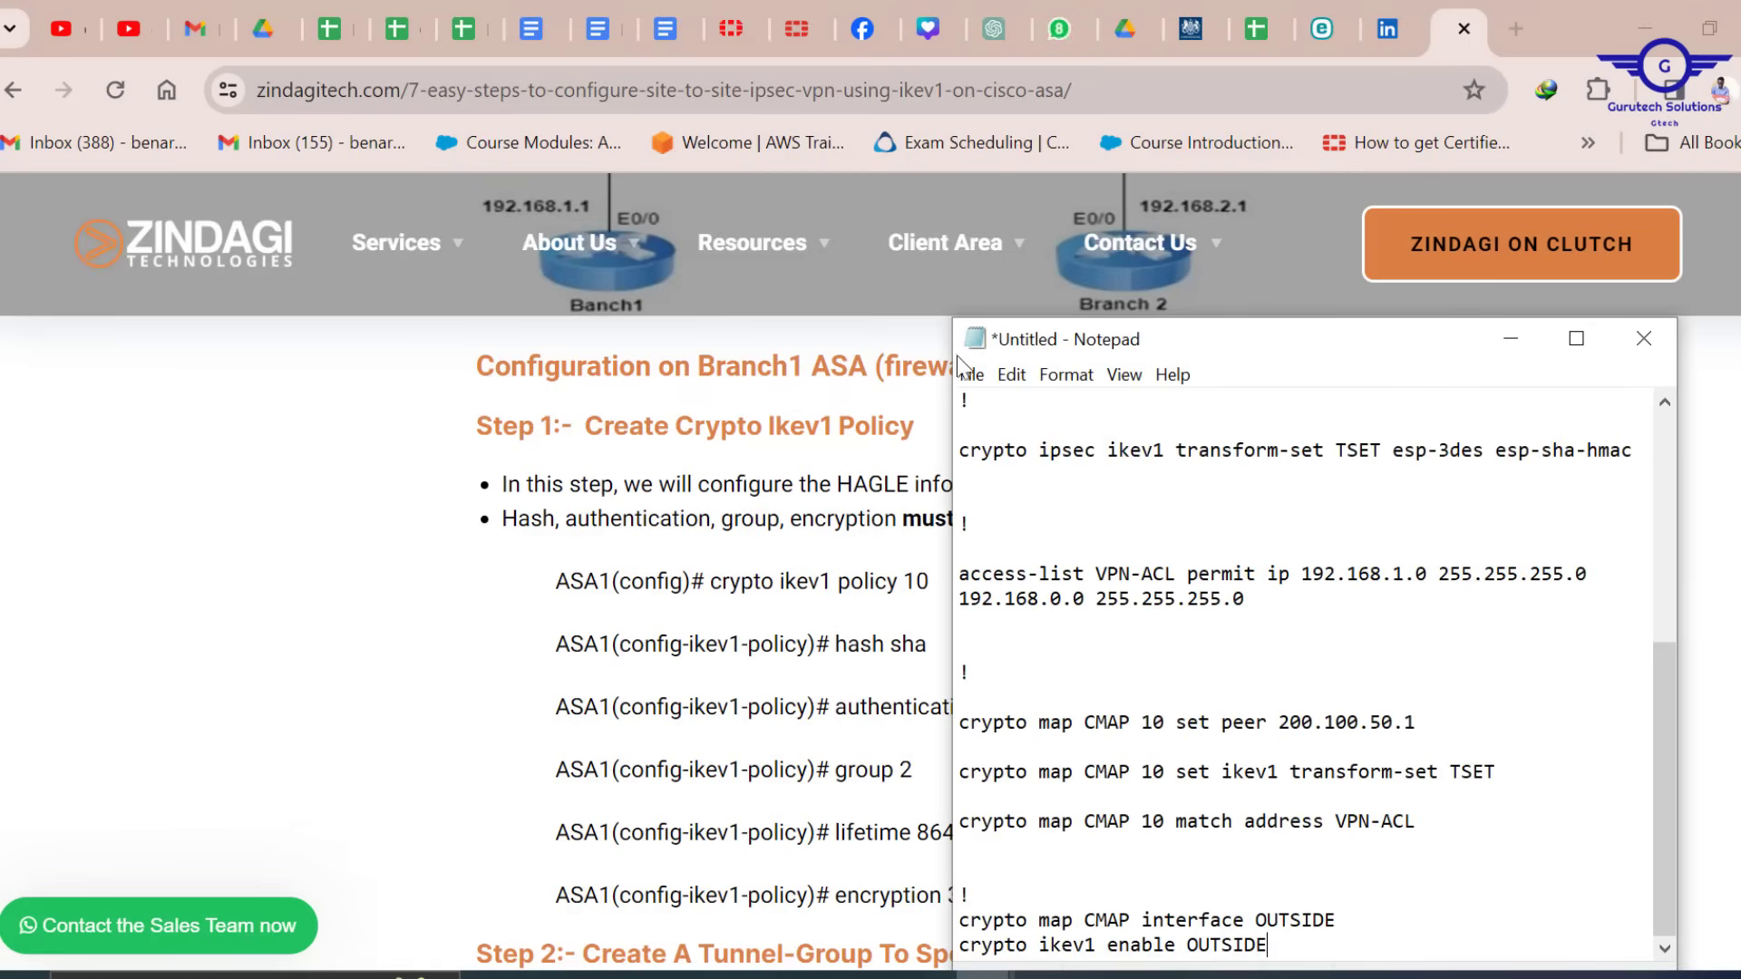
pyautogui.moveTo(954, 390); pyautogui.dragTo(370, 428)
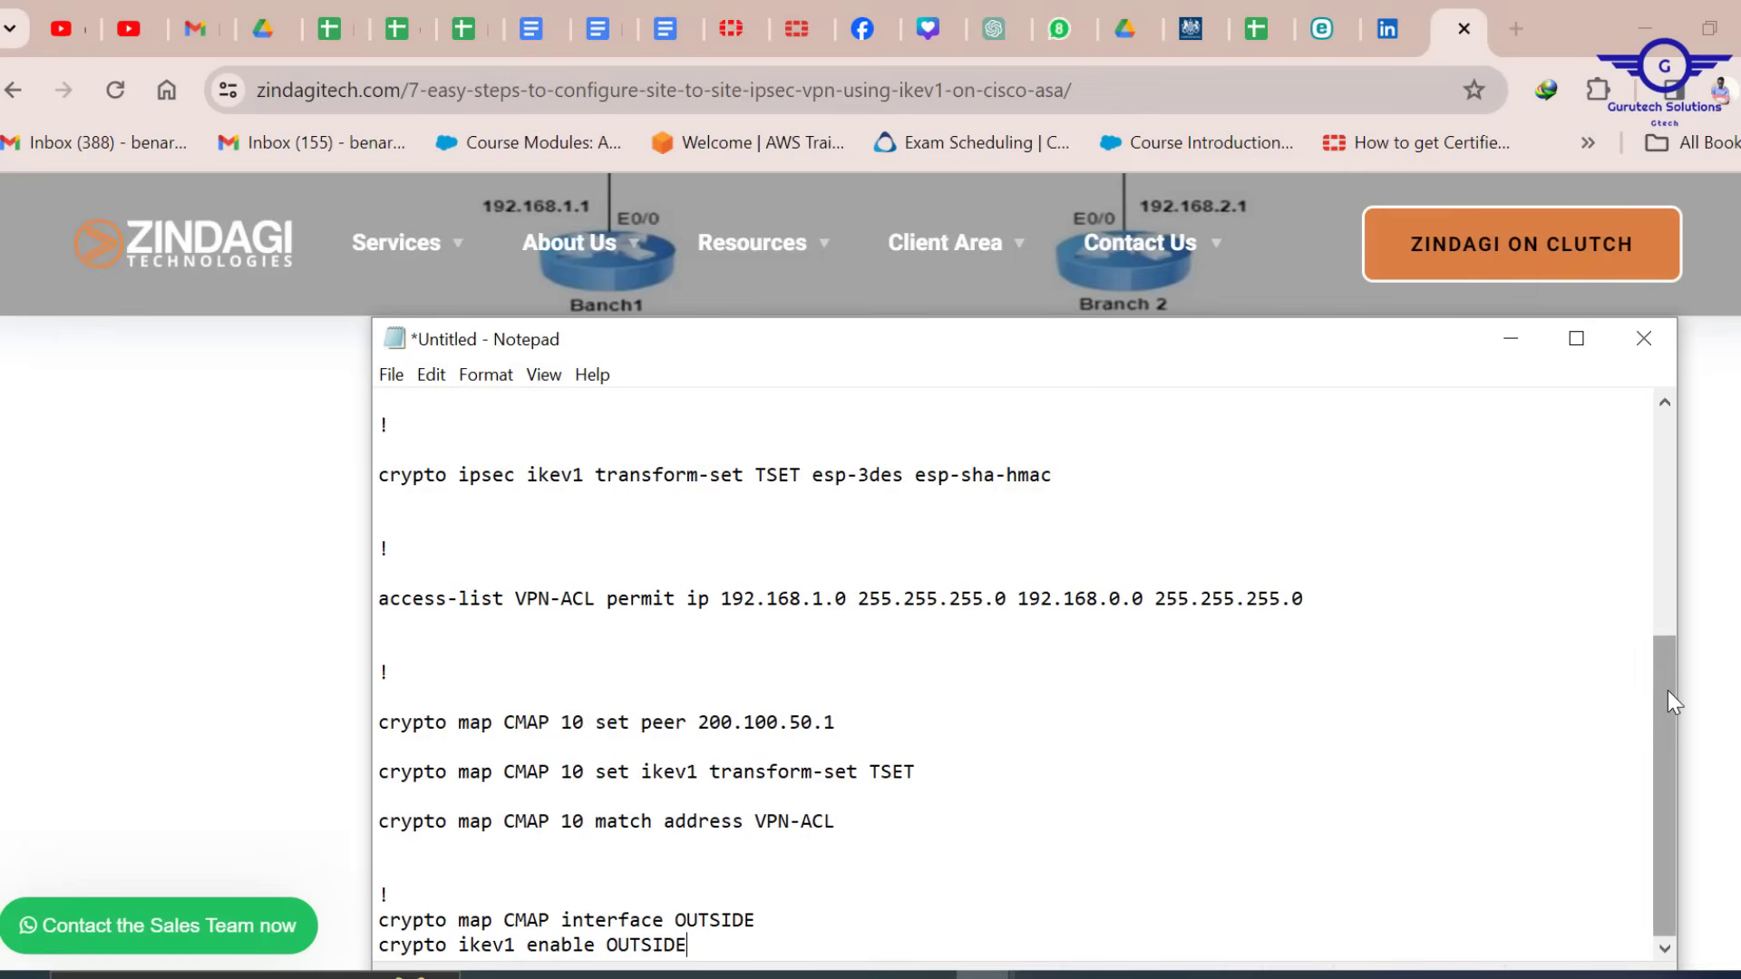
pyautogui.moveTo(1667, 689); pyautogui.dragTo(1542, 345)
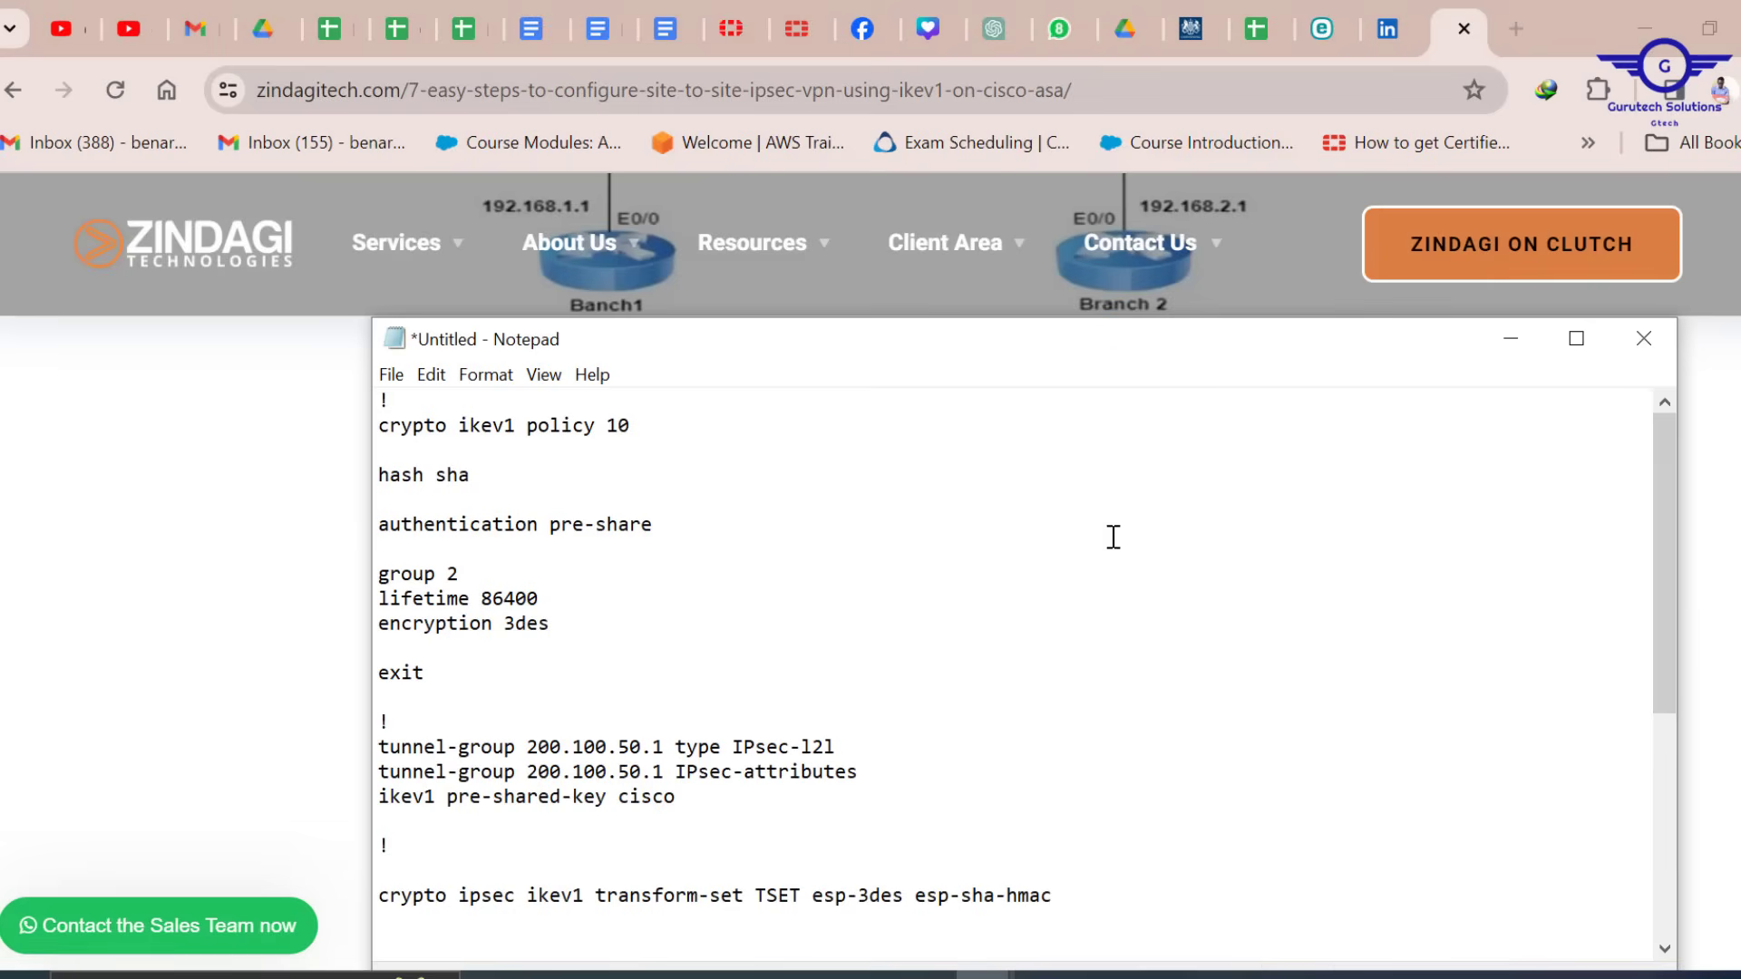
pyautogui.click(1513, 338)
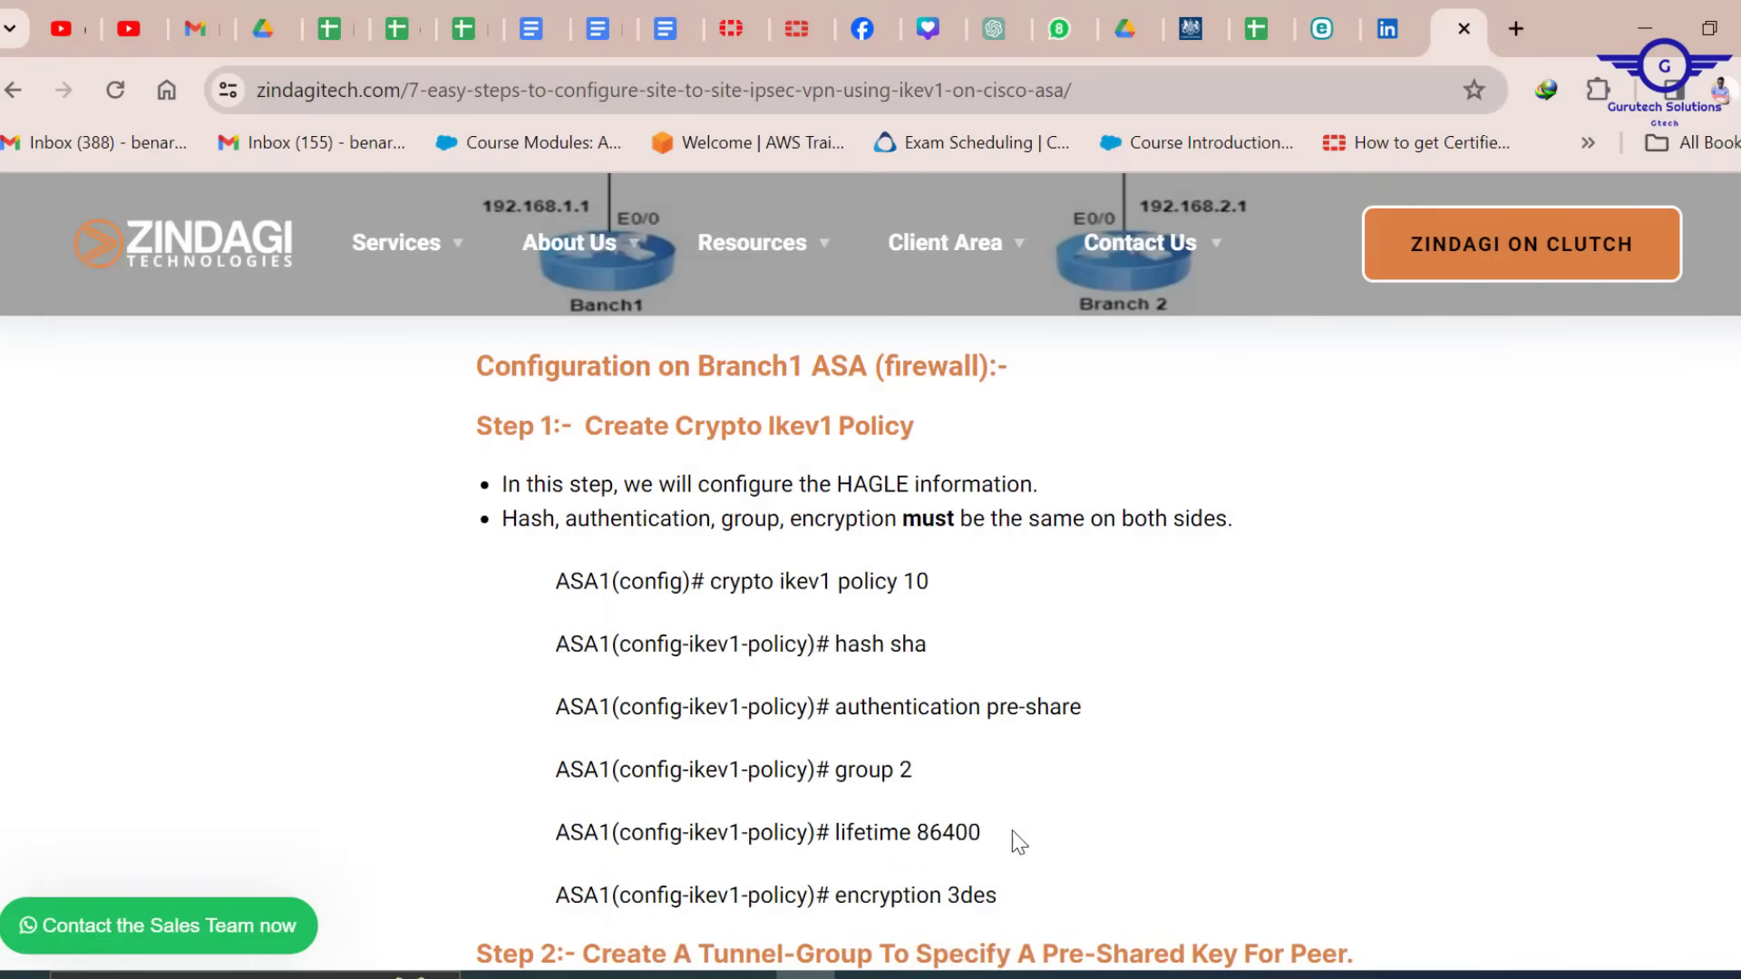
pyautogui.moveTo(1061, 975)
pyautogui.click(1087, 876)
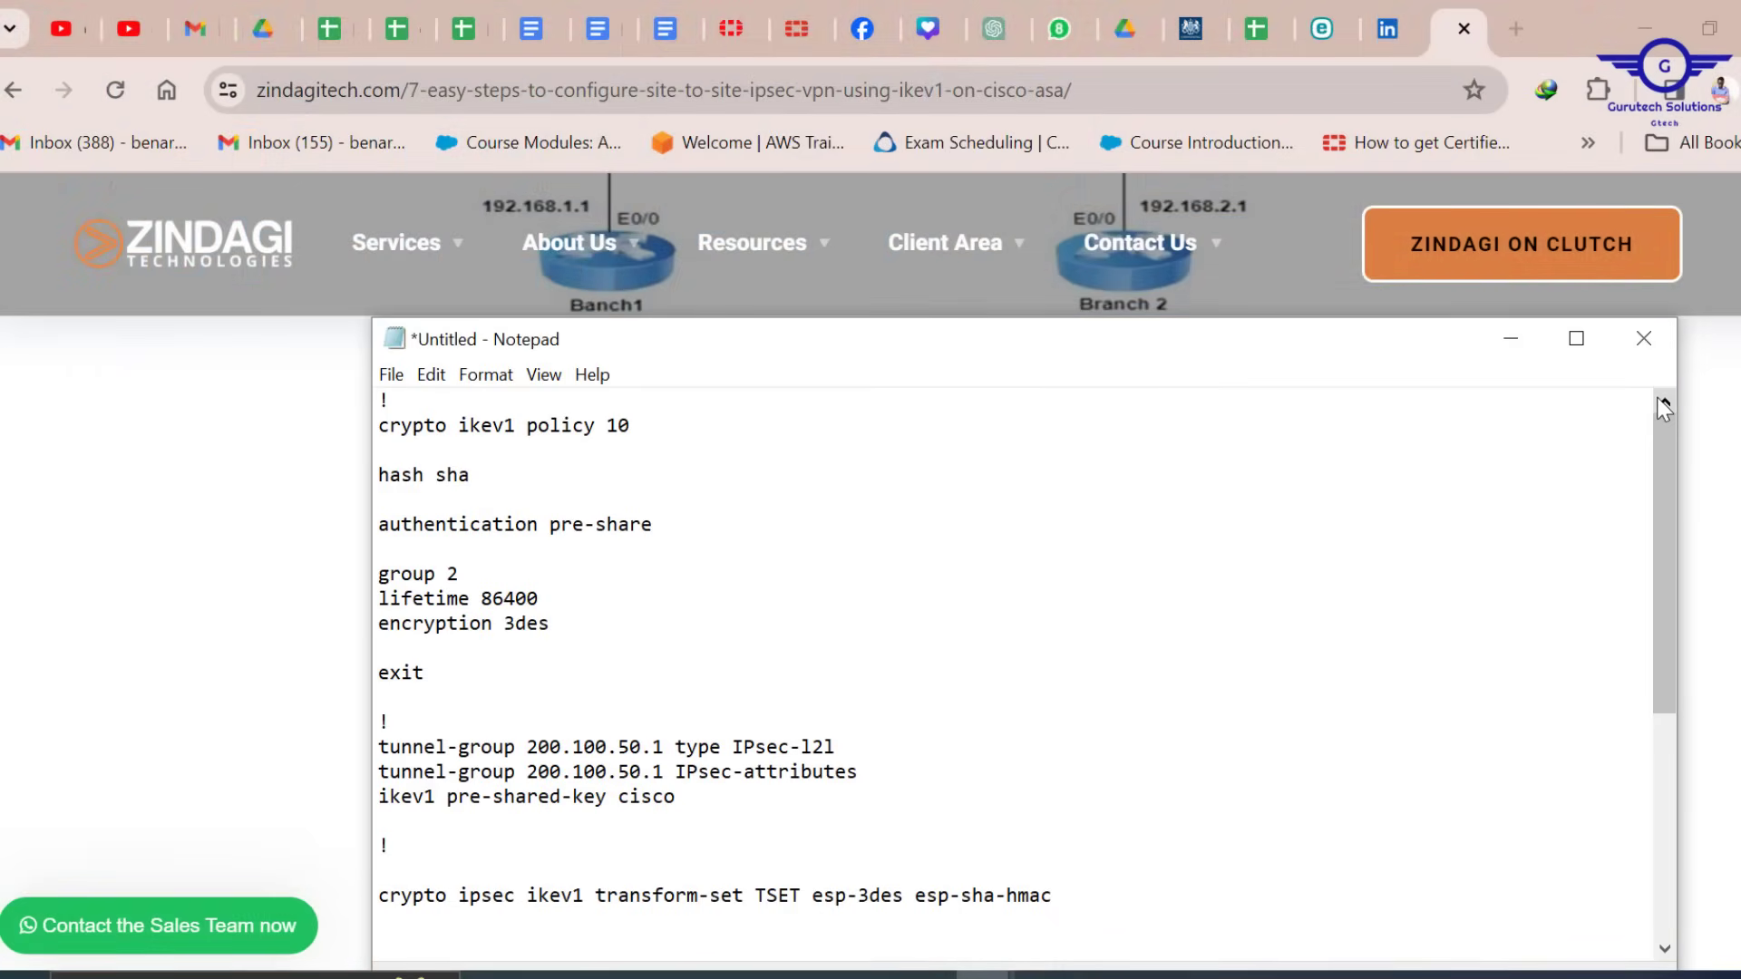
pyautogui.click(1518, 345)
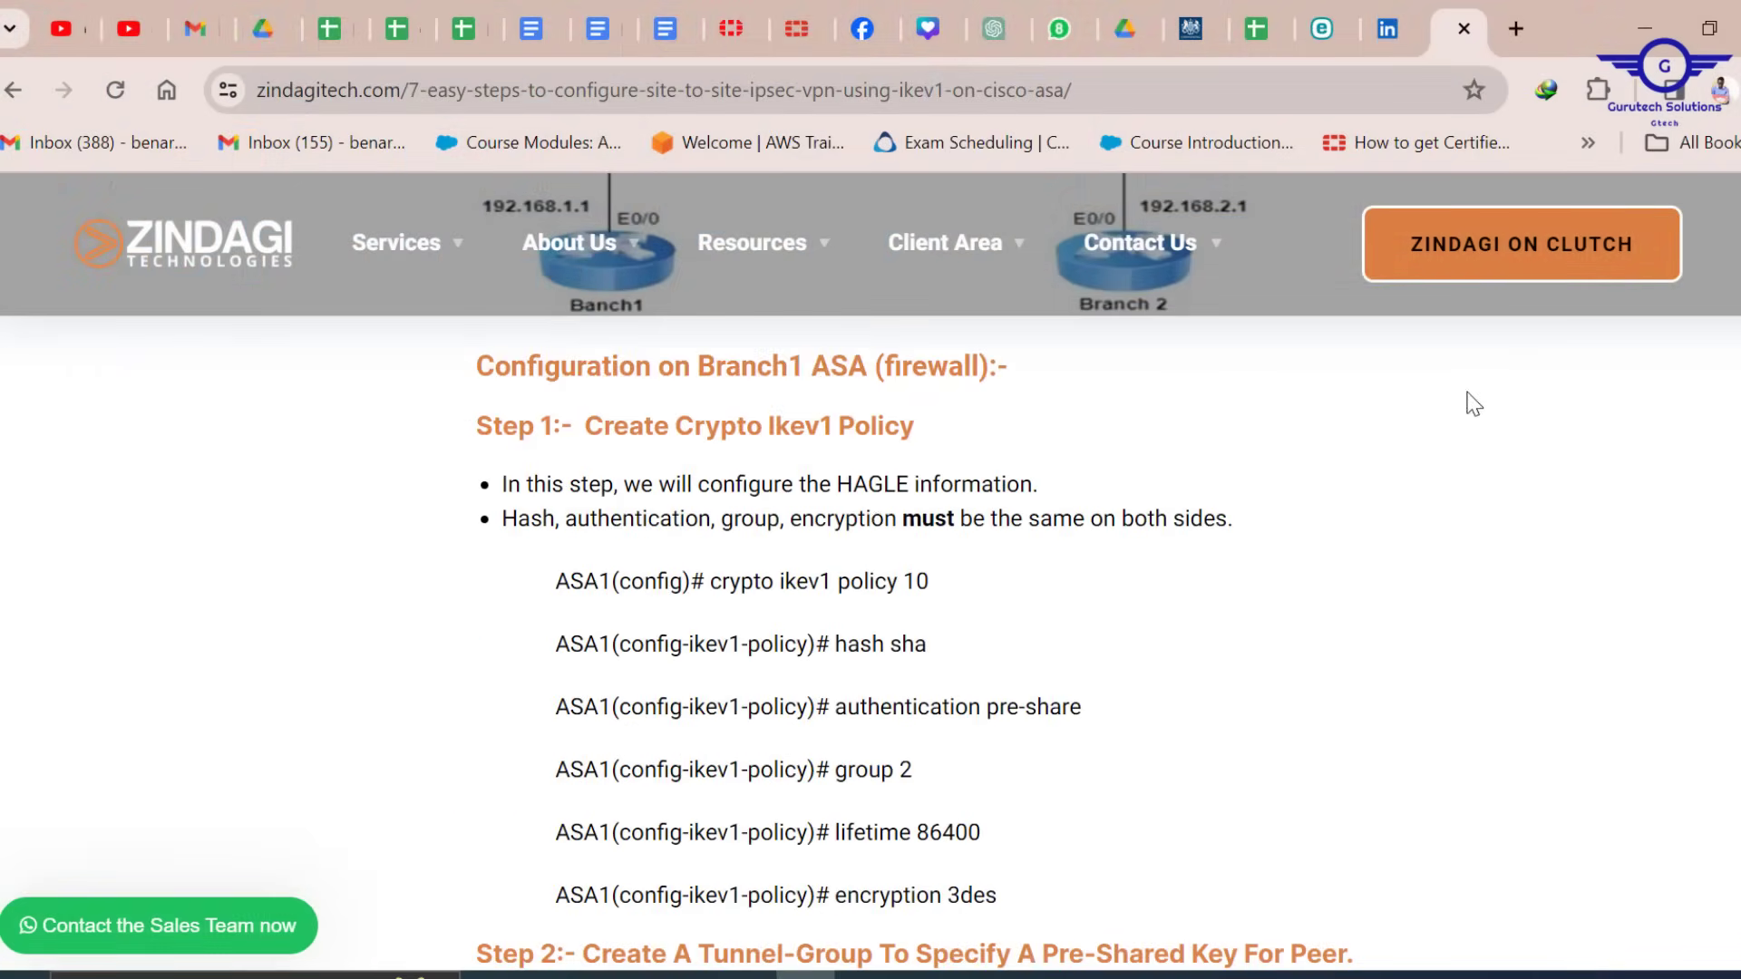
# Rescan the tutorial, then minimize Chrome to reveal the Packet Tracer topology
pyautogui.scroll(14, 873, 525)
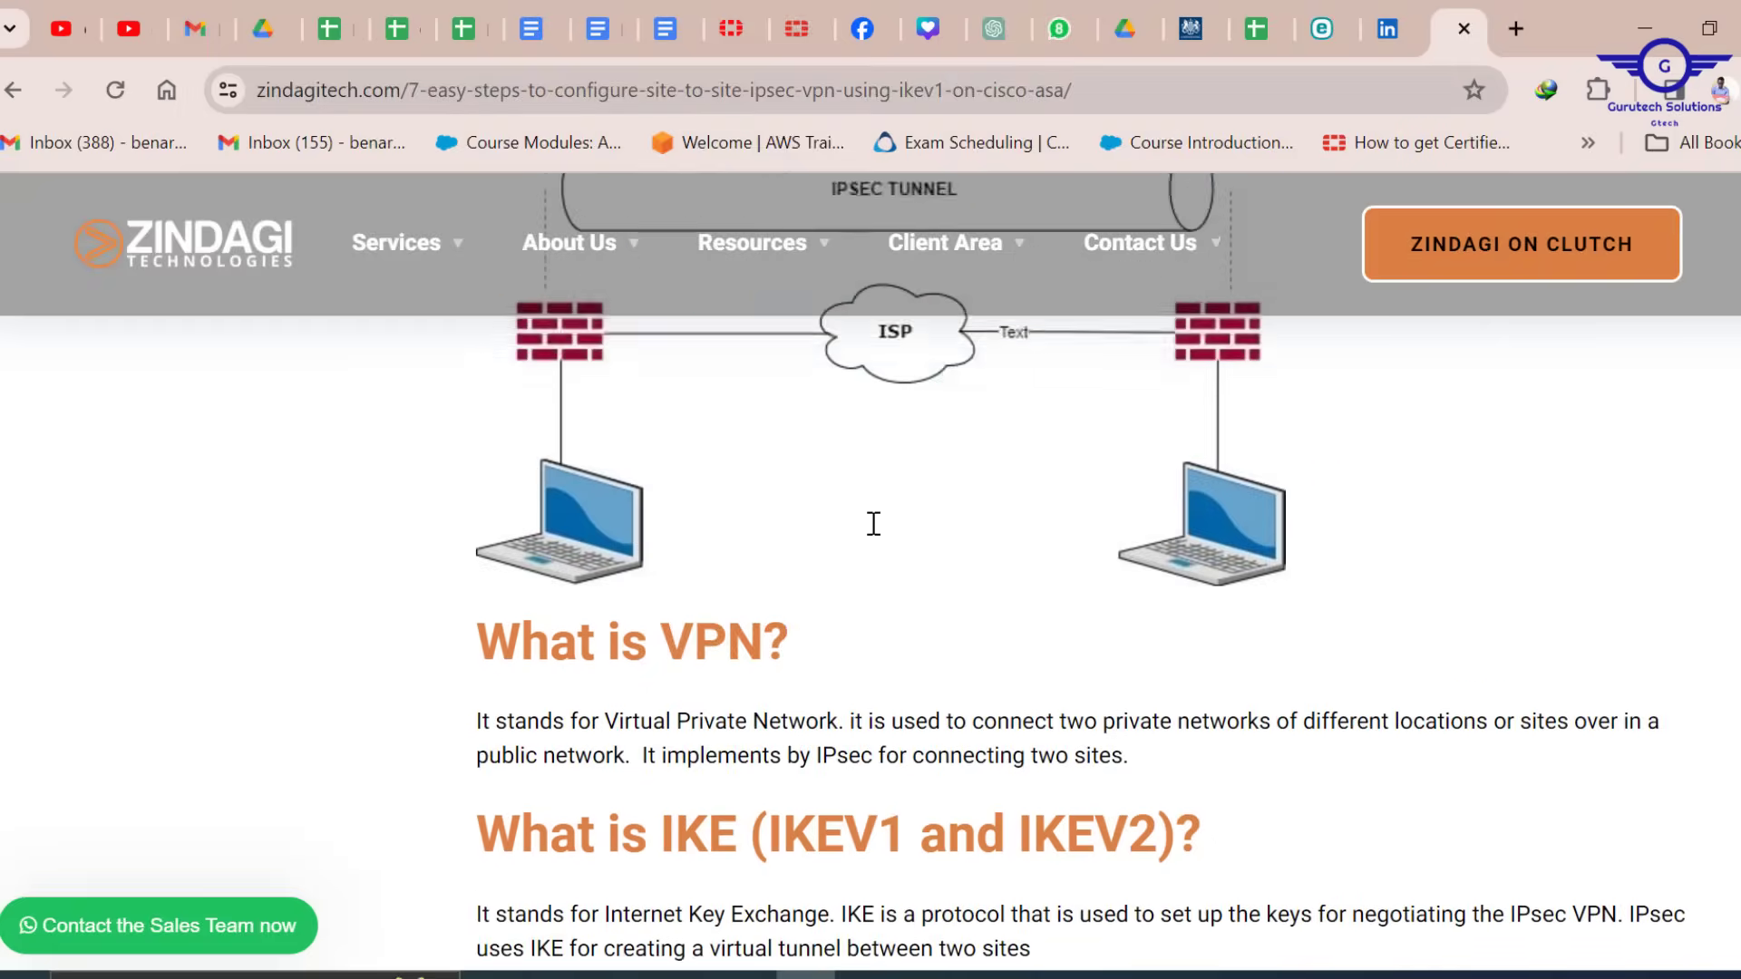
pyautogui.scroll(-2, 873, 524)
pyautogui.scroll(5, 874, 524)
pyautogui.scroll(-3, 873, 524)
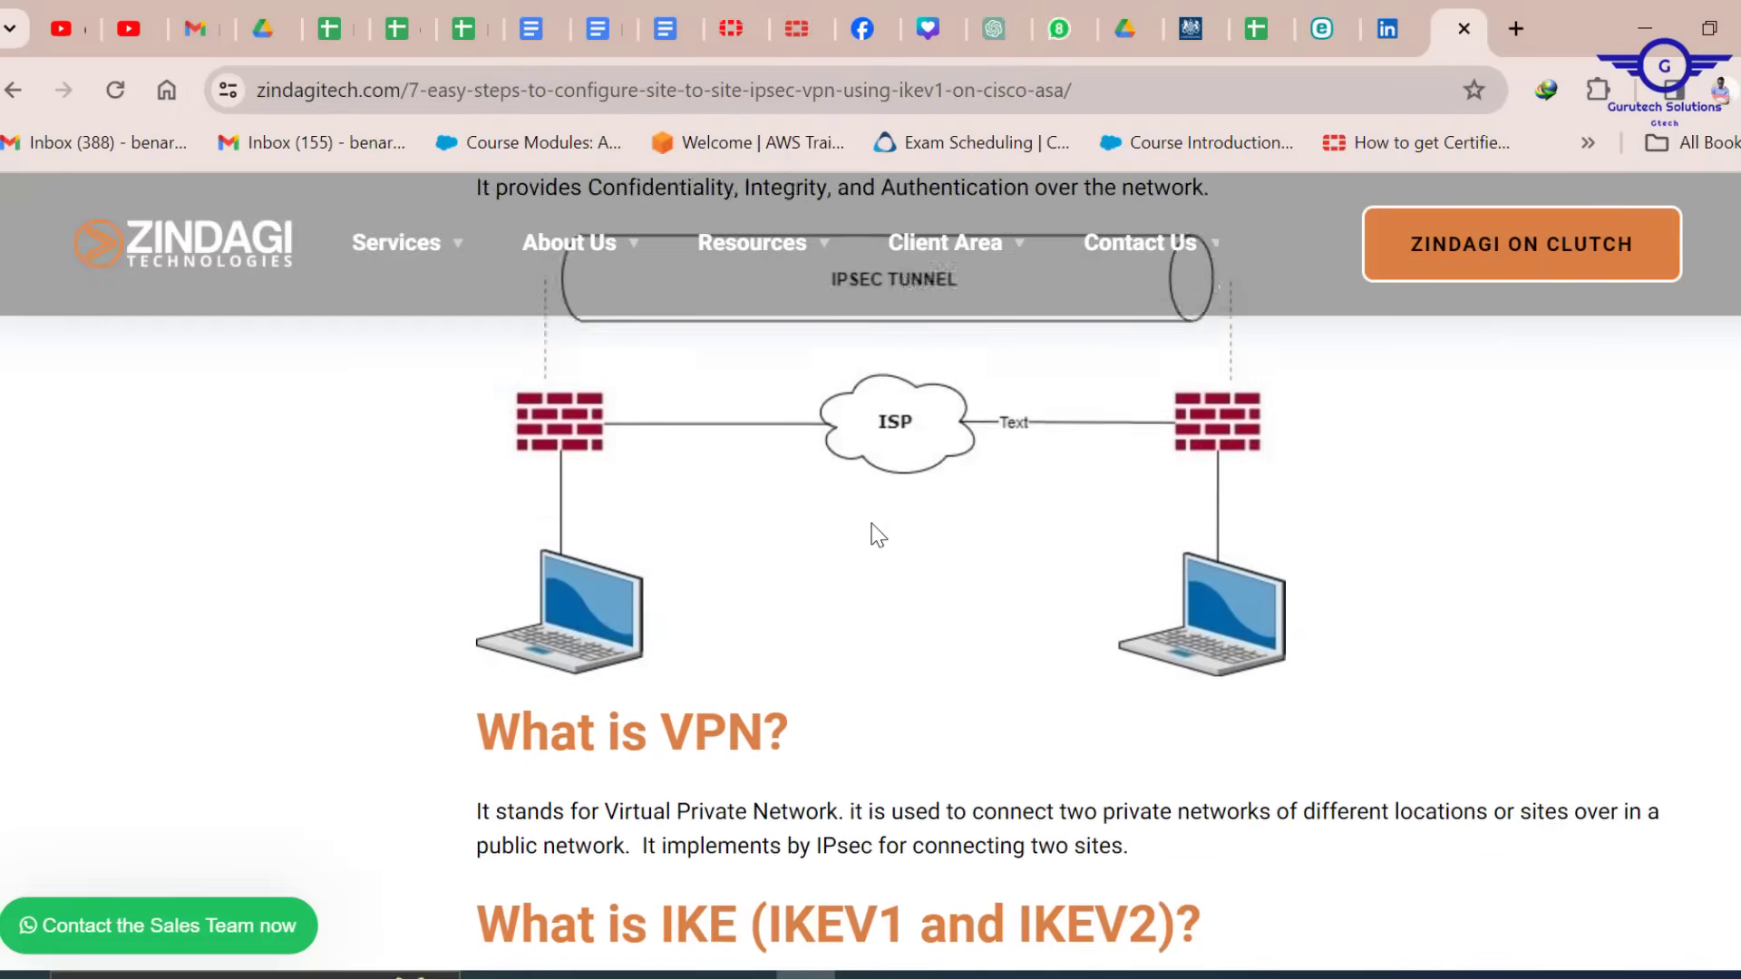
pyautogui.scroll(5, 873, 526)
pyautogui.scroll(1, 872, 531)
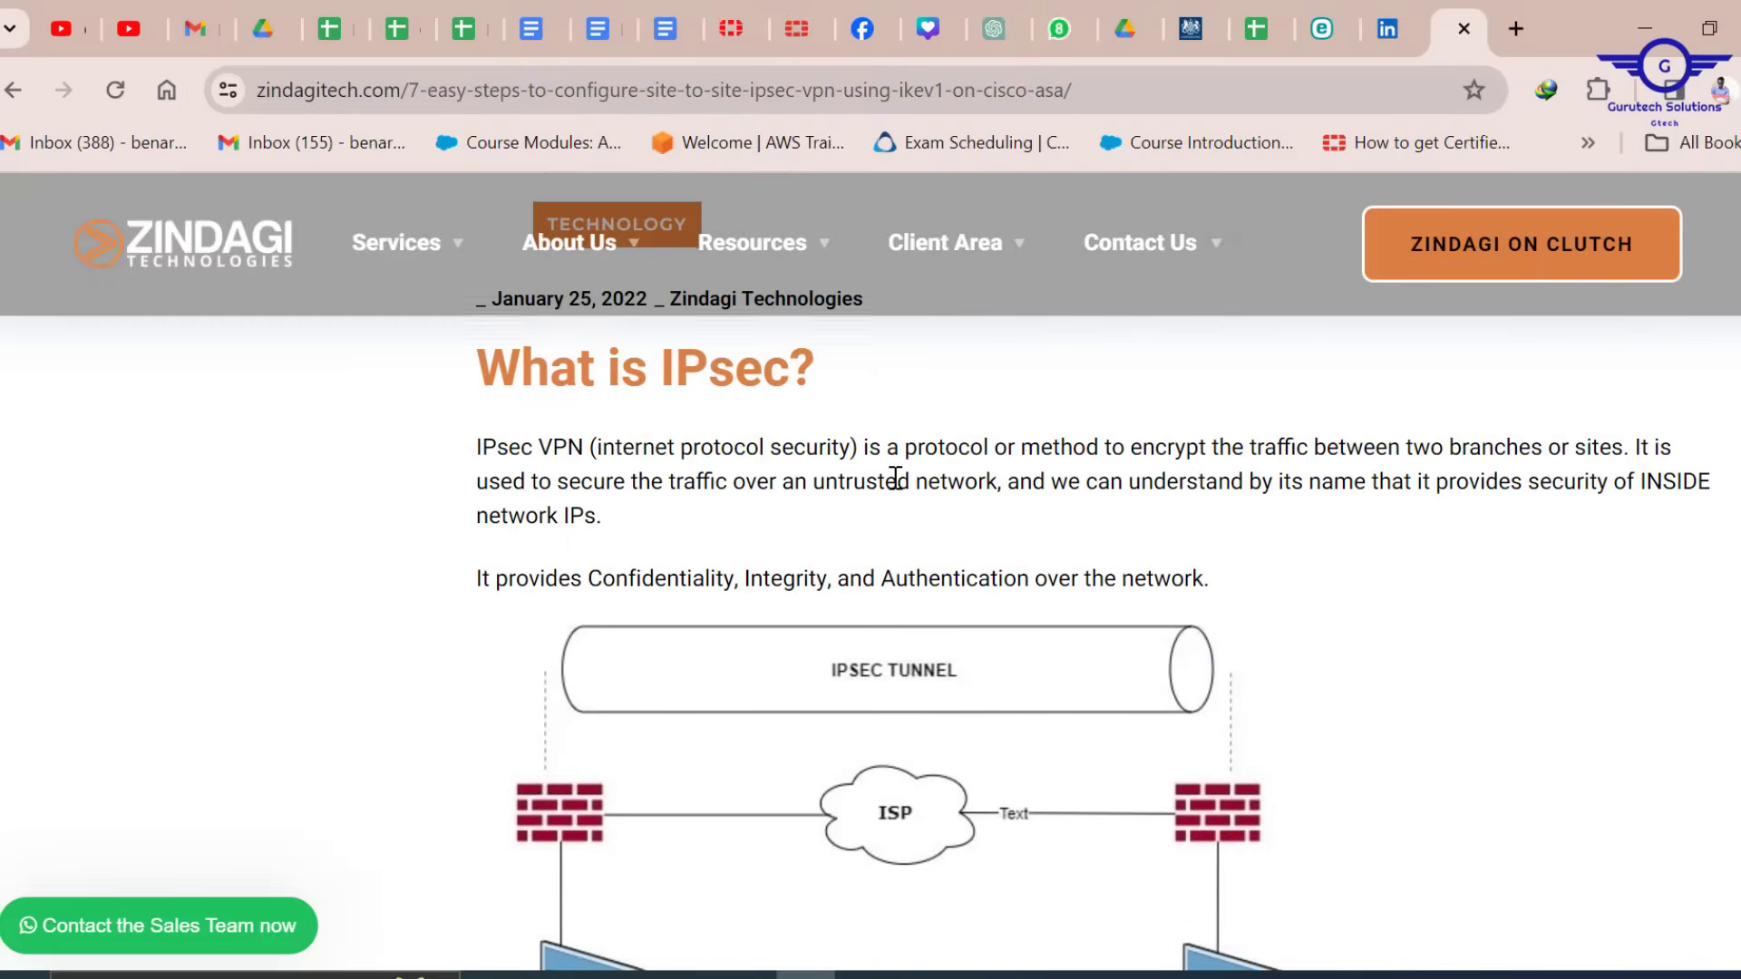
pyautogui.scroll(-10, 894, 478)
pyautogui.scroll(-2, 896, 478)
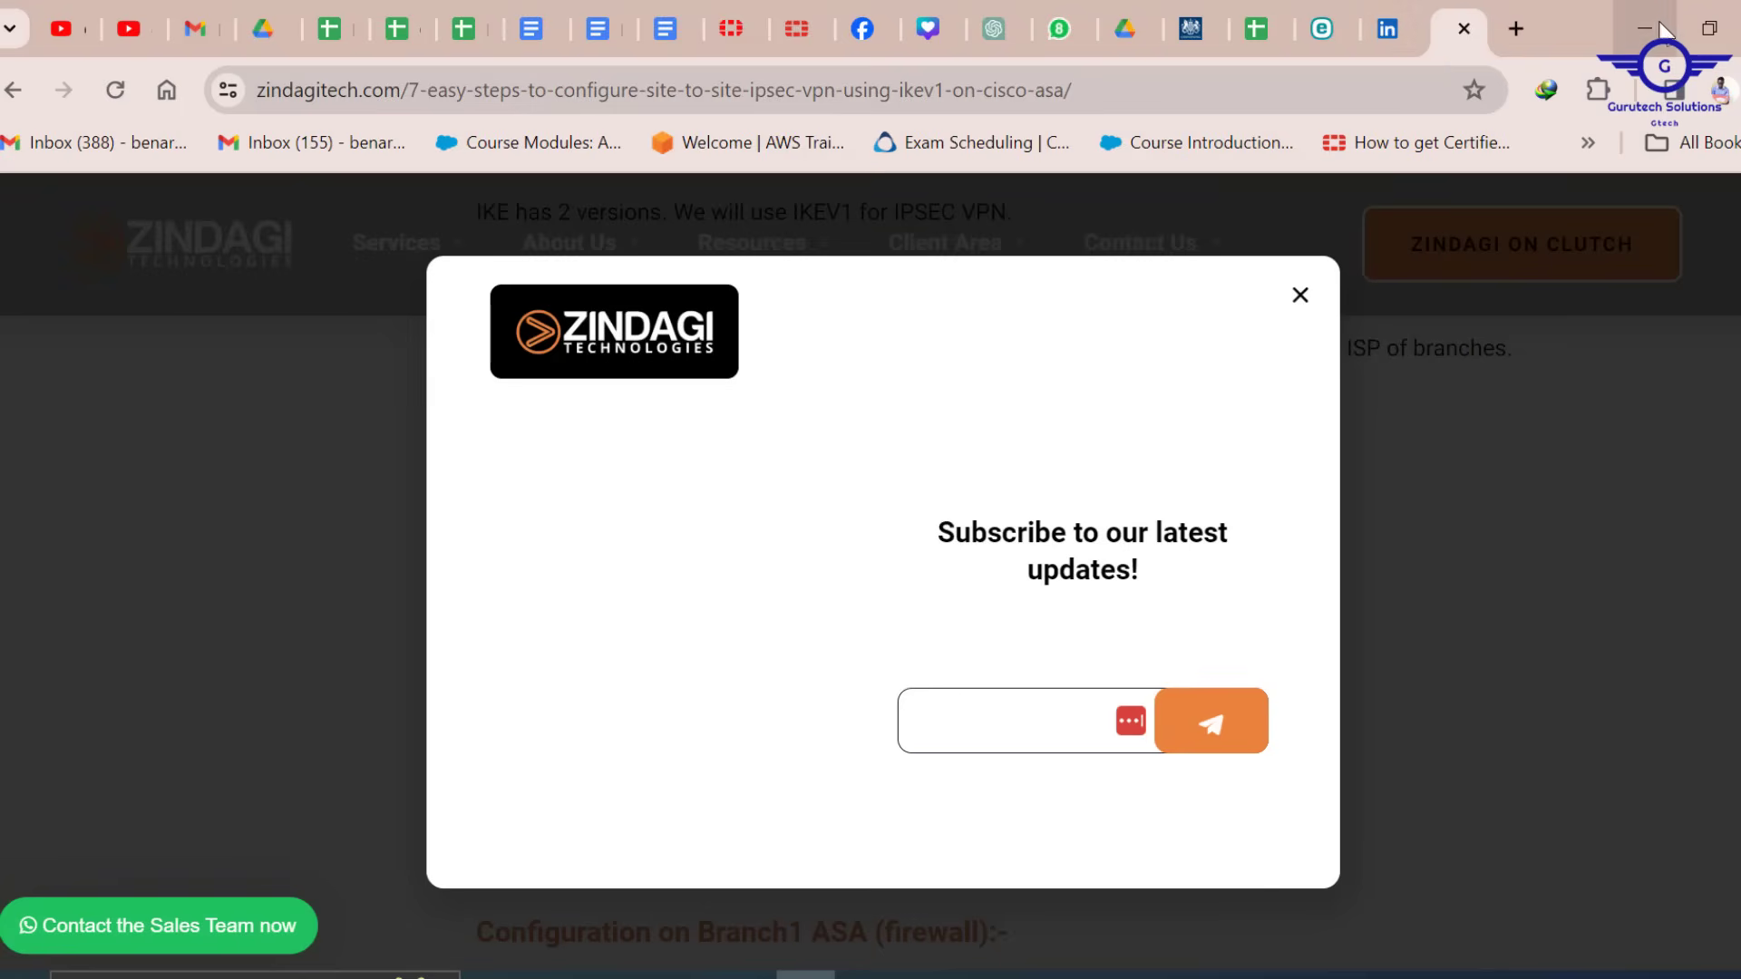
pyautogui.click(1647, 28)
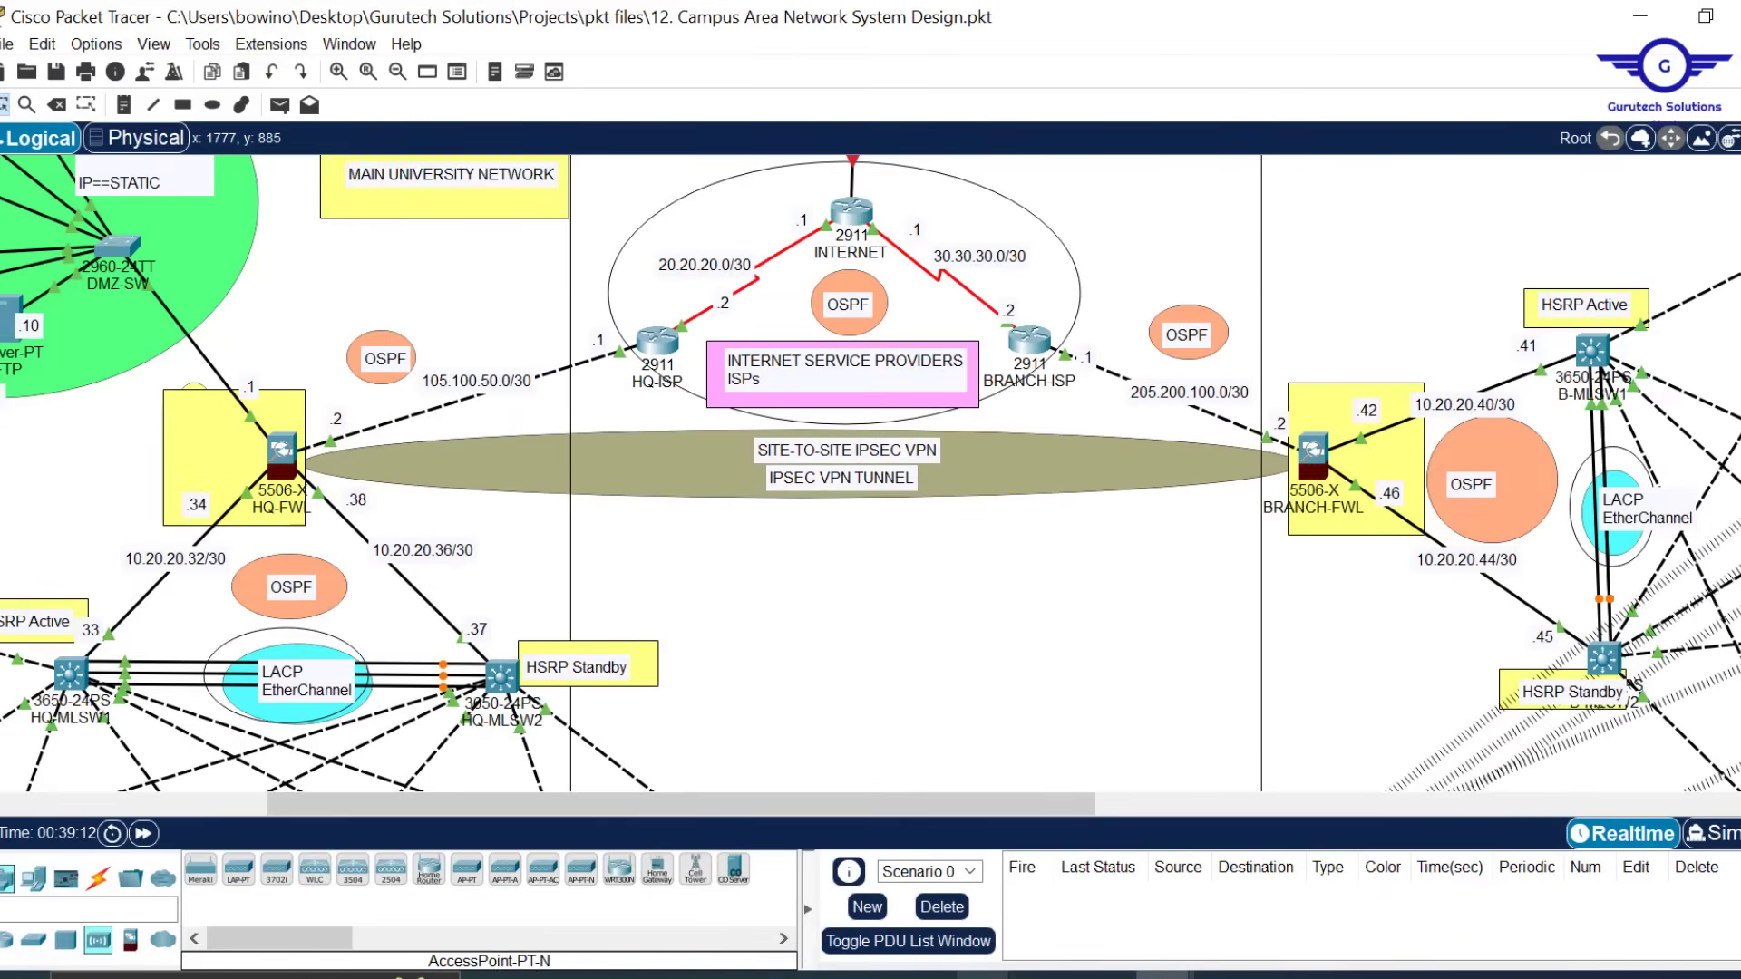
# Restore the untitled Notepad notes, highlight the ikev1 policy lines, and move the window right
pyautogui.moveTo(984, 976)
pyautogui.click(1117, 911)
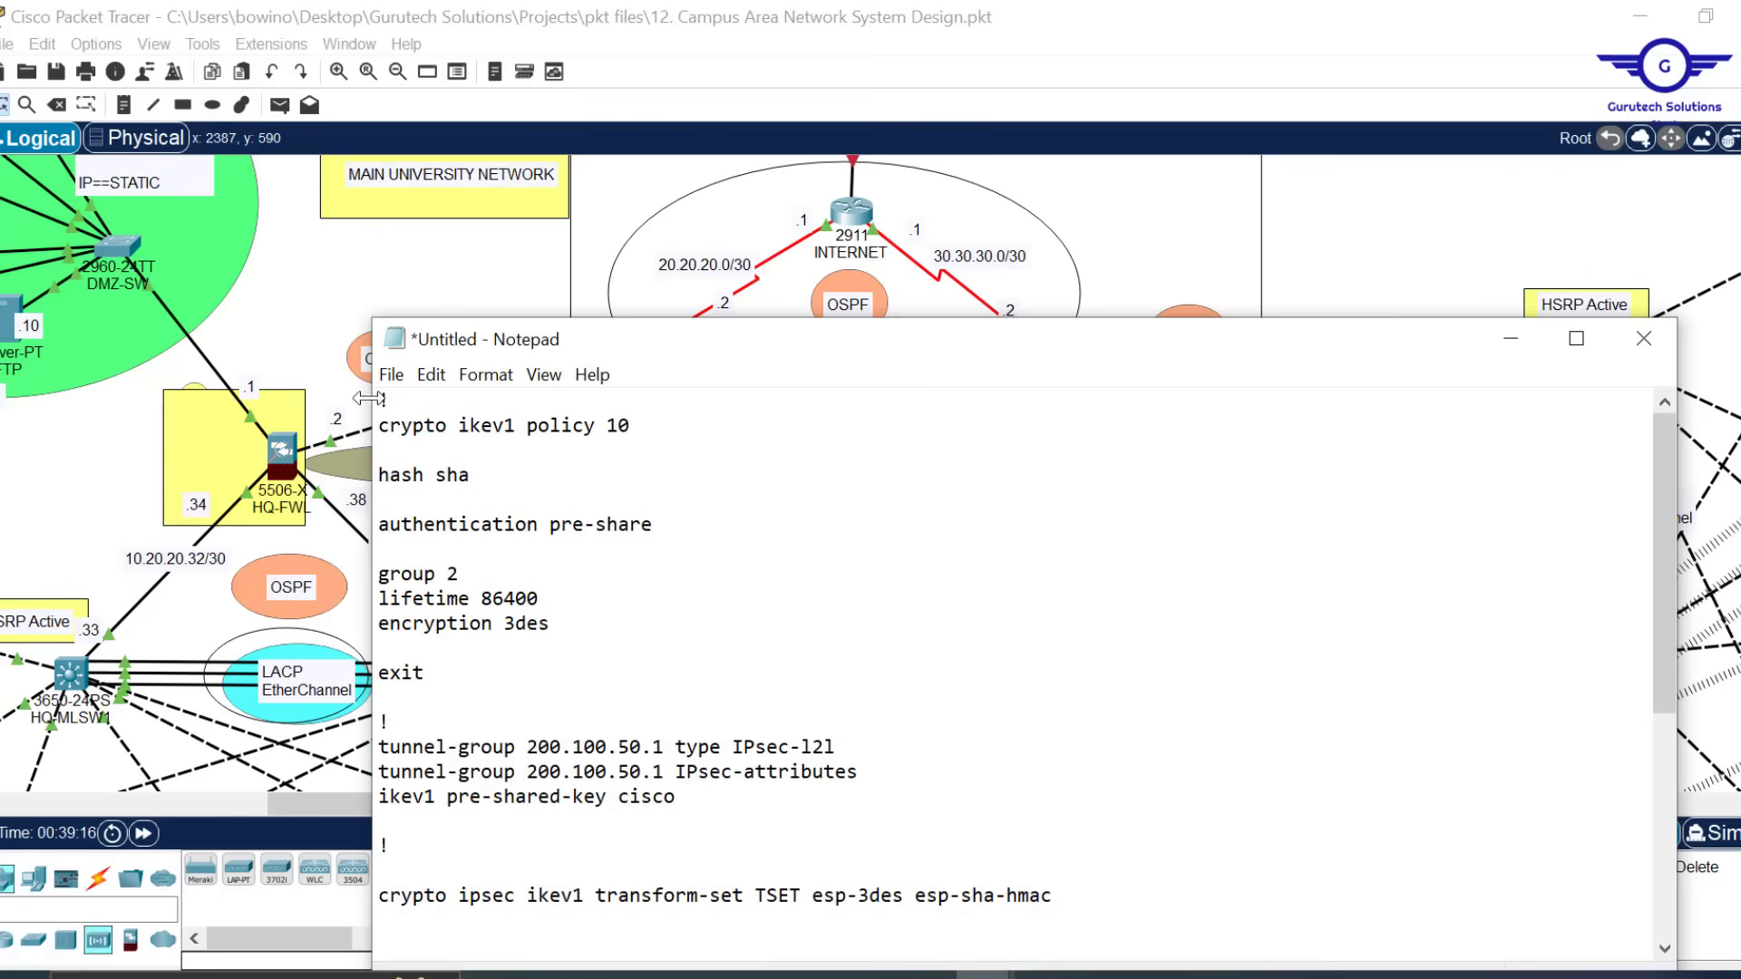
pyautogui.moveTo(380, 399); pyautogui.dragTo(446, 675)
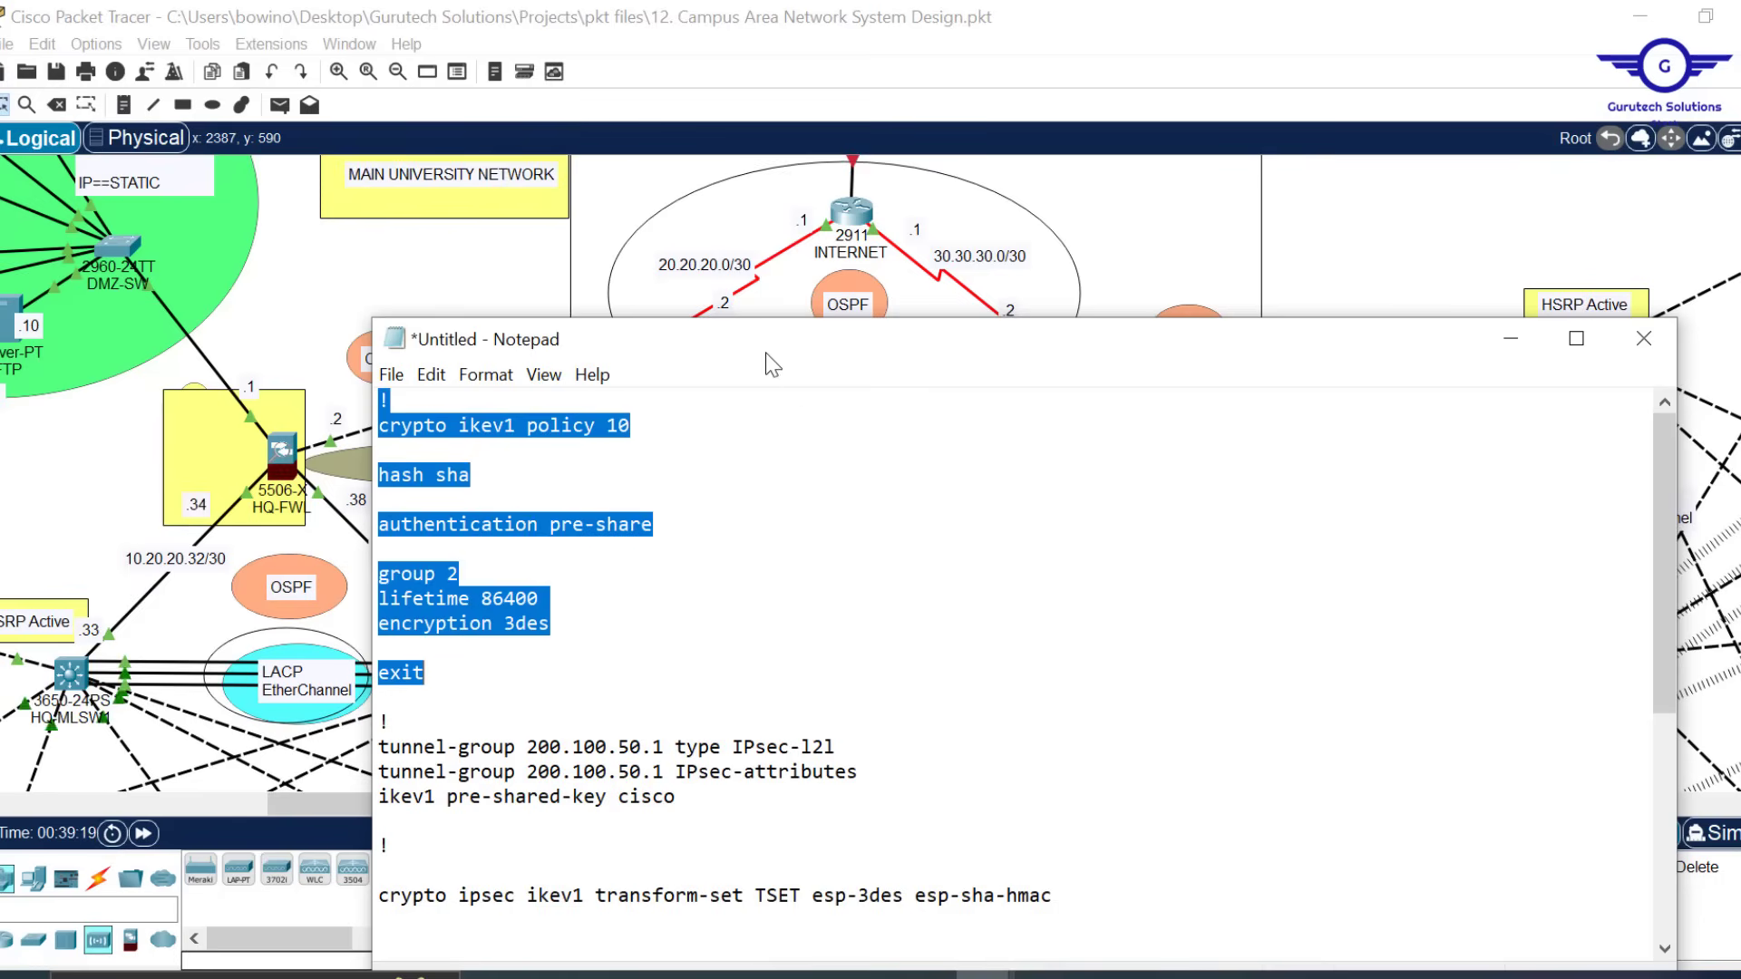
pyautogui.moveTo(771, 356); pyautogui.dragTo(1055, 260)
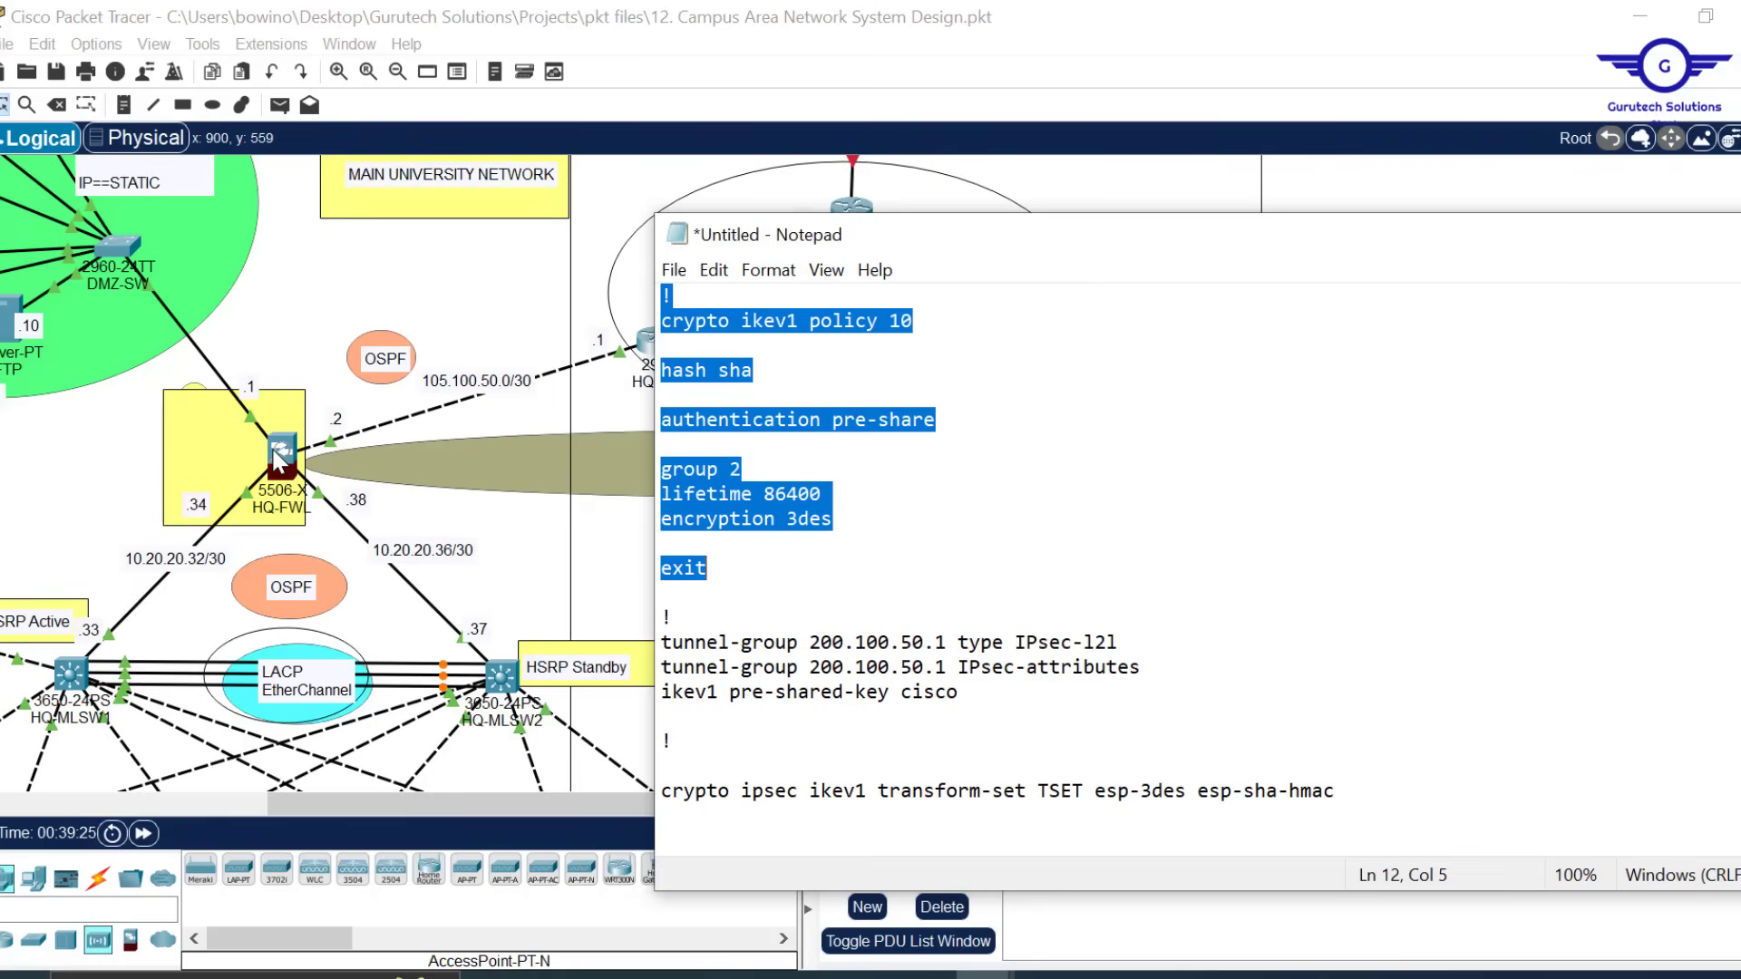
pyautogui.click(993, 411)
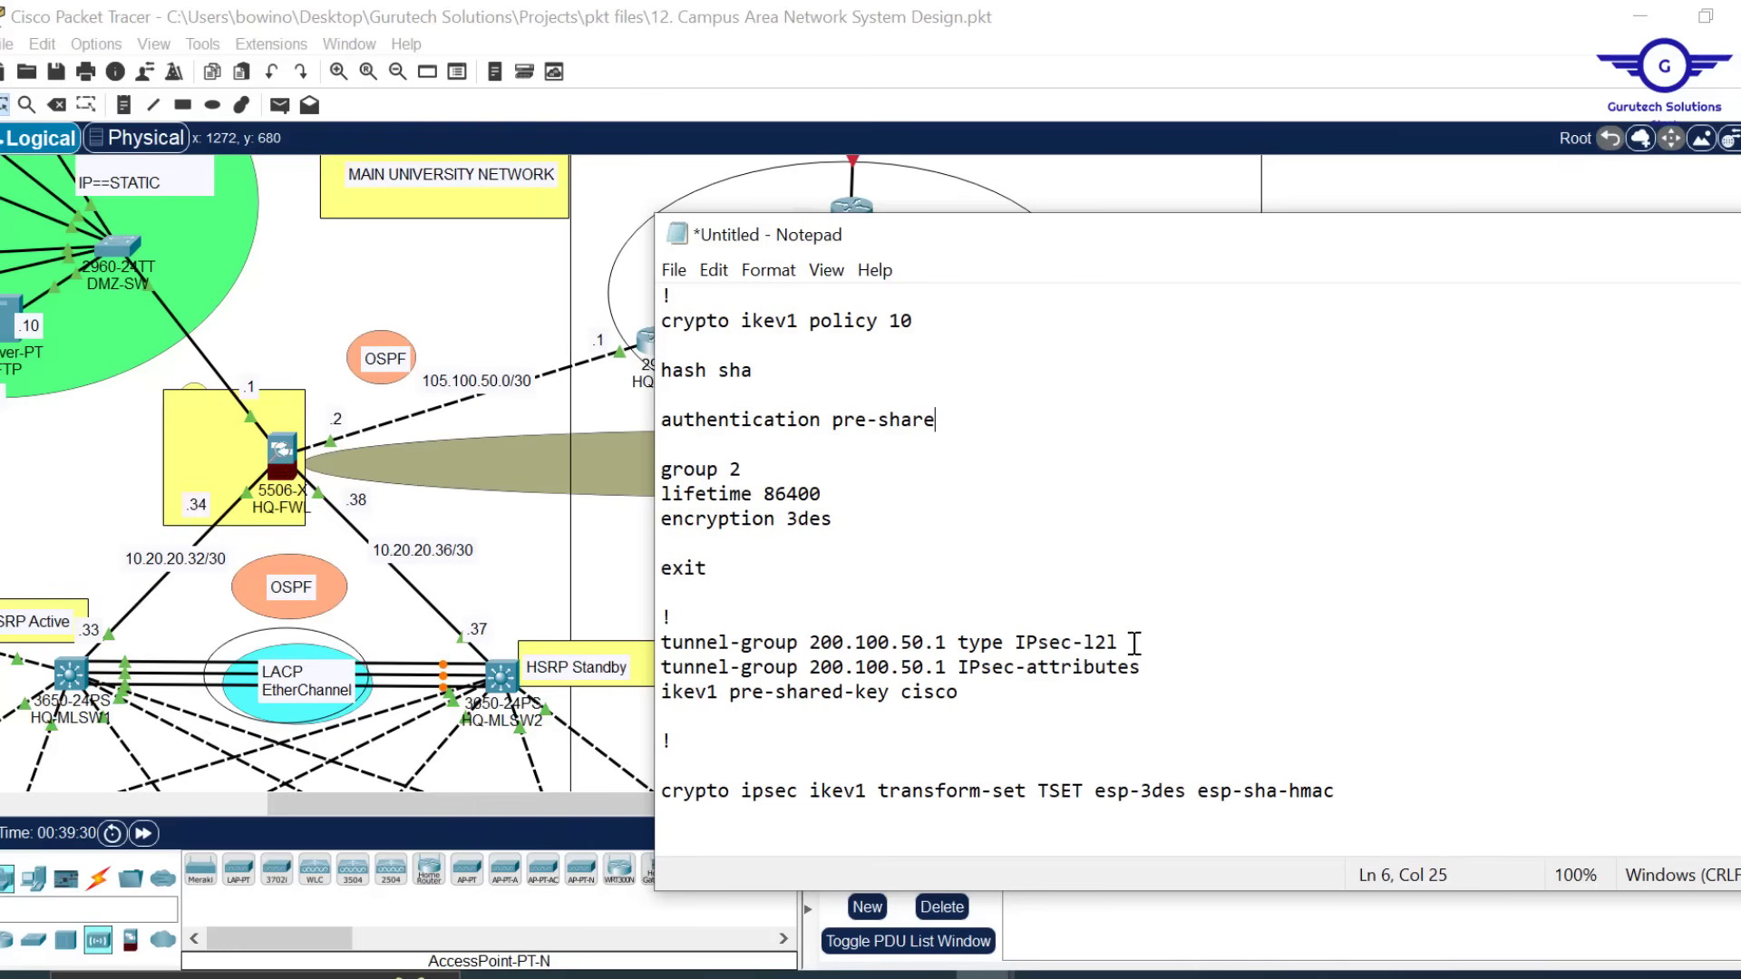
# Scroll to the tunnel-group lines and highlight the peer address 200.100.50.1
pyautogui.scroll(-3, 1139, 632)
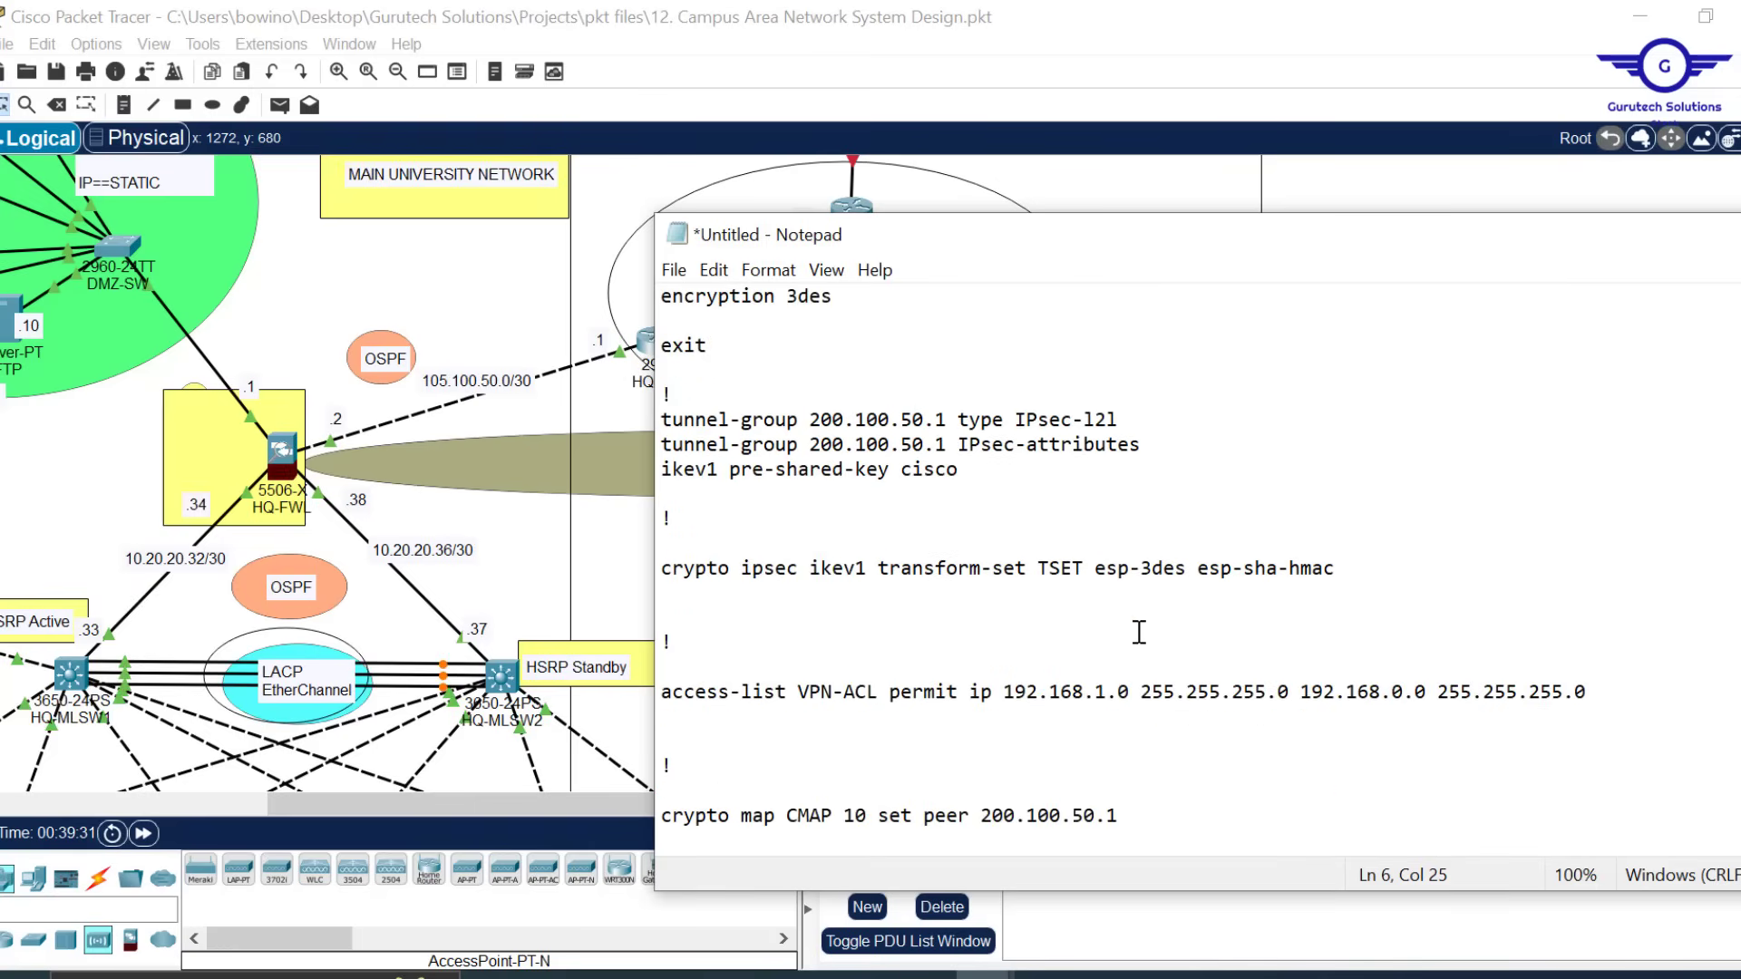
pyautogui.scroll(-2, 1139, 632)
pyautogui.scroll(5, 1139, 632)
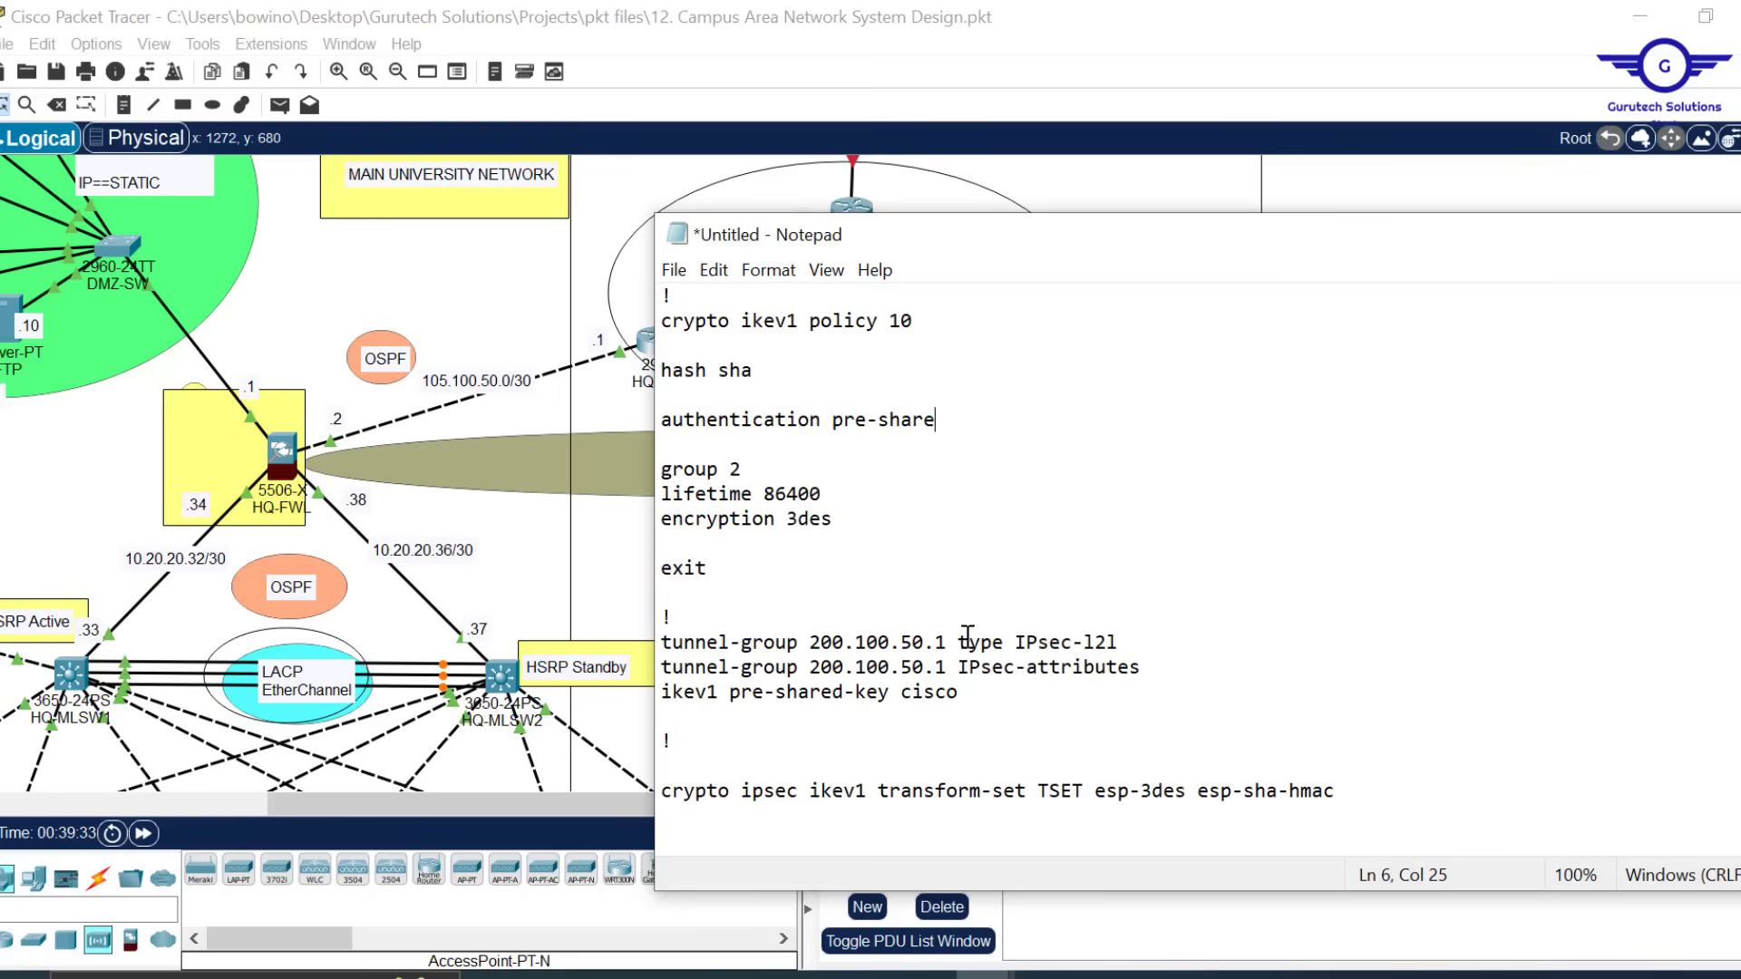
pyautogui.moveTo(947, 642); pyautogui.dragTo(807, 651)
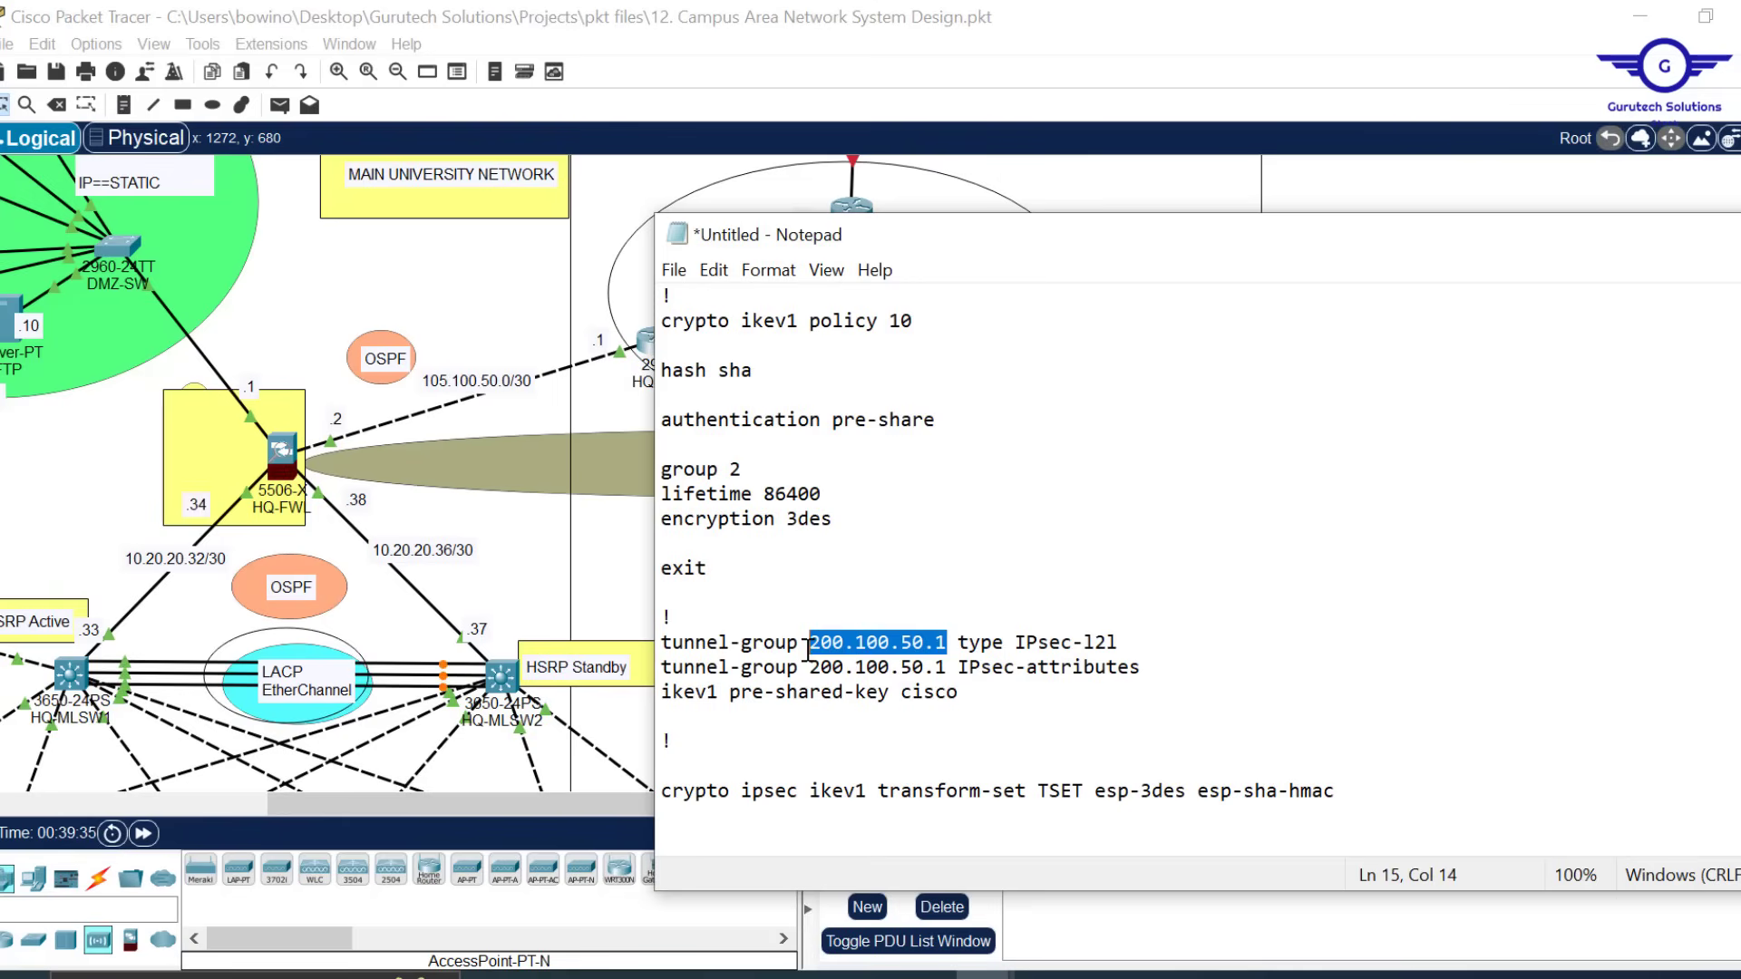
# Copy 205.200.100.0 from the topology label and make the first tunnel-group peer 205.200.100.2
pyautogui.click(607, 216)
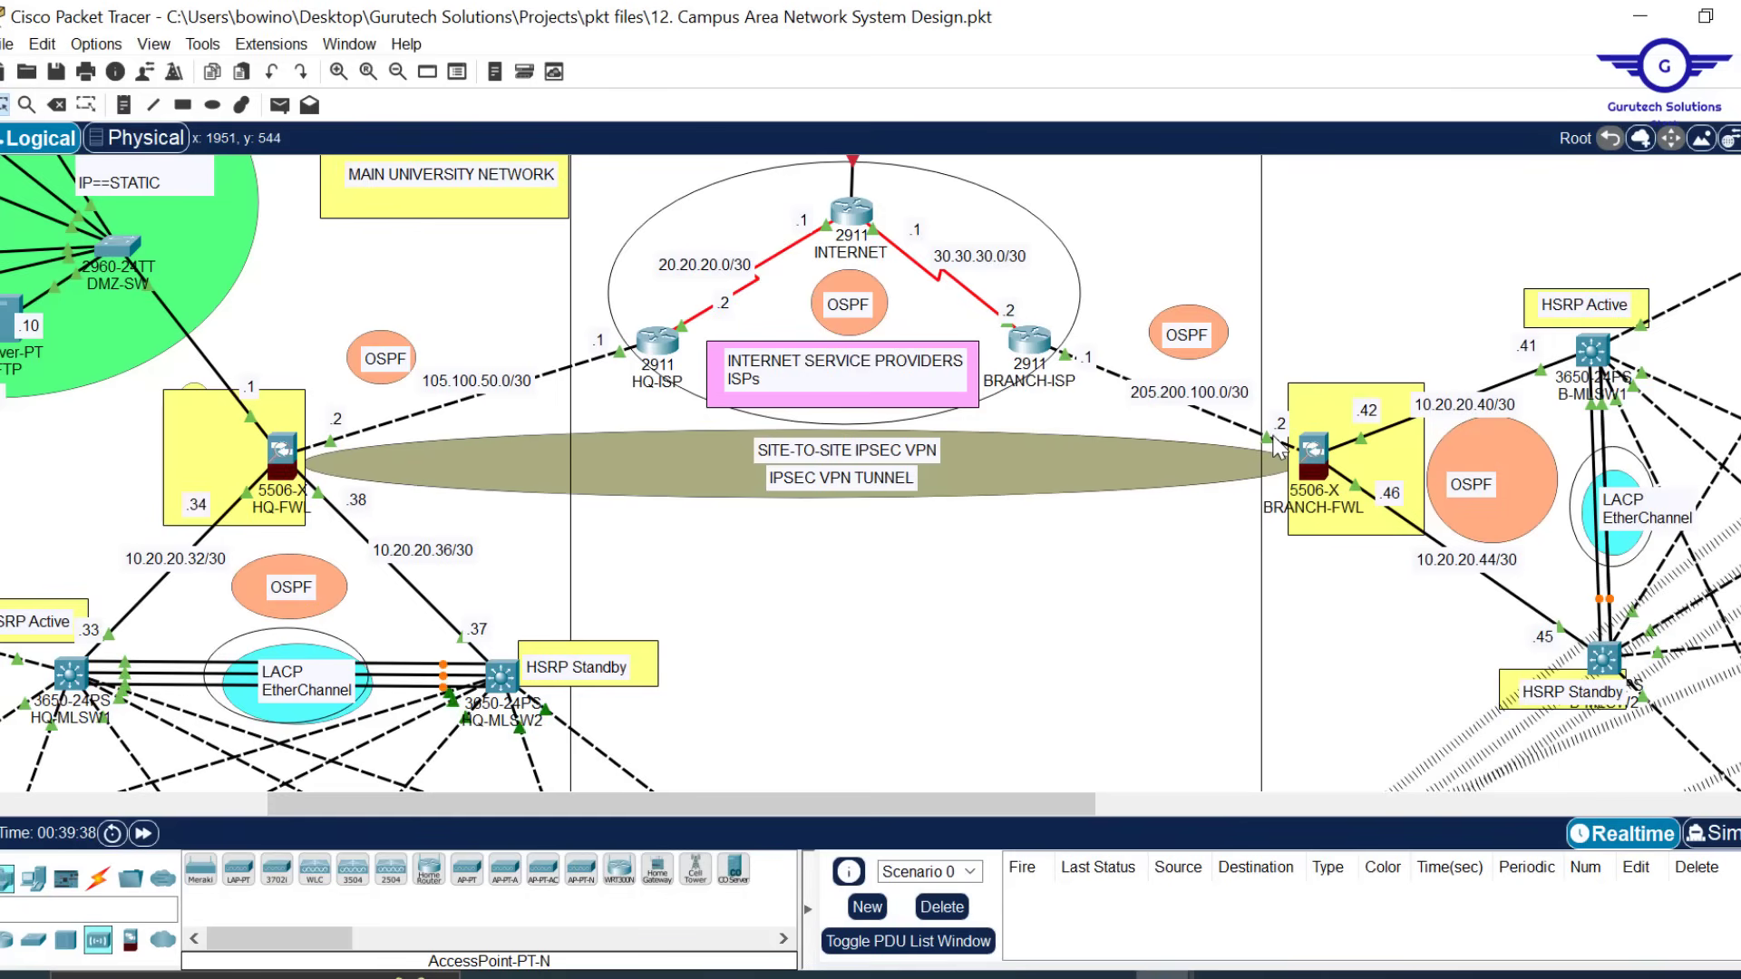
pyautogui.doubleClick(1199, 391)
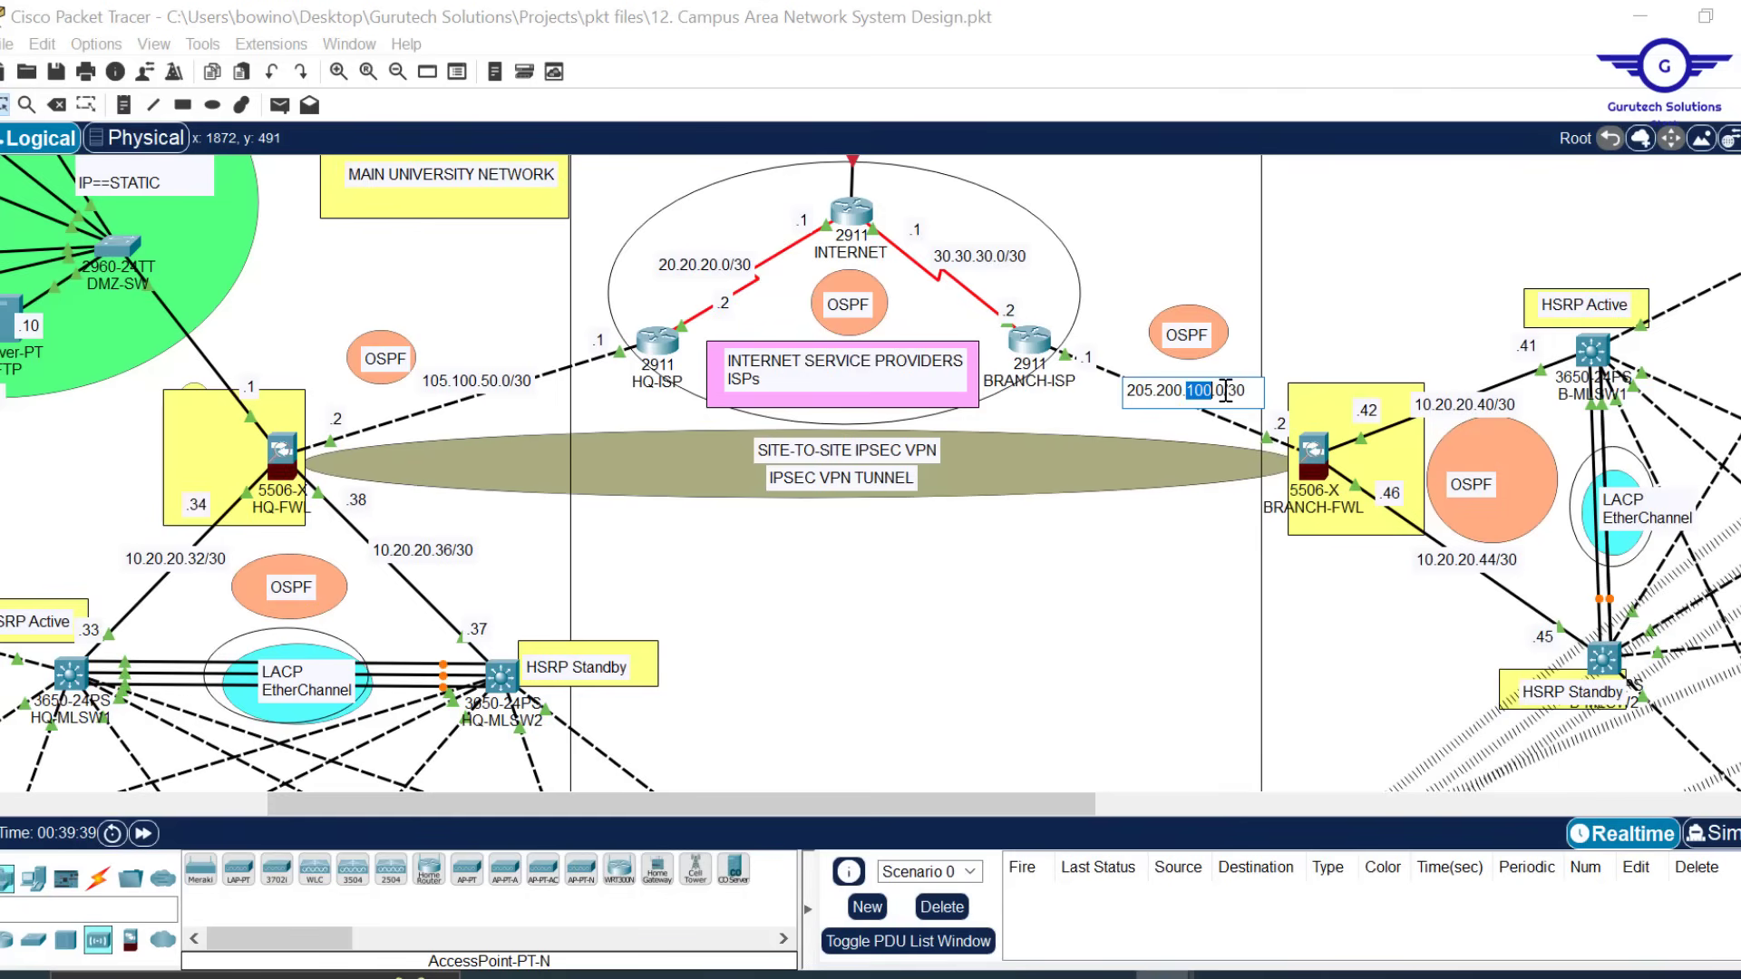
pyautogui.click(1225, 391)
pyautogui.doubleClick(1235, 391)
pyautogui.hotkey('shift', 'Home')
pyautogui.hotkey('ctrl', 'c')
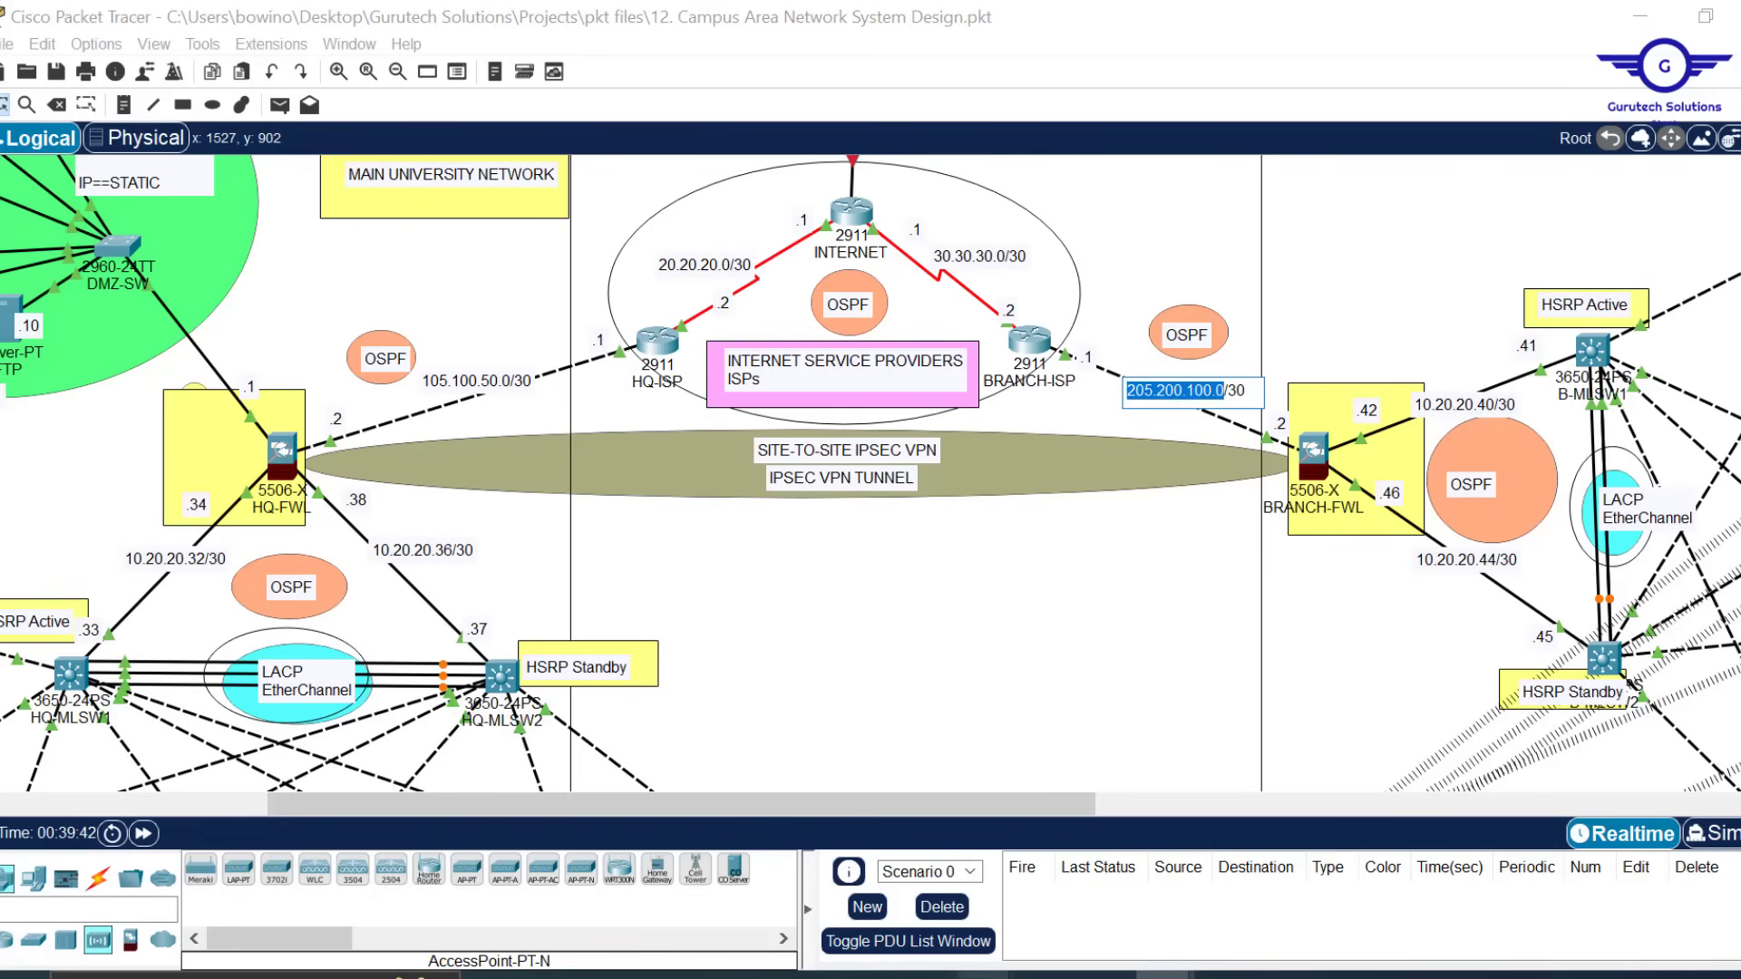
pyautogui.moveTo(988, 974)
pyautogui.click(1056, 893)
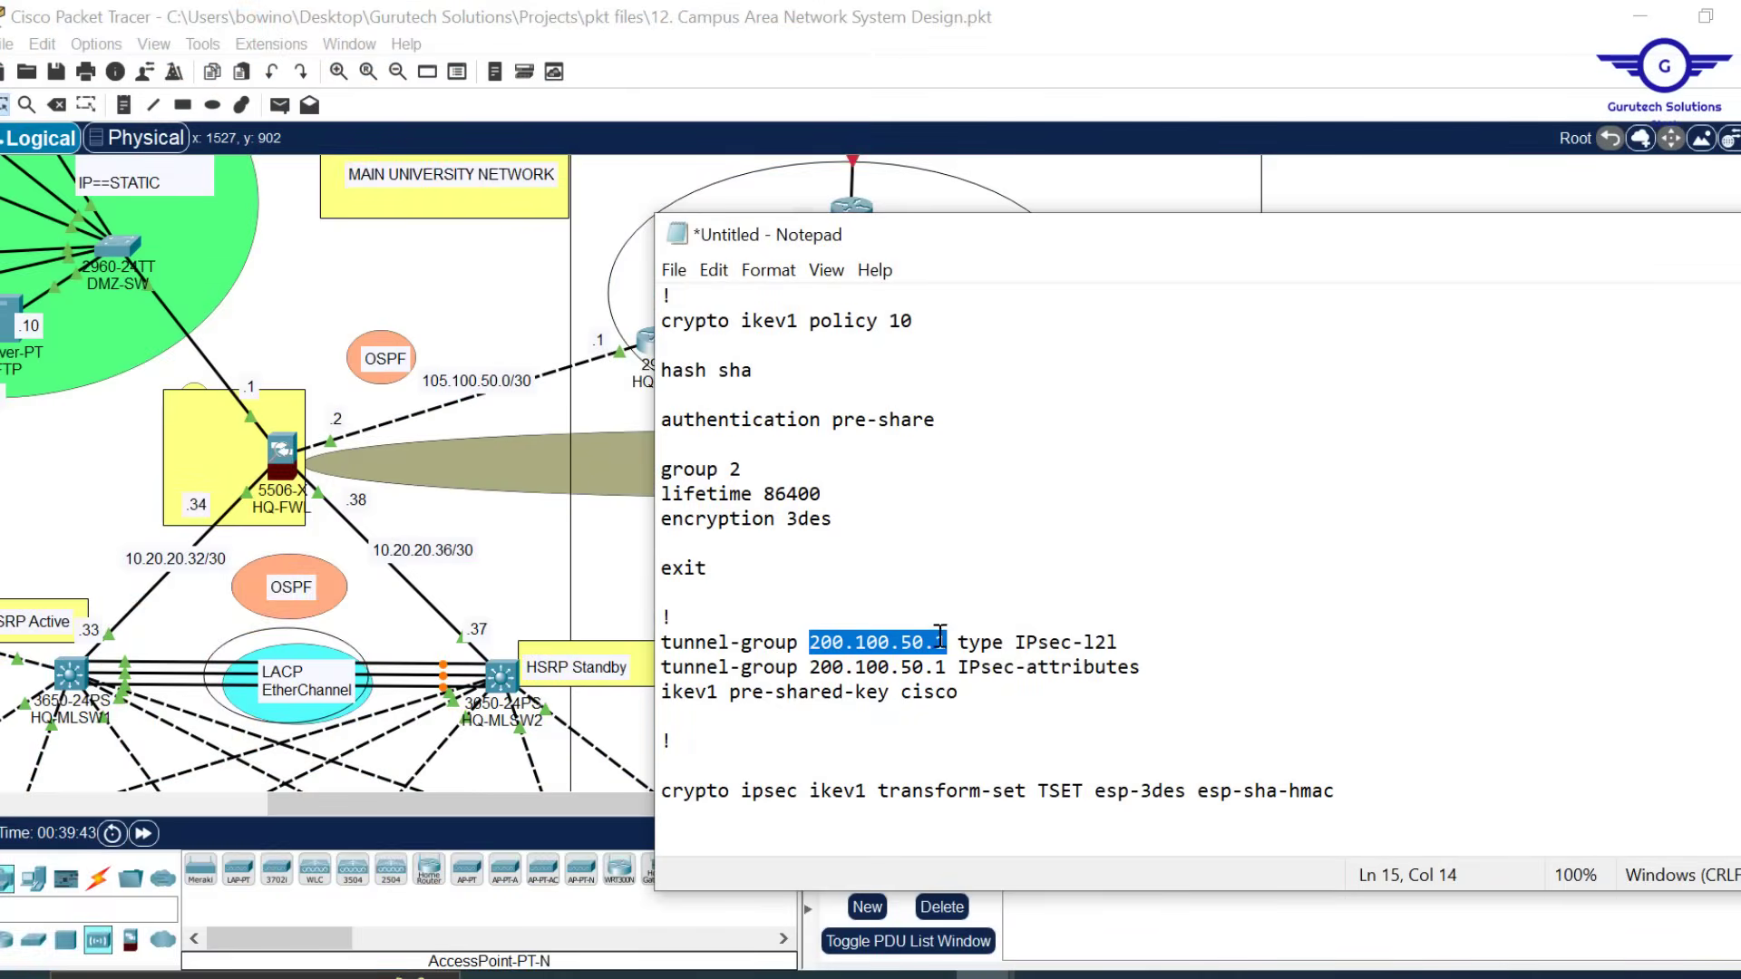
pyautogui.hotkey('ctrl', 'v')
pyautogui.press('BackSpace')
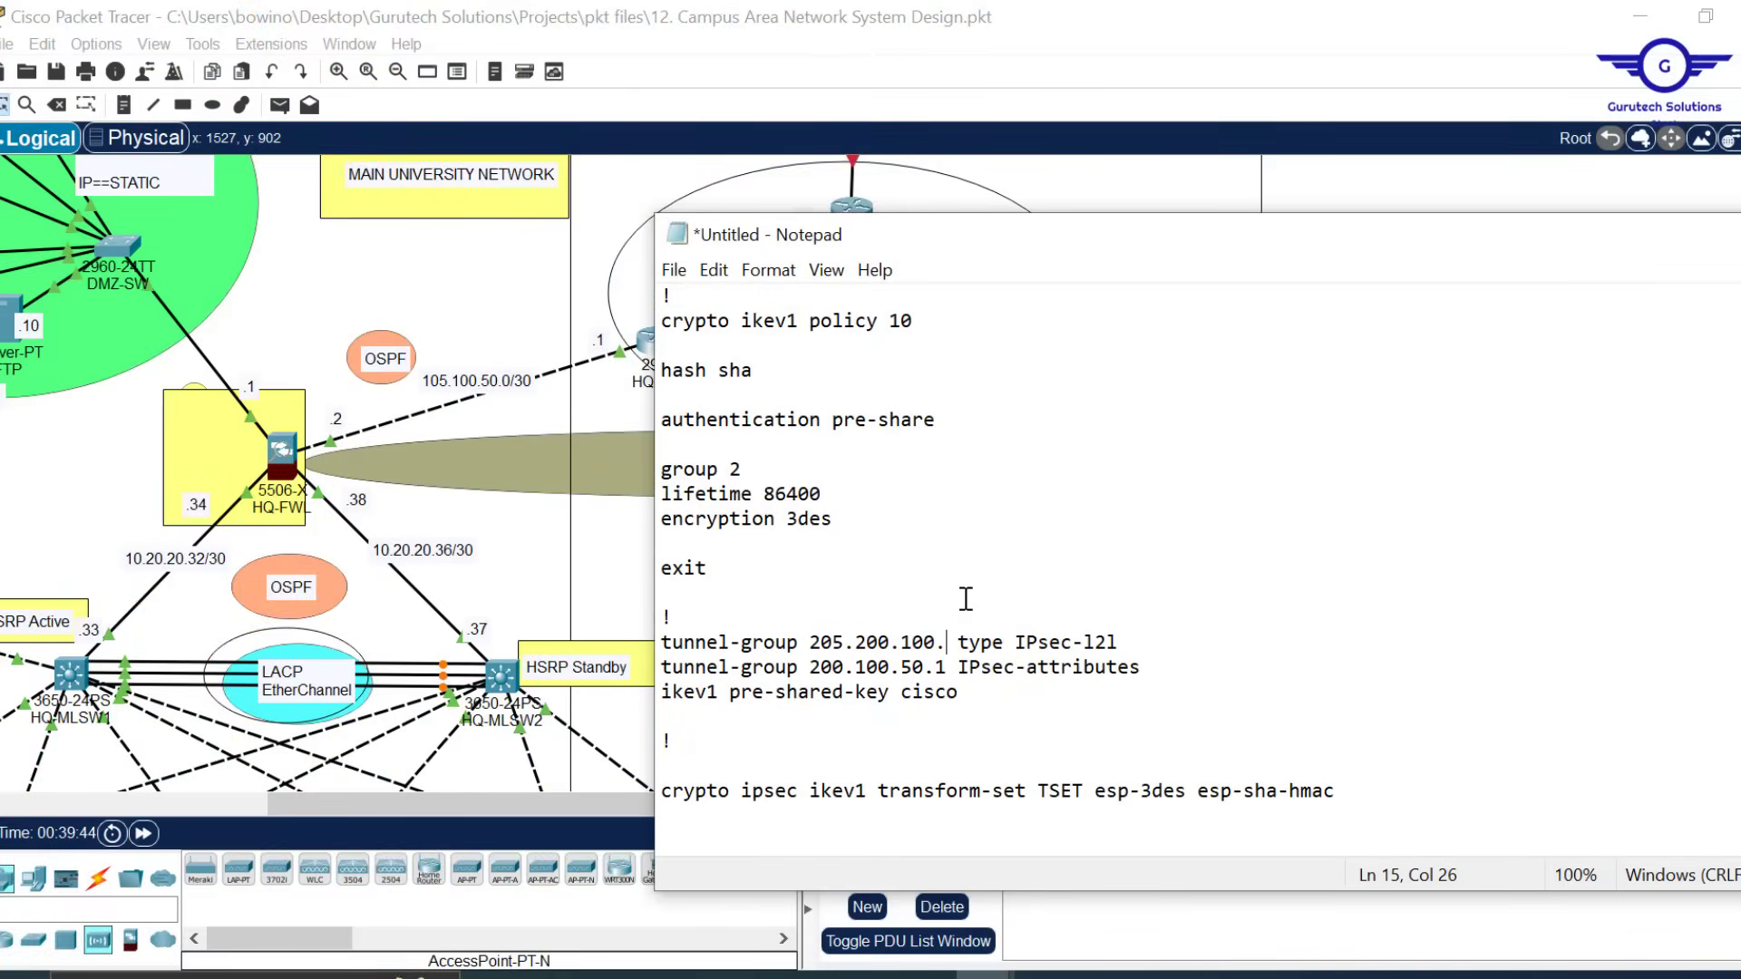
pyautogui.write('2')
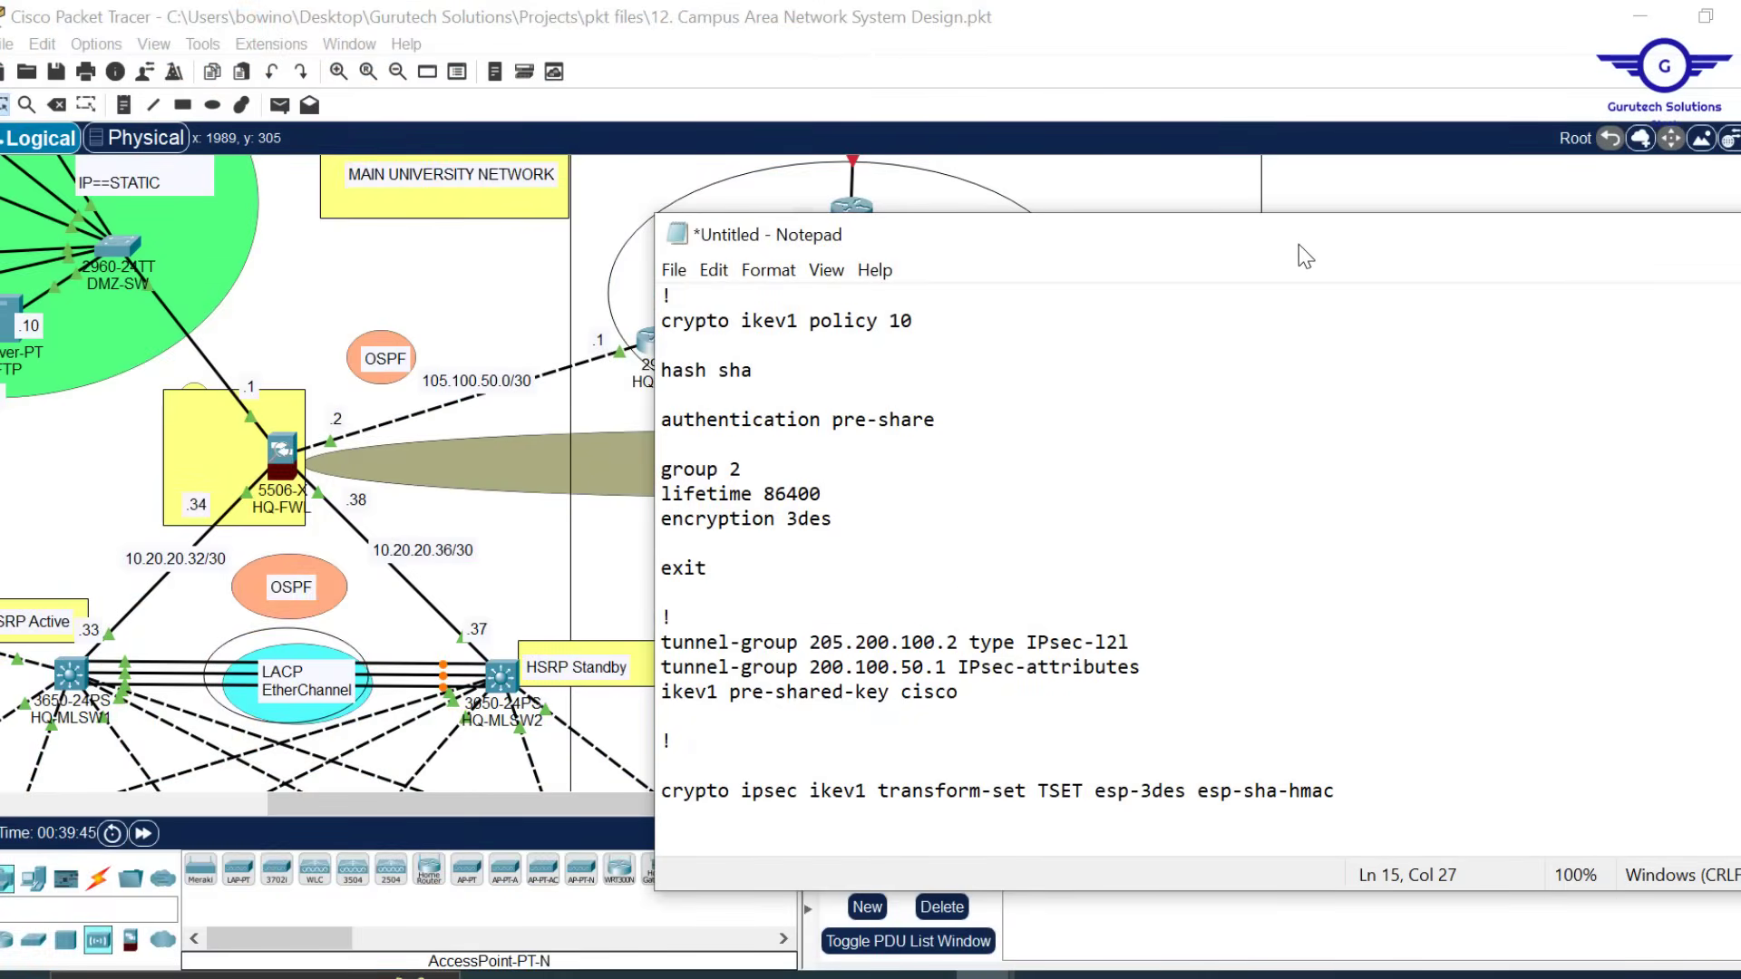
# Replace 200.100.50.1 with 205.200.100.2 on the second tunnel-group line
pyautogui.moveTo(1298, 243); pyautogui.dragTo(1100, 237)
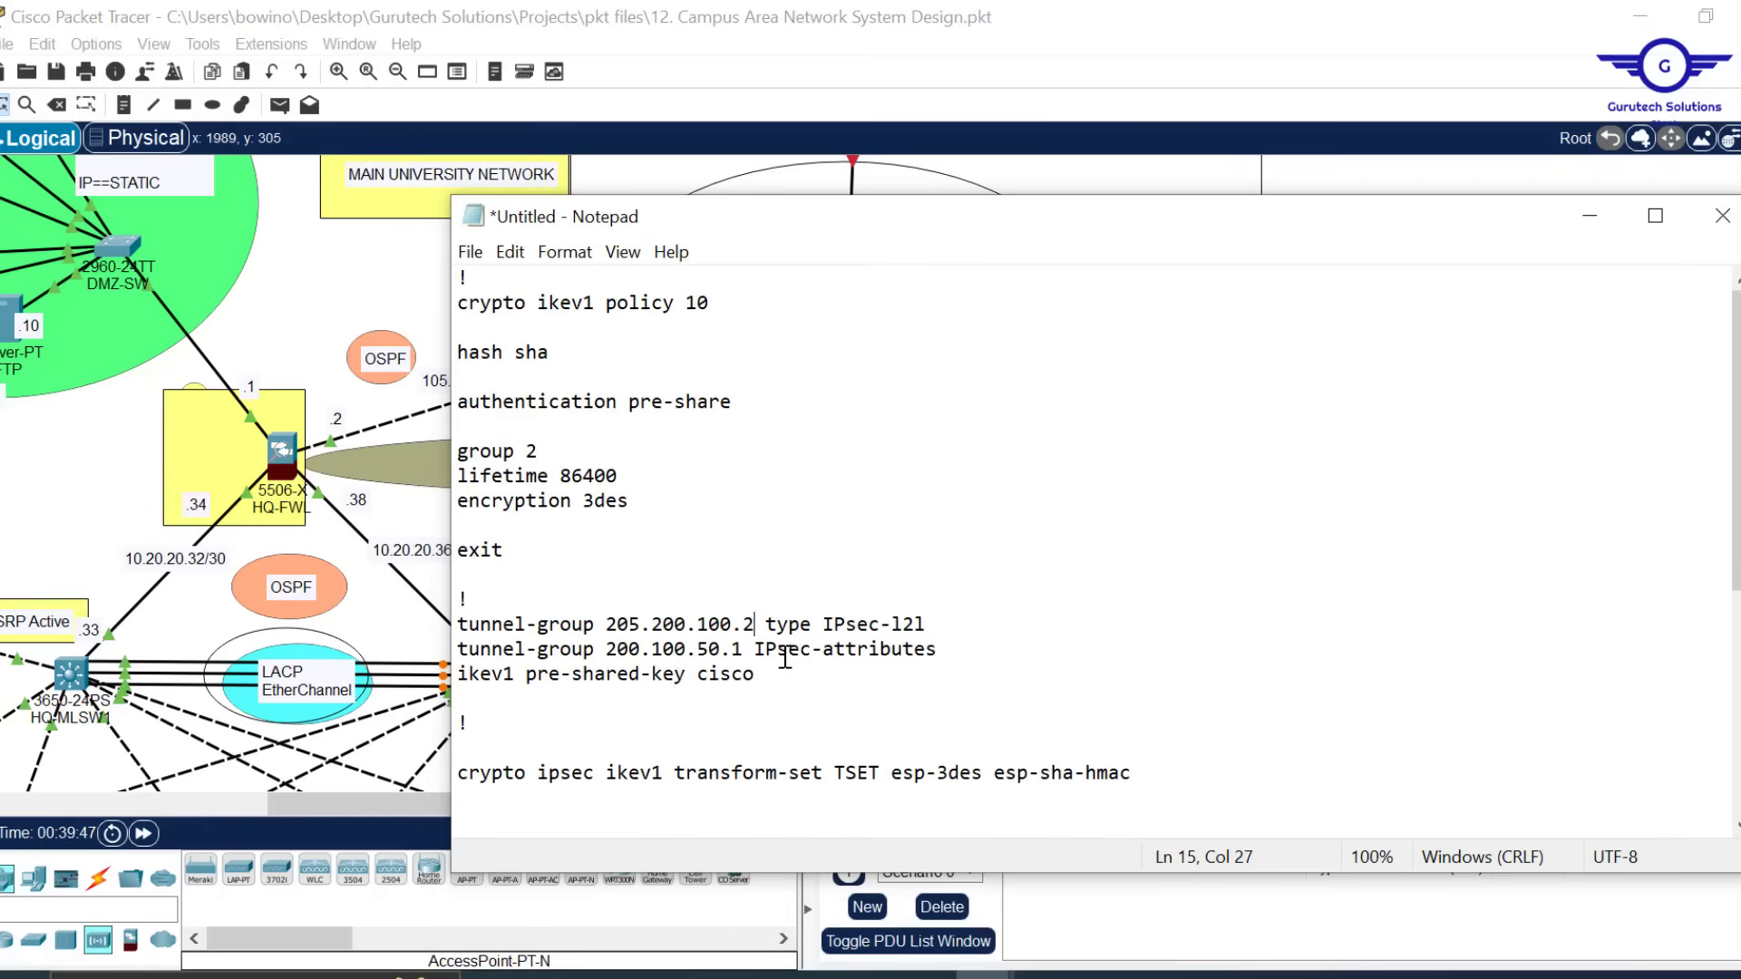
pyautogui.moveTo(751, 624); pyautogui.dragTo(603, 624)
pyautogui.hotkey('ctrl', 'c')
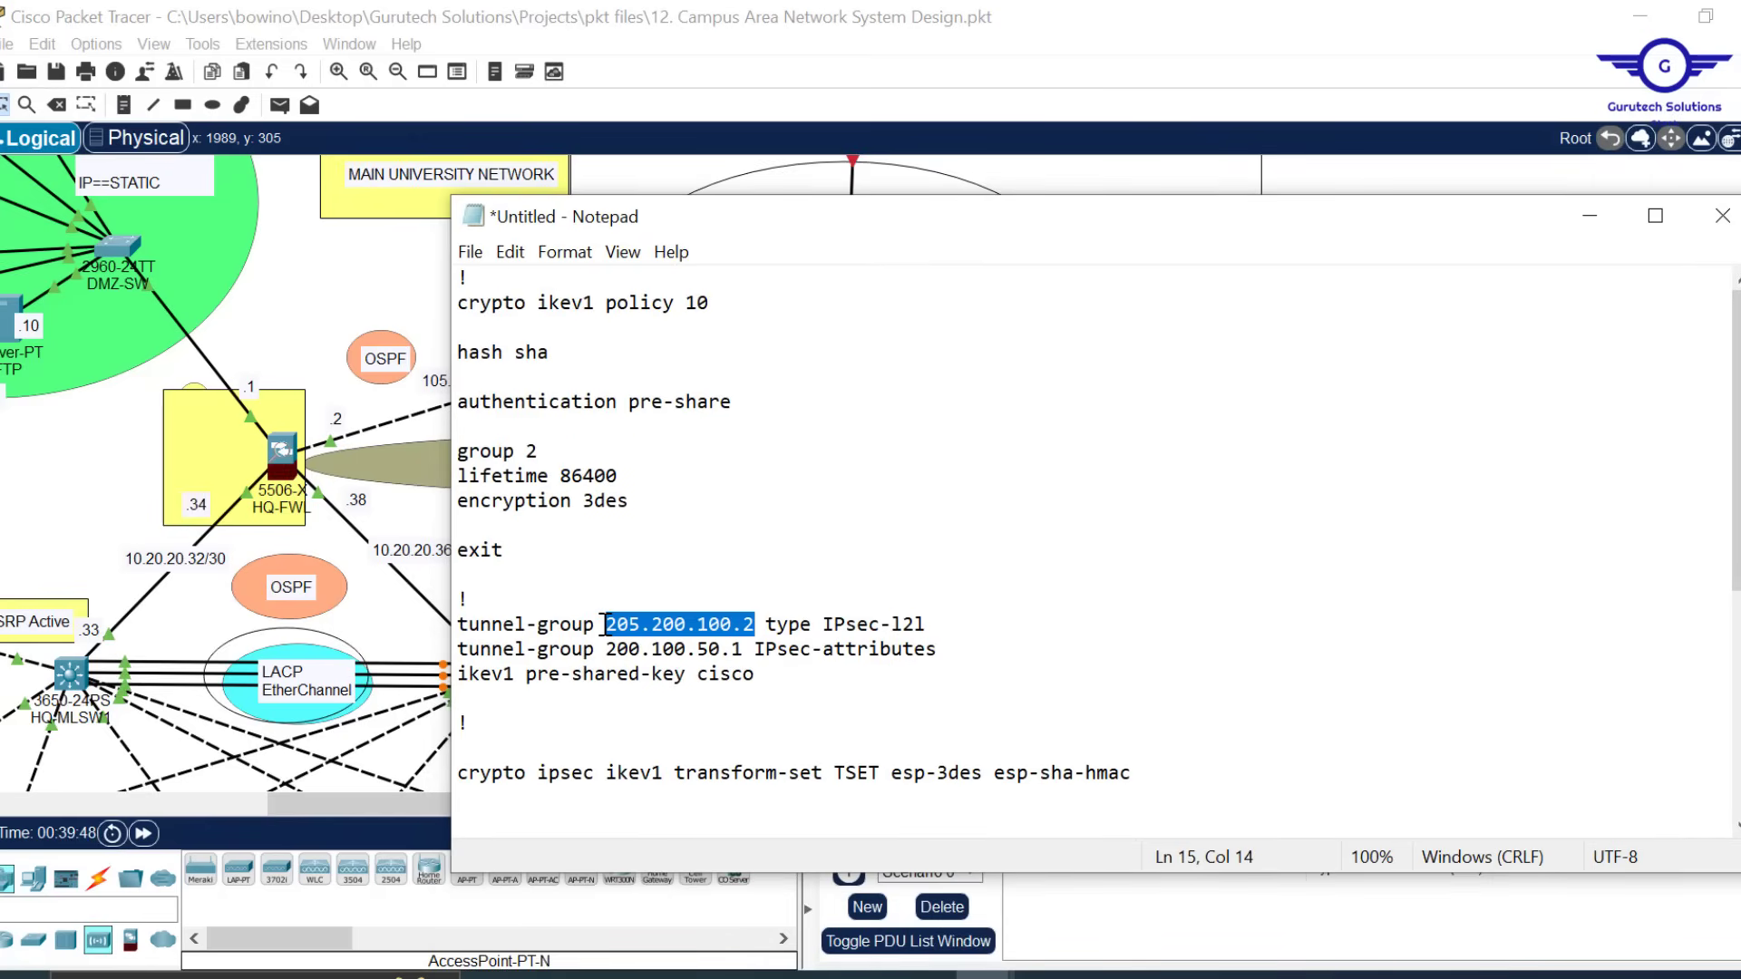
pyautogui.moveTo(743, 649); pyautogui.dragTo(609, 649)
pyautogui.hotkey('ctrl', 'v')
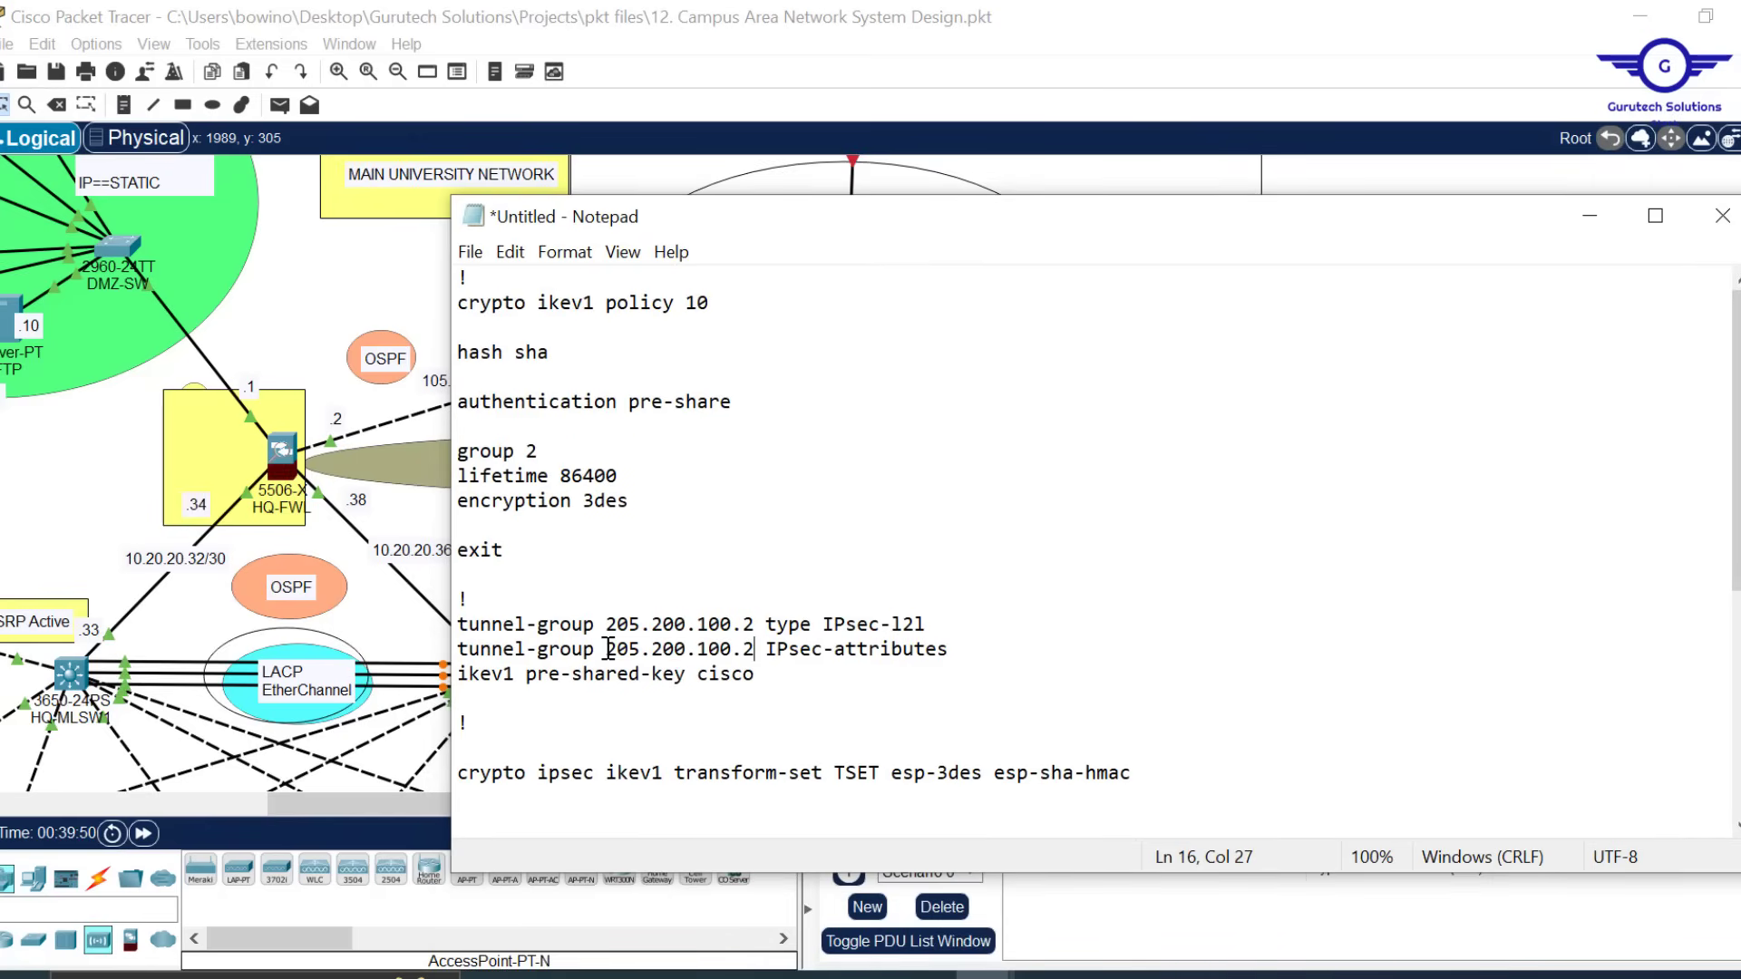
pyautogui.moveTo(1735, 435); pyautogui.dragTo(1736, 586)
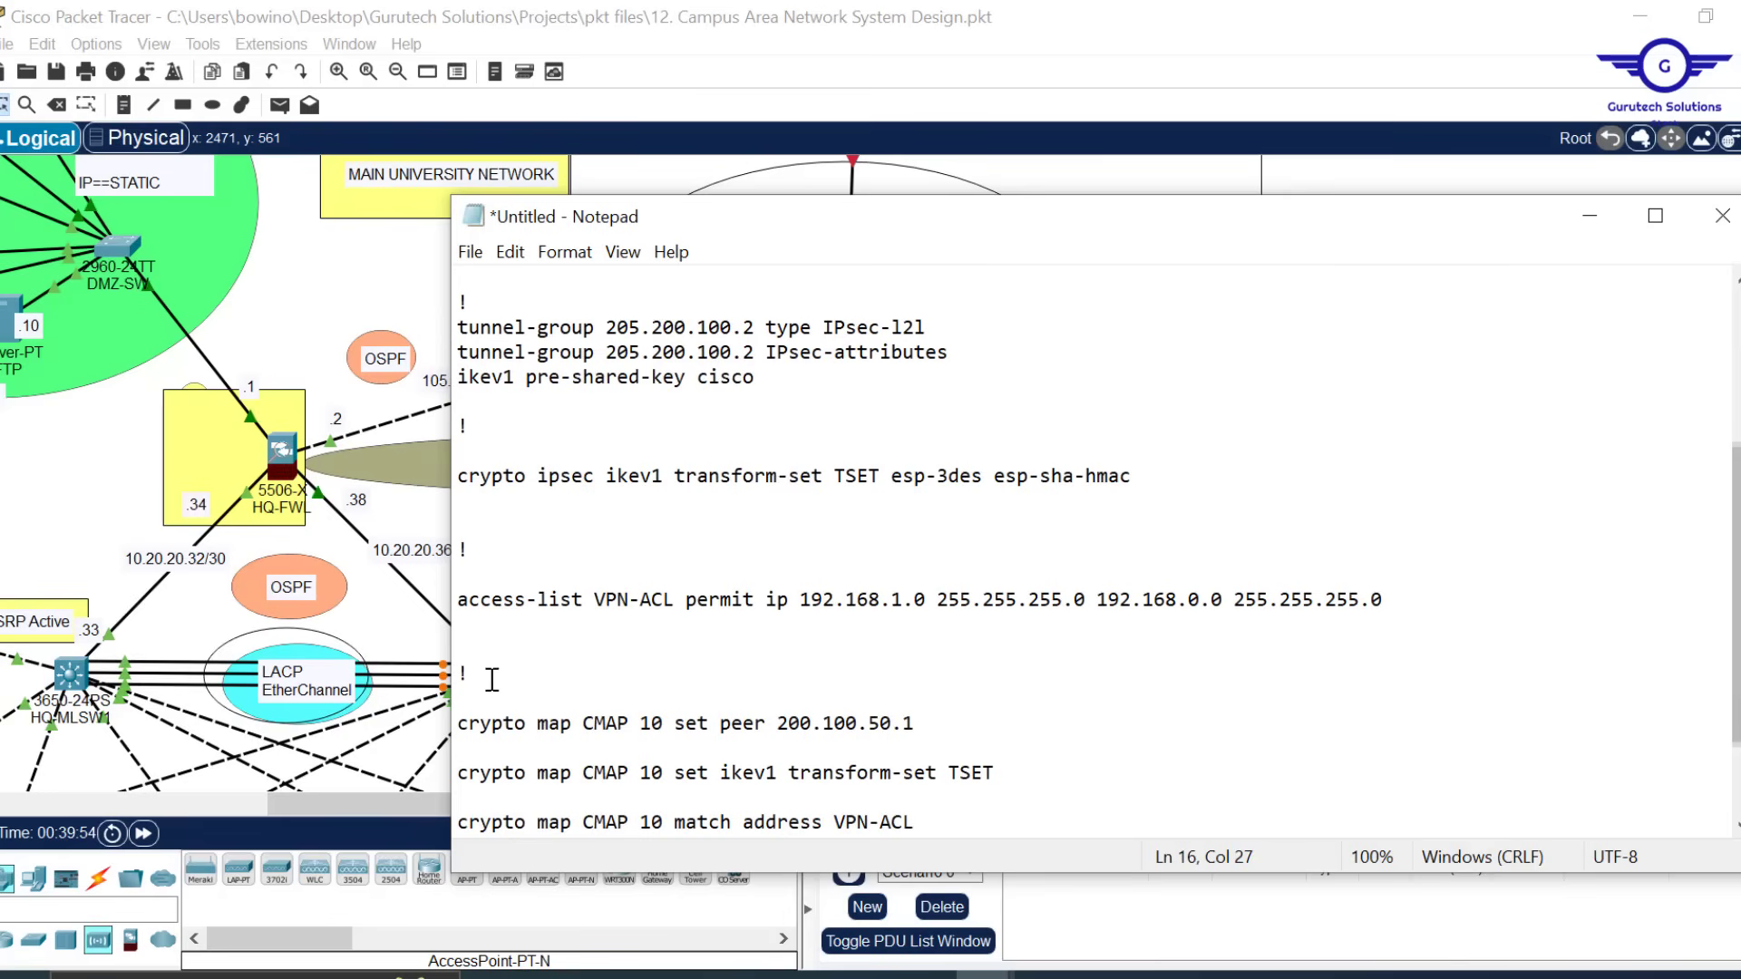
pyautogui.moveTo(466, 603); pyautogui.dragTo(1384, 599)
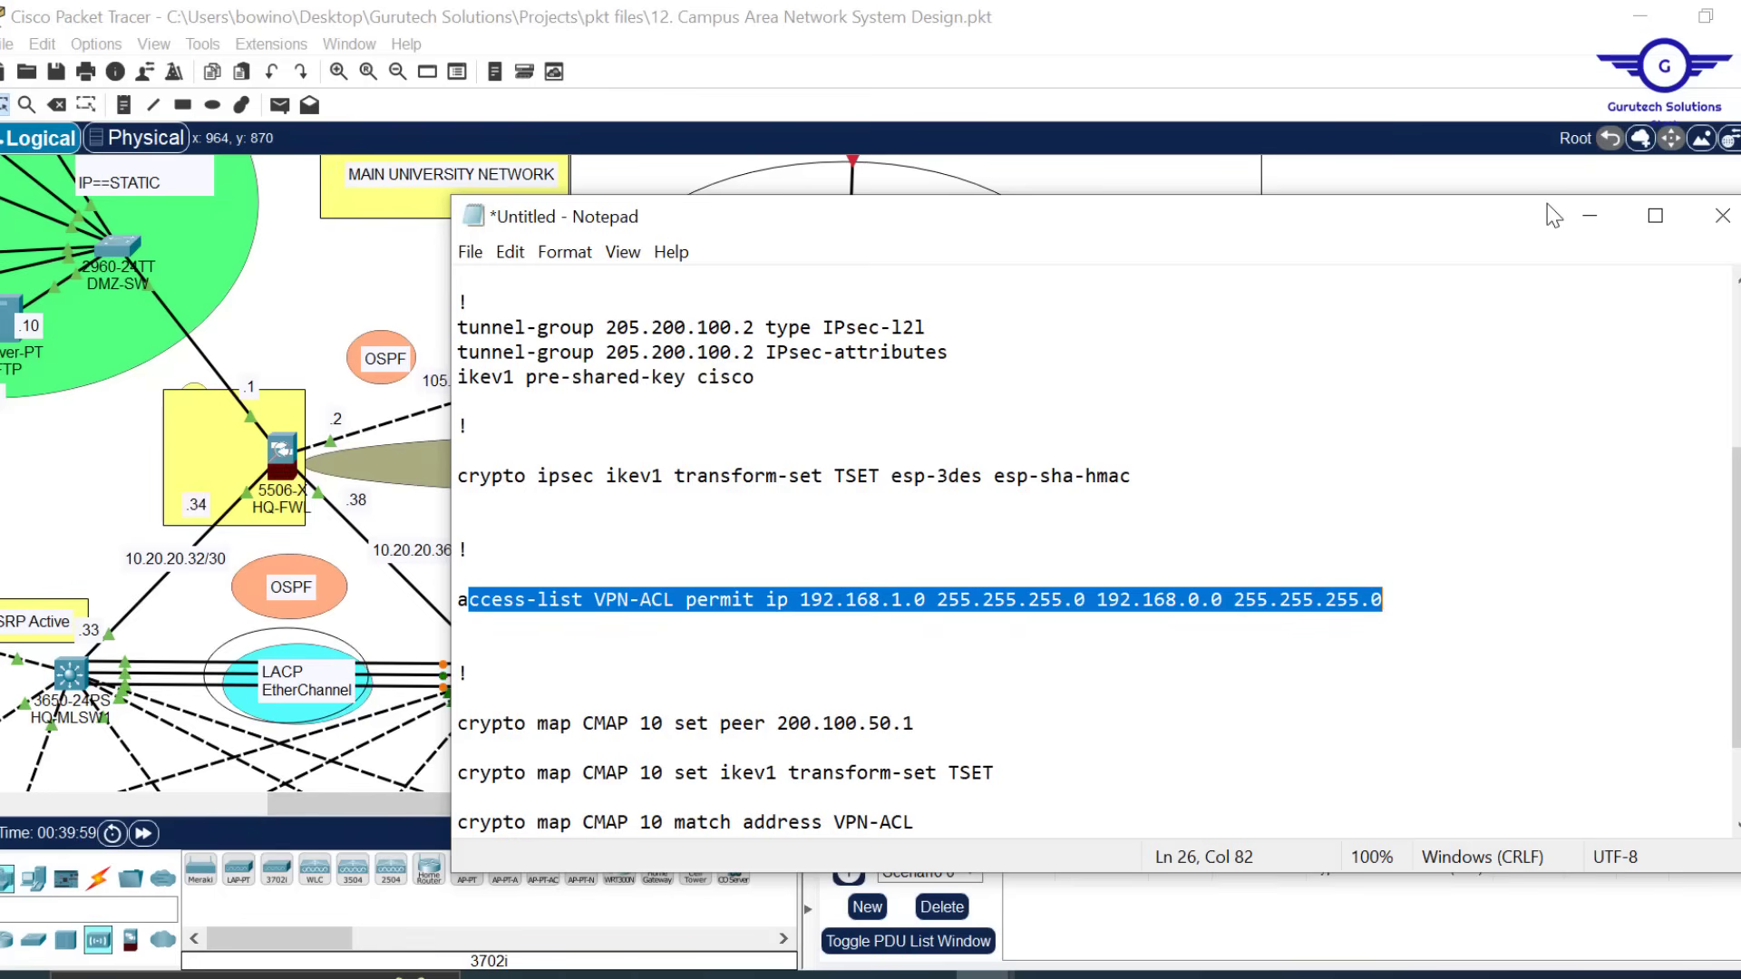
# Correct the VPN-ACL source to 192.168.10.0 and check the branch subnets on the topology
pyautogui.moveTo(1508, 220)
pyautogui.mouseDown()
pyautogui.moveTo(1541, 293)
pyautogui.moveTo(1494, 231)
pyautogui.mouseUp()
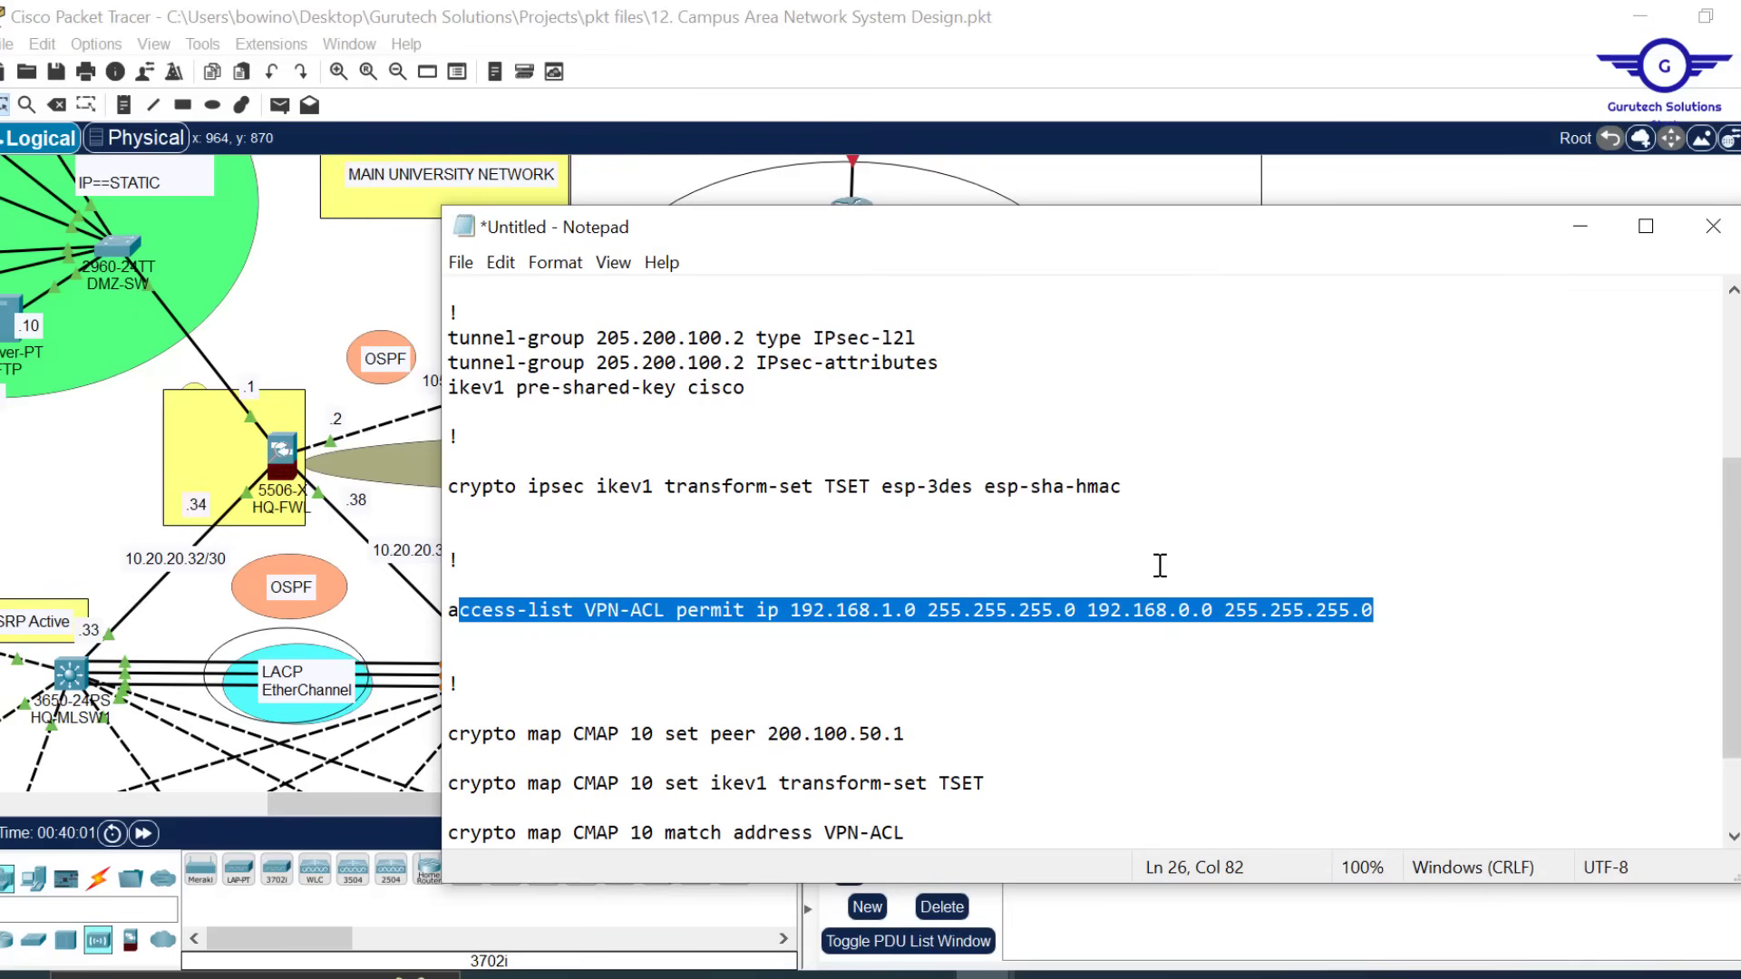
pyautogui.click(868, 588)
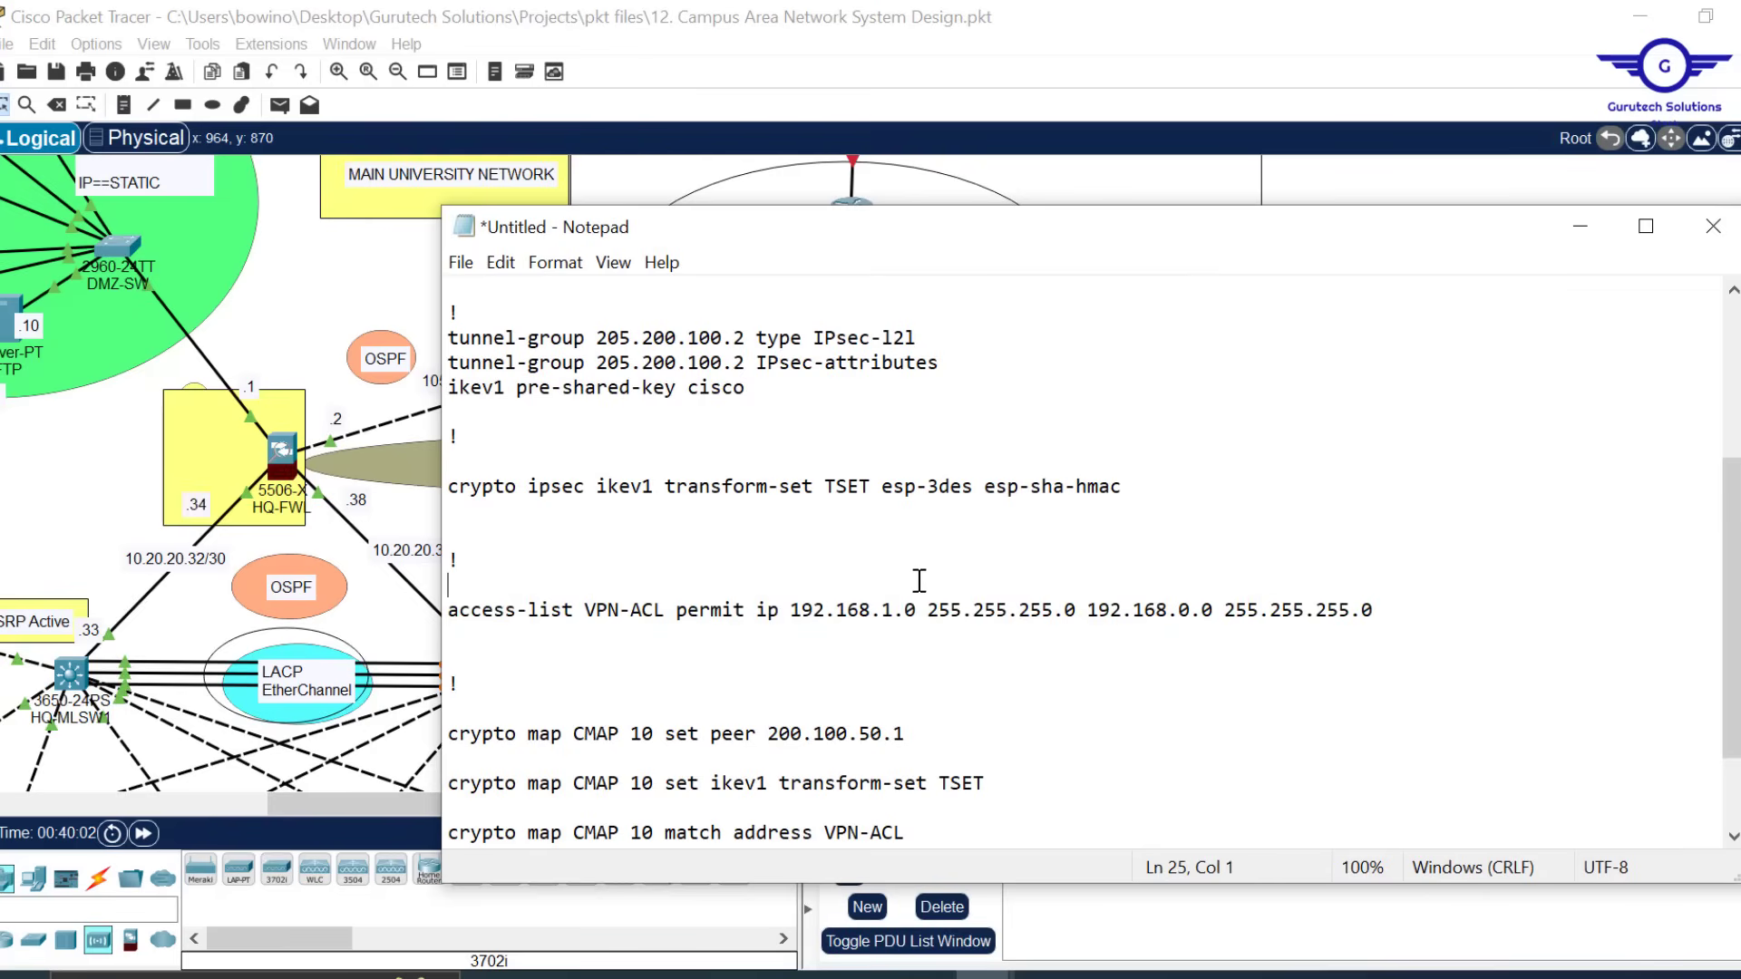
pyautogui.write('0')
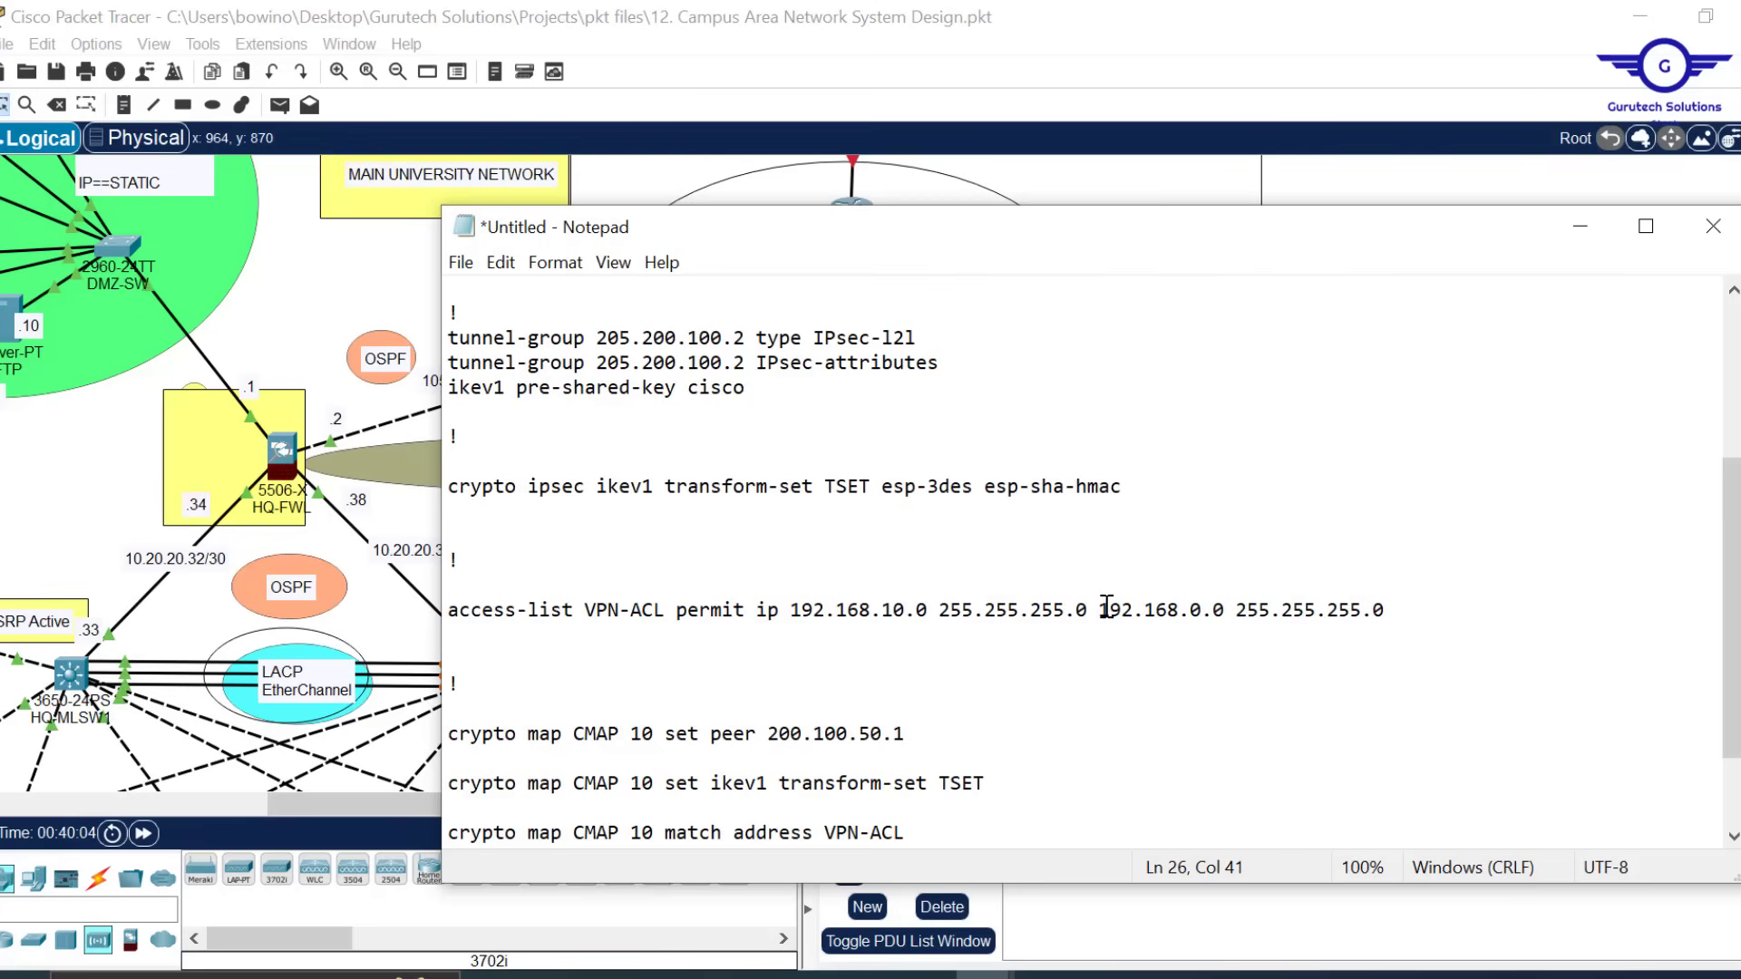
pyautogui.moveTo(1100, 609); pyautogui.dragTo(1397, 613)
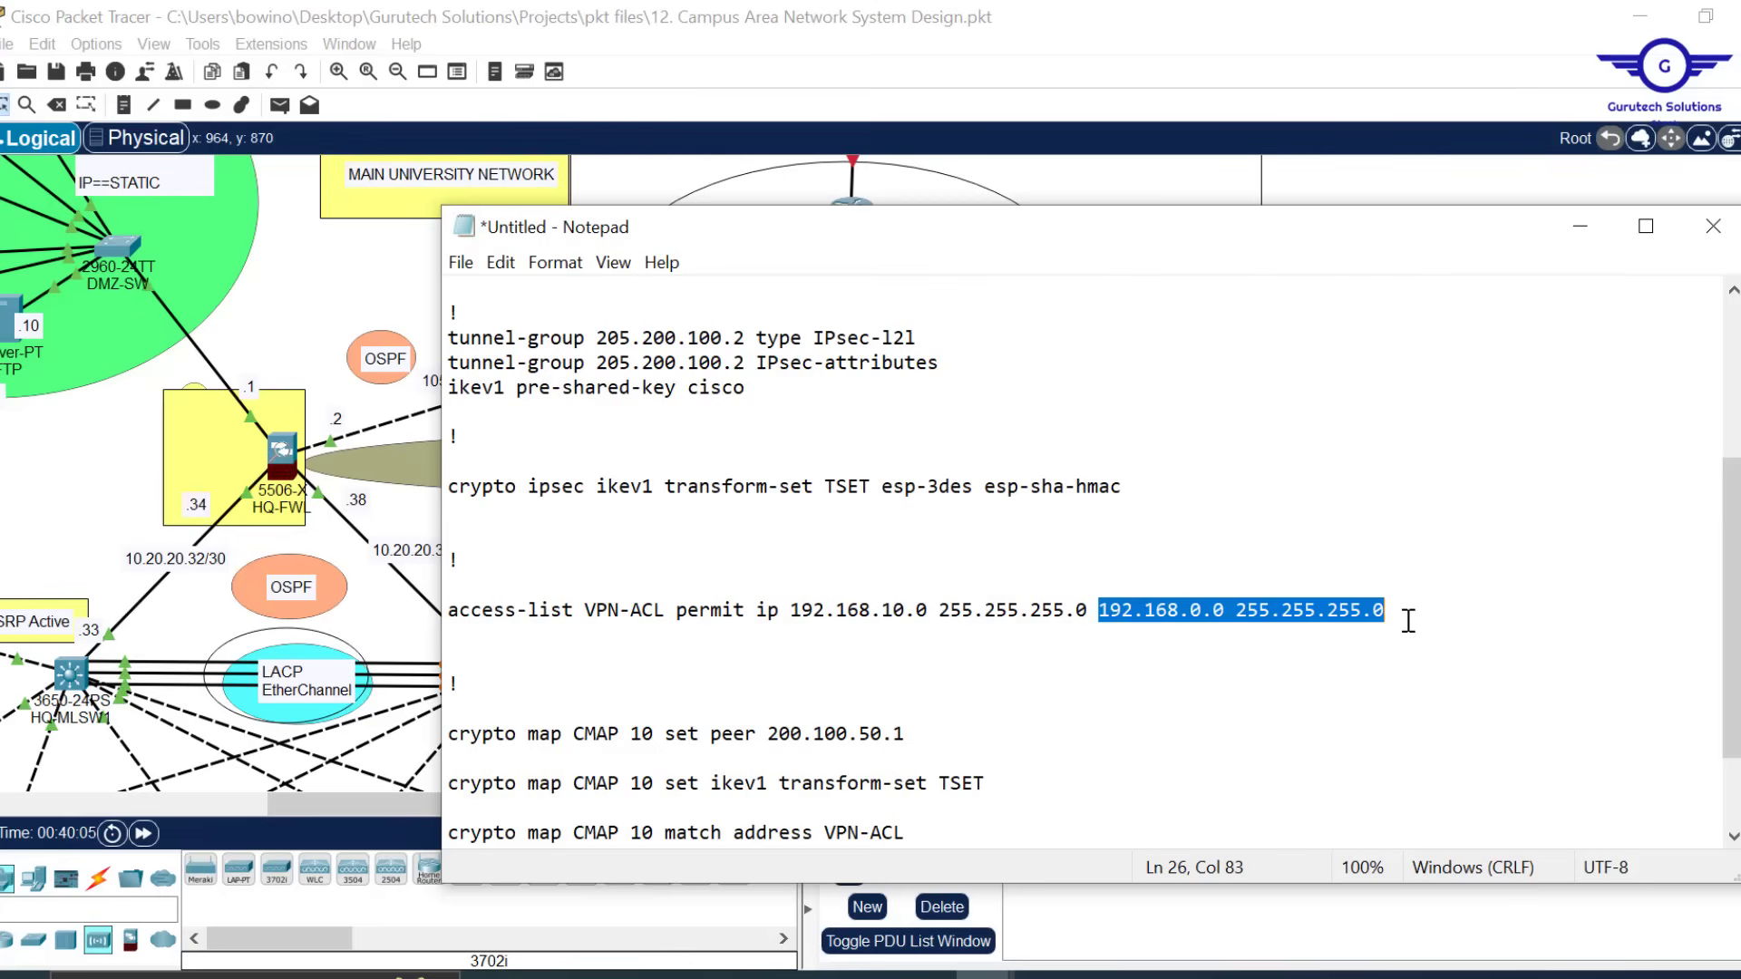
pyautogui.click(1220, 45)
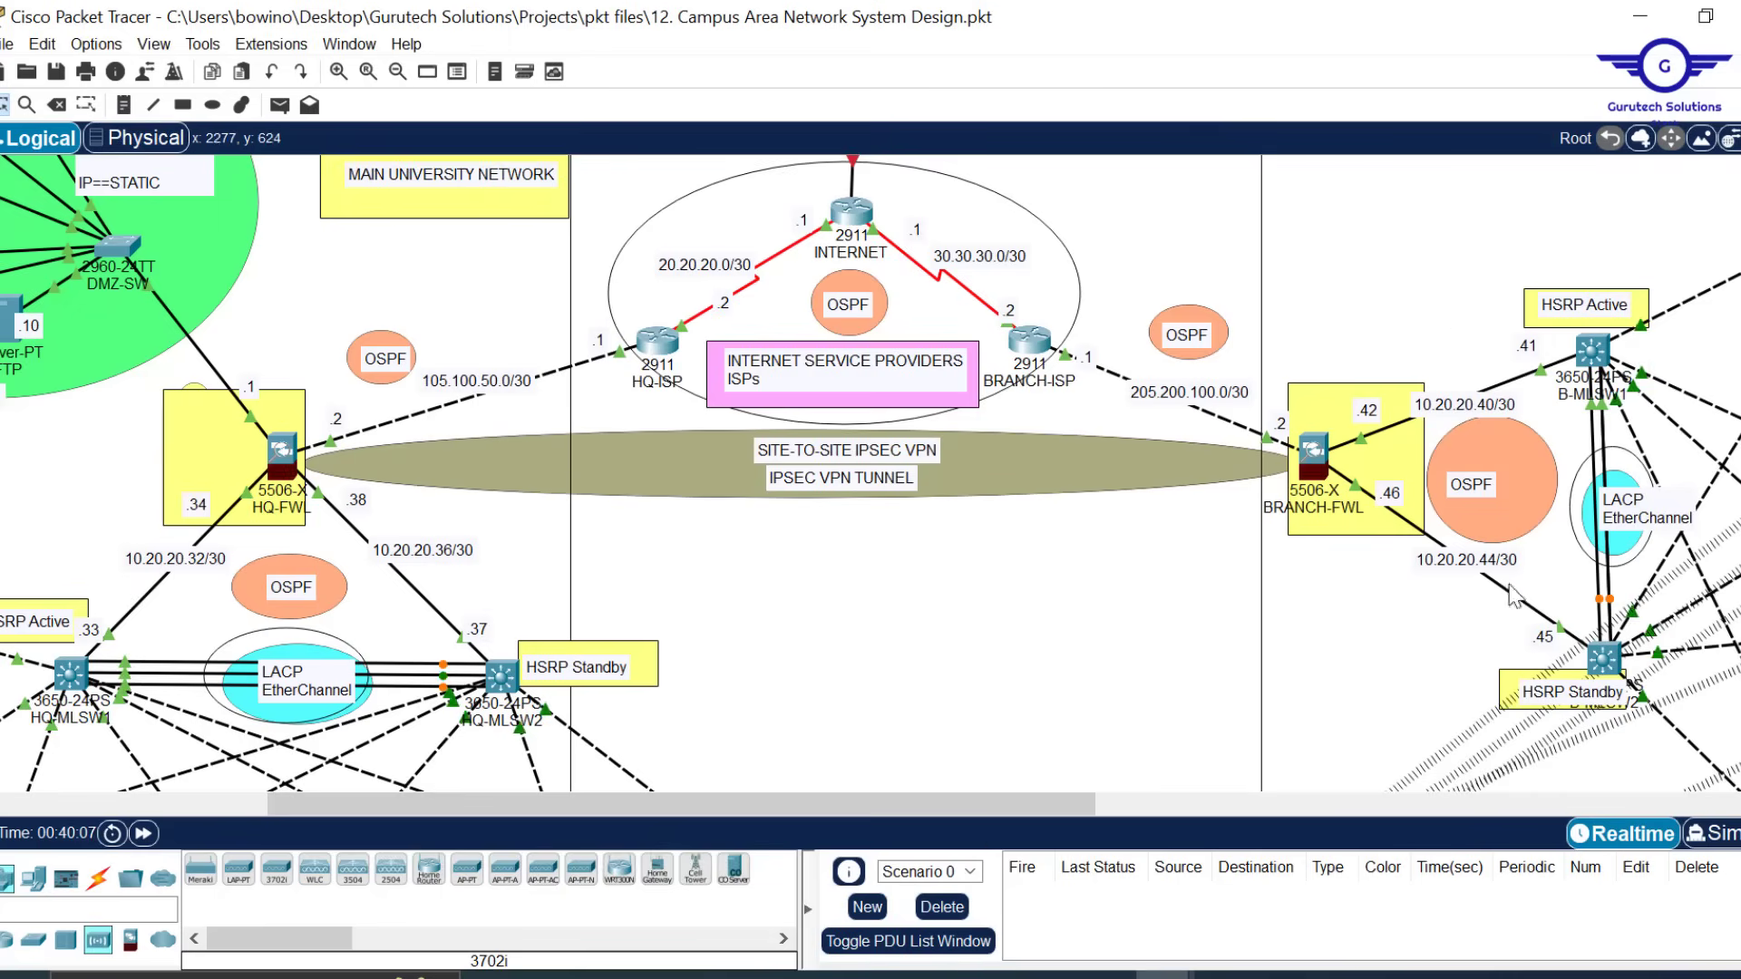
pyautogui.moveTo(961, 797); pyautogui.dragTo(1286, 802)
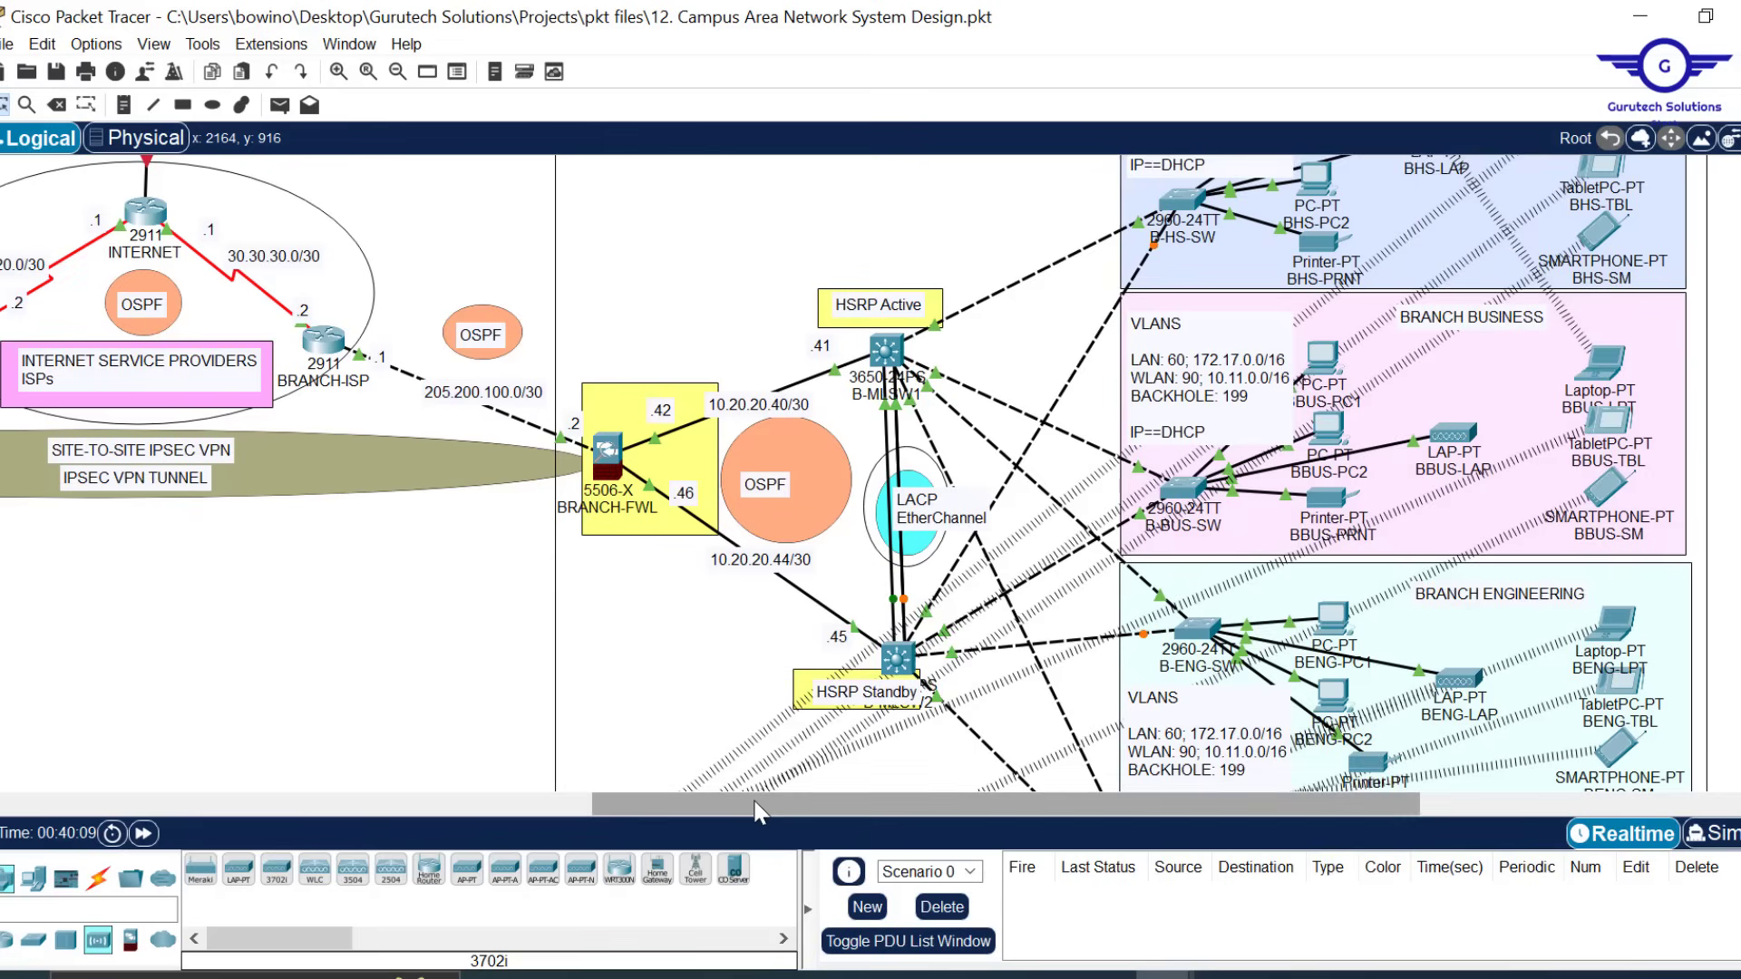
pyautogui.moveTo(708, 803); pyautogui.dragTo(439, 804)
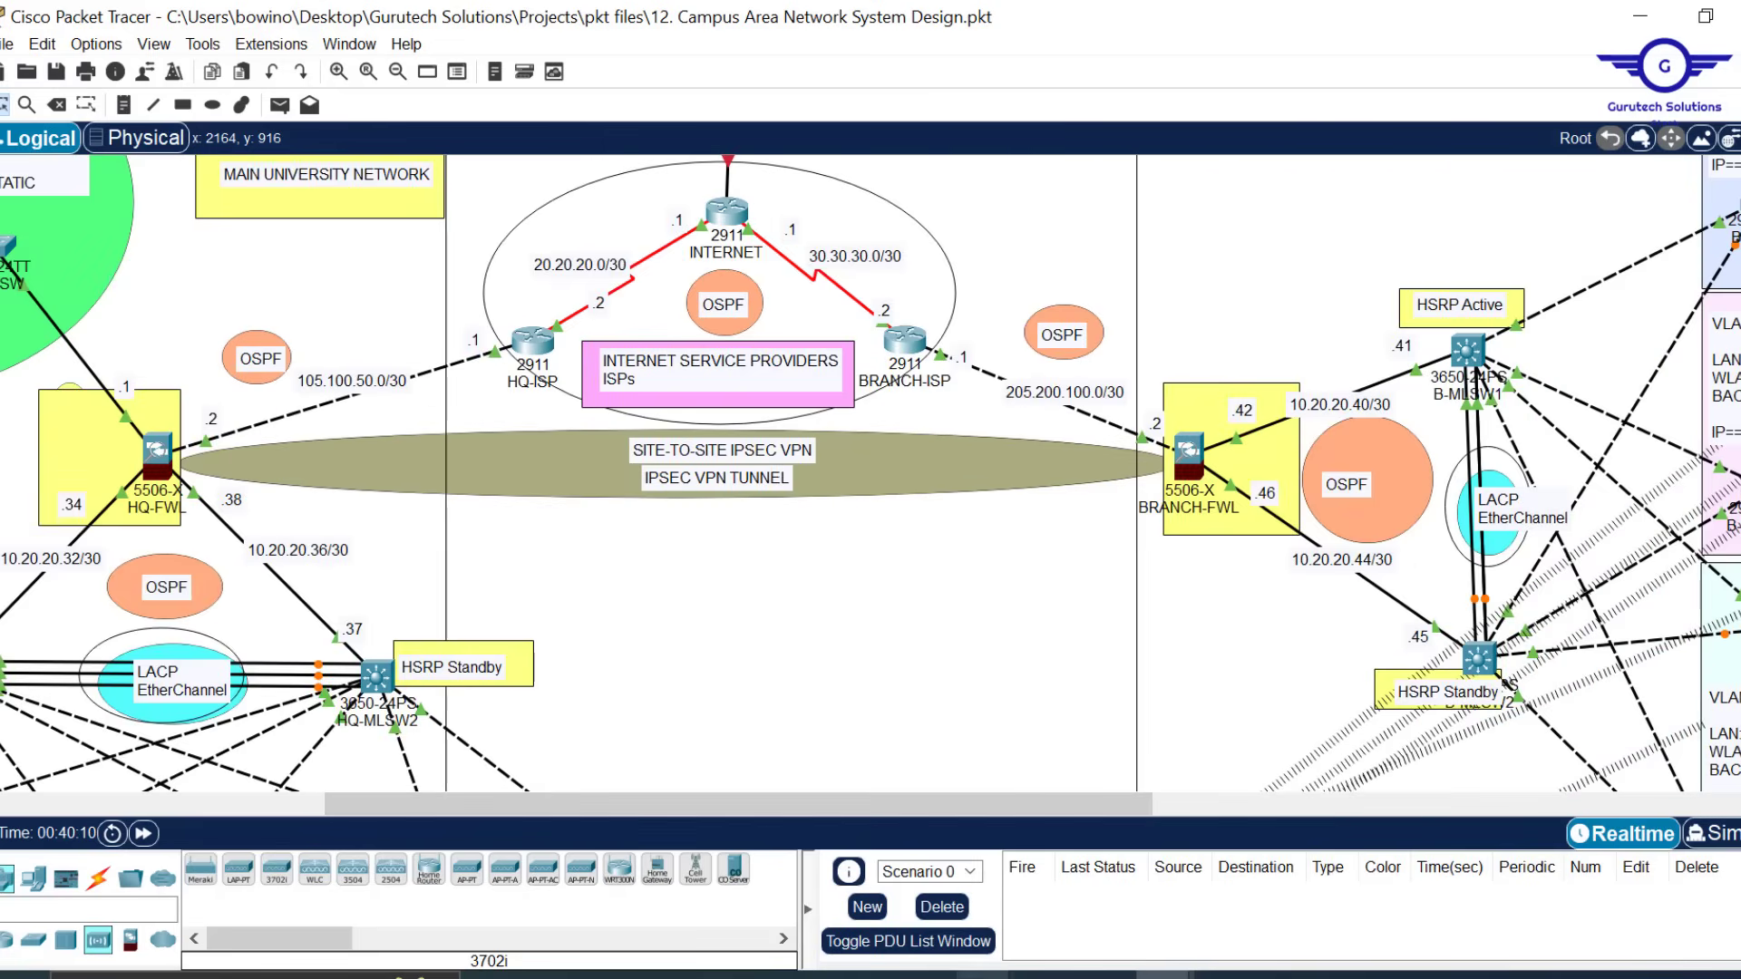
pyautogui.moveTo(984, 975)
pyautogui.click(1170, 869)
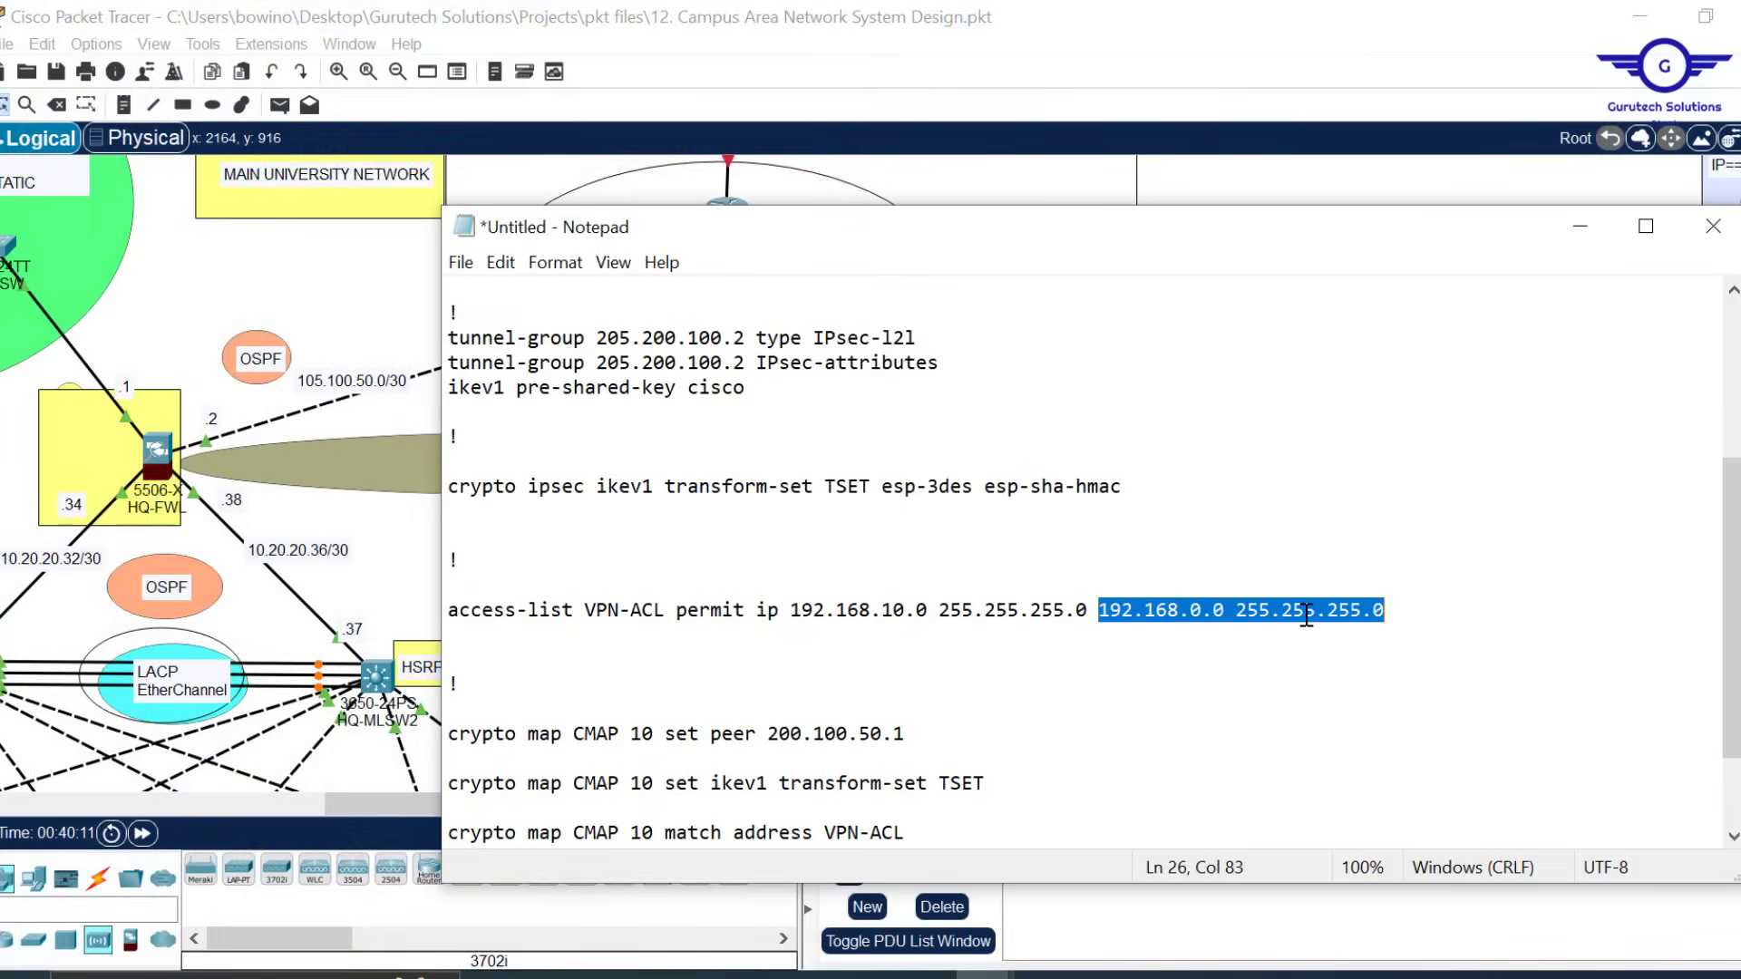
# Change the access-list destination to 172.17.0.0 255.255.0.0
pyautogui.click(1176, 608)
pyautogui.press('BackSpace')
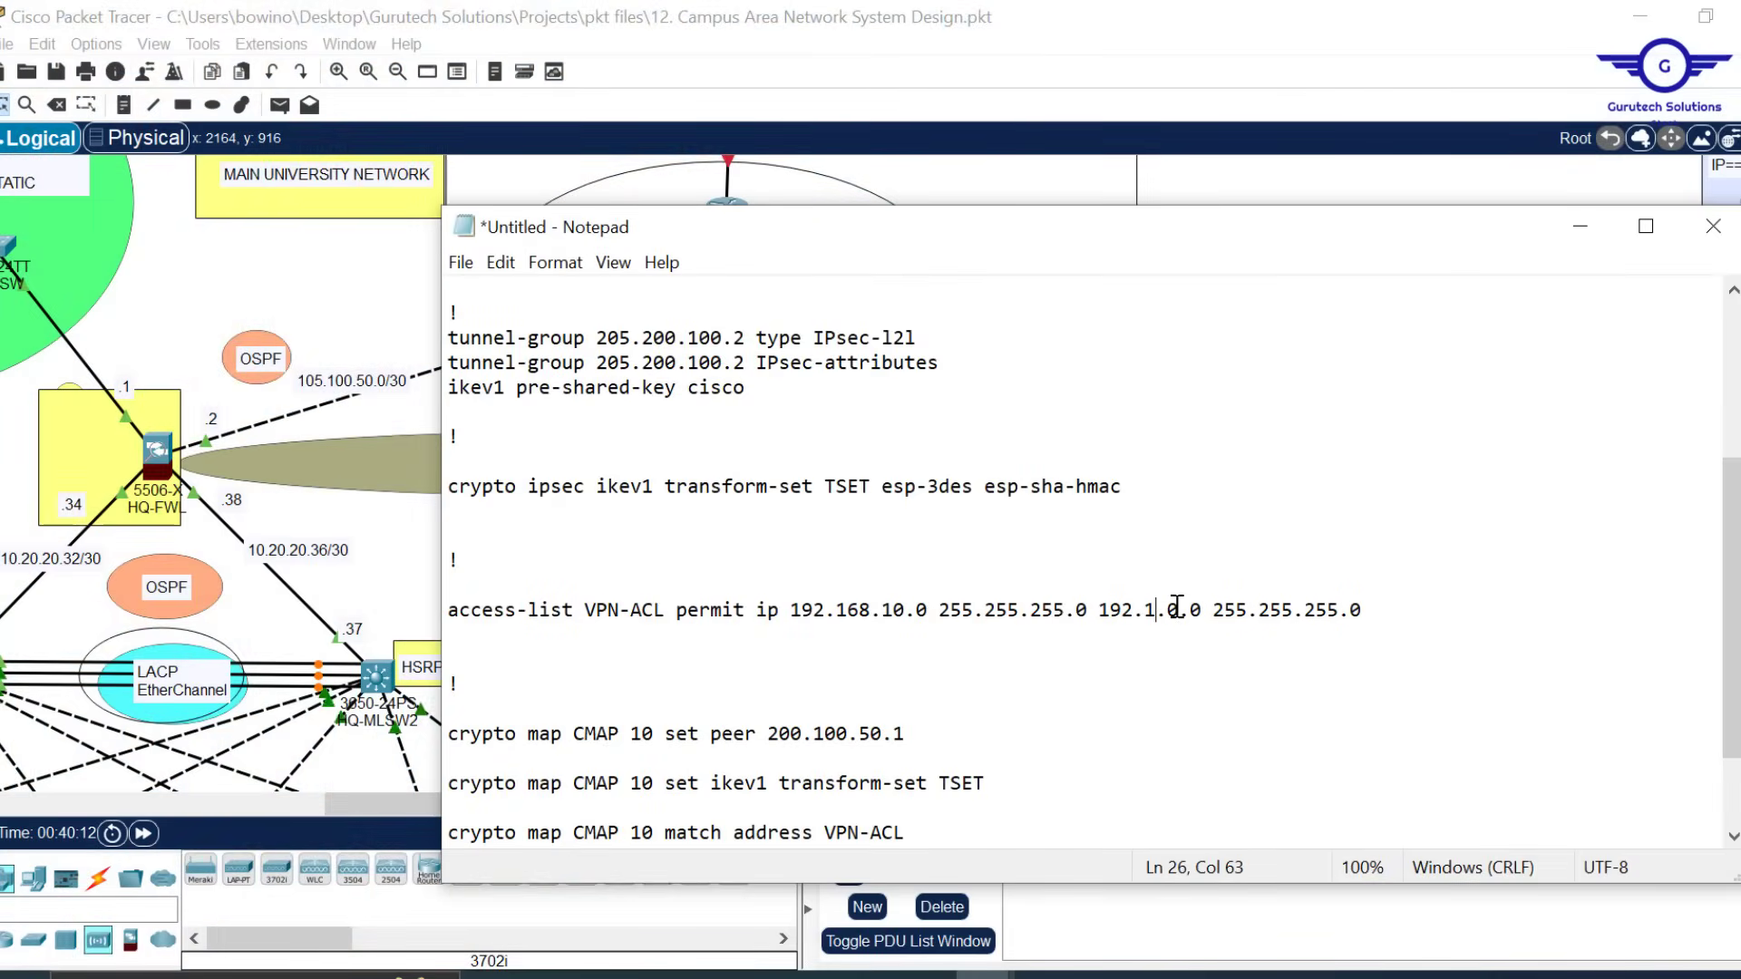
pyautogui.write('7')
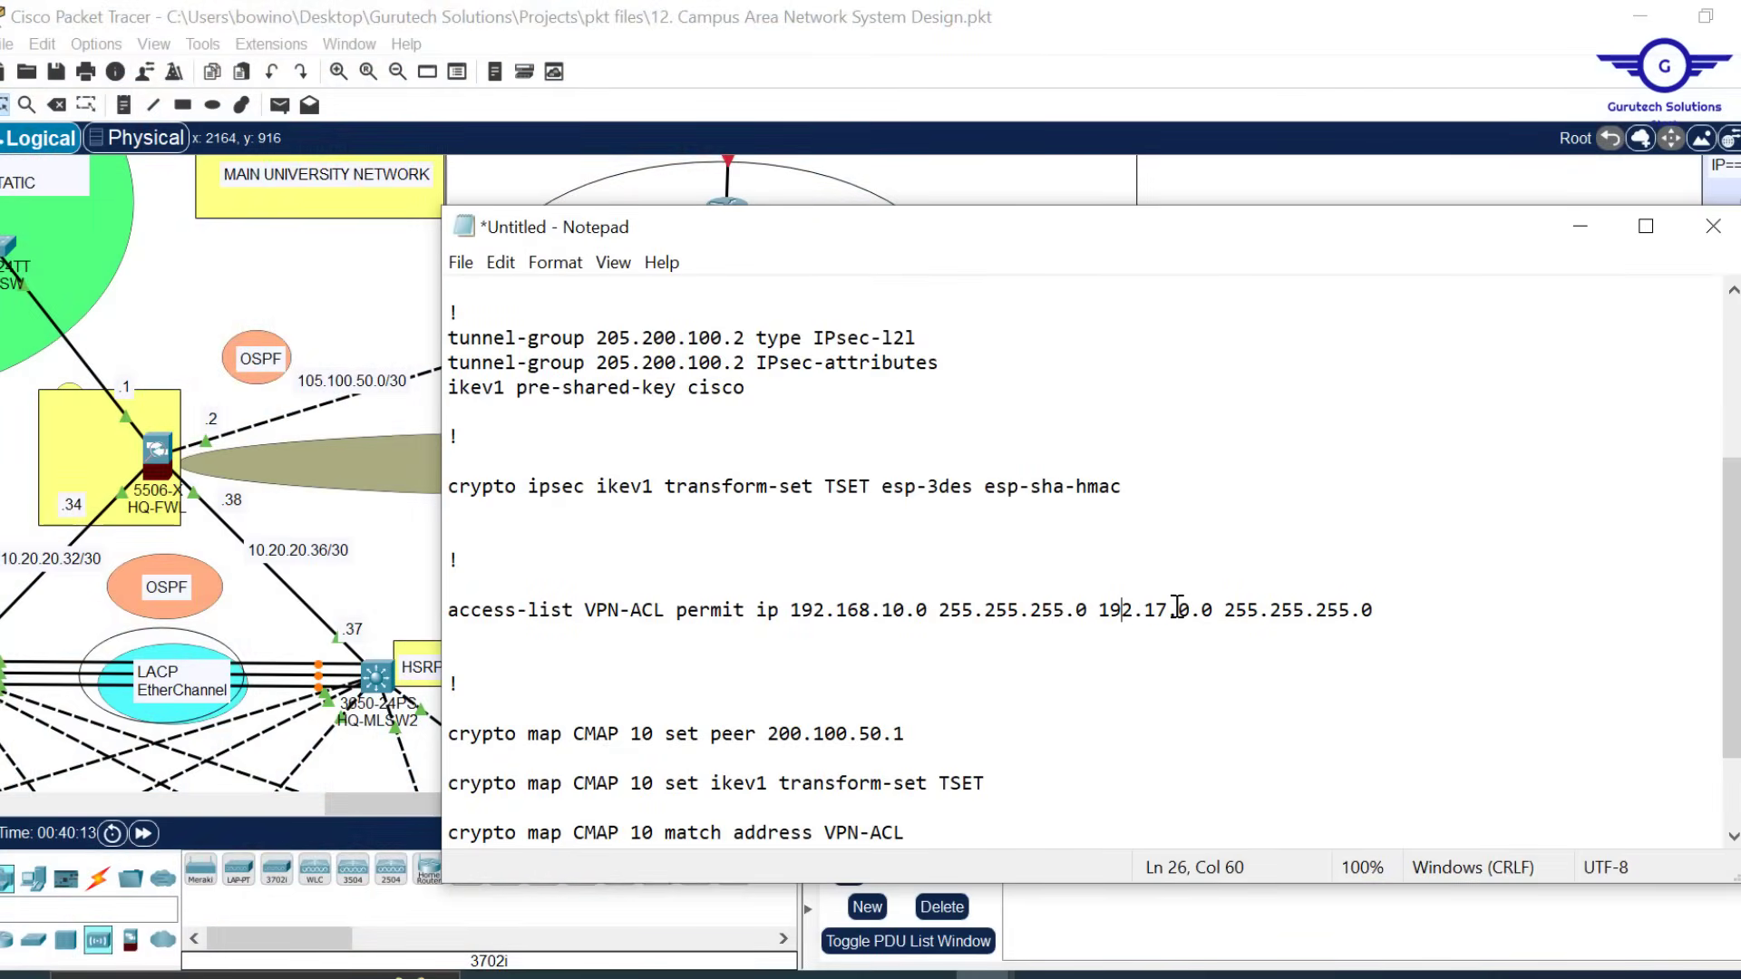
pyautogui.press('BackSpace')
pyautogui.write('7')
pyautogui.moveTo(1339, 612); pyautogui.dragTo(1320, 610)
pyautogui.write('0')
pyautogui.press('Delete')
# Duplicate the access-list line and change the copy's destination to 10.11.0.0
pyautogui.moveTo(1387, 612); pyautogui.dragTo(442, 606)
pyautogui.hotkey('ctrl', 'c')
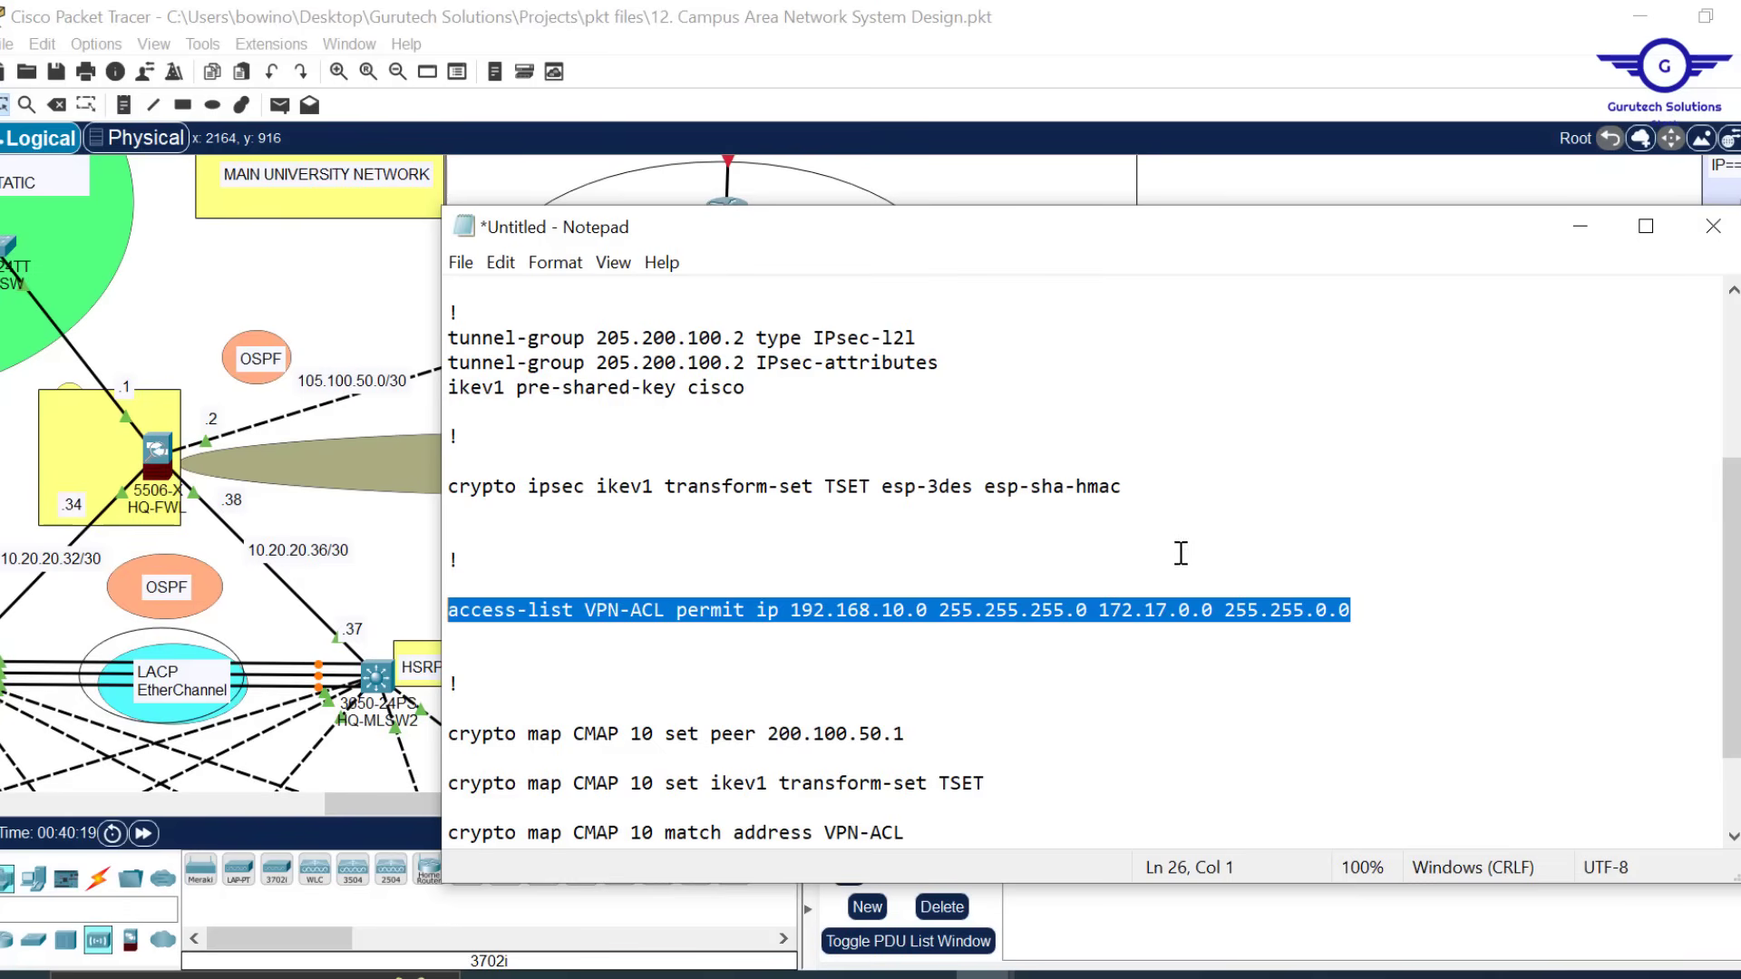
pyautogui.click(1358, 602)
pyautogui.press('Return')
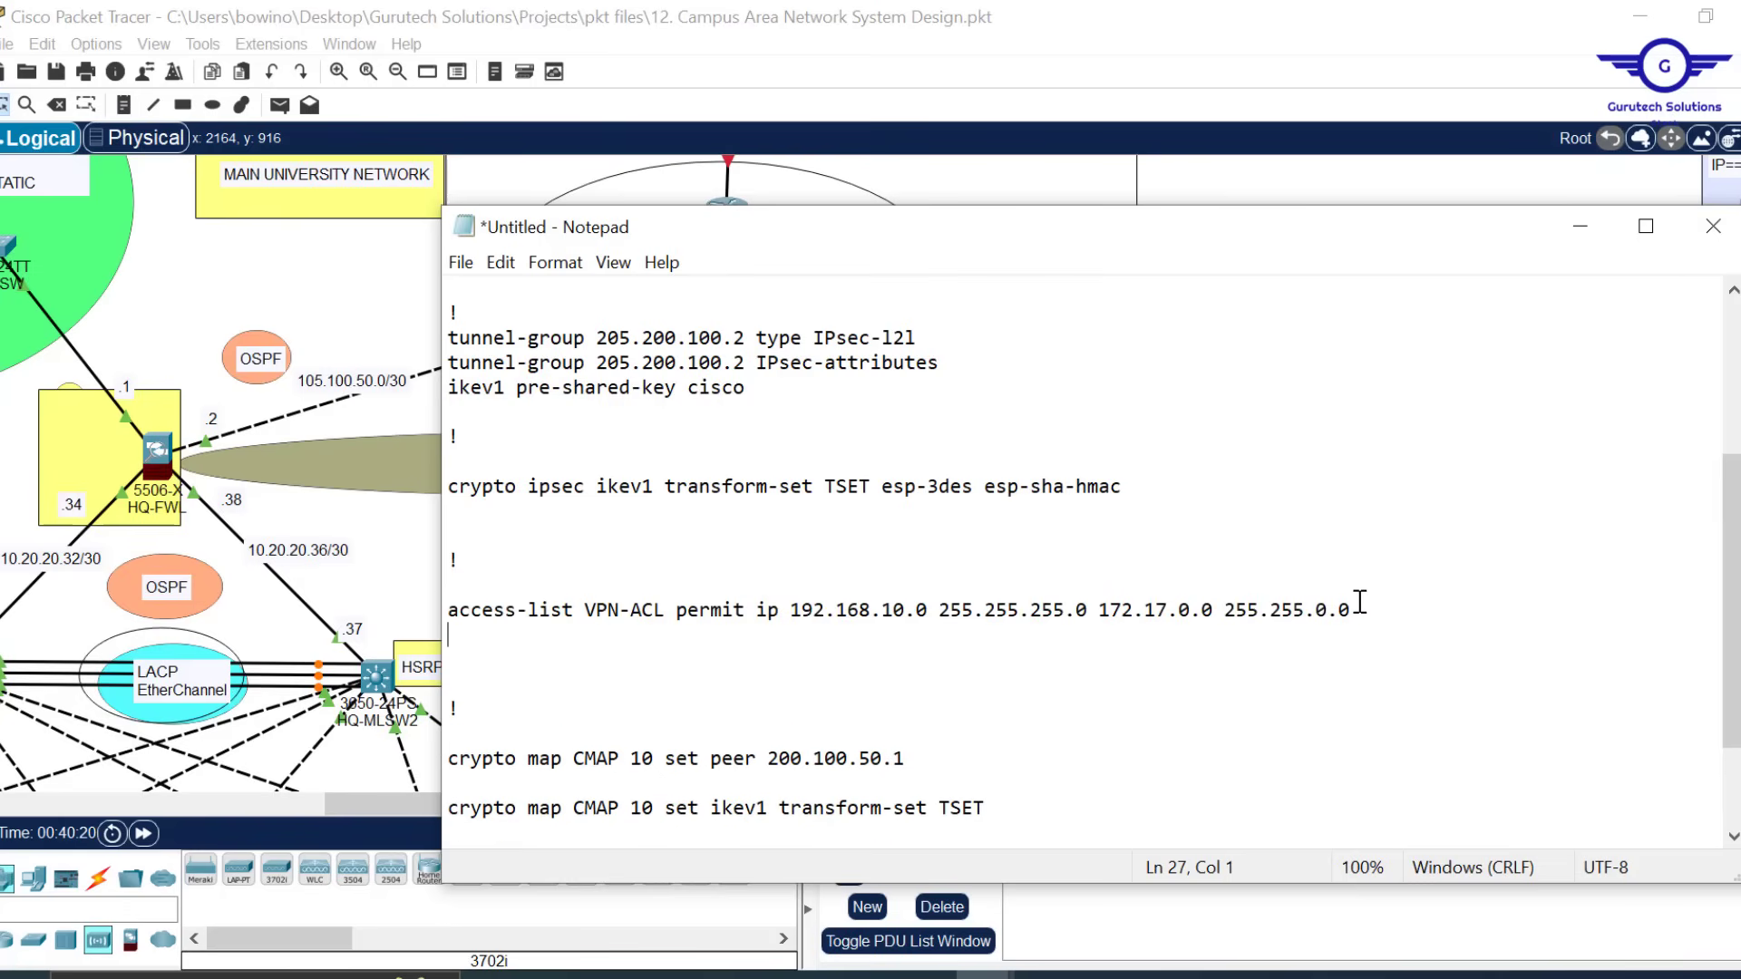
pyautogui.hotkey('ctrl', 'v')
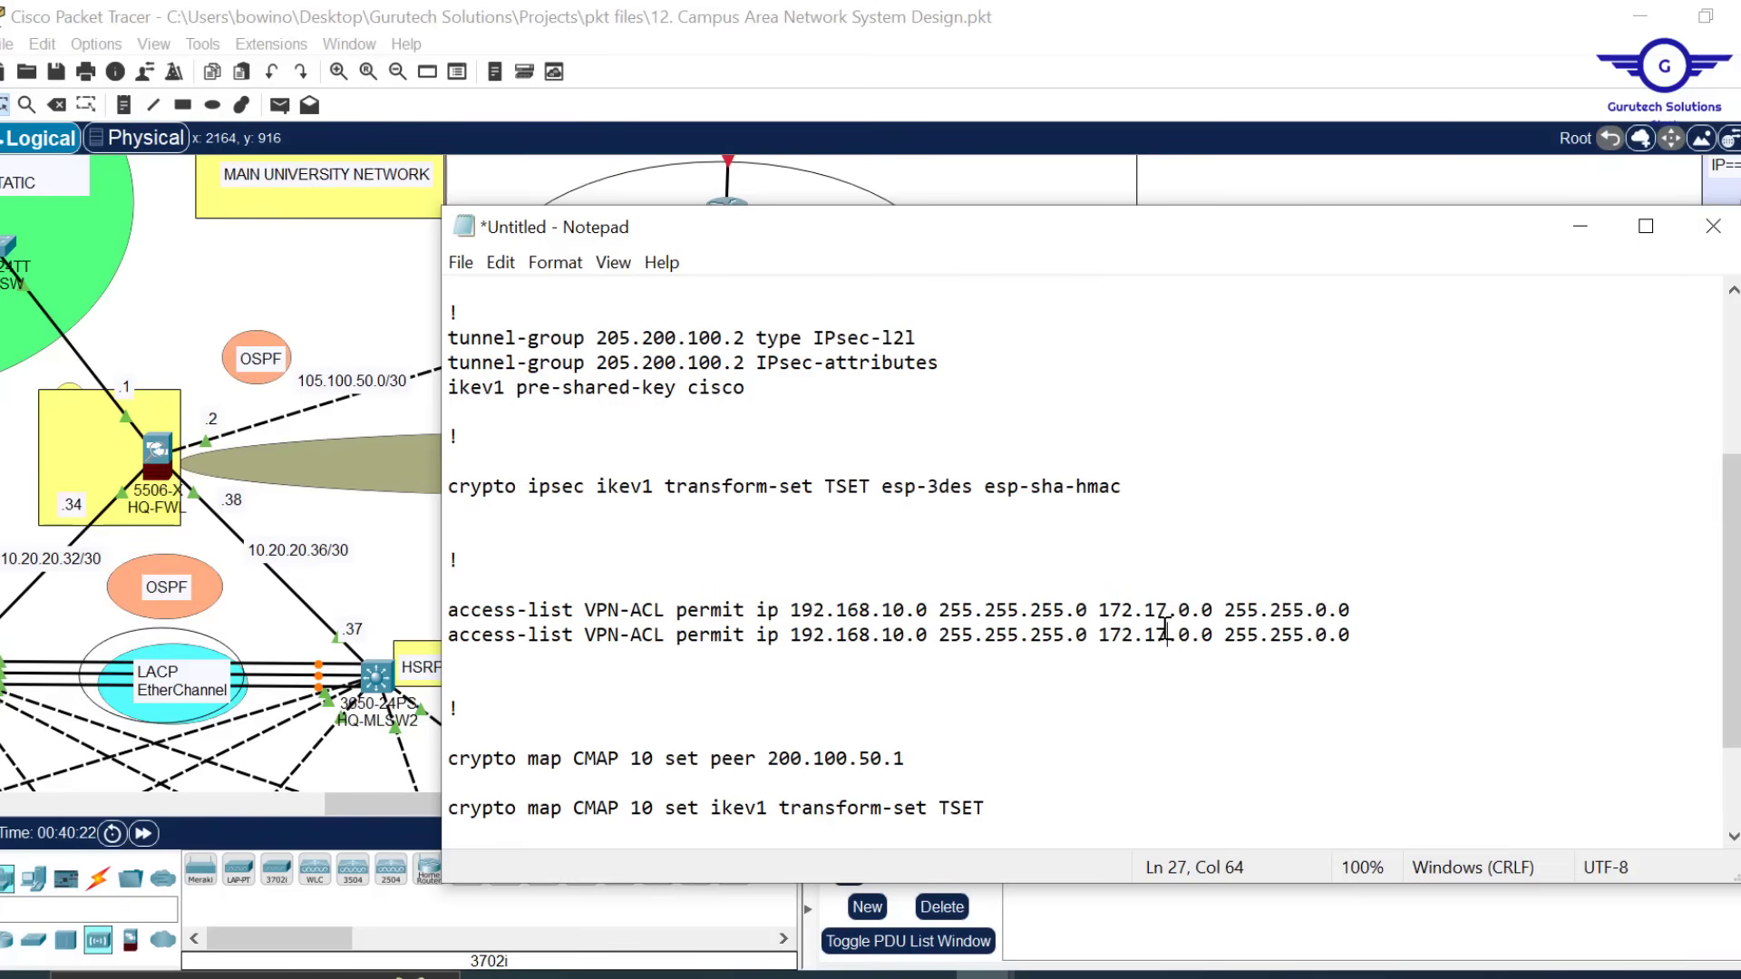
pyautogui.press('BackSpace')
pyautogui.write('1')
pyautogui.press('Left')
pyautogui.press('BackSpace')
pyautogui.press('BackSpace')
pyautogui.write('0')
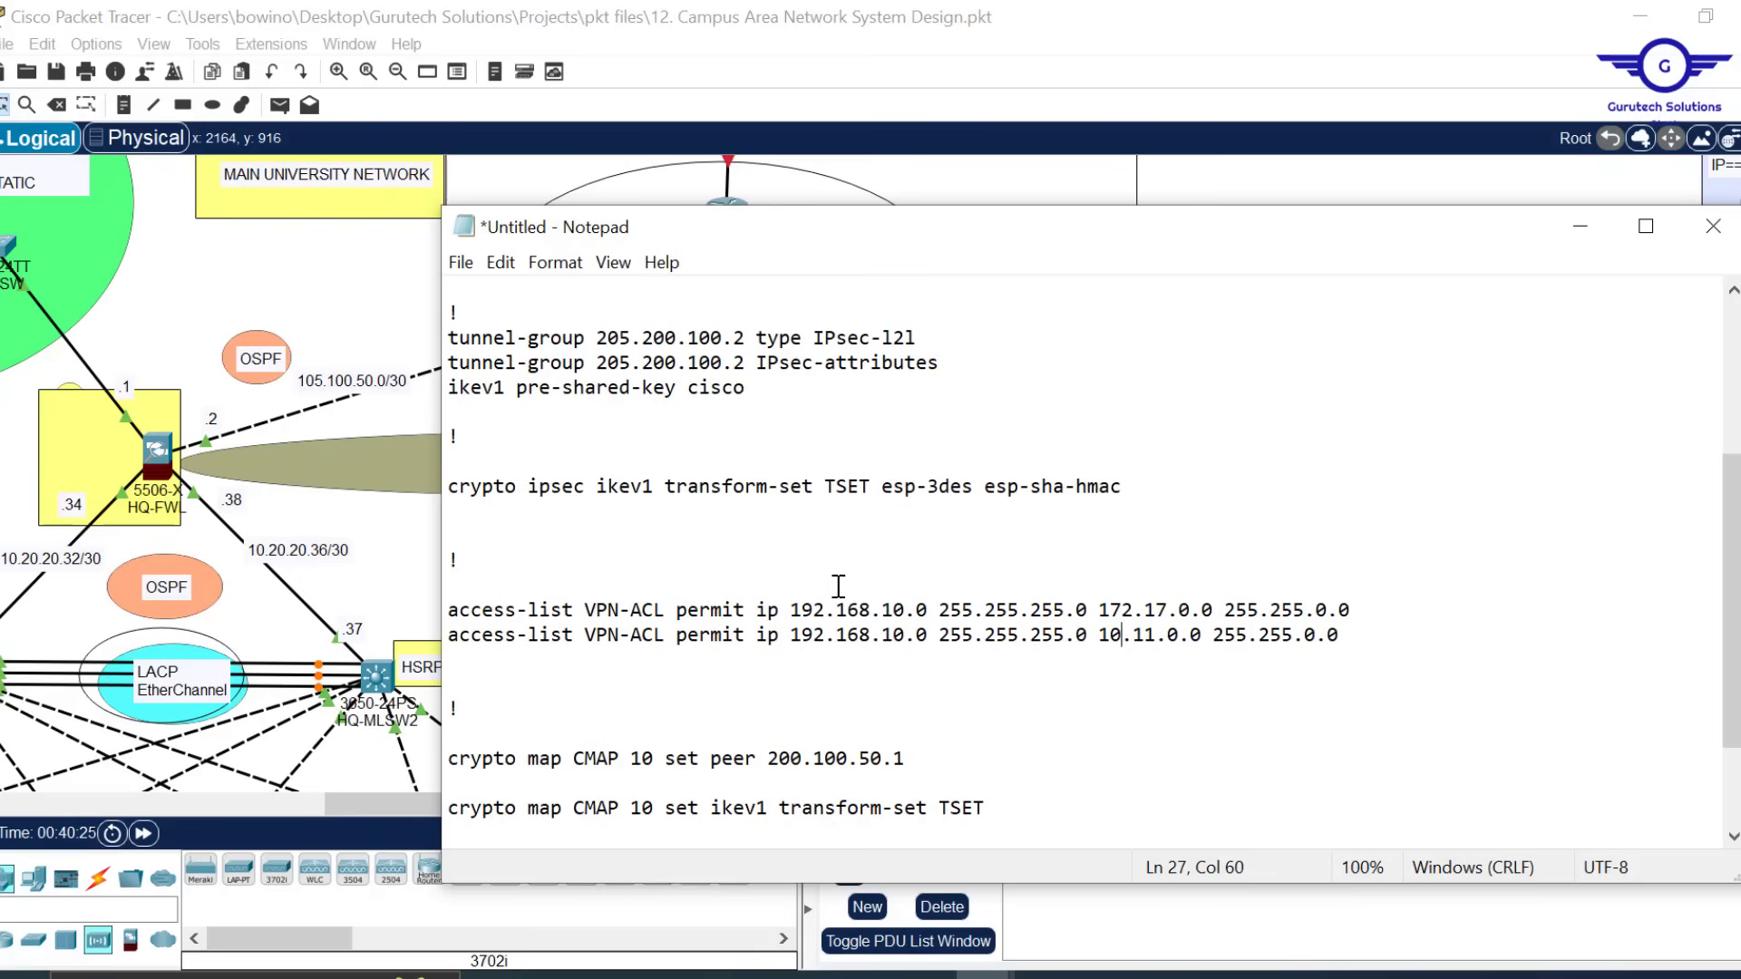
pyautogui.moveTo(794, 611); pyautogui.dragTo(927, 610)
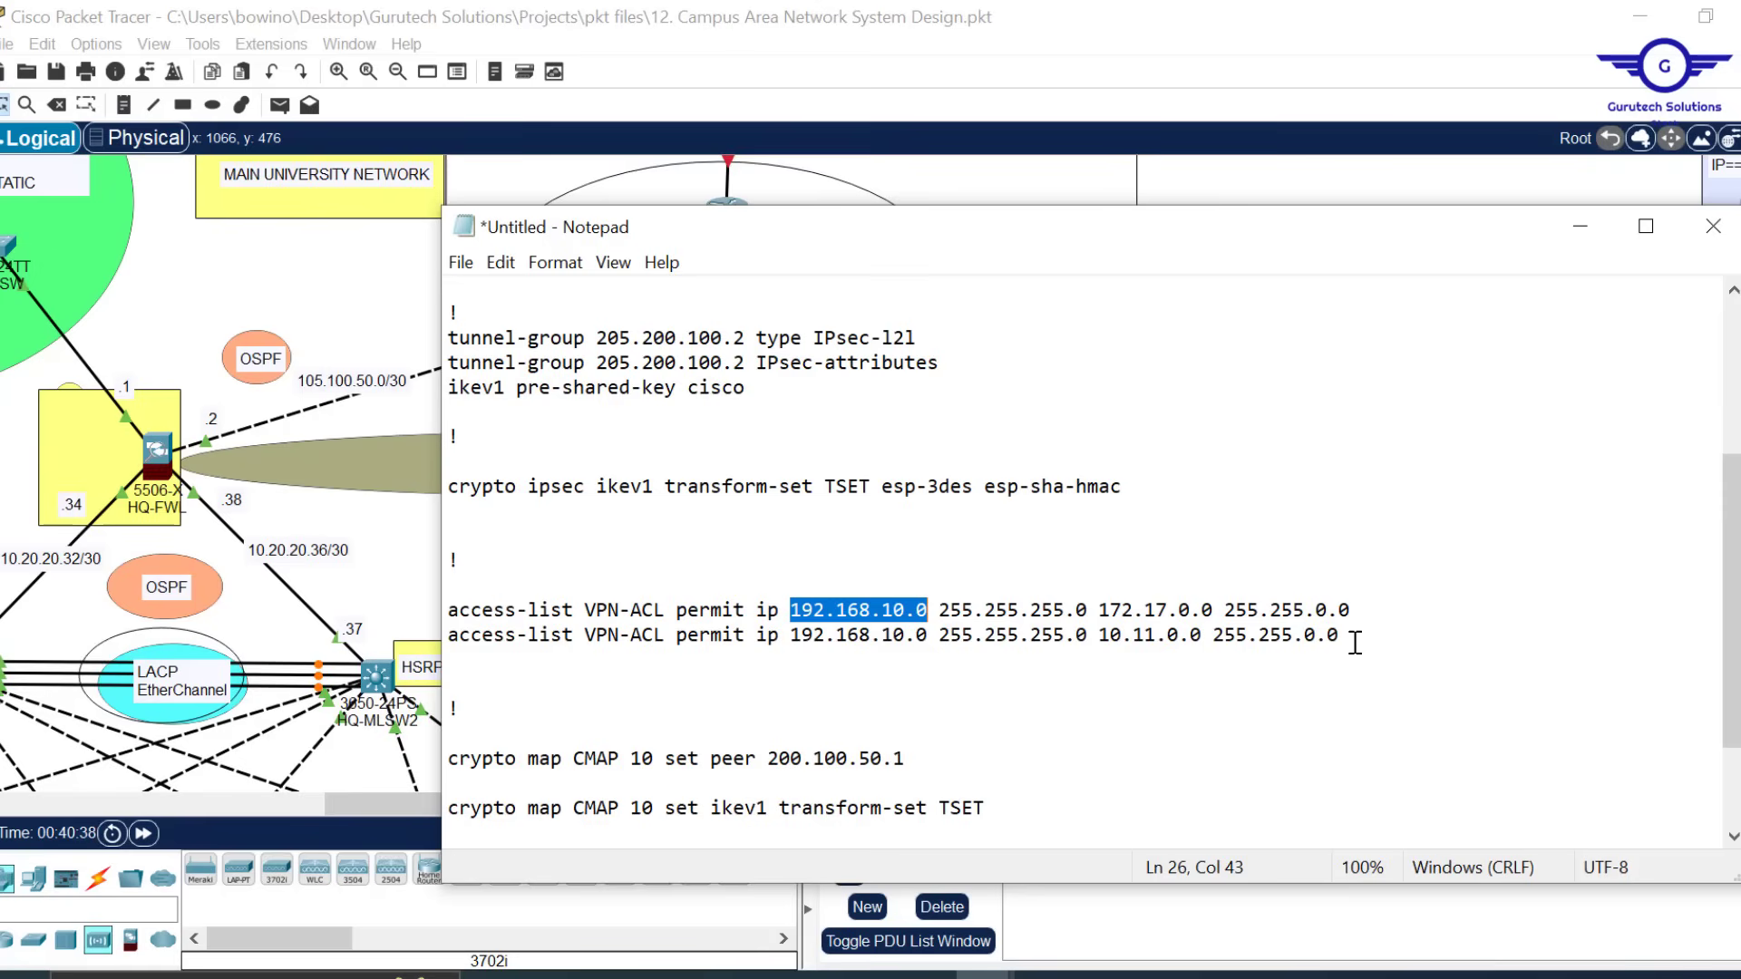
# Duplicate the two VPN-ACL lines directly below the originals
pyautogui.moveTo(1355, 642); pyautogui.dragTo(447, 612)
pyautogui.hotkey('ctrl', 'c')
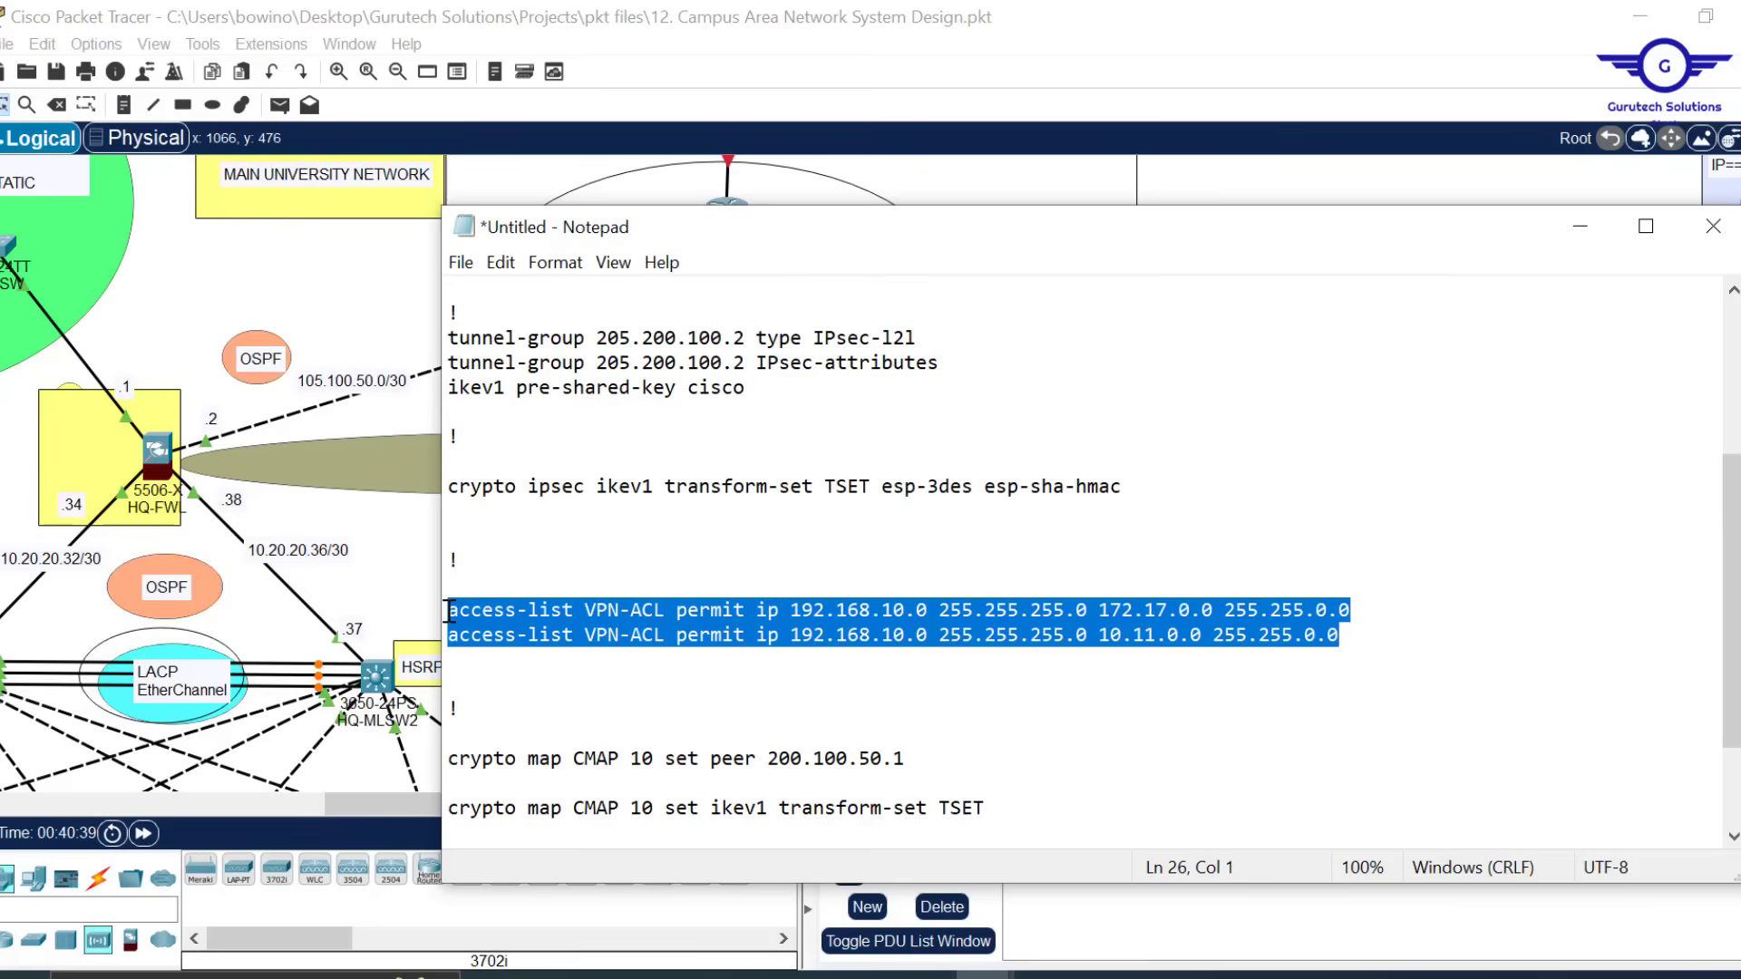
pyautogui.click(1362, 641)
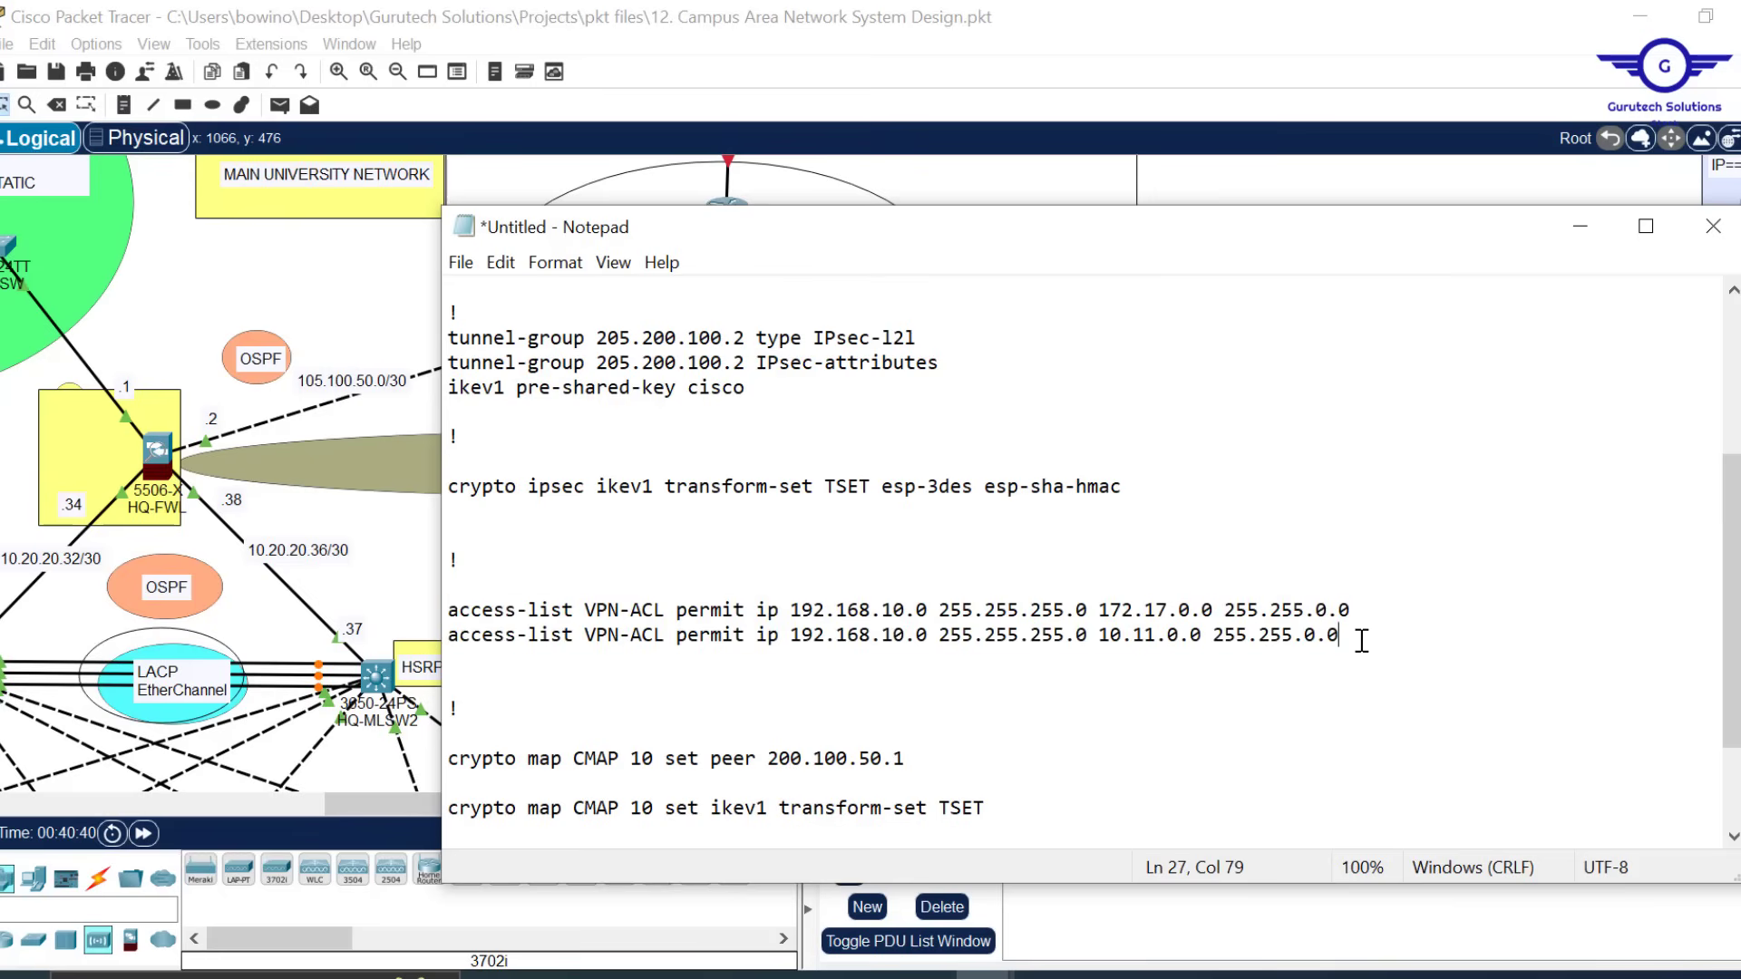
pyautogui.press('Return')
pyautogui.press('Return')
pyautogui.hotkey('ctrl', 'v')
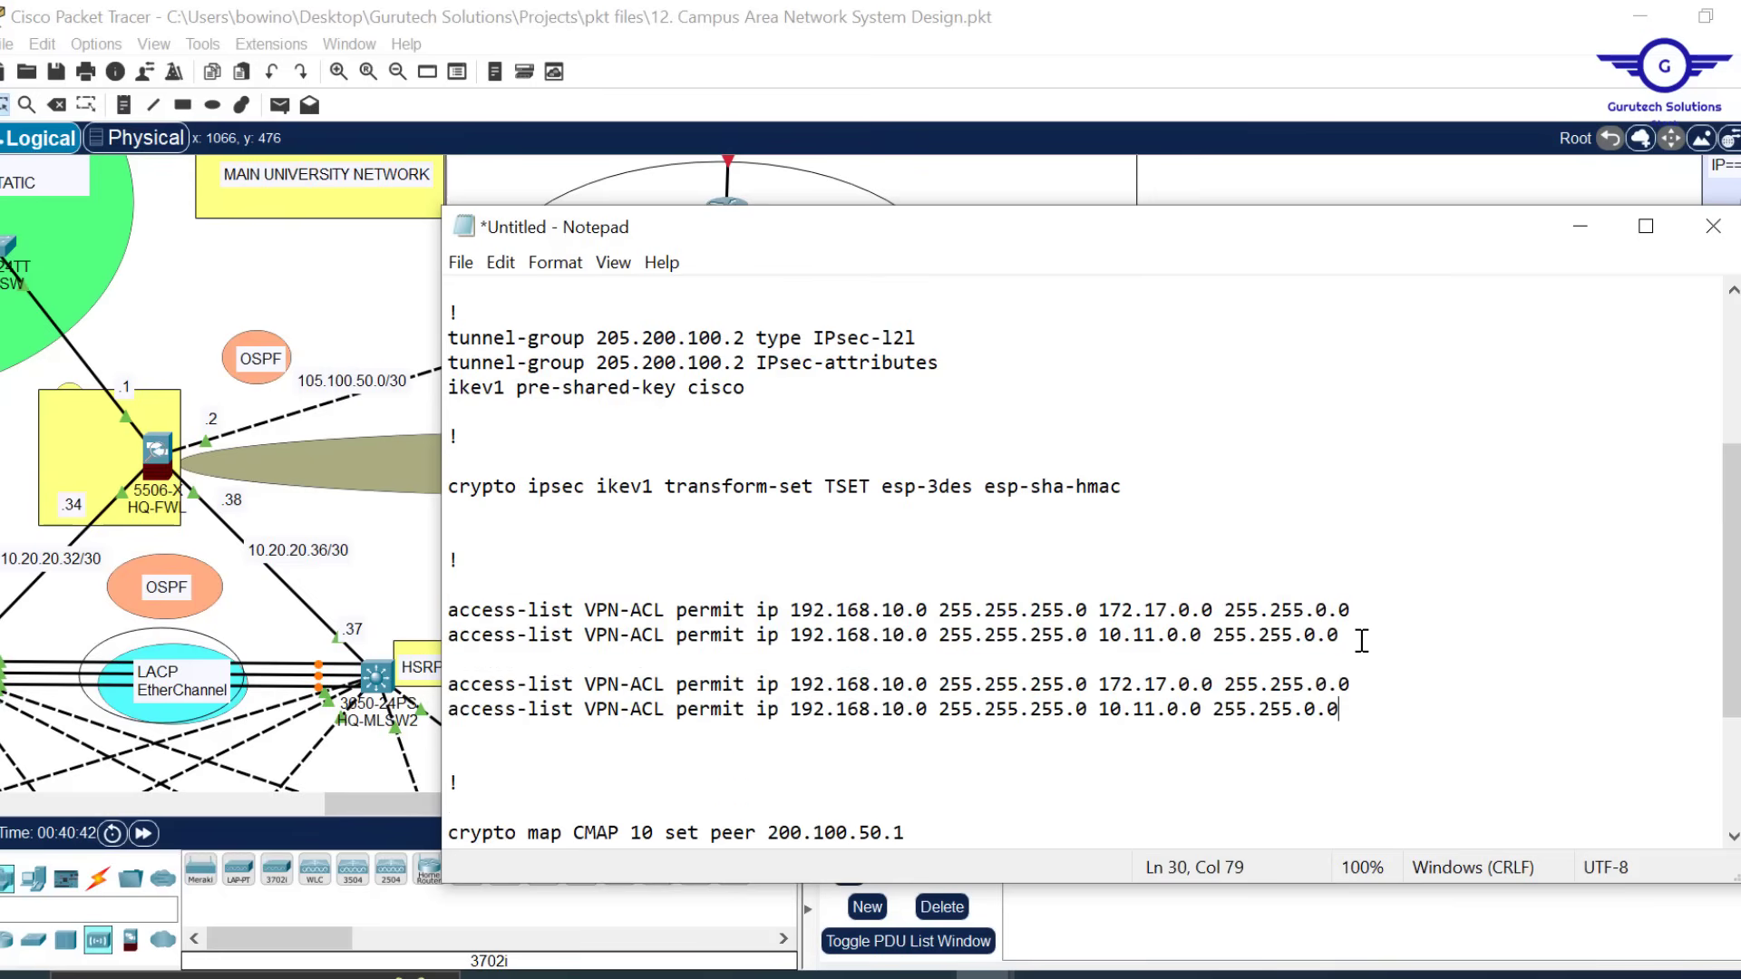
# Change the source of both copied lines to 172.16.0.0 255.255.0.0
pyautogui.click(874, 684)
pyautogui.press('BackSpace')
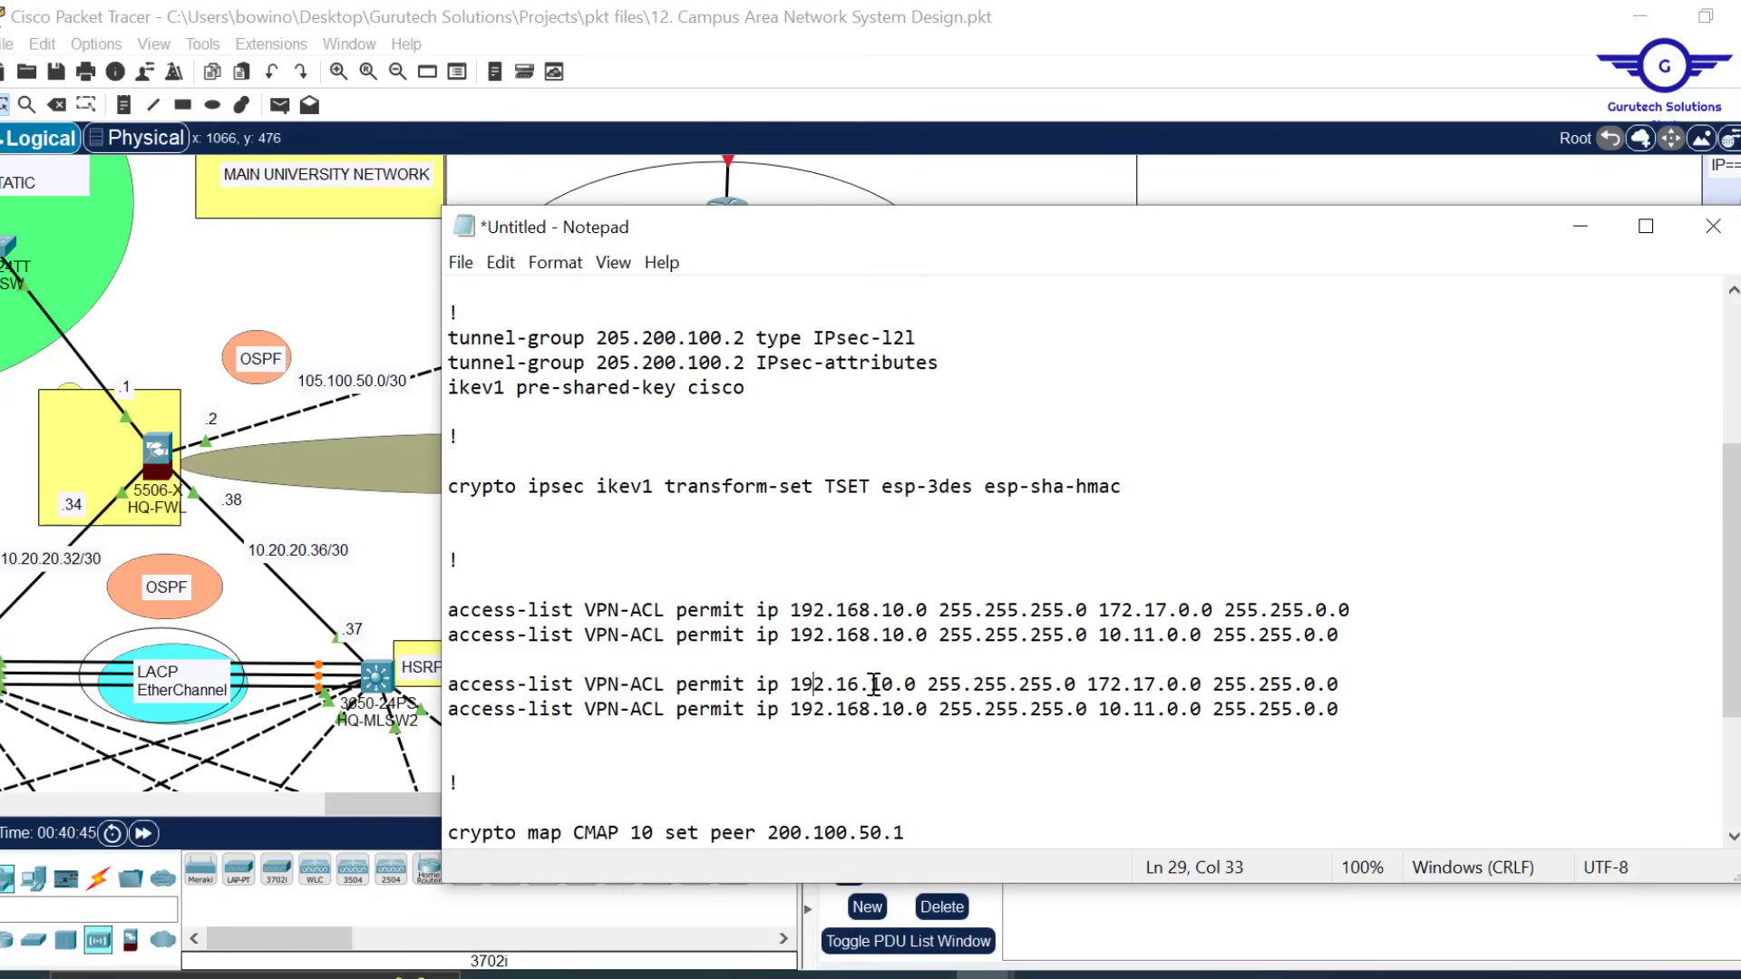
pyautogui.press('BackSpace')
pyautogui.write('7')
pyautogui.press('Right')
pyautogui.press('BackSpace')
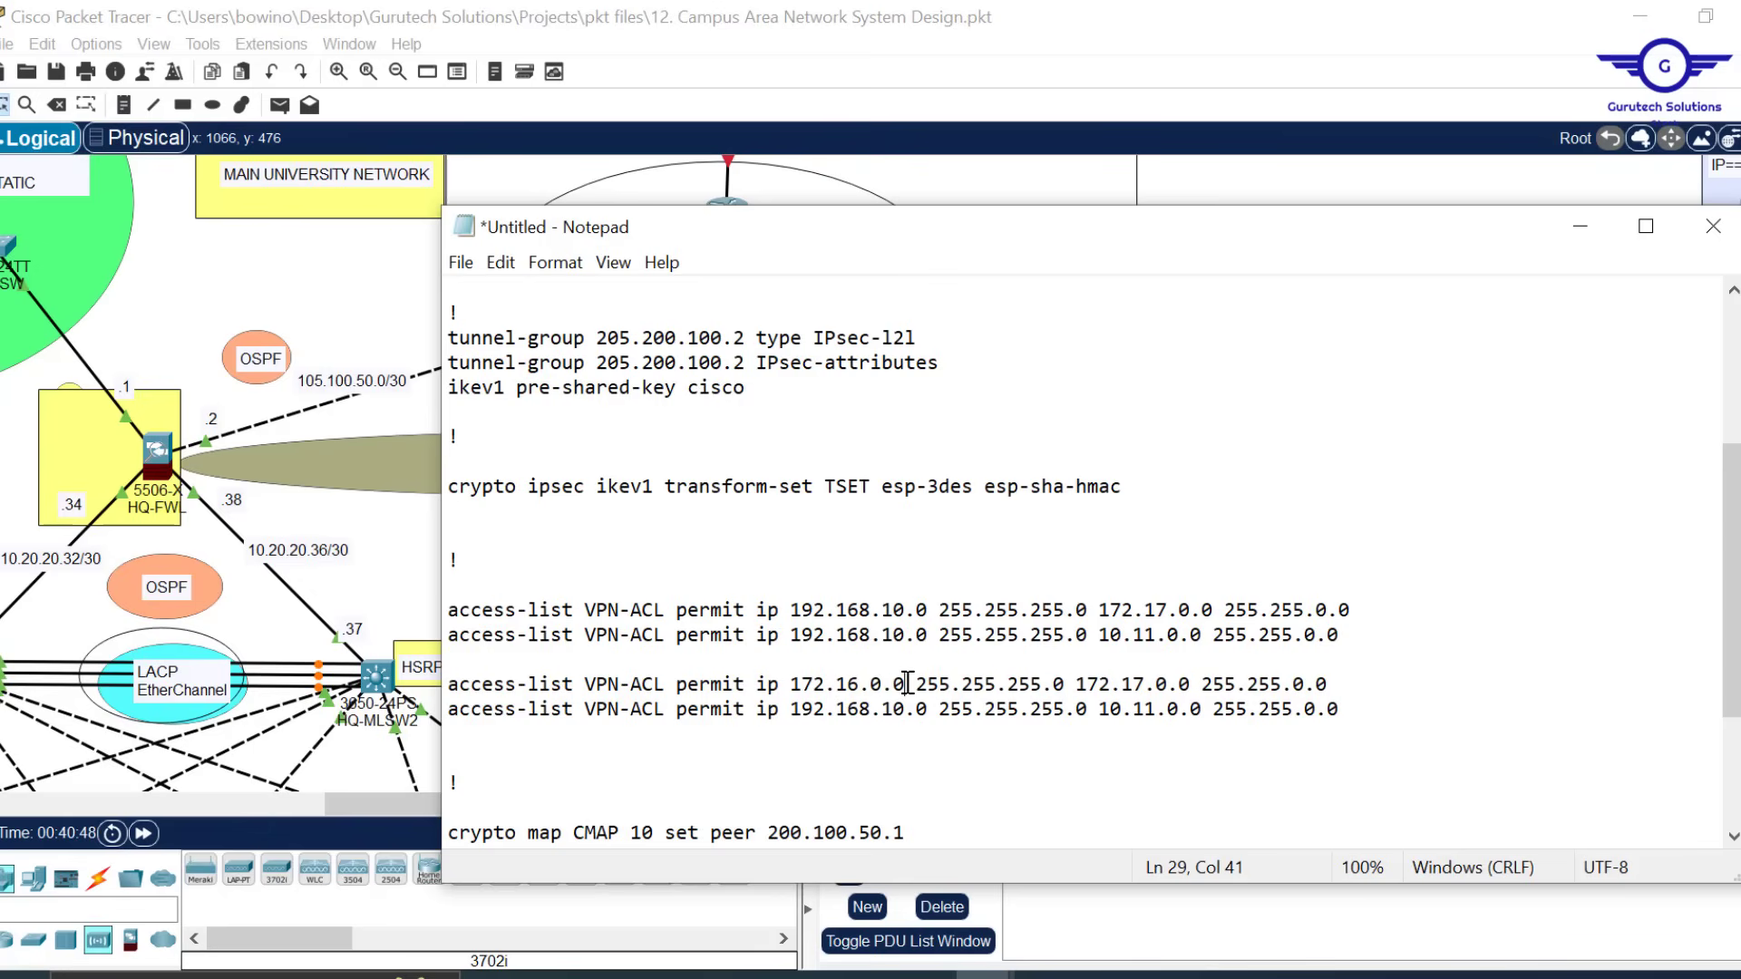
pyautogui.moveTo(1040, 683); pyautogui.dragTo(1010, 685)
pyautogui.write('0')
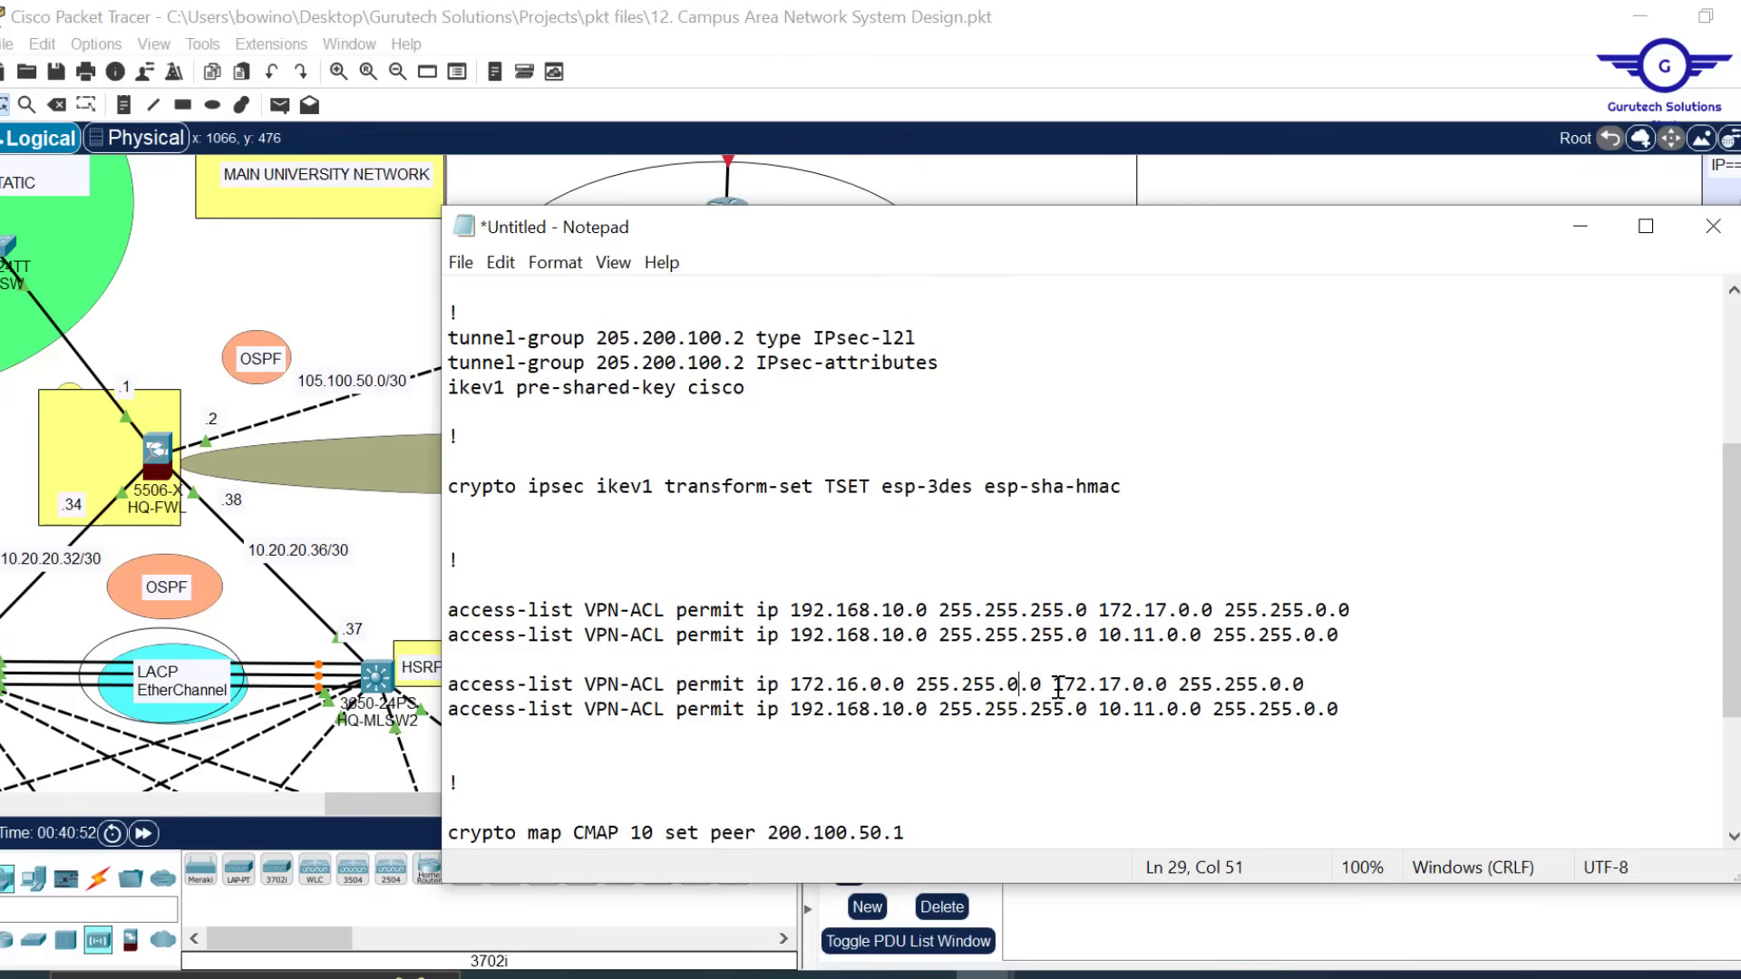
pyautogui.moveTo(1042, 685); pyautogui.dragTo(781, 685)
pyautogui.hotkey('ctrl', 'c')
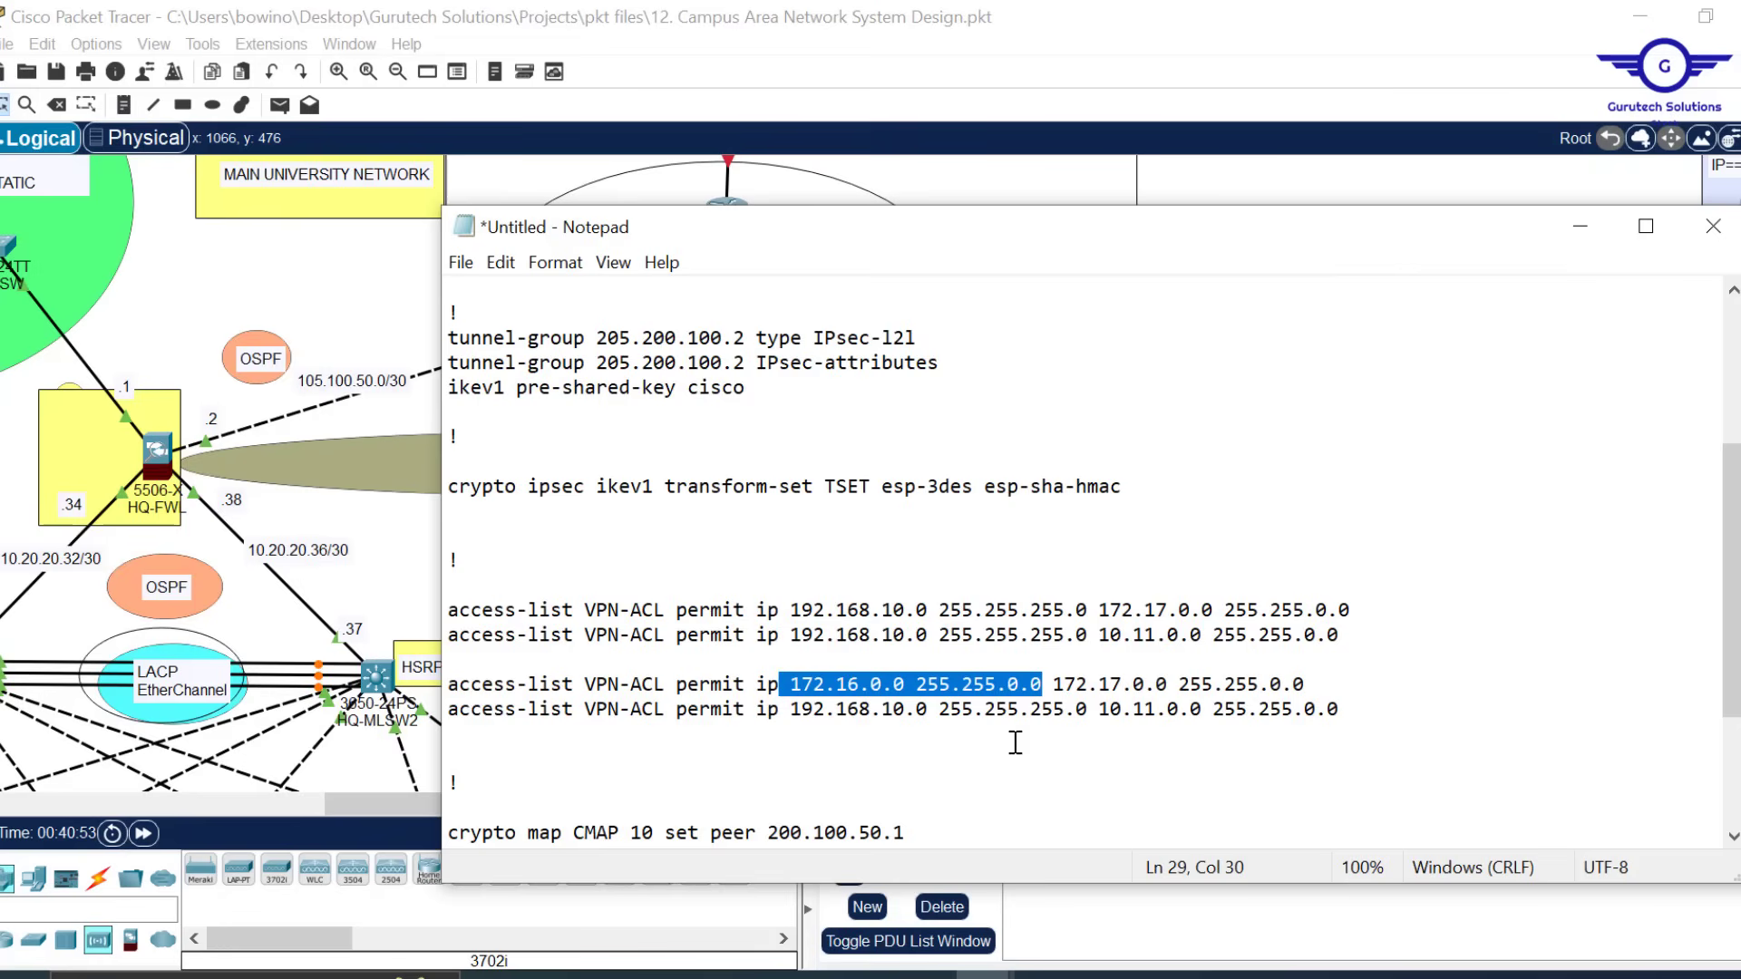
pyautogui.moveTo(1084, 710); pyautogui.dragTo(780, 712)
pyautogui.hotkey('ctrl', 'v')
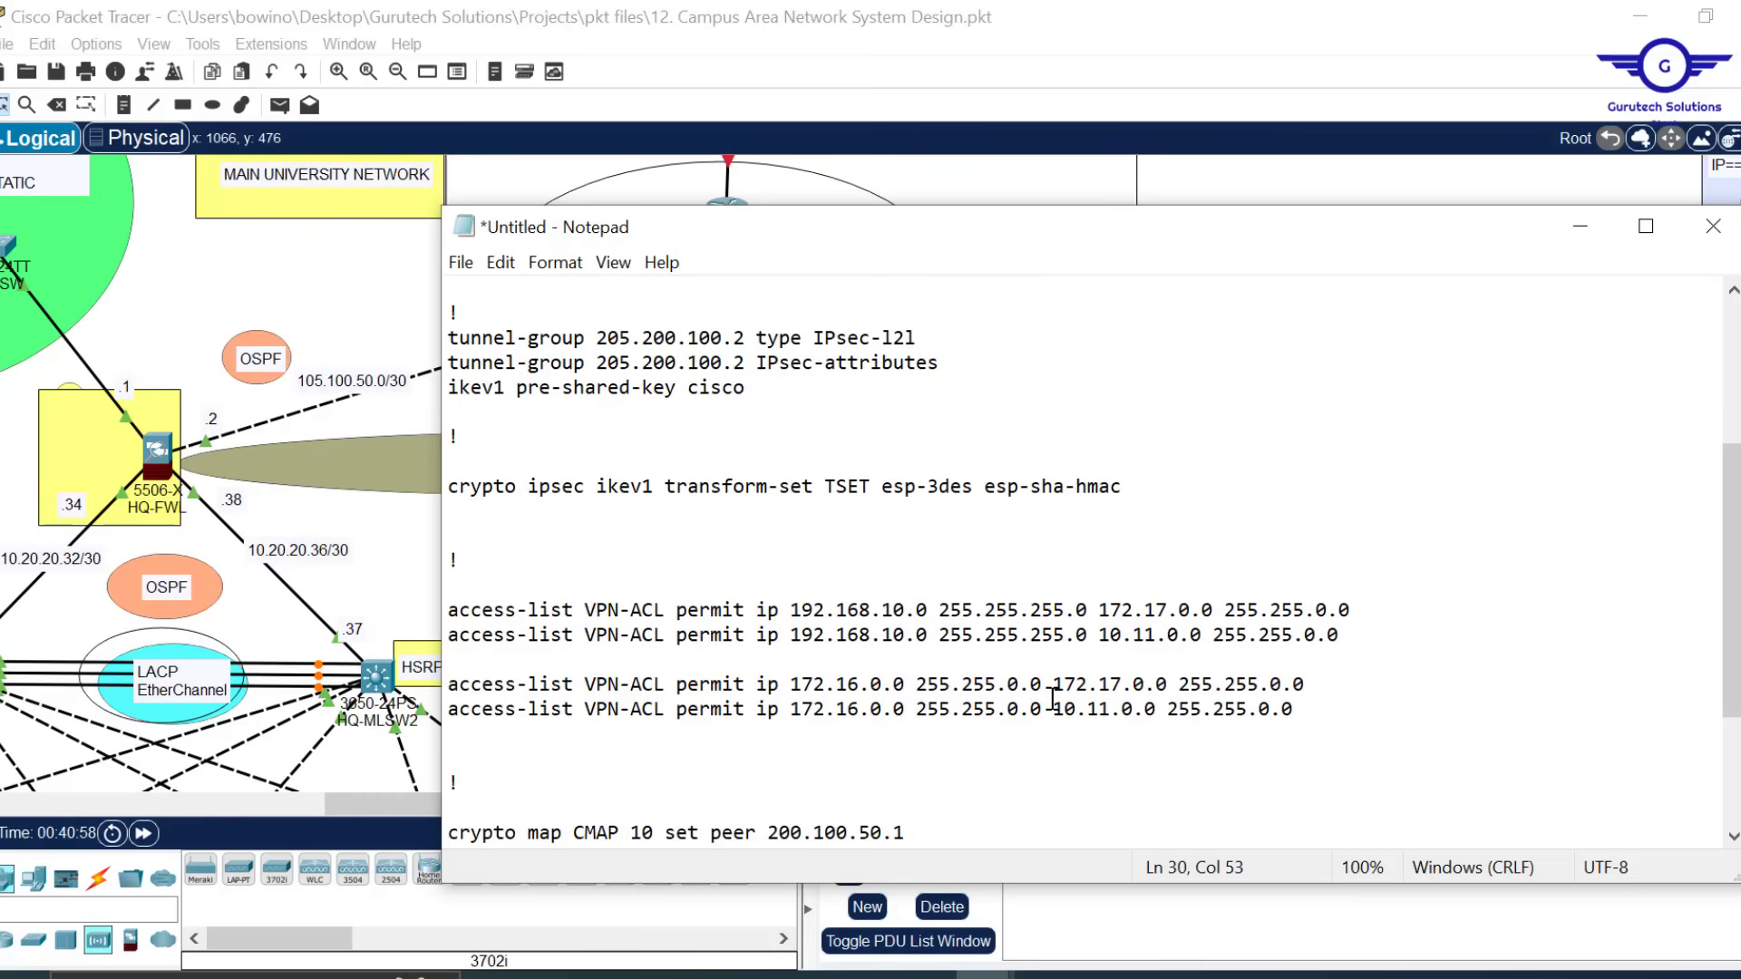
# Add two blank lines after the 172.16.0.0 entries and select that pair
pyautogui.moveTo(1057, 680); pyautogui.dragTo(1310, 679)
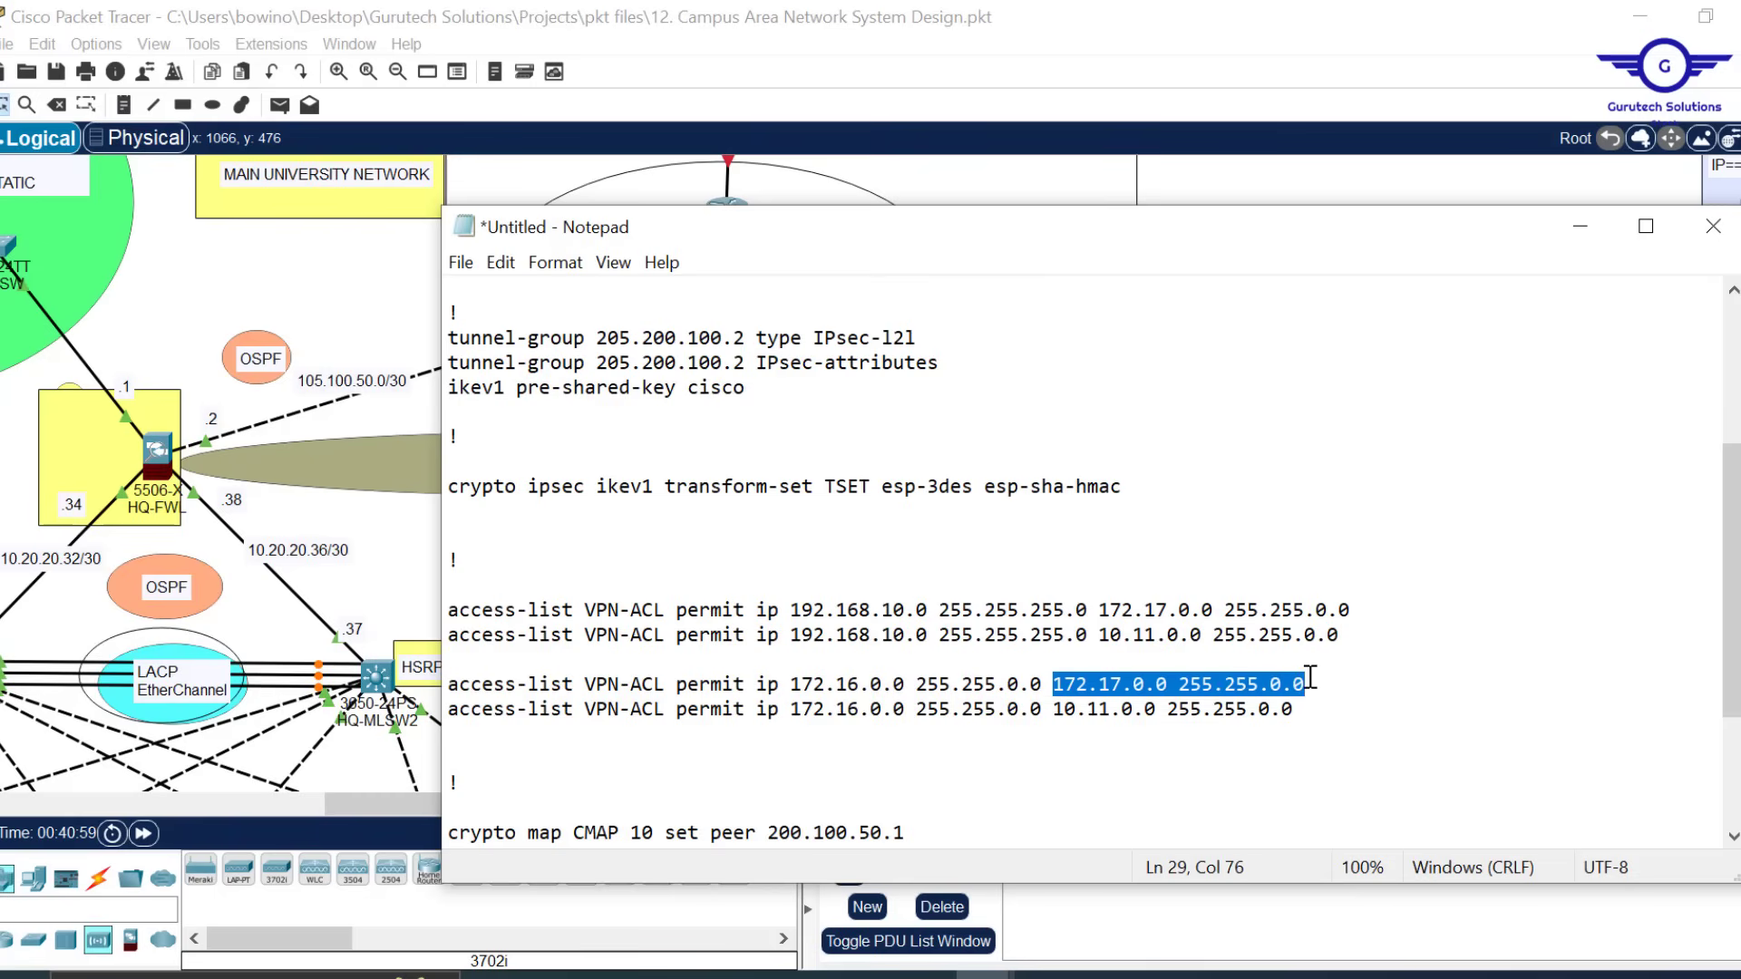
pyautogui.click(1061, 709)
pyautogui.moveTo(1060, 709); pyautogui.dragTo(1295, 710)
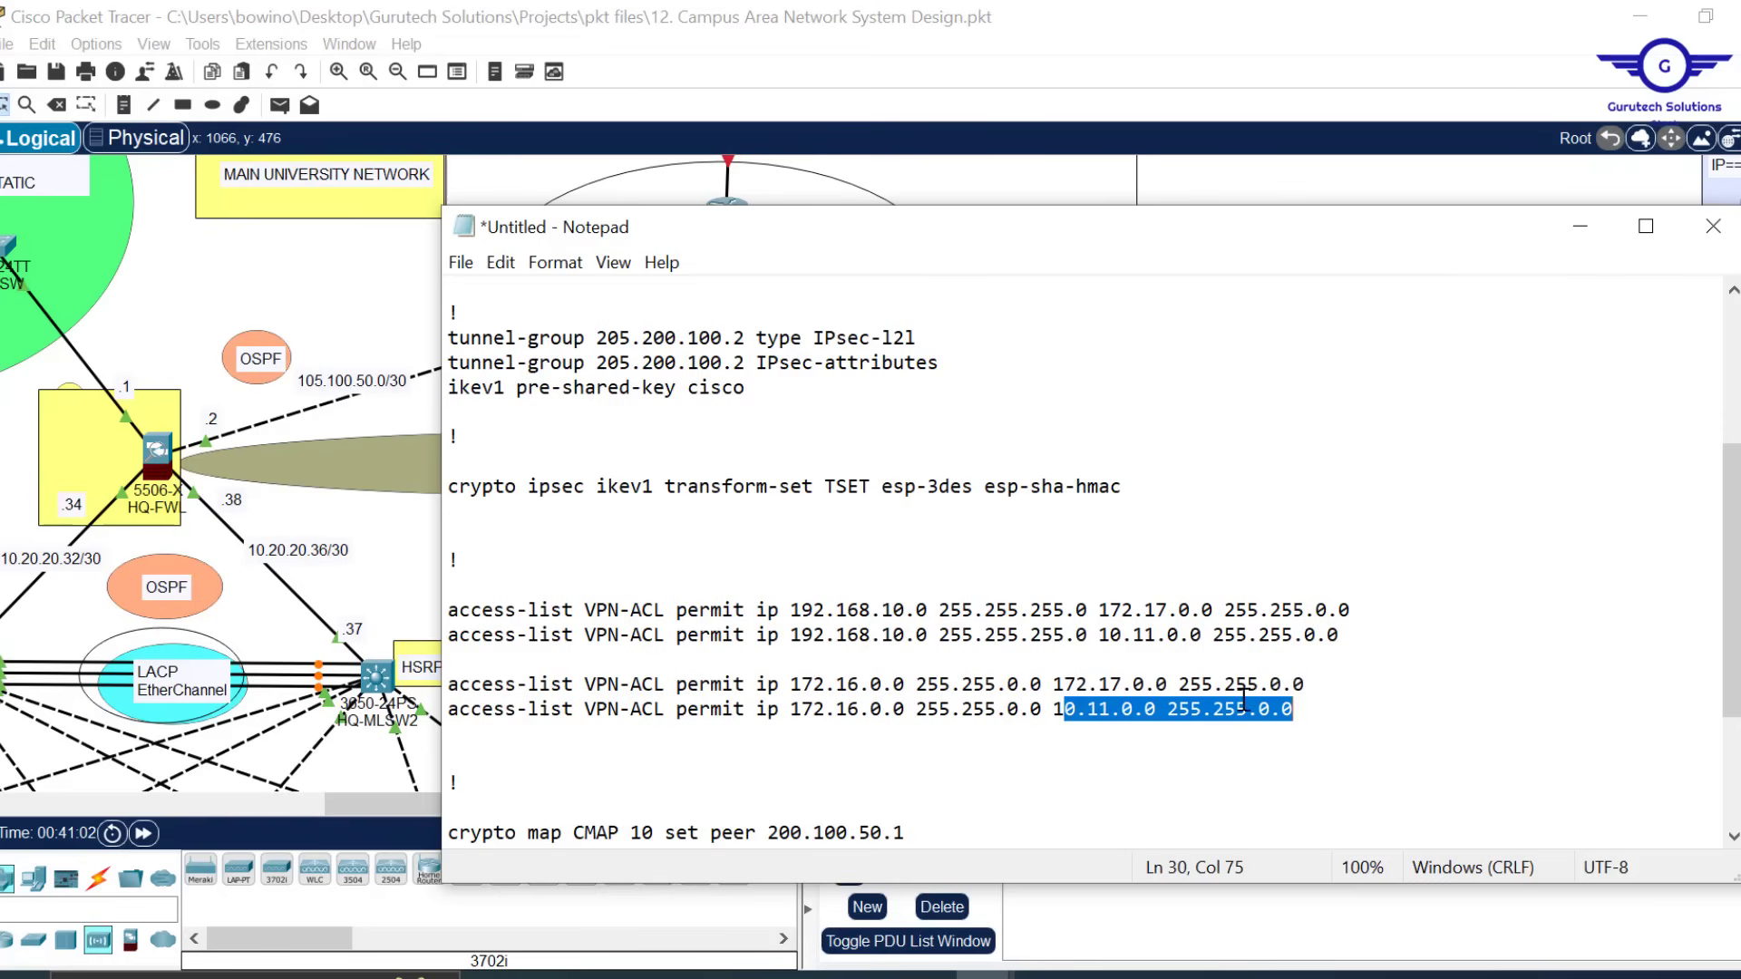
pyautogui.click(1325, 713)
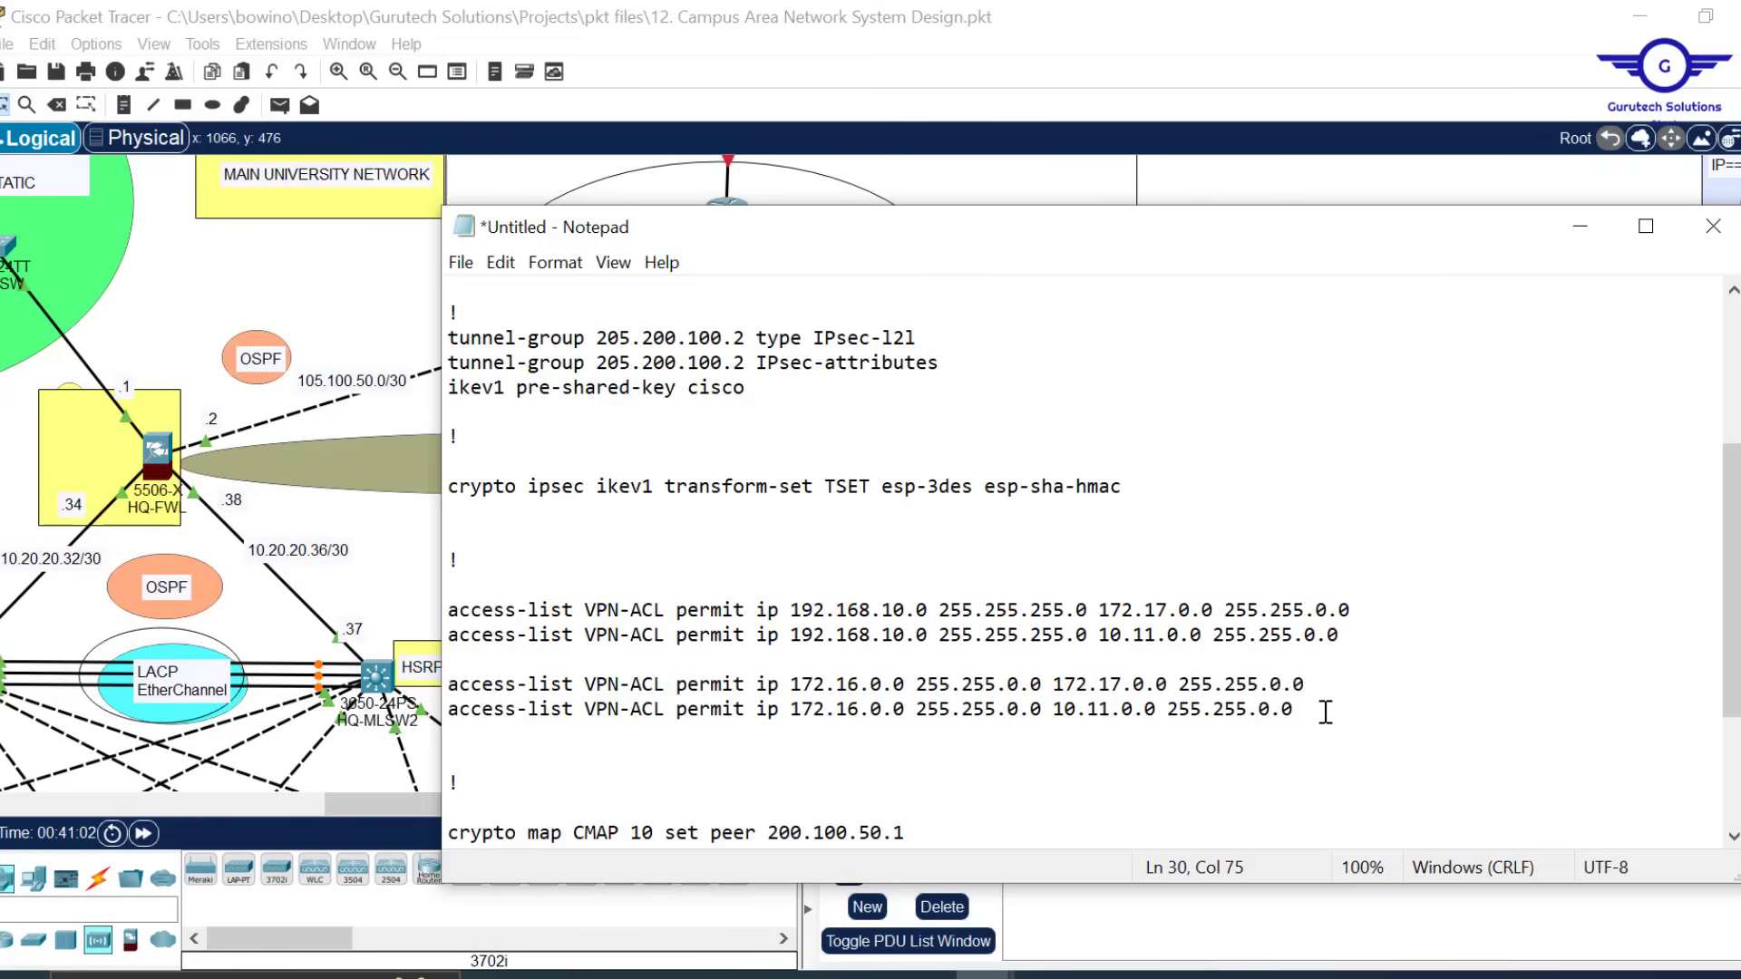
pyautogui.press('Return')
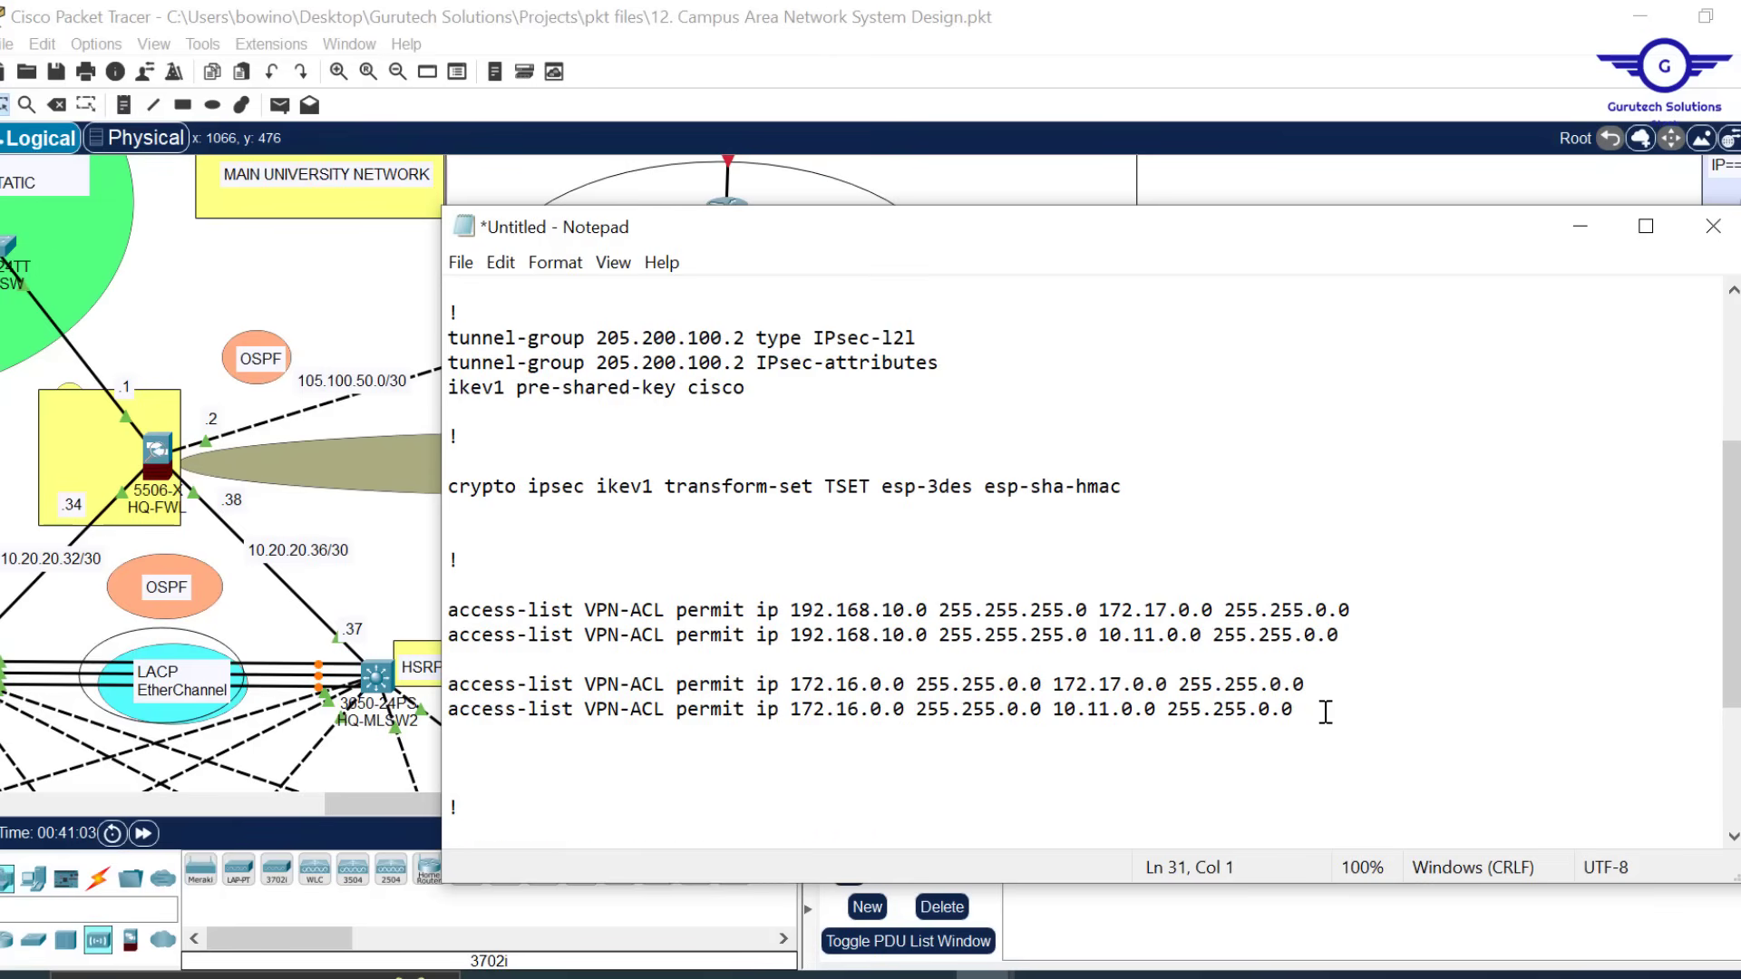
pyautogui.press('Return')
pyautogui.moveTo(1298, 709); pyautogui.dragTo(505, 662)
pyautogui.hotkey('ctrl', 'c')
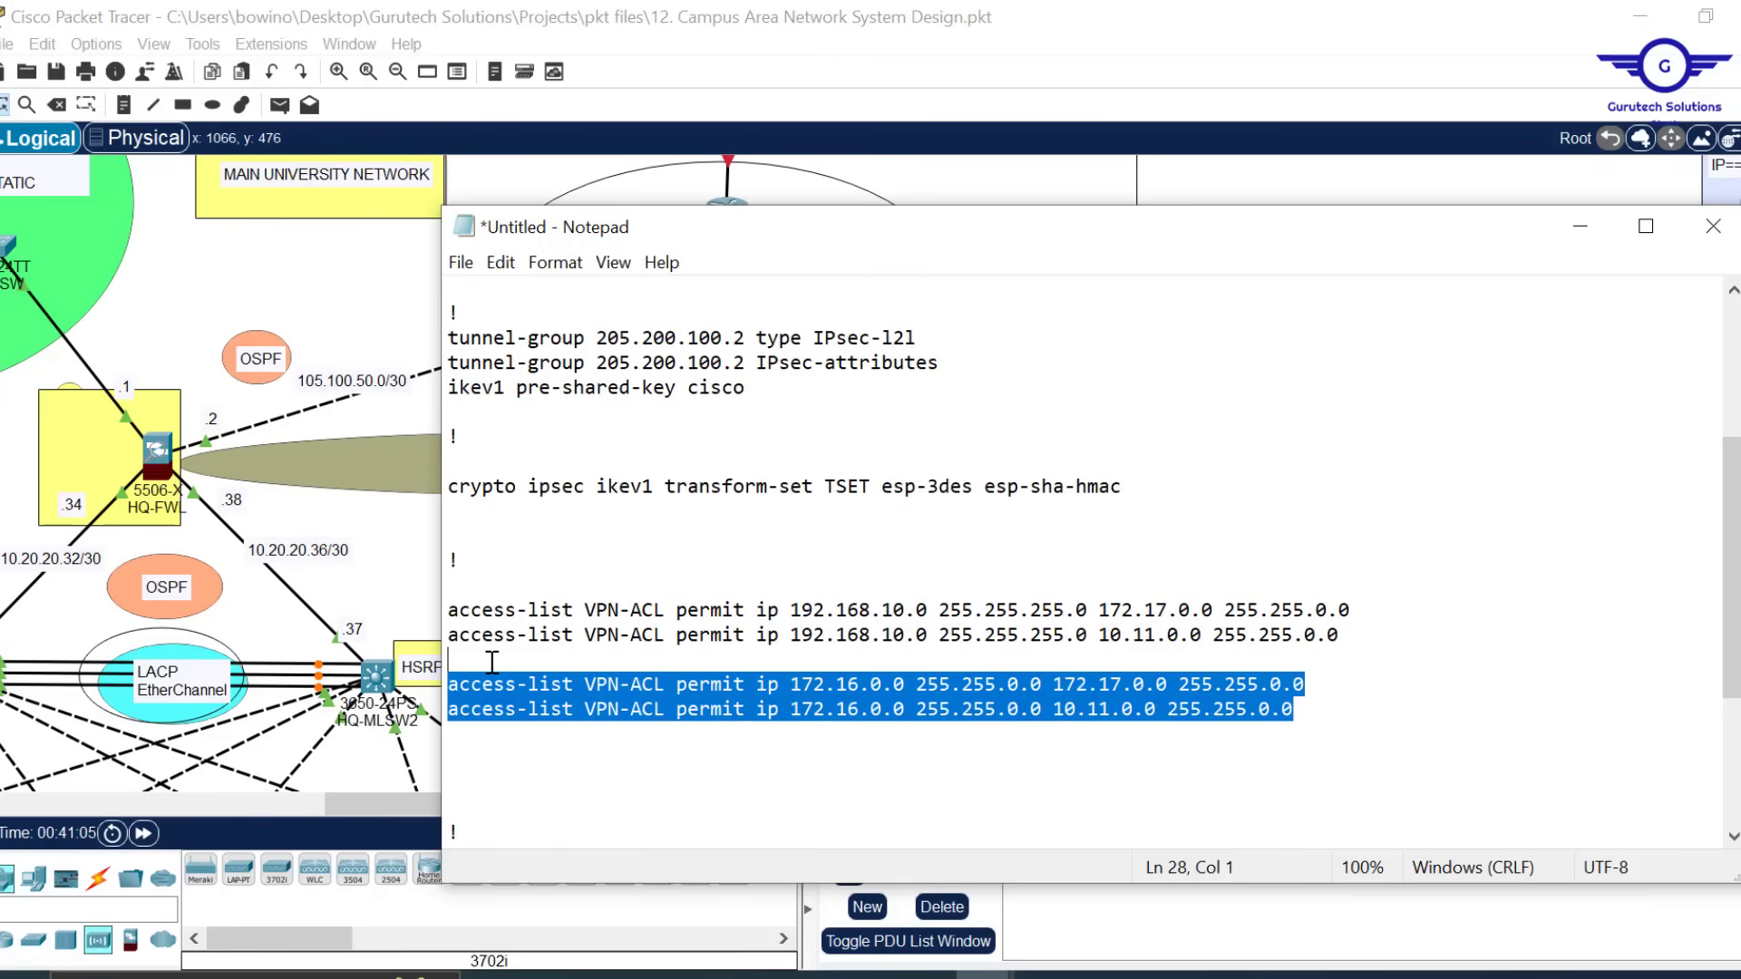
# Paste a copy of the 172.16.0.0 pair and rewrite their sources toward 10.x networks
pyautogui.click(453, 742)
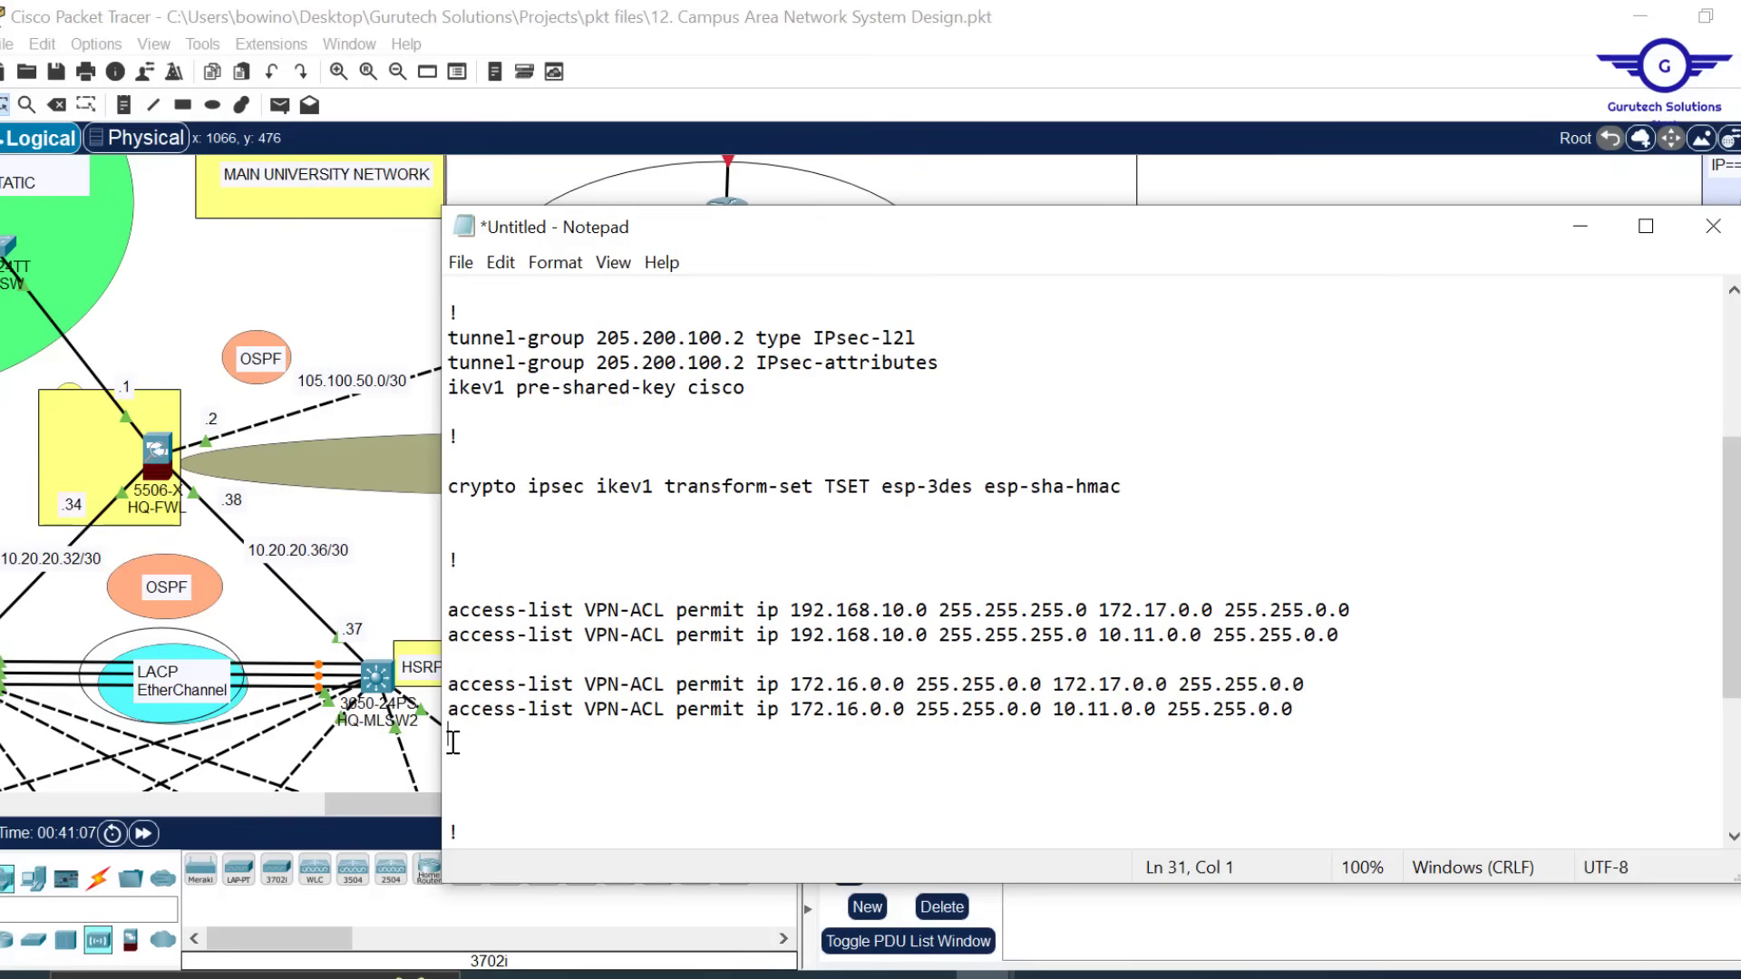
pyautogui.hotkey('ctrl', 'v')
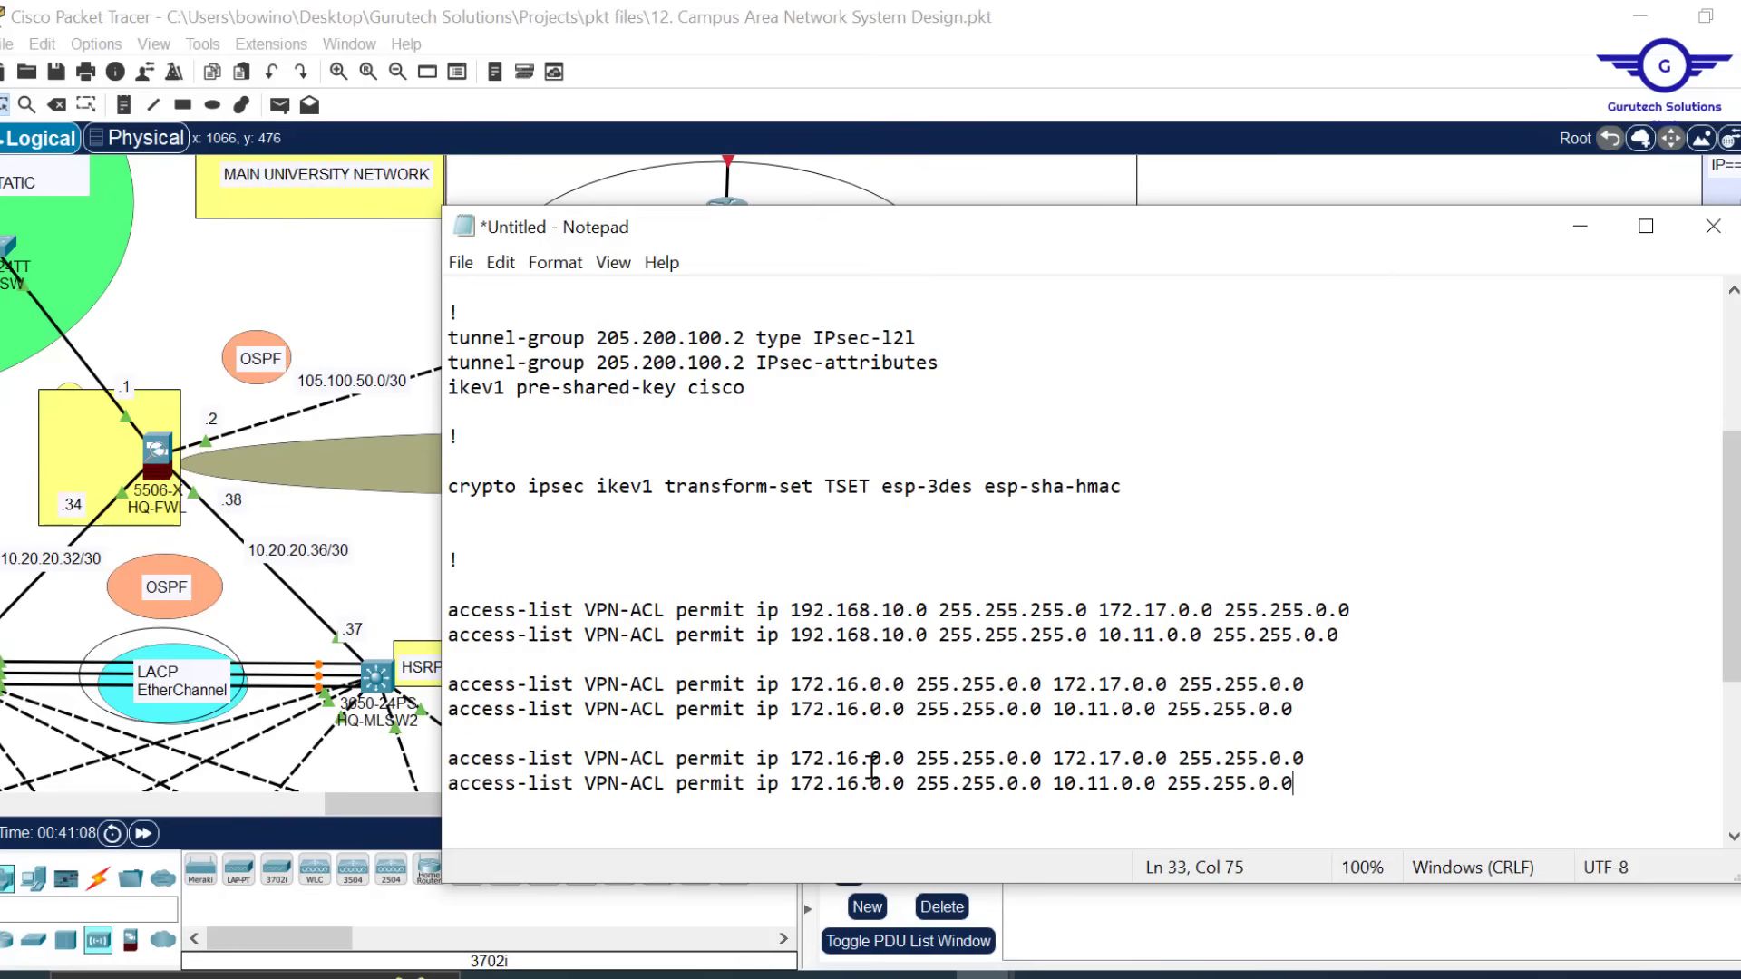
pyautogui.press('BackSpace')
pyautogui.press('BackSpace')
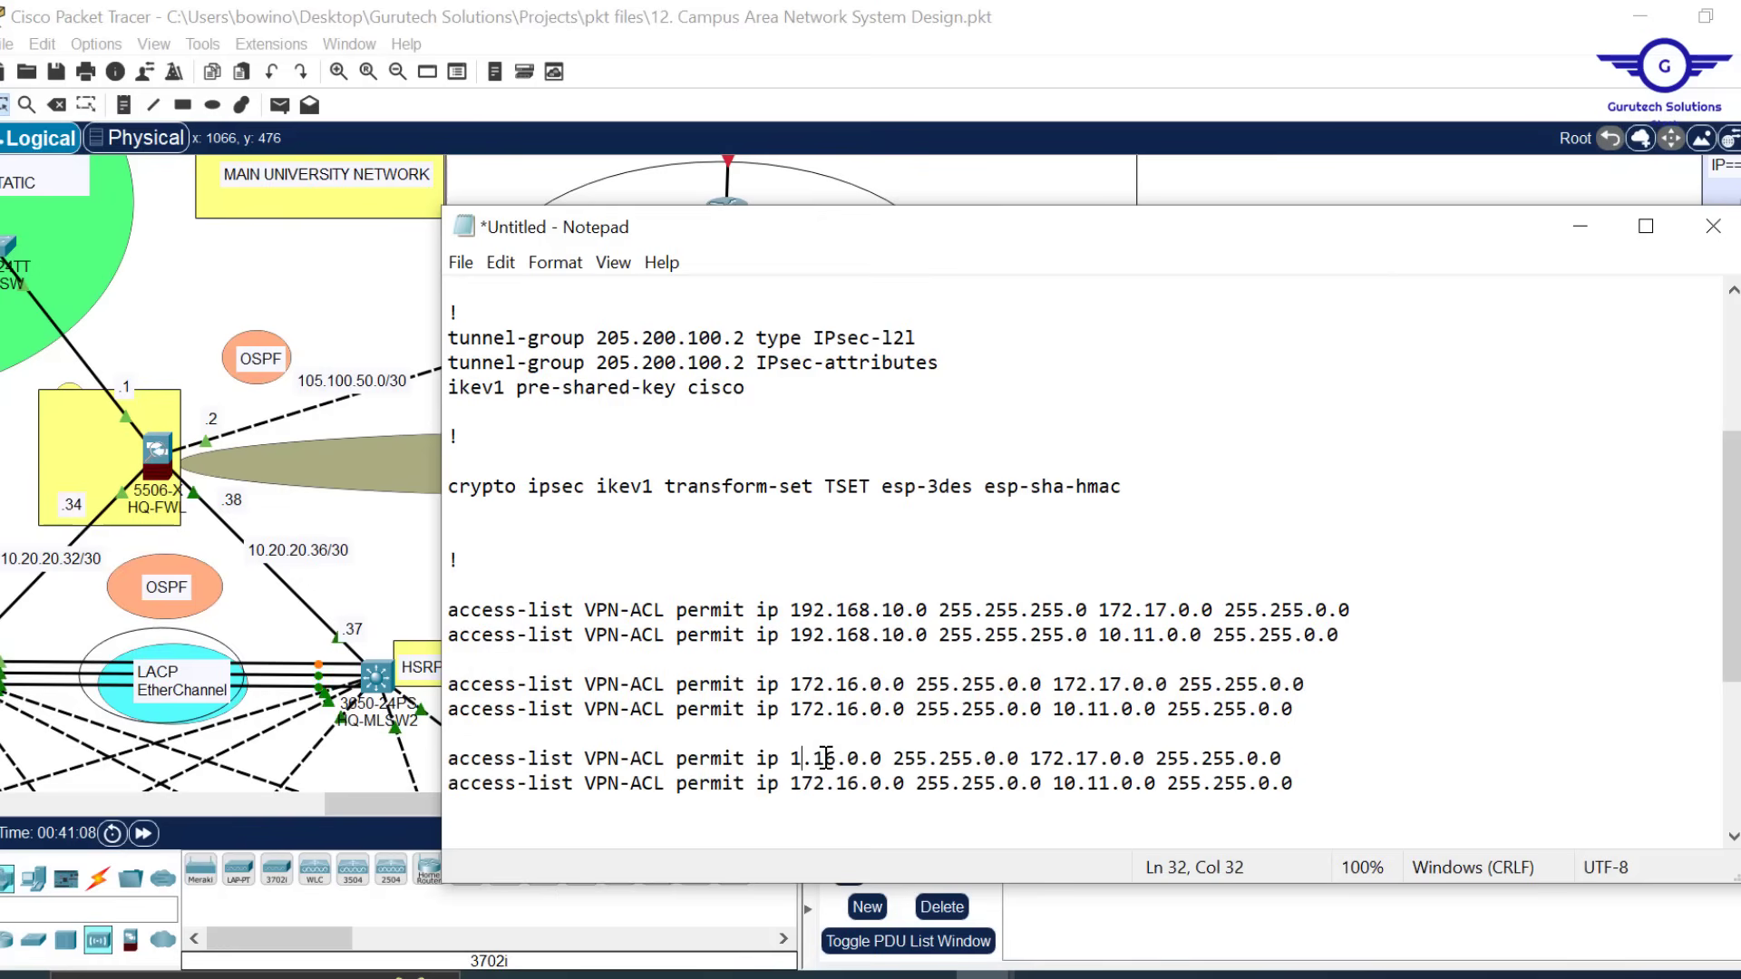
pyautogui.write('0')
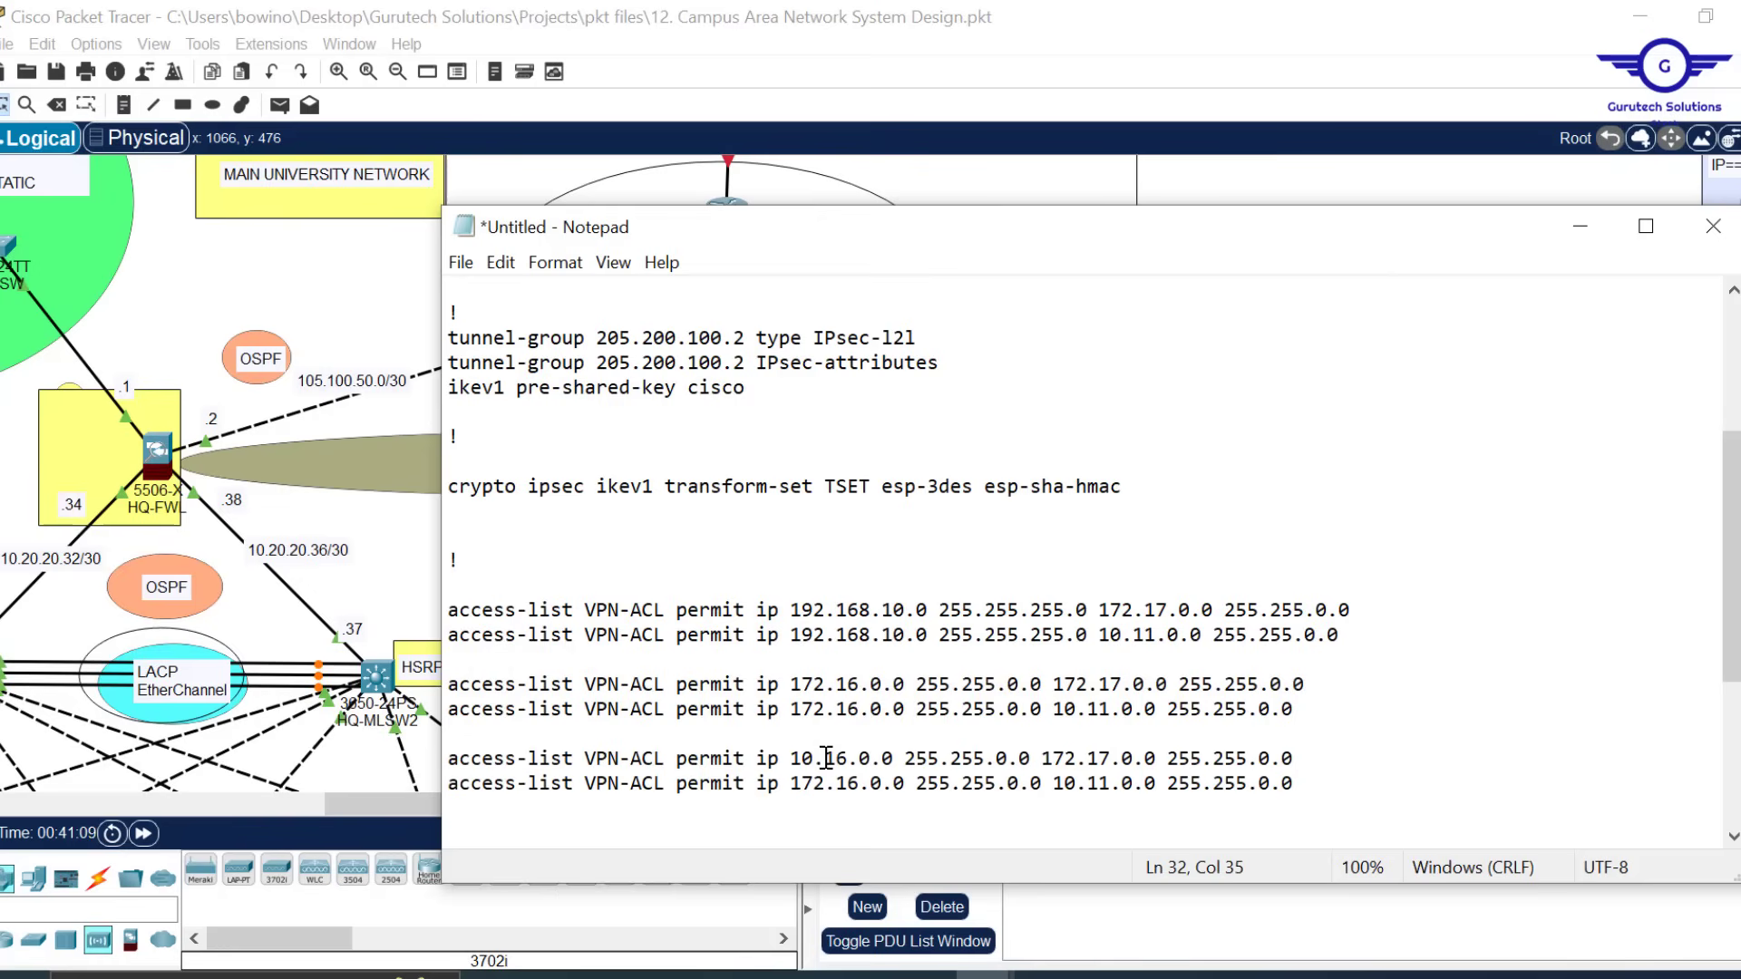
pyautogui.press('Delete')
pyautogui.write('1')
pyautogui.press('Delete')
pyautogui.write('1')
pyautogui.press('Left')
pyautogui.press('Left')
pyautogui.press('BackSpace')
pyautogui.press('BackSpace')
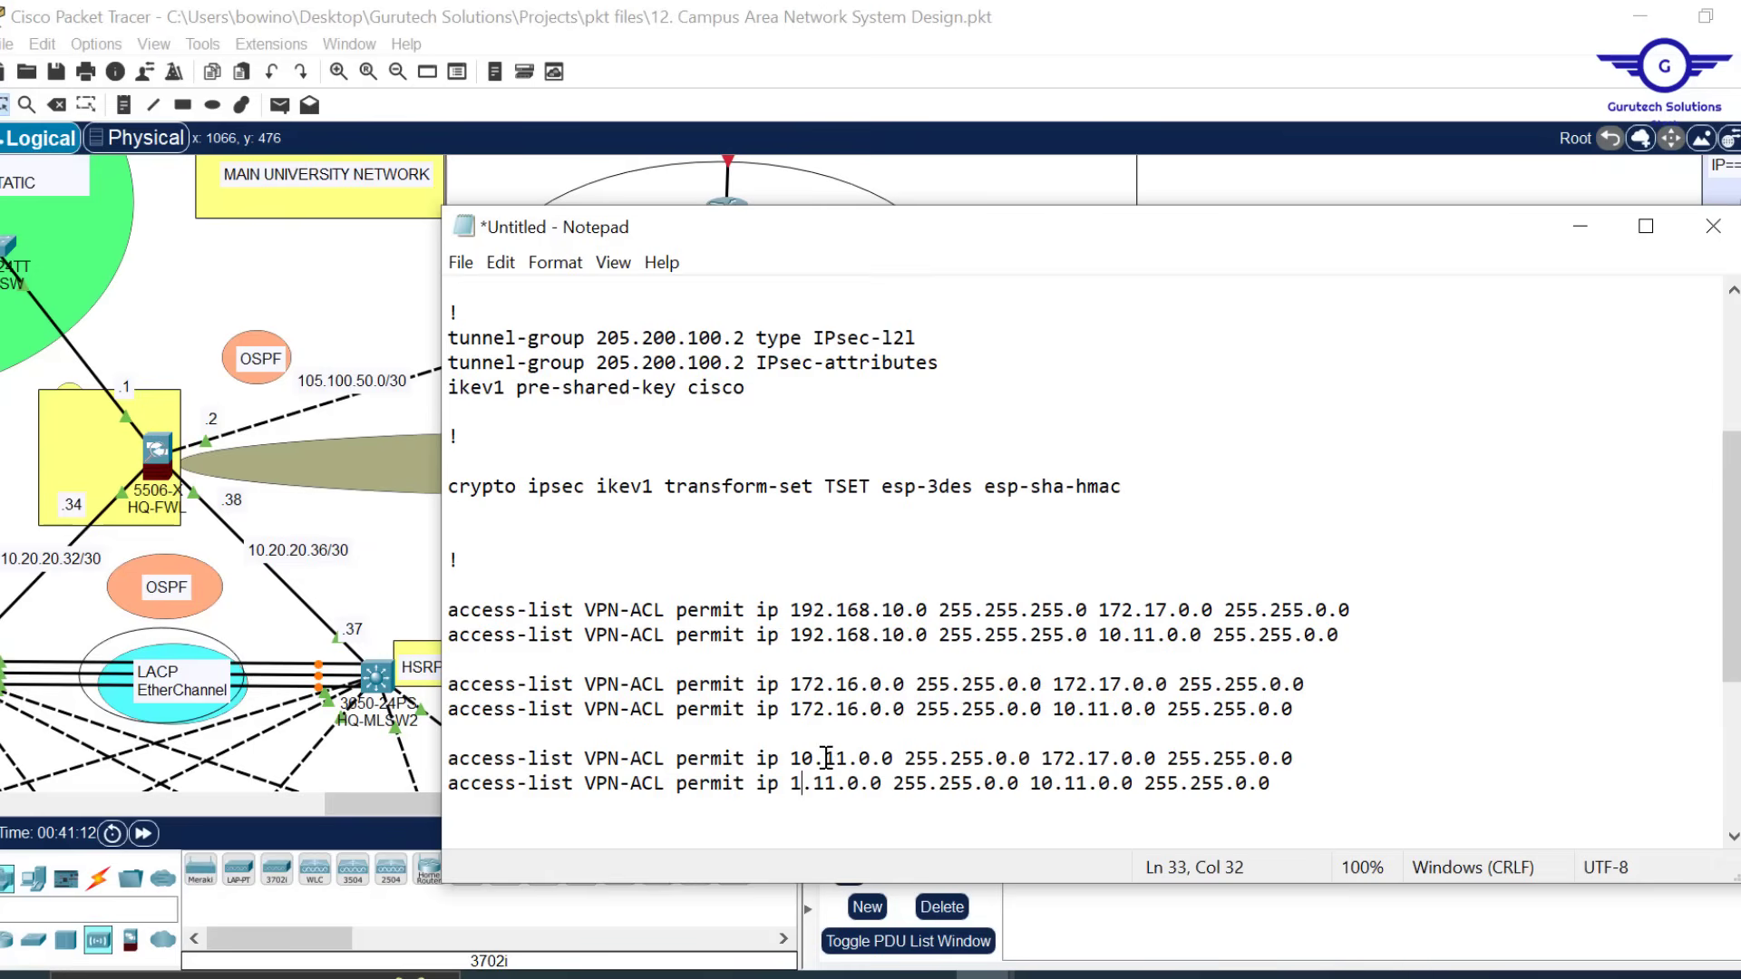
pyautogui.write('0')
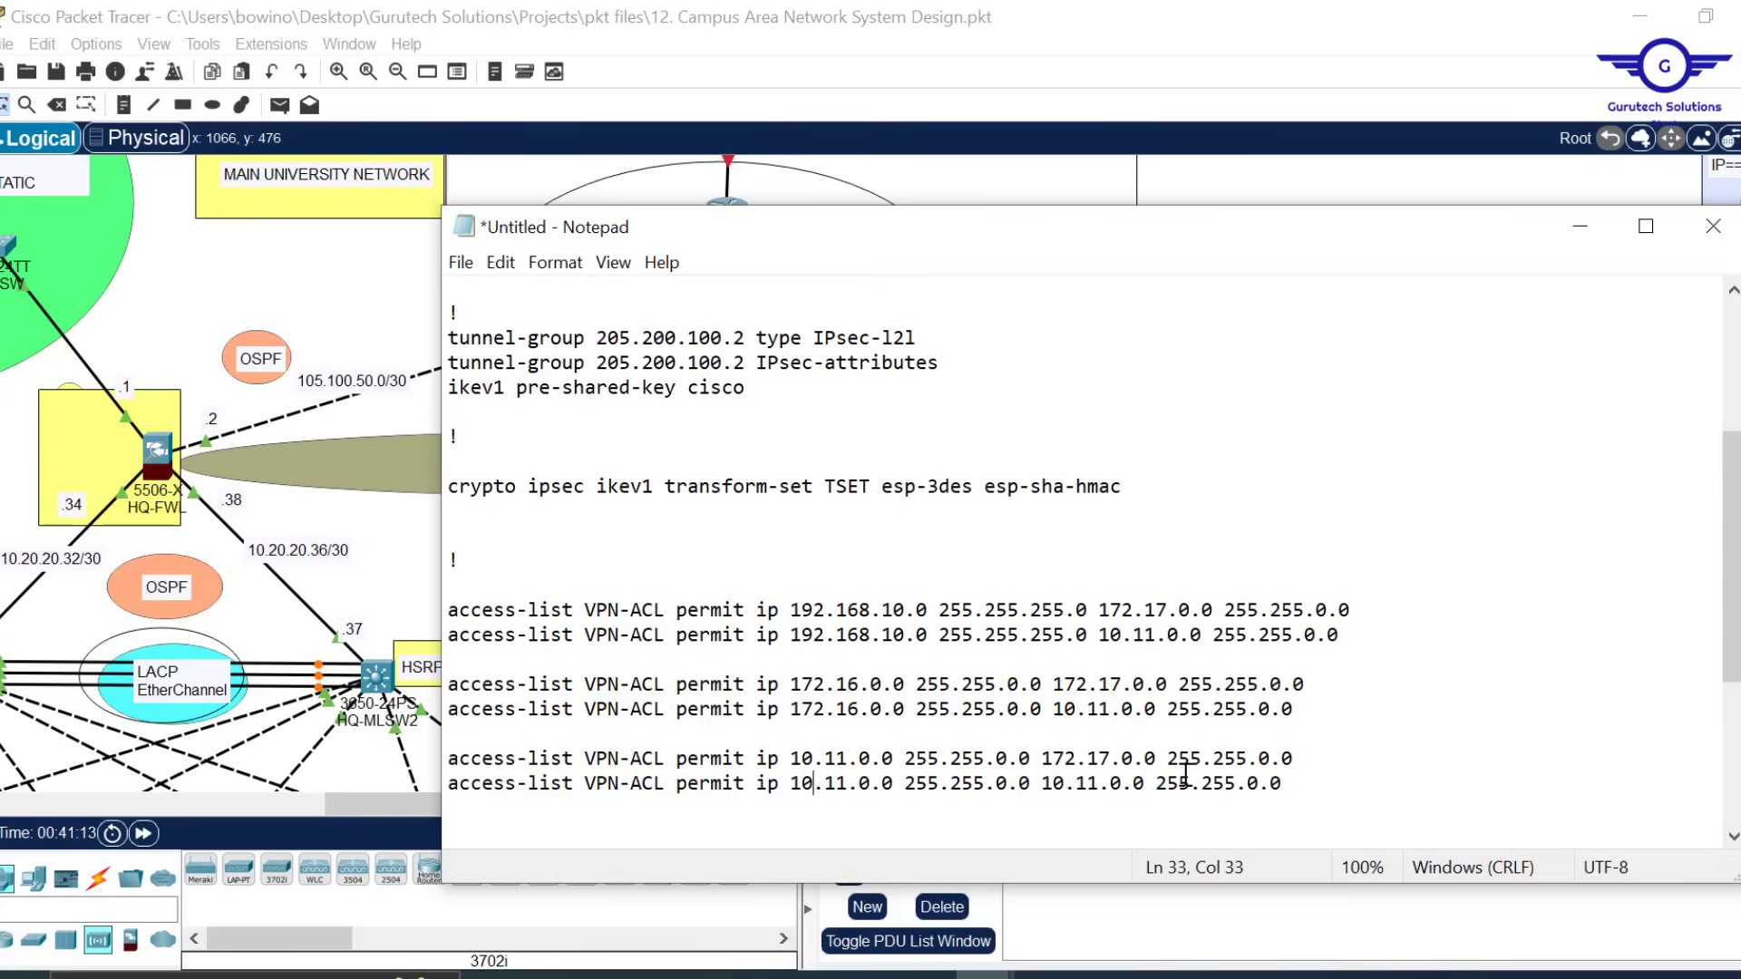
# Make both new lines' source 10.10.0.0, permitting it to 172.17.0.0 and 10.11.0.0
pyautogui.moveTo(1043, 760); pyautogui.dragTo(1308, 752)
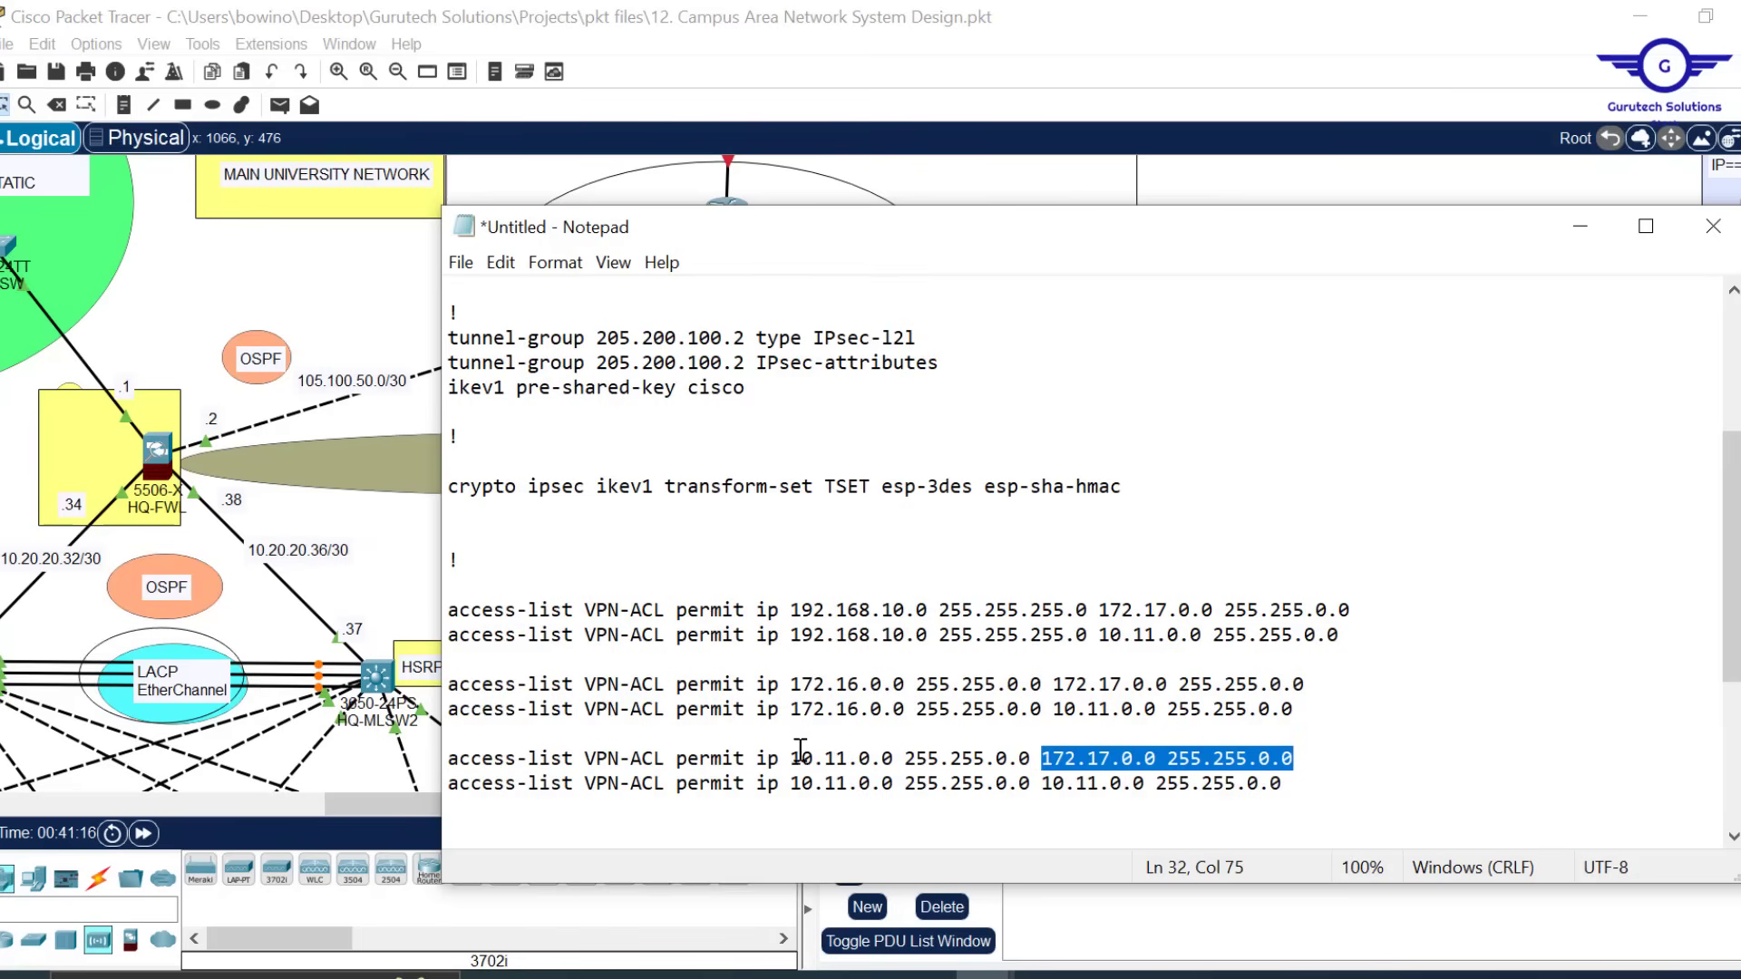
pyautogui.click(1041, 760)
pyautogui.moveTo(1043, 760); pyautogui.dragTo(1306, 755)
pyautogui.moveTo(1041, 783); pyautogui.dragTo(1288, 785)
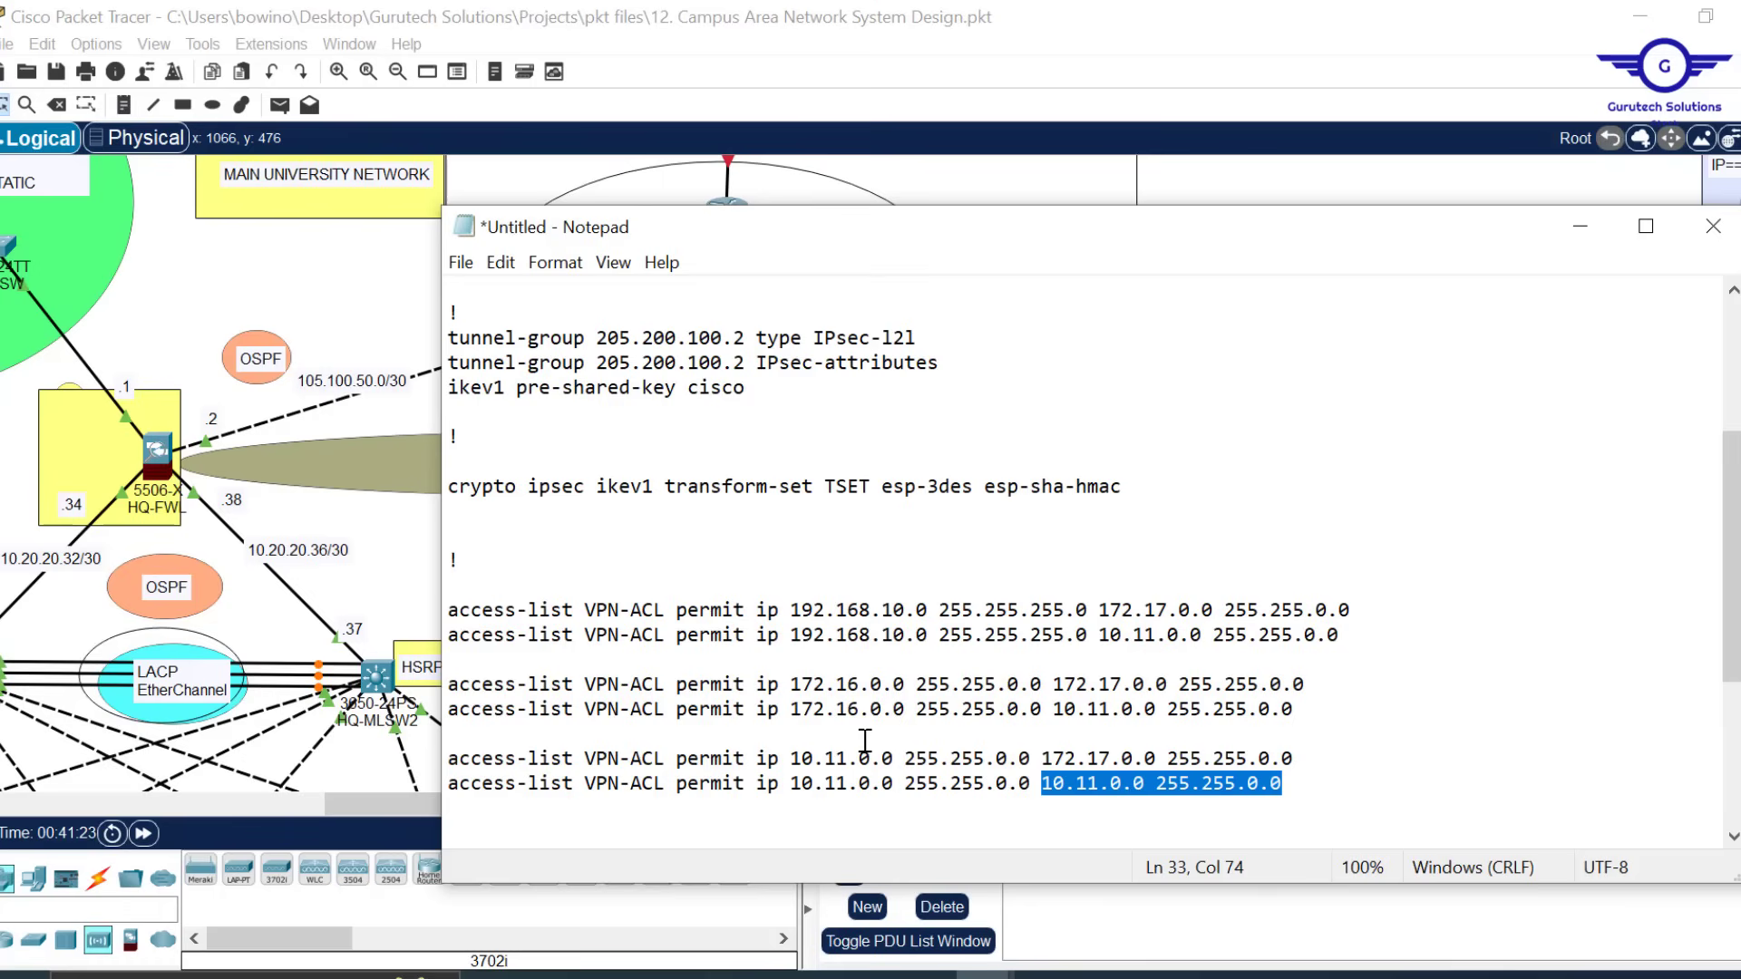
pyautogui.click(836, 756)
pyautogui.press('Delete')
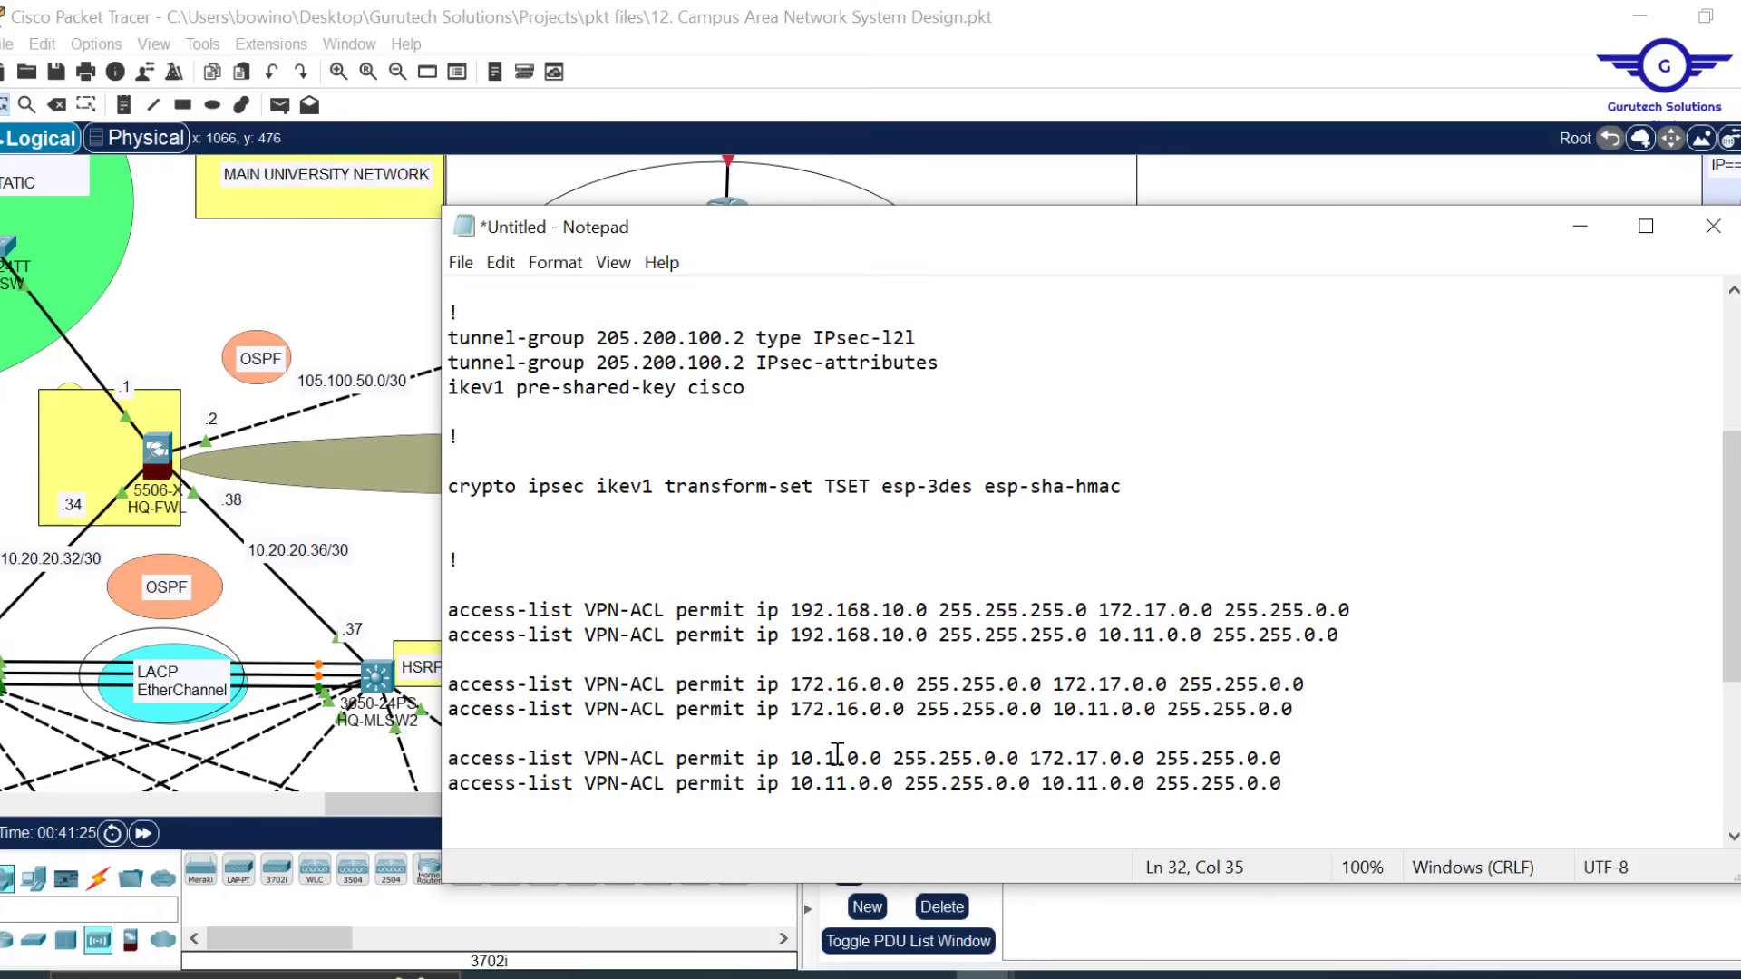
pyautogui.write('0')
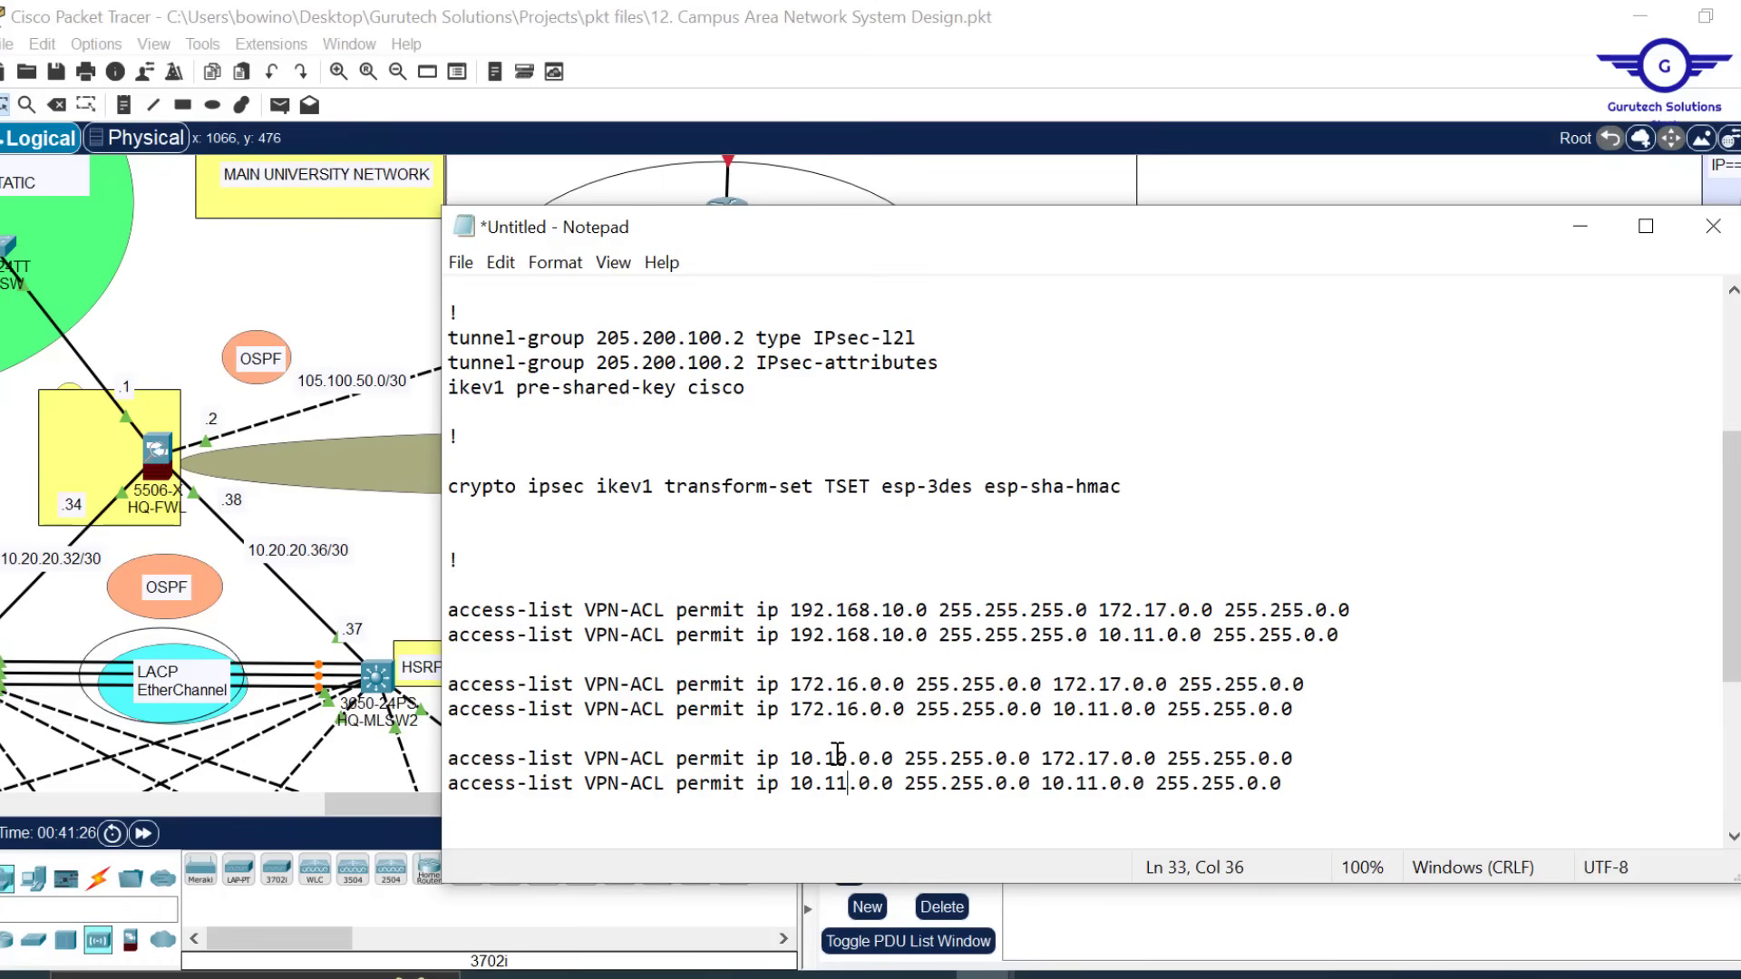
pyautogui.press('BackSpace')
pyautogui.write('0')
# Paste another 172.16.0.0 access-list pair below, separated by a blank line
pyautogui.click(1312, 789)
pyautogui.hotkey('ctrl', 'v')
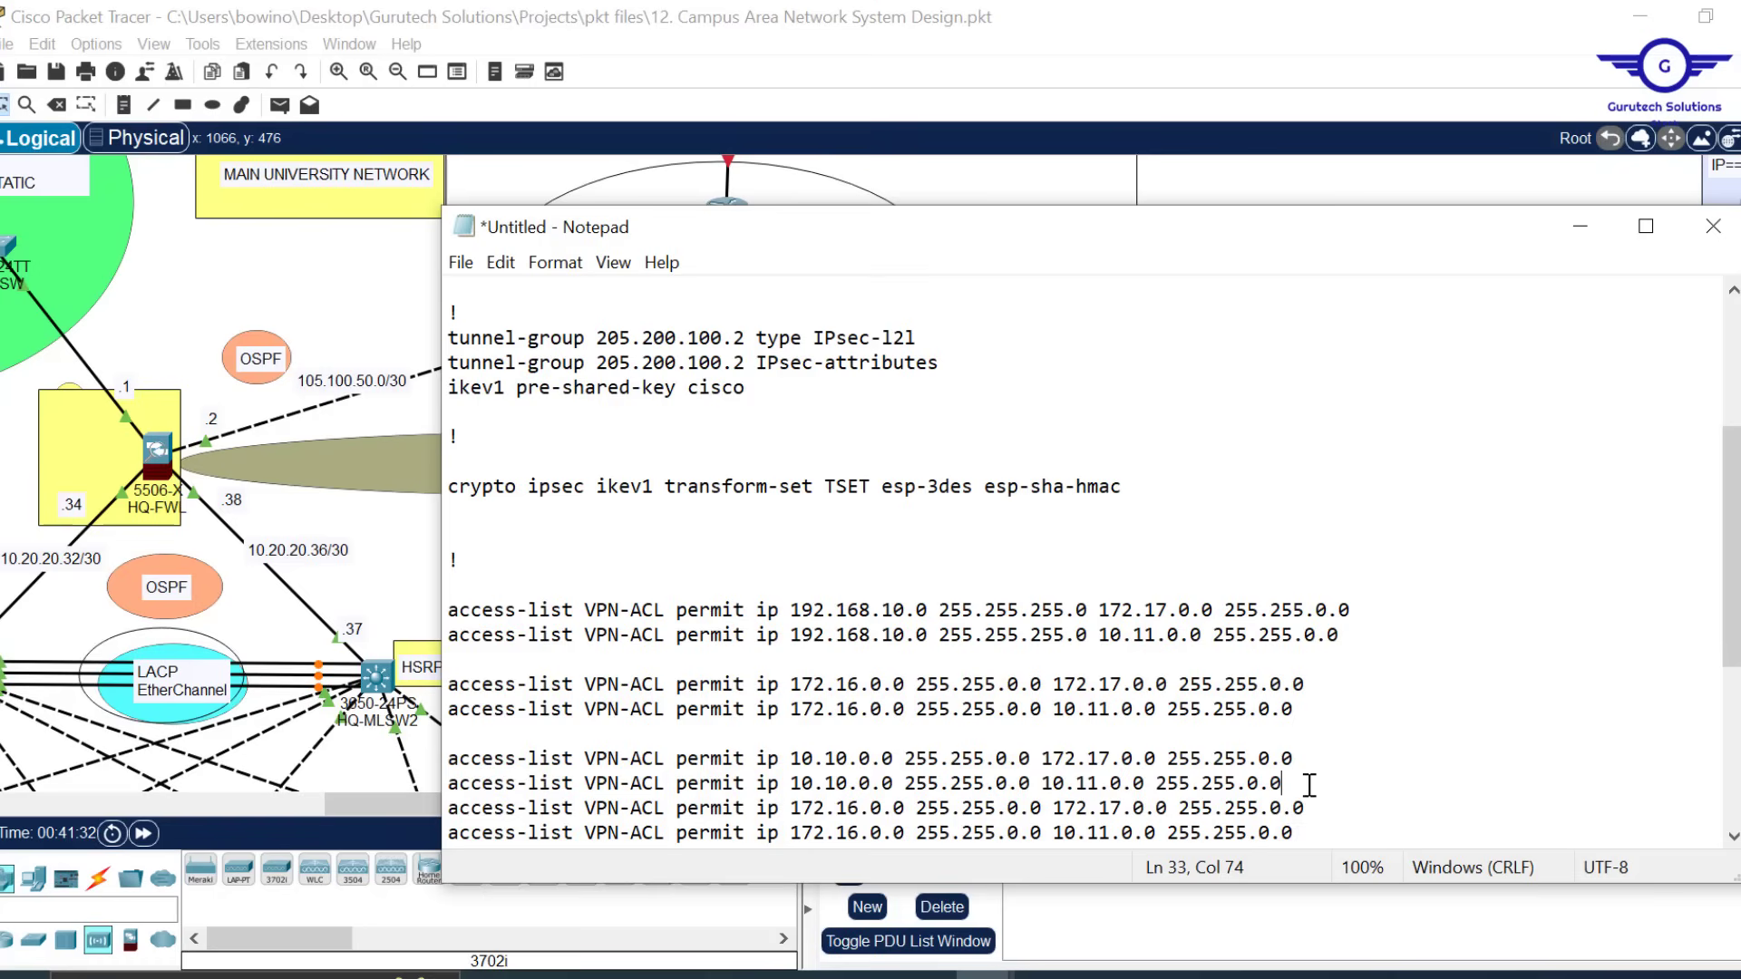
pyautogui.press('Return')
# Change line 35's source to 10.20.20.0 with mask 255.255.255.224
pyautogui.scroll(-5, 1298, 764)
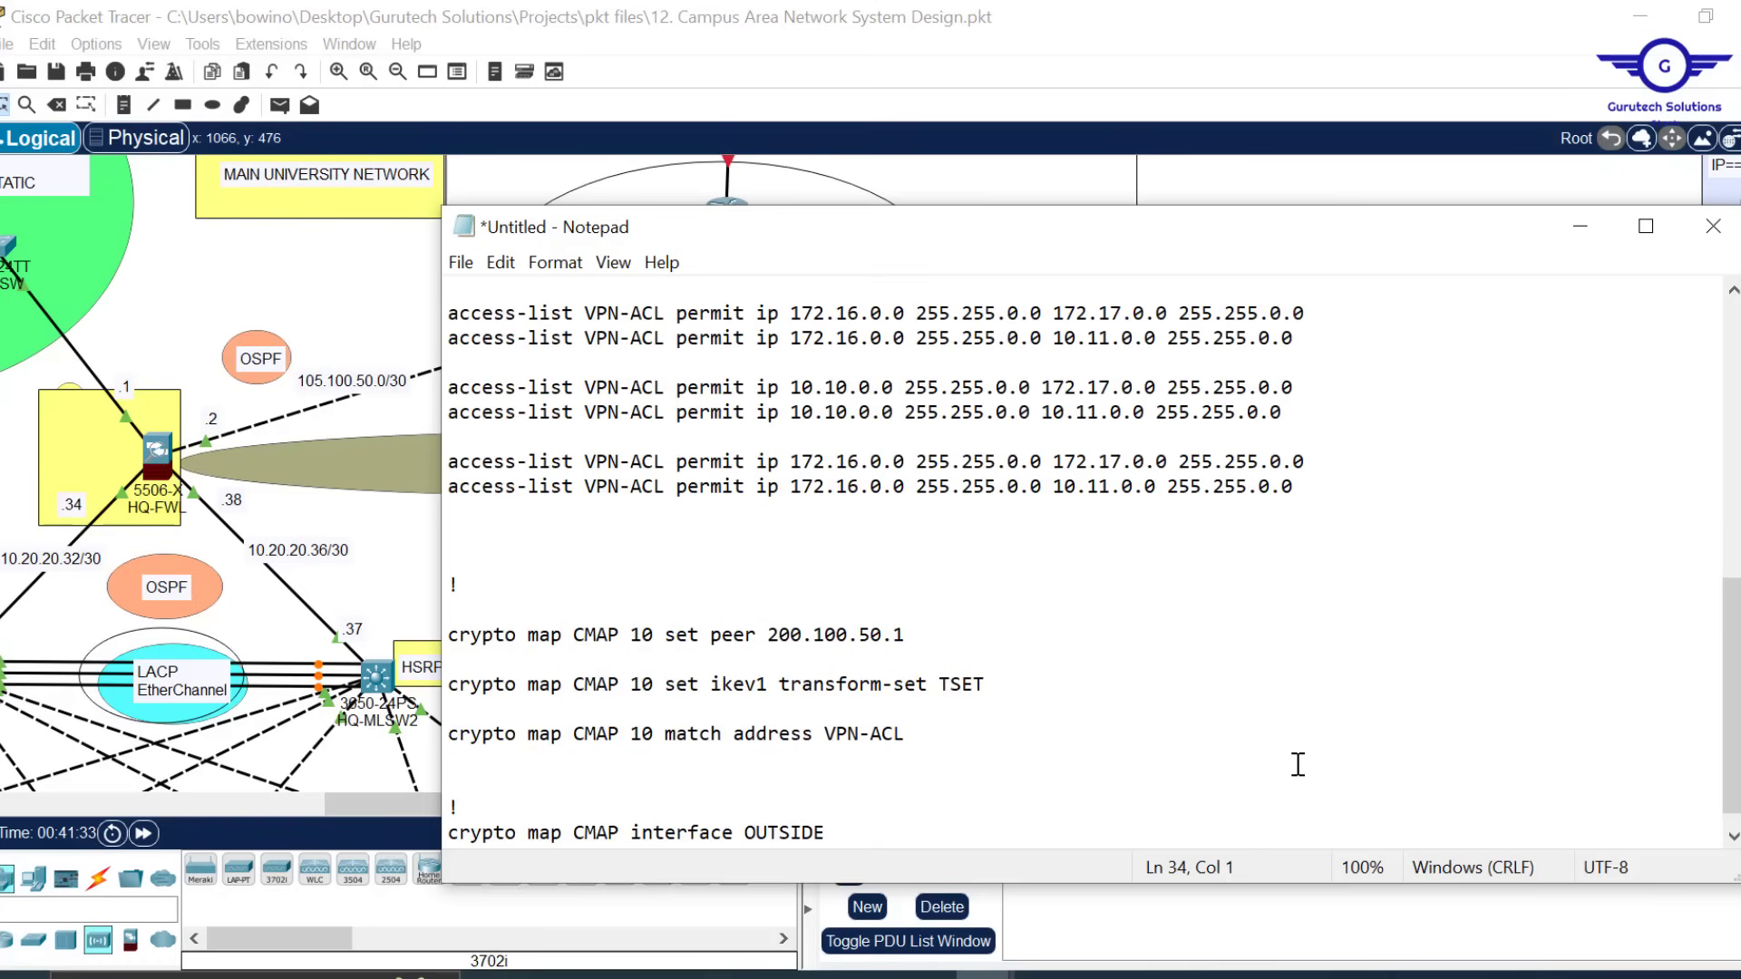
pyautogui.scroll(7, 1299, 764)
pyautogui.scroll(-2, 1298, 765)
pyautogui.scroll(1, 1298, 764)
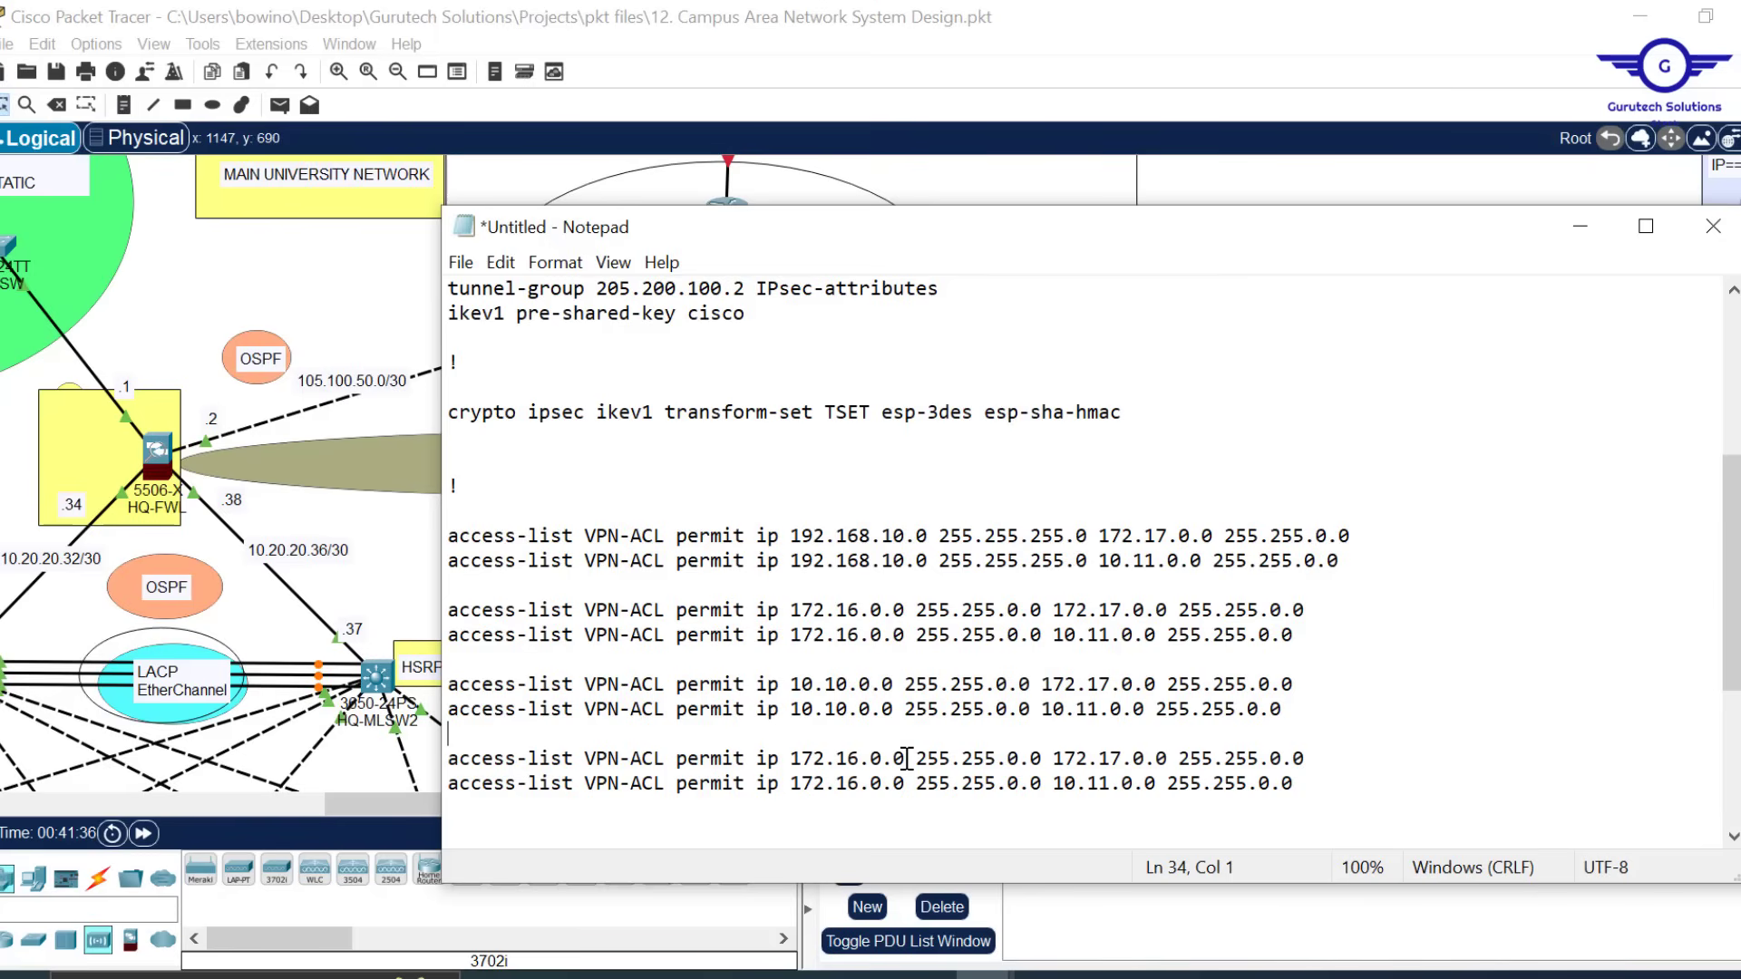
pyautogui.moveTo(906, 758); pyautogui.dragTo(788, 758)
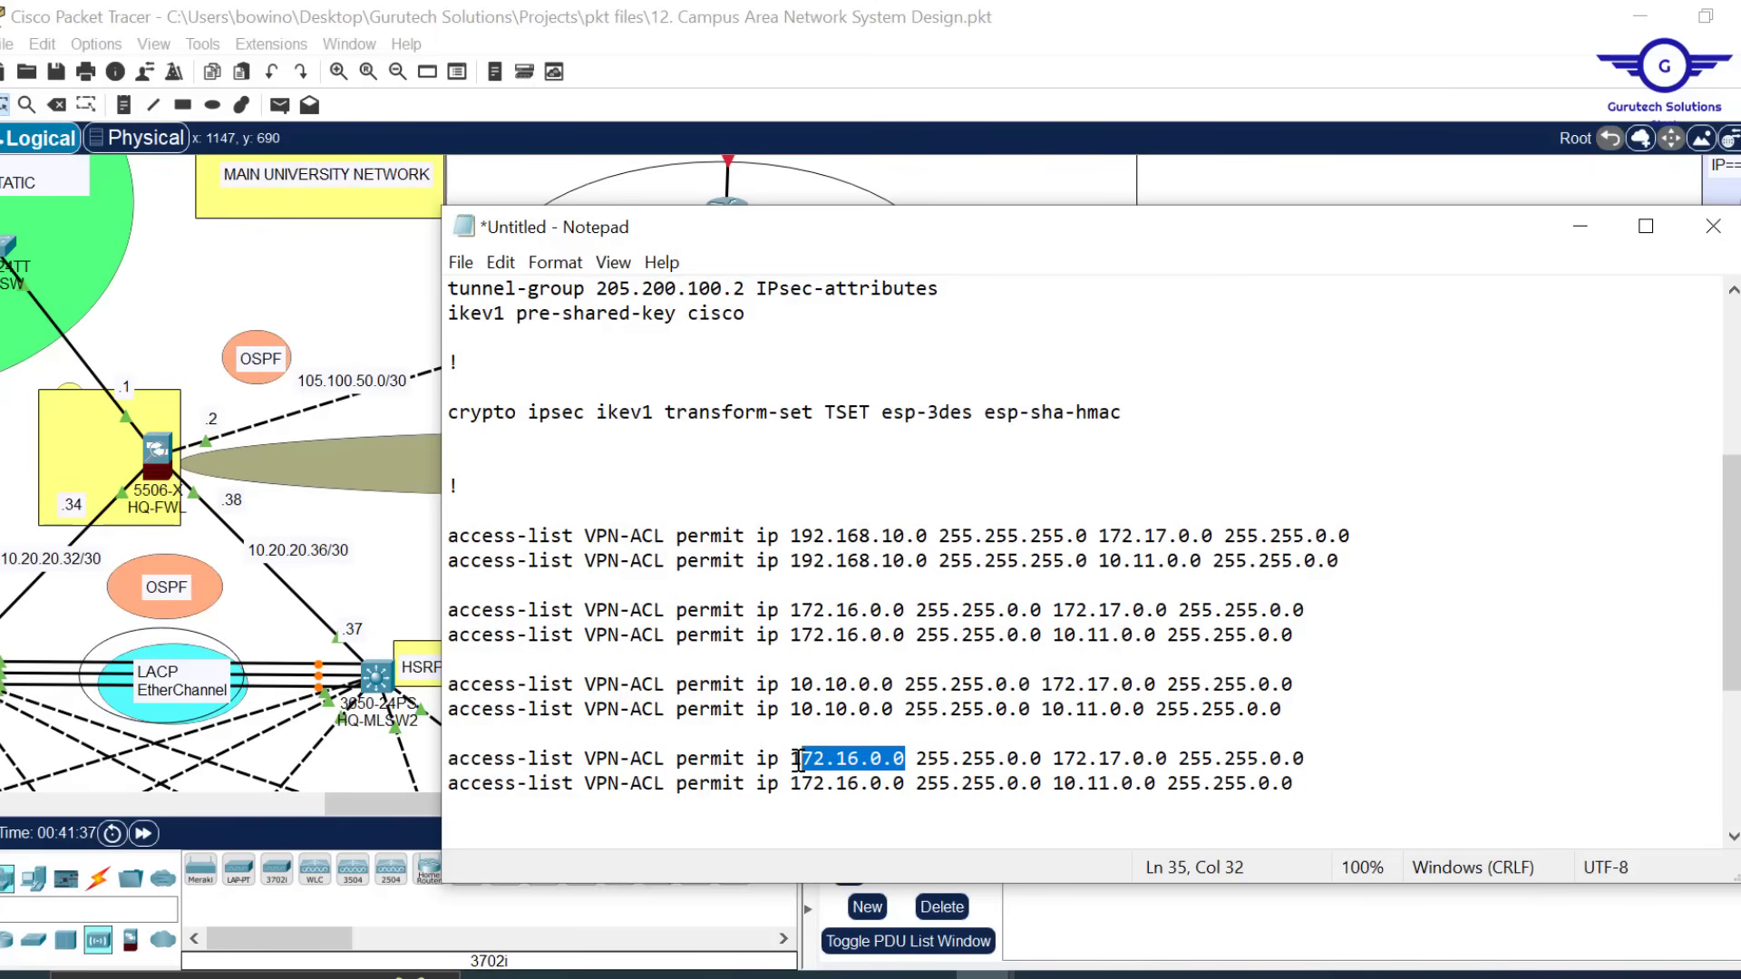
pyautogui.write('10.20.20.0')
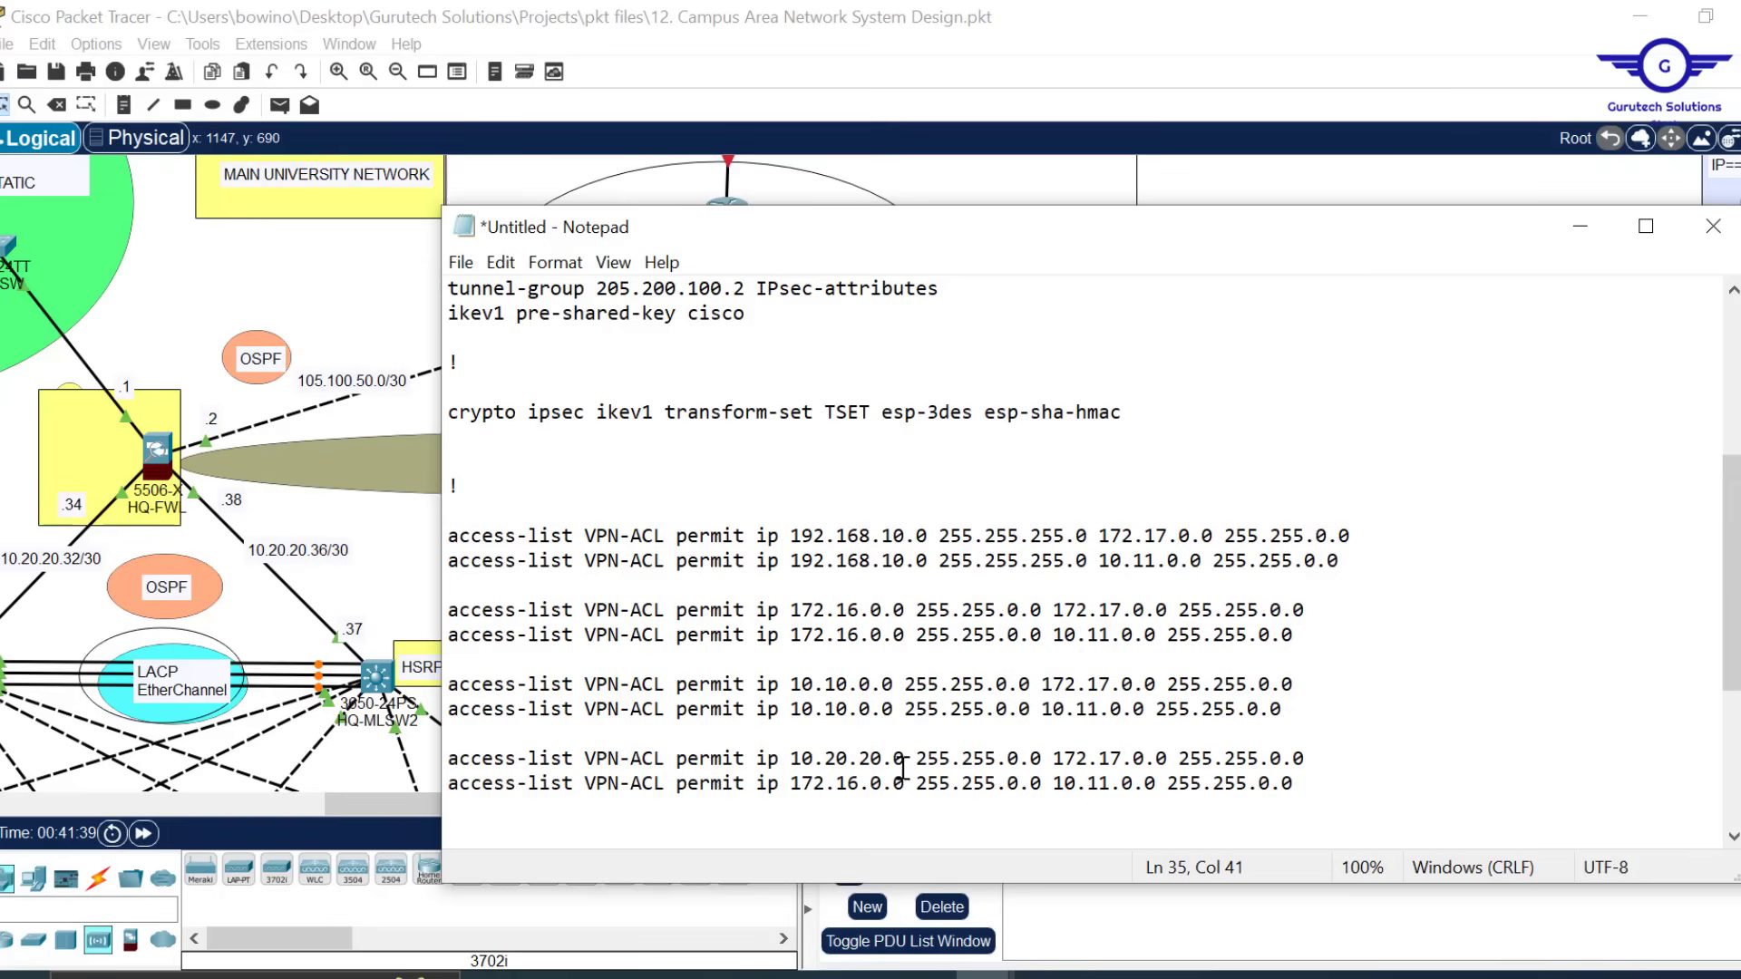
pyautogui.click(1019, 758)
pyautogui.press('BackSpace')
pyautogui.write('255')
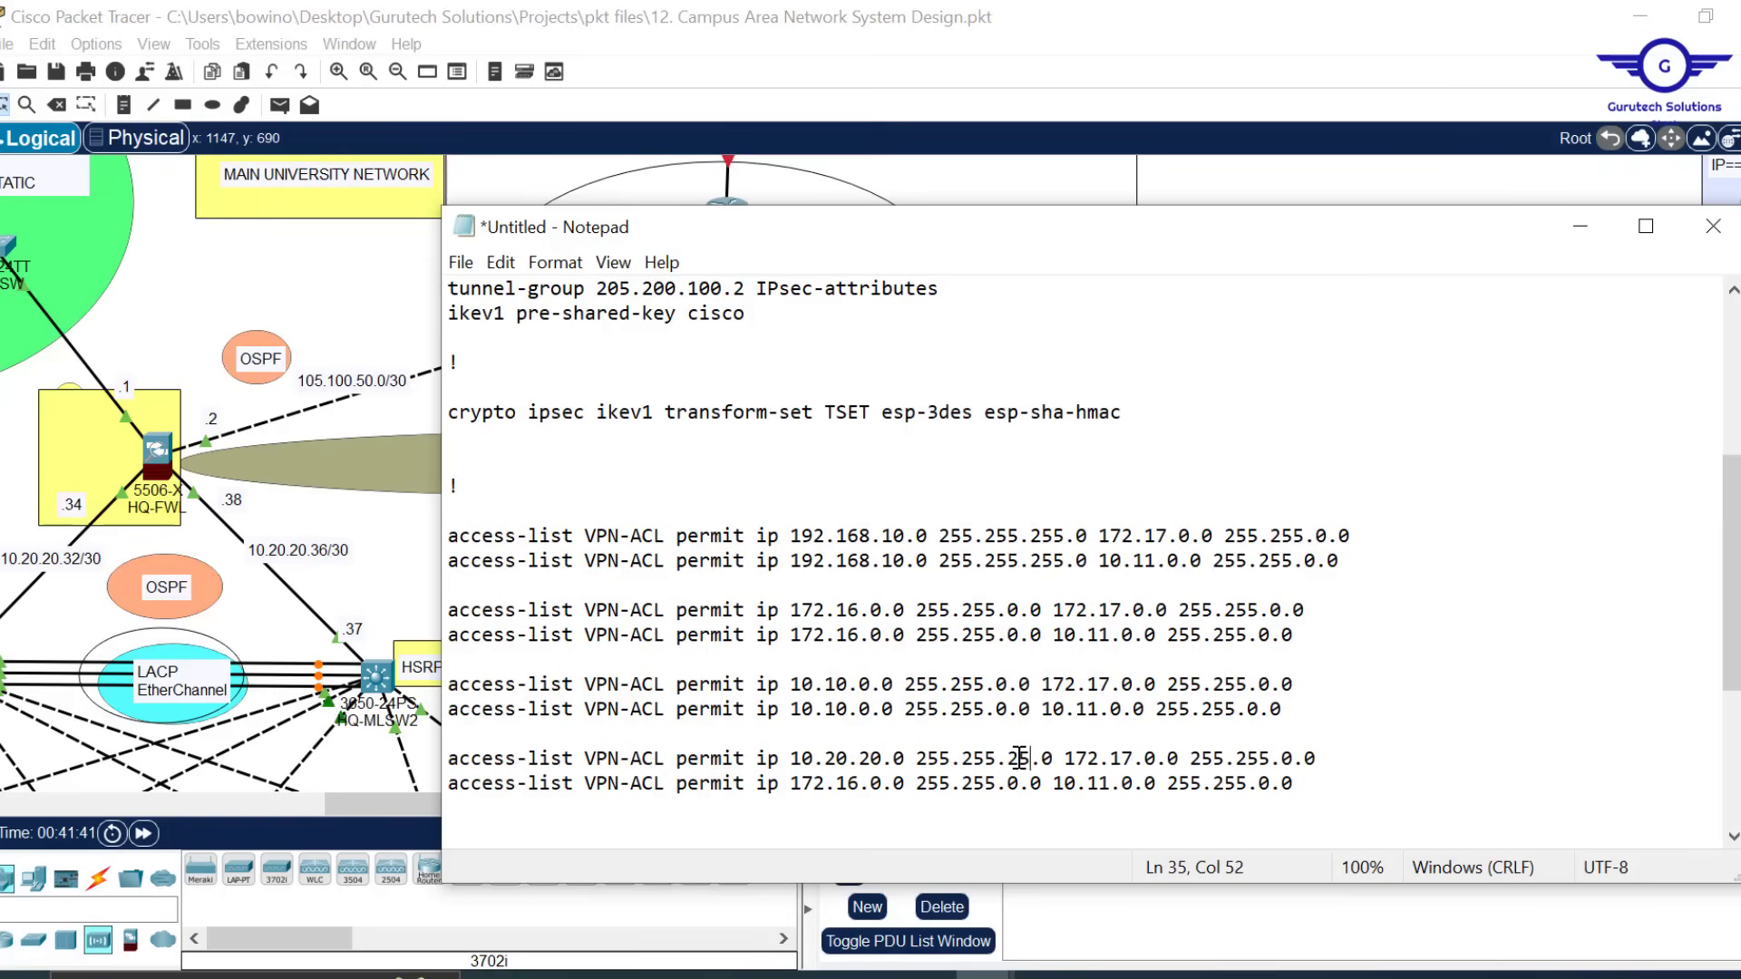
pyautogui.press('Delete')
pyautogui.write('224')
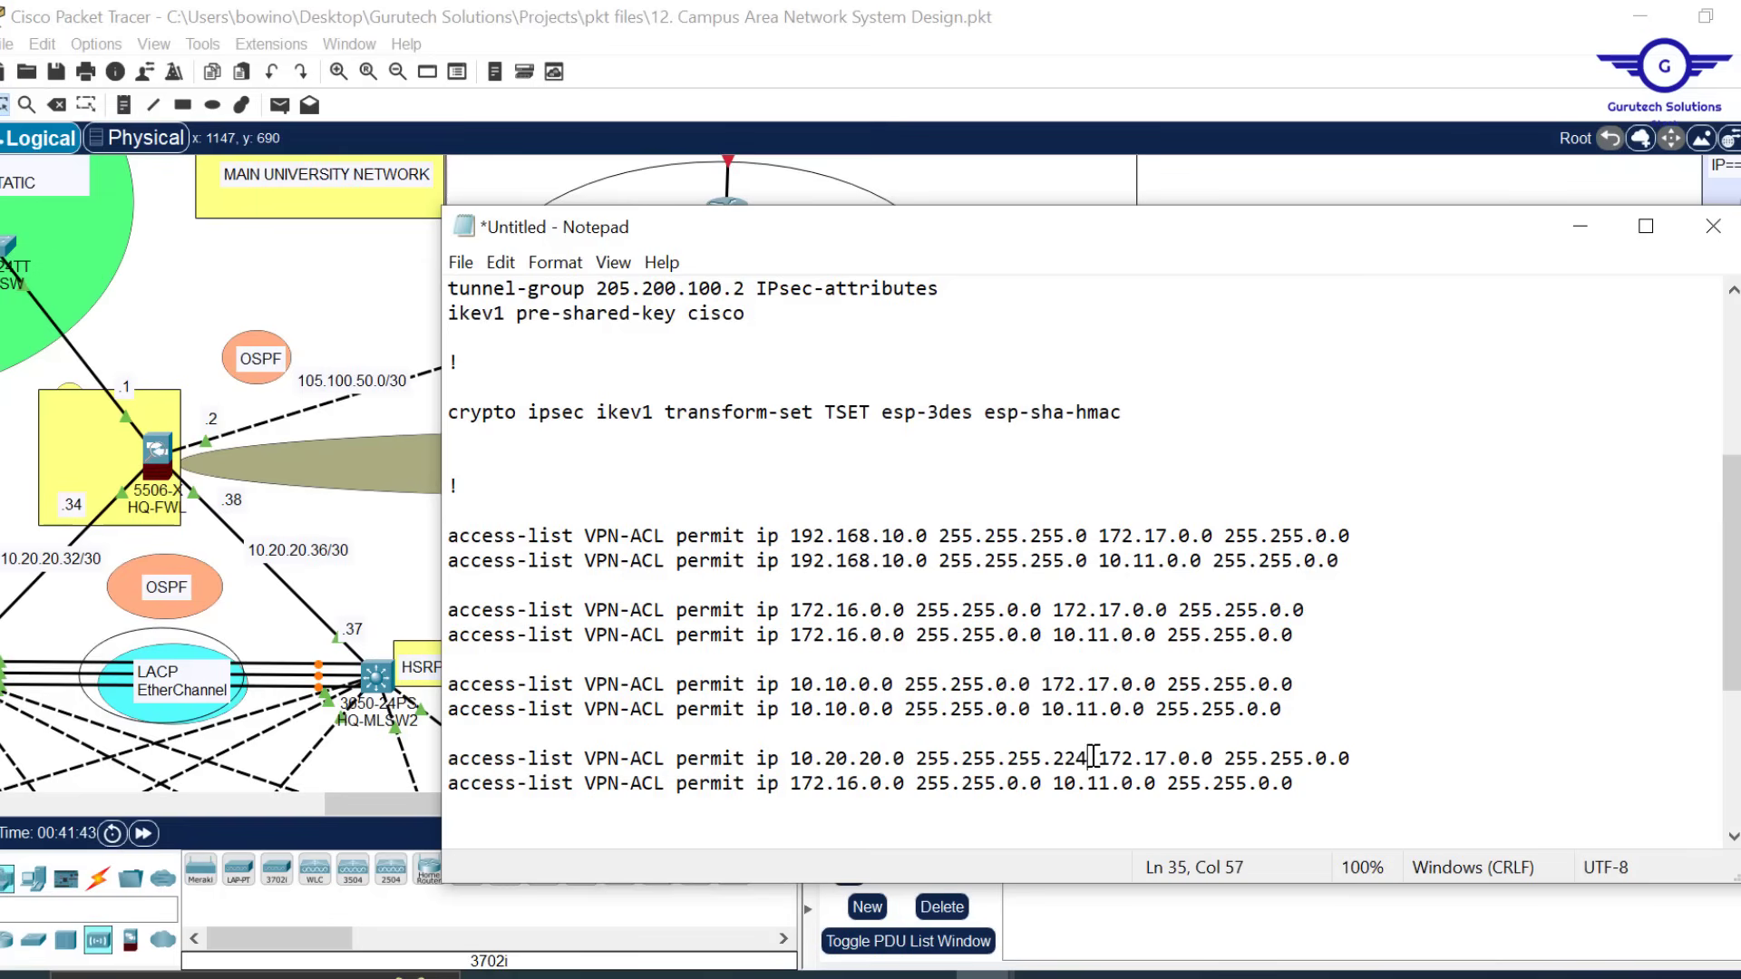
# Copy 10.20.20.0 255.255.255.224 over line 36's source
pyautogui.moveTo(1088, 758); pyautogui.dragTo(778, 763)
pyautogui.hotkey('ctrl', 'c')
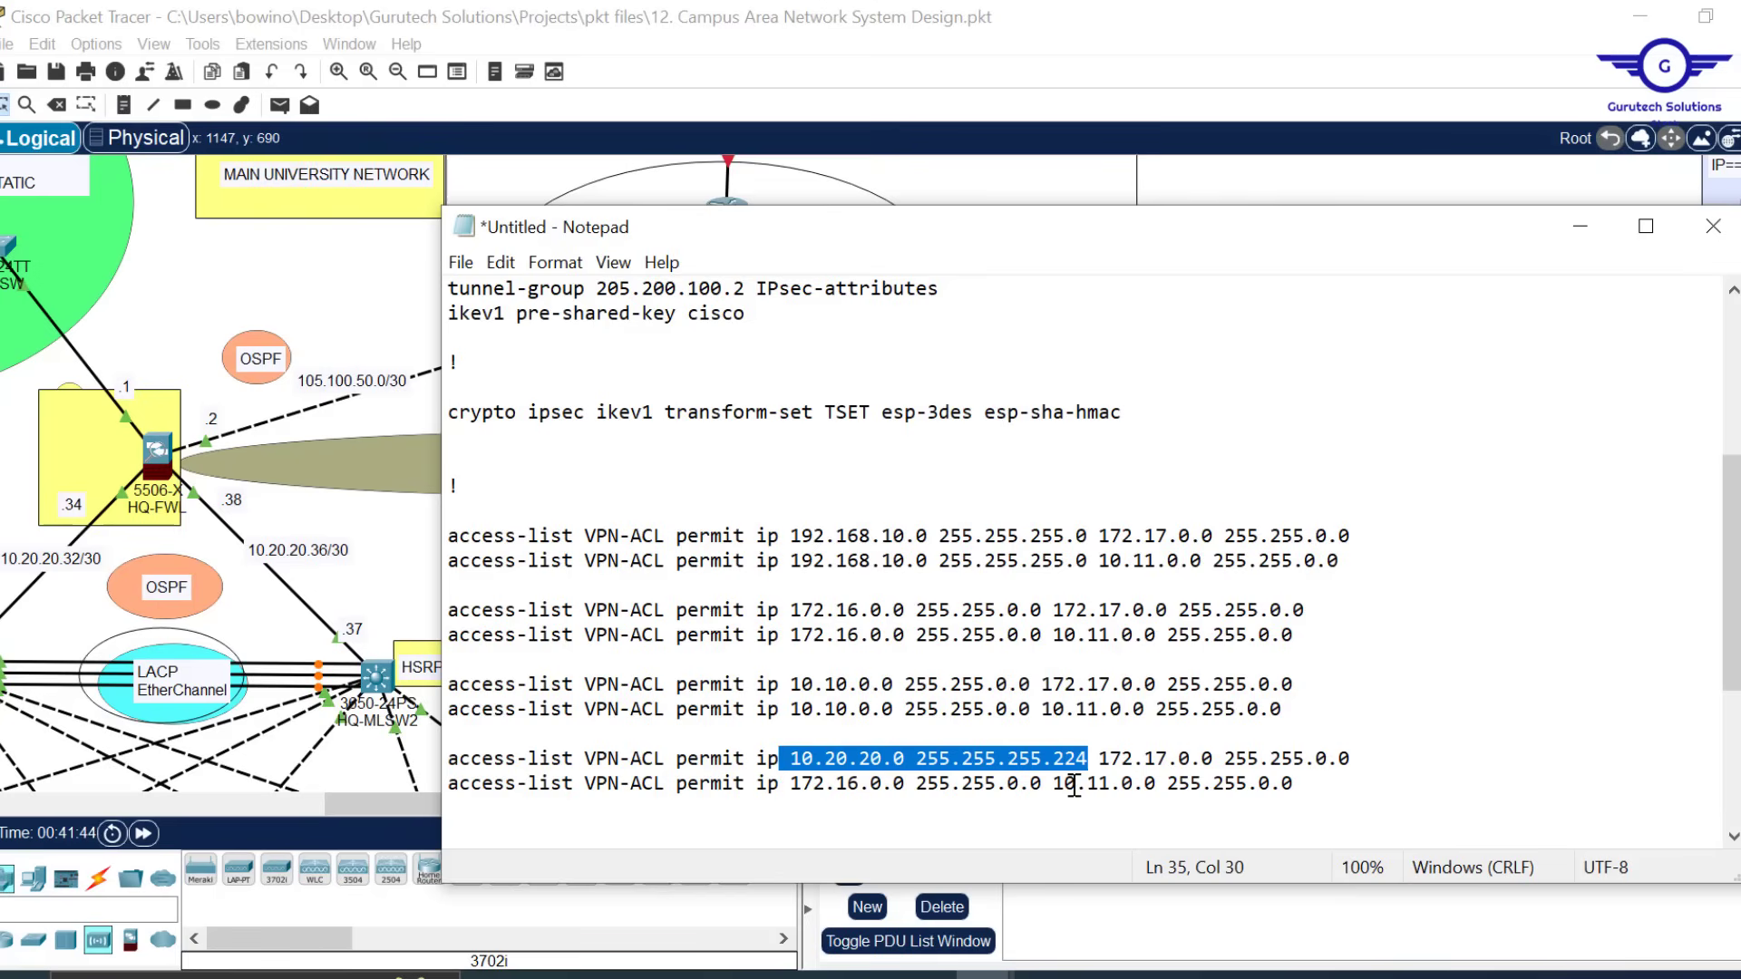
pyautogui.moveTo(1041, 782); pyautogui.dragTo(778, 785)
pyautogui.hotkey('ctrl', 'v')
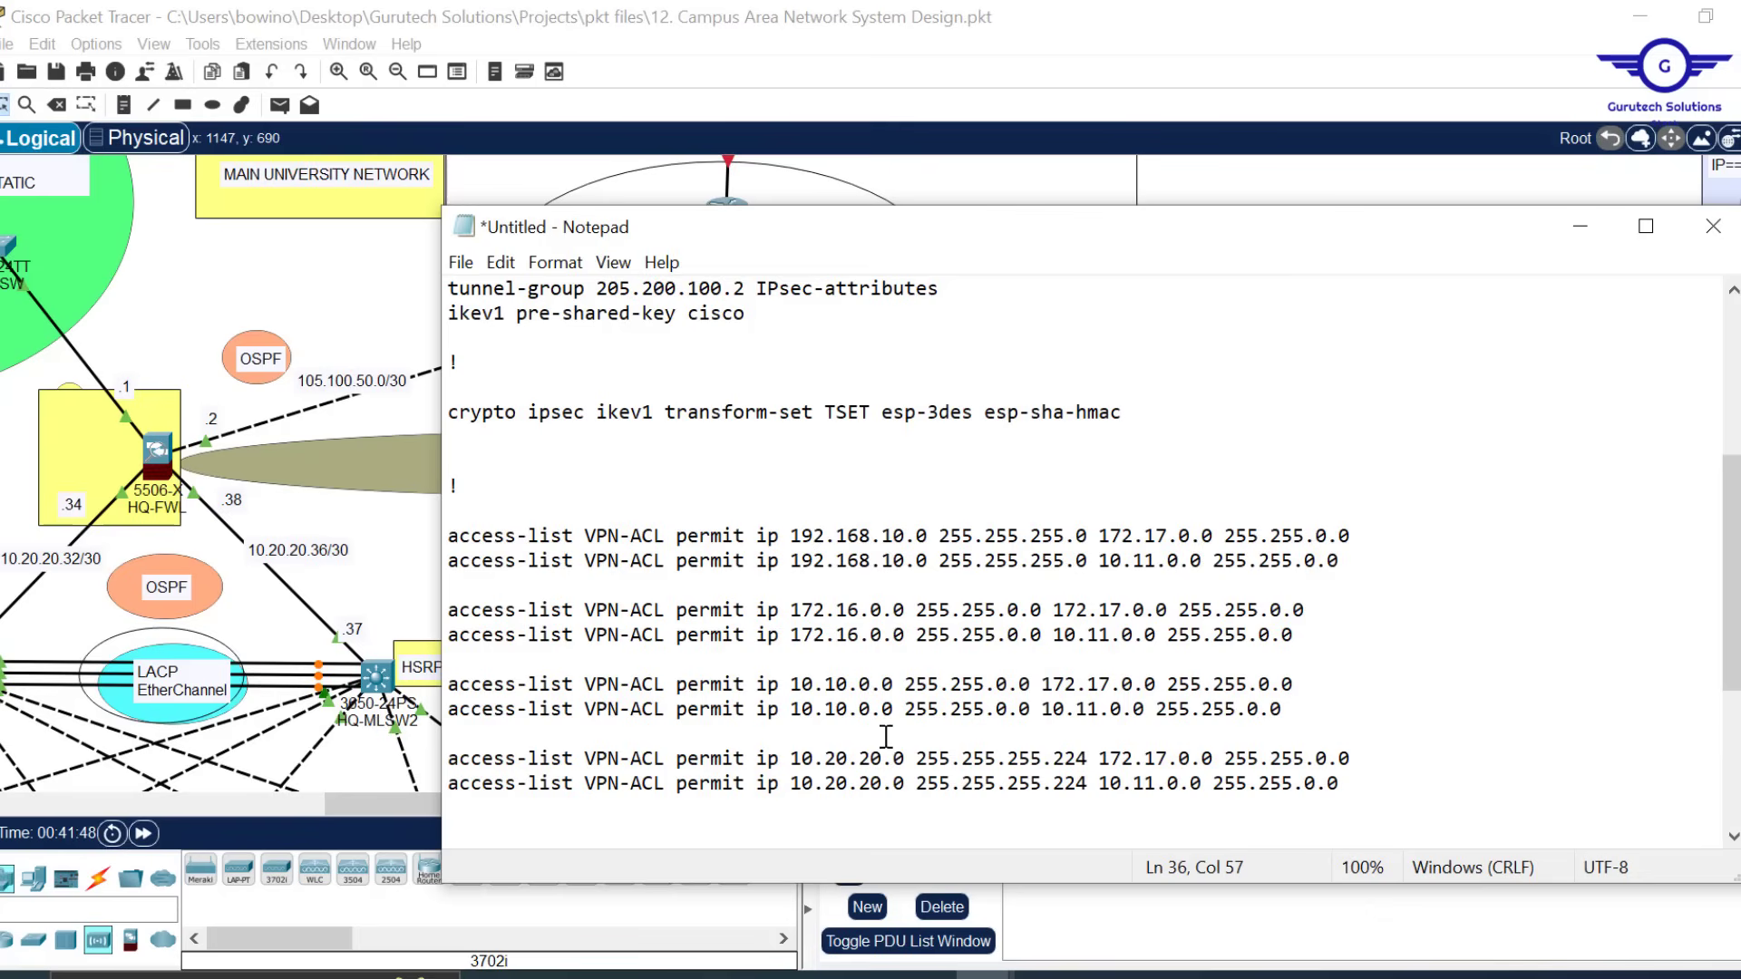
pyautogui.scroll(-1, 984, 699)
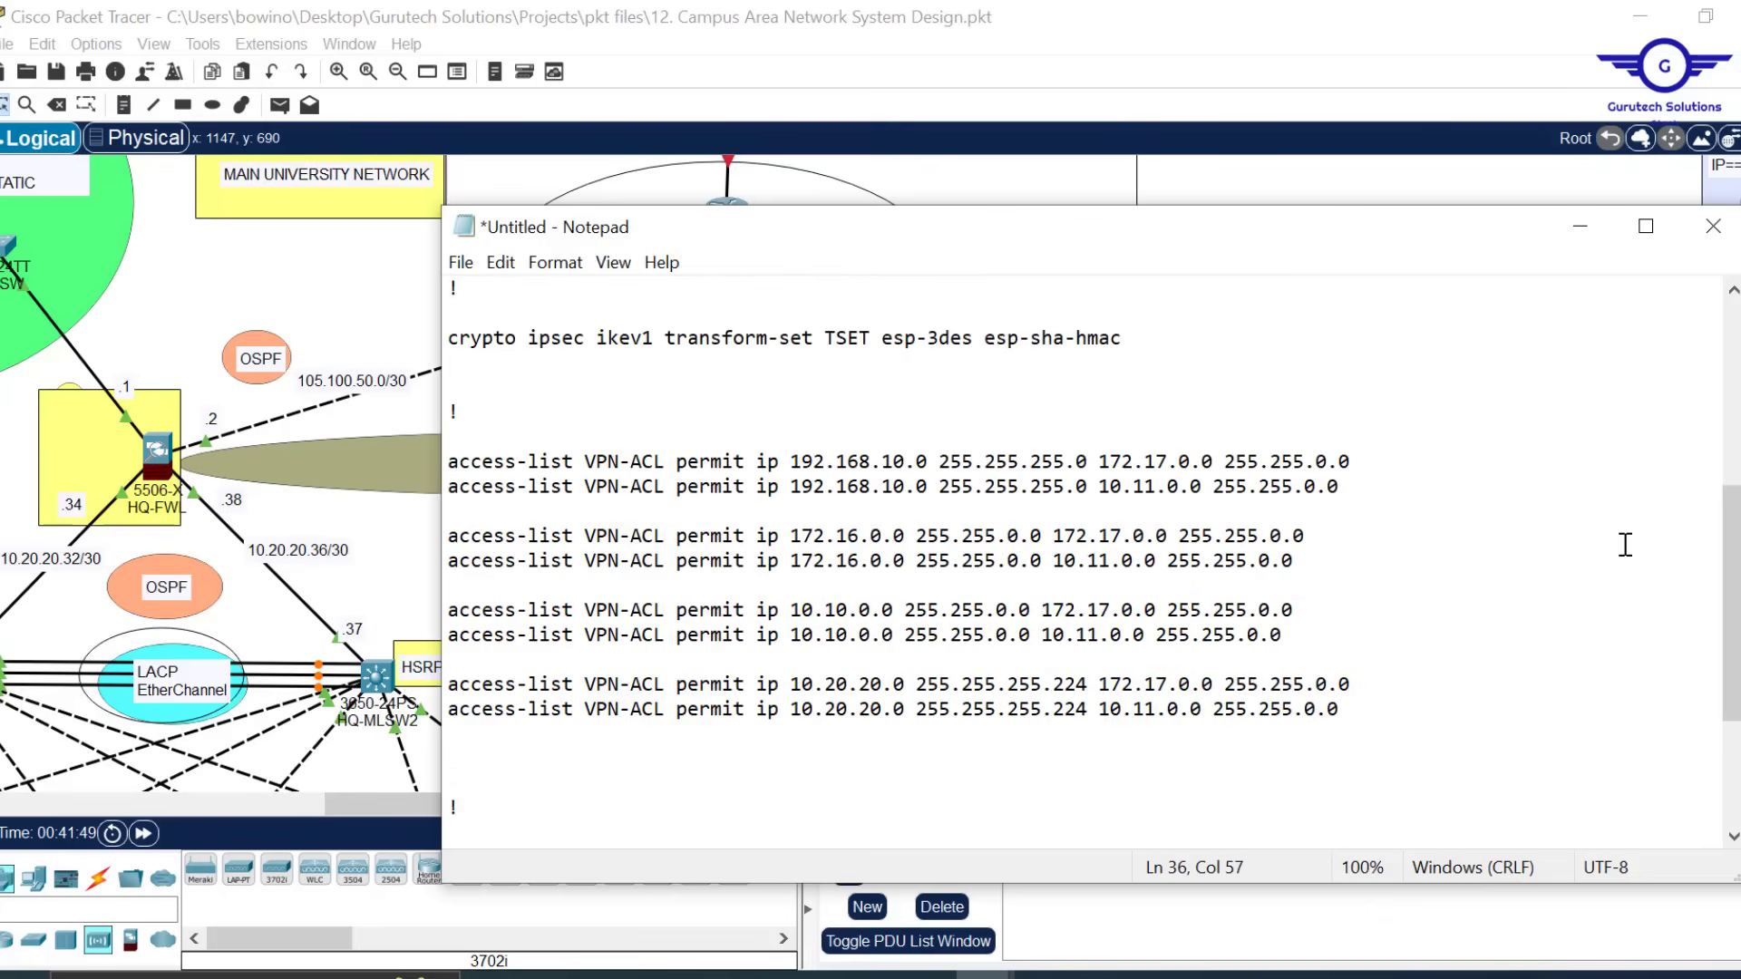
pyautogui.moveTo(1731, 592); pyautogui.dragTo(1731, 671)
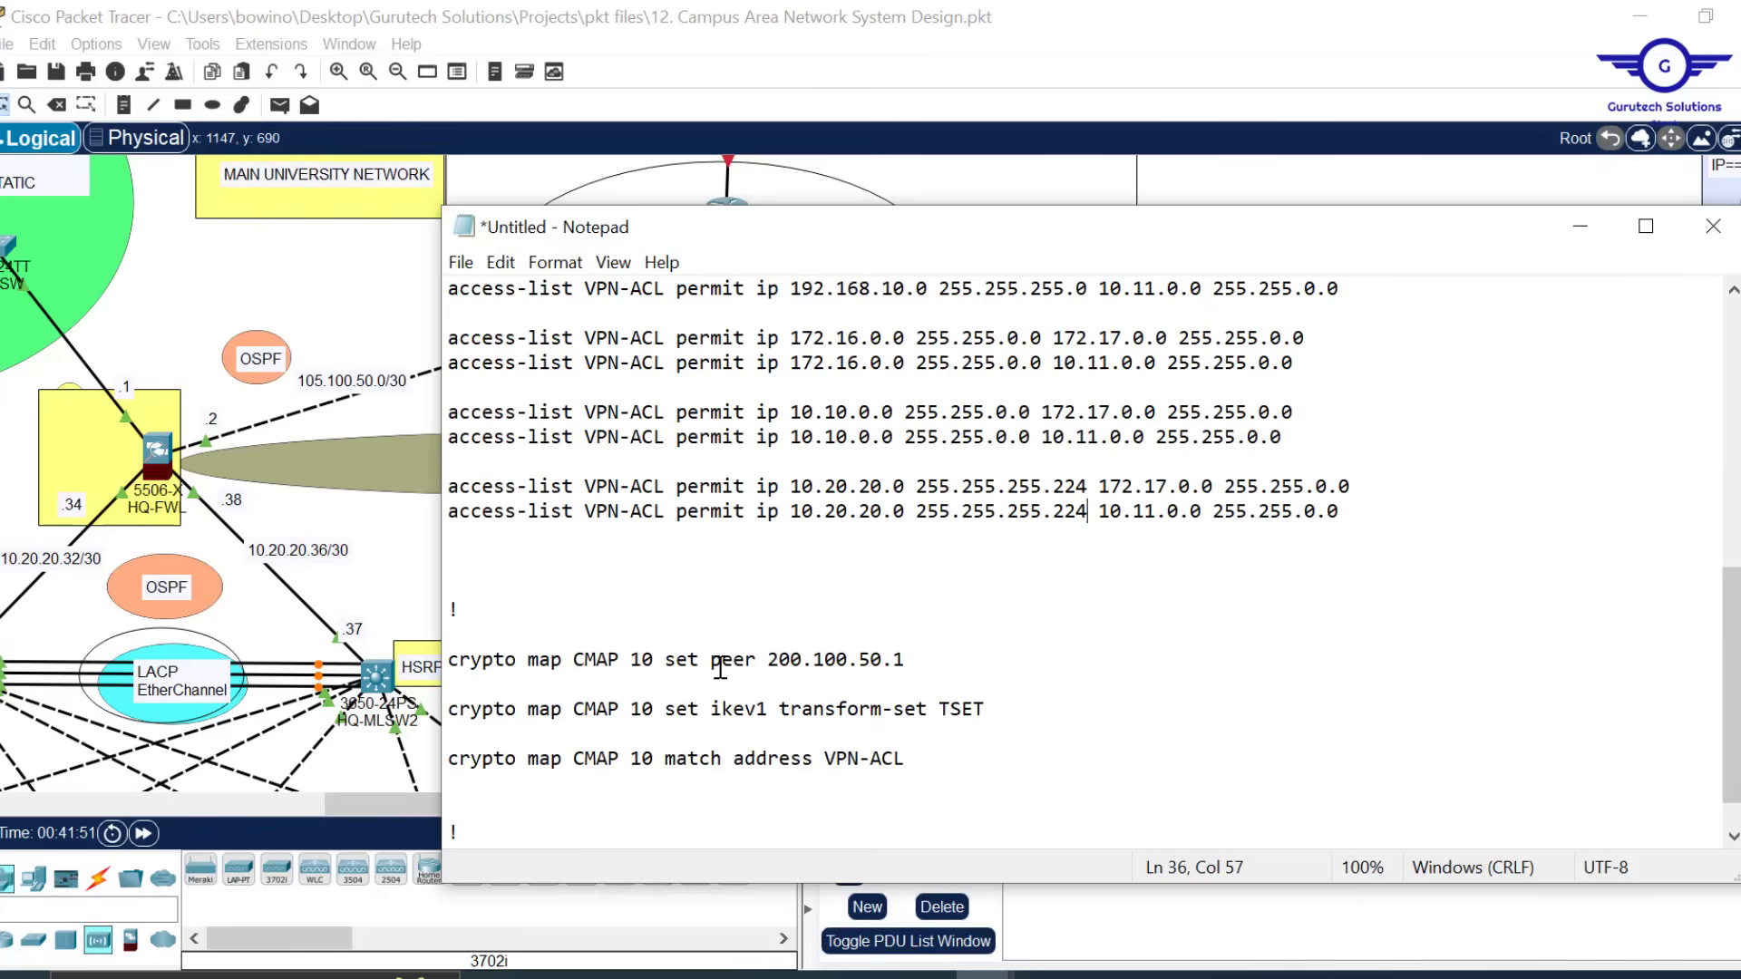
# Set the crypto map peer to 205.200.100.2 instead of 200.100.50.1
pyautogui.moveTo(914, 661); pyautogui.dragTo(770, 664)
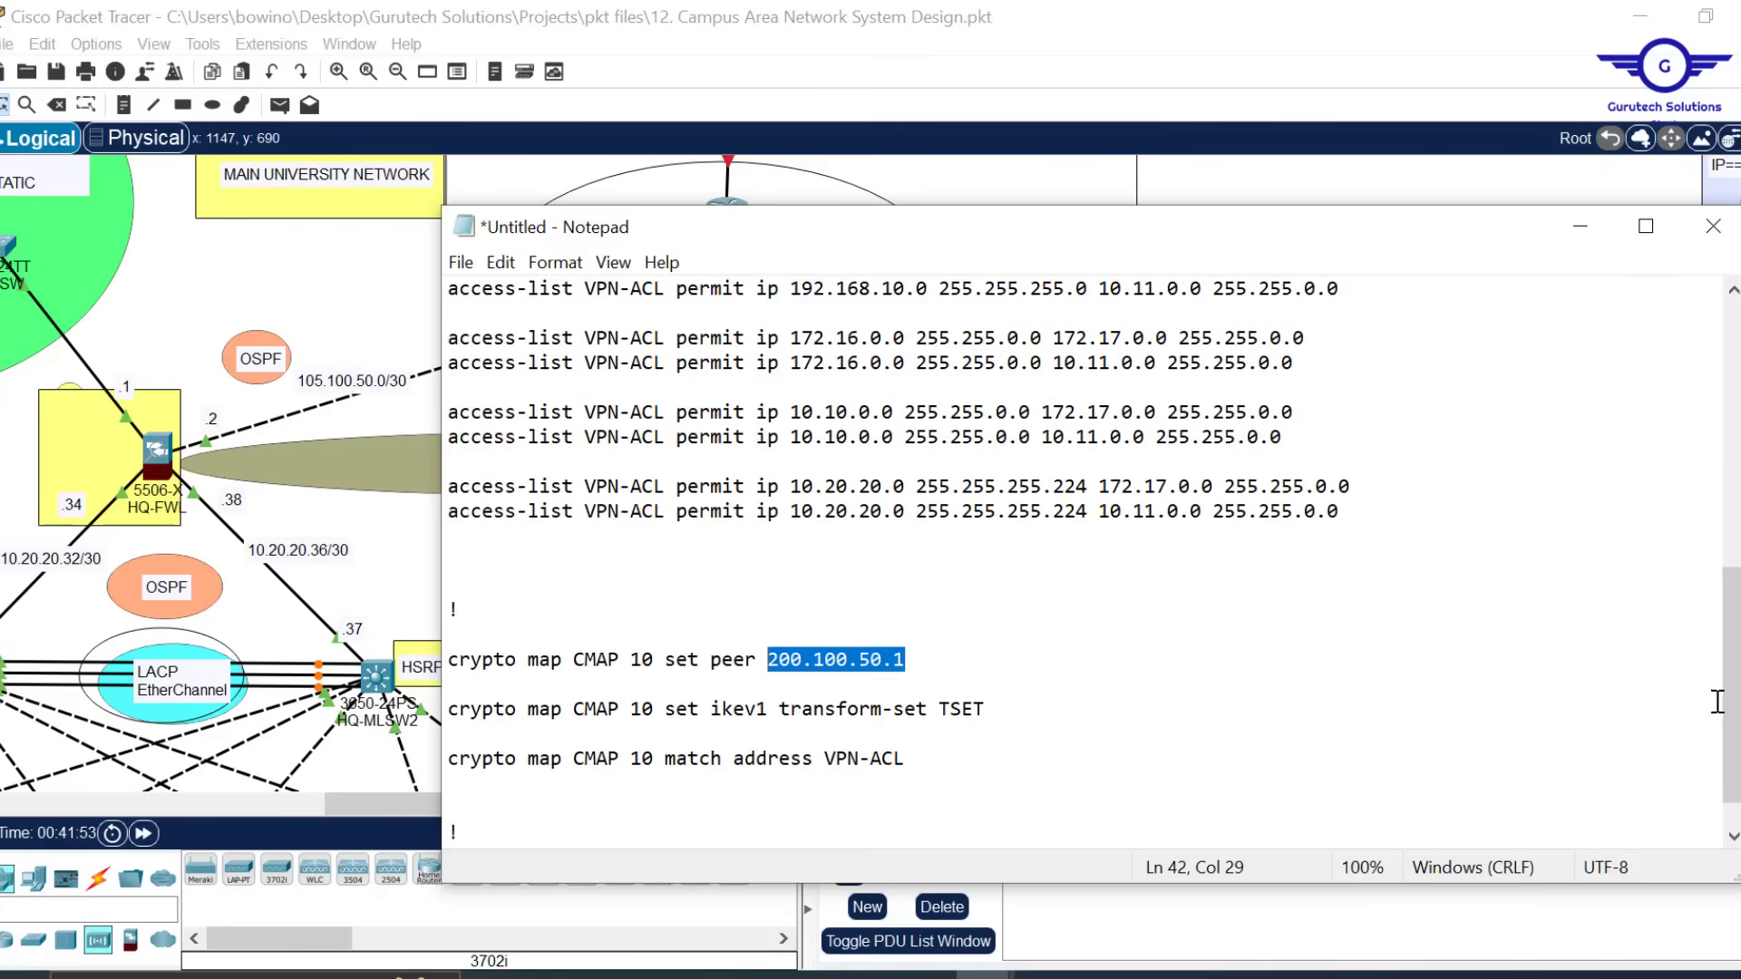
pyautogui.moveTo(1713, 704); pyautogui.dragTo(1570, 505)
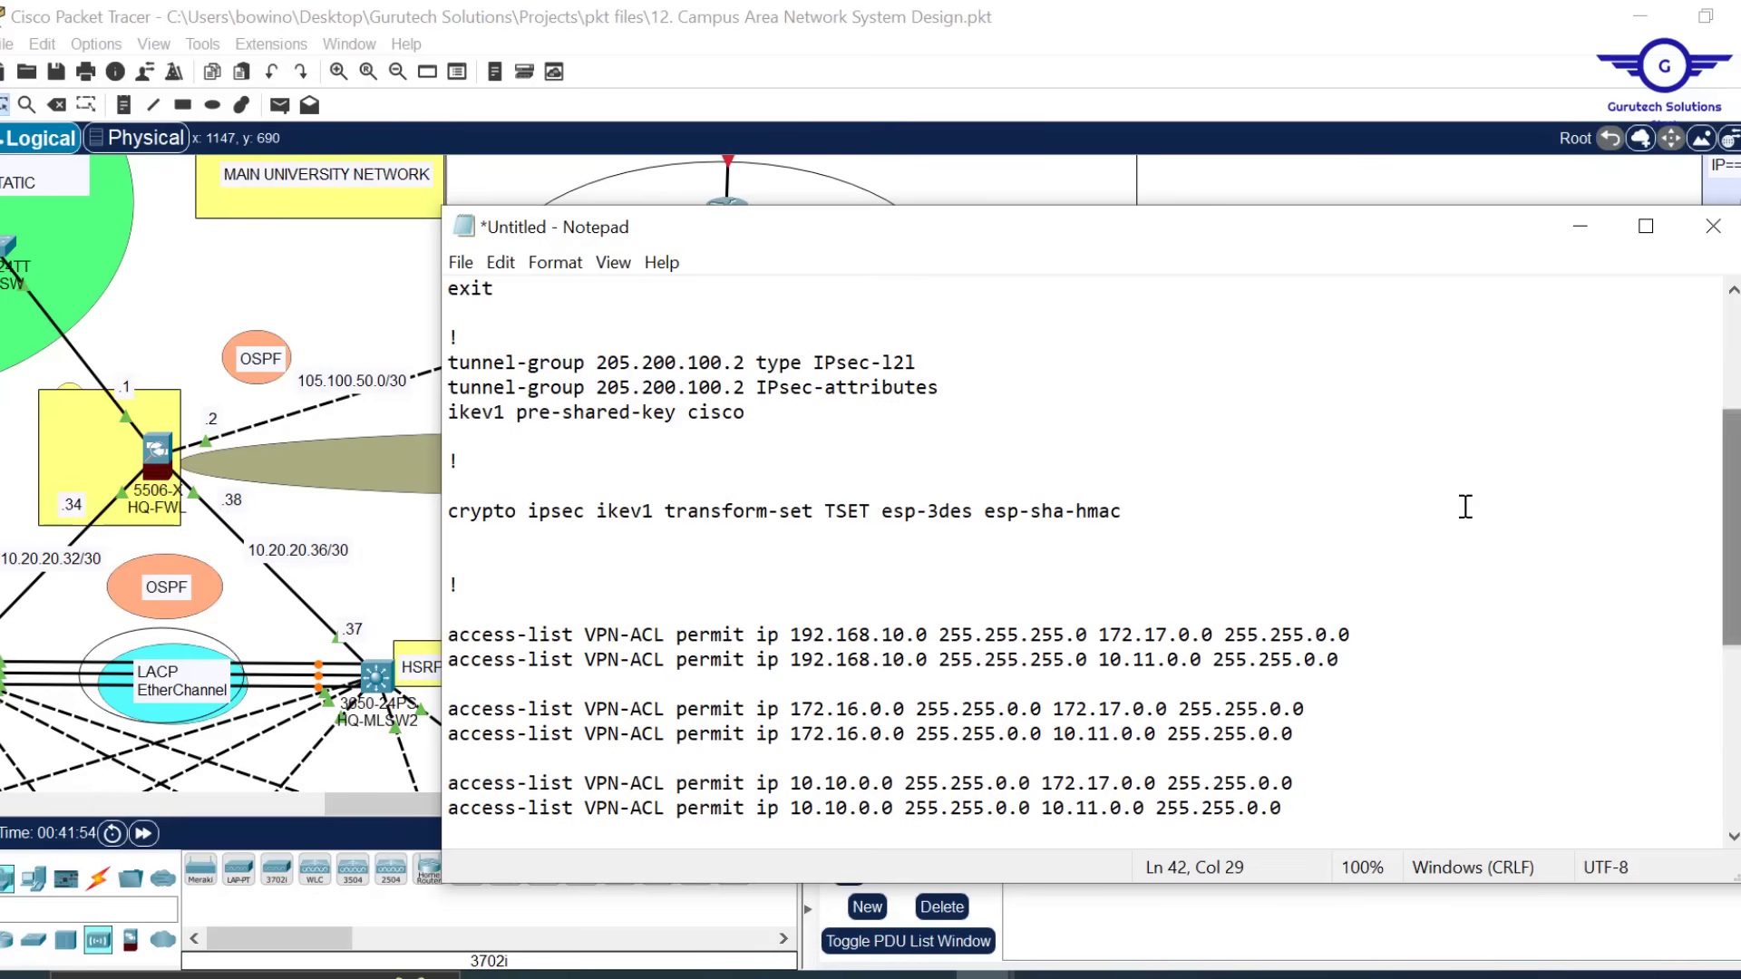
pyautogui.moveTo(748, 364); pyautogui.dragTo(601, 363)
pyautogui.hotkey('ctrl', 'c')
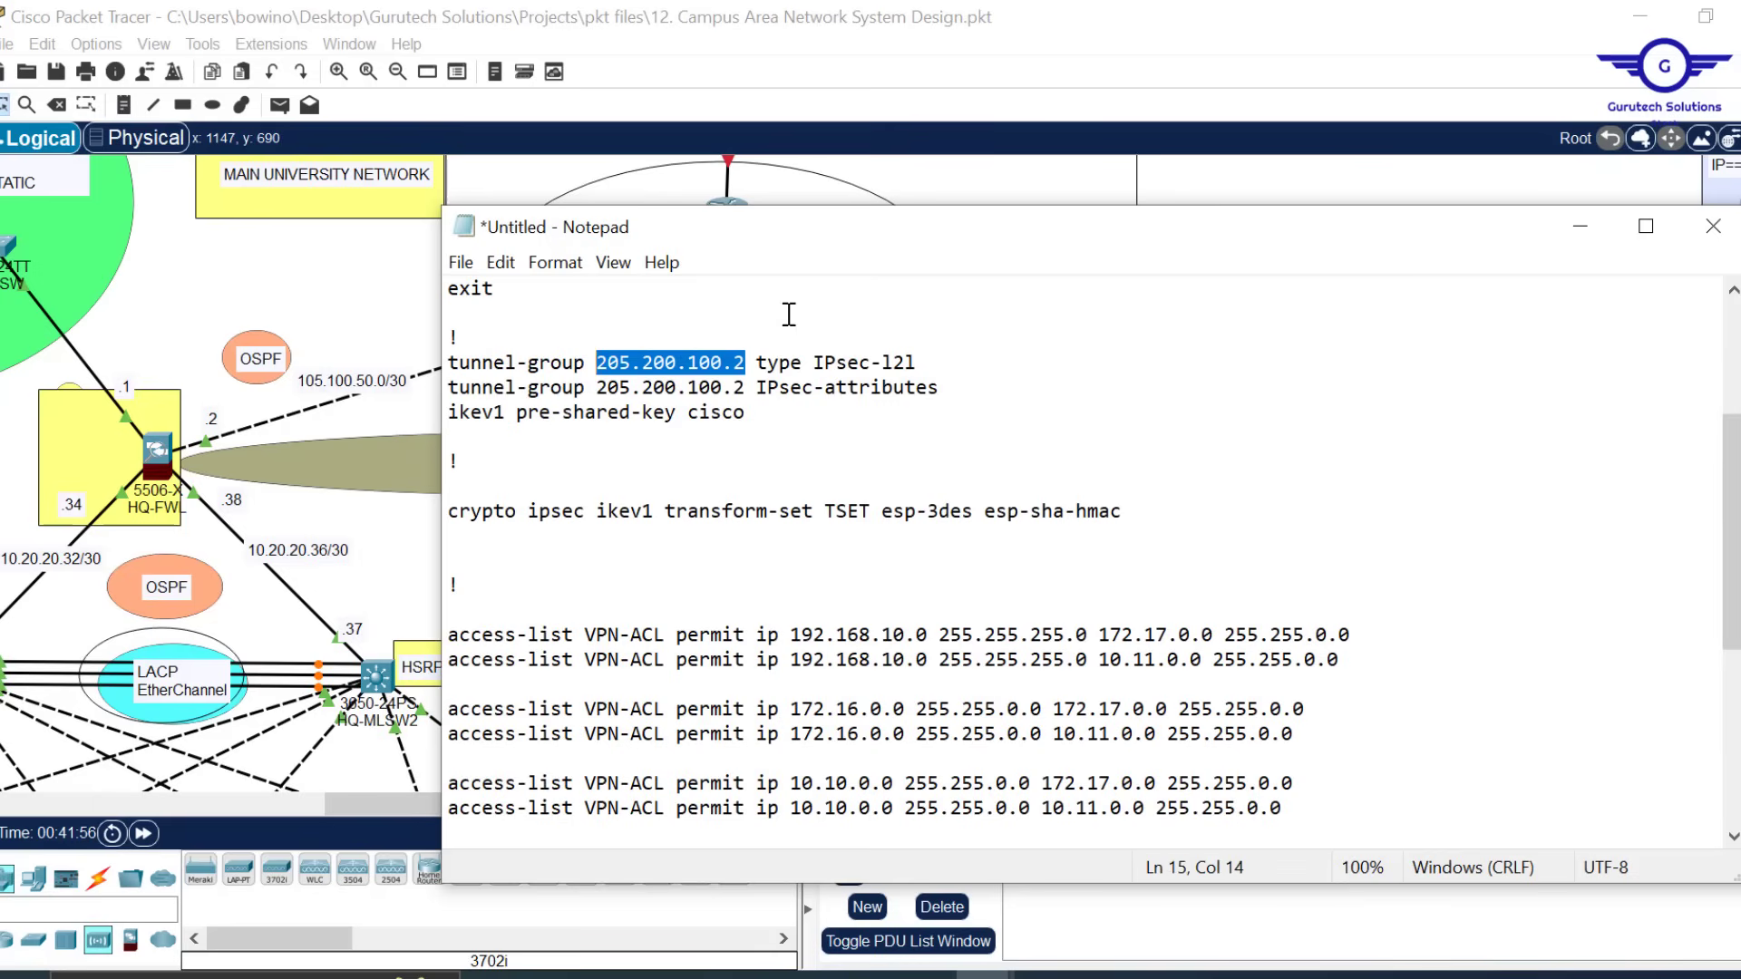
pyautogui.moveTo(1733, 585); pyautogui.dragTo(1733, 760)
pyautogui.moveTo(905, 610); pyautogui.dragTo(771, 617)
pyautogui.hotkey('ctrl', 'v')
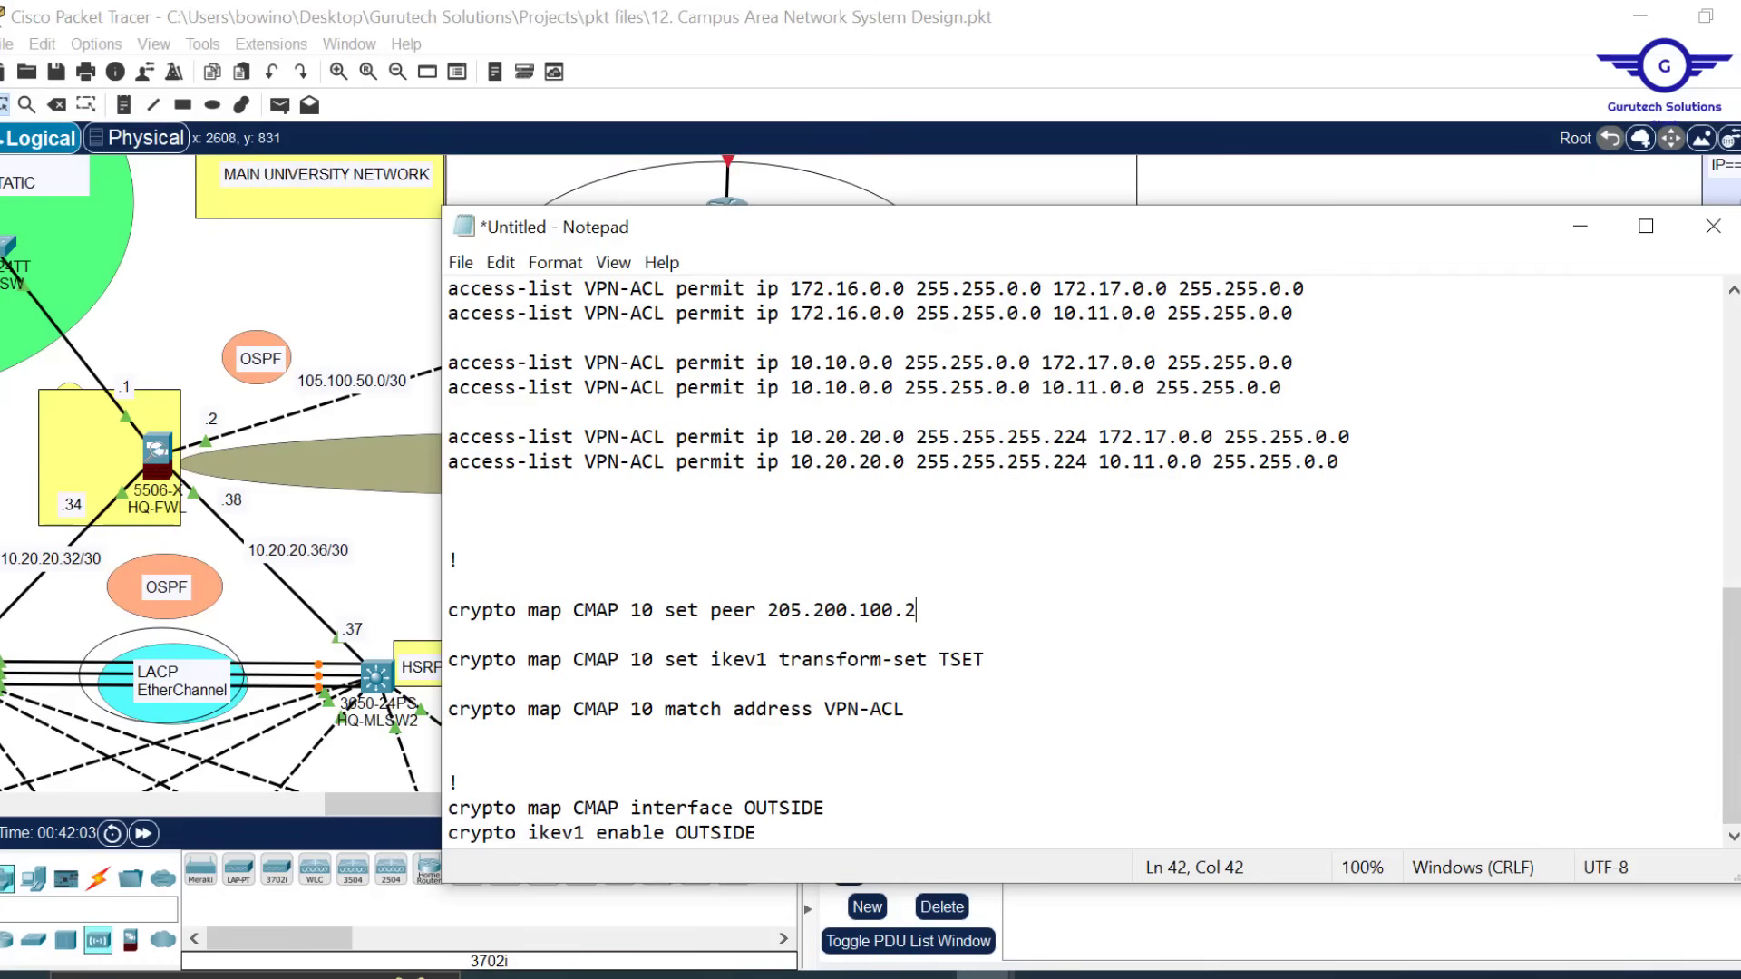
# Append a 'wr mem' line to the script and select the whole script for copying
pyautogui.scroll(5, 1705, 634)
pyautogui.scroll(4, 1703, 602)
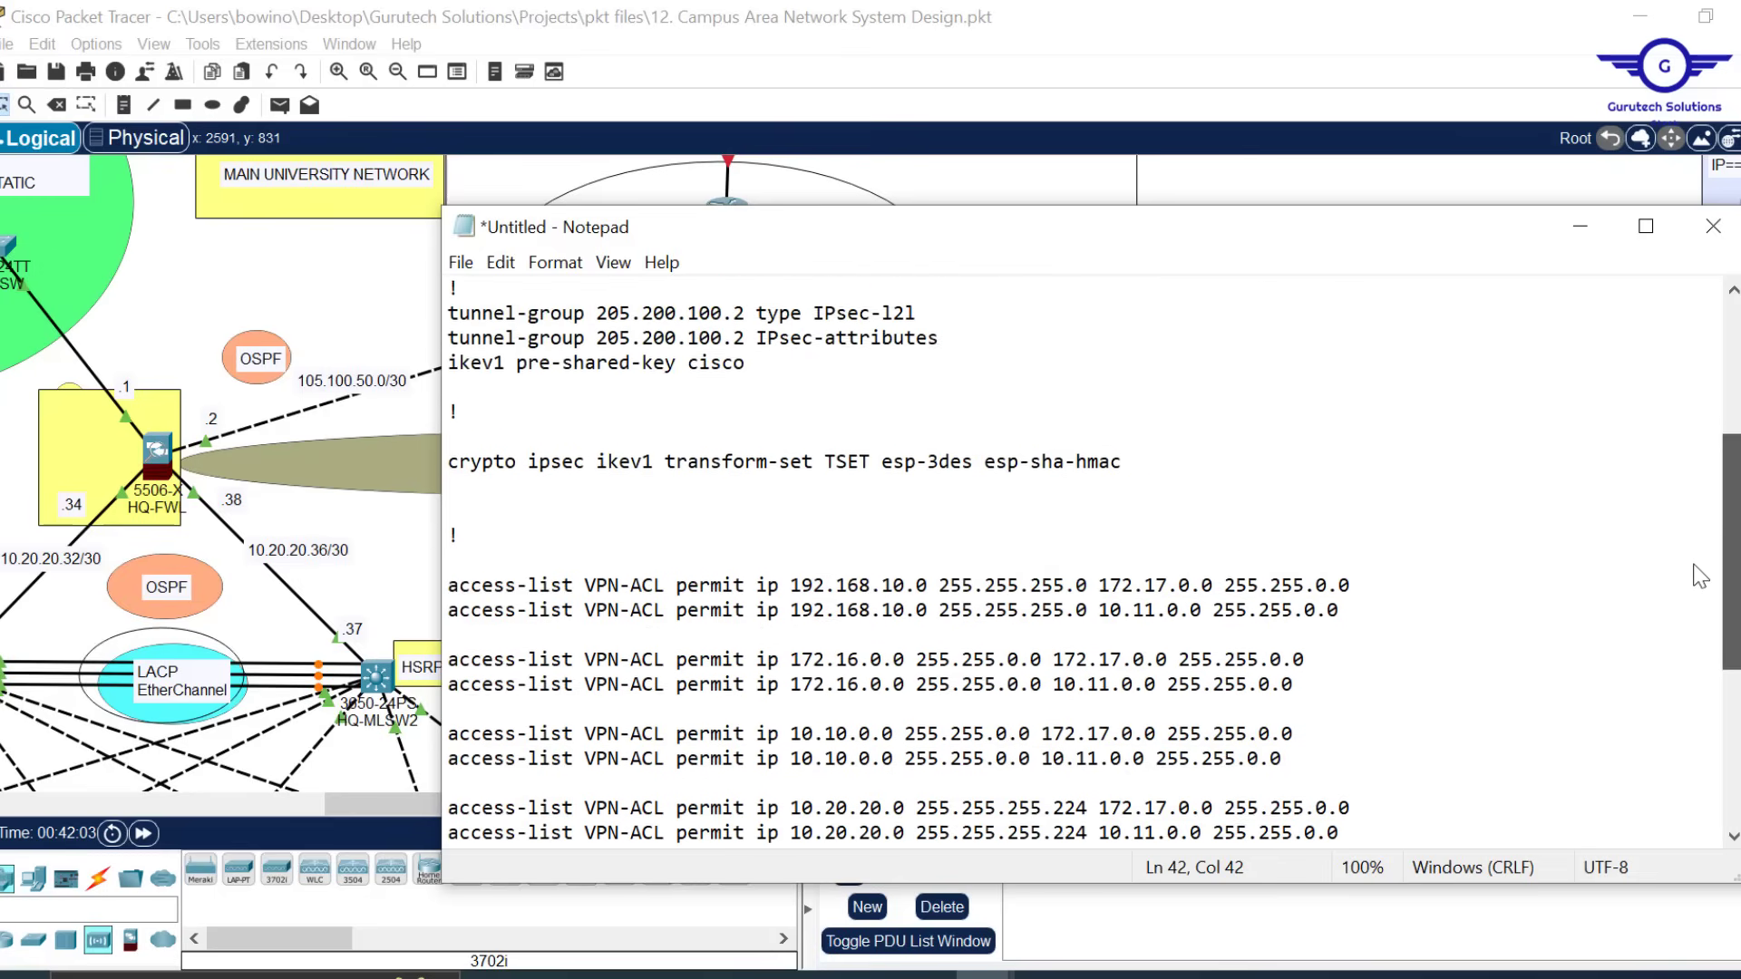
pyautogui.scroll(2, 1700, 491)
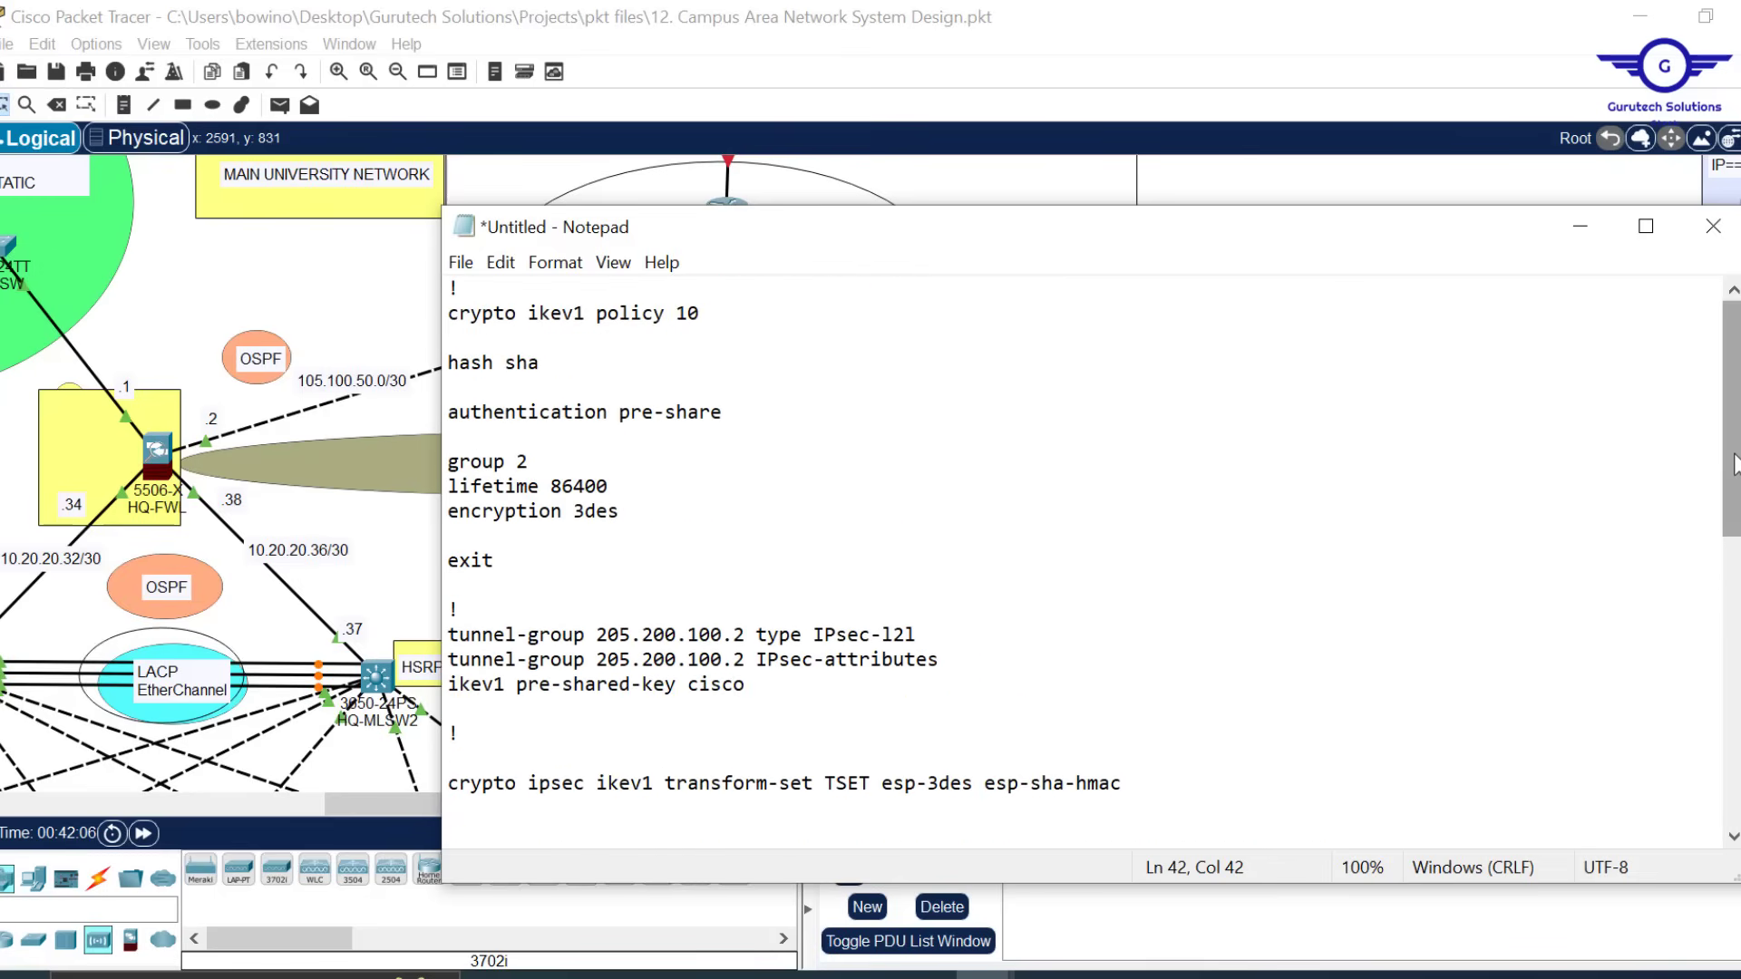
pyautogui.moveTo(1732, 471); pyautogui.dragTo(1732, 760)
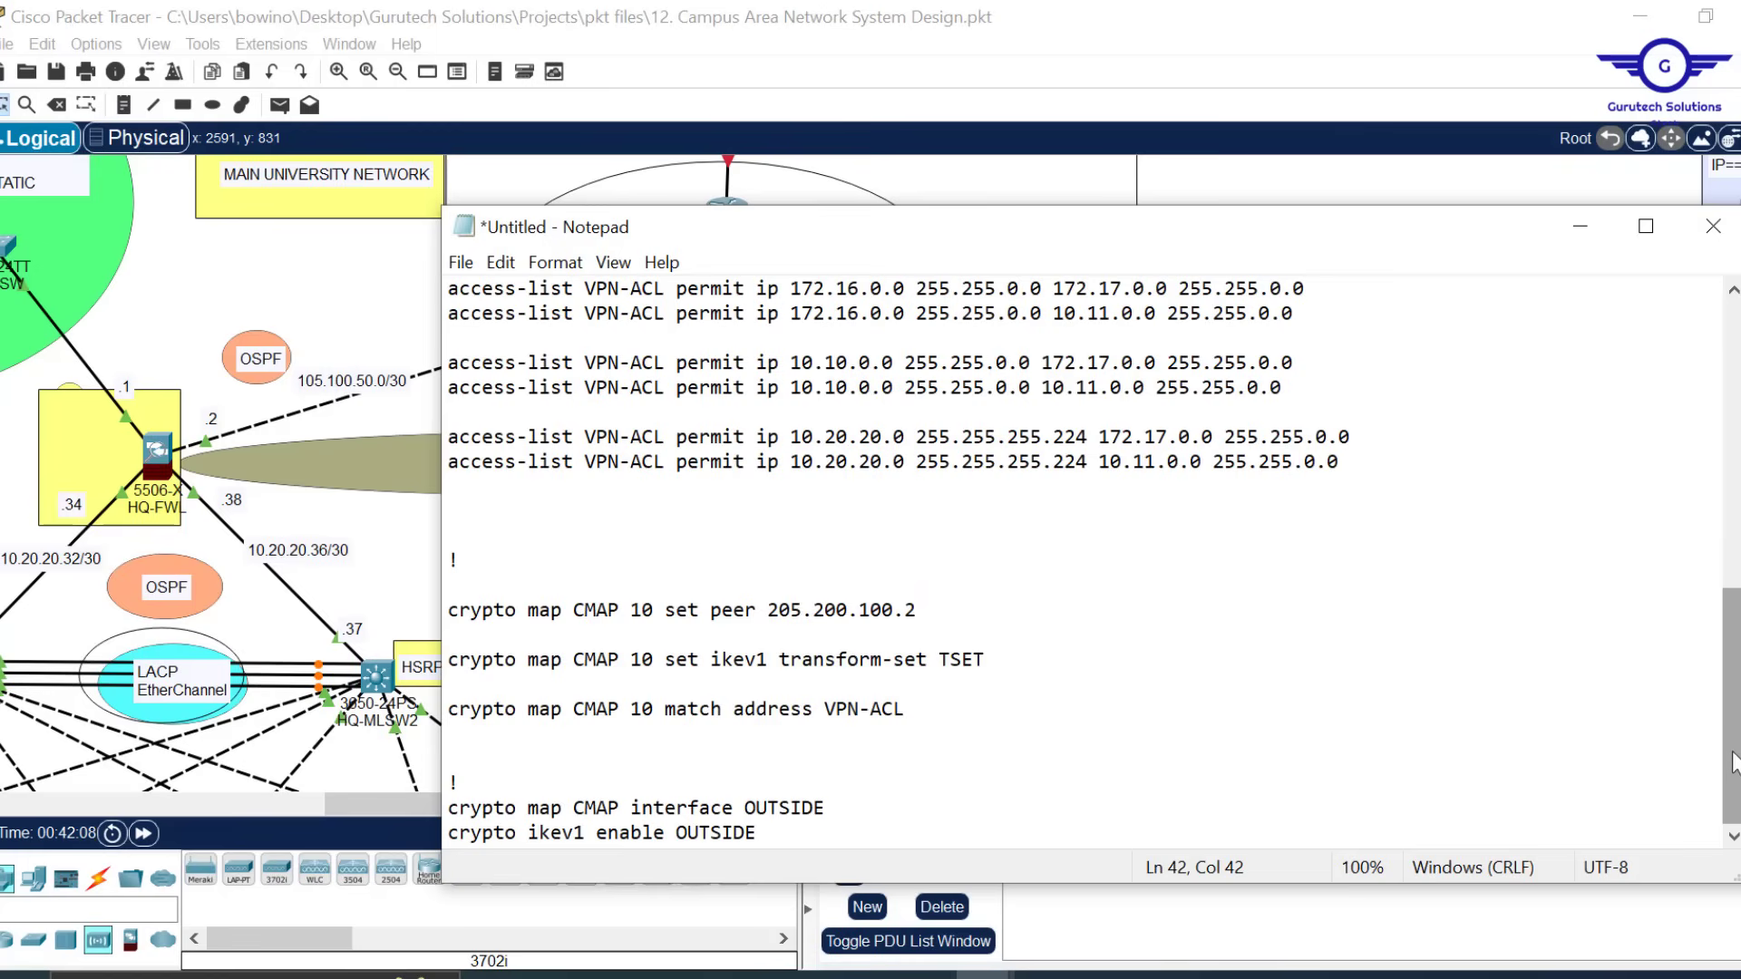
pyautogui.click(776, 837)
pyautogui.press('Return')
pyautogui.press('Return')
pyautogui.press('Return')
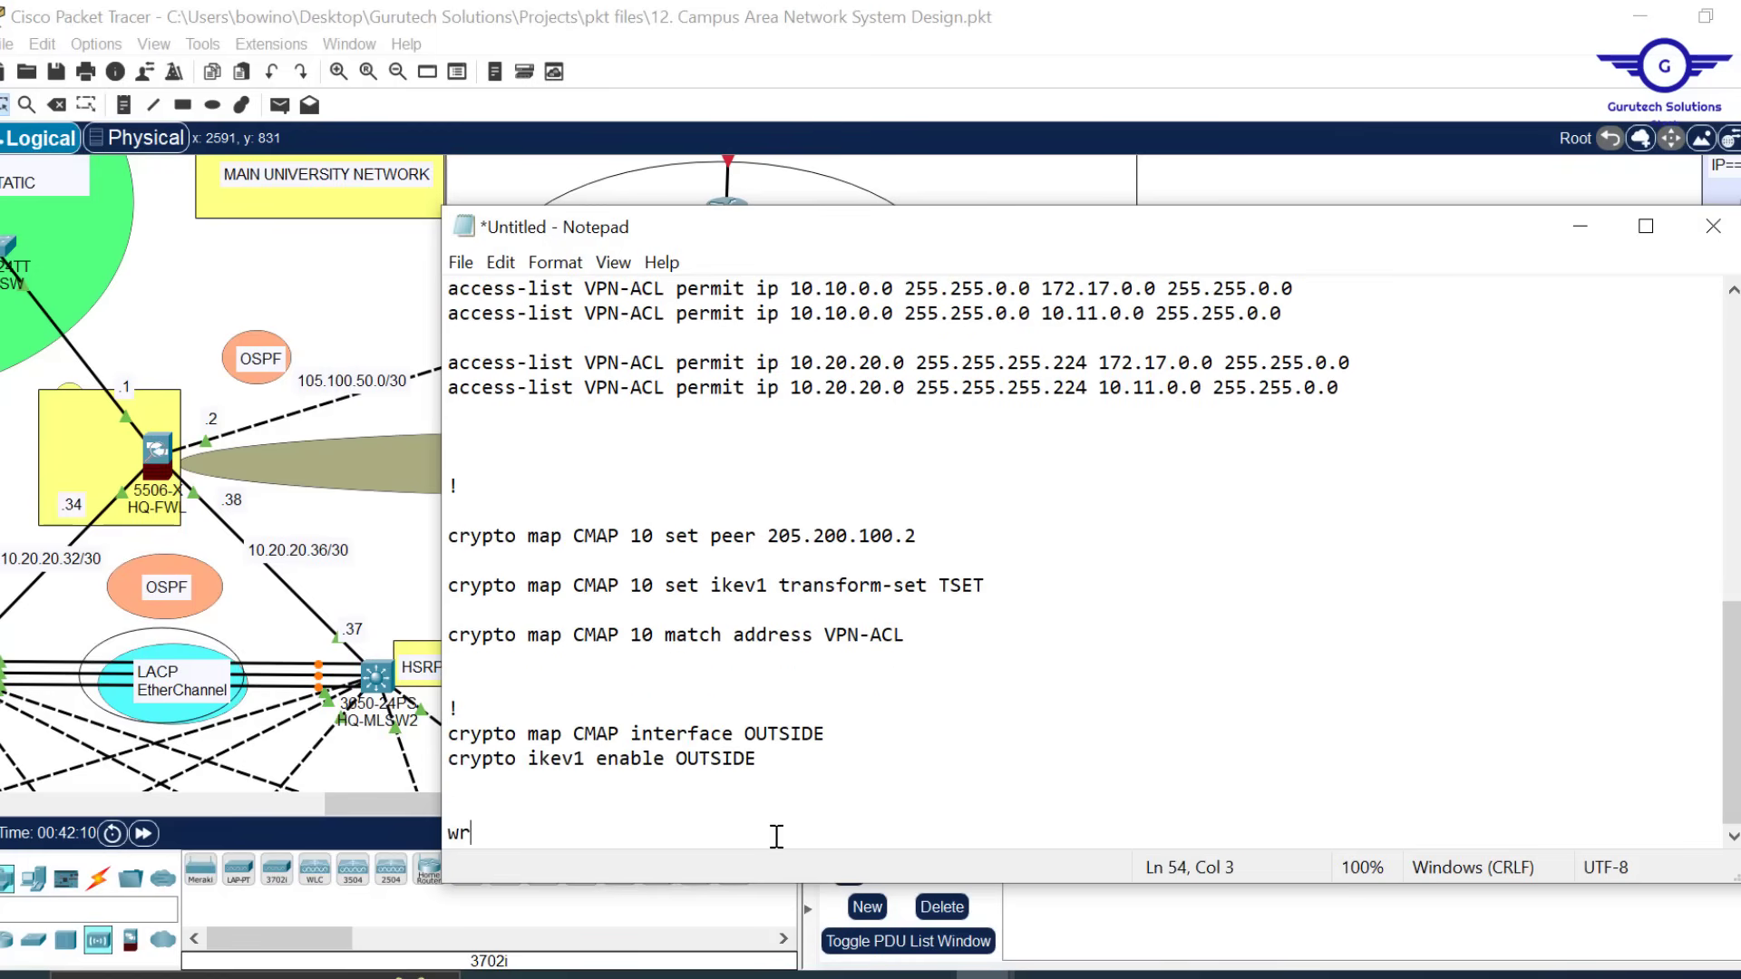
pyautogui.write('wr mem')
pyautogui.hotkey('ctrl', 'a')
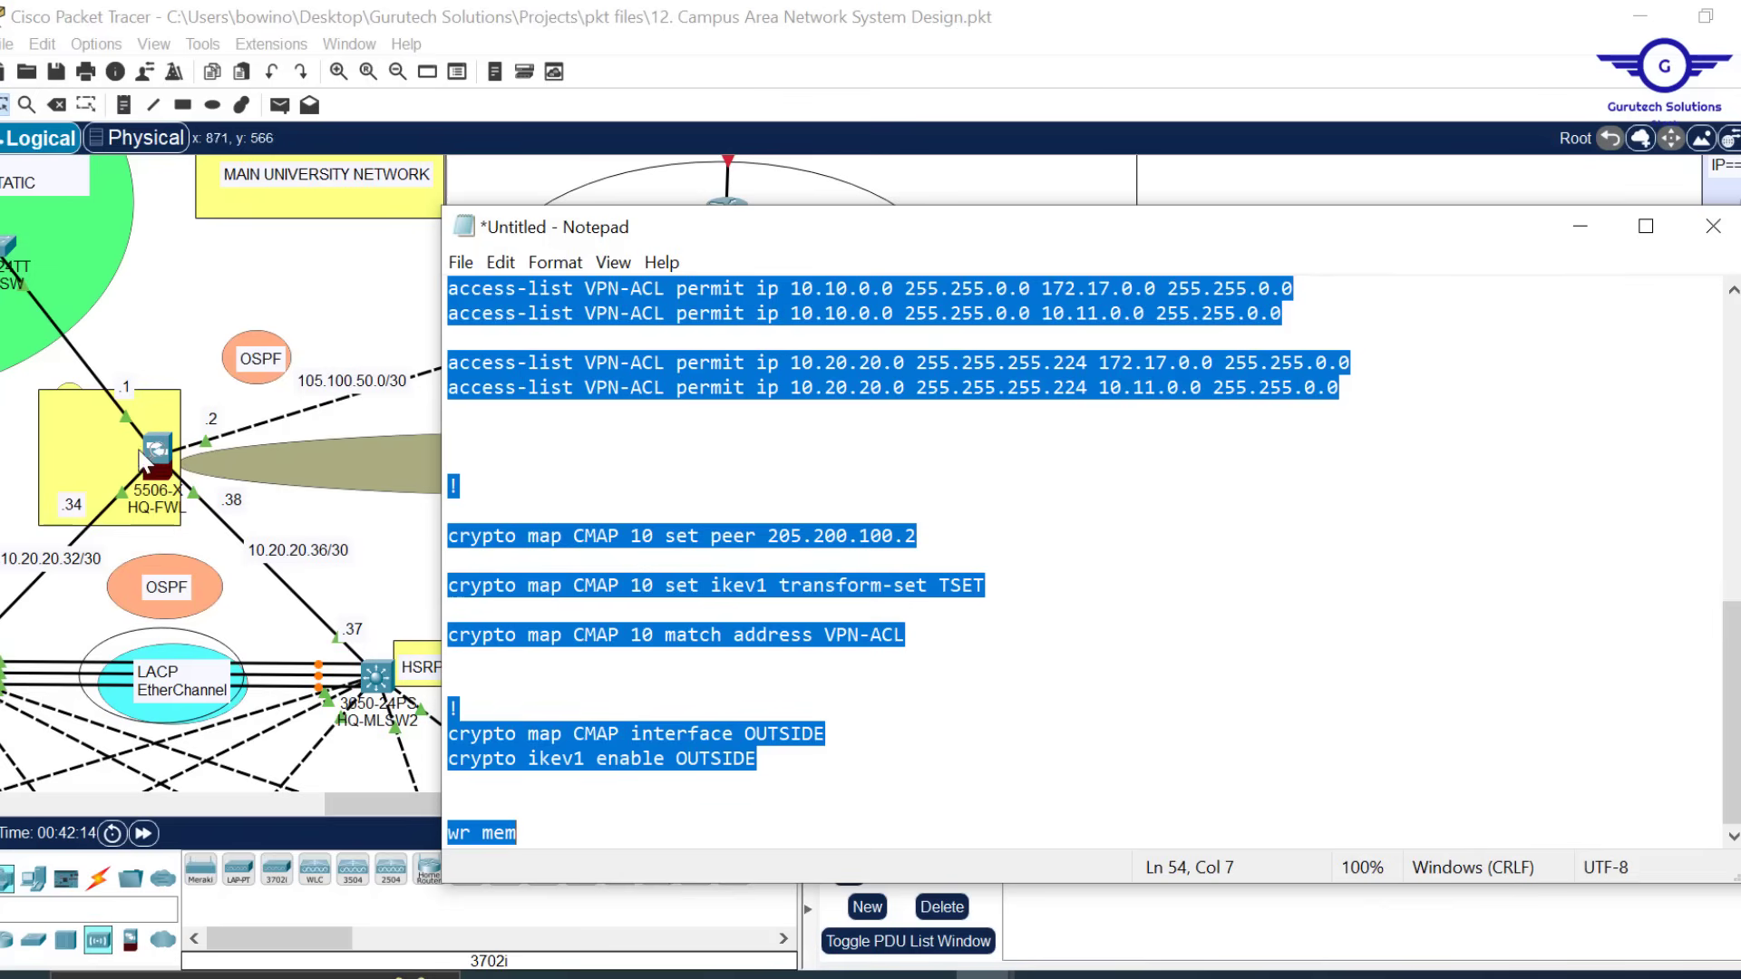
pyautogui.click(163, 459)
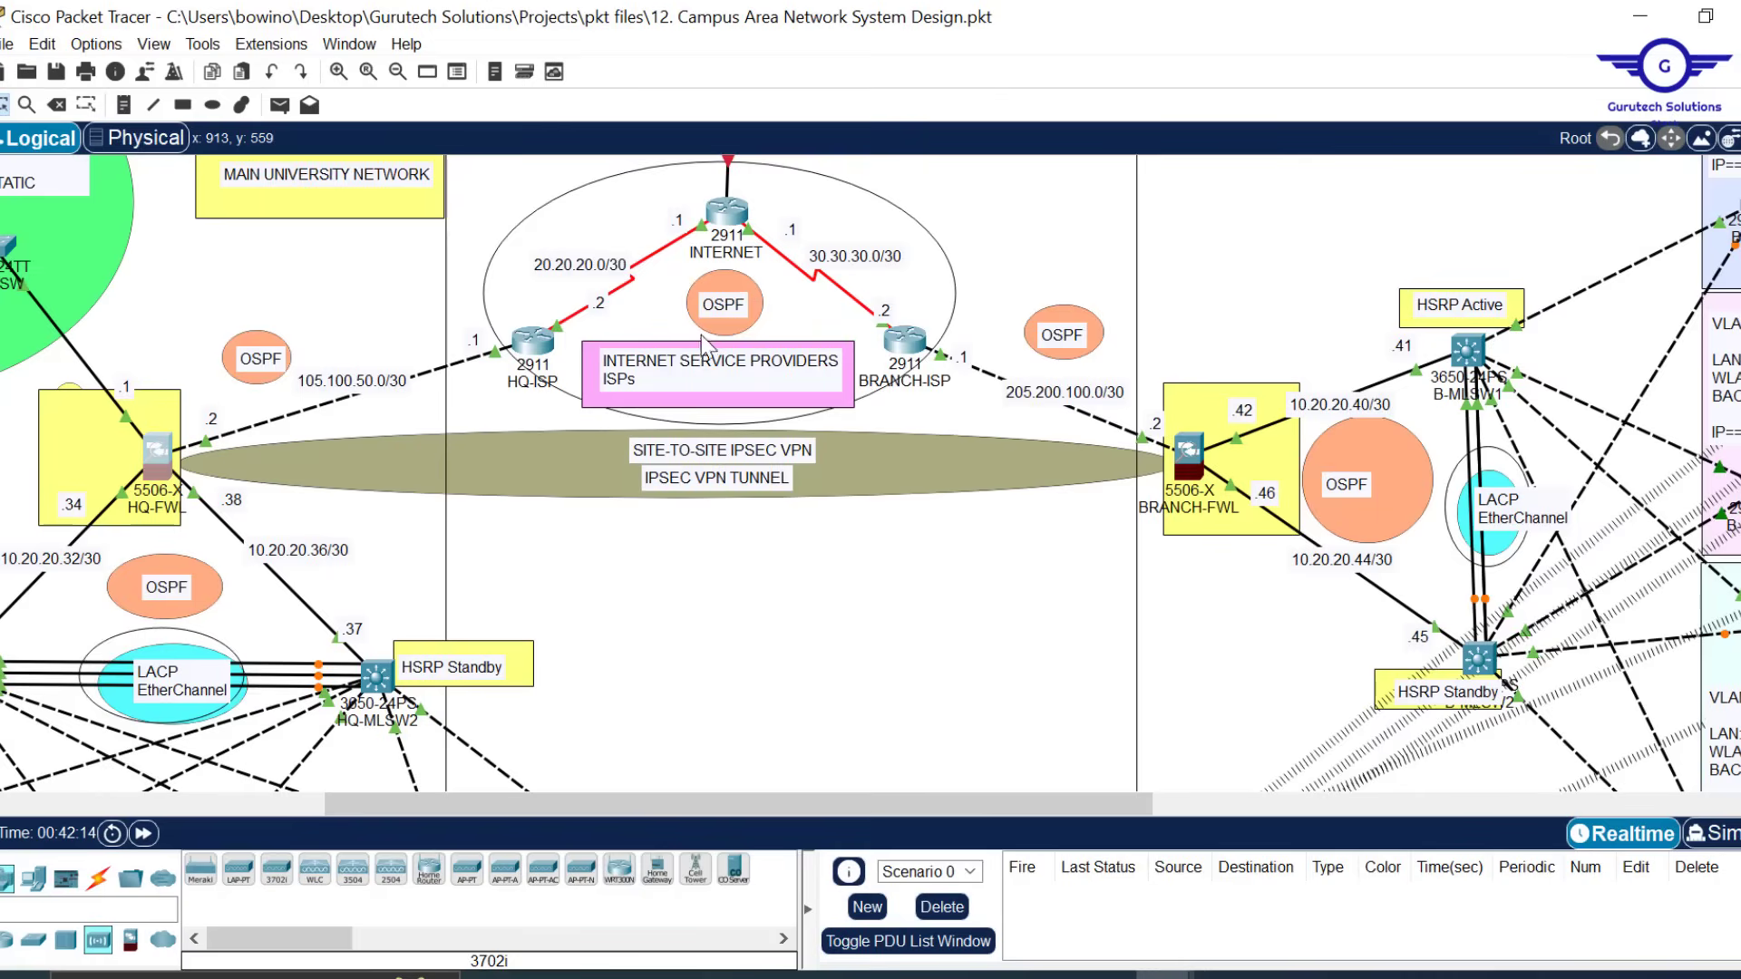
# Paste the VPN script into HQ-FWL's CLI, run wr mem, and close the device window
pyautogui.scroll(-2, 969, 410)
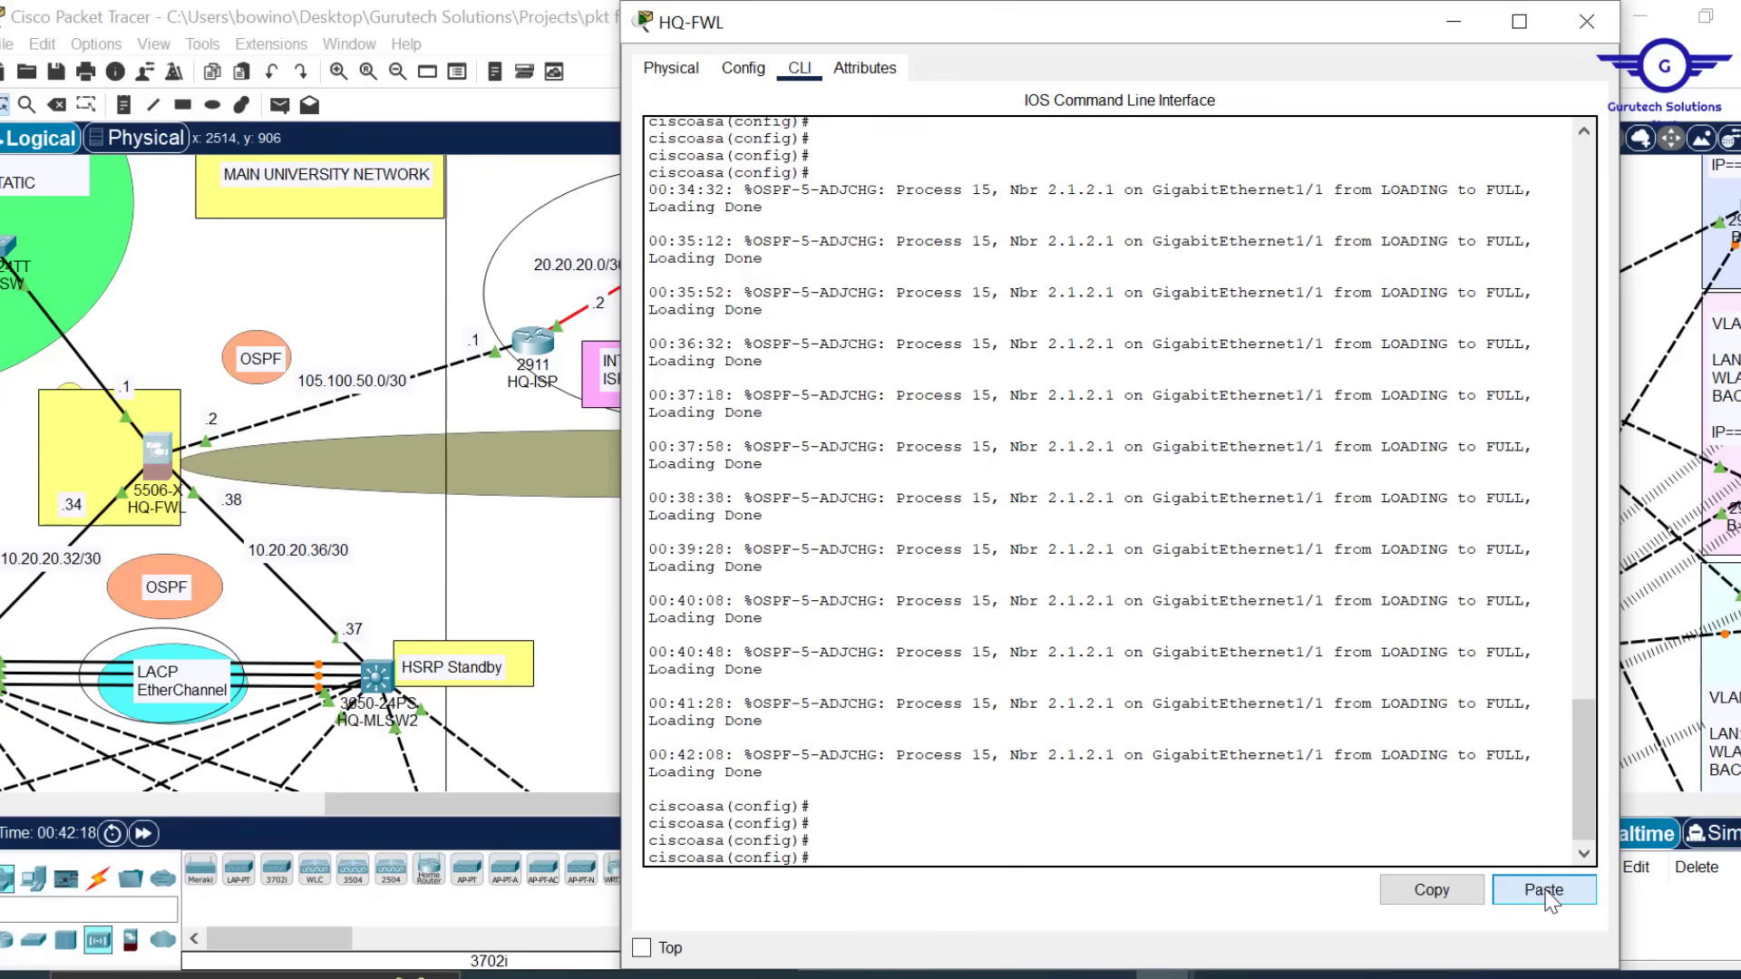
pyautogui.click(1543, 890)
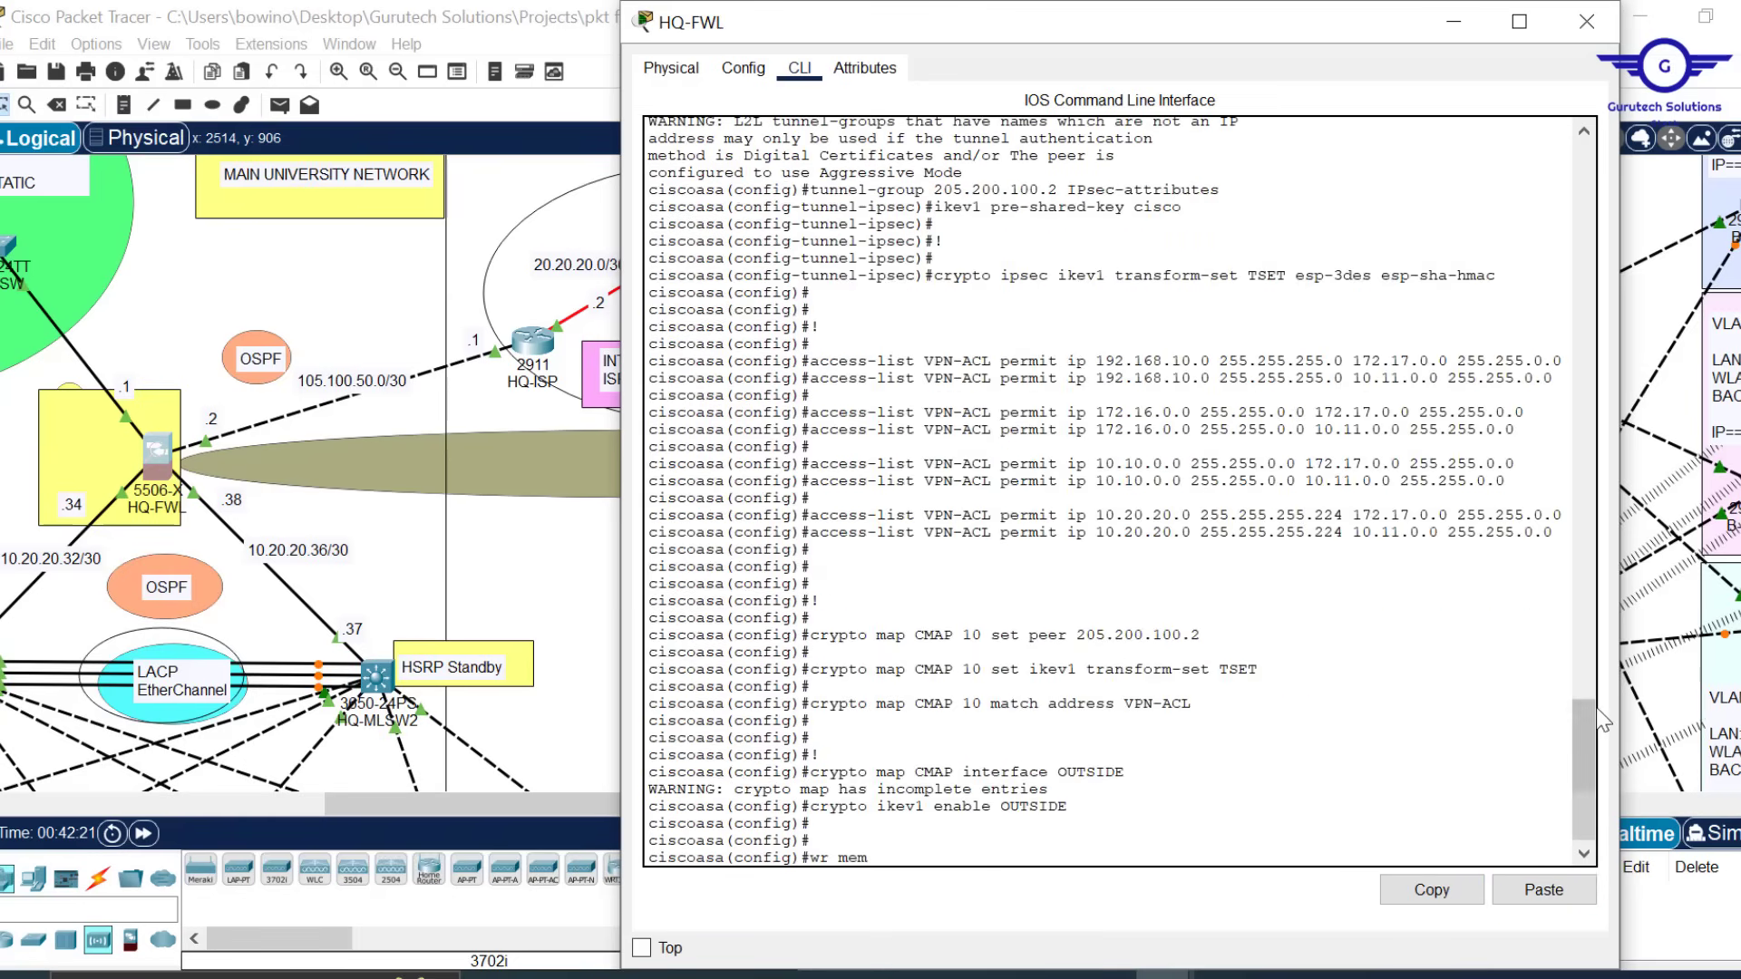
pyautogui.moveTo(1578, 769); pyautogui.dragTo(1583, 855)
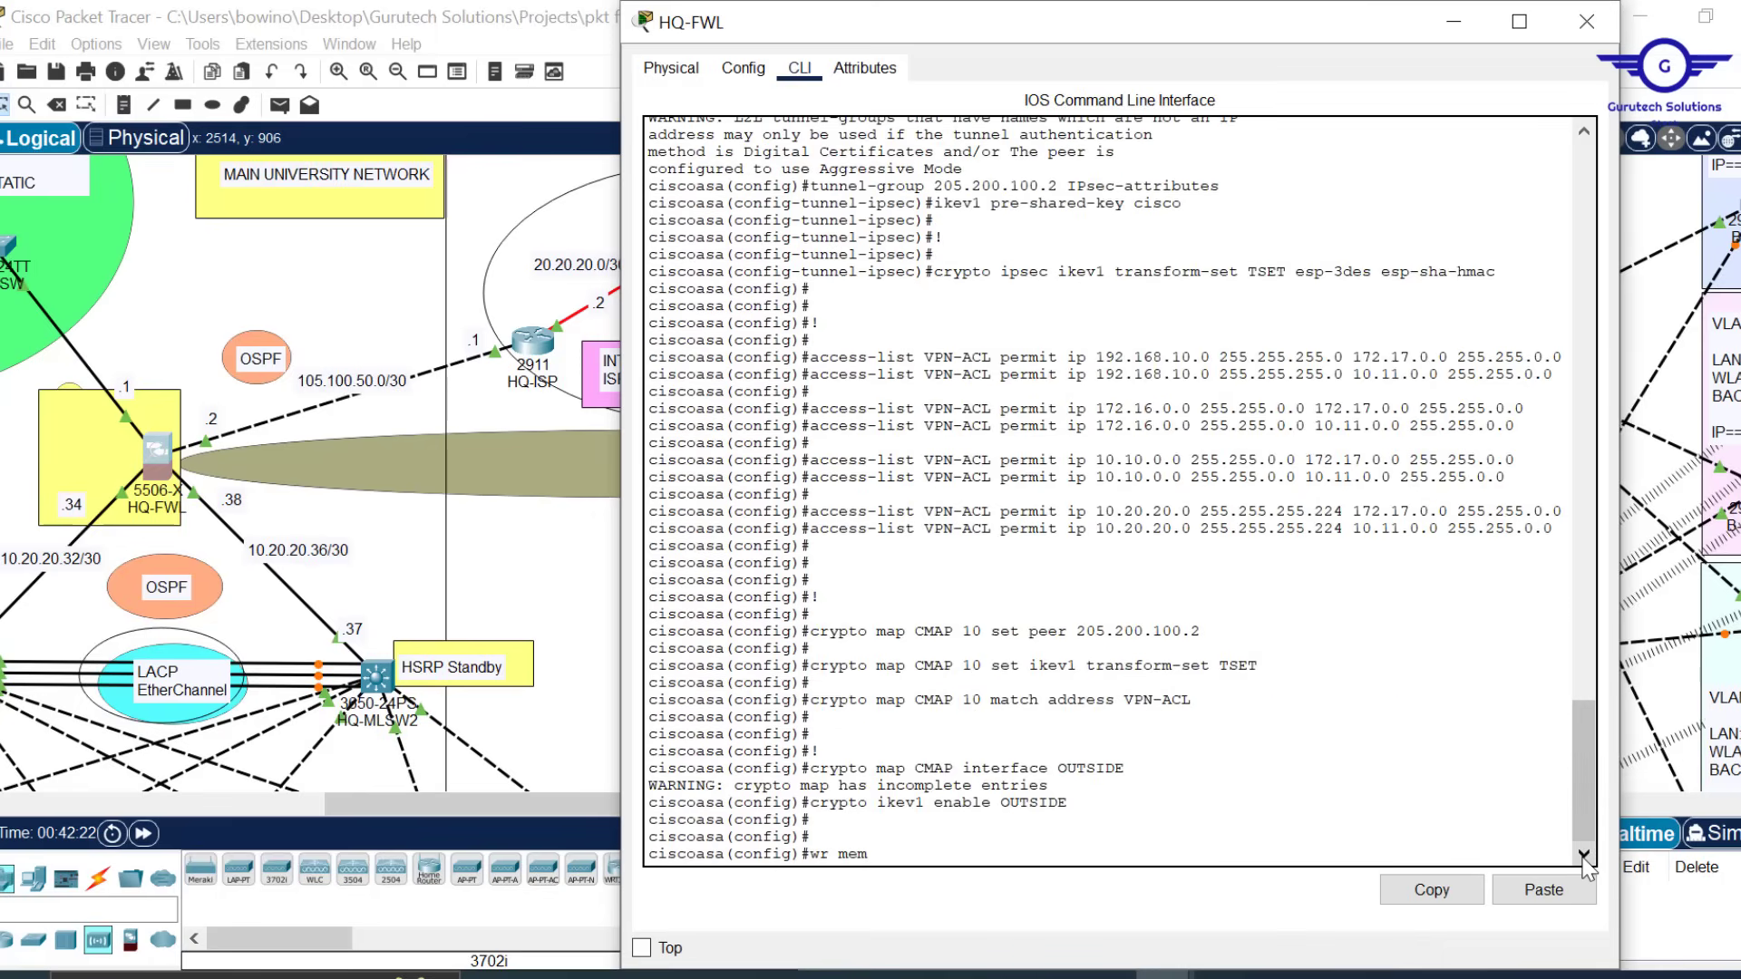
pyautogui.press('Return')
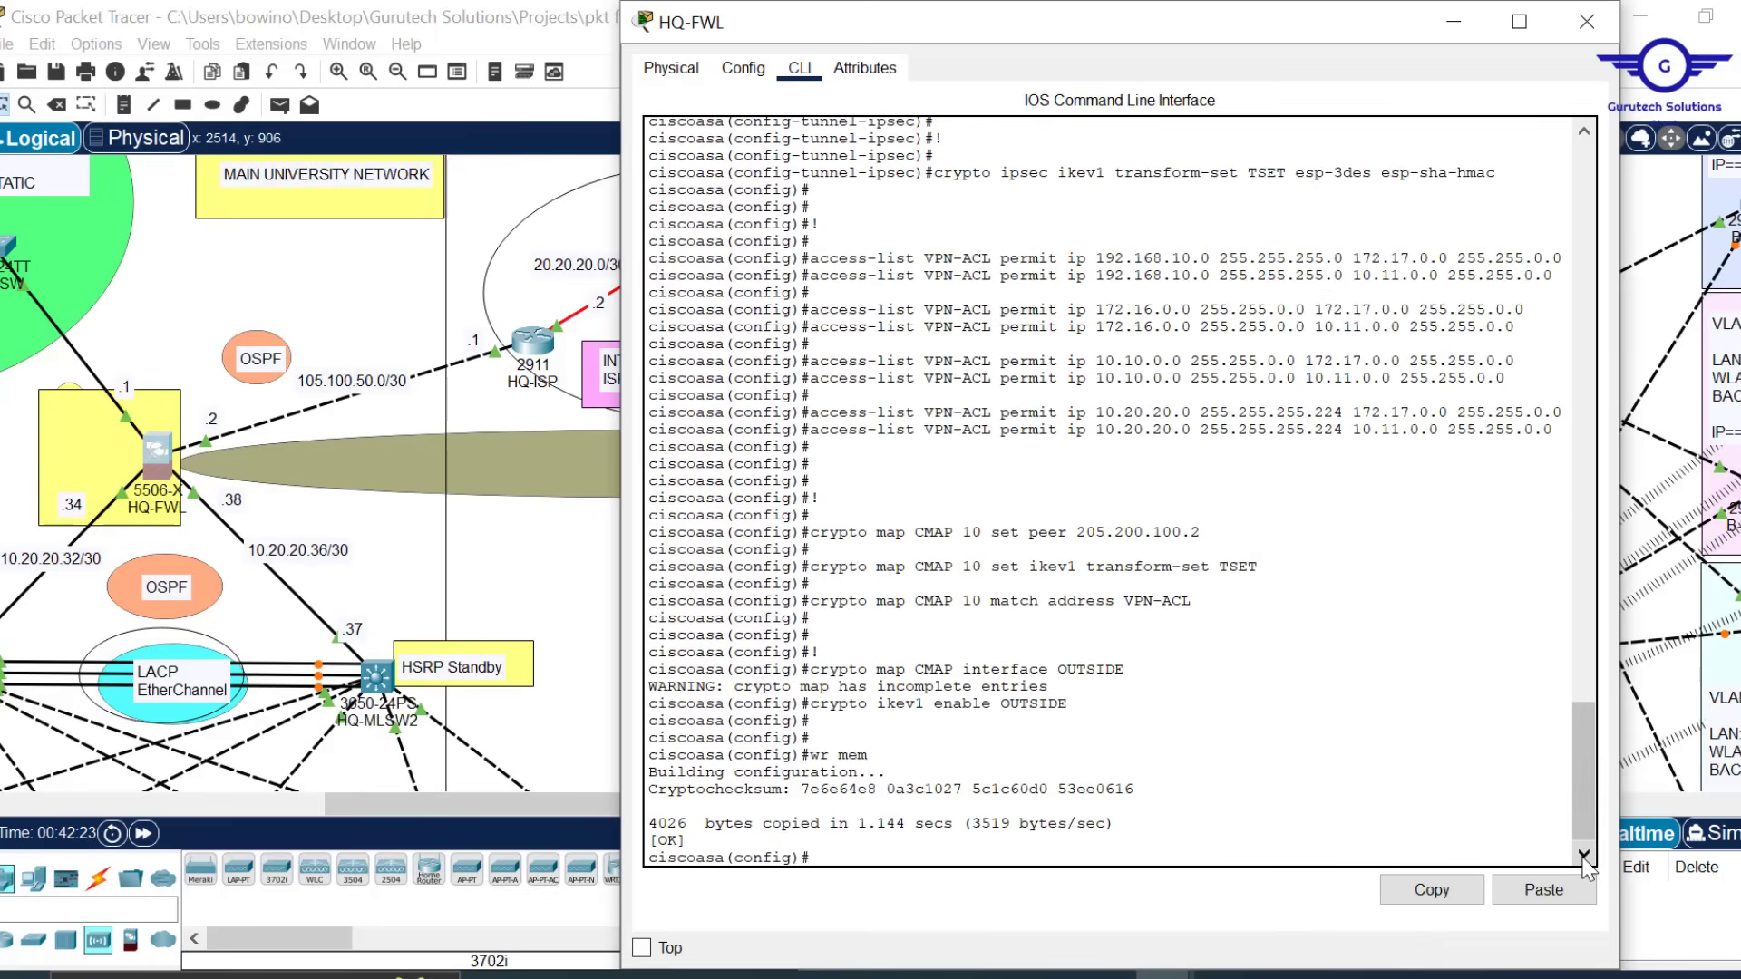
pyautogui.click(1586, 20)
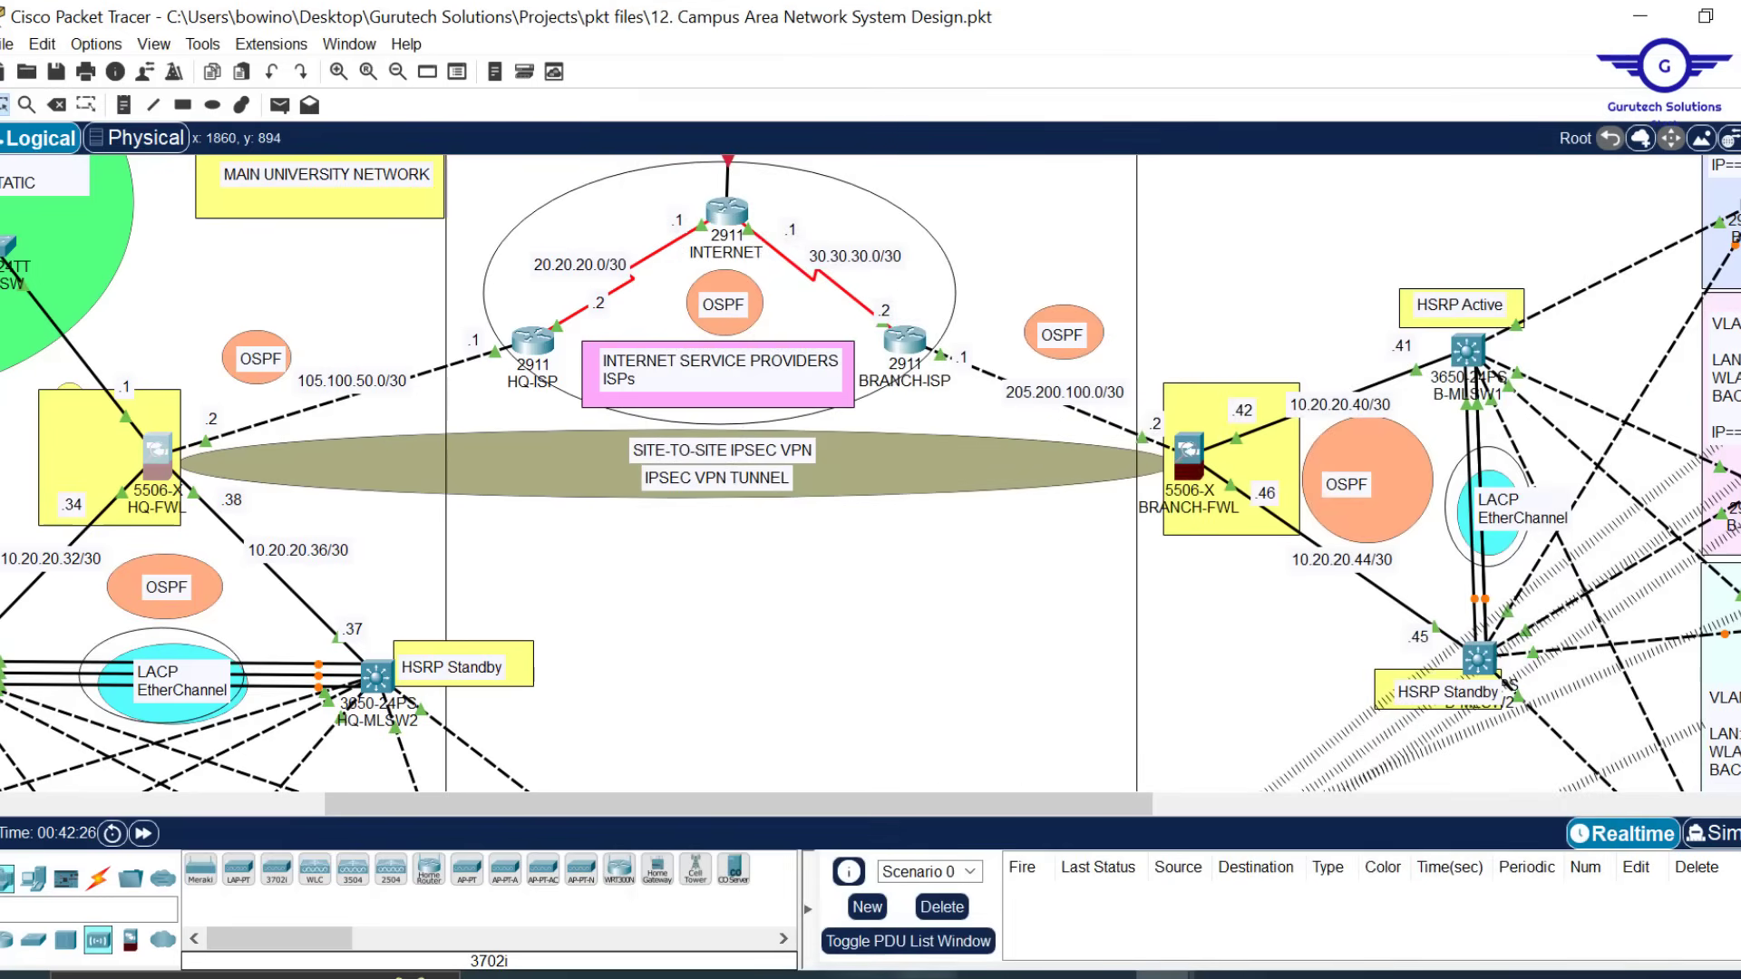
# Check the 105.100.50.0/30 link label on the topology to confirm the new peer subnet
pyautogui.moveTo(925, 975)
pyautogui.click(1053, 891)
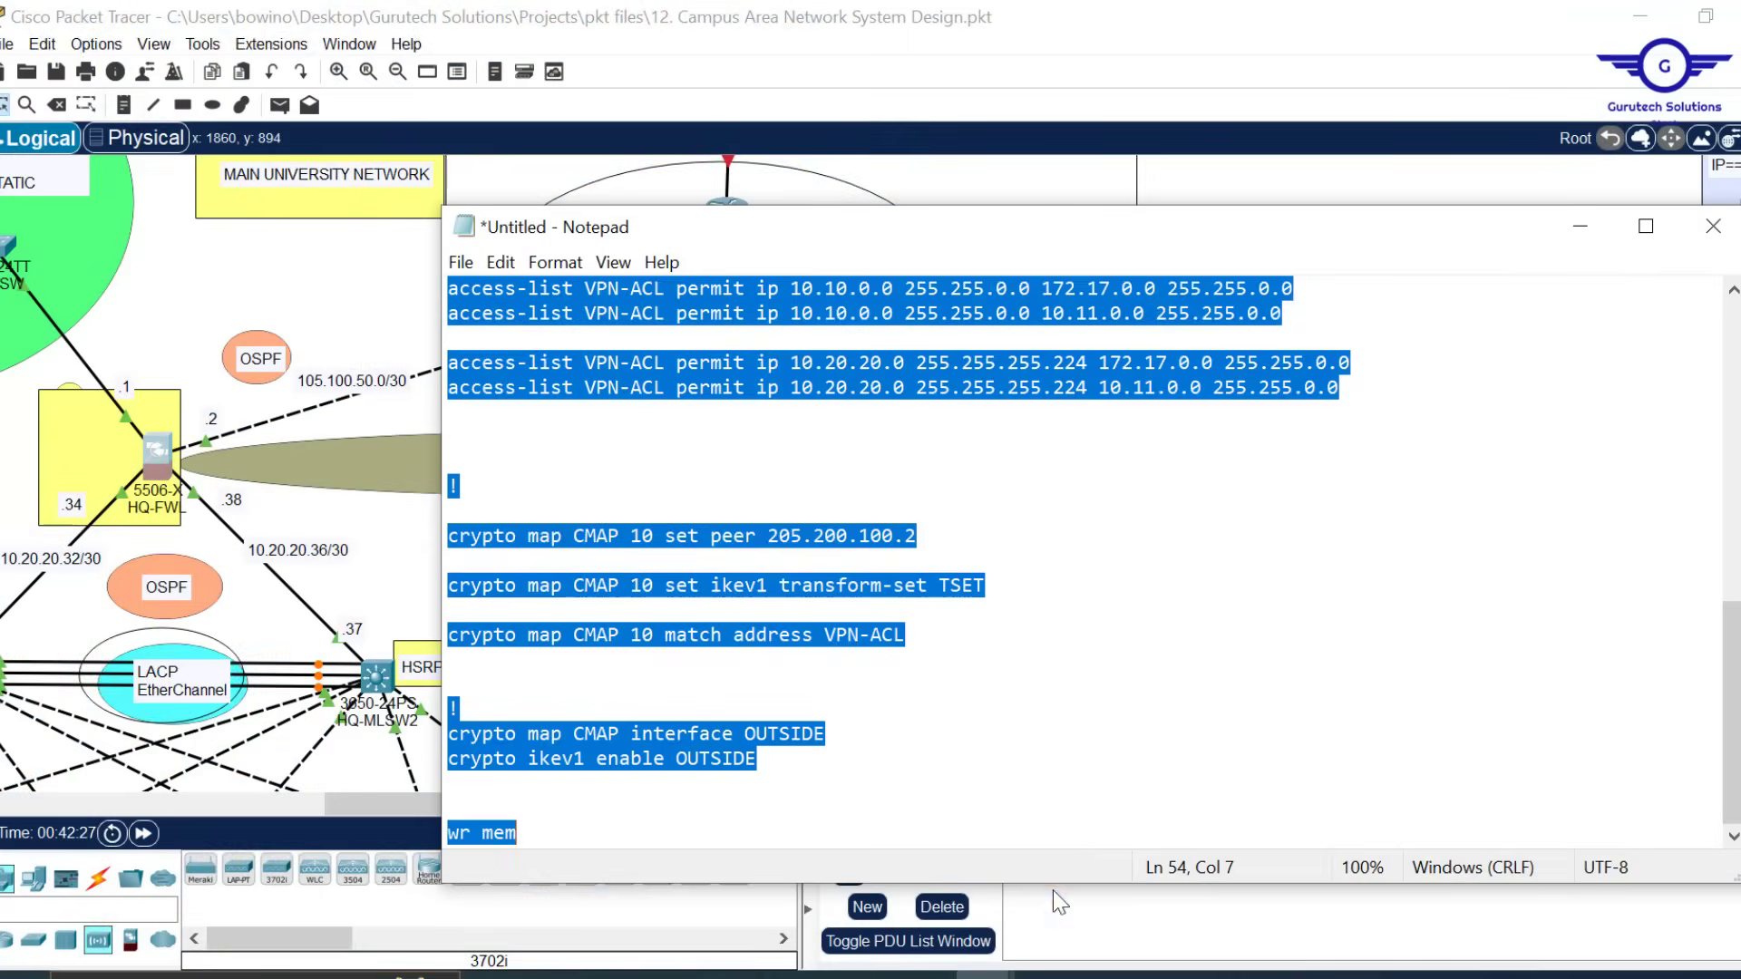
pyautogui.scroll(8, 1021, 570)
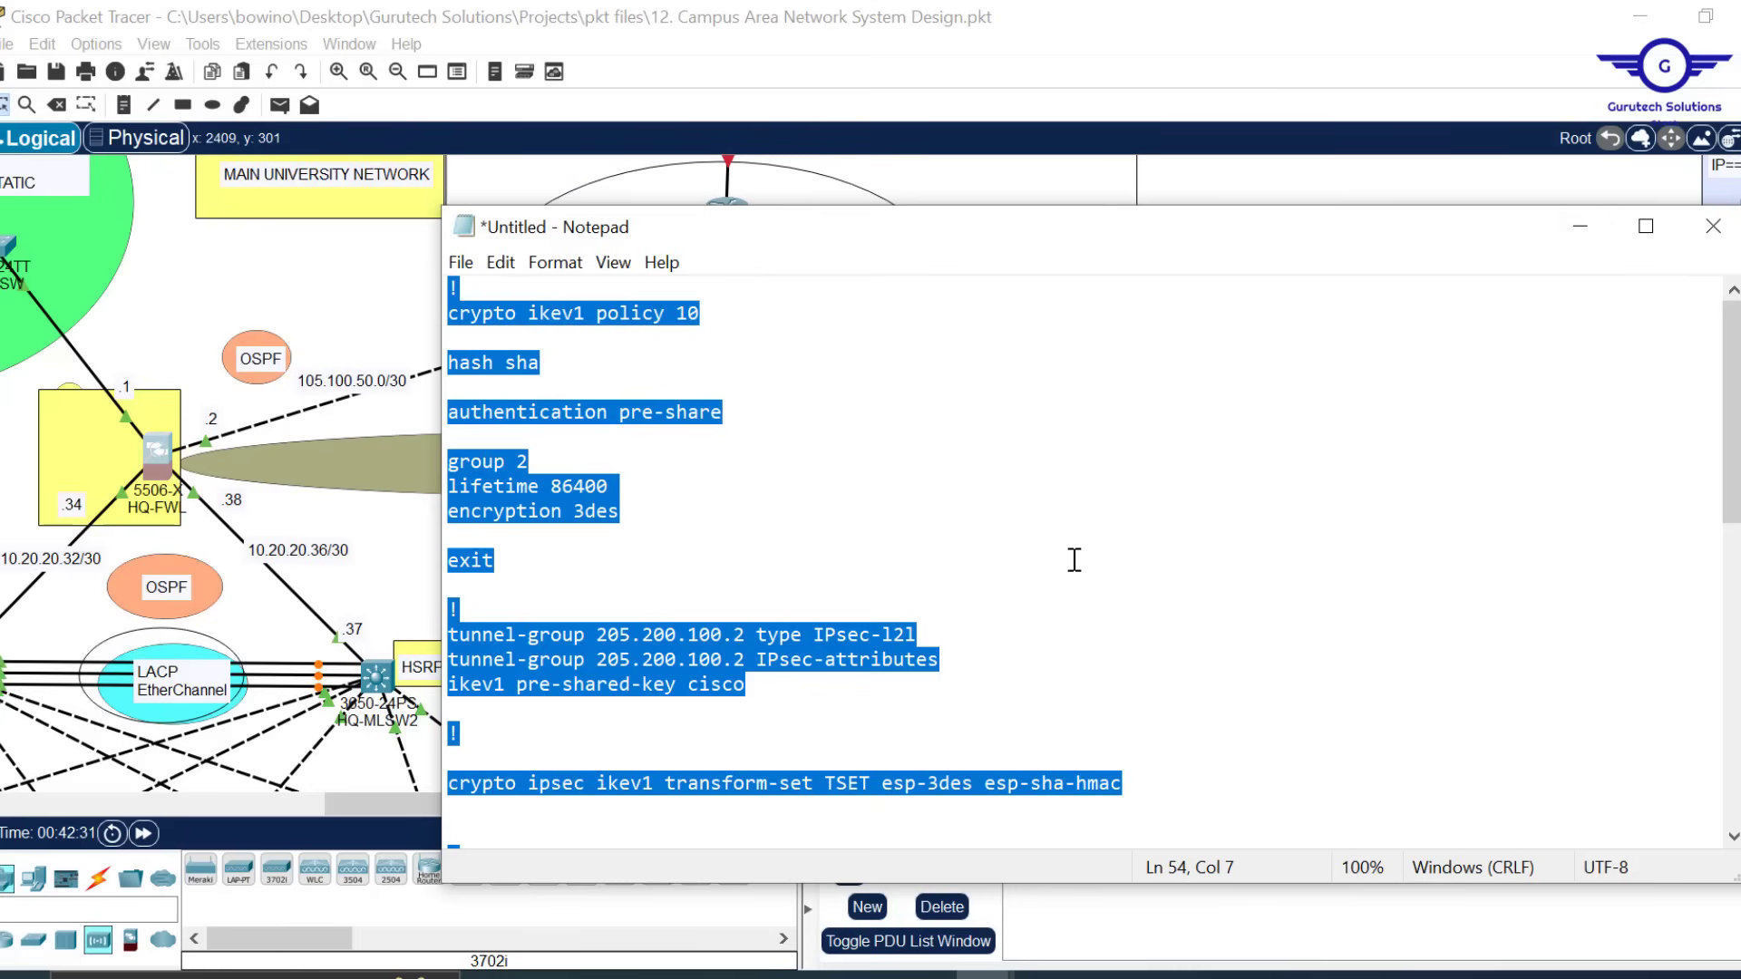
pyautogui.click(1581, 227)
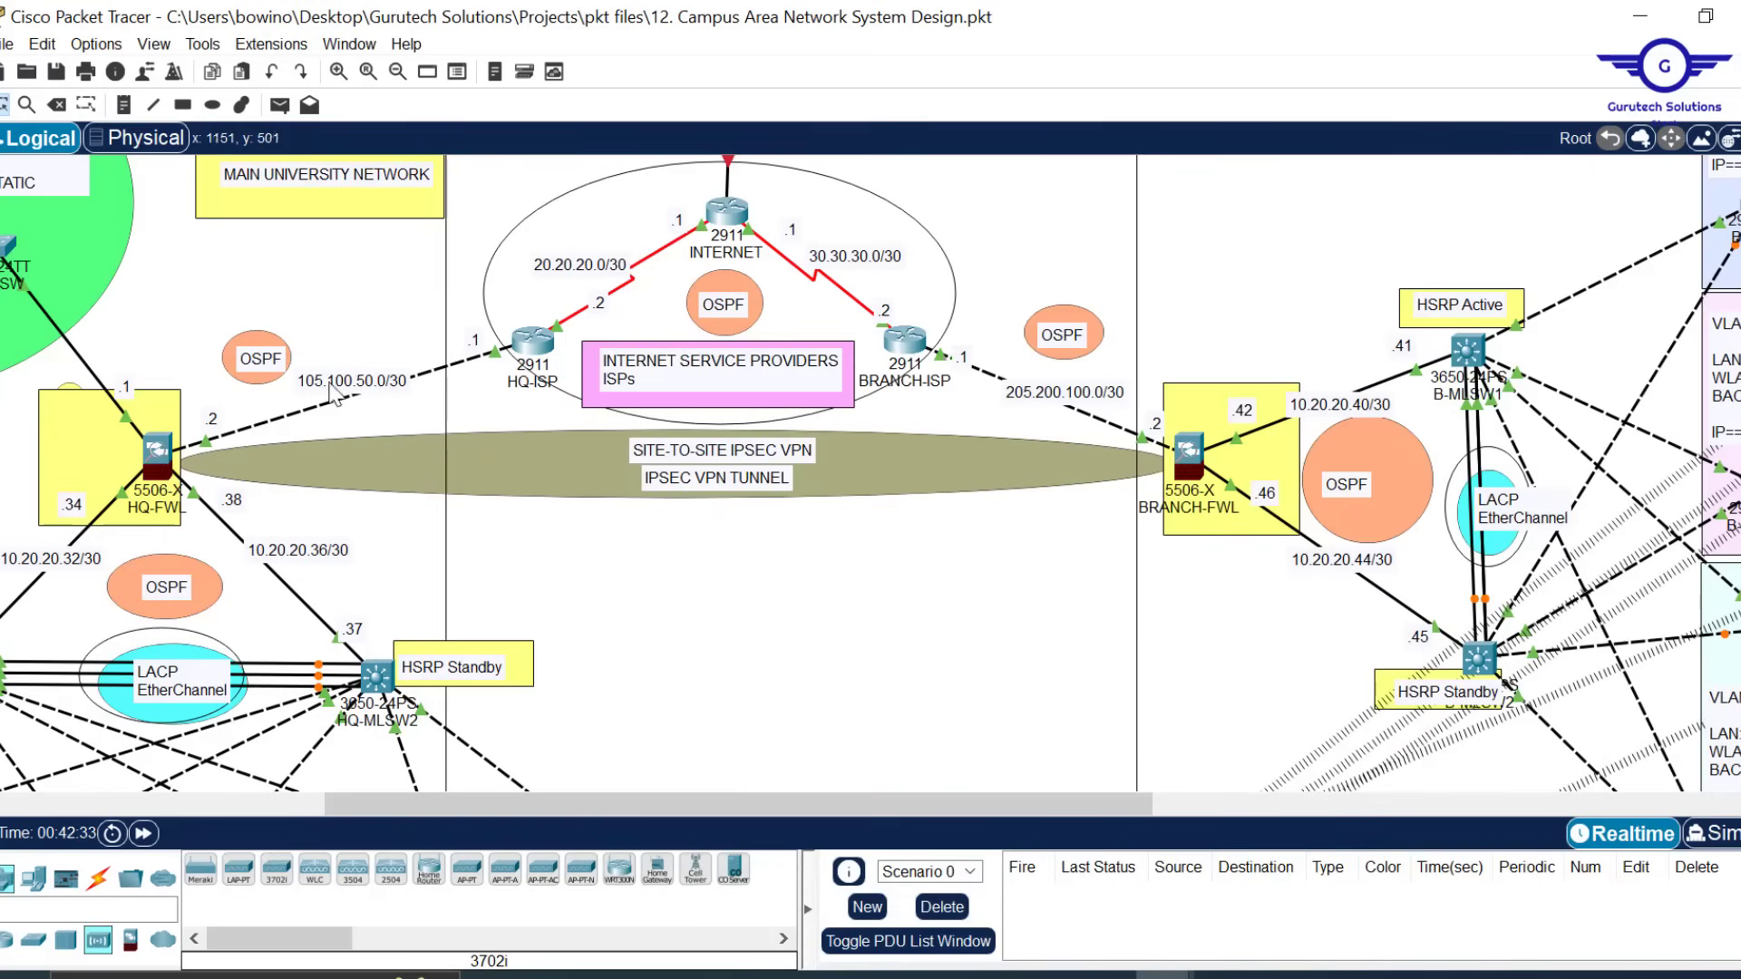
pyautogui.doubleClick(373, 379)
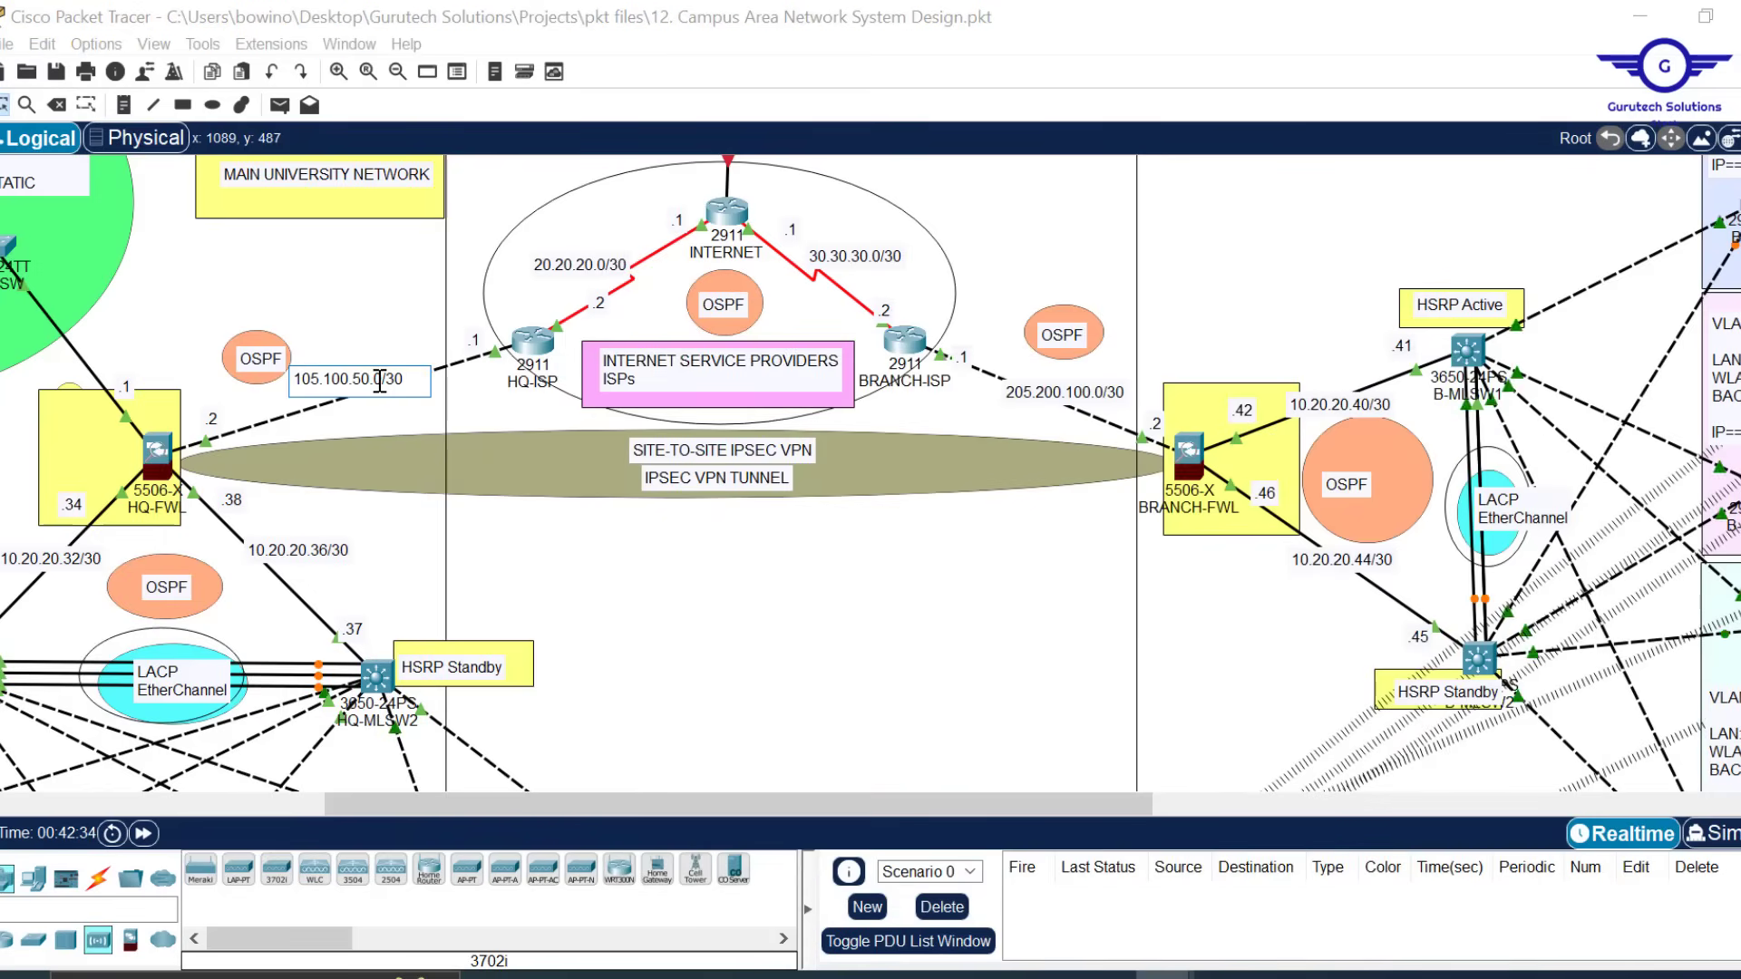
pyautogui.moveTo(352, 379); pyautogui.dragTo(300, 383)
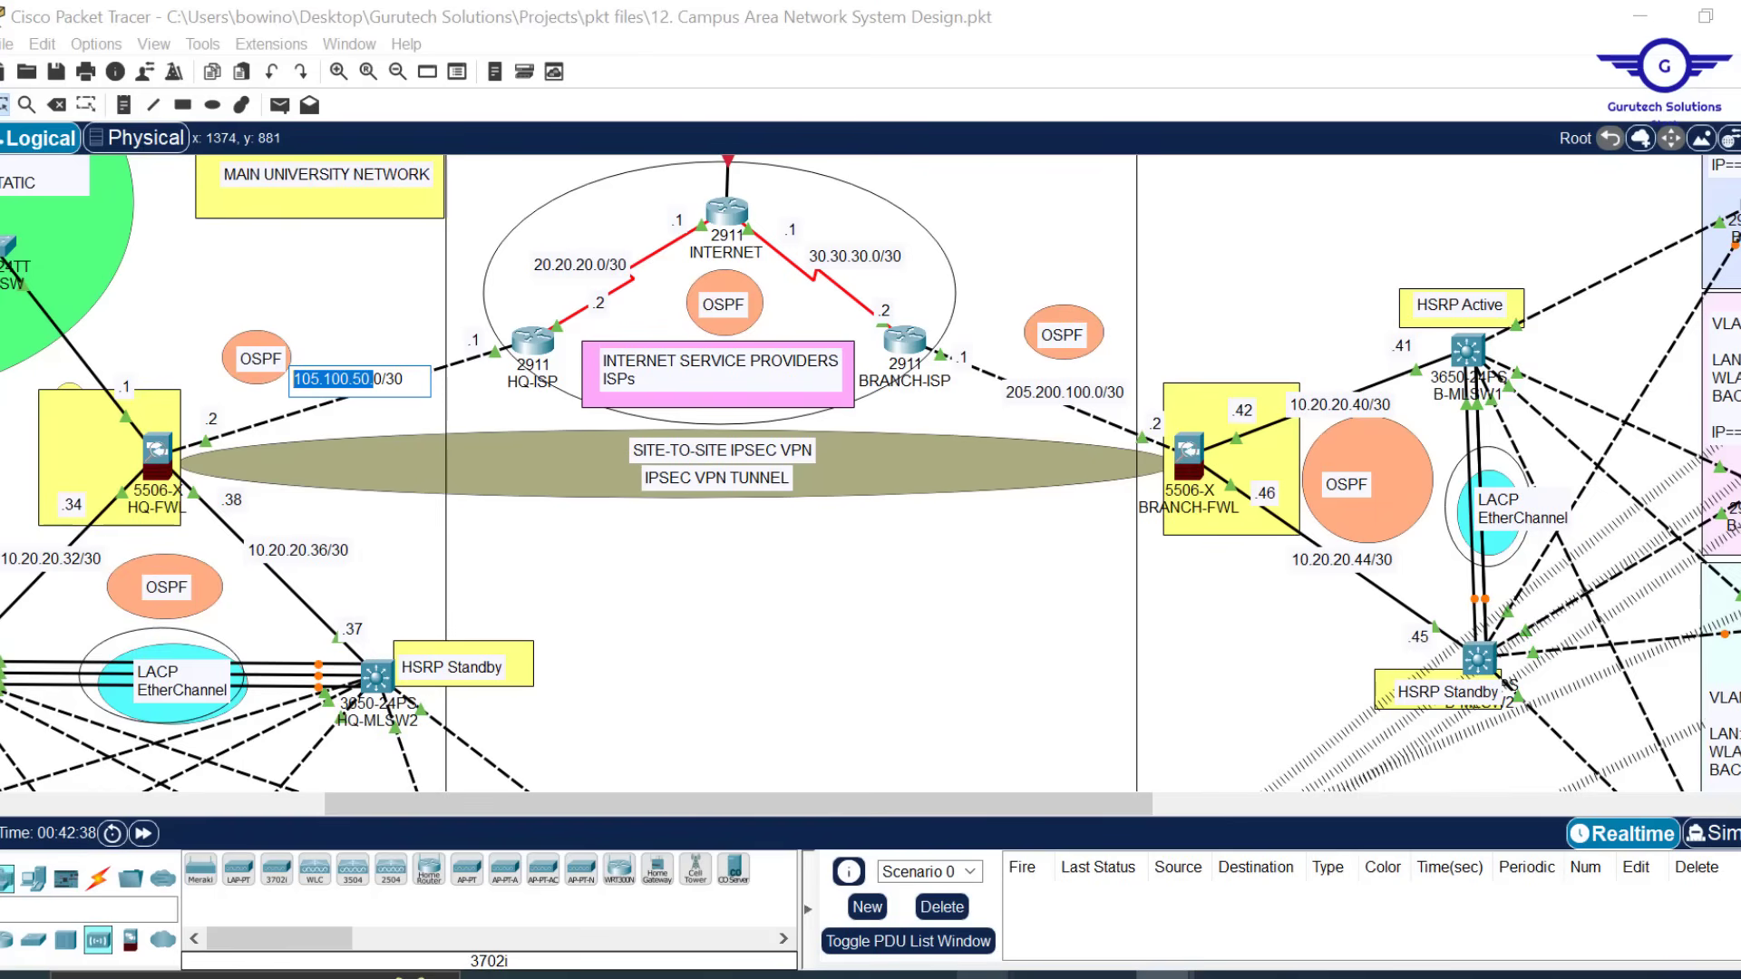
# Replace 205.200.100.2 with 105.100.50.2 on the tunnel-group and IPsec-attributes lines
pyautogui.click(1110, 816)
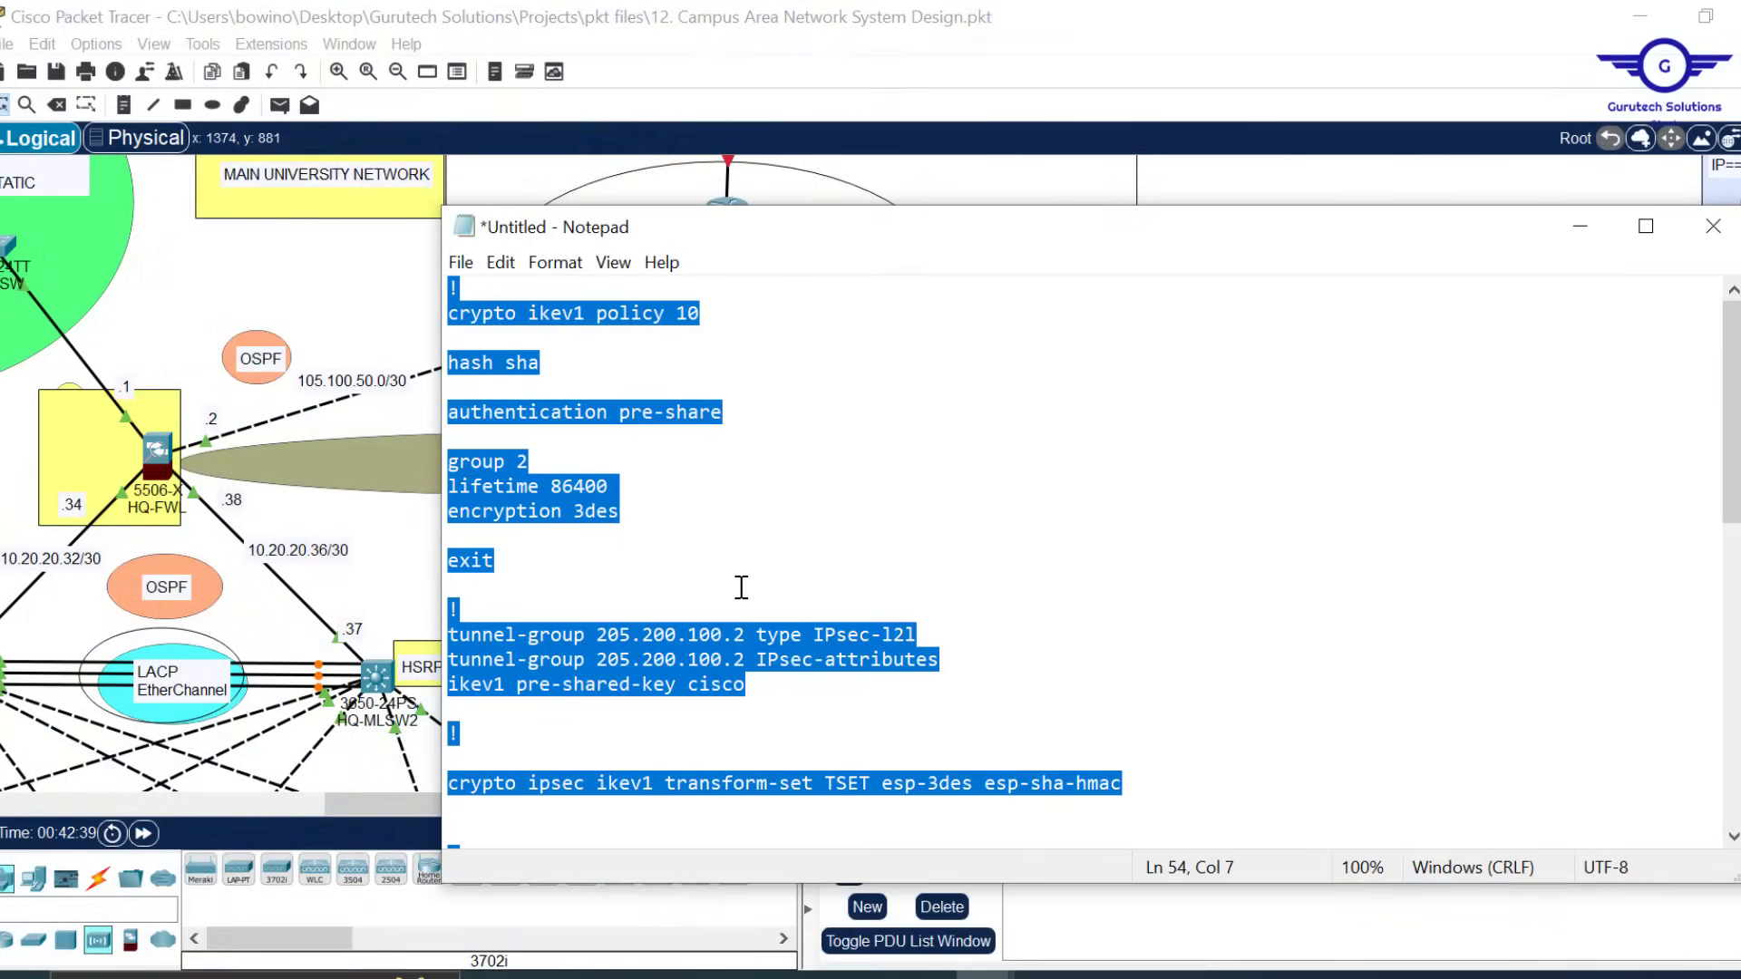
pyautogui.click(741, 587)
pyautogui.moveTo(712, 635); pyautogui.dragTo(596, 635)
pyautogui.write('105.100.50.')
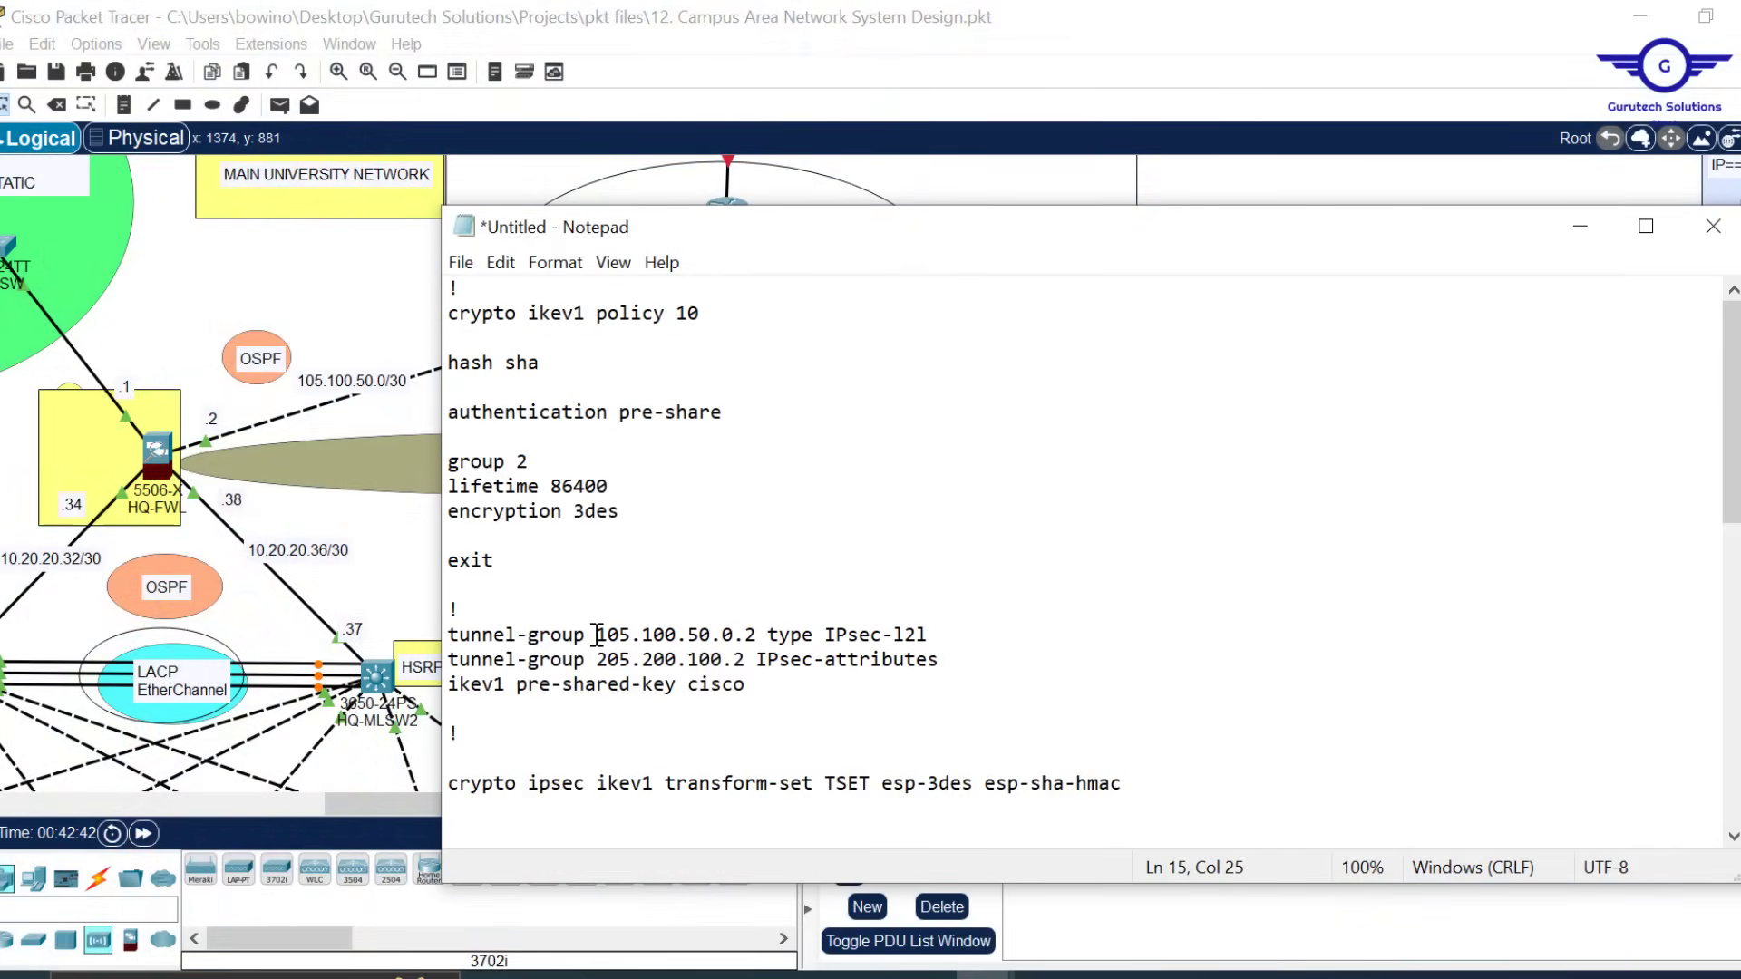
pyautogui.press('BackSpace')
pyautogui.press('Delete')
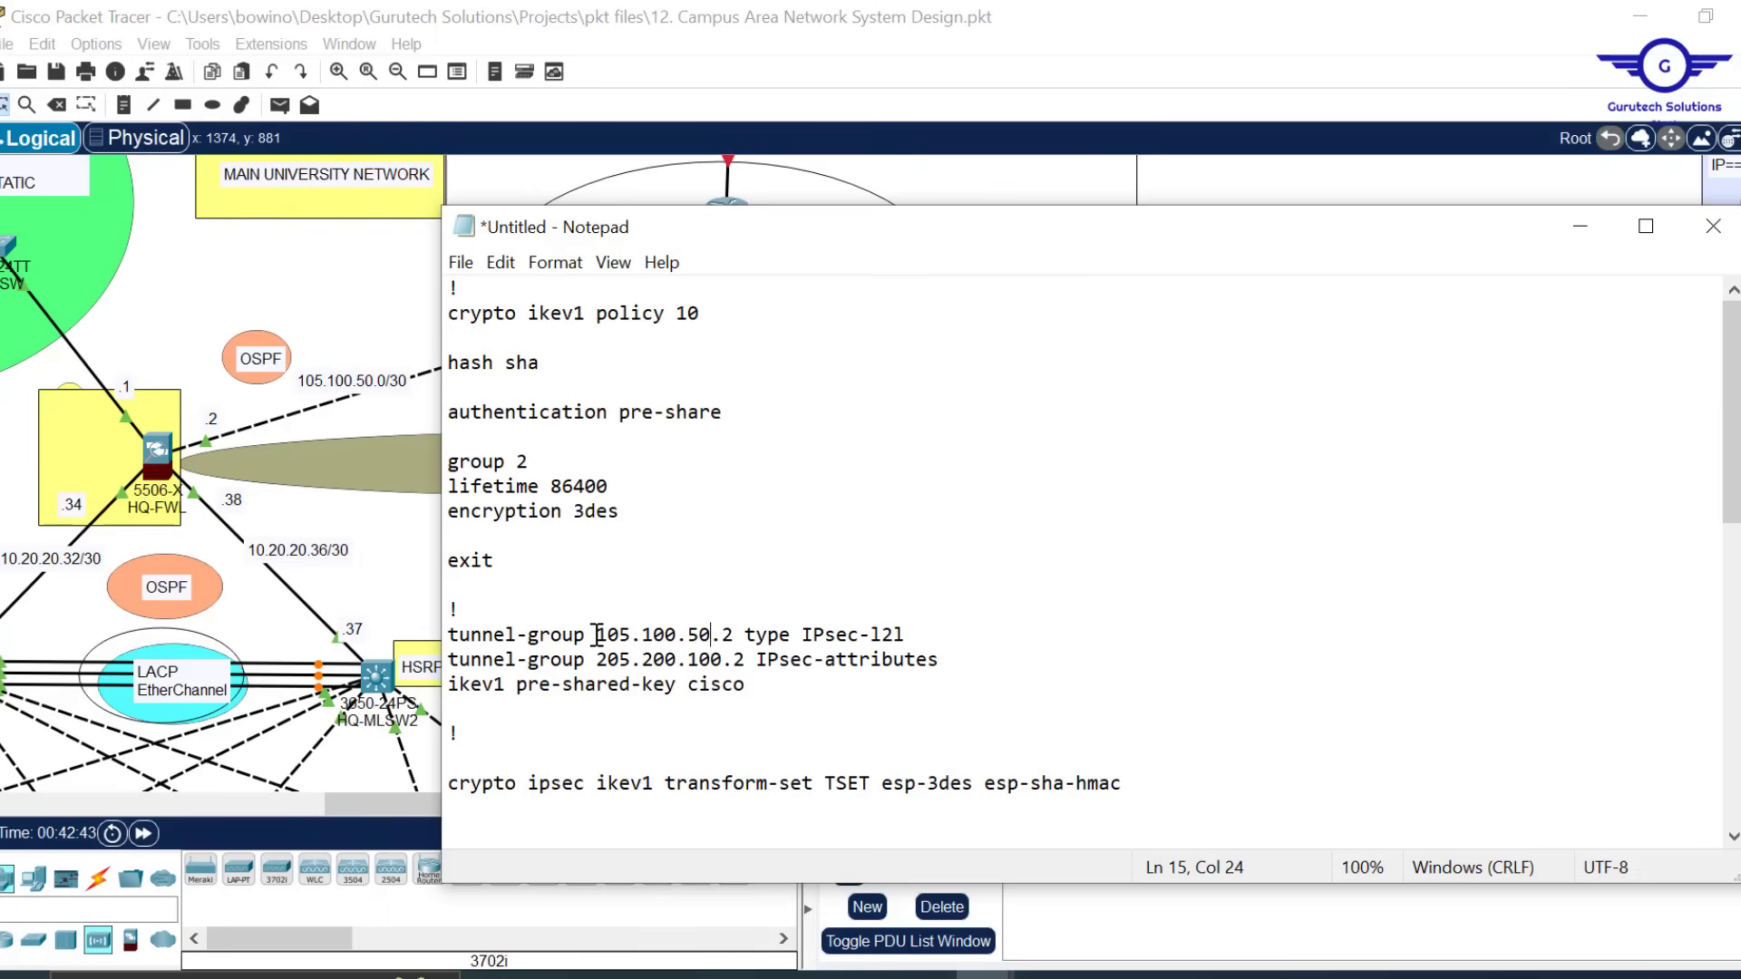
pyautogui.moveTo(734, 635); pyautogui.dragTo(604, 637)
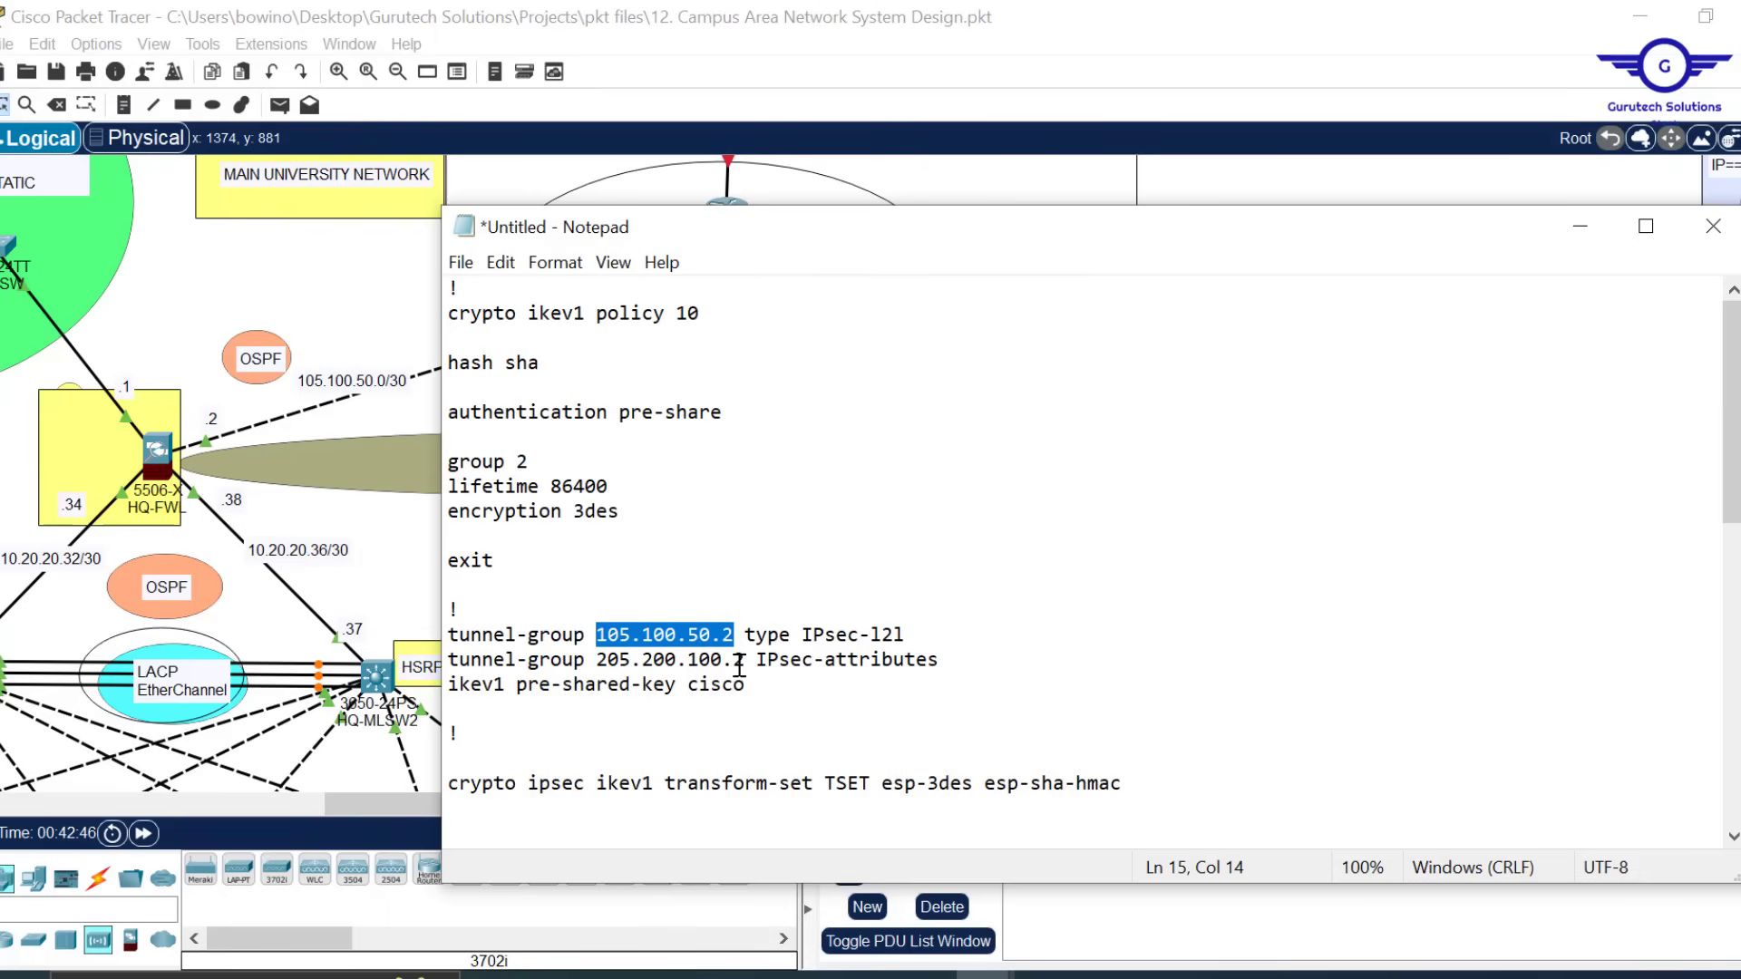
pyautogui.moveTo(751, 666); pyautogui.dragTo(598, 664)
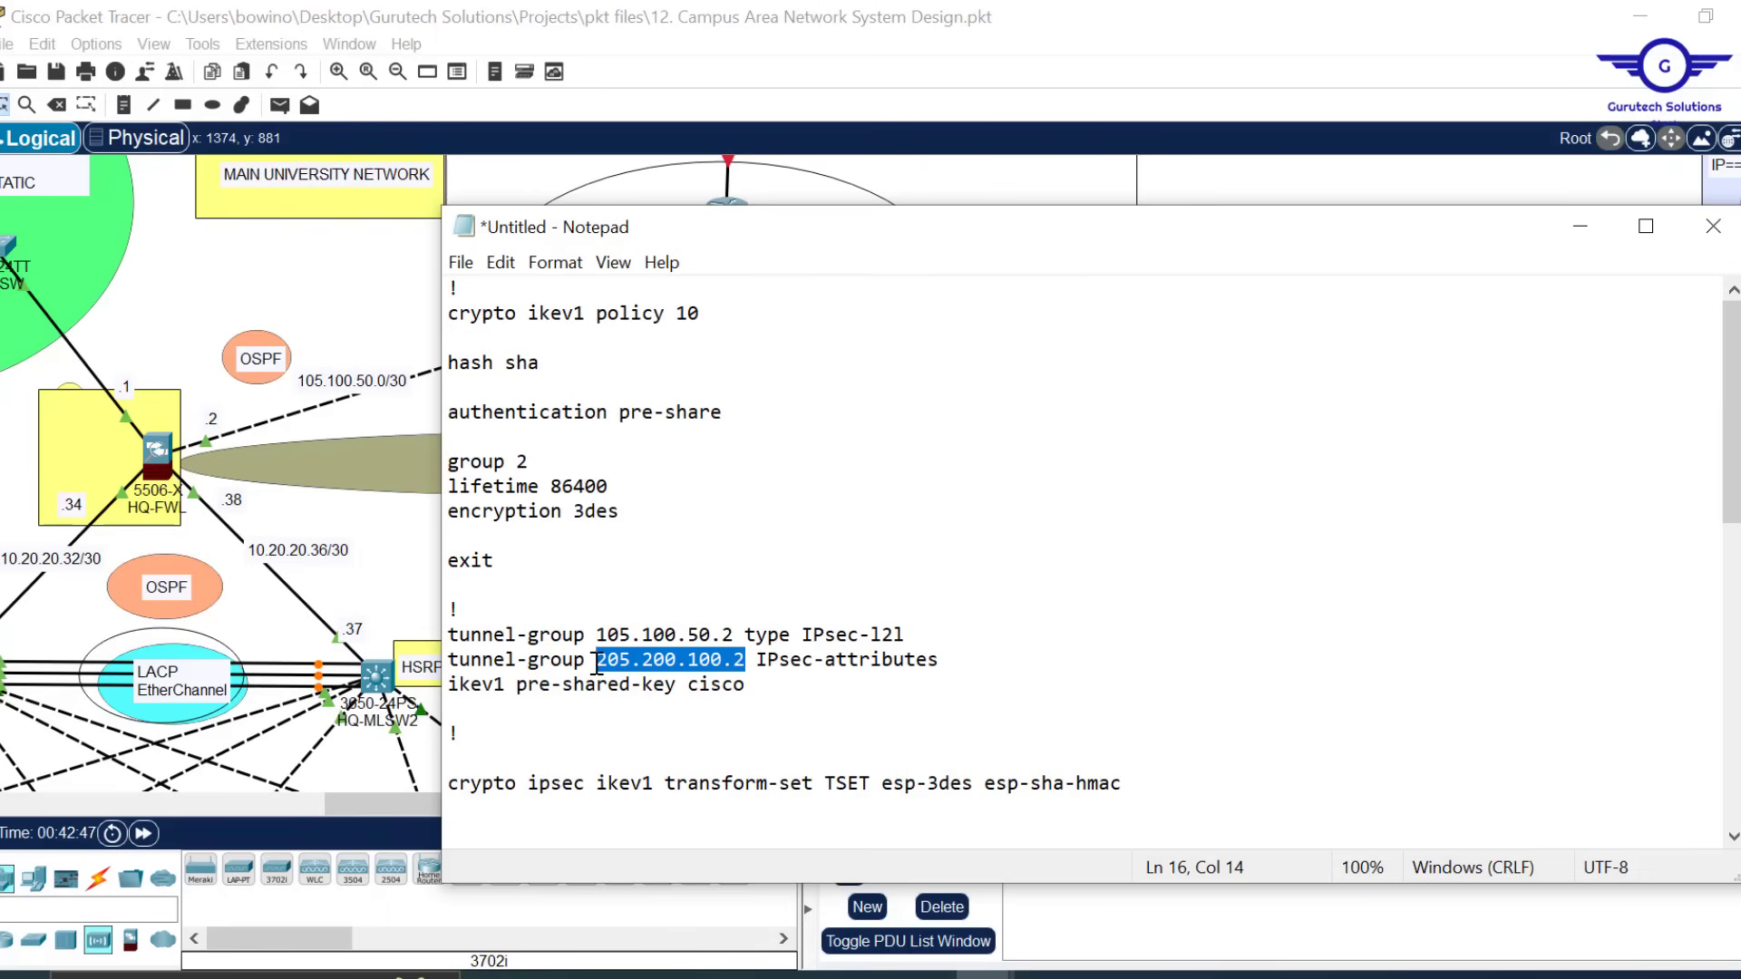
pyautogui.write('105.100.50.2')
# Set the crypto map CMAP 10 peer address to 105.100.50.2
pyautogui.scroll(-10, 768, 660)
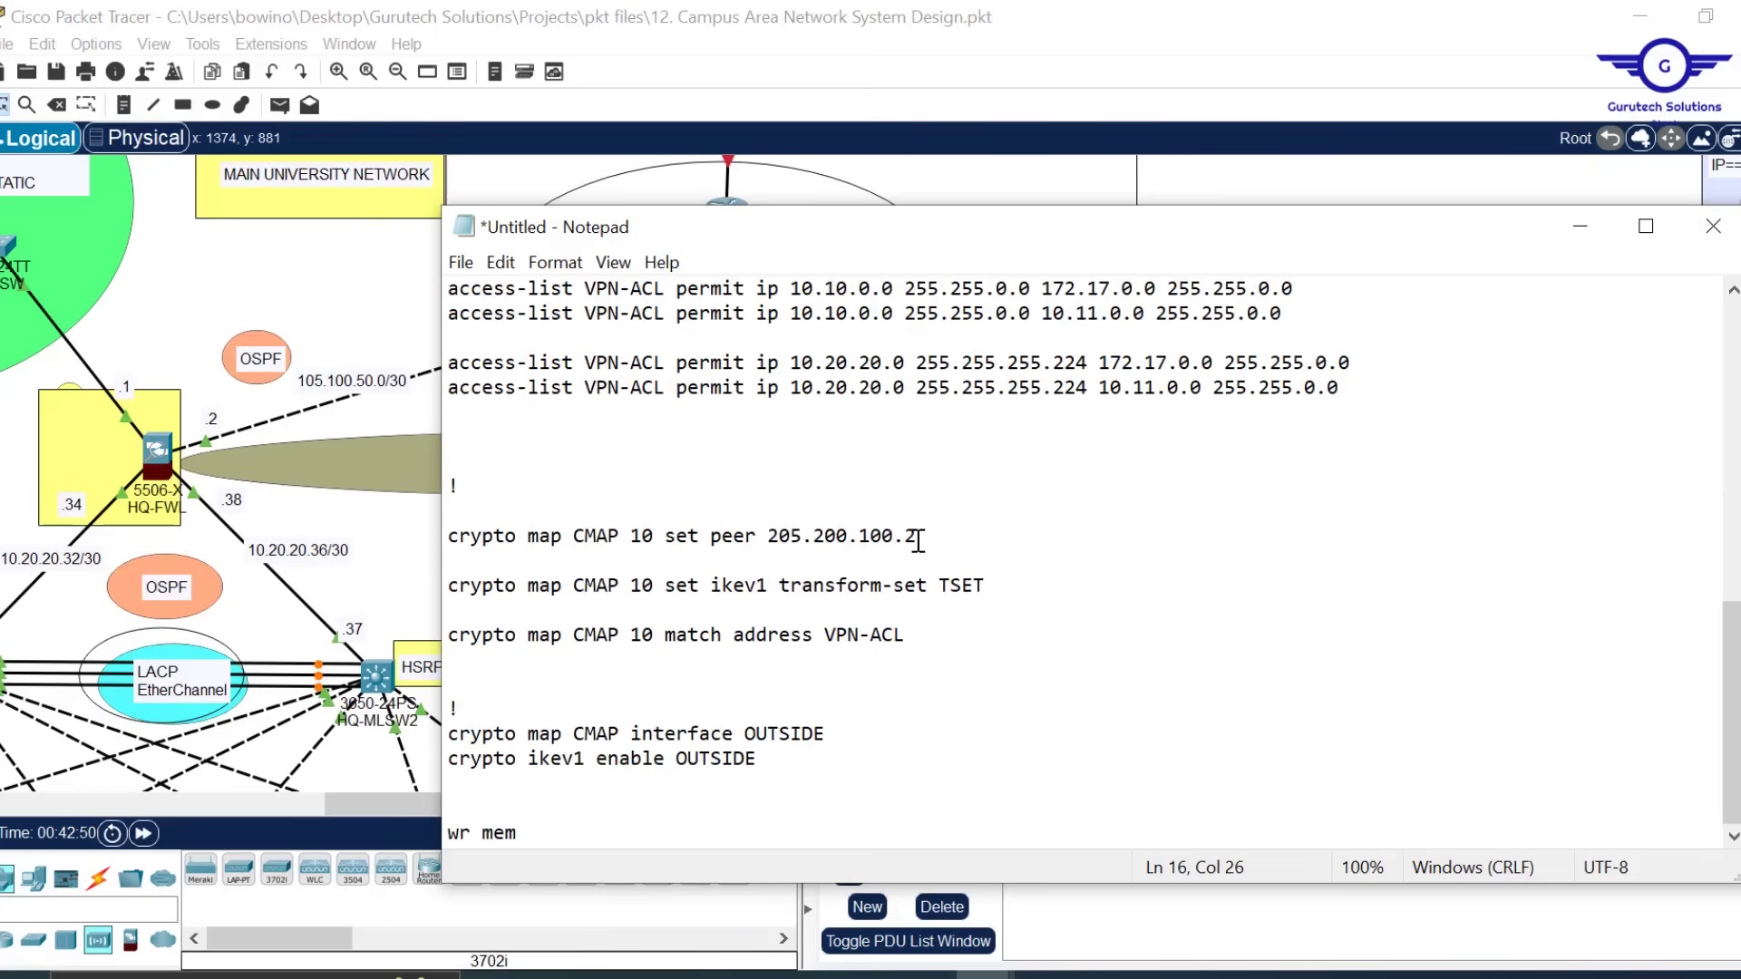
pyautogui.moveTo(918, 541); pyautogui.dragTo(770, 536)
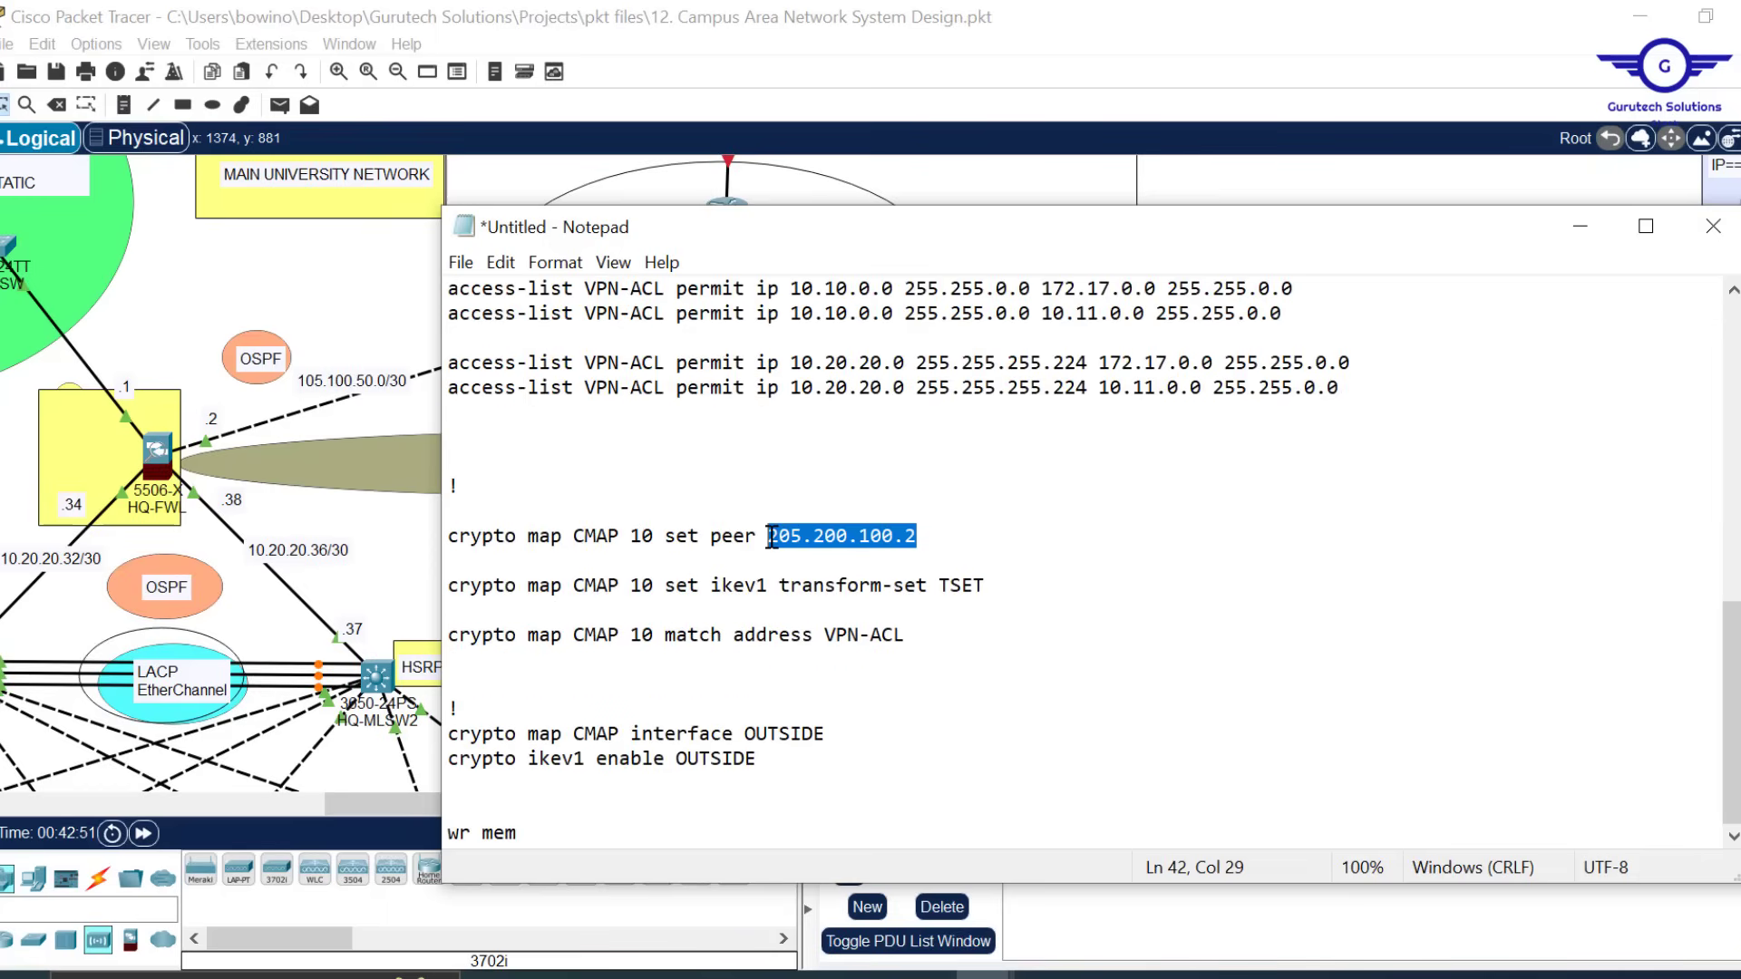
pyautogui.write('105.100.50.2')
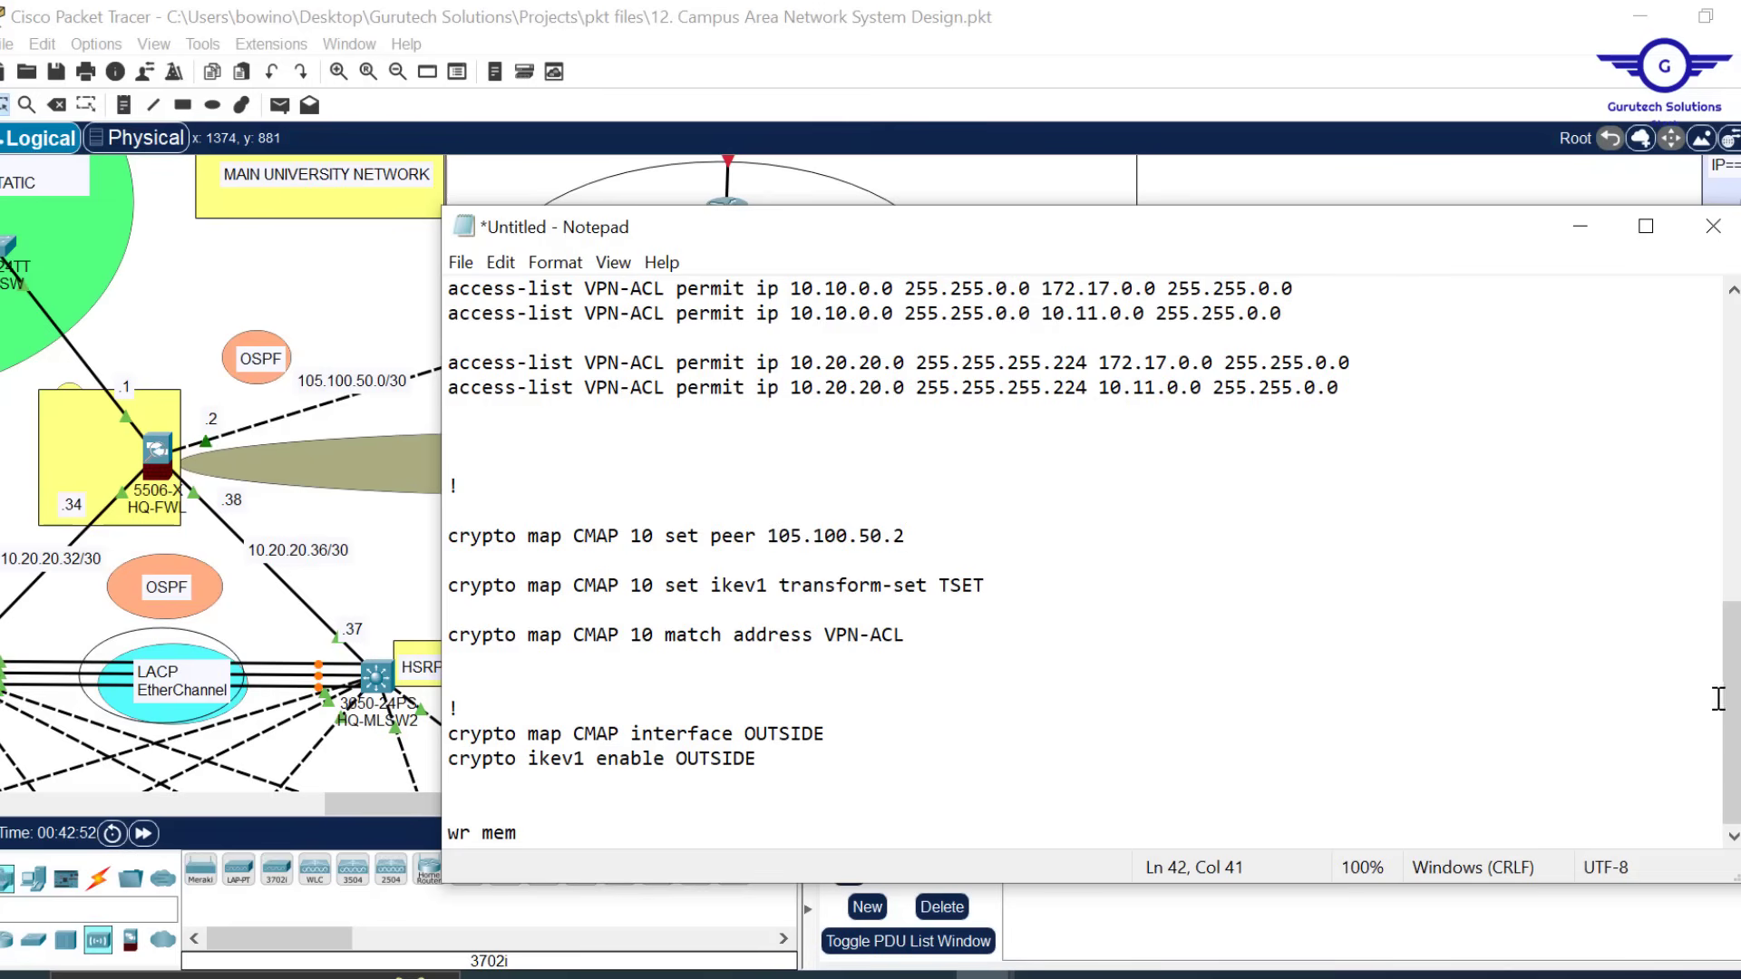
pyautogui.scroll(5, 1527, 638)
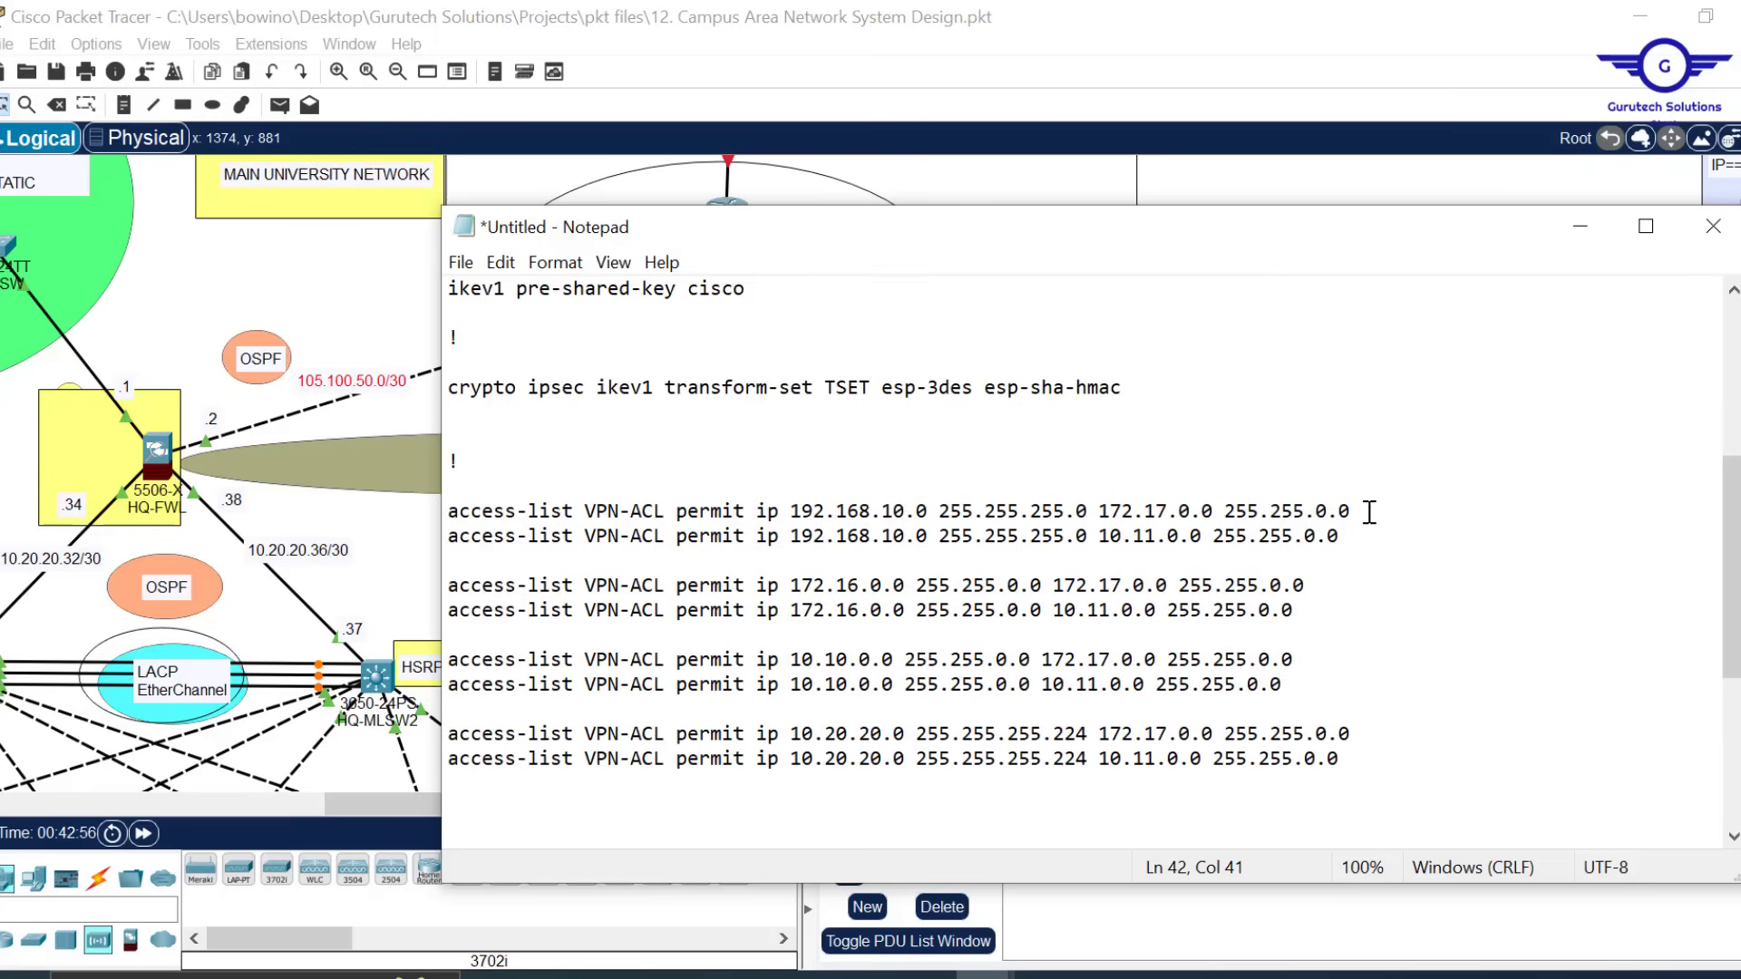
# Move 172.17.0.0 and 10.11.0.0 into the source position on the first two access-list lines
pyautogui.moveTo(1360, 512); pyautogui.dragTo(1091, 512)
pyautogui.hotkey('ctrl', 'c')
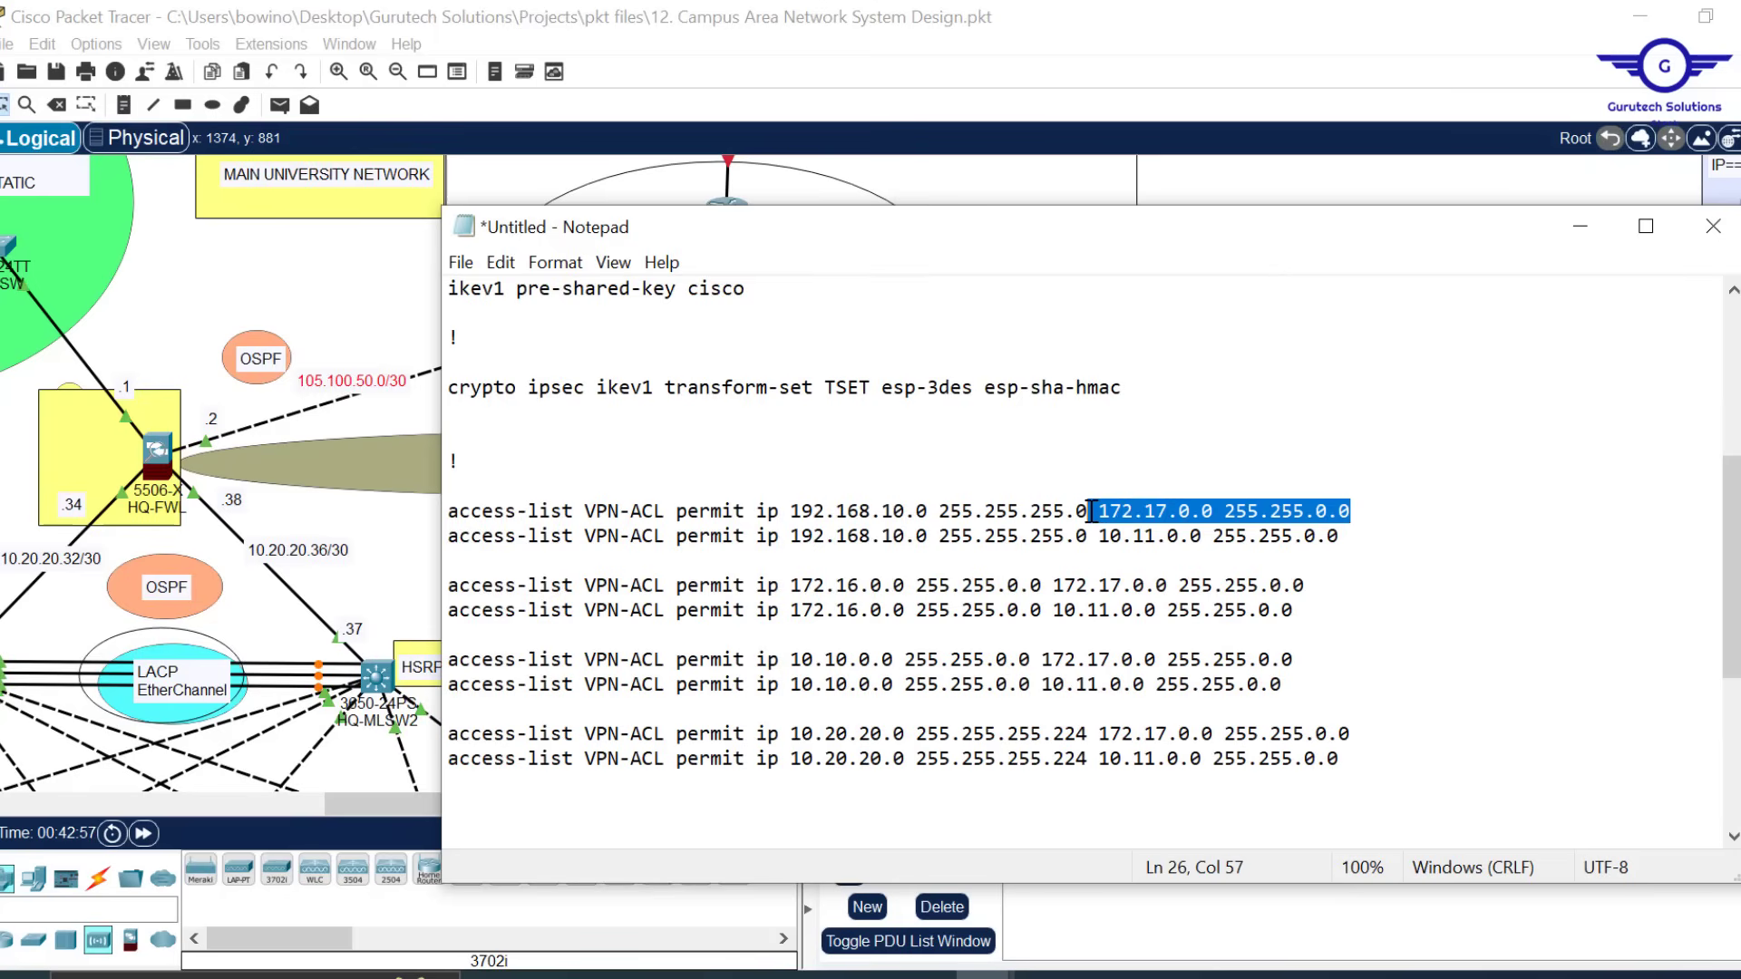
pyautogui.press('BackSpace')
pyautogui.click(778, 514)
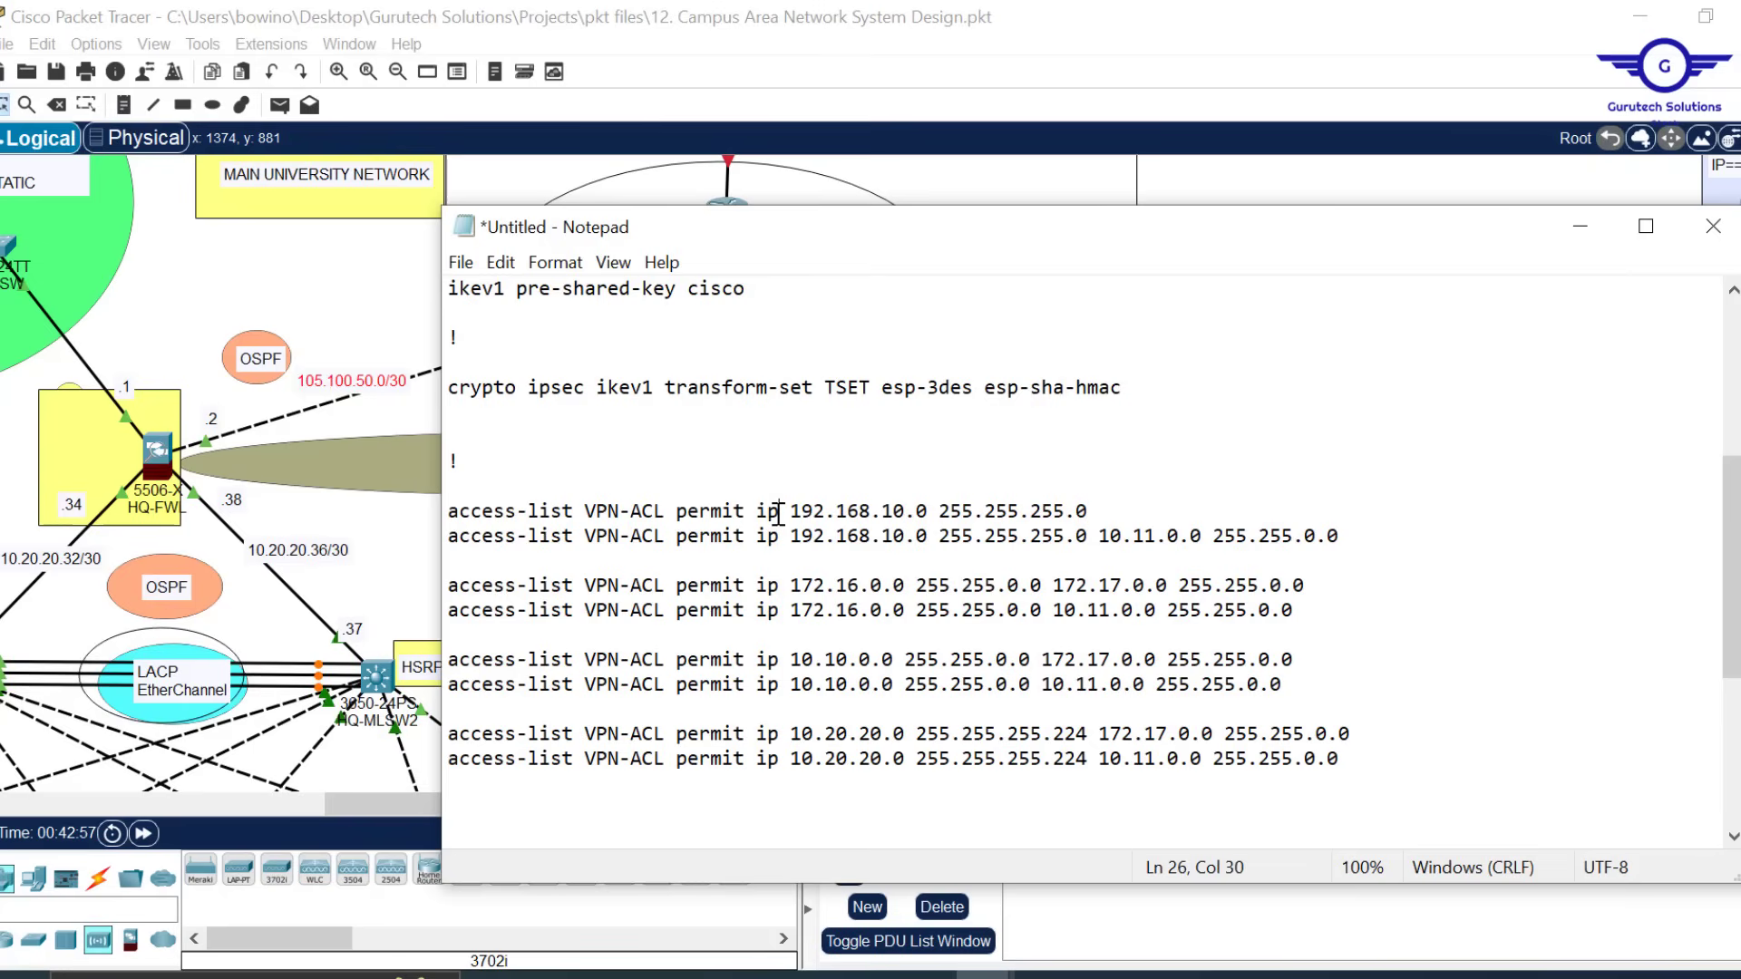
pyautogui.hotkey('ctrl', 'v')
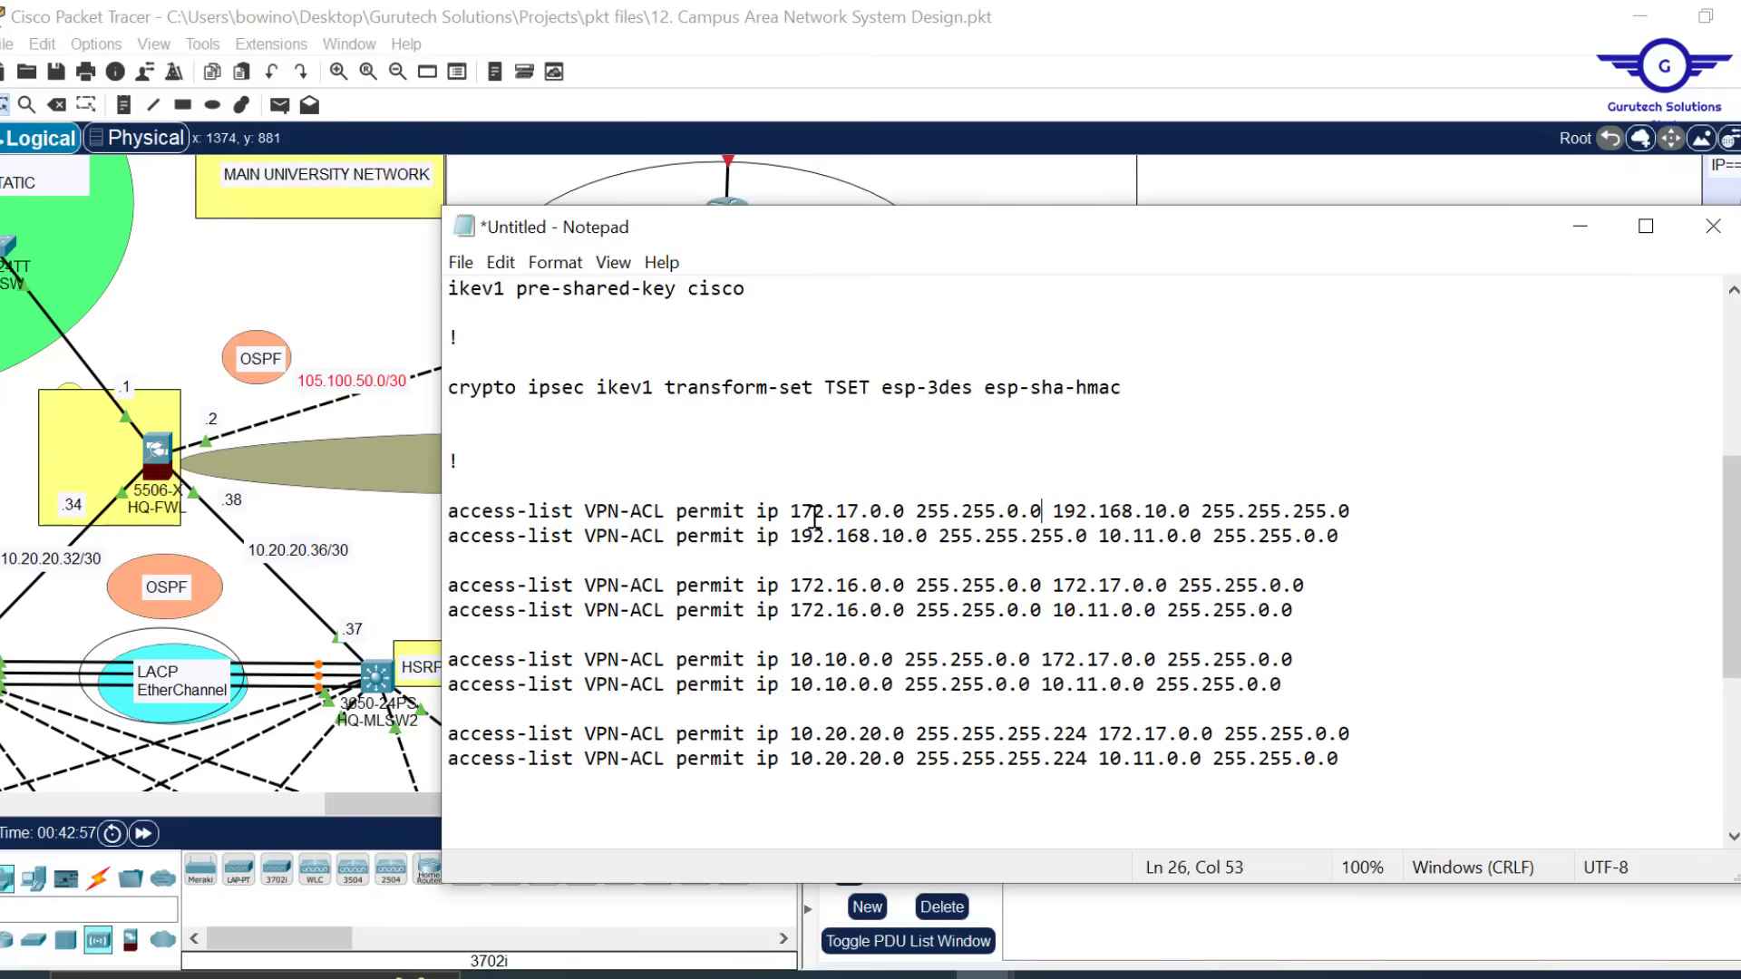
pyautogui.moveTo(791, 511); pyautogui.dragTo(1040, 509)
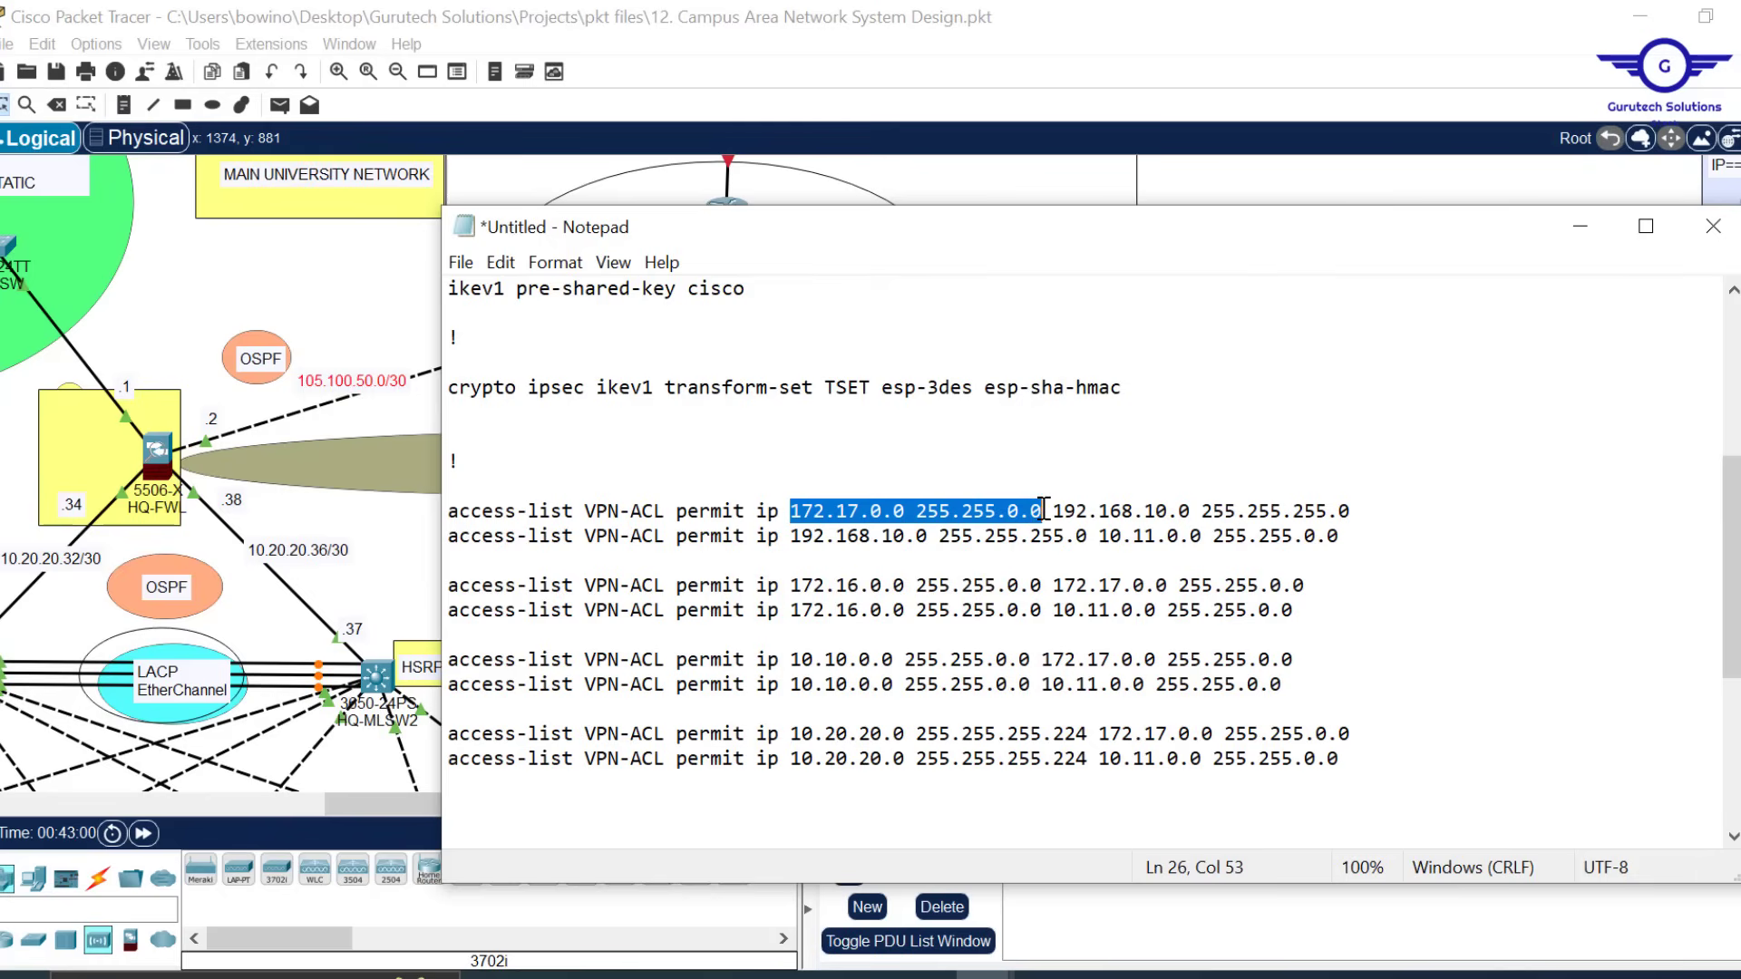
pyautogui.moveTo(1059, 512); pyautogui.dragTo(1095, 535)
pyautogui.hotkey('ctrl', 'c')
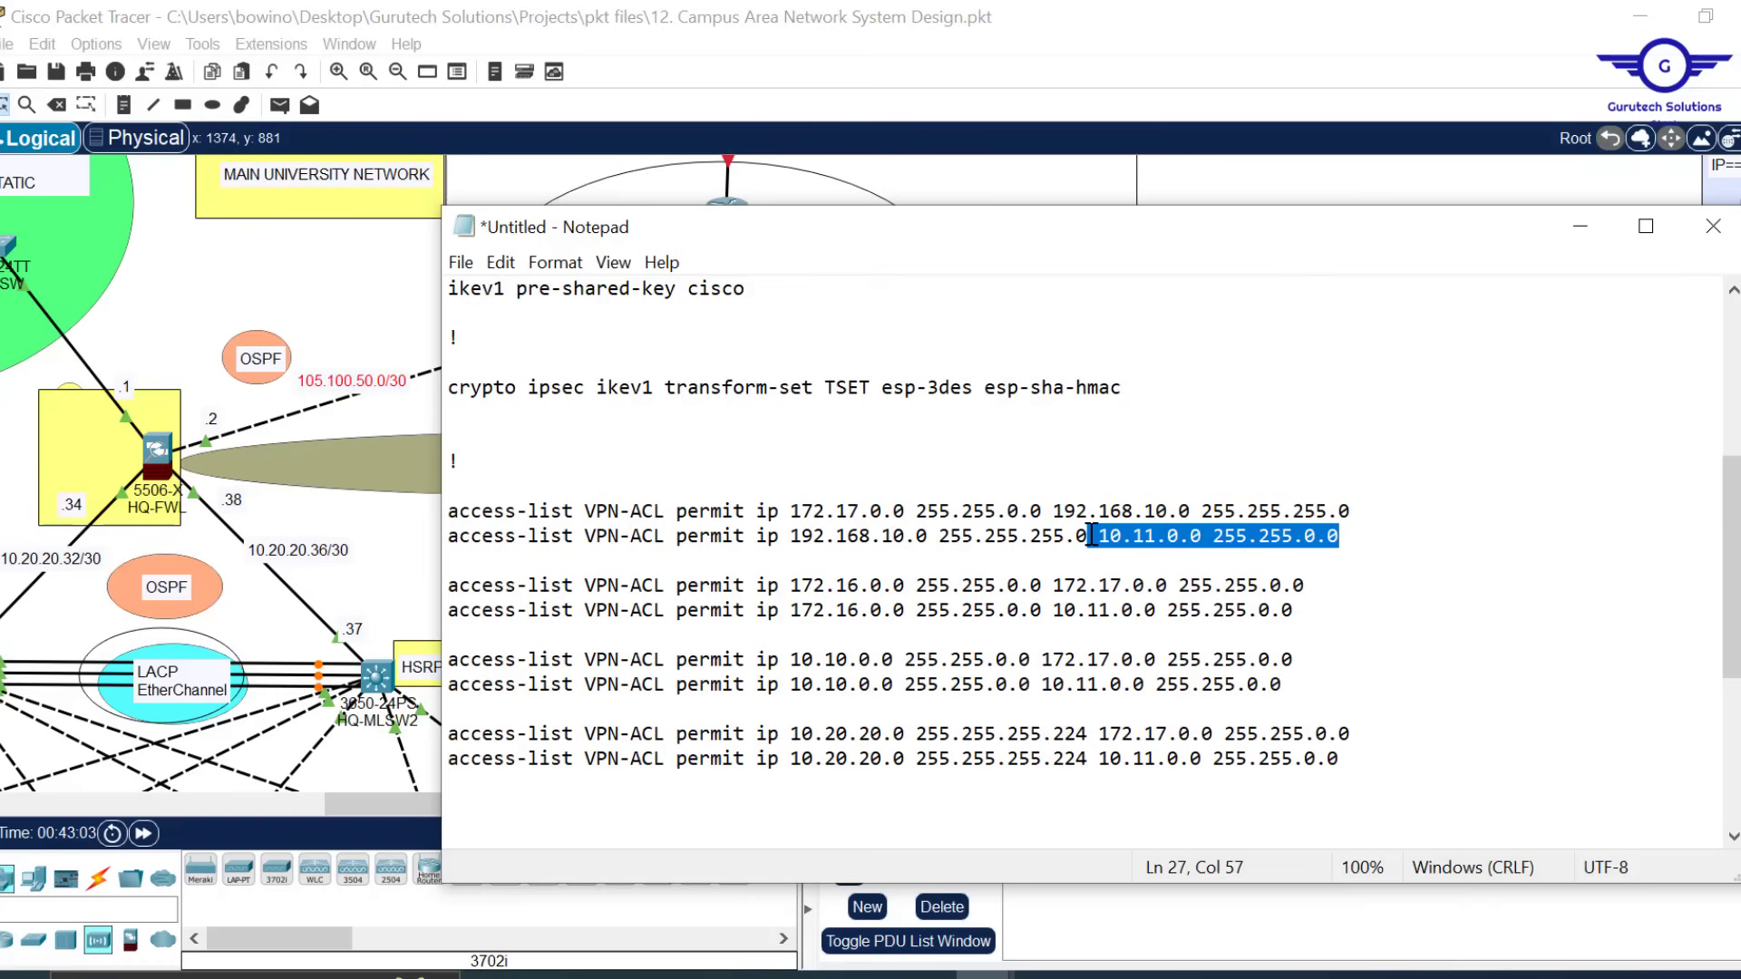
pyautogui.press('Delete')
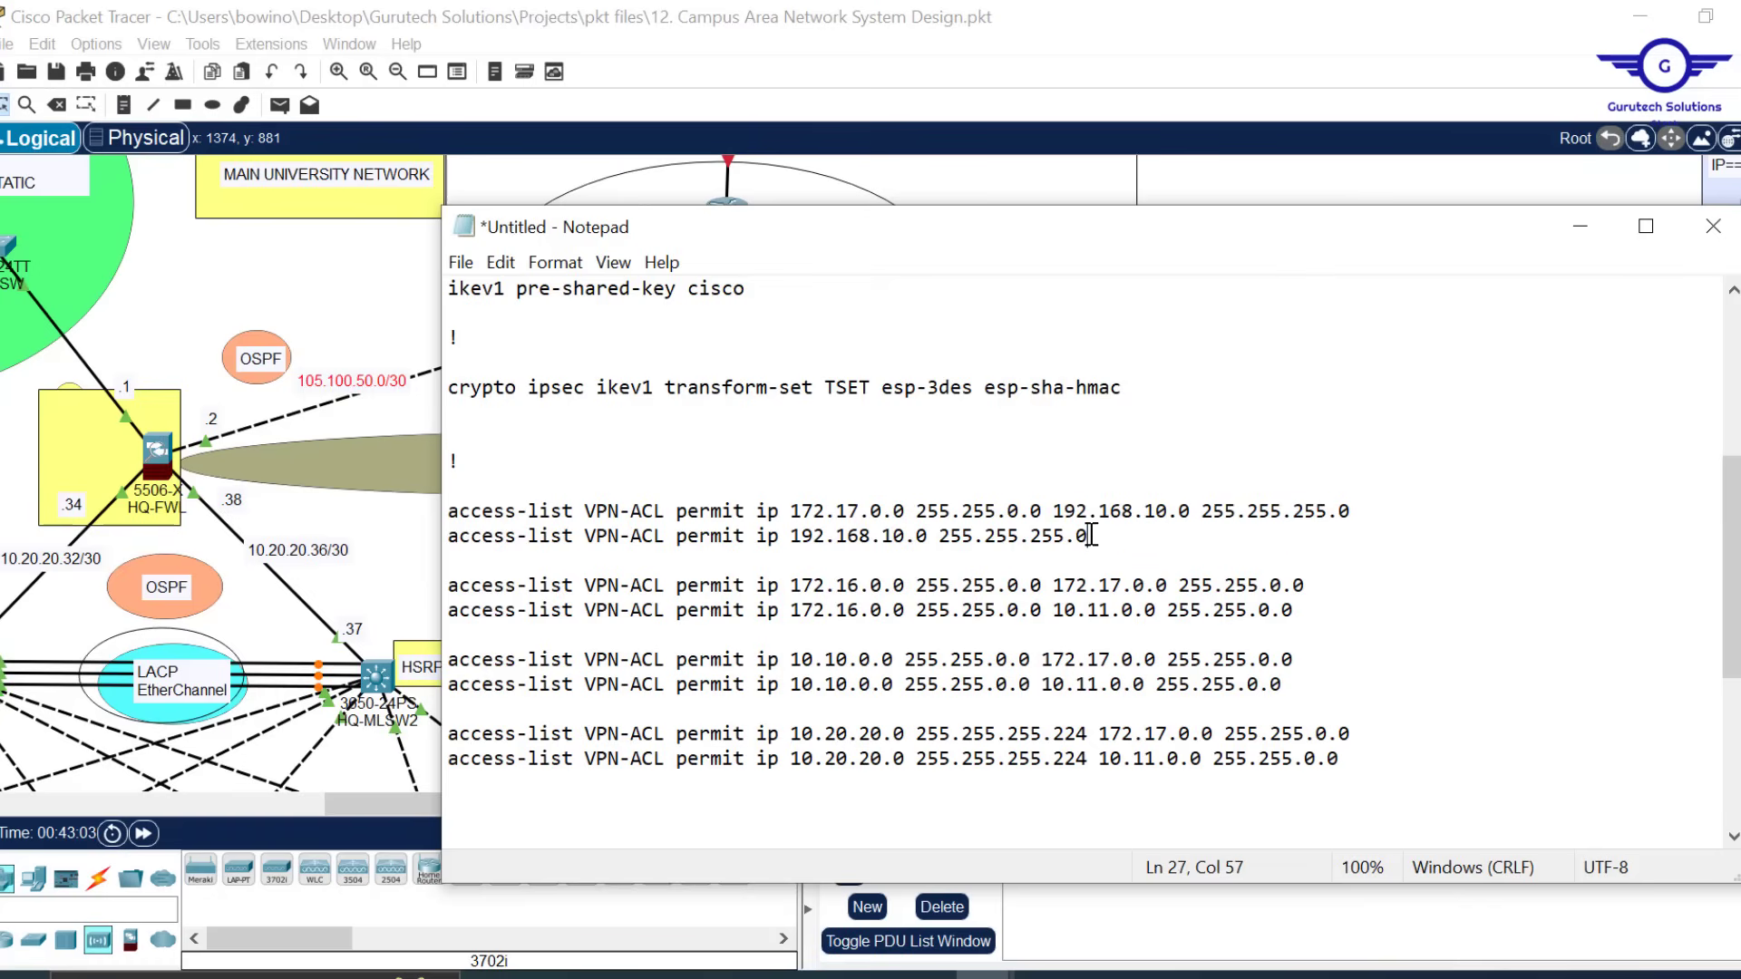
pyautogui.click(777, 535)
pyautogui.hotkey('ctrl', 'v')
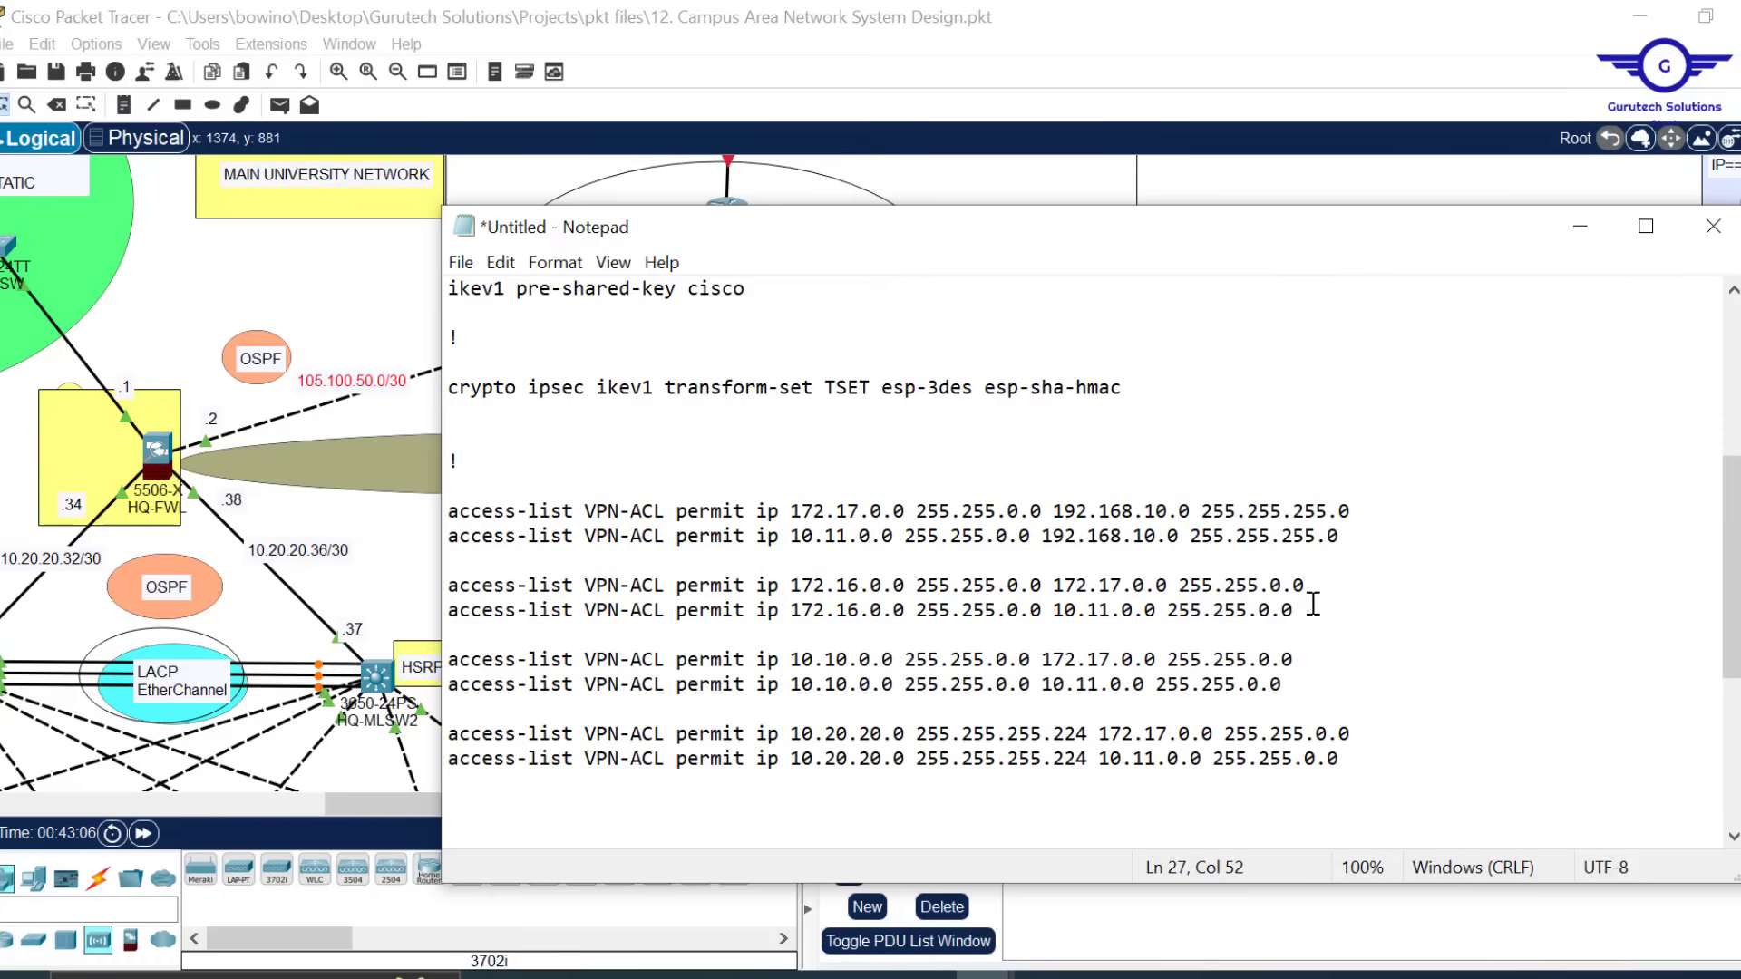
# Mirror the next VPN-ACL rules so 172.17.0.0 and 10.11.0.0 become their sources
pyautogui.moveTo(1303, 586); pyautogui.dragTo(1044, 586)
pyautogui.hotkey('ctrl', 'x')
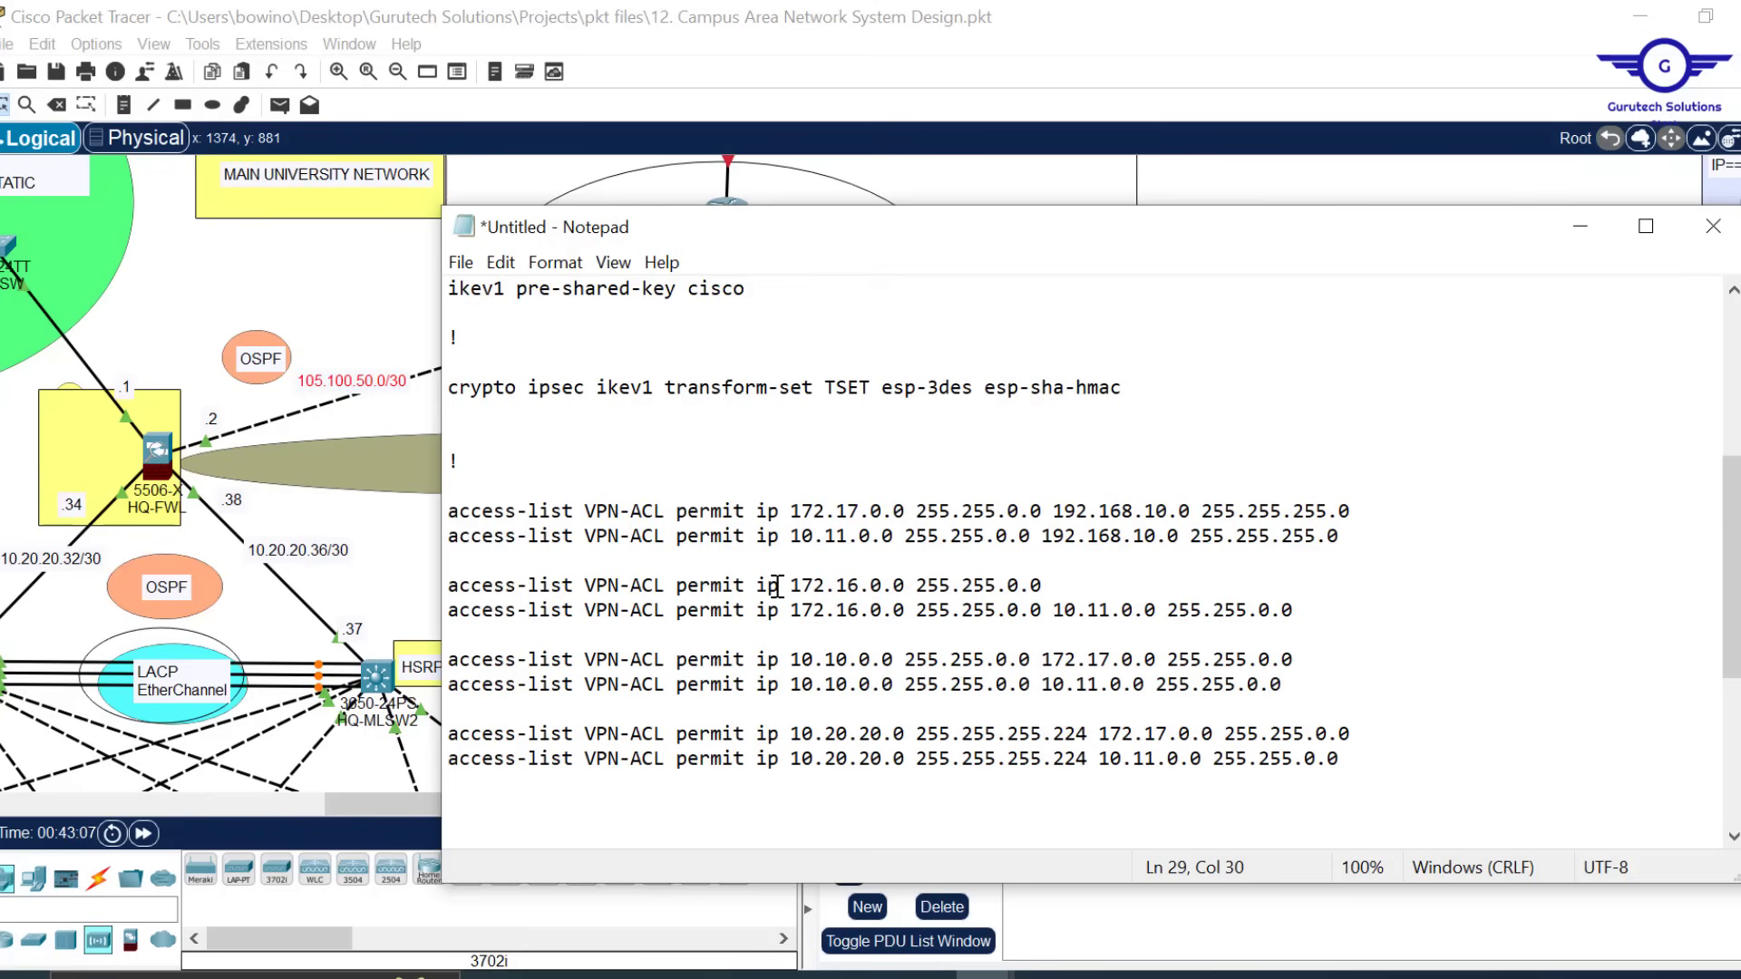
pyautogui.hotkey('ctrl', 'v')
pyautogui.click(1286, 611)
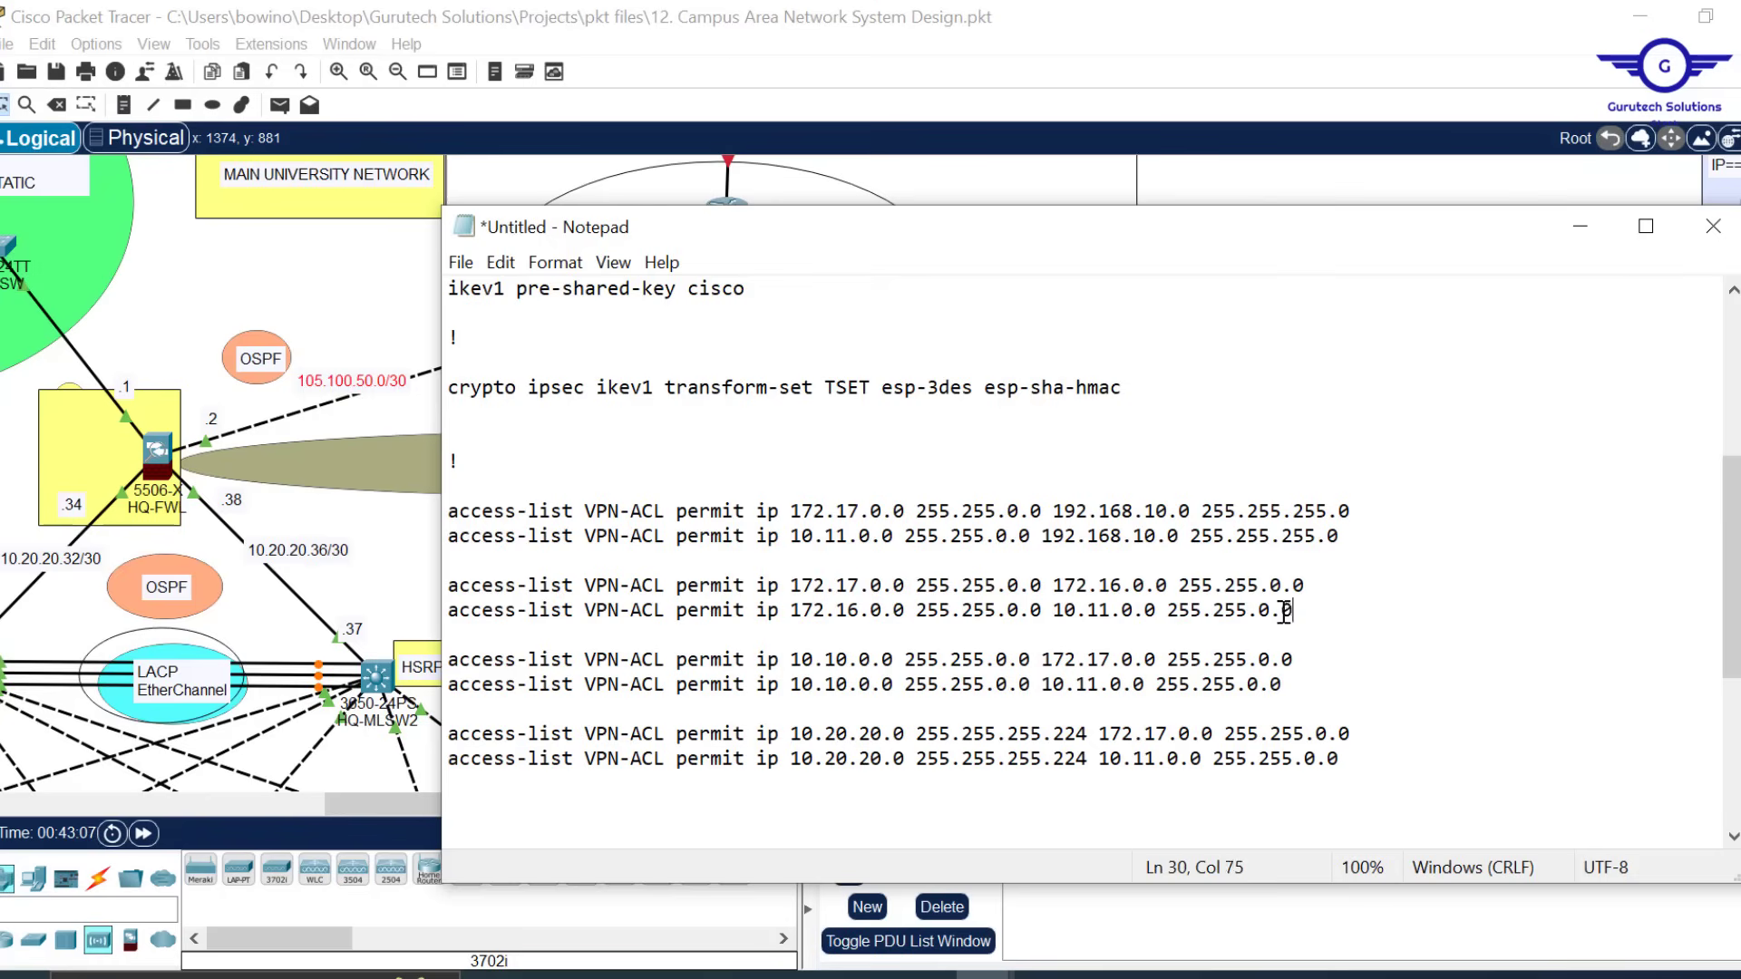
pyautogui.moveTo(1286, 611); pyautogui.dragTo(1045, 612)
pyautogui.hotkey('ctrl', 'x')
pyautogui.click(779, 610)
pyautogui.hotkey('ctrl', 'v')
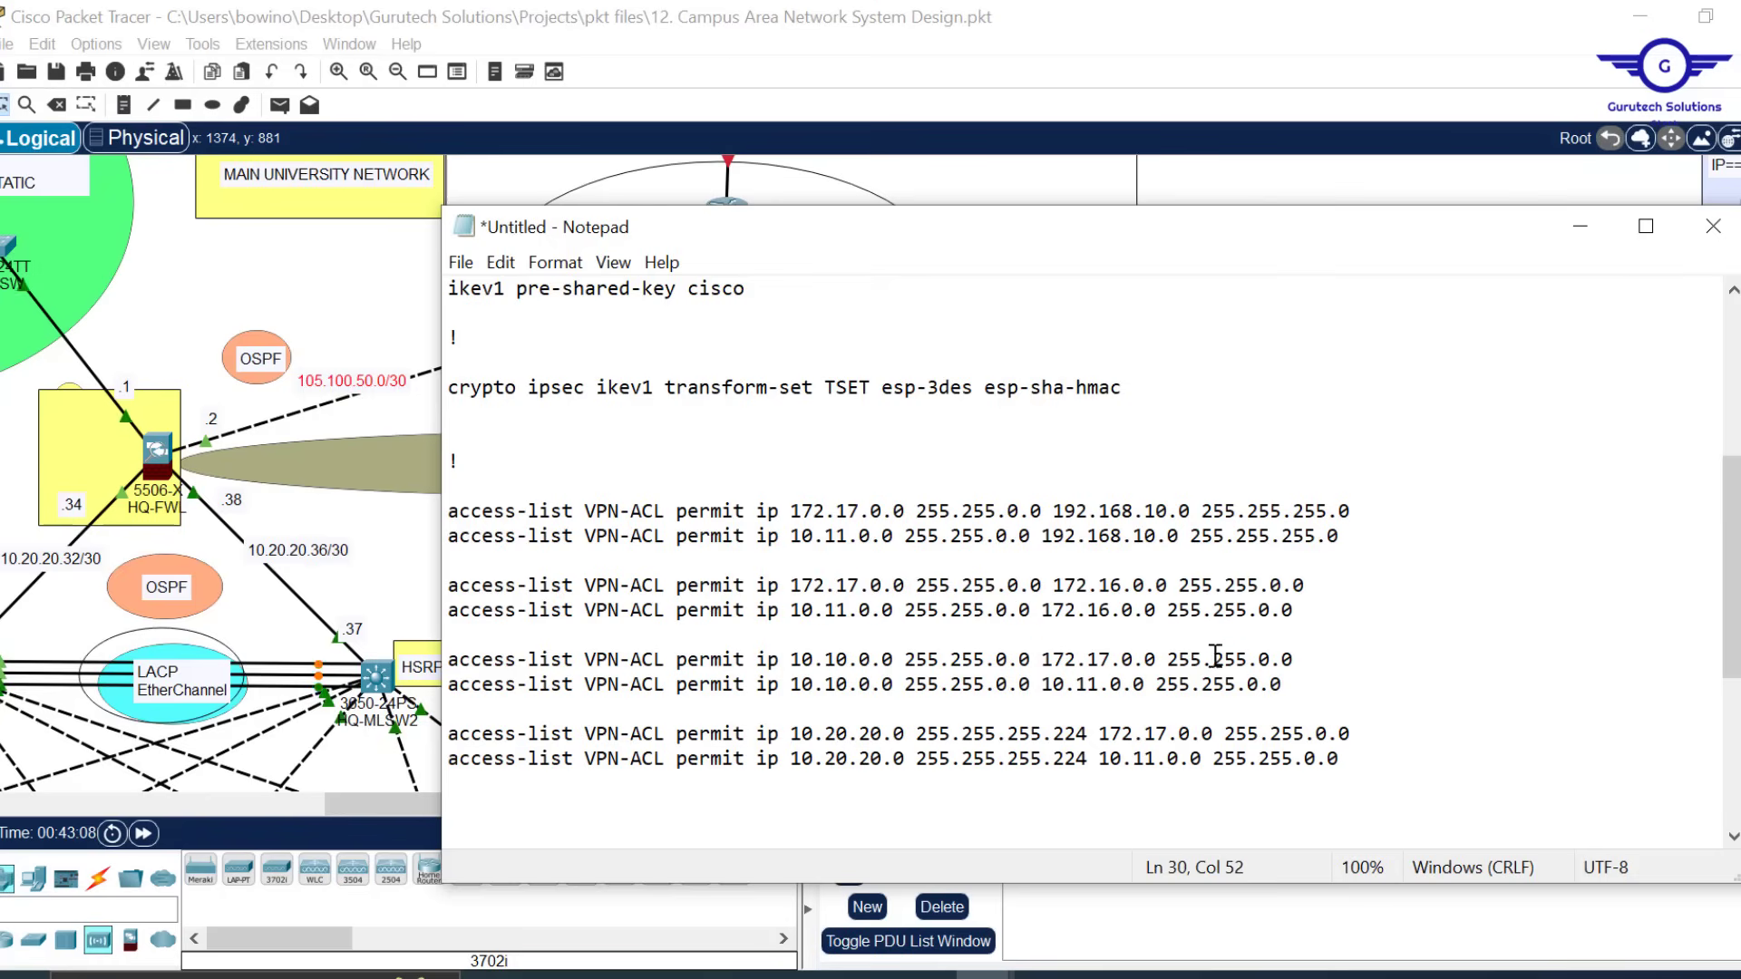
pyautogui.hotkey('ctrl', 'x')
pyautogui.moveTo(1295, 660); pyautogui.dragTo(1023, 685)
pyautogui.hotkey('ctrl', 'v')
pyautogui.hotkey('ctrl', 'x')
pyautogui.hotkey('ctrl', 'v')
# Mirror the last rules on lines 35–36, then select the entire configuration
pyautogui.scroll(-2, 1269, 635)
pyautogui.moveTo(1351, 585); pyautogui.dragTo(1095, 591)
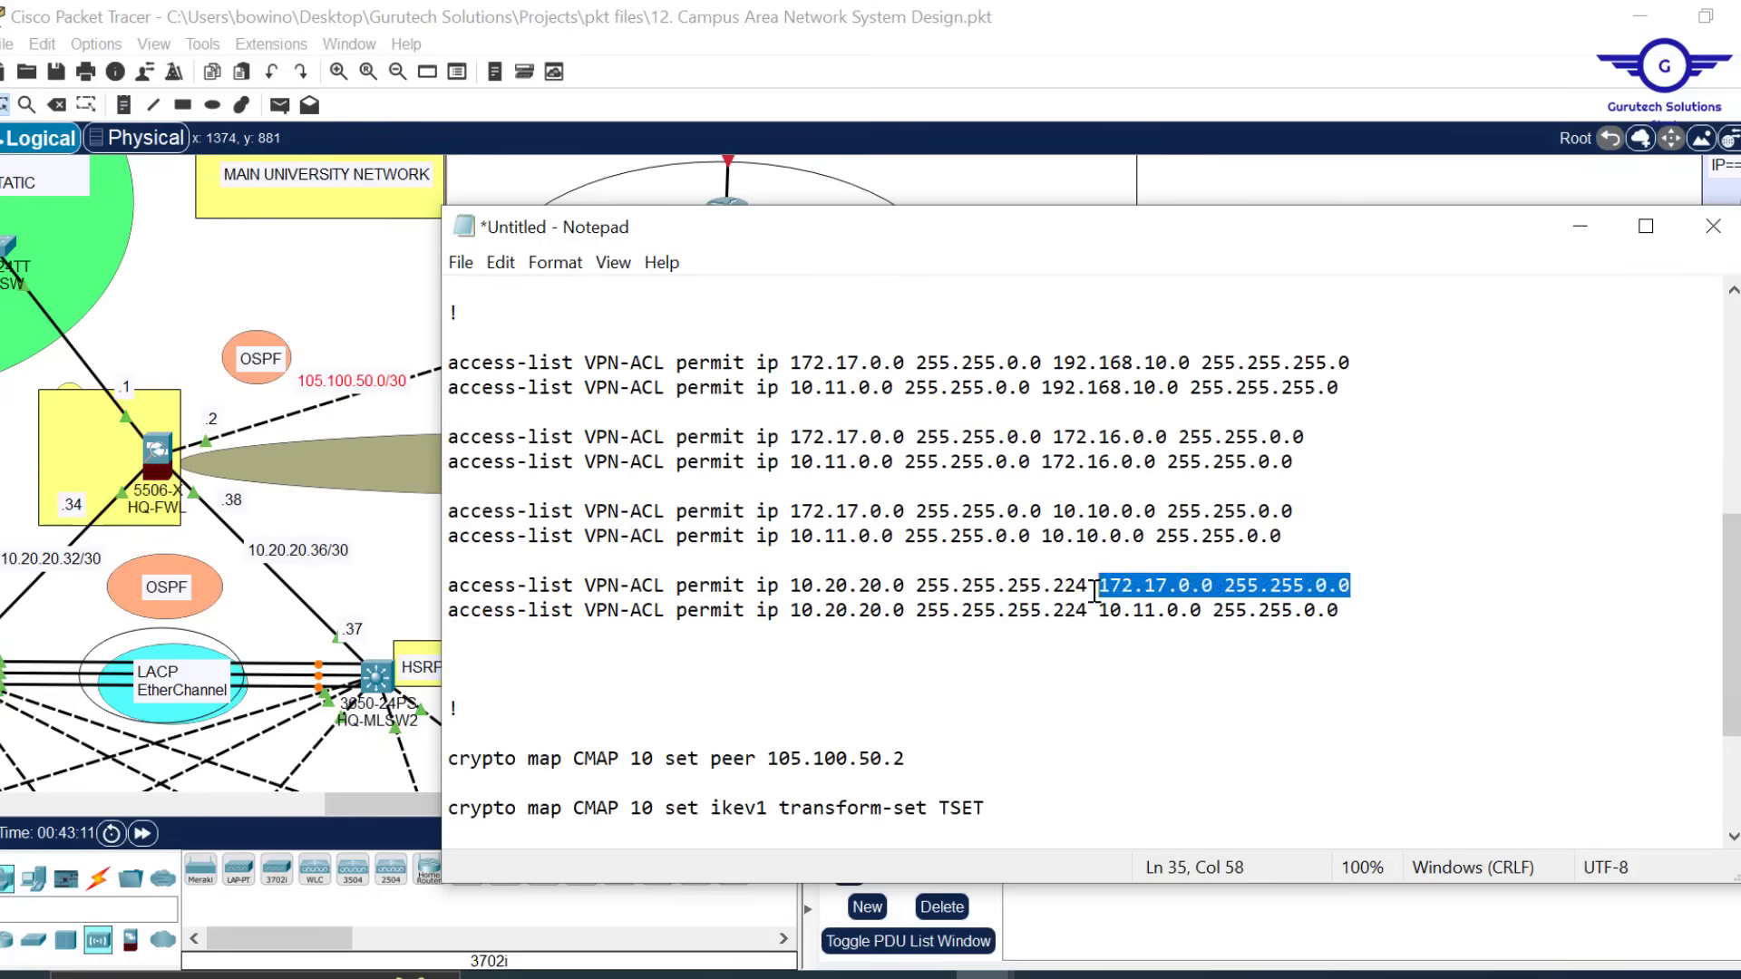
pyautogui.hotkey('ctrl', 'x')
pyautogui.click(779, 586)
pyautogui.hotkey('ctrl', 'v')
pyautogui.moveTo(1340, 610); pyautogui.dragTo(1088, 610)
pyautogui.hotkey('ctrl', 'x')
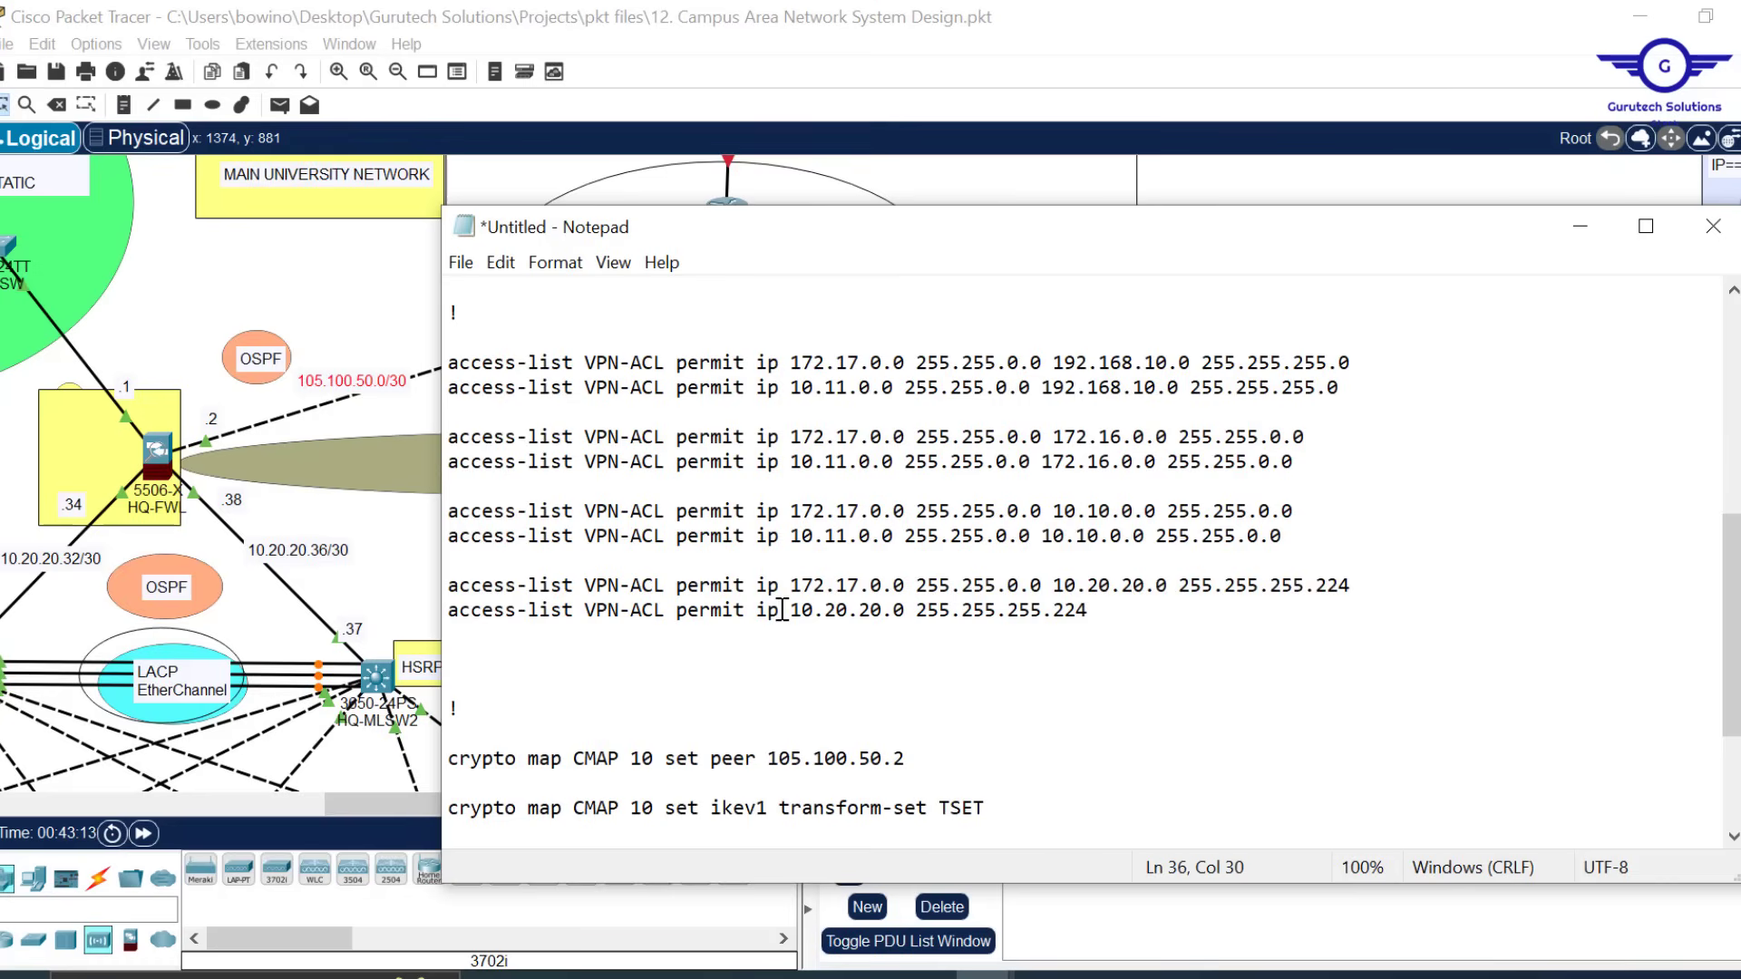
pyautogui.hotkey('ctrl', 'v')
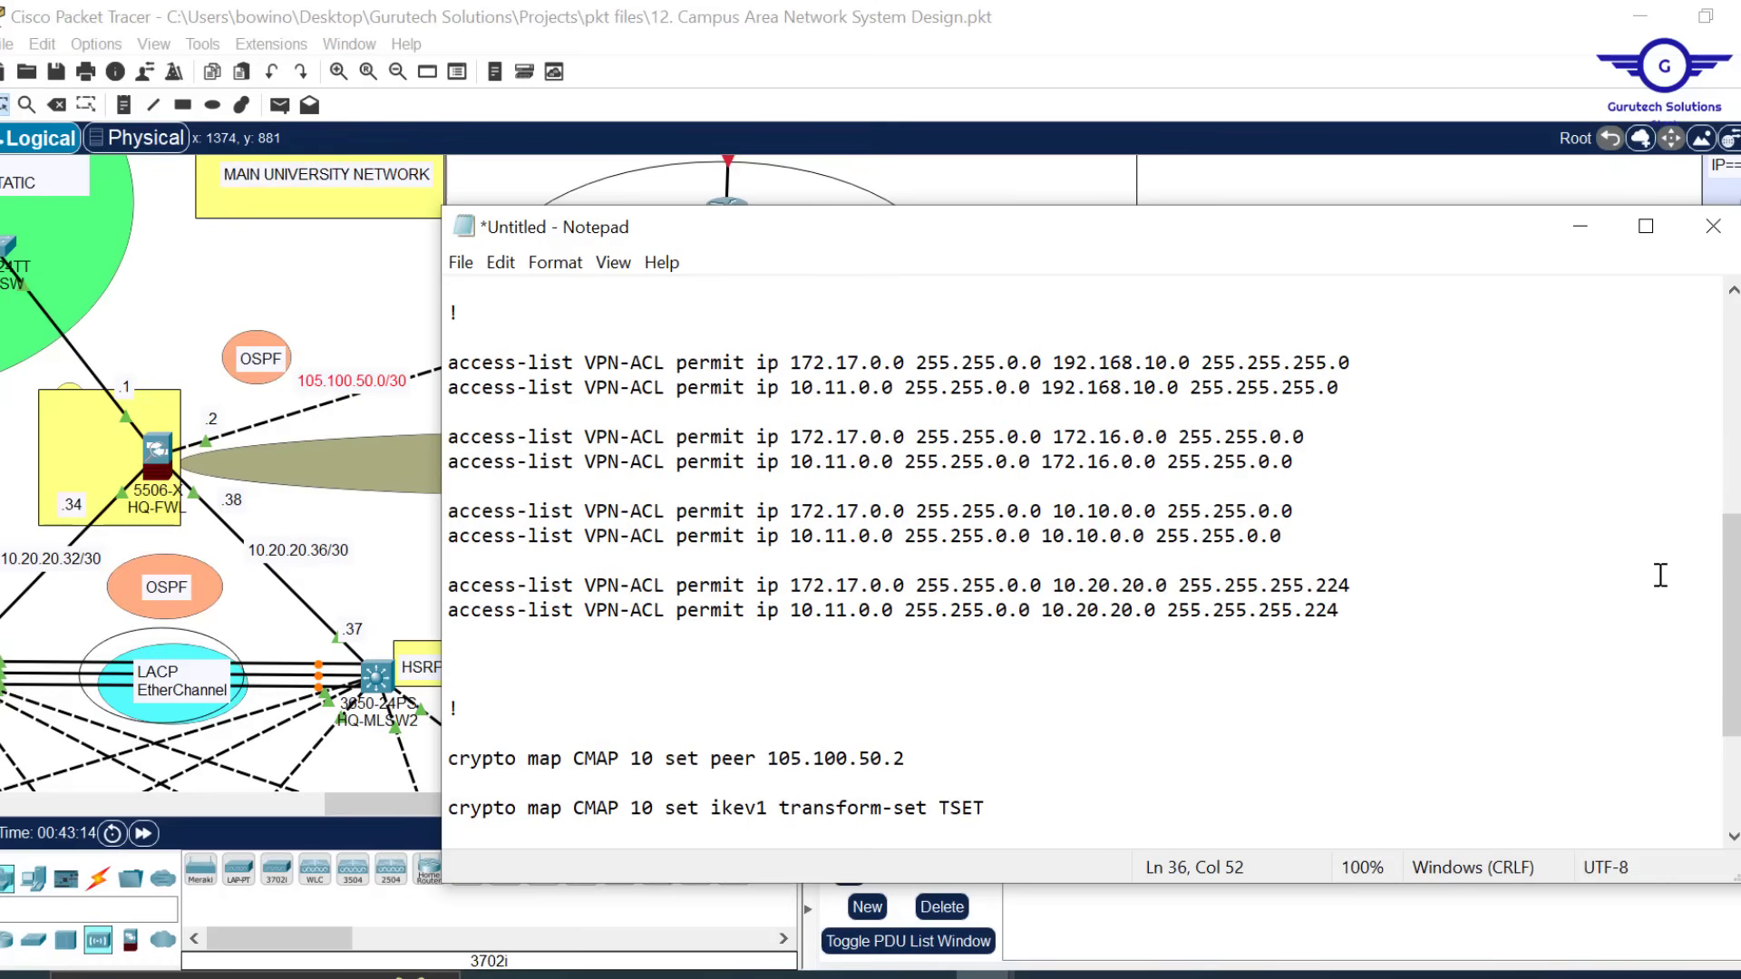
pyautogui.moveTo(1732, 609); pyautogui.dragTo(1678, 392)
pyautogui.click(1066, 572)
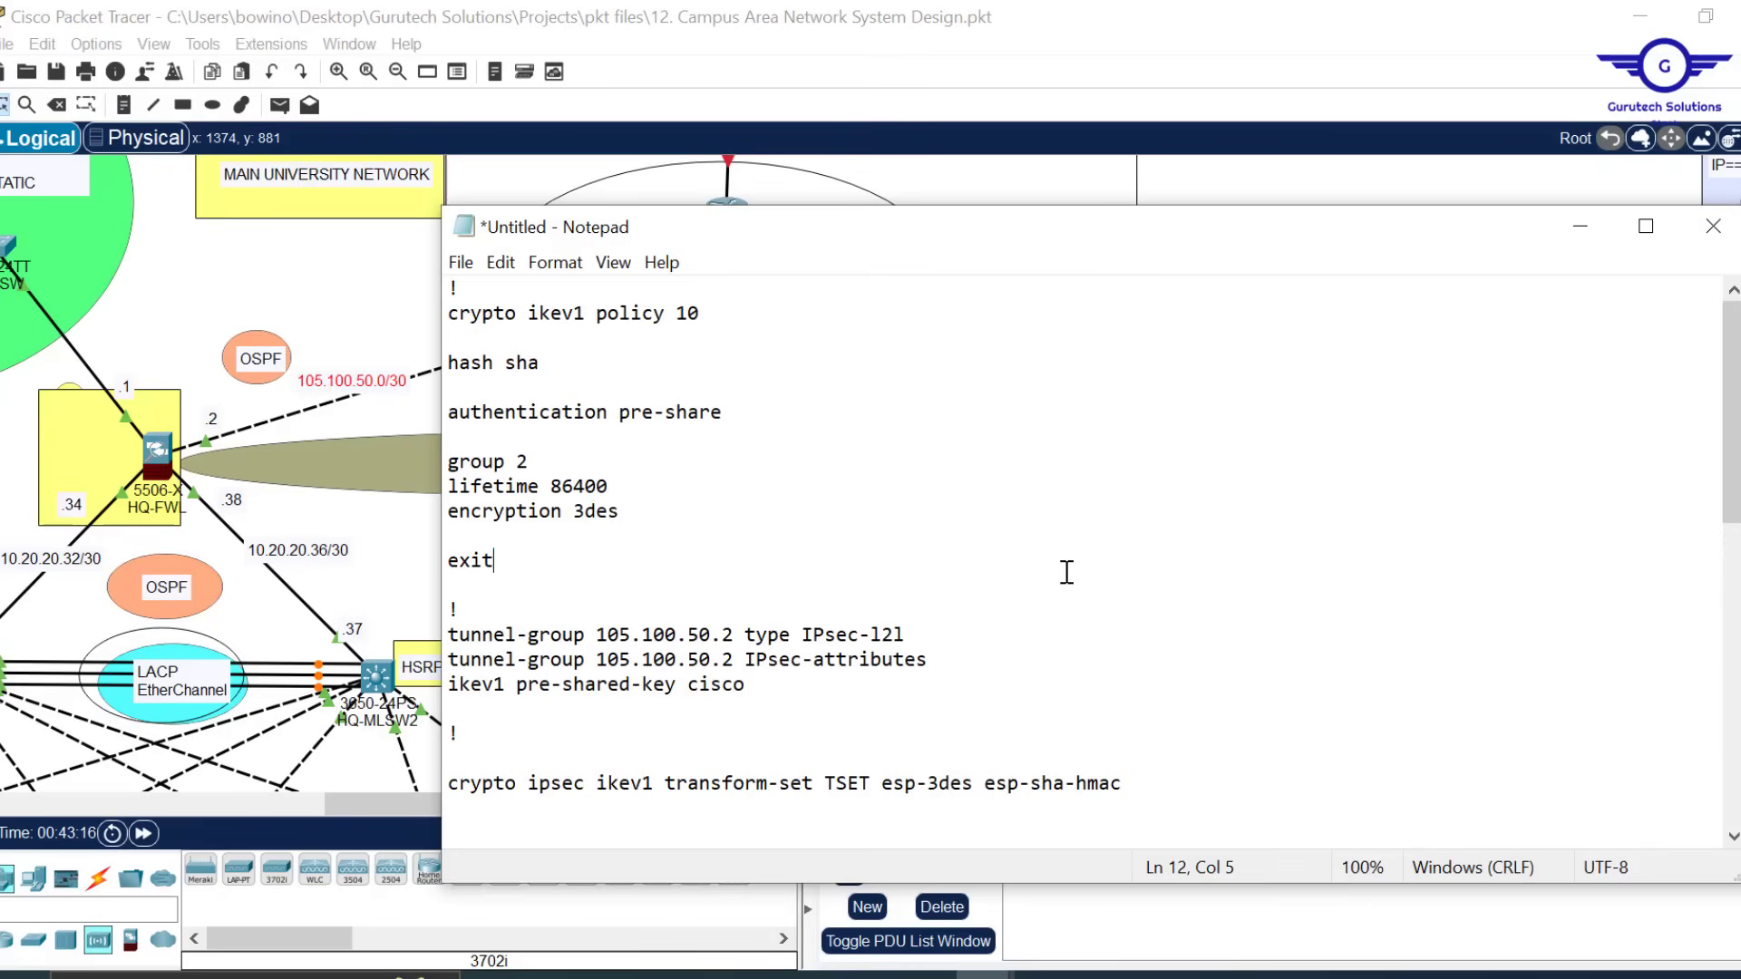
pyautogui.hotkey('ctrl', 'a')
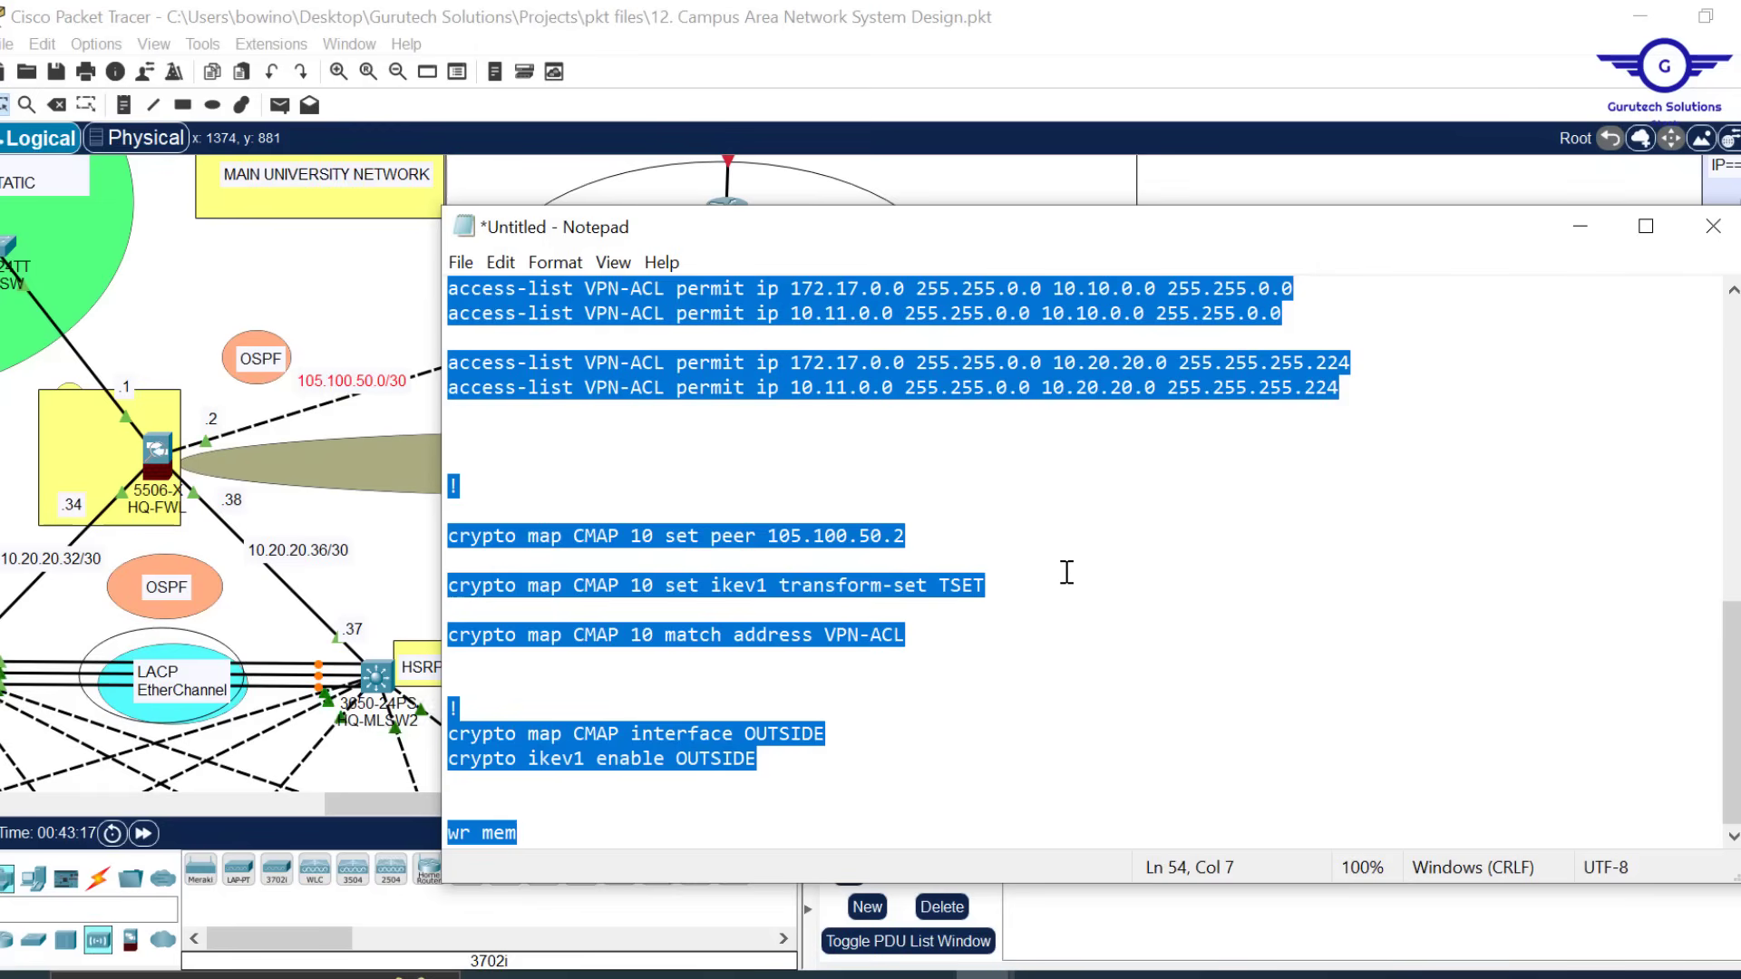
# Paste the mirrored VPN script into BRANCH-FWL's CLI and save it with wr mem
pyautogui.click(1581, 226)
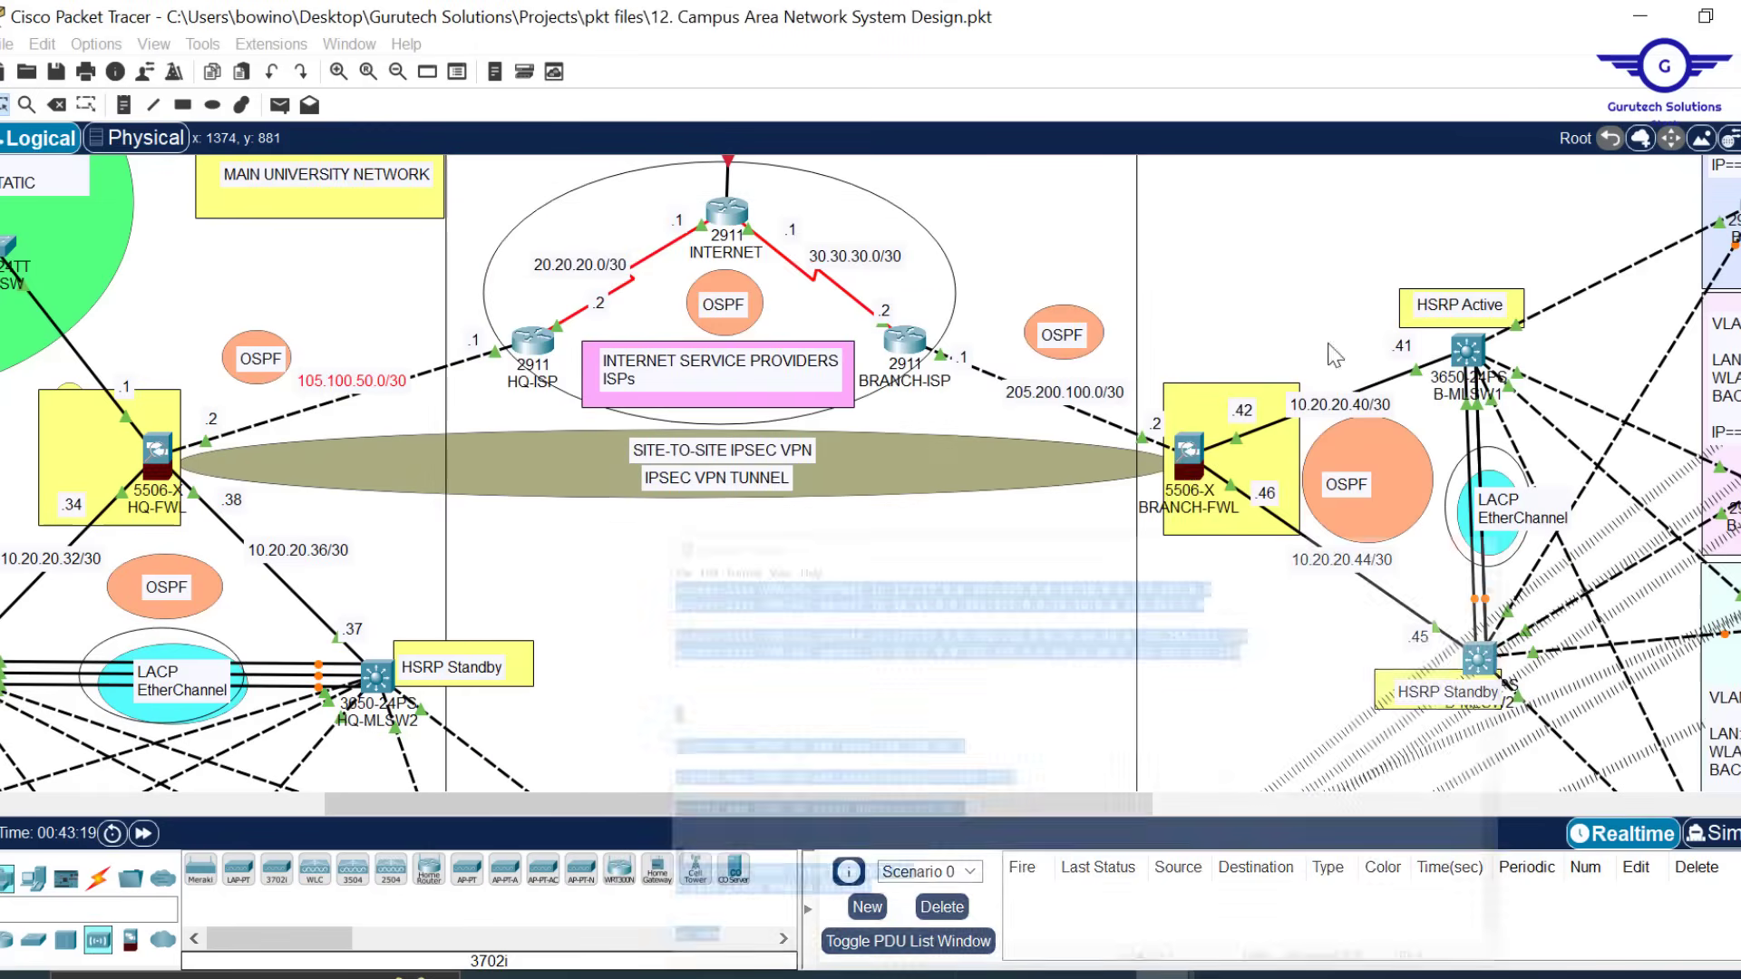
pyautogui.click(1188, 454)
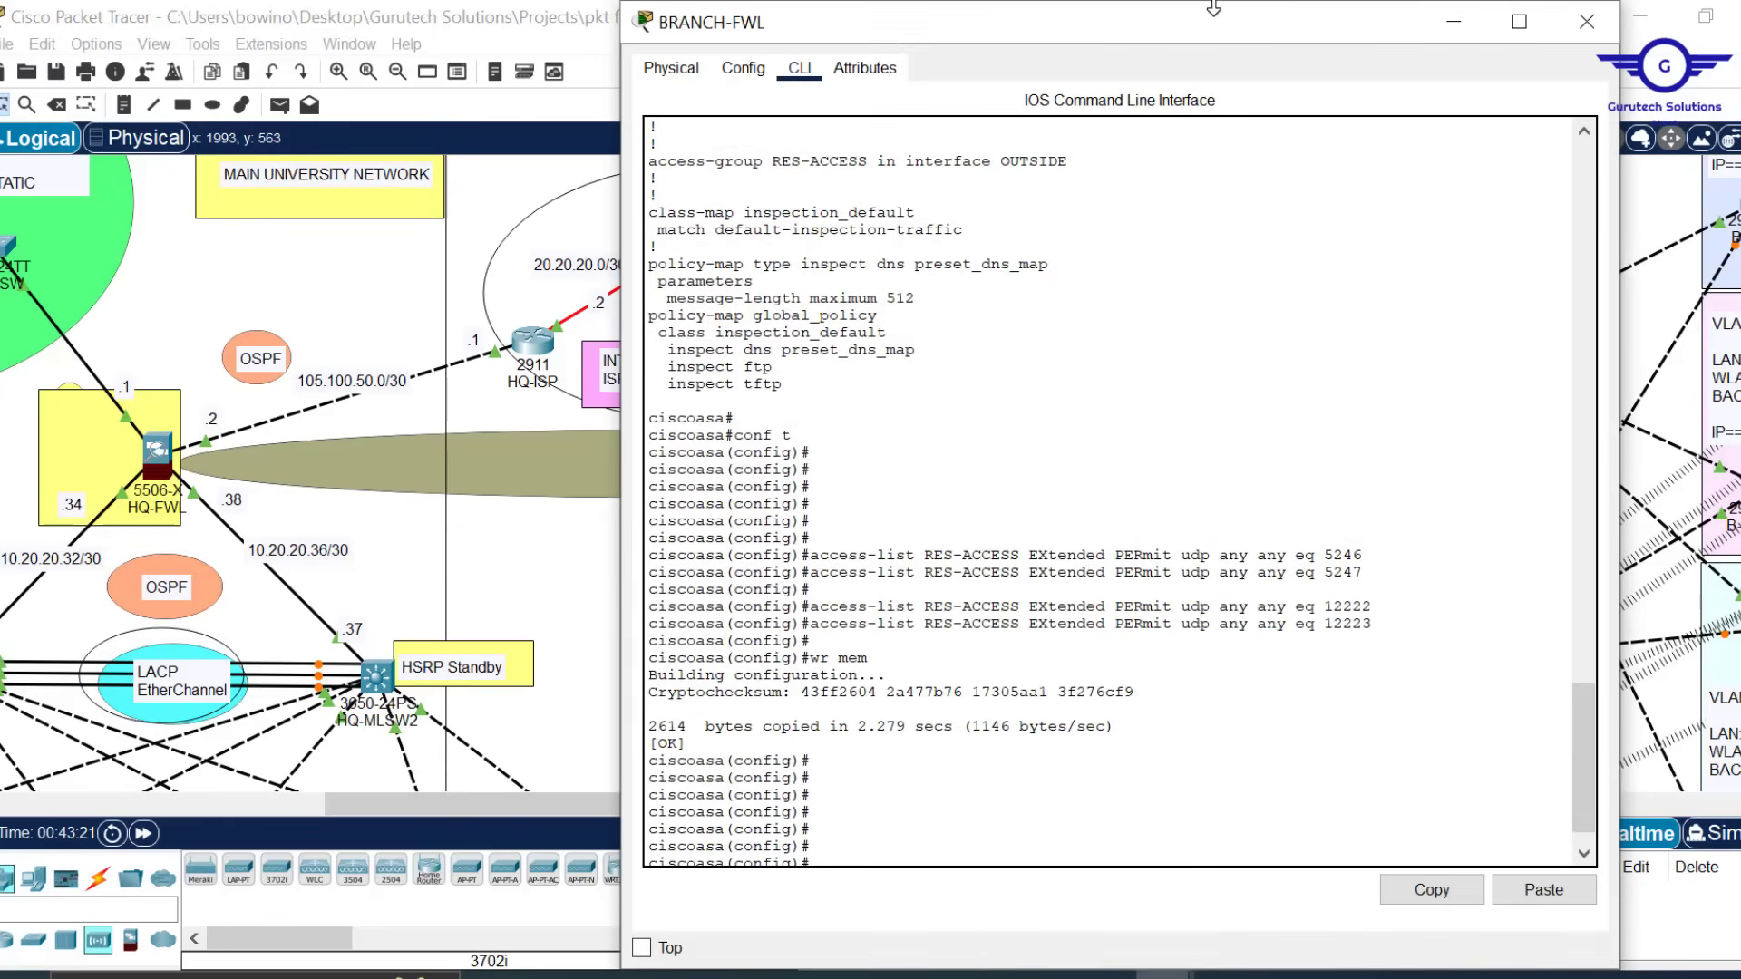
pyautogui.moveTo(1213, 9); pyautogui.dragTo(1204, 85)
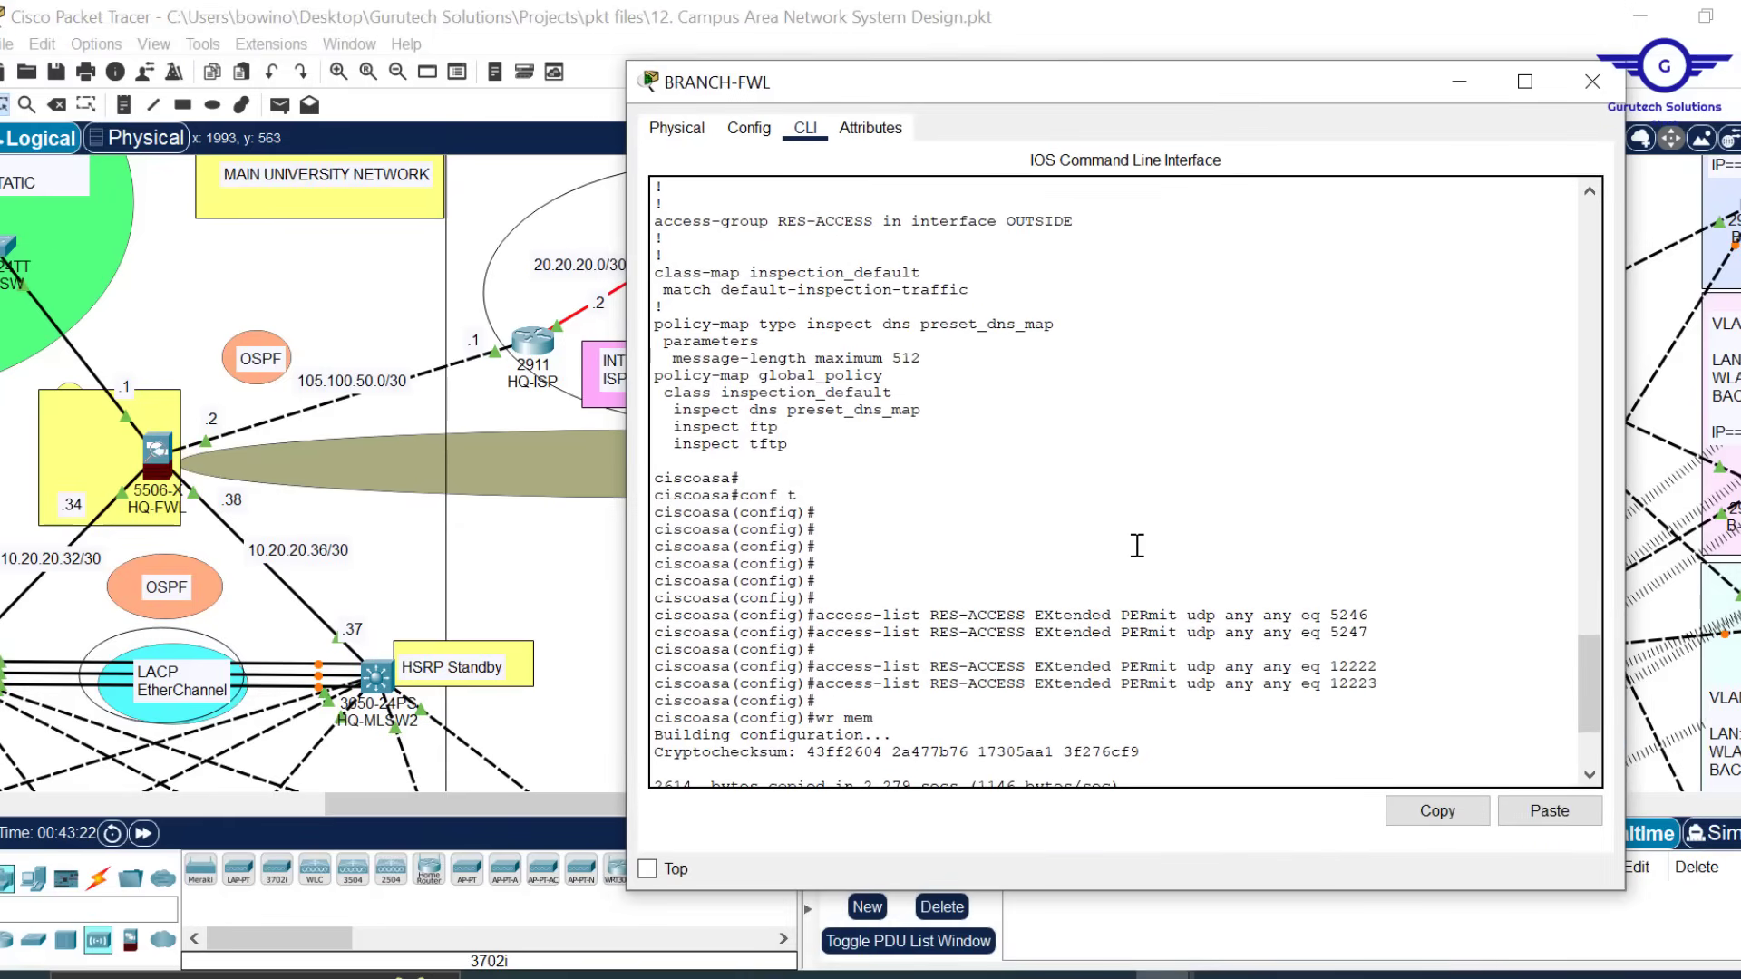
pyautogui.press('Return')
pyautogui.press('Return')
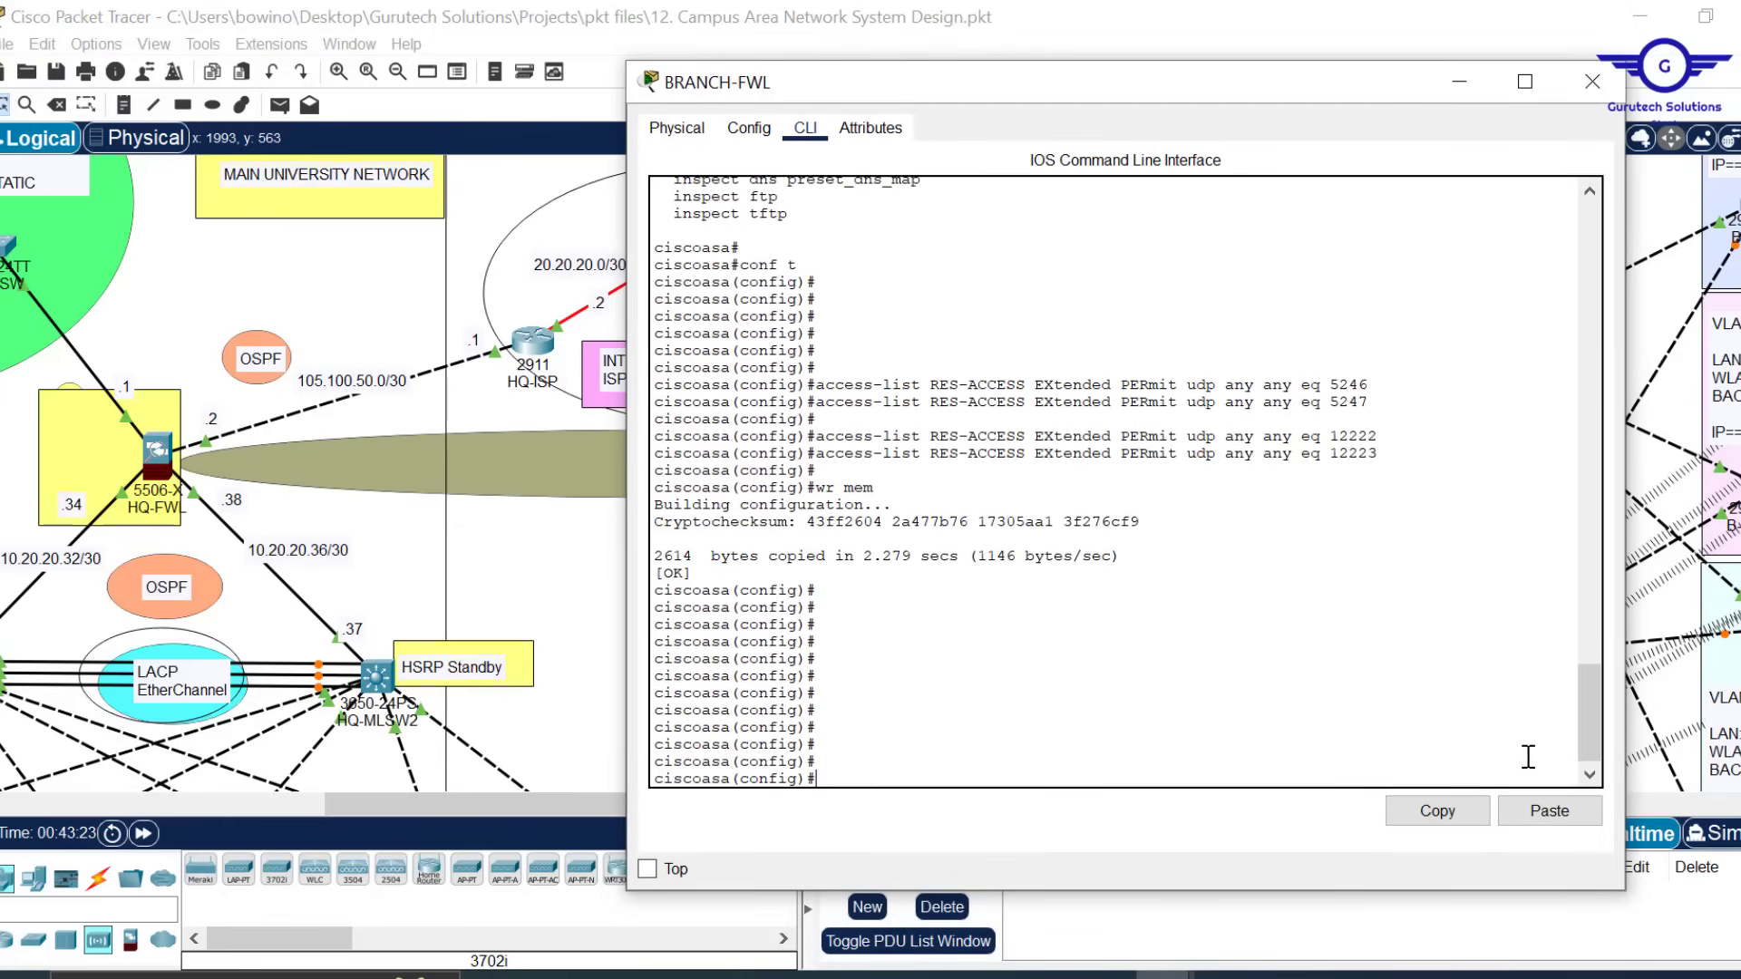
pyautogui.click(1547, 819)
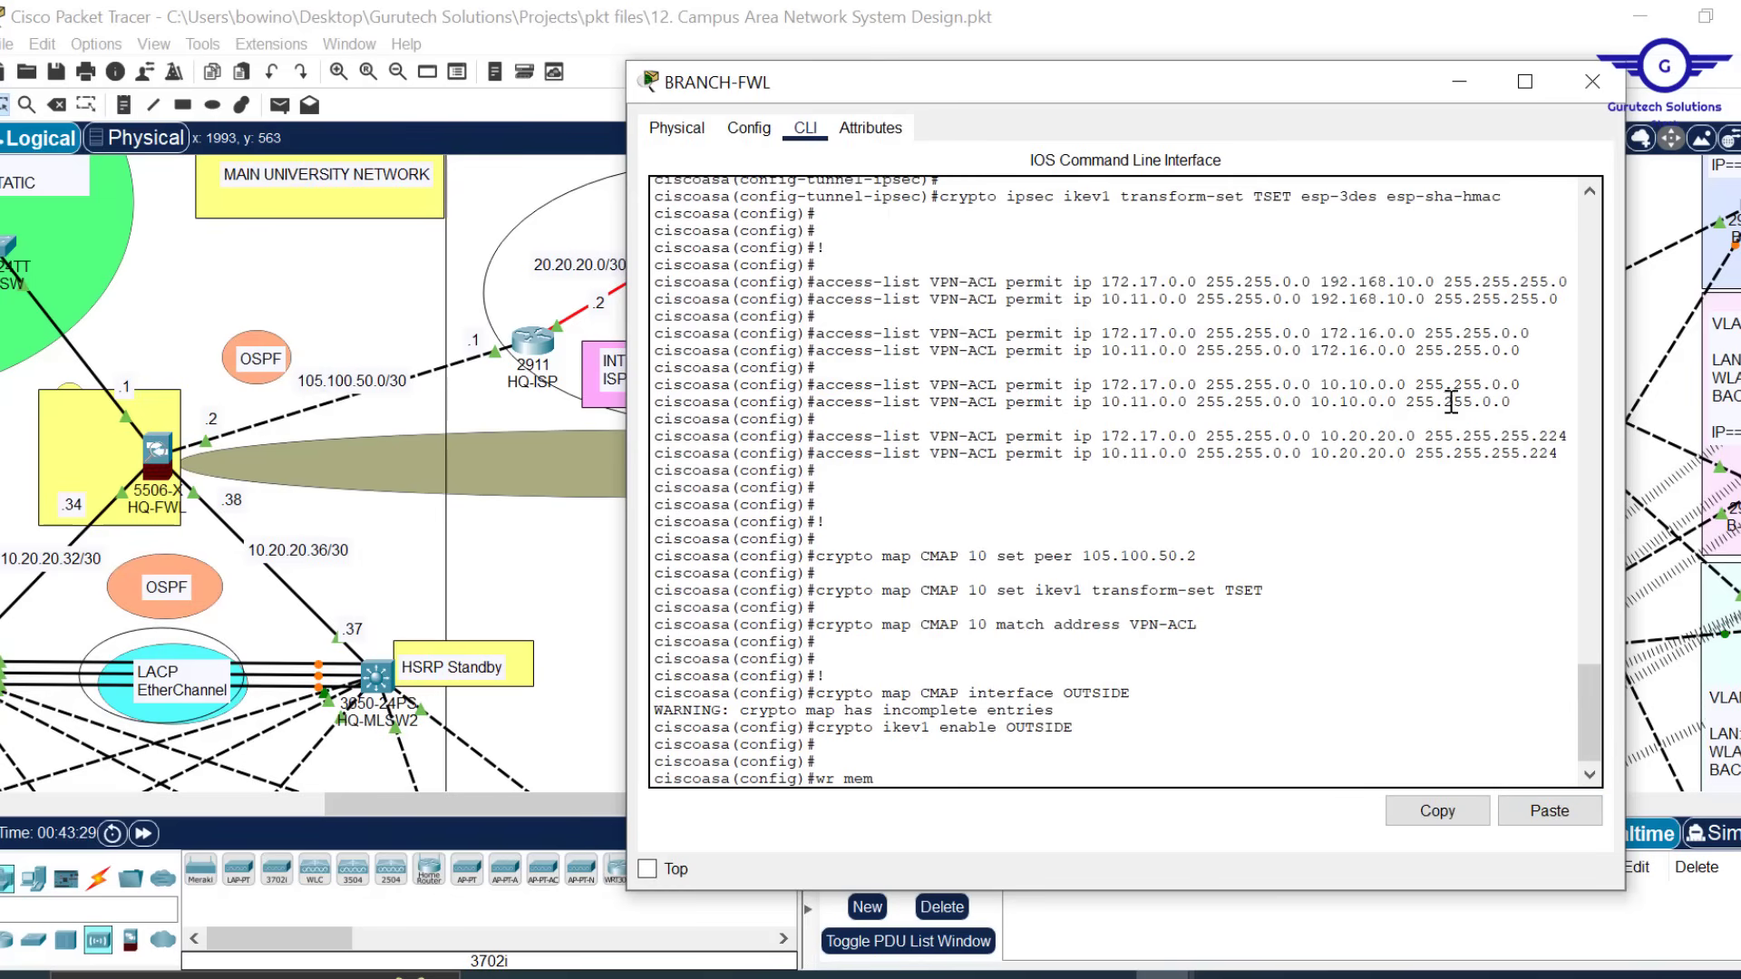
pyautogui.press('Return')
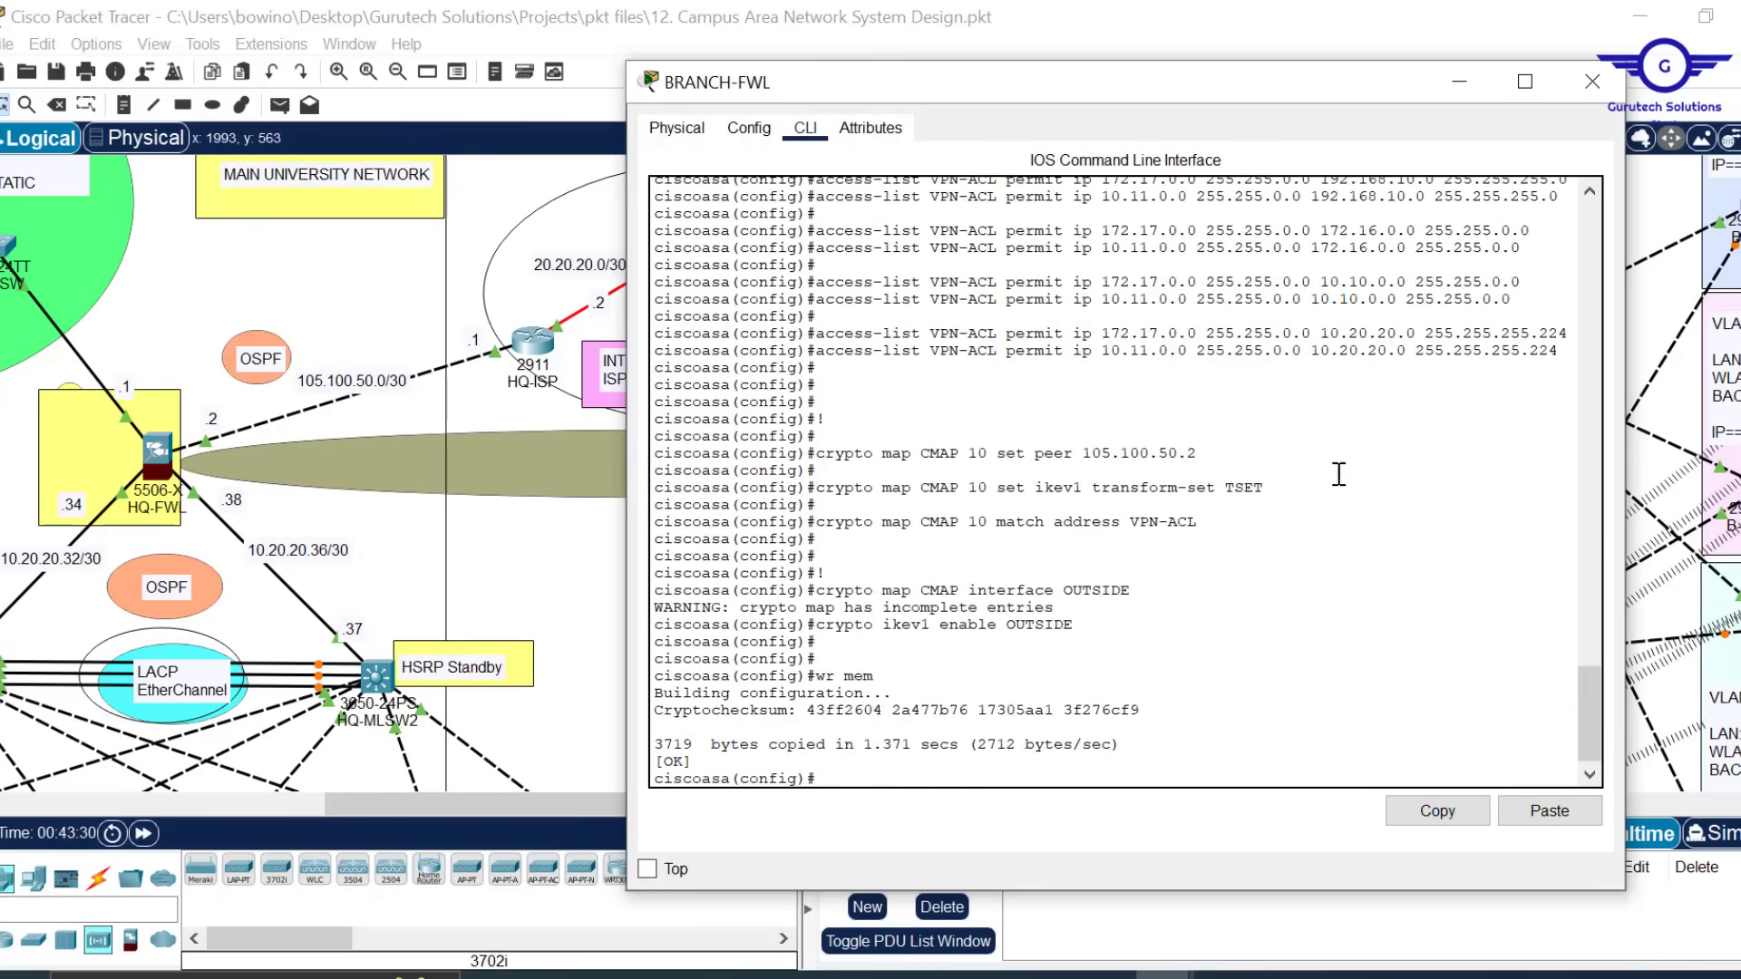
pyautogui.click(1592, 82)
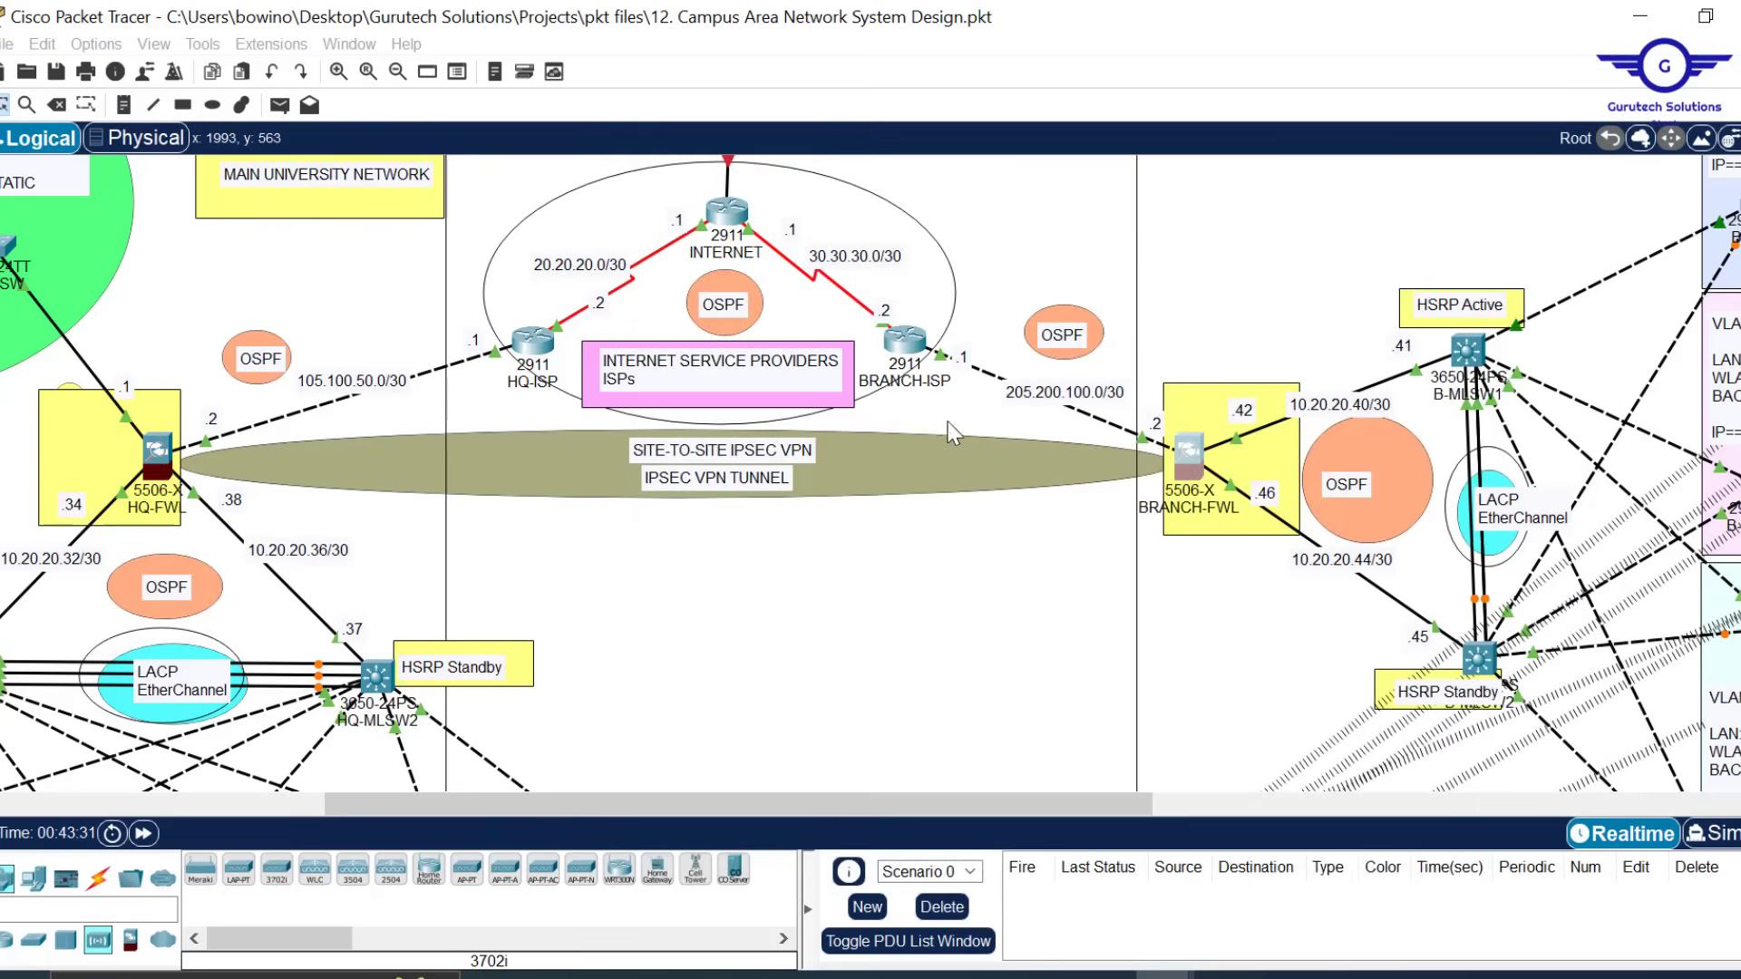
# Save the Packet Tracer project and close the MGT1 web browser window
pyautogui.hotkey('ctrl', 's')
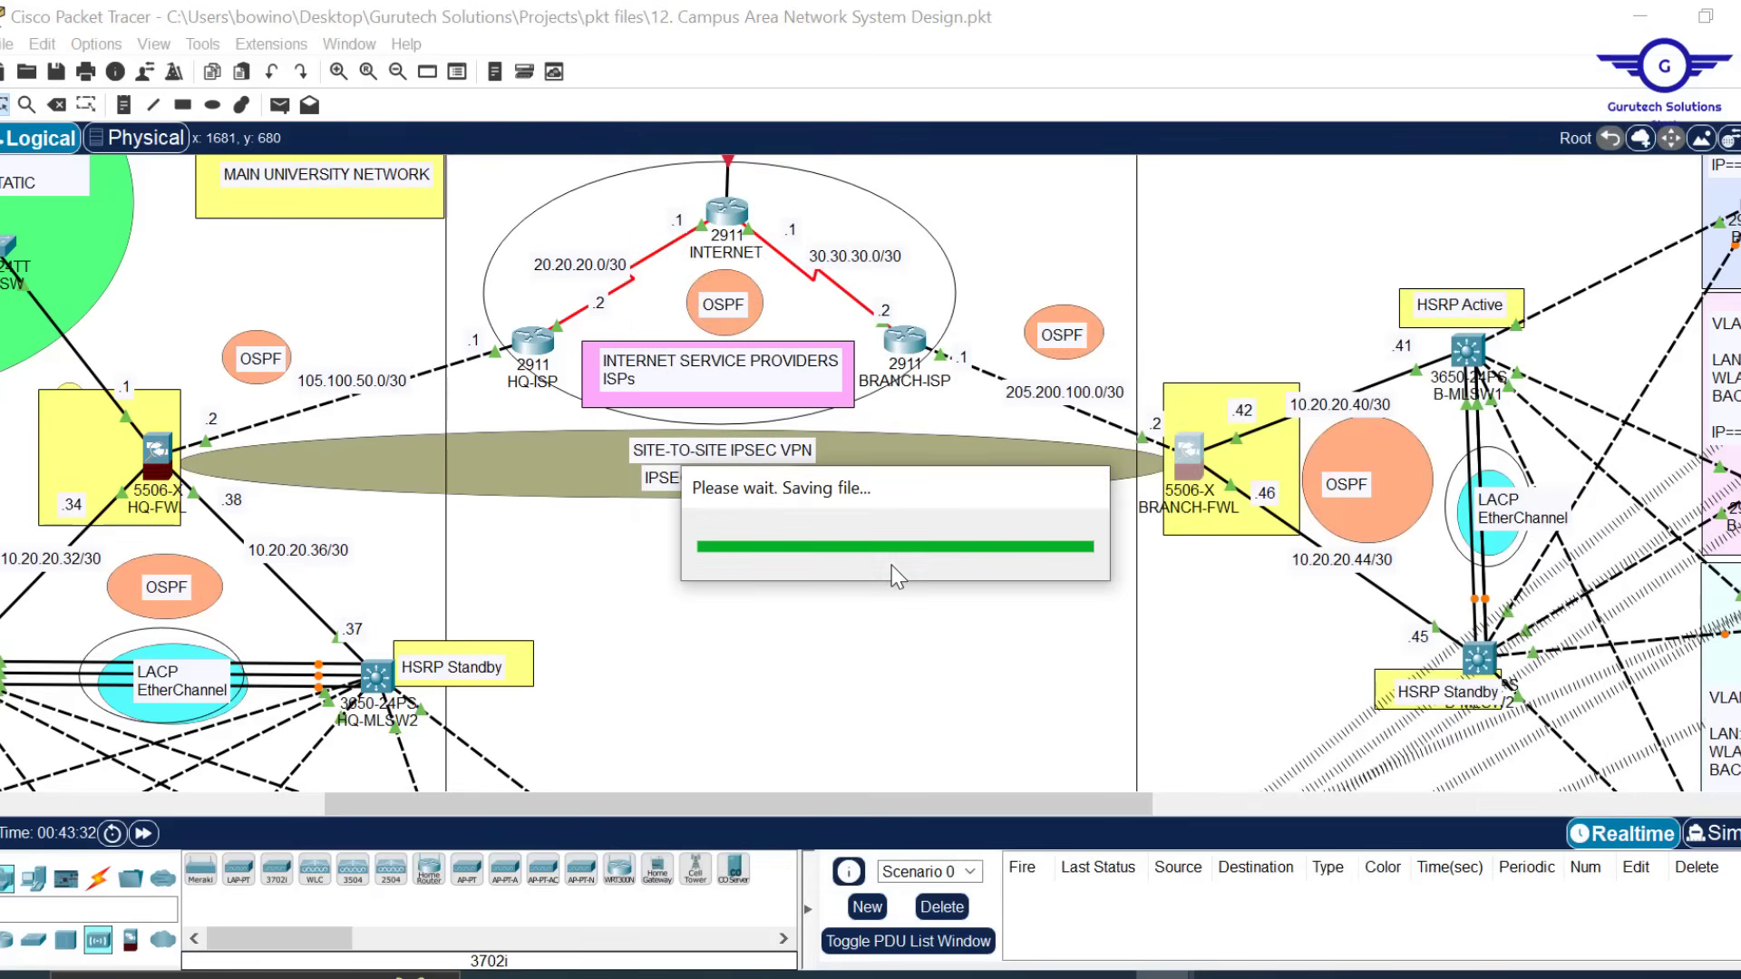
pyautogui.moveTo(1165, 975)
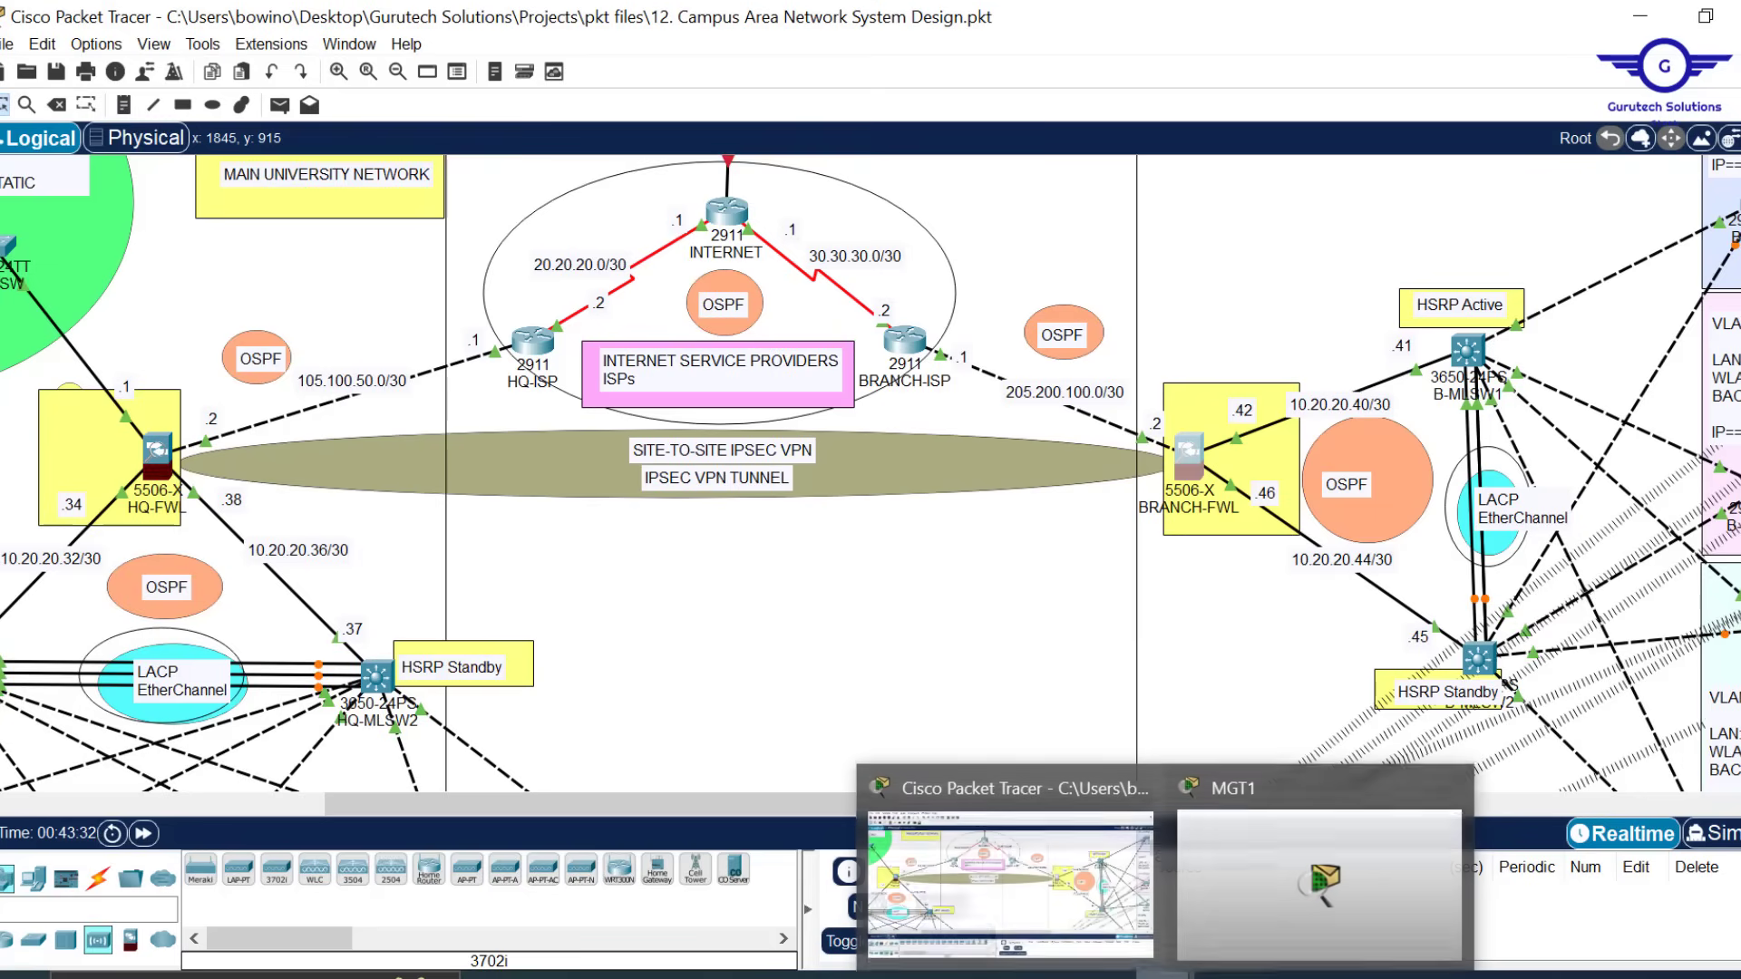
pyautogui.moveTo(1414, 846)
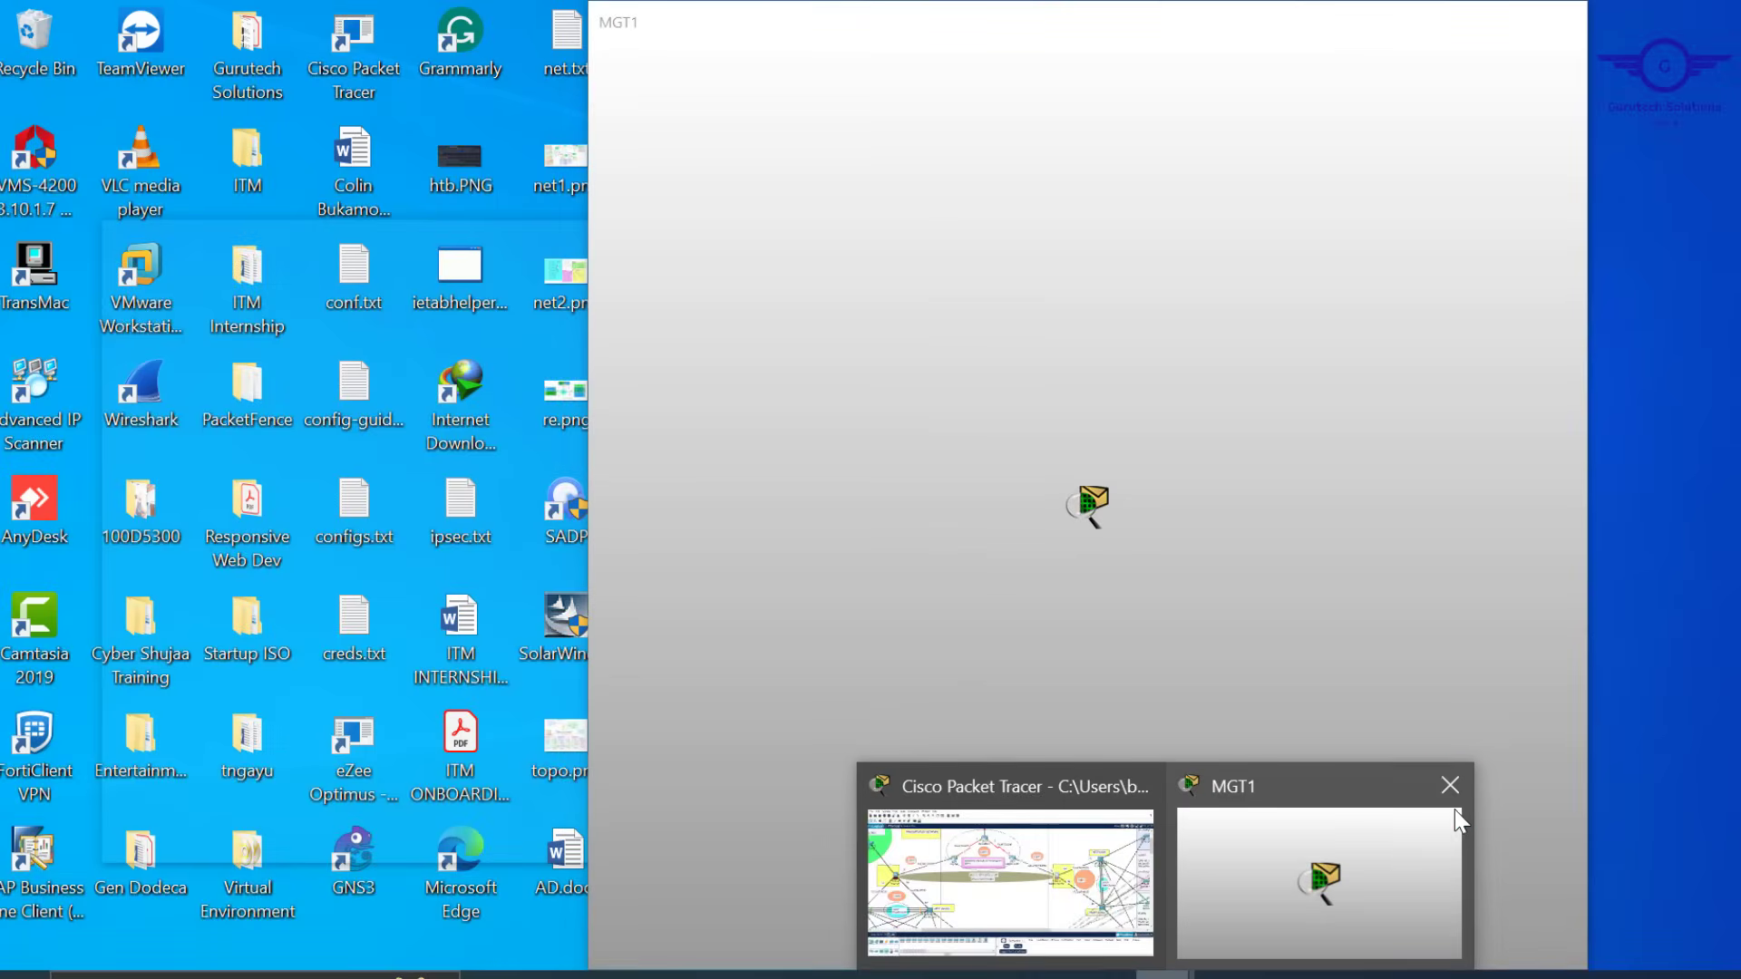
pyautogui.click(1390, 835)
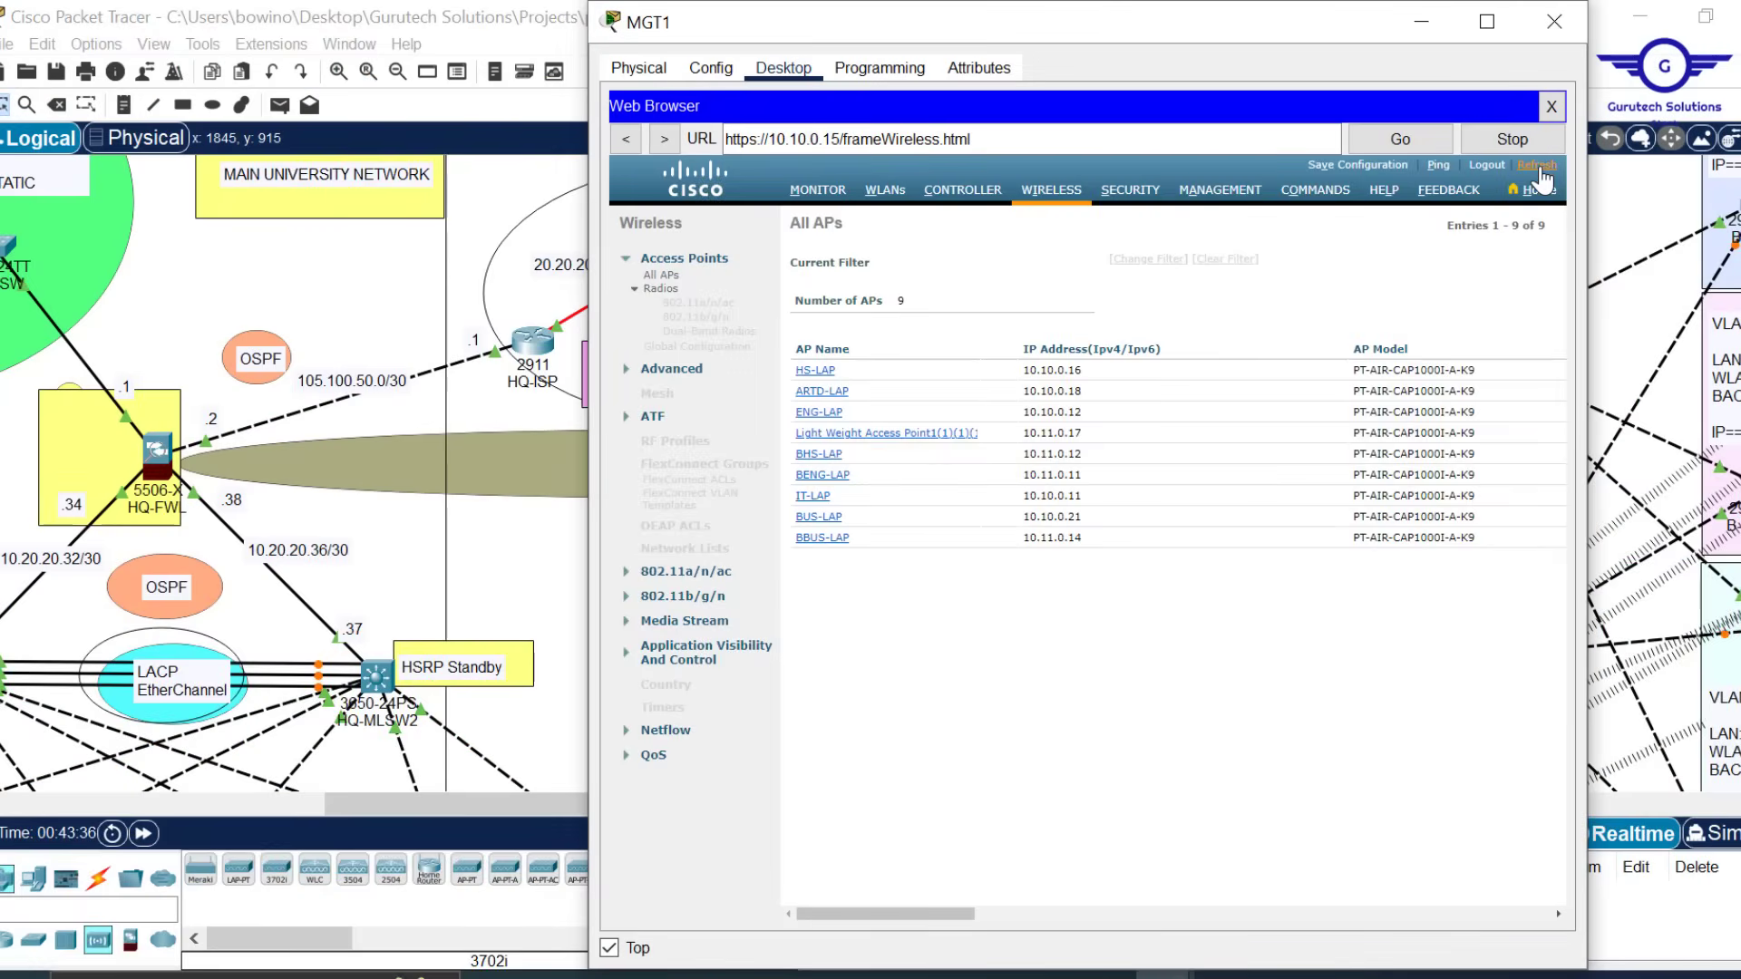
pyautogui.click(1551, 27)
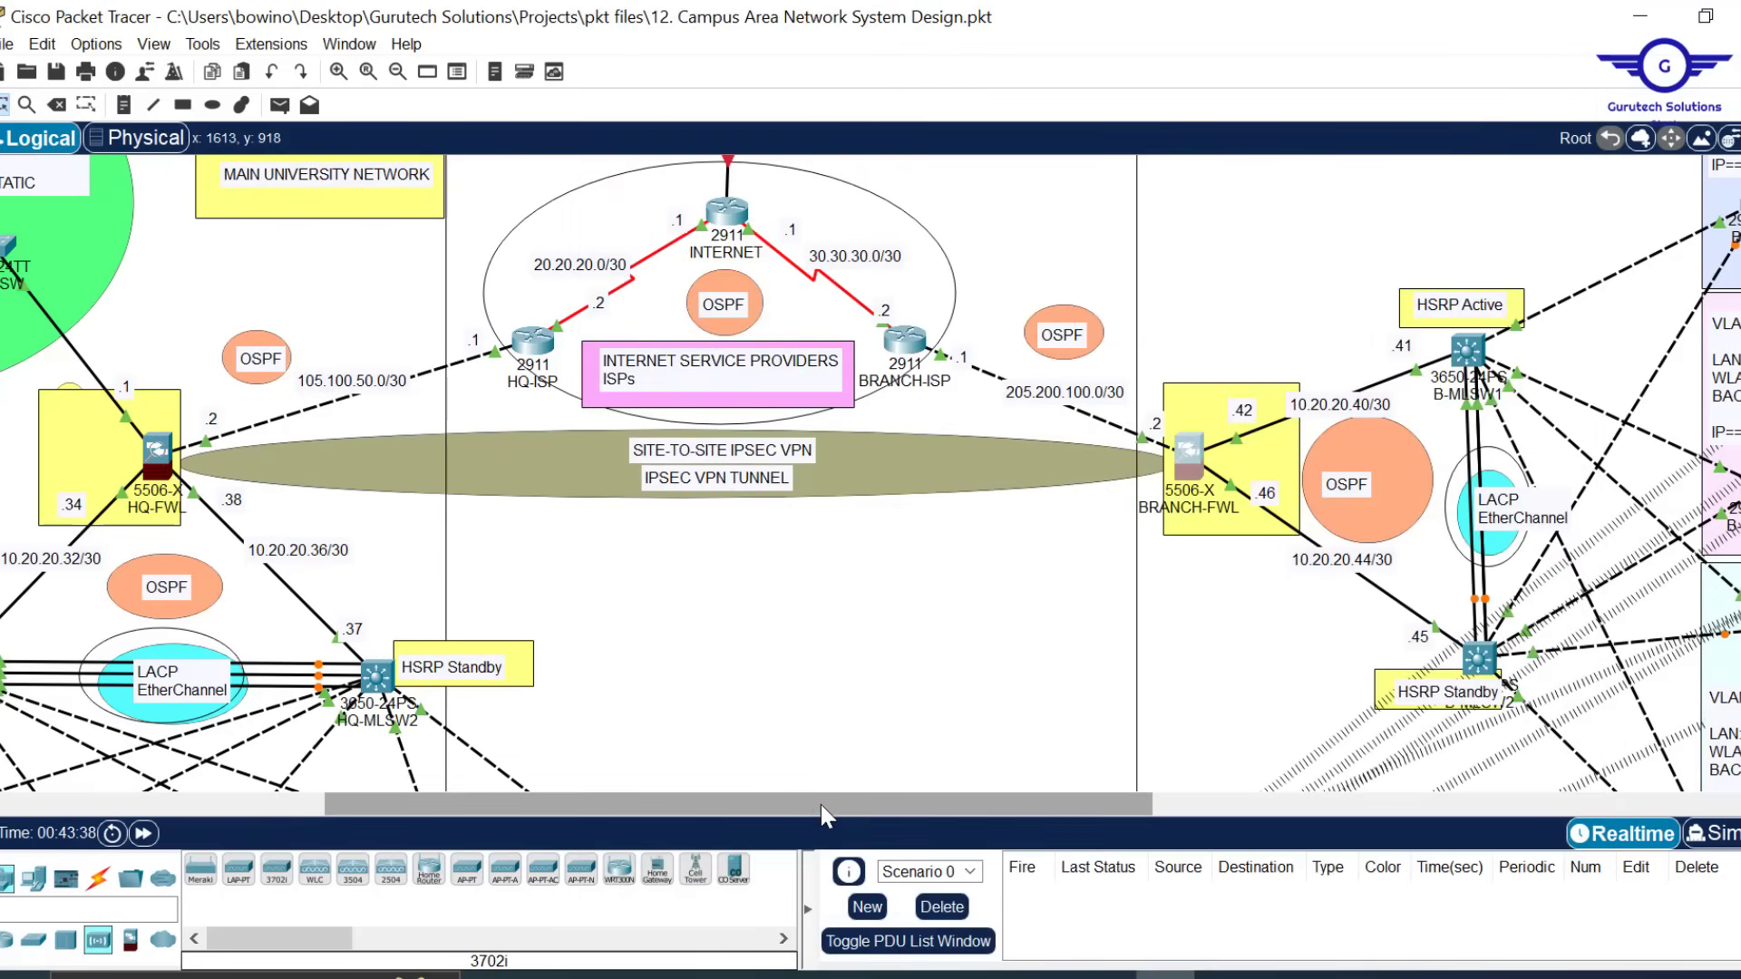
# Scroll the canvas to bring the branch business and engineering areas into view
pyautogui.moveTo(820, 804); pyautogui.dragTo(582, 804)
pyautogui.scroll(-5, 1141, 544)
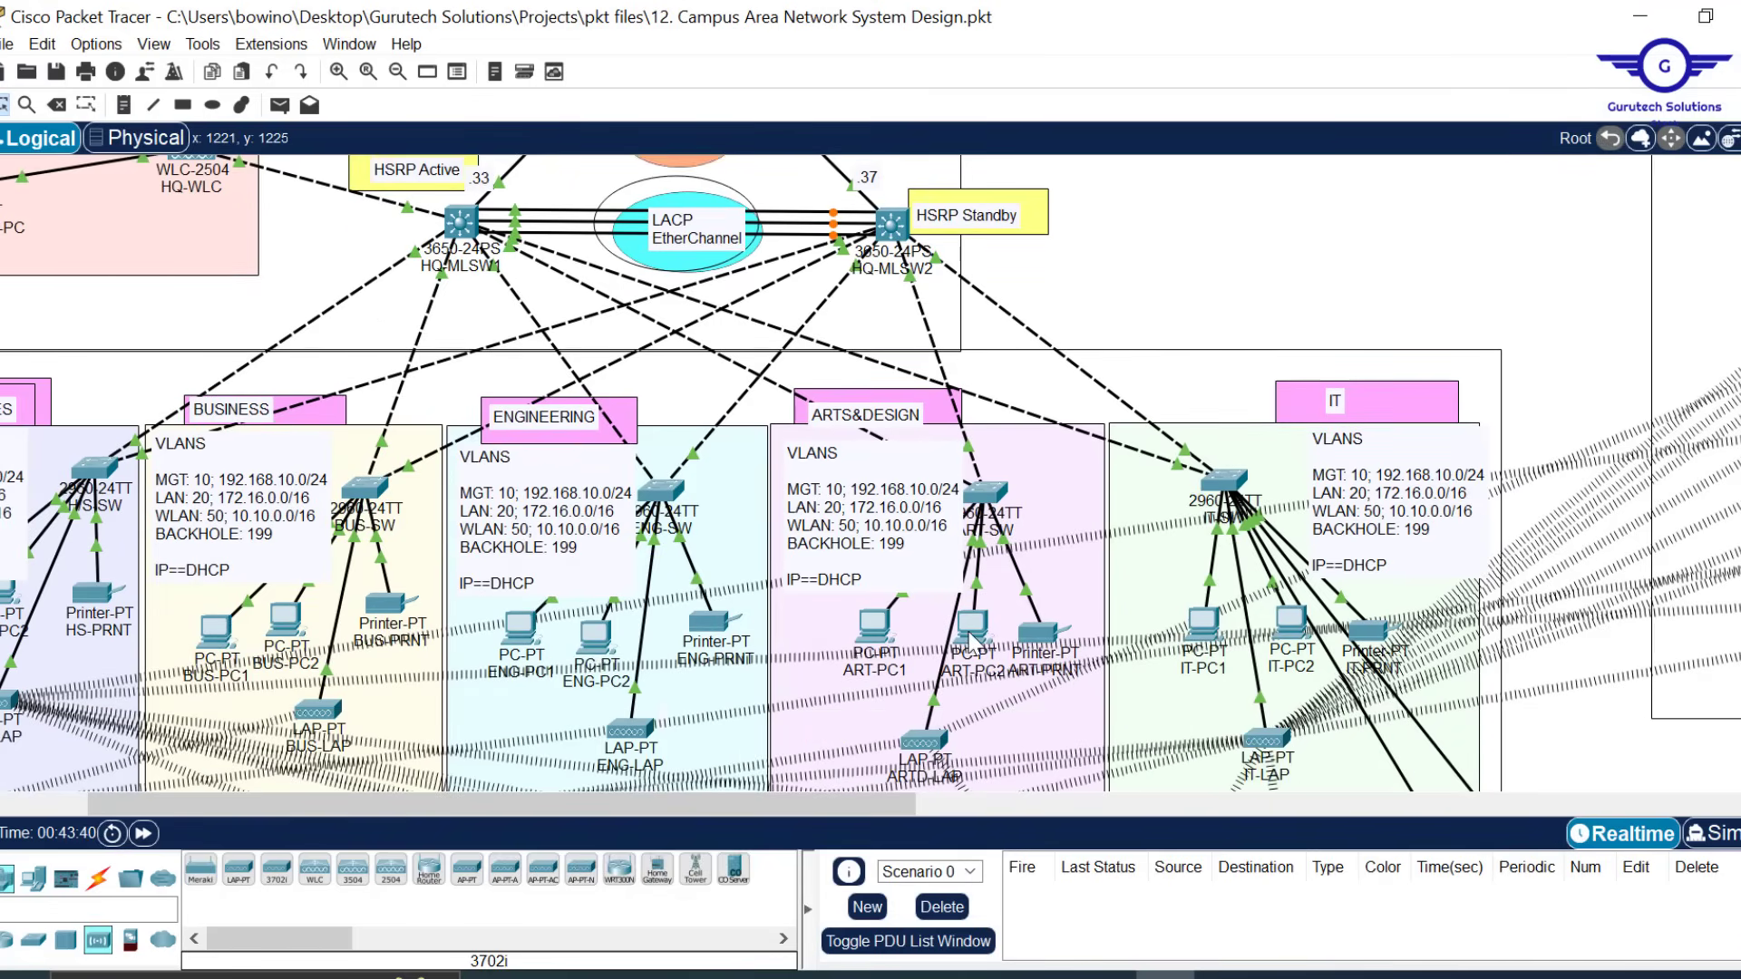
pyautogui.moveTo(971, 639)
pyautogui.moveTo(287, 623)
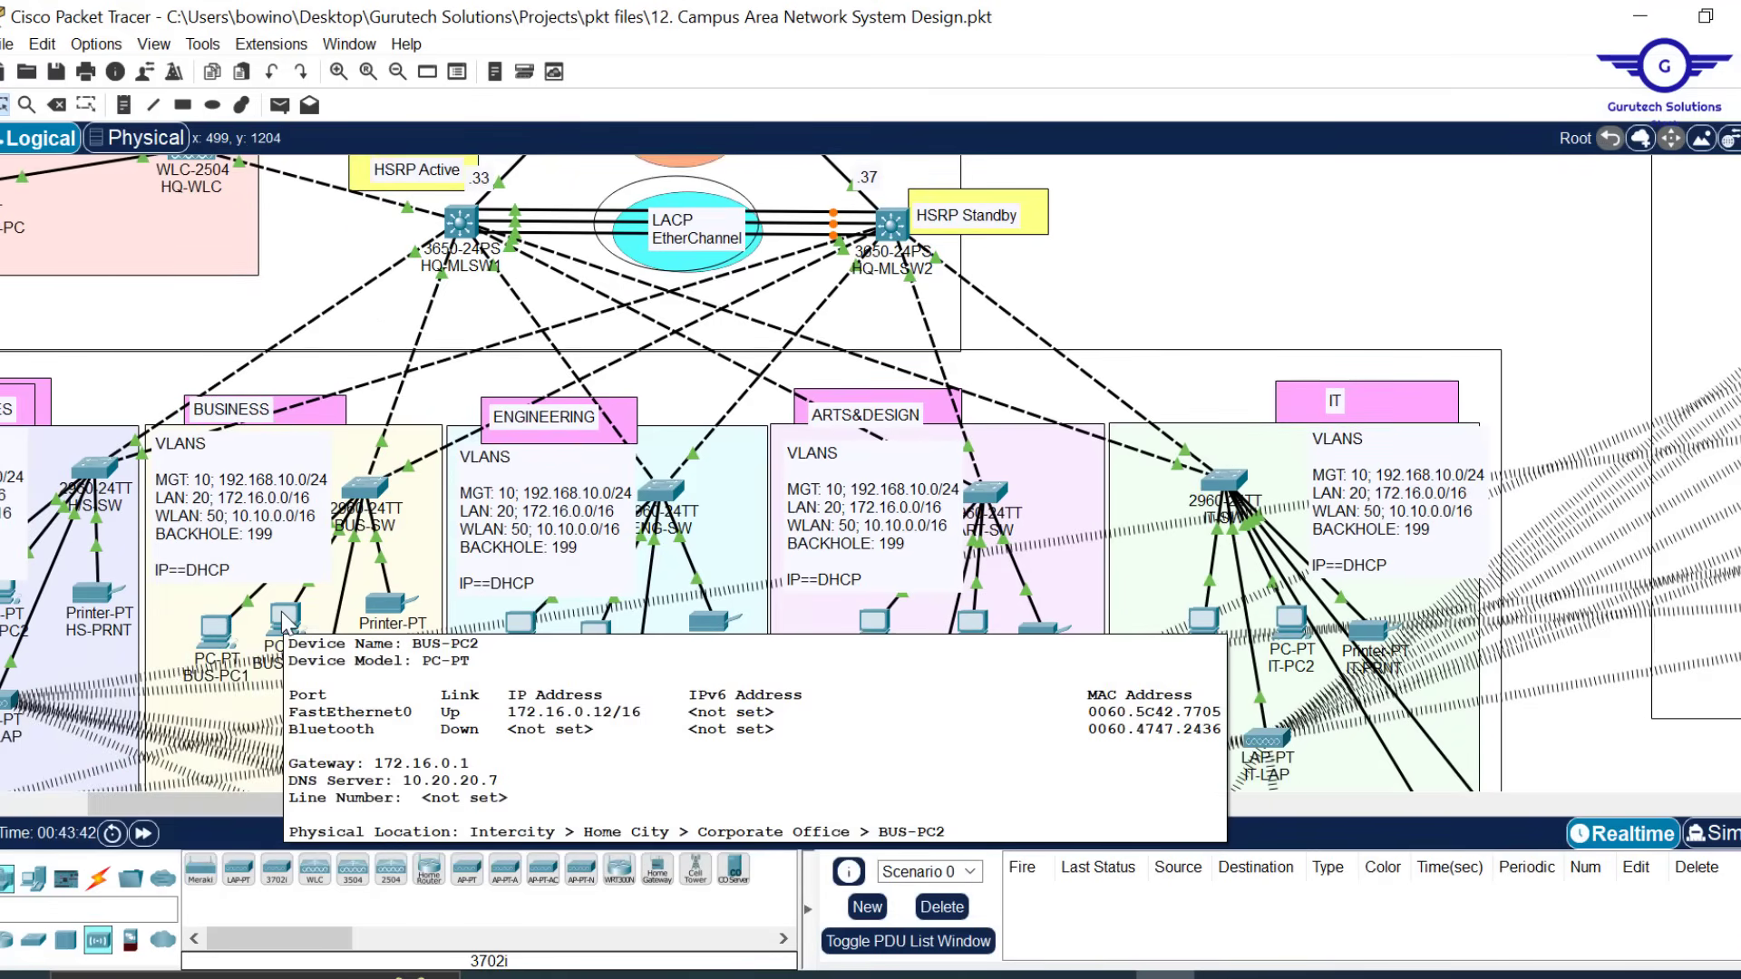
pyautogui.scroll(-3, 860, 580)
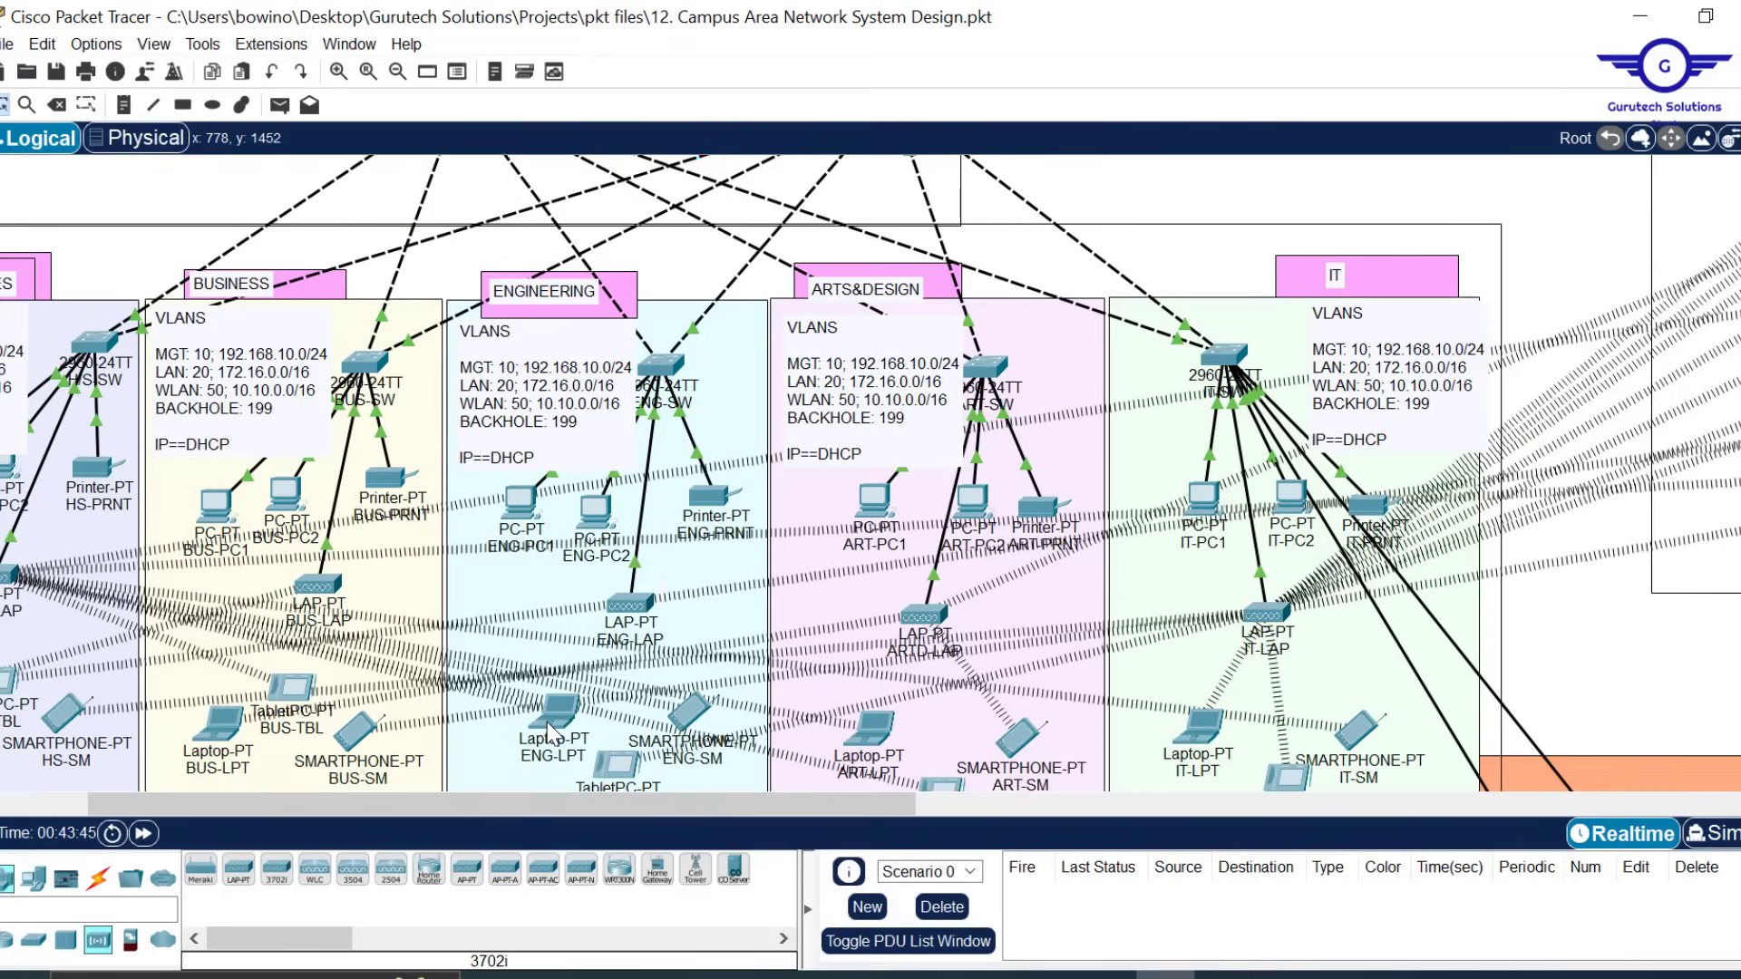
pyautogui.moveTo(550, 733)
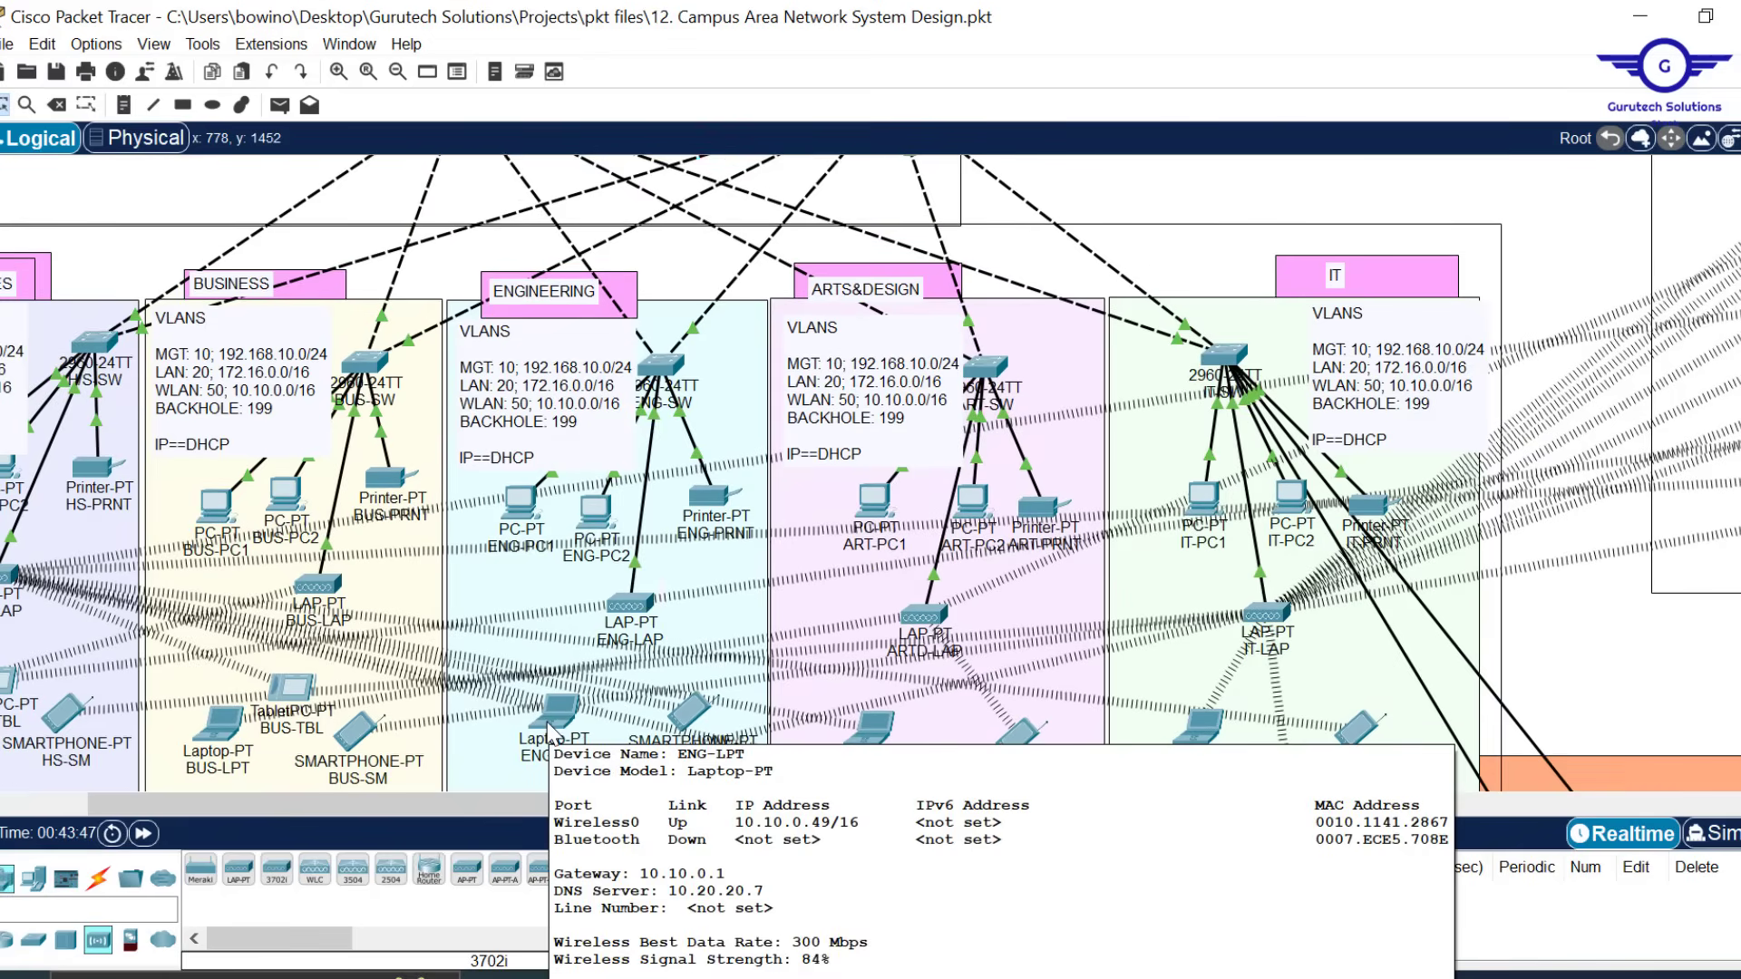
pyautogui.moveTo(653, 803); pyautogui.dragTo(1284, 786)
pyautogui.scroll(5, 708, 472)
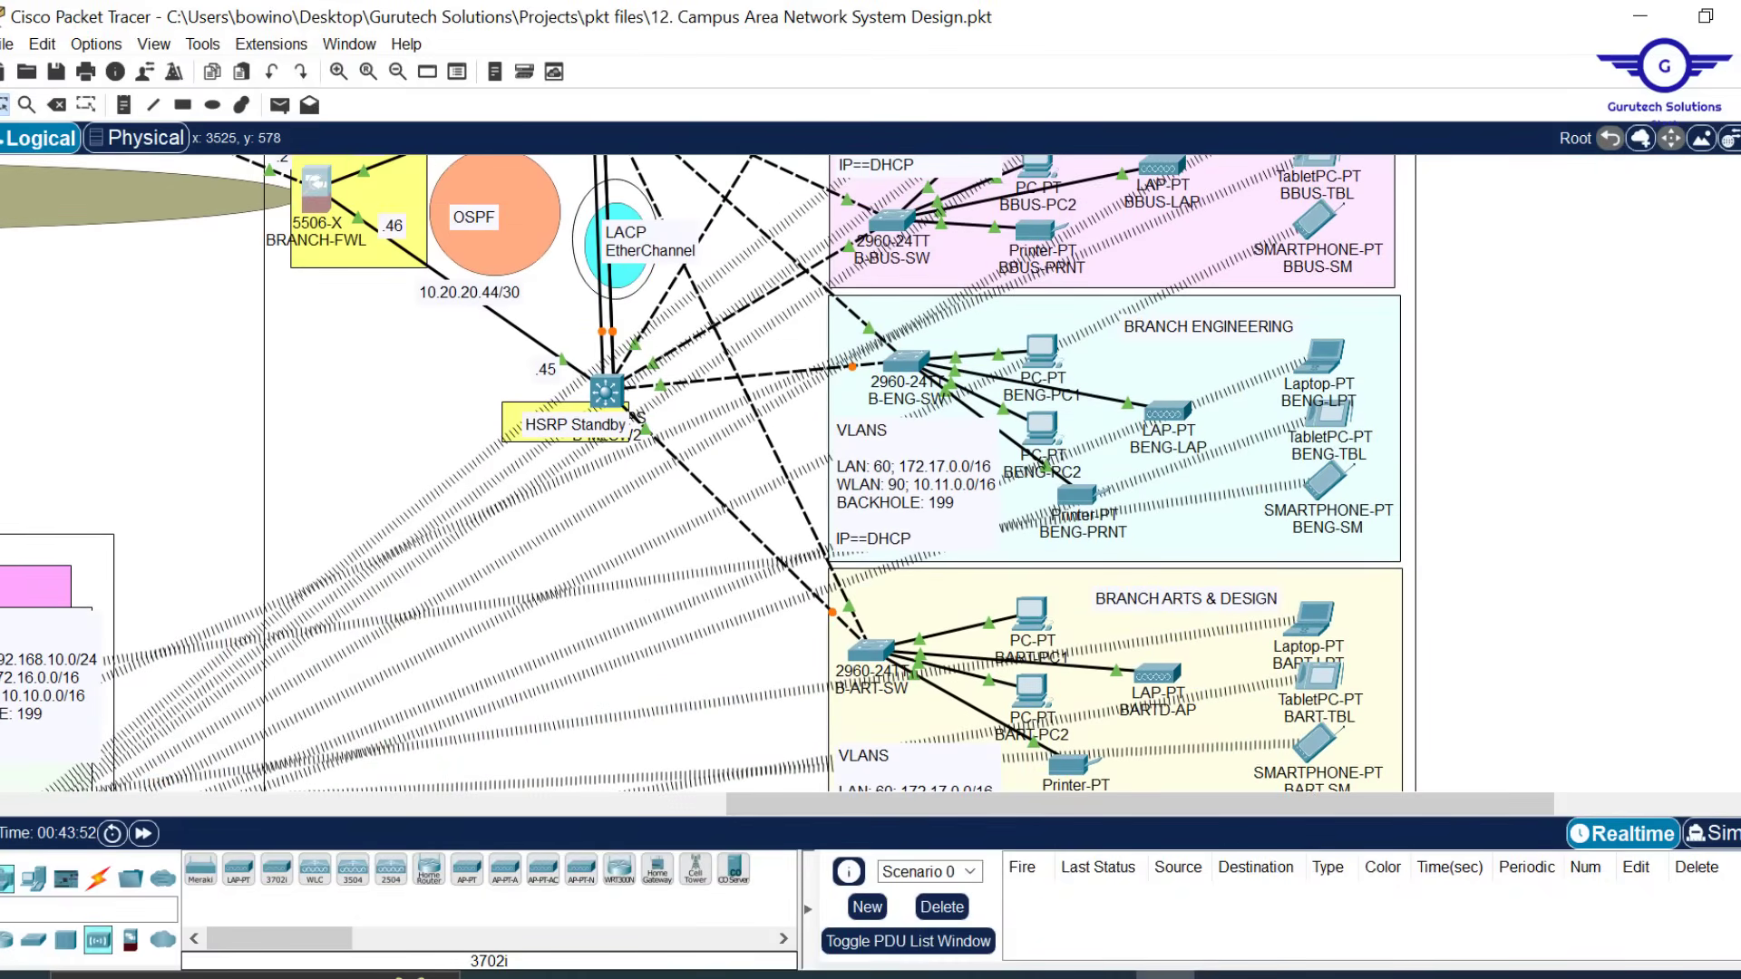
pyautogui.scroll(3, 702, 475)
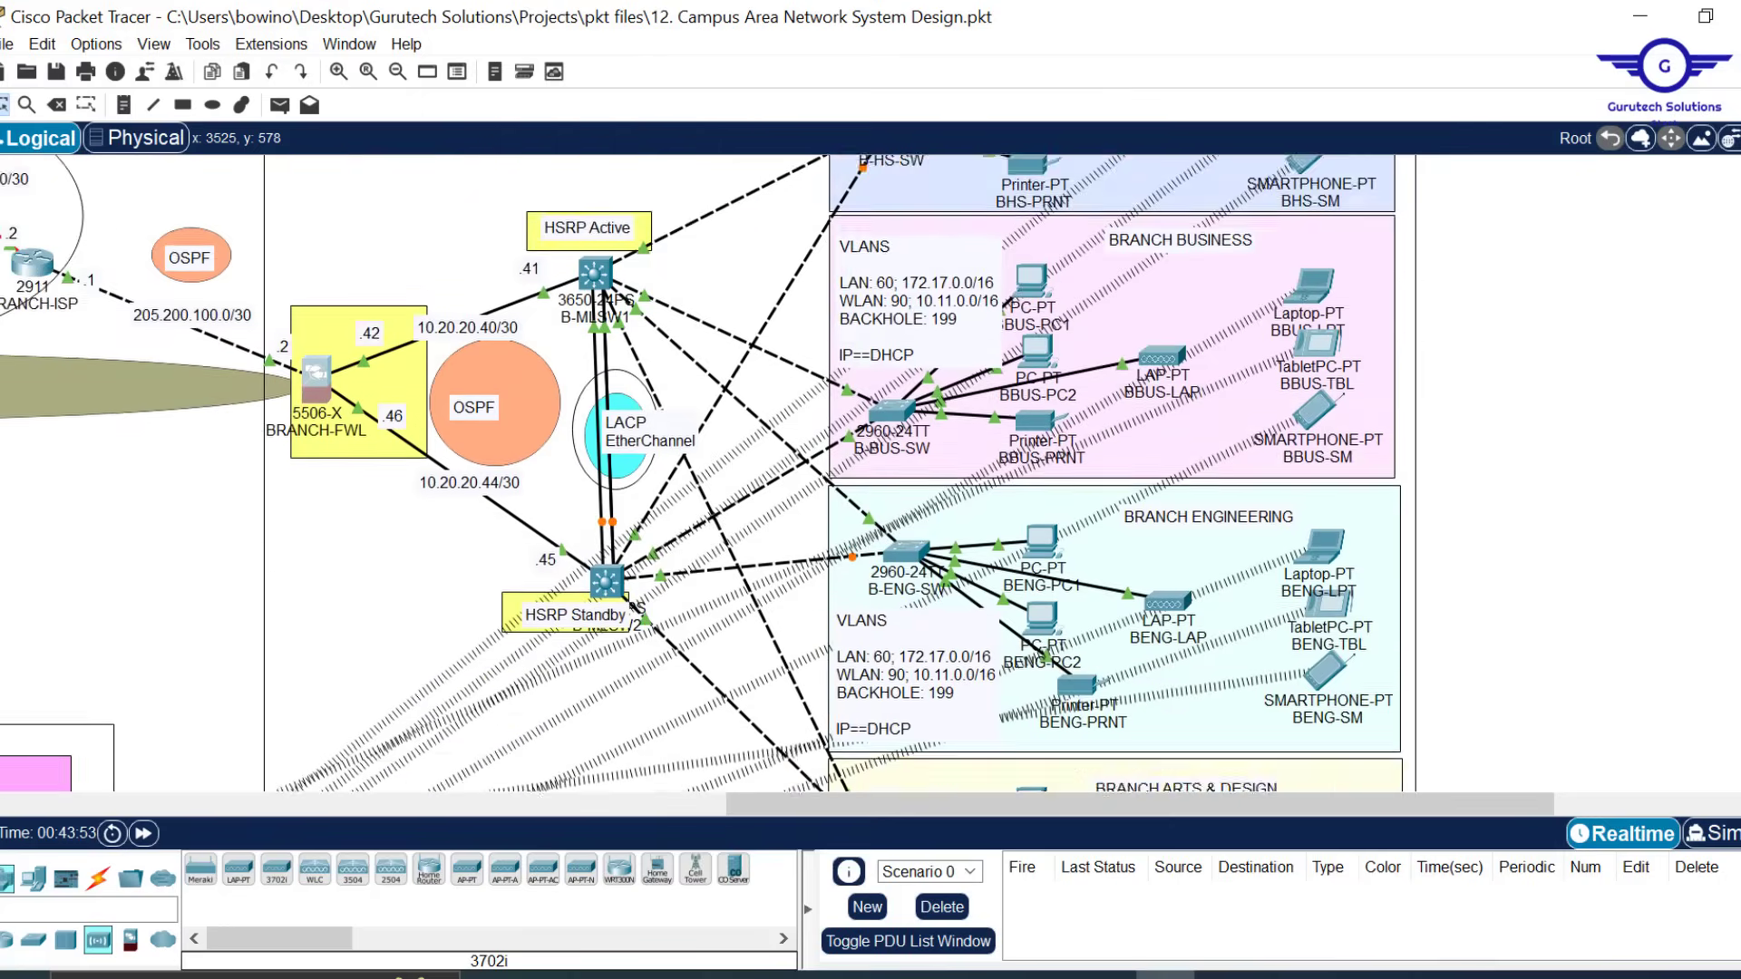
pyautogui.scroll(-8, 702, 475)
pyautogui.scroll(-6, 1029, 424)
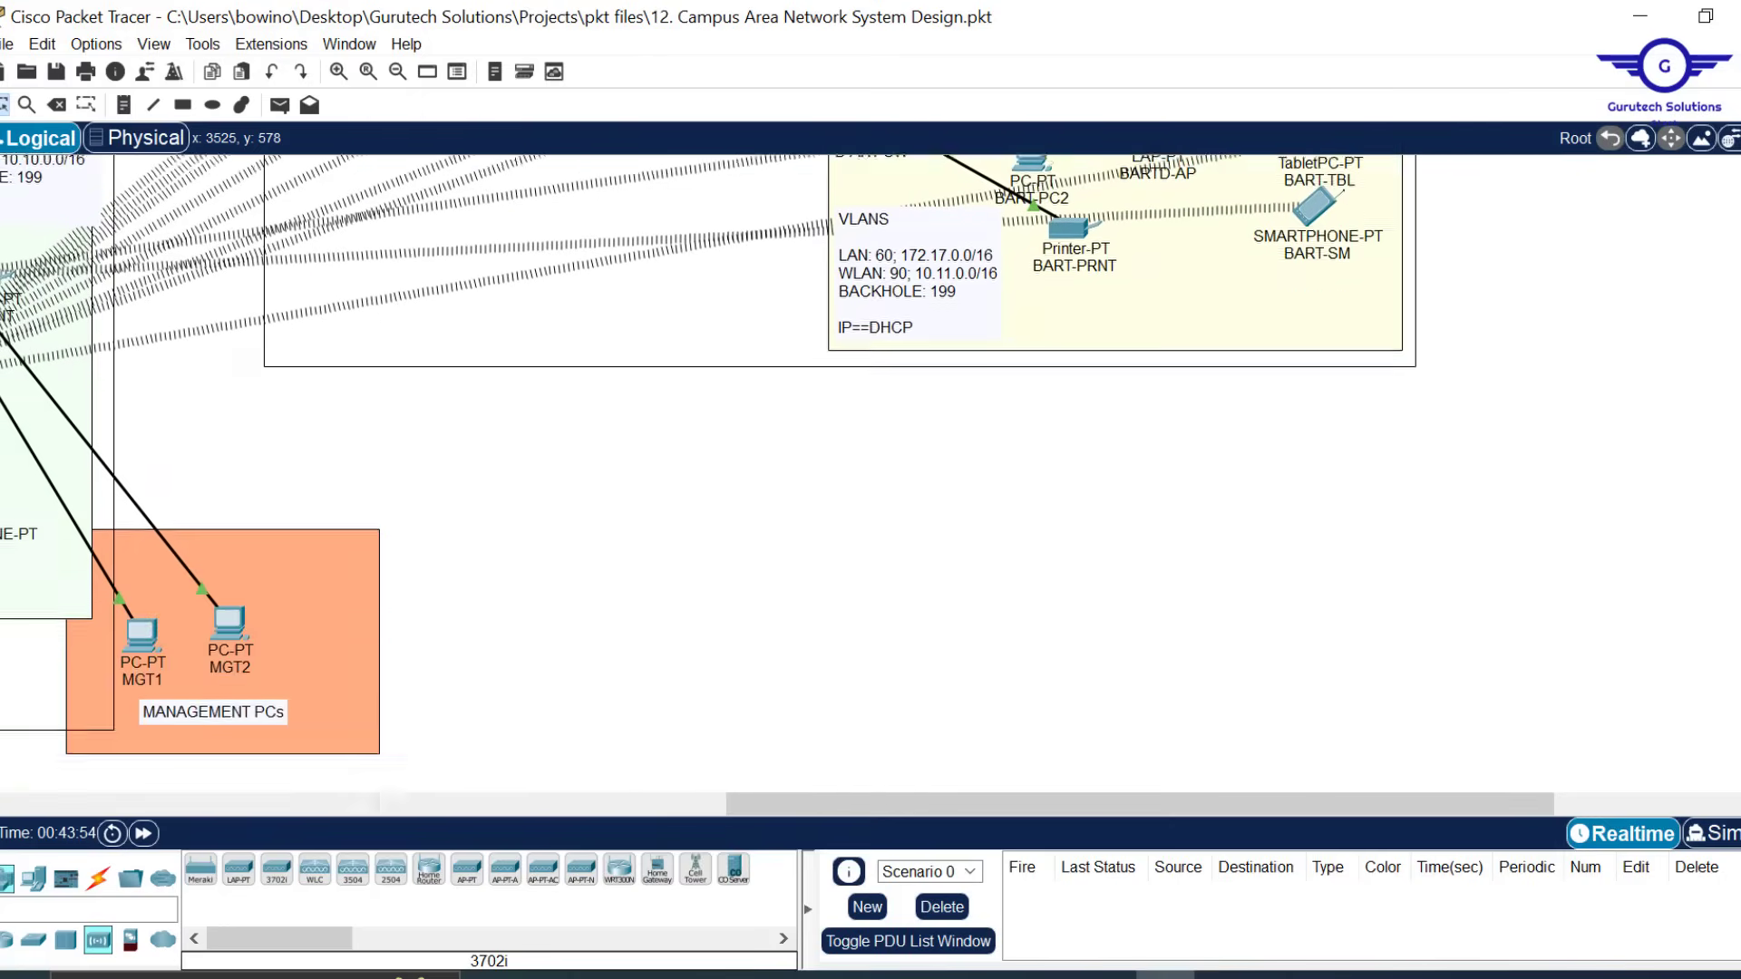
pyautogui.scroll(15, 1030, 425)
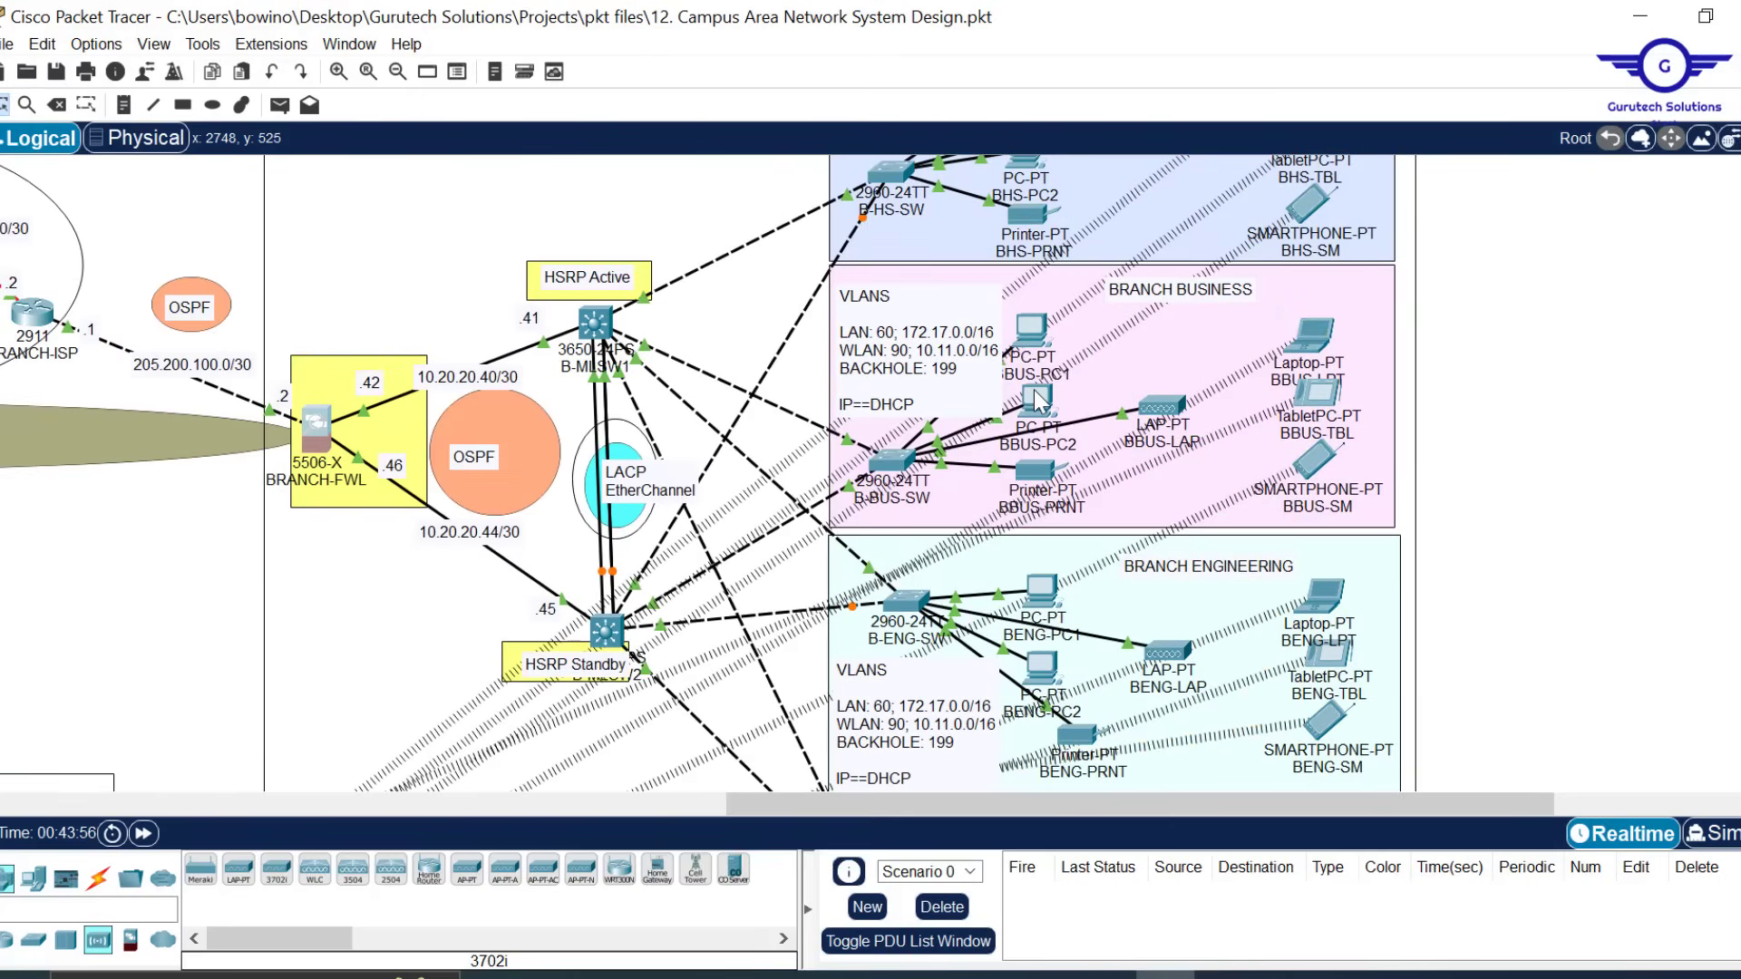
# Open BBUS-PC2's Command Prompt and run ipconfig to check its addressing
pyautogui.click(1037, 399)
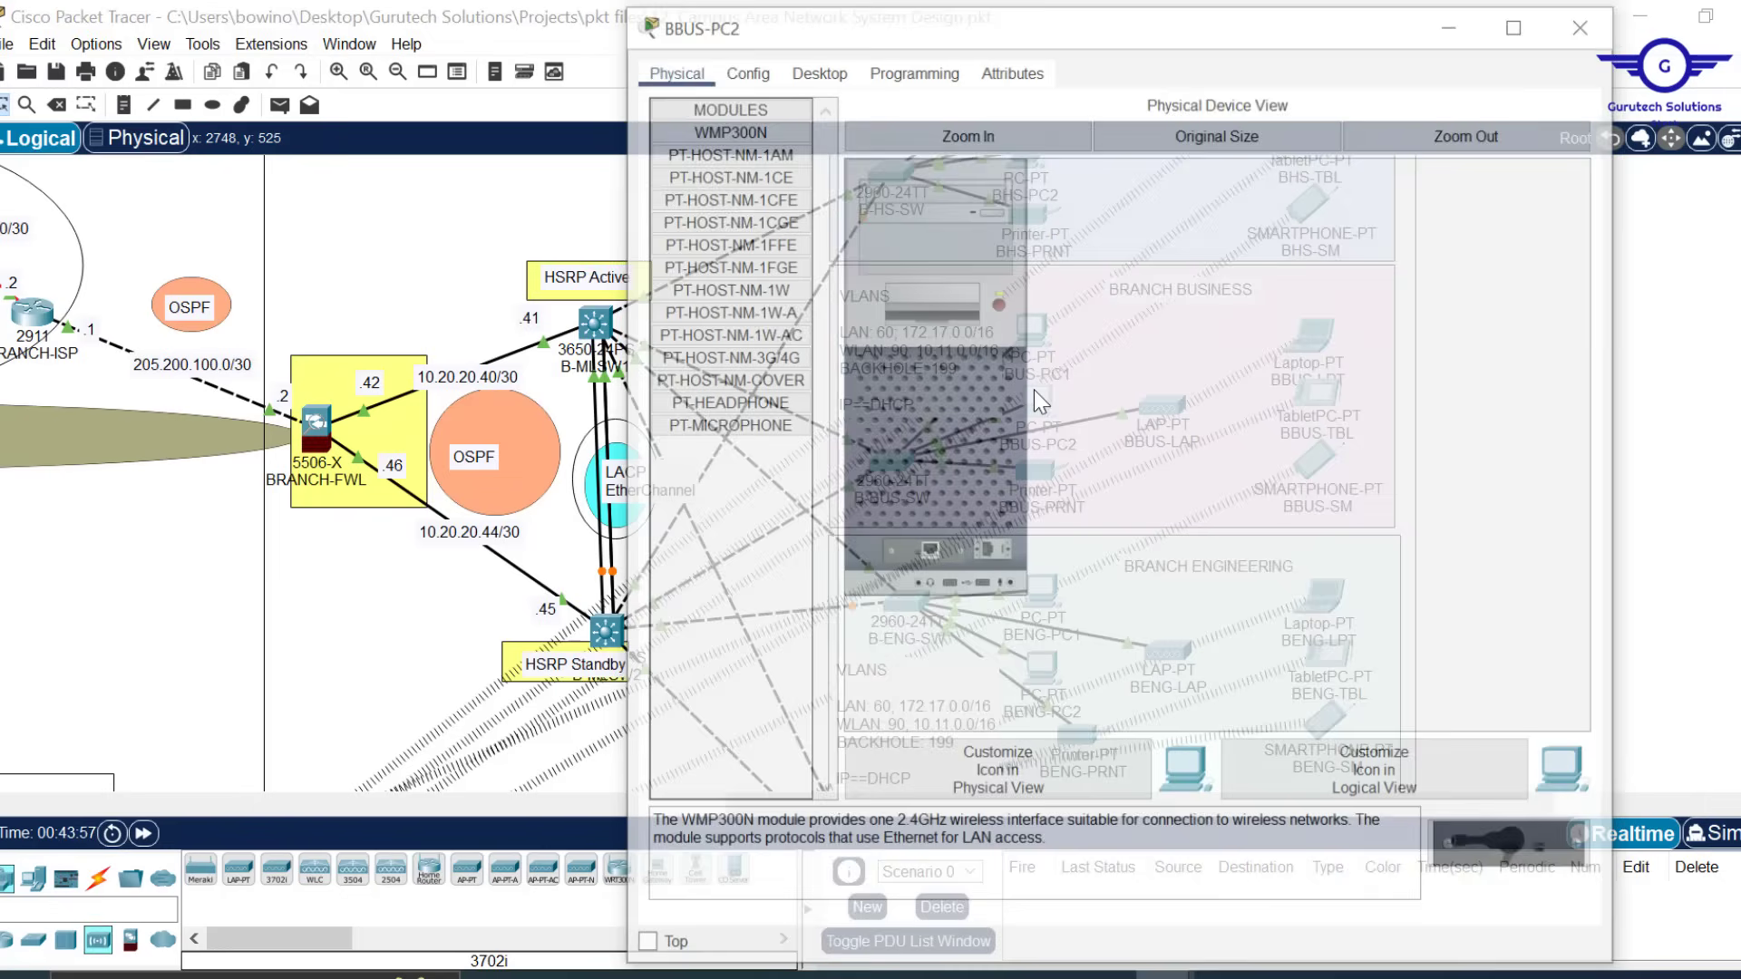
pyautogui.click(815, 67)
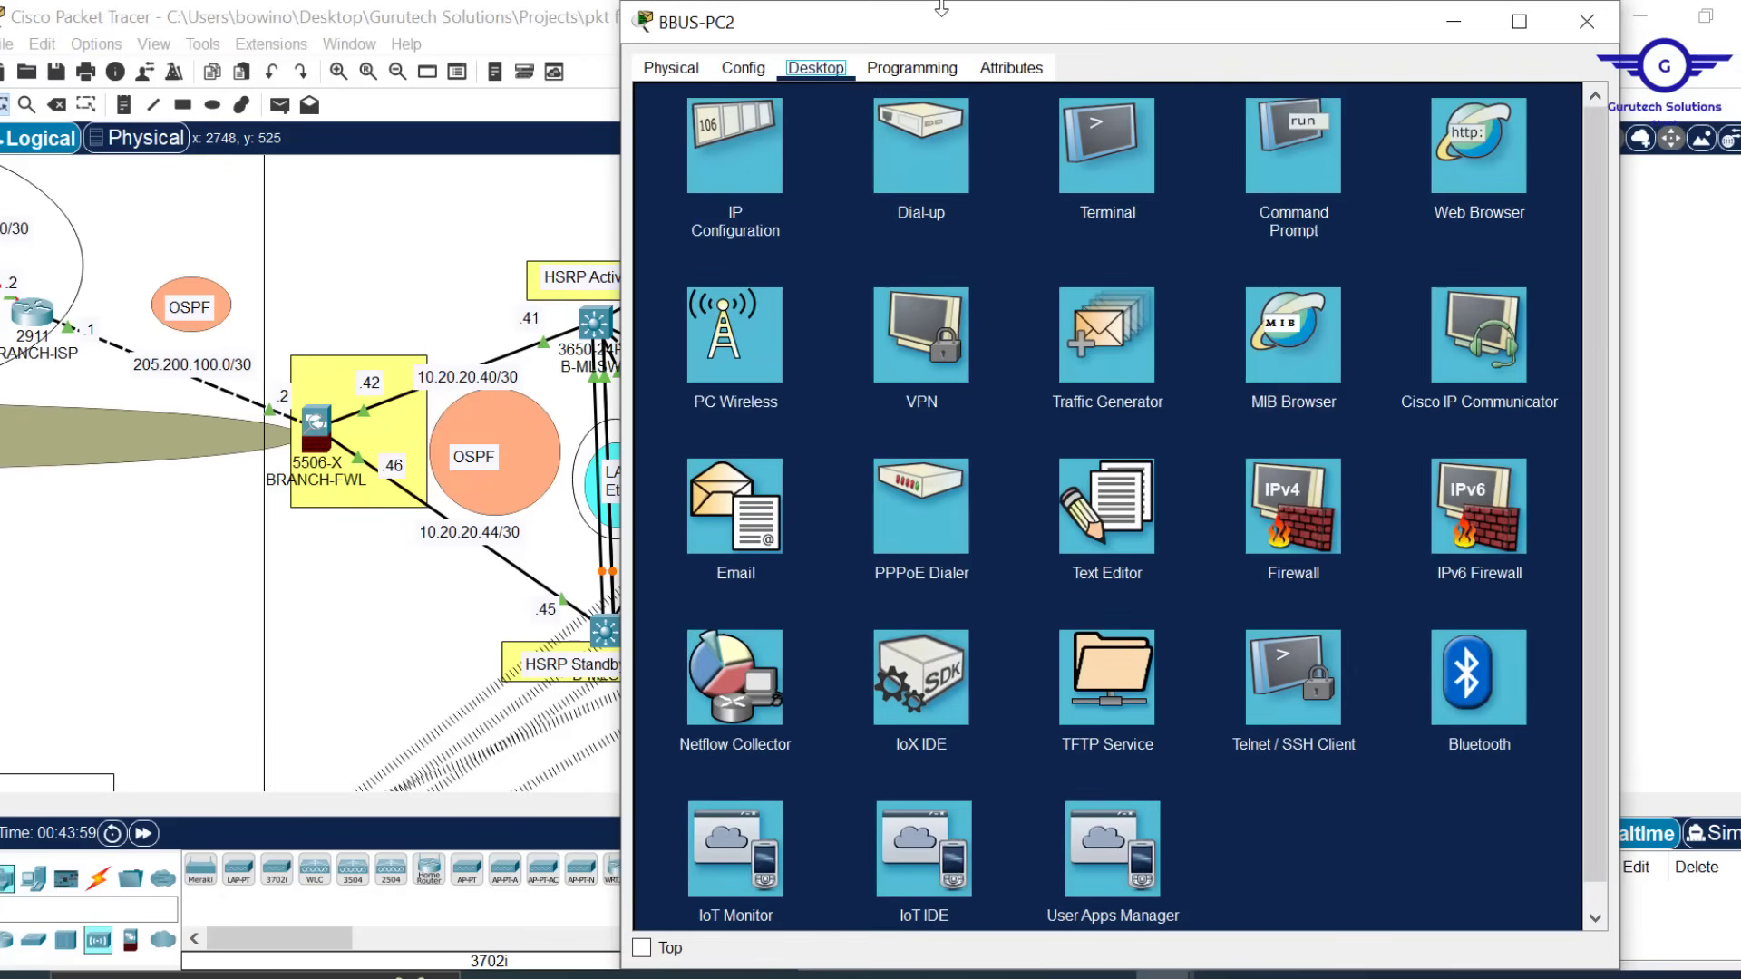
pyautogui.moveTo(941, 11); pyautogui.dragTo(943, 185)
pyautogui.click(1266, 319)
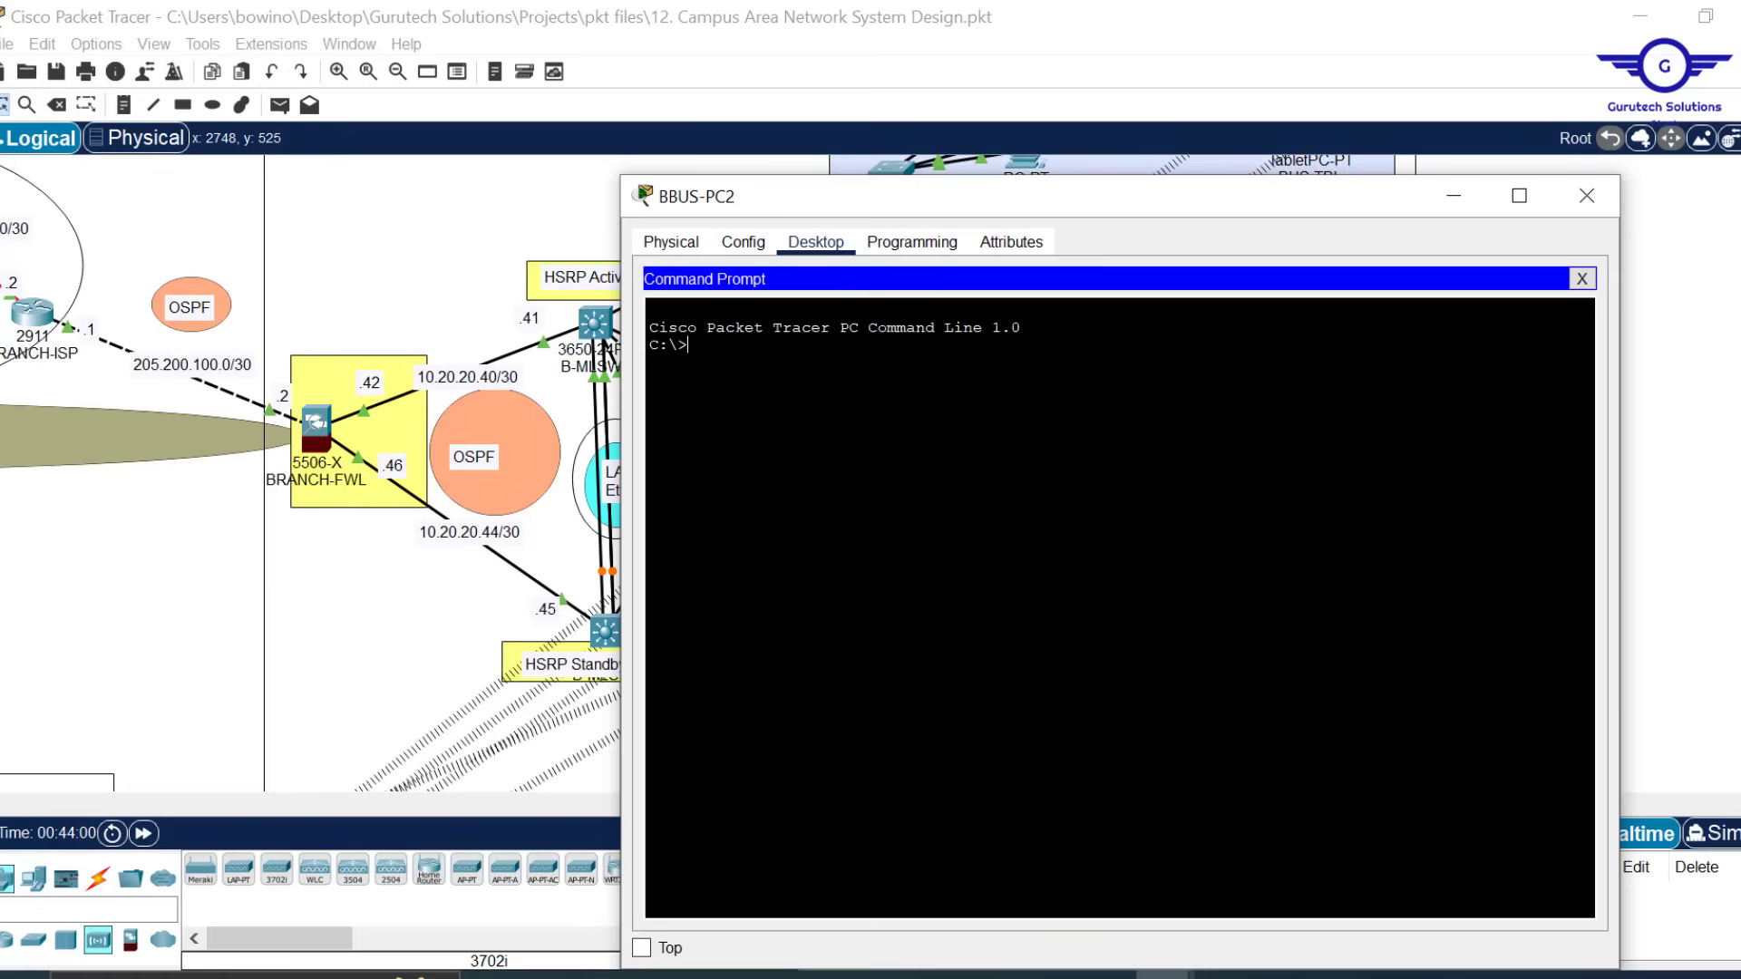
pyautogui.write('ipconfig')
pyautogui.press('Return')
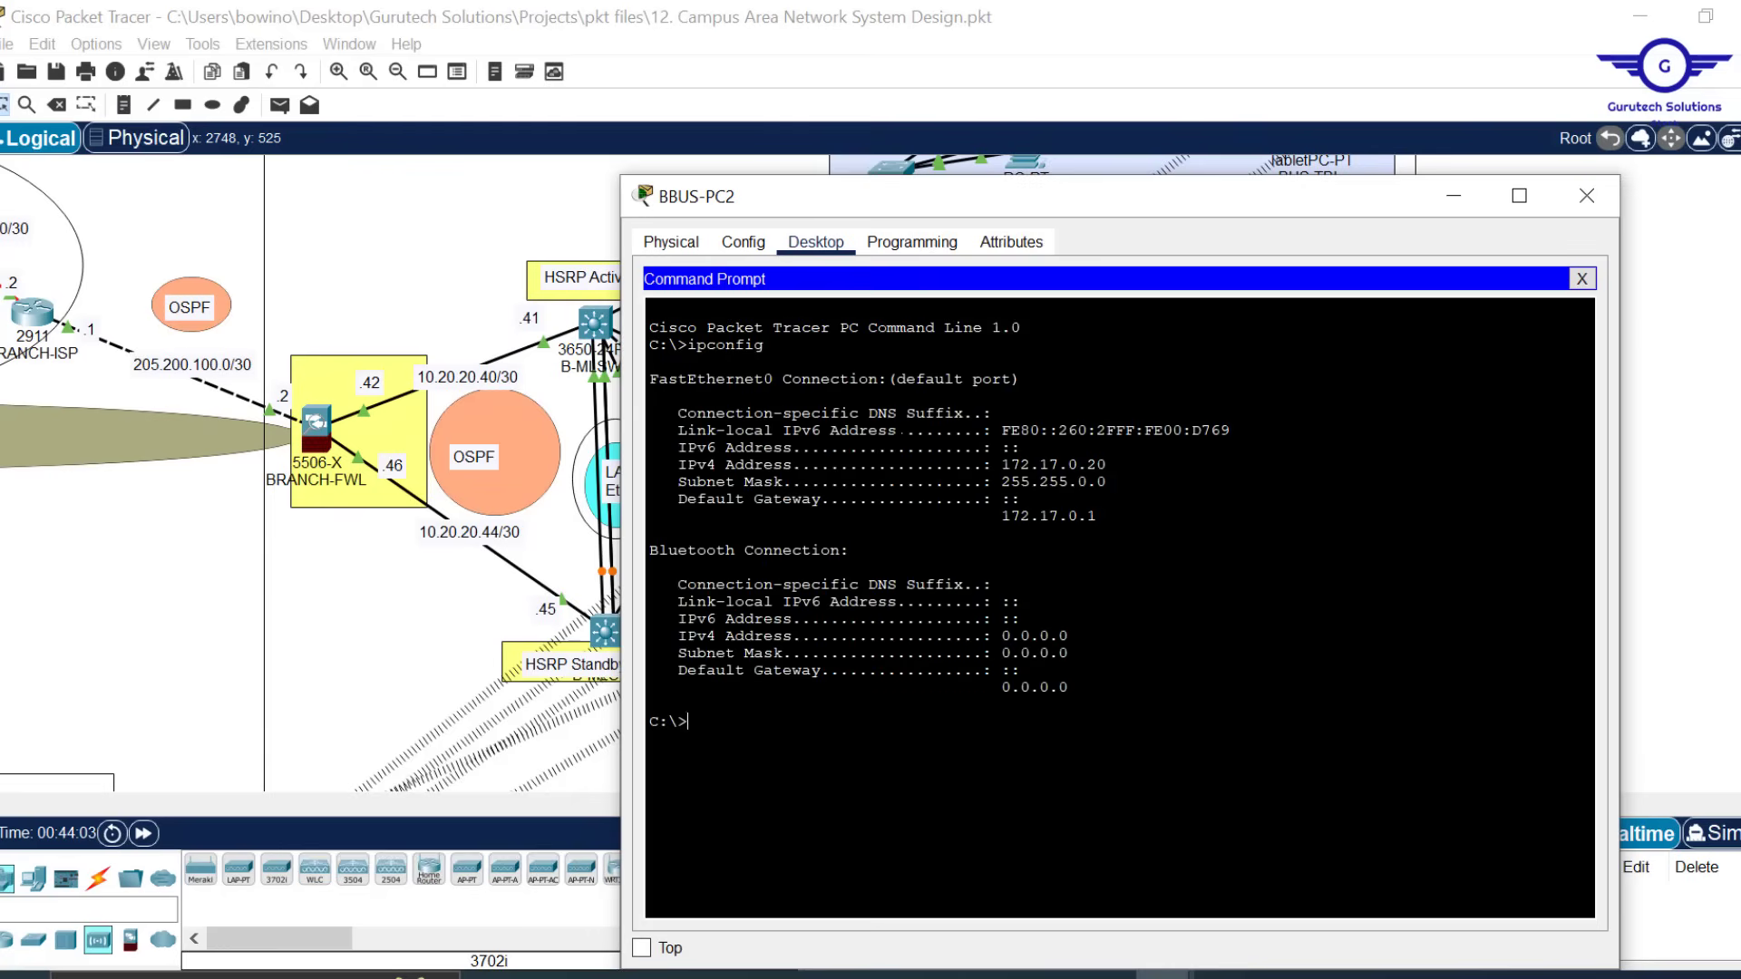
# Ping 10.10.0.49 and 10.10.0.1, both timing out with 100% loss, then close the window
pyautogui.write('ping 10.10.0.49')
pyautogui.moveTo(1107, 464); pyautogui.dragTo(1021, 465)
pyautogui.moveTo(831, 720); pyautogui.dragTo(735, 721)
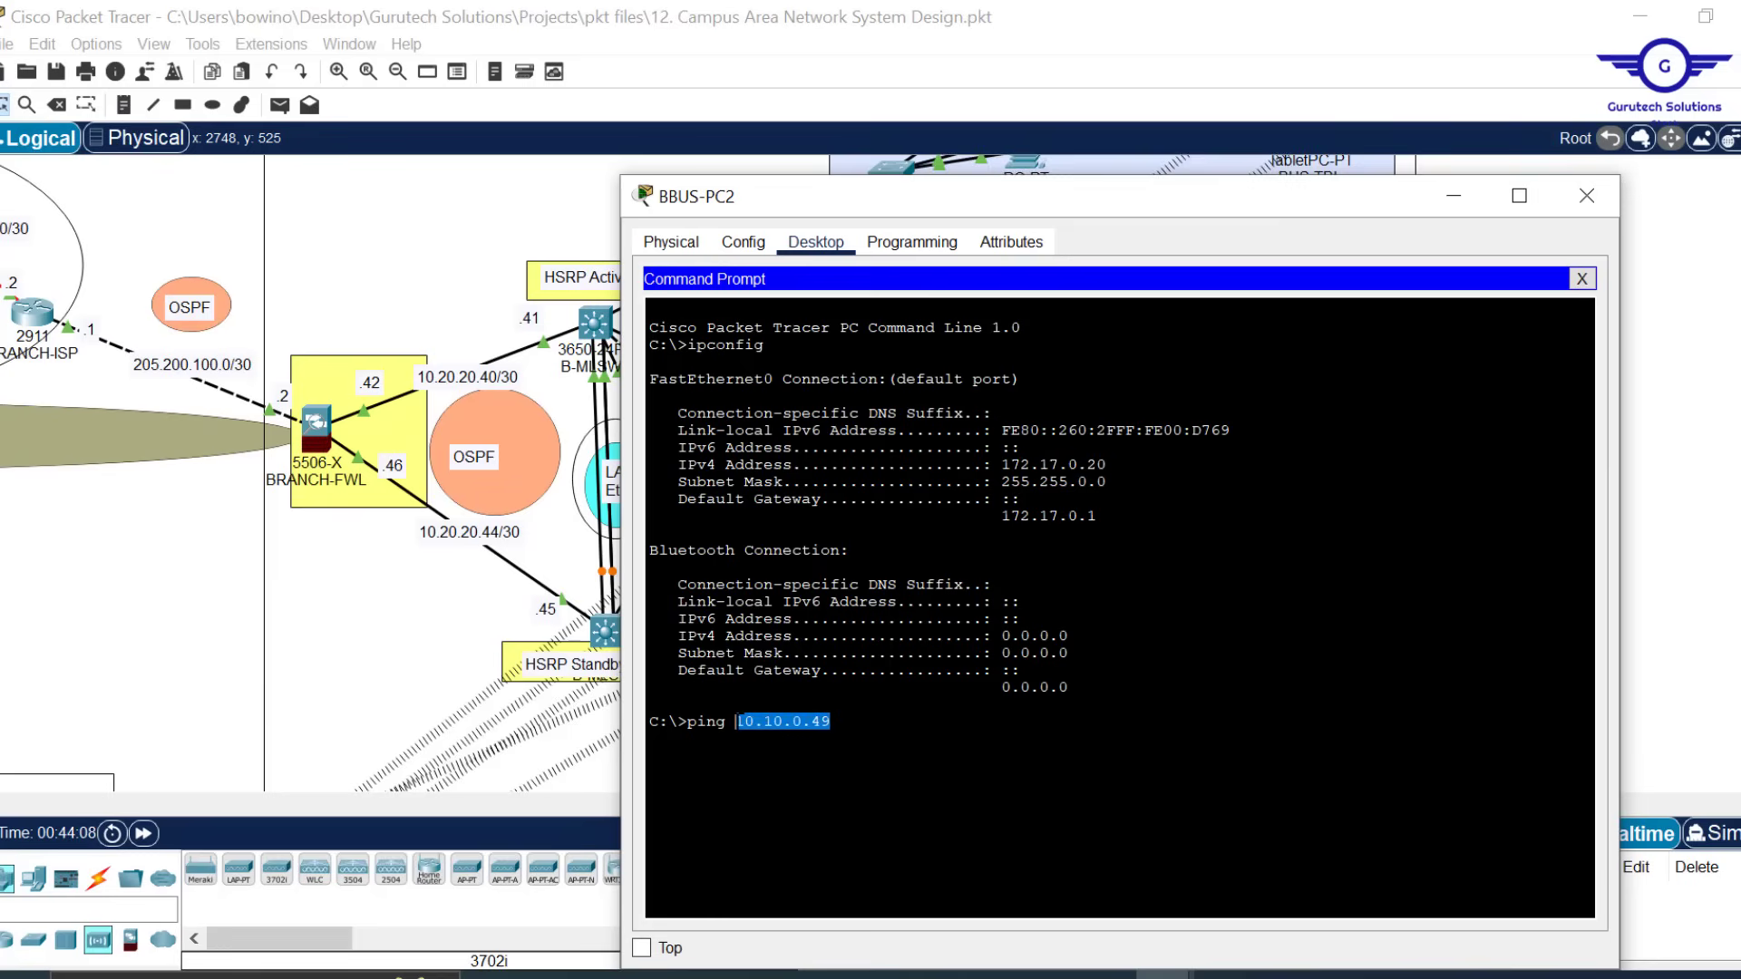
pyautogui.press('Return')
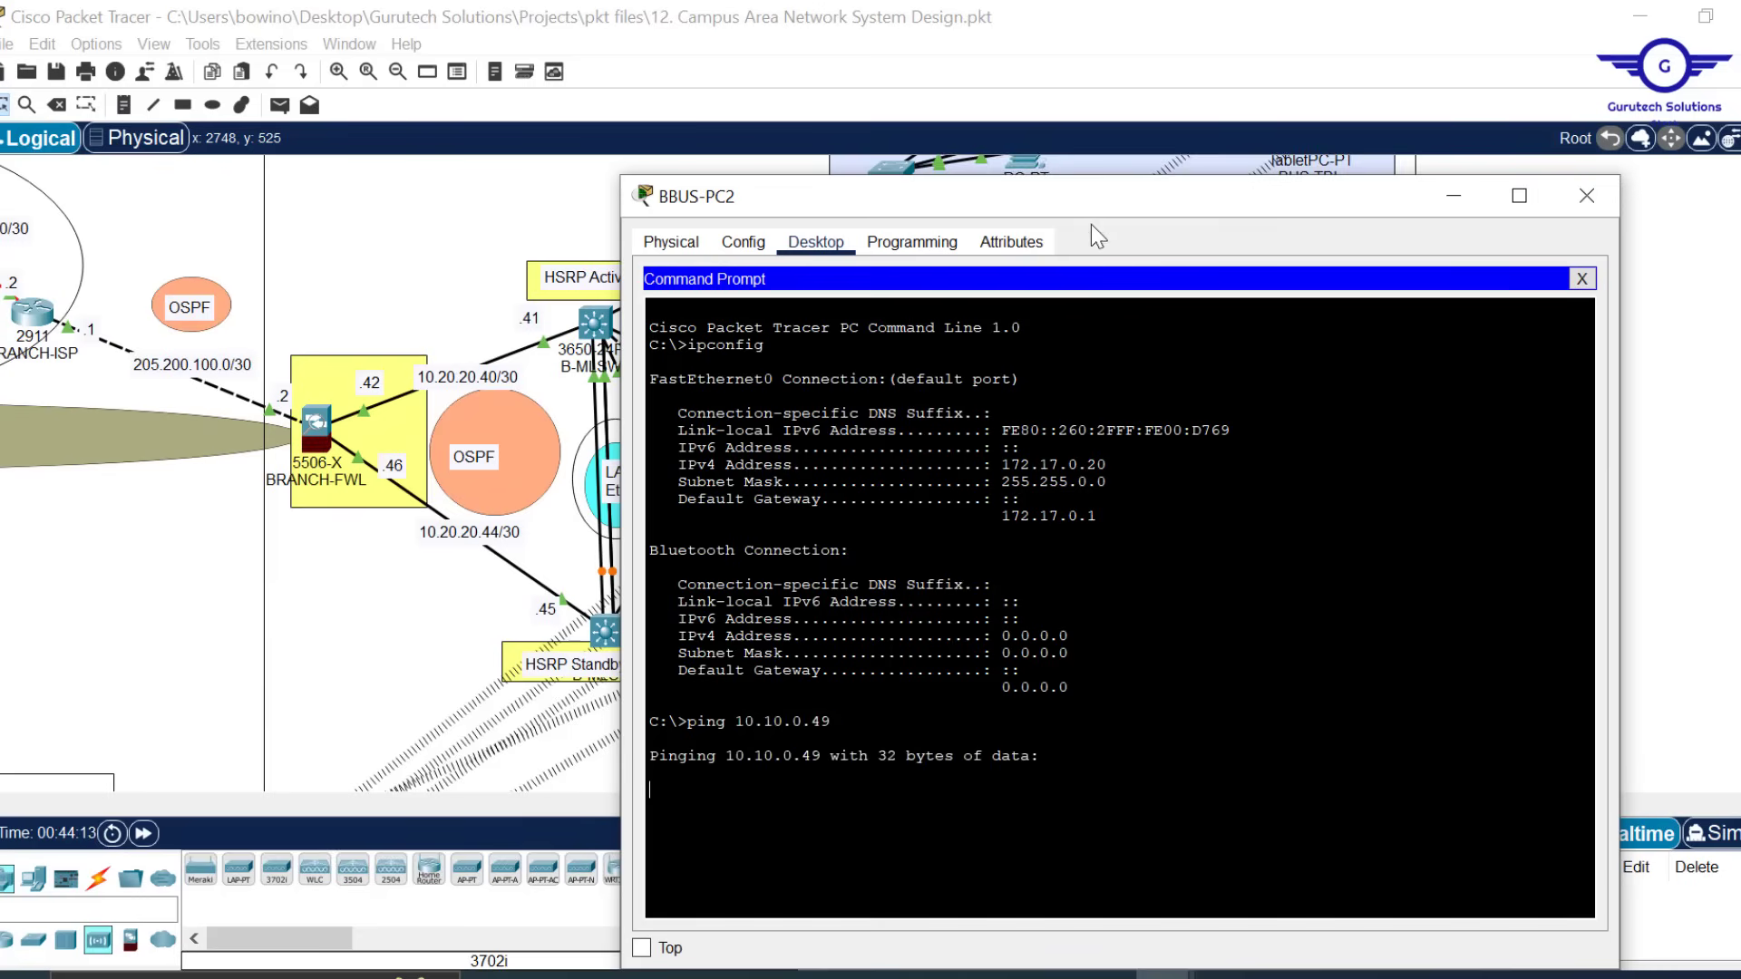
pyautogui.moveTo(1070, 210); pyautogui.dragTo(1077, 143)
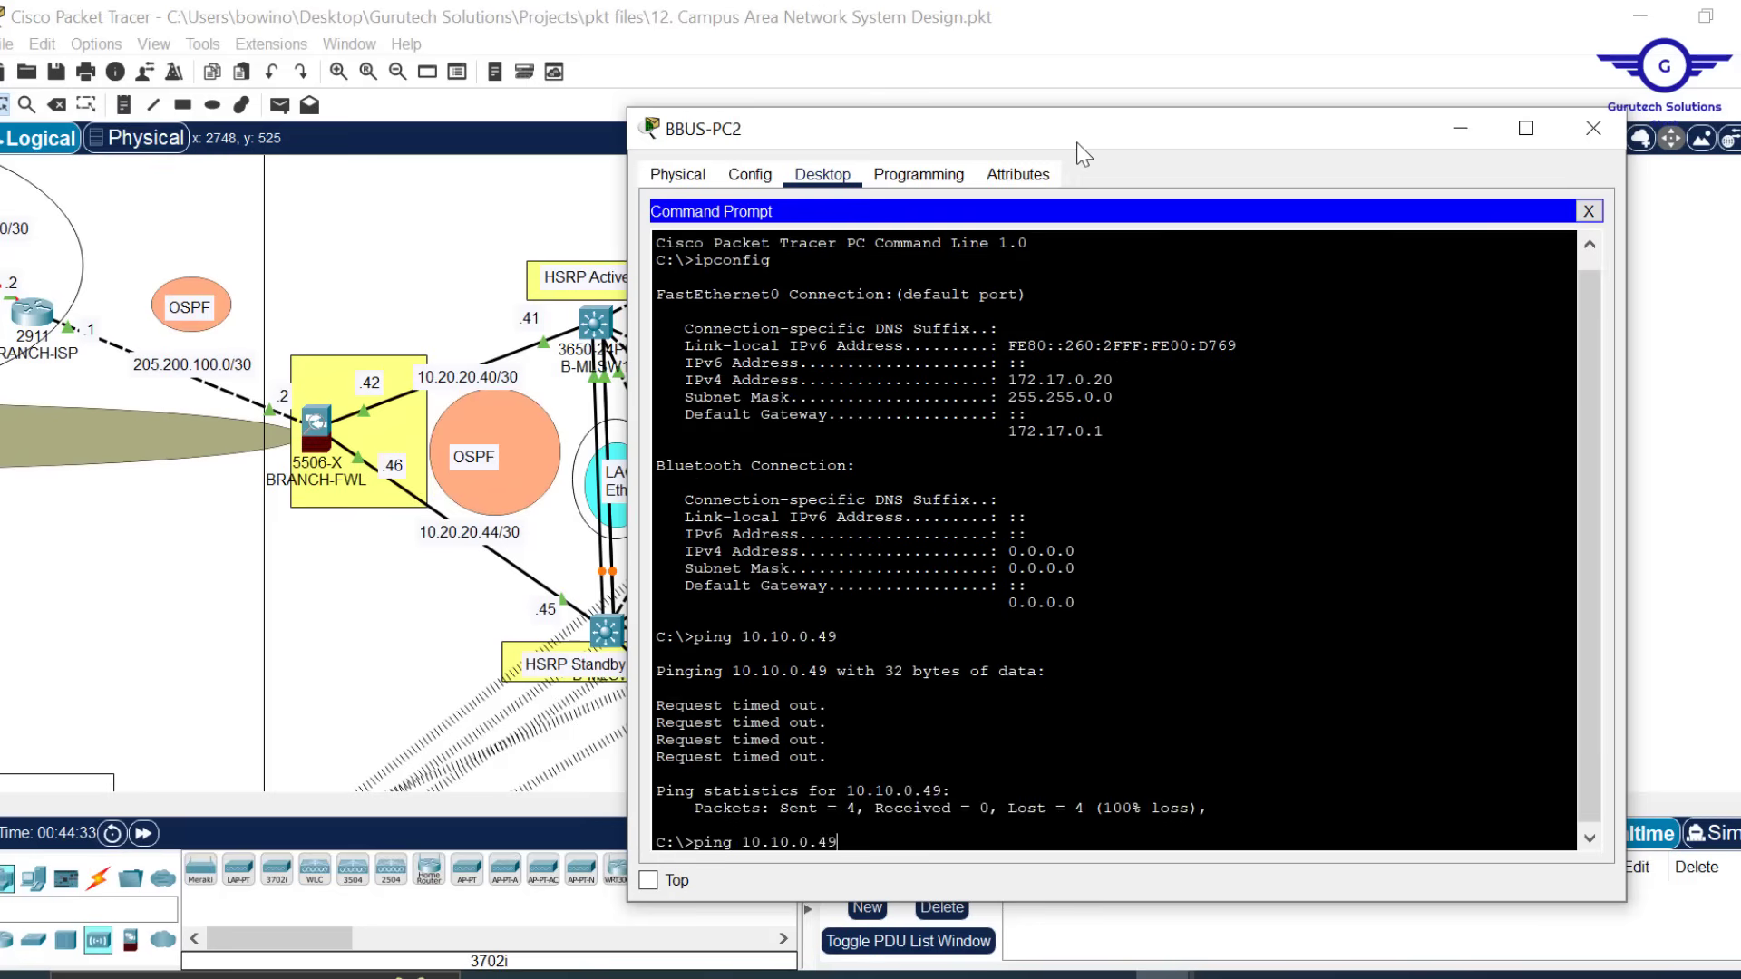
pyautogui.write('ping 10.10.0.1')
pyautogui.press('Return')
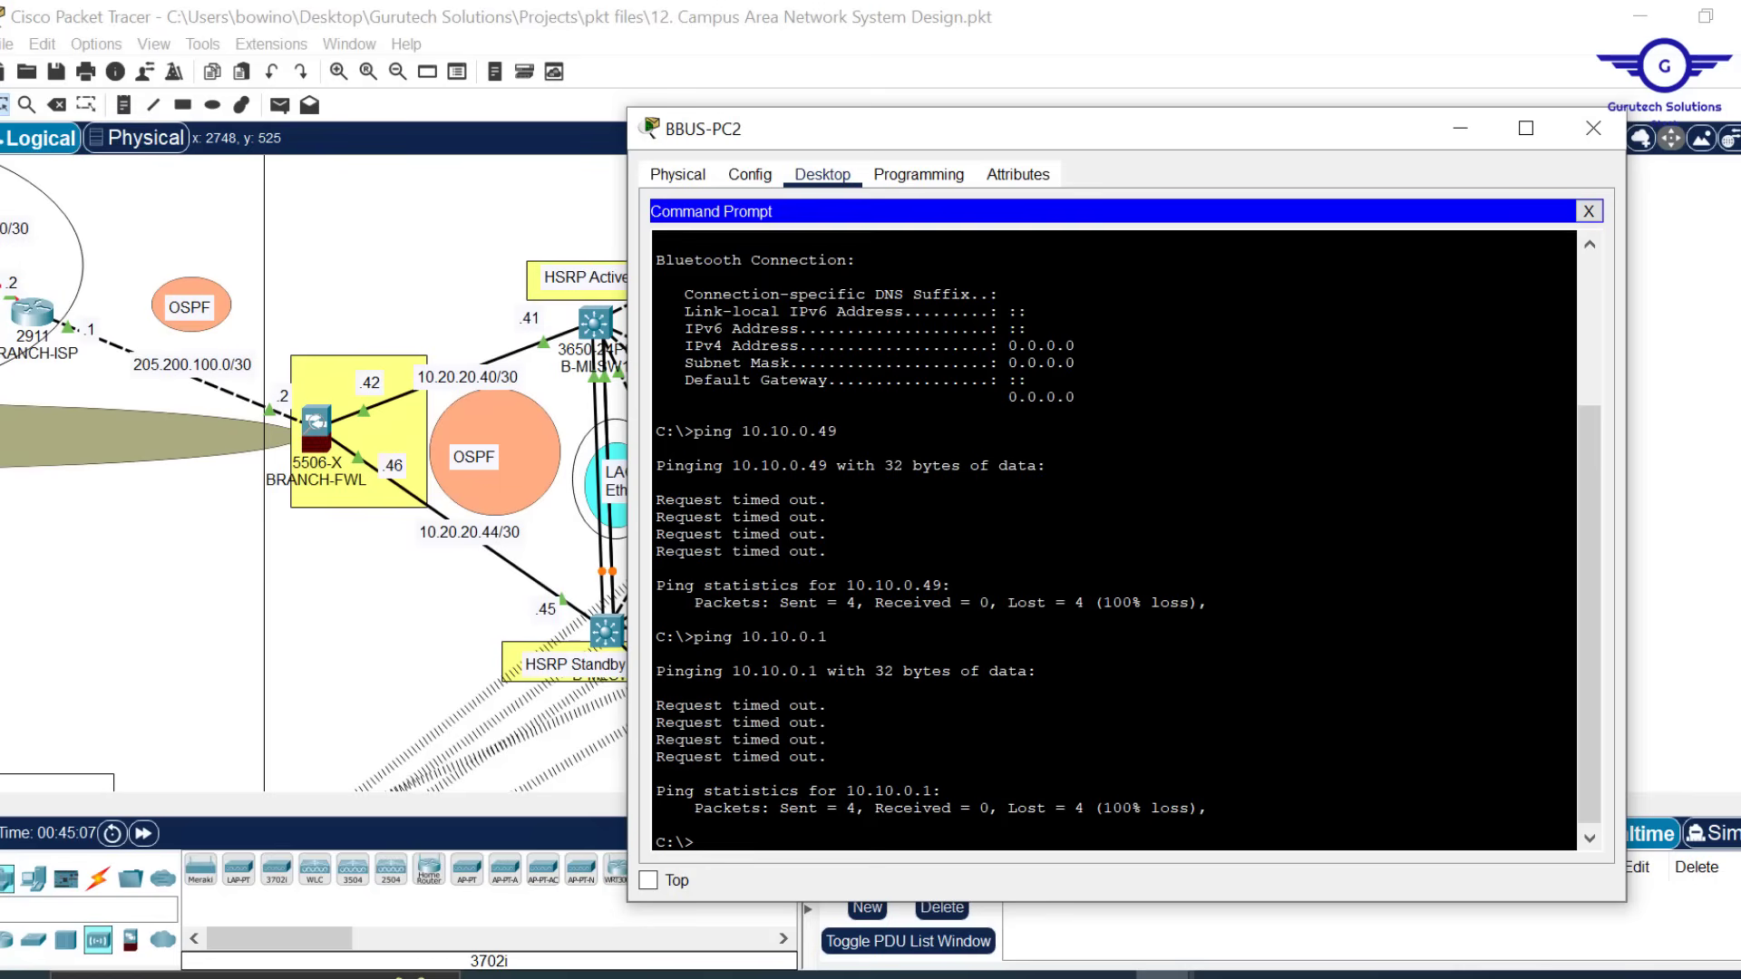
pyautogui.click(1593, 128)
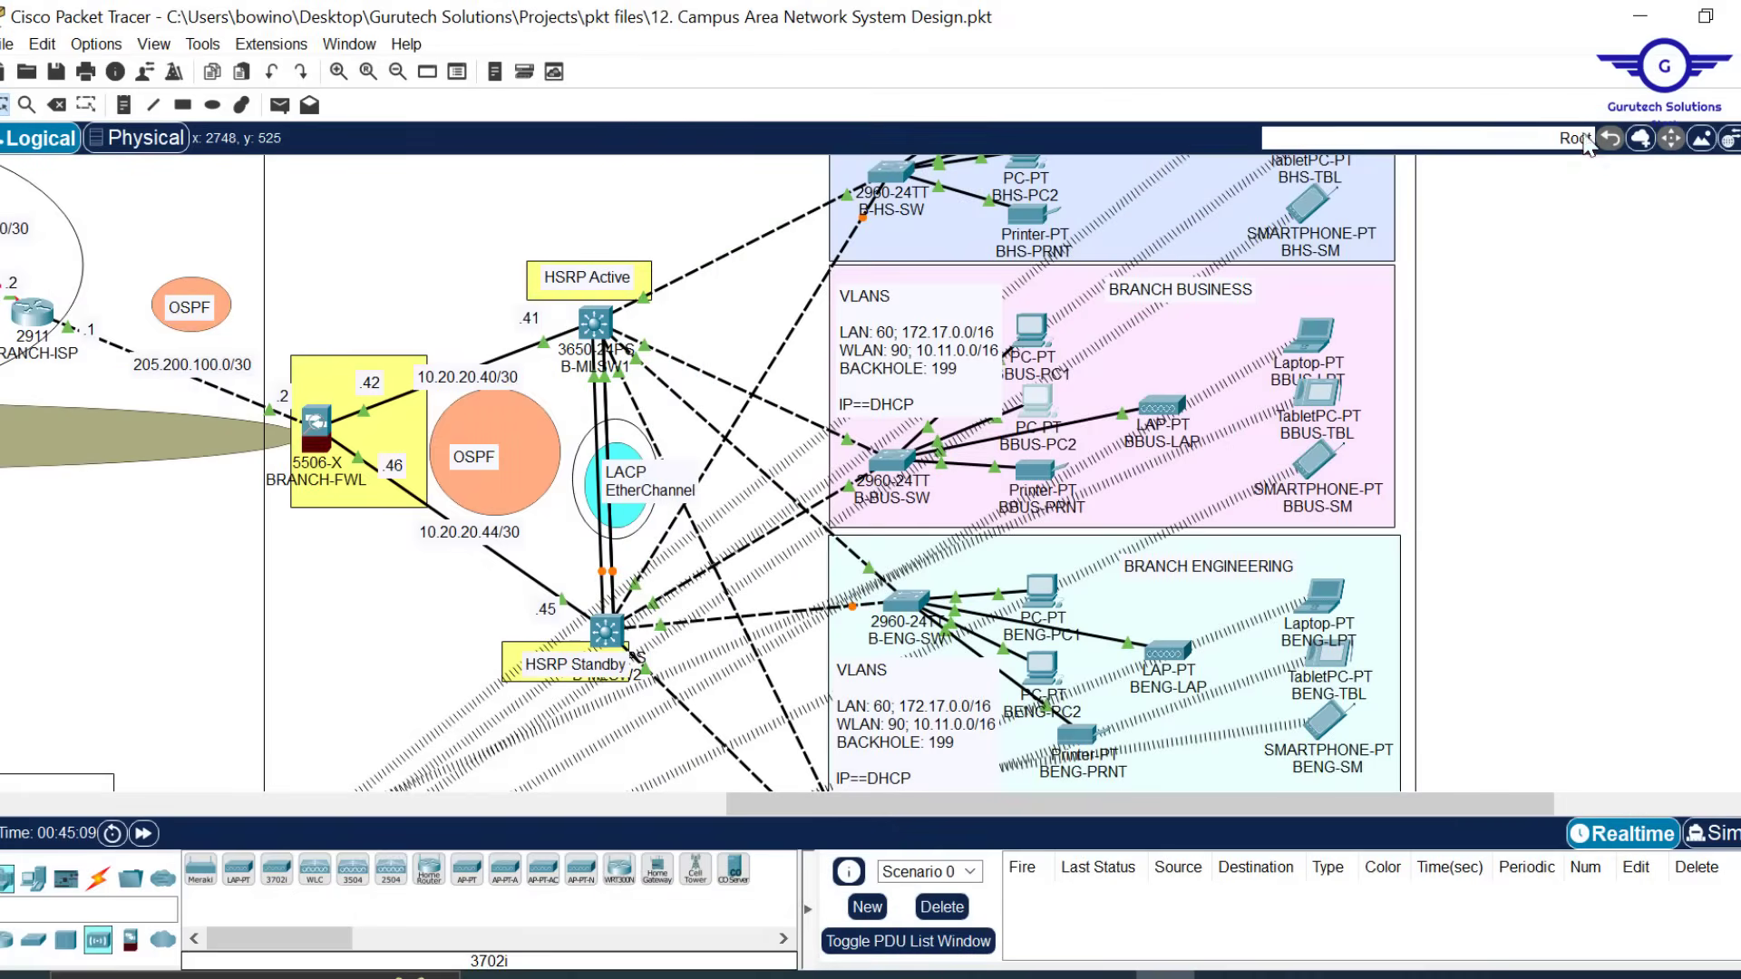
# Save the campus design, exit Packet Tracer confirming save, and reopen it on the branch campus
pyautogui.hotkey('ctrl', 's')
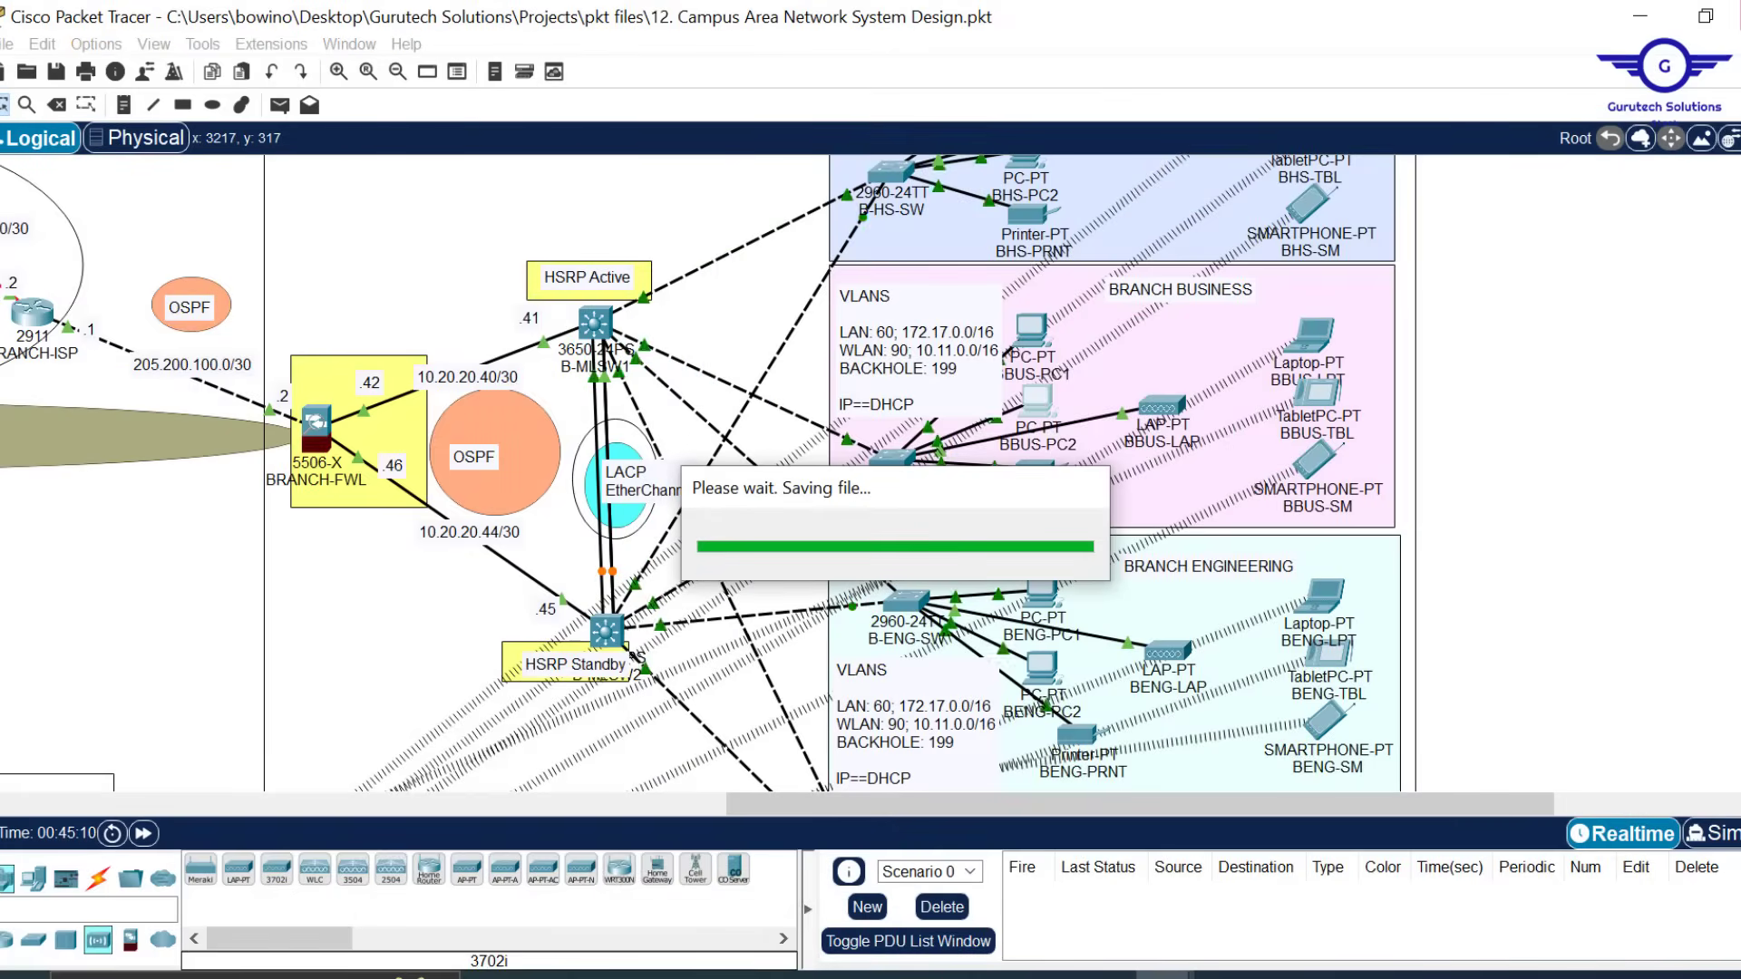
pyautogui.click(1740, 15)
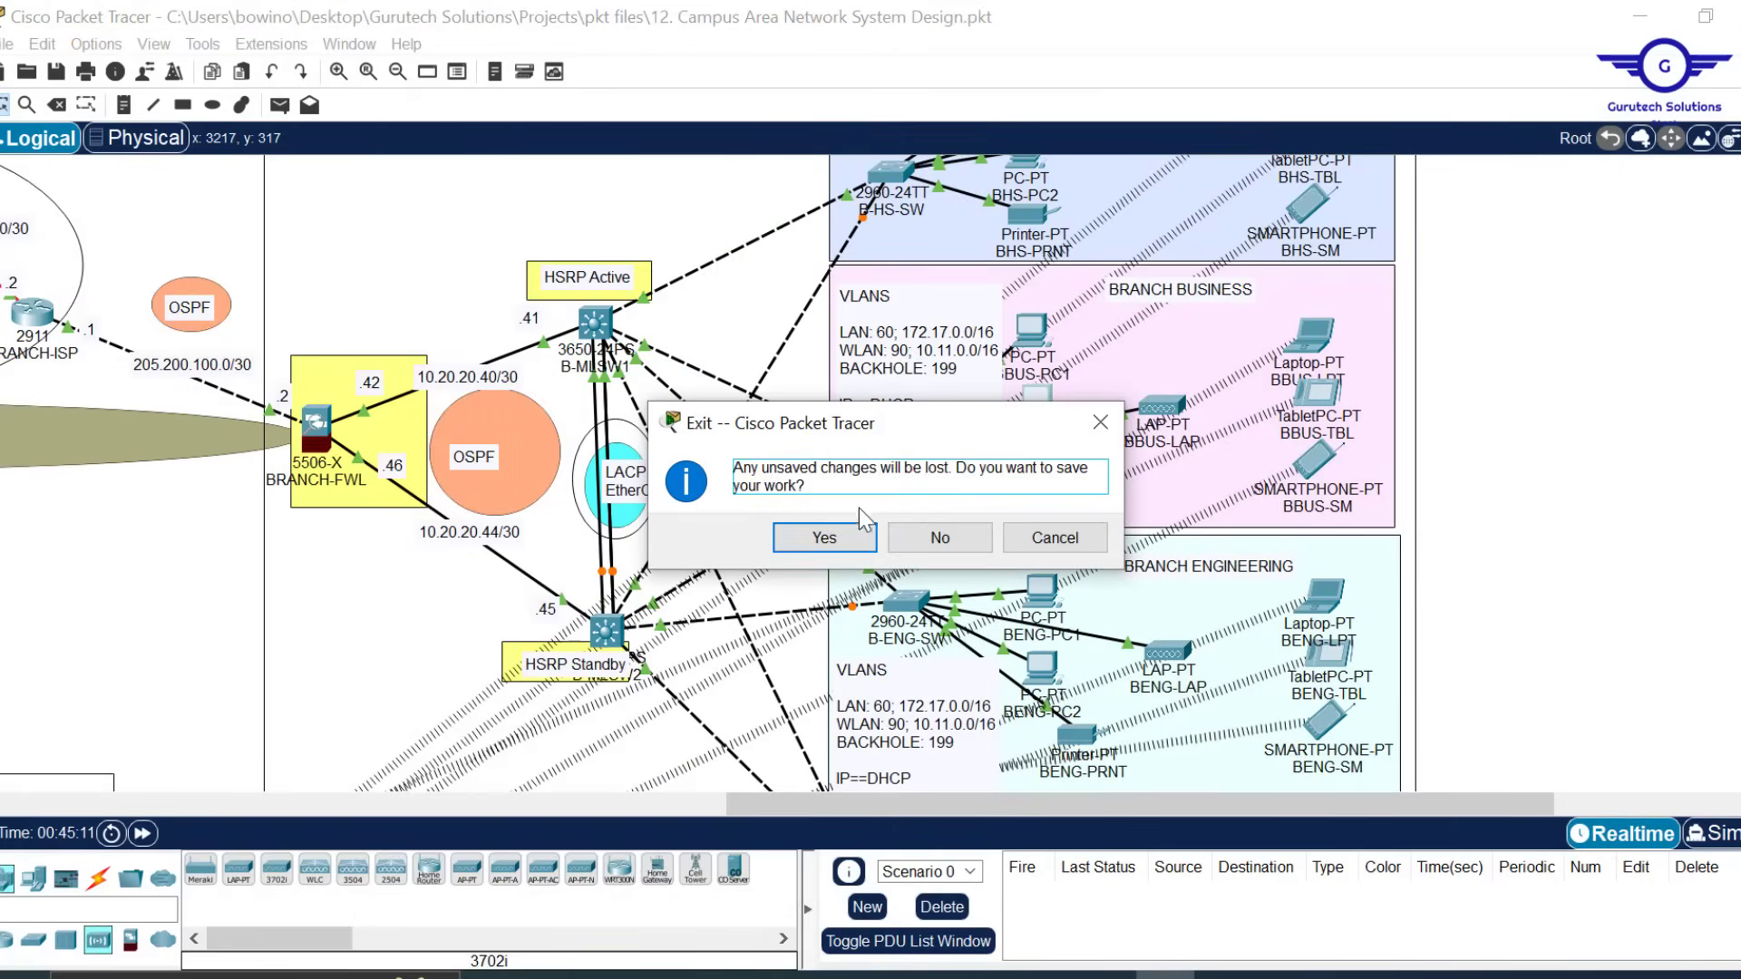
pyautogui.click(827, 537)
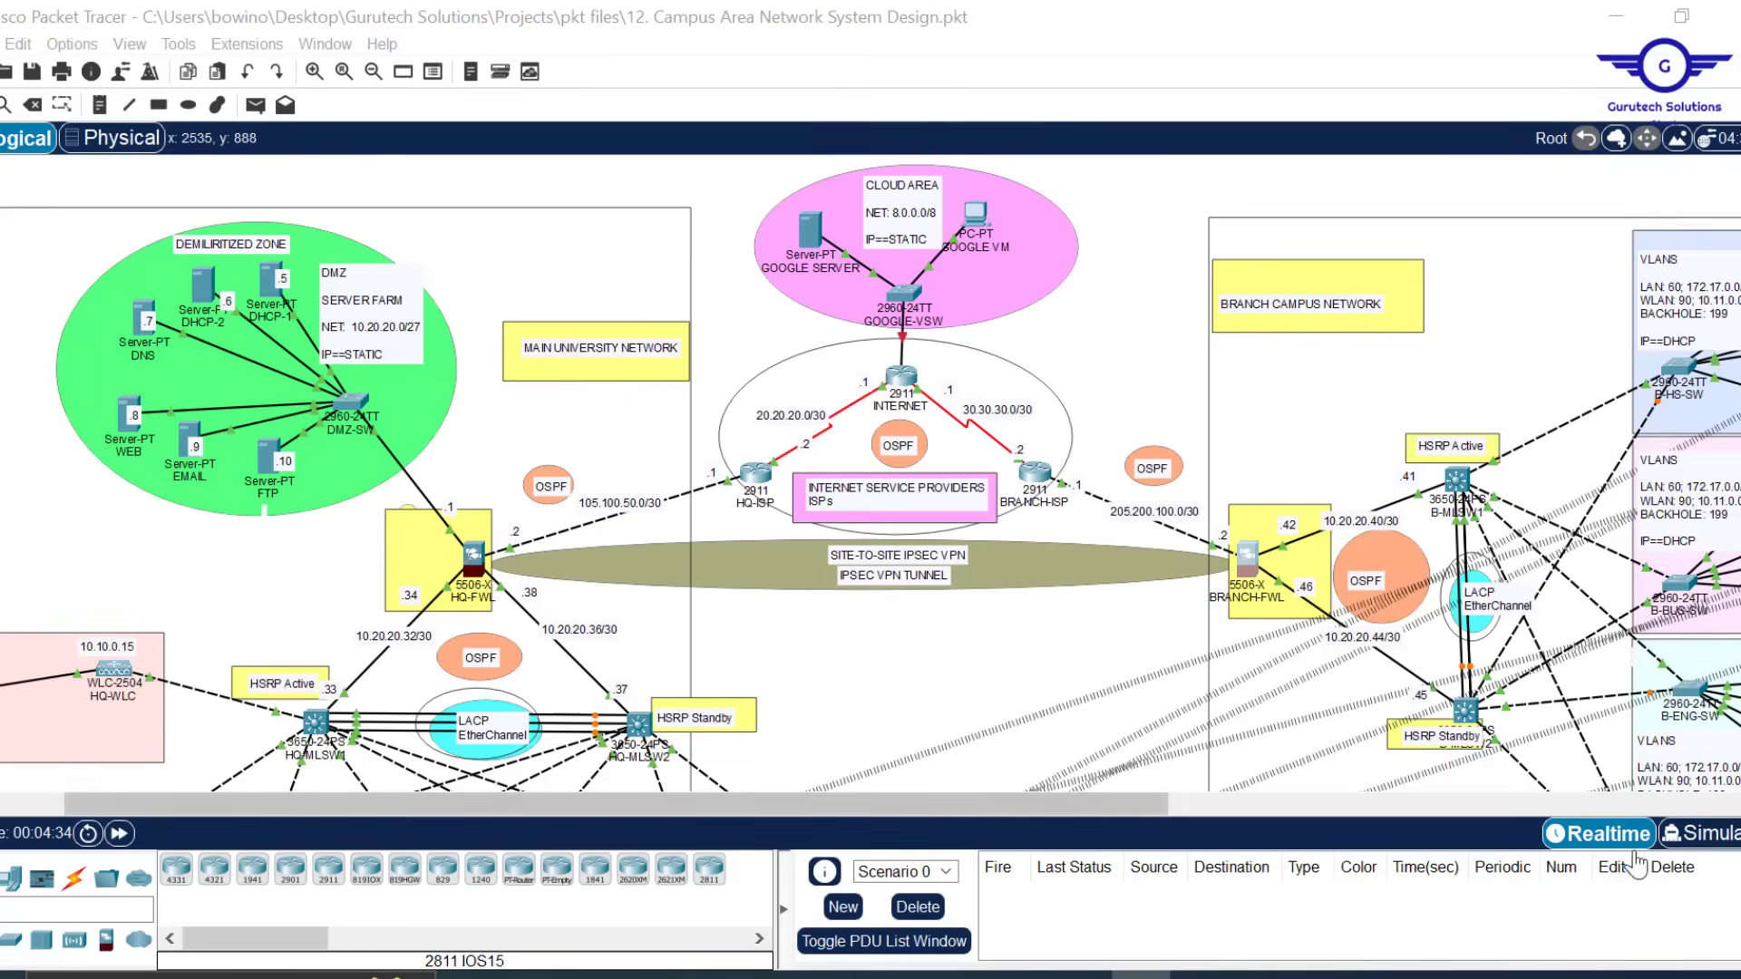
pyautogui.scroll(-5, 971, 668)
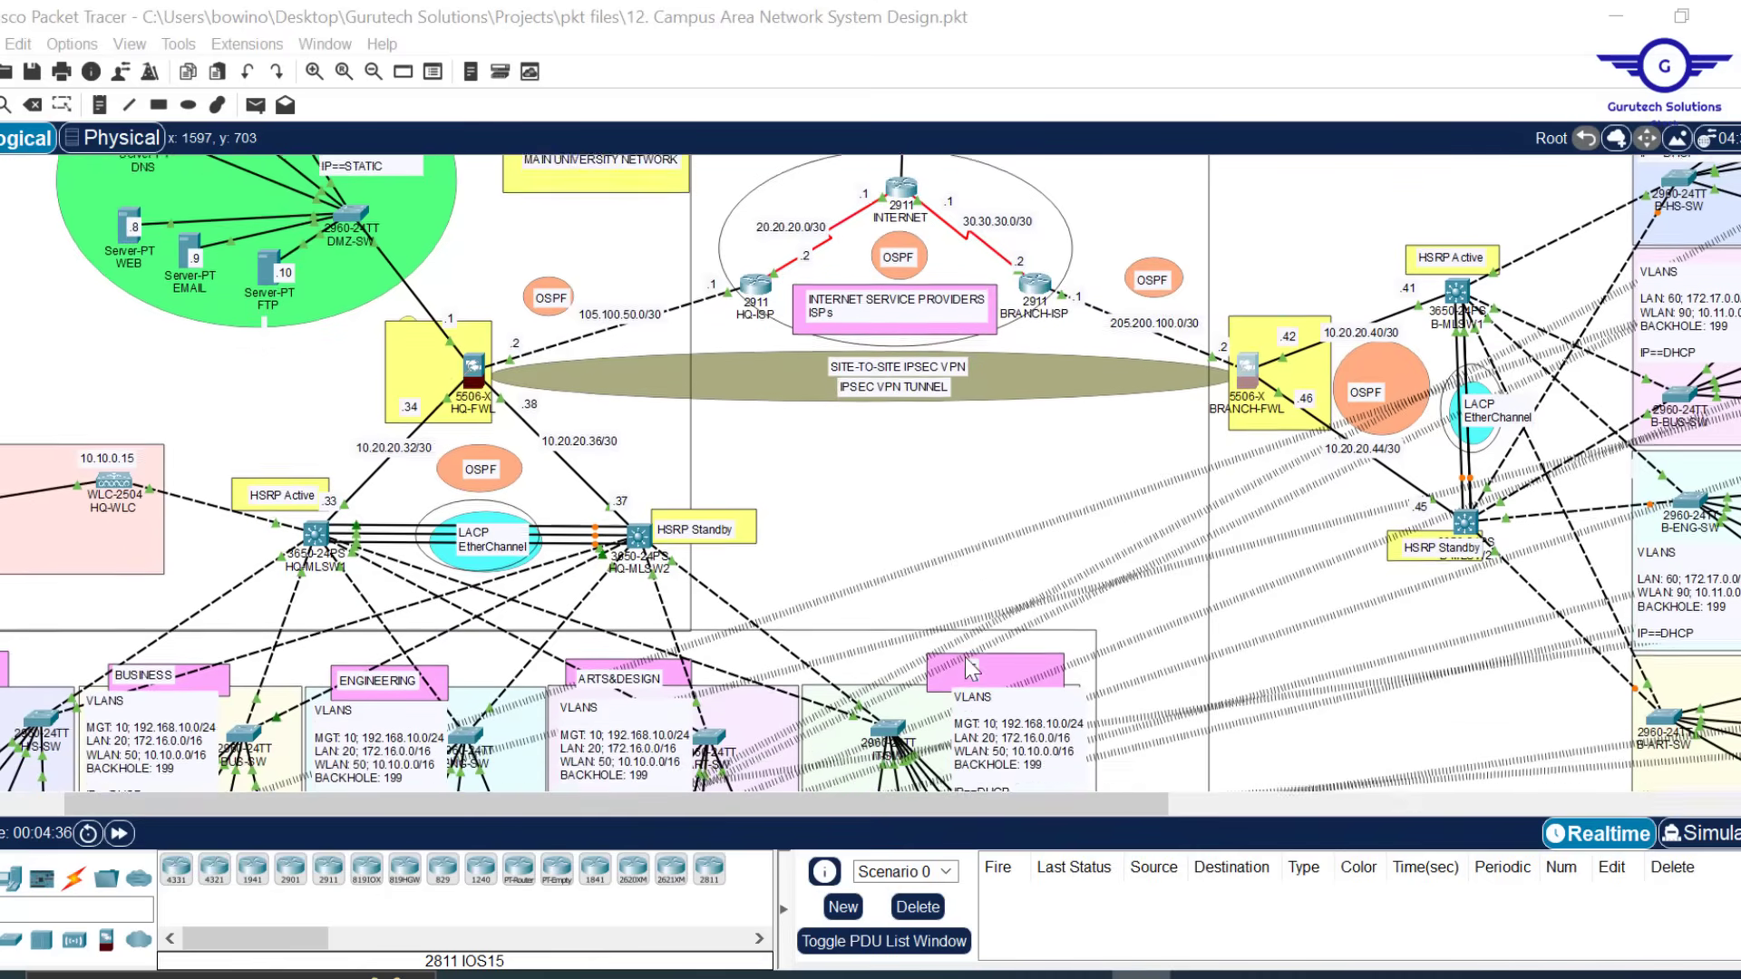
pyautogui.scroll(4, 970, 668)
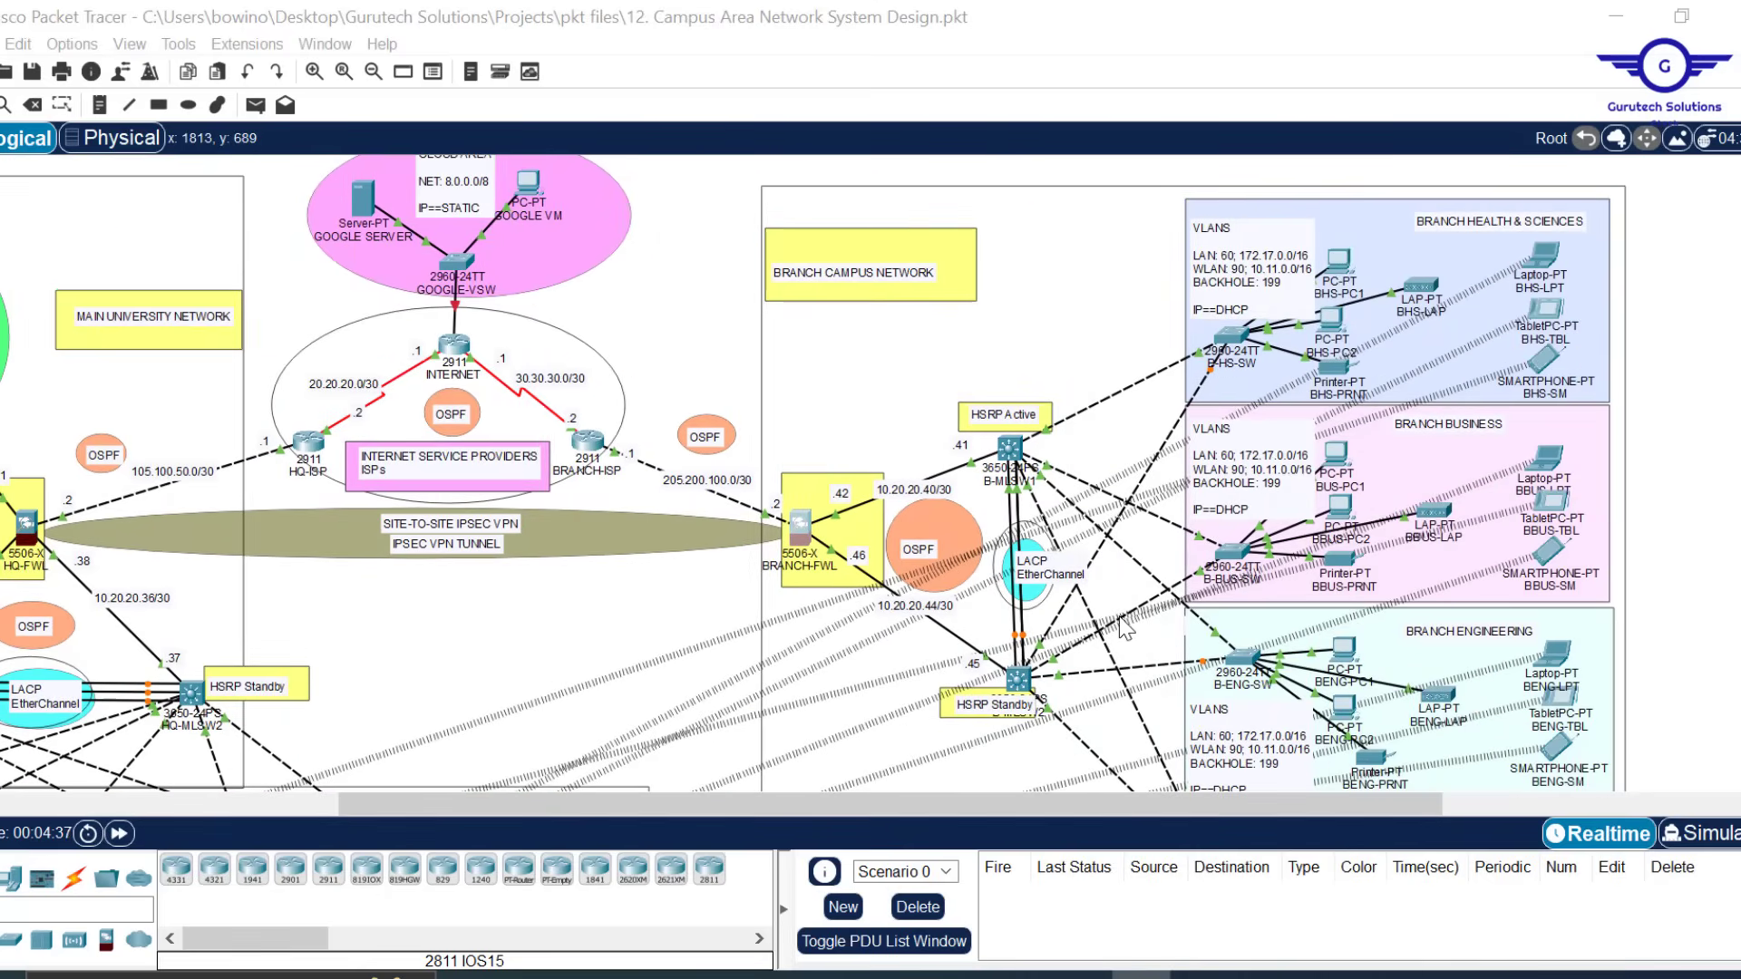
pyautogui.hscroll(10, 1128, 629)
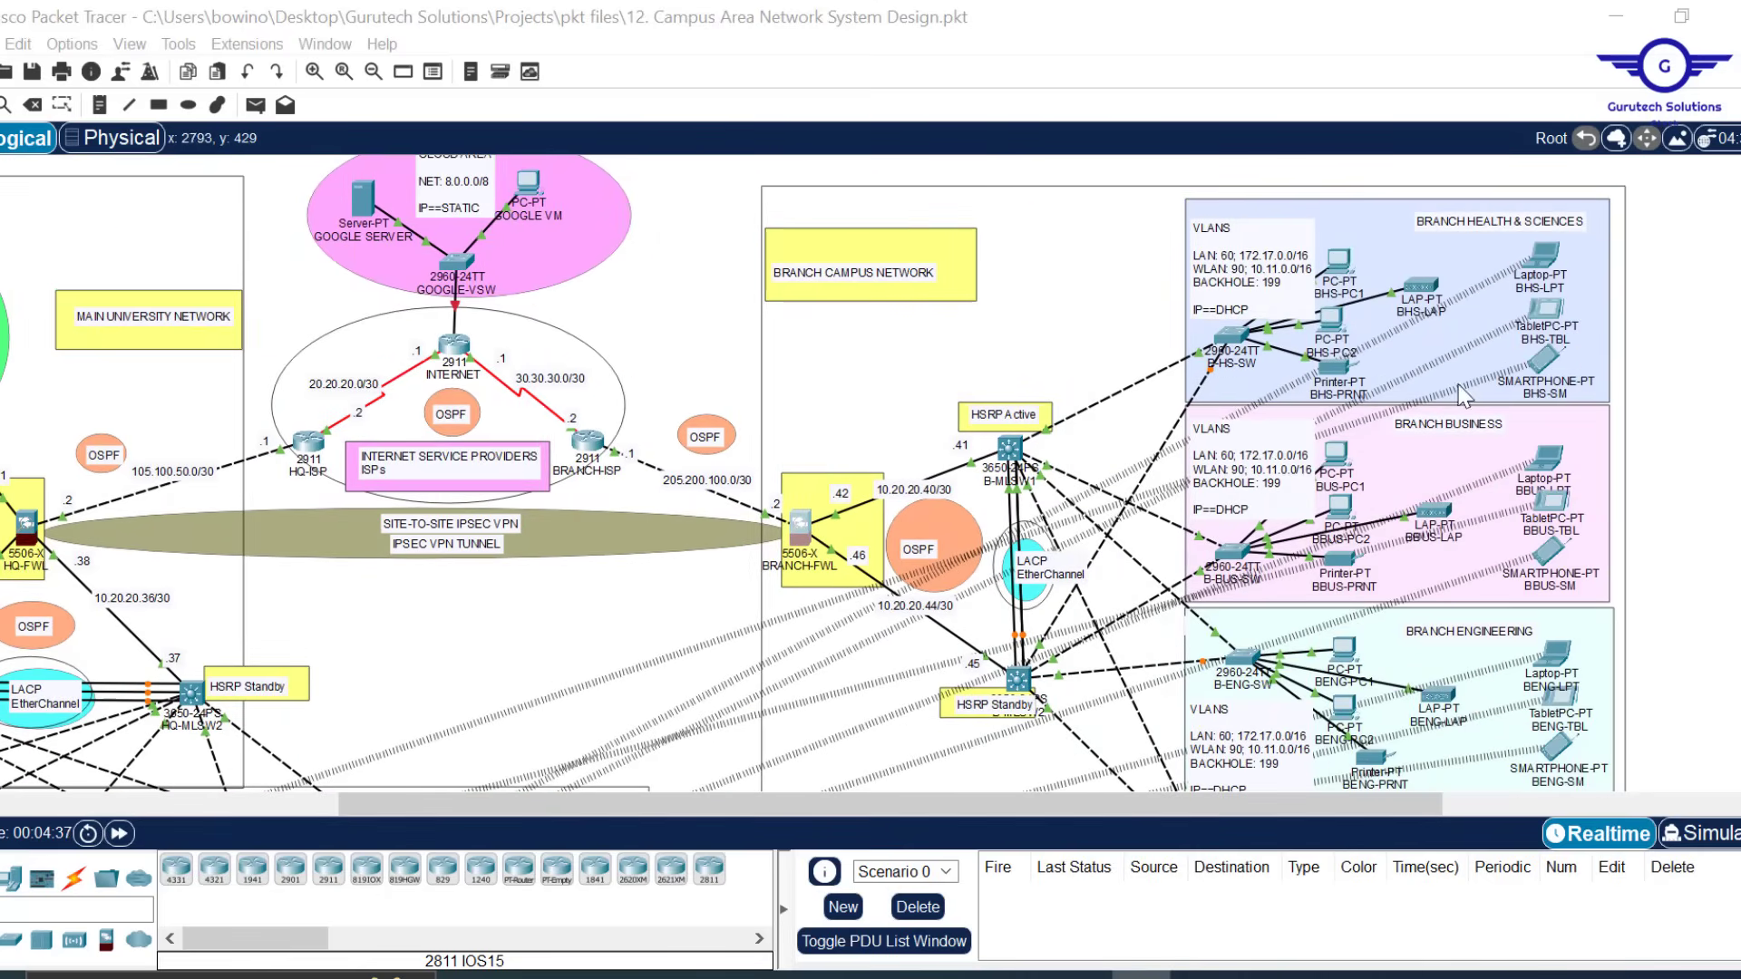
# Open BBUS-PC1's Command Prompt and run ipconfig to check its address
pyautogui.click(1341, 458)
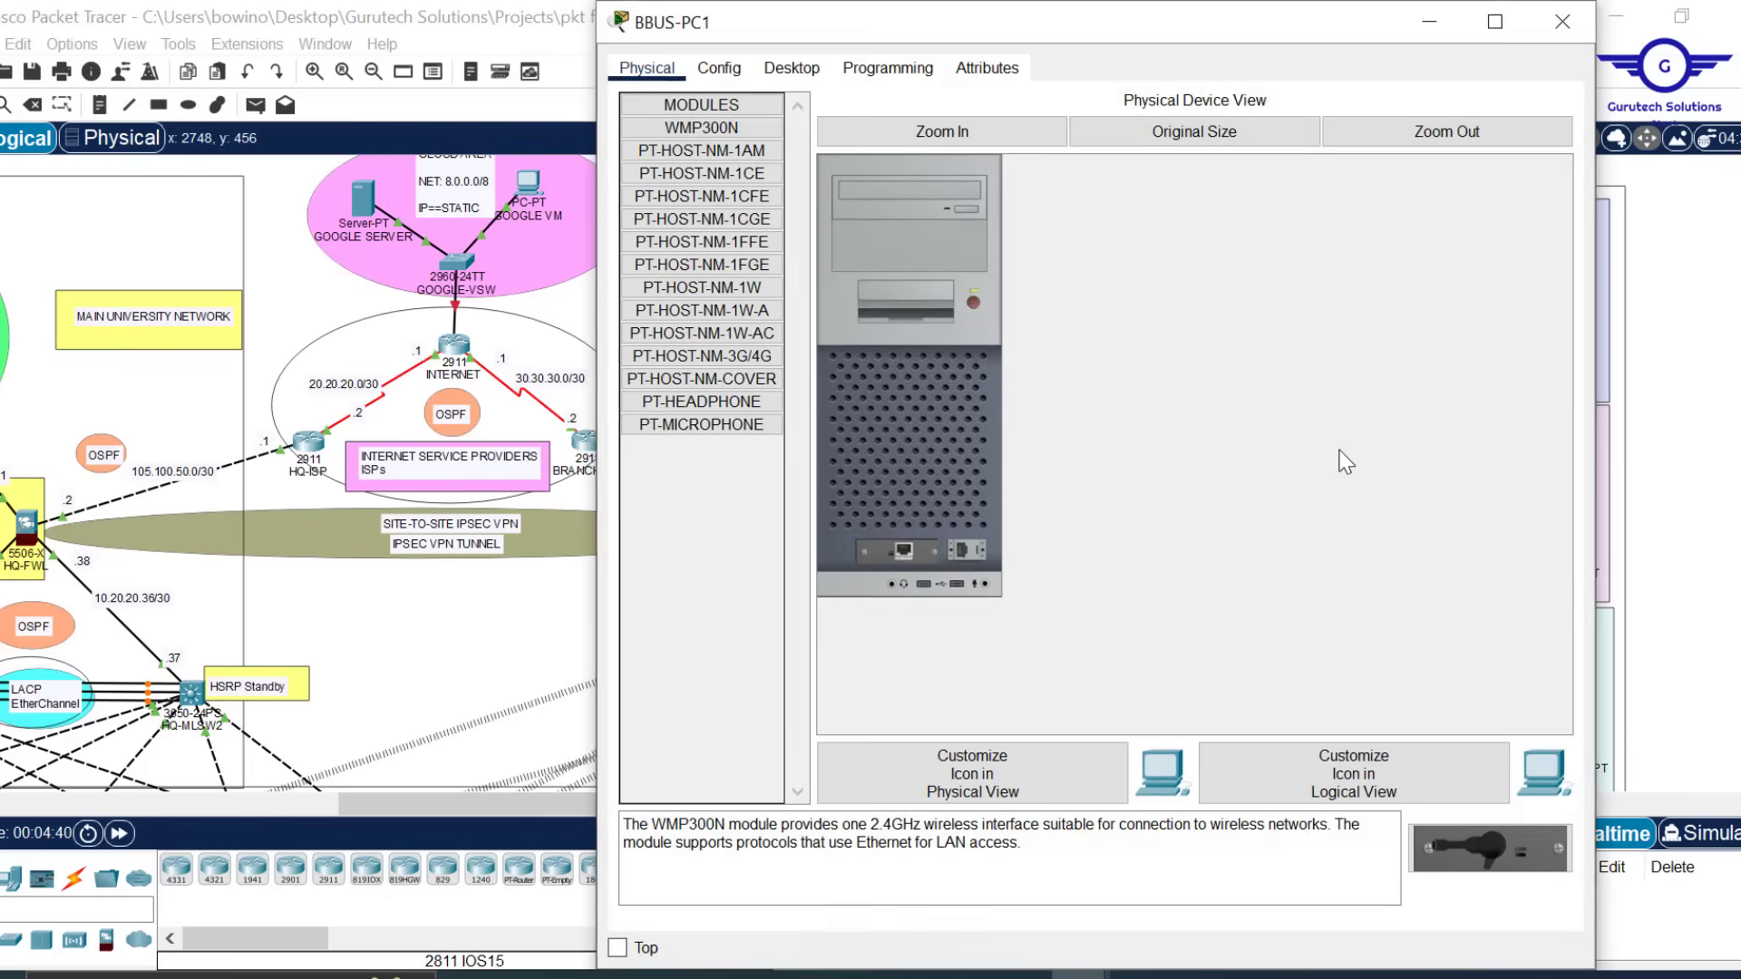
pyautogui.click(792, 70)
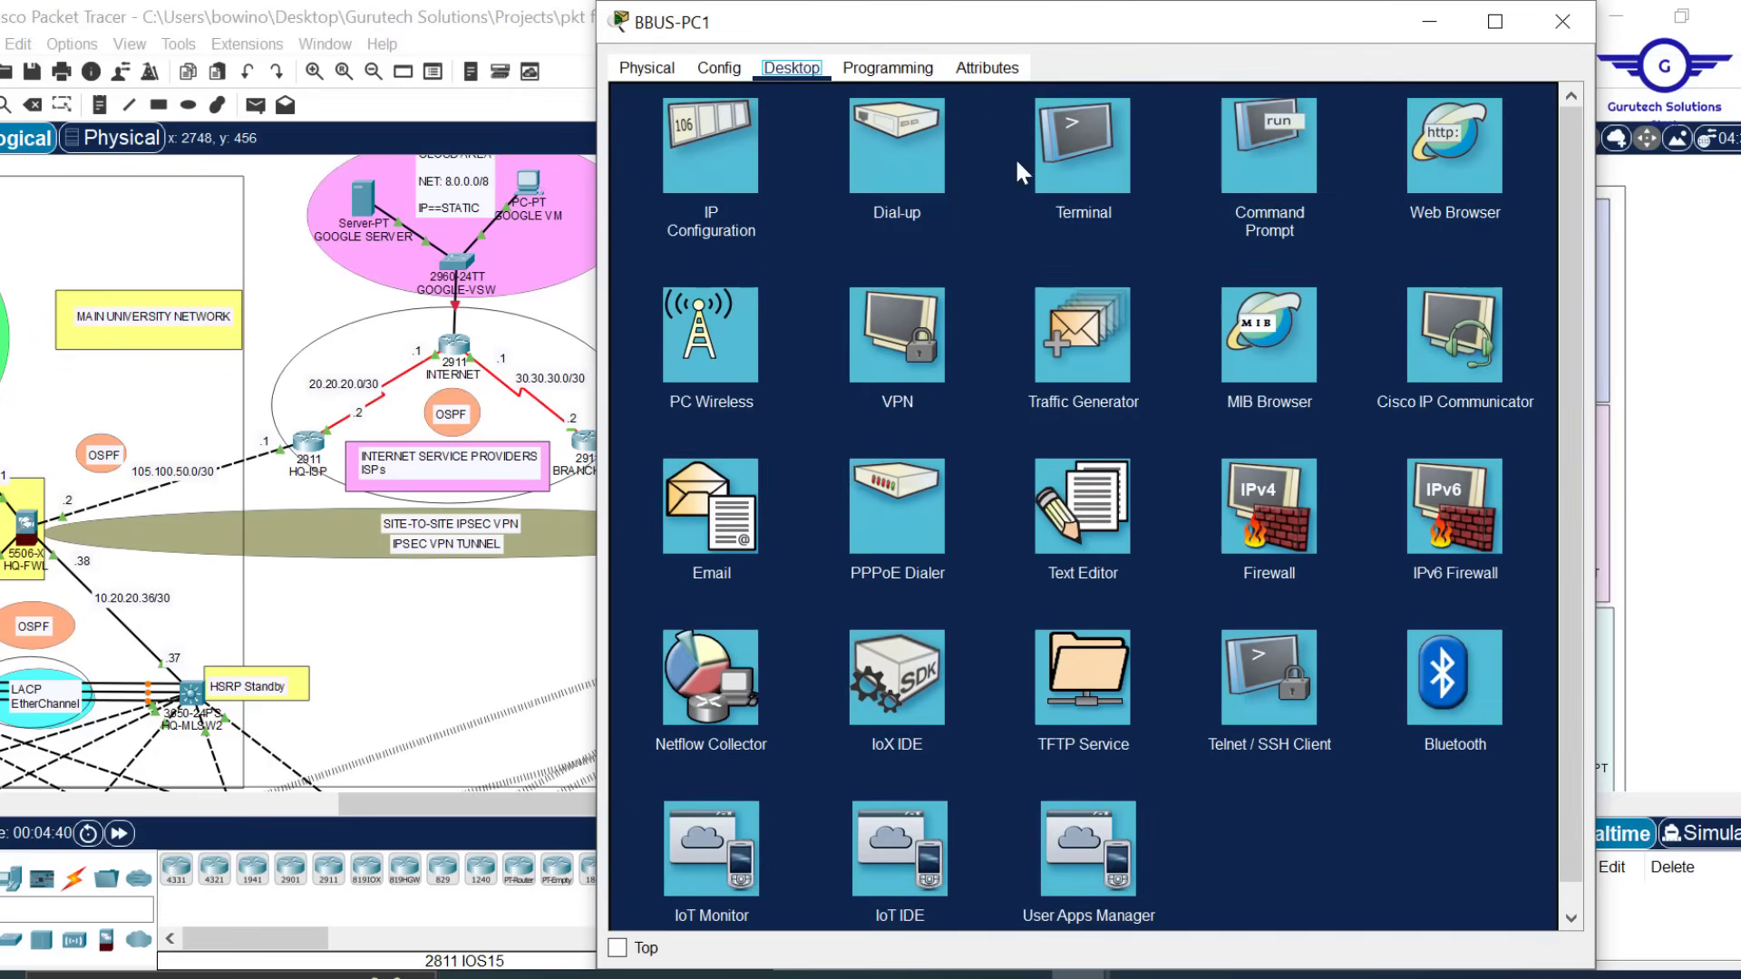
pyautogui.click(1304, 176)
pyautogui.write('i')
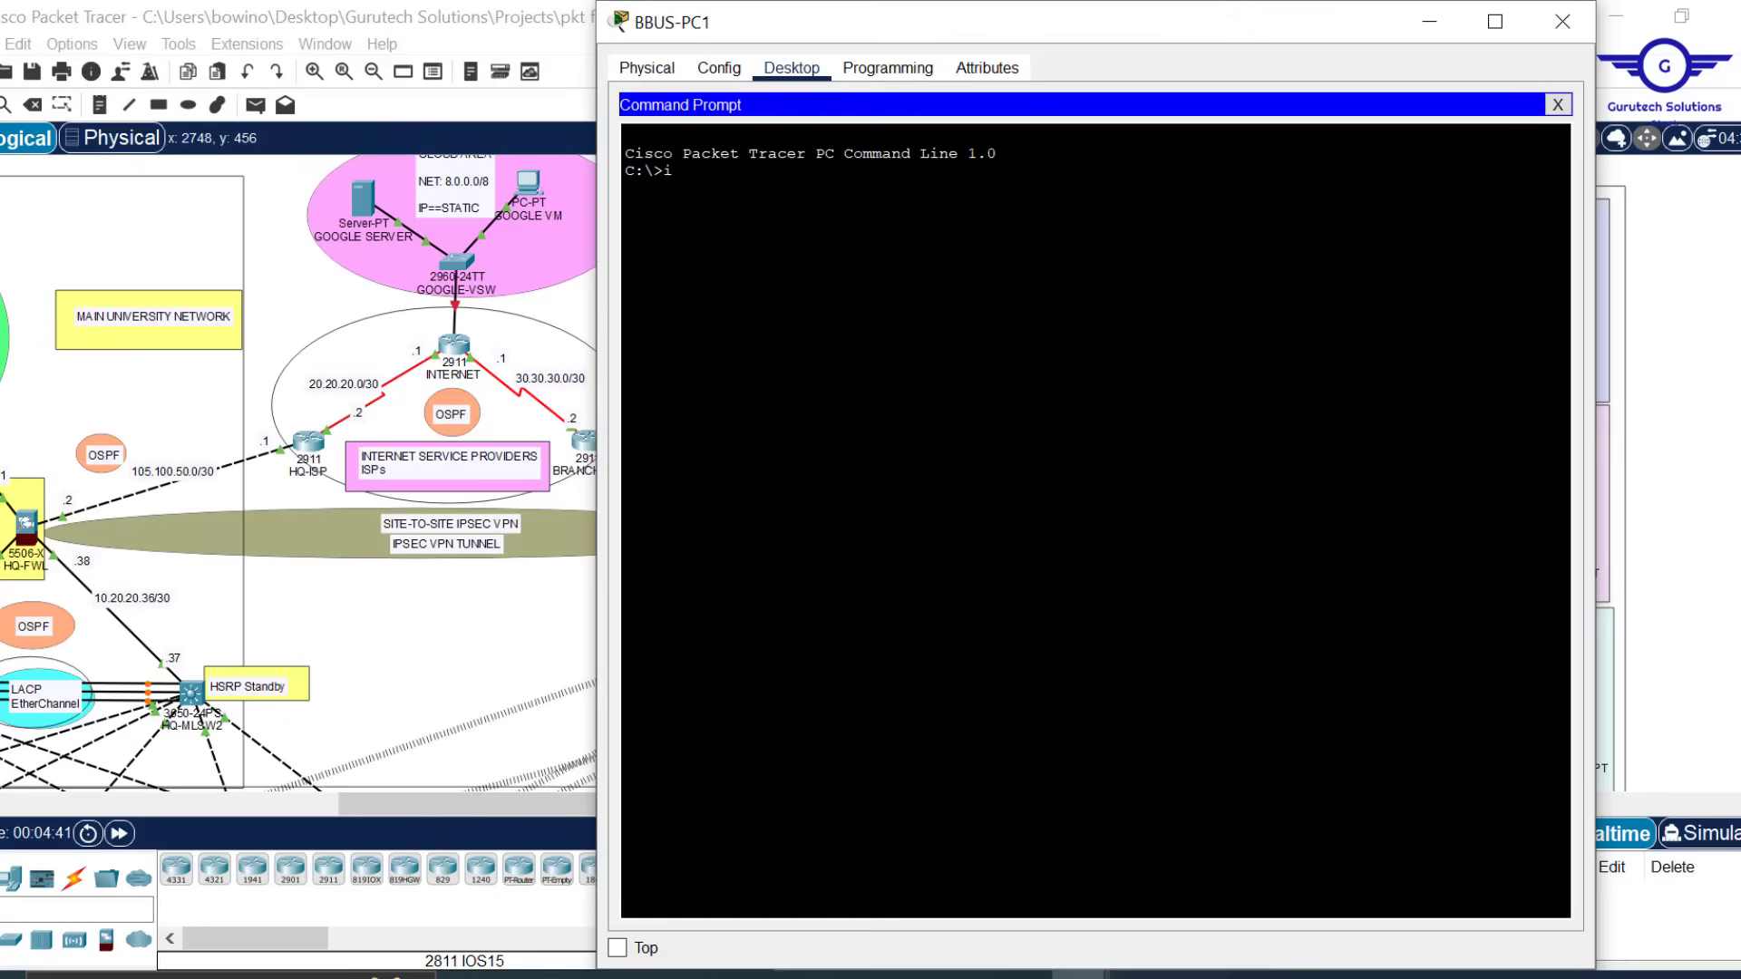
pyautogui.write('pconfig')
pyautogui.press('Return')
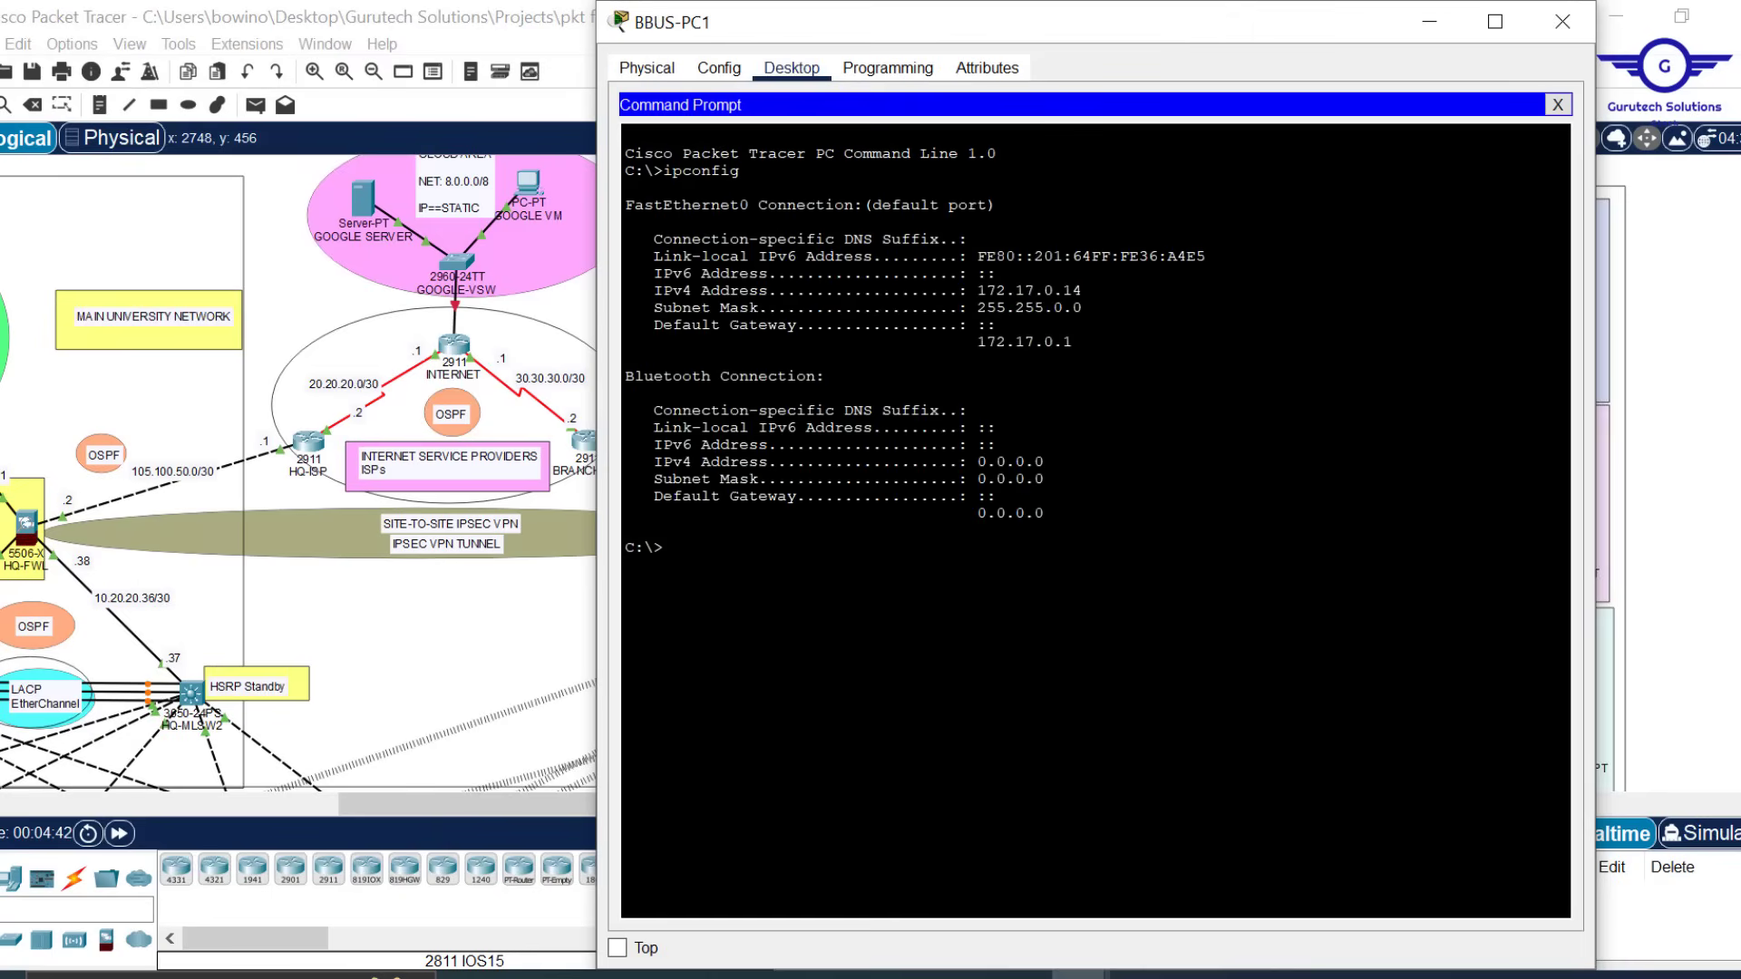
pyautogui.press('Return')
# Ping 10.10.0.1 twice until replies return across the VPN, then close the window
pyautogui.write('ping 10.10.0.1')
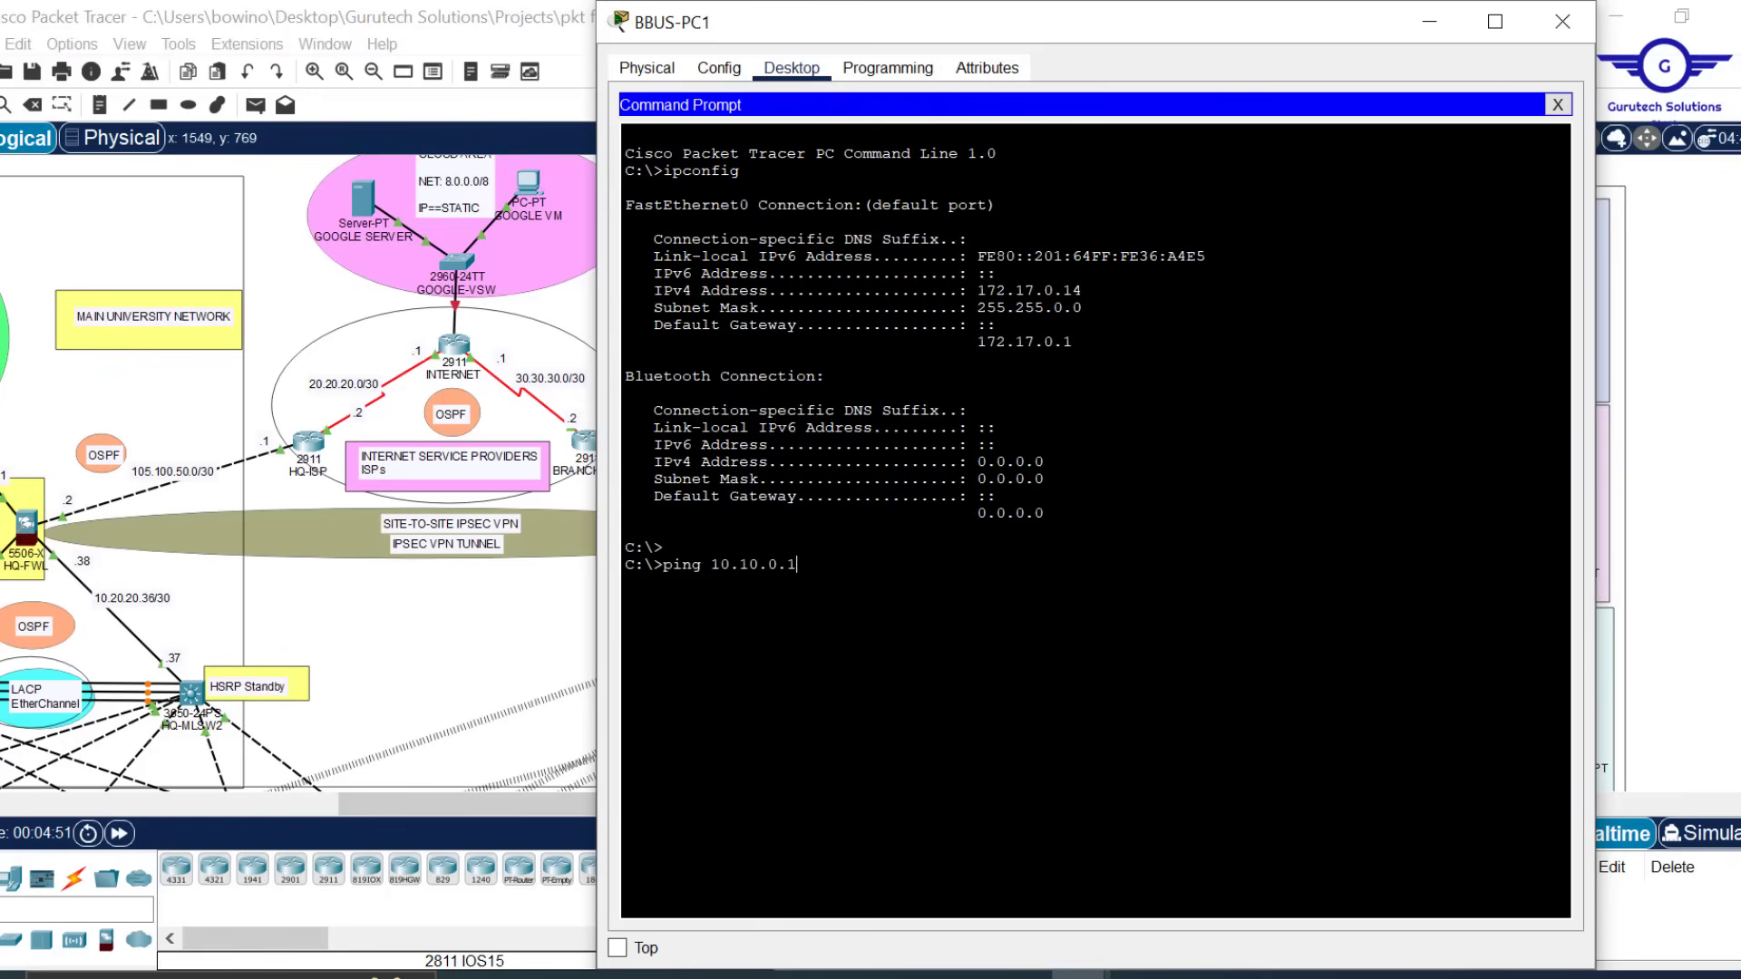
pyautogui.press('Return')
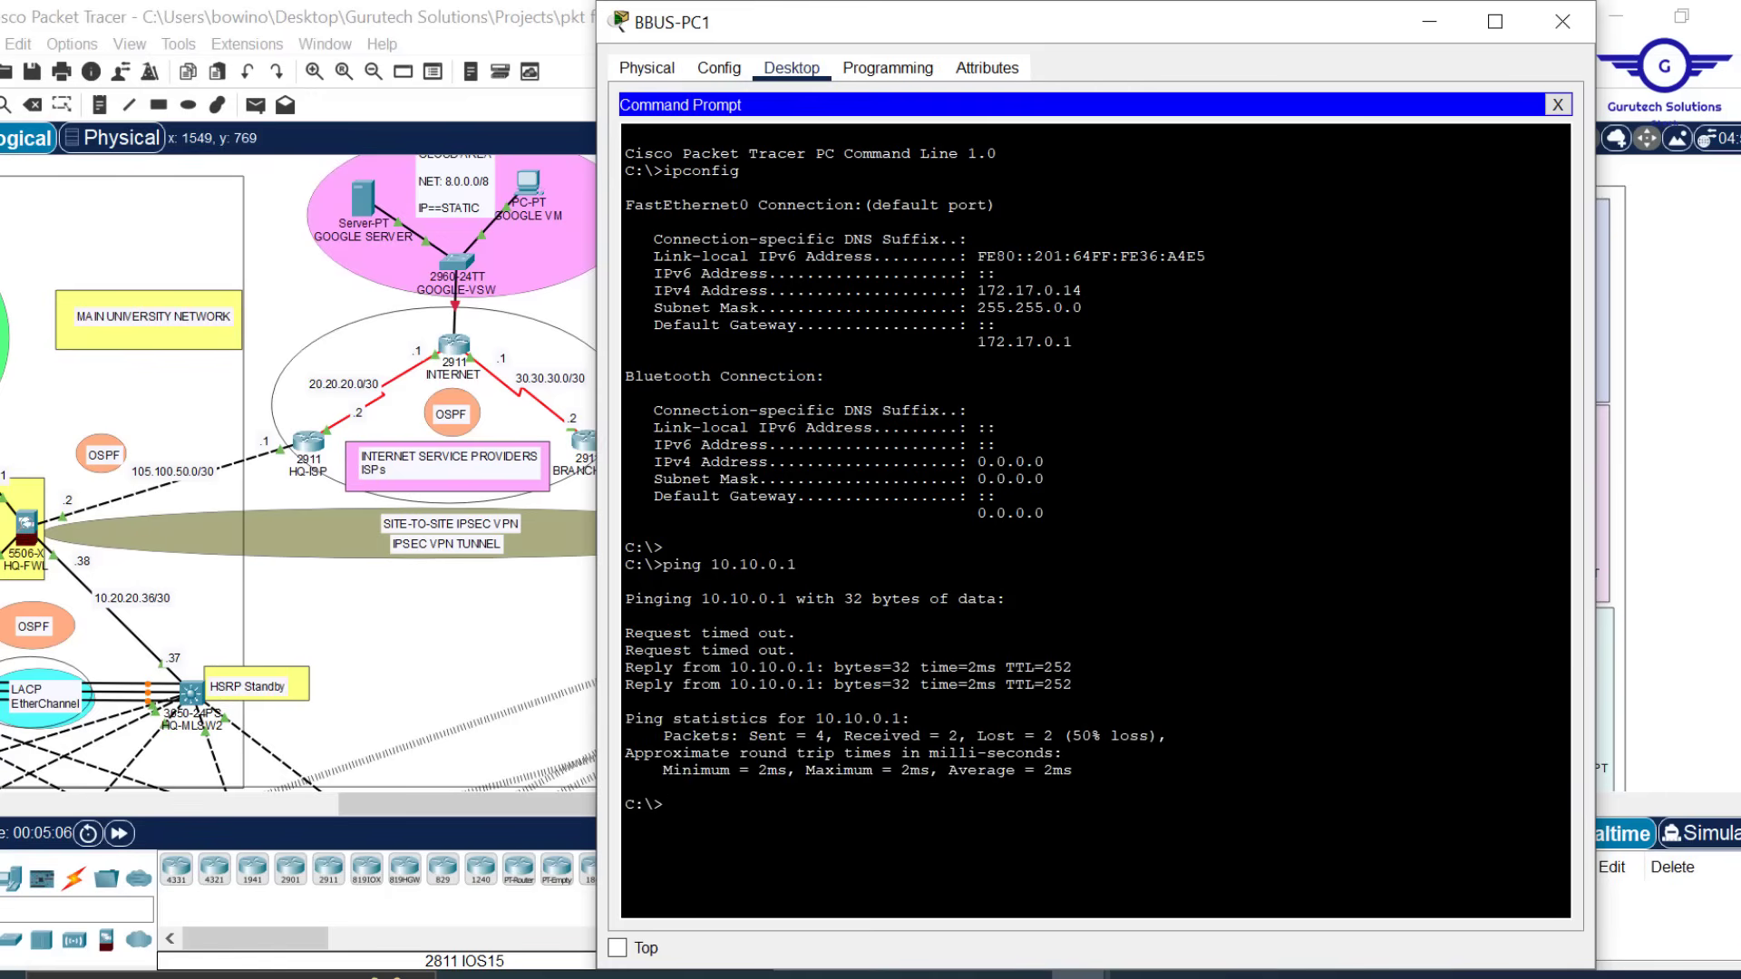
pyautogui.press('Up')
pyautogui.press('Return')
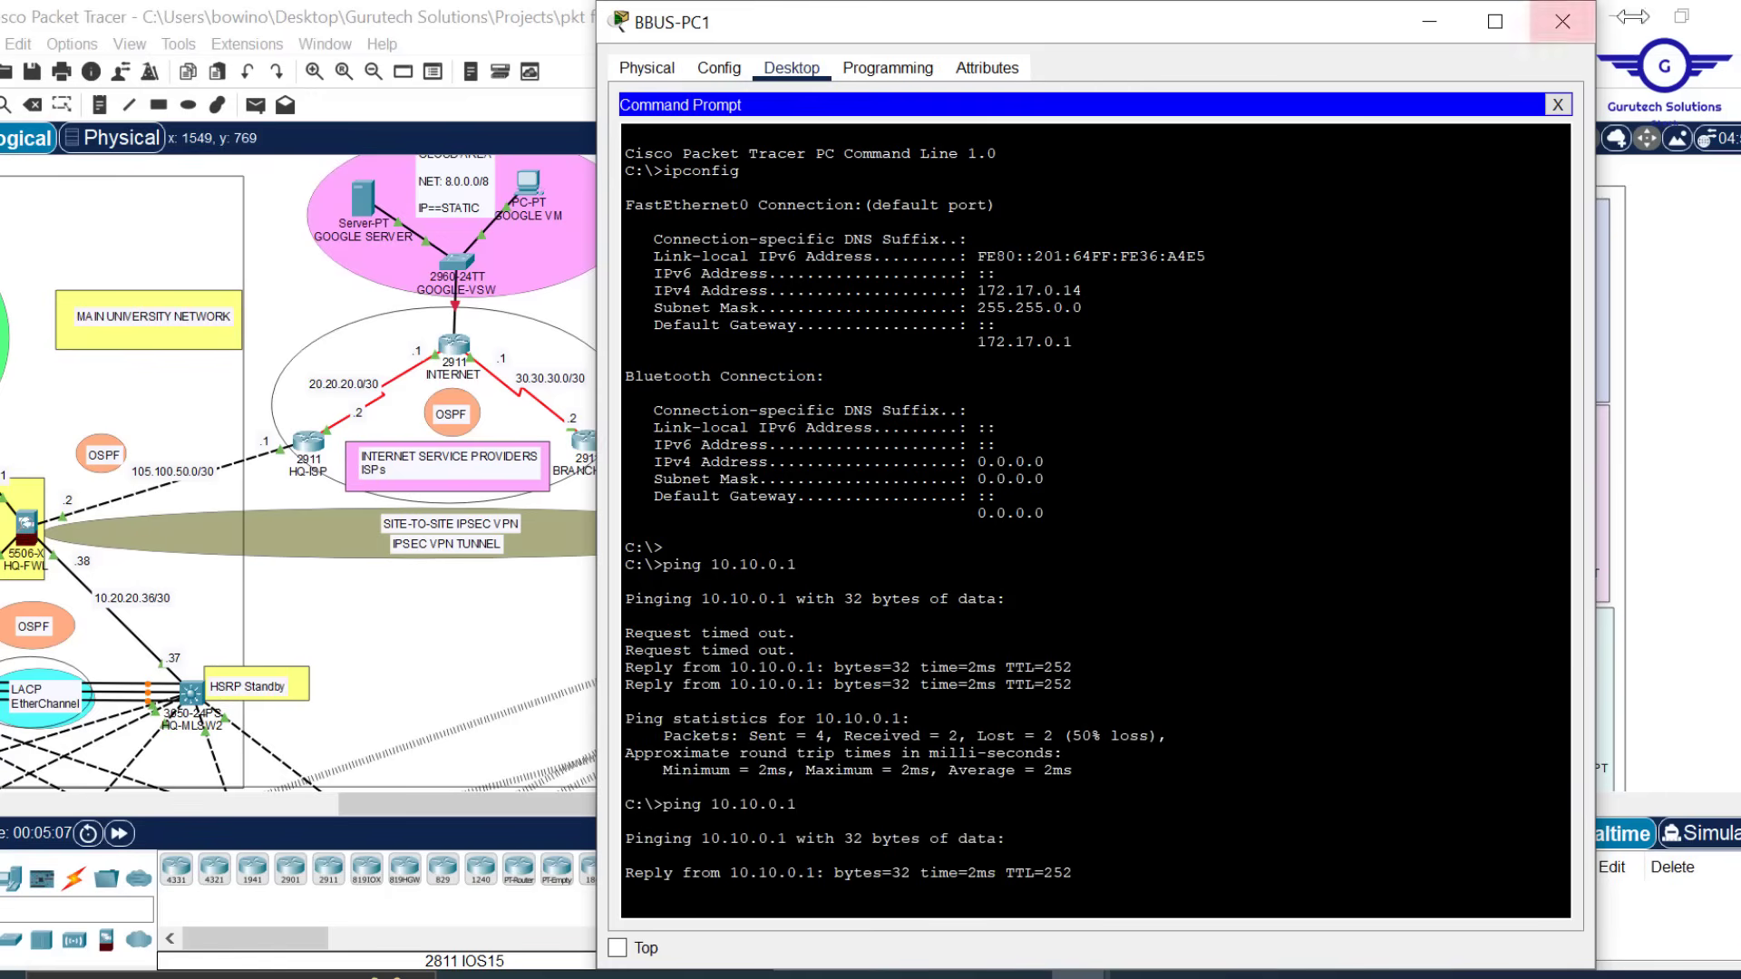
pyautogui.click(1561, 21)
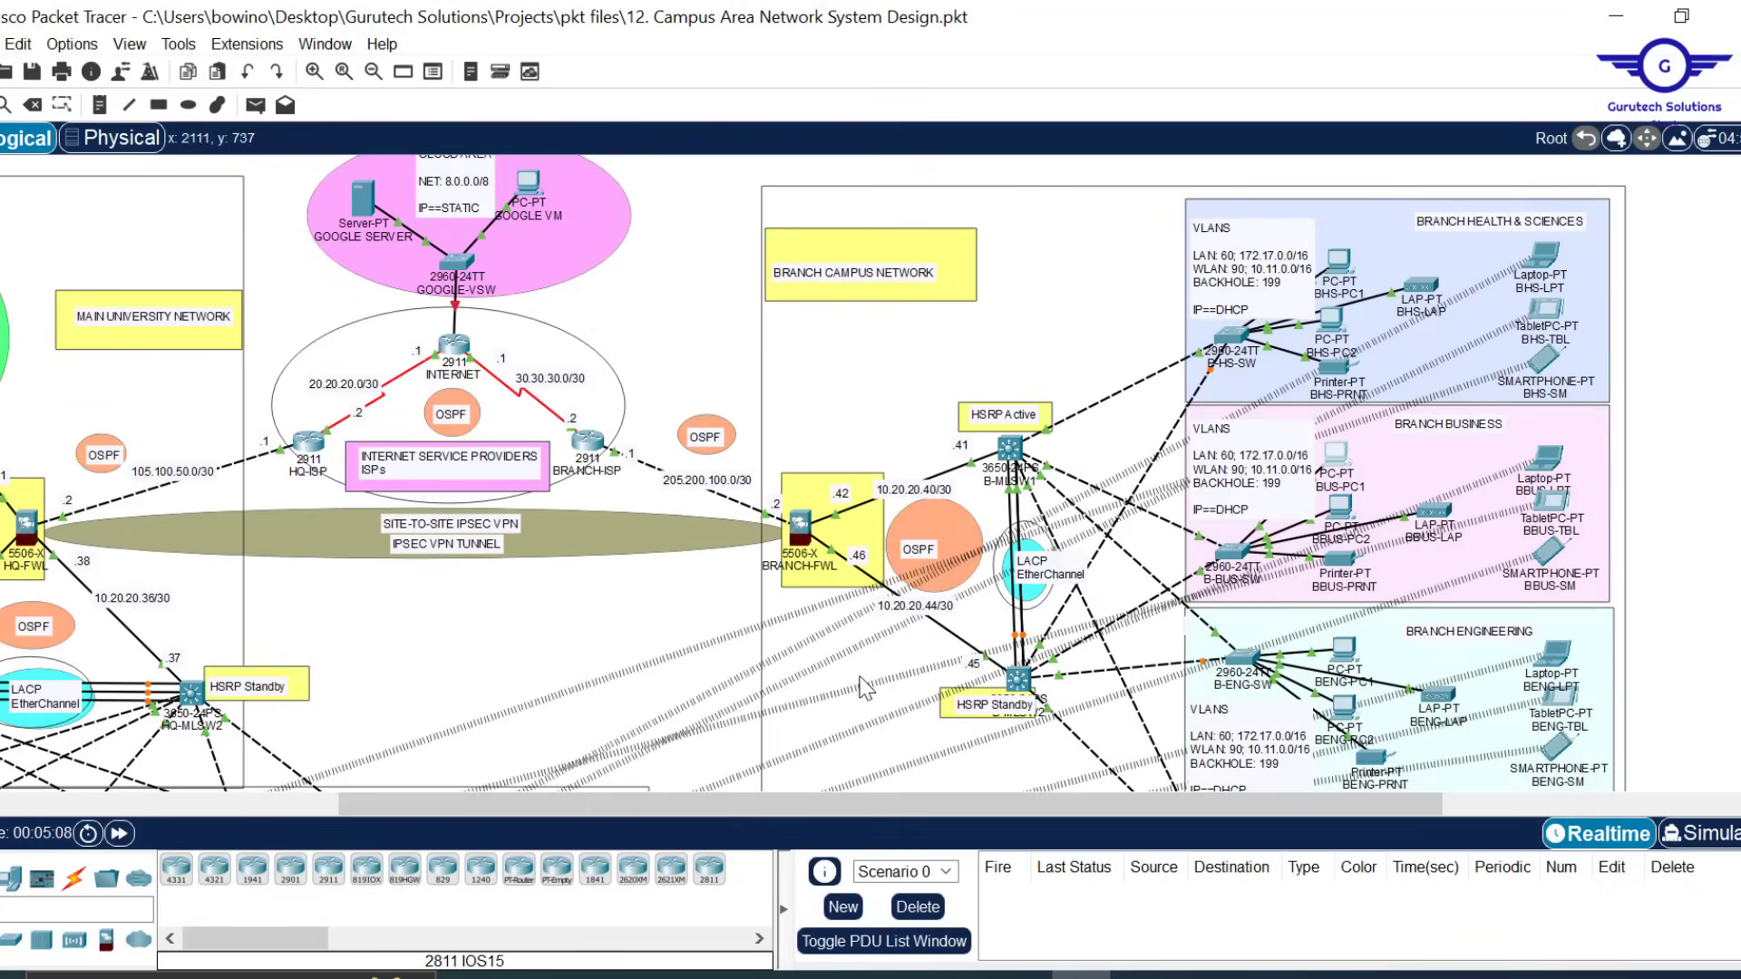
# Run show crypto isakmp sa on BRANCH-FWL and highlight the Initiator role and peer 105.100.50.2
pyautogui.click(800, 524)
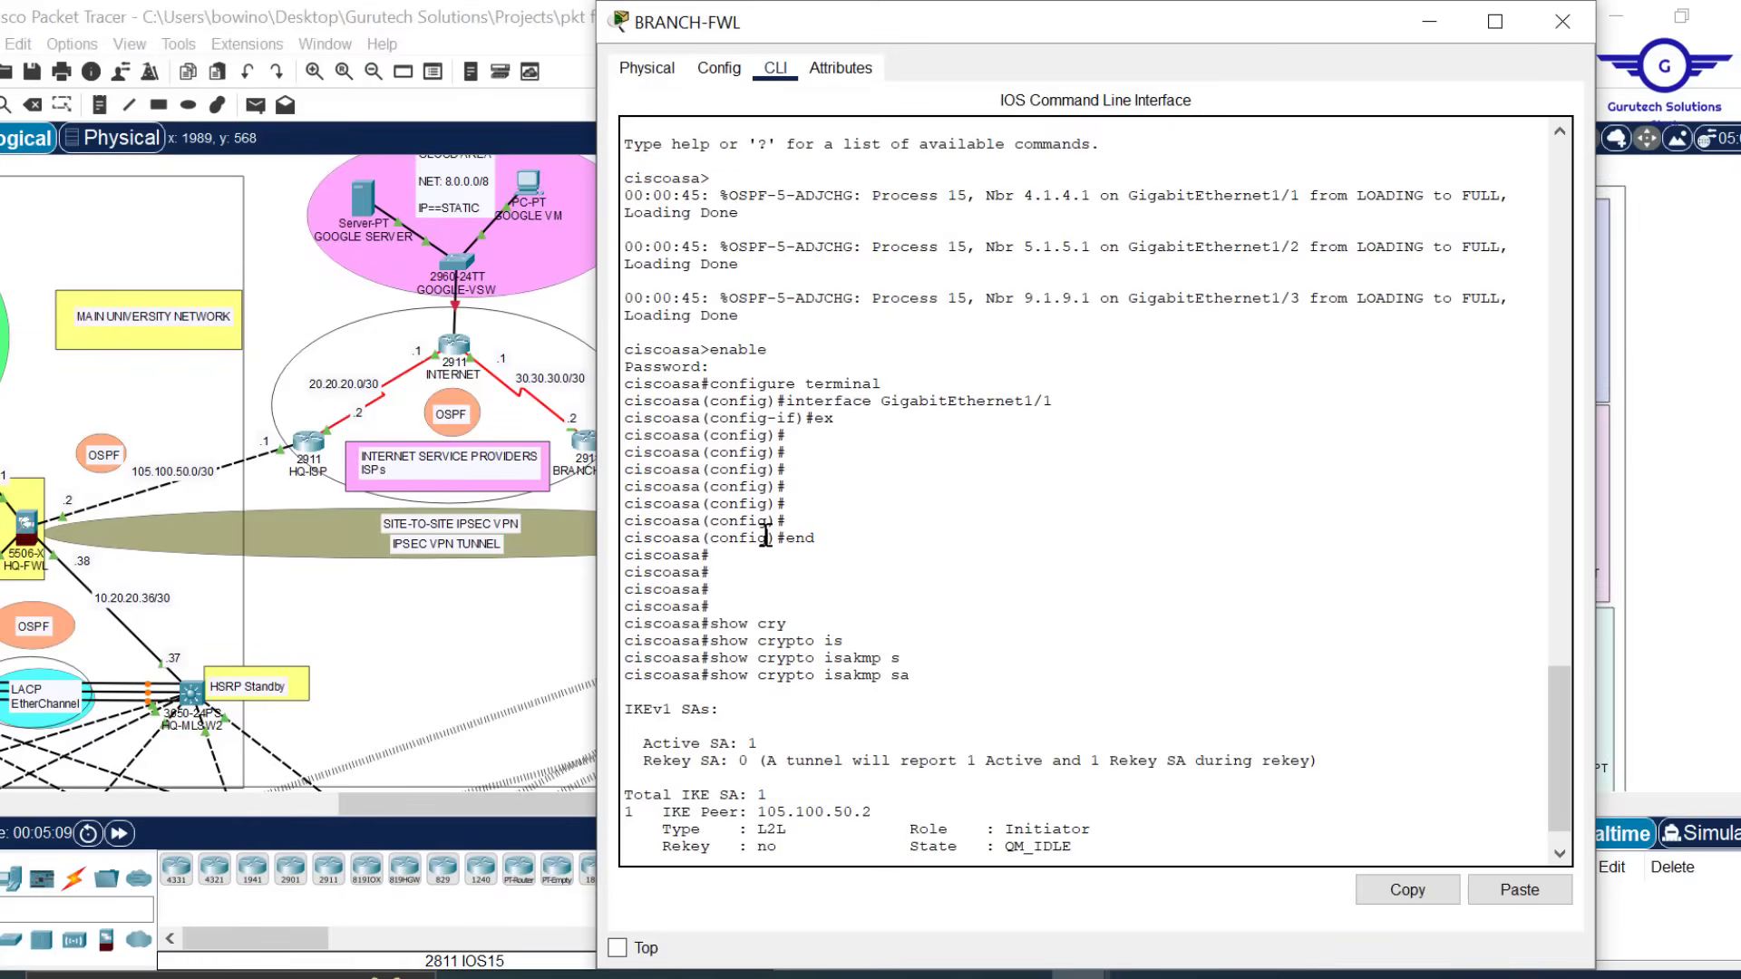
pyautogui.press('Return')
pyautogui.press('Return')
pyautogui.press('Return')
pyautogui.press('Return')
pyautogui.press('Return')
pyautogui.press('Return')
pyautogui.press('Return')
pyautogui.press('Return')
pyautogui.press('Return')
pyautogui.press('Return')
pyautogui.press('Return')
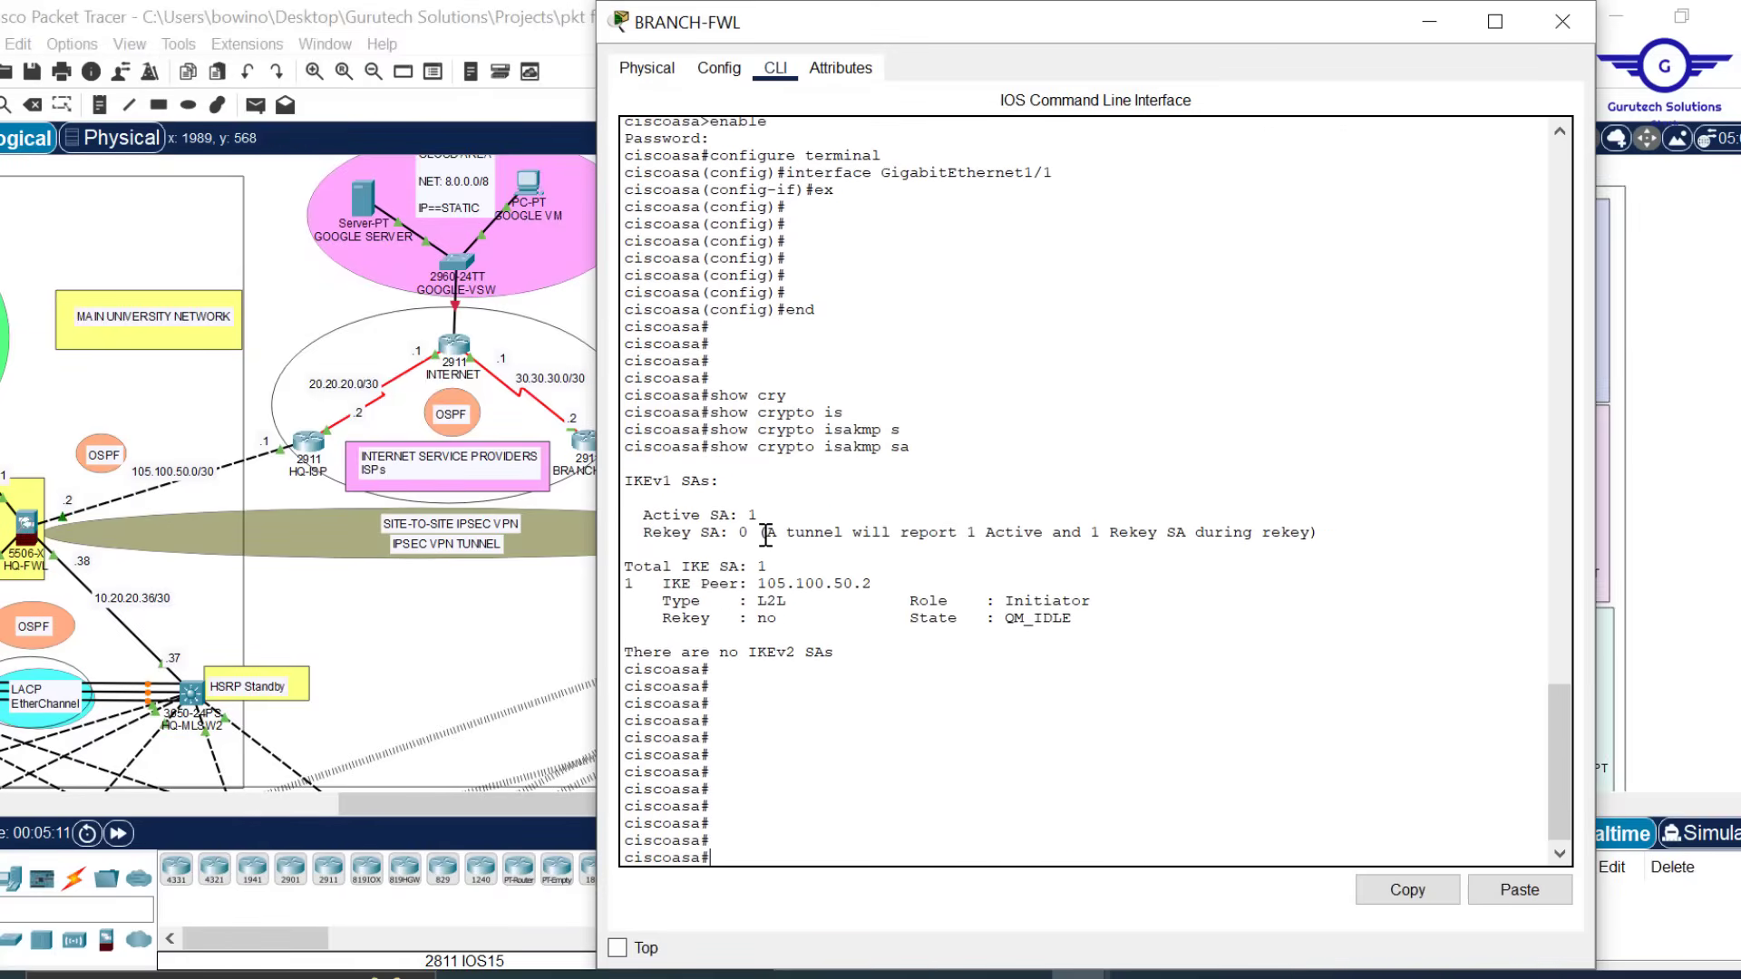
pyautogui.moveTo(918, 448); pyautogui.dragTo(715, 453)
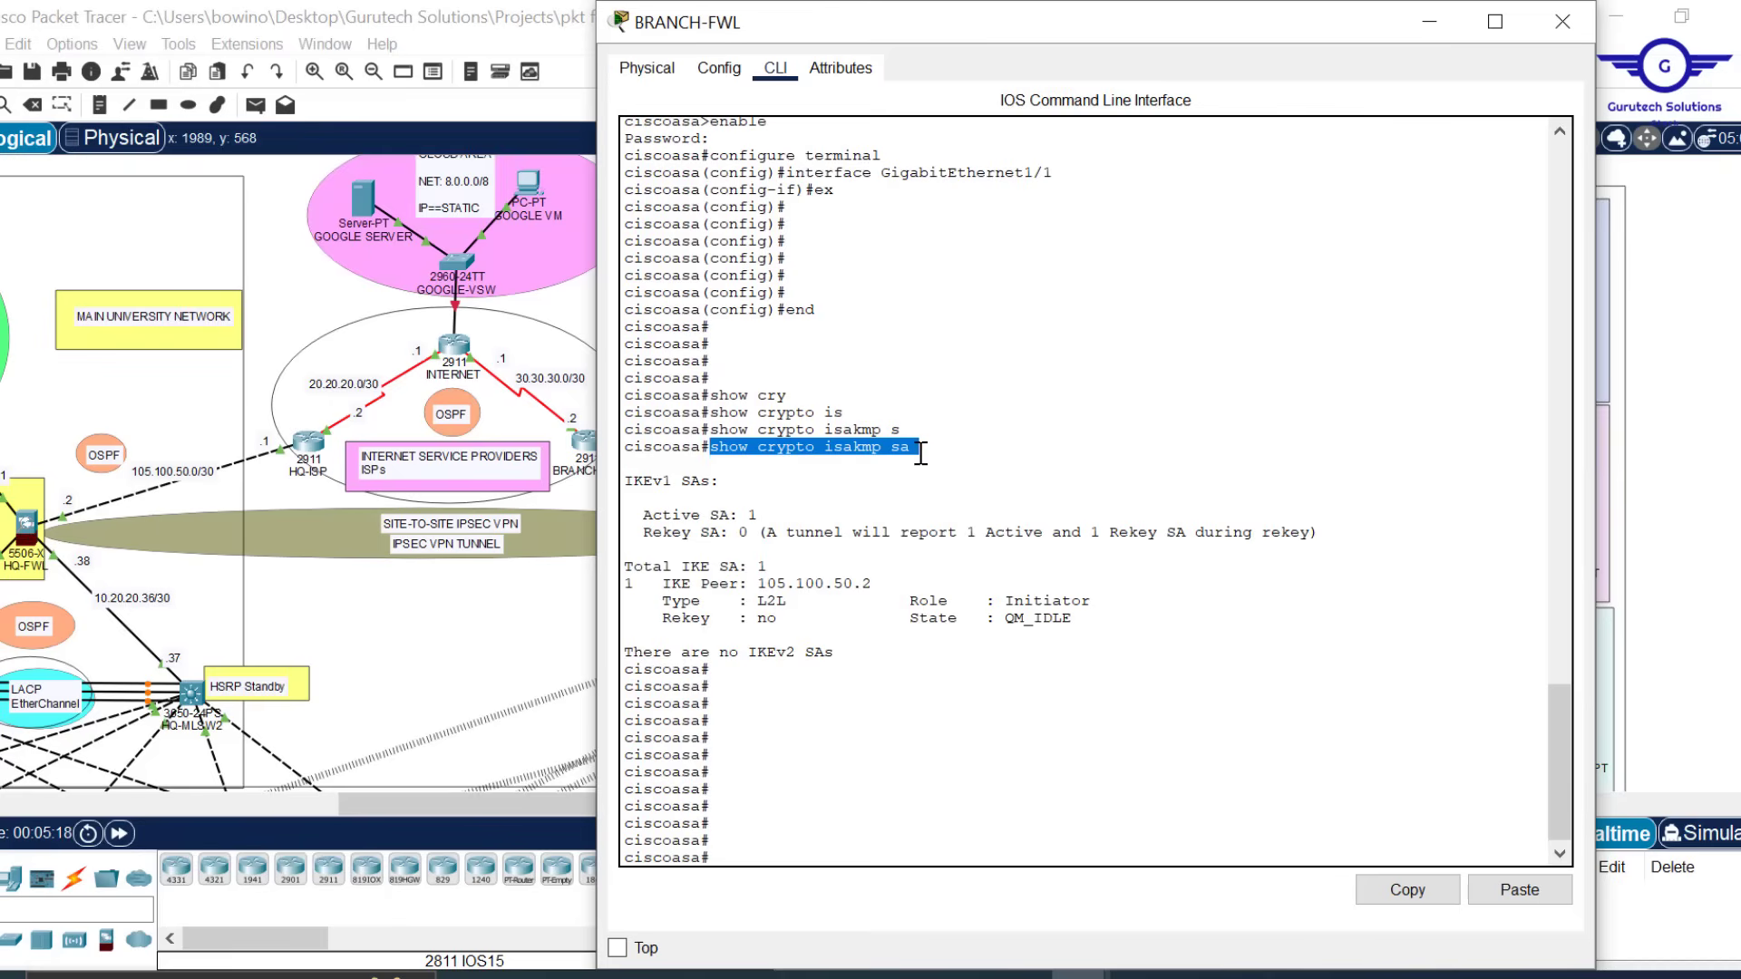
pyautogui.write('show crypto isakmp sa')
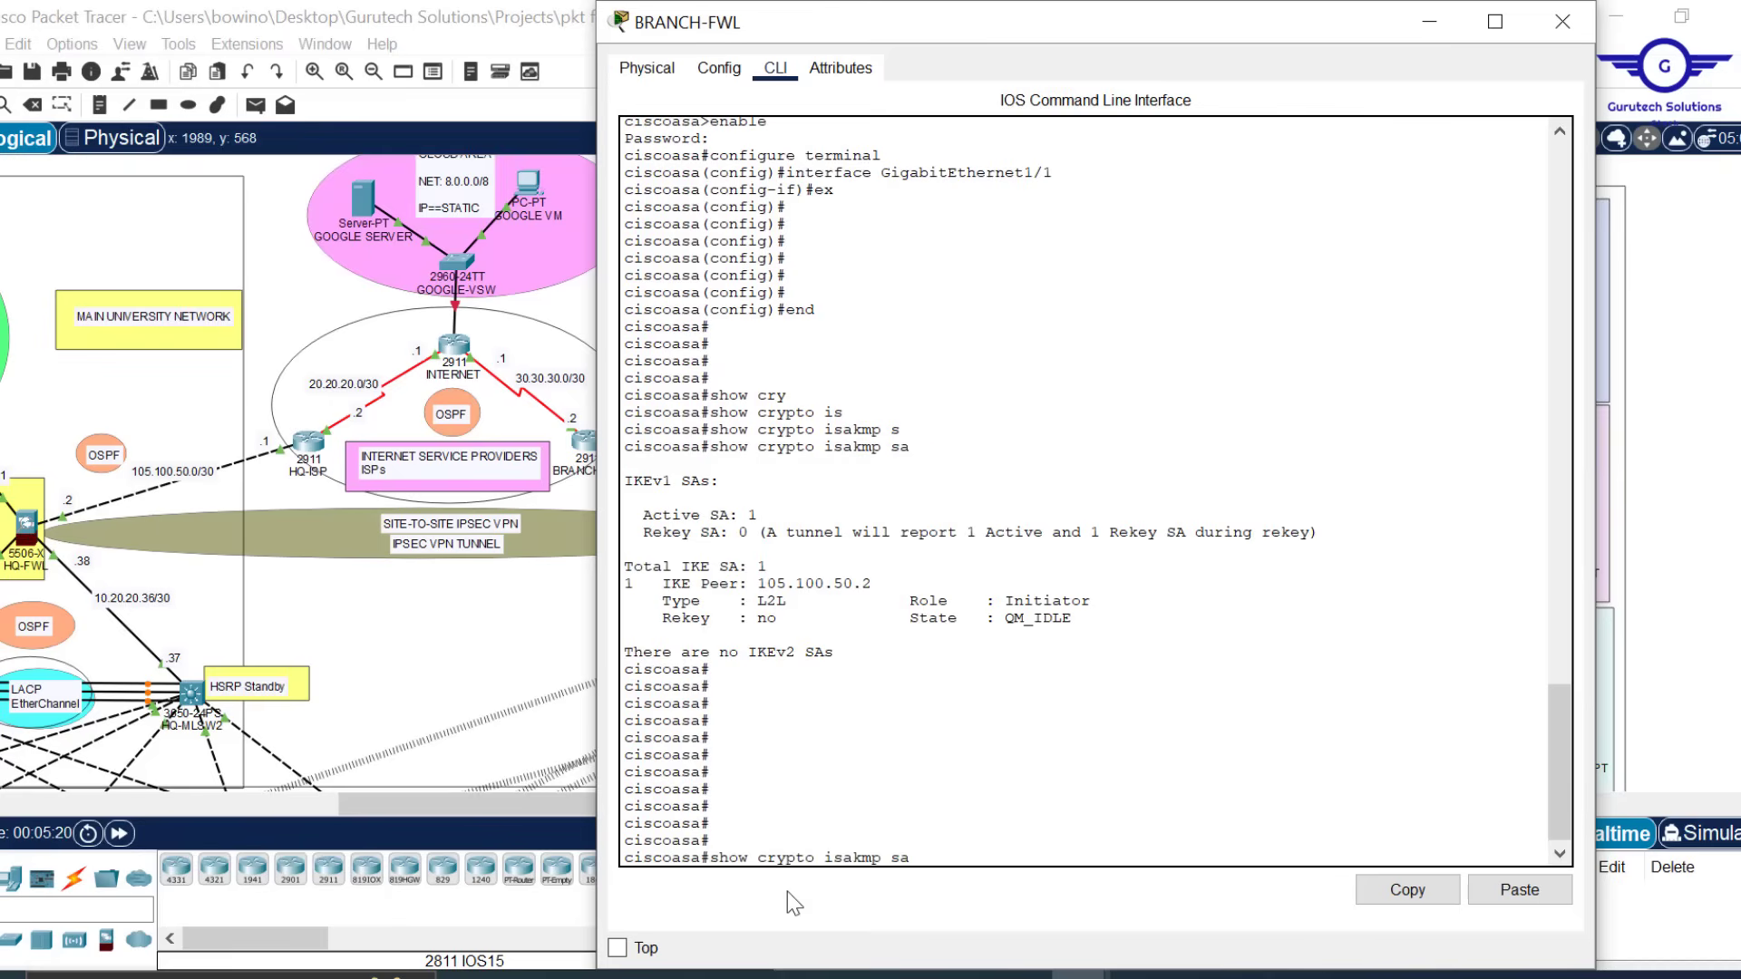
pyautogui.press('Return')
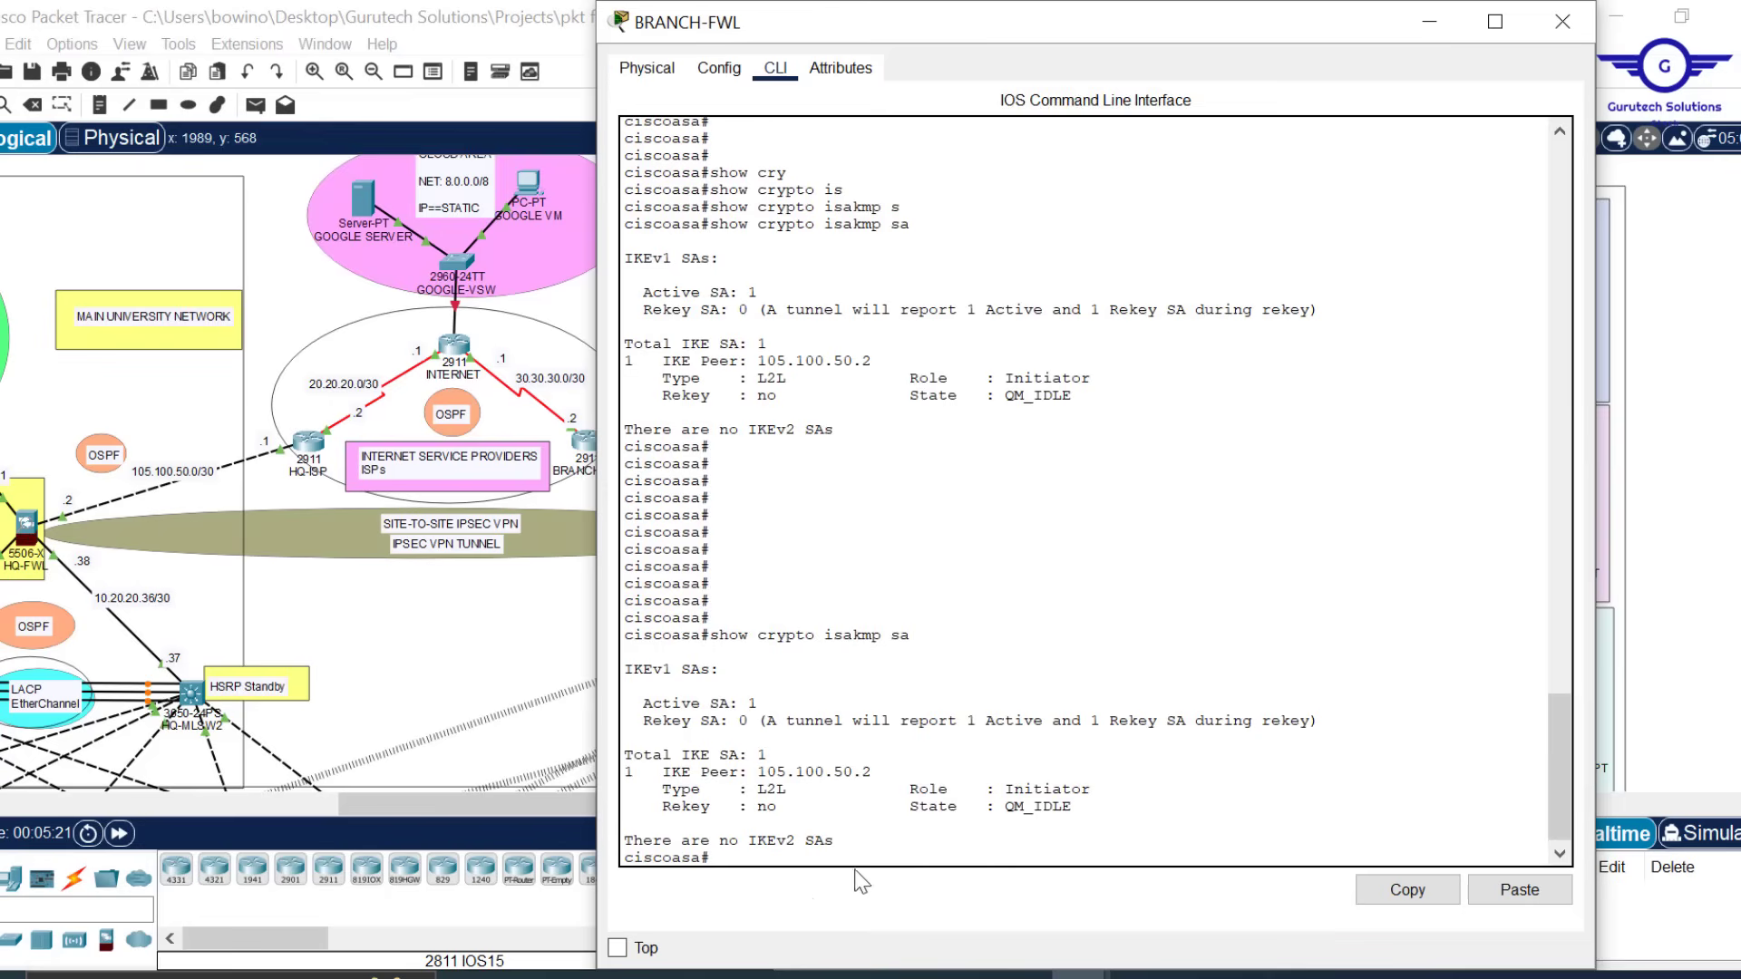
pyautogui.moveTo(1092, 789); pyautogui.dragTo(1016, 788)
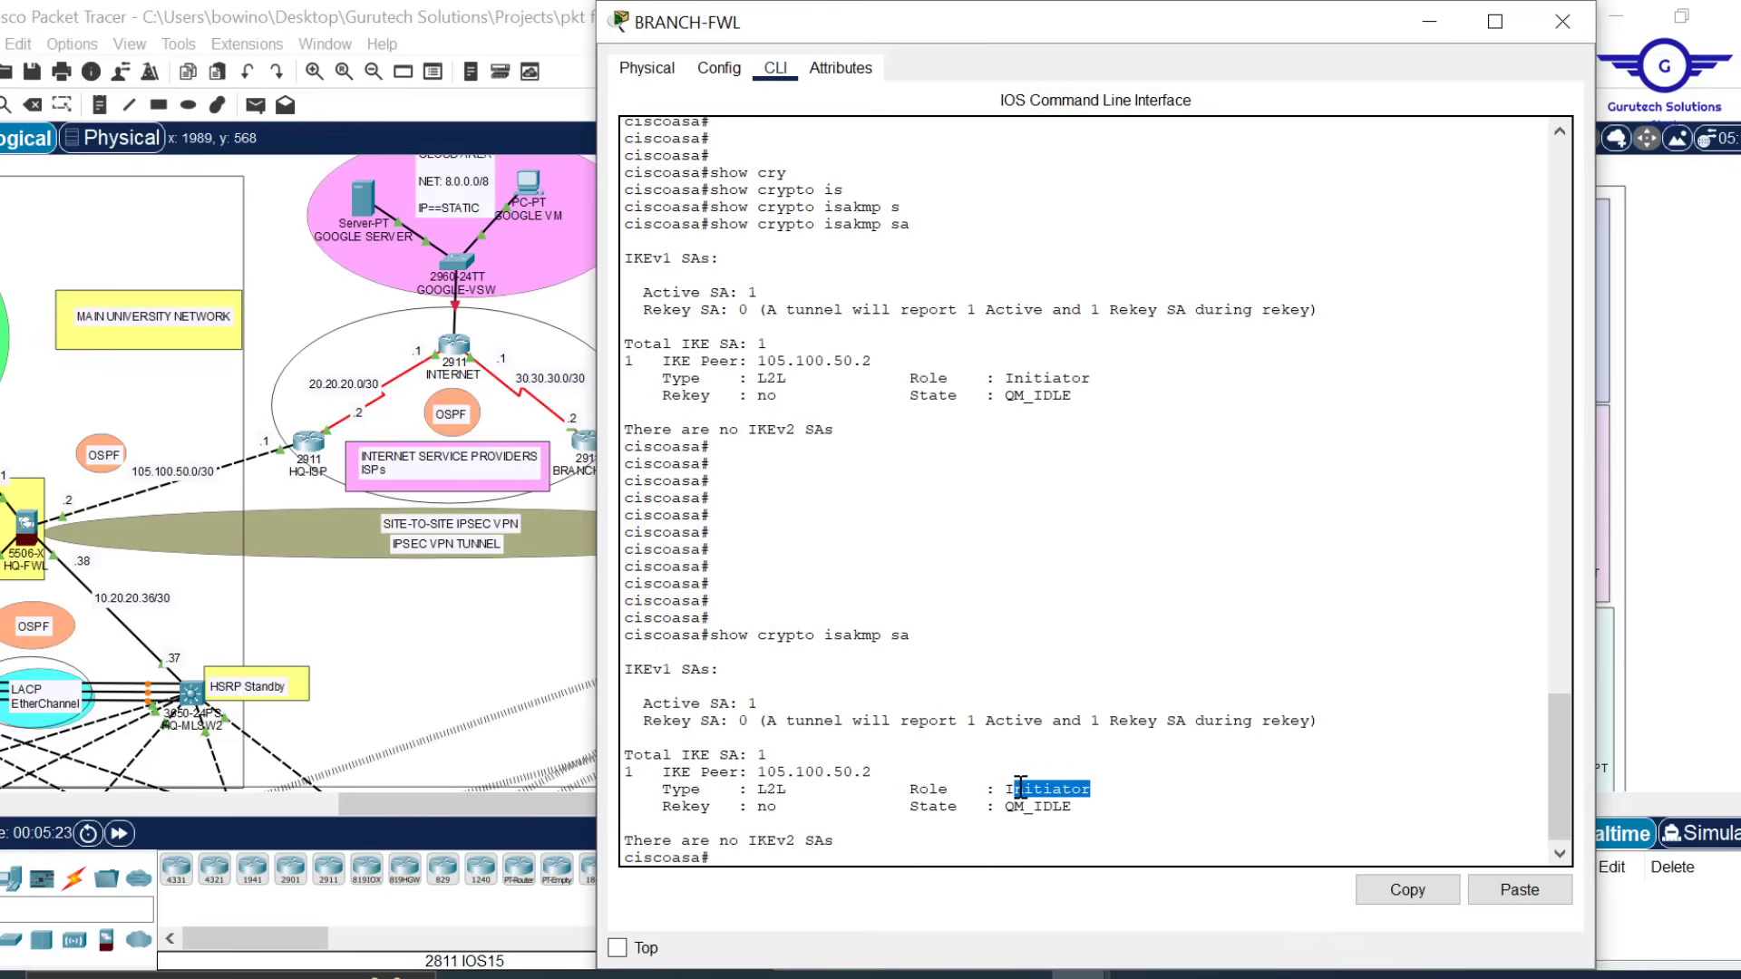
pyautogui.moveTo(876, 772); pyautogui.dragTo(762, 775)
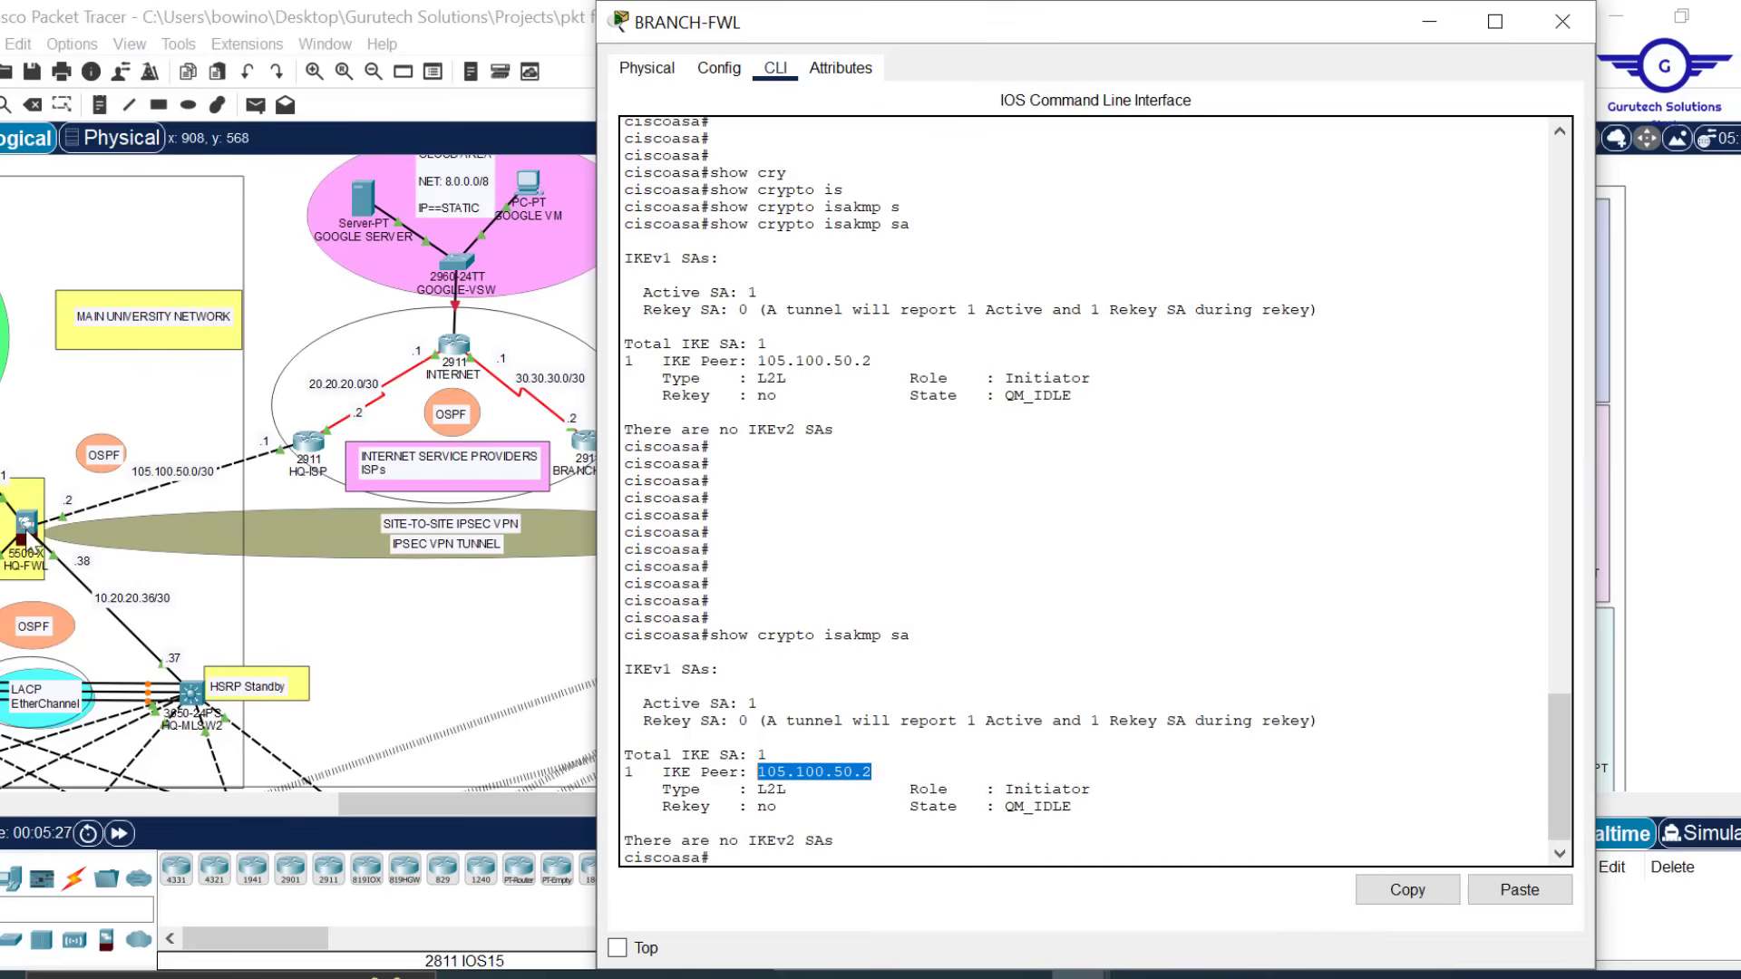
# Rerun sh crypto isakmp sa on HQ-FWL, highlighting peer 205.200.100.2 and responder role, then close it
pyautogui.click(29, 530)
pyautogui.press('Return')
pyautogui.press('Return')
pyautogui.press('Return')
pyautogui.press('Return')
pyautogui.press('Return')
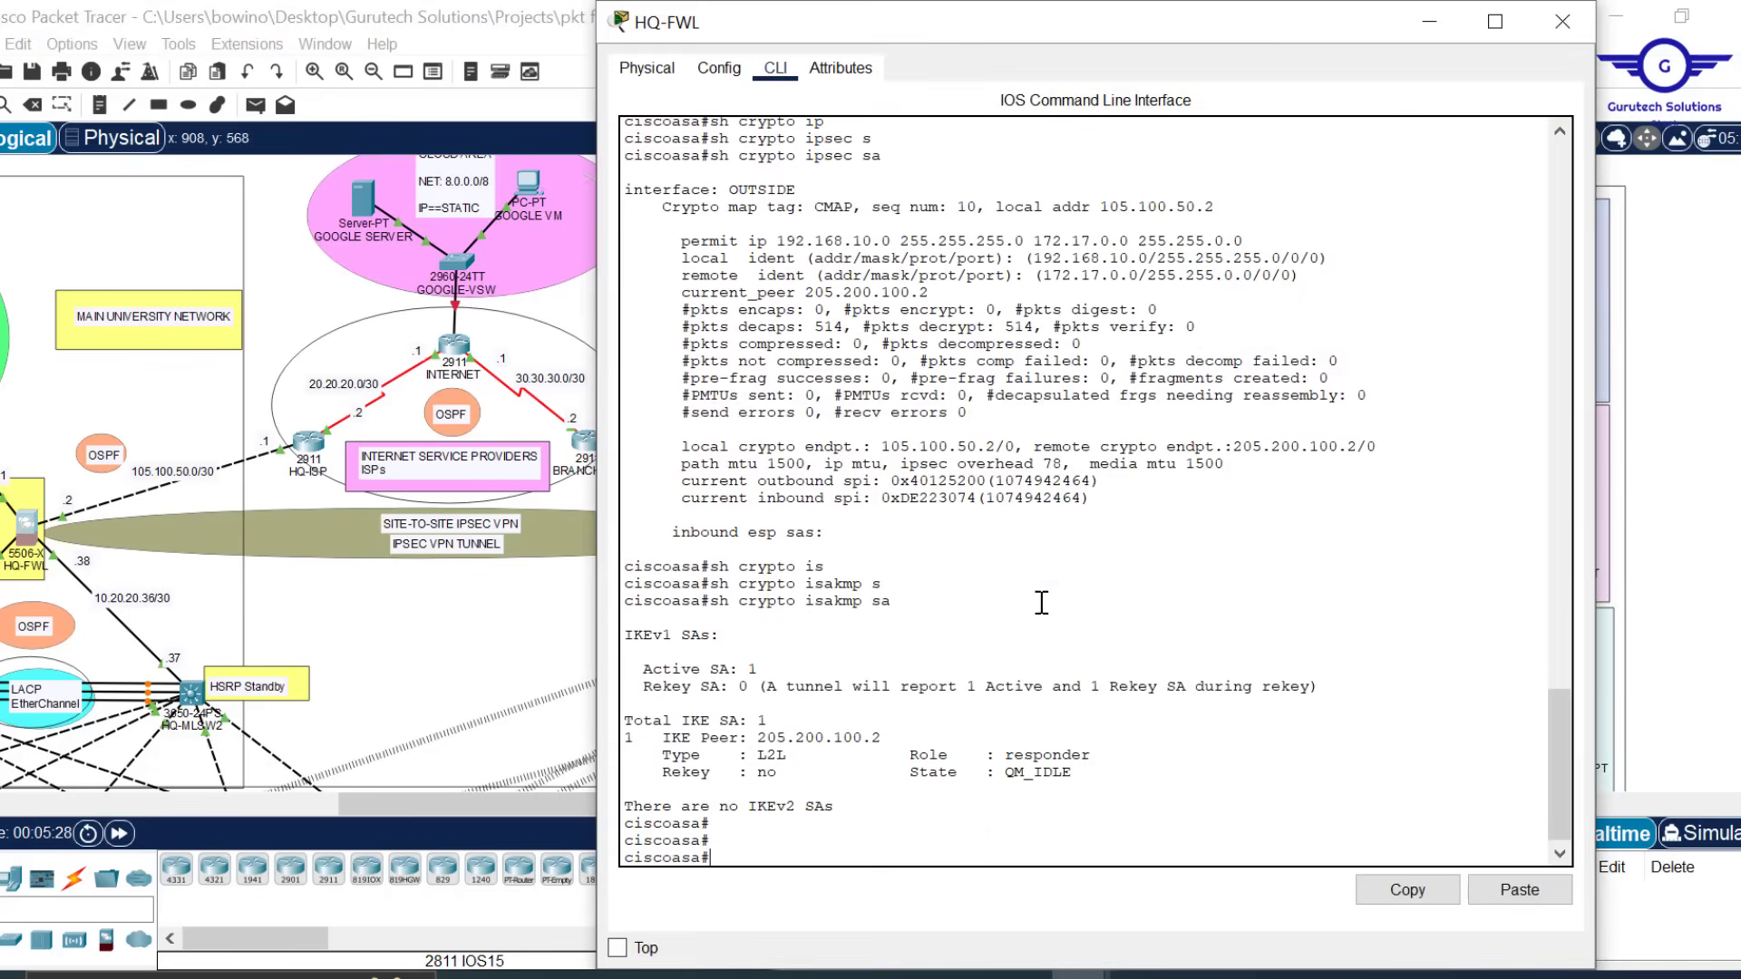
pyautogui.press('Up')
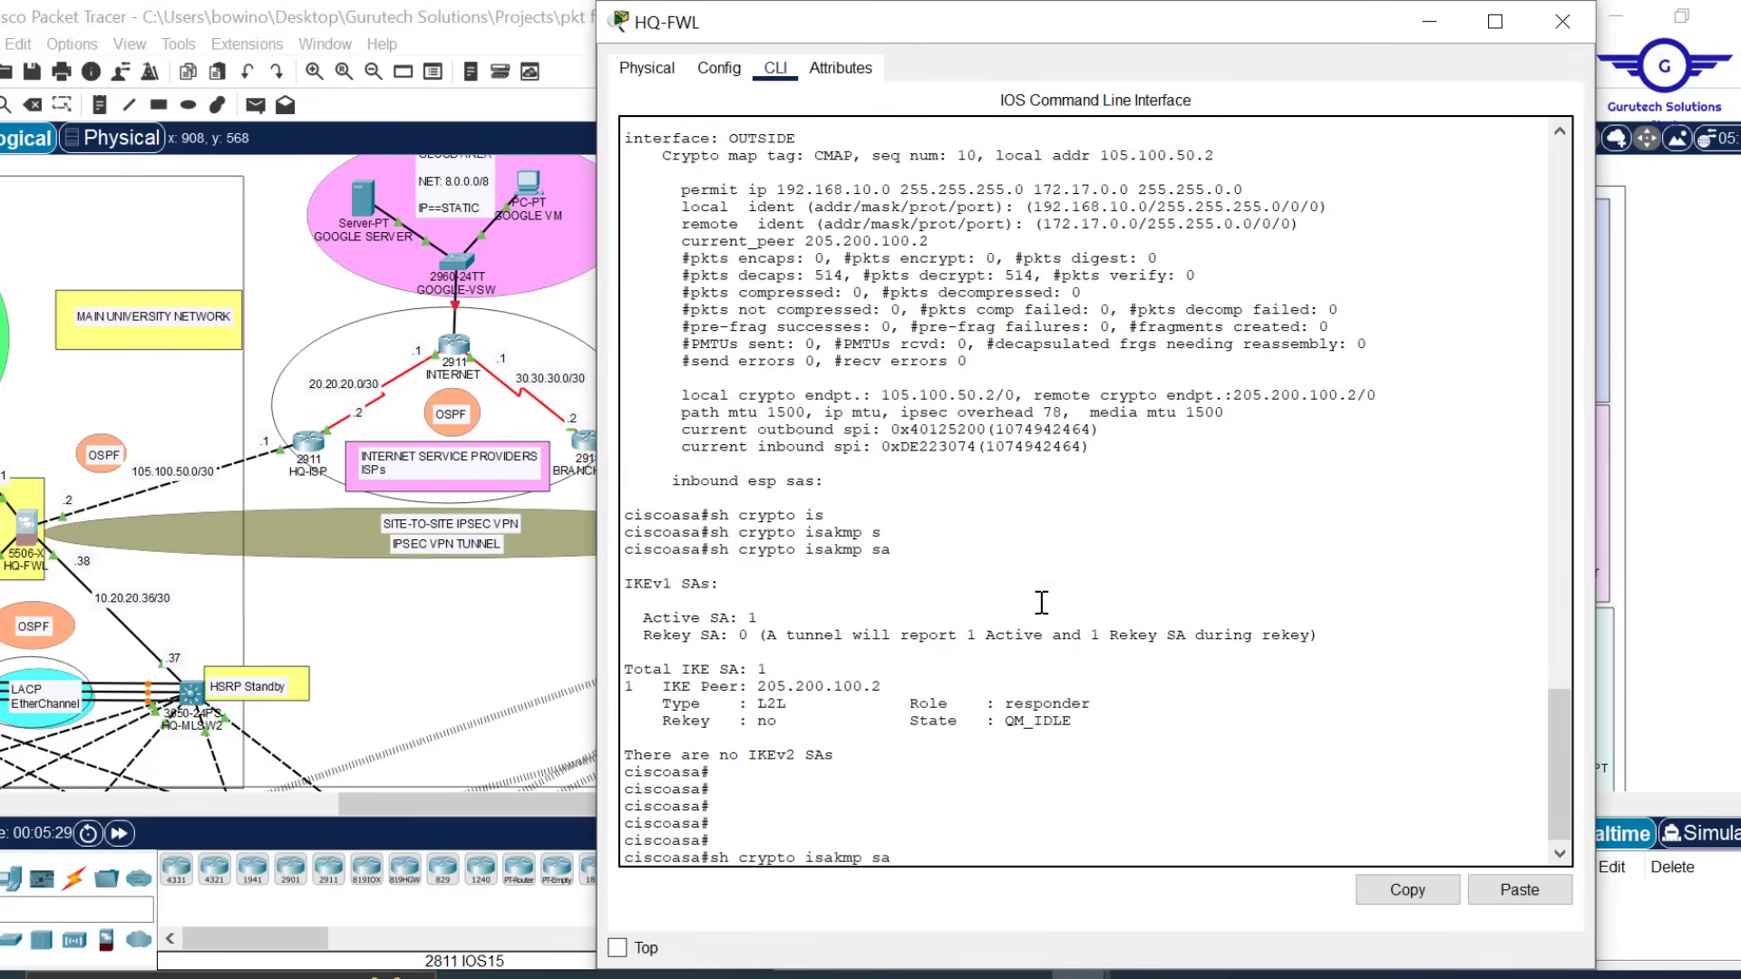
pyautogui.press('Return')
pyautogui.press('Return')
pyautogui.press('Return')
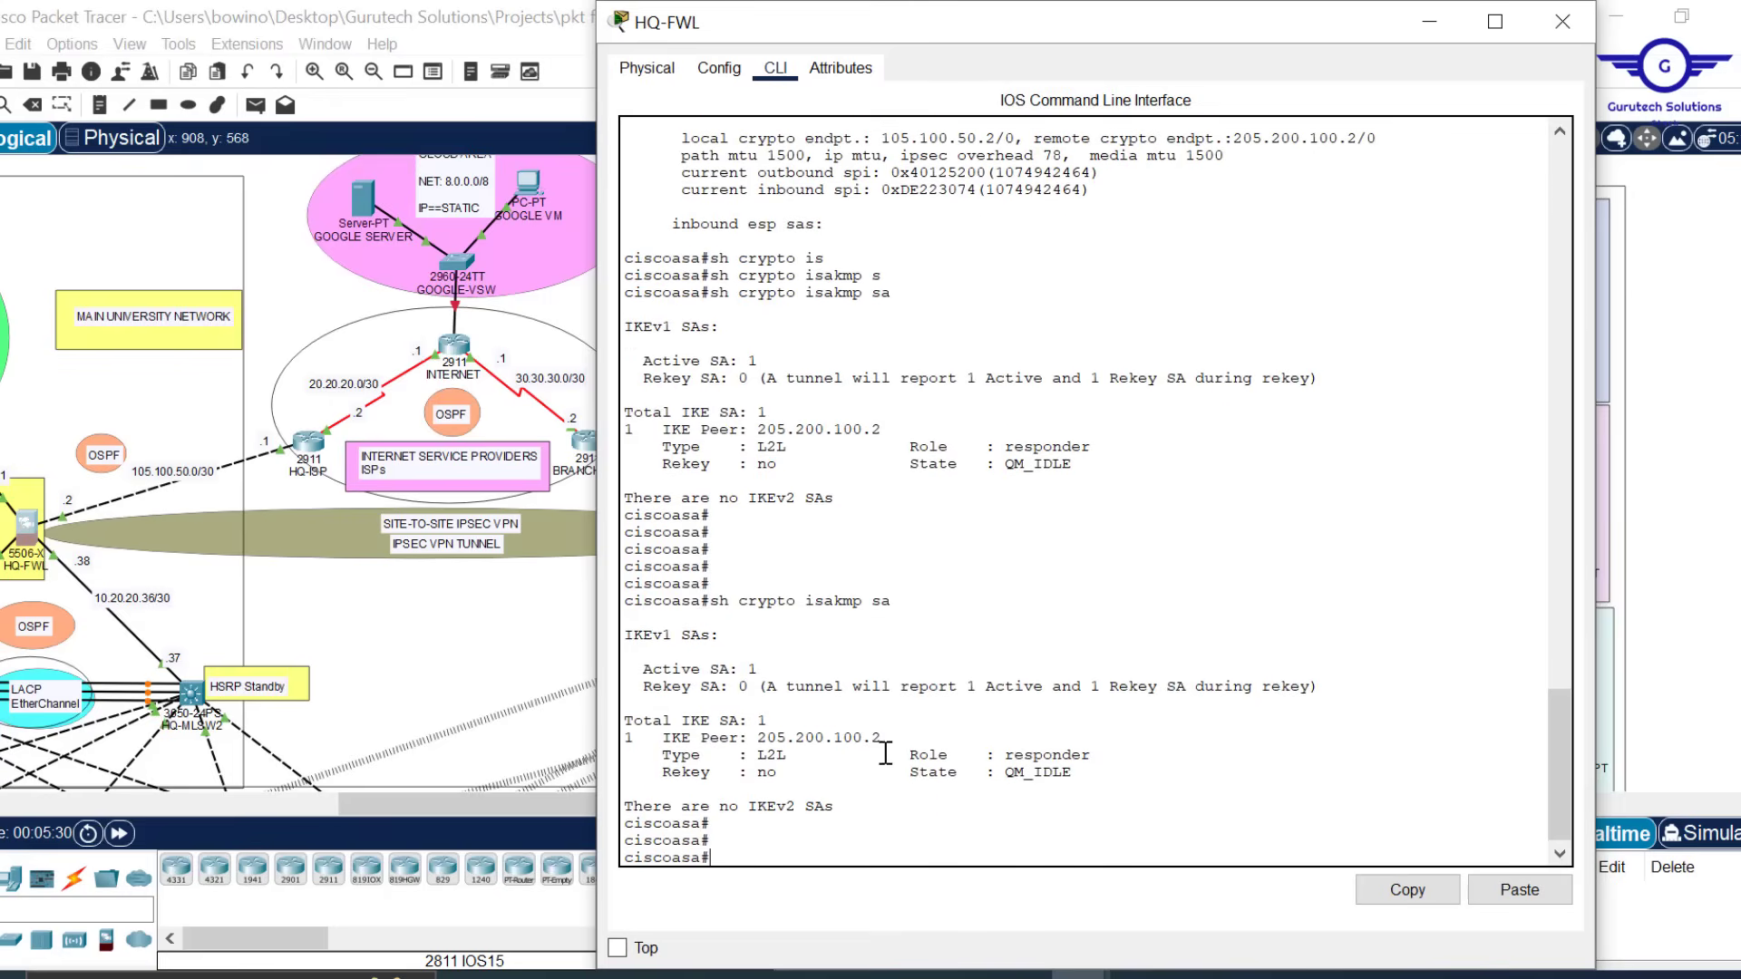
pyautogui.moveTo(884, 737); pyautogui.dragTo(758, 733)
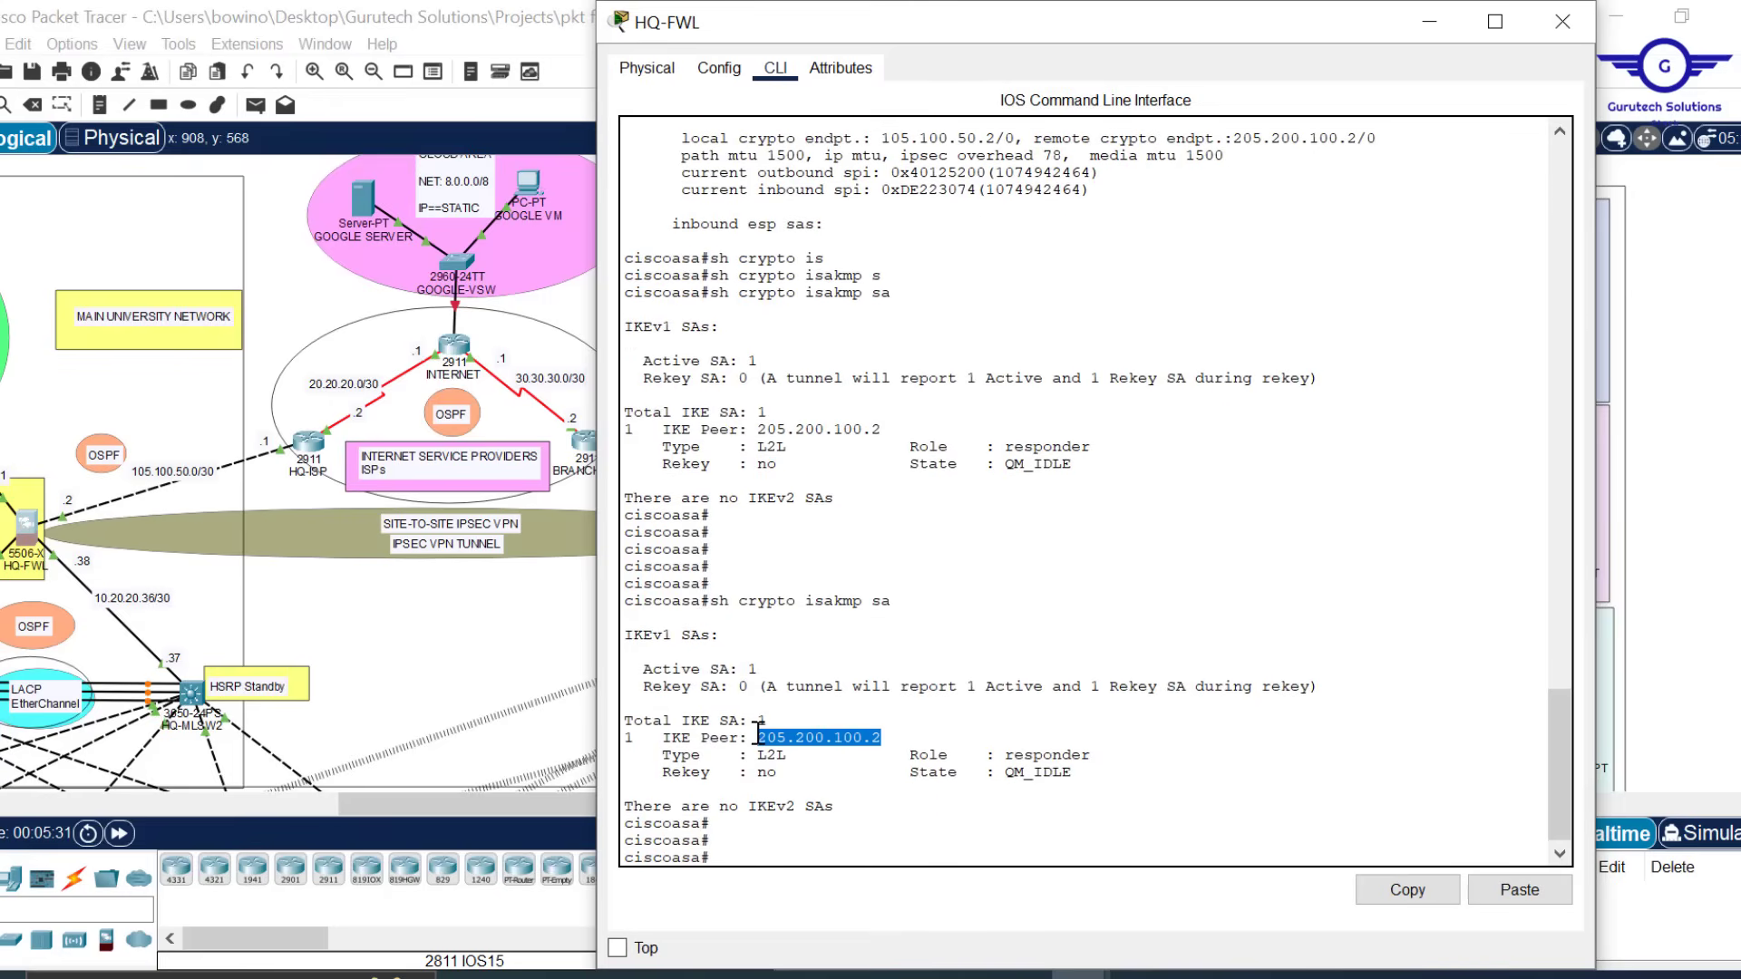
pyautogui.moveTo(1099, 756); pyautogui.dragTo(1005, 762)
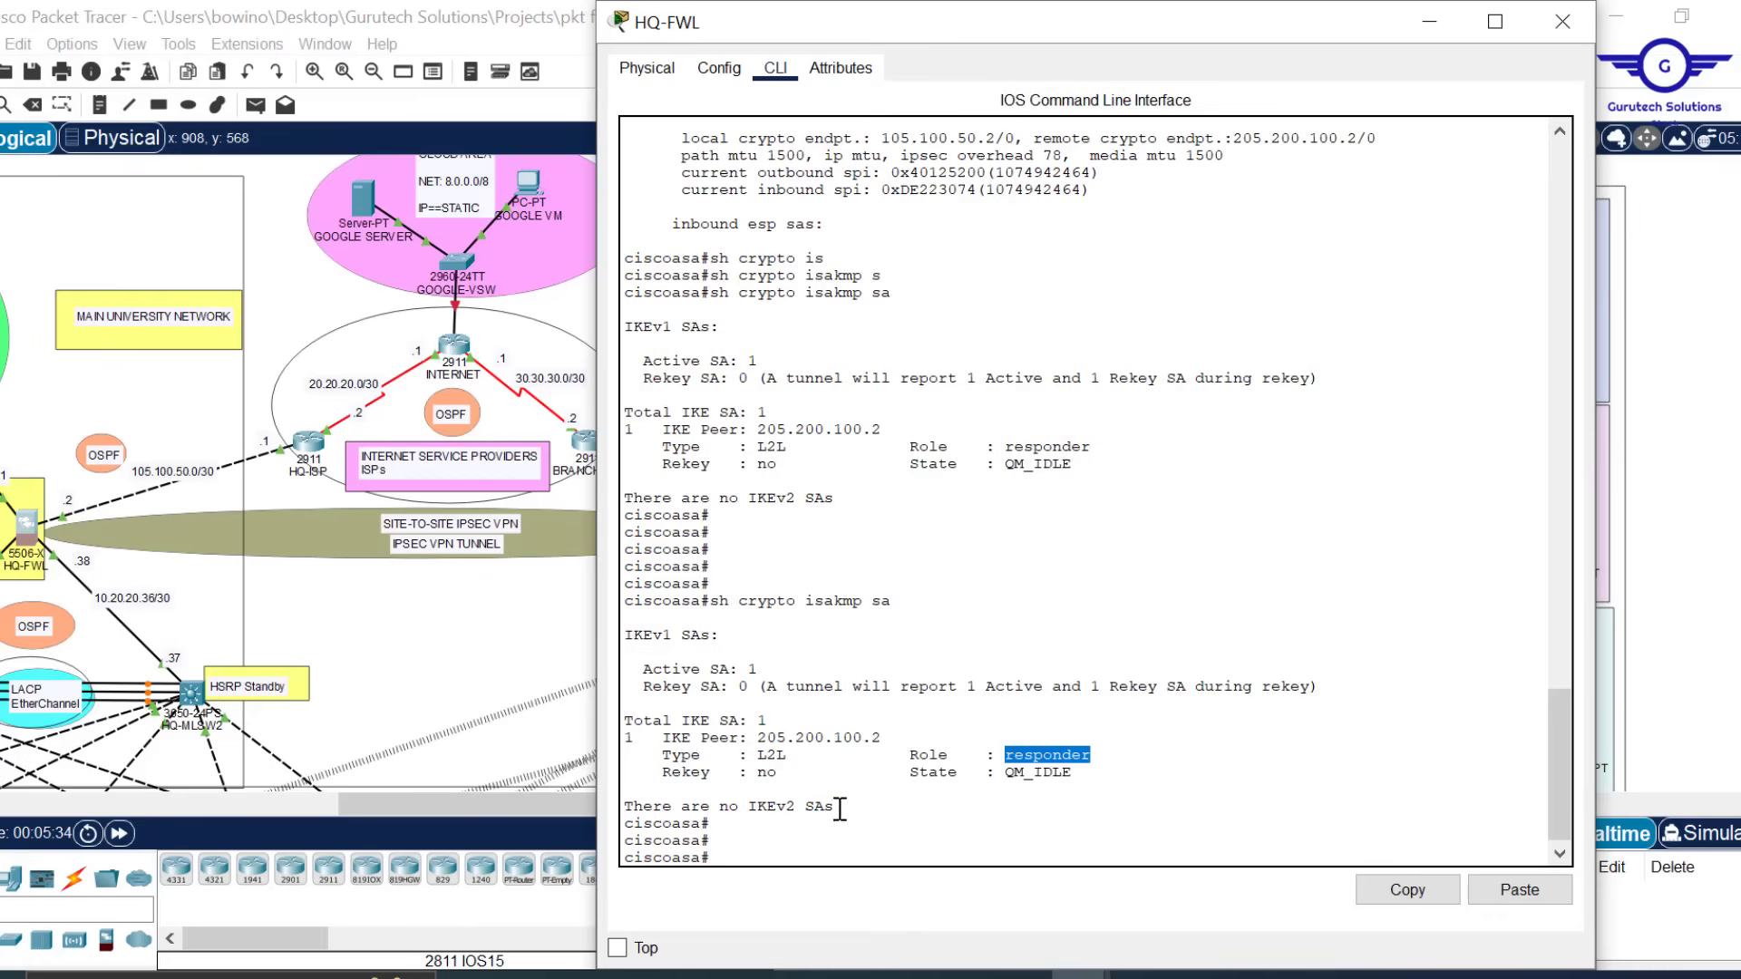
pyautogui.click(1562, 21)
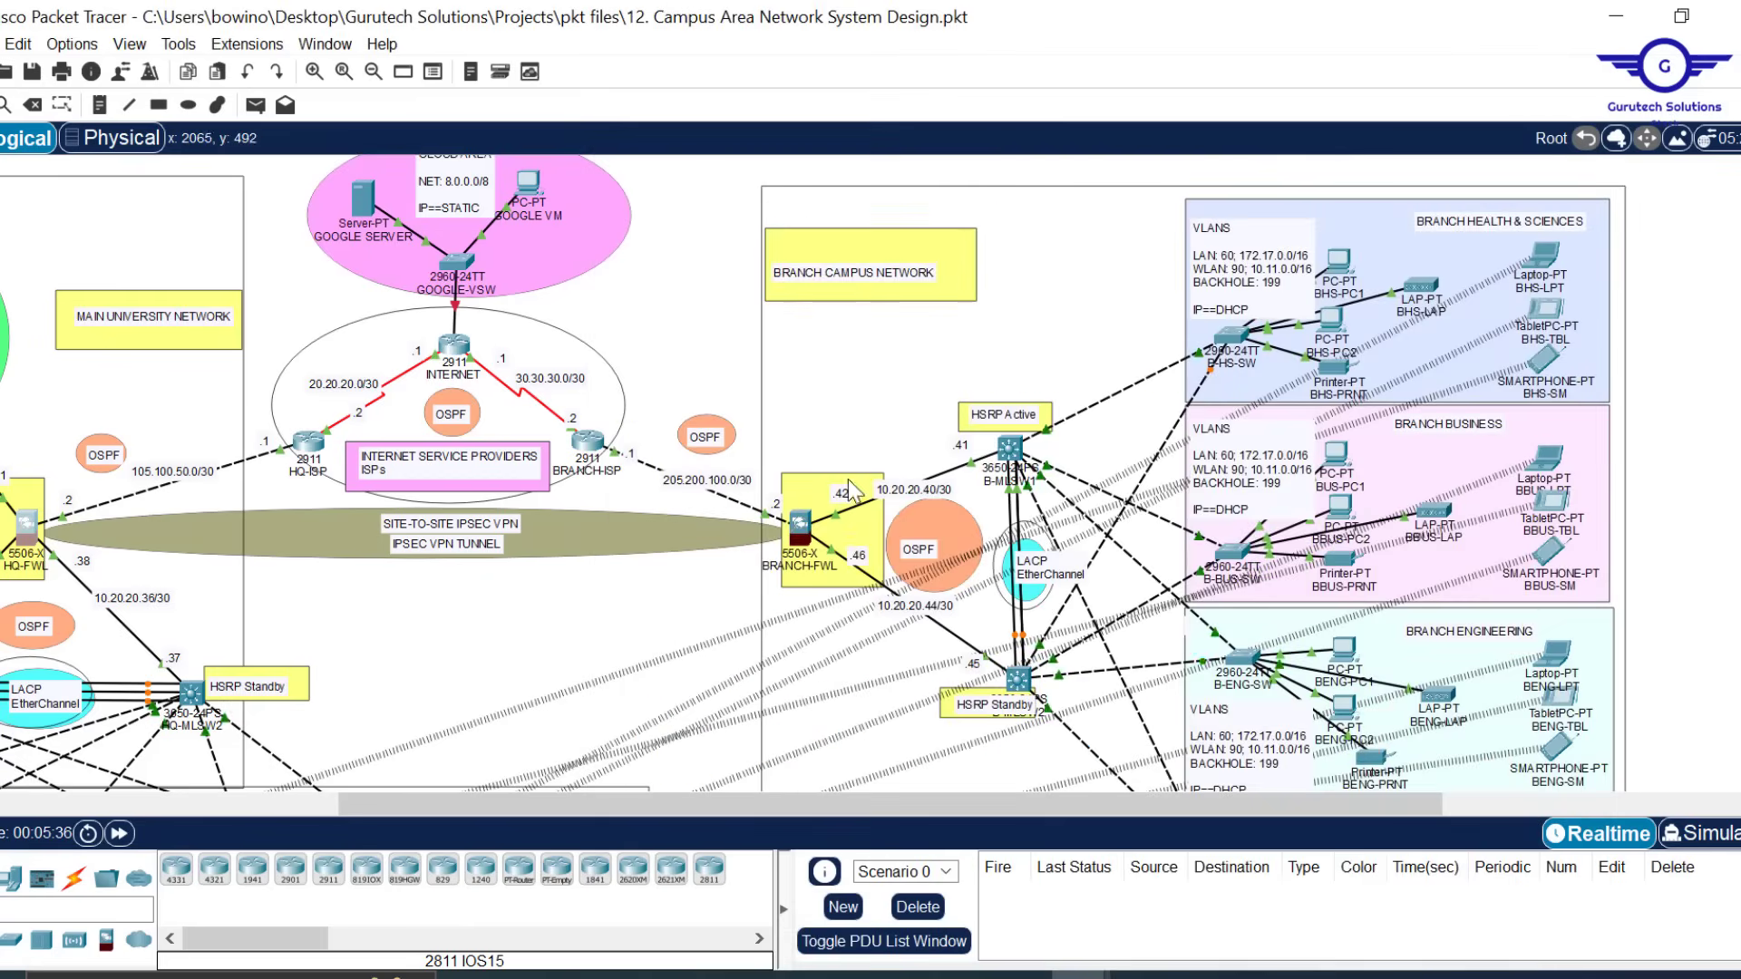
# Run show crypto ipsec sa on the BRANCH-FWL command line using Tab completion
pyautogui.click(801, 525)
pyautogui.click(825, 730)
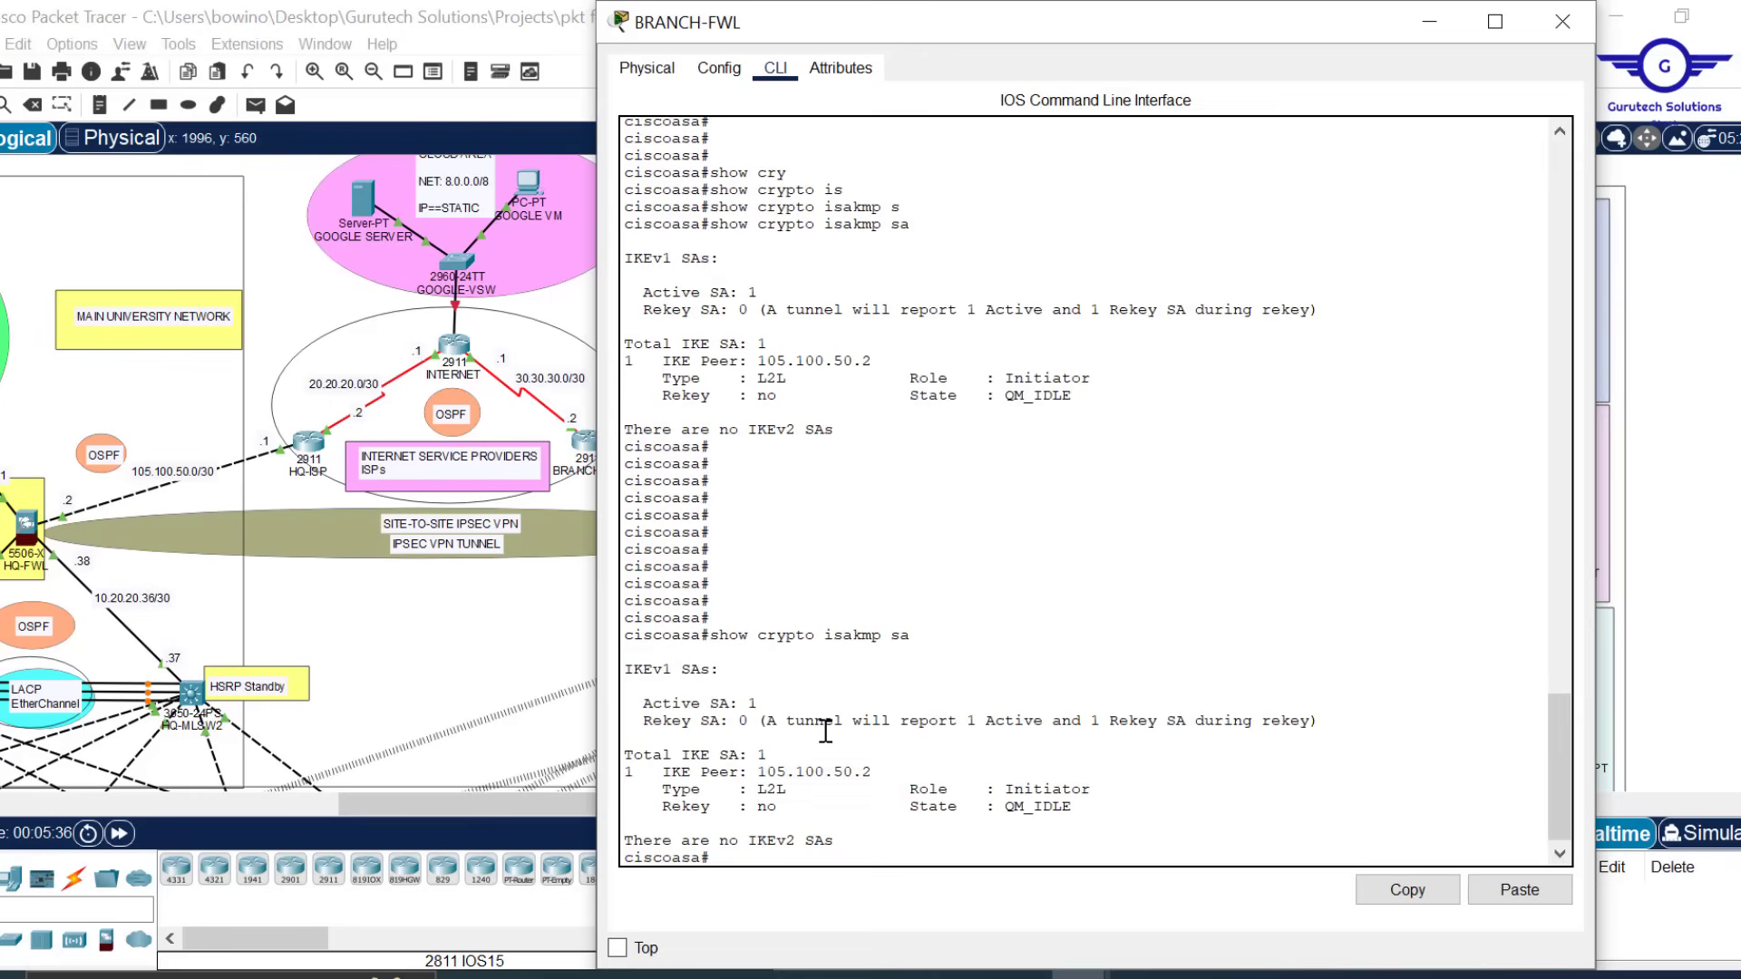
pyautogui.press('Return')
pyautogui.press('Return')
pyautogui.press('Return')
pyautogui.press('Return')
pyautogui.press('Return')
pyautogui.write('sho')
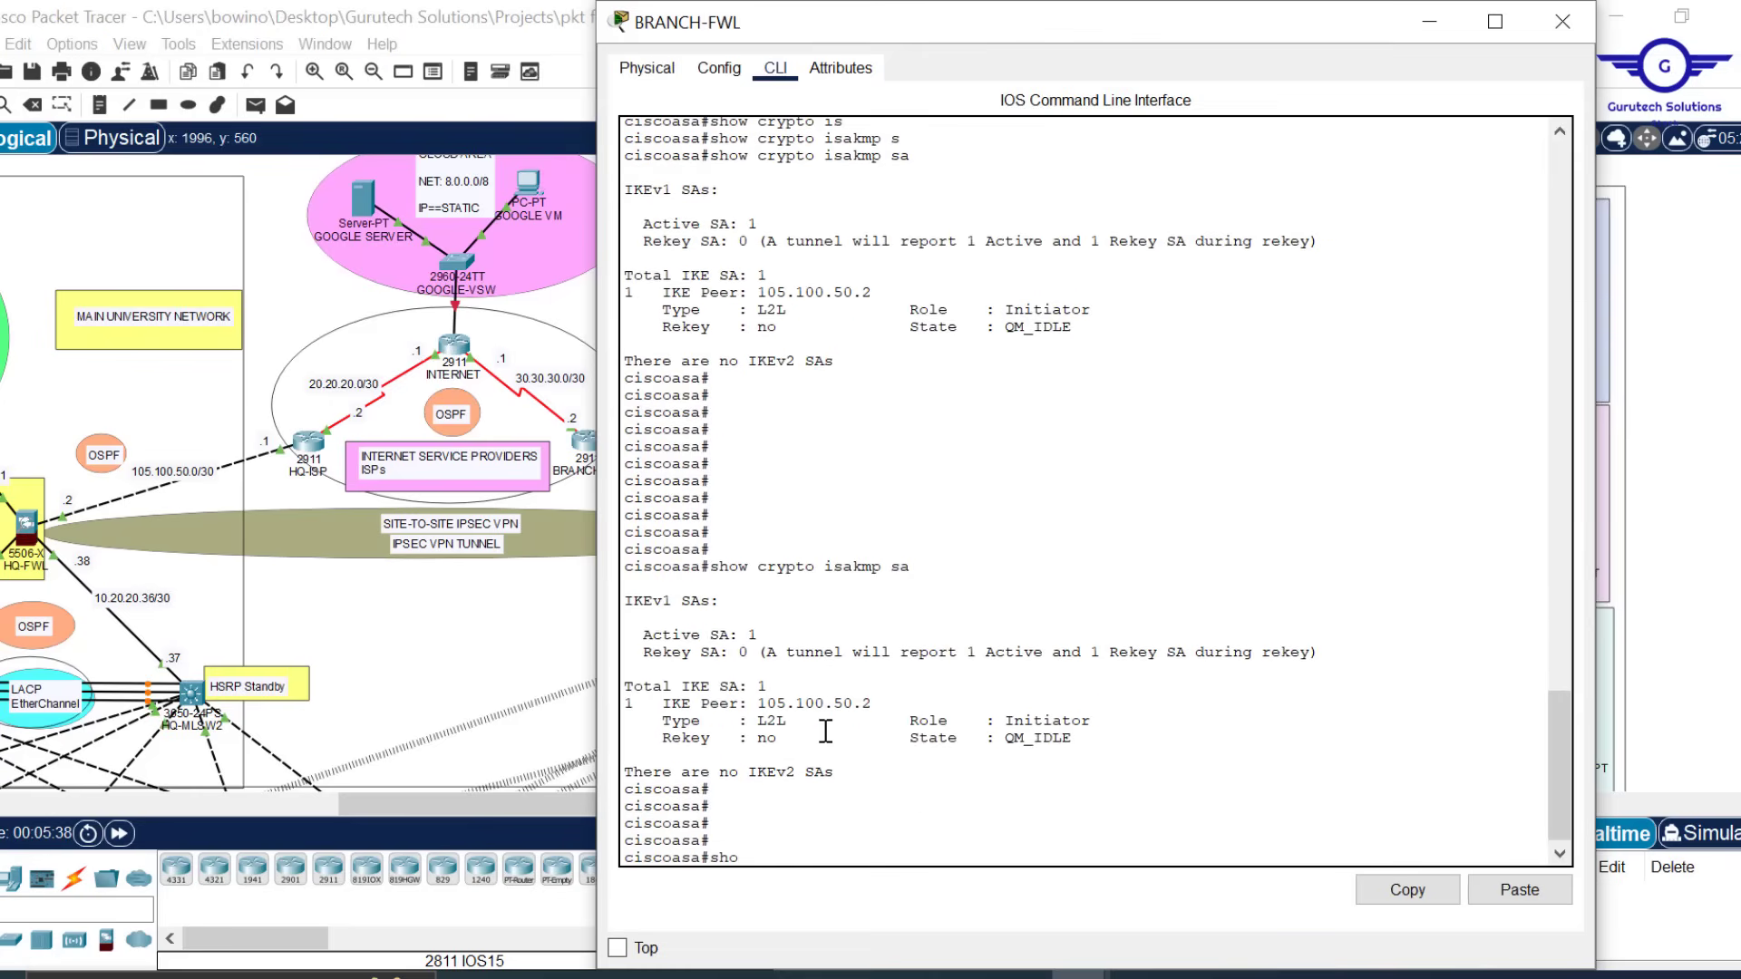
pyautogui.write('w cry')
pyautogui.press('Tab')
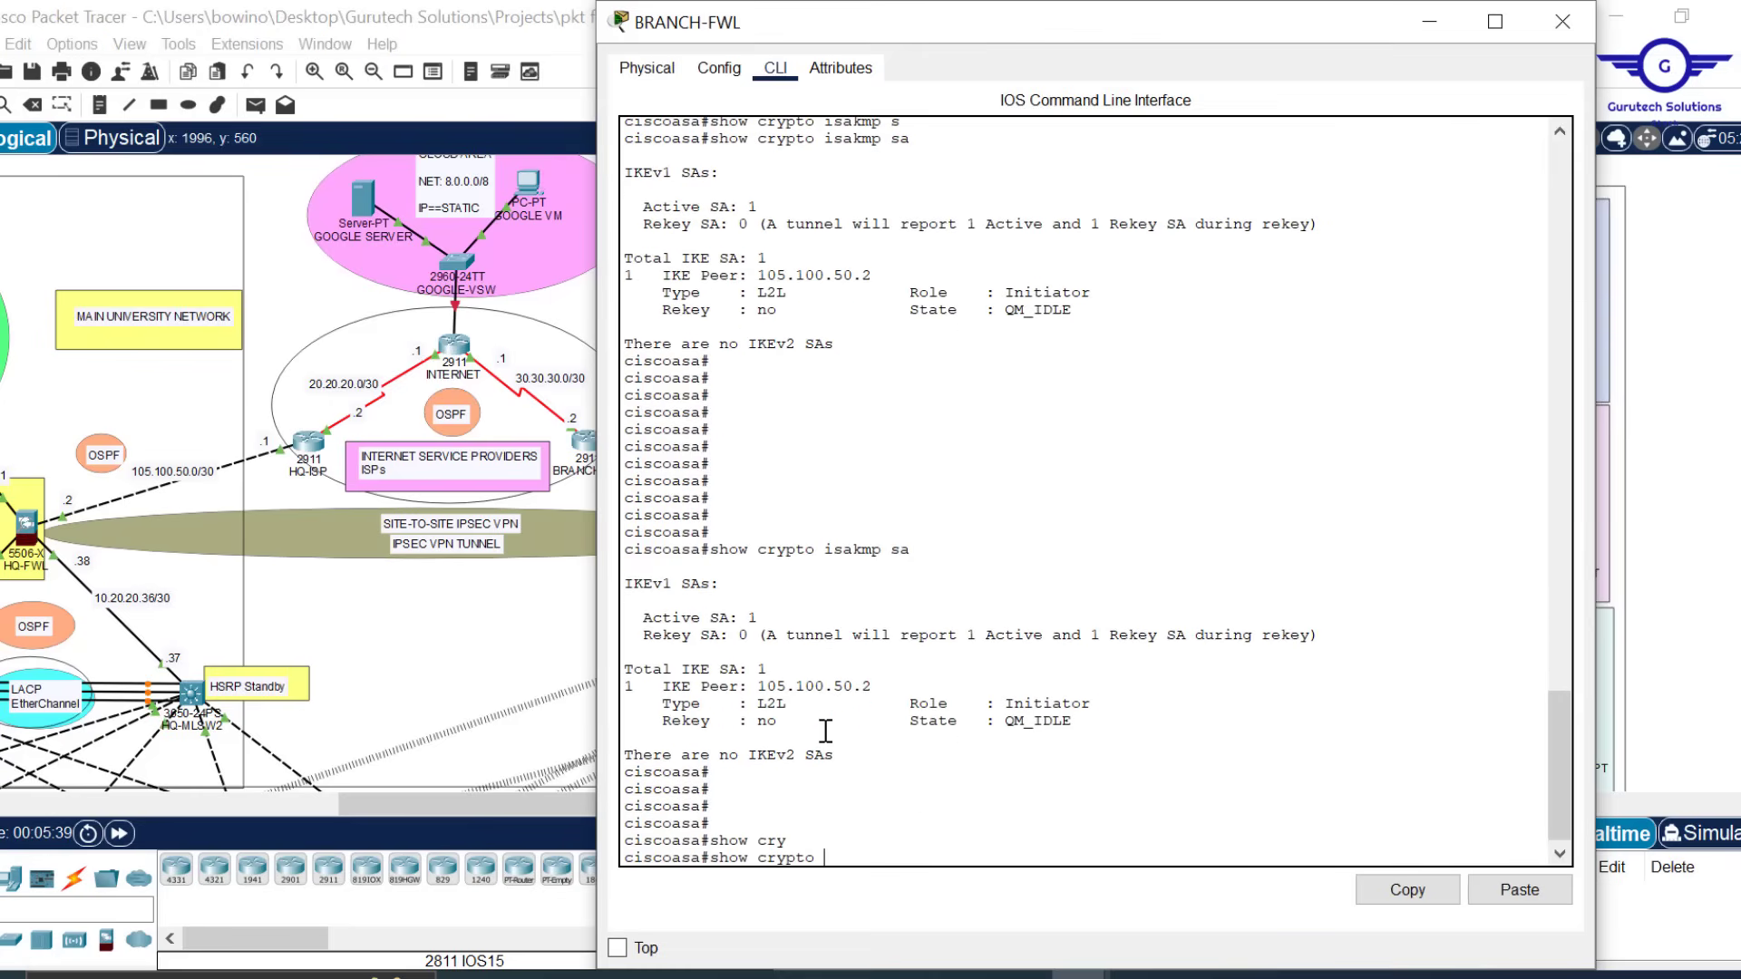
pyautogui.write('ip')
pyautogui.press('Tab')
pyautogui.write('s')
pyautogui.press('Tab')
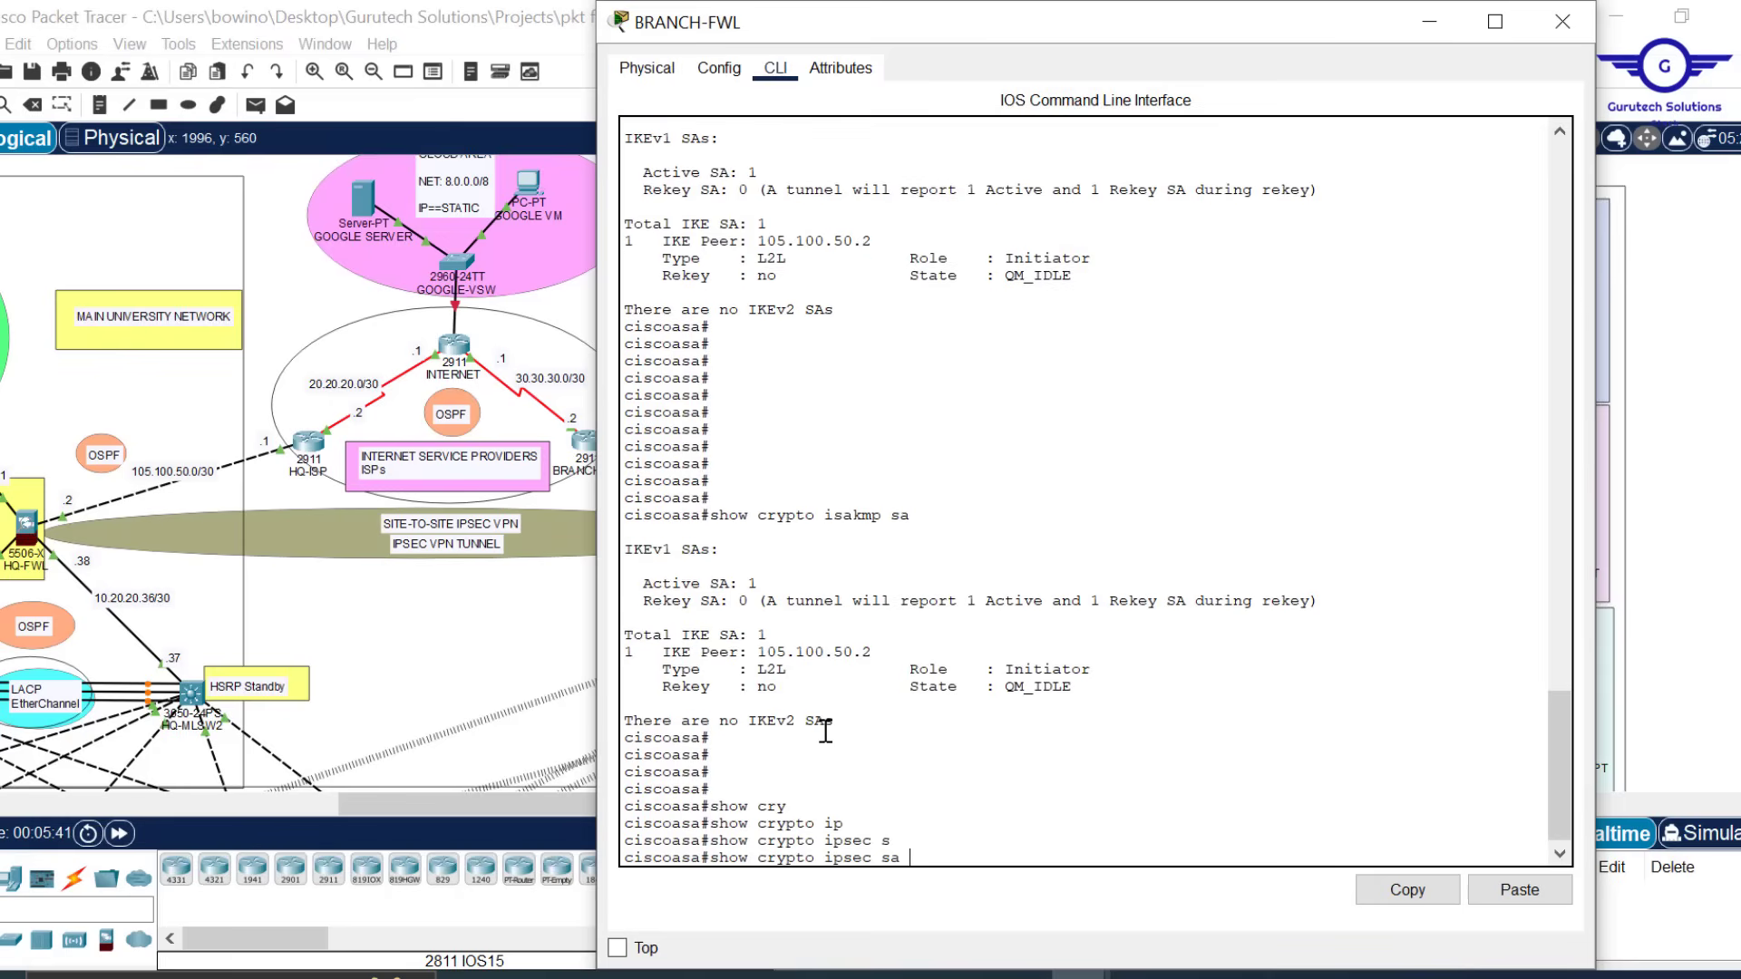
pyautogui.press('Return')
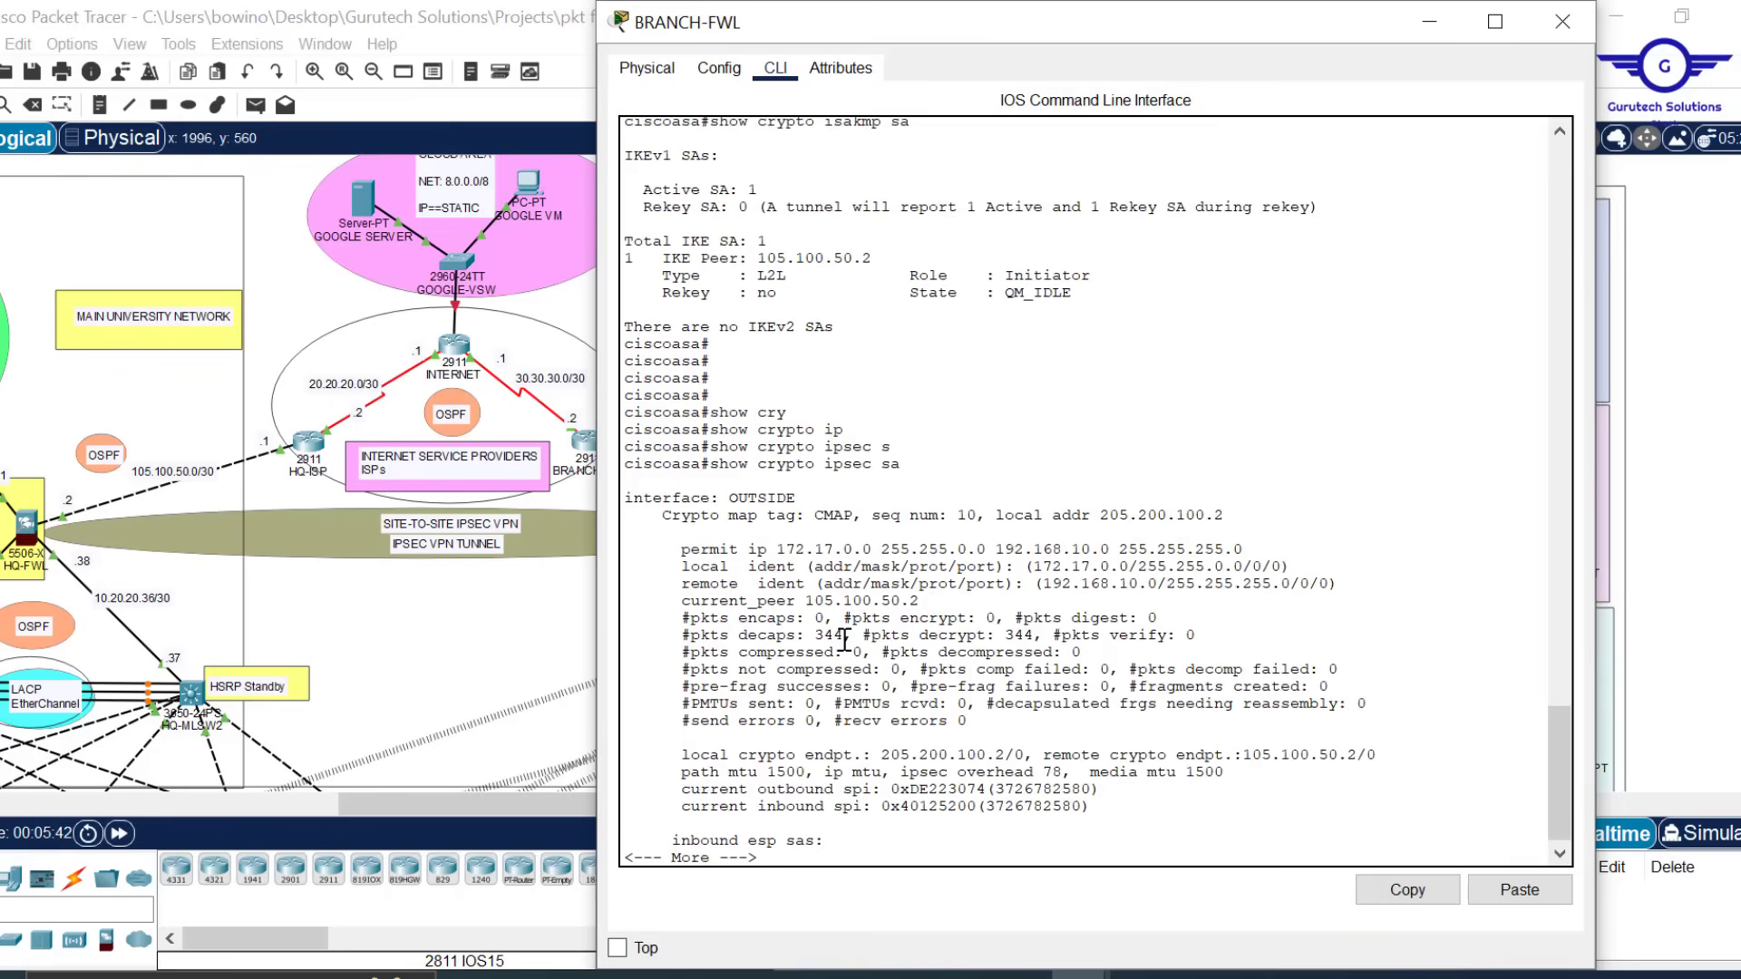
# Check the 344 decapsulated and decrypted packet counts, then minimize the firewall window
pyautogui.moveTo(844, 637); pyautogui.dragTo(817, 639)
pyautogui.moveTo(1025, 635); pyautogui.dragTo(1012, 635)
pyautogui.press('Return')
pyautogui.press('Return')
pyautogui.press('Return')
pyautogui.press('Return')
pyautogui.press('Return')
pyautogui.press('Return')
pyautogui.press('Return')
pyautogui.press('Return')
pyautogui.press('Return')
pyautogui.press('Return')
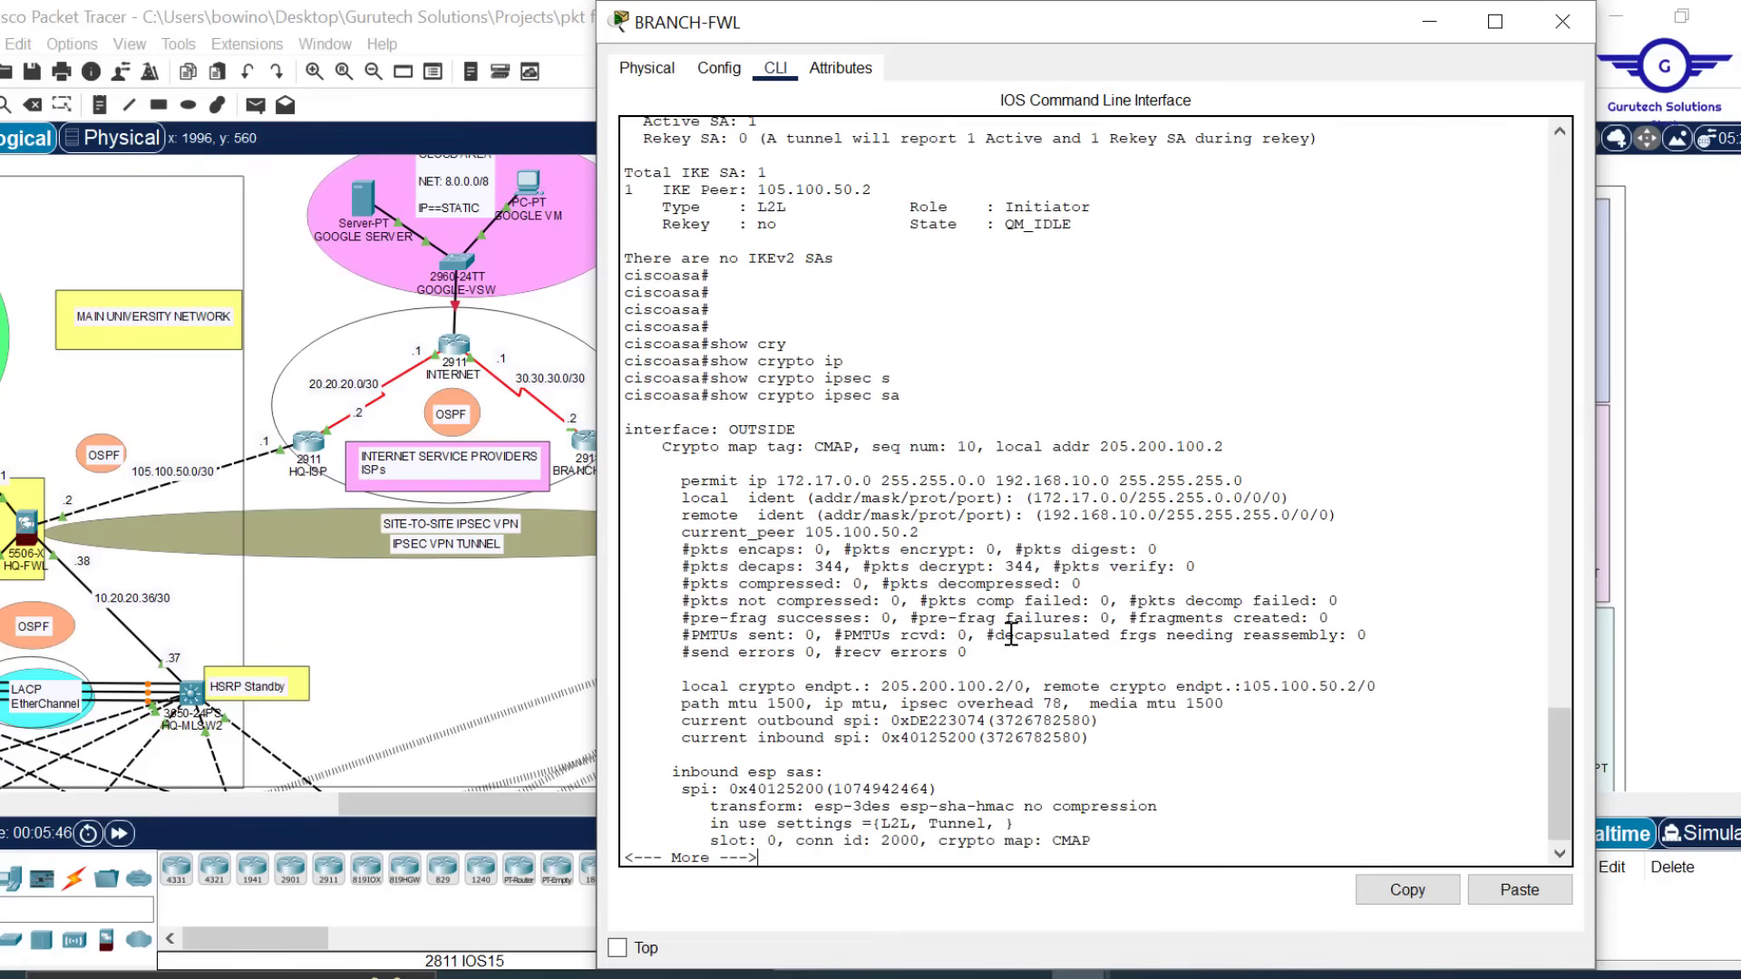
pyautogui.press('Return')
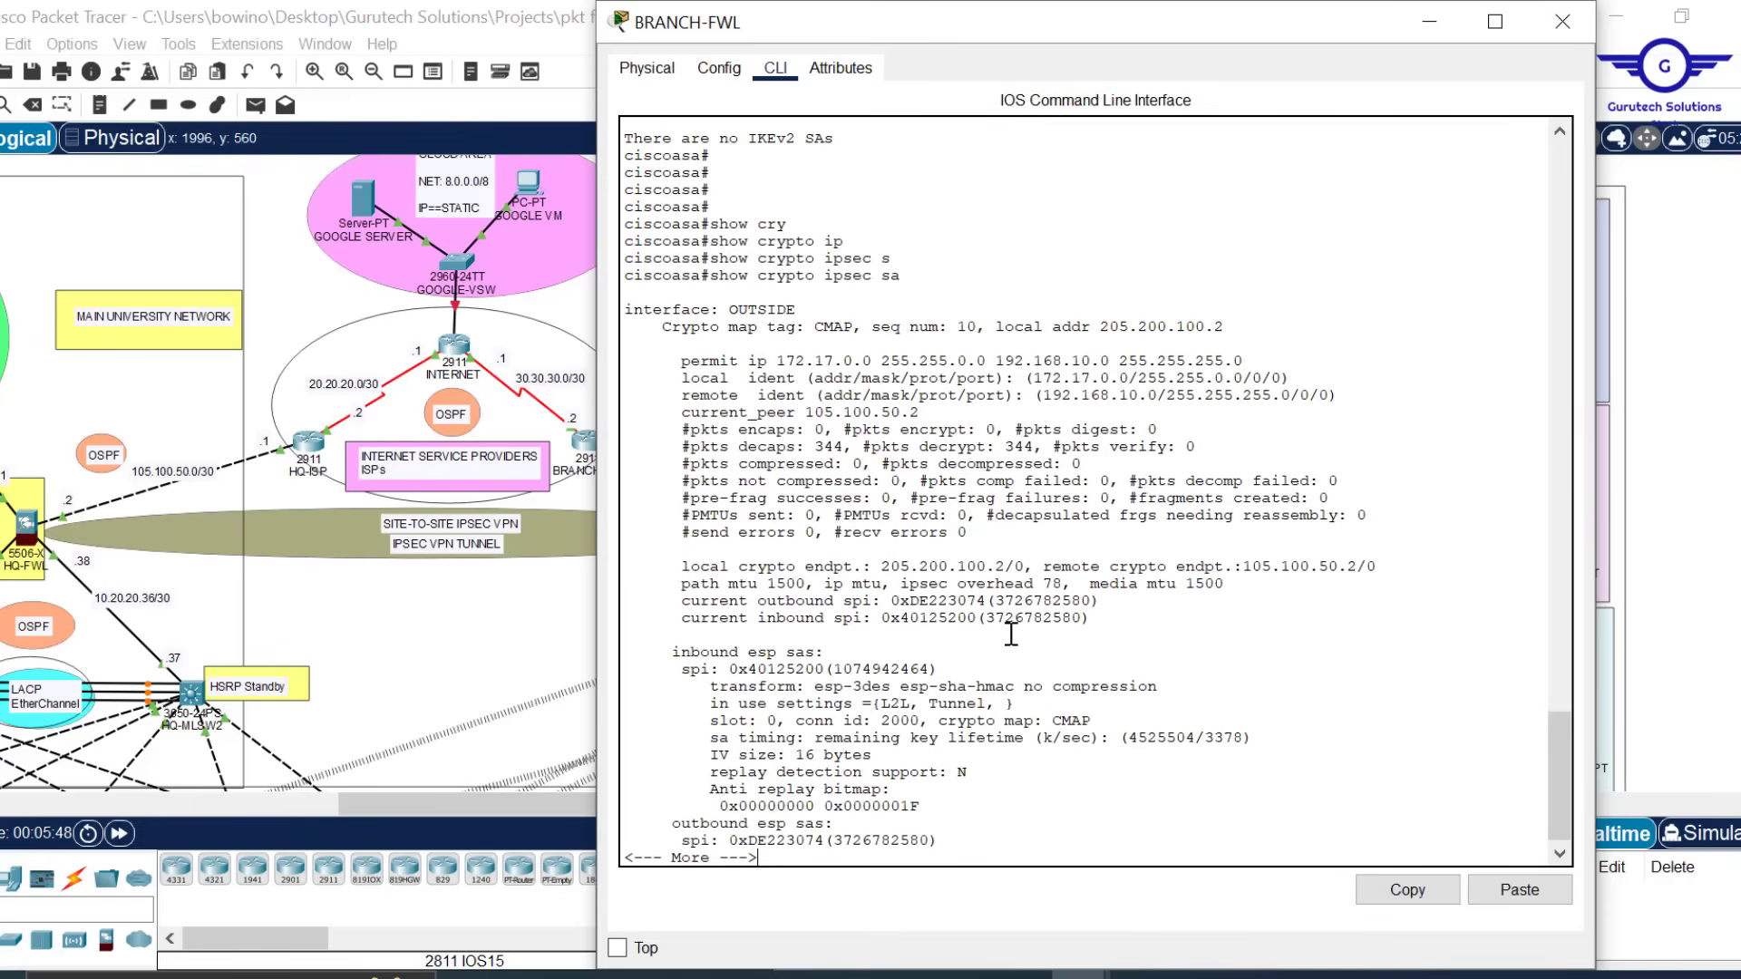
pyautogui.click(1430, 22)
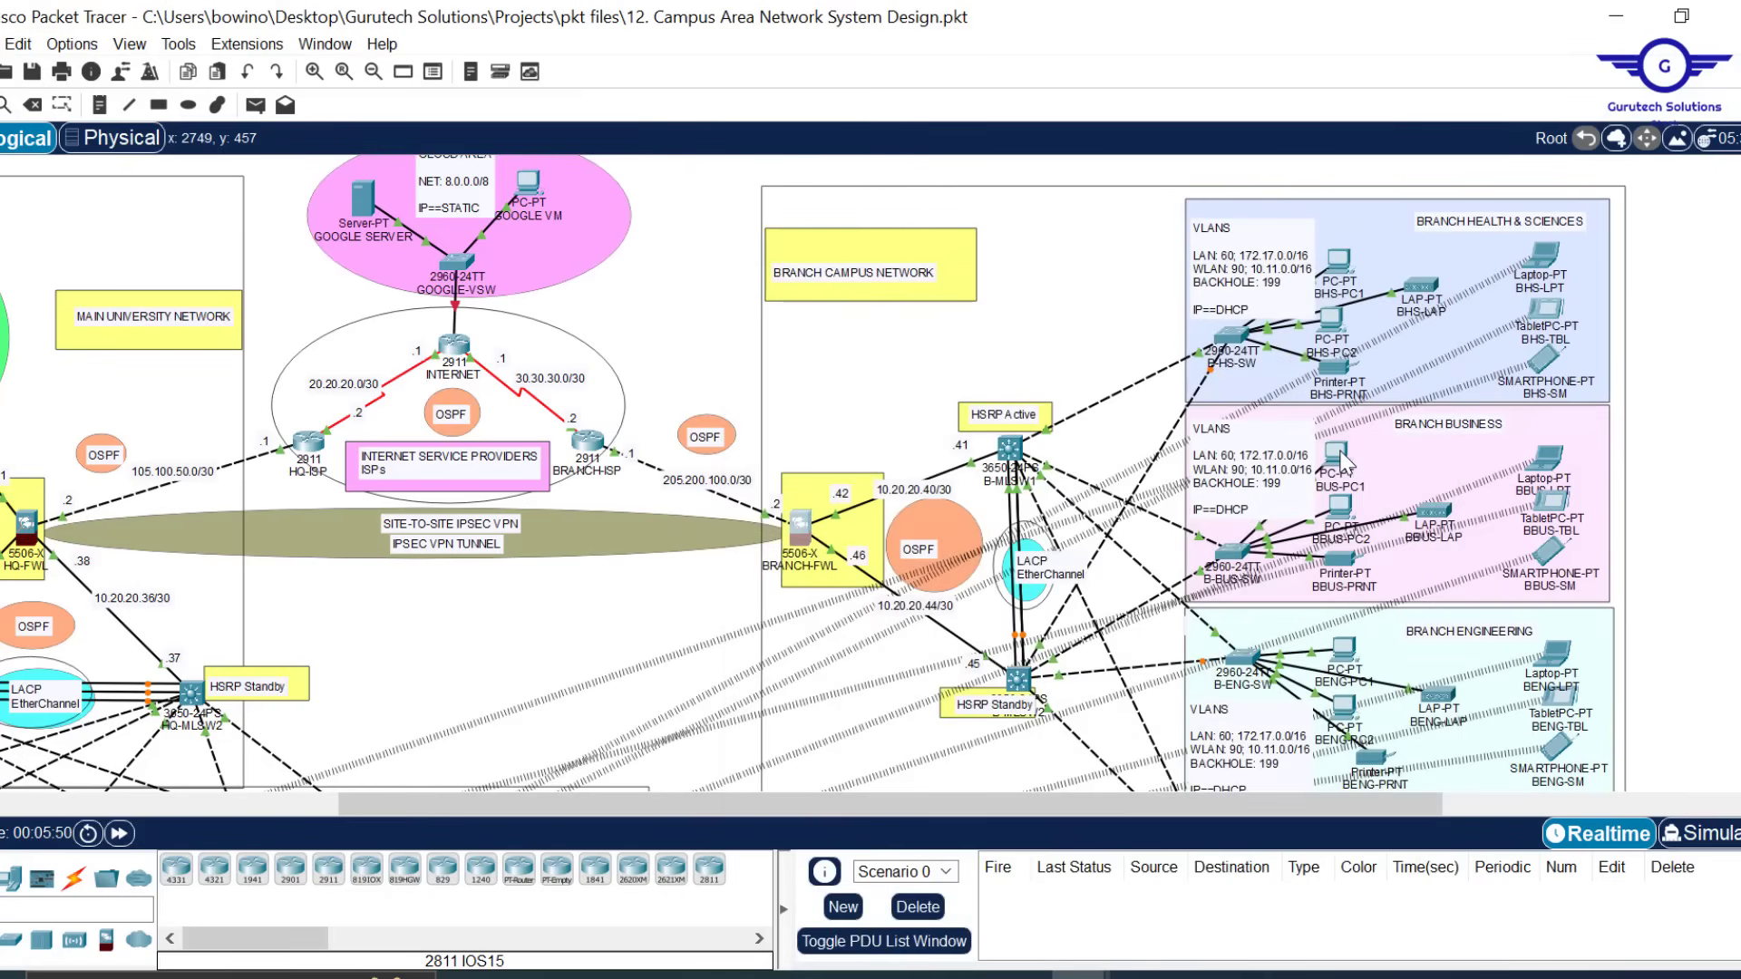
# Back on the BRANCH-FWL command line, review the permitted networks and identity lines, then page further through the SA output
pyautogui.moveTo(1343, 464)
pyautogui.click(801, 535)
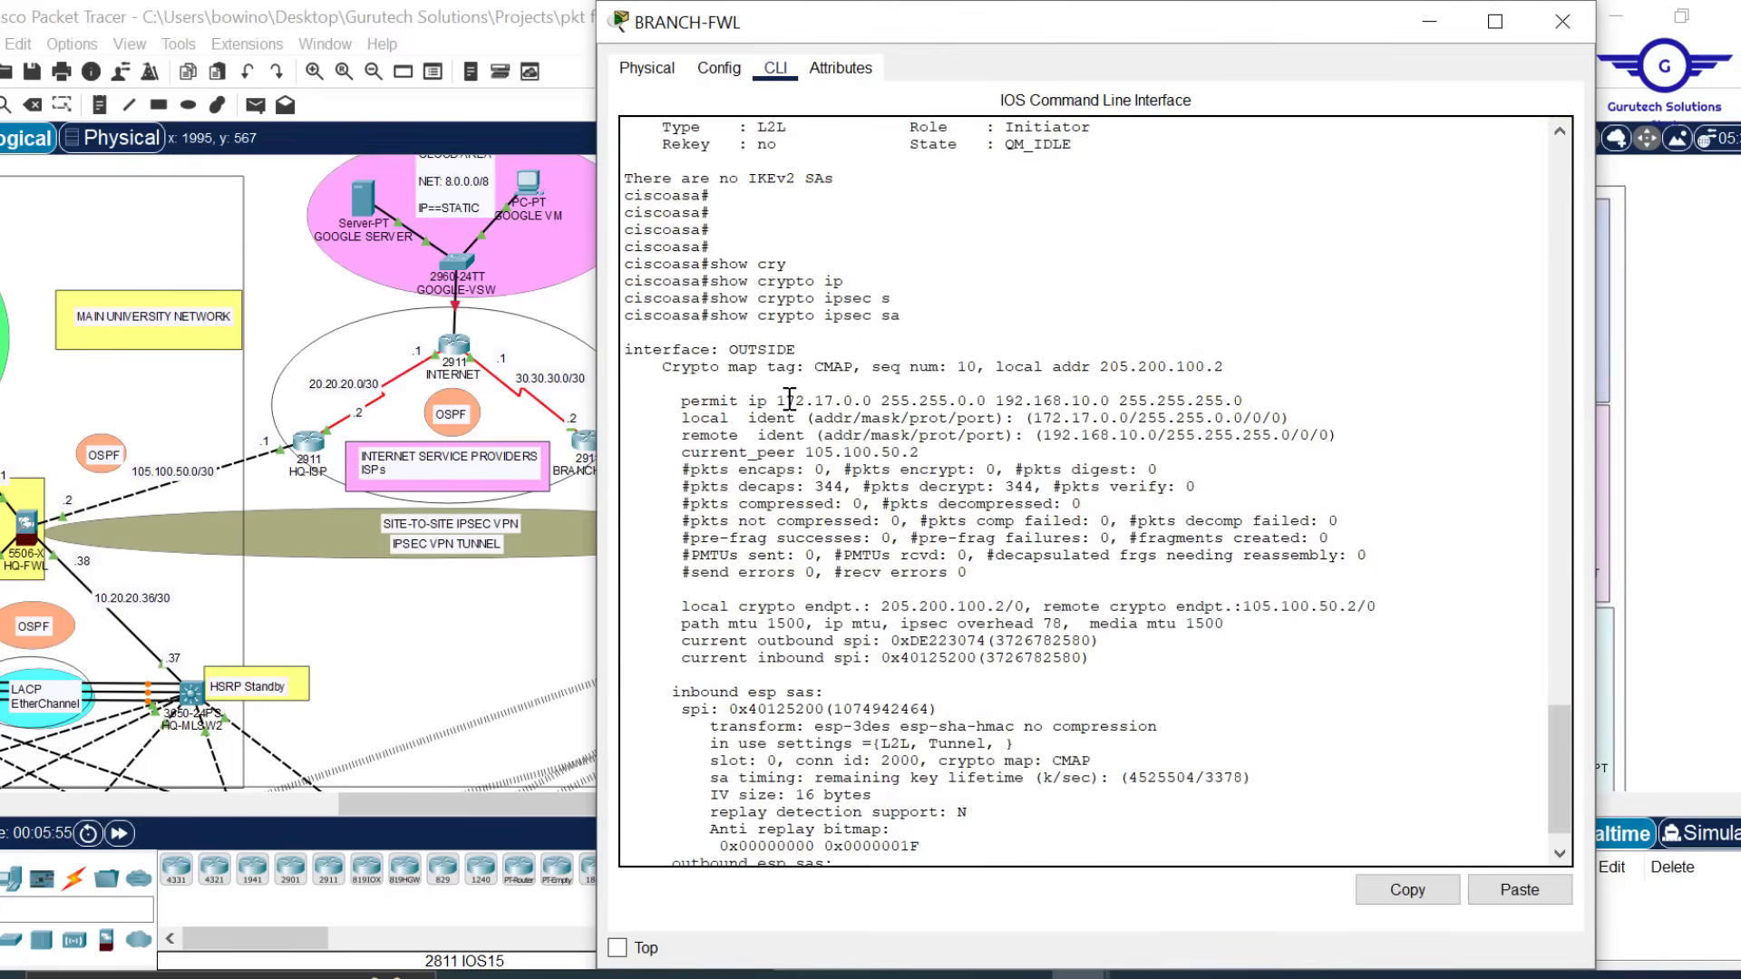
pyautogui.moveTo(796, 400); pyautogui.dragTo(1071, 440)
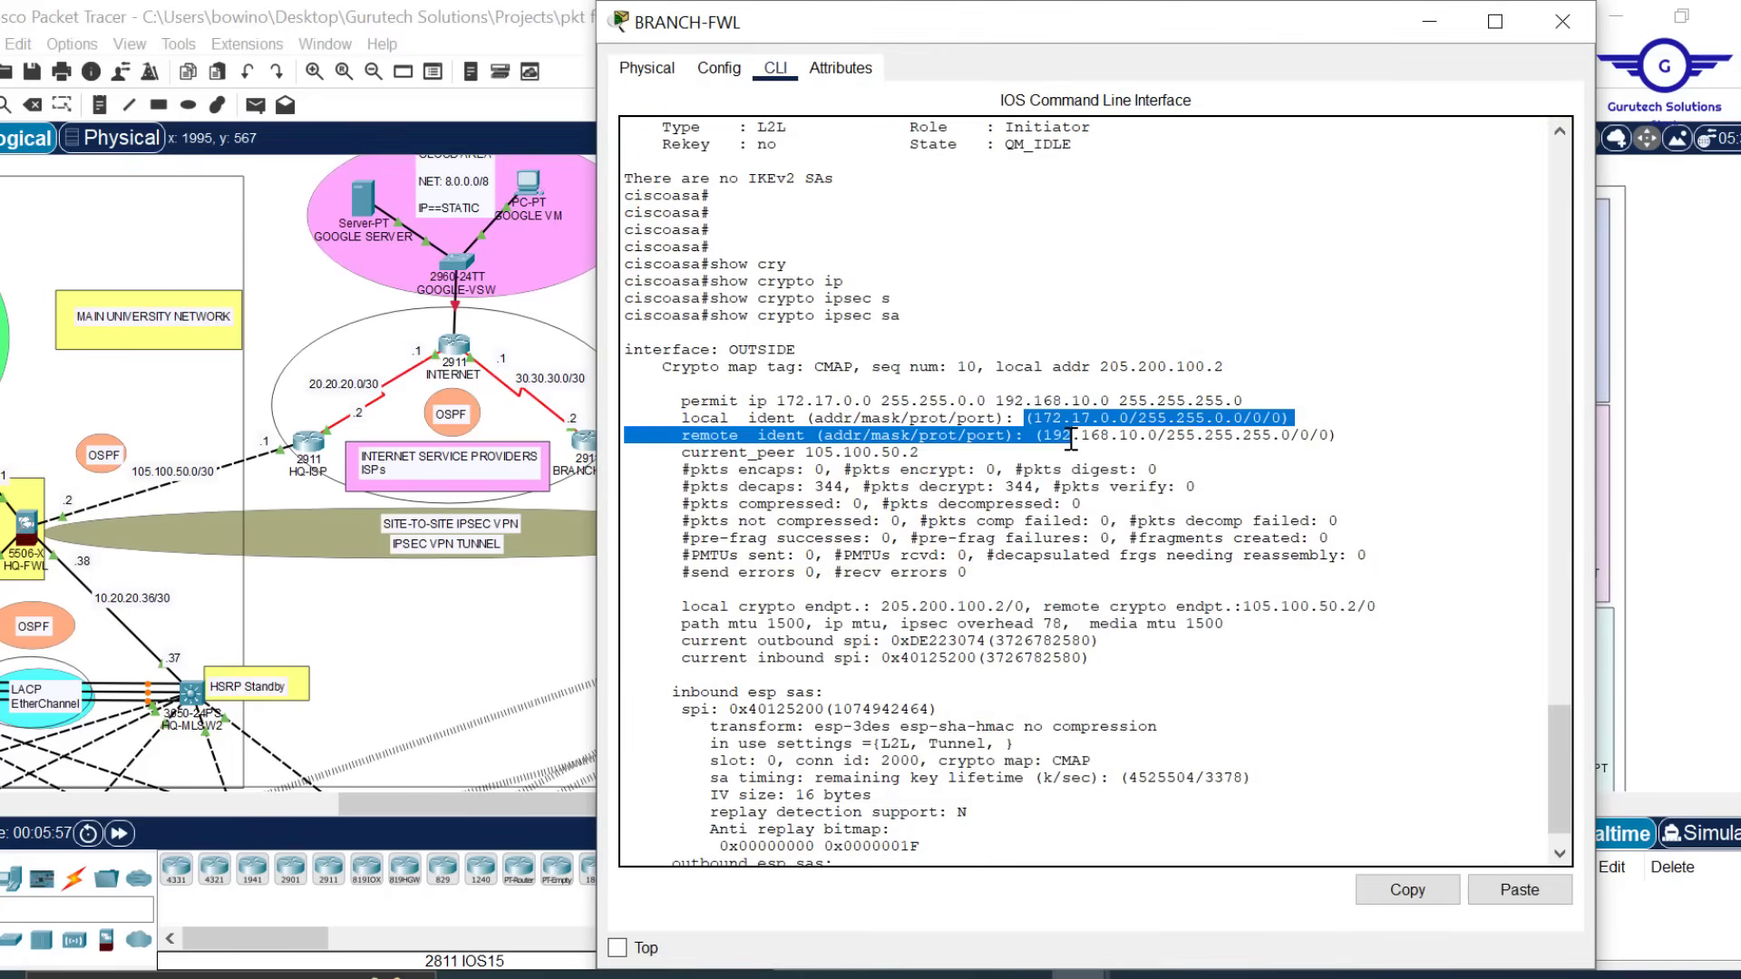
pyautogui.click(1034, 600)
pyautogui.press('space')
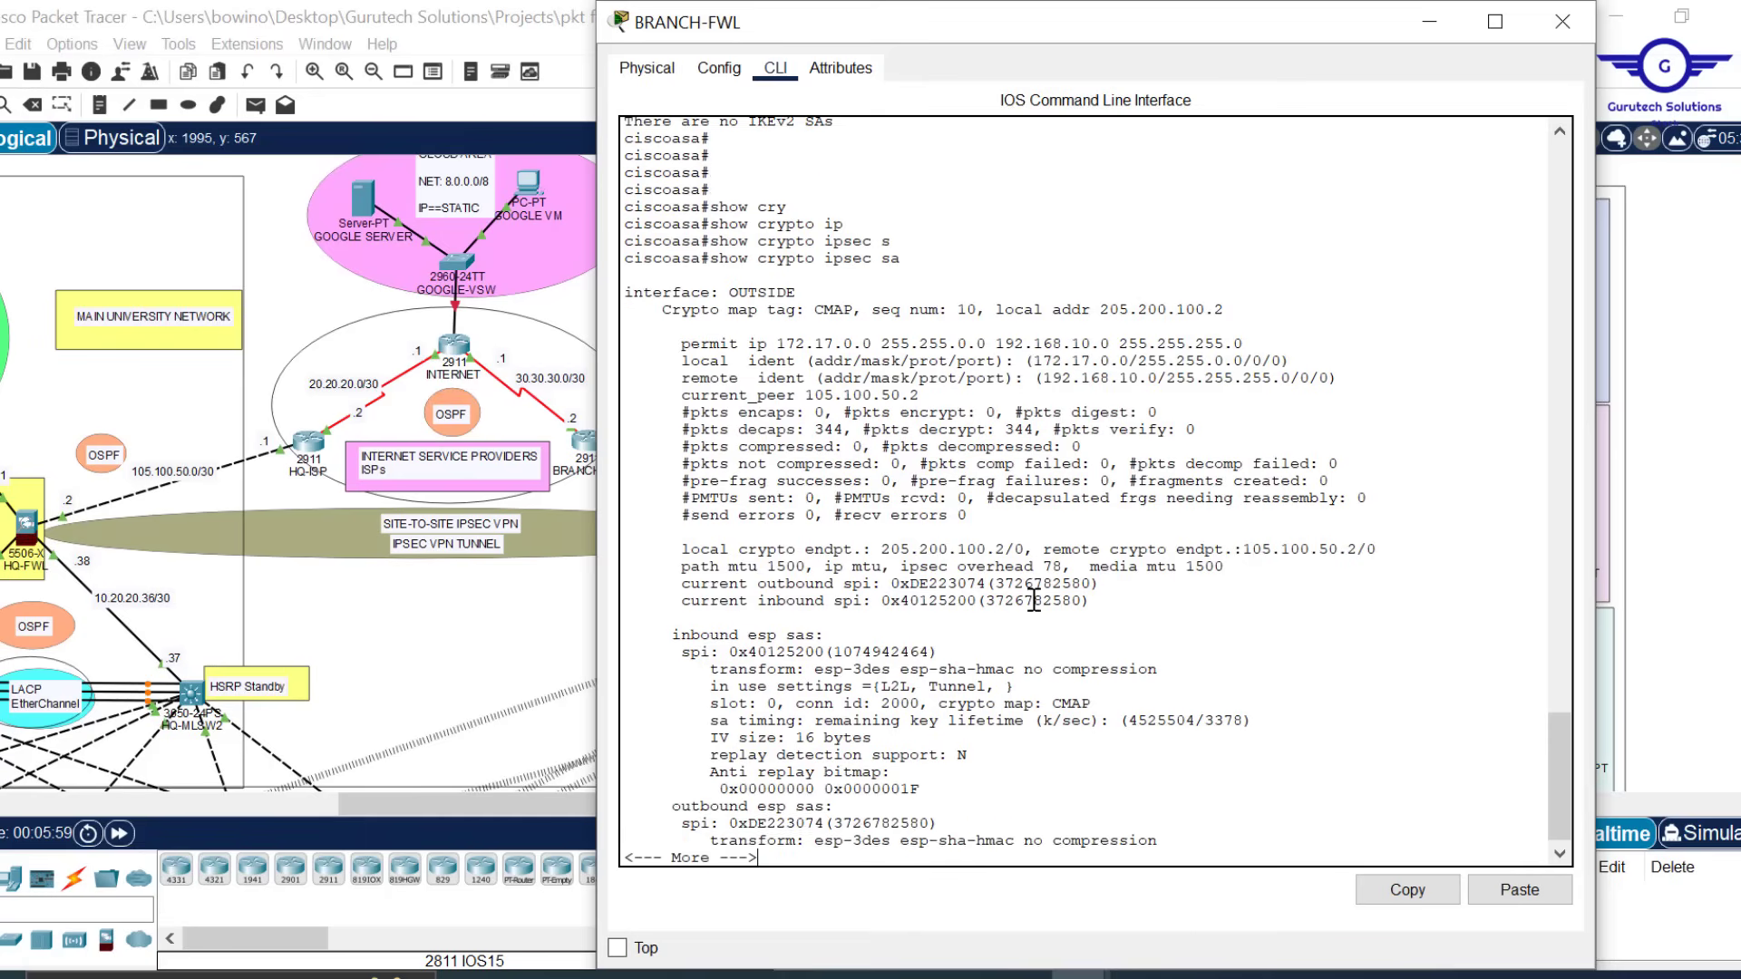
pyautogui.press('Return')
pyautogui.press('Return')
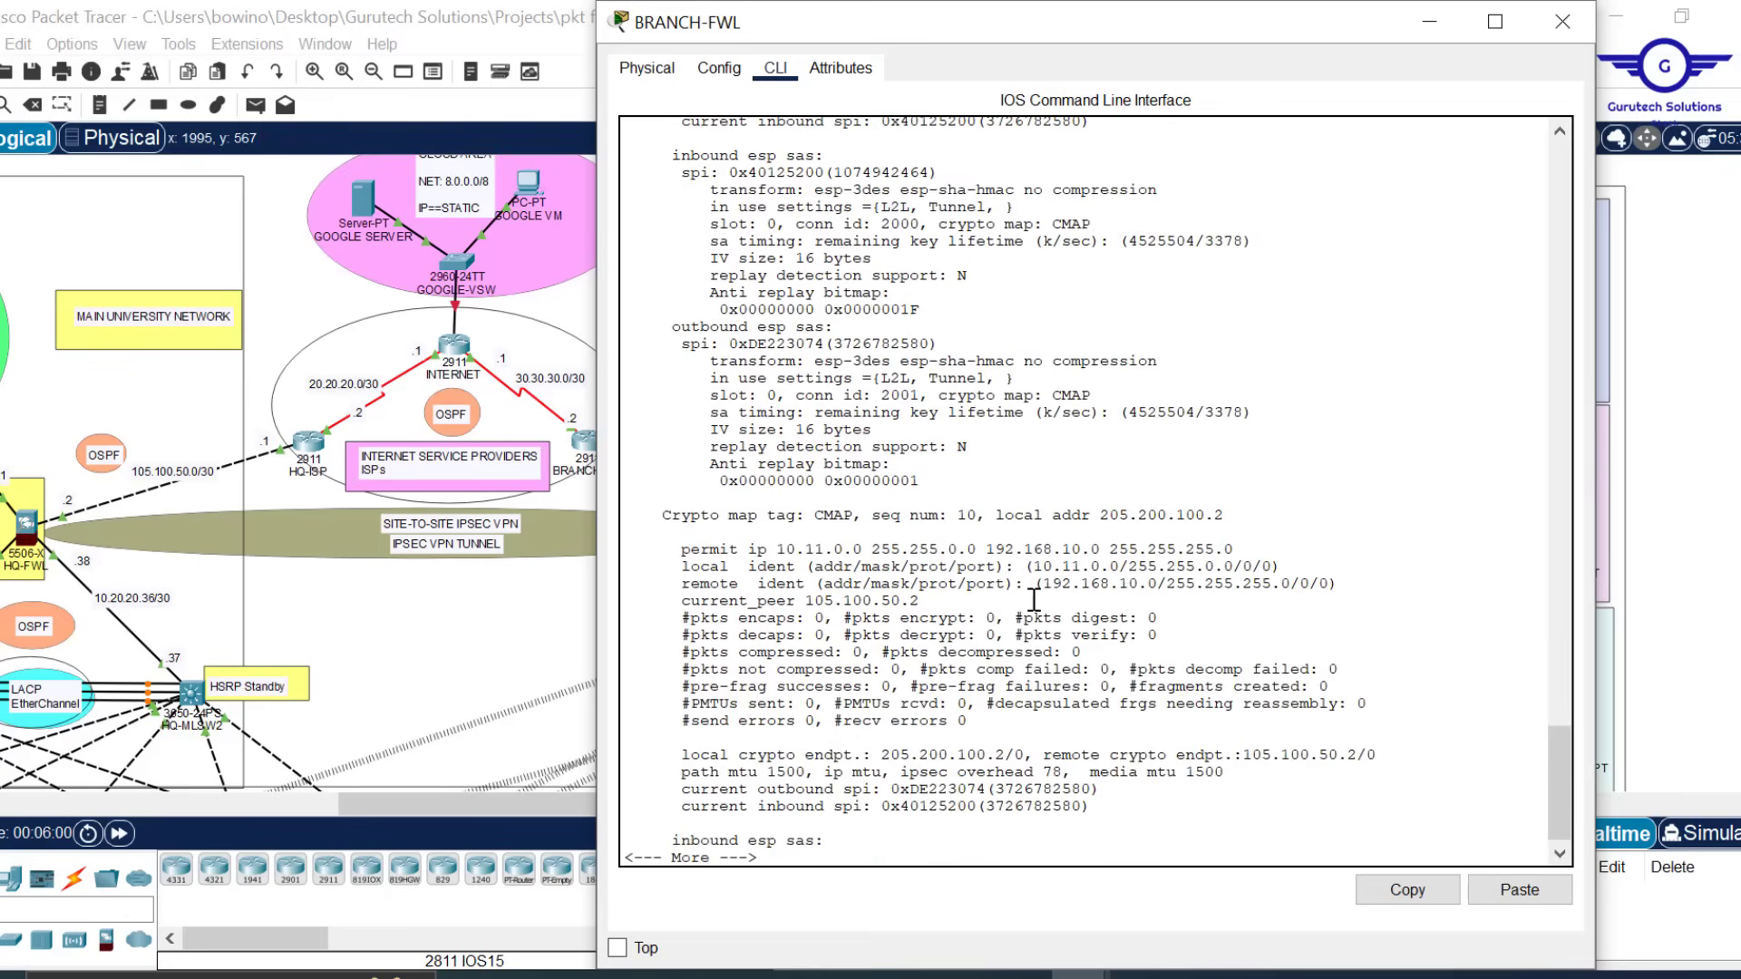
pyautogui.press('Return')
pyautogui.press('Return')
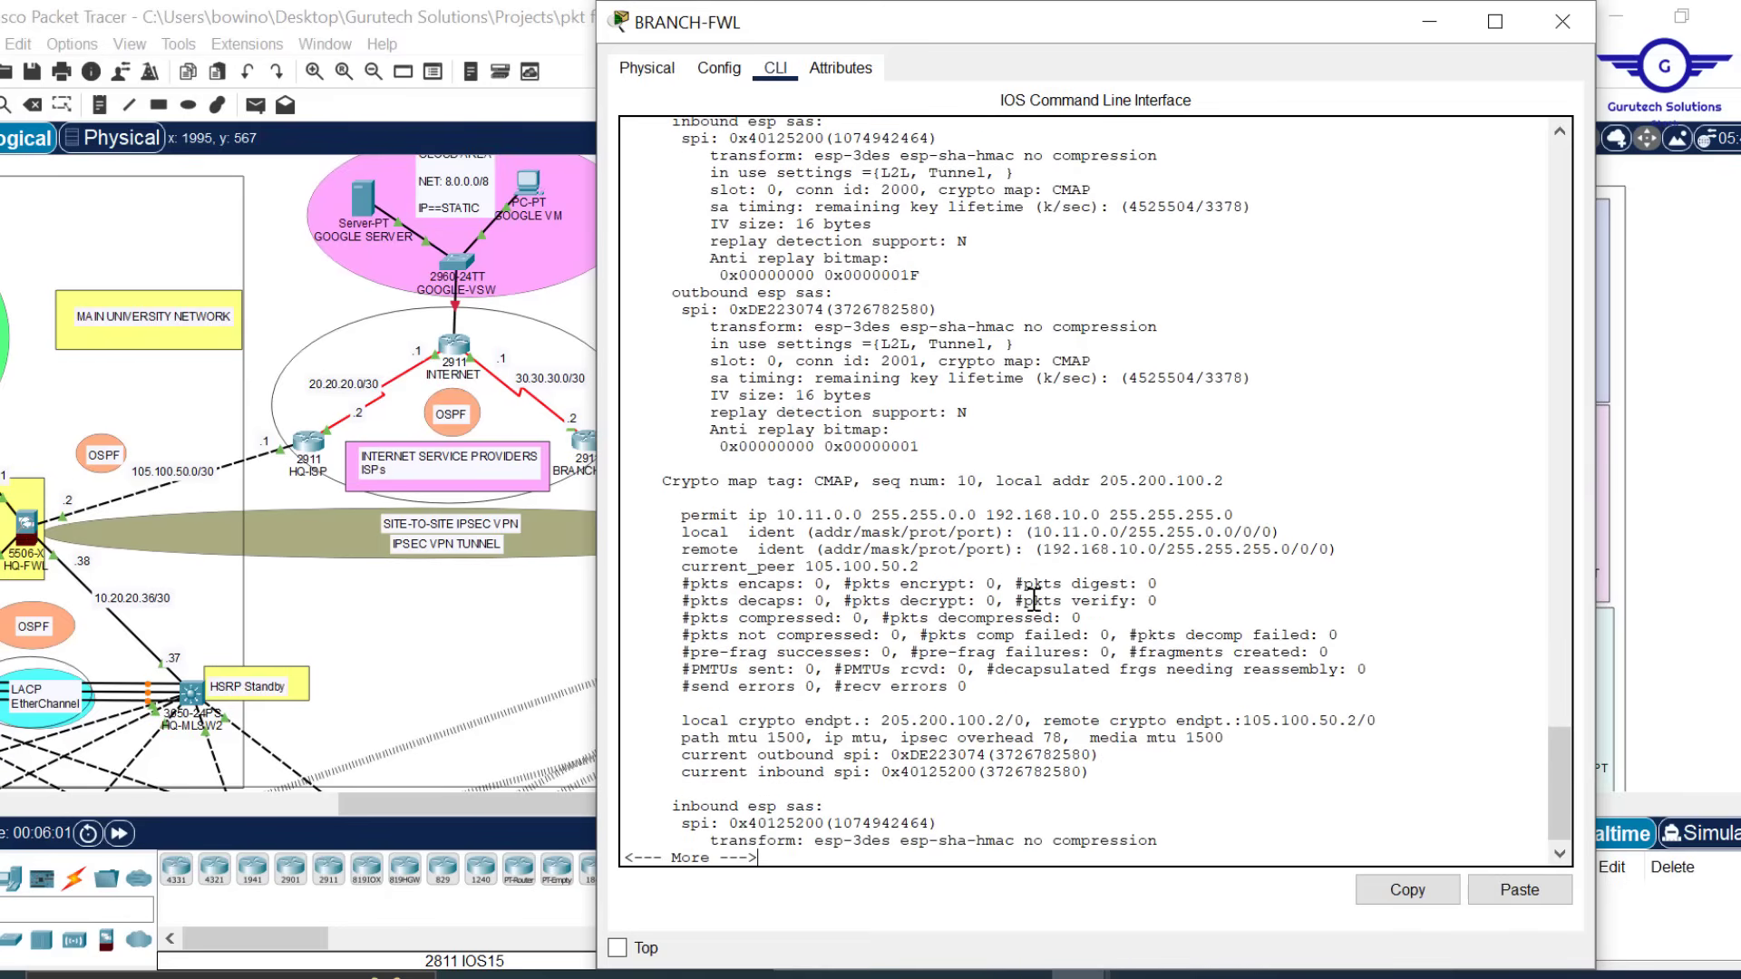
pyautogui.press('Return')
pyautogui.press('Return')
pyautogui.press('Return')
pyautogui.press('Return')
pyautogui.press('Return')
pyautogui.press('Return')
pyautogui.press('Return')
pyautogui.press('Return')
pyautogui.press('Return')
pyautogui.press('Return')
pyautogui.press('Return')
pyautogui.press('Return')
pyautogui.press('Return')
pyautogui.press('Return')
pyautogui.press('Return')
pyautogui.press('Return')
pyautogui.press('Return')
pyautogui.press('Return')
pyautogui.press('Return')
pyautogui.press('Return')
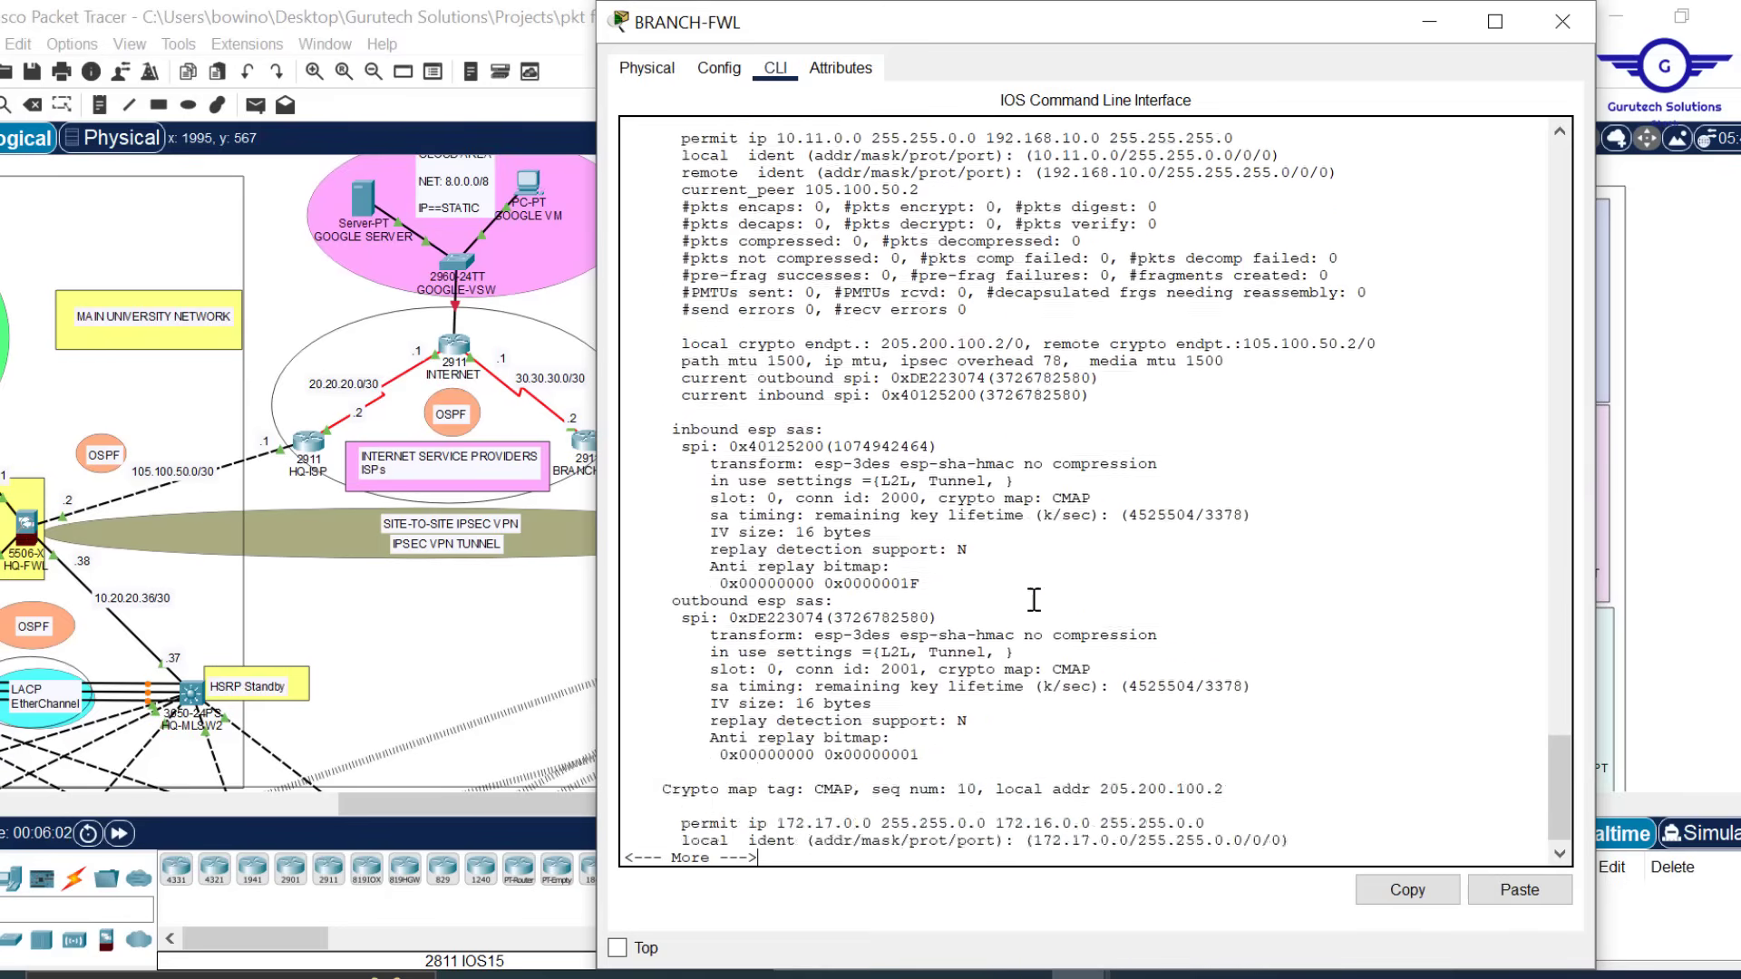
# Confirm 8 packets encapsulated and encrypted in the 172.17.0.0 entry, then close the BRANCH-FWL window
pyautogui.press('Return')
pyautogui.press('Return')
pyautogui.press('Return')
pyautogui.press('Return')
pyautogui.press('Return')
pyautogui.press('Return')
pyautogui.press('Return')
pyautogui.press('Return')
pyautogui.press('Return')
pyautogui.press('Return')
pyautogui.press('Return')
pyautogui.press('Return')
pyautogui.press('Return')
pyautogui.press('Return')
pyautogui.press('Return')
pyautogui.press('Return')
pyautogui.press('Return')
pyautogui.press('Return')
pyautogui.press('Return')
pyautogui.press('Return')
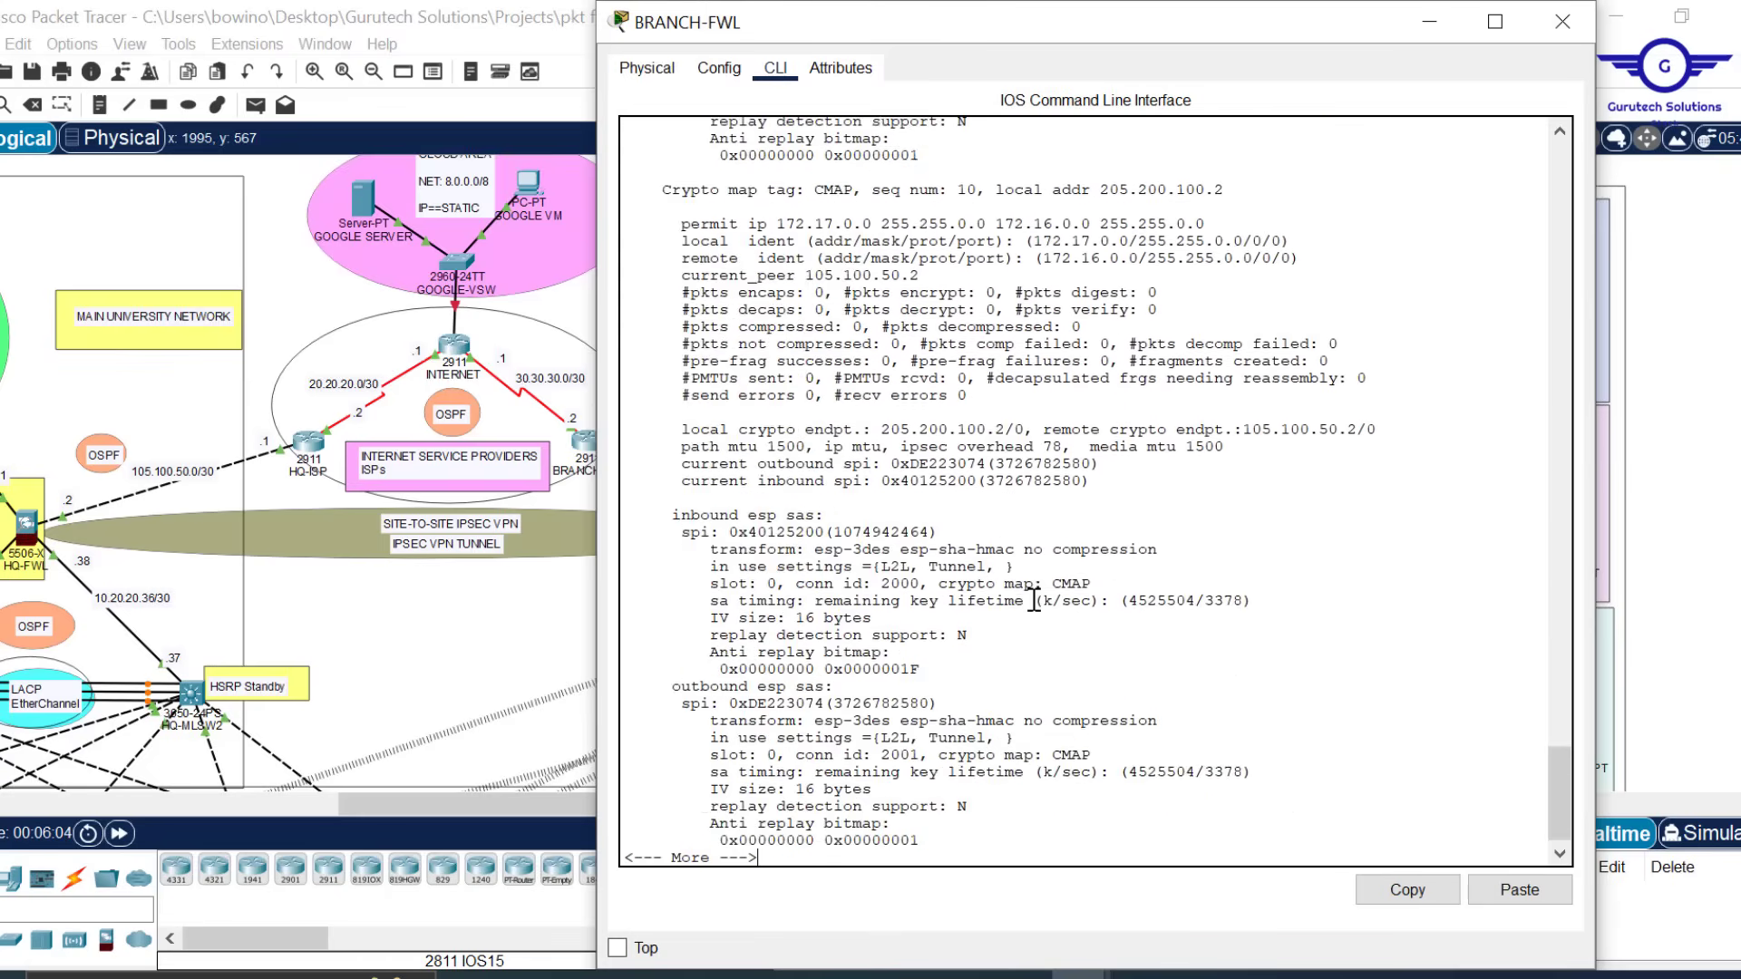
pyautogui.press('Return')
pyautogui.press('Return')
pyautogui.press('Return')
pyautogui.press('Return')
pyautogui.press('Return')
pyautogui.press('Return')
pyautogui.press('Return')
pyautogui.press('Return')
pyautogui.press('Return')
pyautogui.press('Return')
pyautogui.press('Return')
pyautogui.press('Return')
pyautogui.press('Return')
pyautogui.press('Return')
pyautogui.press('Return')
pyautogui.press('Return')
pyautogui.press('Return')
pyautogui.press('Return')
pyautogui.press('Return')
pyautogui.press('Return')
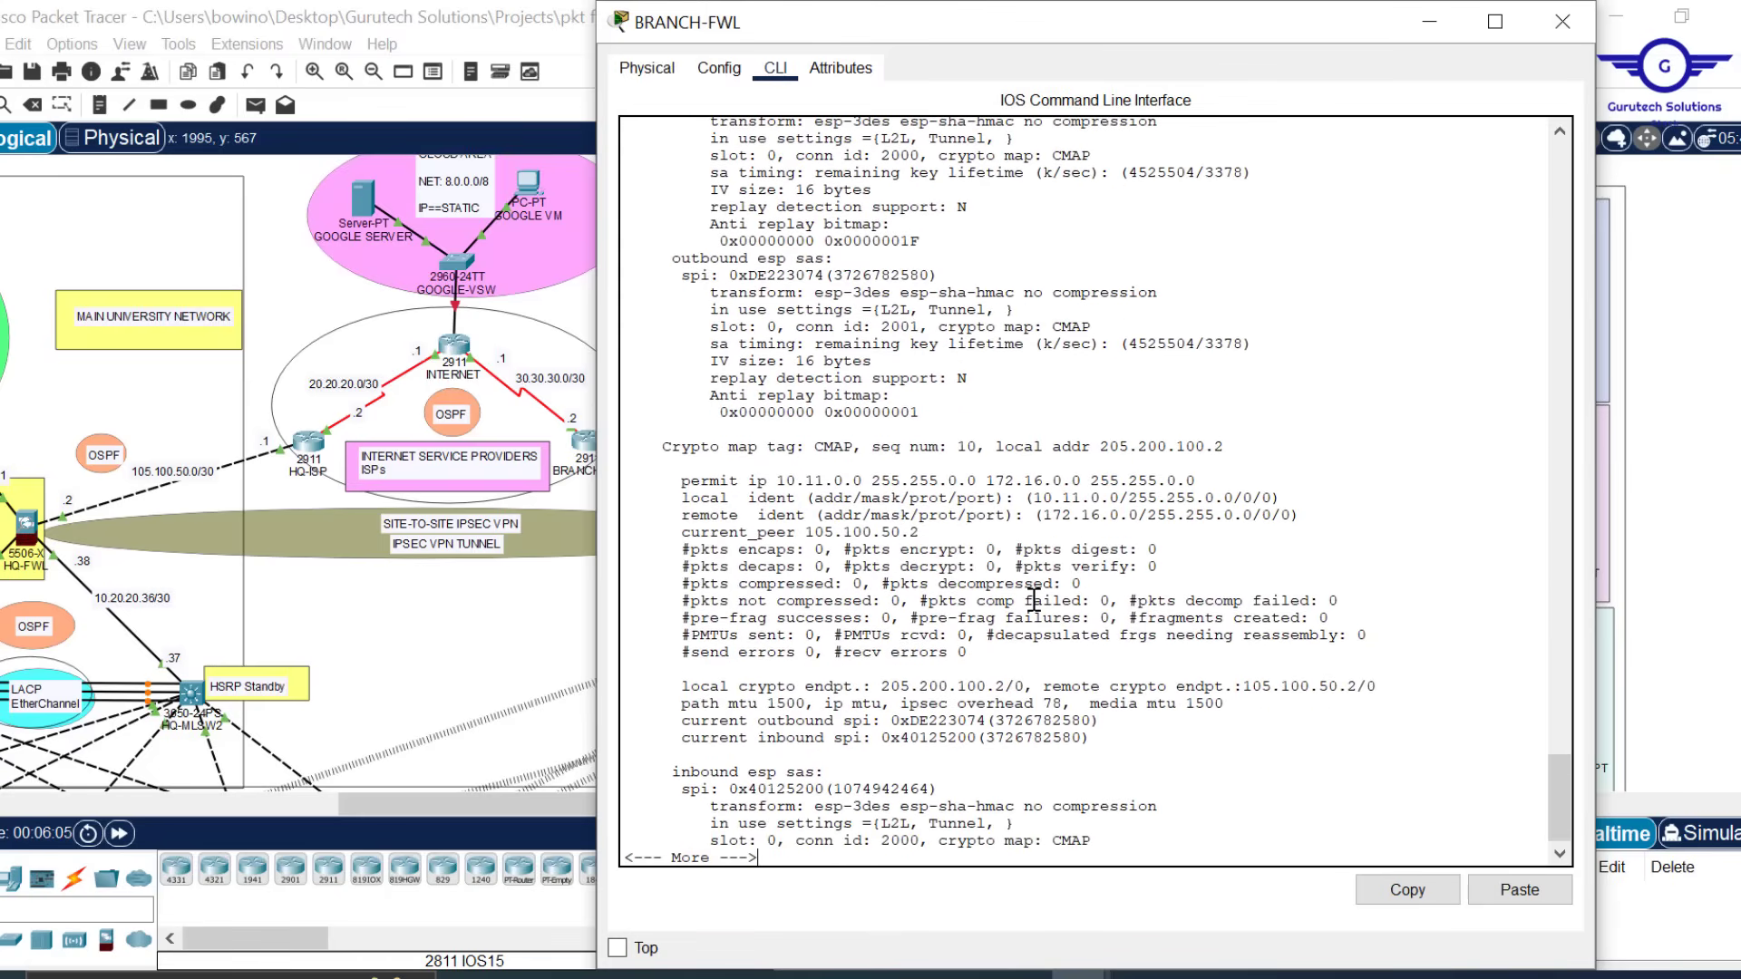
pyautogui.press('Return')
pyautogui.press('Return')
pyautogui.press('Return')
pyautogui.press('Return')
pyautogui.press('Return')
pyautogui.press('Return')
pyautogui.press('Return')
pyautogui.press('Return')
pyautogui.press('Return')
pyautogui.press('Return')
pyautogui.press('Return')
pyautogui.press('Return')
pyautogui.press('Return')
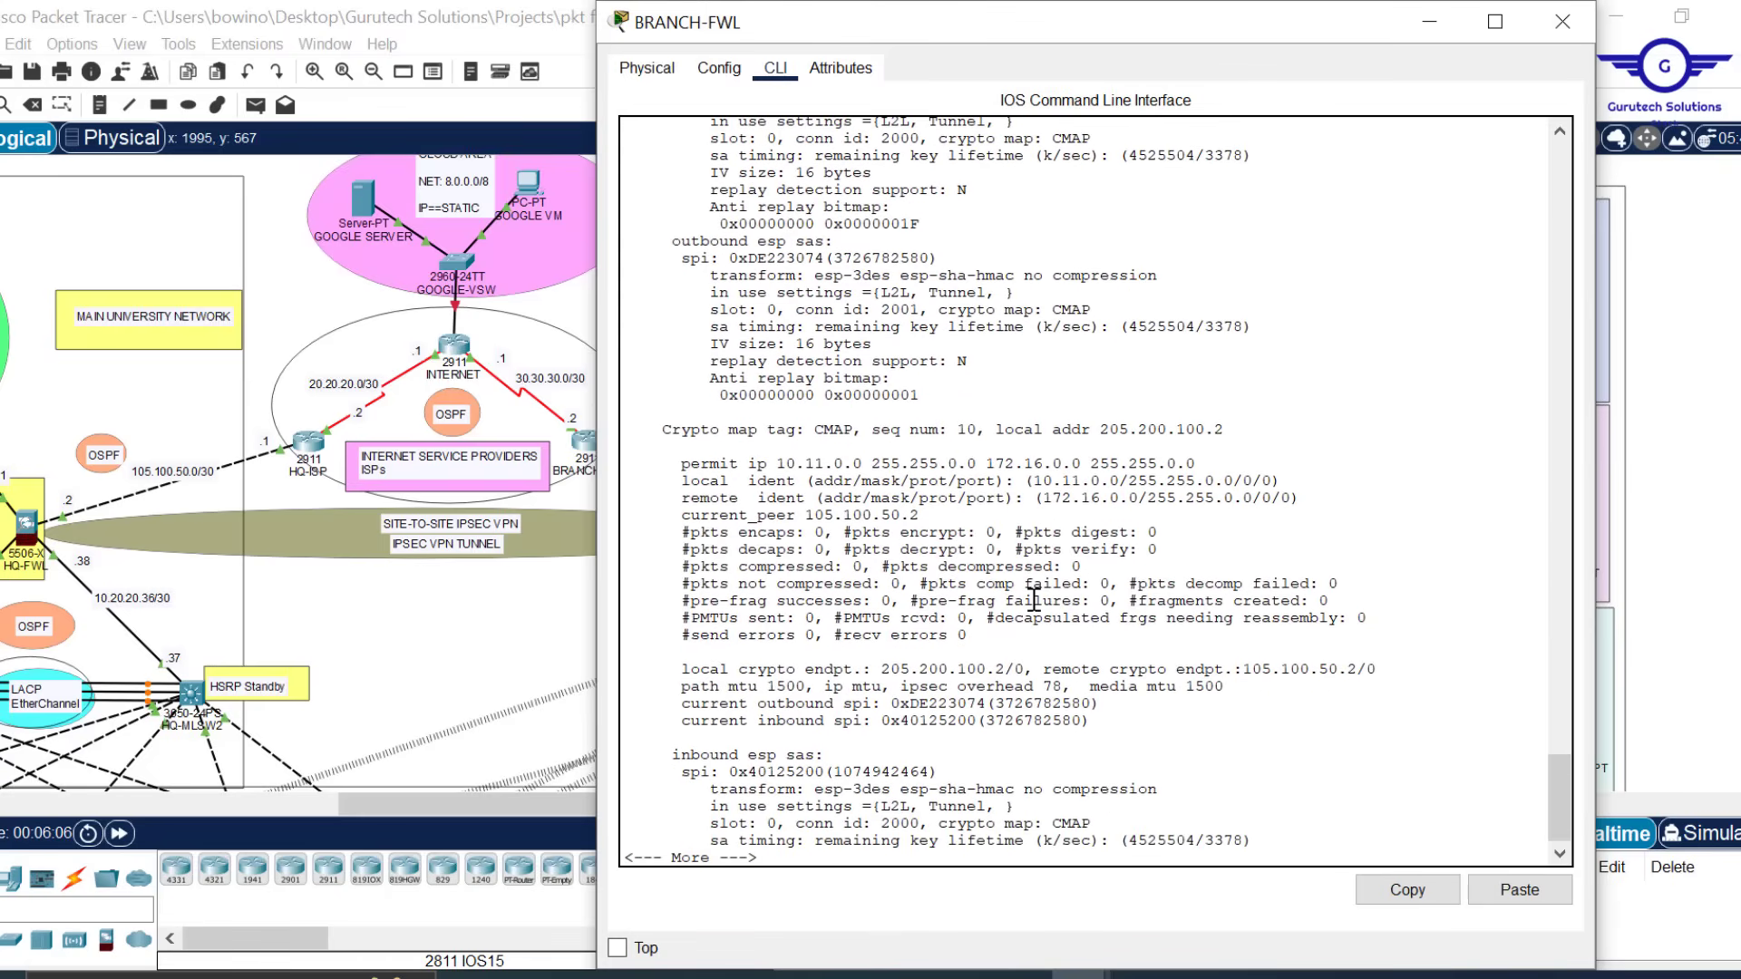
pyautogui.press('Return')
pyautogui.press('Return')
pyautogui.press('Return')
pyautogui.press('Return')
pyautogui.press('Return')
pyautogui.press('Return')
pyautogui.press('Return')
pyautogui.press('Return')
pyautogui.press('Return')
pyautogui.press('Return')
pyautogui.press('Return')
pyautogui.press('Return')
pyautogui.press('Return')
pyautogui.press('Return')
pyautogui.press('Return')
pyautogui.press('Return')
pyautogui.press('Return')
pyautogui.press('Return')
pyautogui.press('Return')
pyautogui.press('Return')
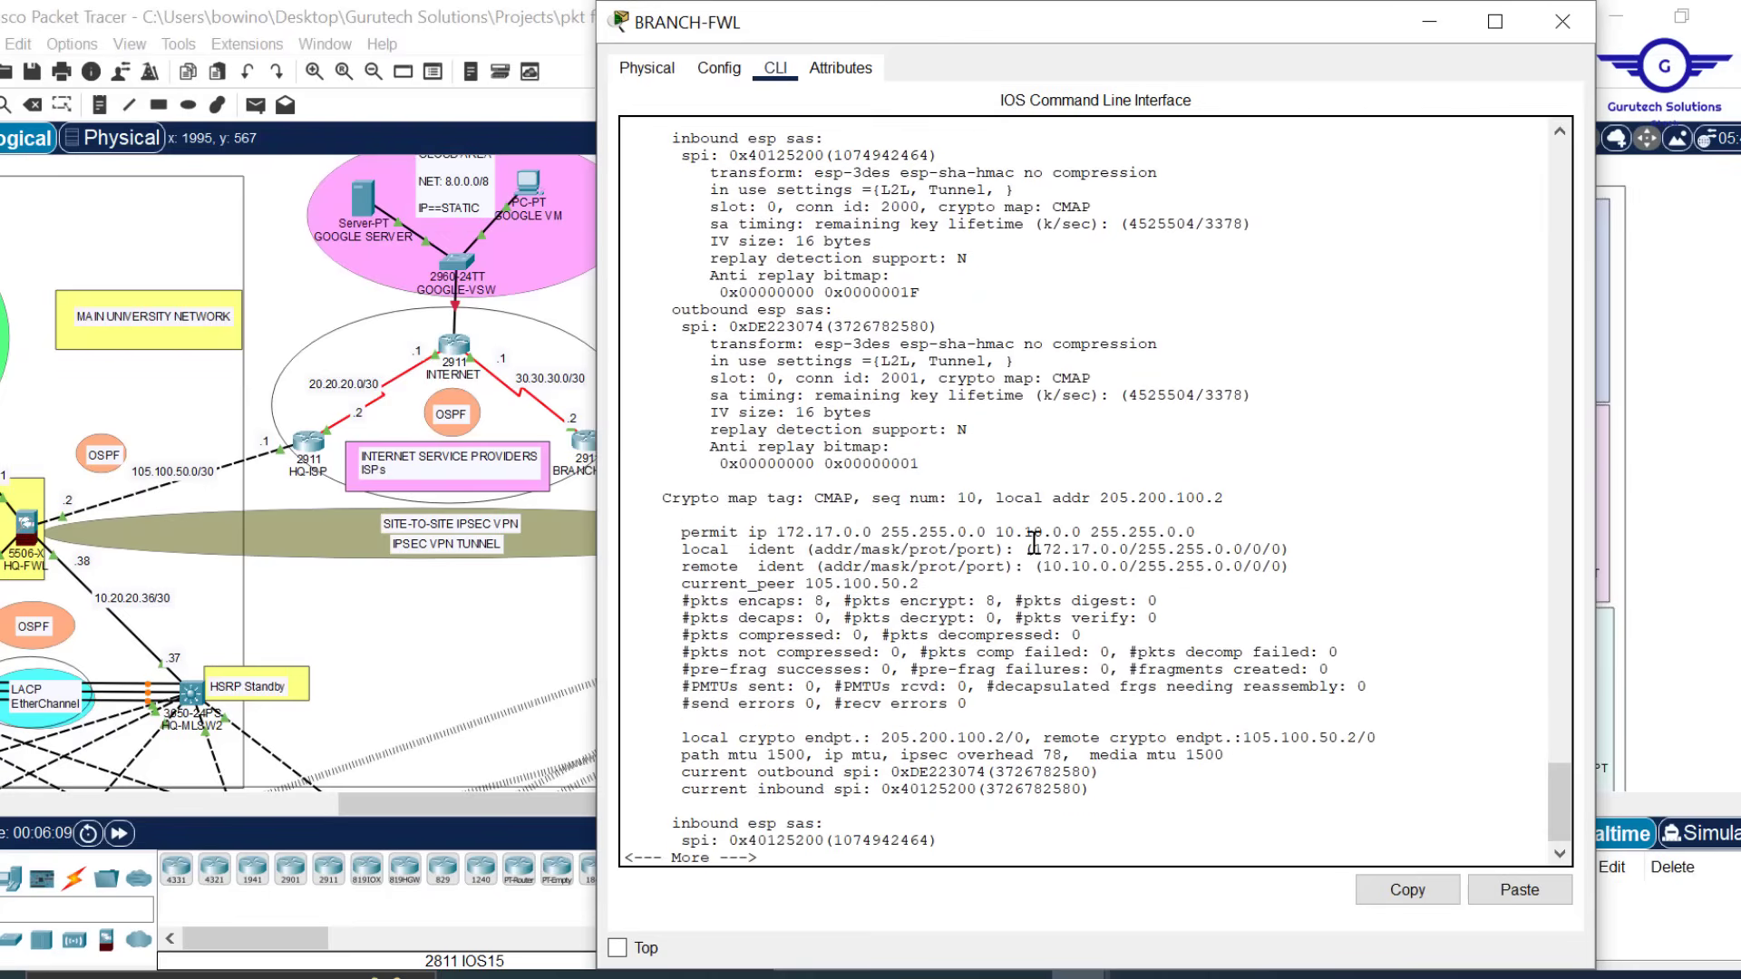
pyautogui.moveTo(1027, 549); pyautogui.dragTo(1177, 567)
pyautogui.moveTo(805, 600); pyautogui.dragTo(825, 601)
pyautogui.moveTo(976, 600); pyautogui.dragTo(1009, 606)
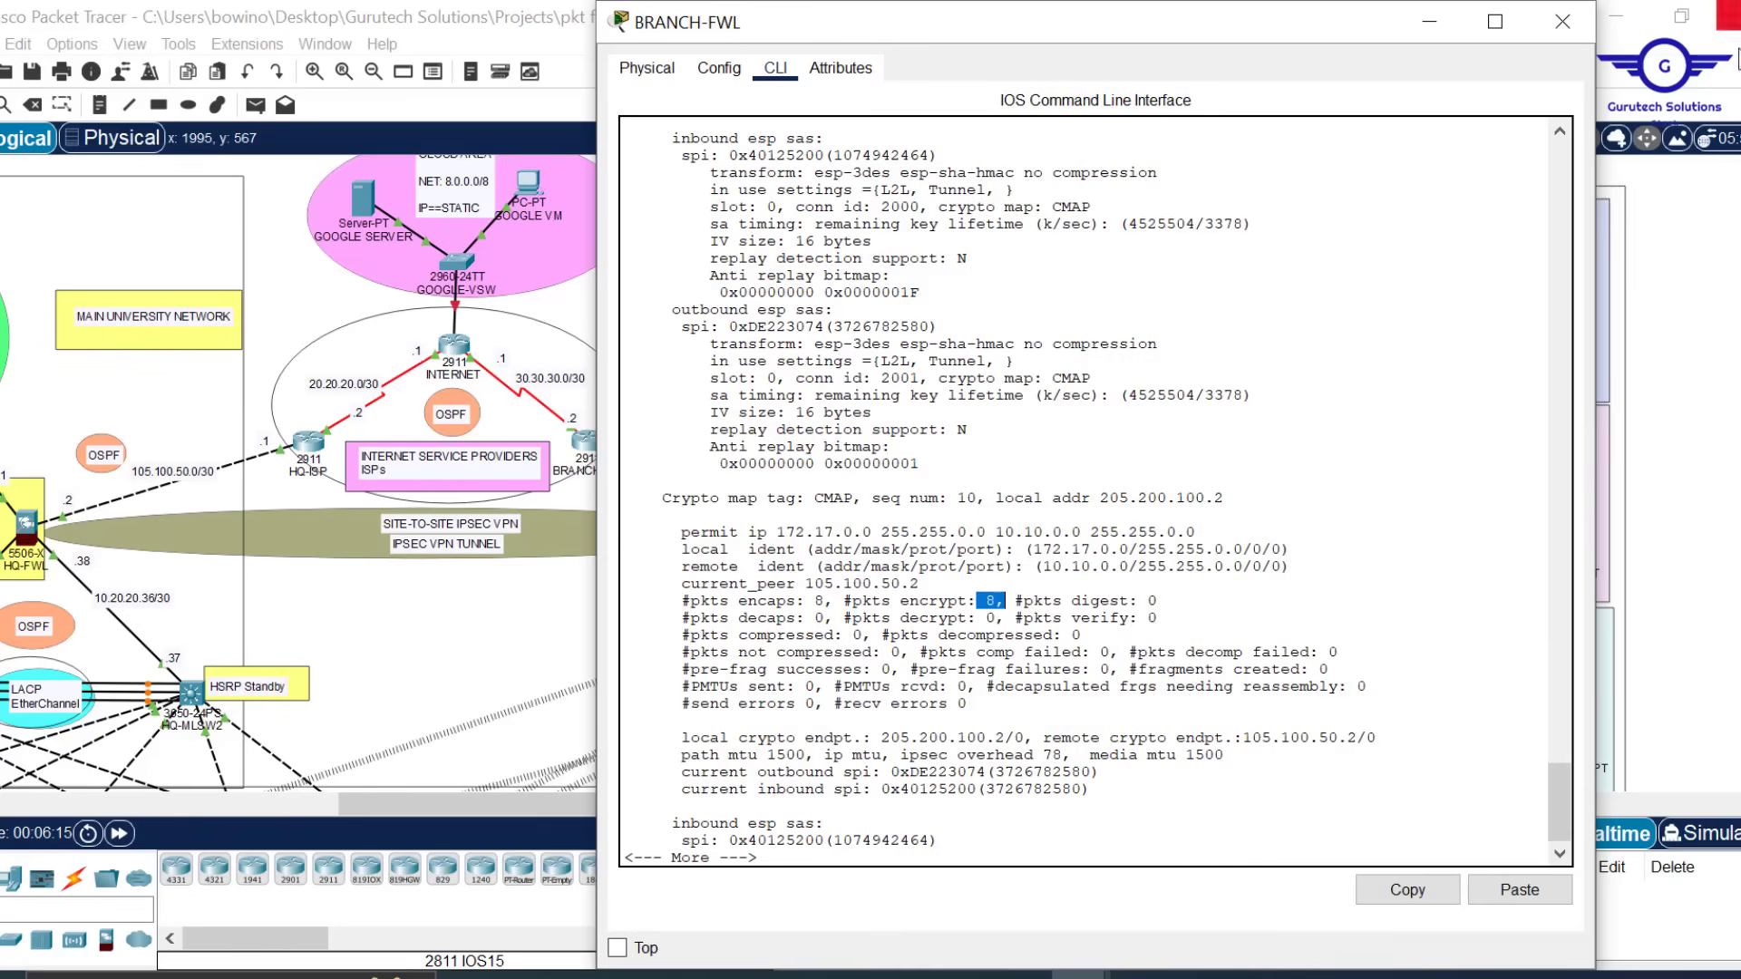
pyautogui.click(1542, 29)
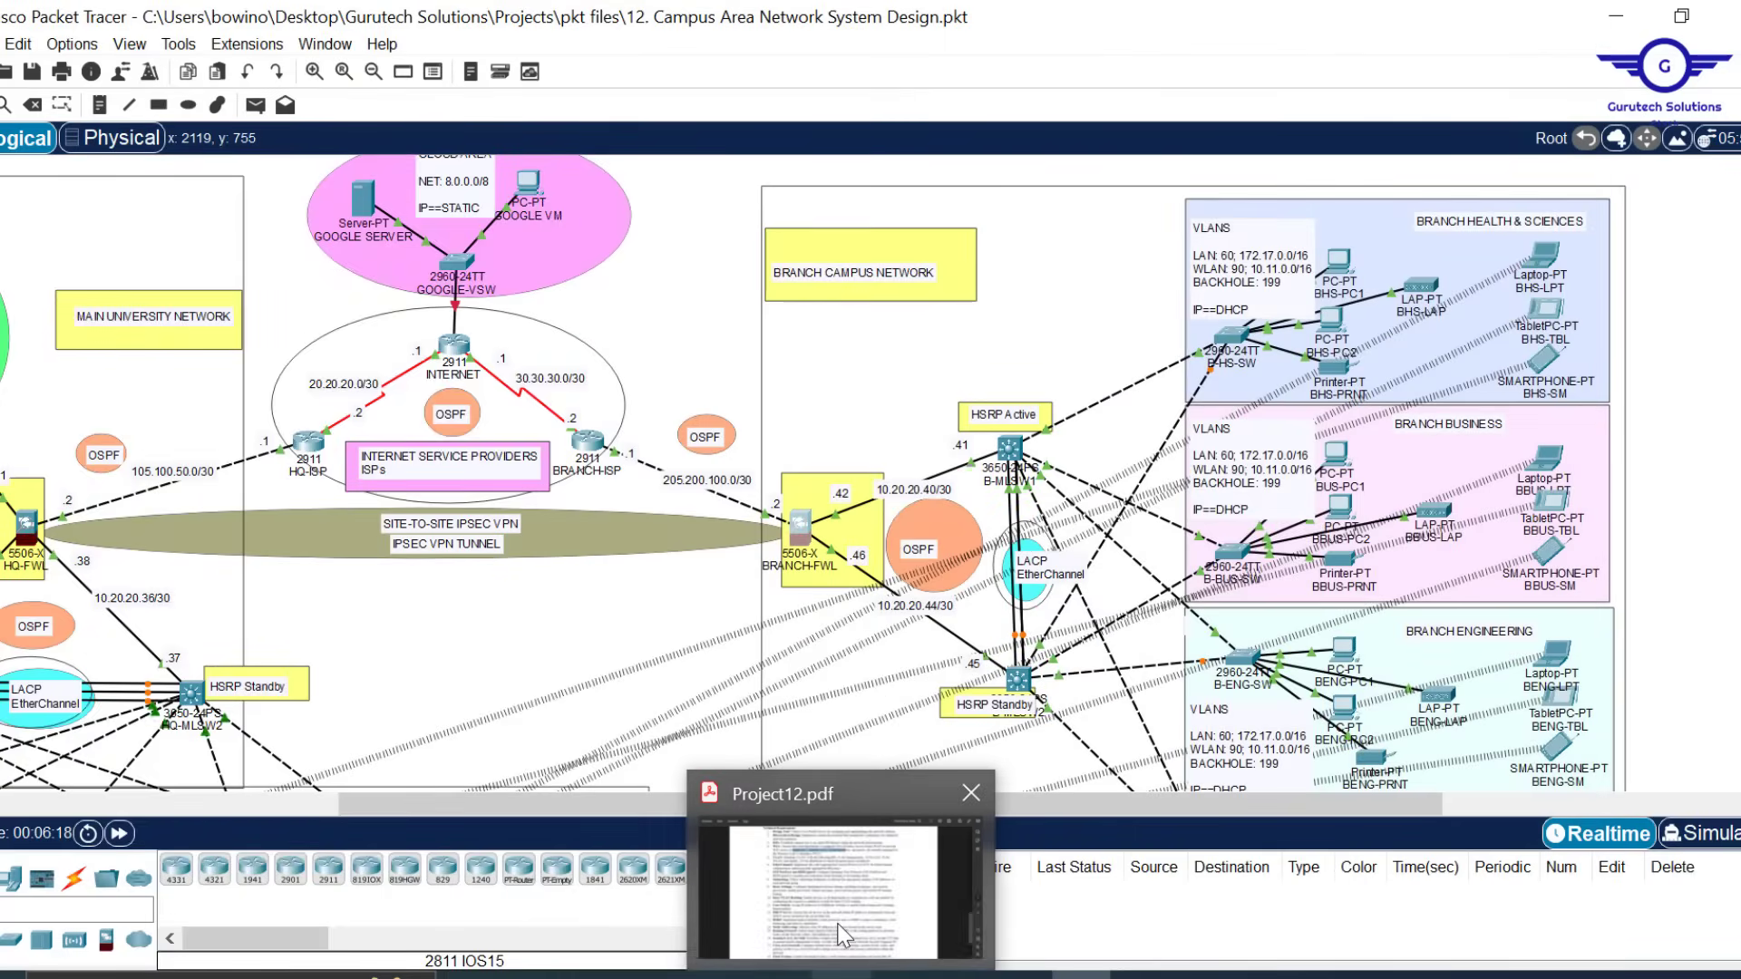
pyautogui.click(874, 816)
pyautogui.scroll(10, 963, 559)
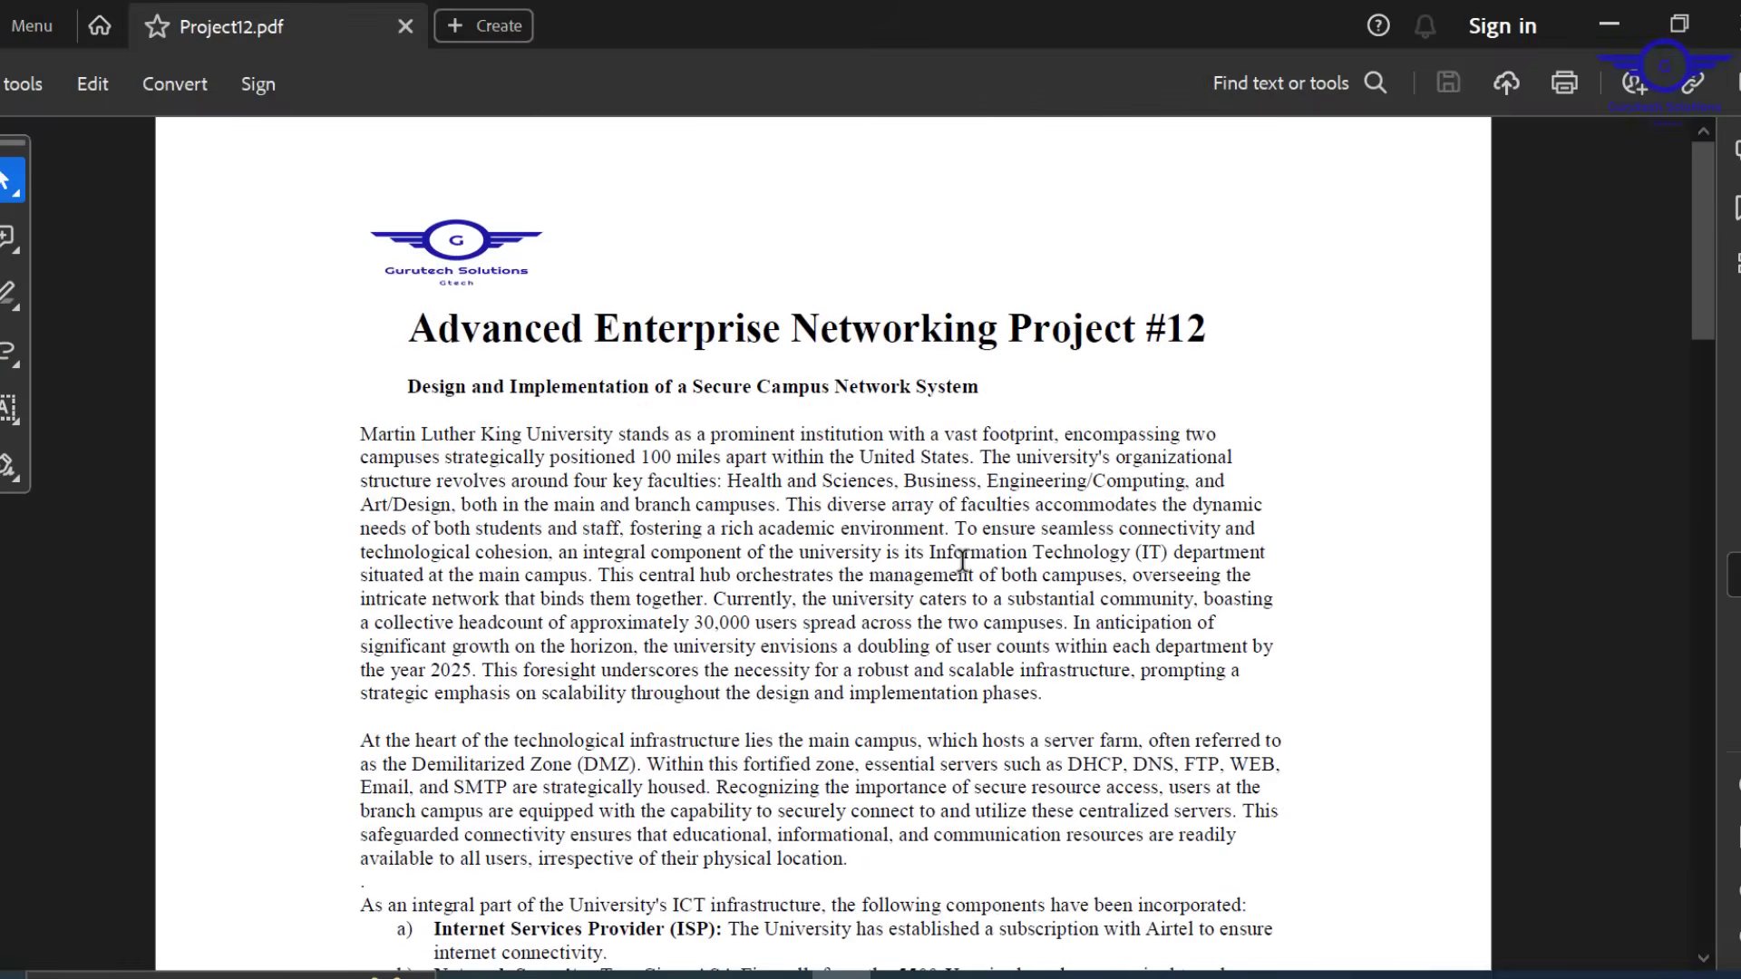
pyautogui.click(1610, 25)
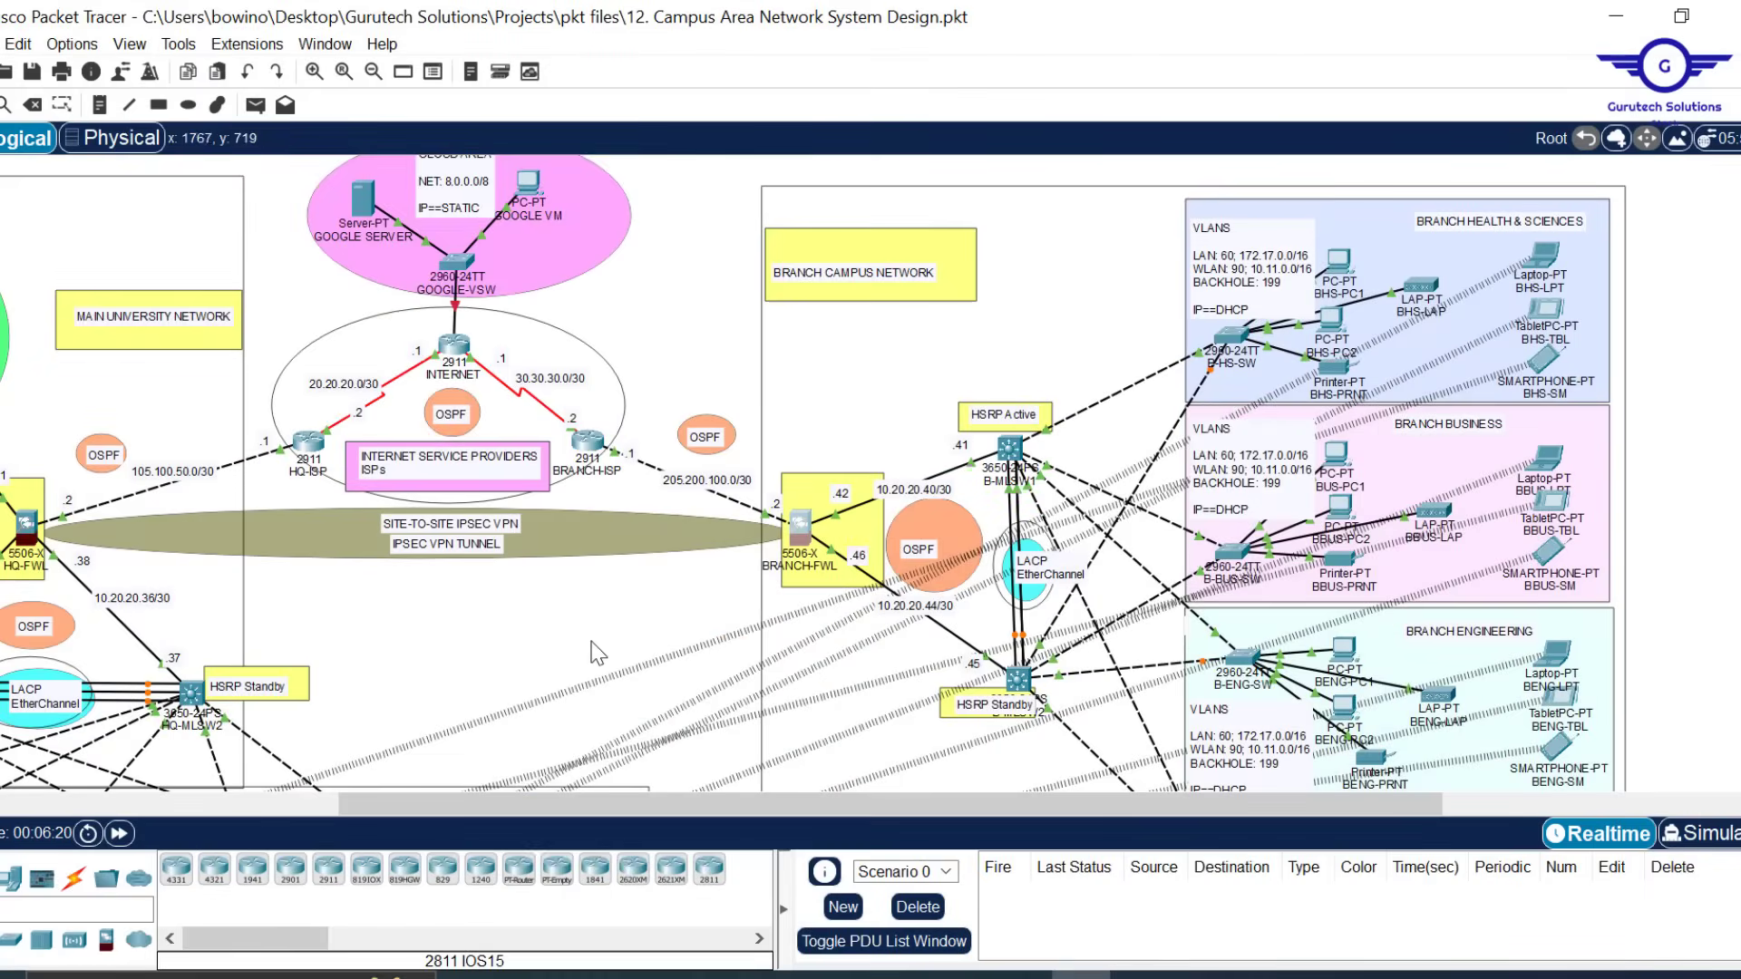
pyautogui.hscroll(-3, 580, 653)
pyautogui.scroll(-3, 752, 648)
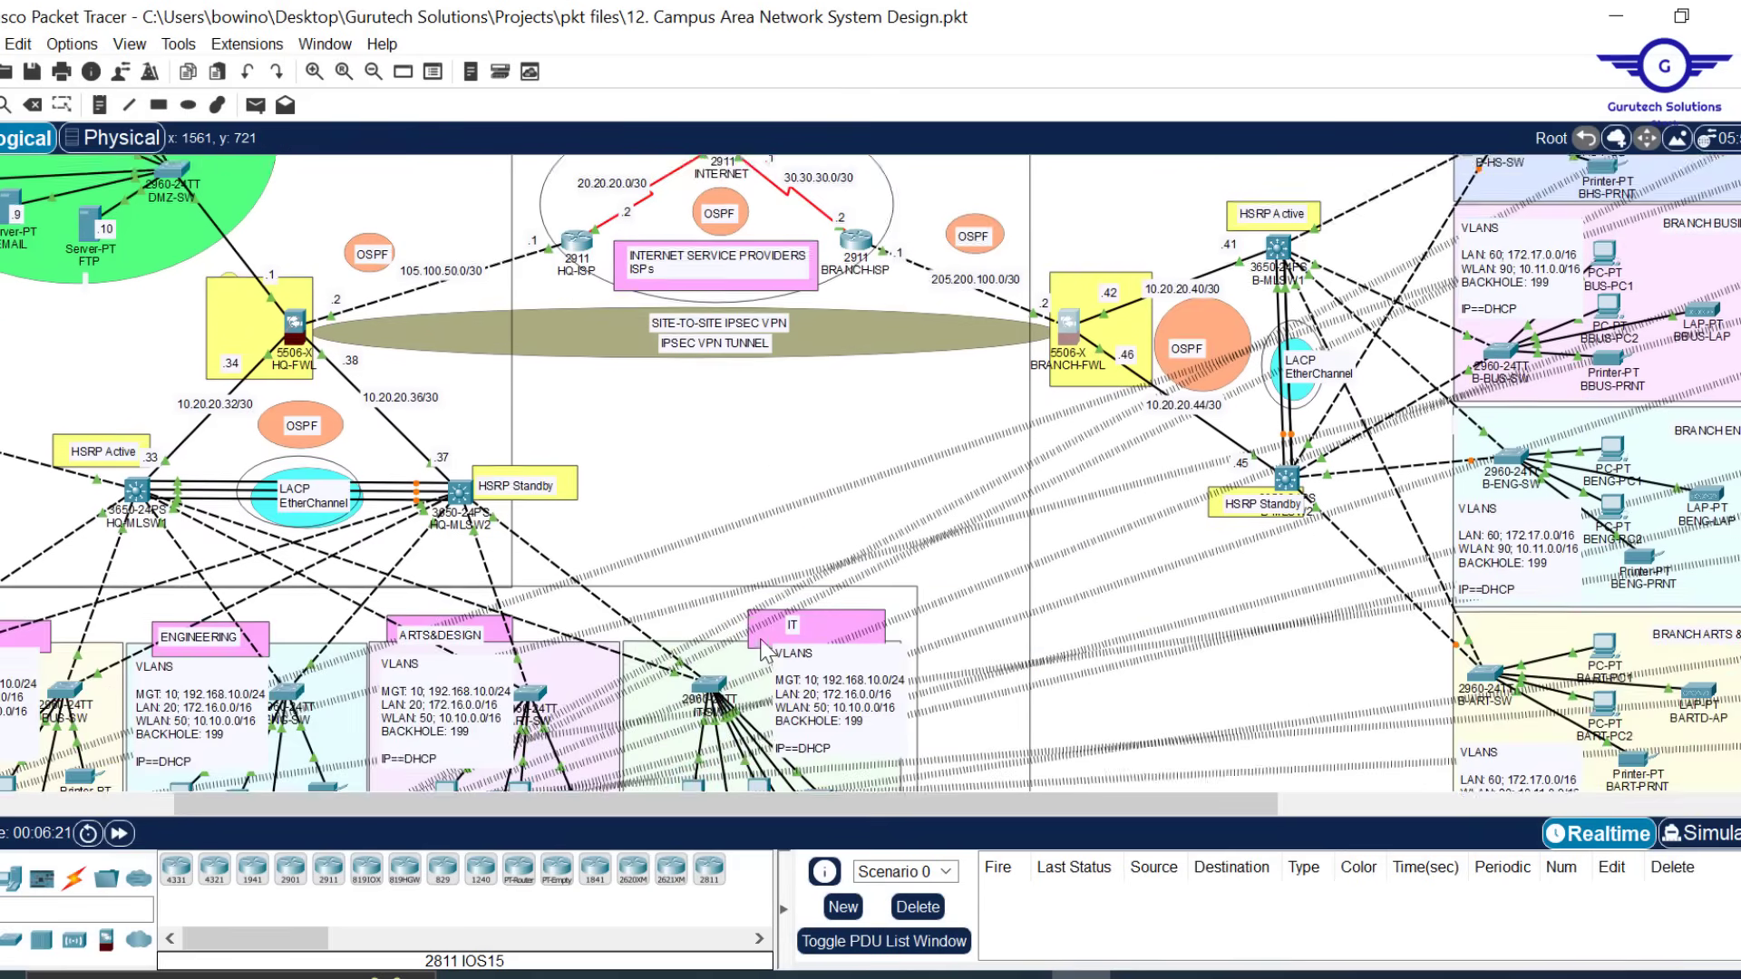
pyautogui.scroll(4, 762, 649)
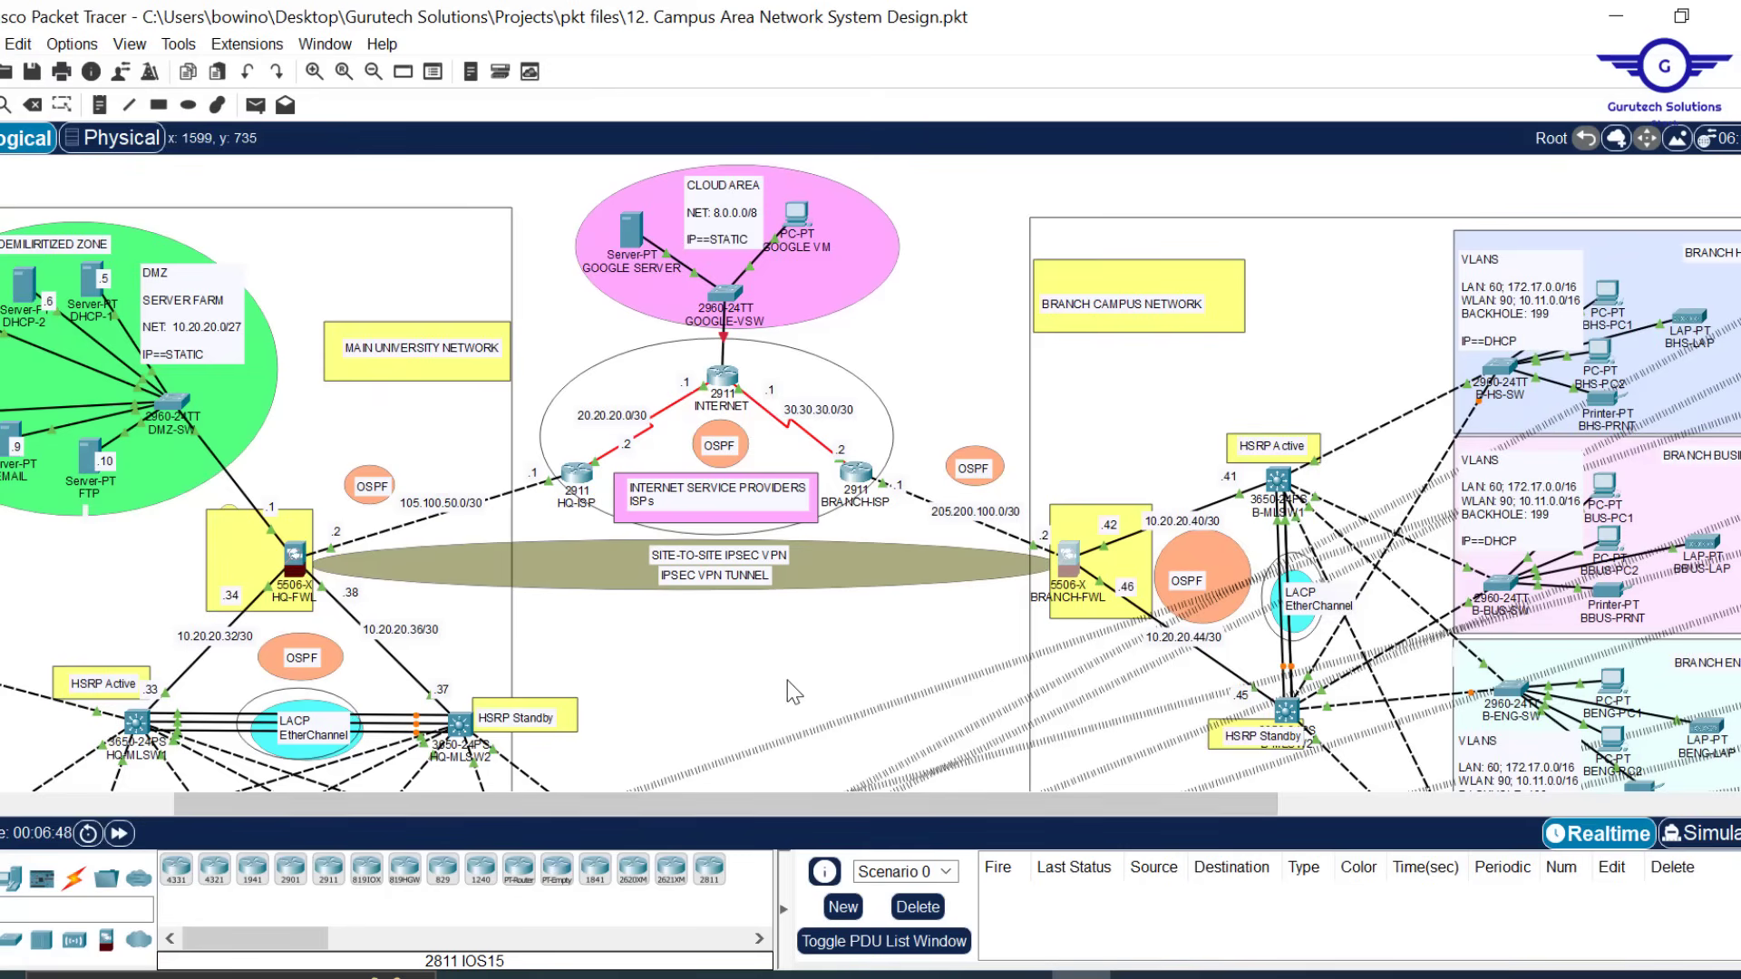
pyautogui.scroll(-3, 788, 680)
pyautogui.hscroll(-3, 792, 693)
pyautogui.scroll(3, 794, 694)
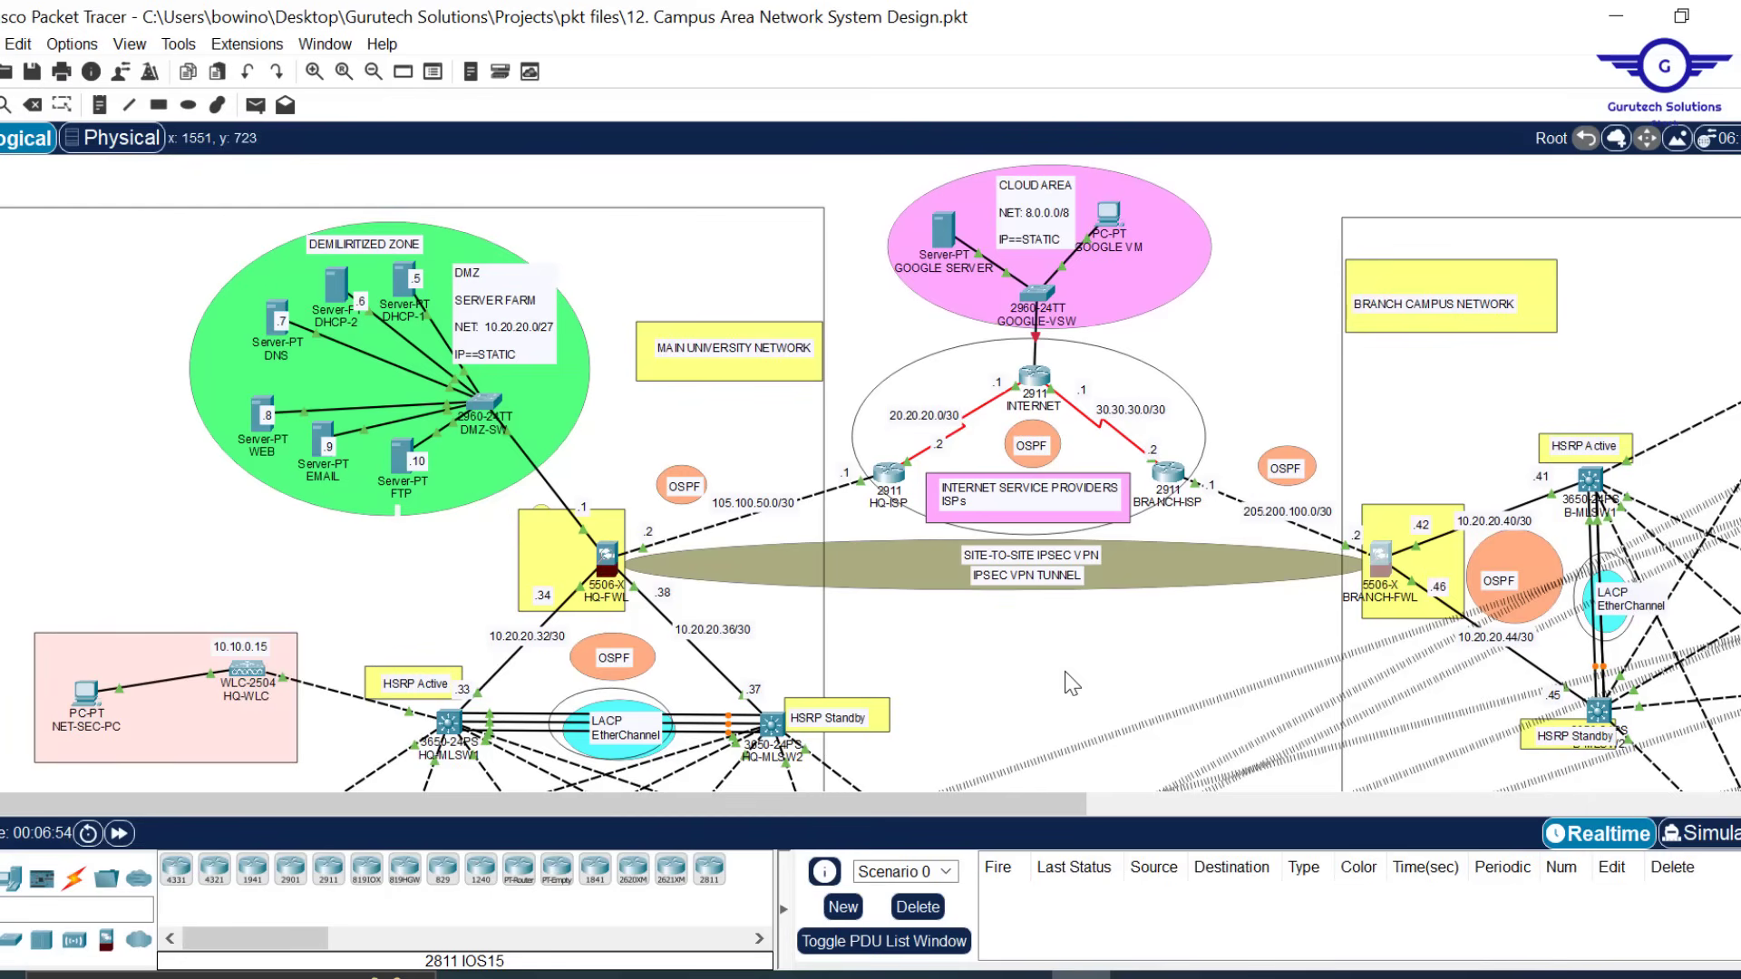
pyautogui.scroll(-3, 1072, 684)
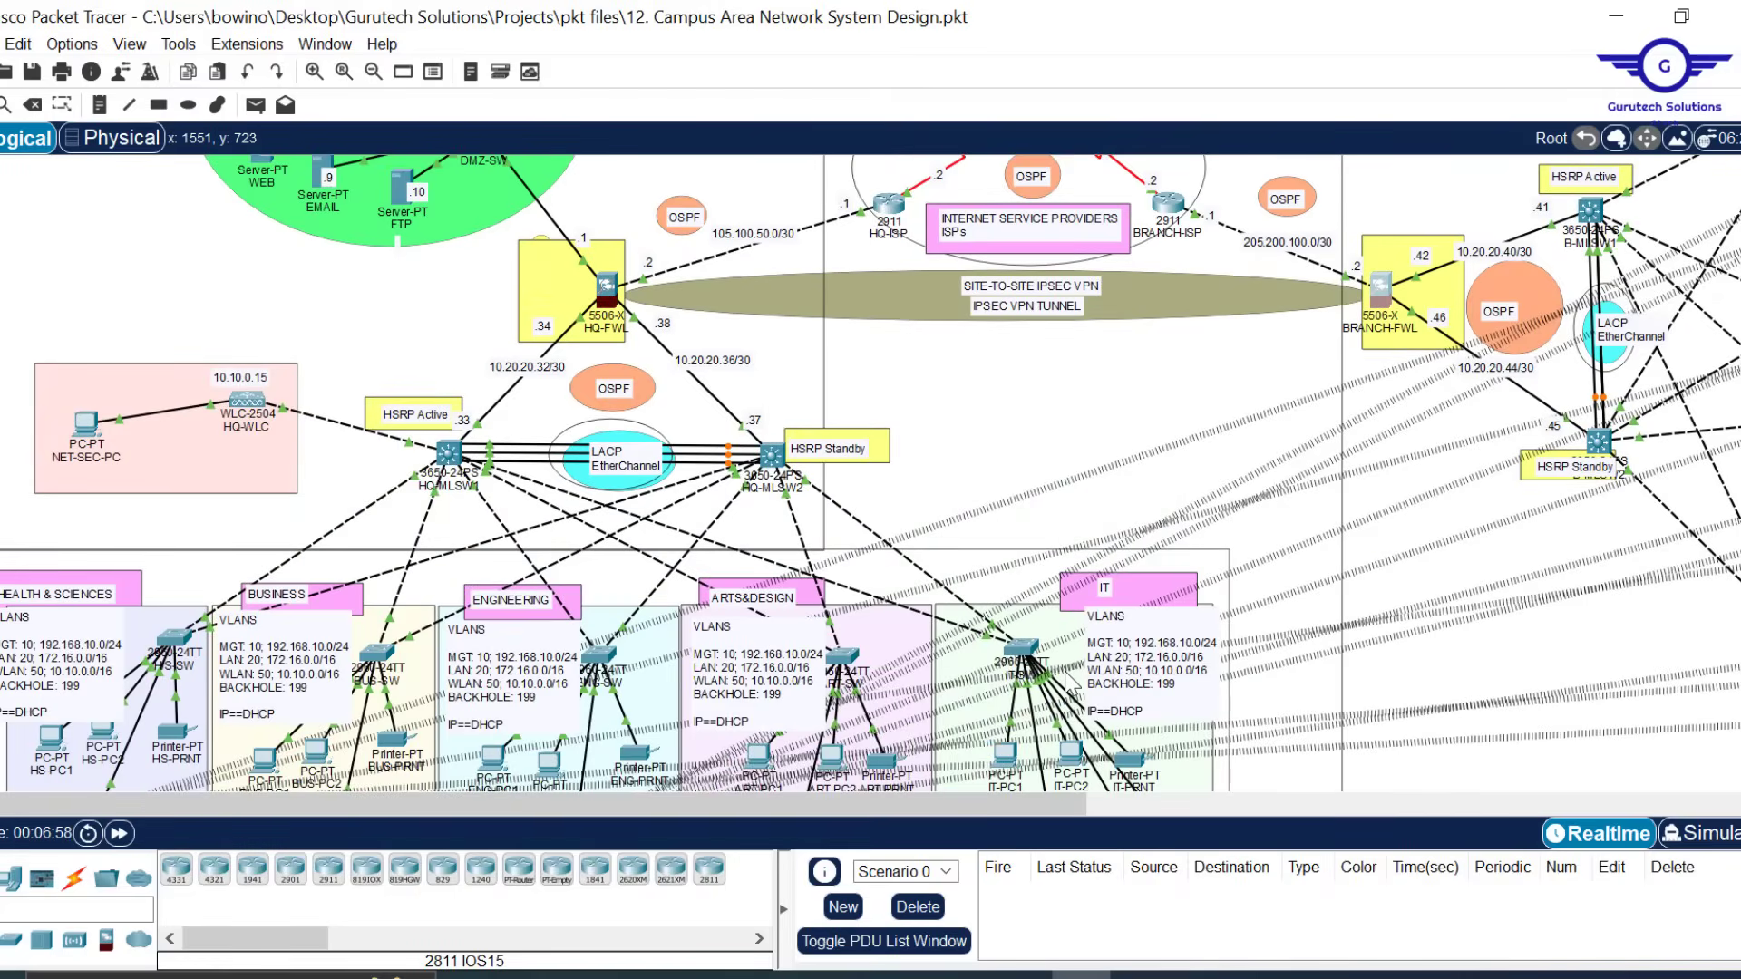
pyautogui.scroll(6, 1069, 682)
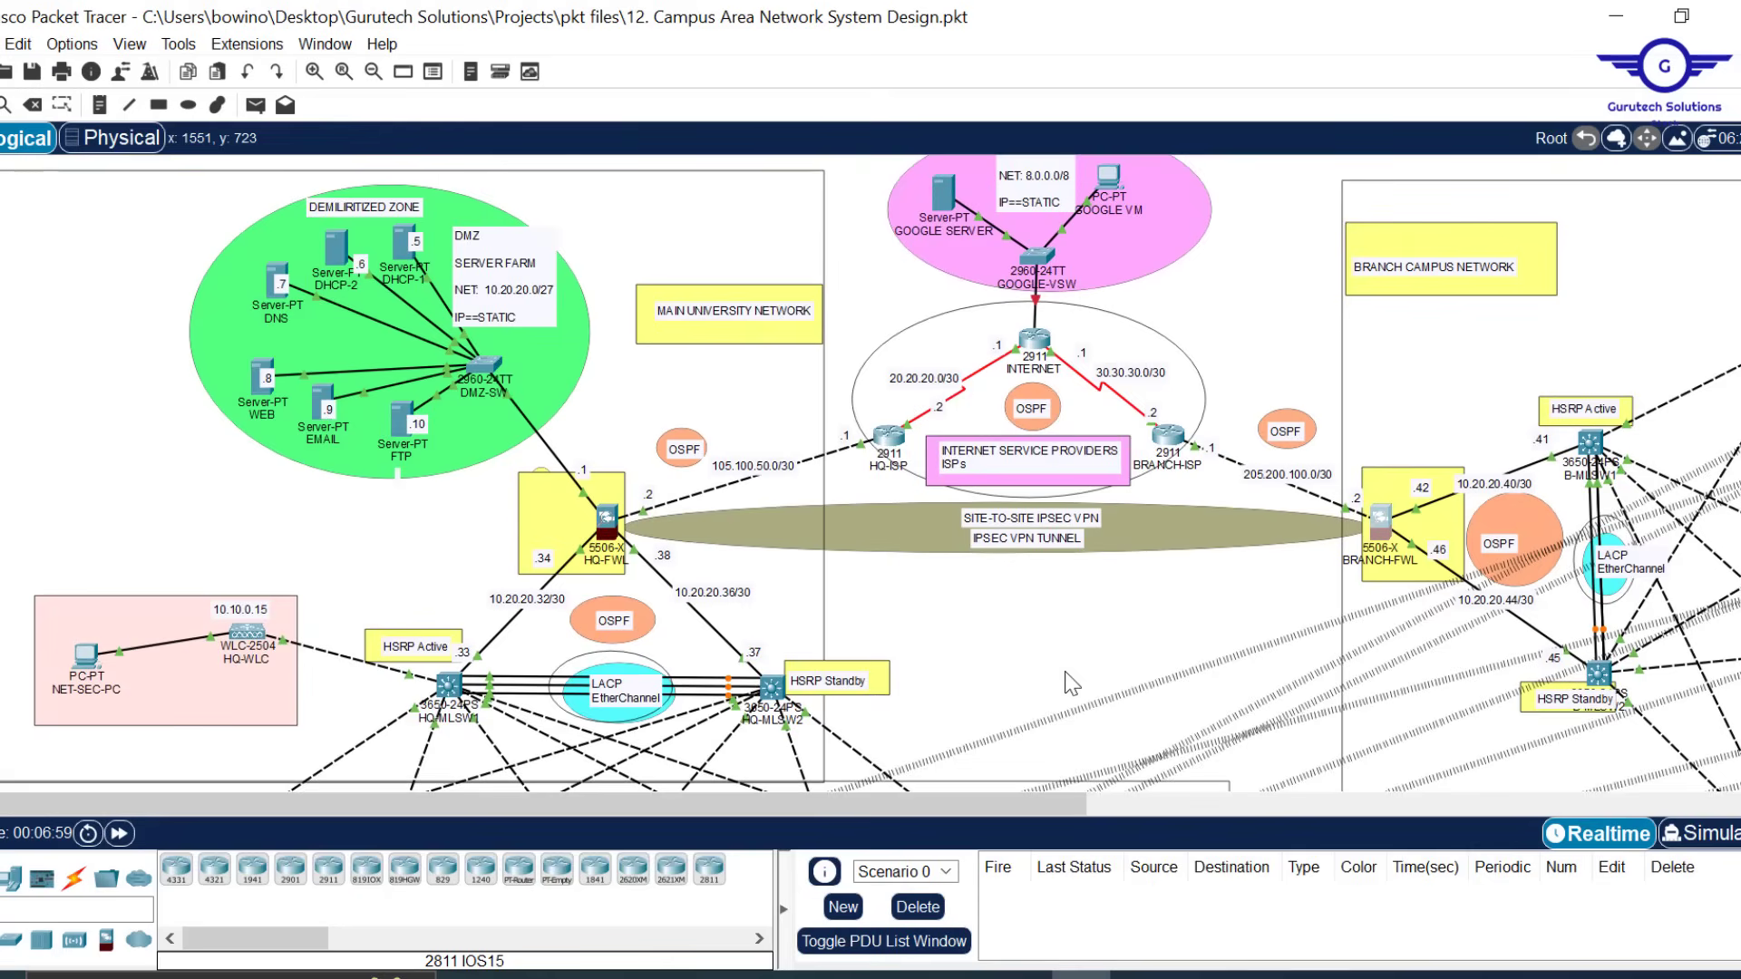
pyautogui.hscroll(2, 1179, 544)
pyautogui.hscroll(5, 1275, 383)
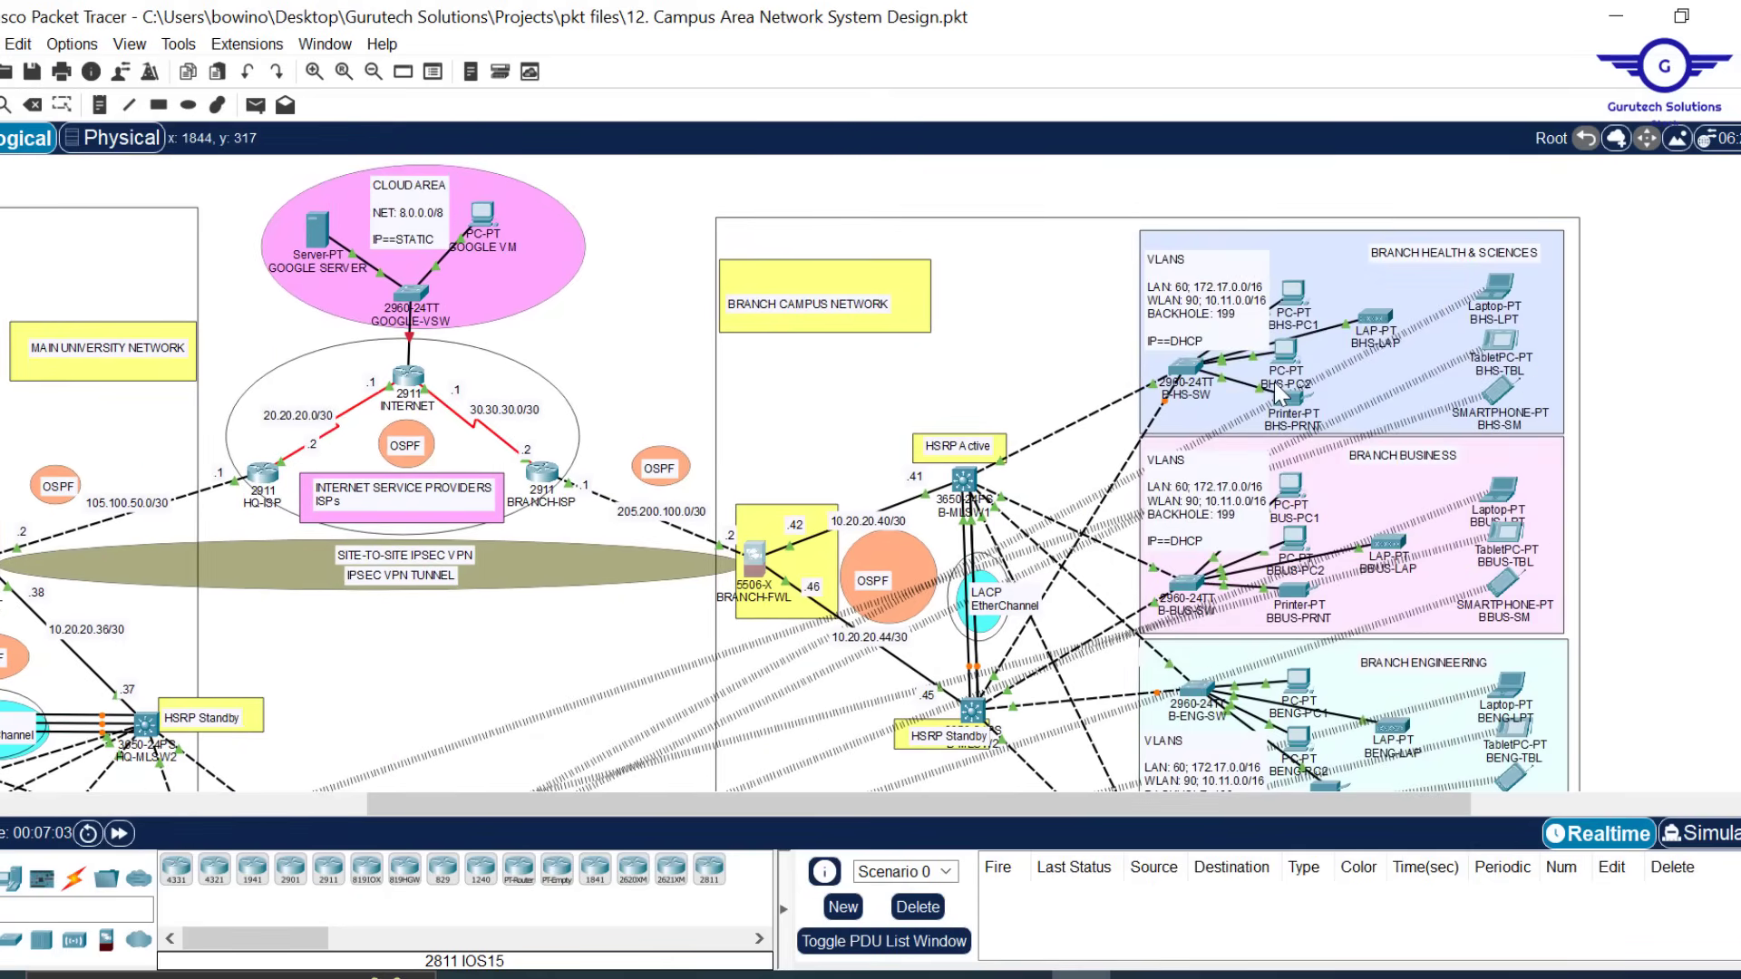
pyautogui.scroll(-3, 1275, 382)
pyautogui.scroll(2, 1275, 382)
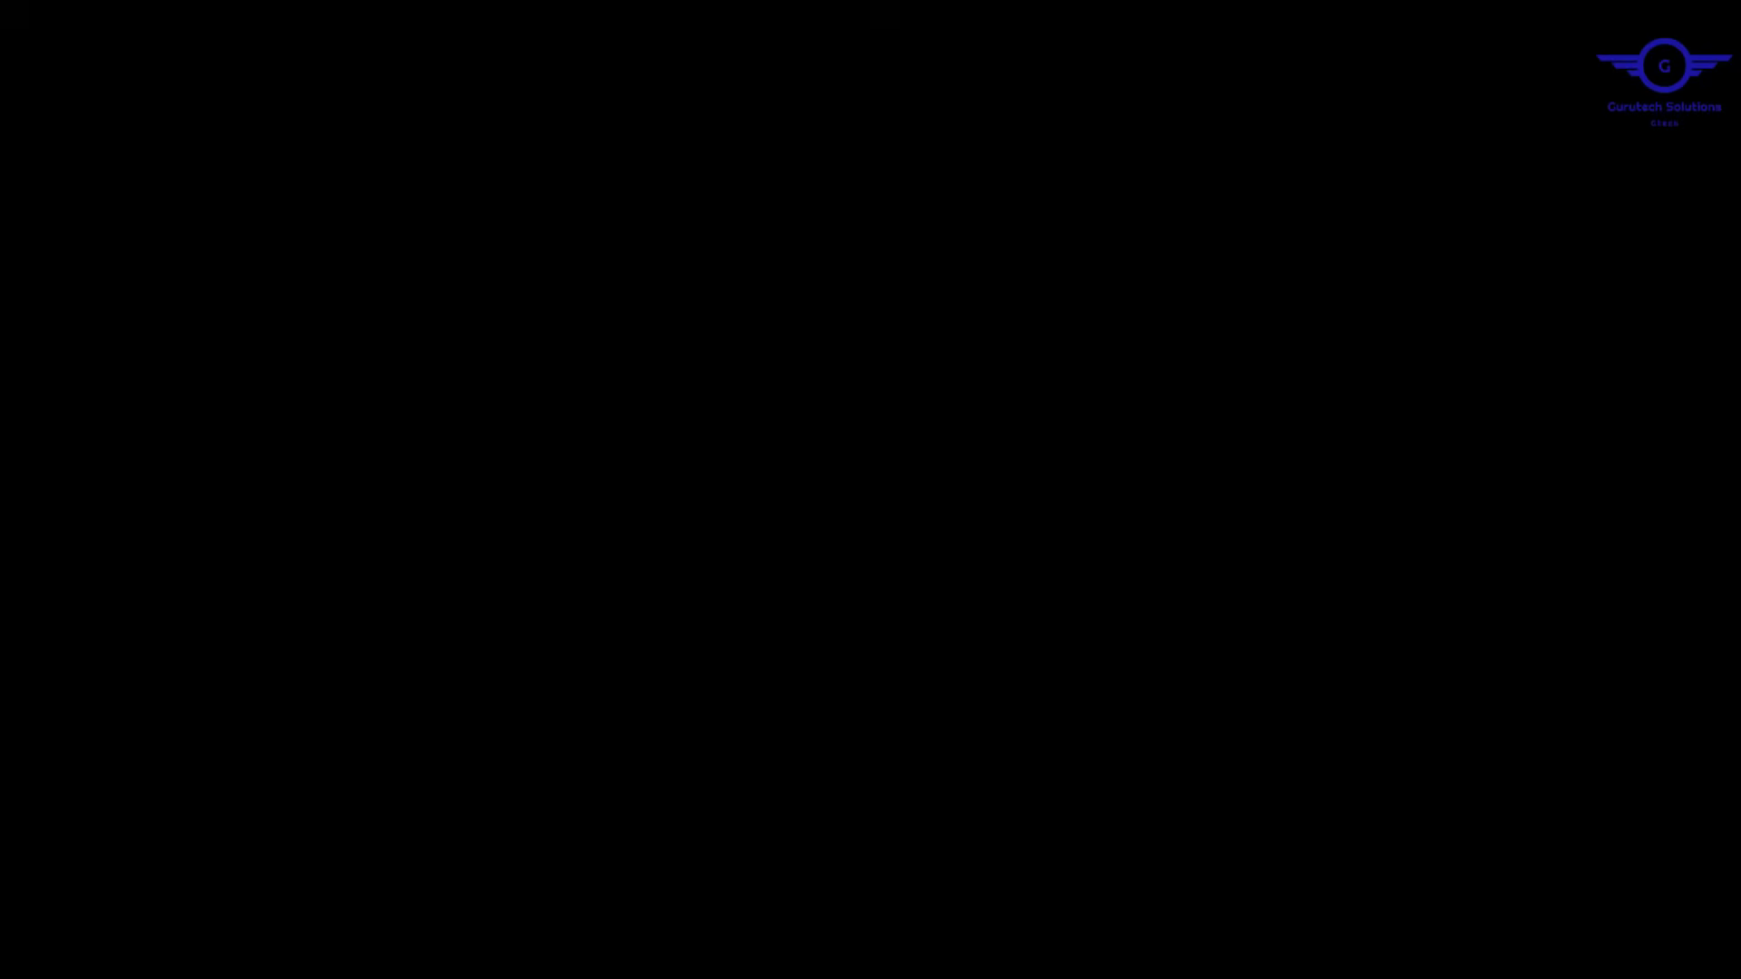